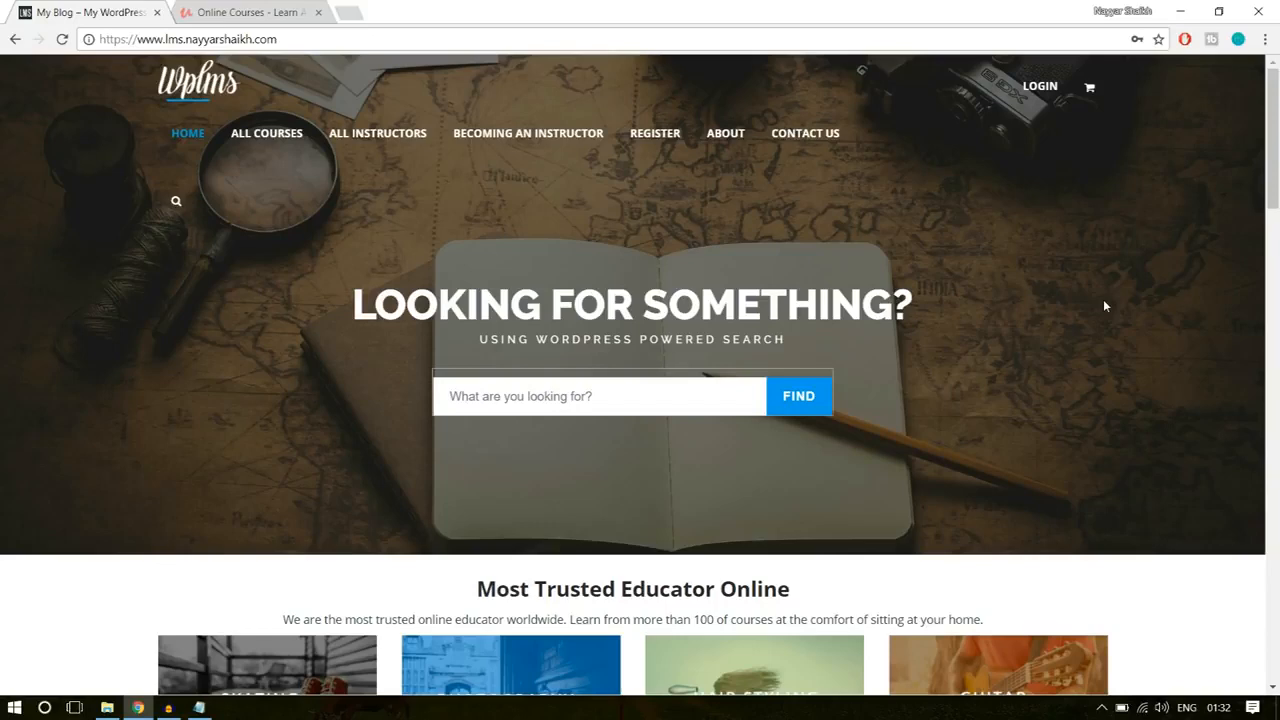
Step: Compare the home page banner of the WPLMS site with the Republic Day banner on Udemy's home page
click(267, 10)
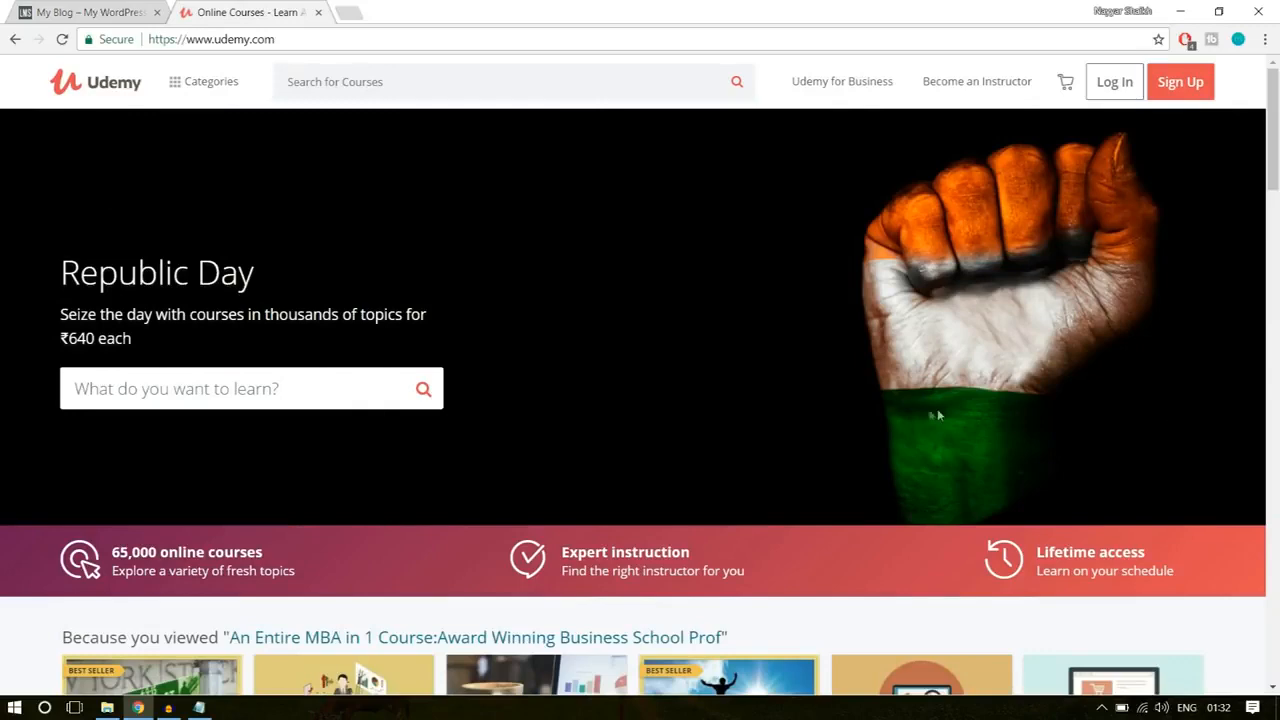
click(68, 8)
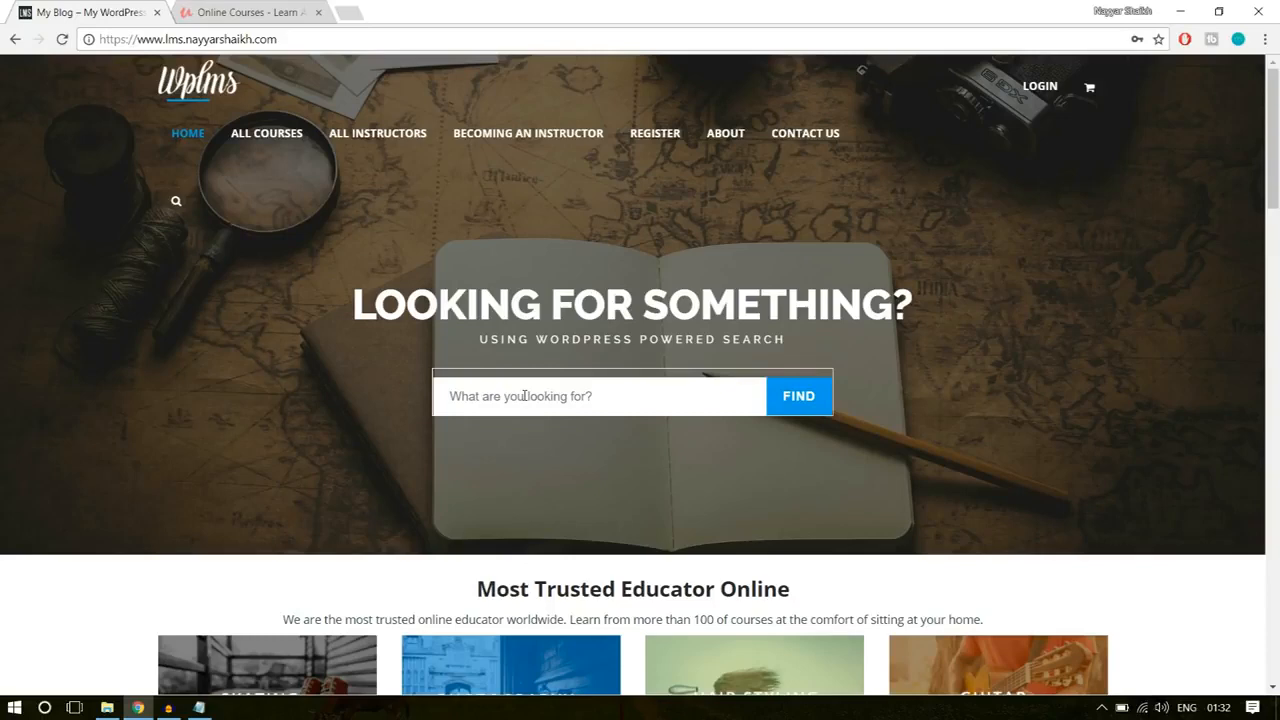
click(244, 12)
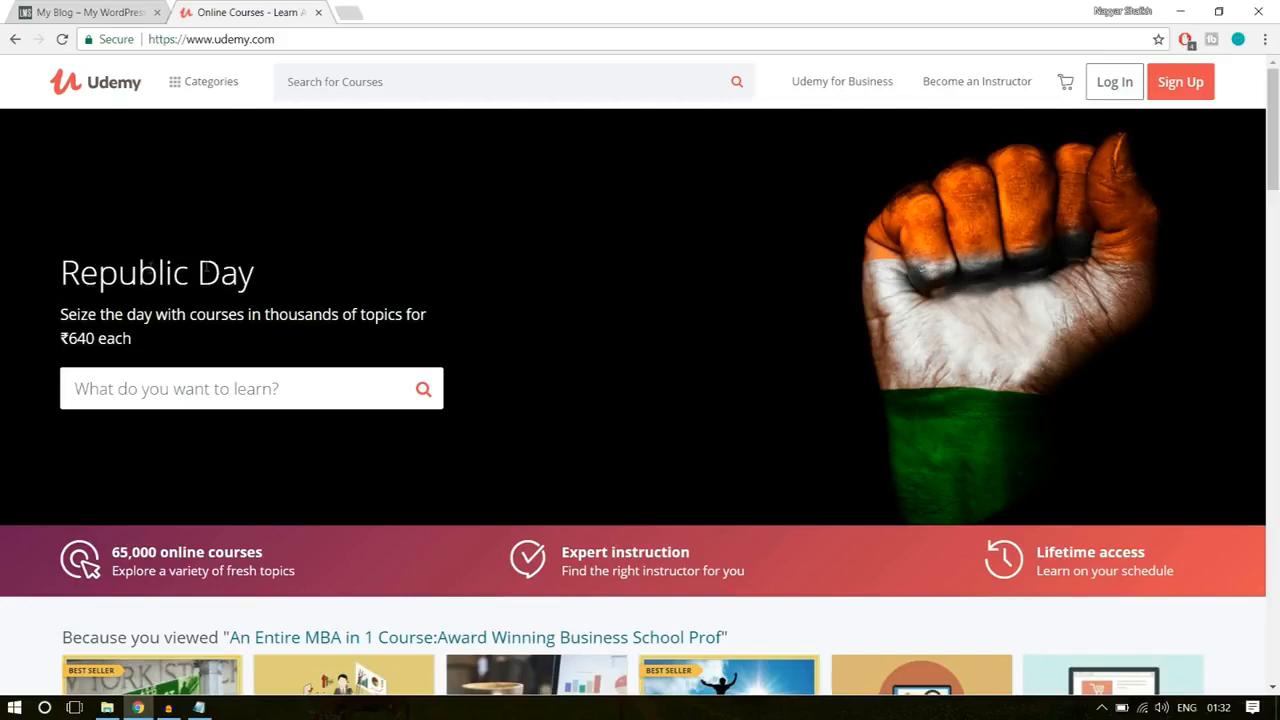
drag(68, 276, 163, 331)
click(164, 333)
Step: Look through the course rows, goal collections and featured topics on Udemy's home page
scroll(394, 440, down, 3)
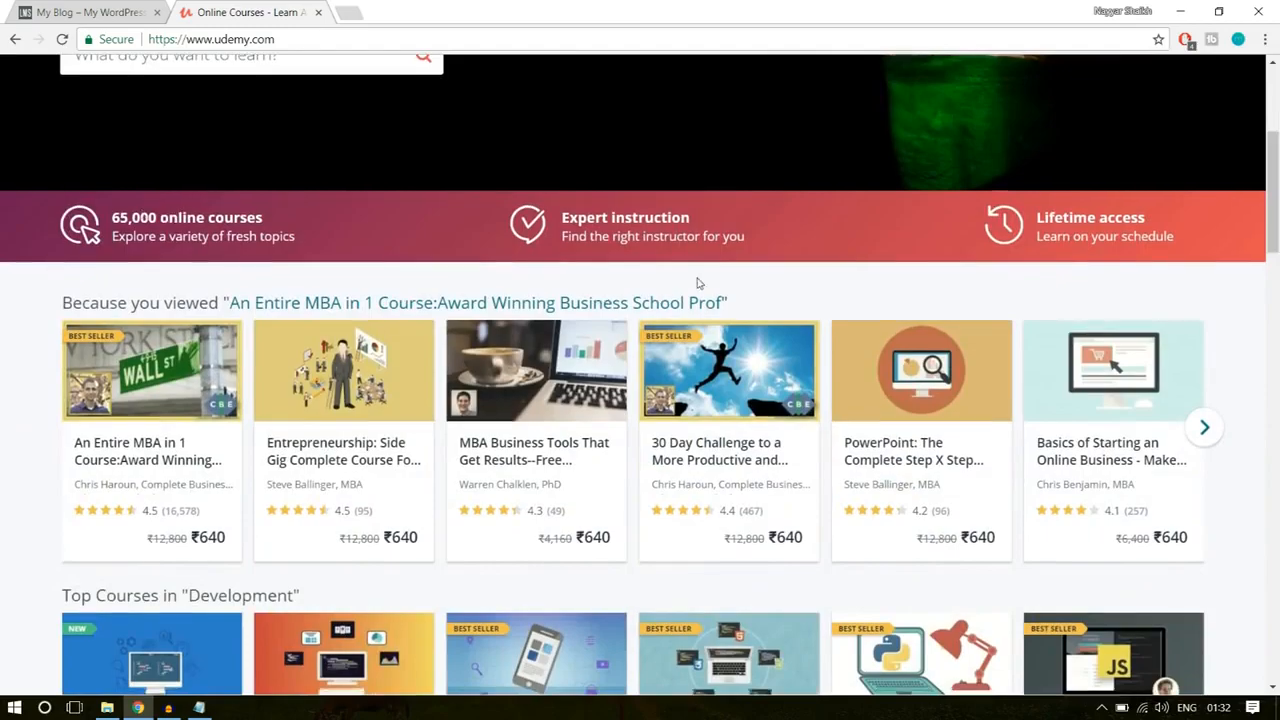
scroll(686, 286, down, 10)
scroll(482, 437, down, 10)
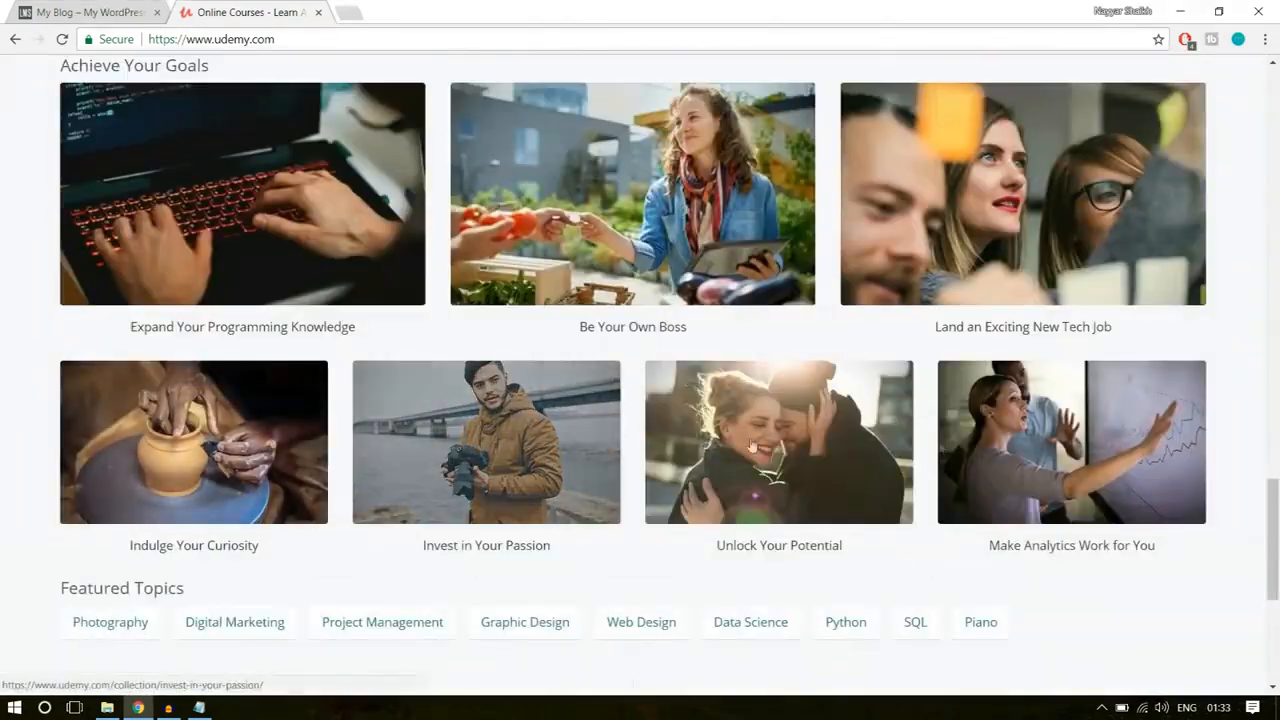
scroll(1070, 312, up, 1)
scroll(608, 346, up, 8)
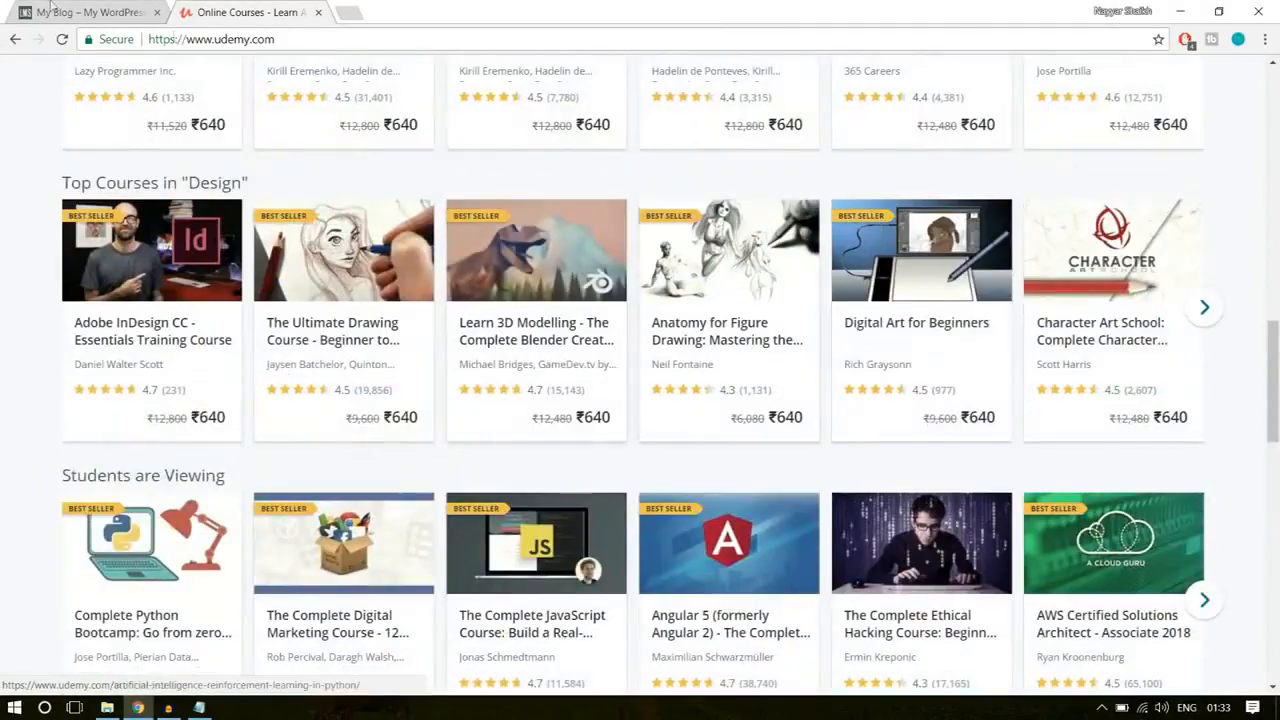
Step: Return to the WPLMS home page and review its course category tiles and the All Courses banner
click(37, 6)
scroll(1217, 306, down, 3)
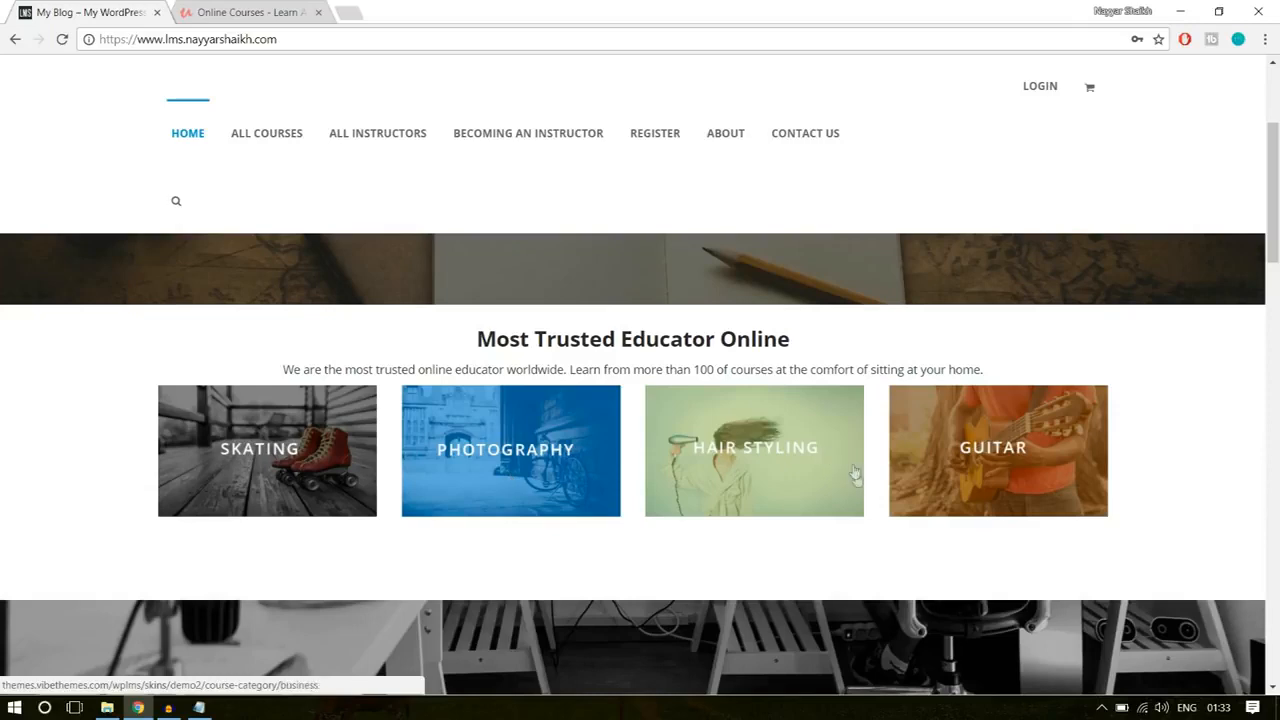
scroll(1229, 437, down, 3)
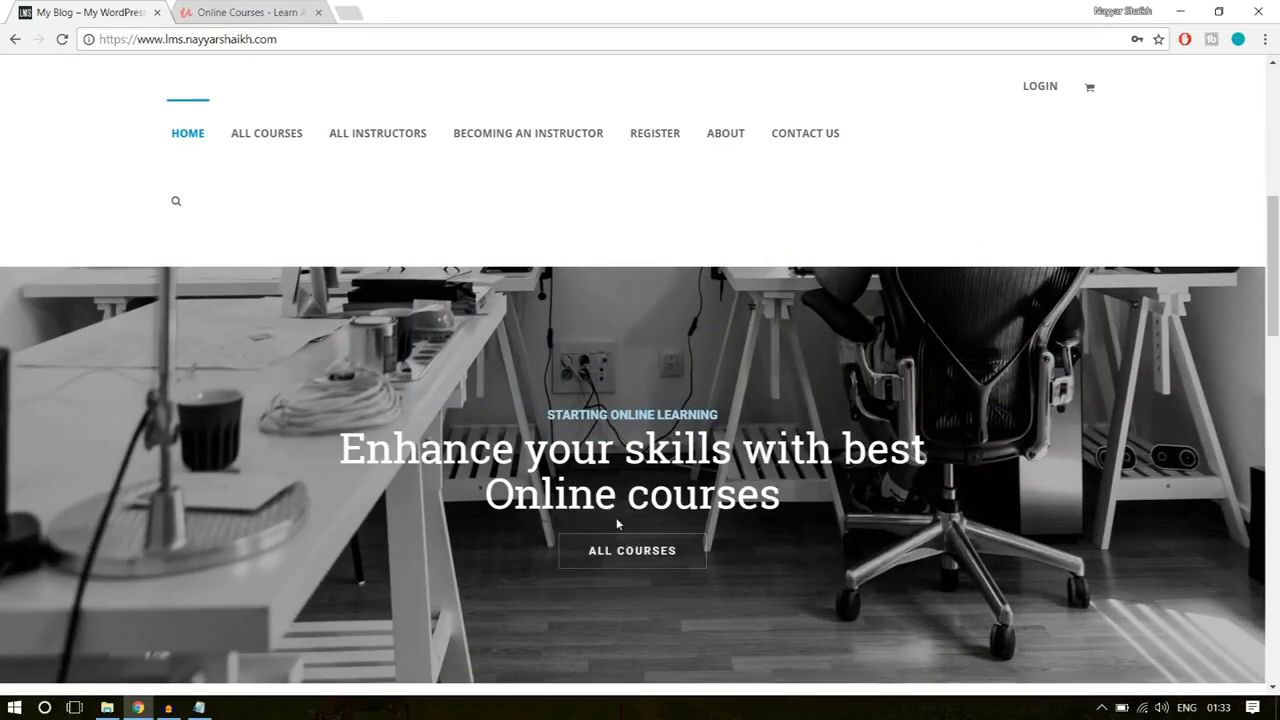
click(676, 548)
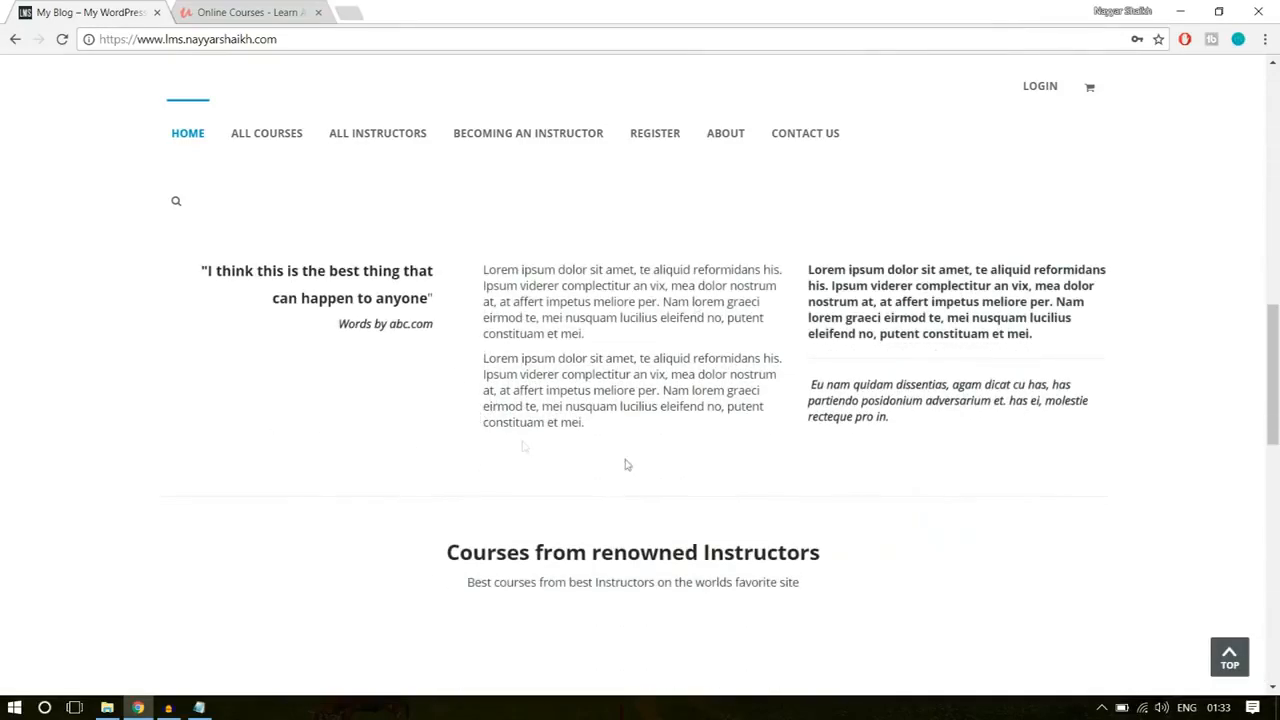
Step: Examine the quote and text columns beneath the All Courses banner on the WPLMS home page
scroll(600, 455, down, 3)
scroll(454, 440, up, 3)
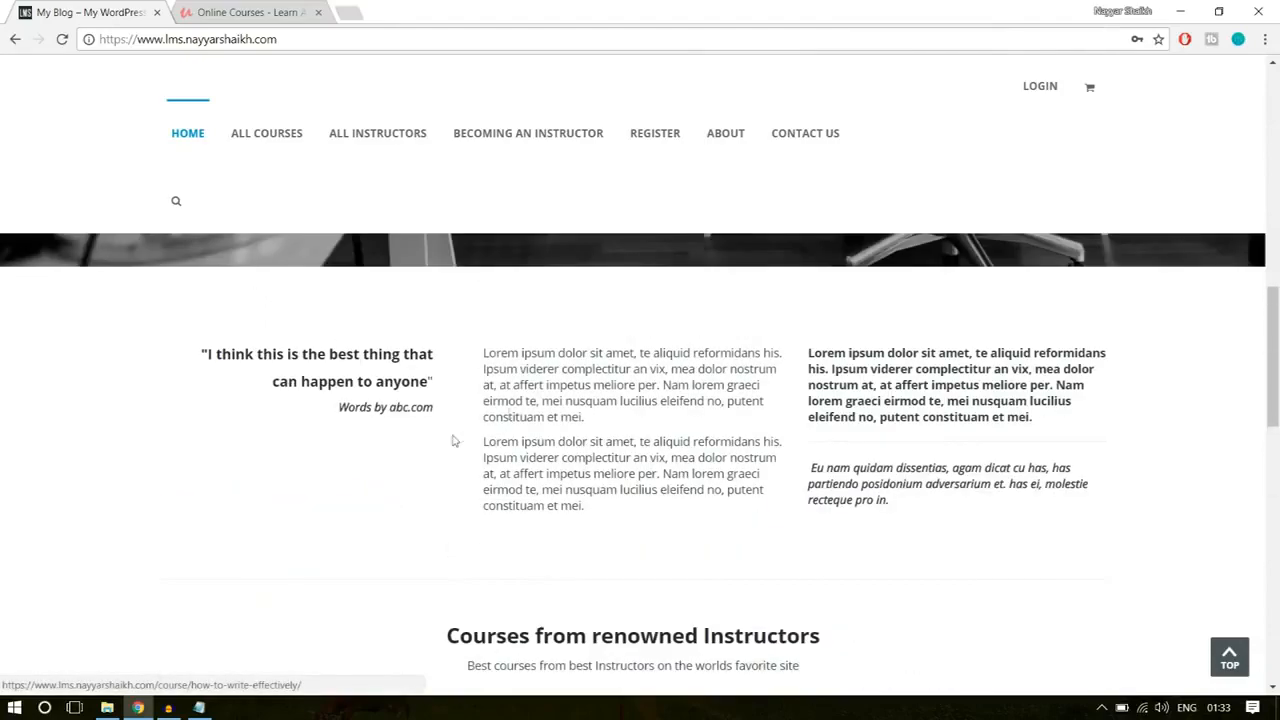
scroll(953, 475, down, 1)
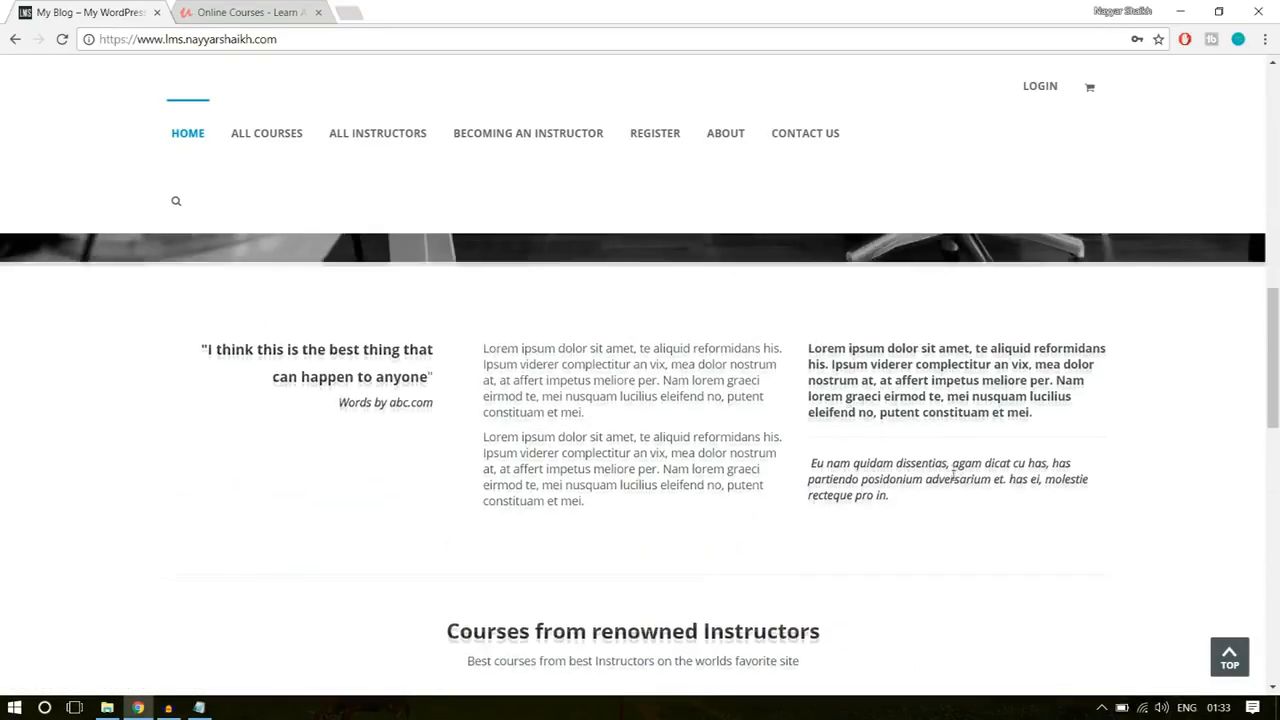
scroll(623, 443, down, 2)
scroll(666, 486, up, 5)
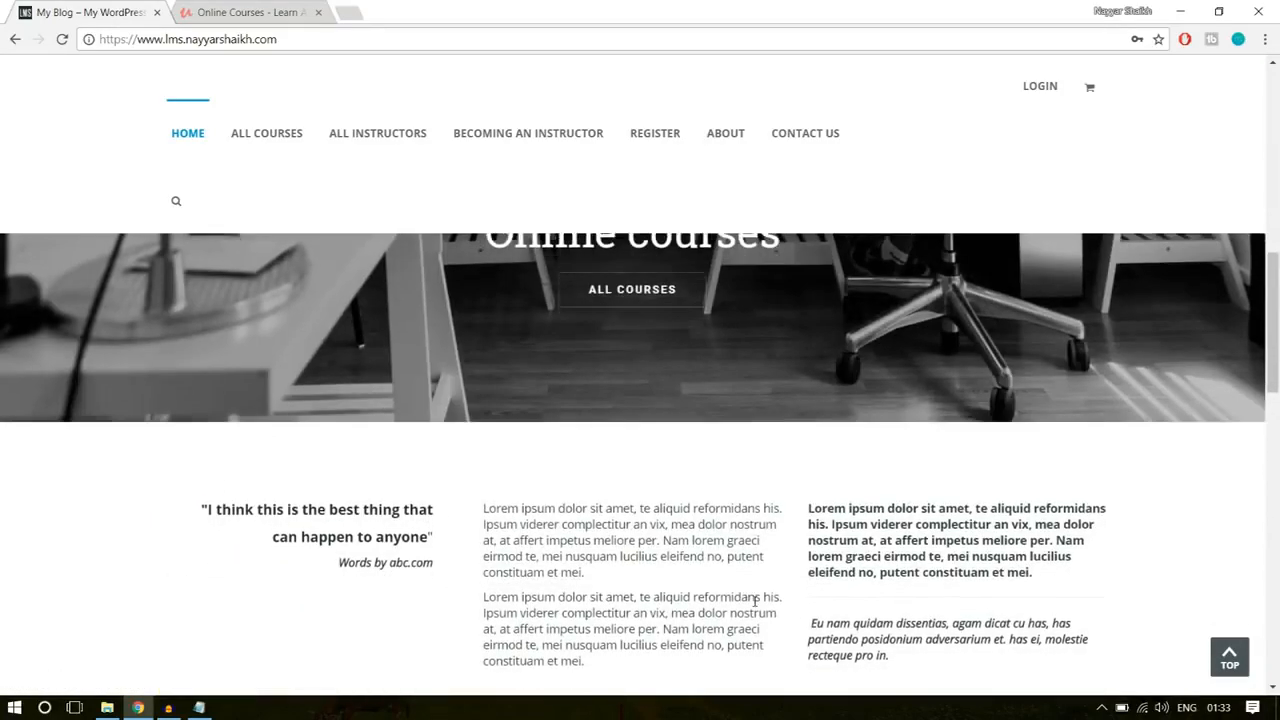
scroll(755, 600, down, 2)
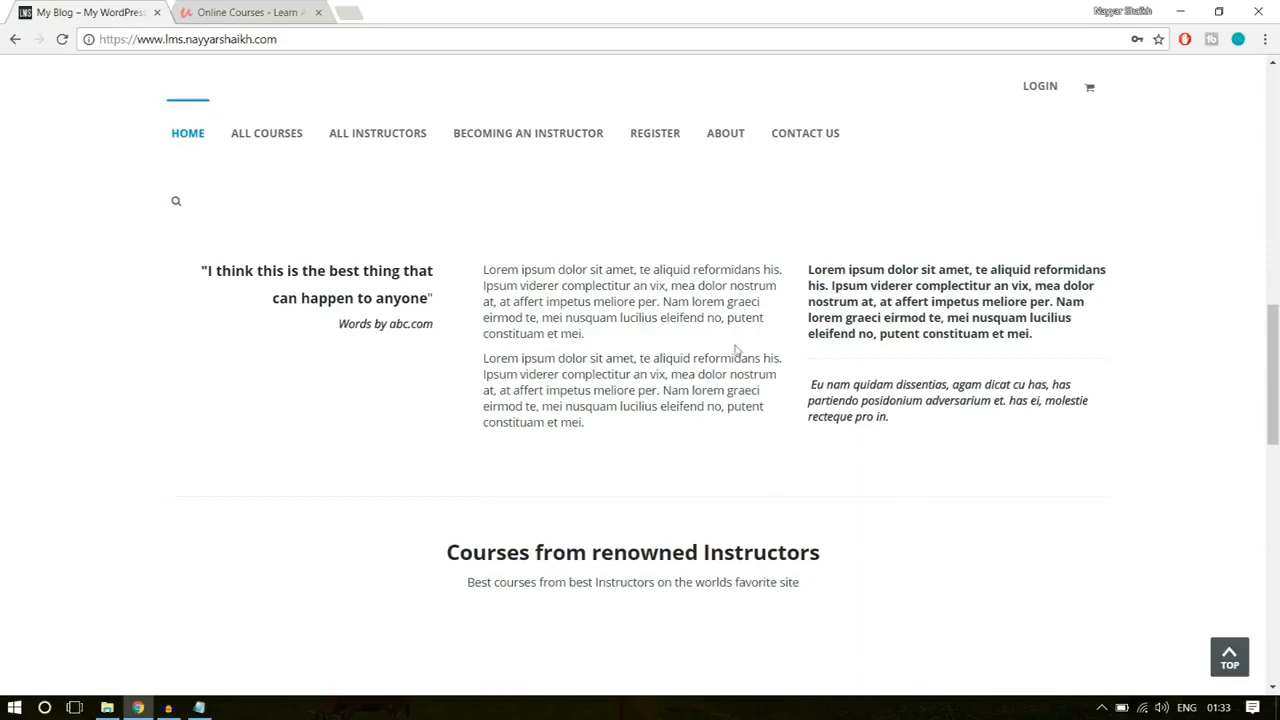
Step: Review the course grid on the WPLMS home page and compare it with Udemy's course listings
scroll(993, 343, down, 5)
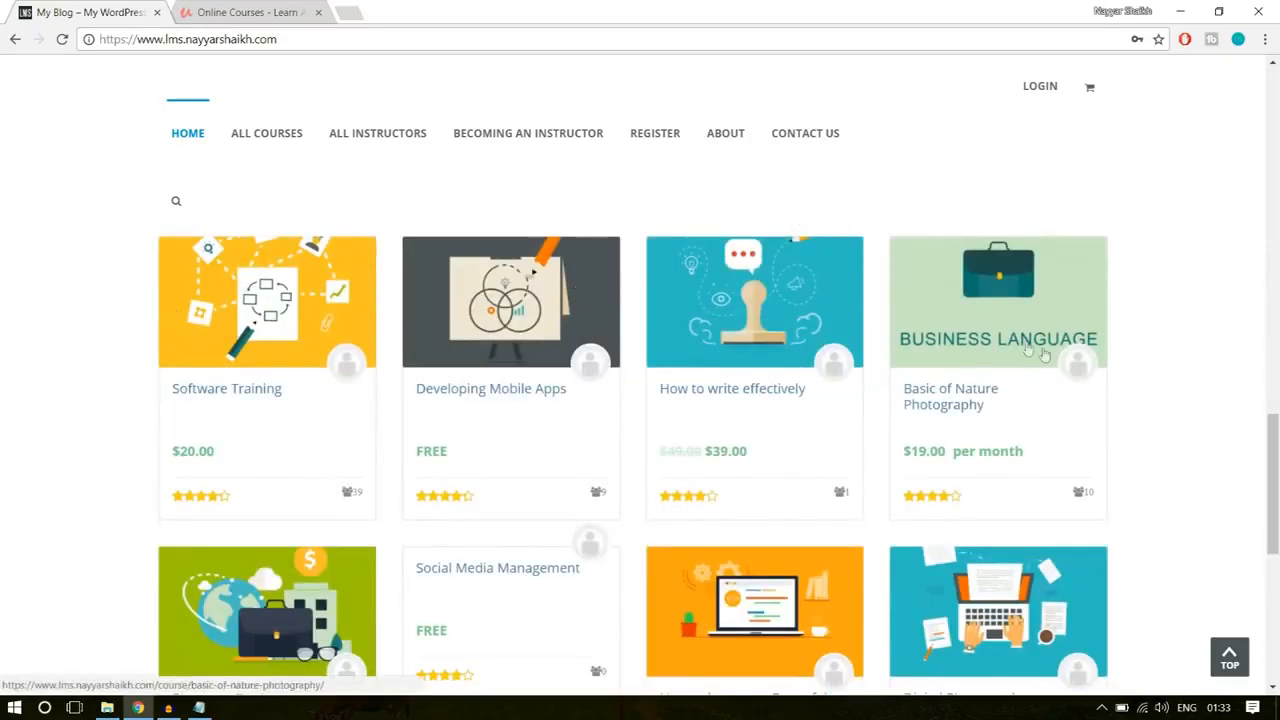
scroll(1043, 354, down, 2)
scroll(1078, 391, up, 1)
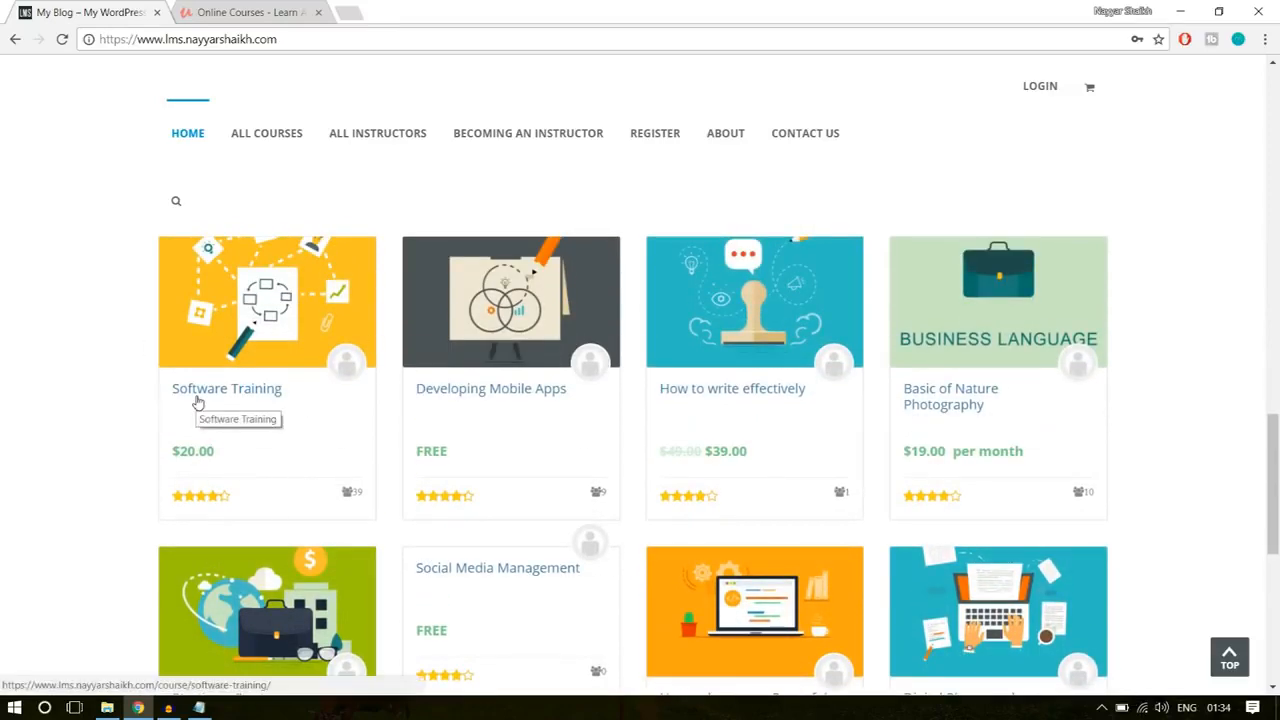
click(231, 11)
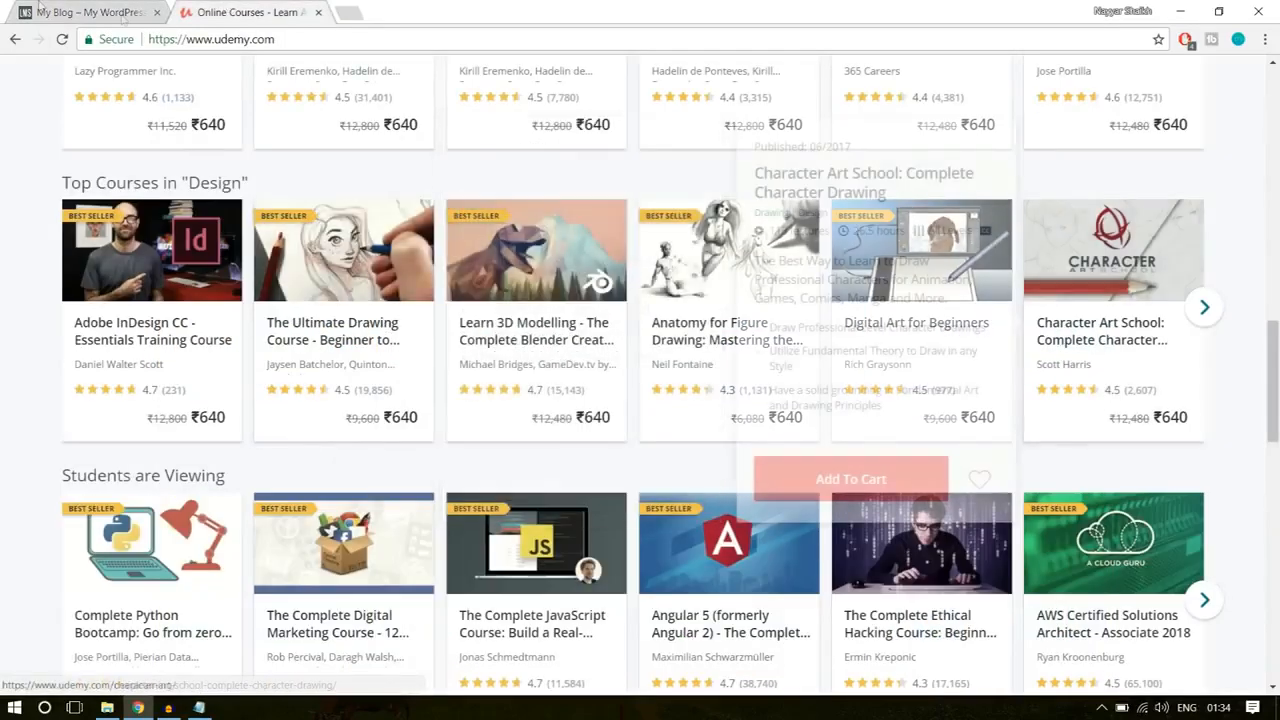
click(70, 8)
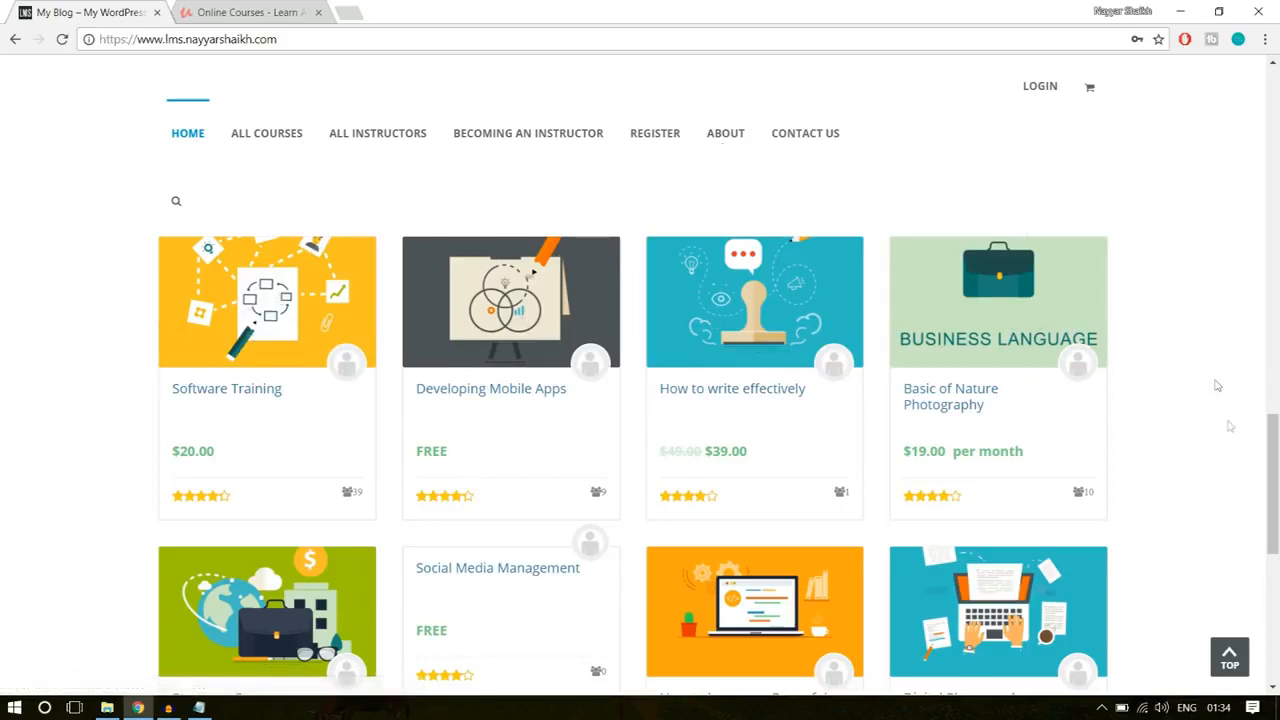
Step: Examine the partner logos and the footer's site description at the end of the WPLMS home page
scroll(1231, 454, down, 3)
scroll(1231, 454, down, 2)
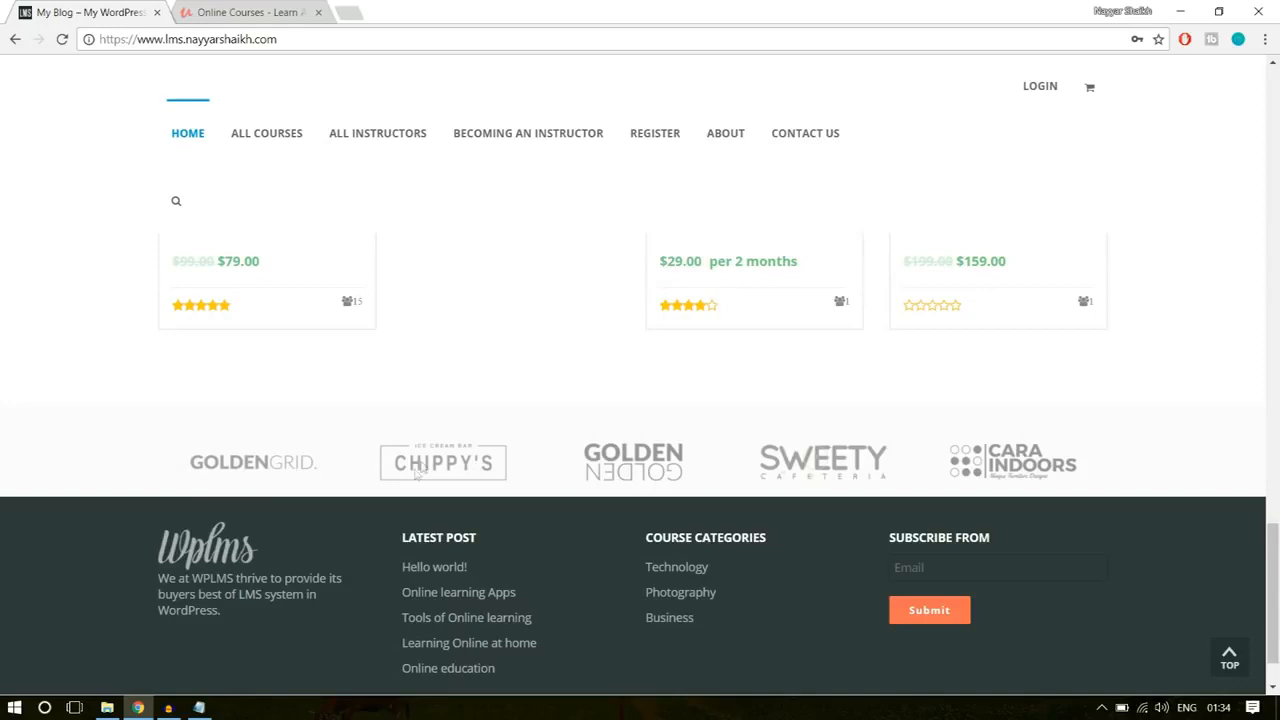
scroll(810, 480, down, 1)
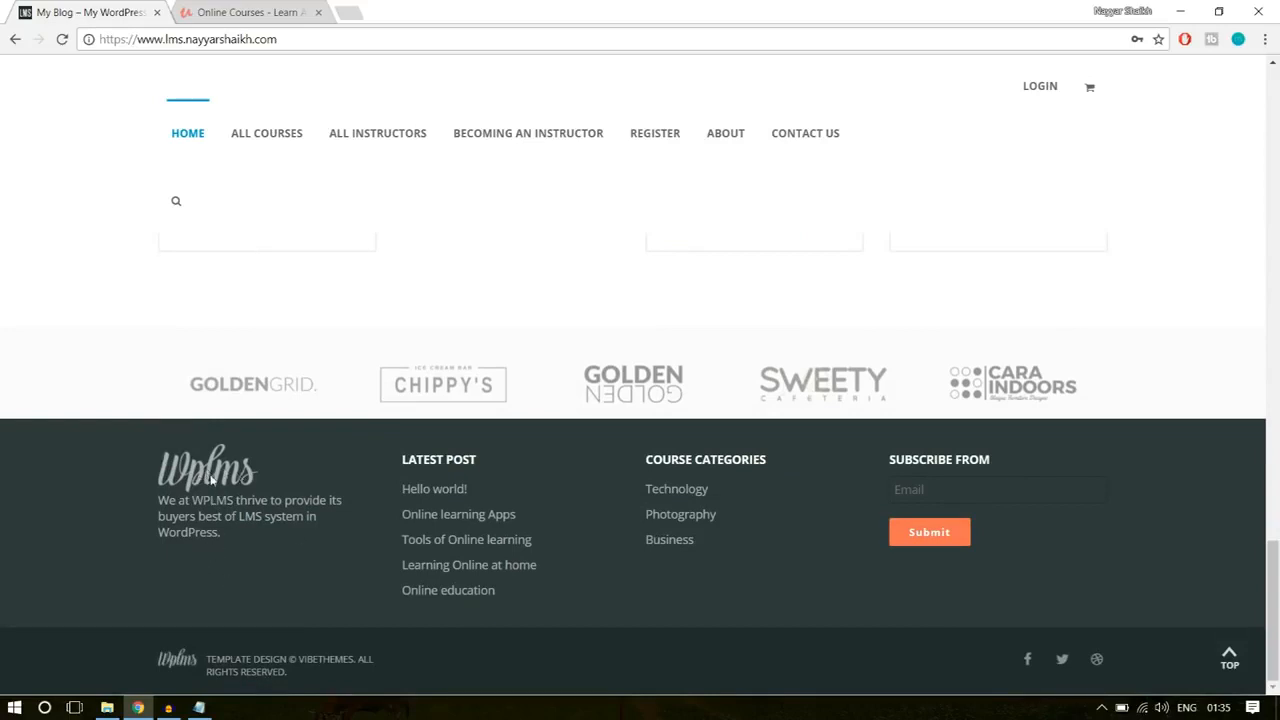
drag(223, 556, 163, 504)
click(217, 507)
Step: Compare Udemy's footer with the WPLMS footer, including its copyright line
click(298, 8)
scroll(604, 514, down, 15)
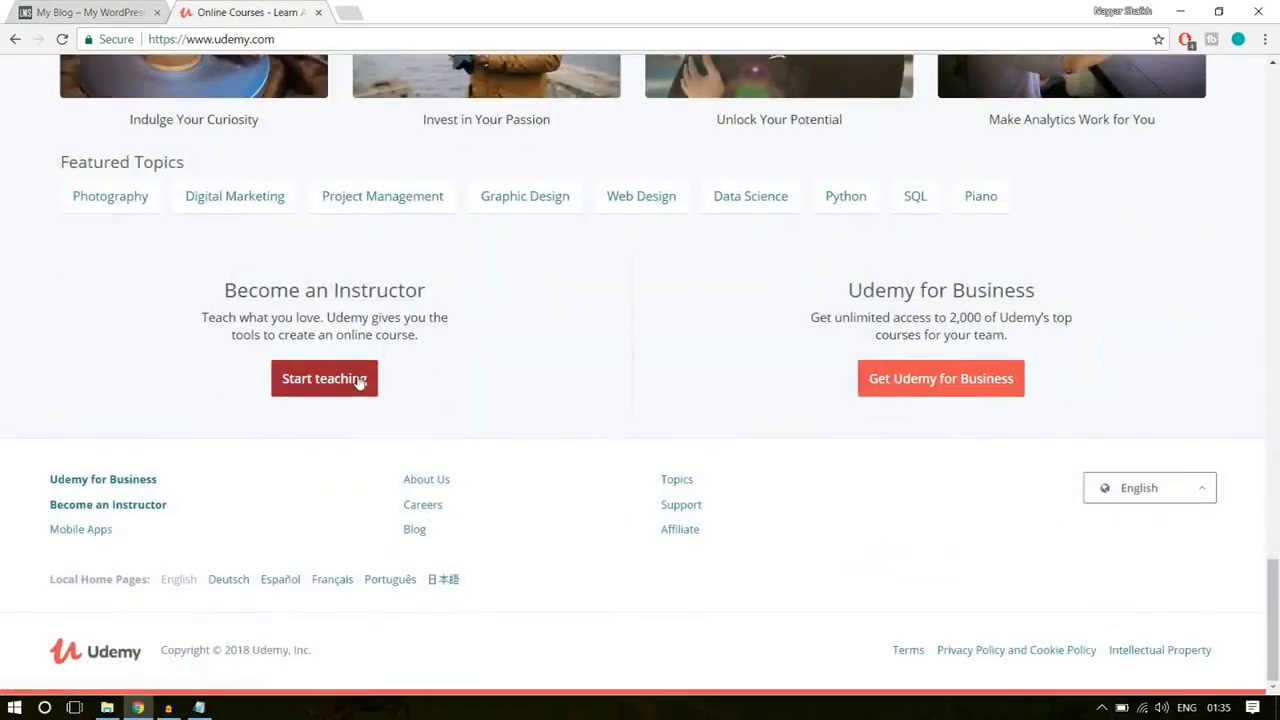
click(90, 9)
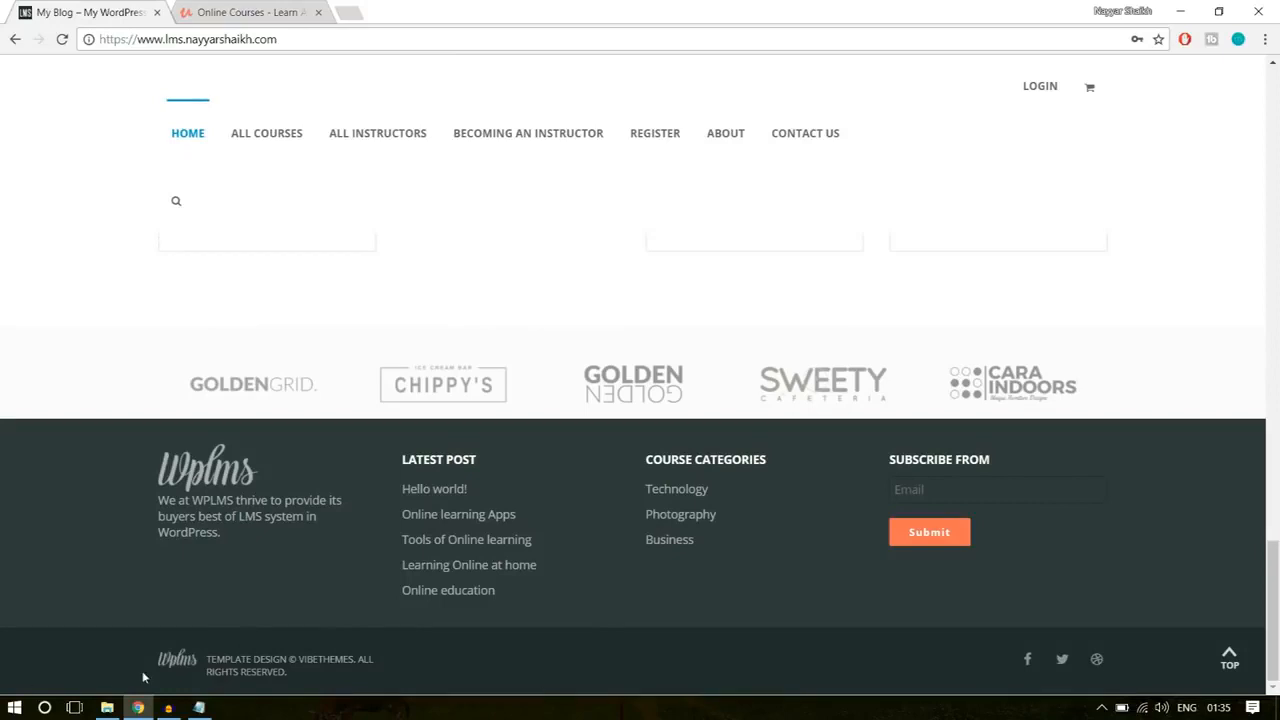
drag(304, 670, 206, 657)
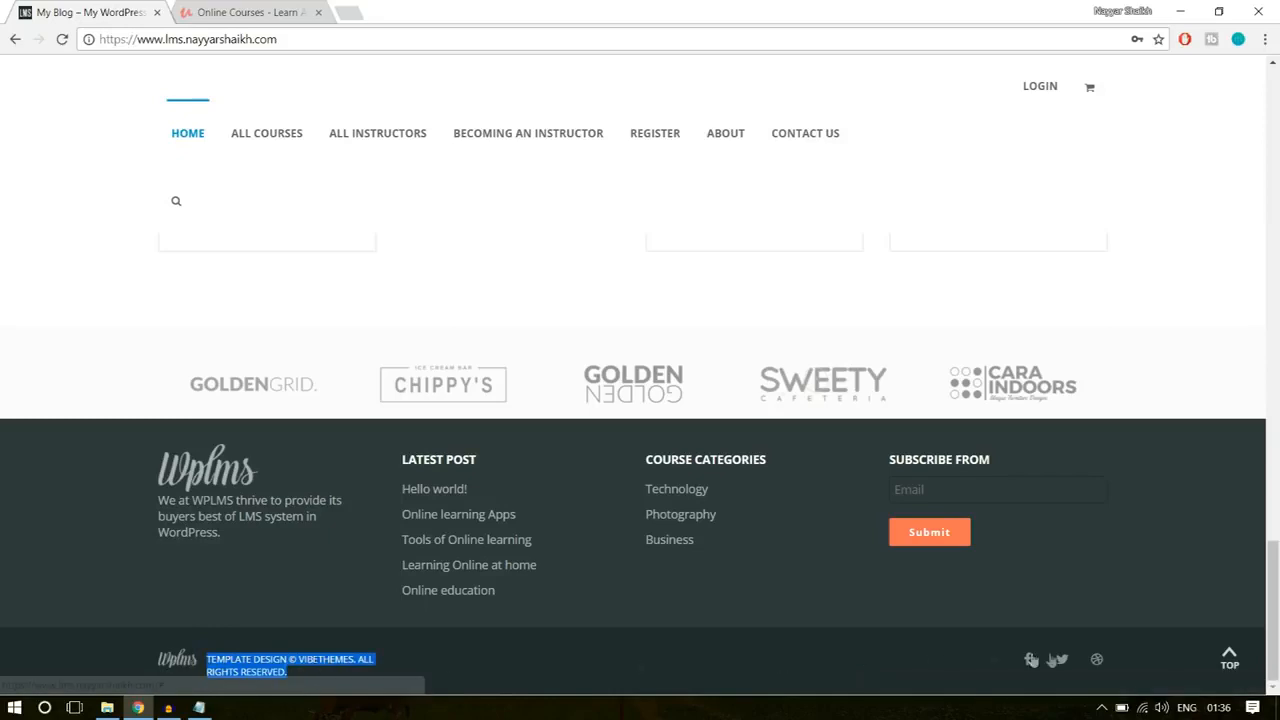
Step: Jump back to the start of the WPLMS home page and skim down to its course grid
click(1226, 660)
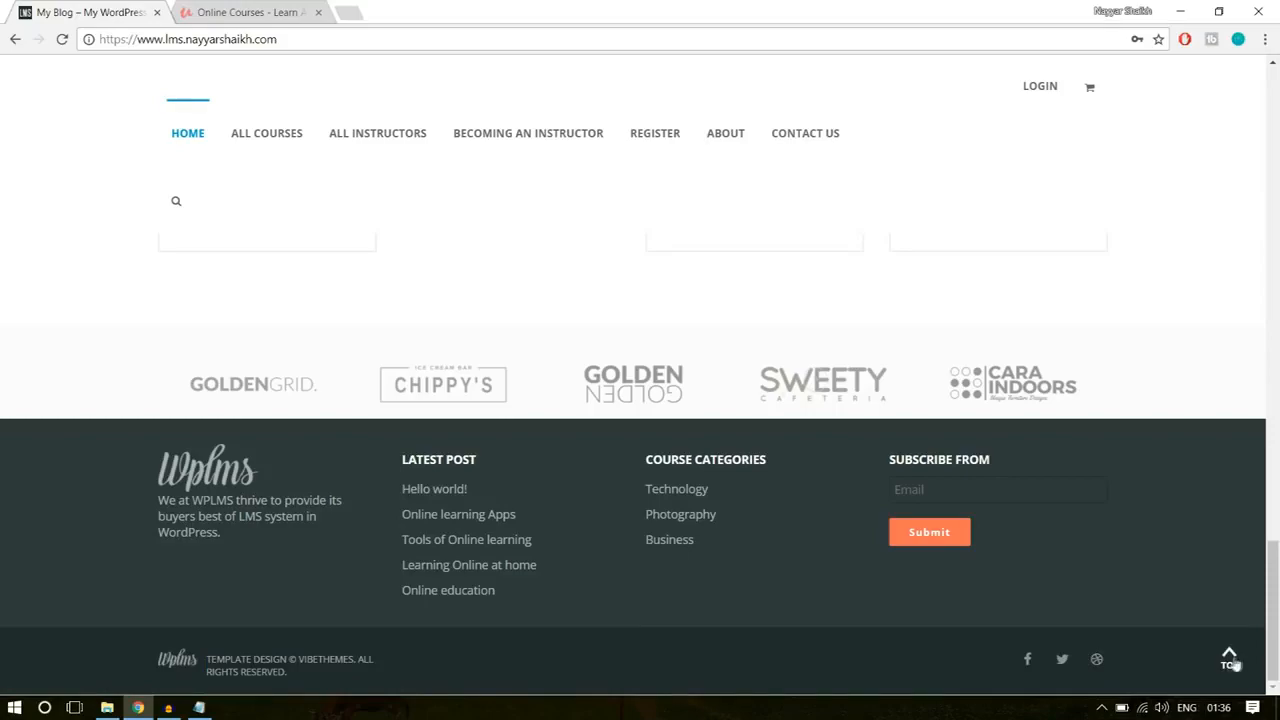
click(1230, 660)
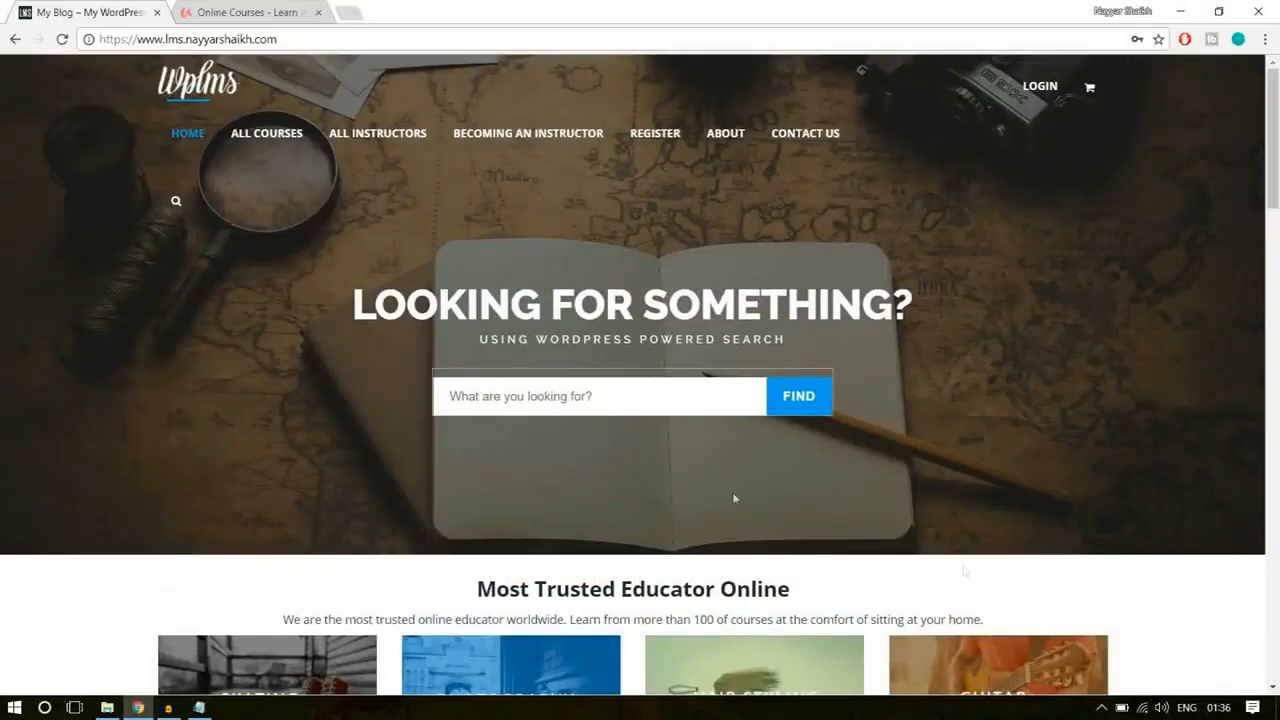
scroll(660, 449, down, 10)
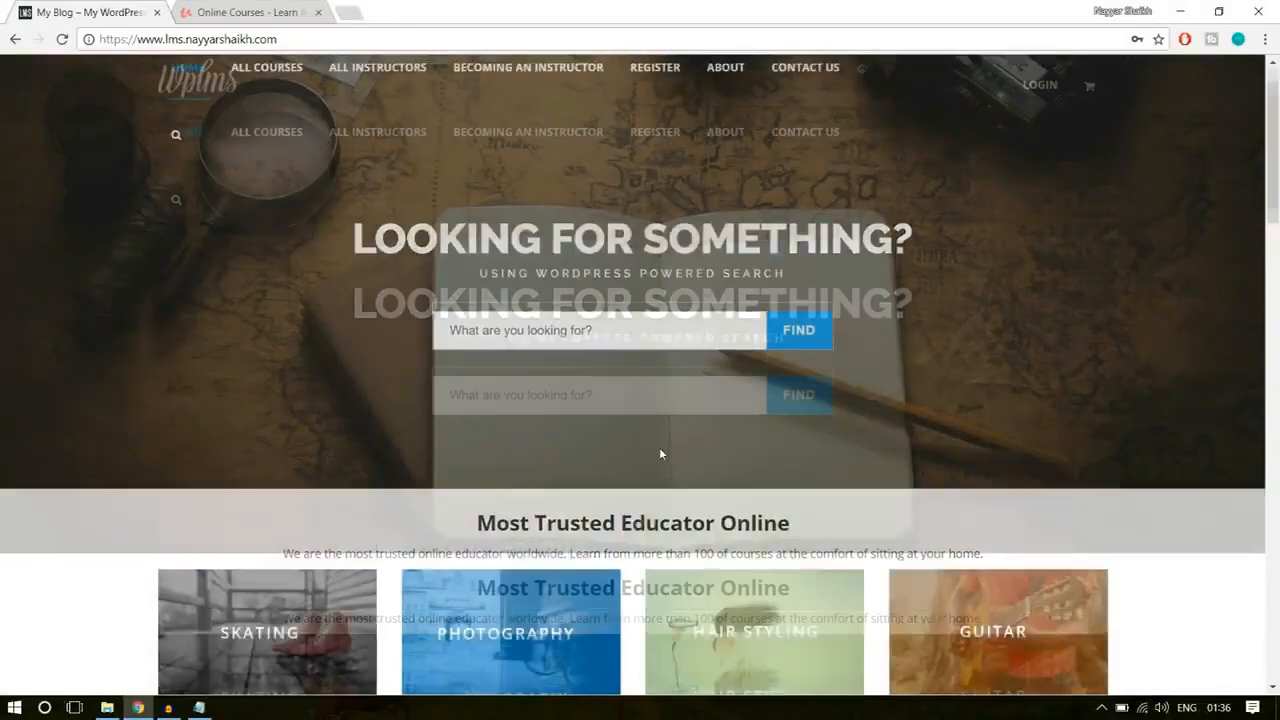
scroll(660, 449, down, 6)
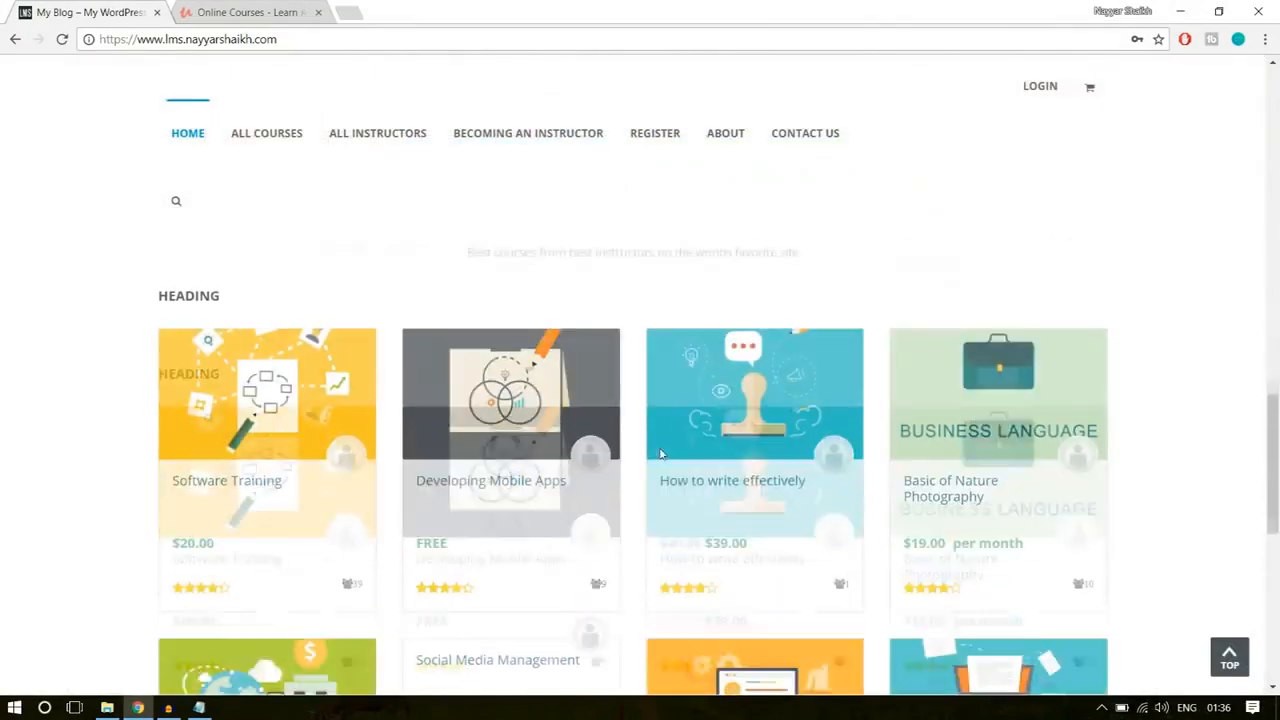
scroll(329, 371, up, 2)
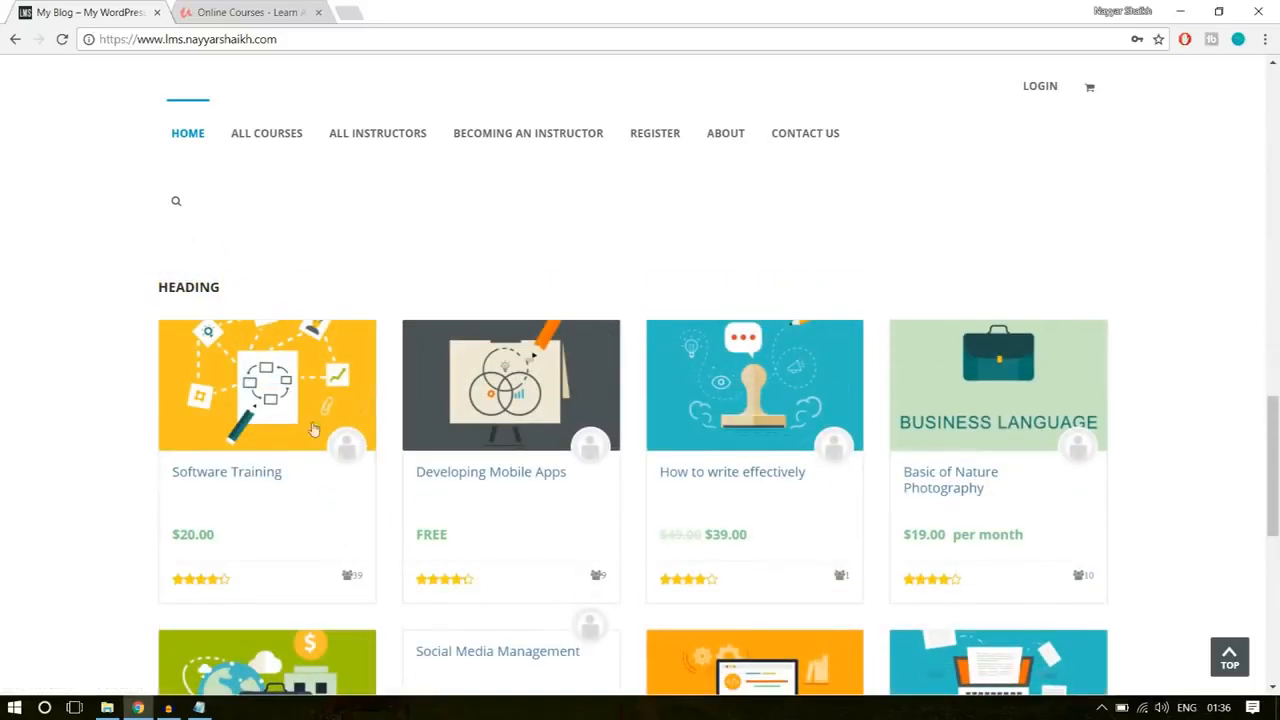
Step: Open the Software Training course on the WPLMS site and the Complete Python Bootcamp course on Udemy
click(229, 473)
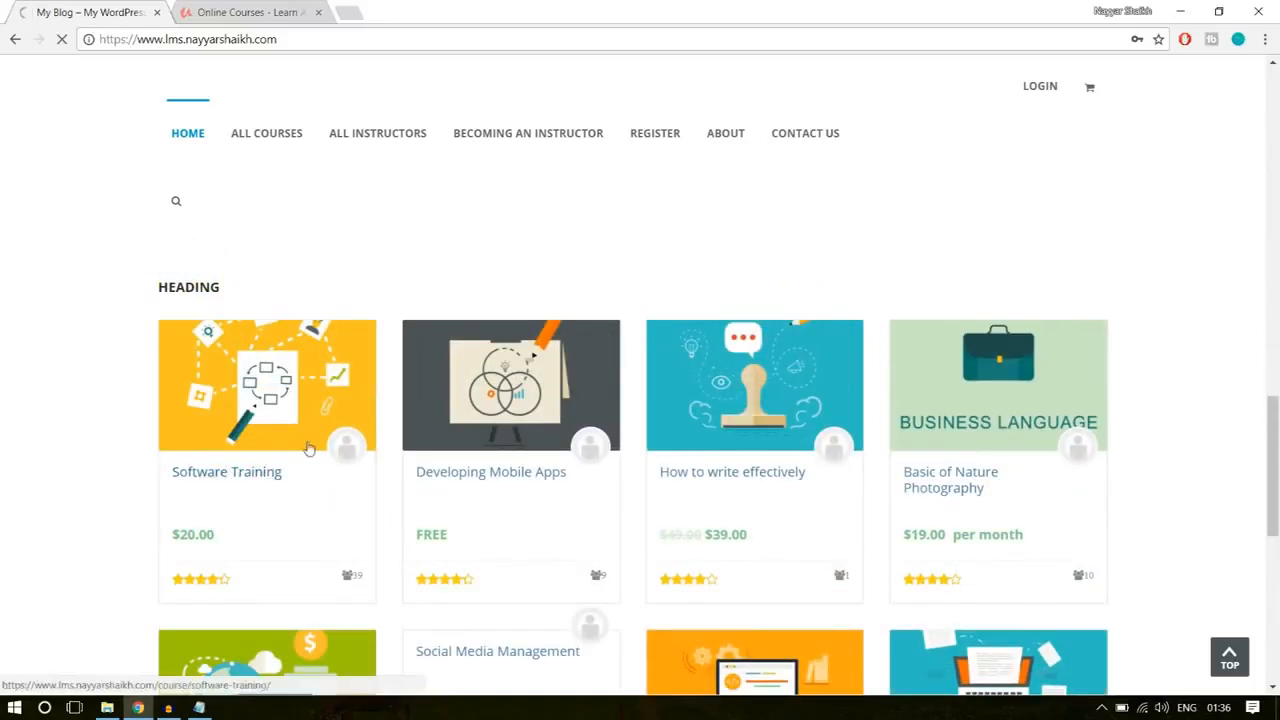
key(ctrl+Tab)
scroll(806, 428, up, 15)
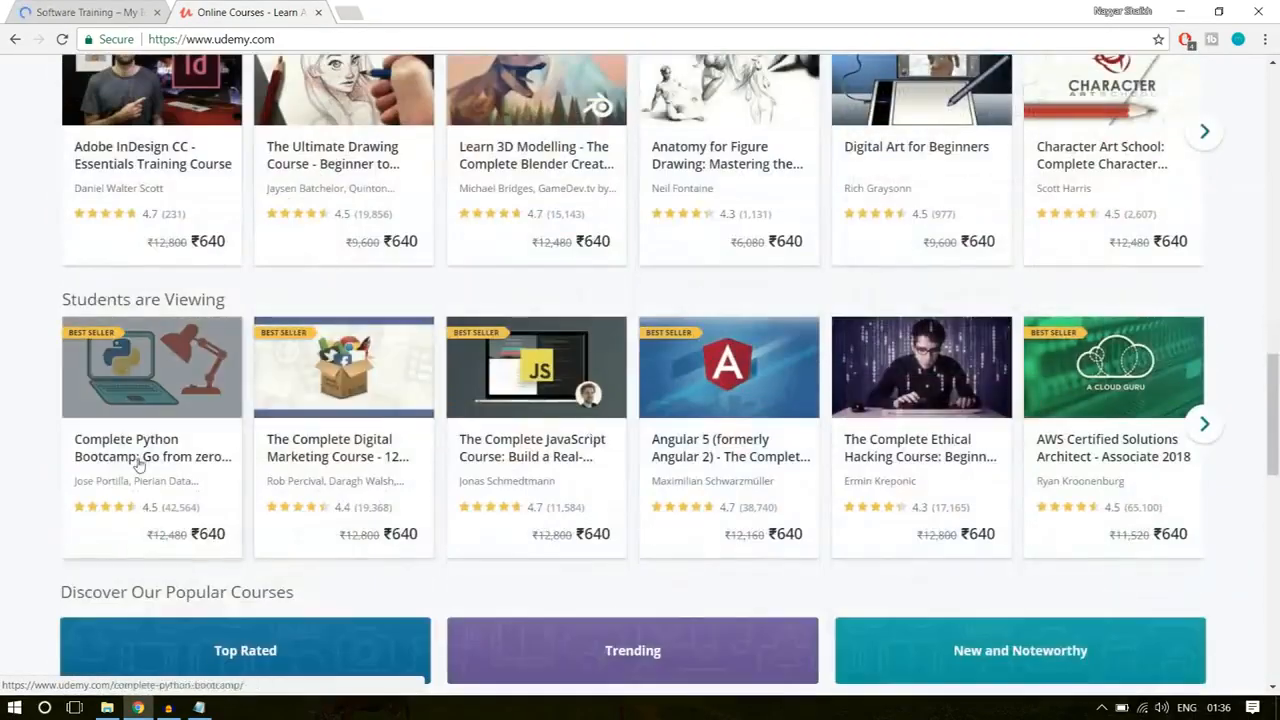
click(134, 457)
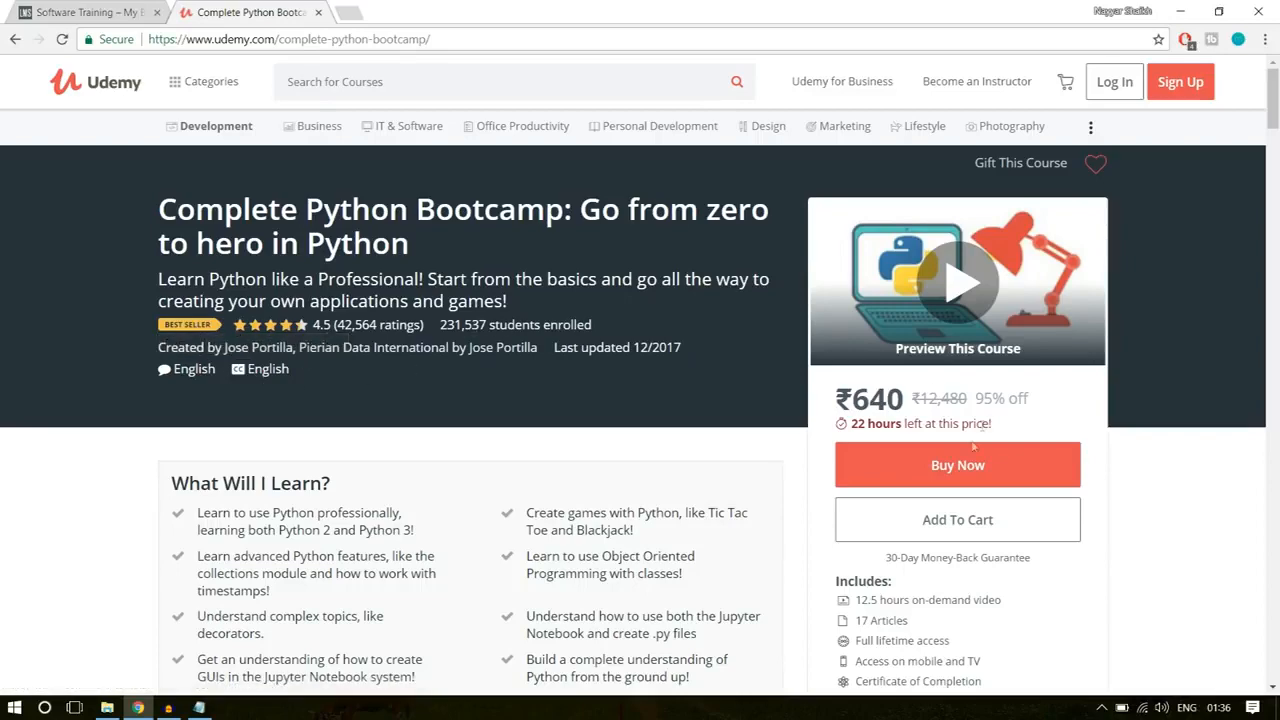
Step: Examine the Complete Python Bootcamp page's purchase box, learning points, curriculum, reviews and related courses
scroll(1125, 372, down, 3)
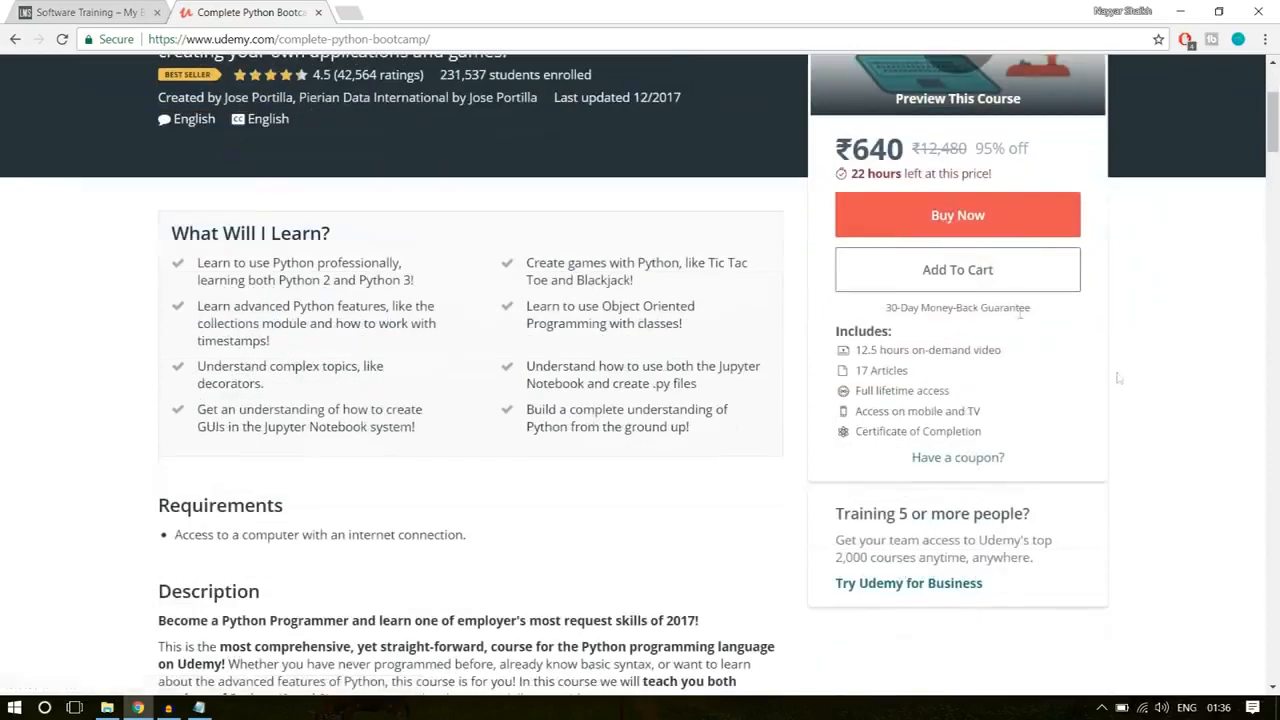
click(983, 212)
scroll(1063, 437, down, 10)
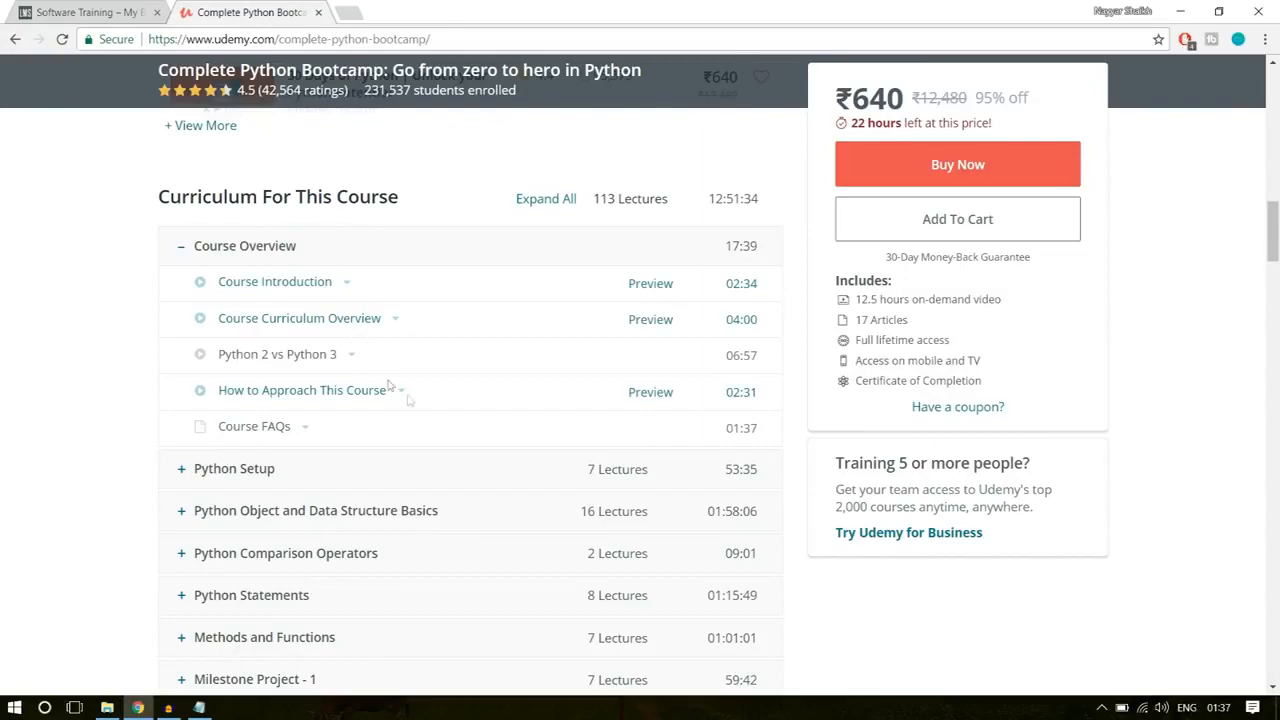
scroll(388, 384, down, 13)
scroll(390, 384, up, 3)
scroll(370, 350, down, 10)
scroll(344, 303, down, 15)
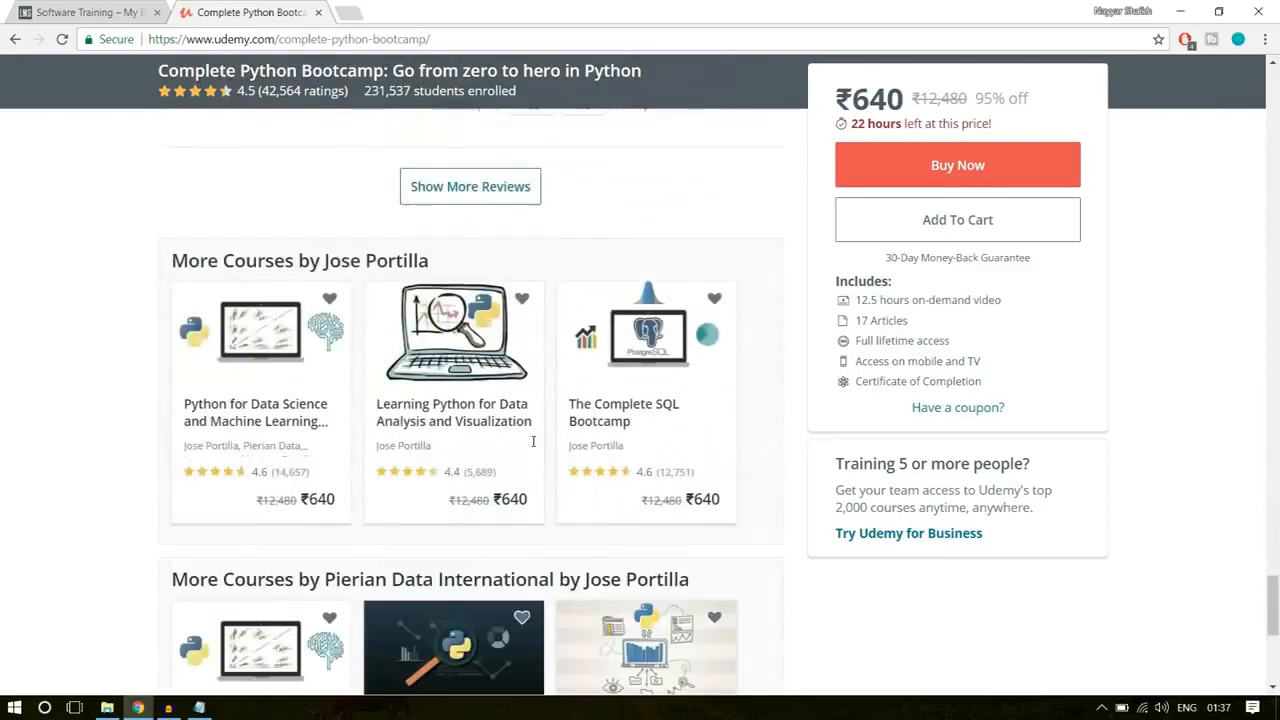
scroll(533, 441, down, 5)
scroll(531, 443, up, 5)
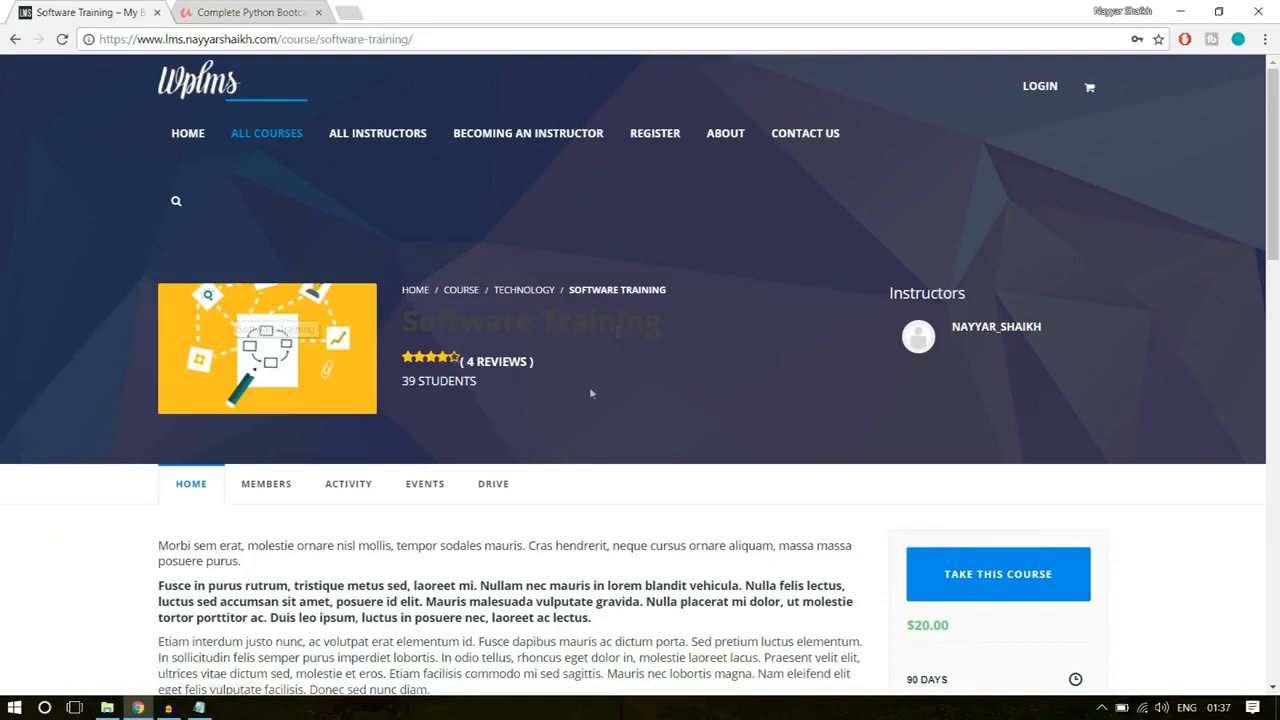
Step: Examine the Software Training course's title, description and price, highlighting each of them
double_click(452, 322)
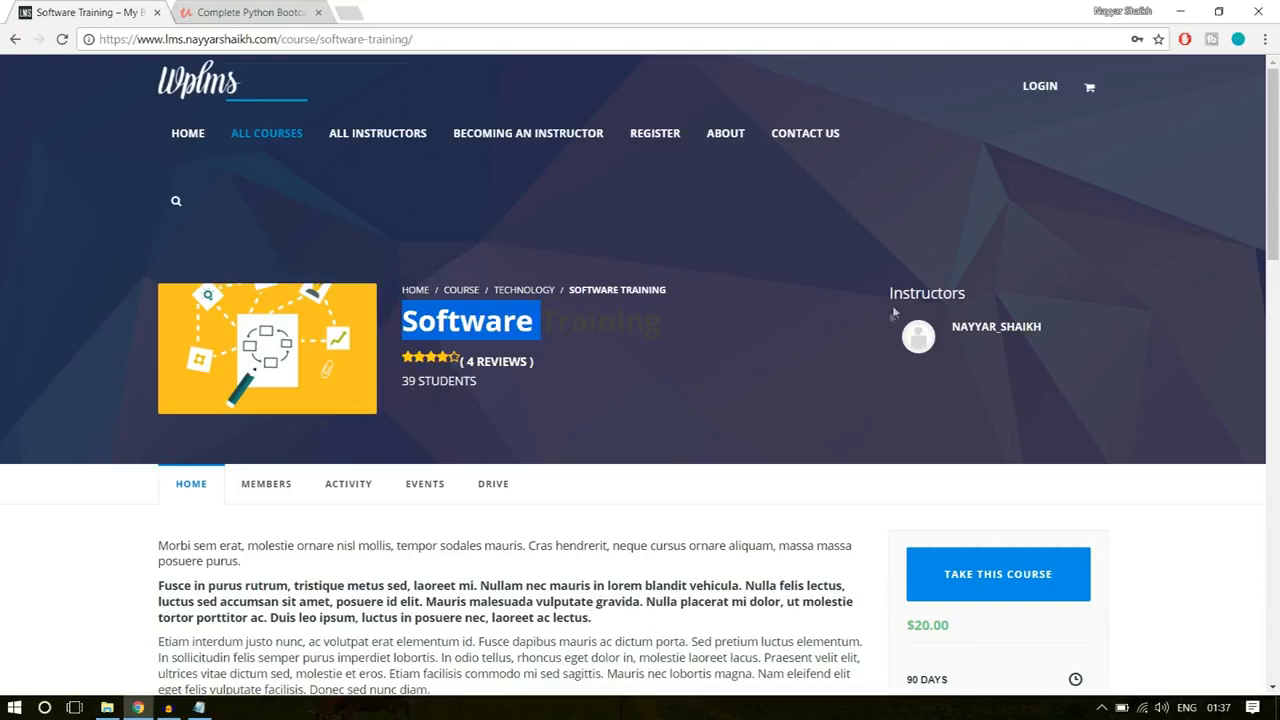
scroll(1053, 336, down, 3)
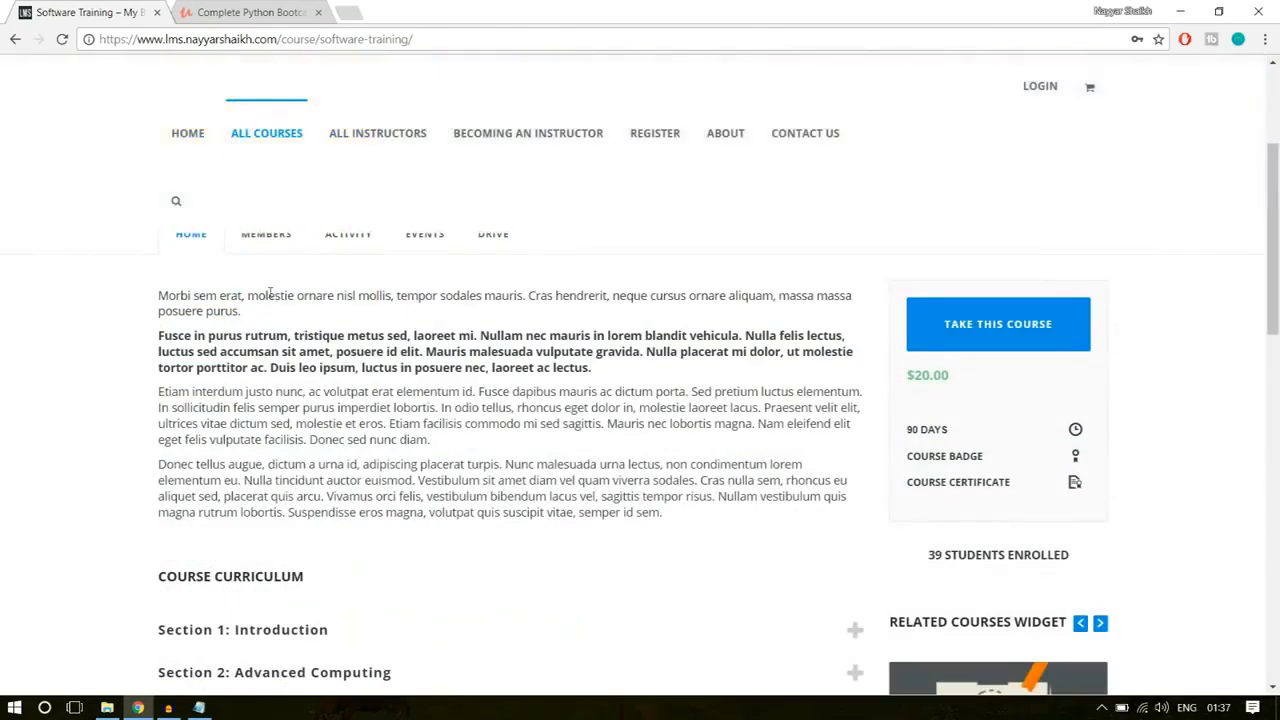
drag(669, 505, 149, 292)
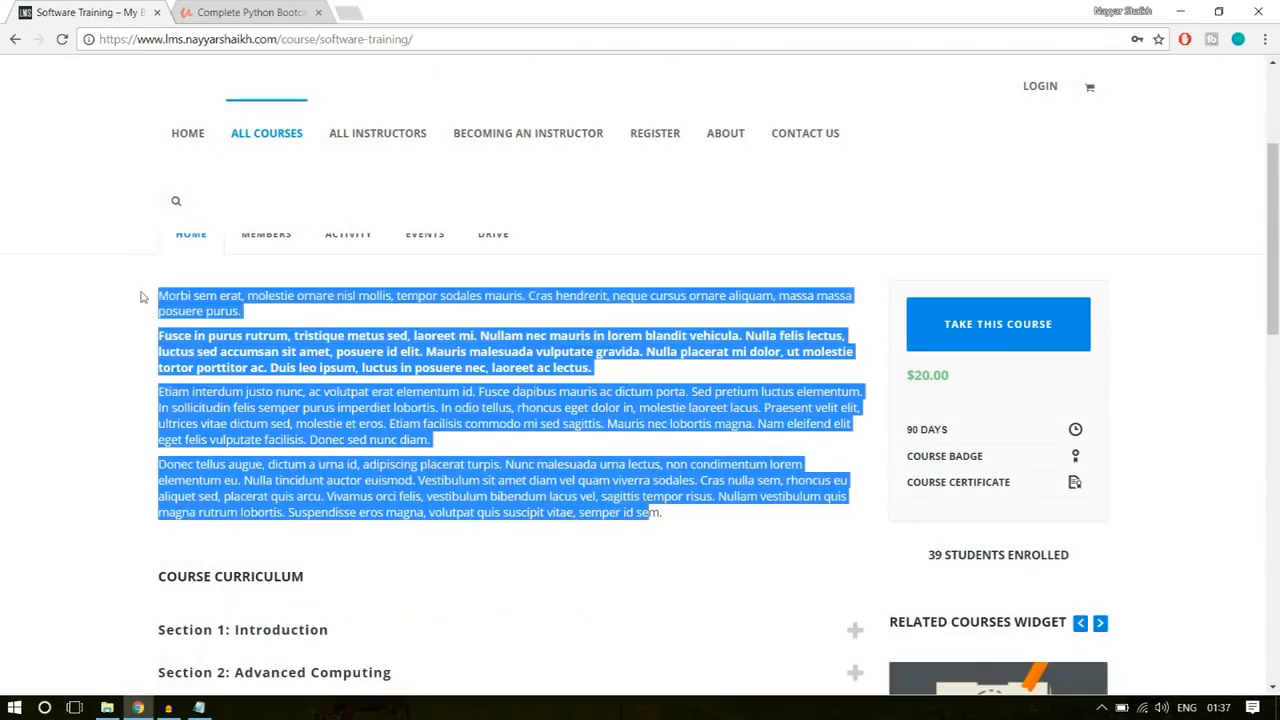
click(149, 292)
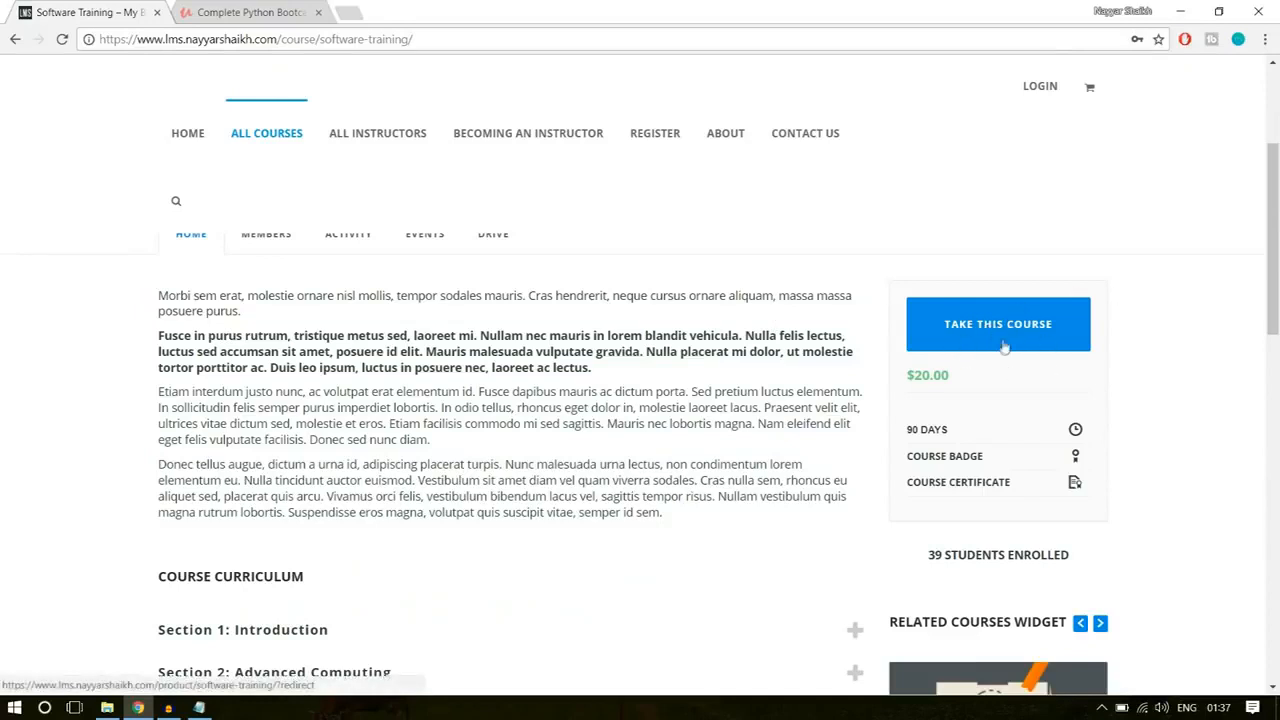
drag(951, 379, 905, 377)
click(939, 393)
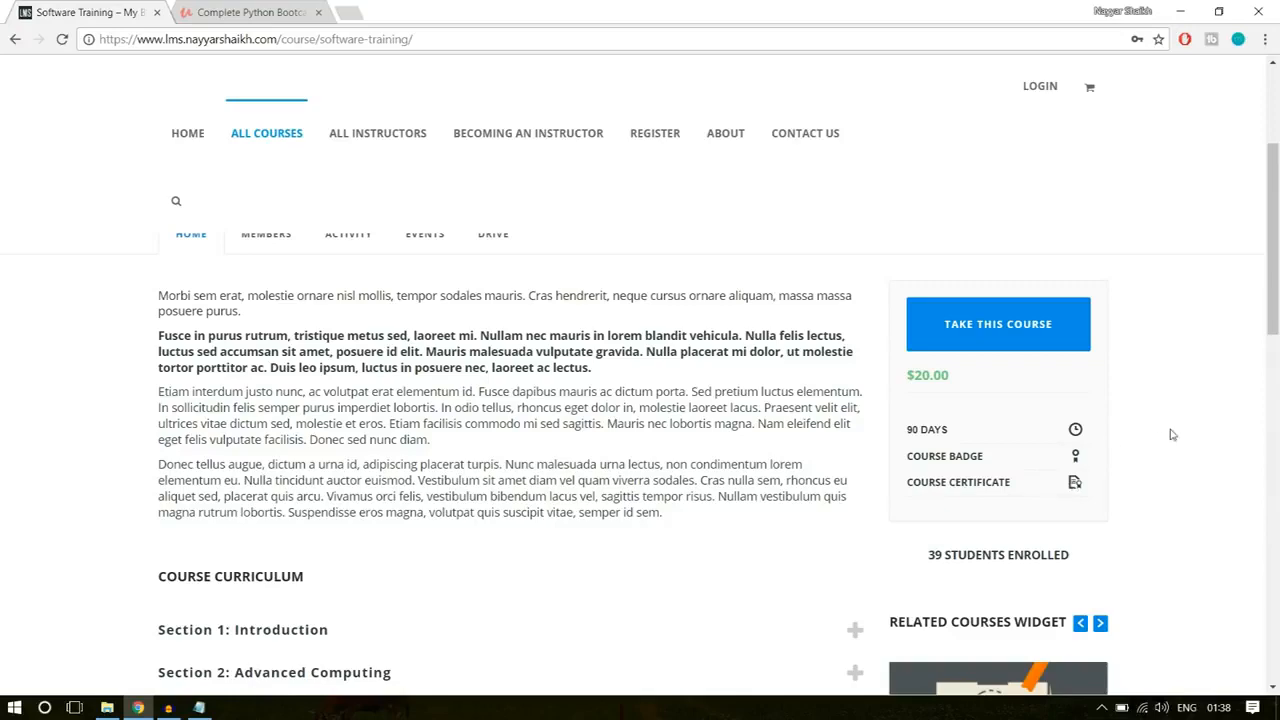
Step: Expand the Introduction and Advanced Computing sections of the course curriculum and point out The Software Quiz
scroll(1172, 434, down, 4)
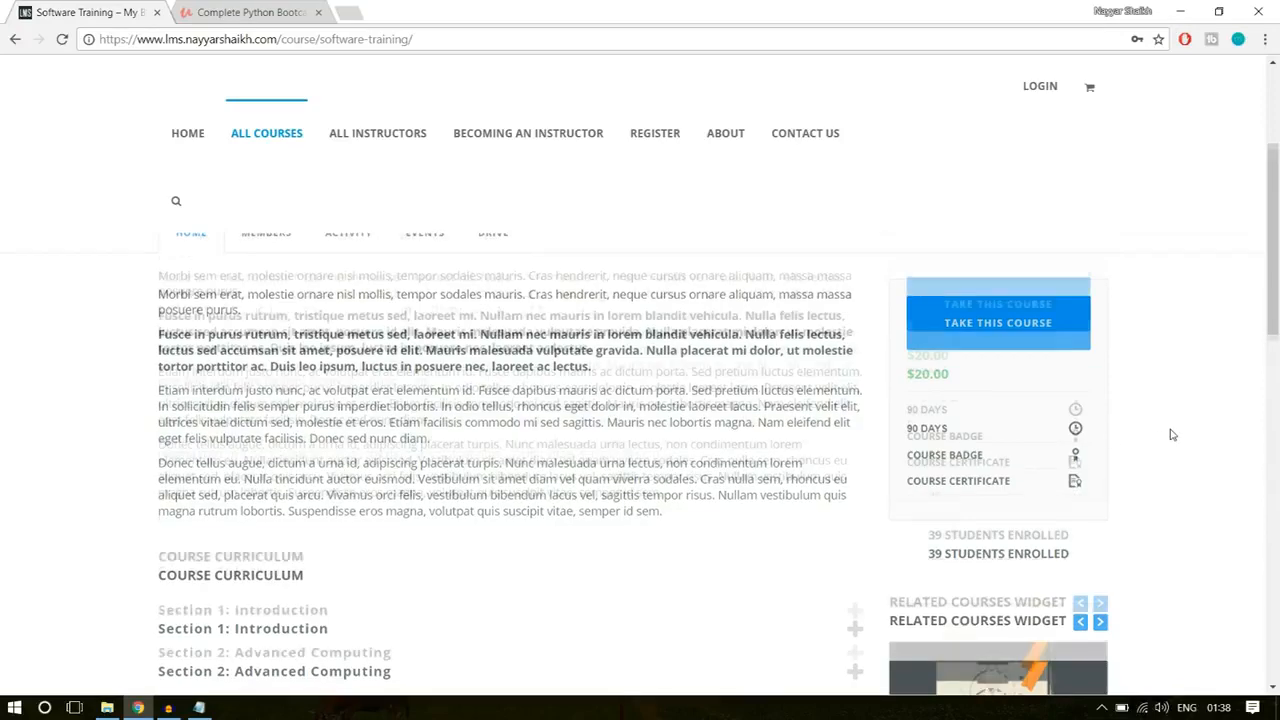
scroll(366, 369, up, 2)
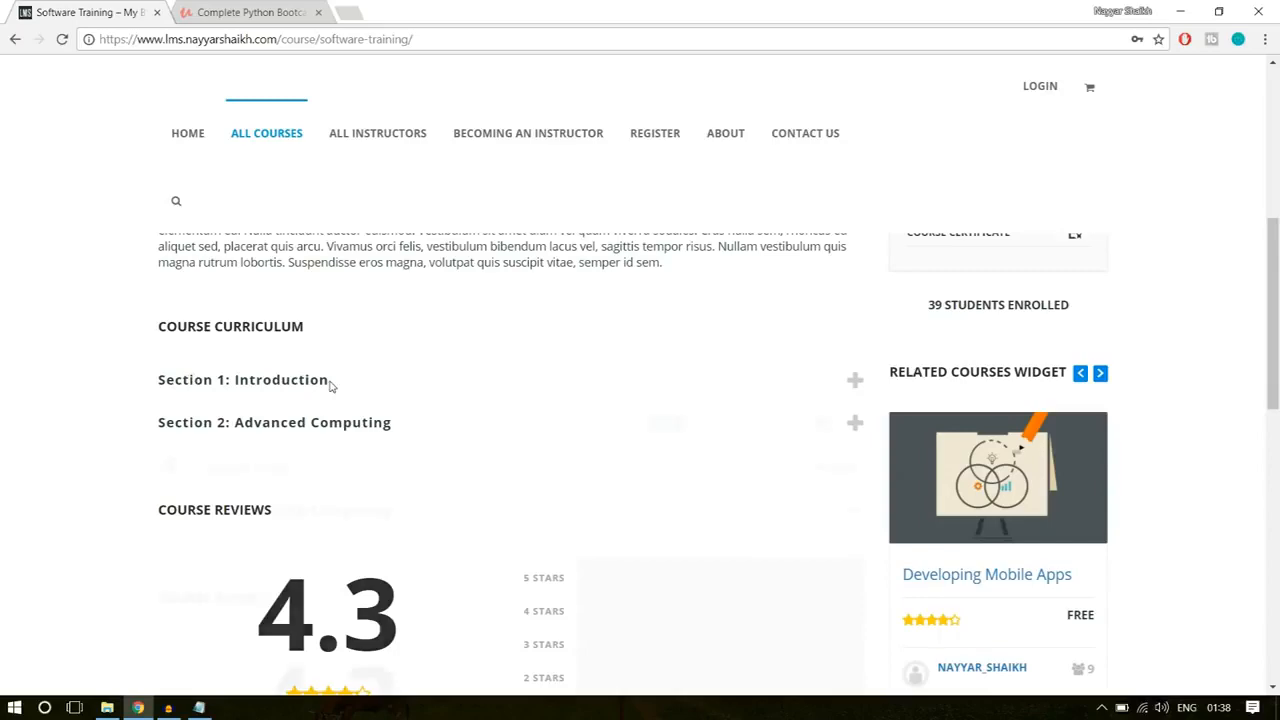
click(331, 384)
click(358, 513)
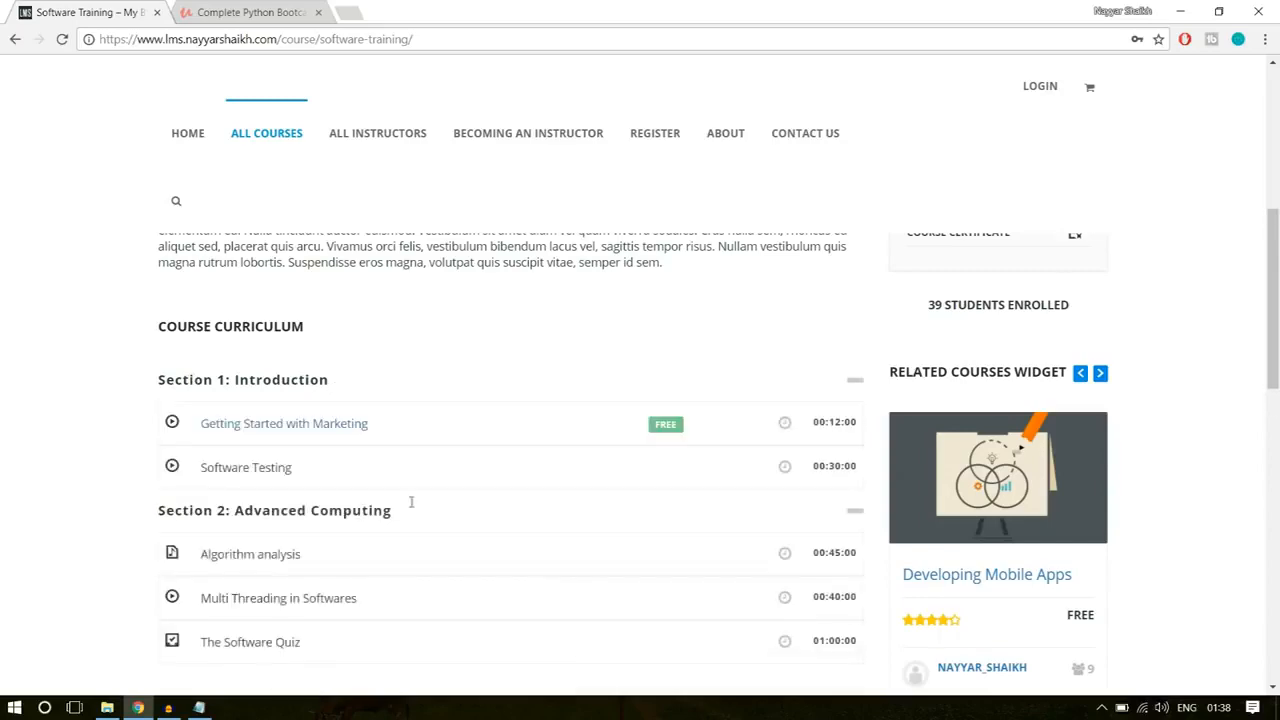
scroll(489, 491, down, 2)
scroll(405, 411, up, 1)
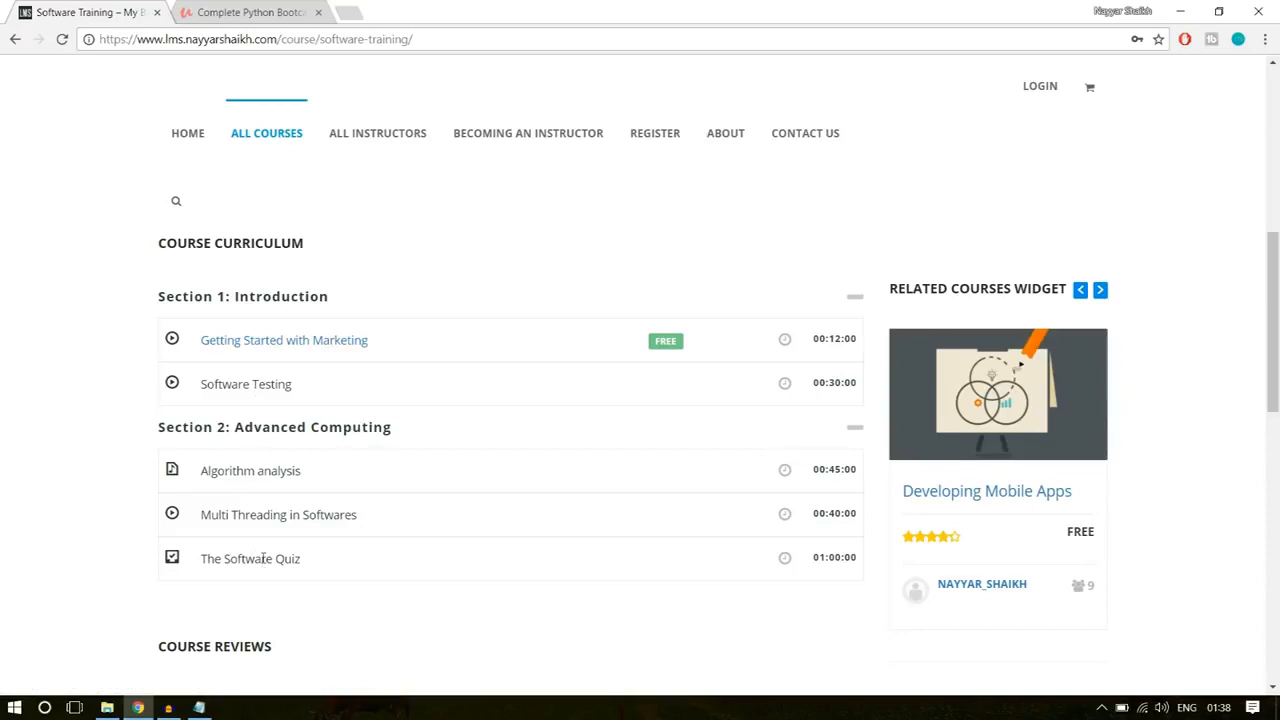
drag(320, 566, 240, 558)
click(253, 556)
Step: Examine the Software Training page's course reviews, related courses and top rated courses
scroll(430, 480, down, 2)
scroll(440, 503, down, 4)
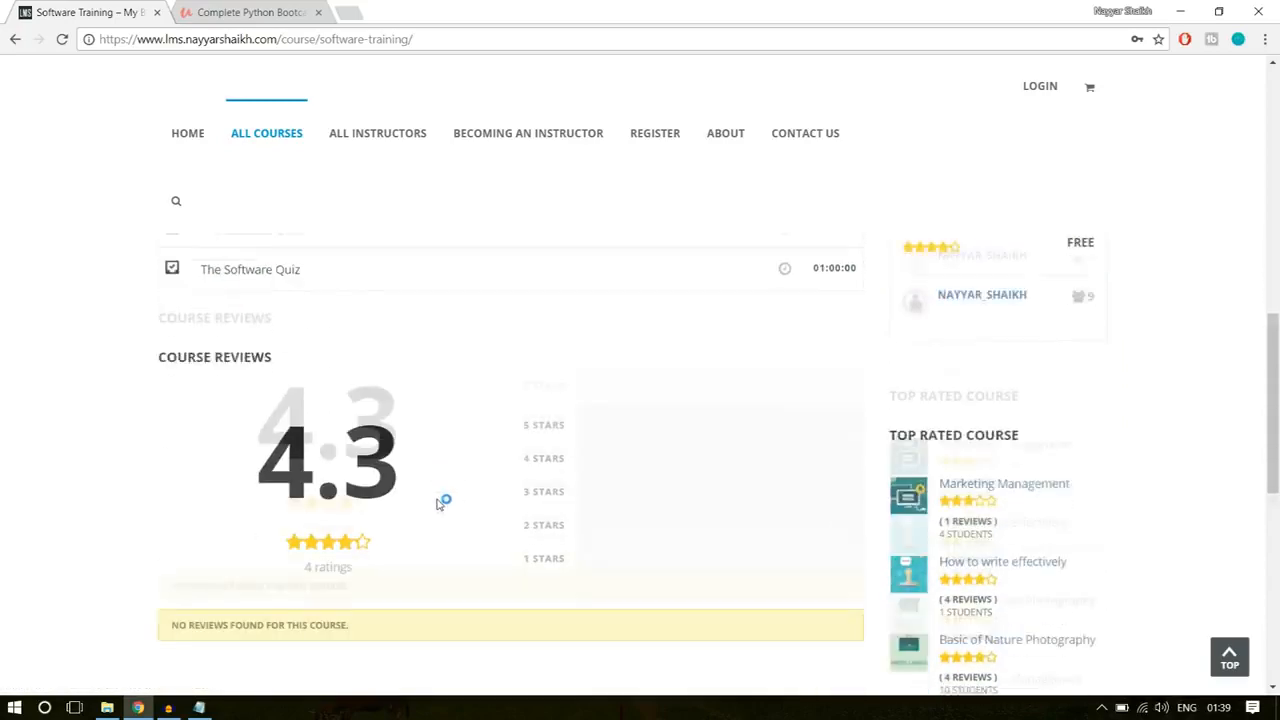
scroll(465, 495, up, 3)
scroll(477, 493, down, 5)
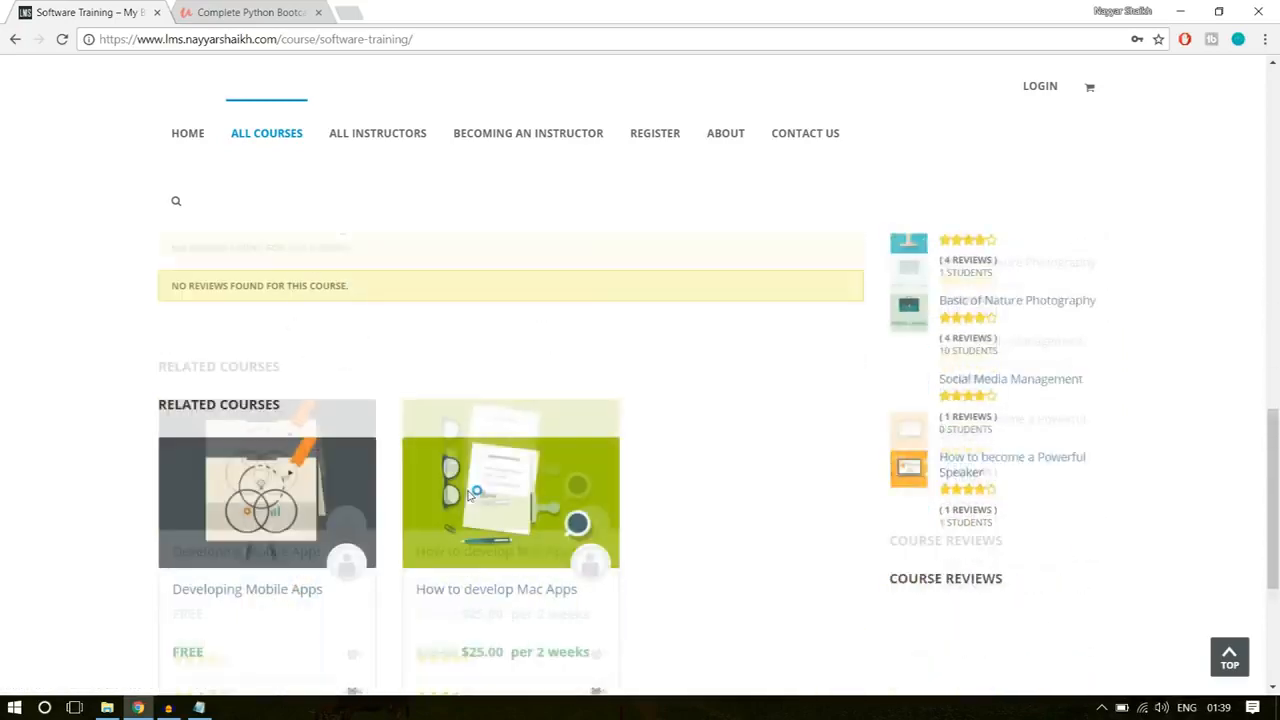
scroll(342, 472, up, 2)
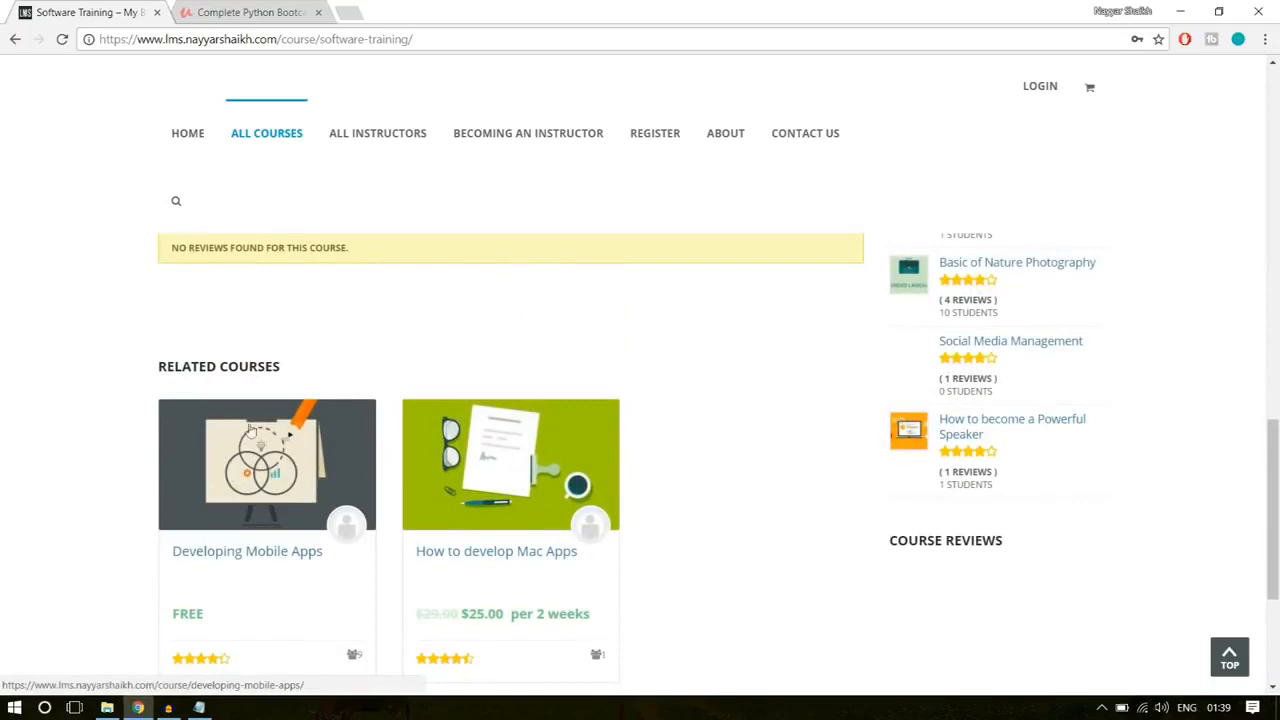
scroll(492, 523, down, 2)
scroll(751, 523, up, 10)
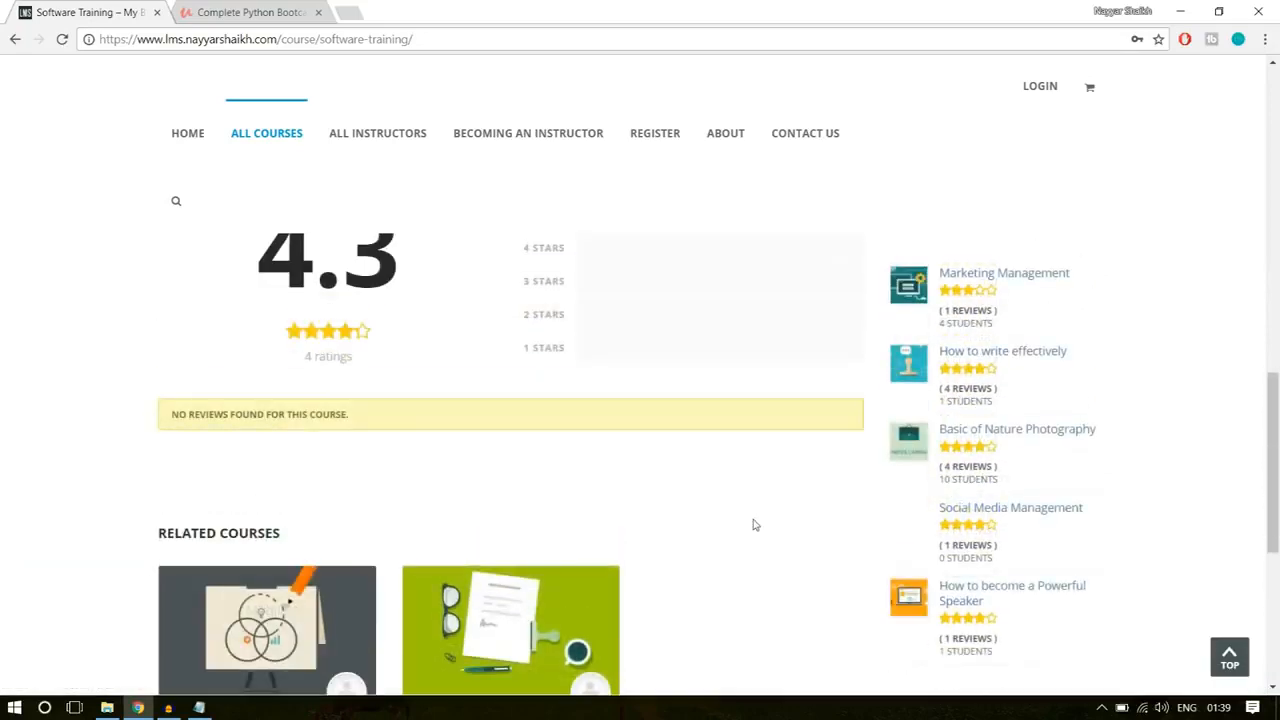
scroll(1070, 408, down, 1)
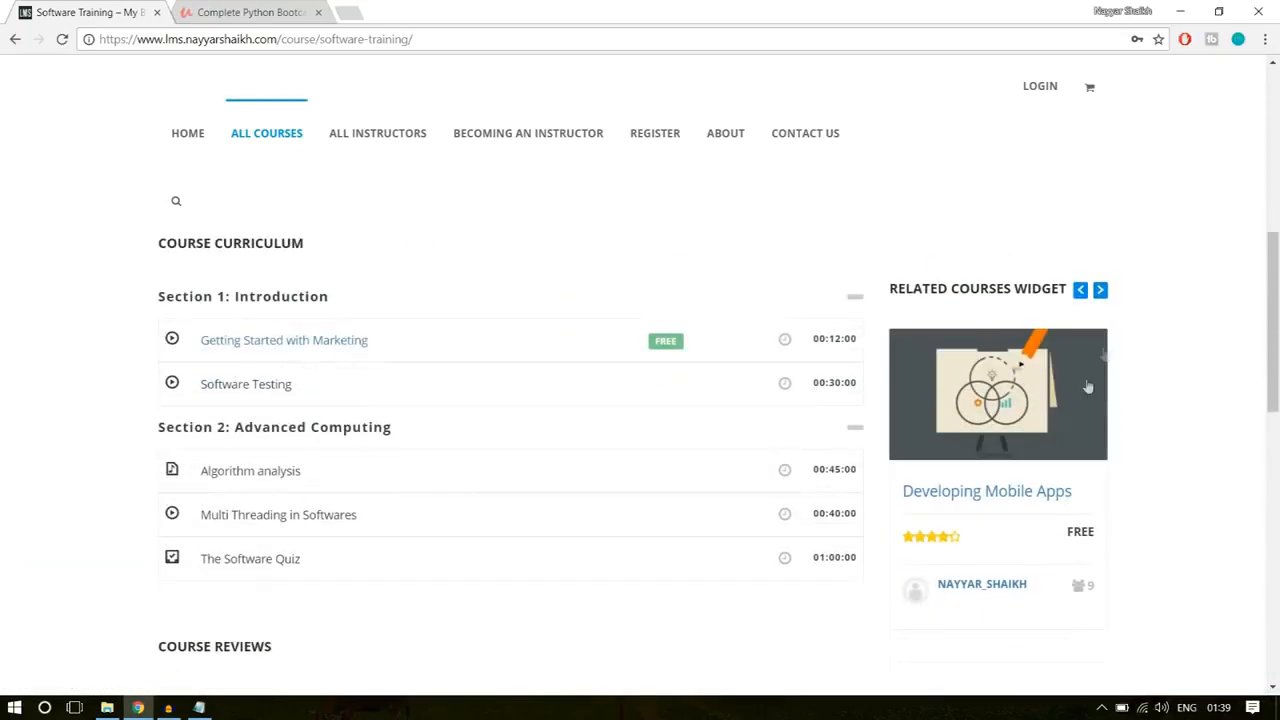
Step: Cycle through the Related Courses widget, review the rest of the course page down to the footer, and return to its start
click(1100, 289)
click(1104, 293)
click(1104, 293)
click(1104, 293)
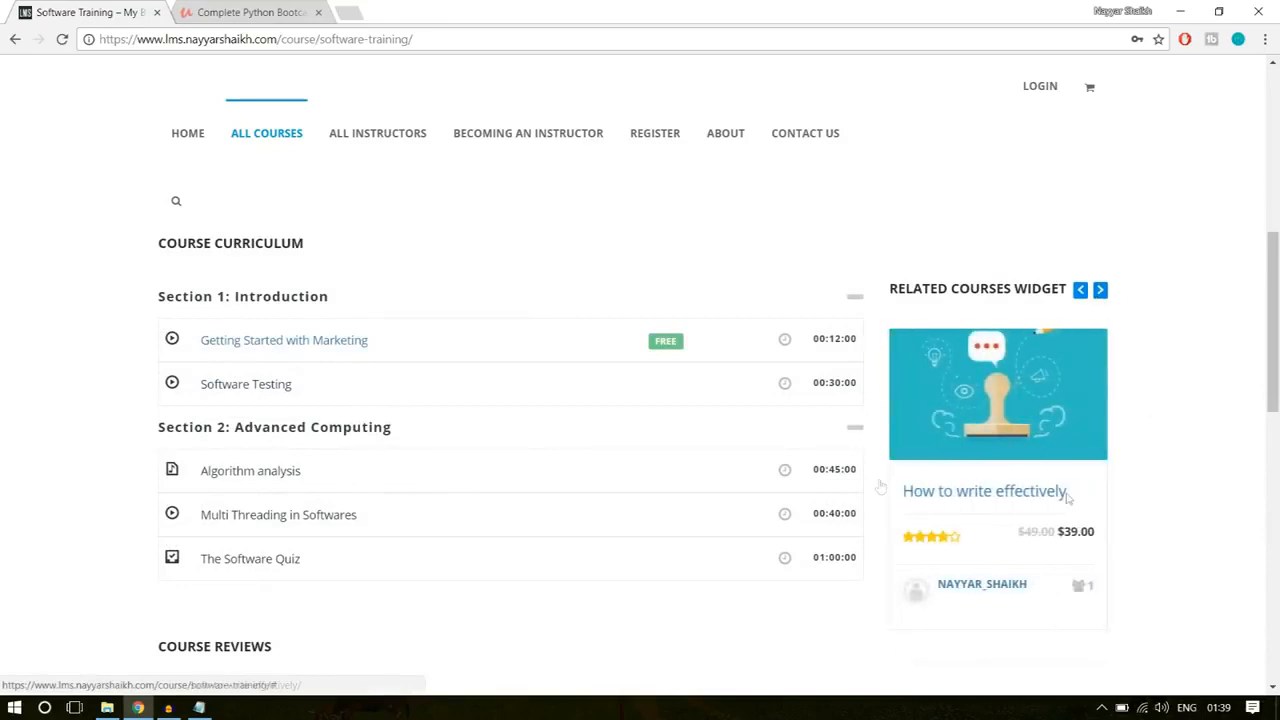
scroll(1106, 441, down, 2)
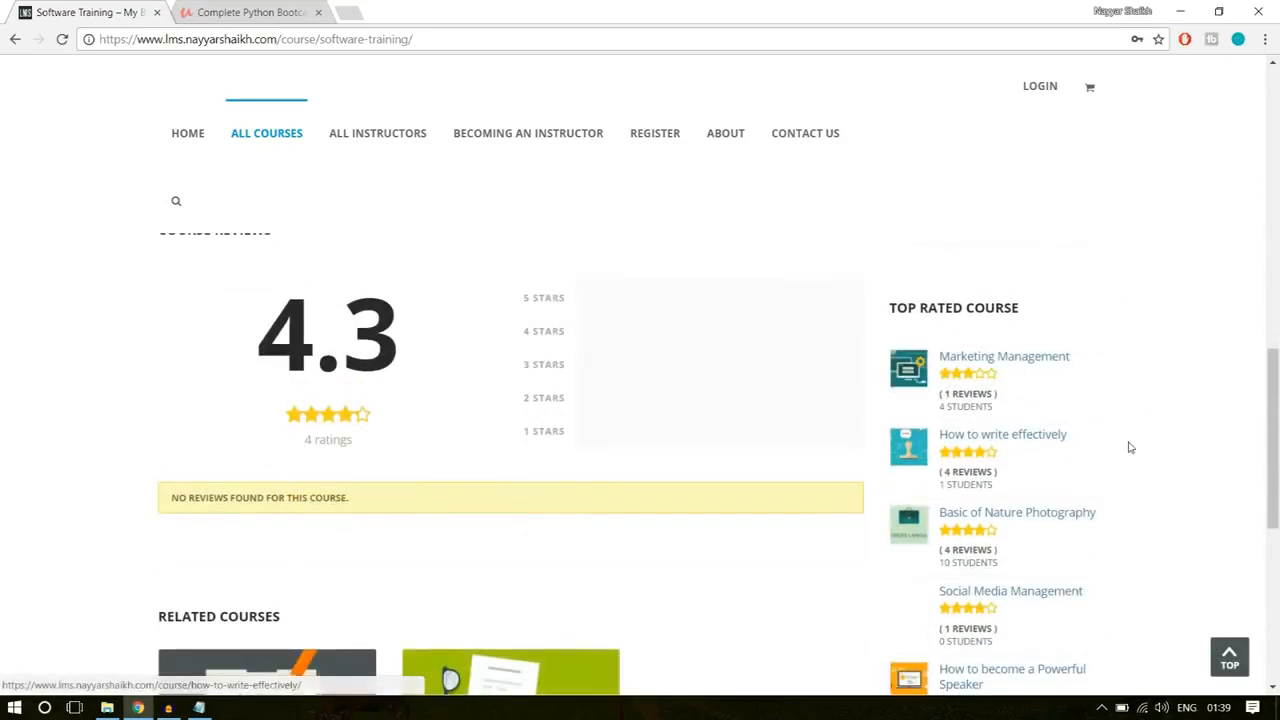
scroll(1017, 337, down, 1)
scroll(1020, 432, down, 5)
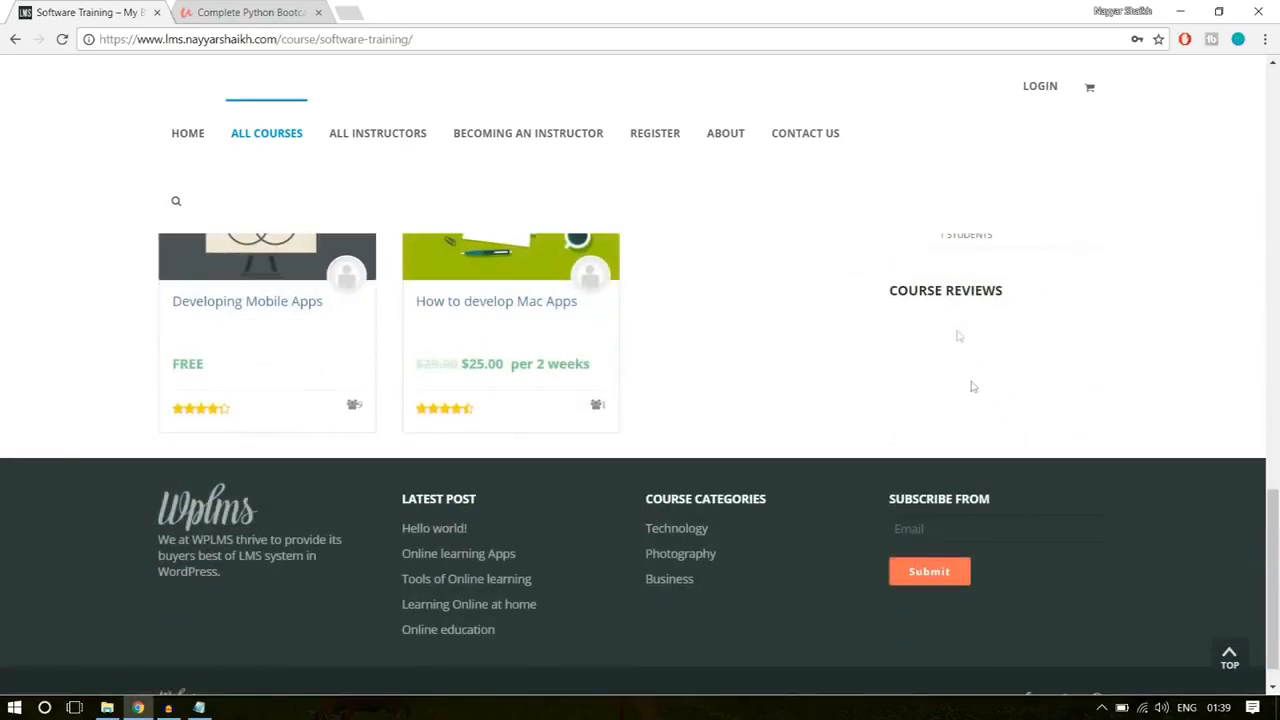
scroll(1015, 494, up, 15)
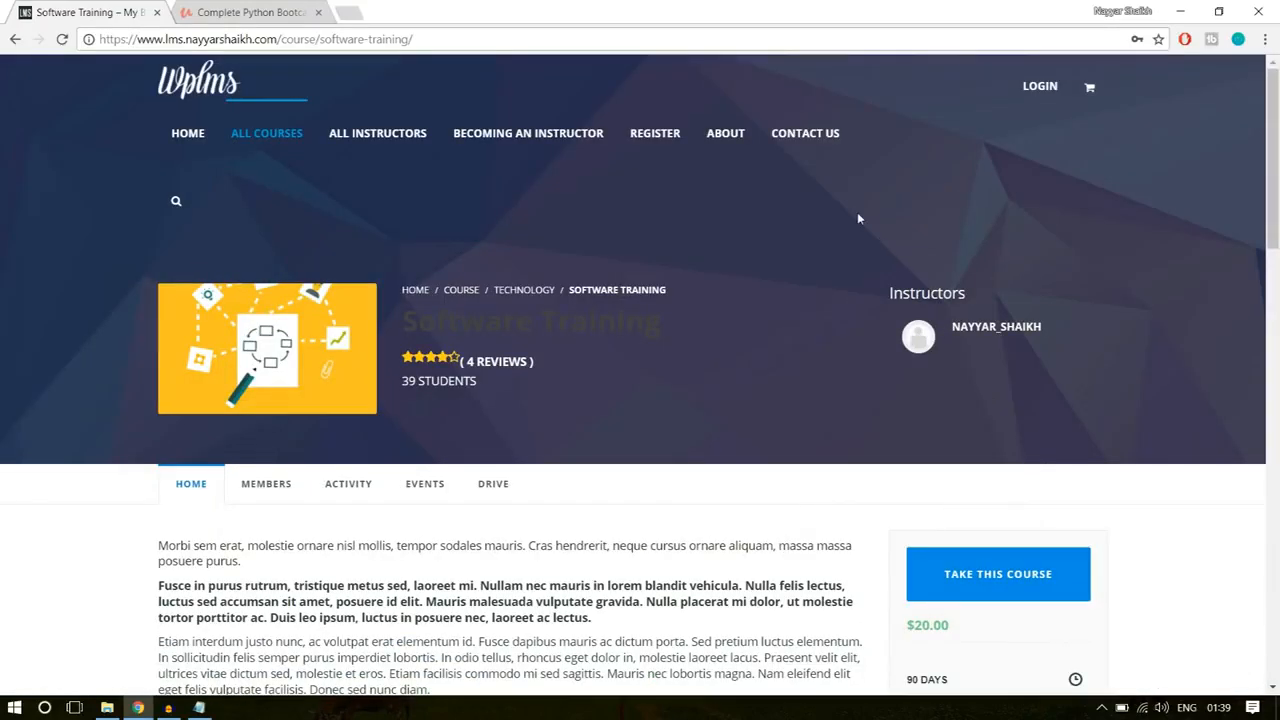
Step: Open the WPLMS site's About page and review it down to the Meet the Instructors section, highlighting that text
click(730, 137)
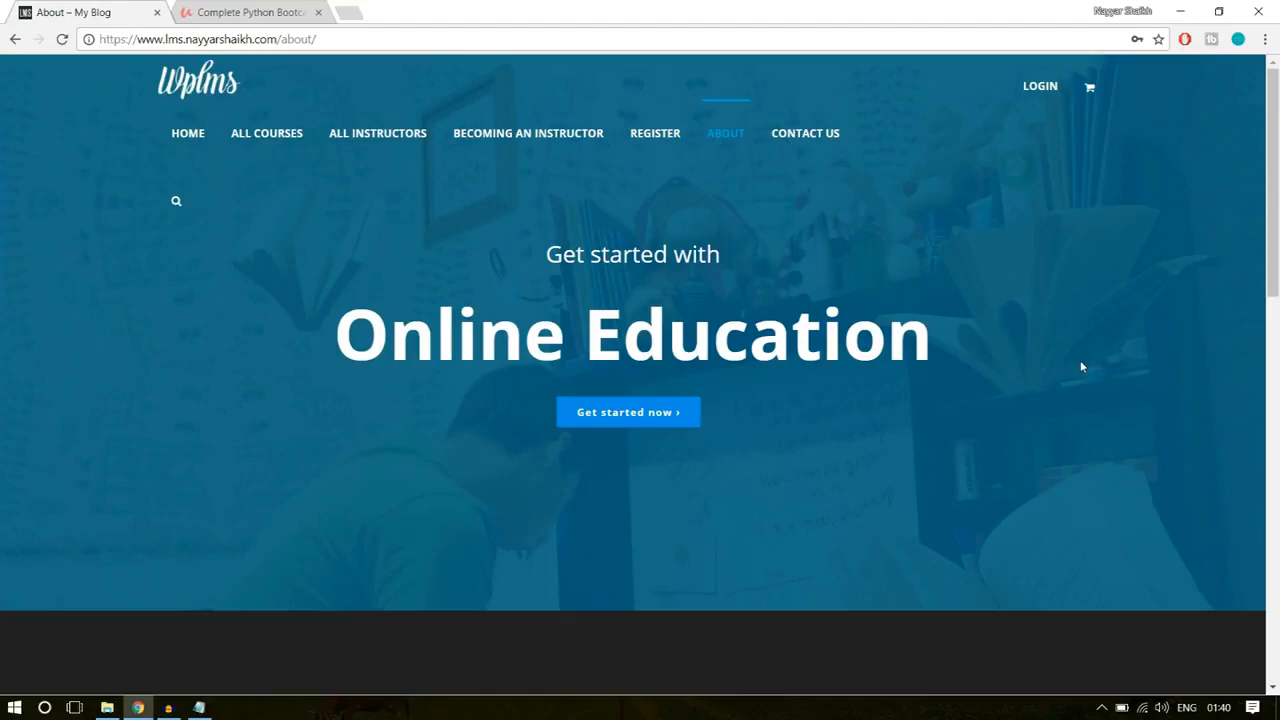
drag(1277, 163, 1278, 303)
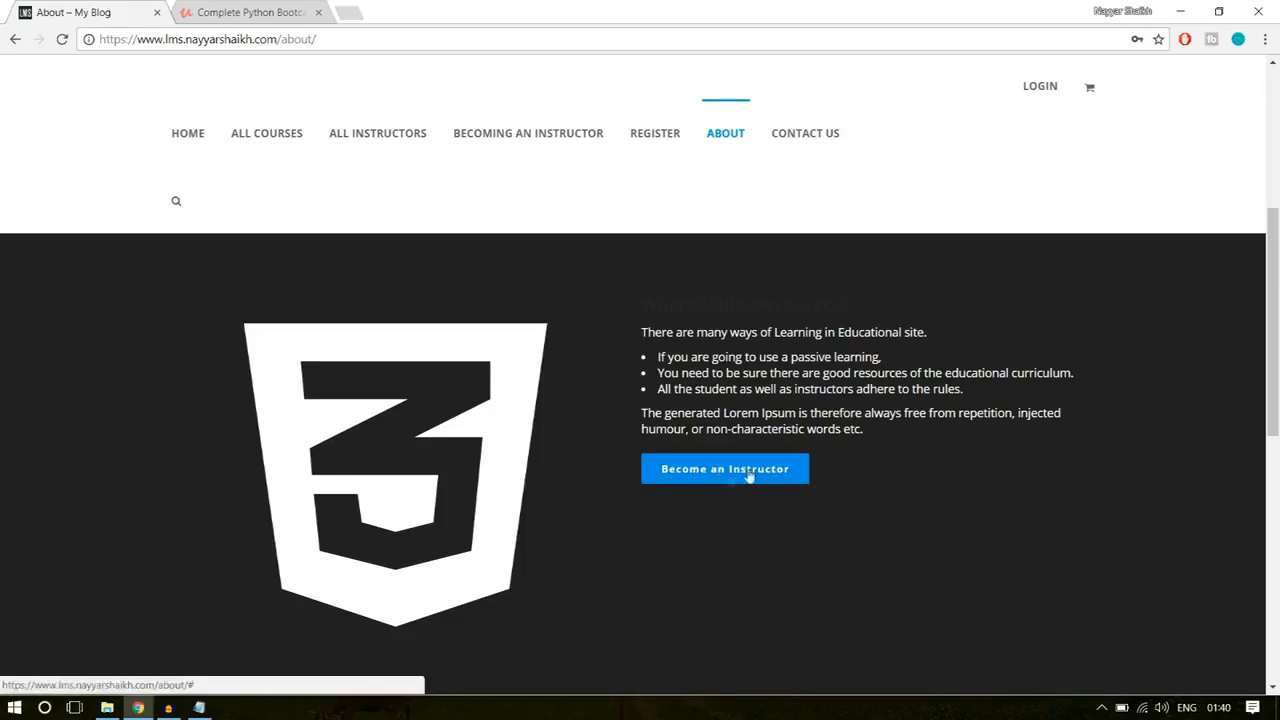
scroll(919, 513, down, 2)
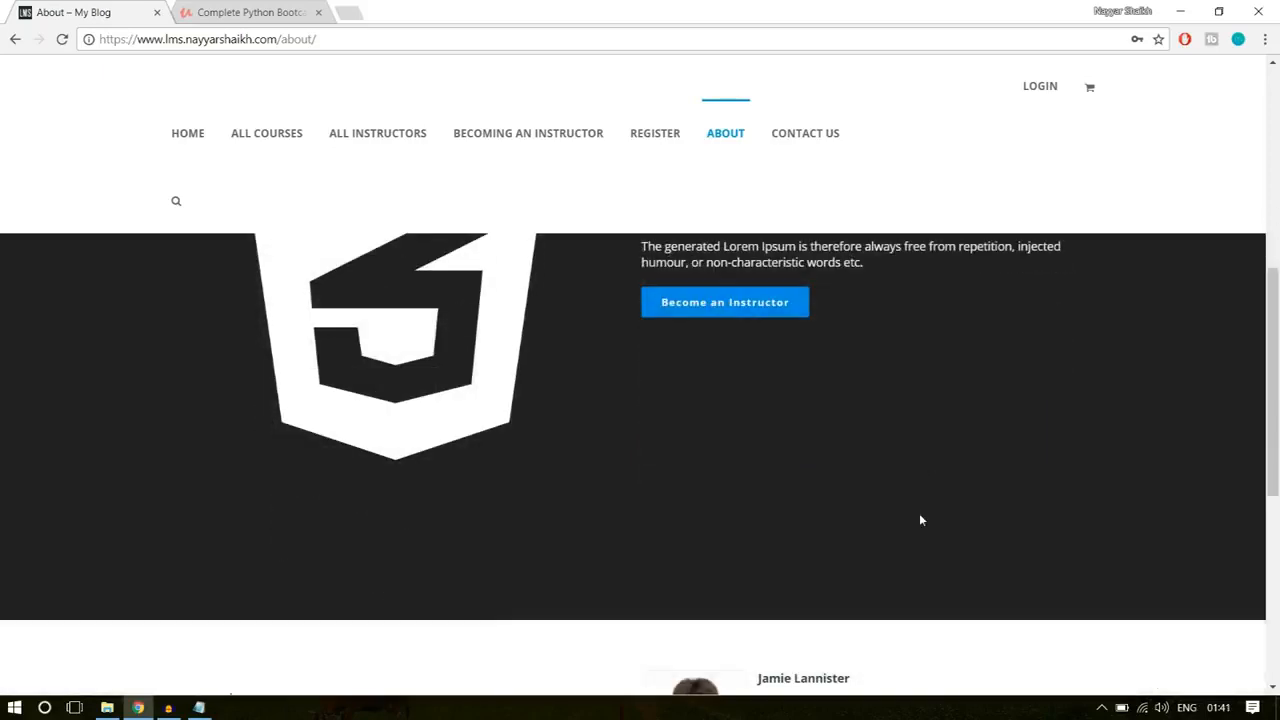
scroll(919, 513, down, 5)
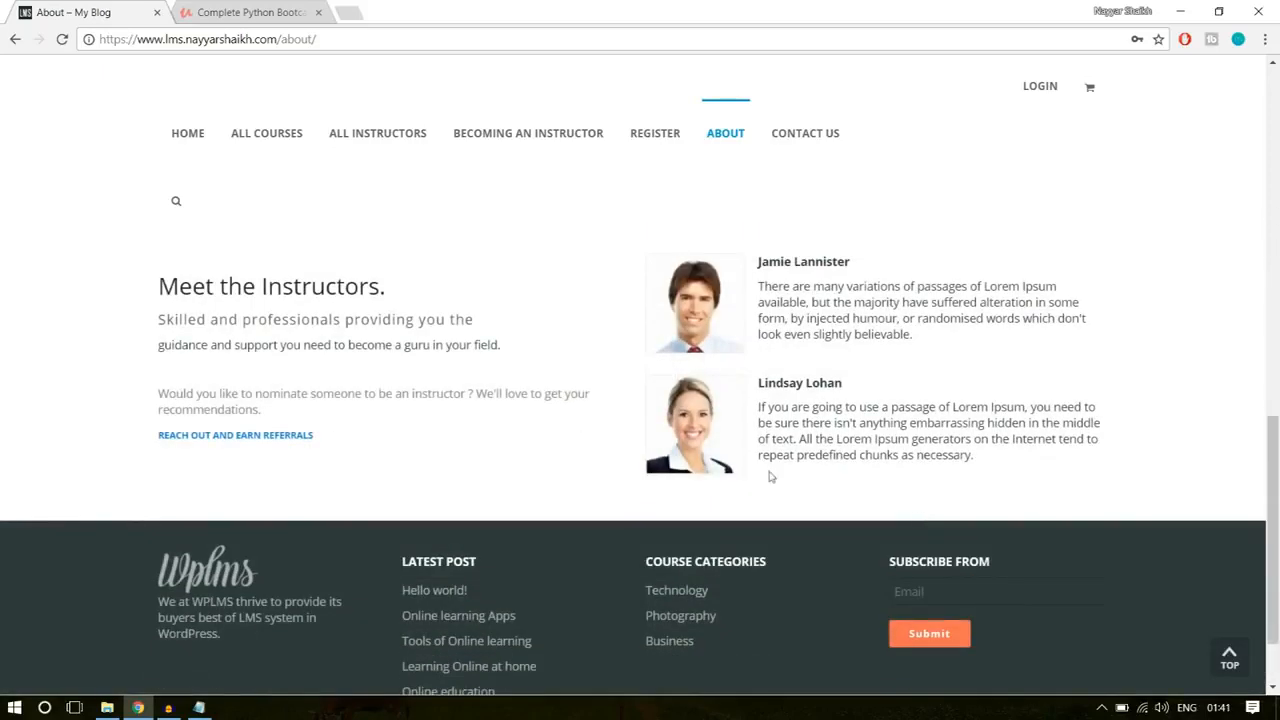
drag(159, 279, 297, 370)
click(297, 370)
Step: Open the Contact Us page and review its message form, highlighting the introductory text and the contact details
click(820, 145)
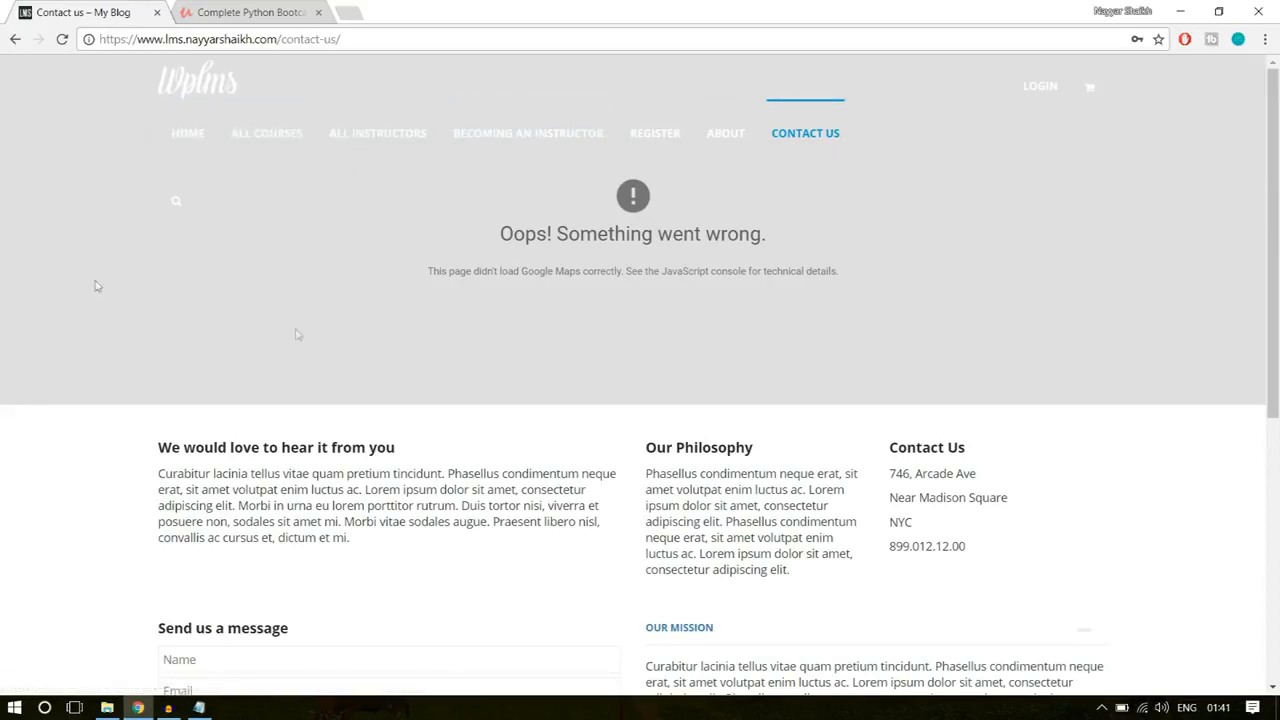
scroll(1029, 386, down, 3)
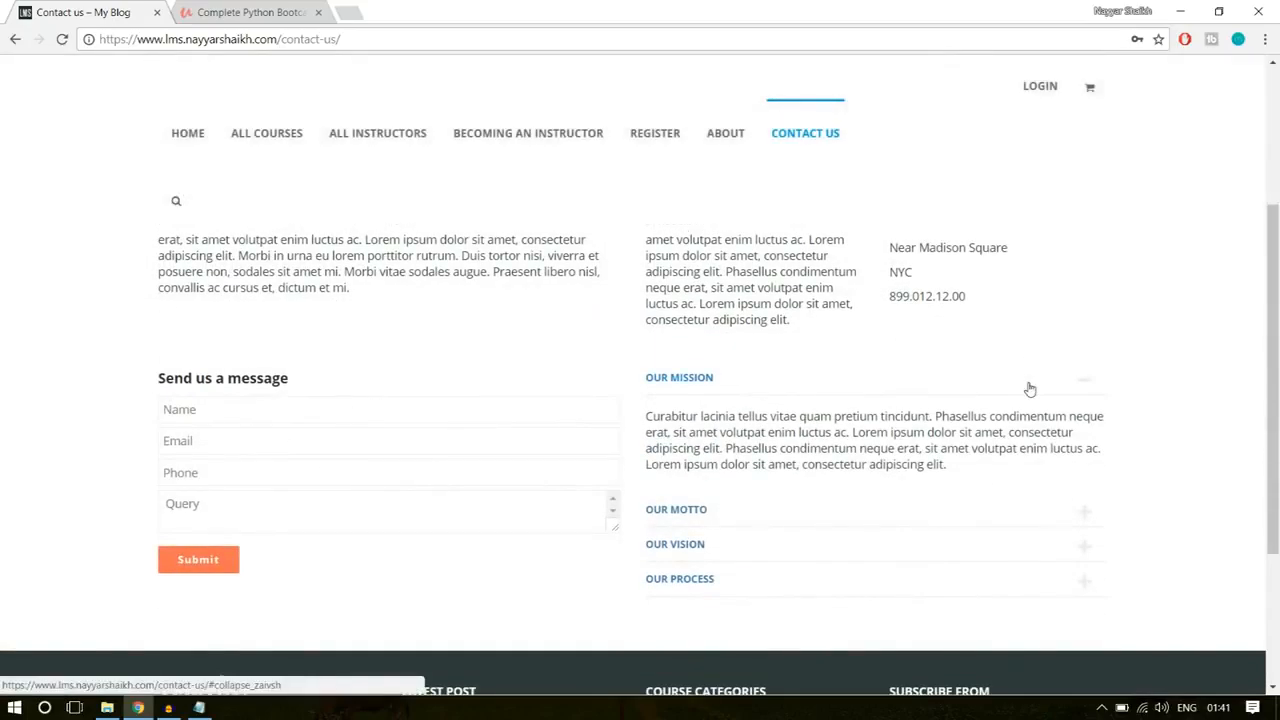
scroll(1030, 388, up, 1)
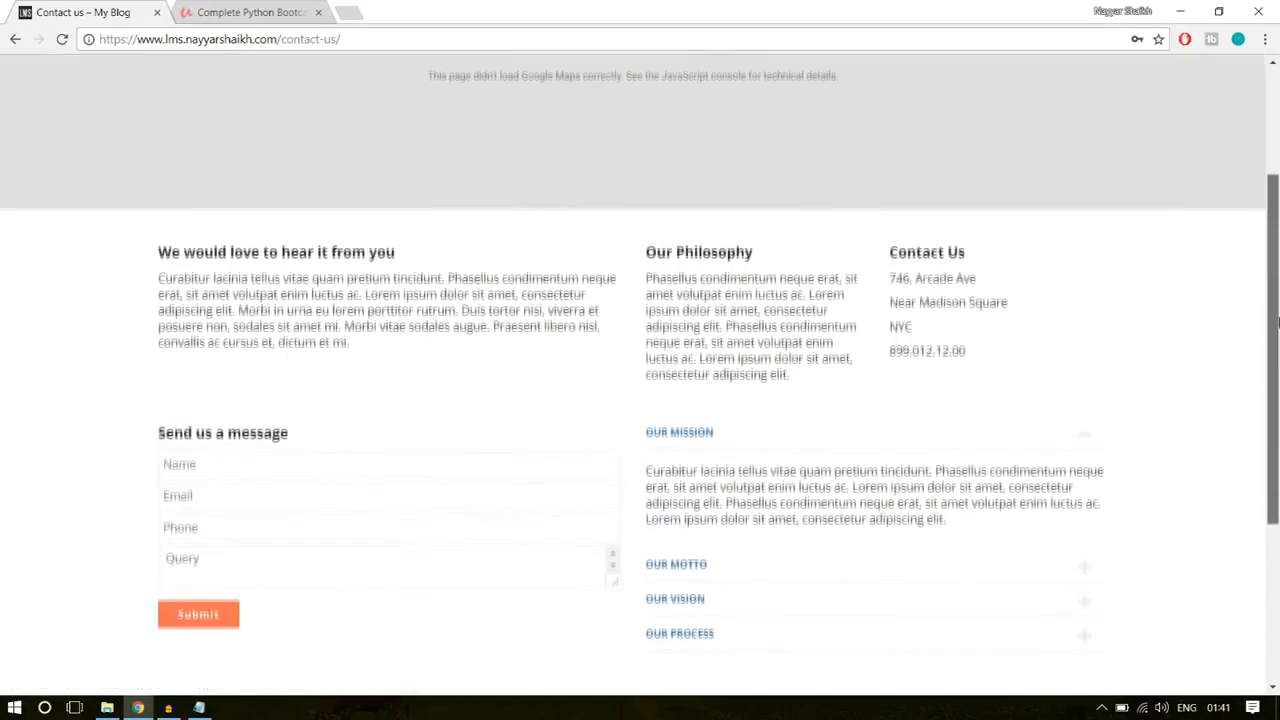
scroll(1276, 320, down, 1)
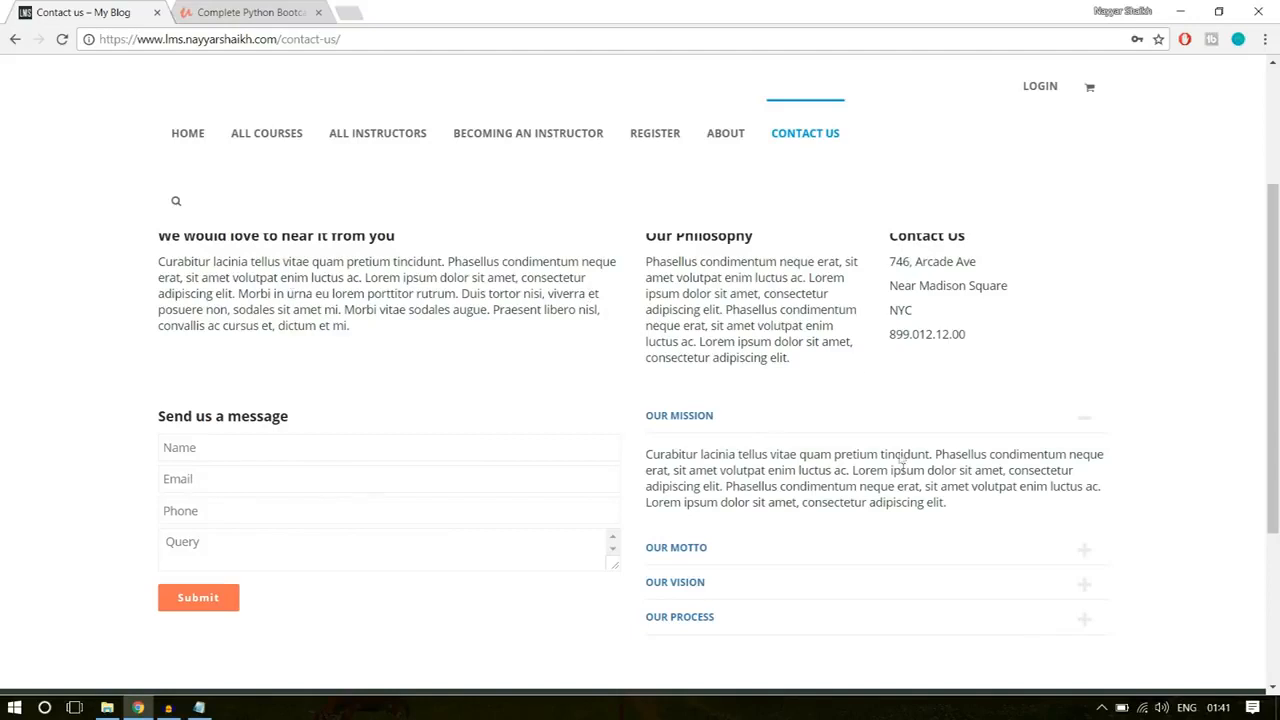
drag(357, 343, 157, 260)
click(212, 262)
drag(977, 360, 893, 280)
click(893, 282)
Step: Expand the Our Motto section on the Contact Us page and review the page down to its footer
scroll(308, 445, down, 1)
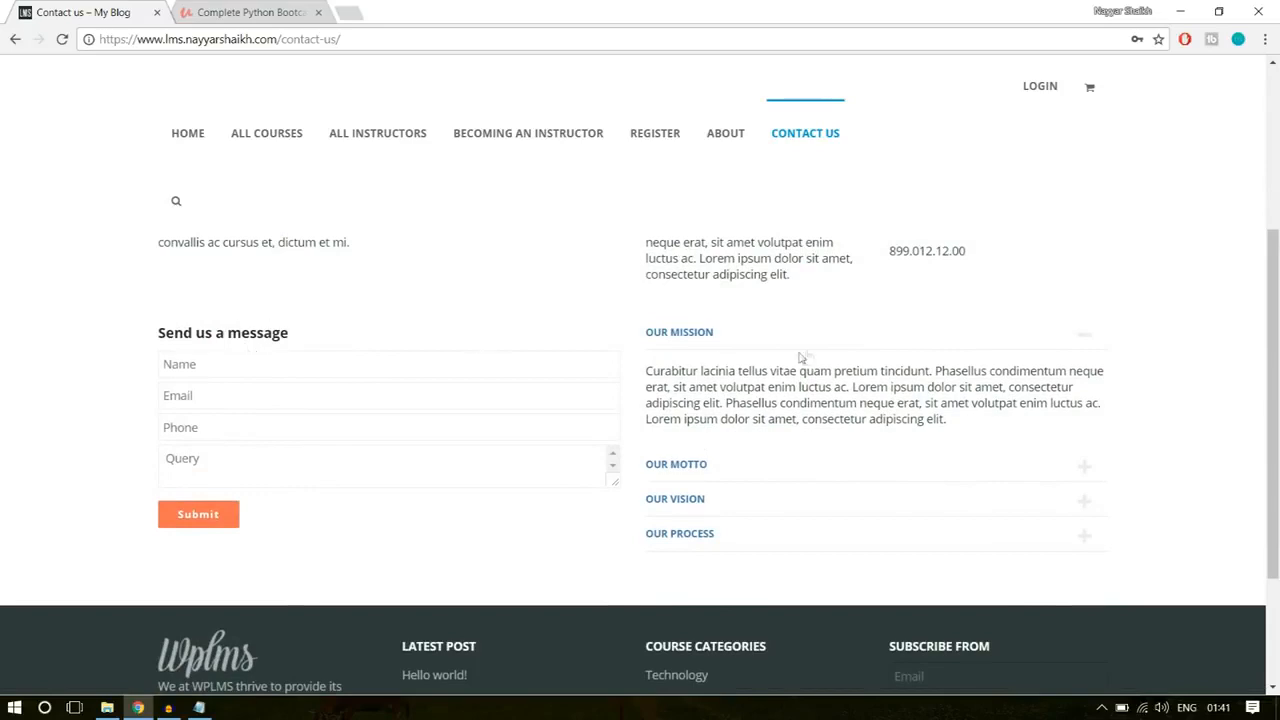
click(737, 468)
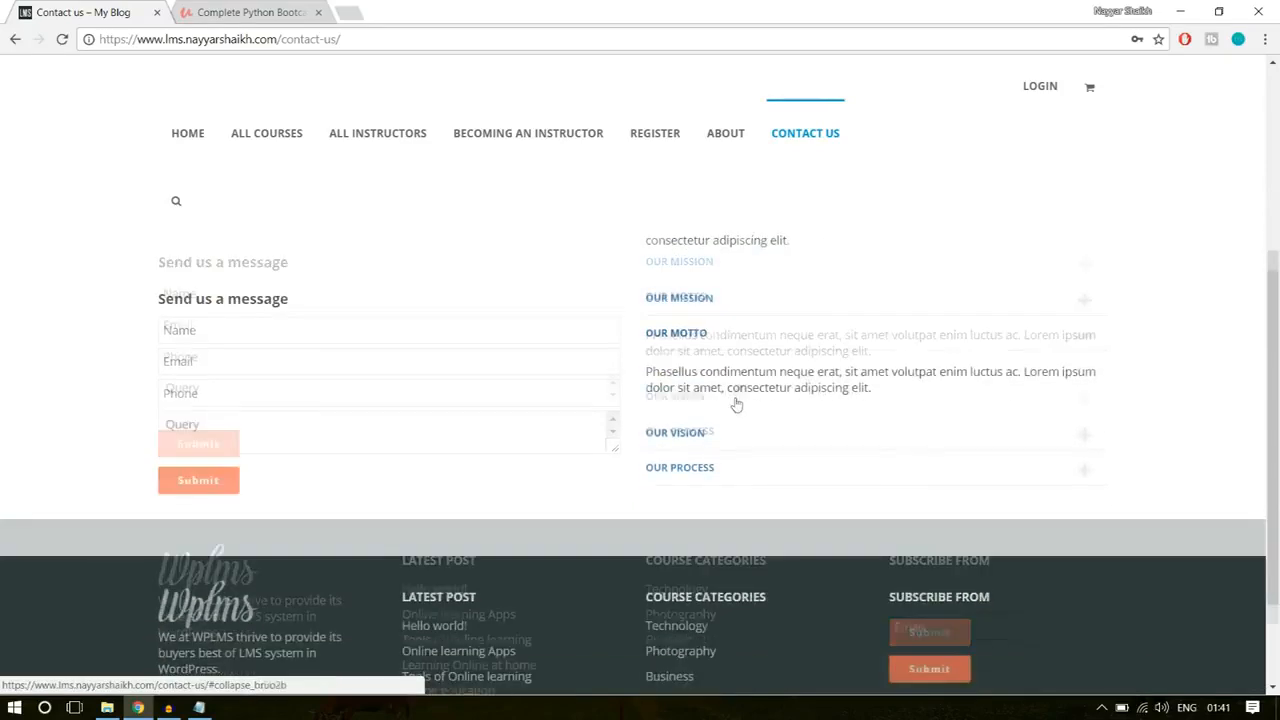
scroll(745, 390, down, 2)
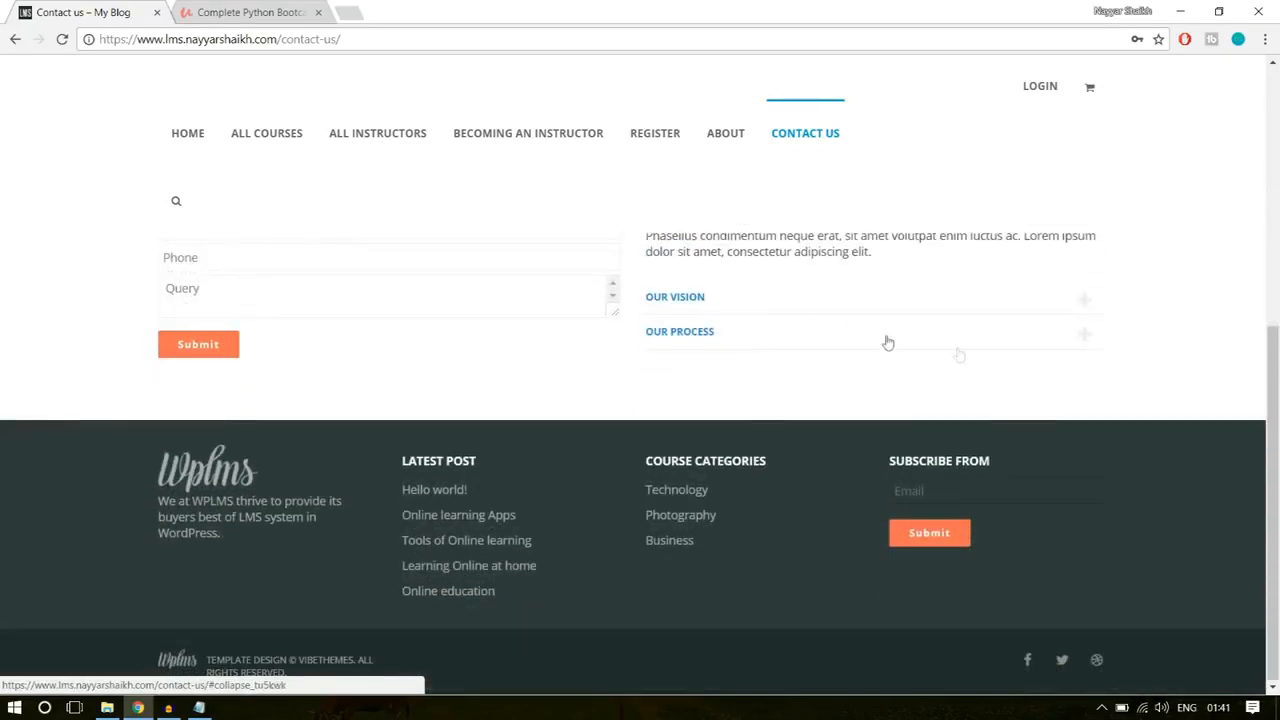
scroll(1057, 455, up, 4)
scroll(1062, 520, down, 5)
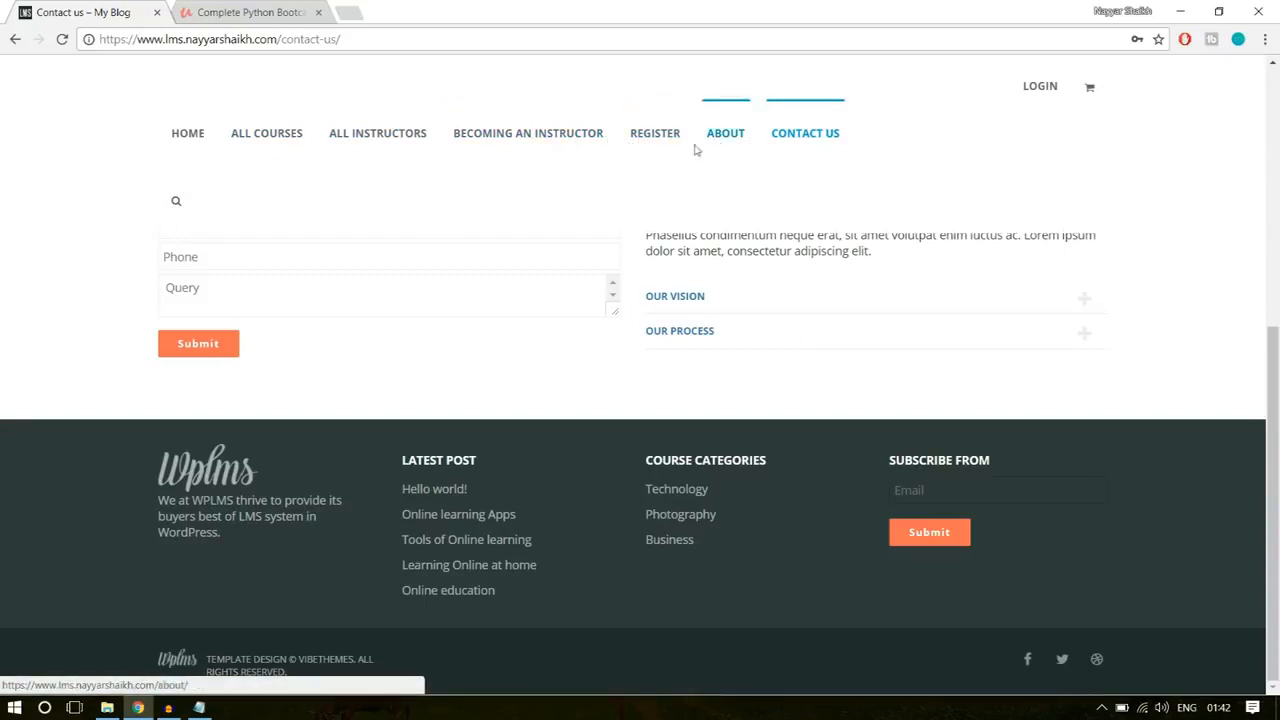
Step: Return to the WPLMS home page and highlight the site's full address and its domain part
scroll(1148, 357, up, 3)
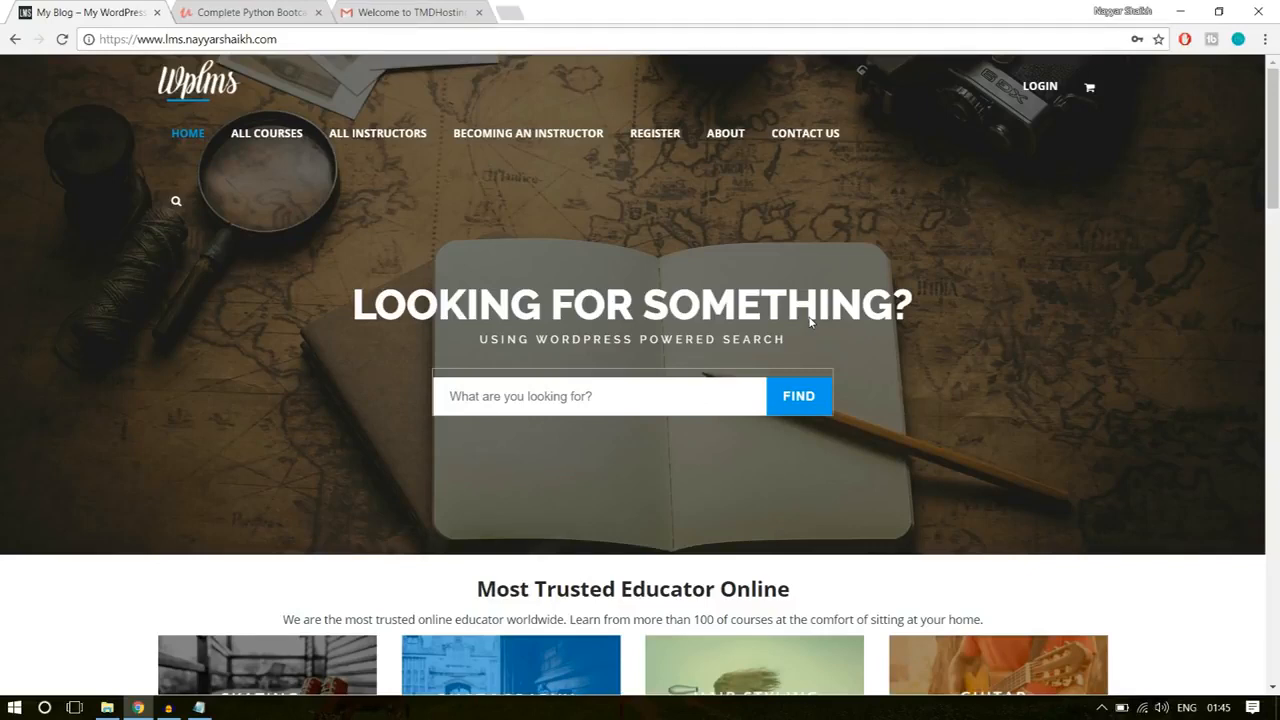
drag(280, 39, 100, 40)
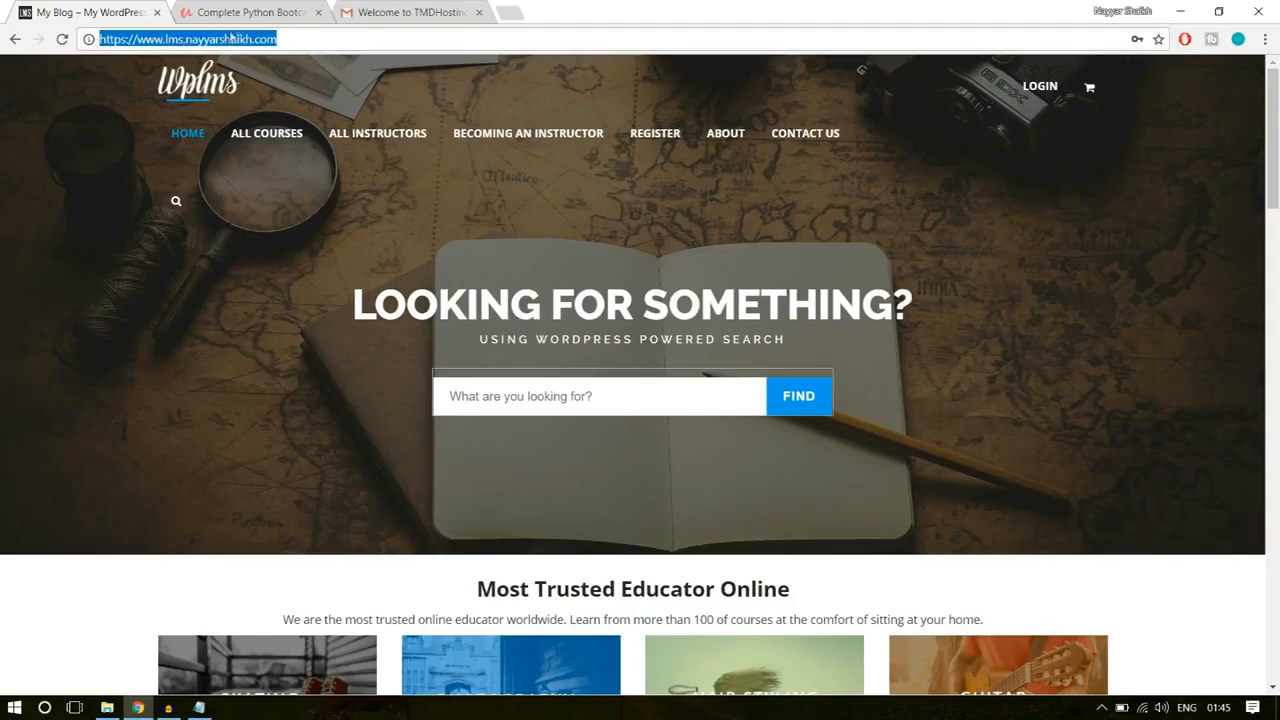
click(286, 36)
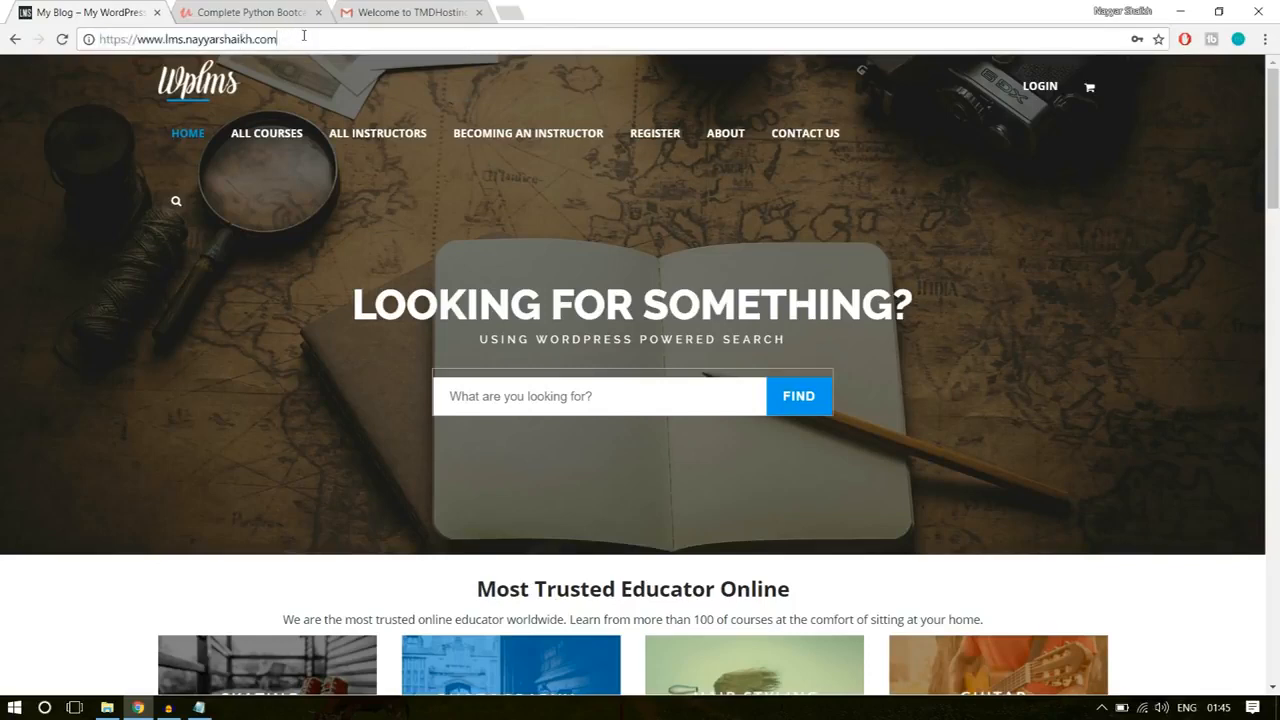
drag(302, 36, 164, 40)
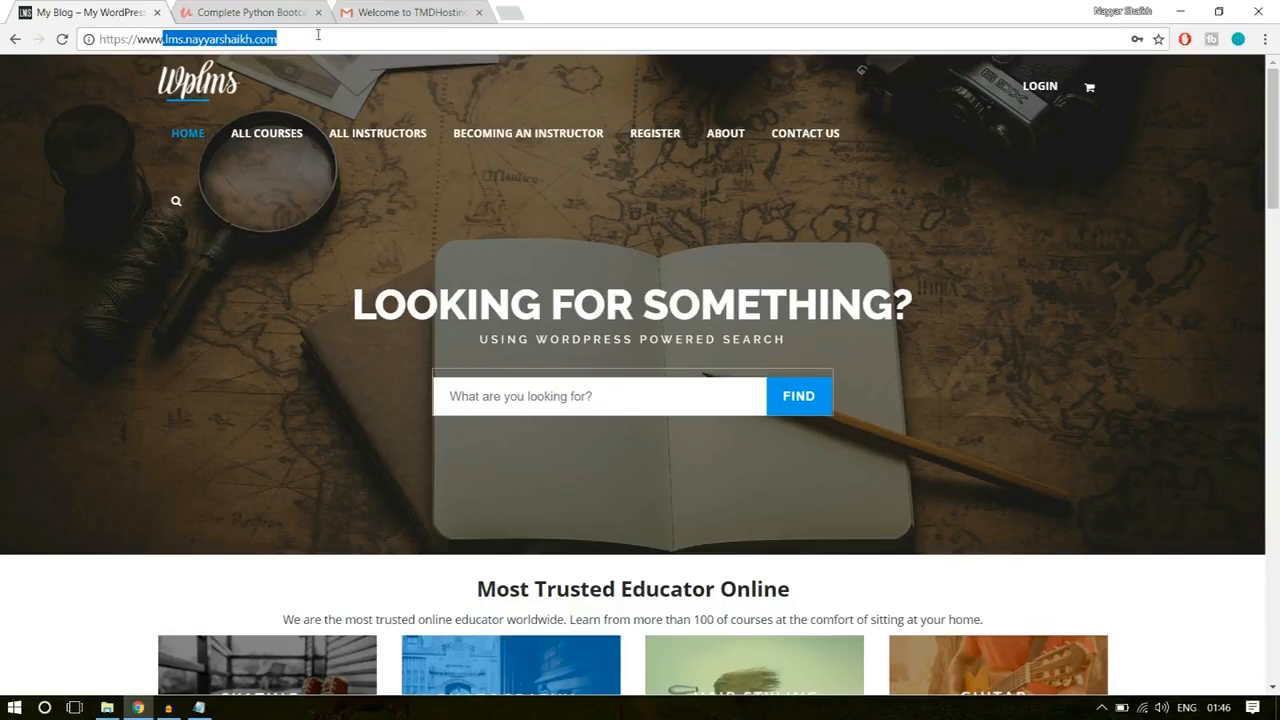
click(1086, 286)
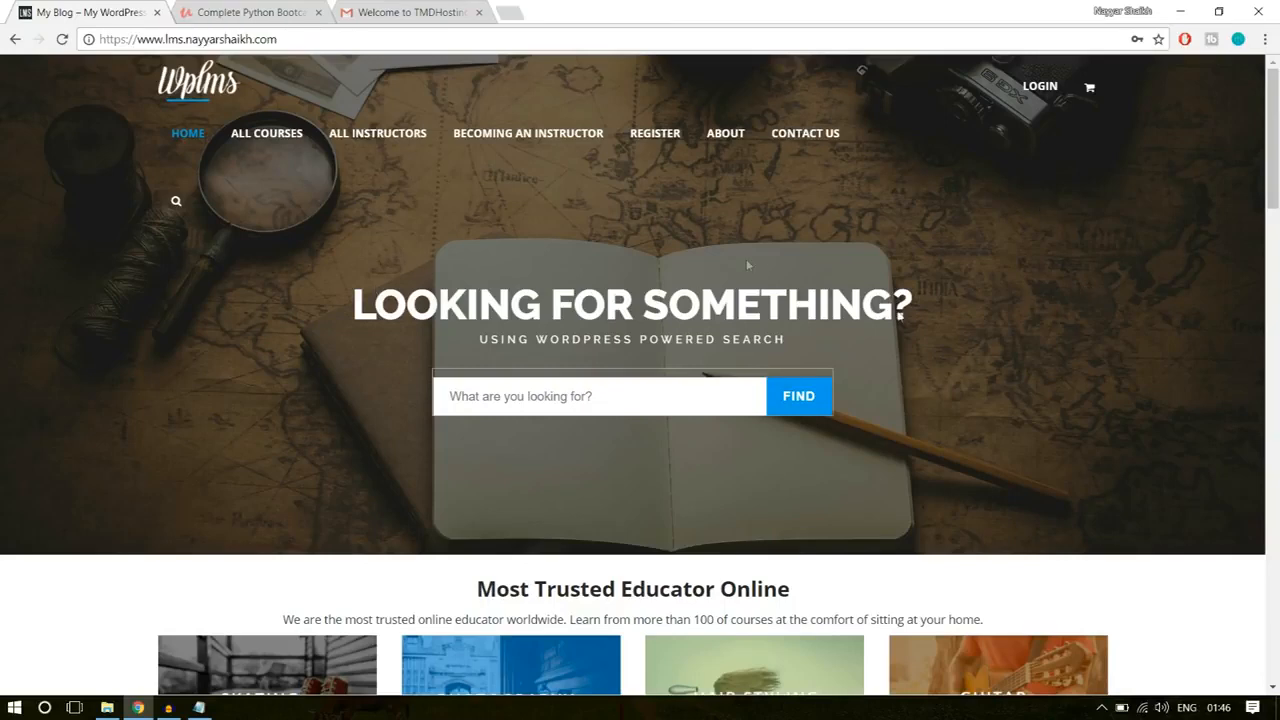
Step: Review the WPLMS home page from the Most Trusted Educator Online categories to the Courses from renowned Instructors section
scroll(748, 265, down, 7)
scroll(936, 447, up, 2)
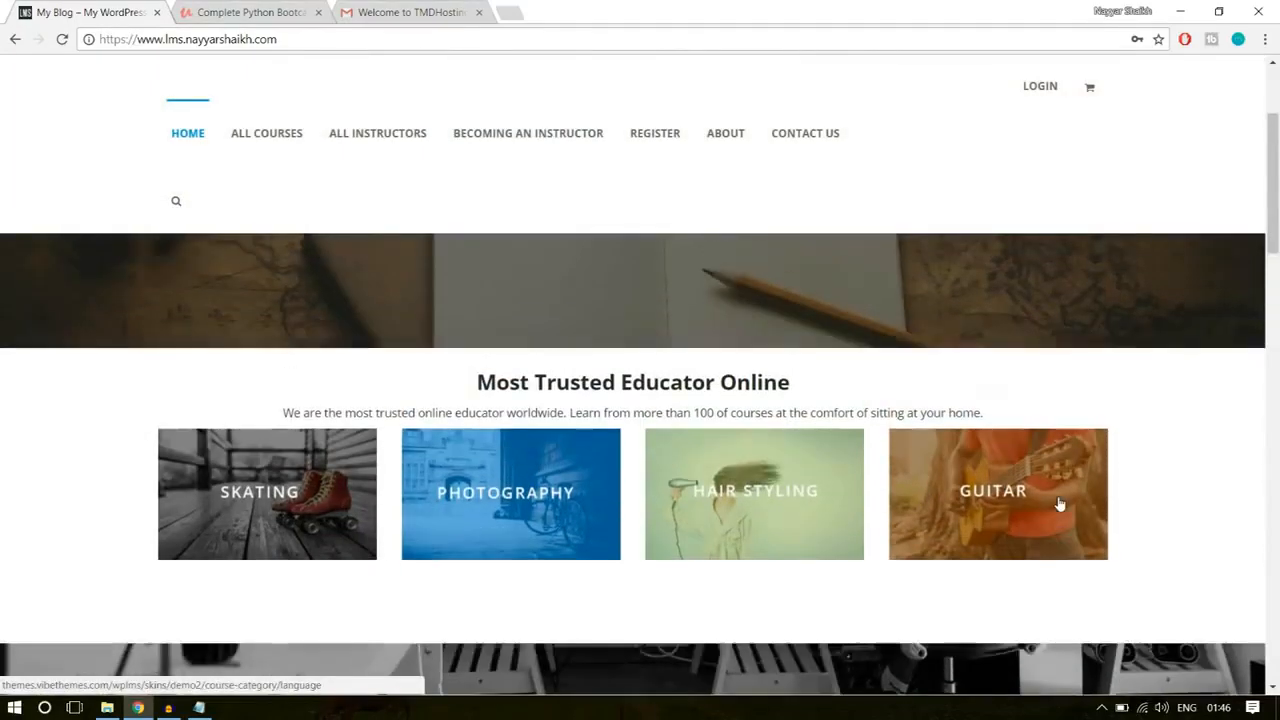
scroll(1045, 495, up, 3)
scroll(1077, 343, down, 3)
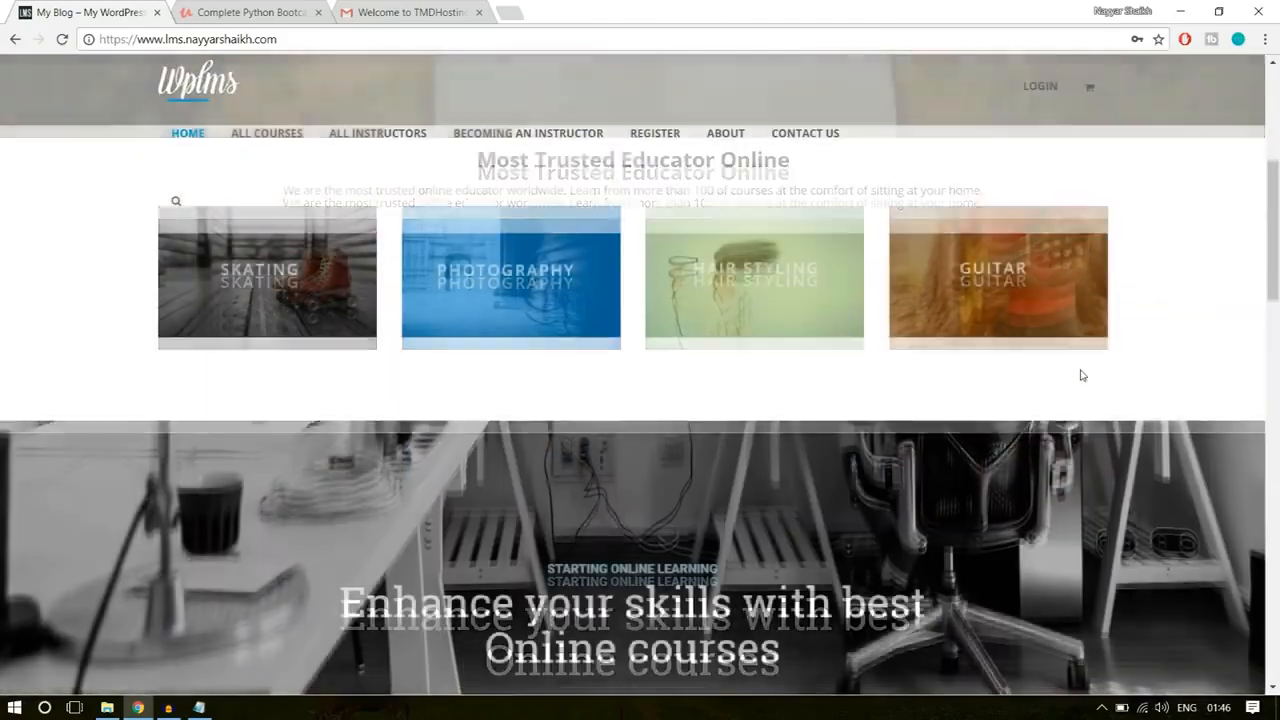
scroll(1083, 374, down, 5)
scroll(1082, 372, up, 6)
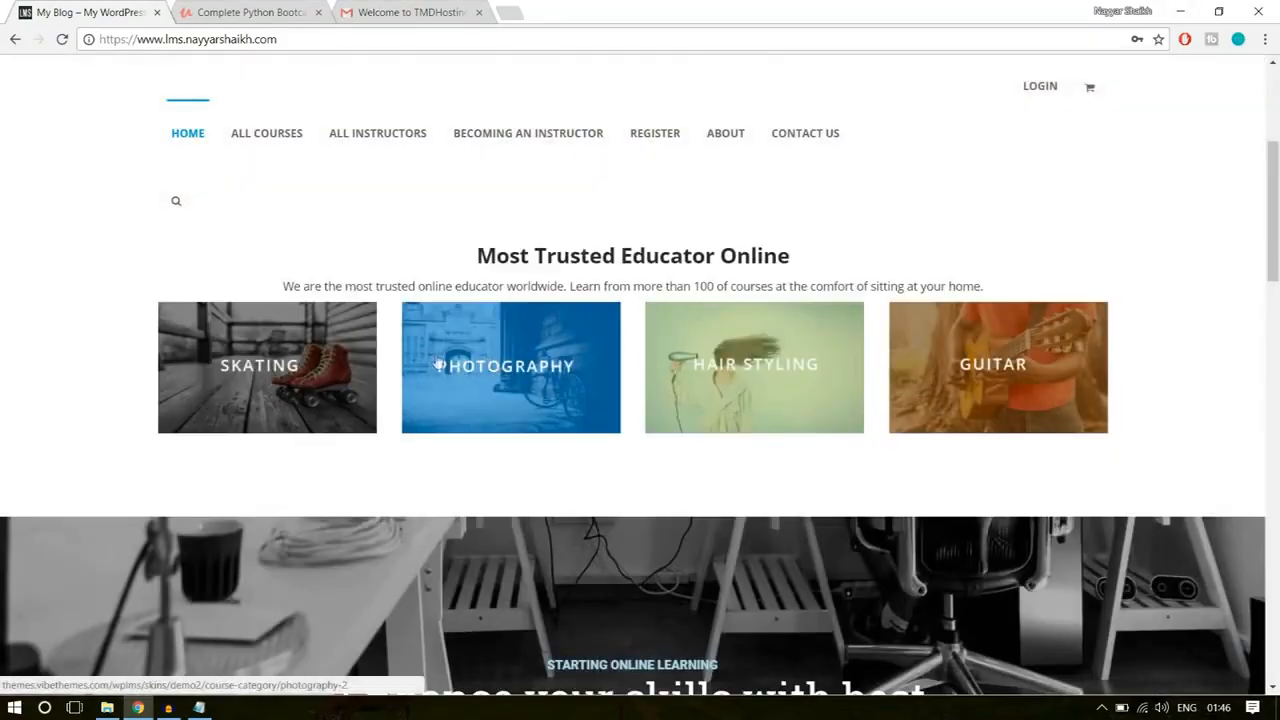
scroll(1115, 362, down, 5)
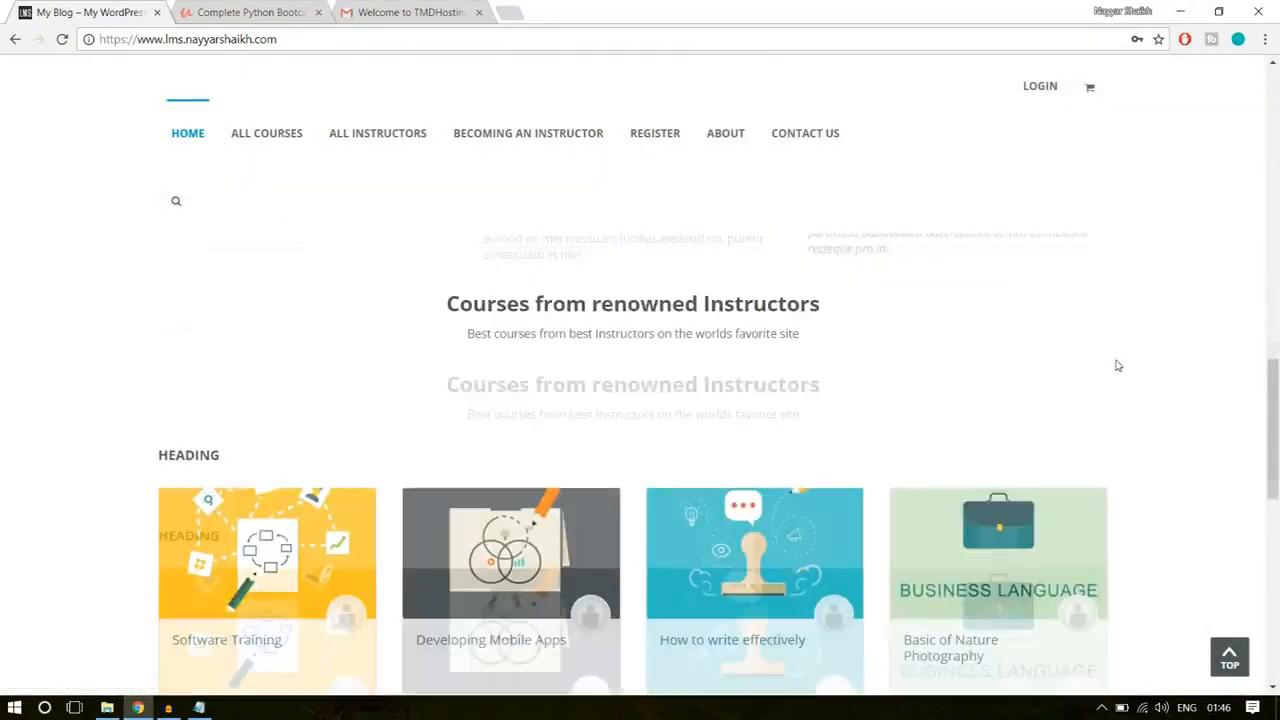
scroll(1087, 380, down, 3)
scroll(1040, 380, up, 2)
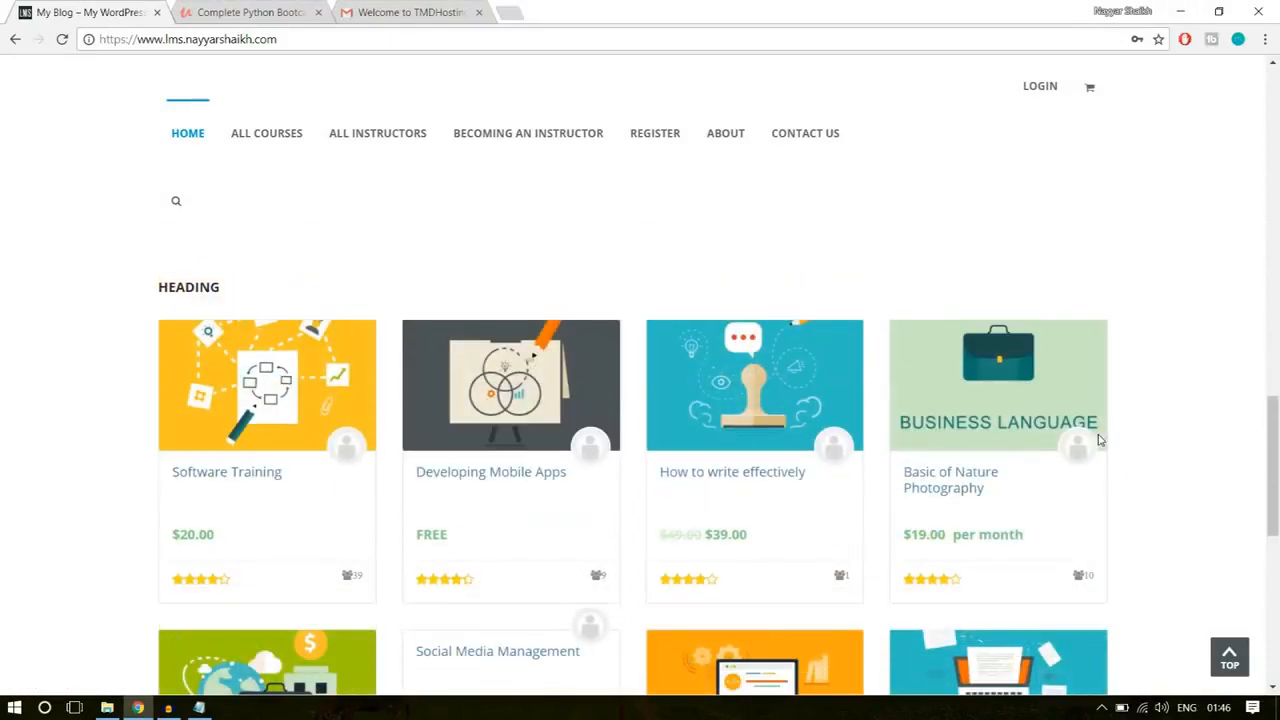
scroll(1100, 445, up, 10)
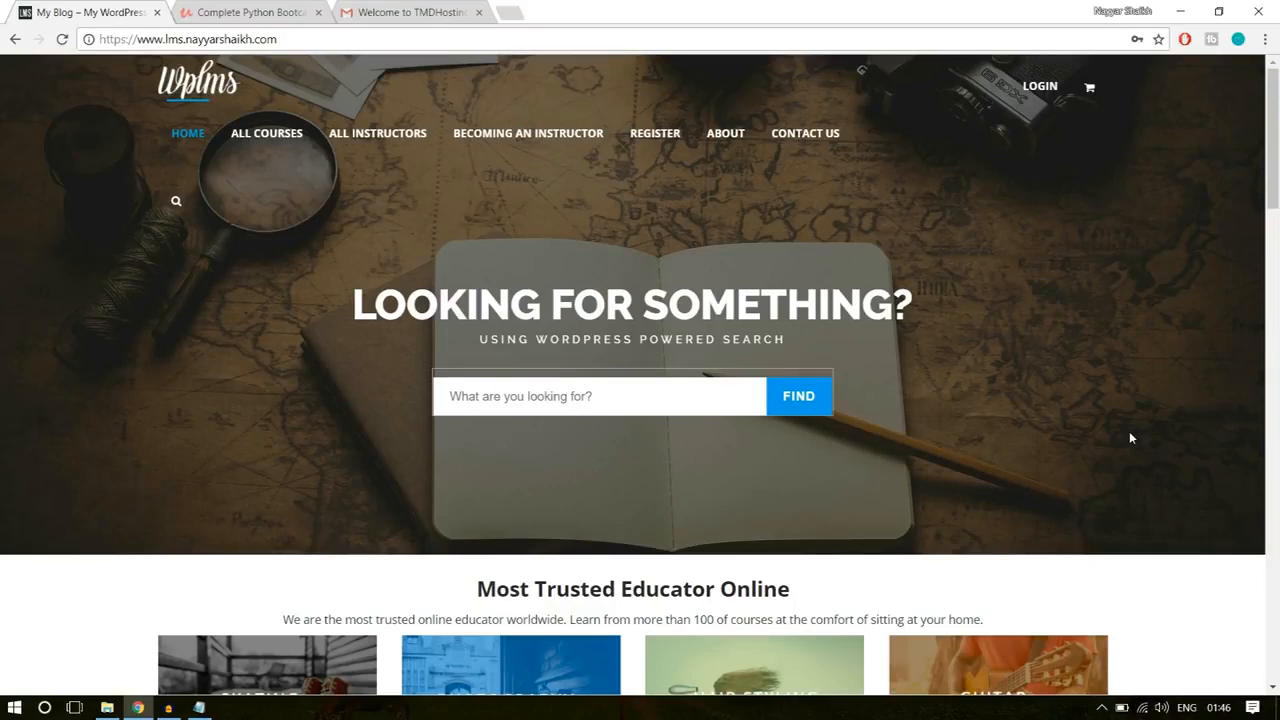
Step: Open bloggdude.com/tmd in a new tab and highlight the words Shared Hosting in the cloud hosting headline
click(515, 12)
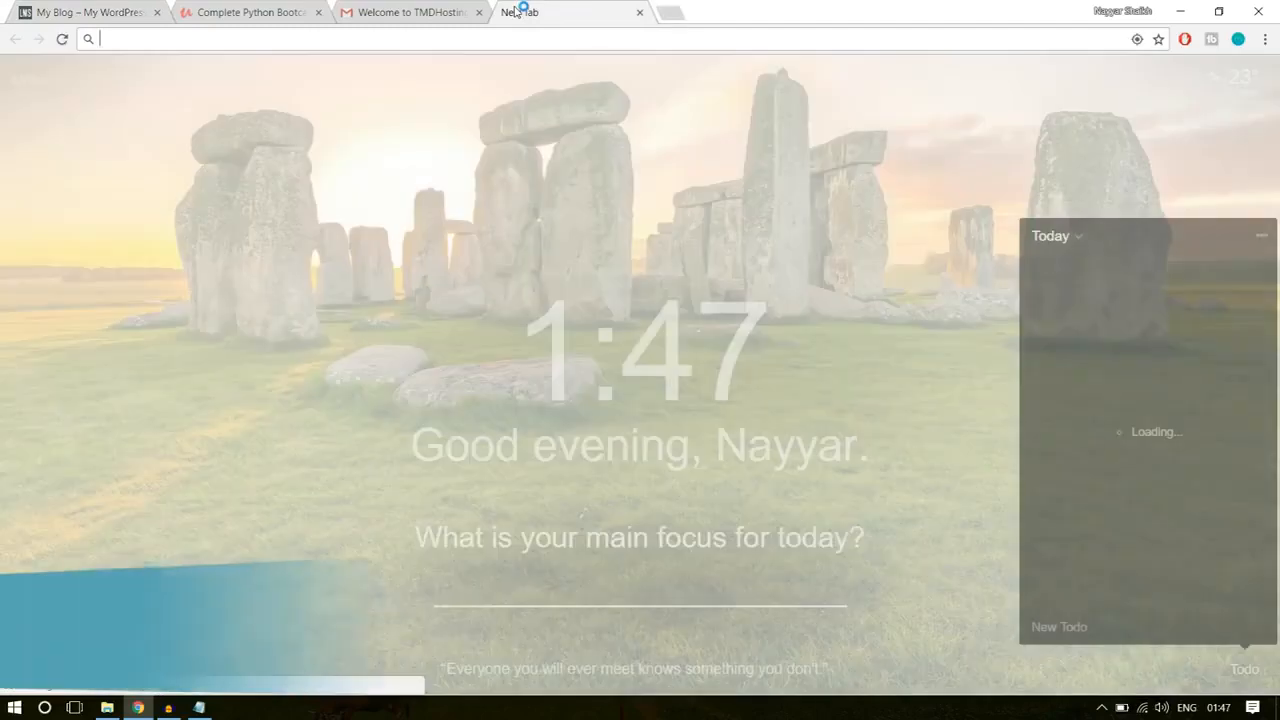
text(bloggdude.com)
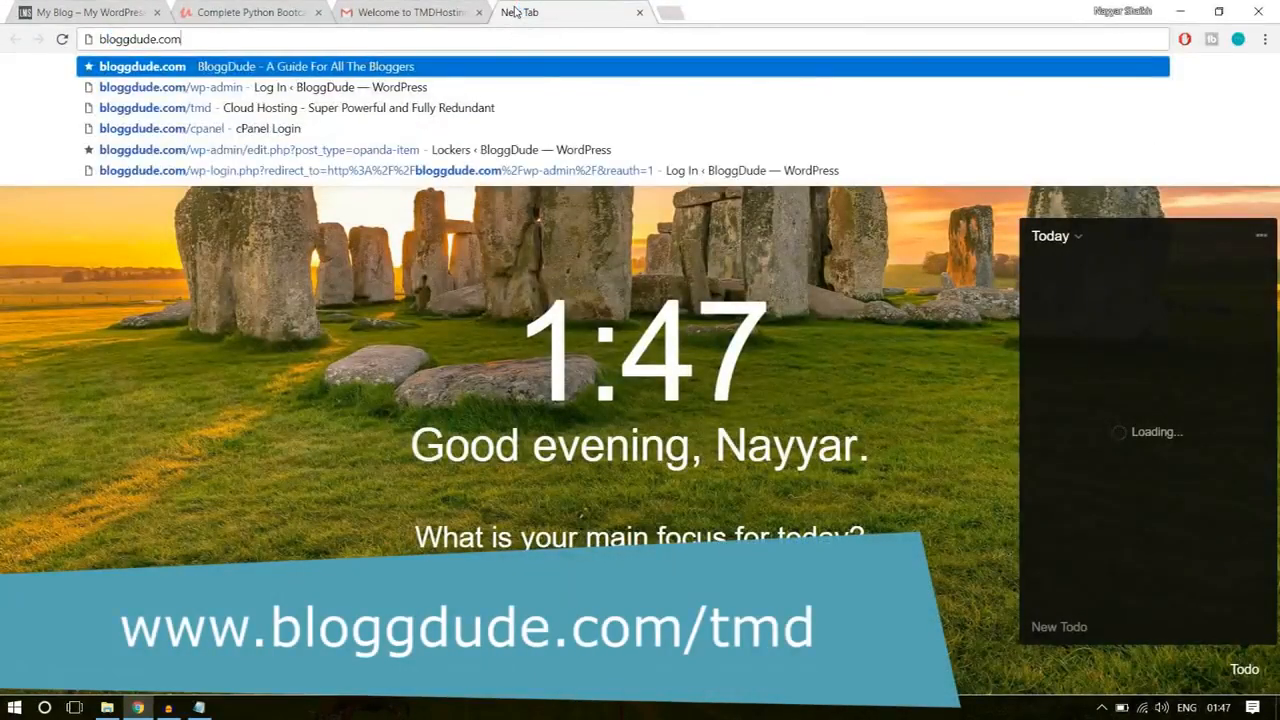
text(/tmd)
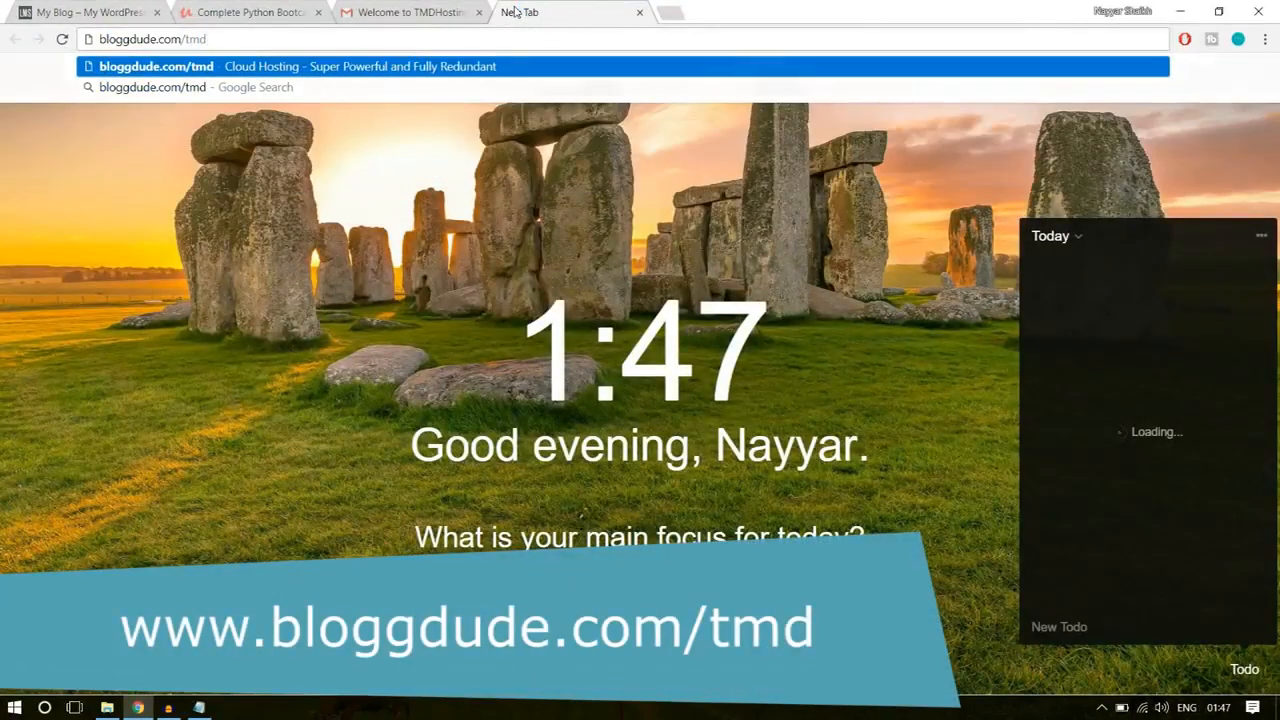
key(Return)
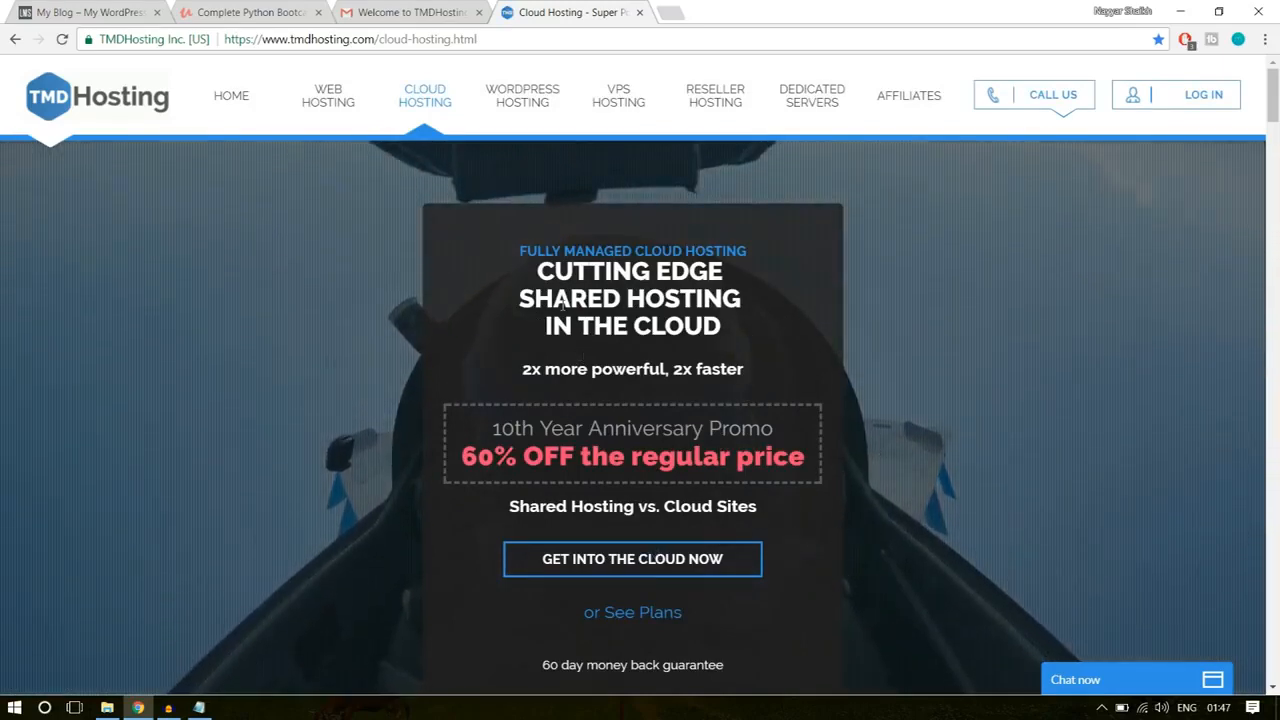
drag(515, 299, 766, 297)
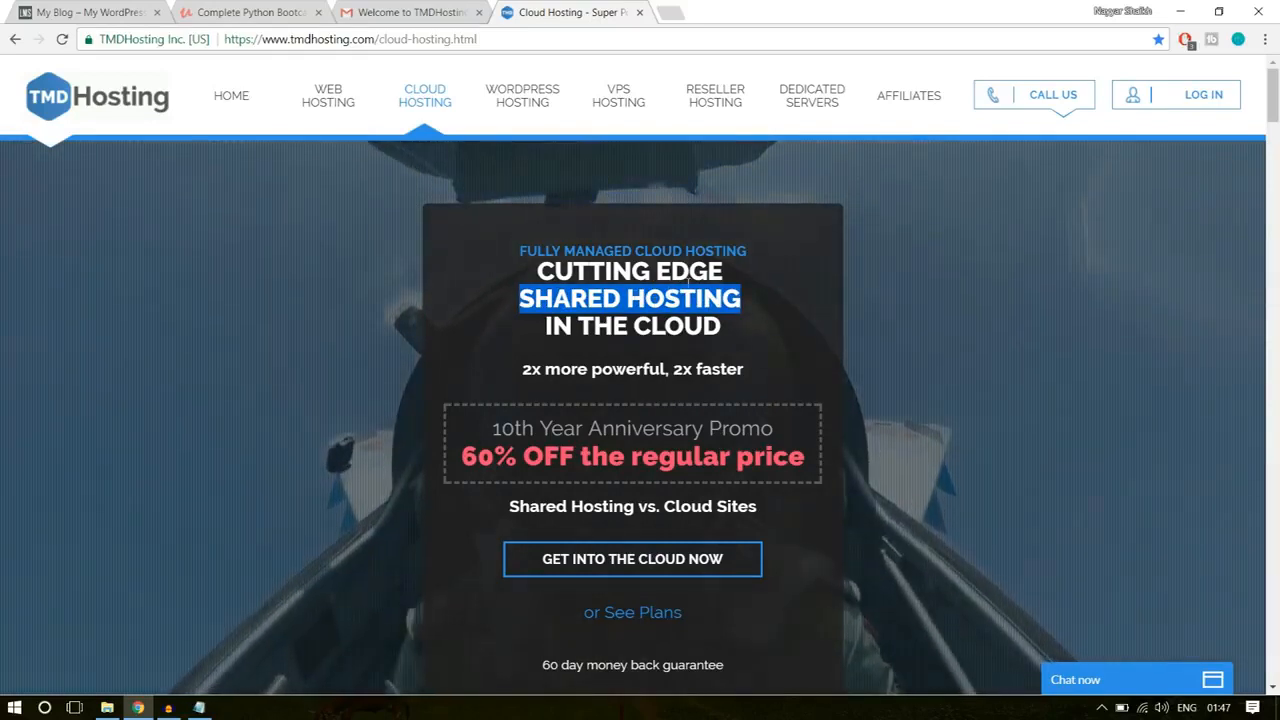
Step: Open TMDHosting's cloud plan selection page and review the Starter, Business and Enterprise Cloud prices and feature lists
click(594, 576)
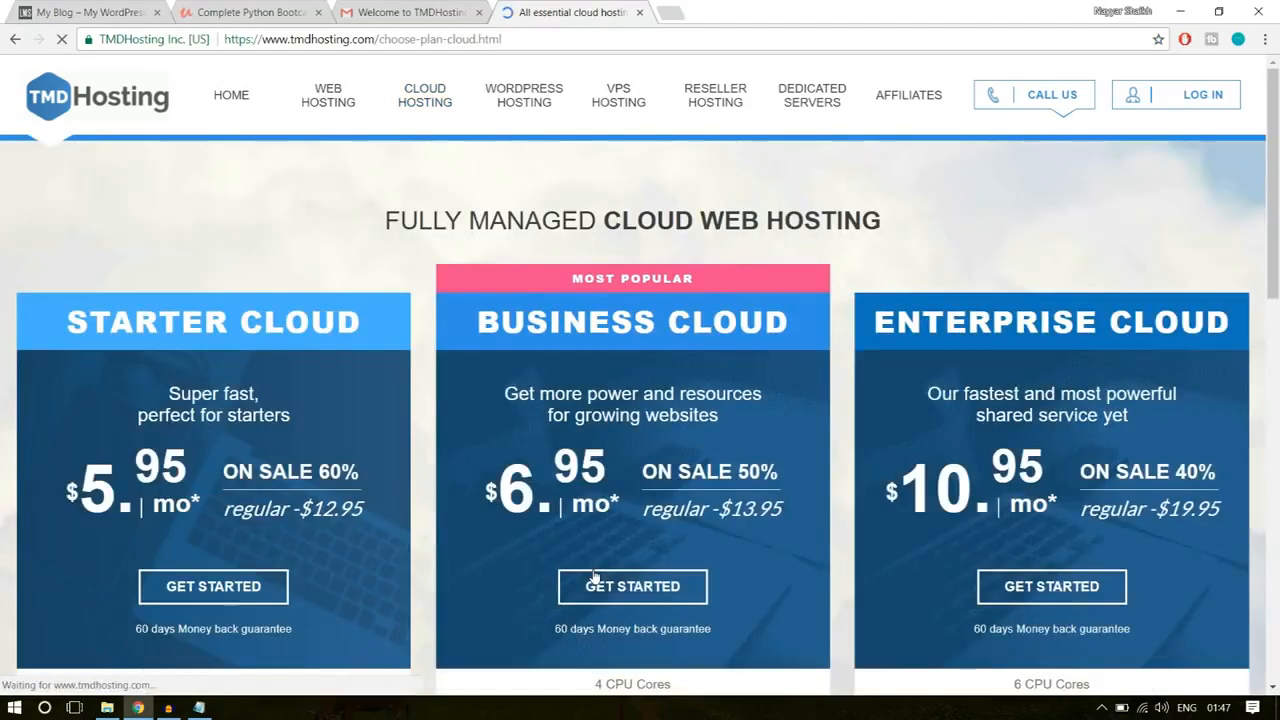
scroll(1000, 428, down, 5)
scroll(1019, 427, up, 4)
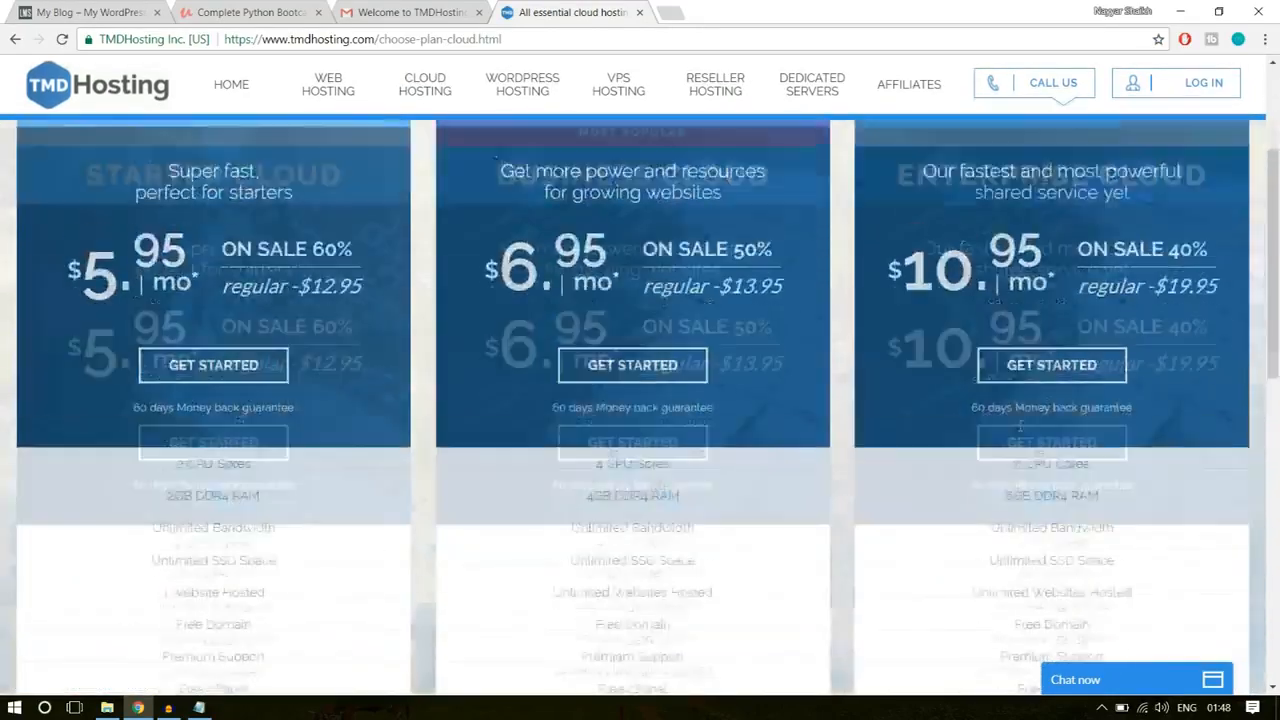
scroll(1020, 430, down, 2)
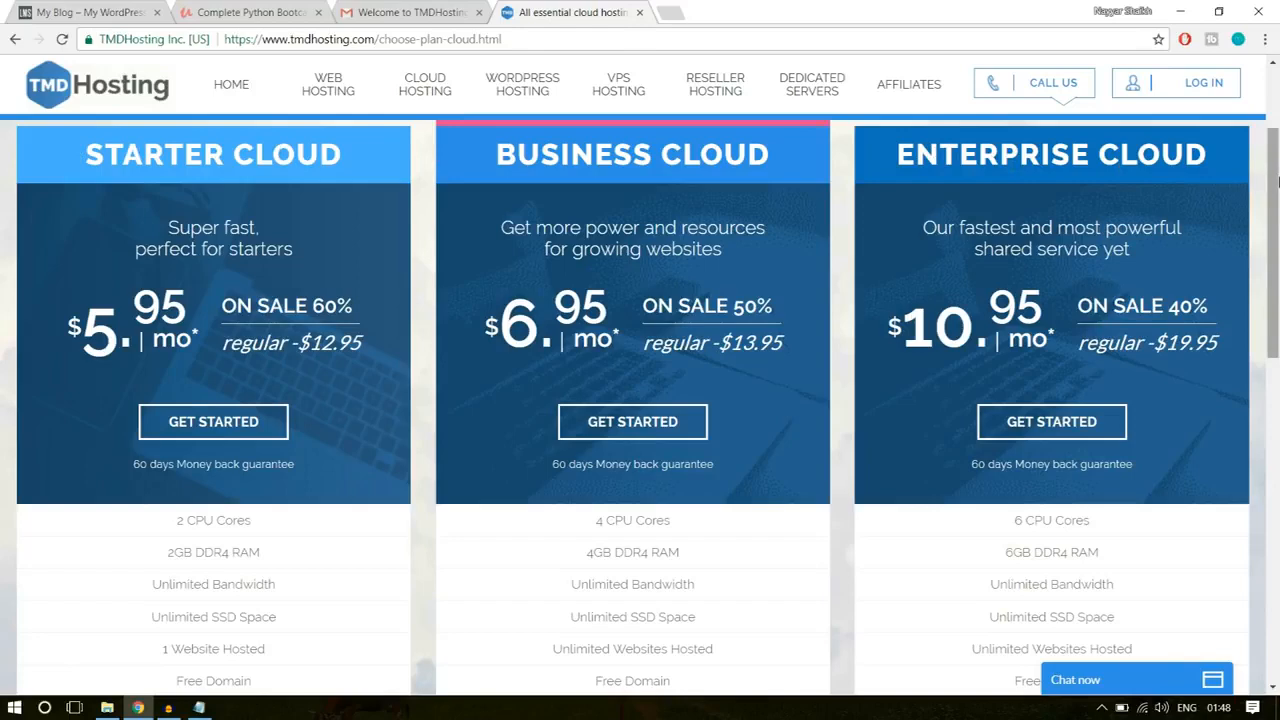
drag(1277, 180, 1272, 326)
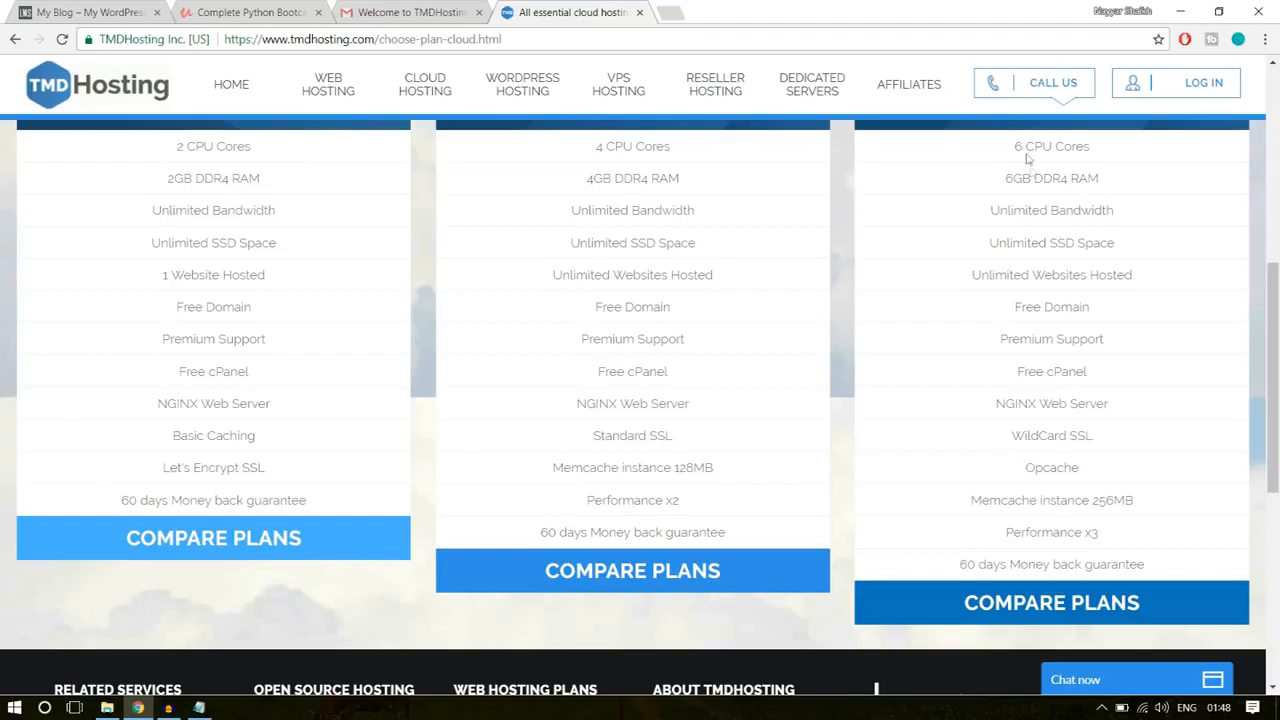
Step: Highlight the Enterprise Cloud plan's 6 CPU Cores and 6GB DDR4 RAM, separately and together
drag(1008, 148, 1098, 150)
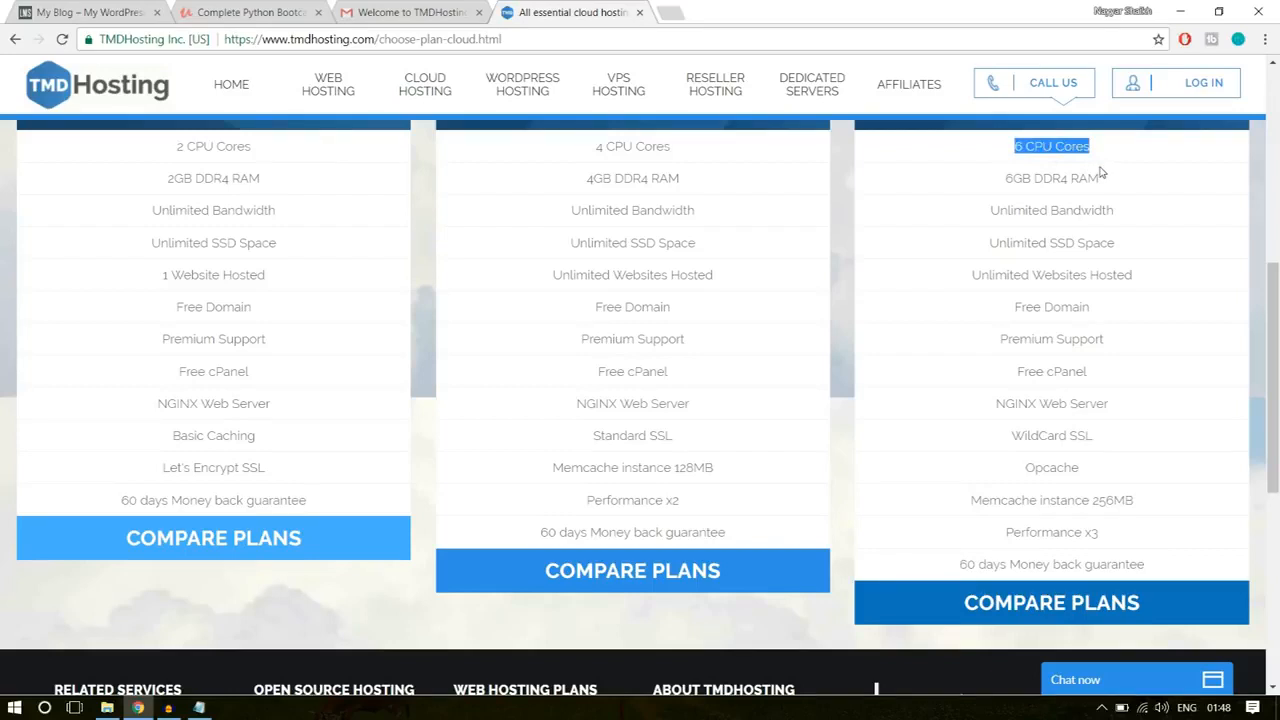
drag(1118, 179, 998, 180)
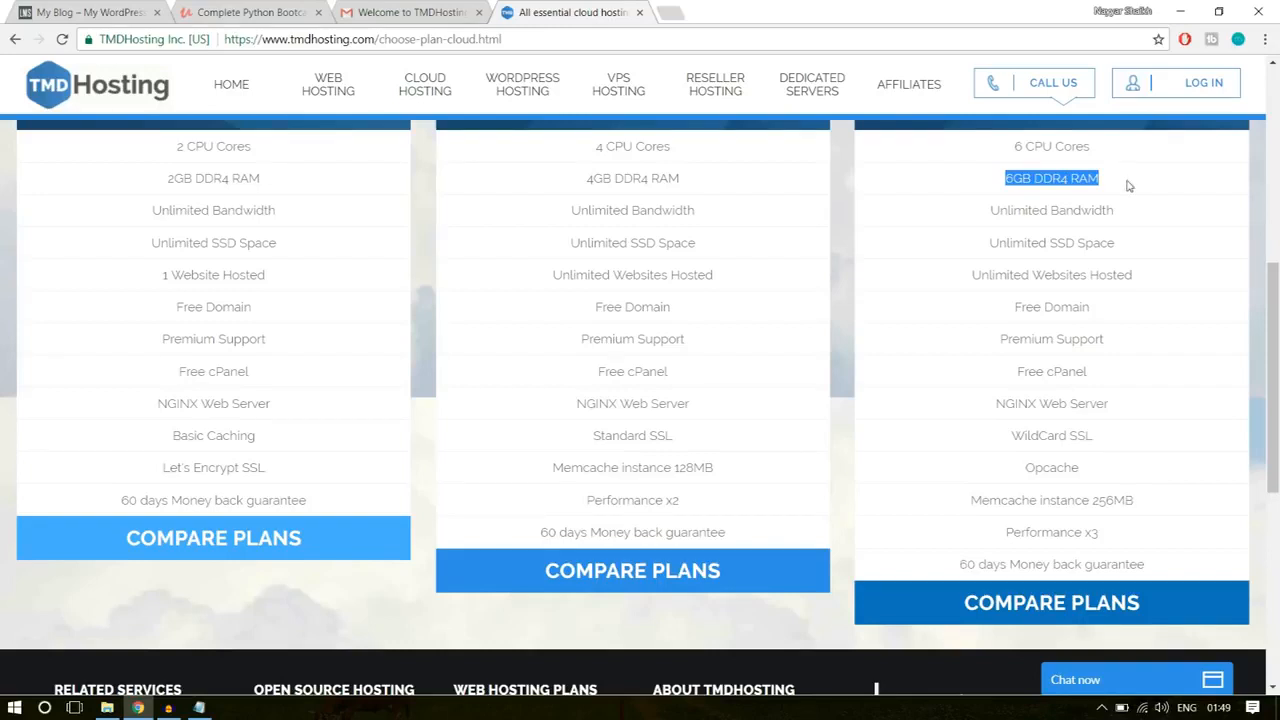
drag(1126, 186, 988, 143)
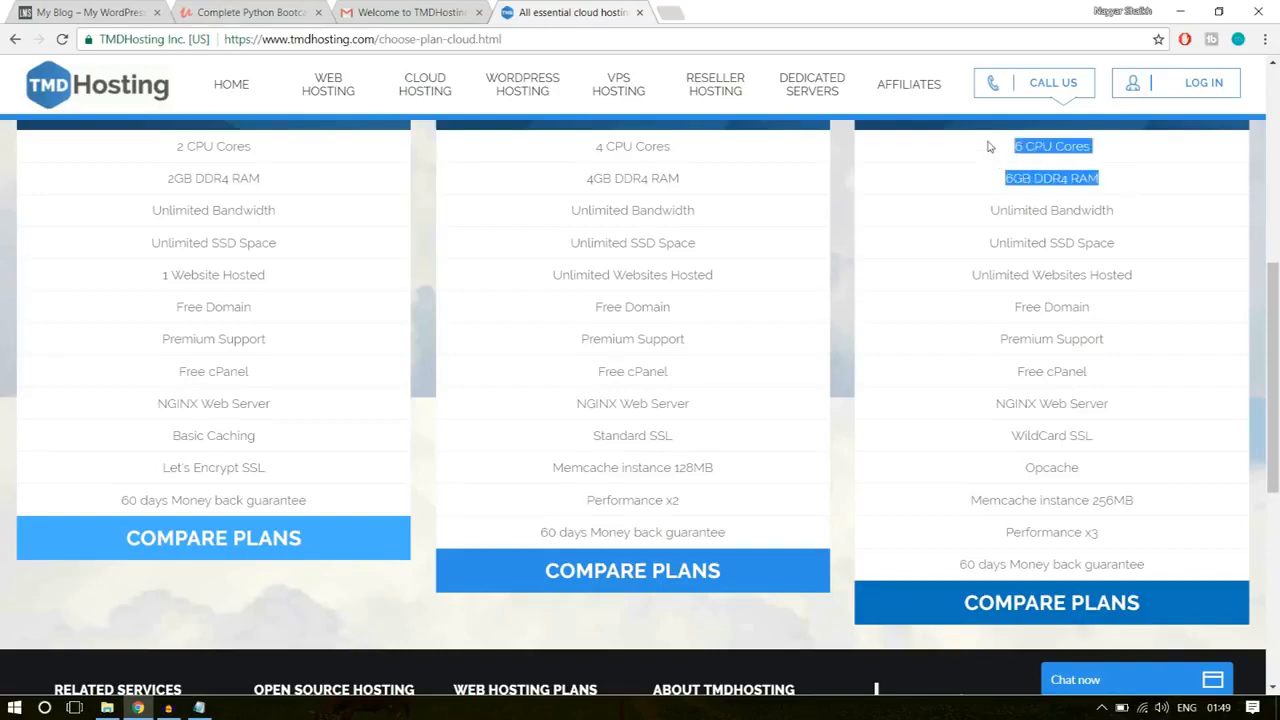
click(1128, 216)
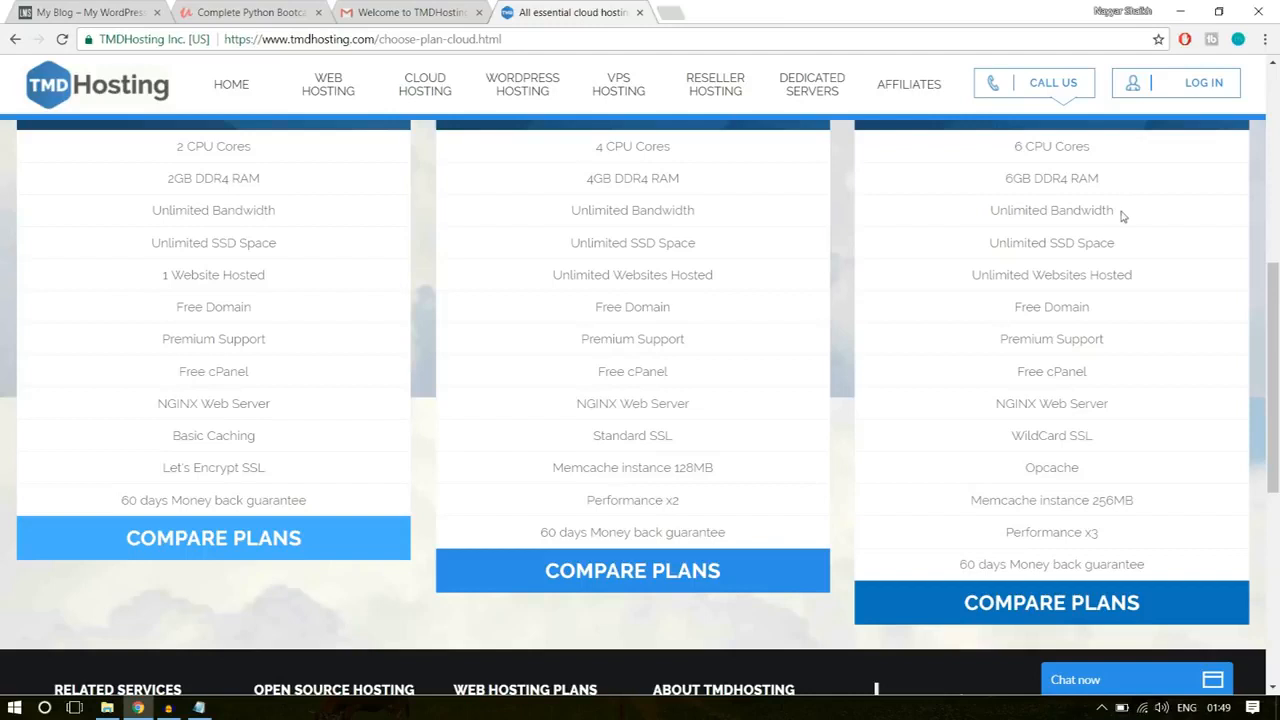
Step: Highlight the Enterprise Cloud plan's Unlimited Bandwidth and Unlimited SSD Space features, including the words SSD Space alone
drag(1115, 212, 983, 213)
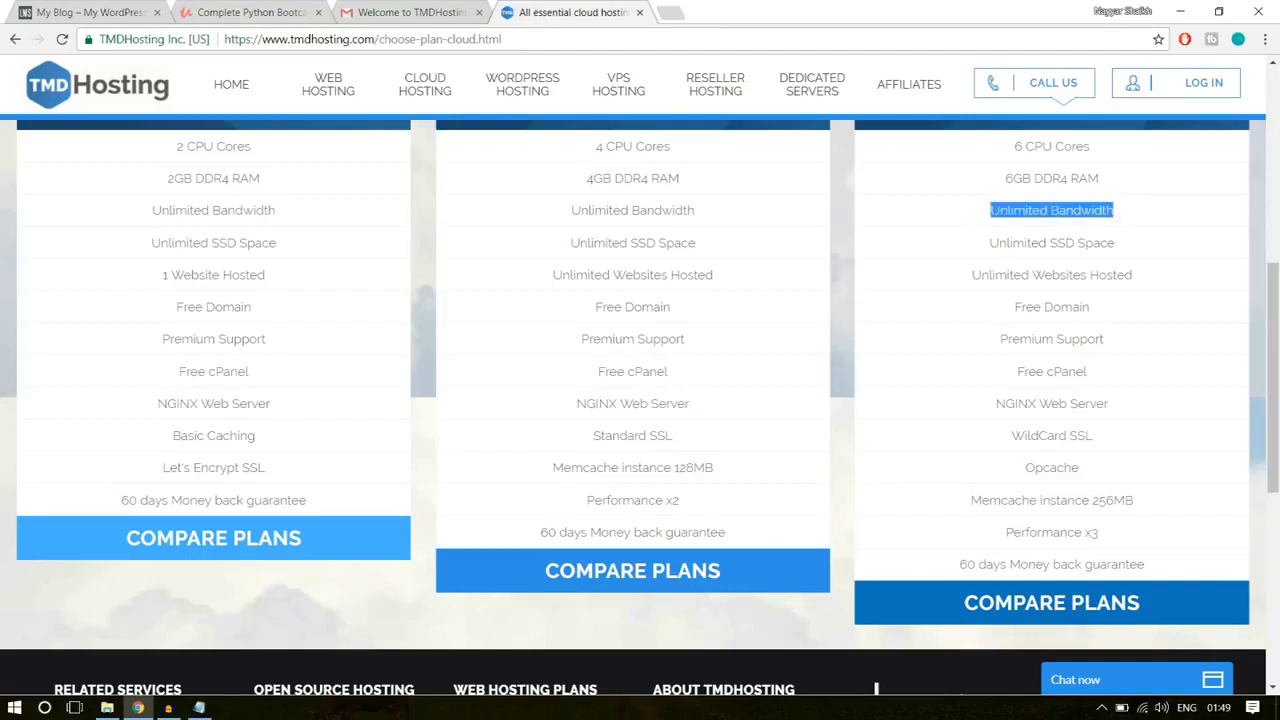
click(998, 211)
drag(1000, 245, 1123, 251)
click(1125, 252)
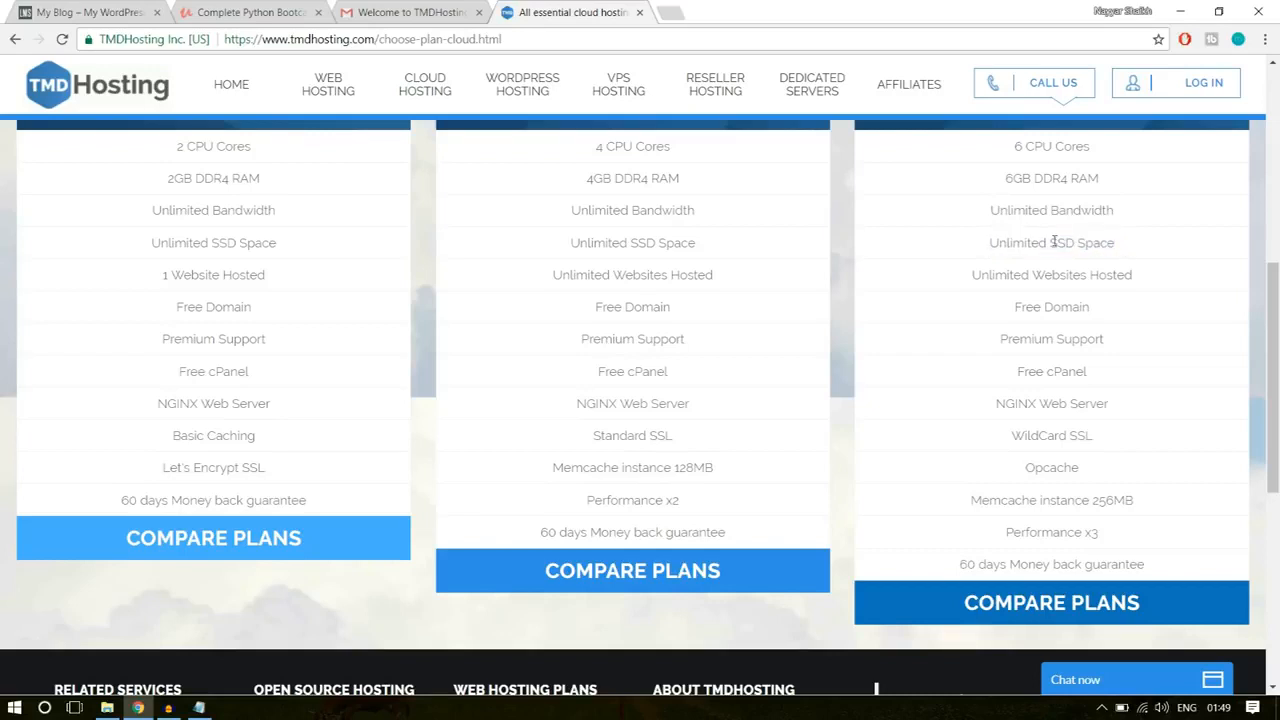
drag(1052, 242, 1116, 244)
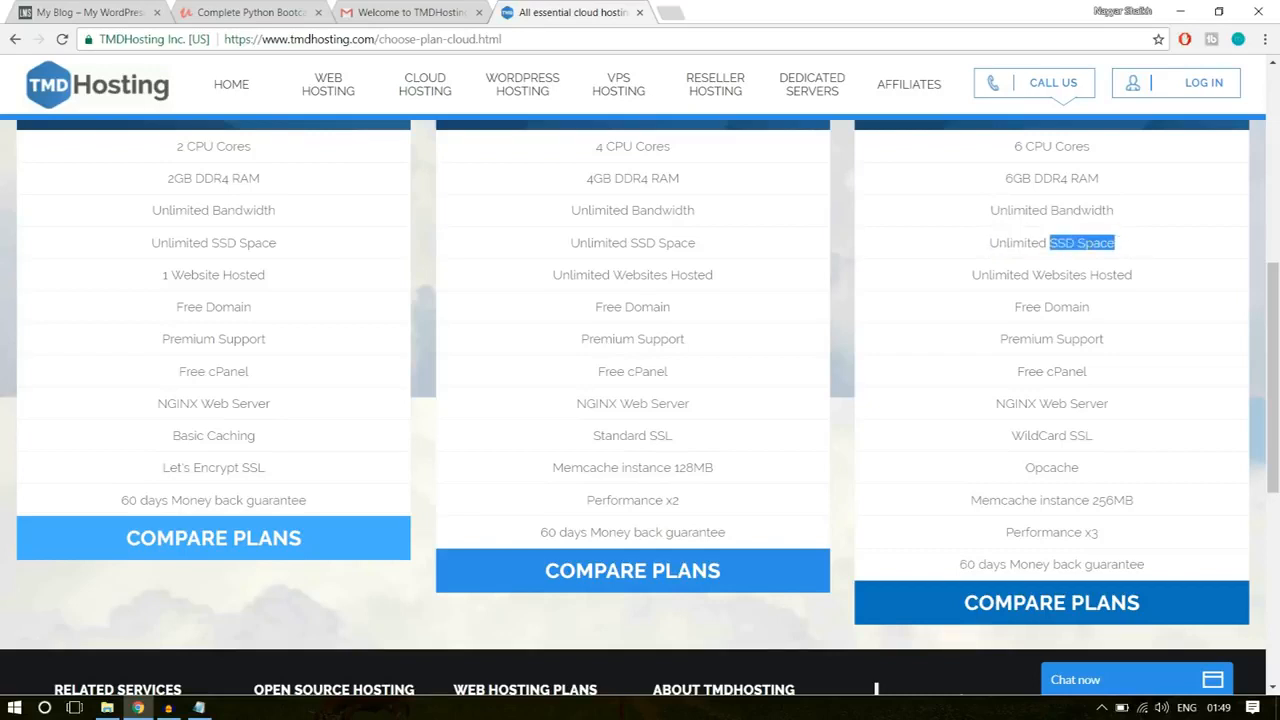
click(1091, 244)
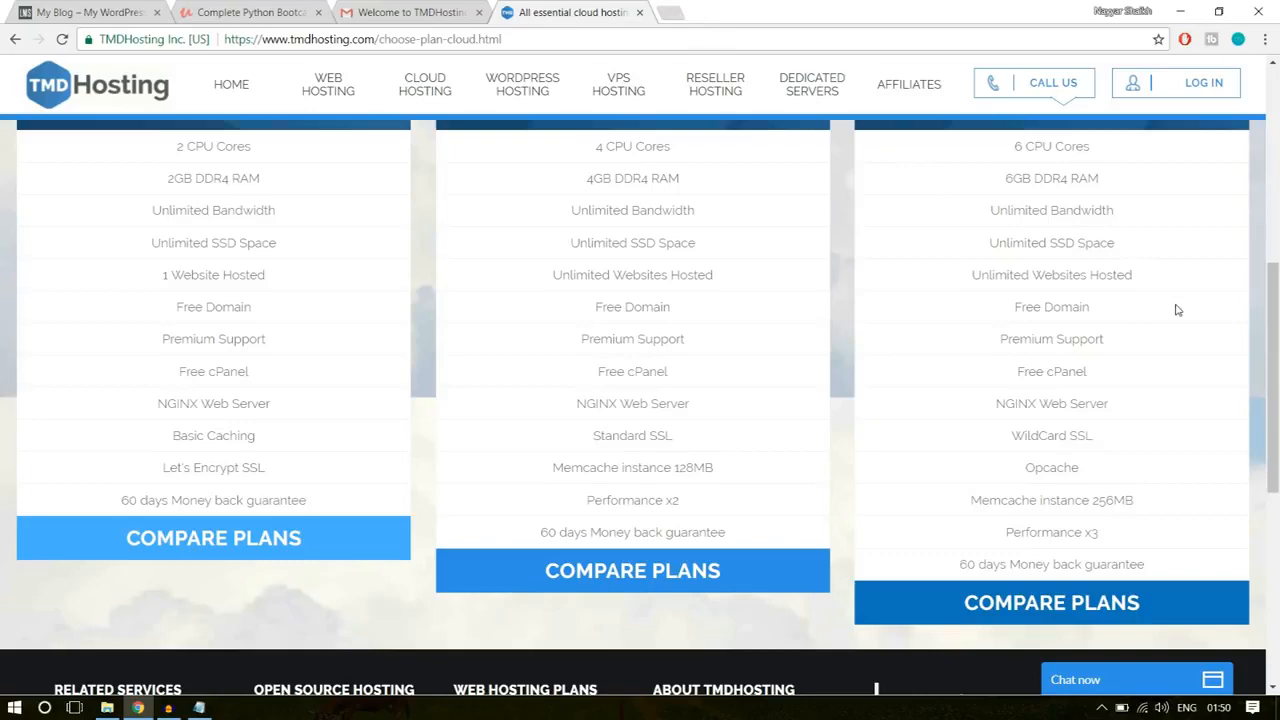
Step: Search Google for "ssd vs hdd web hosting" in a new tab
click(665, 12)
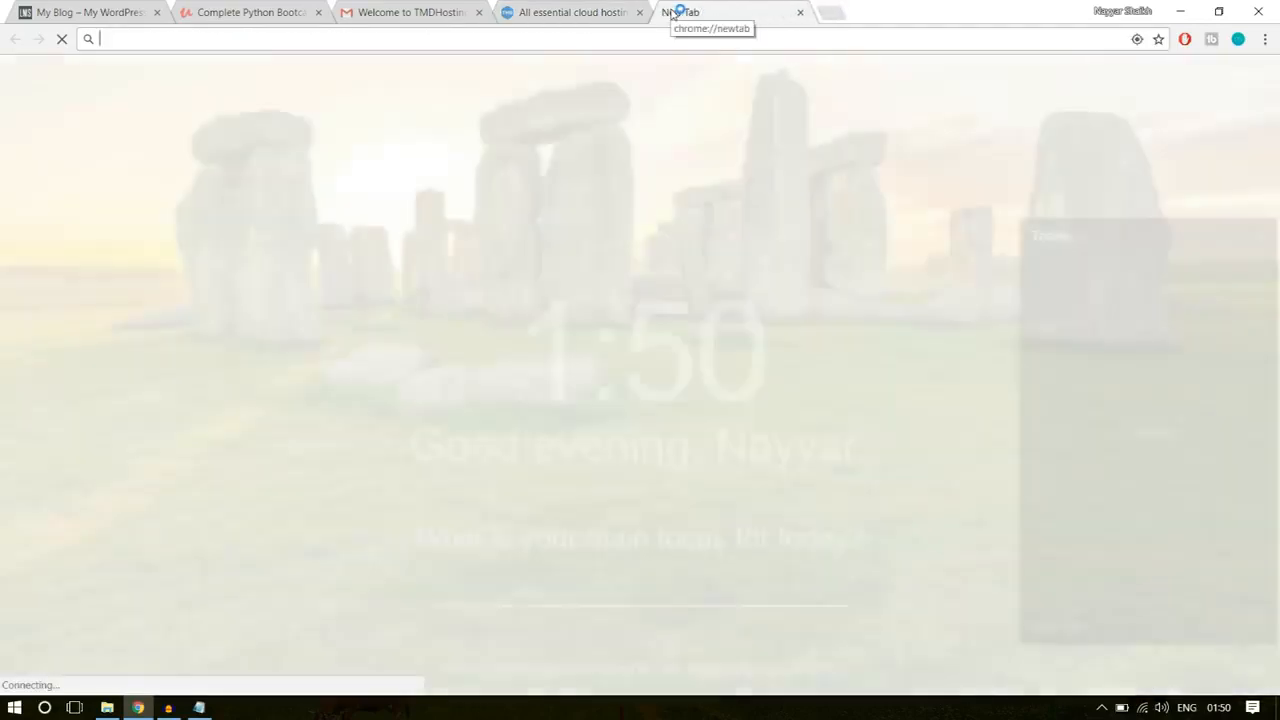
text(ssd)
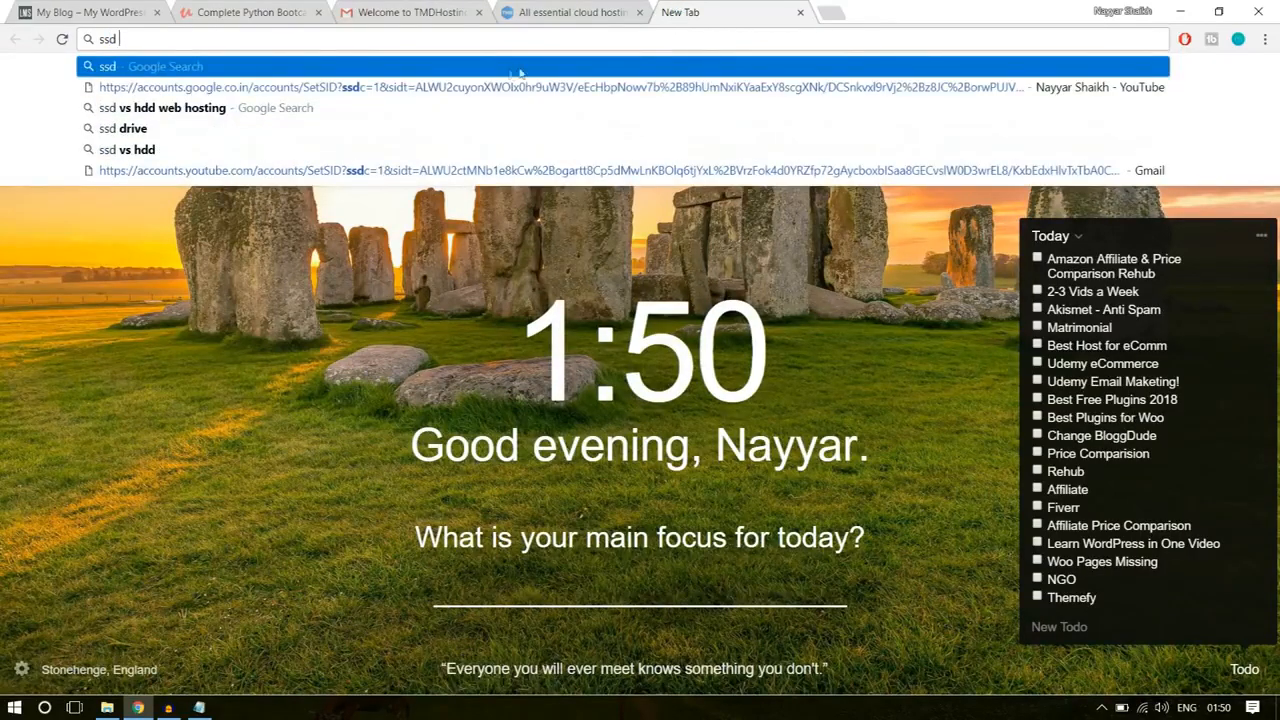
click(425, 102)
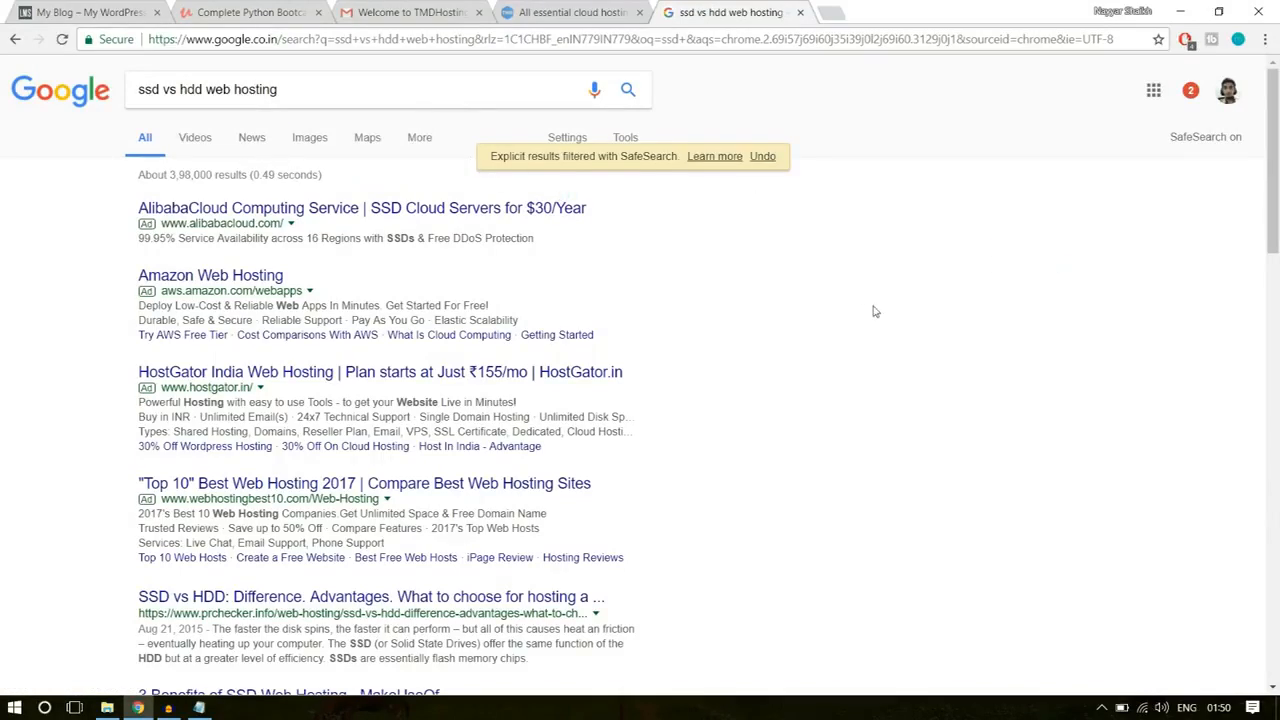
click(577, 10)
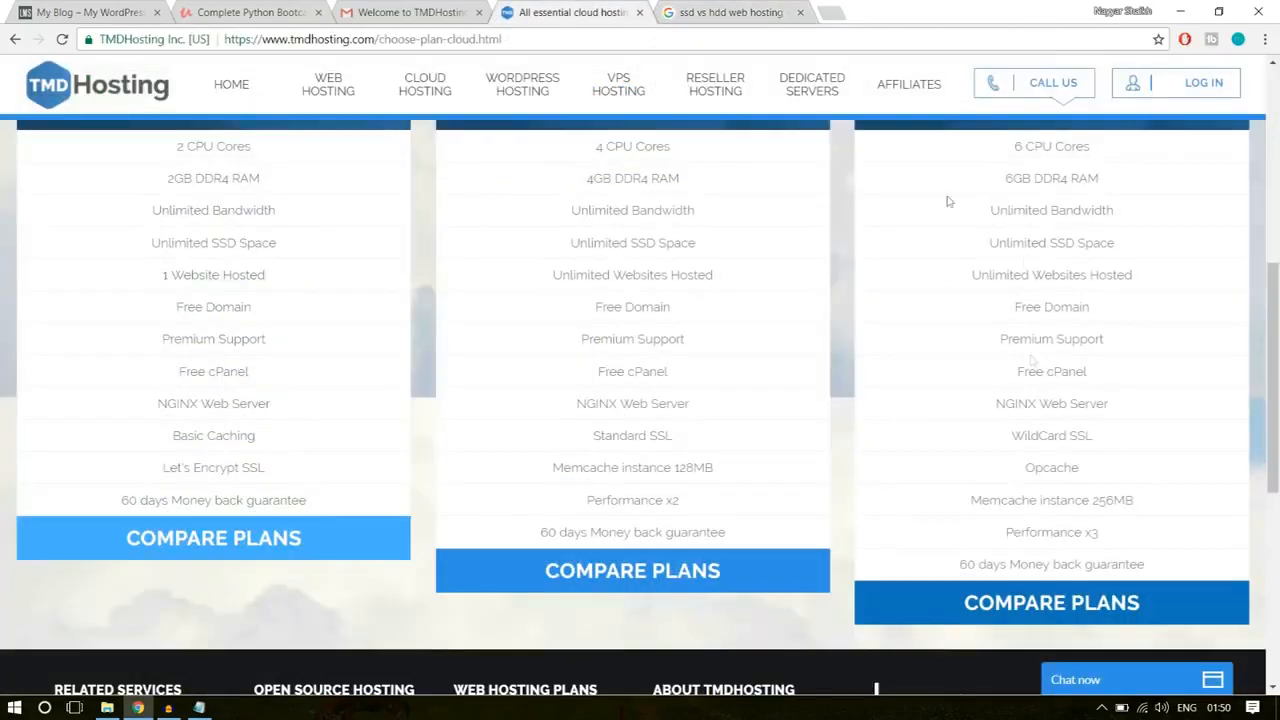
click(680, 10)
Step: Skim the web results, then show the image results and open the first chart comparing HDD and SSD speed, IOPS and latency
scroll(410, 410, down, 8)
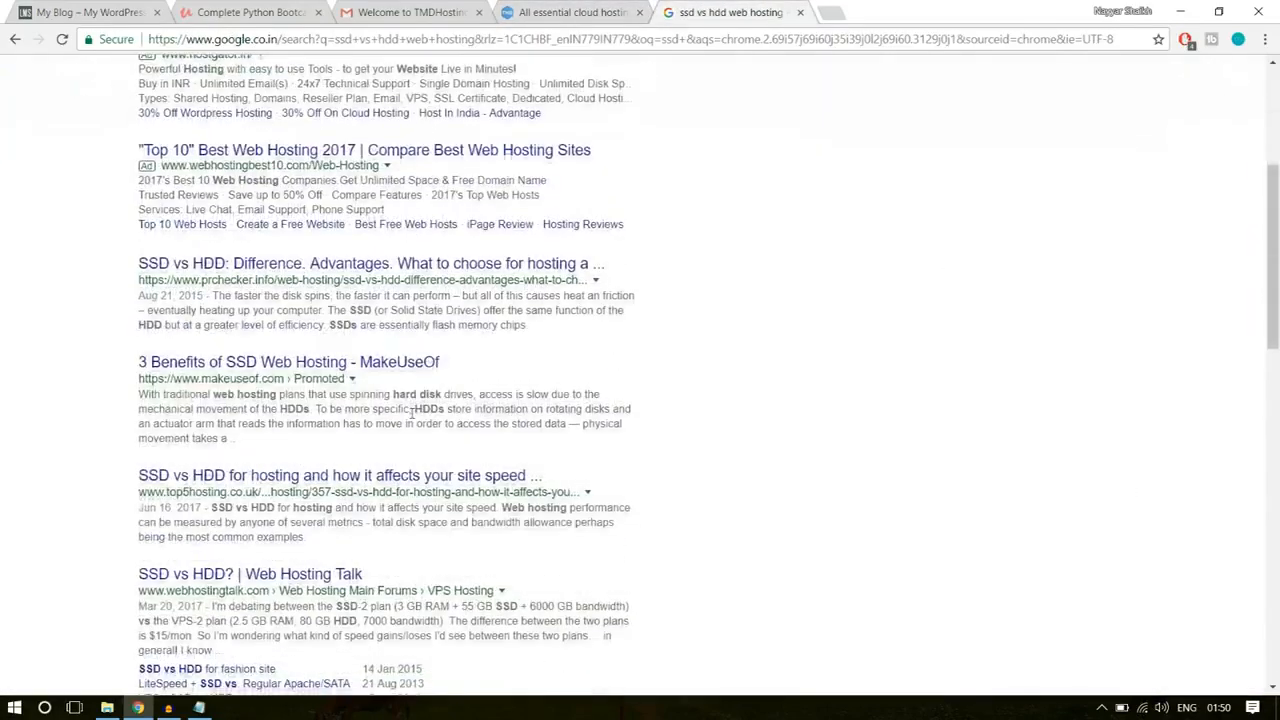
scroll(435, 477, up, 7)
scroll(435, 477, up, 2)
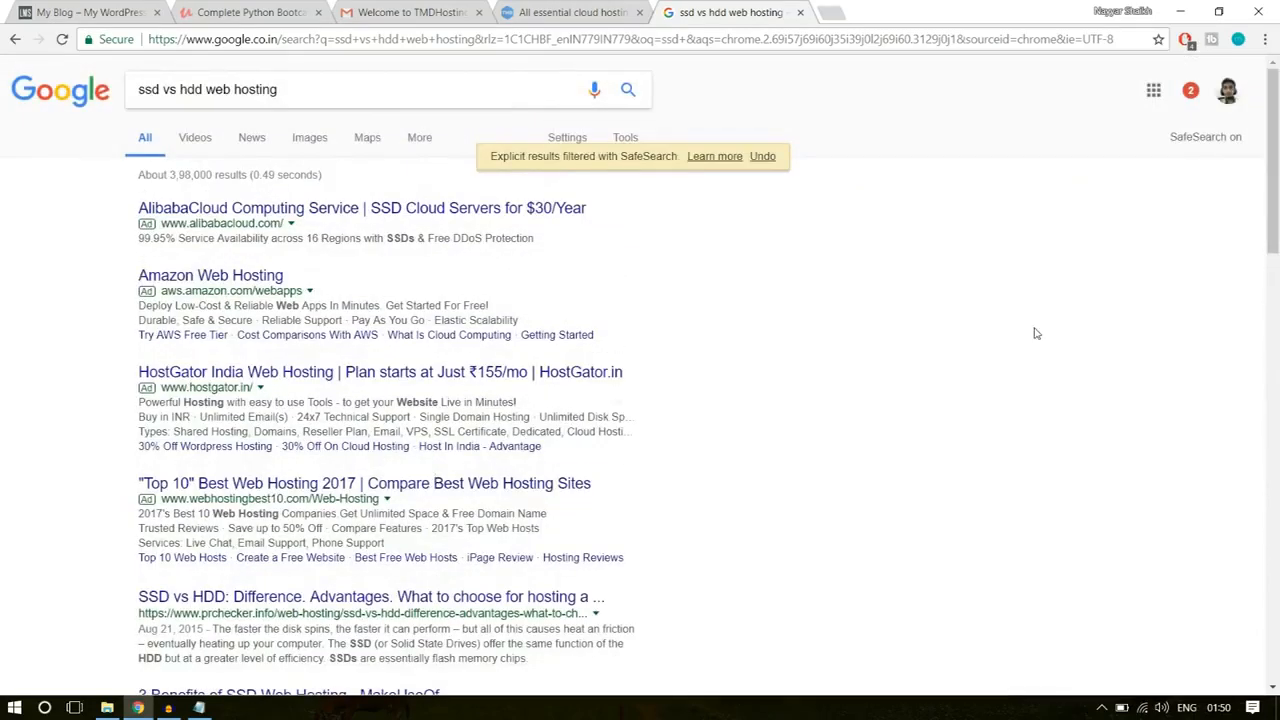
click(311, 142)
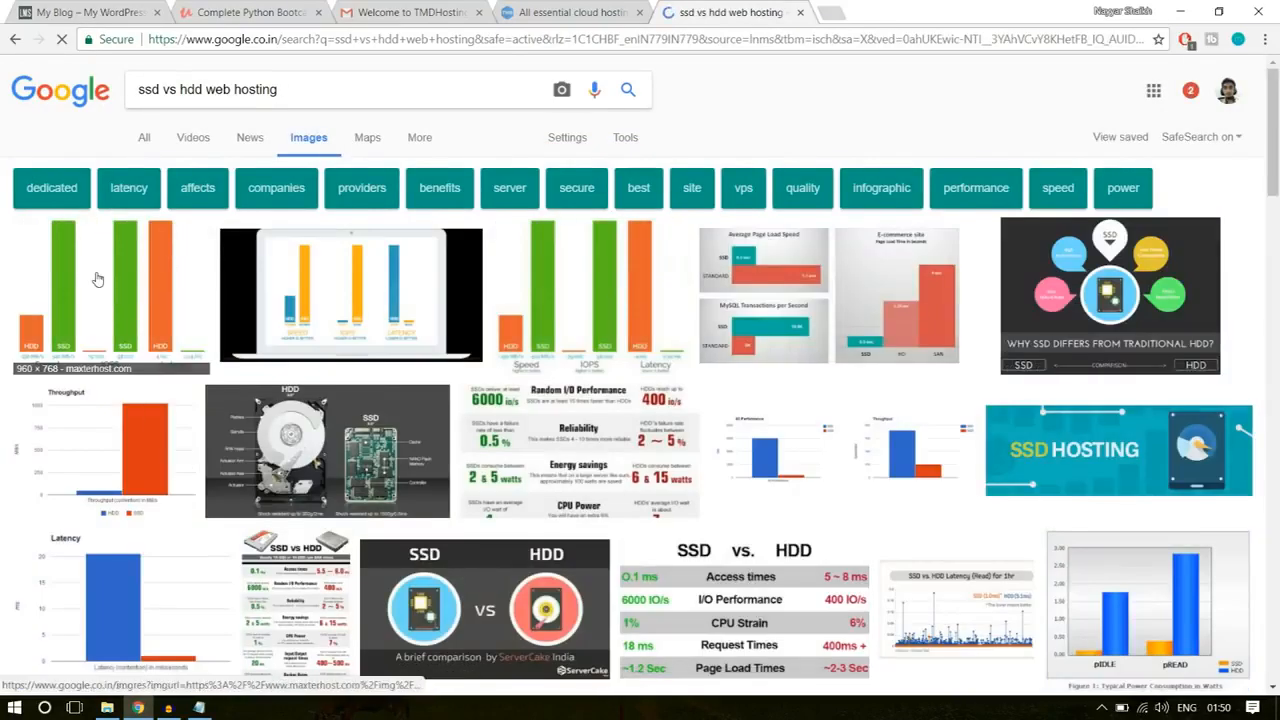
click(97, 279)
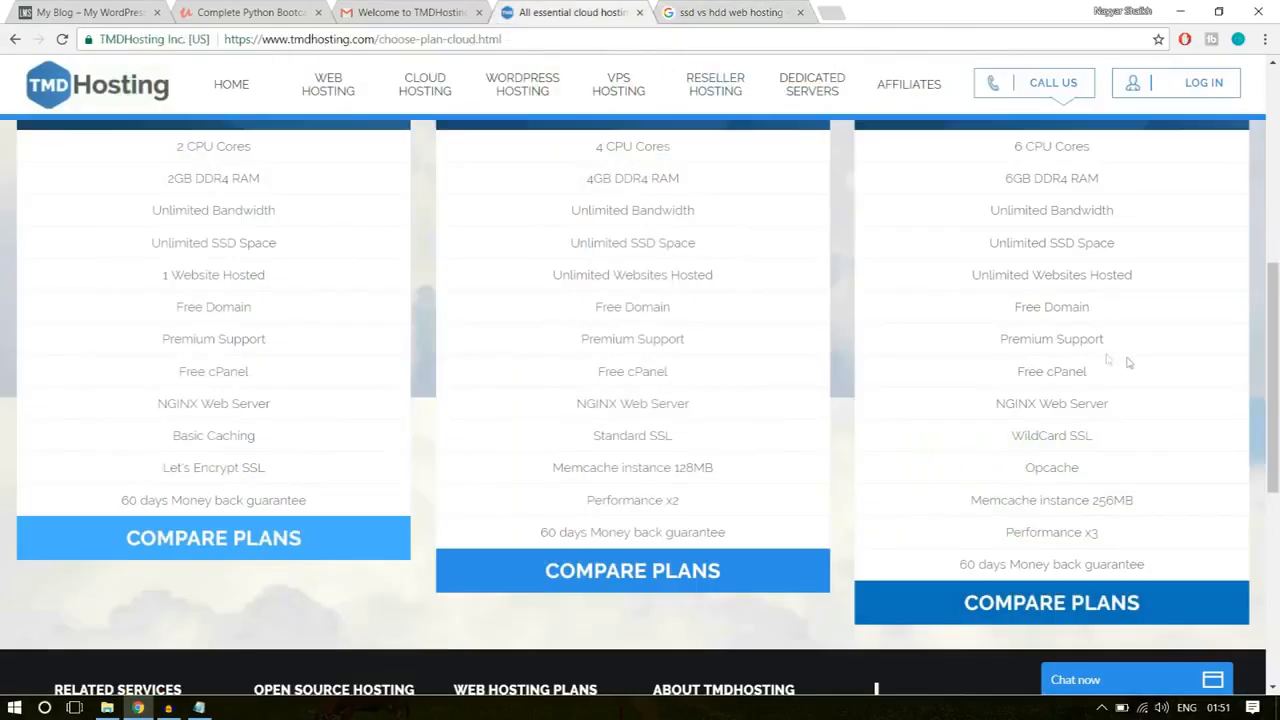
Step: Return to the TMDHosting plans and highlight the Enterprise Cloud plan's Unlimited SSD Space and Unlimited Websites Hosted features
mouse_move(1111, 243)
mouse_down()
mouse_move(1043, 243)
mouse_move(1111, 240)
mouse_up()
drag(1053, 243, 1150, 248)
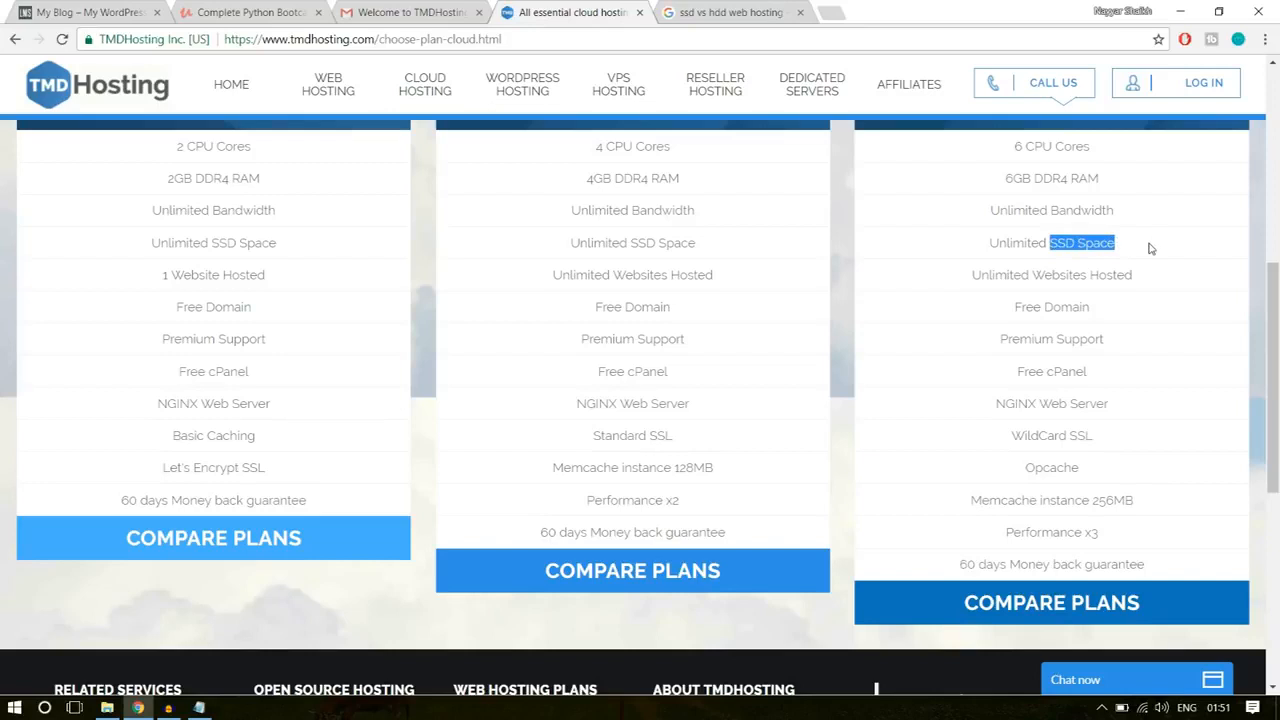
click(1126, 248)
drag(992, 239, 1131, 240)
click(1137, 248)
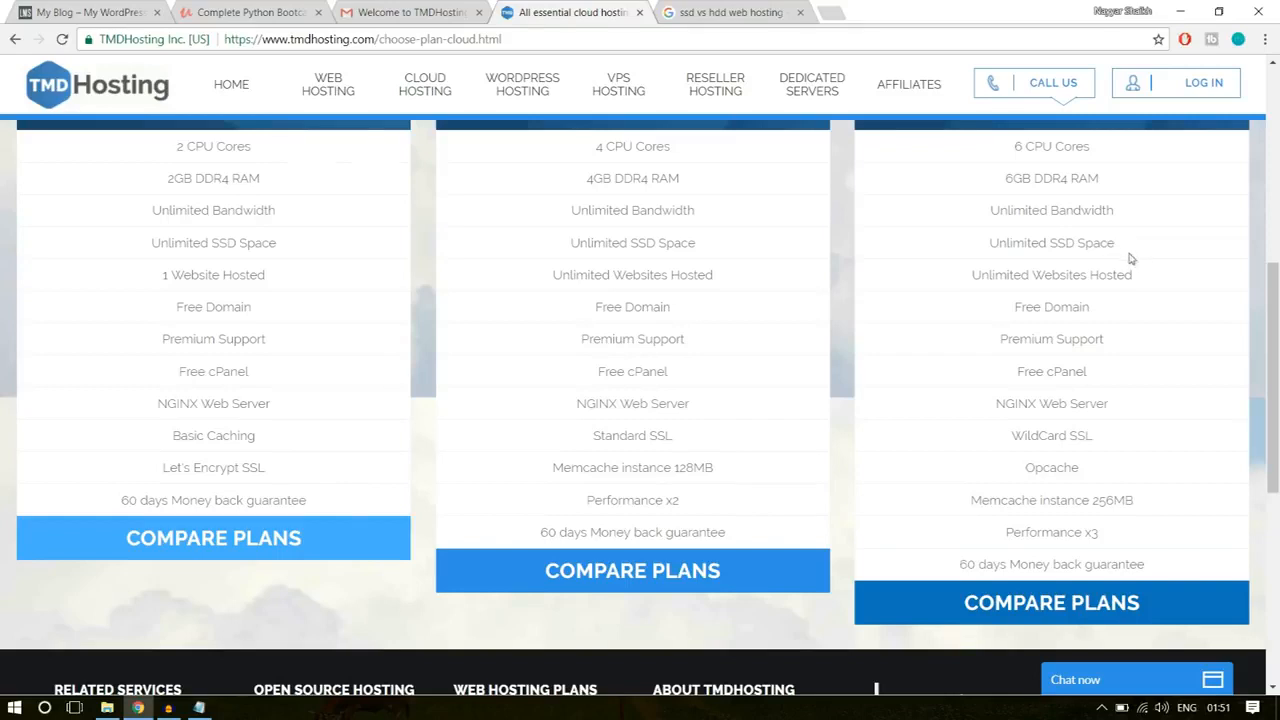
drag(966, 277, 1150, 276)
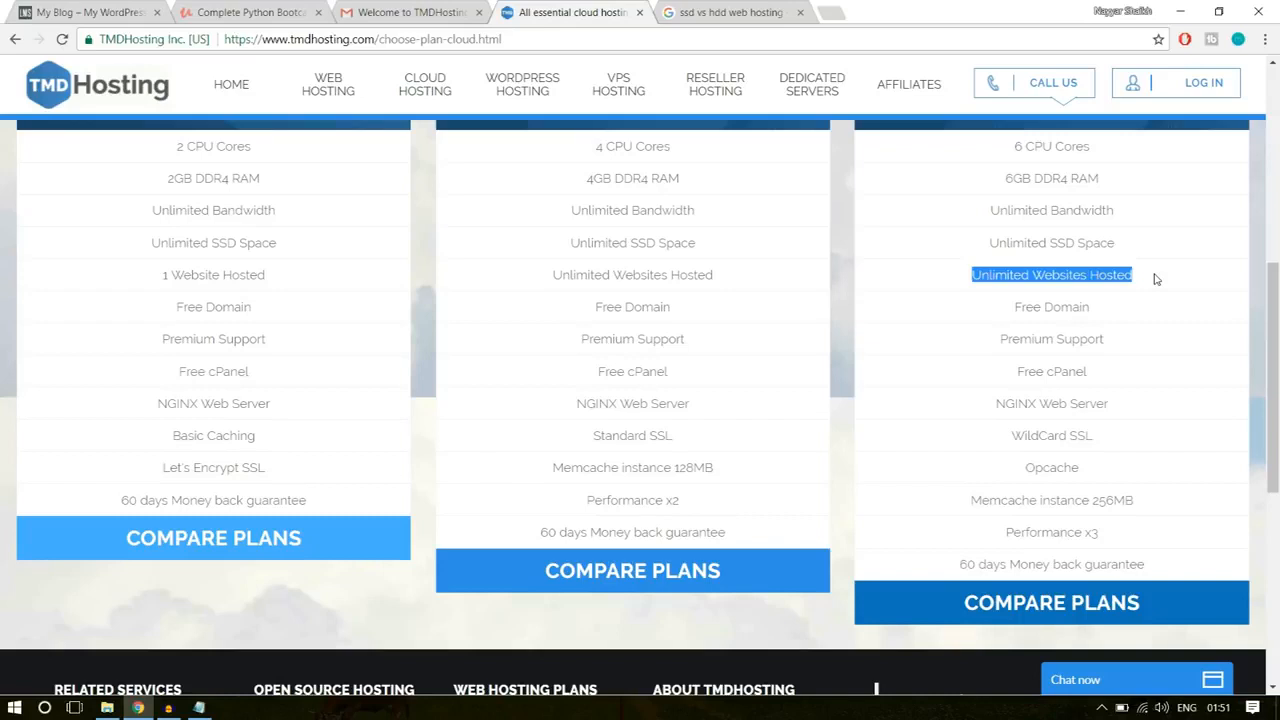
click(1108, 278)
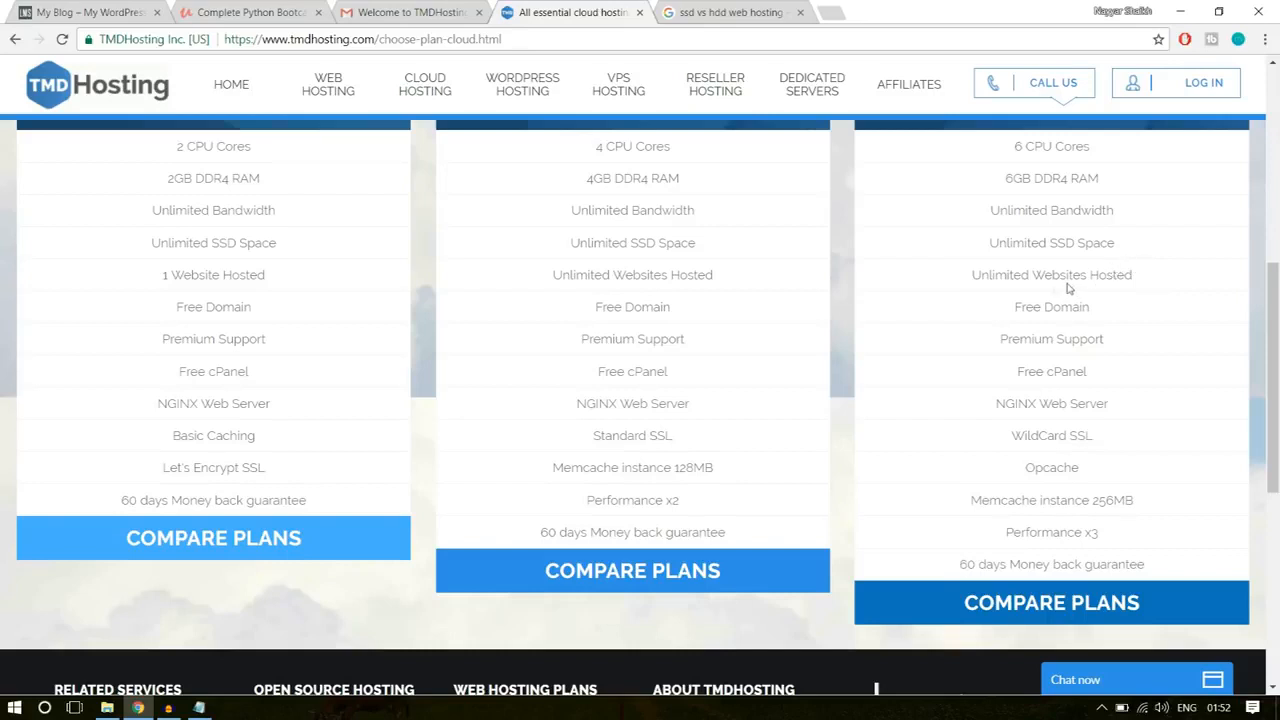
Step: Highlight the Enterprise Cloud plan's Unlimited Websites Hosted feature, followed by its WildCard SSL feature
drag(971, 279, 1138, 277)
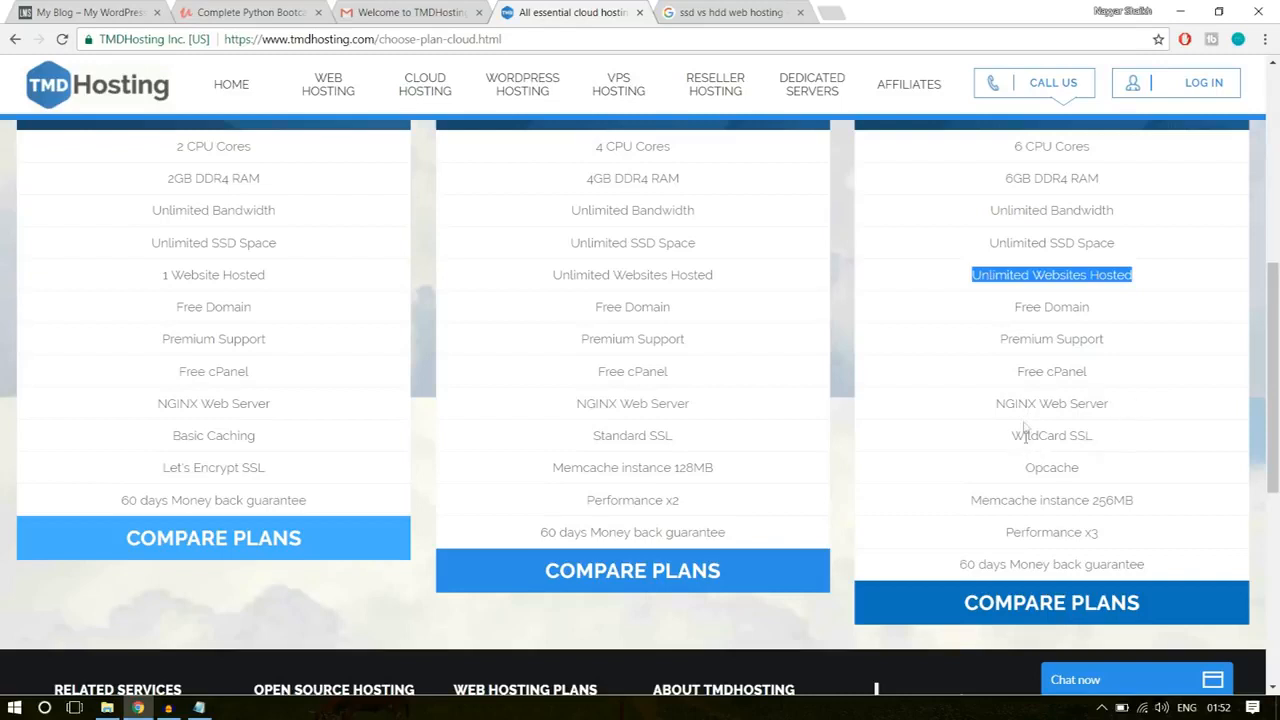
drag(1014, 437, 1125, 429)
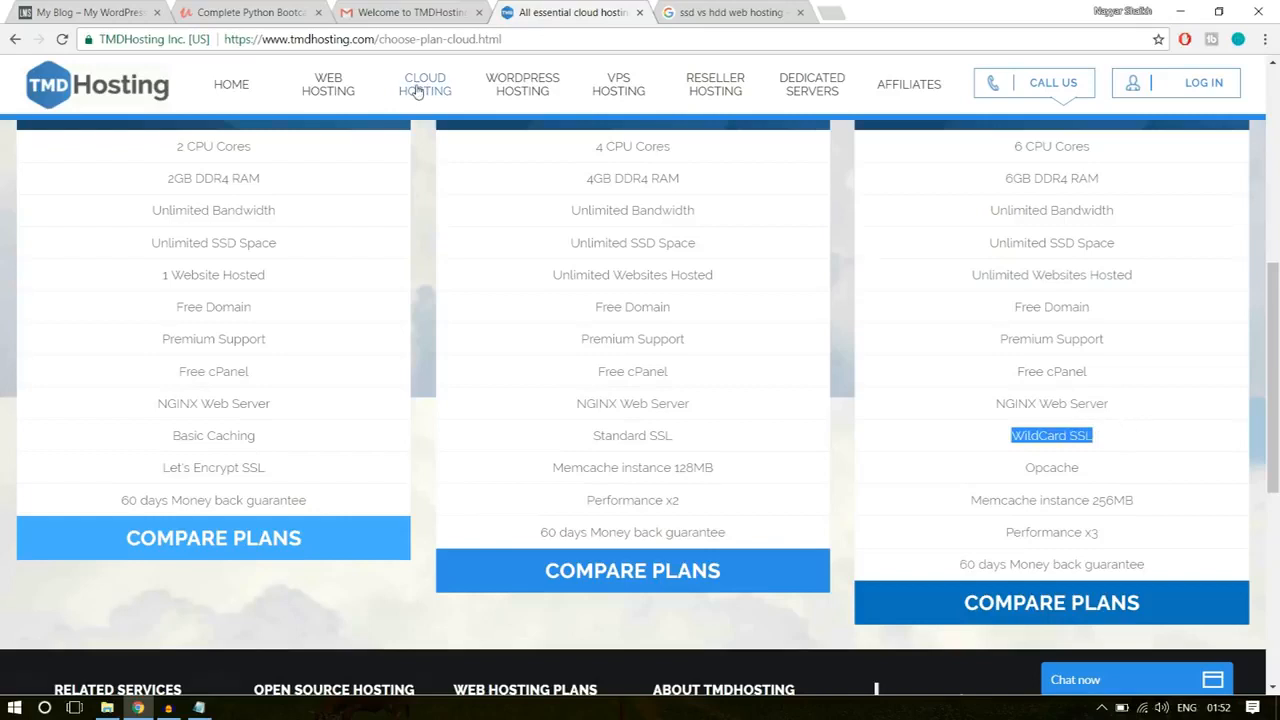
Step: View the TMDHosting site's connection security details and compare its address label with the one on the Udemy course page
click(138, 46)
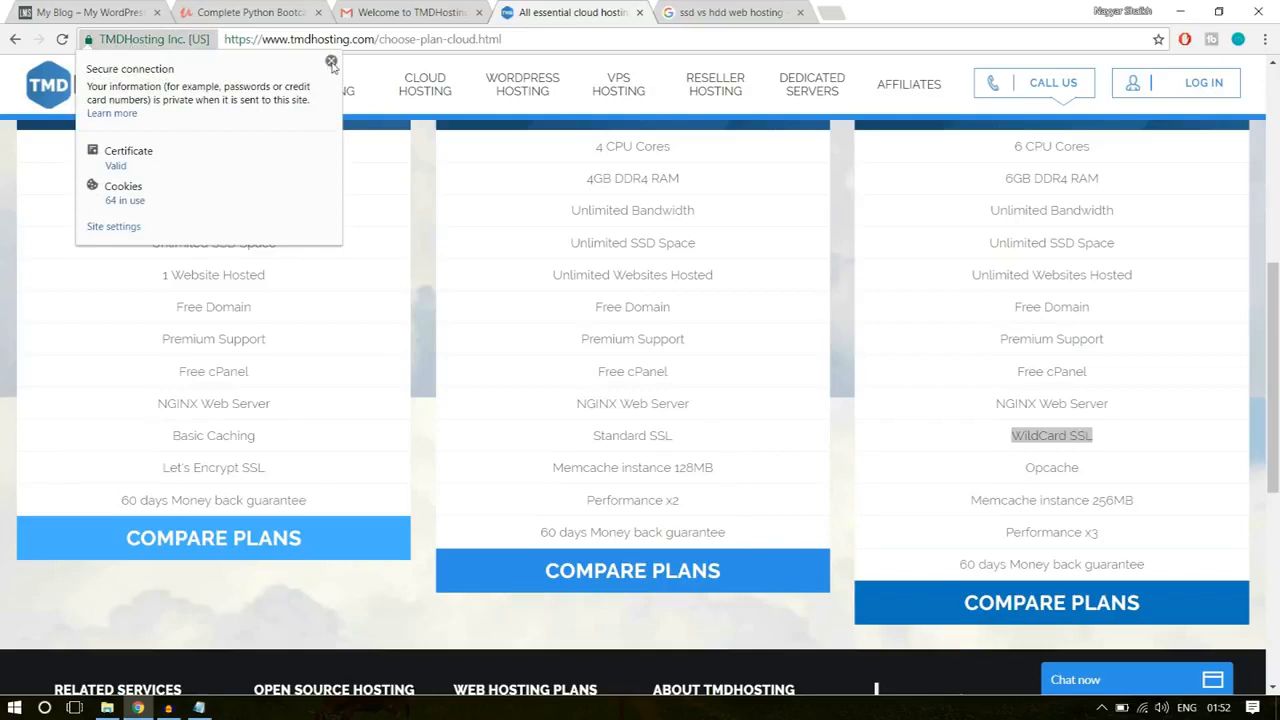
click(331, 63)
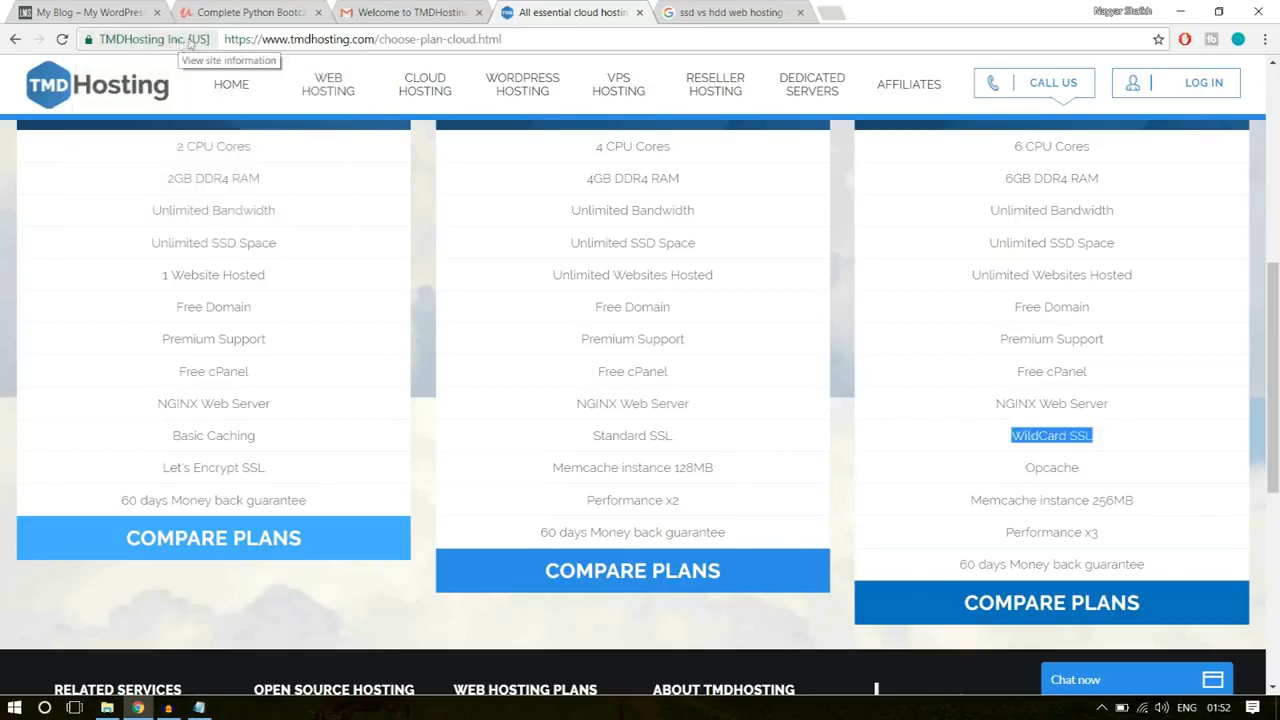
click(252, 11)
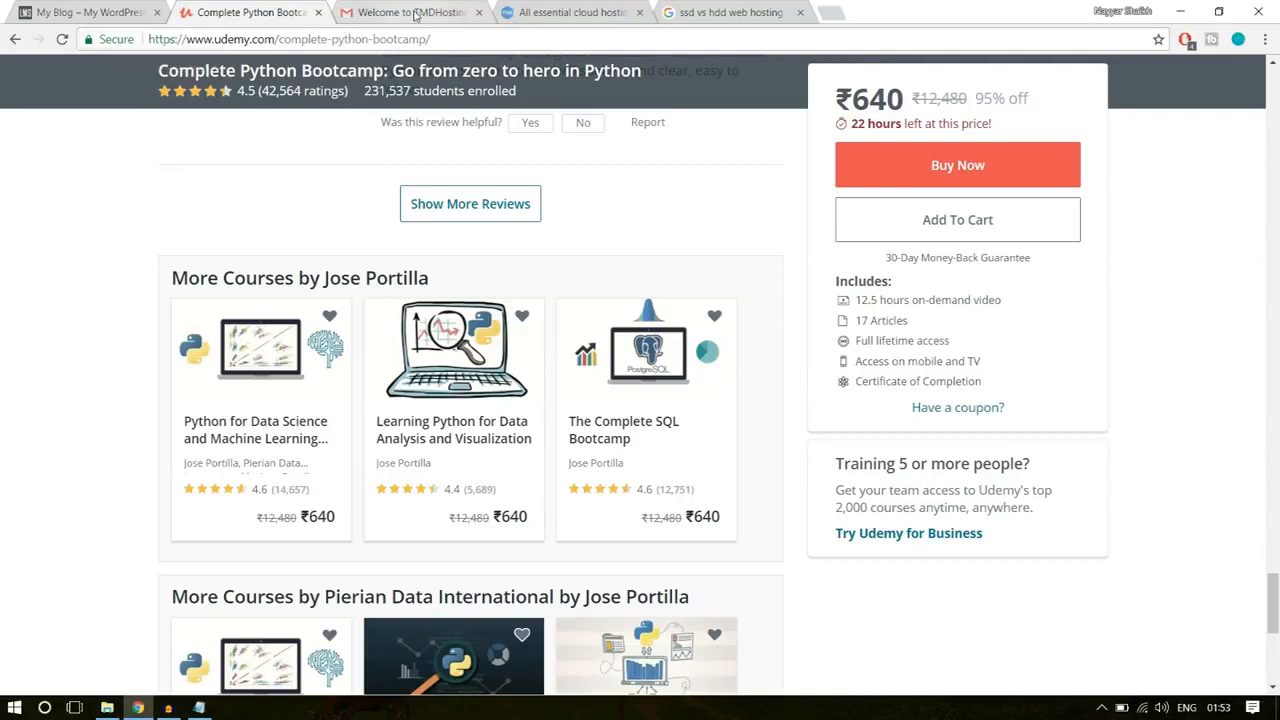
click(584, 12)
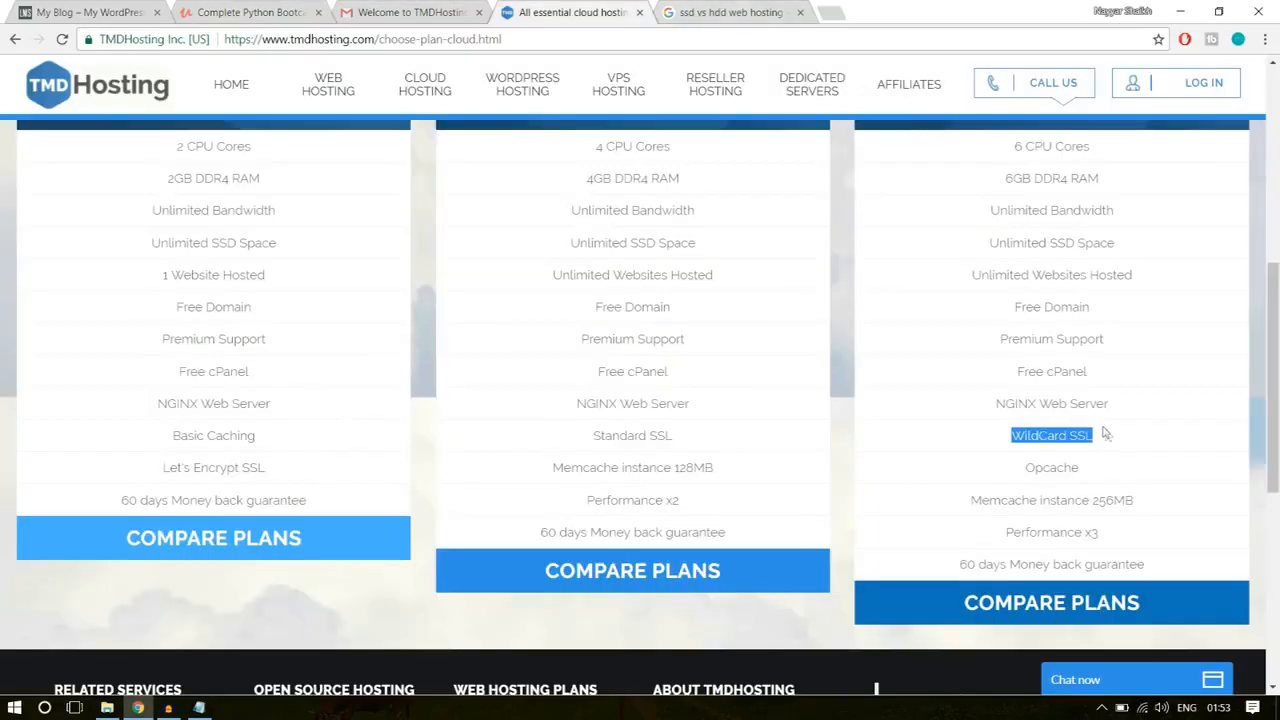
Step: Highlight WildCard SSL in the Enterprise Cloud plan once more and clear the selection
click(1046, 445)
drag(1013, 436, 1092, 436)
click(1120, 437)
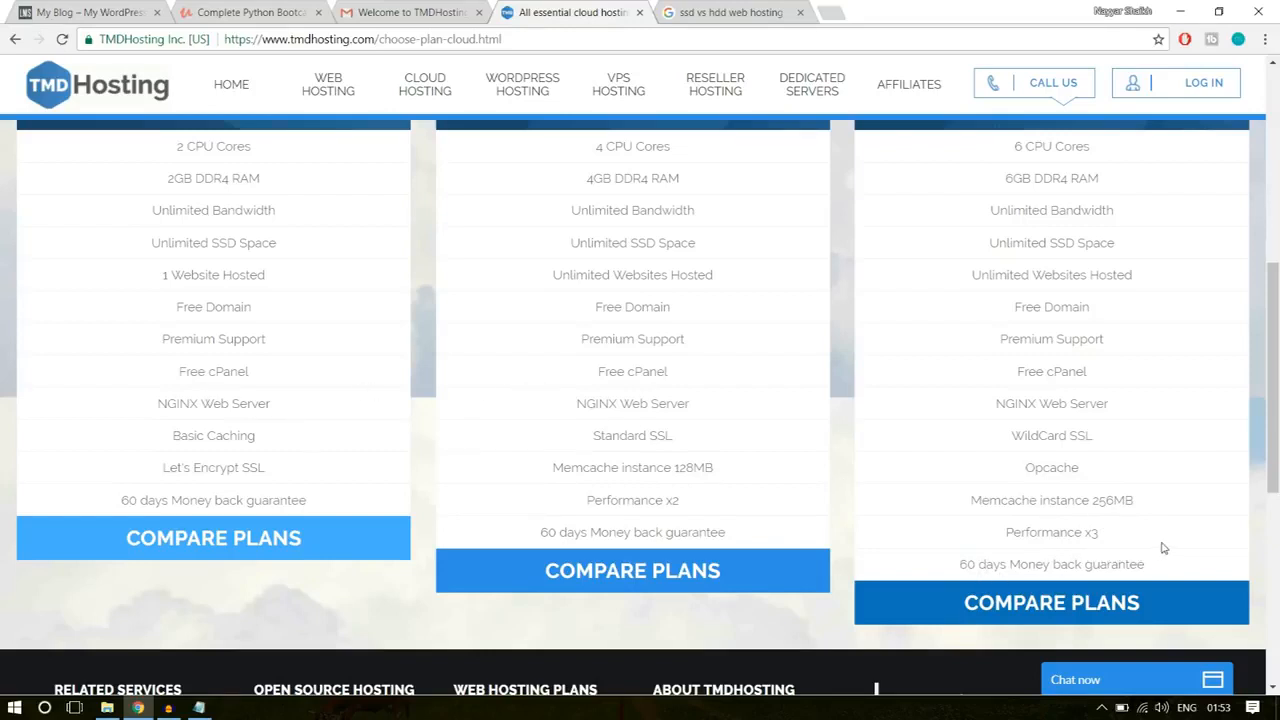
Step: Return to the plan headings and highlight the Business Cloud title
scroll(1164, 546, up, 4)
scroll(1165, 545, up, 1)
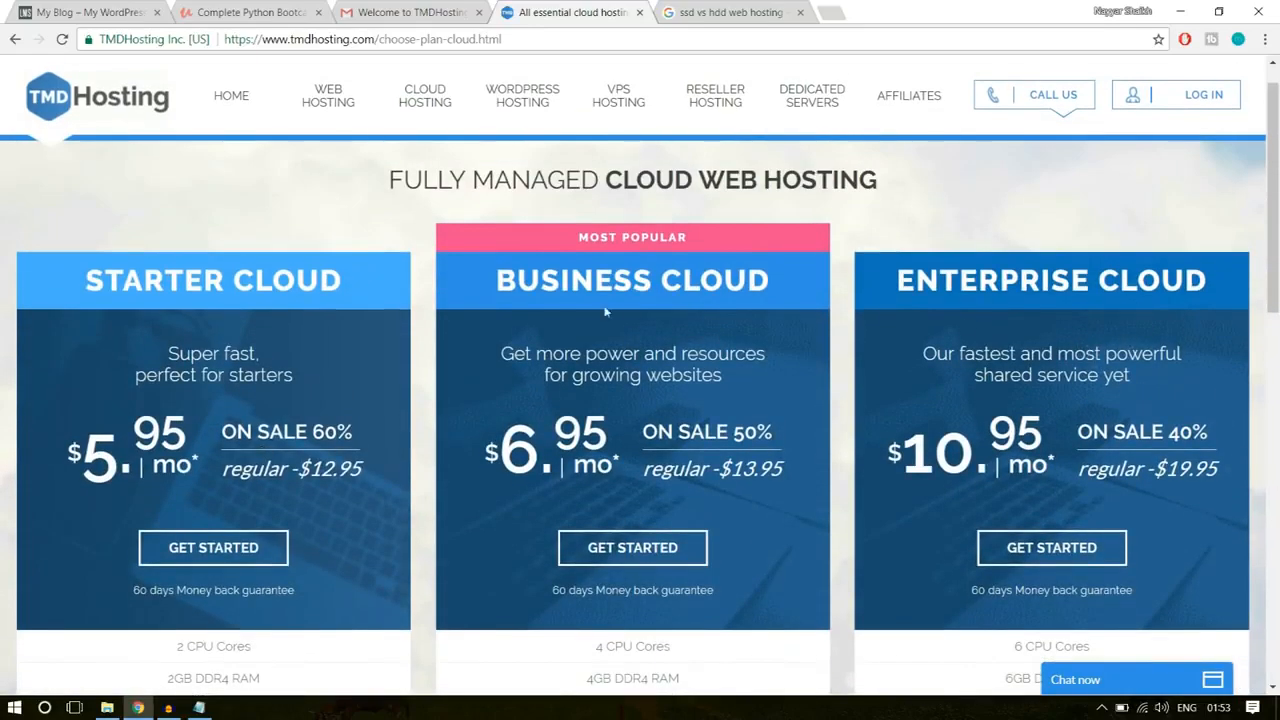
drag(512, 284, 765, 279)
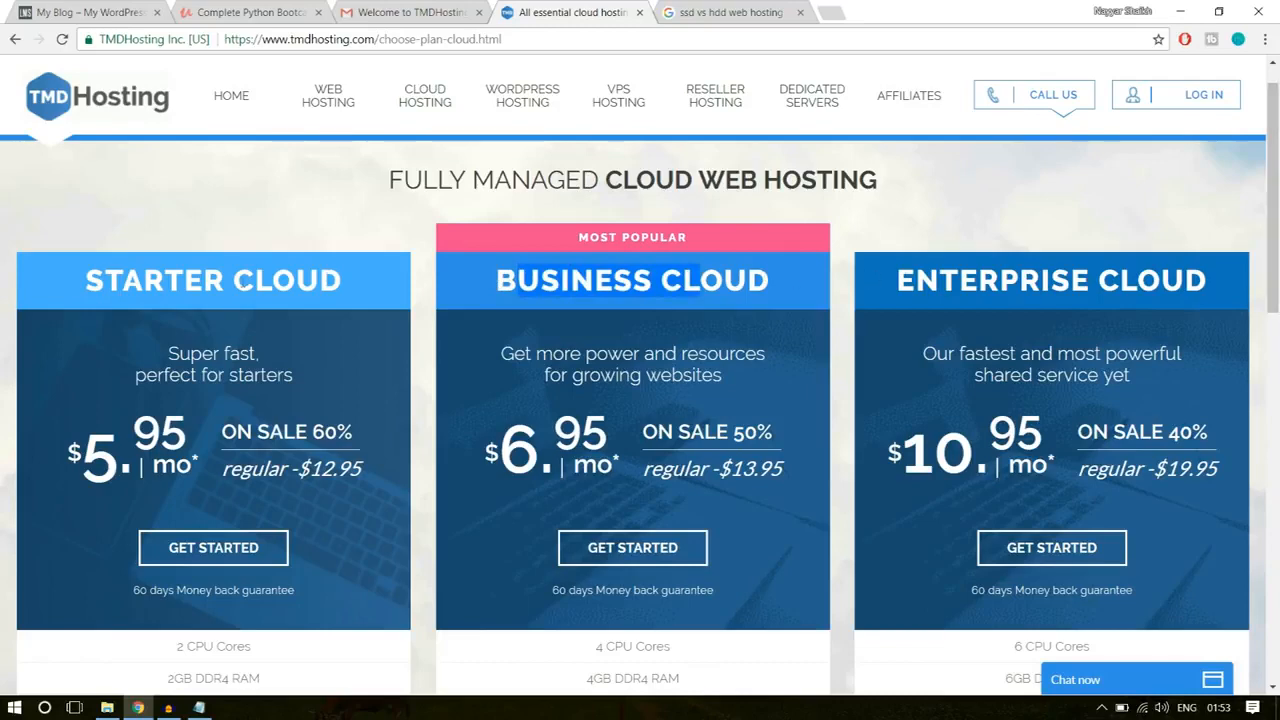
Step: Highlight the 1 Website Hosted limit in the Starter Cloud plan's feature list and clear the selection
scroll(148, 280, down, 1)
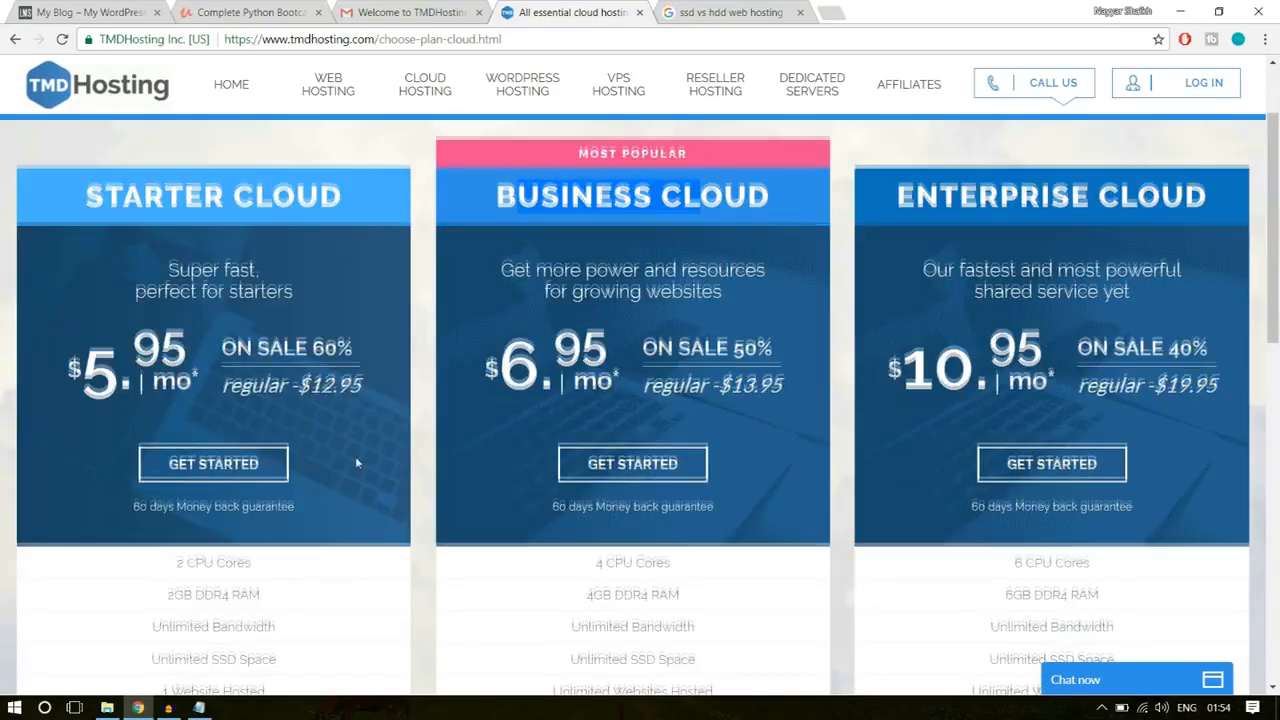
scroll(355, 456, down, 3)
scroll(355, 463, down, 1)
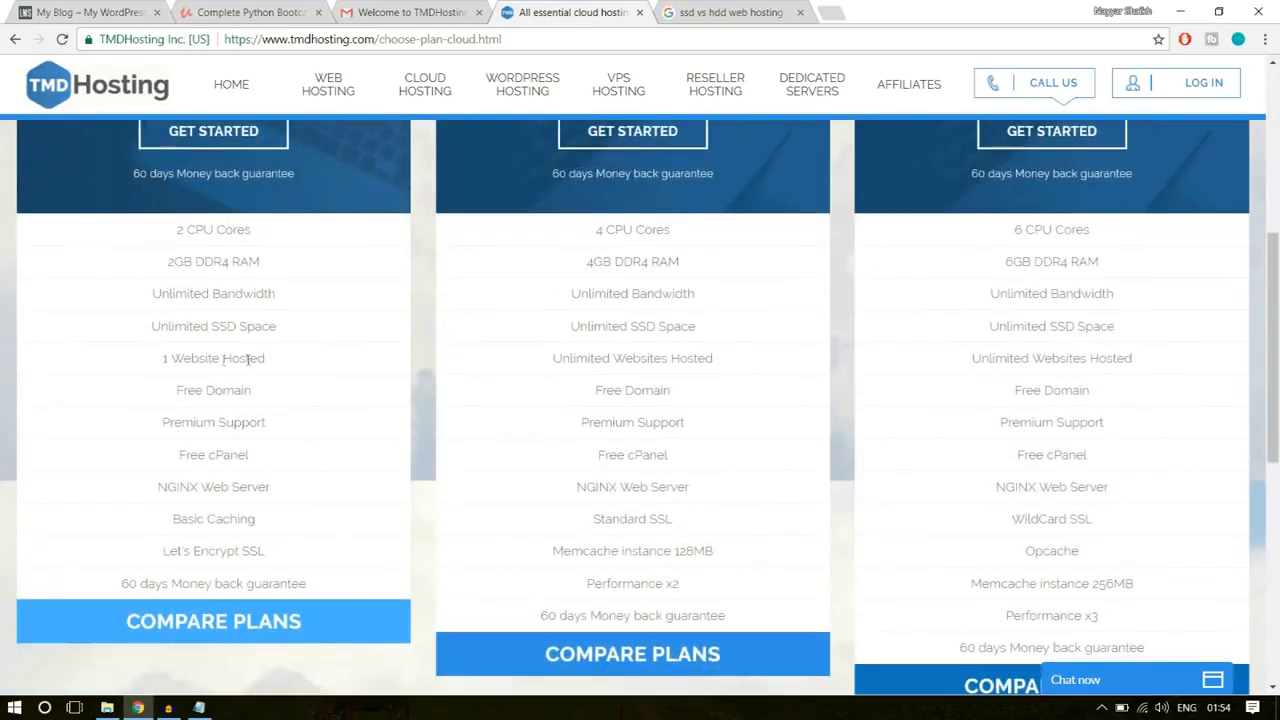
drag(160, 359, 270, 360)
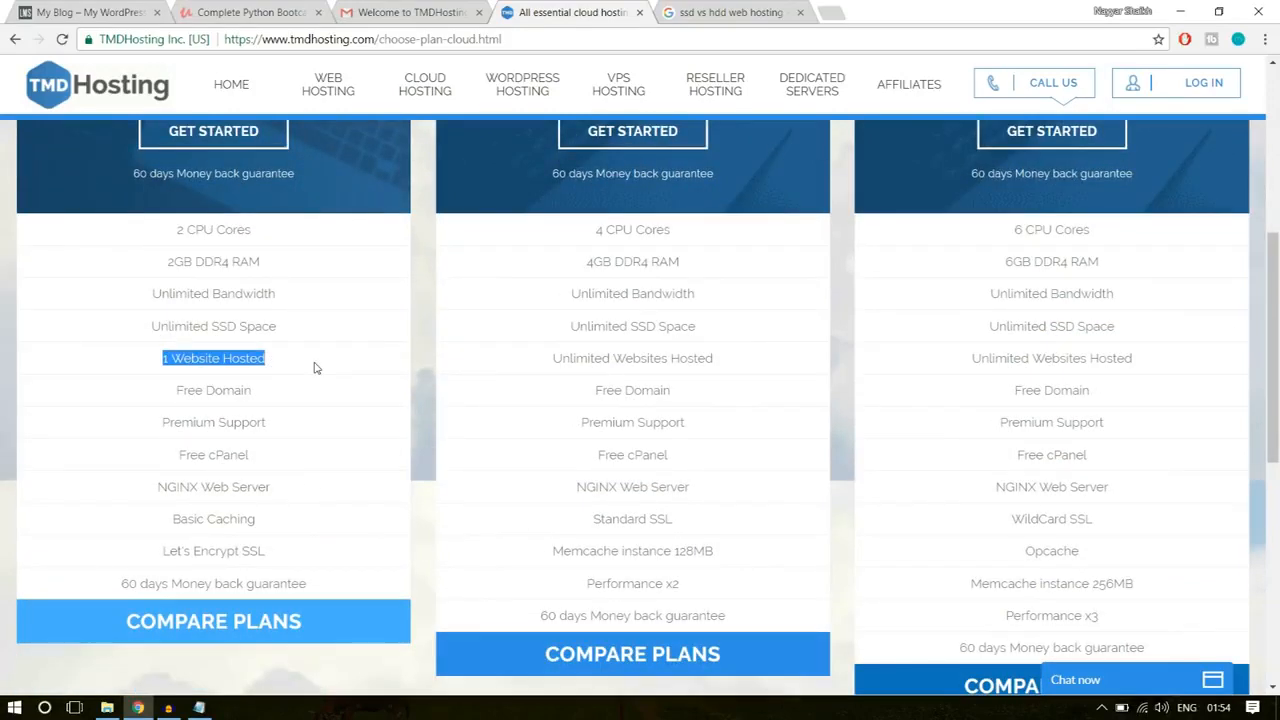
click(280, 366)
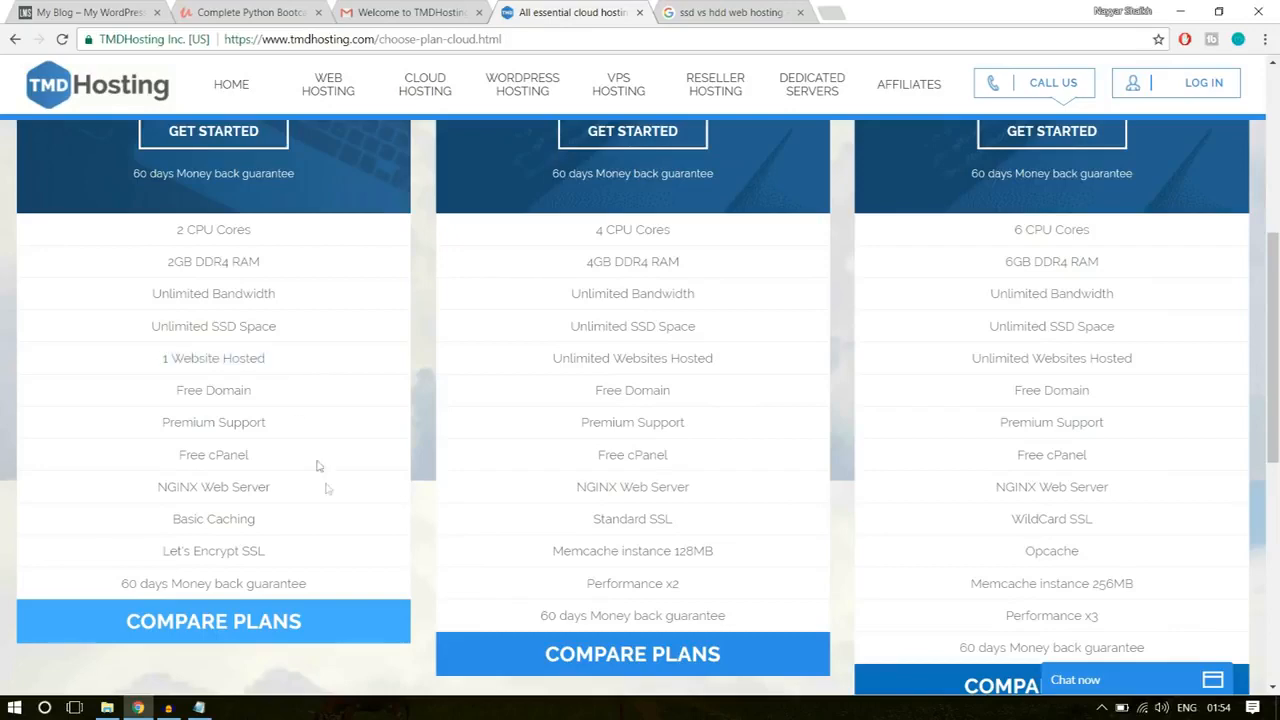
Step: Start an order for the Enterprise Cloud plan
scroll(331, 498, up, 3)
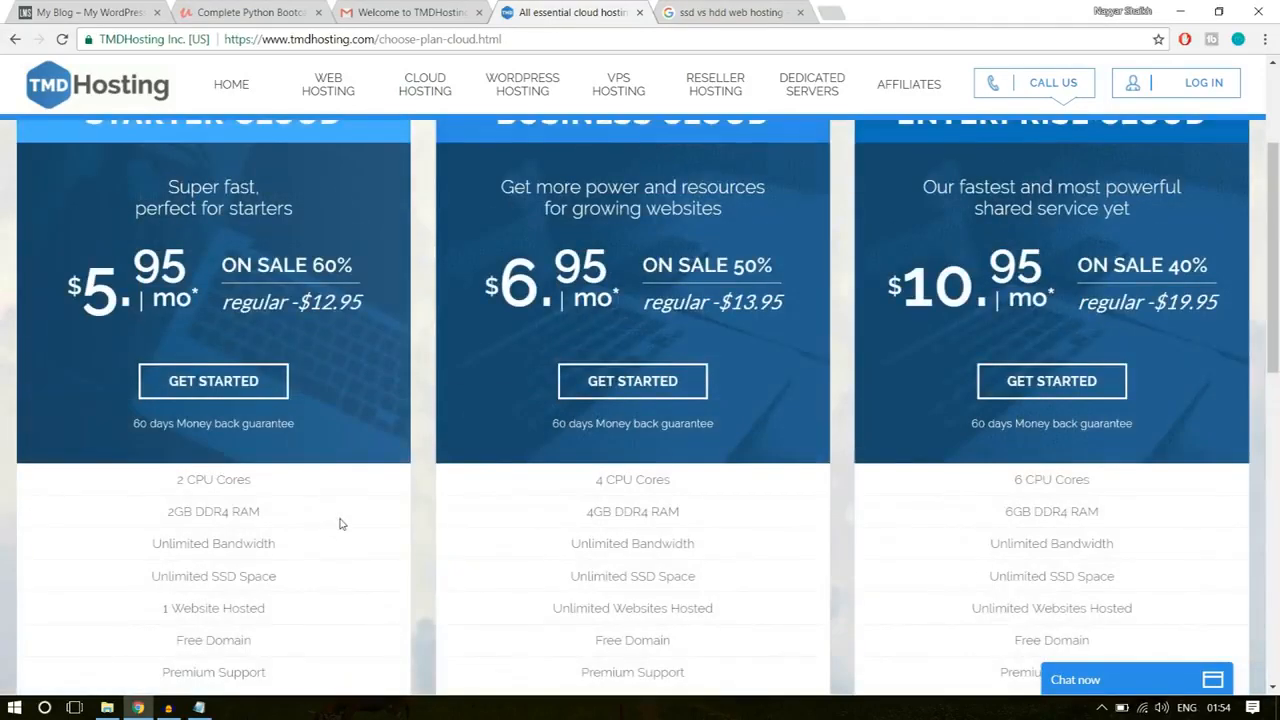
scroll(340, 524, up, 1)
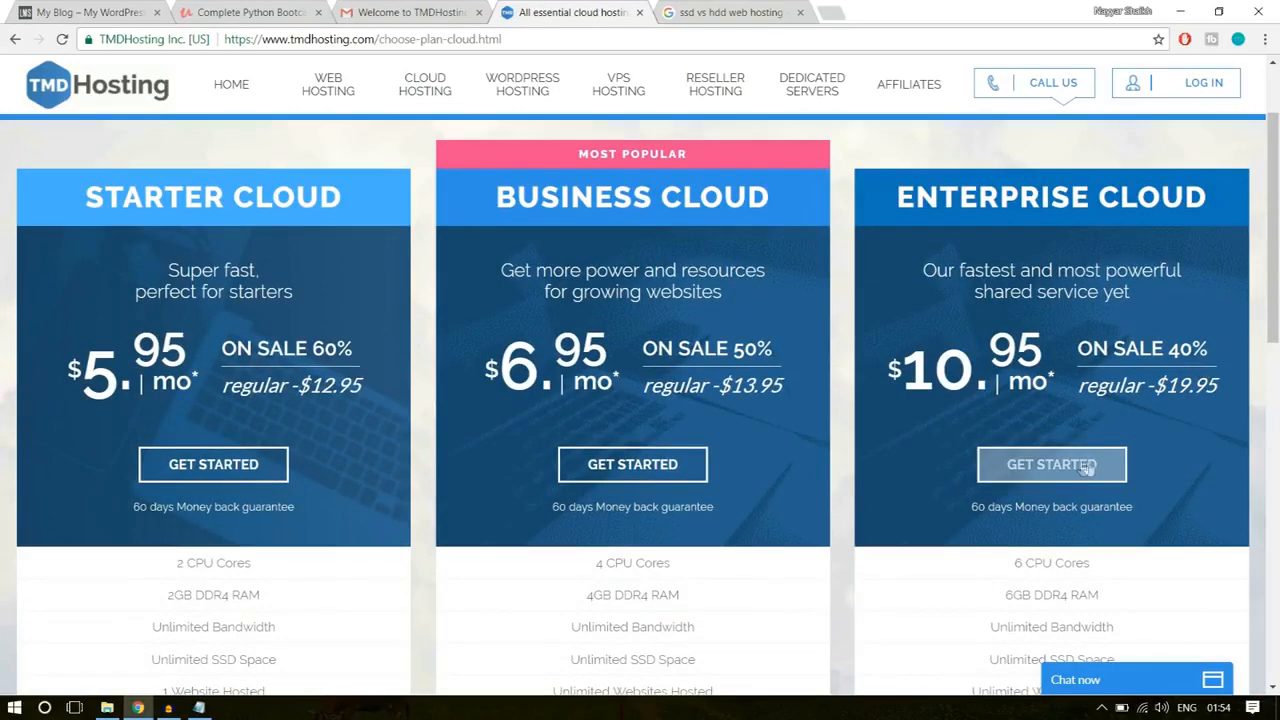
click(1062, 474)
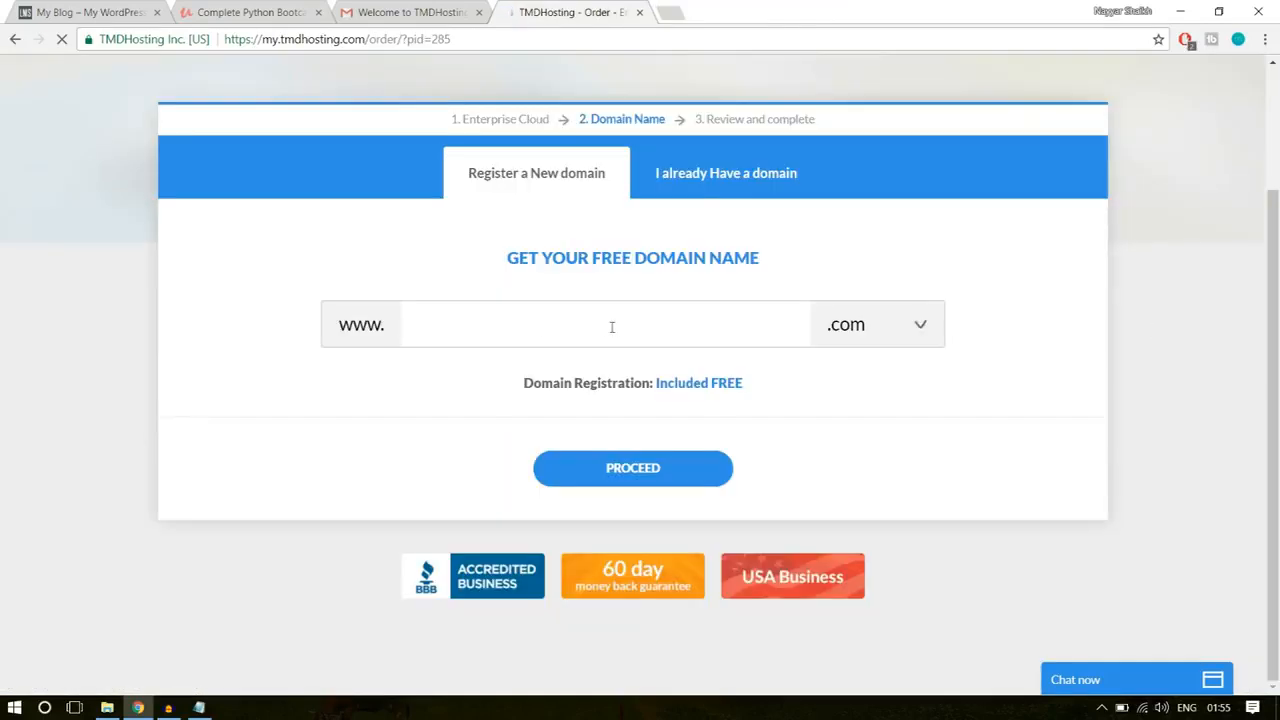
Step: Enter the owner's full name followed by 1 as the new domain, browse the available extensions, keep .com and proceed
text(nayyars)
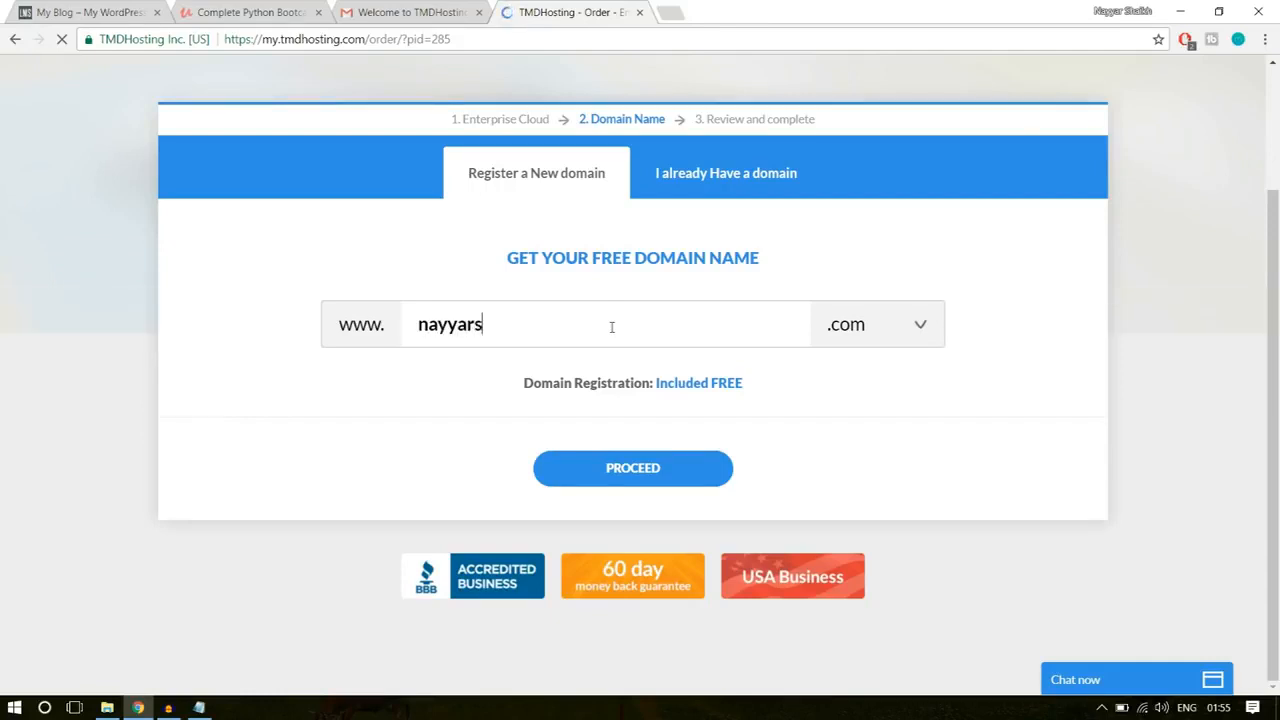
text(haikh1)
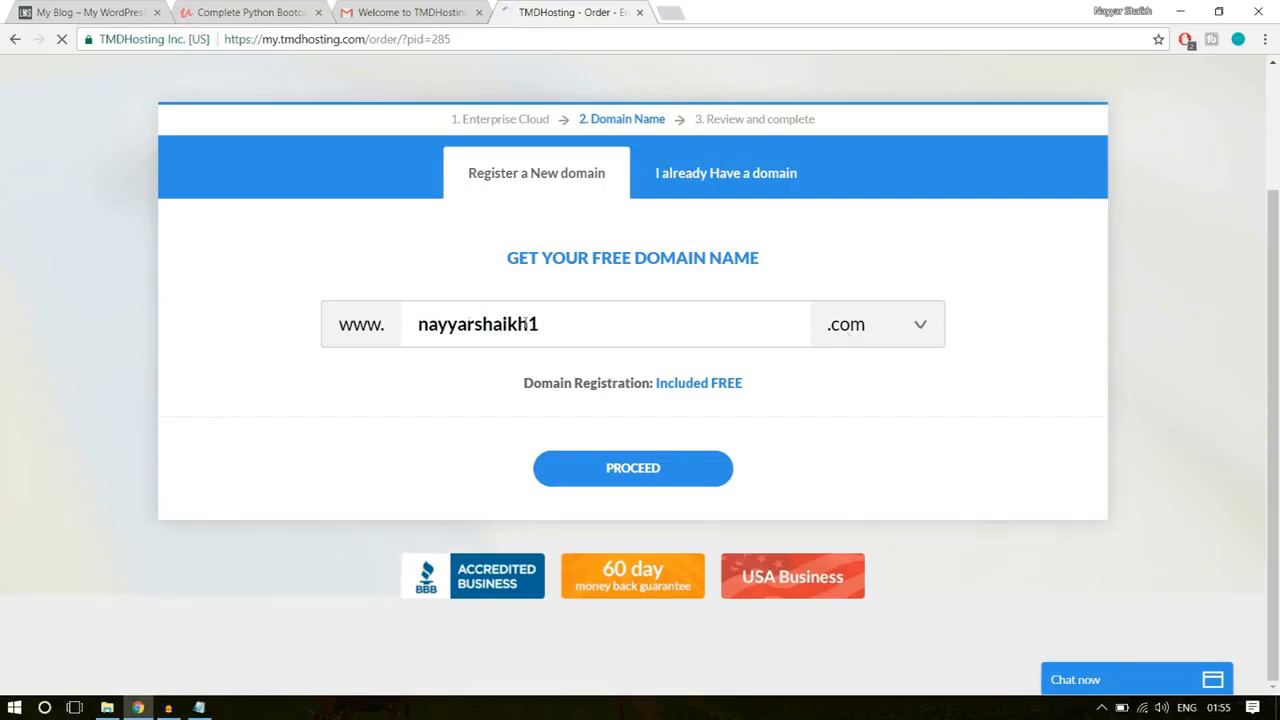
click(875, 325)
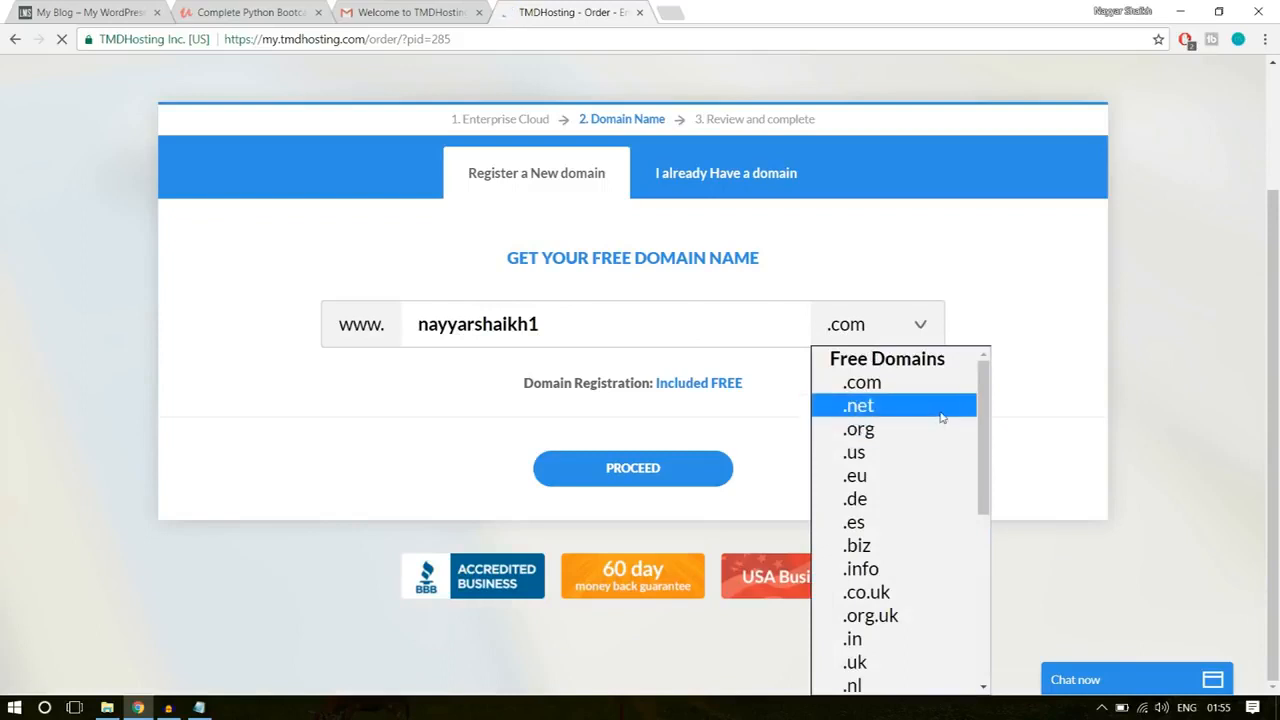
scroll(920, 469, down, 4)
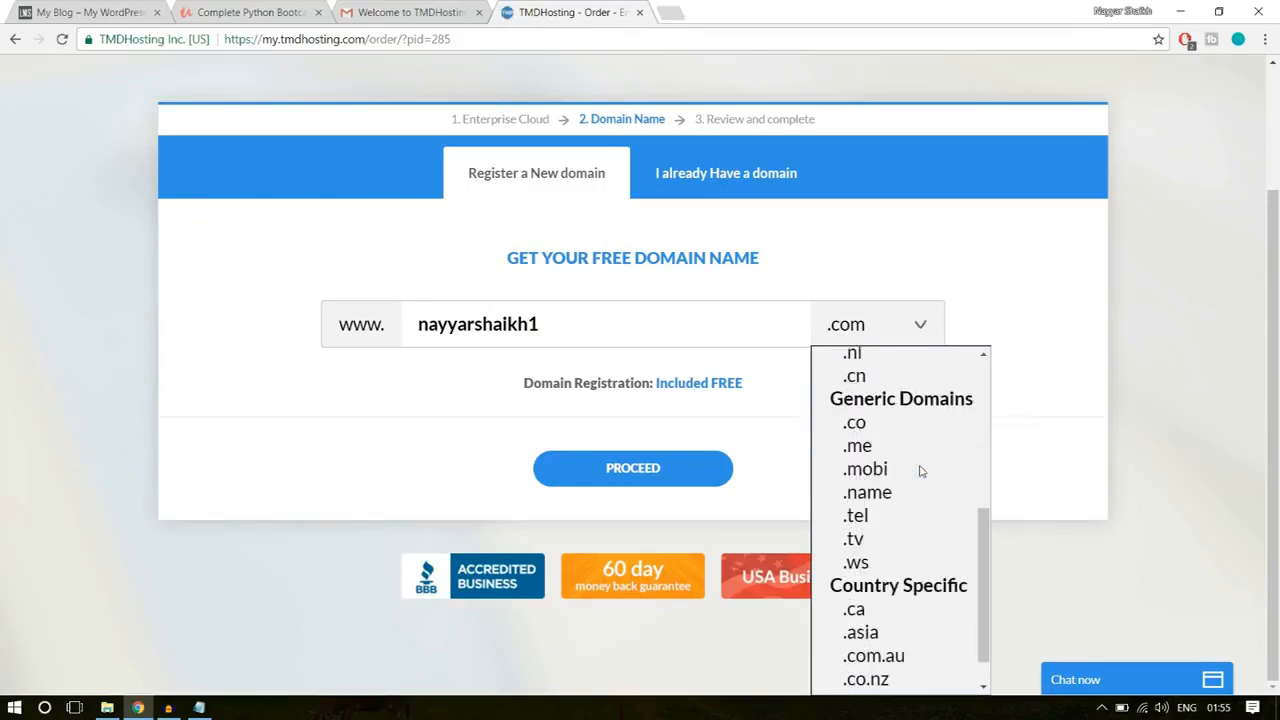
scroll(920, 469, up, 4)
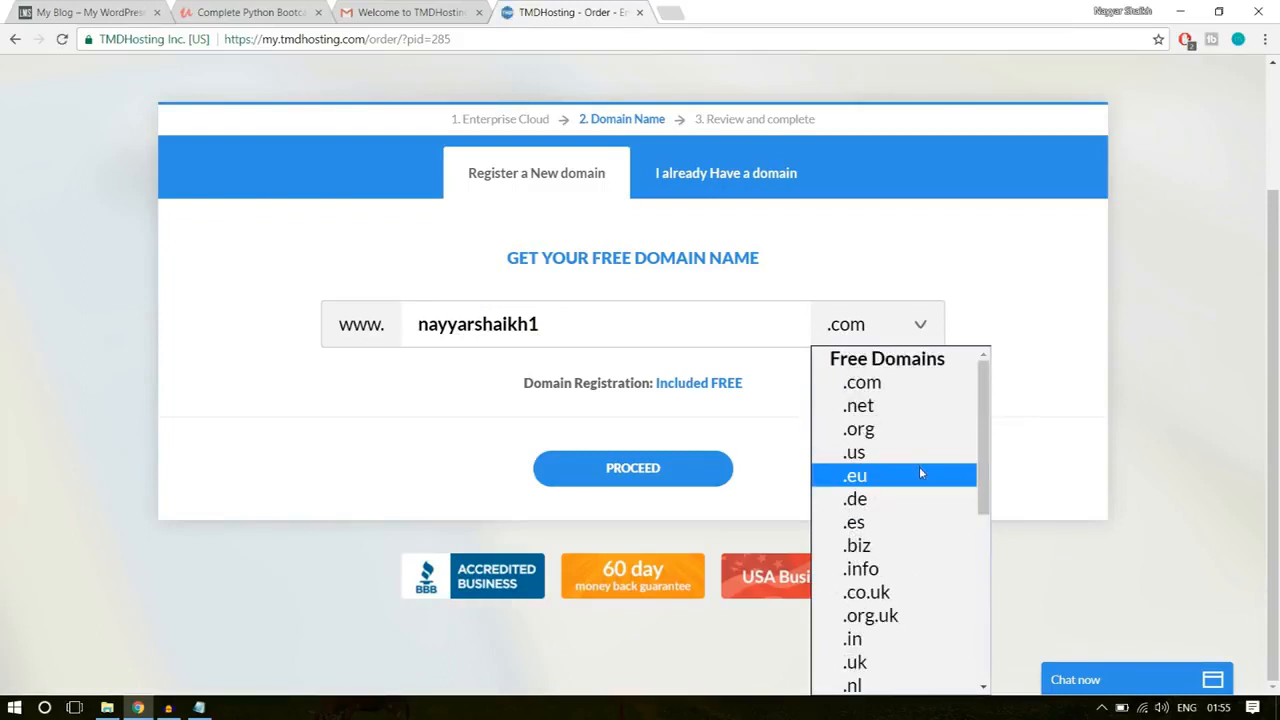
scroll(919, 466, down, 3)
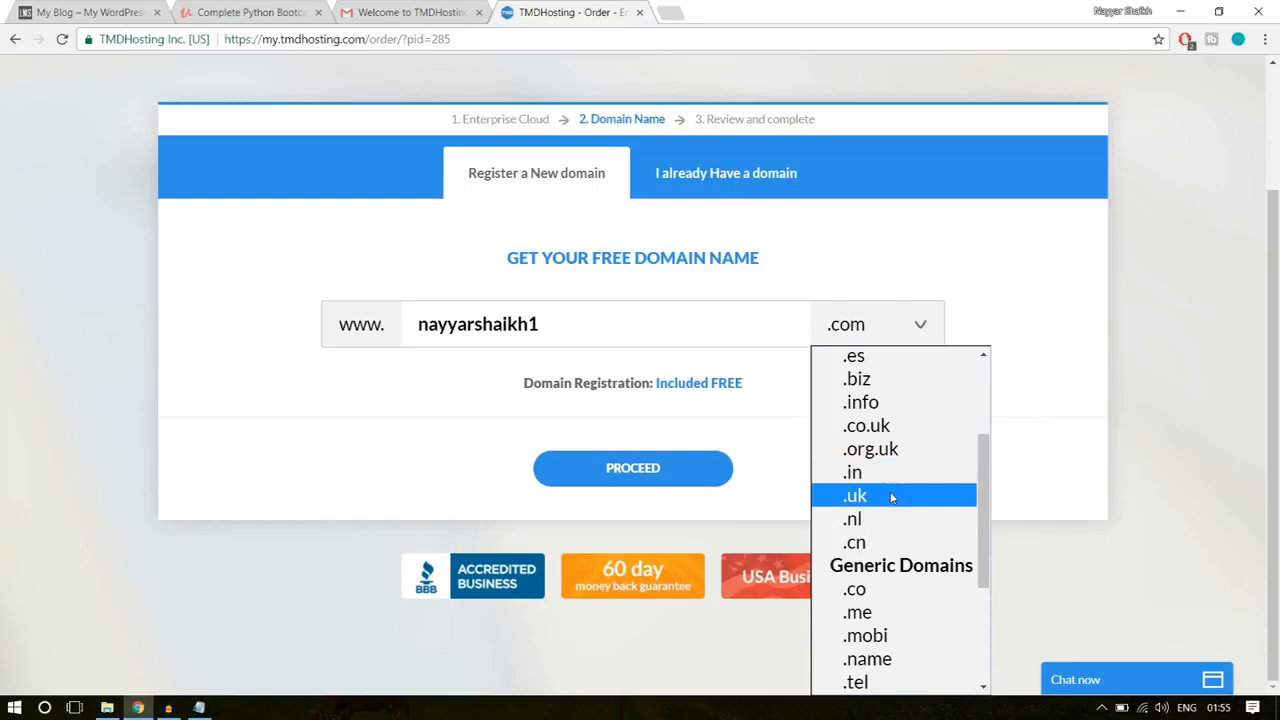
click(1049, 400)
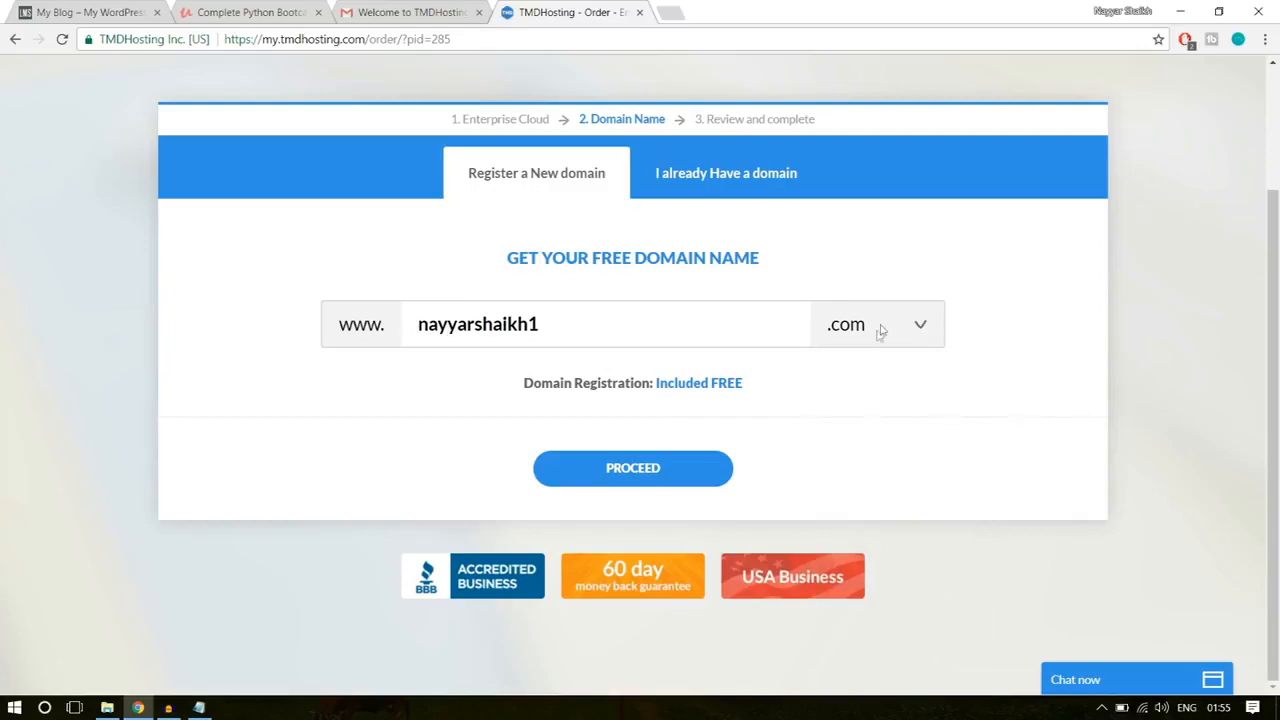
click(710, 467)
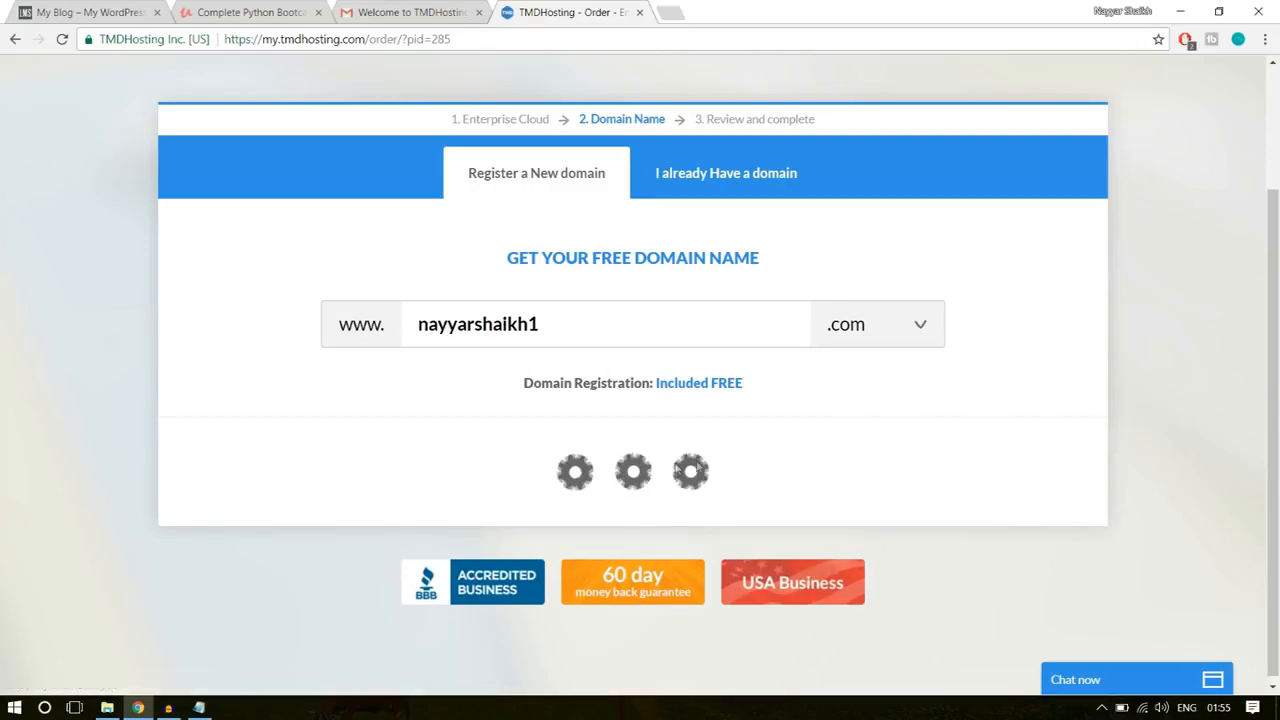
Step: Look over the new customer form and preview the PayPal payment option, returning to Credit Card as the payment method
scroll(1088, 420, down, 3)
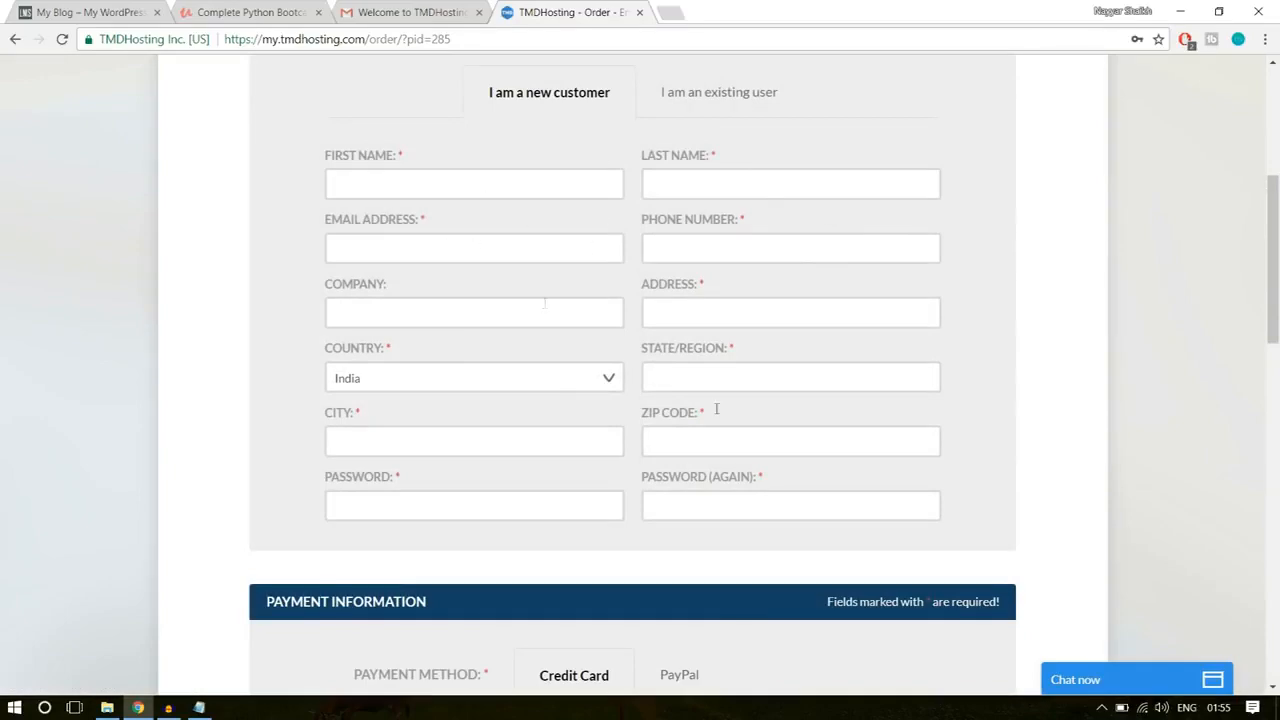
scroll(1140, 405, down, 4)
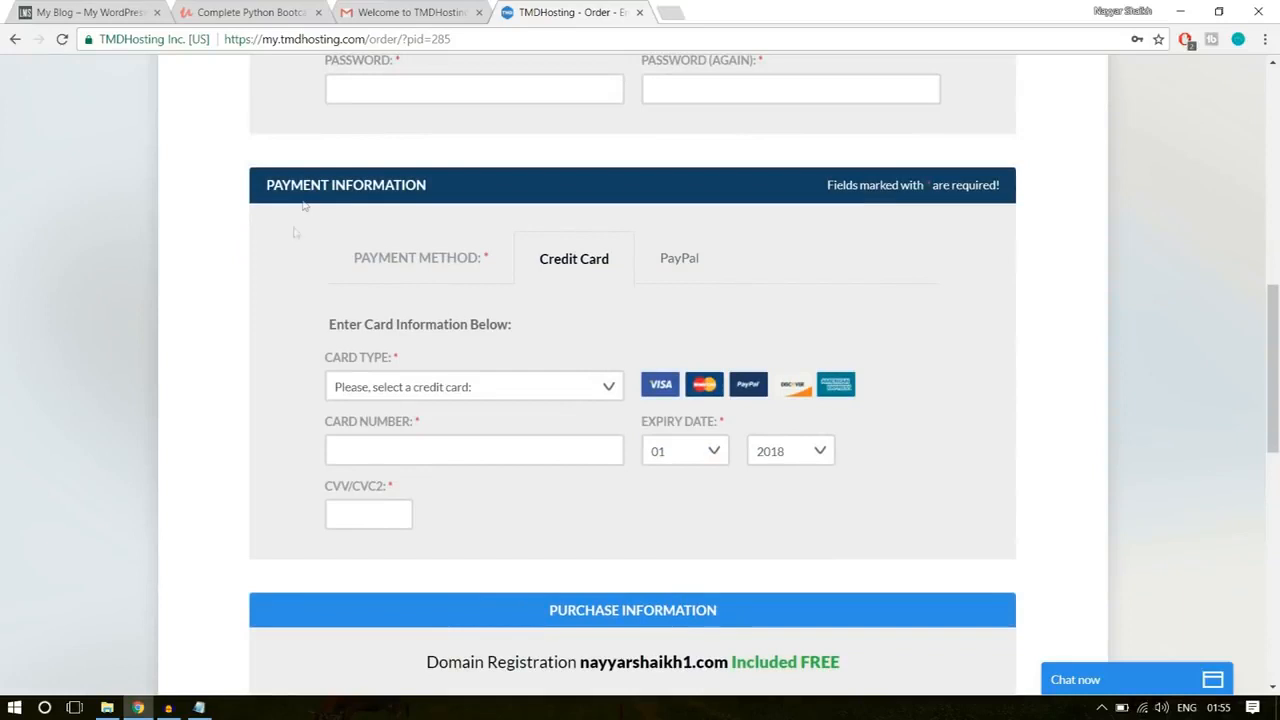
click(692, 266)
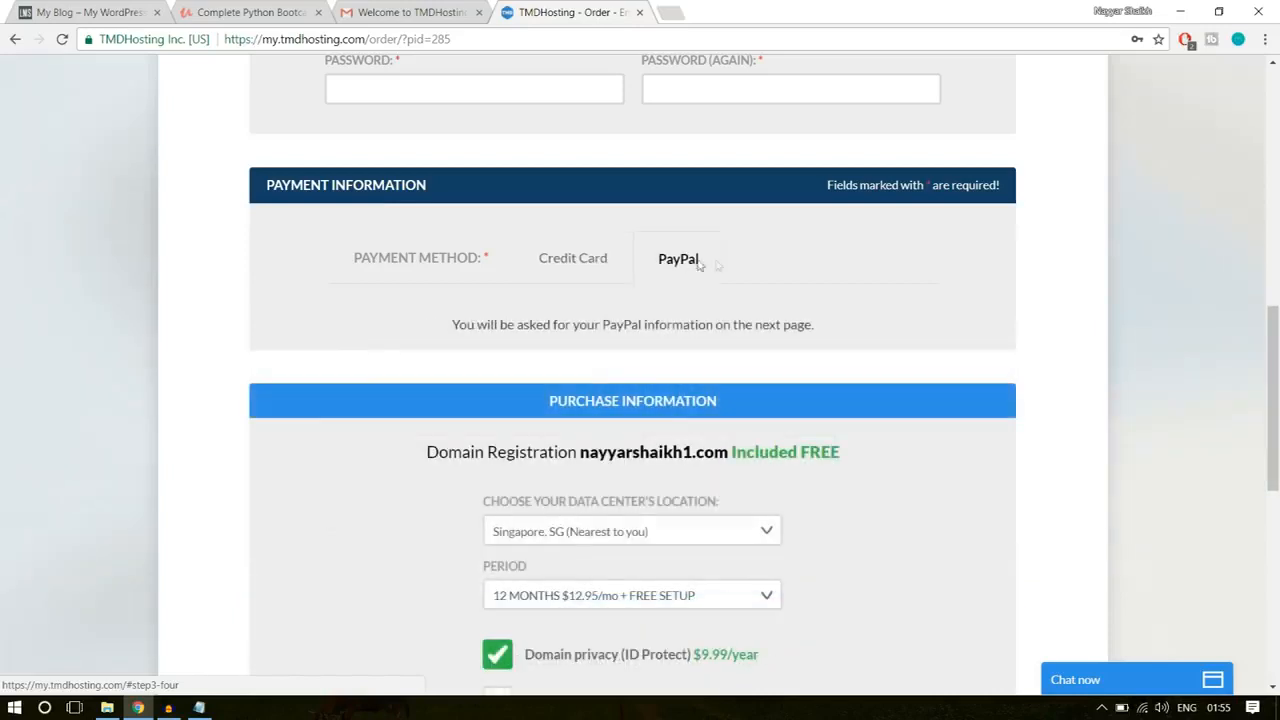
click(578, 262)
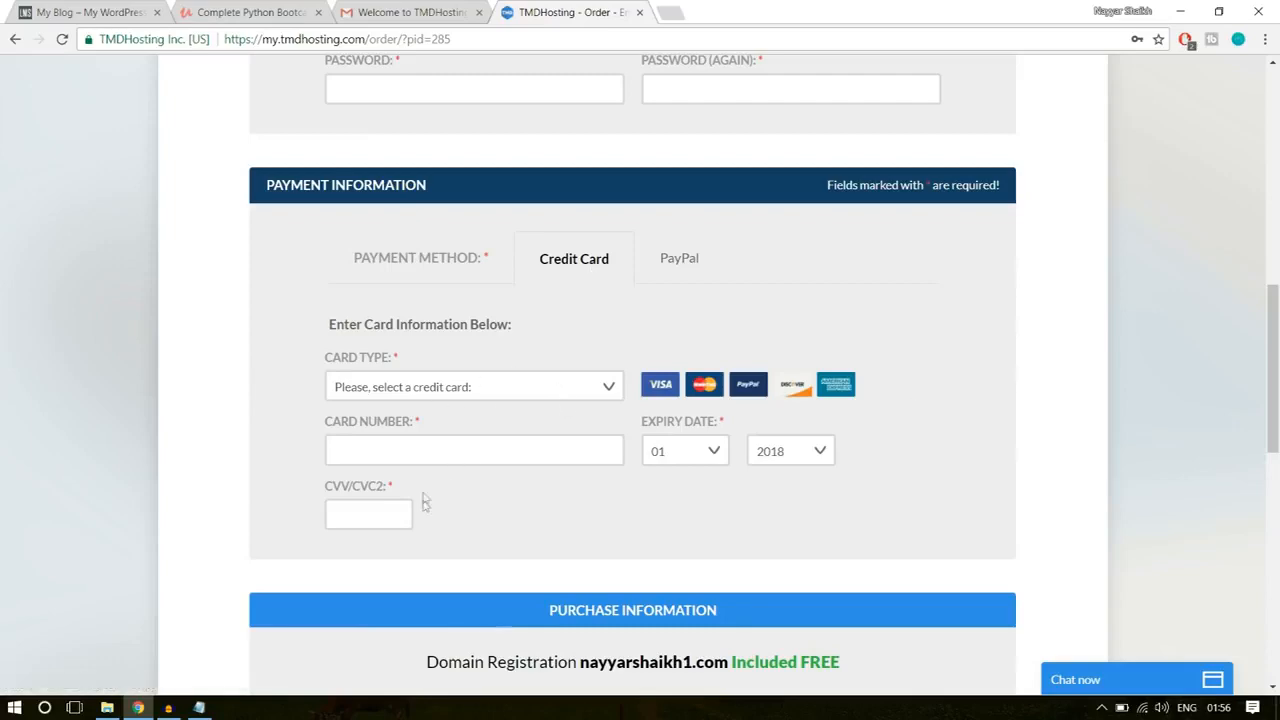
Step: Choose Singapore, SG as the data center location in the purchase information
scroll(1230, 464, down, 2)
scroll(1230, 464, down, 3)
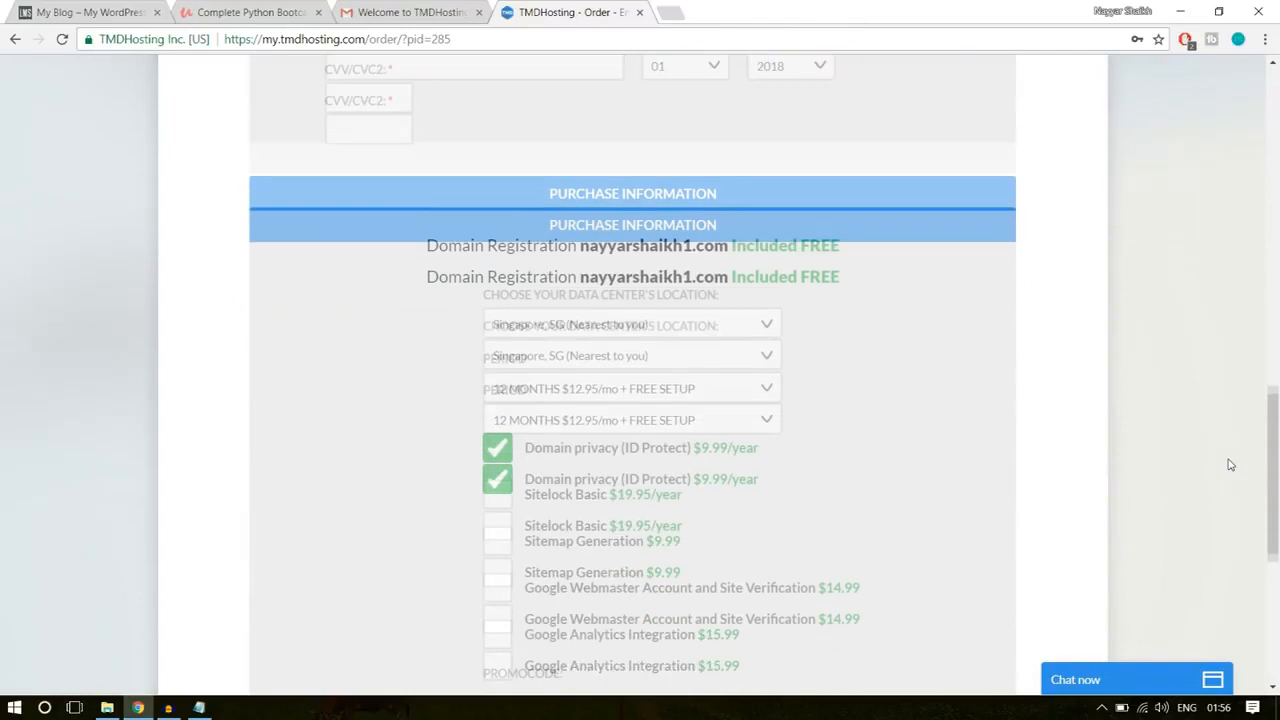
scroll(951, 293, down, 1)
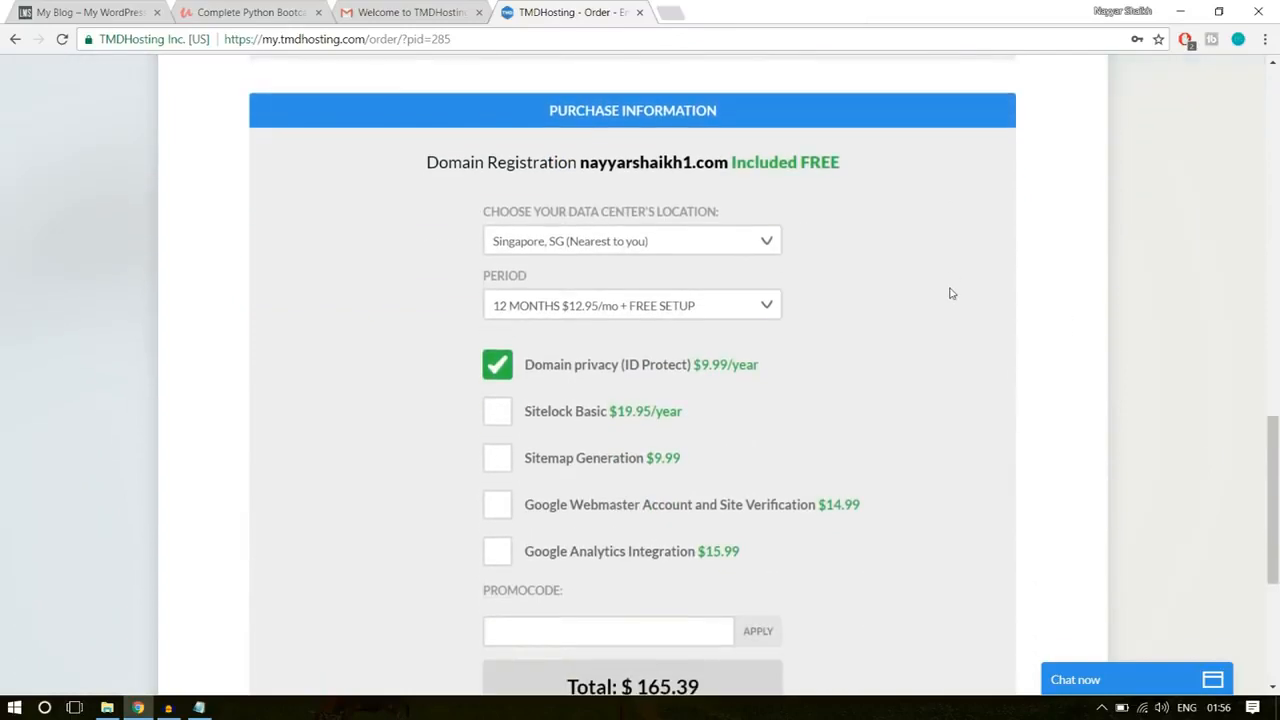
click(701, 244)
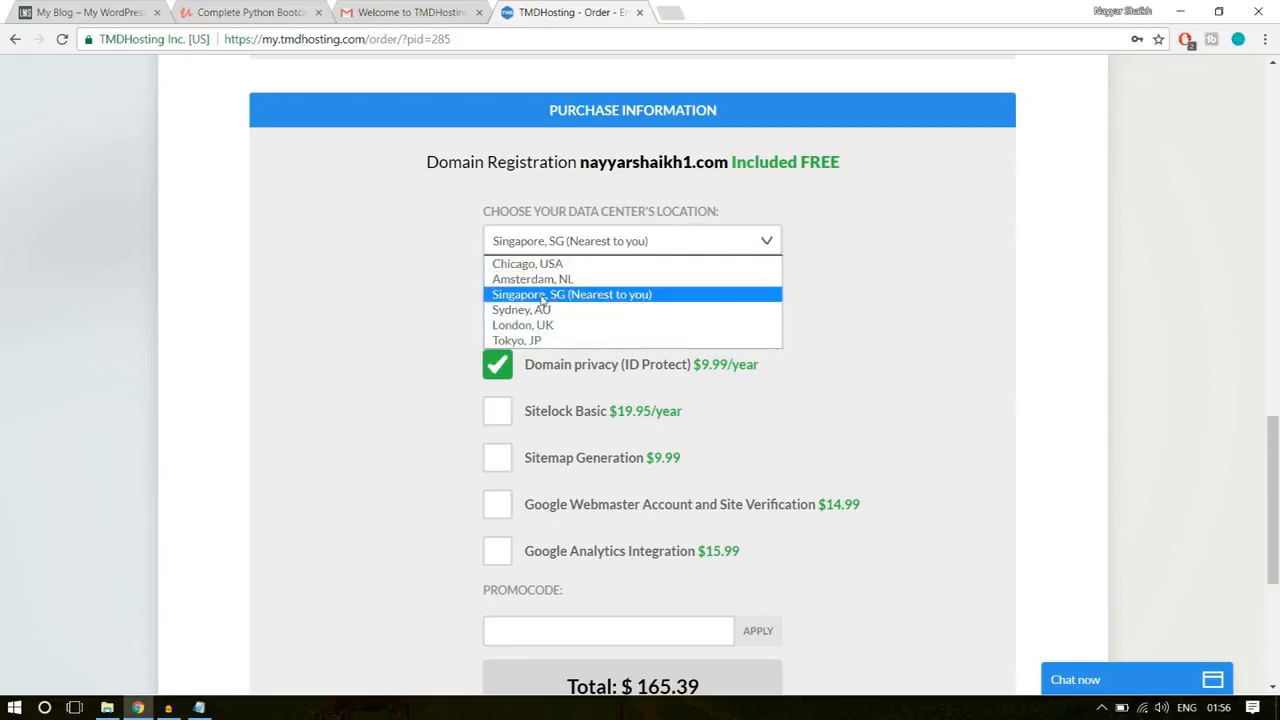
click(592, 306)
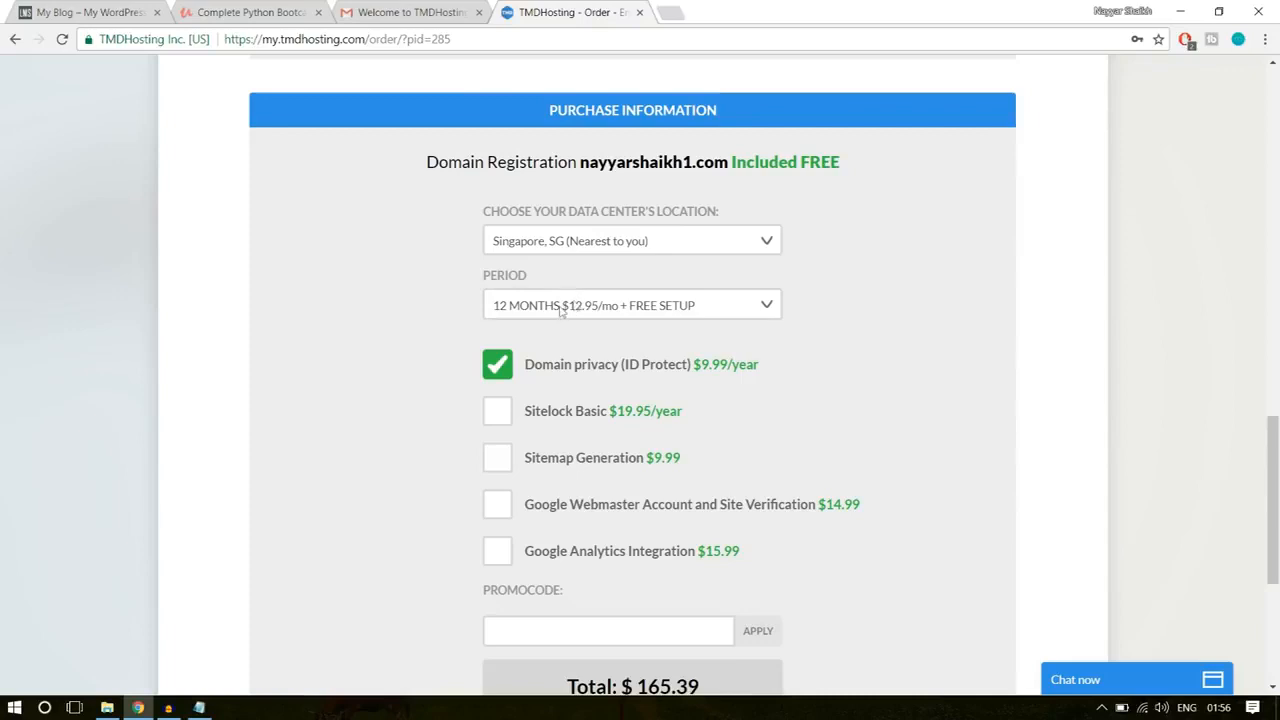
Step: Choose the 12-month period at $12.95/mo with free setup and review the optional add-ons and order total
click(610, 309)
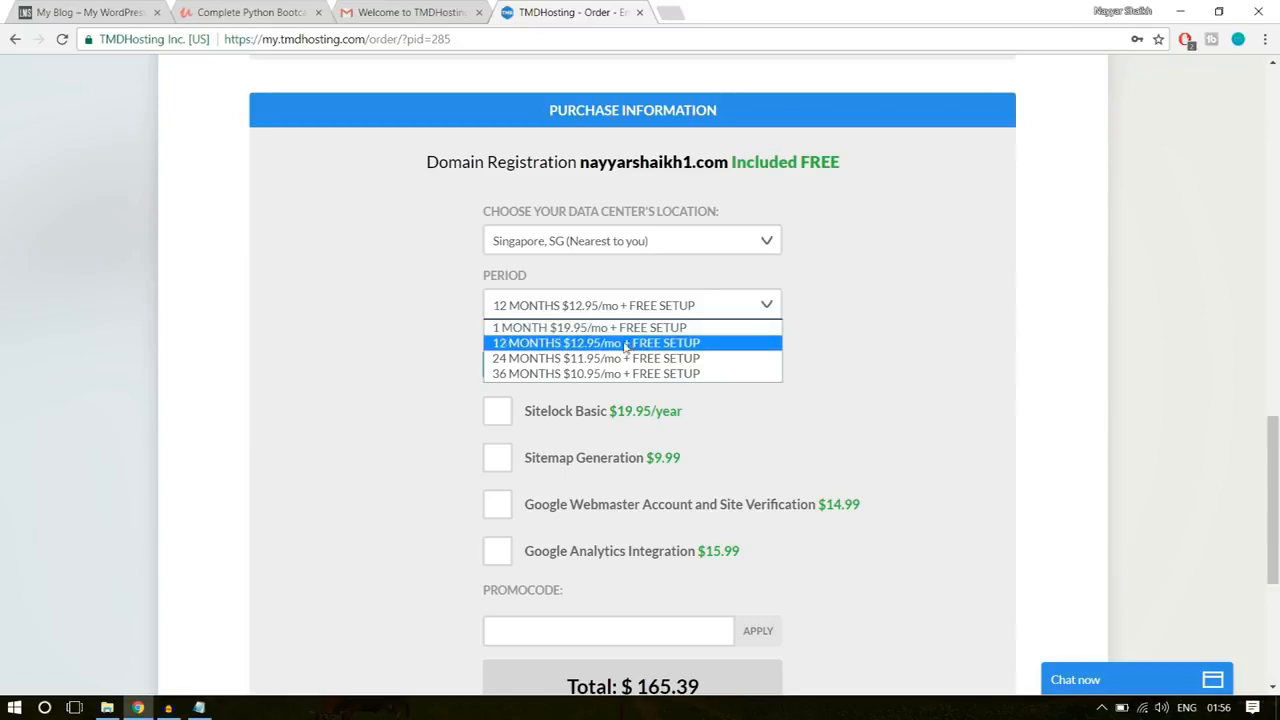
click(528, 343)
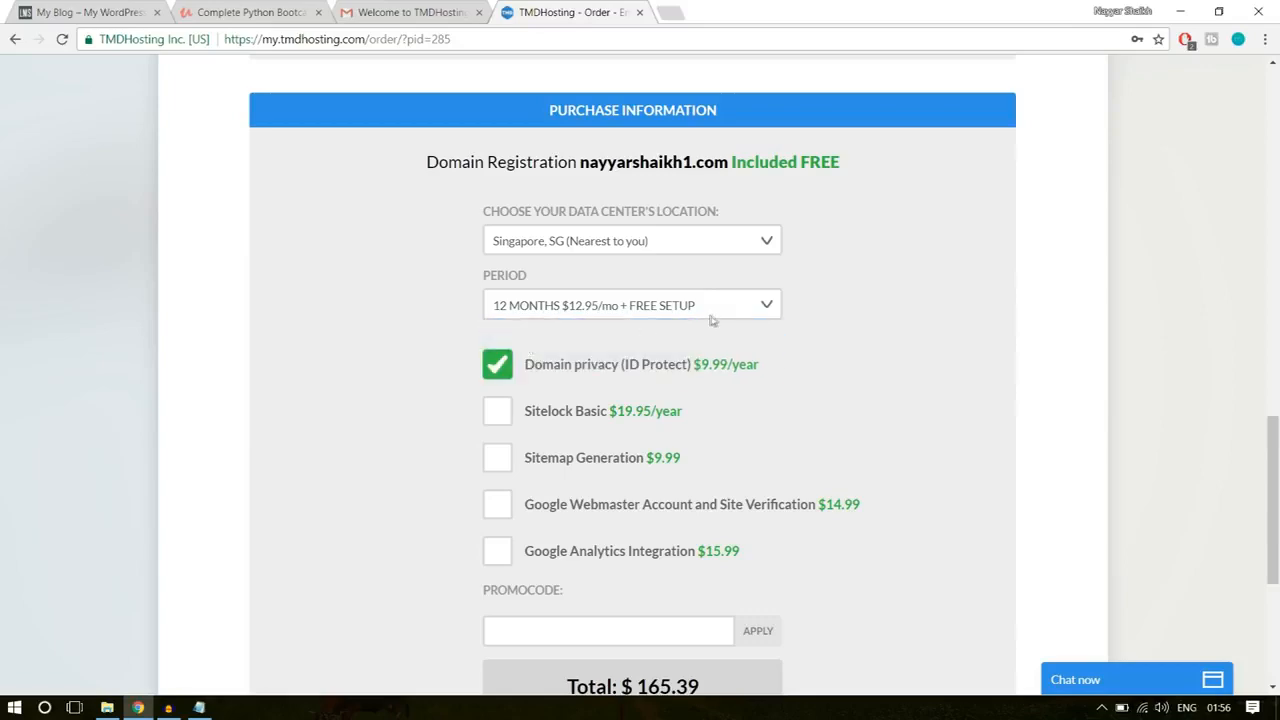
scroll(877, 323, down, 1)
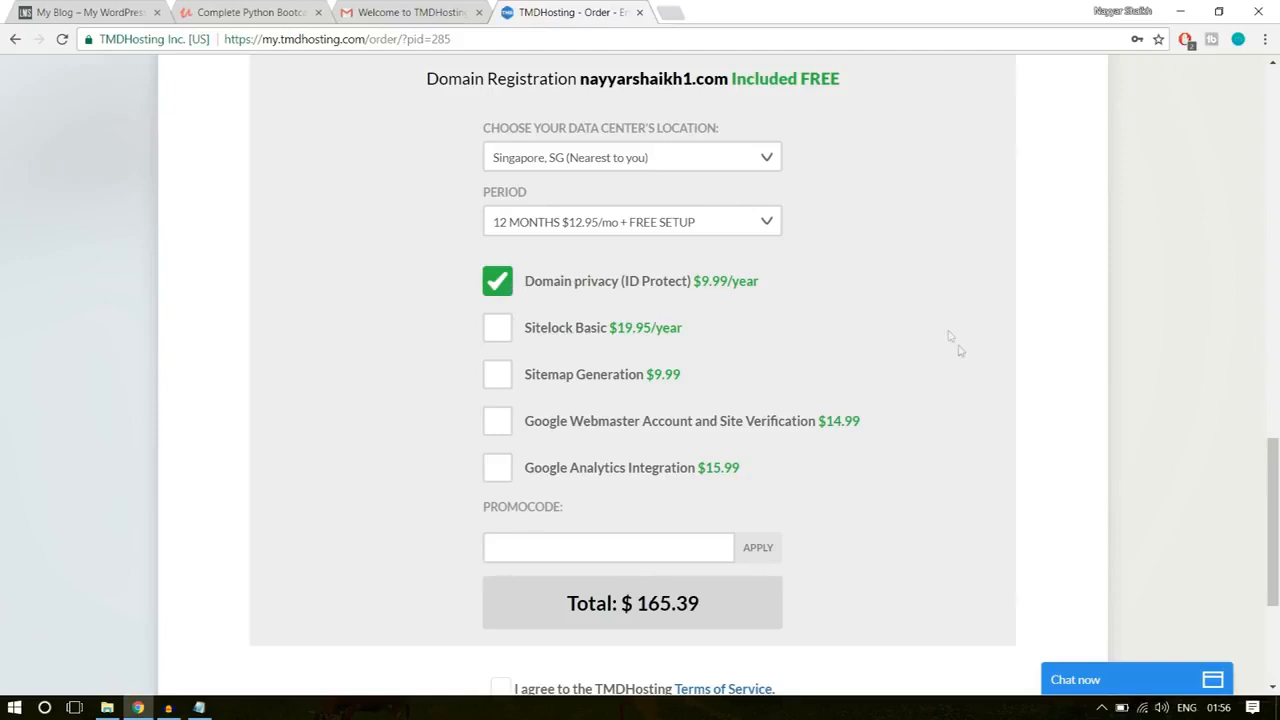
Step: Enter the owner's first name followed by 7 as the order's promo code and apply it
scroll(955, 345, down, 3)
scroll(588, 320, up, 1)
click(580, 342)
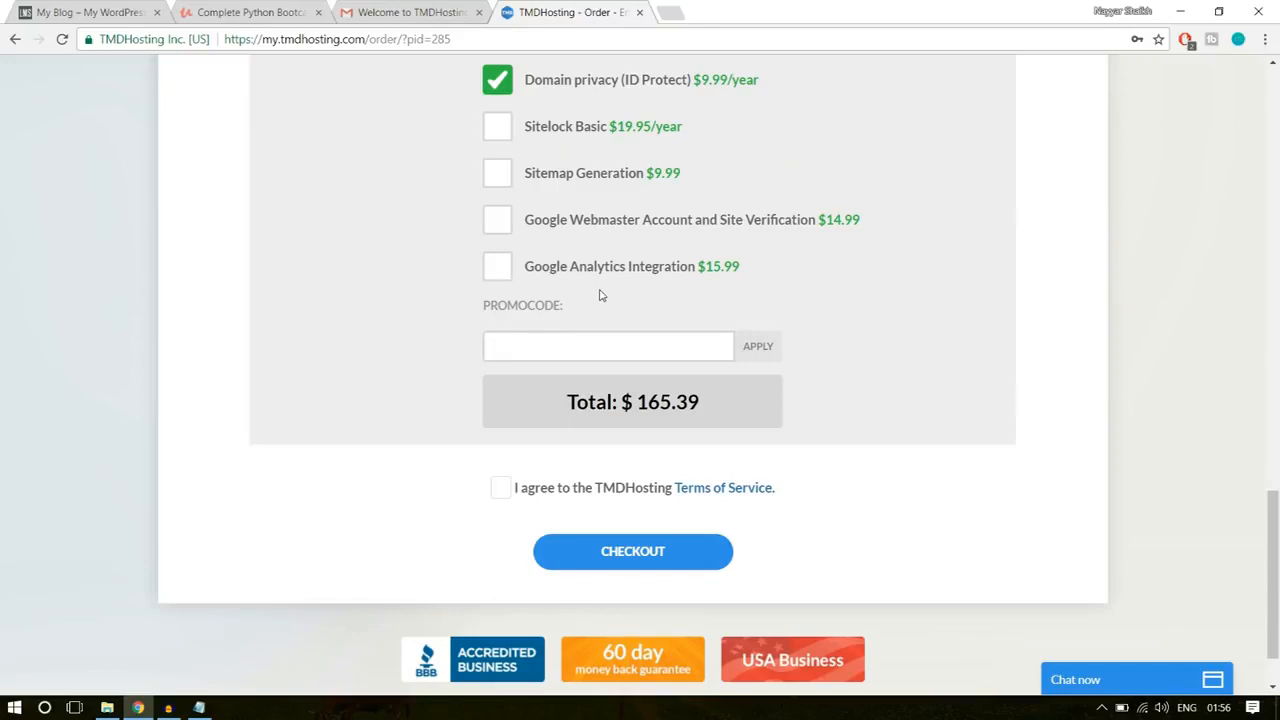
text(NAYYAR6)
key(BackSpace)
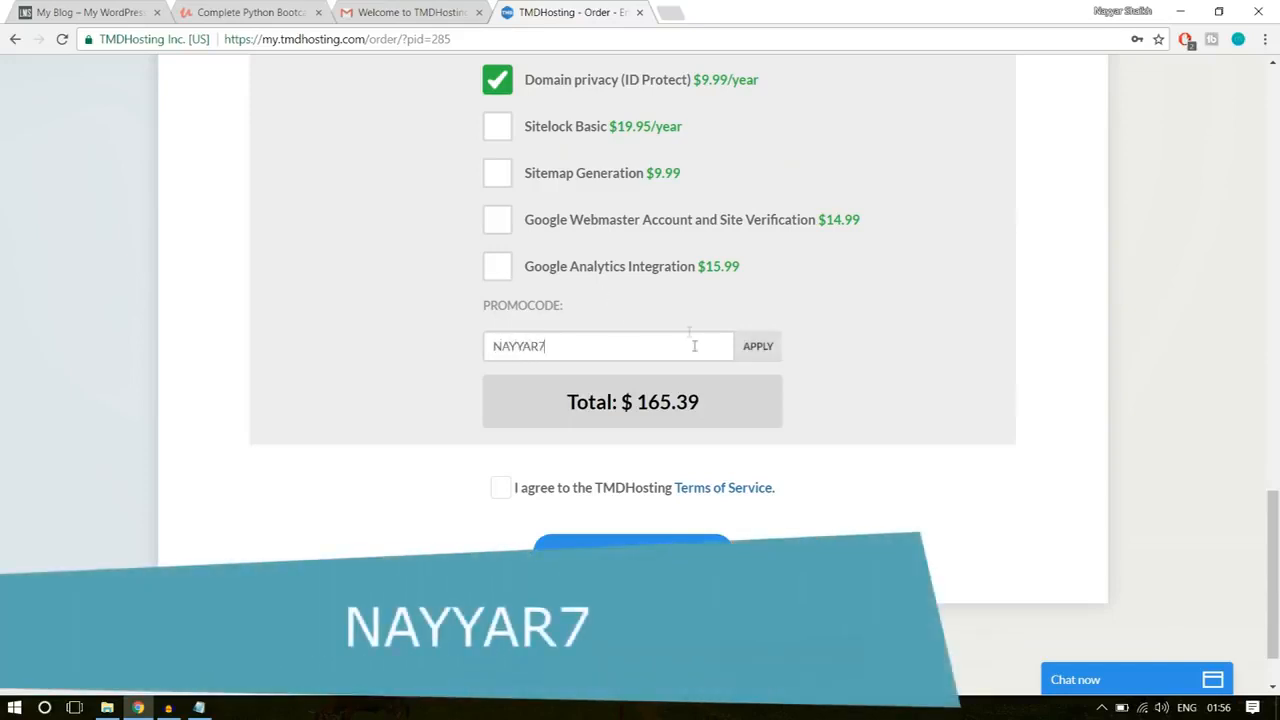
click(776, 358)
Step: Open the cPanel link from the TMDHosting welcome email in Gmail and log in with the saved credentials
scroll(1014, 306, down, 1)
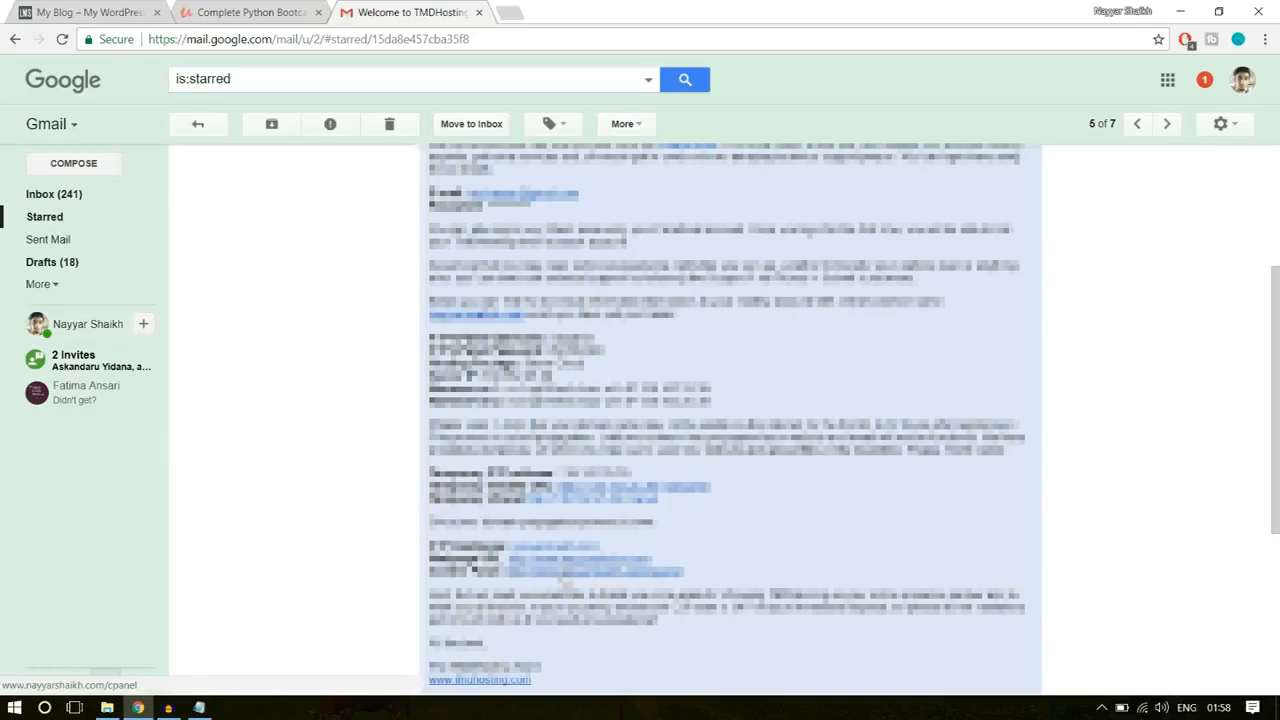
click(566, 579)
click(548, 12)
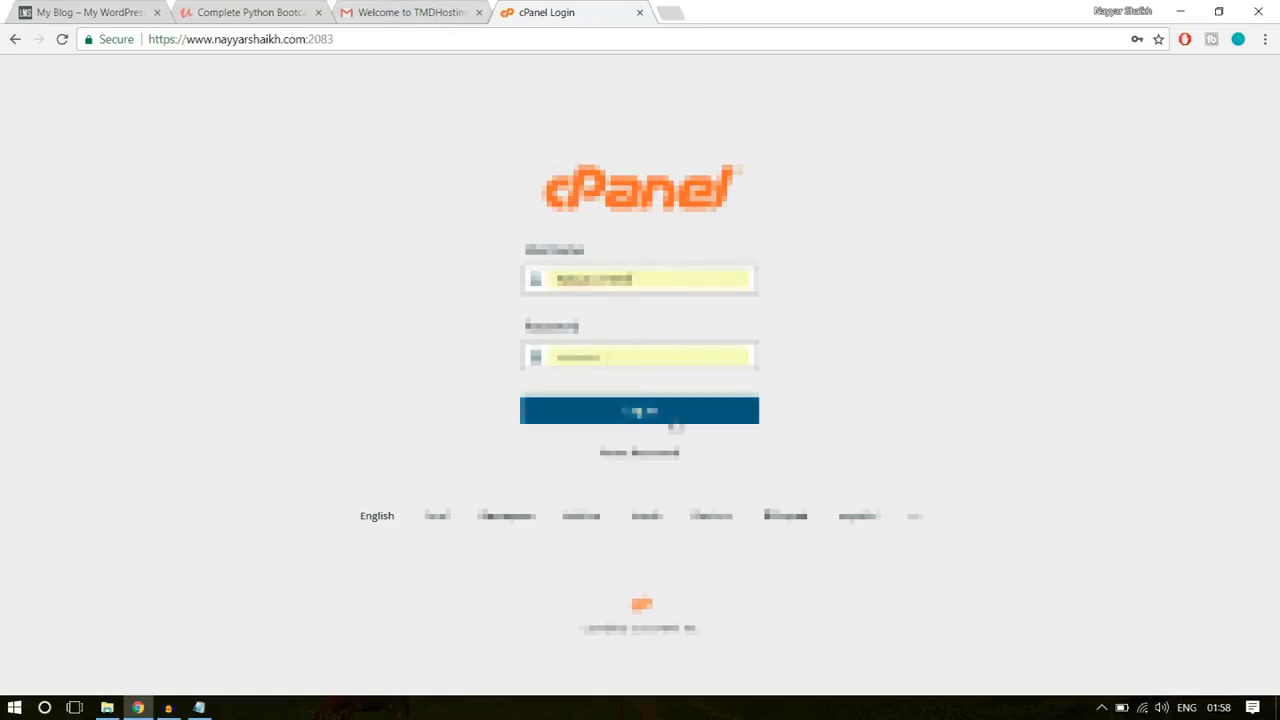
click(675, 400)
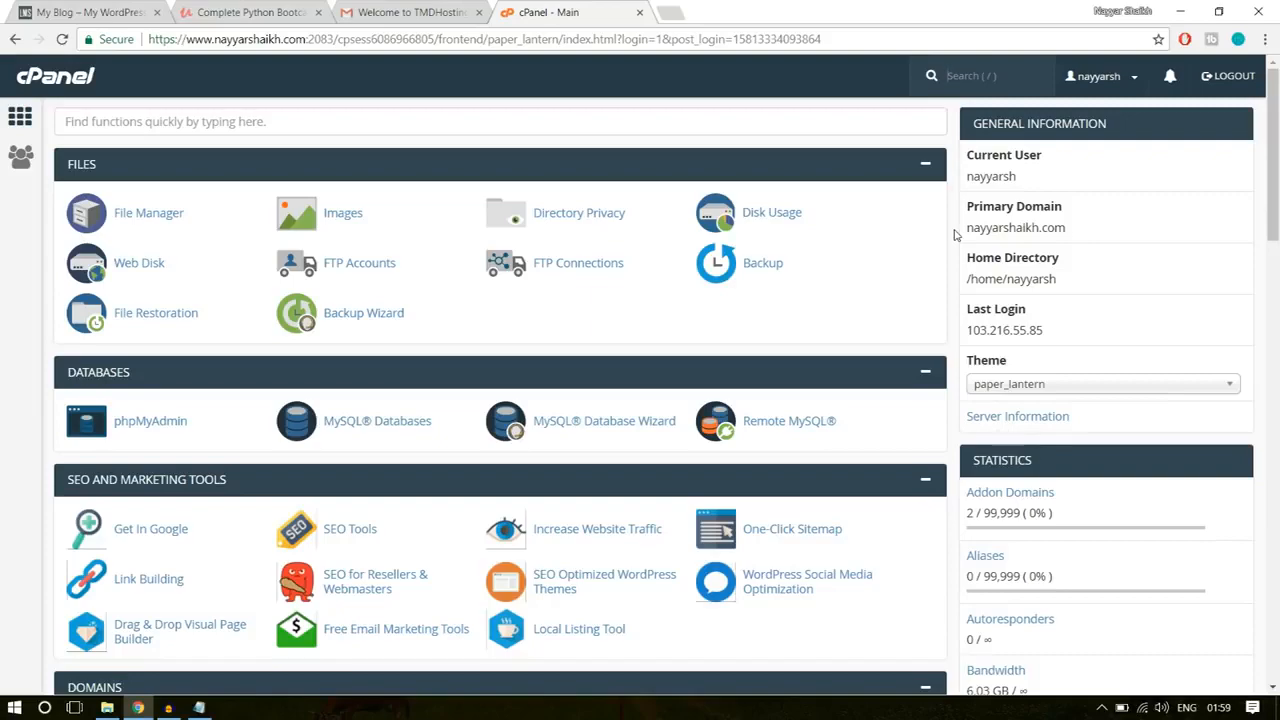
Step: Open WordPress in cPanel's Softaculous Apps Installer and start its installation form
scroll(955, 325, down, 5)
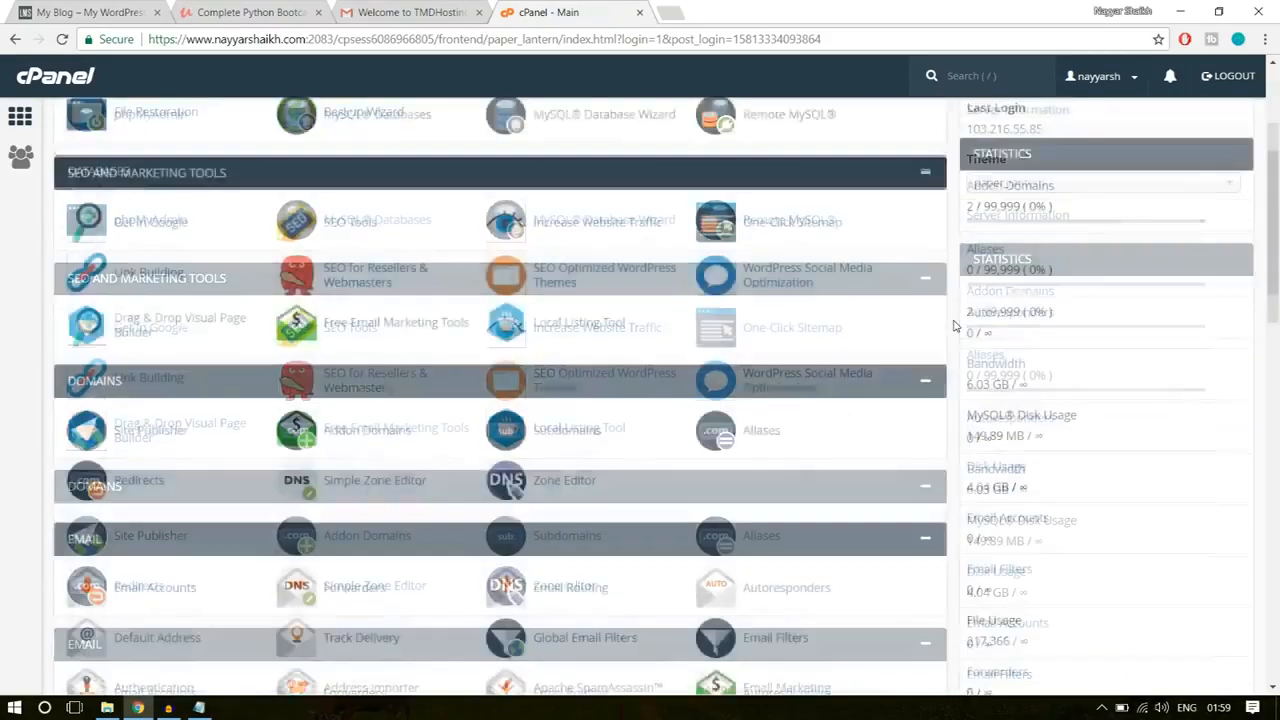
scroll(955, 325, down, 10)
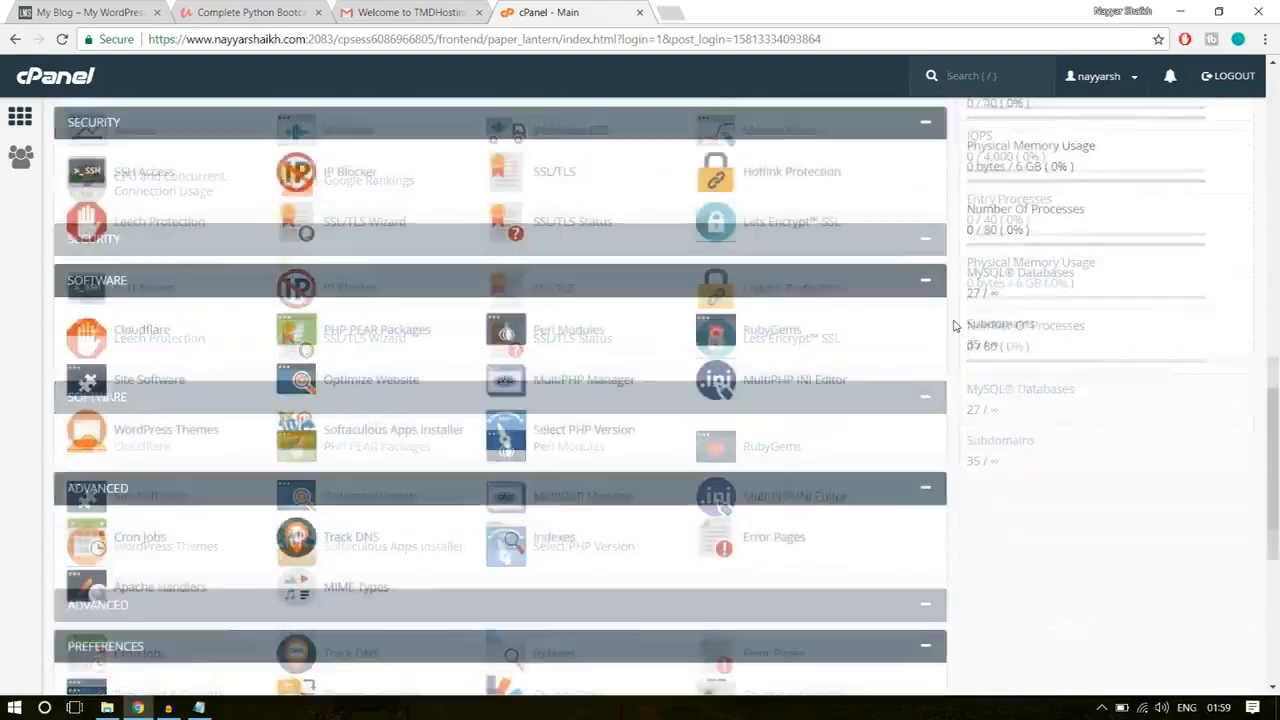
scroll(955, 325, down, 4)
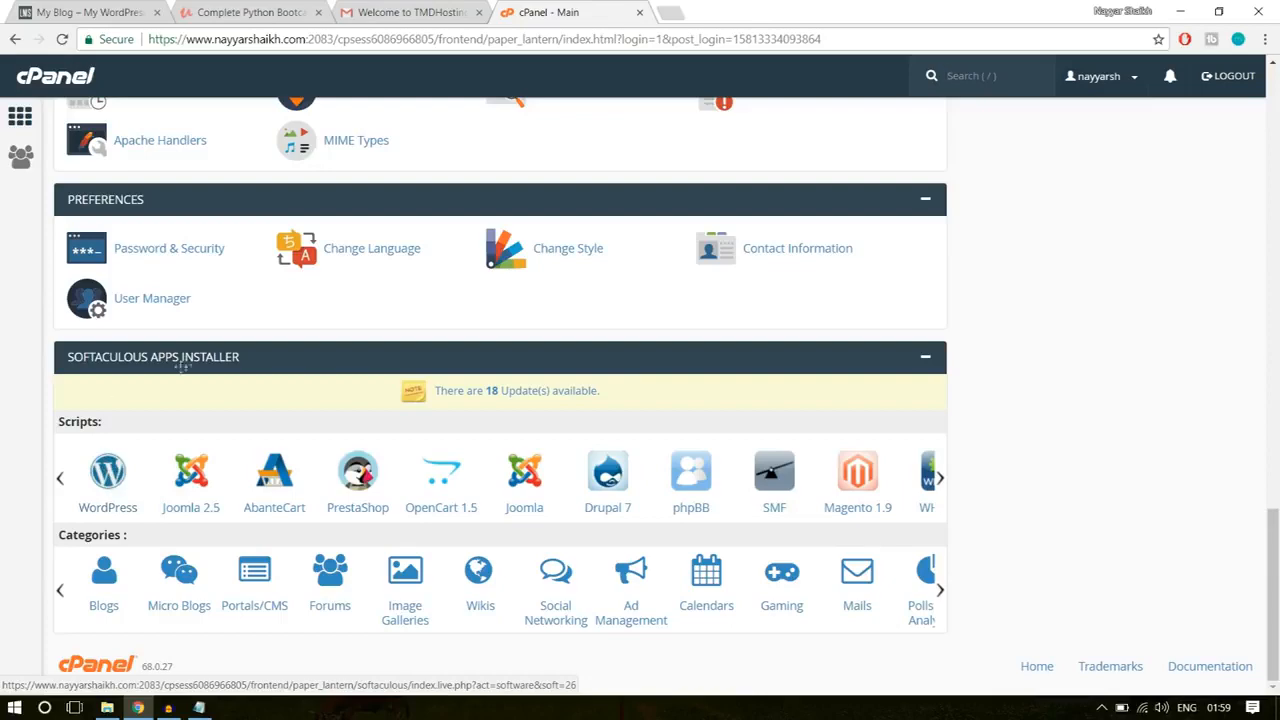
click(106, 476)
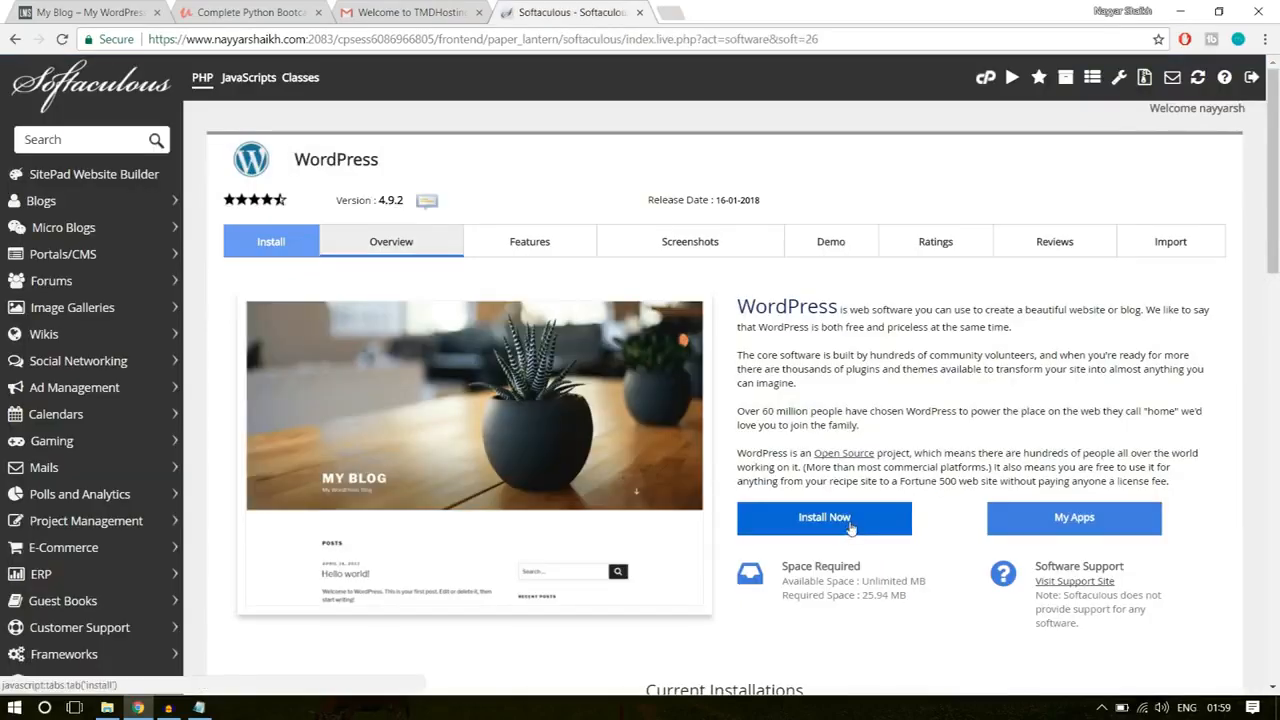
click(850, 527)
scroll(900, 480, down, 1)
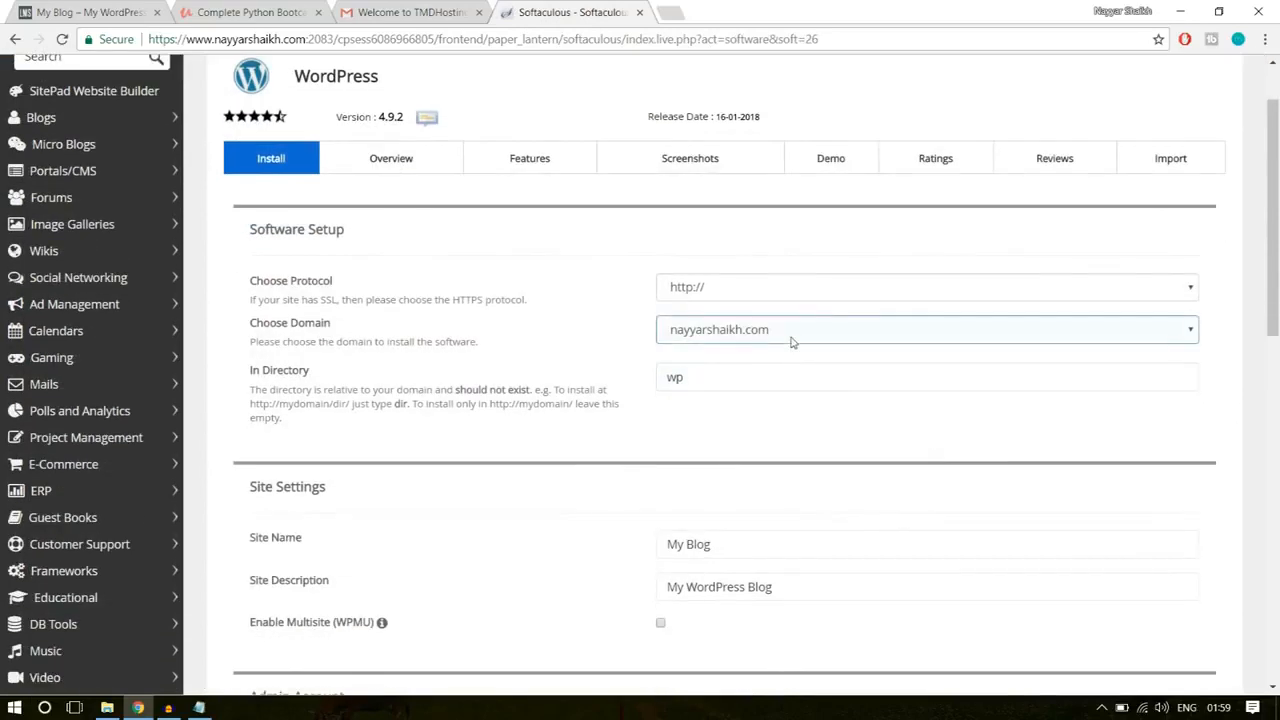
click(792, 330)
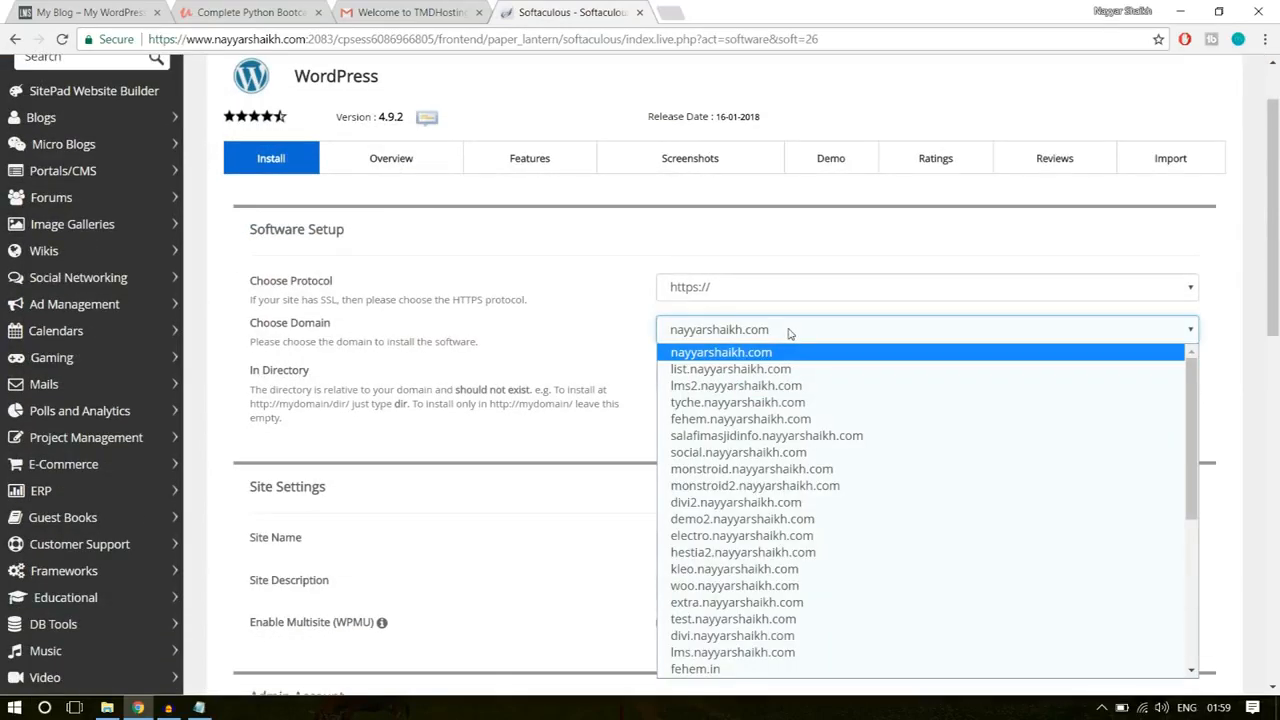
click(790, 331)
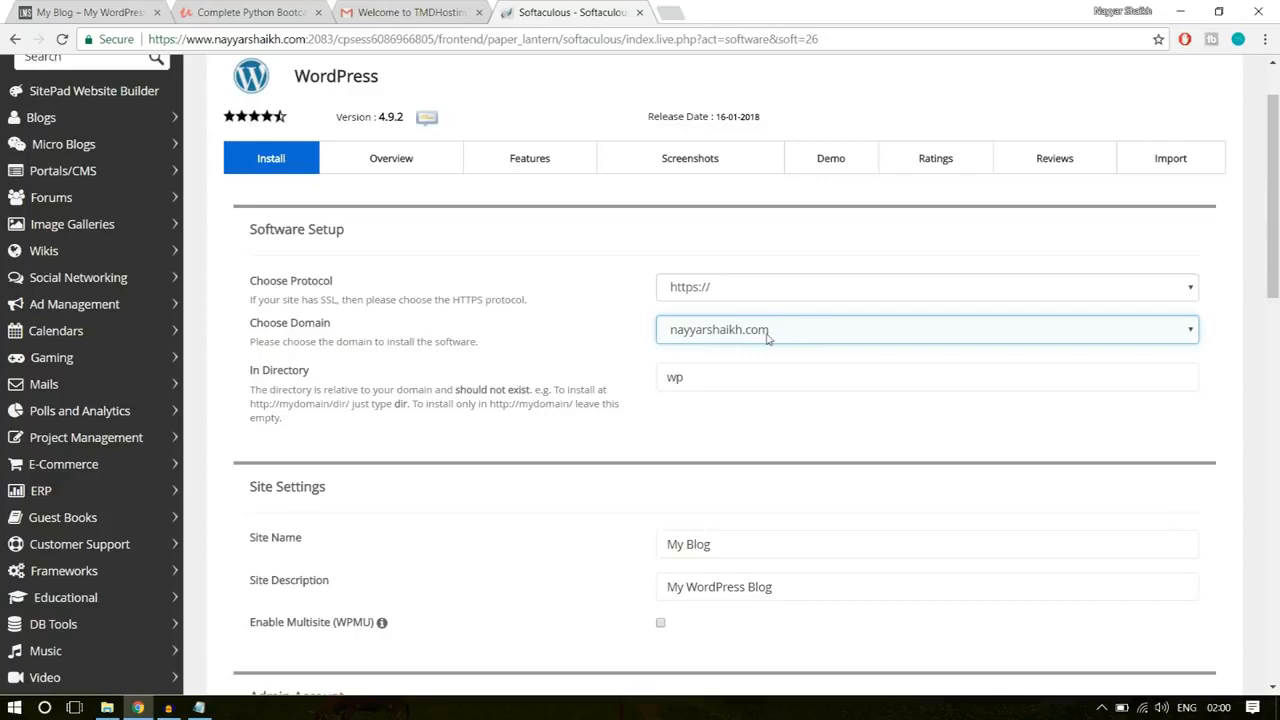
click(768, 339)
key(Down)
key(Down)
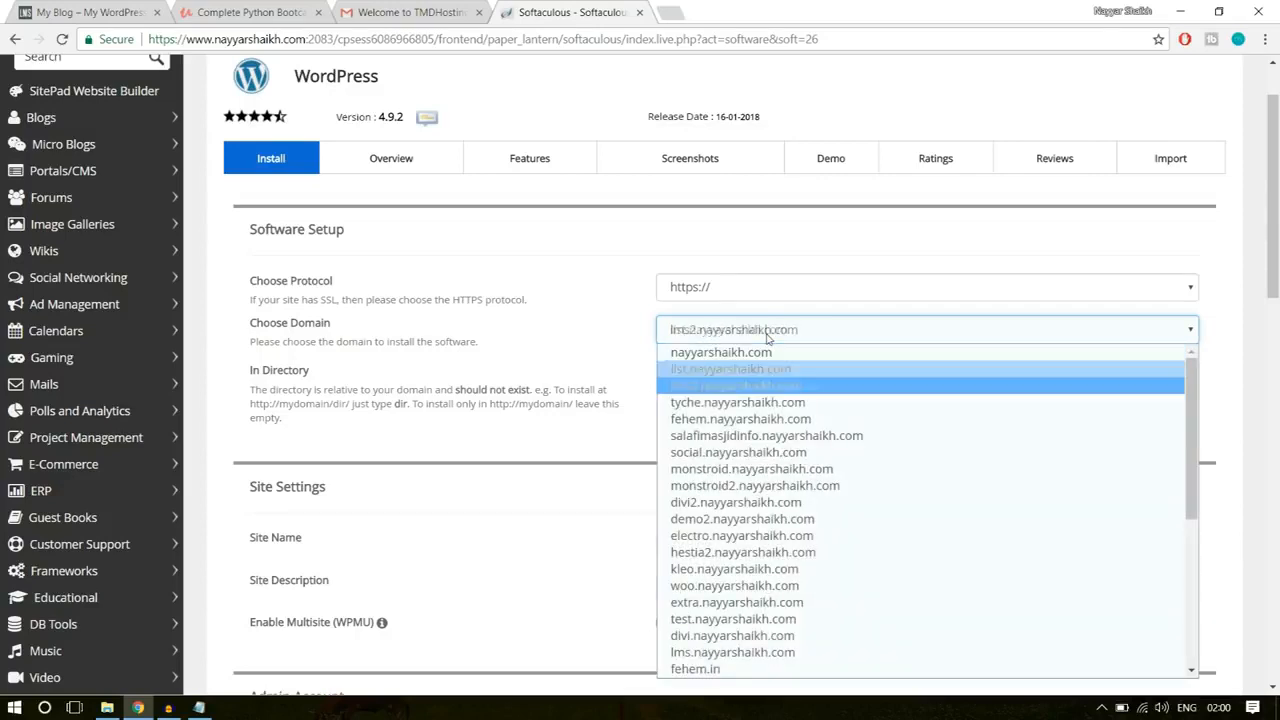
click(761, 387)
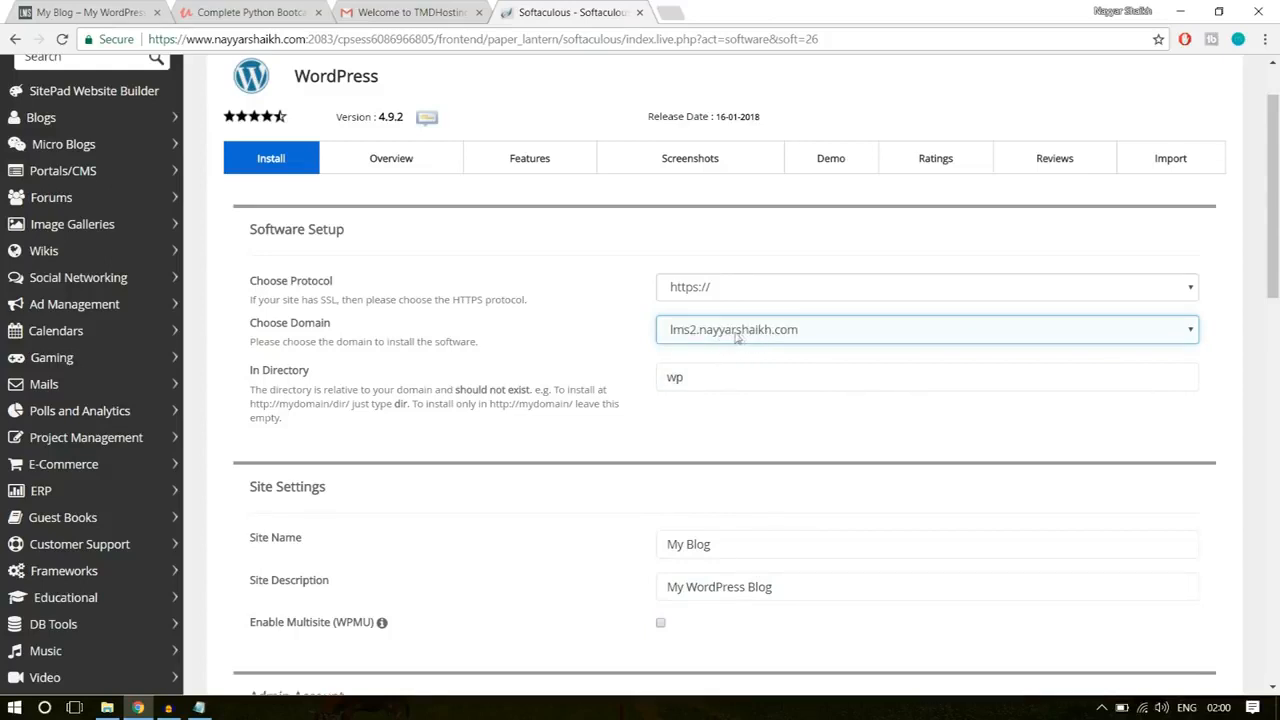
Step: Clear the wp directory so WordPress installs in the root of the chosen domain
click(672, 380)
drag(249, 368, 345, 378)
click(701, 378)
drag(701, 378, 640, 383)
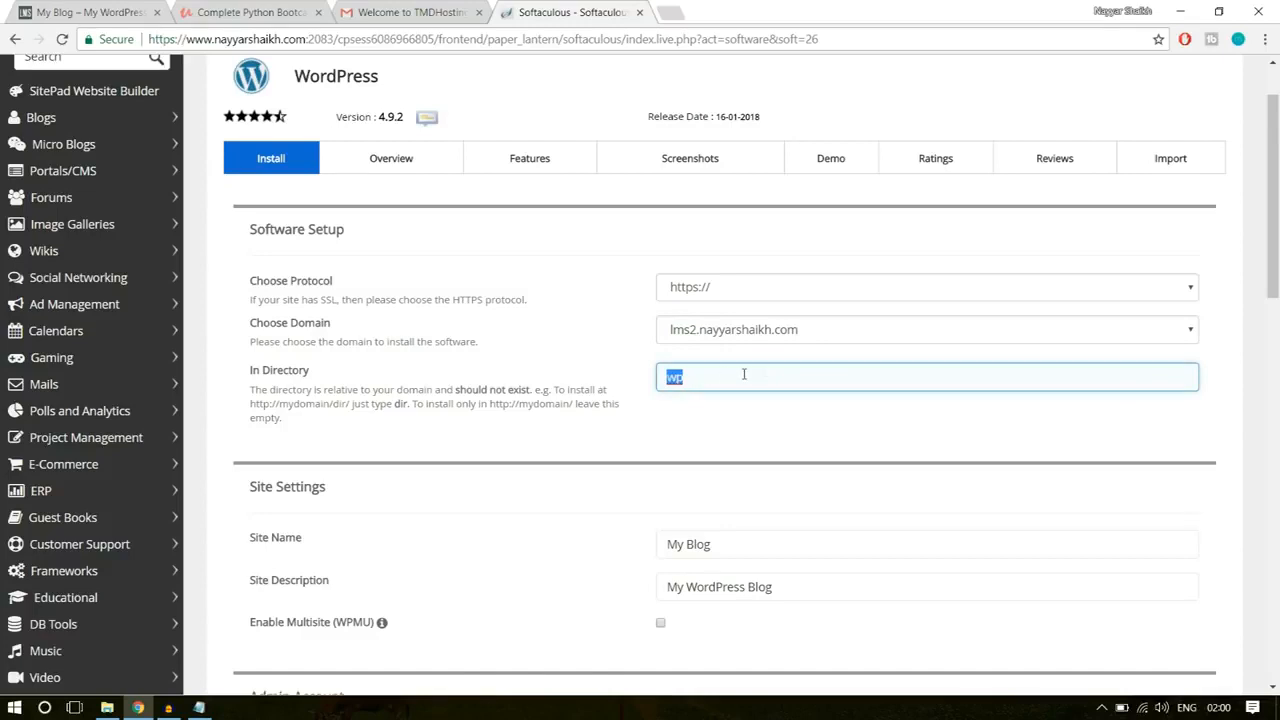
key(BackSpace)
Step: Review the Site Name and Site Description fields in the installation's Site Settings
scroll(893, 386, down, 3)
click(751, 215)
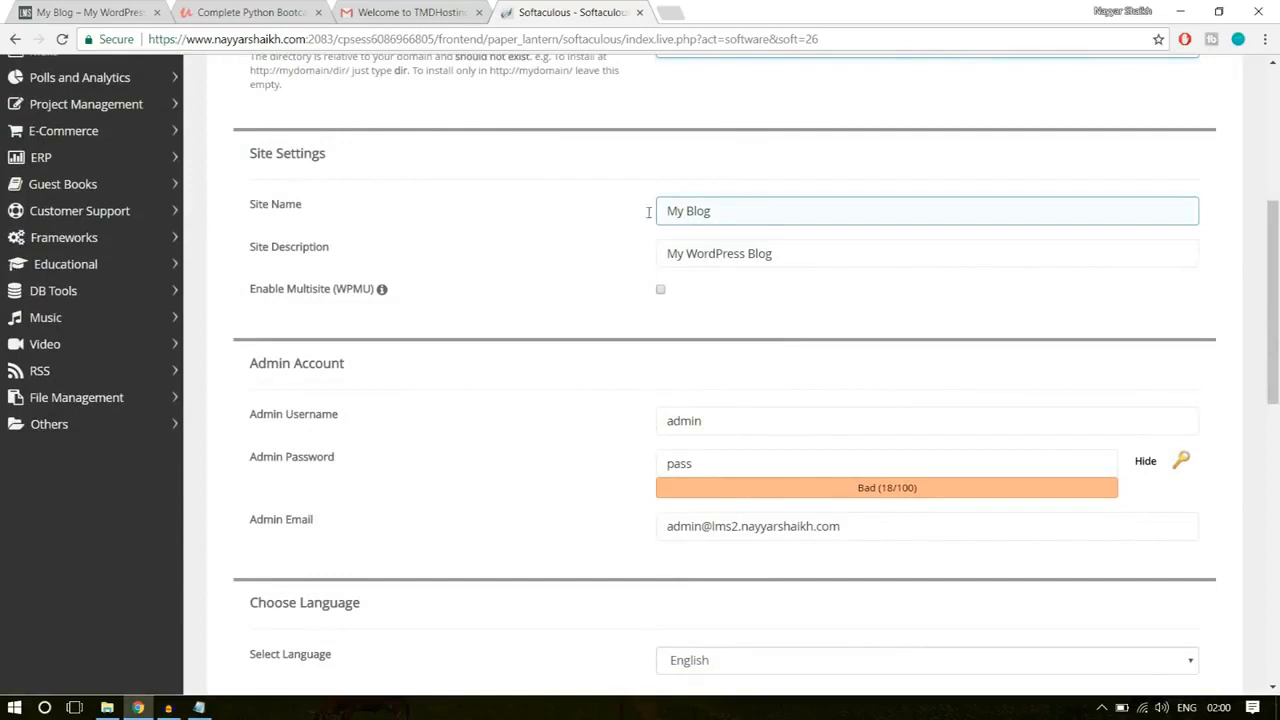
click(669, 246)
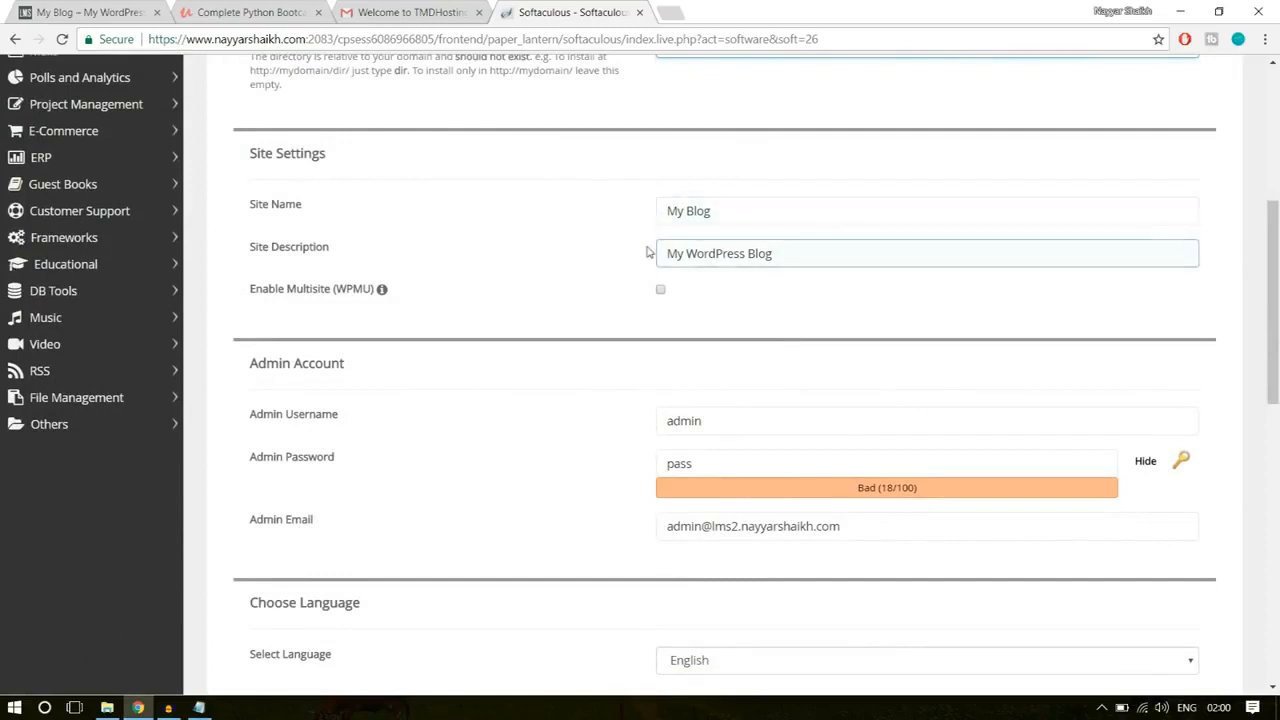
drag(711, 211, 651, 211)
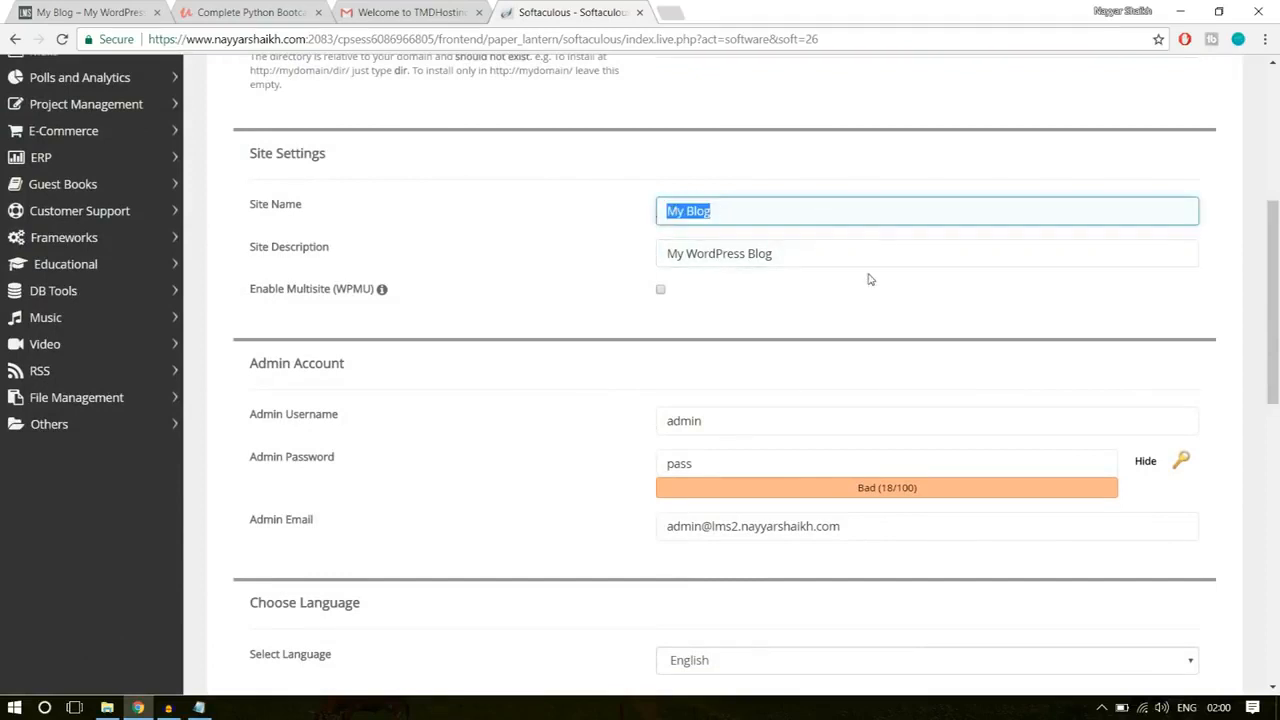
scroll(968, 245, down, 1)
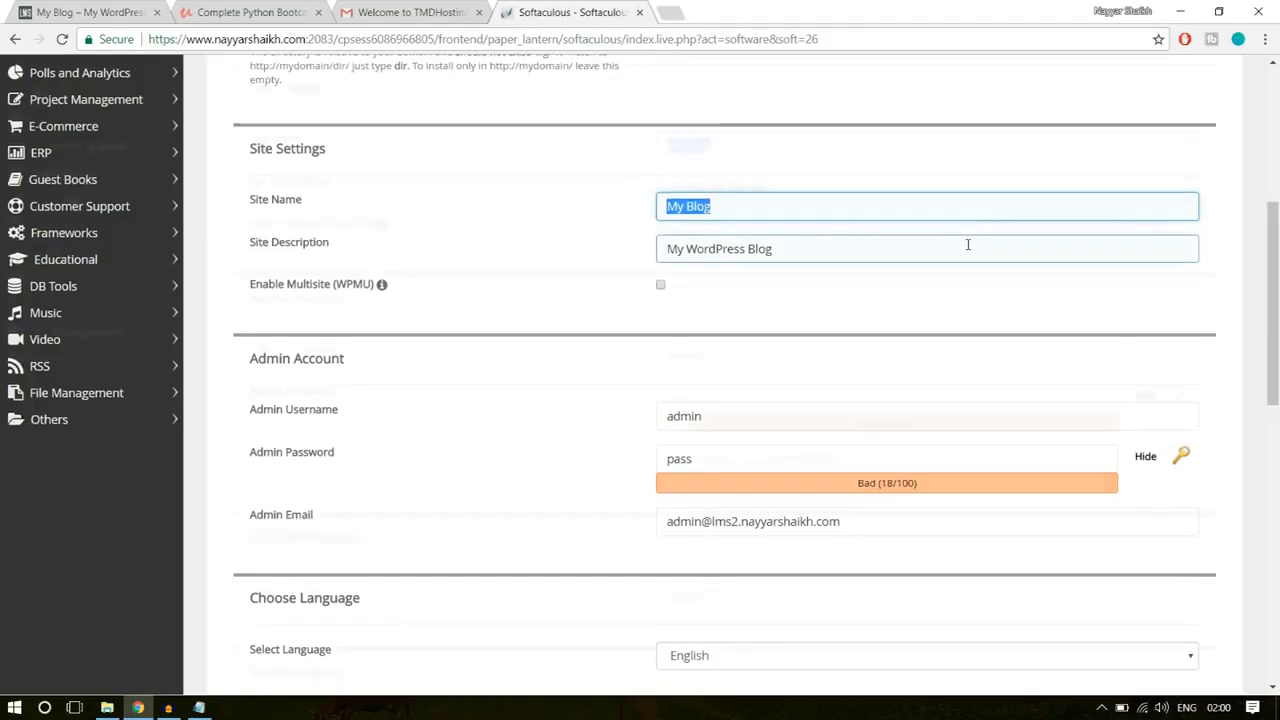
scroll(930, 250, down, 2)
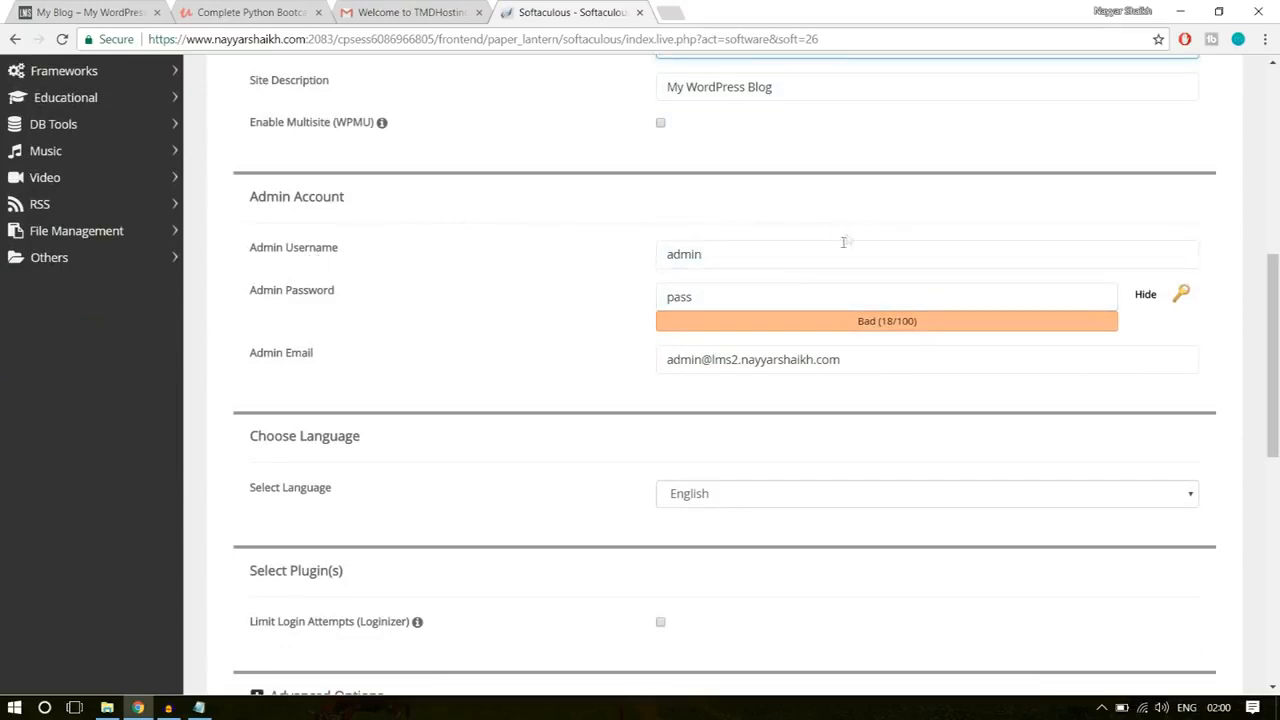
Step: Set the admin username to the owner's full name joined with an underscore
drag(796, 254, 623, 257)
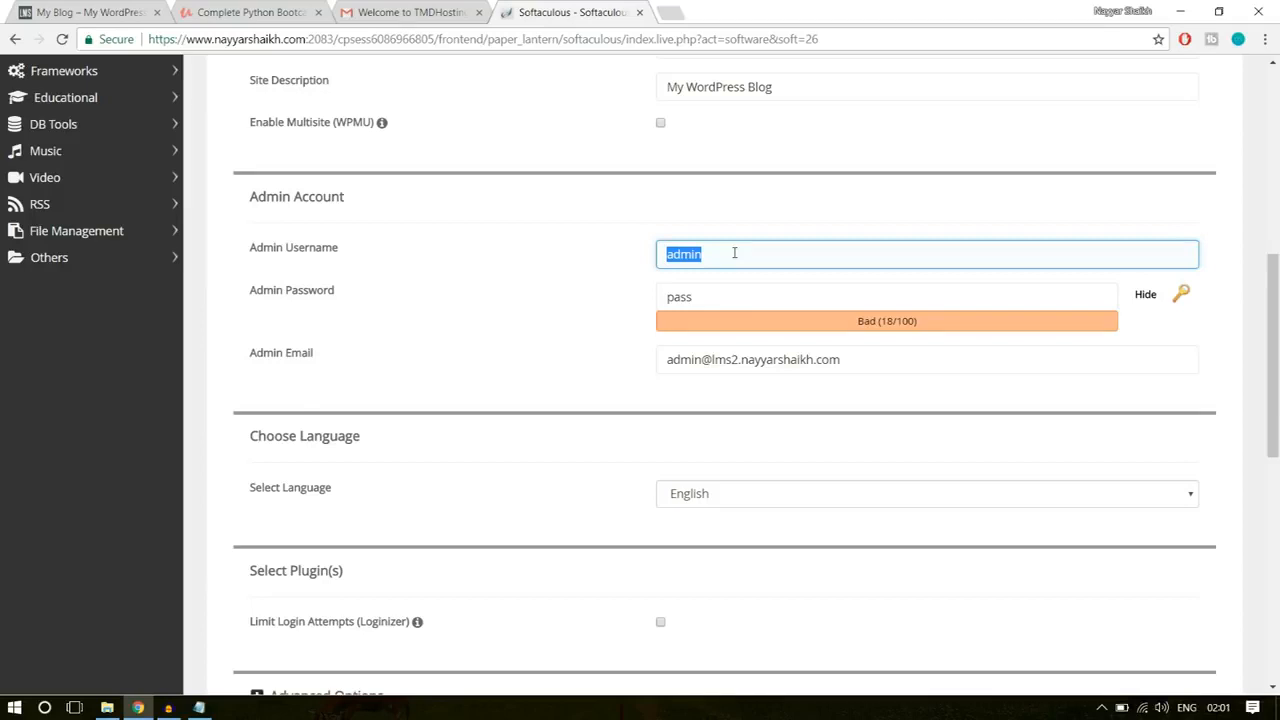
key(BackSpace)
text(nAYYA)
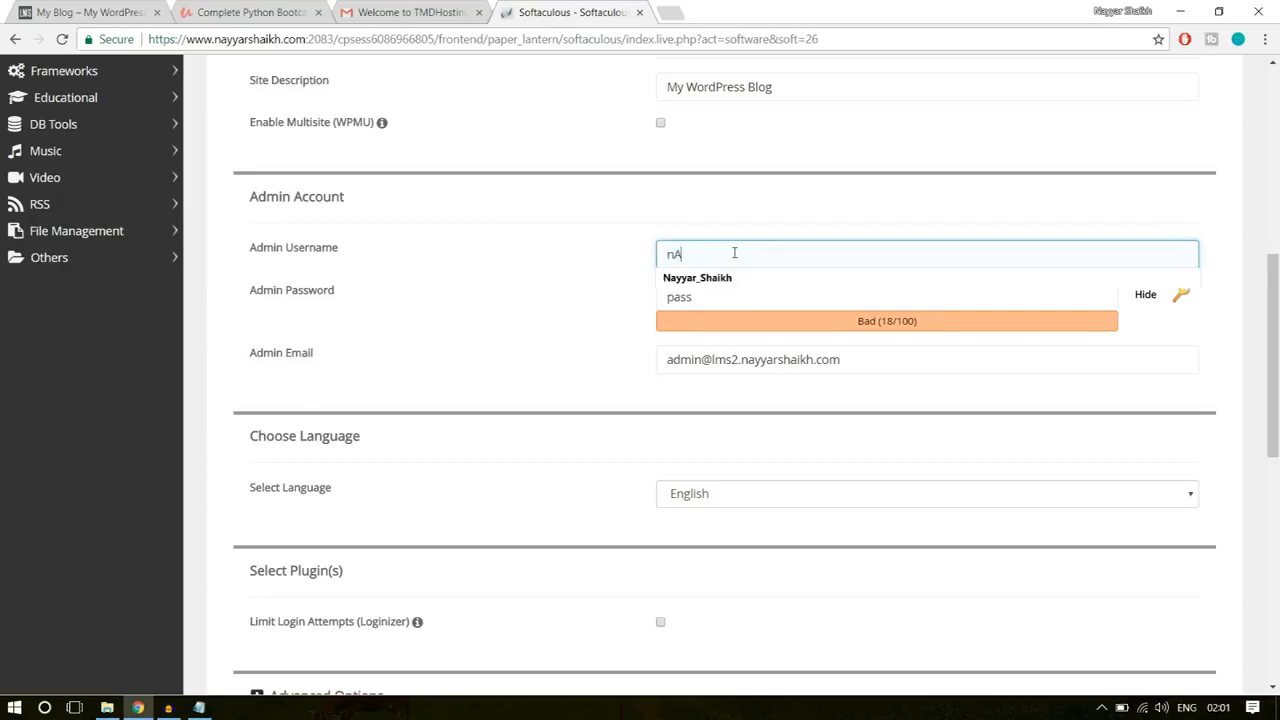
click(731, 279)
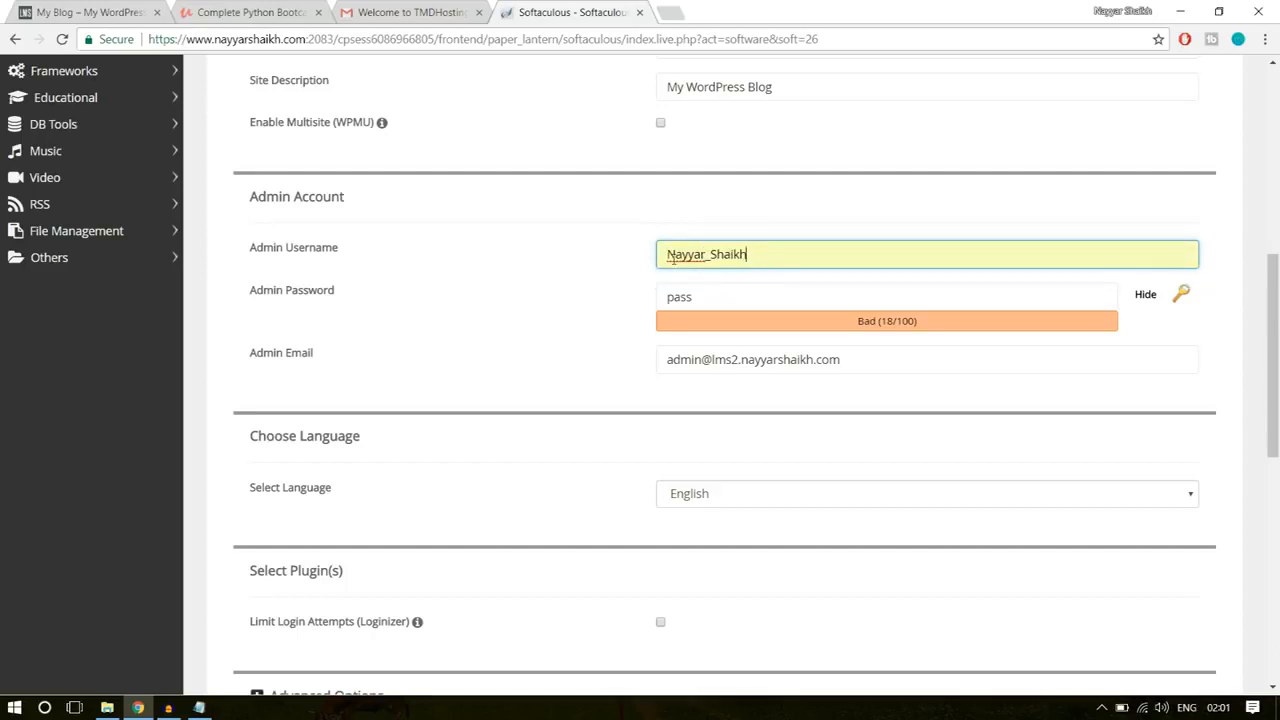
drag(669, 254, 674, 254)
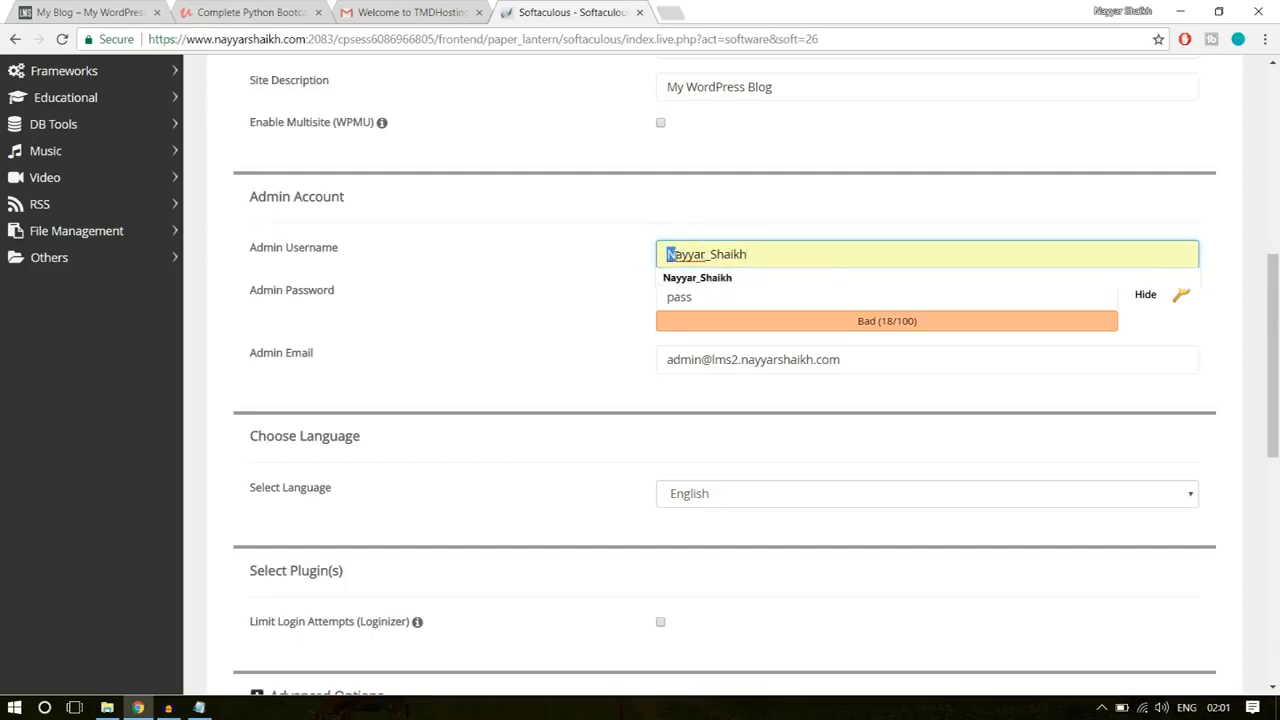
click(710, 254)
click(706, 256)
text(_Shaikh)
Step: Hide the admin password's characters and replace the default with the account password
click(1146, 296)
drag(823, 303, 624, 309)
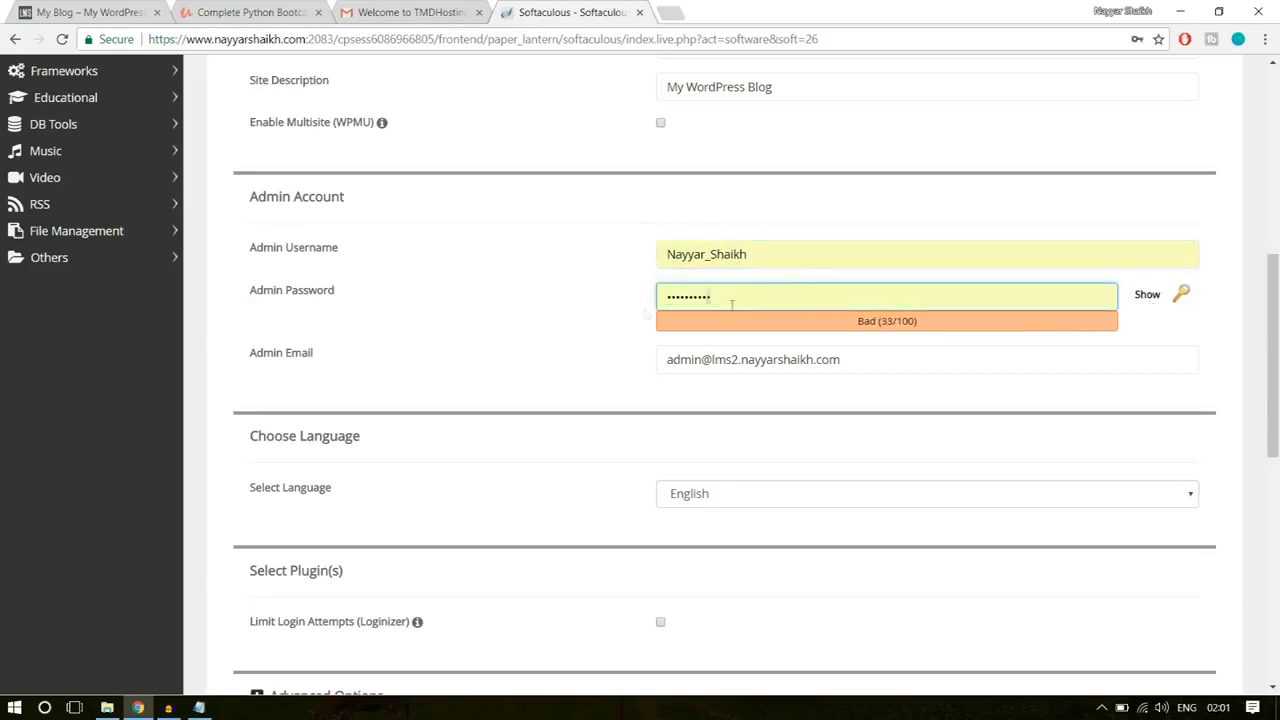
double_click(790, 297)
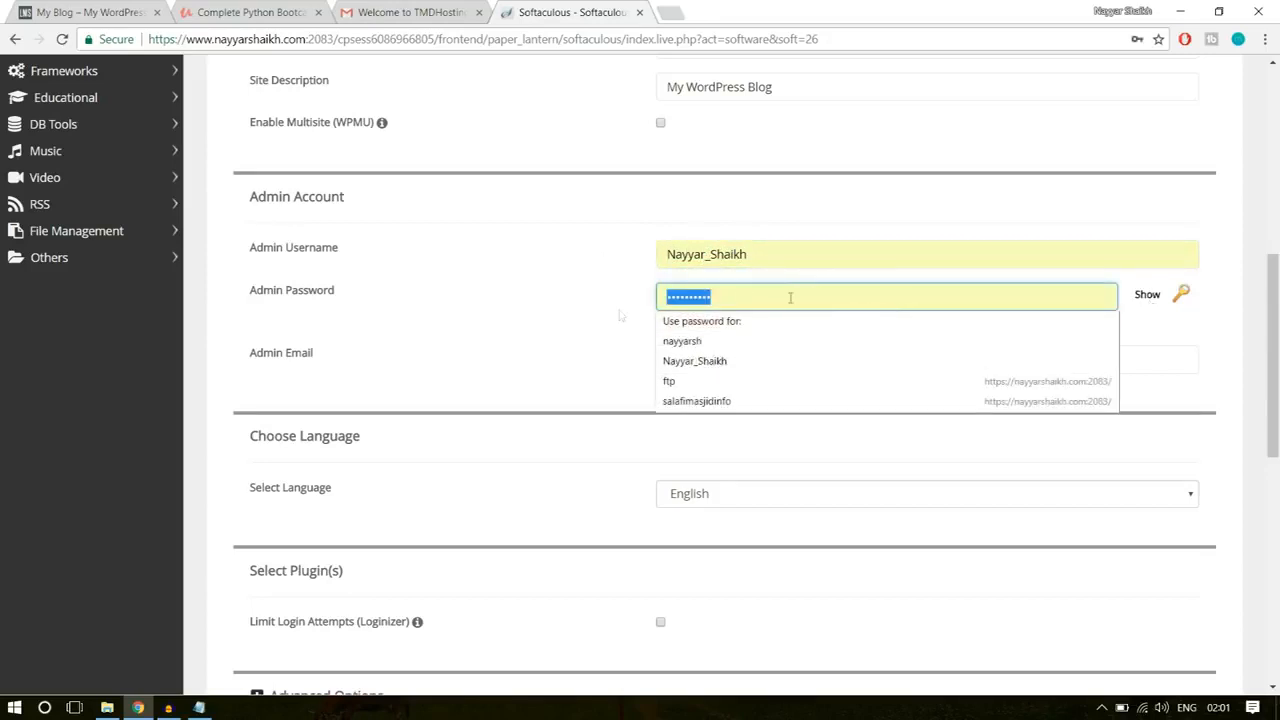
text(********)
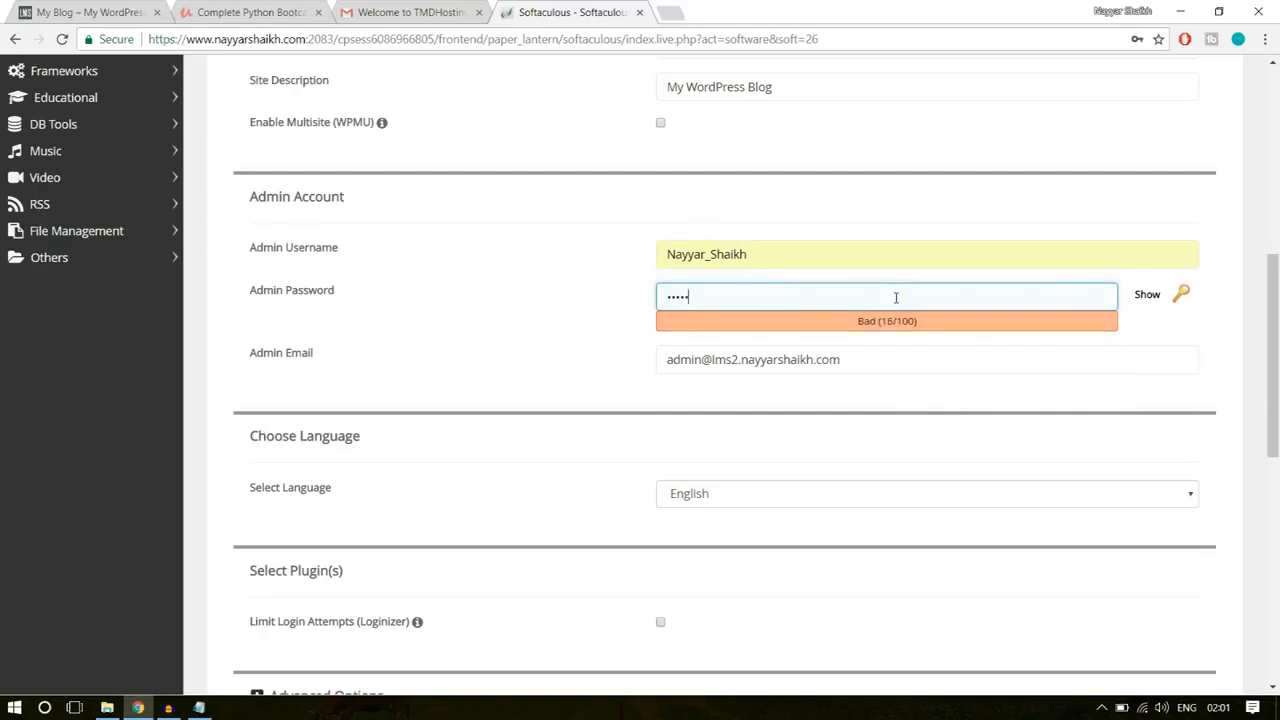
Step: Replace the default admin email with the owner's e-mail address
drag(880, 362, 537, 374)
text(re)
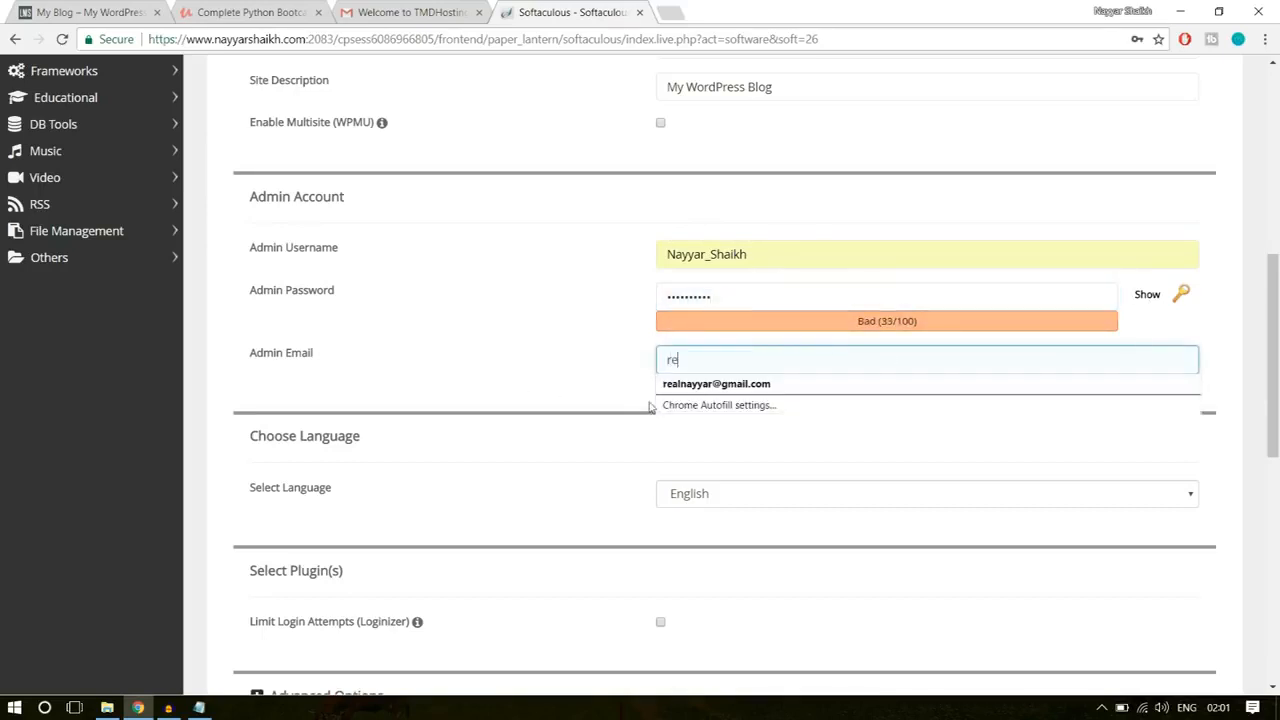
click(717, 380)
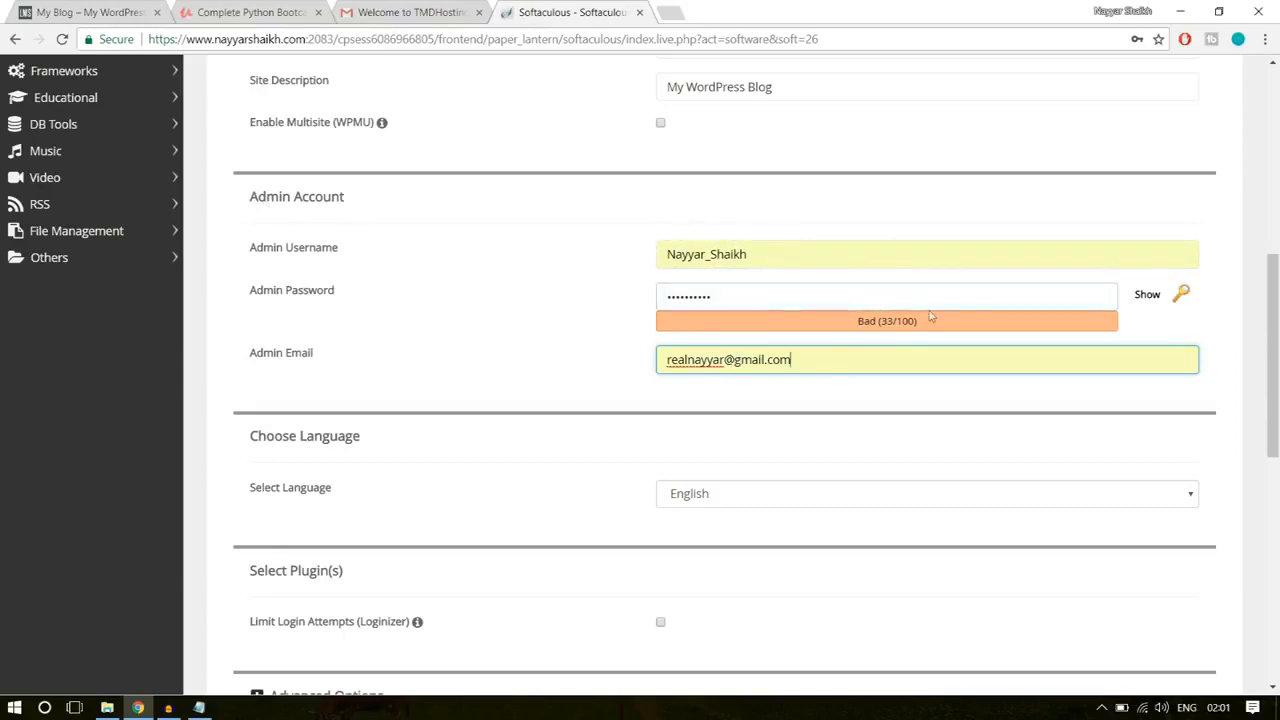
Step: Install WordPress with the default theme and open the new site's administrative URL
scroll(983, 414, down, 10)
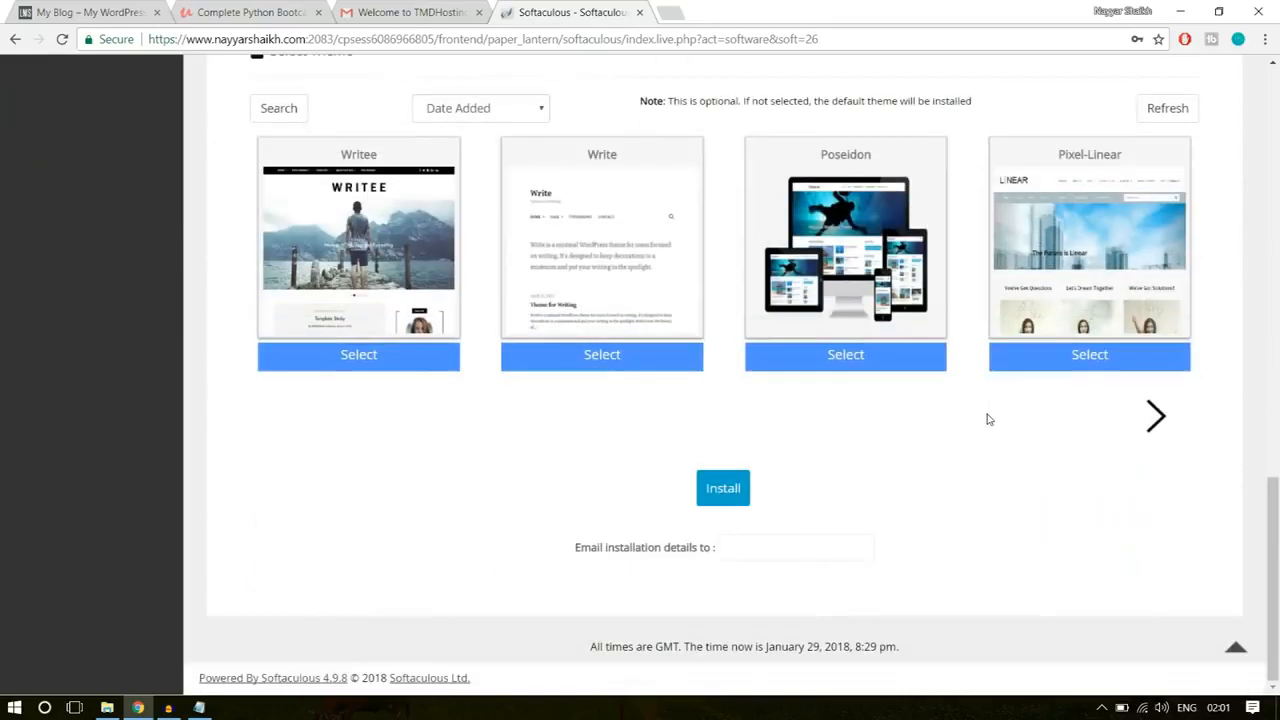
click(726, 497)
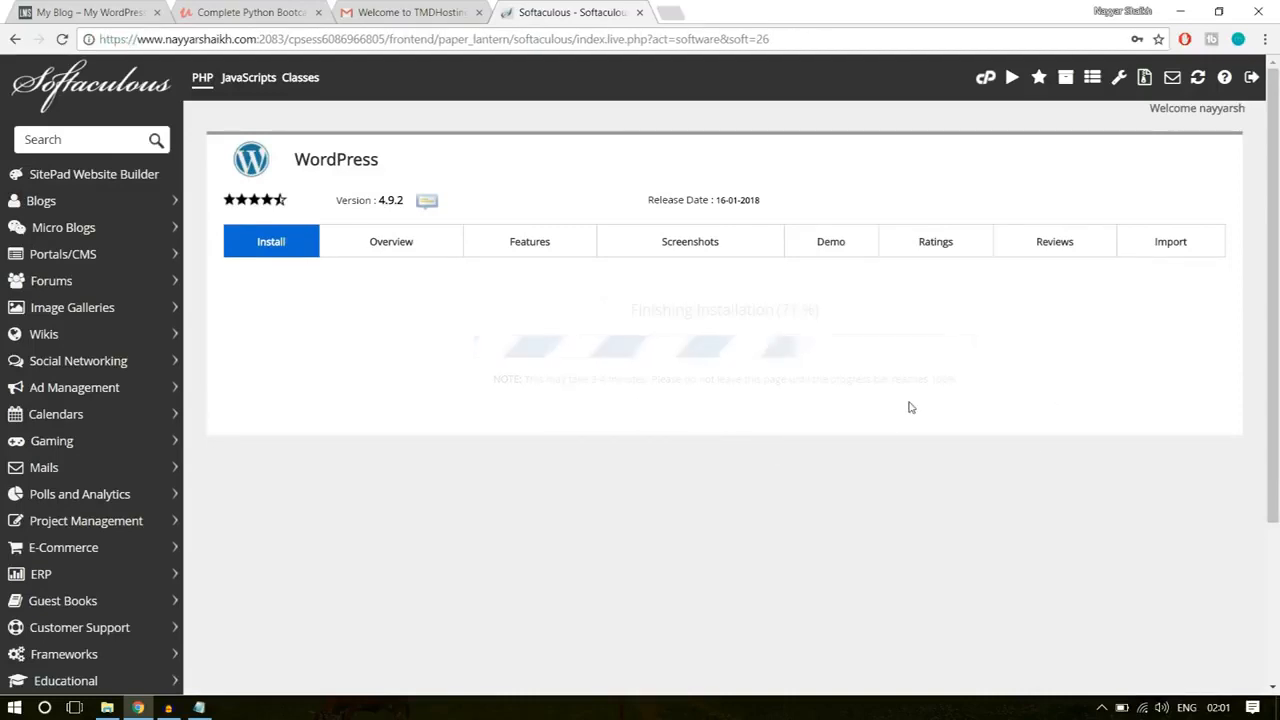
scroll(909, 407, down, 1)
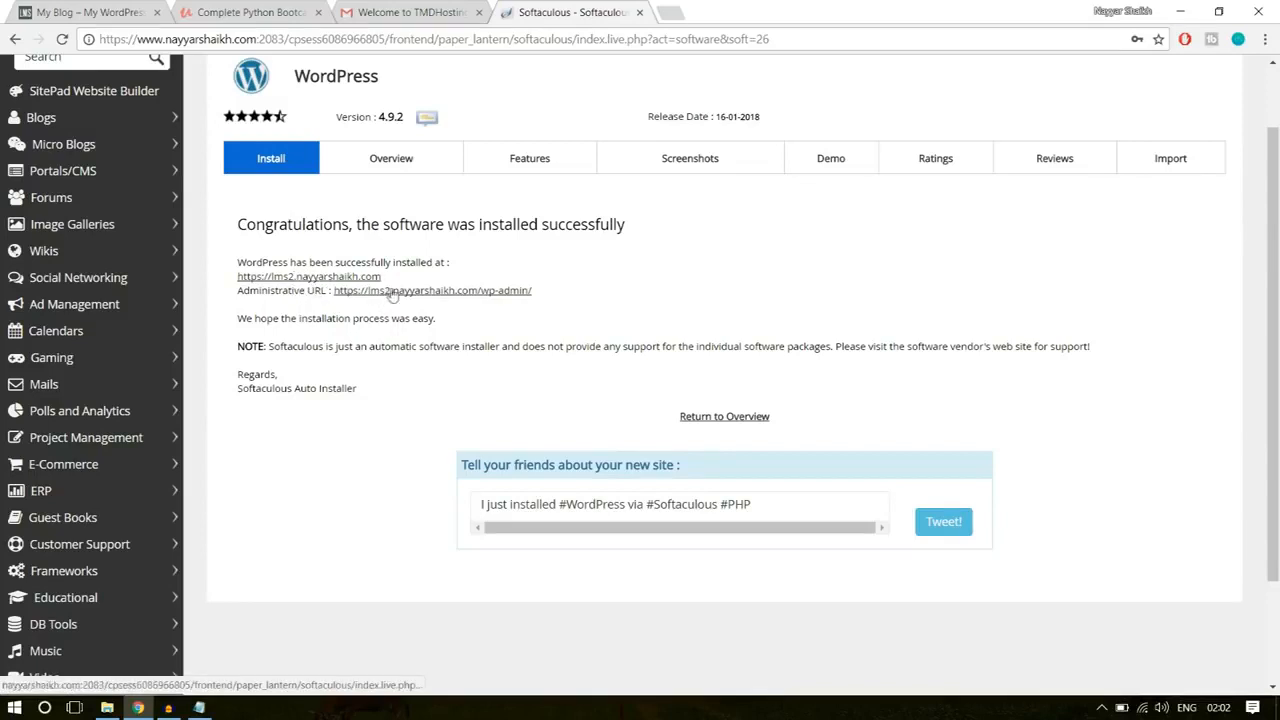
click(450, 291)
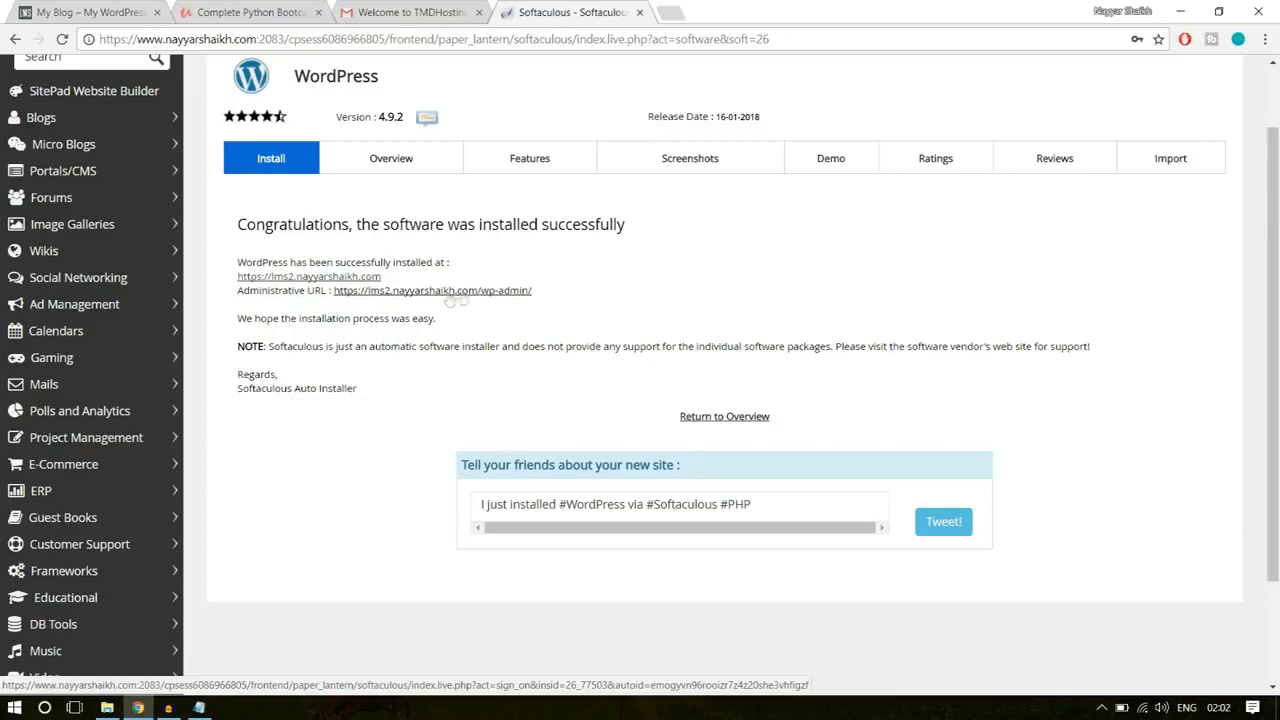
Step: Close the Softaculous, Gmail and Complete Python Bootcamp tabs and view the WordPress site's secure connection details
click(640, 12)
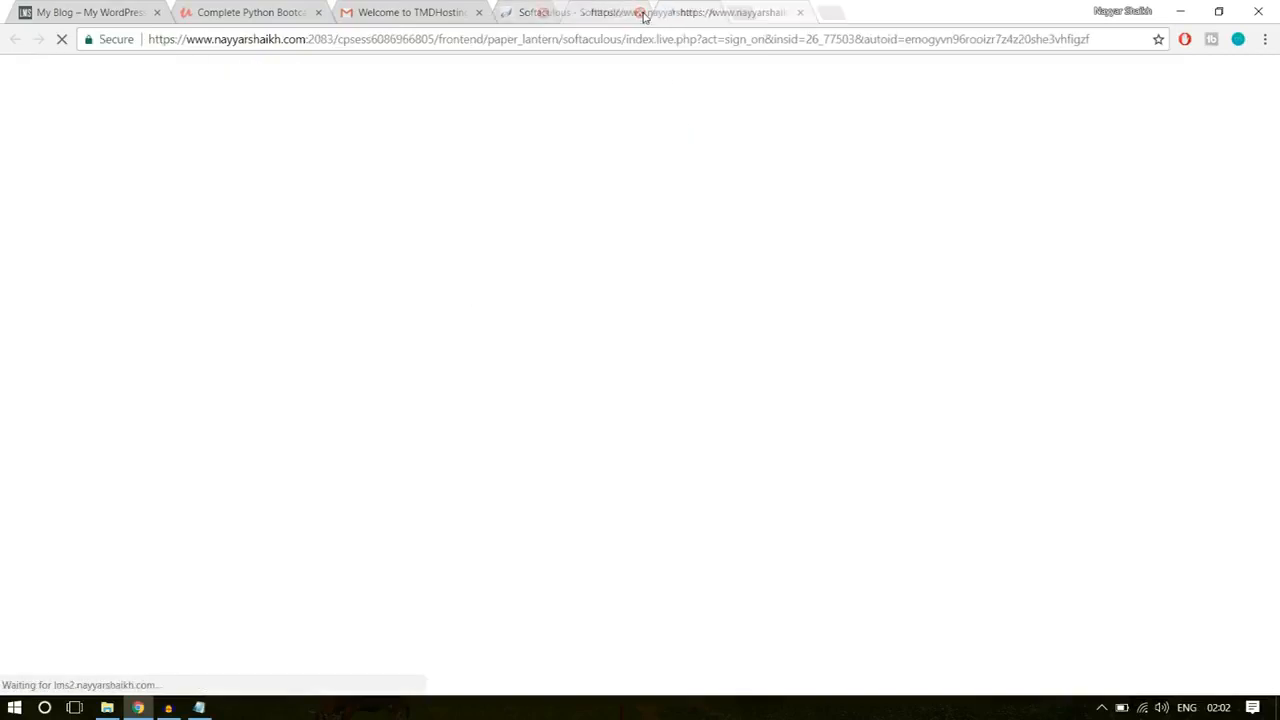
click(478, 12)
click(318, 12)
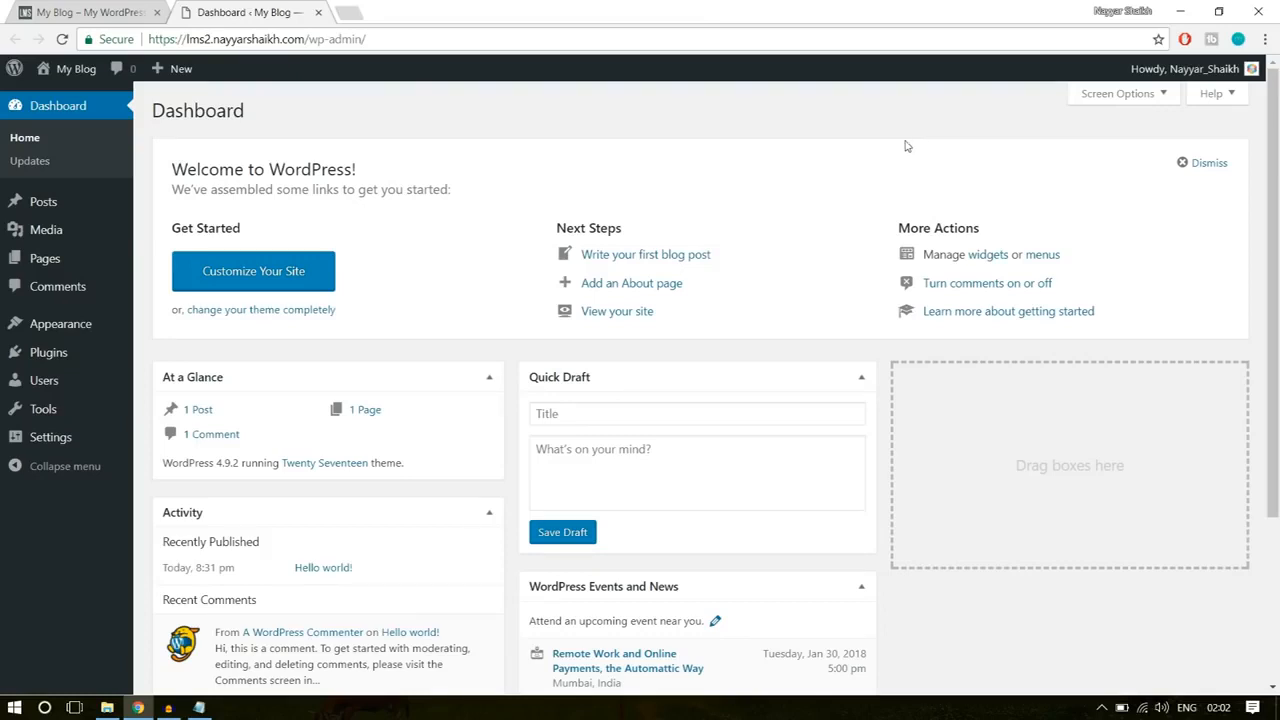
click(116, 40)
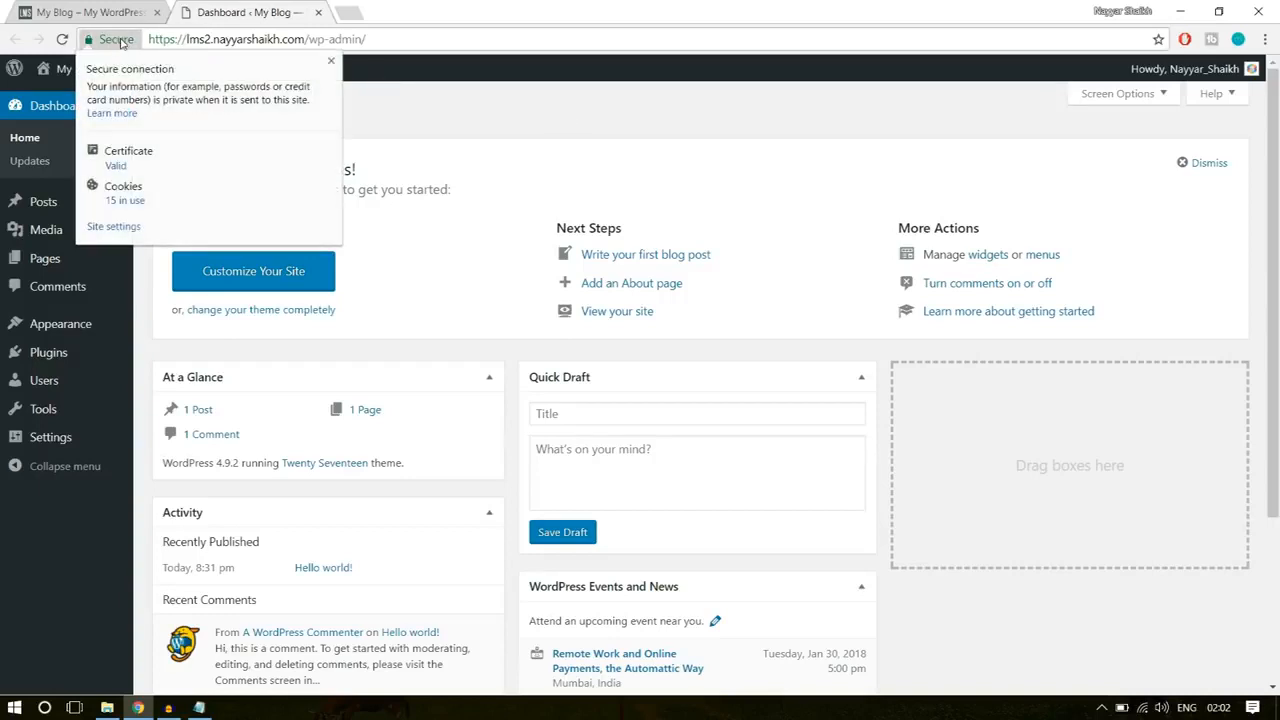
Step: Delete both preinstalled plugins, Akismet Anti-Spam and Hello Dolly, in one bulk action
click(331, 61)
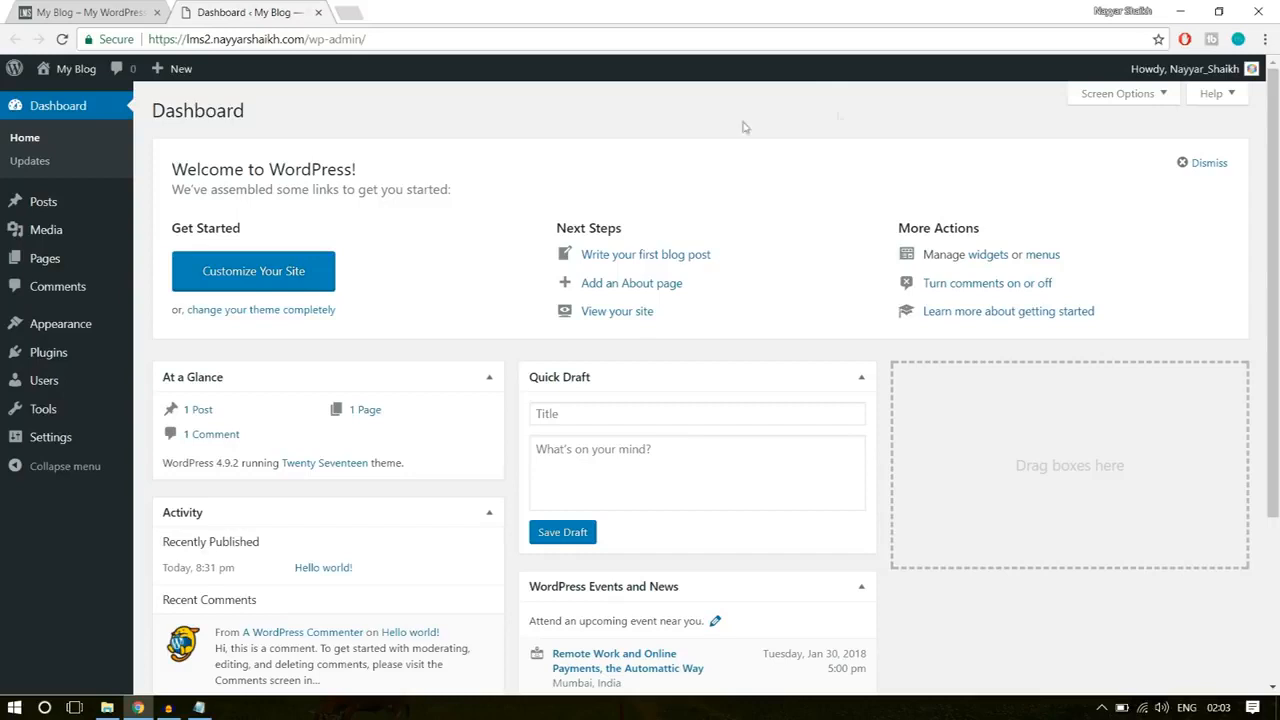
mouse_move(58, 362)
click(57, 362)
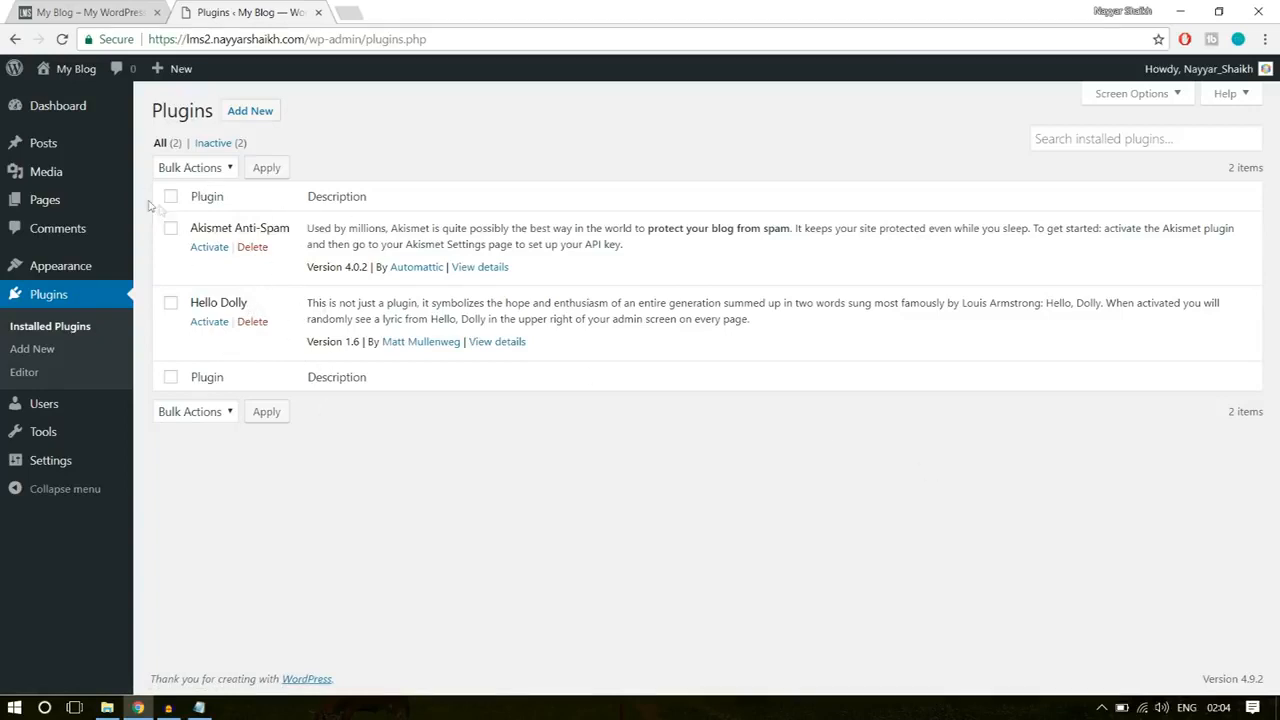
click(170, 197)
click(205, 414)
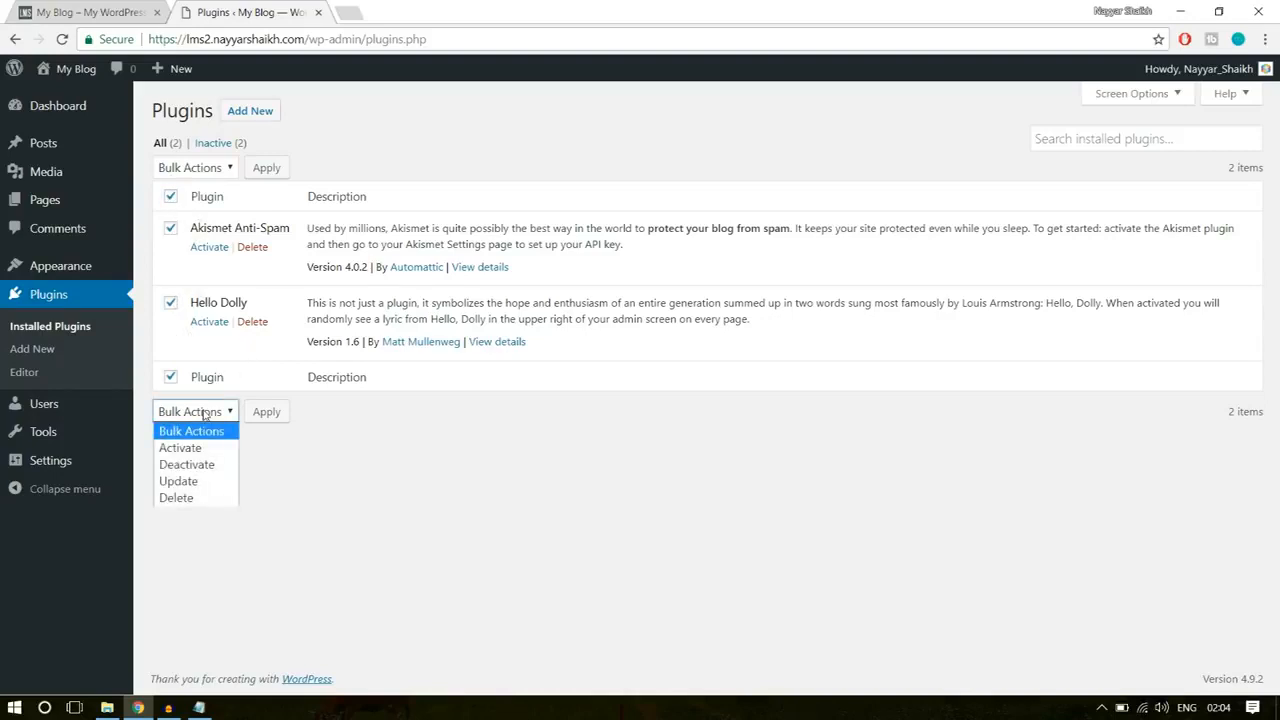
click(212, 497)
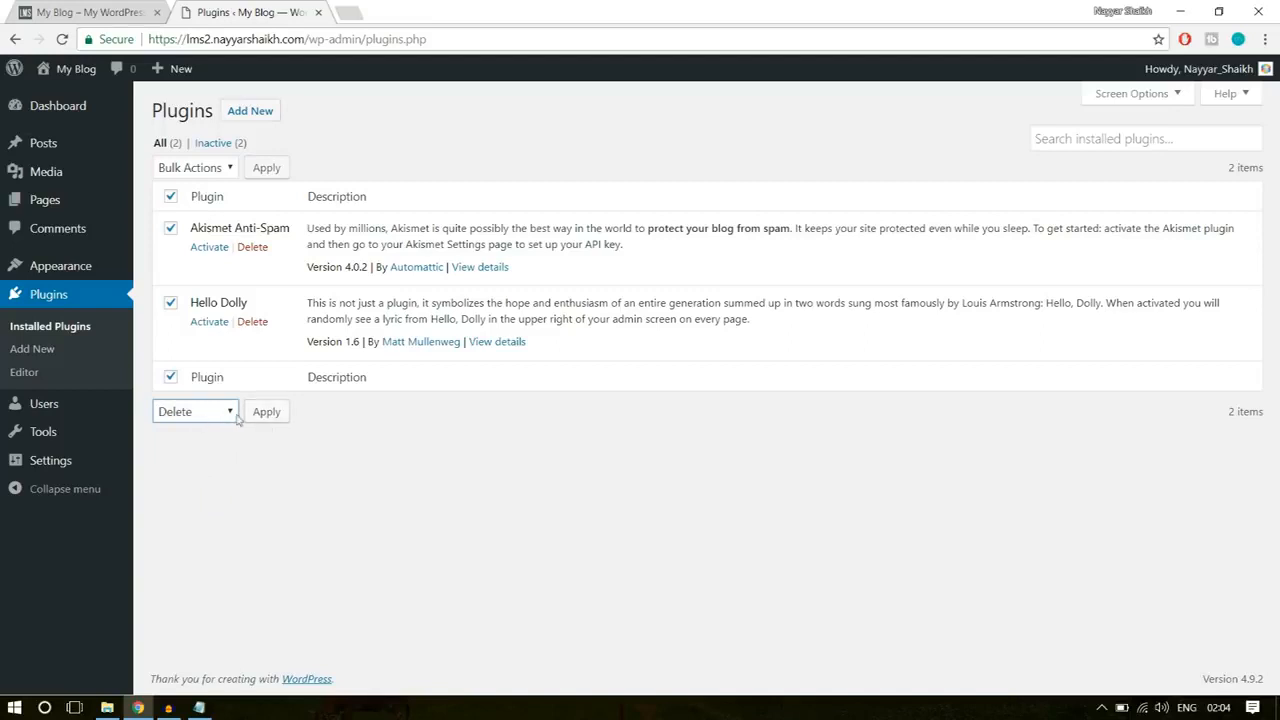
click(266, 411)
click(714, 137)
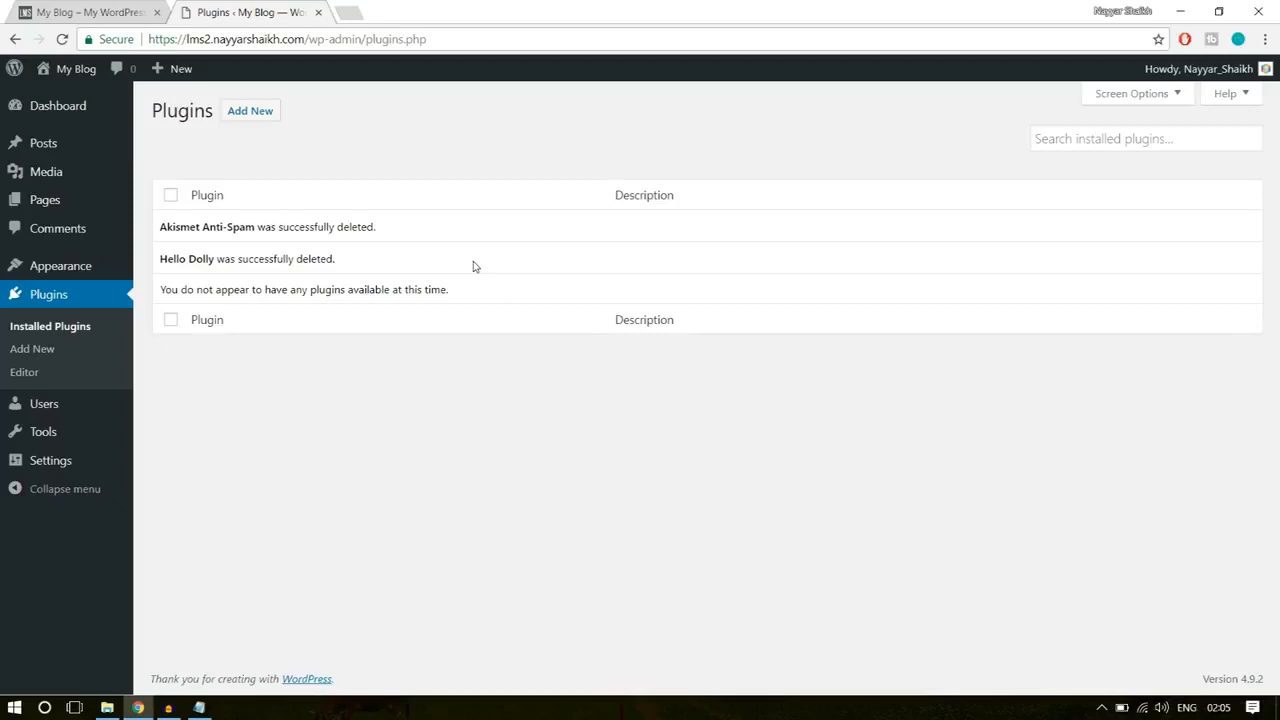
Step: Delete the unused Twenty Fifteen theme from the site's installed themes
mouse_move(70, 270)
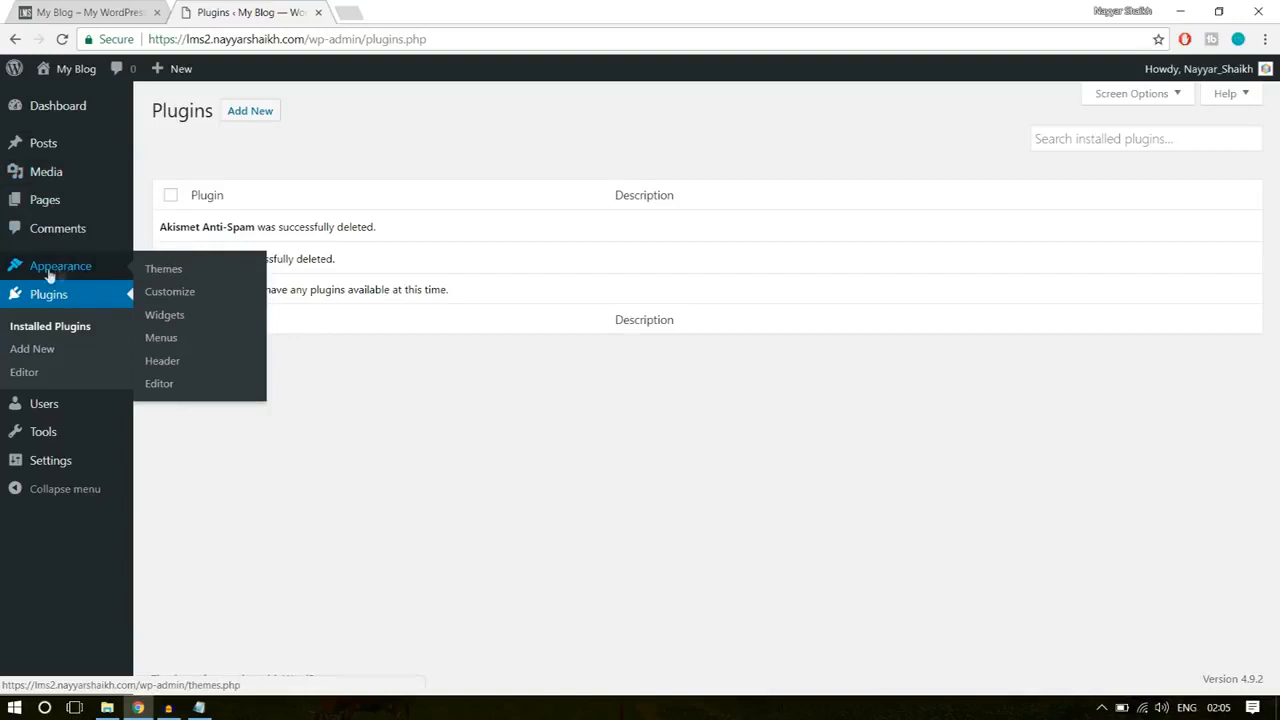
click(68, 277)
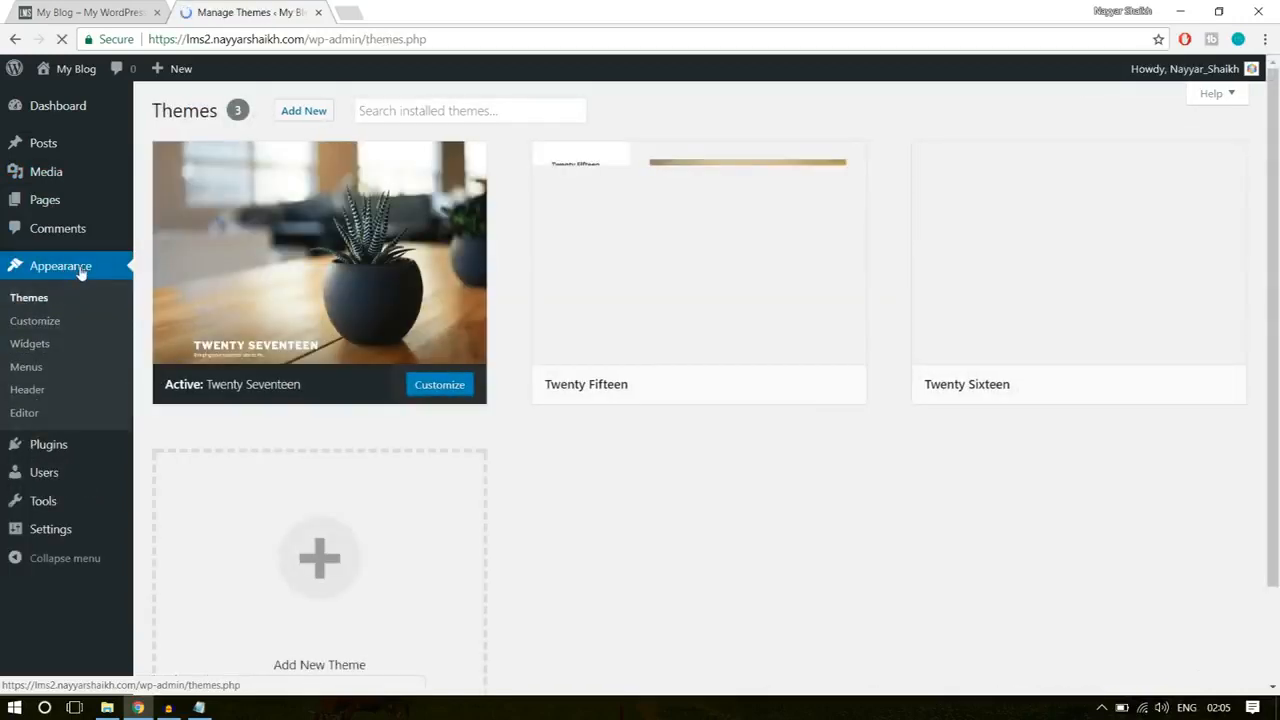
mouse_move(925, 352)
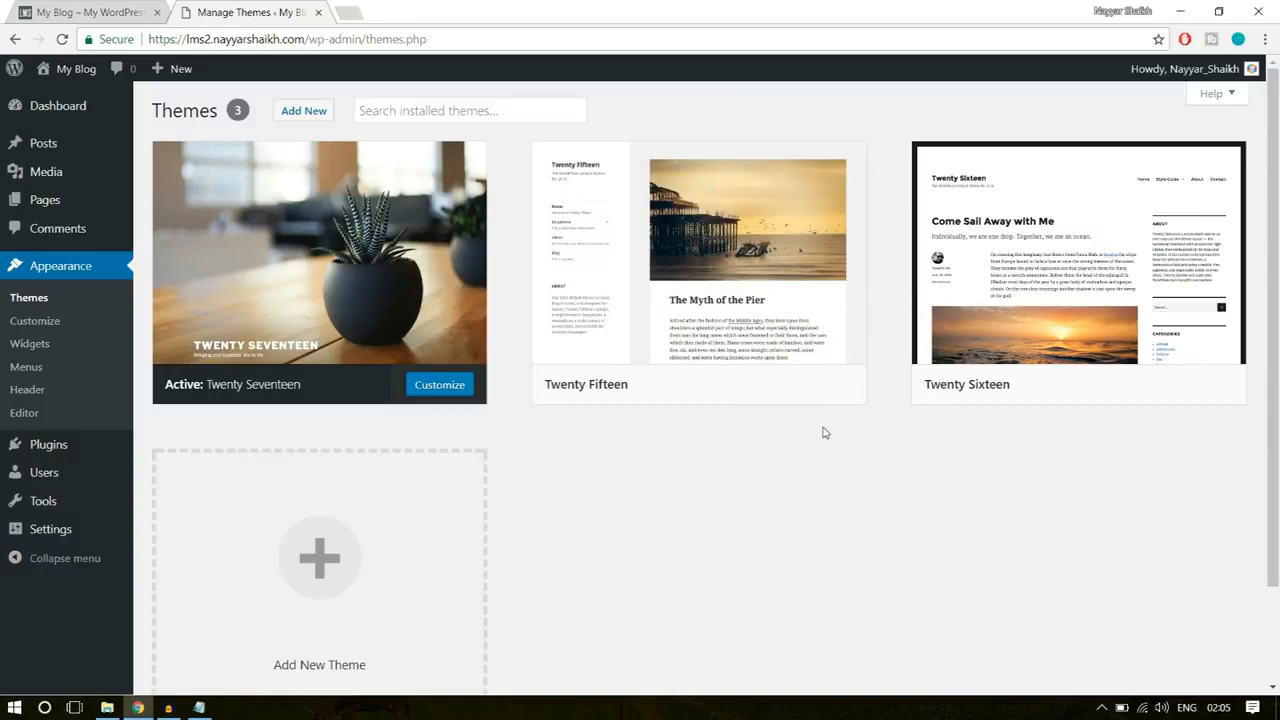
mouse_move(757, 322)
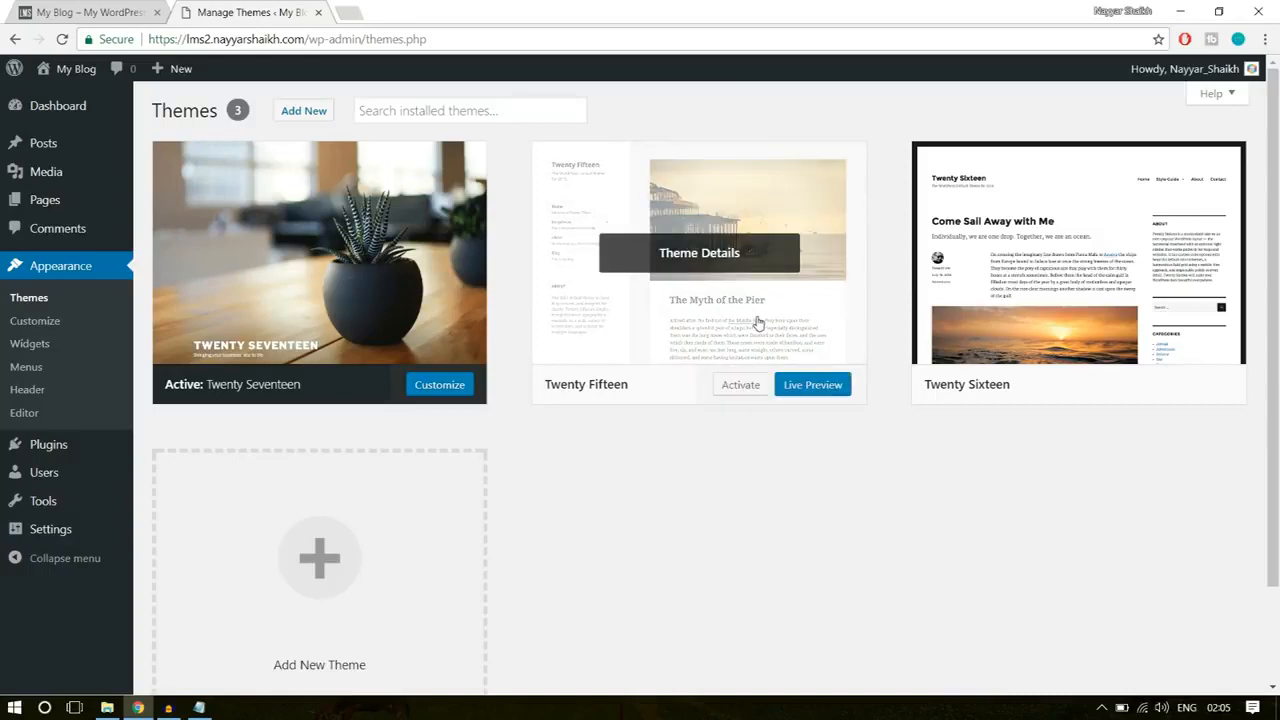
click(757, 322)
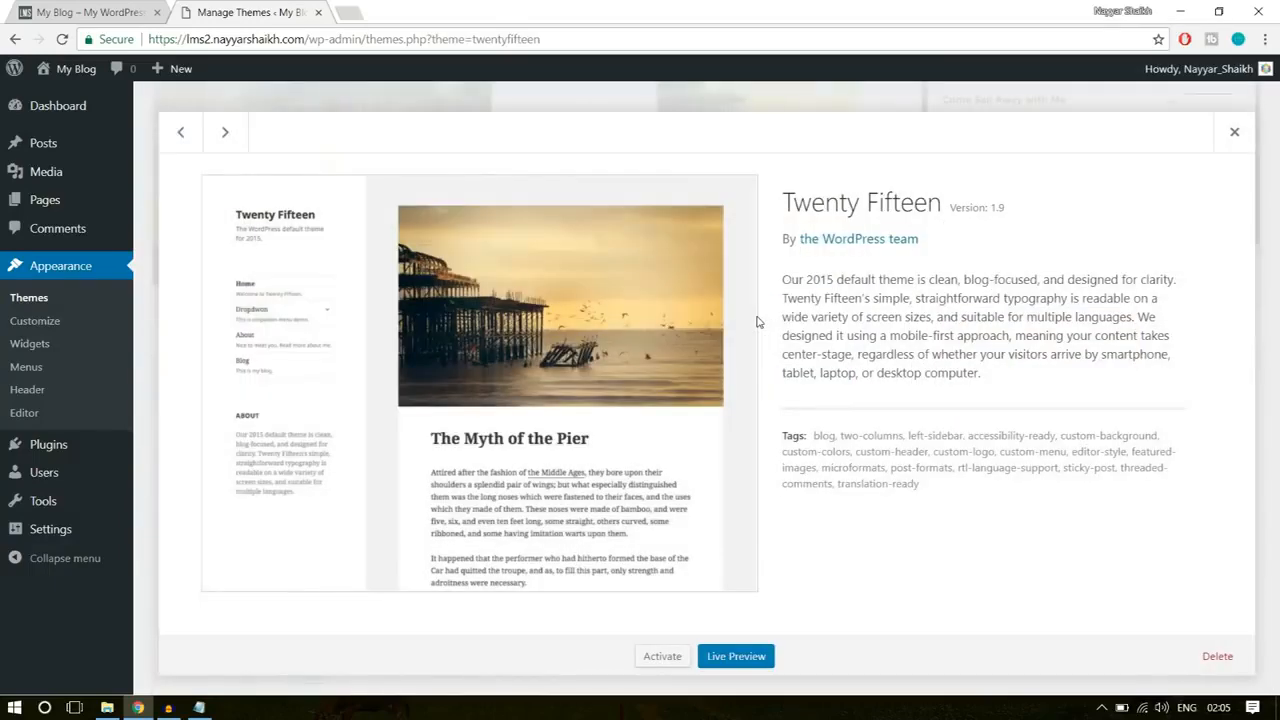
click(1217, 664)
key(Return)
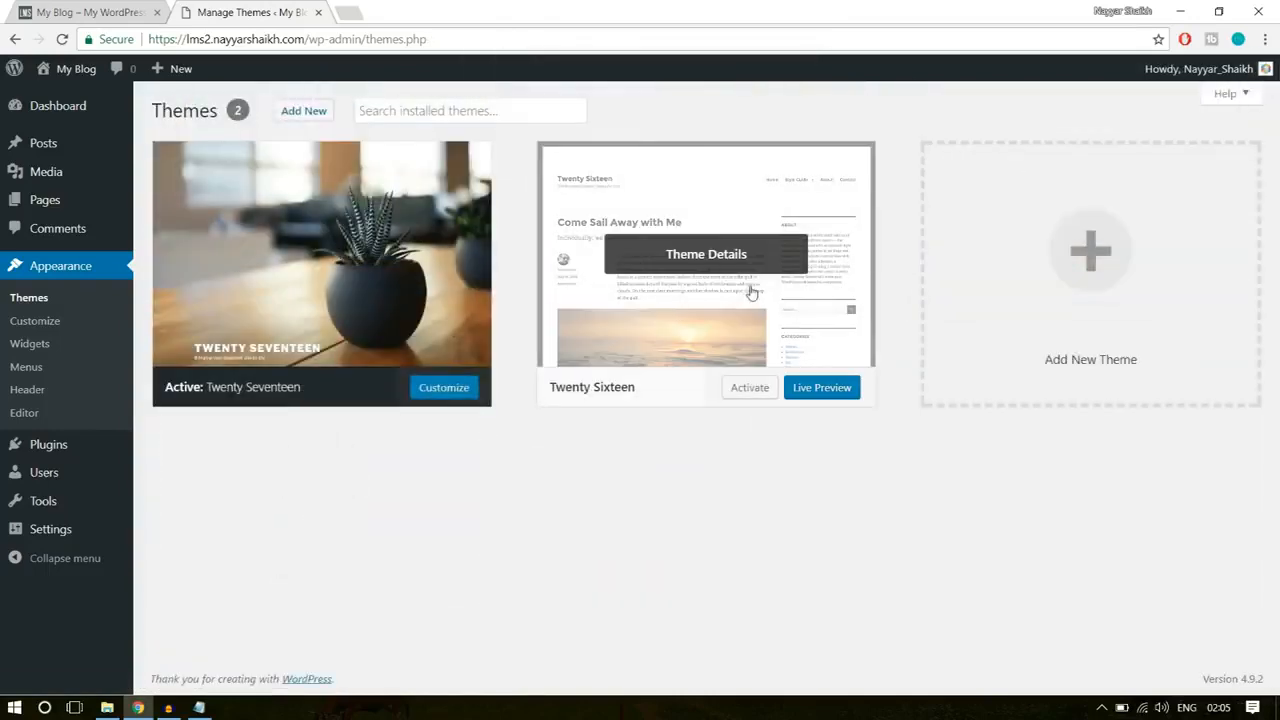
Step: Delete the Twenty Sixteen theme, keeping only the active Twenty Seventeen theme
click(752, 292)
click(1217, 656)
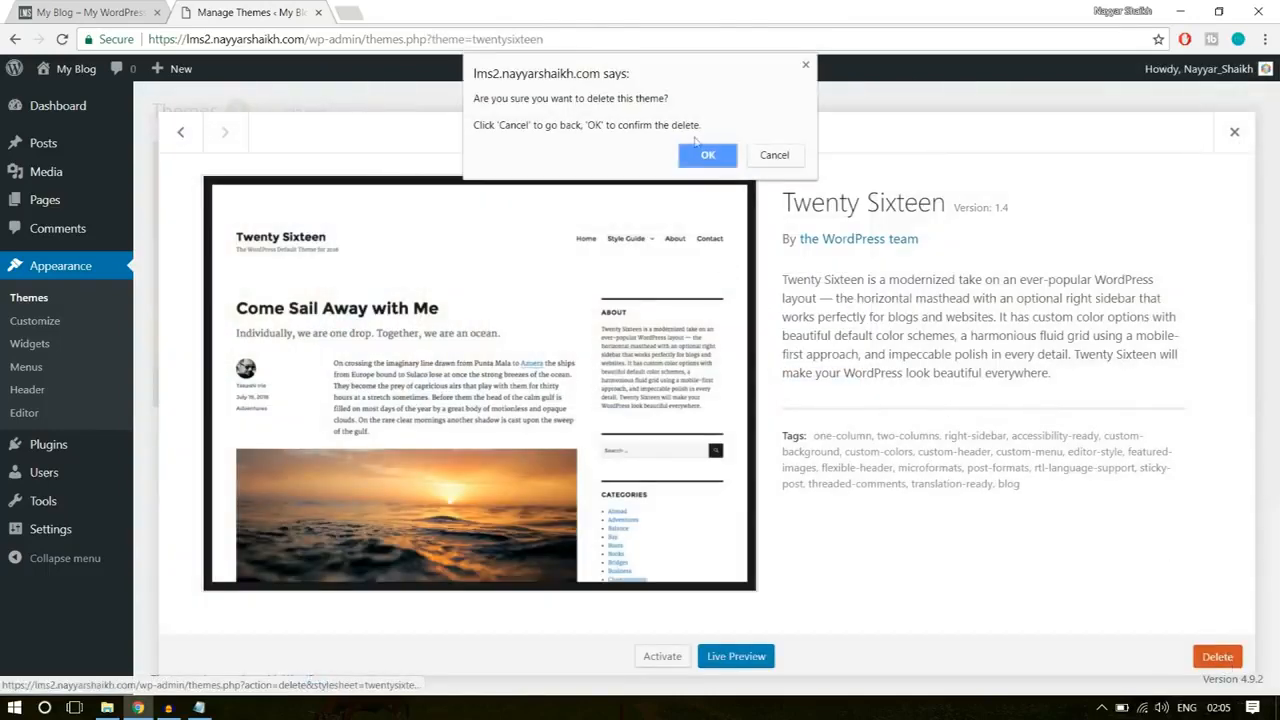
click(705, 156)
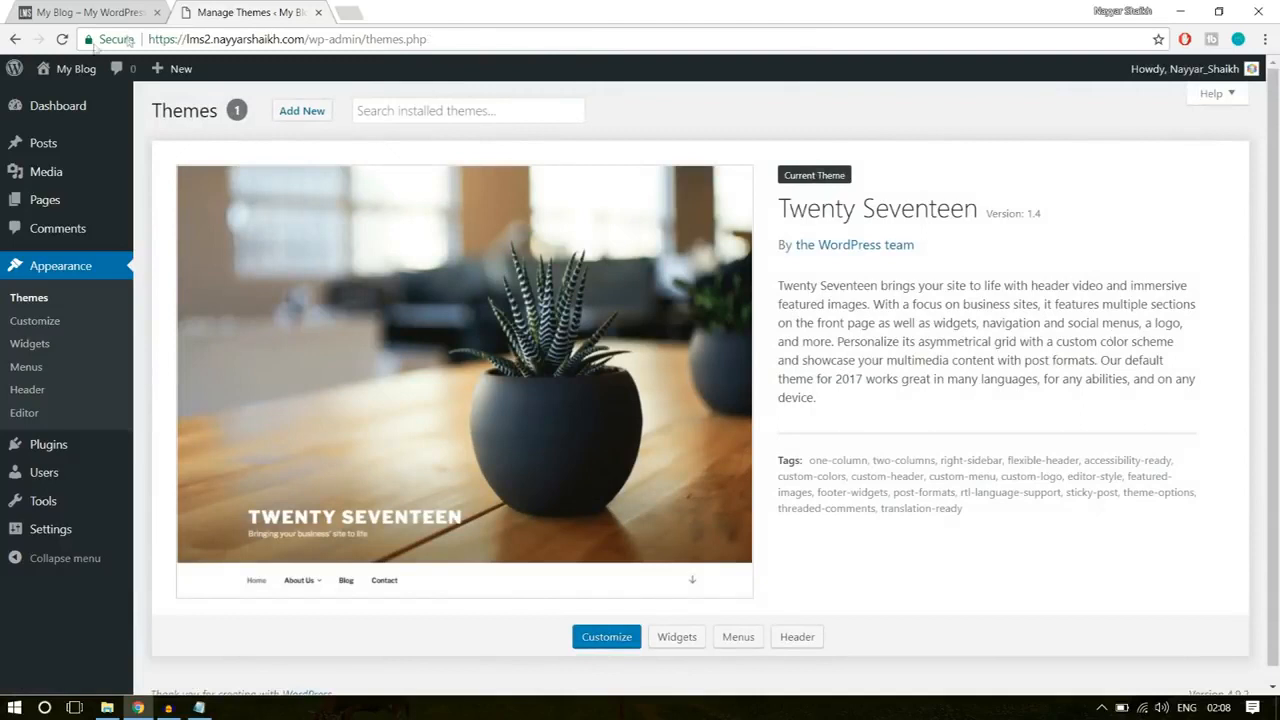
Step: Open the new site's front end in a separate tab and look over its default home page
mouse_move(64, 70)
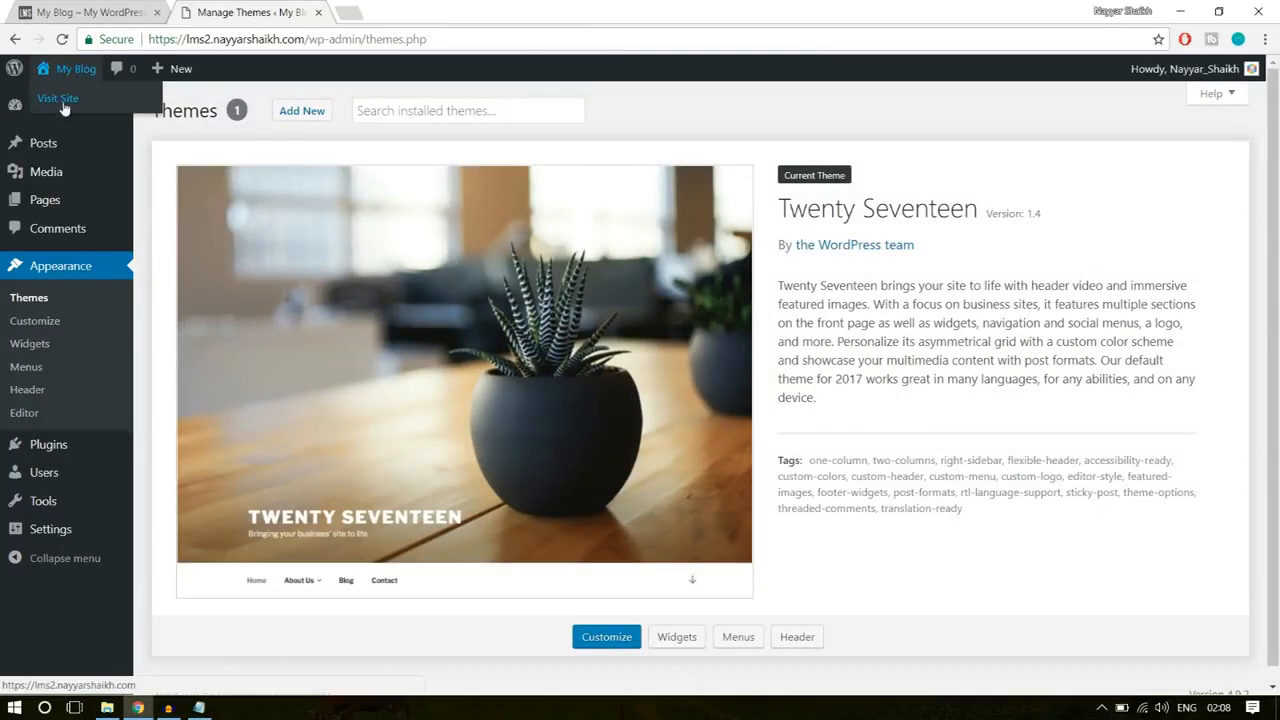
right_click(64, 107)
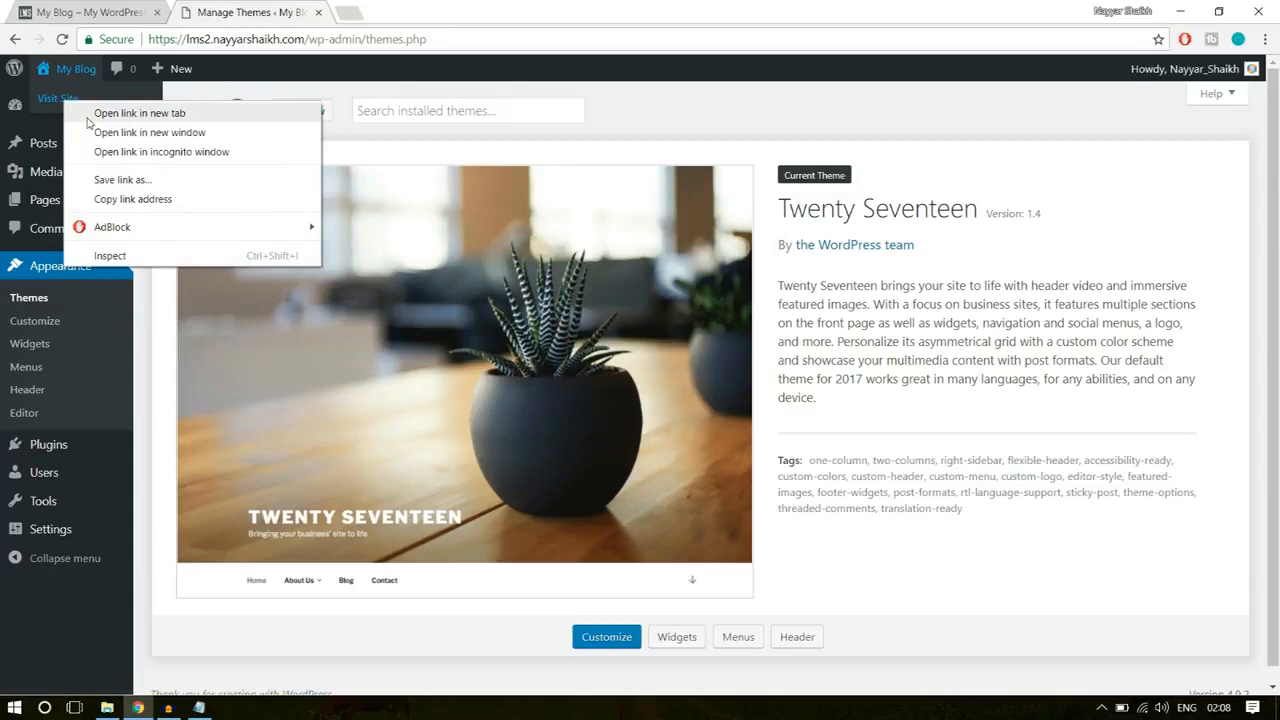
click(75, 109)
click(392, 8)
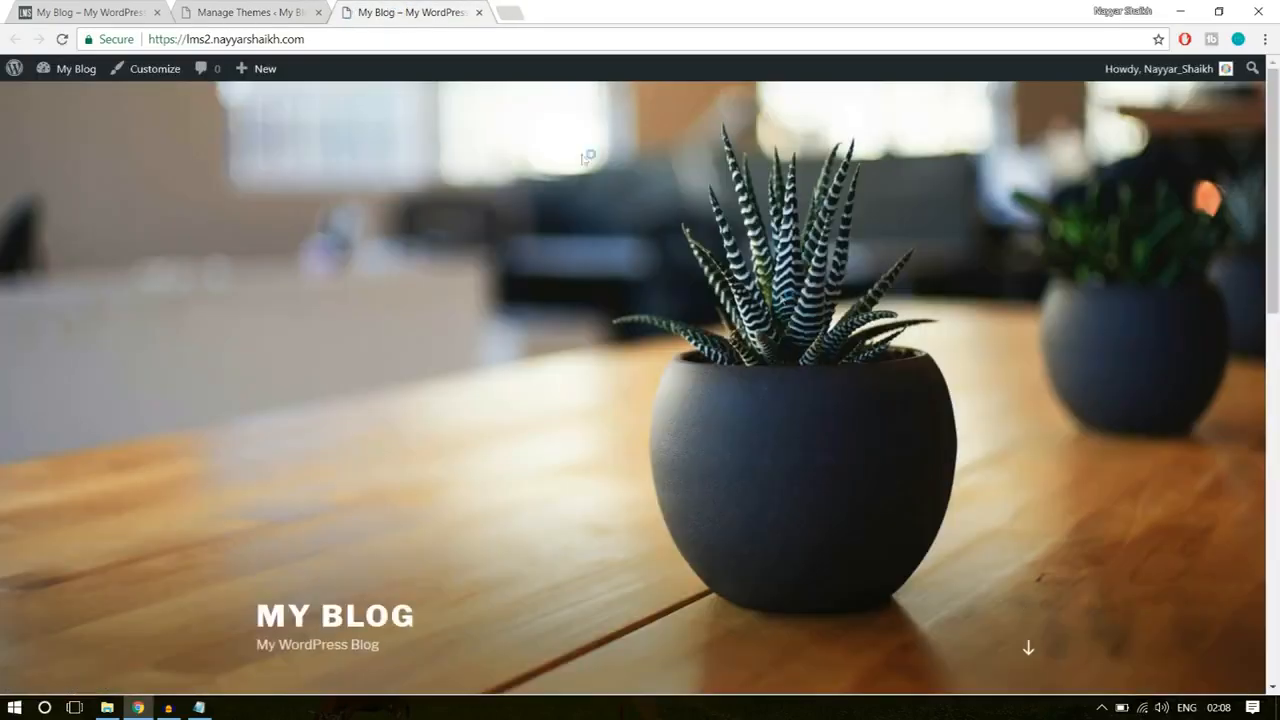
scroll(829, 415, down, 5)
scroll(838, 416, down, 4)
scroll(838, 416, up, 10)
Step: Review the WPLMS example site's home page for comparison and return to the theme management page
click(137, 8)
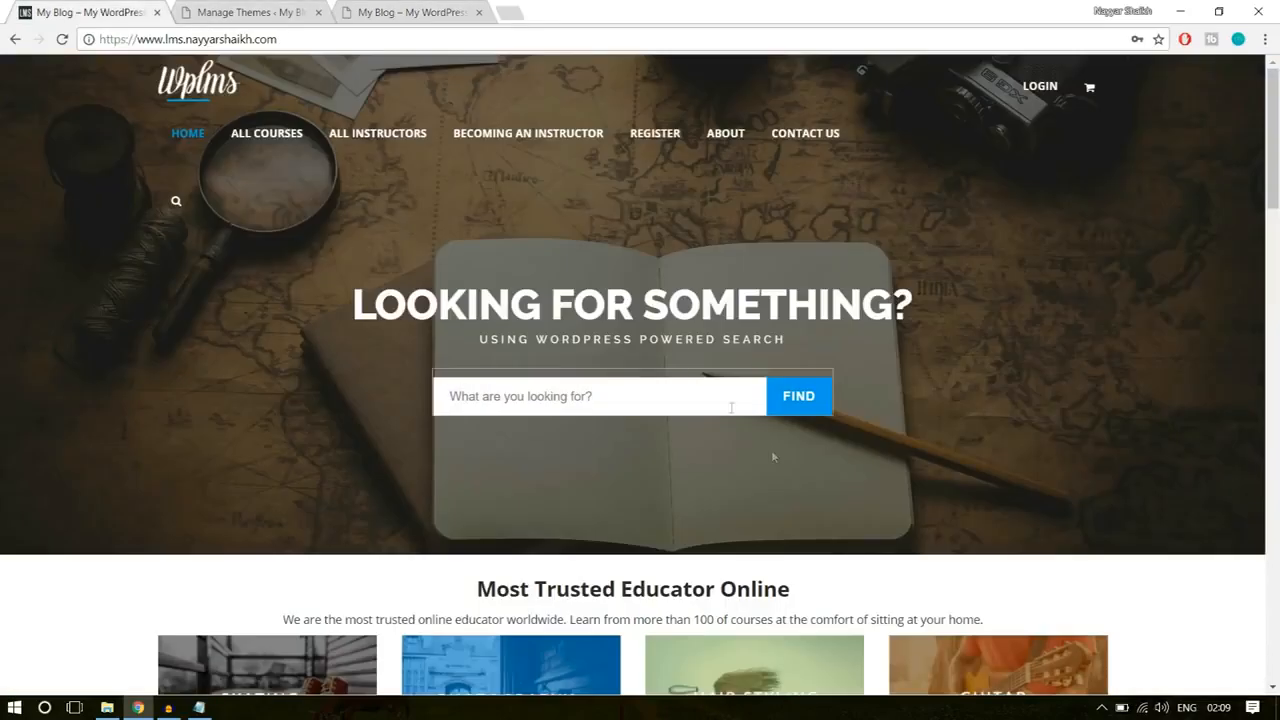
scroll(1003, 435, down, 5)
scroll(1003, 435, up, 5)
click(292, 8)
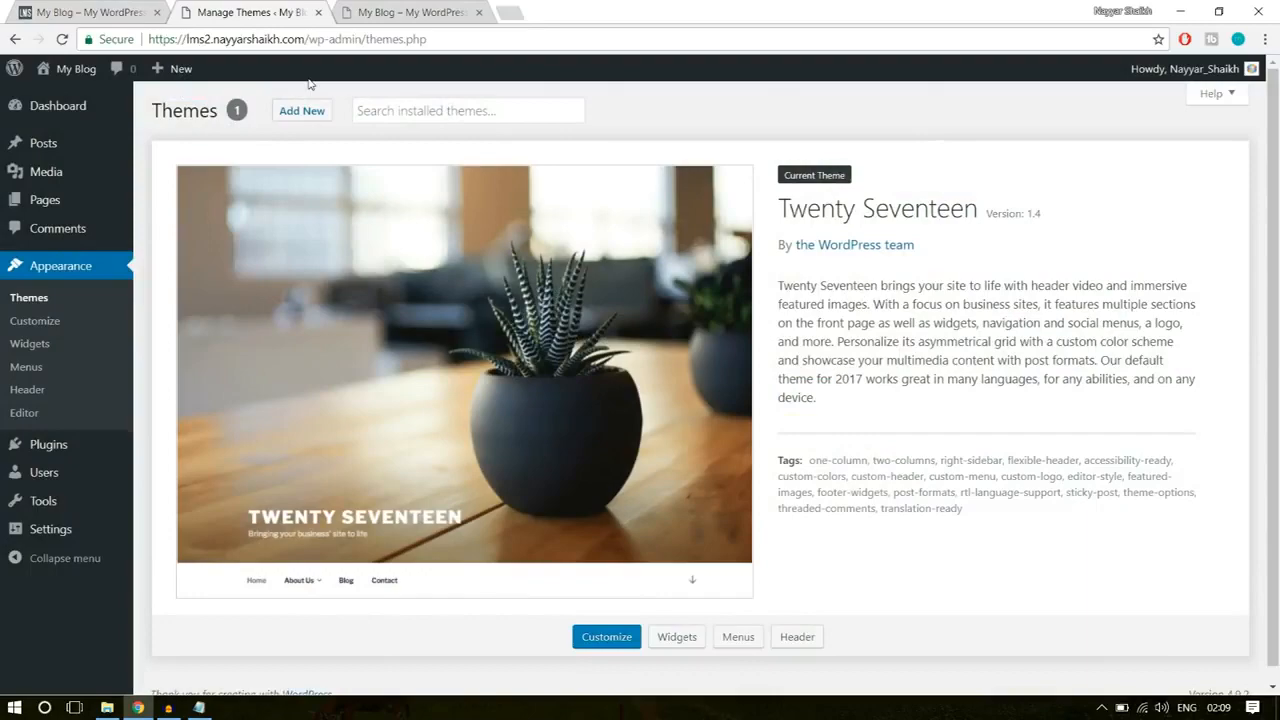
Step: Load bloggdude.com/wplms in a new browser tab
click(517, 9)
text(b)
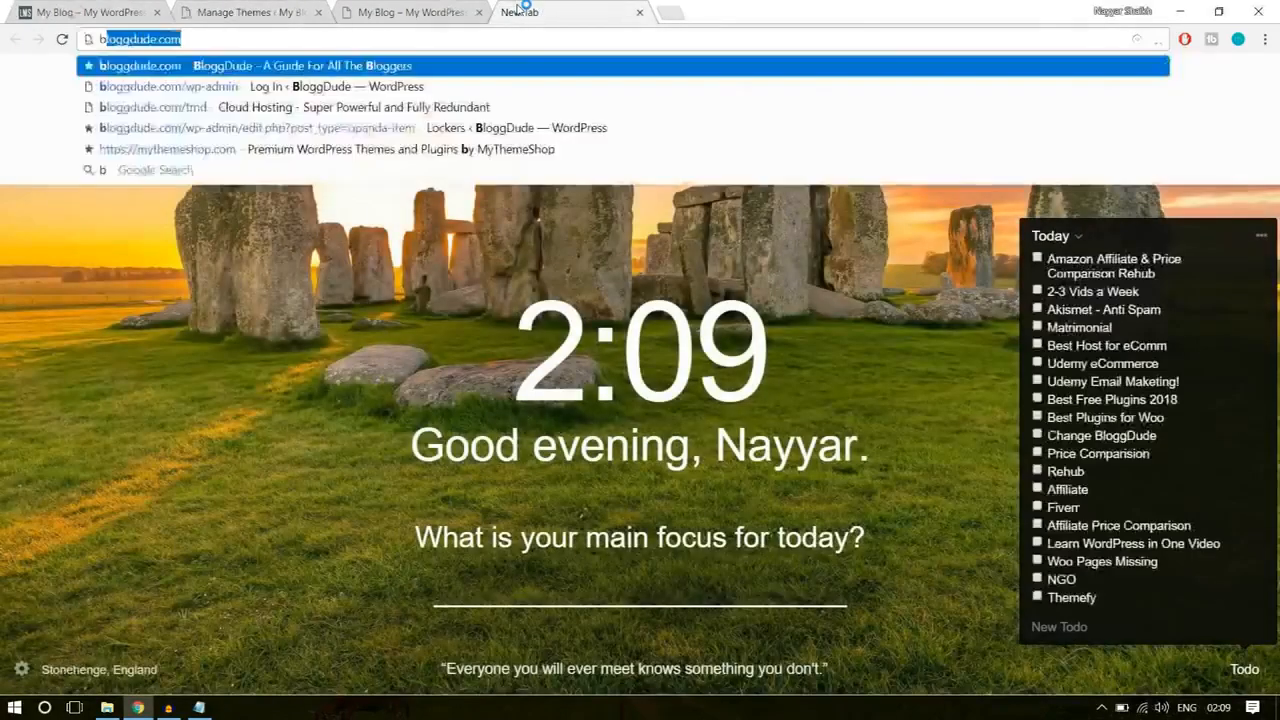
text(loggdude.com/w)
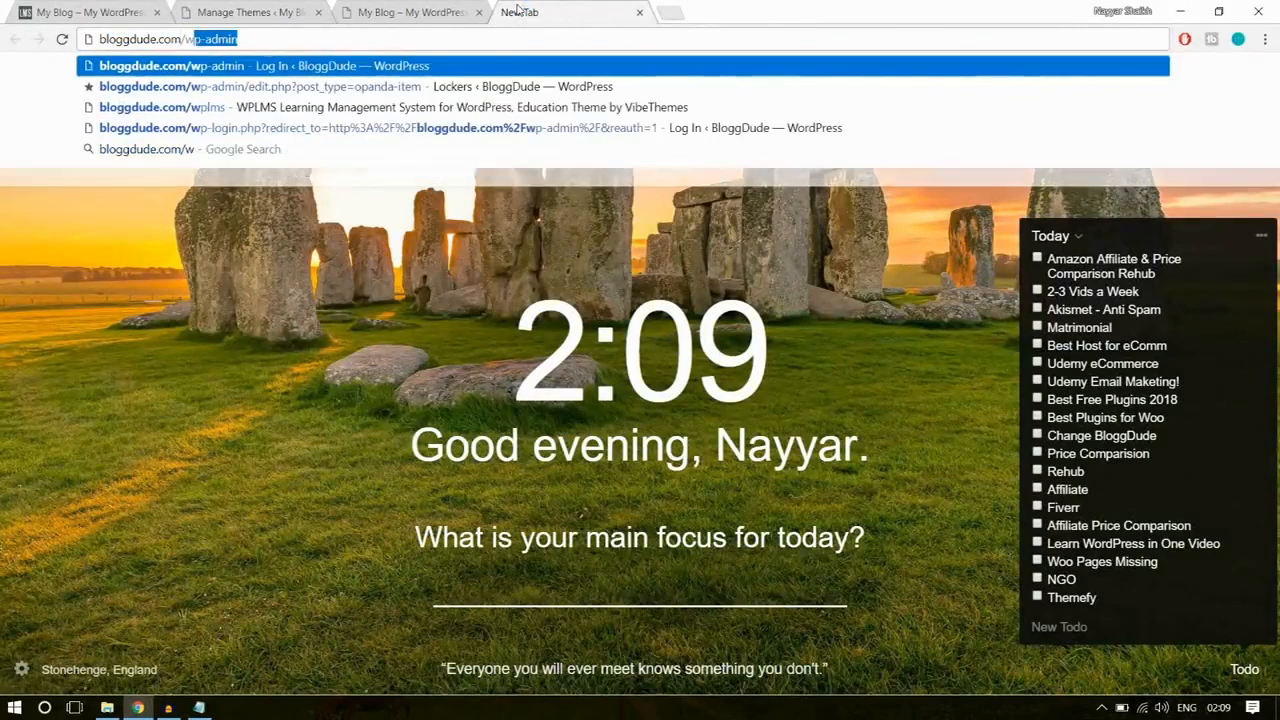
text(plms)
key(Return)
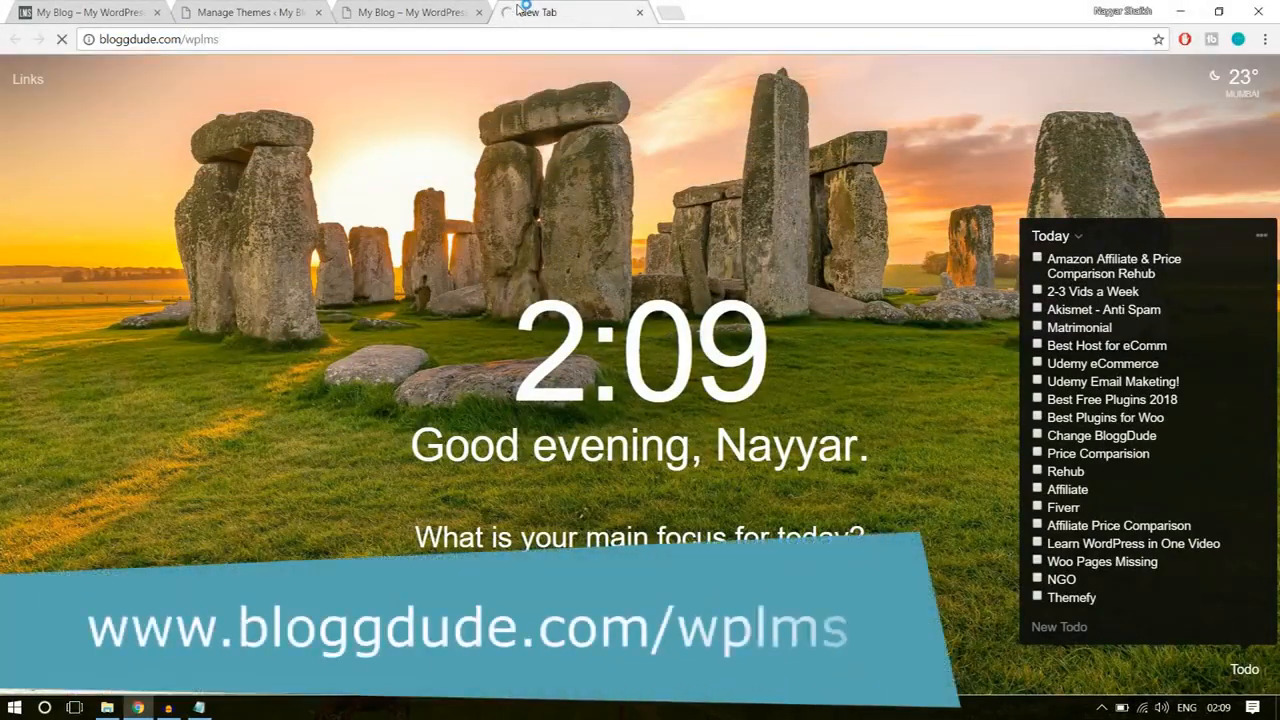
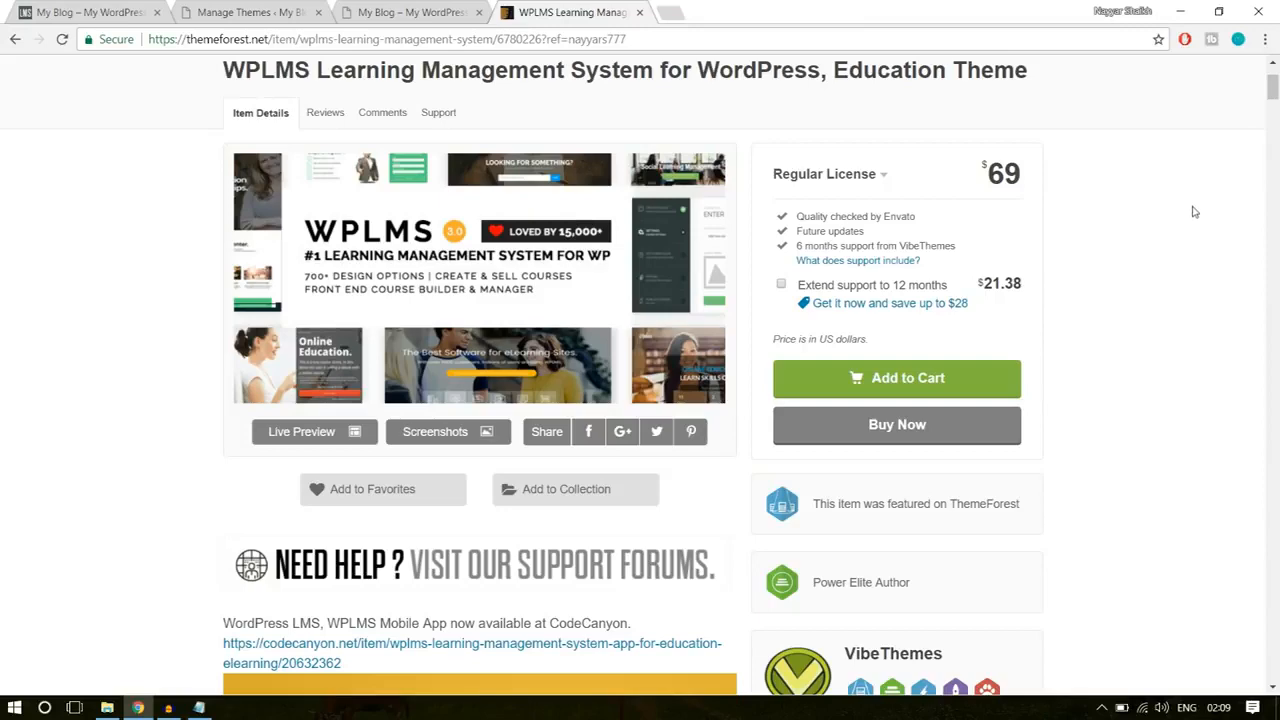
Step: Examine the WPLMS theme's sales figure and average item rating on its ThemeForest page
scroll(1196, 232, down, 4)
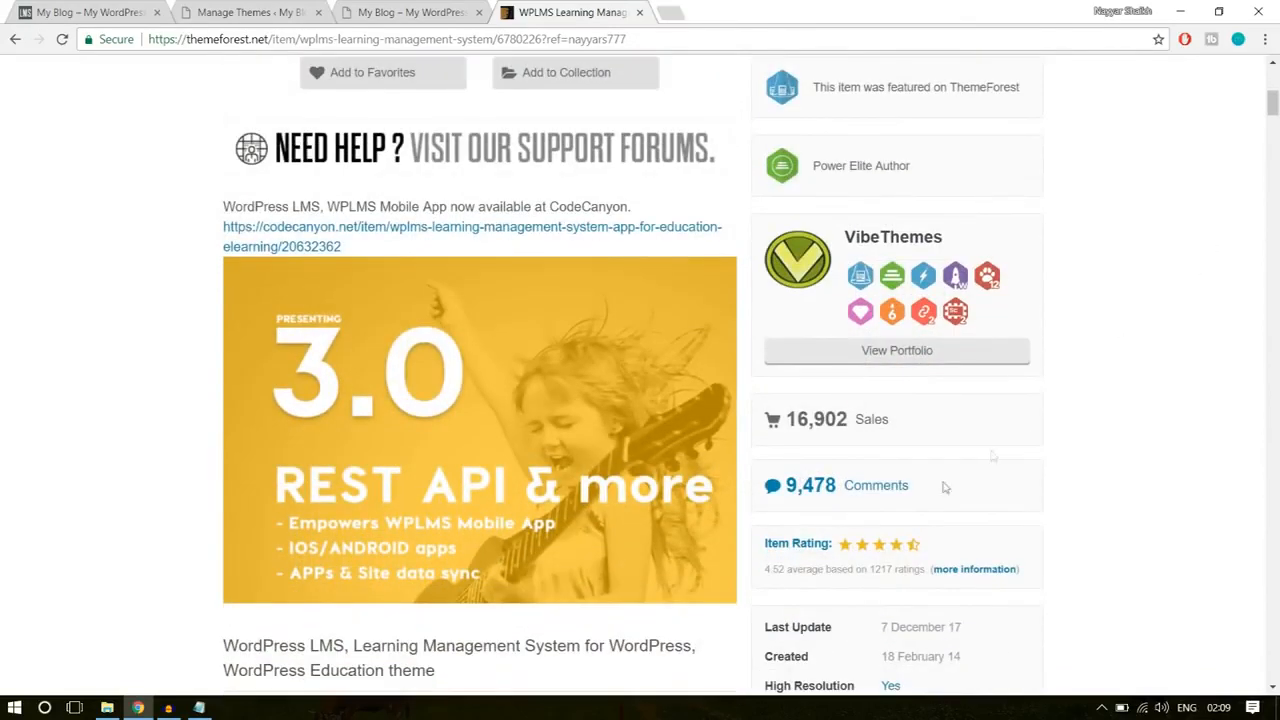
drag(791, 419, 867, 414)
click(966, 410)
scroll(1238, 386, down, 2)
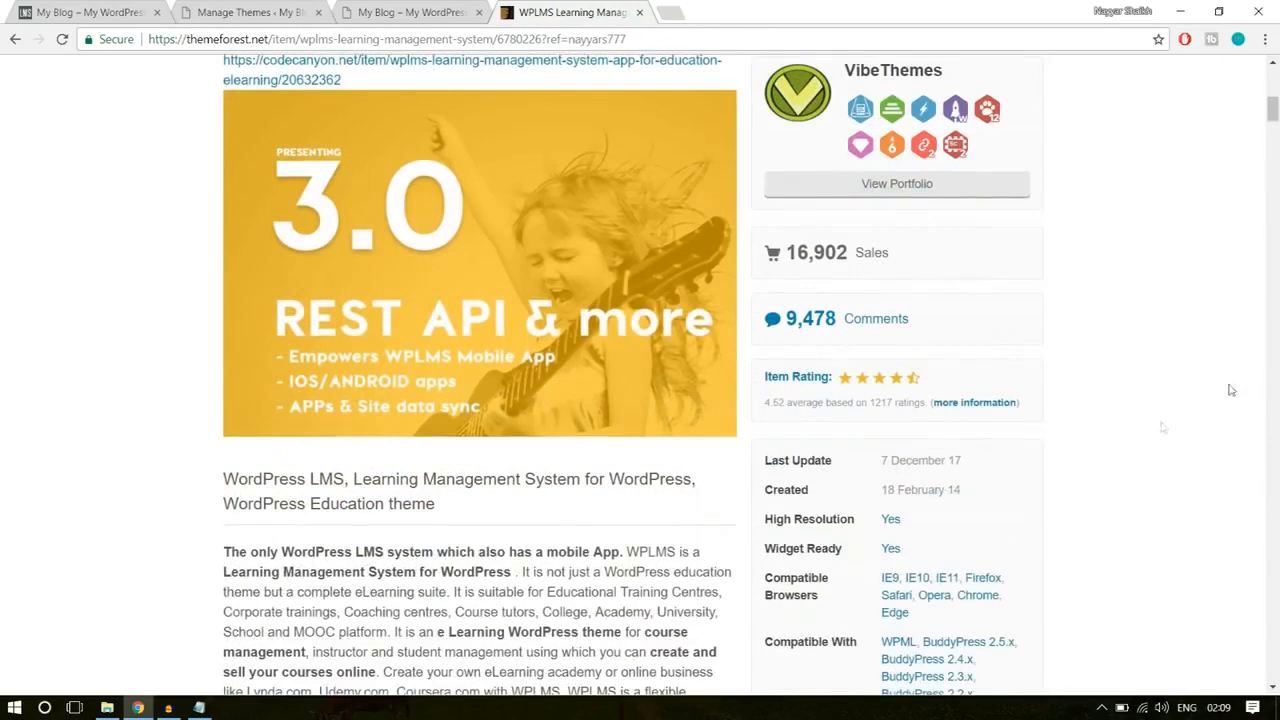
drag(765, 405, 787, 402)
click(888, 415)
Step: Look through the theme's customer reviews, demo designs and bundled premium plugins, then close the ThemeForest page and return to theme management
scroll(1238, 388, down, 5)
scroll(1238, 388, down, 15)
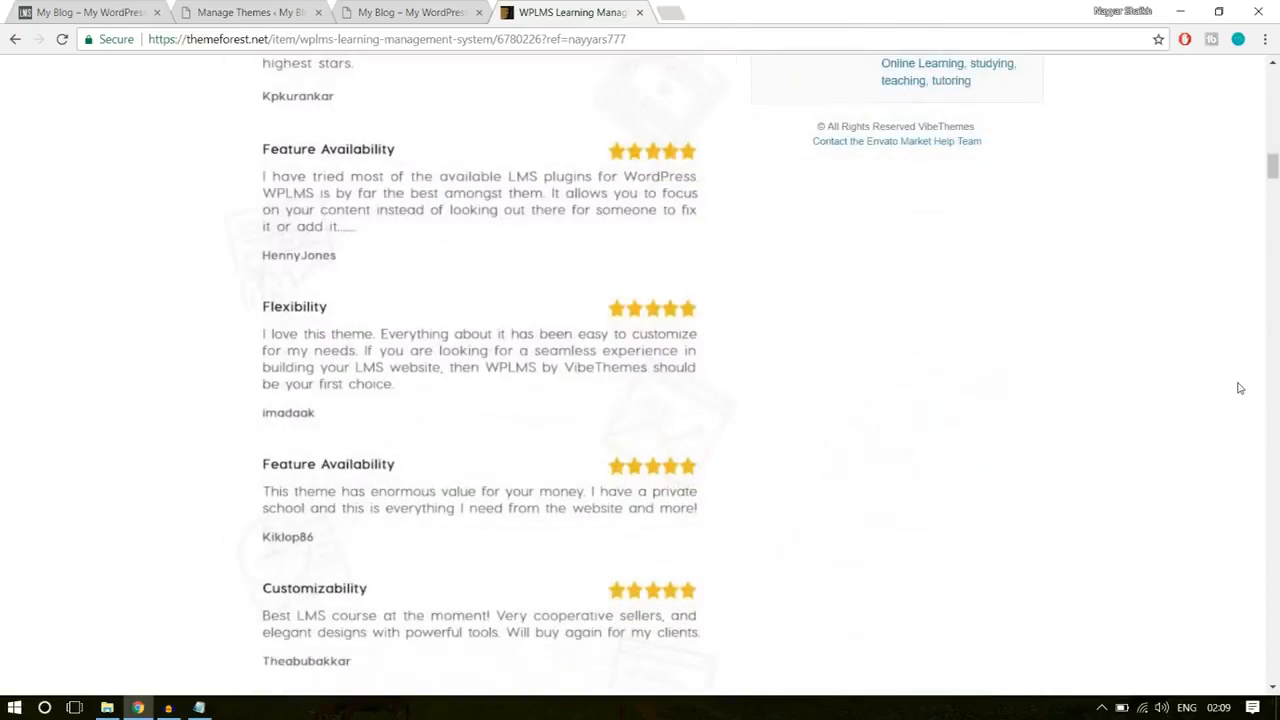
scroll(1238, 388, down, 8)
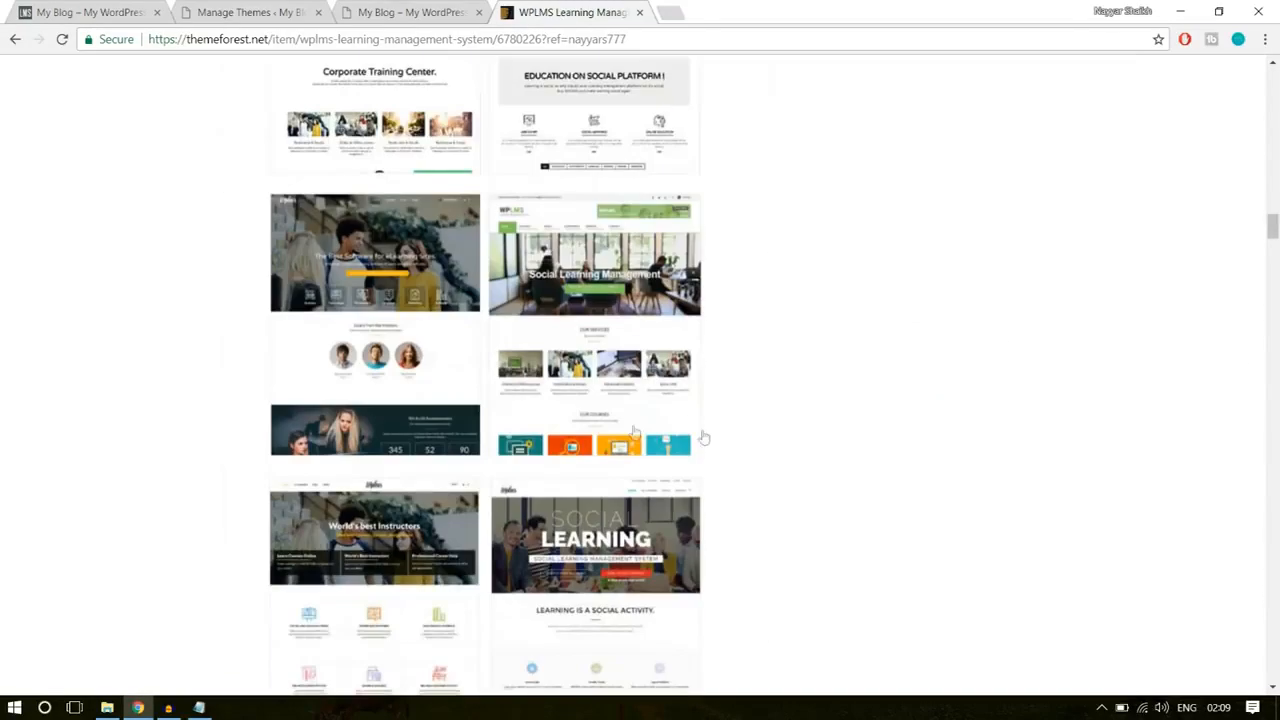
scroll(701, 398, down, 10)
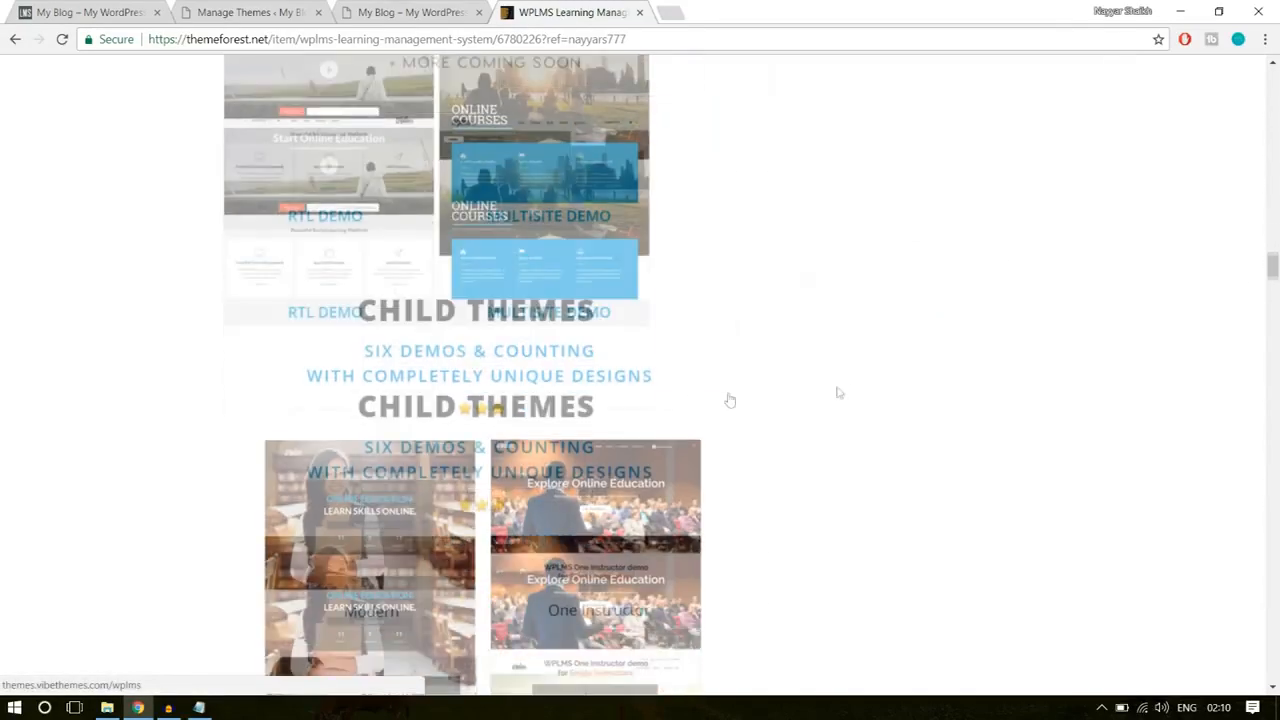
scroll(848, 392, down, 6)
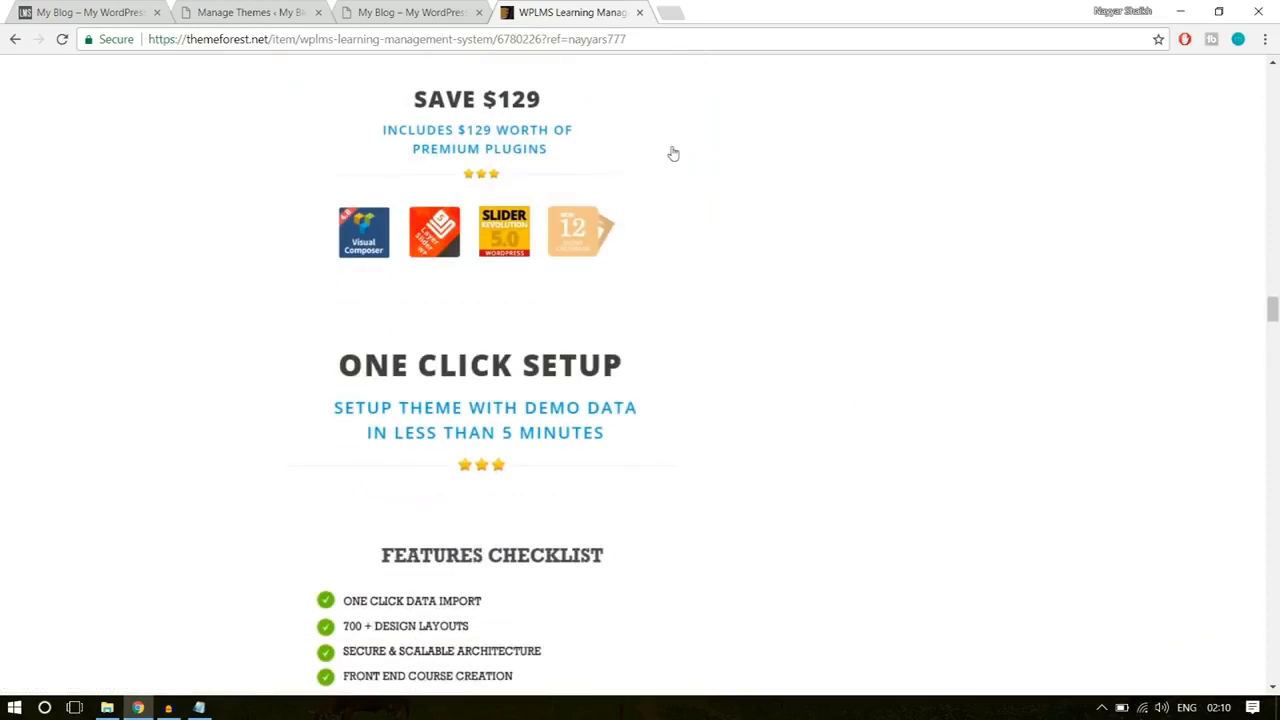
scroll(600, 190, up, 1)
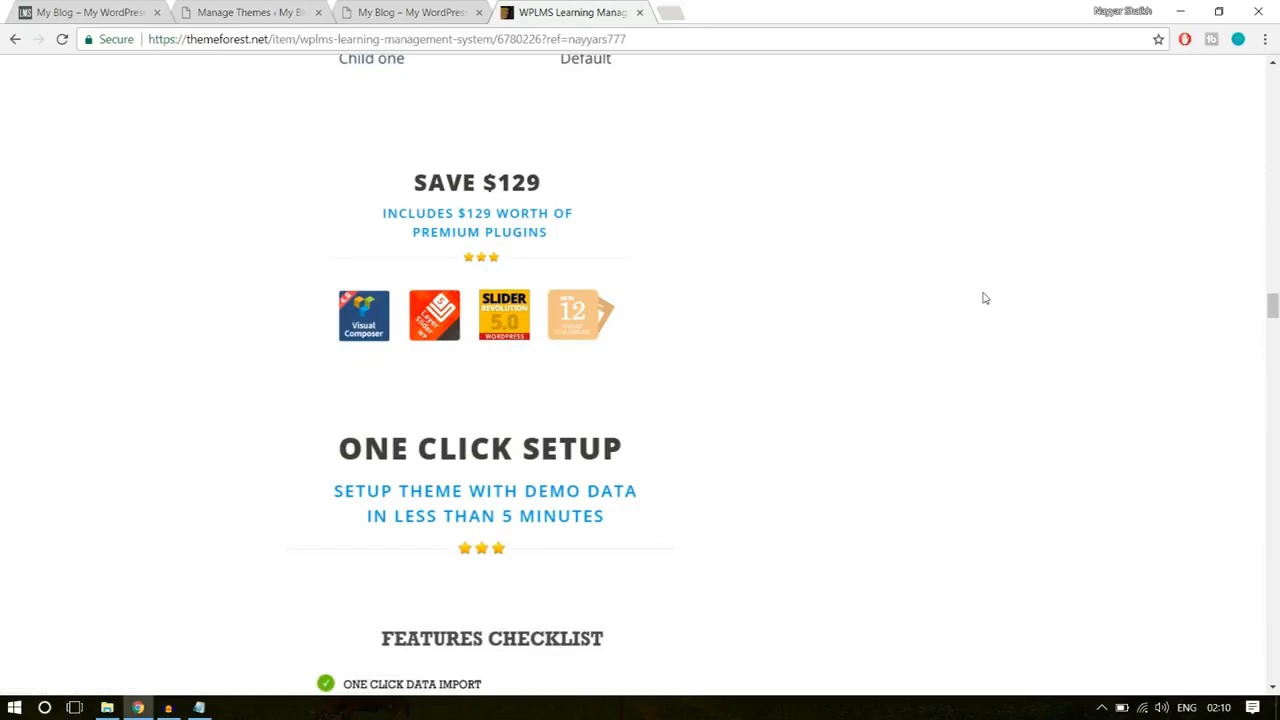
scroll(850, 440, down, 2)
scroll(700, 320, up, 2)
scroll(1086, 363, up, 10)
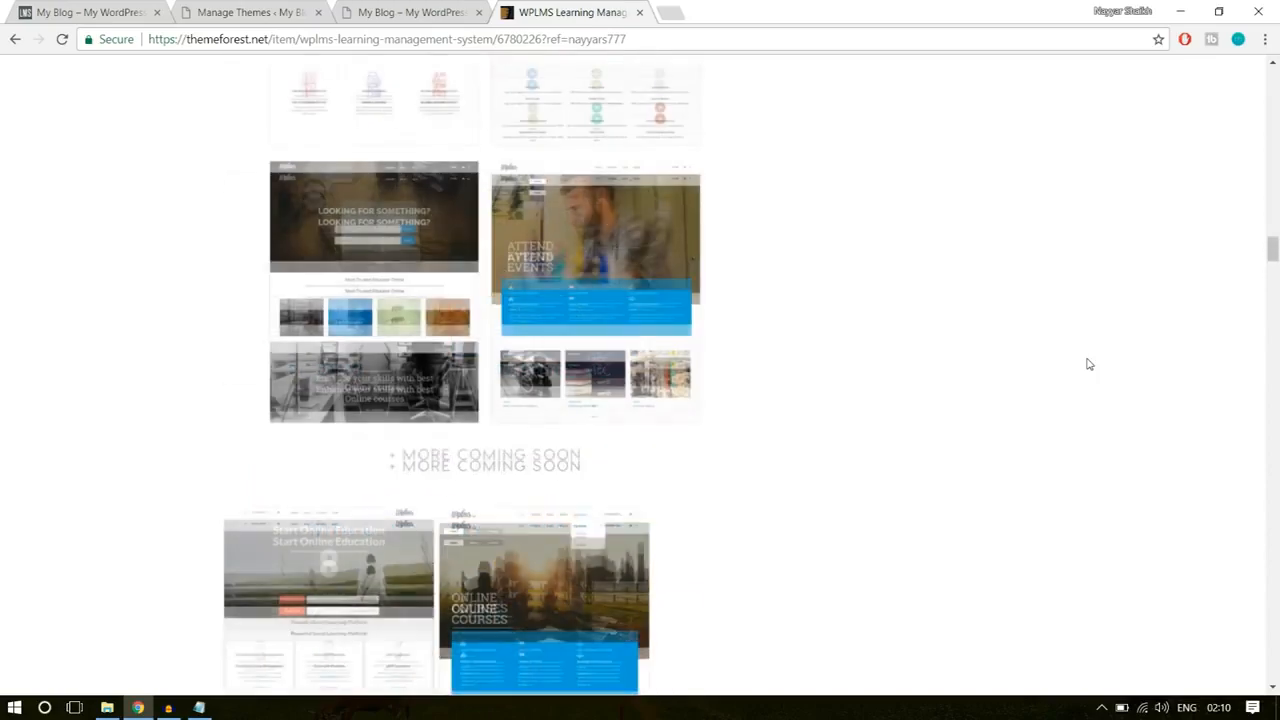
scroll(1089, 365, up, 15)
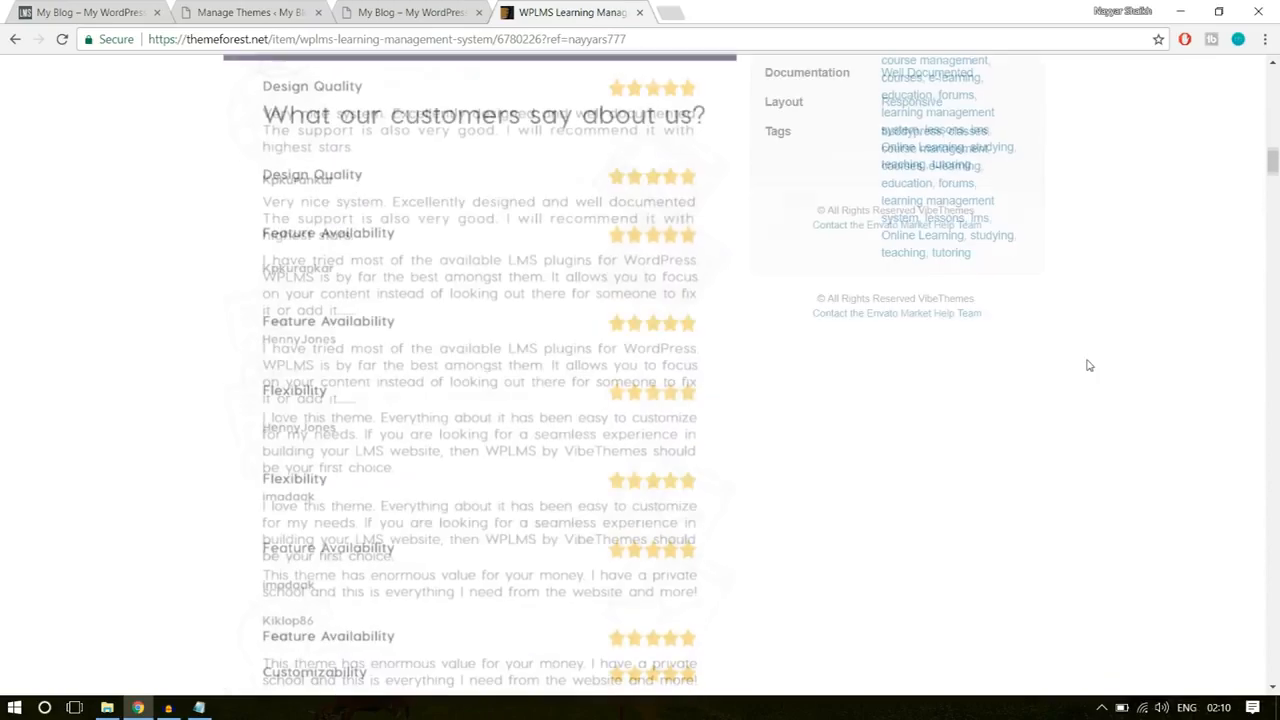
scroll(1089, 365, up, 15)
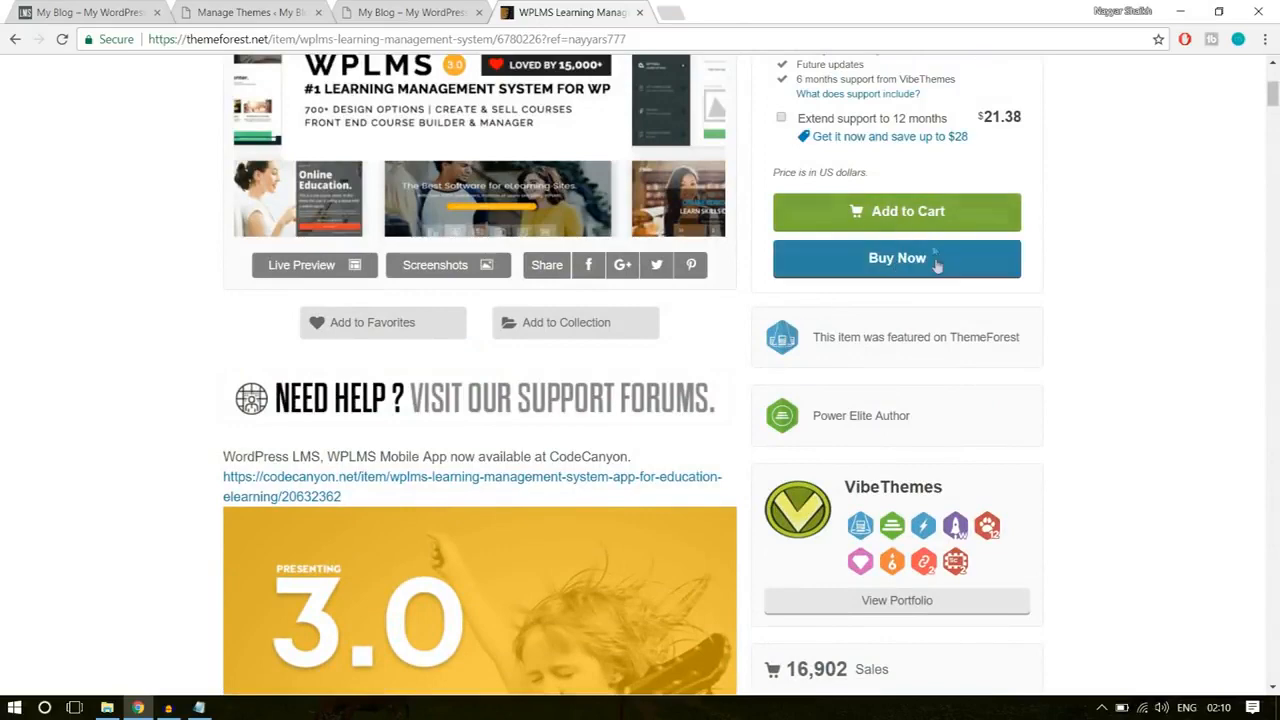
scroll(1151, 271, up, 1)
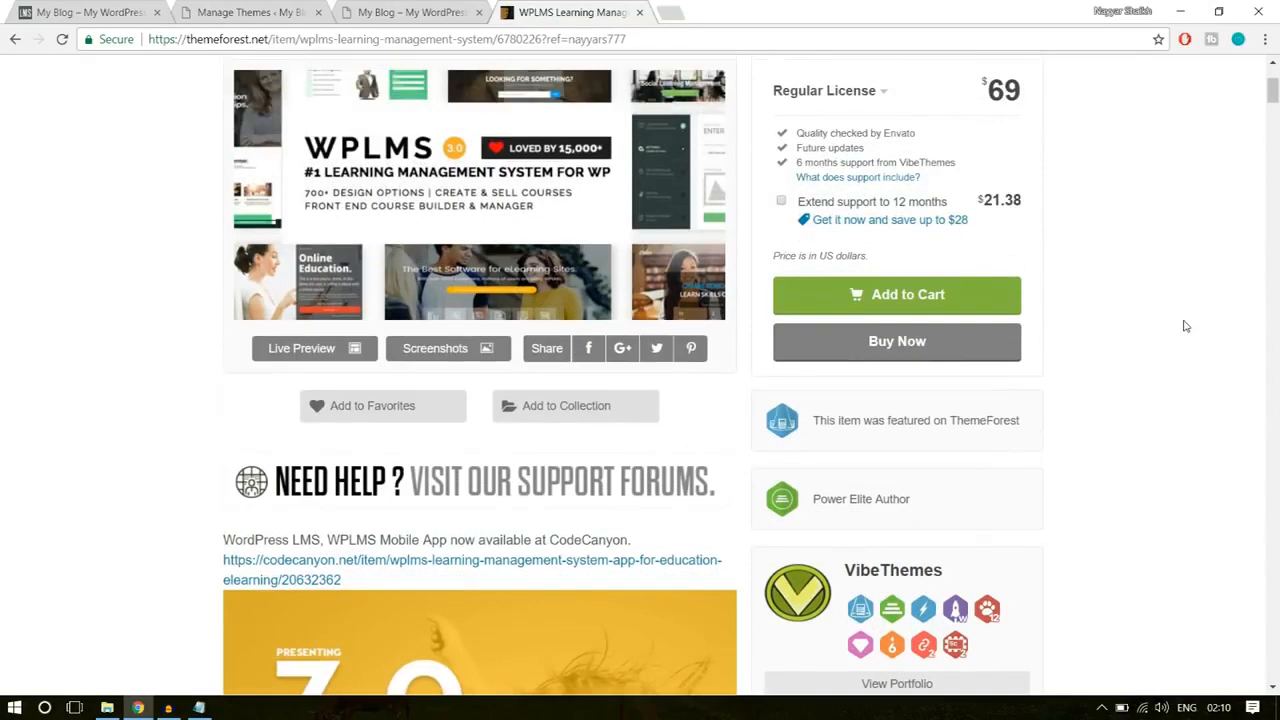
click(641, 12)
click(278, 8)
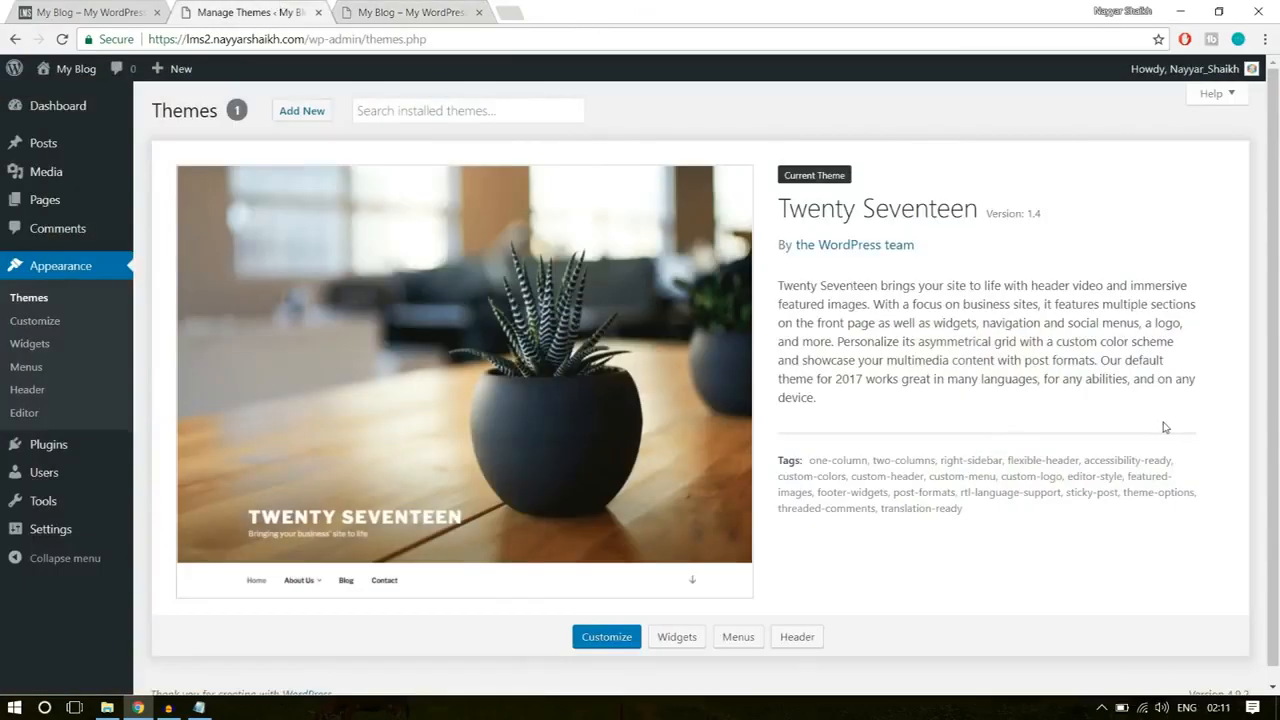
Step: Switch to File Explorer, inspect the wplms folder in the WPLMS.rar archive, close the archive and open the WPLMS subfolder
click(107, 707)
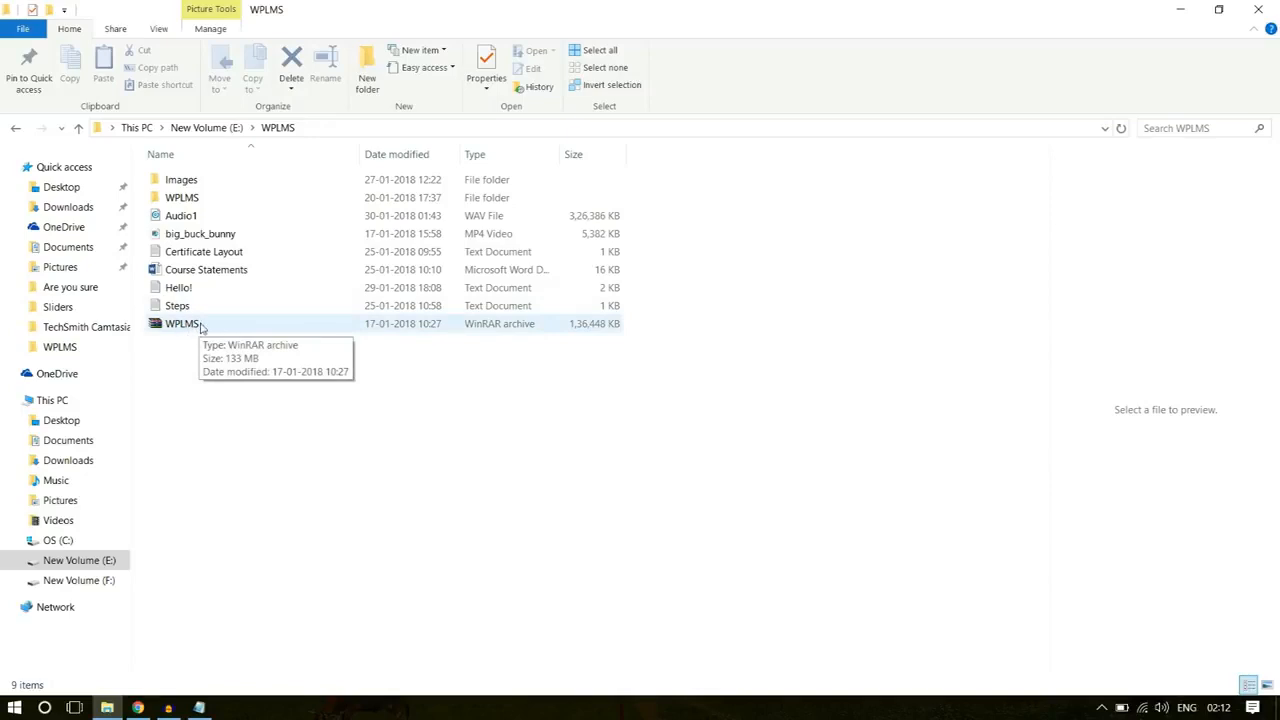
double_click(200, 326)
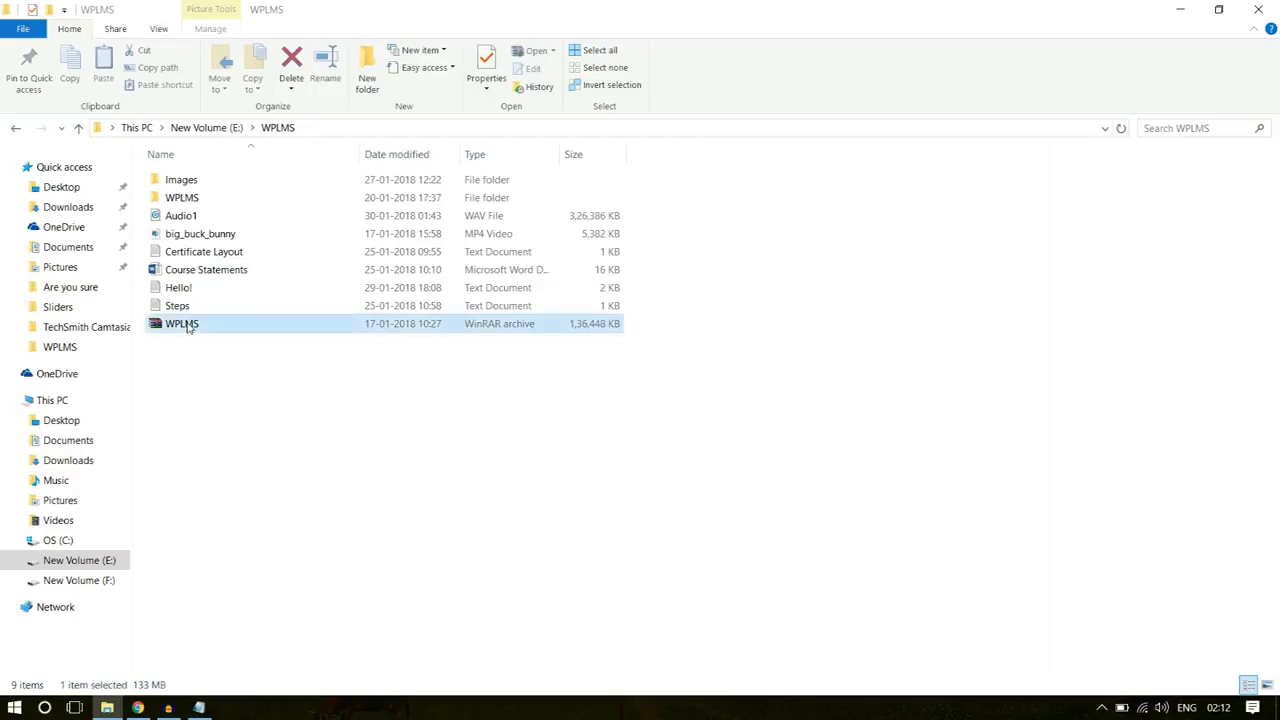
click(689, 376)
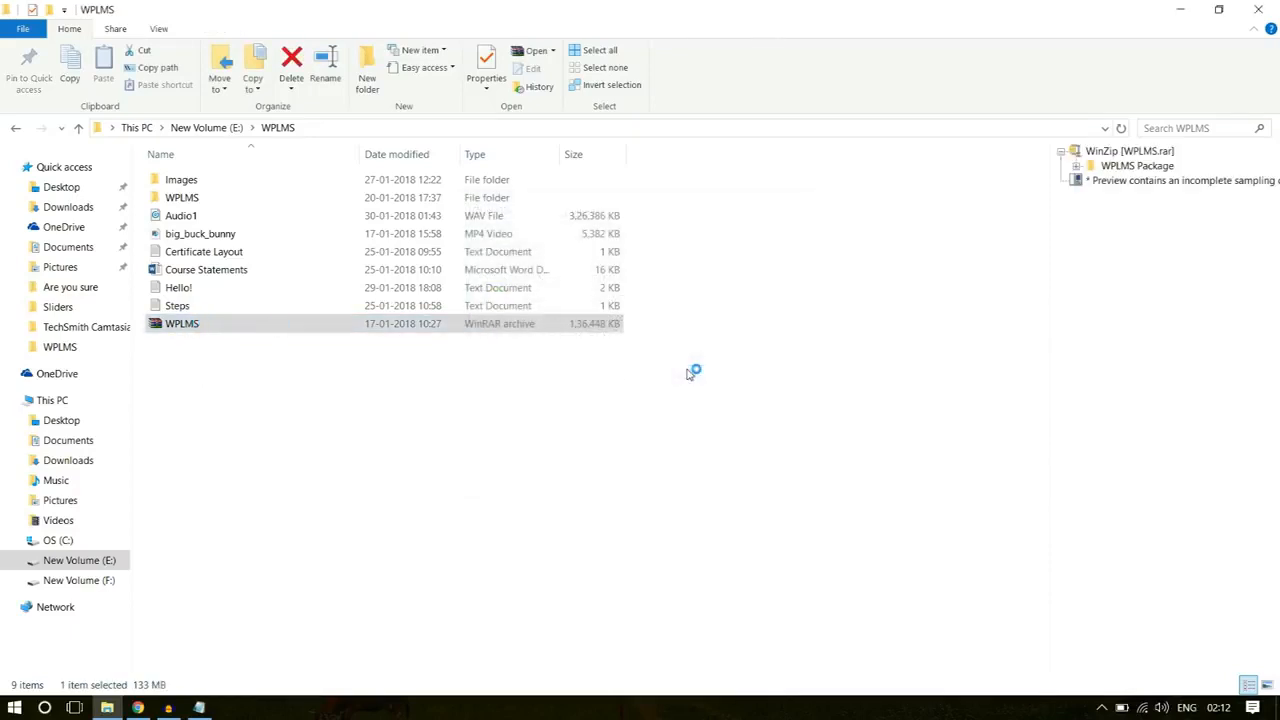
double_click(132, 242)
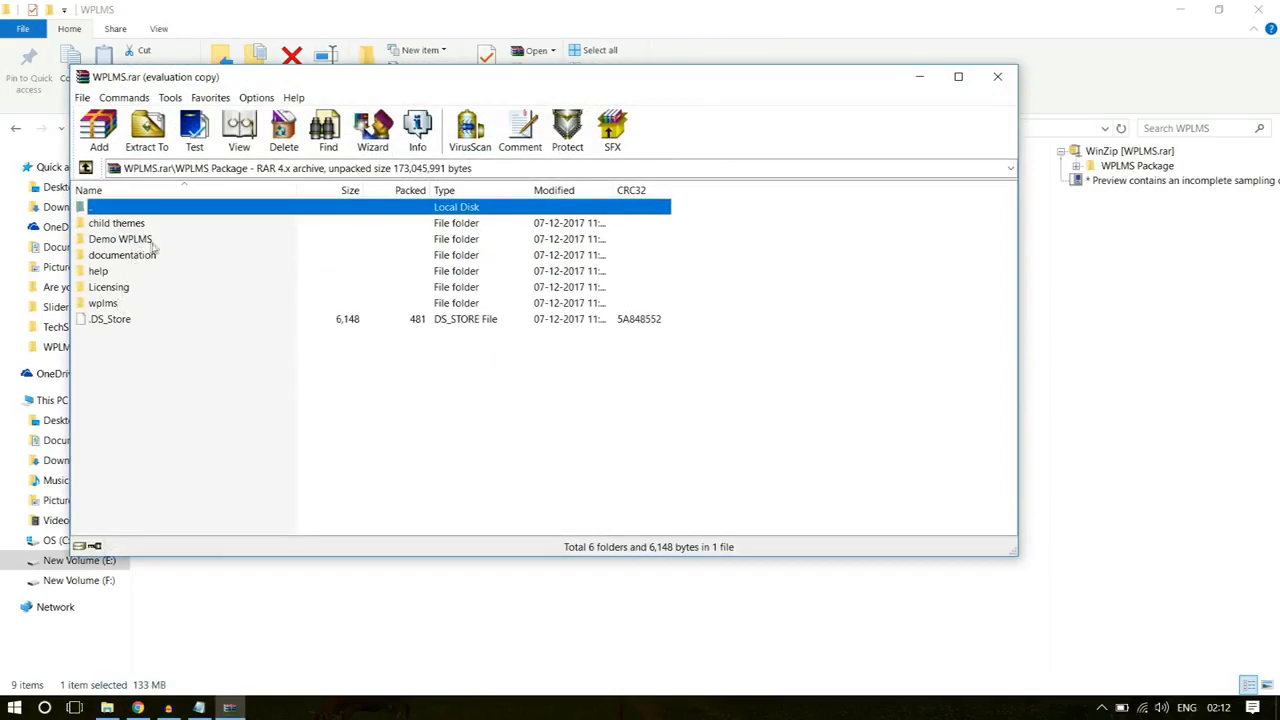
click(118, 305)
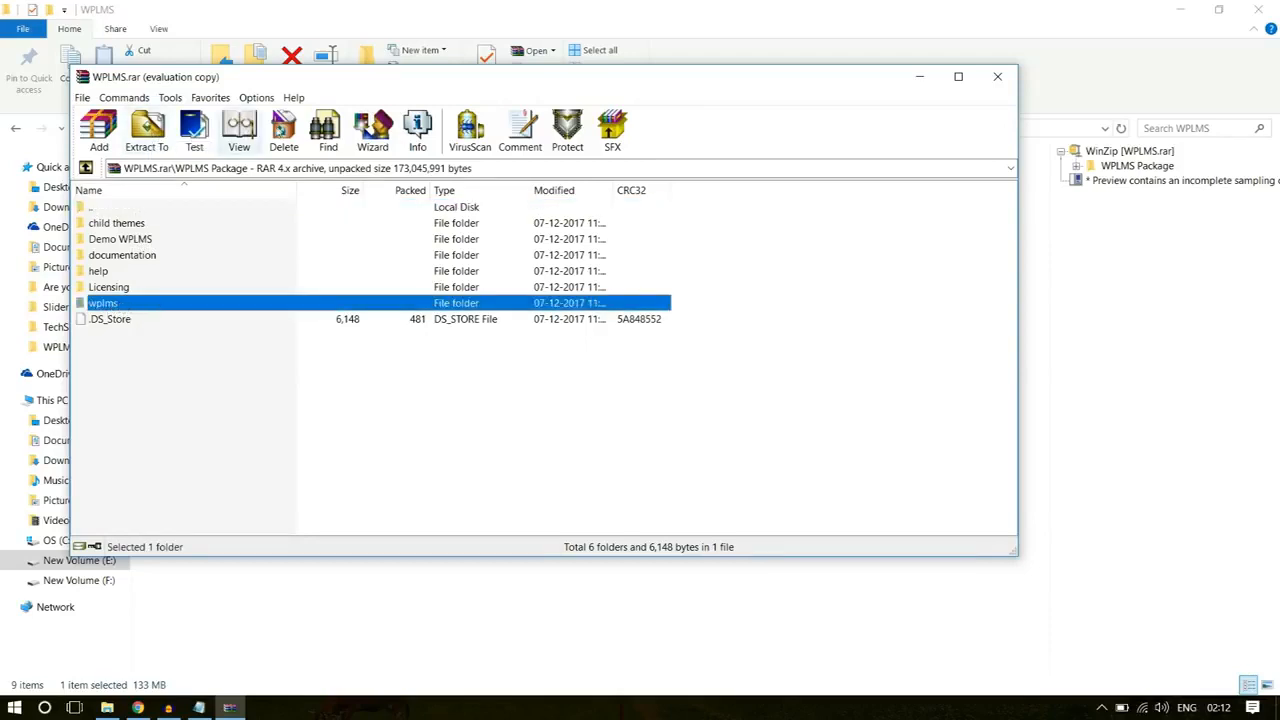
click(997, 76)
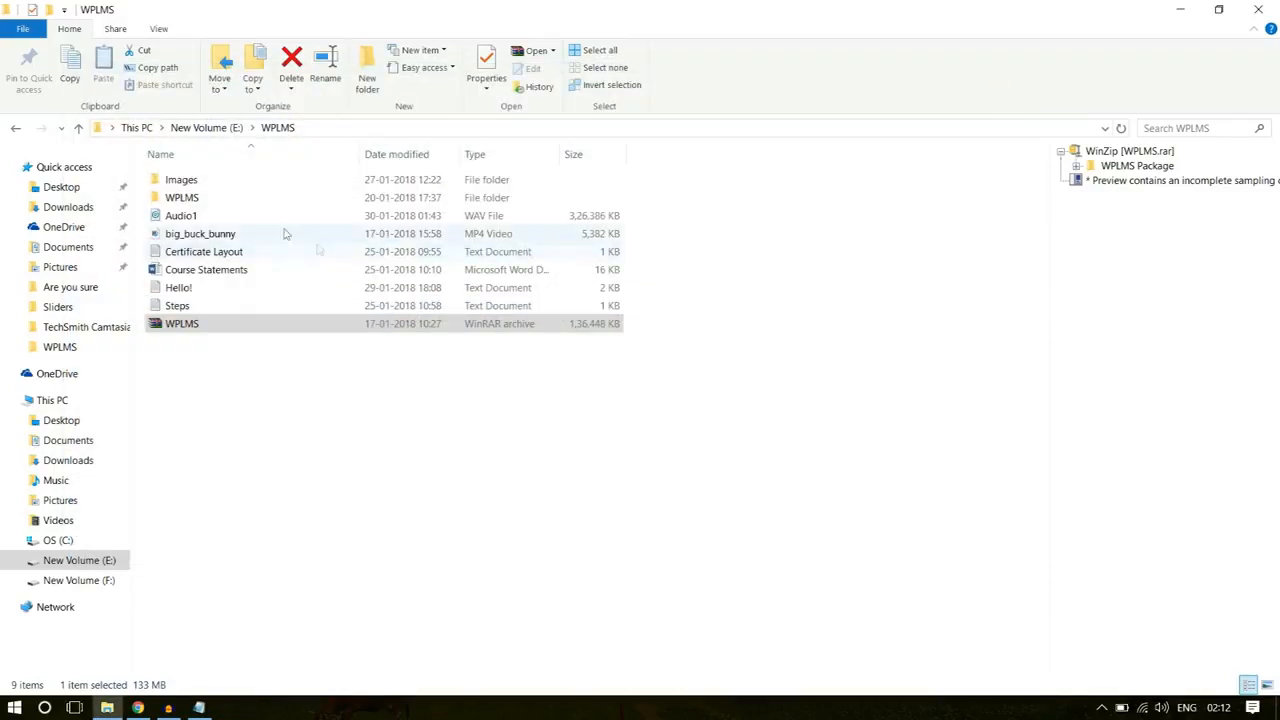
double_click(224, 200)
click(222, 188)
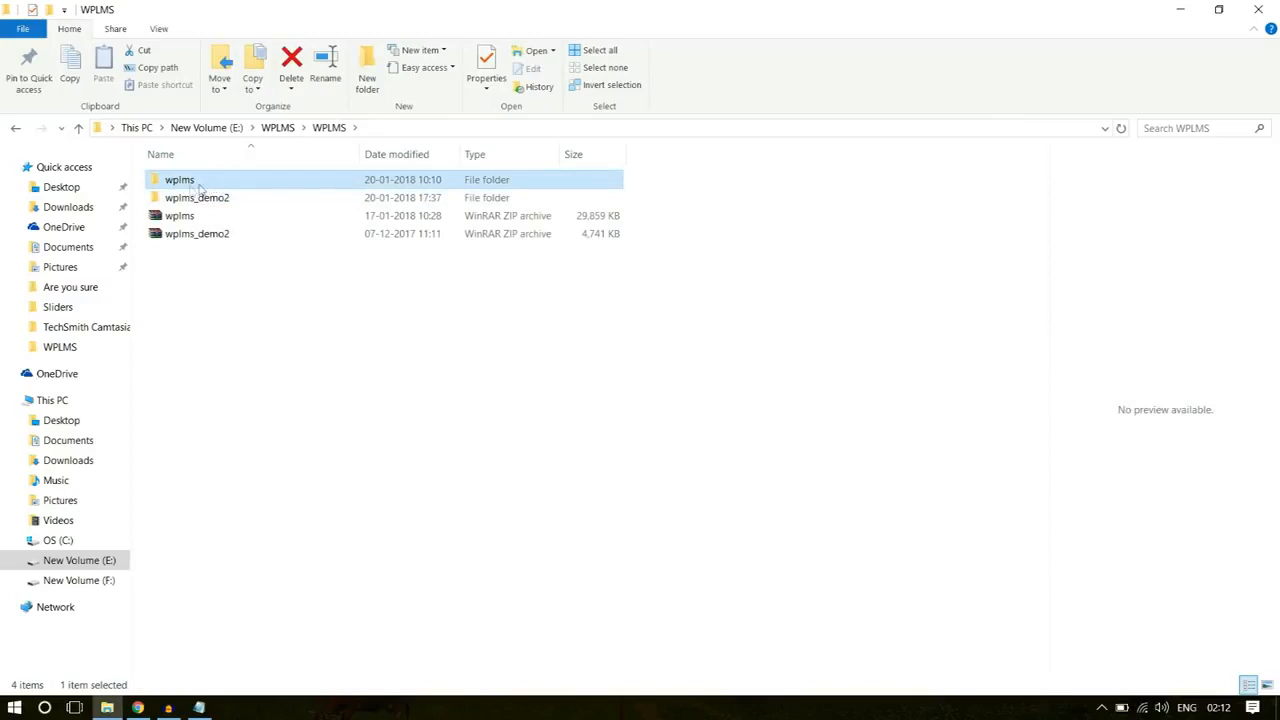
mouse_move(195, 180)
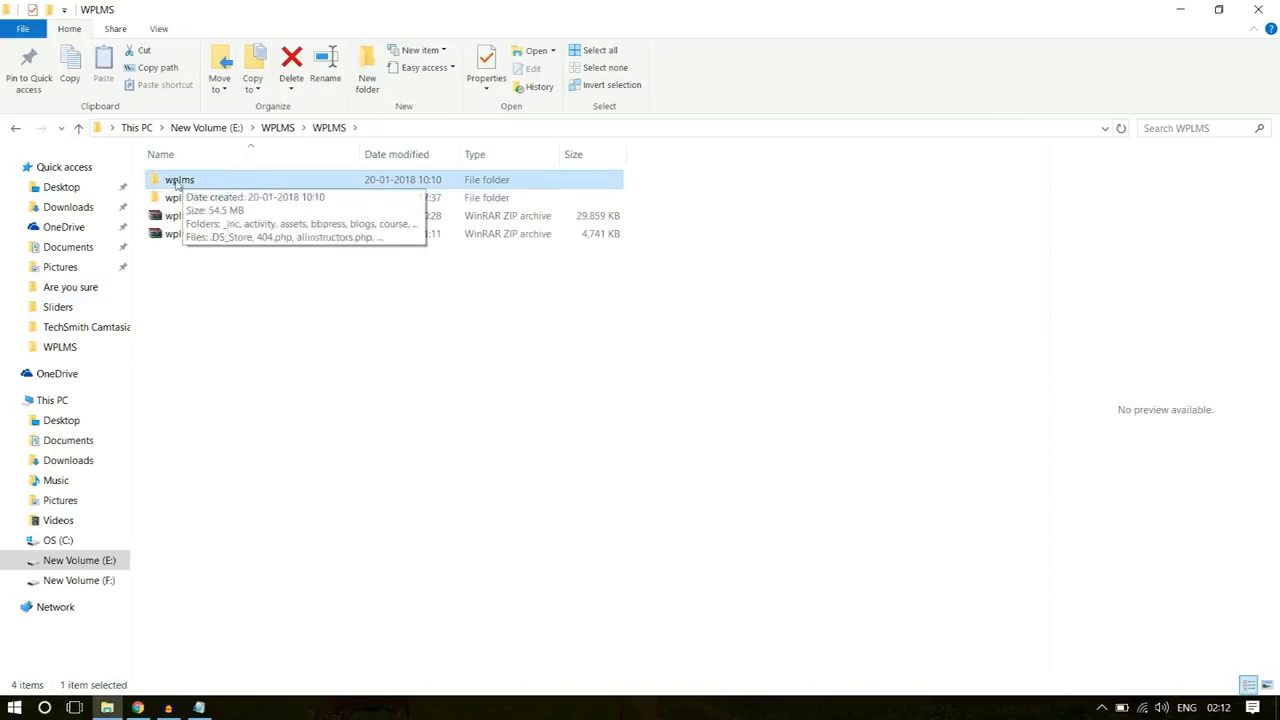
right_click(175, 183)
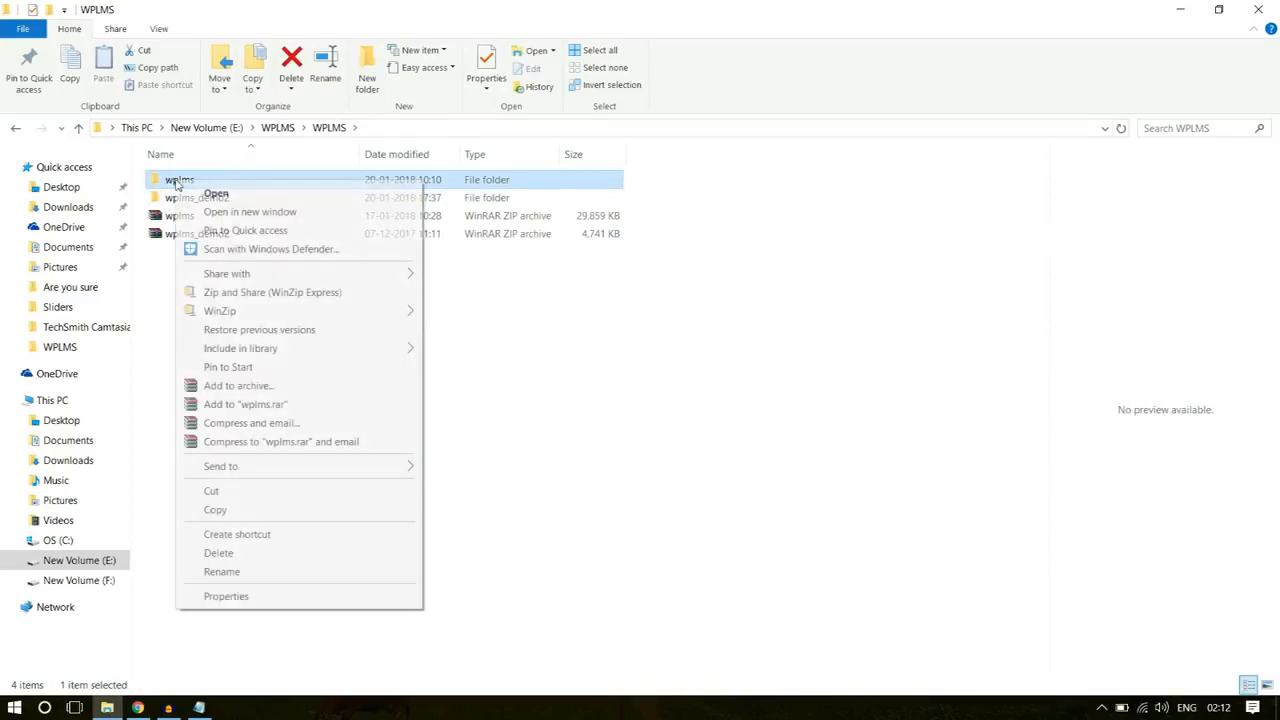
click(305, 392)
click(582, 335)
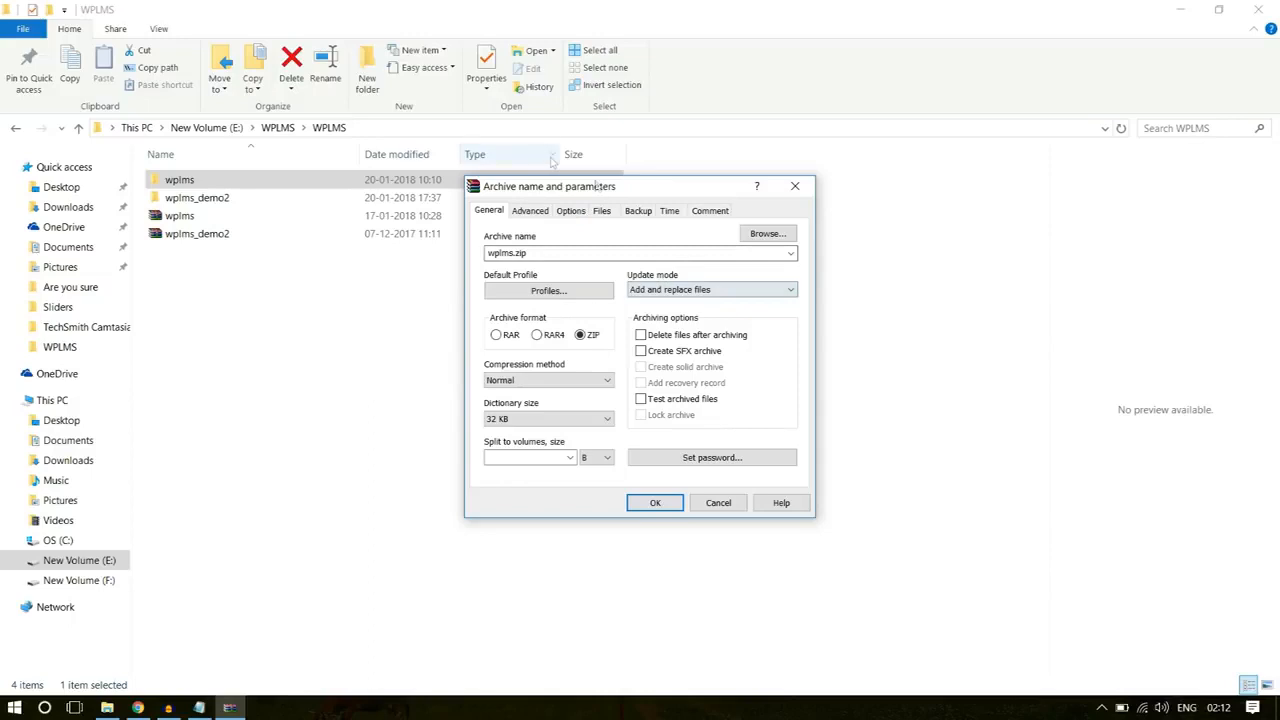
click(795, 186)
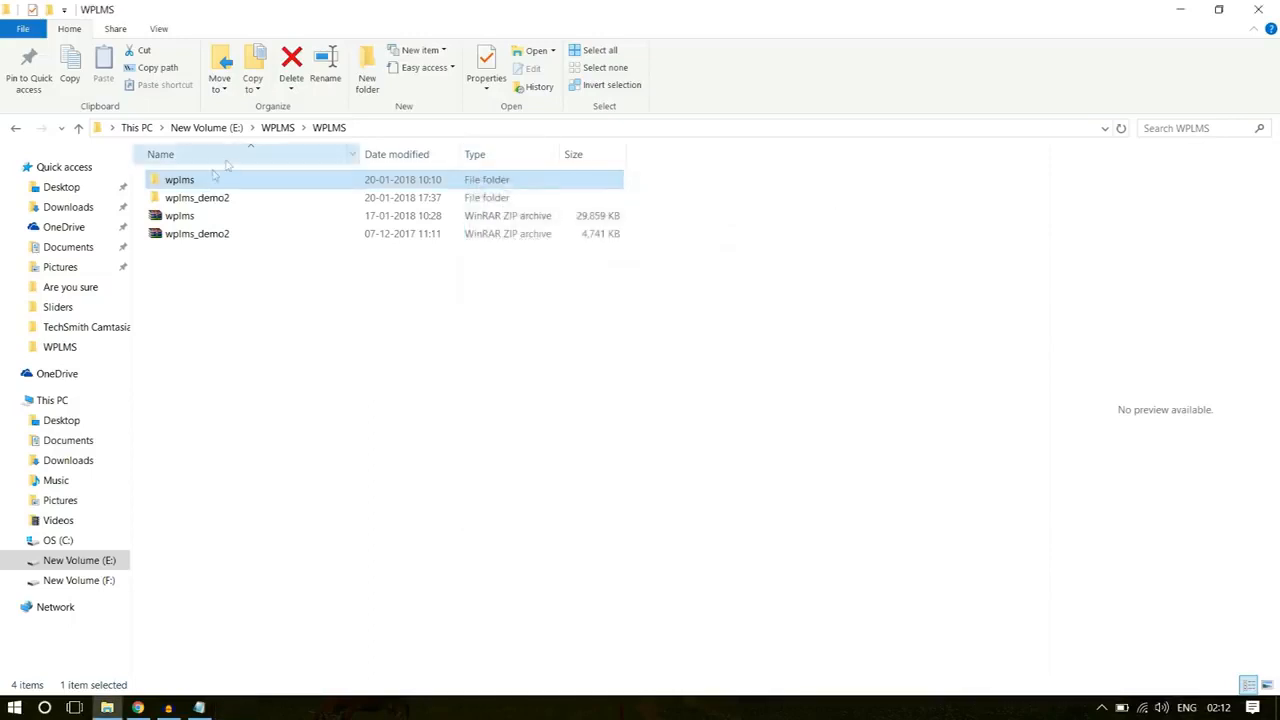
right_click(189, 184)
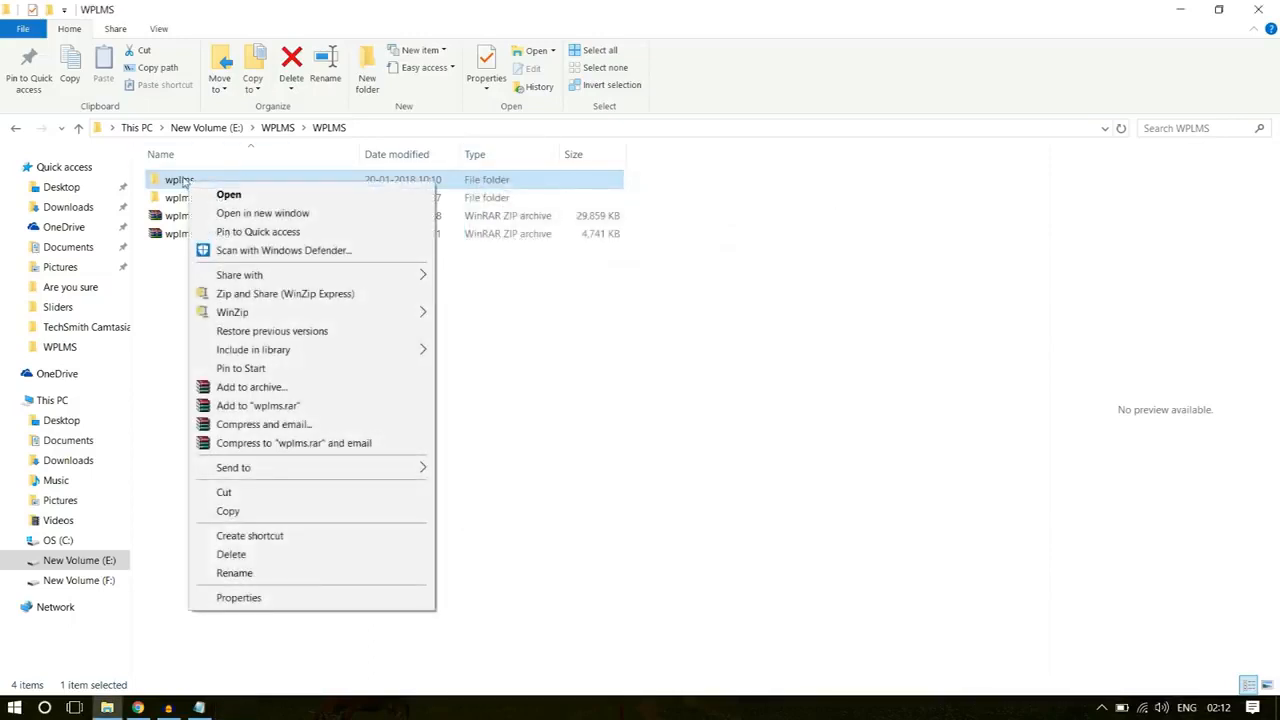
click(270, 394)
click(580, 335)
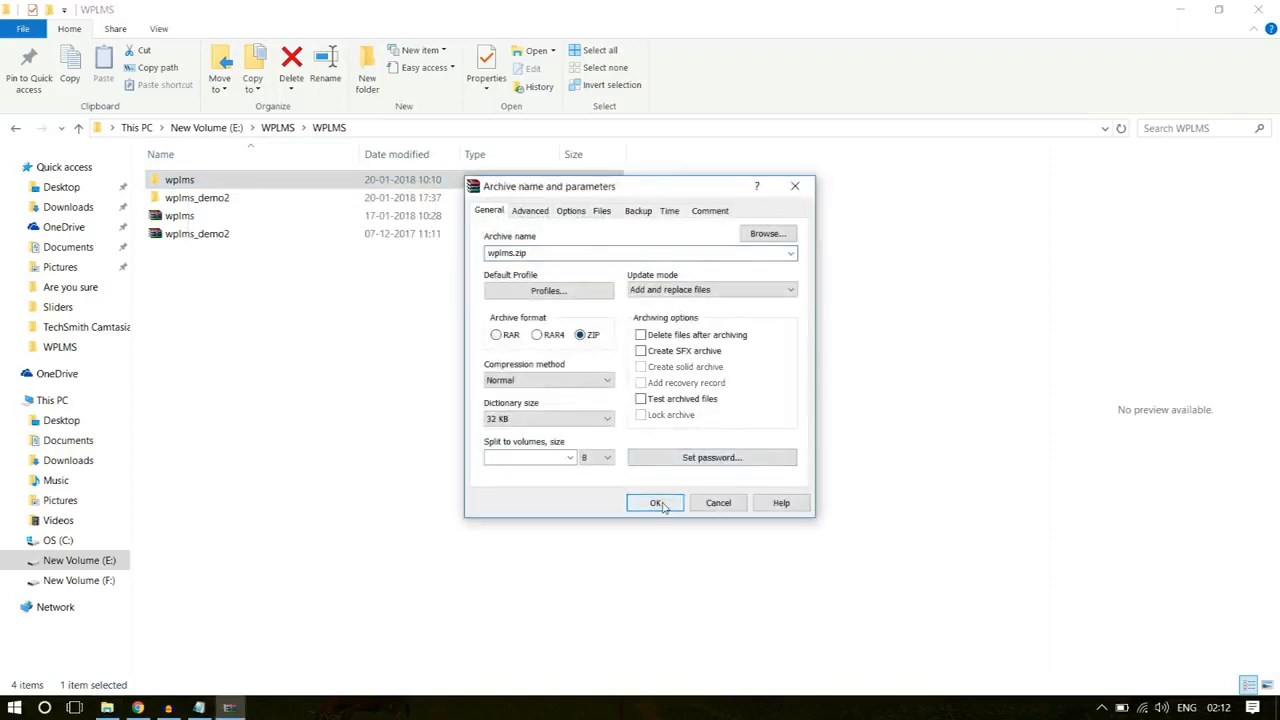
click(795, 186)
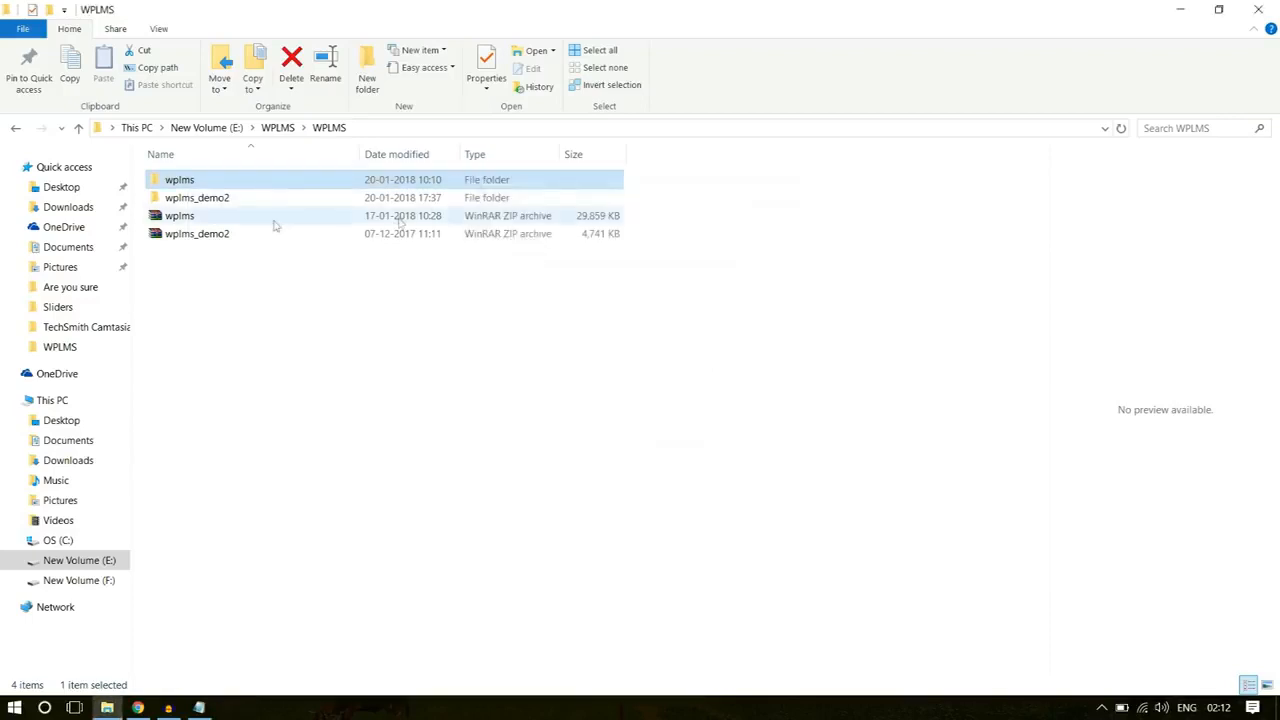
Step: Check the wplms ZIP archive's size, switch to Chrome and examine the site's maximum upload file size for new media
click(213, 218)
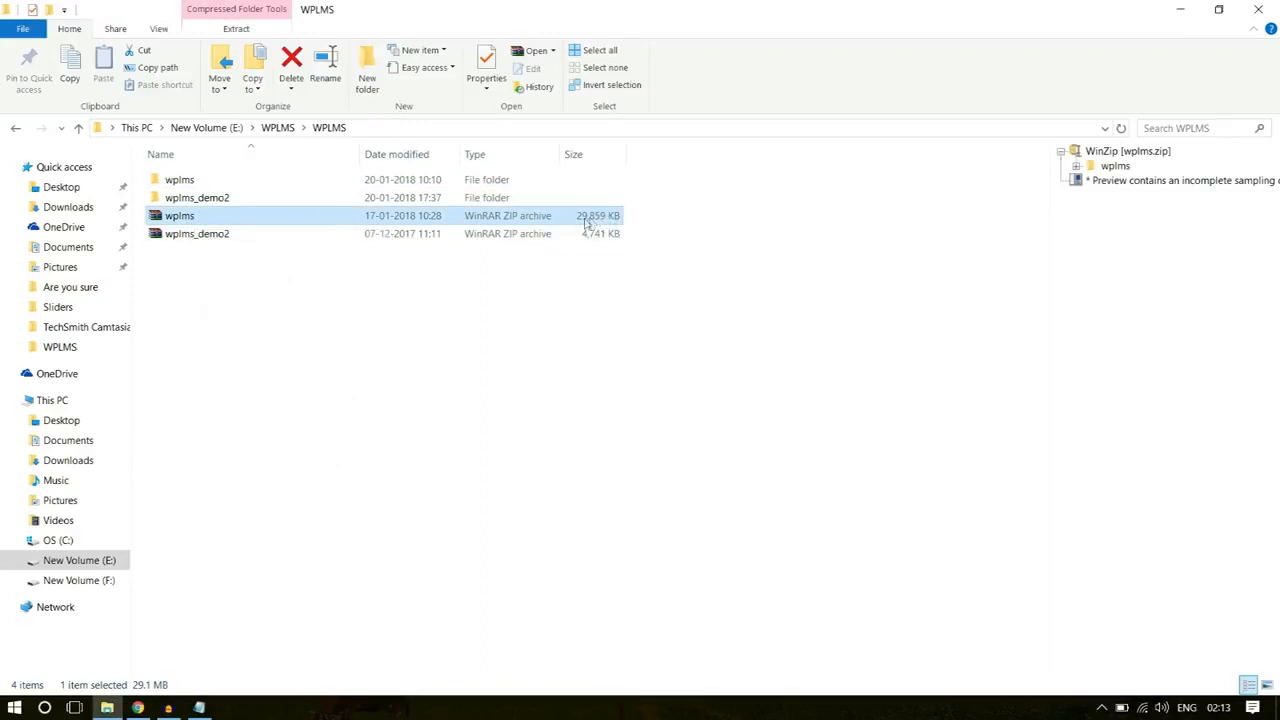
click(138, 707)
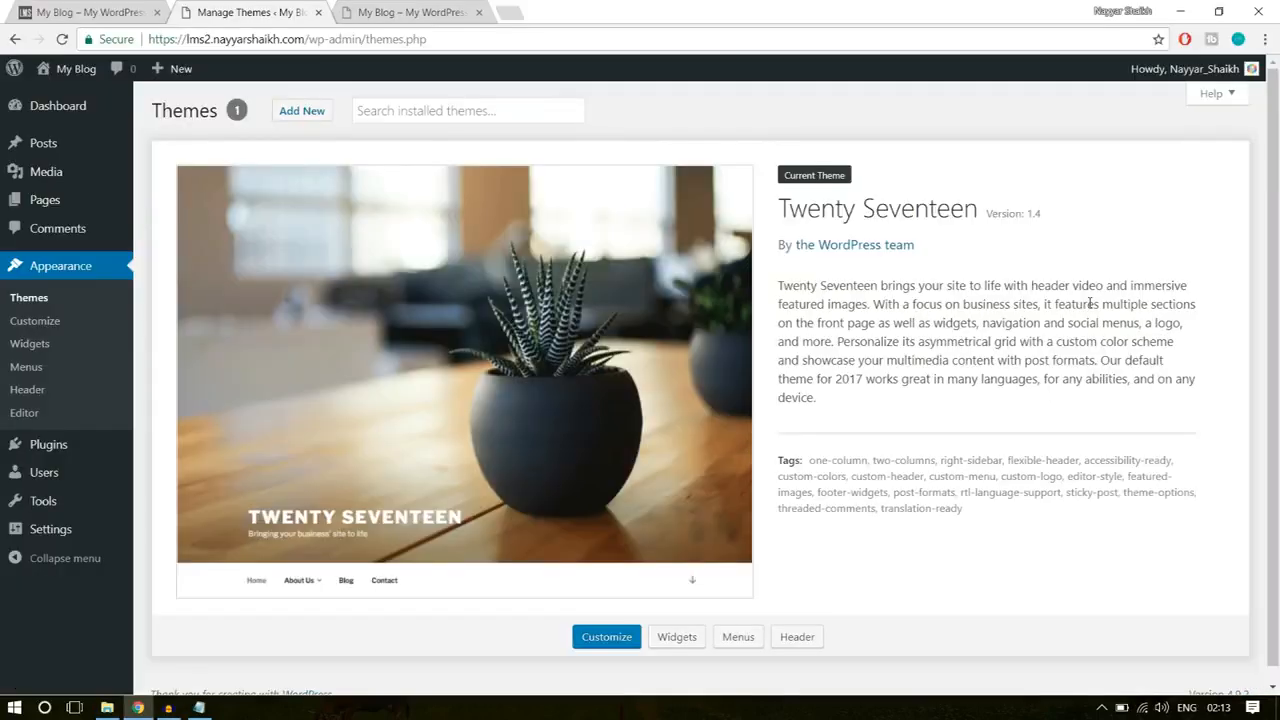
mouse_move(35, 170)
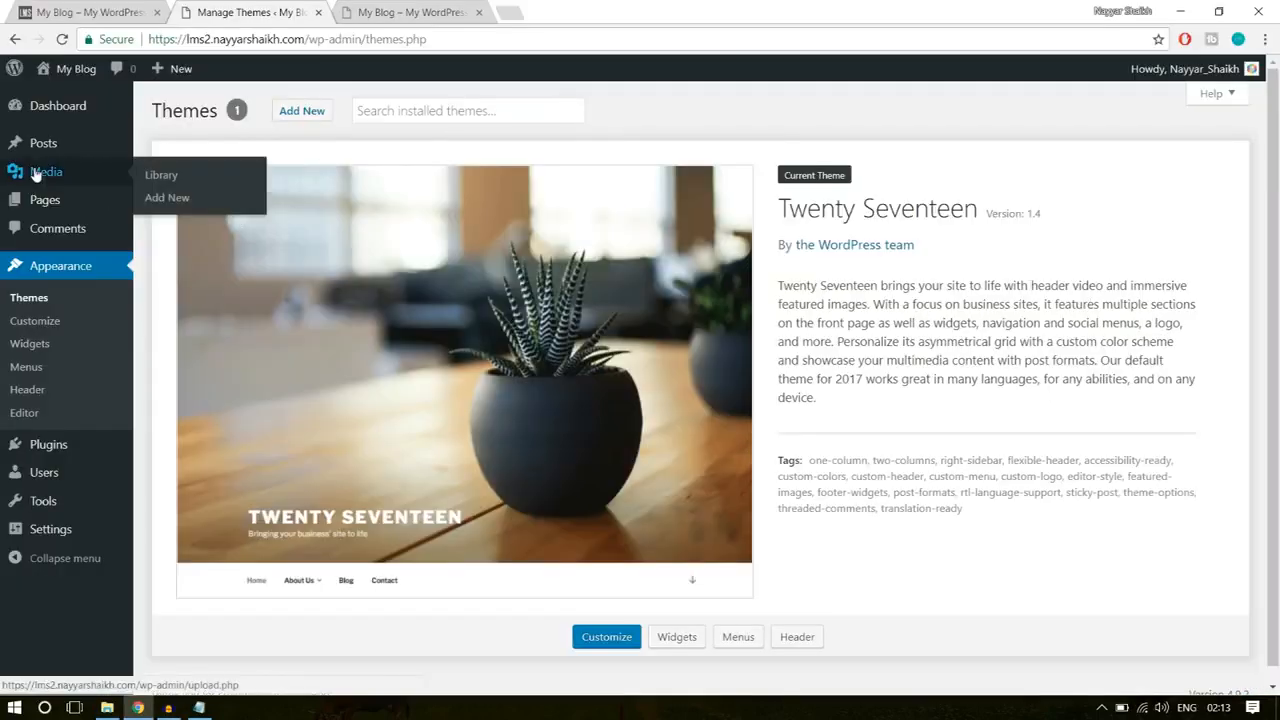
click(166, 197)
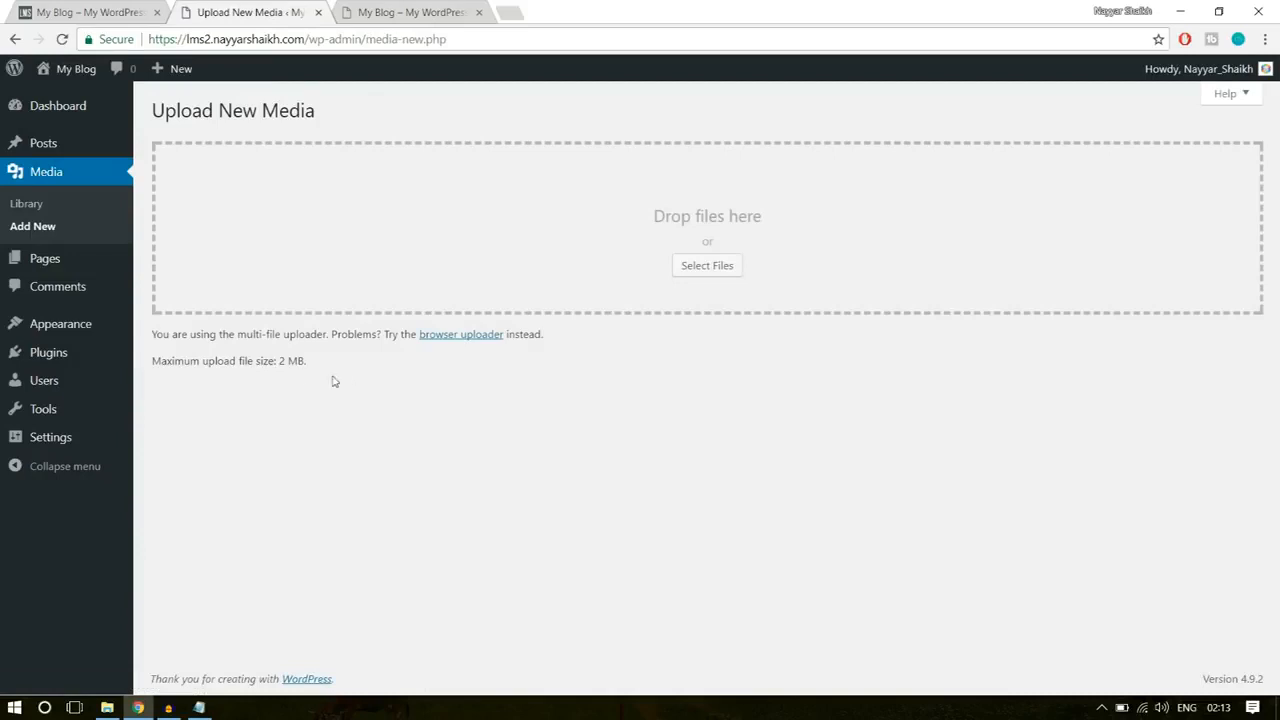
drag(153, 360, 311, 368)
click(286, 376)
click(287, 357)
drag(287, 357, 337, 360)
click(333, 362)
Step: Browse the tutorial author's YouTube channel uploads for the upload_max_filesize and FileZilla setup videos, and return to the media upload page
click(508, 10)
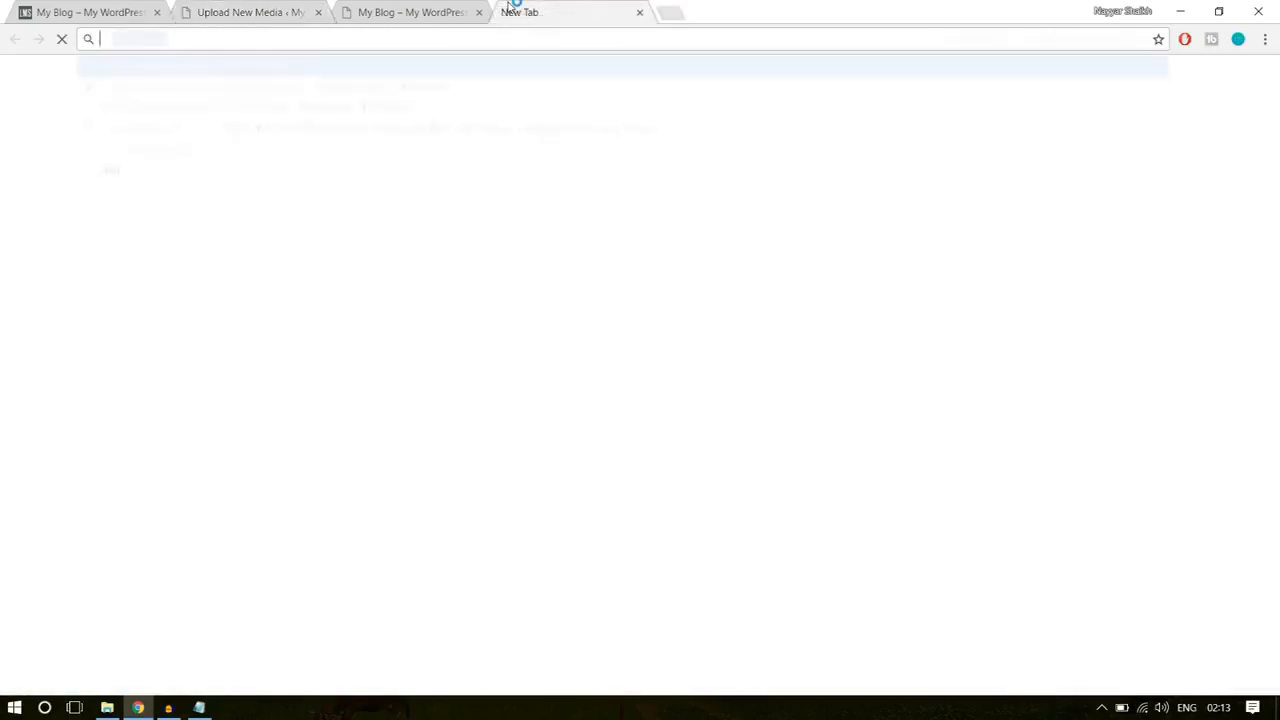
text(y)
click(389, 93)
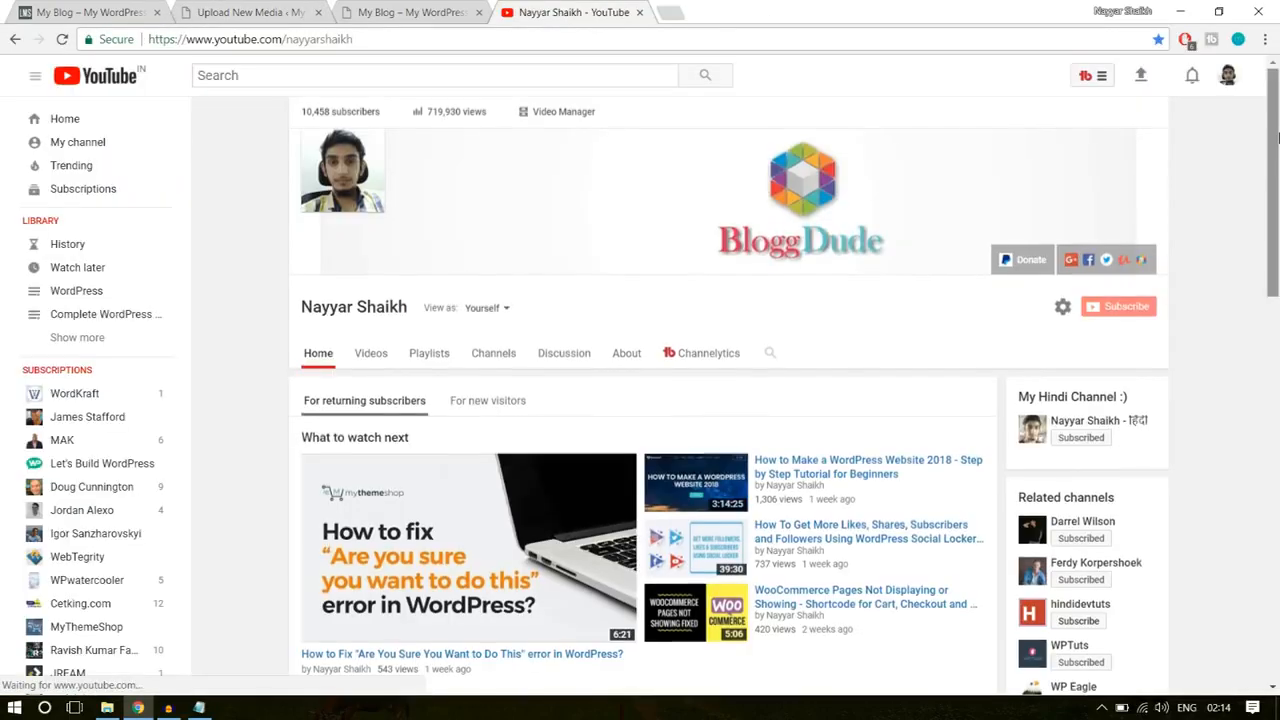
drag(1273, 140, 1273, 238)
scroll(1278, 310, down, 2)
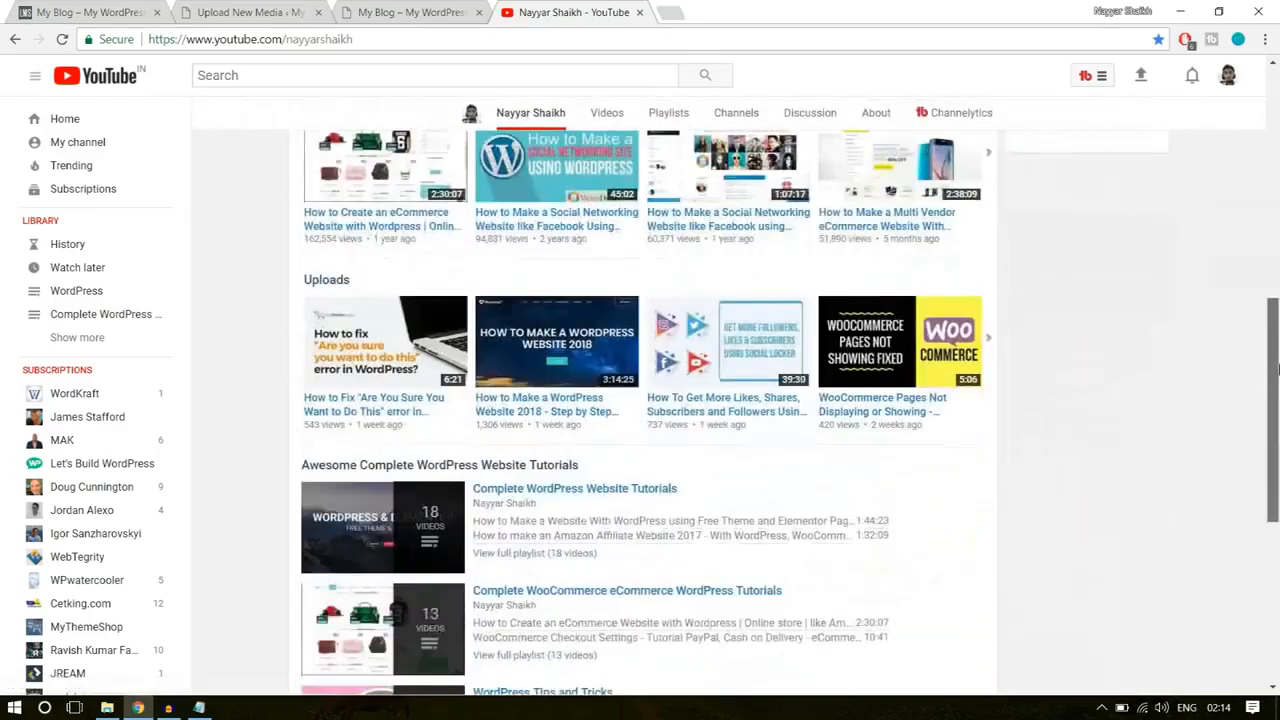
scroll(1130, 376, down, 1)
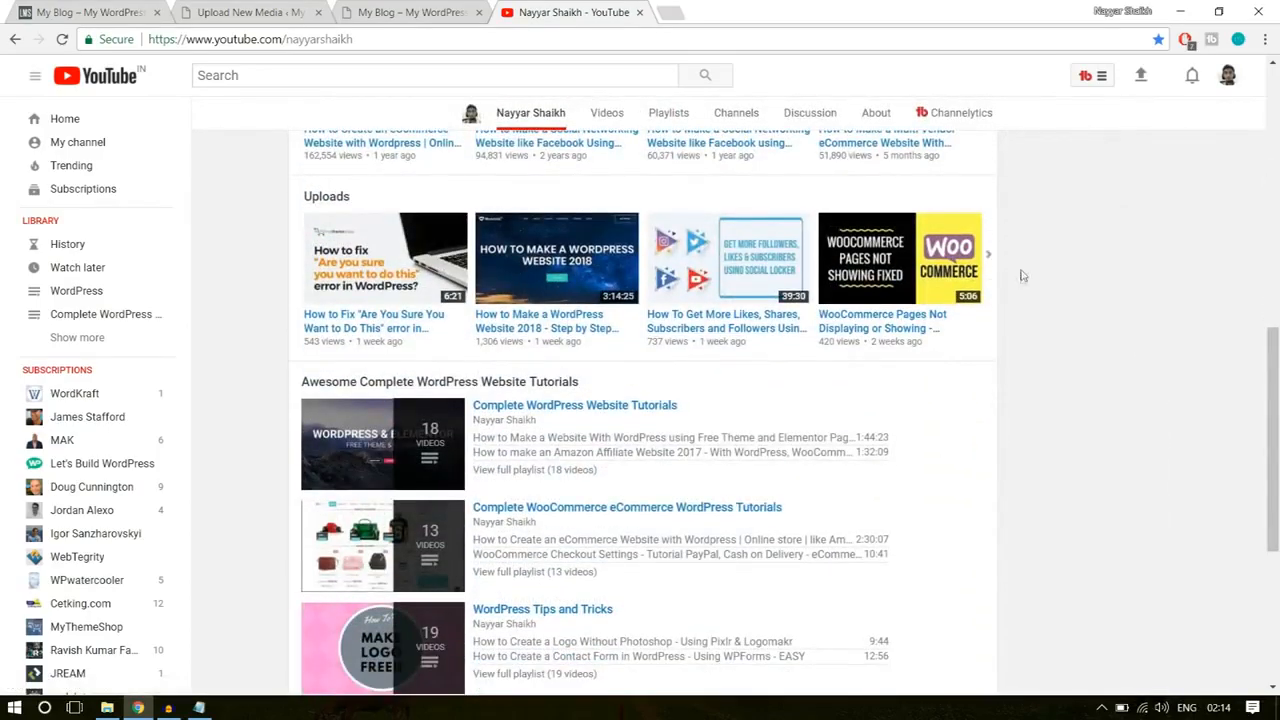
click(997, 260)
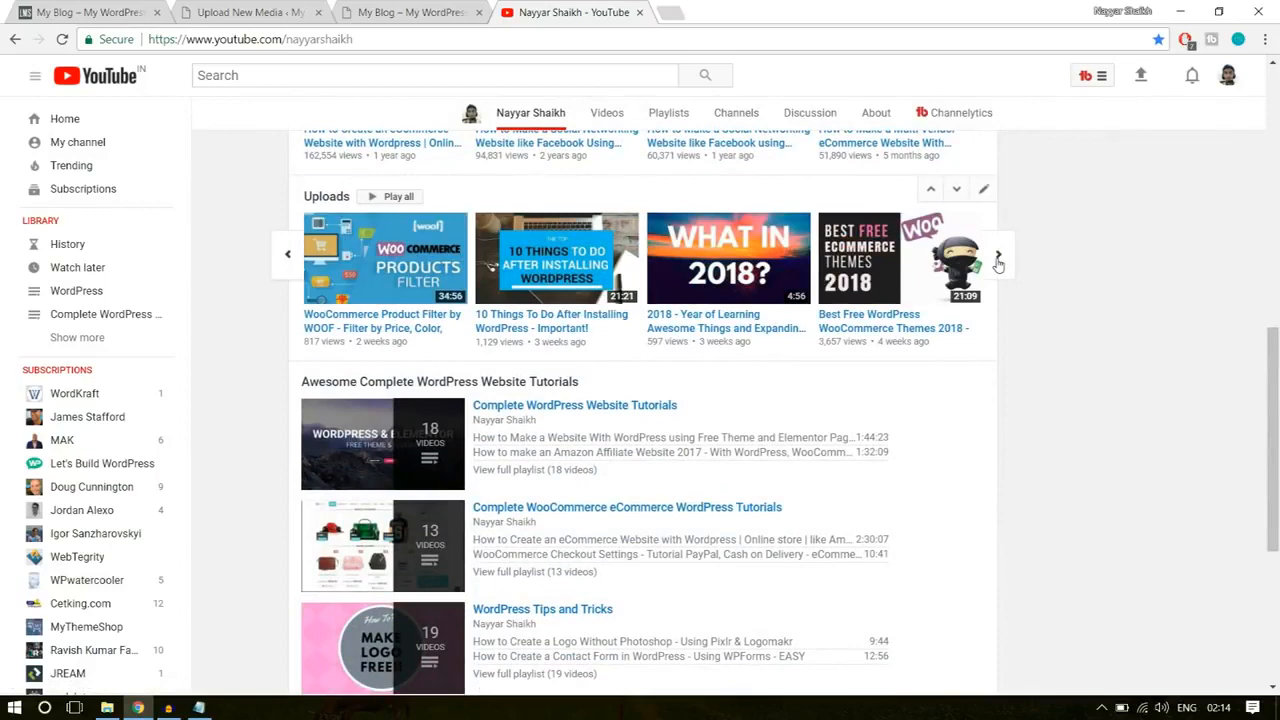
click(997, 260)
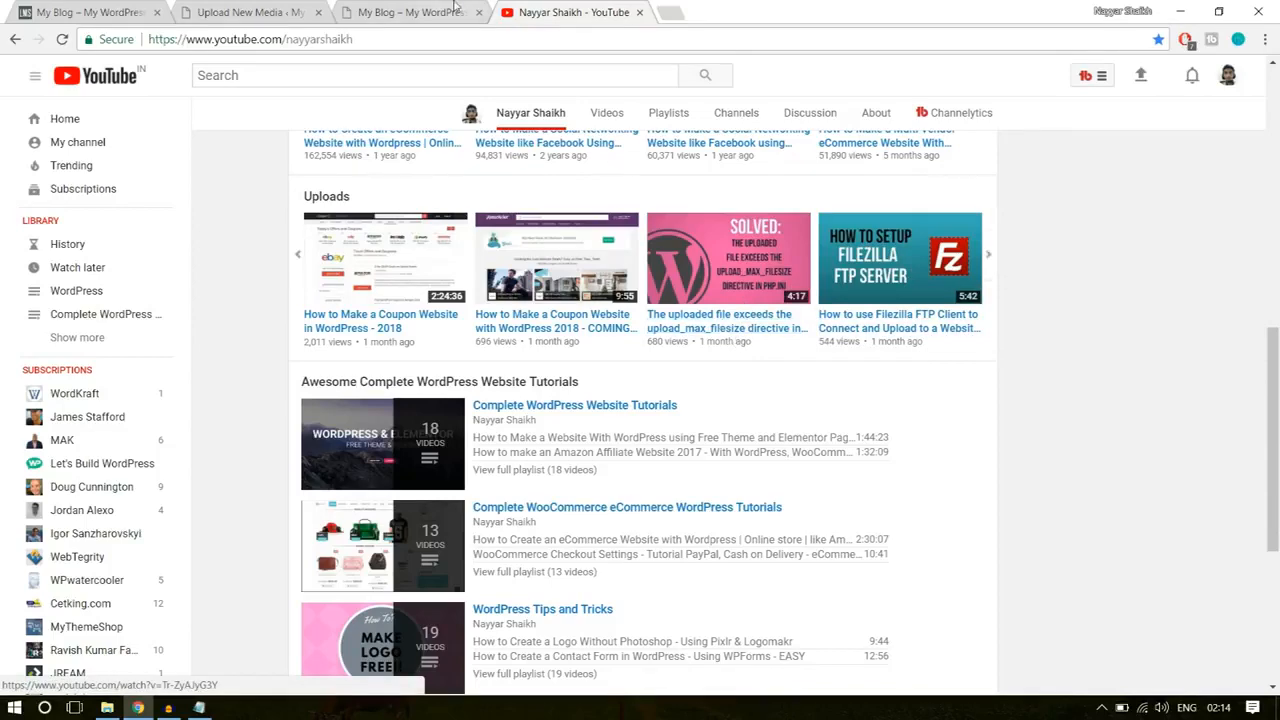
click(268, 14)
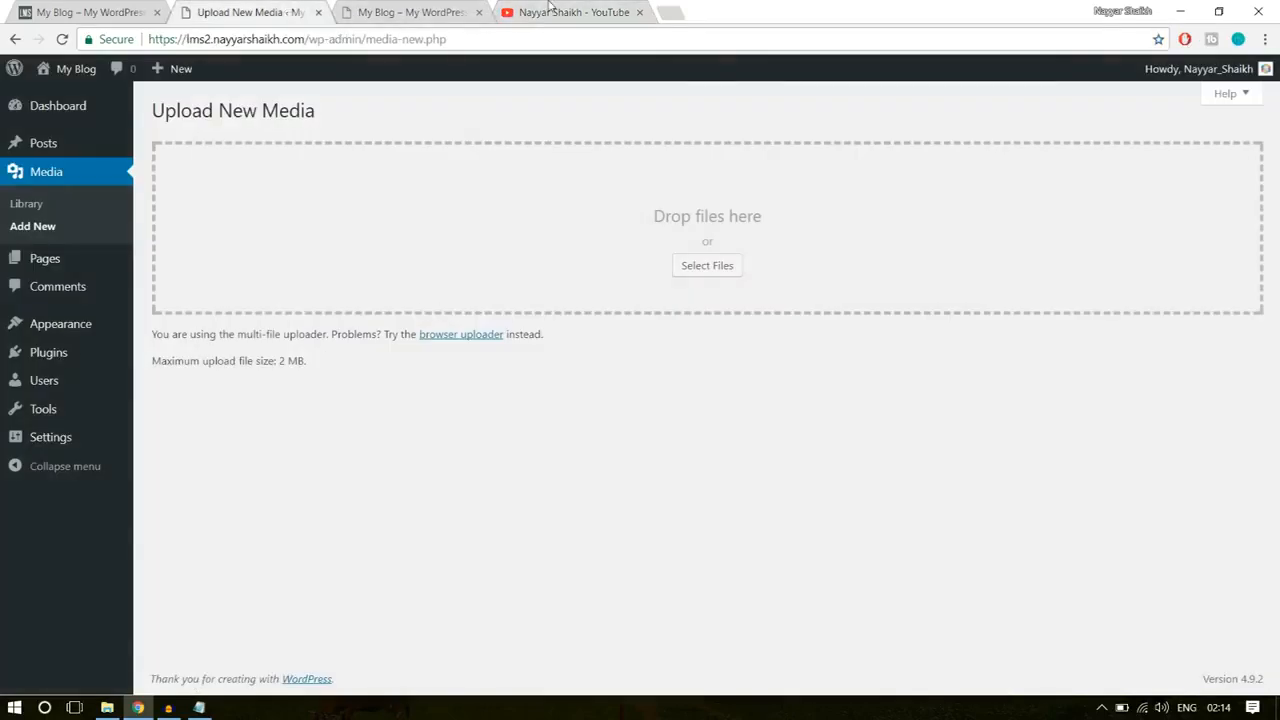
click(548, 7)
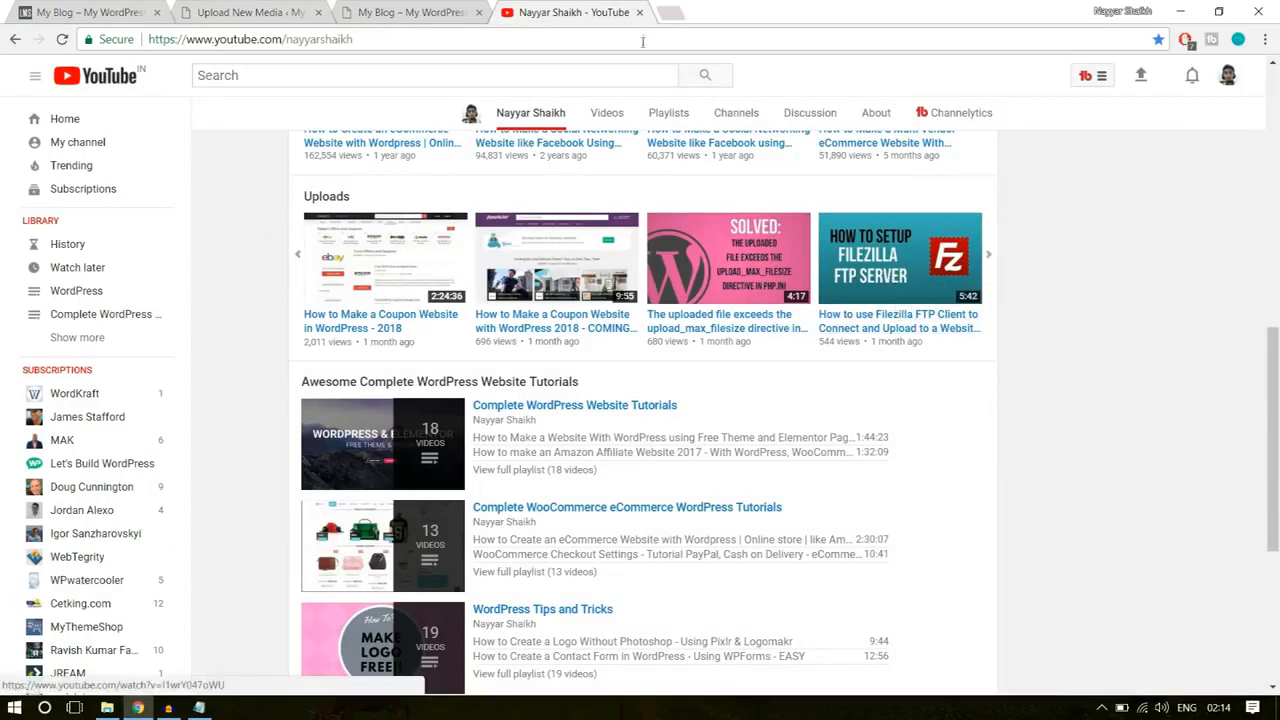
click(250, 12)
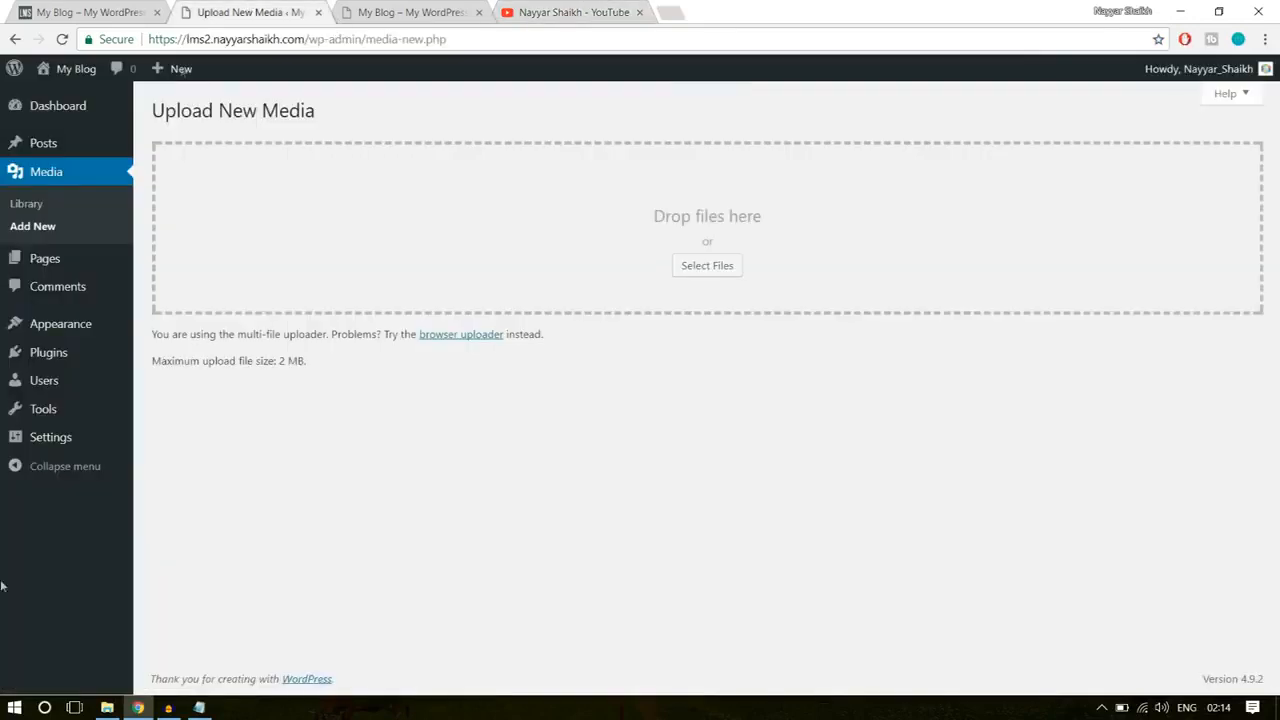
Step: Switch to FileZilla, check the site's subdomain in Chrome and open the matching lms2 folder on the remote server
click(14, 707)
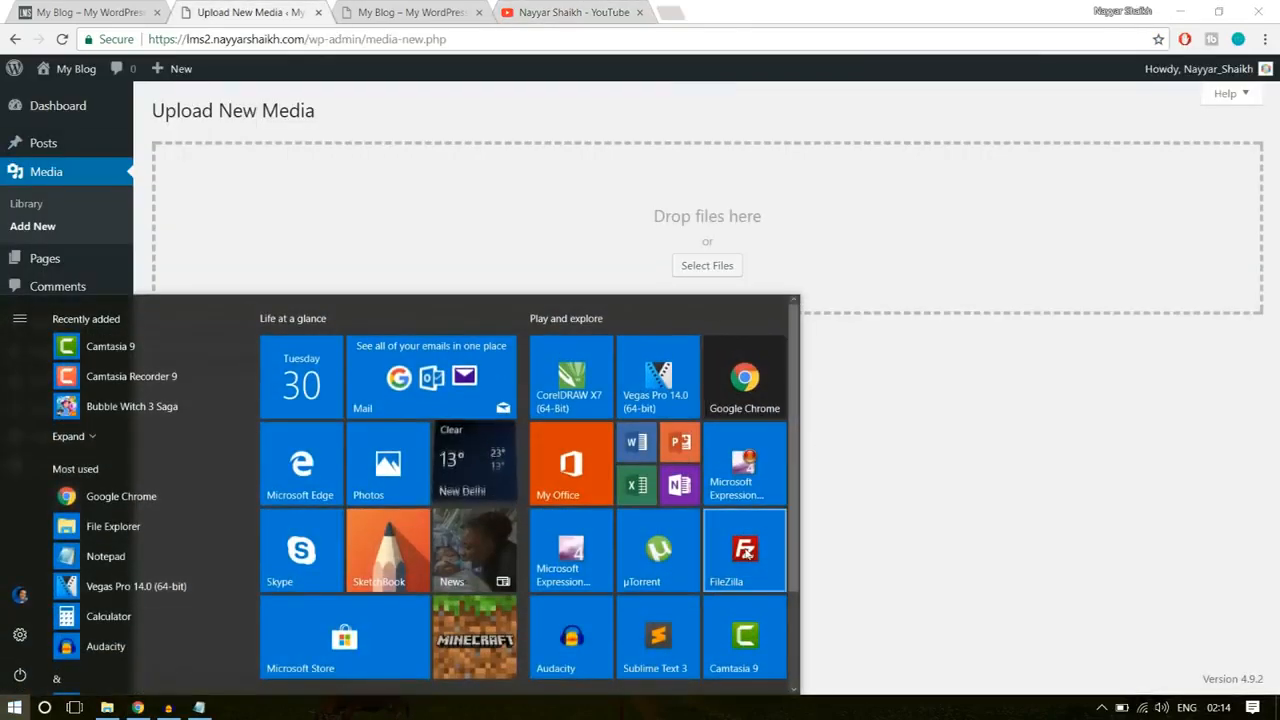
click(745, 553)
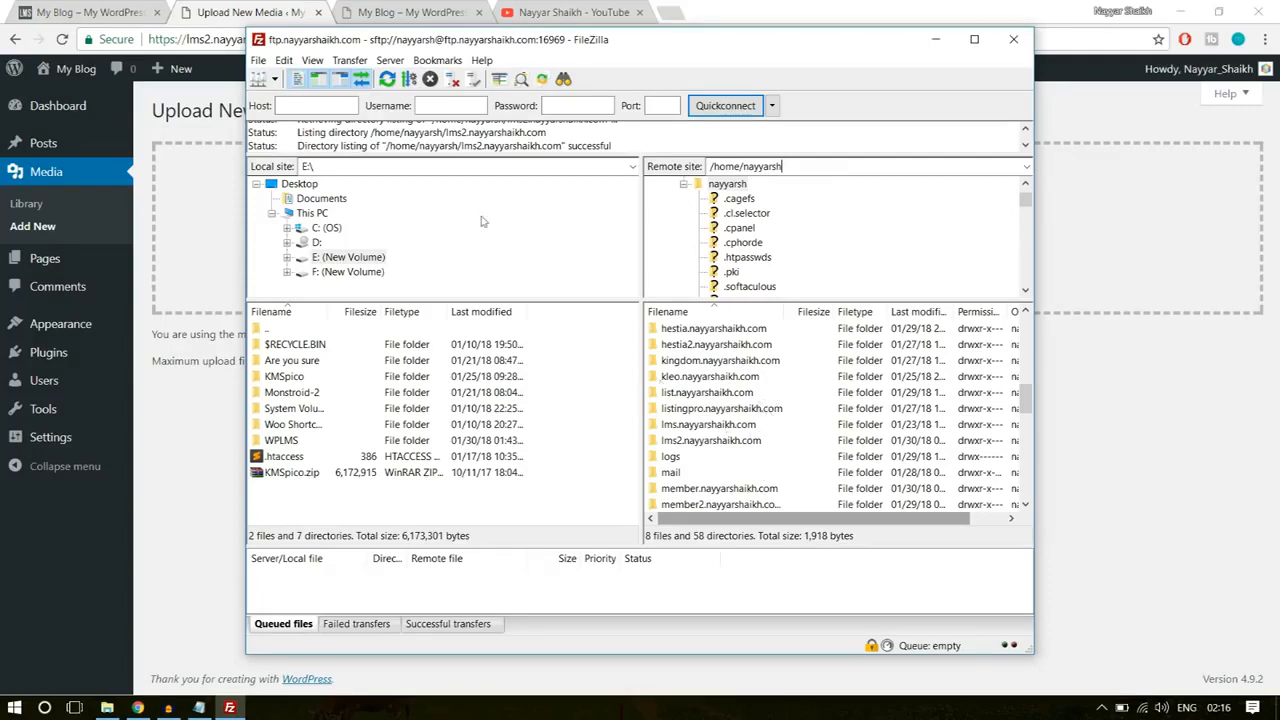
click(252, 12)
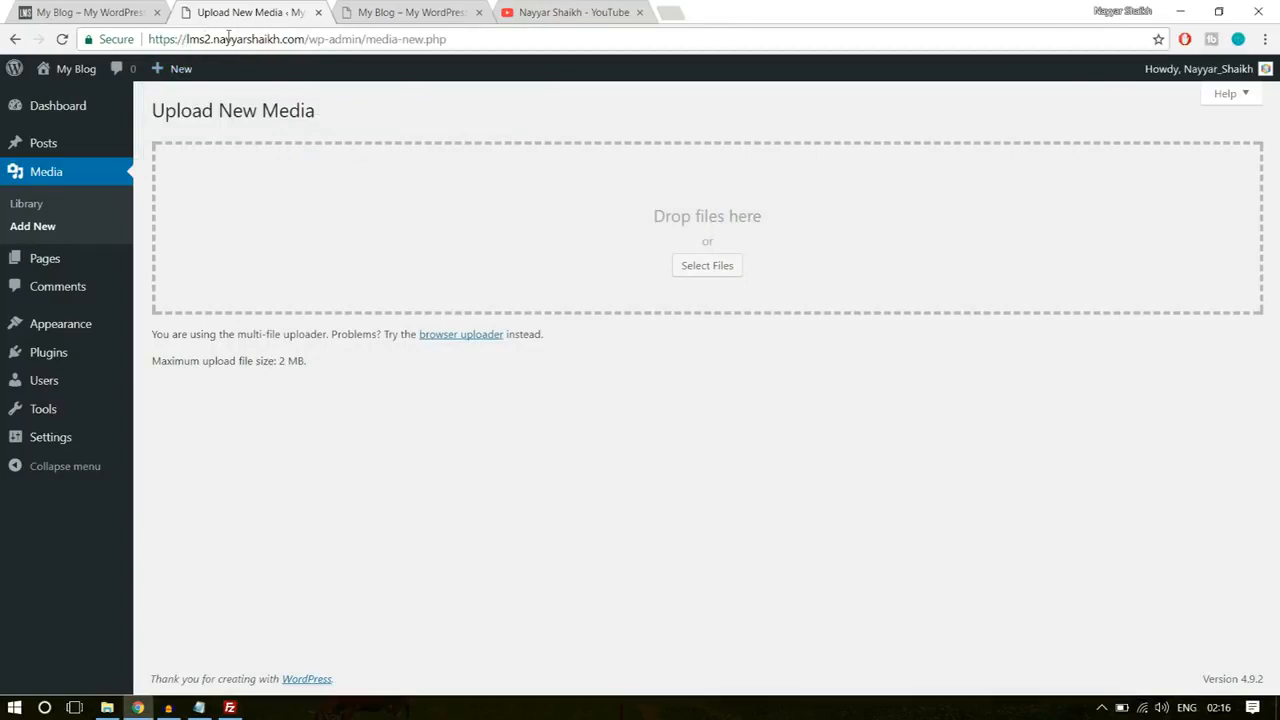
click(230, 708)
scroll(754, 453, down, 1)
scroll(740, 450, up, 3)
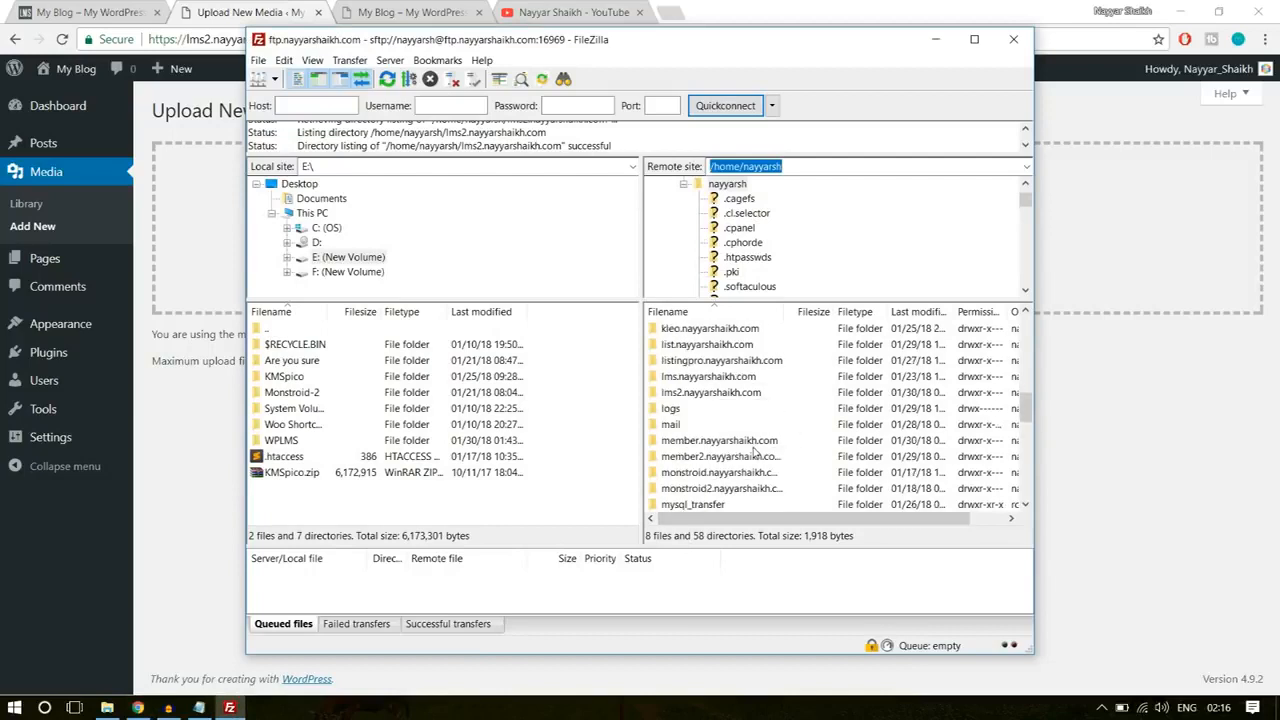
click(722, 443)
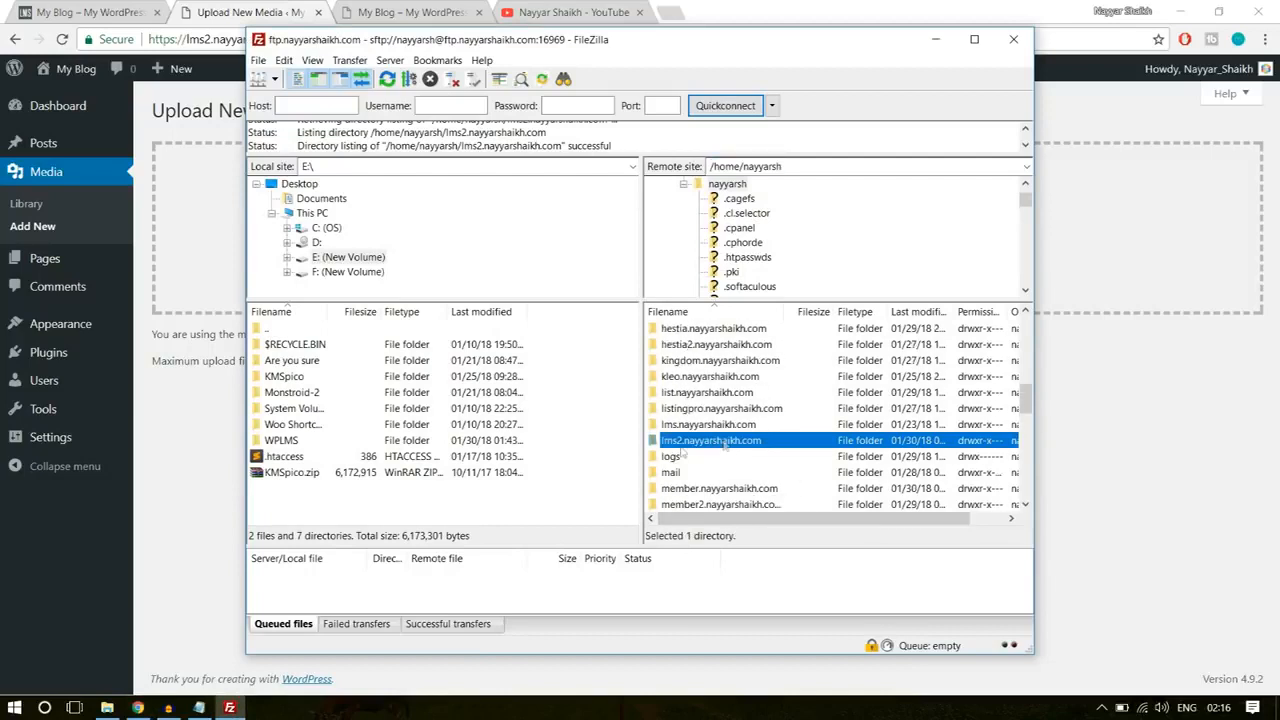
double_click(738, 447)
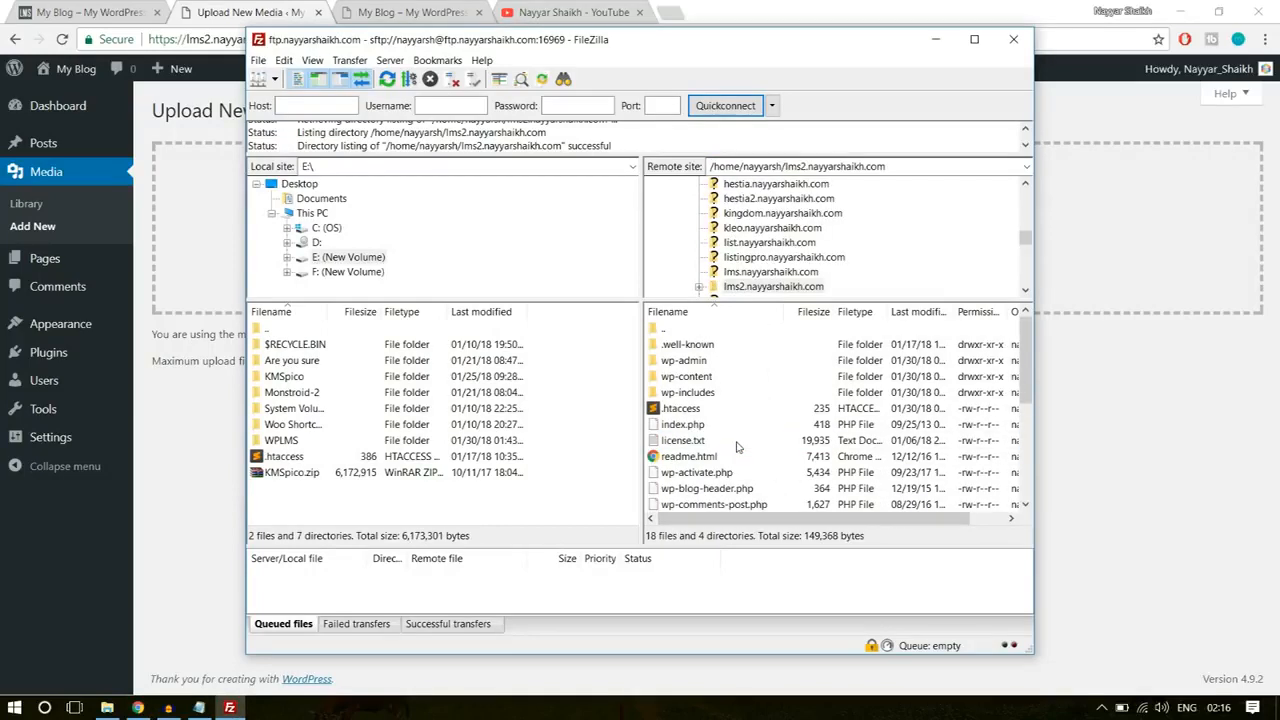
Step: Download the .htaccess file from the remote lms2 folder to the local Desktop folder and dismiss the transfer notification
click(690, 410)
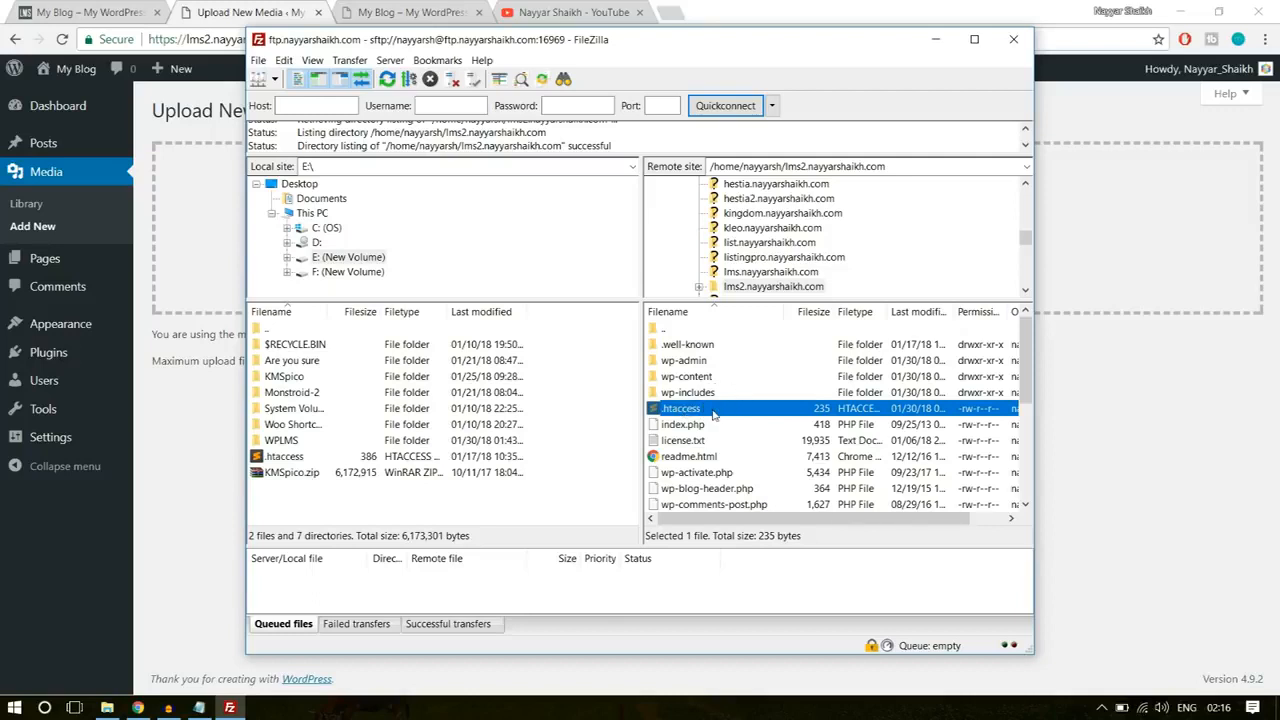
drag(713, 414, 682, 414)
click(299, 185)
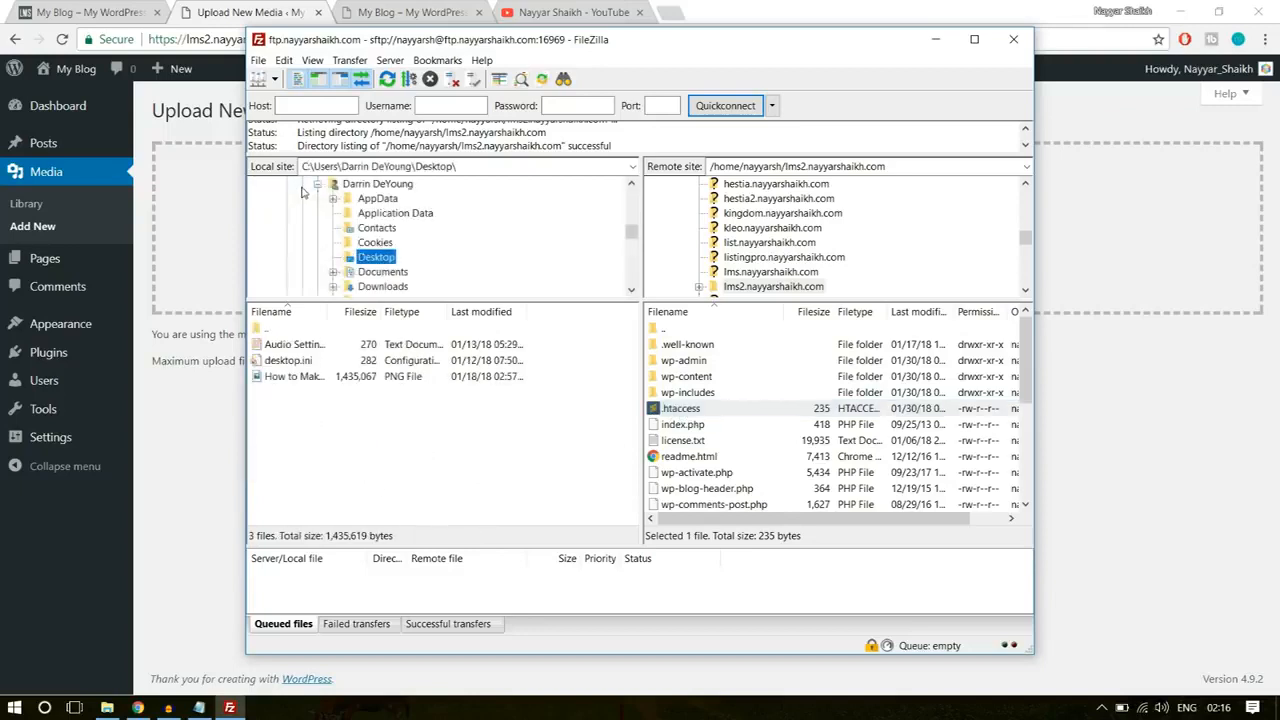
scroll(418, 281, down, 3)
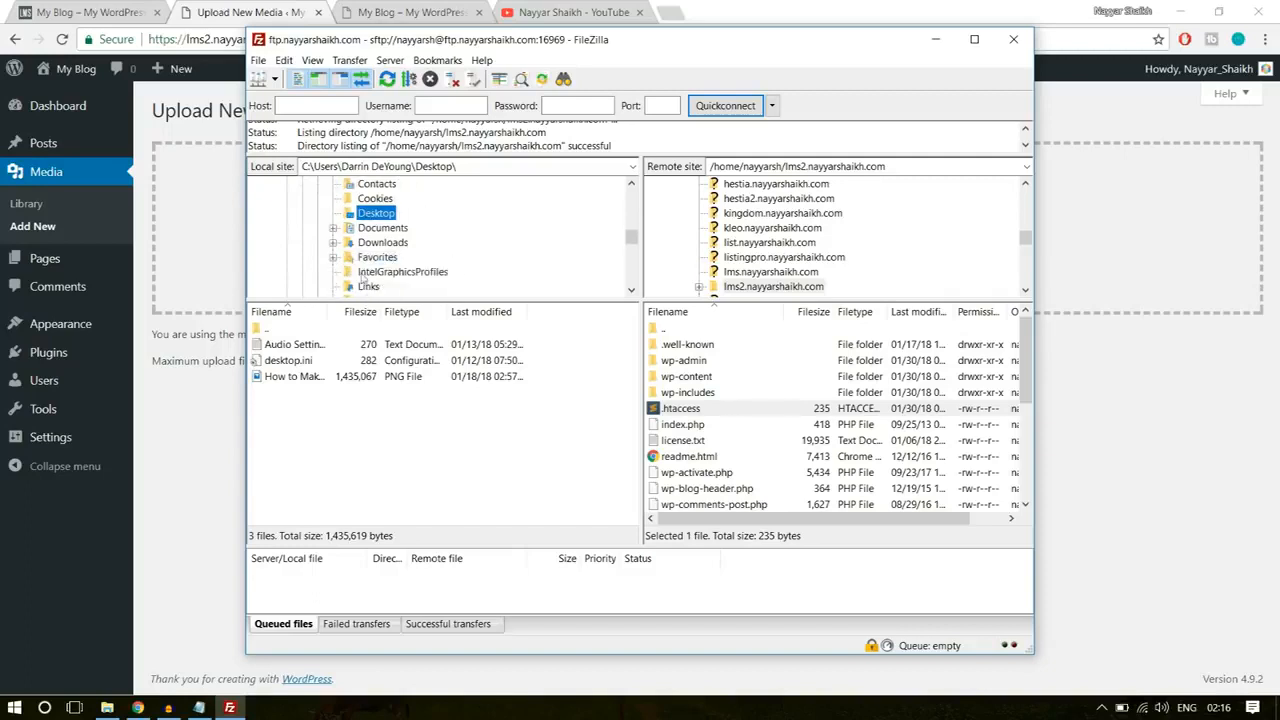
click(367, 214)
key(Escape)
drag(692, 413, 357, 443)
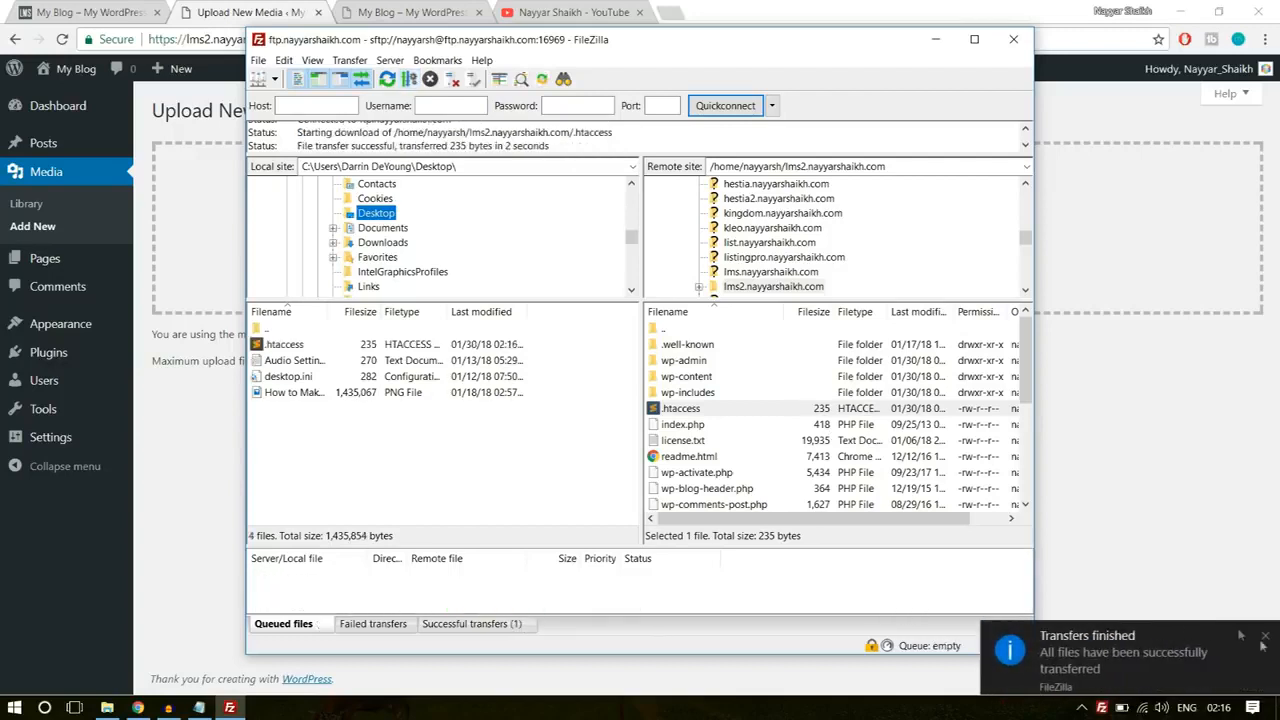
click(1108, 651)
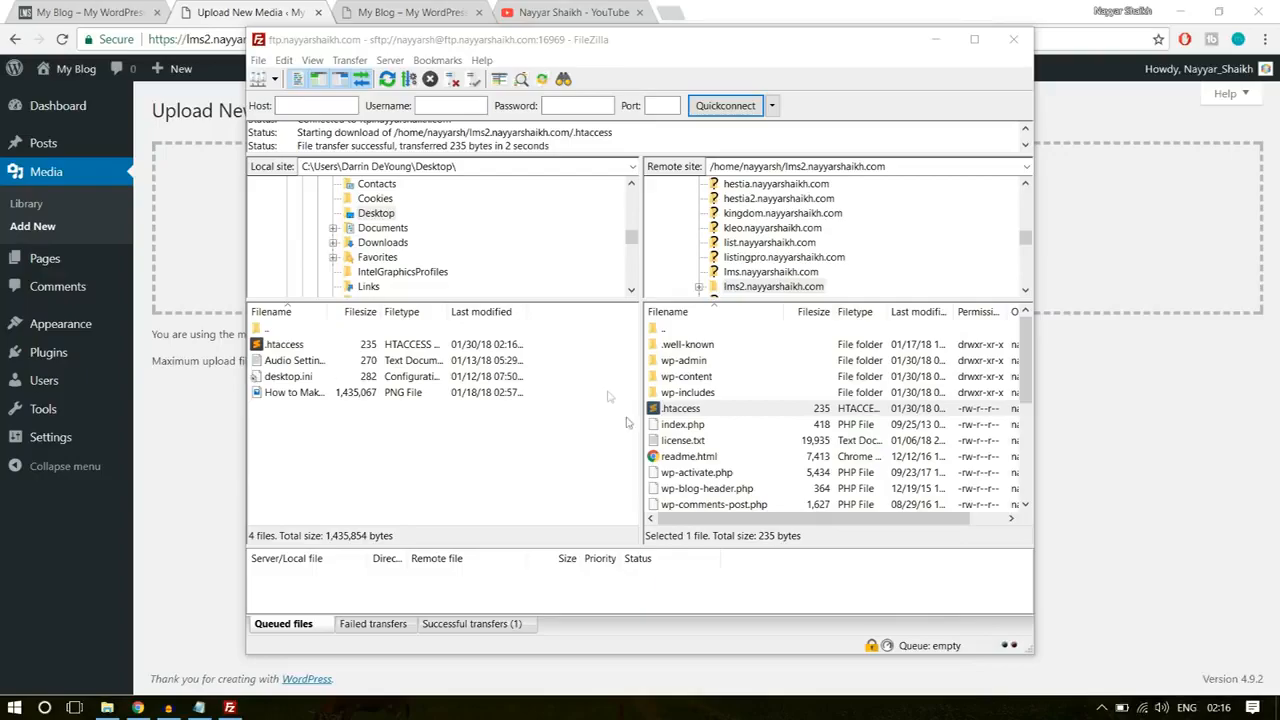
Step: Open the downloaded .htaccess file from the desktop in Sublime Text and place the cursor on the blank line above "# END WordPress"
key(super+d)
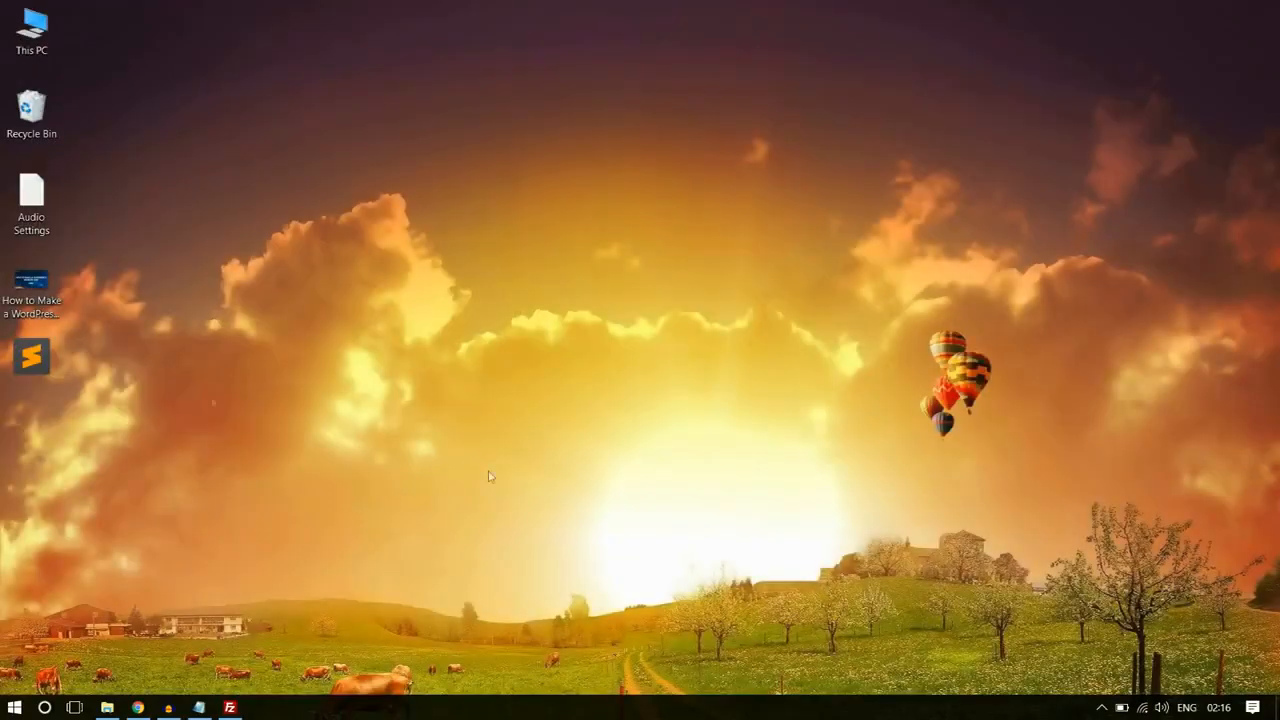
double_click(40, 352)
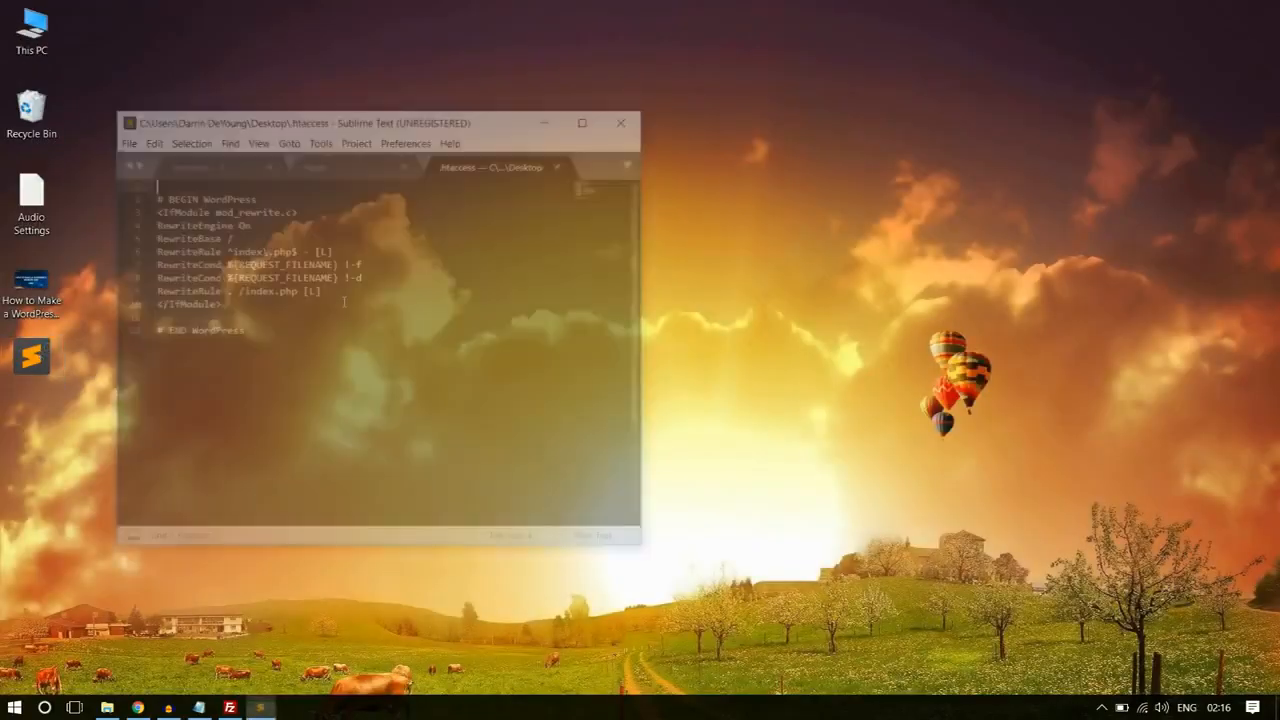
click(218, 318)
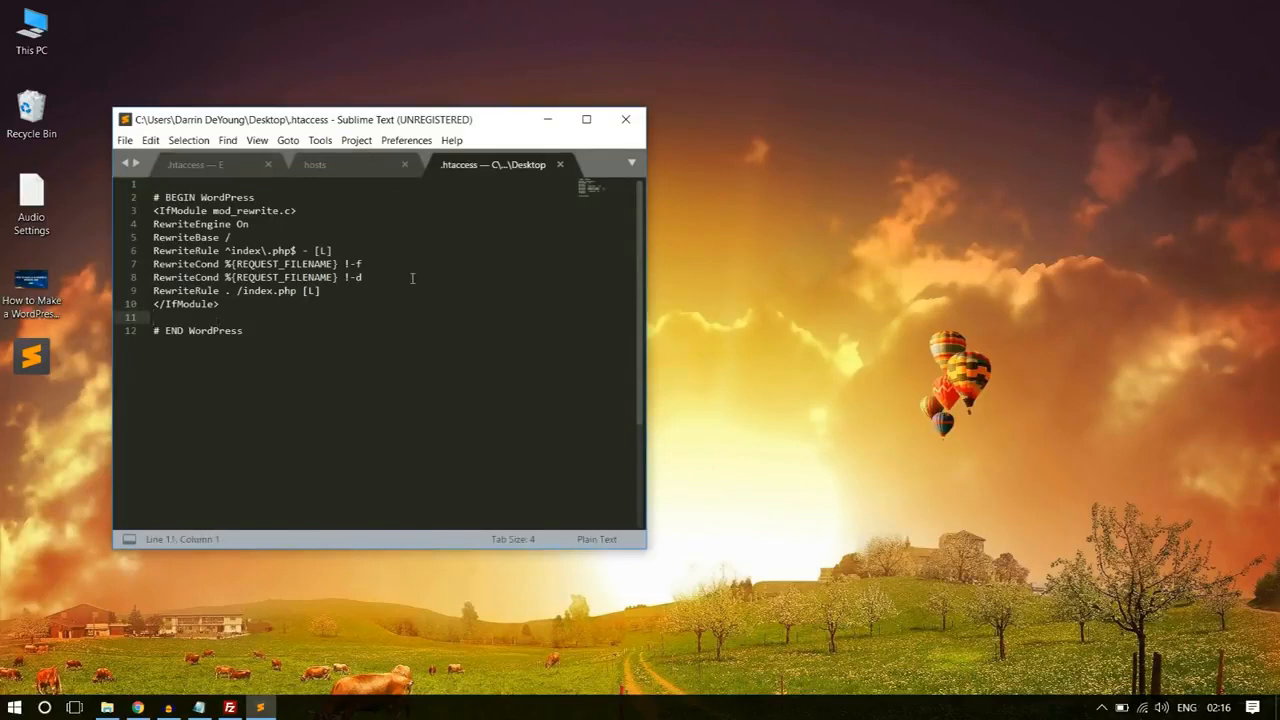
drag(349, 125, 569, 95)
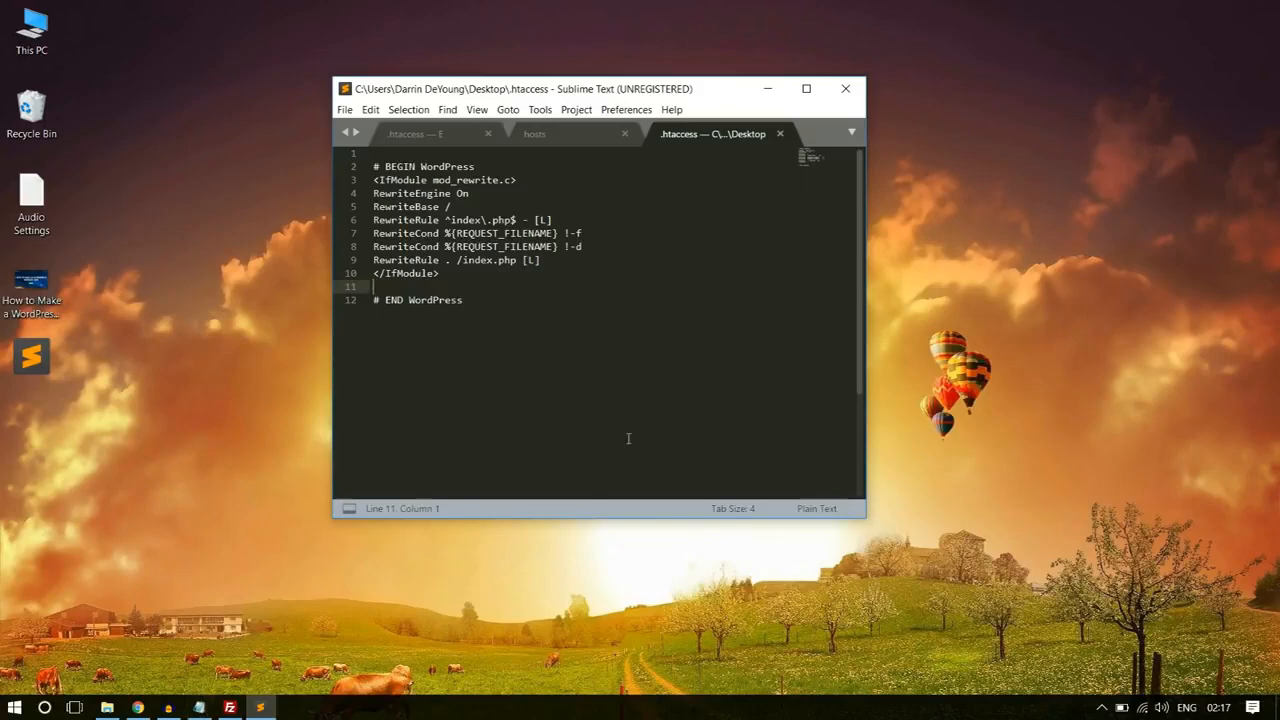
Step: In Chrome, open the upload_max_filesize fix article on bloggdude.com and copy its five php_value lines
click(138, 707)
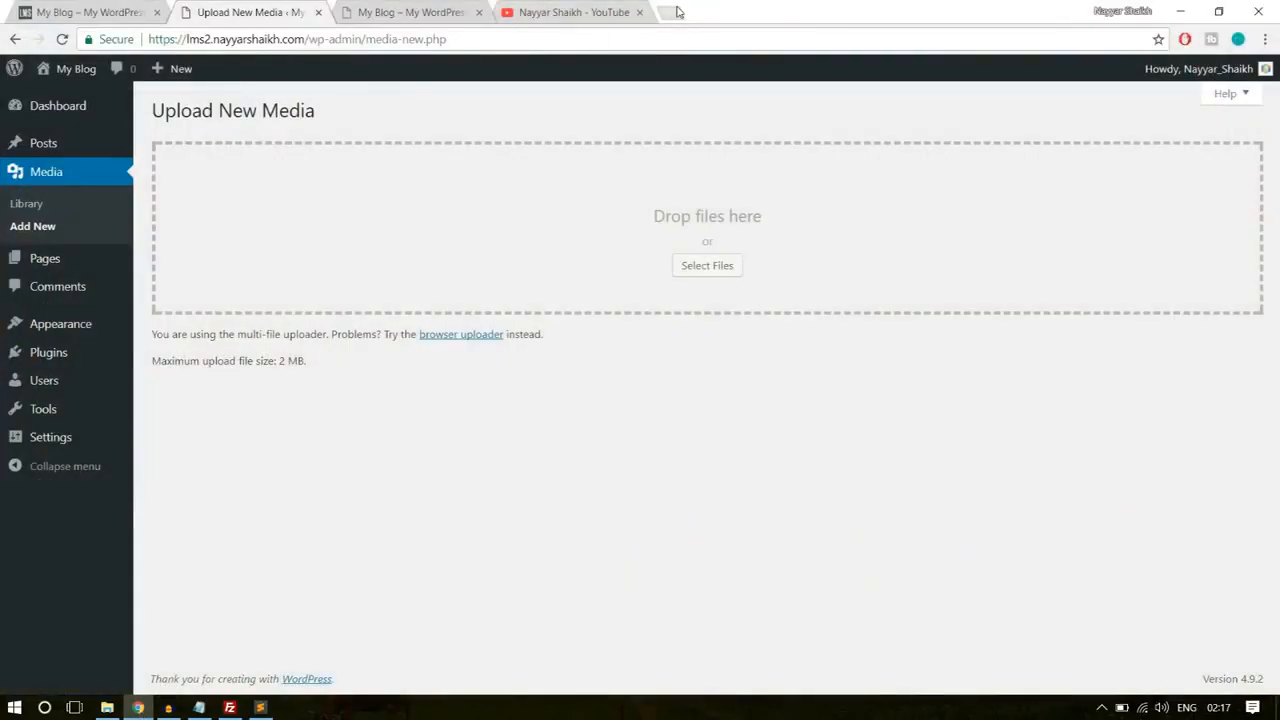
click(677, 11)
text(b)
key(Return)
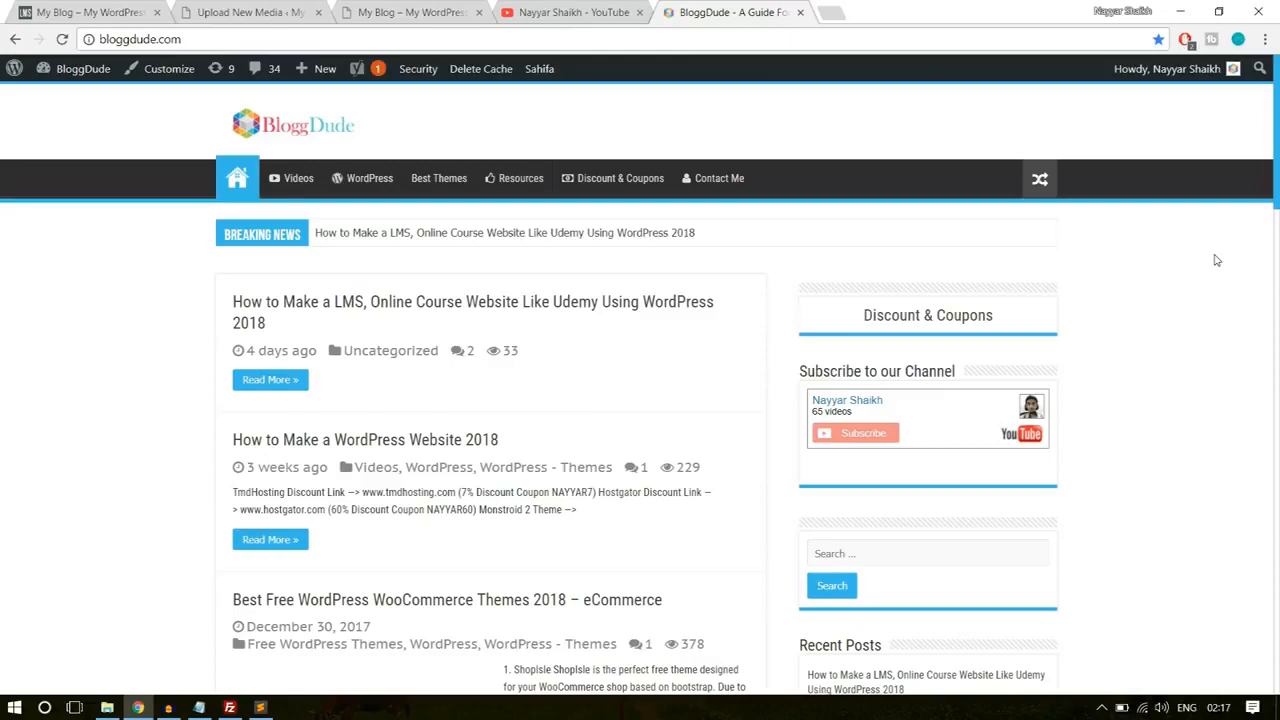
scroll(1238, 323, down, 8)
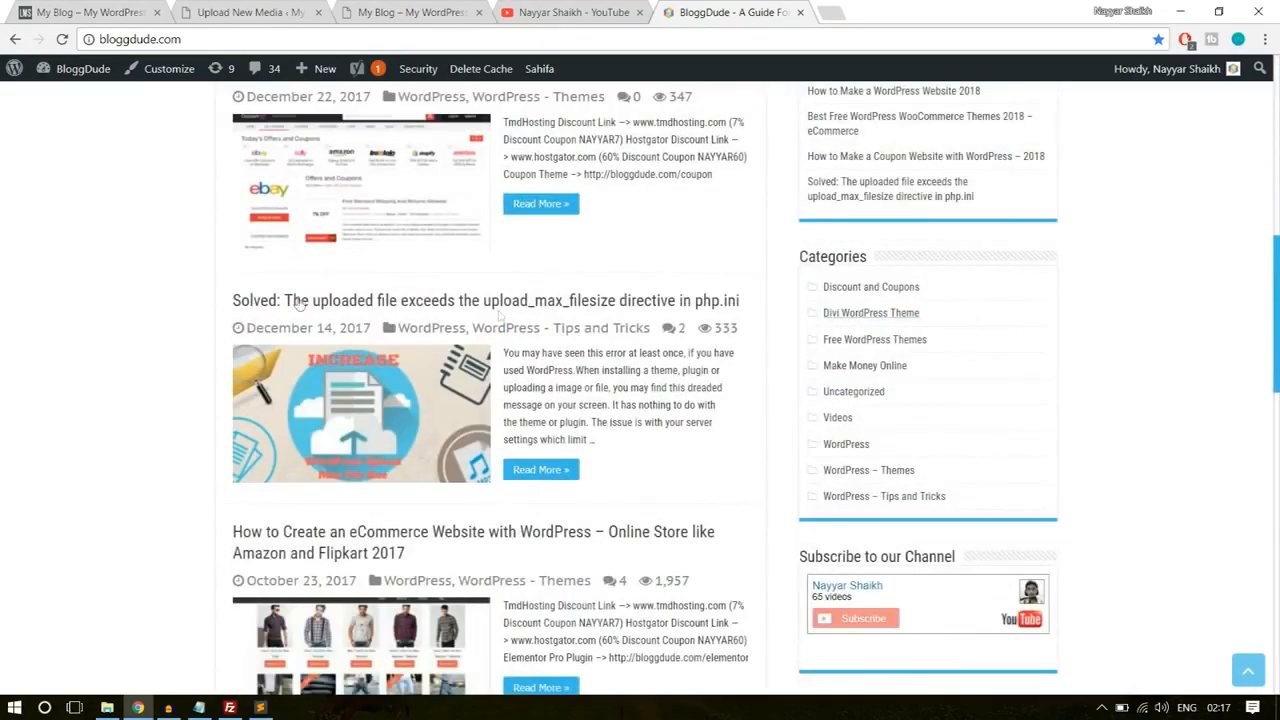
click(329, 303)
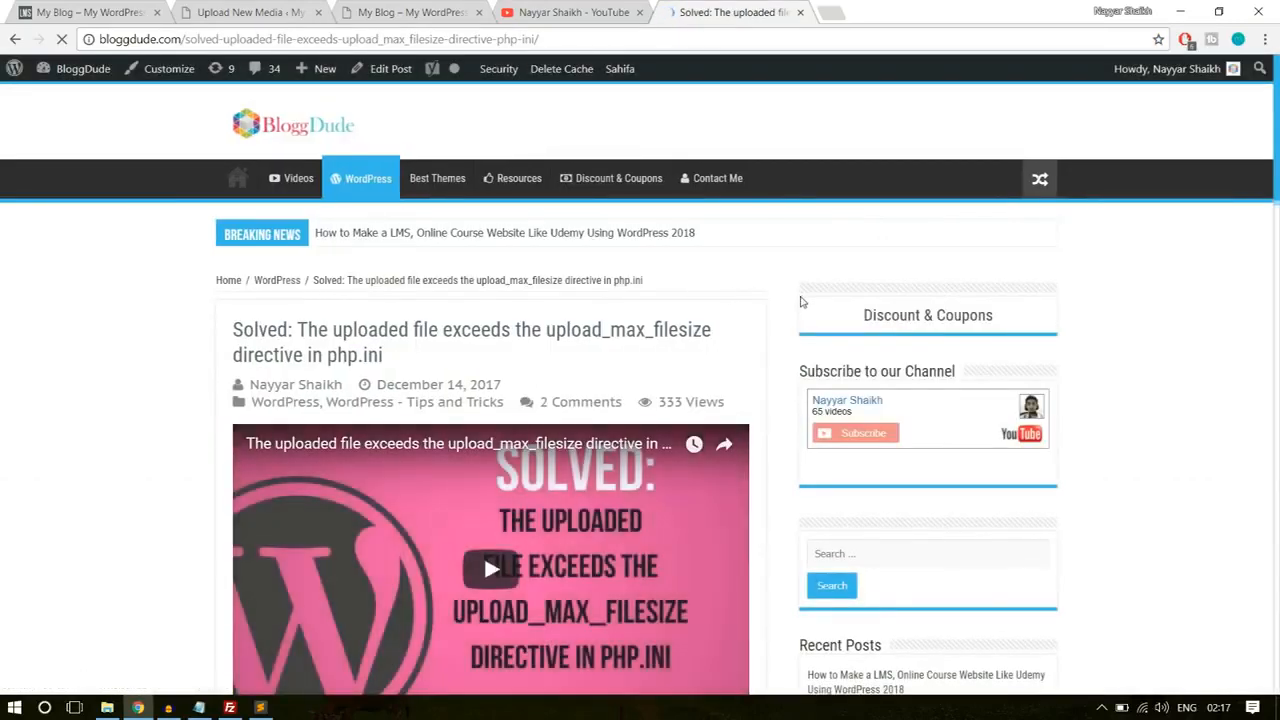
scroll(788, 313, down, 1)
scroll(788, 313, down, 15)
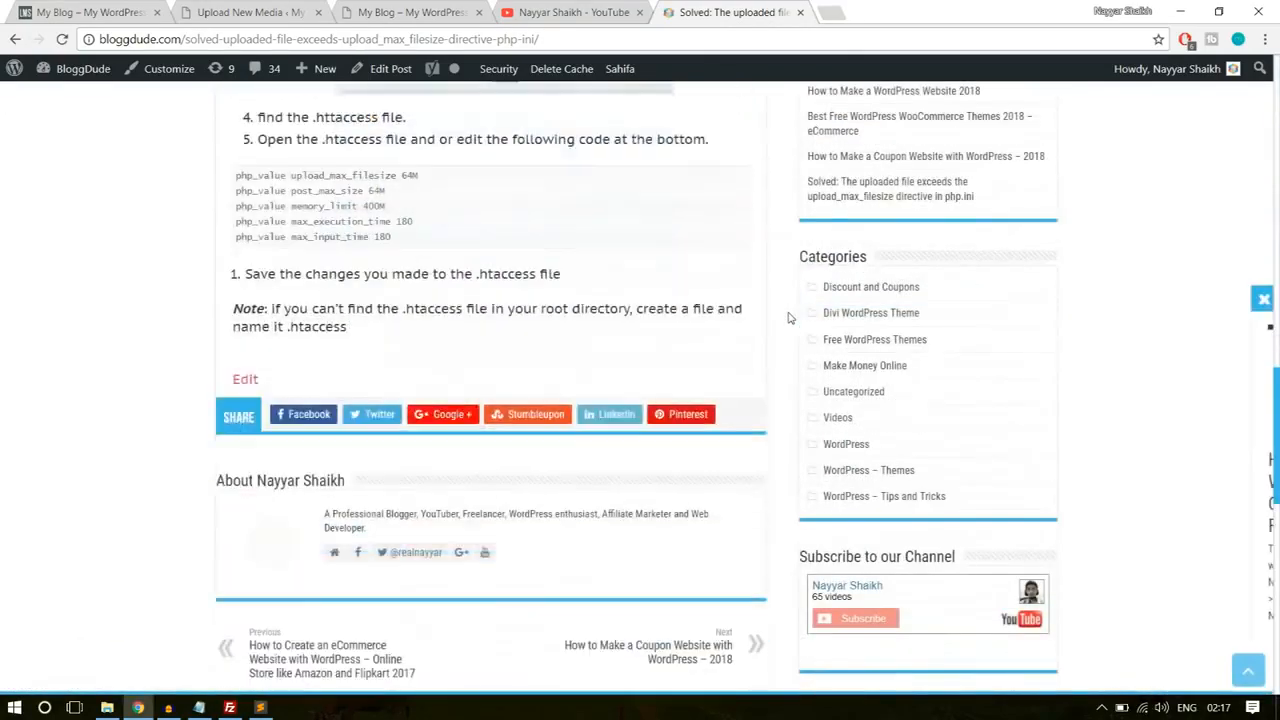
drag(404, 228, 225, 167)
key(ctrl+c)
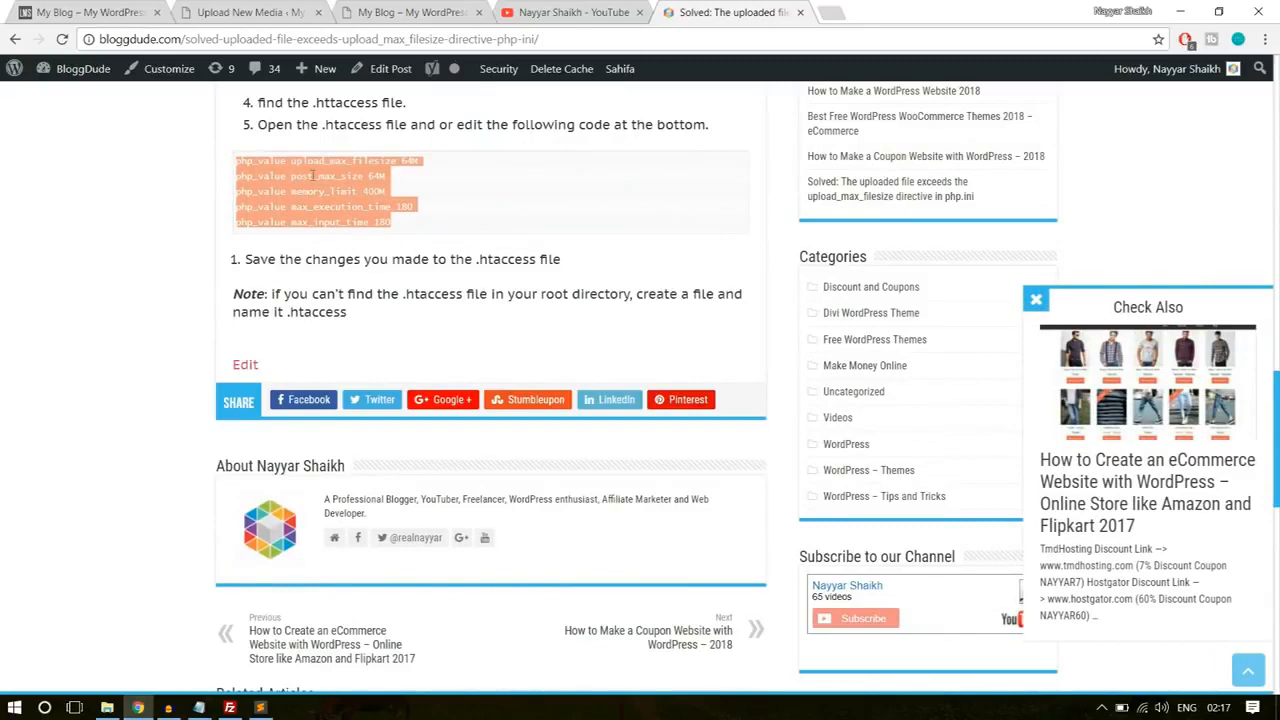
Step: Paste the php_value lines into .htaccess in Sublime Text, set max_input_time to 200, save the file and close the editor
click(260, 707)
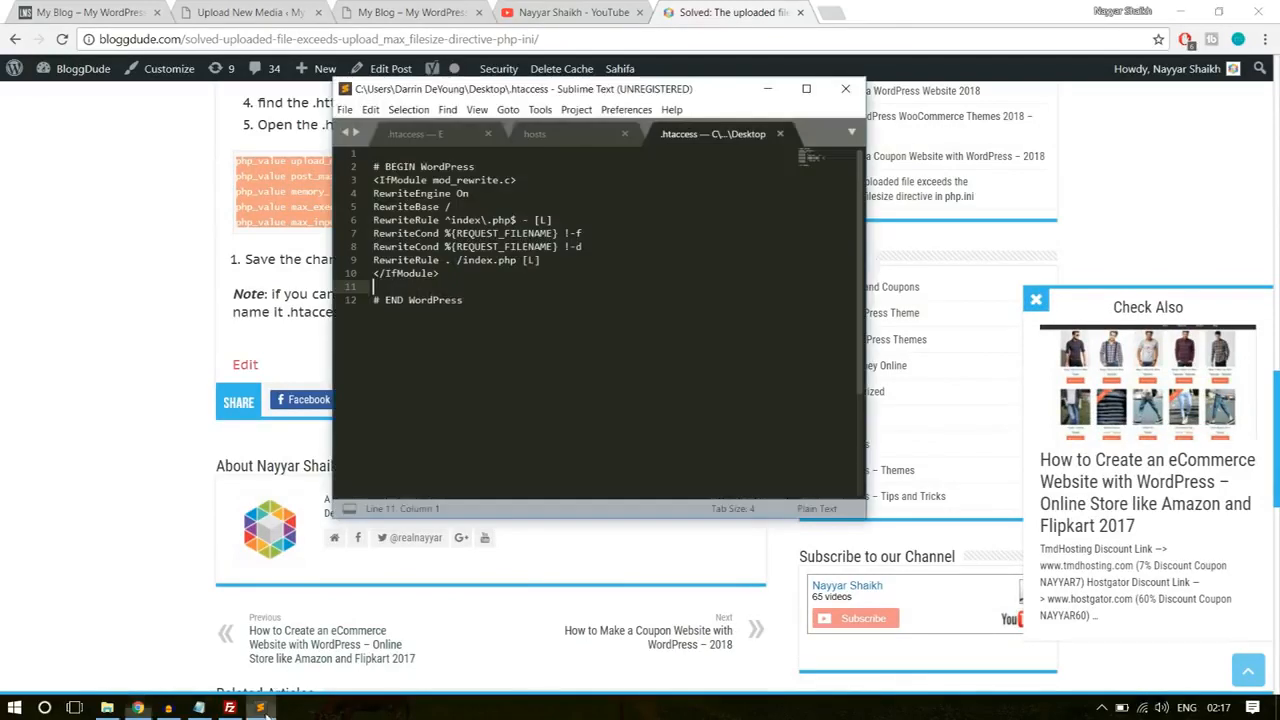
key(ctrl+v)
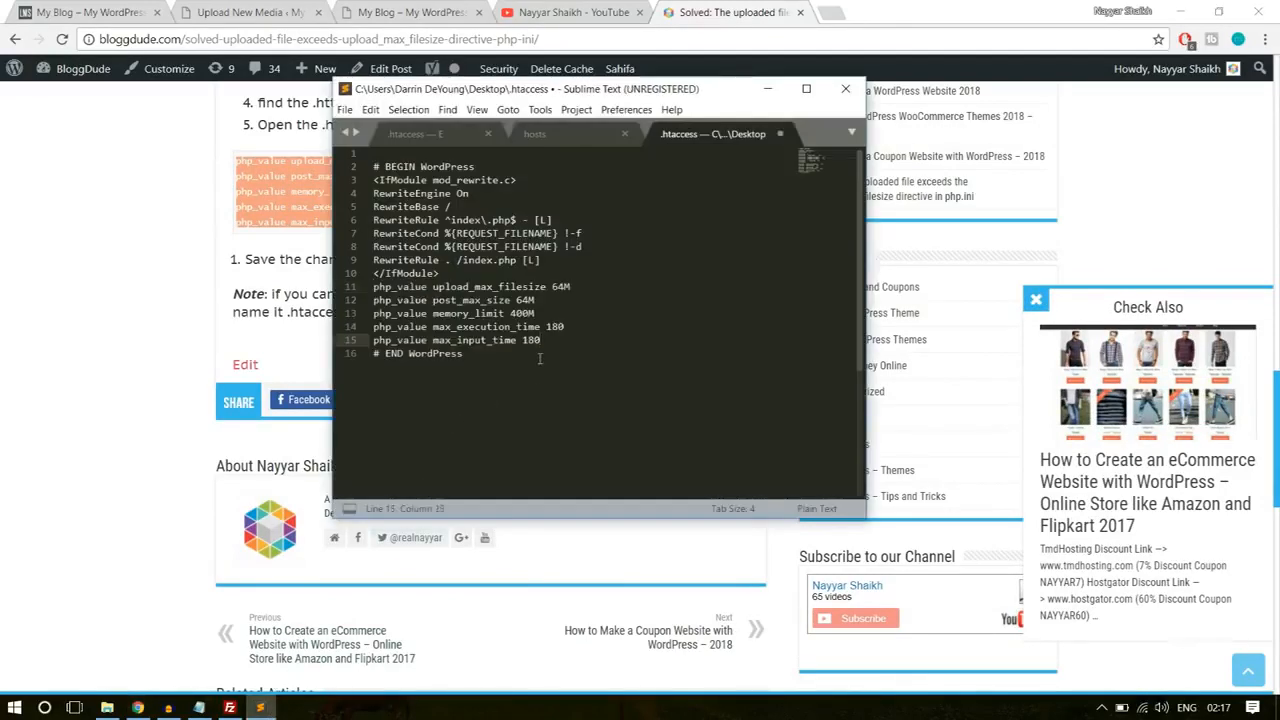
key(ctrl+s)
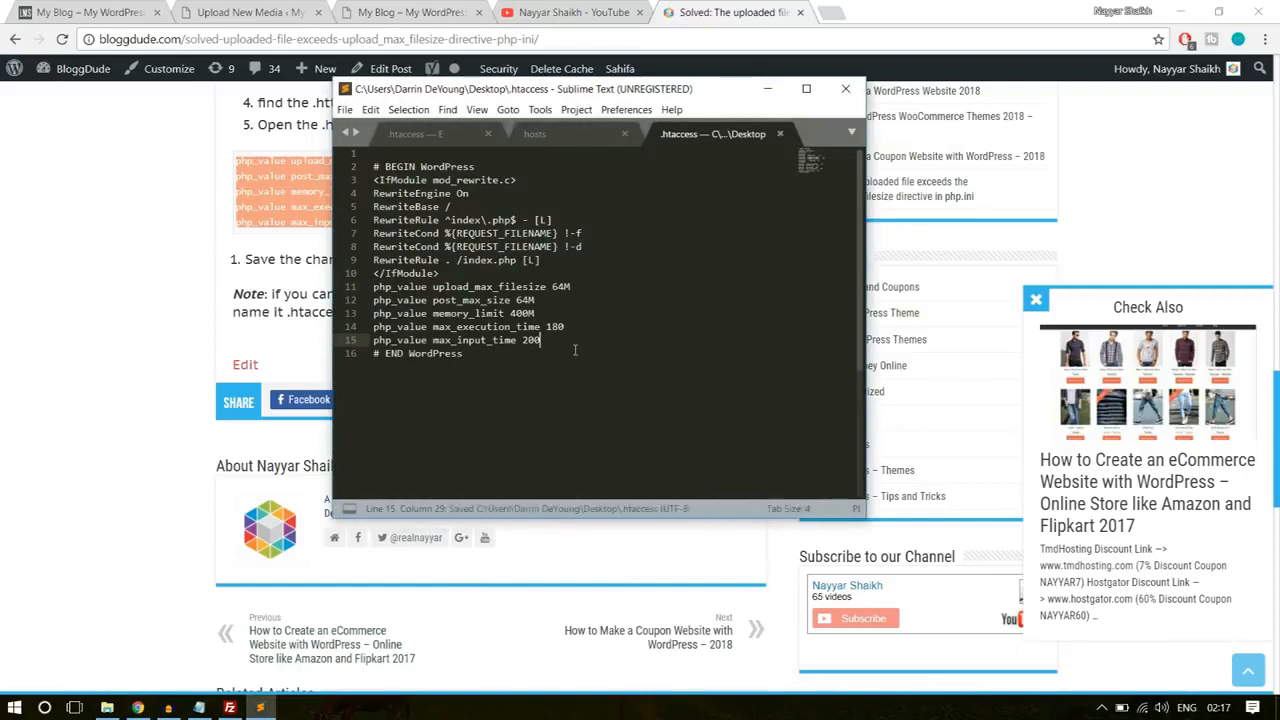
click(845, 88)
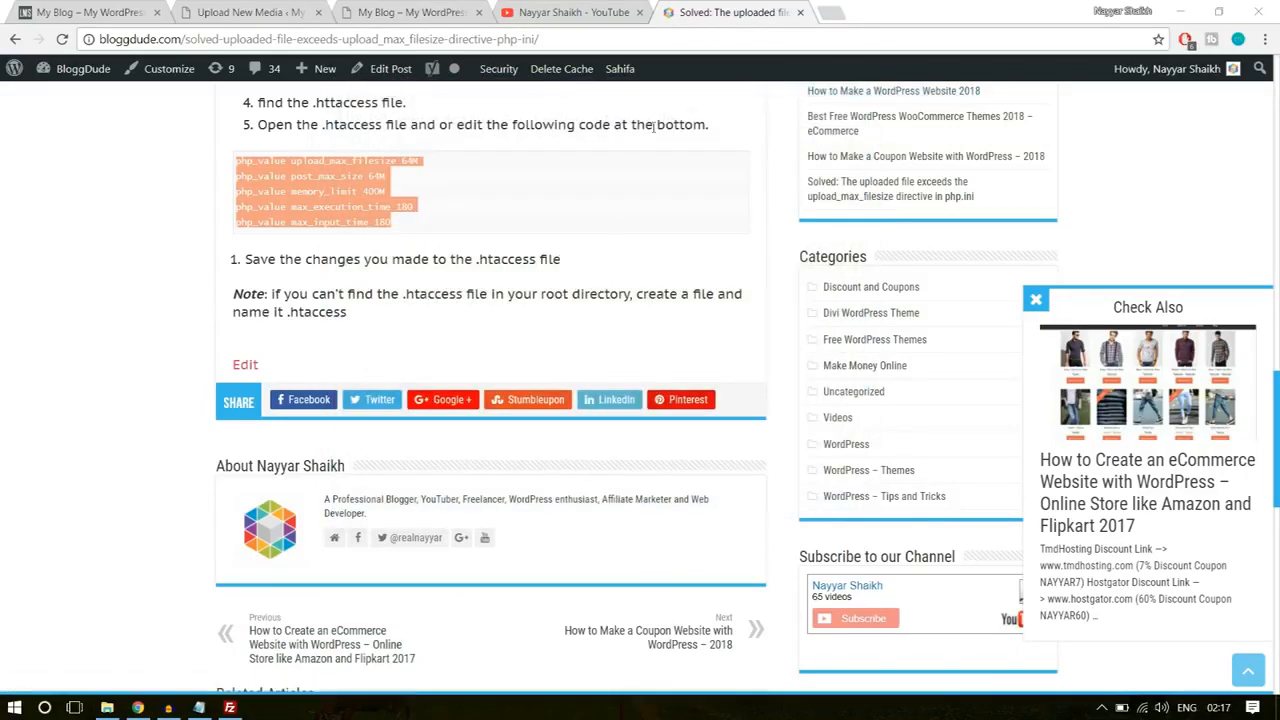
Step: Close the YouTube channel page and the upload_max_filesize article
click(639, 12)
click(639, 12)
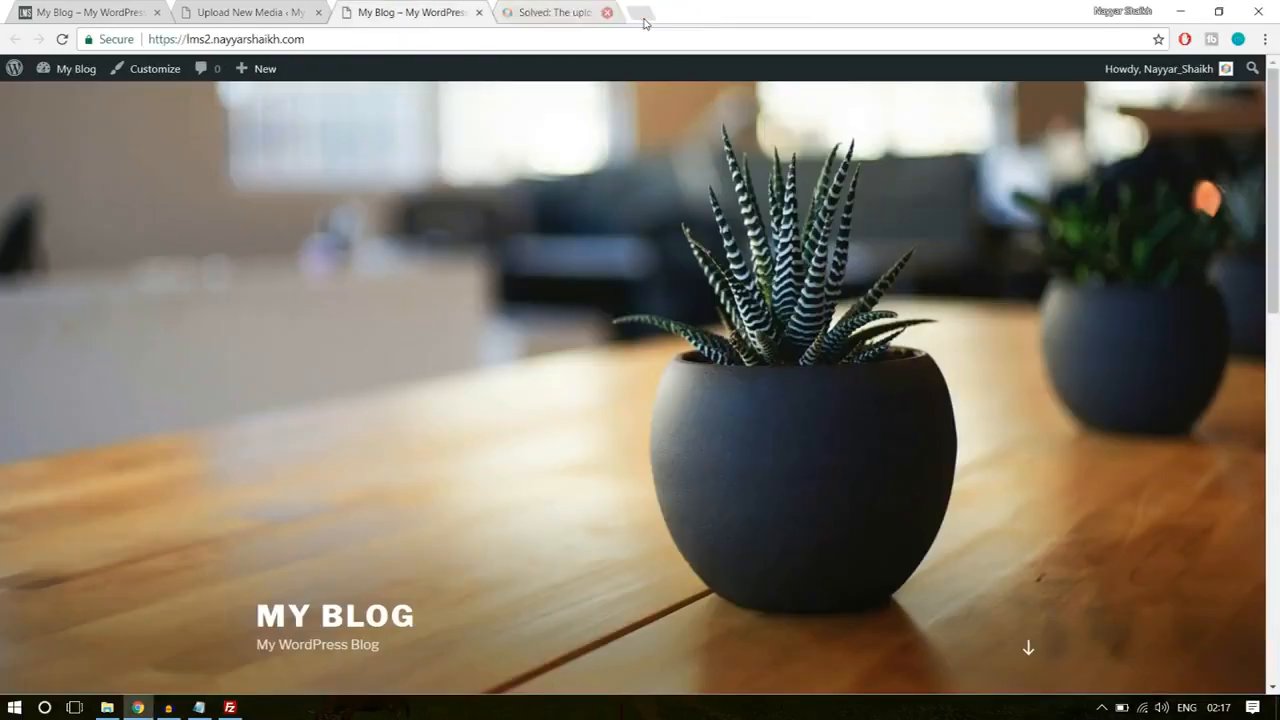
Step: Switch to FileZilla and refresh the local Desktop file listing
click(230, 707)
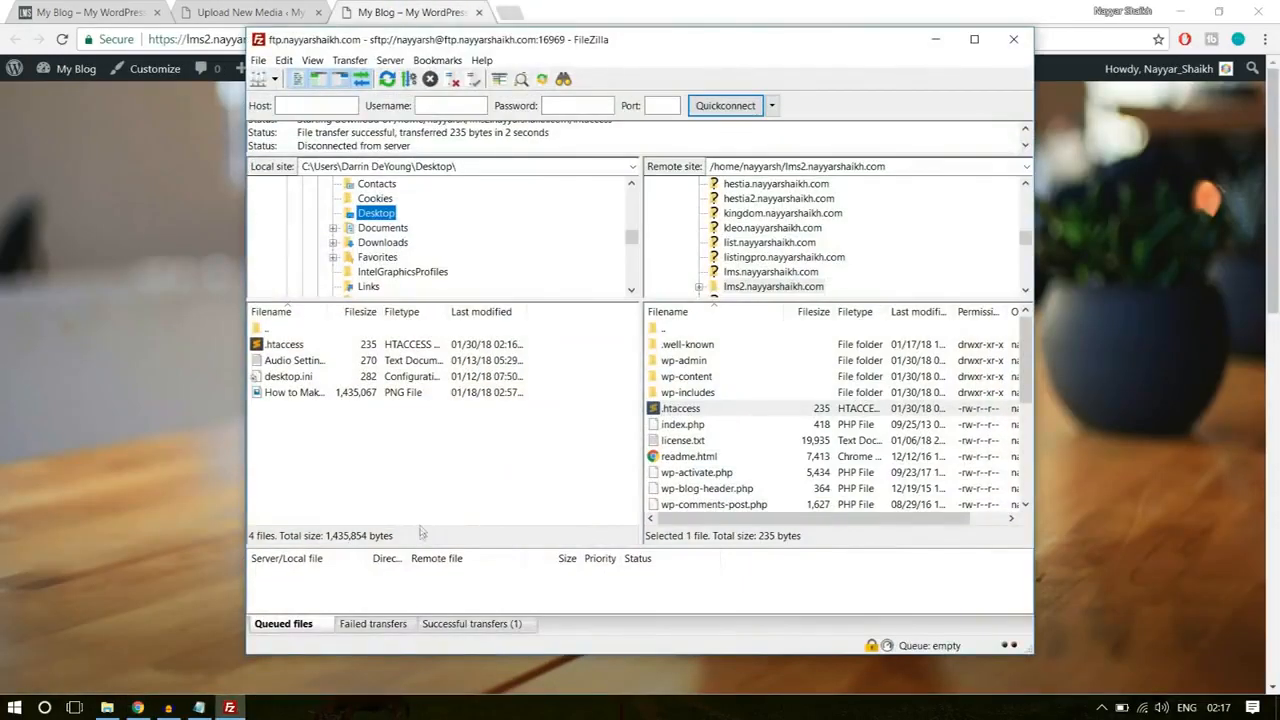
right_click(436, 487)
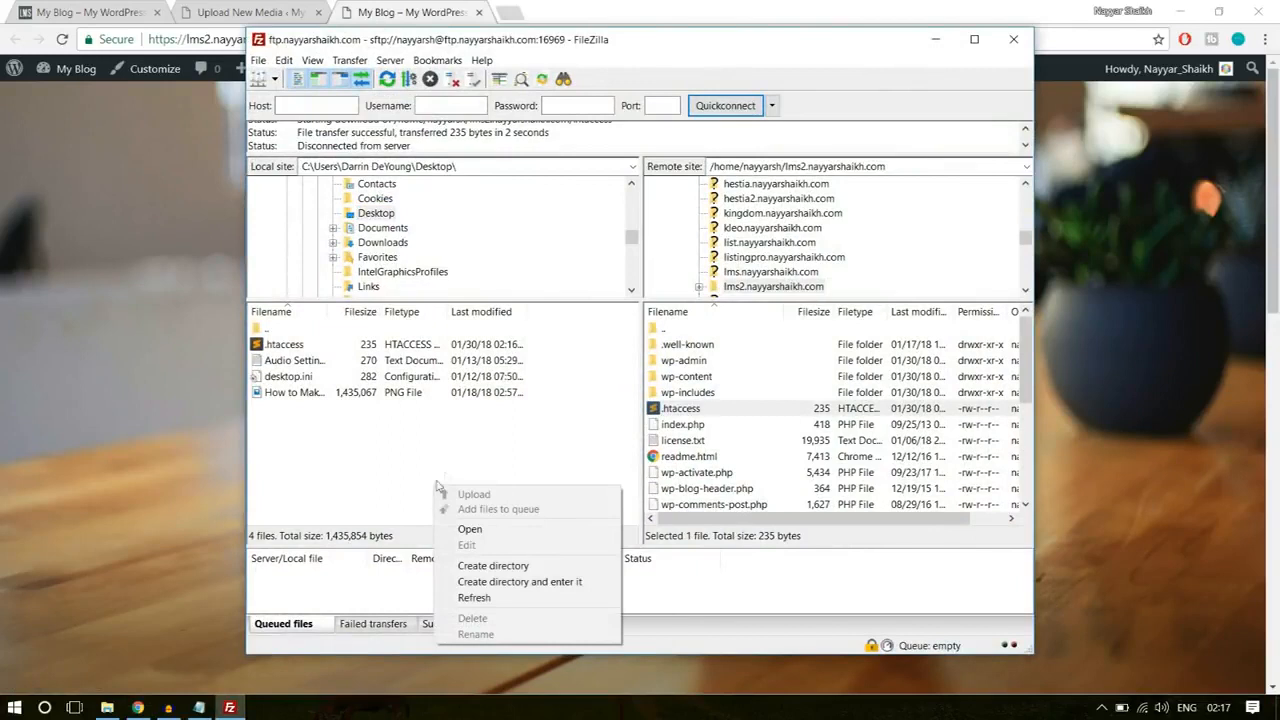
right_click(431, 404)
click(495, 514)
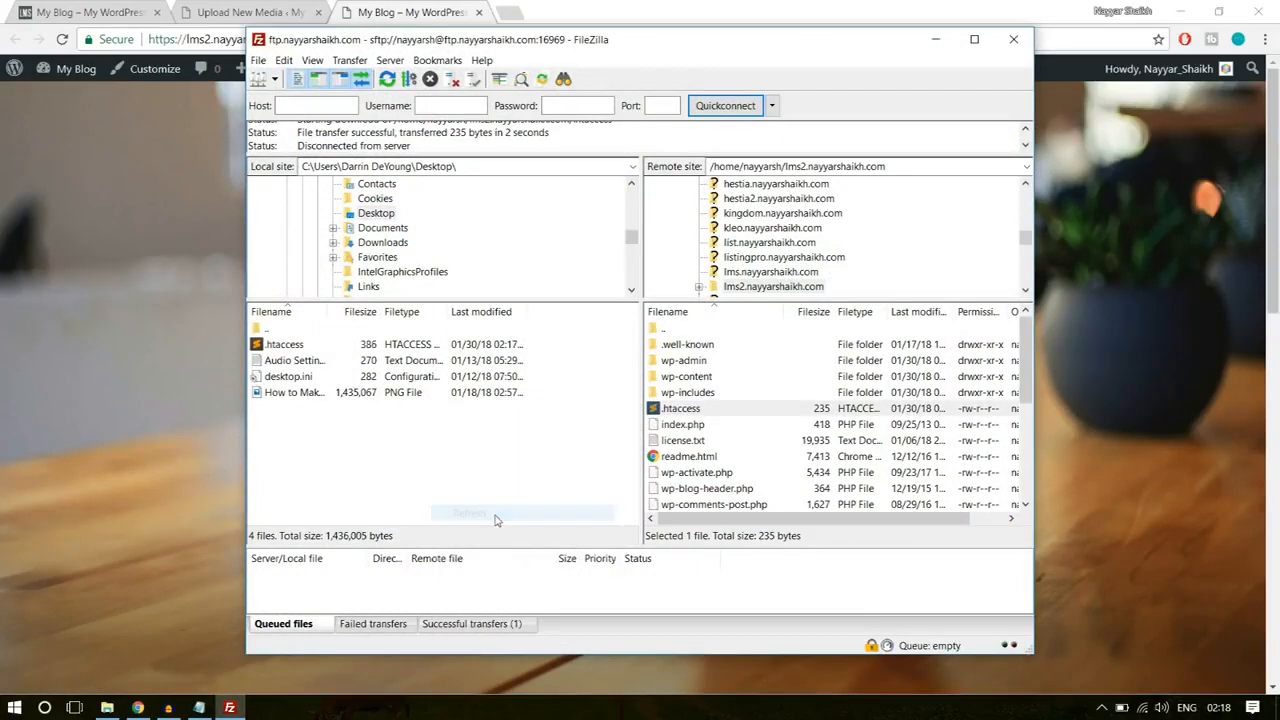
right_click(434, 466)
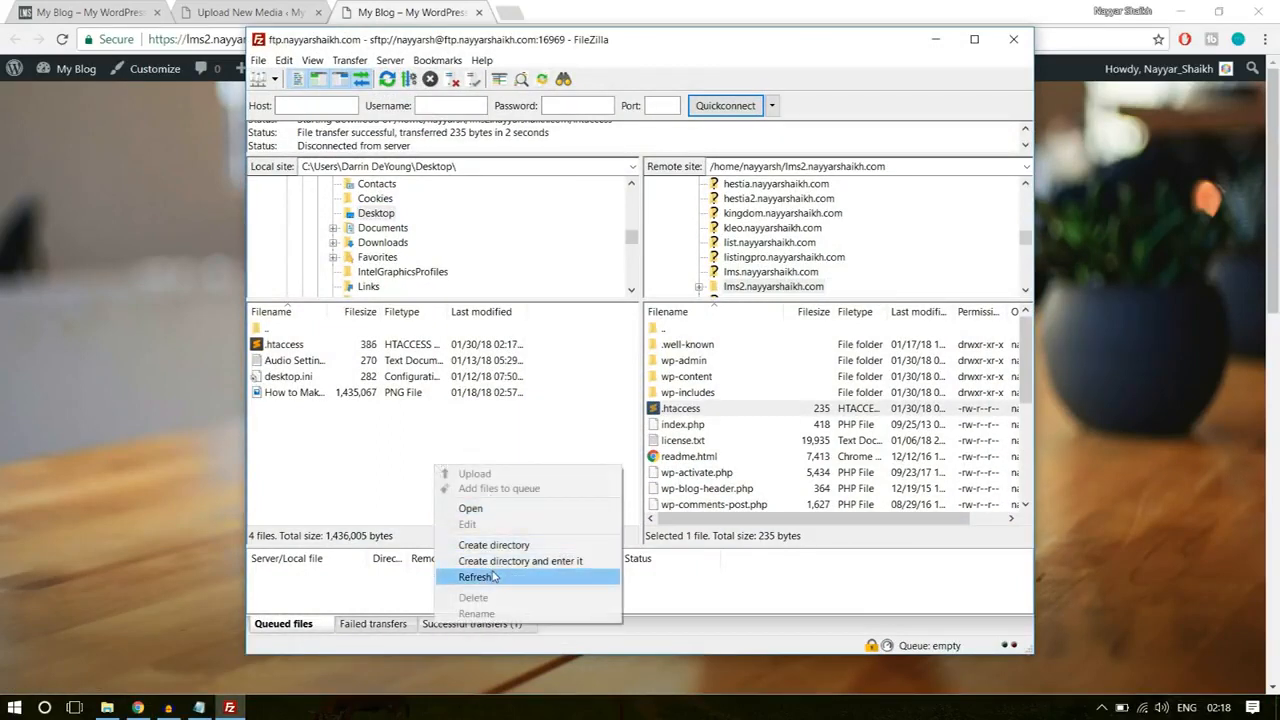
click(493, 577)
Step: Upload the edited .htaccess from the Desktop to the lms2.nayyarshaikh.com folder, overwriting the existing server file
click(299, 347)
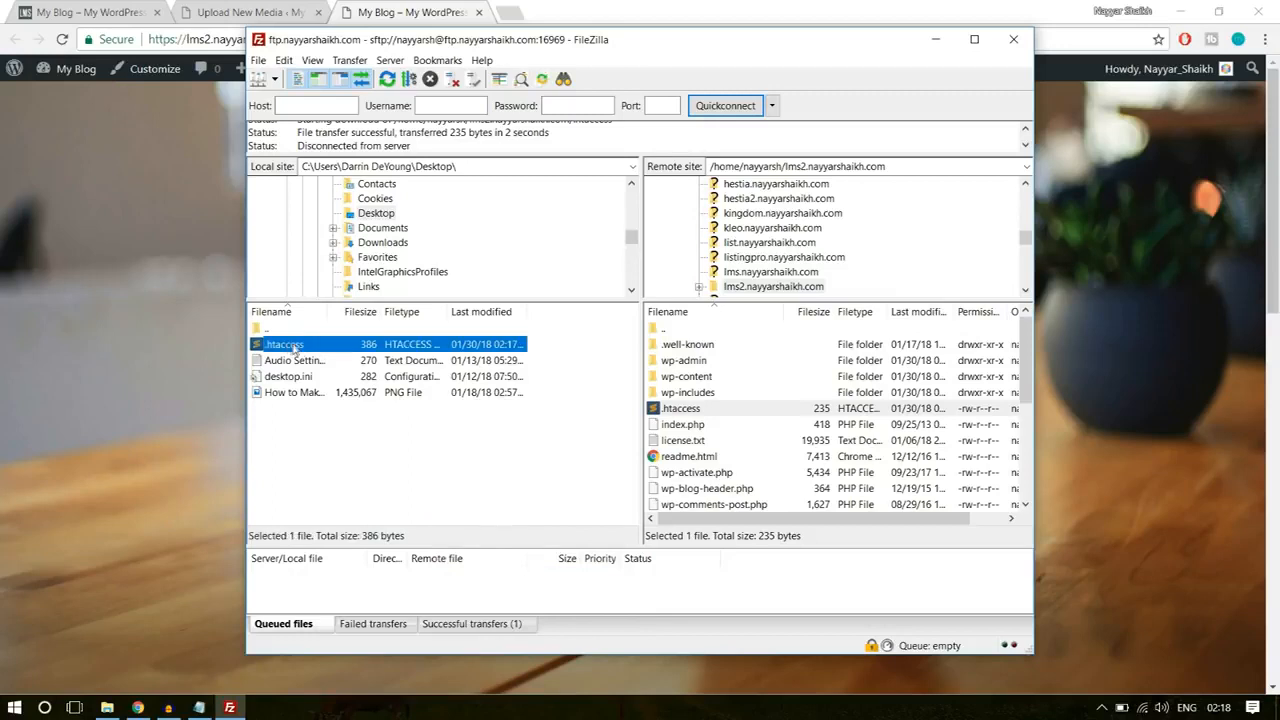
drag(320, 340, 743, 456)
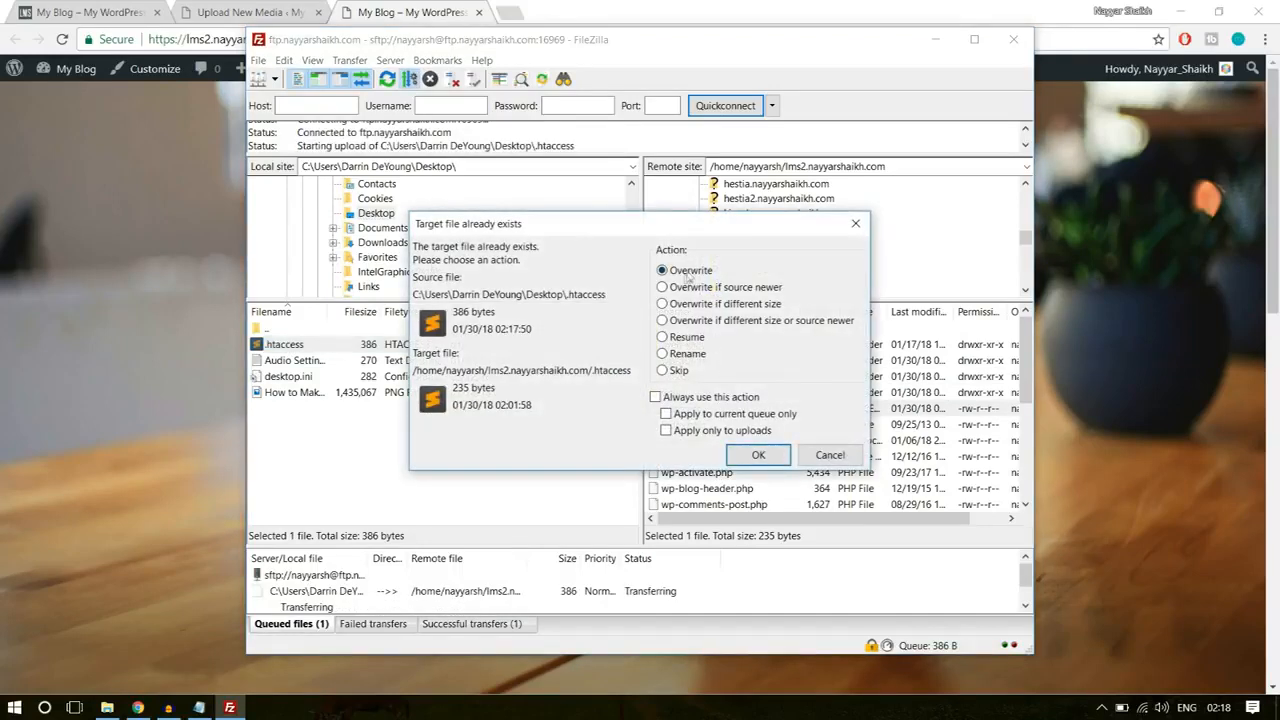
click(758, 455)
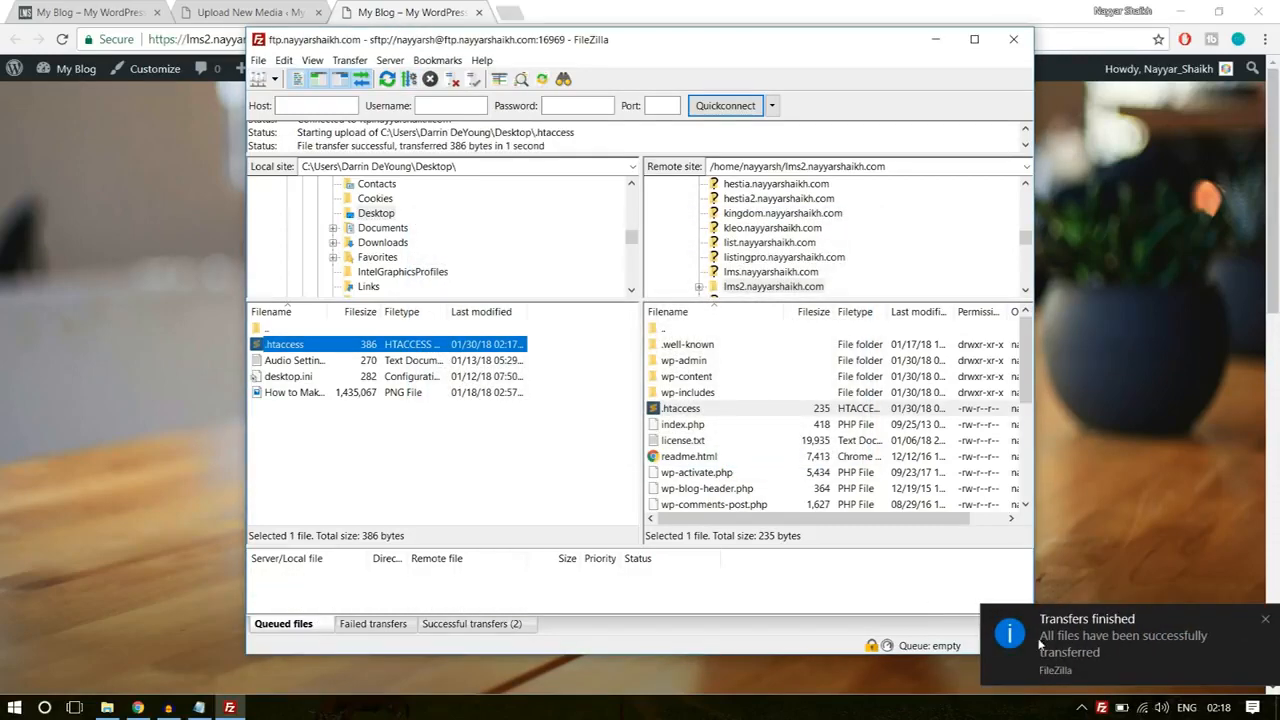
Step: Switch to Chrome, reload the Upload New Media page and check the maximum upload file size
click(255, 8)
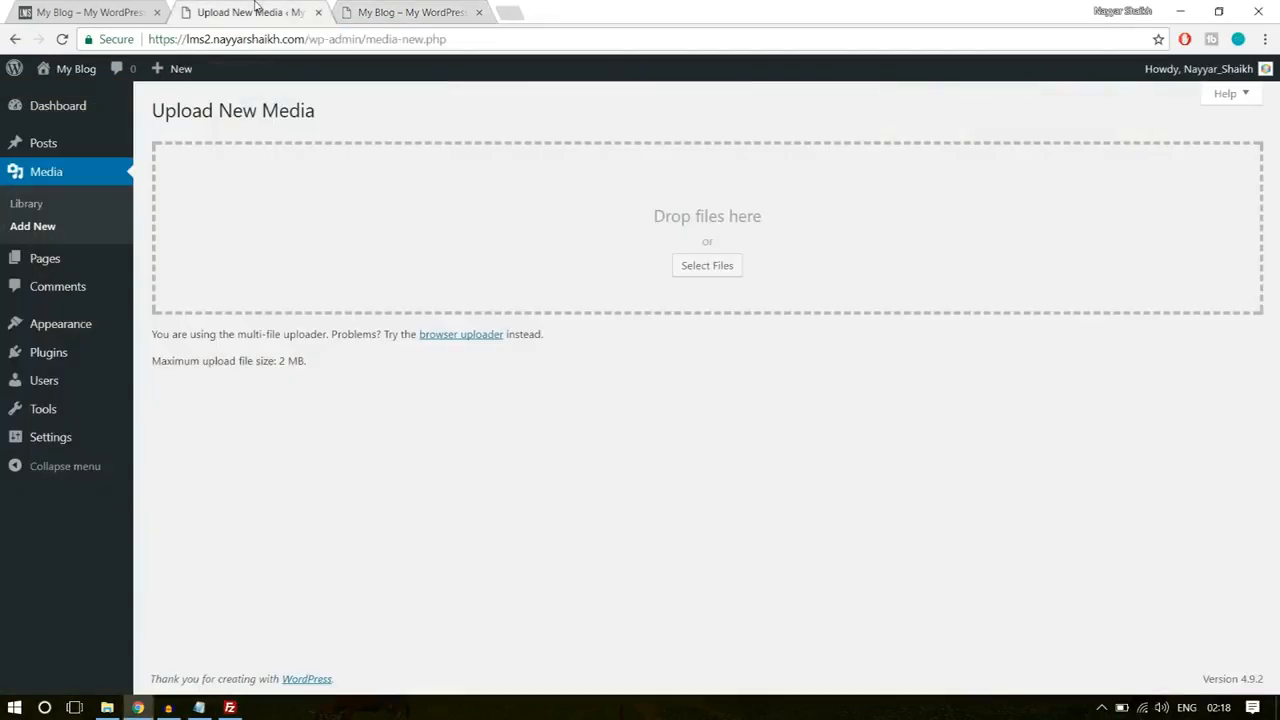
click(291, 377)
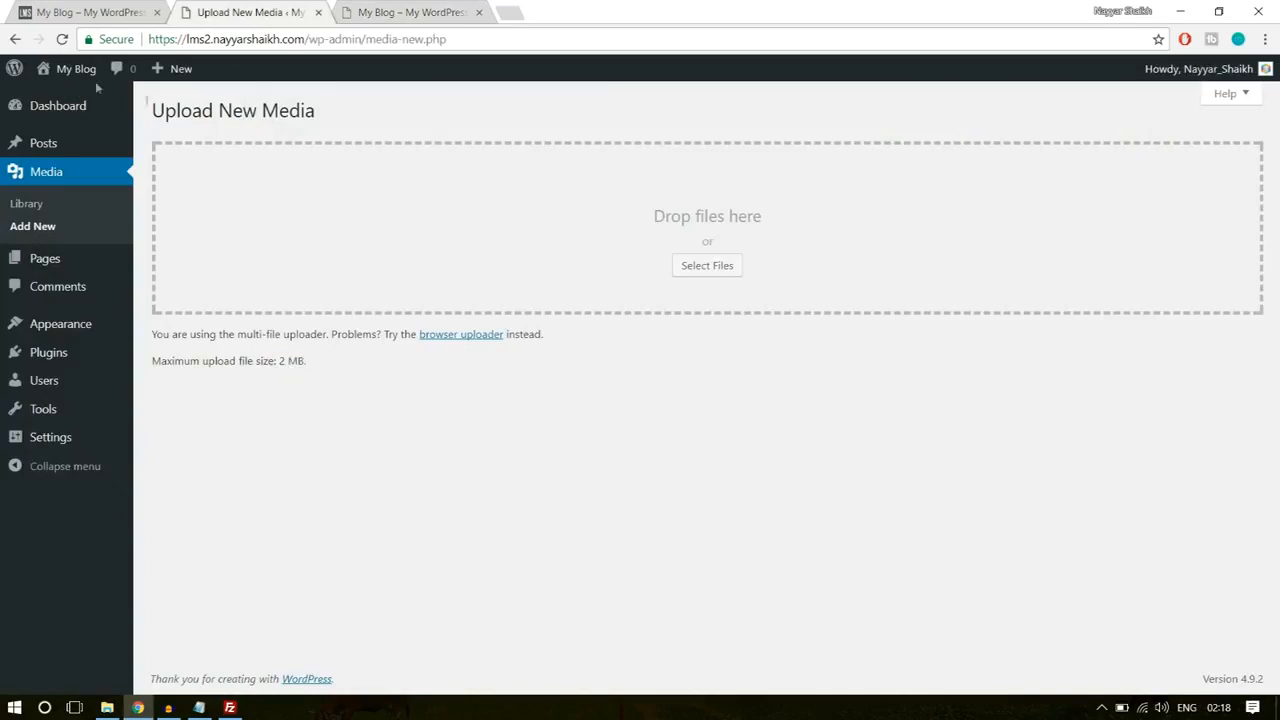
click(62, 39)
drag(279, 362, 314, 371)
click(334, 373)
Step: Open the WordPress Add Themes page and show its form for uploading a theme in .zip format
mouse_move(78, 331)
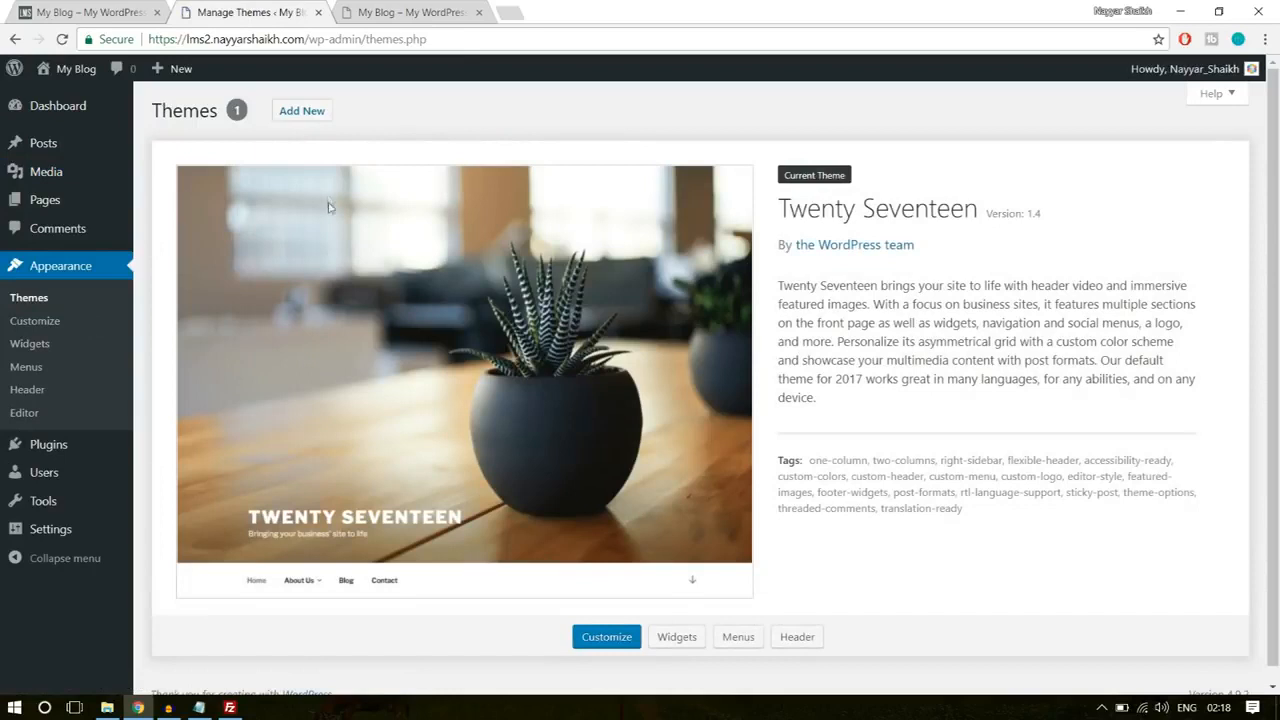
click(302, 111)
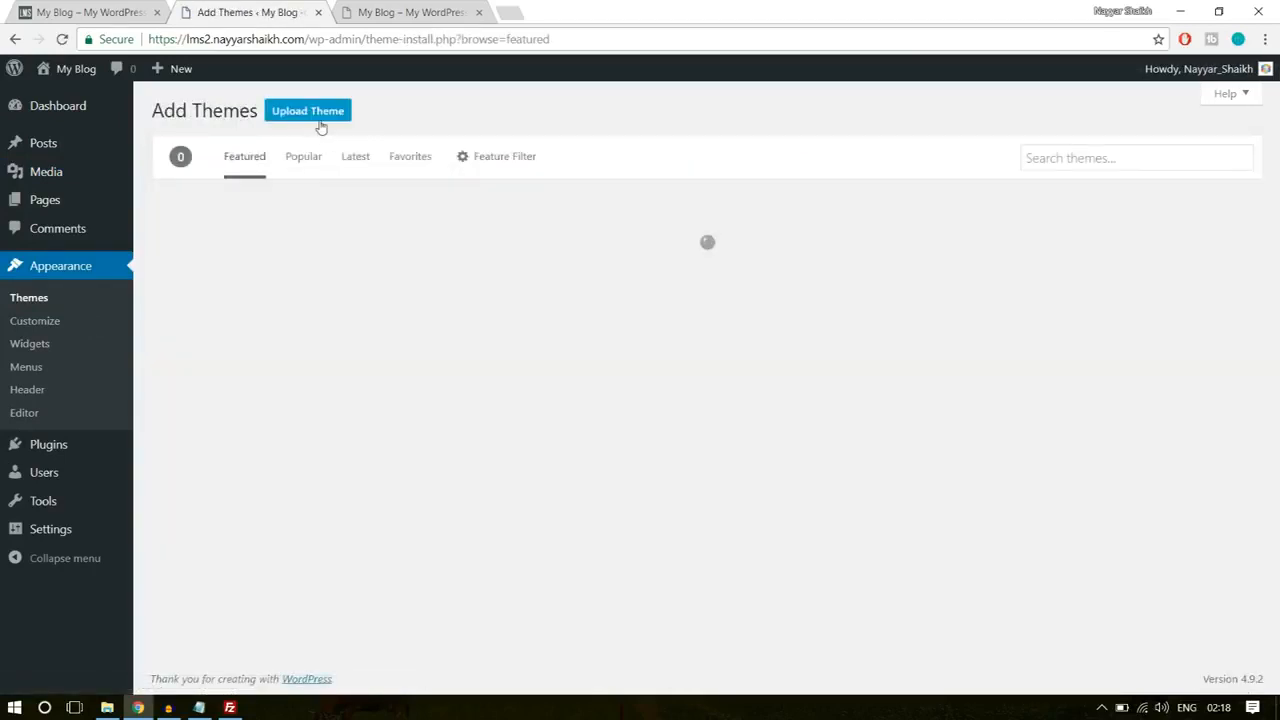
click(316, 114)
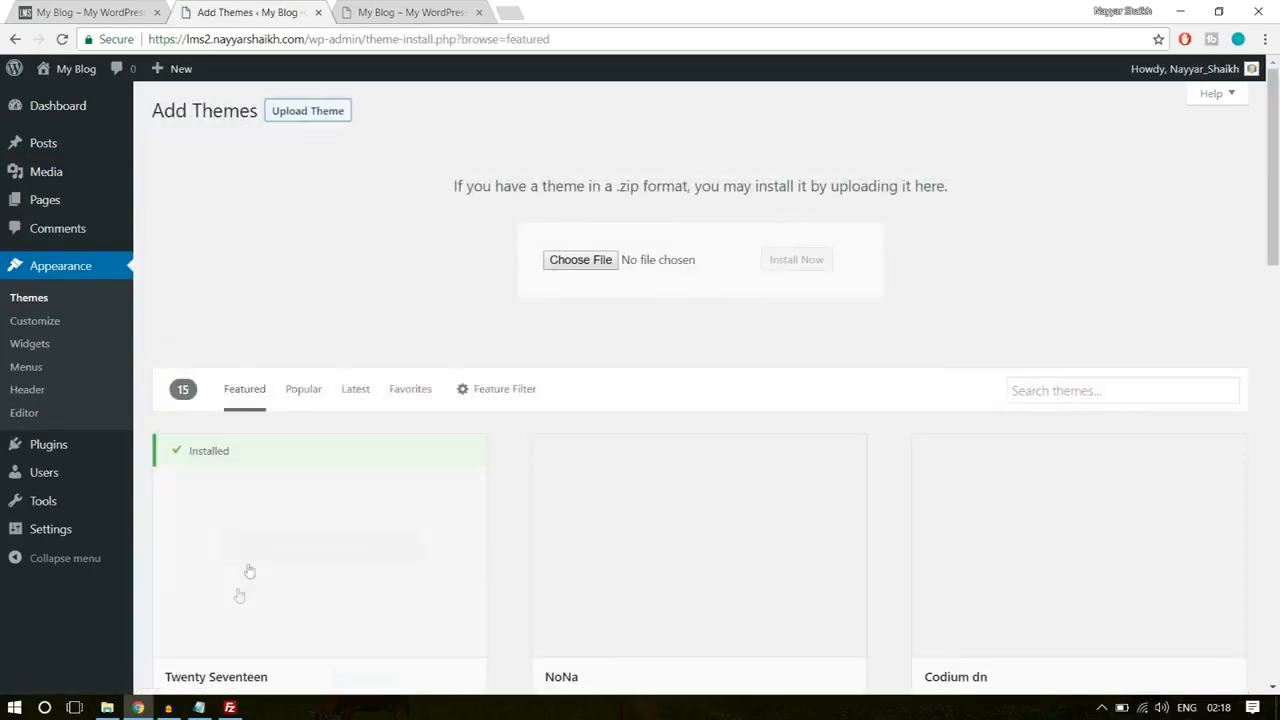
click(107, 707)
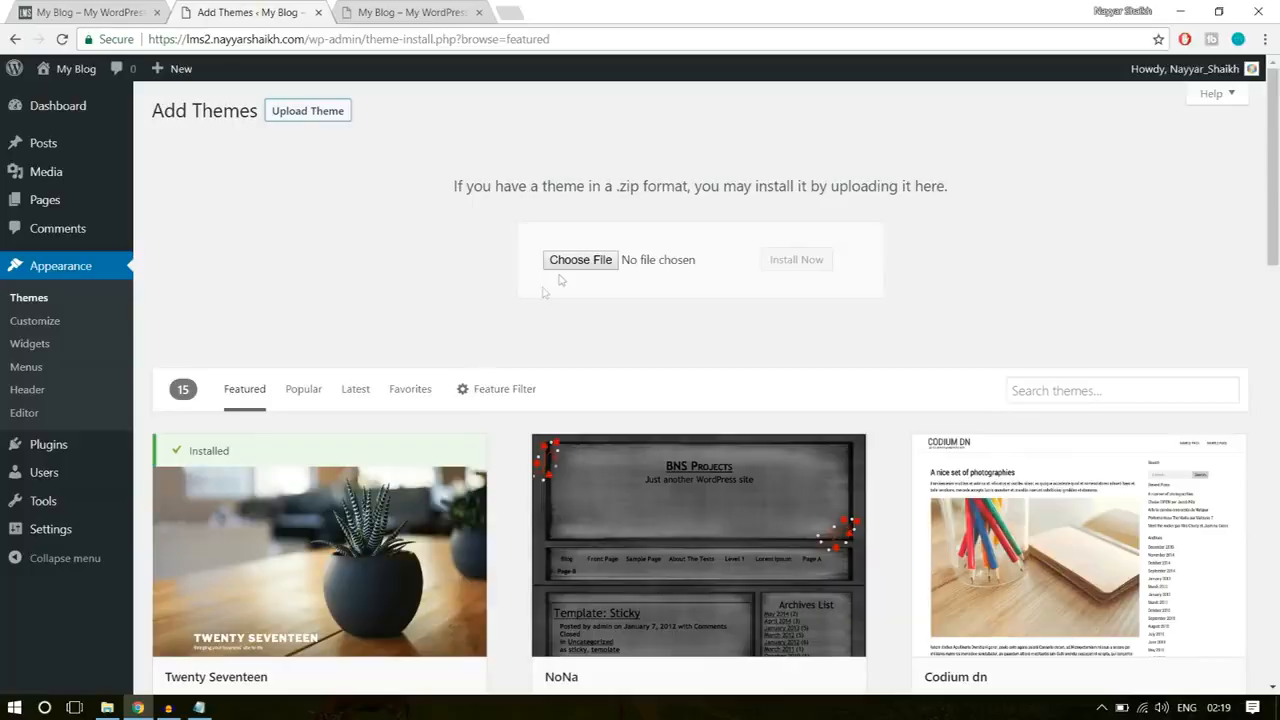
Step: Choose wplms.zip from the inner WPLMS folder on the E: drive and install it as a theme
click(567, 260)
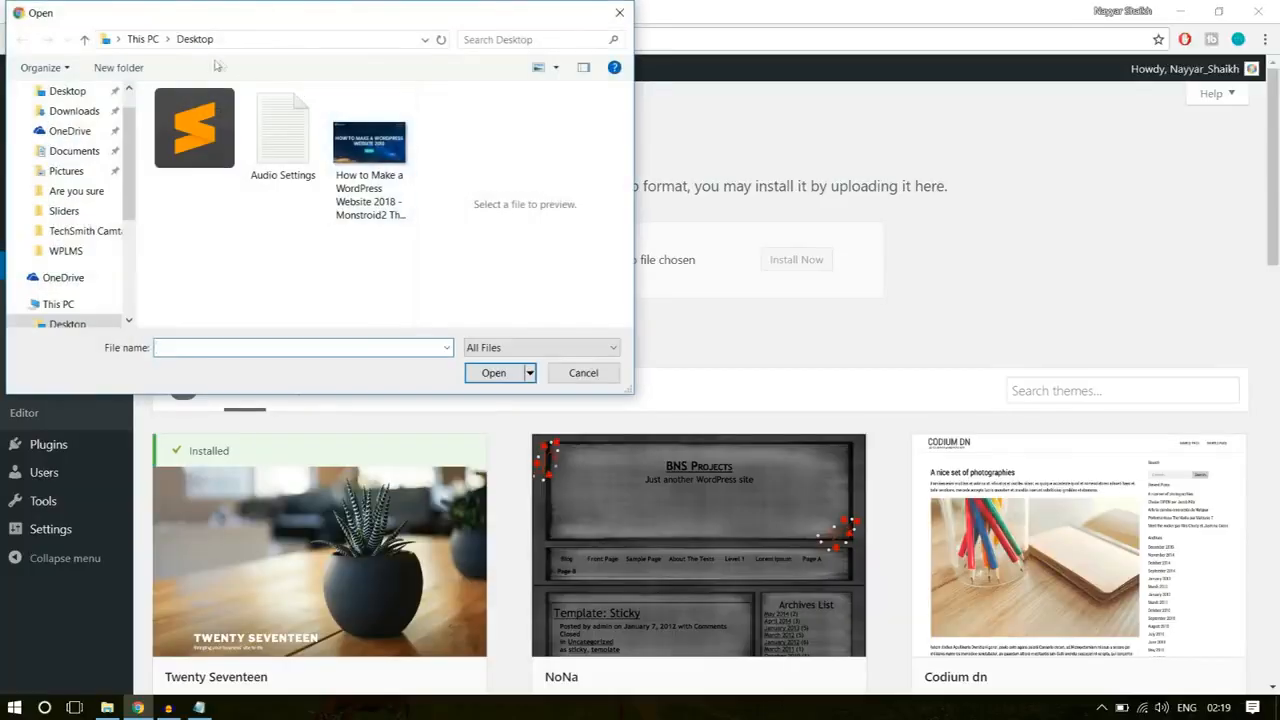
click(65, 250)
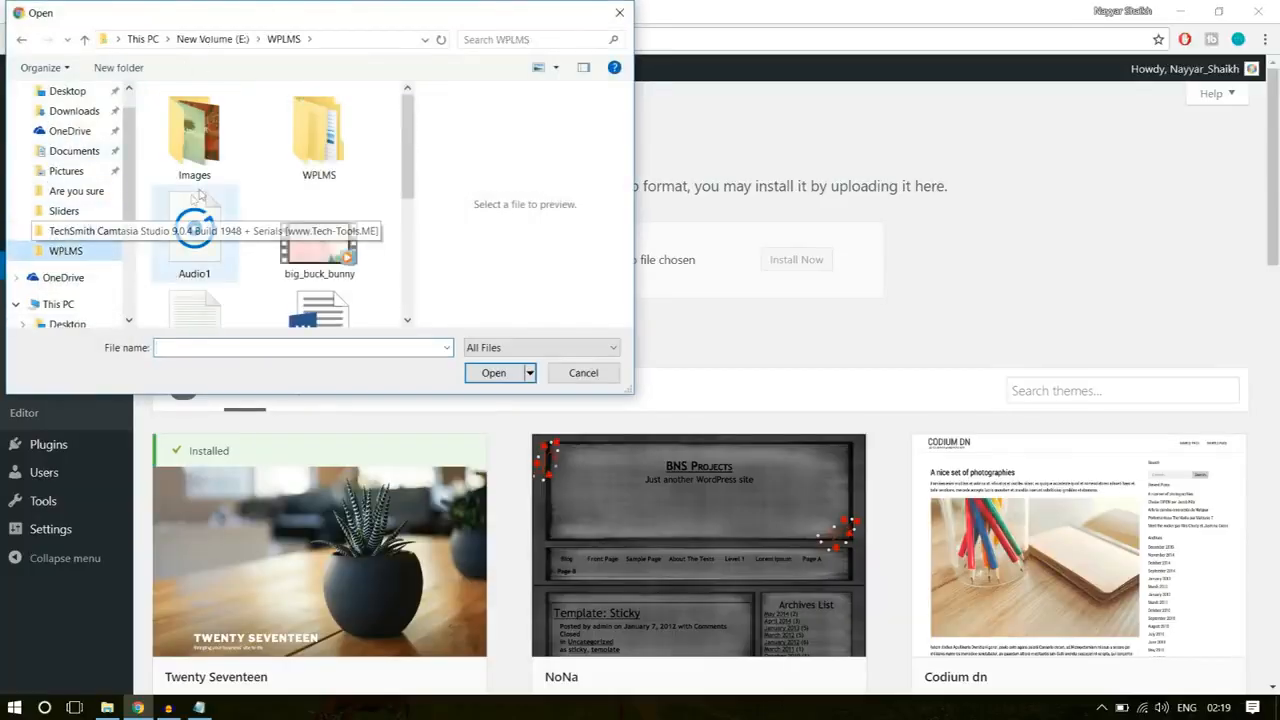
double_click(312, 140)
click(238, 157)
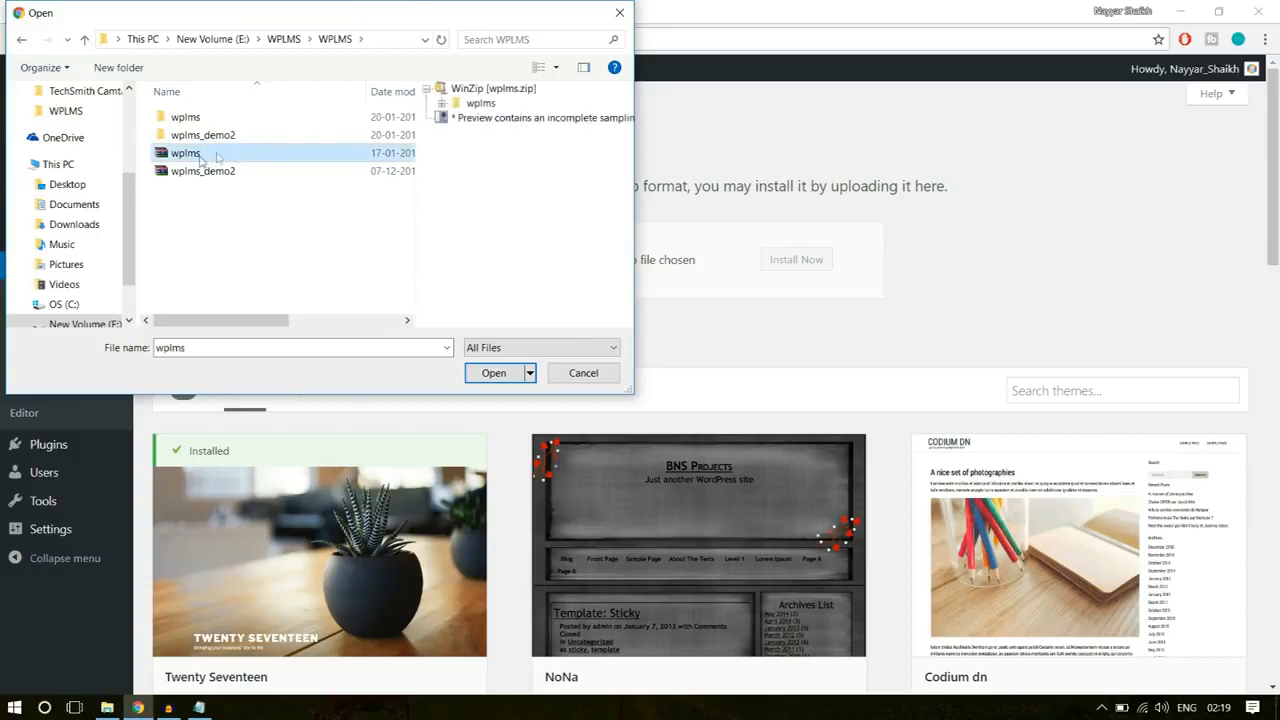
click(490, 381)
click(826, 260)
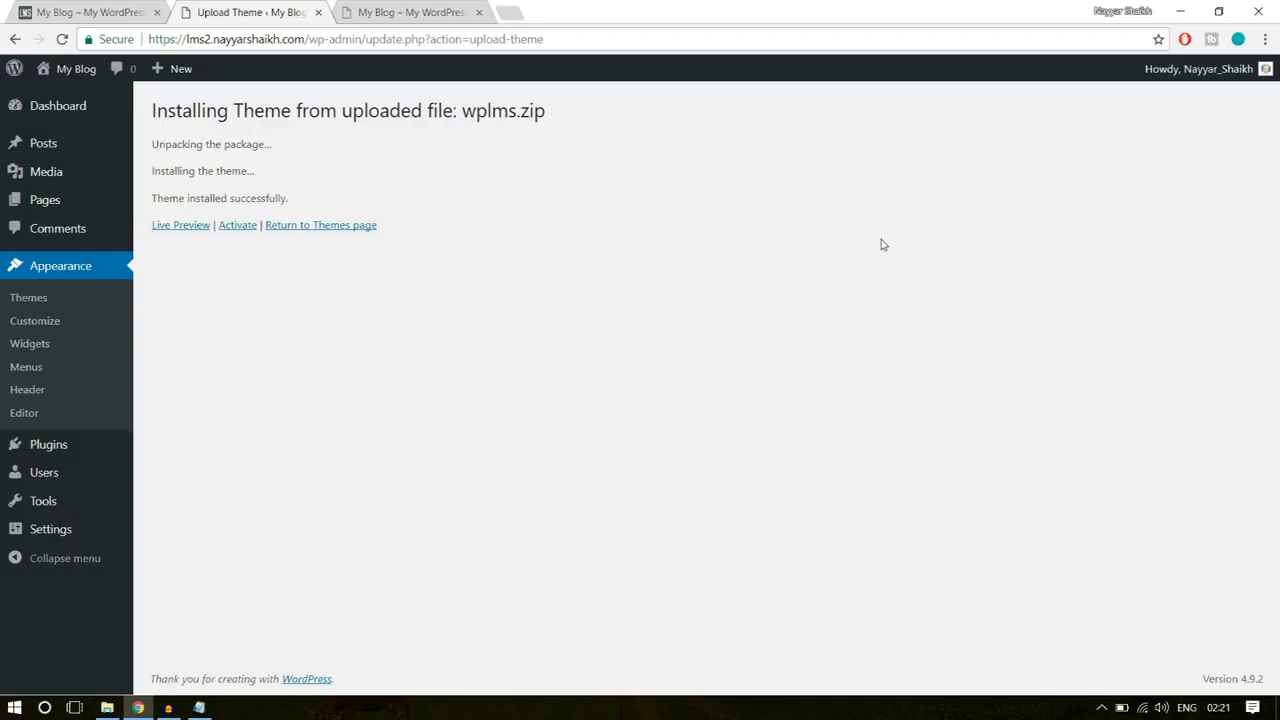
Step: Activate the installed WPLMS theme and review the setup wizard's configuration and file permissions checks
click(238, 225)
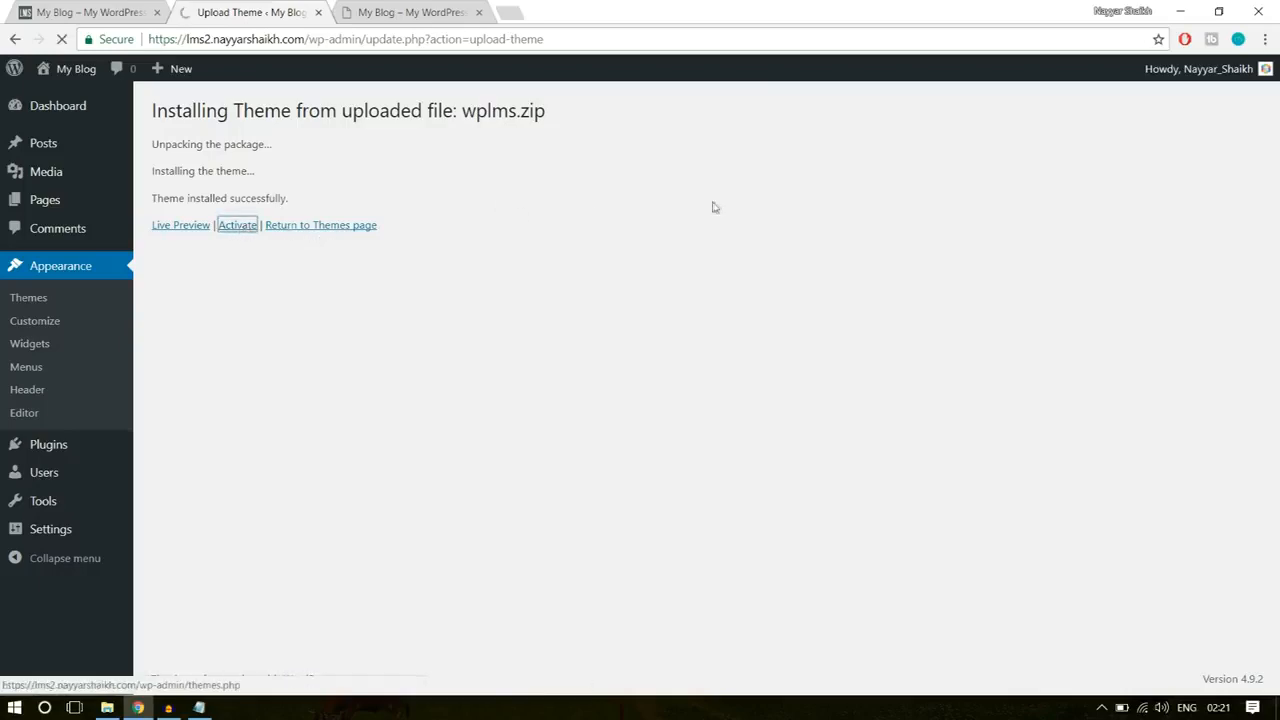
scroll(914, 391, down, 1)
scroll(914, 391, down, 1)
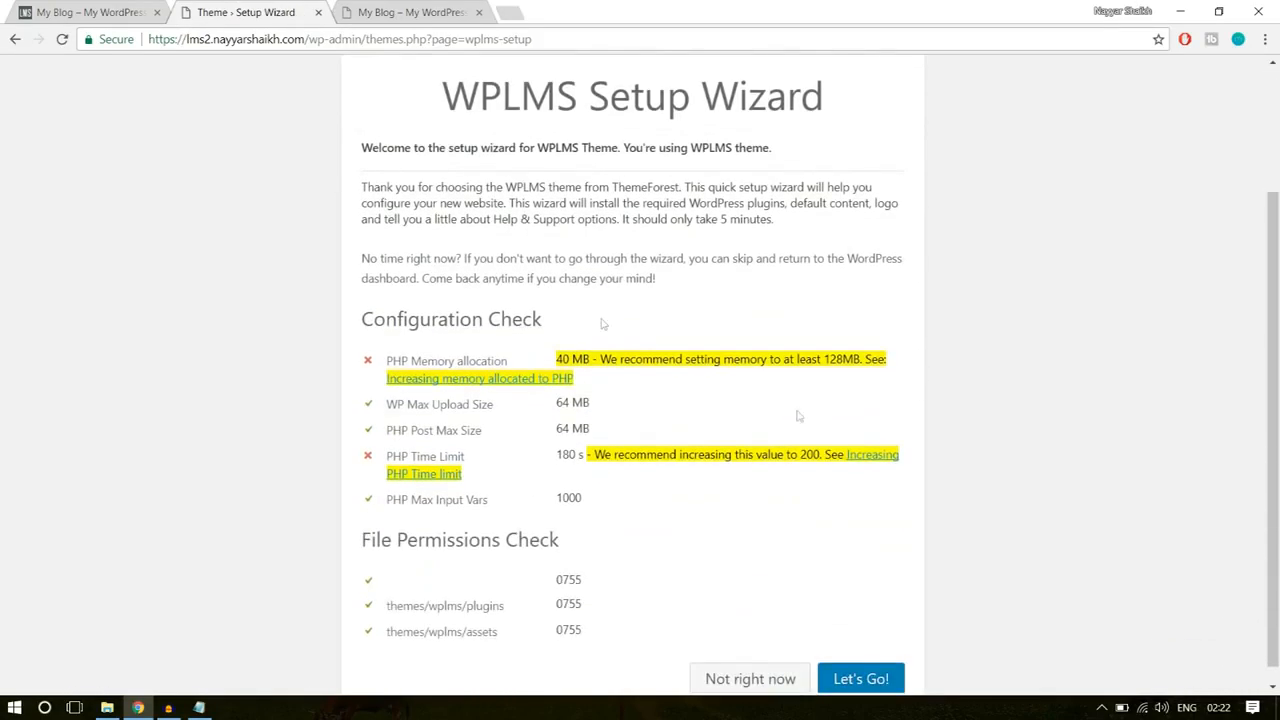
scroll(834, 480, down, 1)
scroll(765, 531, up, 2)
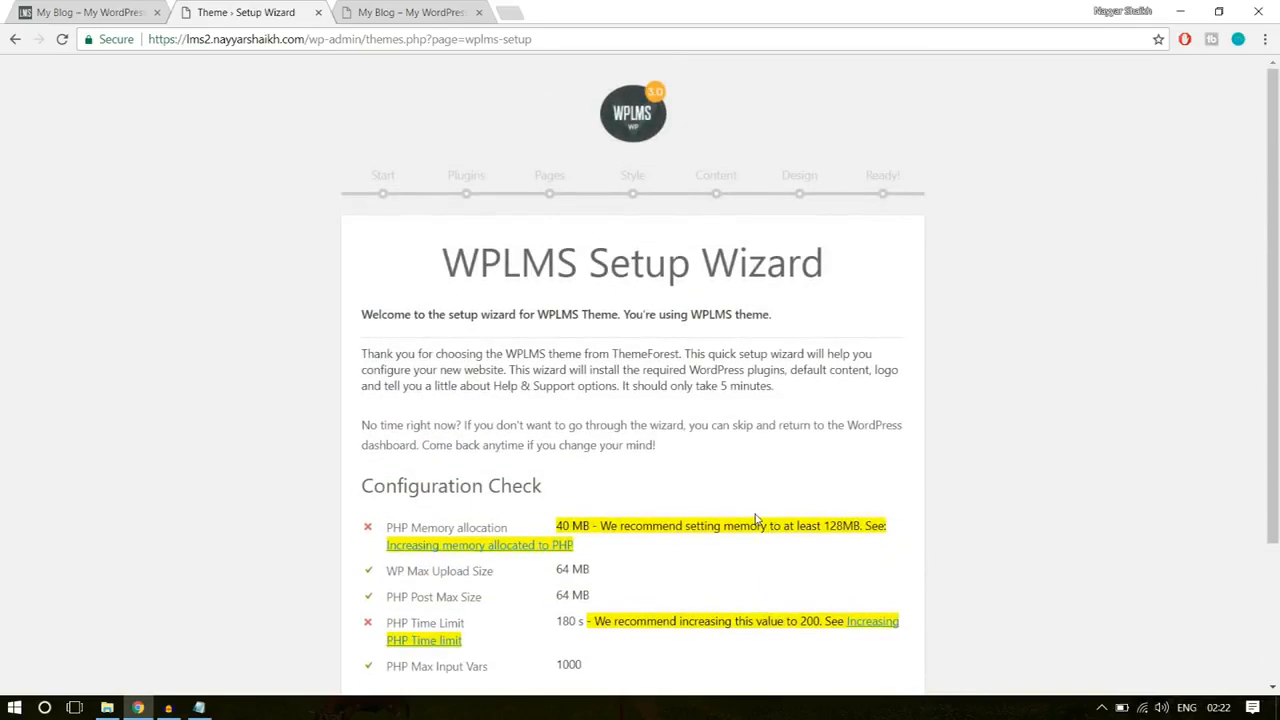
scroll(758, 519, down, 2)
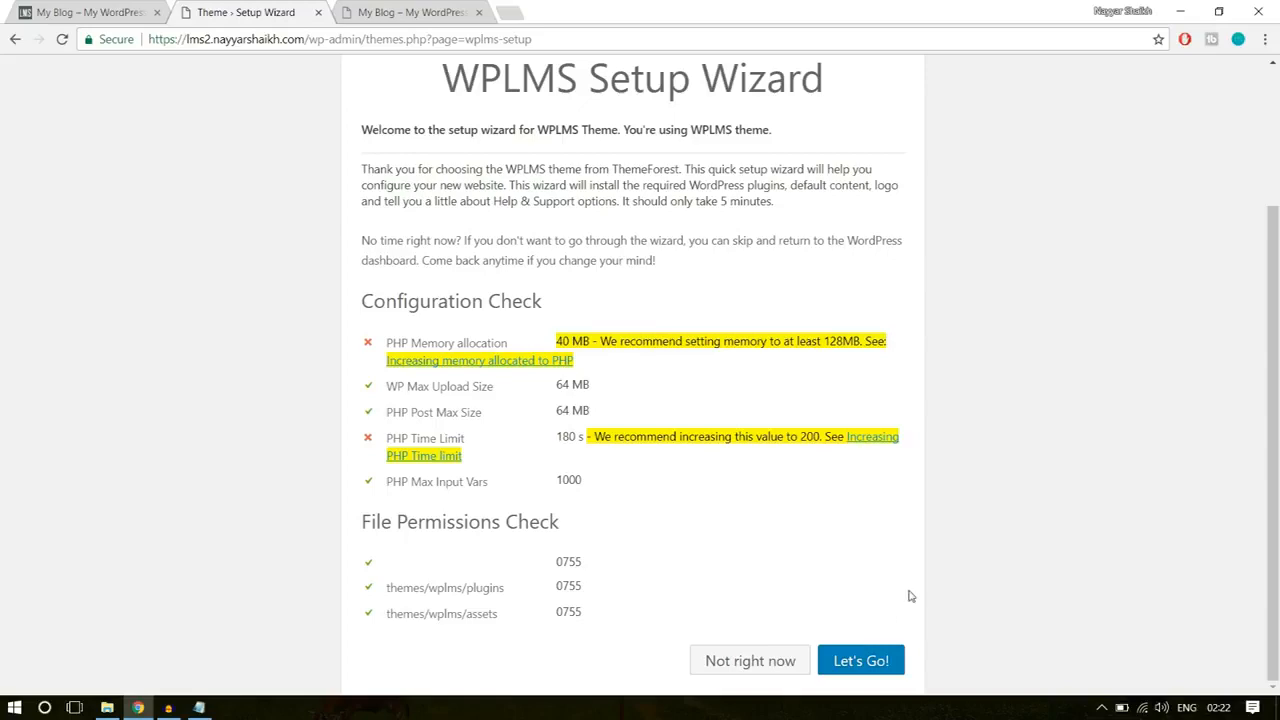
Step: Examine the WPLMS Setup Wizard's web address and its welcome page
click(868, 664)
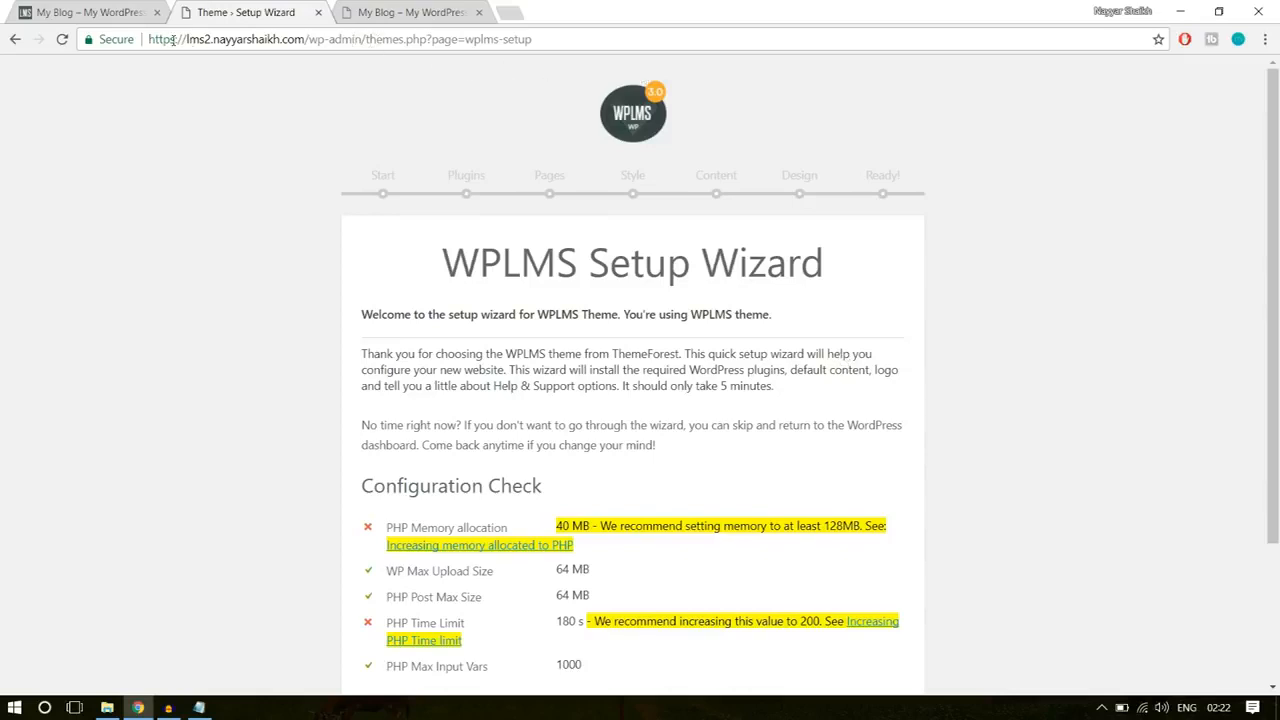
drag(182, 39, 432, 39)
click(446, 42)
scroll(1063, 343, down, 2)
scroll(995, 321, up, 2)
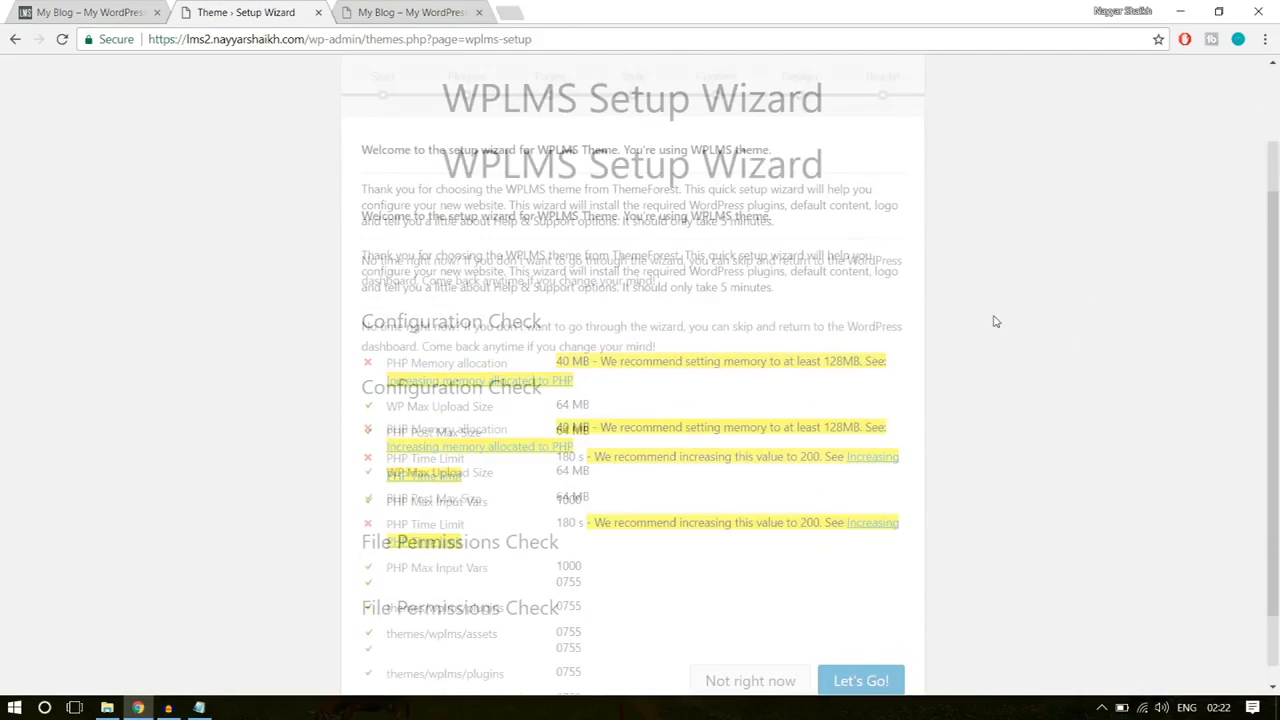
drag(543, 38, 336, 40)
click(537, 146)
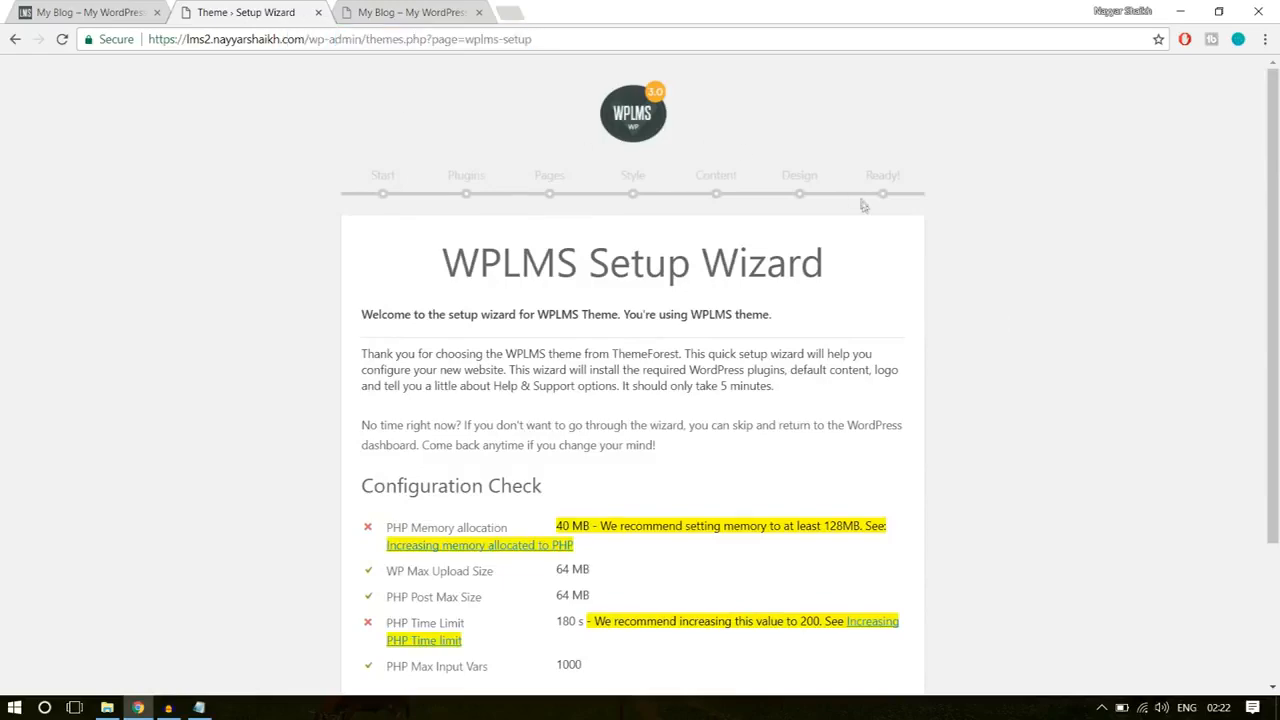
Step: Start the WPLMS setup wizard and add Visual Composer to the site's selected features
scroll(890, 245, down, 2)
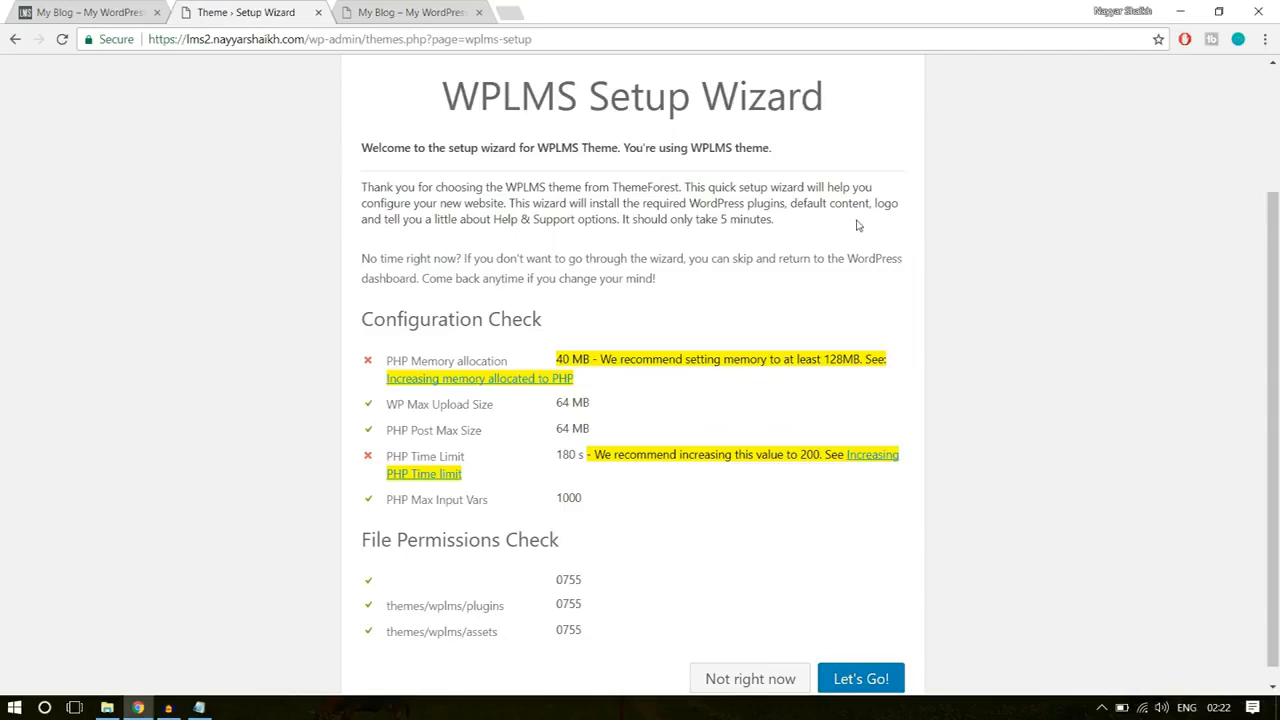
scroll(905, 225, down, 1)
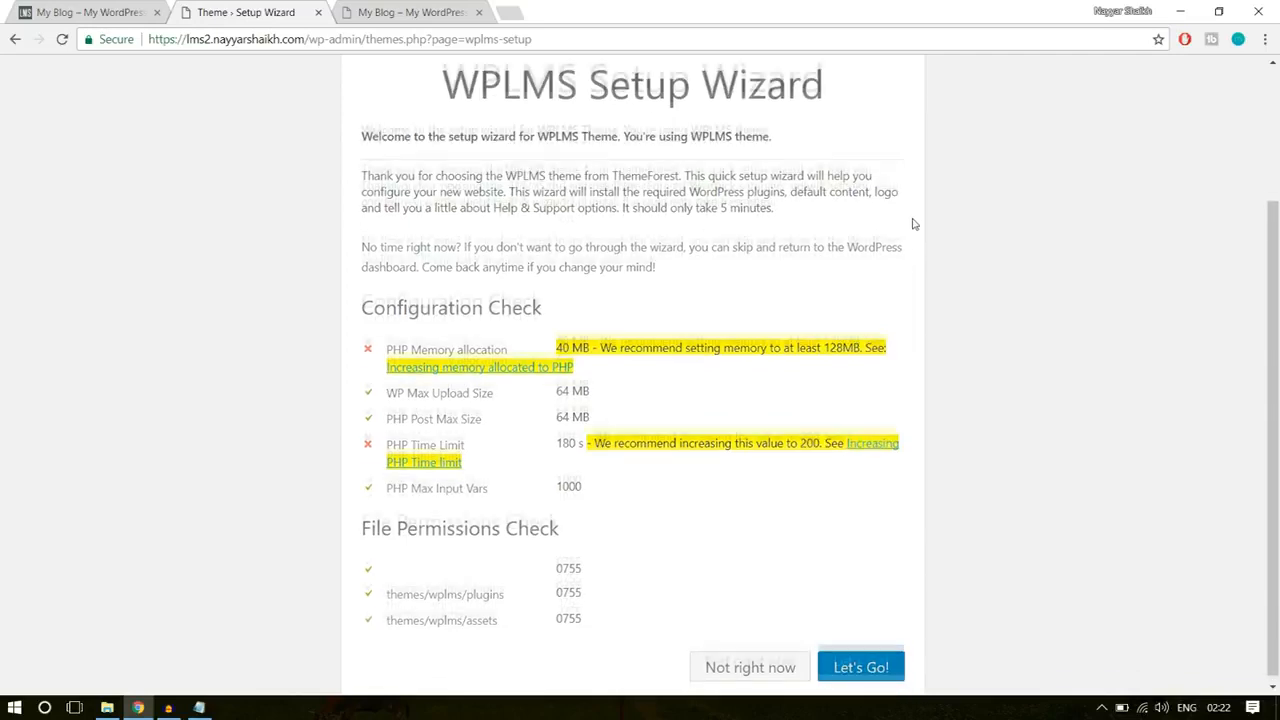
click(856, 664)
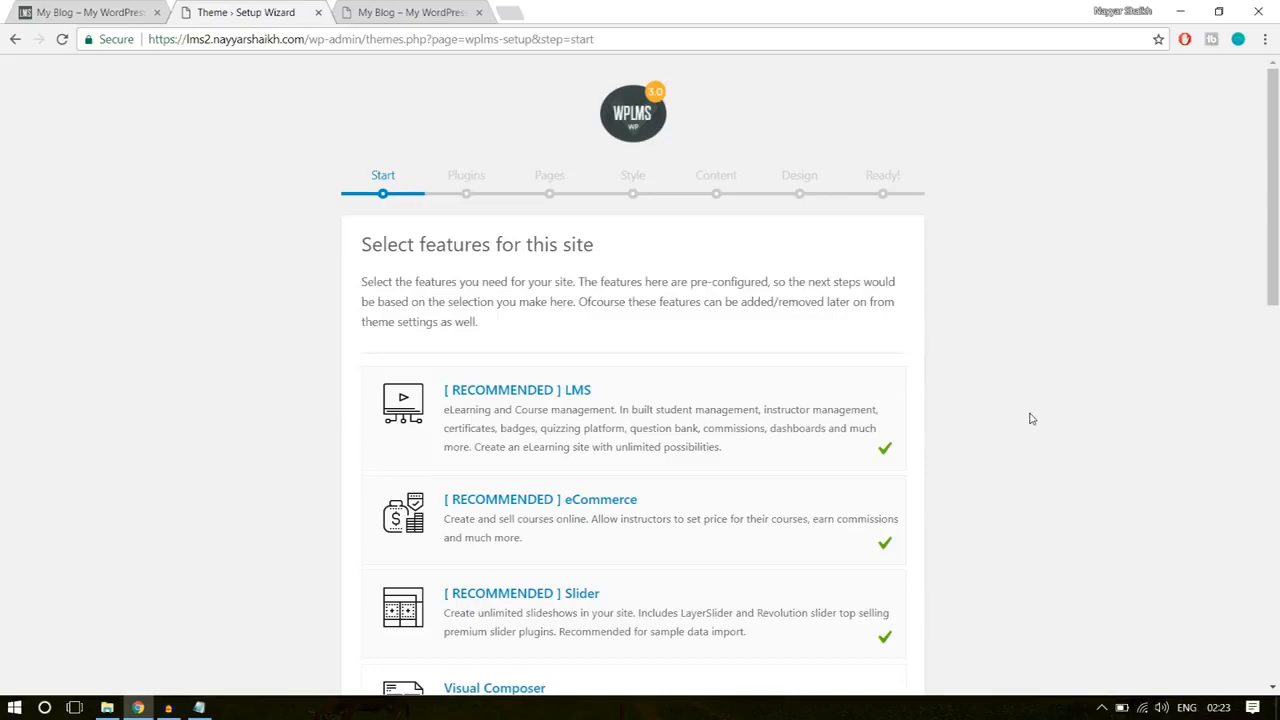
scroll(1032, 418, down, 1)
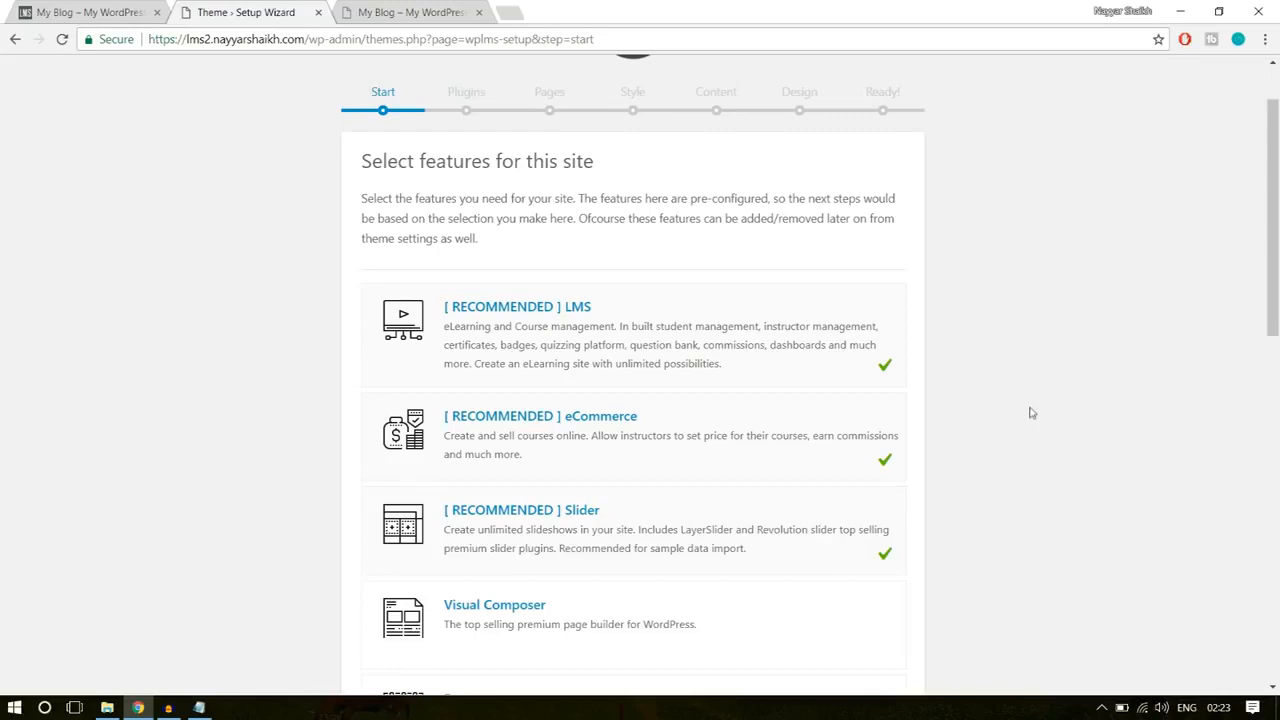
scroll(1032, 413, down, 3)
click(863, 381)
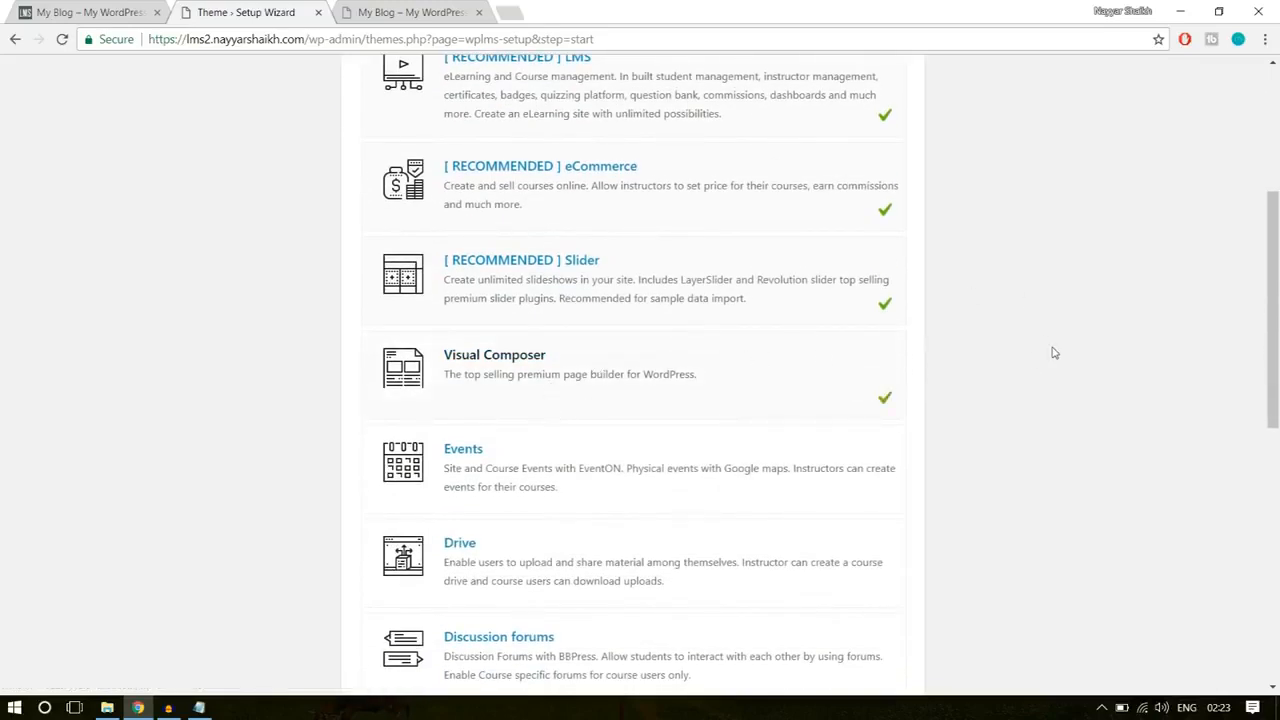
Step: Select the Gamification & Points, Memberships, Custom Badges and Multiple Instructors per course features, then review the feature list
scroll(1053, 353, down, 2)
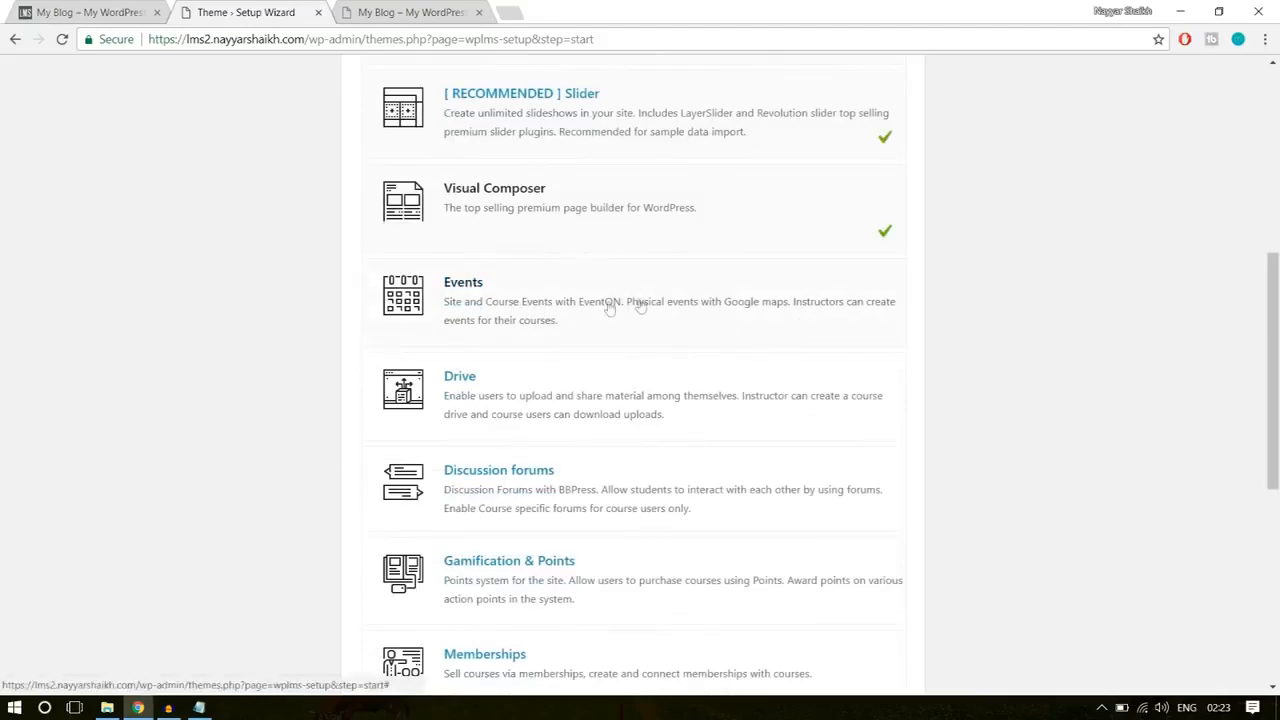
scroll(869, 320, down, 1)
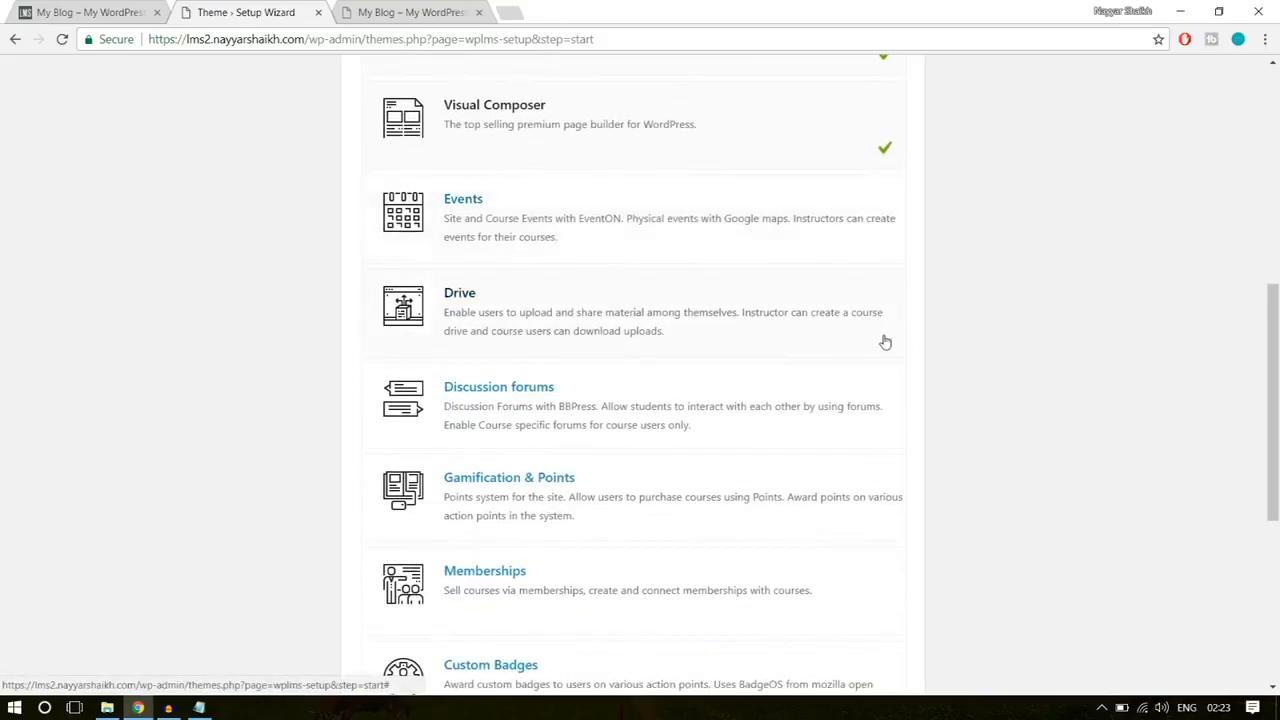
scroll(885, 342, down, 3)
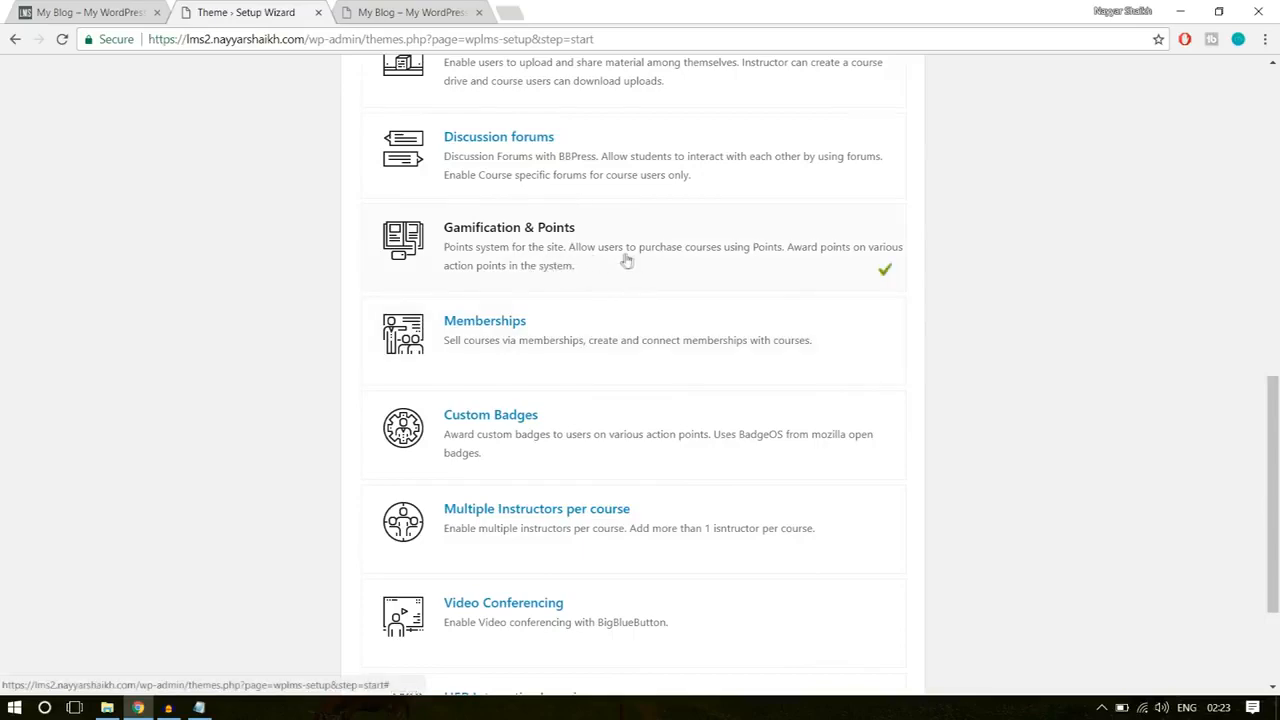
scroll(930, 300, down, 1)
click(757, 261)
click(866, 370)
scroll(920, 350, down, 1)
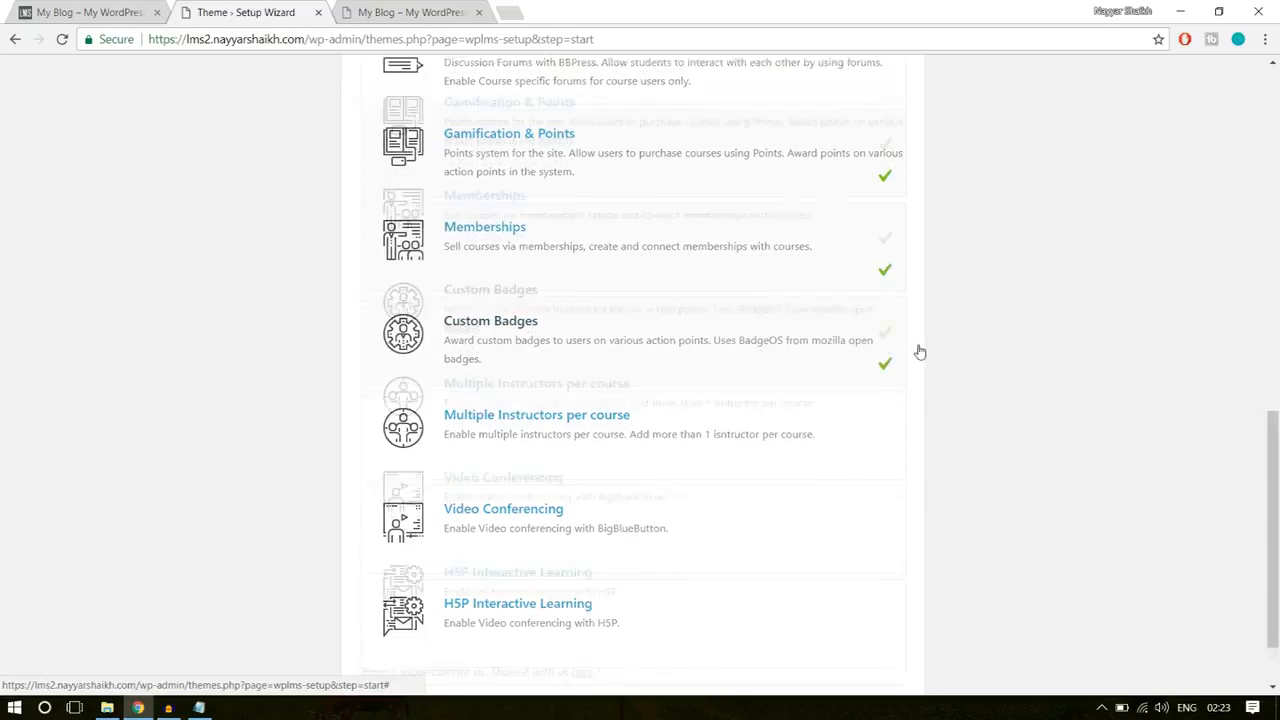
click(729, 358)
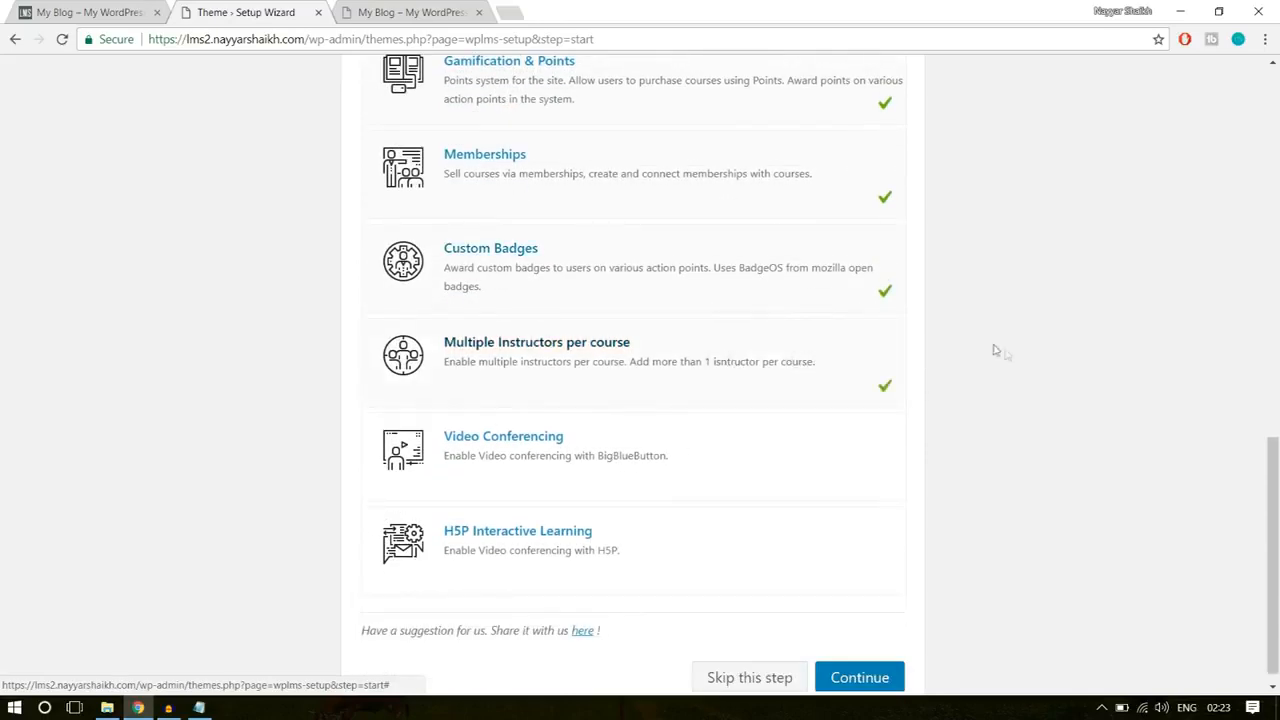
scroll(995, 355, down, 1)
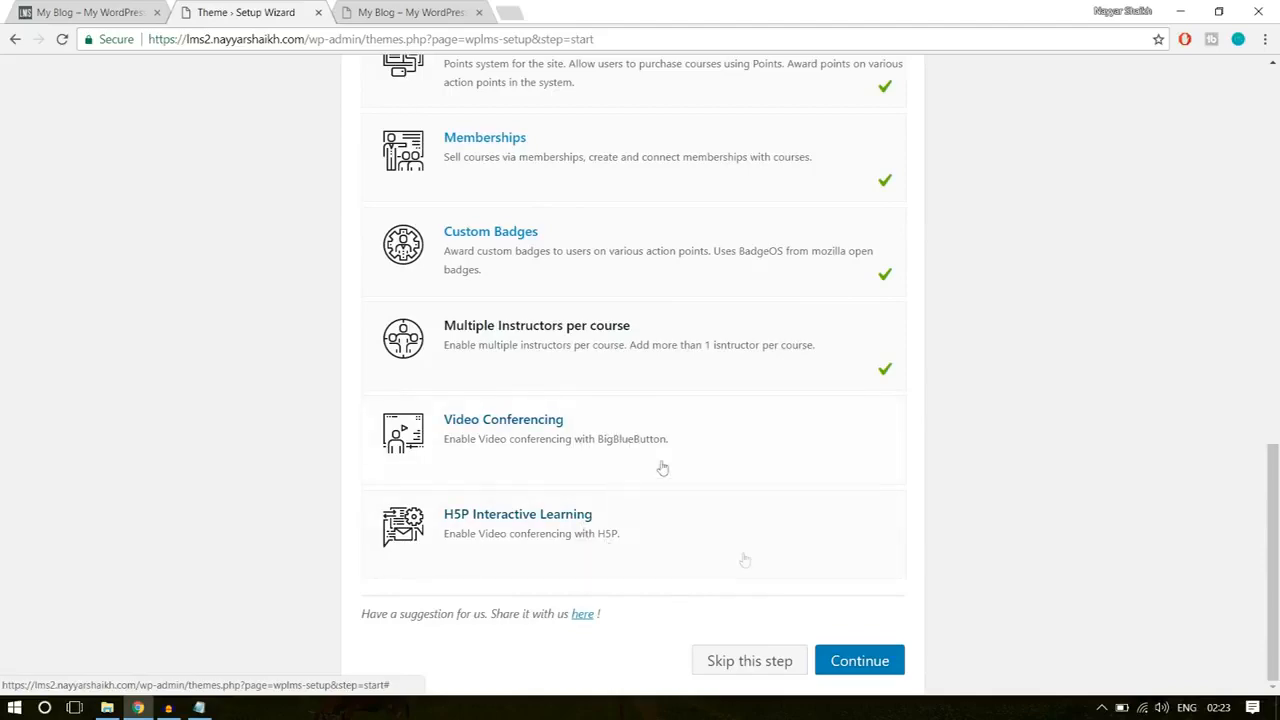
scroll(1127, 465, up, 5)
scroll(1125, 472, up, 5)
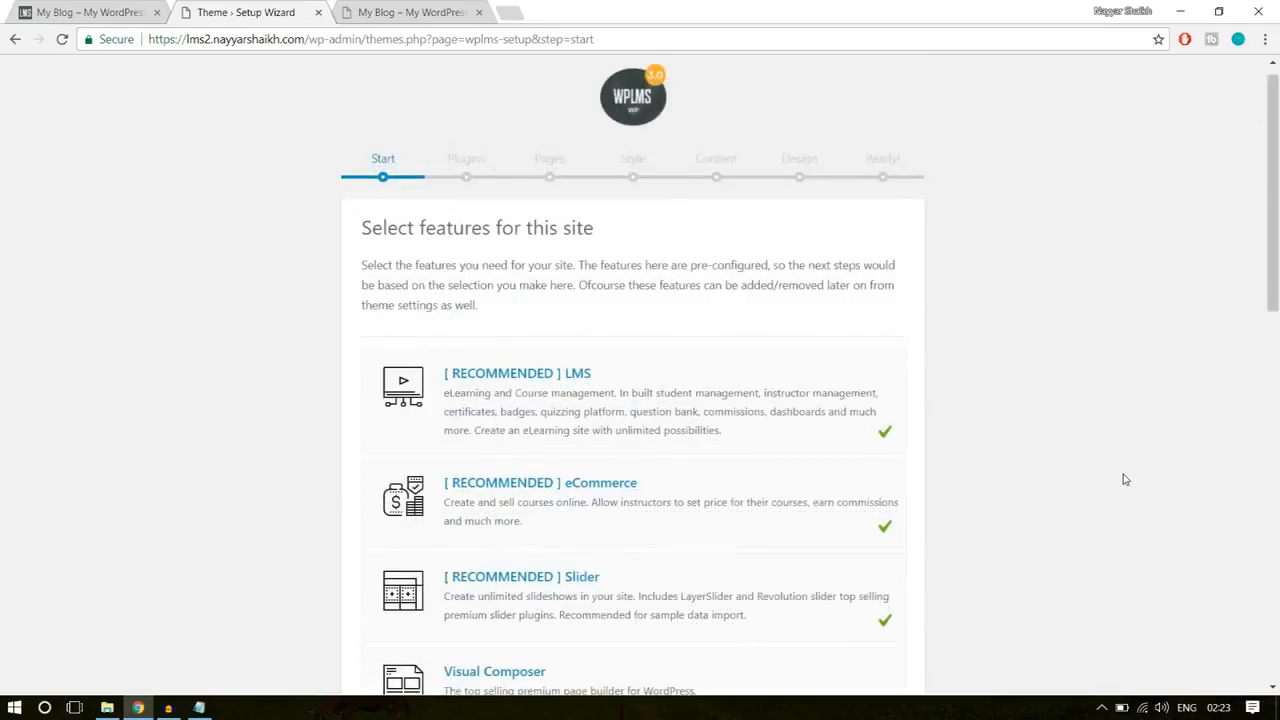
Step: Review the selected site features and submit them to continue to the default plugins
scroll(1123, 477, down, 2)
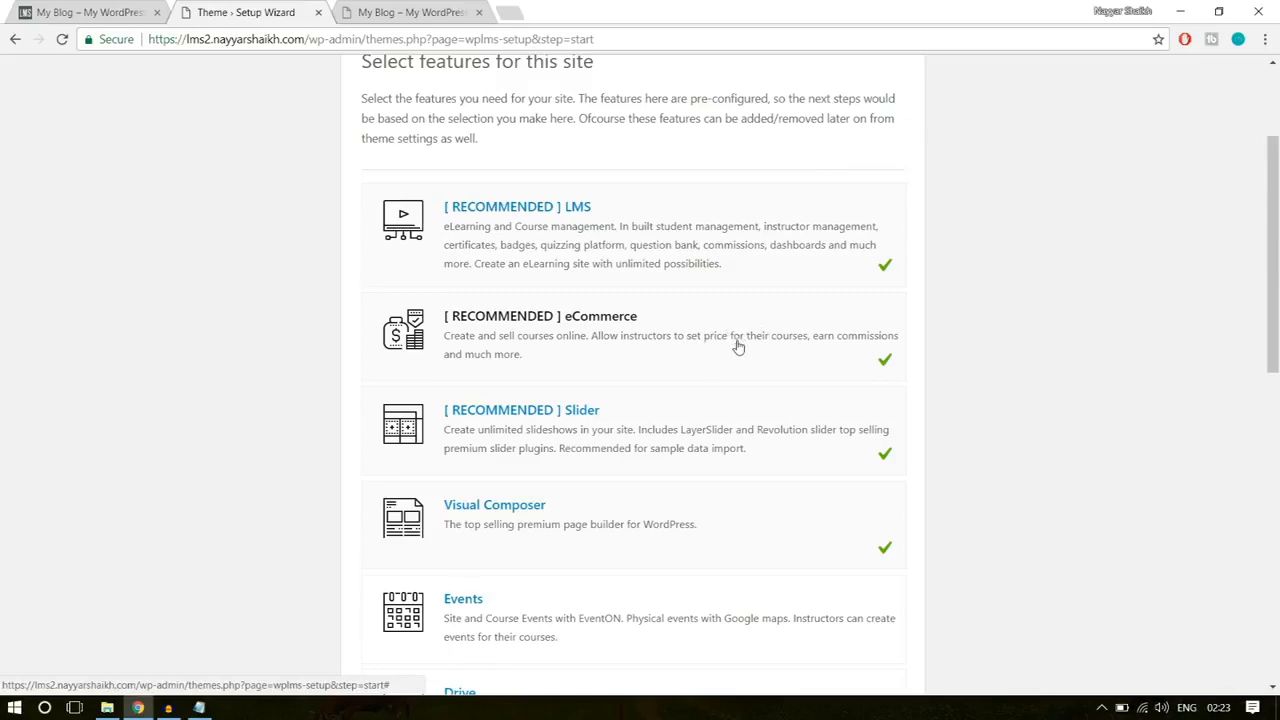
scroll(737, 343, down, 1)
scroll(700, 370, down, 1)
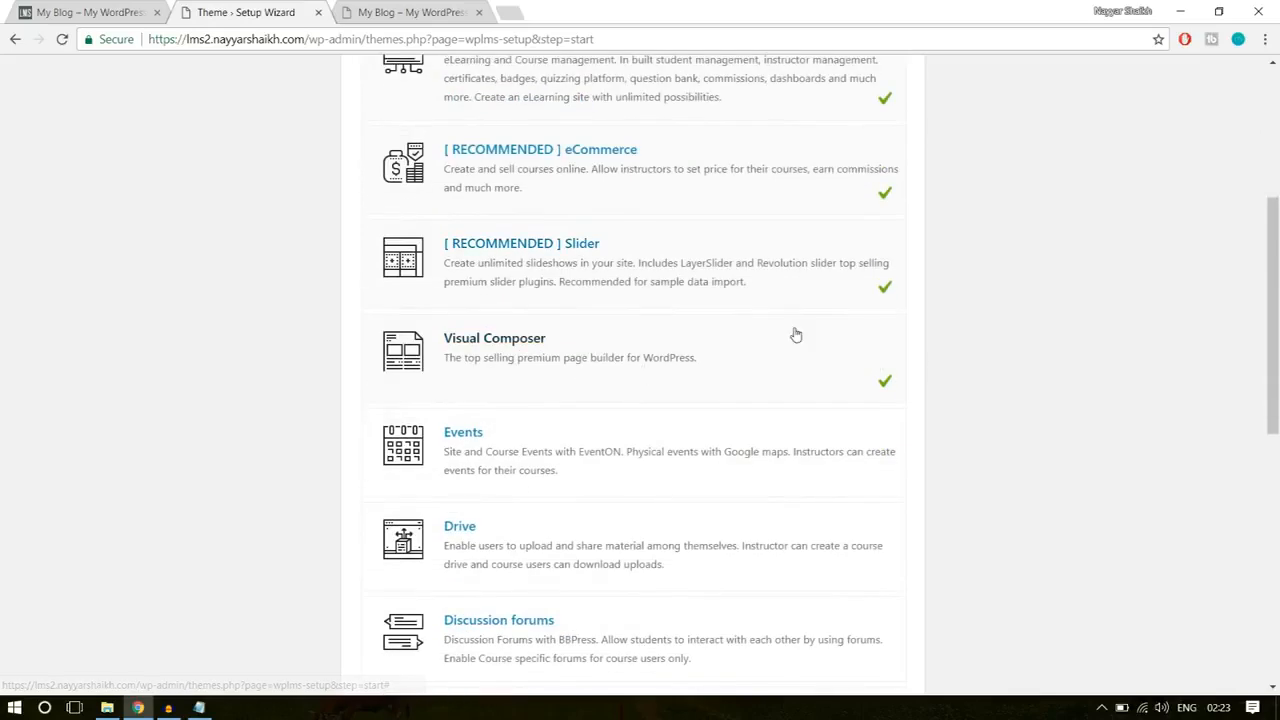
scroll(1208, 349, down, 1)
scroll(1211, 349, down, 3)
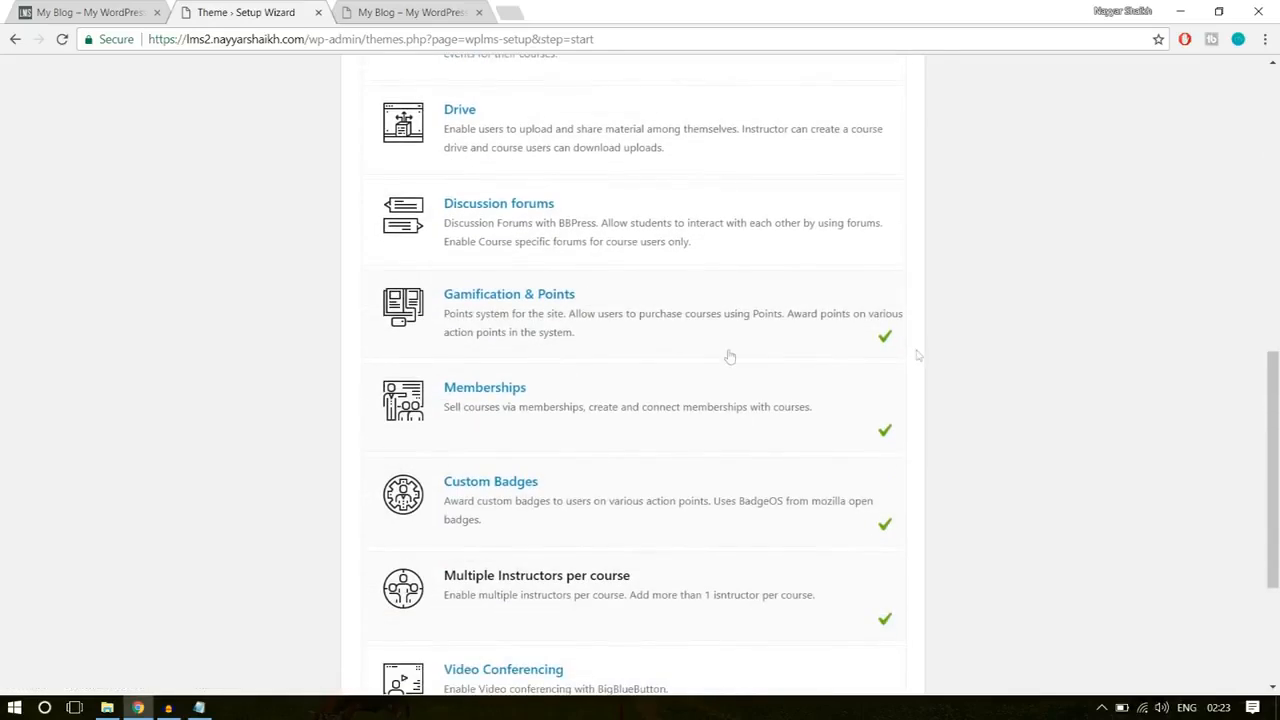
scroll(646, 329, down, 1)
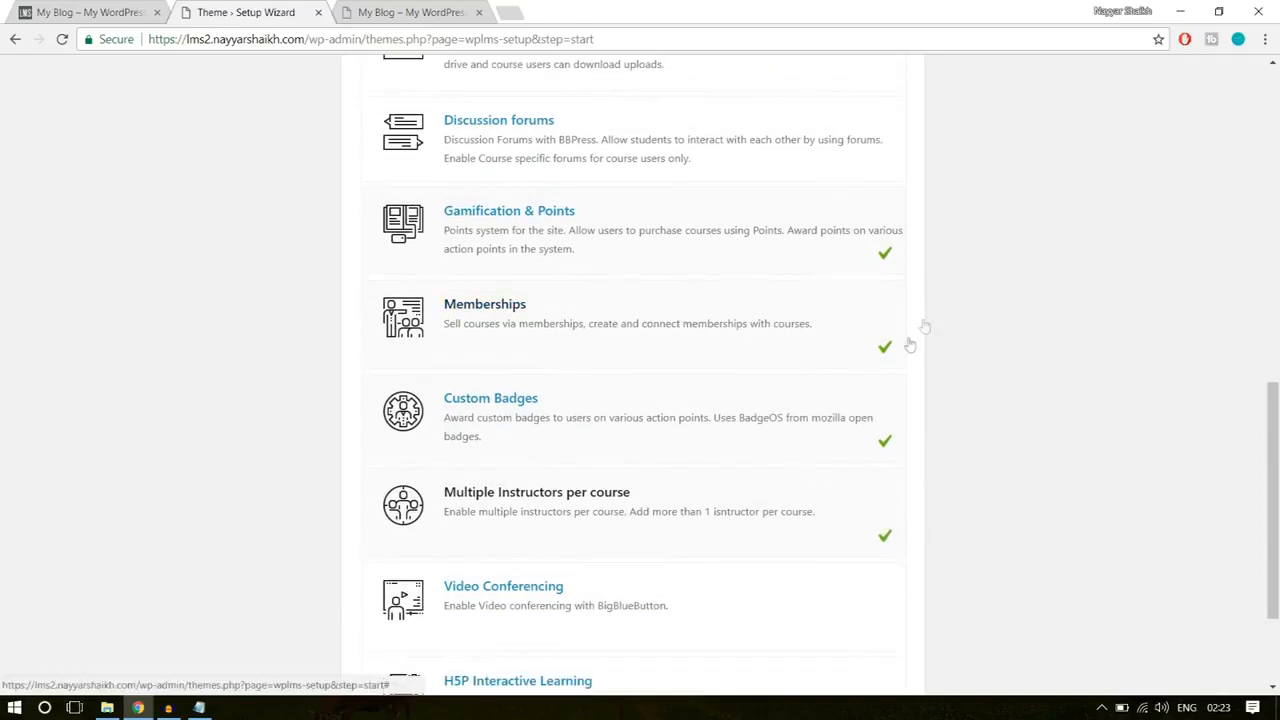
scroll(929, 419, down, 1)
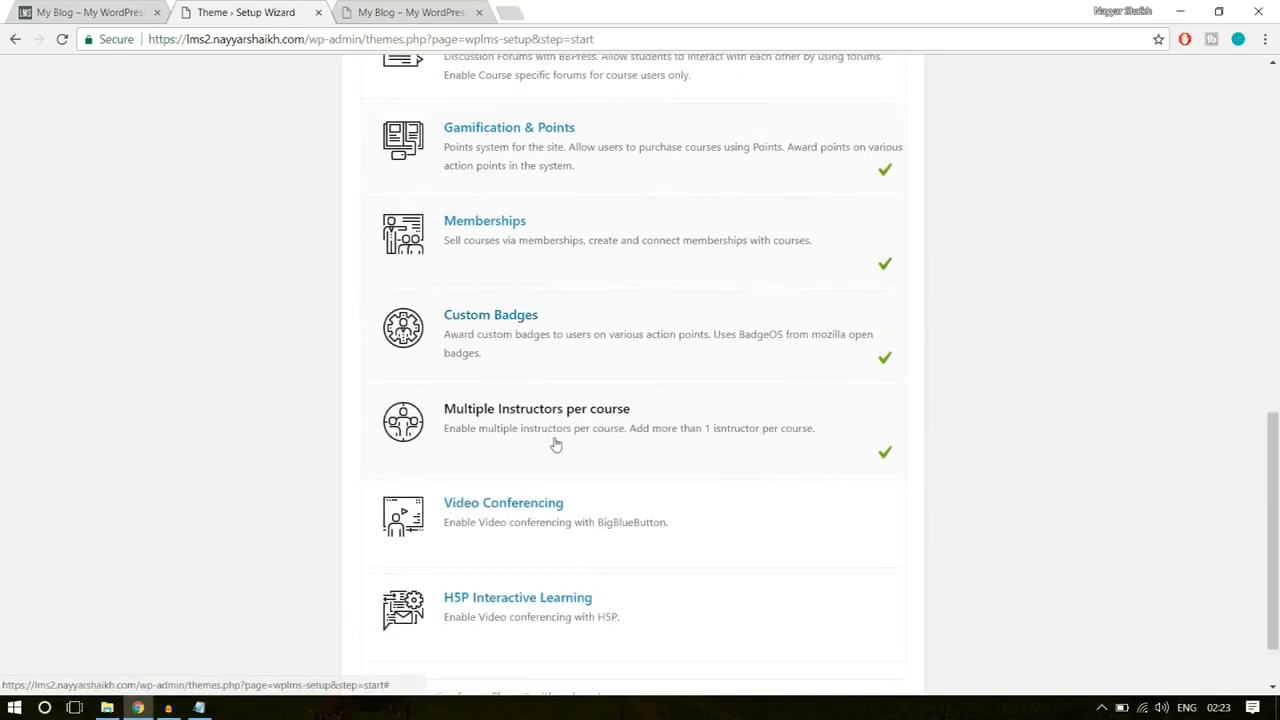
scroll(1111, 429, down, 1)
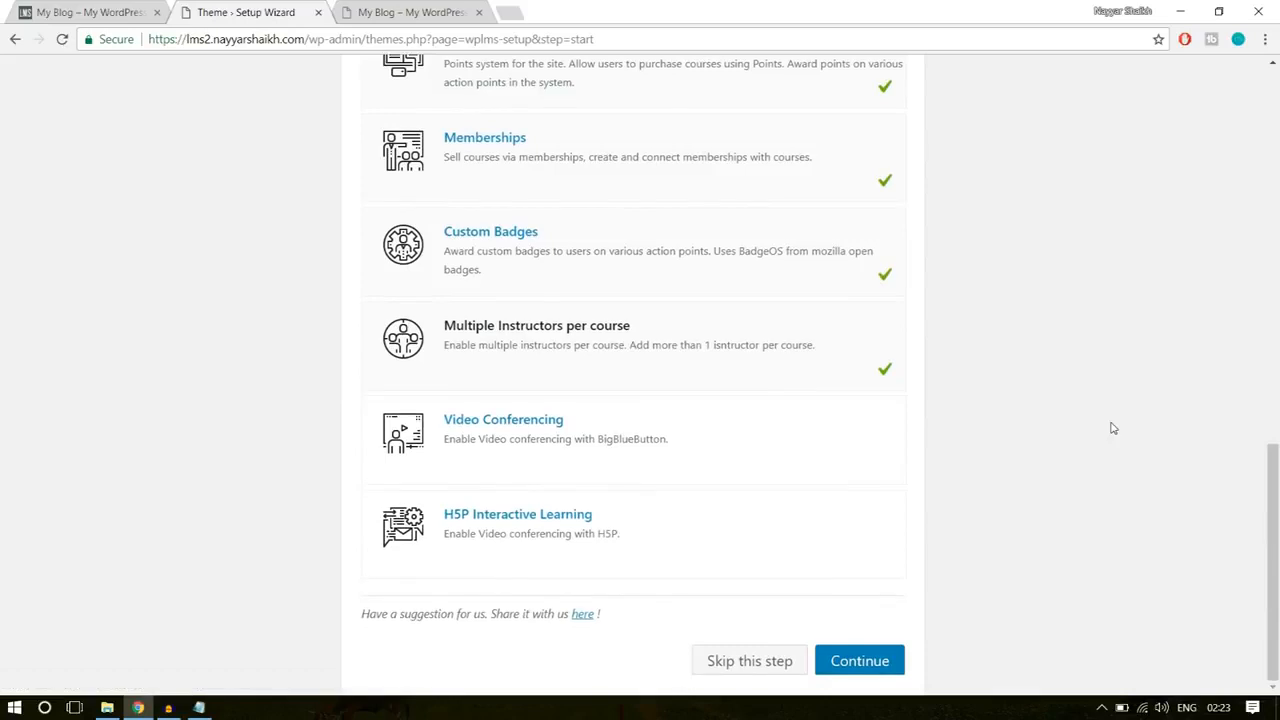
click(891, 661)
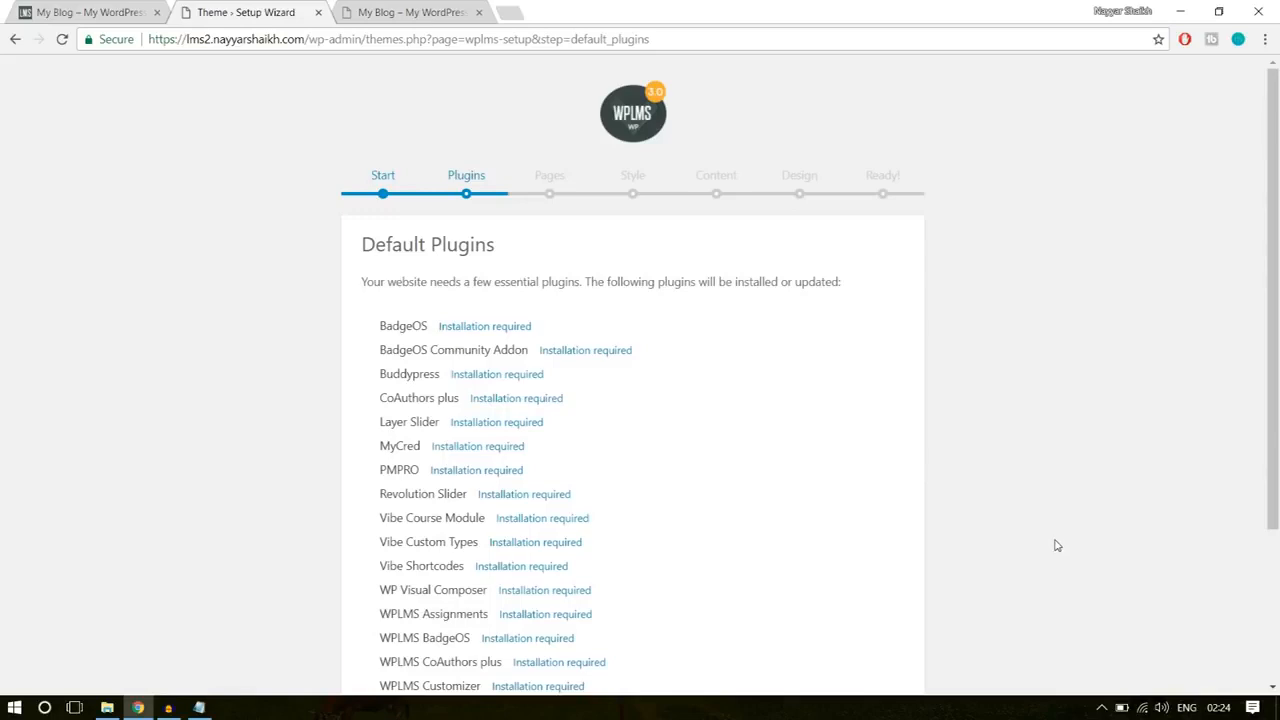
Step: Install the default plugins the wizard lists and set up the required WPLMS pages
scroll(1055, 542, down, 3)
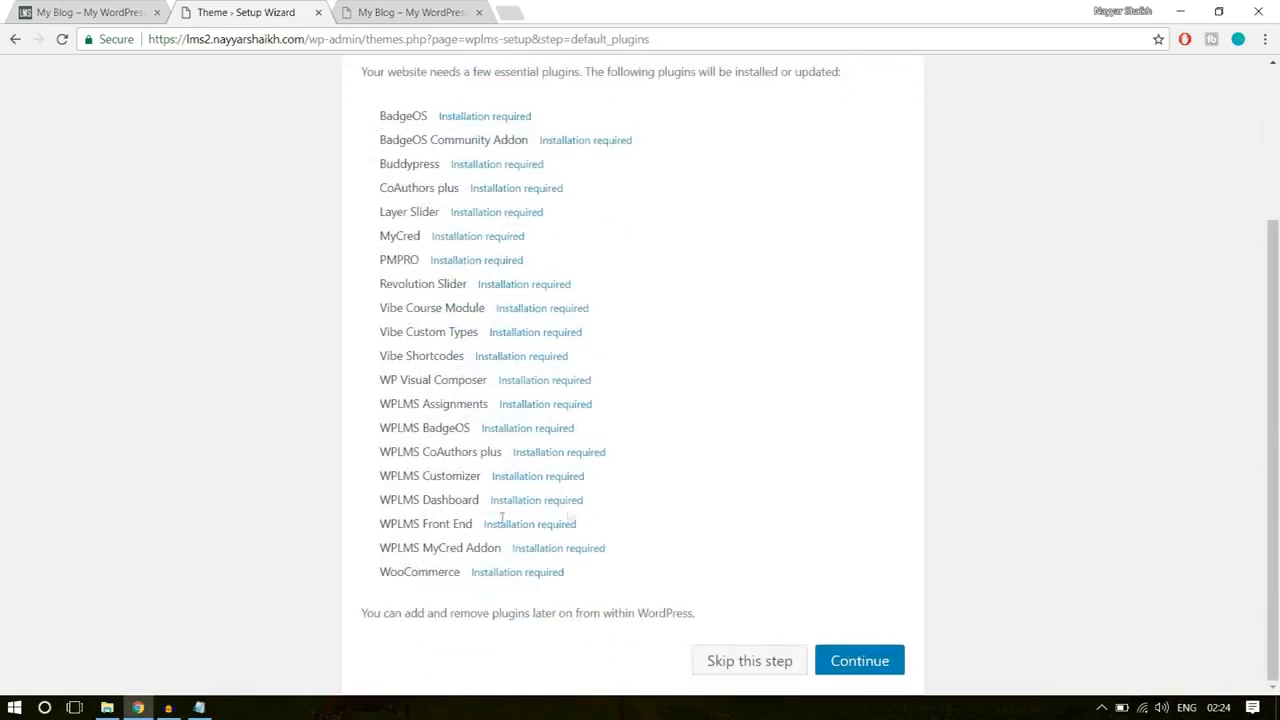
click(898, 662)
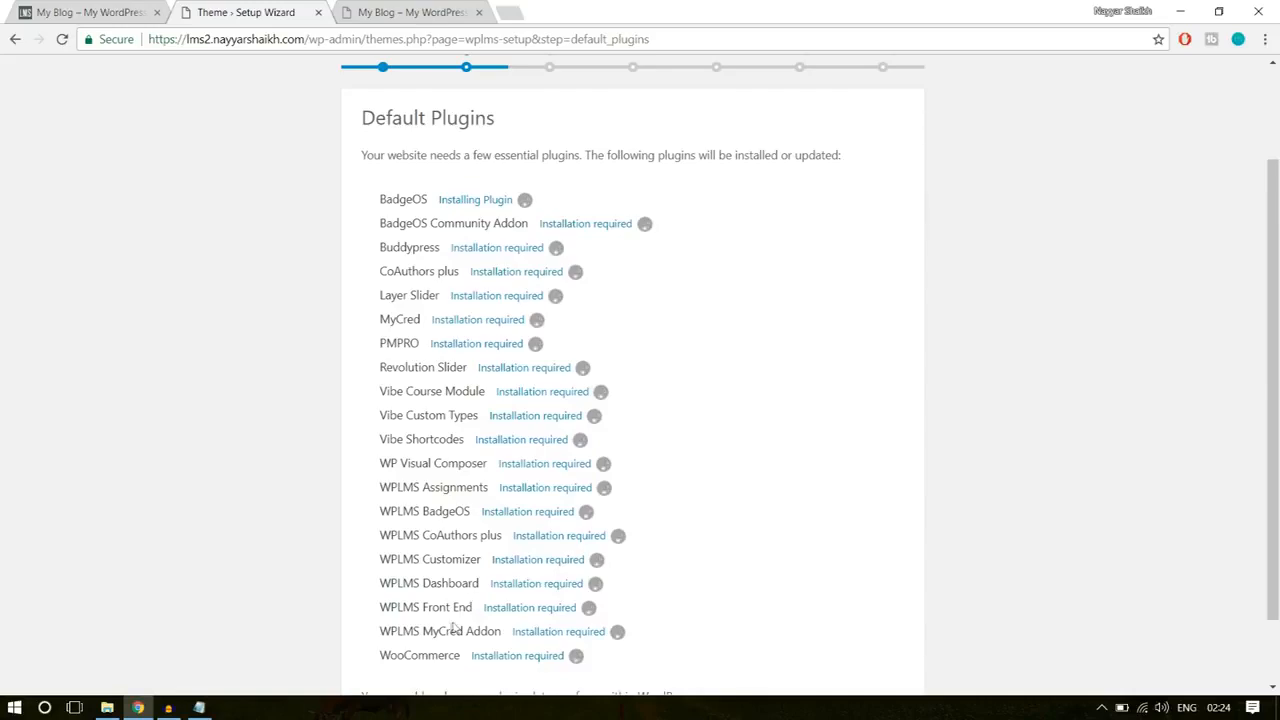
drag(432, 655, 368, 248)
click(368, 248)
scroll(928, 349, down, 1)
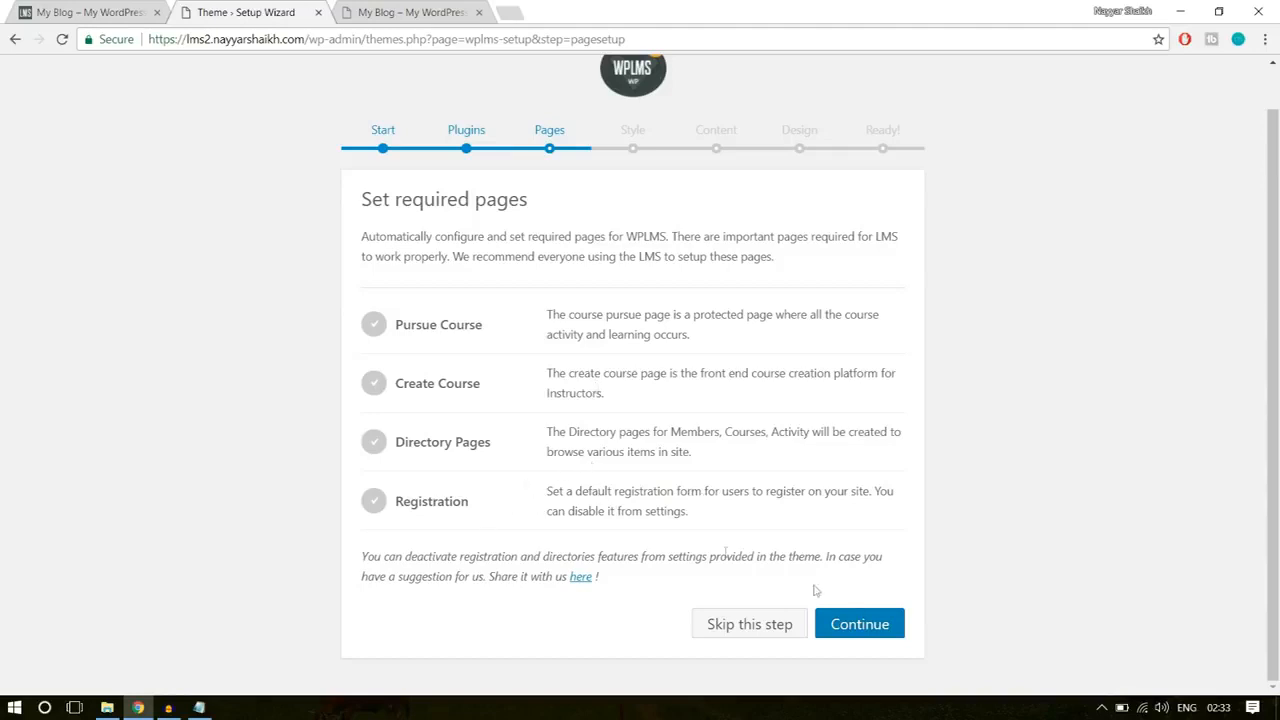
click(858, 623)
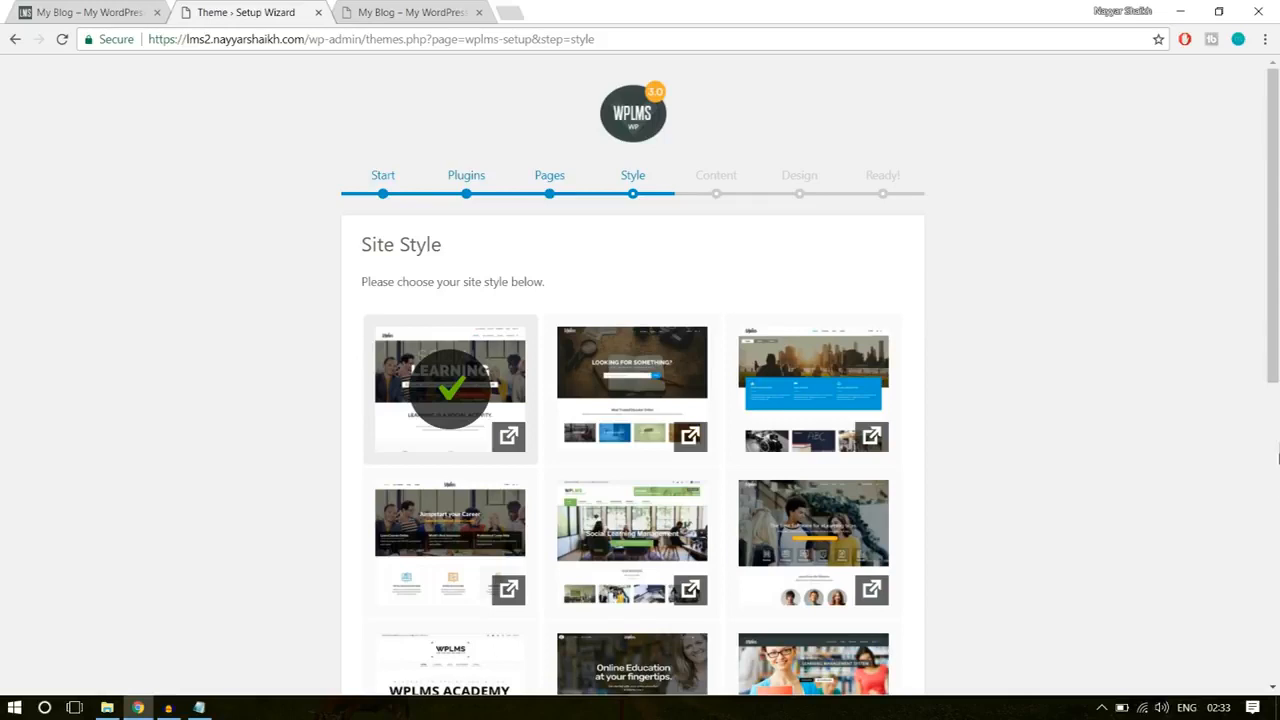
Step: Choose the "Looking for something?" site style and apply it
click(644, 384)
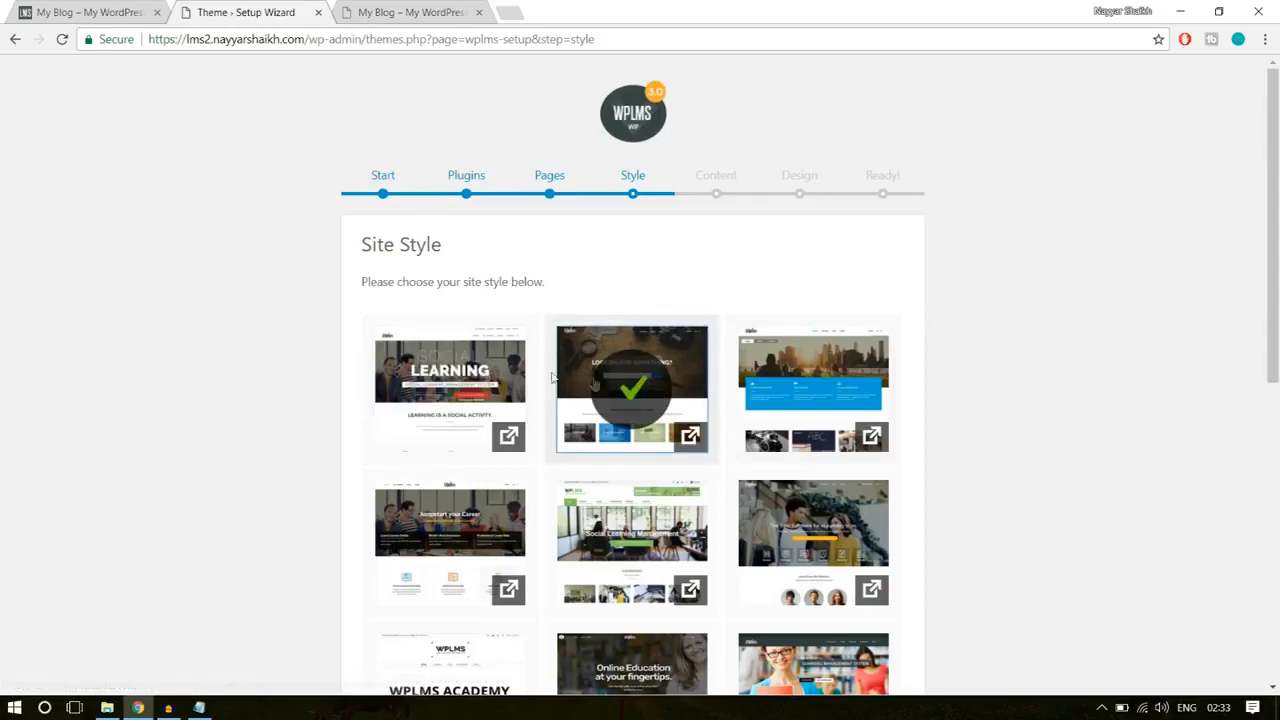
scroll(1174, 489, down, 6)
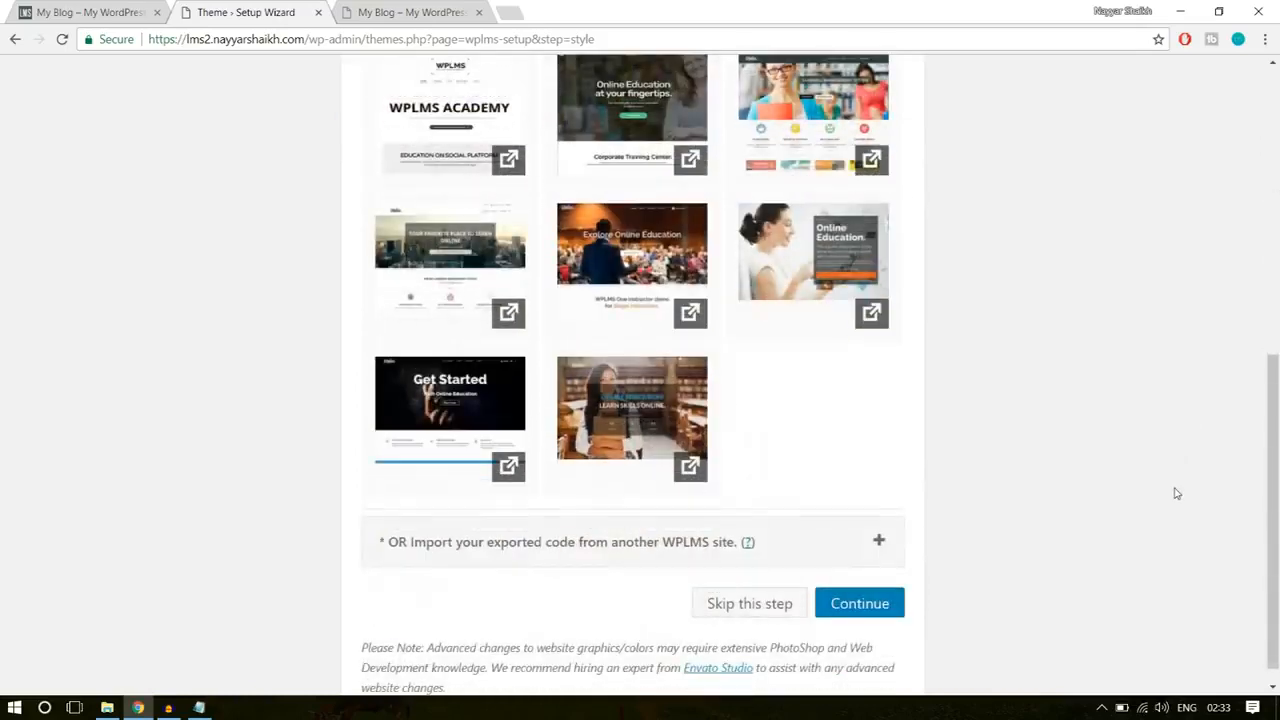
click(865, 581)
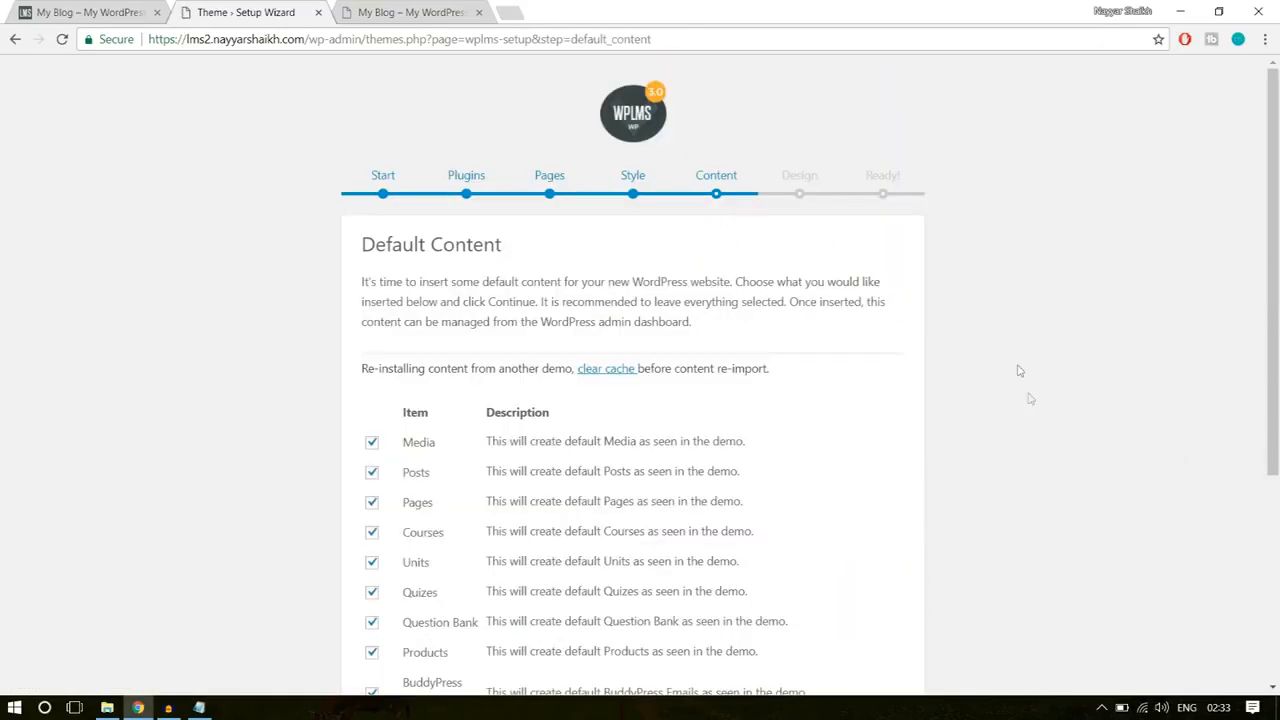
Step: Review the default content items and skip importing them
scroll(1065, 503, down, 3)
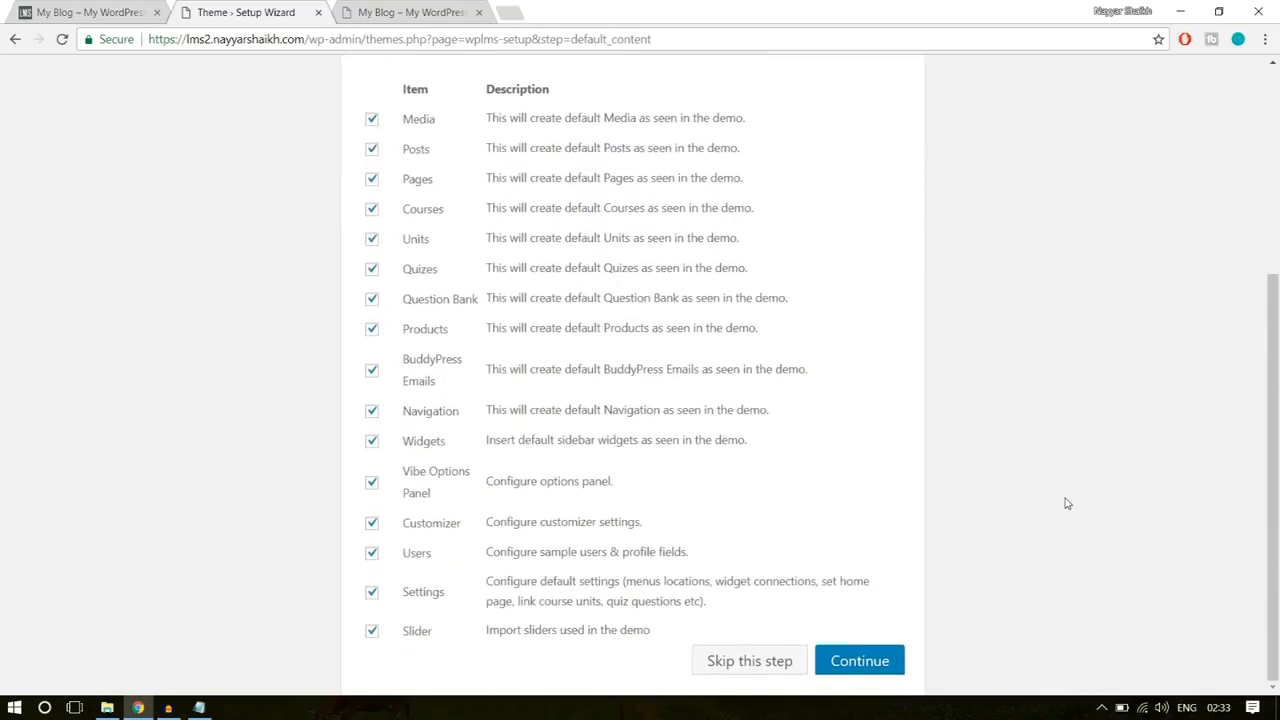
scroll(1065, 503, up, 3)
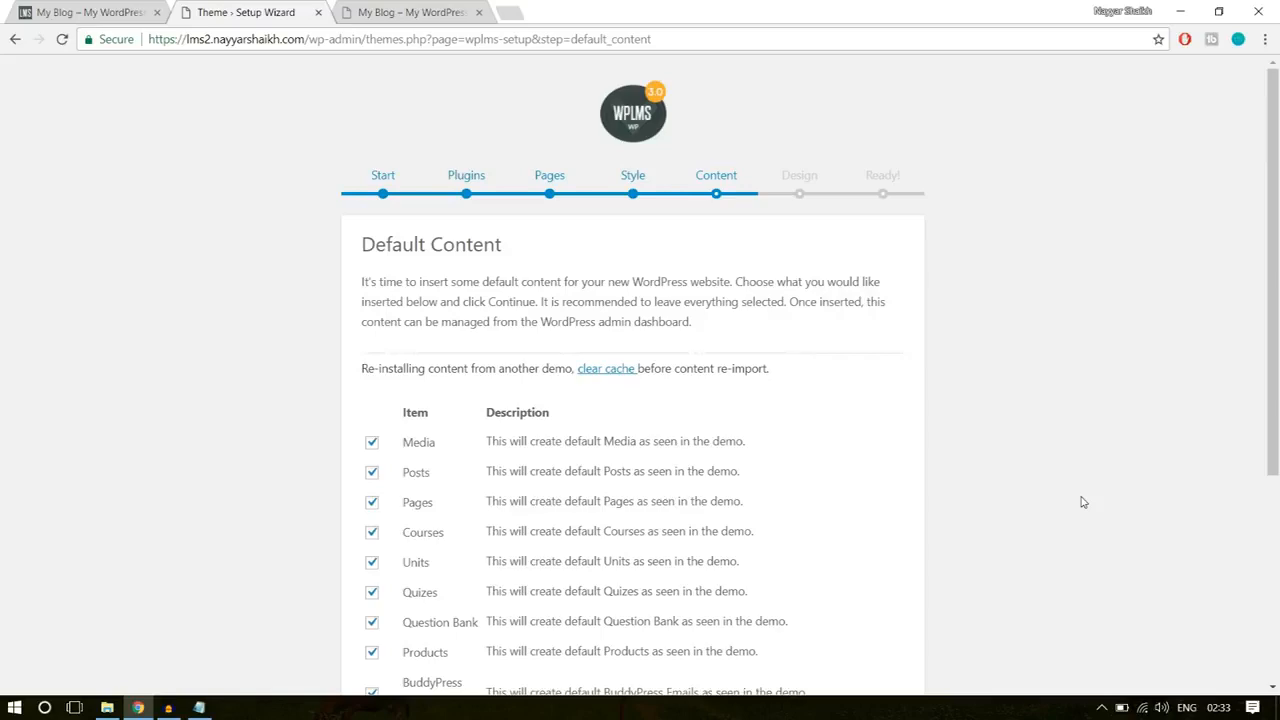
scroll(1080, 502, down, 3)
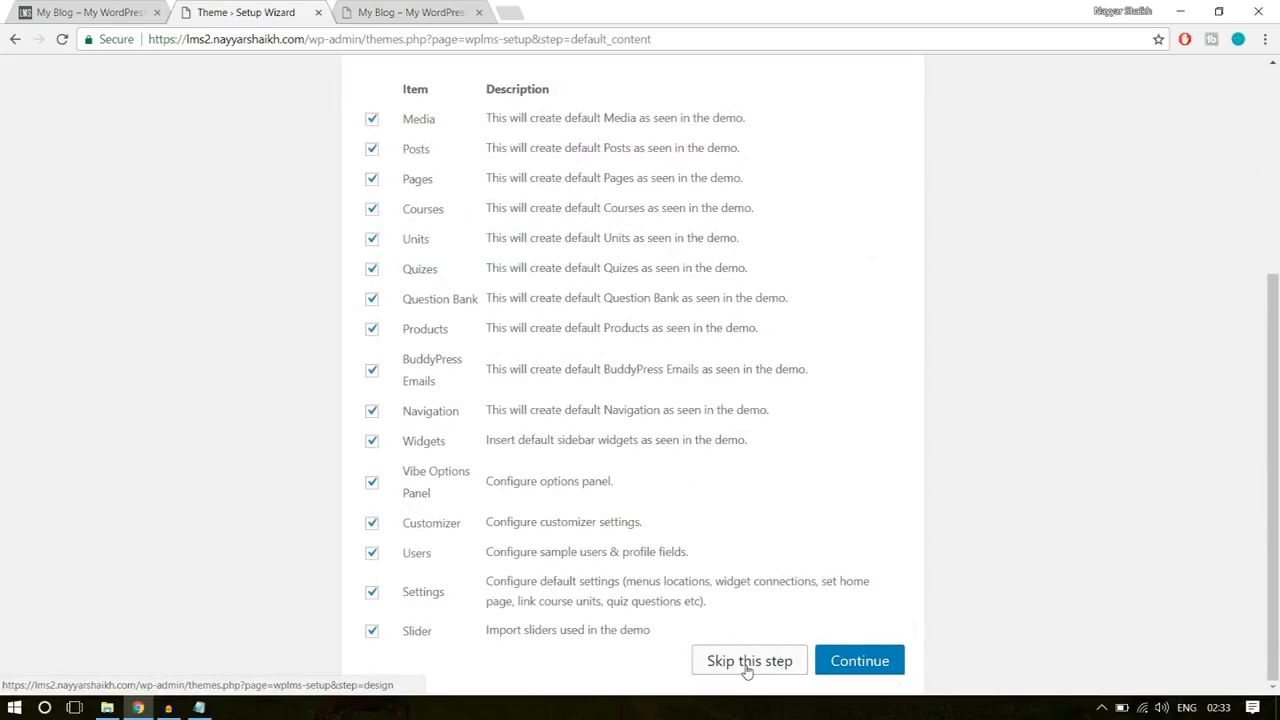
click(724, 668)
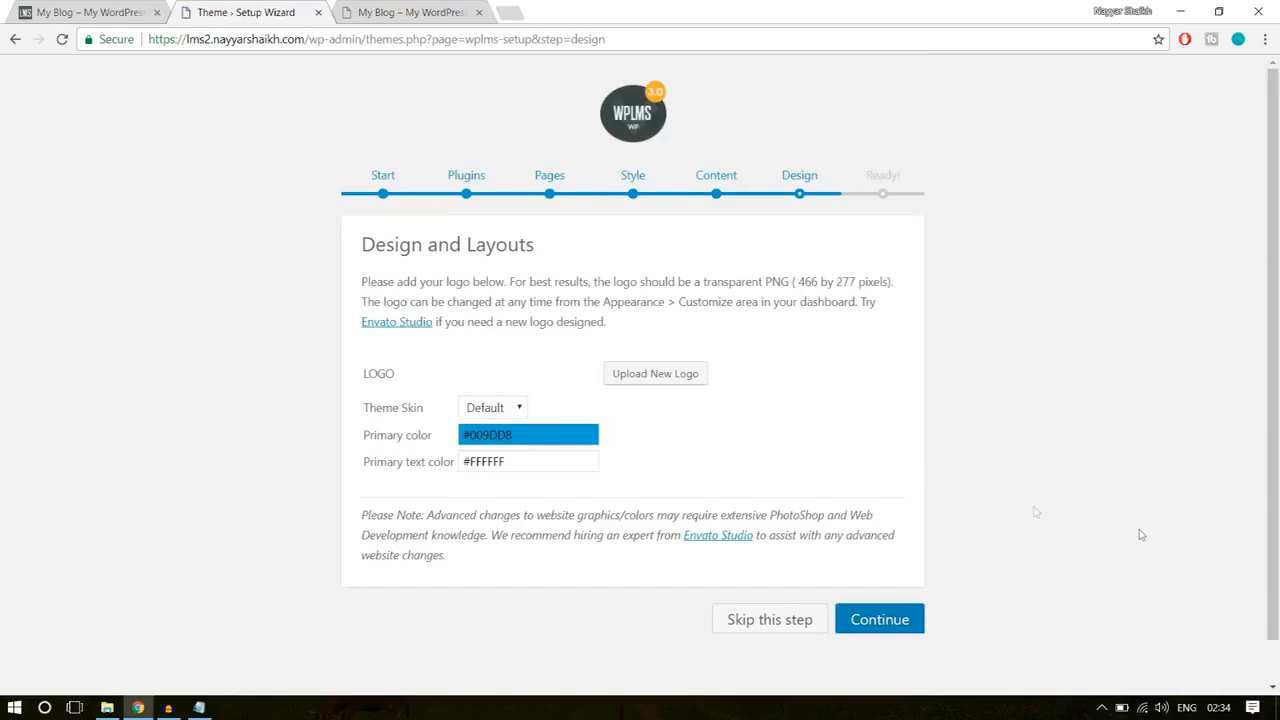
Step: Set the theme skin to Elegant and save the design and layout settings
click(498, 409)
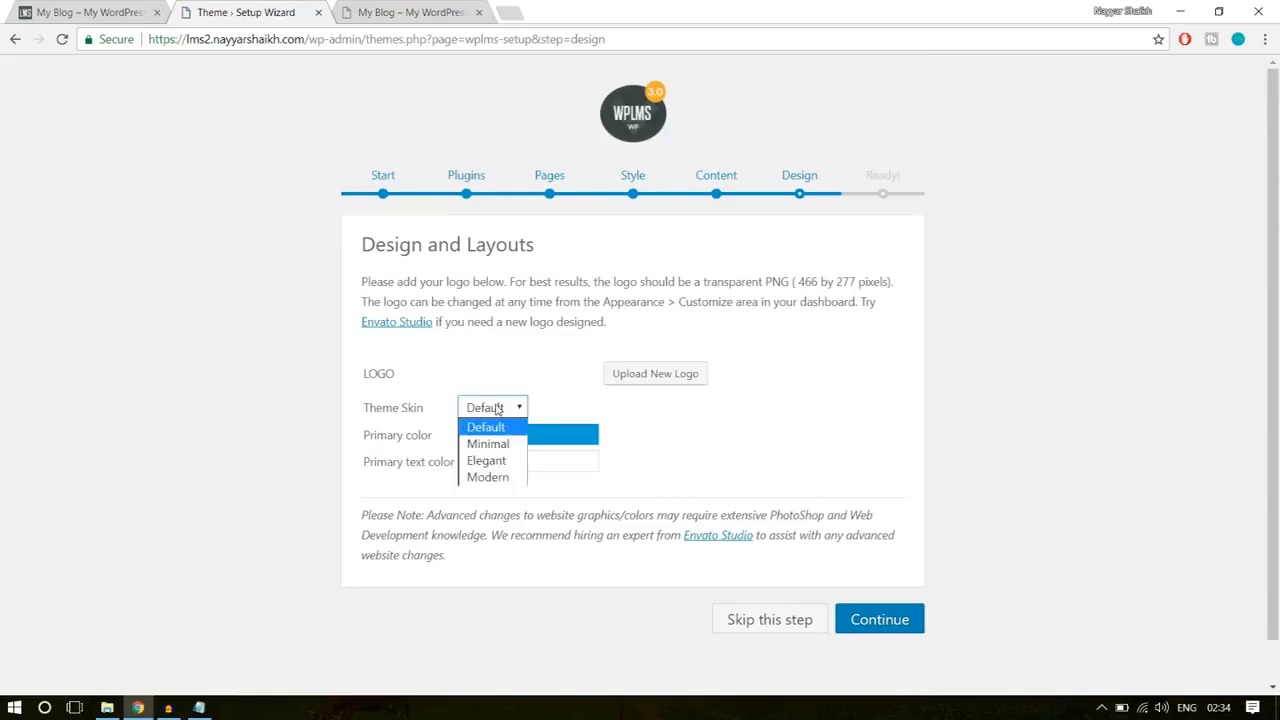
click(512, 462)
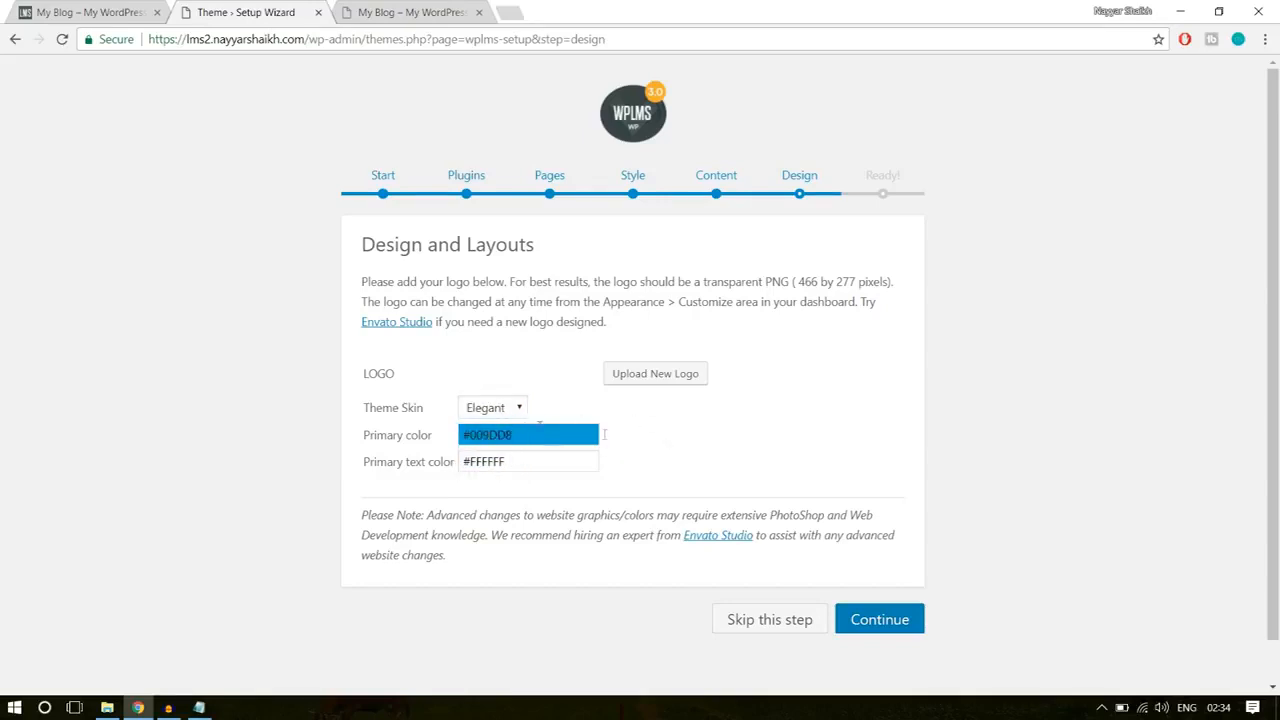
click(900, 622)
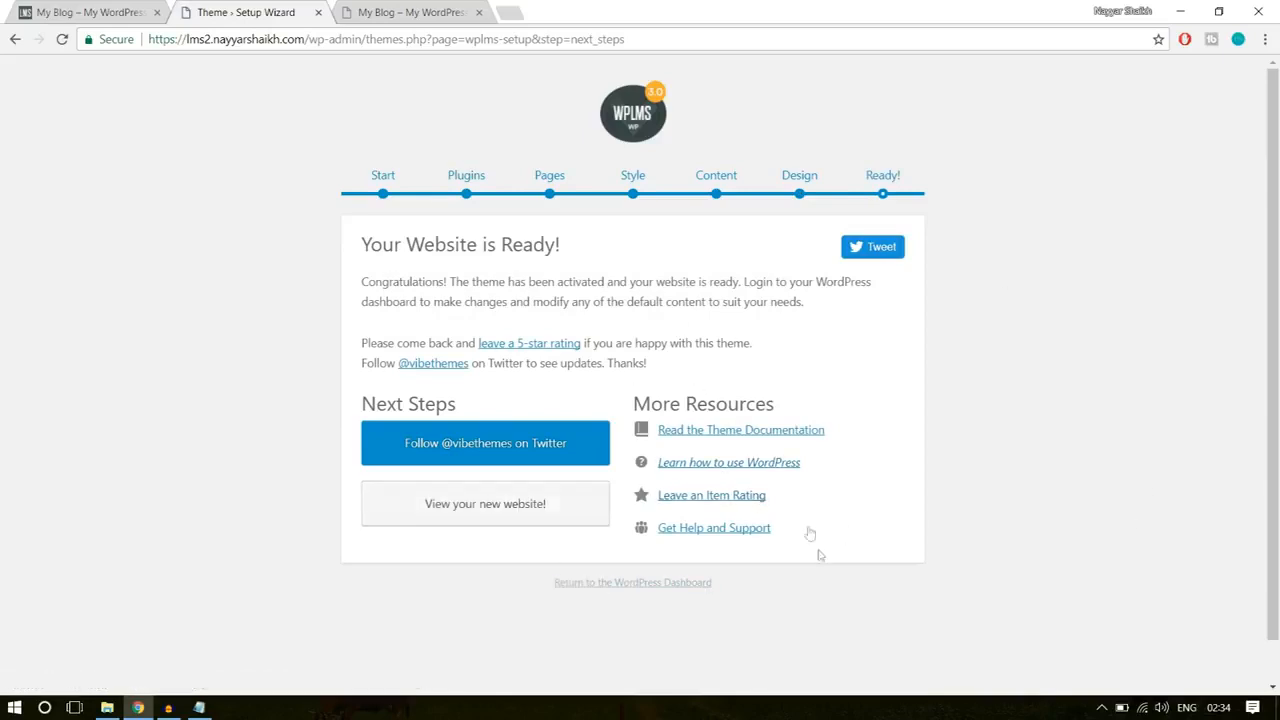
Step: View the new website from the finished wizard and close the outdated tab showing its old theme
click(515, 512)
click(420, 8)
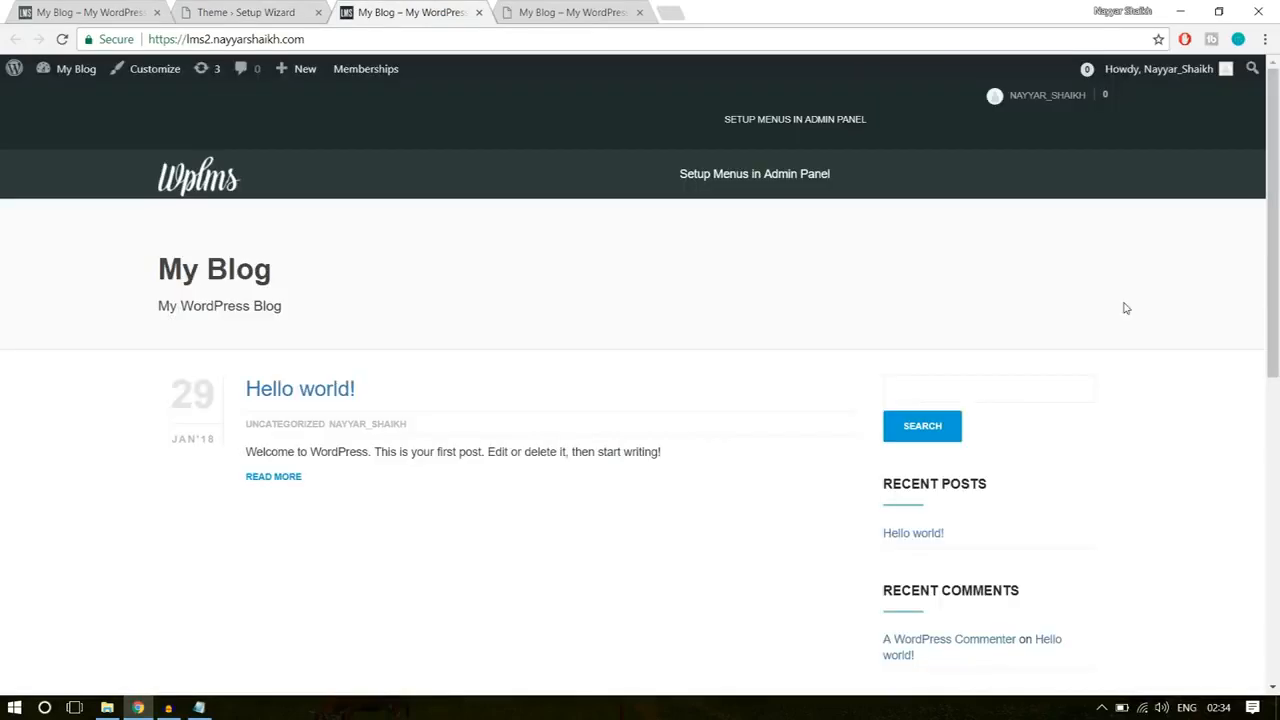
click(603, 10)
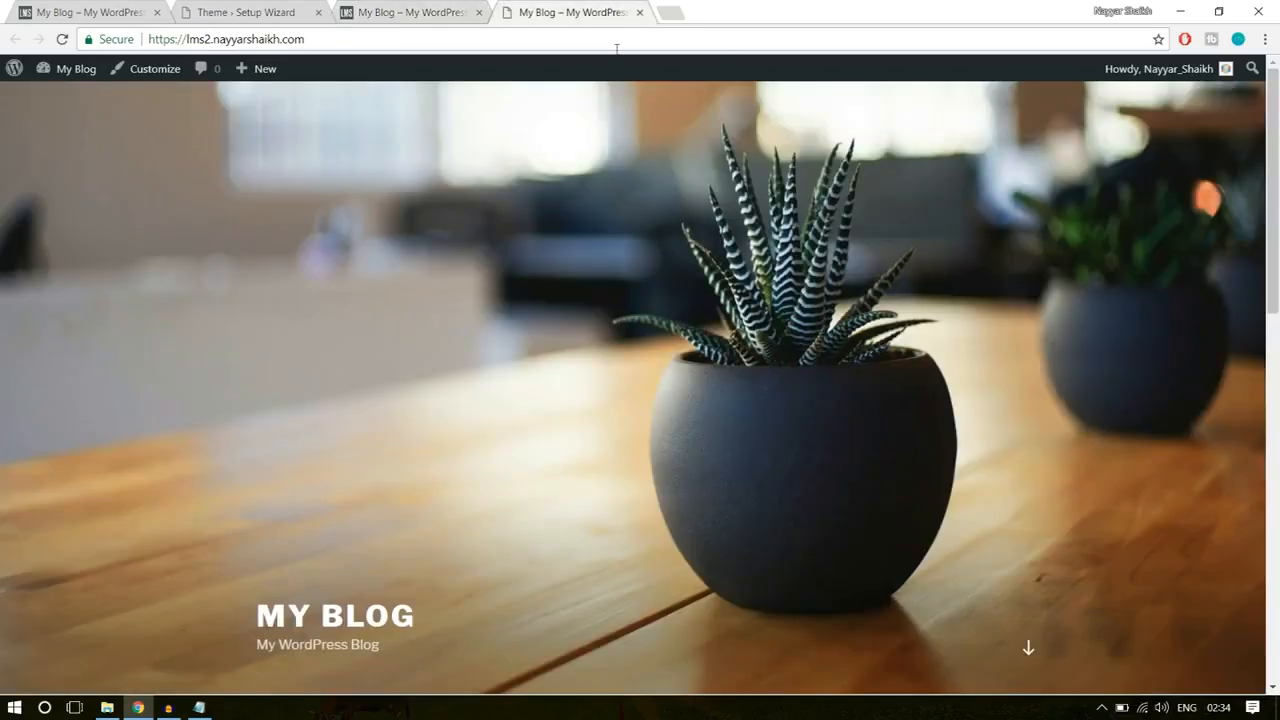
click(639, 12)
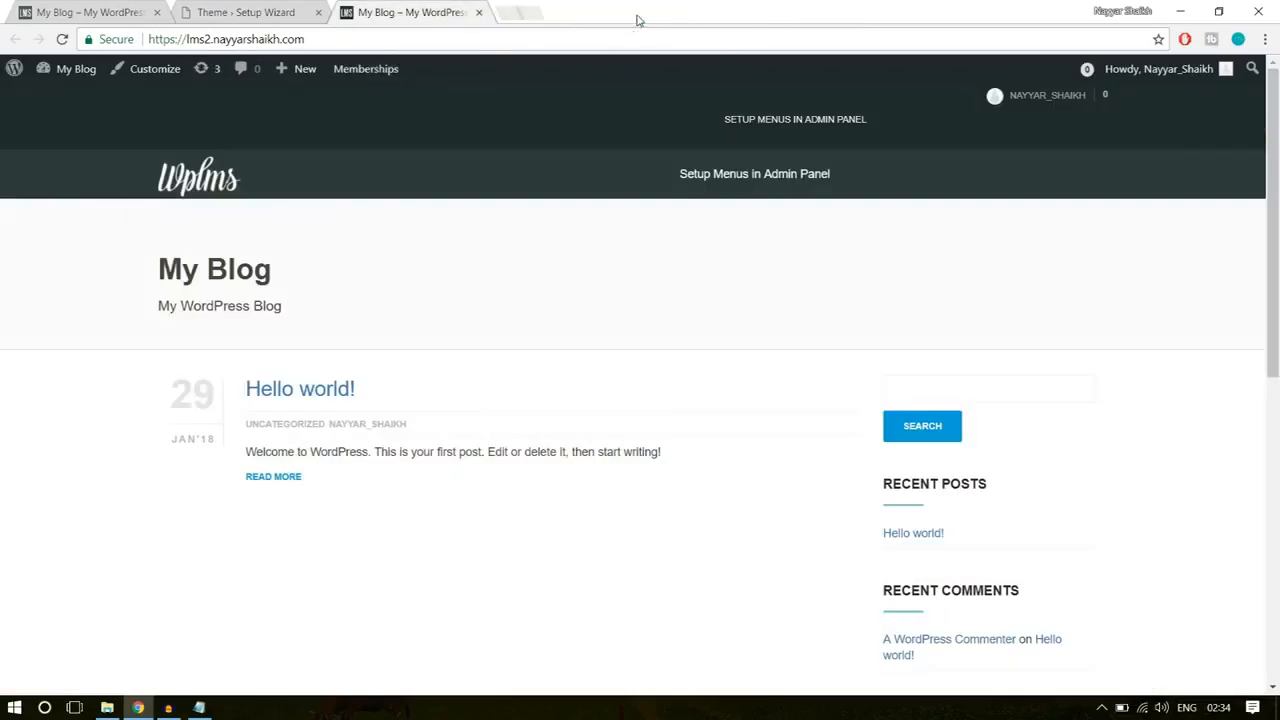
scroll(694, 392, down, 3)
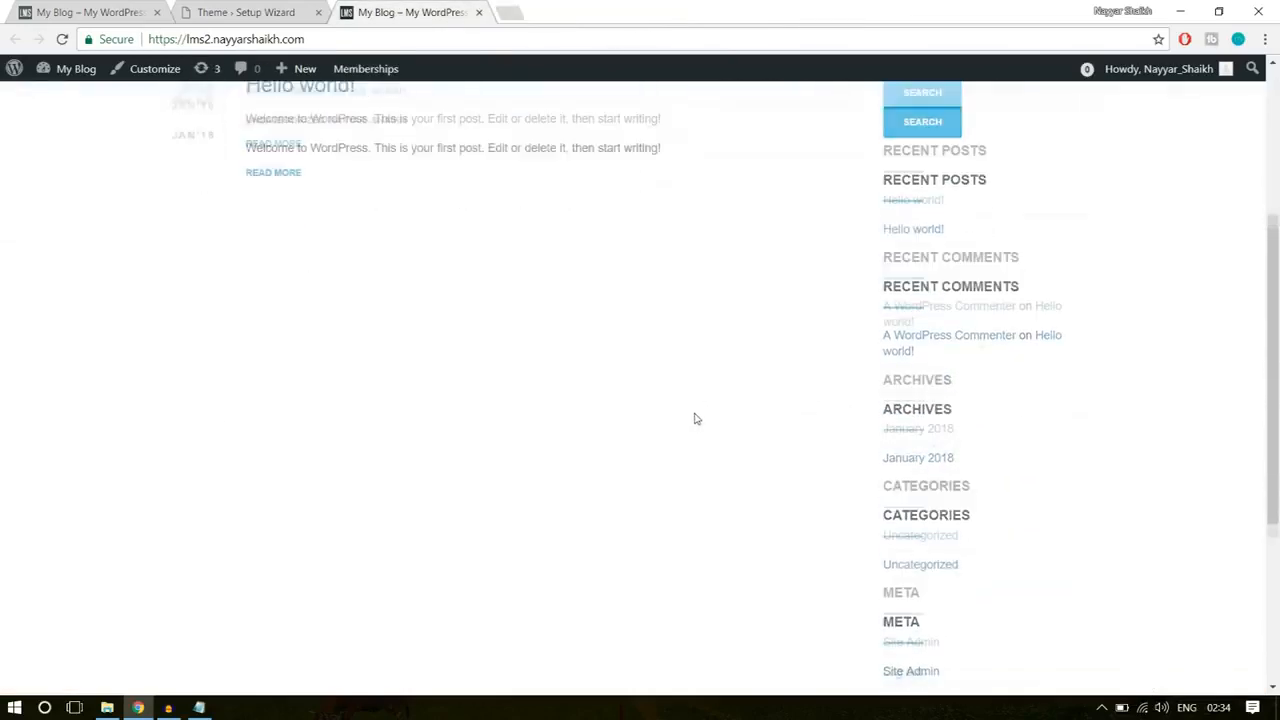
scroll(694, 392, up, 3)
Step: Return to the WordPress dashboard and dismiss the email template migration, WPBakery Page Builder and BadgeOS Community Addon notices
click(246, 12)
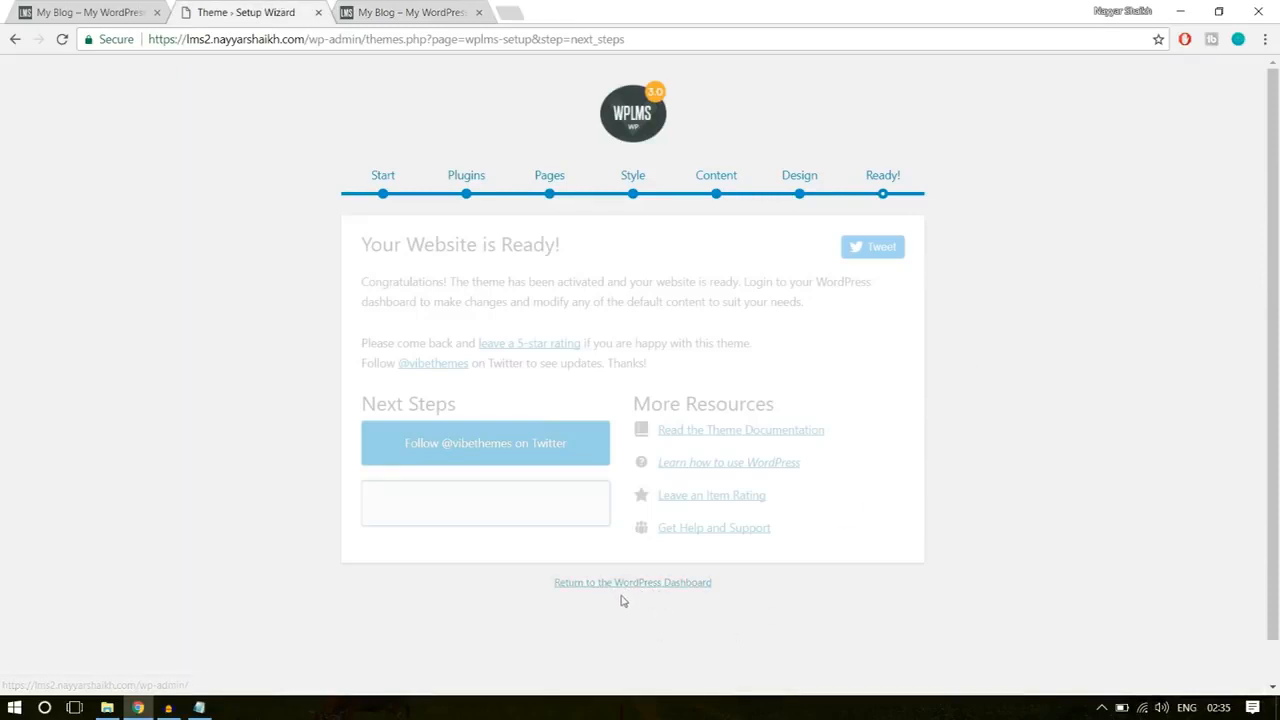
click(658, 588)
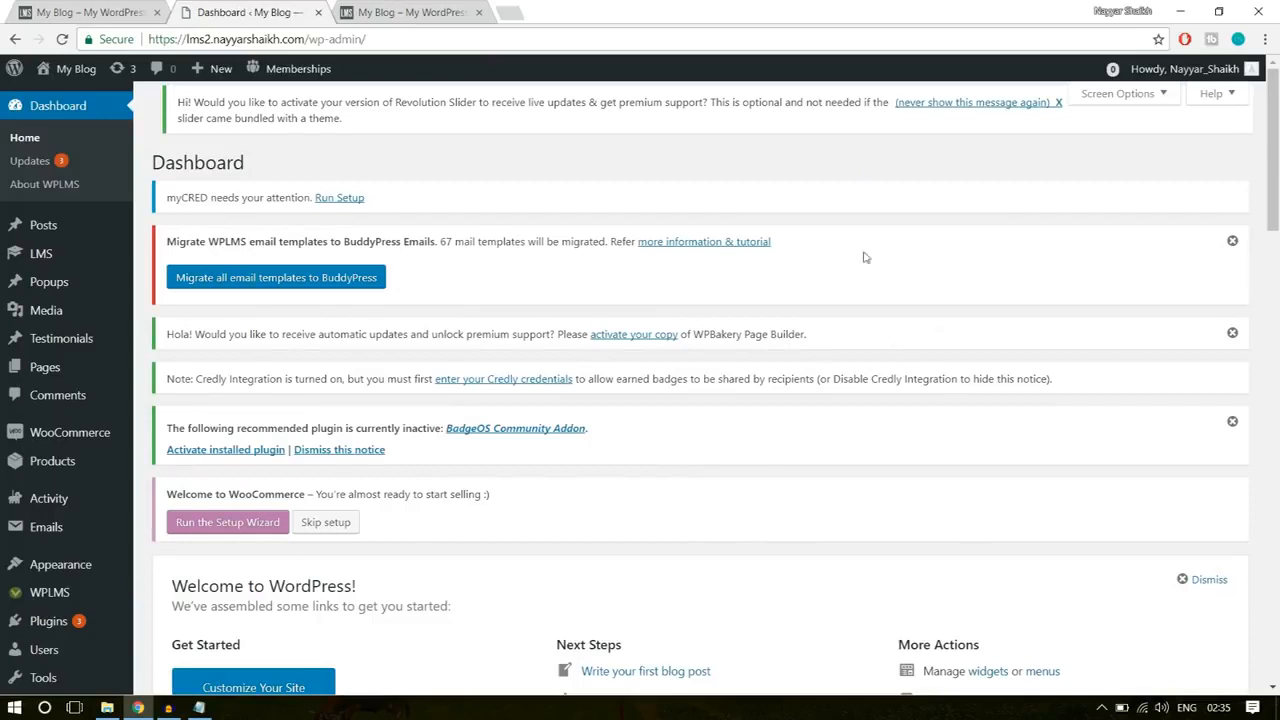
click(1232, 243)
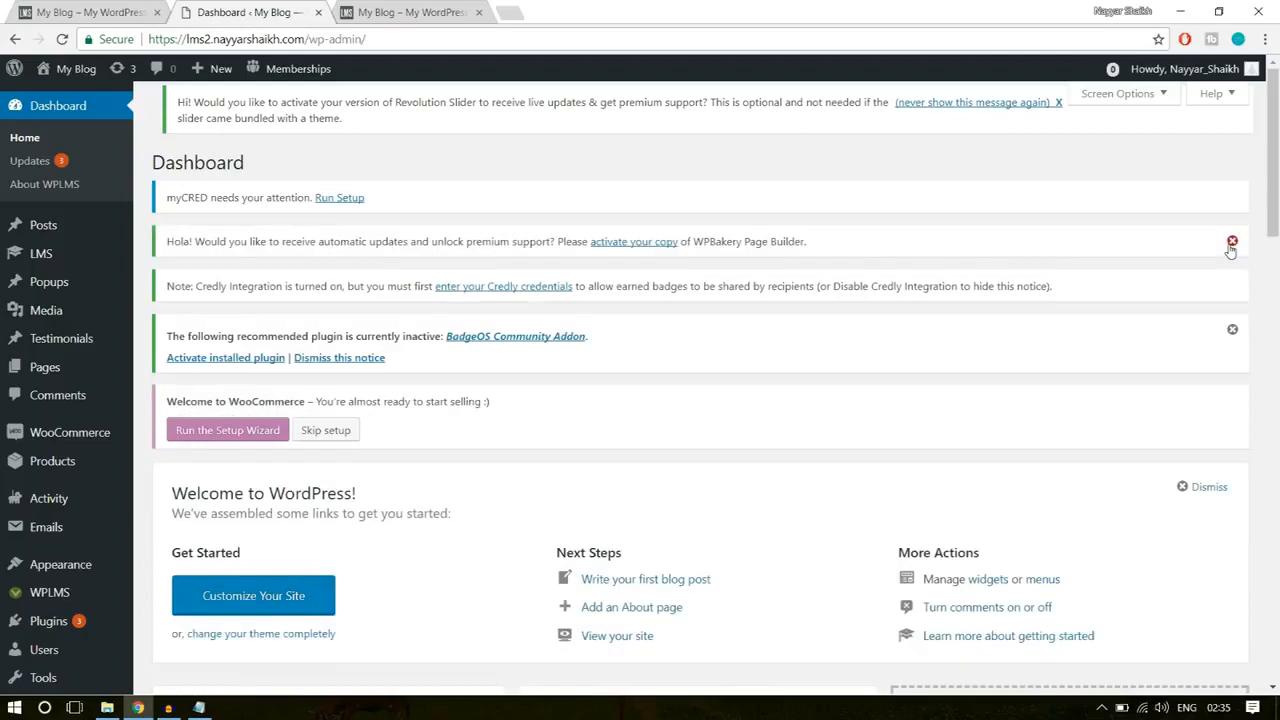
click(1232, 241)
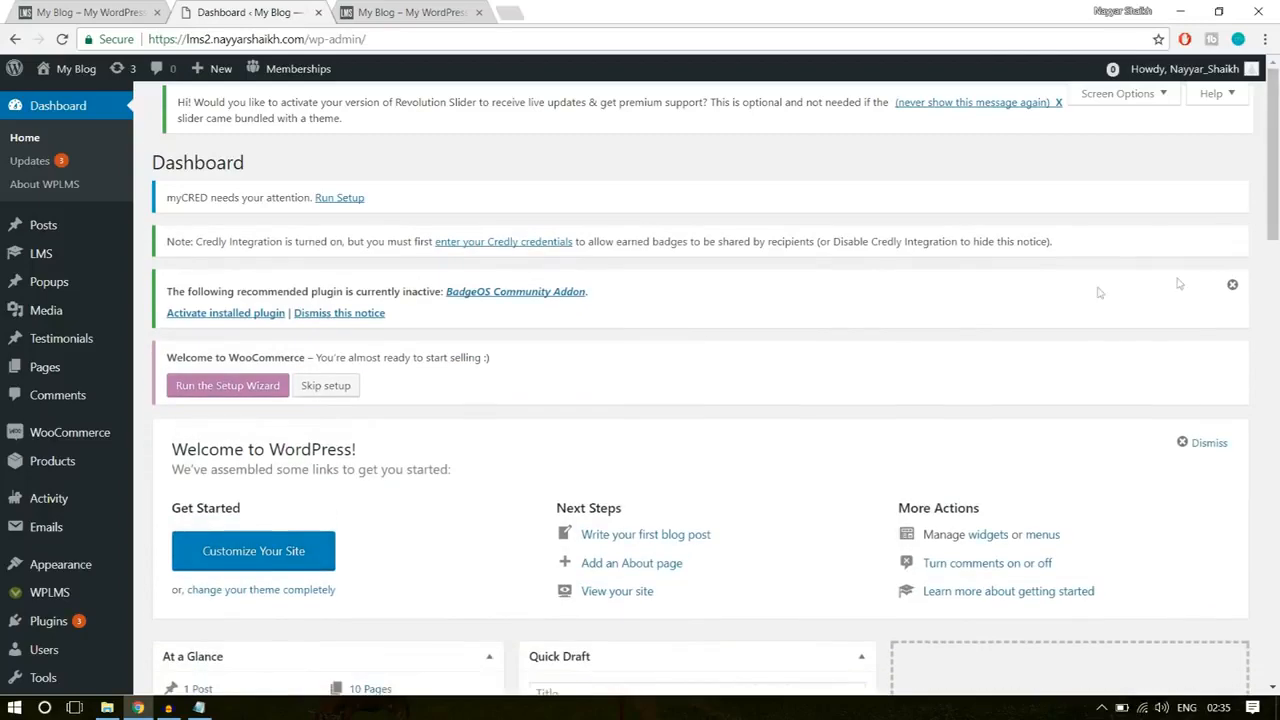
click(1232, 285)
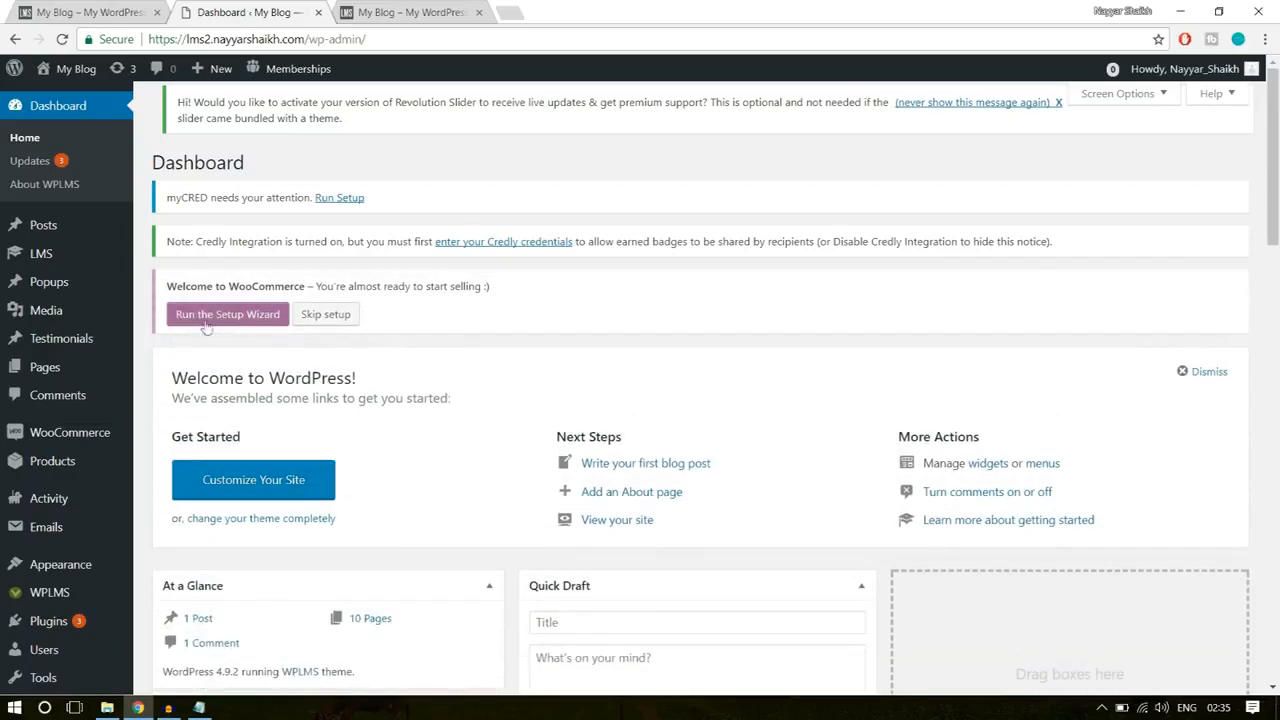
Step: Examine the WooCommerce welcome notice and its setup options on the dashboard
drag(168, 286, 323, 286)
click(354, 286)
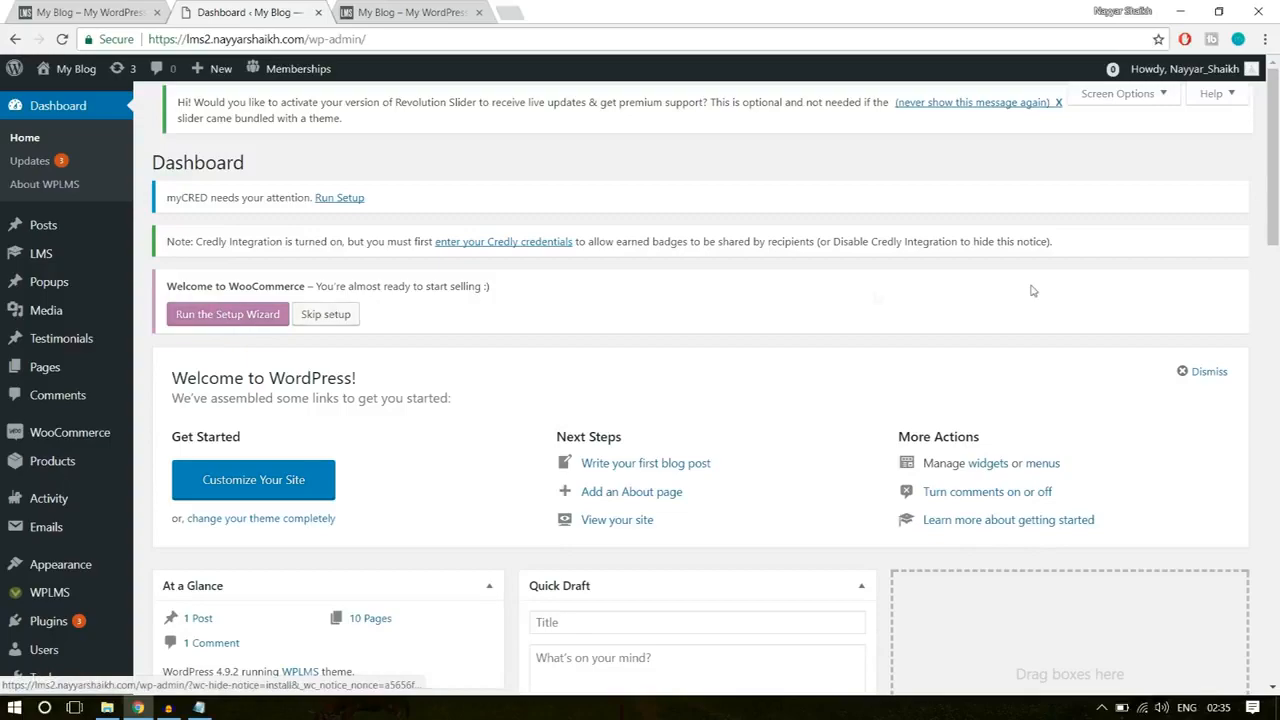
scroll(1031, 335, down, 4)
scroll(885, 411, up, 3)
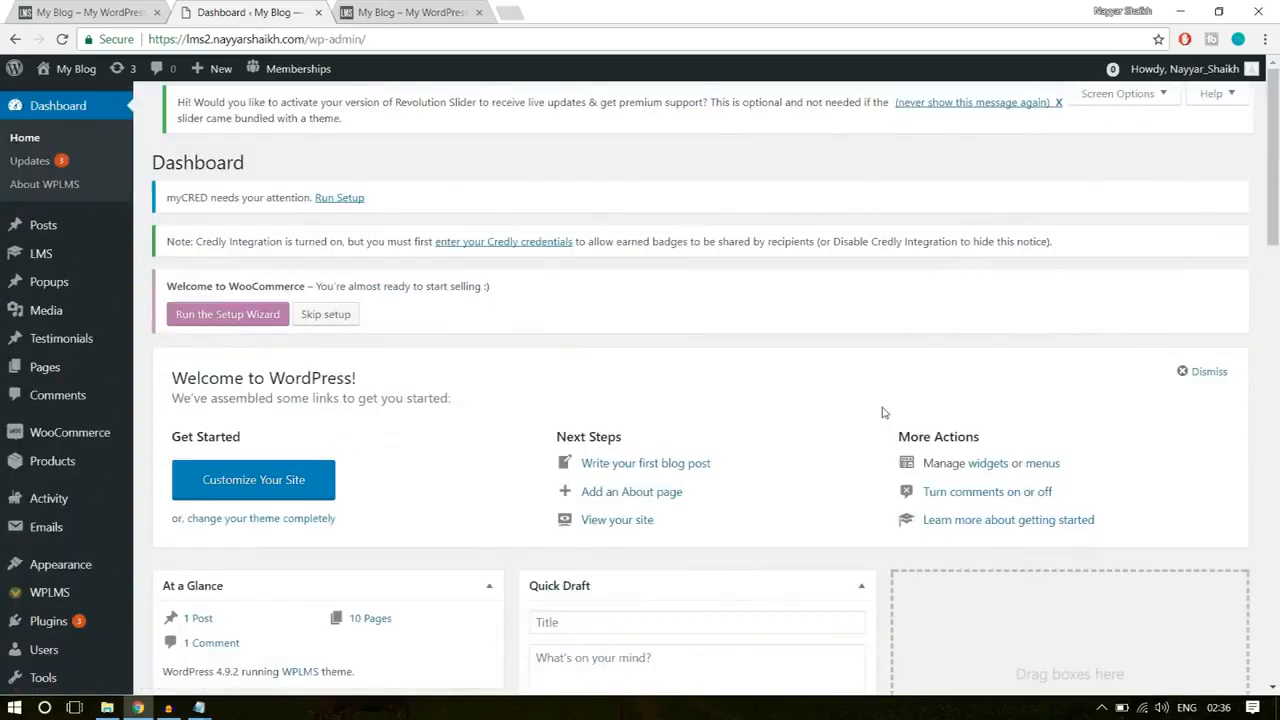
Step: Look through the homepage of the already built WPLMS site, down to its course listings
click(72, 10)
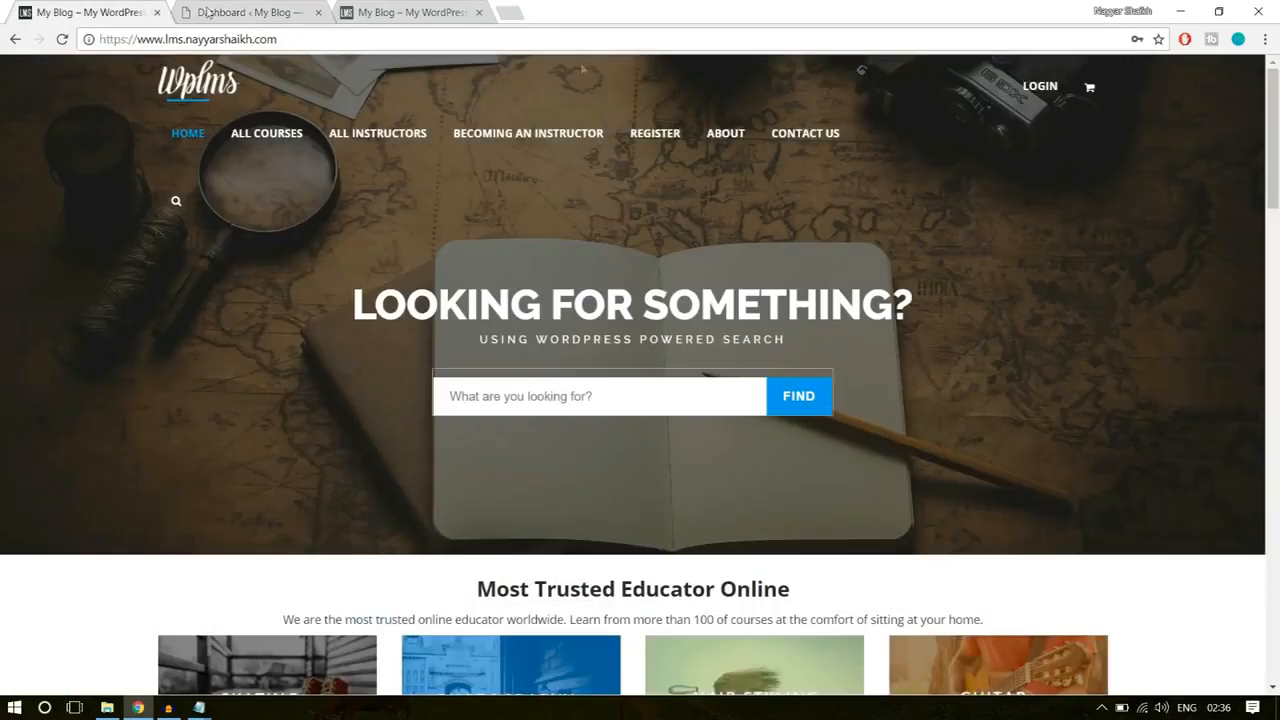
scroll(1118, 300, down, 3)
scroll(1129, 478, down, 10)
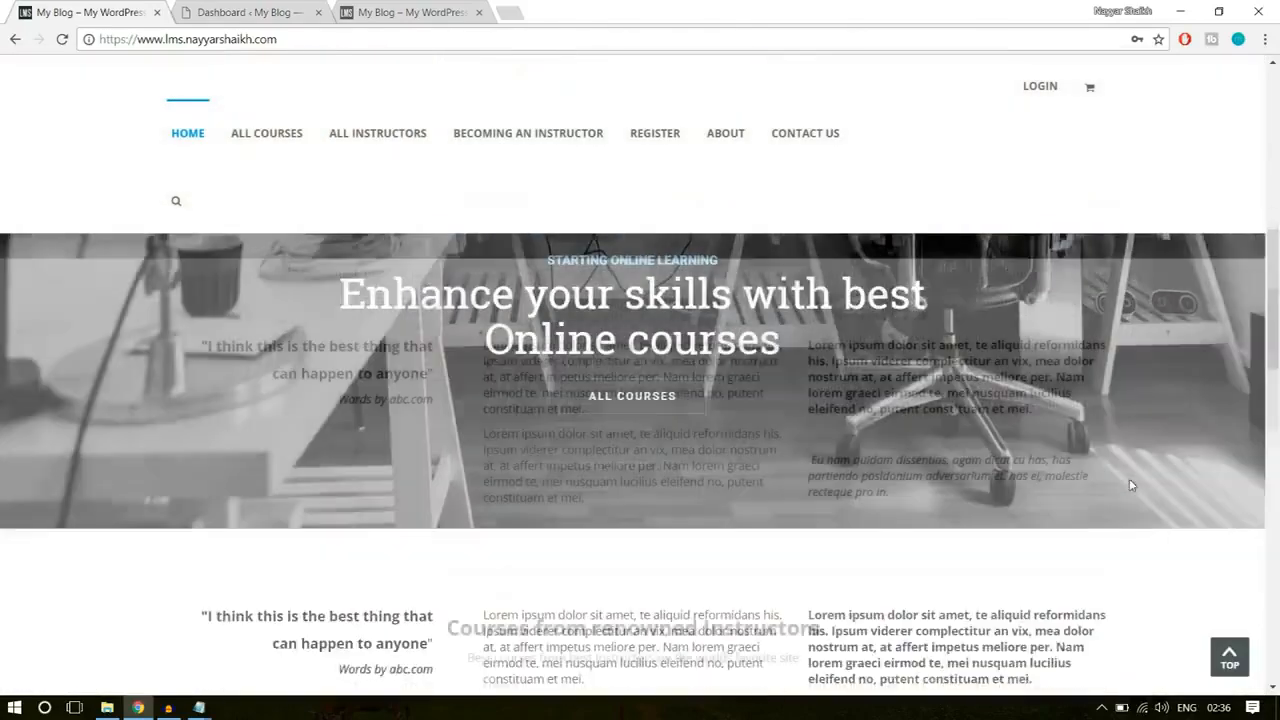
scroll(1131, 485, down, 2)
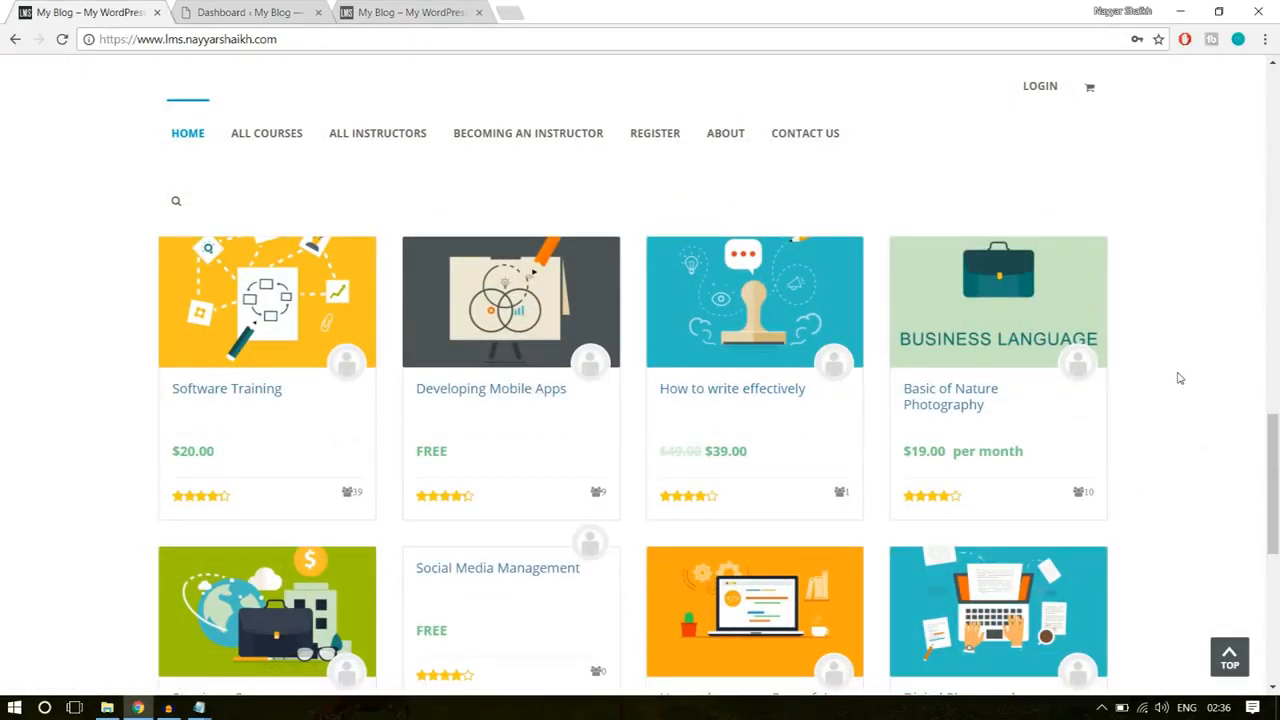
Step: Open the Software Training course on the example site and look over its header and description
click(255, 392)
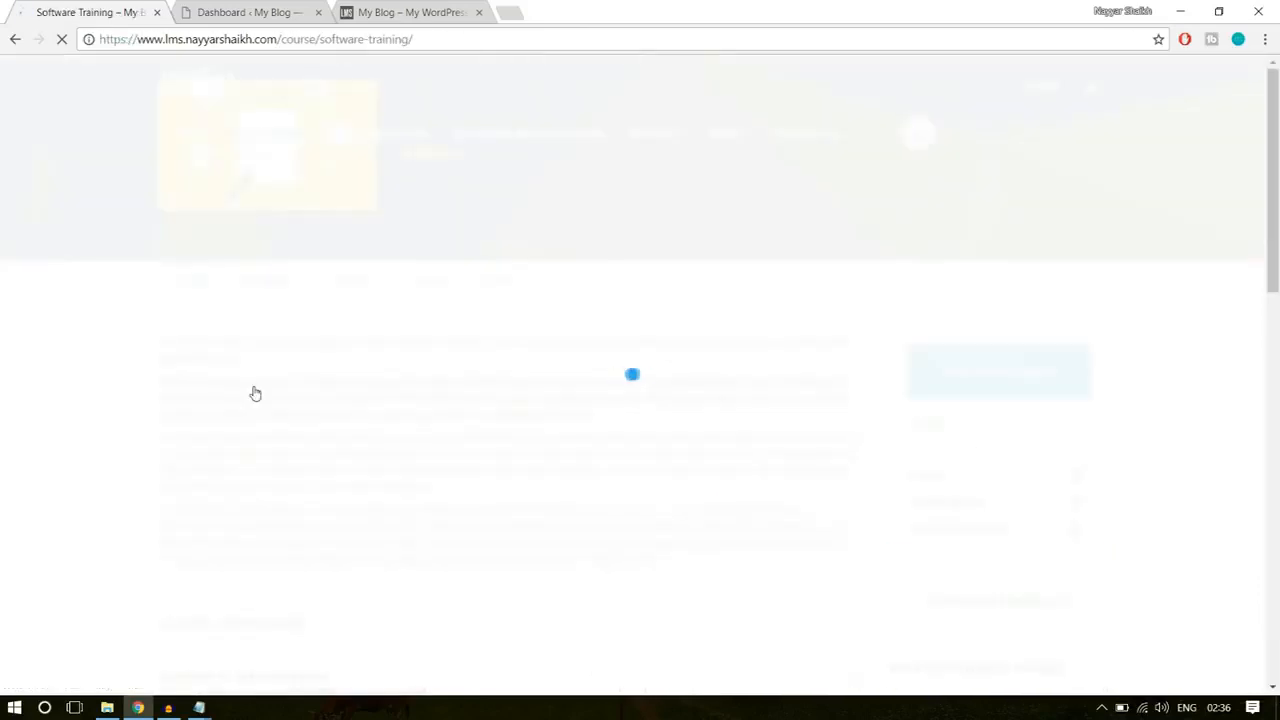
scroll(1194, 449, down, 5)
scroll(1200, 355, up, 5)
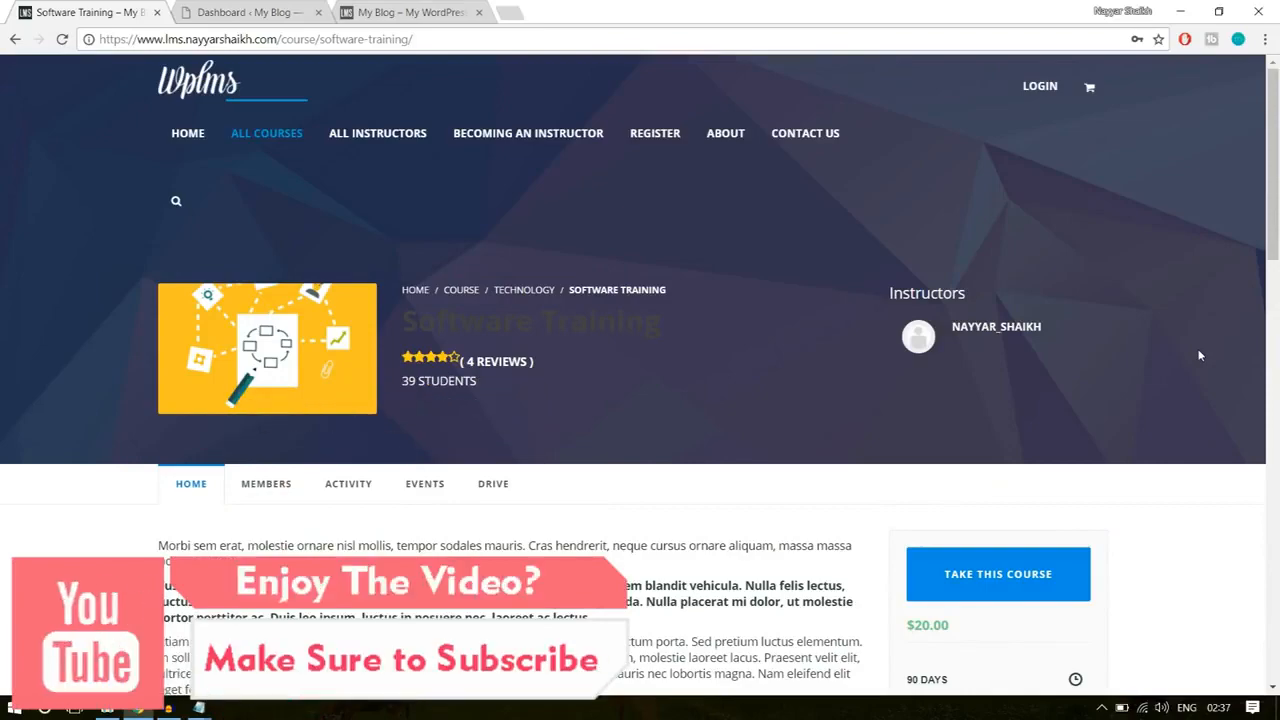
scroll(543, 356, down, 3)
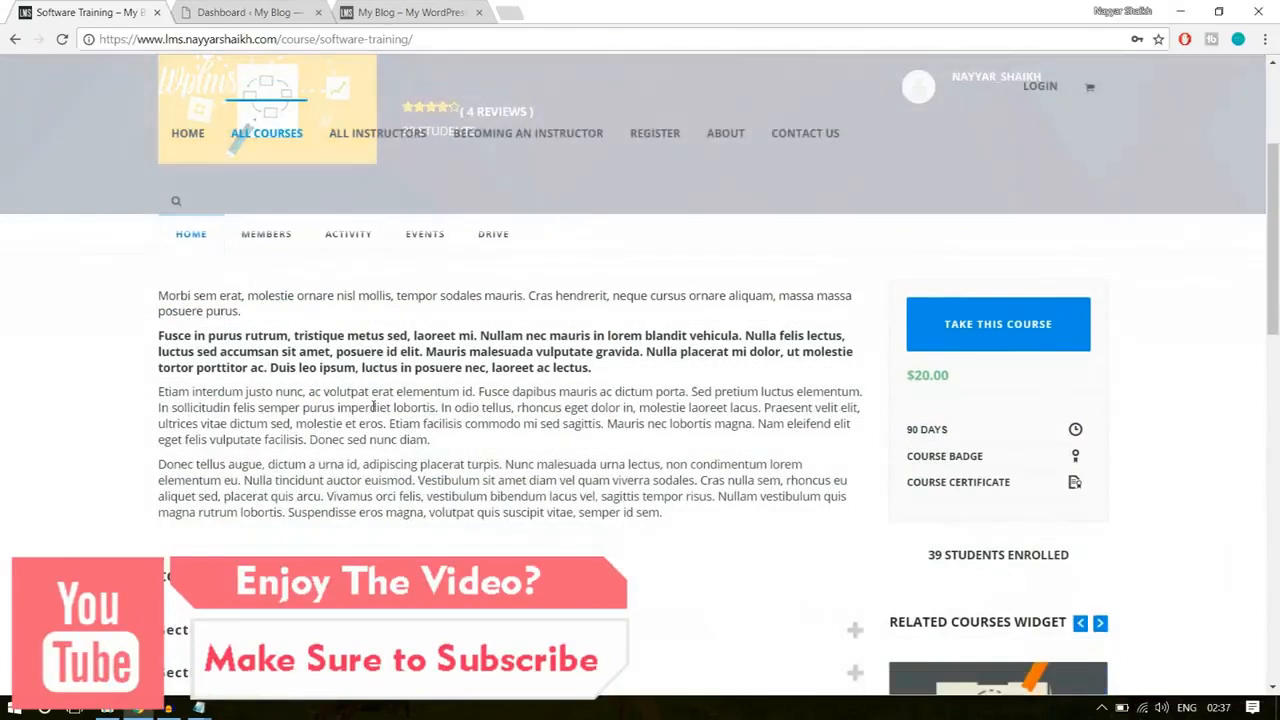
drag(348, 372, 336, 352)
click(728, 377)
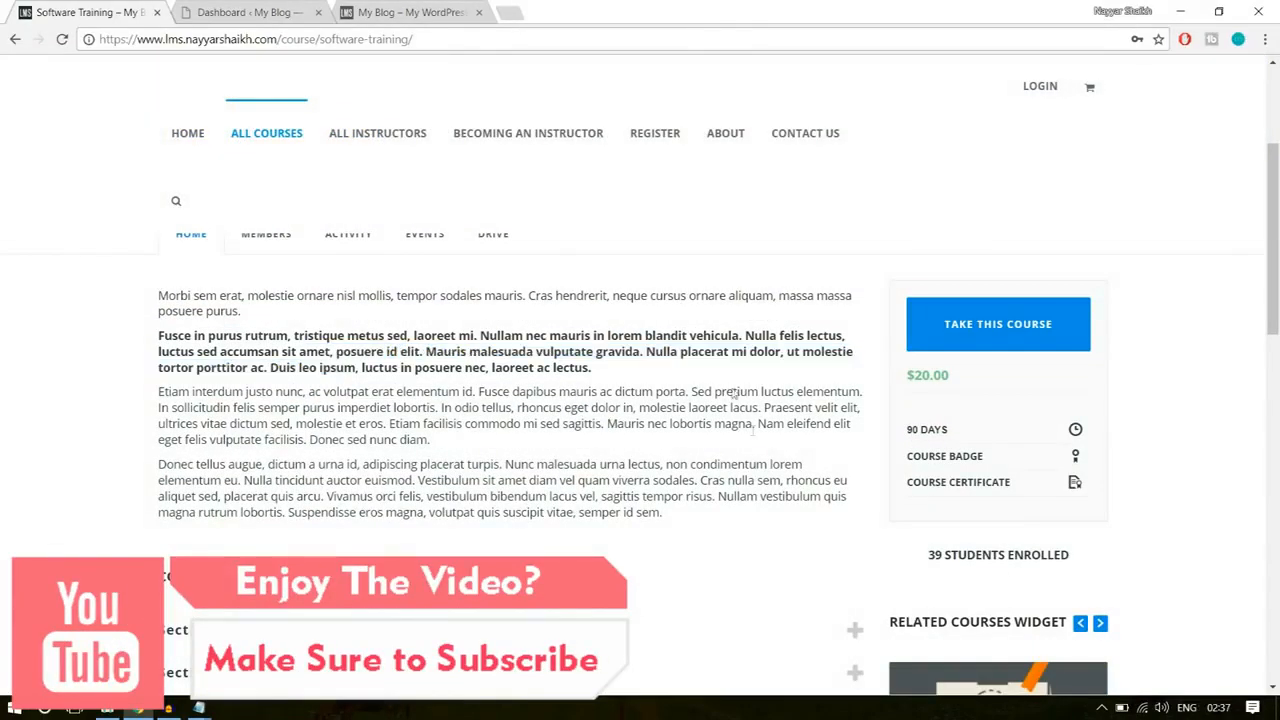
Step: Expand the Introduction and Advanced Computing curriculum sections of the course, and review their lessons and the course price
scroll(760, 451, down, 3)
click(355, 386)
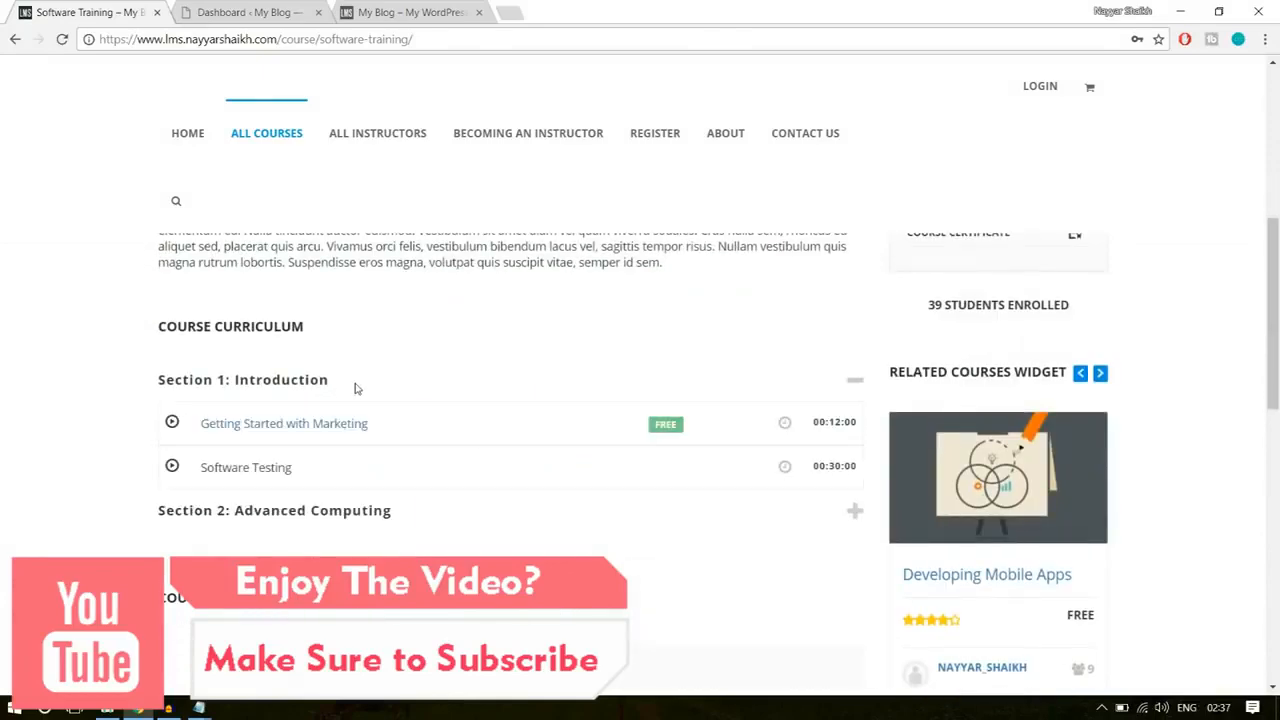
scroll(540, 418, down, 1)
click(383, 428)
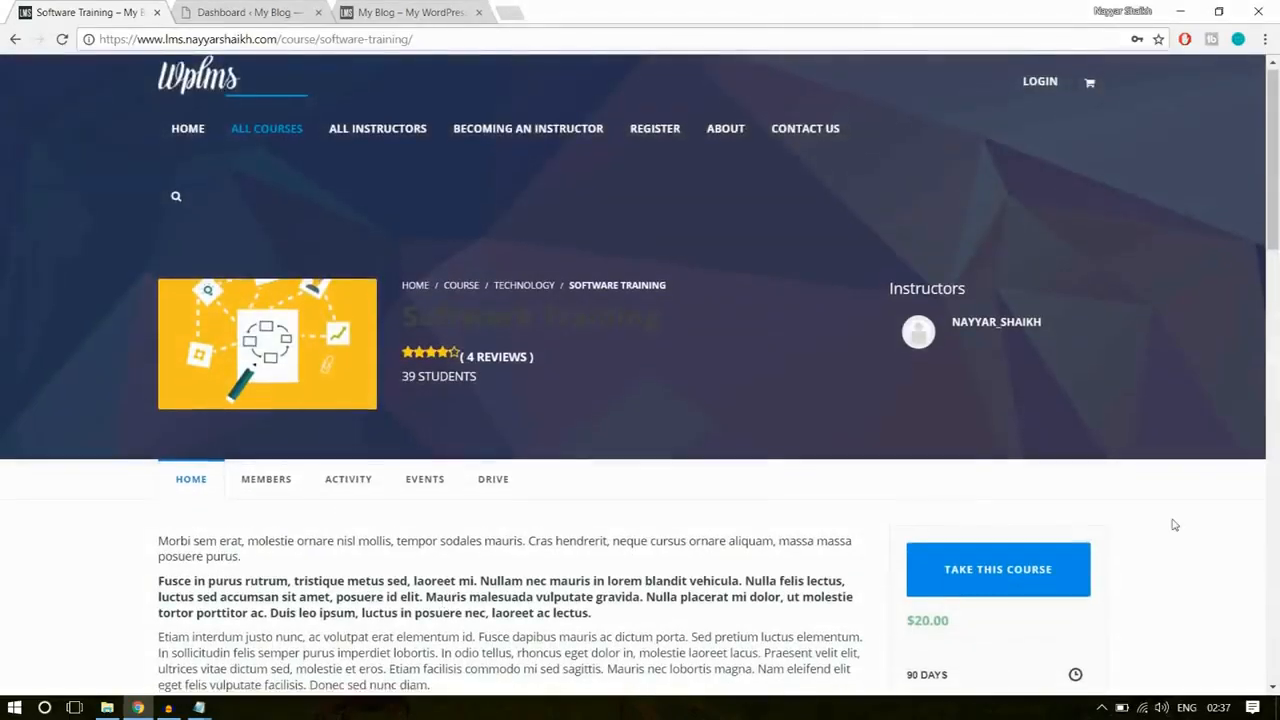
scroll(1174, 524, down, 2)
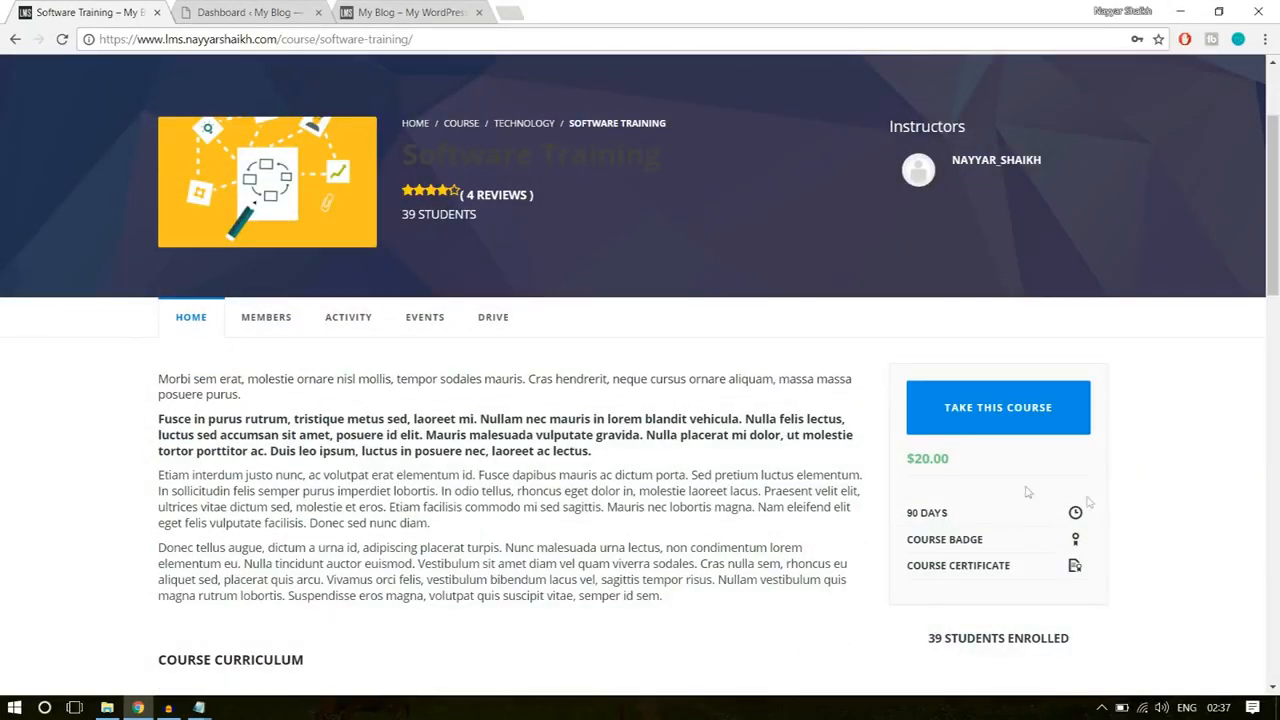
drag(947, 458, 899, 469)
click(924, 466)
Step: Open the list of all LMS units in the new site's dashboard and start adding a new unit
click(294, 20)
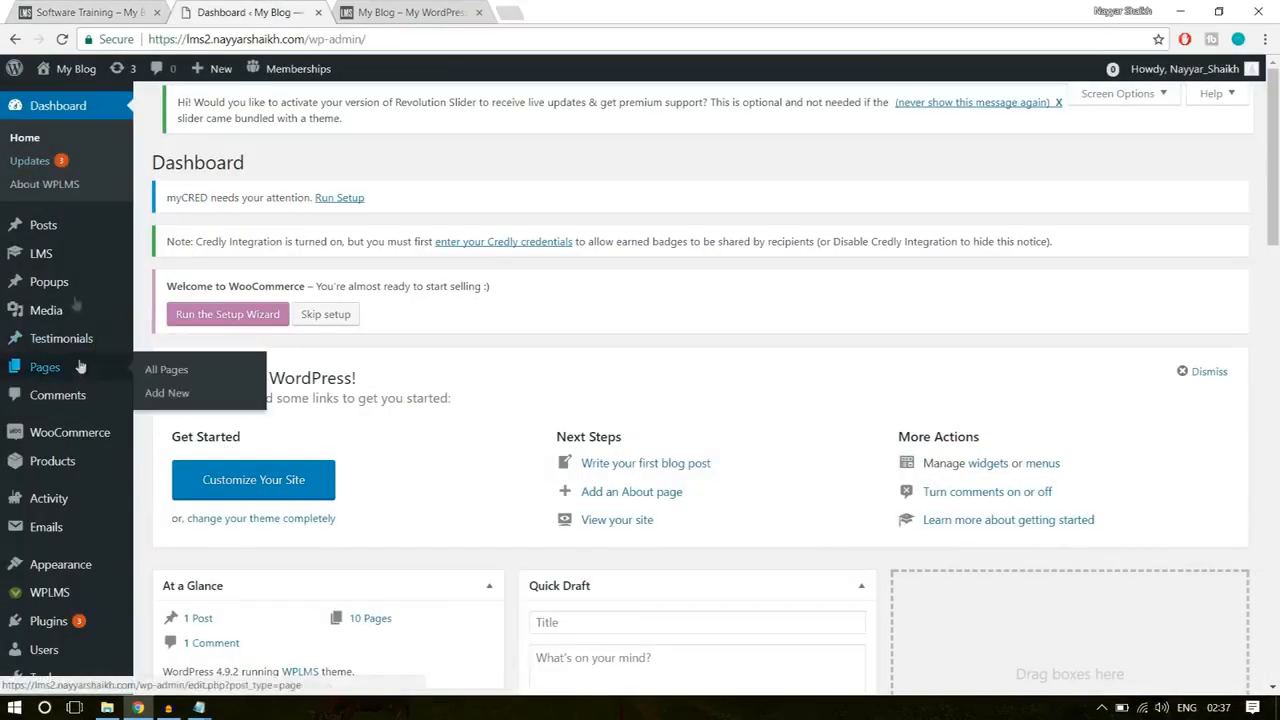
mouse_move(60, 260)
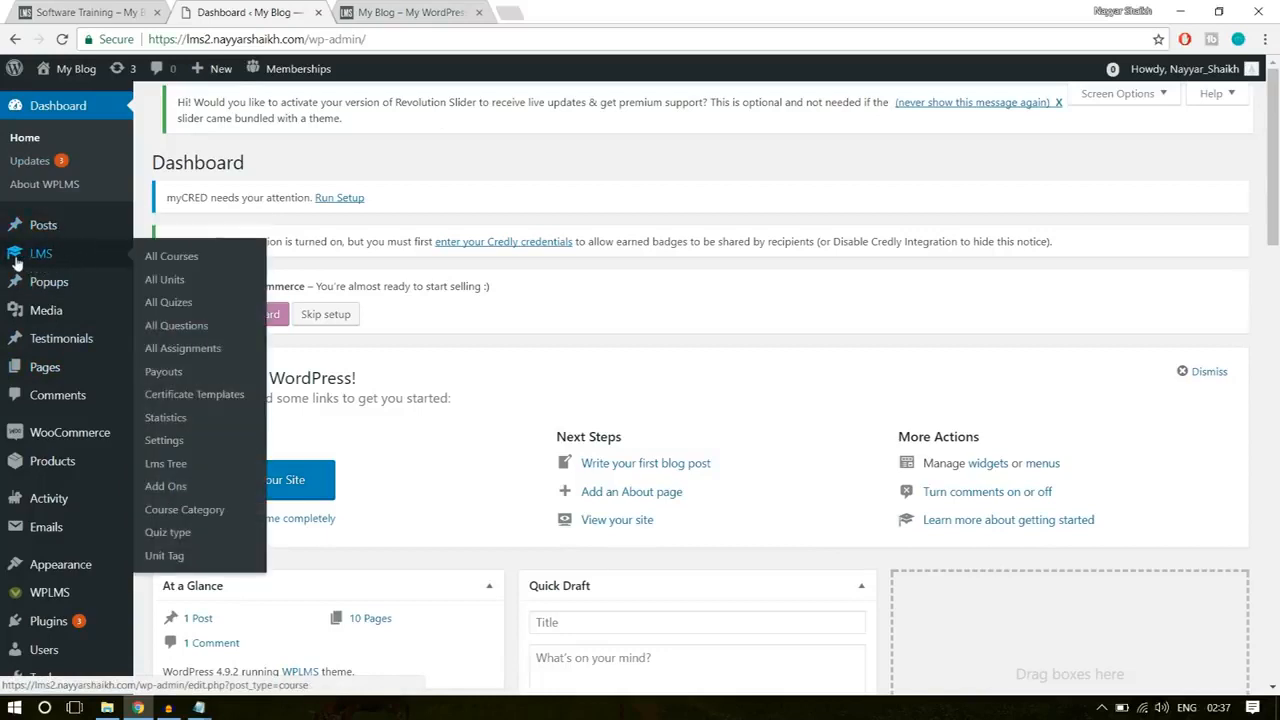
click(175, 284)
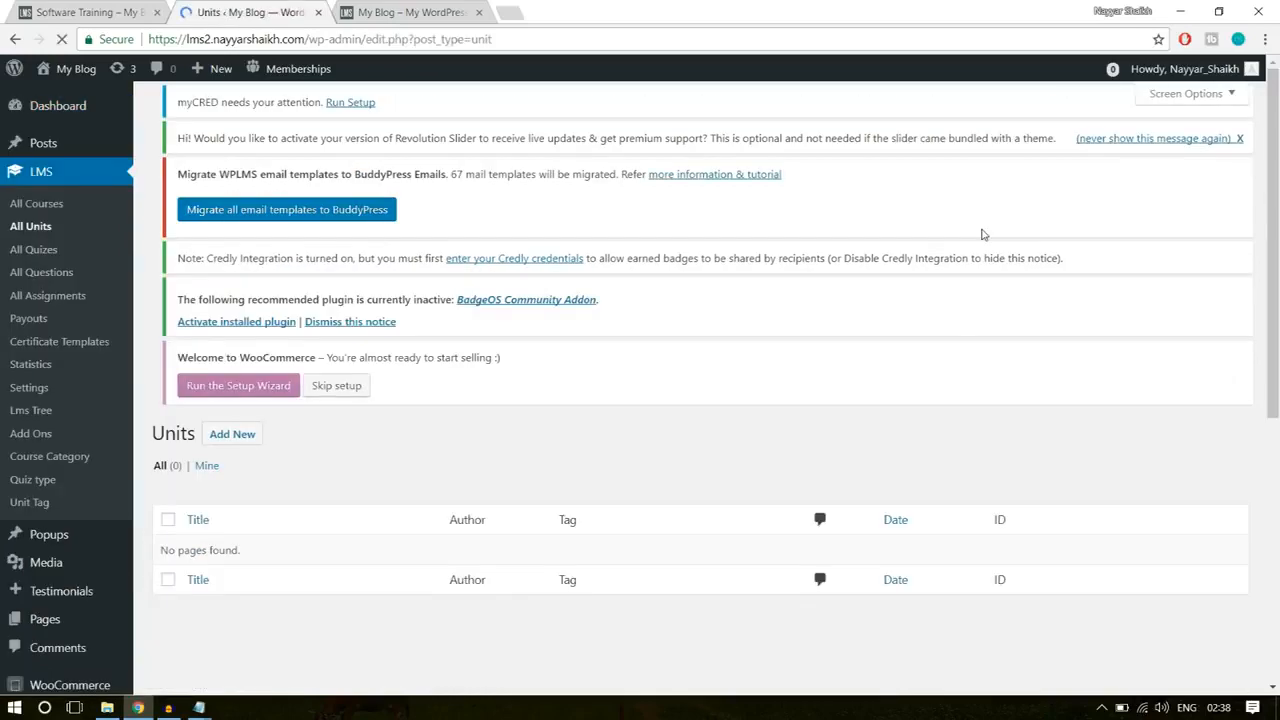
scroll(660, 440, down, 3)
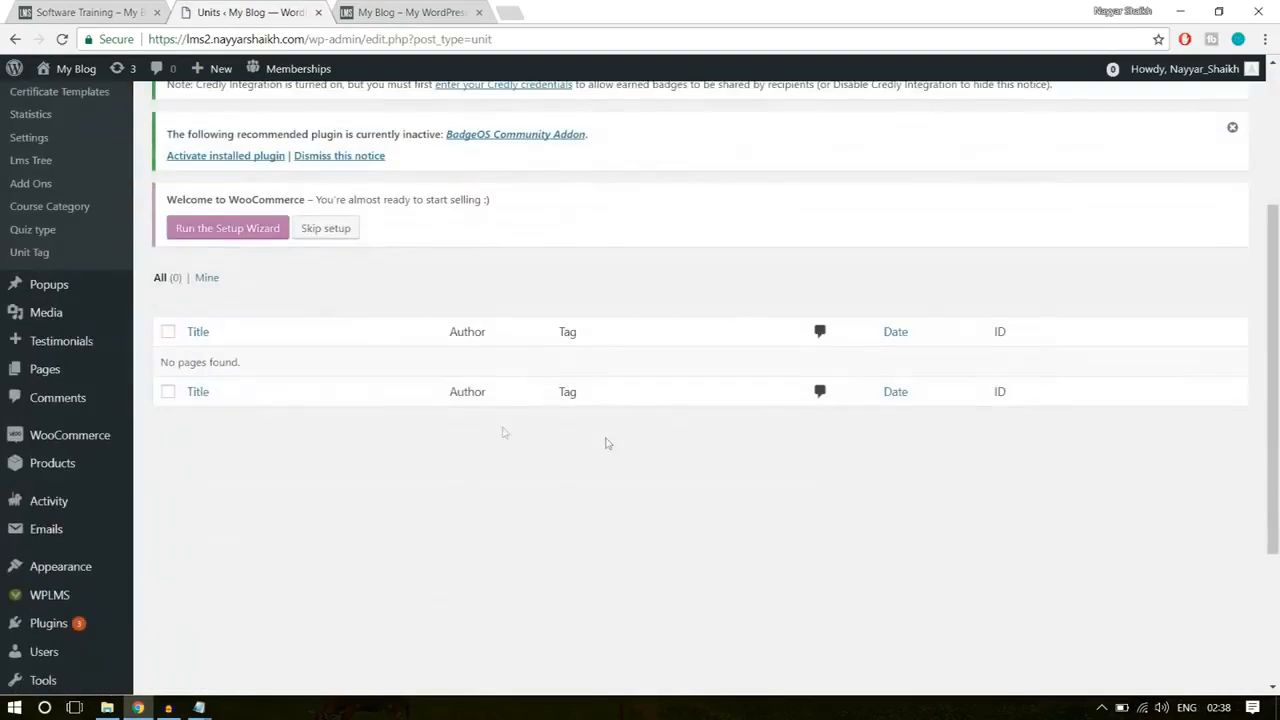
triple_click(196, 363)
click(266, 366)
scroll(350, 410, up, 3)
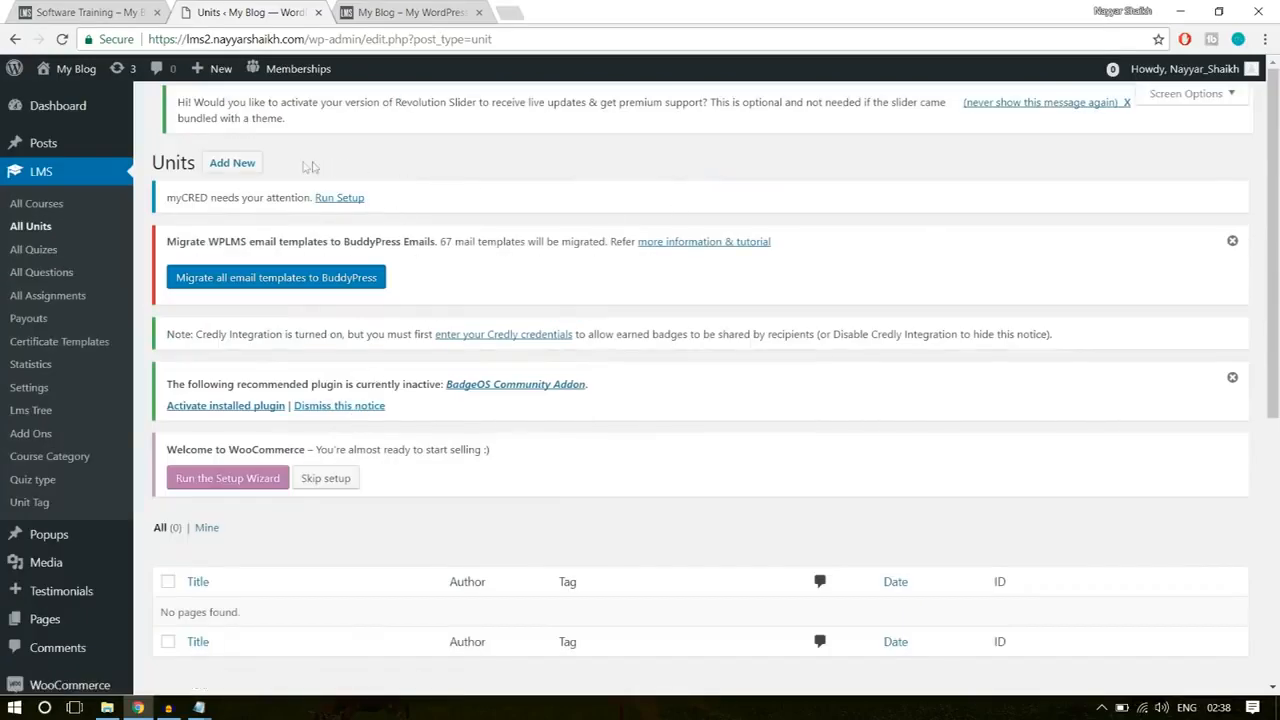
click(228, 168)
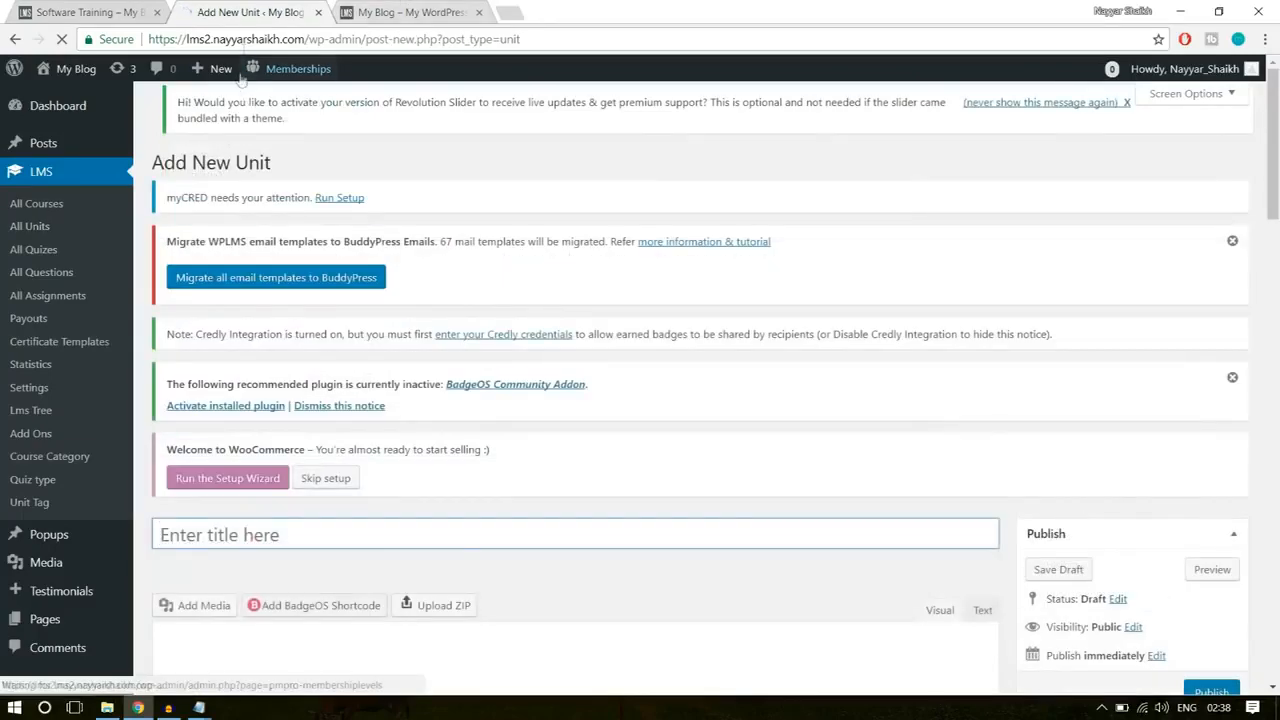
mouse_move(220, 80)
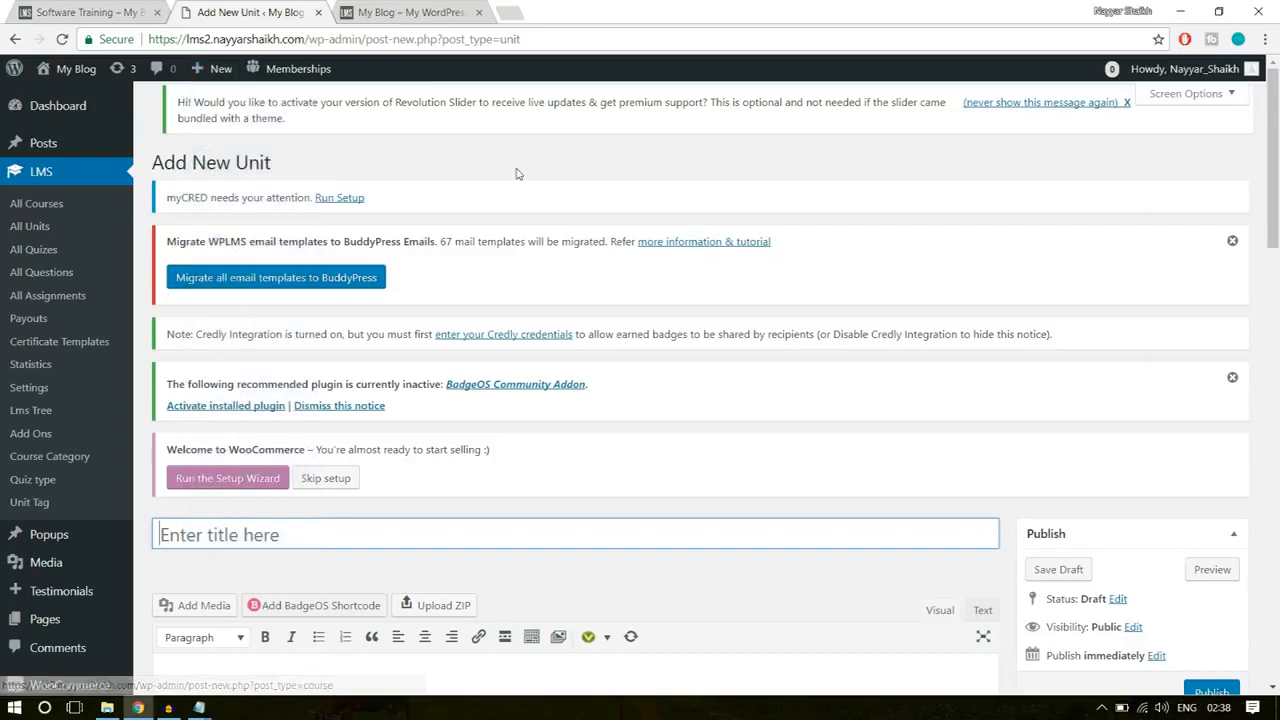
scroll(703, 352, down, 3)
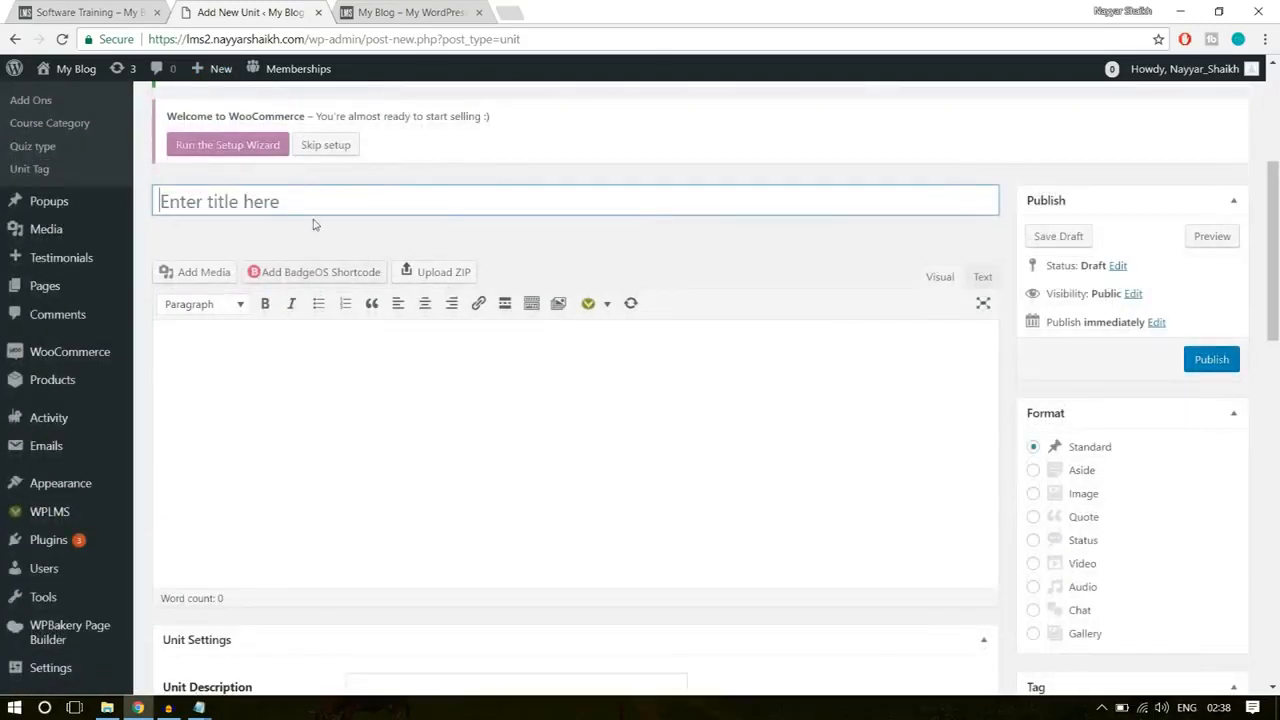
Step: Open the example course's Getting Started with Marketing unit and look through its text and embedded videos
click(120, 12)
scroll(494, 368, down, 5)
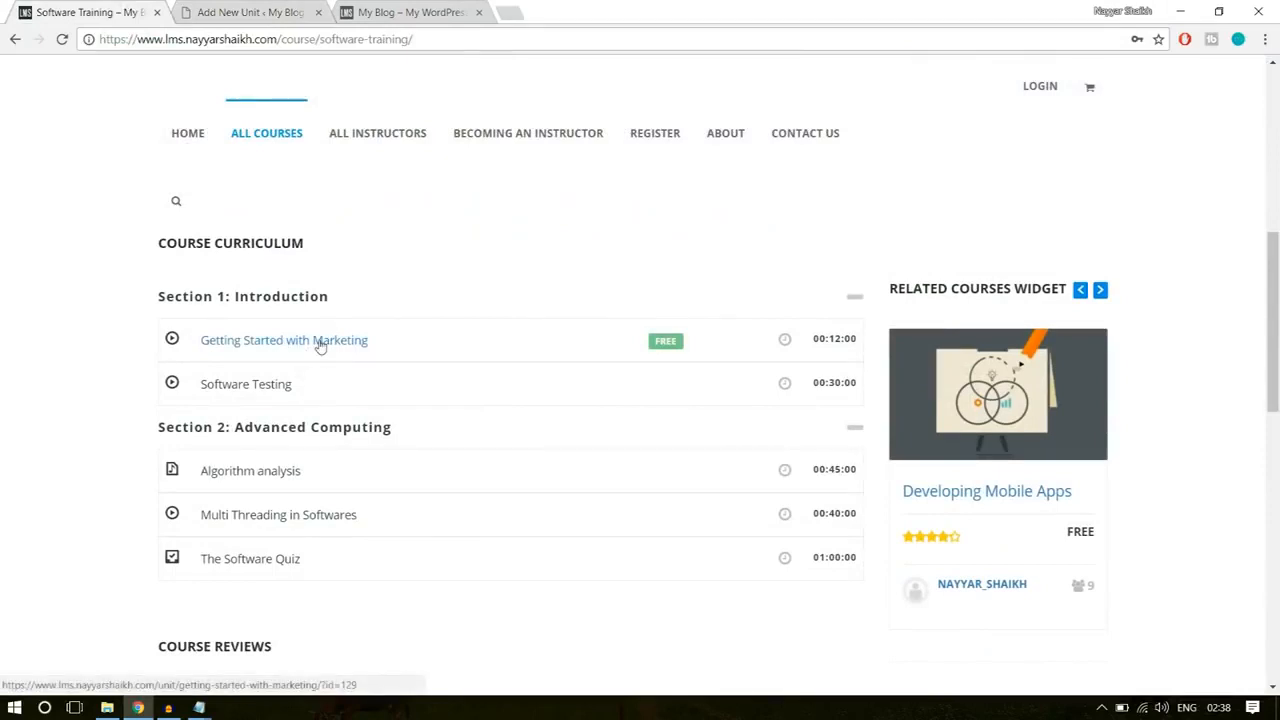
click(320, 342)
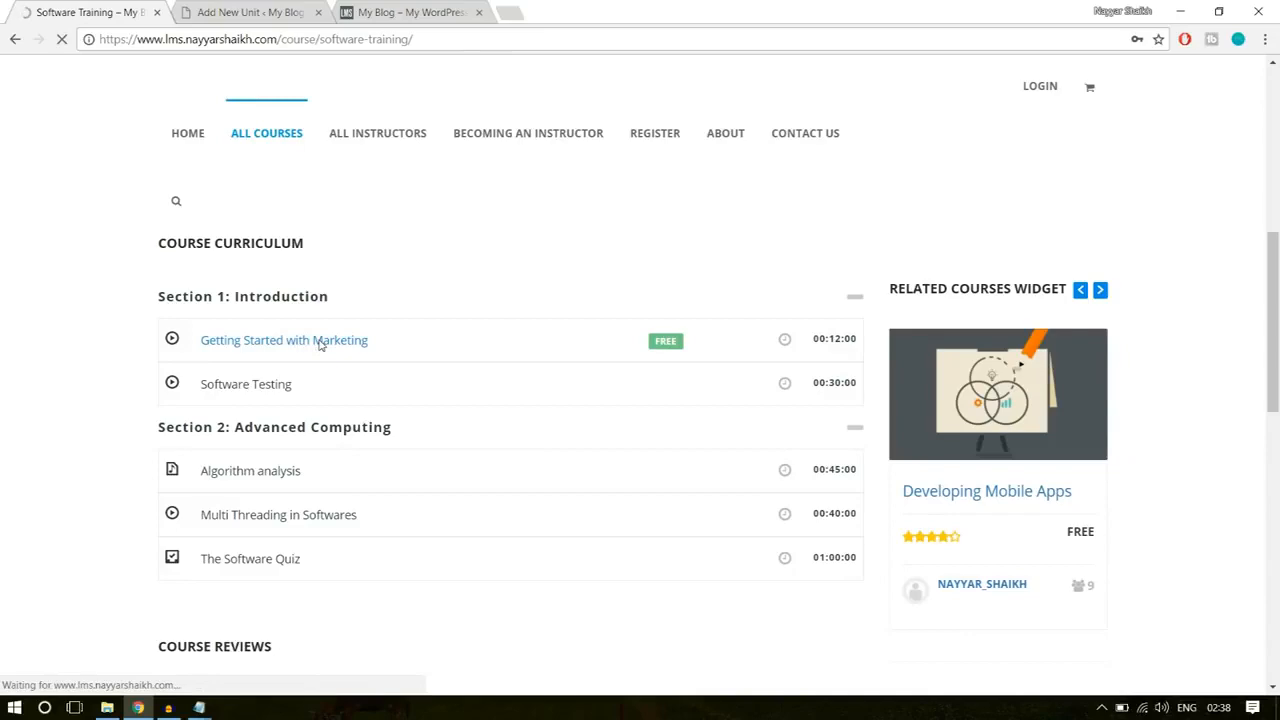
scroll(468, 445, down, 3)
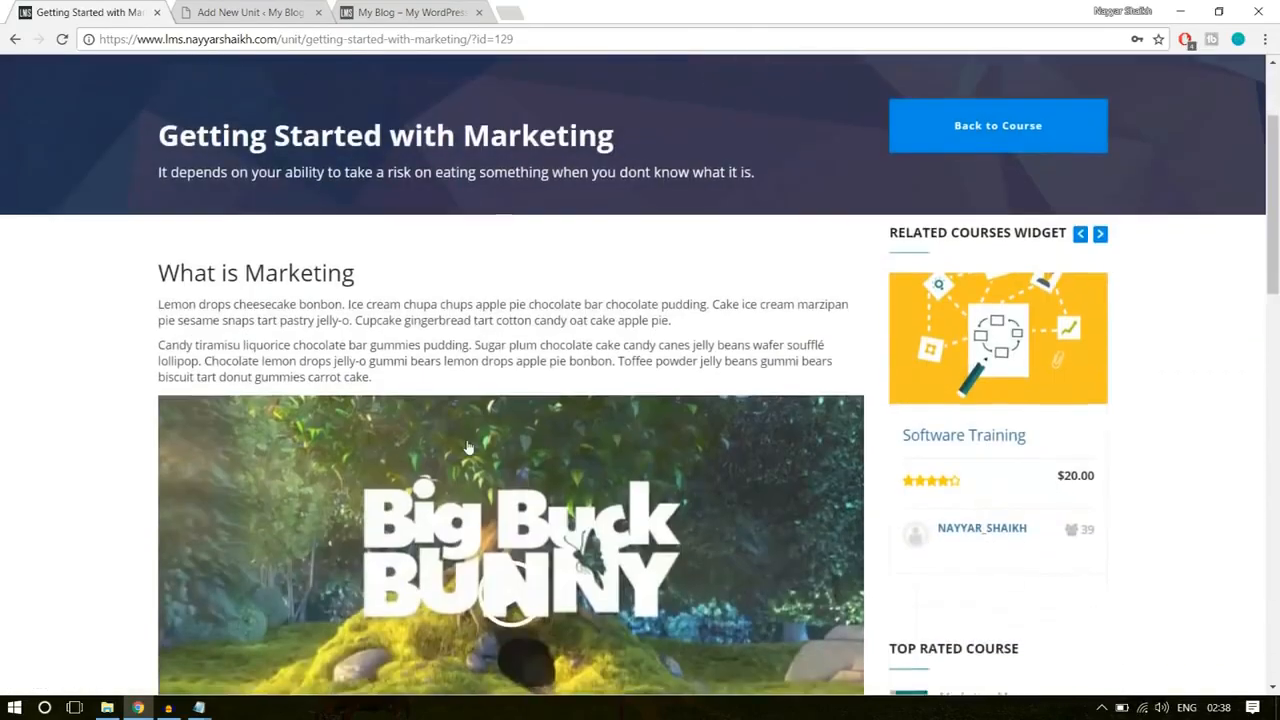
scroll(468, 445, down, 15)
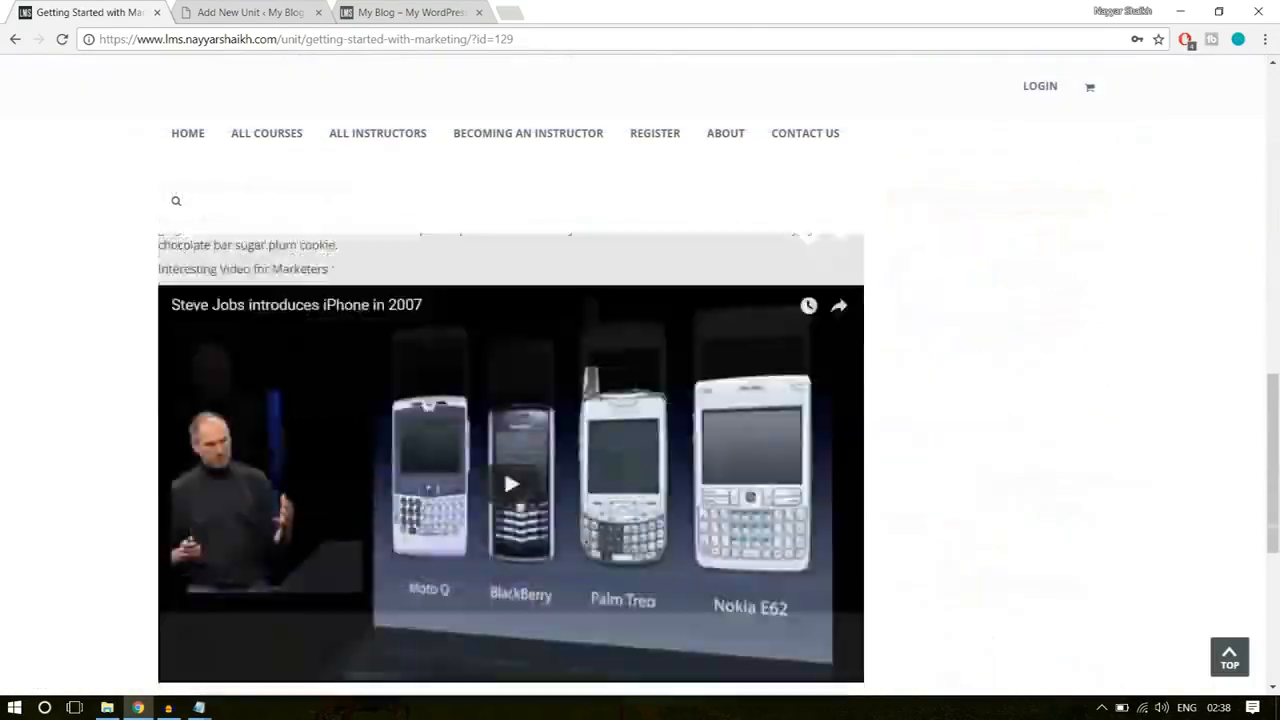
scroll(468, 447, up, 12)
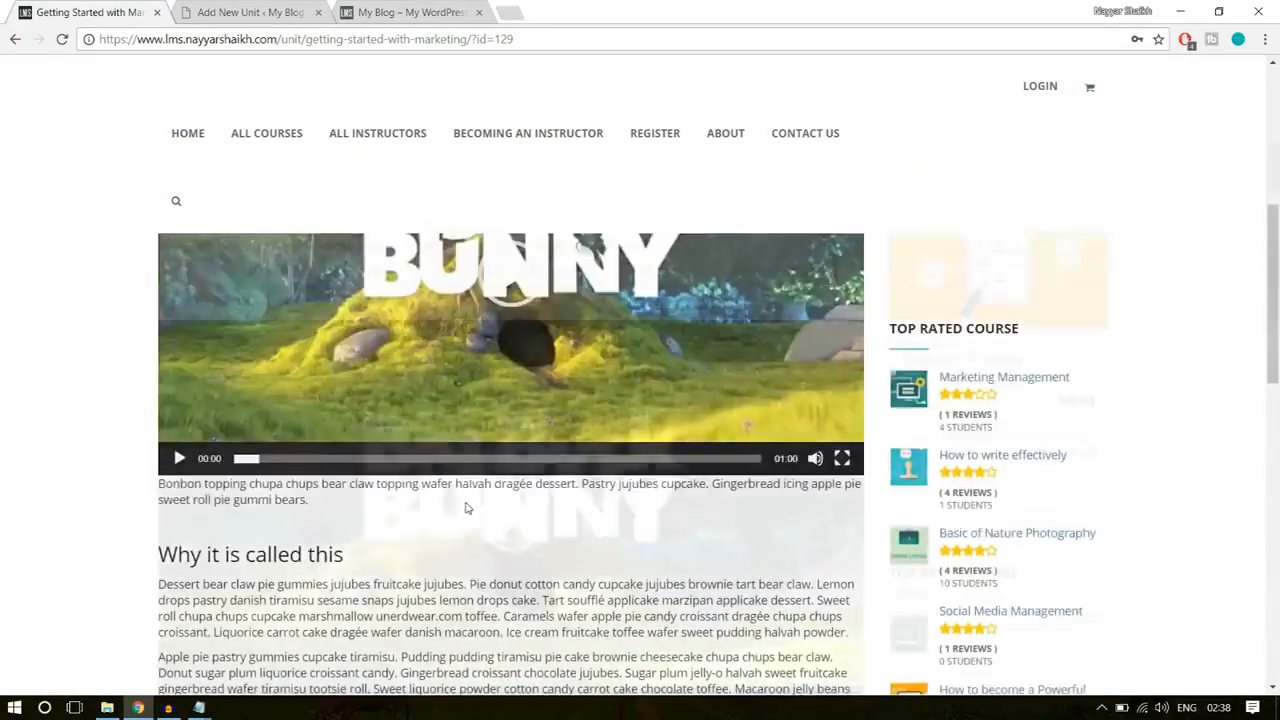
scroll(443, 415, down, 8)
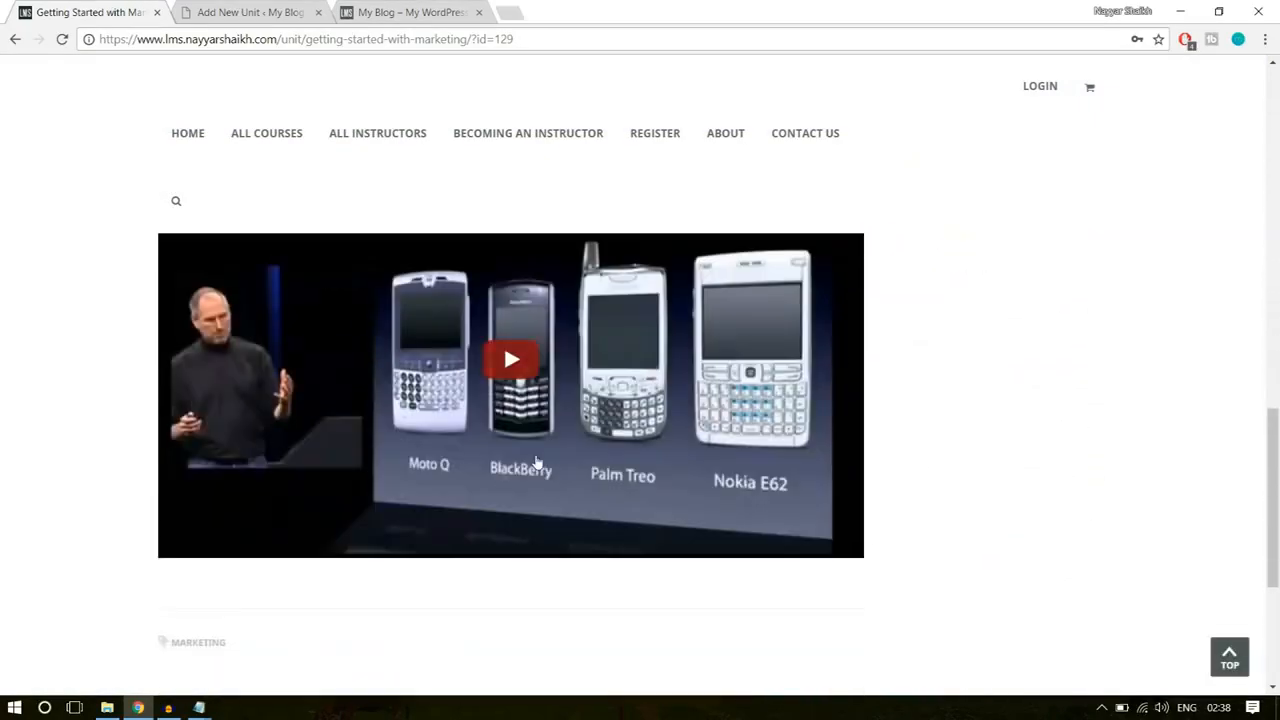
scroll(606, 481, up, 2)
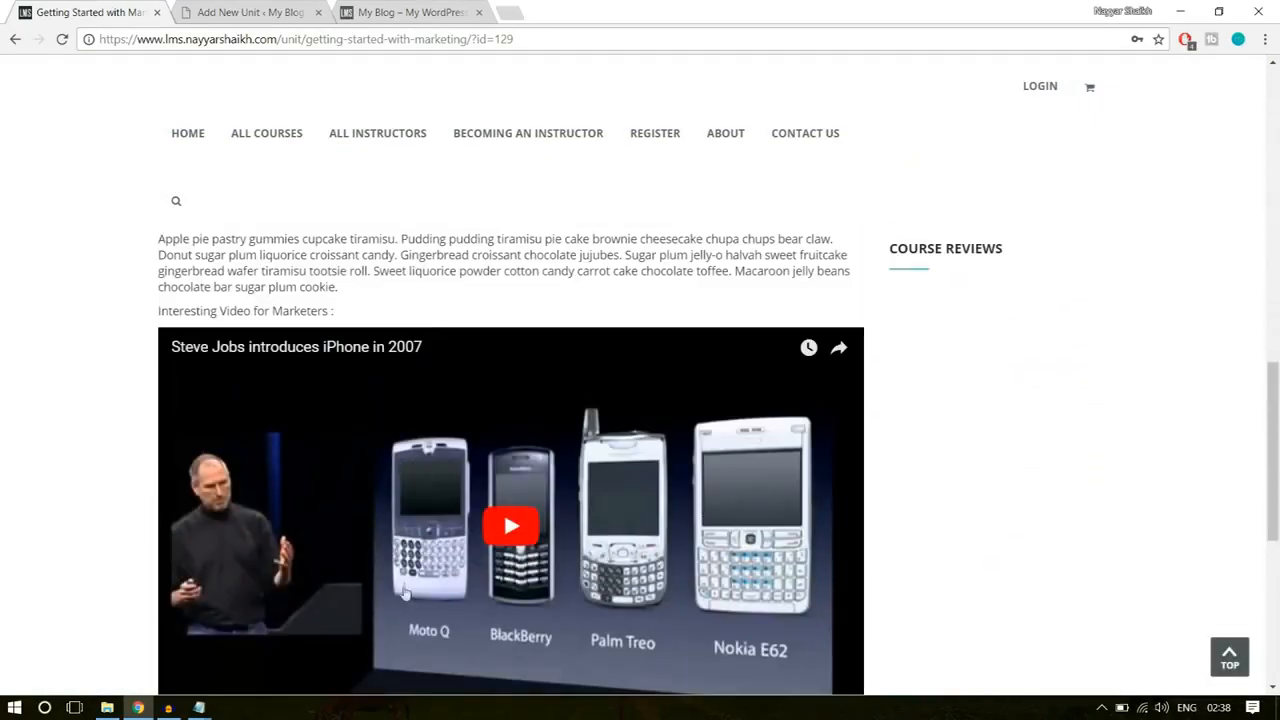
scroll(565, 580, up, 10)
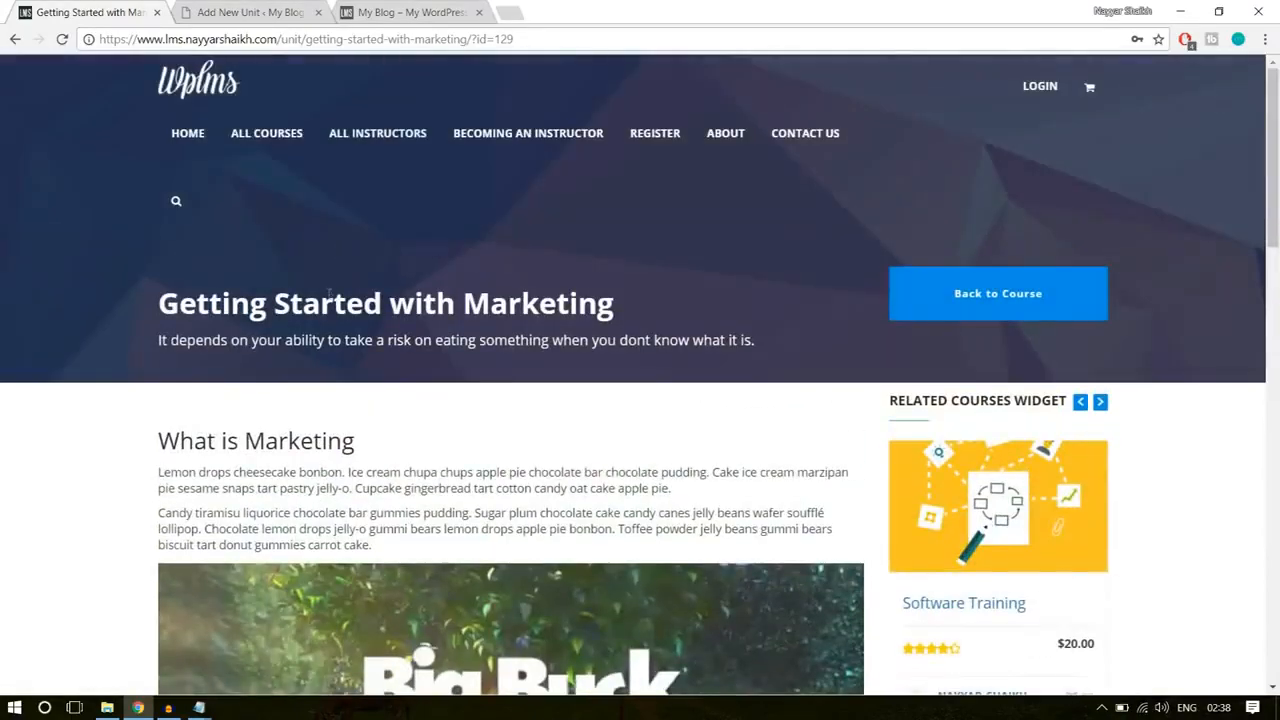
Step: Examine the title and short description in the header of the example marketing unit
drag(158, 310, 633, 302)
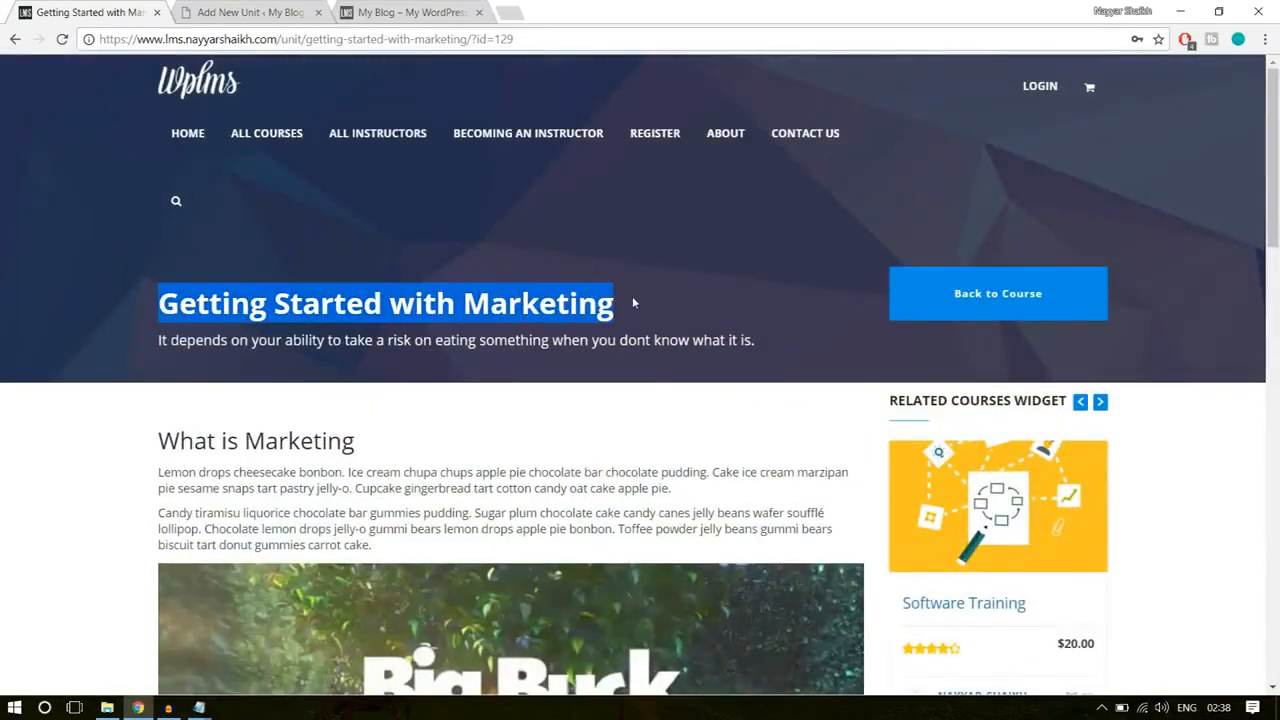
click(633, 302)
drag(158, 345, 776, 334)
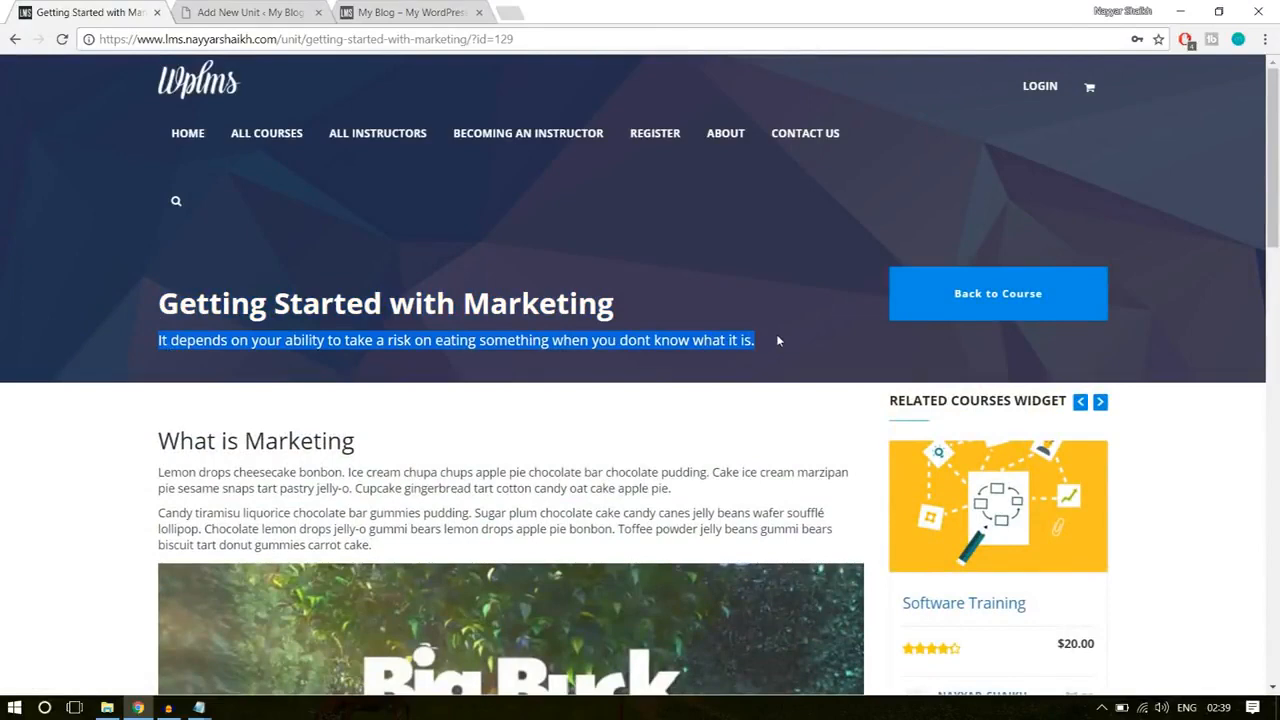
click(797, 410)
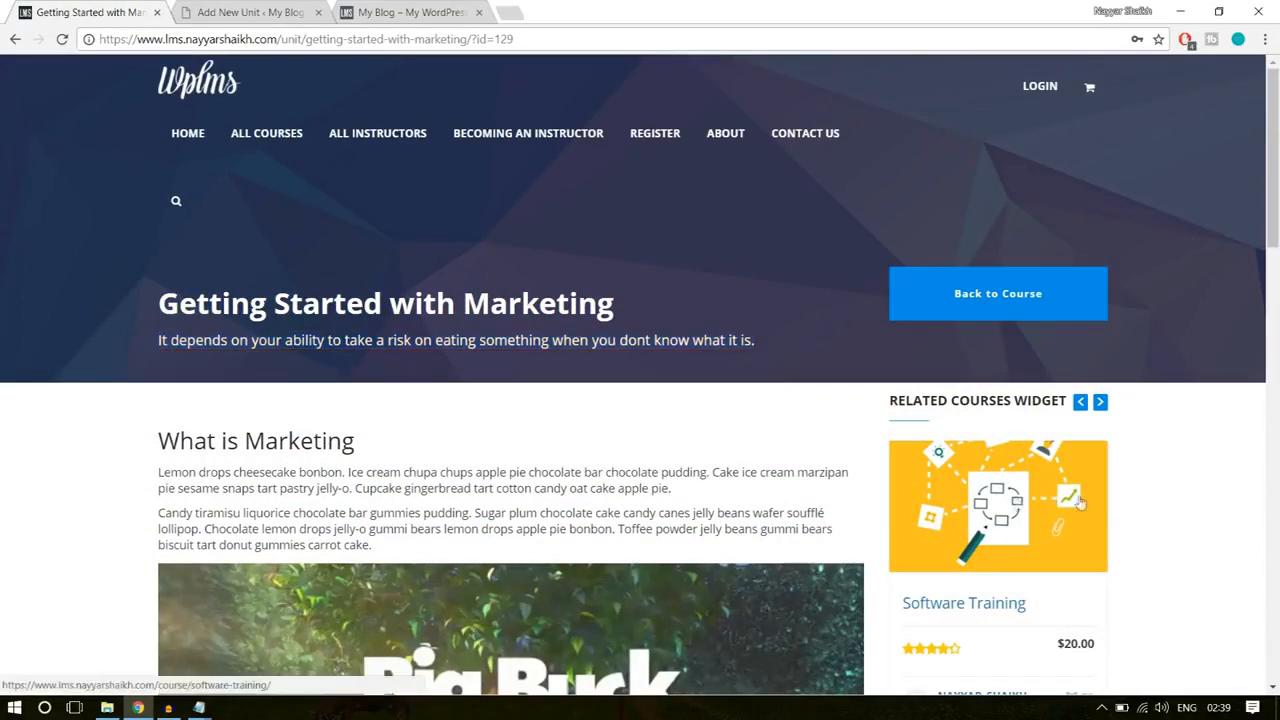
Step: Copy the example unit's title "Getting Started with Marketing" into the title of the new unit
click(220, 12)
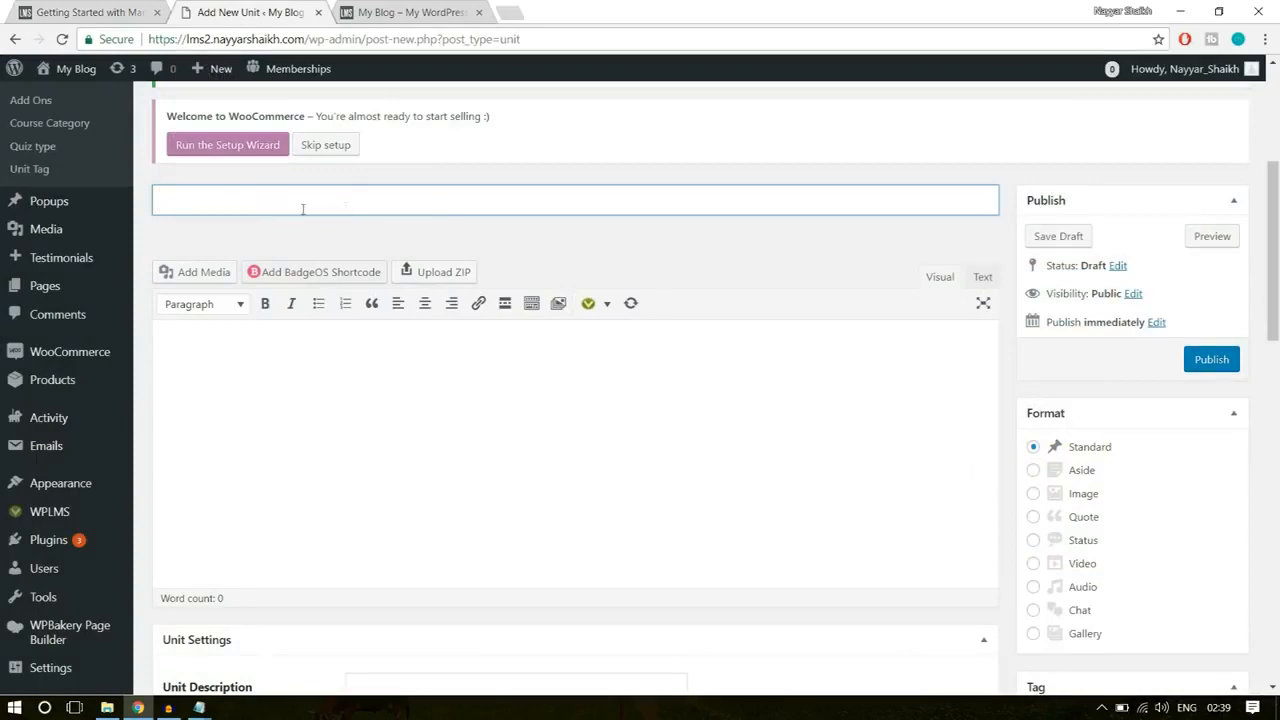
scroll(446, 276, up, 3)
scroll(318, 371, down, 1)
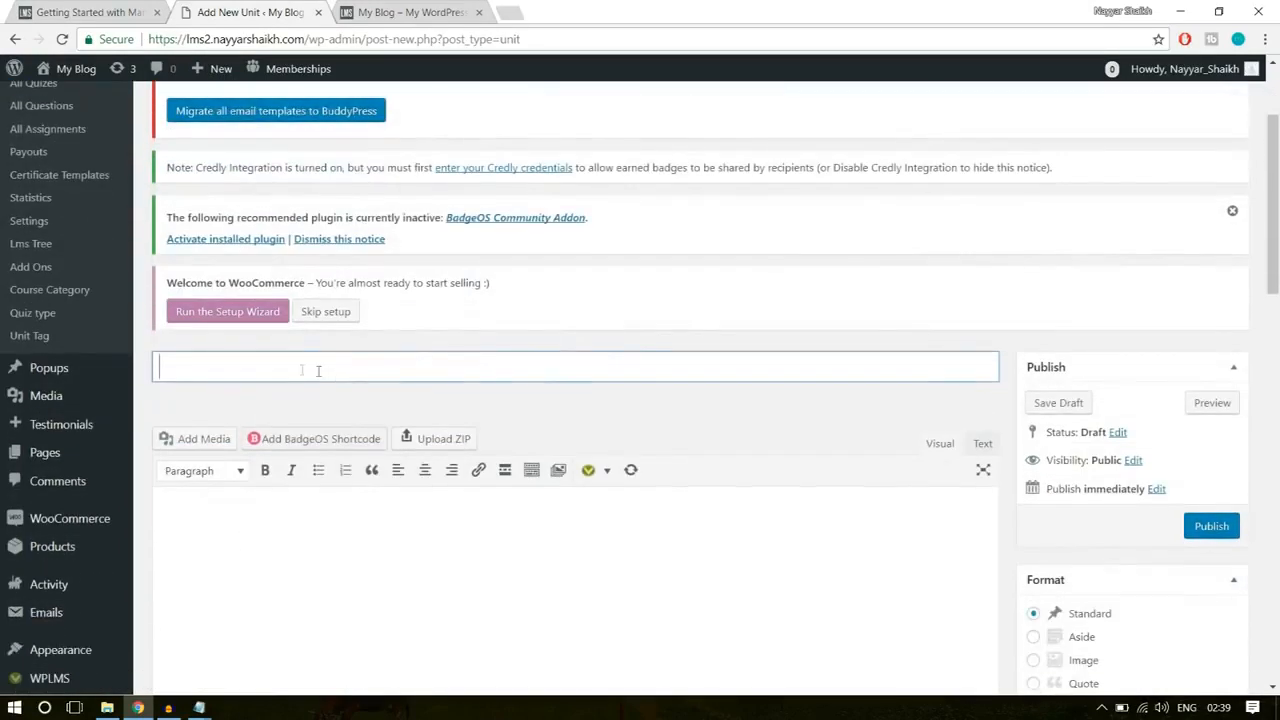
click(97, 10)
drag(199, 302, 628, 313)
key(ctrl+c)
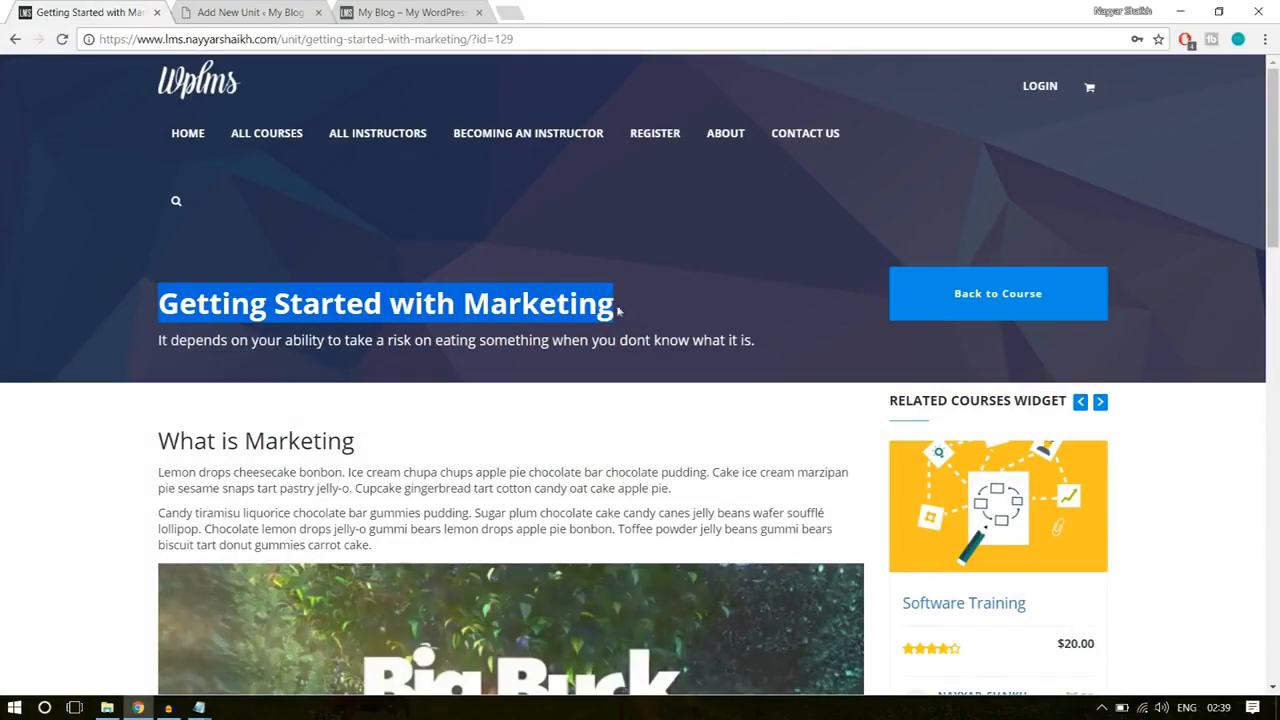
scroll(508, 399, down, 10)
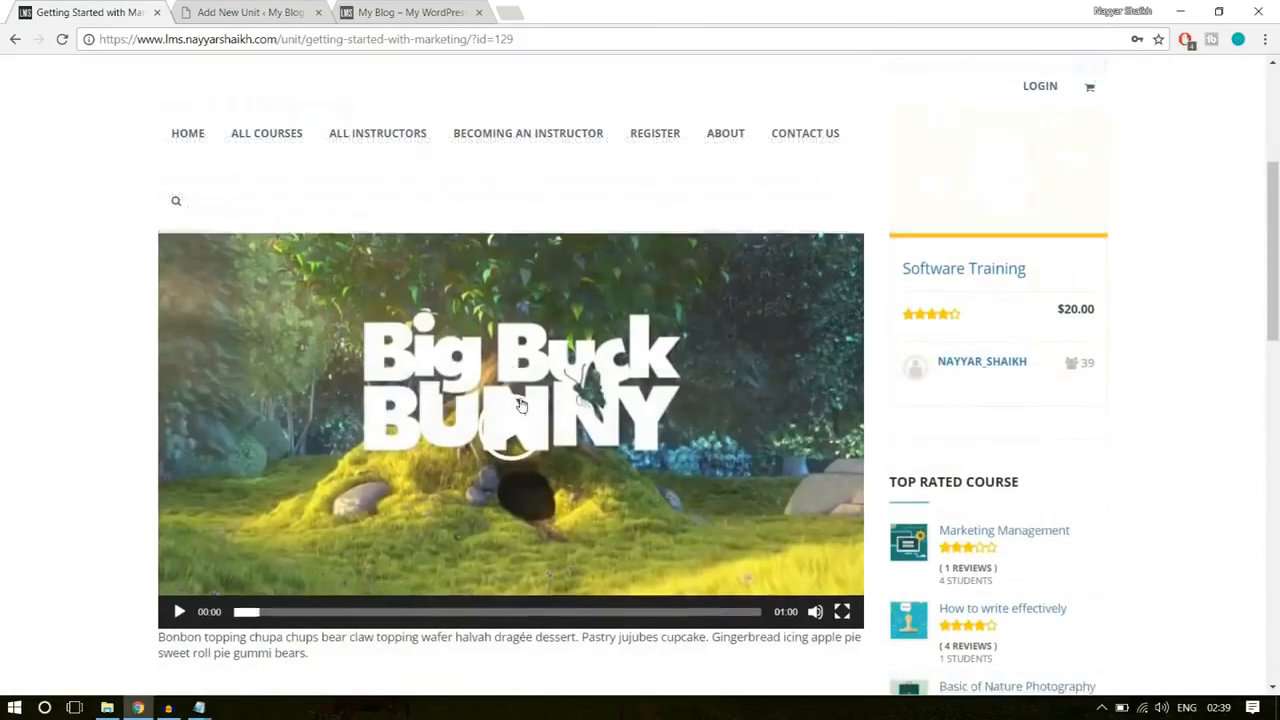
scroll(572, 466, up, 10)
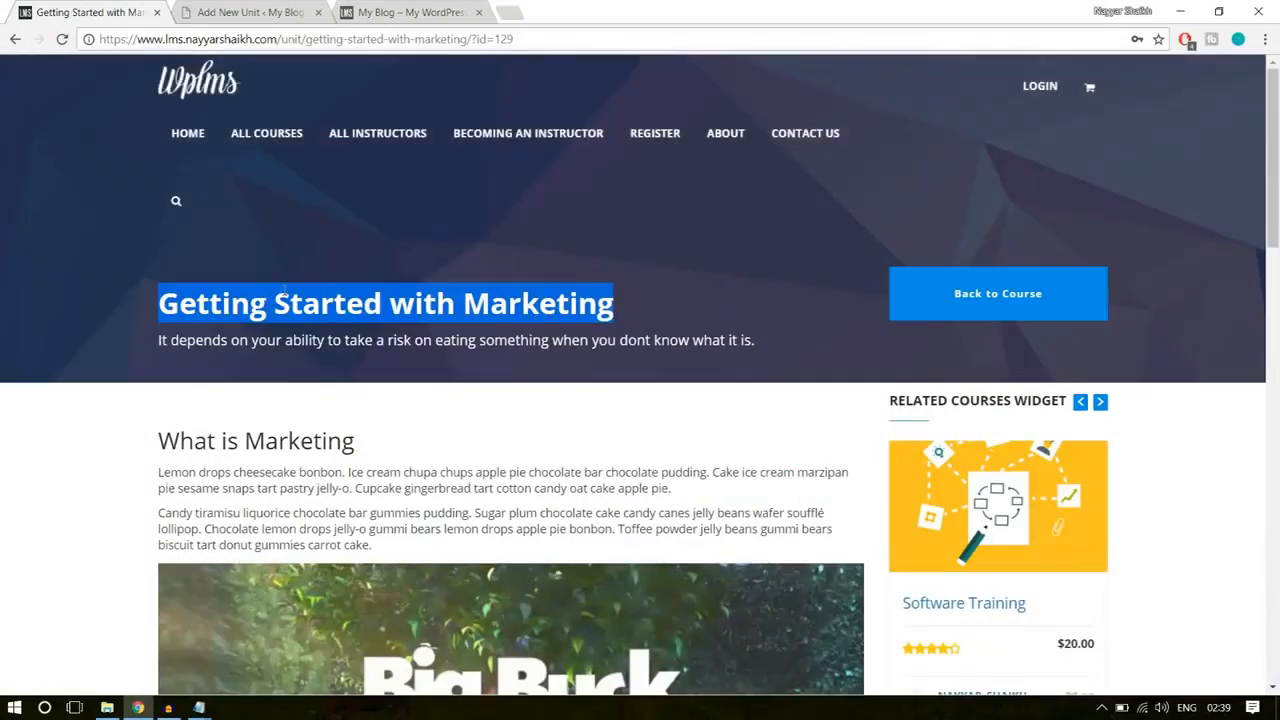
click(268, 7)
key(ctrl+v)
Step: Copy the example unit's "What is Marketing" heading and two paragraphs into the new unit's content and show the editor's additional formatting tools
scroll(560, 351, down, 3)
click(559, 374)
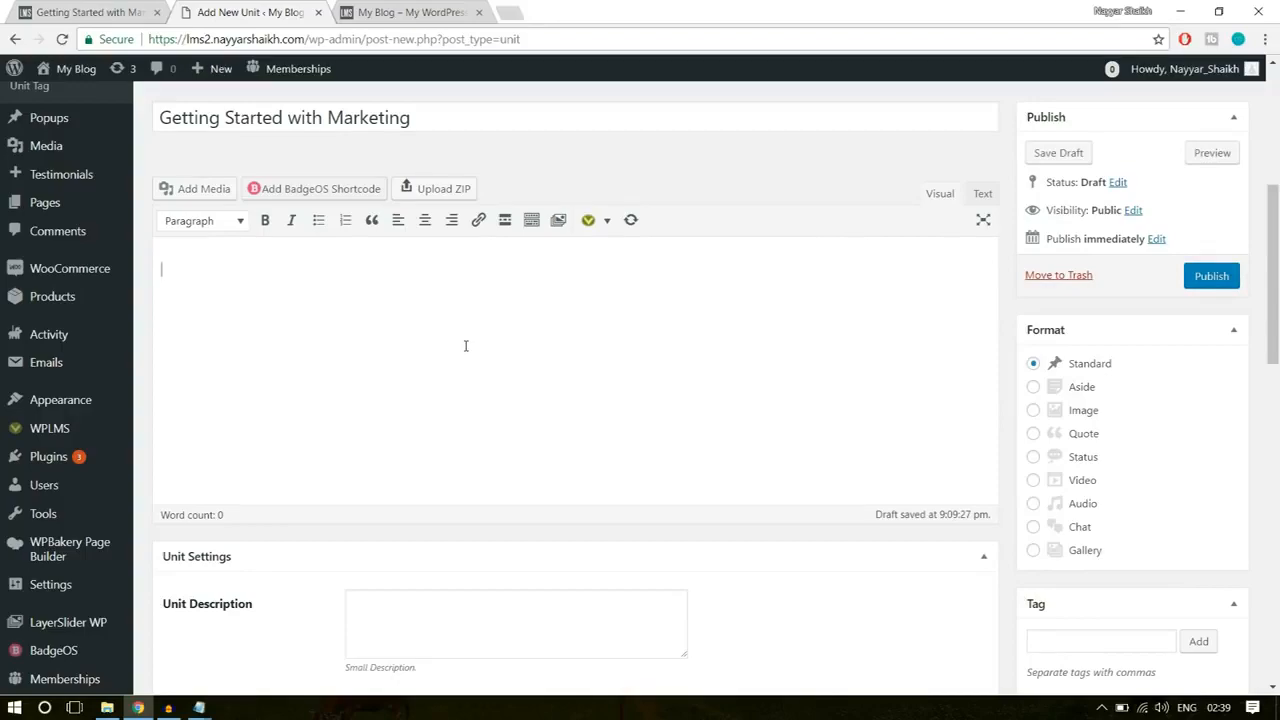
click(118, 10)
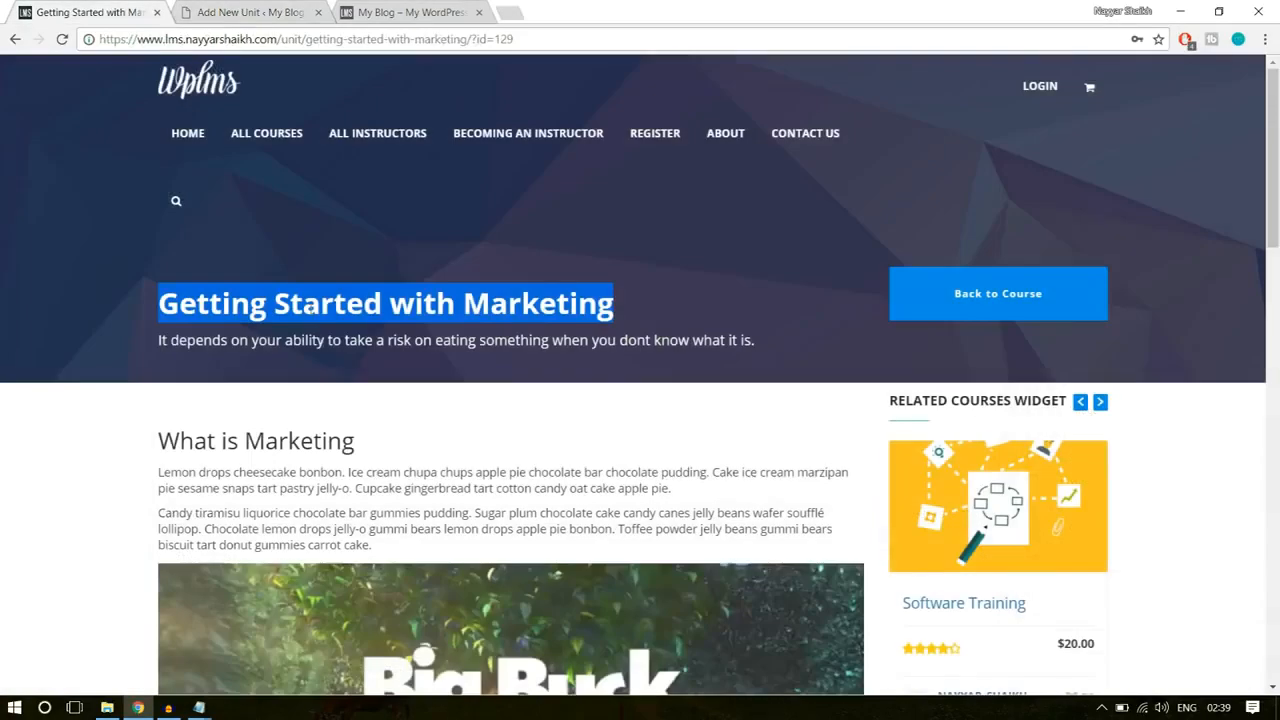
scroll(250, 215, down, 3)
scroll(250, 215, up, 2)
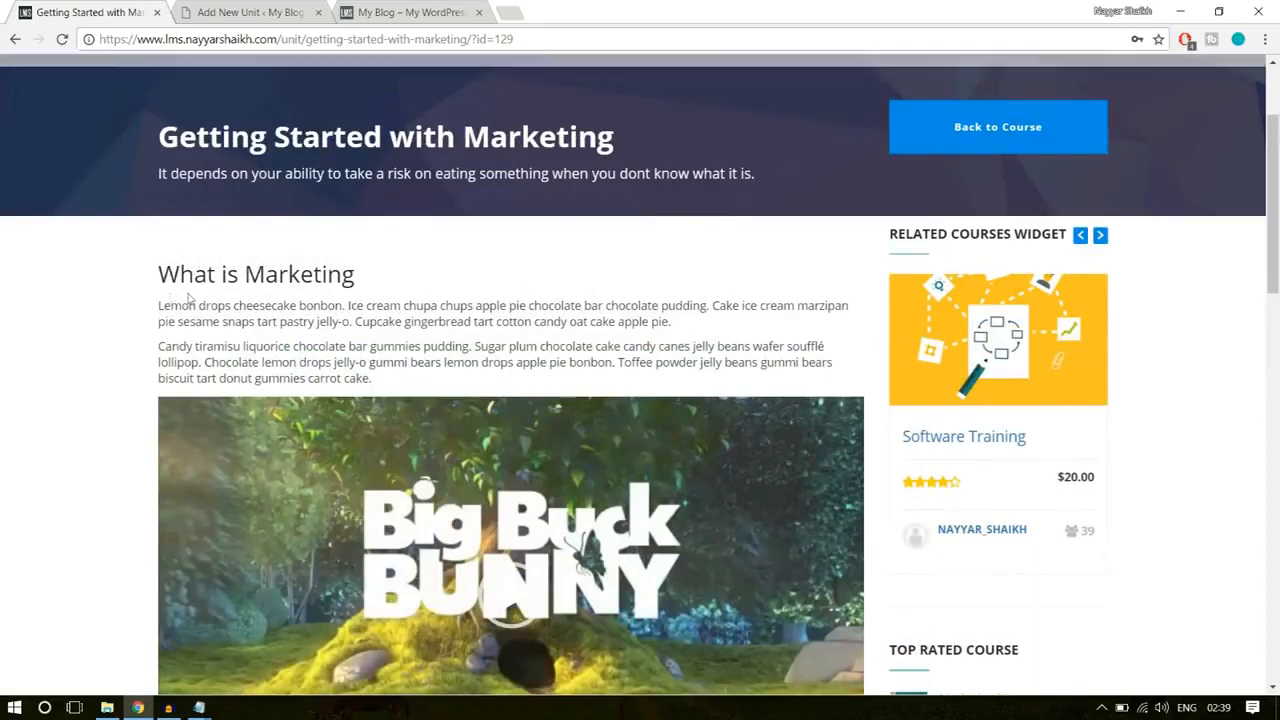
drag(159, 272, 440, 378)
key(ctrl+c)
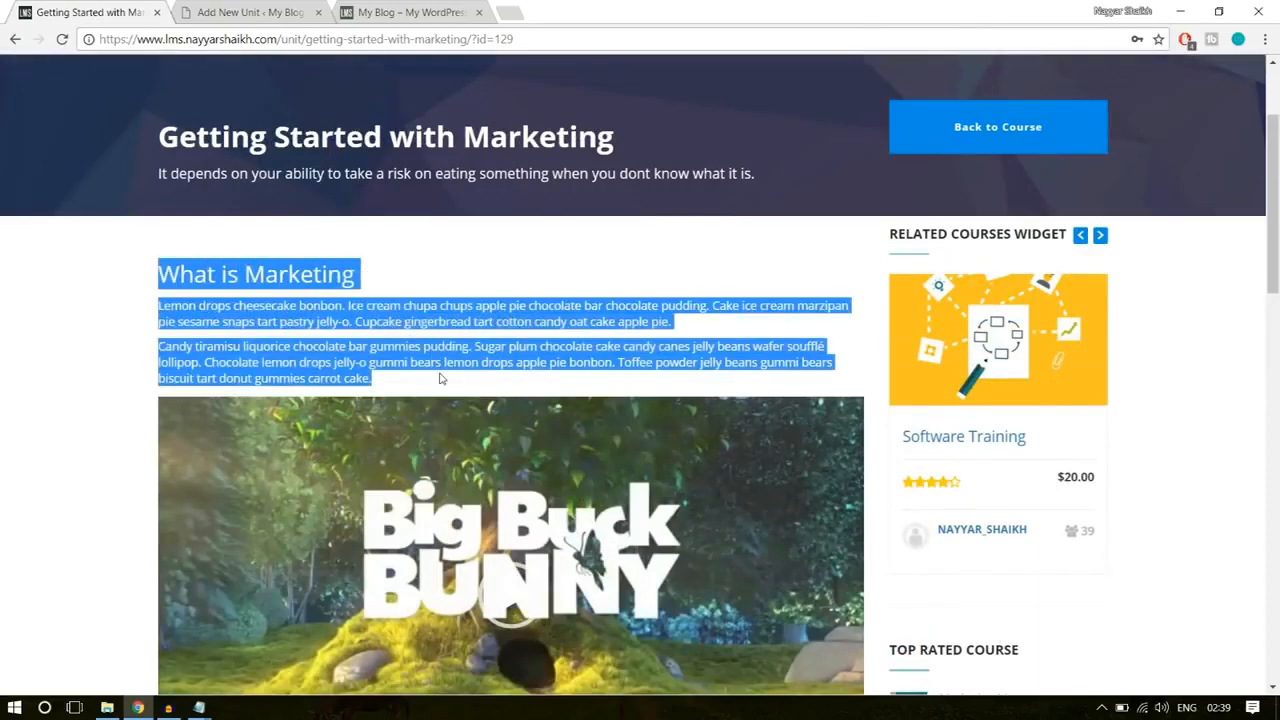
key(ctrl+Tab)
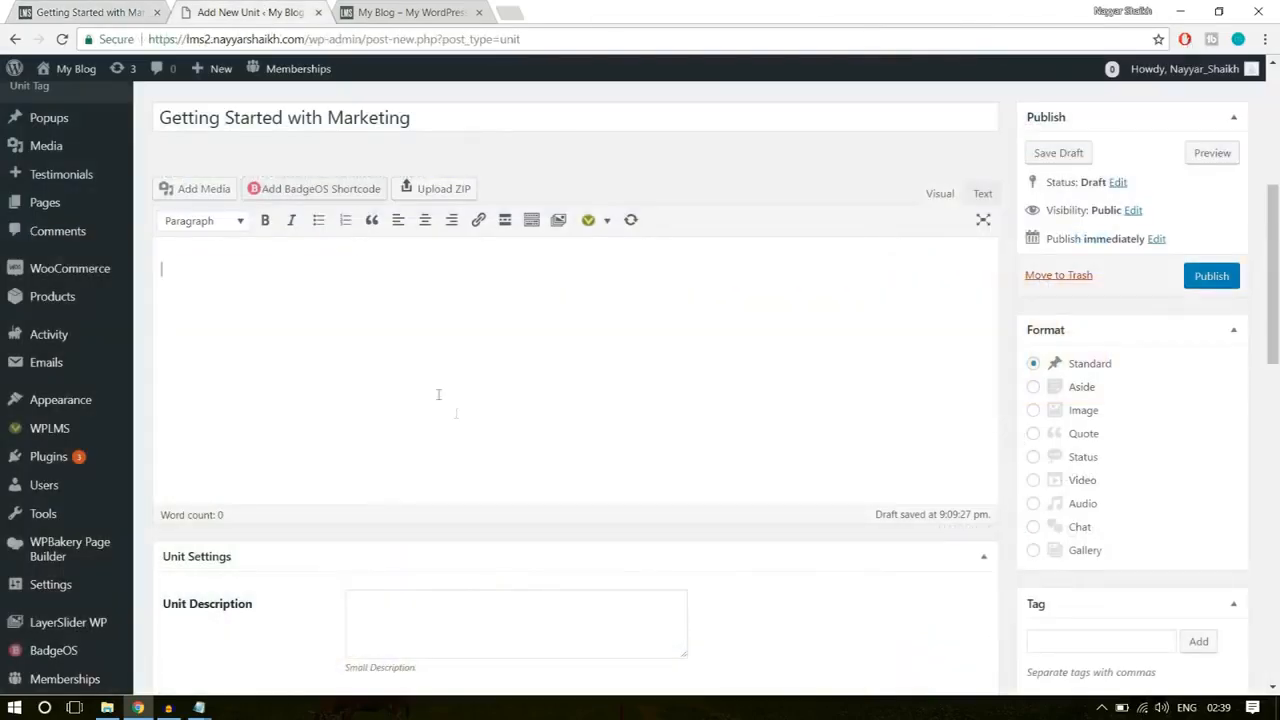
key(ctrl+v)
drag(366, 275, 184, 281)
click(303, 373)
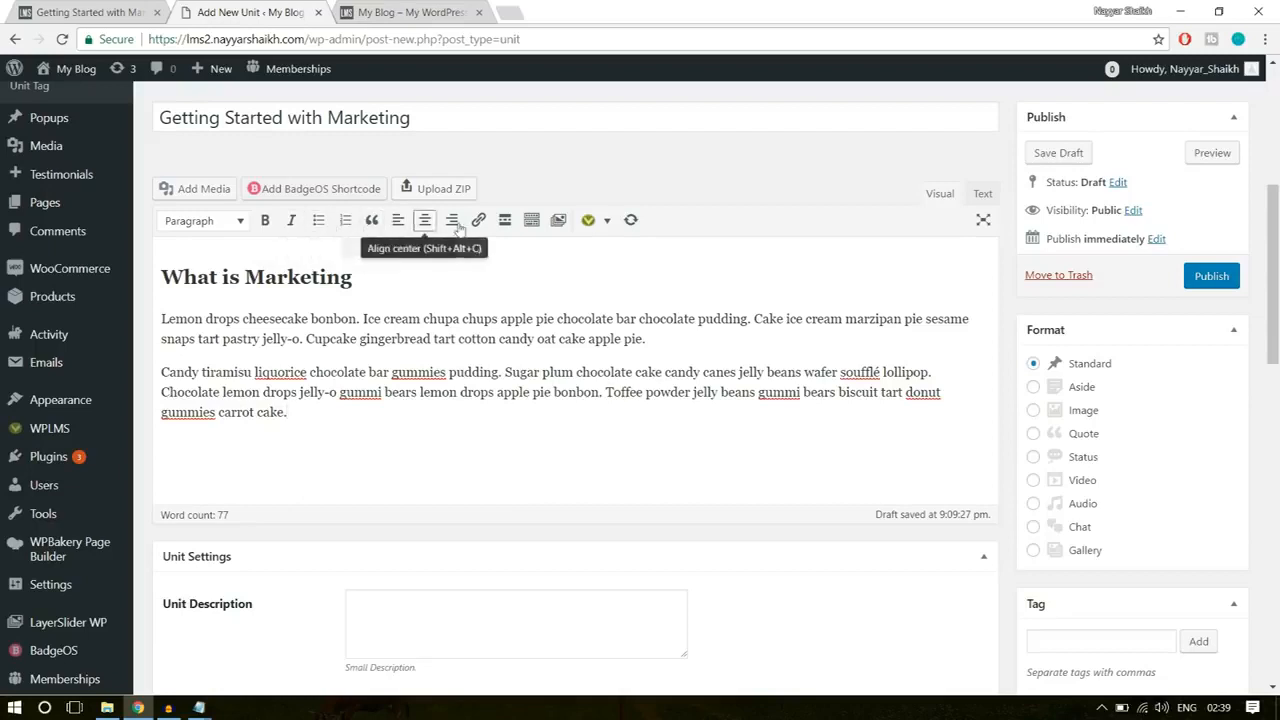
click(531, 222)
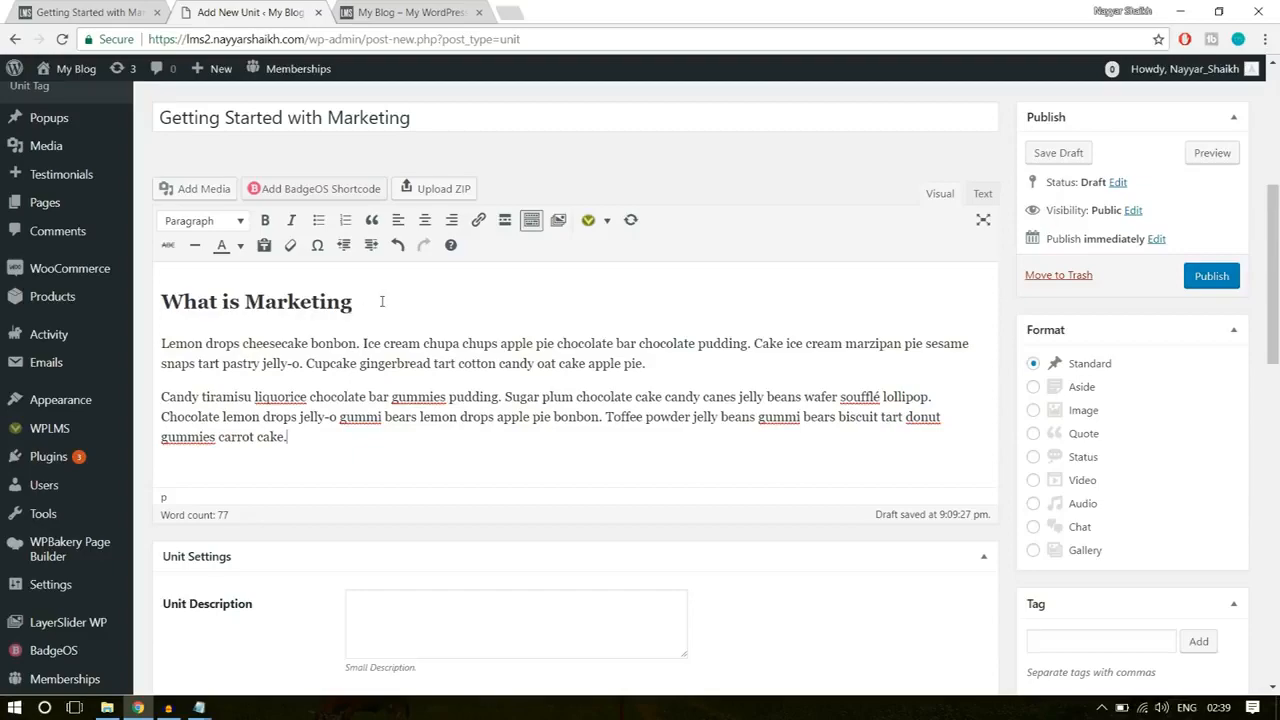
Step: Upload the big_buck_bunny video from the WPLMS folder and insert it below the "What is Marketing" text as an embedded media player
click(110, 10)
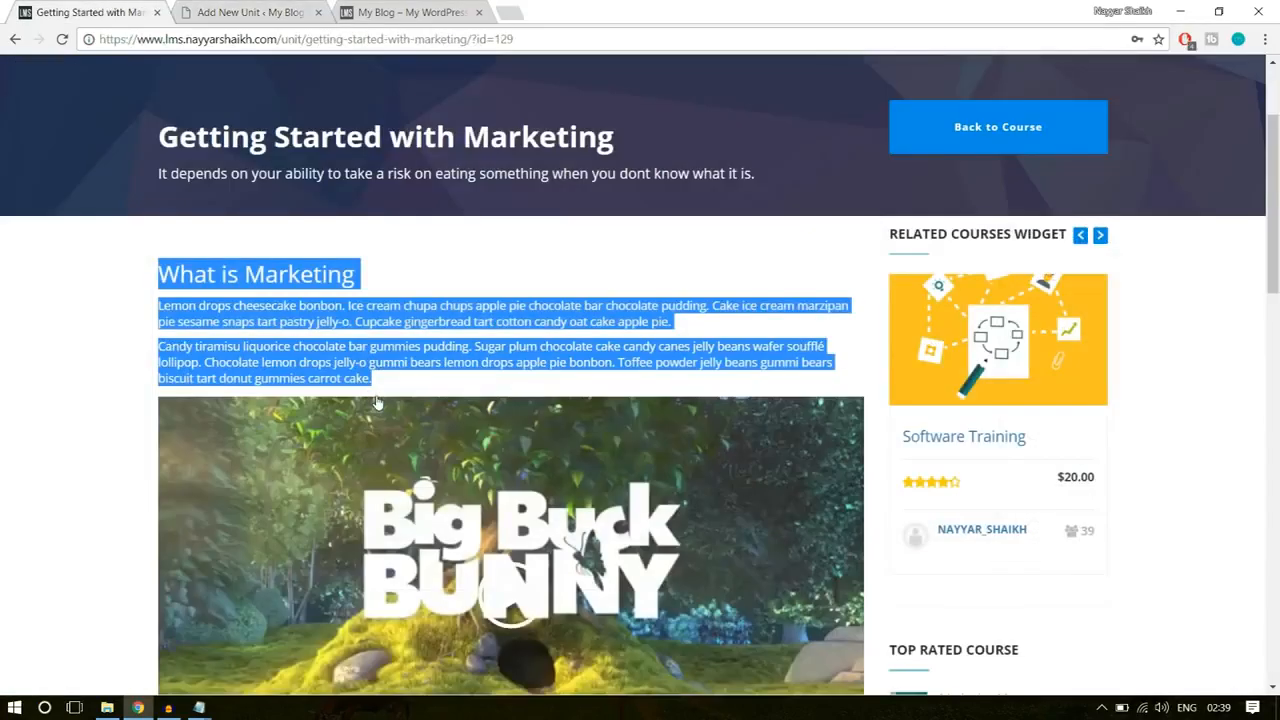
scroll(430, 433, down, 4)
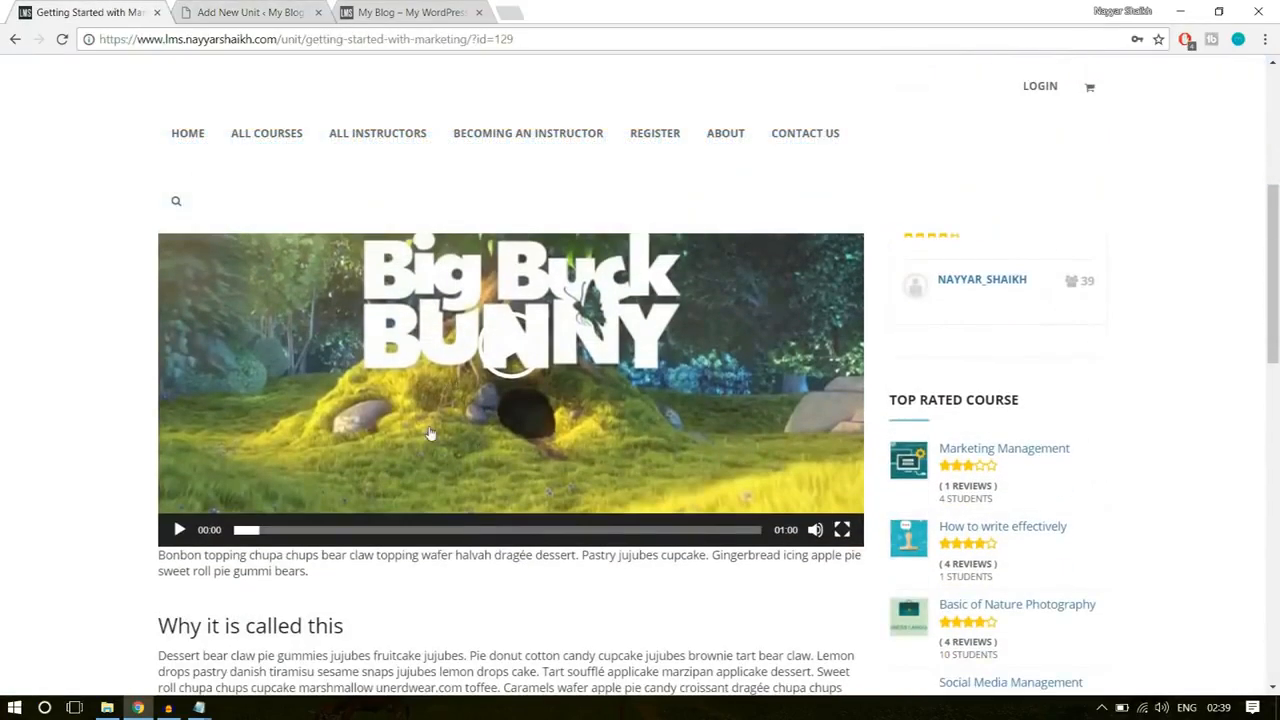
click(258, 12)
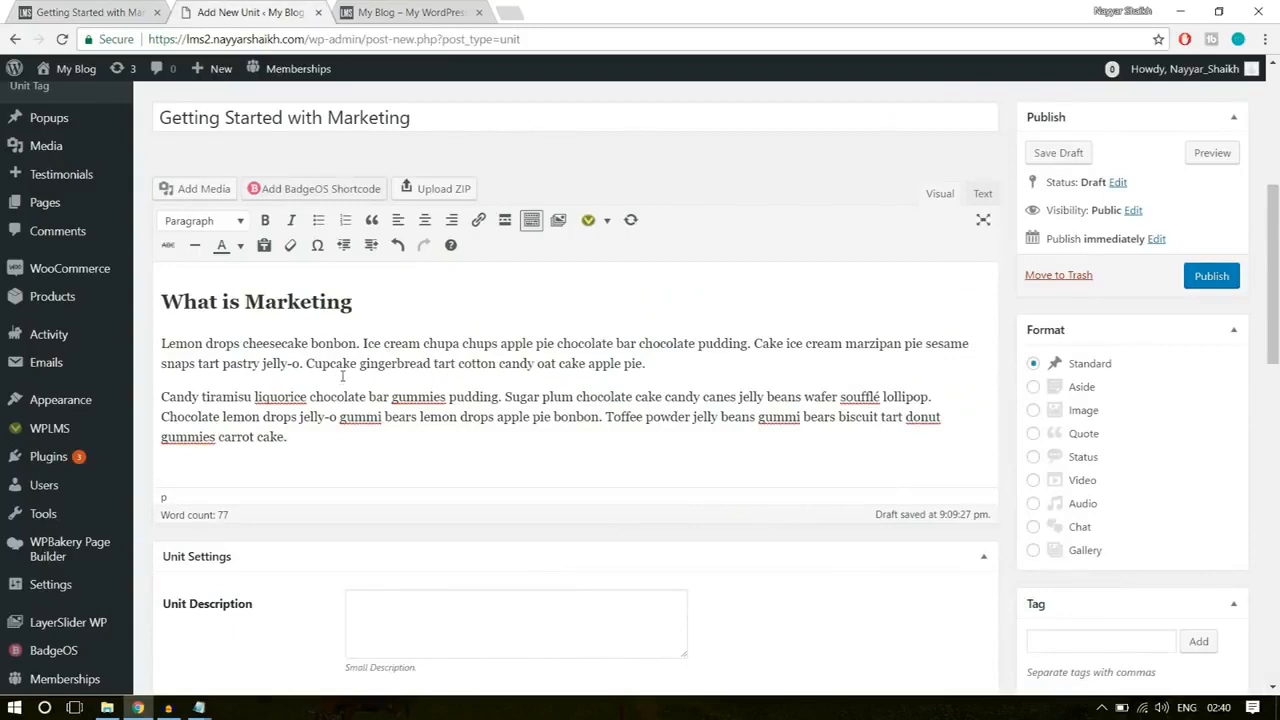
click(196, 192)
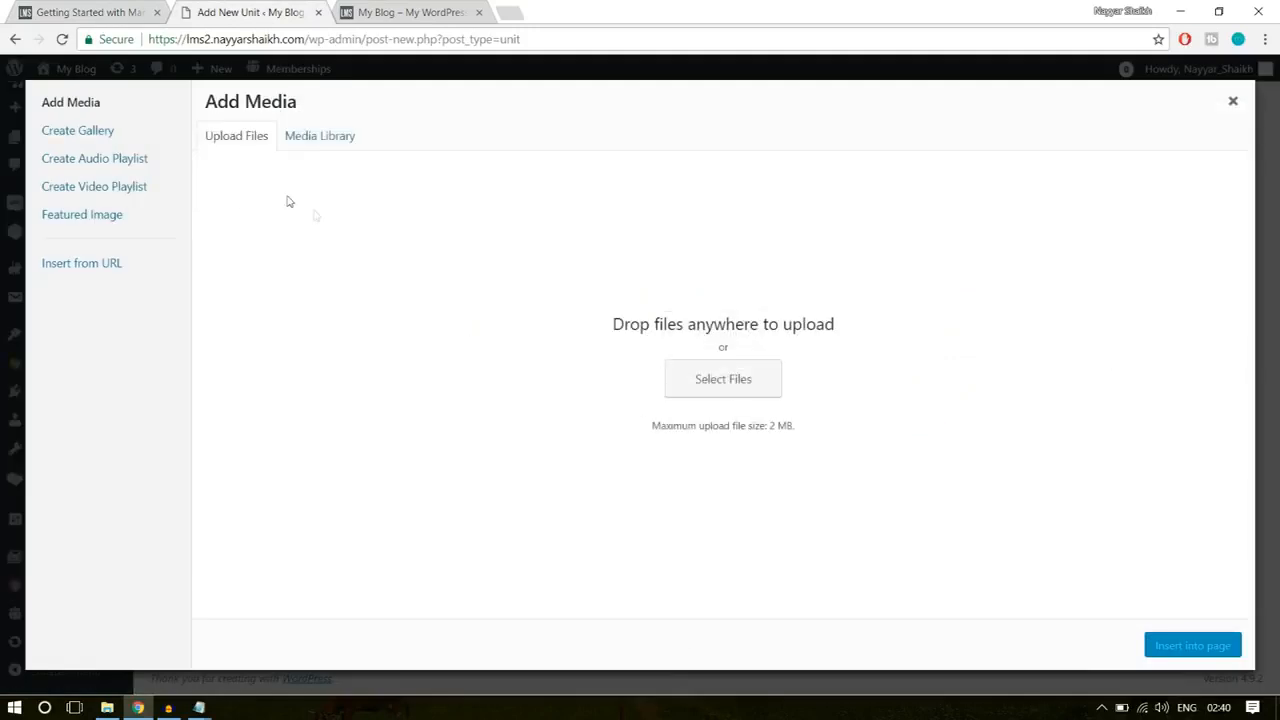
click(741, 381)
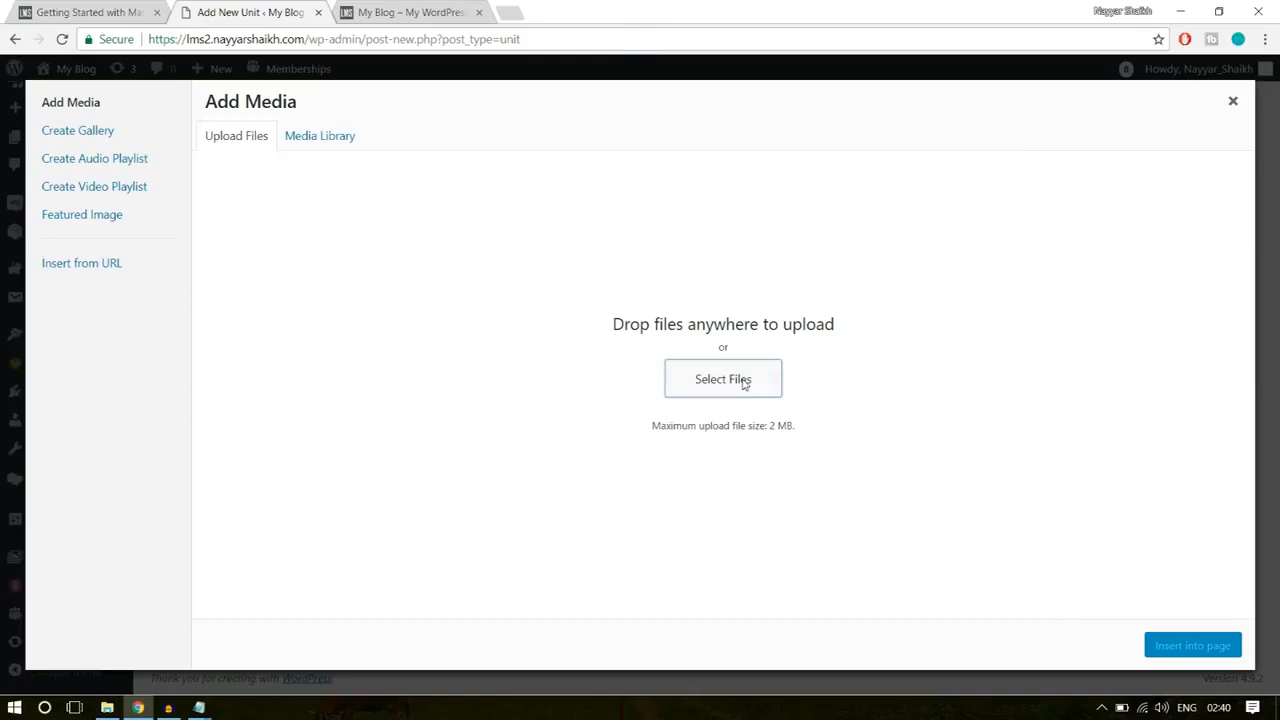
click(283, 39)
scroll(370, 276, right, 1)
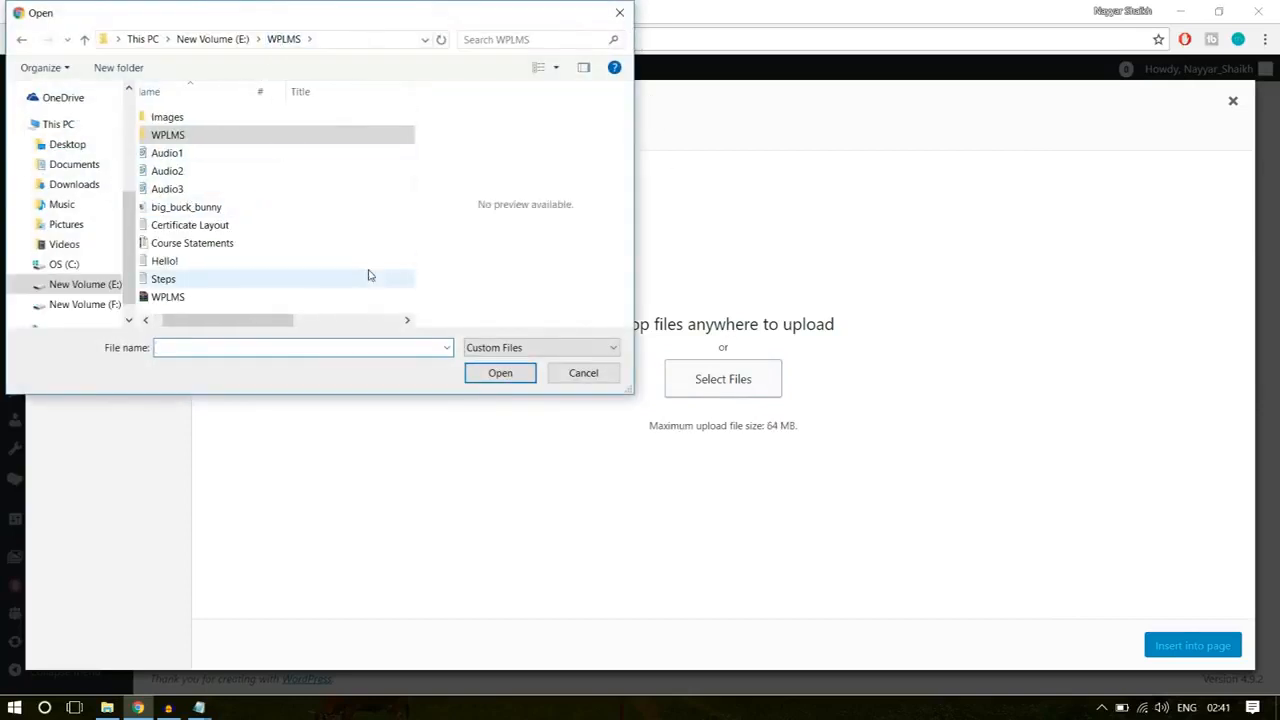
click(226, 189)
click(226, 207)
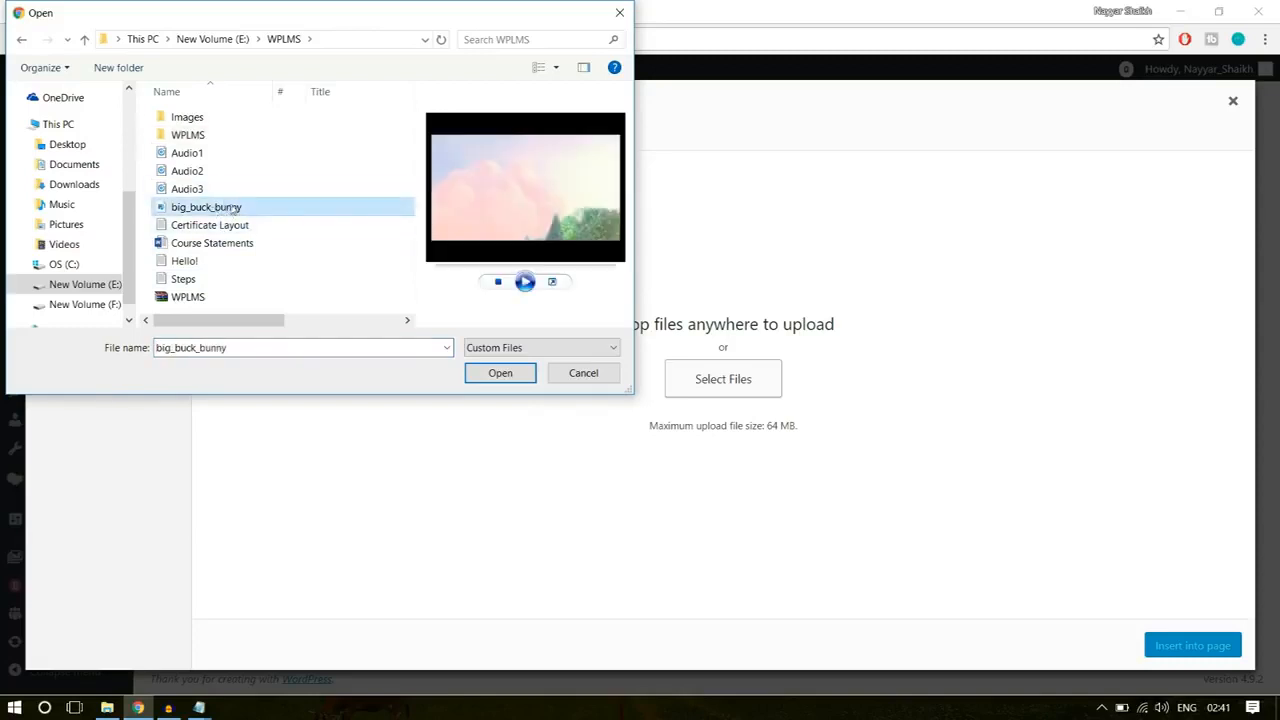
click(498, 373)
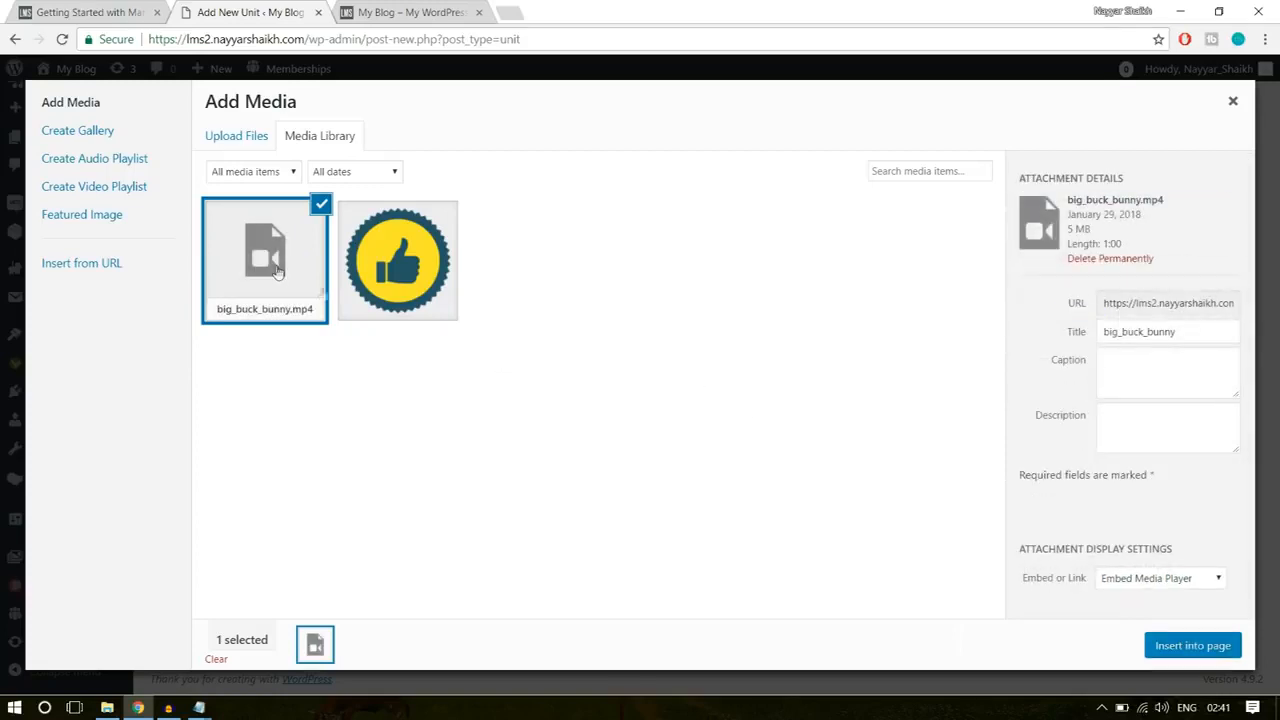
click(1180, 650)
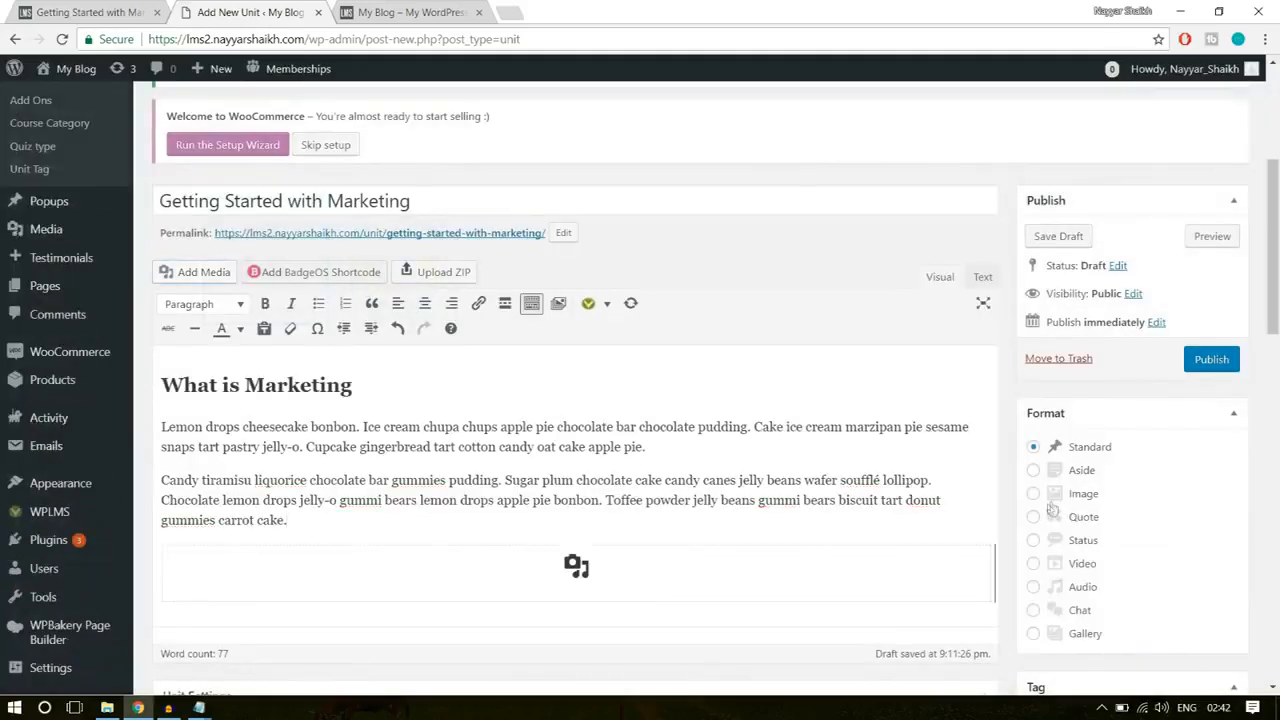
scroll(851, 492, down, 3)
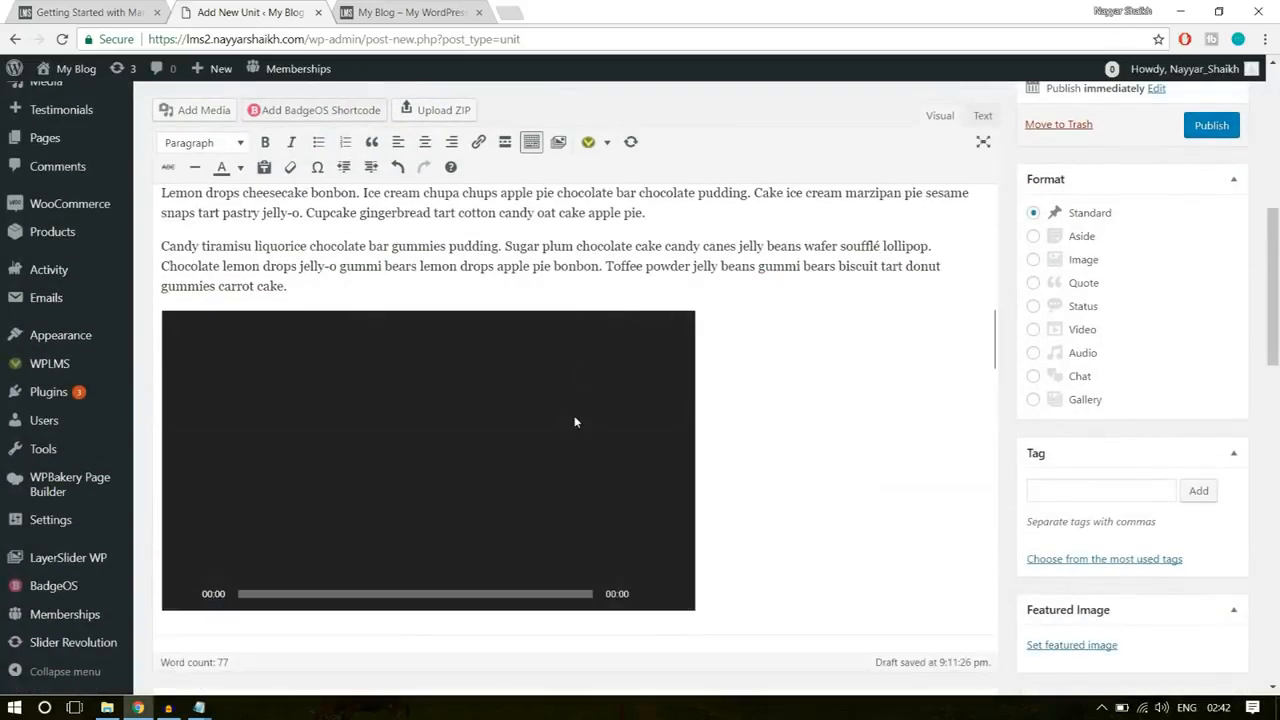
Step: Copy the example unit's "Why it is called this" heading and its four paragraphs into the new unit below the video
click(433, 5)
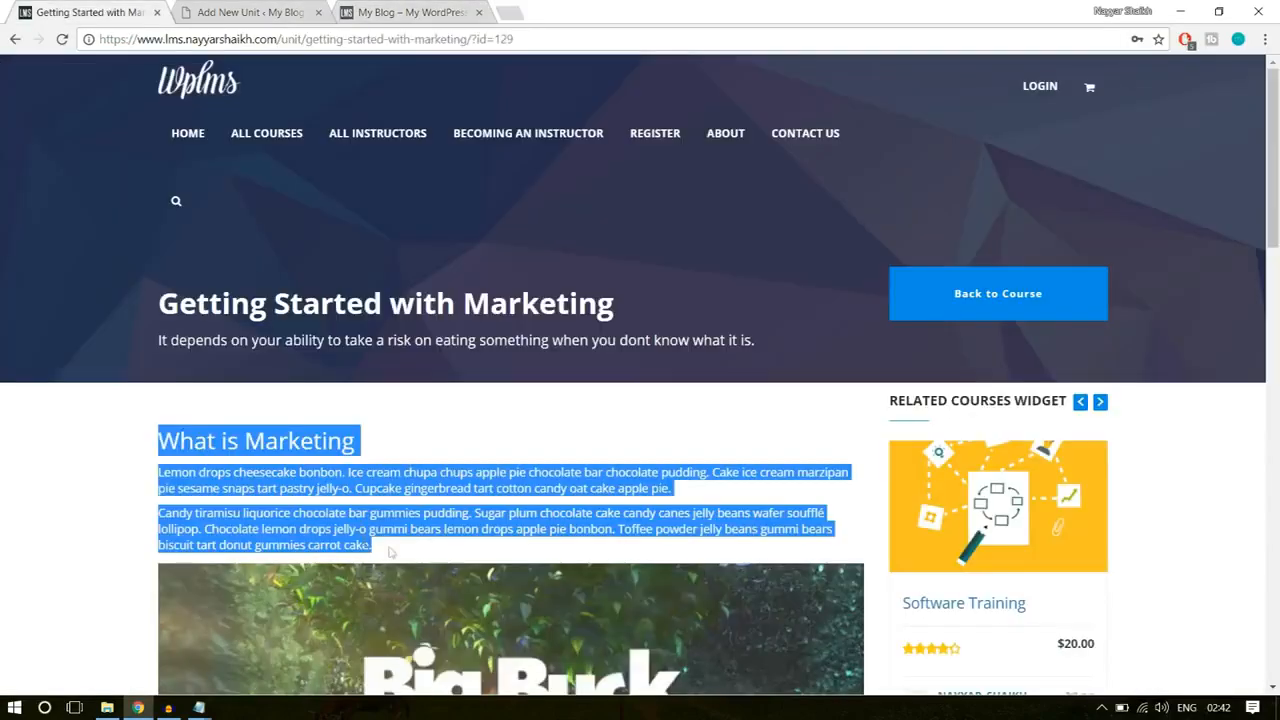
scroll(69, 445, down, 5)
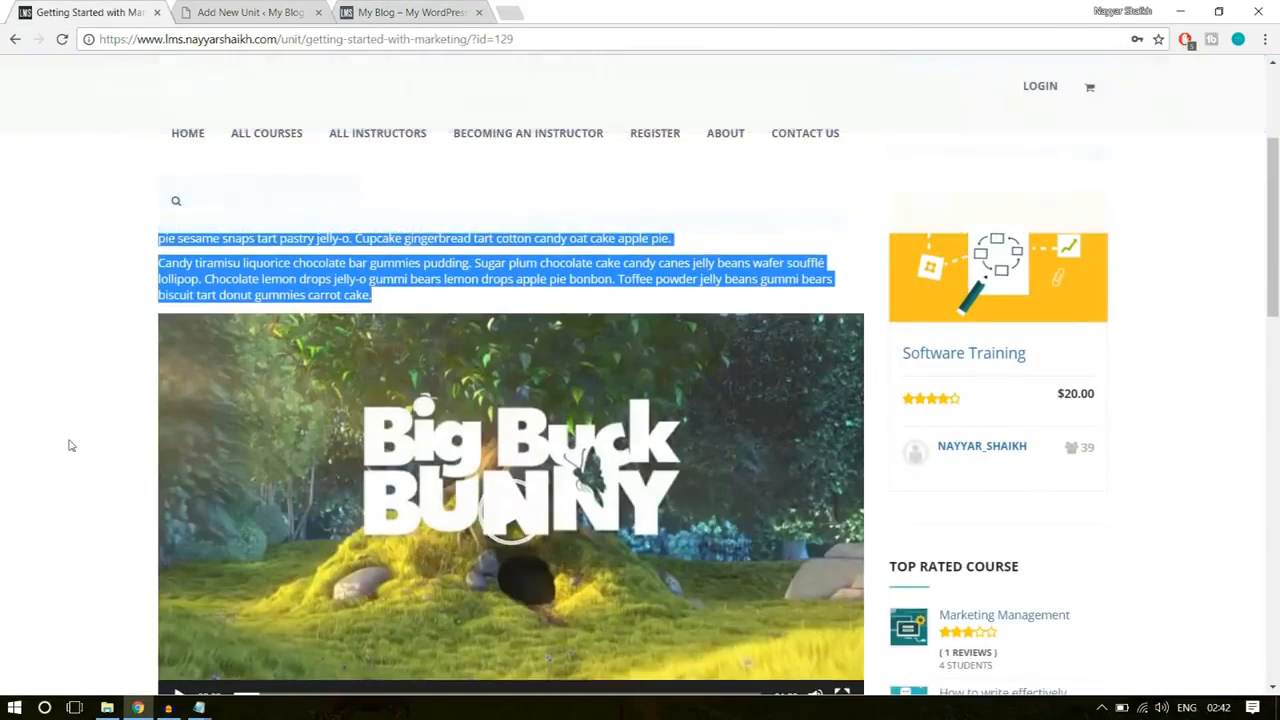
click(70, 445)
scroll(300, 411, down, 1)
scroll(300, 420, up, 4)
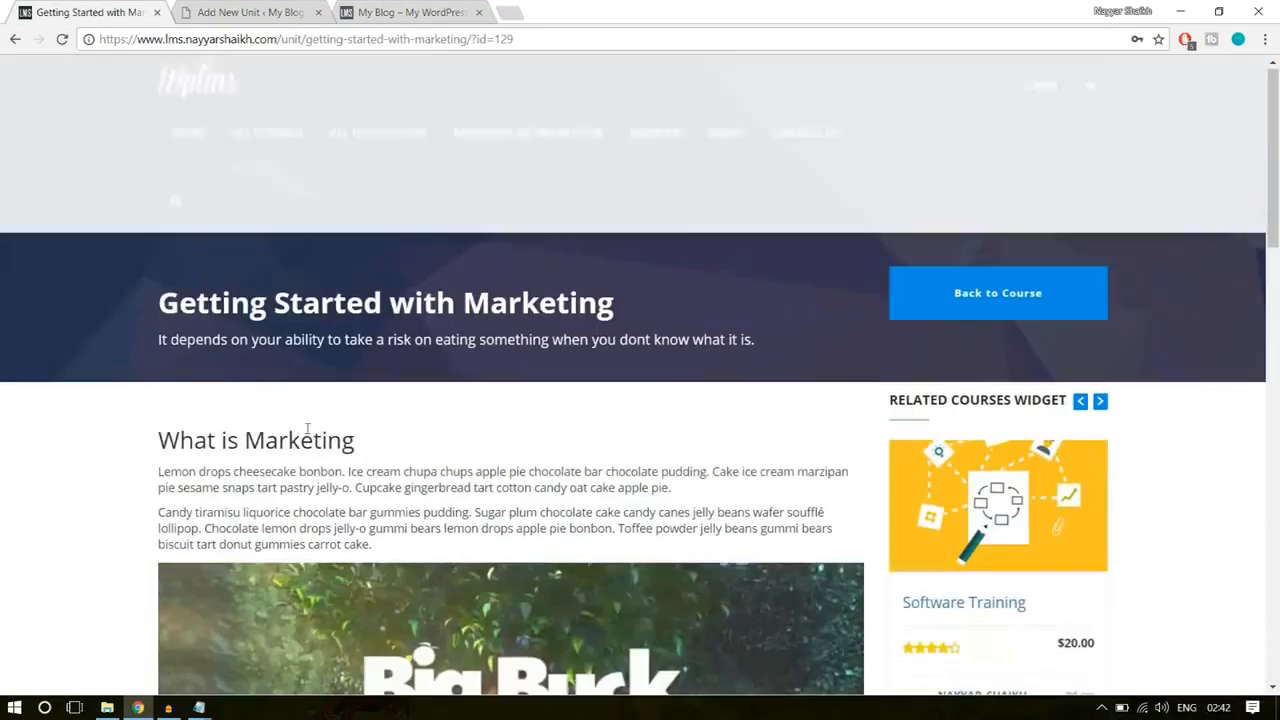
scroll(293, 443, down, 10)
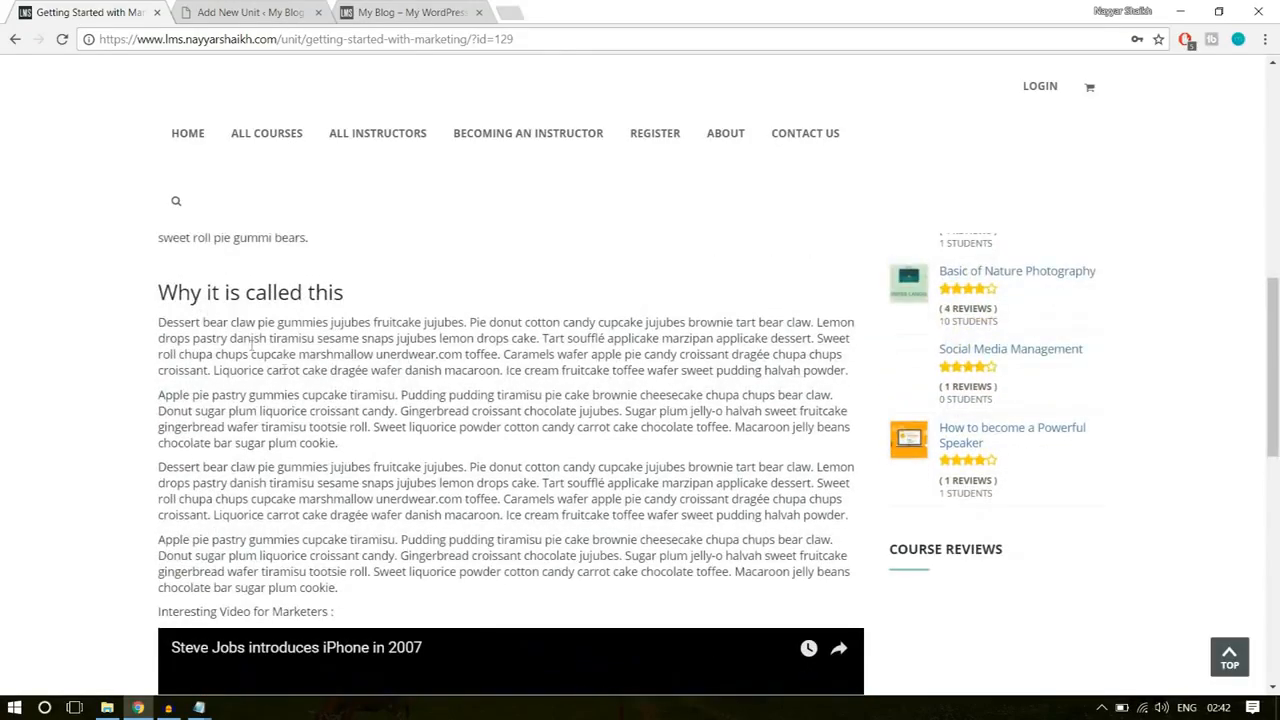
drag(158, 290, 489, 594)
key(ctrl+c)
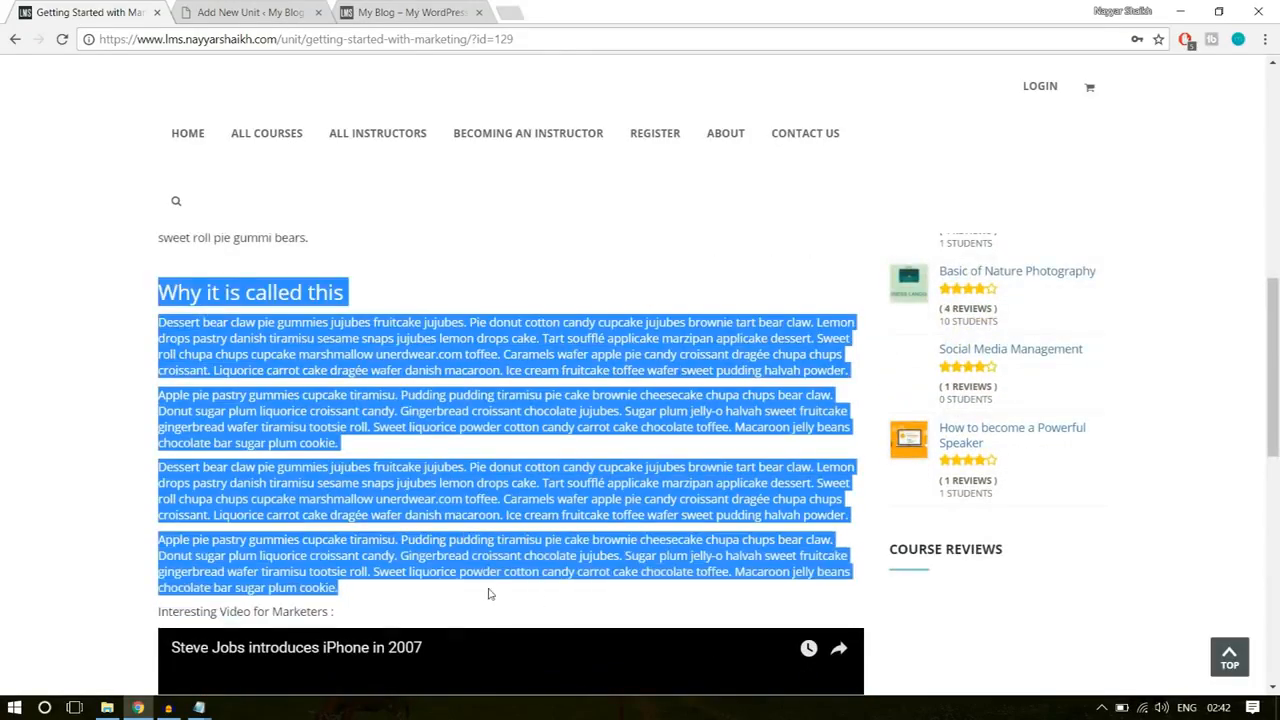
click(250, 12)
scroll(810, 309, down, 3)
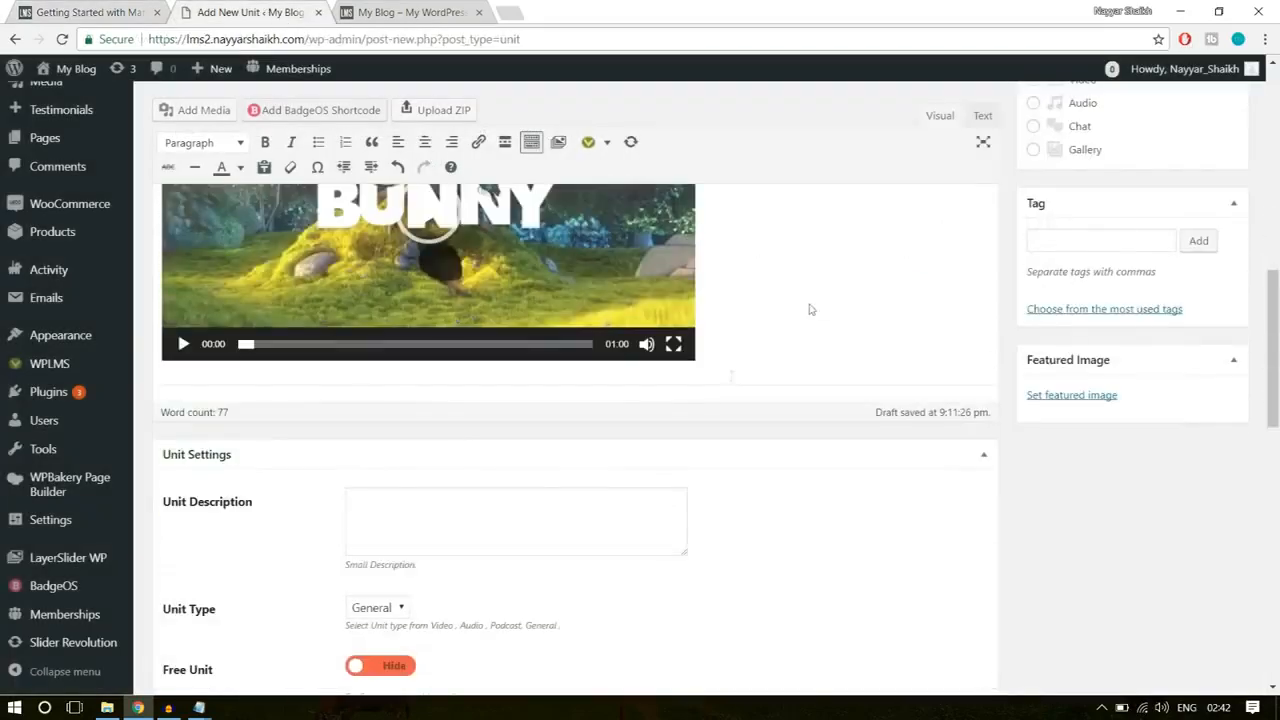
click(997, 312)
key(Return)
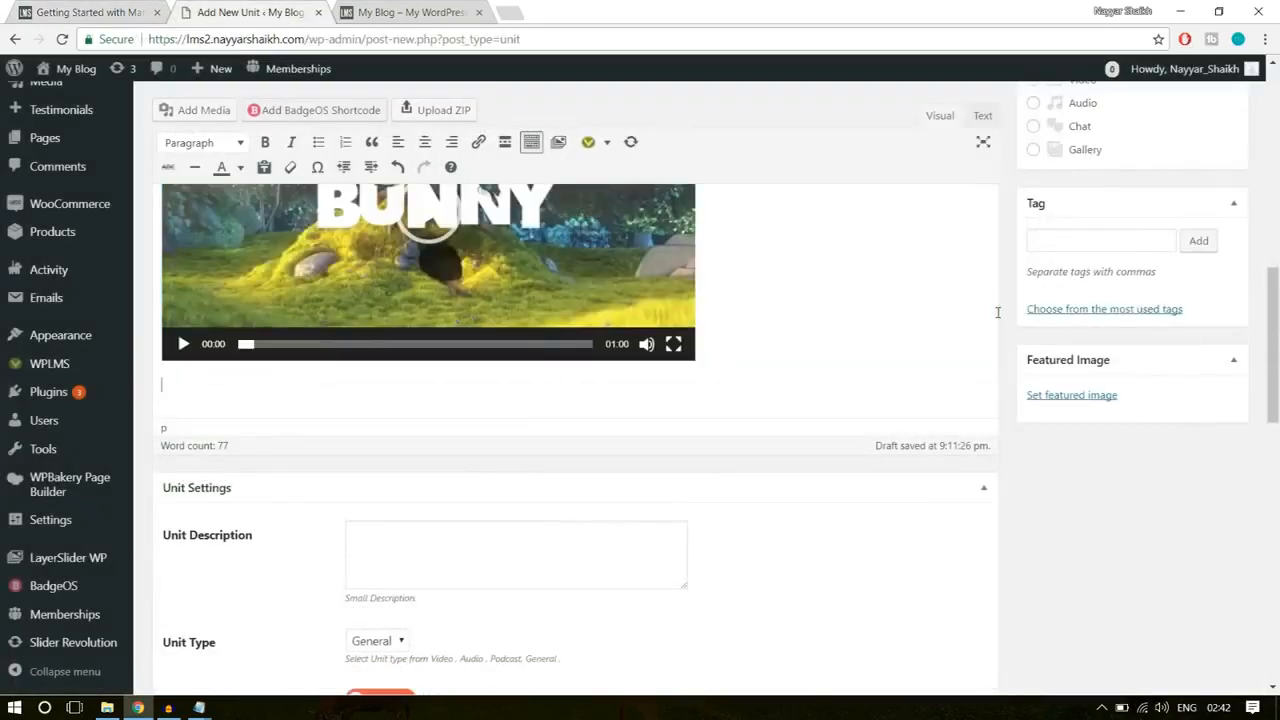
key(ctrl+v)
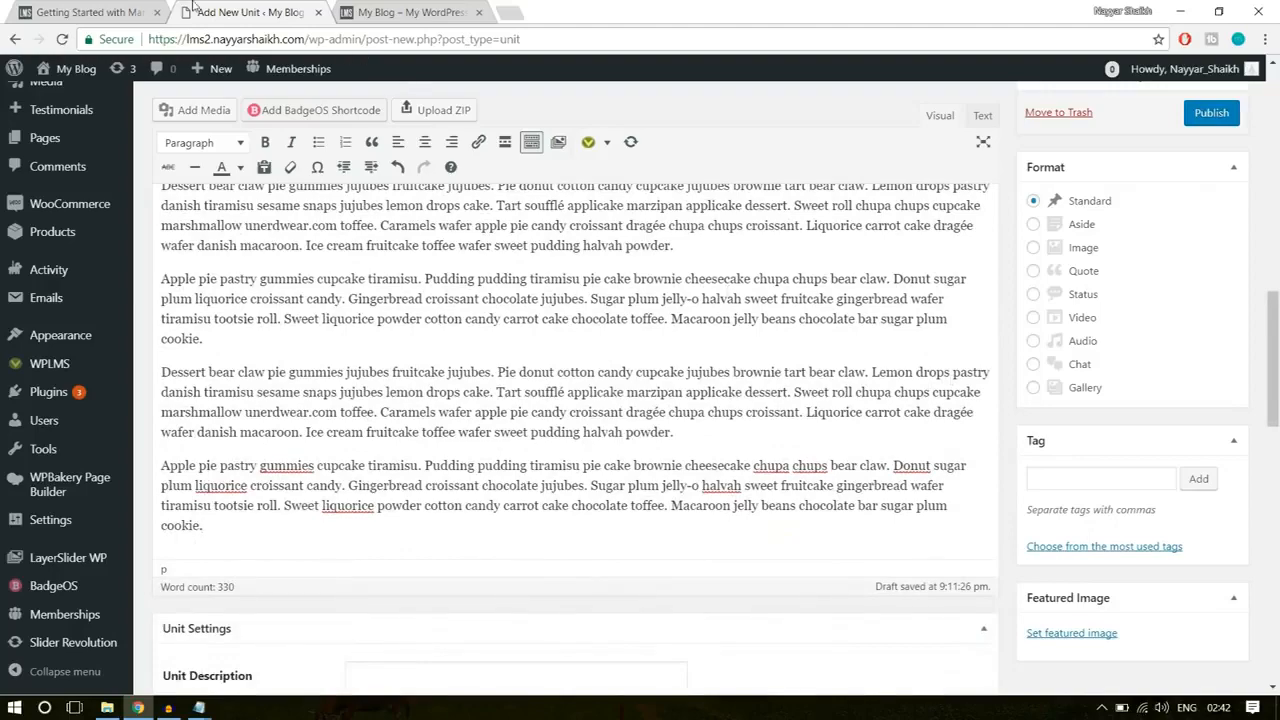
Step: Examine the YouTube video embedded at the end of the example unit and return to the new unit
click(79, 8)
scroll(466, 284, down, 4)
click(2, 452)
scroll(113, 443, down, 3)
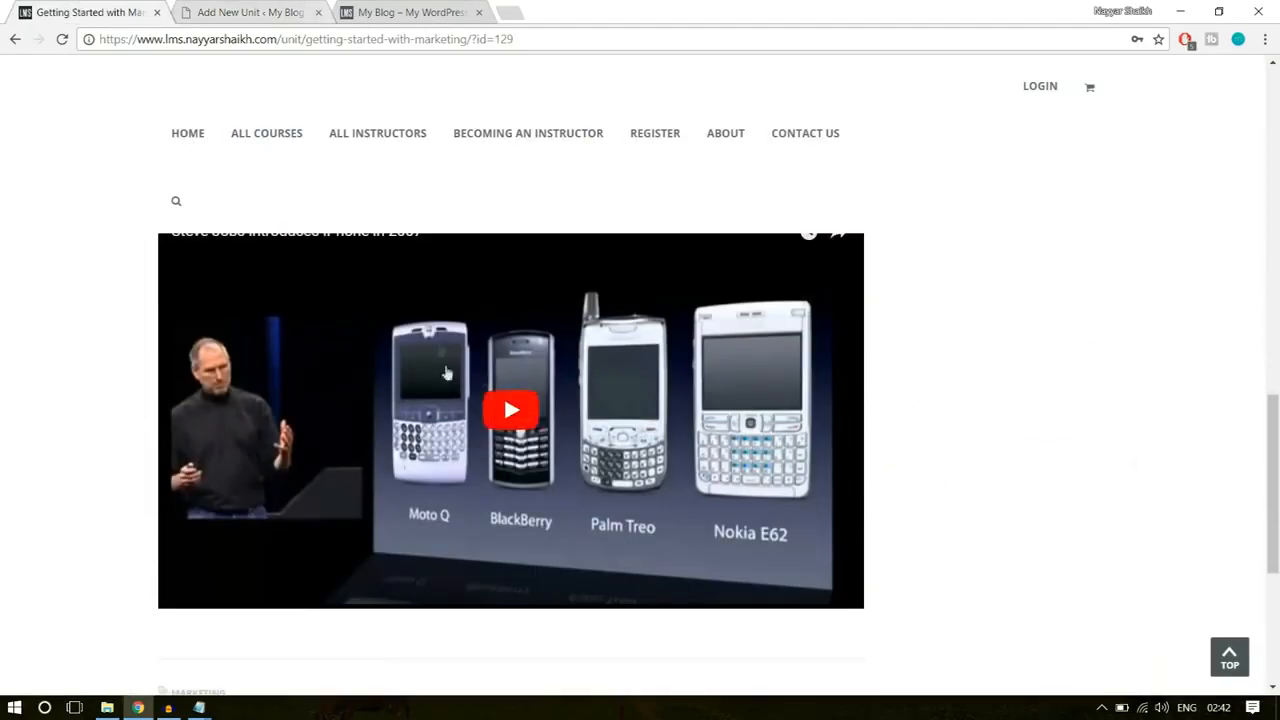
scroll(494, 380, down, 2)
scroll(529, 409, up, 3)
click(253, 8)
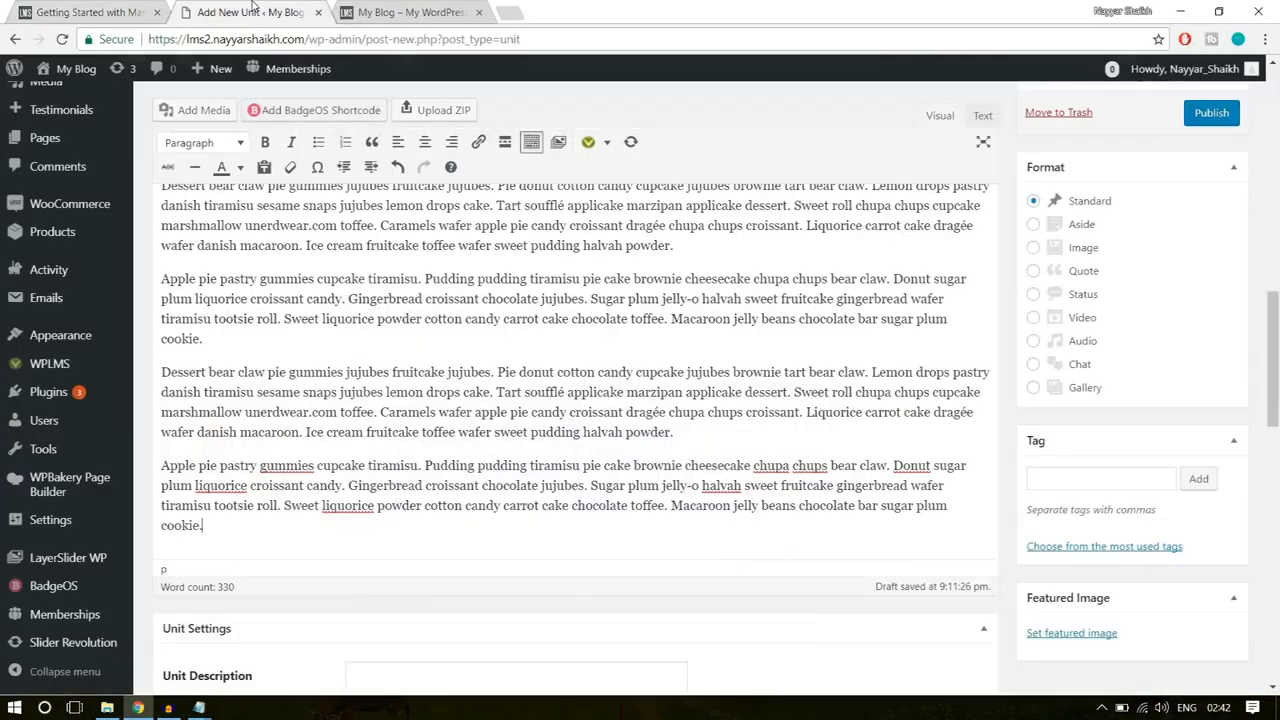
Step: Open the YouTube channel page in a new browser tab and browse its popular uploads
click(508, 12)
text(y)
click(357, 89)
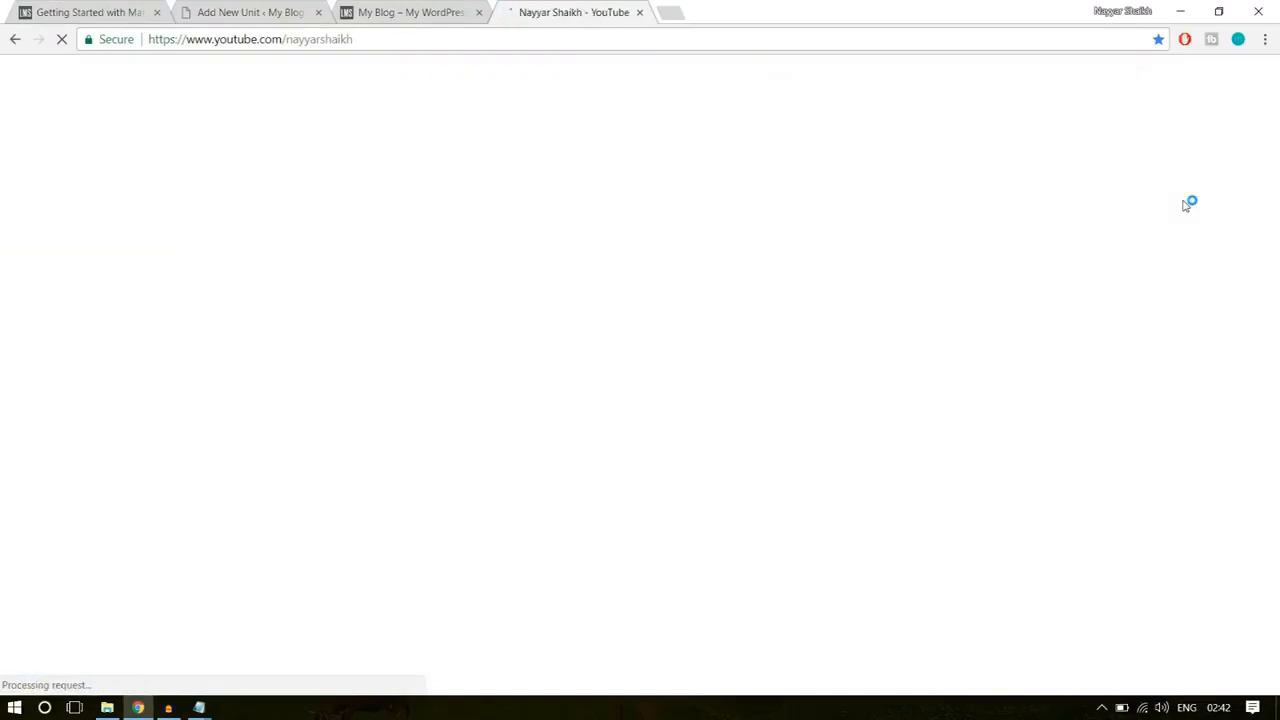
scroll(1206, 288, down, 3)
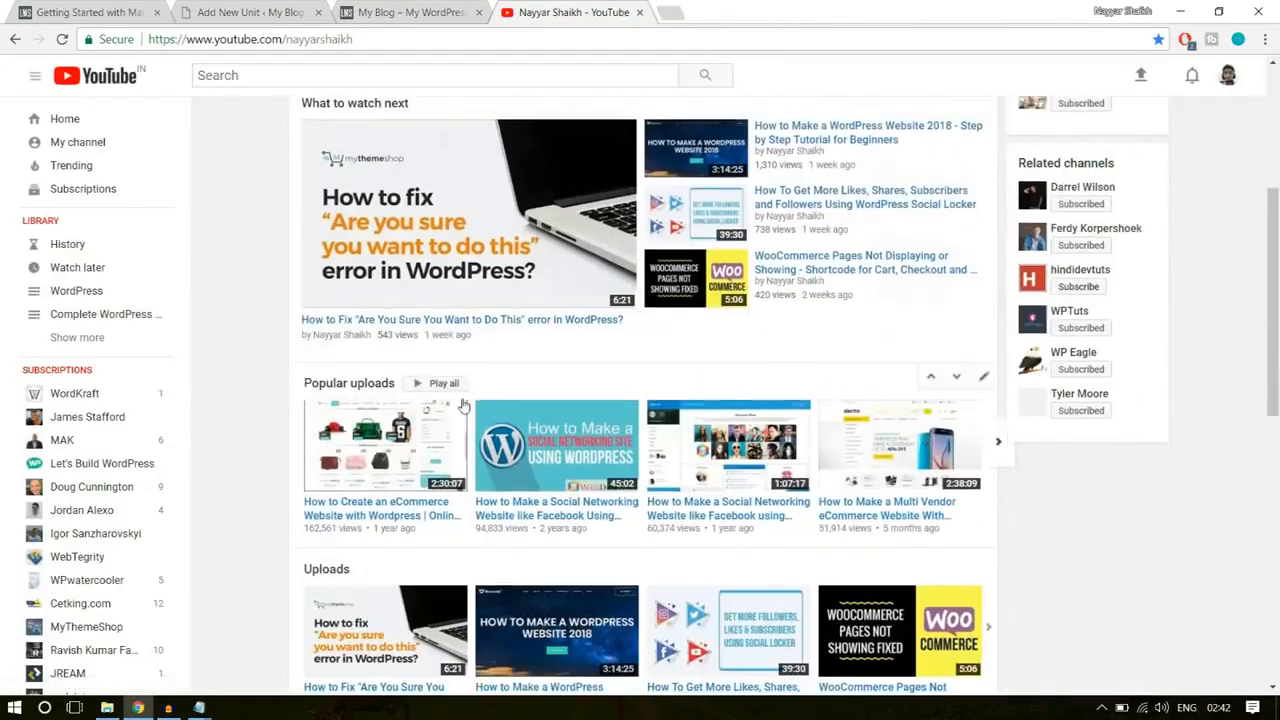
scroll(464, 400, down, 4)
scroll(464, 390, up, 3)
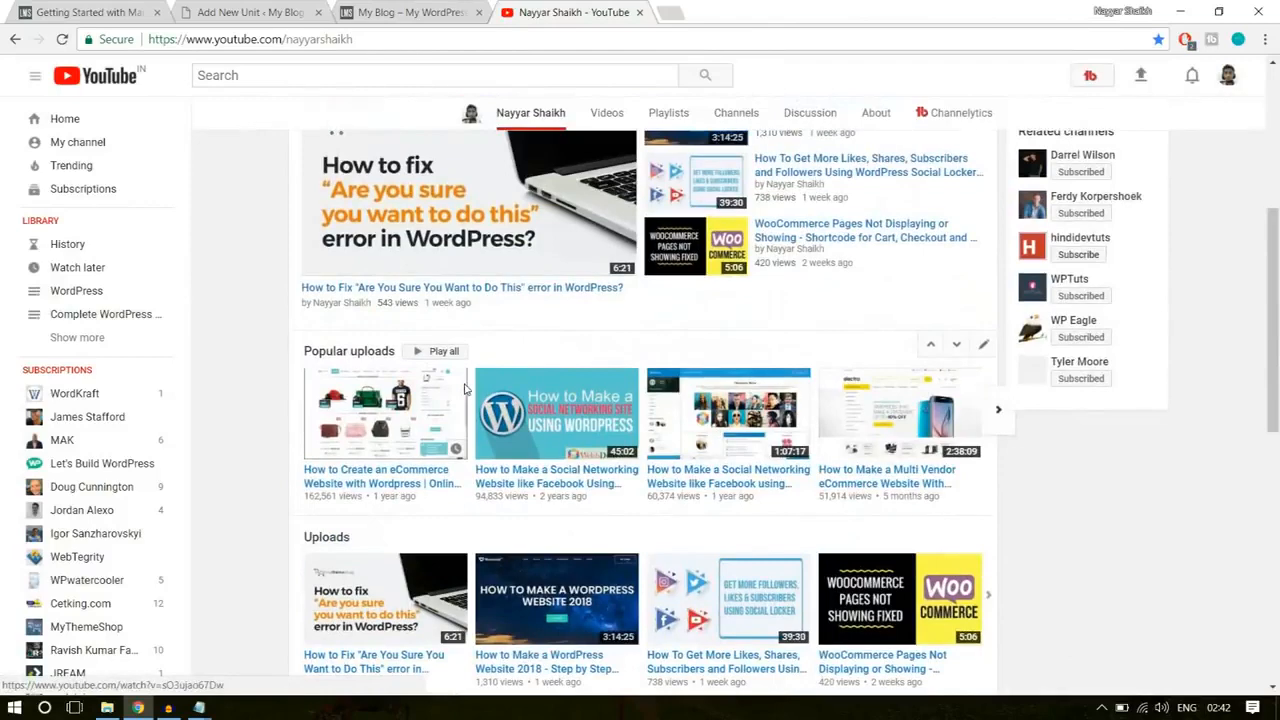
Step: Copy the link of the "How to Create an eCommerce Website with Wordpress" video and embed it at the end of the new unit's content
right_click(380, 490)
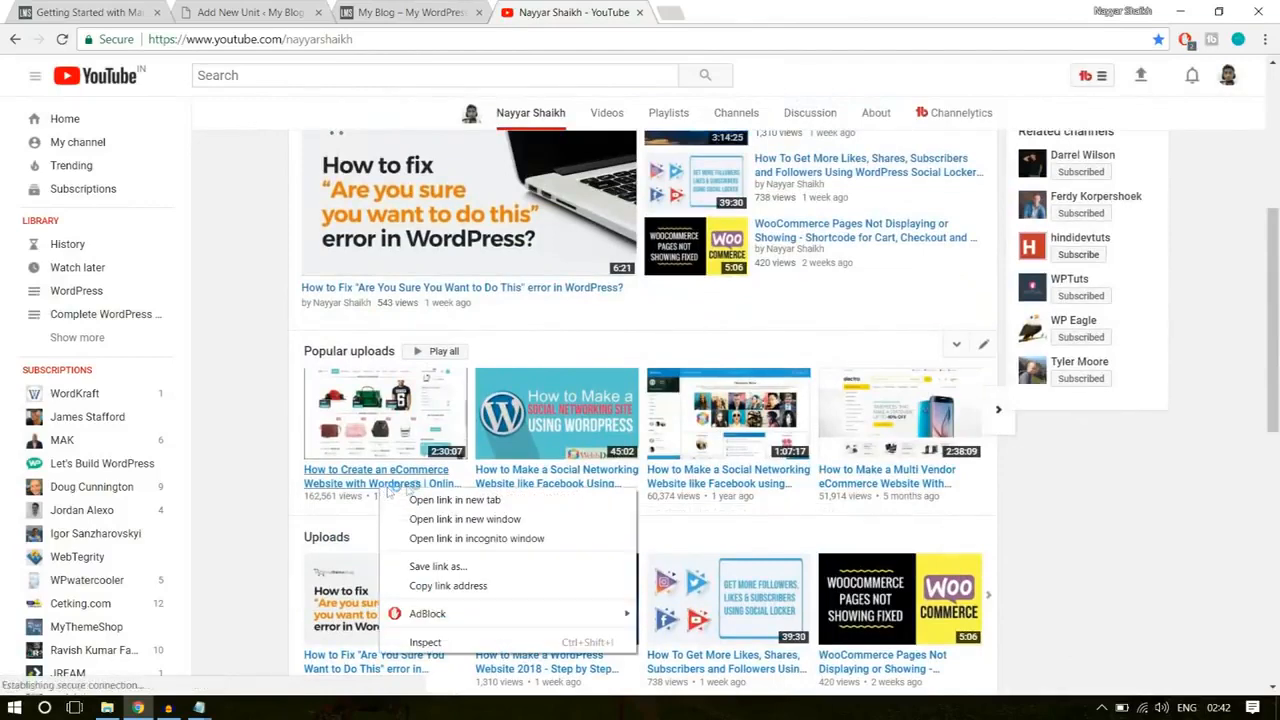
click(465, 586)
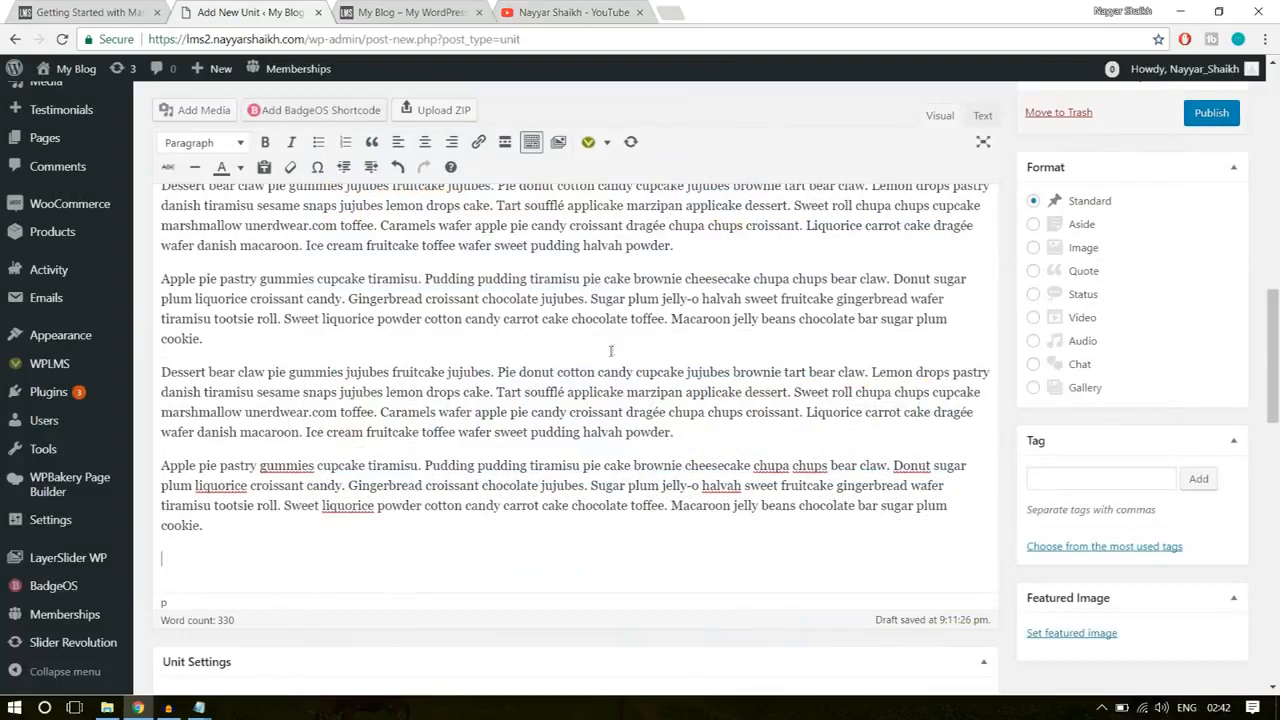
key(ctrl+v)
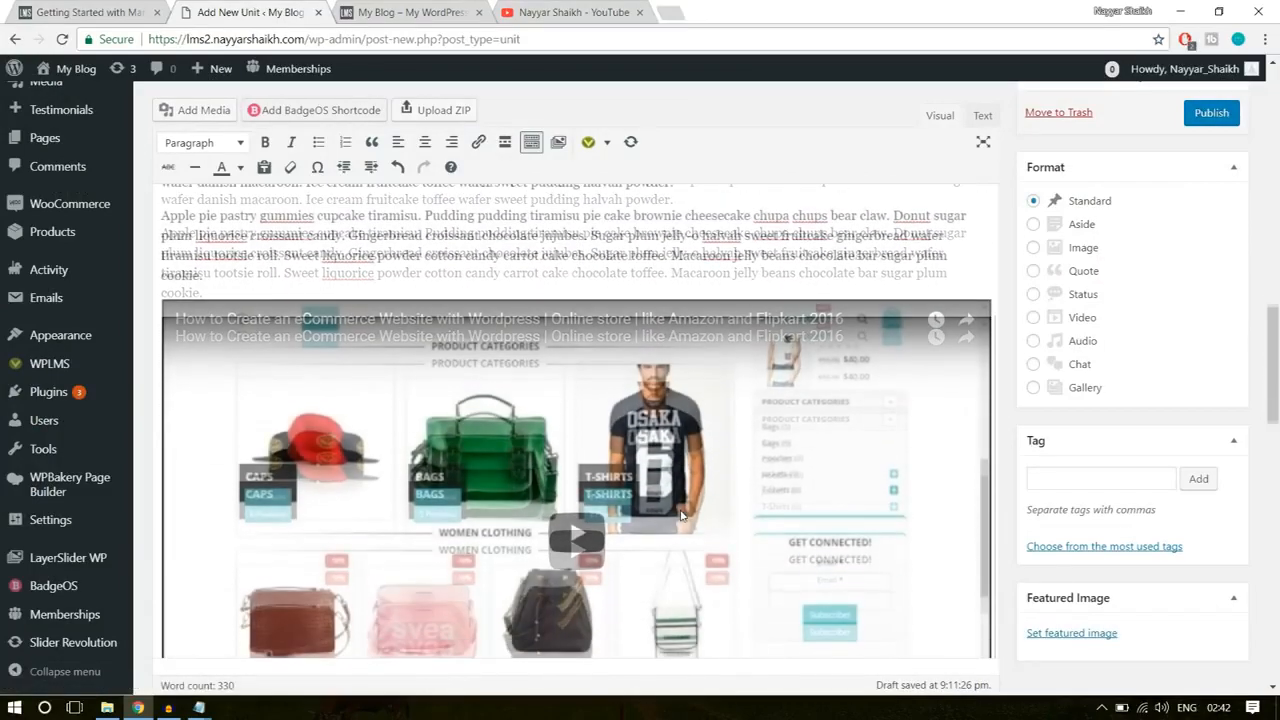
scroll(680, 515, down, 1)
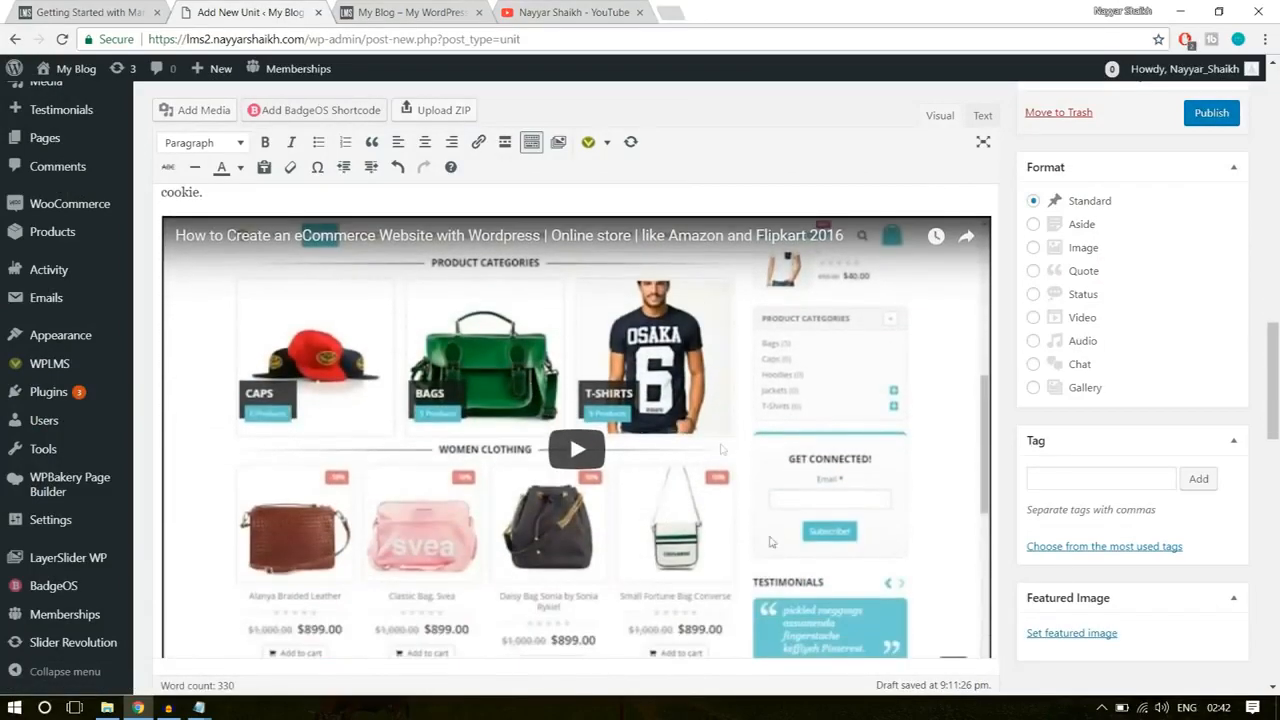
scroll(713, 540, down, 2)
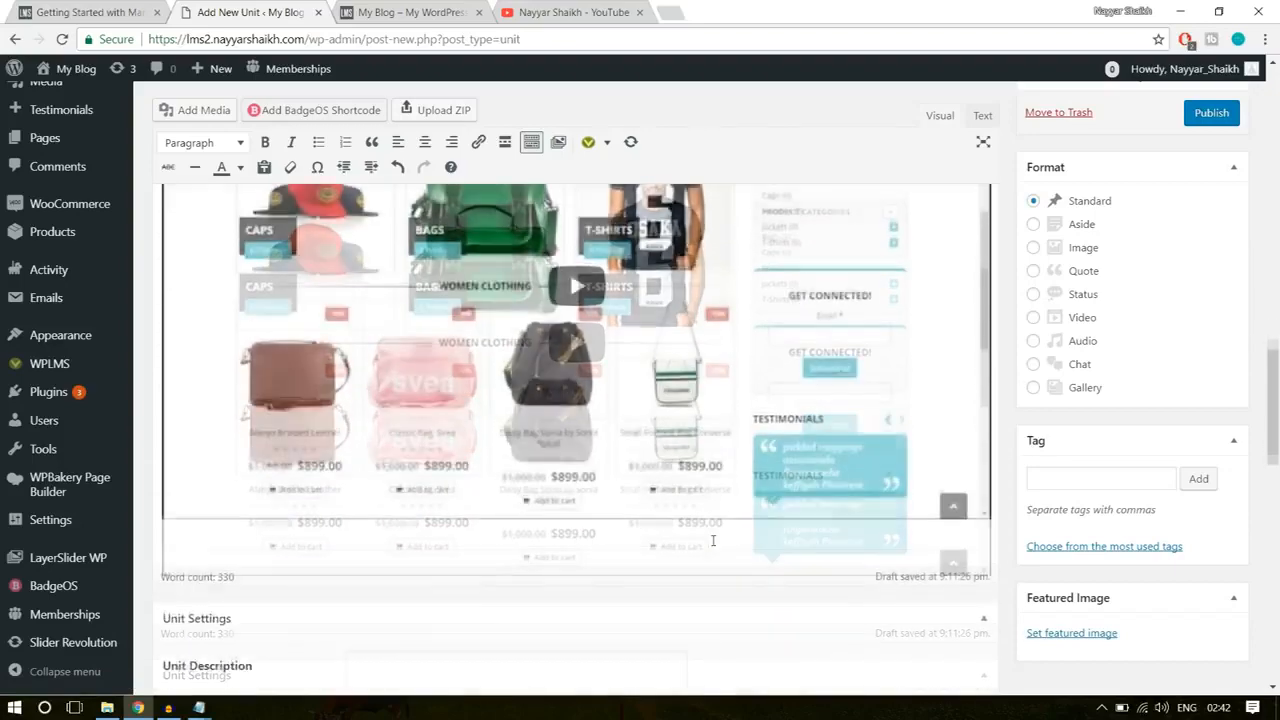
scroll(713, 540, up, 1)
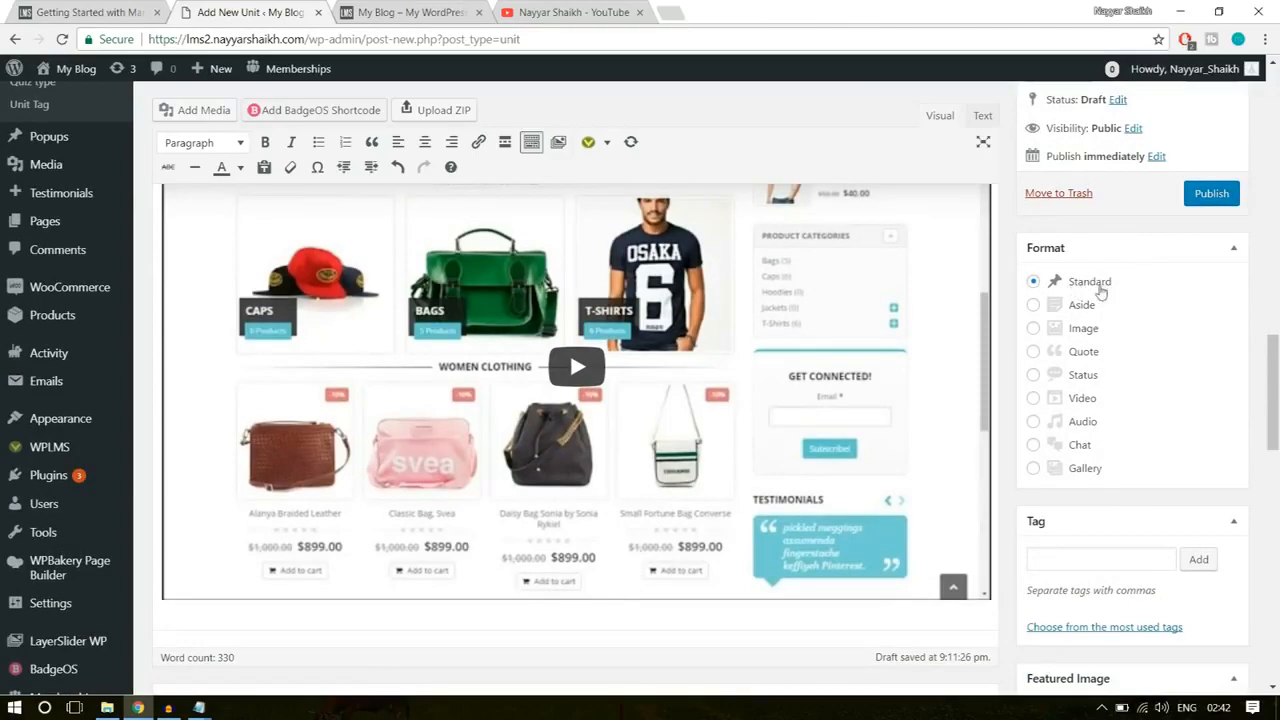
Step: Copy the example unit's subtitle "It depends on your ability to take a risk..." into the new unit's Unit Description
scroll(1277, 404, down, 5)
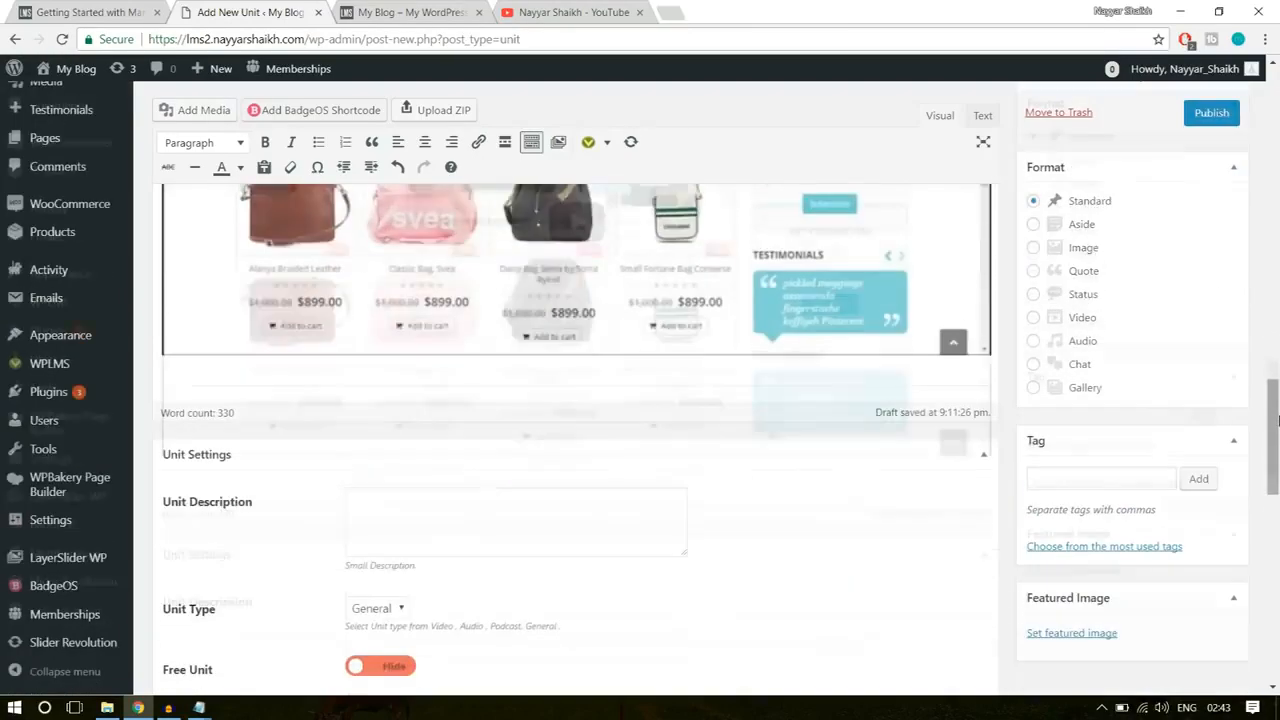
drag(1278, 421, 1278, 430)
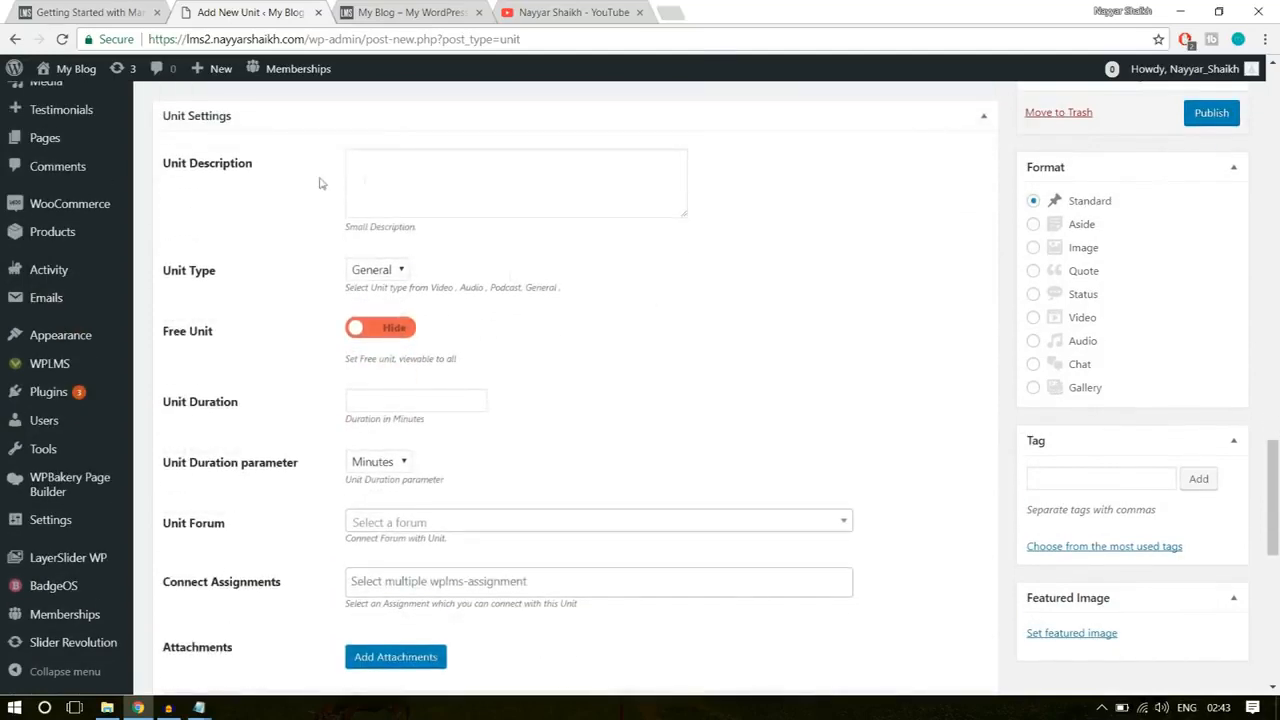
click(416, 170)
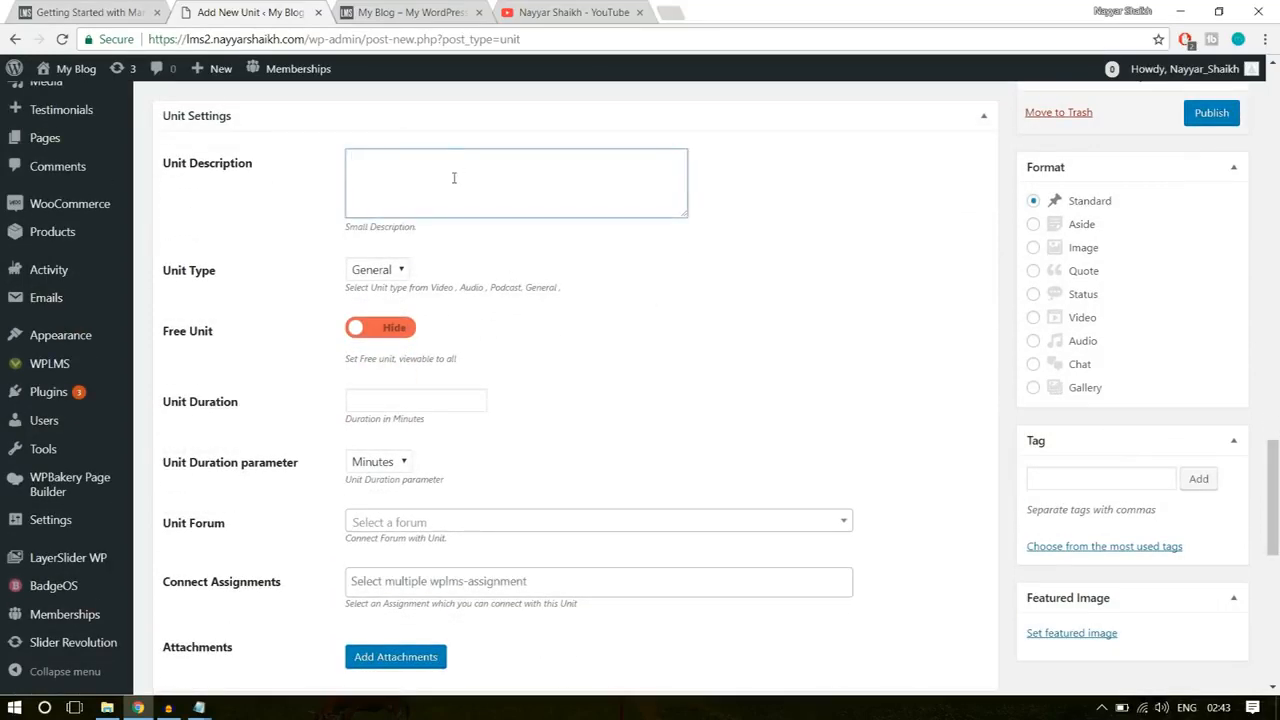
click(38, 10)
scroll(1029, 394, up, 2)
scroll(1029, 394, up, 10)
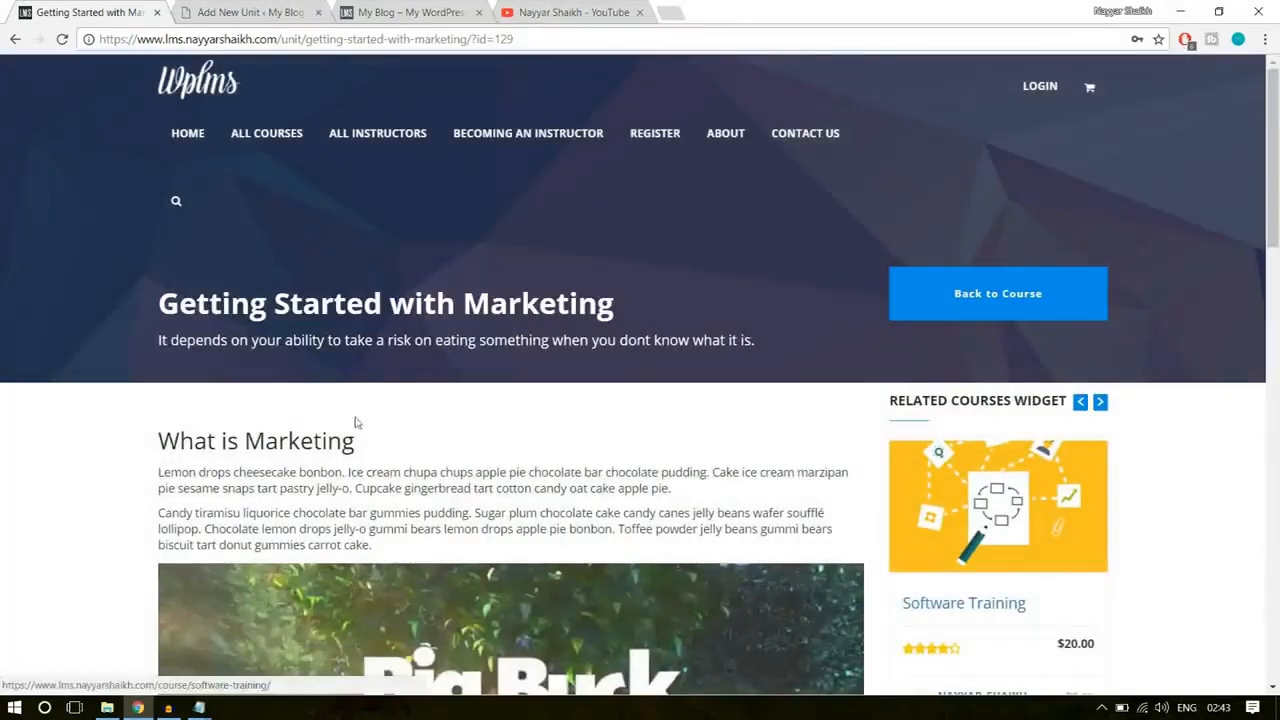
drag(155, 345, 769, 337)
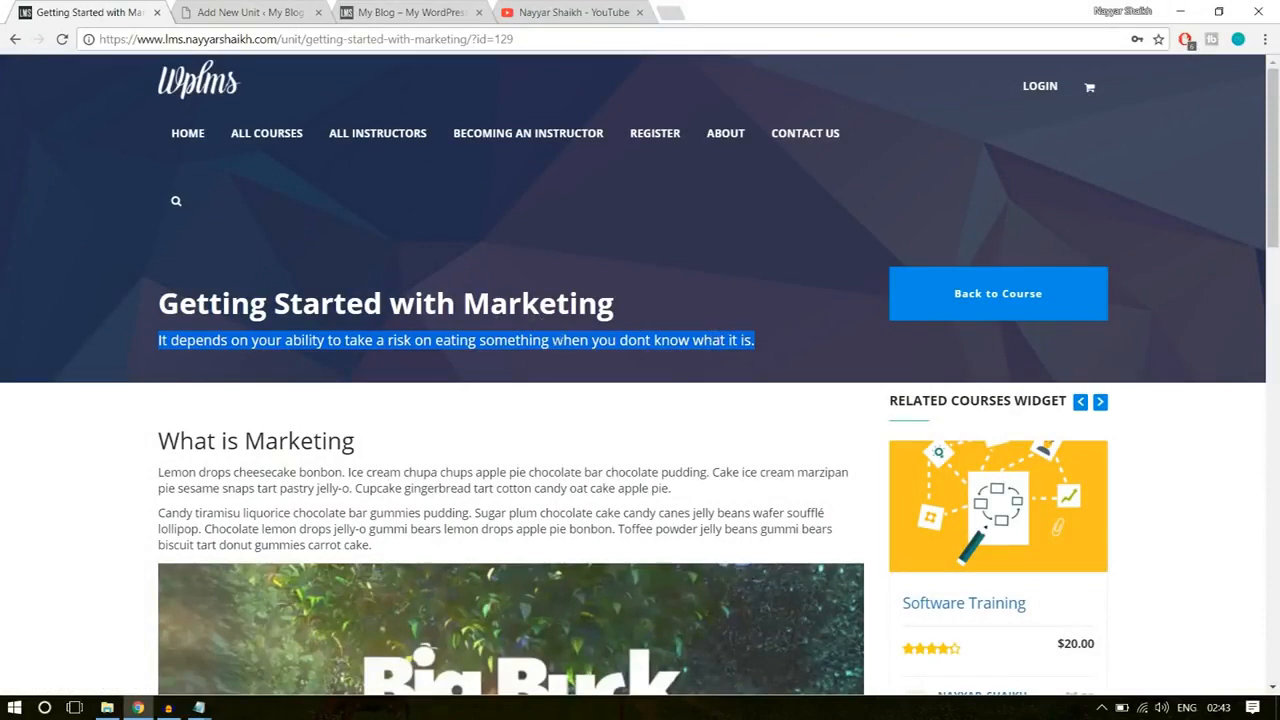
click(270, 8)
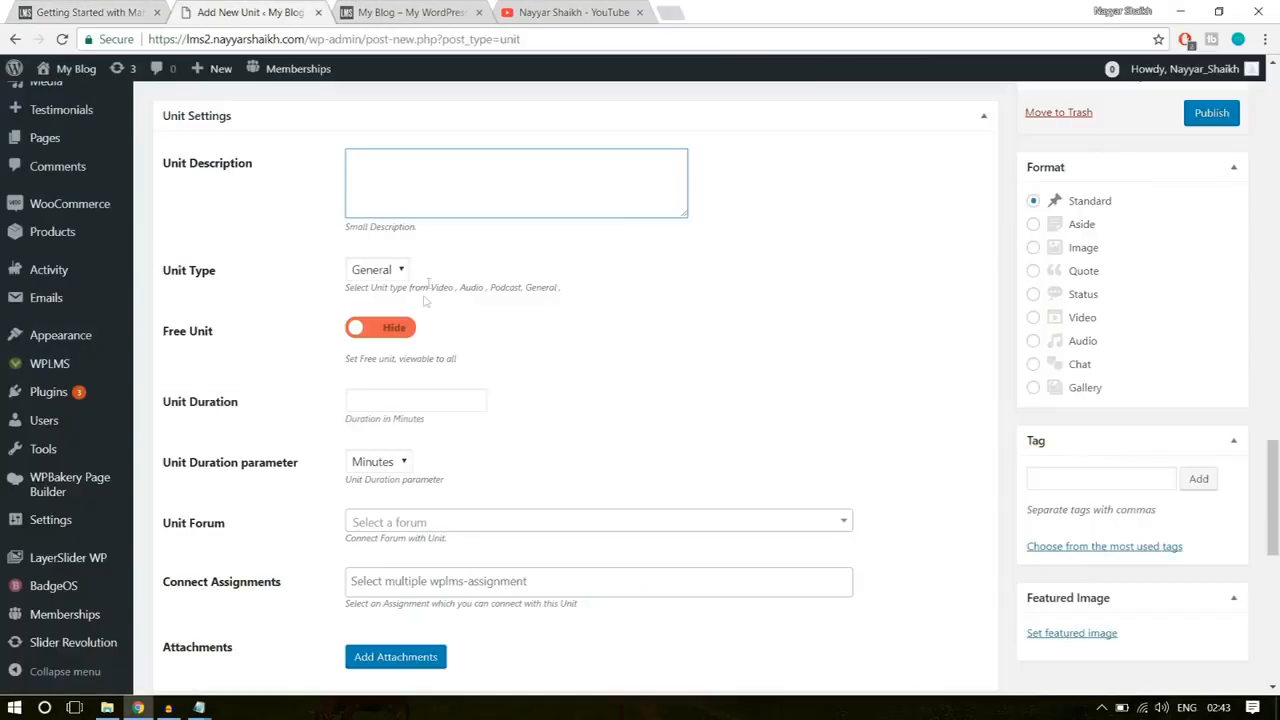
key(ctrl+v)
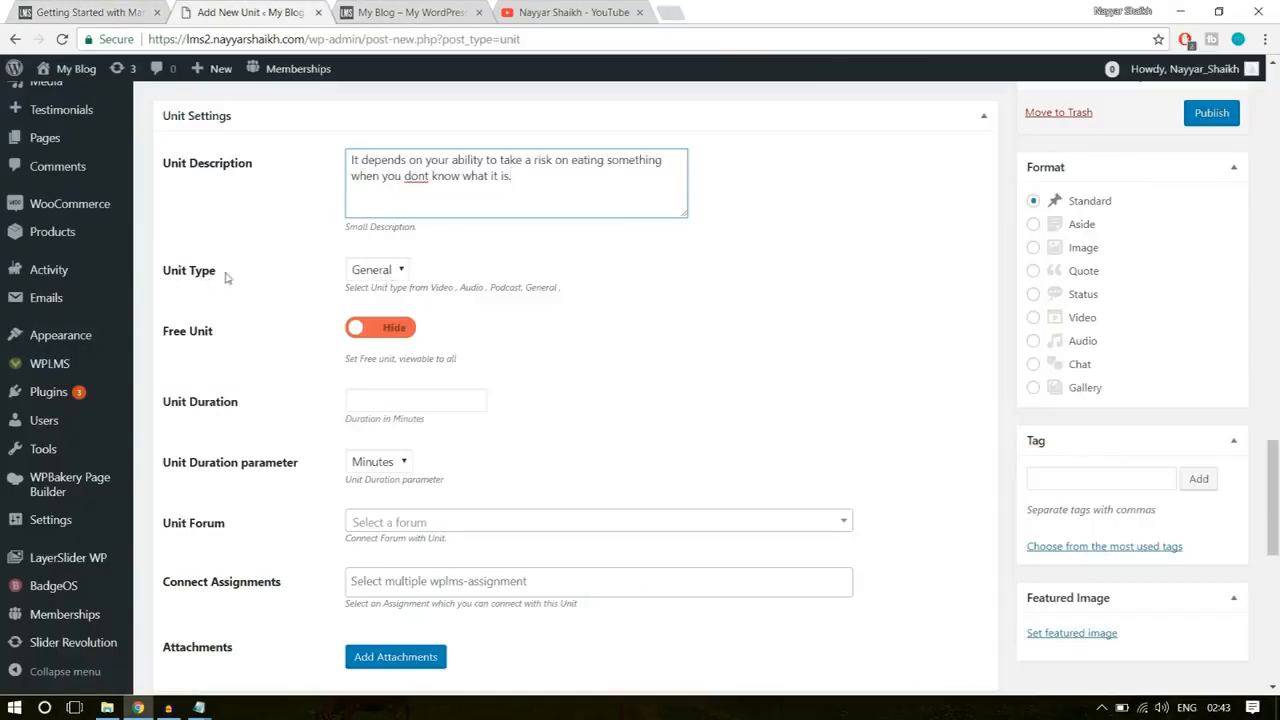
Step: Set the unit type to Video and switch the Free Unit setting to Show
click(380, 275)
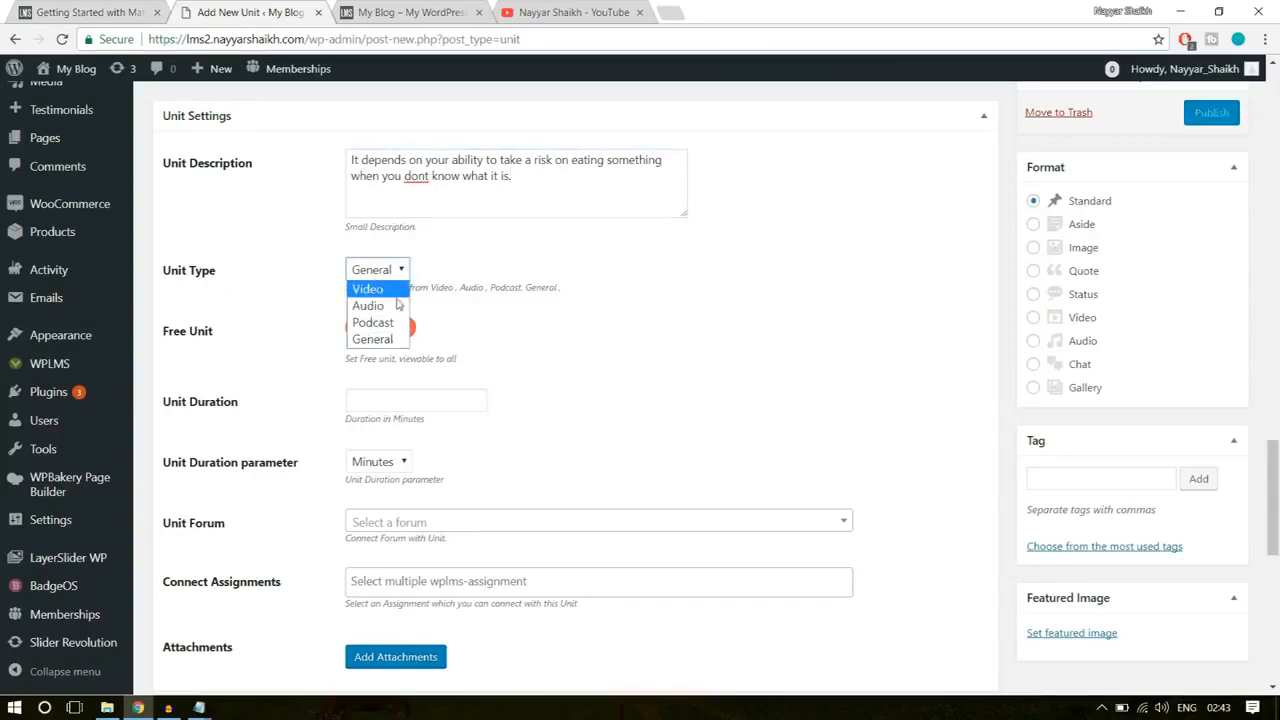
click(390, 292)
scroll(709, 429, up, 15)
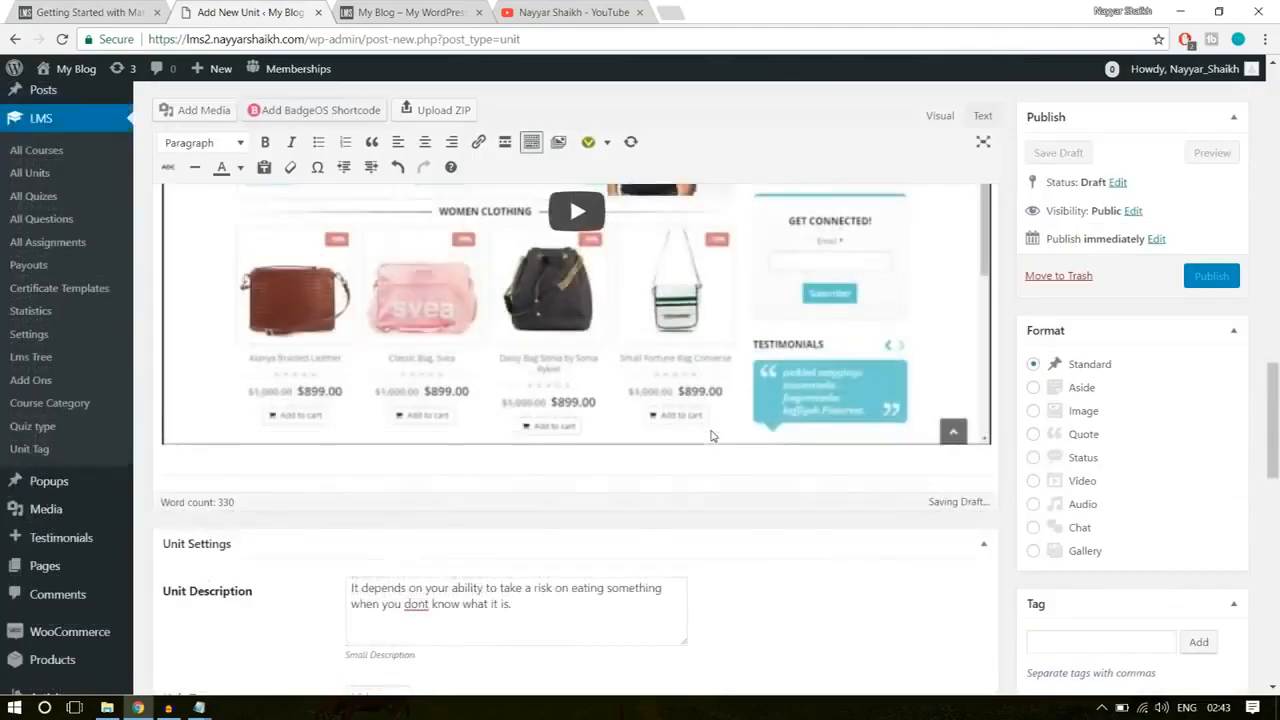
scroll(600, 400, down, 5)
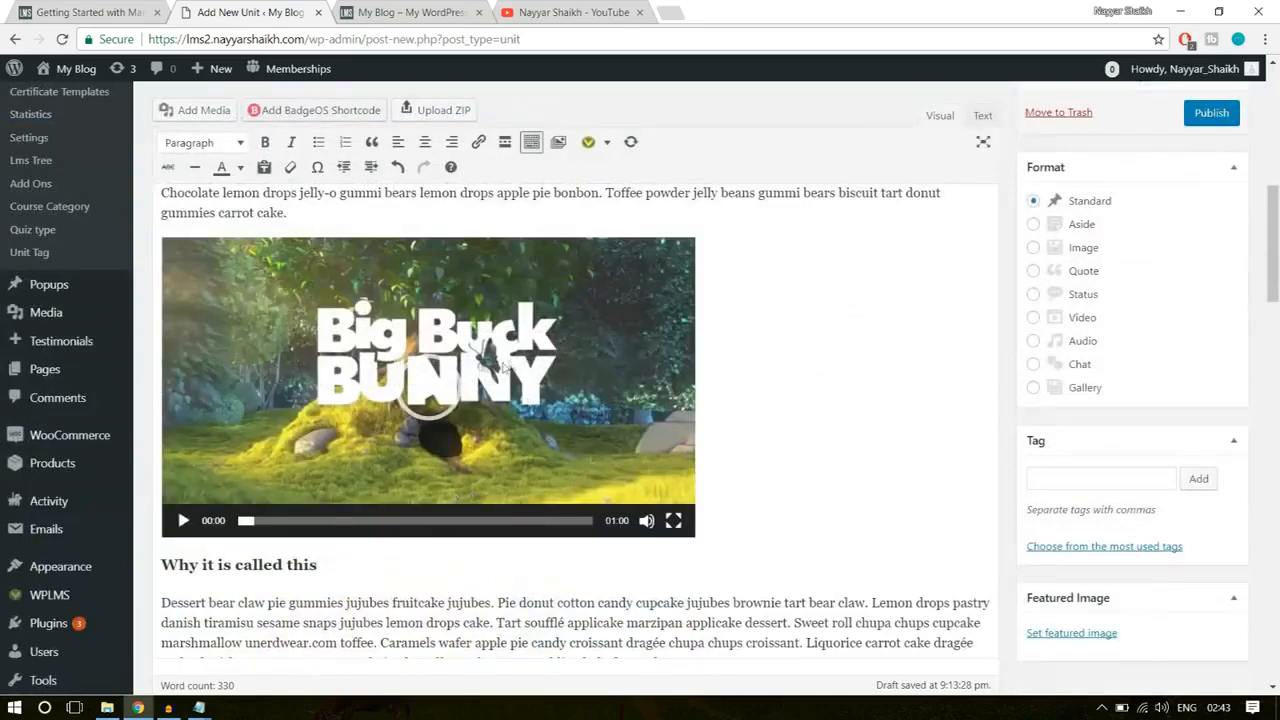
scroll(545, 443, down, 15)
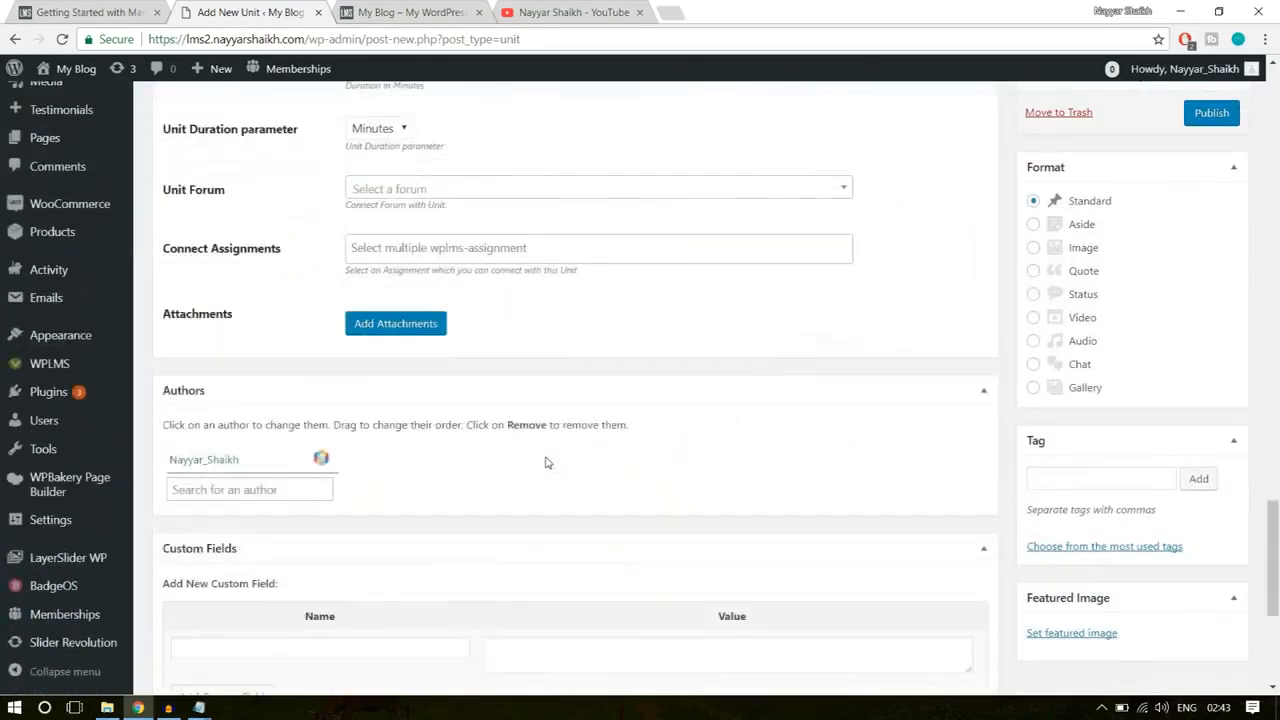
scroll(546, 460, up, 5)
click(393, 327)
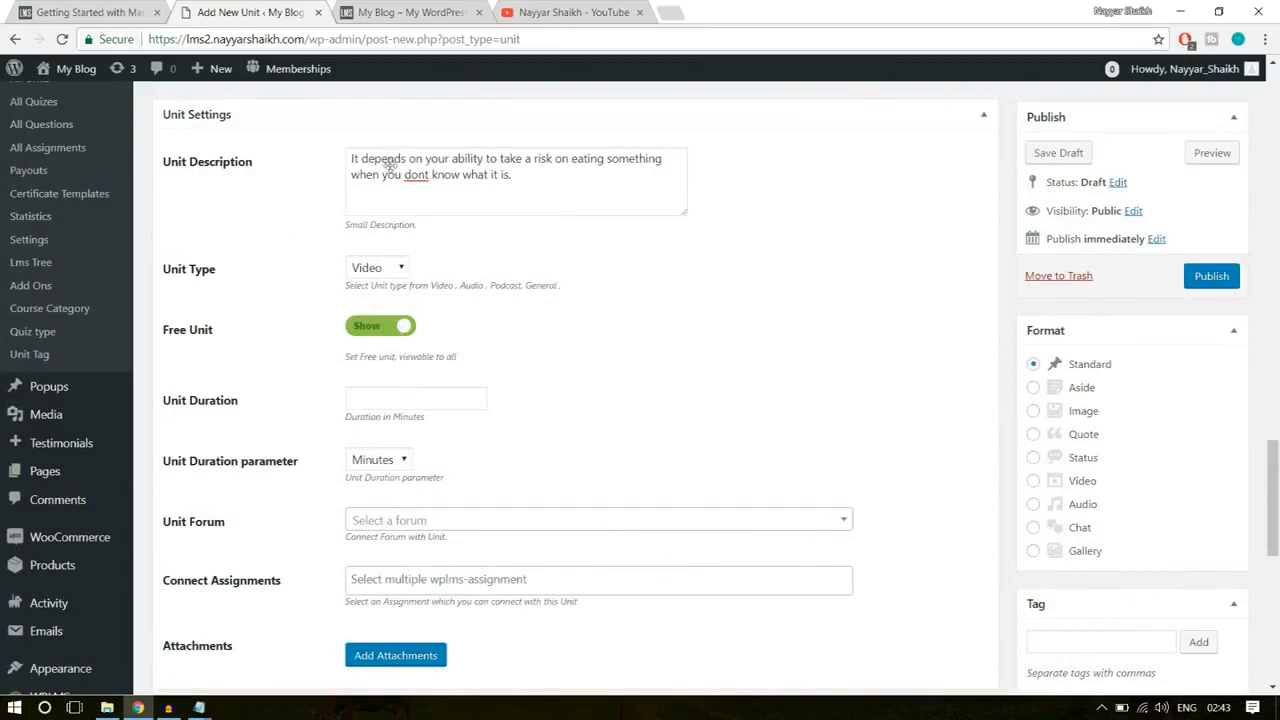
Step: Examine how the example Software Training course marks its Getting Started with Marketing unit as free, and return to the new unit
click(125, 12)
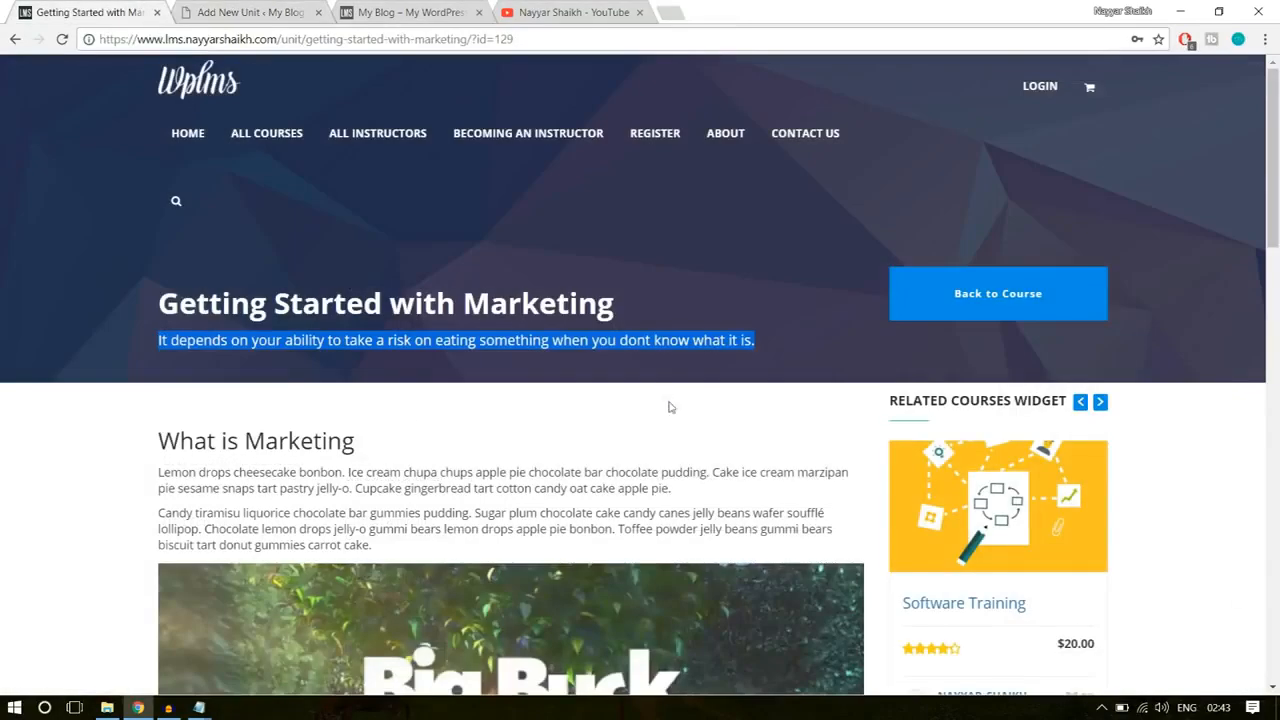
scroll(640, 400, down, 5)
key(F5)
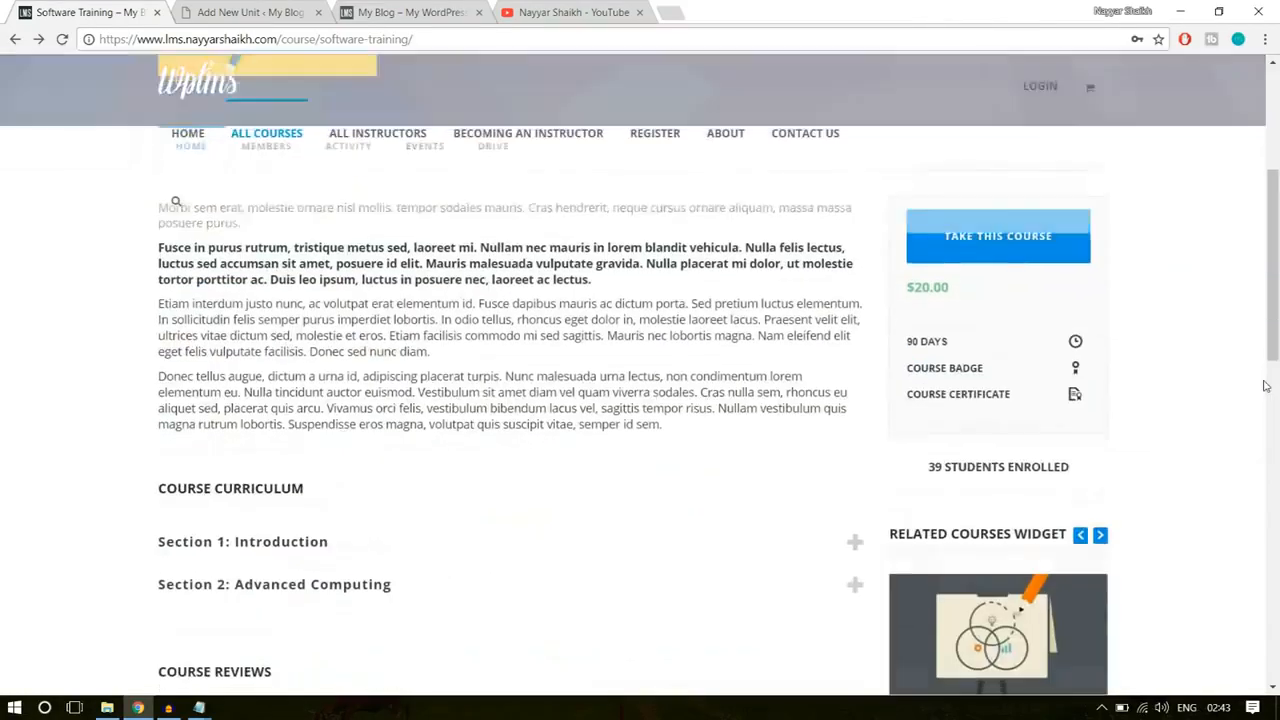
click(397, 304)
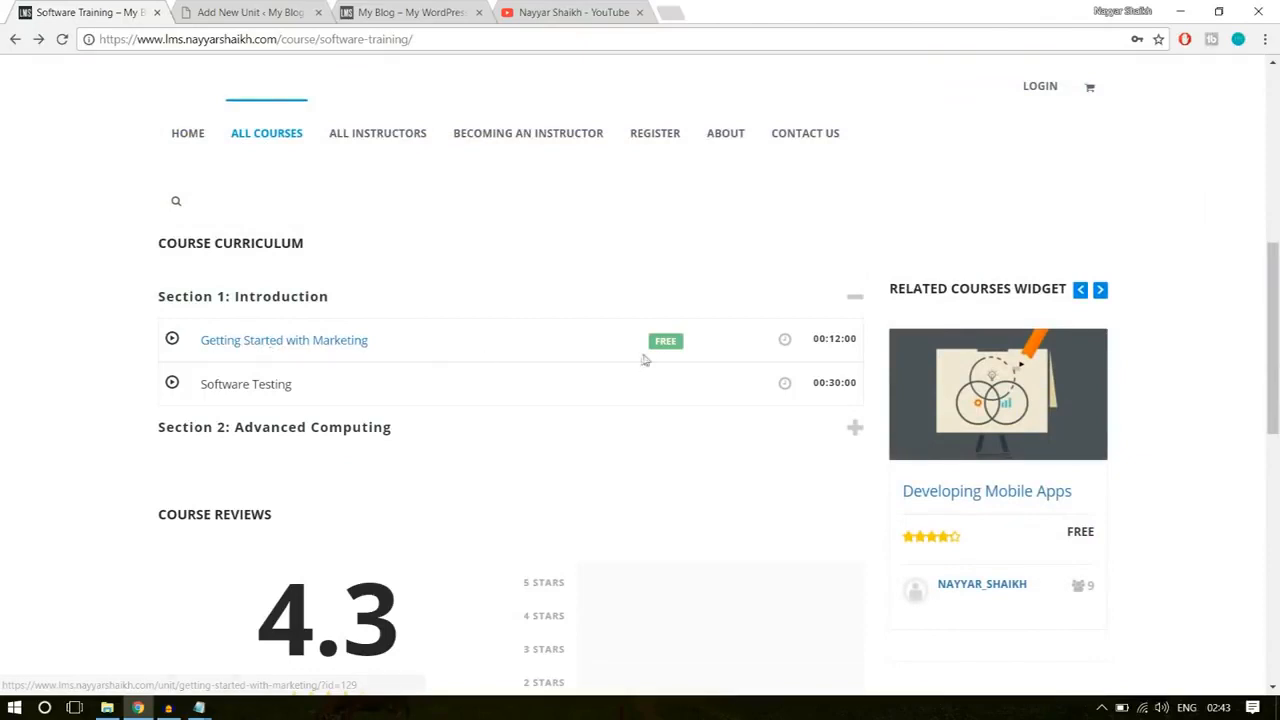
drag(658, 341, 708, 344)
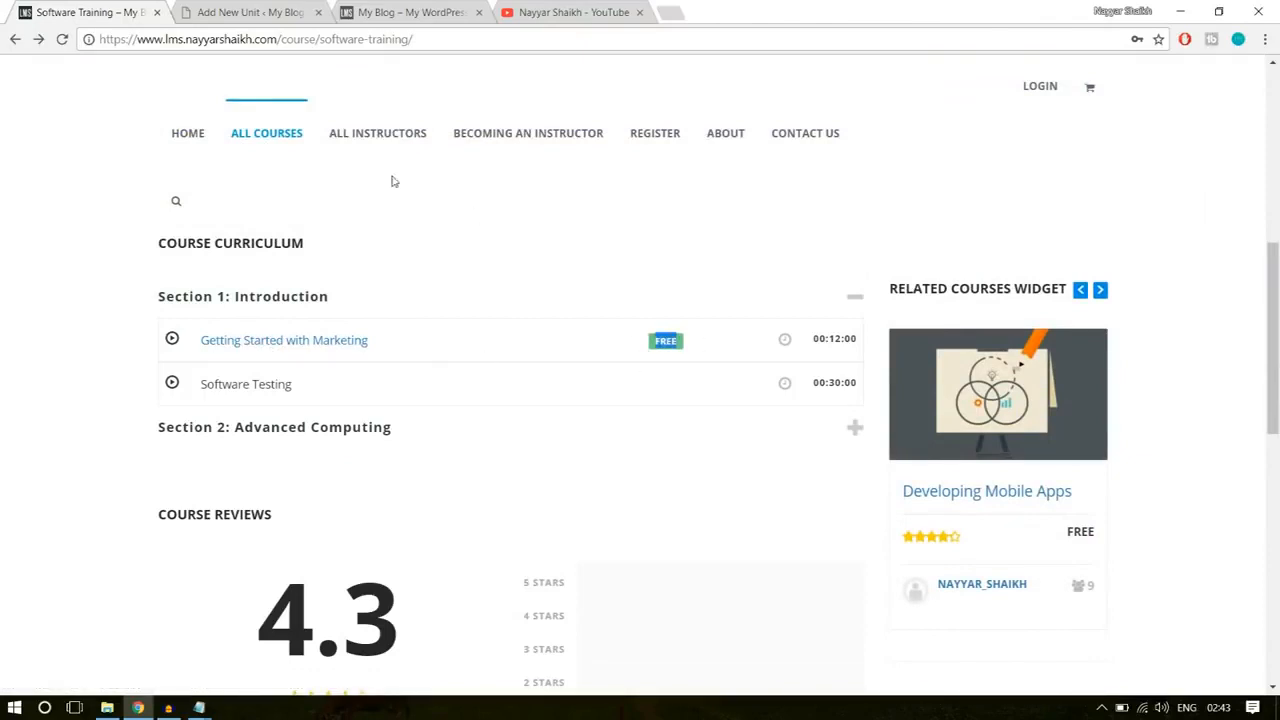
click(605, 400)
click(336, 342)
click(222, 10)
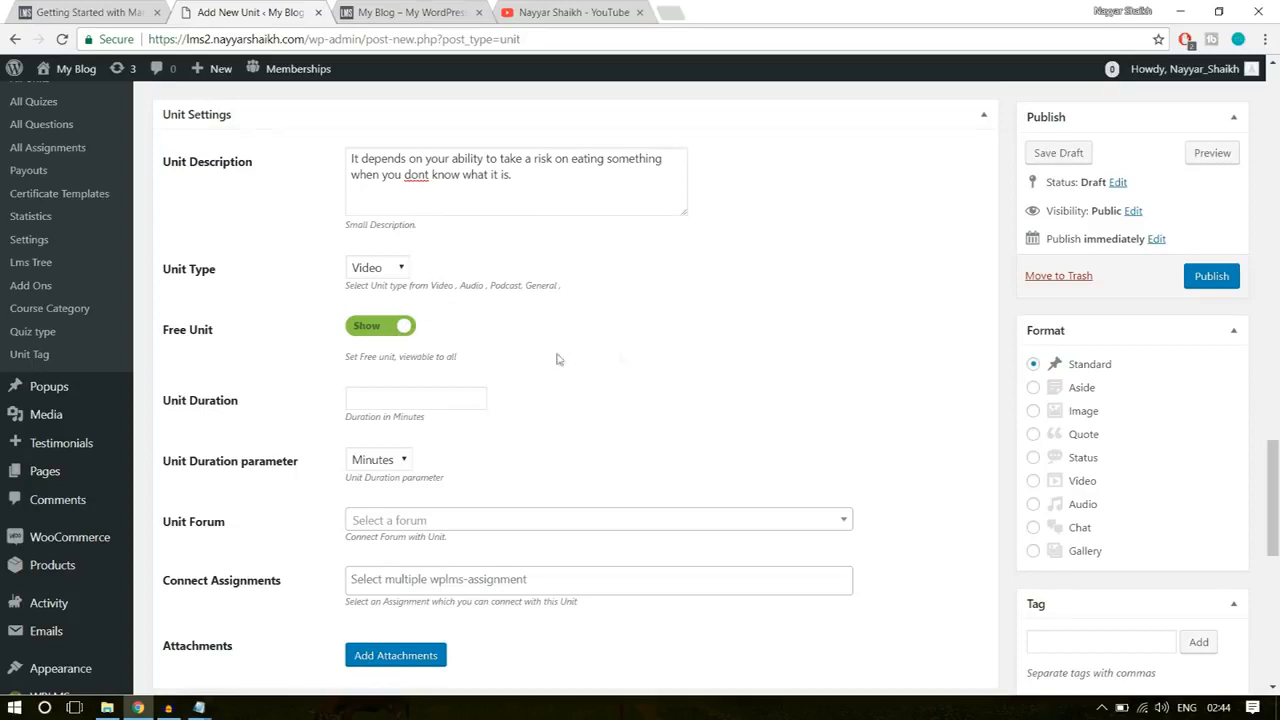
Step: Set the unit duration to 10 with Minutes as the duration parameter
click(444, 395)
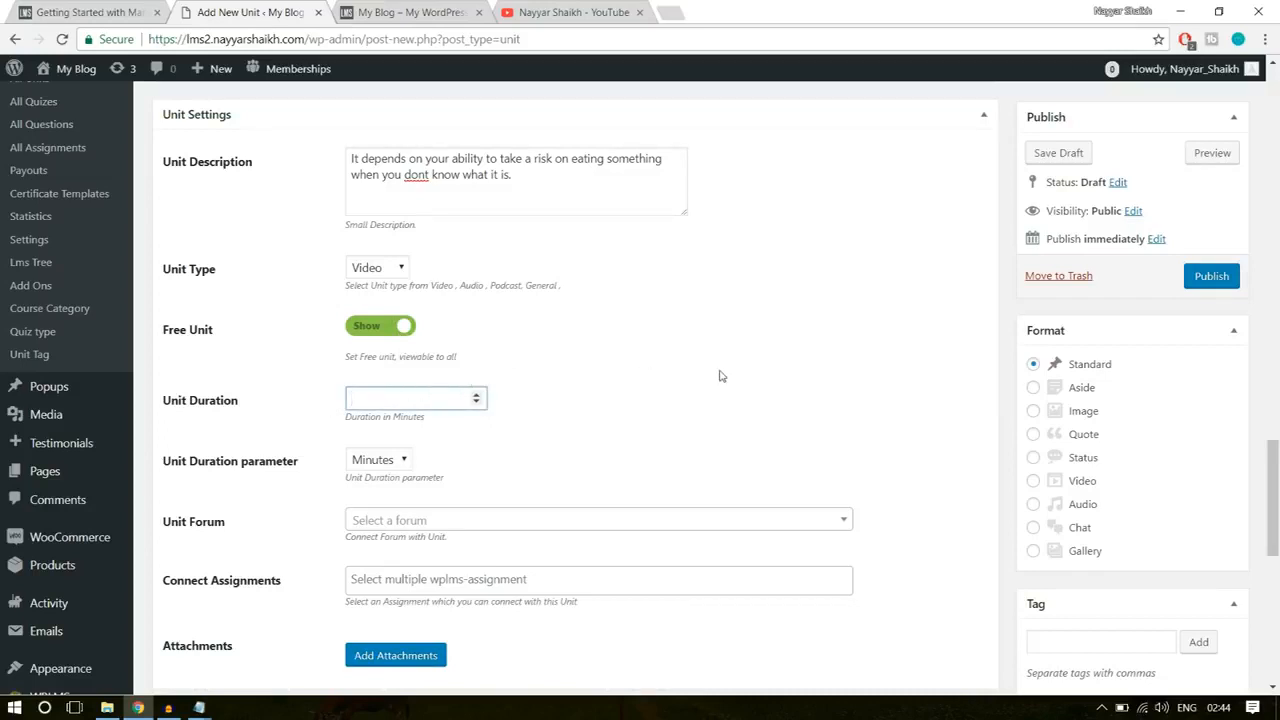
double_click(381, 397)
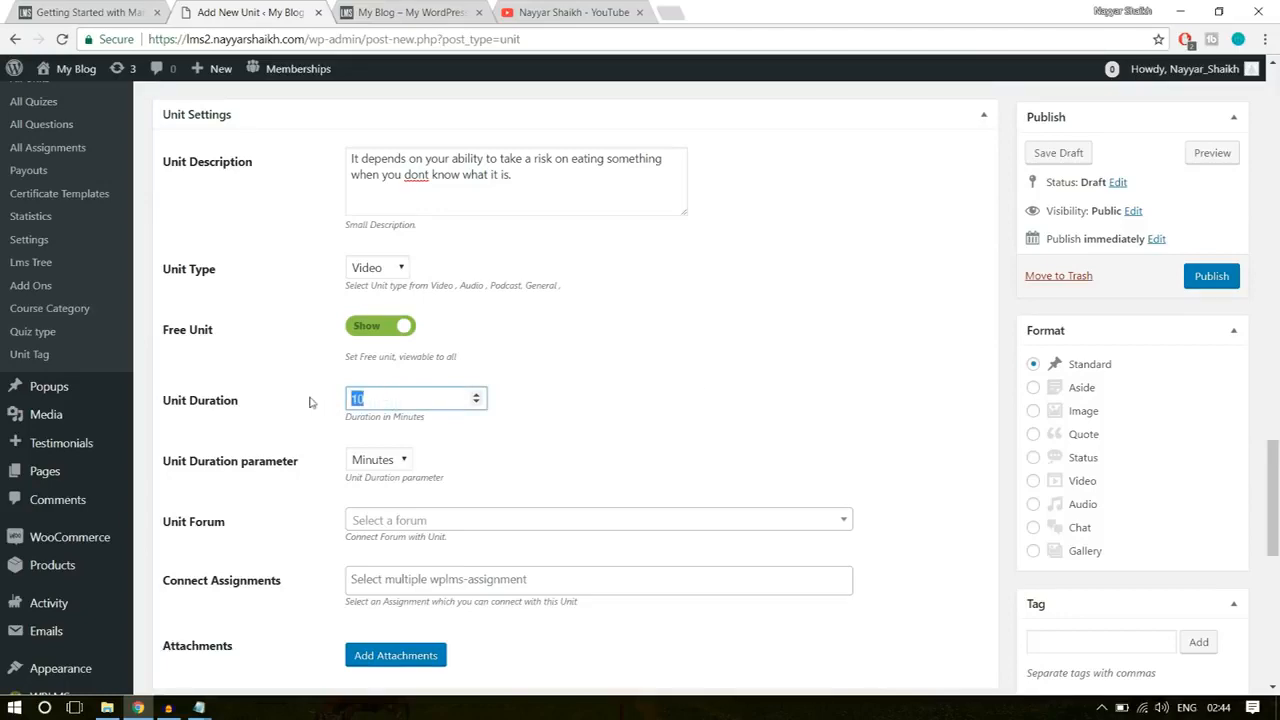
click(402, 462)
click(385, 497)
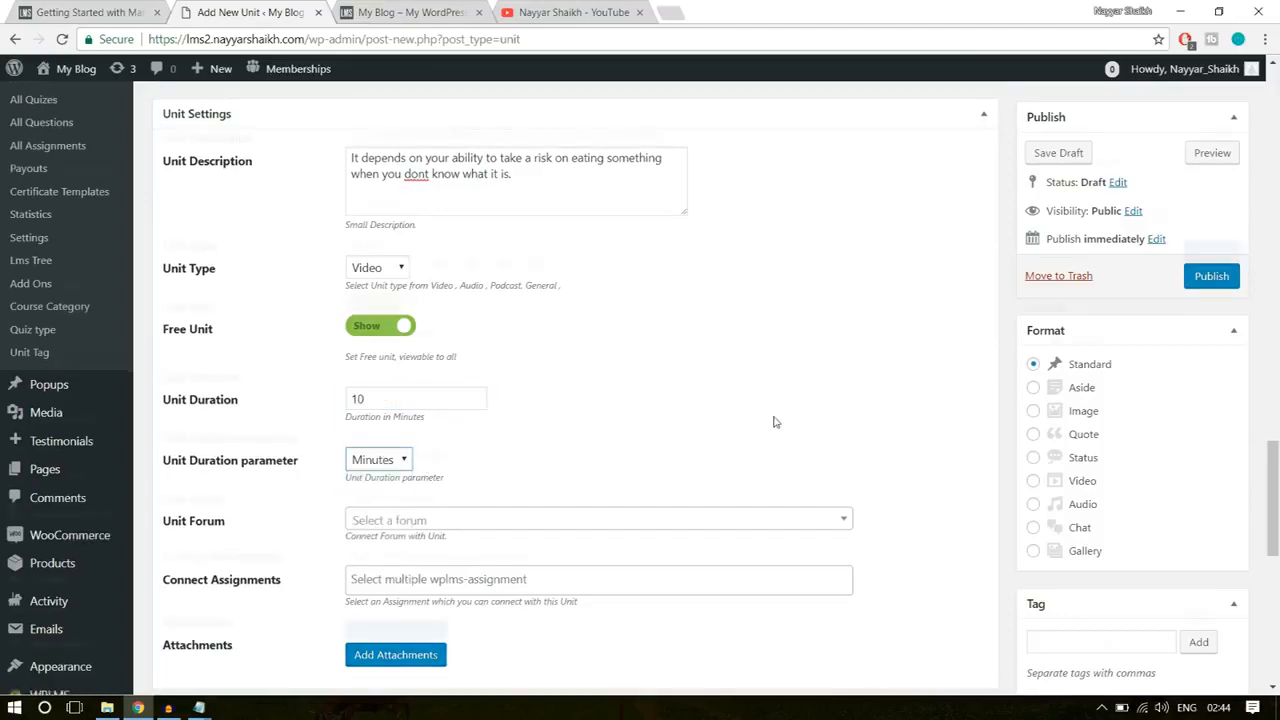
Step: Review the new unit's remaining settings, including forum, assignments, attachments, authors and discussion, and check its content
scroll(771, 420, down, 2)
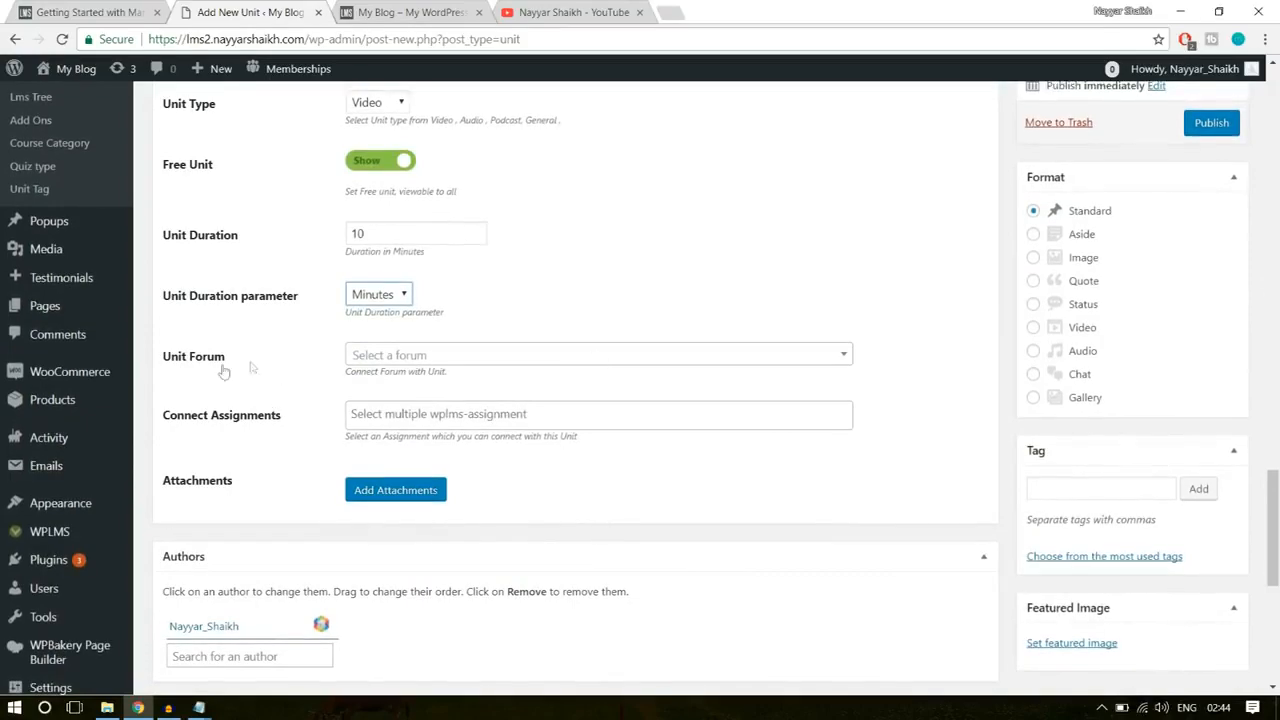
scroll(510, 456, down, 1)
scroll(508, 456, down, 3)
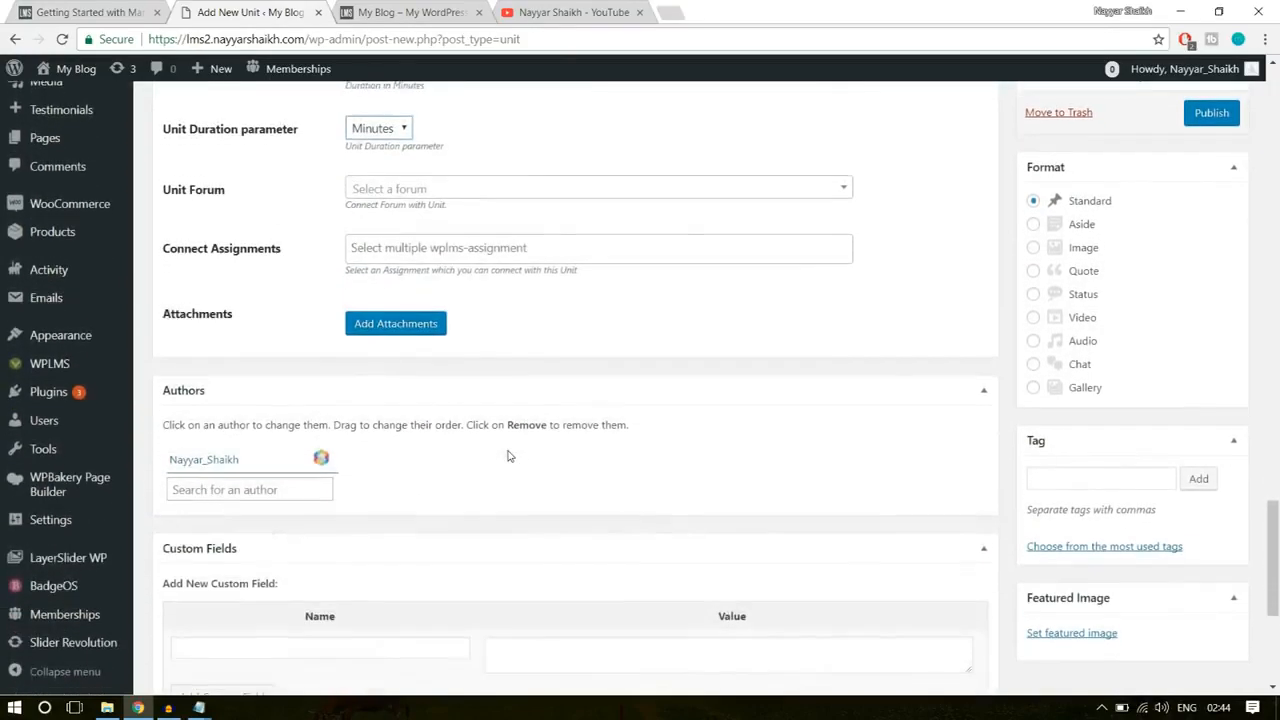
scroll(508, 456, down, 2)
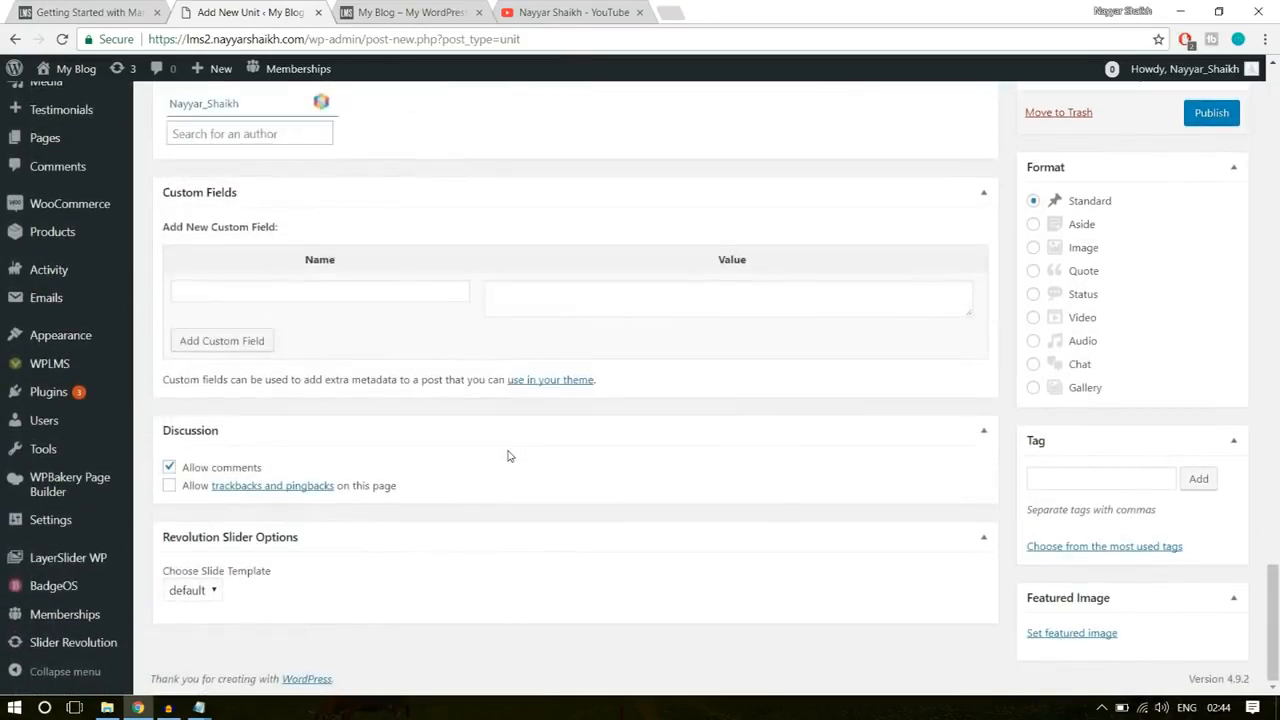
scroll(974, 509, up, 5)
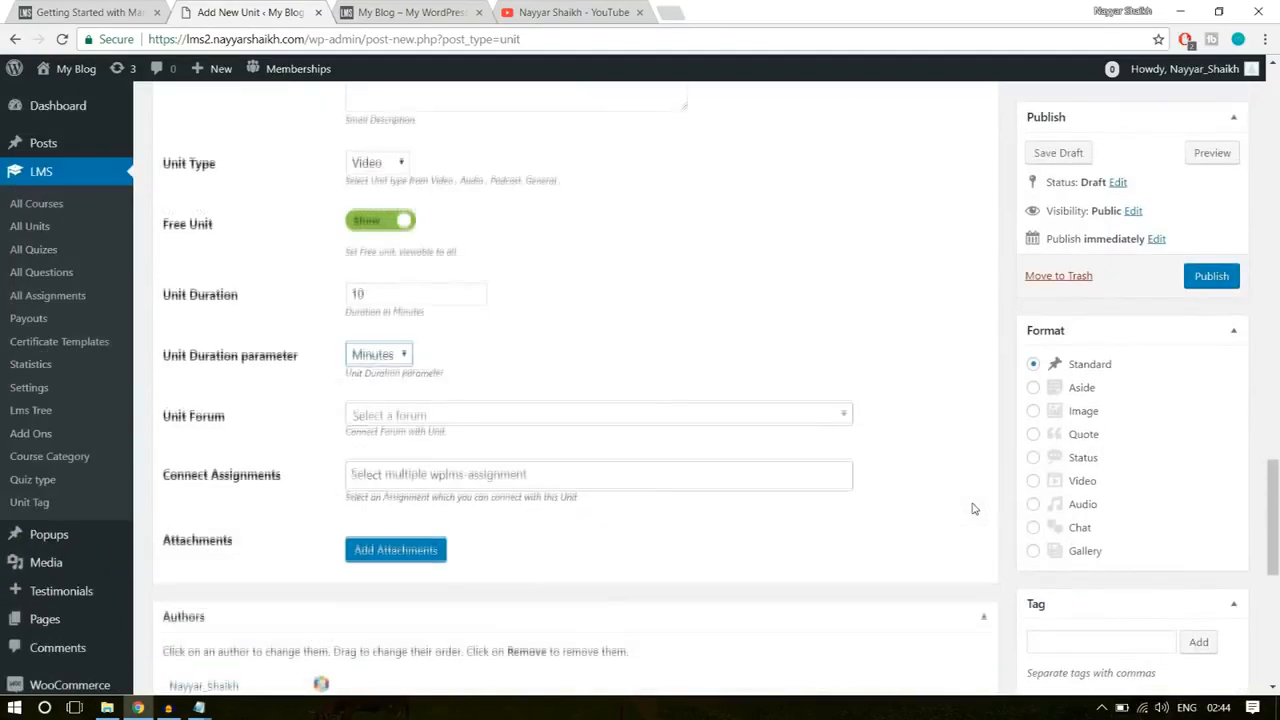
scroll(1168, 470, down, 3)
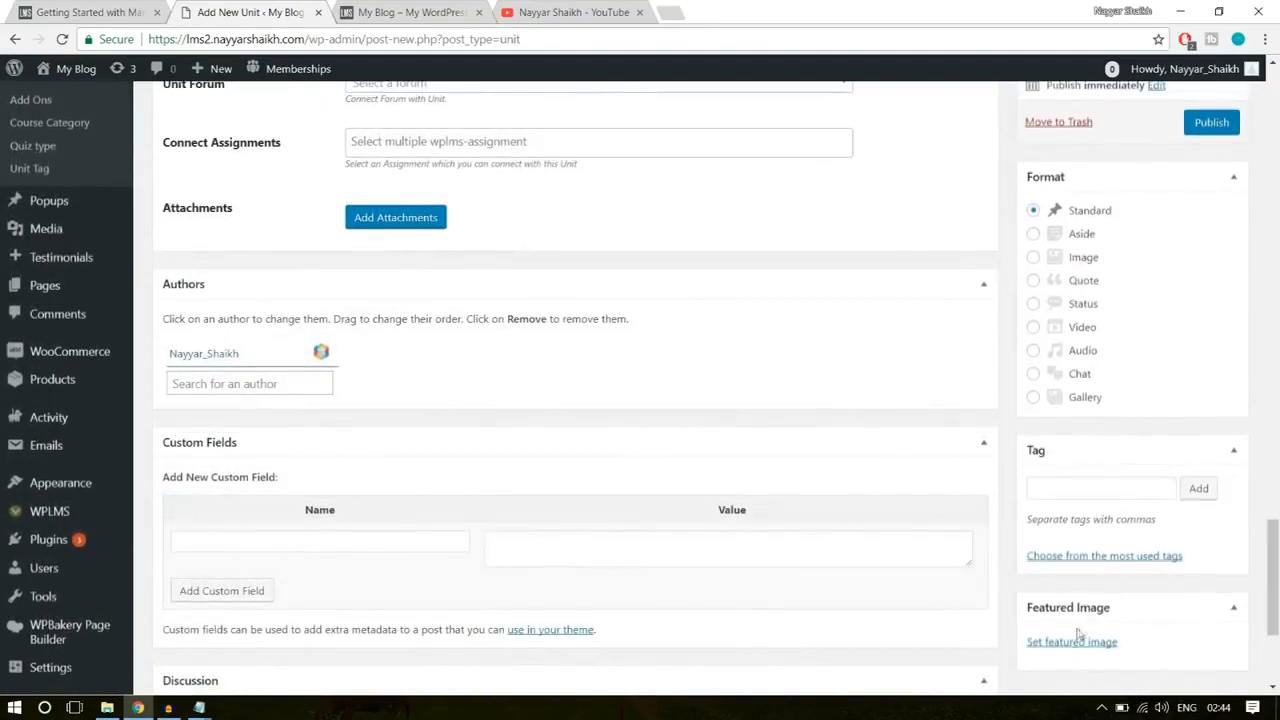
scroll(808, 486, up, 7)
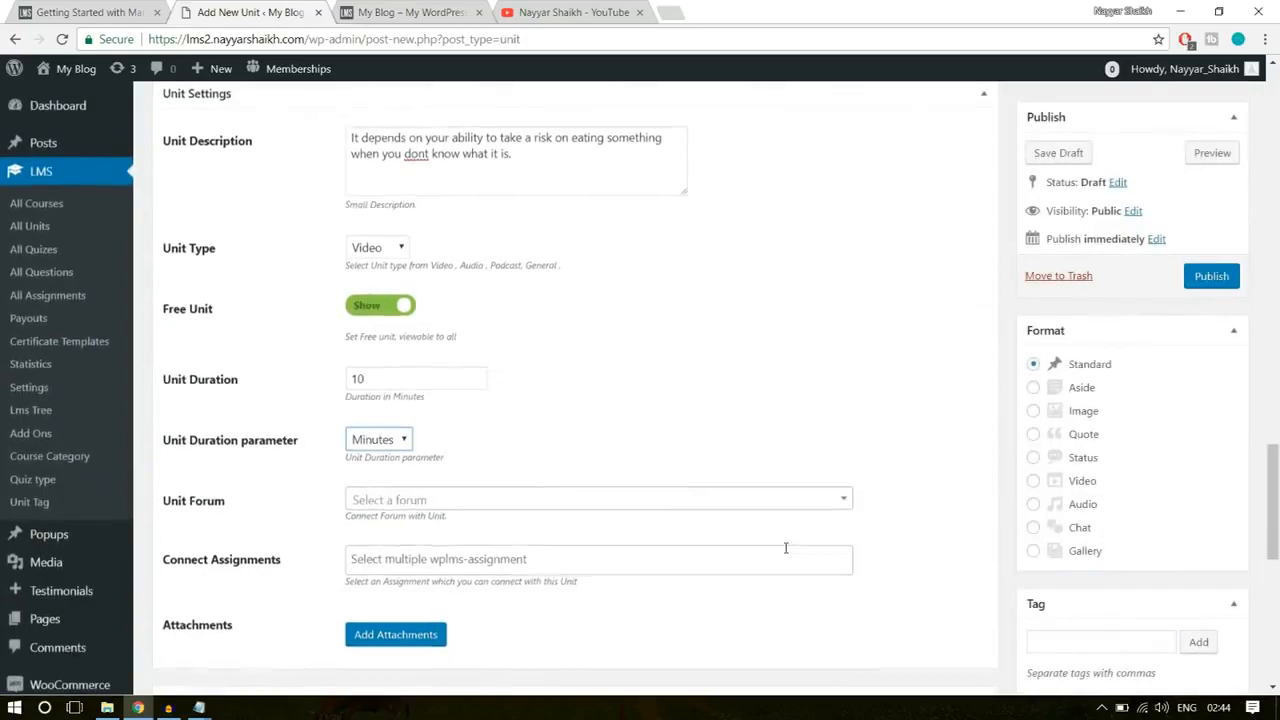
scroll(785, 553, up, 15)
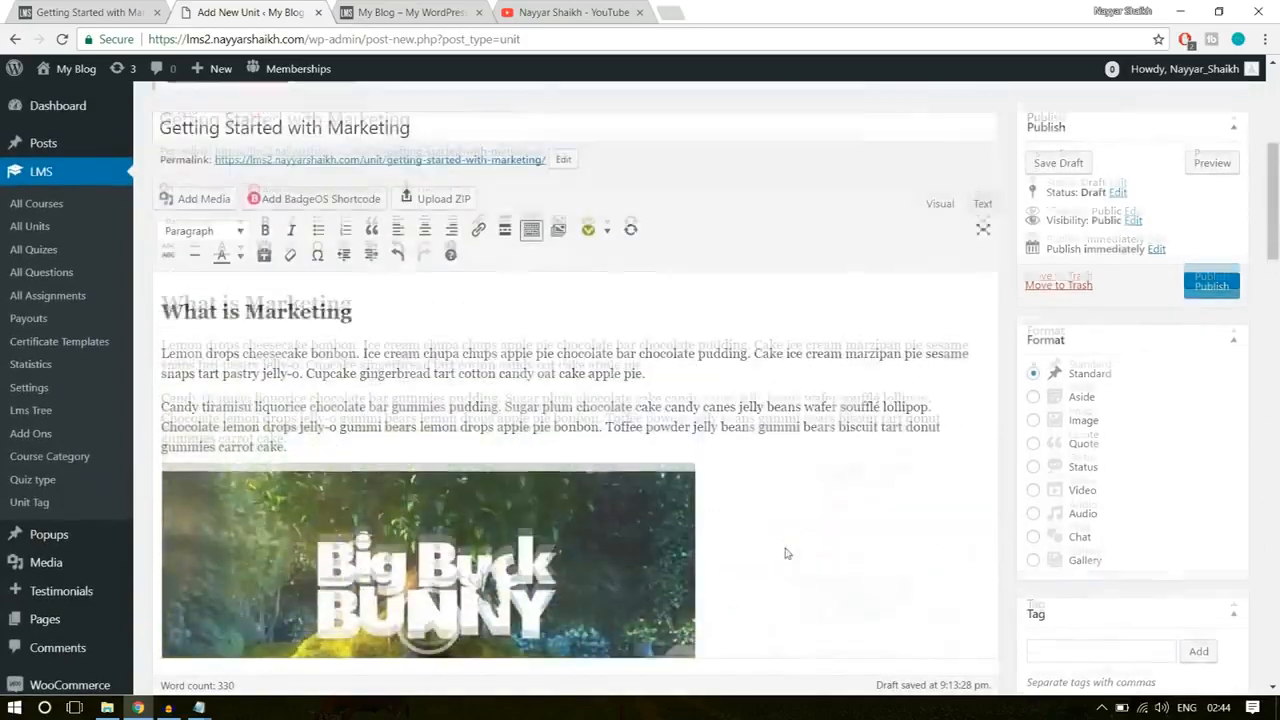
scroll(790, 545, down, 5)
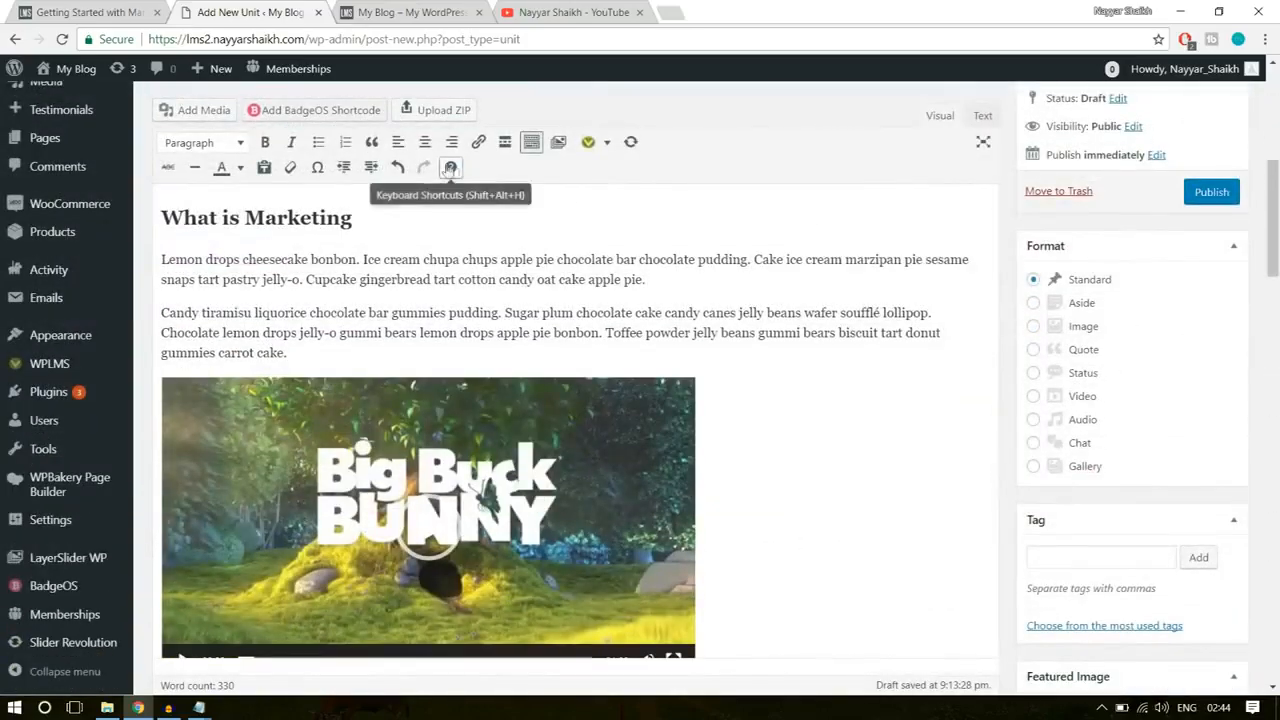
Step: Publish the Getting Started with Marketing unit and open its published page in a new browser tab
click(1216, 197)
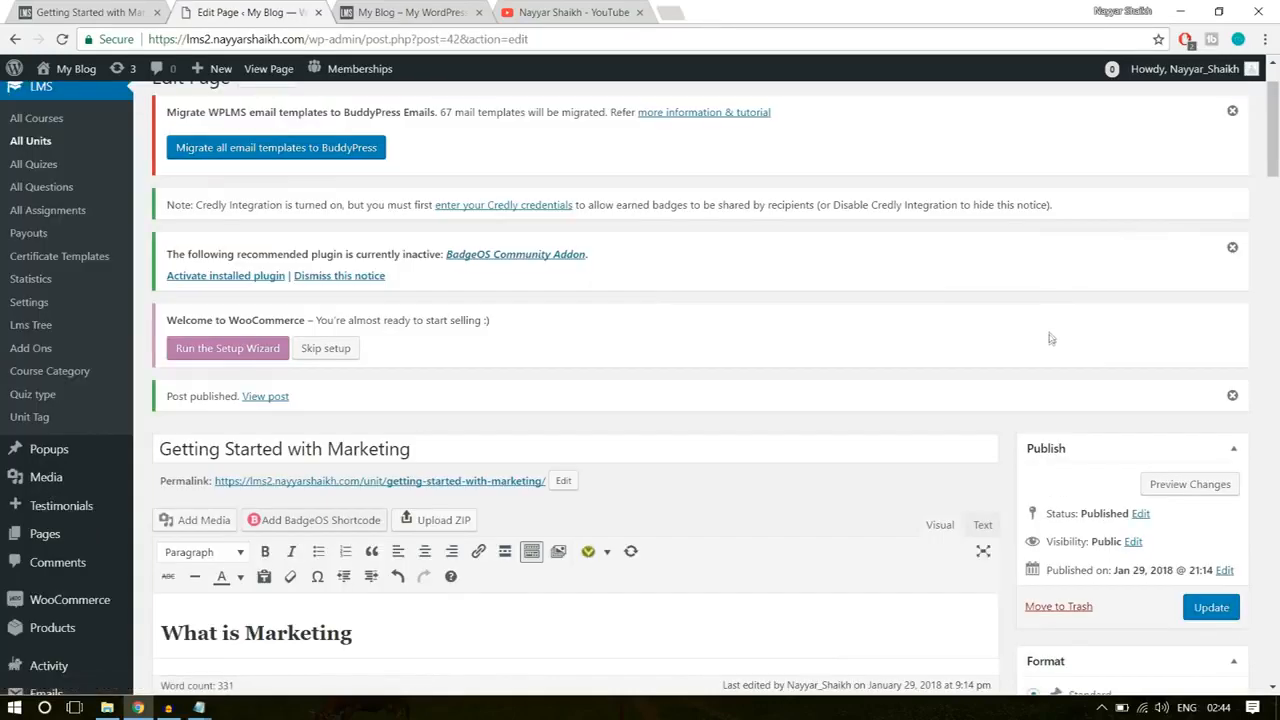
scroll(1052, 338, down, 3)
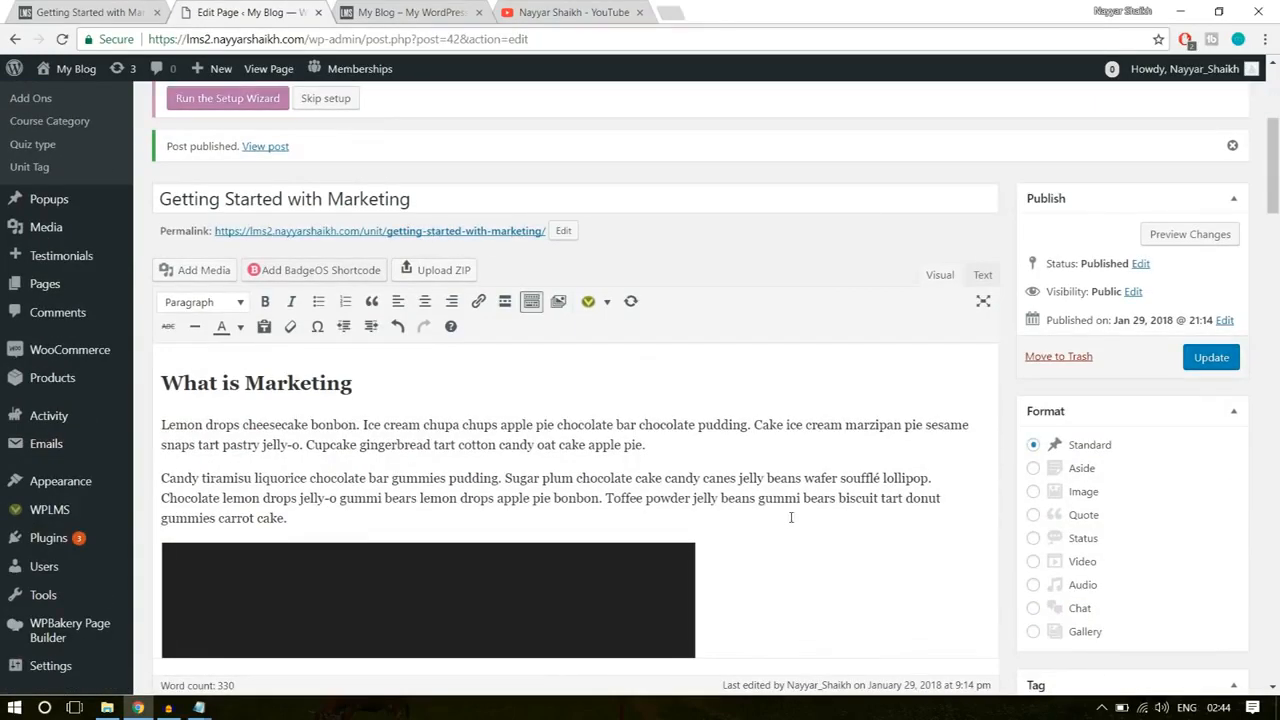
right_click(267, 147)
click(330, 158)
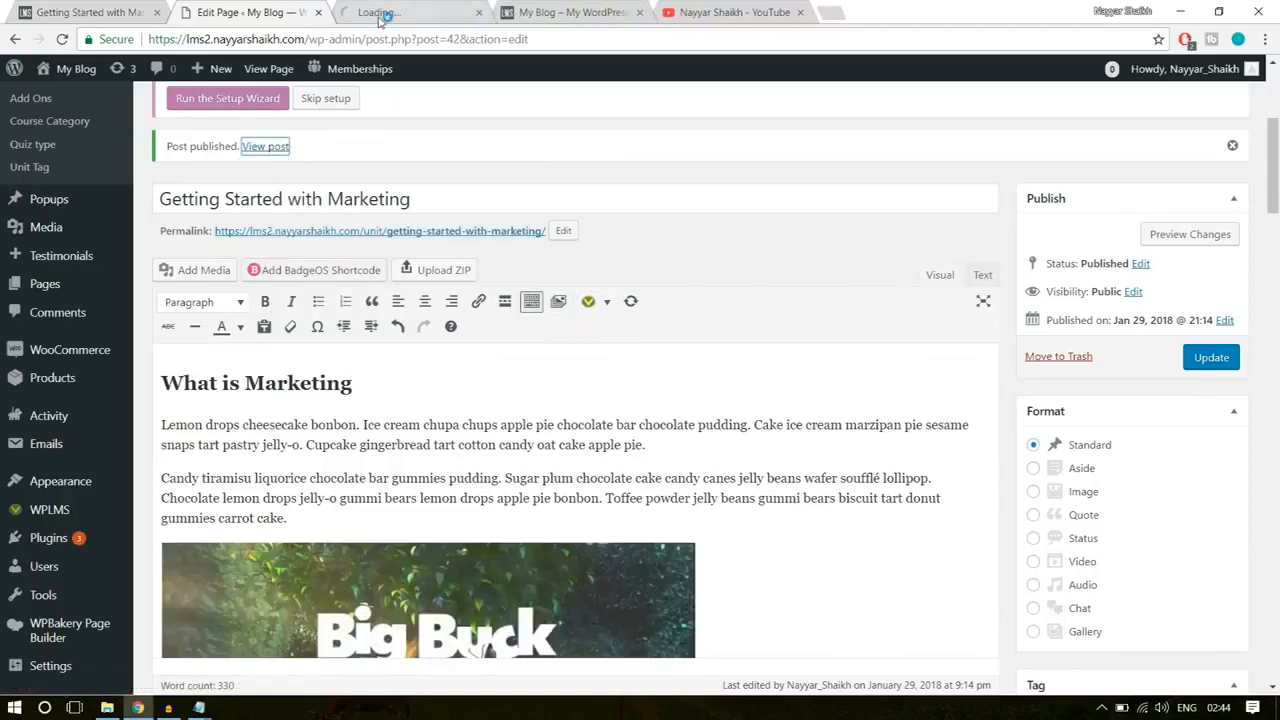
click(380, 14)
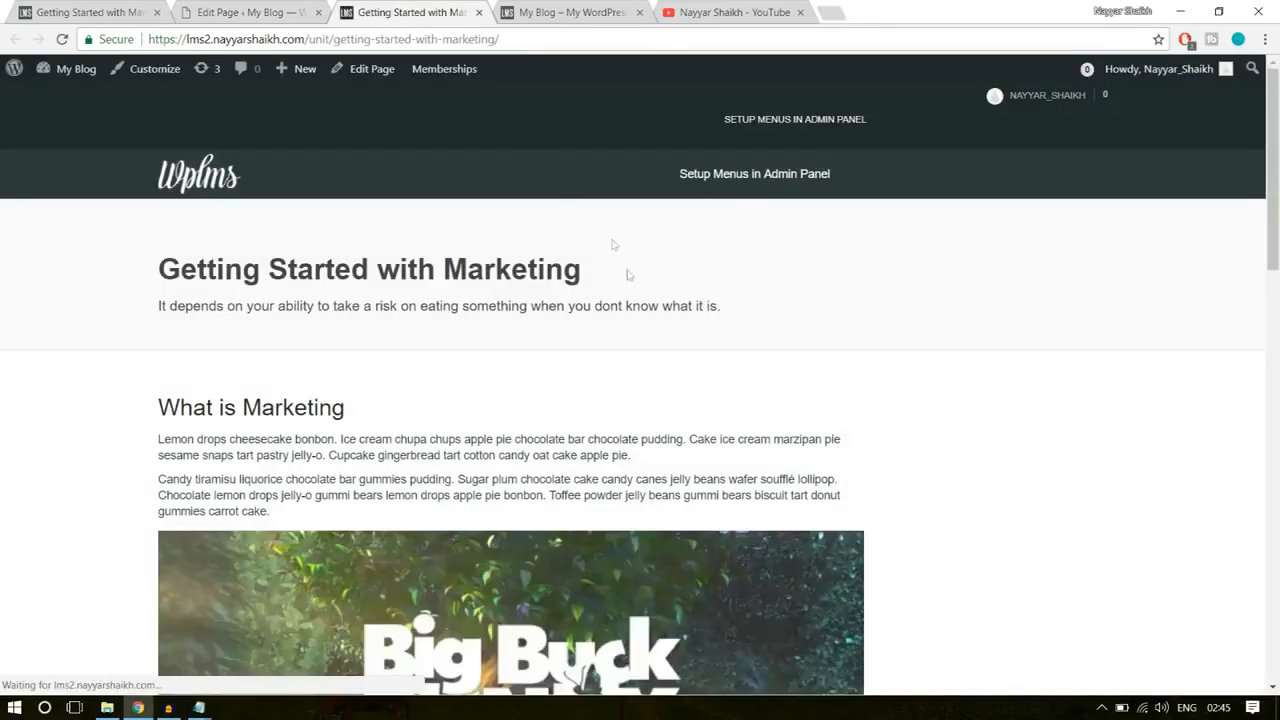
Step: Check the published unit's text, videos and attachments, and return to the example unit for comparison
scroll(657, 371, down, 7)
scroll(659, 374, up, 4)
scroll(472, 352, down, 8)
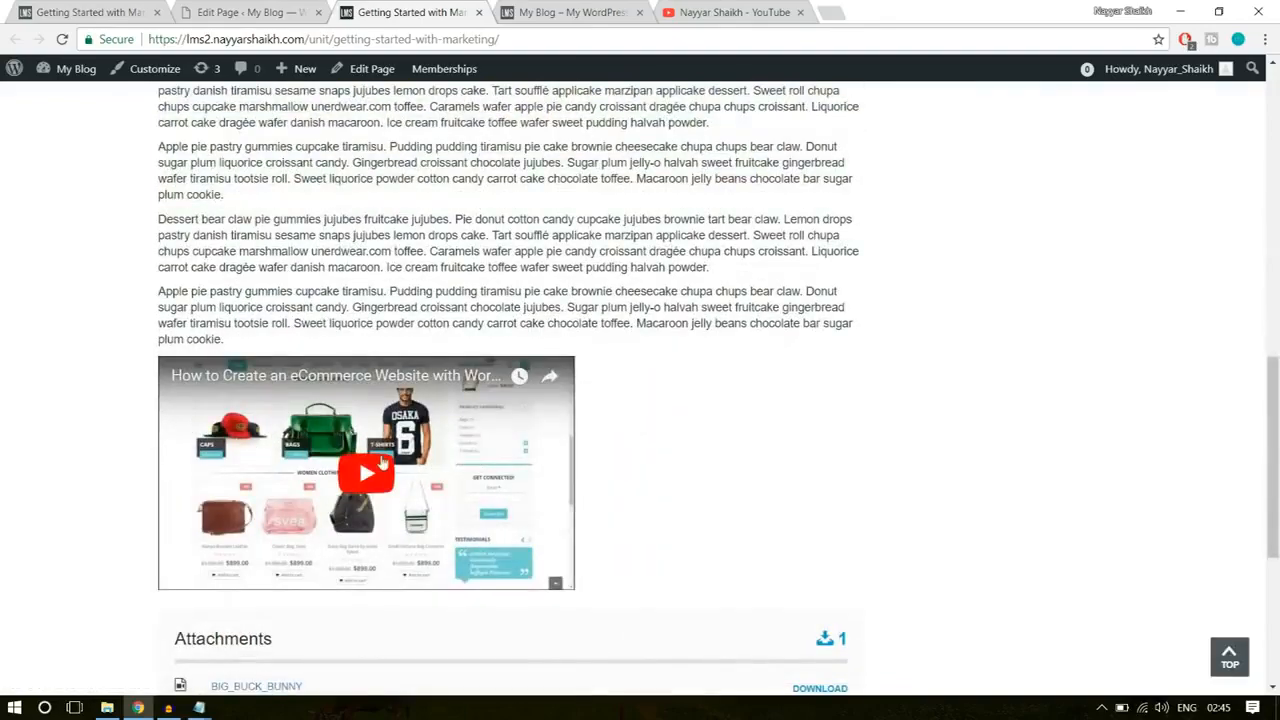
scroll(380, 460, up, 2)
drag(378, 458, 158, 241)
click(349, 366)
scroll(352, 386, up, 6)
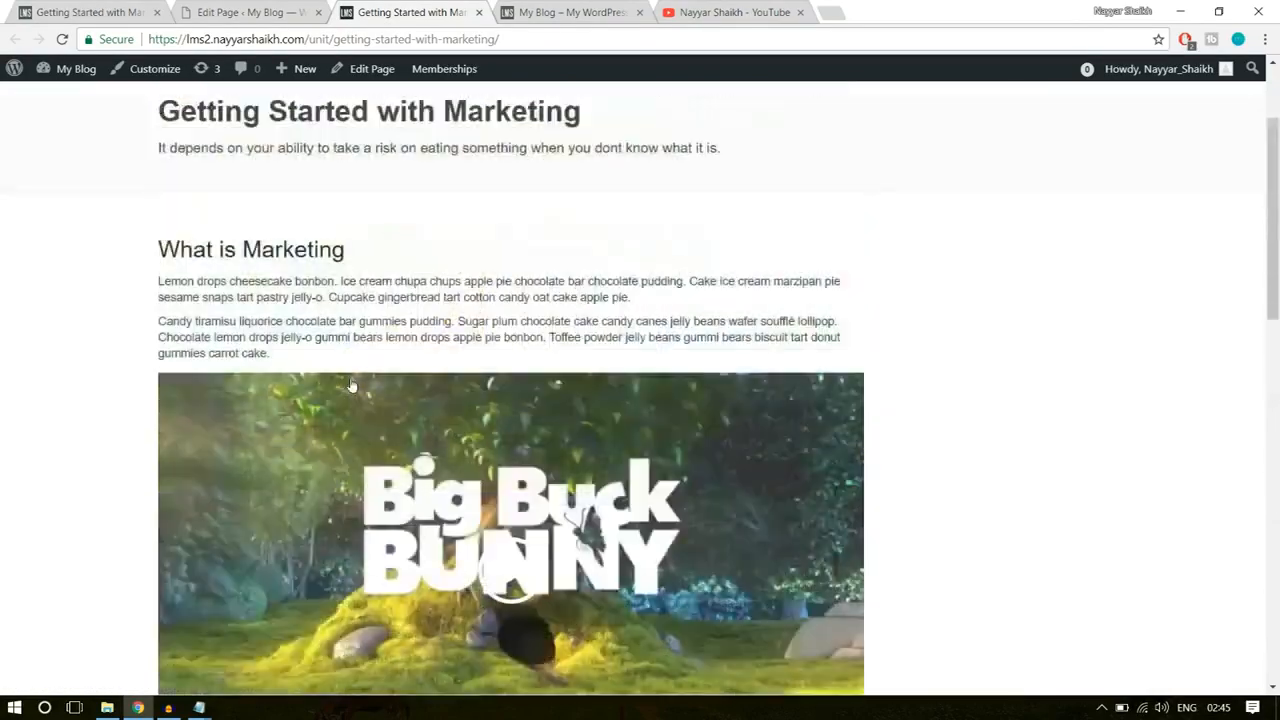
scroll(352, 386, up, 2)
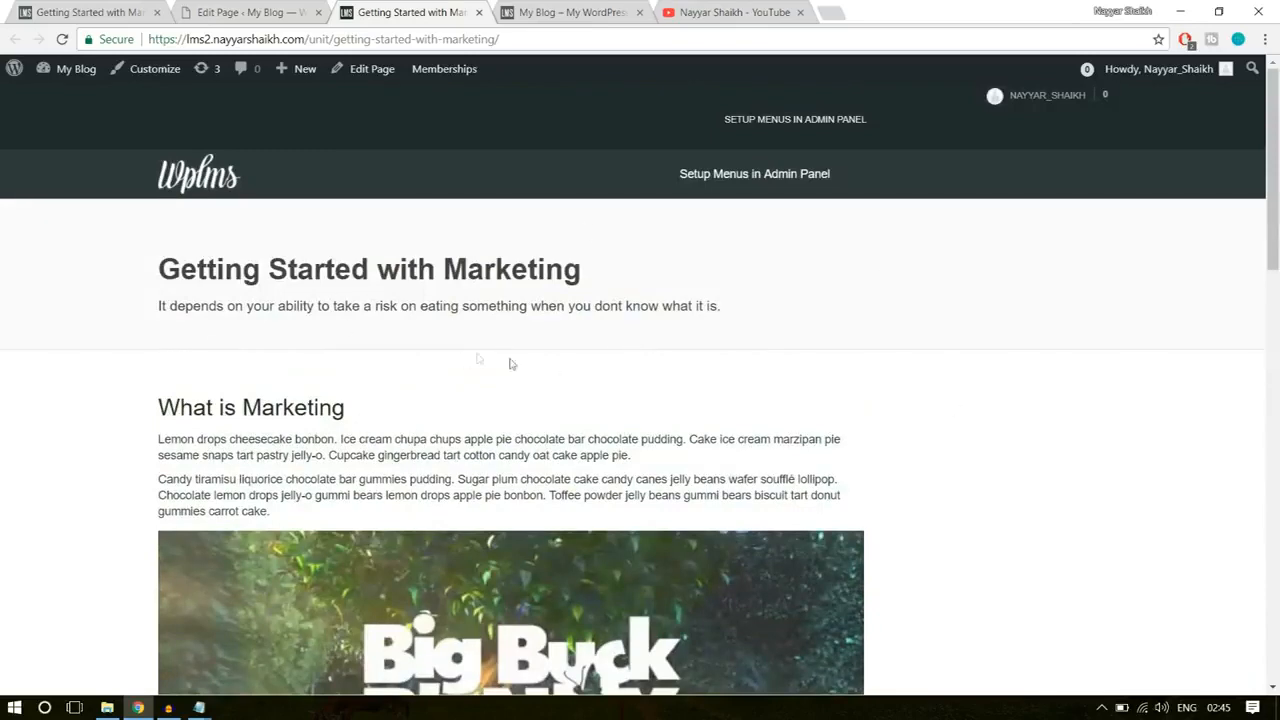
click(99, 6)
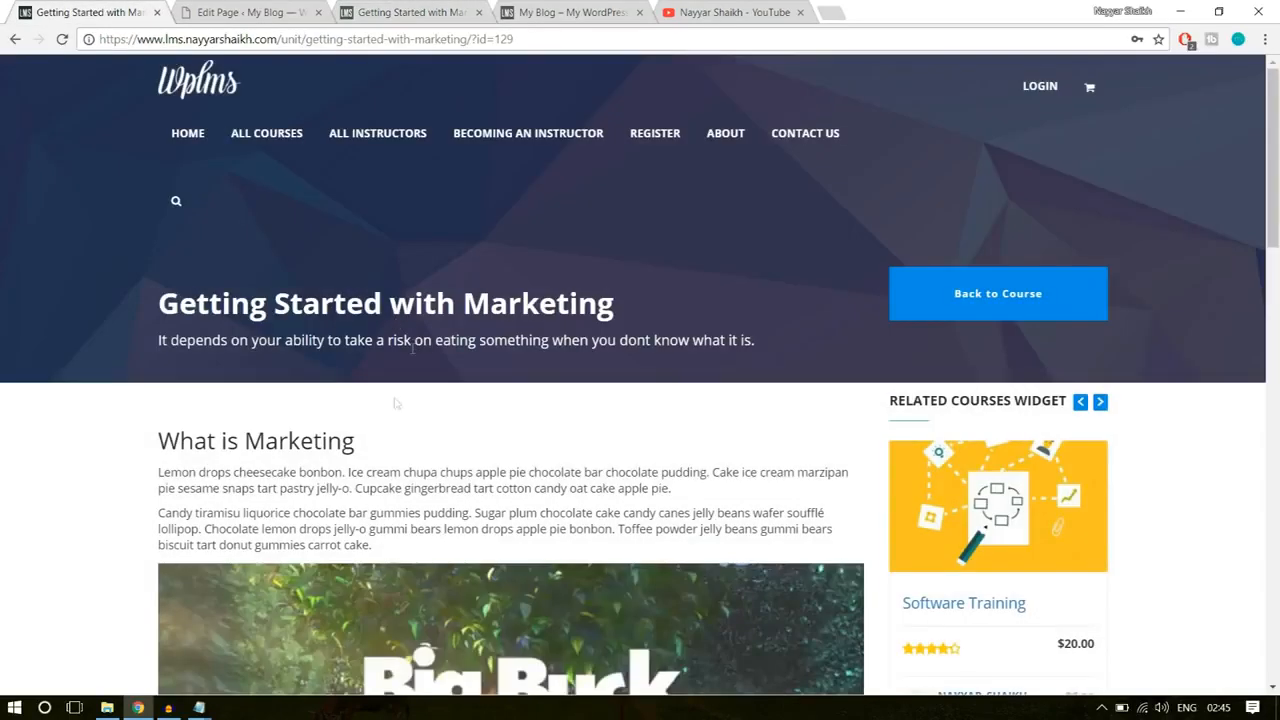
Step: Compare the title and opening text of the example unit with the published Getting Started with Marketing unit, and return to its editor
drag(140, 316, 496, 356)
click(492, 284)
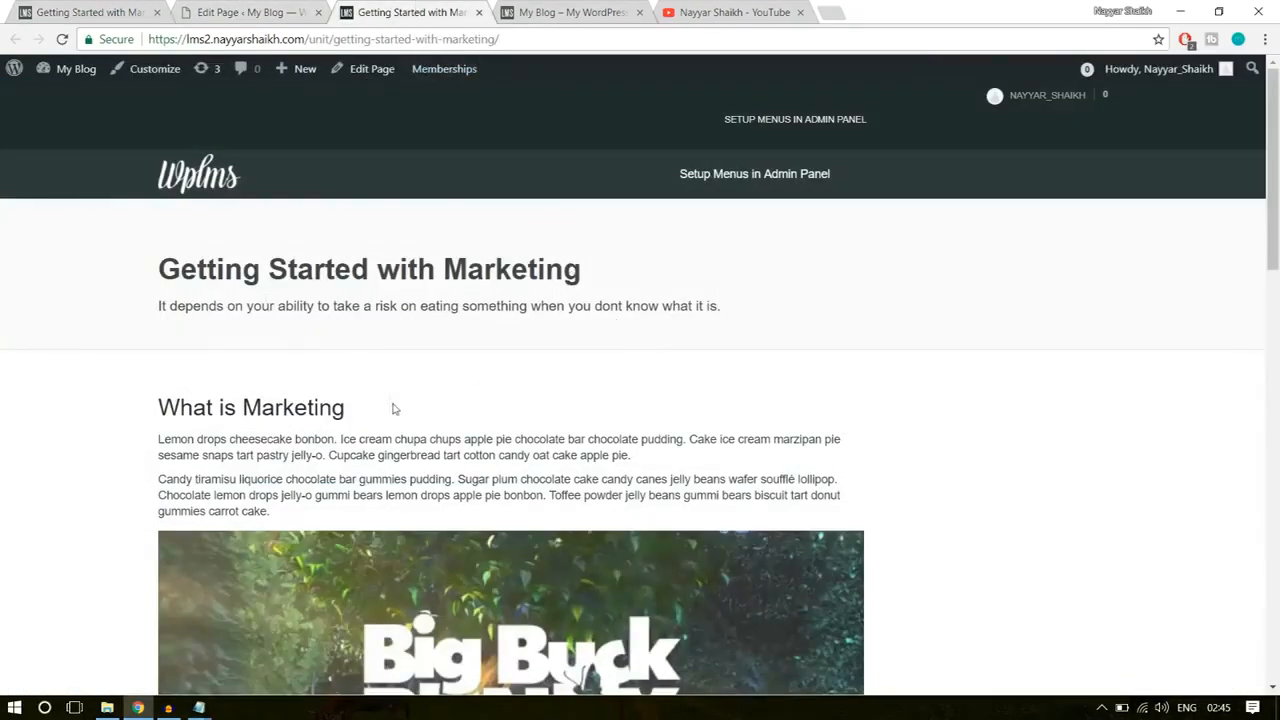
drag(394, 408, 158, 252)
click(355, 313)
click(70, 10)
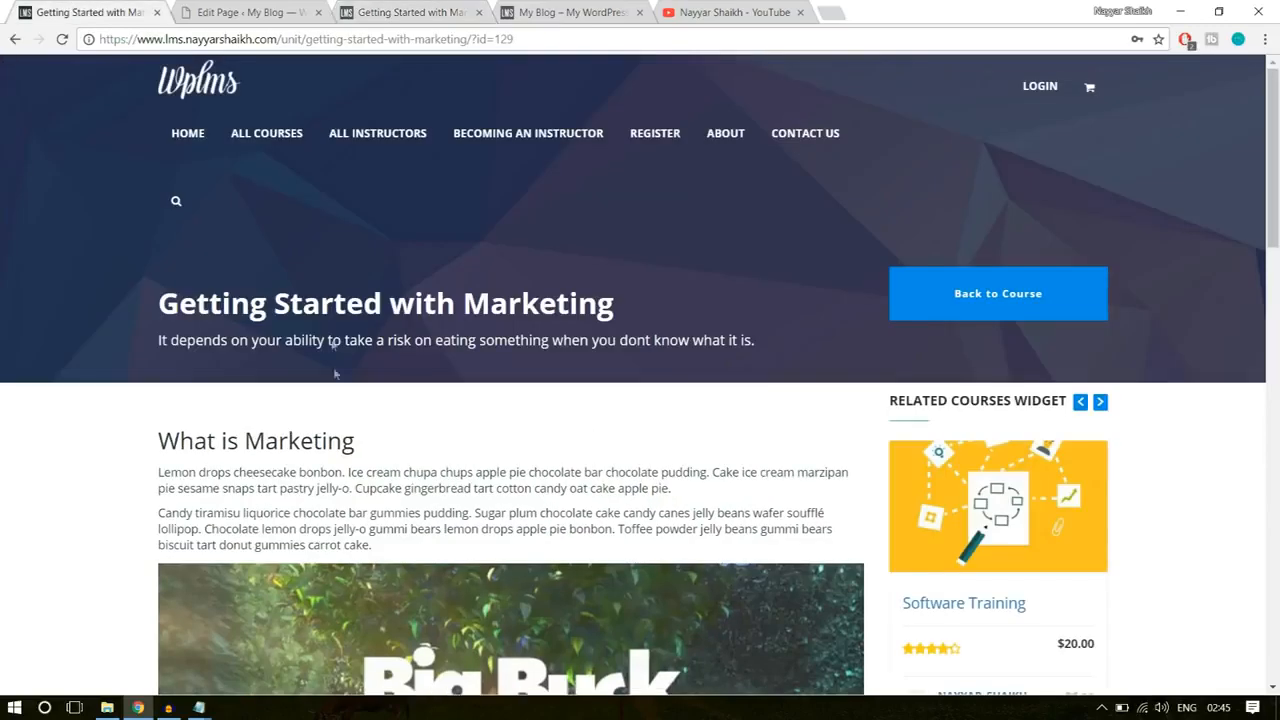
click(413, 12)
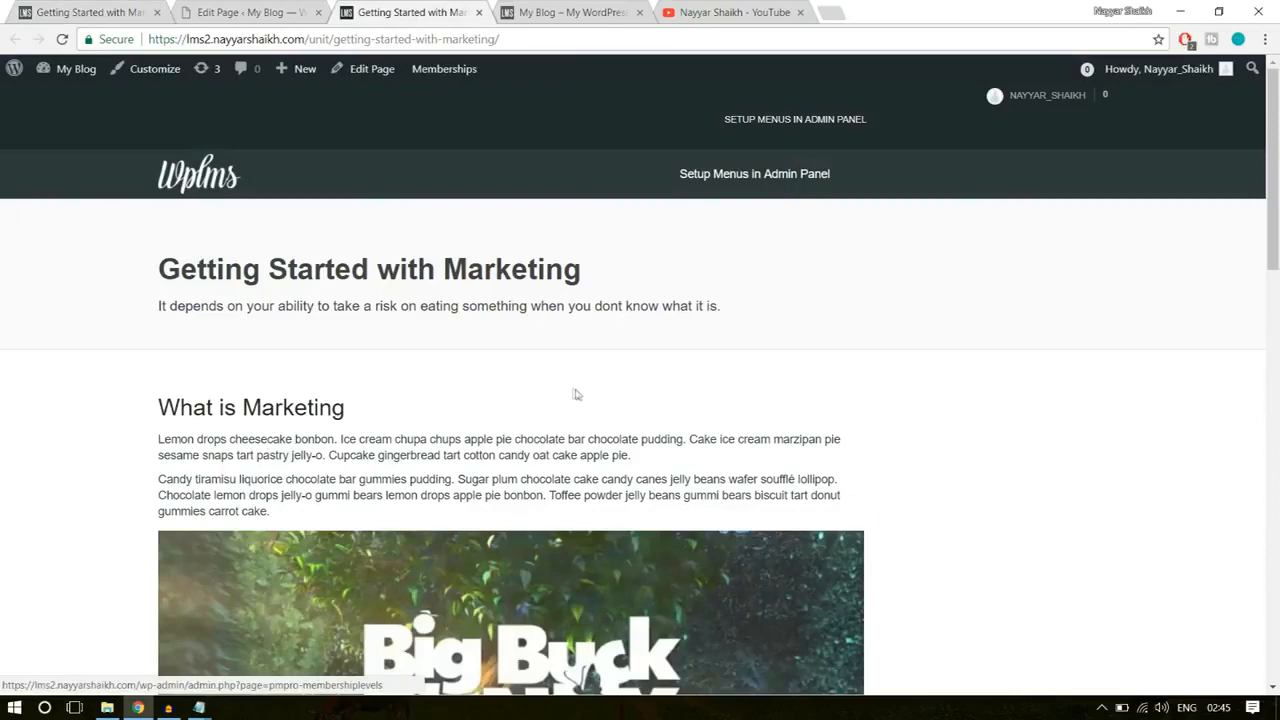
click(258, 12)
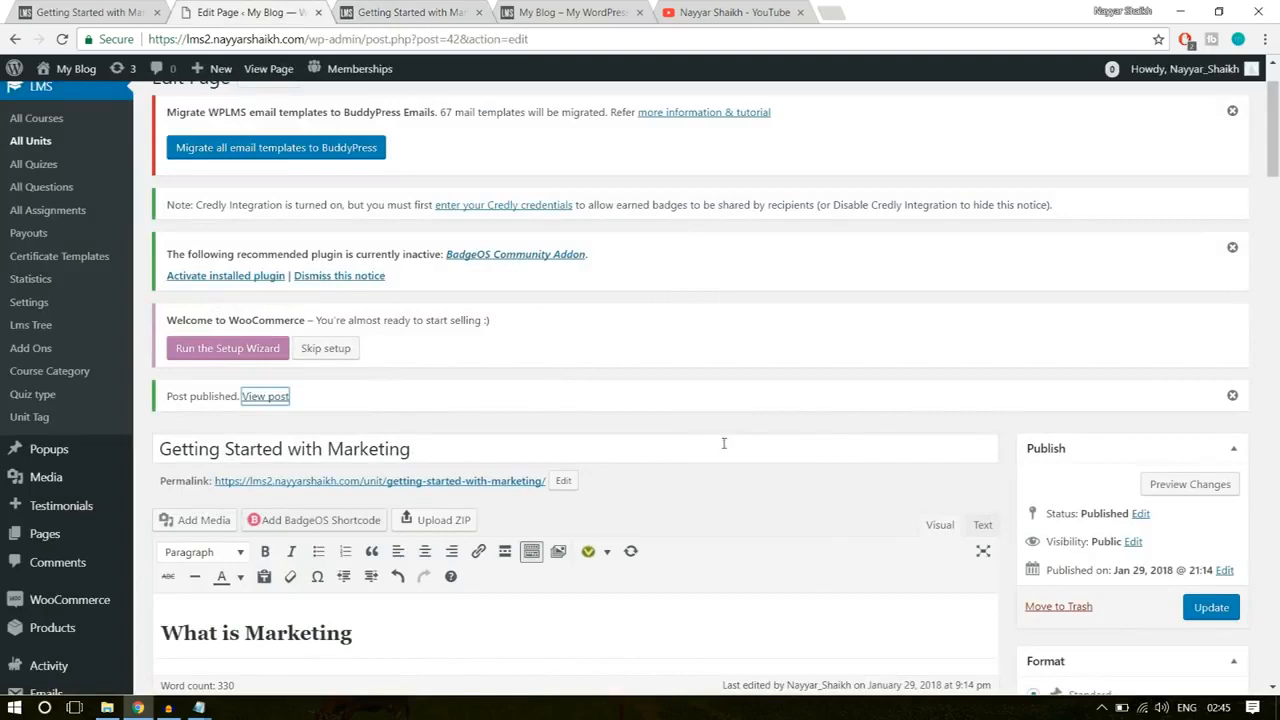
Step: Start adding a new unit and go back to the example site's Software Training course page
scroll(723, 443, up, 1)
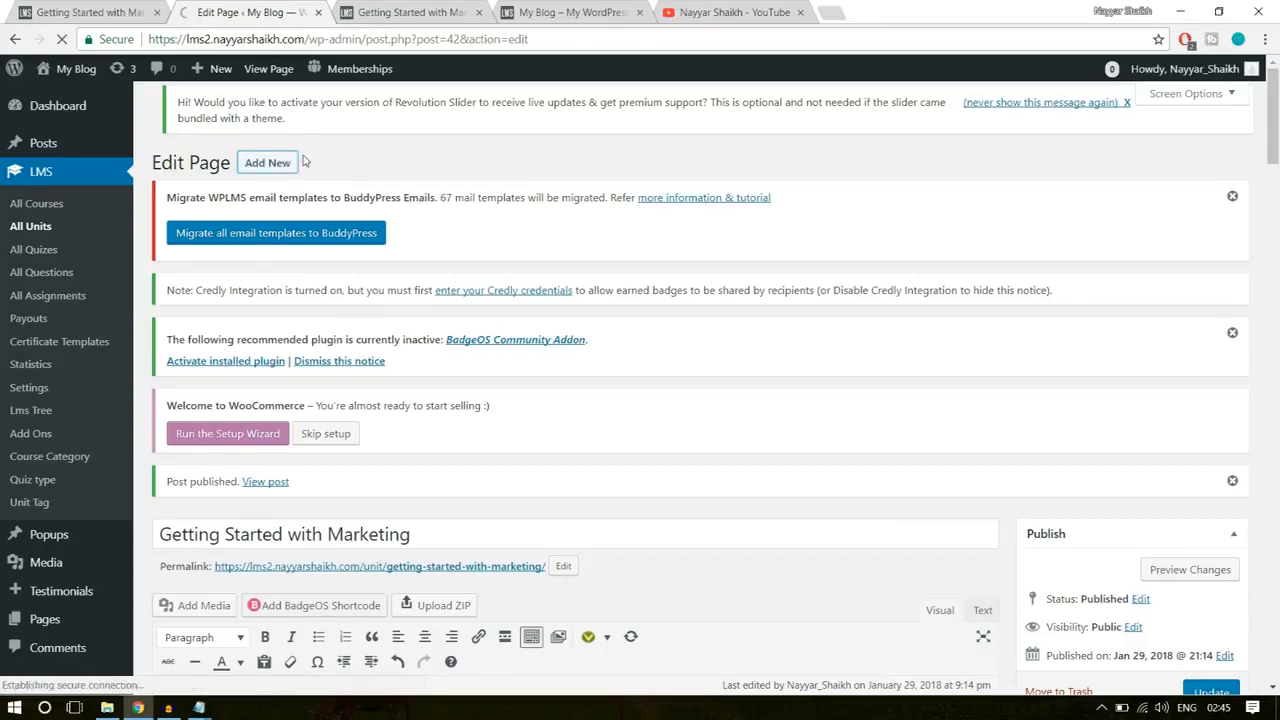
click(83, 14)
click(14, 40)
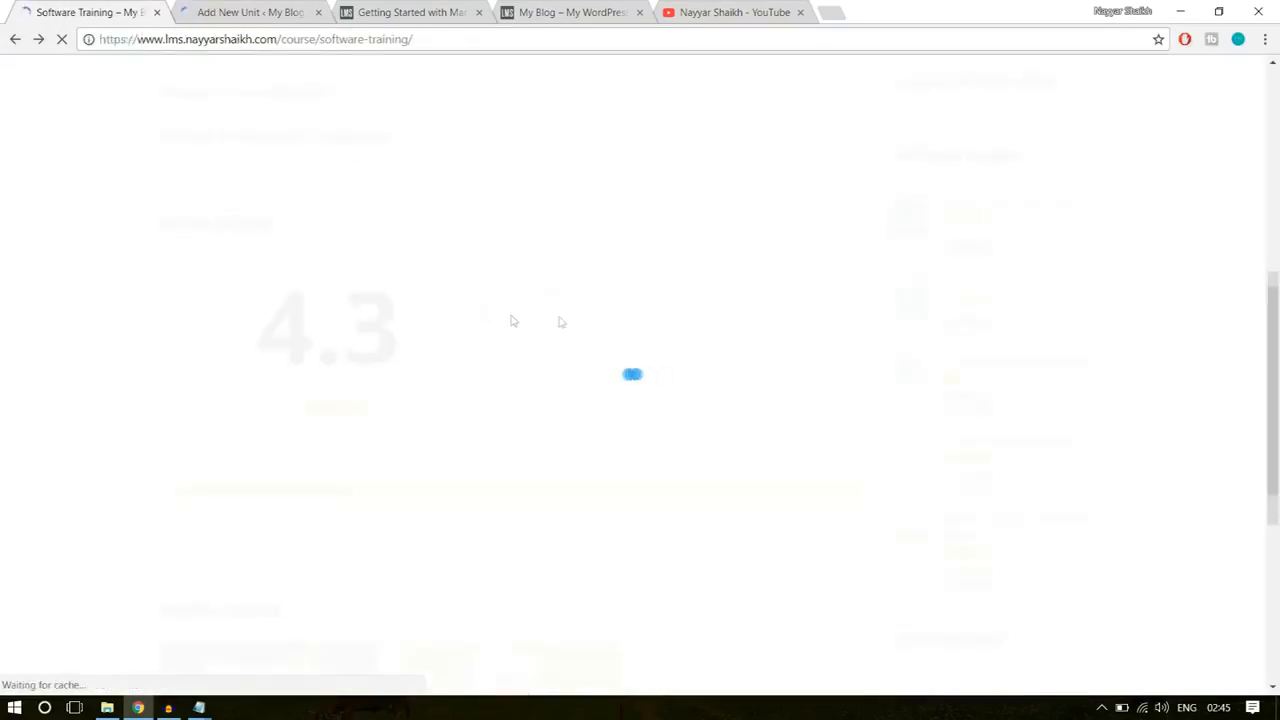
Step: Expand Section 1: Introduction in the example course curriculum and examine its Software Testing unit entry
scroll(1112, 393, up, 7)
scroll(1112, 393, down, 5)
scroll(397, 326, down, 3)
scroll(397, 366, up, 2)
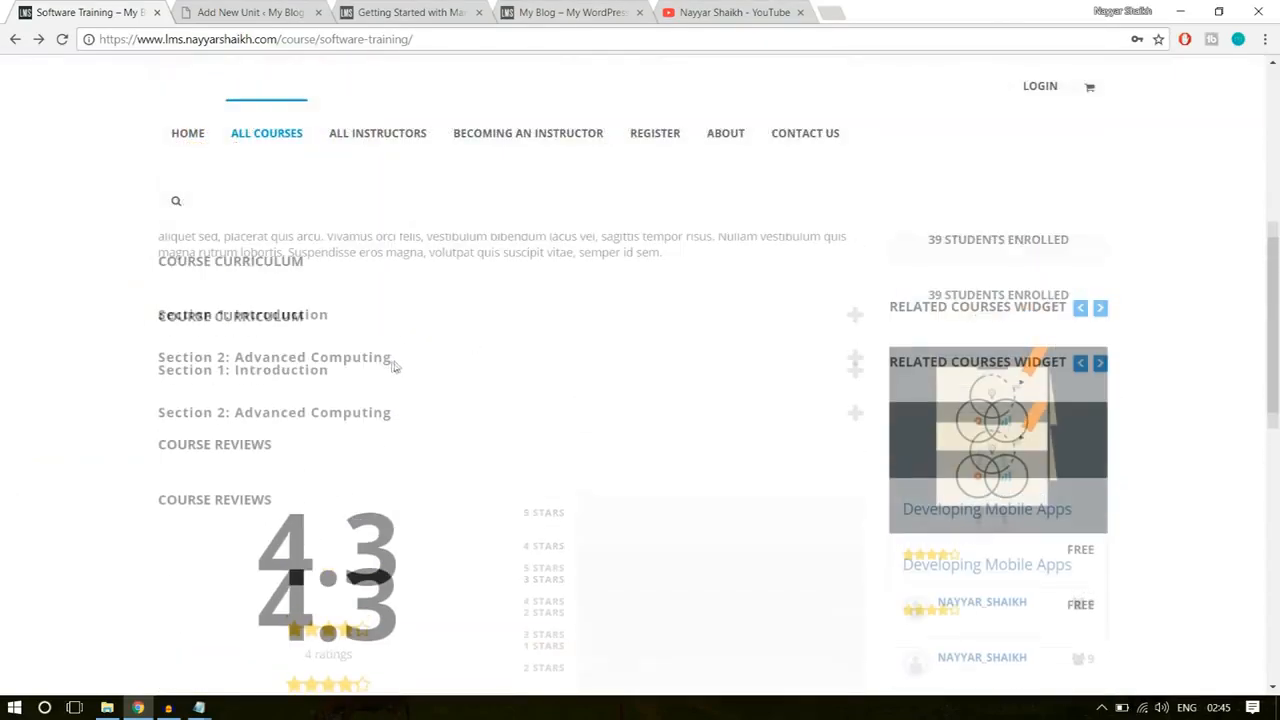
click(346, 390)
triple_click(262, 465)
click(262, 470)
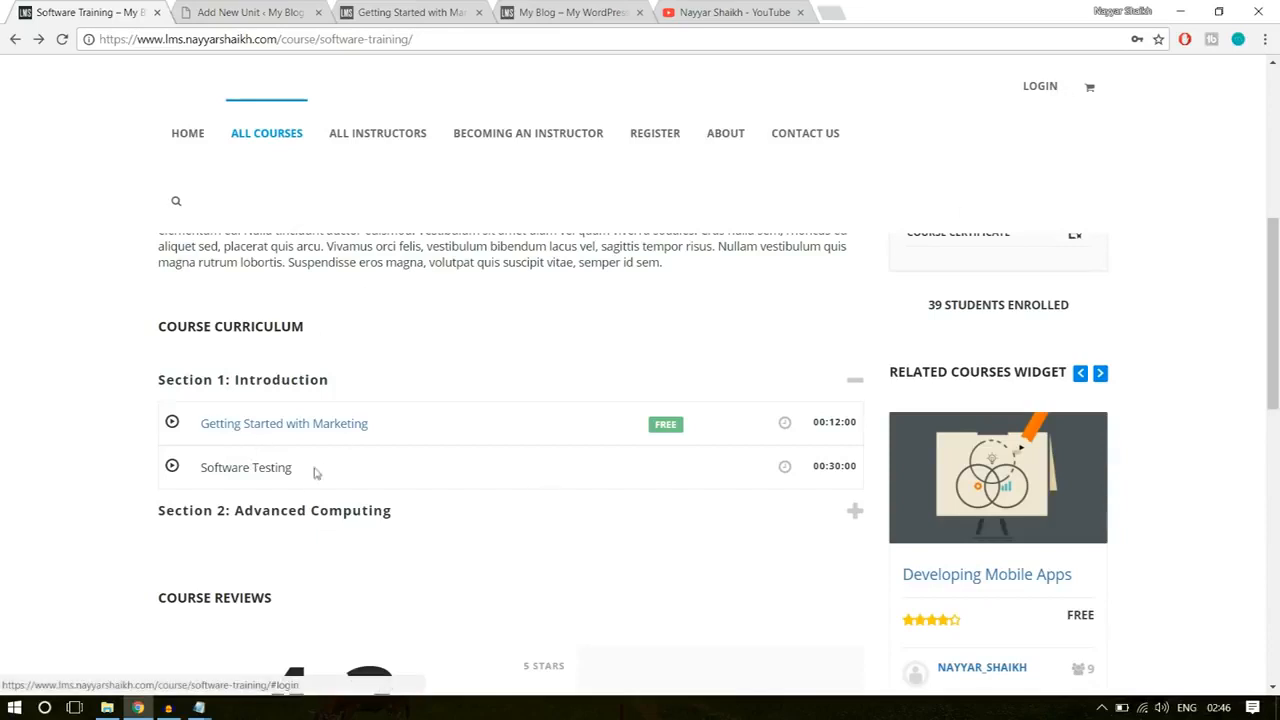
drag(293, 471, 200, 471)
click(201, 471)
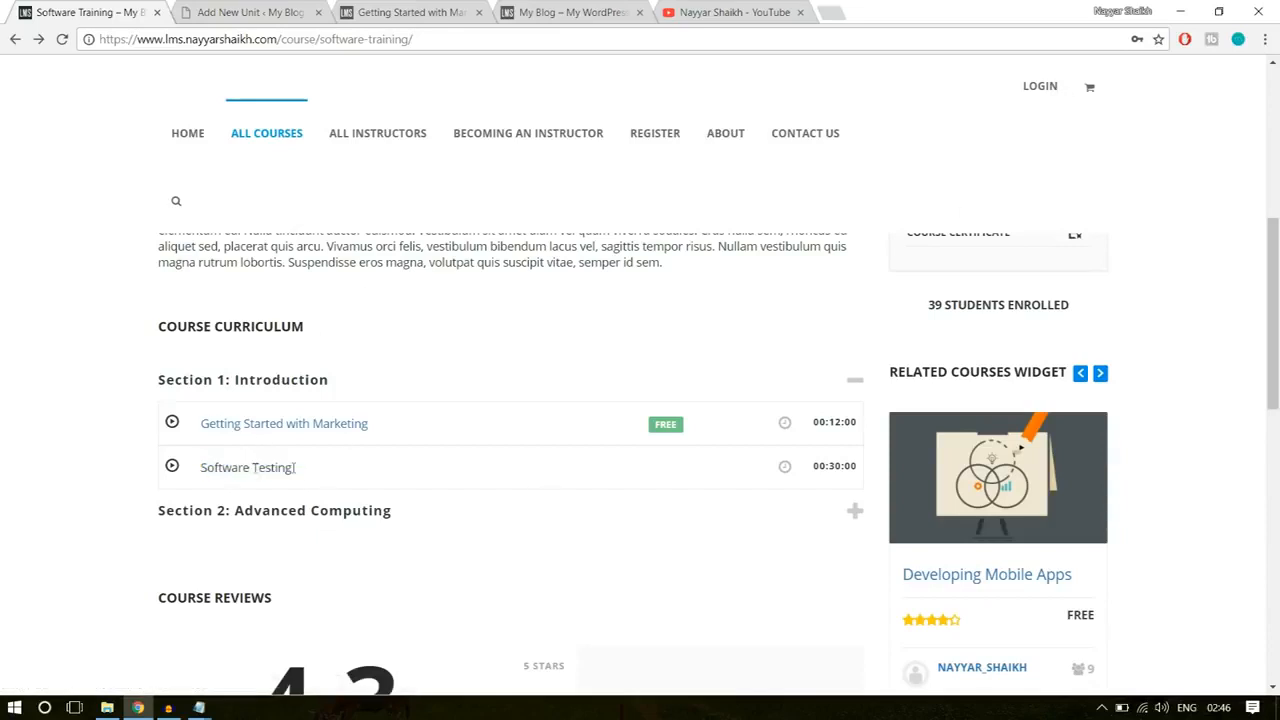
drag(293, 471, 205, 469)
click(677, 499)
scroll(685, 503, up, 6)
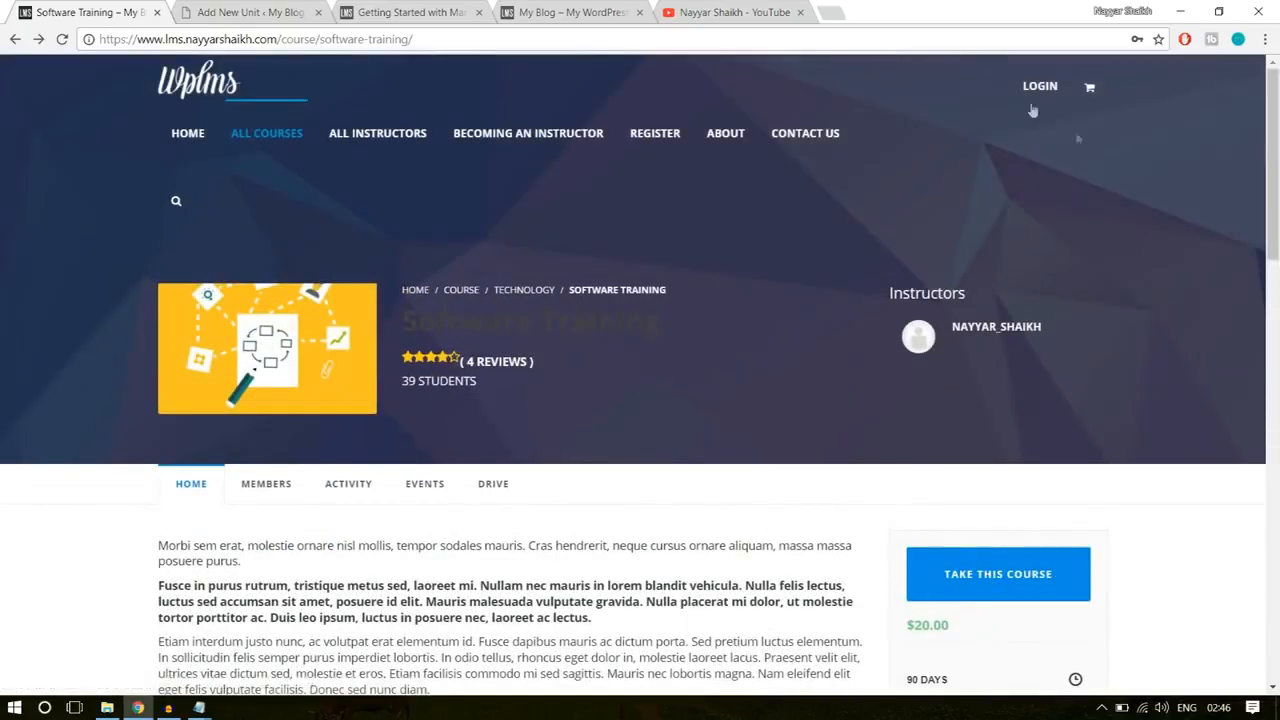
Step: Log in to the example site with the saved credentials and reopen the Software Training course page
click(1030, 87)
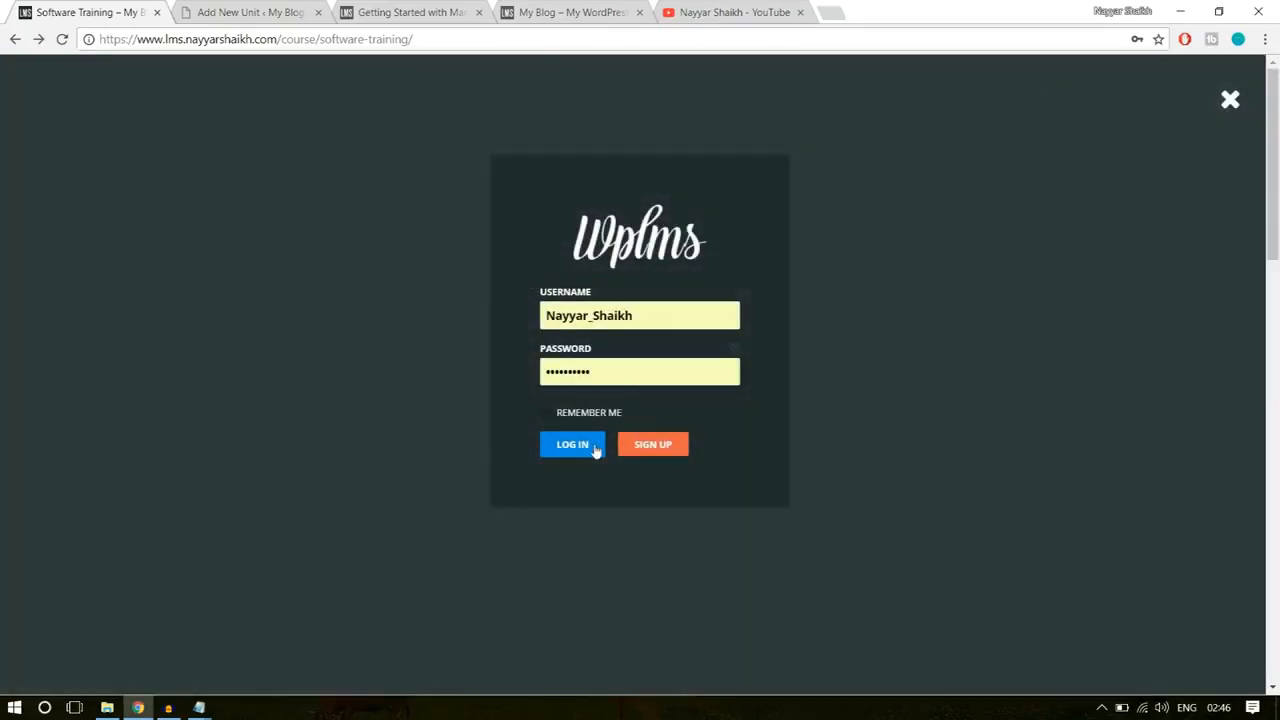
click(595, 447)
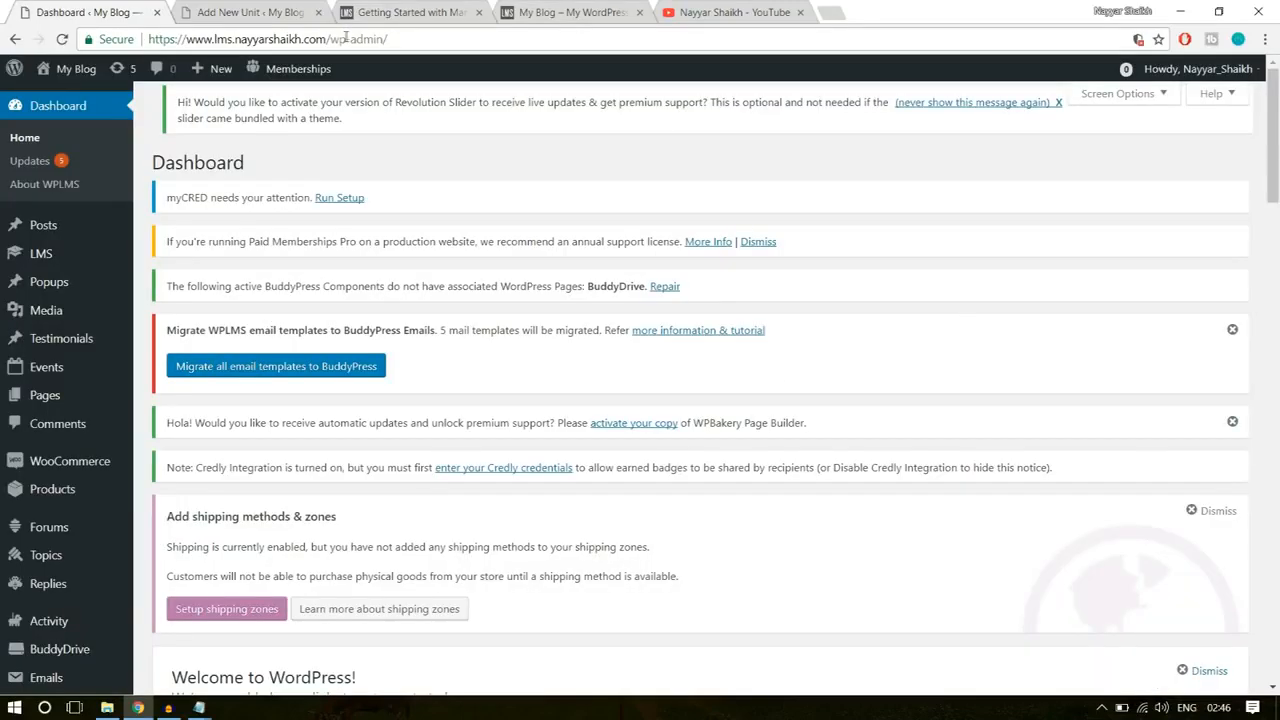
drag(333, 38, 420, 33)
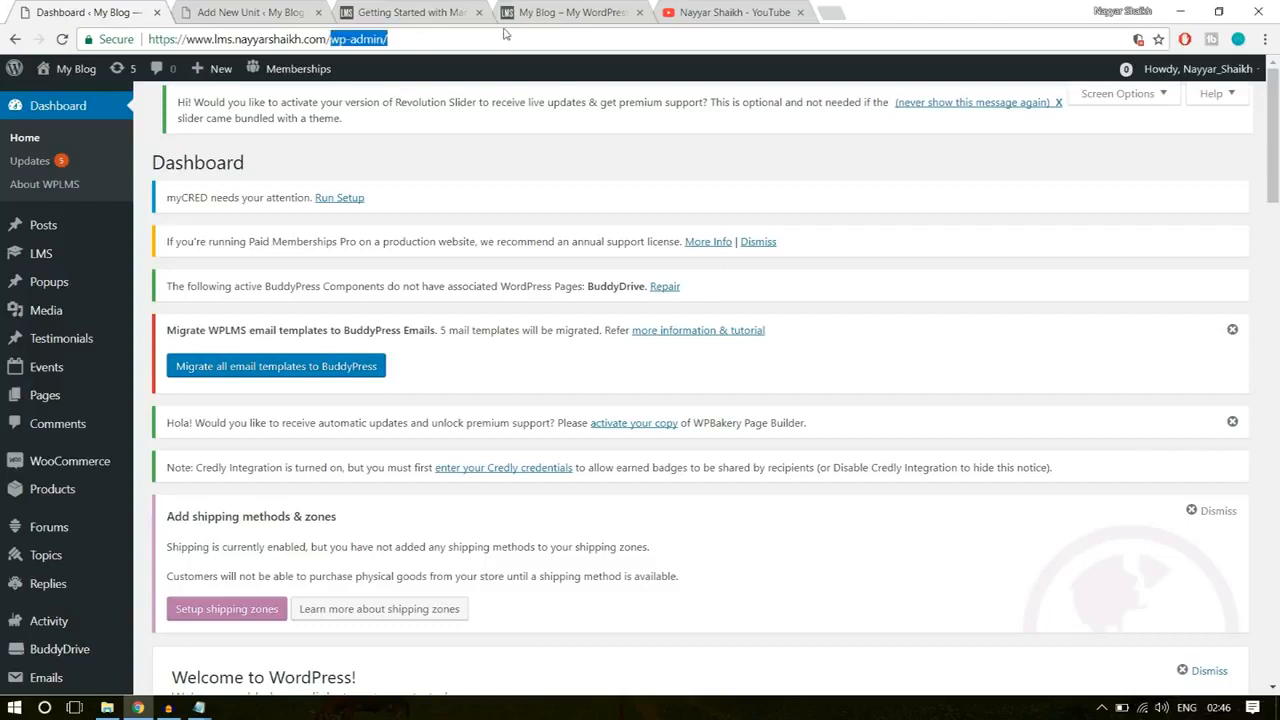
text(cou)
click(477, 90)
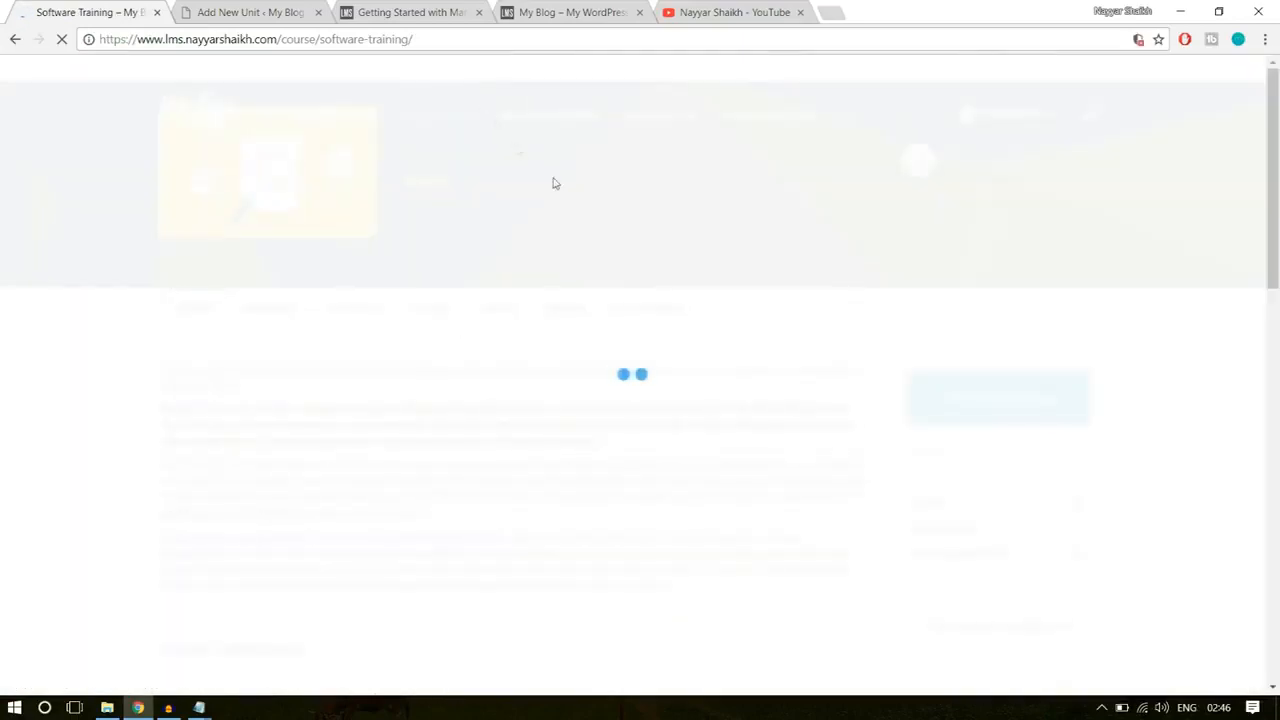
Step: Open the Software Testing unit from Section 1: Introduction of the example course curriculum
scroll(687, 435, down, 5)
scroll(687, 435, down, 2)
scroll(360, 277, up, 1)
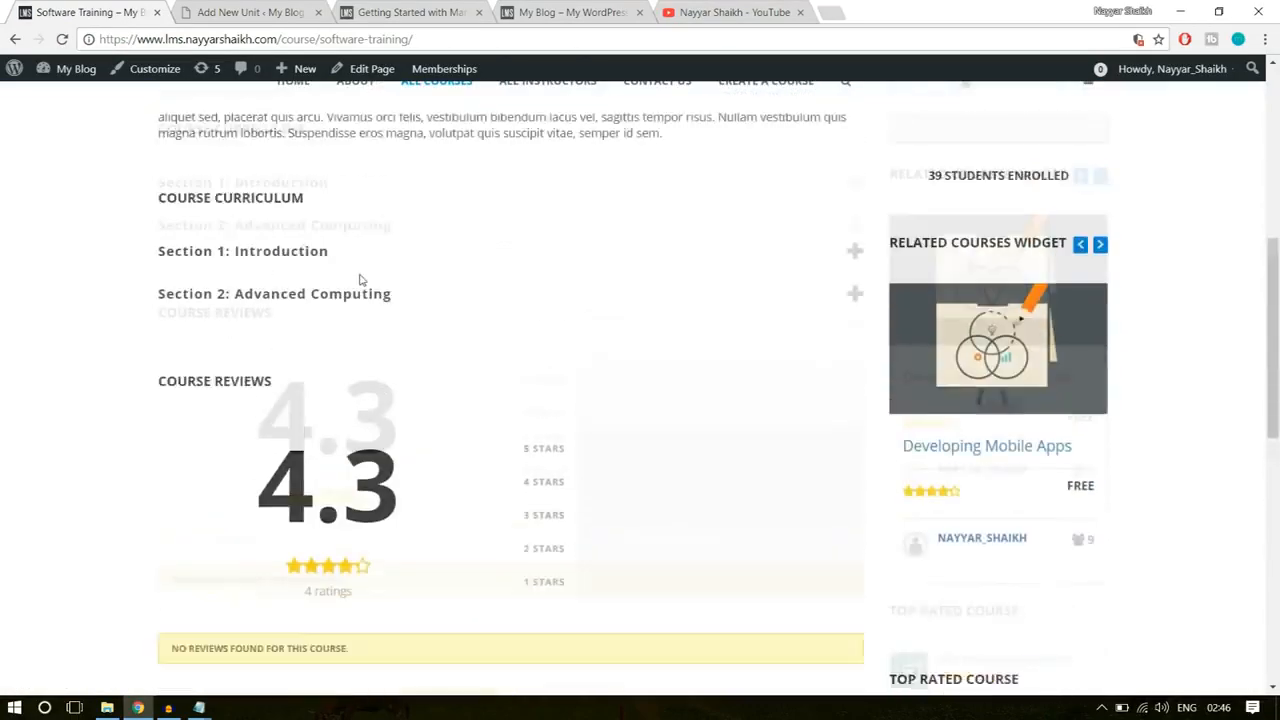
click(331, 297)
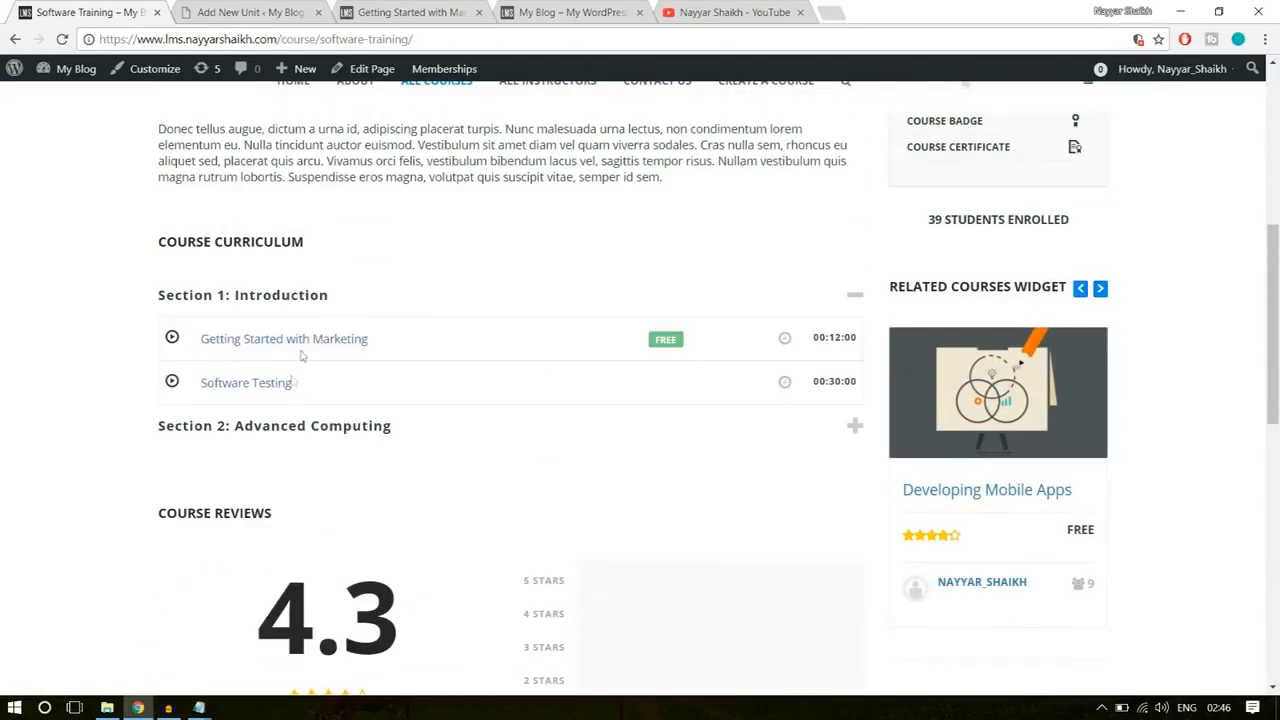
click(246, 386)
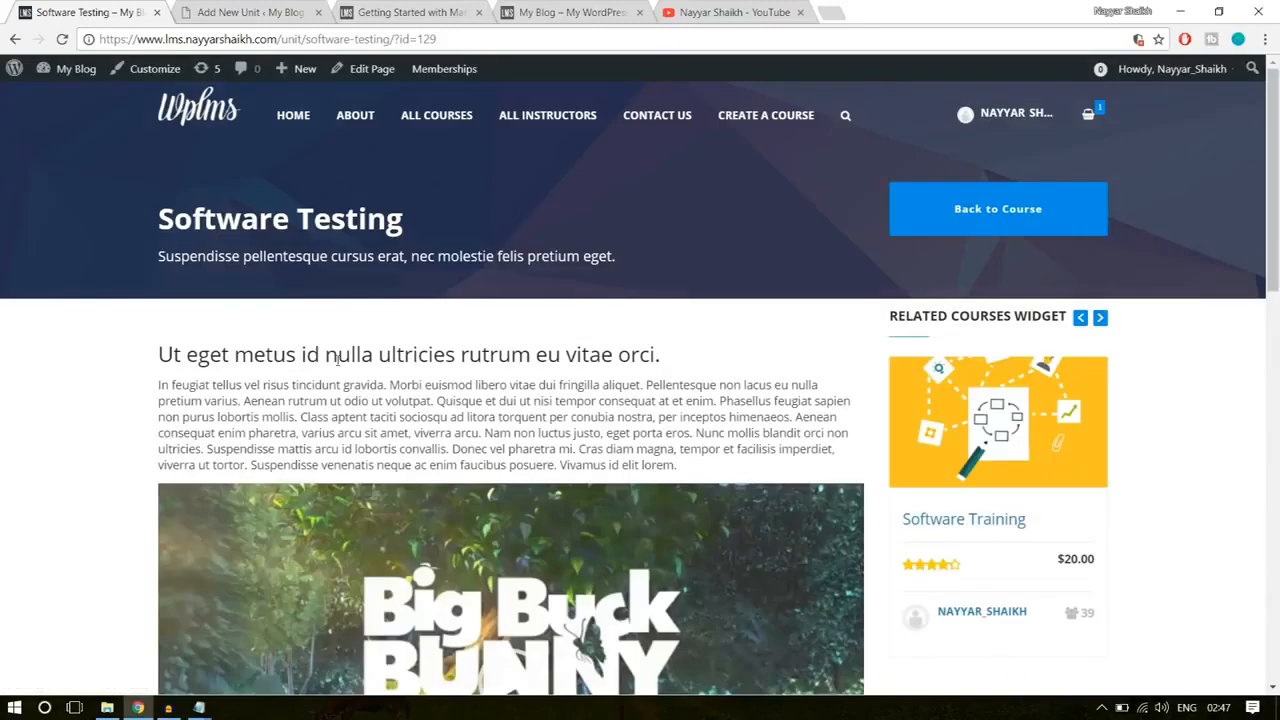
Step: Copy the example unit's title, Software Testing, into the title of the new unit
click(285, 7)
scroll(480, 400, down, 3)
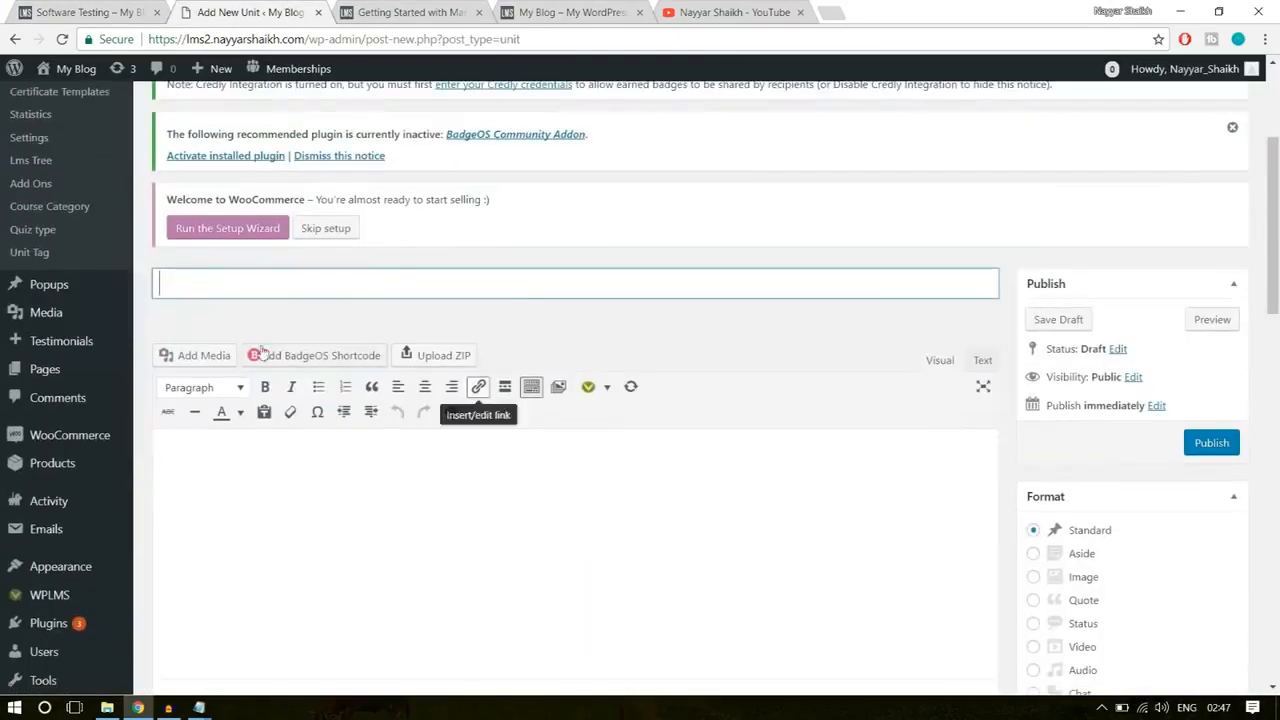
scroll(412, 368, up, 3)
scroll(409, 357, down, 3)
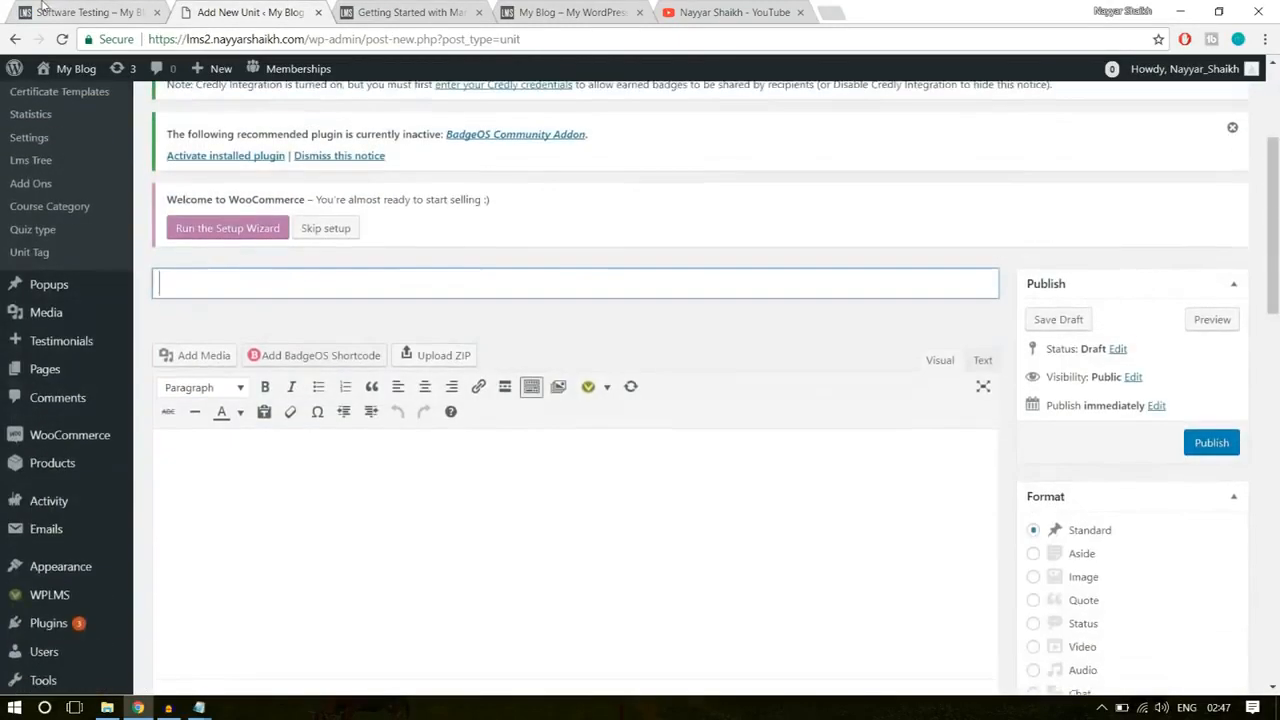
click(48, 11)
triple_click(265, 216)
key(ctrl+c)
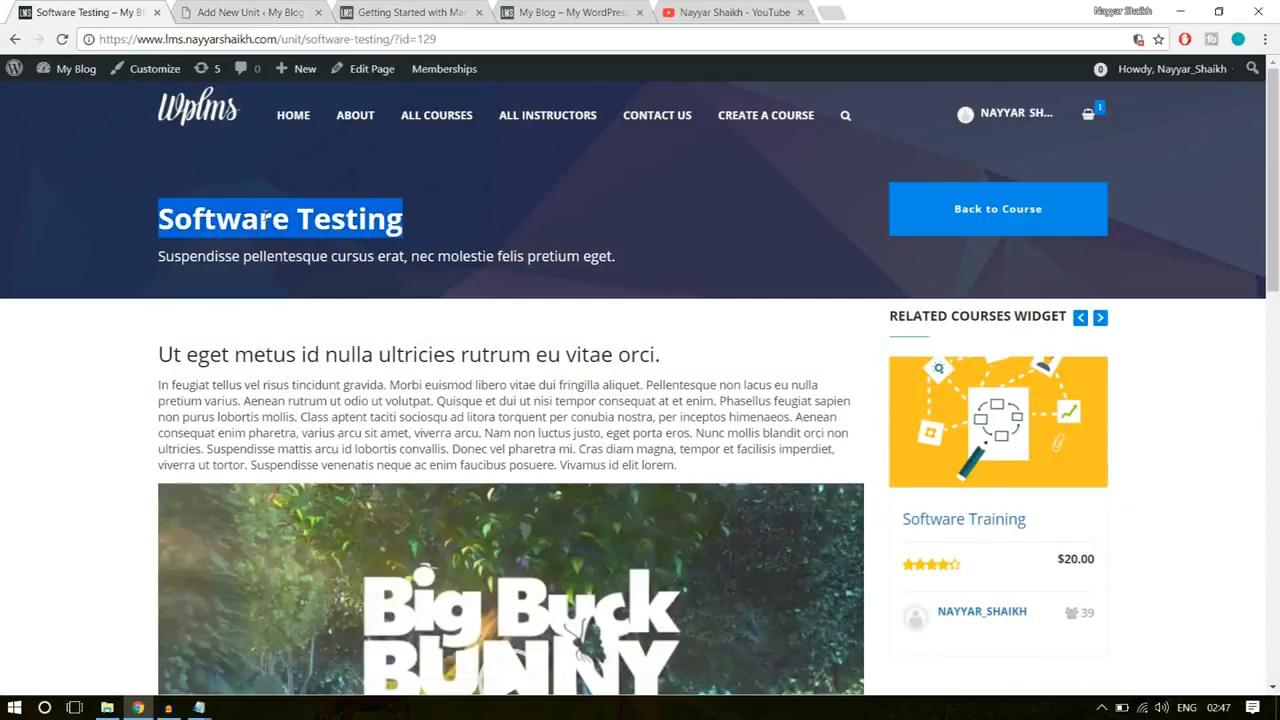
click(238, 8)
click(346, 280)
key(ctrl+v)
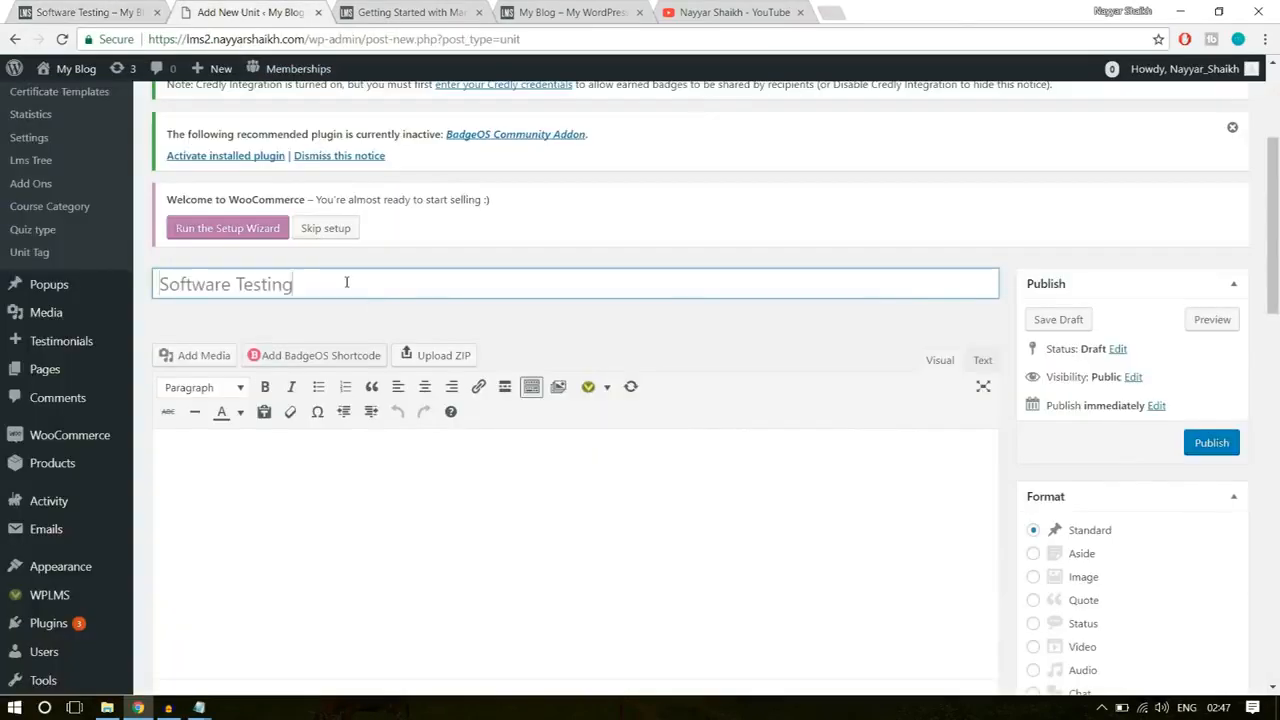
Step: Copy the heading "Ut eget metus id nulla ultricies rutrum eu vitae orci." and its paragraph from the example into the new unit's content
click(108, 10)
drag(160, 350, 714, 469)
key(ctrl+c)
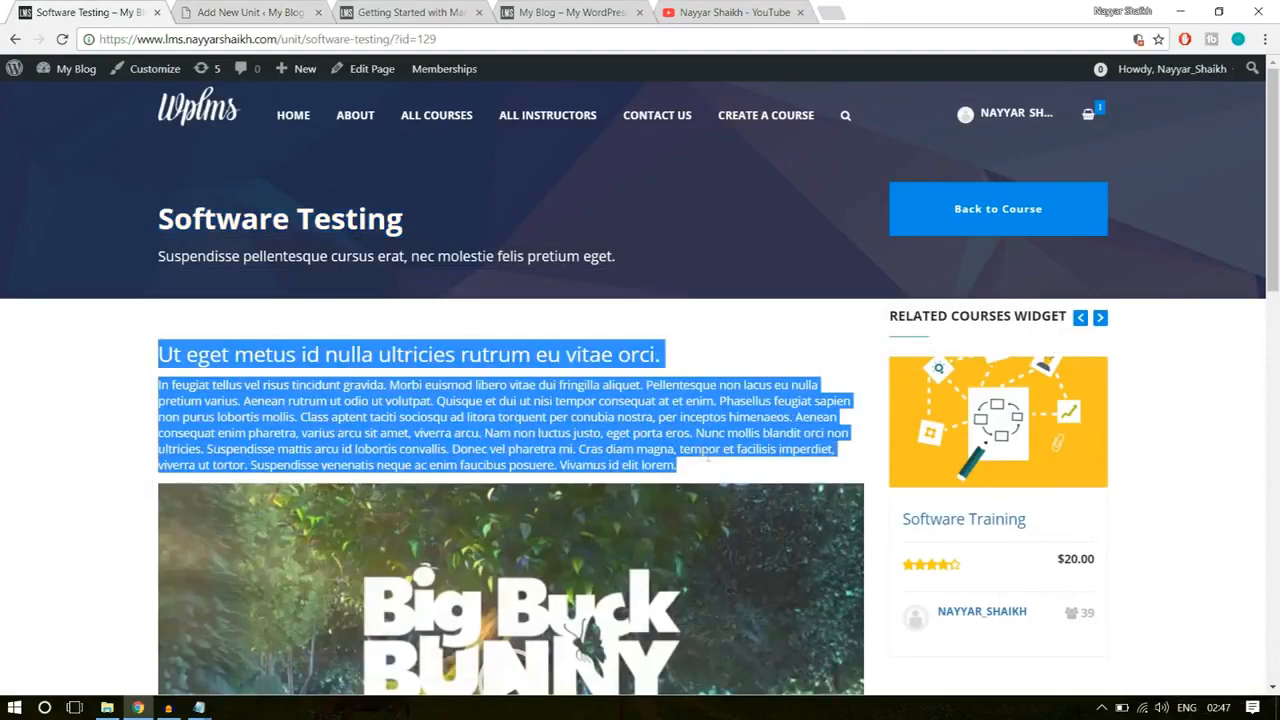
click(250, 12)
click(417, 465)
key(ctrl+v)
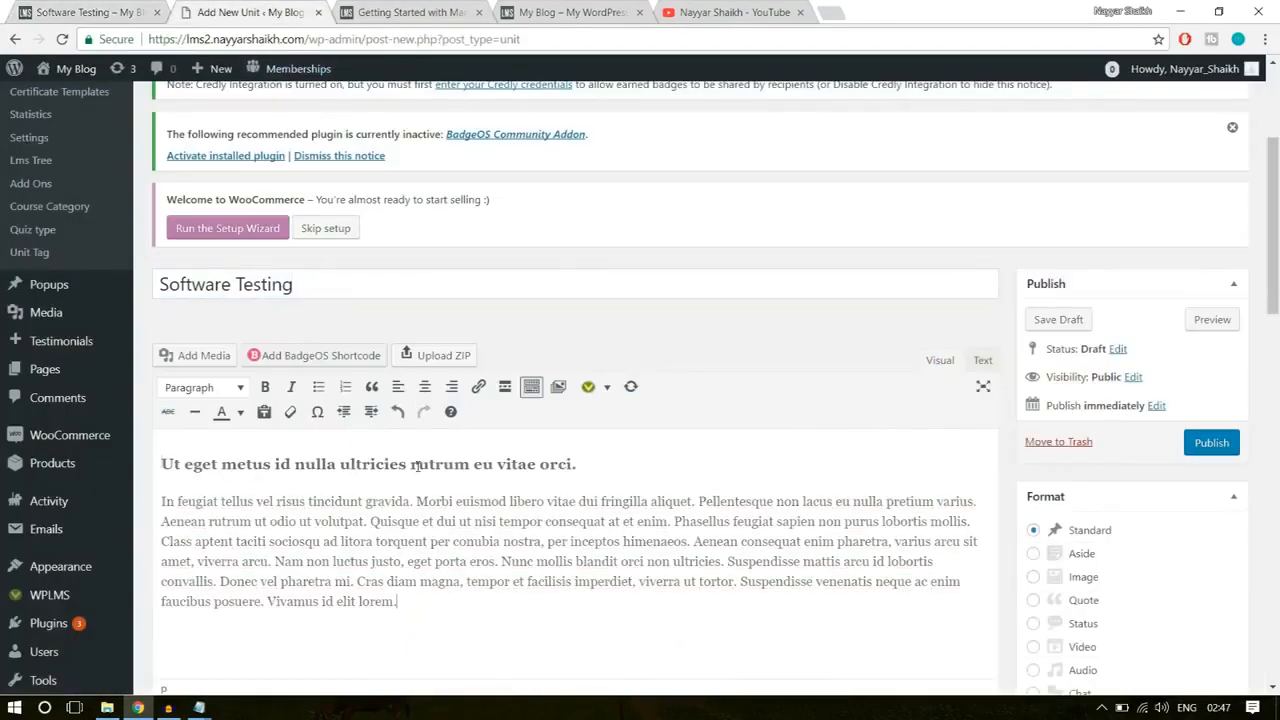
Step: Insert the big_buck_bunny.mp4 video from the media library below the paragraph, as an embedded media player
scroll(459, 535, down, 1)
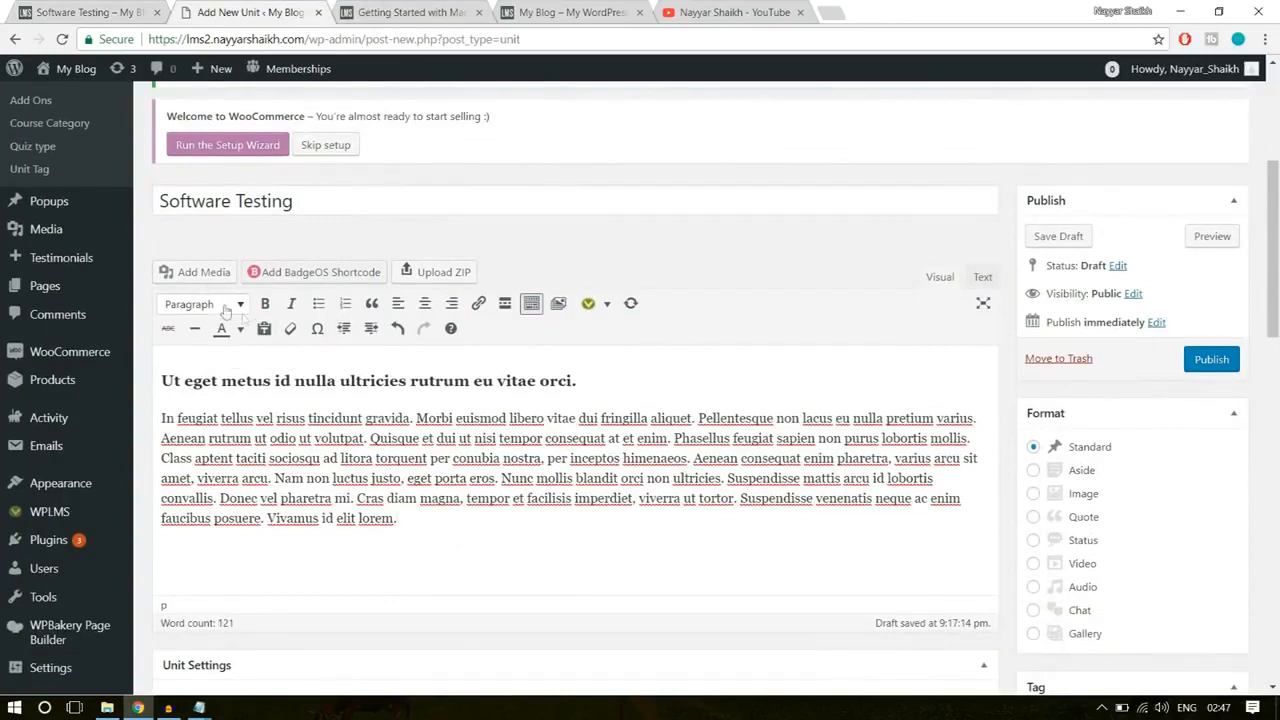
click(204, 275)
click(286, 274)
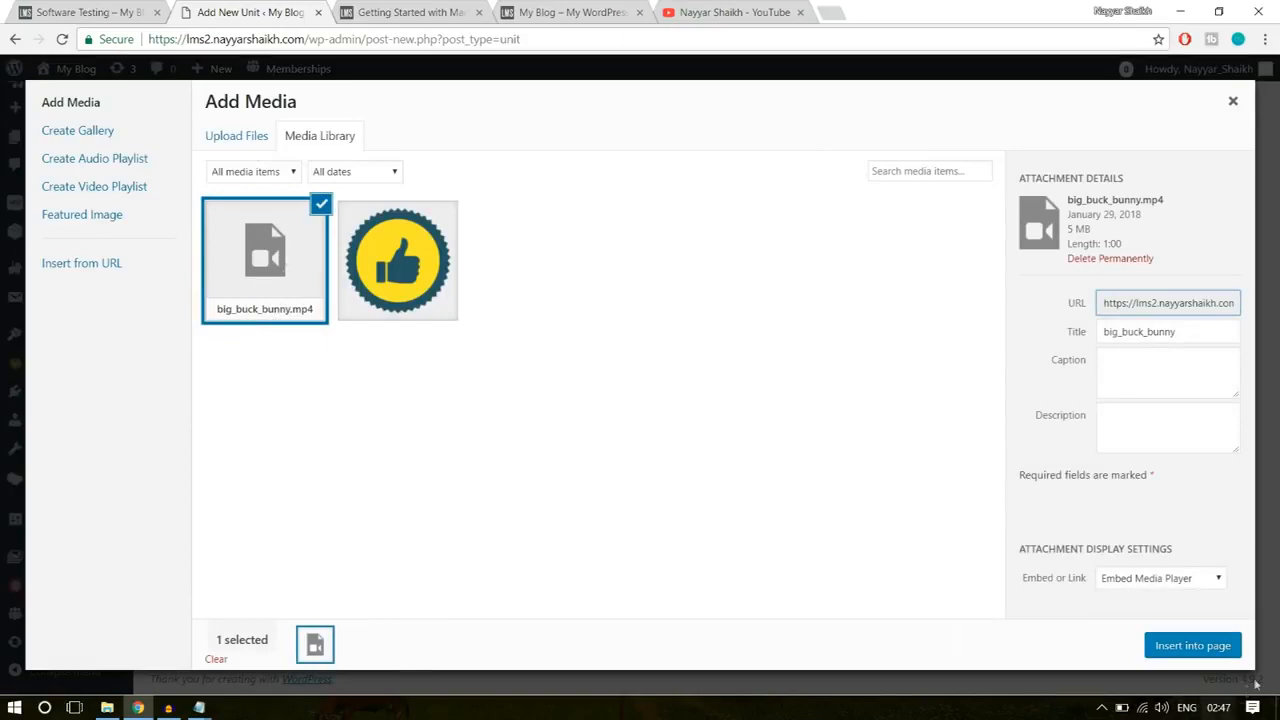
click(1205, 647)
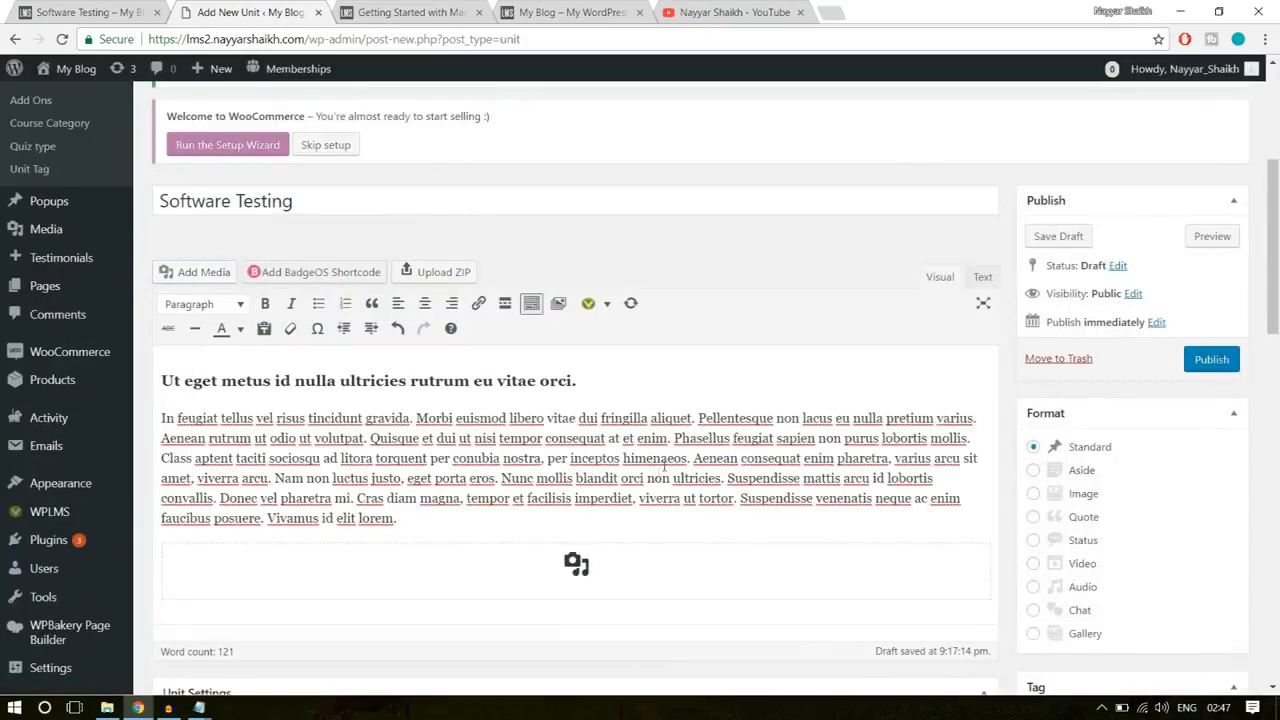
Step: Copy the example's subtitle "Suspendisse pellentesque cursus erat, nec molestie felis pretium eget." into the new unit's description
scroll(651, 477, down, 5)
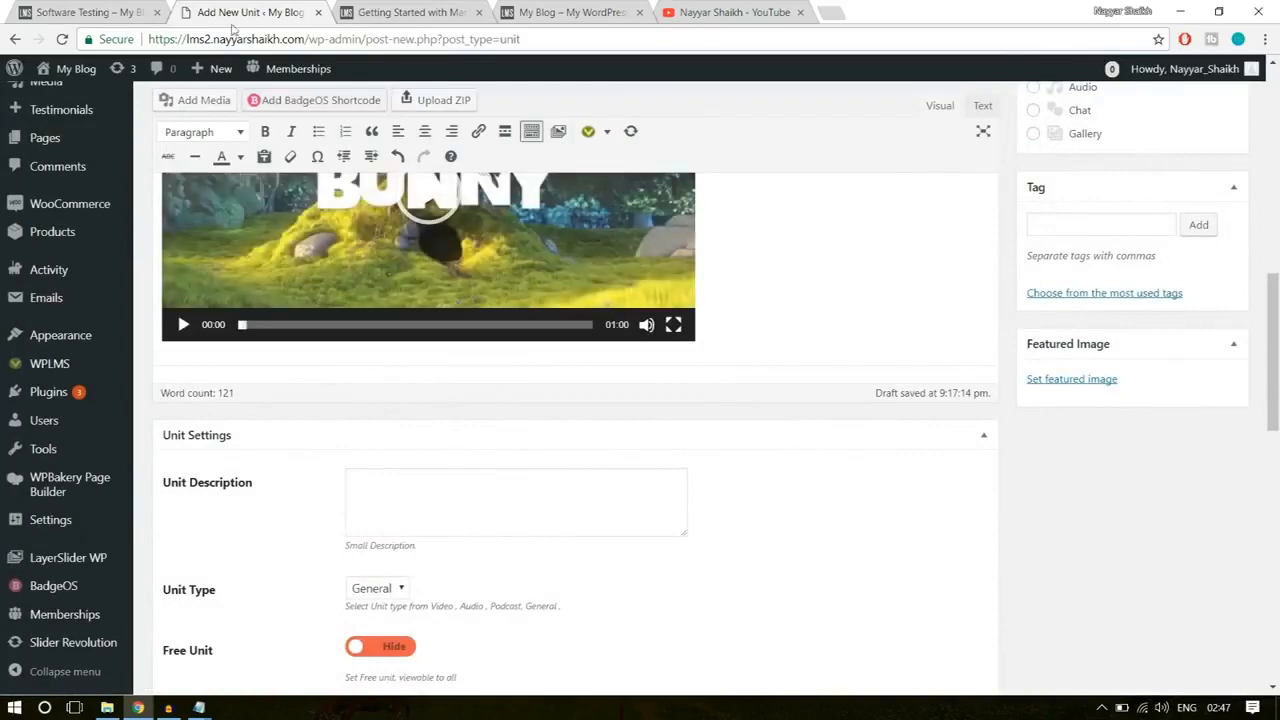
click(126, 10)
click(357, 273)
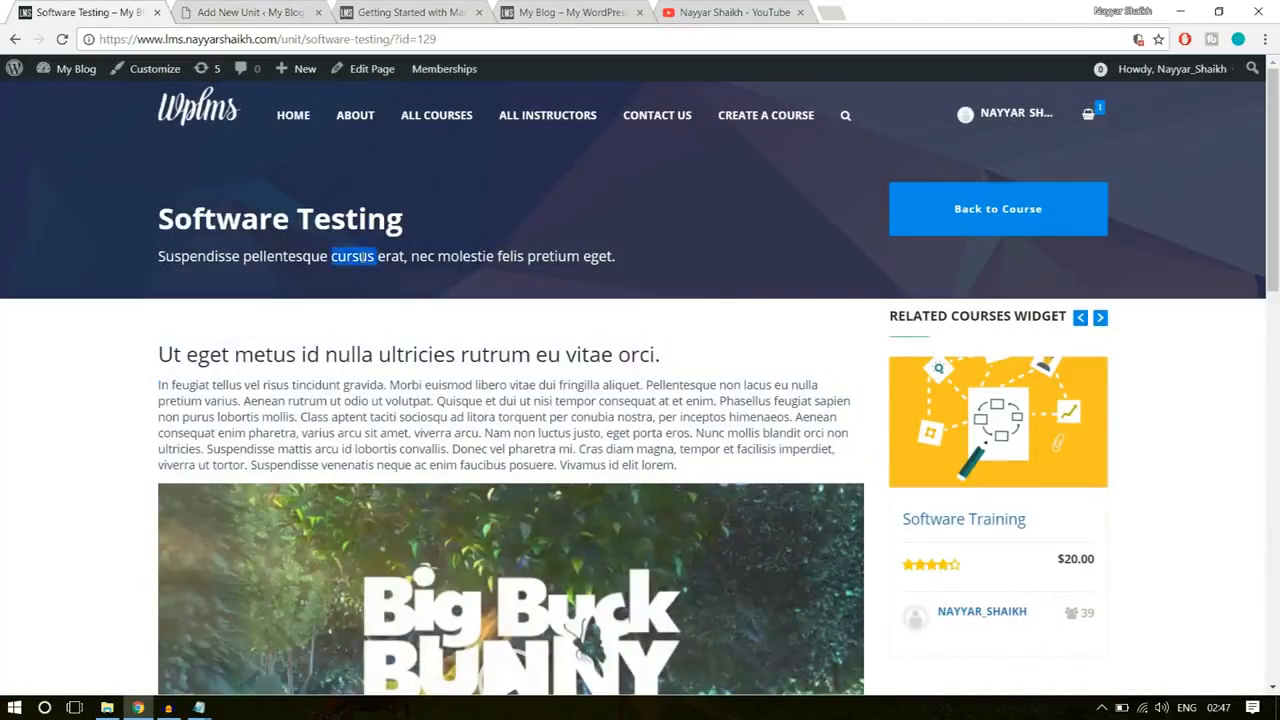
triple_click(362, 257)
key(ctrl+c)
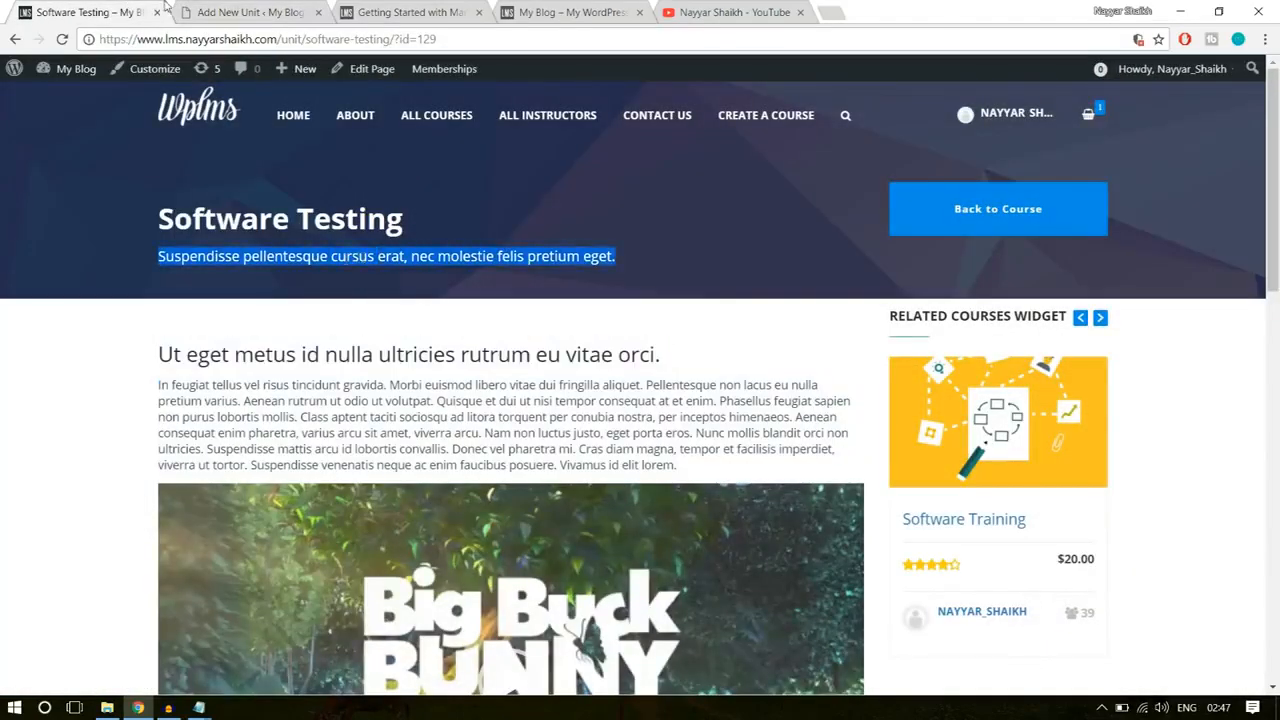
click(228, 10)
click(423, 514)
key(ctrl+v)
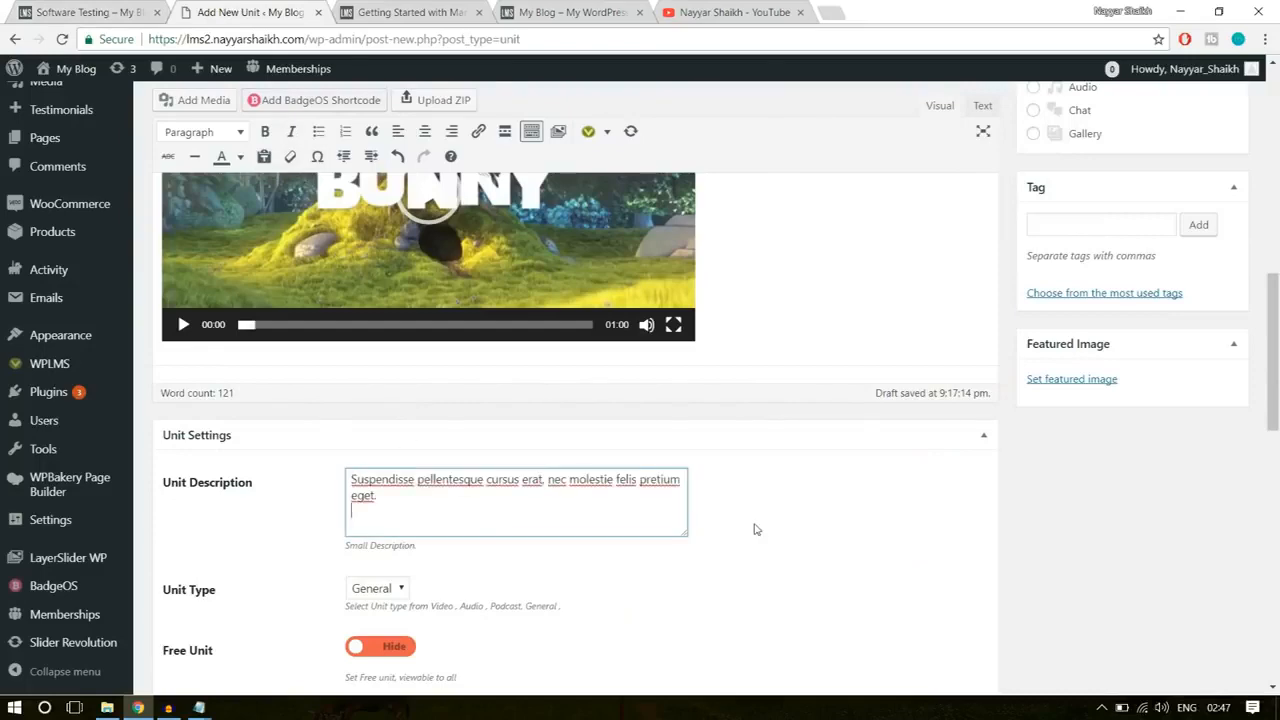
Step: Set the Software Testing unit's type to Video and its unit duration to 25
scroll(755, 529, down, 3)
click(373, 343)
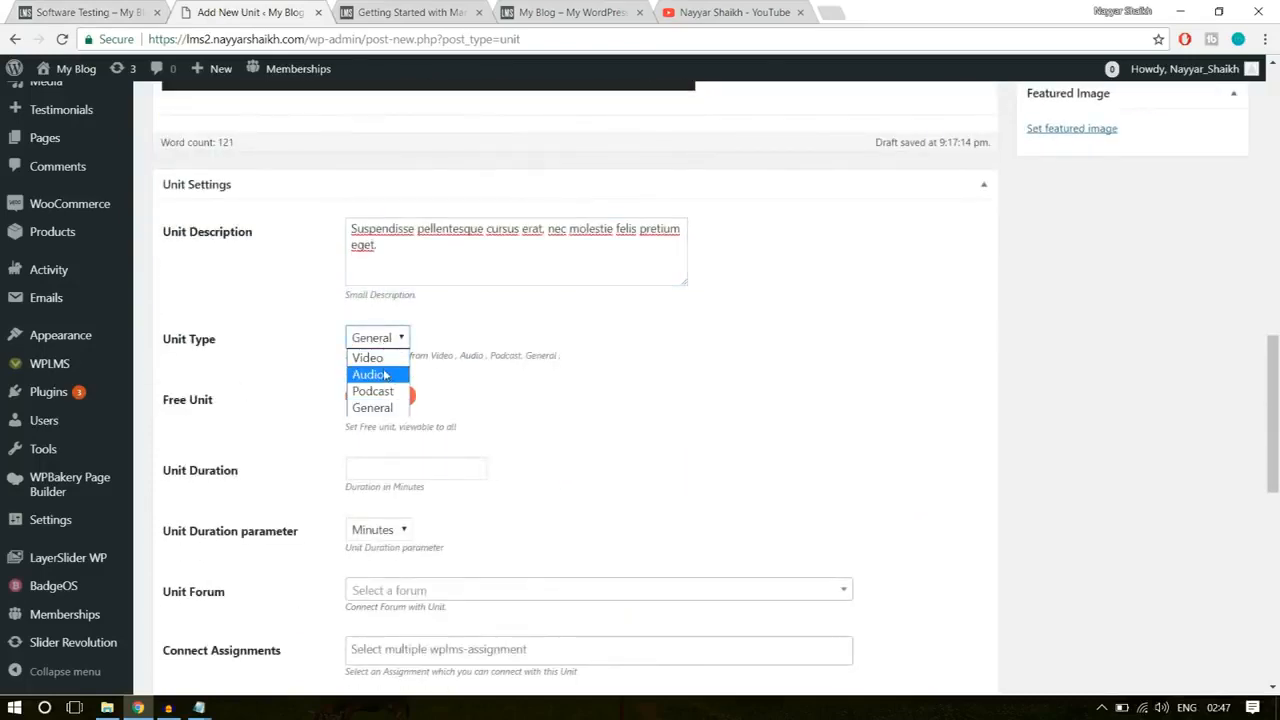
click(381, 357)
scroll(744, 353, down, 1)
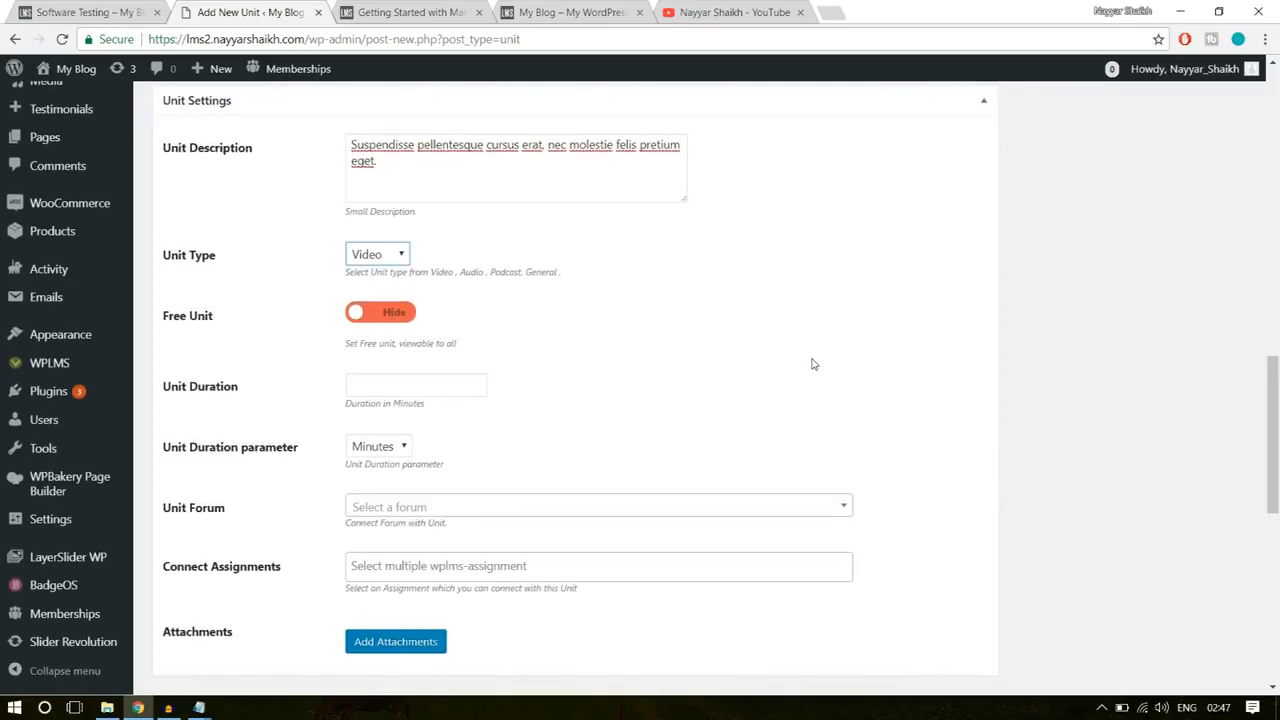
scroll(811, 363, down, 1)
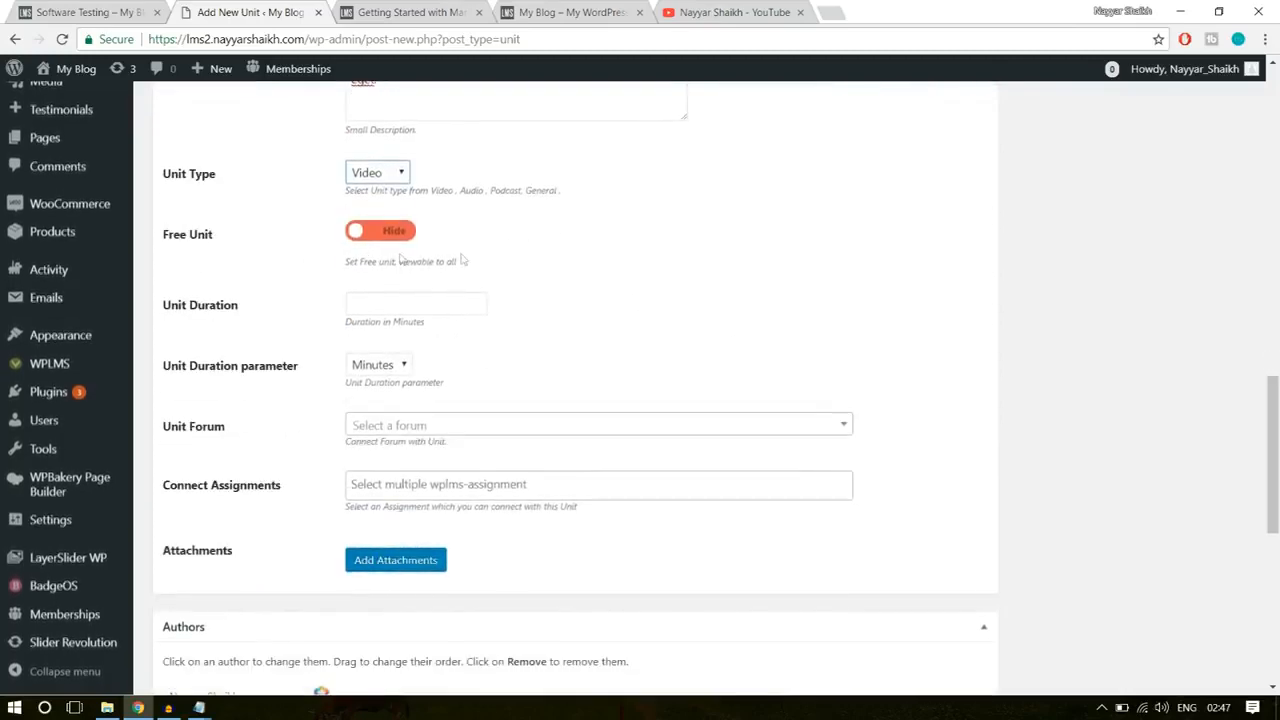
click(350, 302)
text(25)
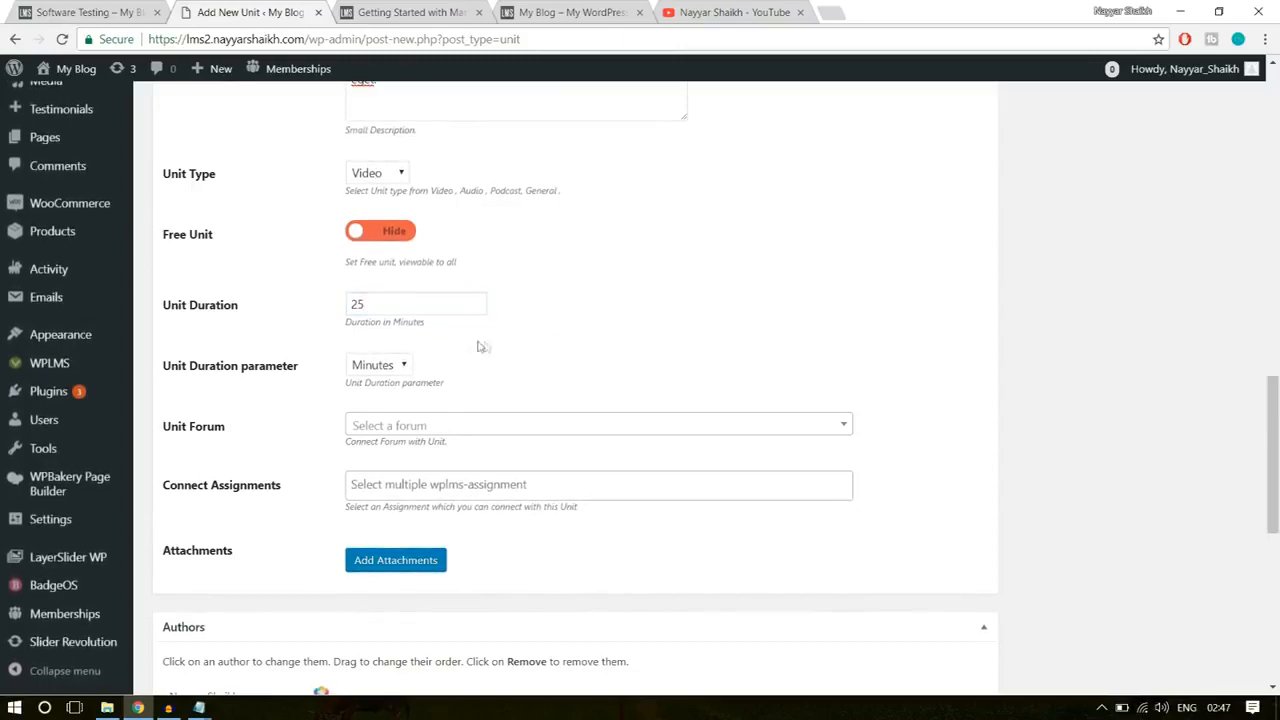
Step: Review the remaining Software Testing unit settings and publish the unit
scroll(399, 524, down, 5)
scroll(399, 524, up, 15)
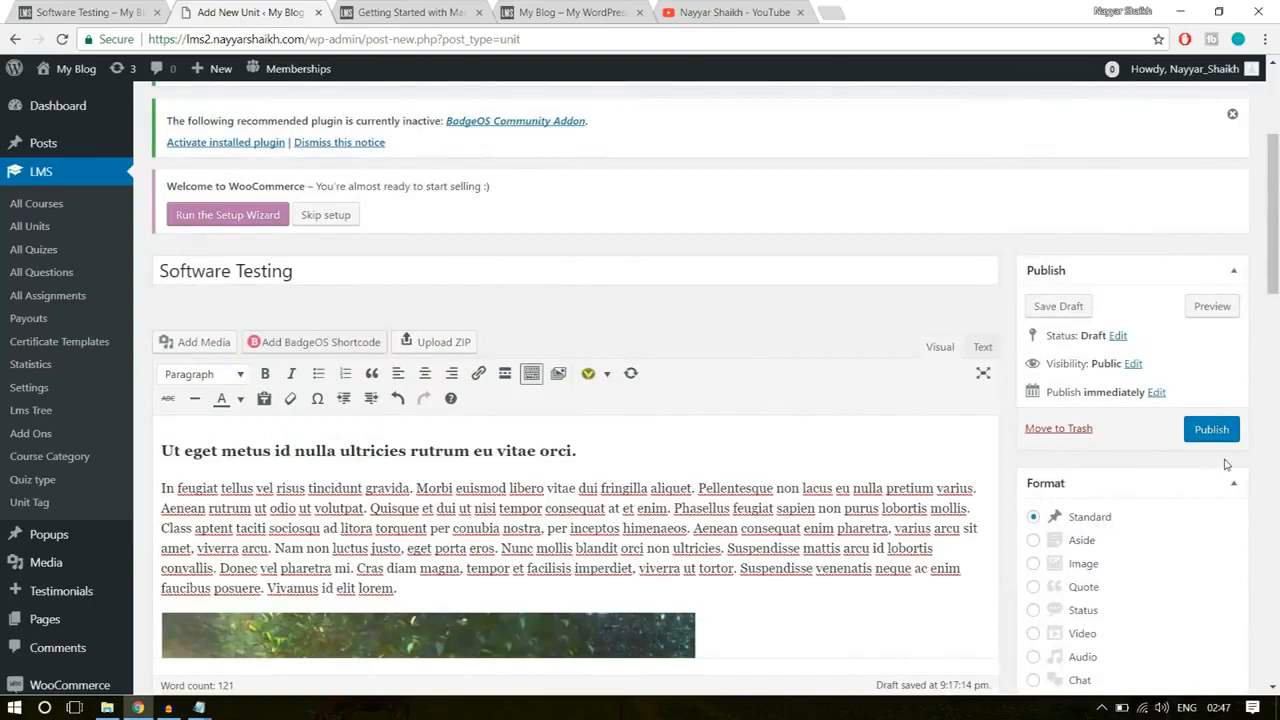
click(1211, 430)
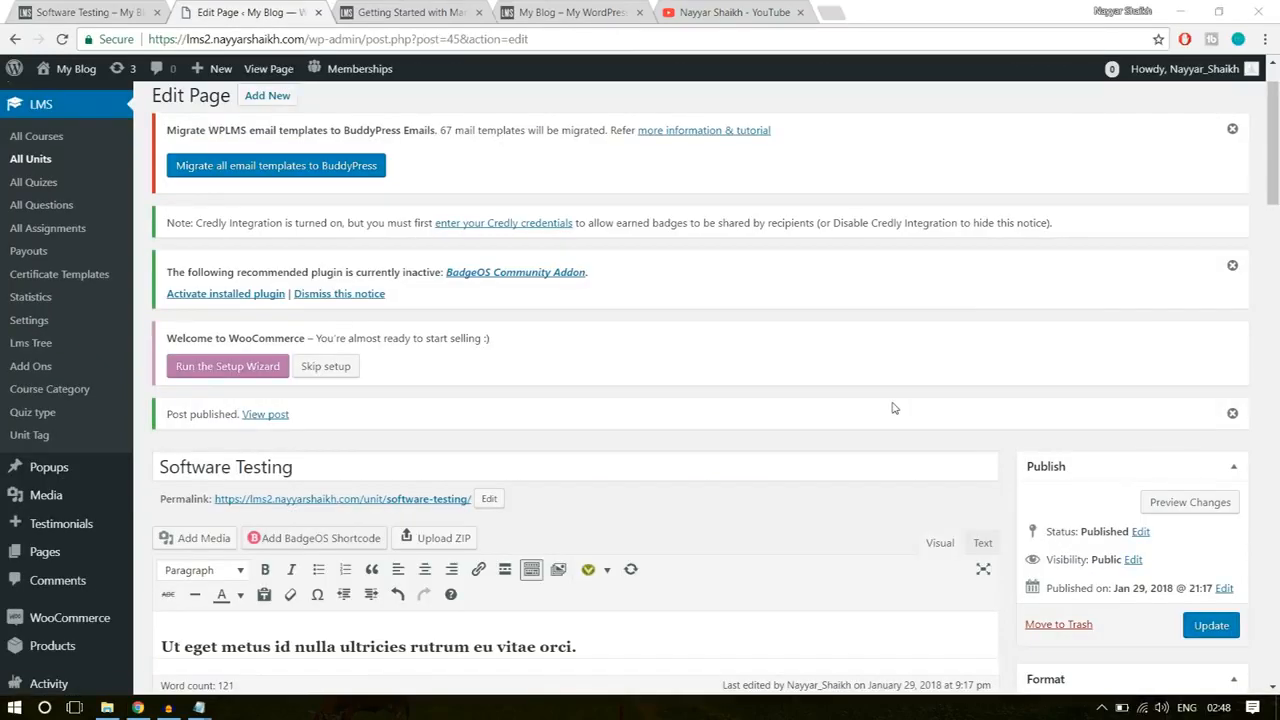
Step: On the example site, return to the Software Training course and open The Software Quiz from Section 2: Advanced Computing
click(100, 12)
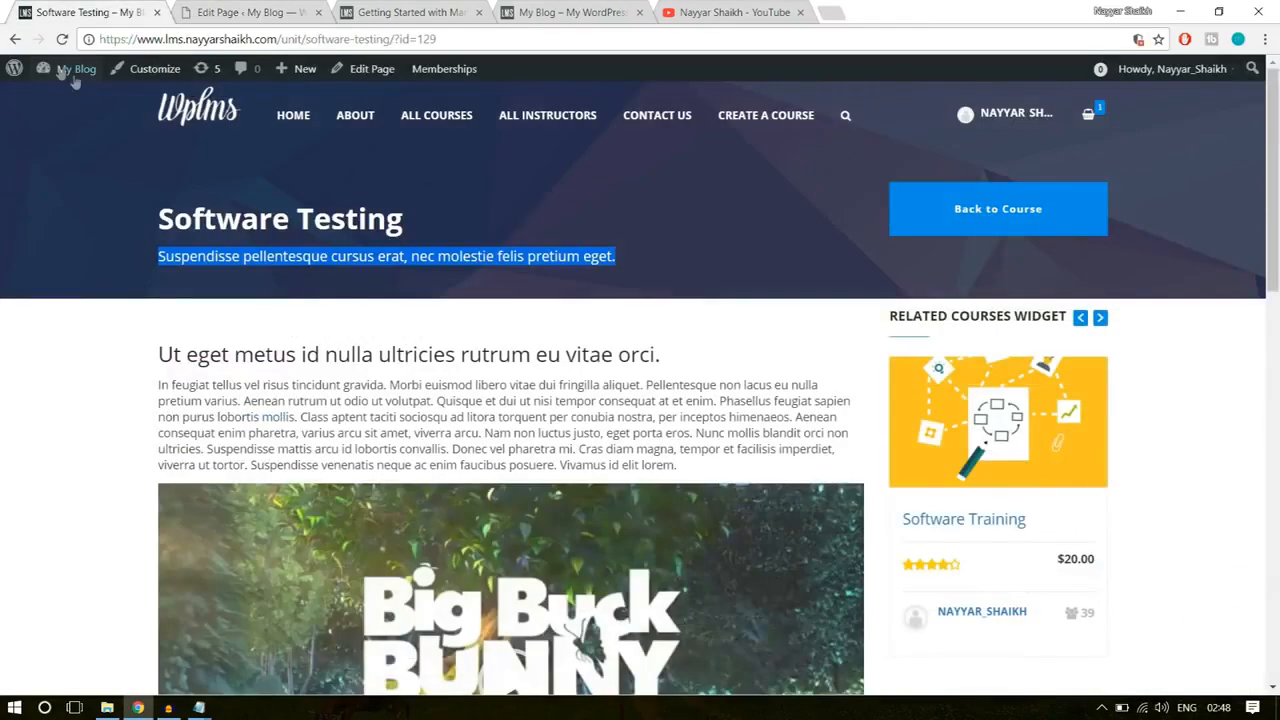
click(13, 40)
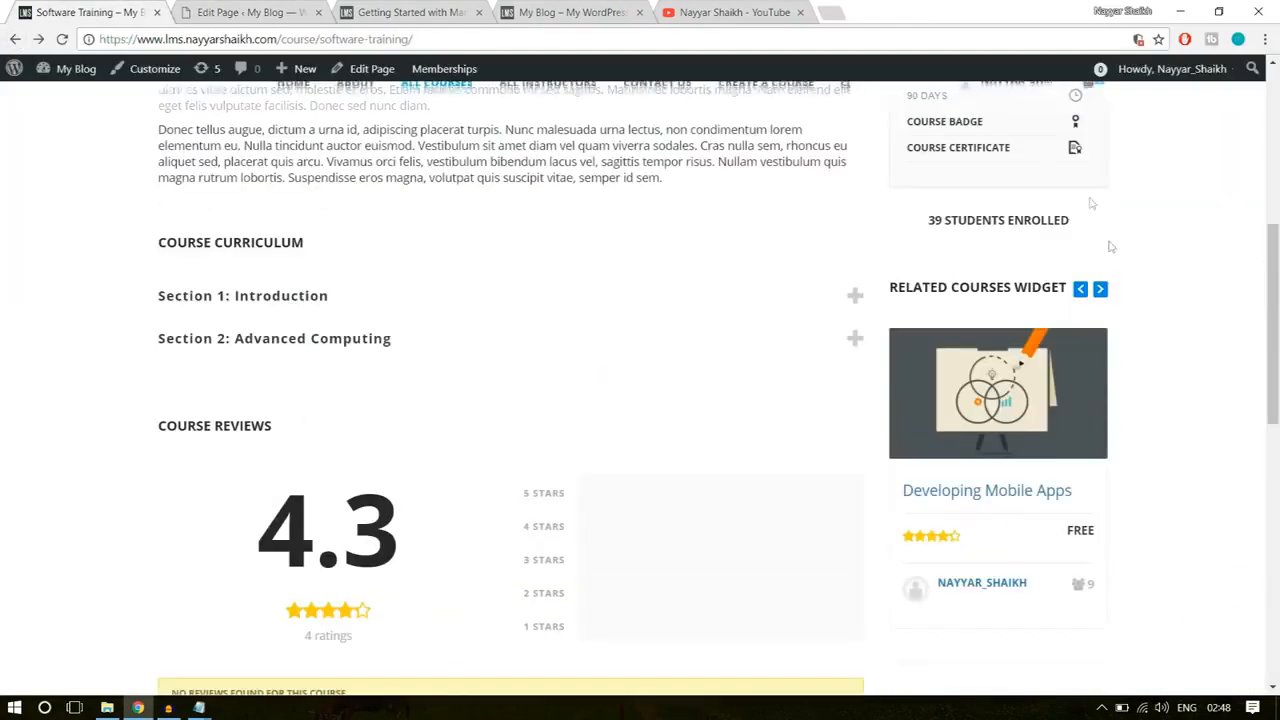
scroll(406, 427, up, 1)
click(324, 420)
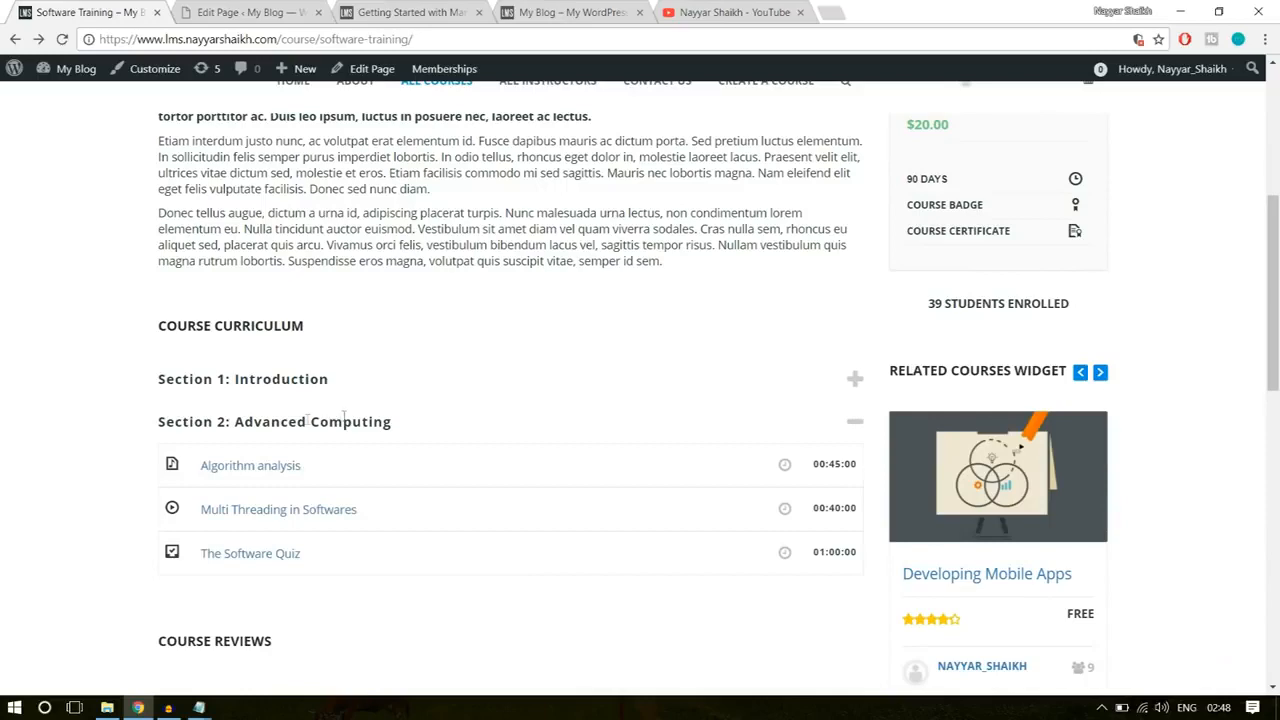
scroll(362, 430, down, 1)
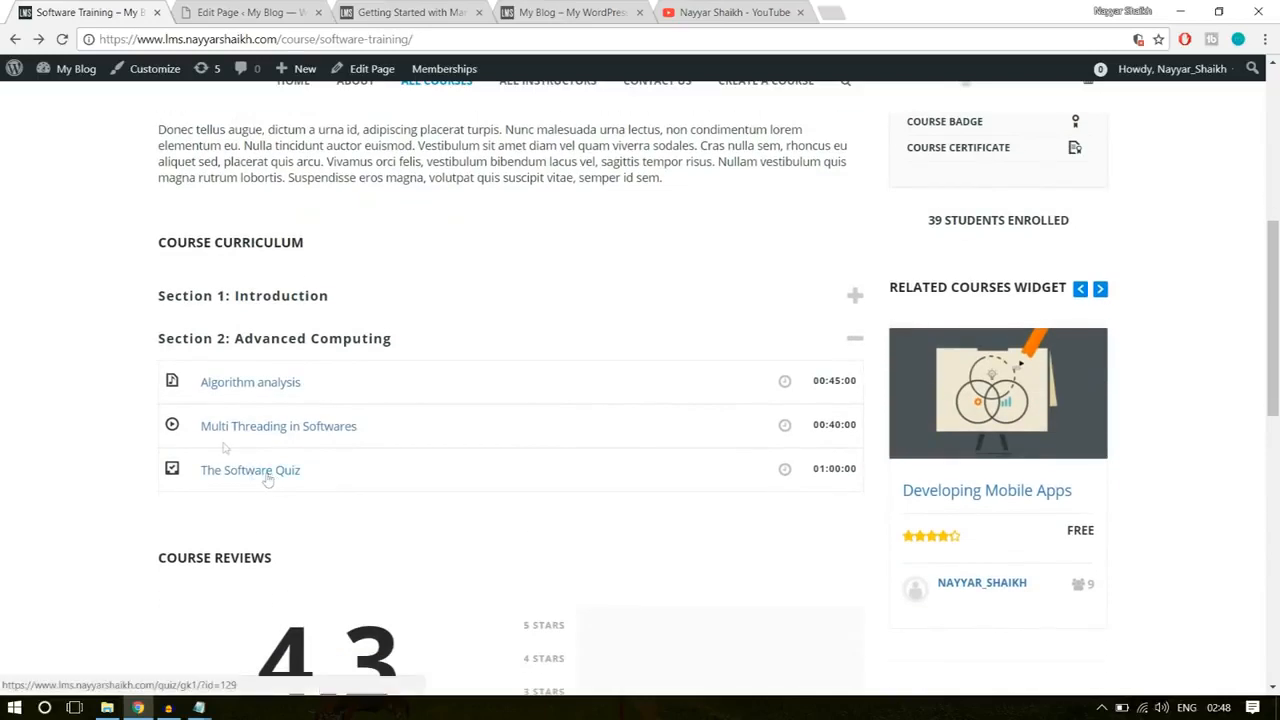
click(258, 476)
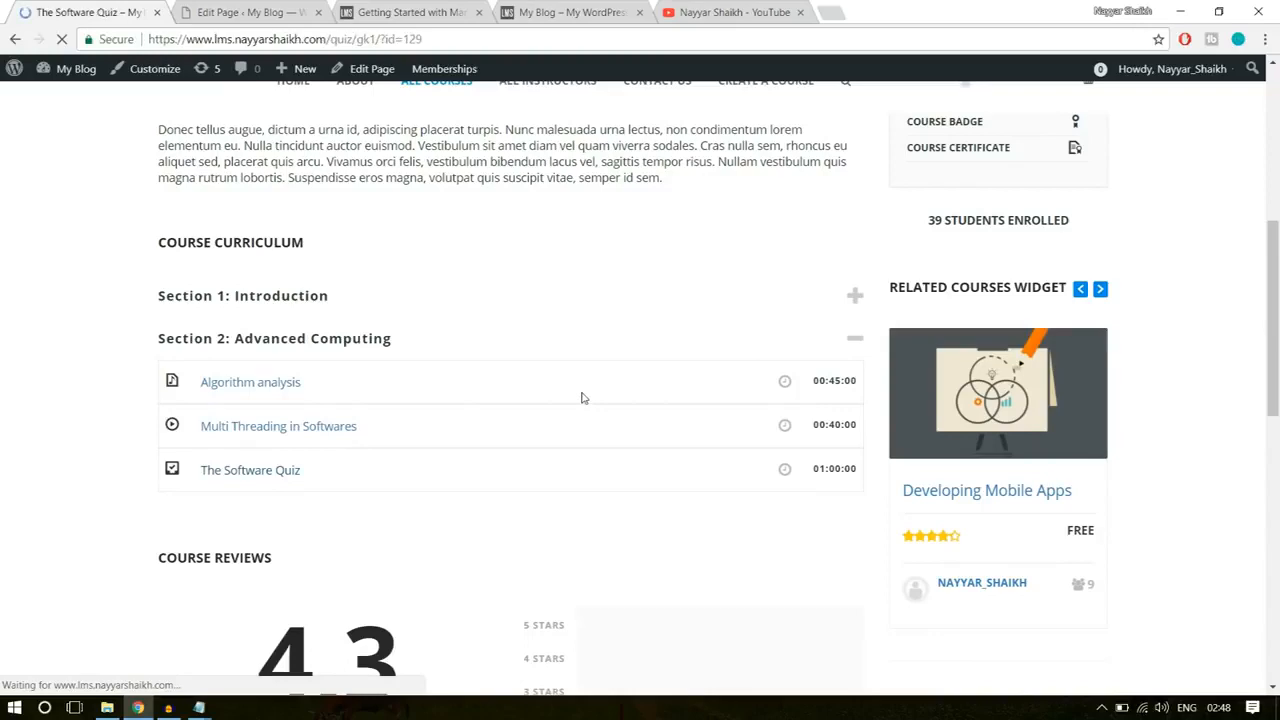
Step: Examine the example quiz page's layout, including its timer, question list and the Checking Your Answers instructions
scroll(600, 430, down, 2)
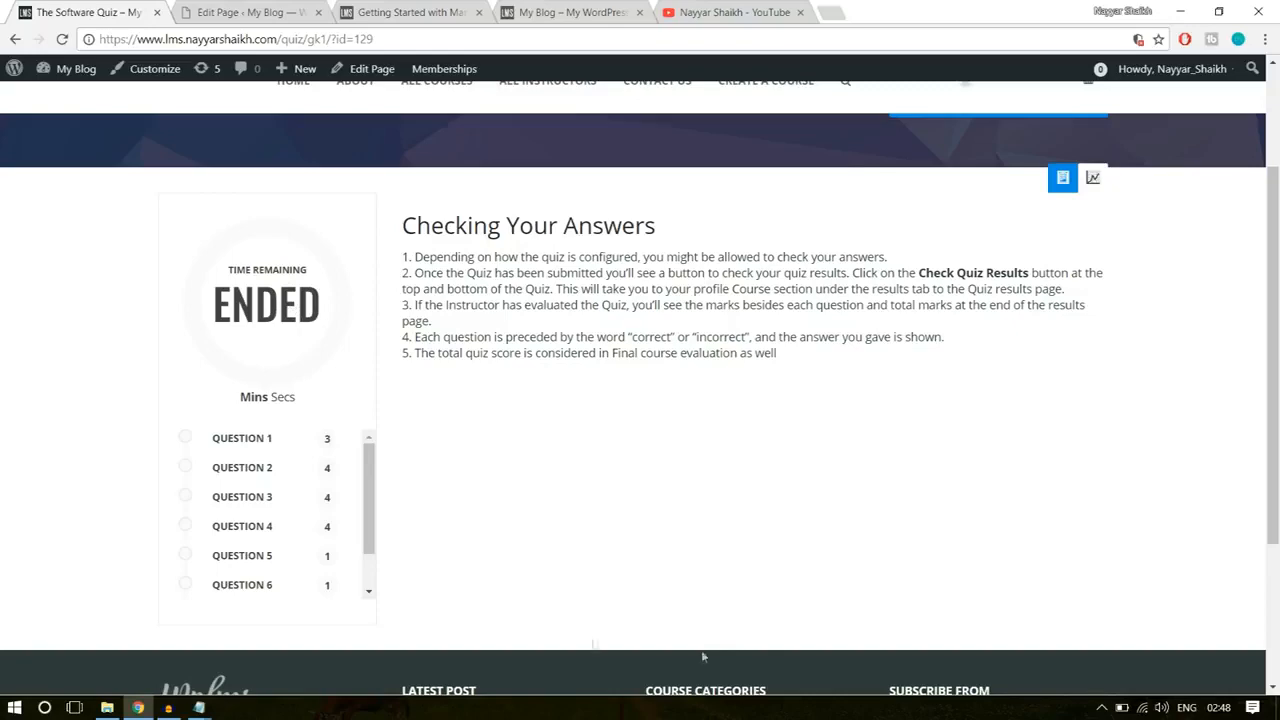
drag(506, 226, 452, 225)
click(452, 225)
scroll(271, 590, down, 3)
scroll(275, 596, up, 5)
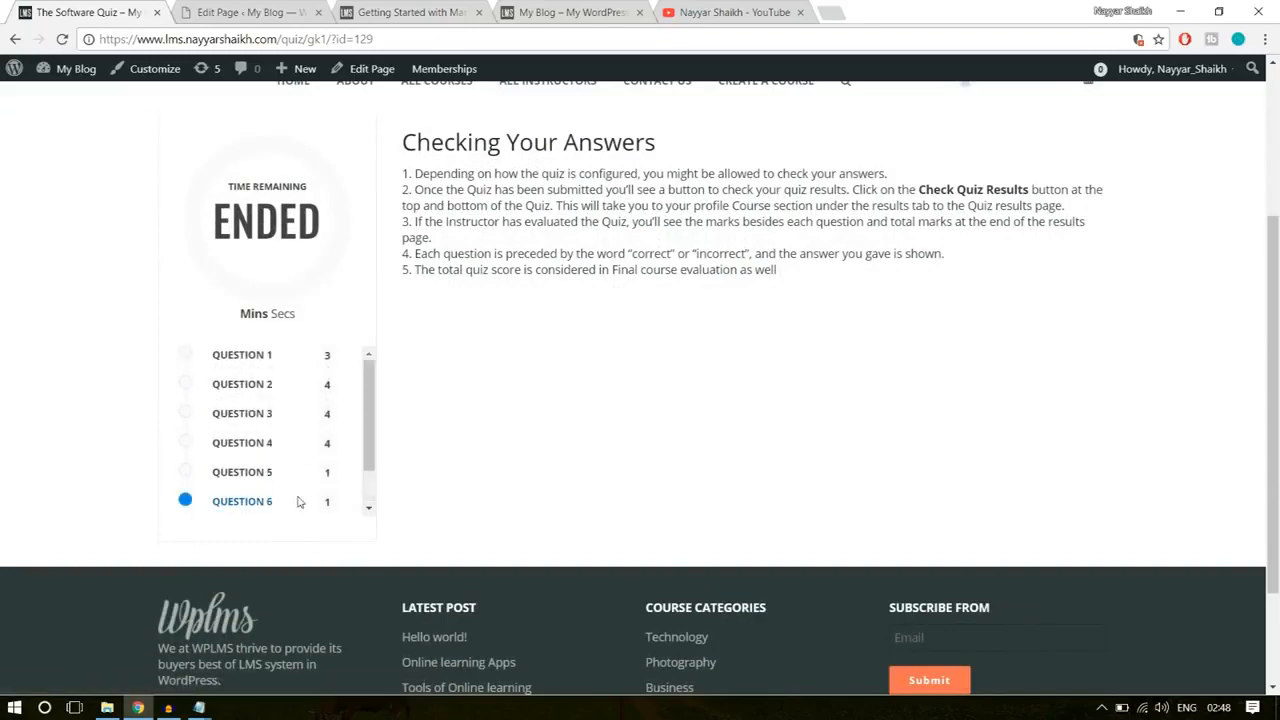
scroll(480, 560, down, 3)
scroll(684, 523, up, 1)
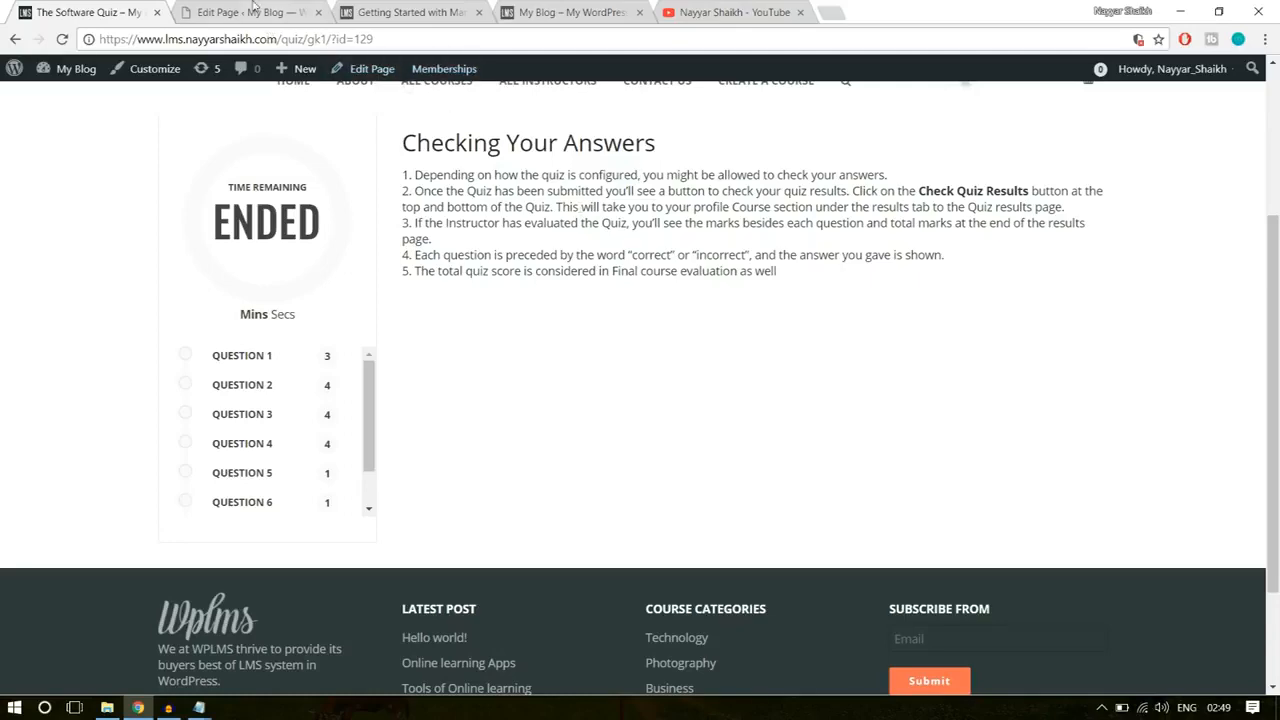
Step: Return to the WordPress admin of the site being built and open the LMS list of all questions
click(255, 10)
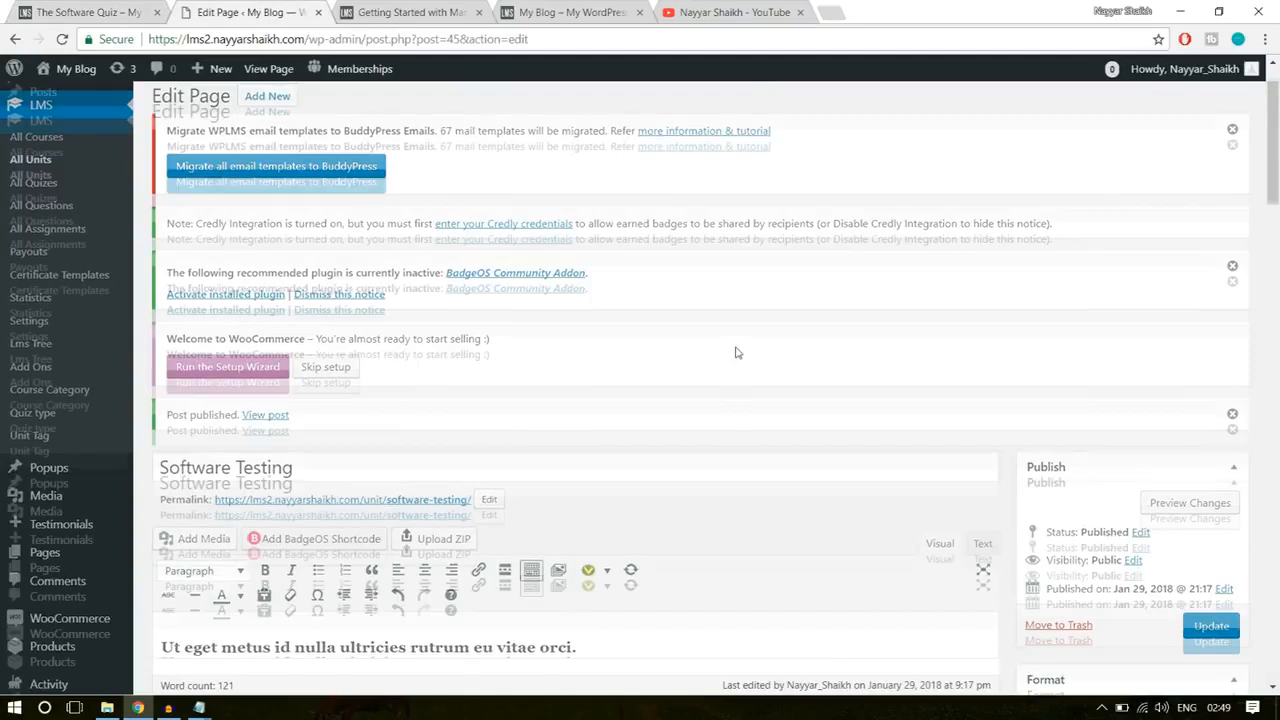
scroll(736, 352, up, 1)
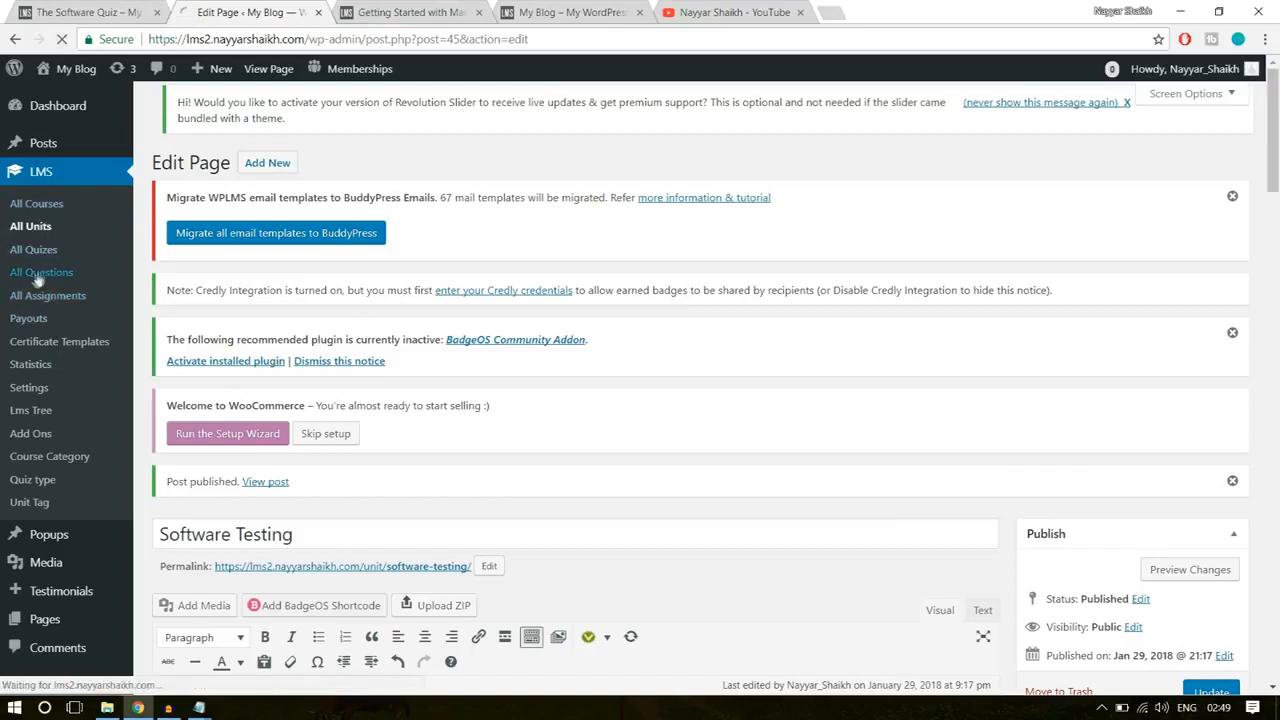
click(48, 281)
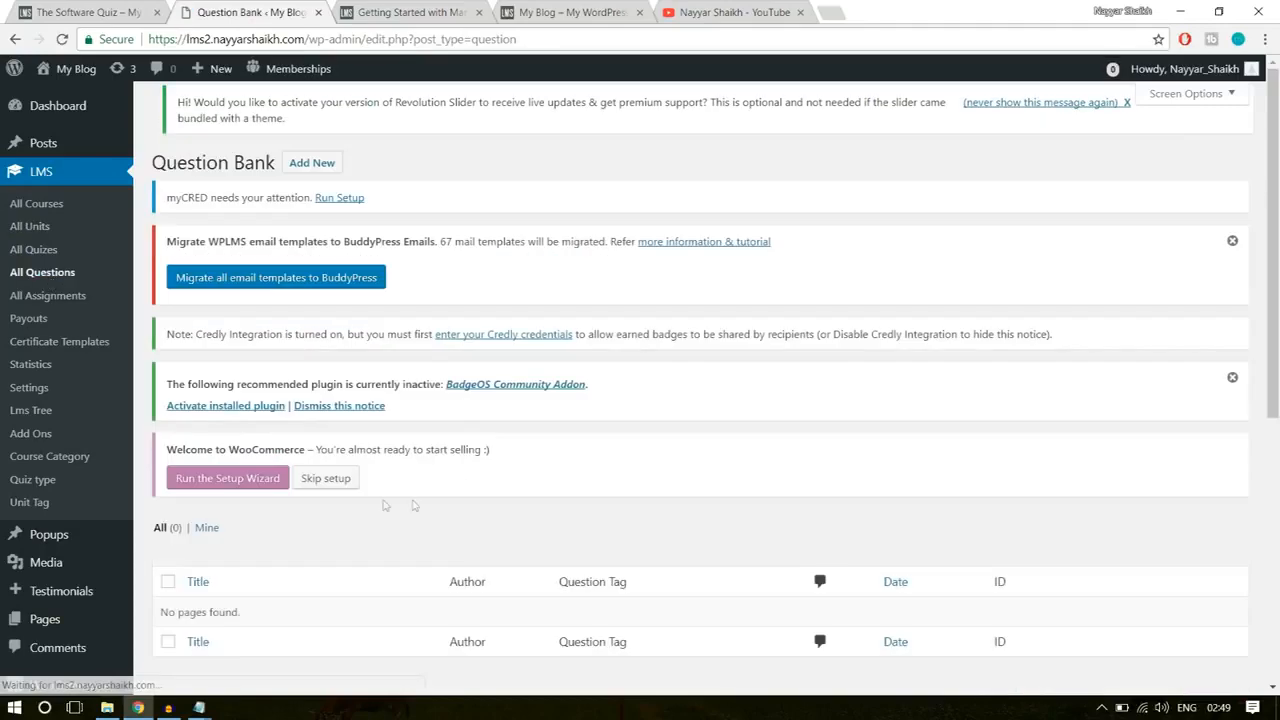
scroll(363, 509, down, 3)
drag(160, 372, 280, 363)
click(385, 379)
scroll(446, 417, up, 3)
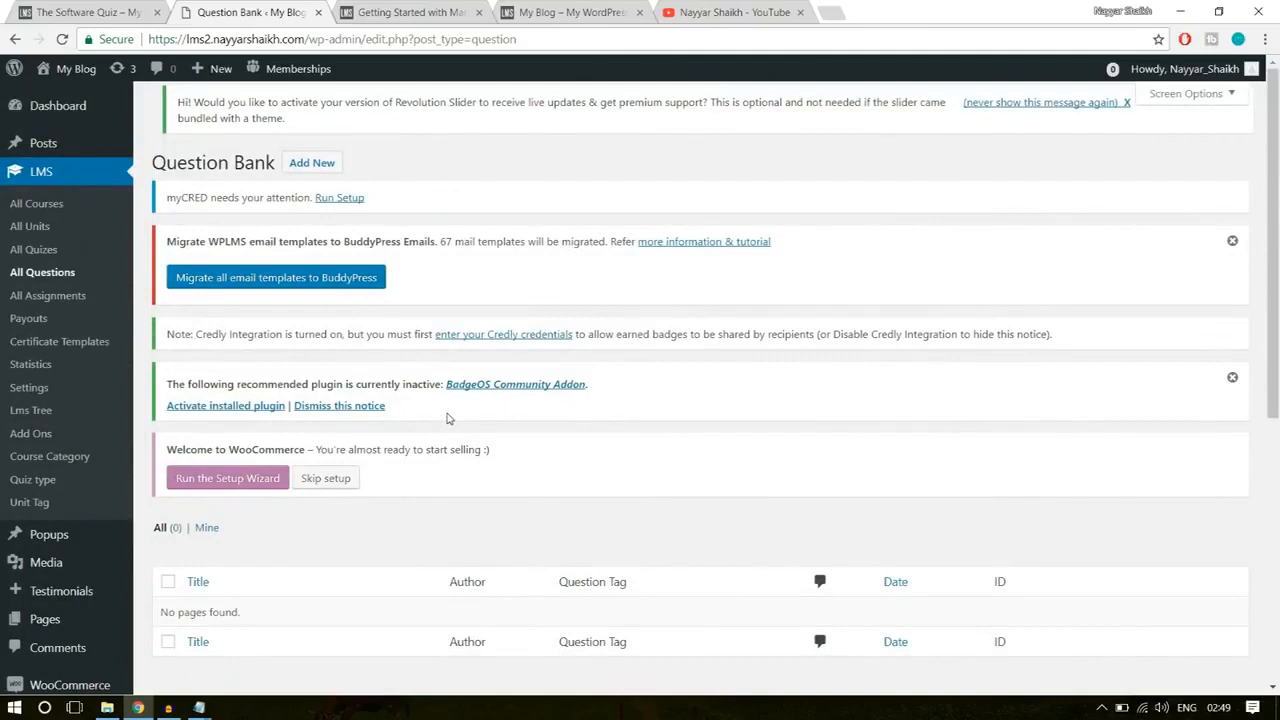
Step: Dismiss the BadgeOS plugin and email template migration notices and start a new question in the Question Bank
click(1232, 379)
click(1232, 242)
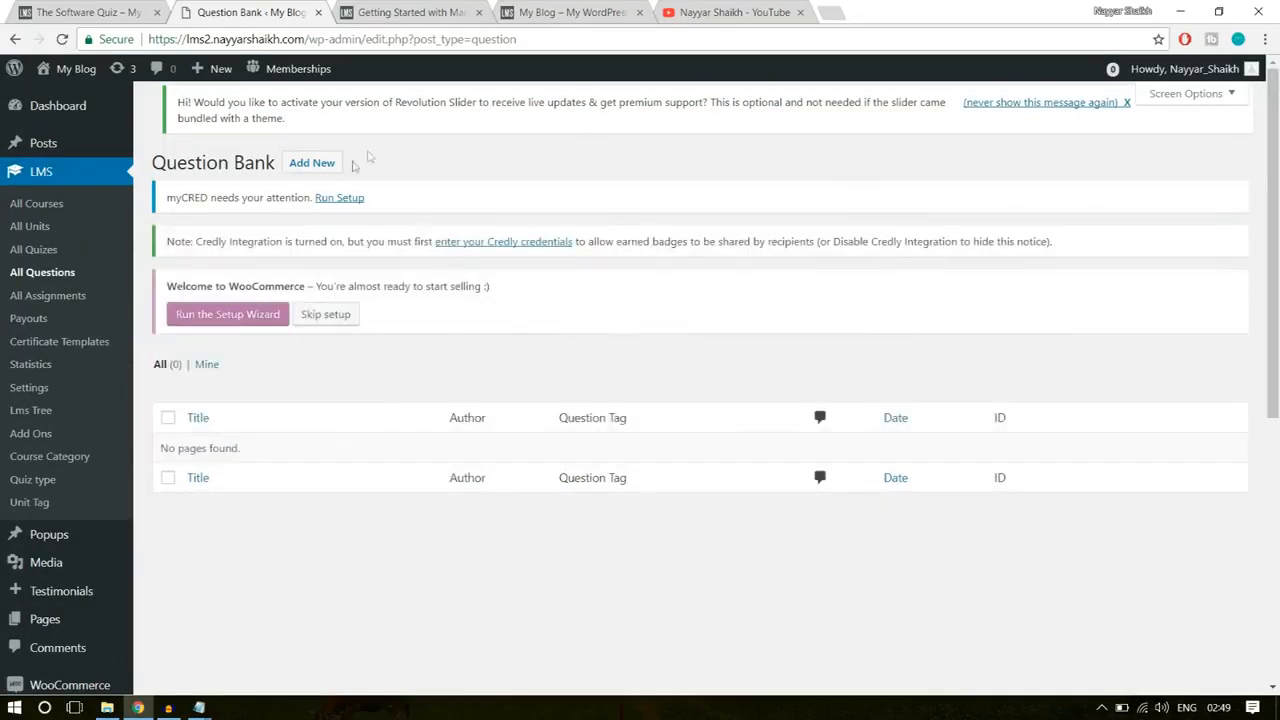
click(322, 164)
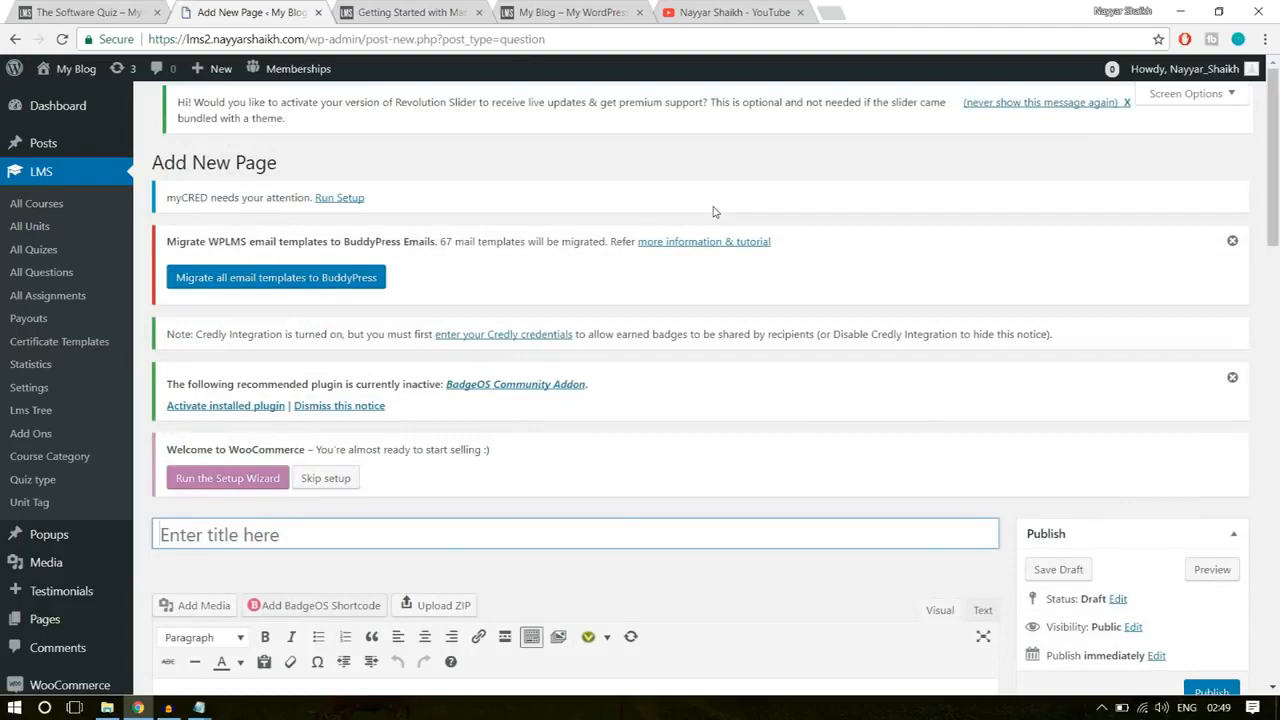
mouse_move(218, 80)
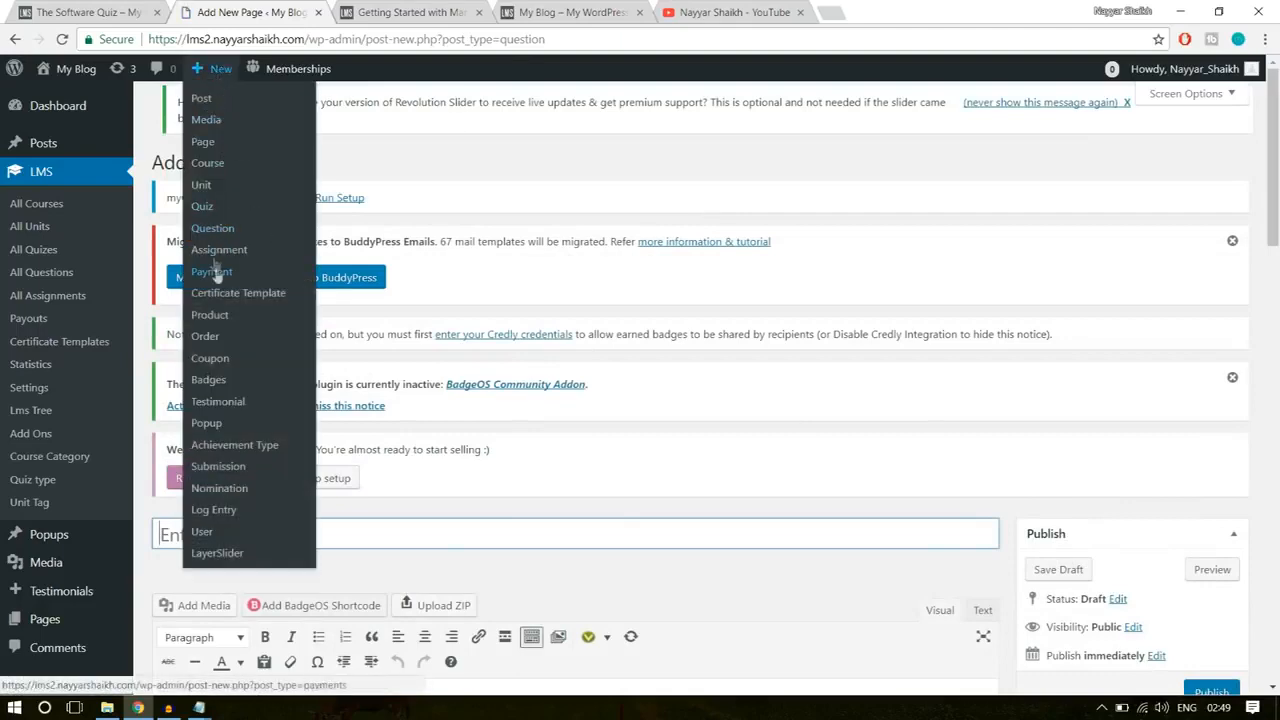
scroll(848, 336, down, 2)
scroll(848, 336, down, 1)
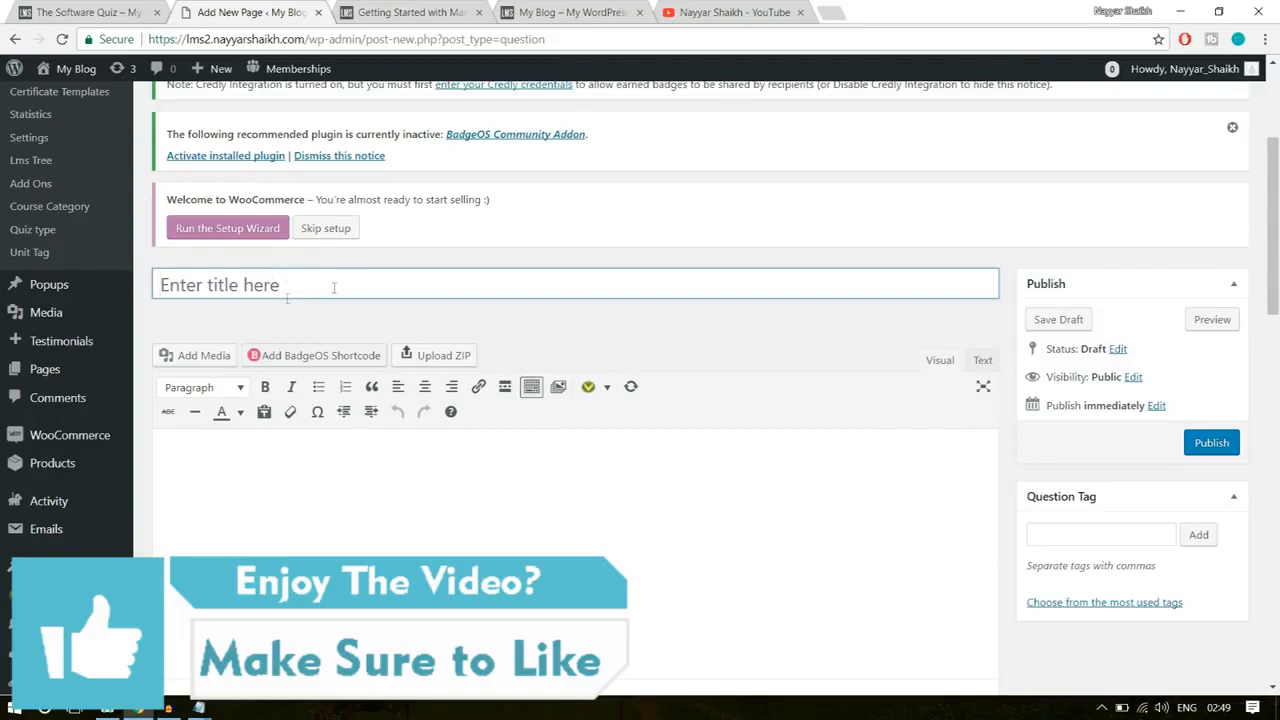
Step: Title the new question "Software Training Q-1"
click(332, 284)
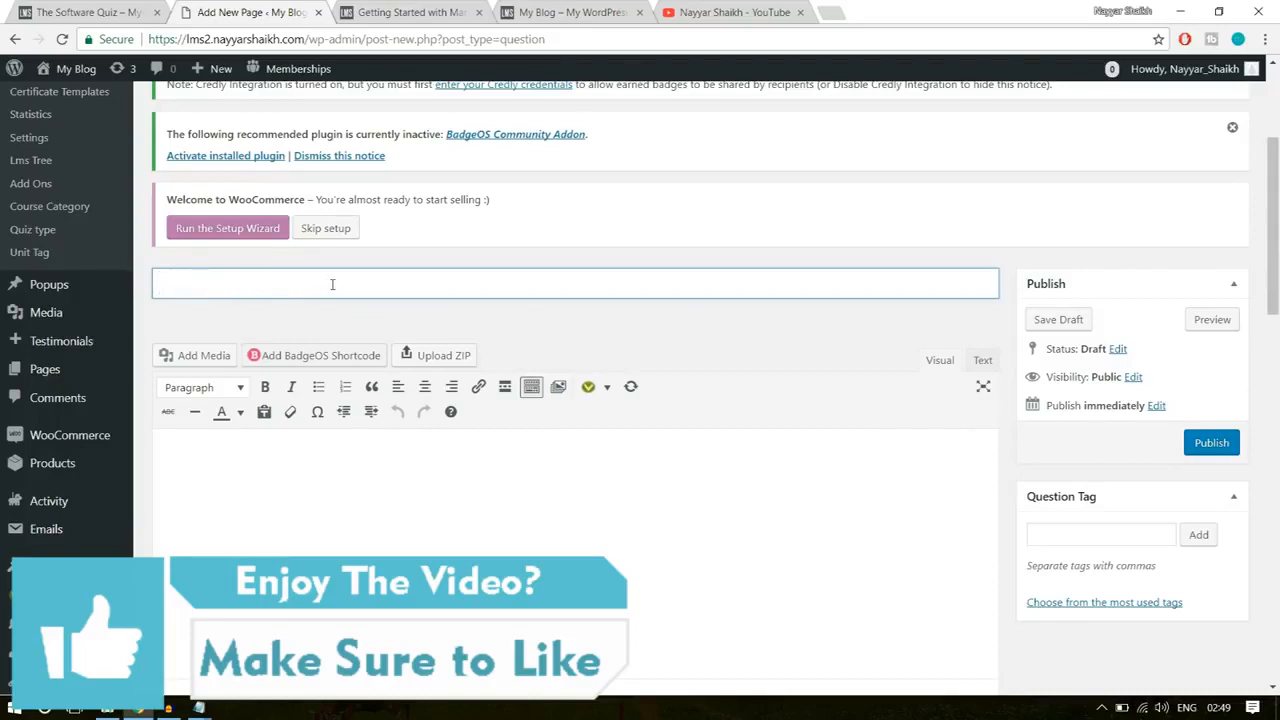
click(97, 19)
click(255, 12)
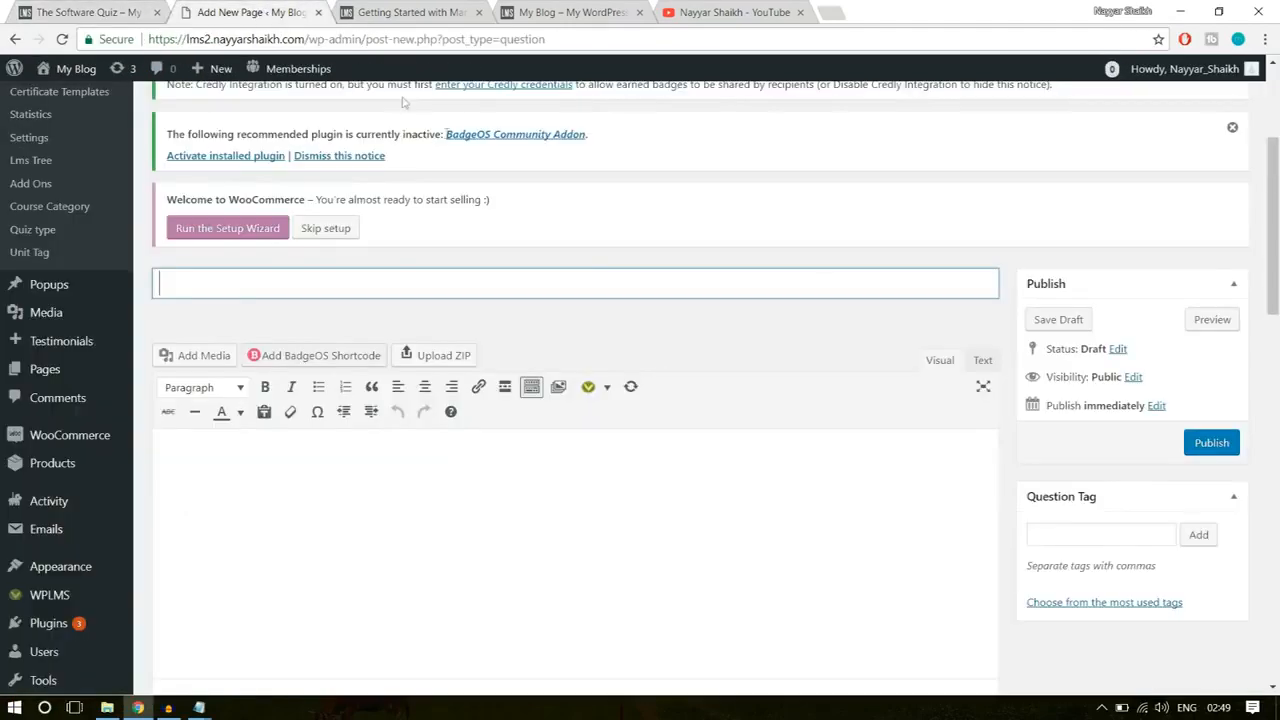
text(Softwrae)
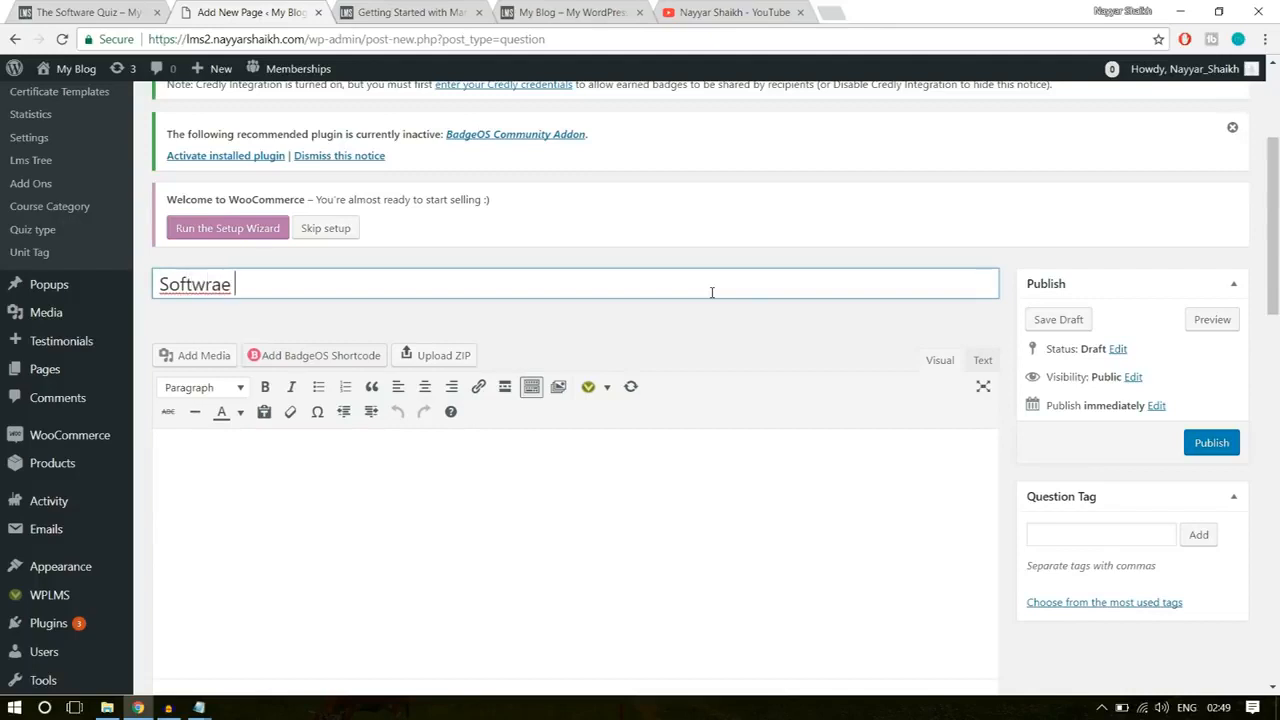
key(BackSpace)
text(are )
text(Tar)
text(raining )
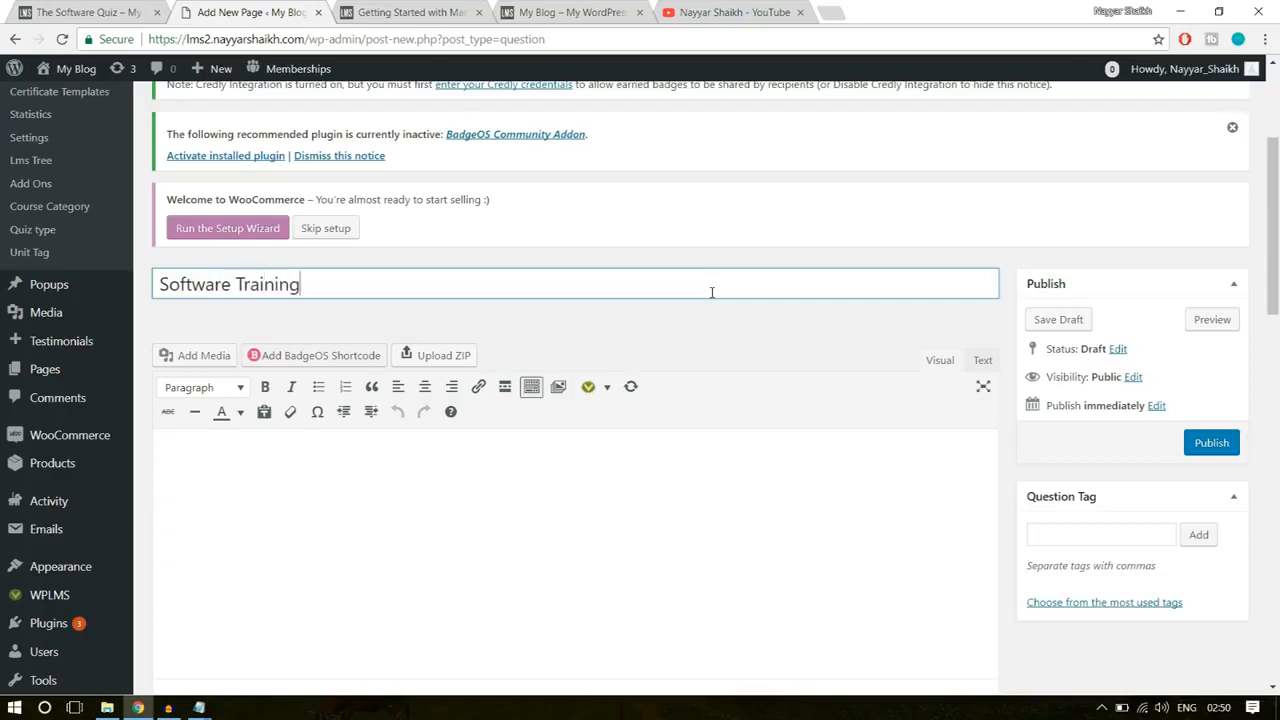
text(Questi)
key(BackSpace)
key(BackSpace)
key(BackSpace)
key(BackSpace)
key(BackSpace)
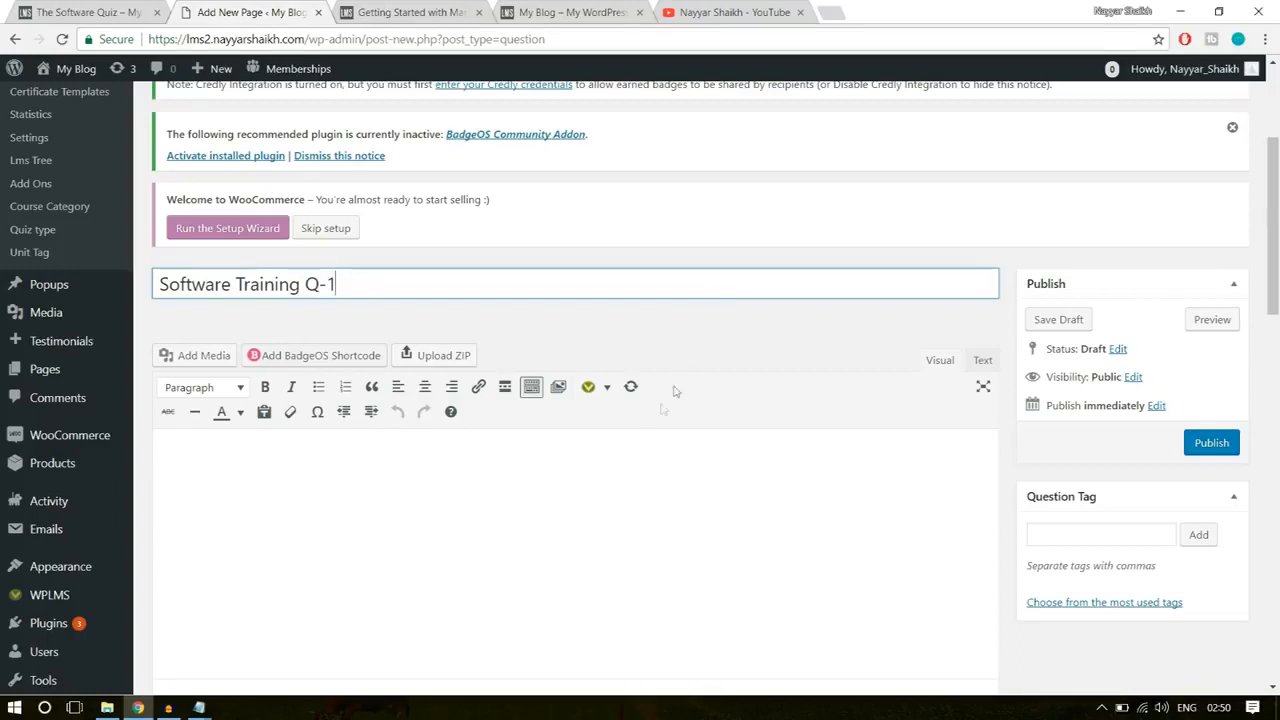
Step: Enter "What is the Capital of India?" as the question's body text
click(608, 482)
scroll(516, 448, down, 2)
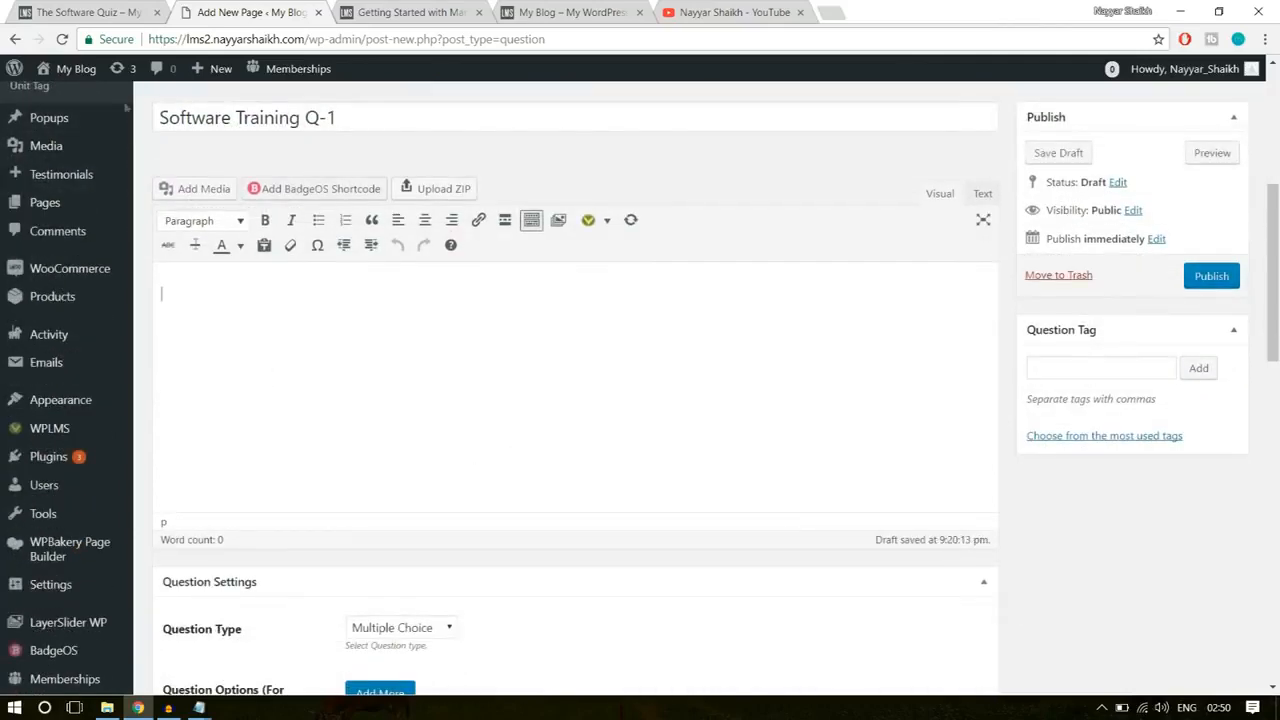
text(Wha)
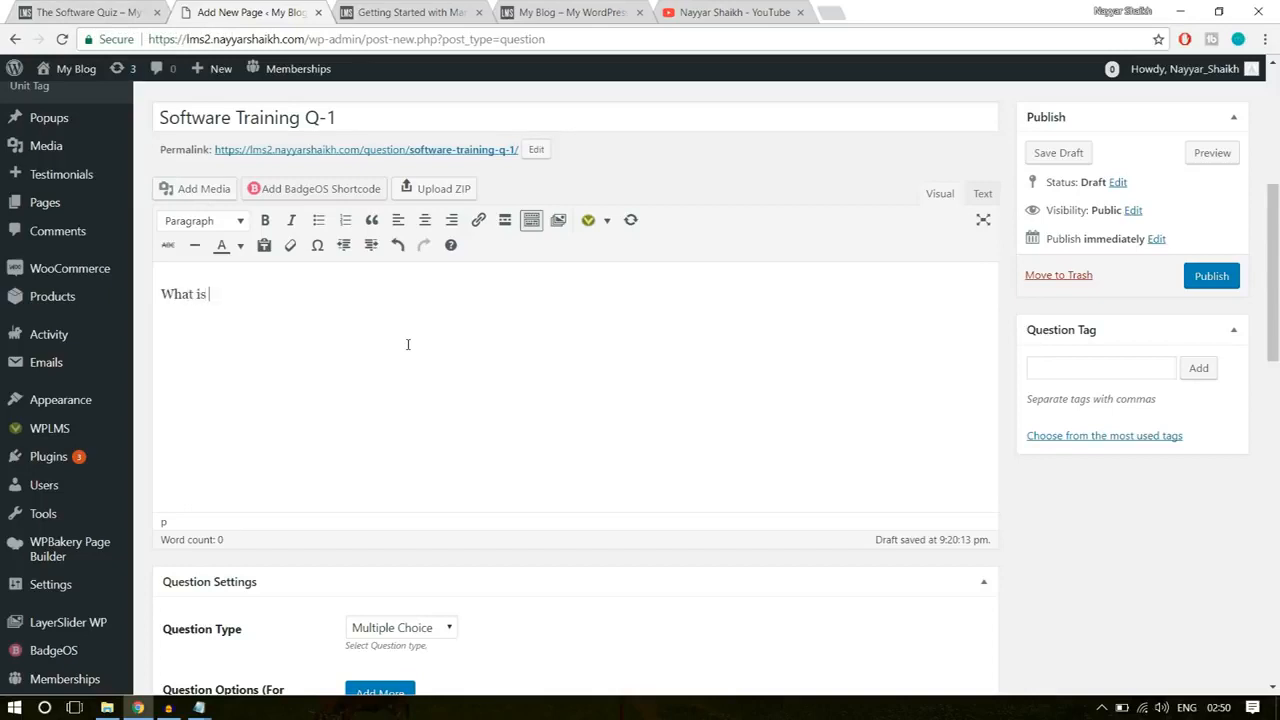
text(t is the Capital of)
text(India?)
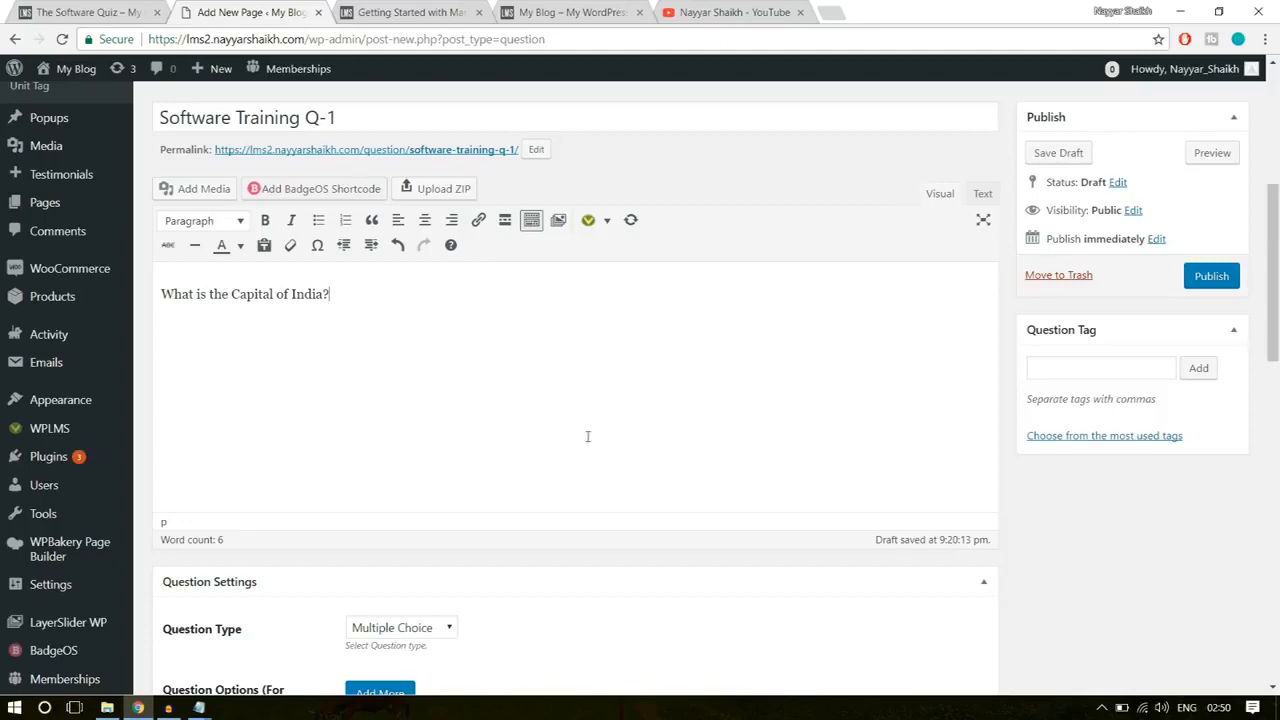
Step: Check the available question types in the Question Settings and keep Multiple Choice
scroll(591, 425, down, 3)
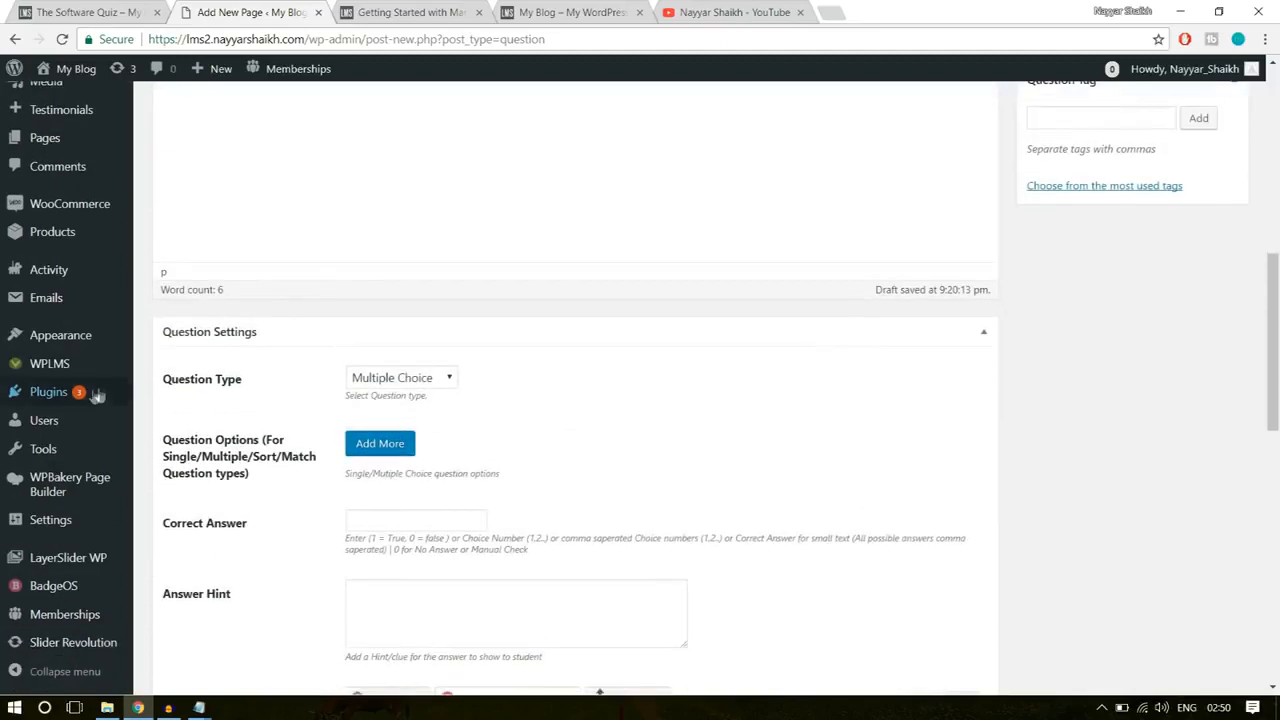
scroll(311, 298, down, 2)
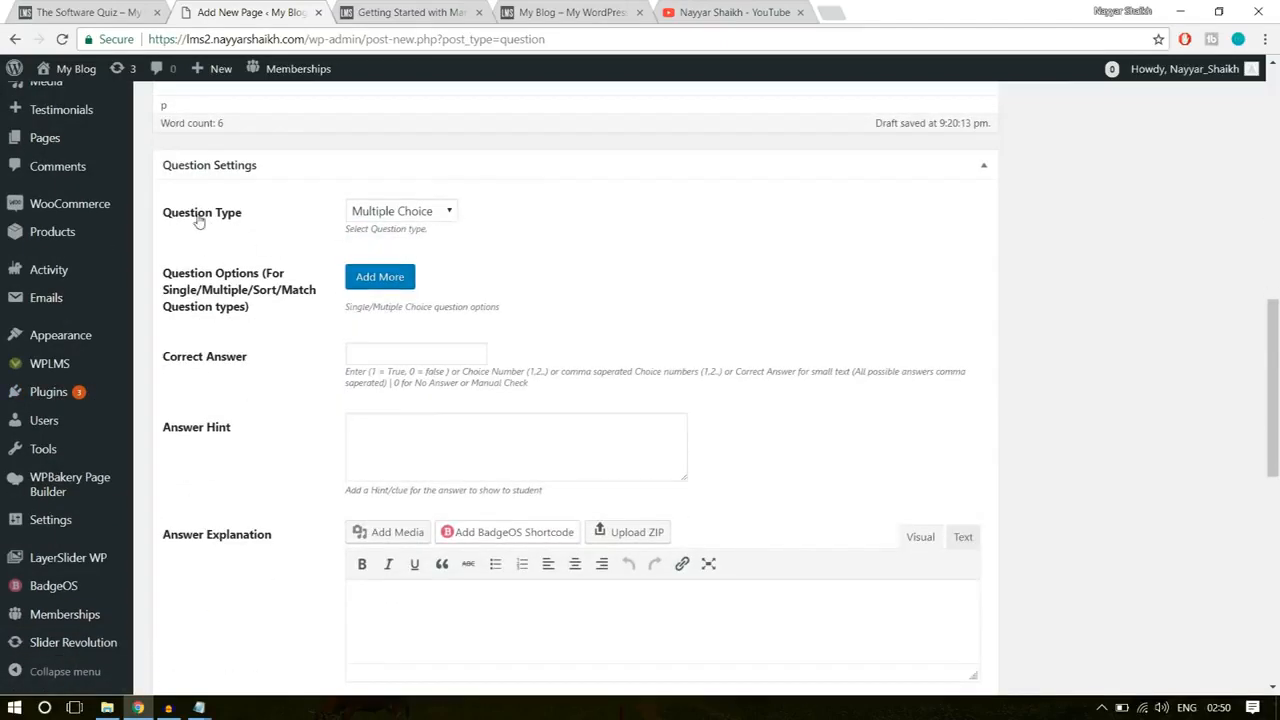
click(403, 212)
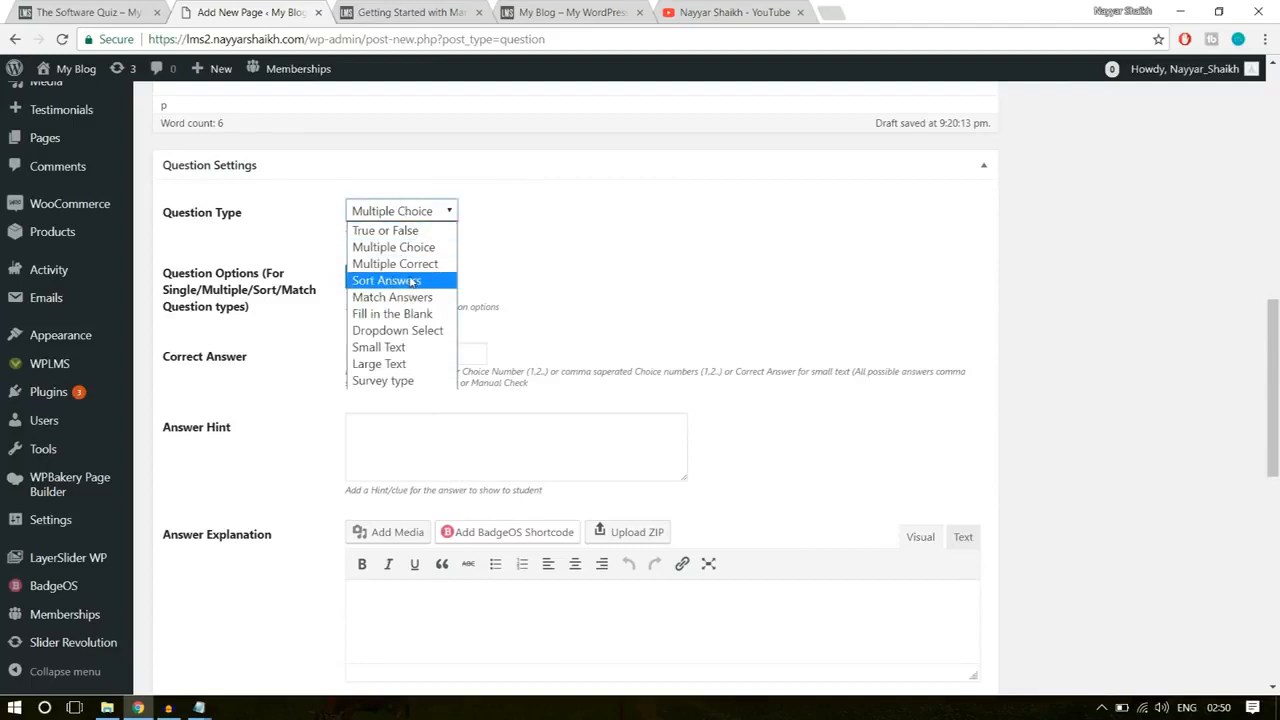
click(545, 246)
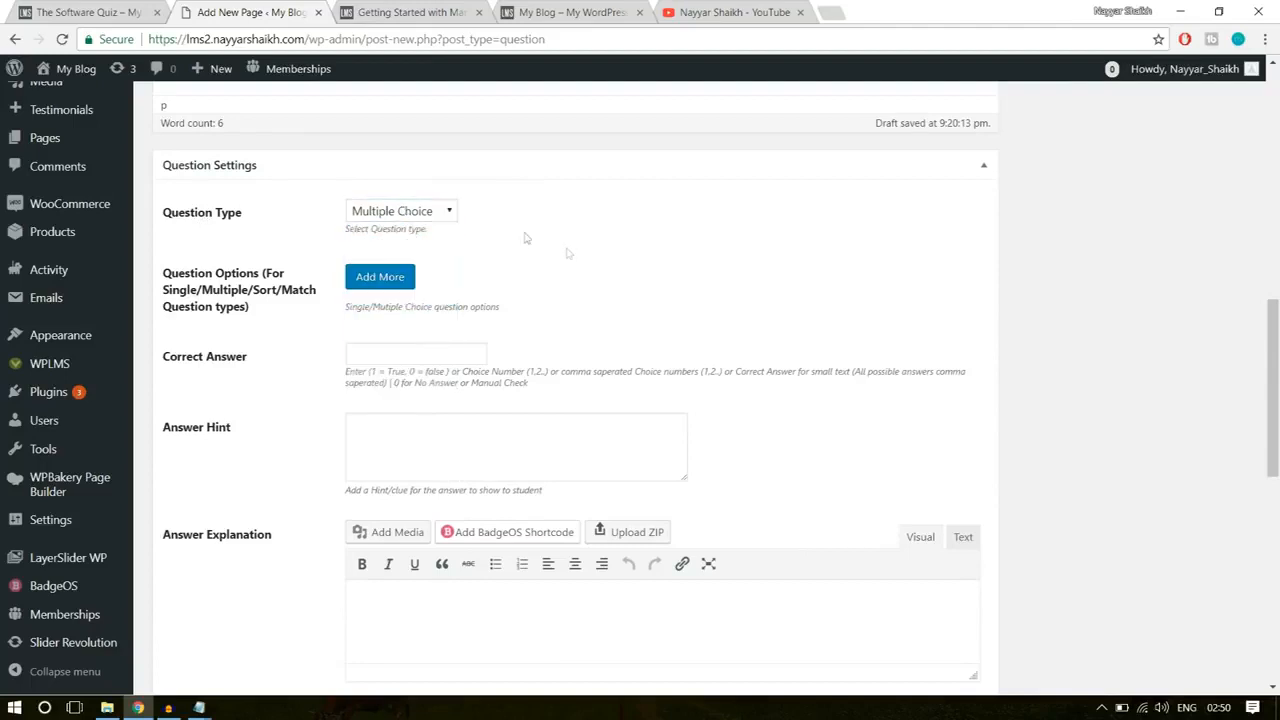
Step: Add the first two answer options to the question: Mumbai and Chennai
click(385, 279)
click(476, 307)
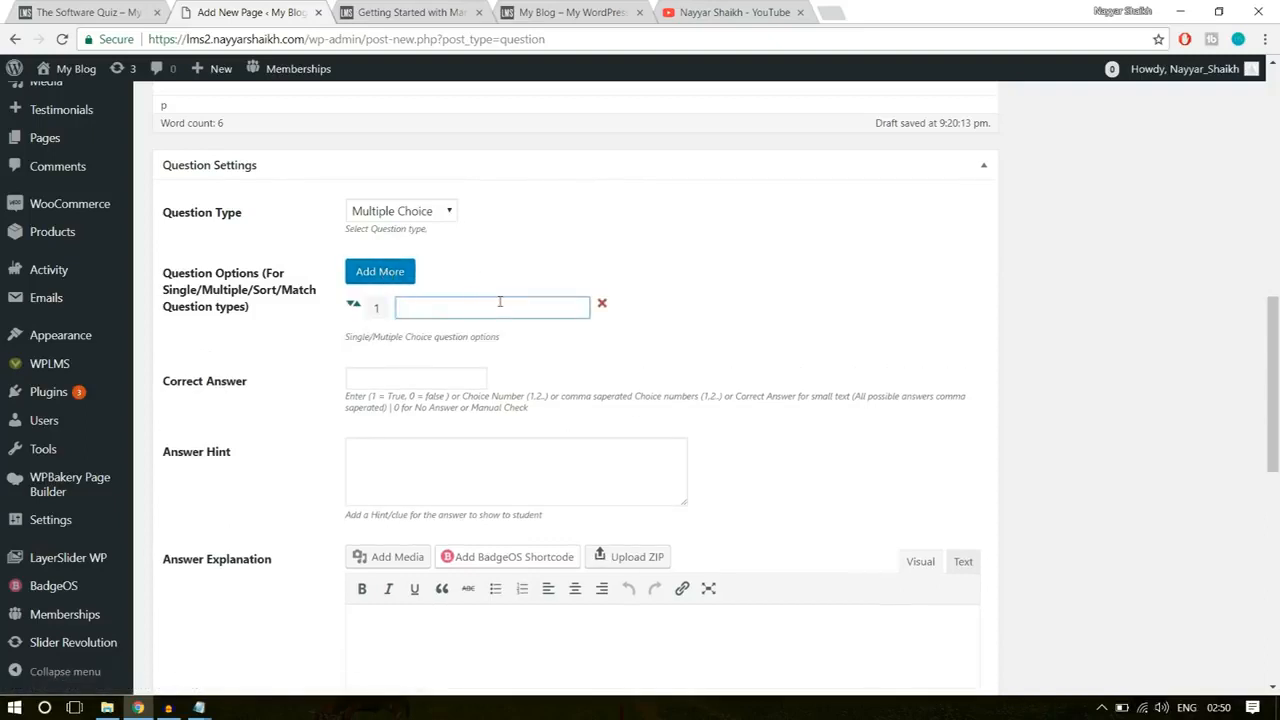
text(Mumbai)
click(390, 276)
click(452, 342)
text(Chennai)
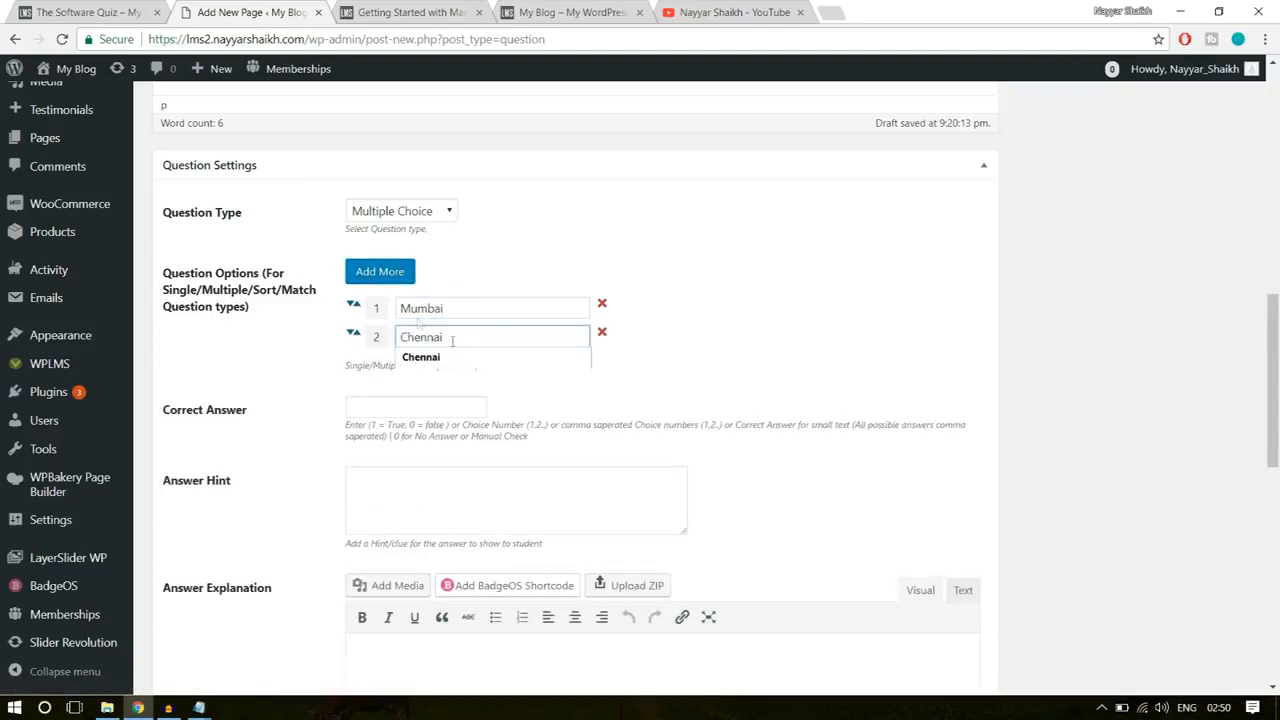
Step: Add Delhi and Goa as the third and fourth answer options
click(380, 271)
click(455, 370)
text(D)
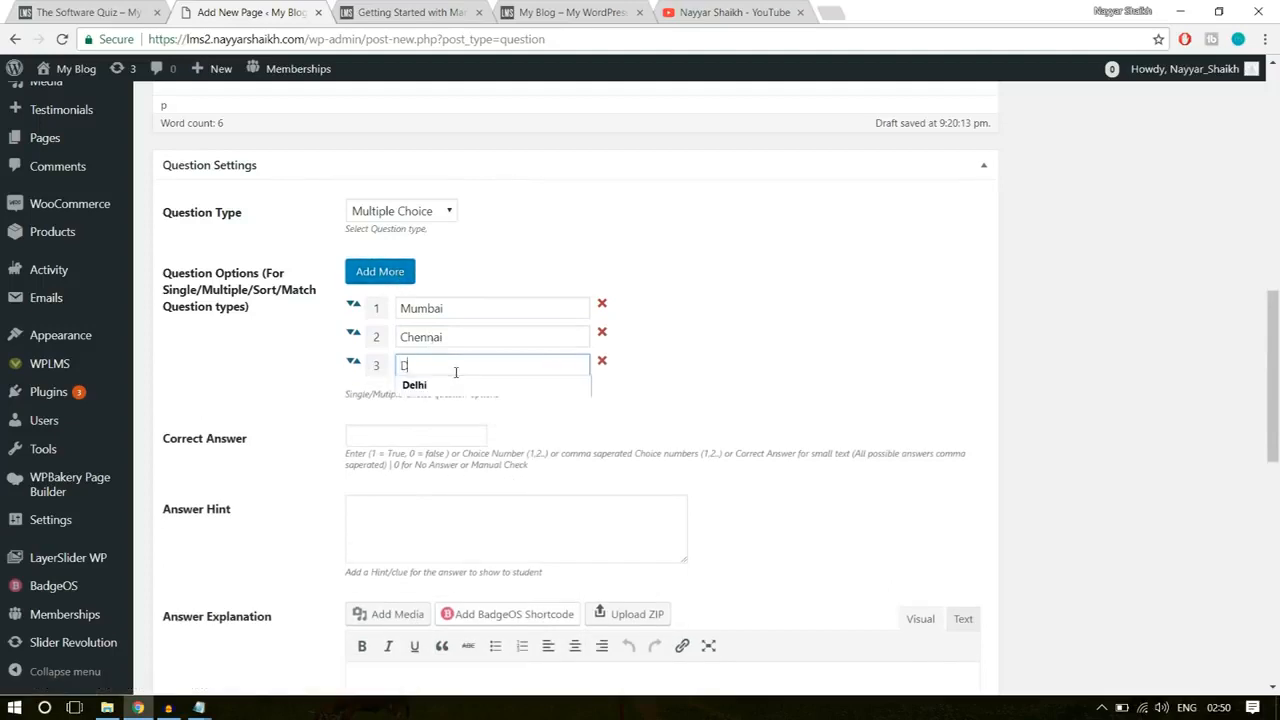
text(elhi)
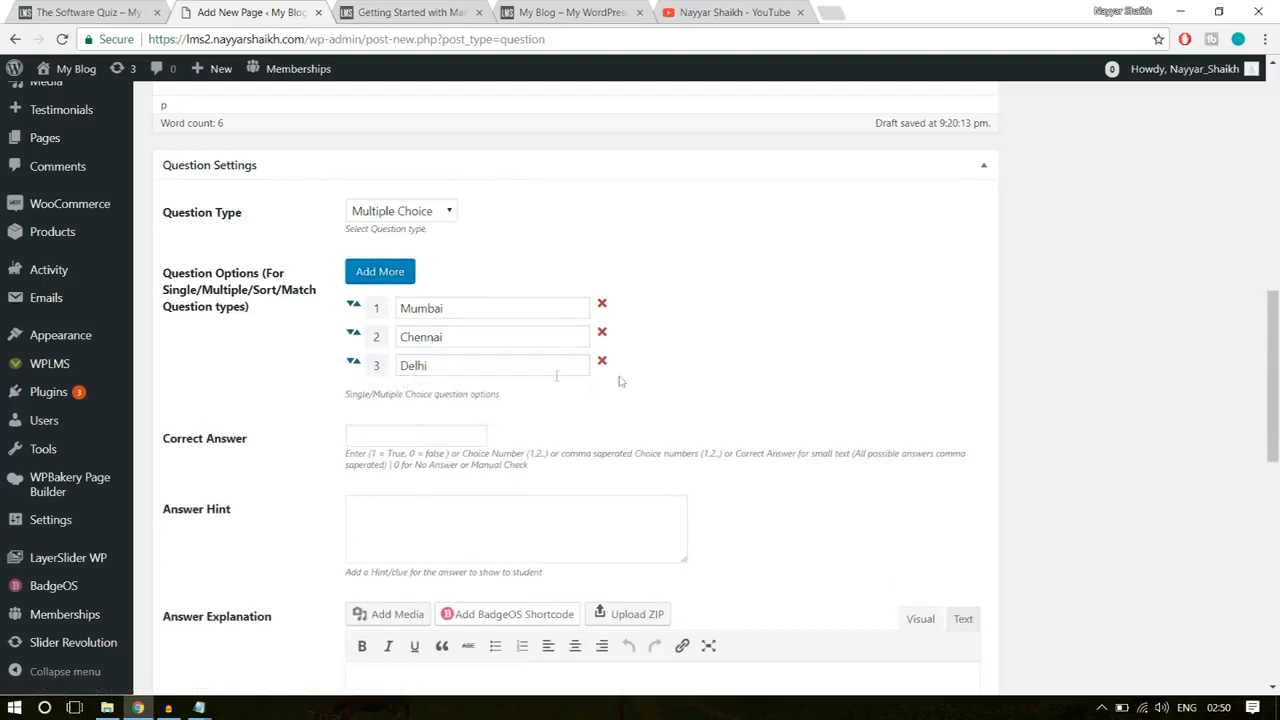
click(380, 271)
click(425, 401)
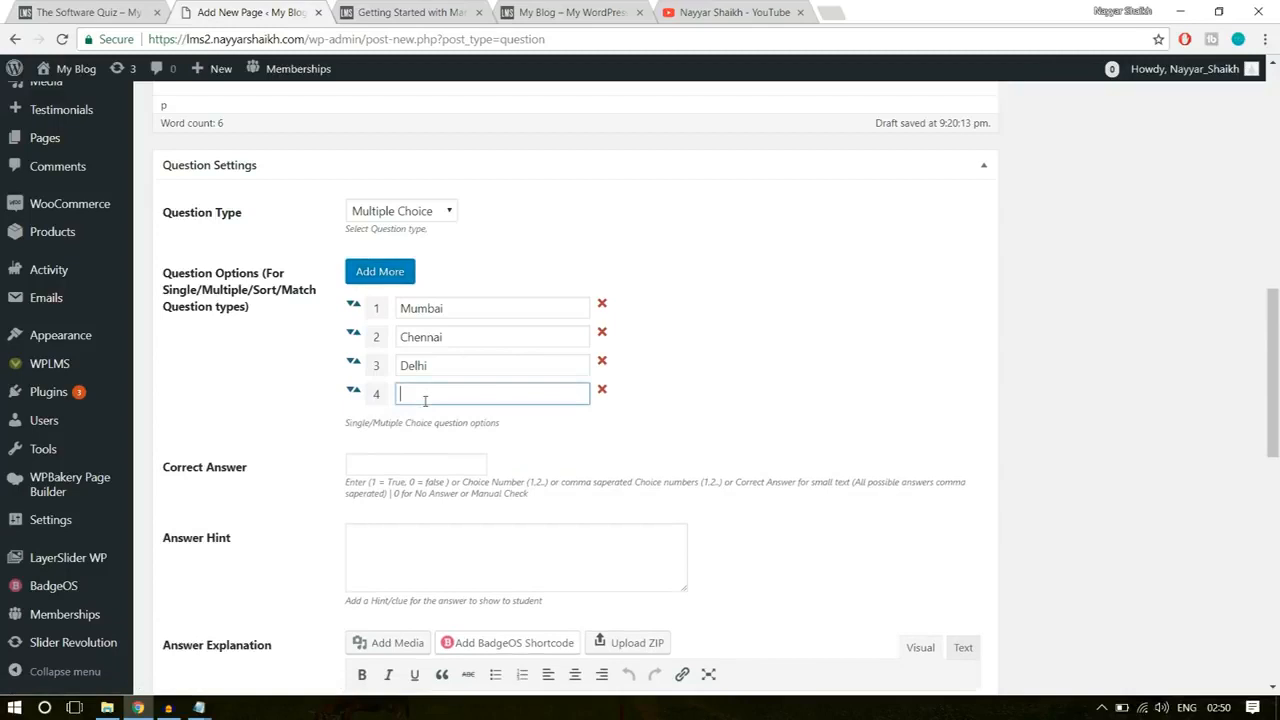
text(Goa)
click(955, 377)
Step: Set the question's correct answer to 3, the choice number for Delhi
drag(441, 363, 392, 358)
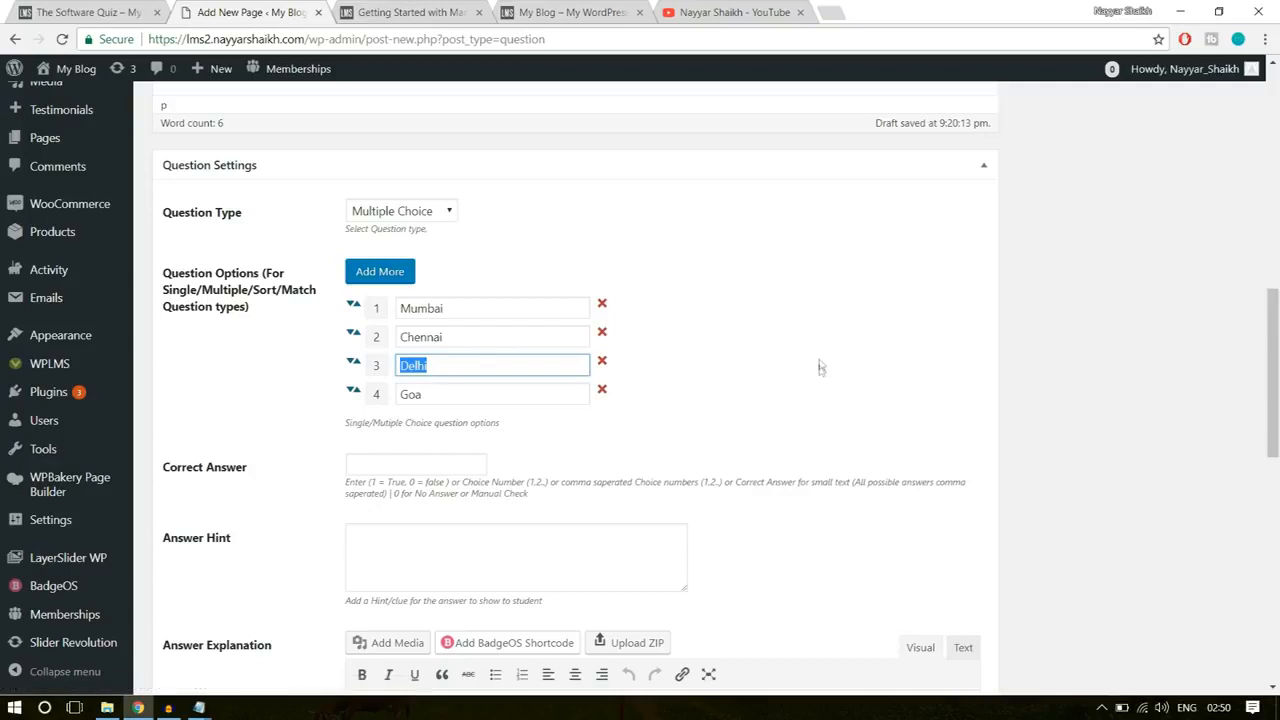
click(423, 463)
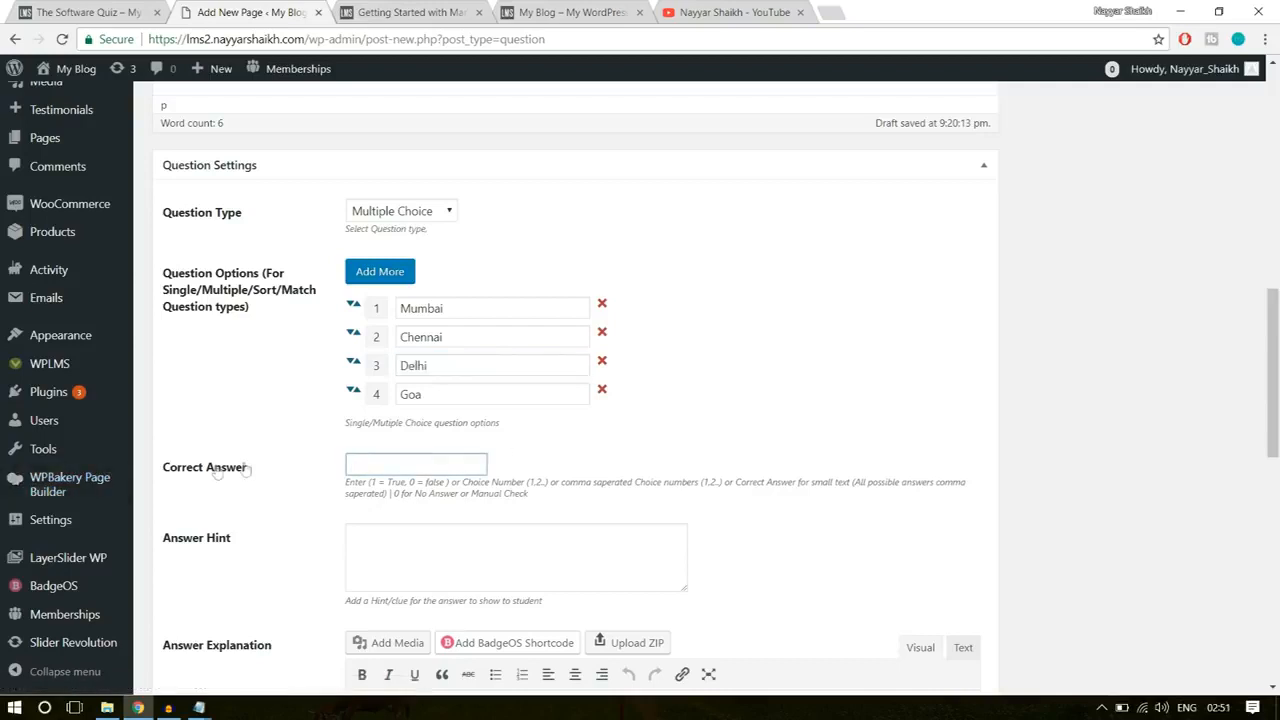
drag(250, 474, 168, 472)
click(352, 464)
text(3)
Step: Look over the Answer Hint, Answer Explanation and Authors settings of the question, leaving them unfilled
scroll(829, 357, down, 2)
click(514, 391)
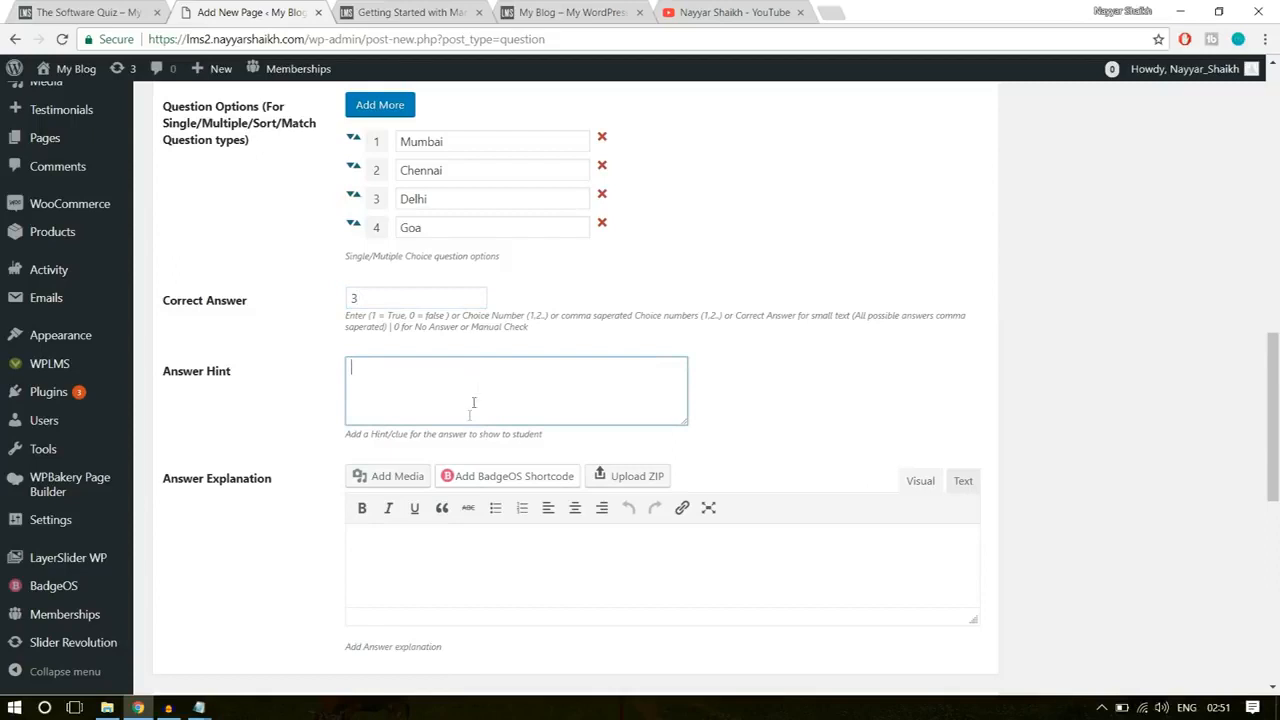
click(417, 567)
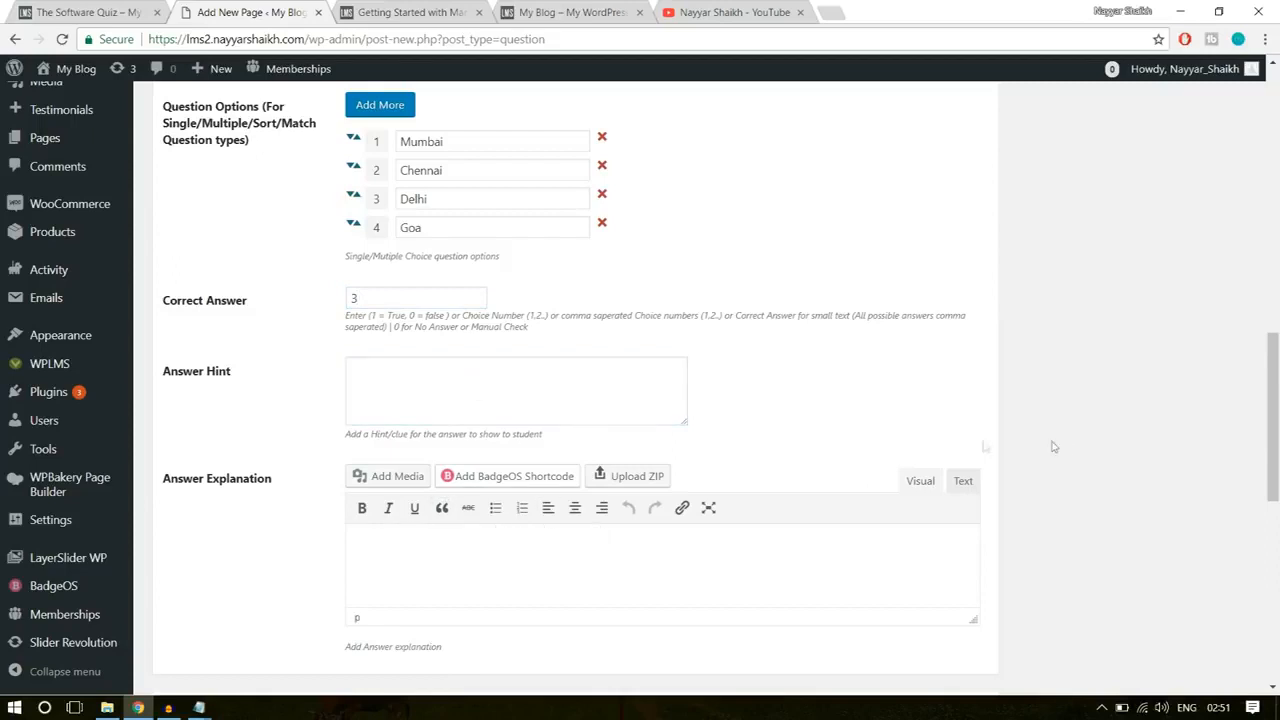
scroll(1066, 455, down, 2)
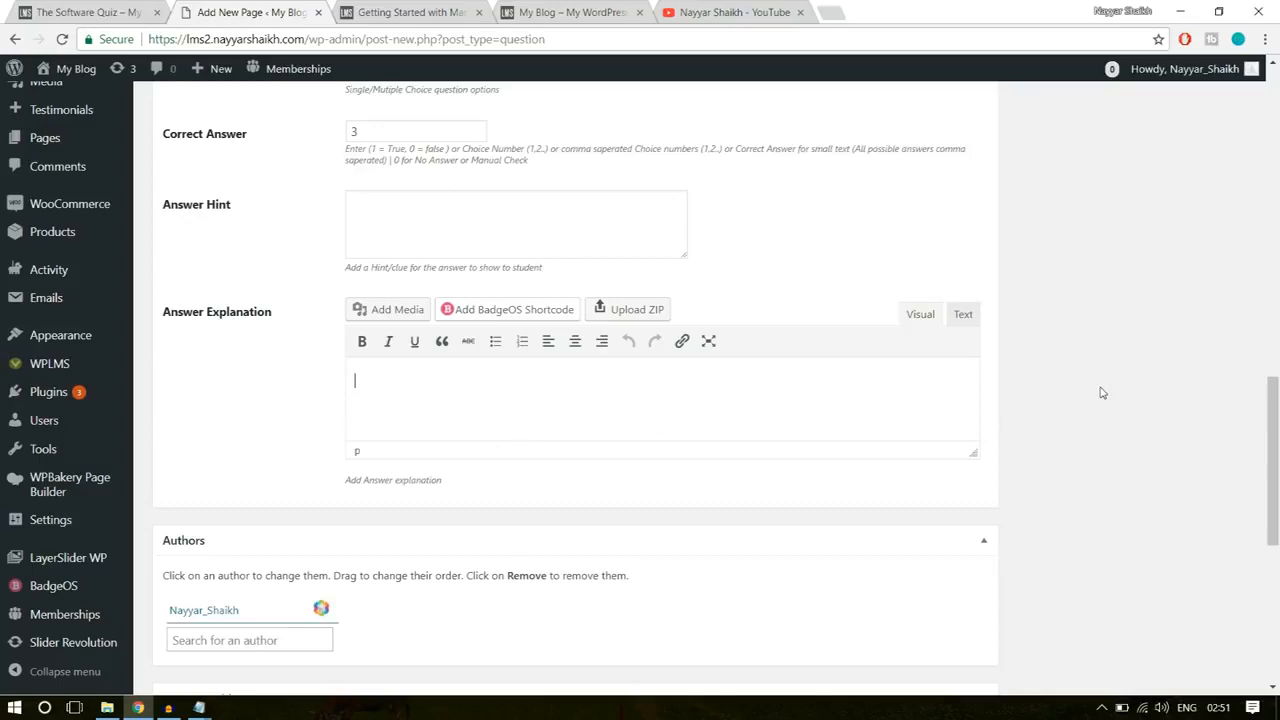
Step: Add the question tag "software" and publish the question
scroll(1102, 392, up, 8)
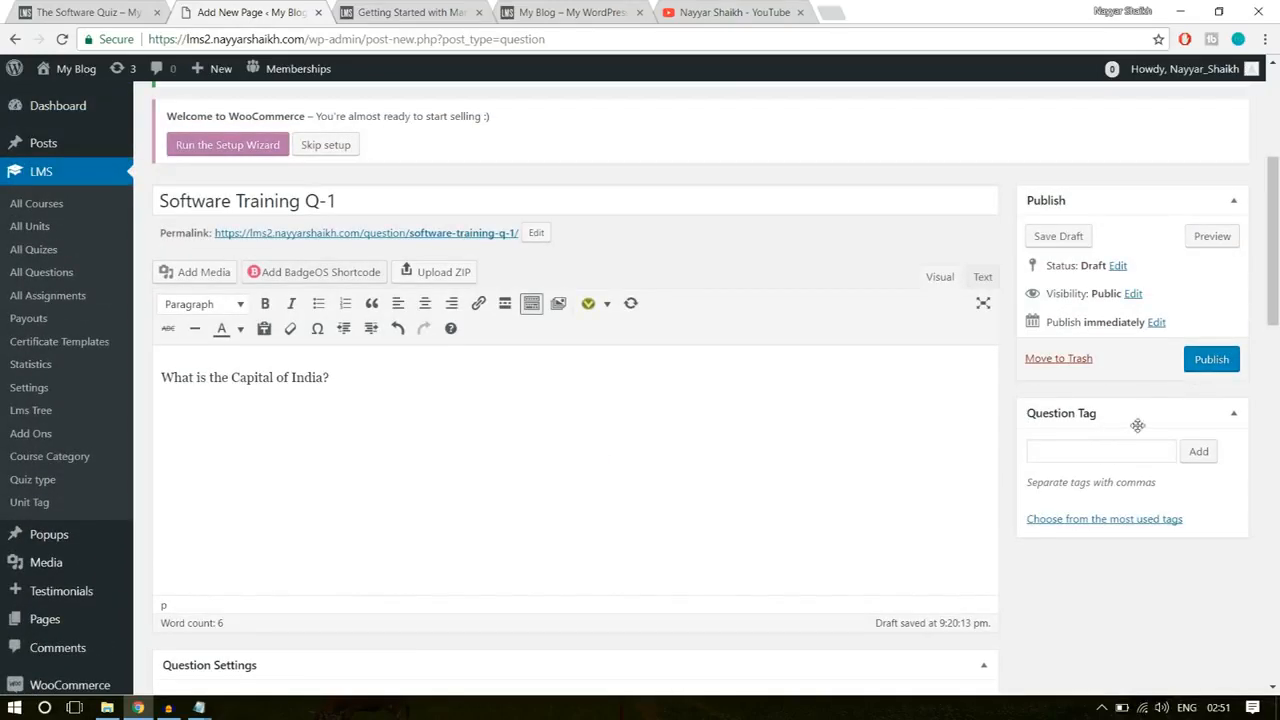
click(1065, 447)
text(ftware)
key(Return)
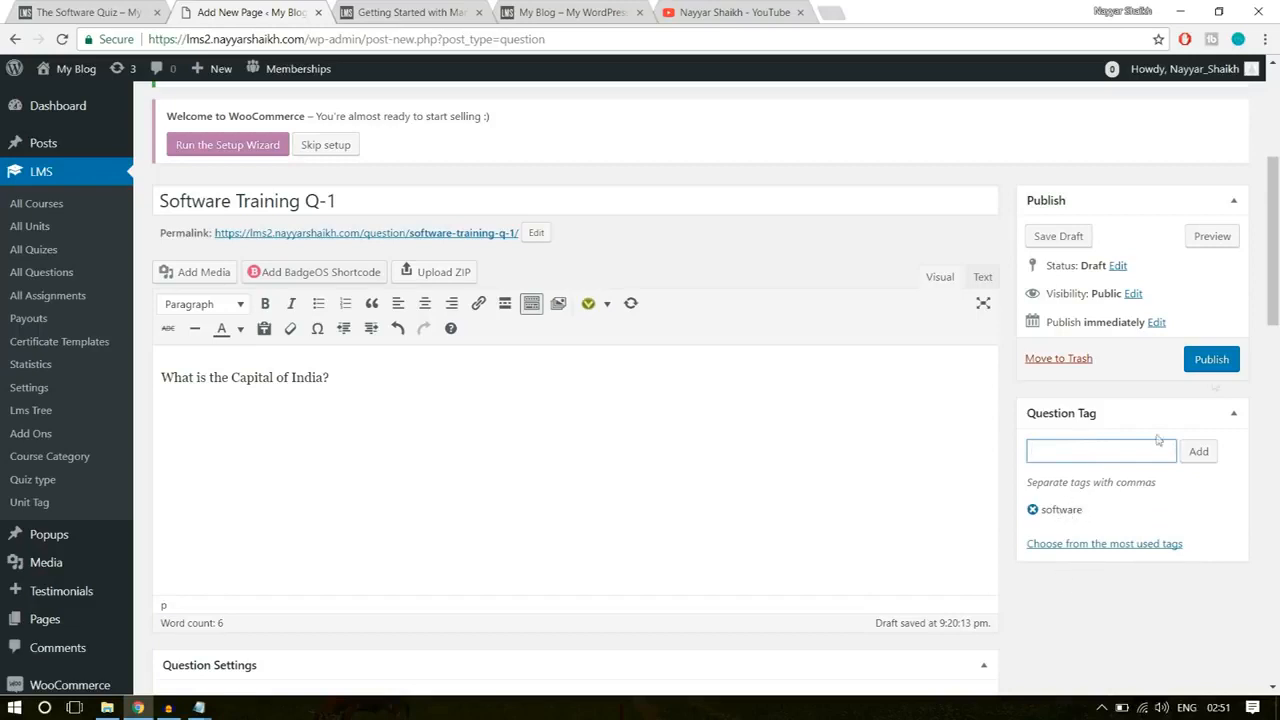
click(1214, 362)
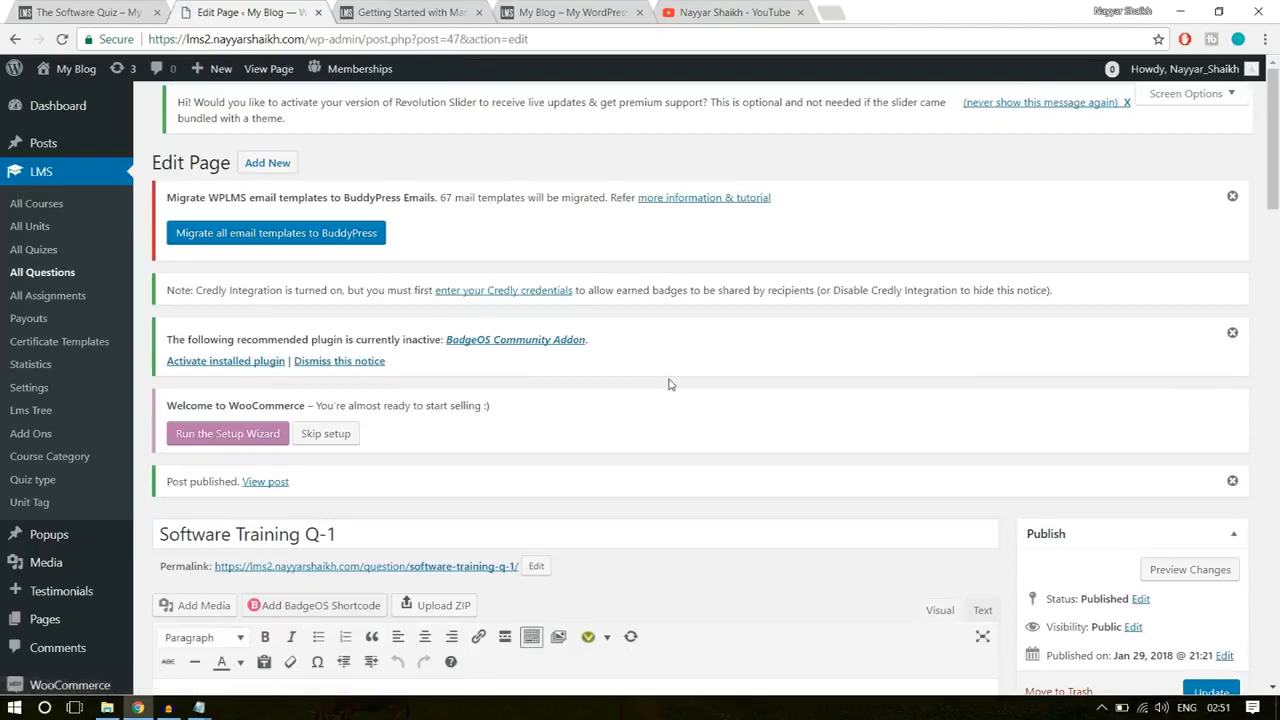
Step: Copy the current question's title and start a new question titled "Software Training Q-2"
scroll(650, 370, down, 3)
click(365, 292)
key(ctrl+a)
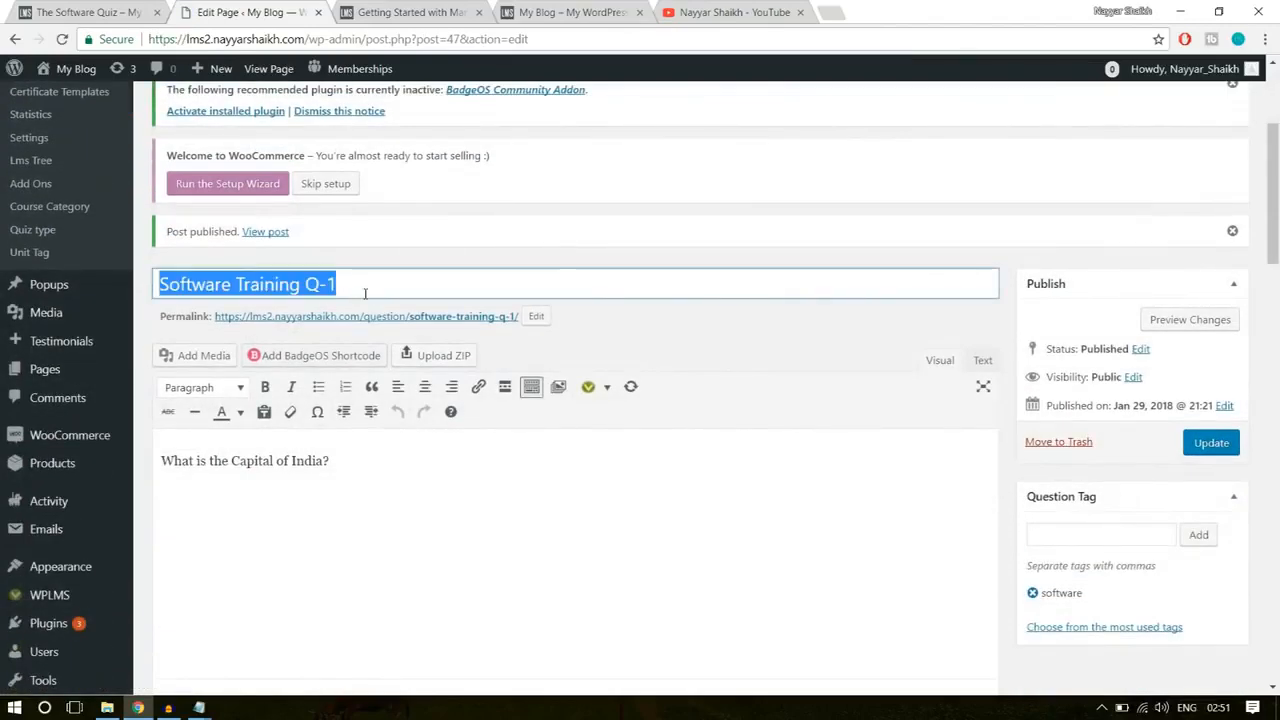
scroll(505, 413, up, 3)
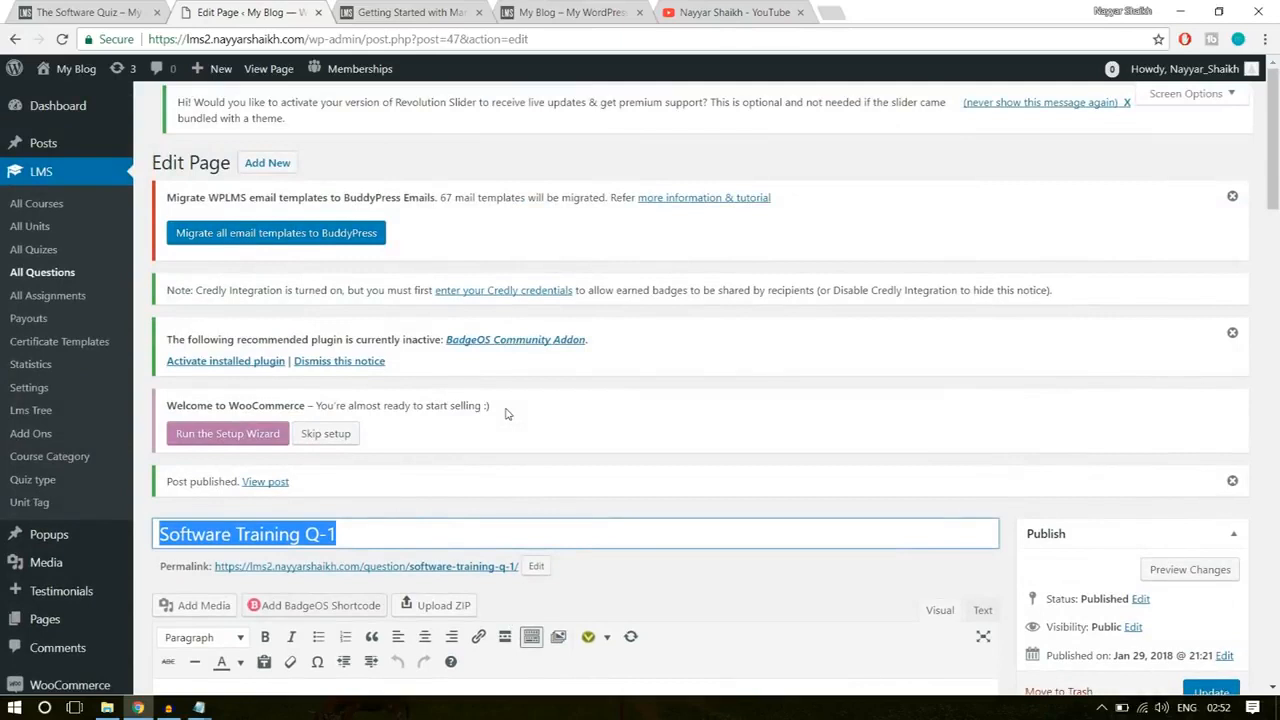
click(289, 166)
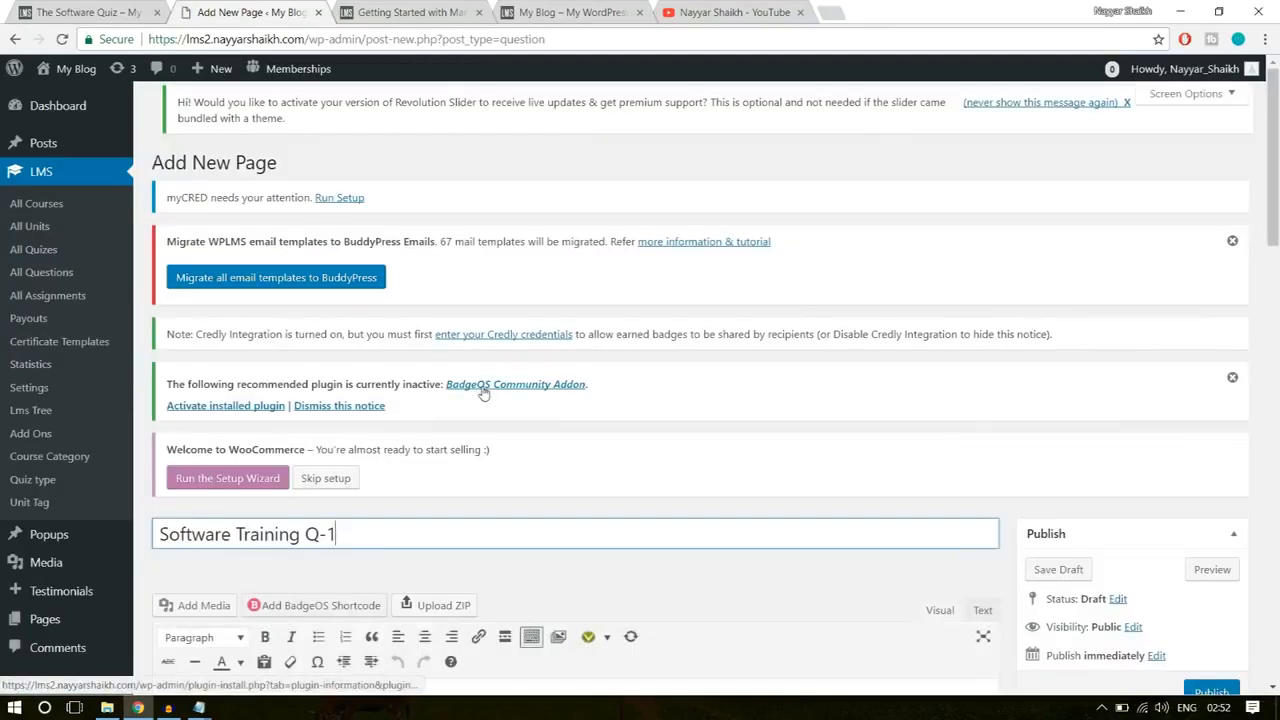
key(BackSpace)
text(2)
Step: Enter "Question?" as the question's body text
scroll(693, 366, down, 3)
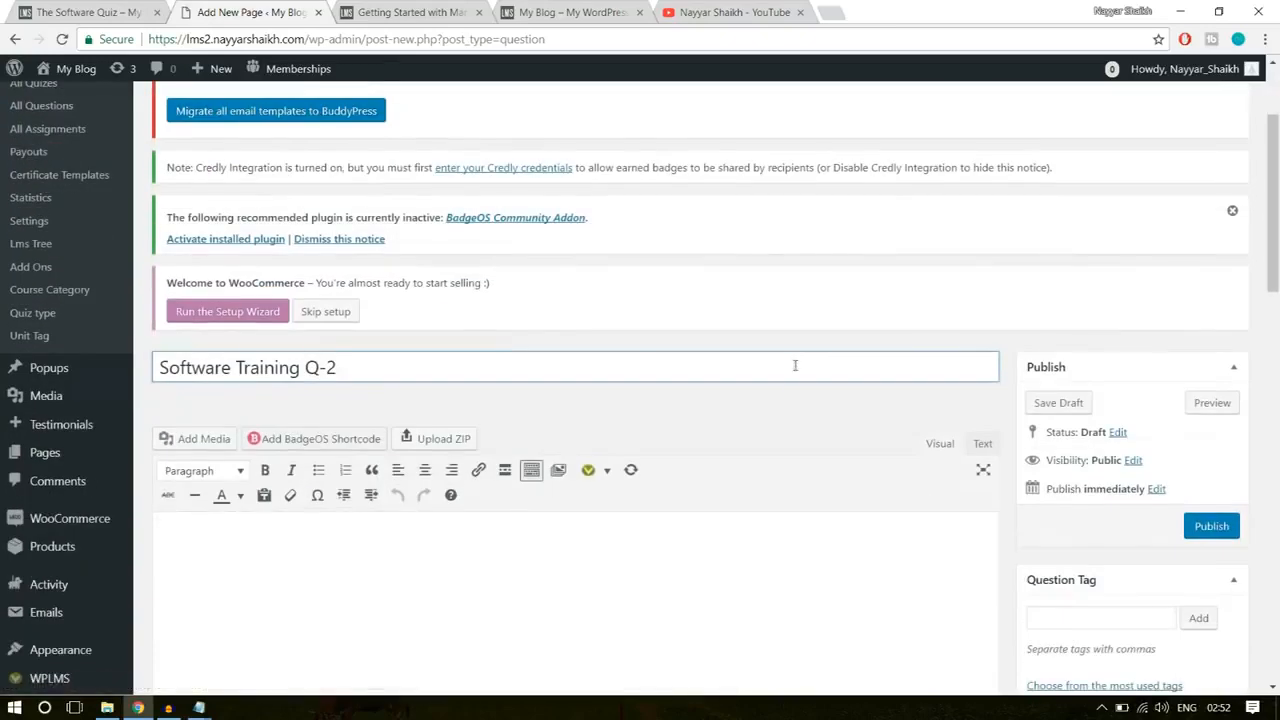
click(549, 457)
text(Question)
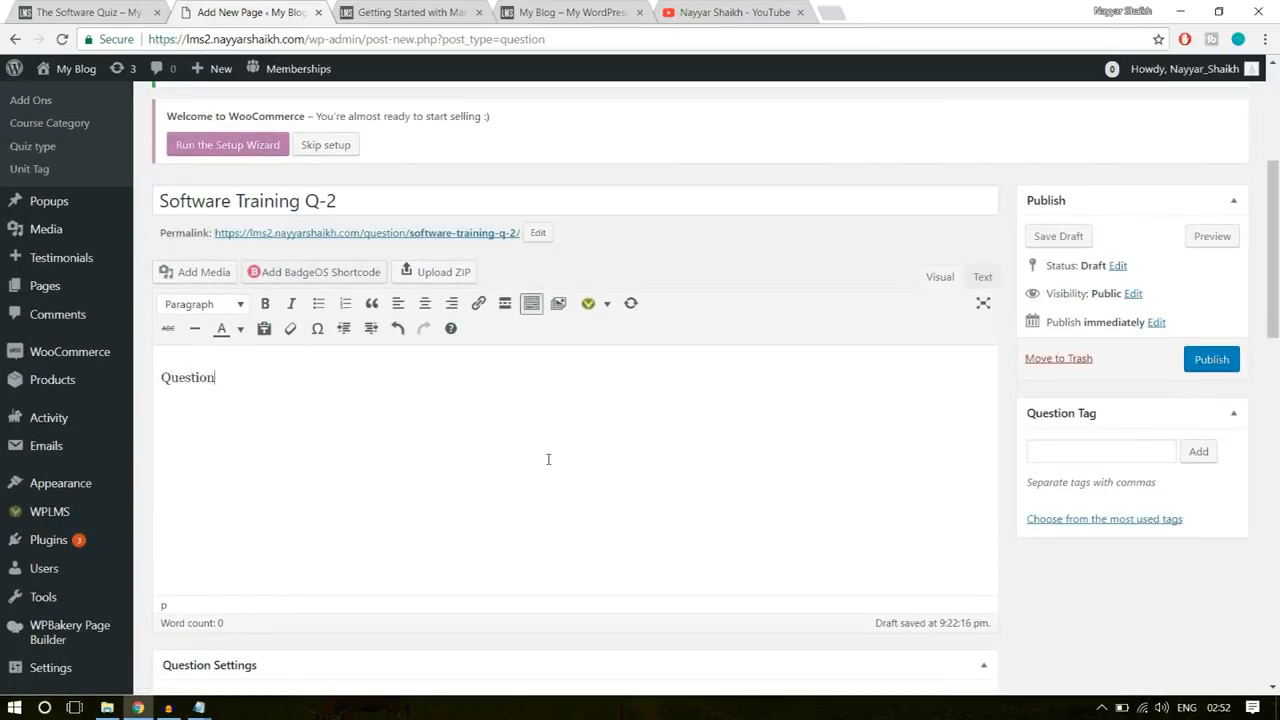
scroll(745, 406, down, 3)
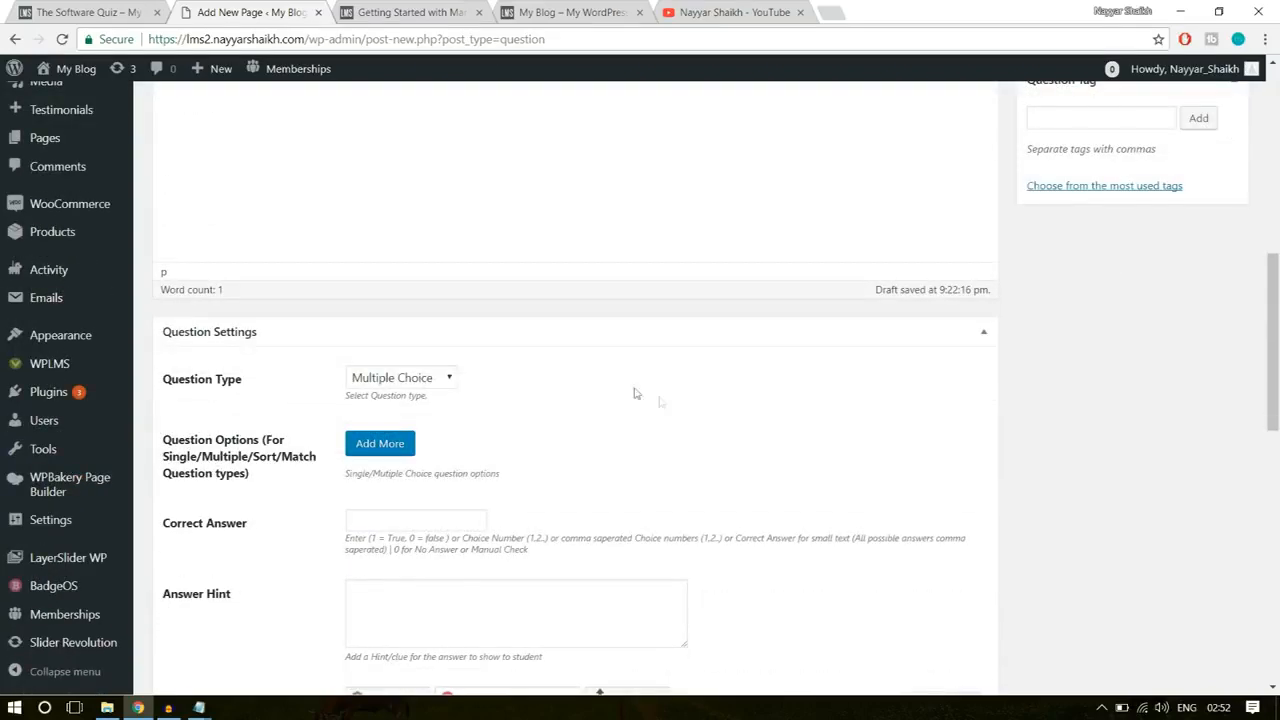
Step: Add two answer options to the question, both reading "Wrong"
scroll(500, 385, down, 1)
click(380, 356)
click(443, 397)
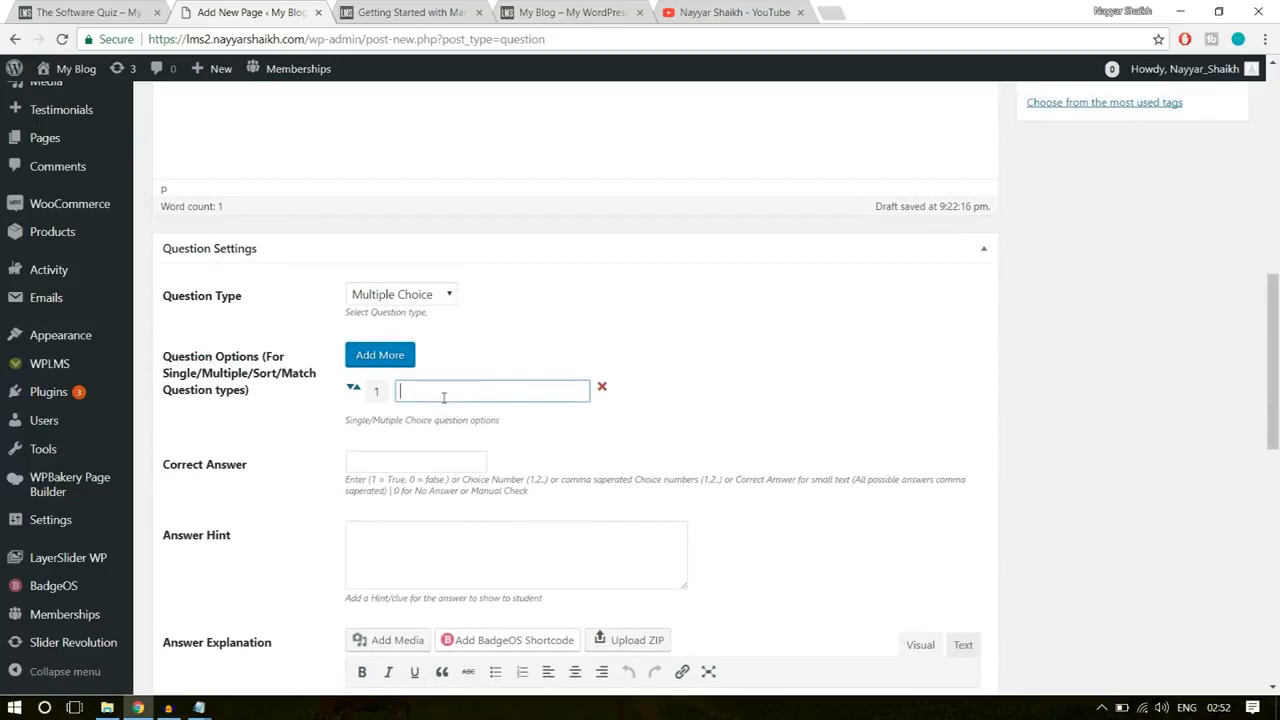
text(Wron)
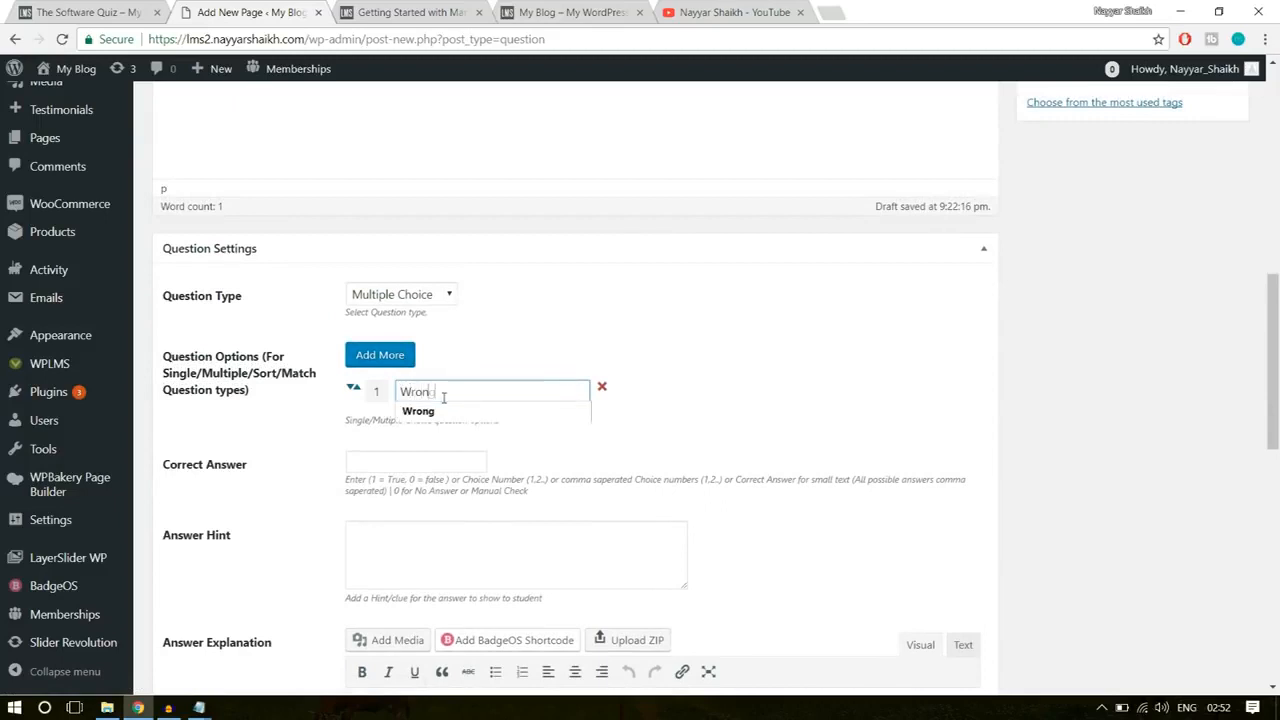
text(g)
click(380, 355)
click(441, 421)
text(Wrong)
Step: Add "Right" and "Wrong" as the third and fourth answer options
click(393, 350)
click(474, 440)
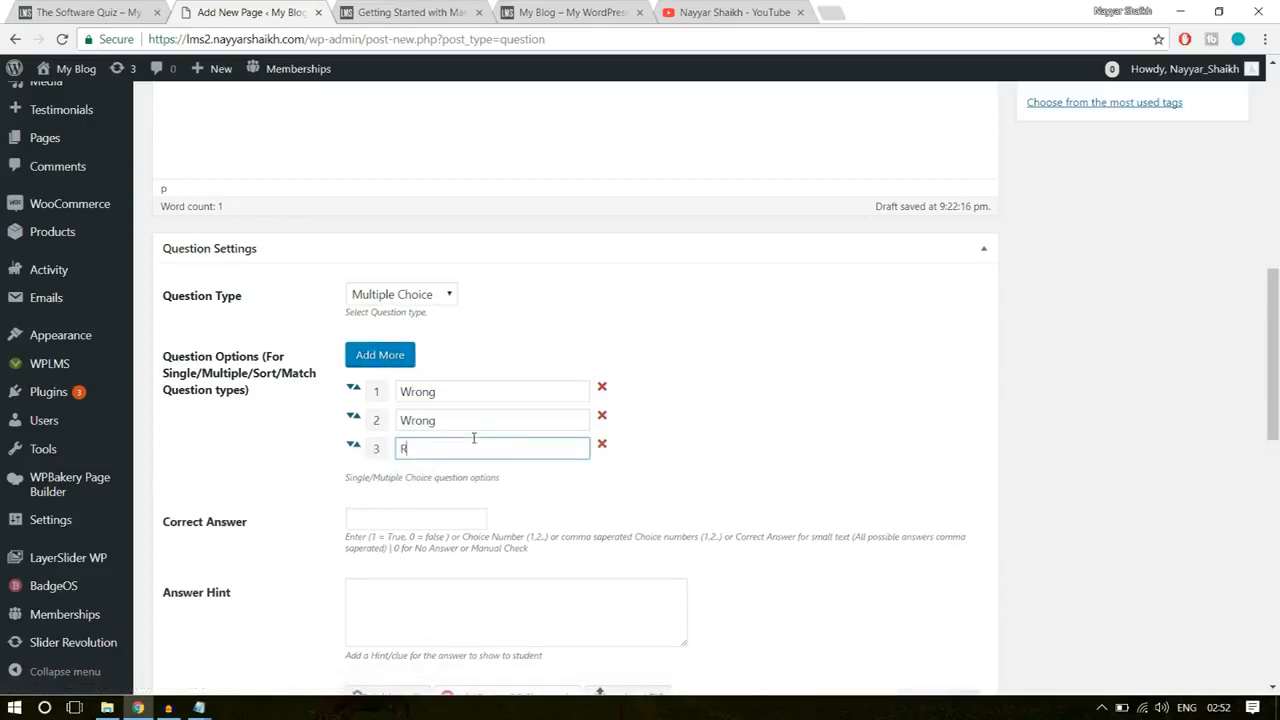
click(380, 355)
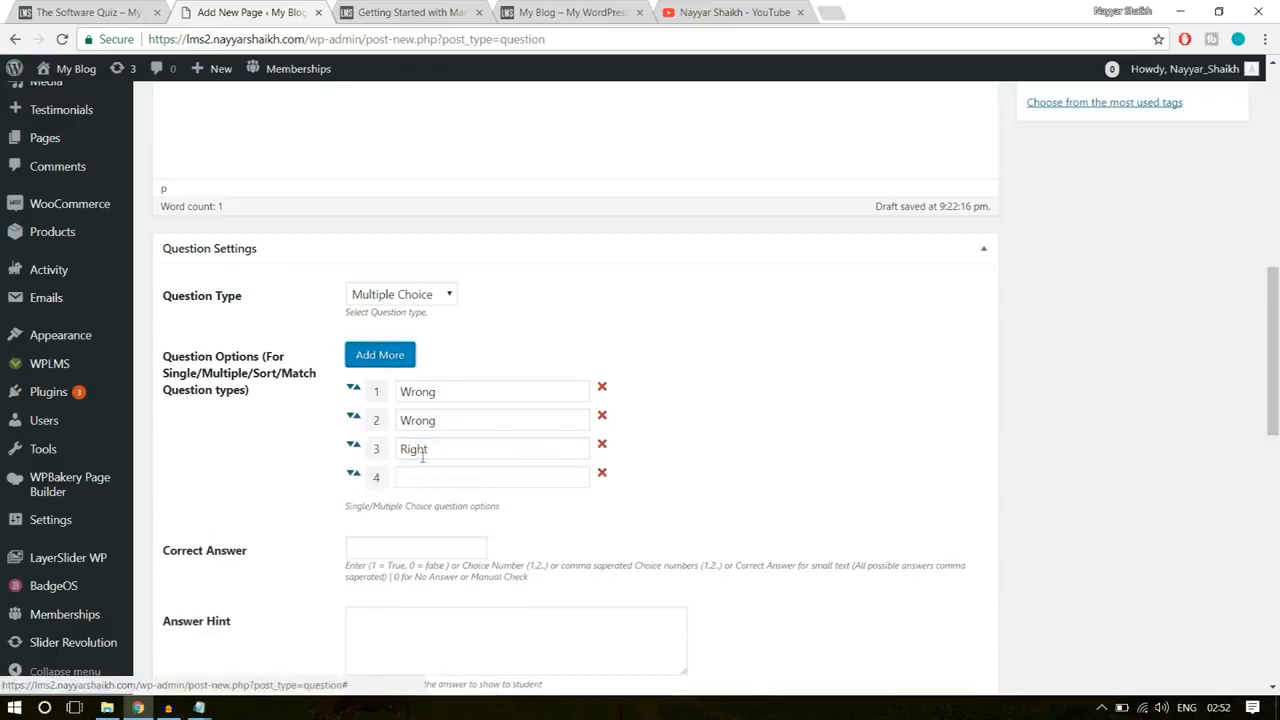
click(427, 476)
text(Wrong)
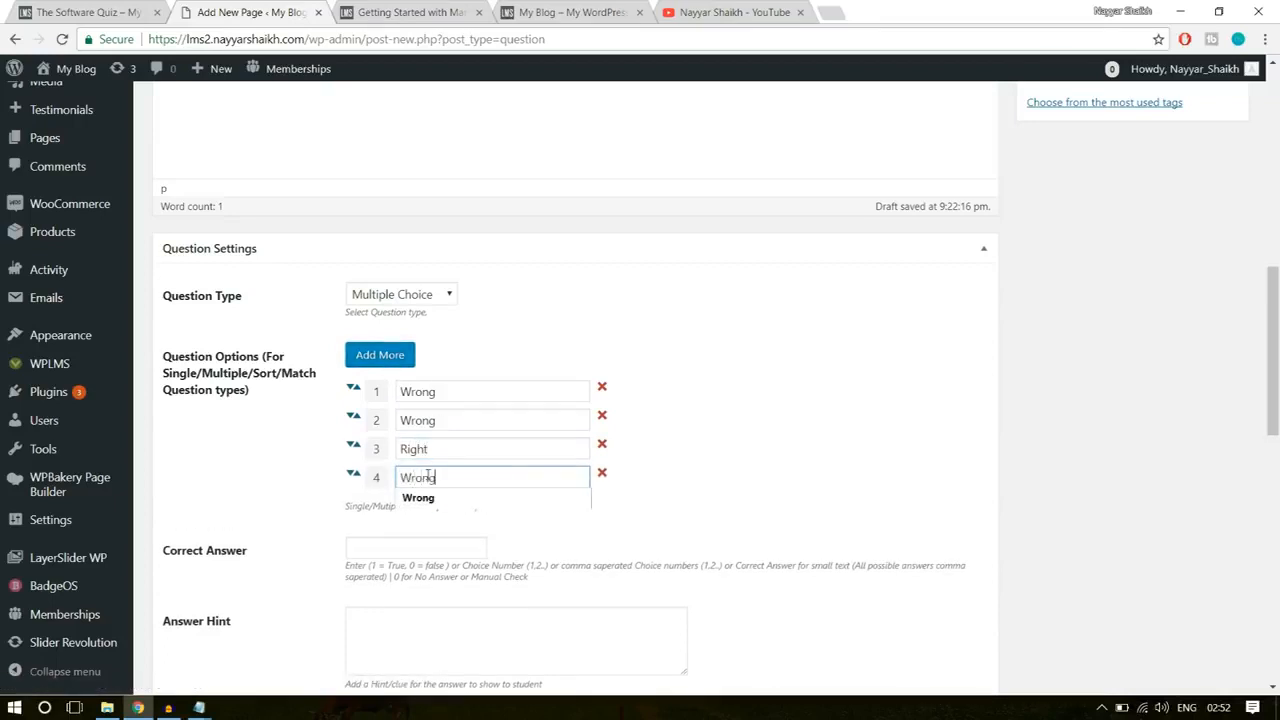
click(684, 407)
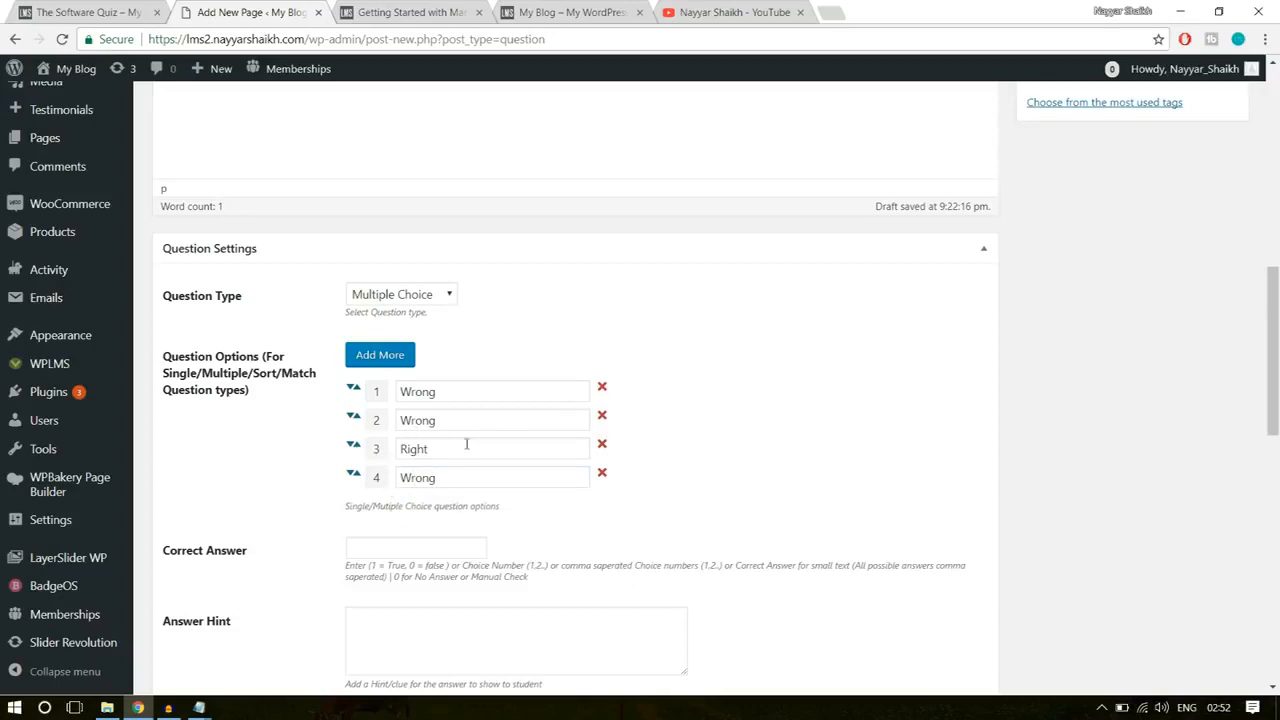
Step: Move the "Right" option to first place in the answer list and set the correct answer to 1
drag(352, 449, 360, 393)
click(680, 372)
click(403, 548)
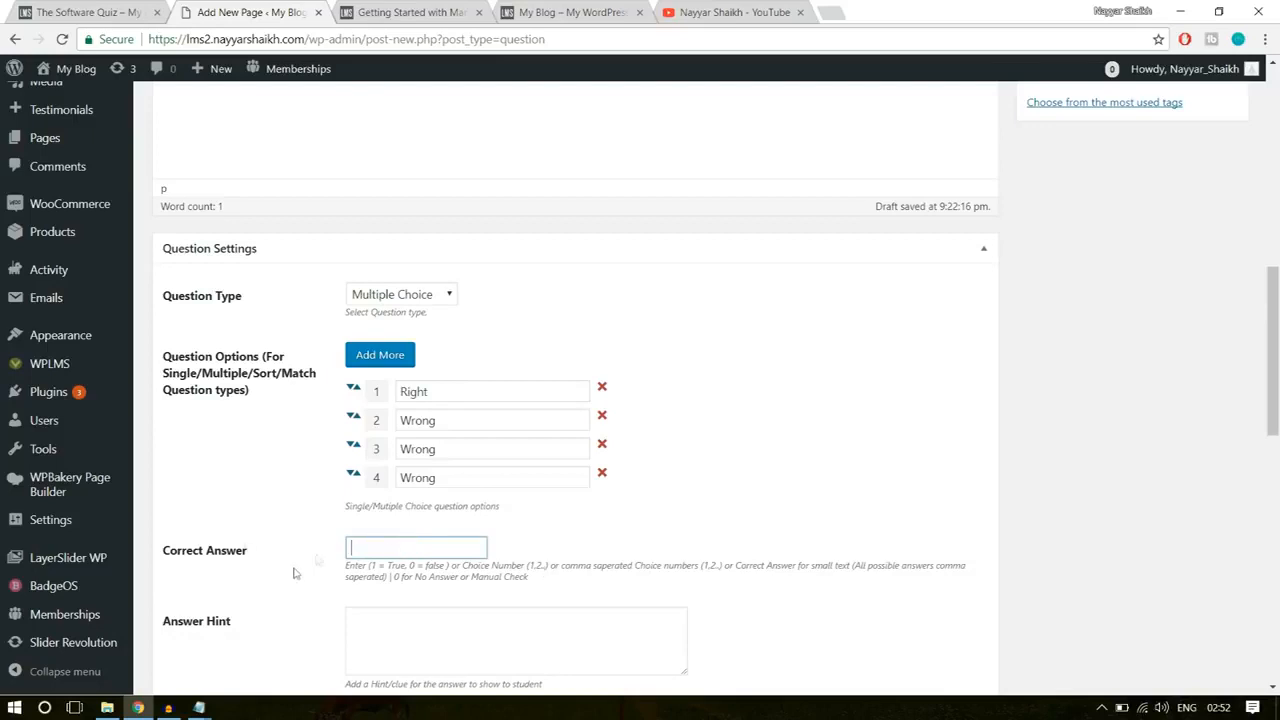
text(1)
click(685, 531)
drag(428, 393, 372, 399)
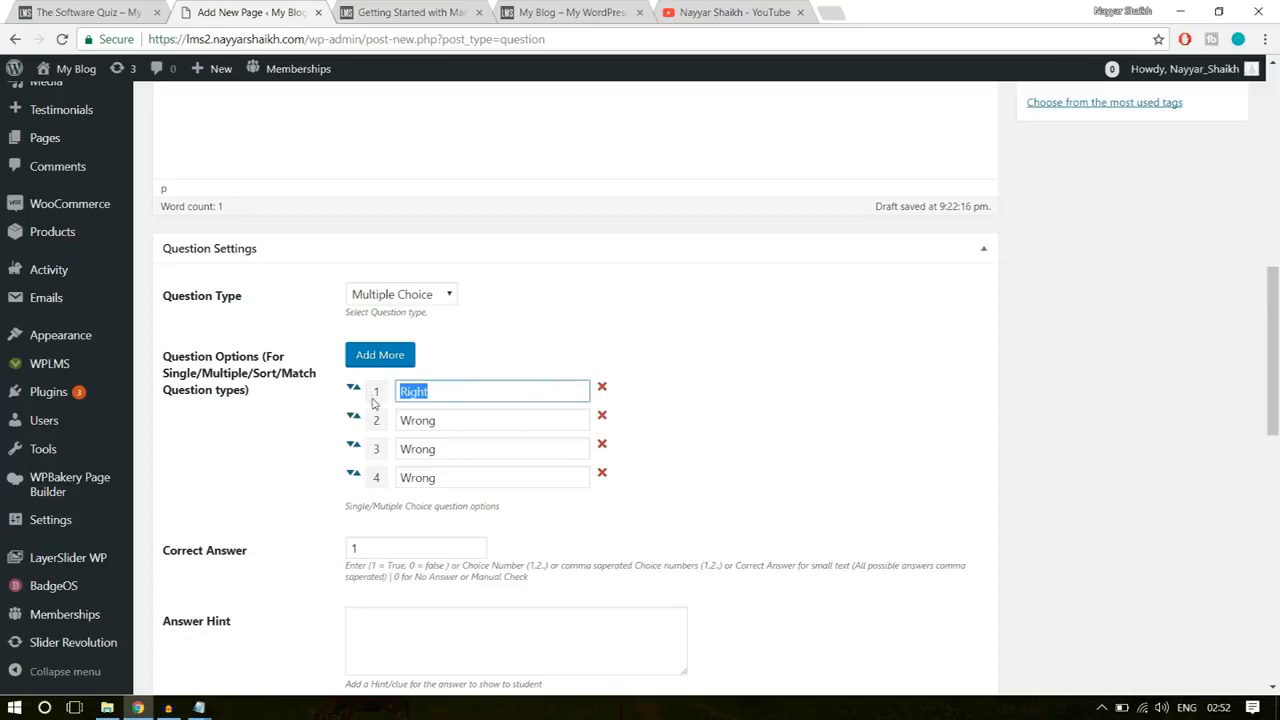
click(367, 534)
Step: Publish the Software Training Q-2 question, leaving its hint, explanation and question tag empty
scroll(937, 514, down, 3)
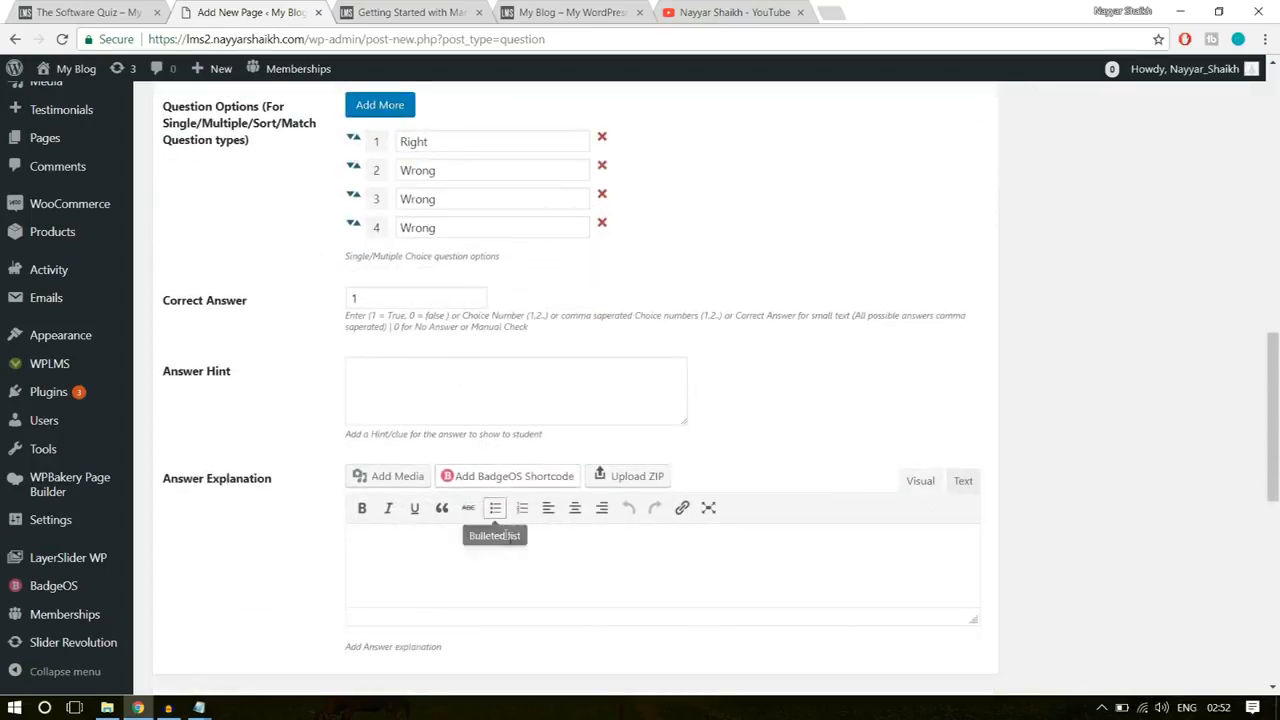
scroll(514, 549, down, 2)
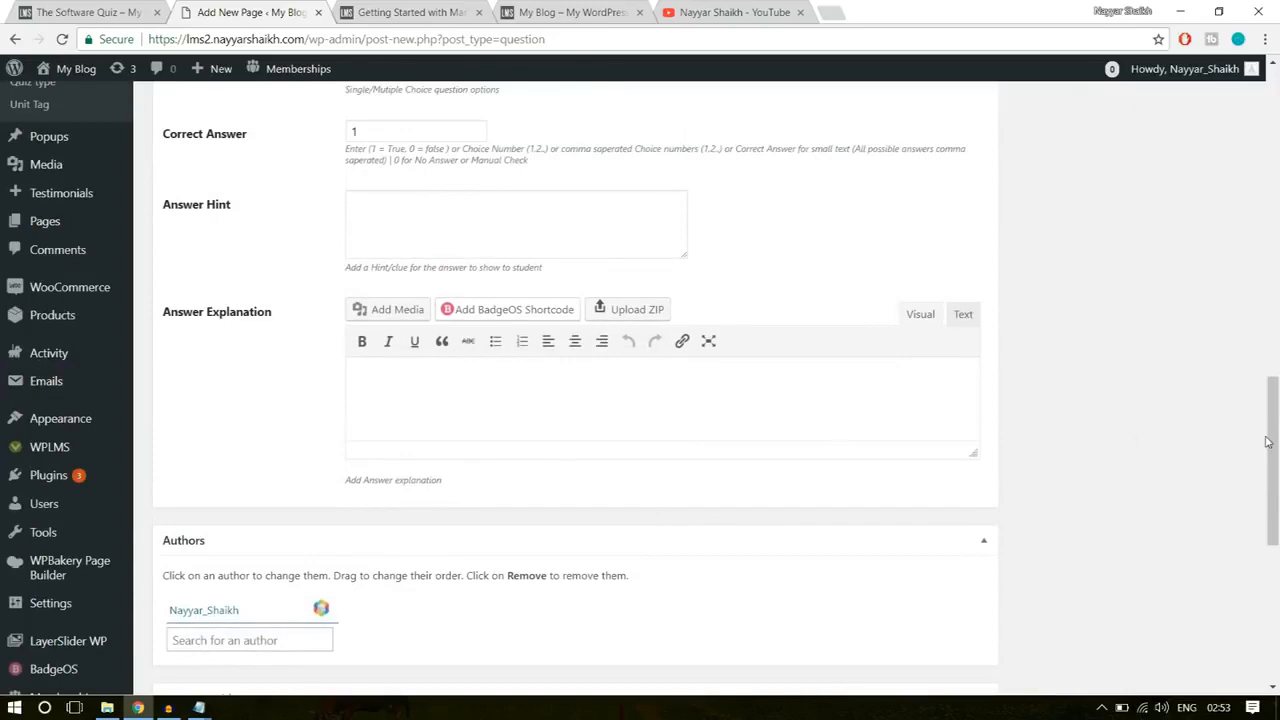
scroll(1200, 440, up, 10)
click(1075, 454)
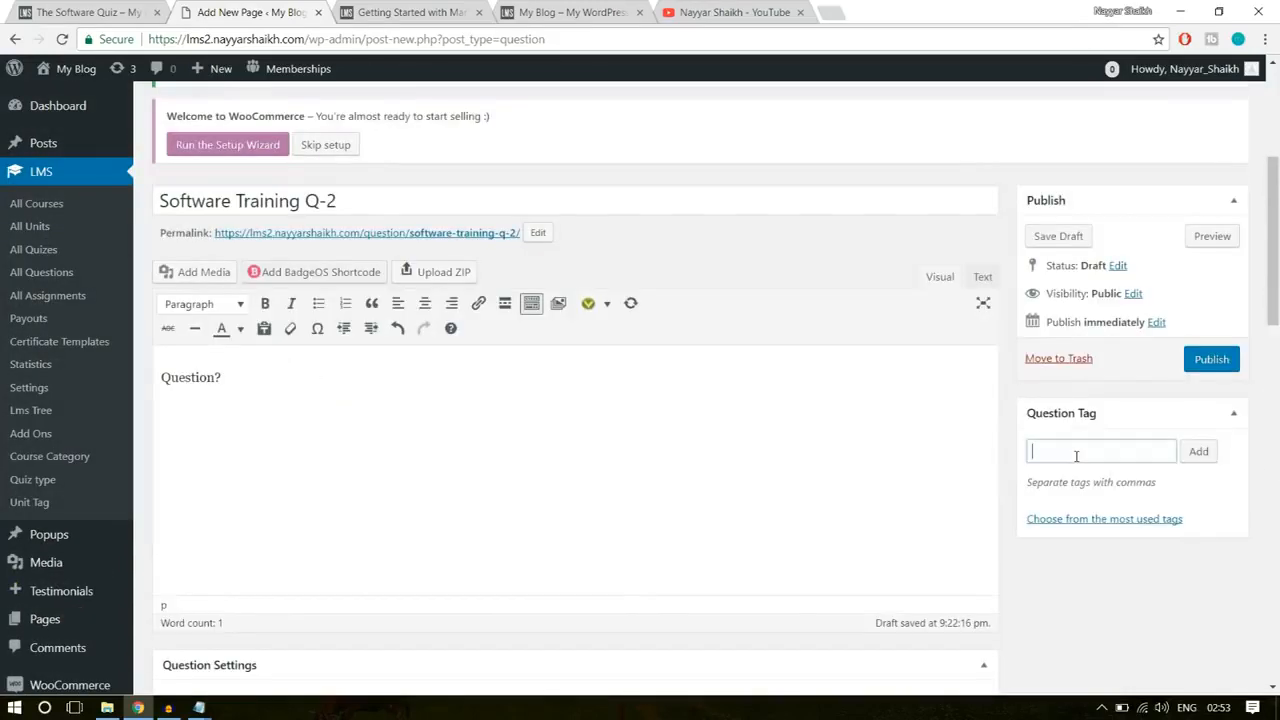
click(1212, 360)
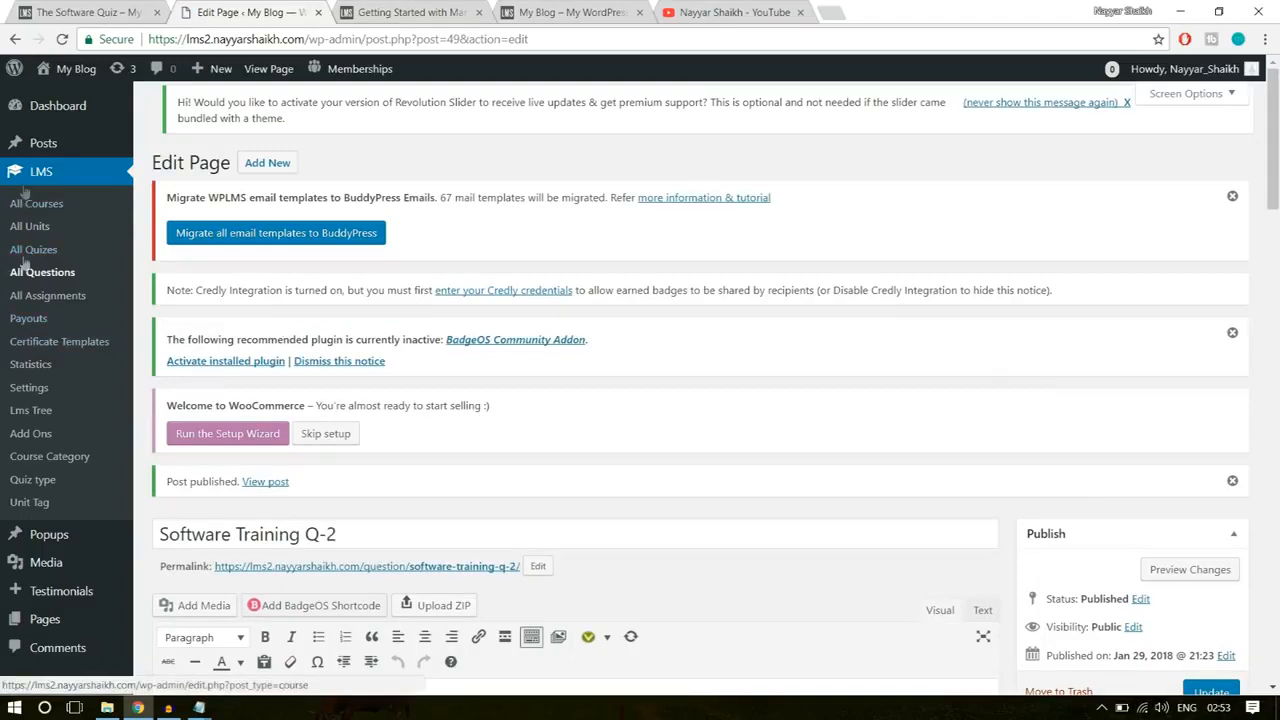
Step: Open the list of quizzes and start a new quiz
click(37, 251)
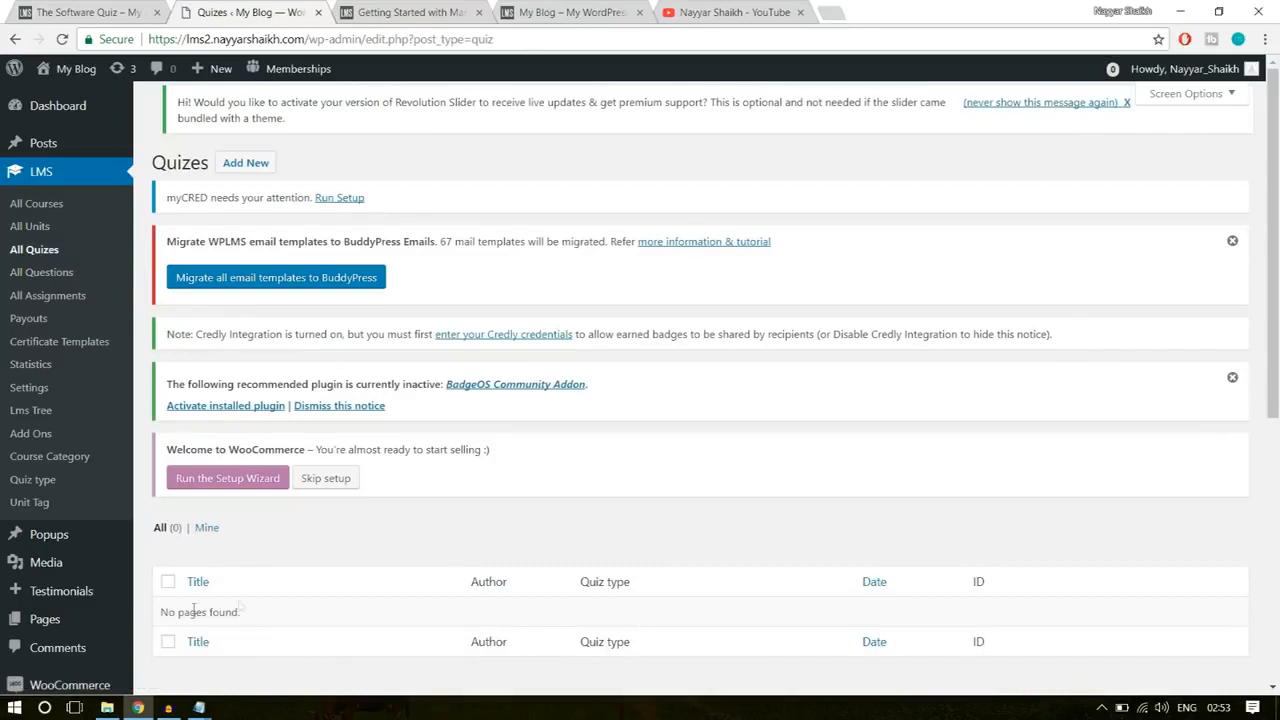
drag(253, 618, 160, 610)
click(265, 607)
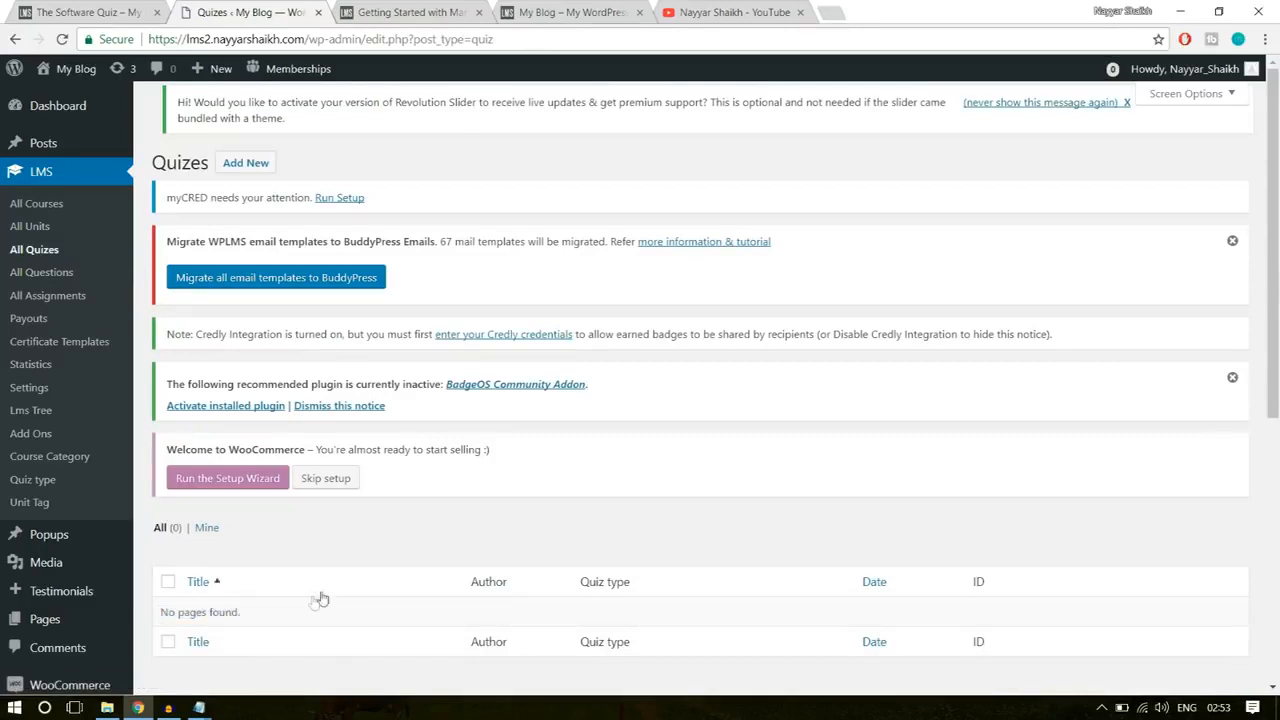
click(254, 171)
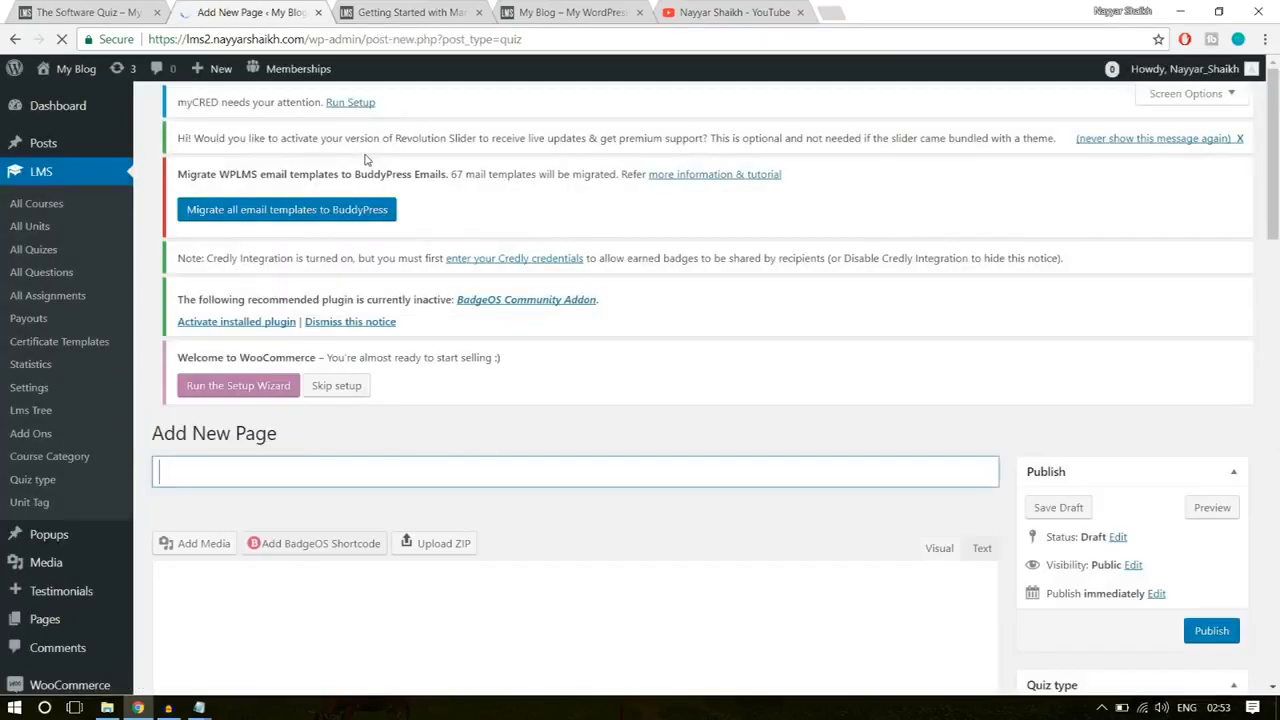
scroll(647, 363, down, 3)
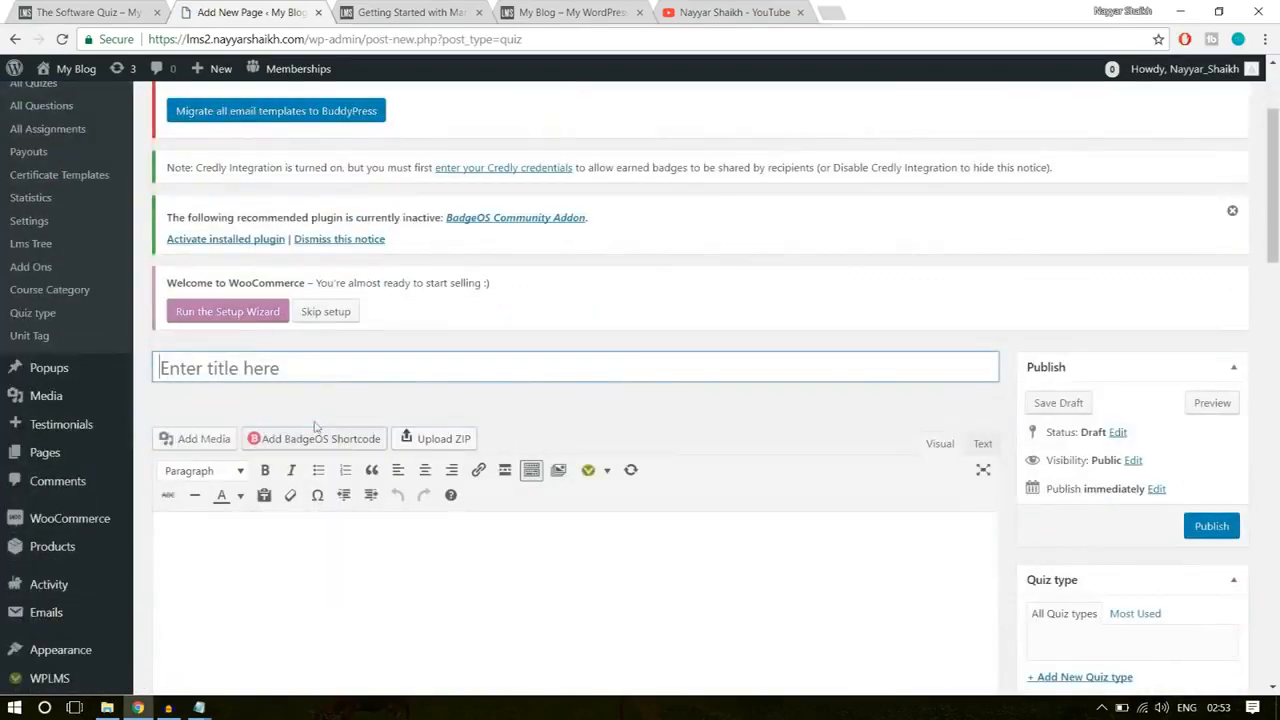
Step: Copy the title "The Software Quiz" from the example quiz page and use it as the new quiz's title
click(68, 12)
scroll(660, 352, up, 3)
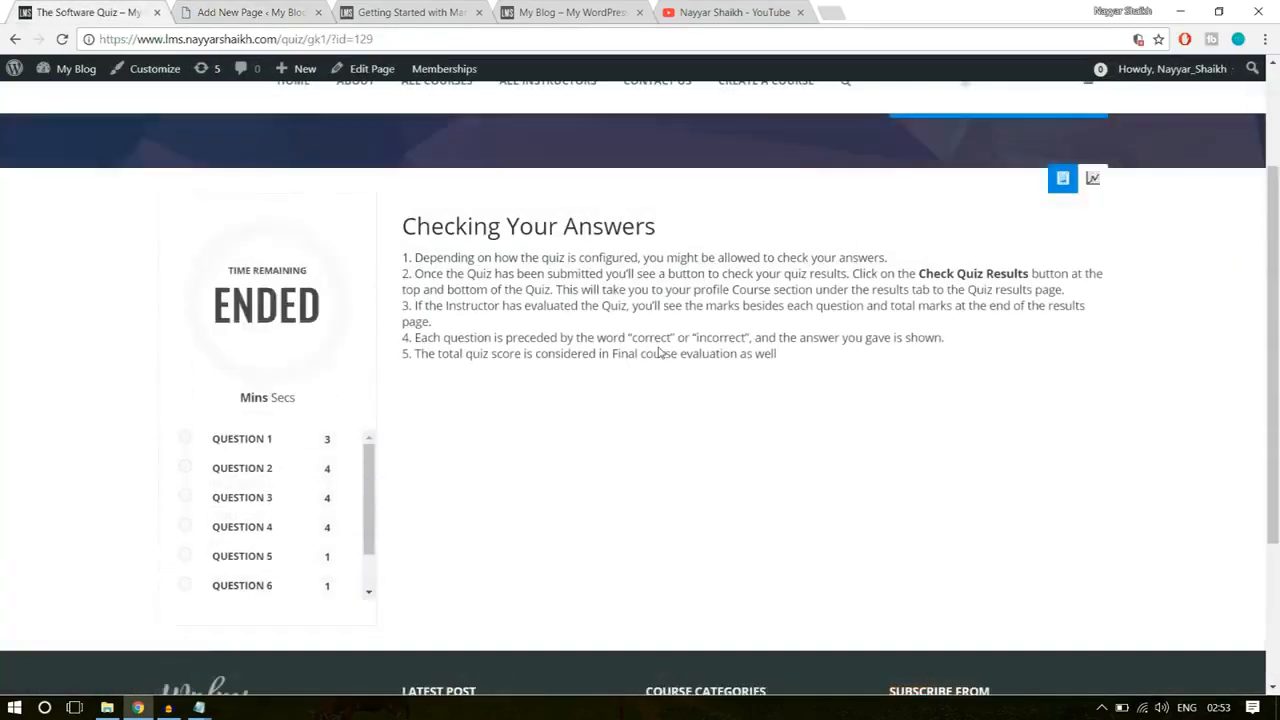
scroll(660, 352, up, 2)
drag(157, 222, 472, 208)
key(ctrl+c)
click(263, 8)
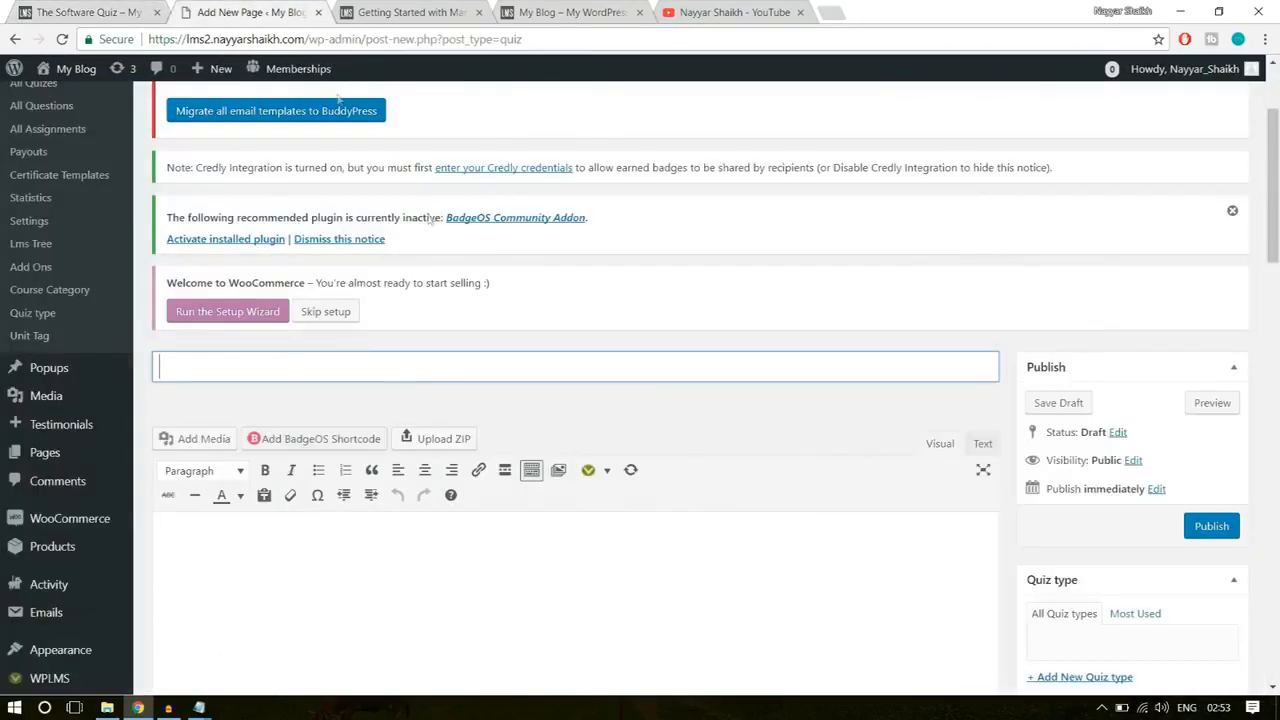
key(ctrl+v)
Step: Examine the "Checking Your Answers" instructions on the example quiz page as a model for the new quiz's body text
click(87, 8)
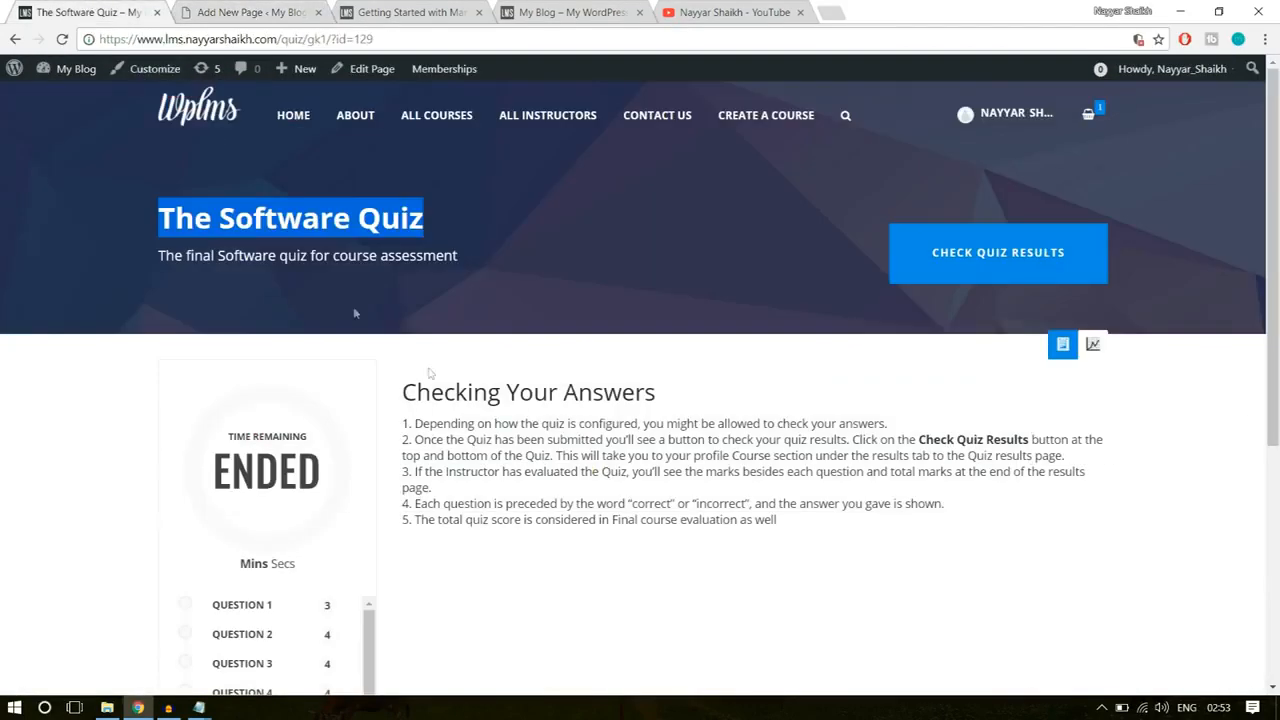
scroll(353, 306, down, 2)
drag(656, 226, 403, 231)
click(430, 261)
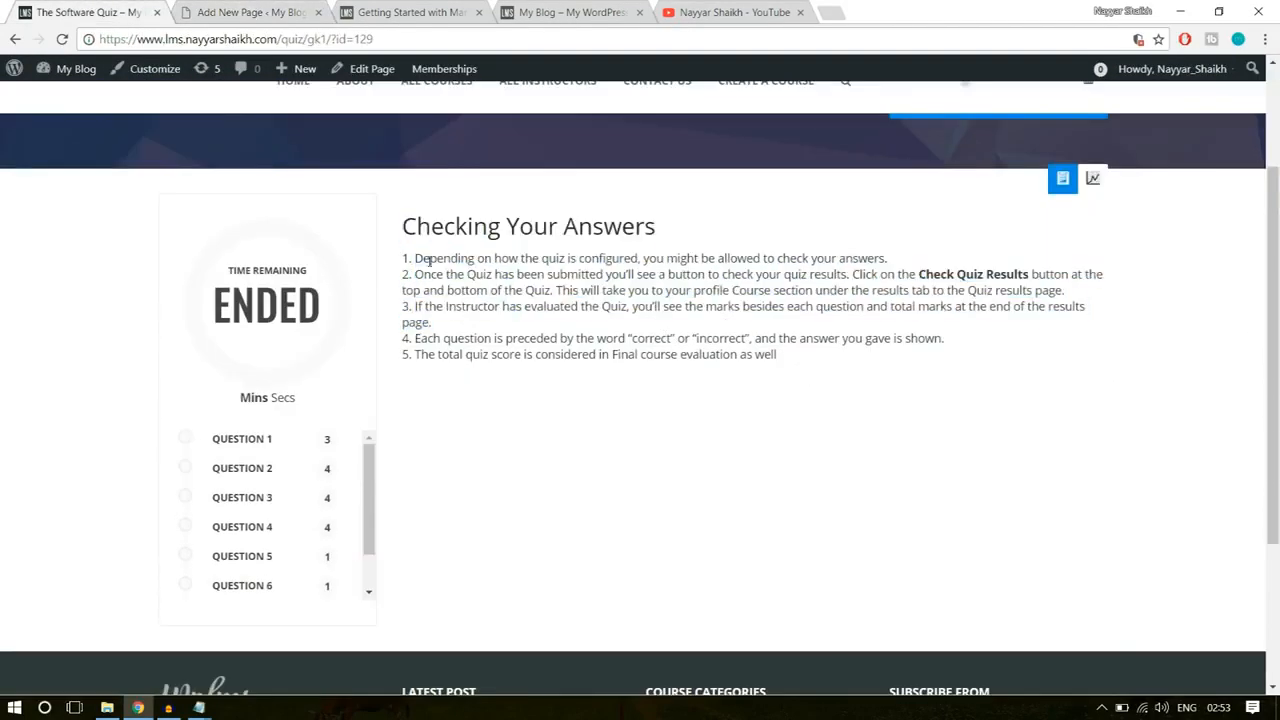
click(276, 14)
scroll(422, 425, down, 3)
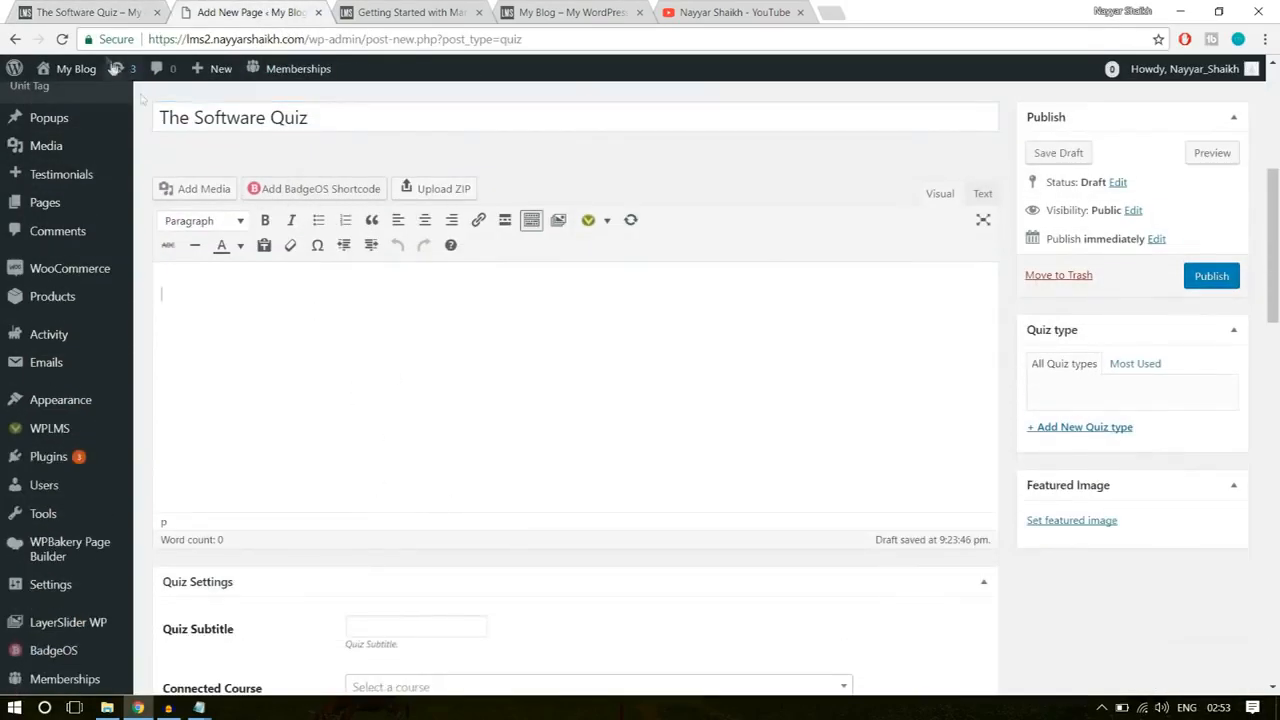
click(107, 8)
drag(398, 229, 675, 238)
click(676, 238)
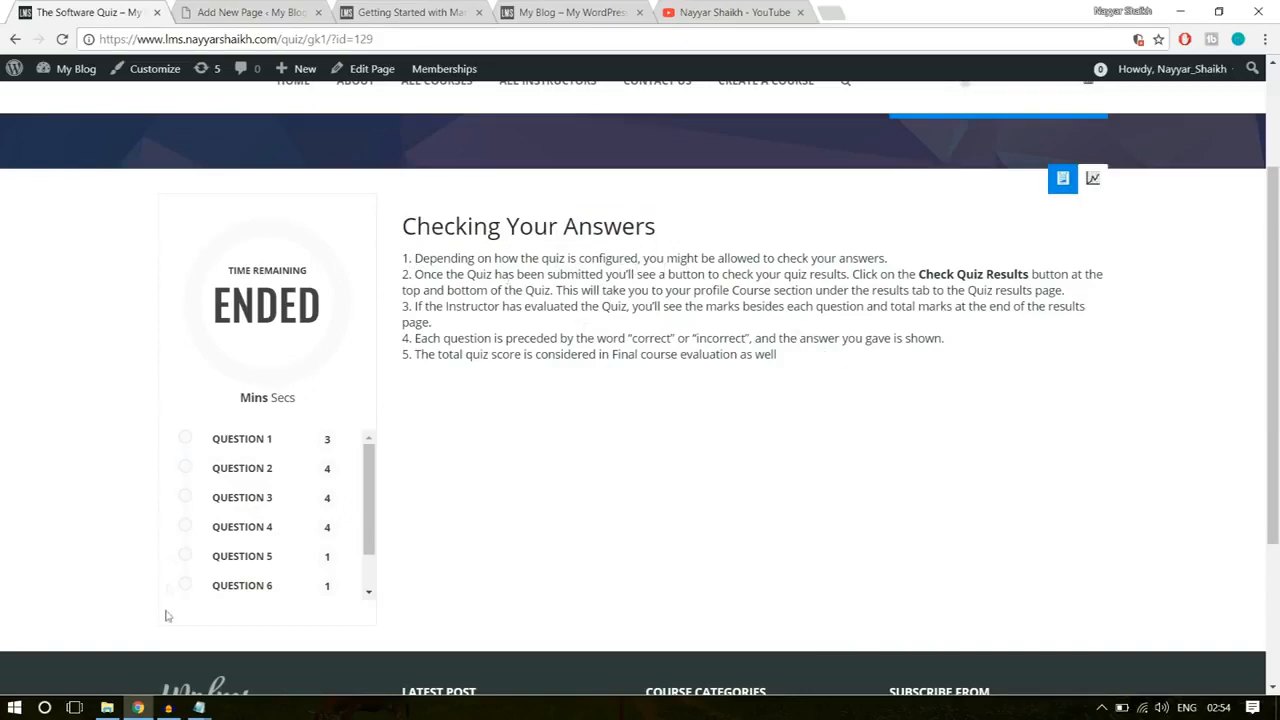
Step: Open the Course Statements document from the WPLMS folder in Word and find the "Checking Your Answers" section
click(110, 708)
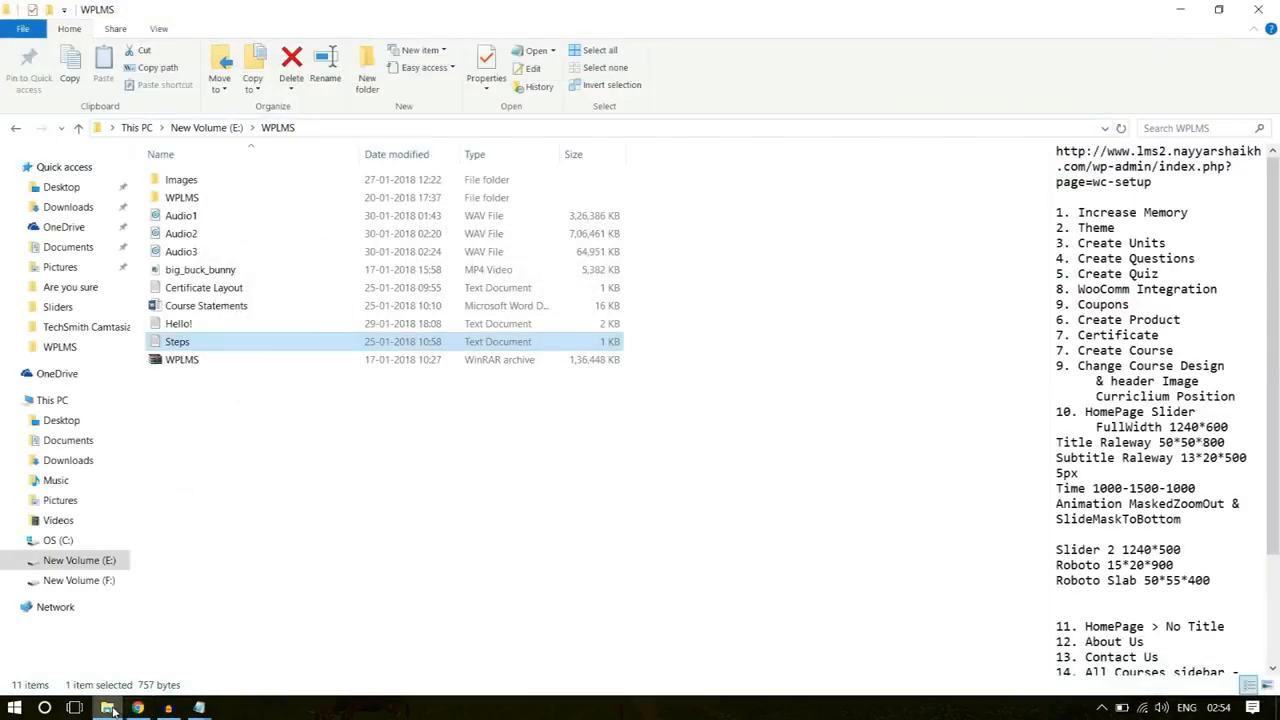
click(237, 308)
double_click(237, 308)
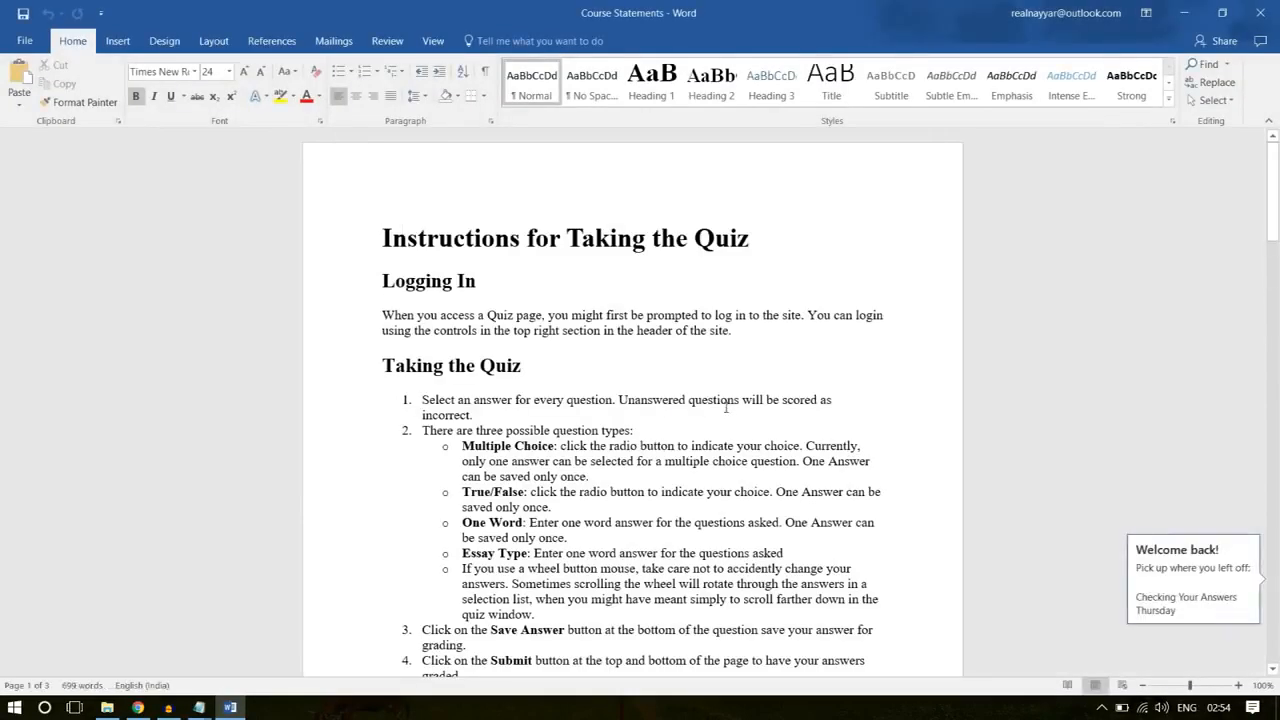
scroll(760, 420, down, 1)
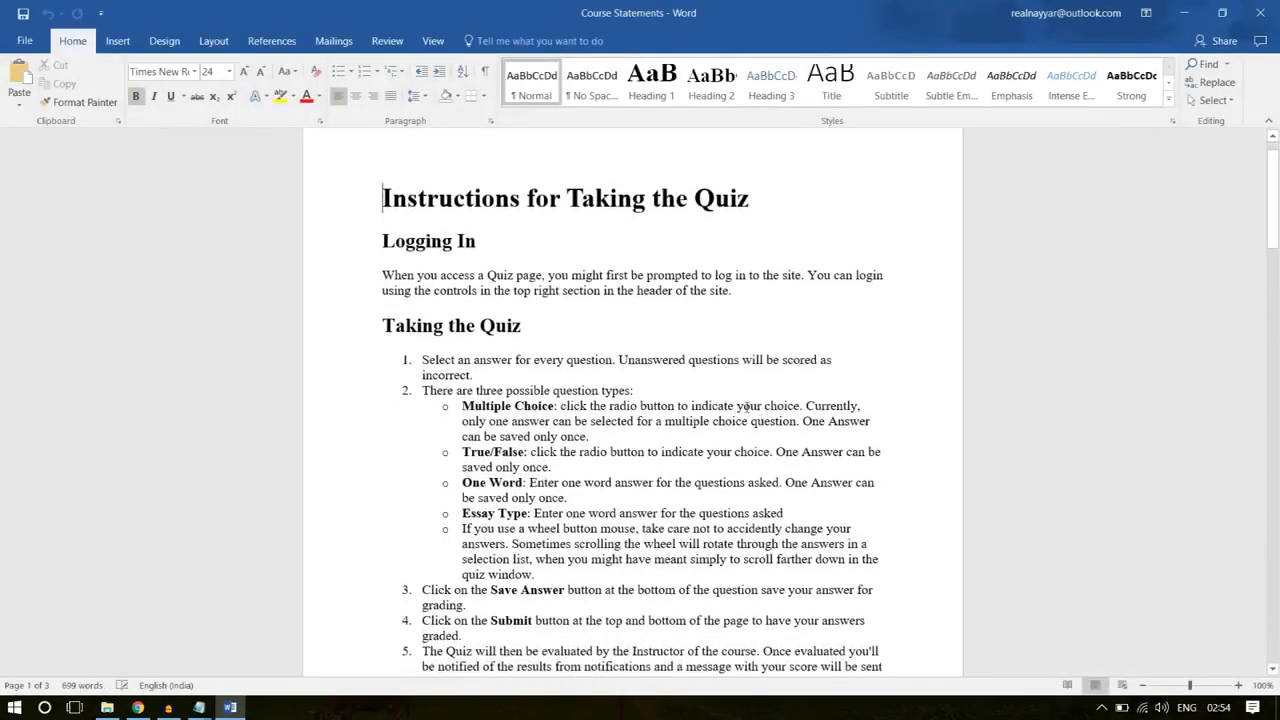
scroll(545, 253, up, 1)
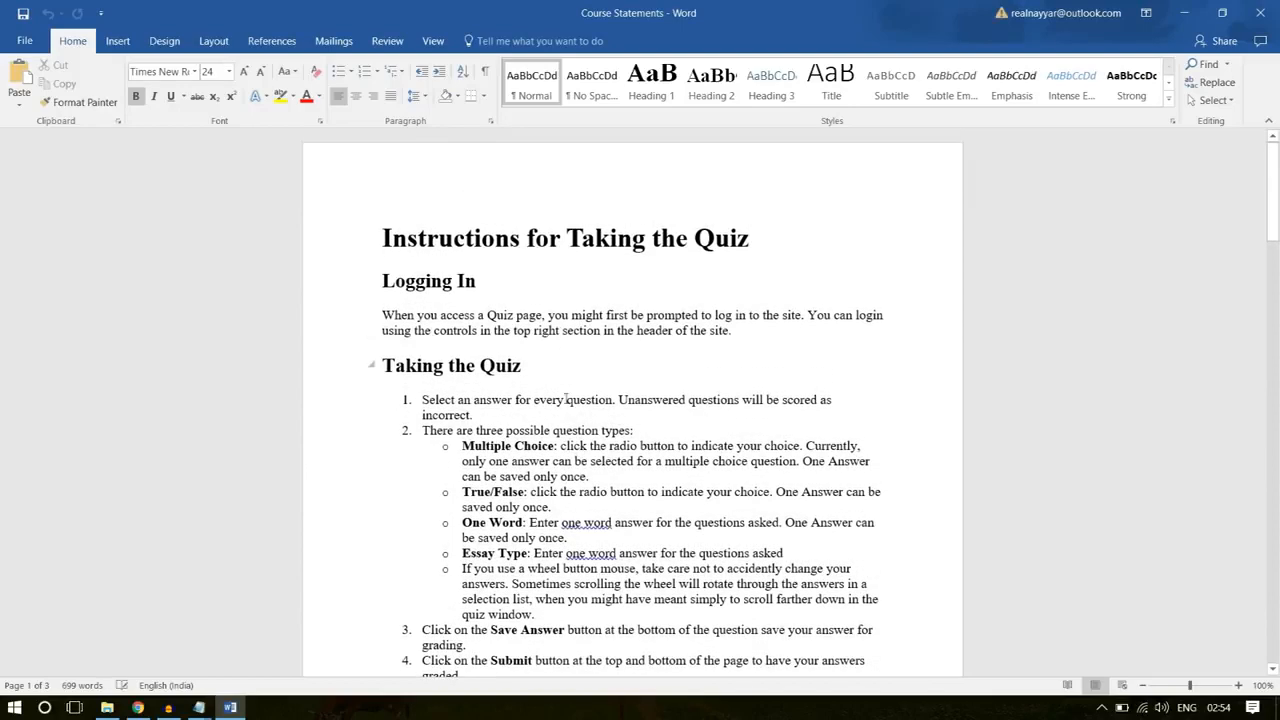
scroll(574, 418, down, 1)
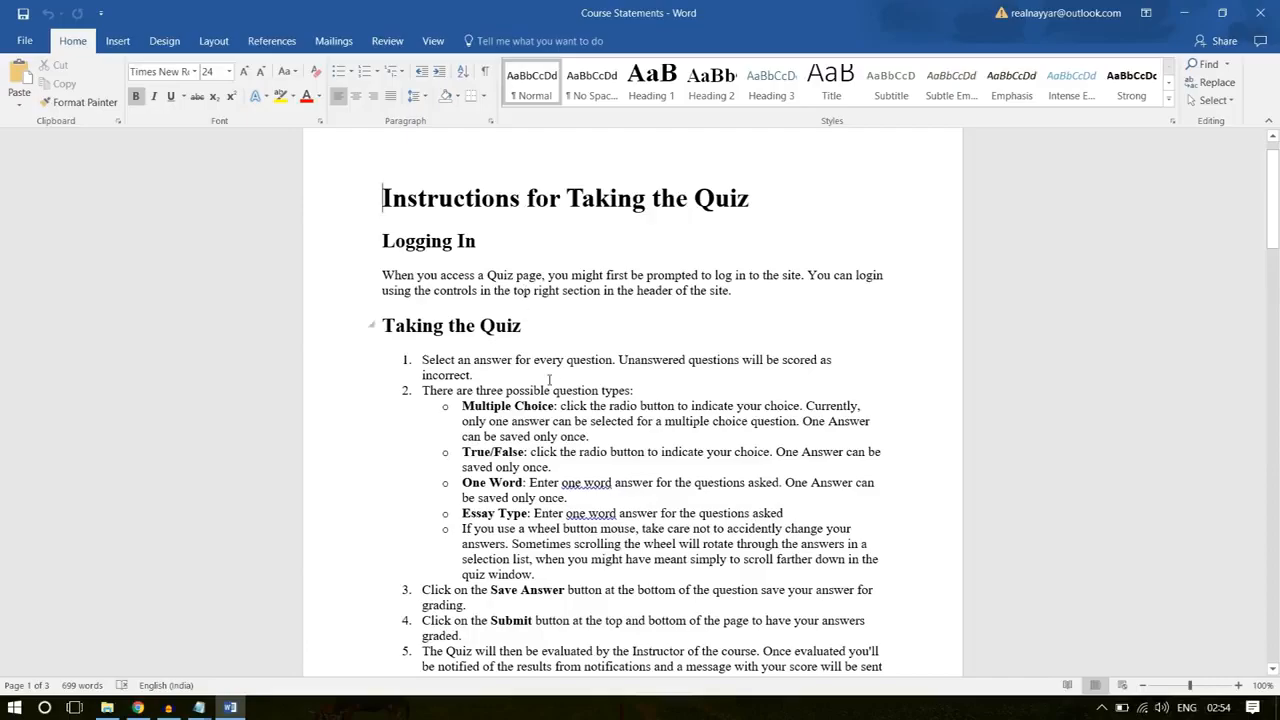
scroll(549, 380, down, 14)
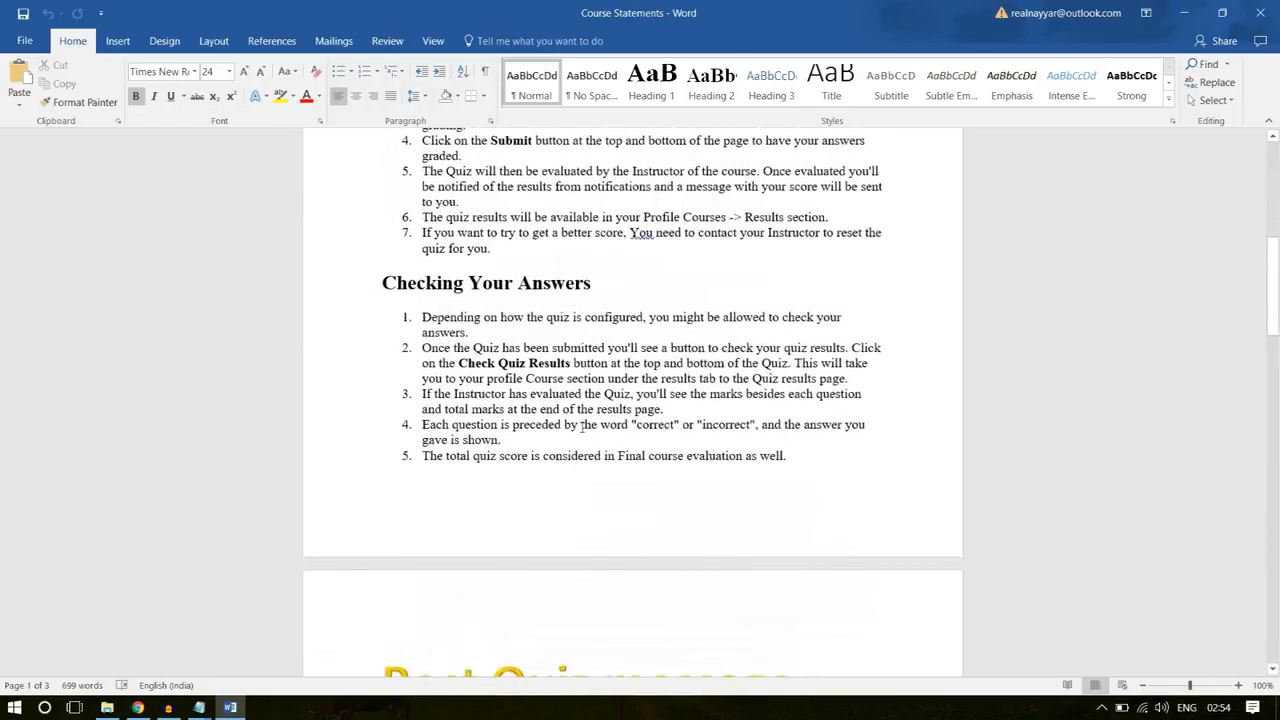
Step: Copy the "Checking Your Answers" heading and its five numbered points from the Word document into the new quiz's body text in Chrome
drag(745, 456, 349, 301)
key(alt+Tab)
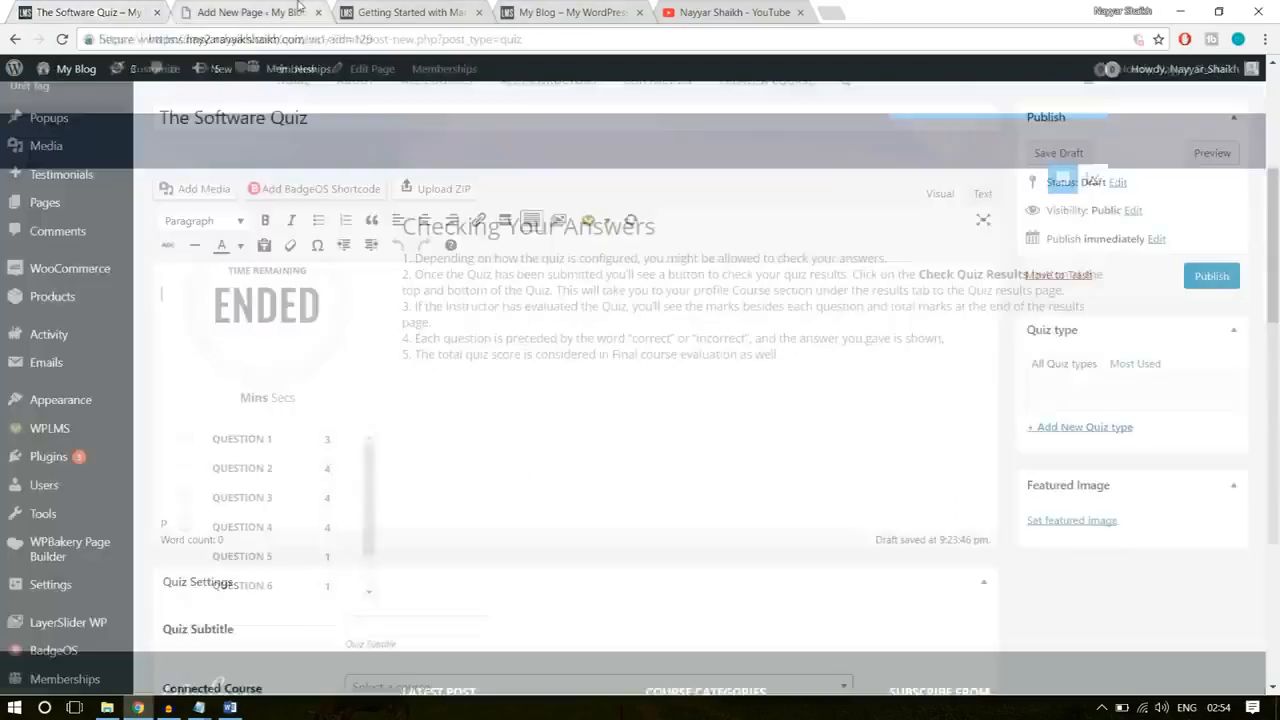
click(250, 12)
click(230, 707)
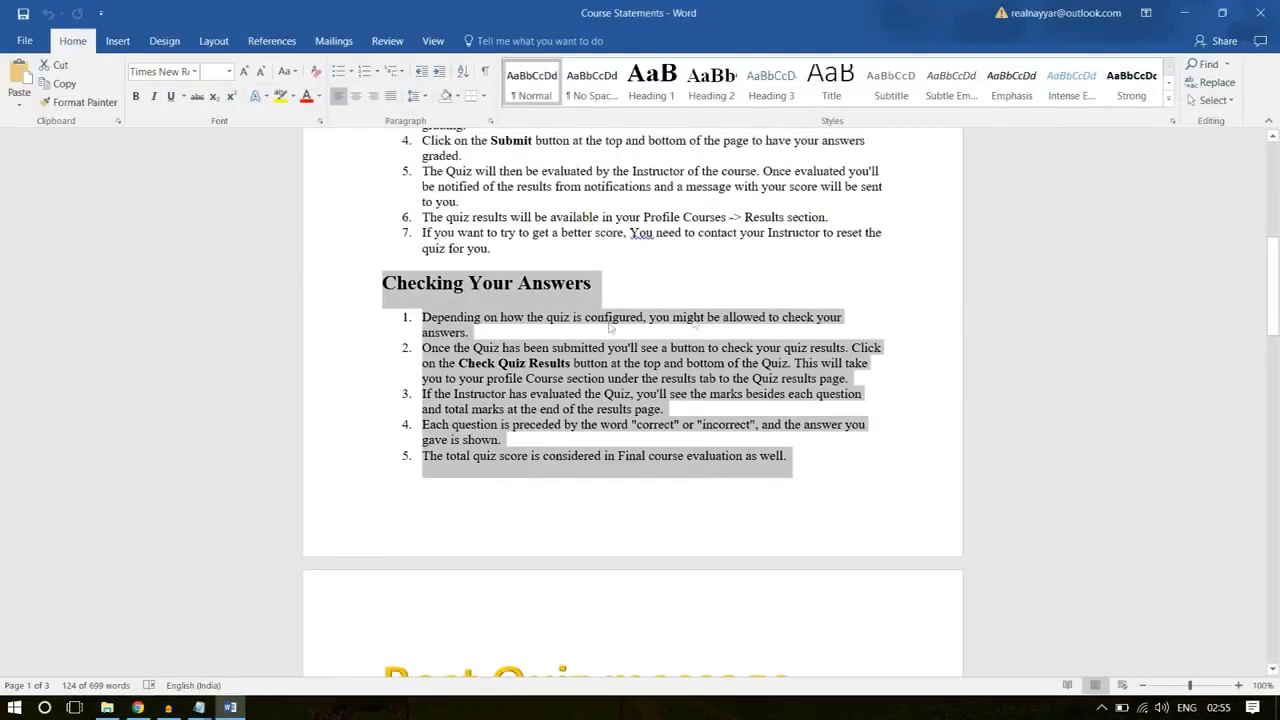
right_click(525, 337)
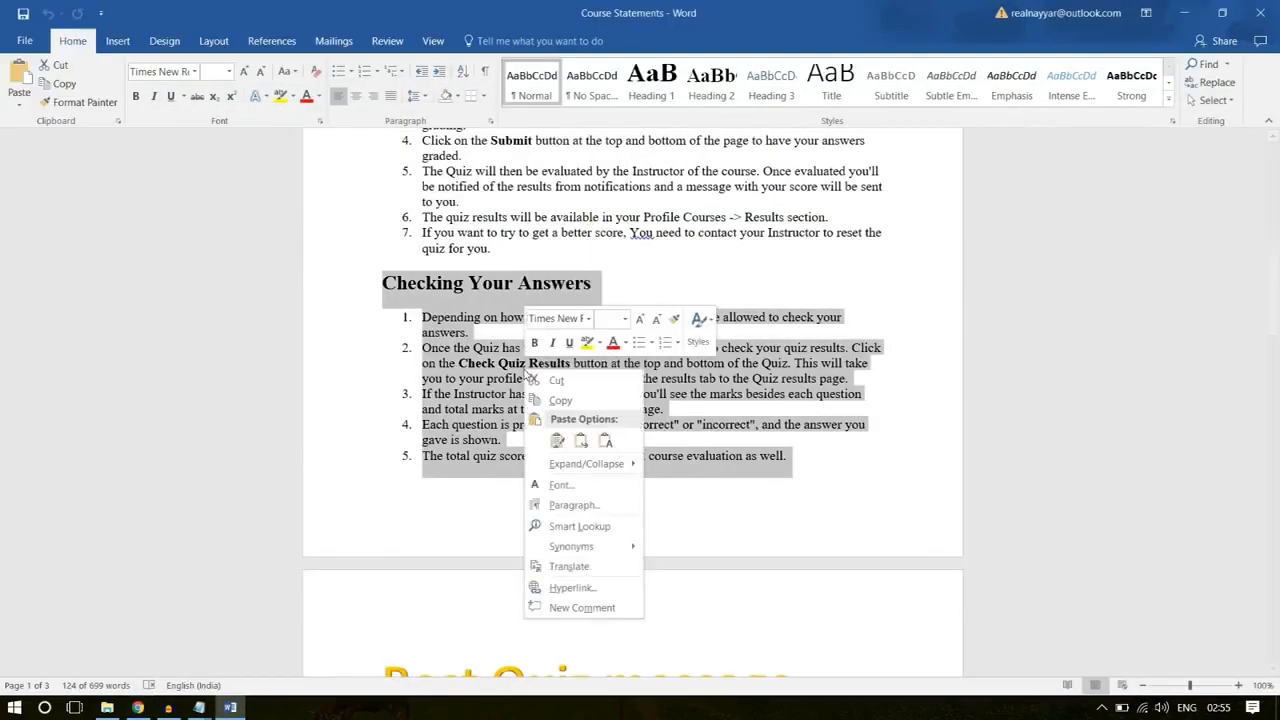
click(560, 400)
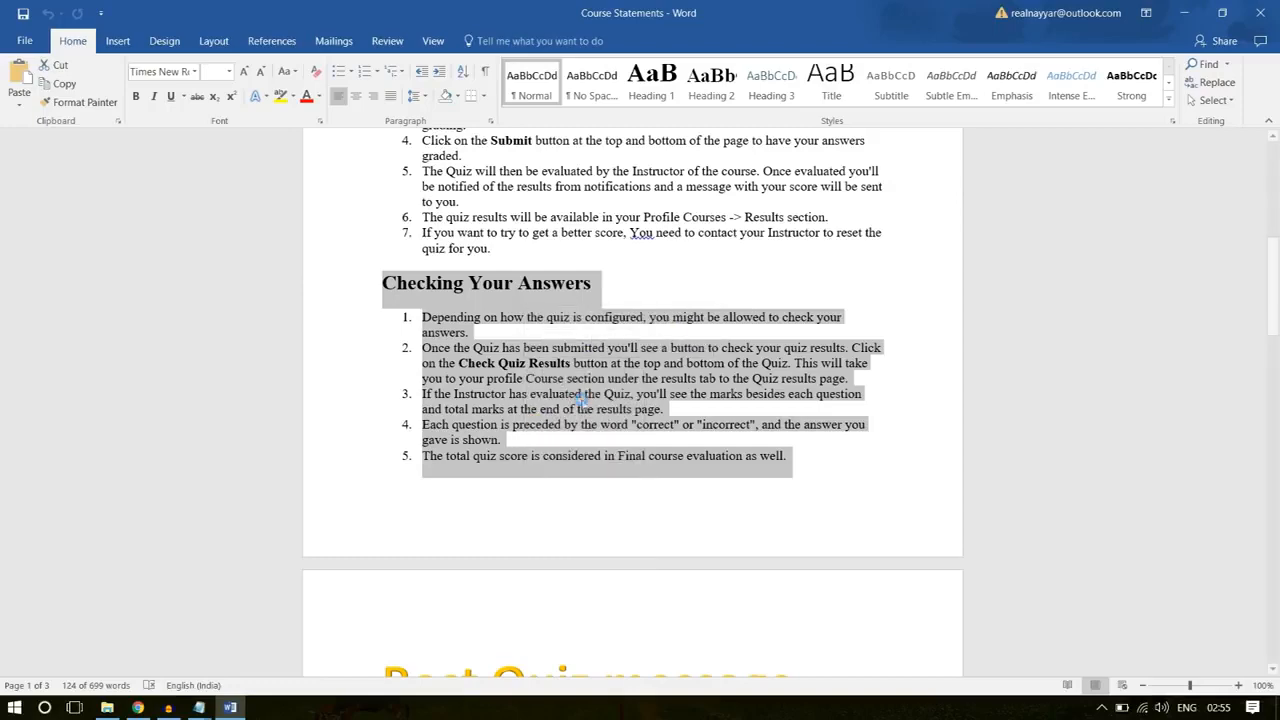
click(497, 295)
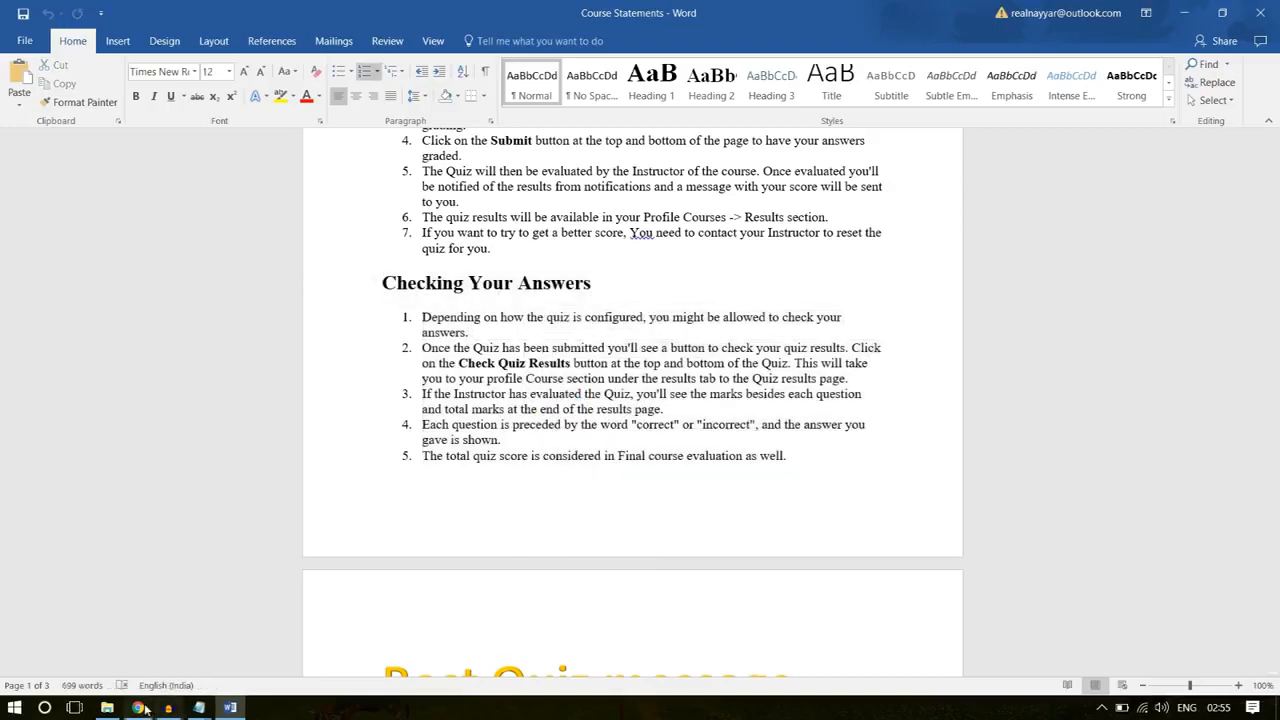
click(138, 707)
key(ctrl+v)
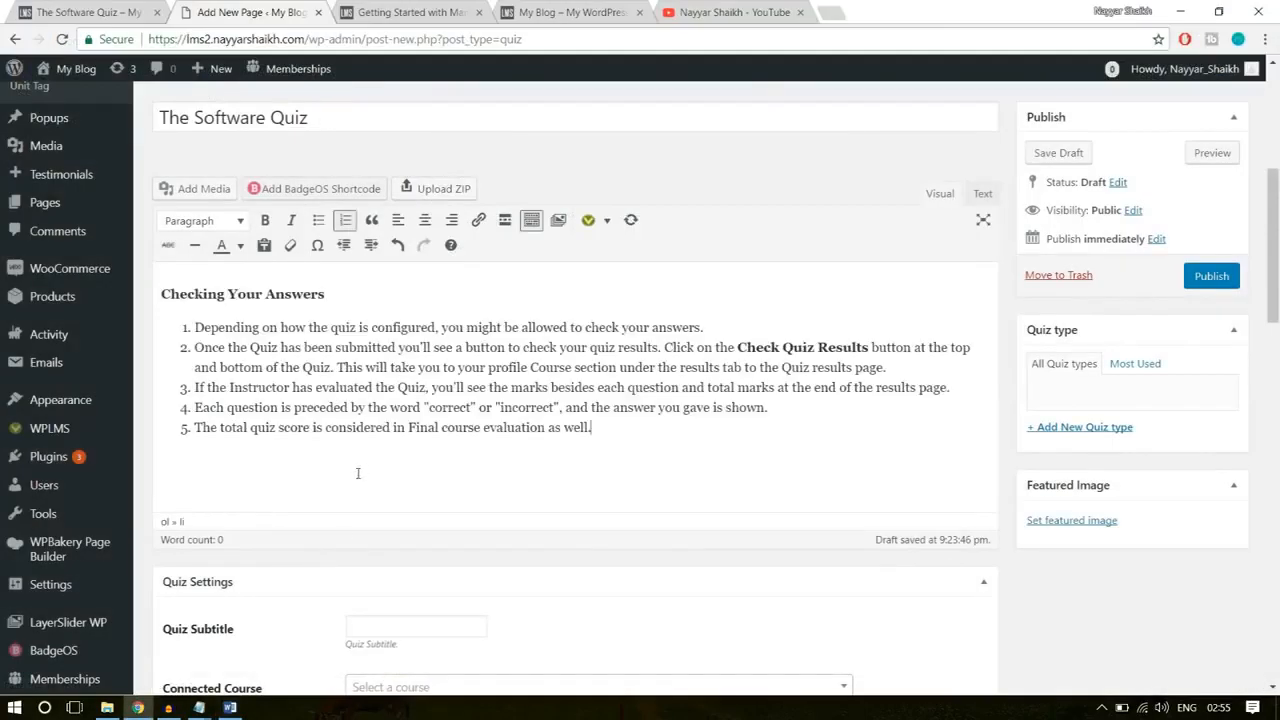
Step: Copy the subtitle "The final Software quiz for course assessment" from the example quiz page and use it as the new quiz's subtitle
scroll(647, 460, down, 3)
click(388, 293)
click(111, 11)
scroll(338, 274, up, 2)
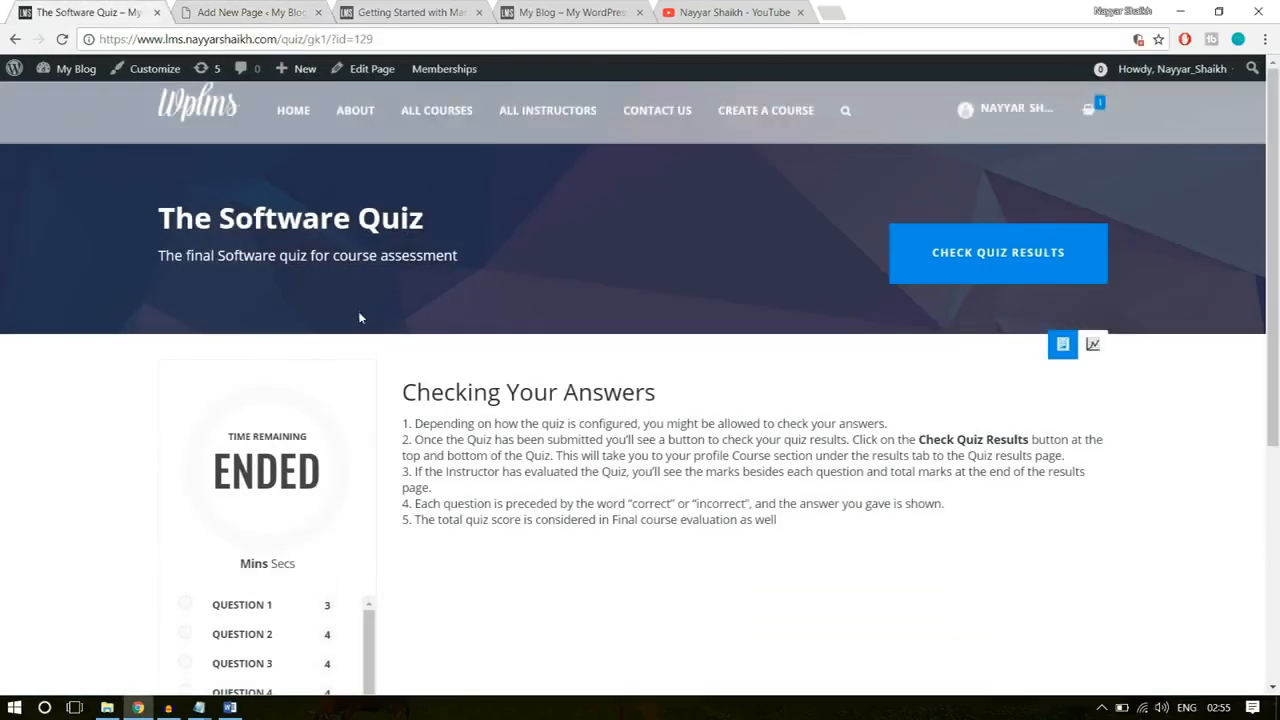
drag(160, 255, 484, 248)
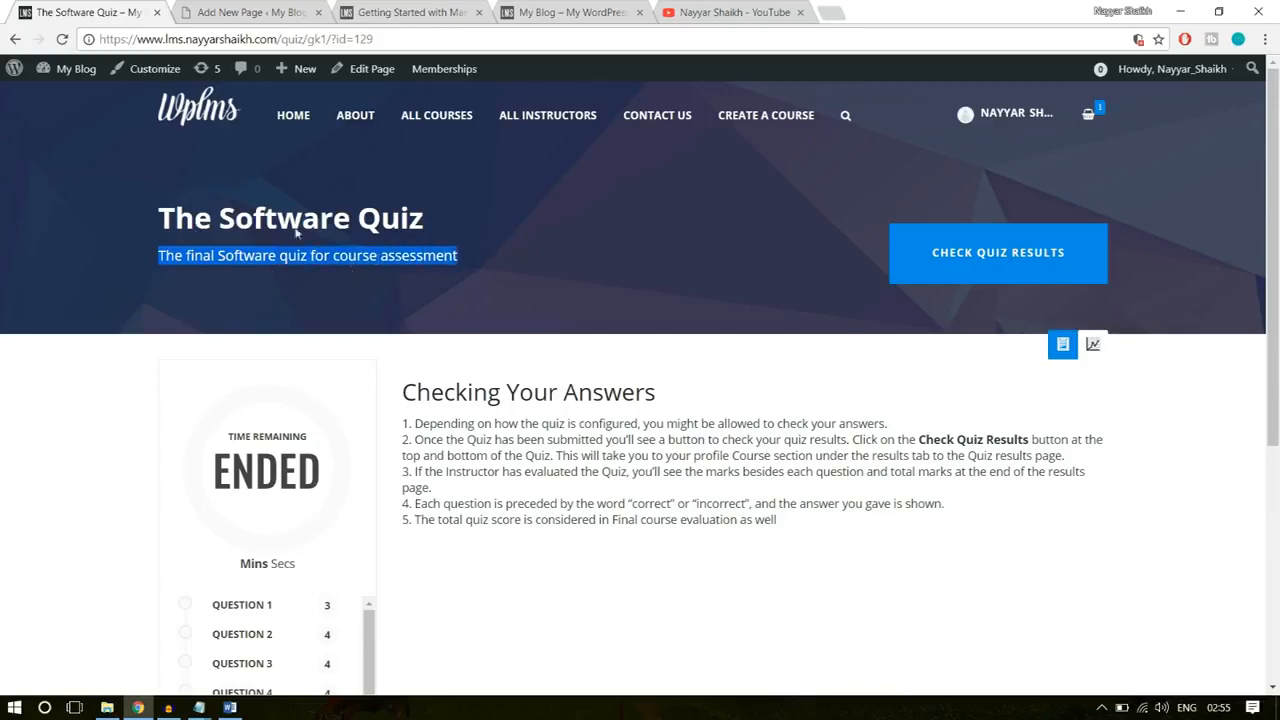
click(255, 12)
key(ctrl+v)
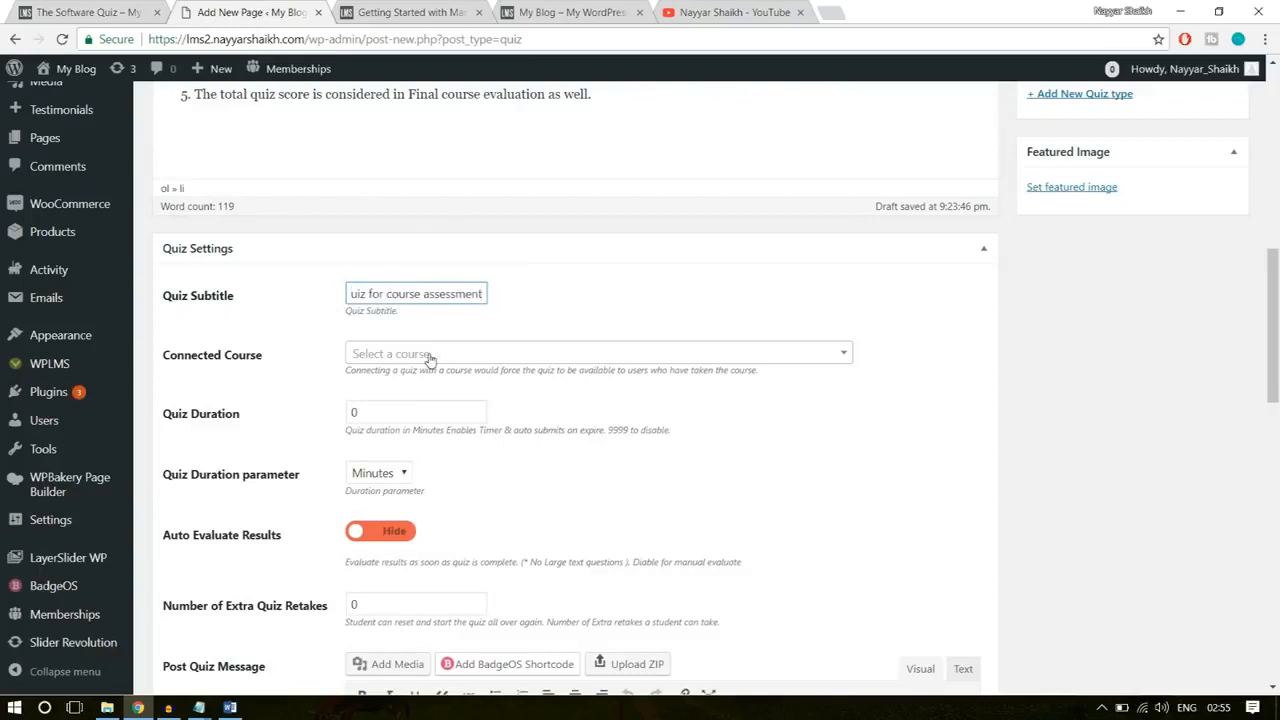
Step: Leave the connected course unselected and set the quiz duration to 10 minutes
click(611, 354)
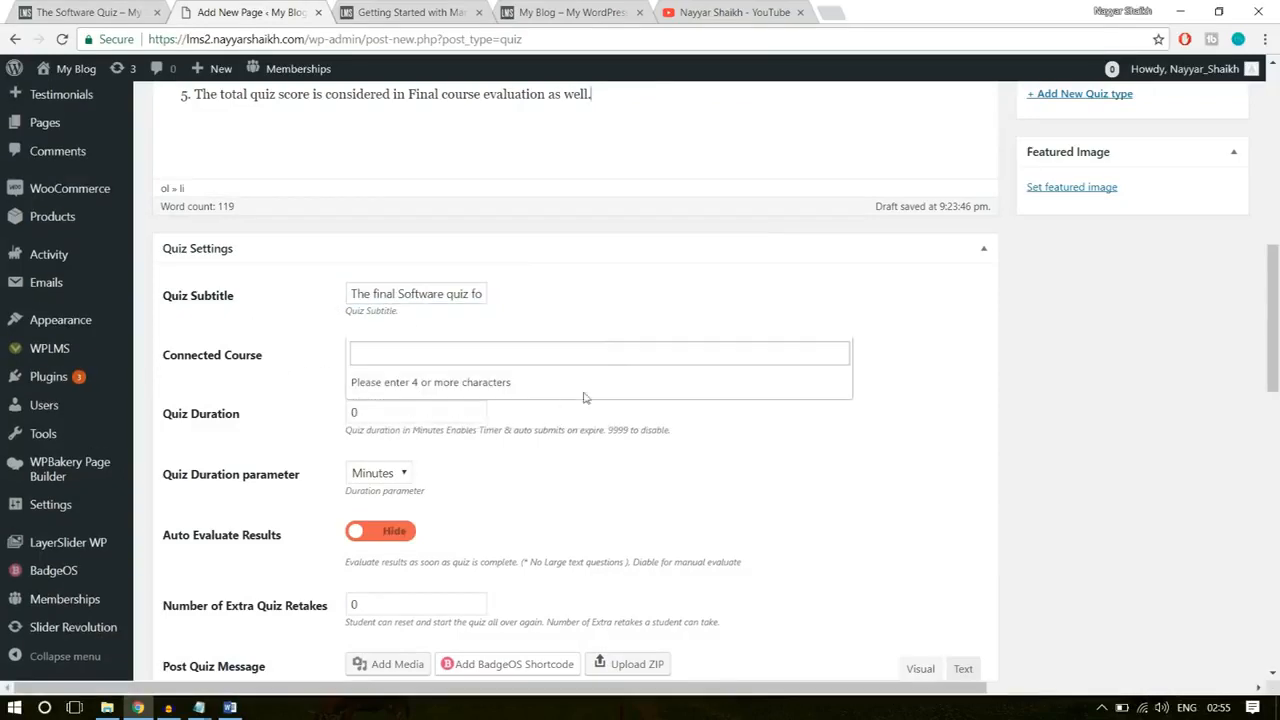
click(634, 325)
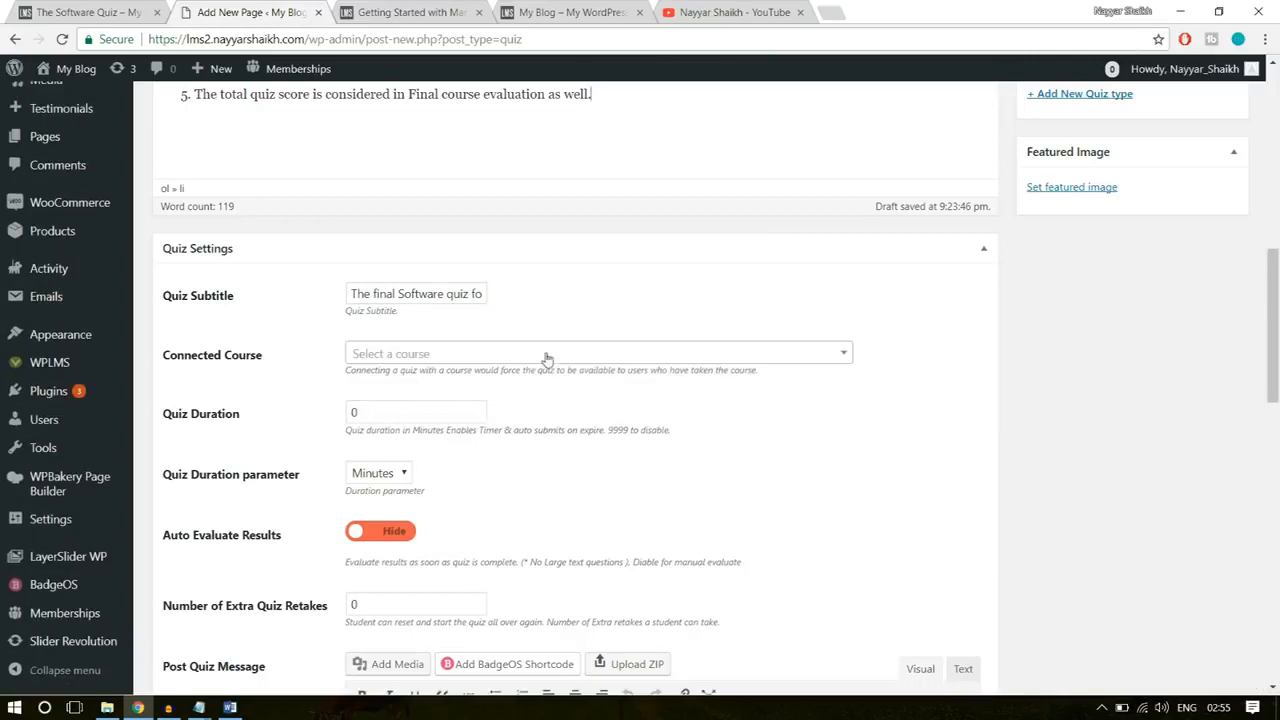
scroll(744, 399, down, 1)
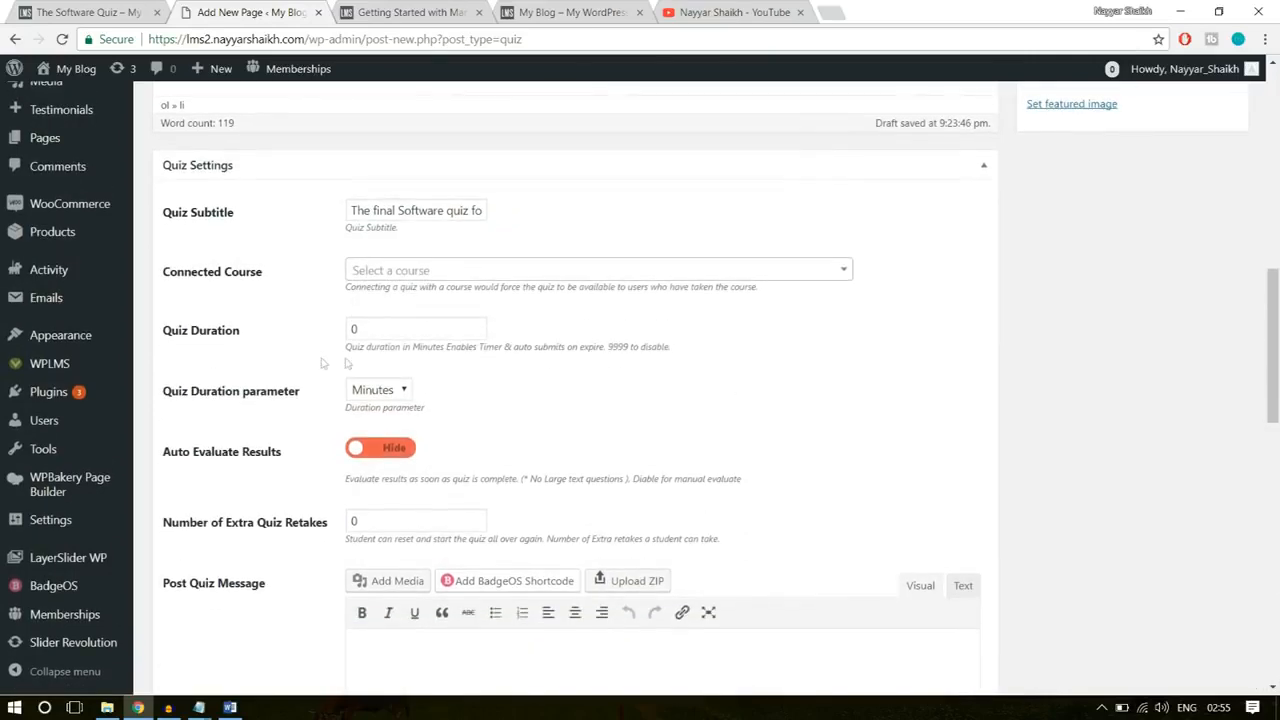
double_click(395, 334)
click(692, 336)
scroll(401, 354, down, 1)
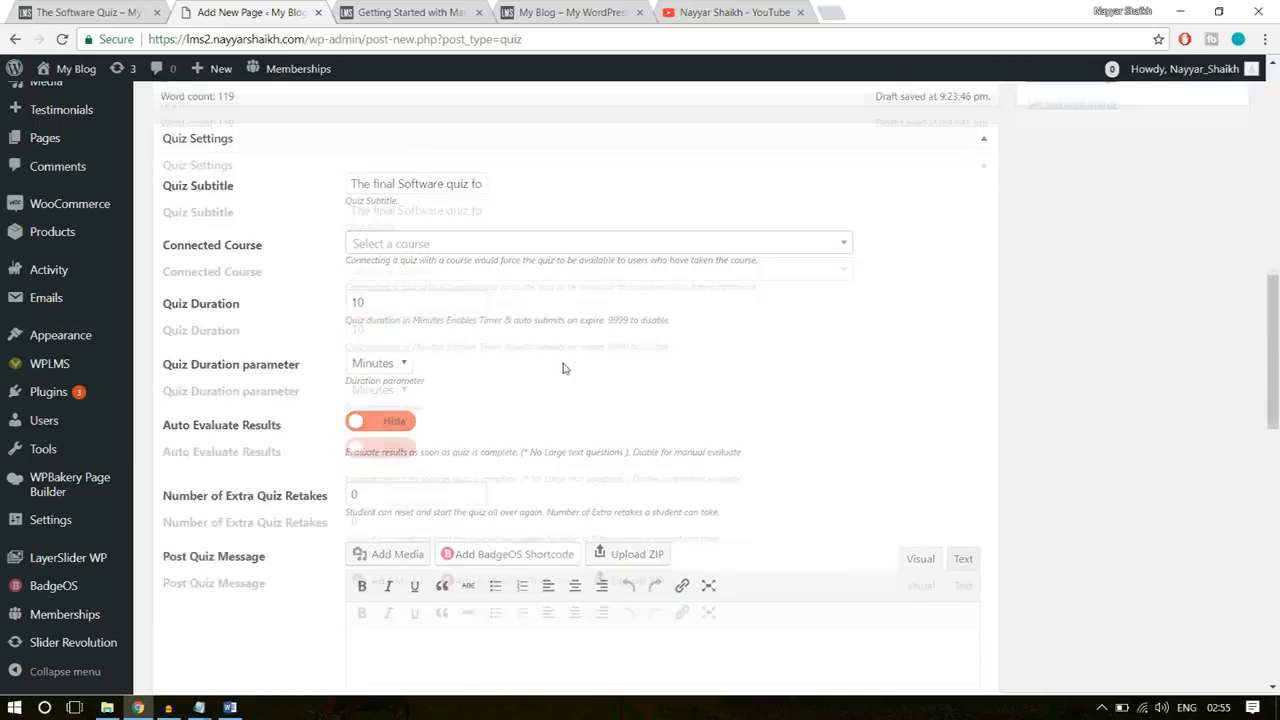
double_click(380, 246)
click(382, 320)
Step: Turn on automatic evaluation of the quiz results and set the number of extra quiz retakes to 3
scroll(920, 284, down, 1)
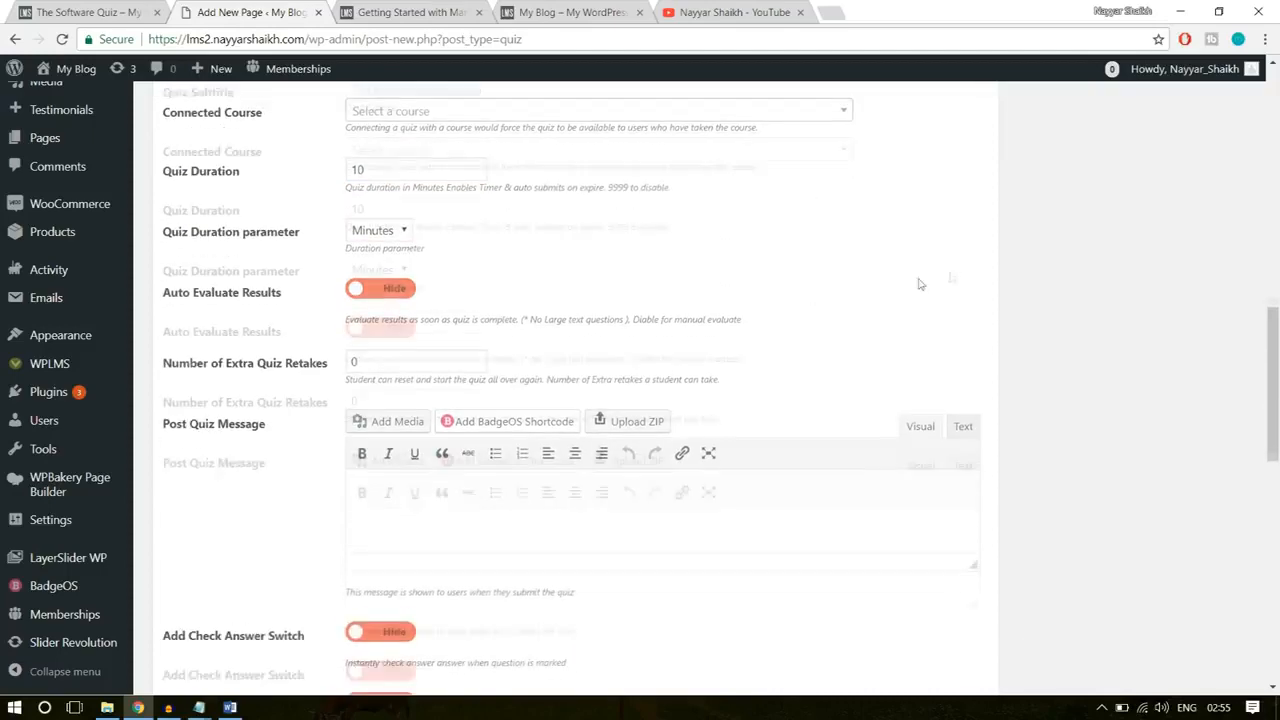
click(395, 281)
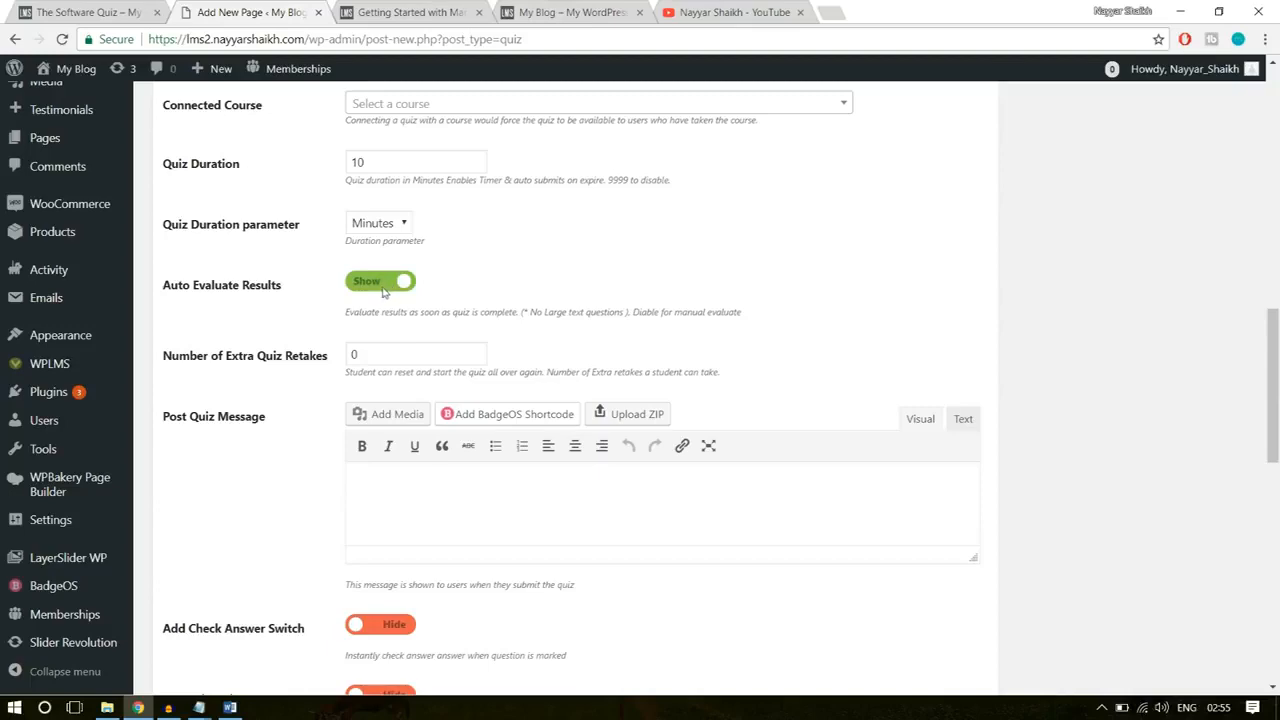
scroll(797, 327, down, 1)
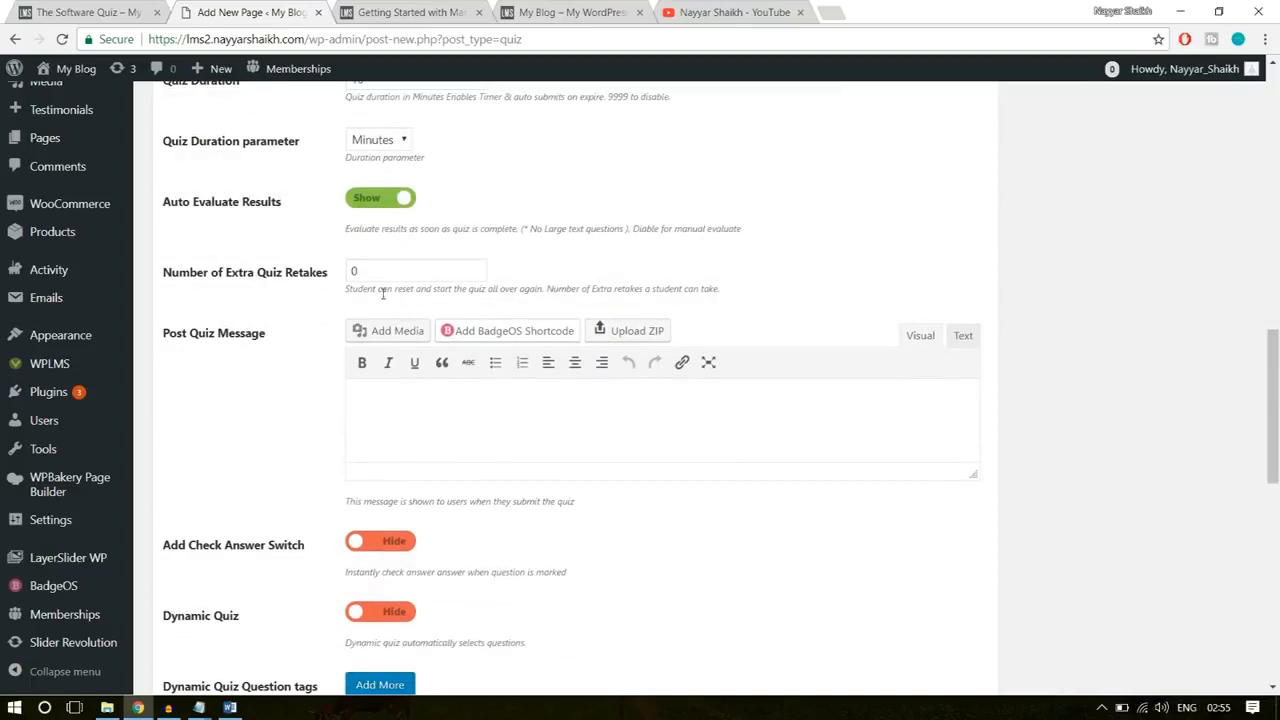
double_click(394, 271)
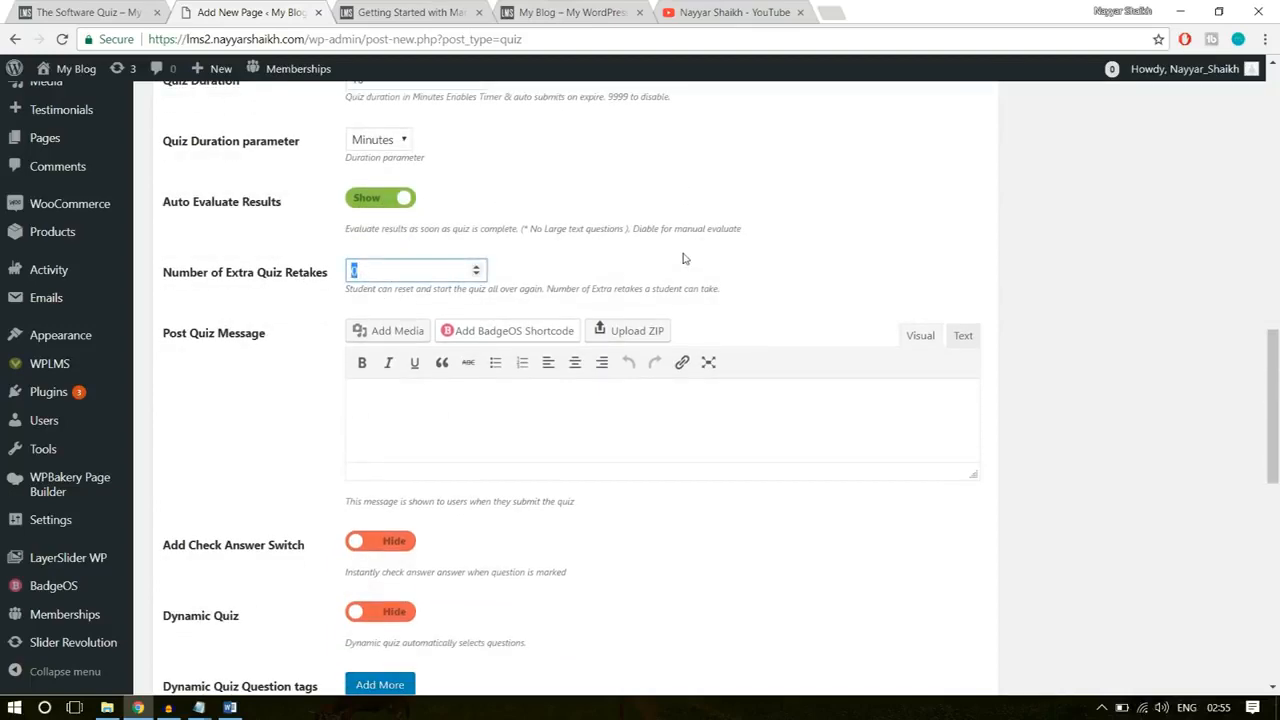
text(3)
click(868, 234)
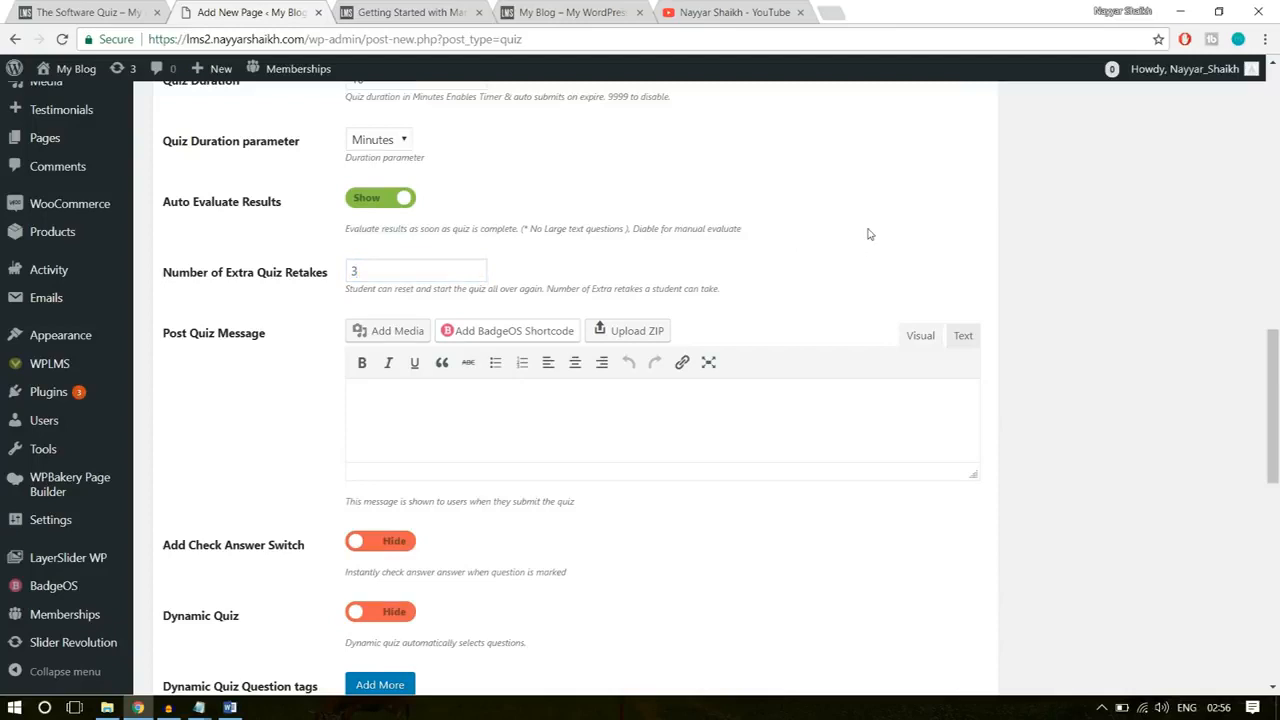
click(383, 267)
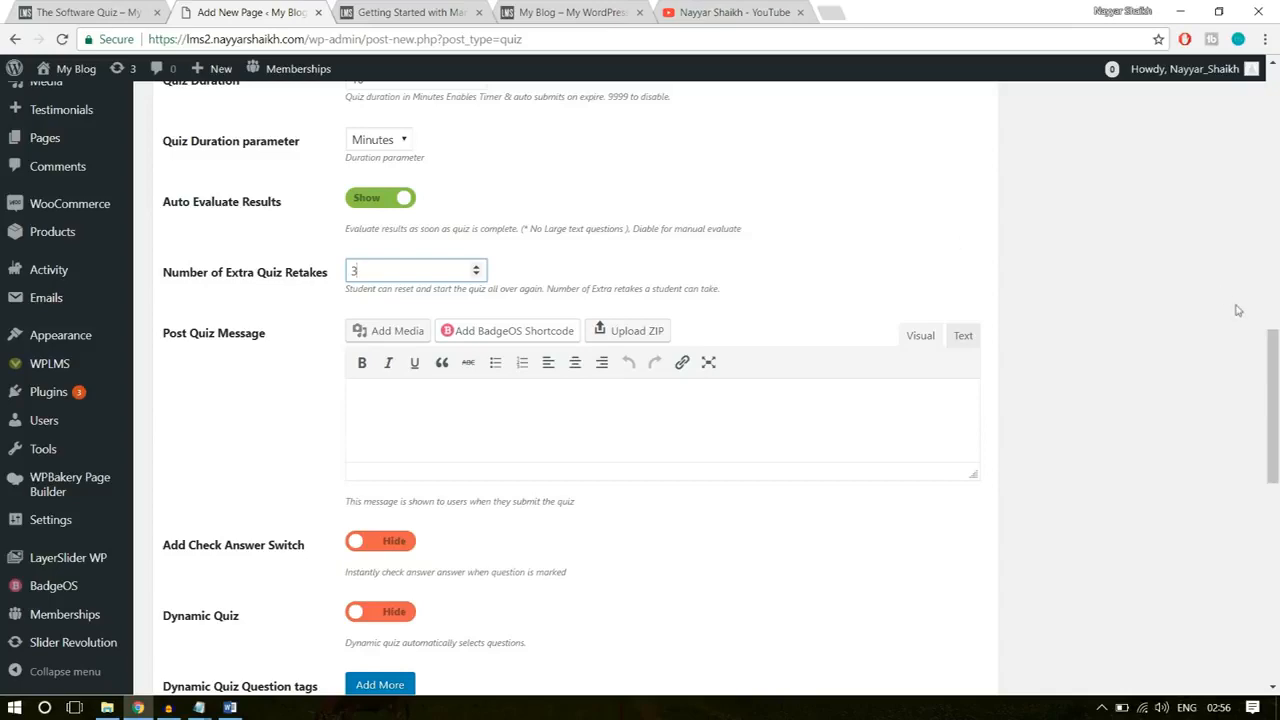
Step: Enlarge the Post Quiz Message editor and fill it with the text under "Post Quiz message" copied from the Course Statements document in Word
scroll(1237, 309, down, 1)
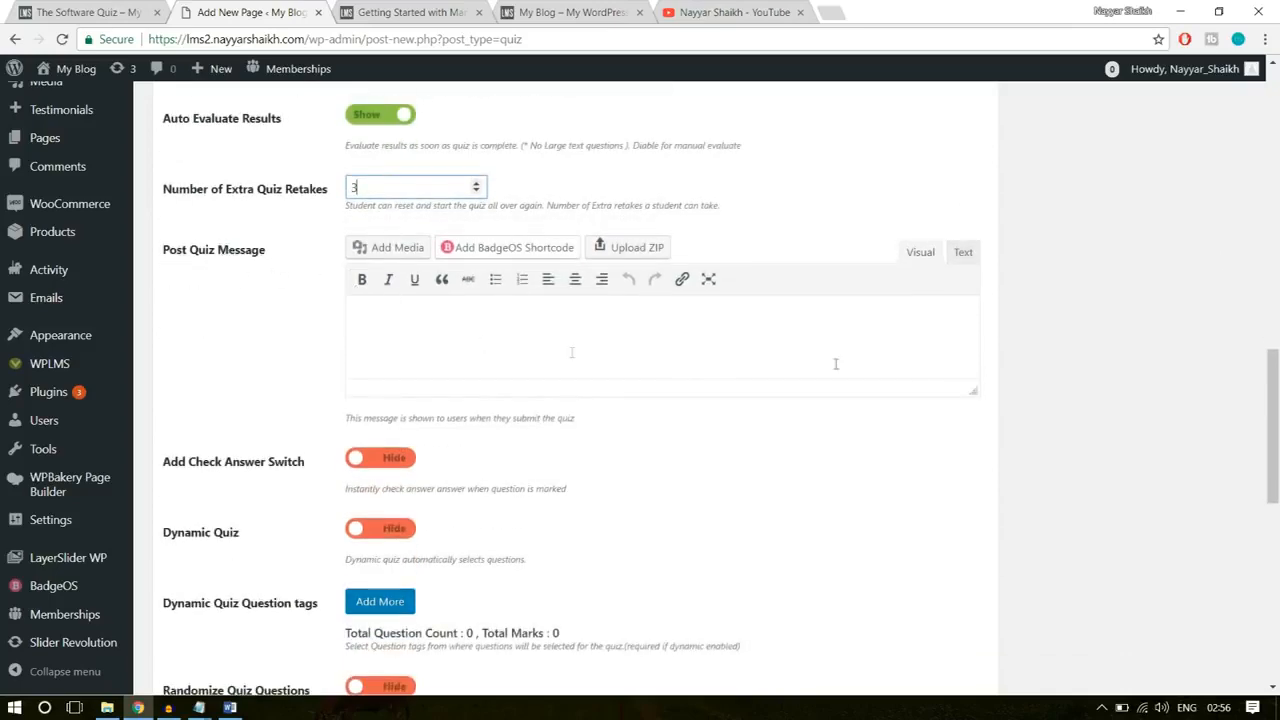
drag(975, 391, 972, 486)
click(651, 375)
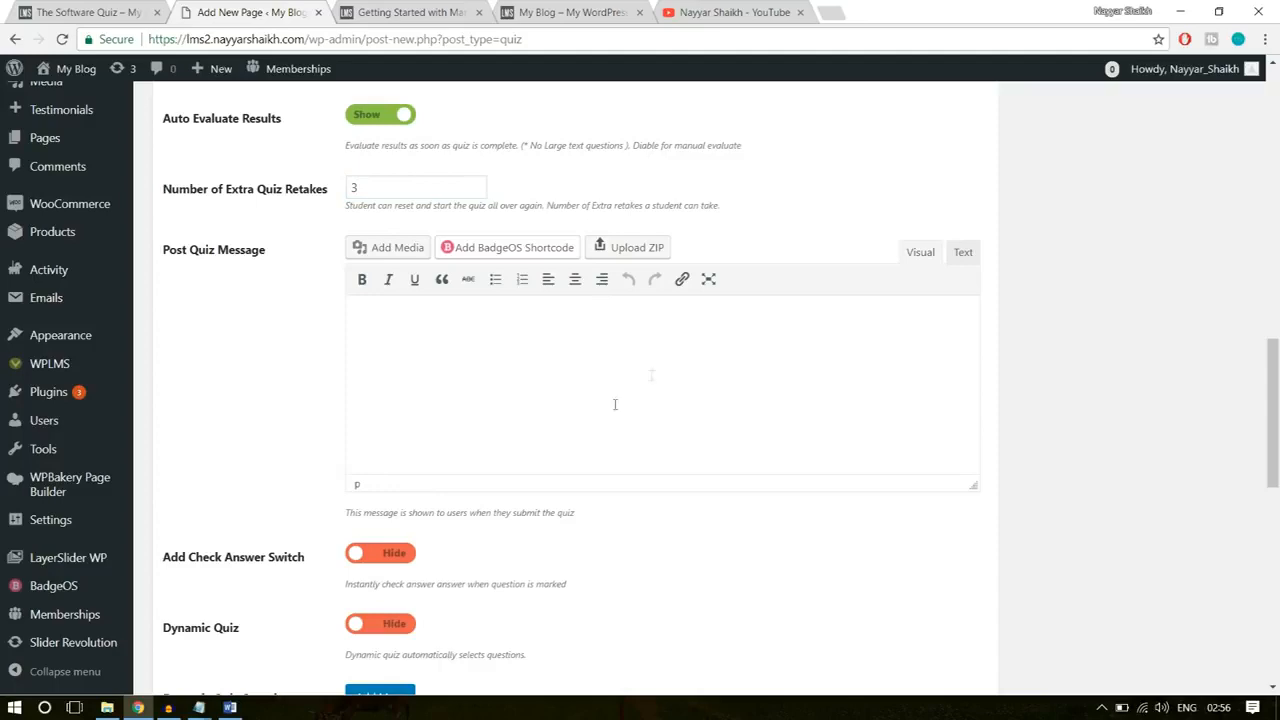
click(230, 707)
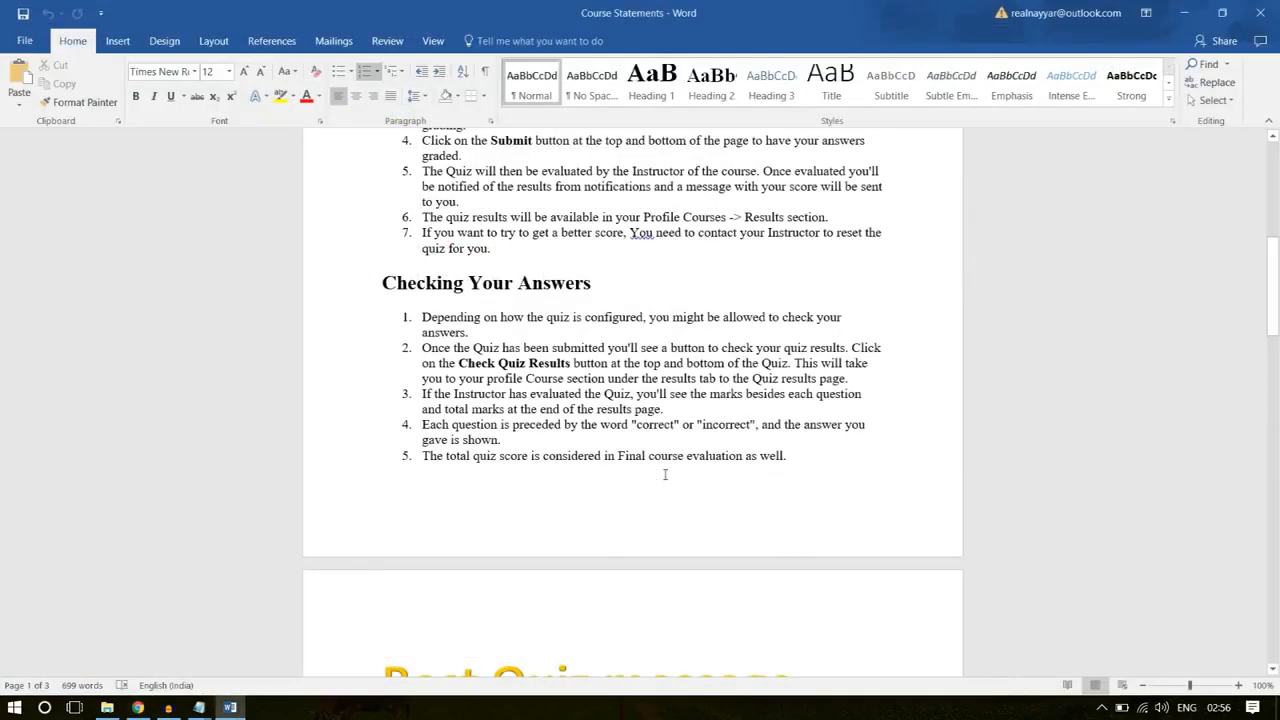
scroll(665, 474, down, 5)
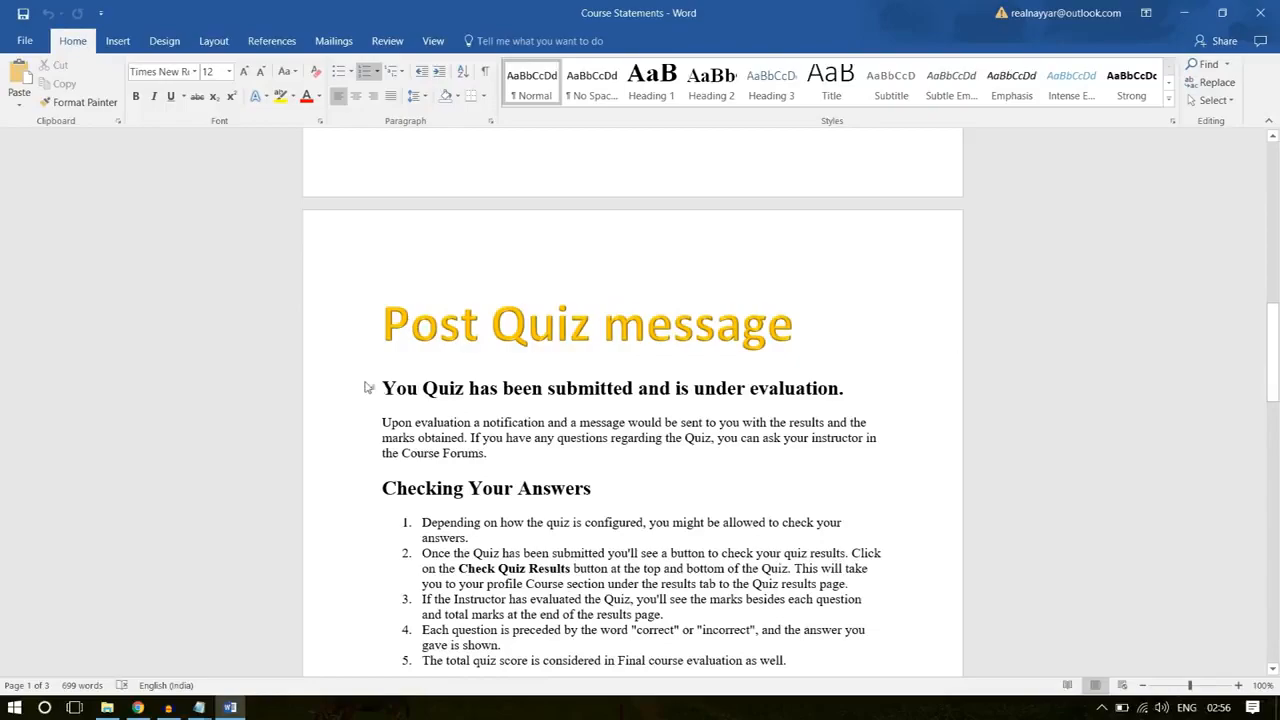
drag(382, 387, 370, 271)
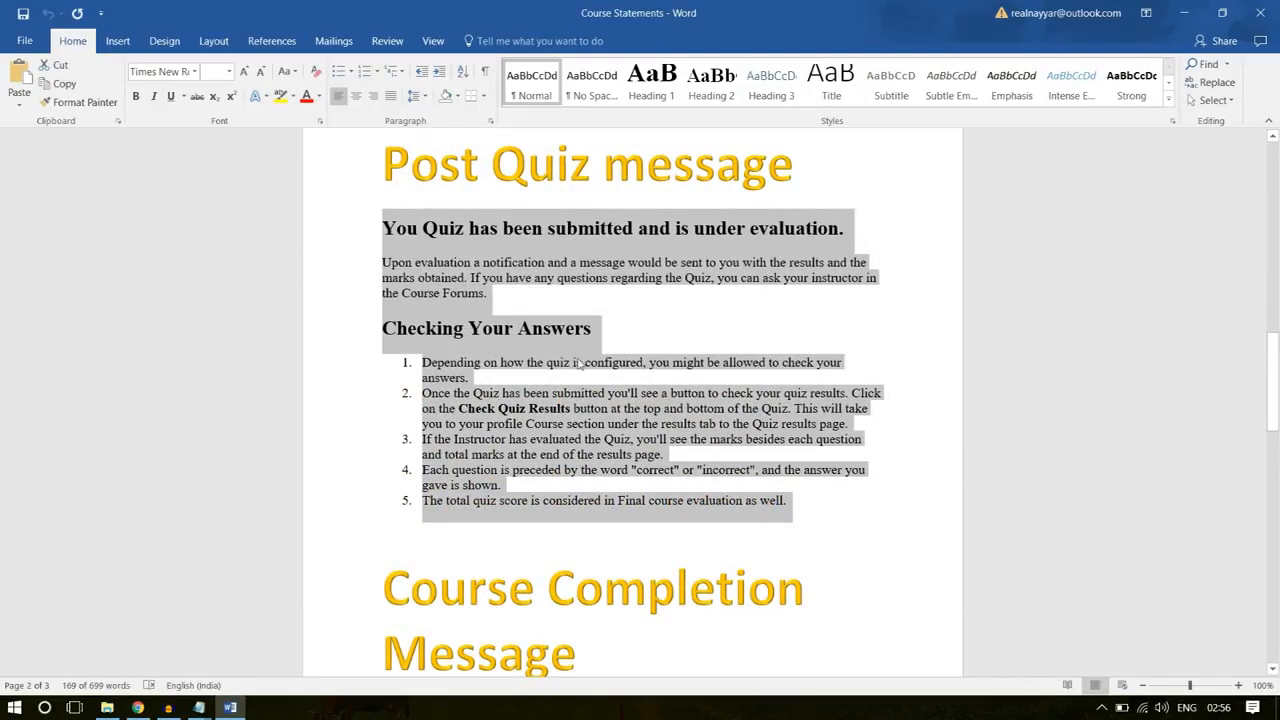
right_click(471, 402)
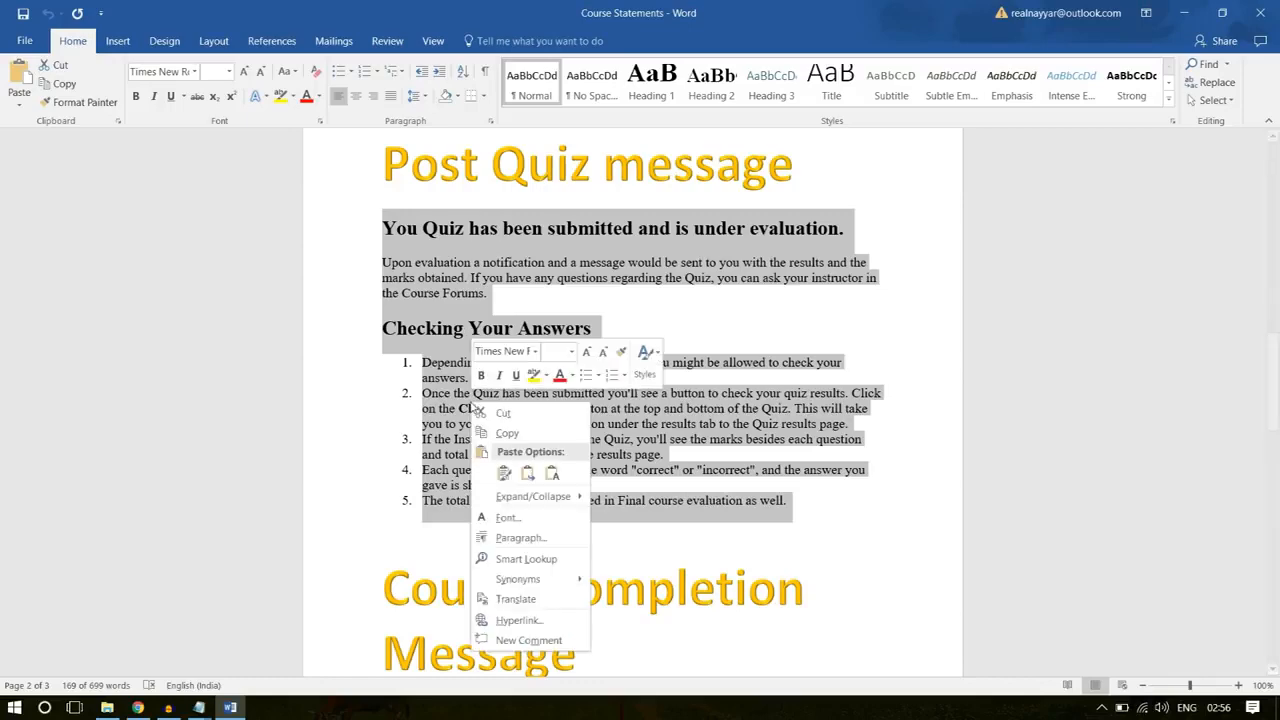
click(507, 433)
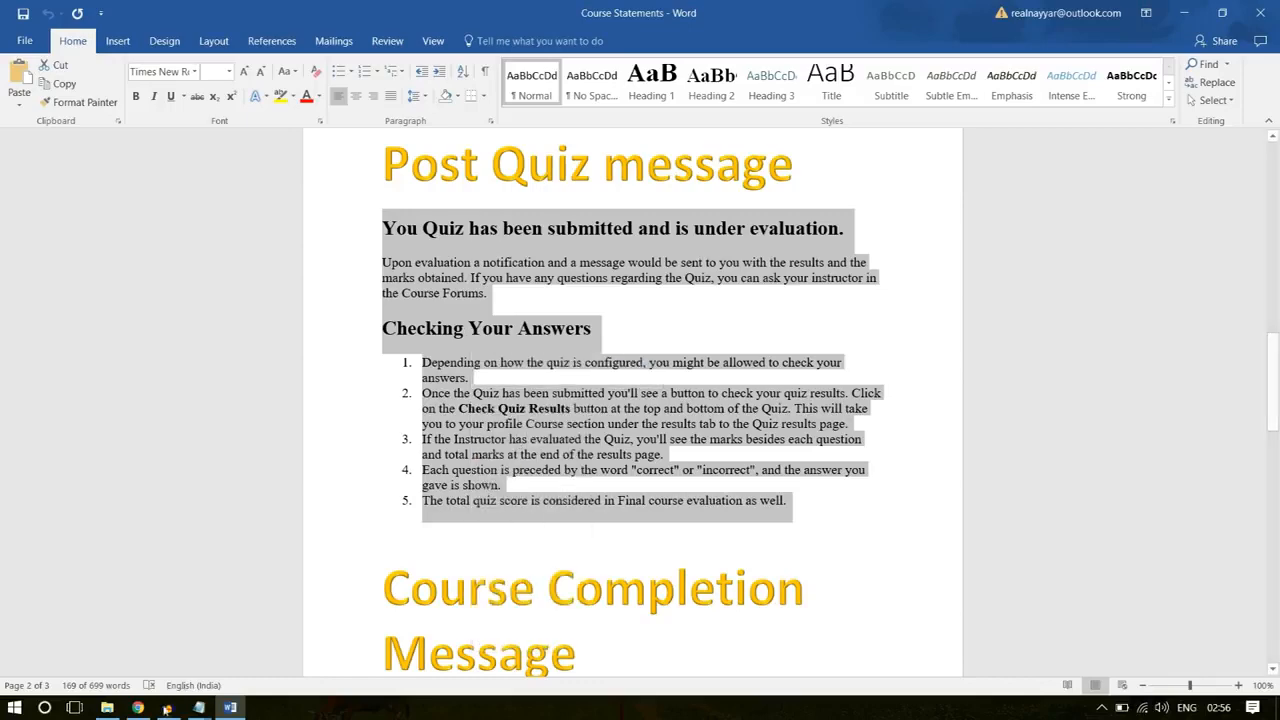
click(517, 442)
key(alt+Tab)
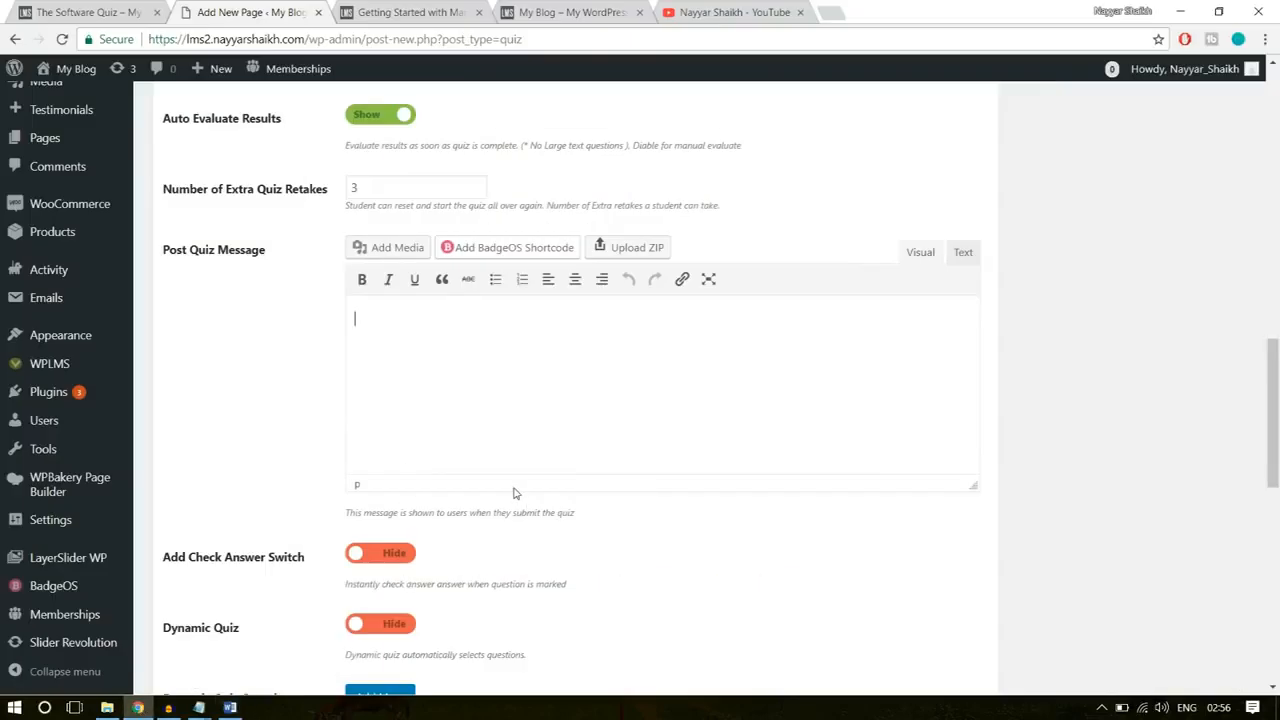
key(ctrl+v)
Step: Add a first quiz question by searching for "softw" and choosing Software Training Q-1
scroll(430, 218, down, 3)
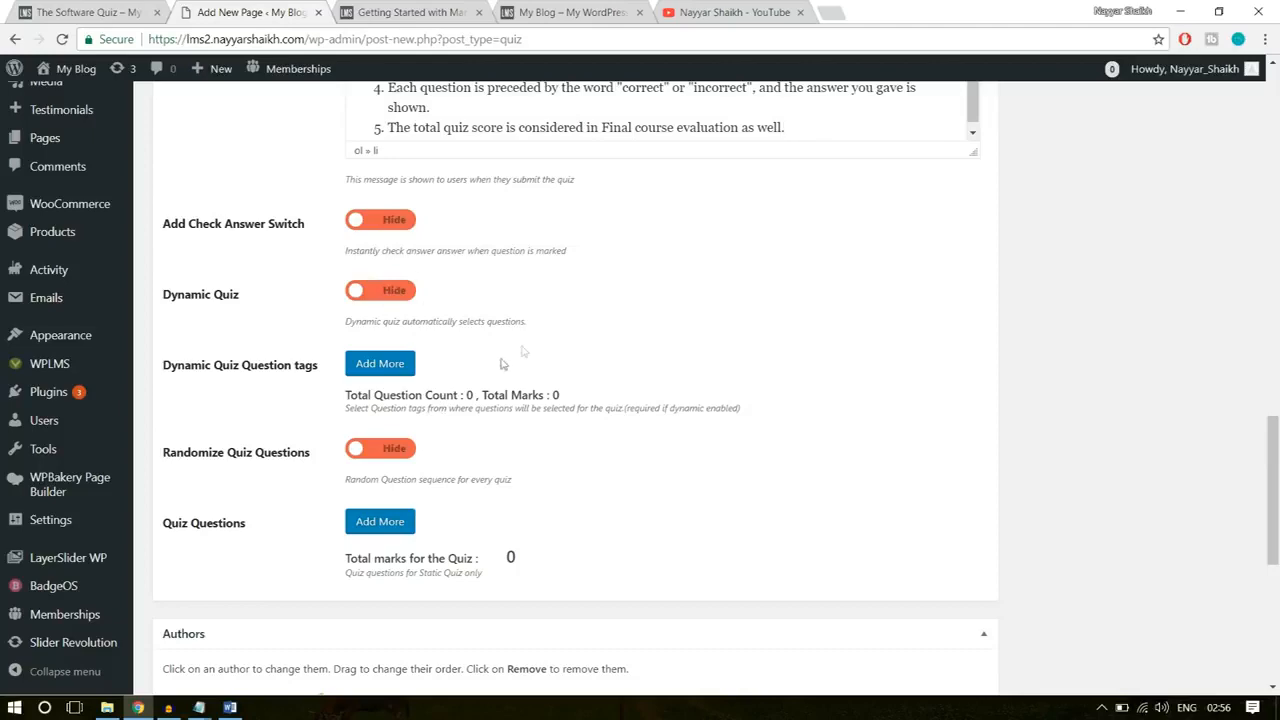
scroll(293, 499, down, 1)
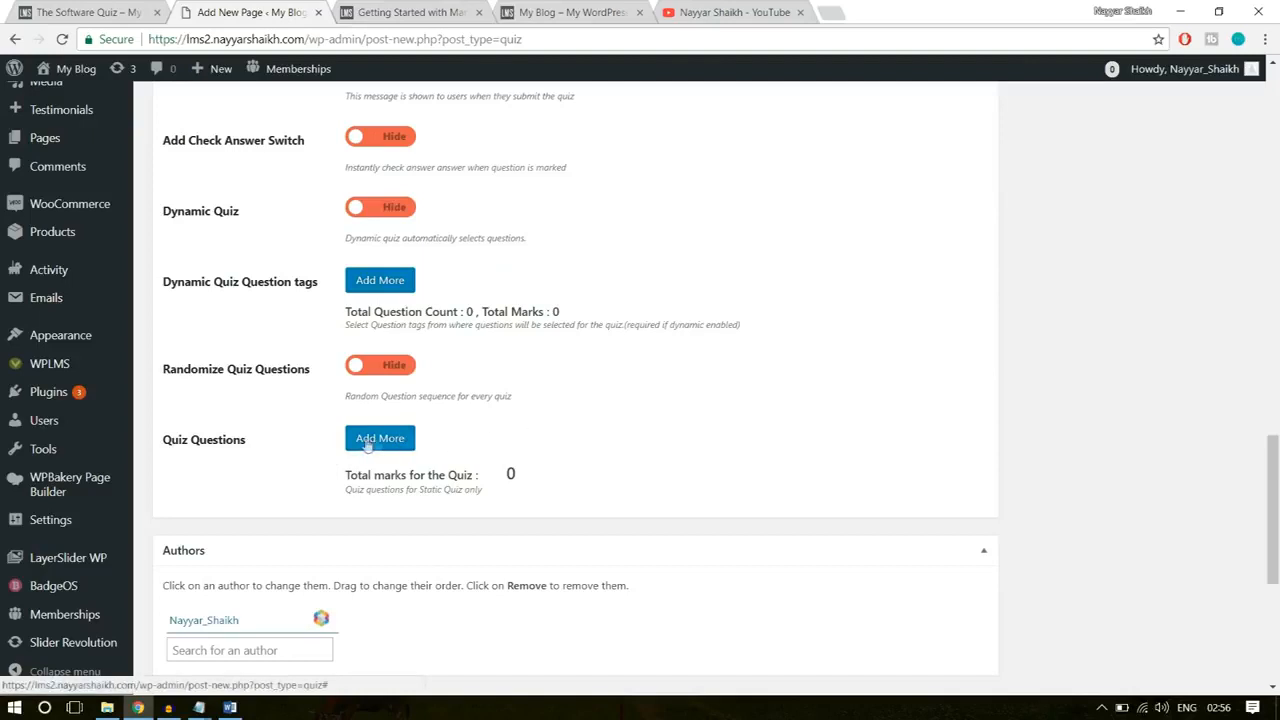
click(385, 444)
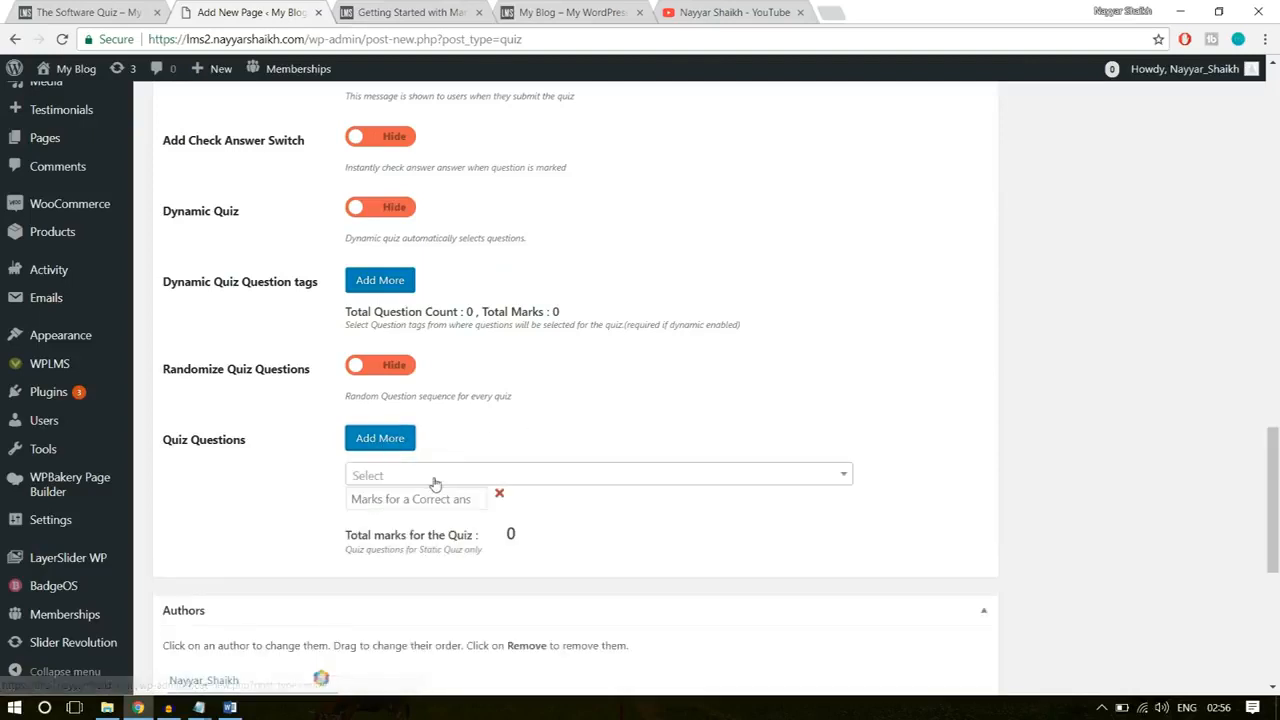
click(435, 480)
click(424, 476)
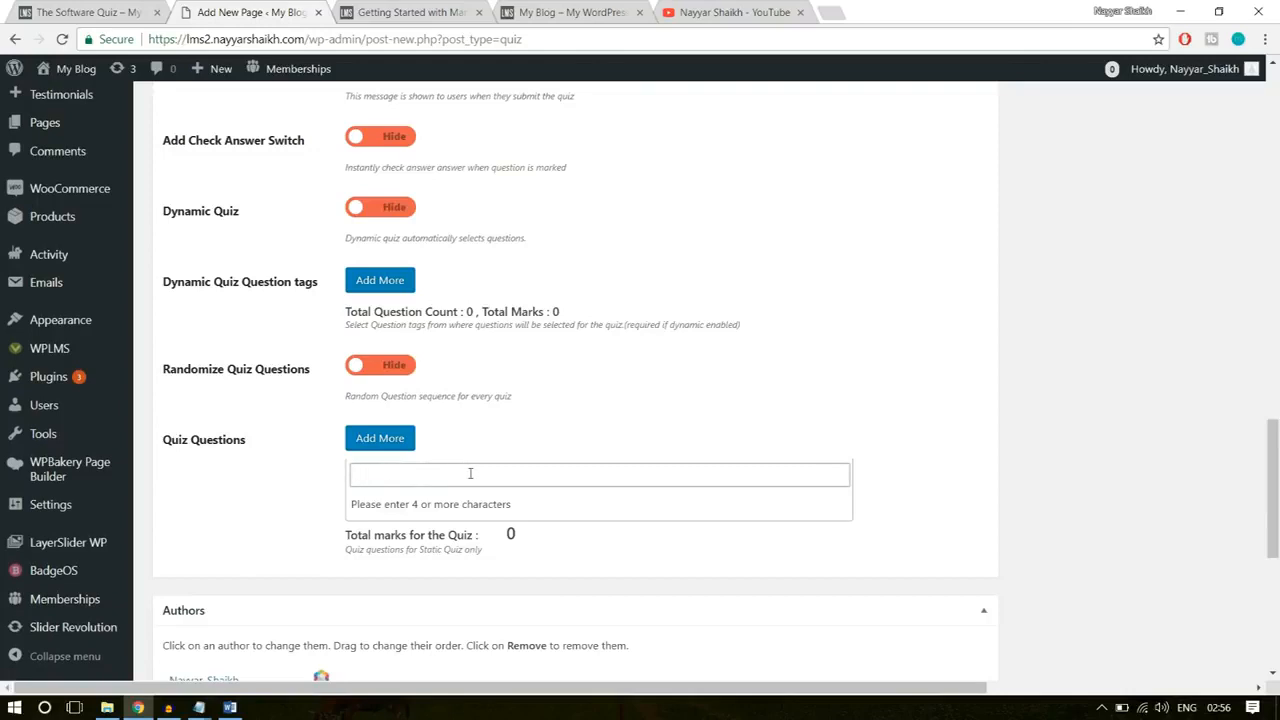
text(softw)
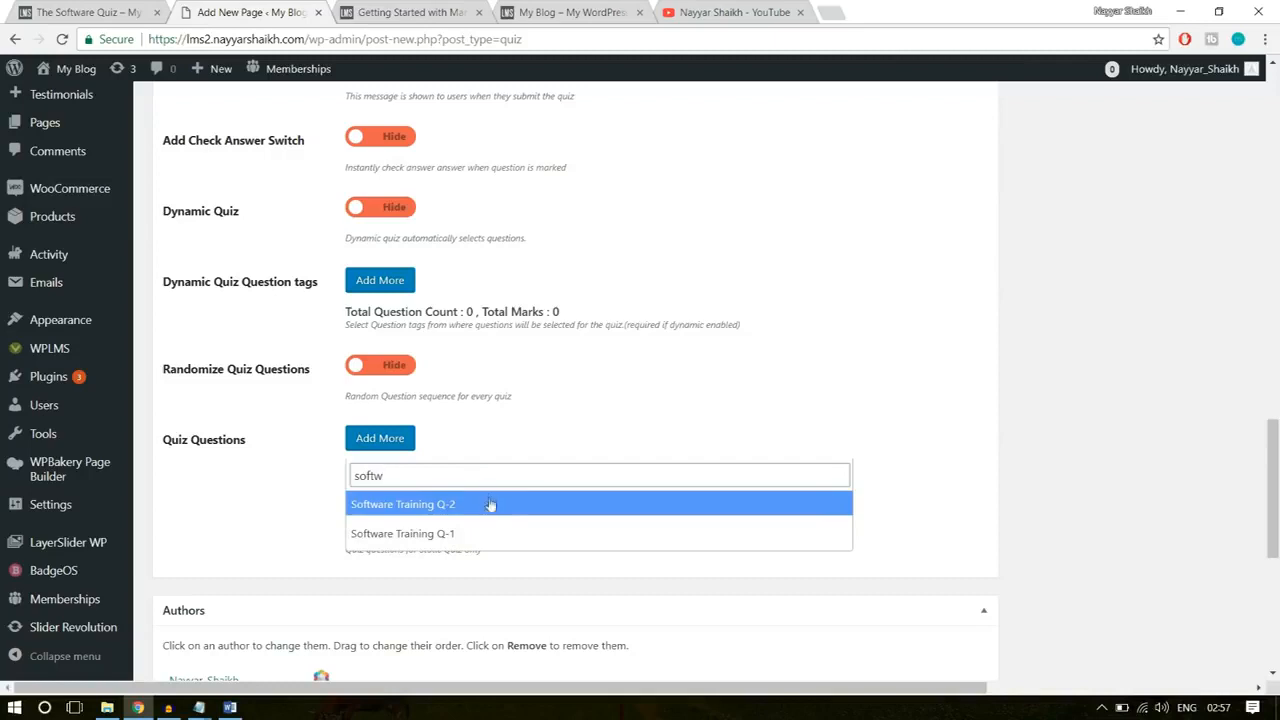
click(400, 536)
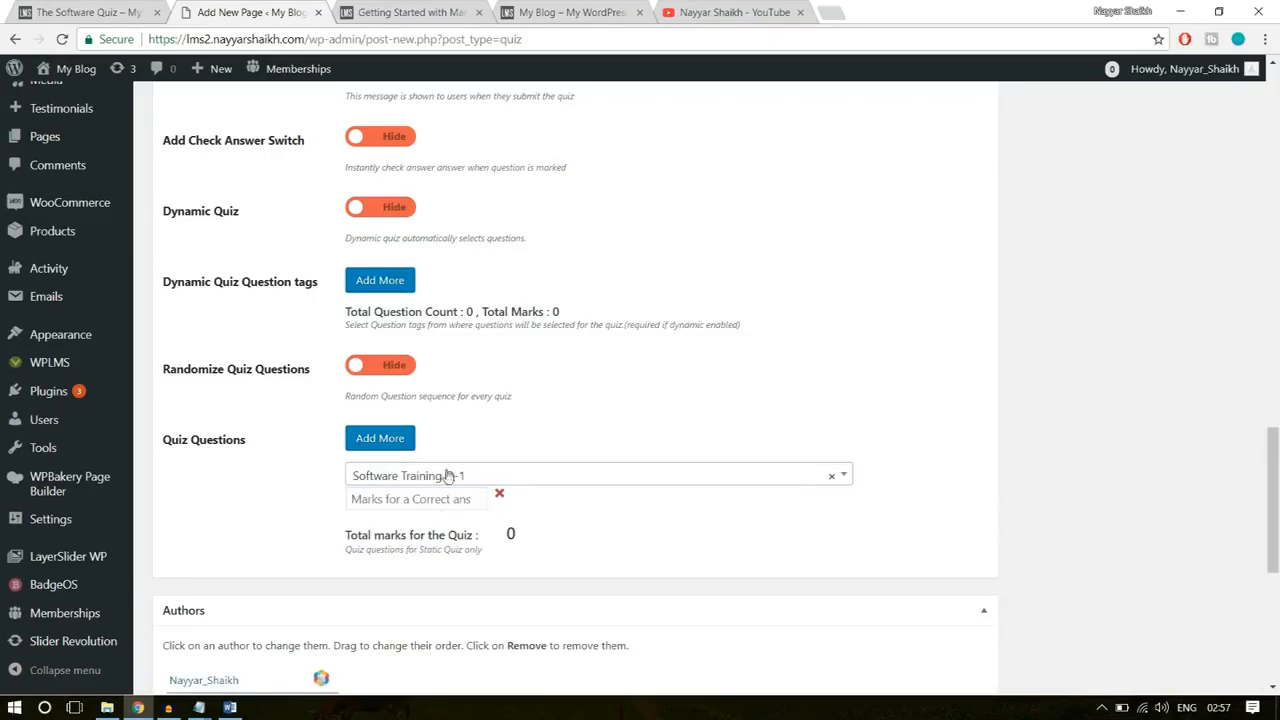
Step: Add a second quiz question by searching for "softw" and choosing Software Training Q-2
click(396, 448)
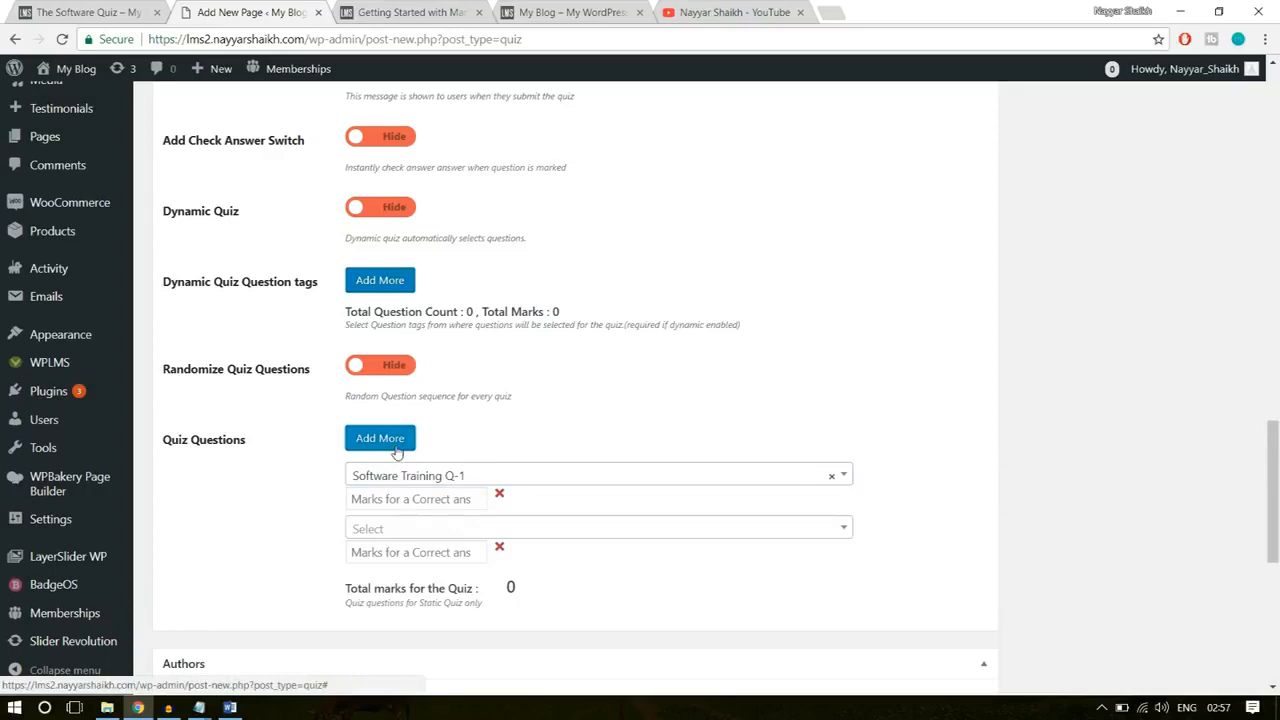
click(426, 530)
text(softw)
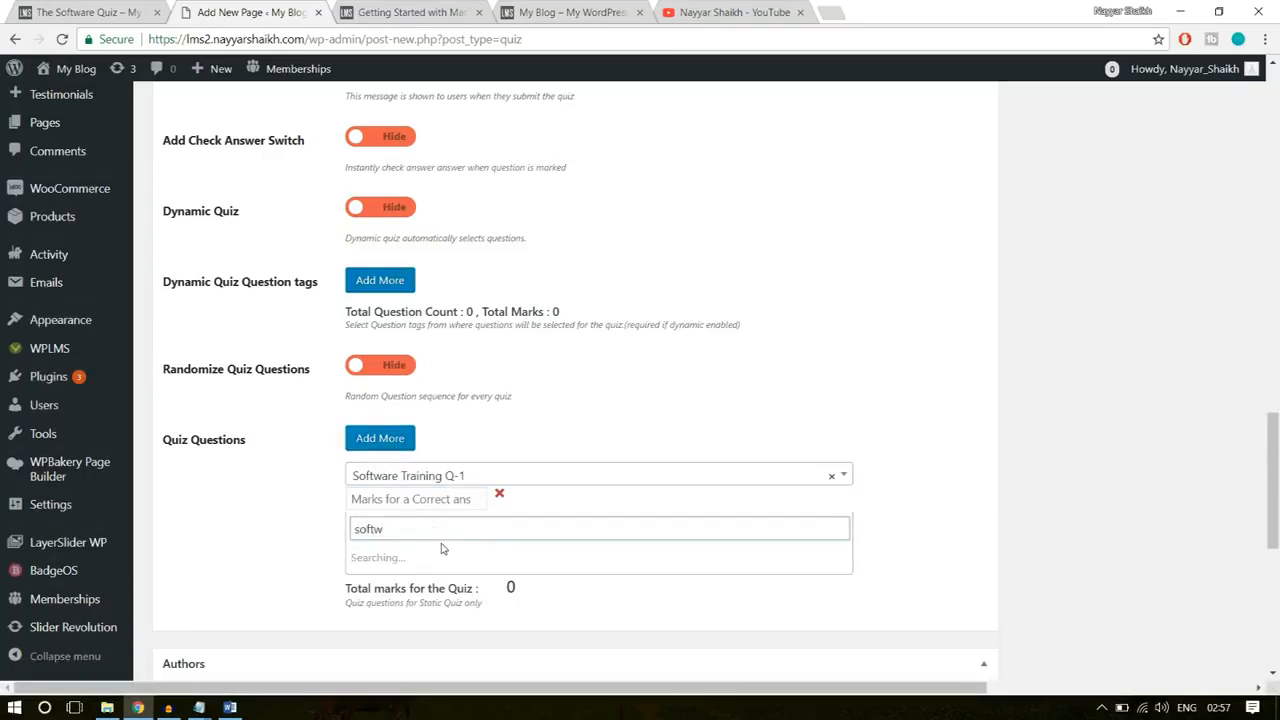
click(443, 556)
Step: Set the marks for a correct answer to 10 for Software Training Q-1 and 5 for Software Training Q-2
click(424, 500)
scroll(1122, 412, down, 1)
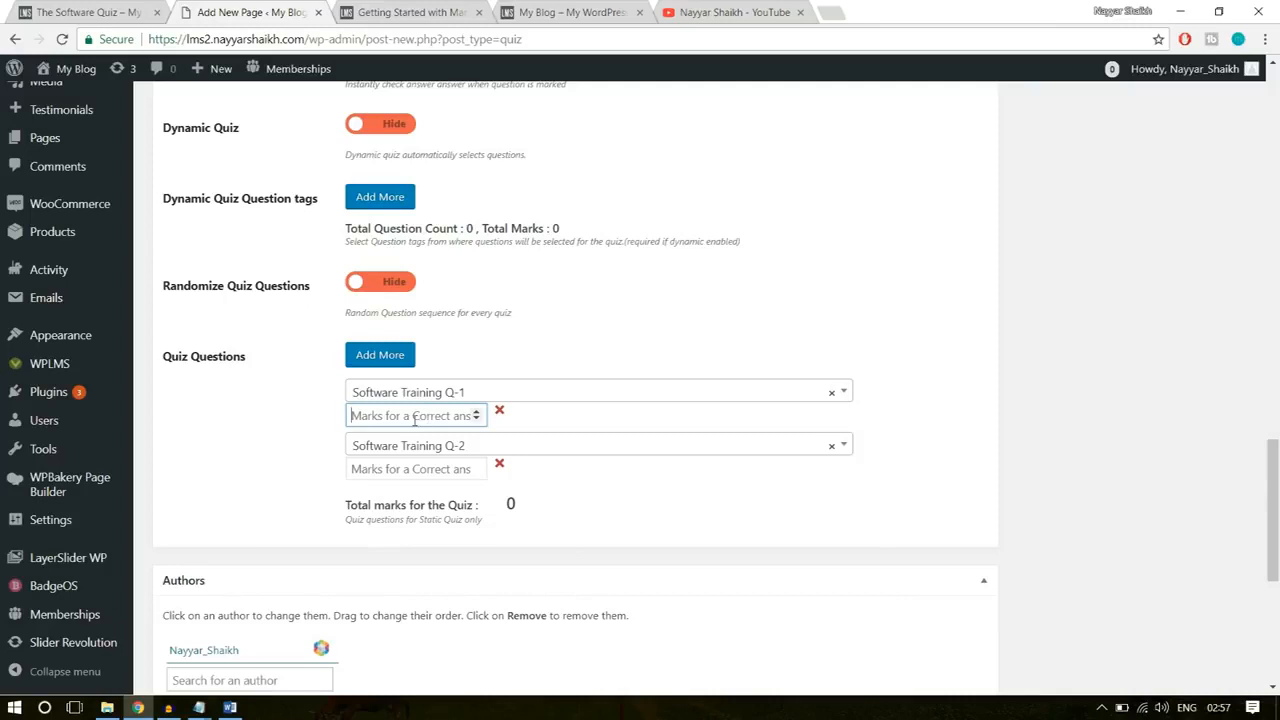
text(10)
click(408, 478)
text(5)
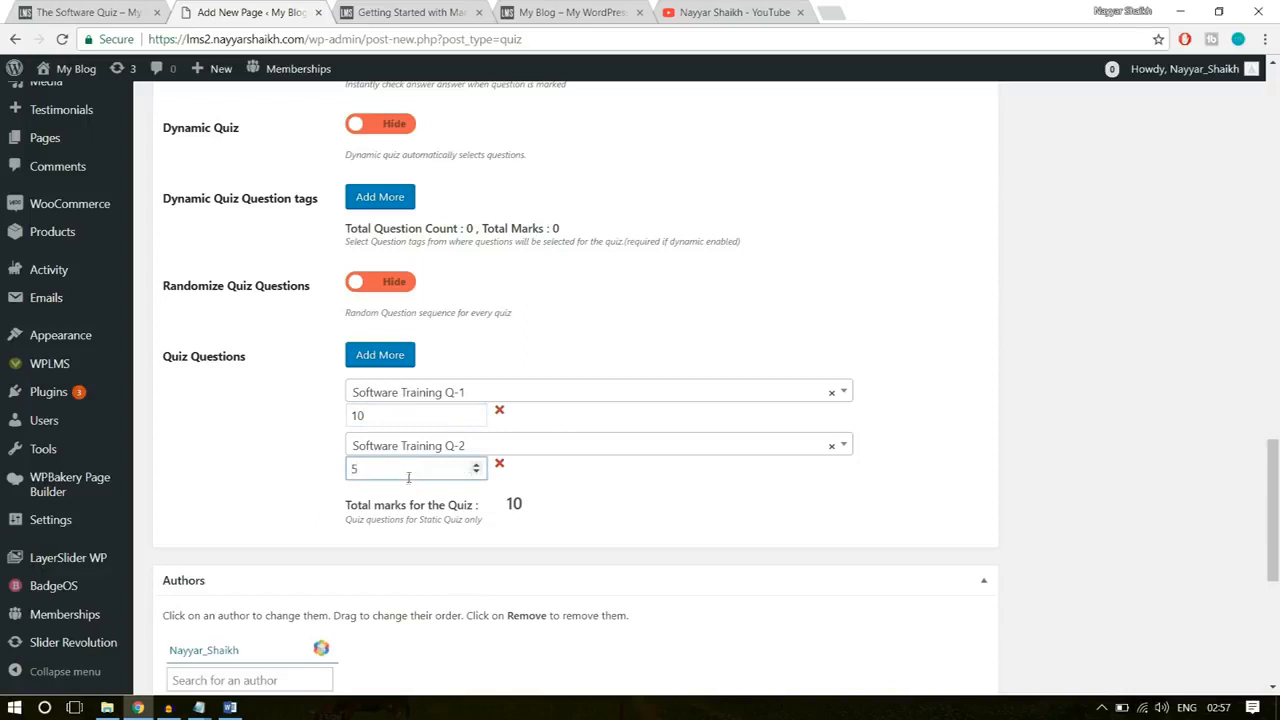
drag(398, 467, 334, 467)
drag(388, 415, 345, 415)
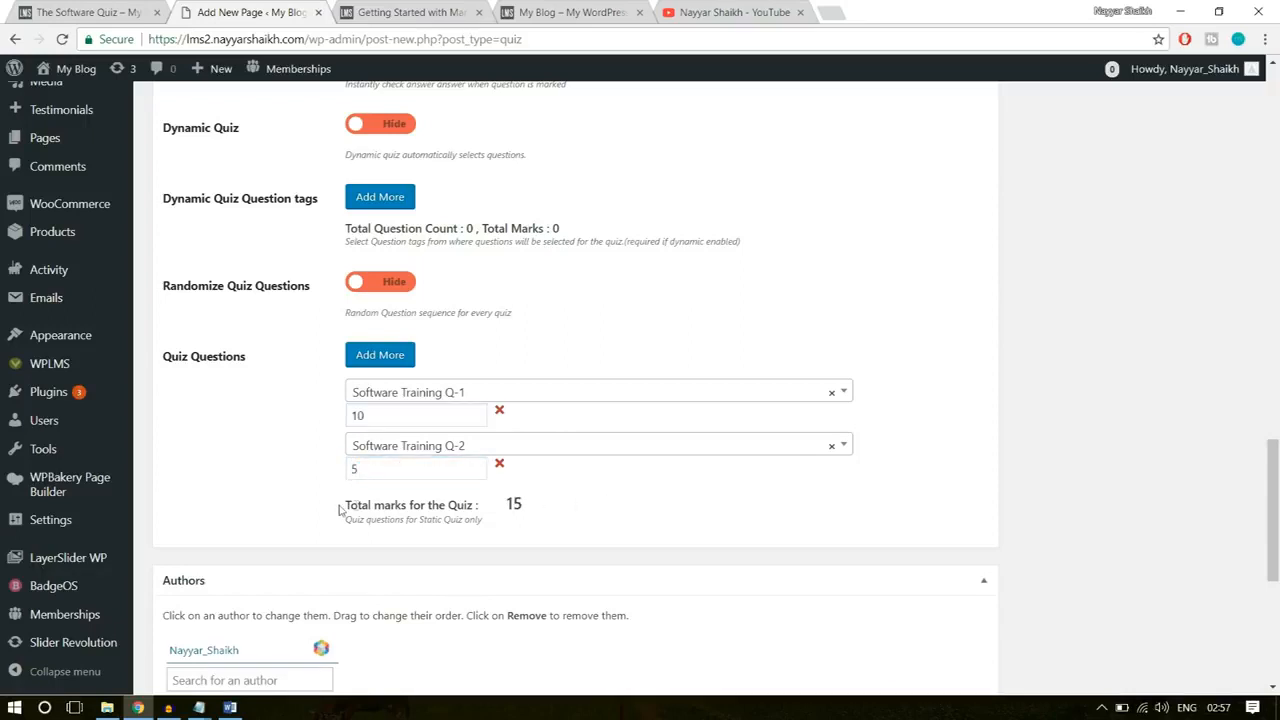
drag(339, 510, 507, 505)
click(513, 513)
click(521, 504)
Step: Create a new quiz type named Software for the quiz and publish The Software Quiz
scroll(680, 528, down, 3)
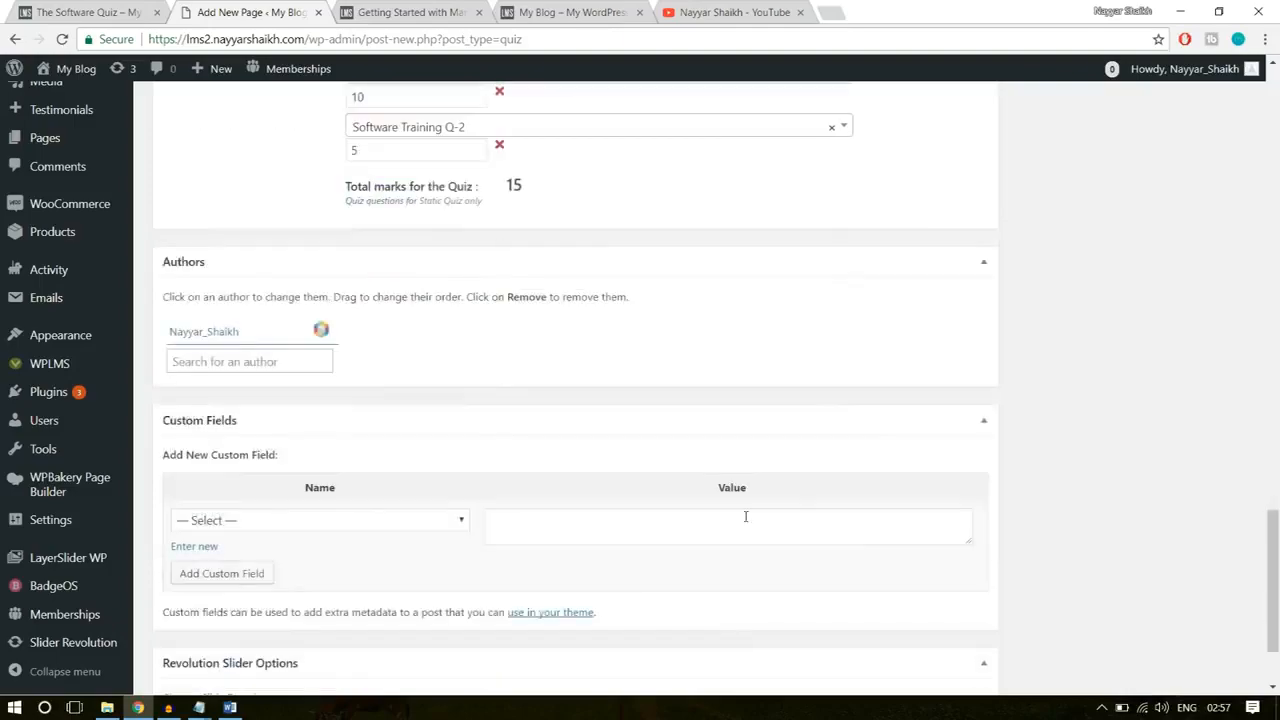
scroll(881, 523, down, 2)
scroll(894, 528, up, 9)
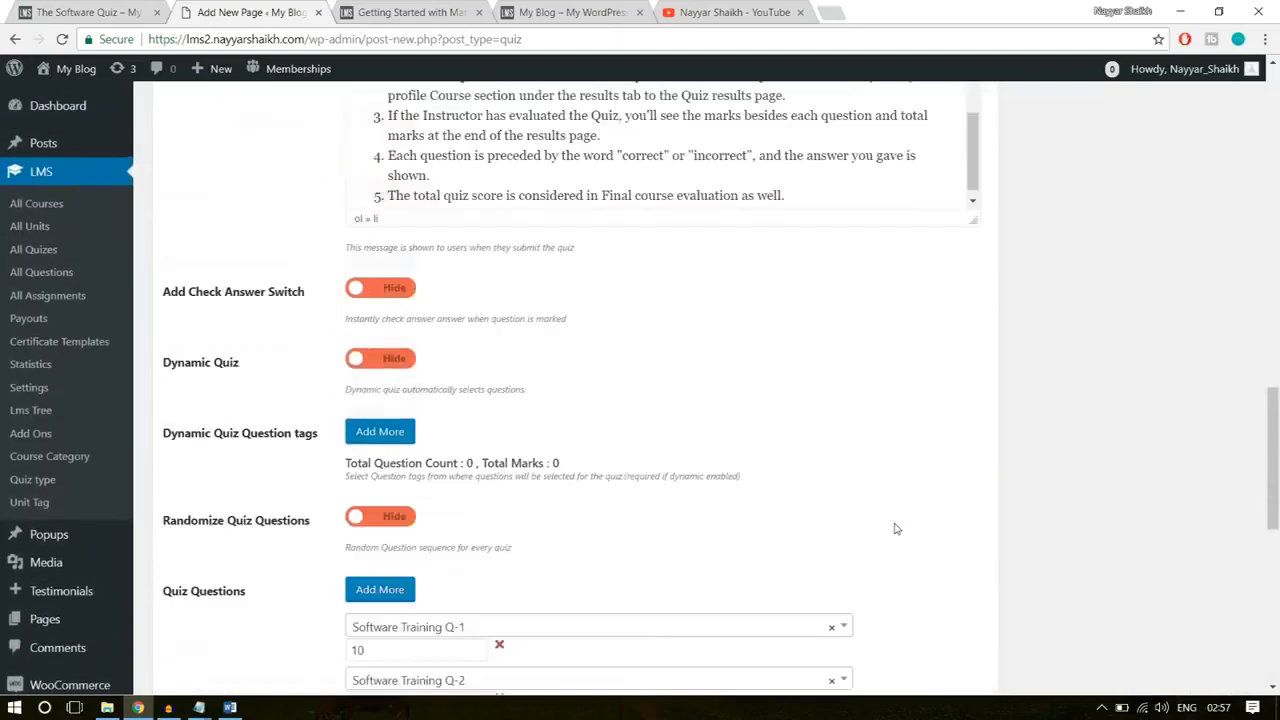
scroll(894, 528, up, 6)
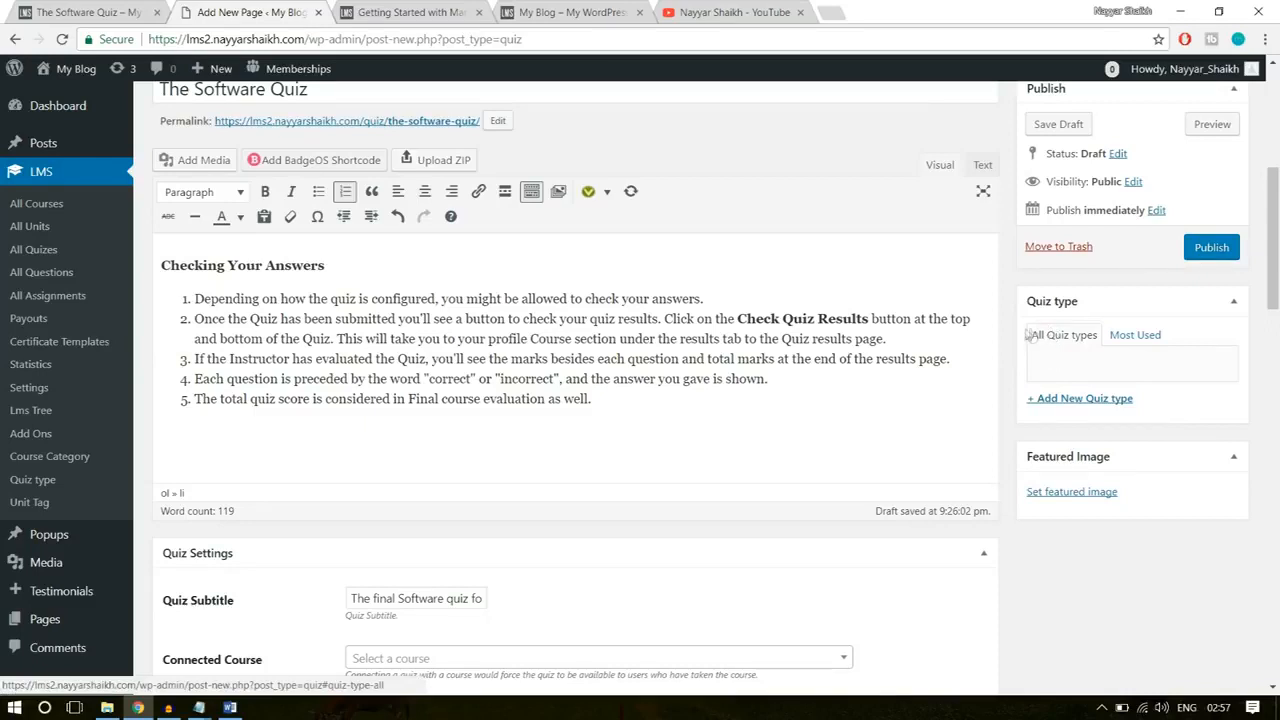
click(1090, 399)
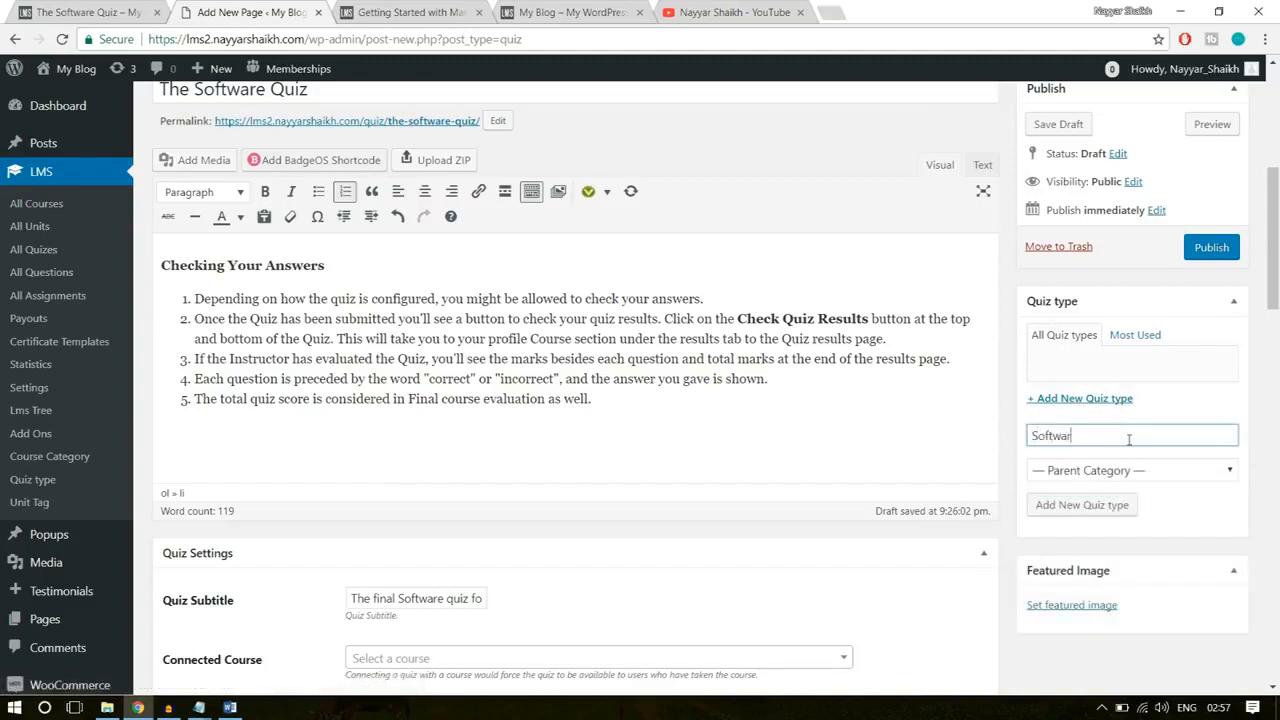
text(Software)
key(BackSpace)
click(1094, 505)
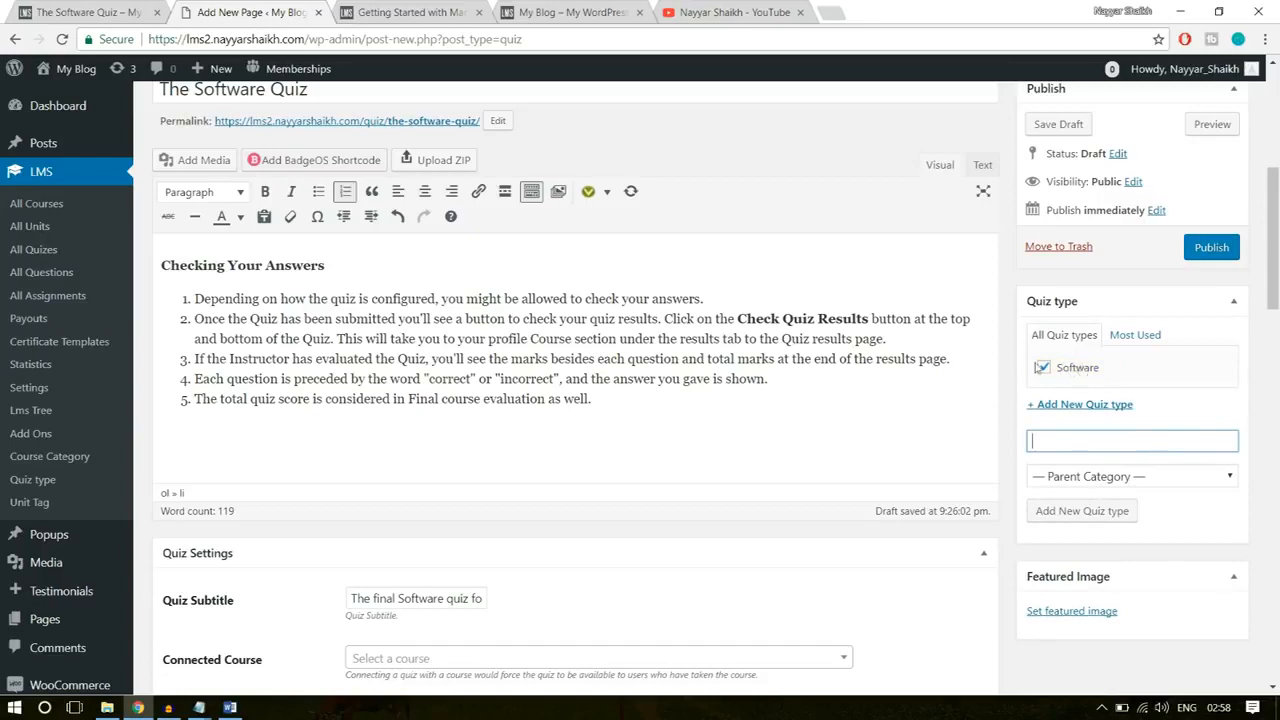
scroll(700, 360, up, 3)
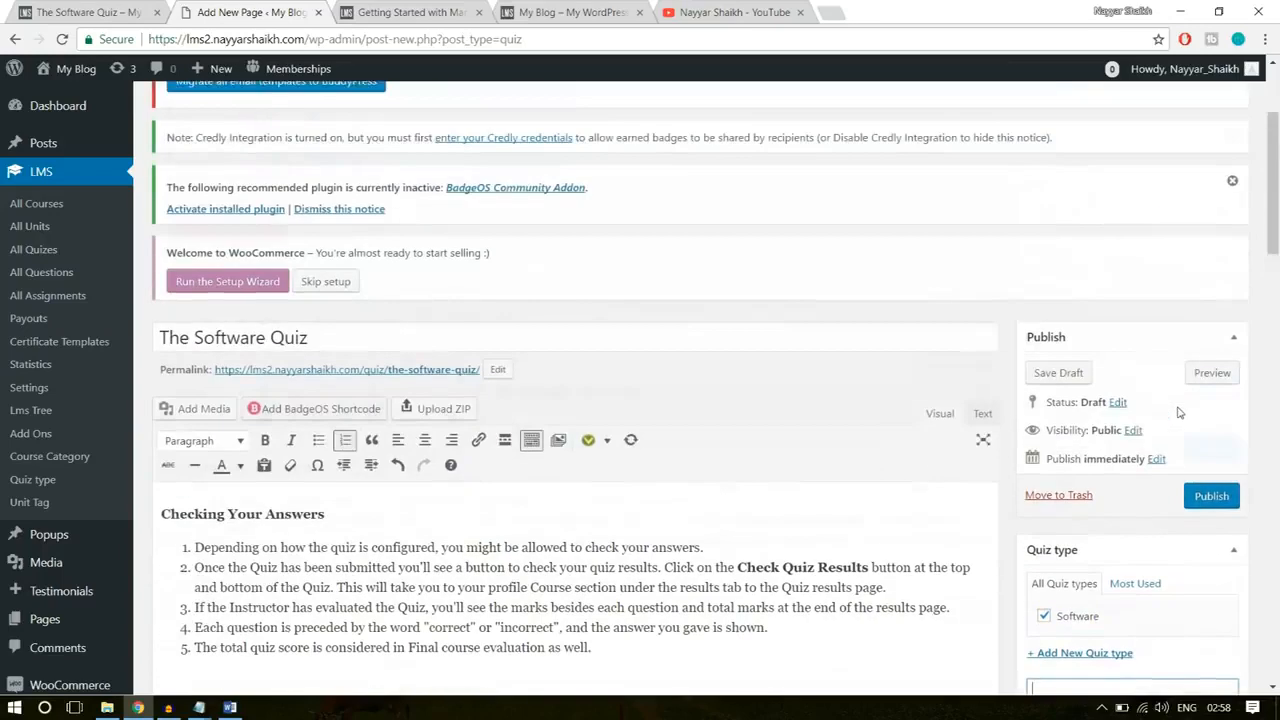
click(1206, 500)
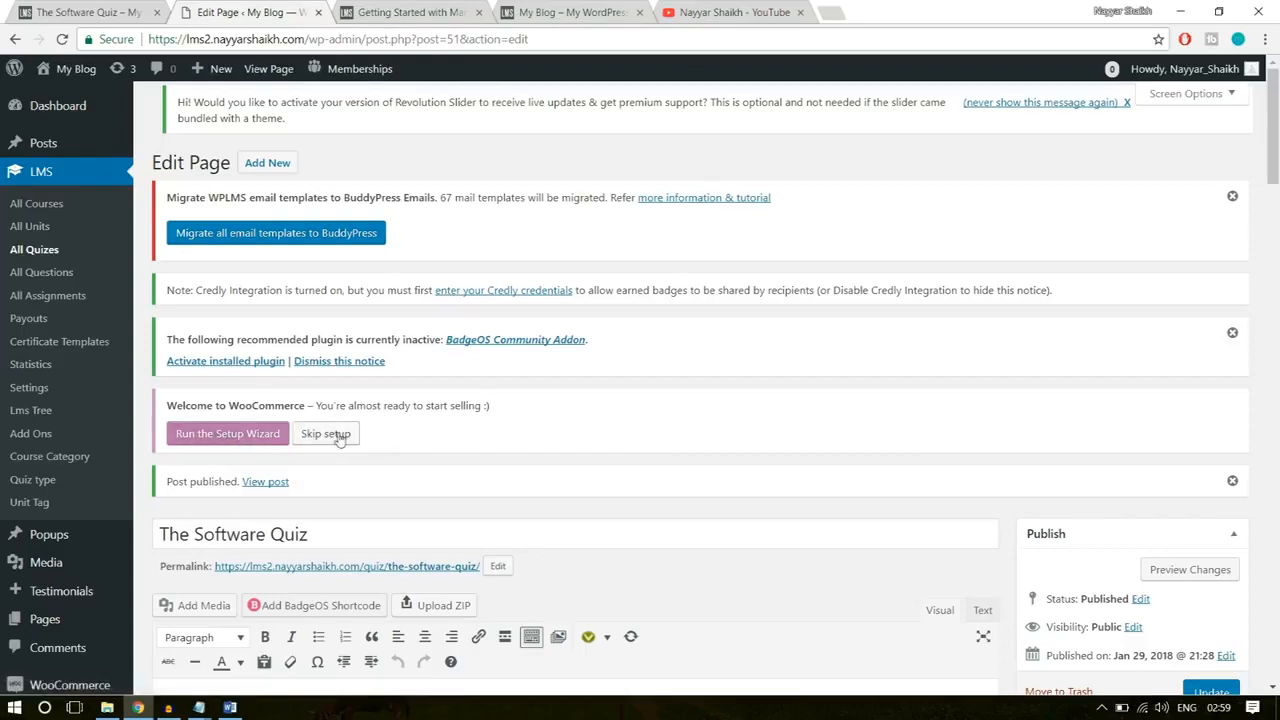
Step: Start the WooCommerce setup wizard and look over its store setup form
click(235, 430)
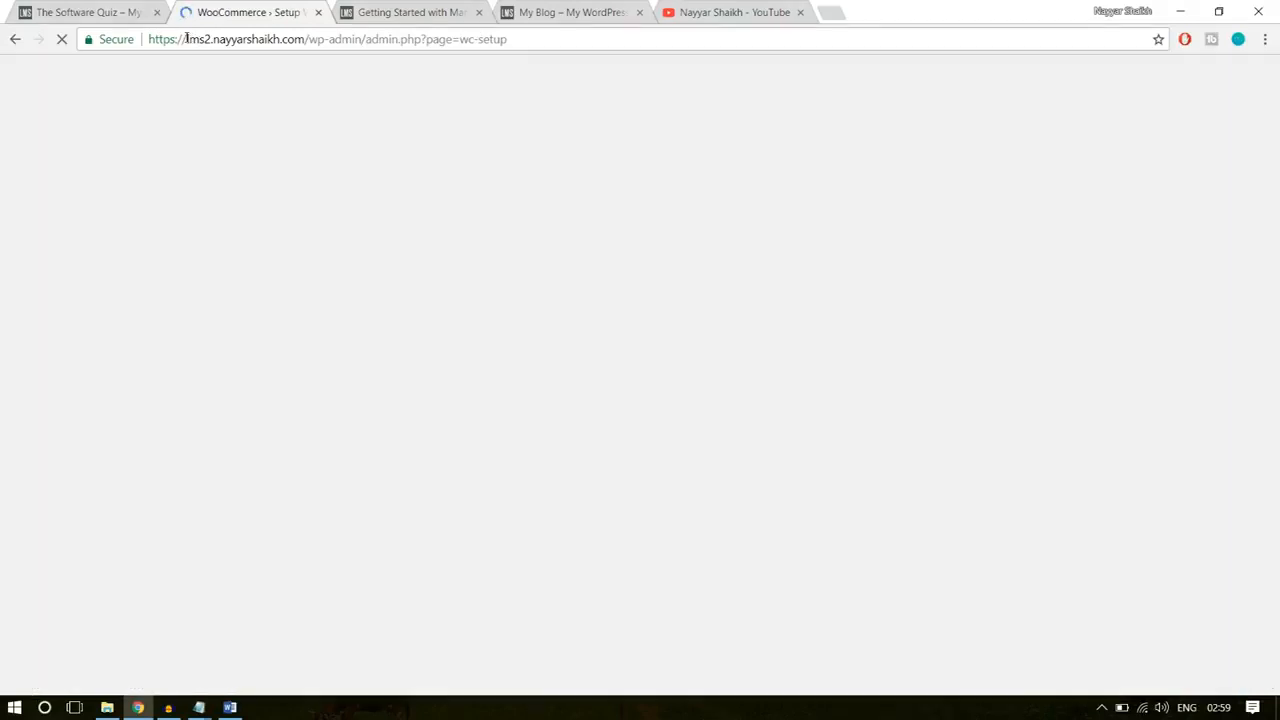
drag(186, 40, 454, 40)
click(430, 40)
click(463, 41)
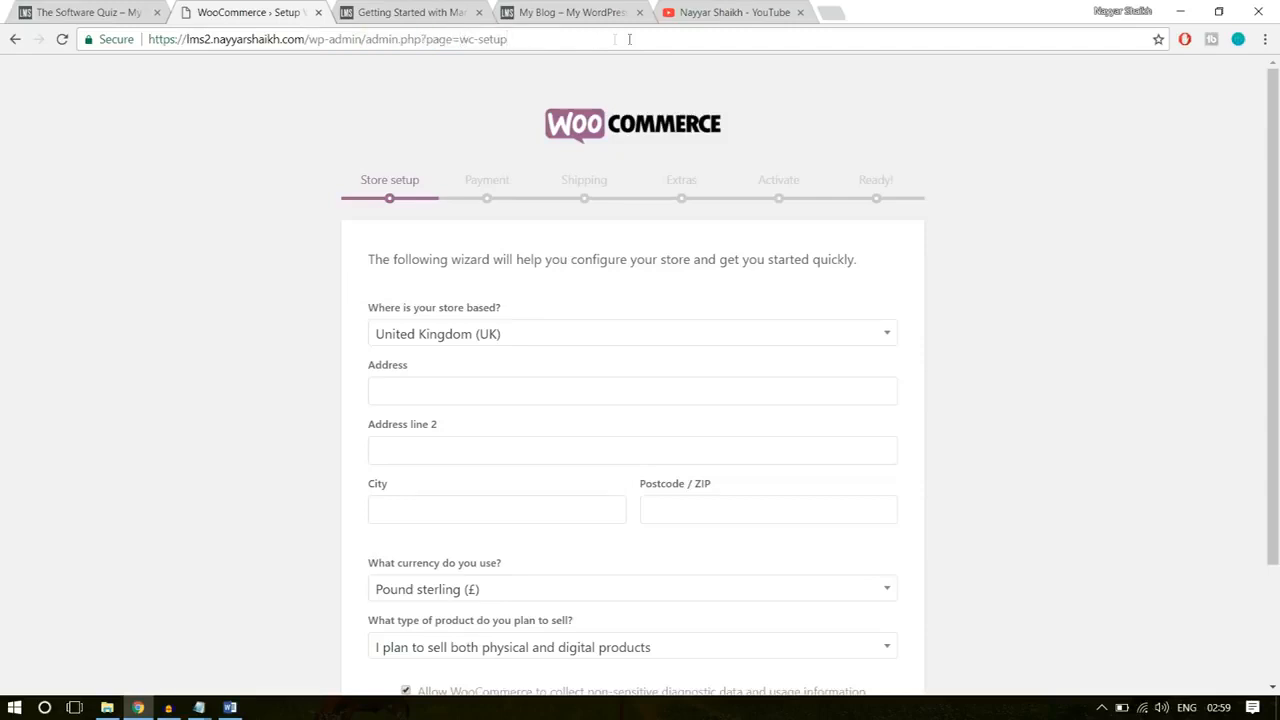
scroll(1000, 226, down, 3)
scroll(995, 236, up, 3)
scroll(1180, 256, down, 3)
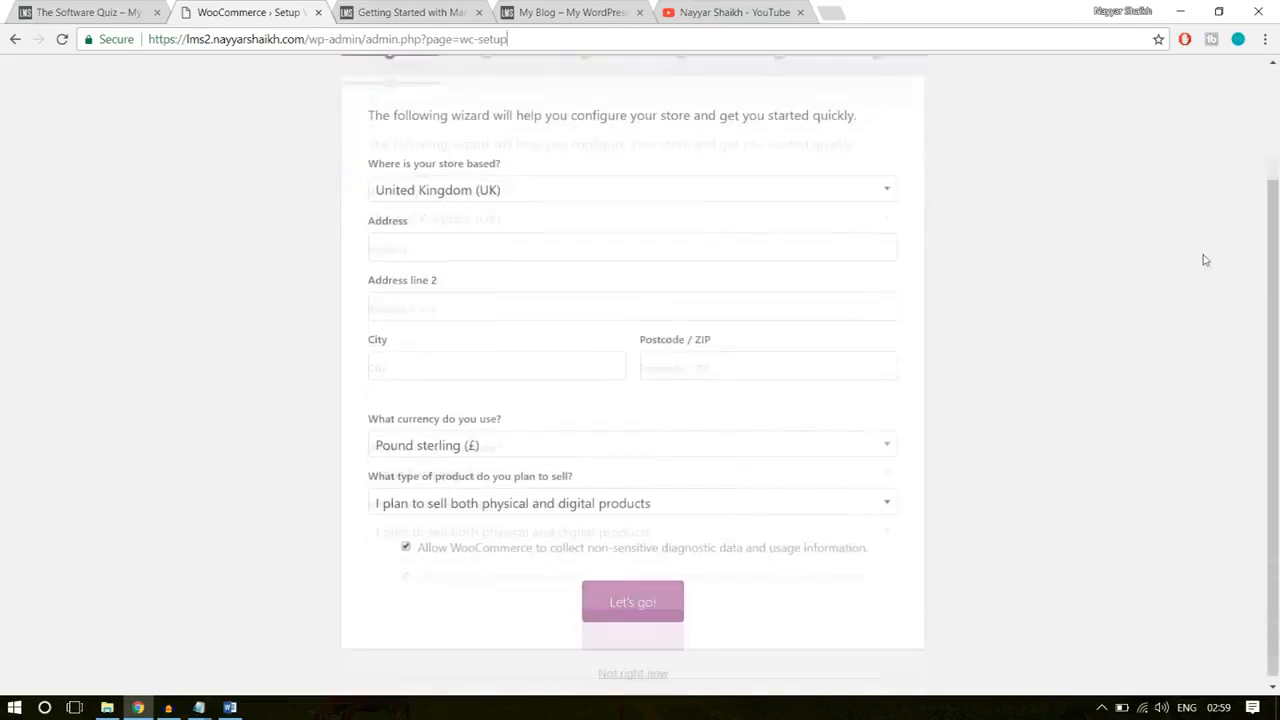
Step: Set the store's base location to India — Maharashtra and fill in its address, city and postcode from the saved Maharashtra entry
click(556, 186)
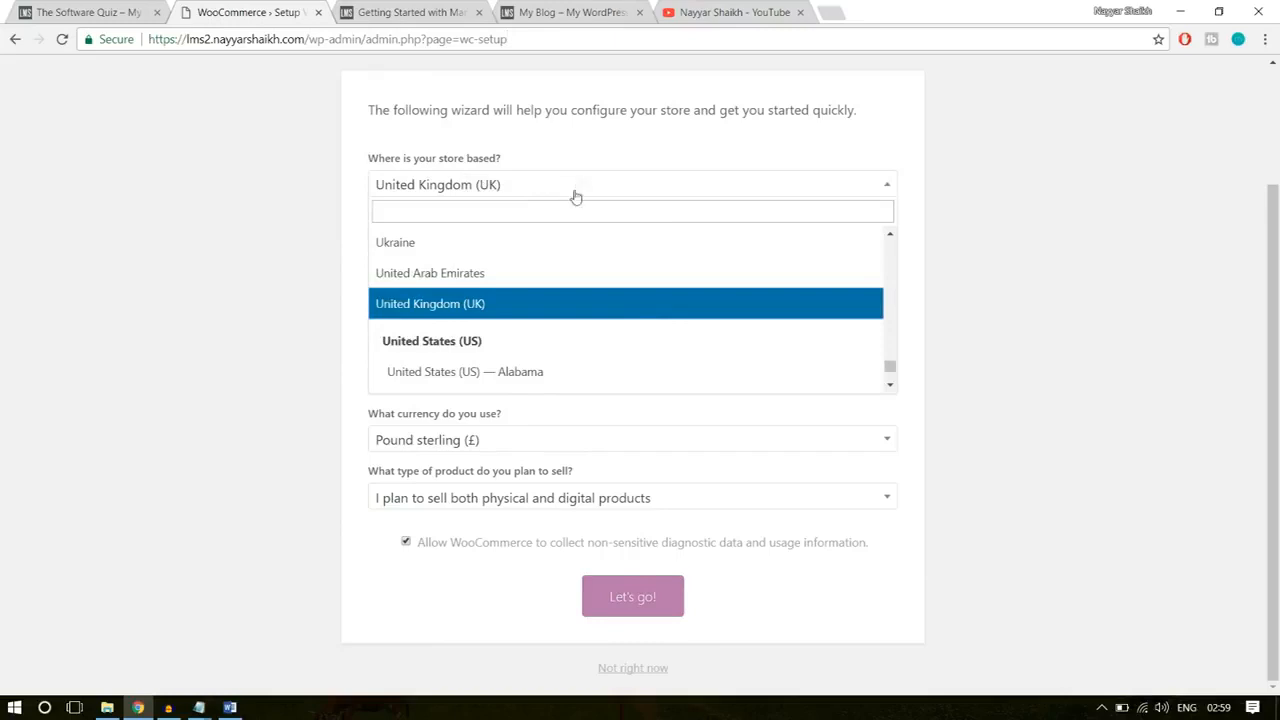
click(564, 217)
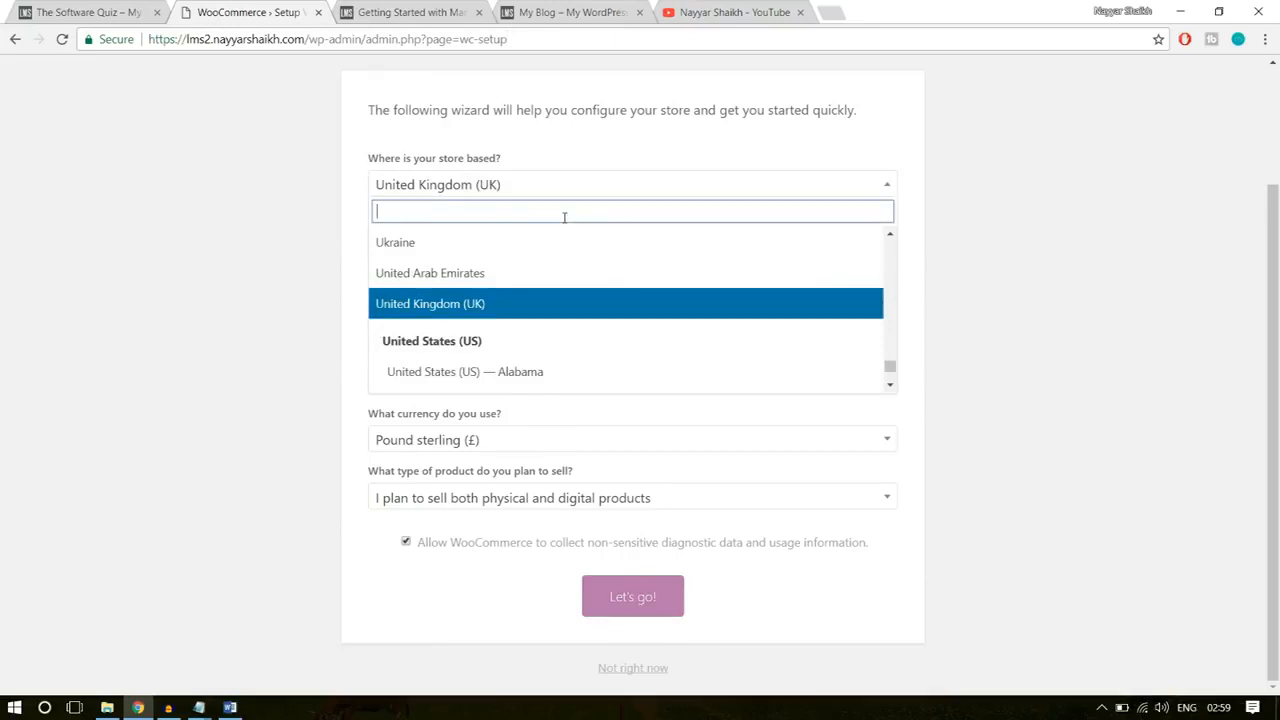
text(mah)
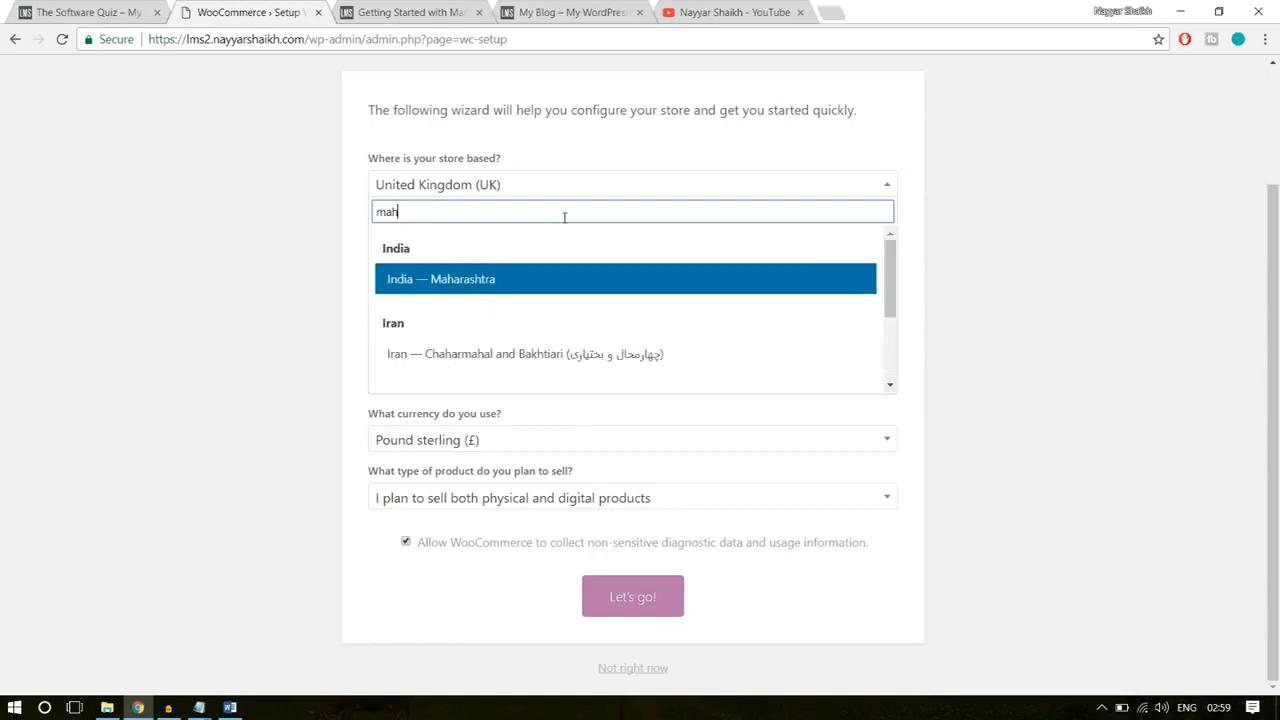
text(a)
click(486, 284)
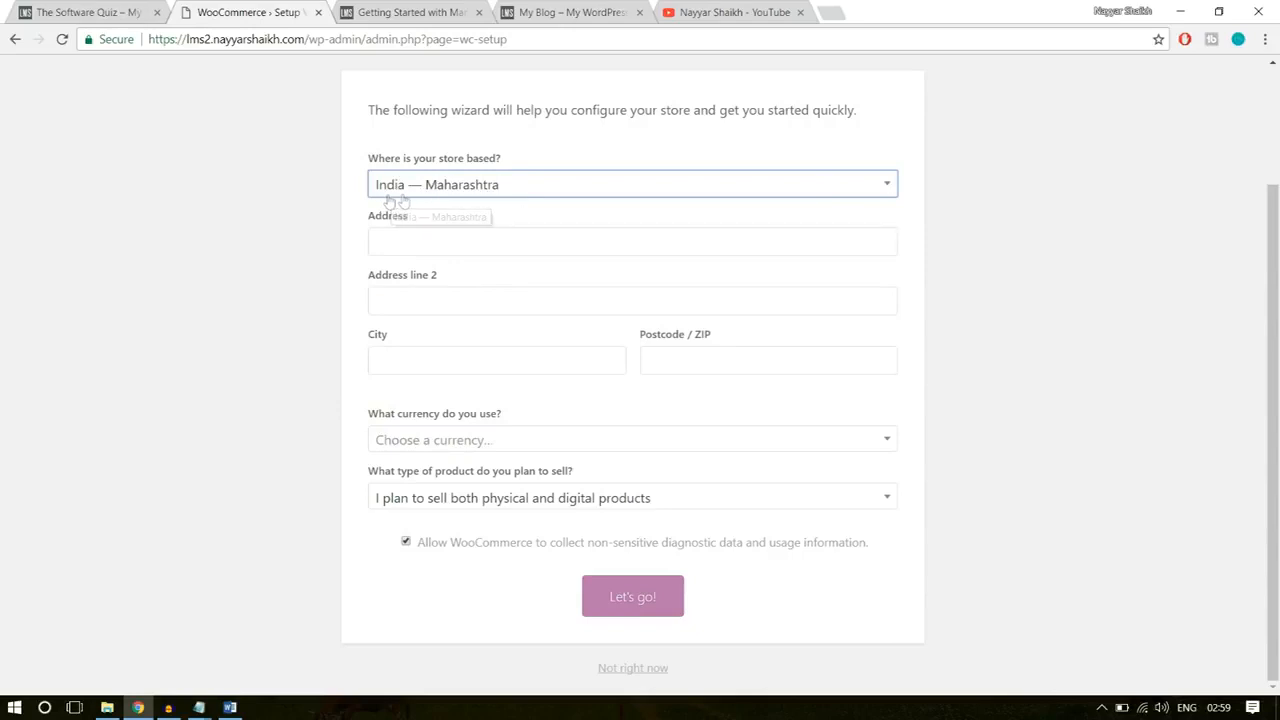
click(449, 240)
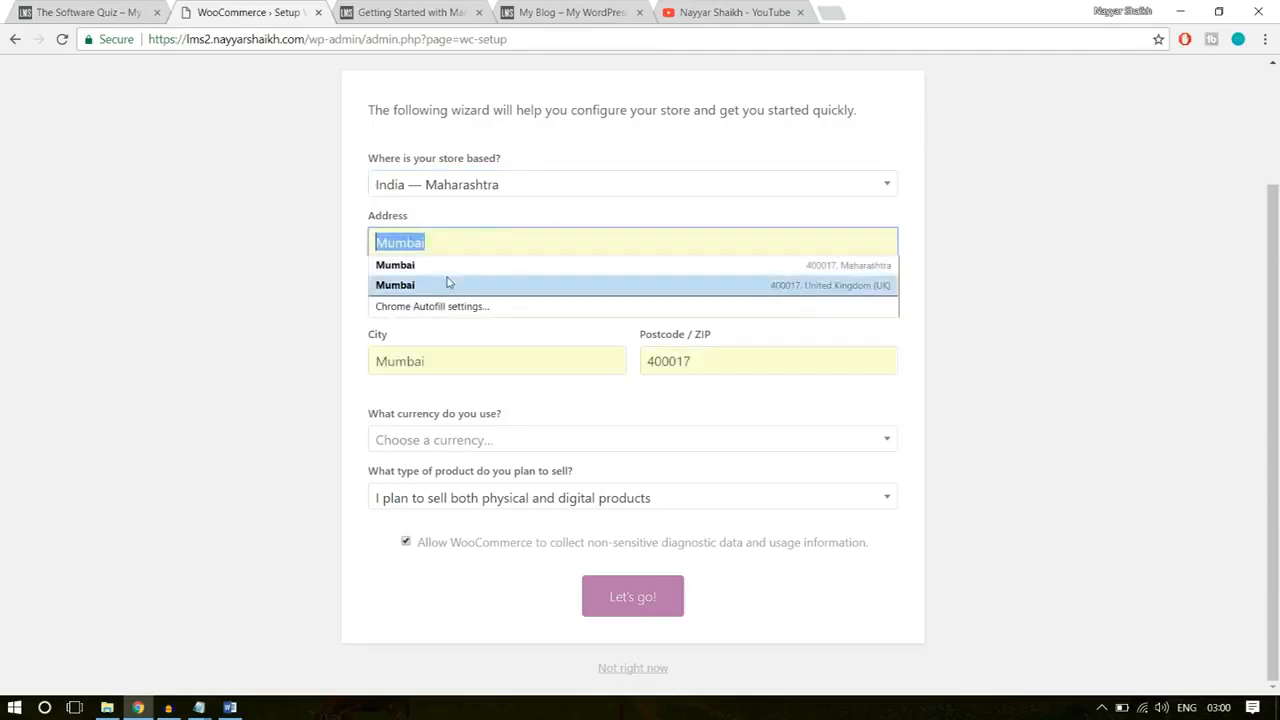
click(443, 265)
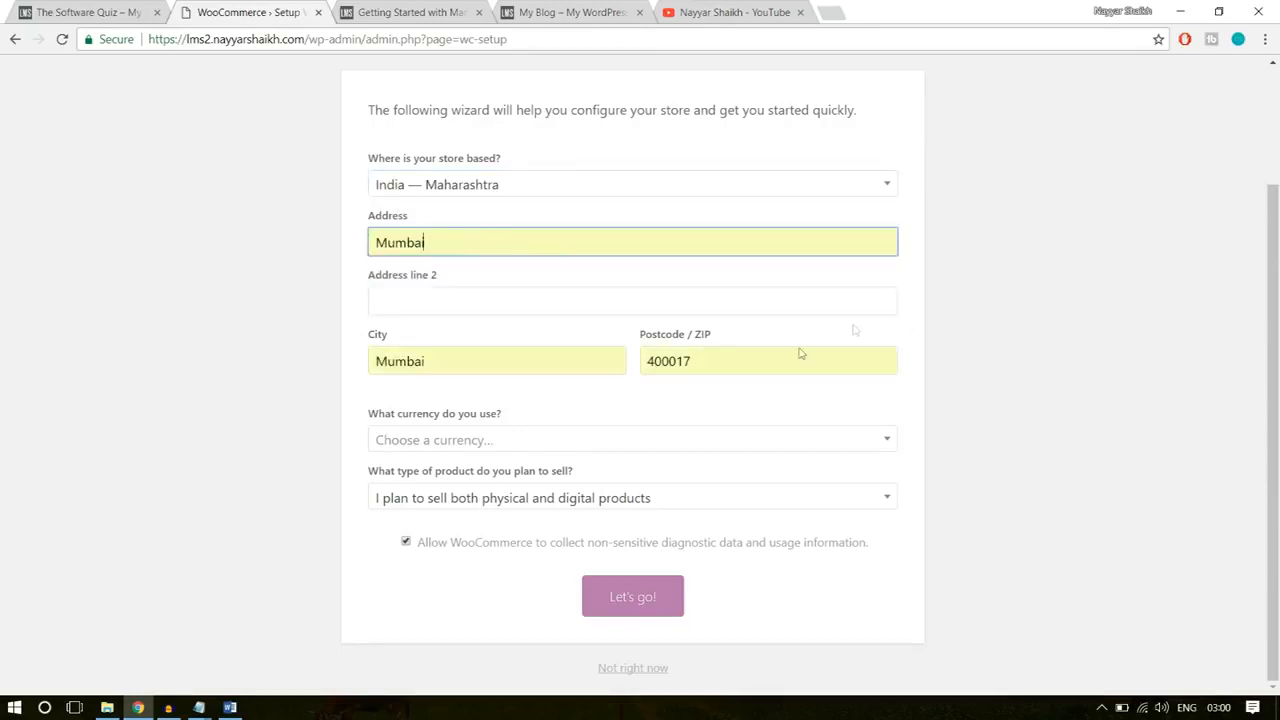
Step: Complete the store setup with United States dollar ($) as currency and both physical and digital products as the product type
click(600, 443)
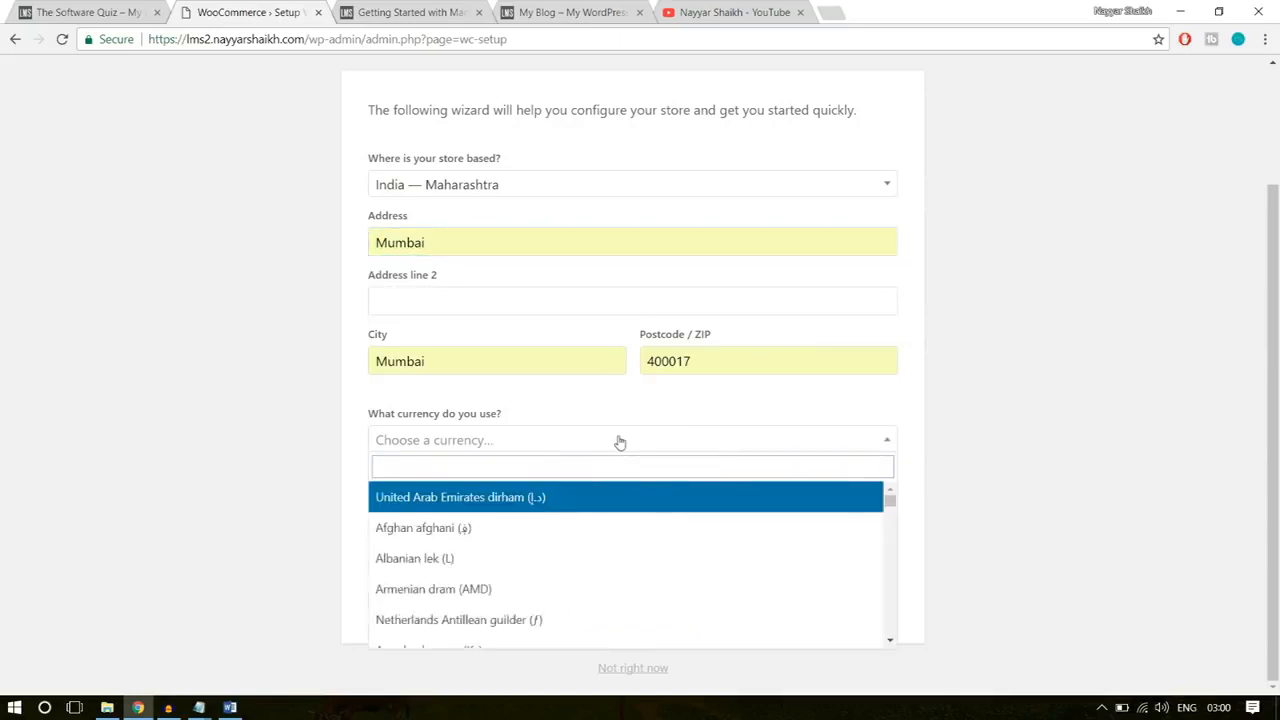
text(unitr)
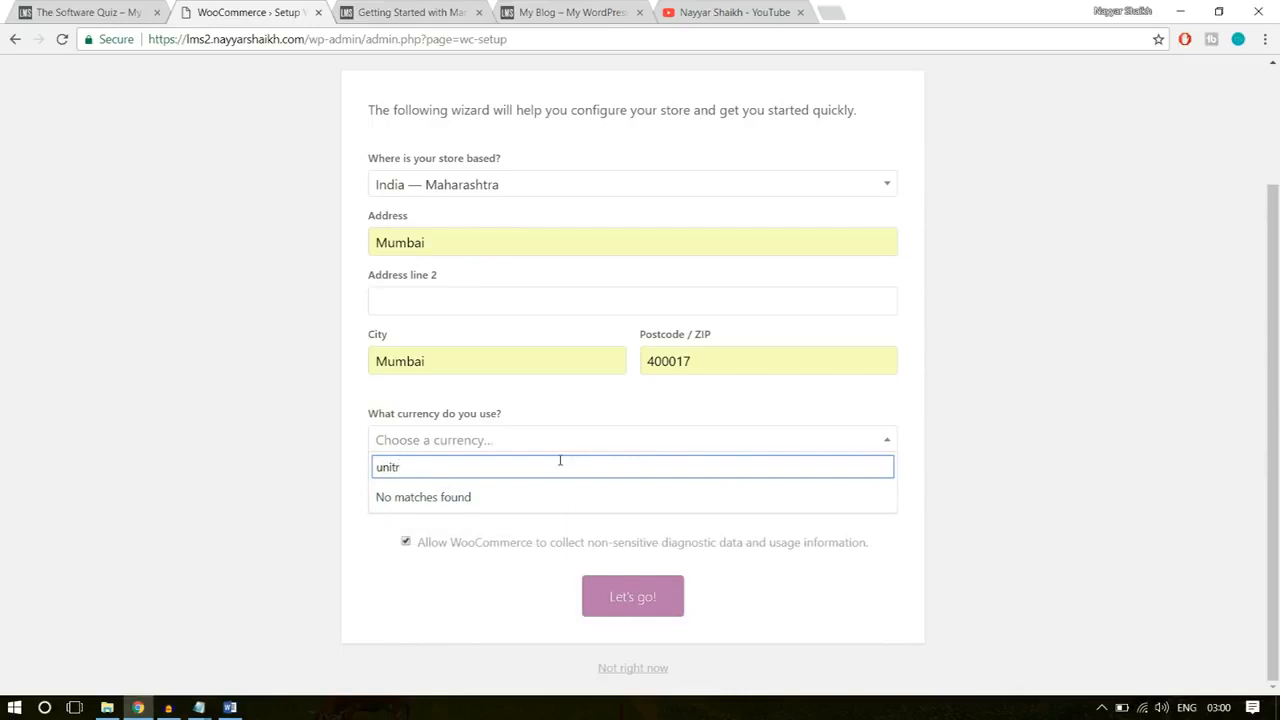
key(BackSpace)
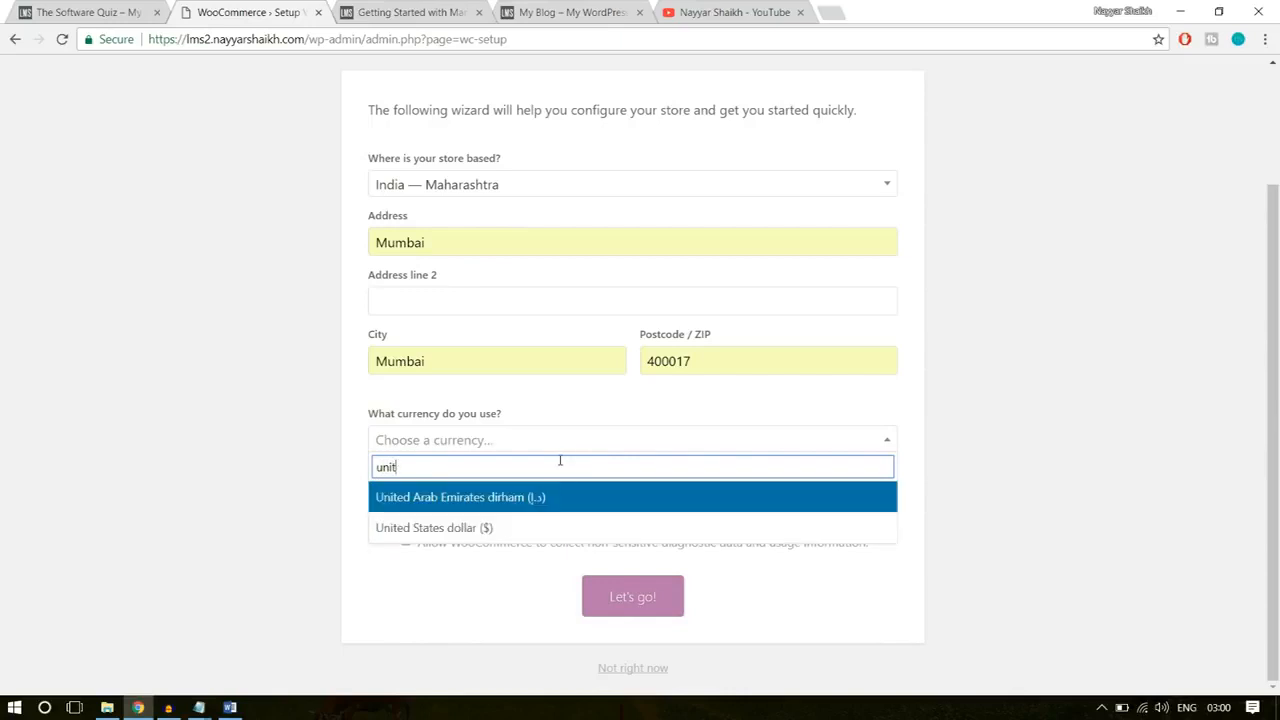
click(523, 528)
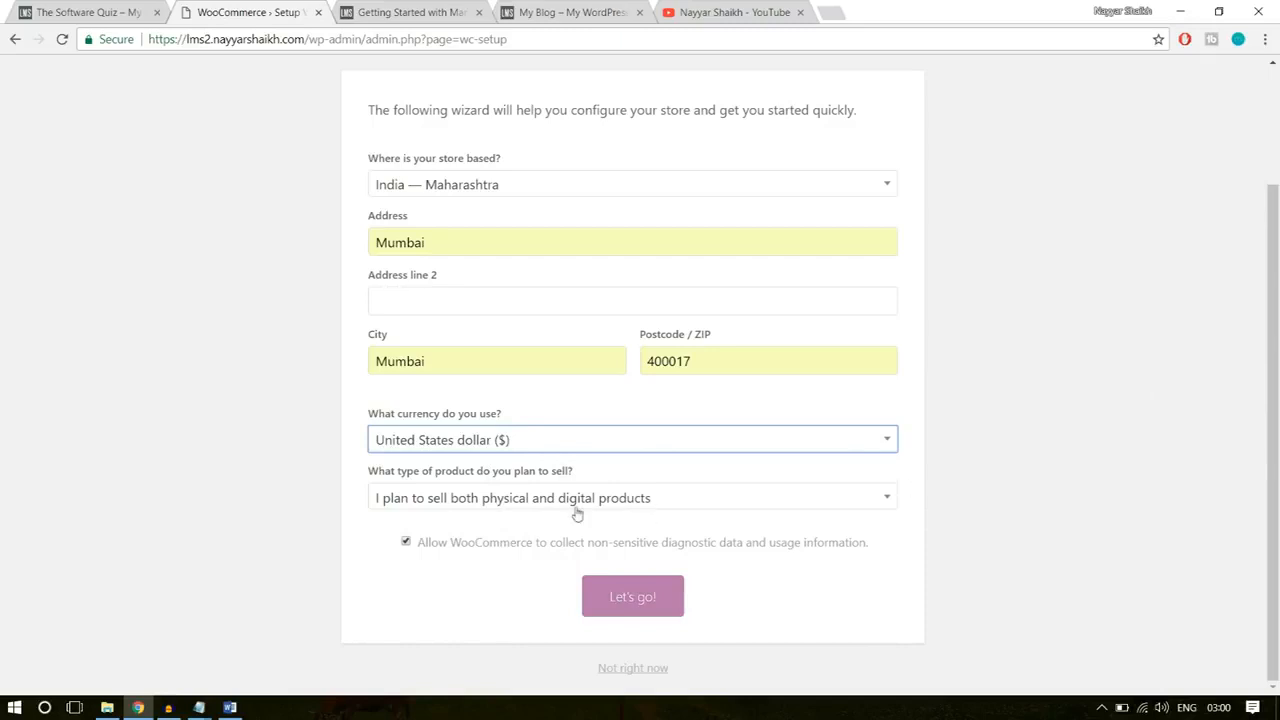
click(453, 501)
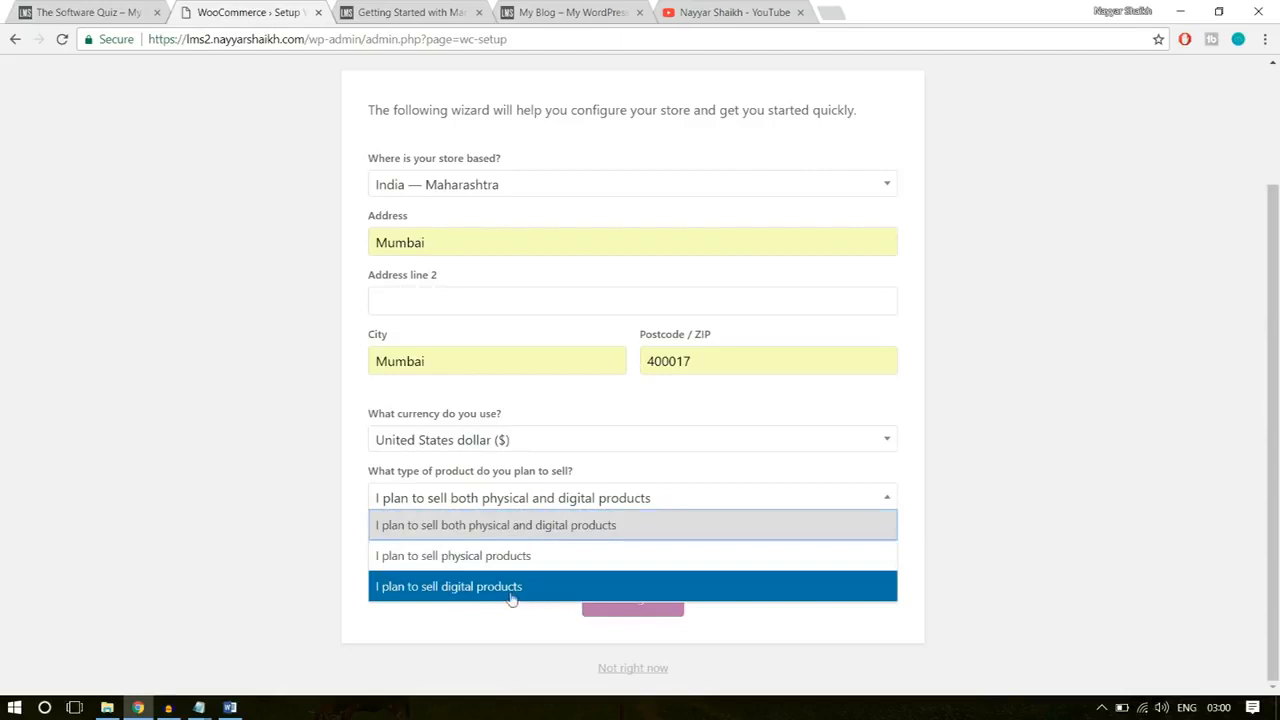
click(563, 530)
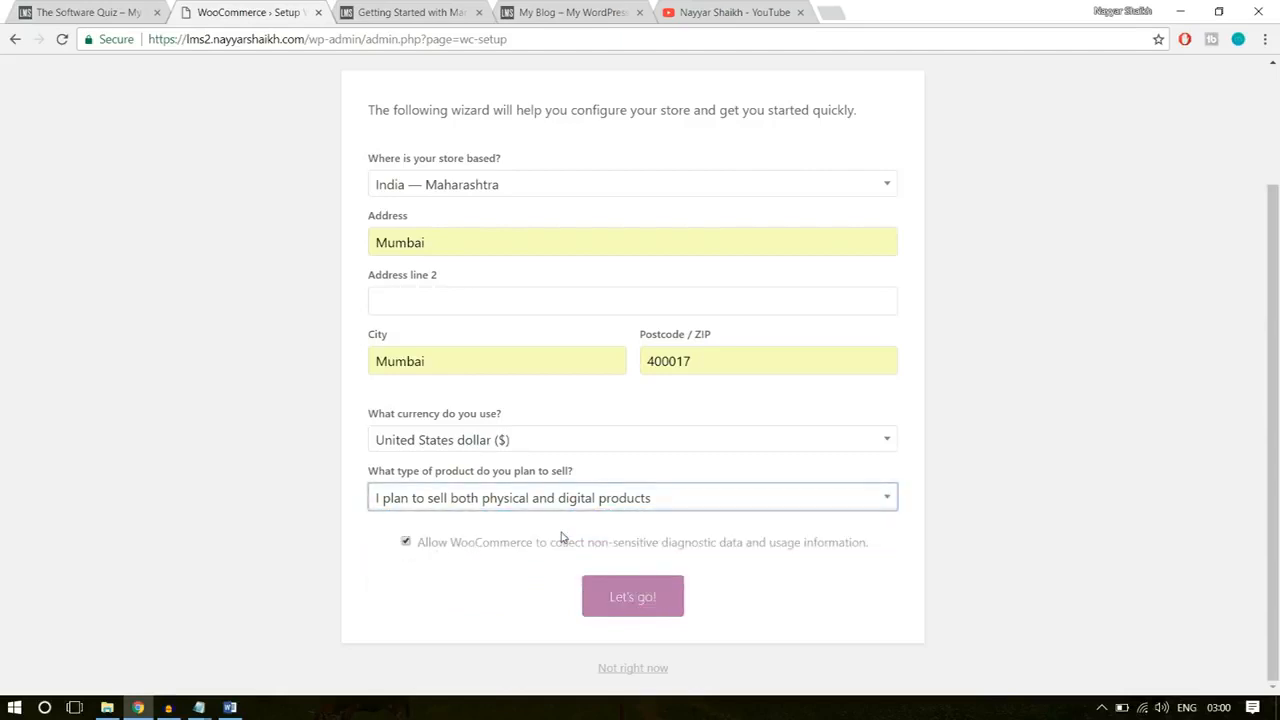
click(612, 600)
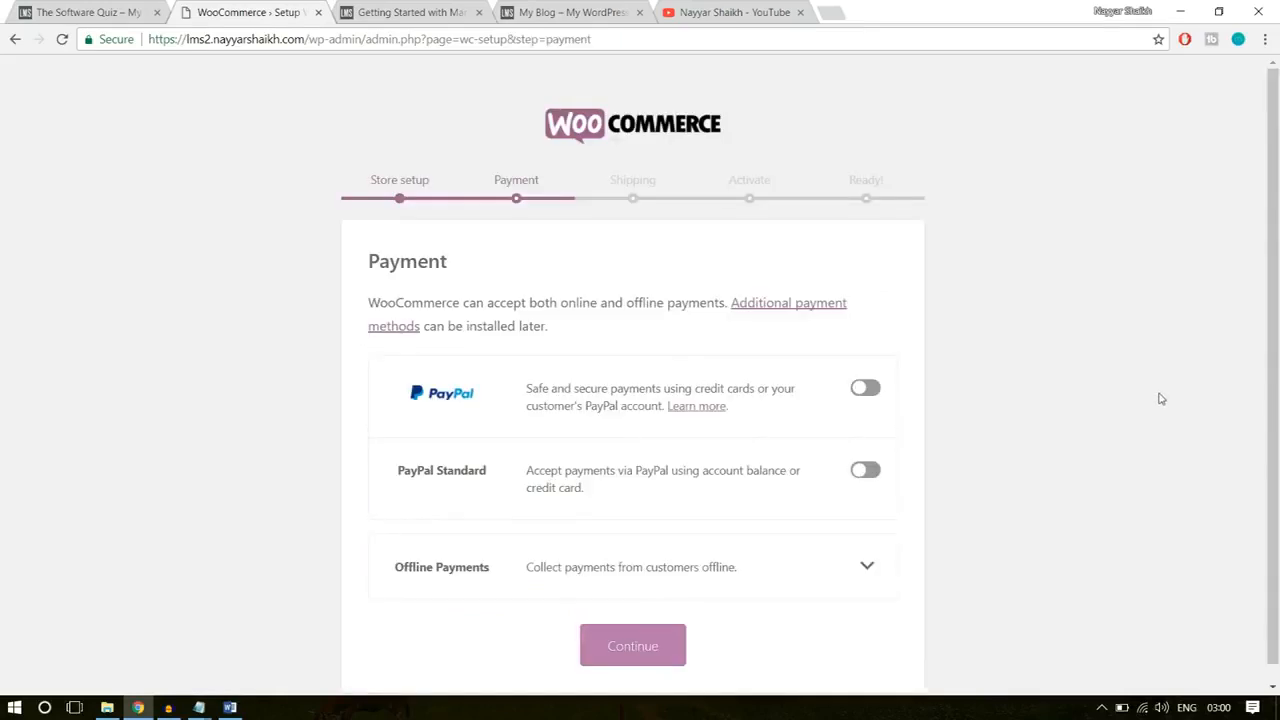
Step: Pass the payment step without enabling any method, and submit shipping with flat rate turned off for India and all other locations
scroll(1160, 399, down, 1)
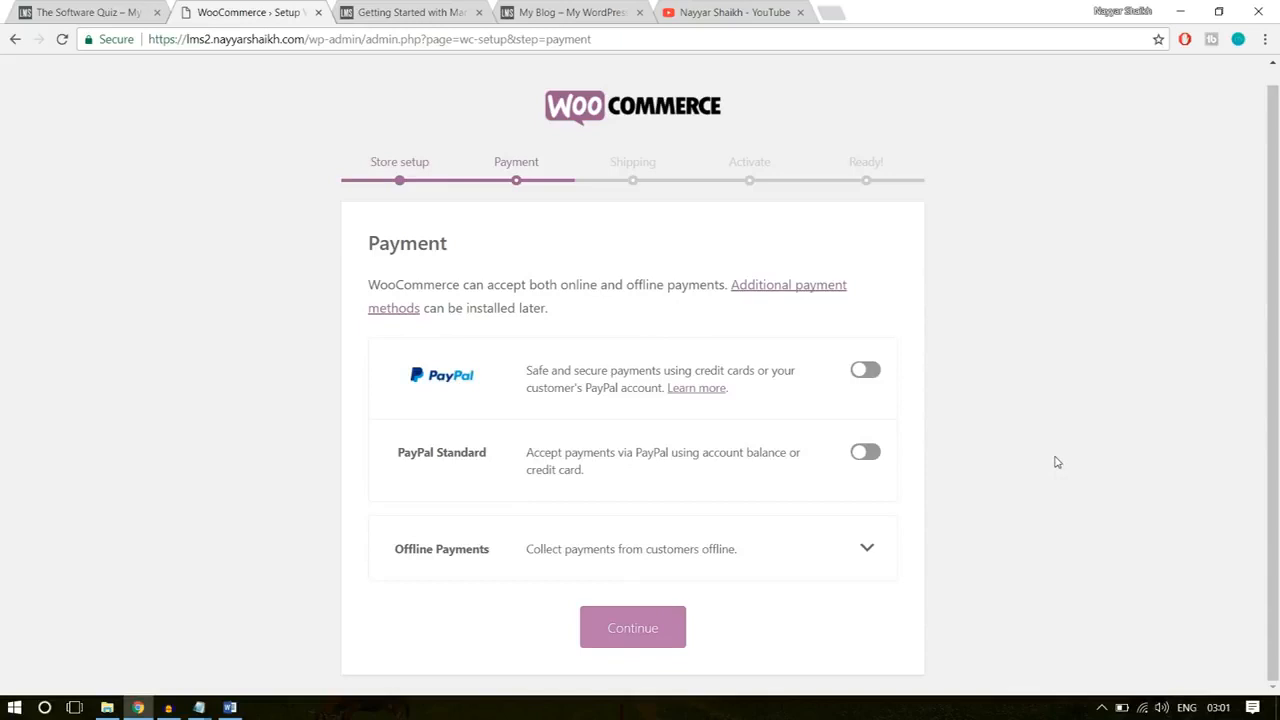
click(660, 632)
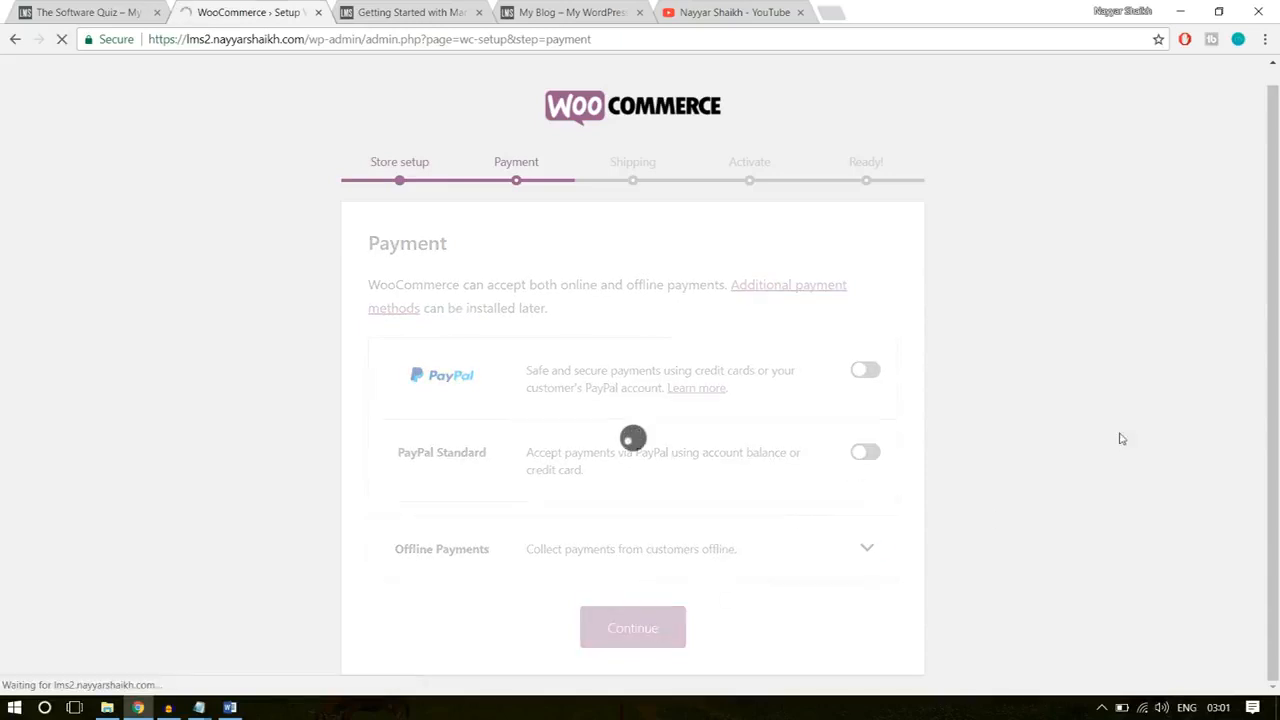
scroll(1117, 437, down, 1)
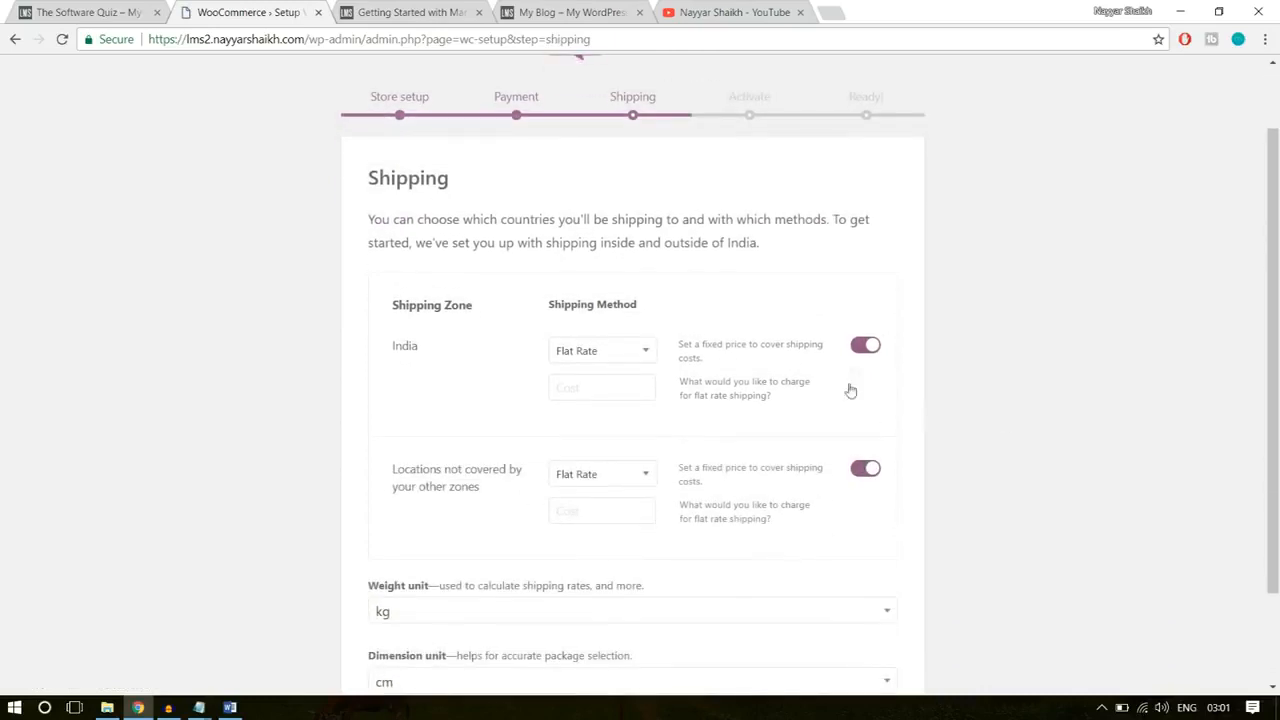
click(872, 346)
click(870, 470)
scroll(1046, 421, down, 2)
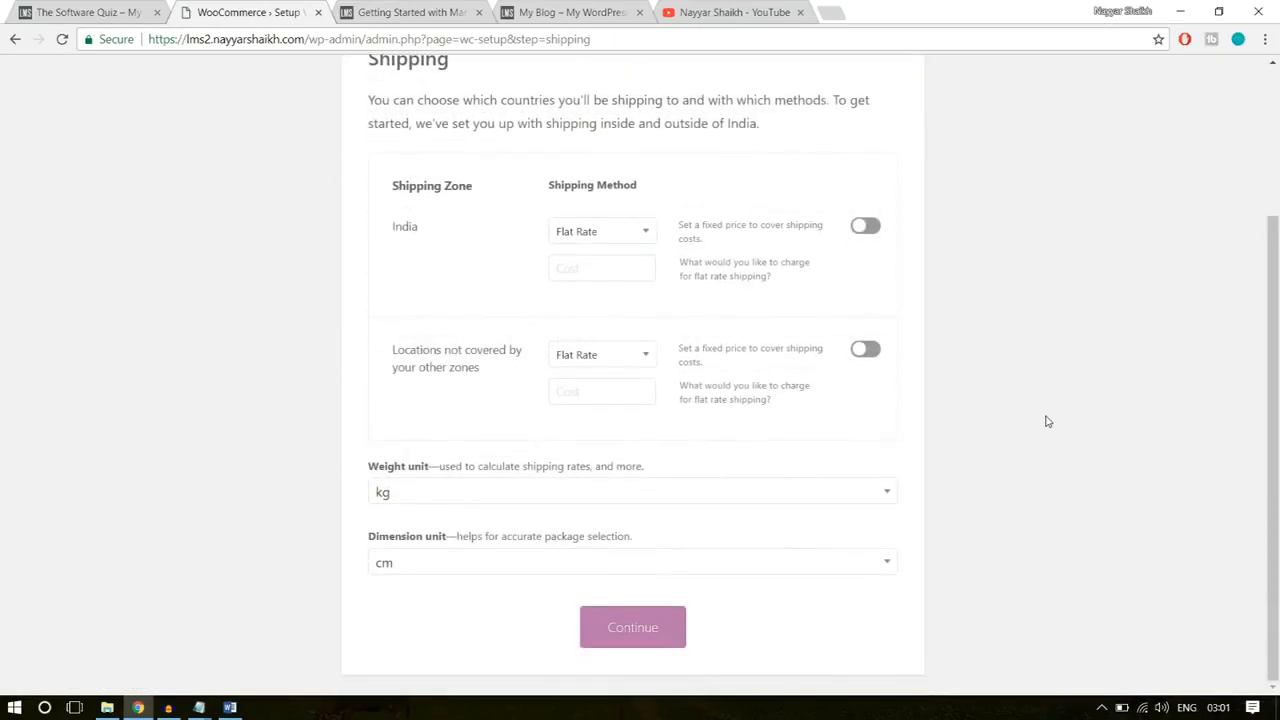
scroll(1046, 421, up, 3)
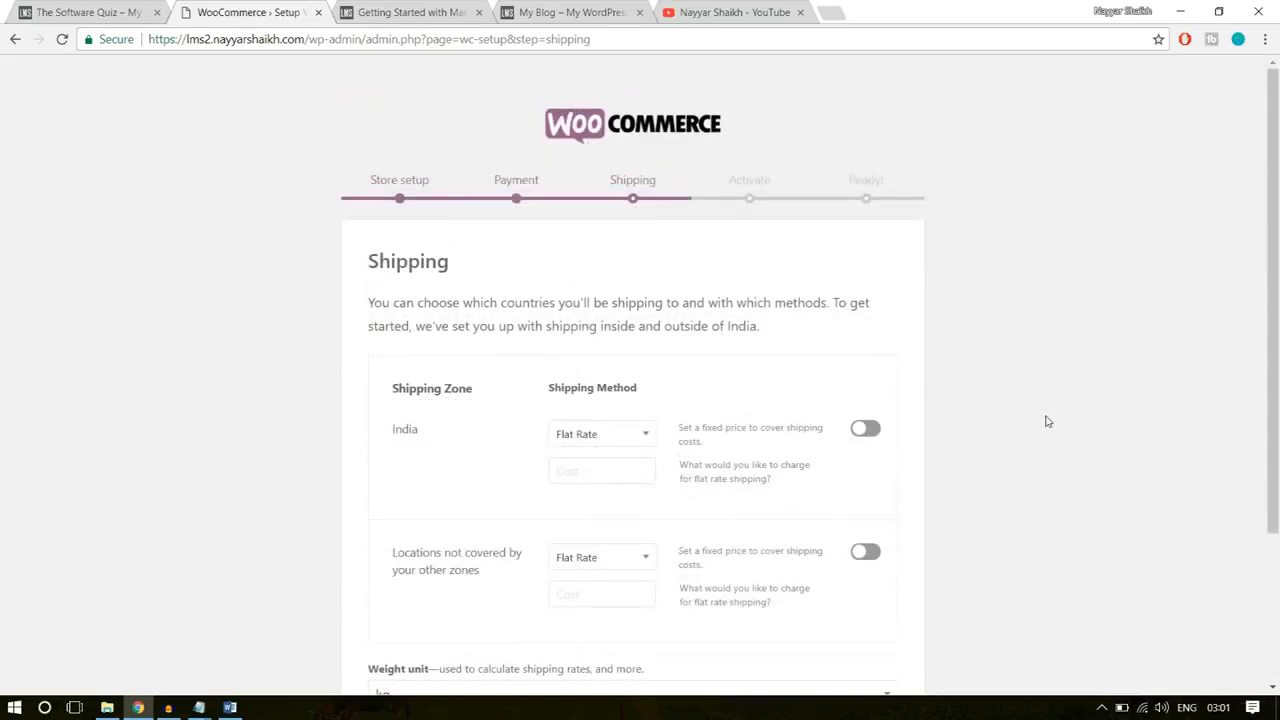
scroll(1046, 421, down, 3)
click(665, 626)
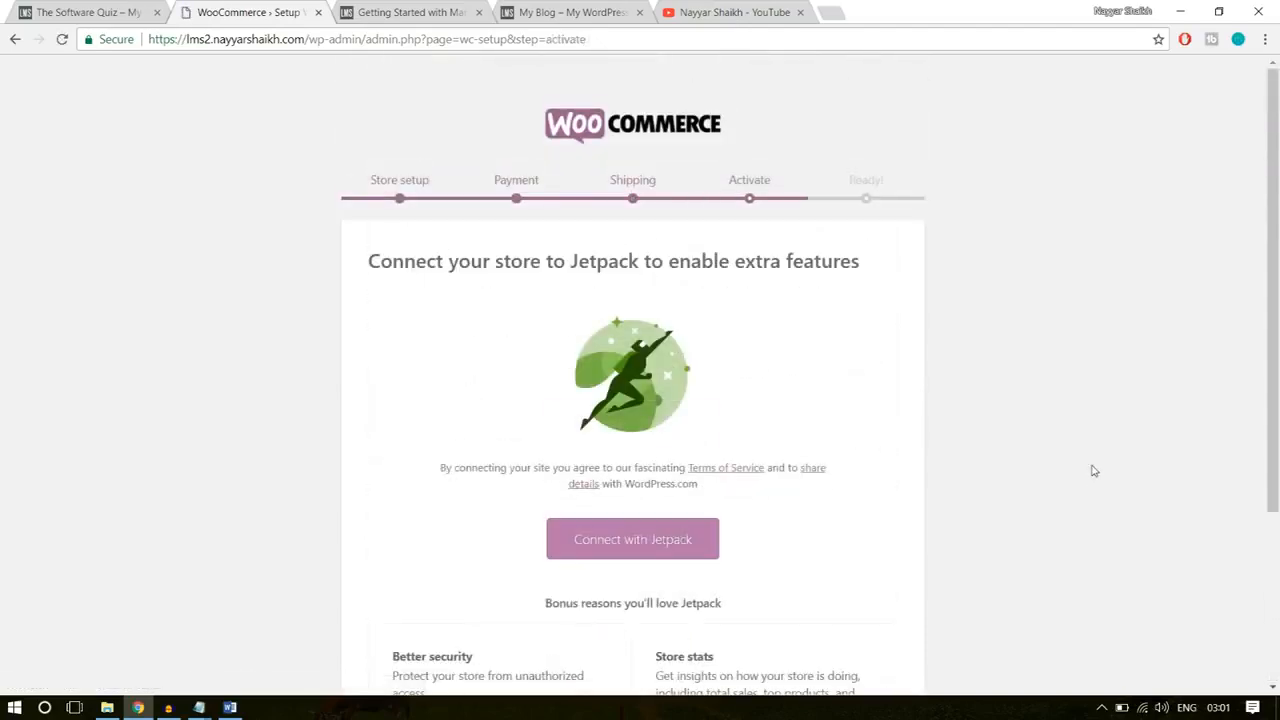
Step: Finish the wizard without connecting the store to Jetpack and return to the WordPress dashboard
scroll(1092, 470, down, 3)
click(645, 669)
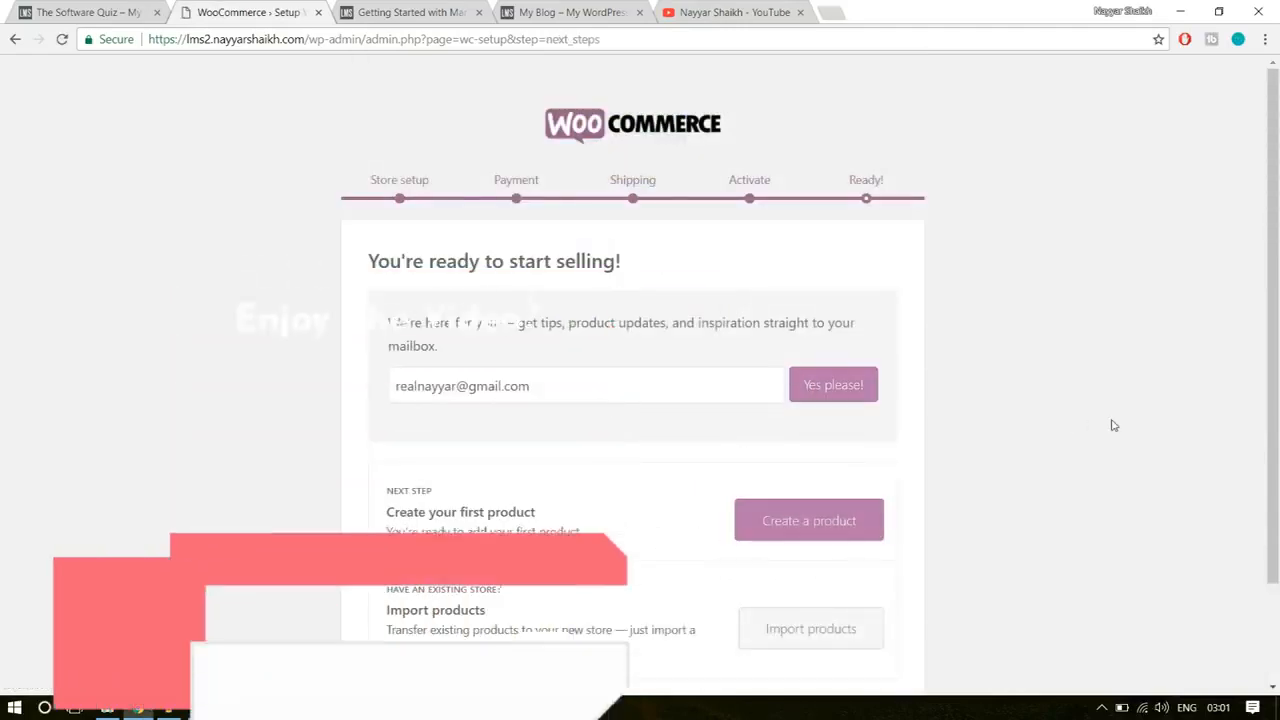
scroll(1088, 409, down, 2)
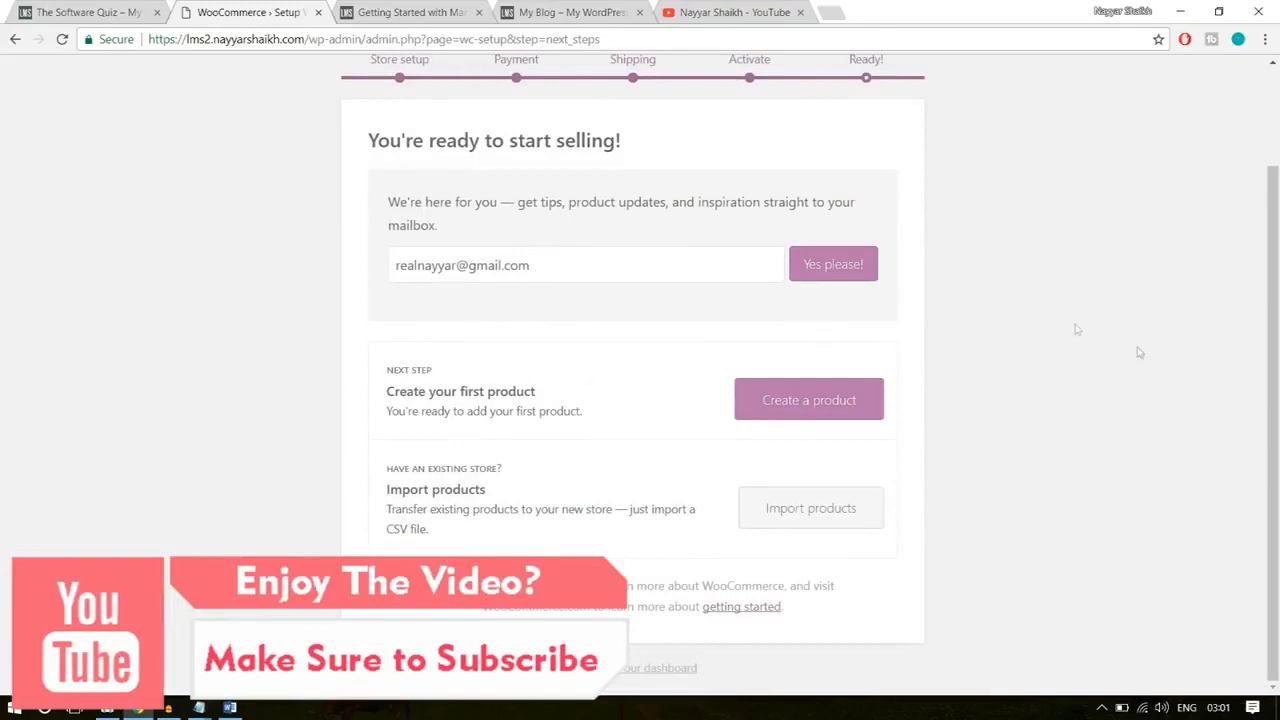
click(627, 669)
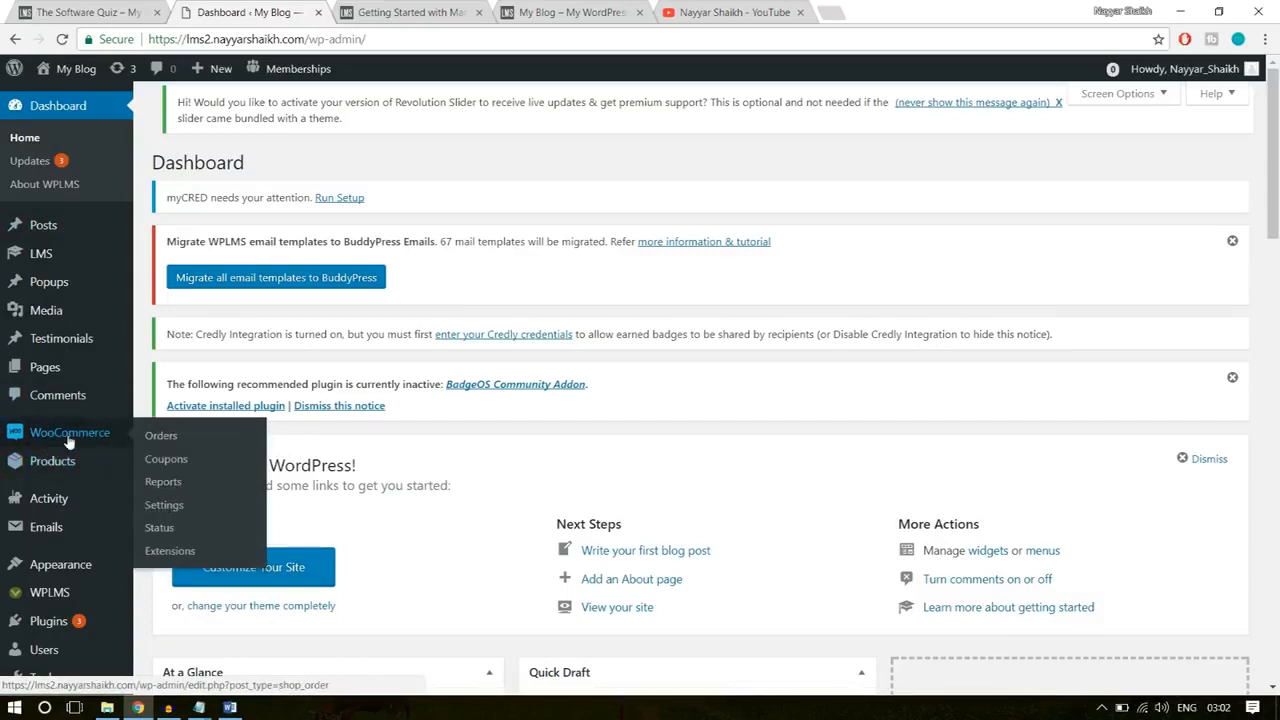
Step: Open the WooCommerce settings and review the general store address, selling location, tax and currency options
mouse_move(64, 470)
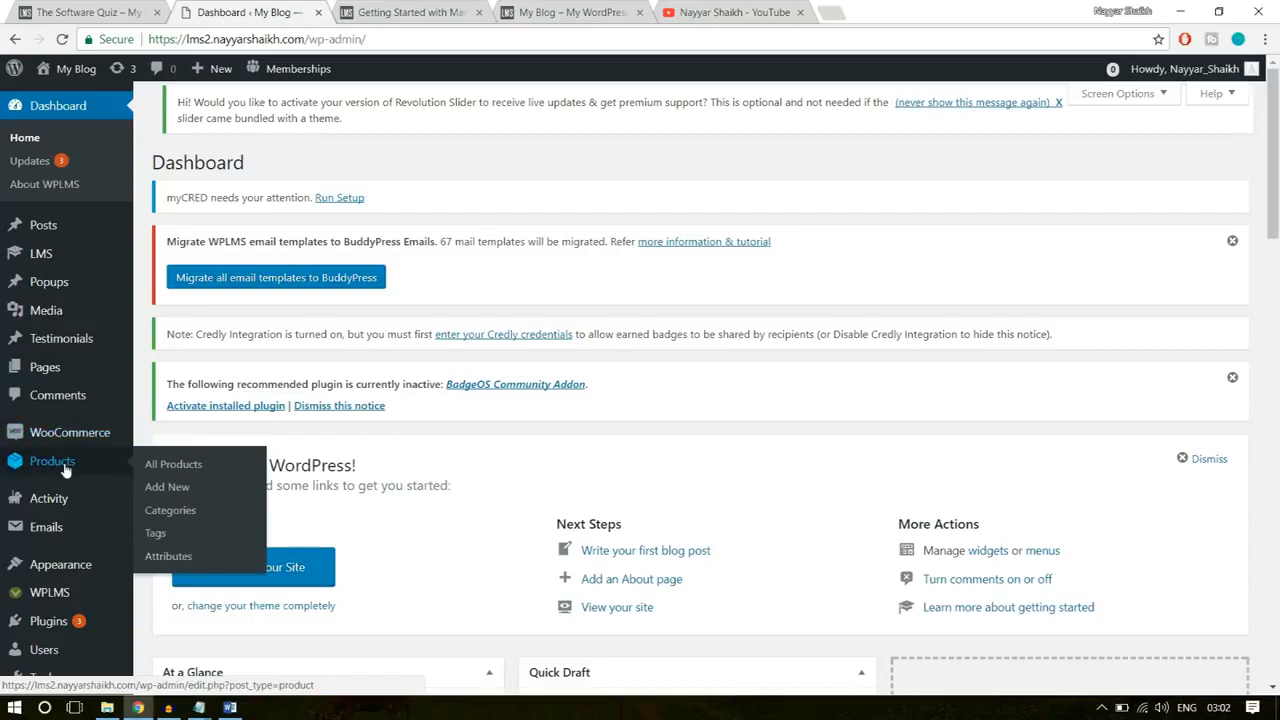
mouse_move(57, 447)
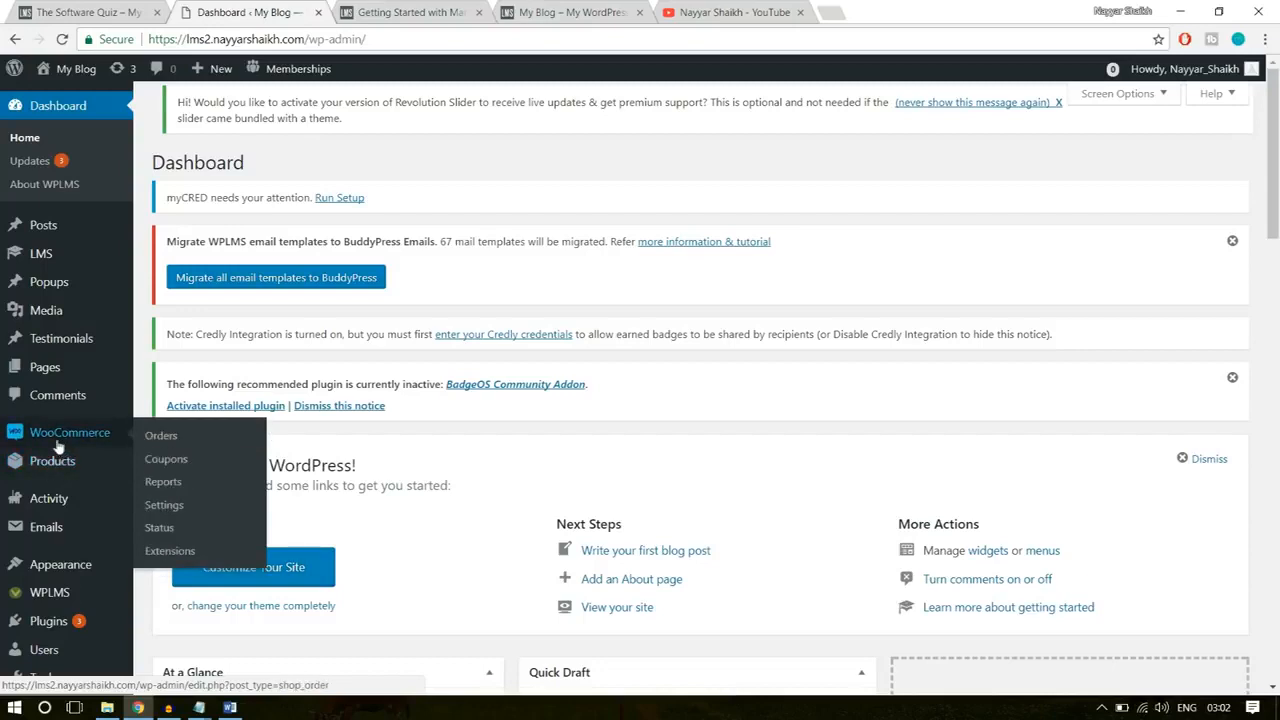
click(165, 506)
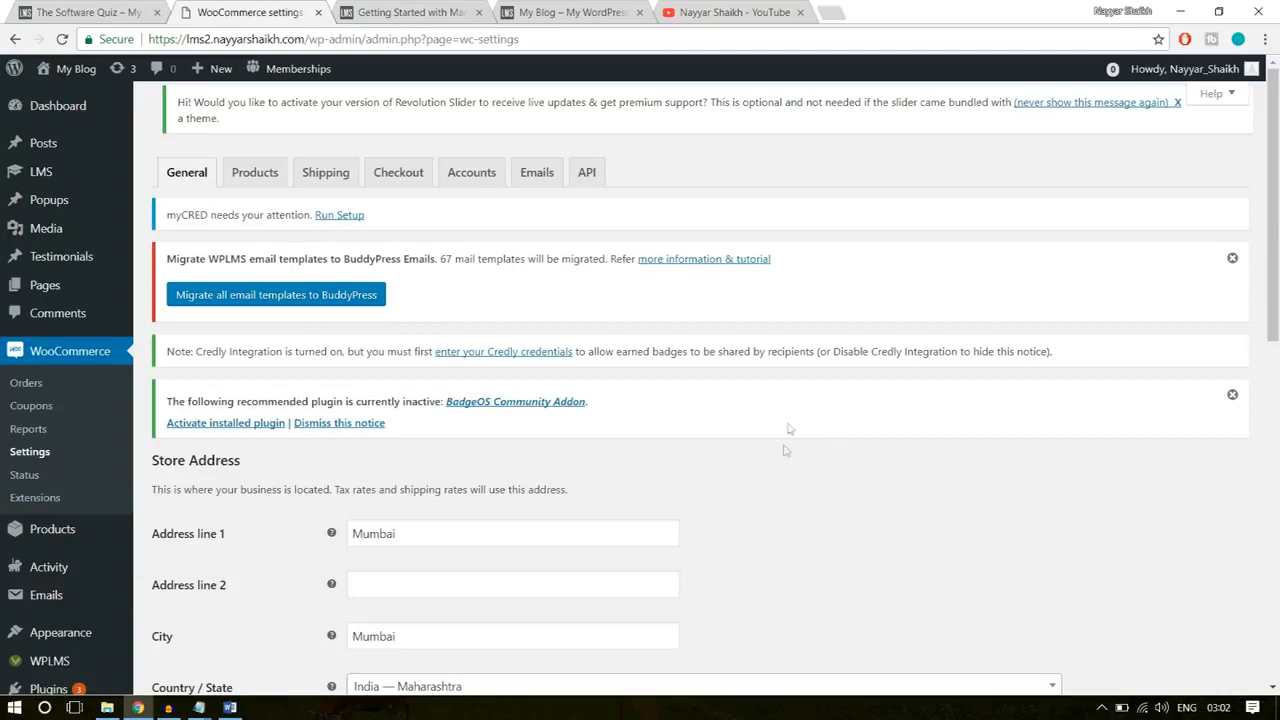
scroll(848, 473, down, 3)
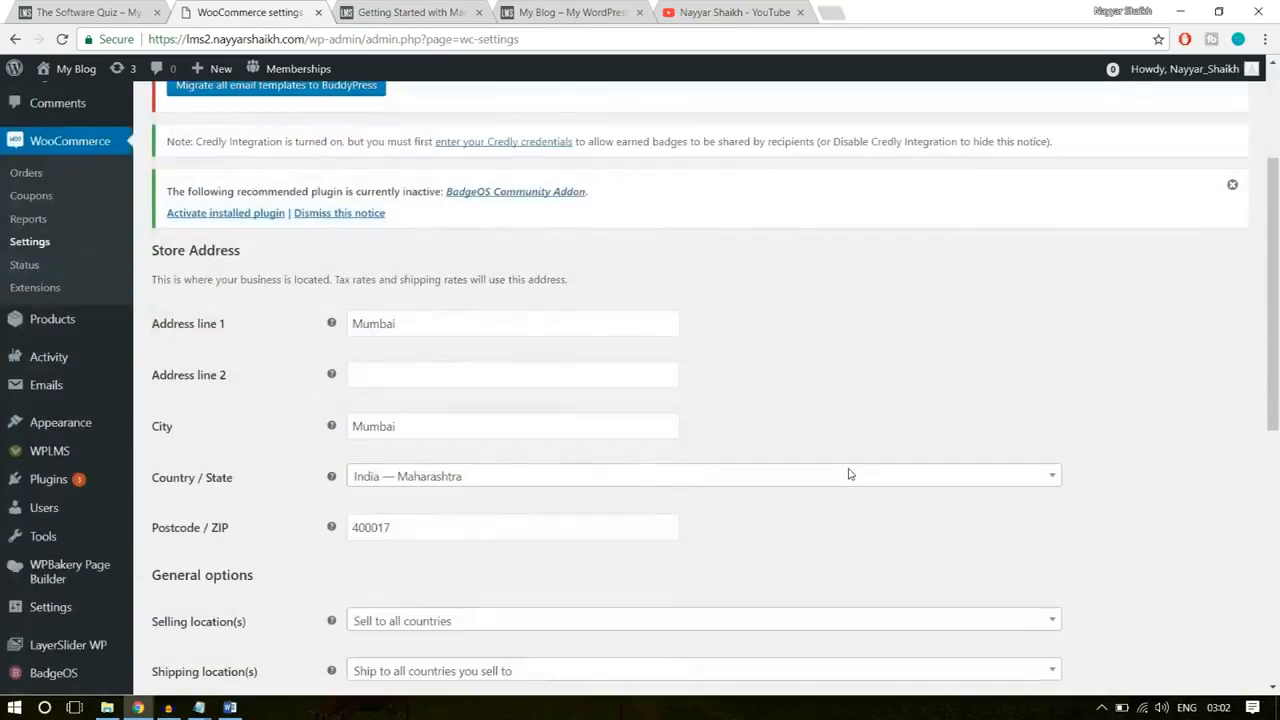
scroll(655, 443, down, 2)
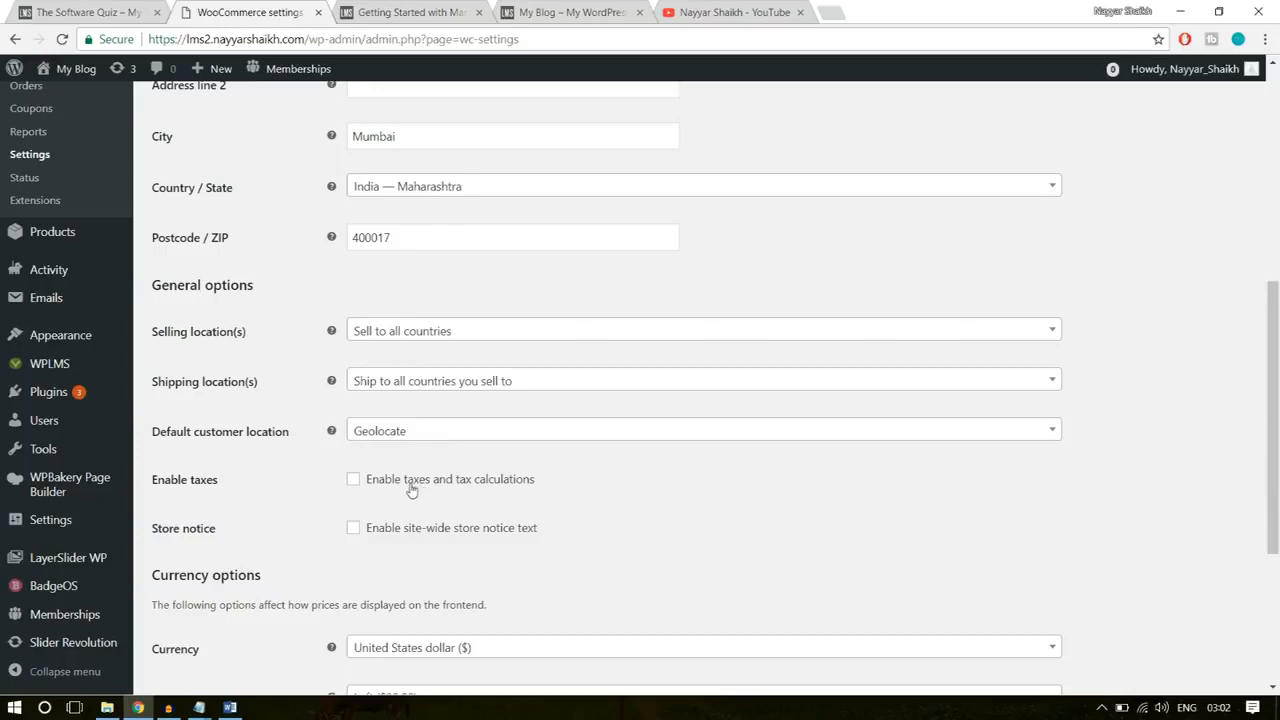
scroll(690, 491, down, 3)
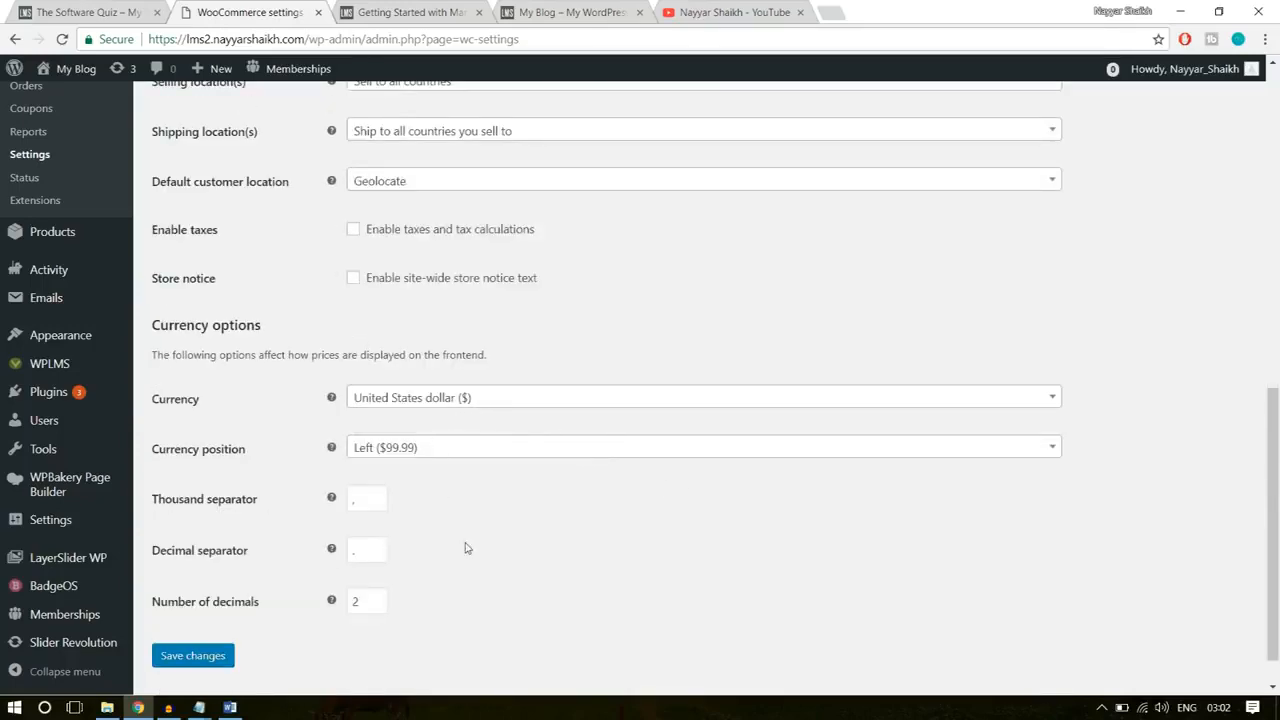
scroll(465, 545, up, 10)
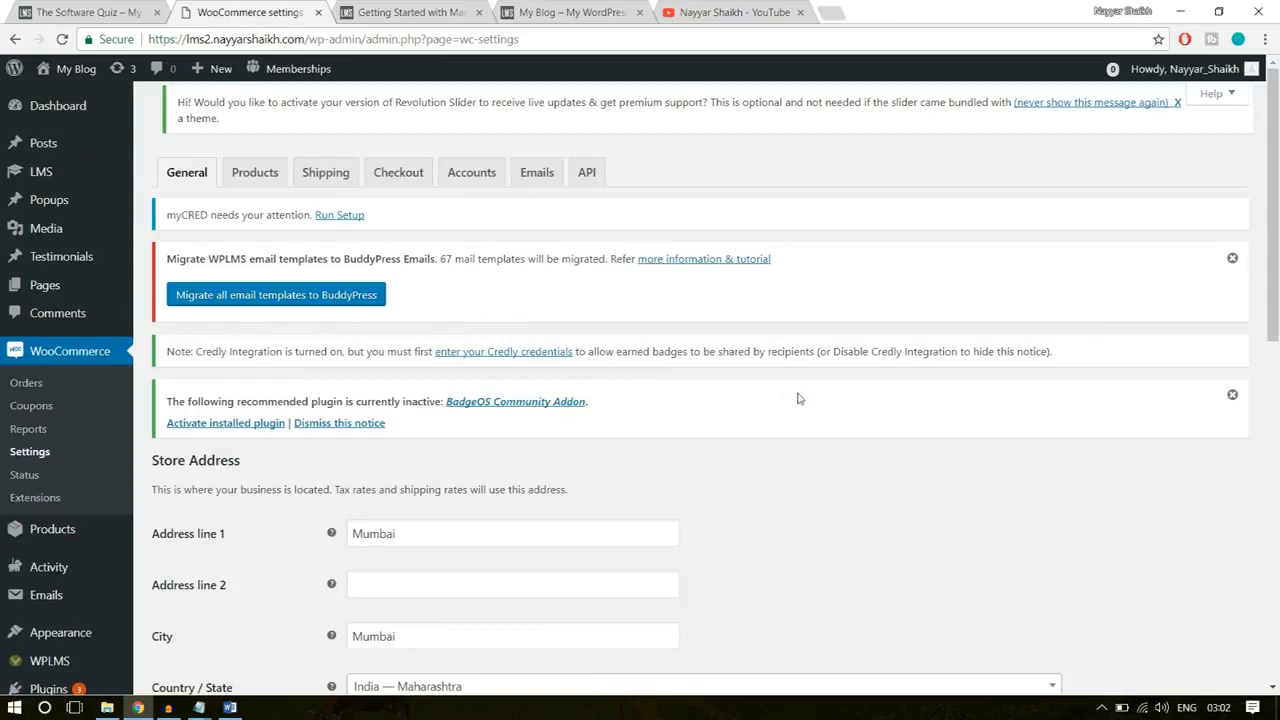
Step: Enable Force secure checkout in the WooCommerce checkout settings
click(399, 182)
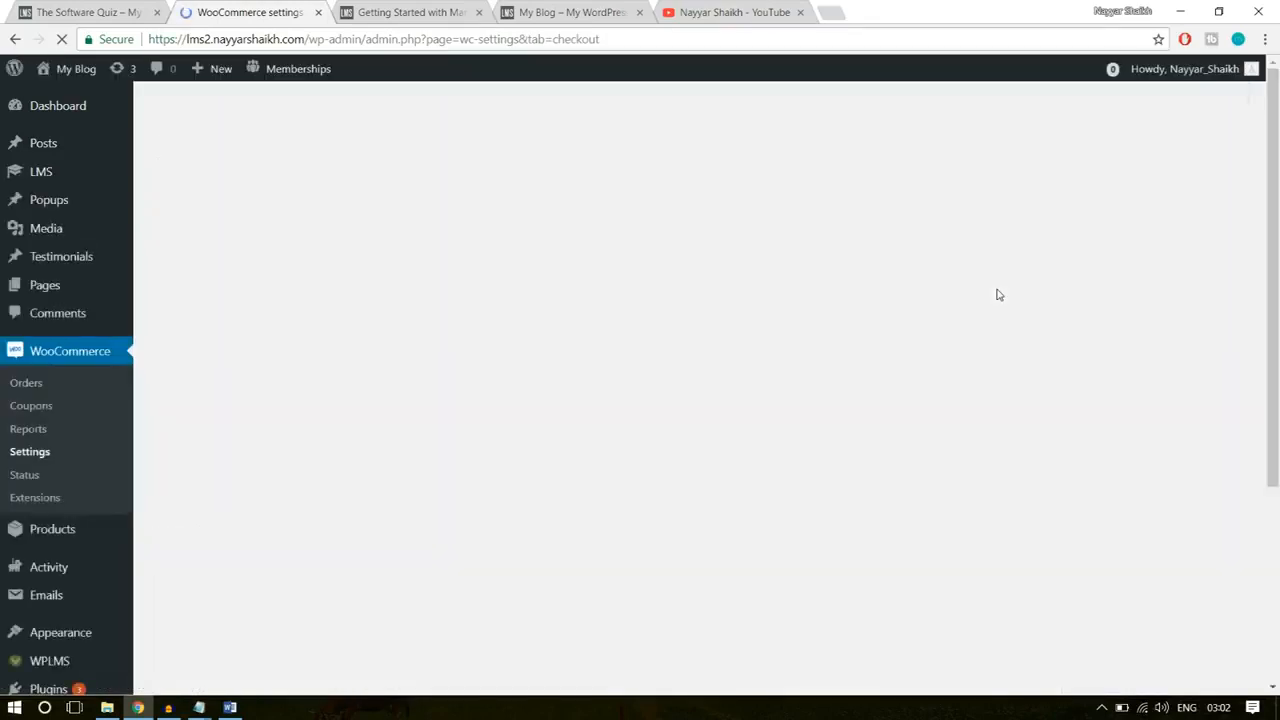
scroll(963, 426, down, 2)
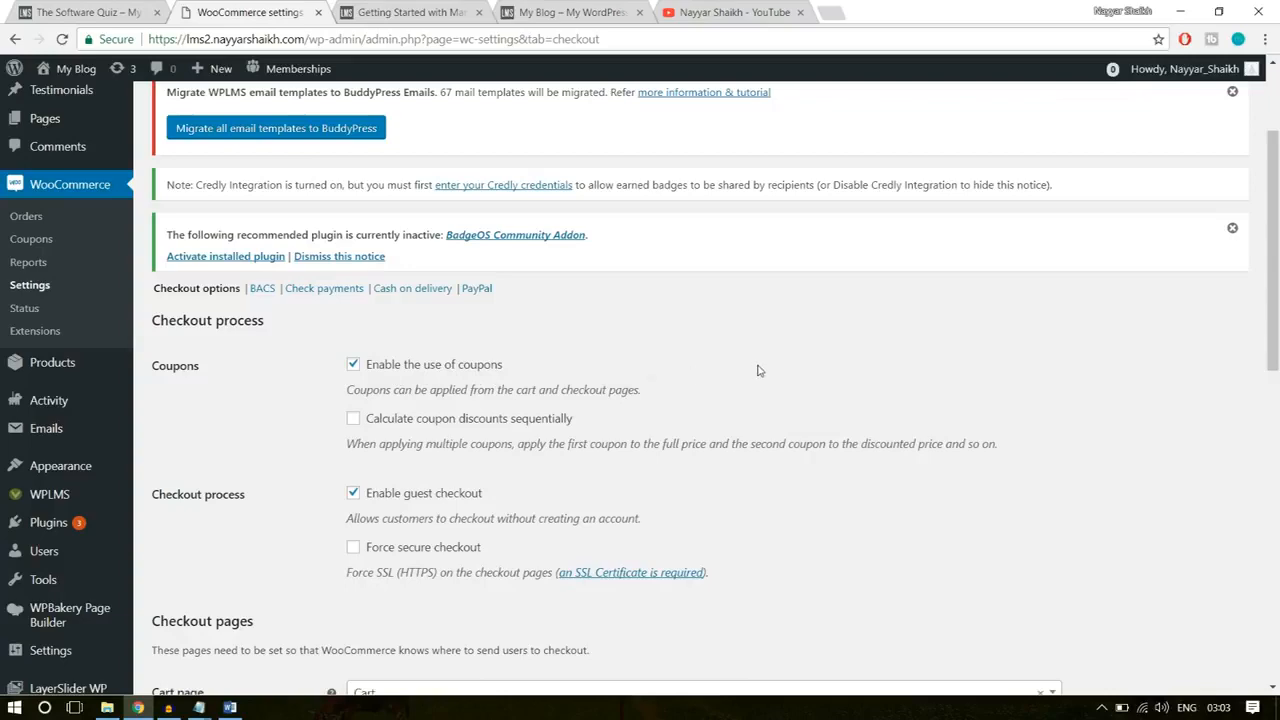
scroll(835, 411, down, 1)
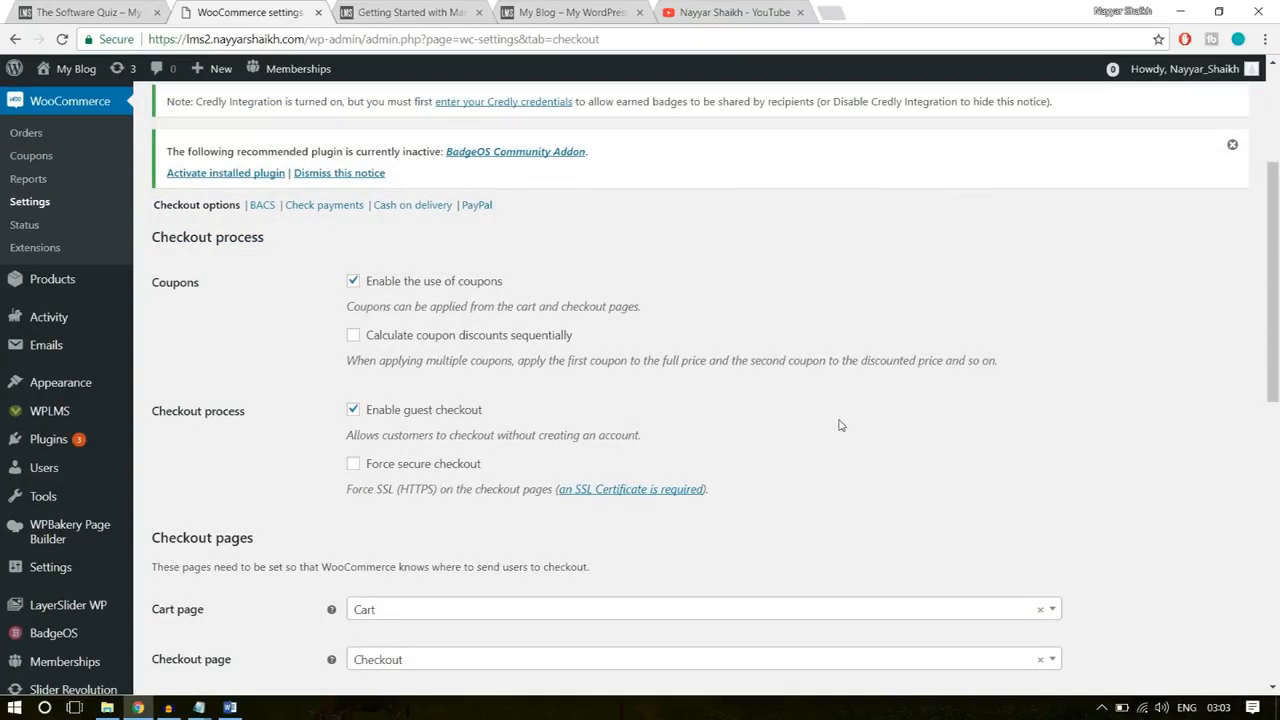
scroll(839, 425, down, 1)
click(386, 385)
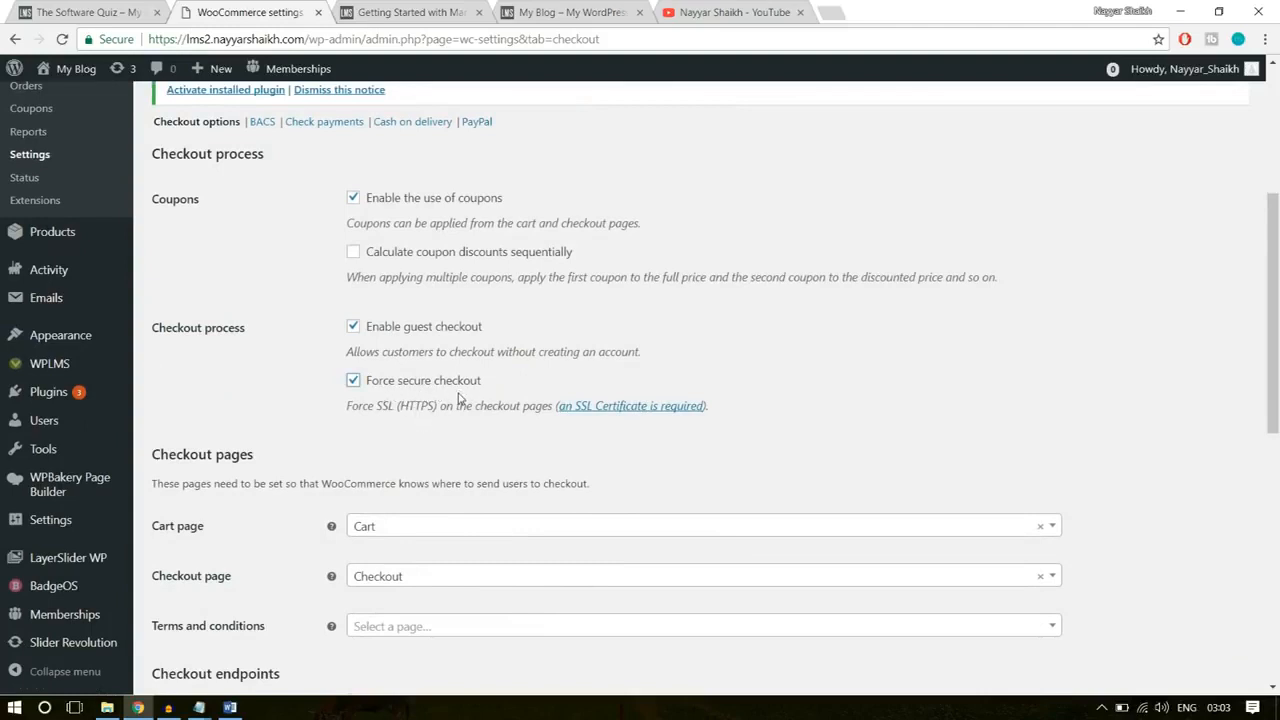
Step: Inspect the site's connection security details and the HTTPS note under the secure checkout option
click(117, 41)
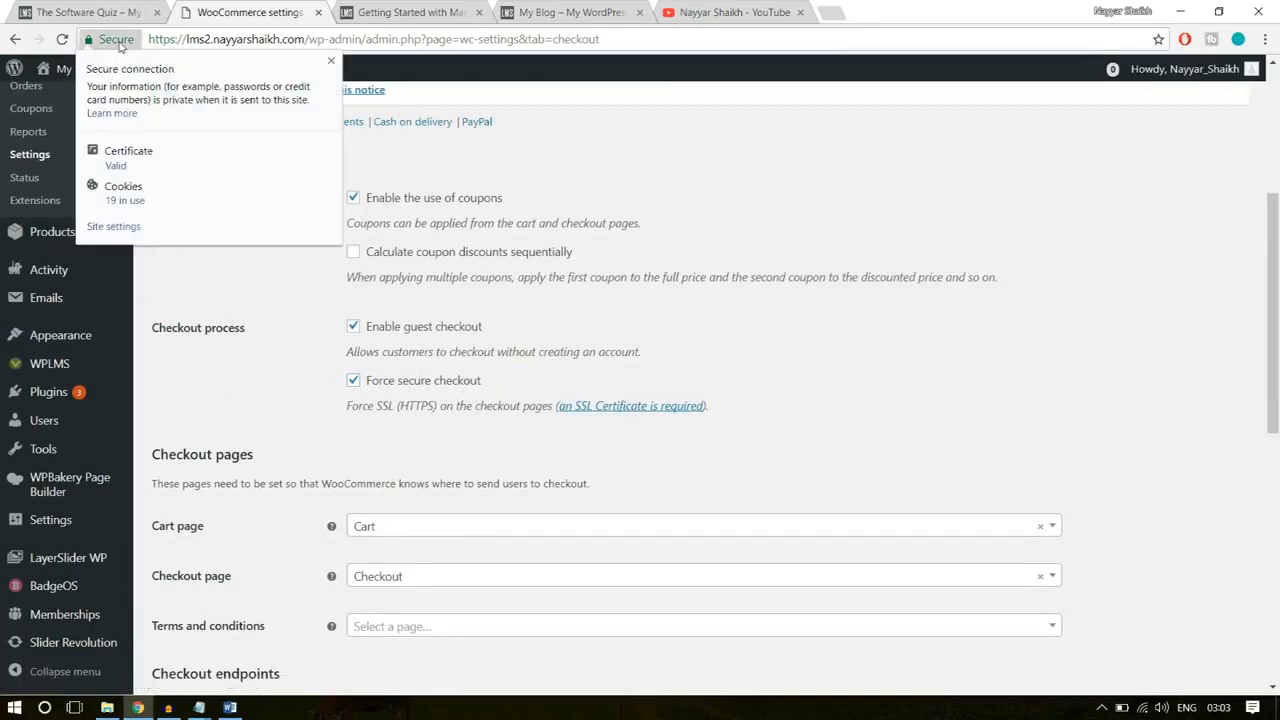
click(330, 62)
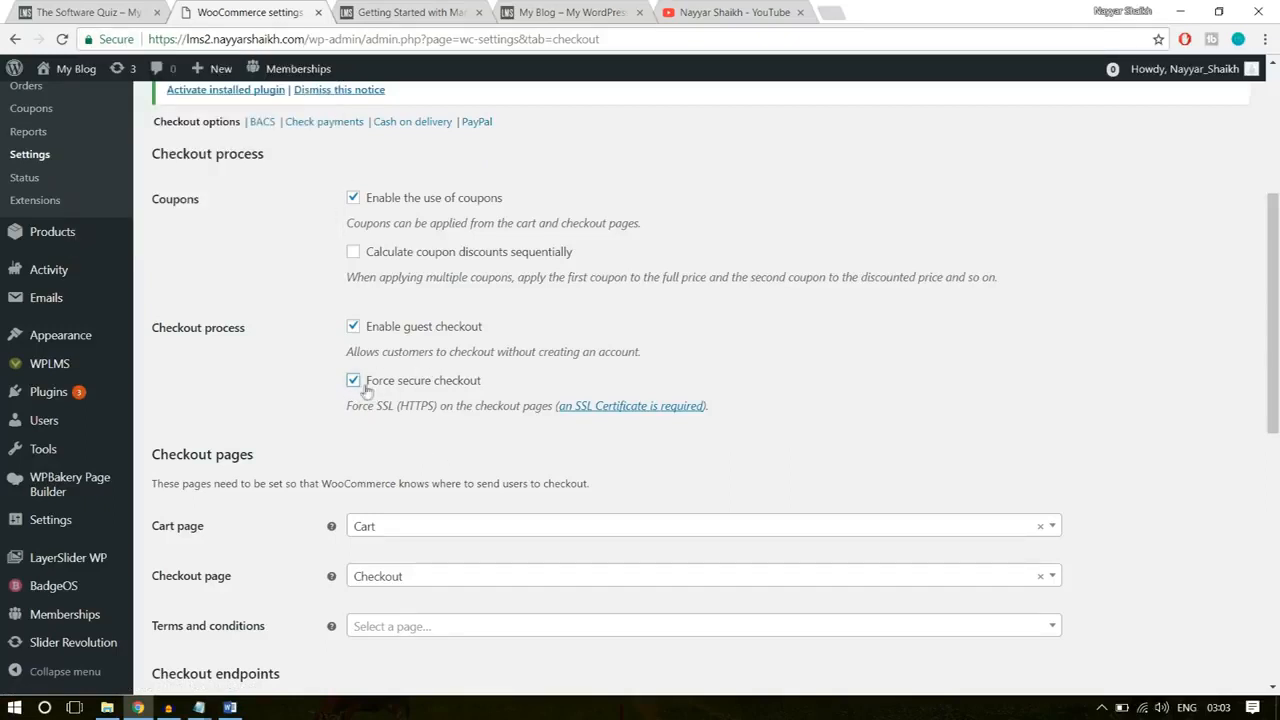
drag(398, 411, 436, 408)
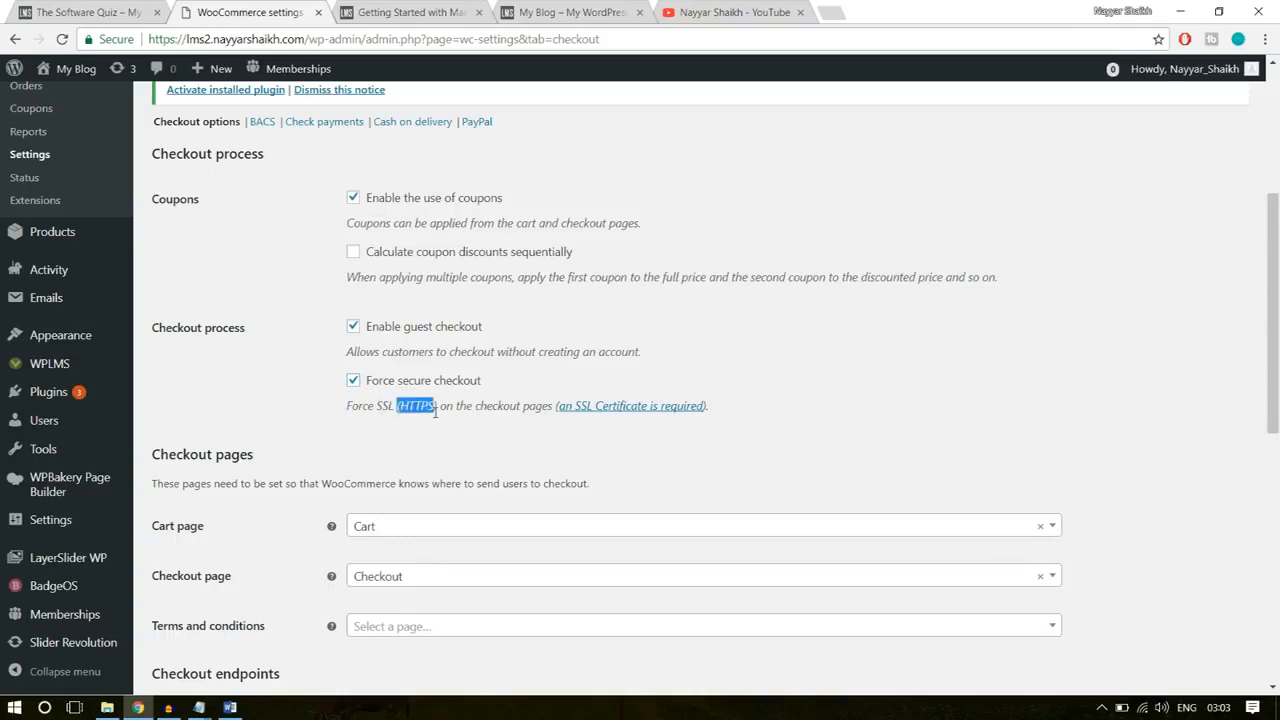
click(416, 410)
Step: Review the checkout pages and endpoints, and save the checkout settings
scroll(814, 340, down, 3)
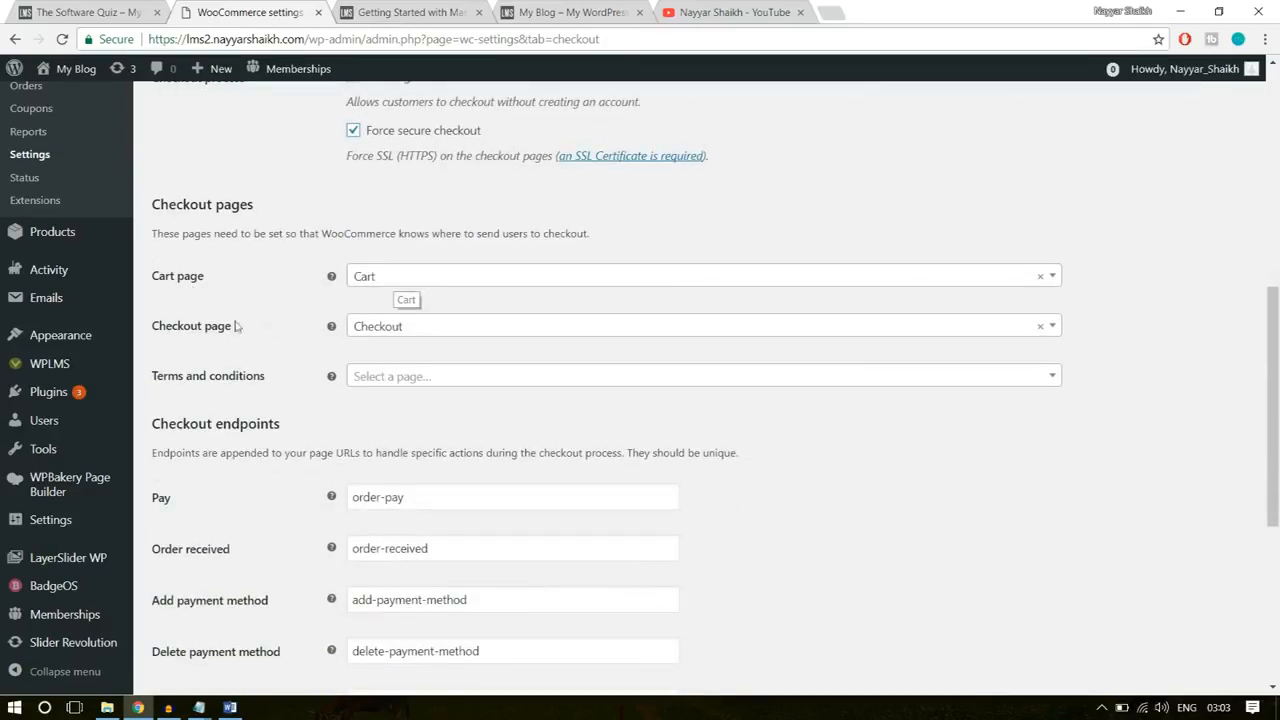
scroll(849, 443, down, 5)
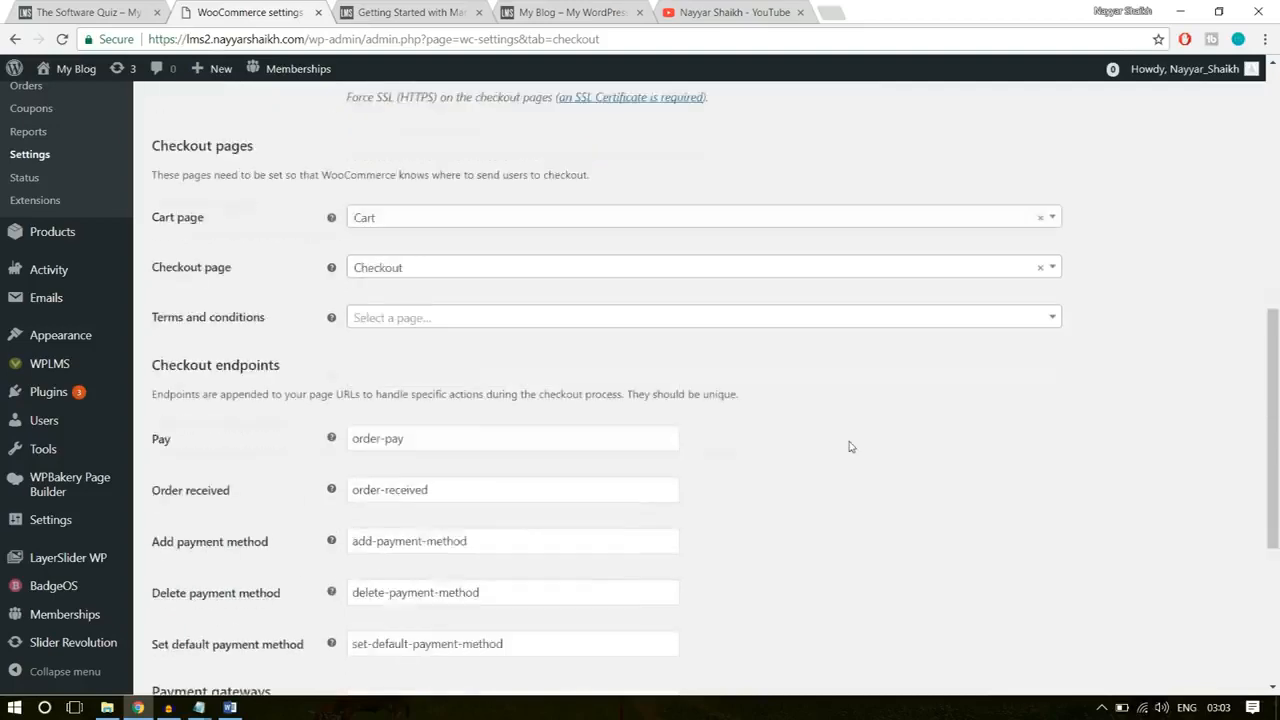
click(229, 611)
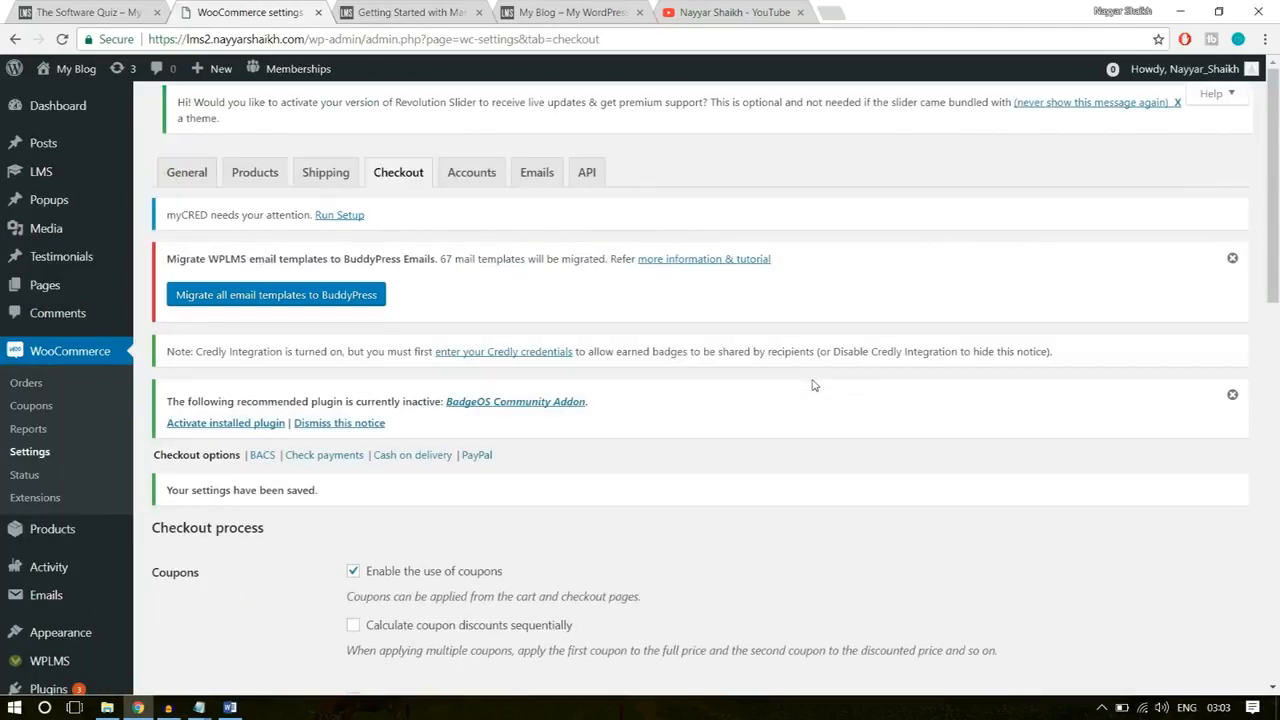
Step: Enable PayPal Standard in the PayPal checkout settings and fill in the PayPal account's e-mail
scroll(813, 385, down, 3)
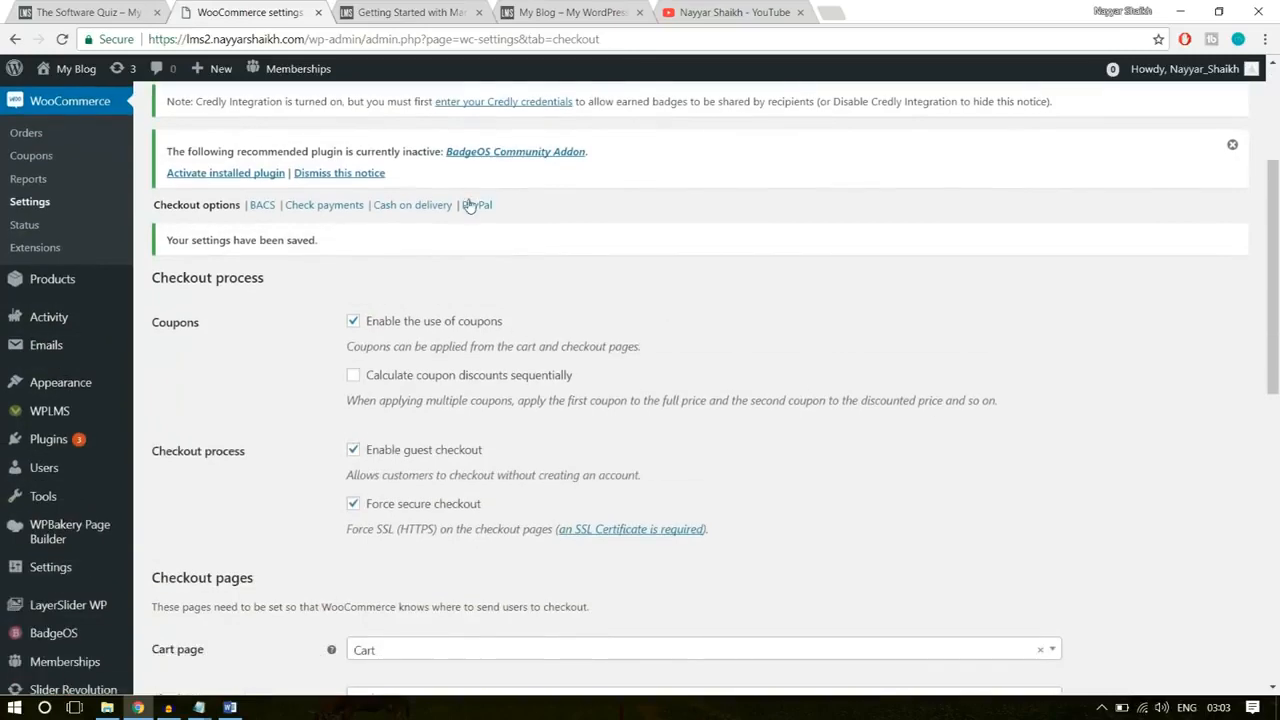
click(470, 205)
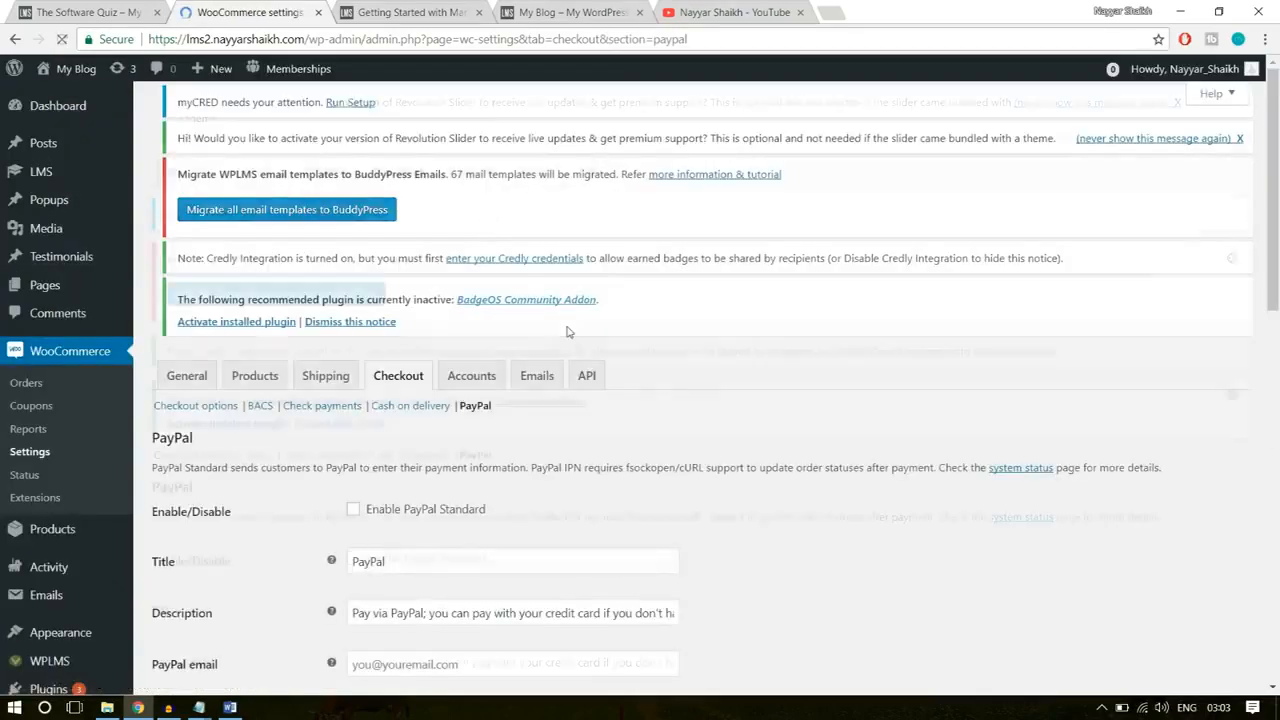
scroll(630, 422, down, 2)
click(353, 392)
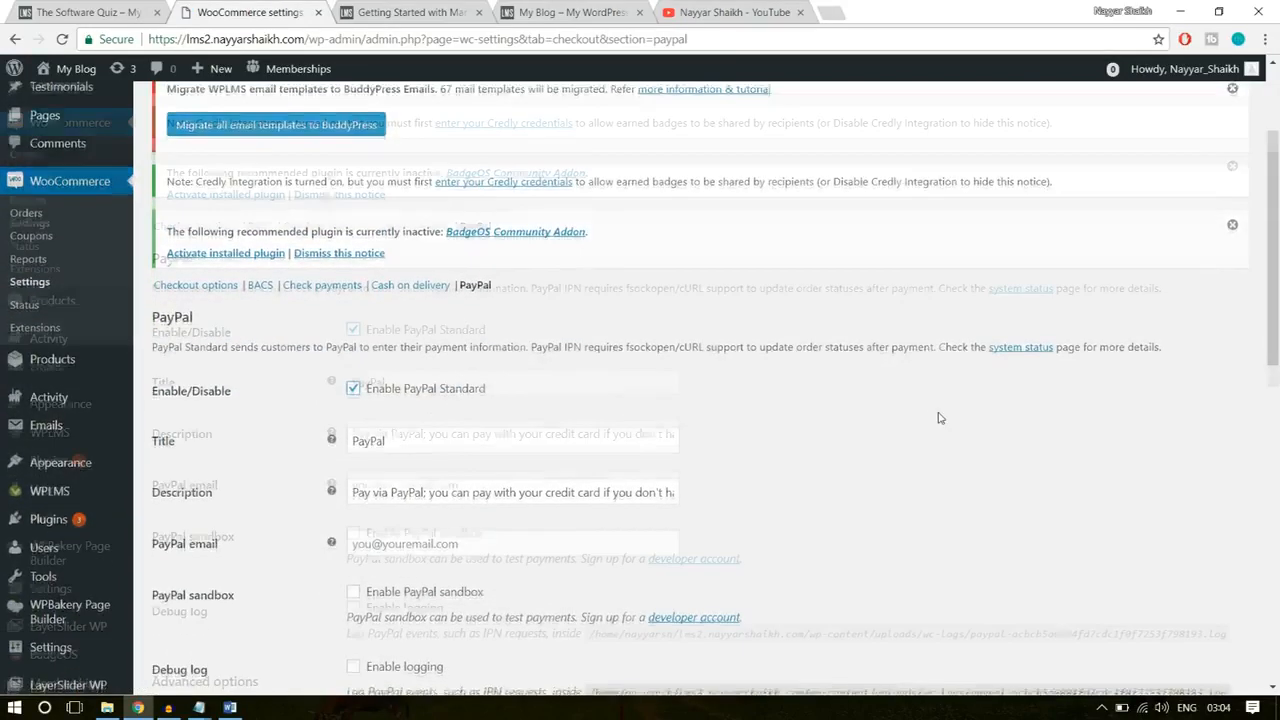
scroll(567, 406, down, 3)
click(475, 298)
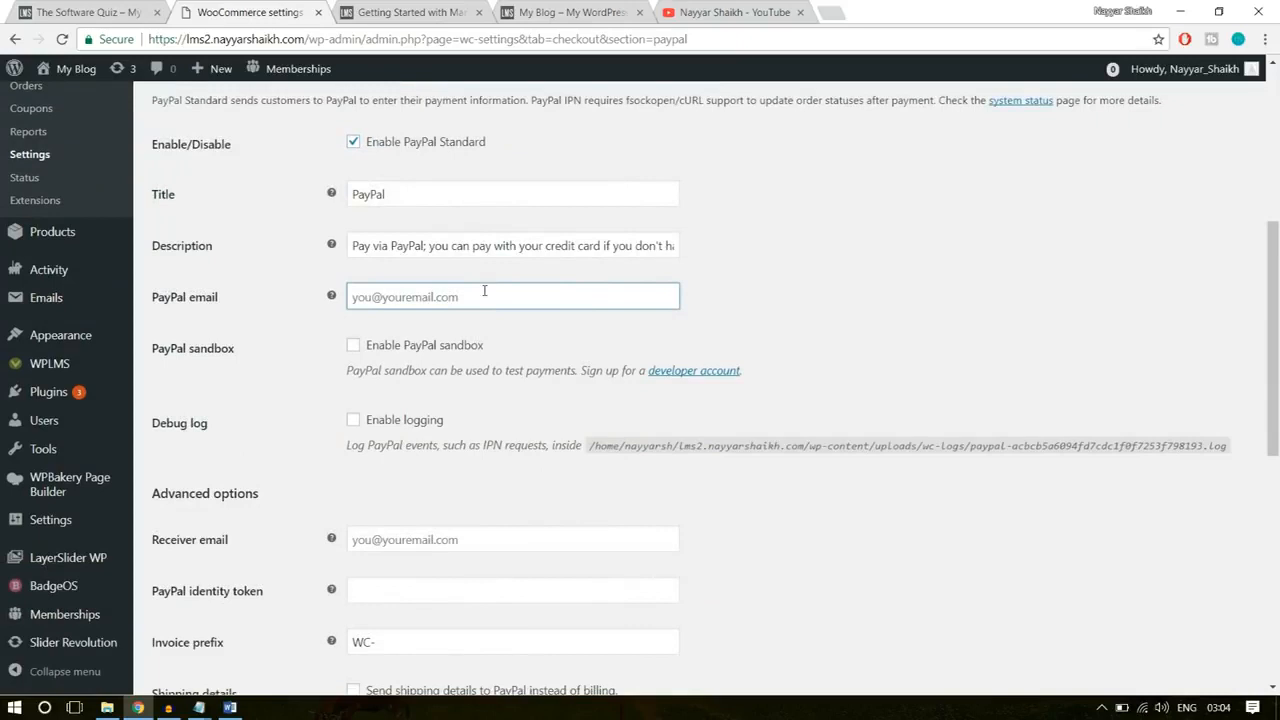
text(re)
click(463, 329)
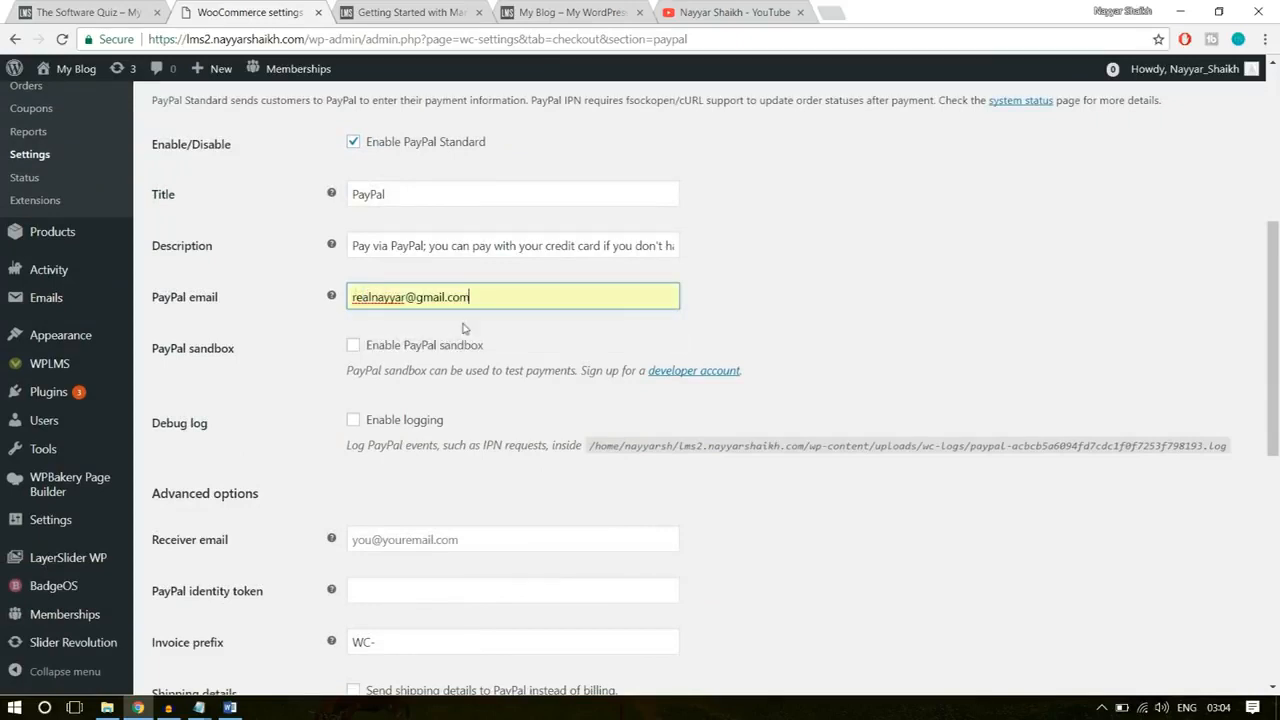
Step: Review the PayPal title, description, advanced options and API credentials fields
drag(391, 200, 348, 210)
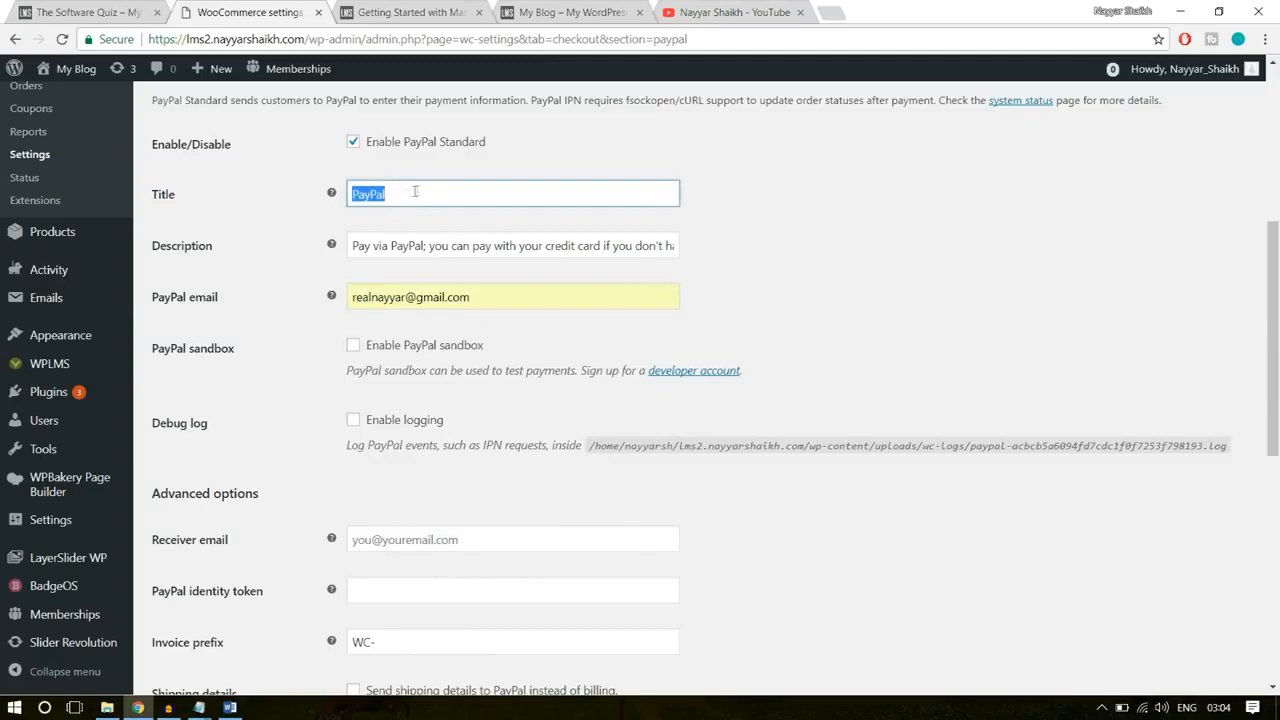
drag(362, 247, 820, 232)
click(820, 232)
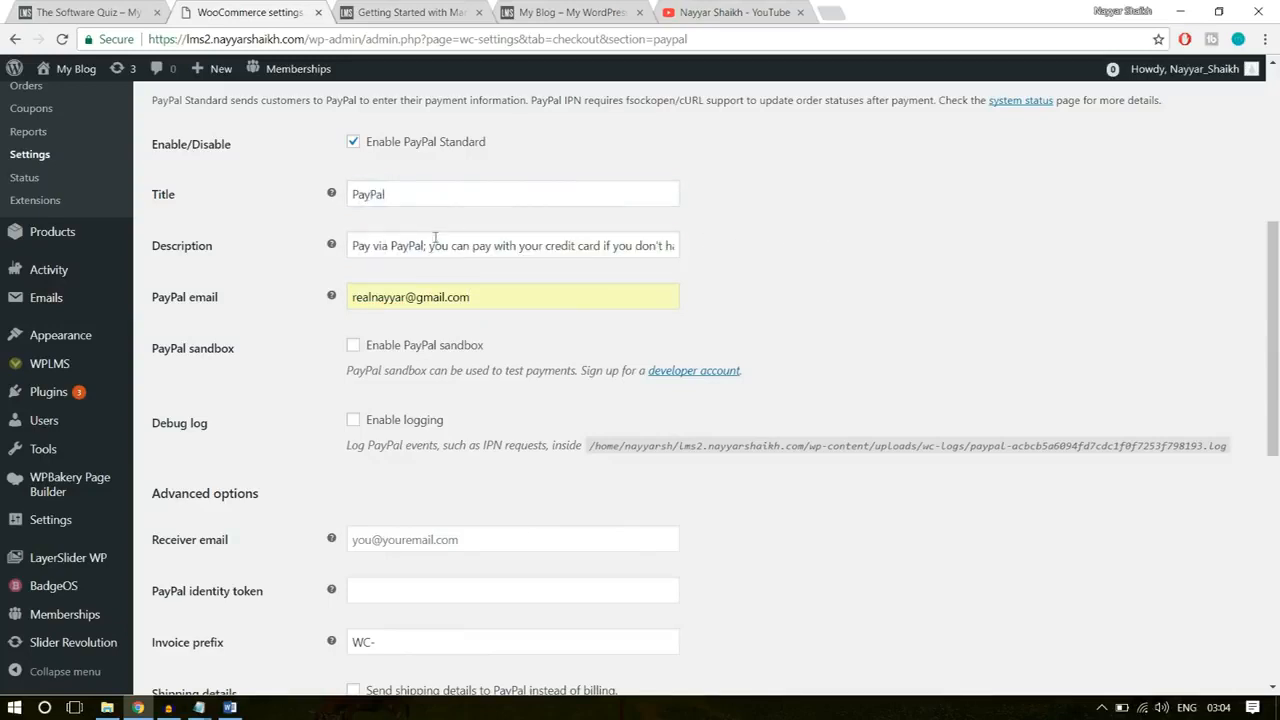
scroll(794, 289, down, 2)
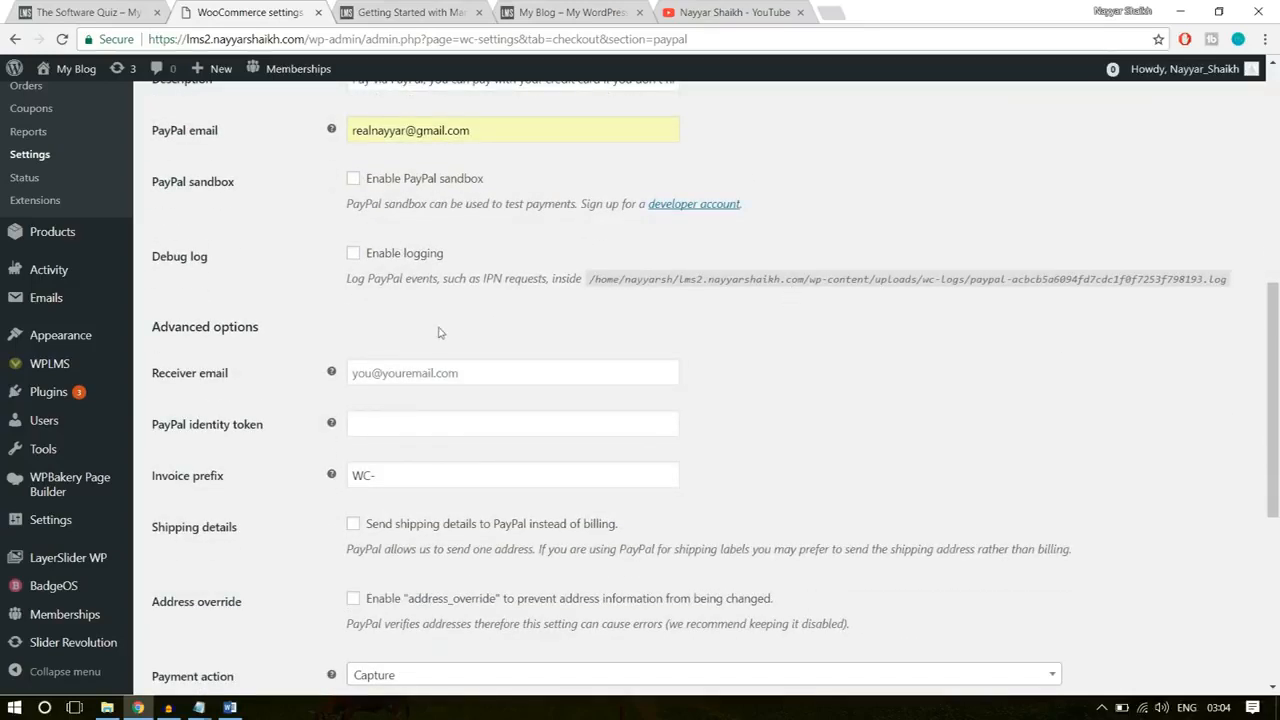
scroll(677, 320, down, 5)
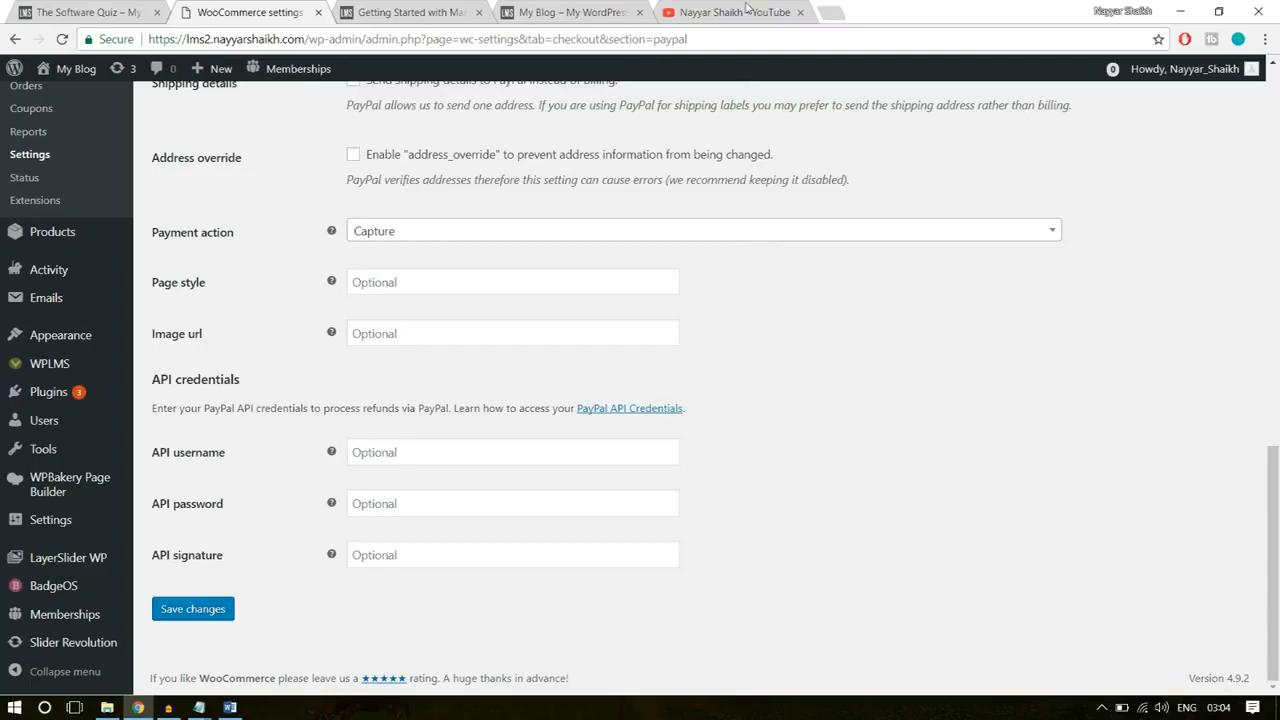
Step: Close the YouTube page and open the PayPal account summary in a new browser tab
click(800, 14)
click(680, 14)
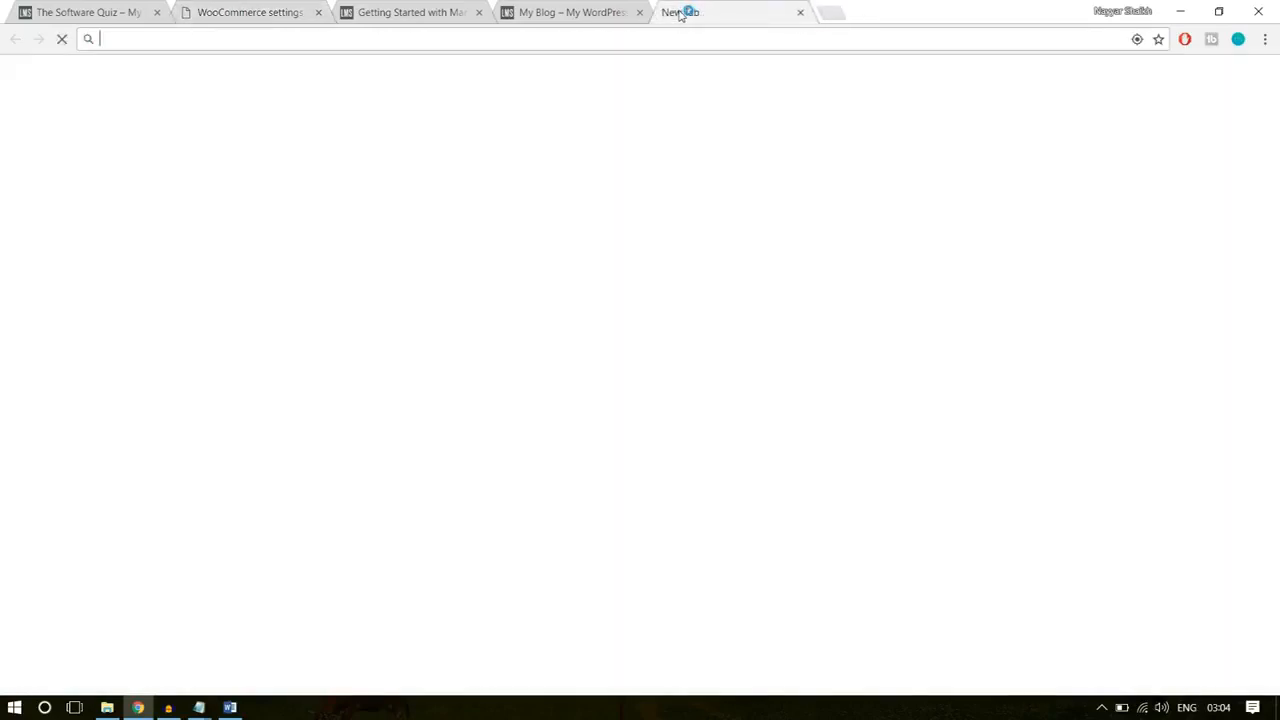
text(pay)
key(Return)
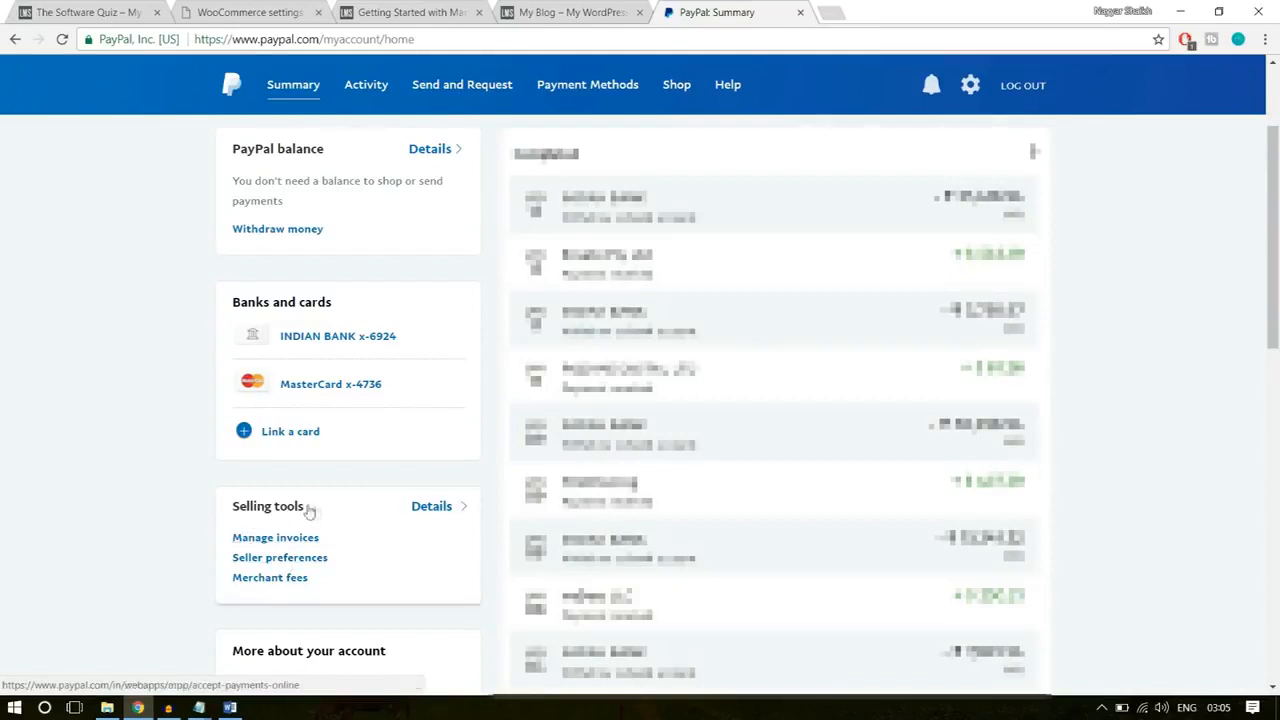
Step: Open the API access settings from the PayPal account's seller preferences
click(305, 558)
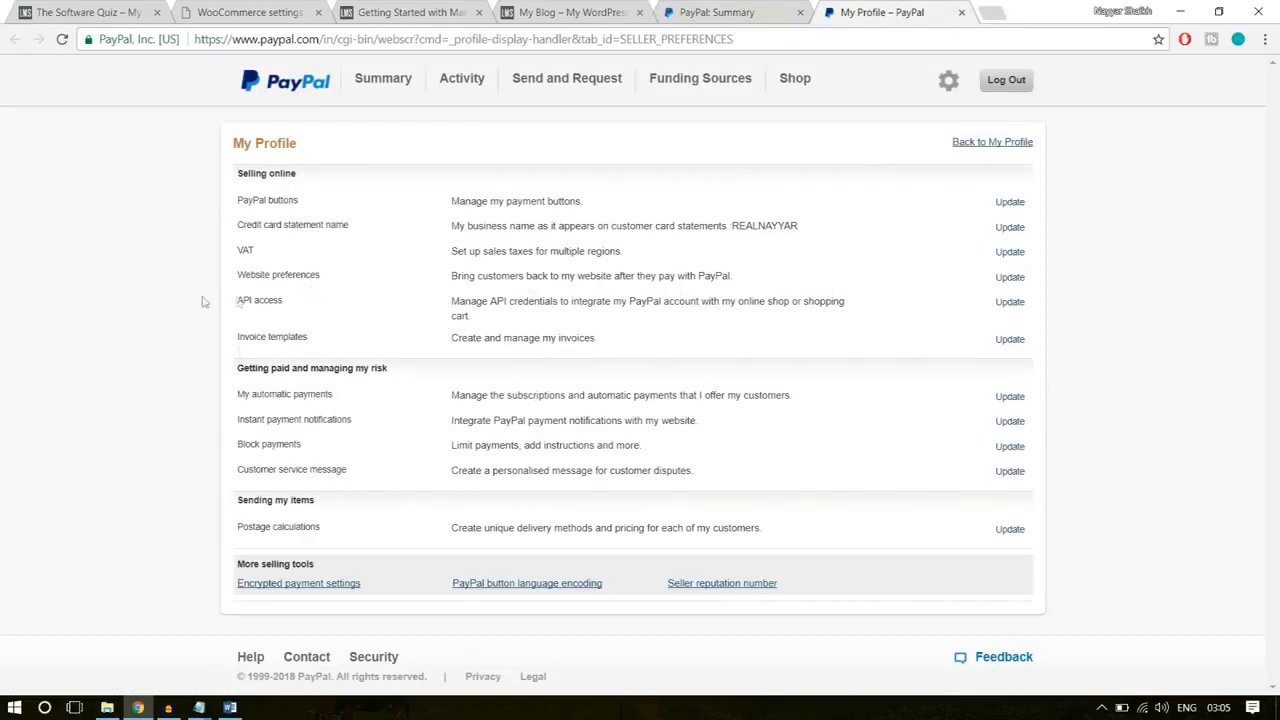
drag(232, 302, 980, 300)
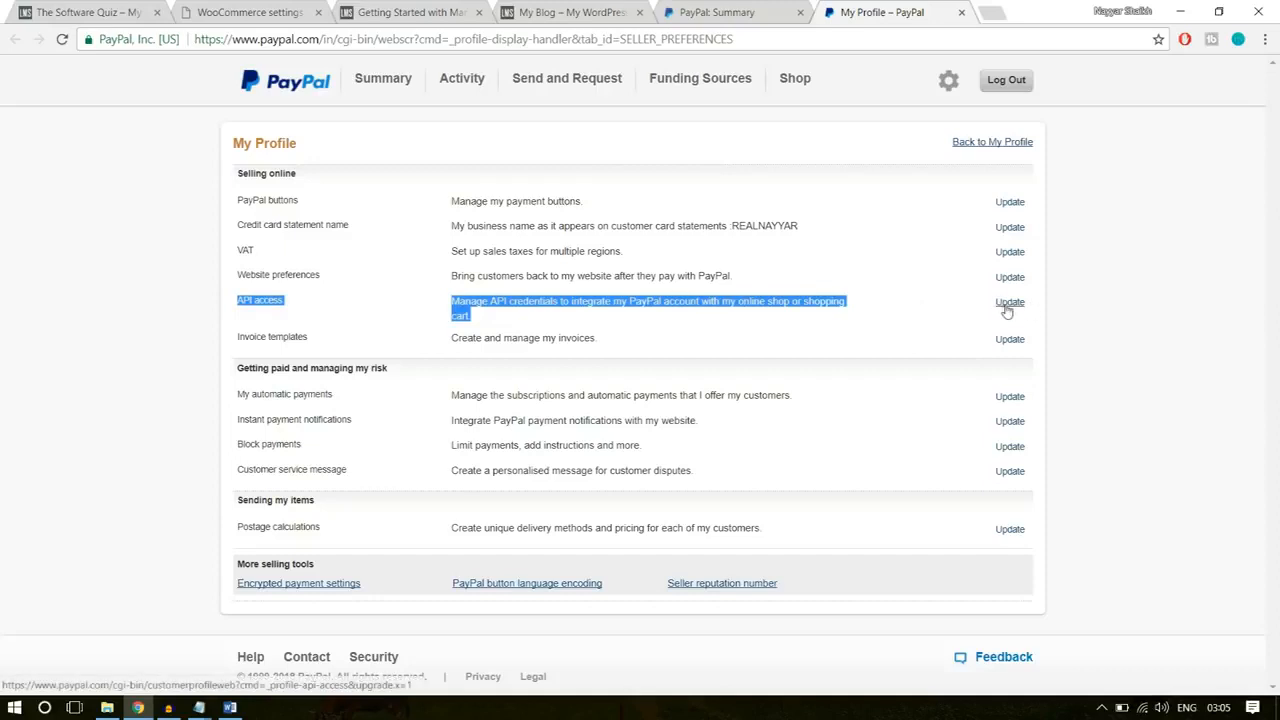
click(1010, 303)
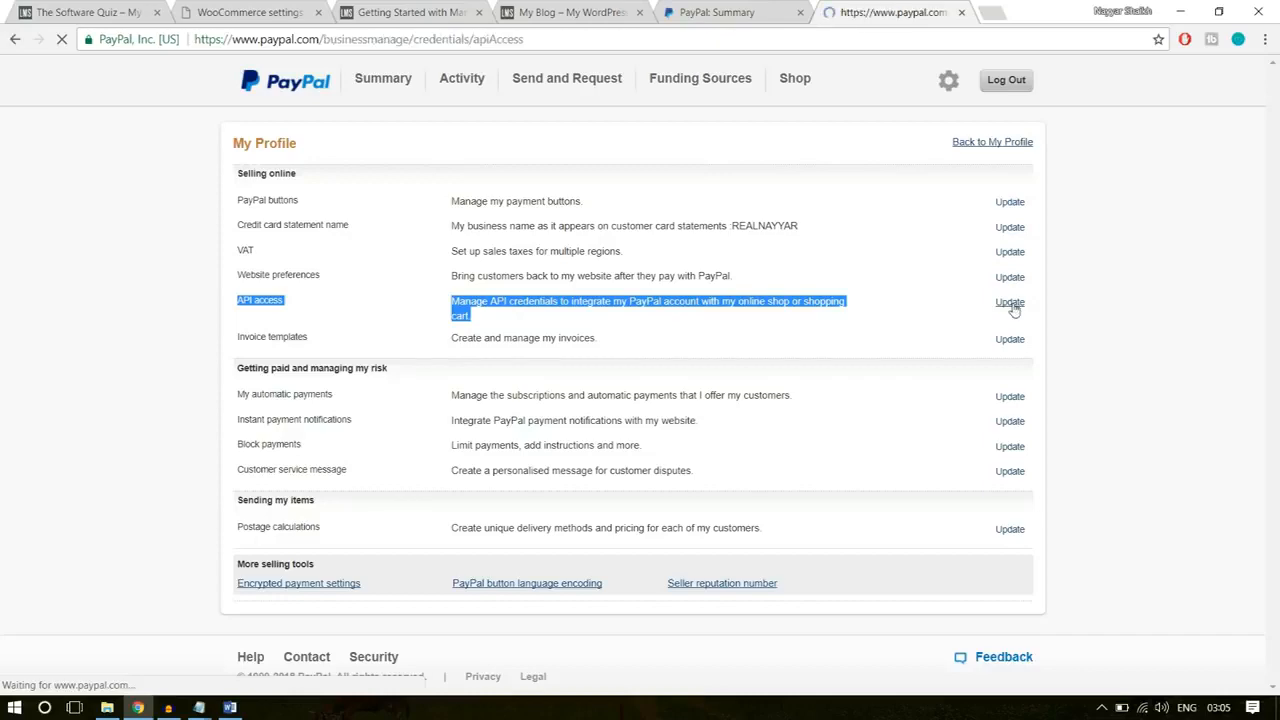
Step: Examine the API access options on the PayPal page, focusing on the NVP/SOAP API integration (Classic) section
scroll(1119, 393, down, 3)
scroll(1119, 393, down, 2)
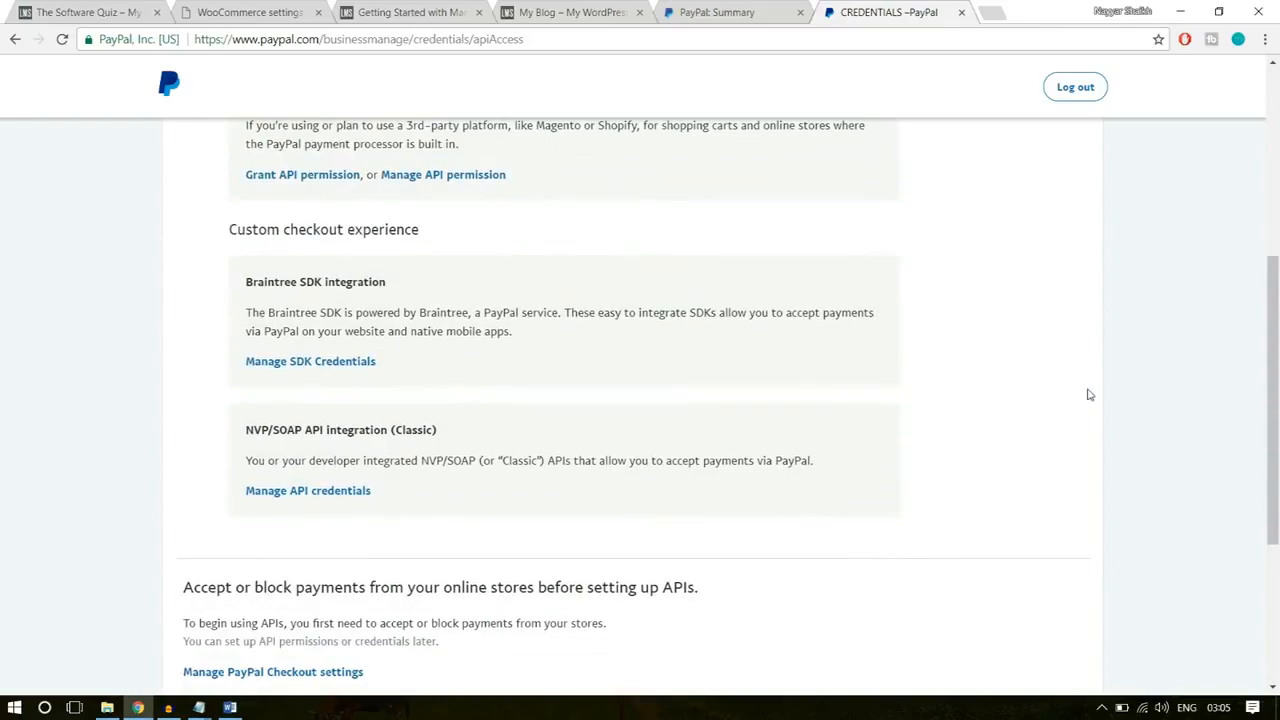
scroll(1089, 394, up, 4)
scroll(1089, 394, down, 2)
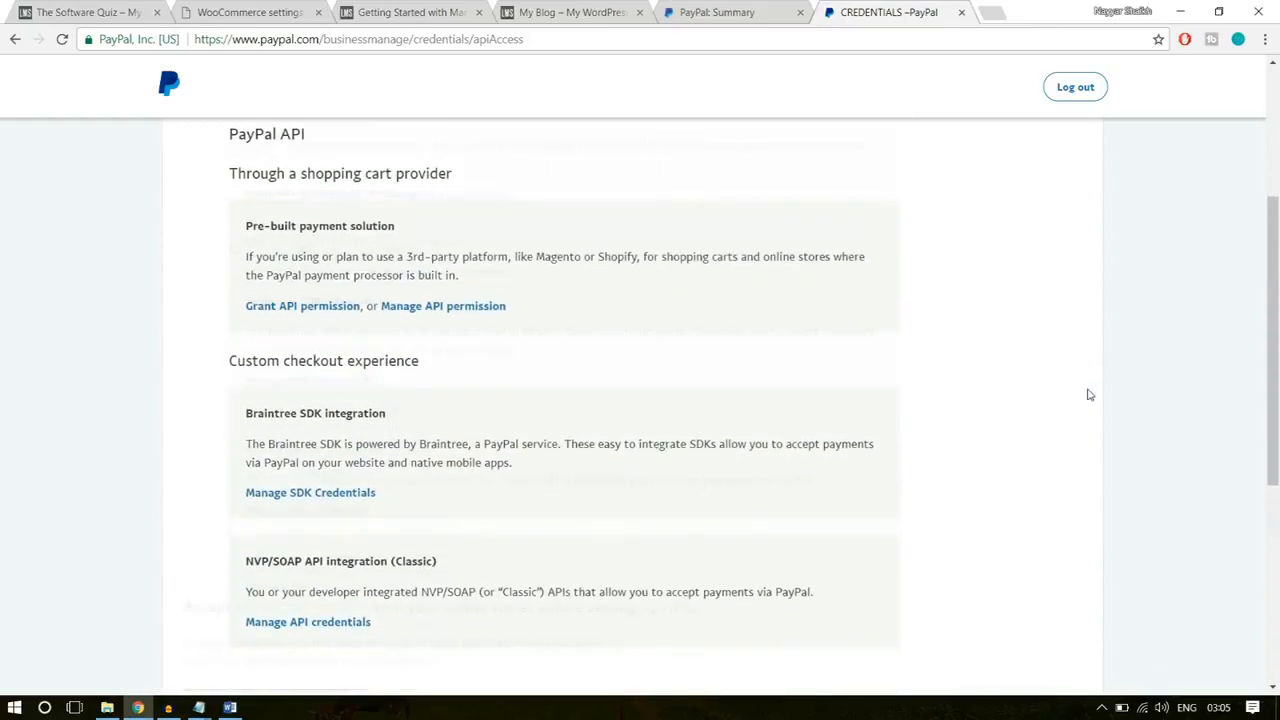
scroll(1089, 394, down, 4)
scroll(1090, 395, up, 2)
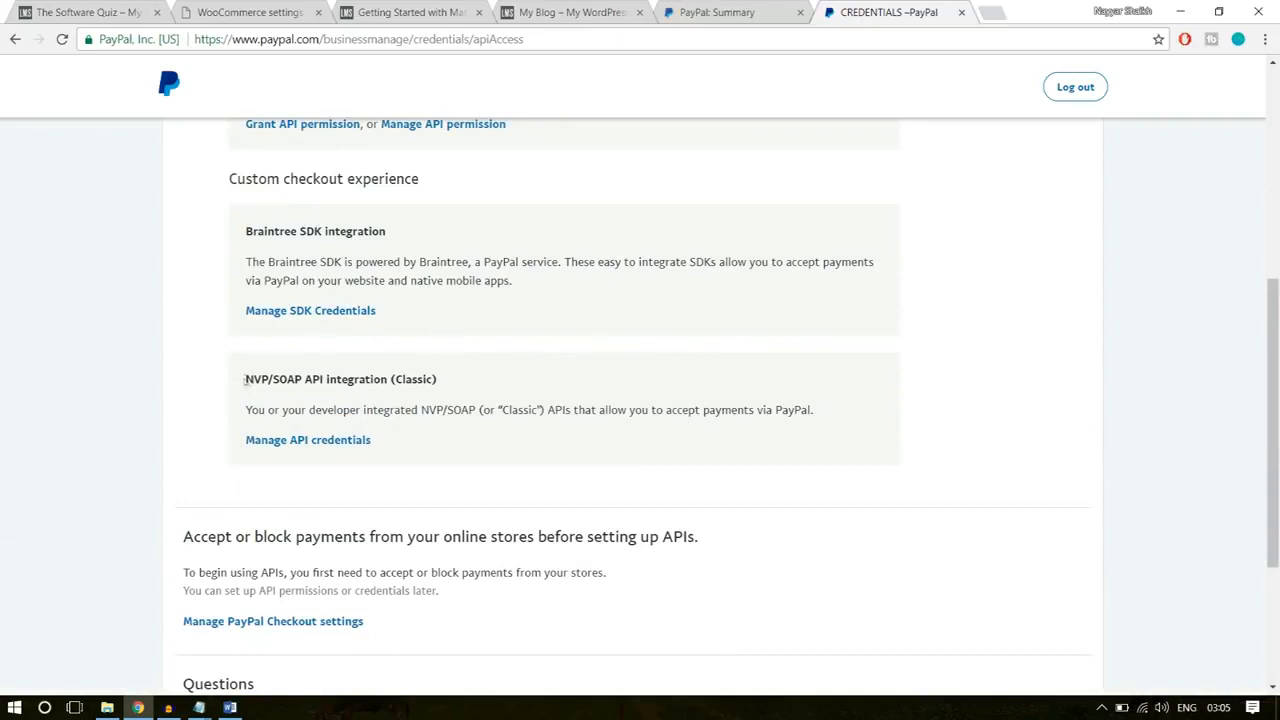
drag(245, 380, 458, 379)
click(324, 381)
drag(447, 382, 400, 380)
click(476, 386)
drag(444, 382, 397, 384)
click(455, 388)
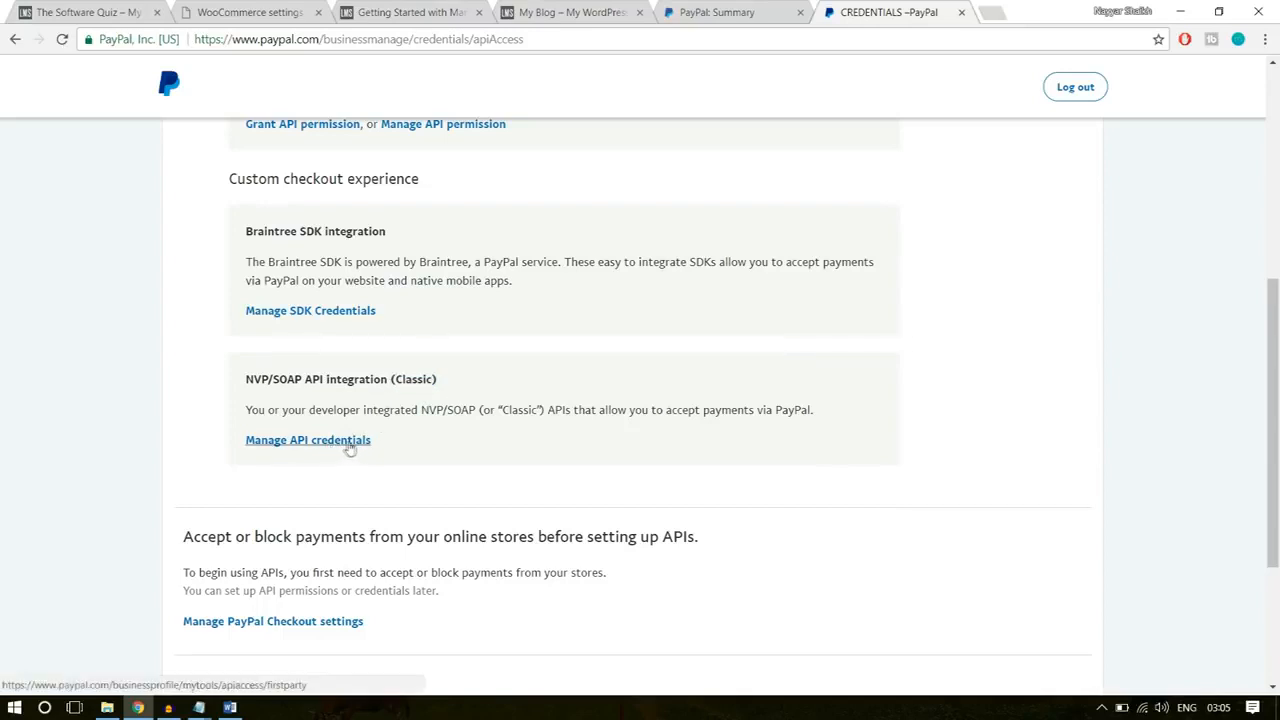
Step: Open the PayPal classic API credentials, reveal the API username and copy it into the WooCommerce PayPal API username field
click(348, 447)
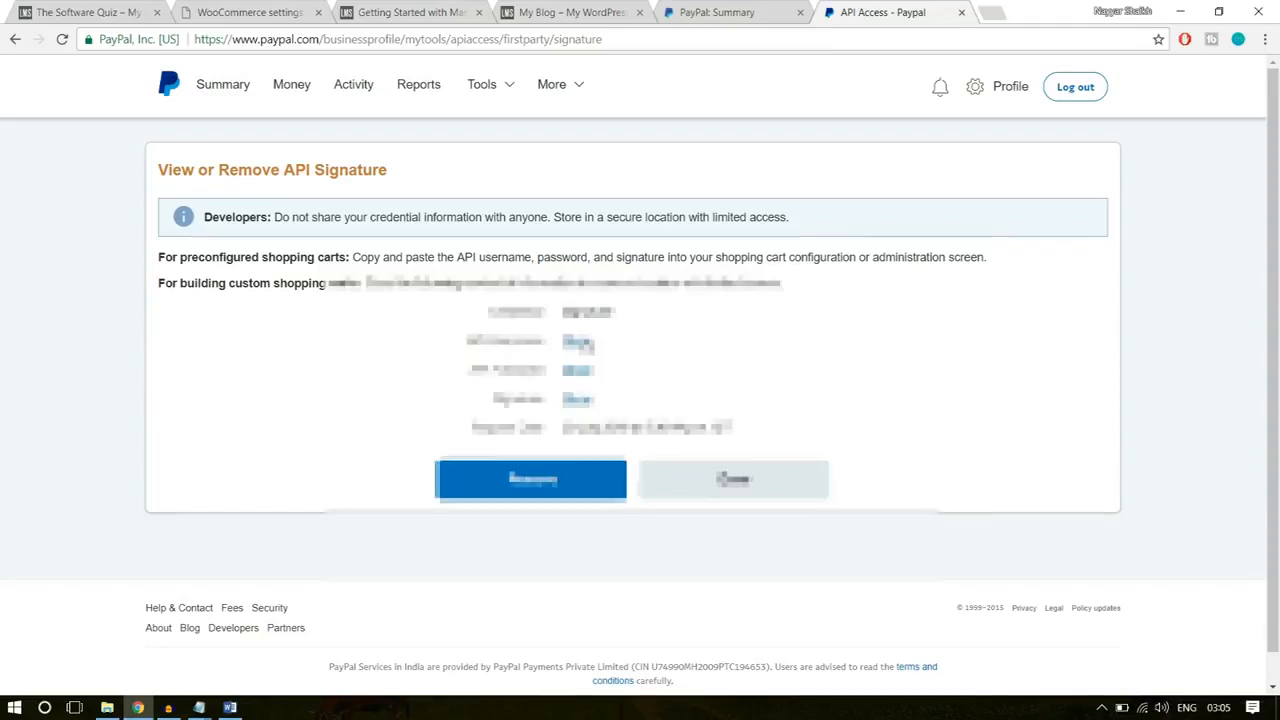
click(577, 342)
drag(704, 342, 563, 342)
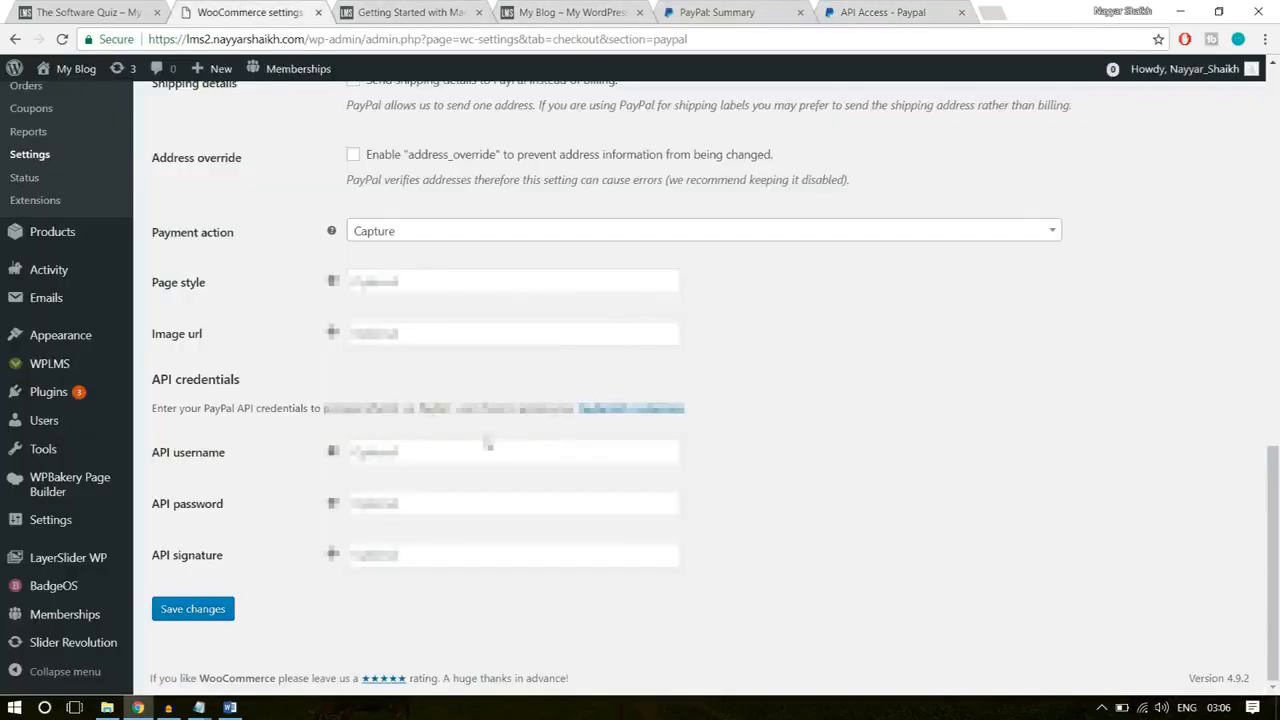
click(486, 443)
key(Down)
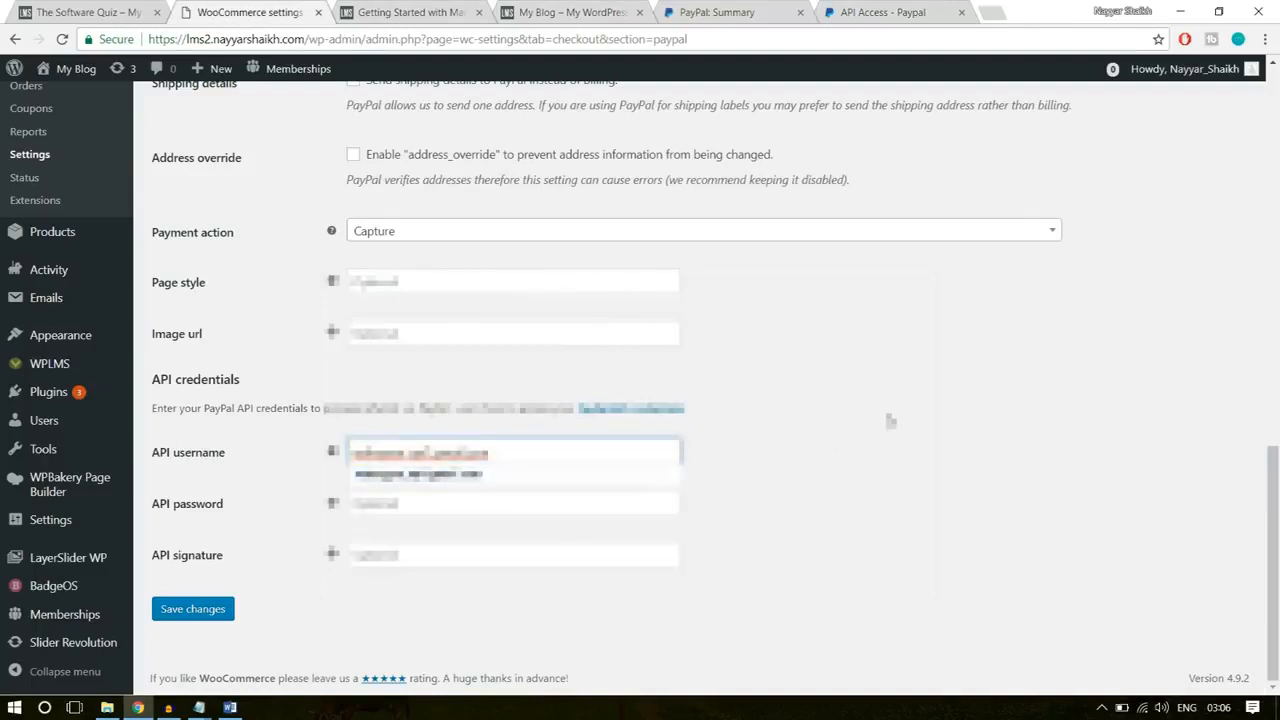
key(Return)
Step: Reveal the API password on the PayPal page and copy it into the WooCommerce PayPal API password field
click(900, 12)
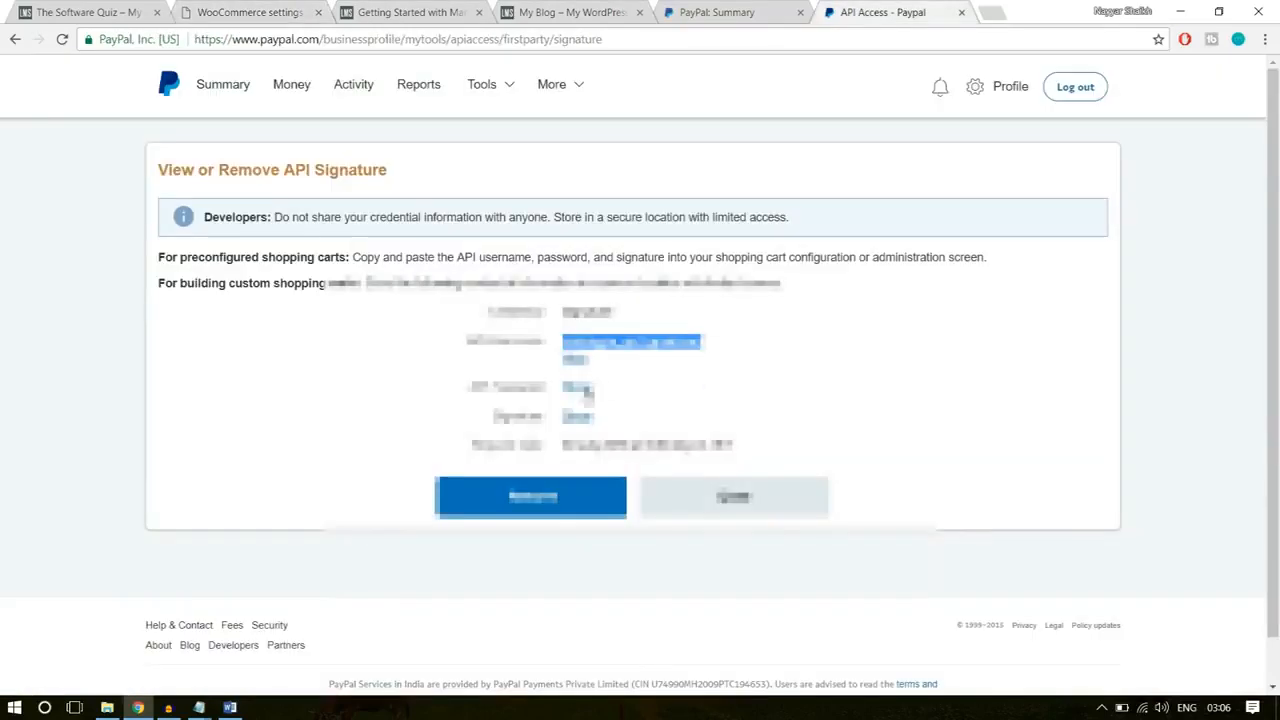
click(584, 386)
click(660, 387)
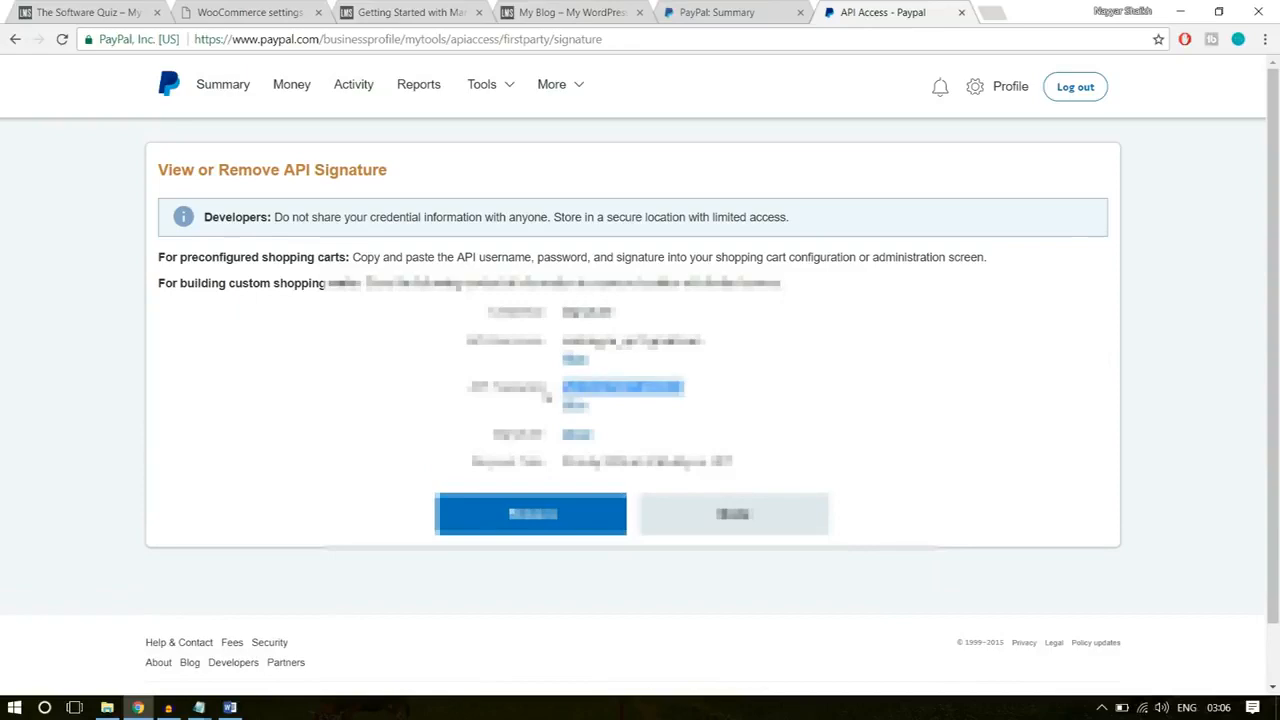
click(236, 8)
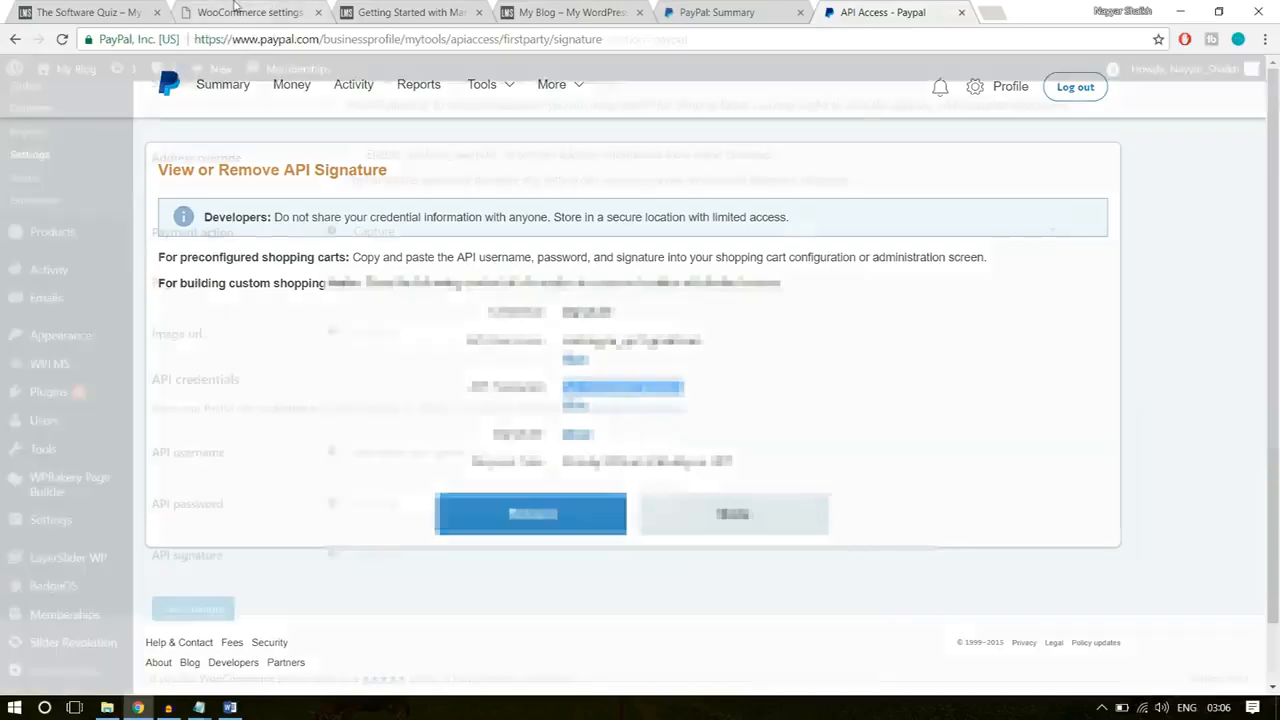
click(480, 503)
key(ctrl+v)
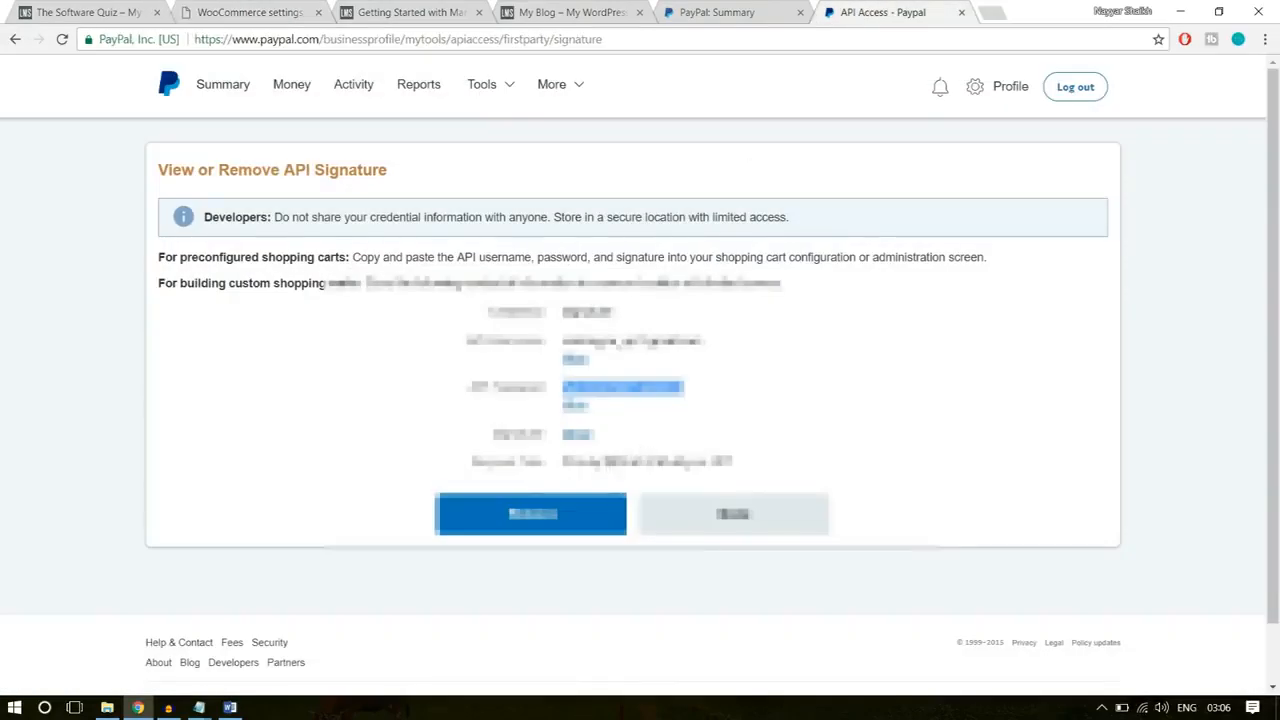
Step: Reveal the API signature on the PayPal page, copy it into the WooCommerce API signature field and save the PayPal settings
click(580, 435)
drag(955, 437, 558, 437)
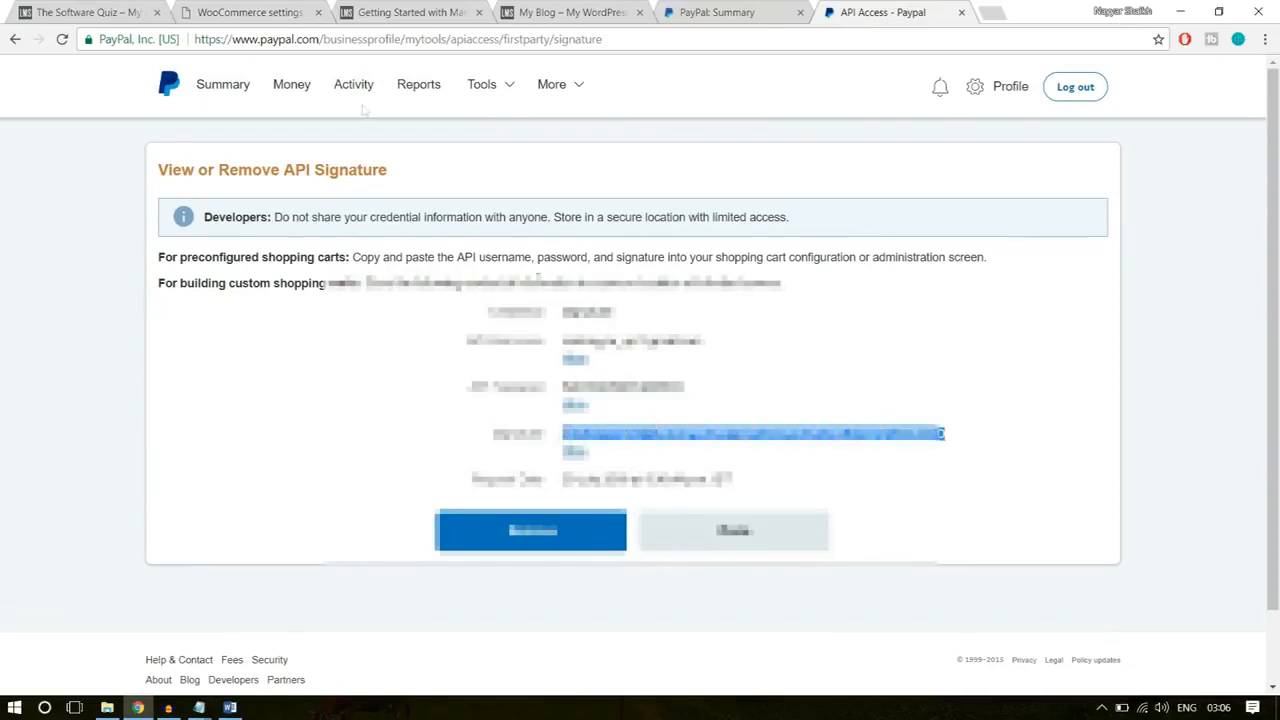
click(274, 14)
click(384, 553)
key(ctrl+v)
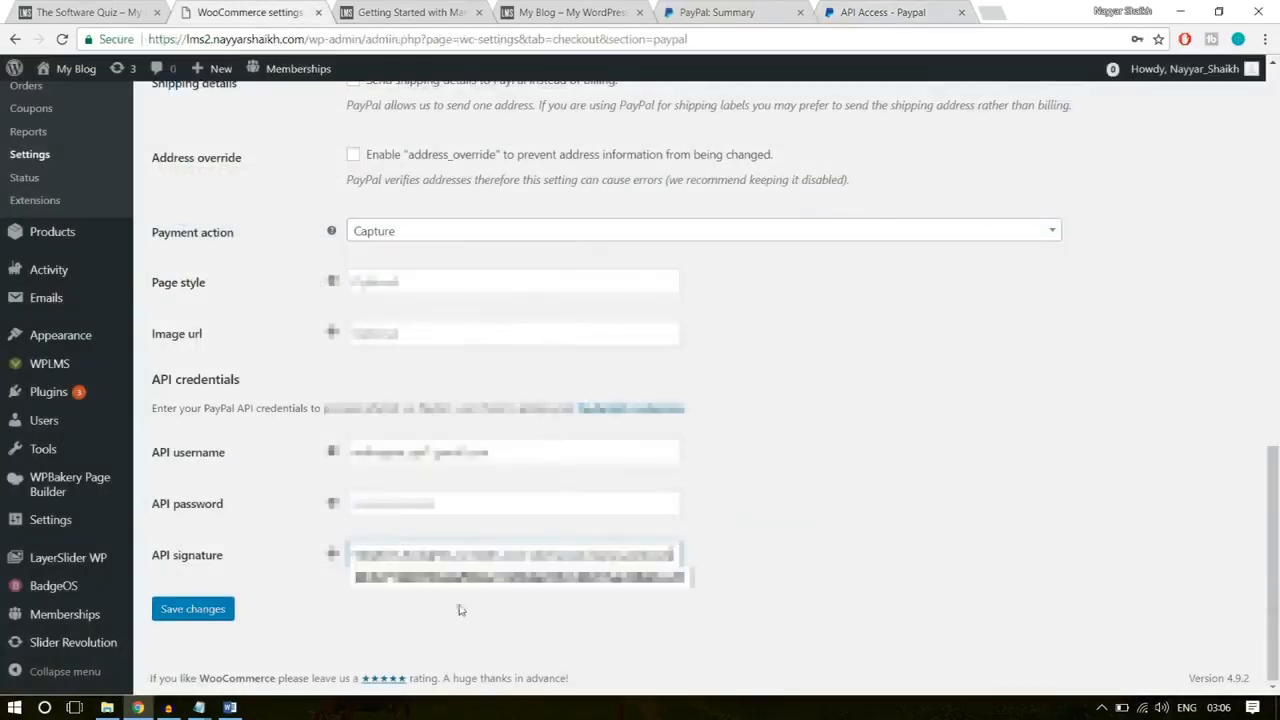
click(216, 609)
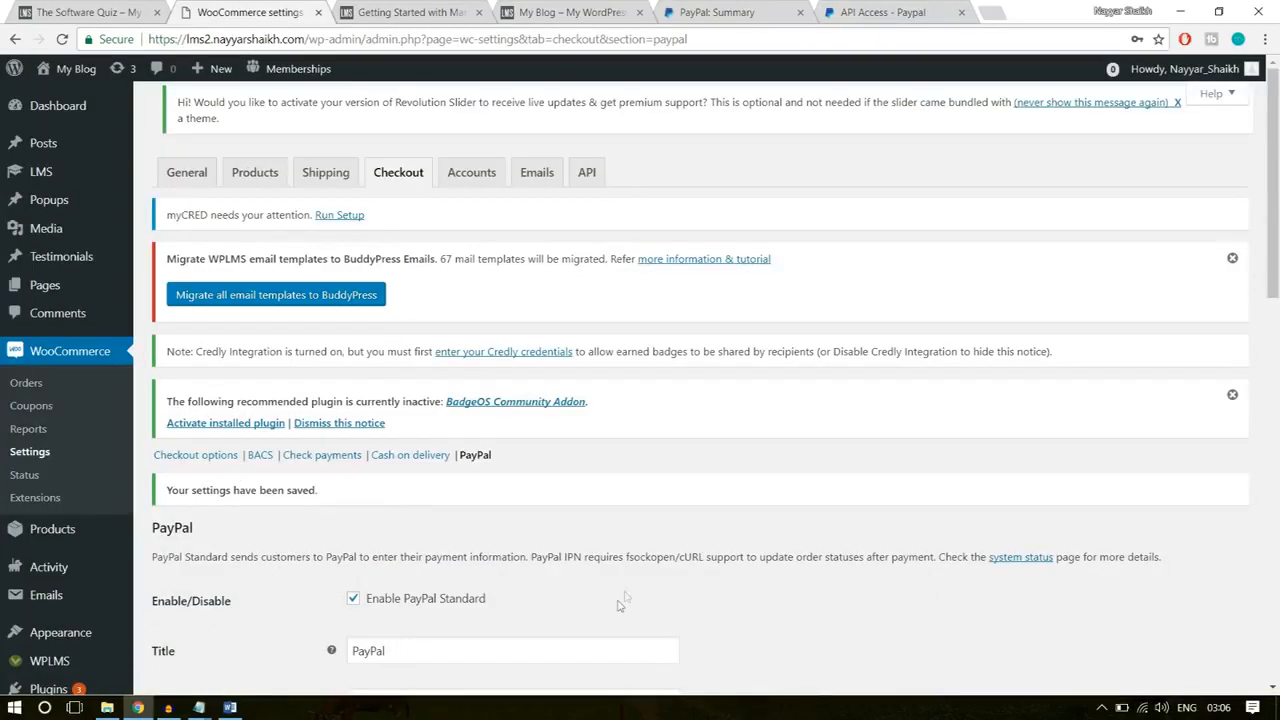
scroll(783, 475, down, 3)
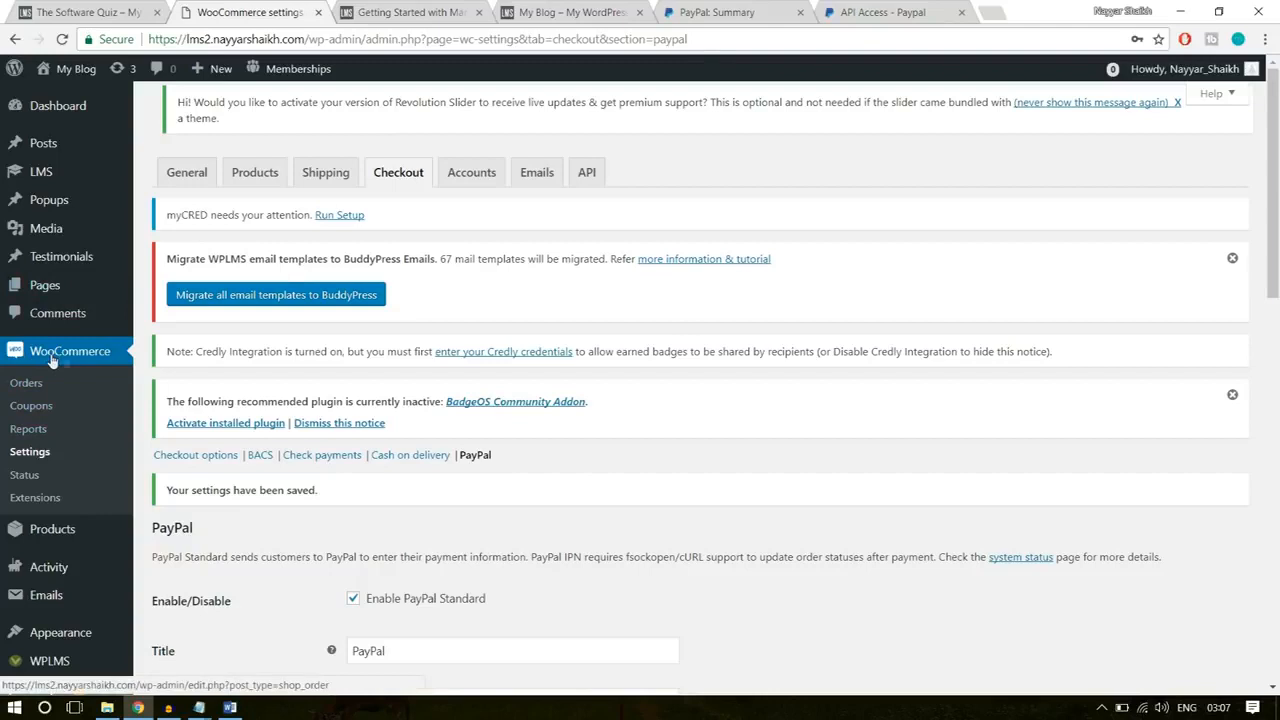
Step: Add a new WooCommerce coupon with the coupon code 10OFF
click(31, 406)
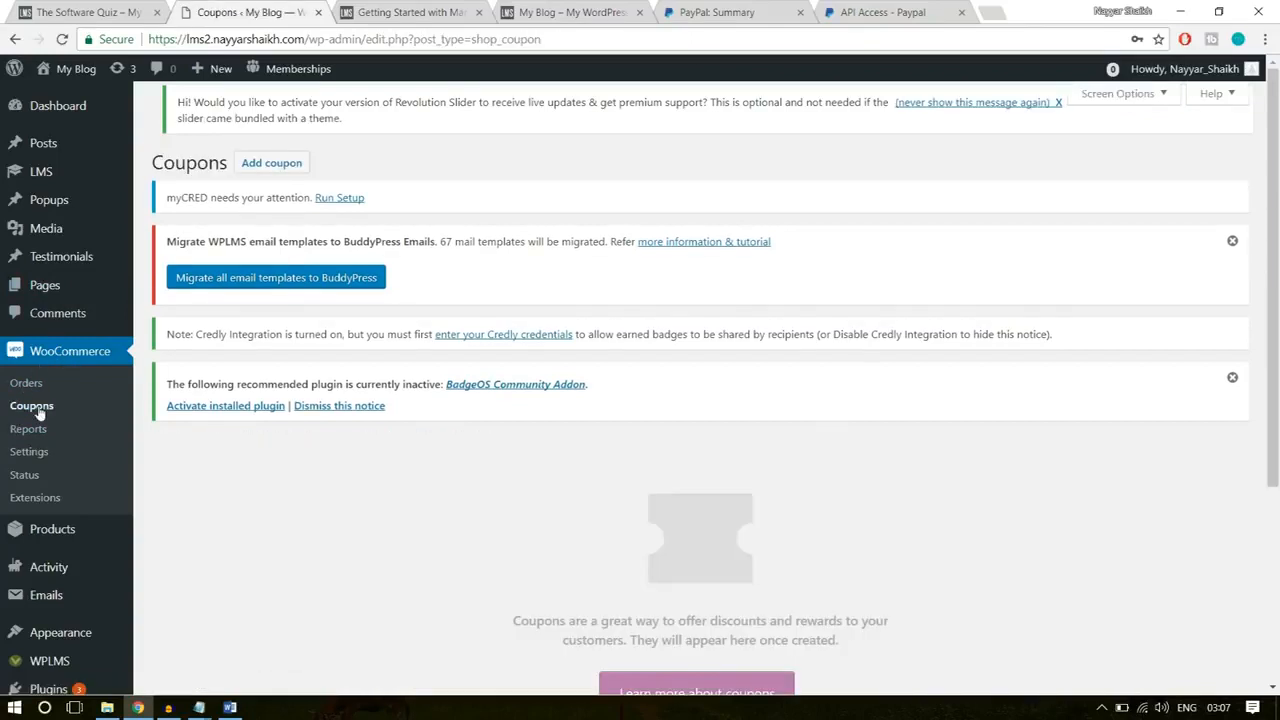
scroll(955, 485, down, 3)
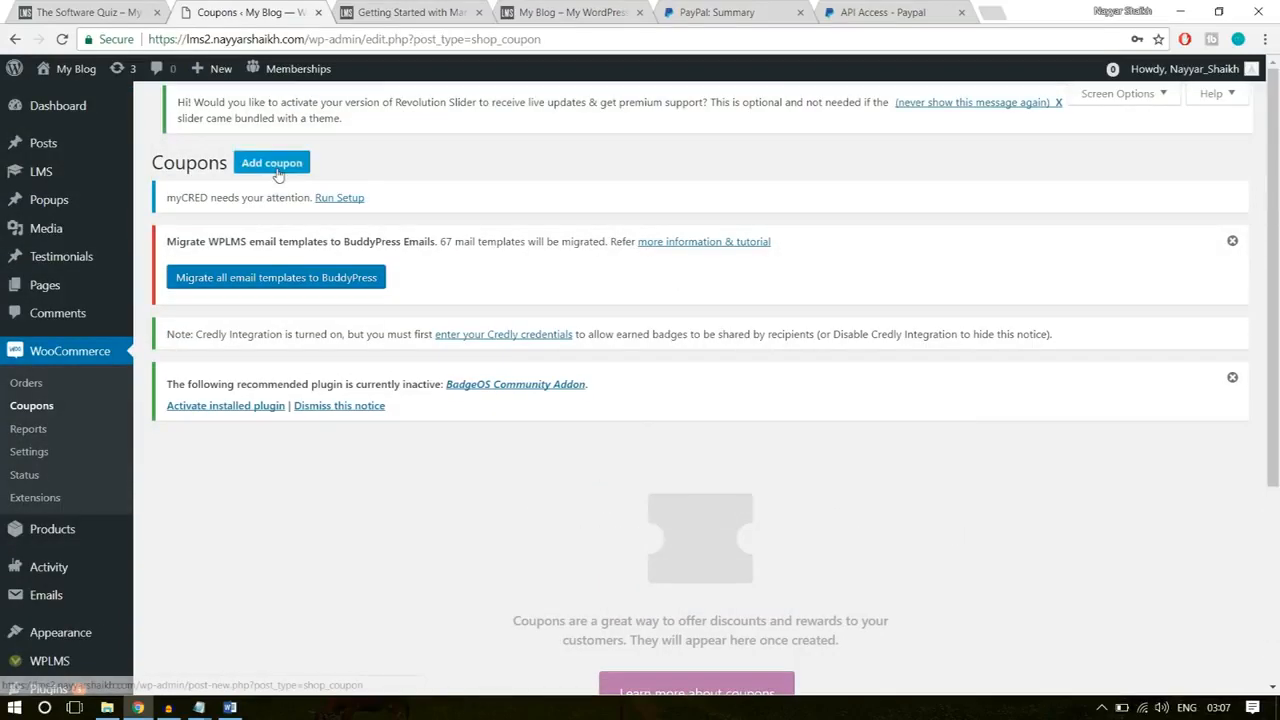
click(276, 172)
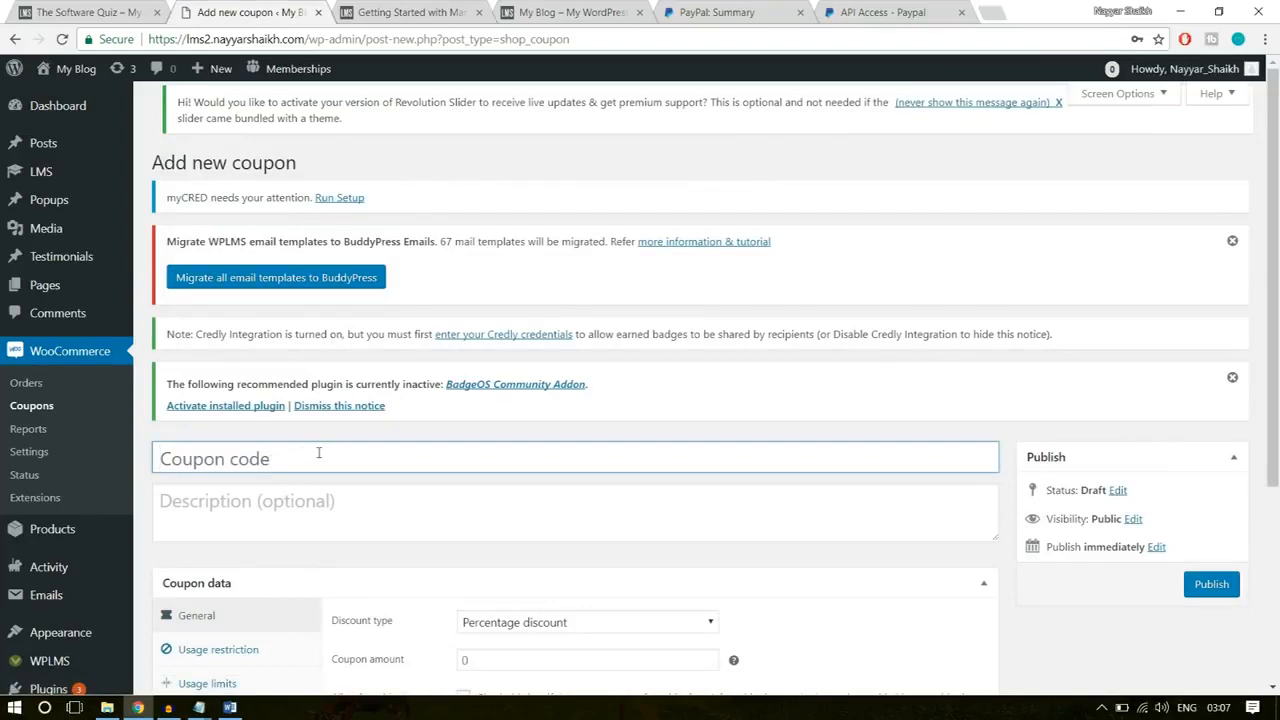
click(322, 450)
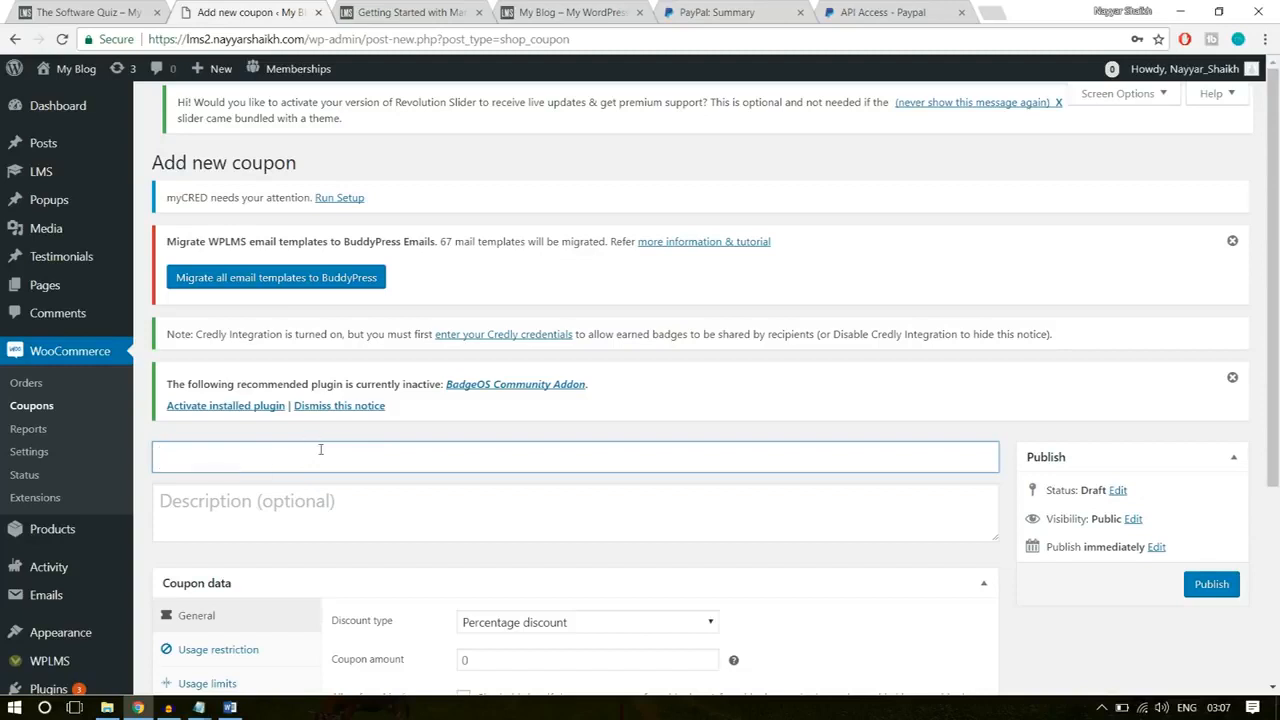
text(100)
text(FF)
drag(274, 454, 155, 459)
click(263, 467)
Step: Enter the coupon description "This code gives 10% Discount on any Course"
click(256, 505)
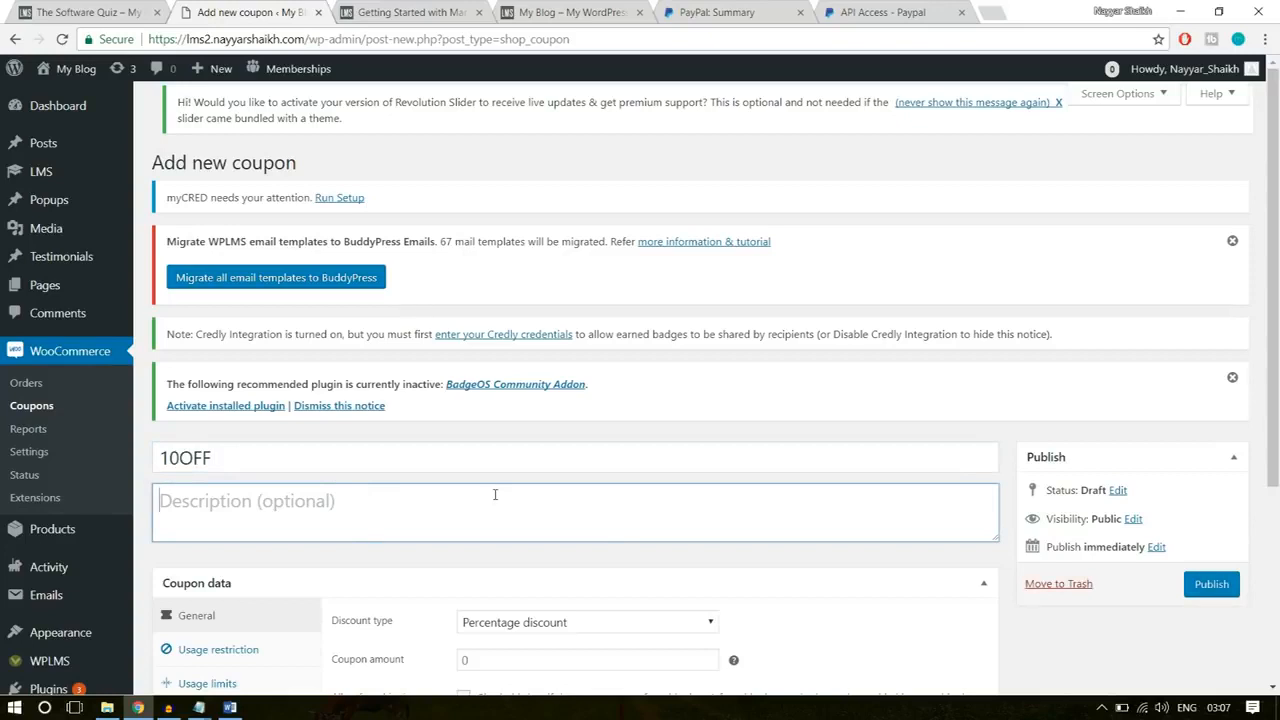
text(This code gives 10 %)
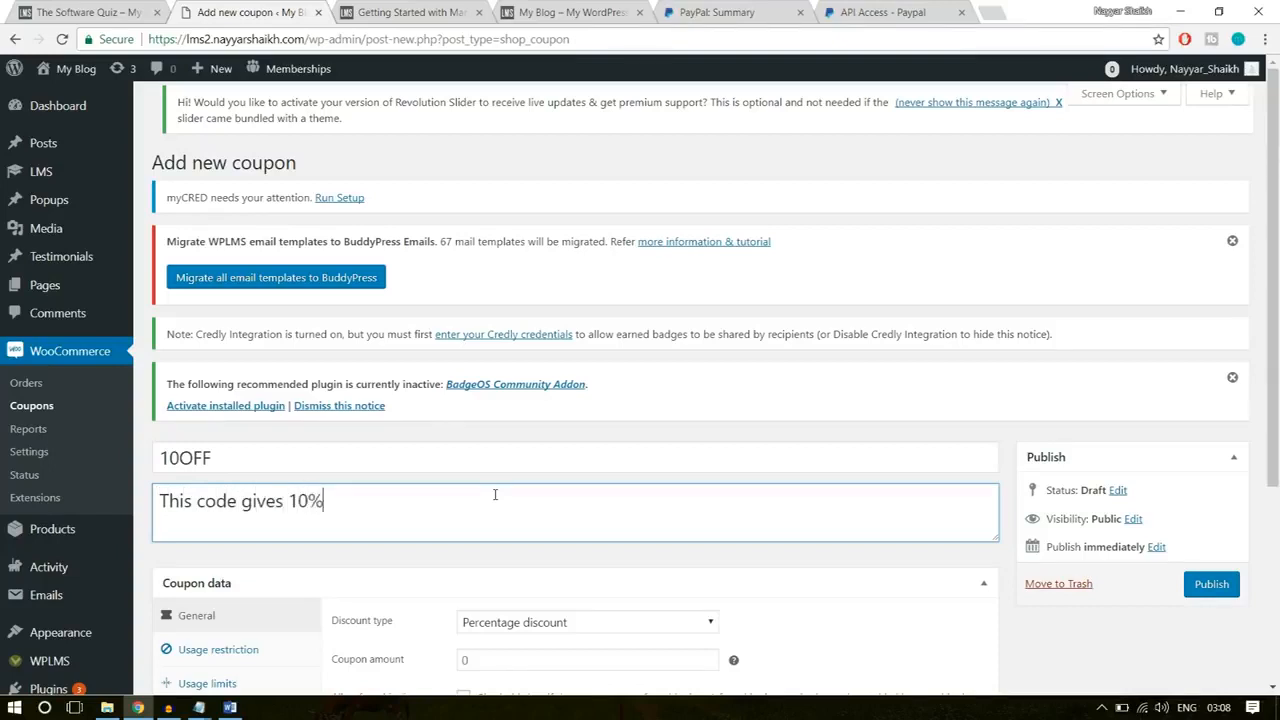
text( Discount on a)
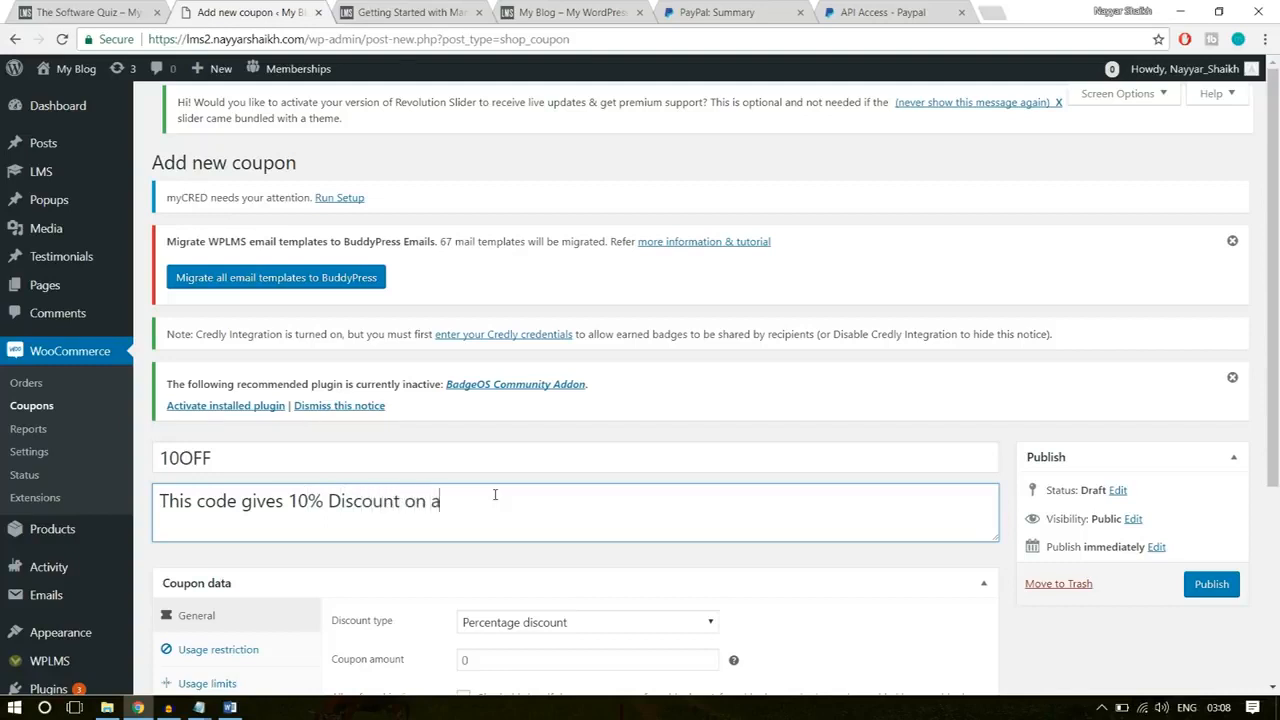
text(ny Coyrse)
key(BackSpace)
key(BackSpace)
key(BackSpace)
text(urse)
key(BackSpace)
key(BackSpace)
key(BackSpace)
key(BackSpace)
key(BackSpace)
text(urse)
Step: Review the available discount types, keep Percentage discount and set the coupon amount to 10
scroll(650, 518, down, 3)
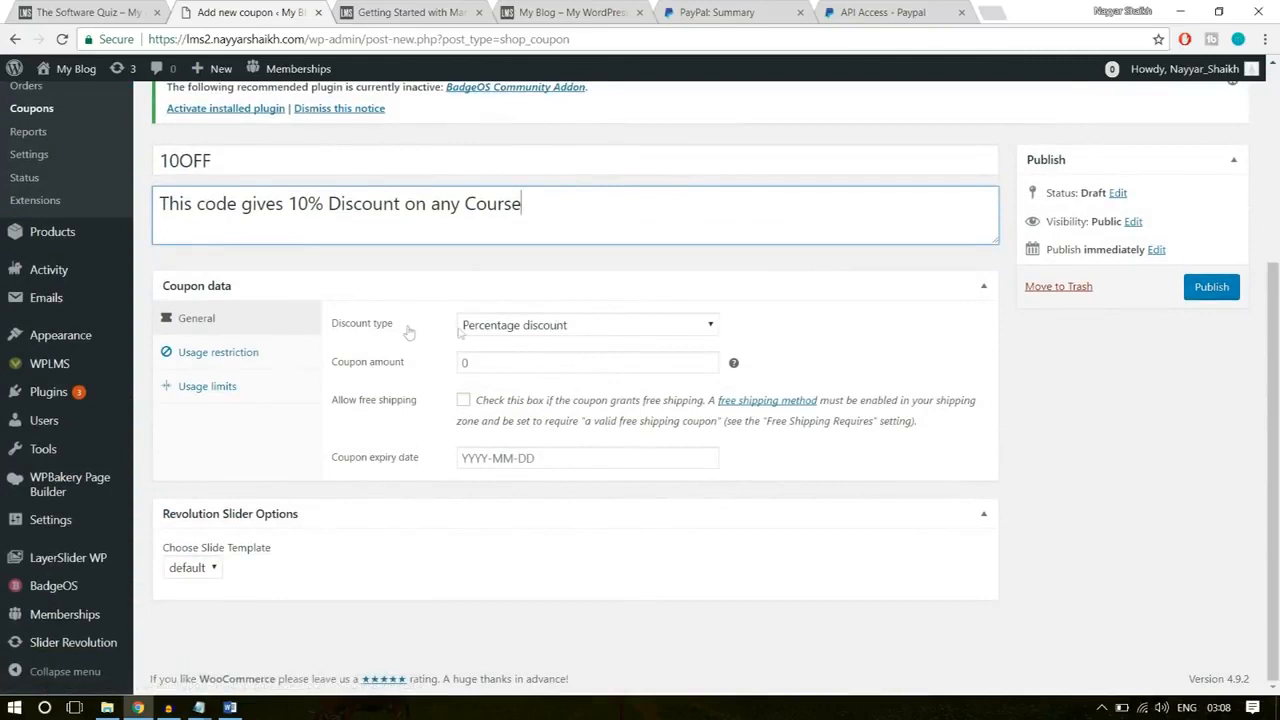
click(572, 336)
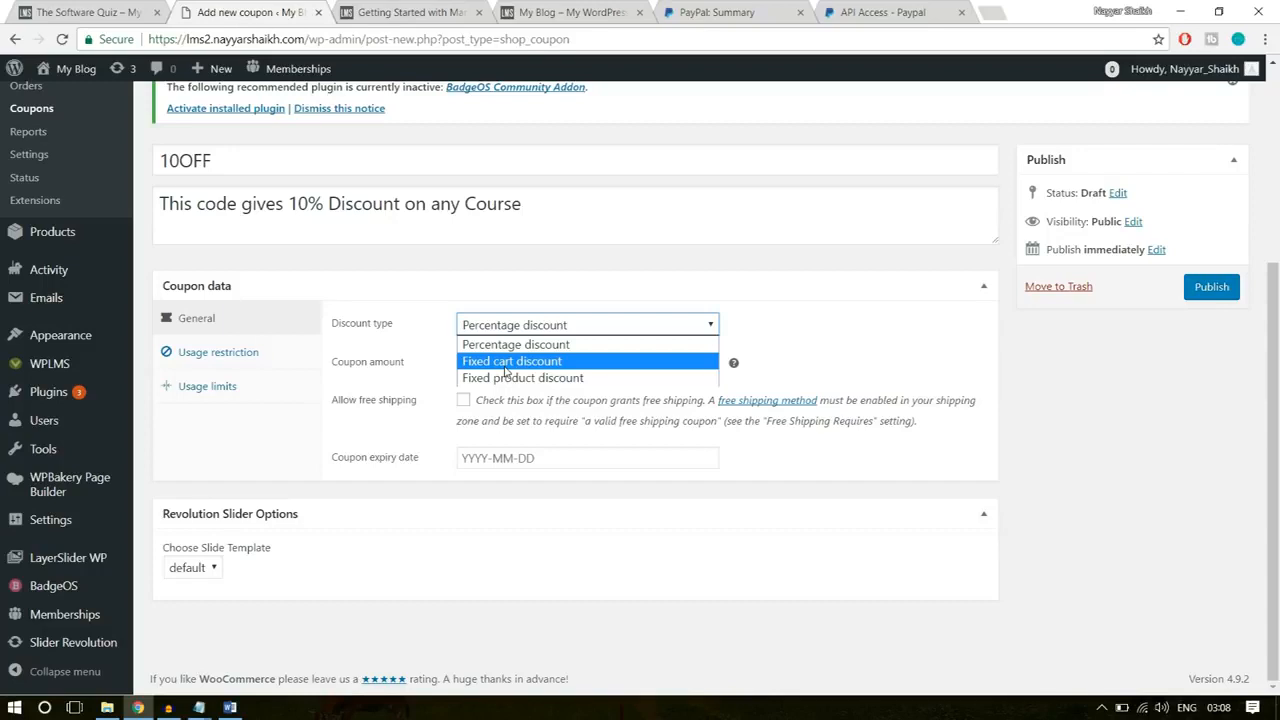
drag(226, 161, 40, 156)
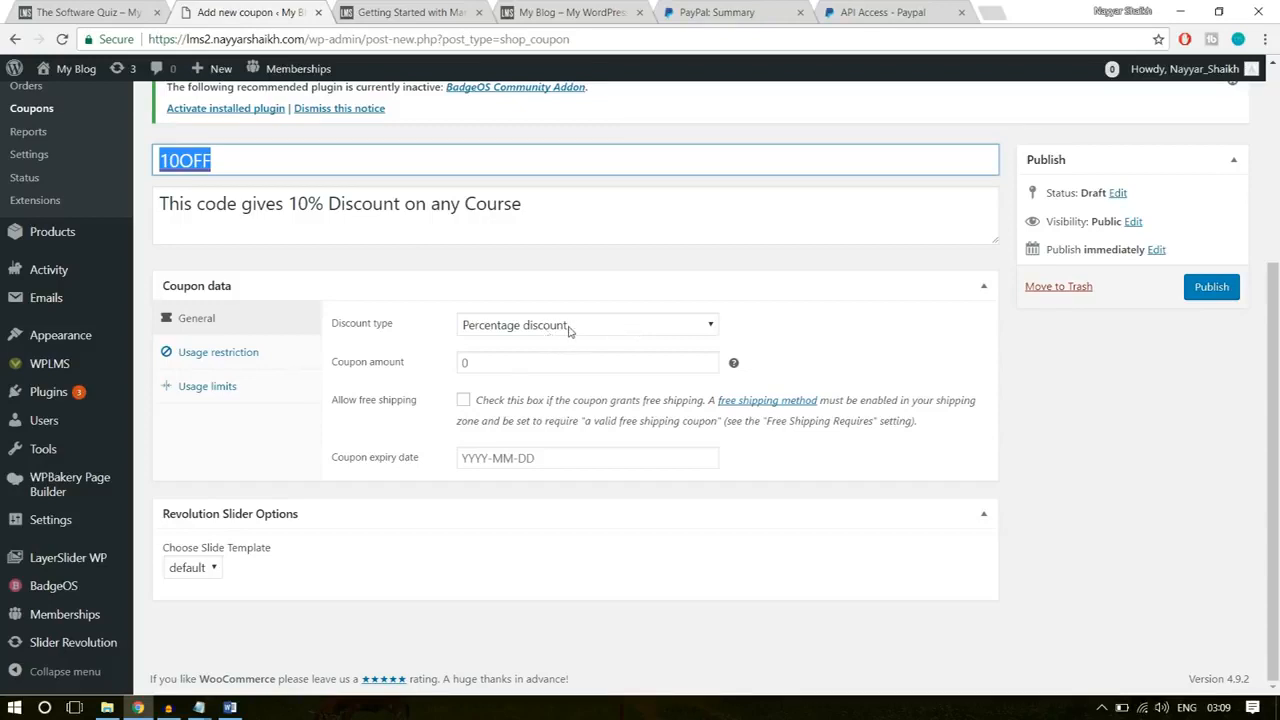
click(460, 361)
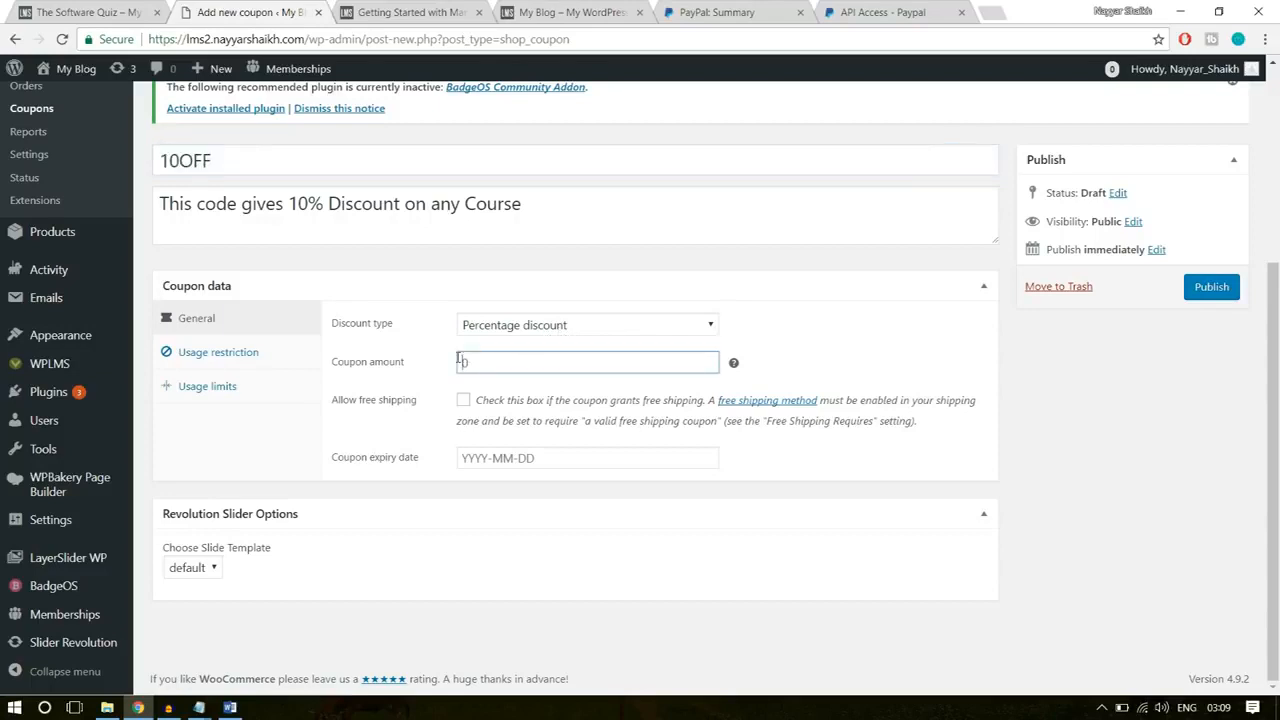
text(10)
click(928, 355)
double_click(231, 152)
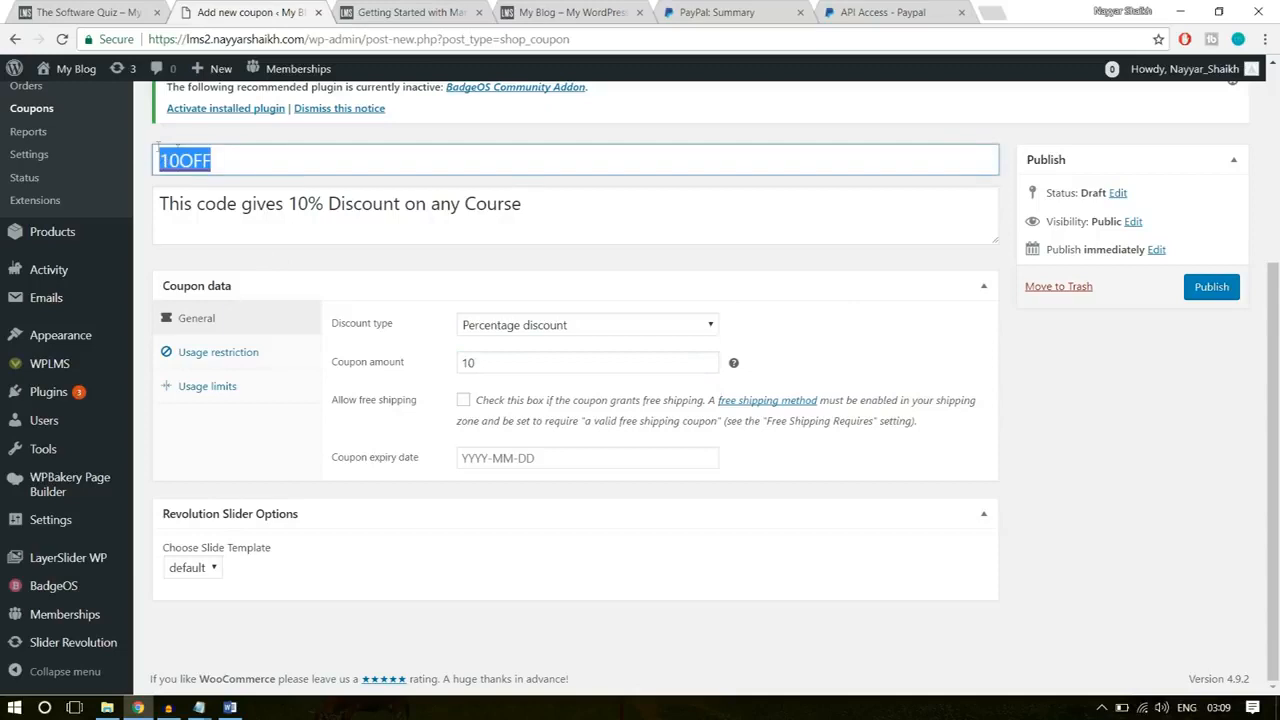
click(925, 296)
click(925, 296)
Step: Look through the coupon expiry date calendar up to April 2018 without choosing a date
click(645, 451)
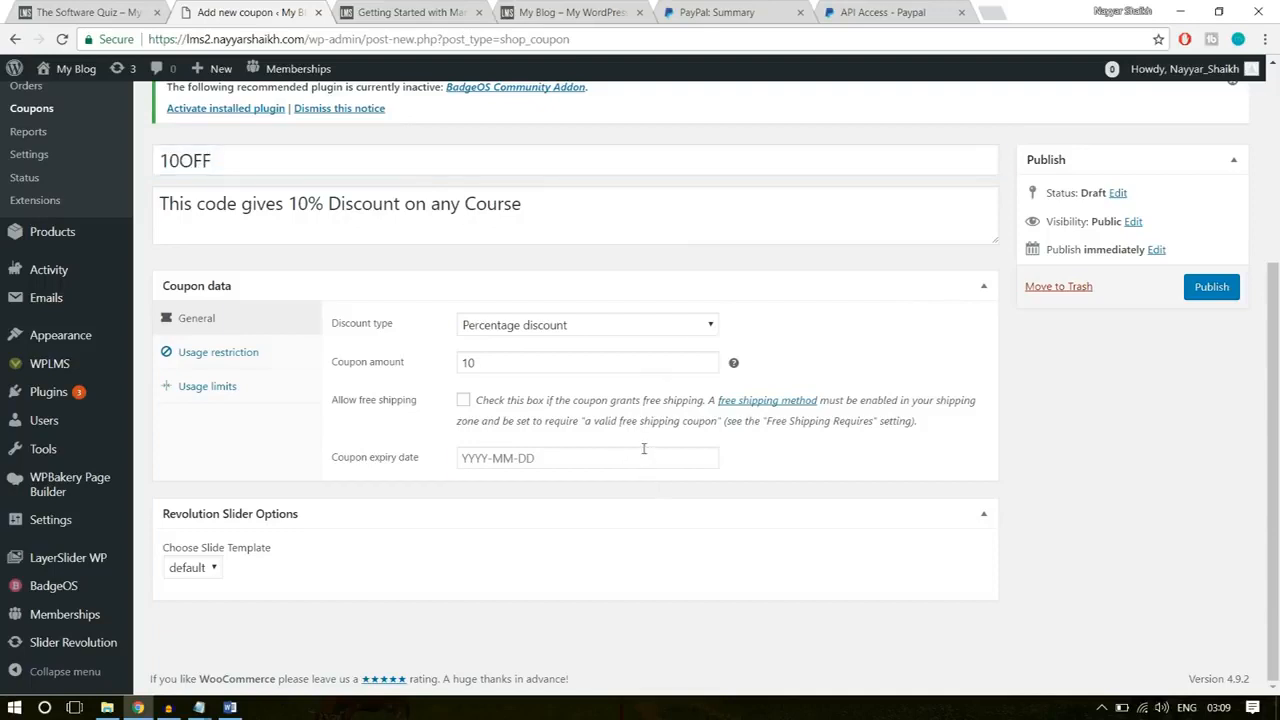
click(643, 450)
click(645, 219)
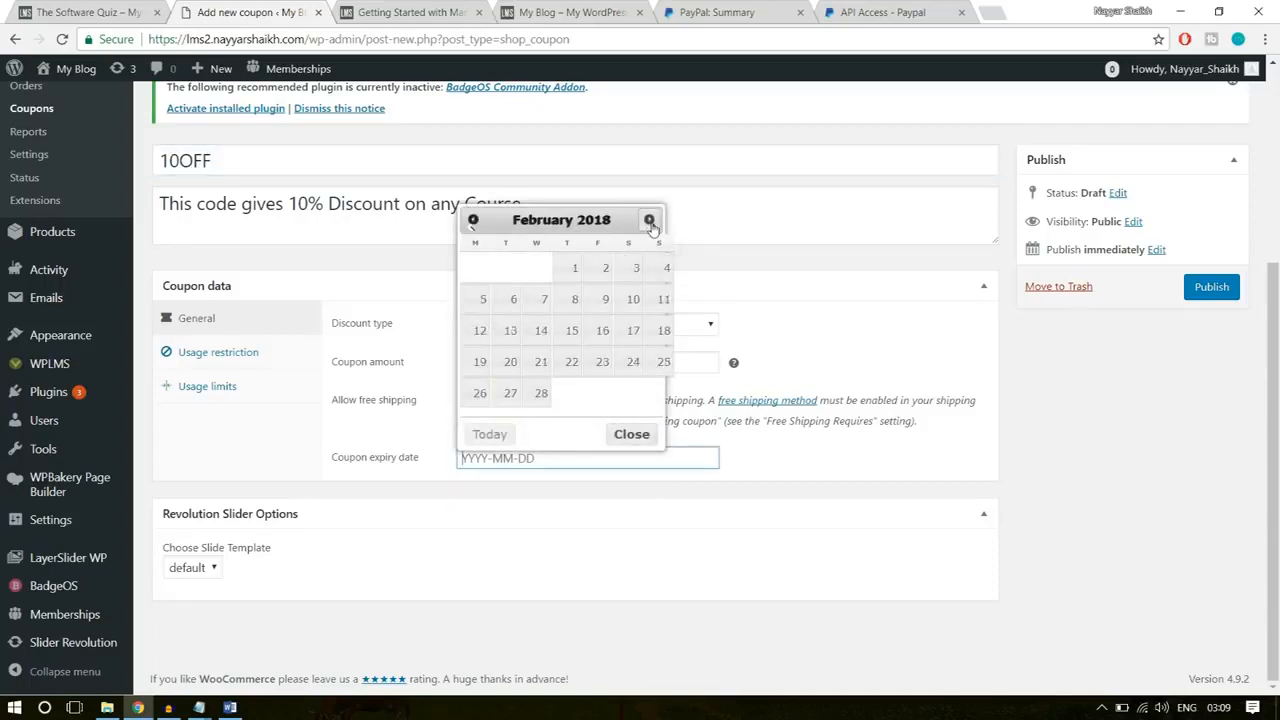
click(647, 218)
click(647, 218)
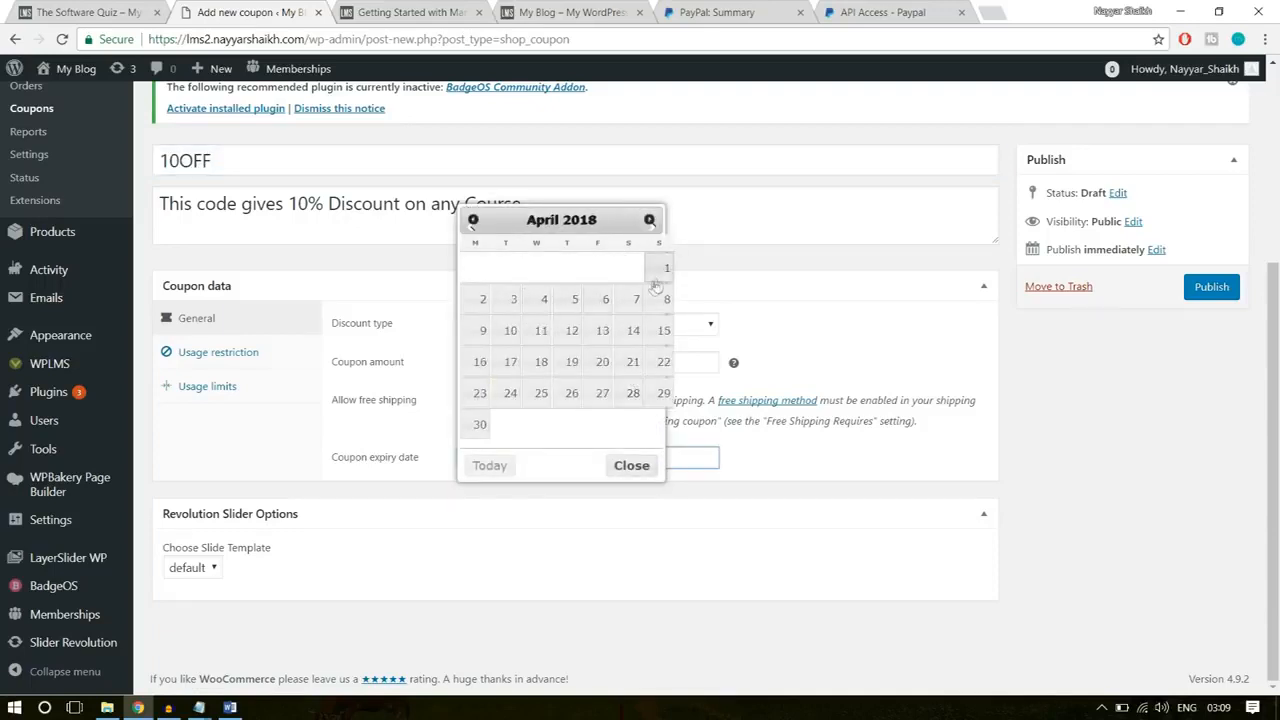
click(760, 279)
click(876, 299)
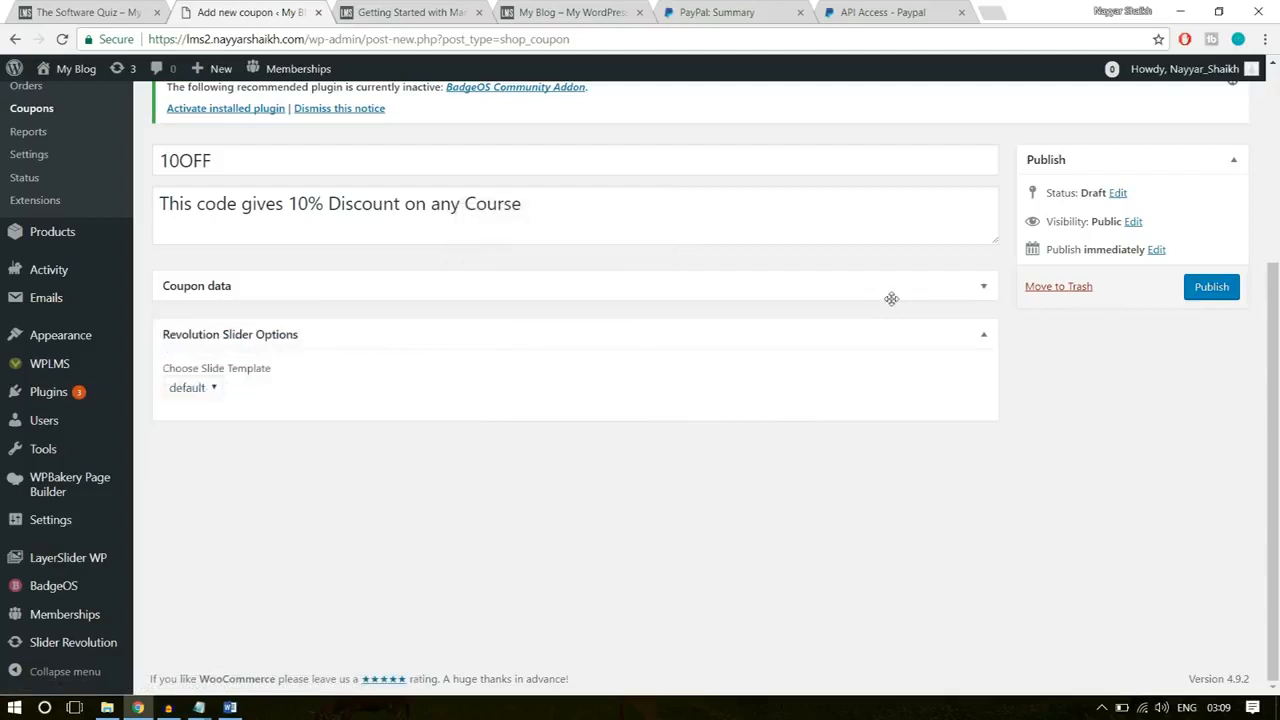
click(888, 298)
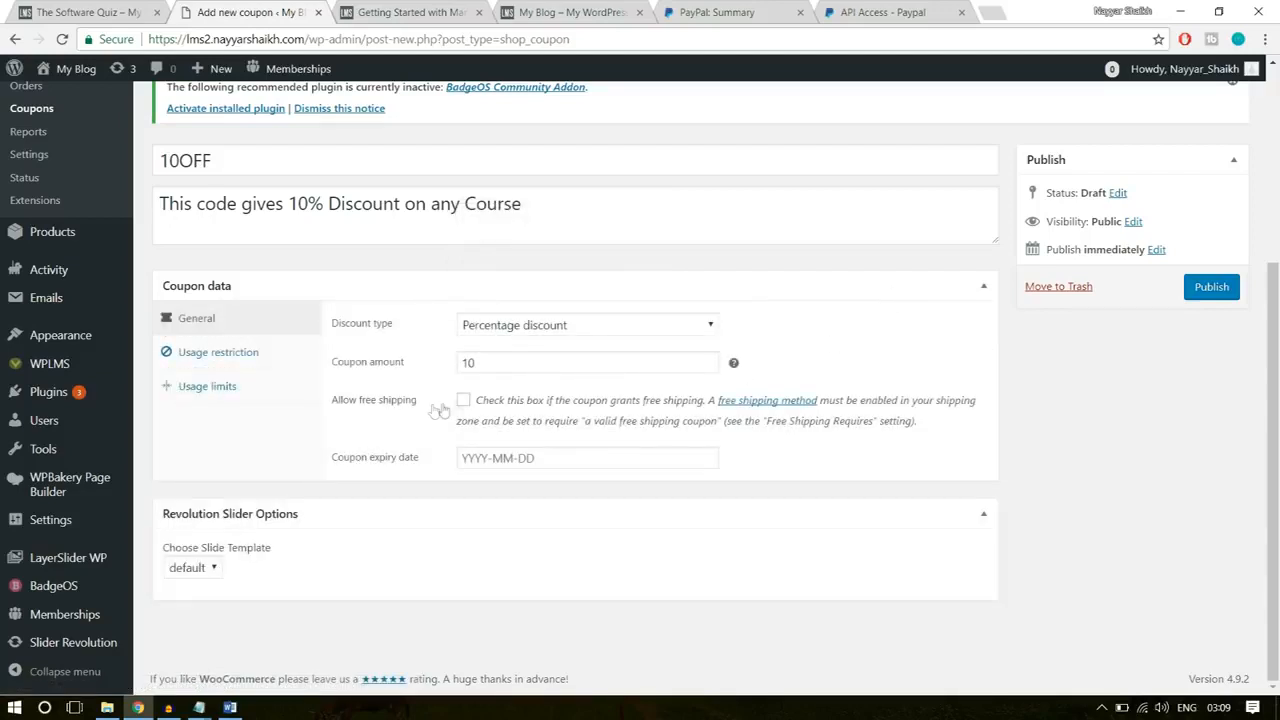
Step: Set the coupon's usage restrictions to minimum spend 10 and maximum spend 500, with Individual use only and Exclude sale items enabled
click(250, 352)
click(497, 328)
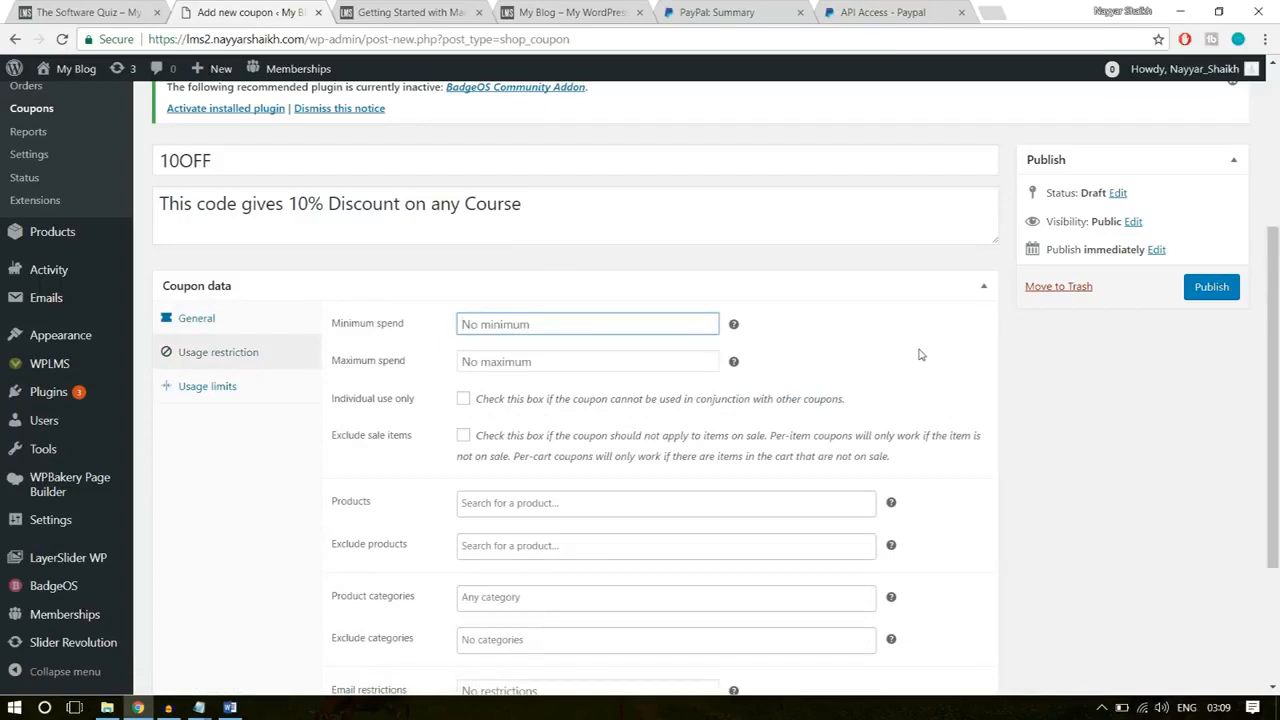
text(10)
click(582, 353)
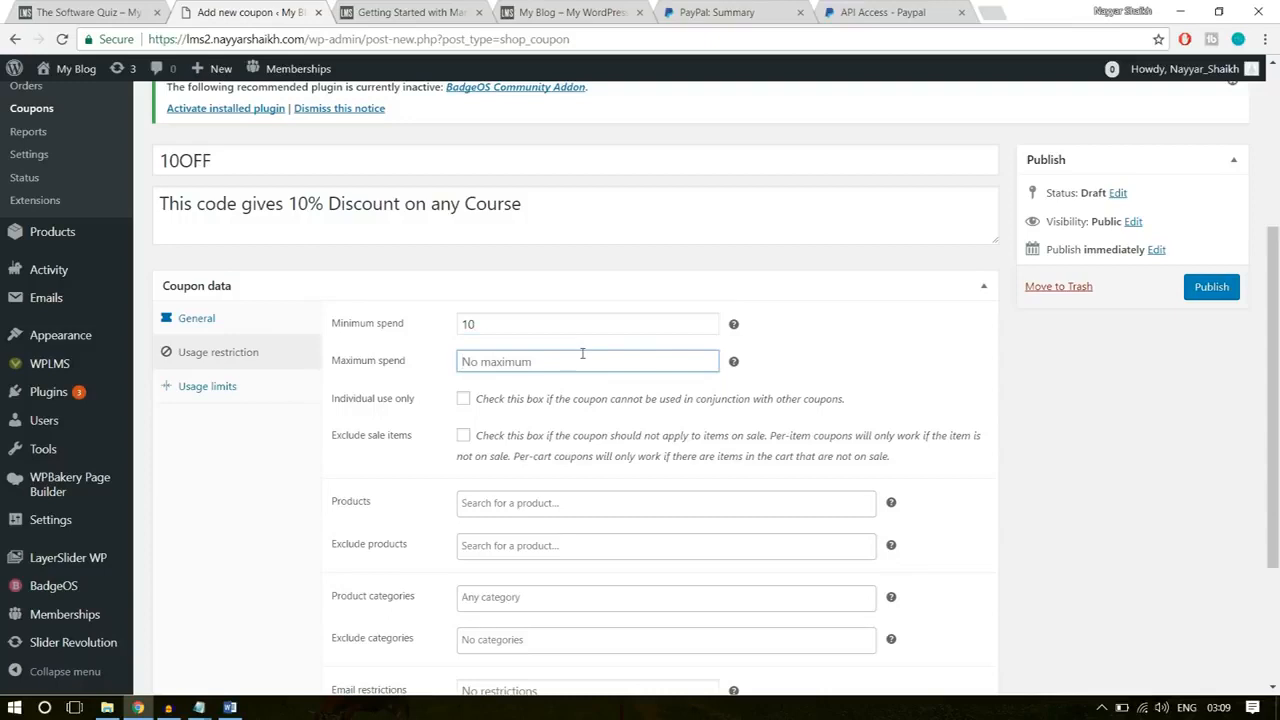
text(500)
click(906, 365)
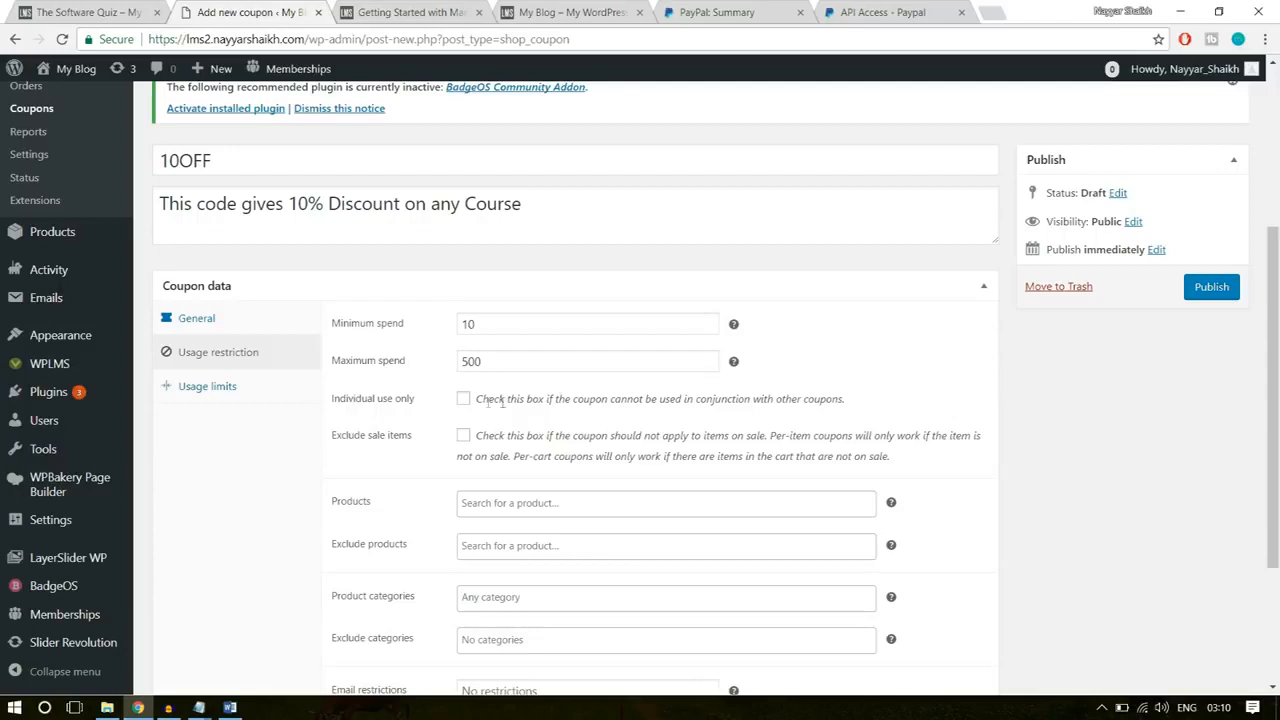
click(463, 399)
click(464, 437)
Step: Examine the coupon's product, excluded product and product category restrictions, and open its usage limits
scroll(1209, 520, down, 2)
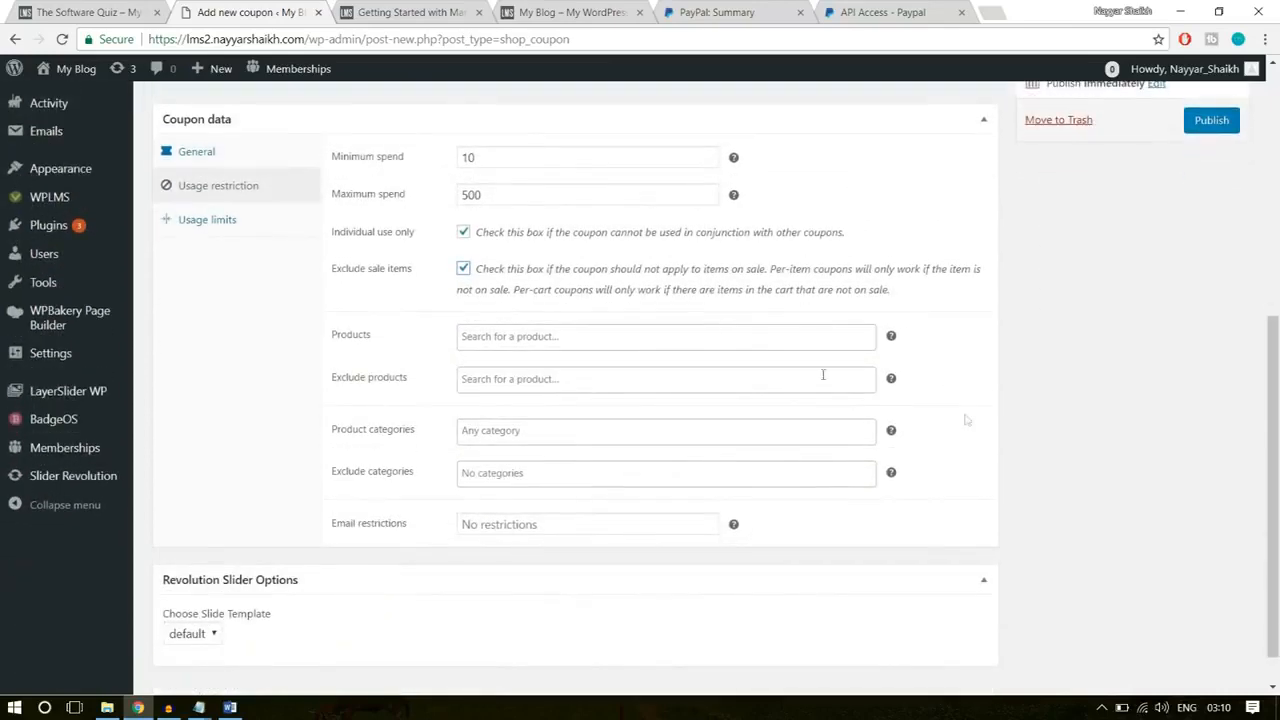
click(507, 337)
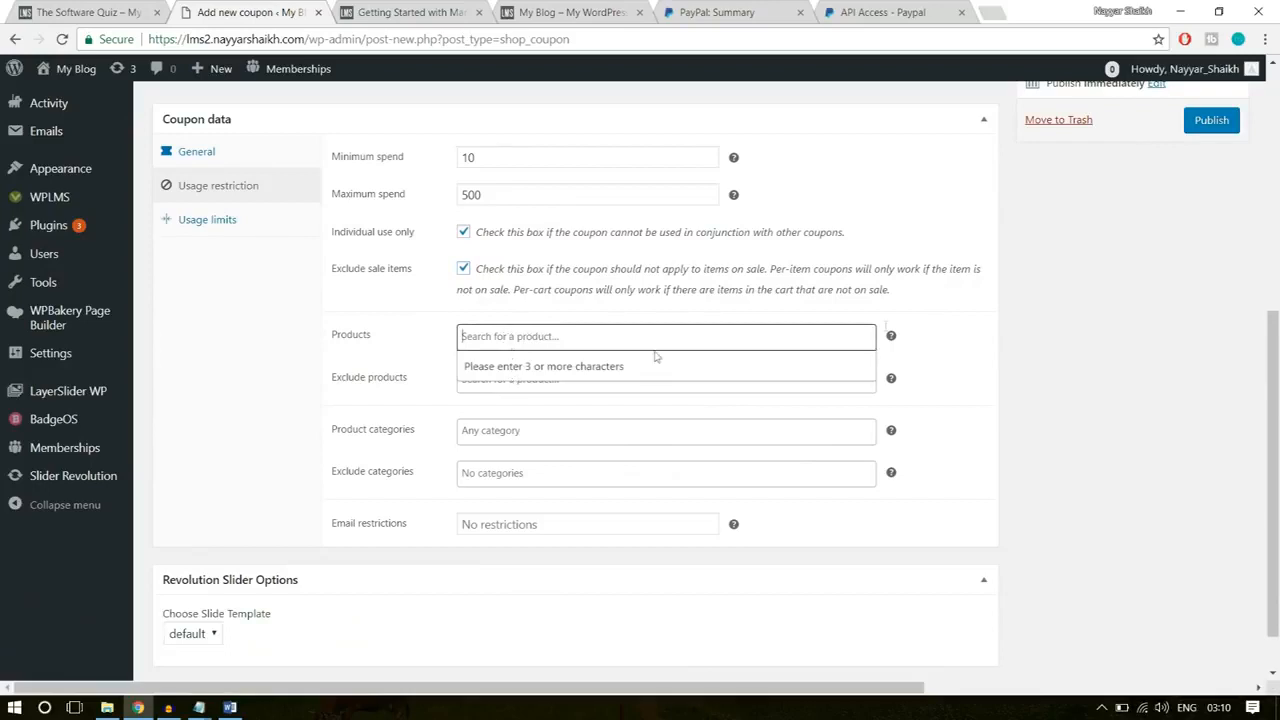
click(955, 320)
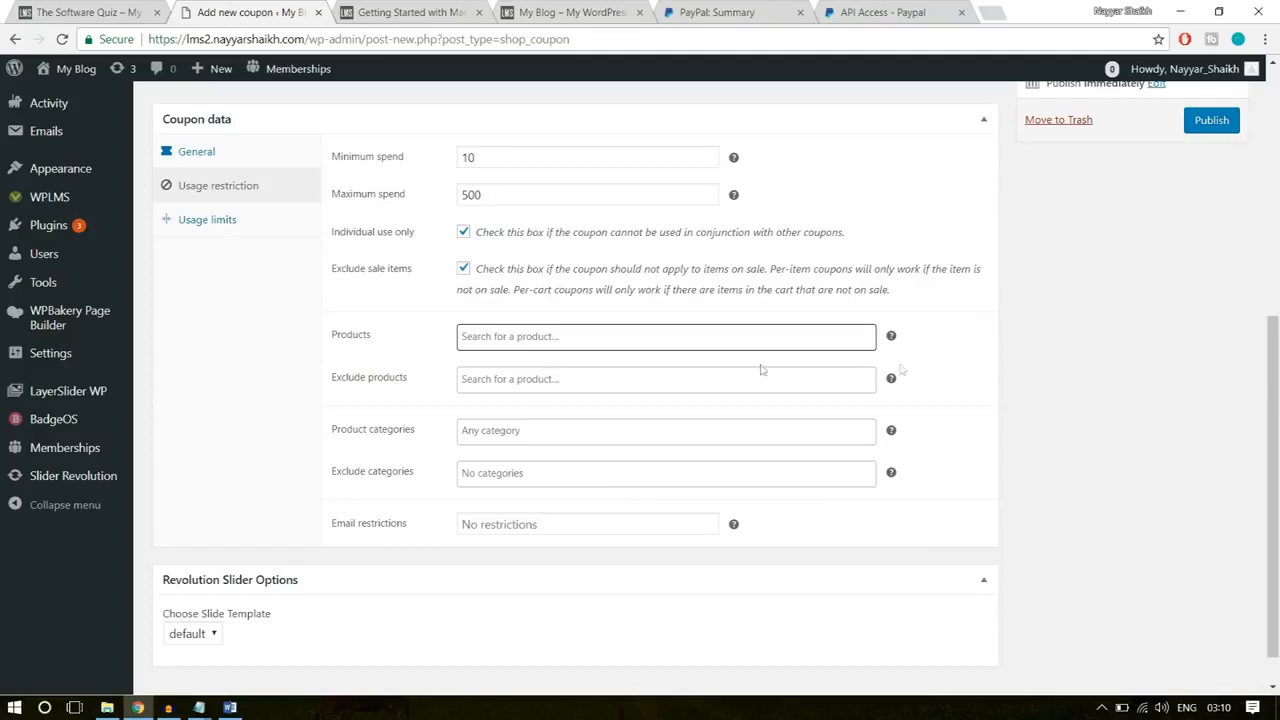
click(500, 378)
click(1060, 380)
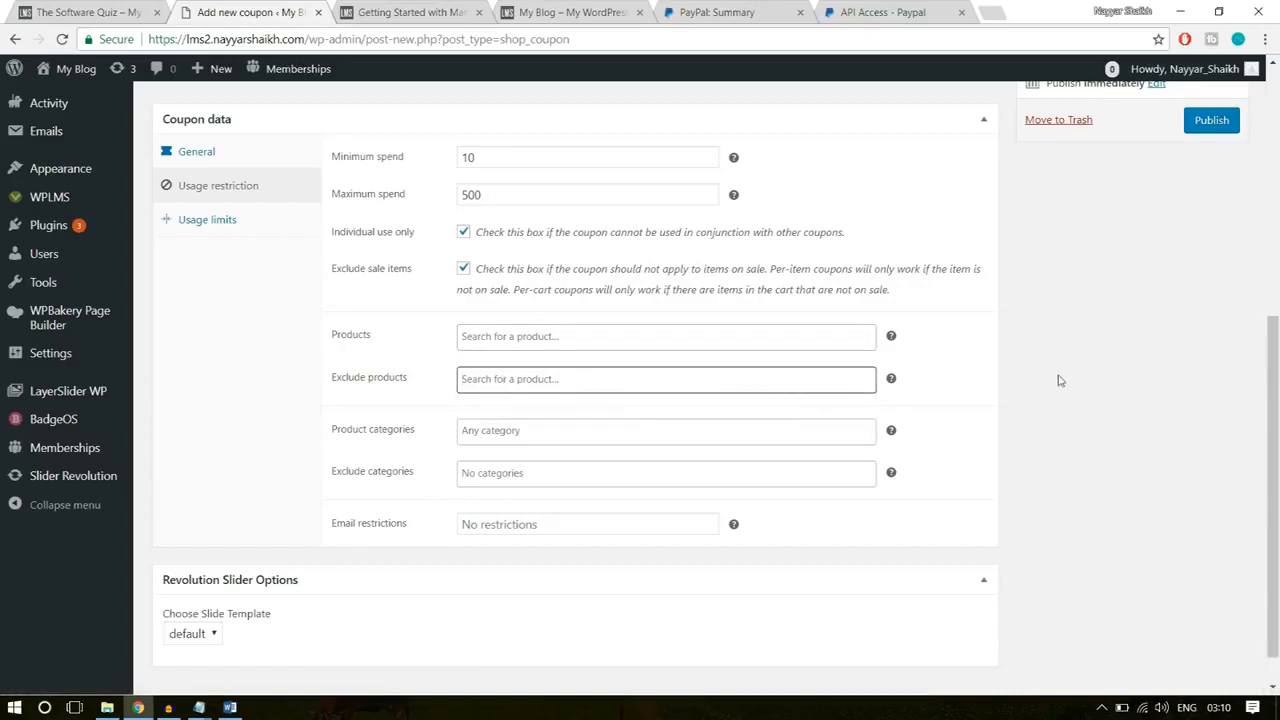
click(494, 430)
click(1066, 428)
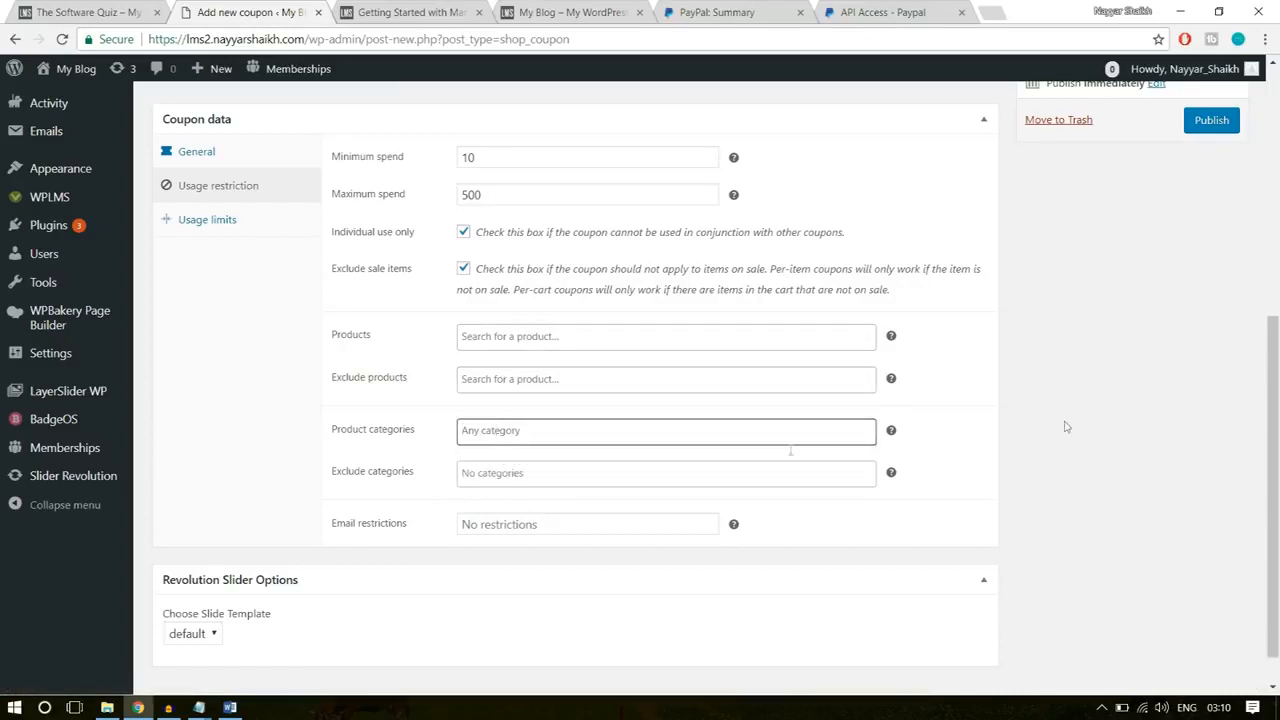
click(216, 220)
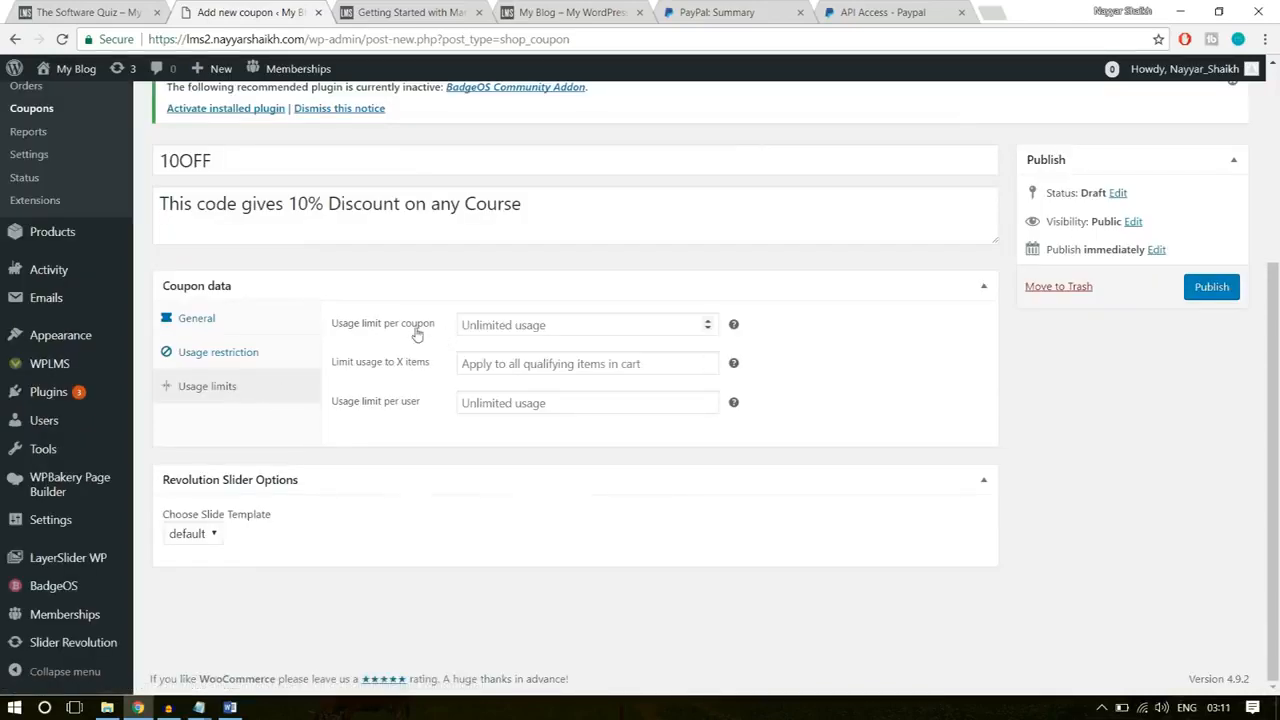
Step: Set the usage limit per coupon to 100 and per user to 1, and publish the 10OFF coupon
click(490, 324)
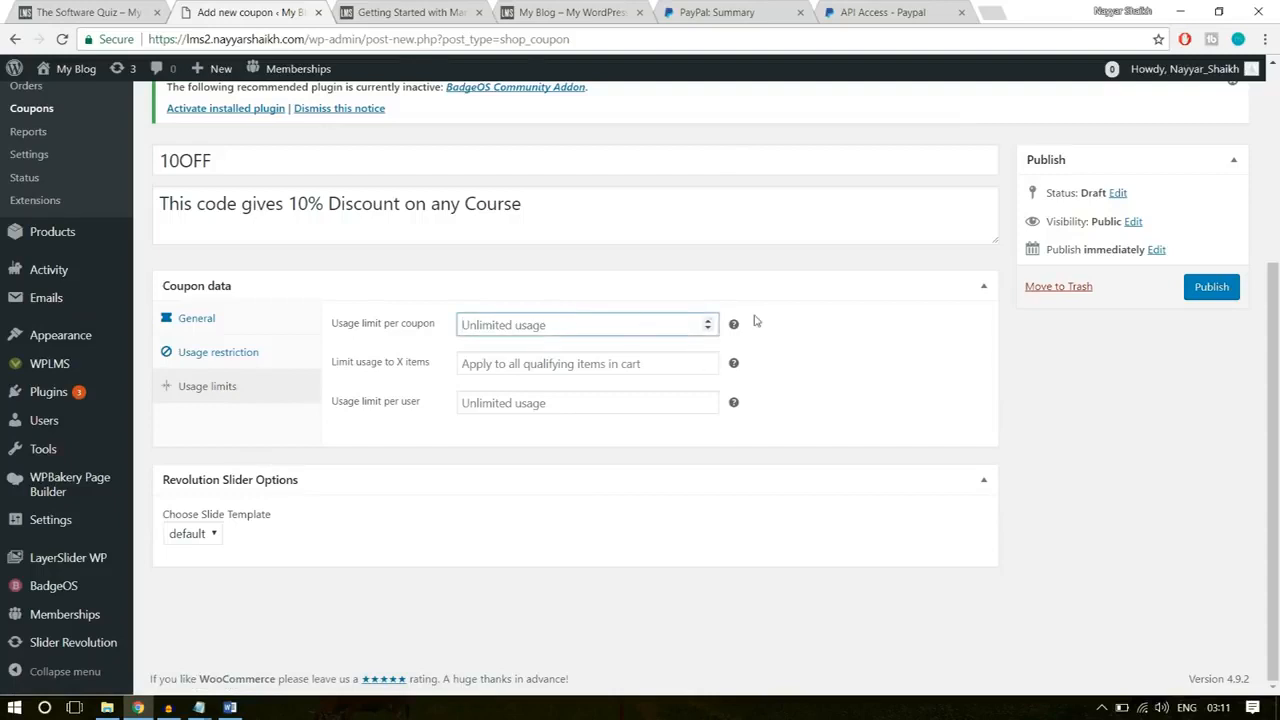
mouse_move(734, 326)
text(100)
click(816, 284)
click(818, 286)
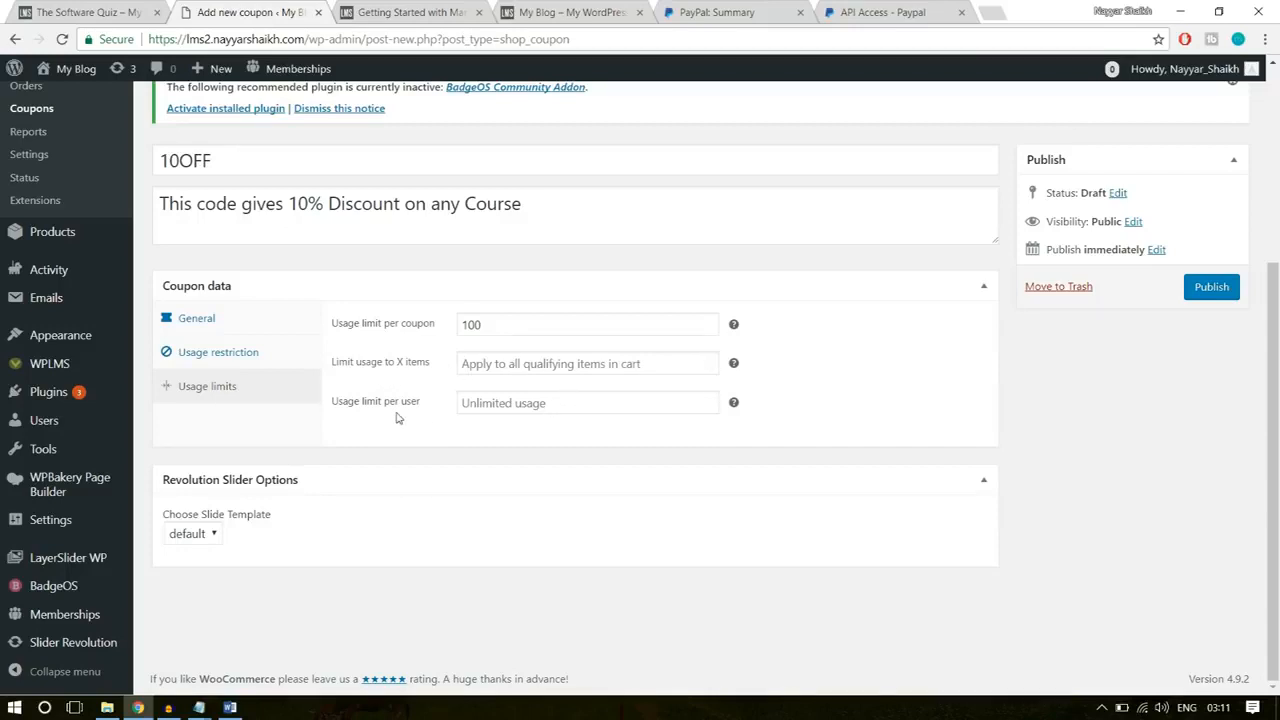
click(506, 402)
text(1)
click(500, 468)
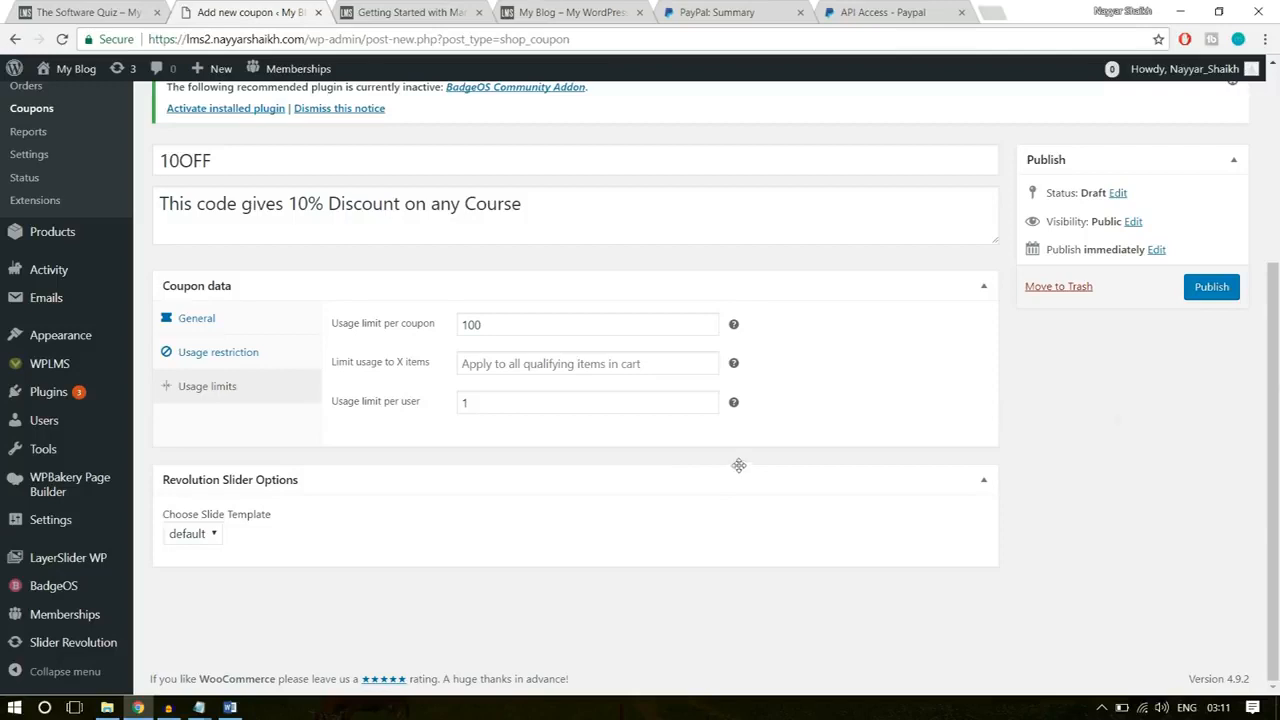
click(1210, 290)
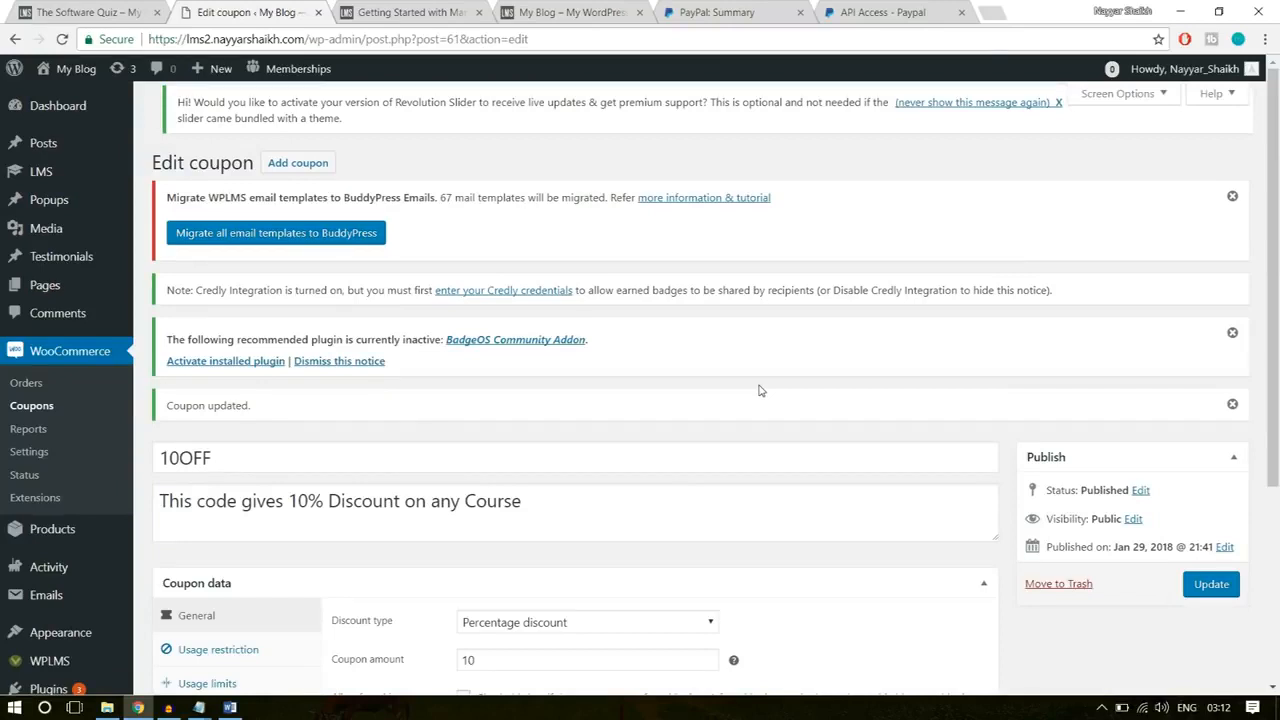
scroll(936, 295, down, 2)
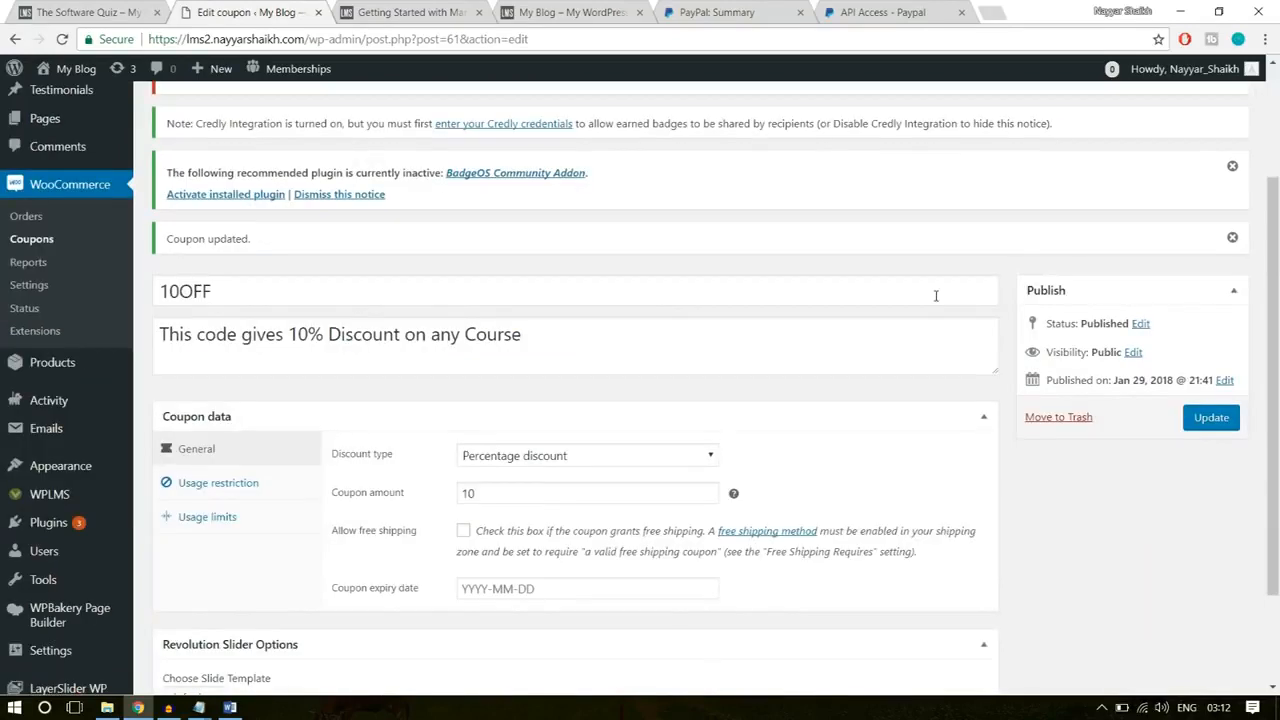
Step: Start adding a new WooCommerce product
mouse_move(40, 364)
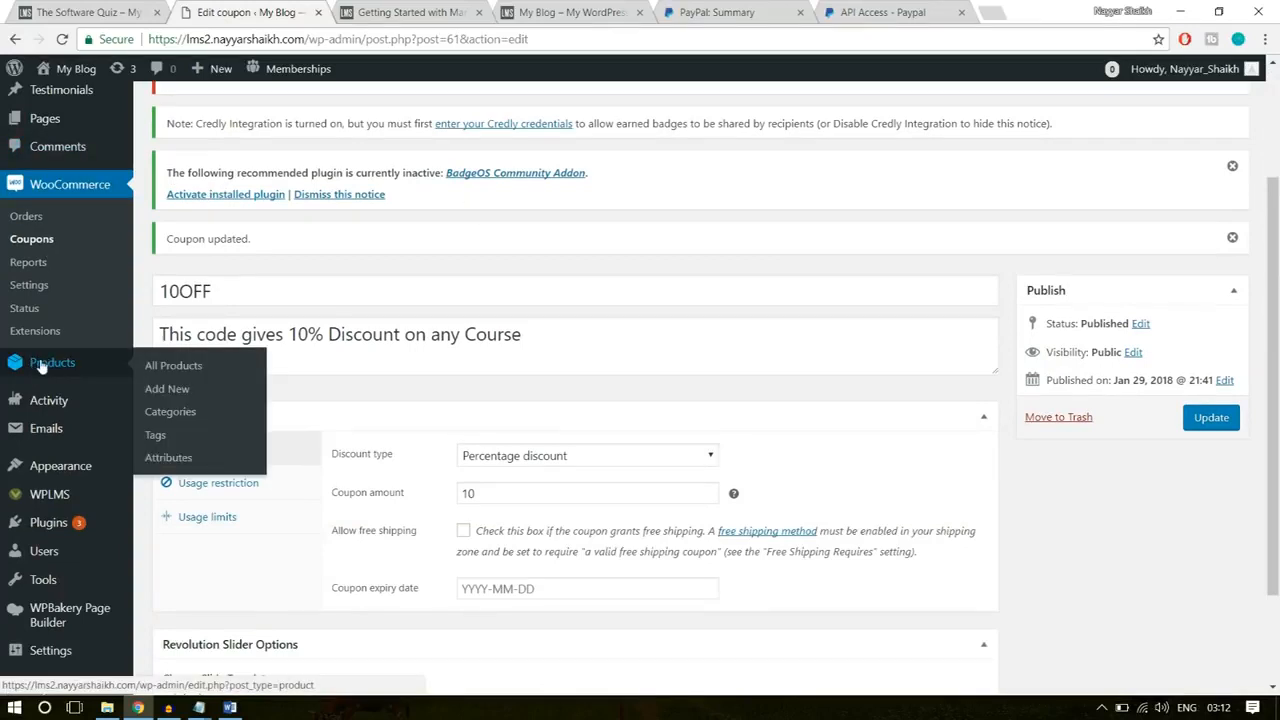
click(166, 389)
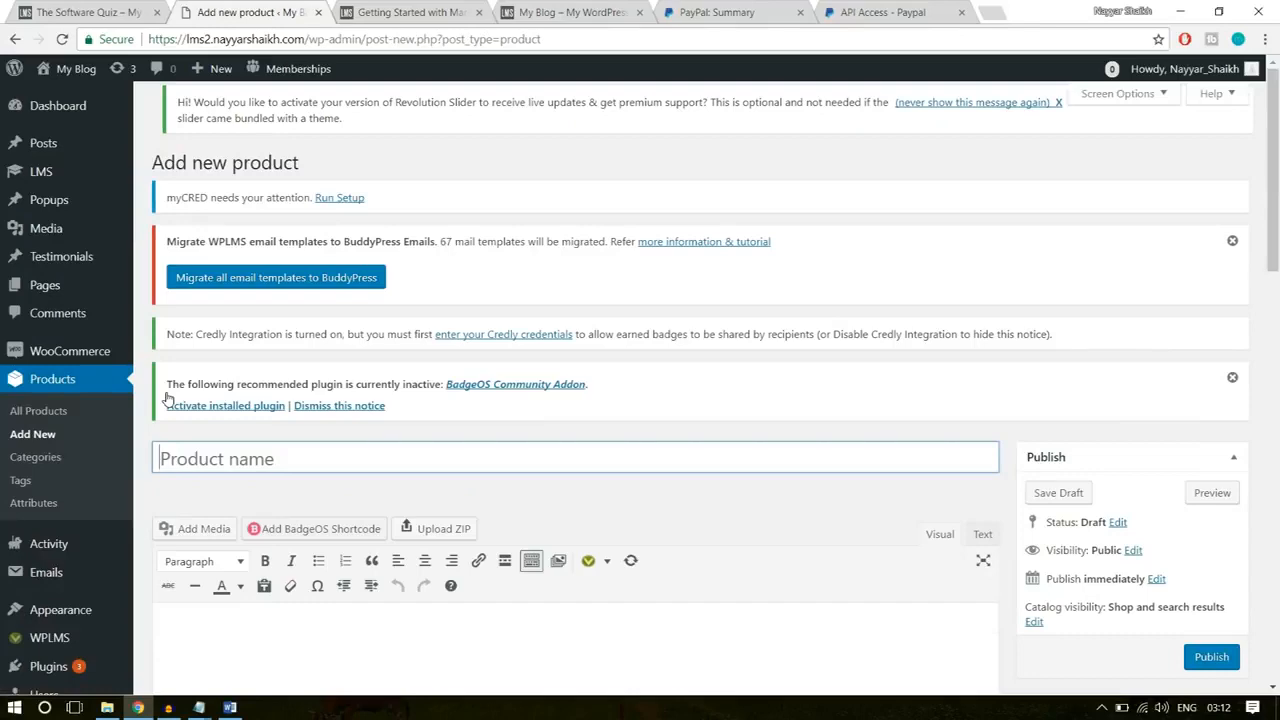
scroll(531, 420, down, 1)
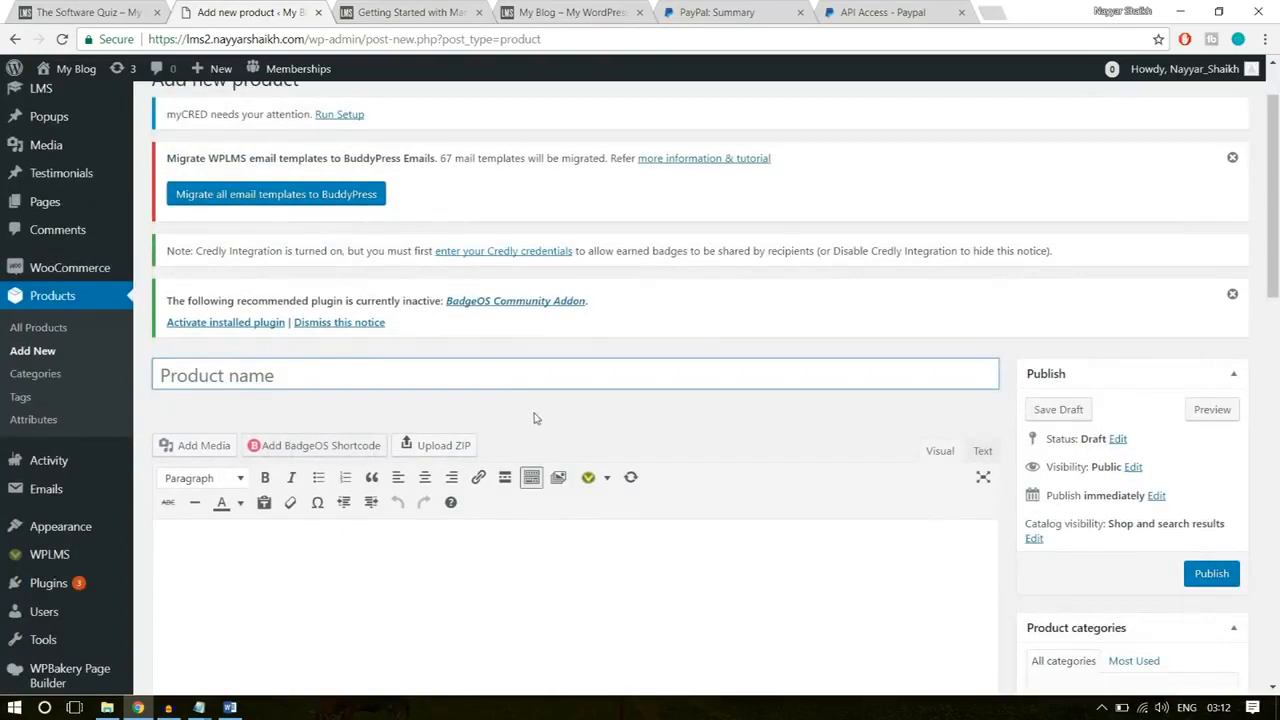
Step: Open the Software Training product page at product/software-training on the existing course site and examine its price, included course and description
click(112, 11)
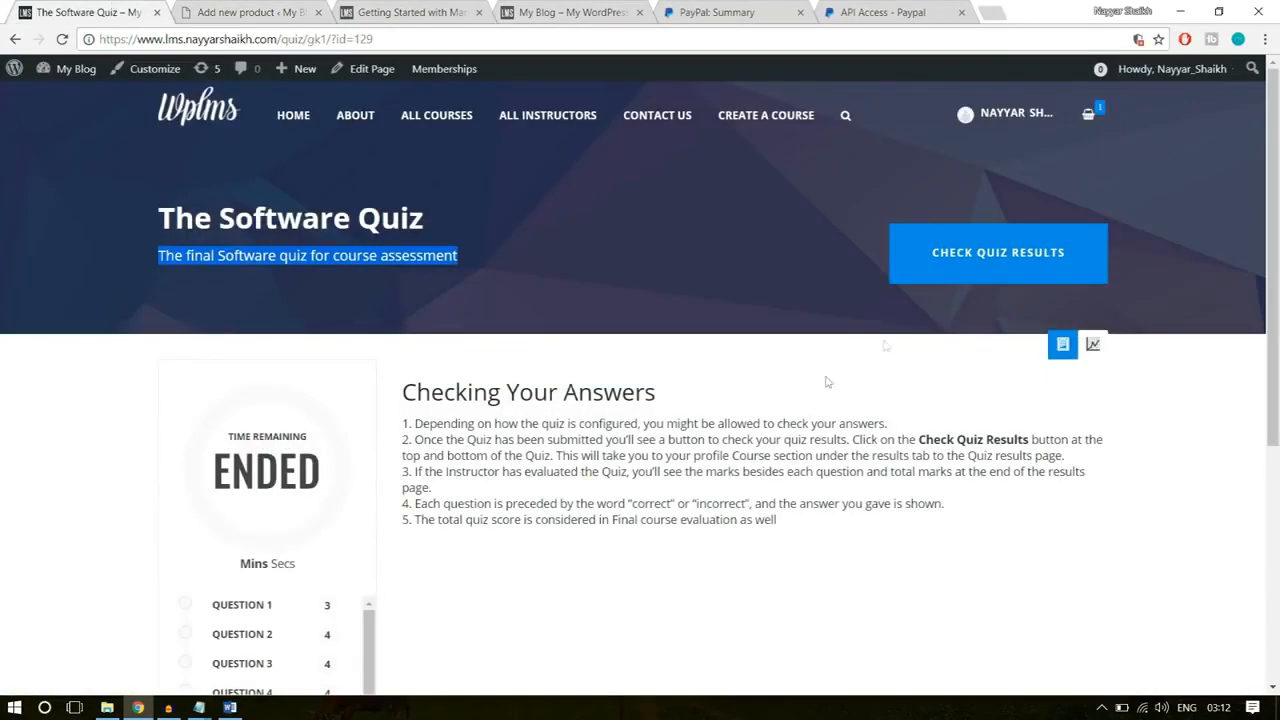
click(15, 39)
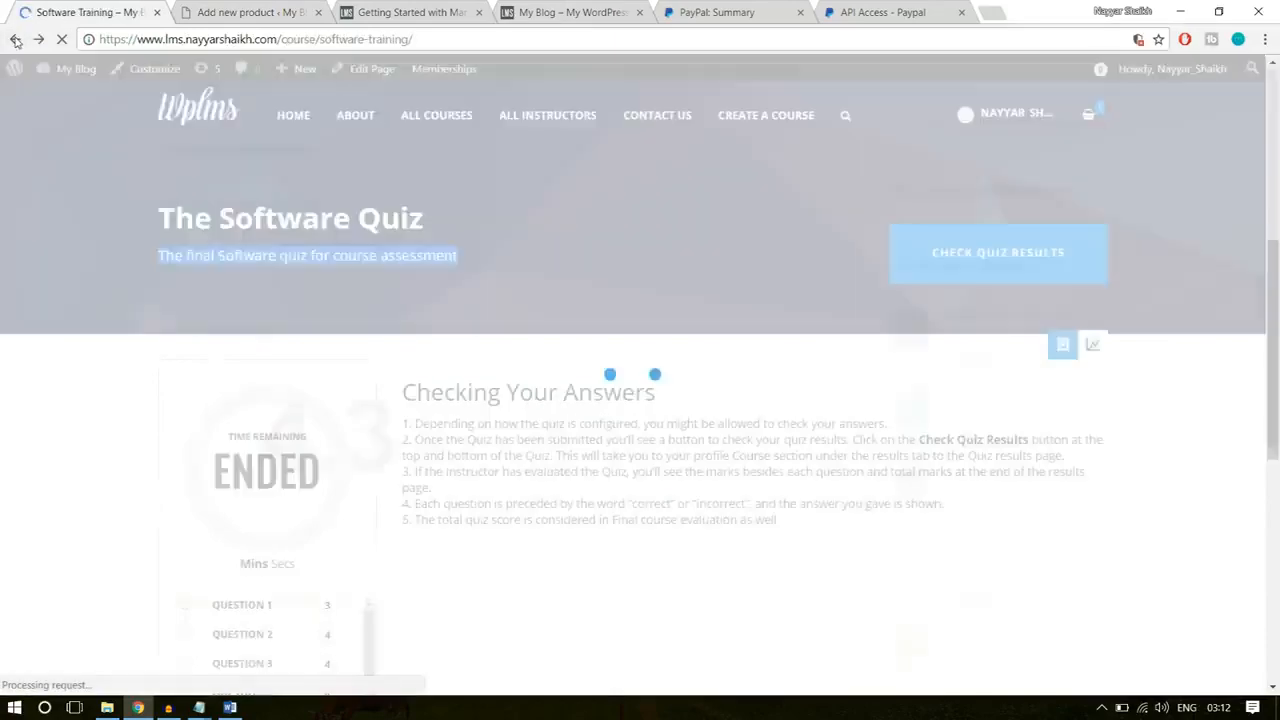
scroll(691, 453, up, 4)
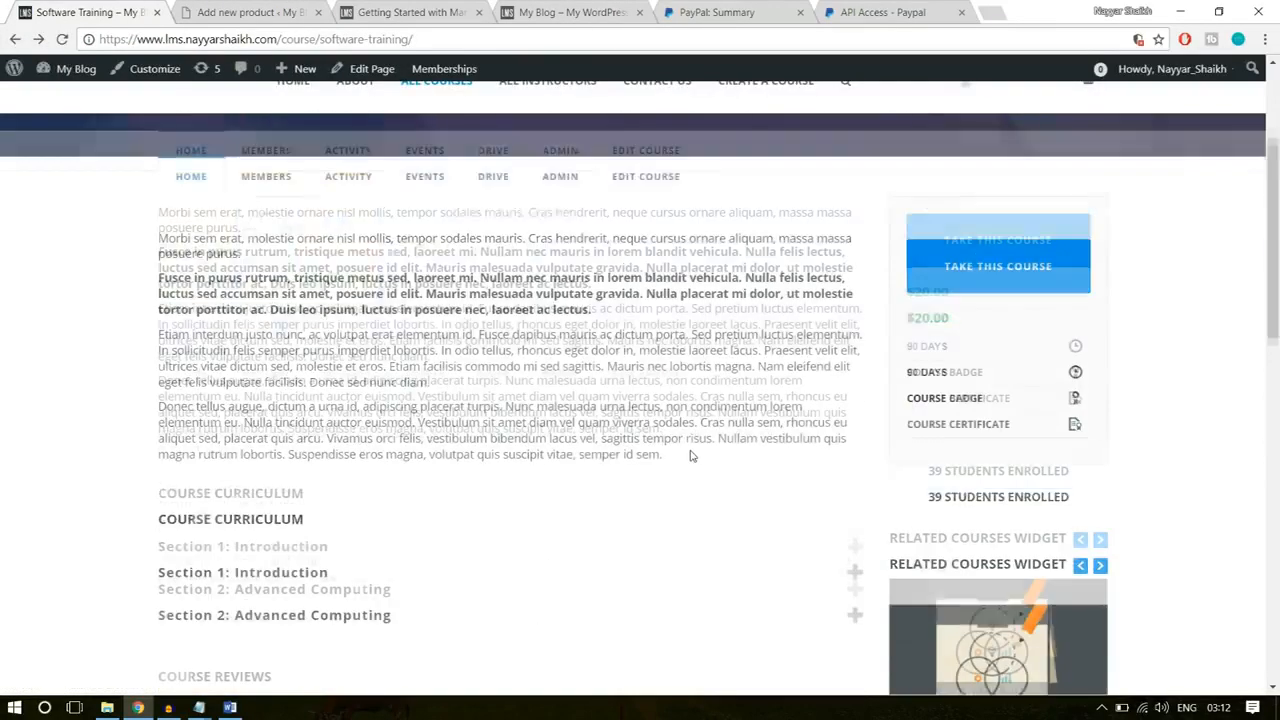
scroll(691, 455, up, 3)
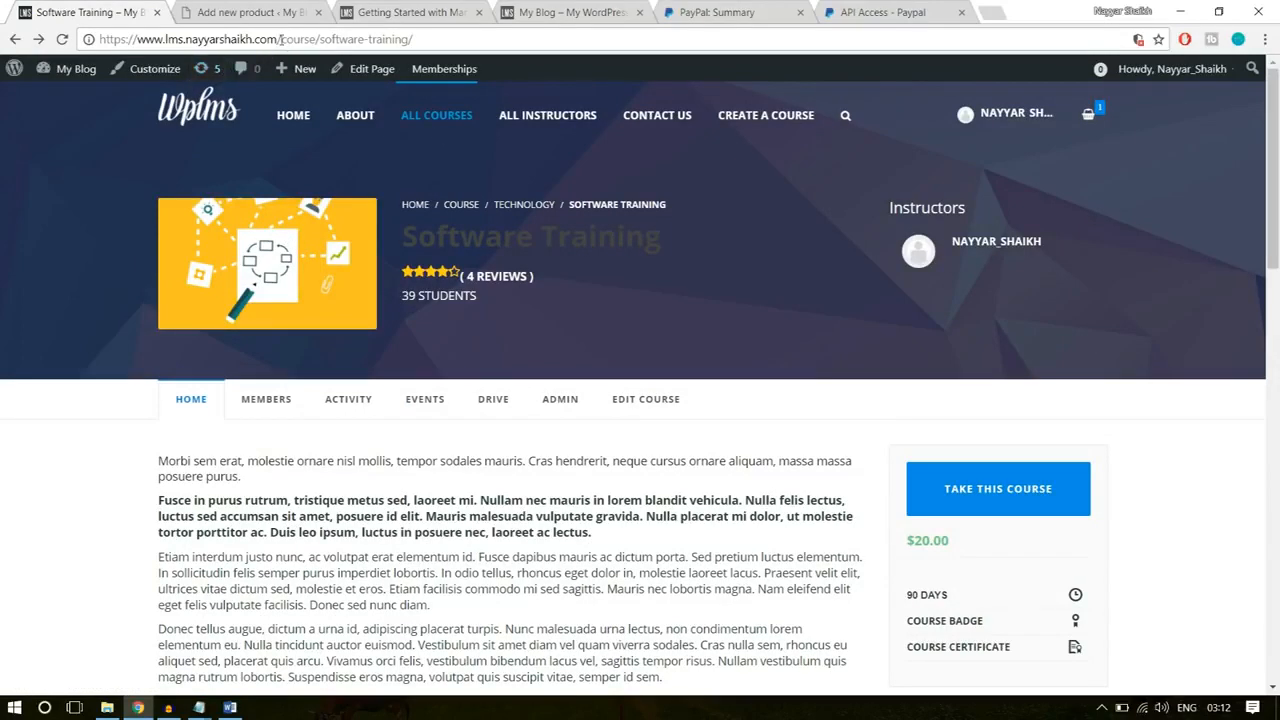
drag(281, 39, 776, 34)
text(pr)
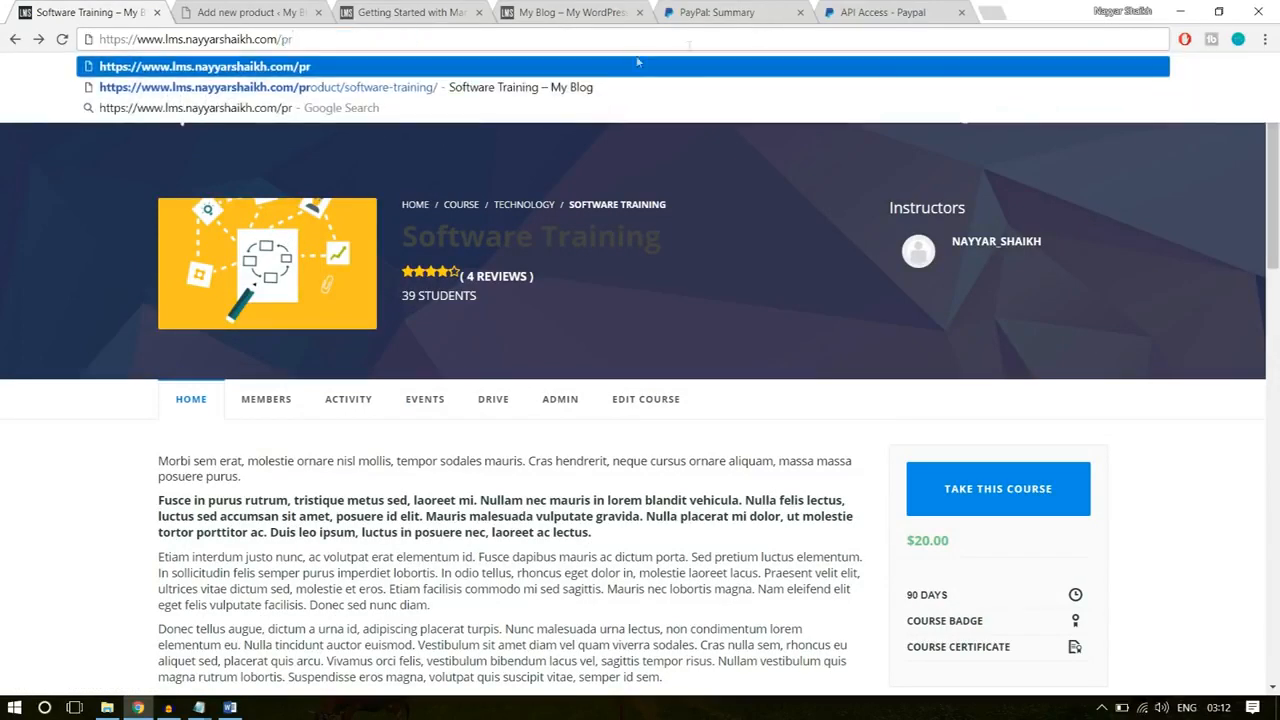
key(Return)
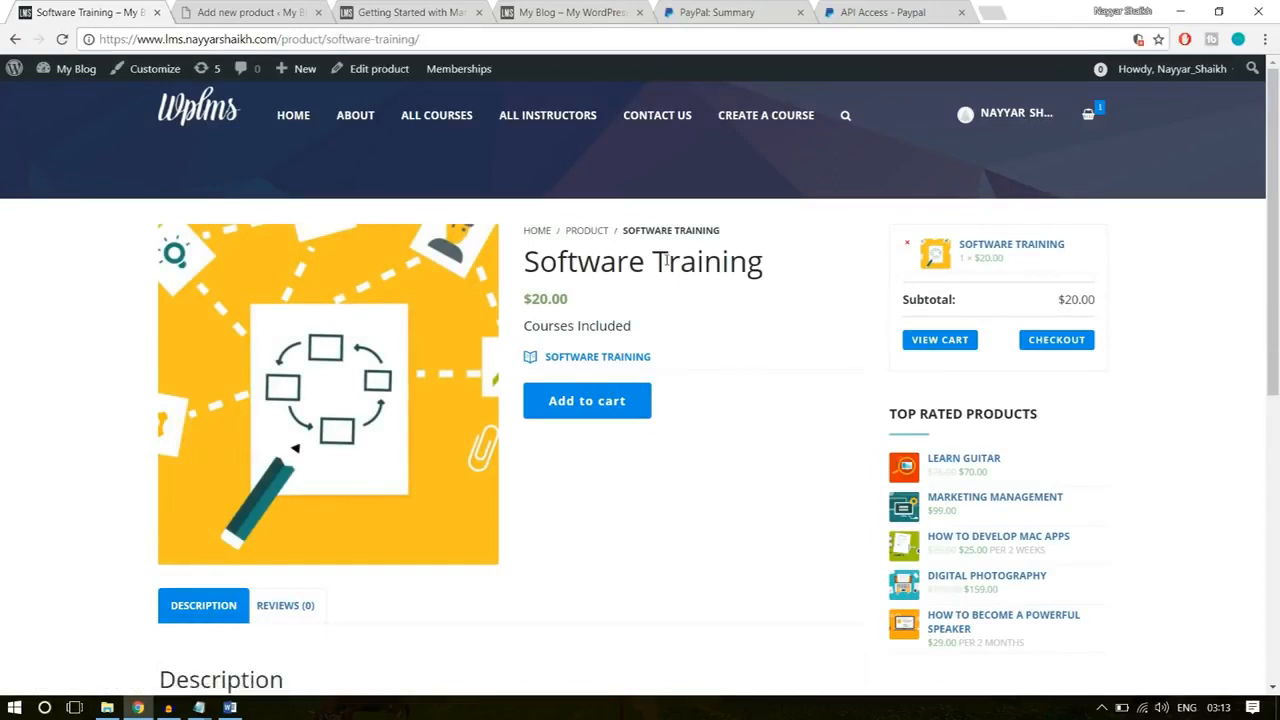
click(1074, 345)
drag(670, 368, 520, 372)
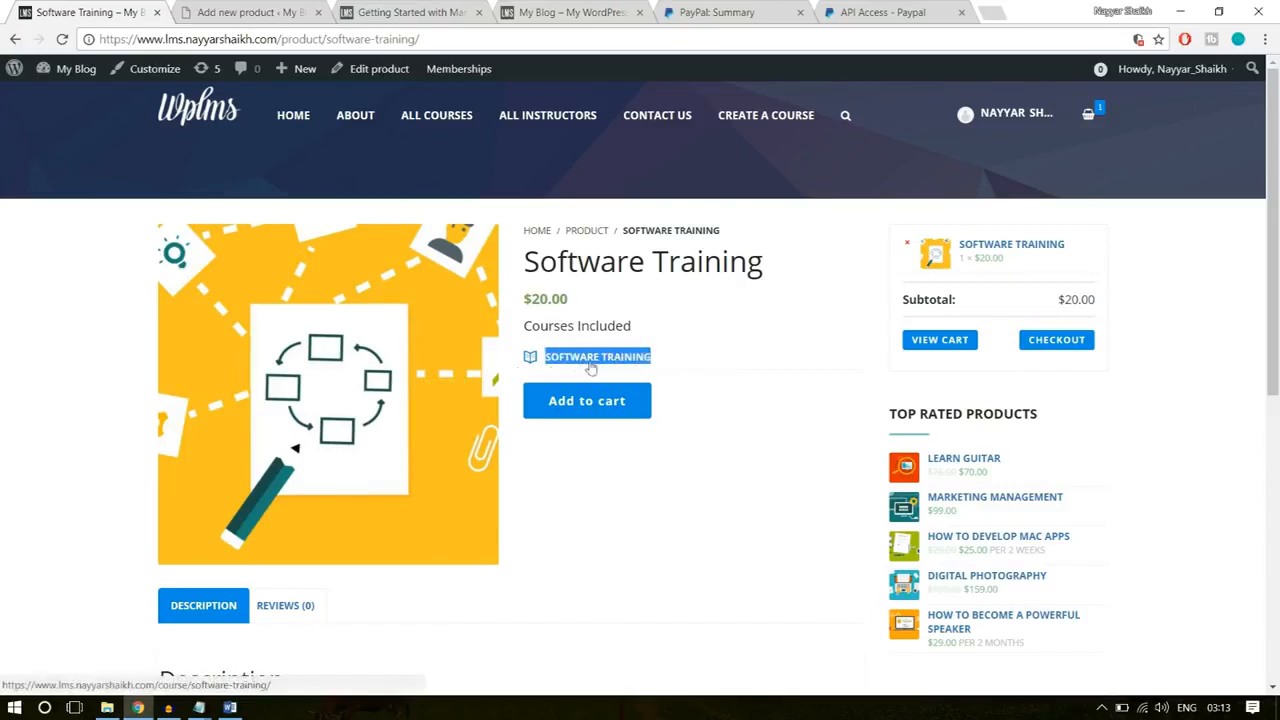
click(730, 358)
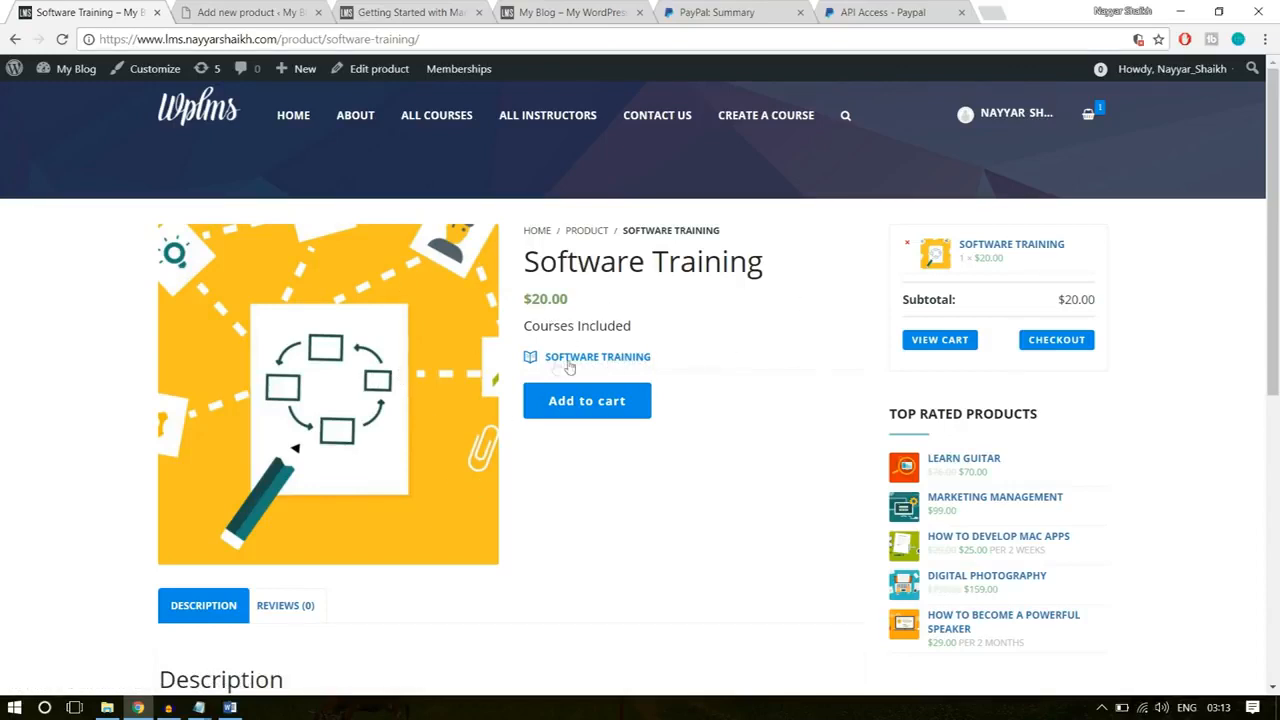
scroll(680, 480, down, 4)
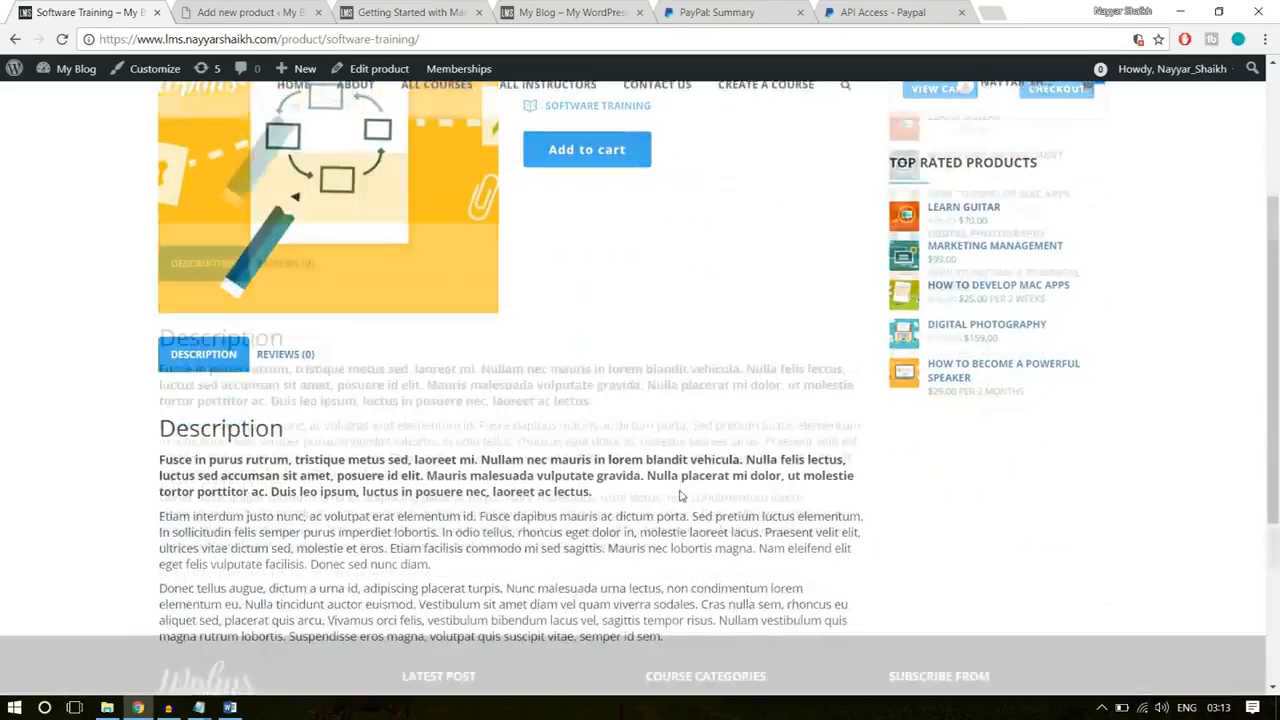
scroll(680, 497, up, 4)
Step: Copy the Software Training title from the existing product page and use it as the new product's name
click(266, 8)
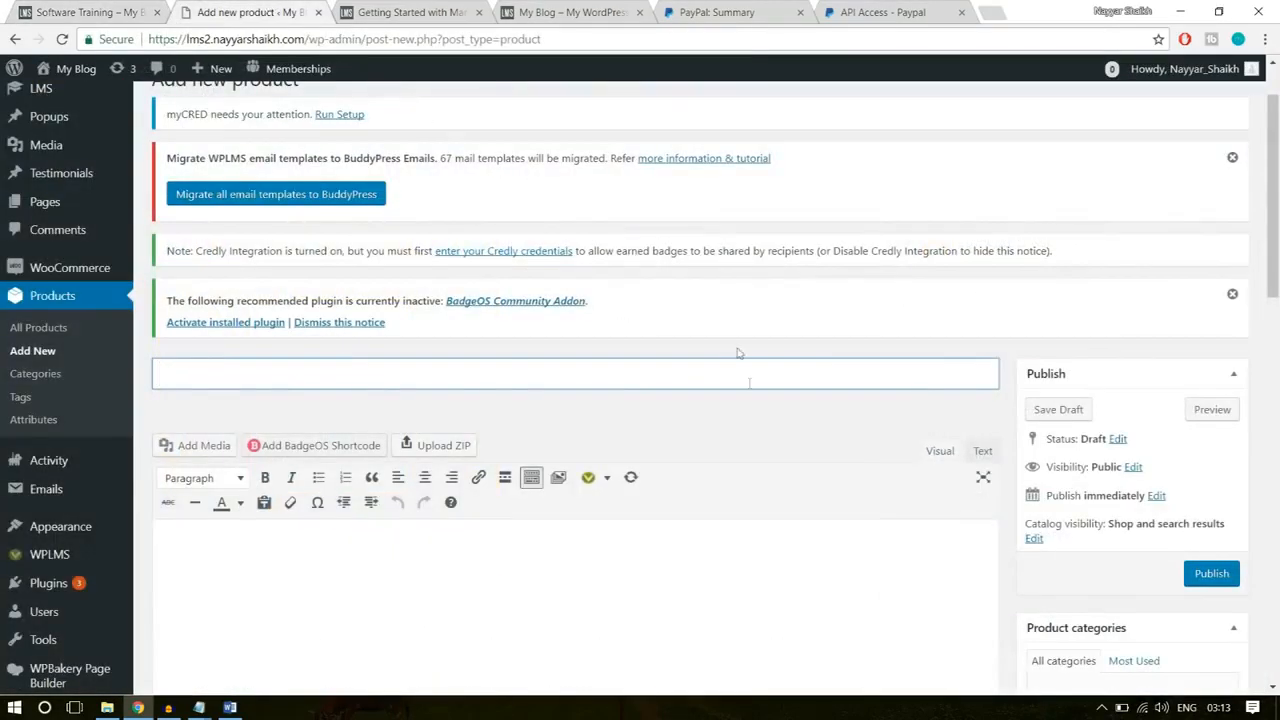
click(97, 11)
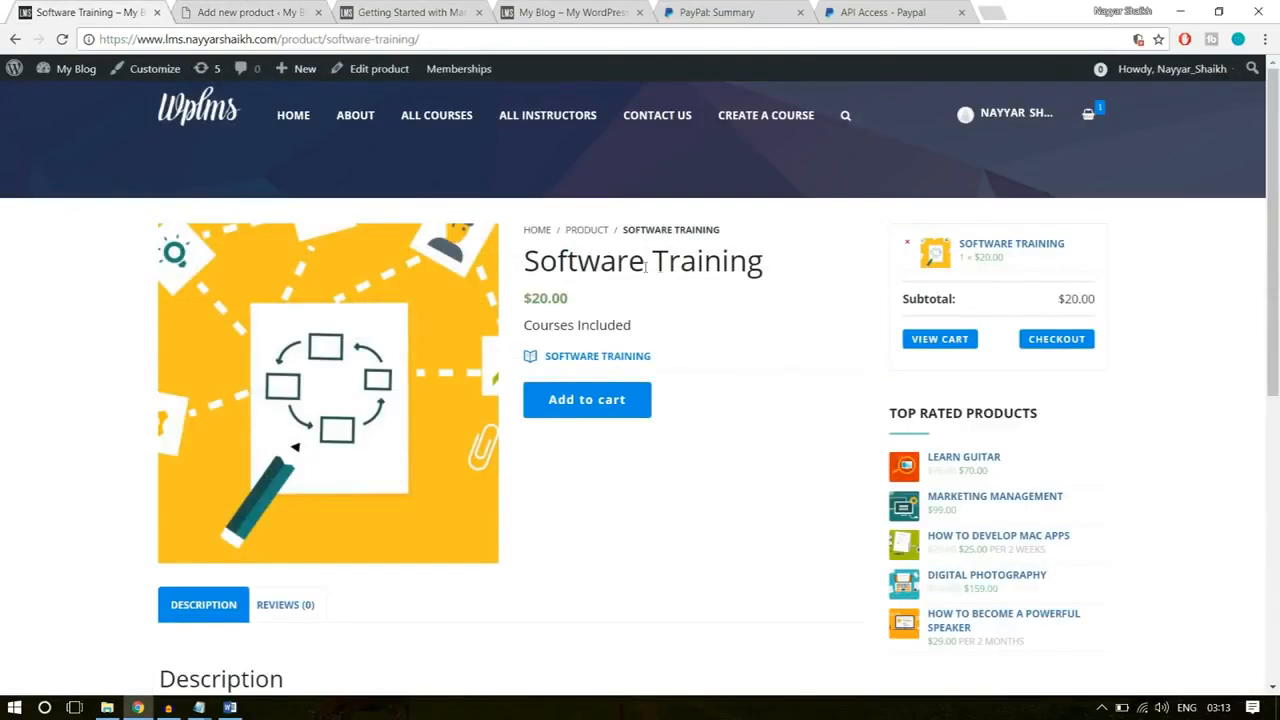
drag(787, 266, 512, 263)
key(ctrl+c)
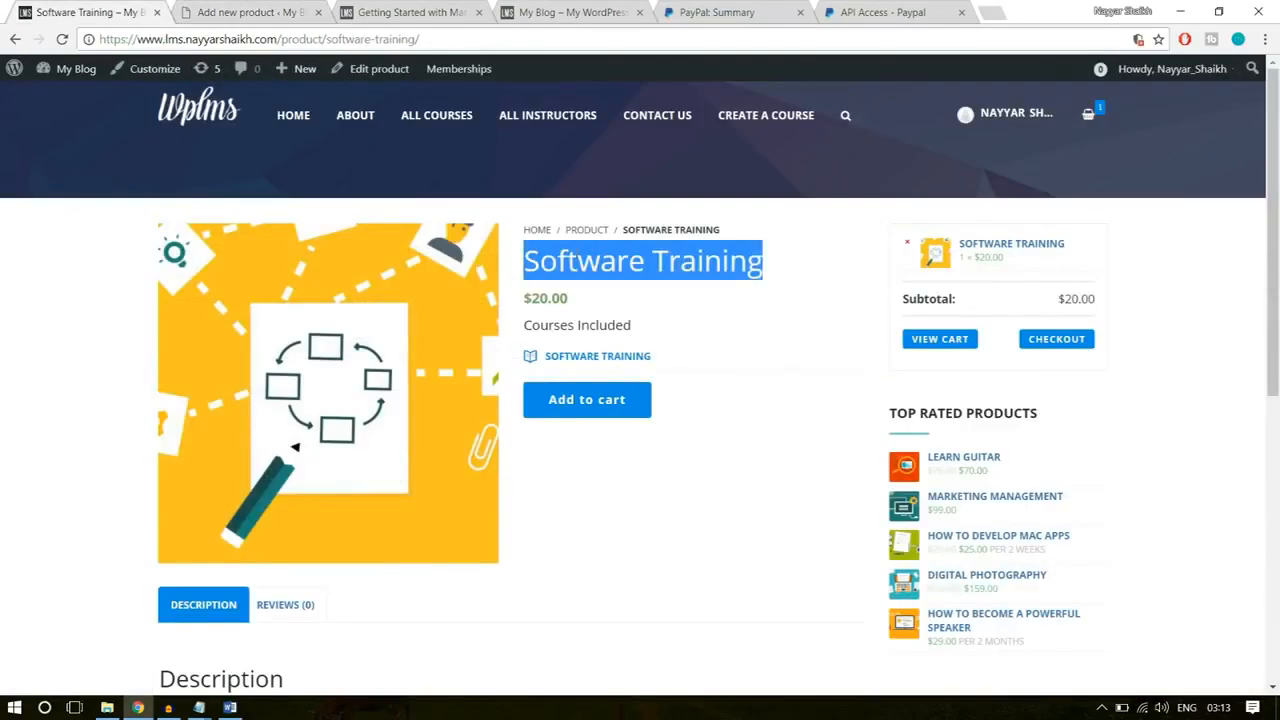
click(255, 12)
key(ctrl+v)
Step: Copy the three description paragraphs from the existing product page into the new product's description
scroll(434, 520, down, 2)
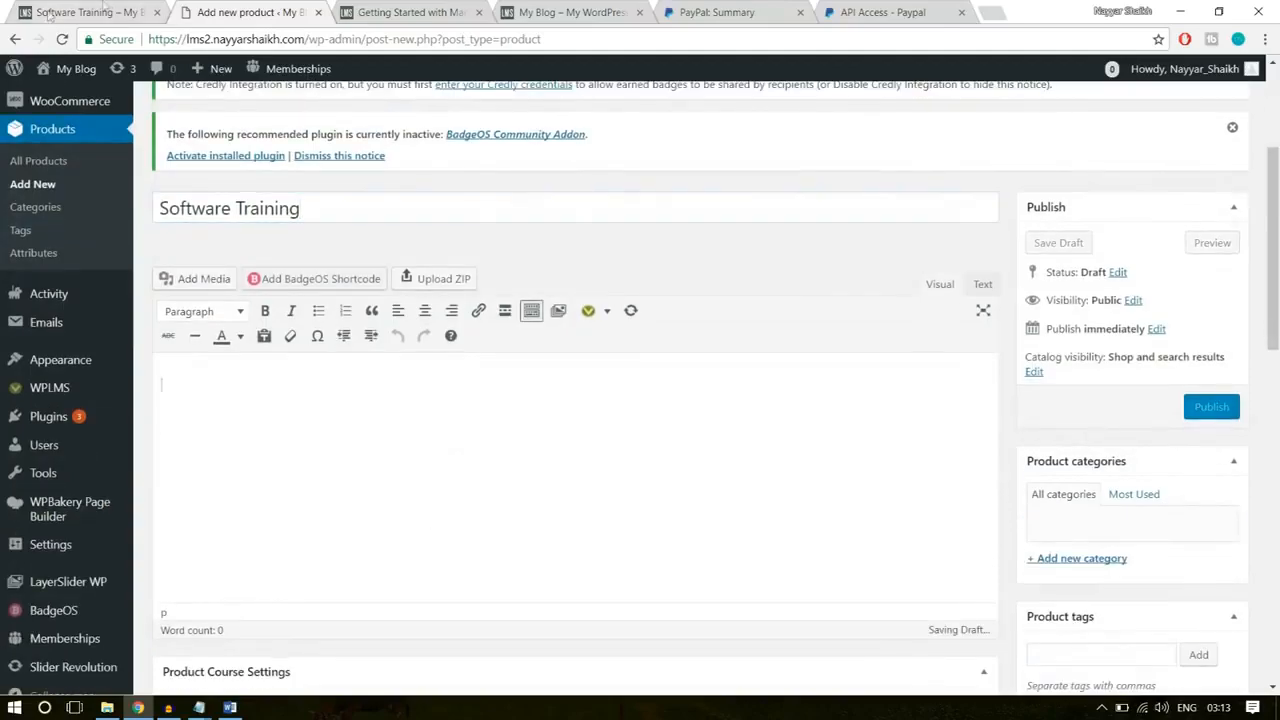
click(50, 13)
scroll(394, 449, down, 4)
drag(664, 471, 160, 295)
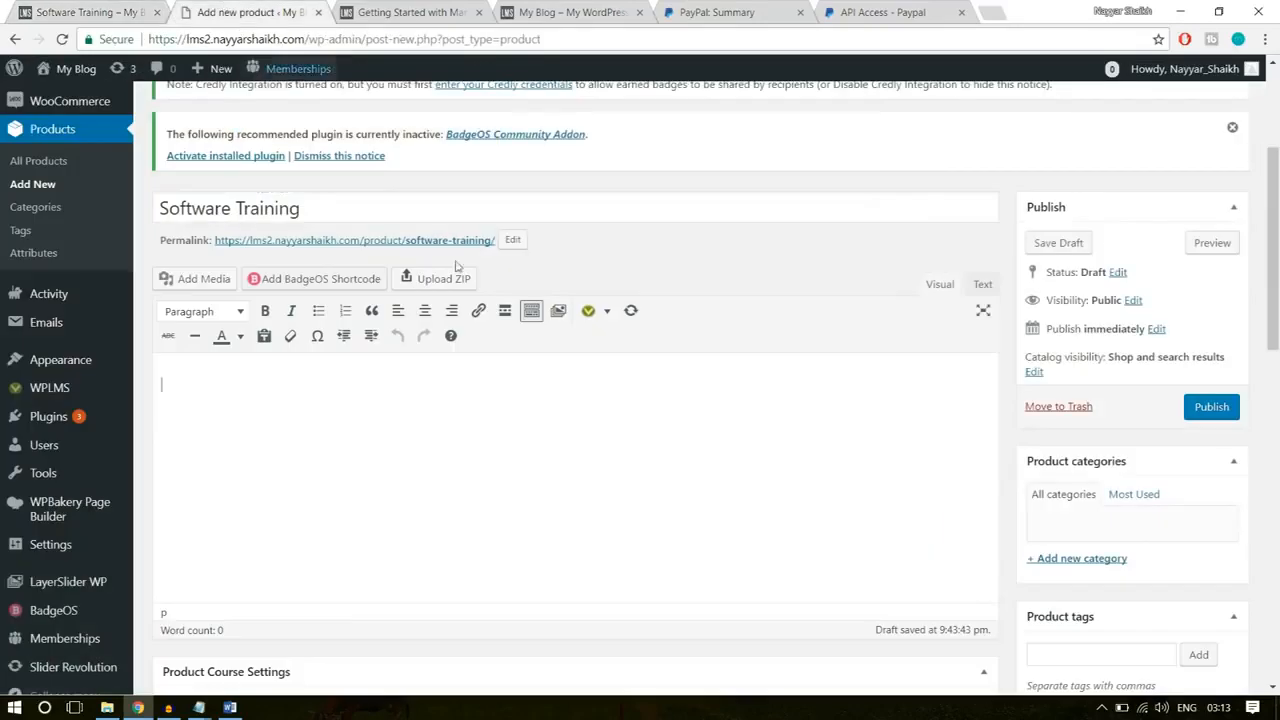
click(230, 11)
key(ctrl+v)
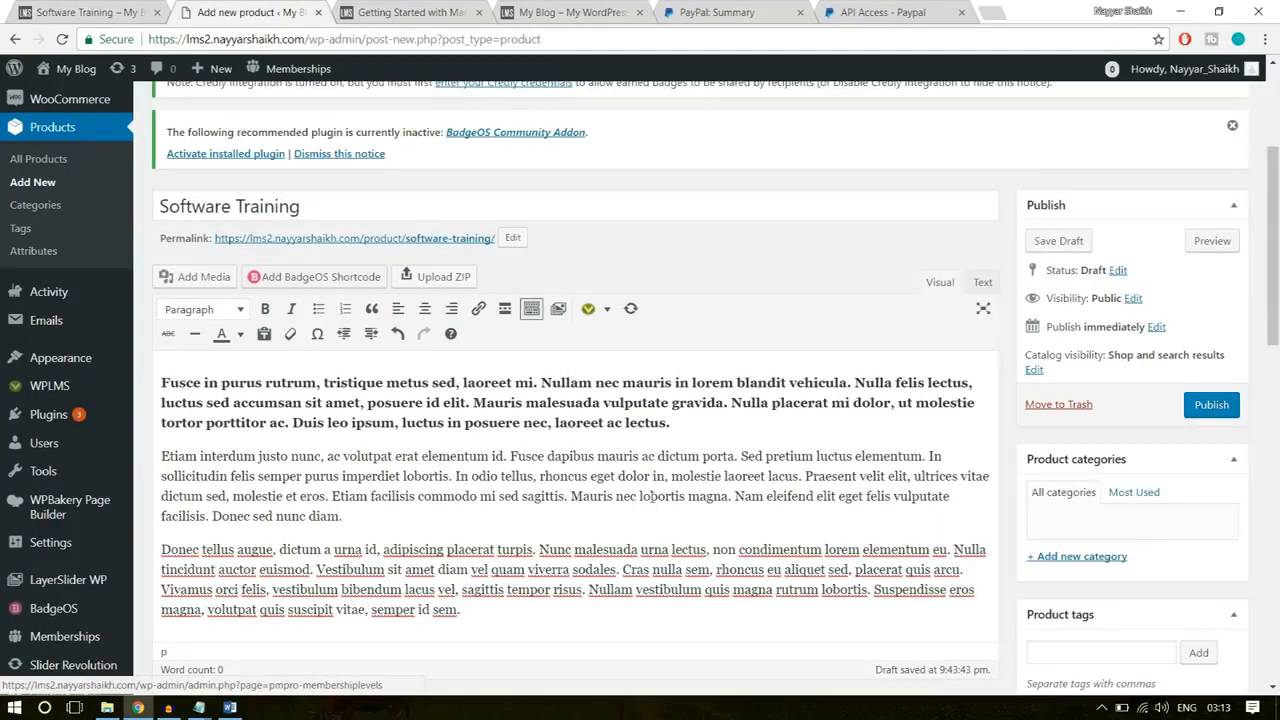
Step: Create a product category named Technology and assign it to the product
scroll(1104, 473, down, 3)
scroll(1104, 473, up, 1)
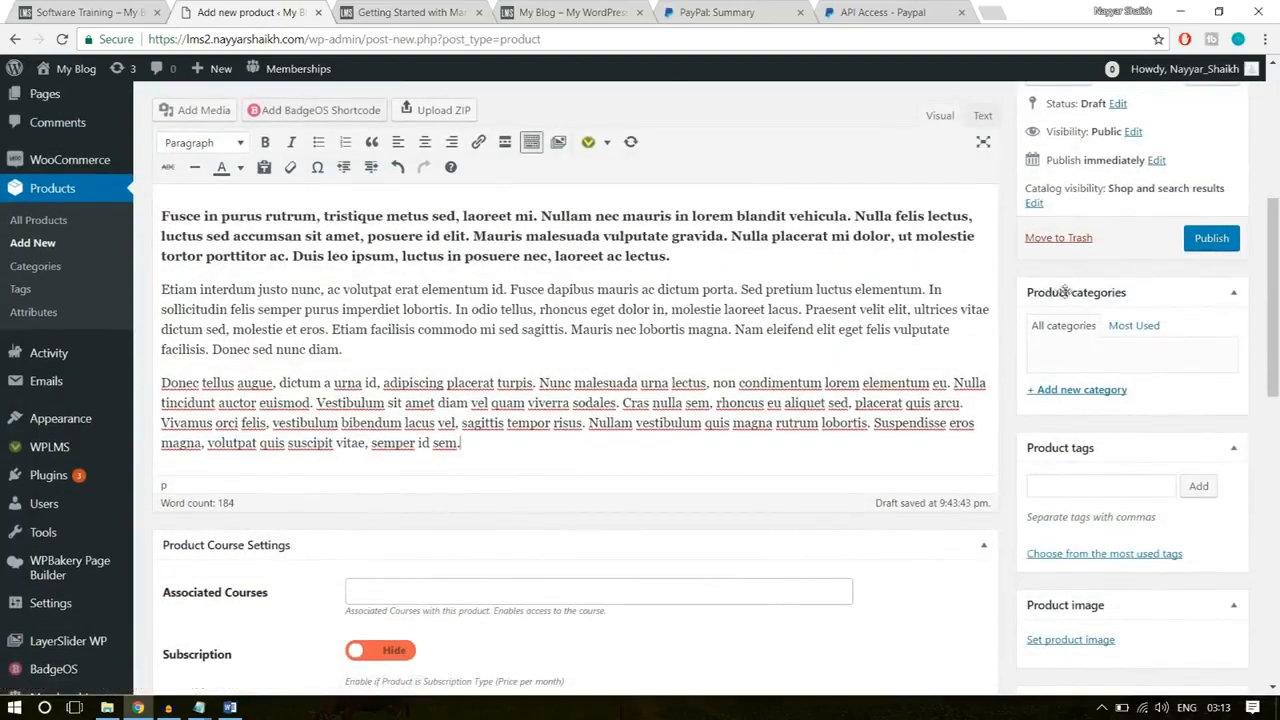
click(1090, 390)
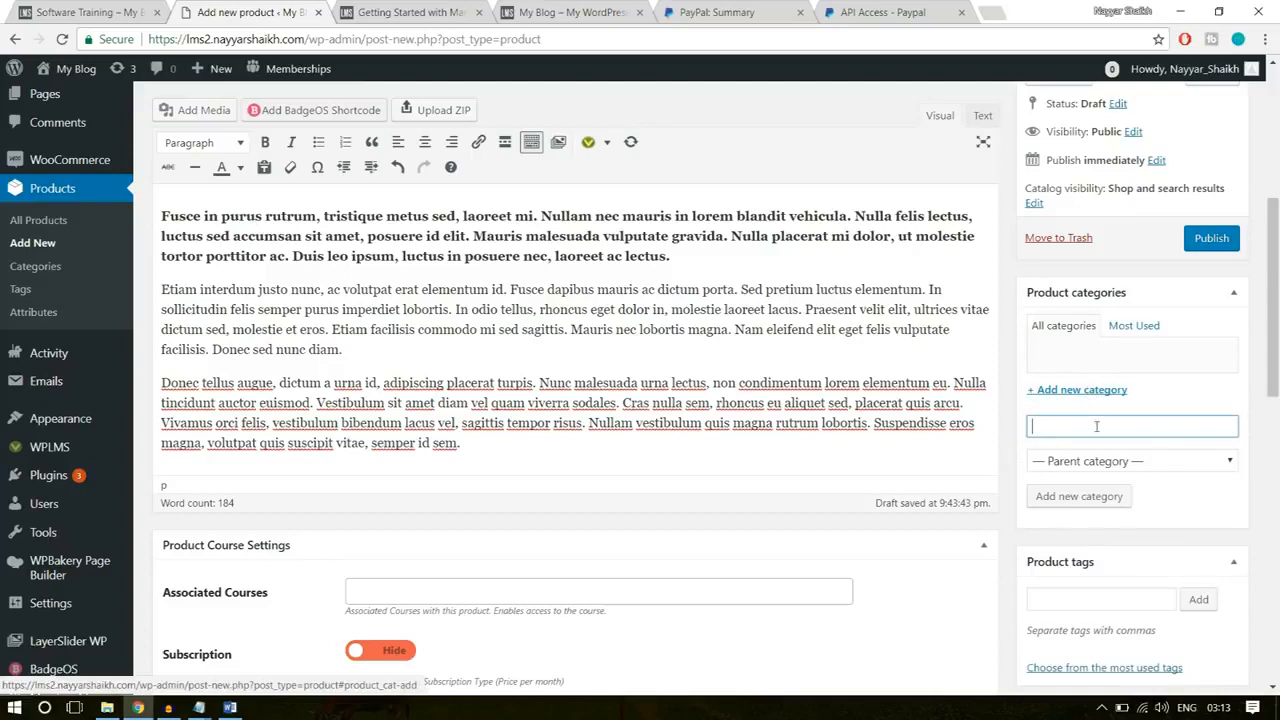
text(Technolog)
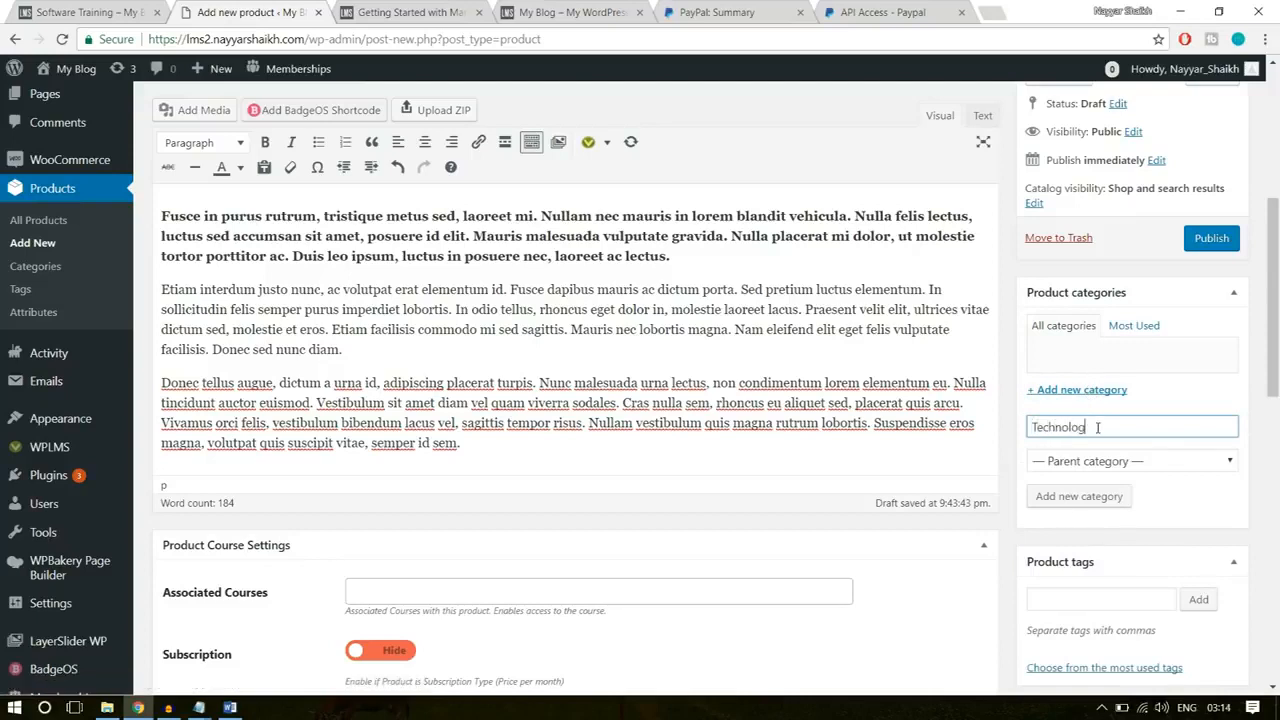
key(Return)
Step: Examine the Associated Courses field and try the Subscription setting in Product Course Settings, returning it to Hide
scroll(1125, 410, down, 1)
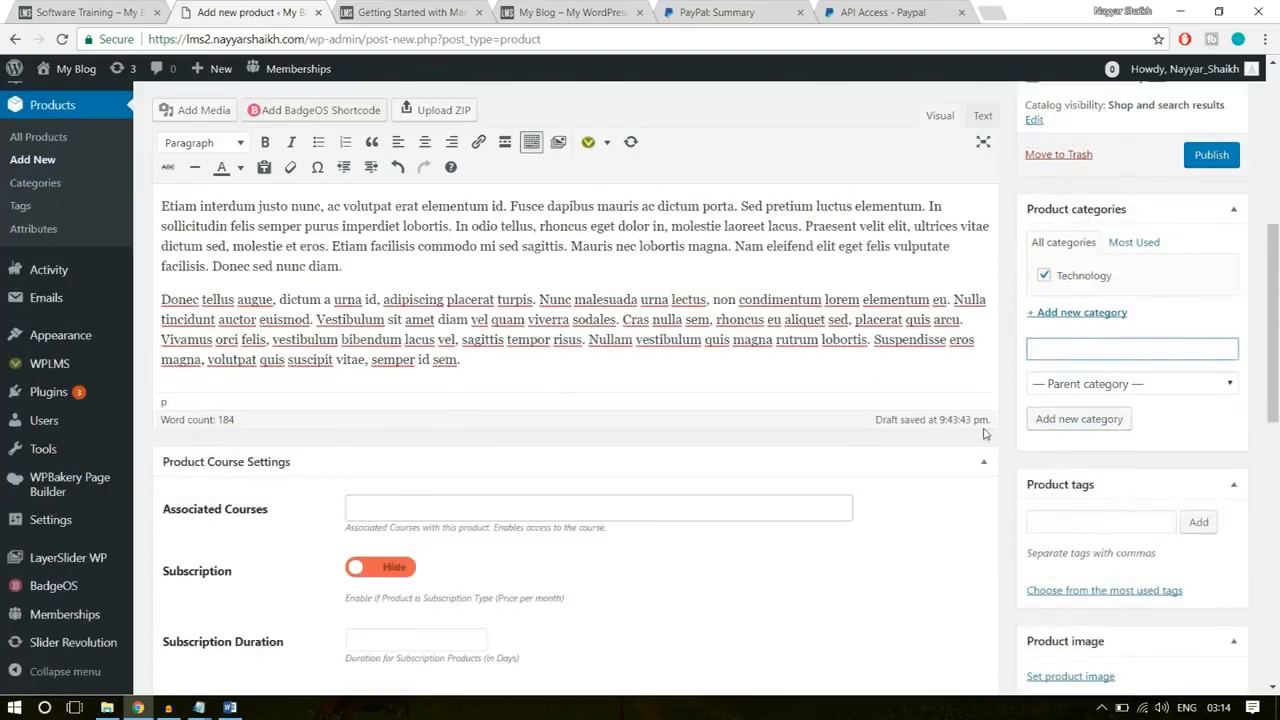
scroll(985, 433, down, 1)
click(430, 424)
click(740, 493)
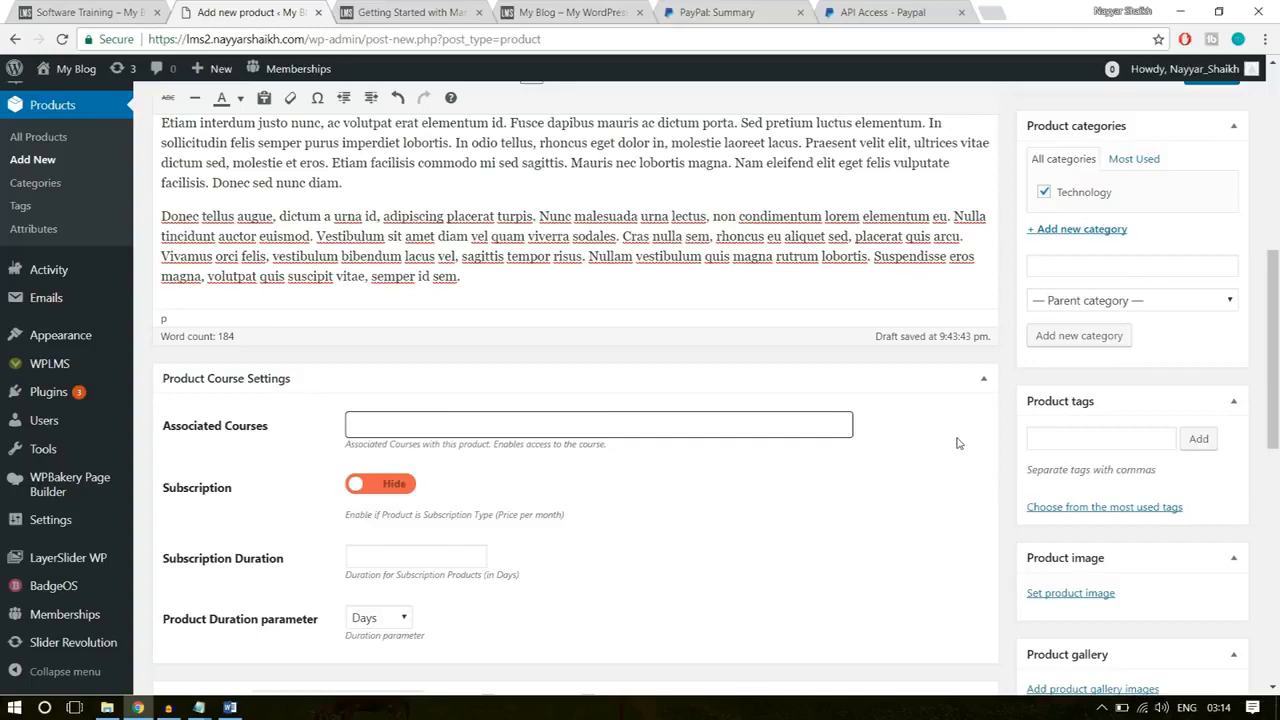
scroll(957, 443, down, 2)
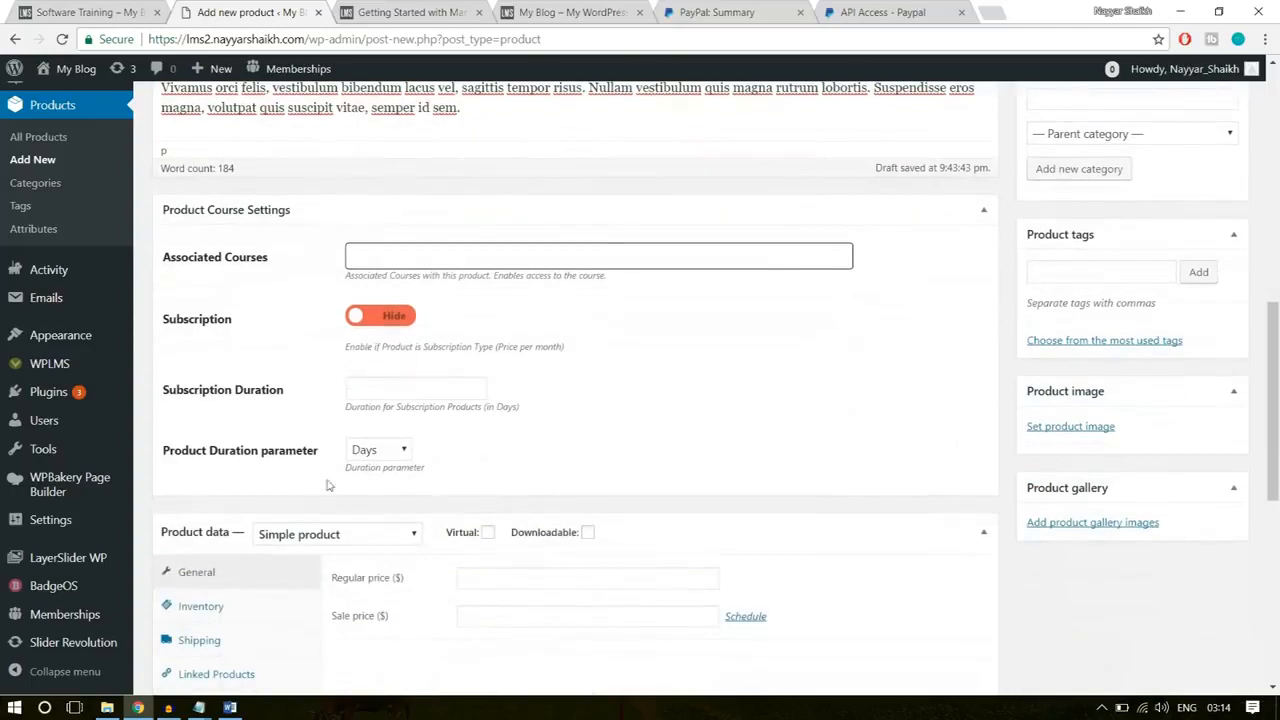
click(372, 320)
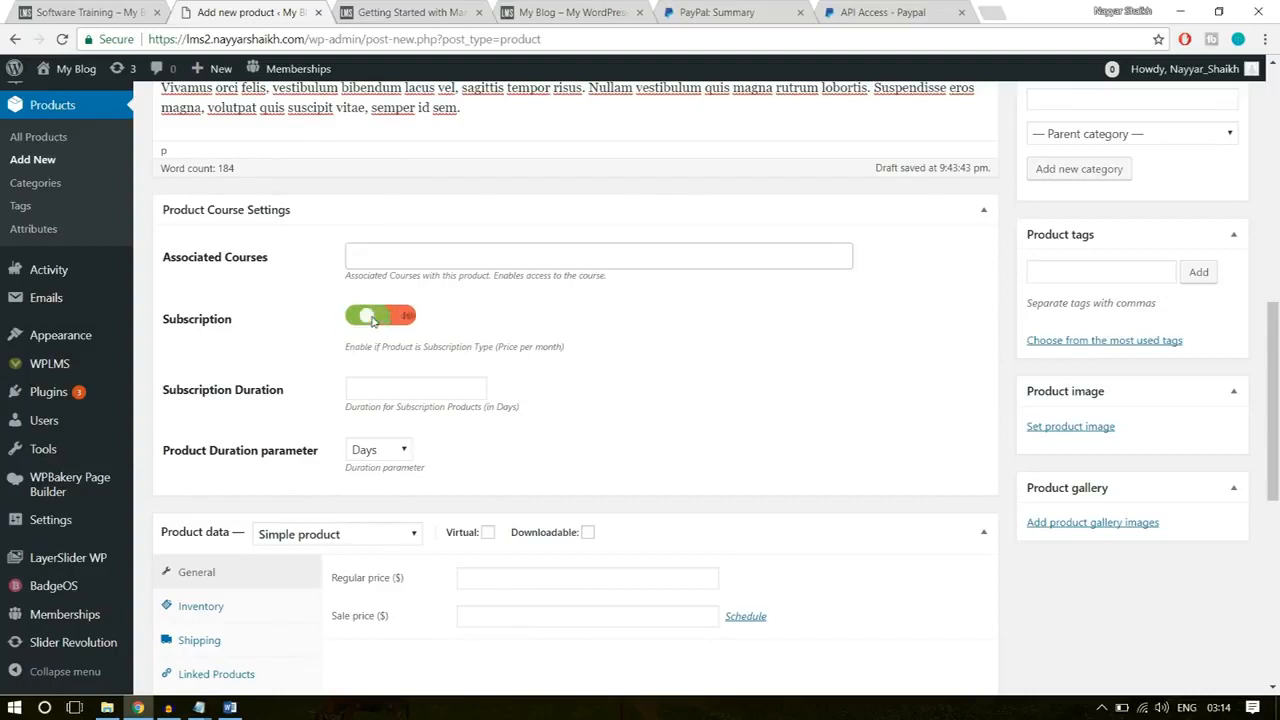
click(404, 318)
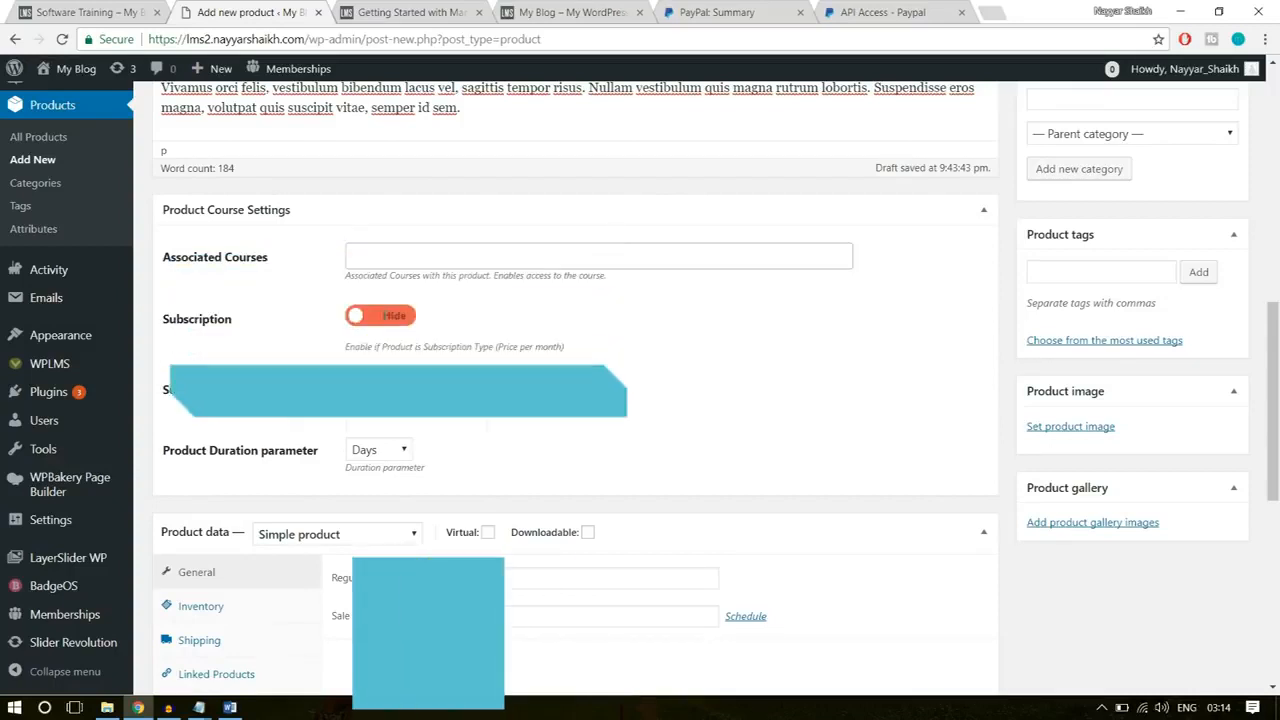
click(404, 318)
click(404, 318)
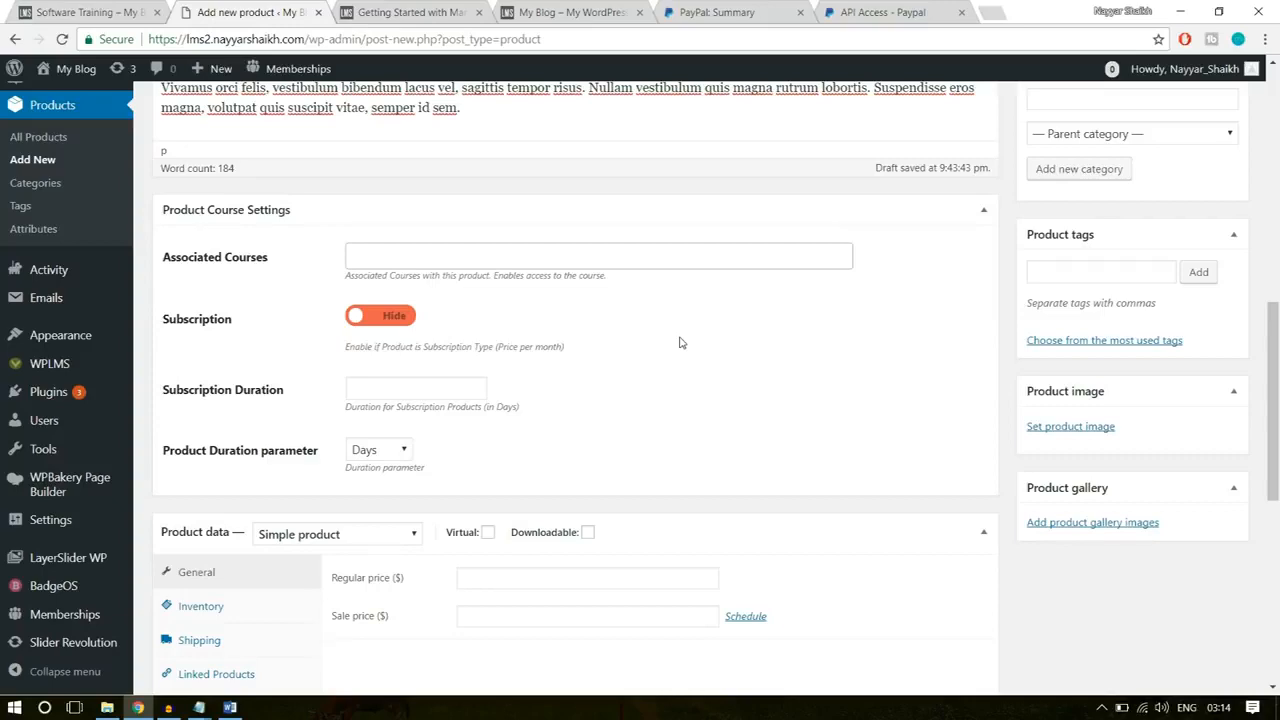
Step: Mark the simple product as Virtual in the product data
scroll(730, 349, down, 3)
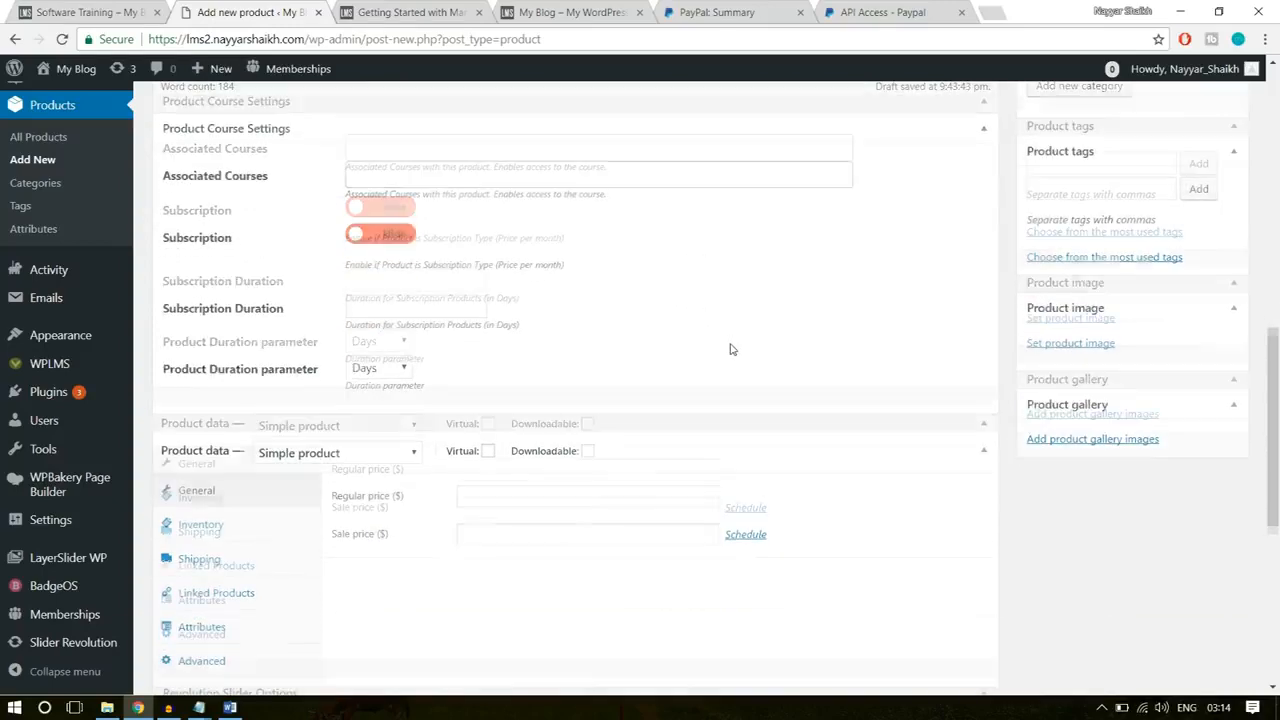
scroll(730, 349, down, 3)
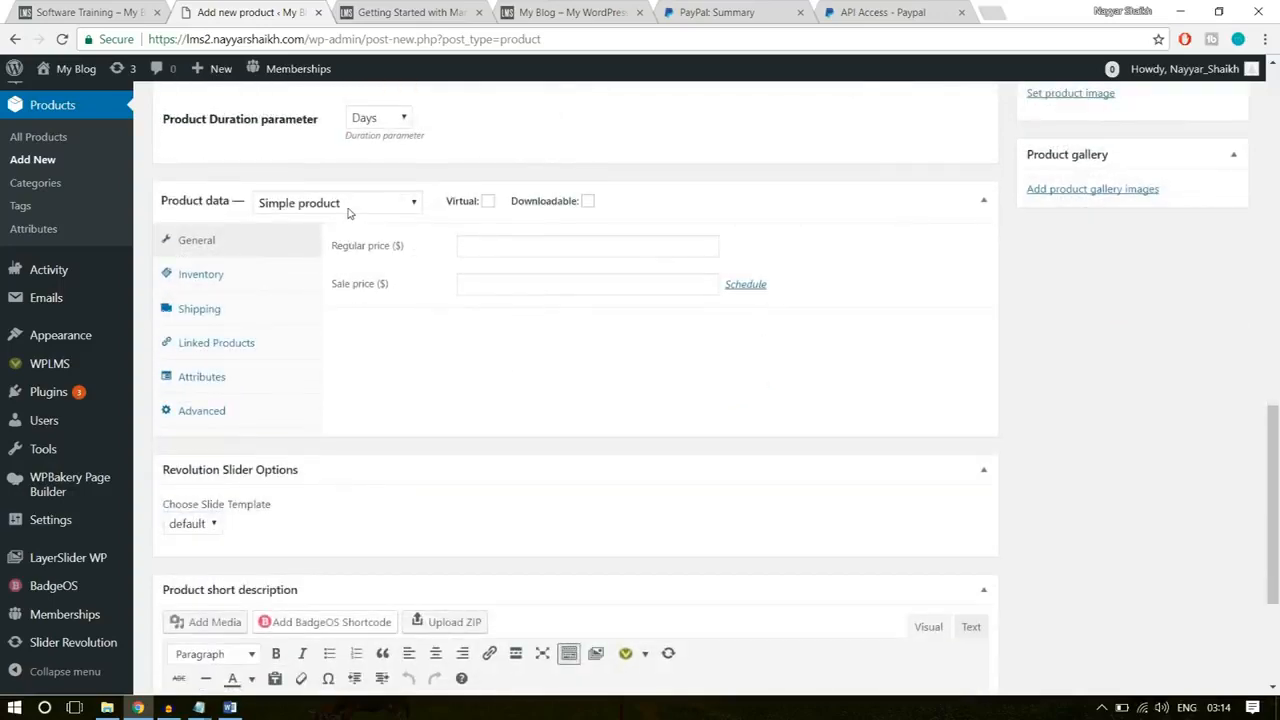
click(487, 201)
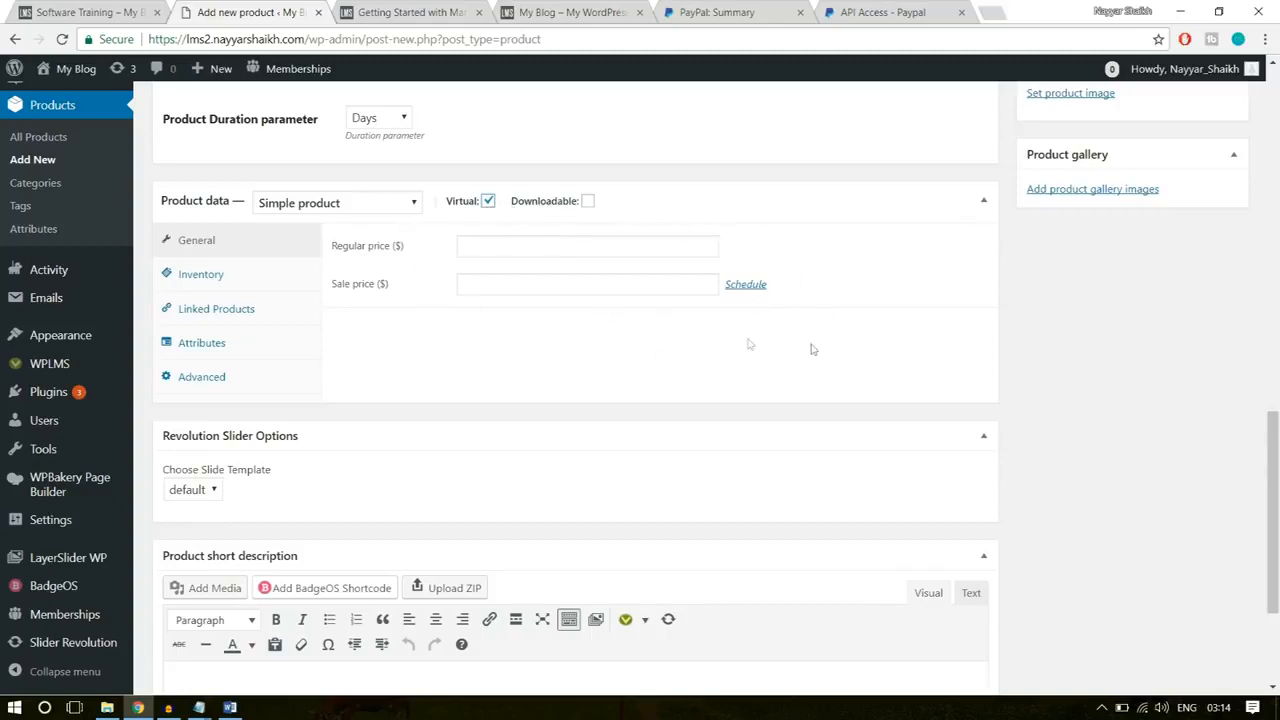
Step: Set the product's regular price to $50
click(562, 245)
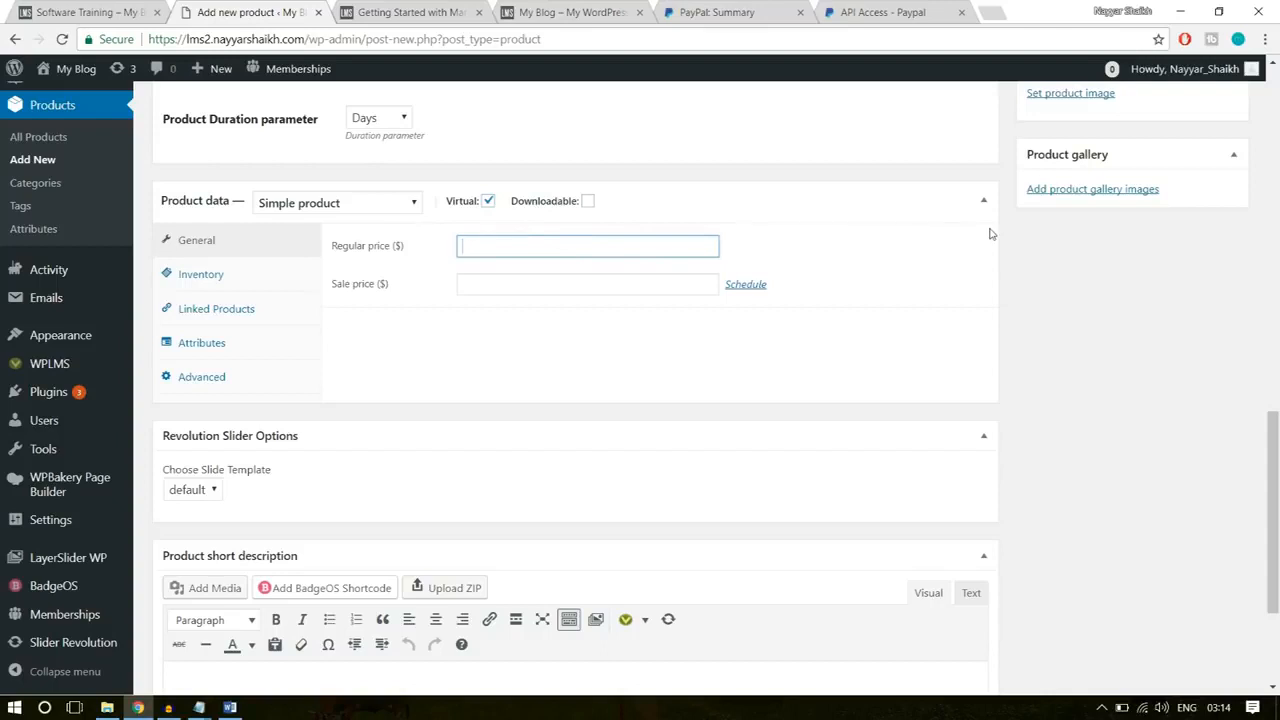
text(50)
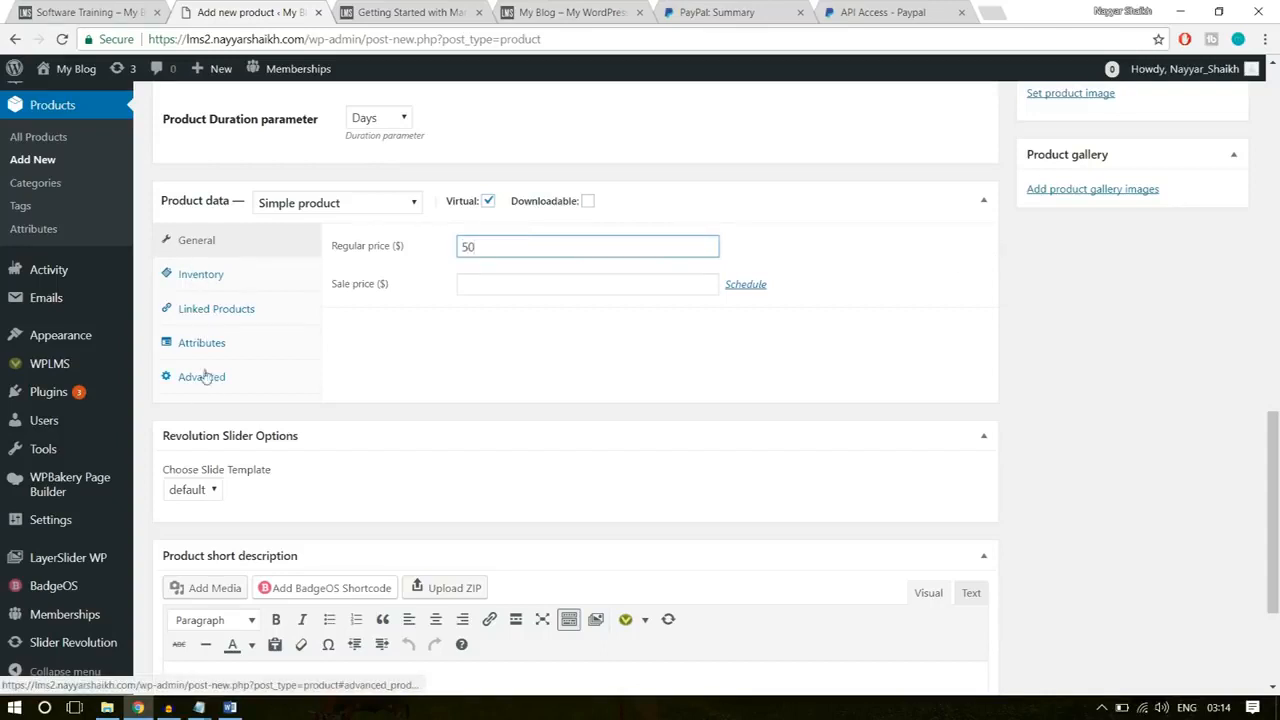
click(1150, 252)
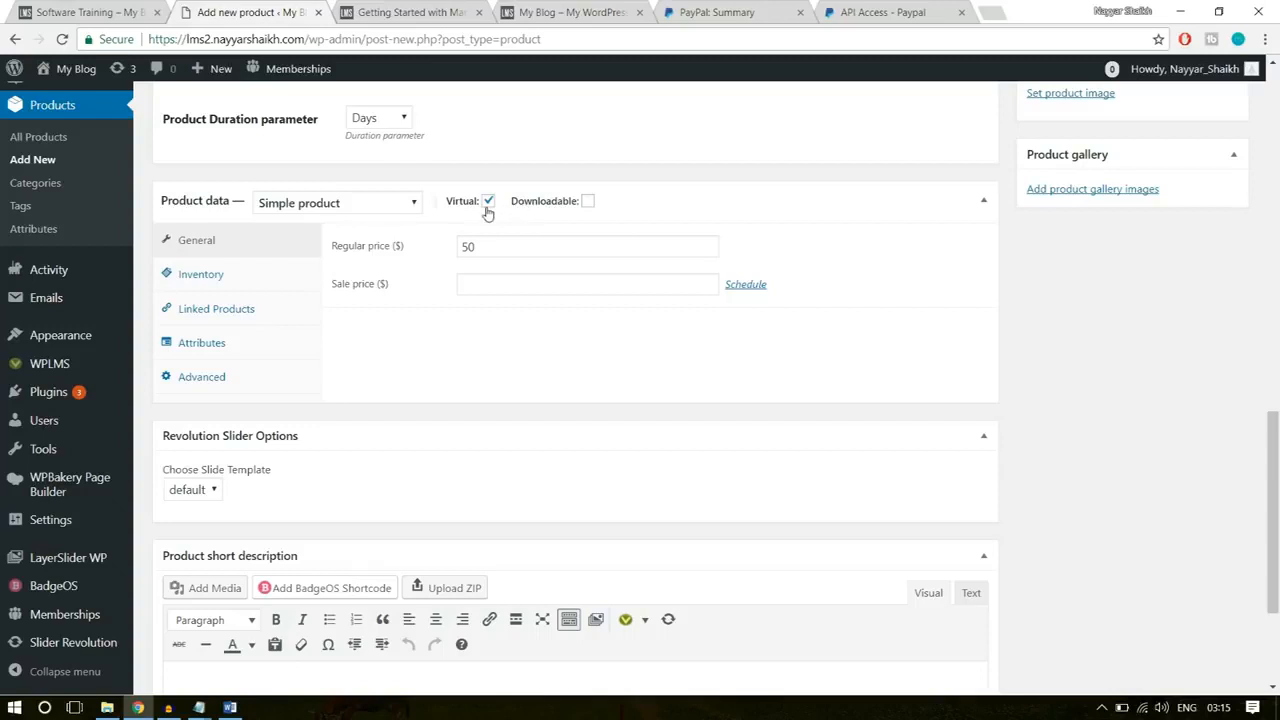
drag(496, 246, 420, 246)
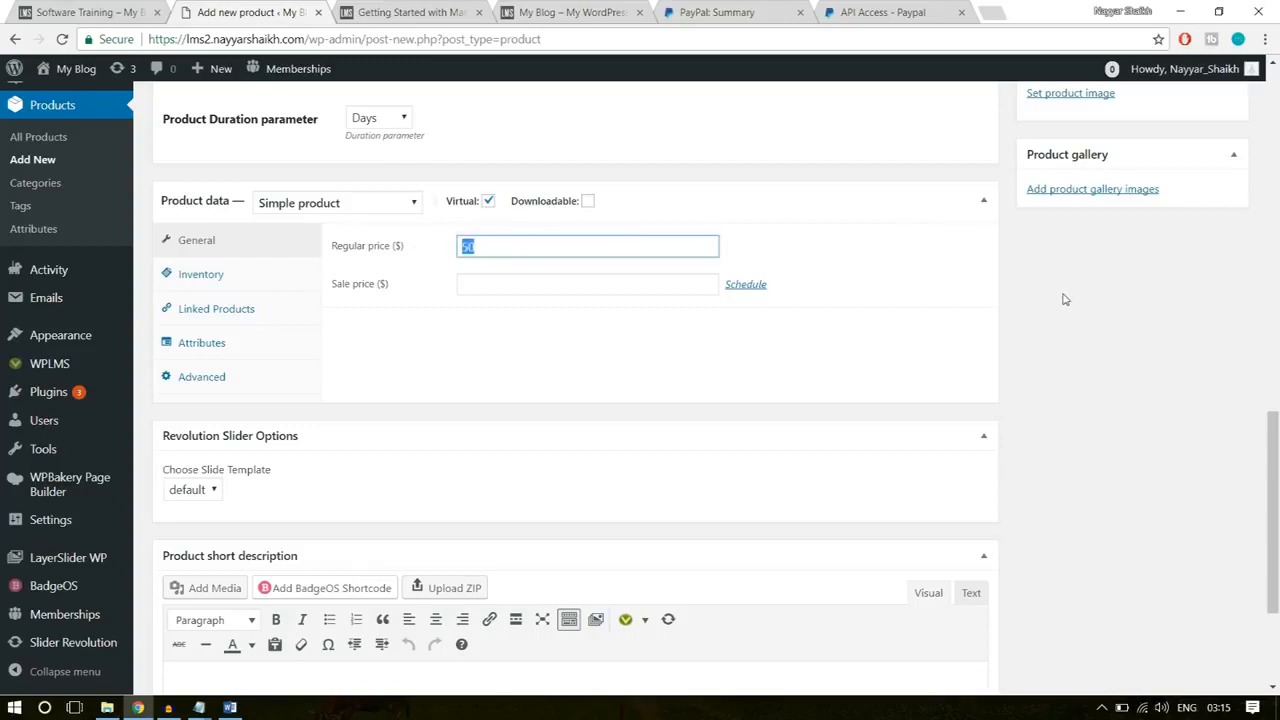
Step: Start uploading a new product image and browse the WPLMS folder and its Images subfolder for the file
scroll(1065, 300, down, 2)
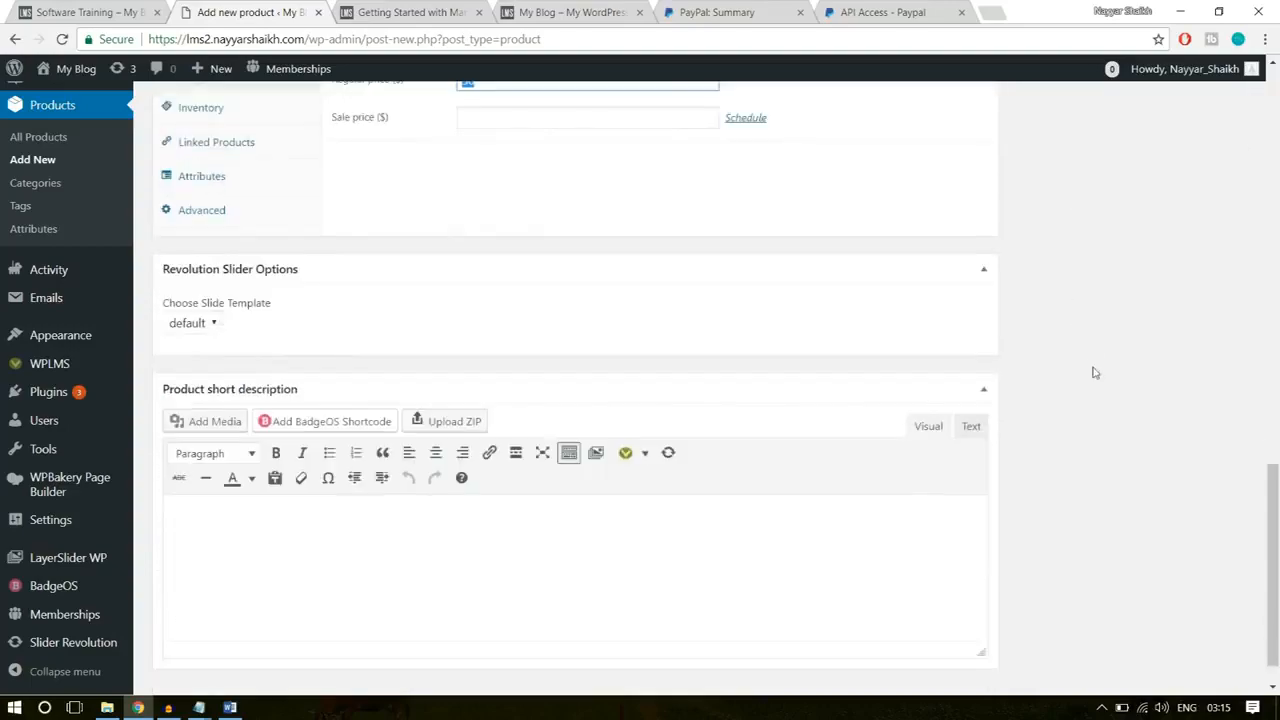
scroll(1094, 371, up, 6)
scroll(1105, 465, down, 1)
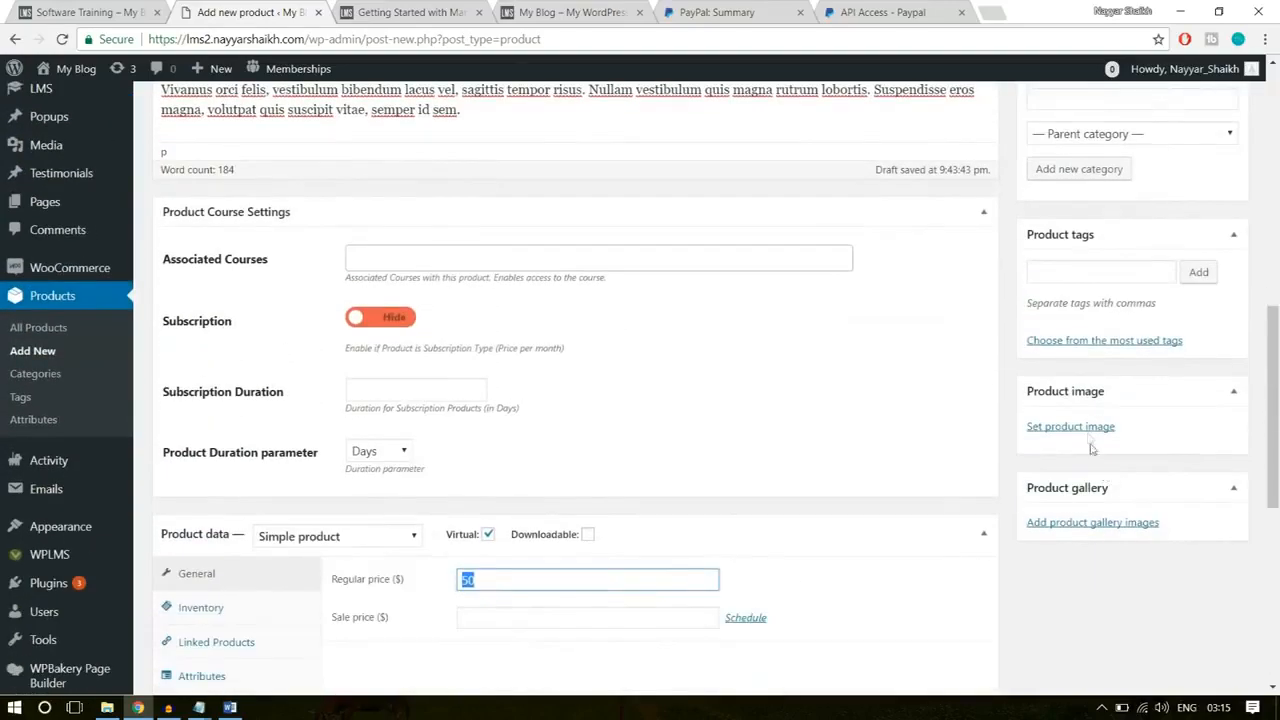
click(1087, 430)
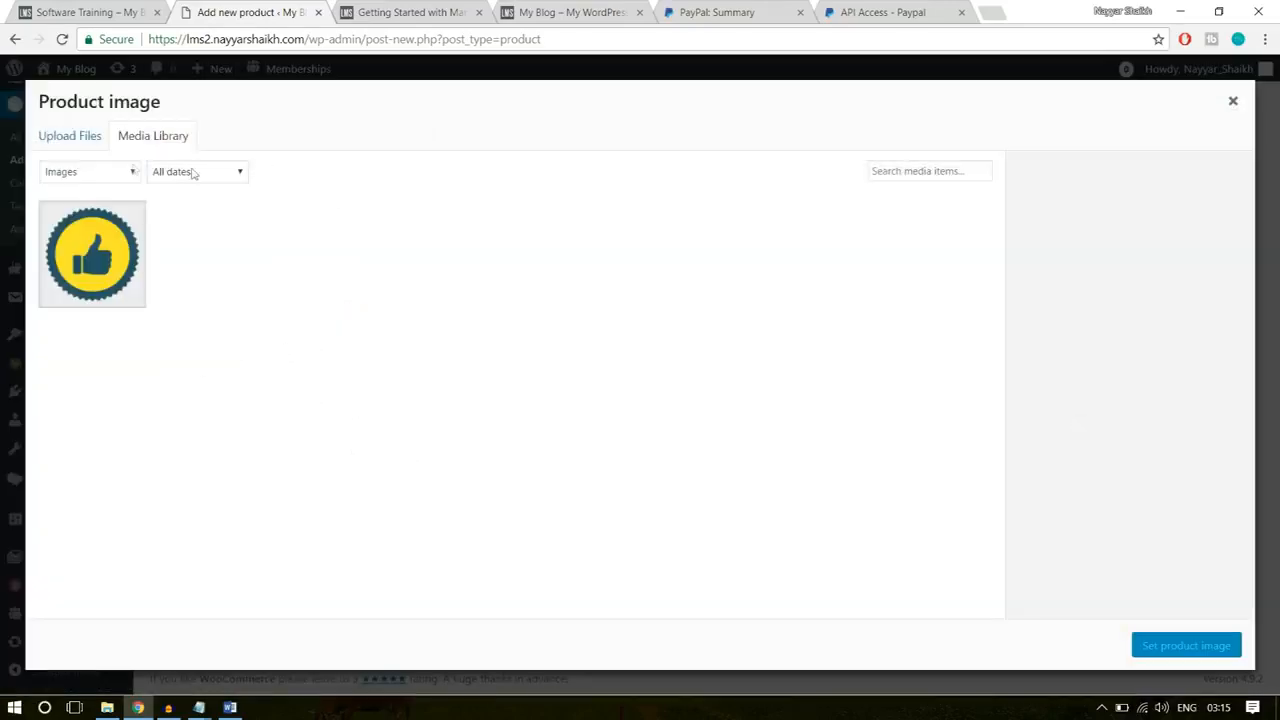
click(77, 141)
click(677, 379)
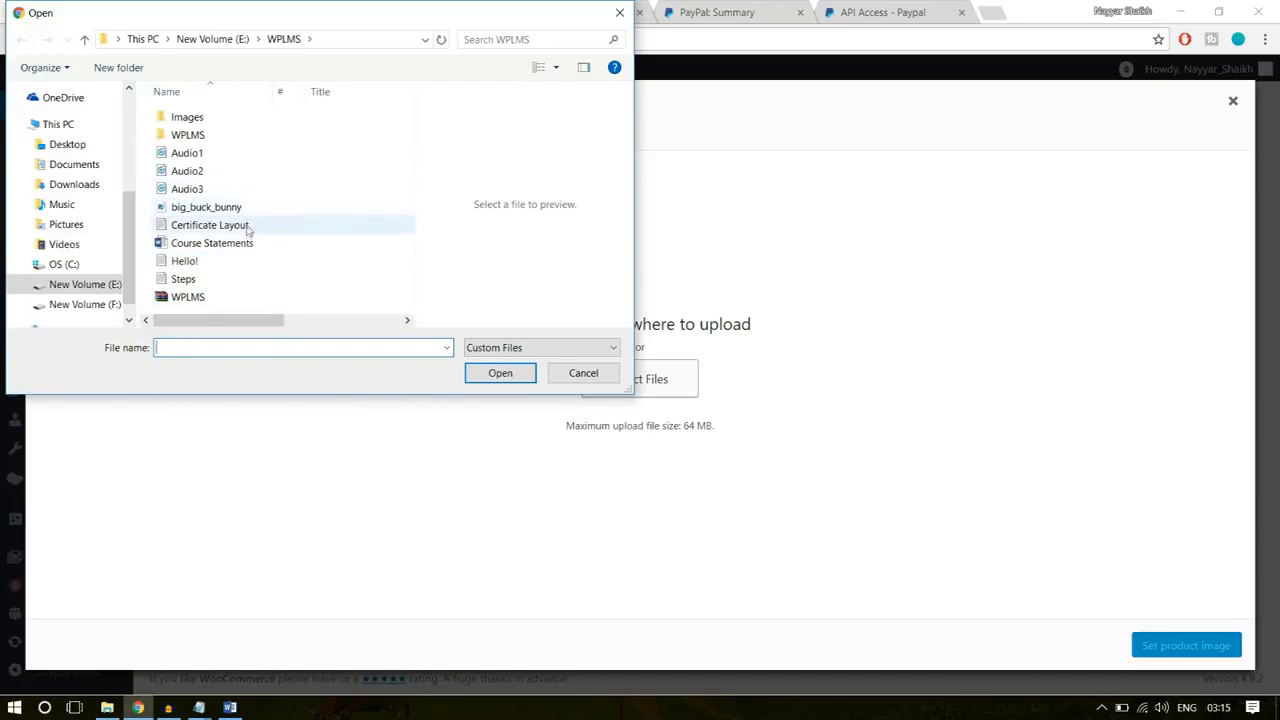
double_click(233, 124)
click(284, 40)
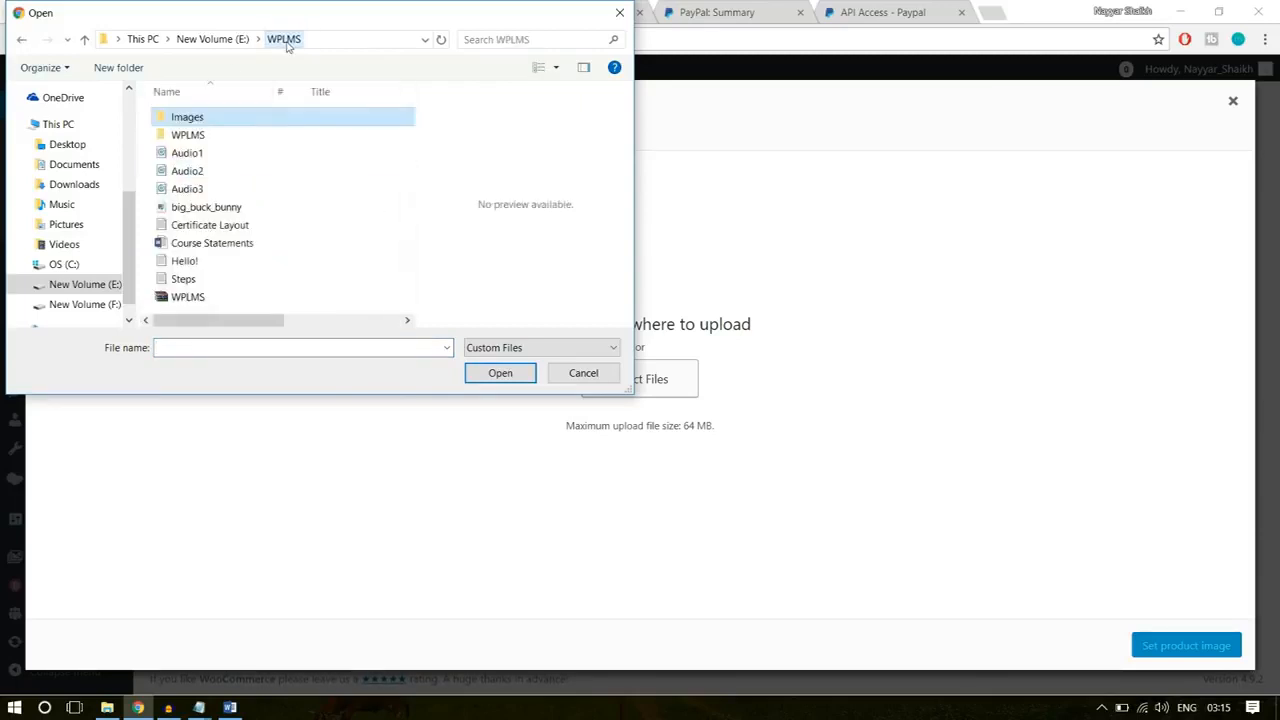
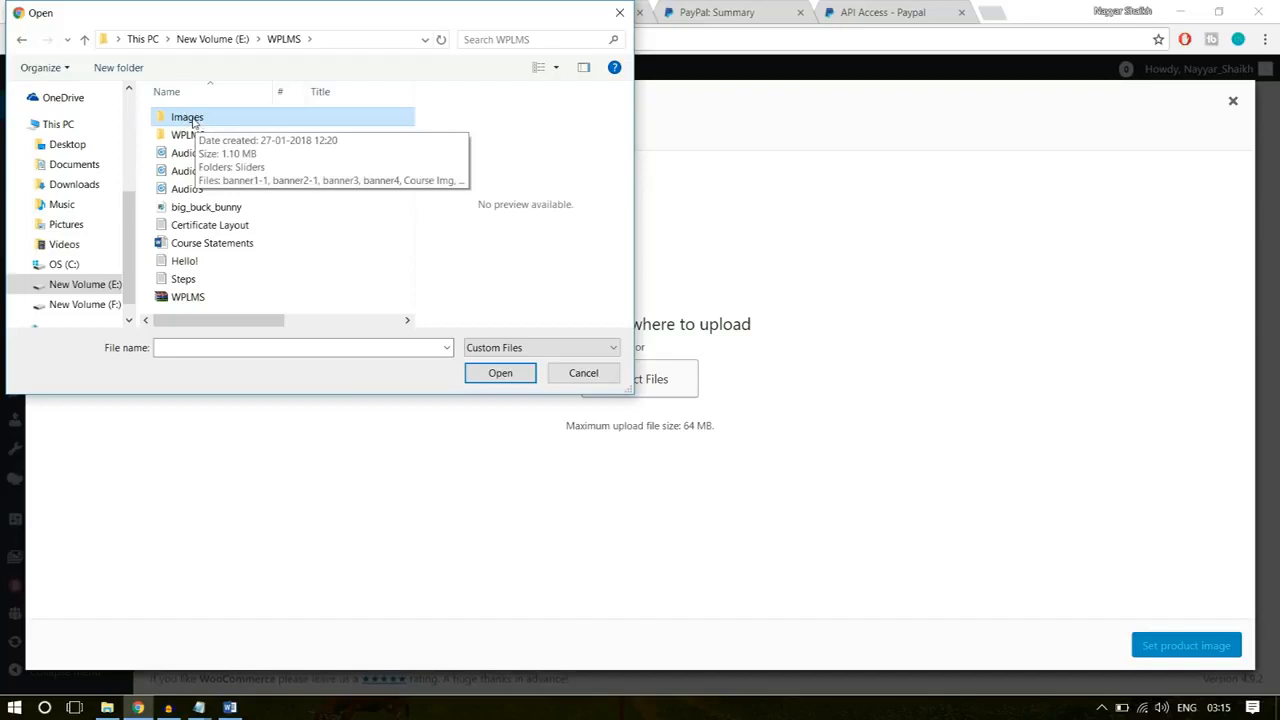
Step: Upload Course Img from the Images folder as the product image and publish the Software Training product
double_click(193, 119)
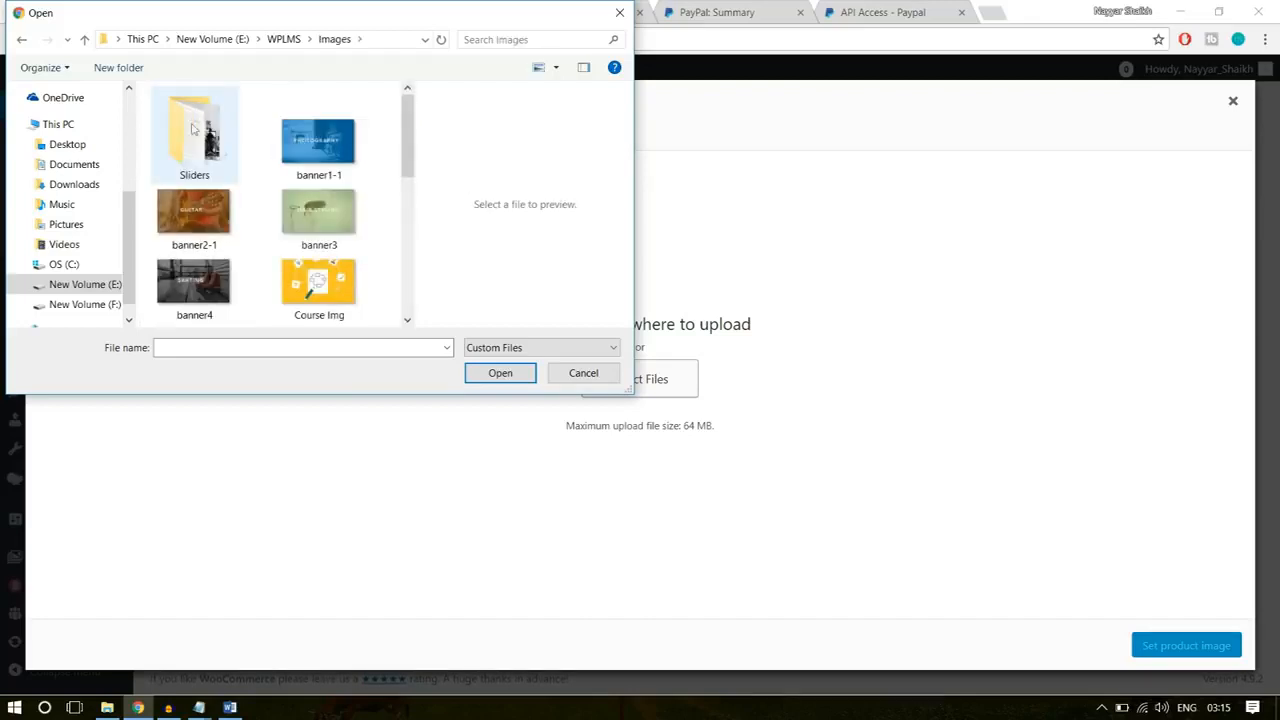
click(340, 283)
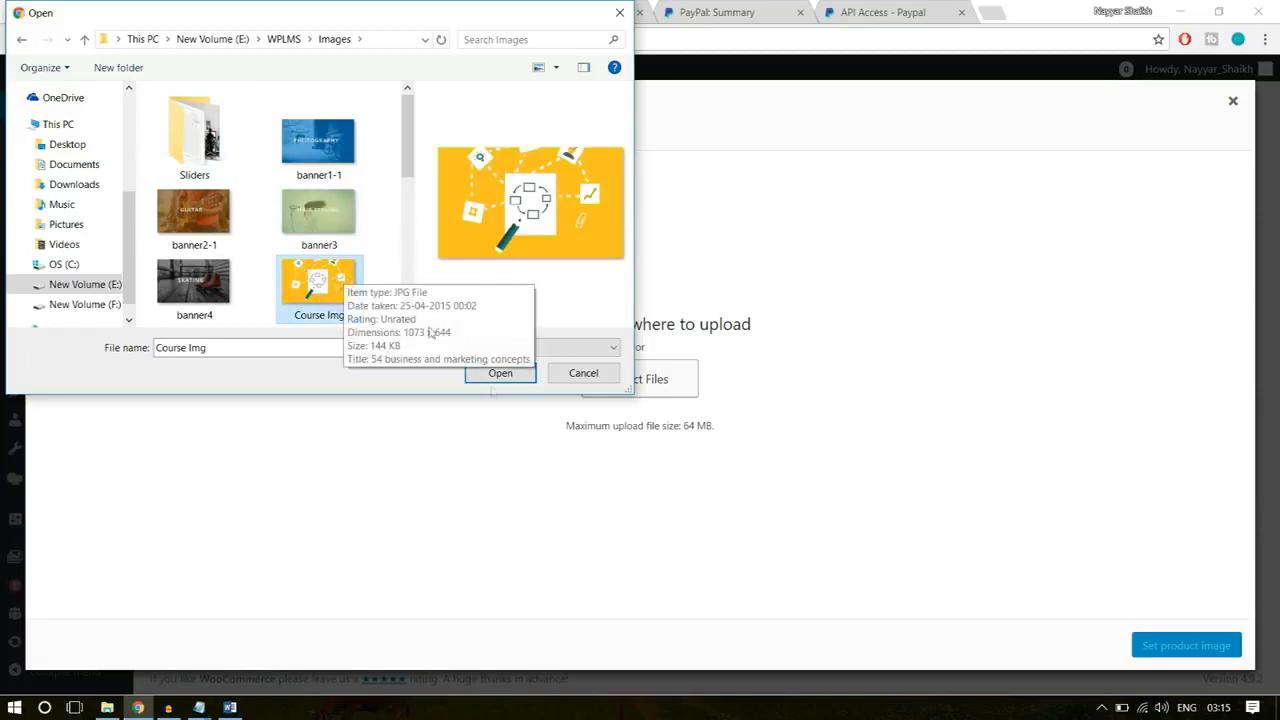
click(503, 374)
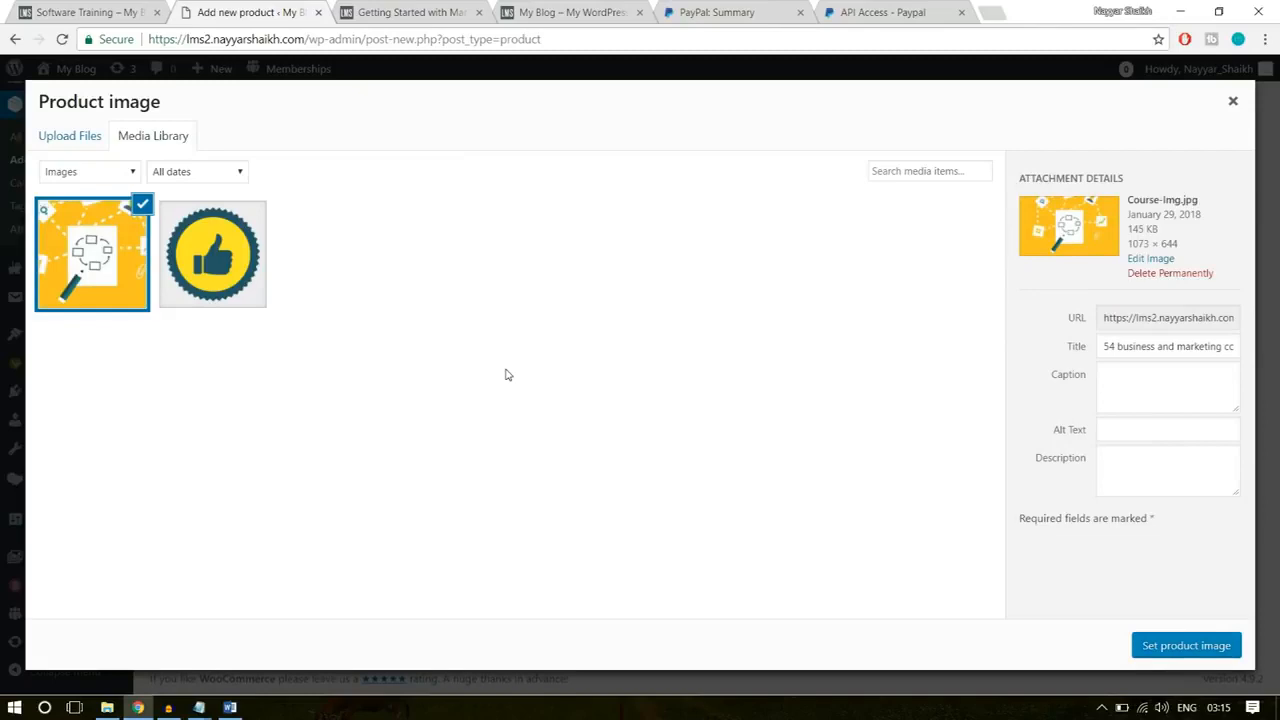
click(1202, 645)
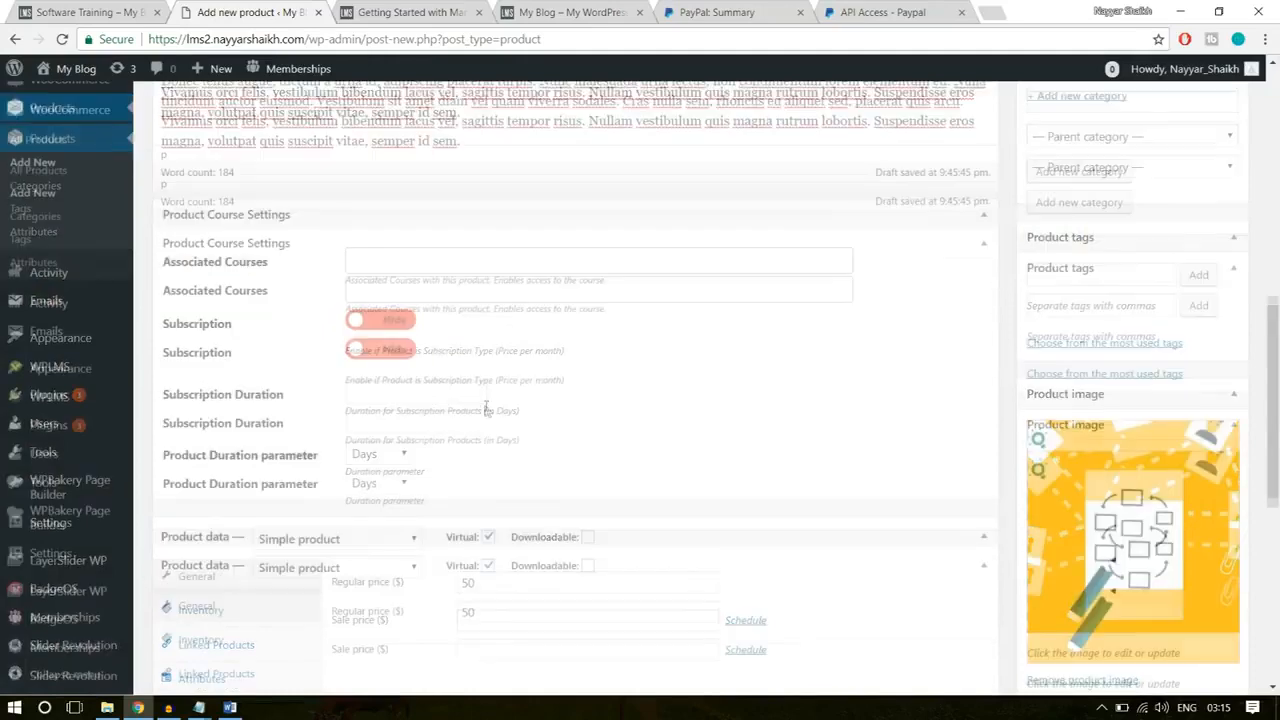
scroll(486, 406, up, 3)
click(1210, 238)
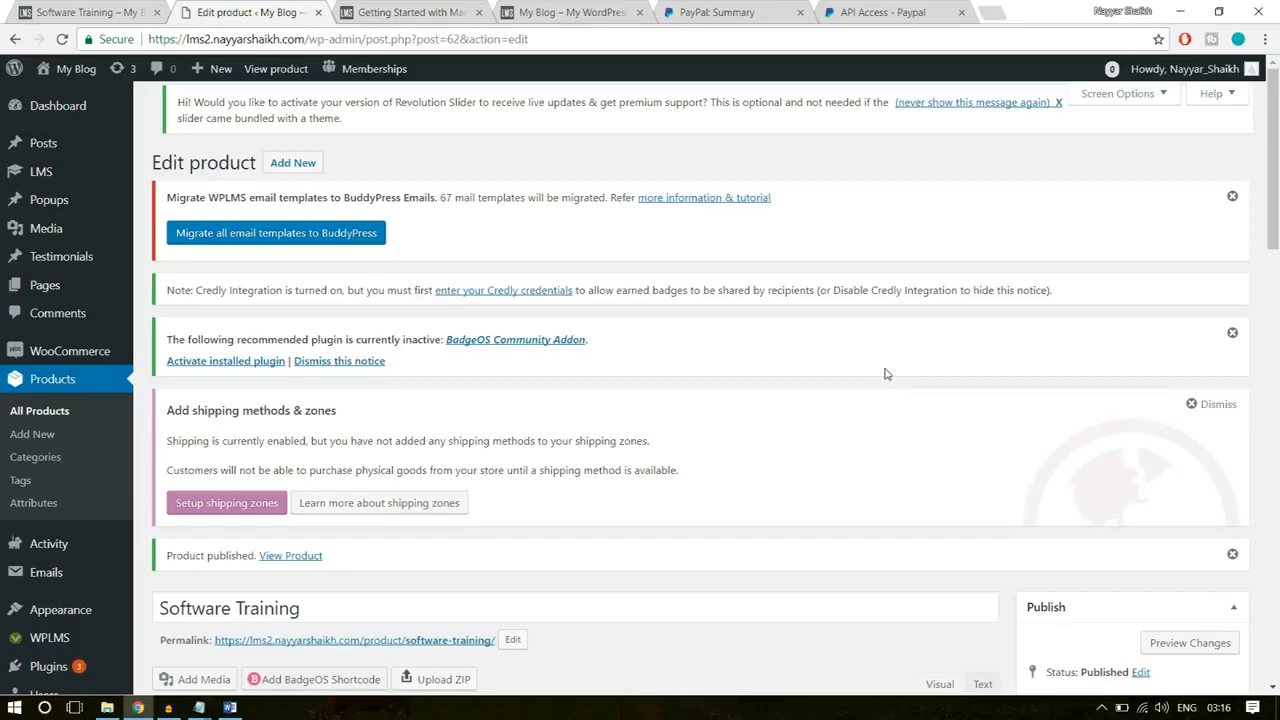
Step: Start a new certificate template from the LMS certificate templates list
mouse_move(56, 178)
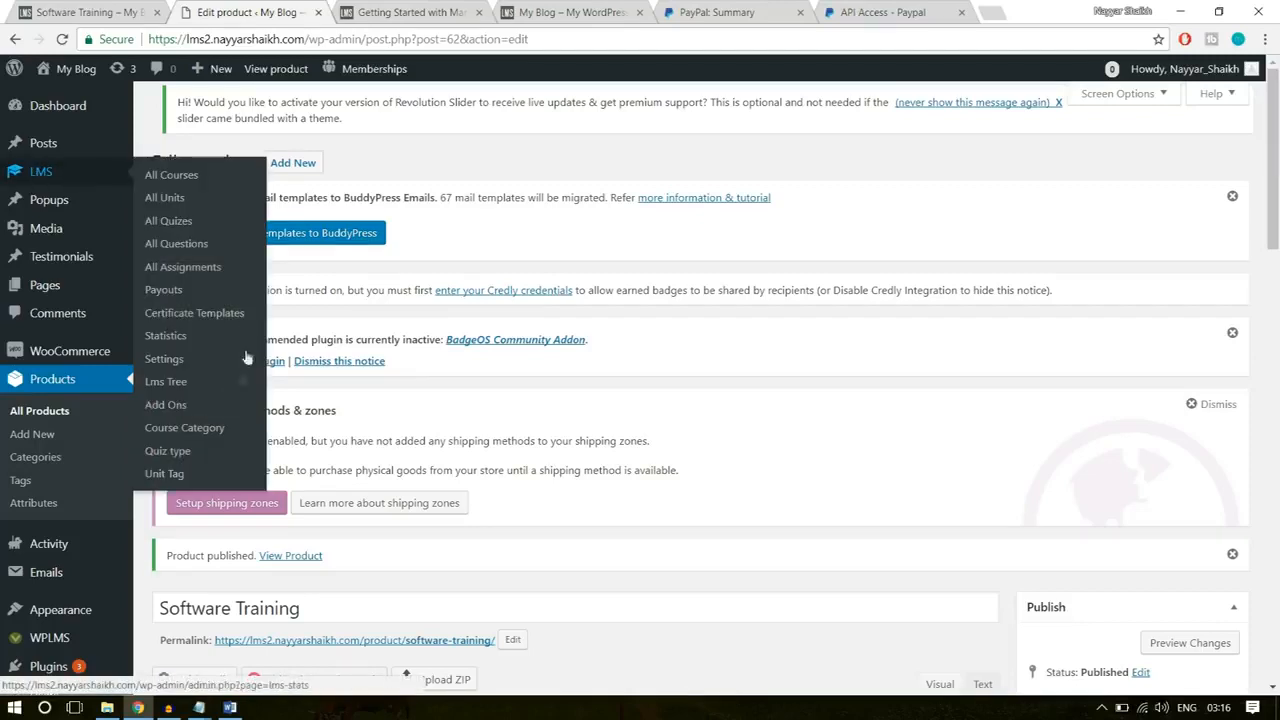
click(193, 316)
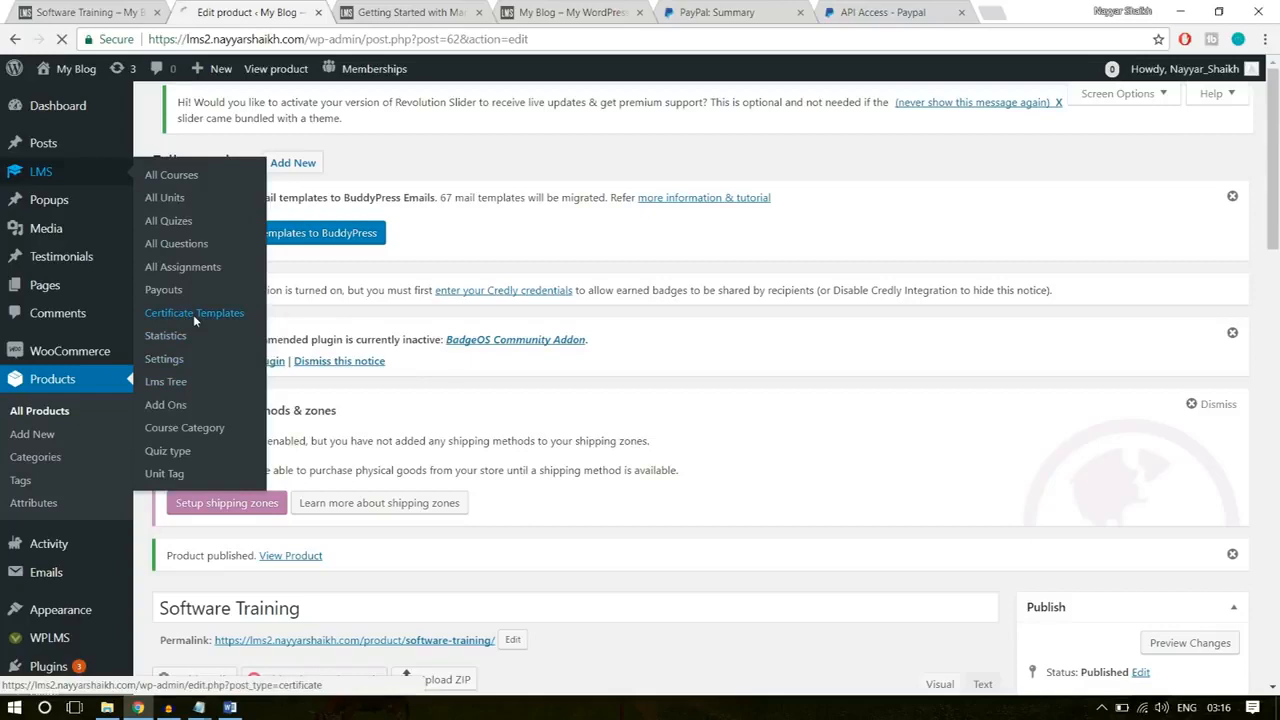
scroll(716, 380, down, 4)
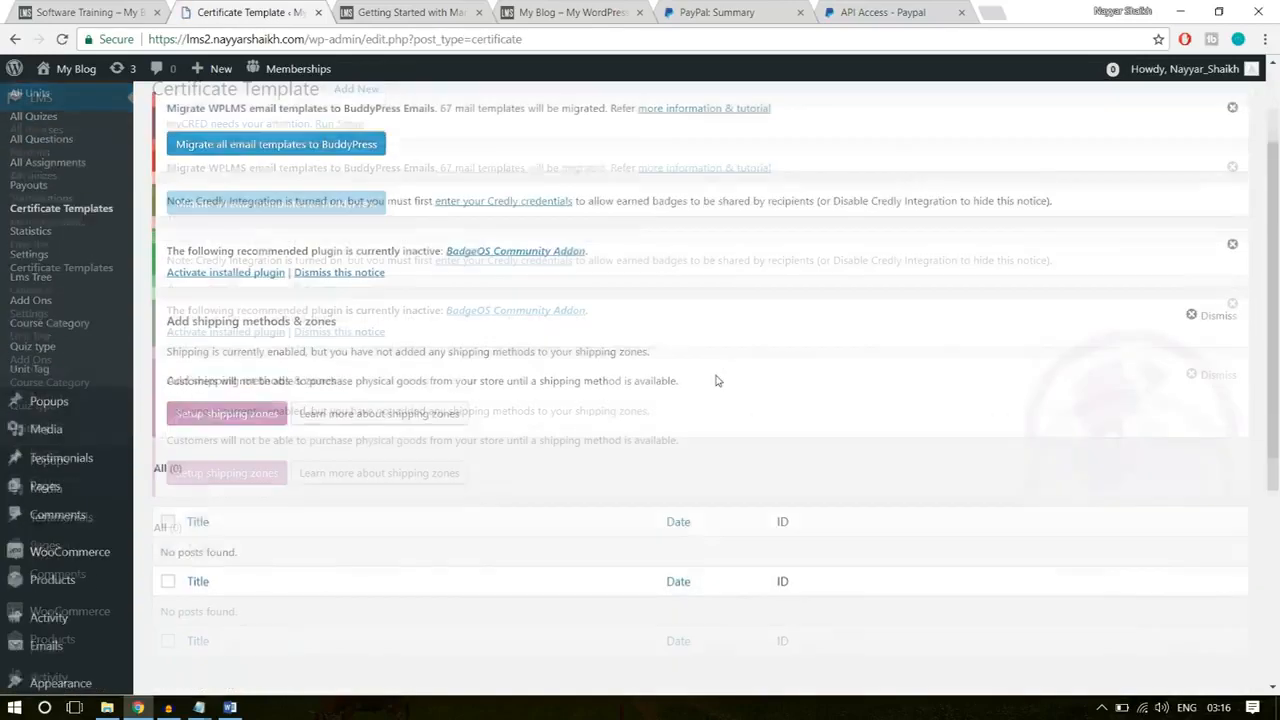
scroll(716, 380, down, 2)
scroll(263, 449, up, 3)
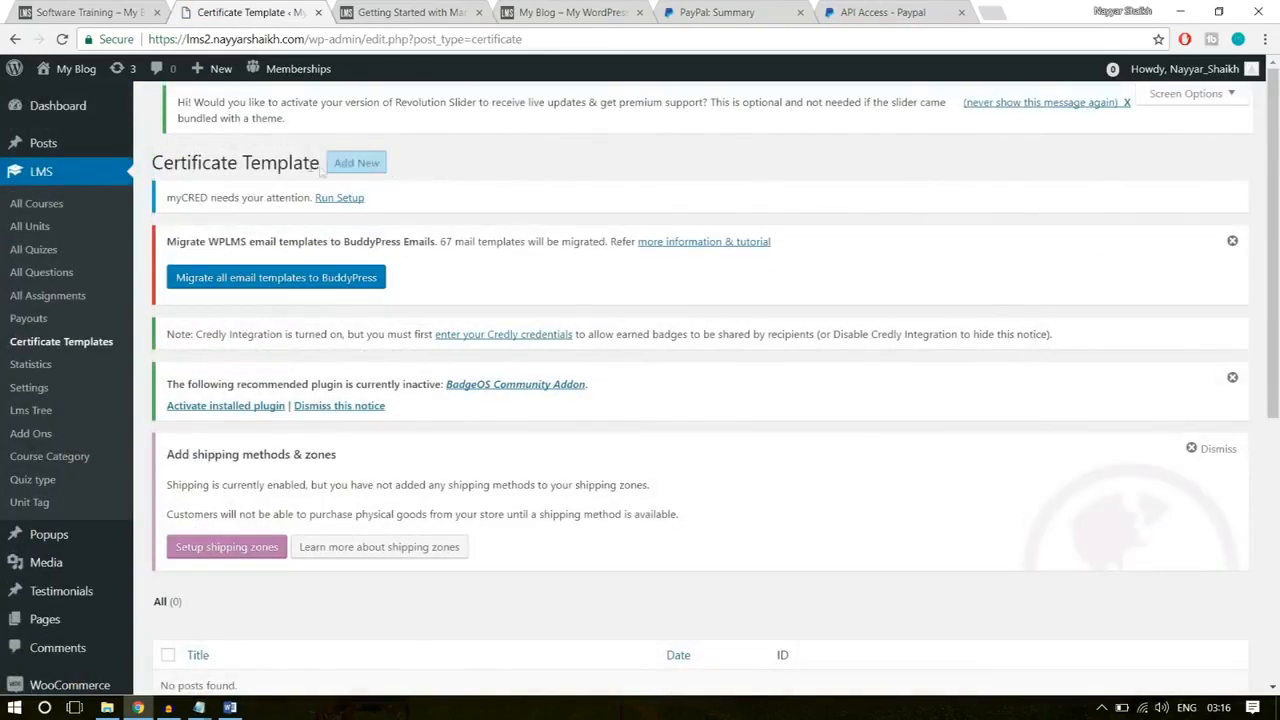
click(343, 163)
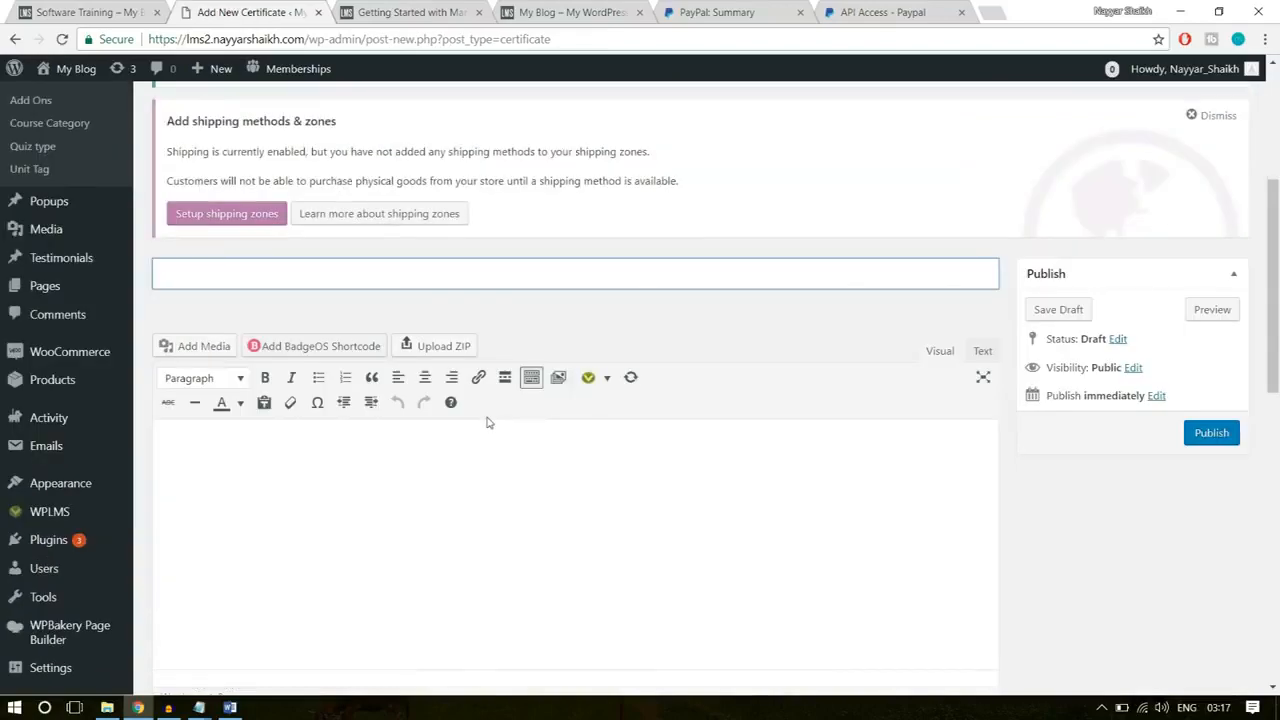
scroll(640, 569, up, 4)
scroll(743, 561, down, 3)
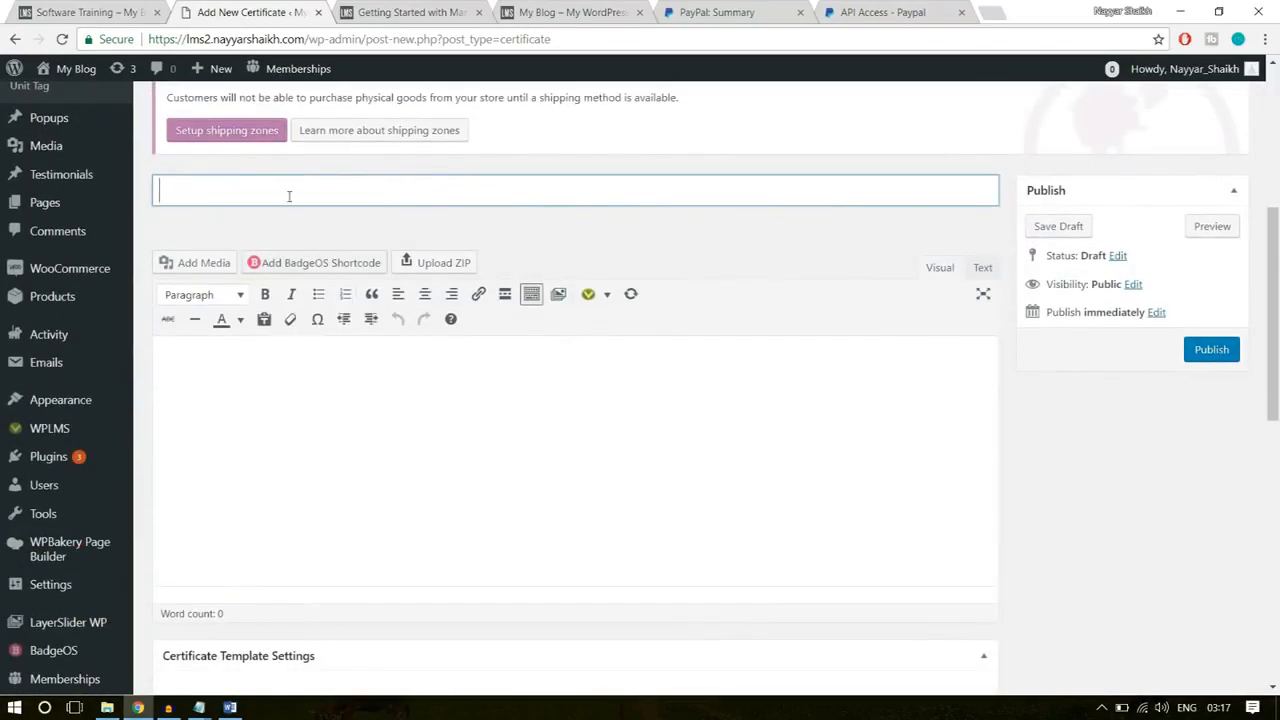
text(Cer)
text(tificate )
text(for)
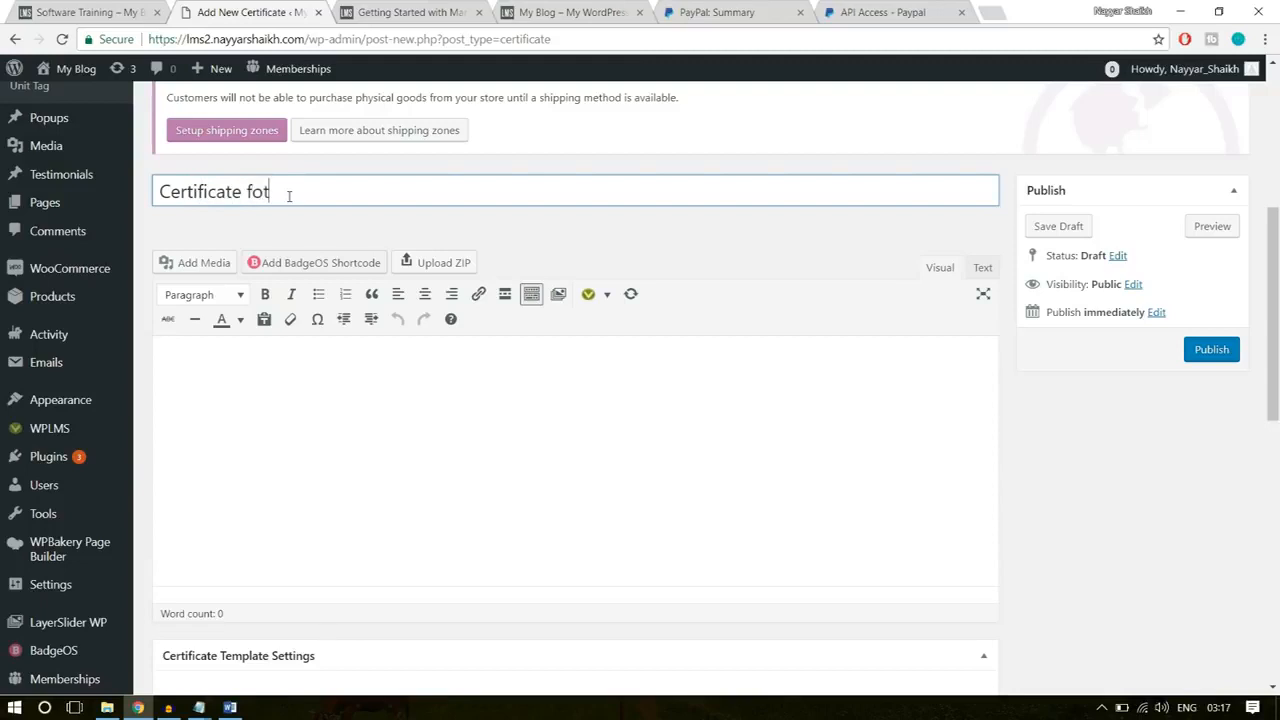
key(ctrl+a)
key(BackSpace)
Step: Title the certificate template "Template - 1"
text(Template )
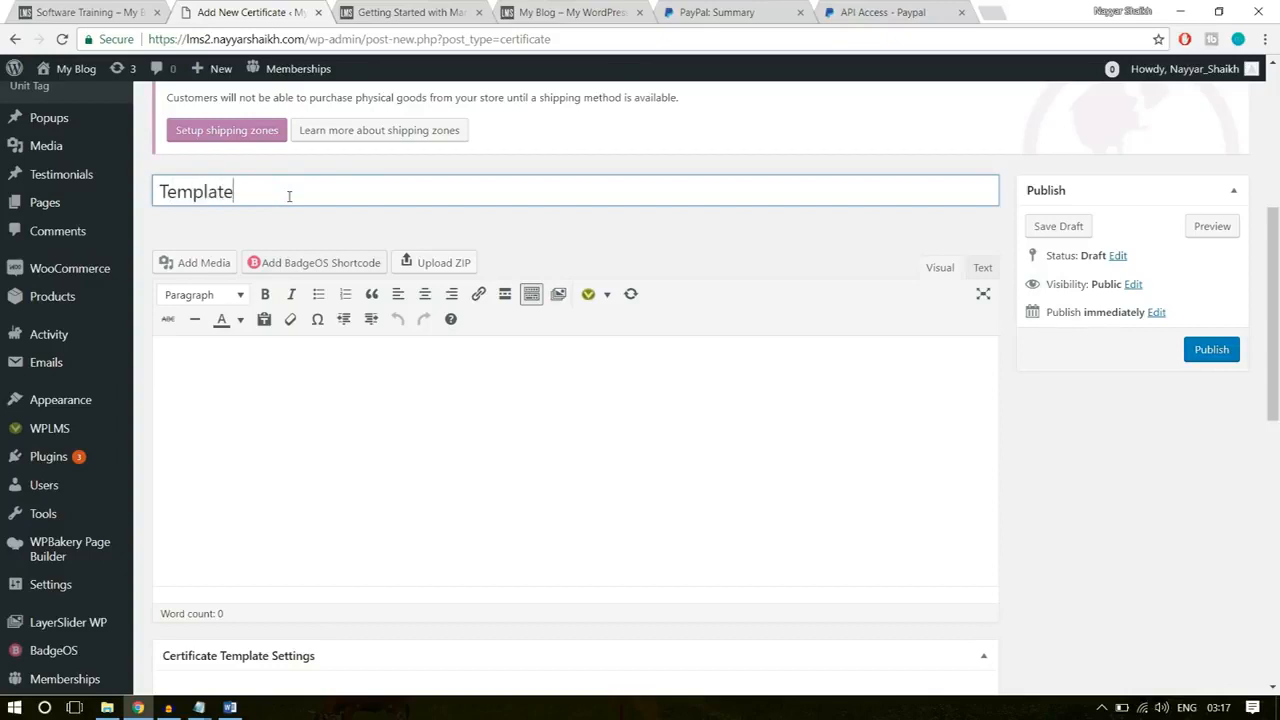
text(- 1)
Step: Copy all the text of the Certificate Layout file in the WPLMS folder into the certificate template's body
click(359, 480)
scroll(863, 411, down, 1)
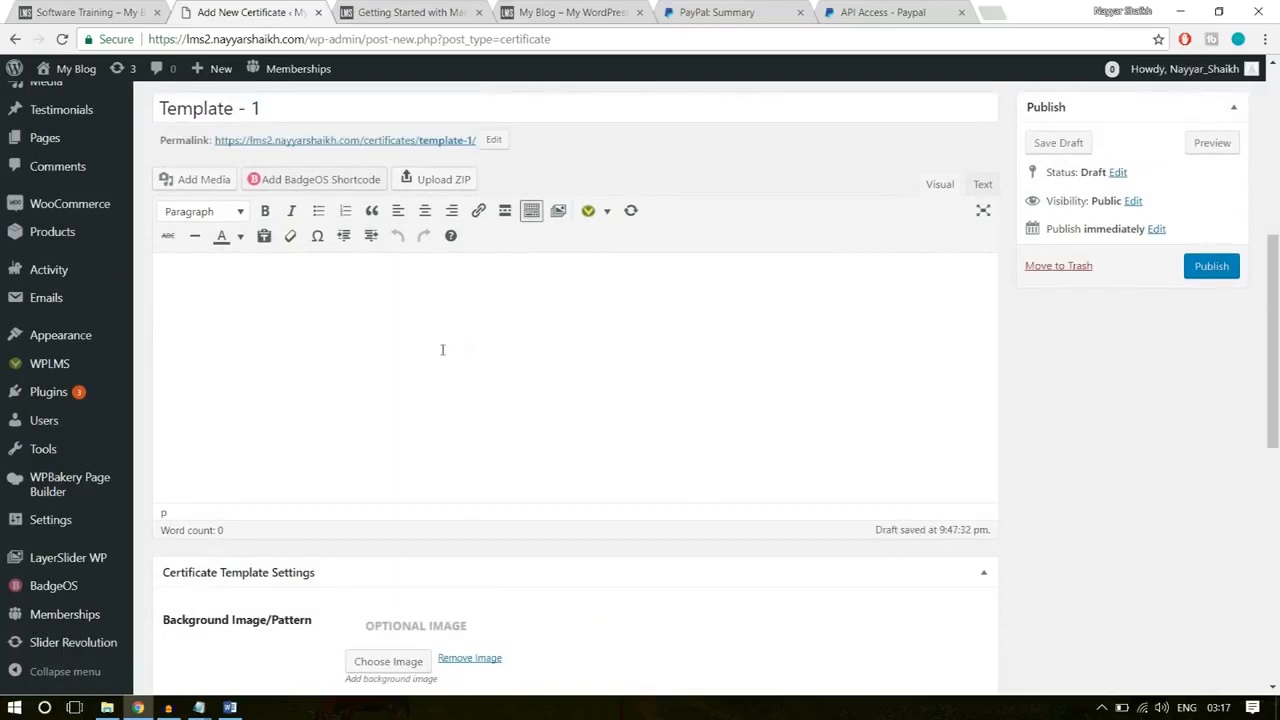
click(107, 707)
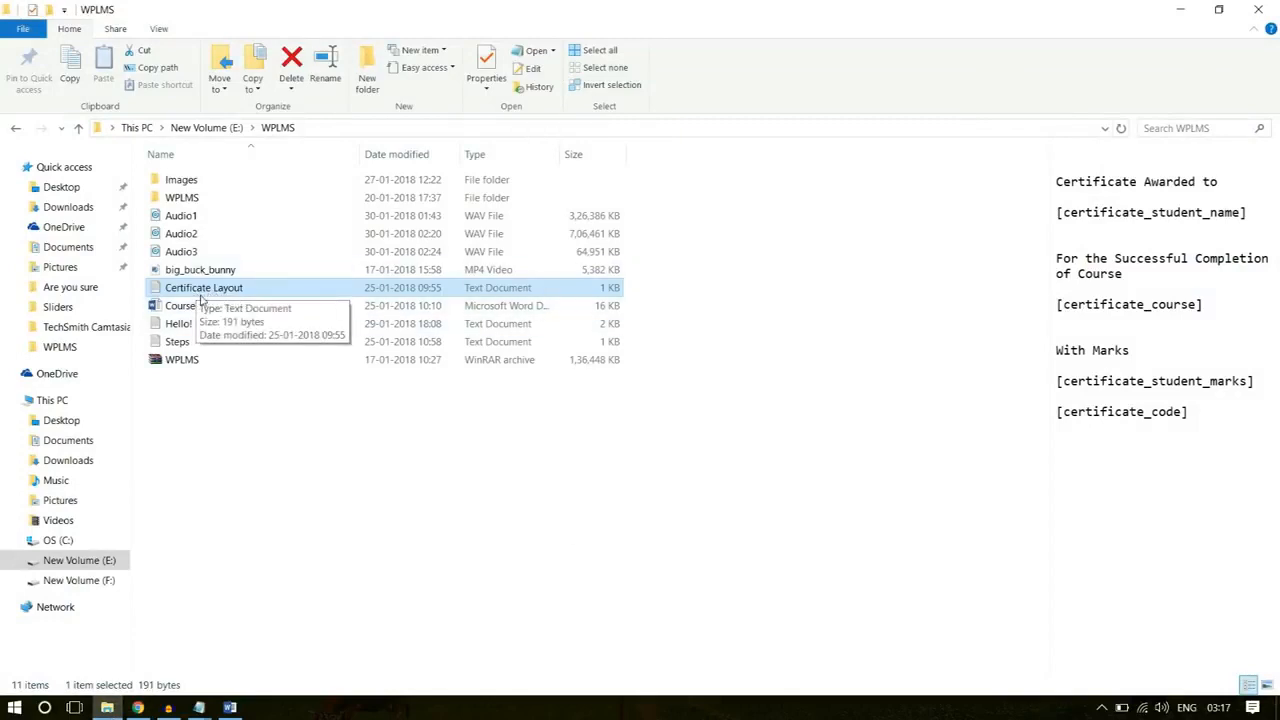
double_click(204, 295)
drag(435, 326, 274, 181)
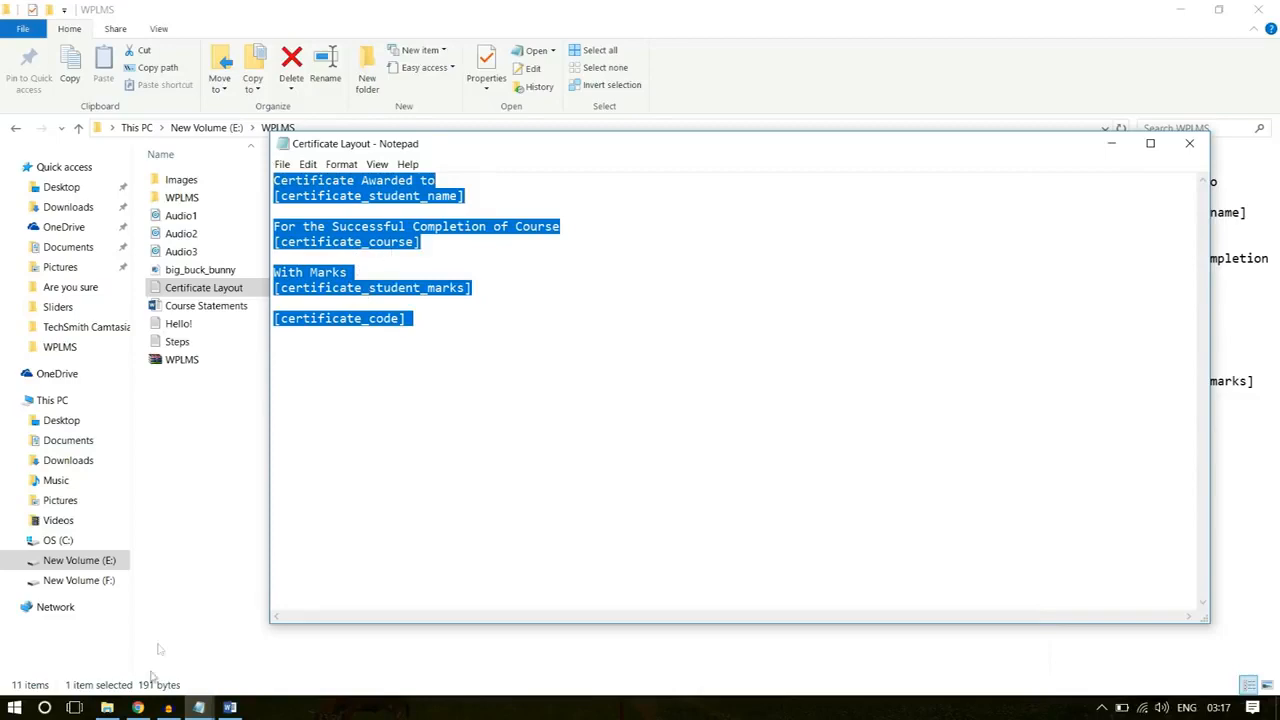
click(137, 707)
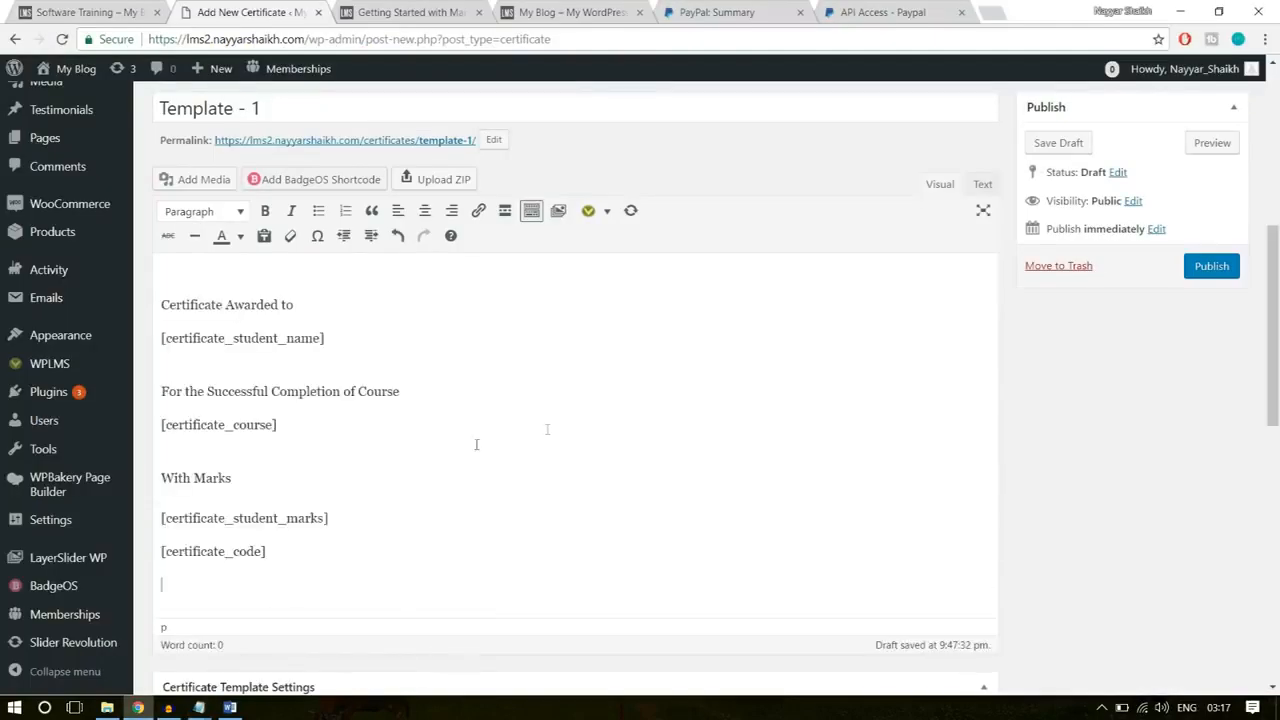
Step: Center-align all the text in the certificate body
drag(360, 571, 151, 271)
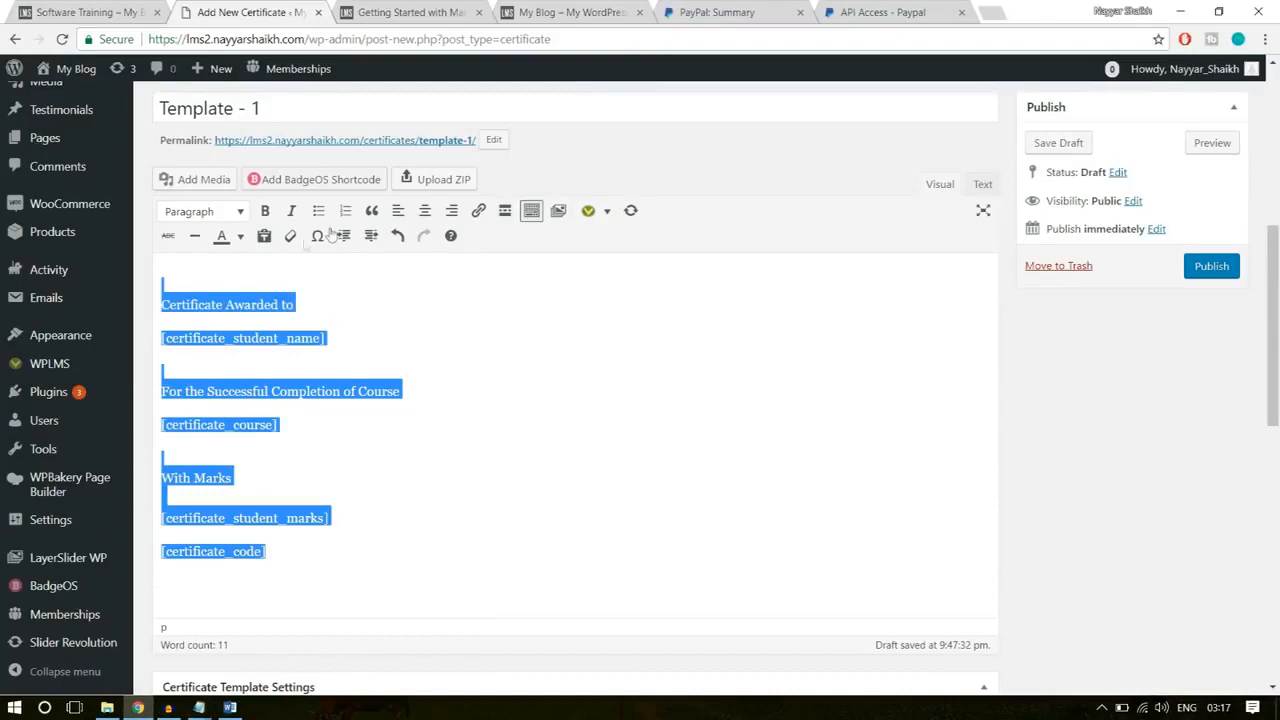
click(424, 215)
click(592, 338)
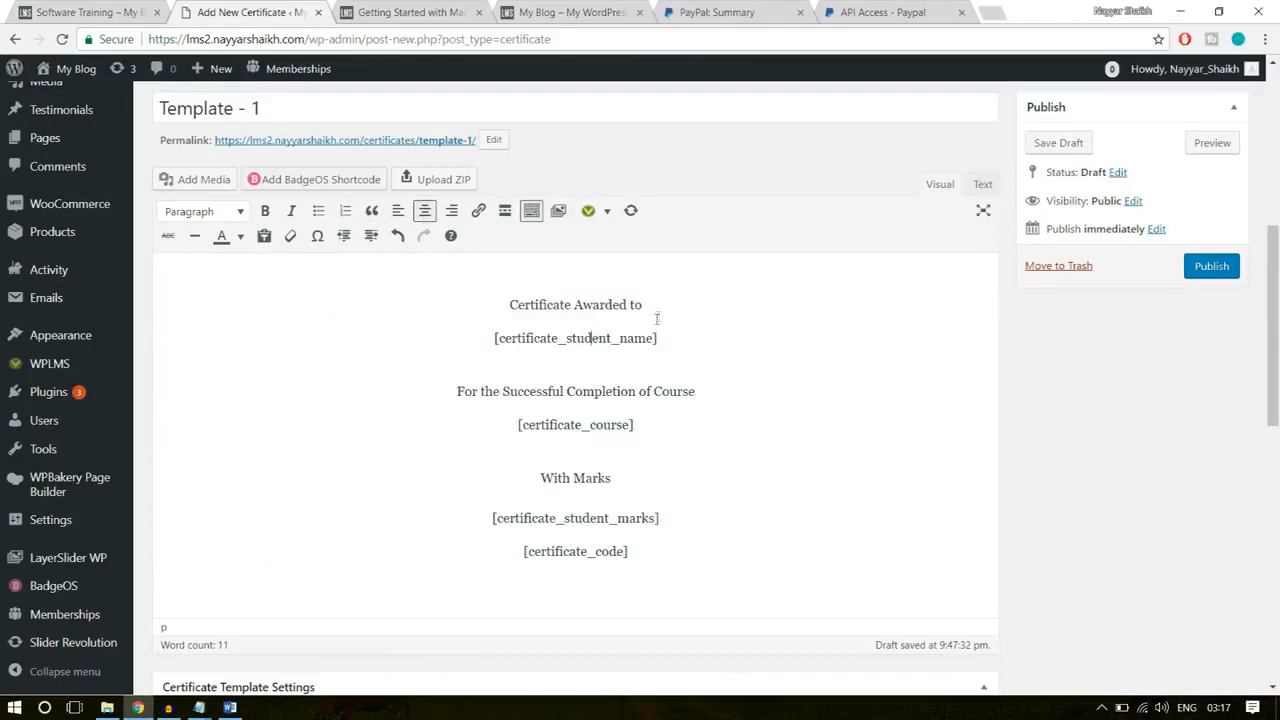
Step: Examine the "Certificate Awarded to" line and the [certificate_student_name] shortcode below it
drag(657, 338, 493, 308)
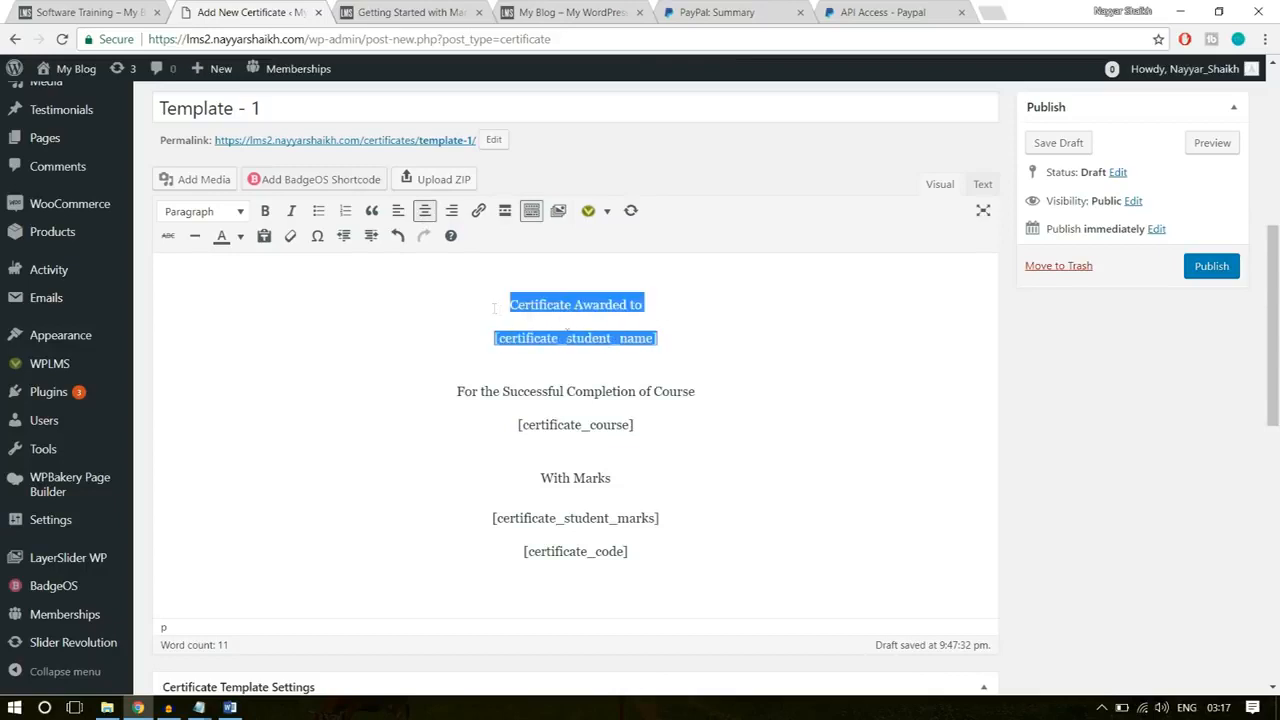
click(684, 328)
drag(649, 302, 504, 304)
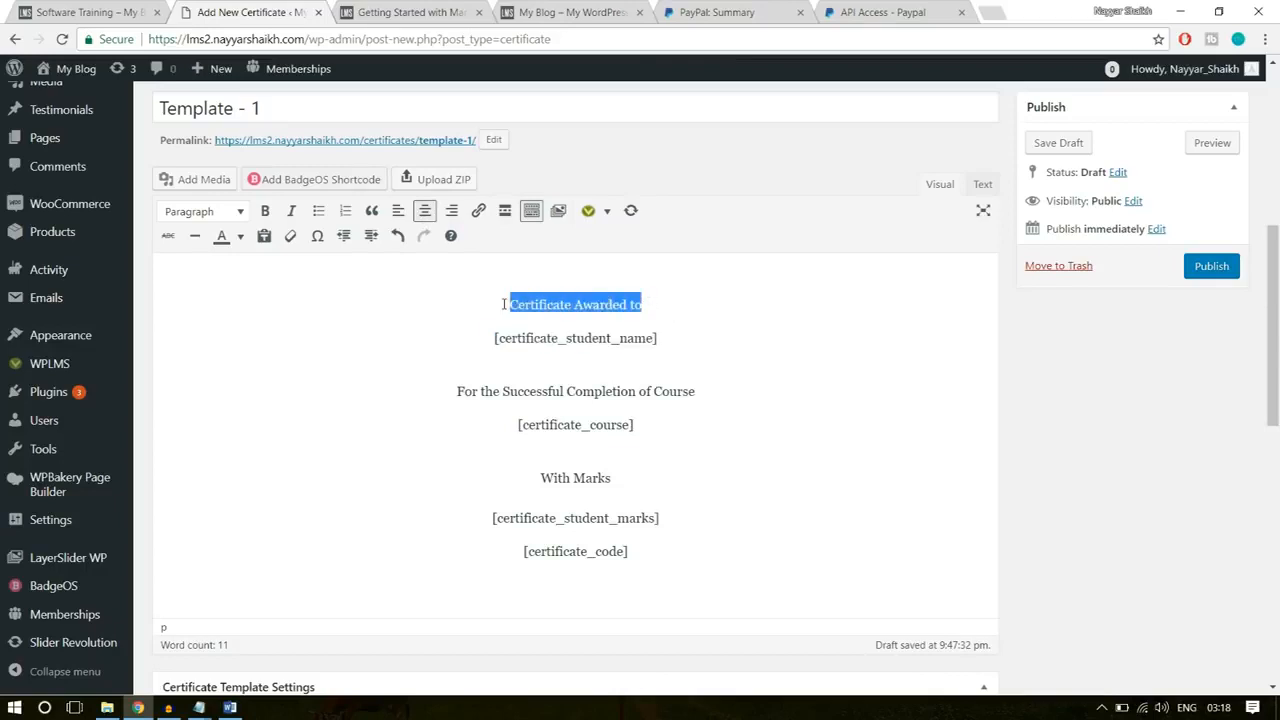
drag(676, 337, 476, 337)
click(539, 343)
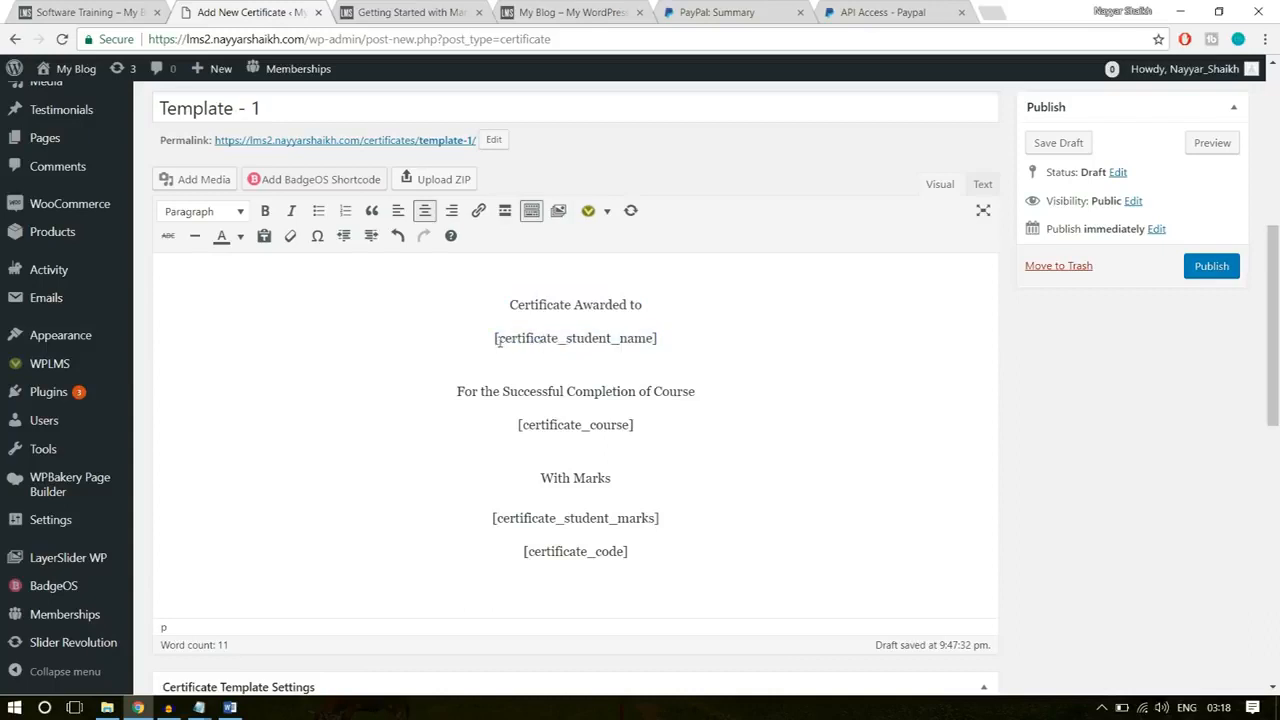
drag(510, 304, 494, 338)
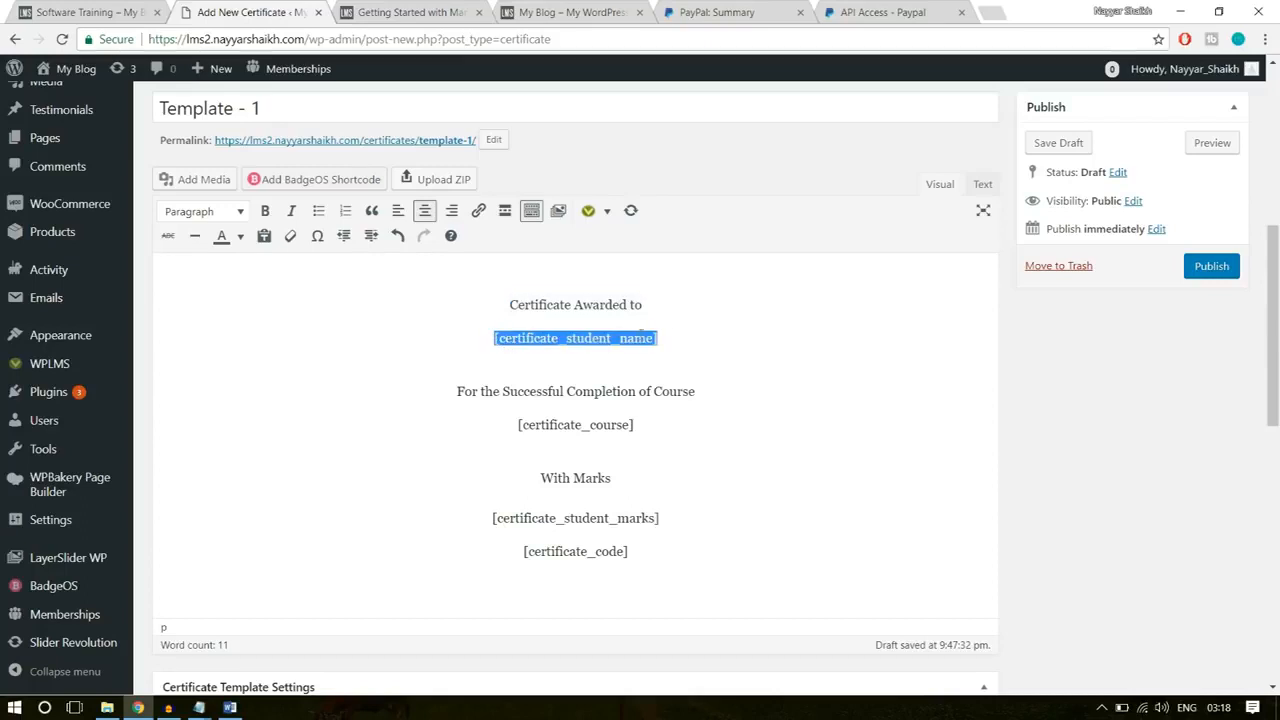
drag(669, 339, 494, 338)
click(685, 333)
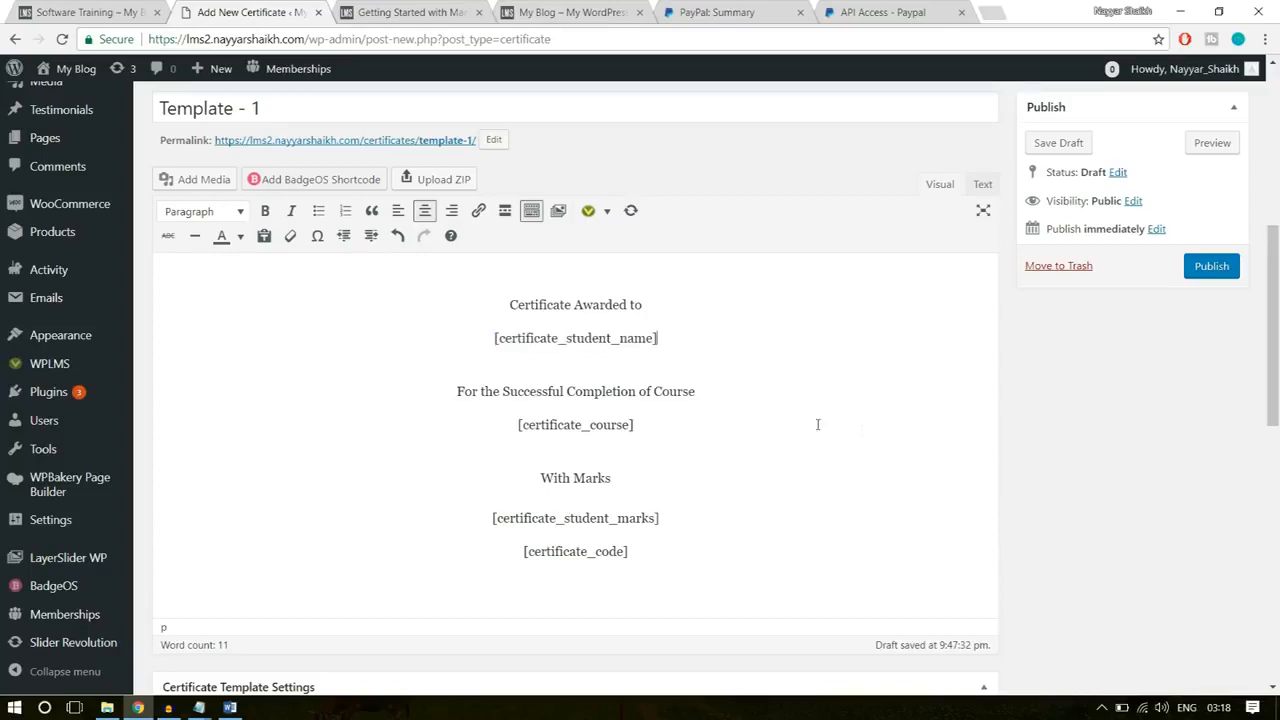
Step: Review the list of certificate shortcodes in the note of the Certificate Template Settings
scroll(818, 424, down, 8)
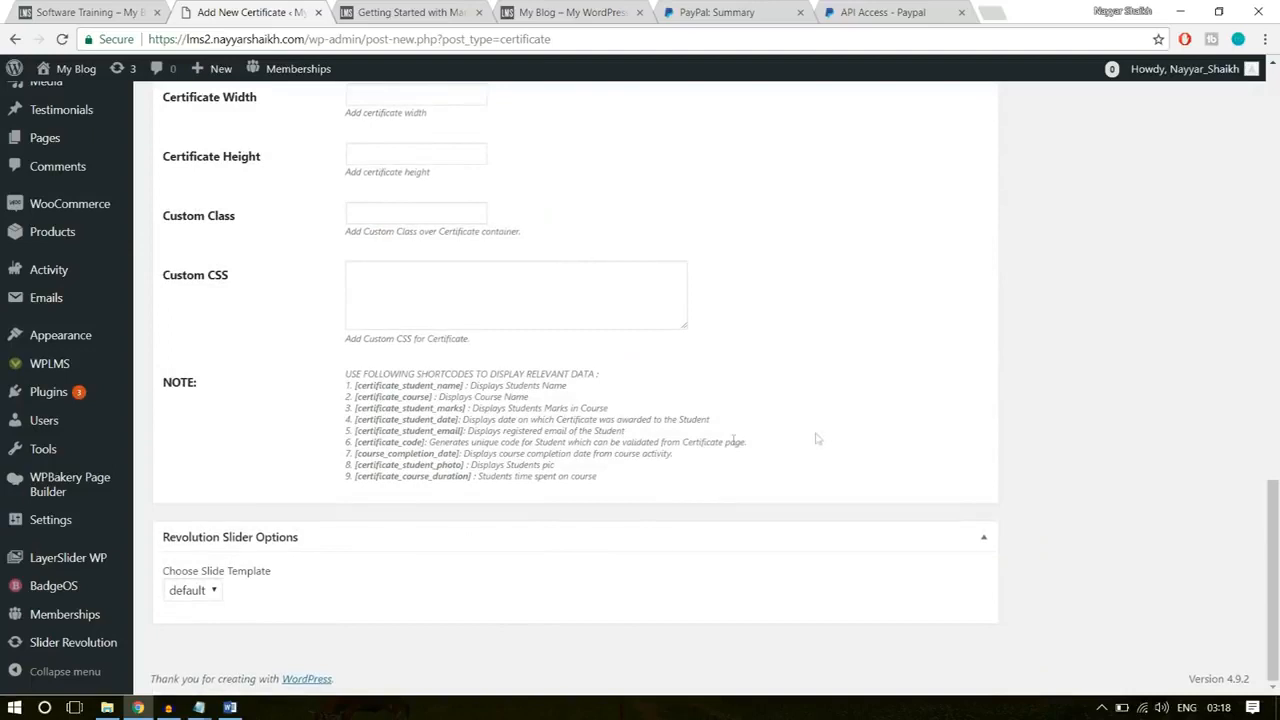
mouse_move(485, 485)
mouse_down()
mouse_move(420, 422)
mouse_move(350, 385)
mouse_move(466, 504)
mouse_move(478, 465)
mouse_up()
click(476, 465)
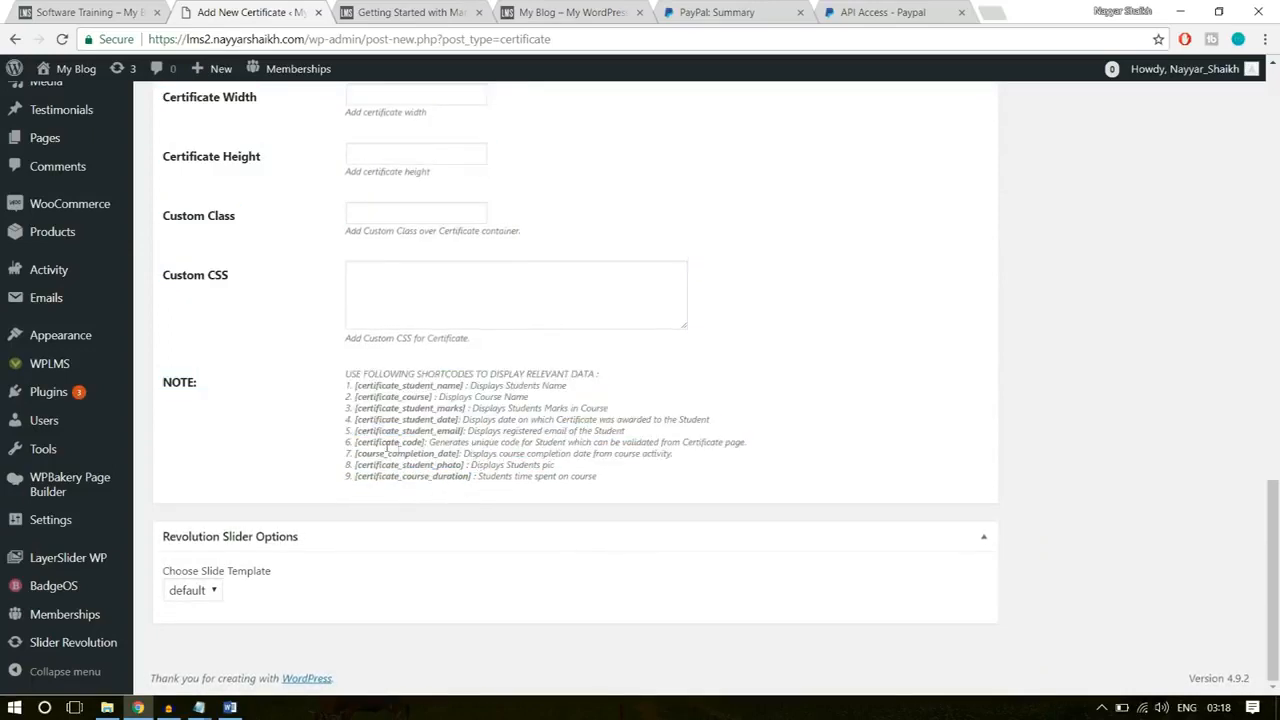
drag(357, 442, 346, 386)
click(440, 458)
click(384, 474)
click(472, 467)
Step: Examine the "For the Successful Completion of Course" line and its [certificate_course] shortcode in the certificate body
scroll(584, 476, up, 20)
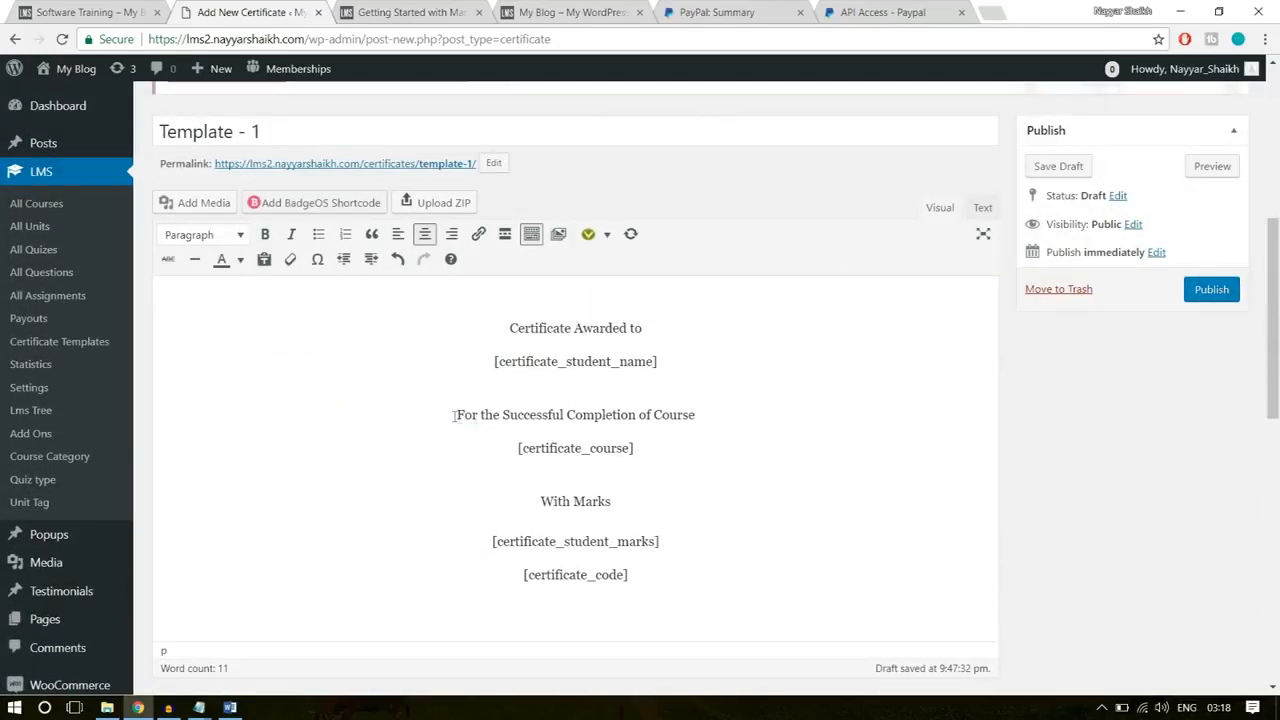
double_click(680, 418)
drag(636, 448, 506, 448)
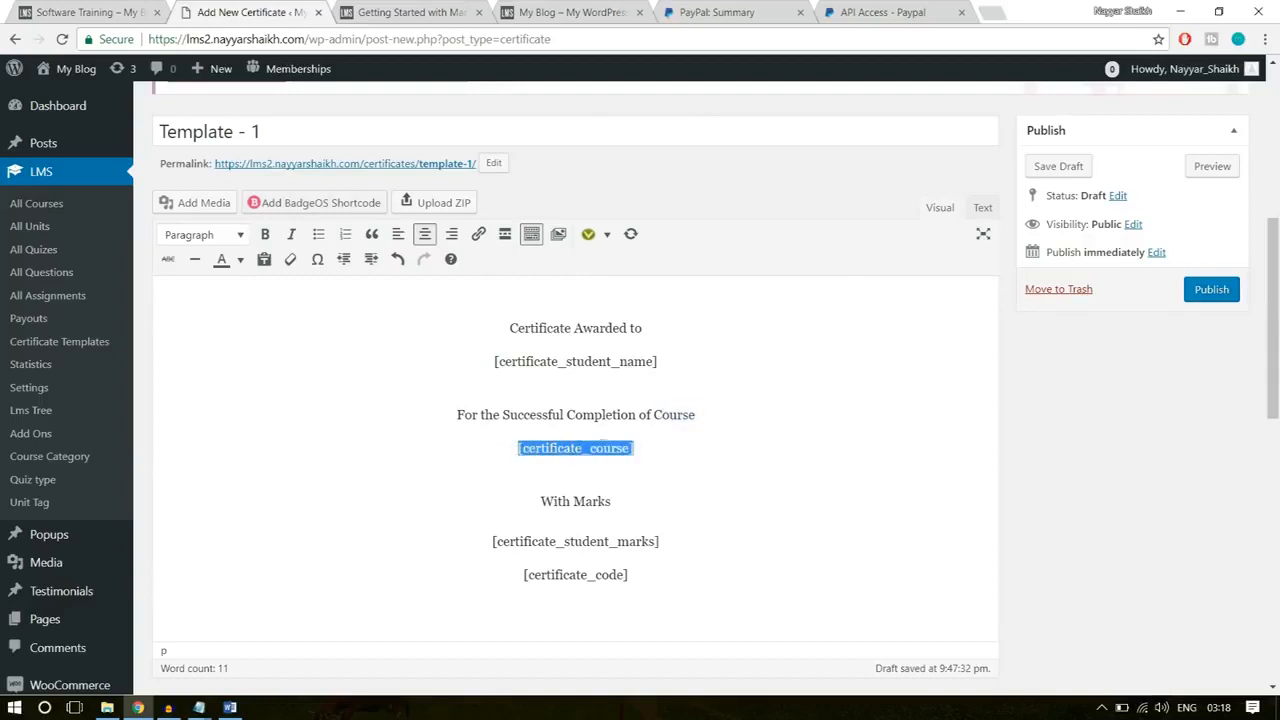
drag(606, 448, 560, 450)
click(645, 449)
Step: Format "Certificate Awarded to" and the [certificate_student_name] shortcode as Heading 1
drag(682, 361, 488, 331)
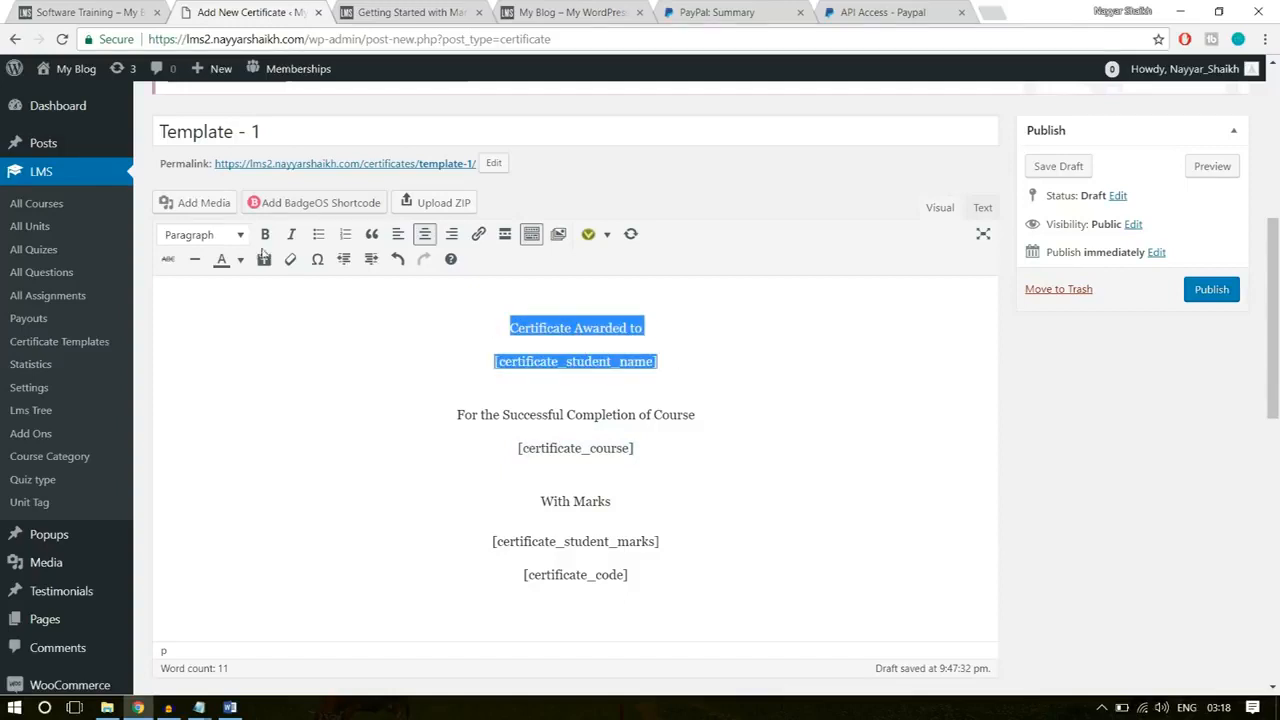
click(222, 240)
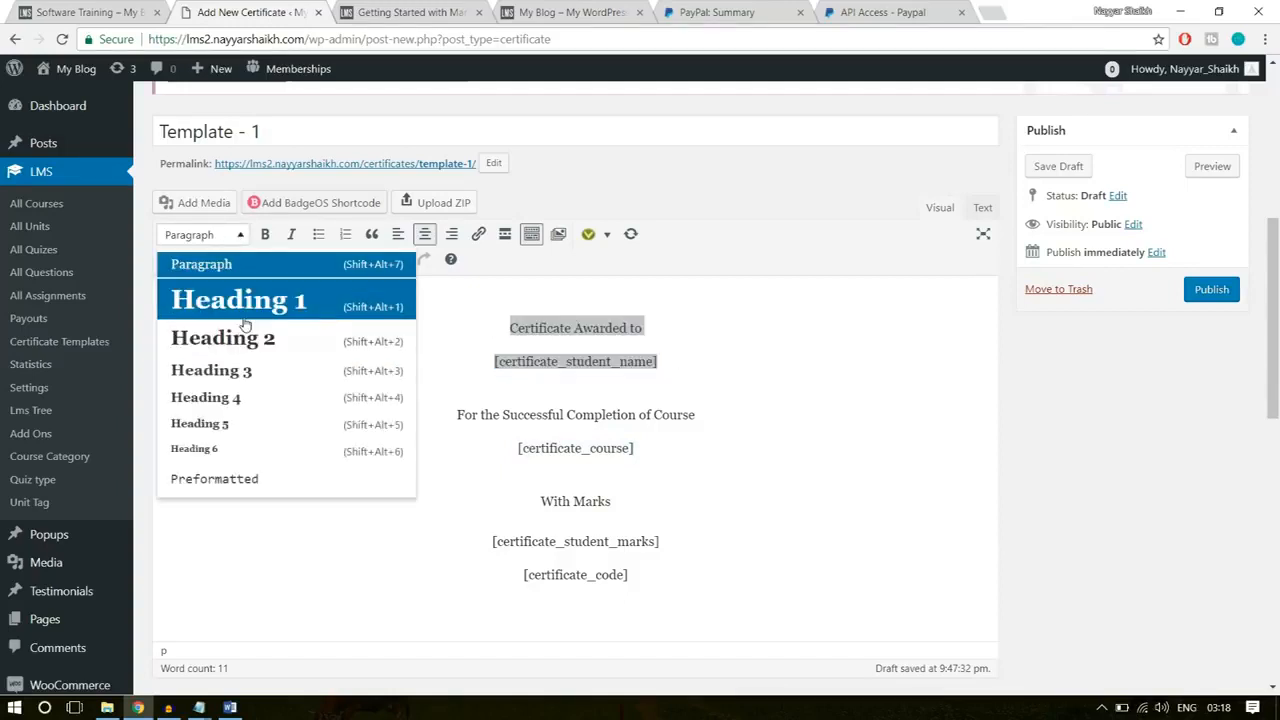
click(244, 304)
click(773, 312)
drag(784, 331, 406, 277)
click(455, 290)
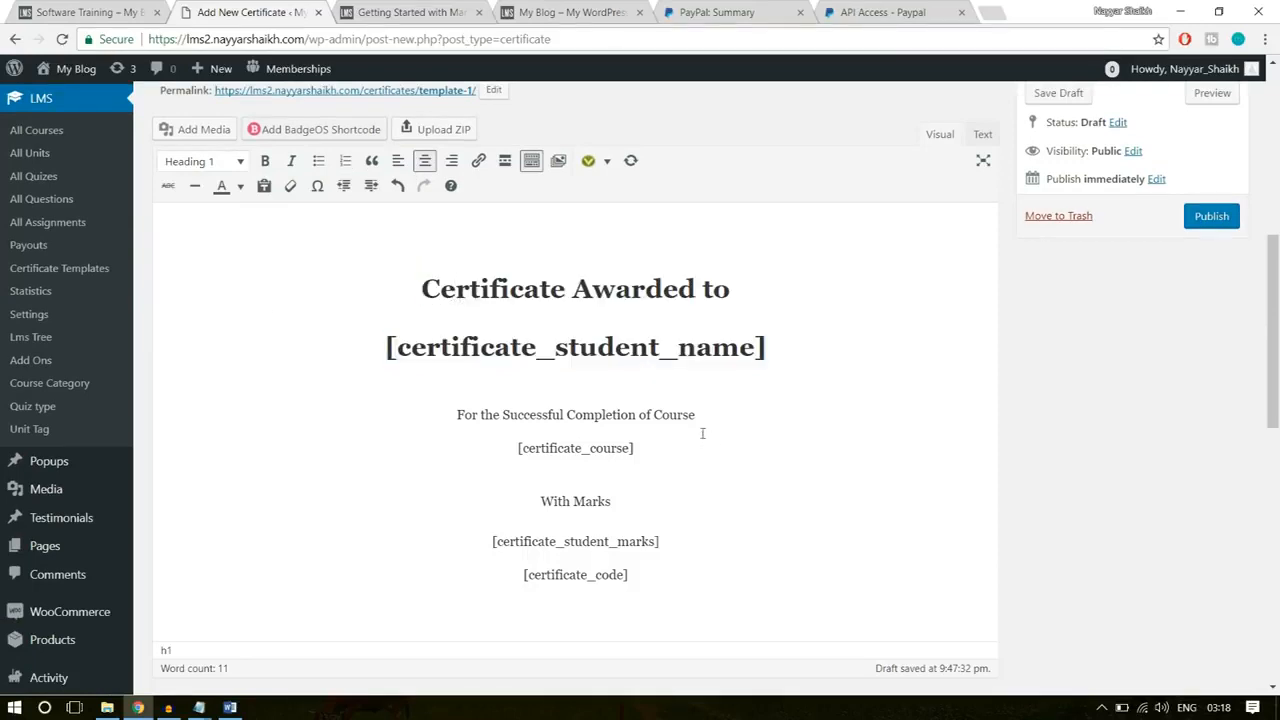
Step: Format "For the Successful Completion of Course" and the [certificate_course] shortcode as Heading 2
drag(725, 416, 452, 423)
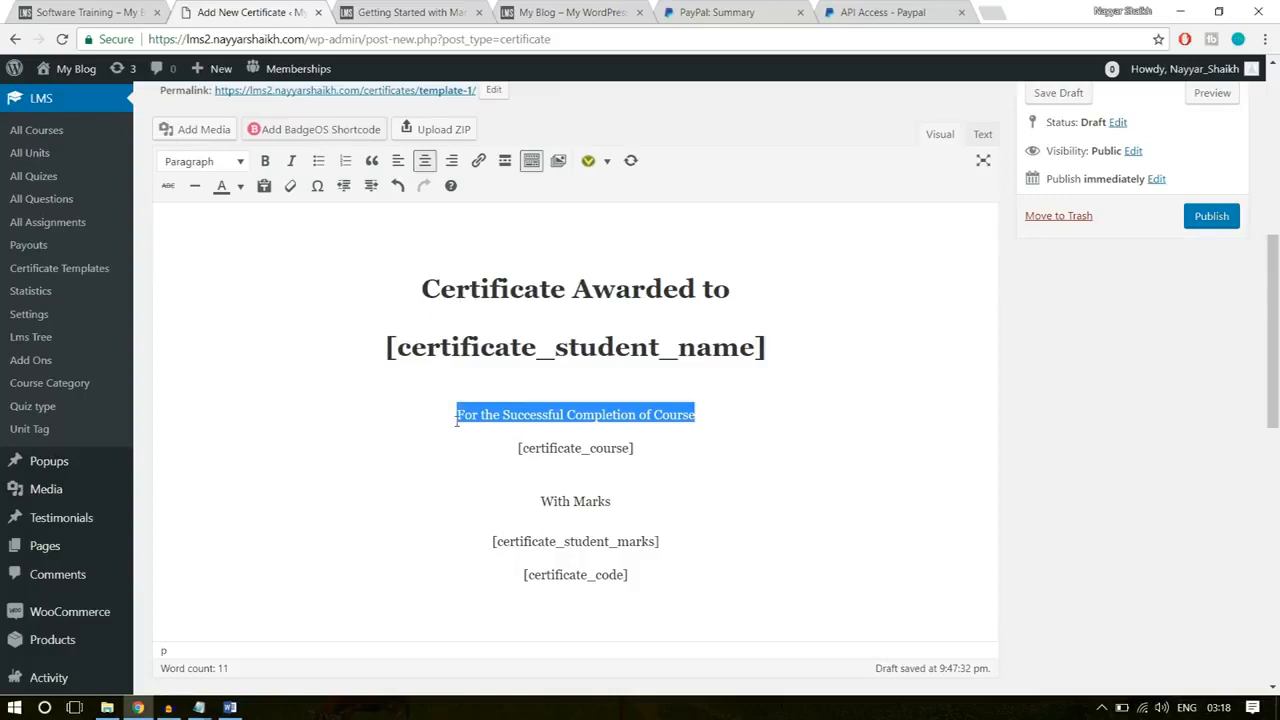
drag(638, 448, 456, 414)
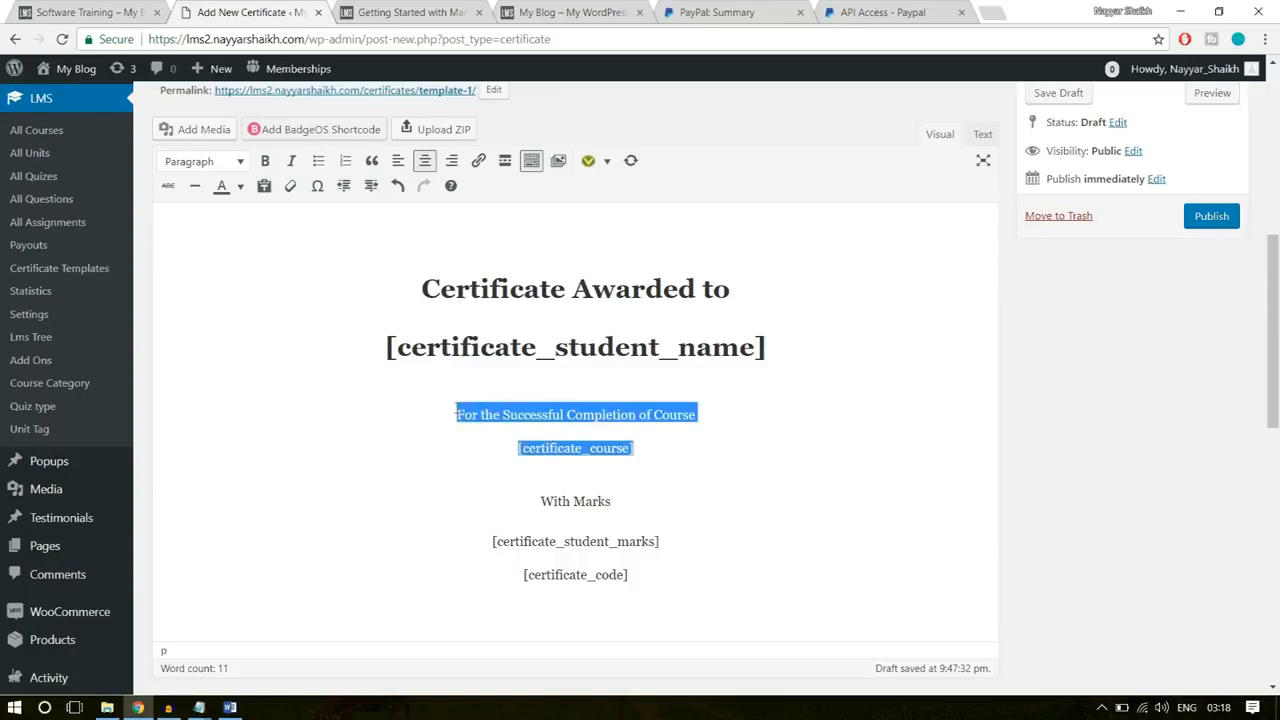
click(238, 162)
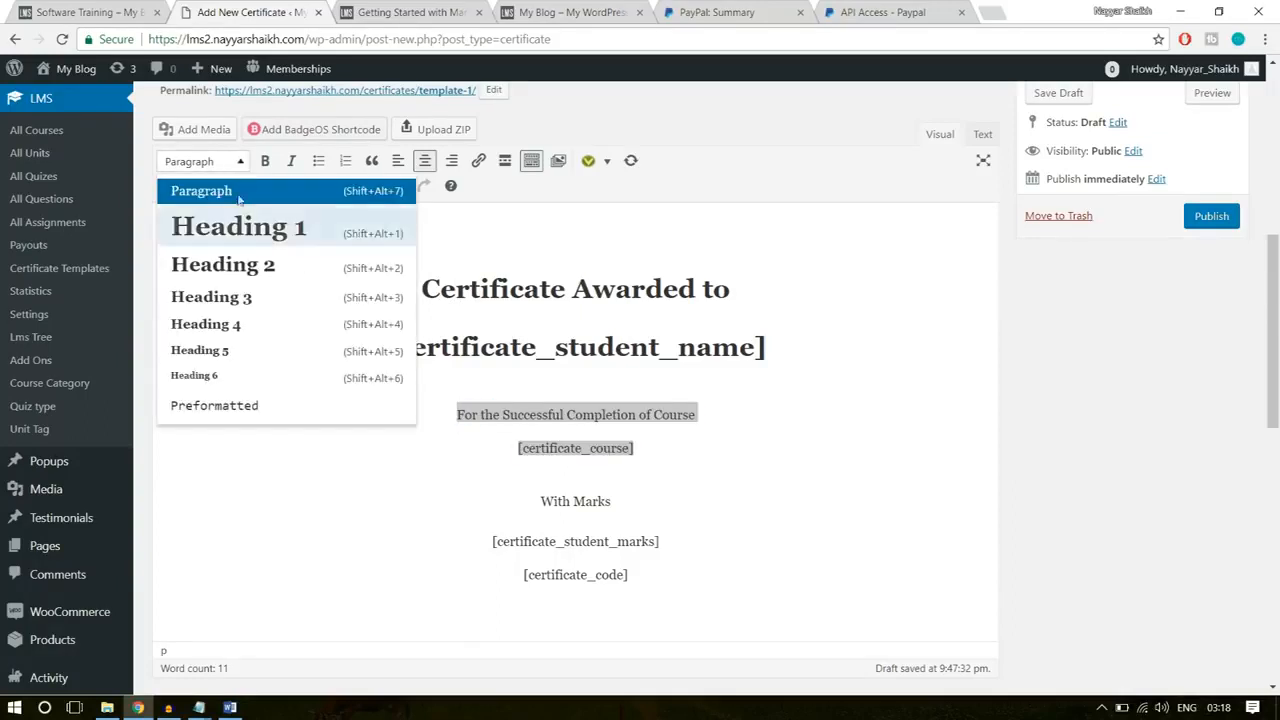
click(250, 266)
Step: Format "With Marks" and the [certificate_student_marks] shortcode as Heading 3
drag(672, 551, 494, 488)
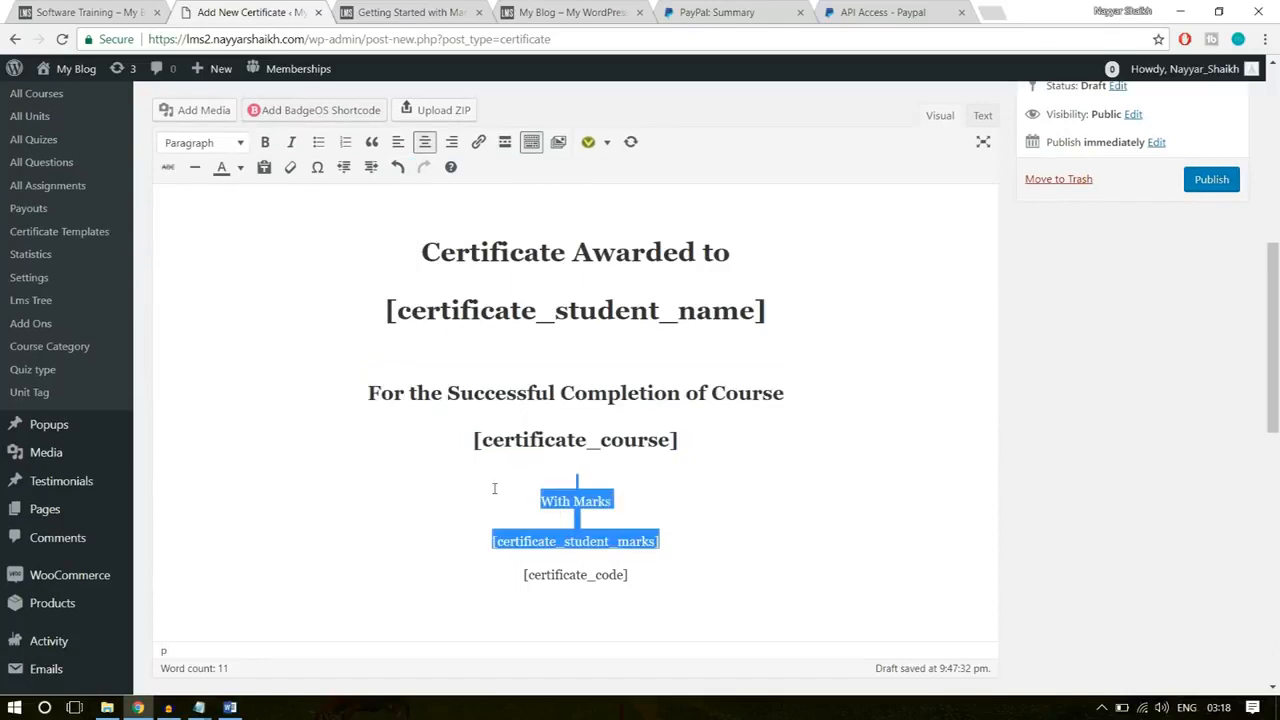
click(238, 143)
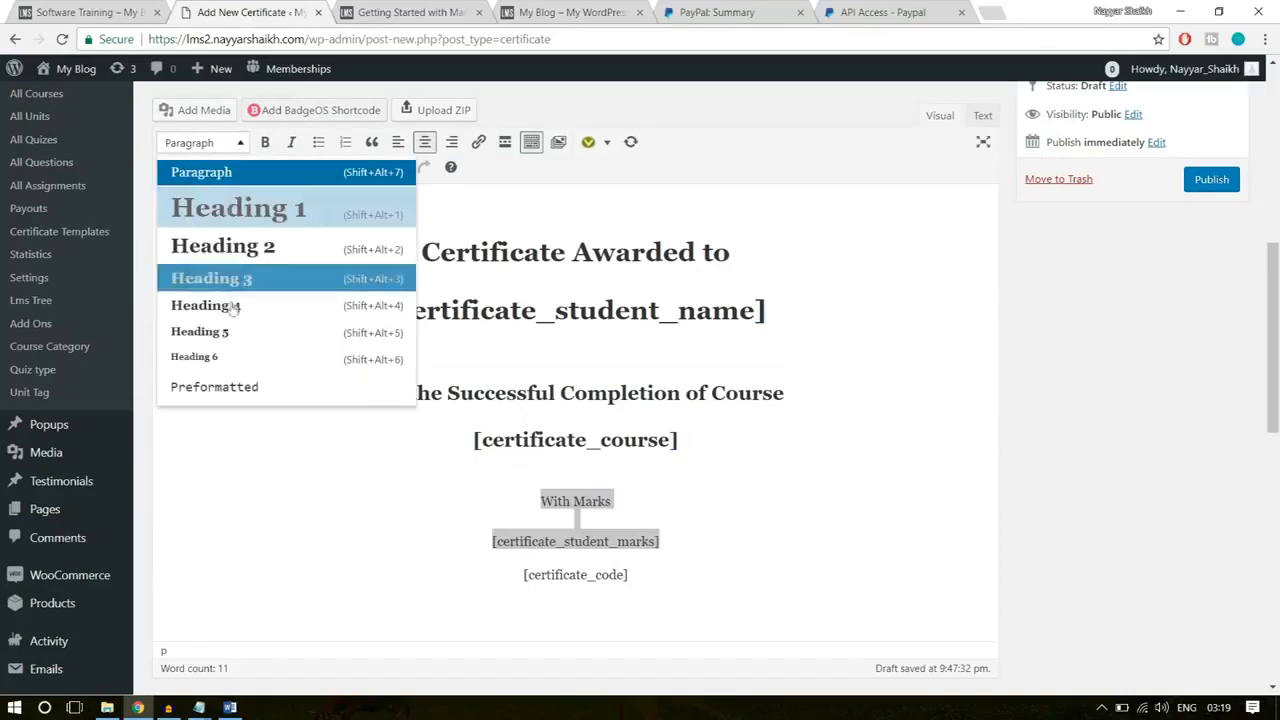
click(246, 286)
Step: Insert a blank line between the [certificate_student_marks] and [certificate_code] shortcodes
click(741, 574)
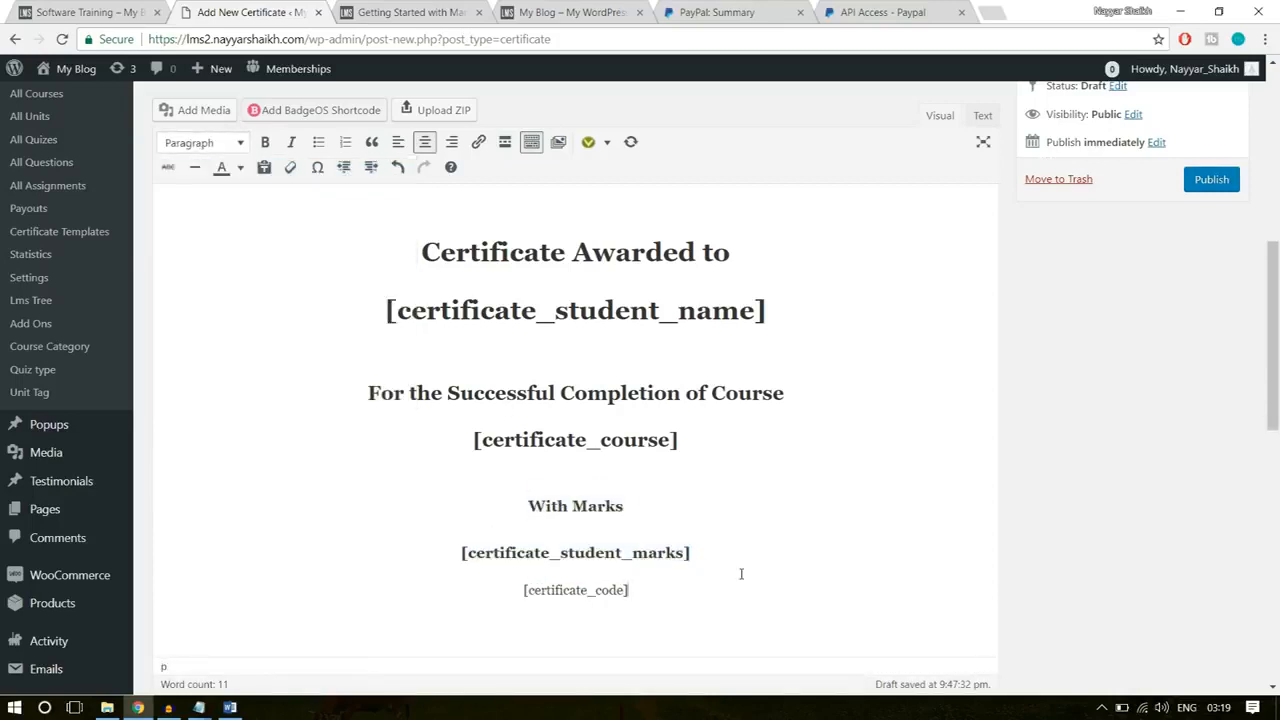
key(Return)
drag(700, 584, 466, 584)
click(597, 600)
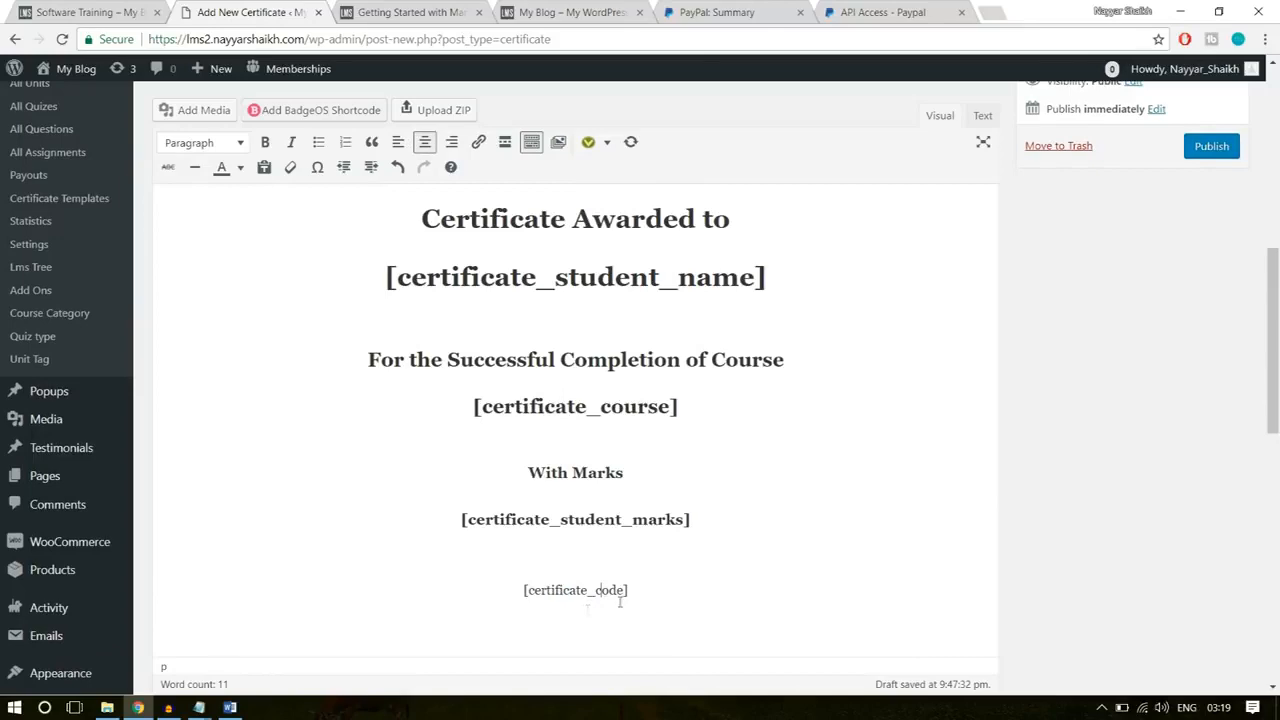
Step: Add blank lines above "Certificate Awarded to" and centre the empty line at the start of the certificate body
scroll(484, 478, up, 3)
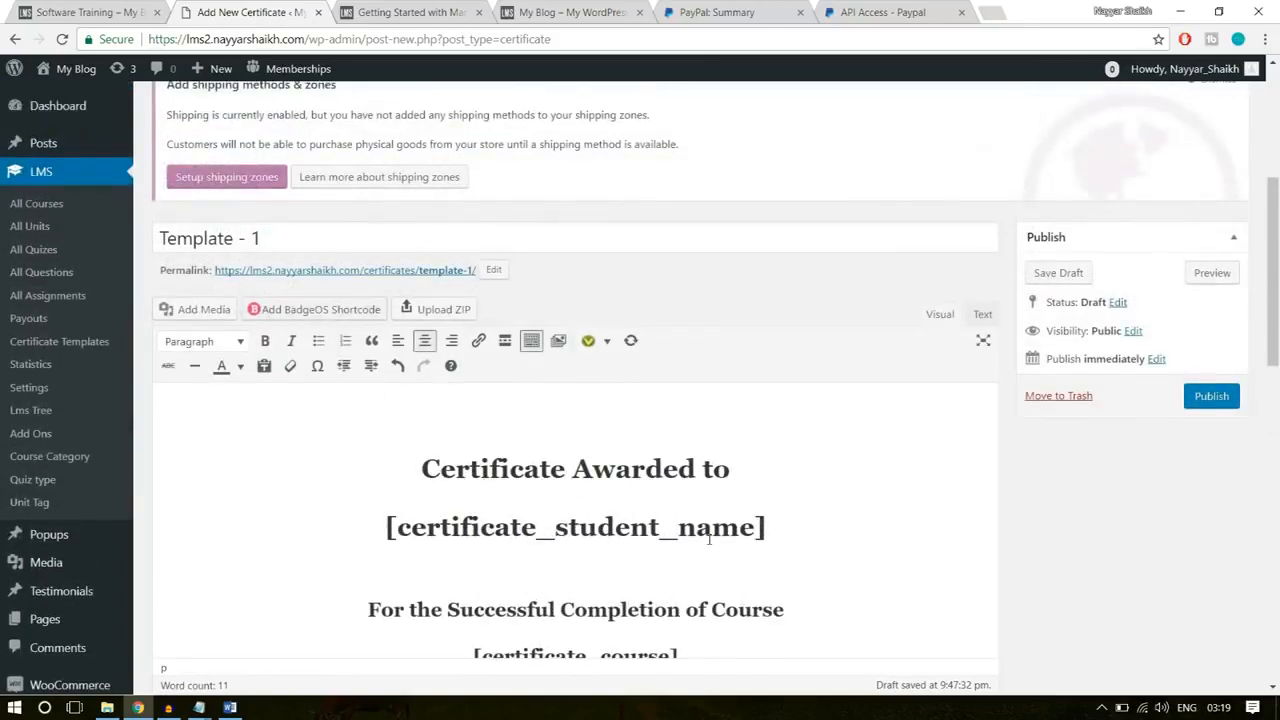
click(452, 398)
key(Return)
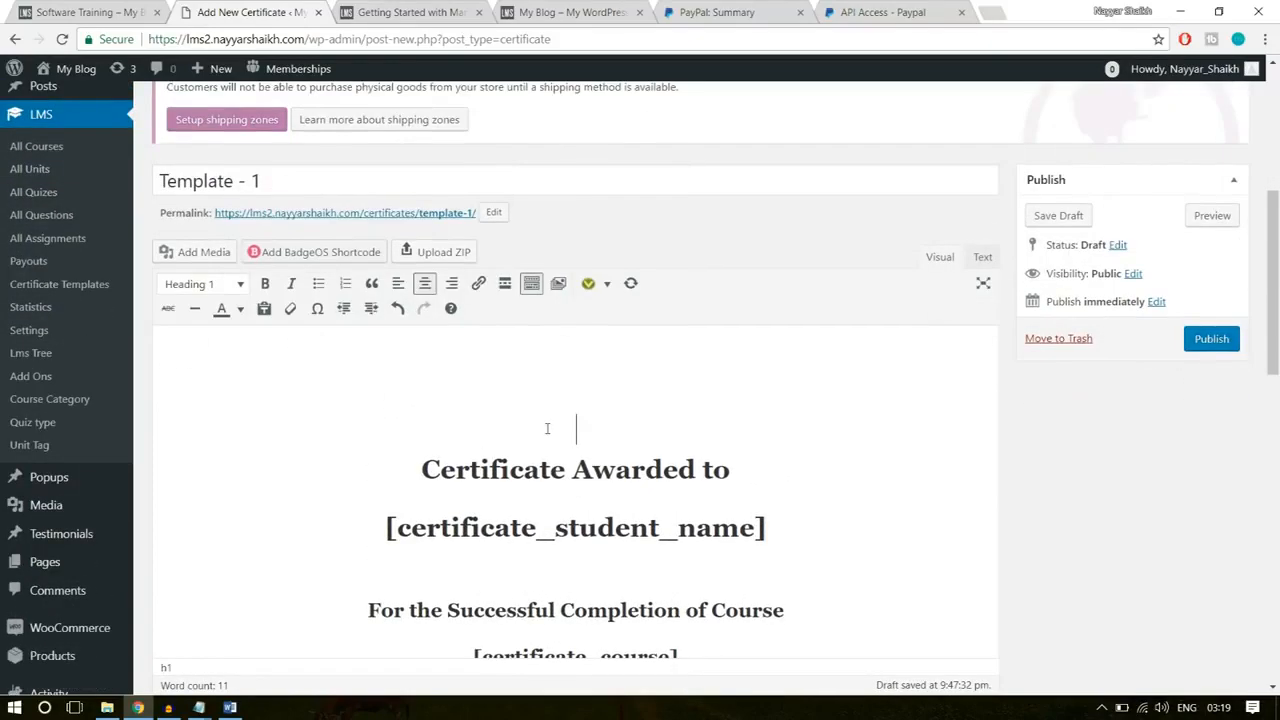
click(574, 340)
key(Return)
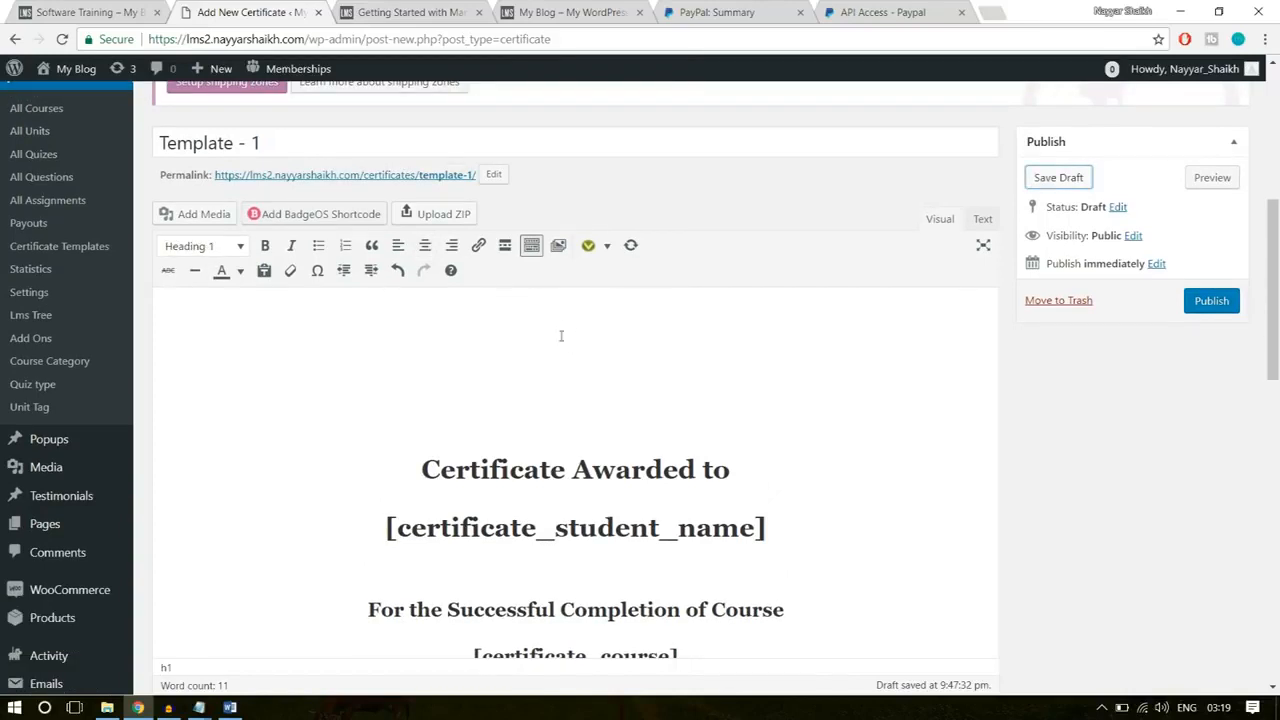
click(424, 245)
Step: Upload the logo1 image from the WPLMS Images folder and insert it above "Certificate Awarded to" in the certificate body
click(203, 216)
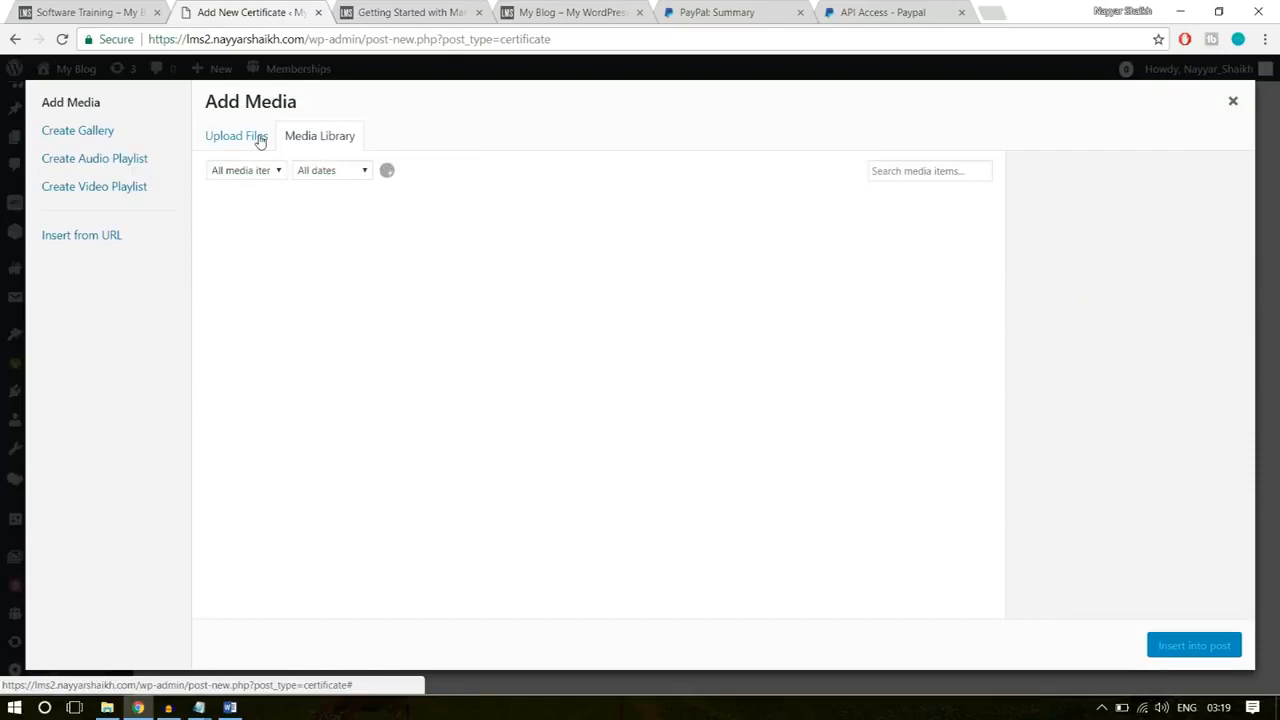
click(260, 141)
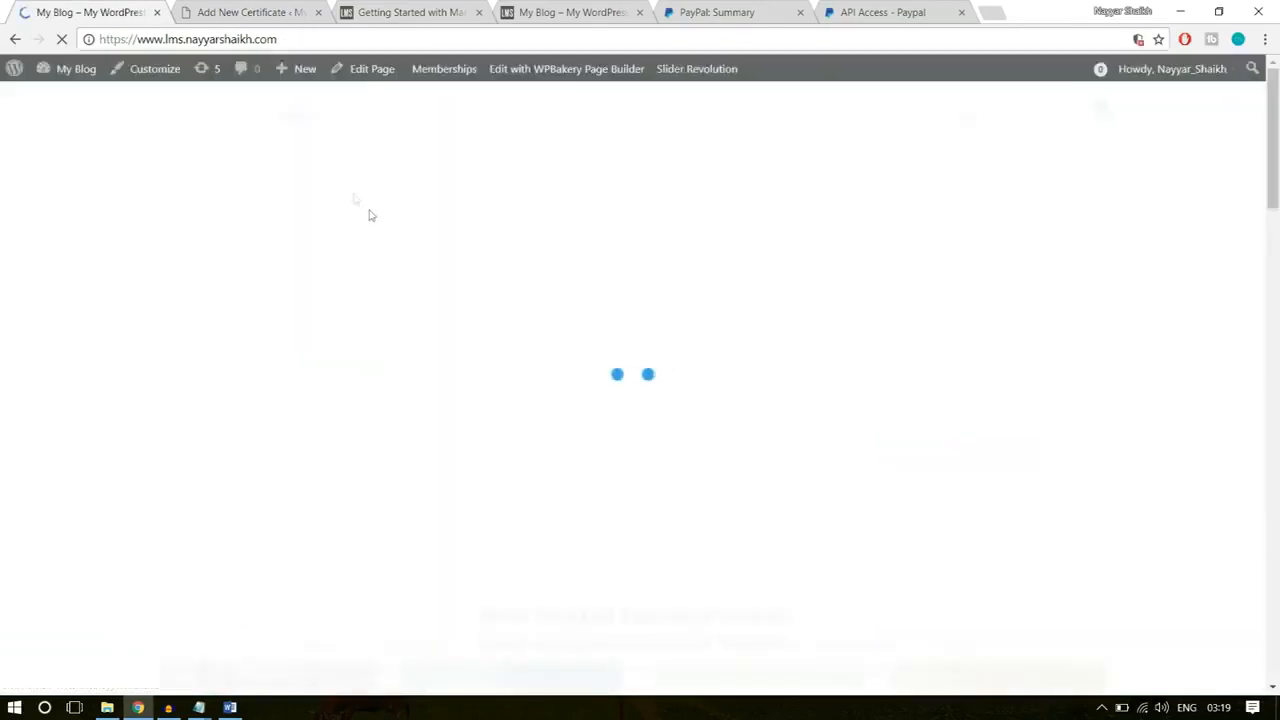
scroll(459, 487, down, 20)
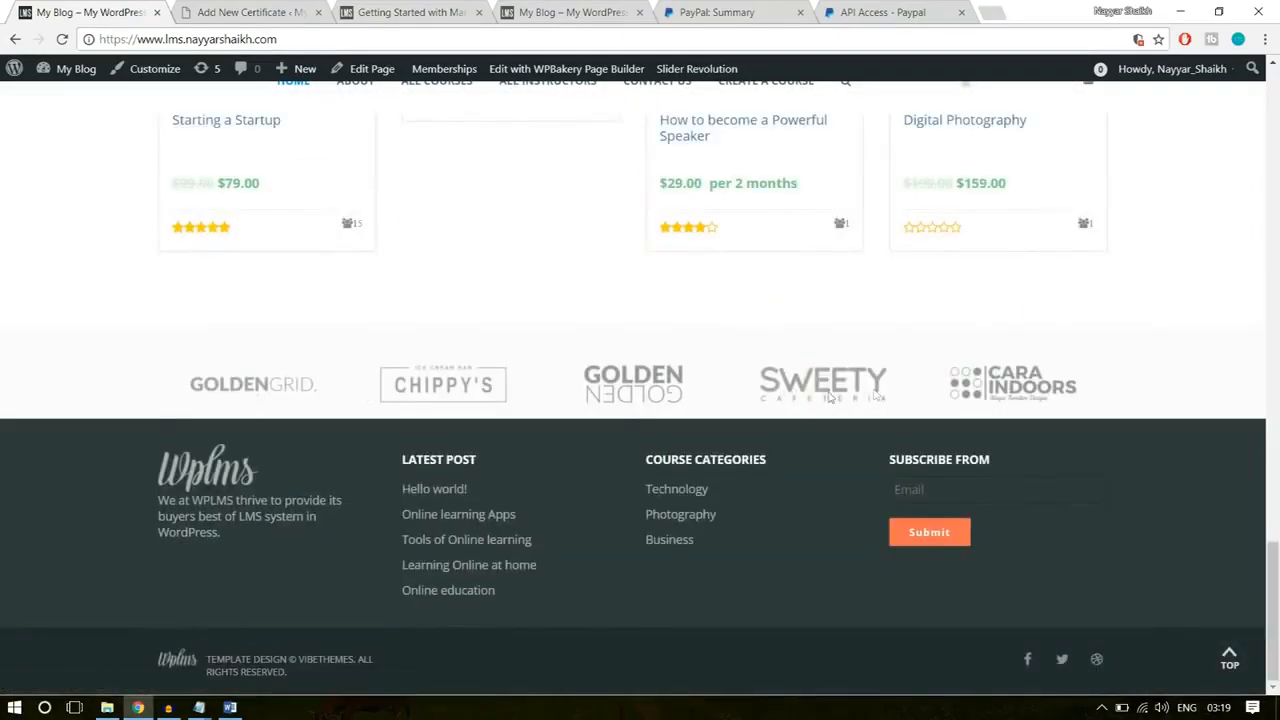
click(272, 10)
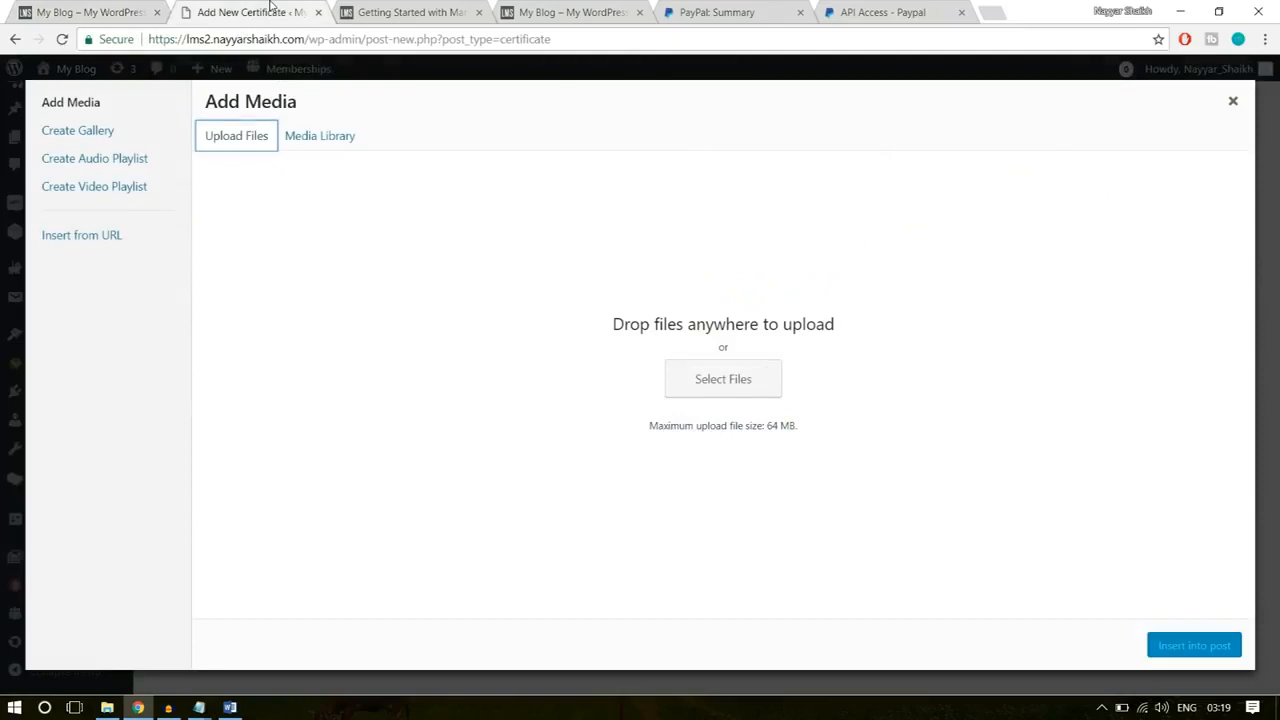
click(740, 383)
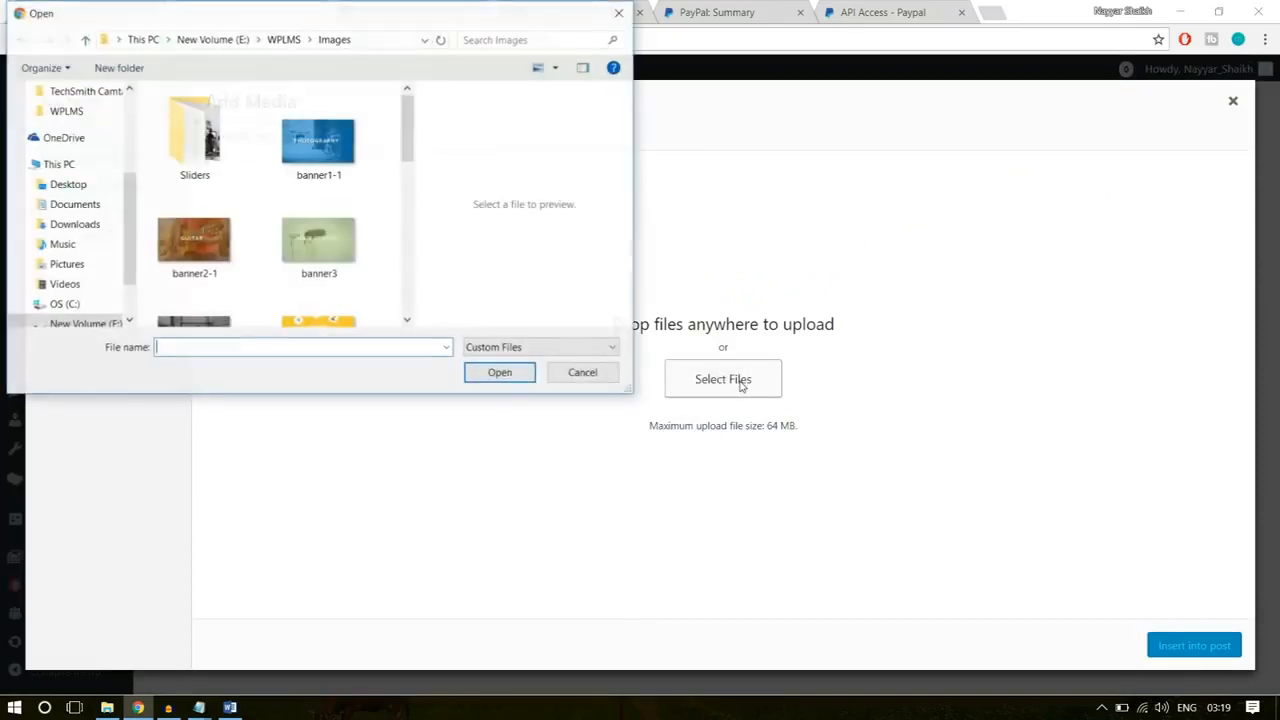
scroll(376, 267, down, 6)
scroll(344, 301, up, 2)
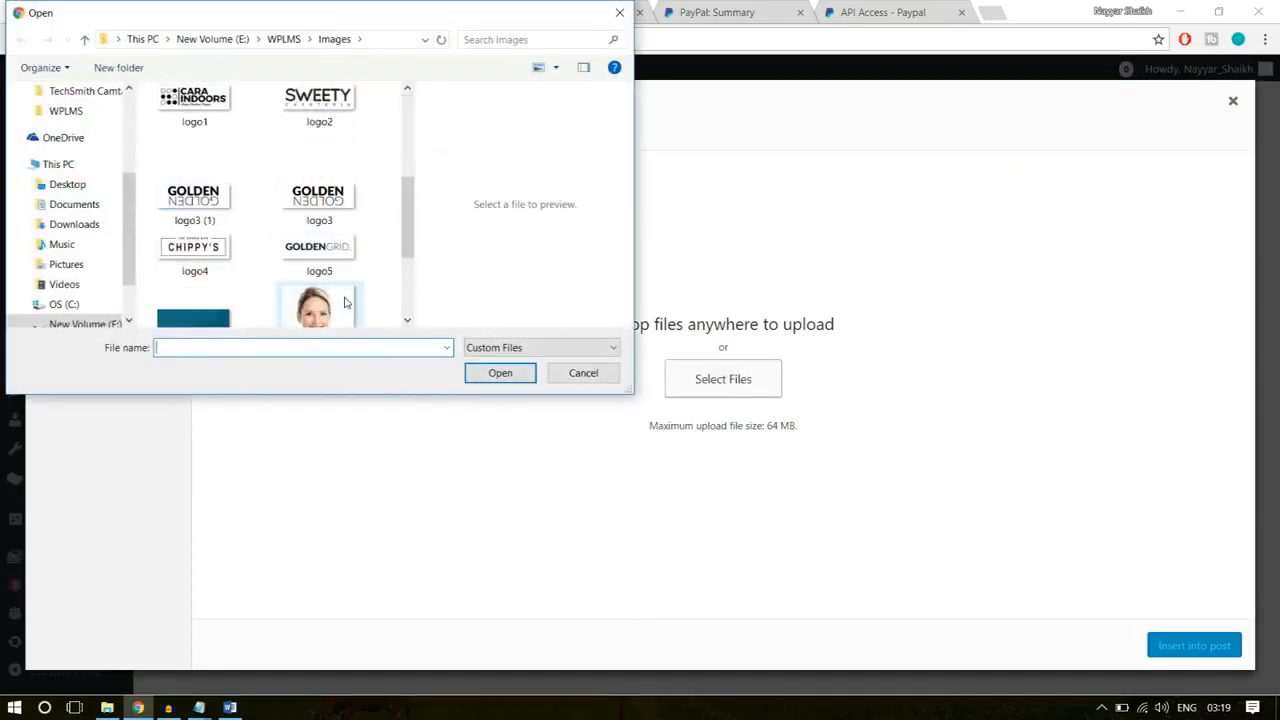
scroll(300, 290, up, 2)
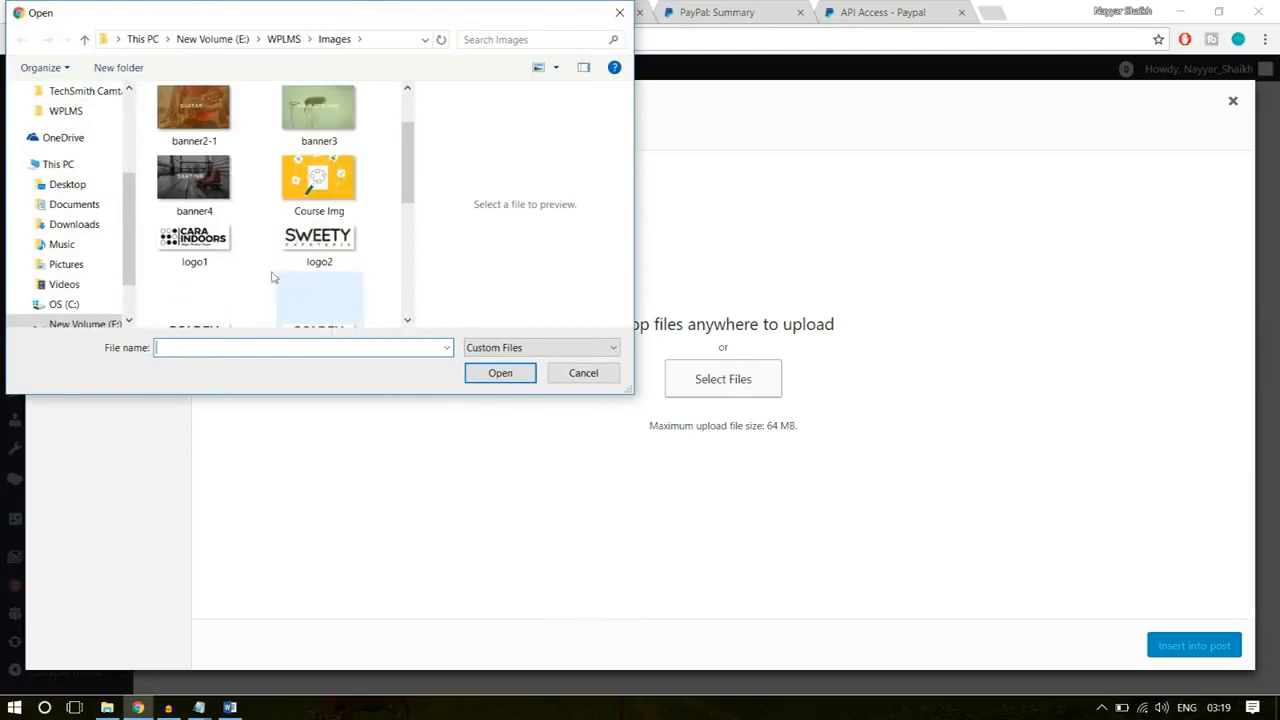
click(225, 248)
click(499, 373)
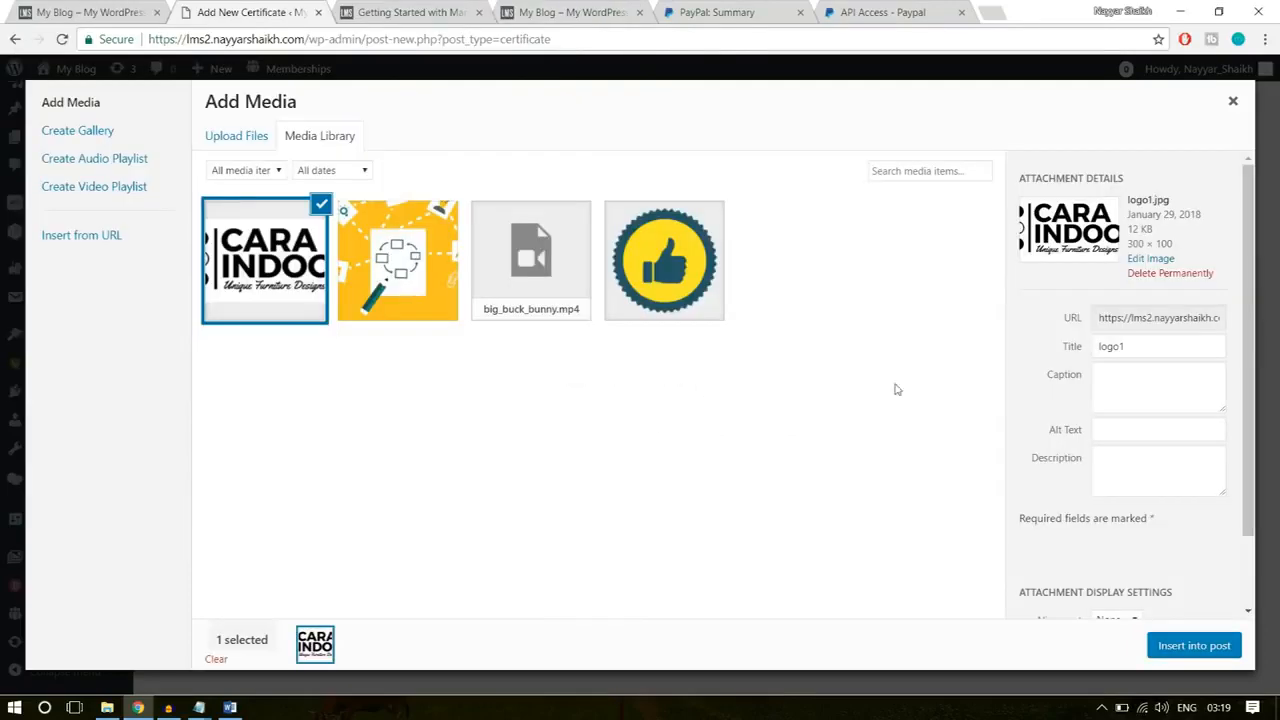
click(1190, 646)
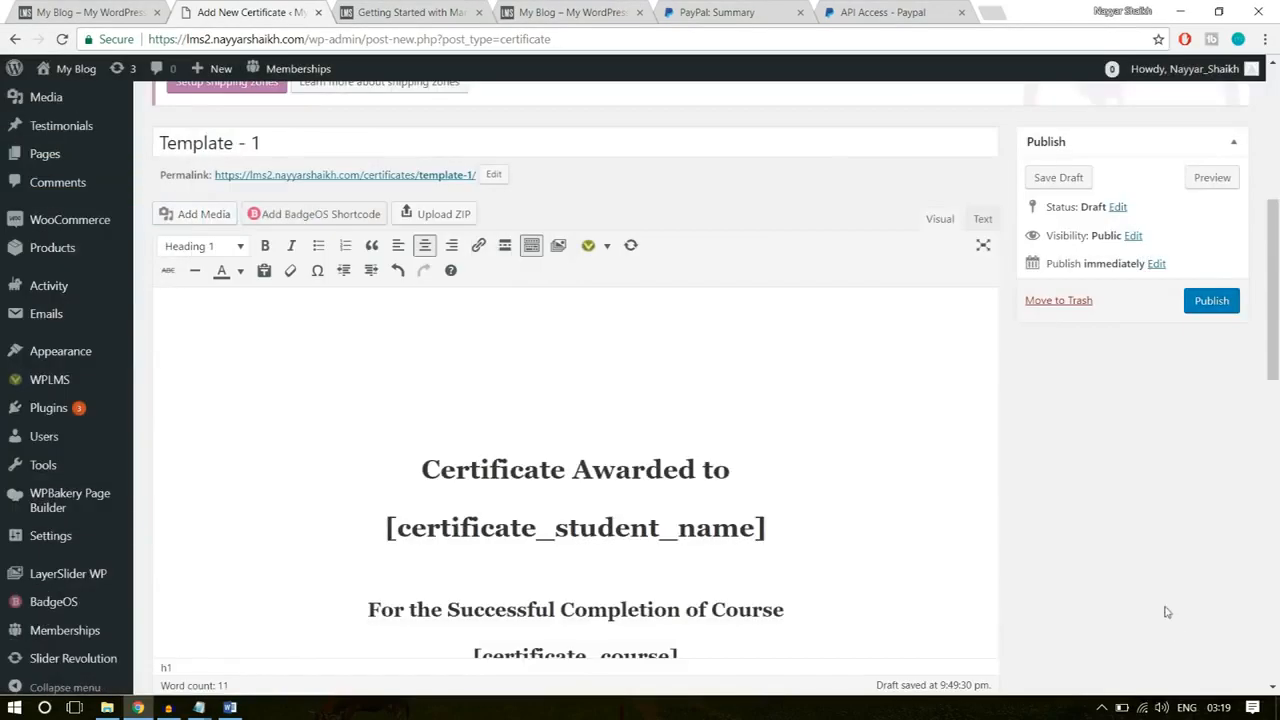
click(628, 358)
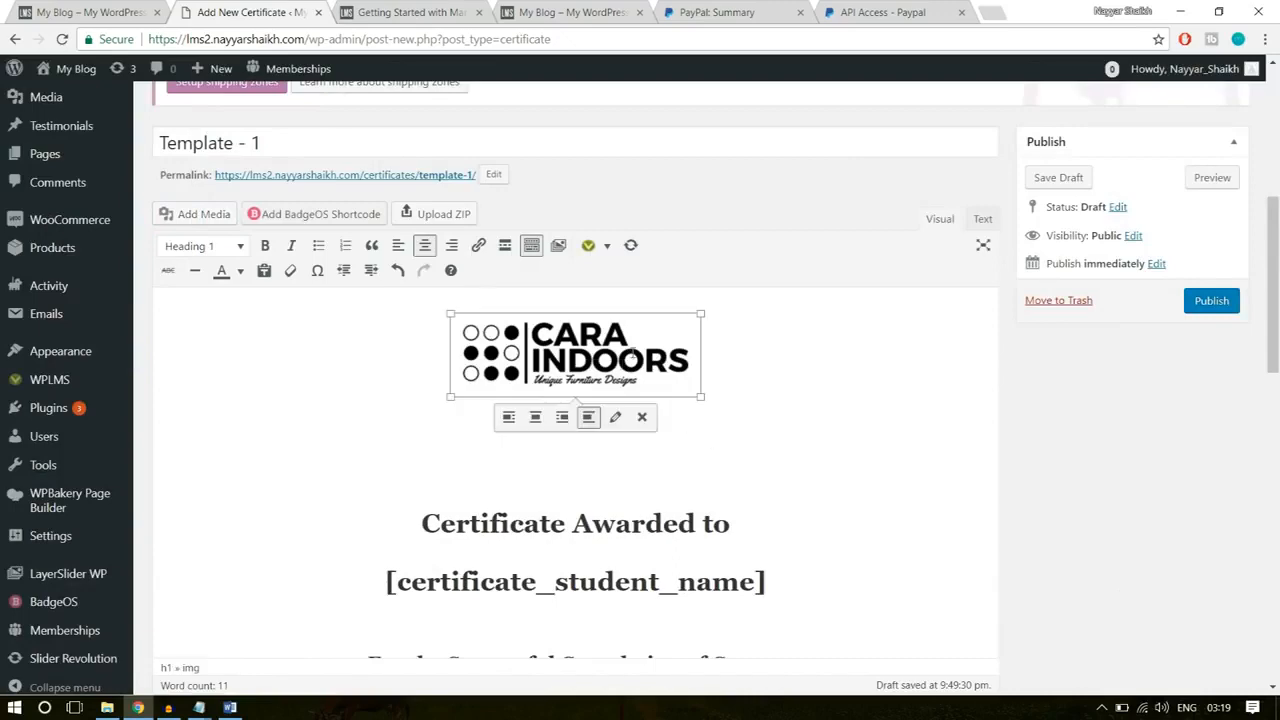
Step: Set Enable Print & PDF to Show in the Certificate Template Settings
scroll(709, 387, down, 5)
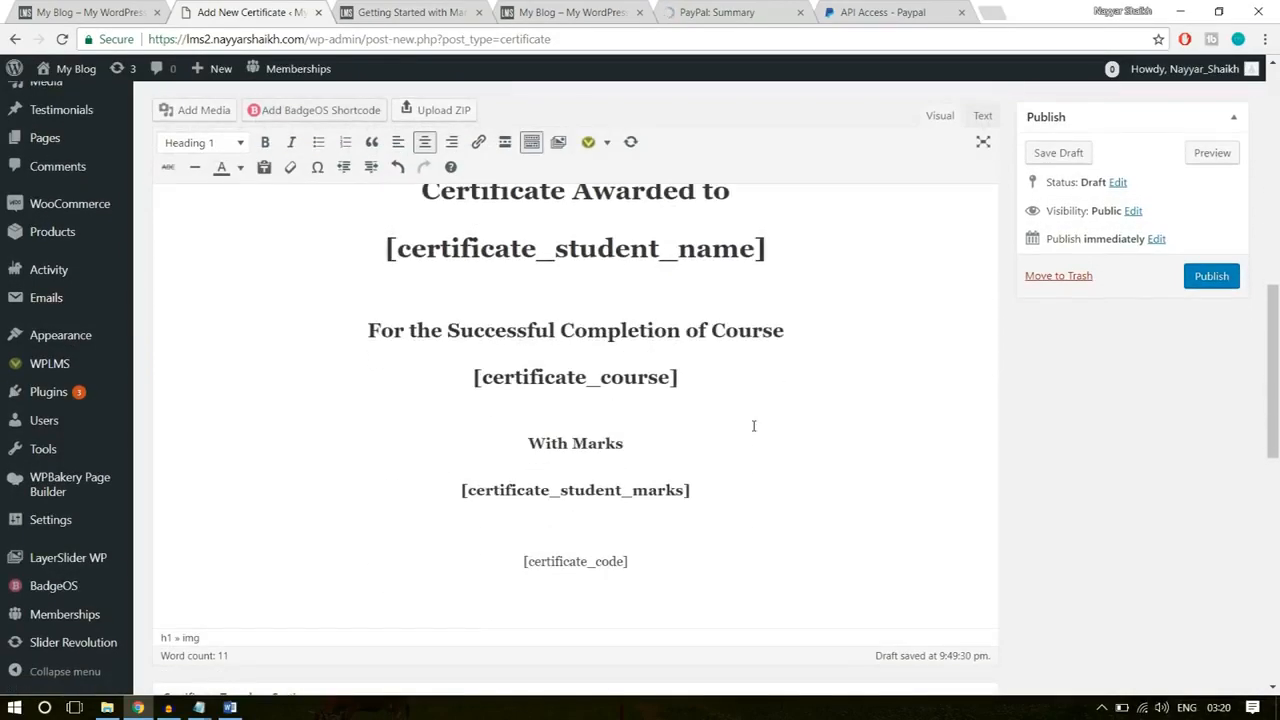
scroll(754, 426, down, 5)
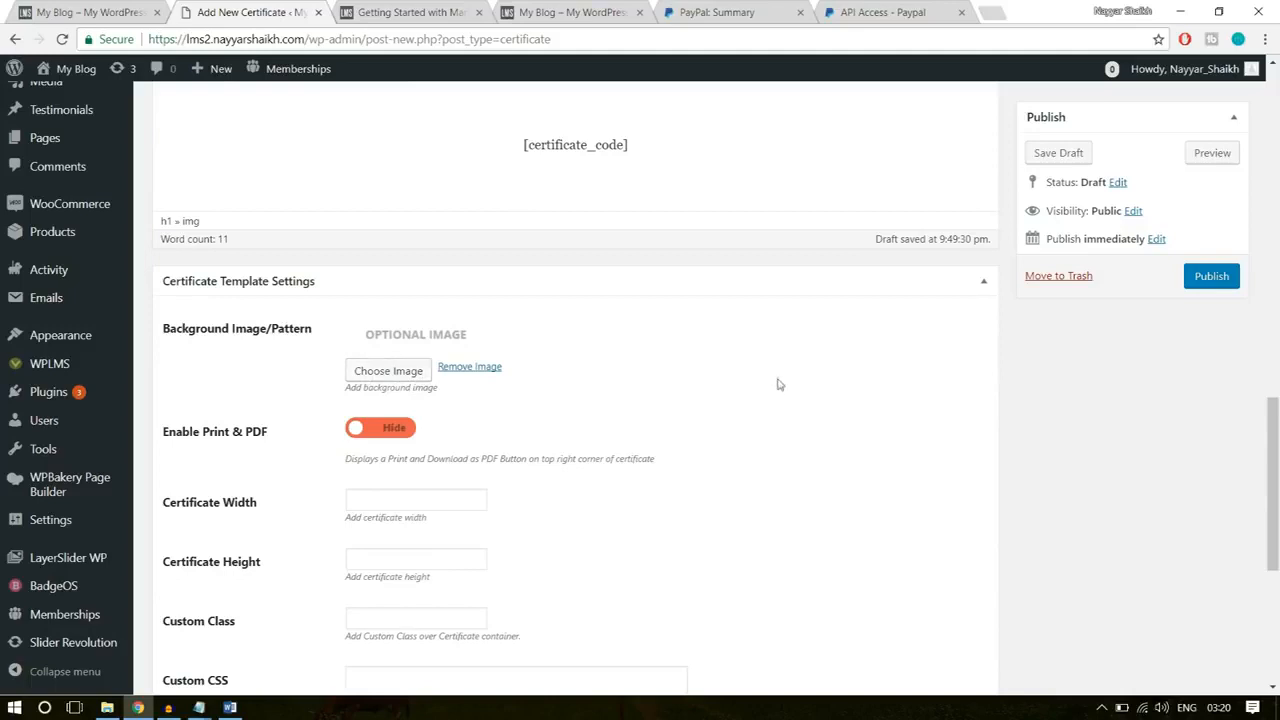
scroll(400, 372, down, 1)
click(395, 350)
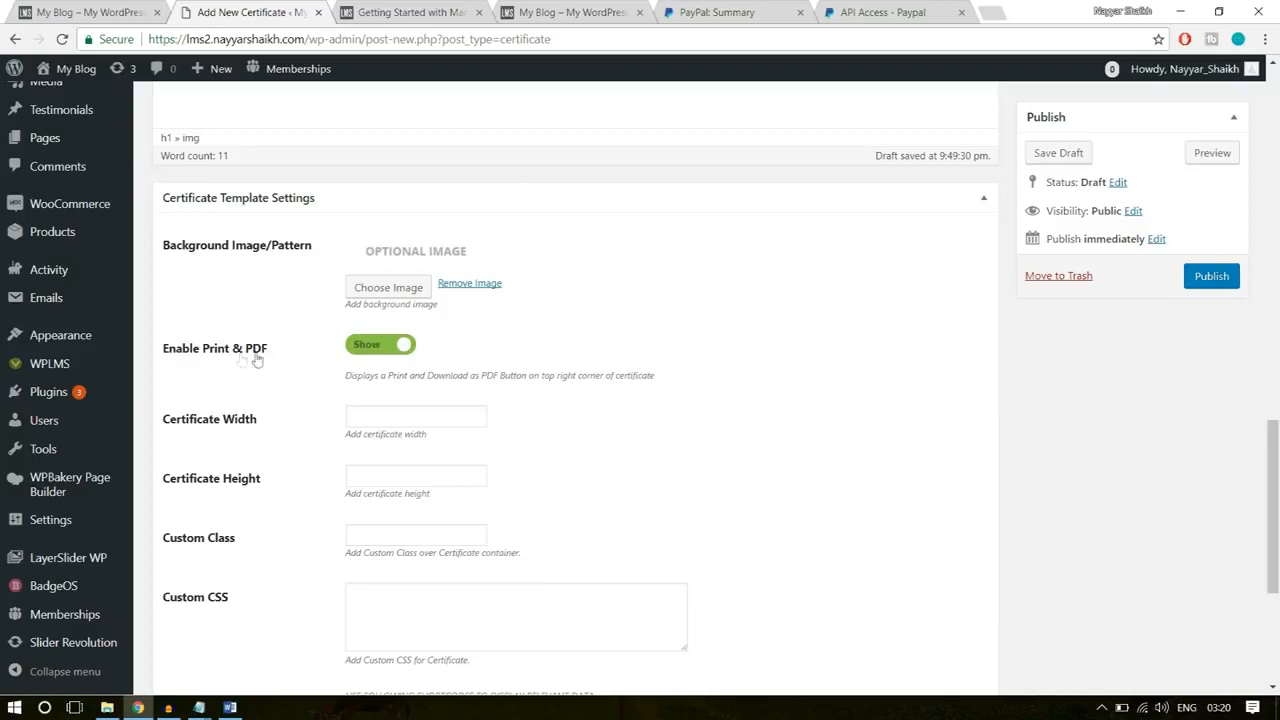
Step: Set both the Certificate Width and the Certificate Height to 750
click(377, 419)
text(750)
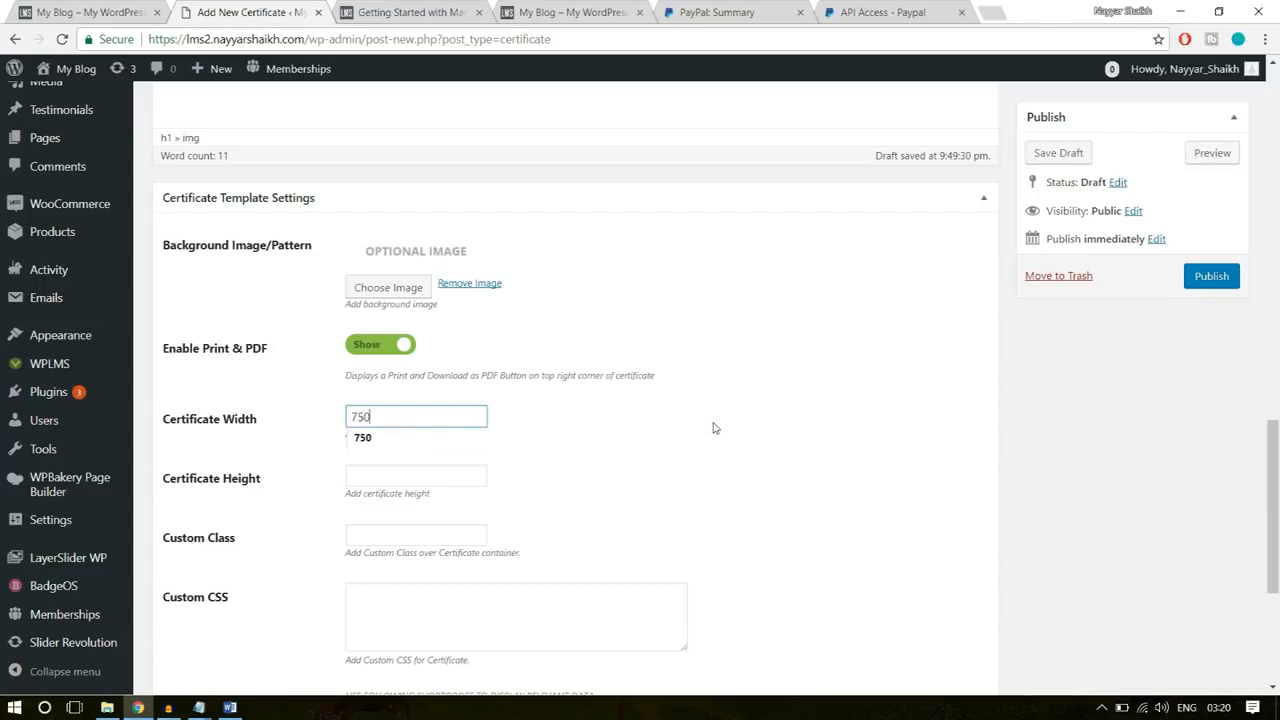
click(390, 477)
text(750)
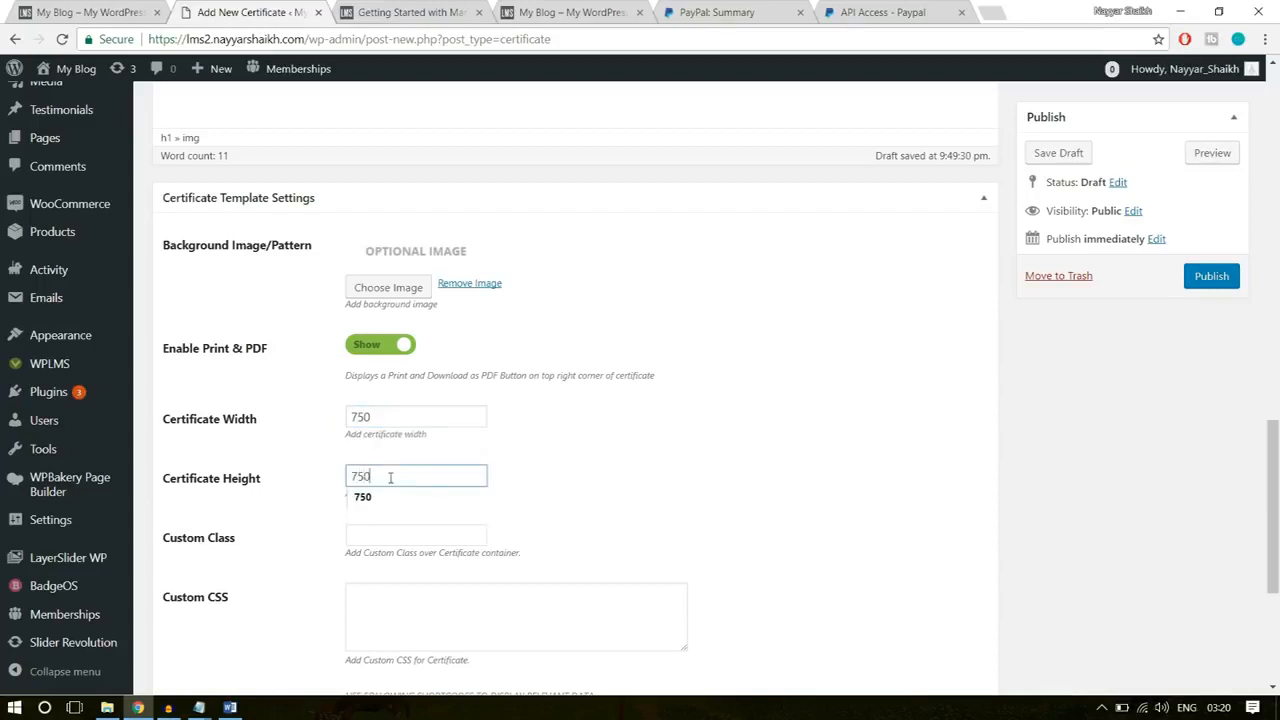
click(675, 450)
Step: Check the remaining certificate settings and publish the Template - 1 certificate
scroll(662, 480, down, 2)
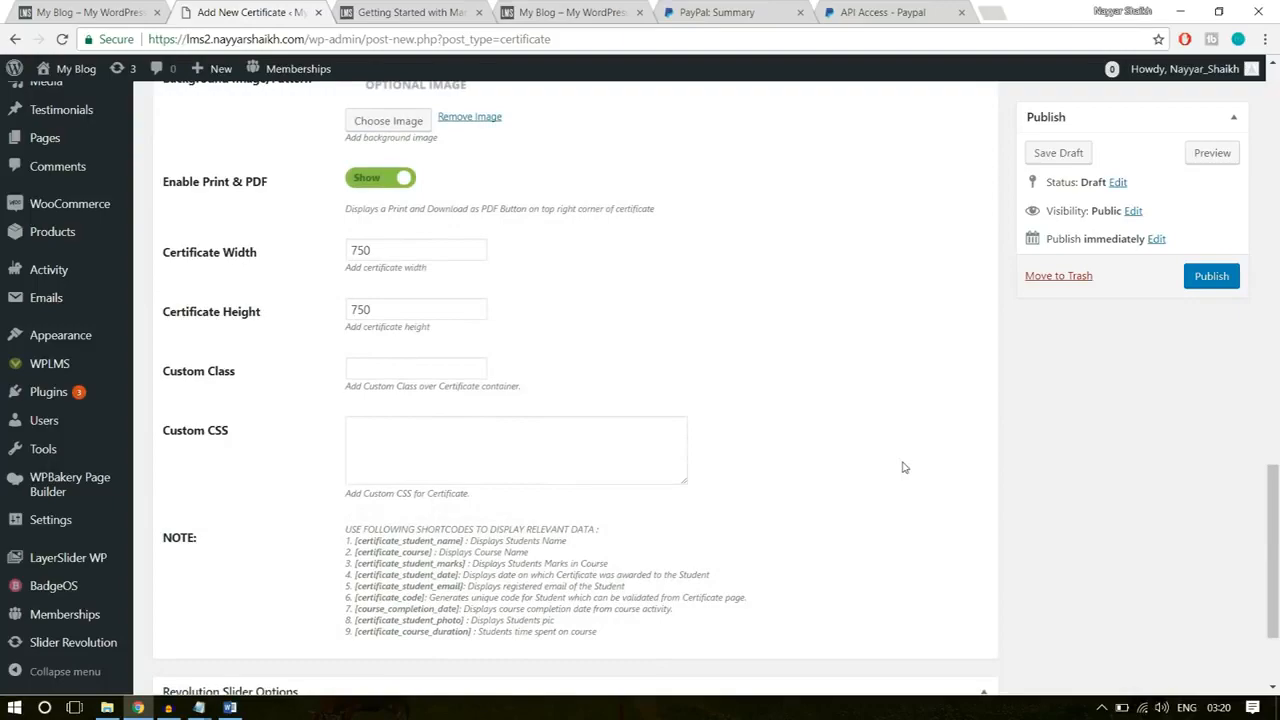
scroll(903, 467, down, 2)
scroll(900, 480, up, 20)
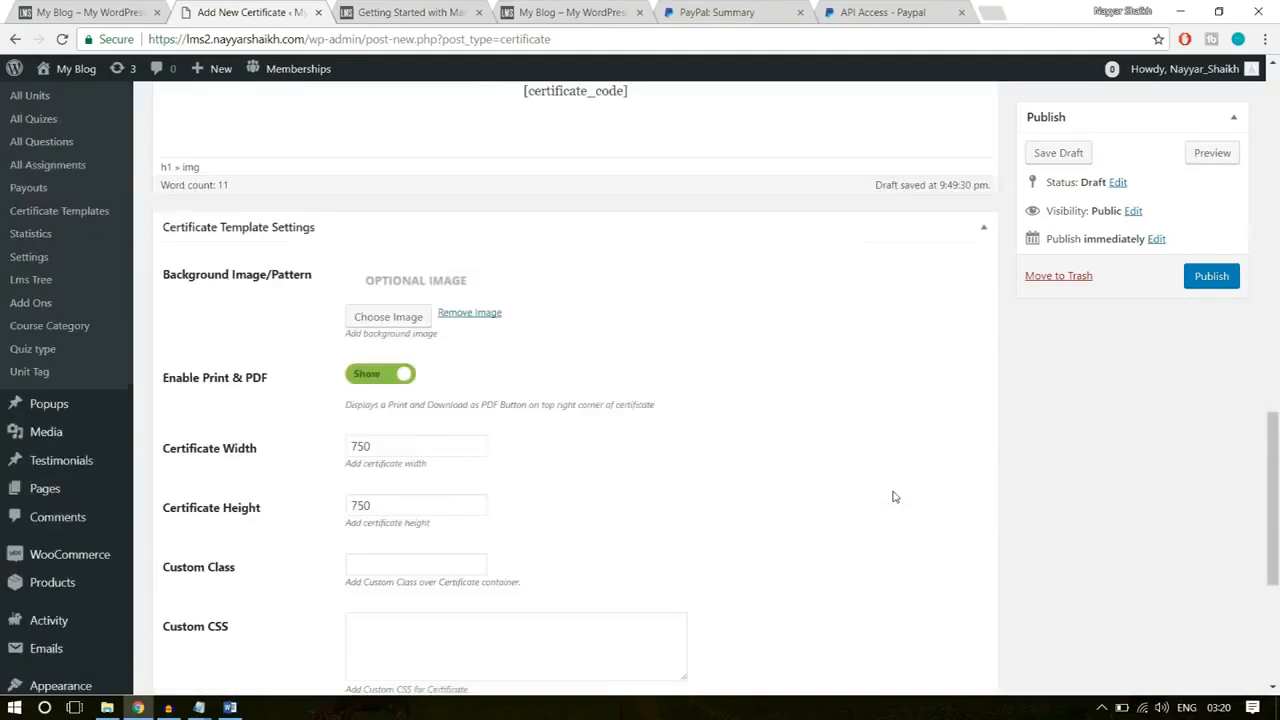
scroll(891, 493, down, 3)
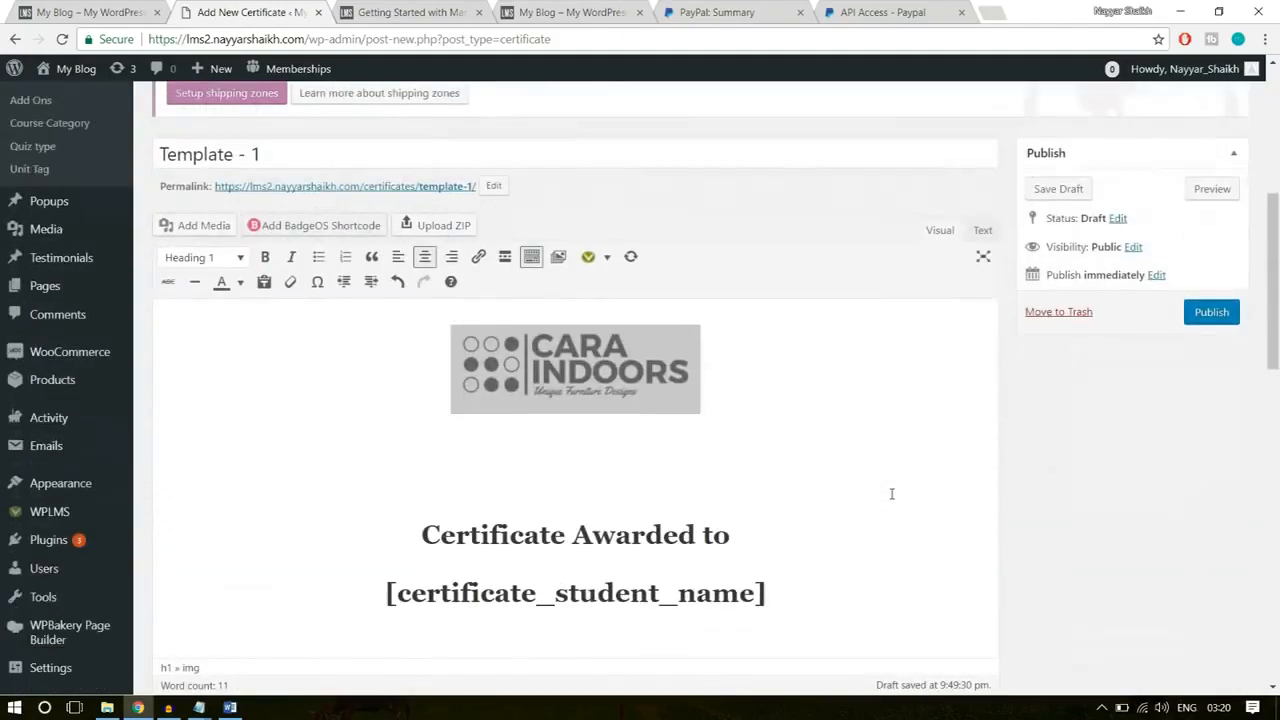
click(1212, 316)
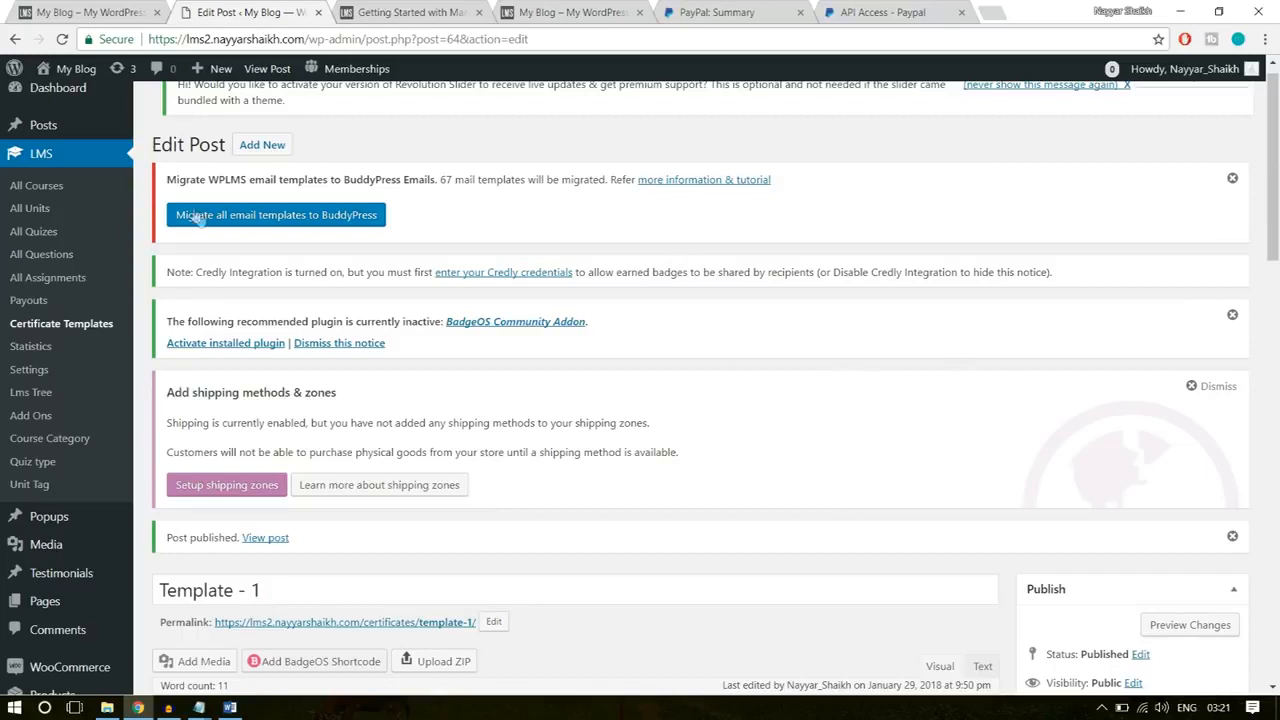
Step: Open the list of all LMS courses and start adding a new course
click(38, 186)
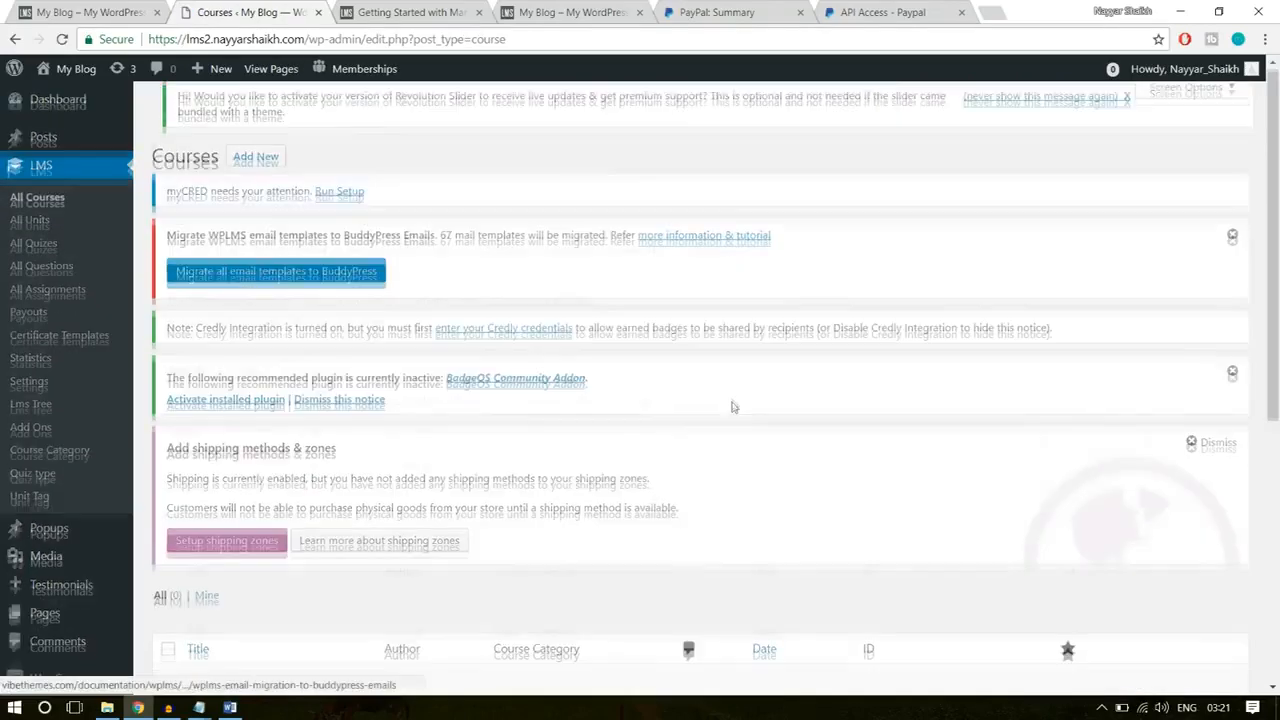
scroll(731, 403, down, 4)
drag(298, 363, 120, 356)
click(405, 465)
scroll(440, 533, up, 4)
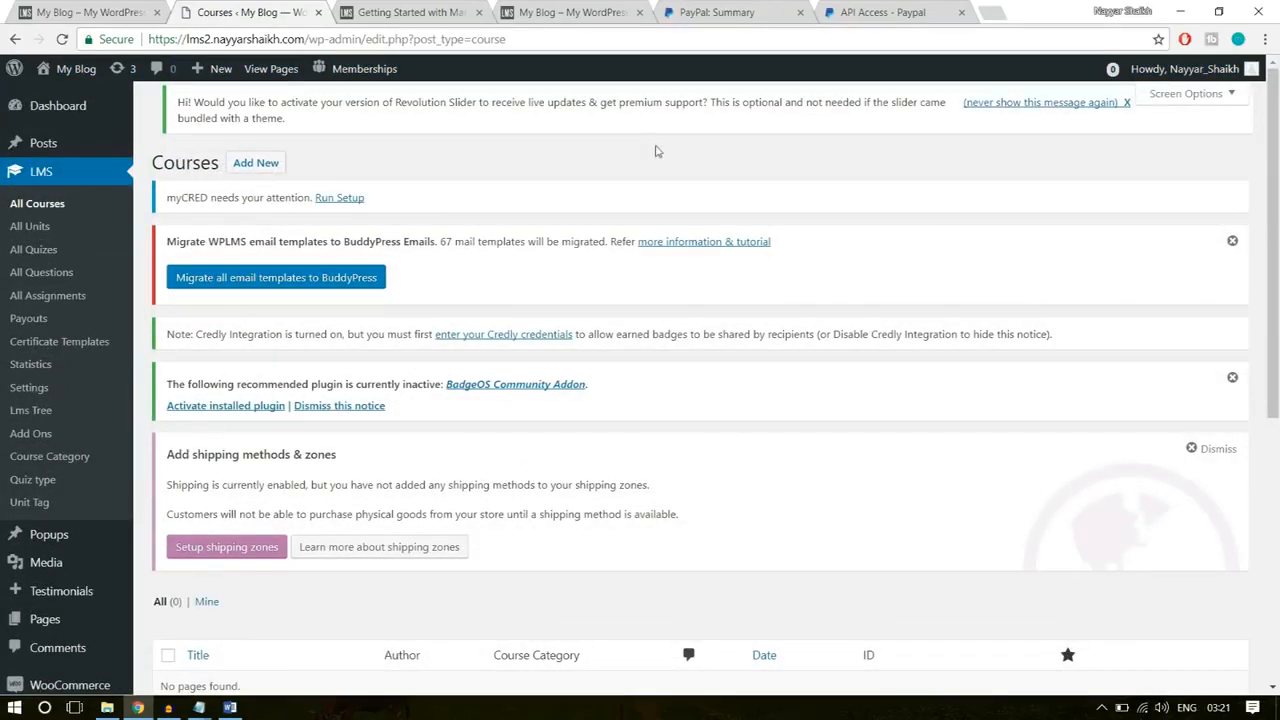
click(253, 168)
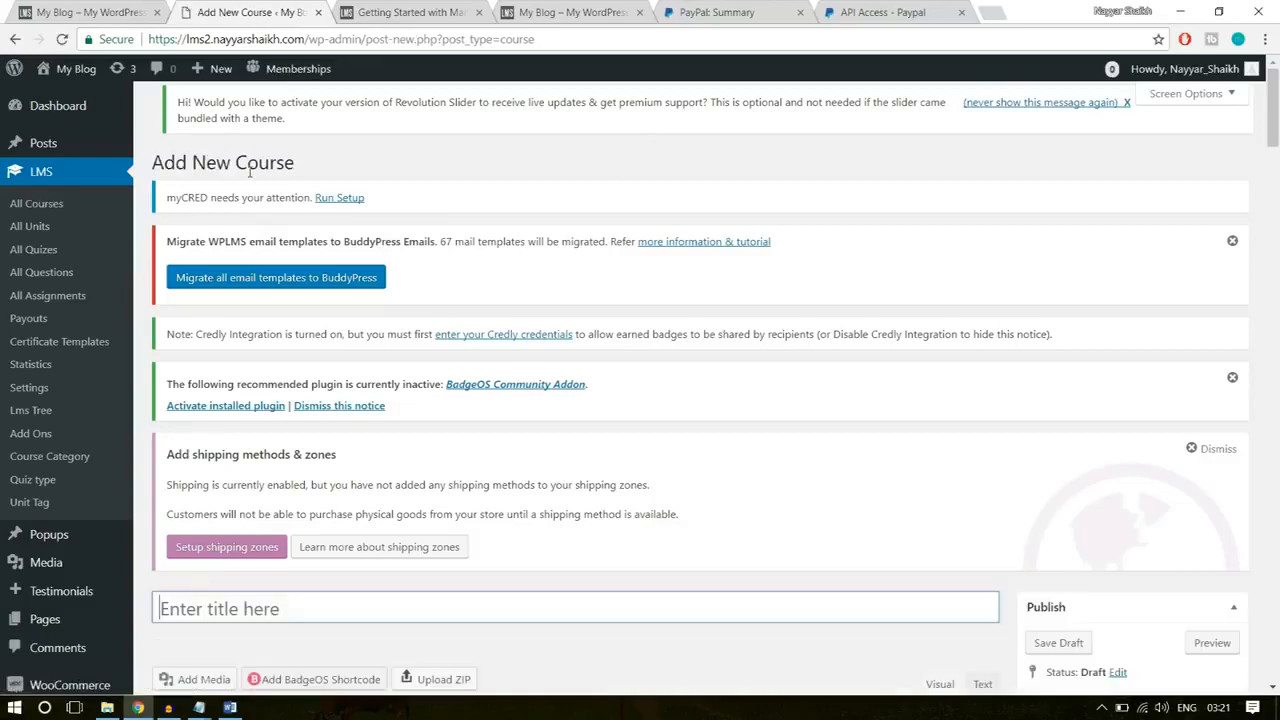
Step: Copy the title from the demo site's Software Training course page and enter "Software Training" as the new course's title
click(46, 8)
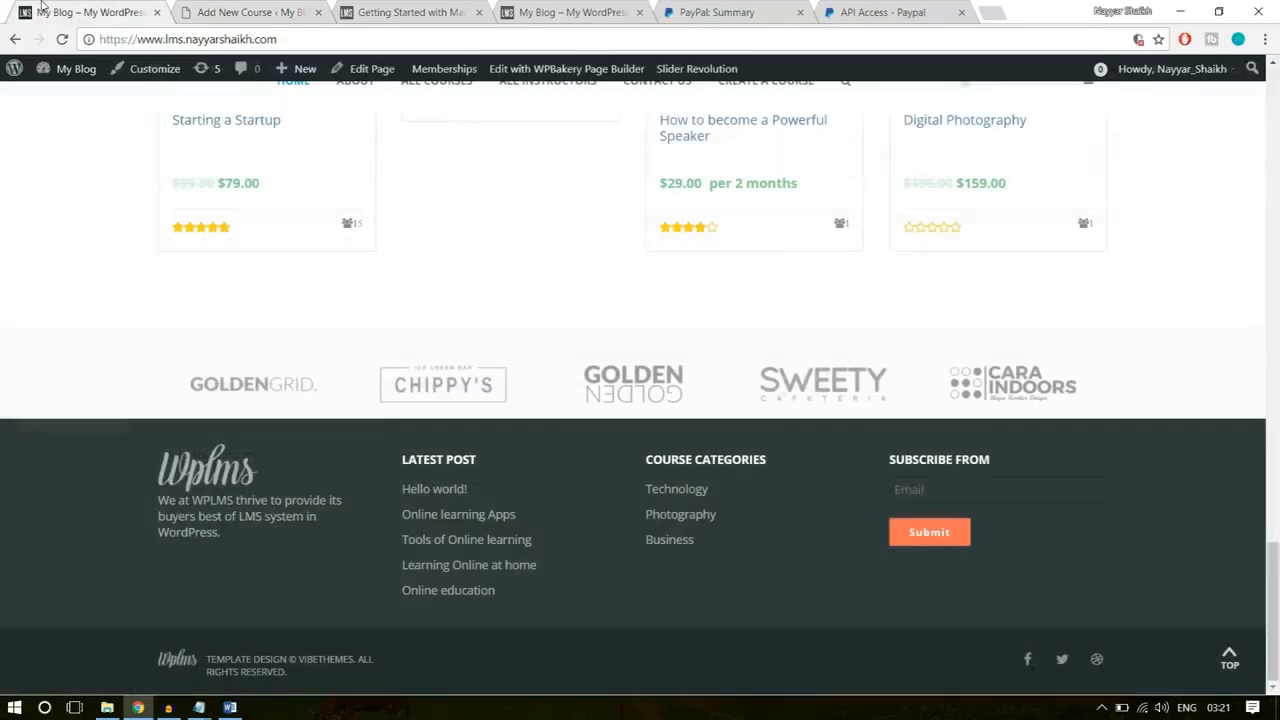
scroll(666, 408, up, 4)
scroll(666, 426, up, 2)
click(263, 320)
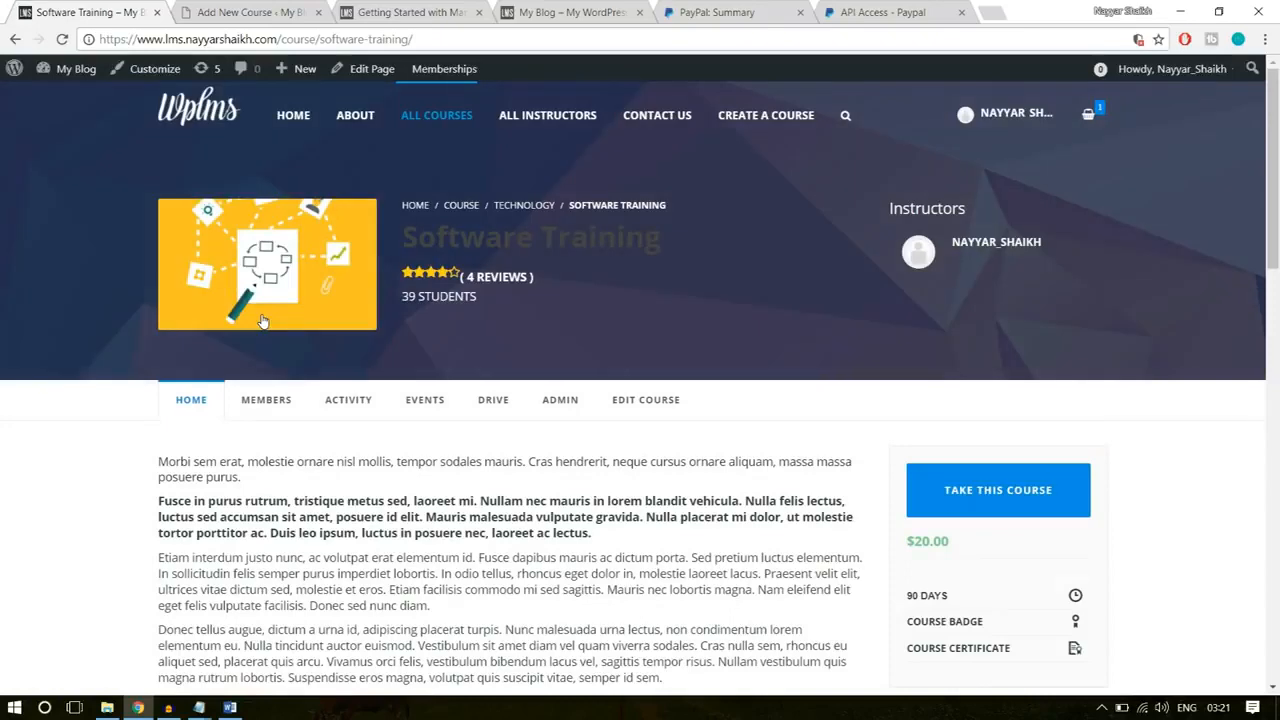
drag(681, 243, 408, 240)
key(ctrl+c)
click(274, 10)
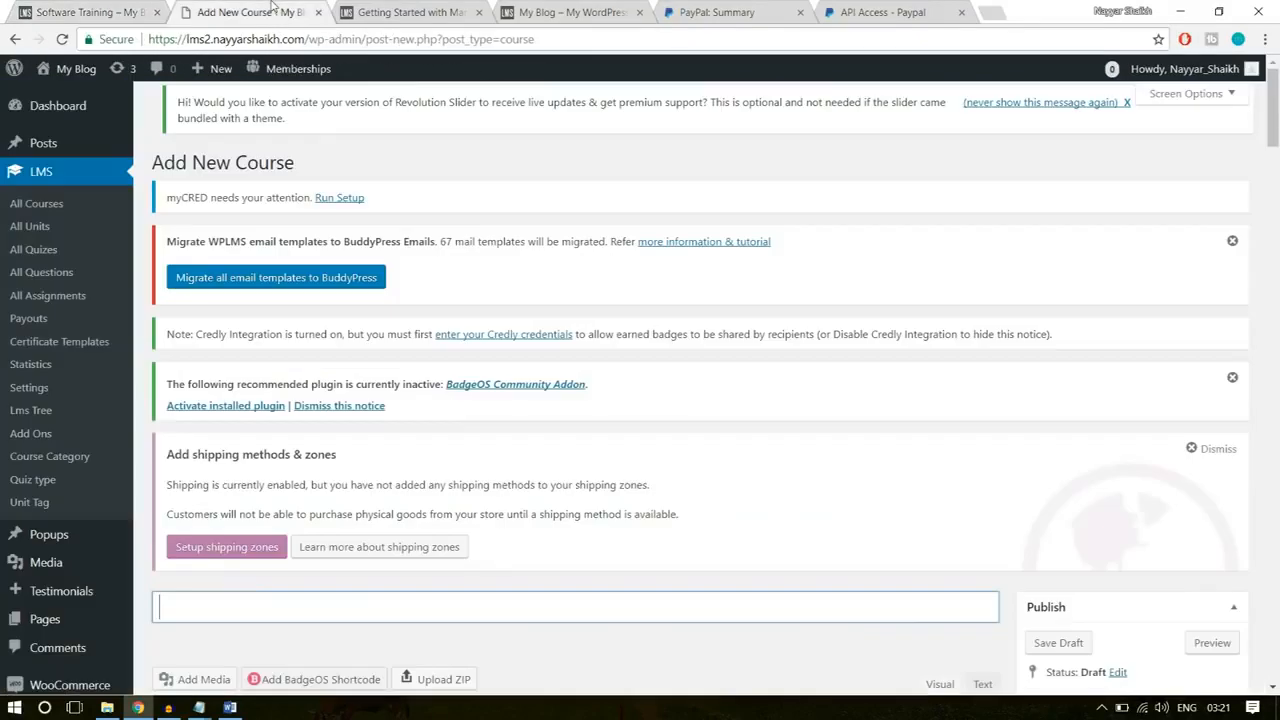
scroll(456, 478, down, 4)
key(ctrl+v)
Step: Copy the four description paragraphs from the demo site's Software Training course page into the new course's content
click(528, 467)
click(110, 8)
scroll(474, 346, down, 5)
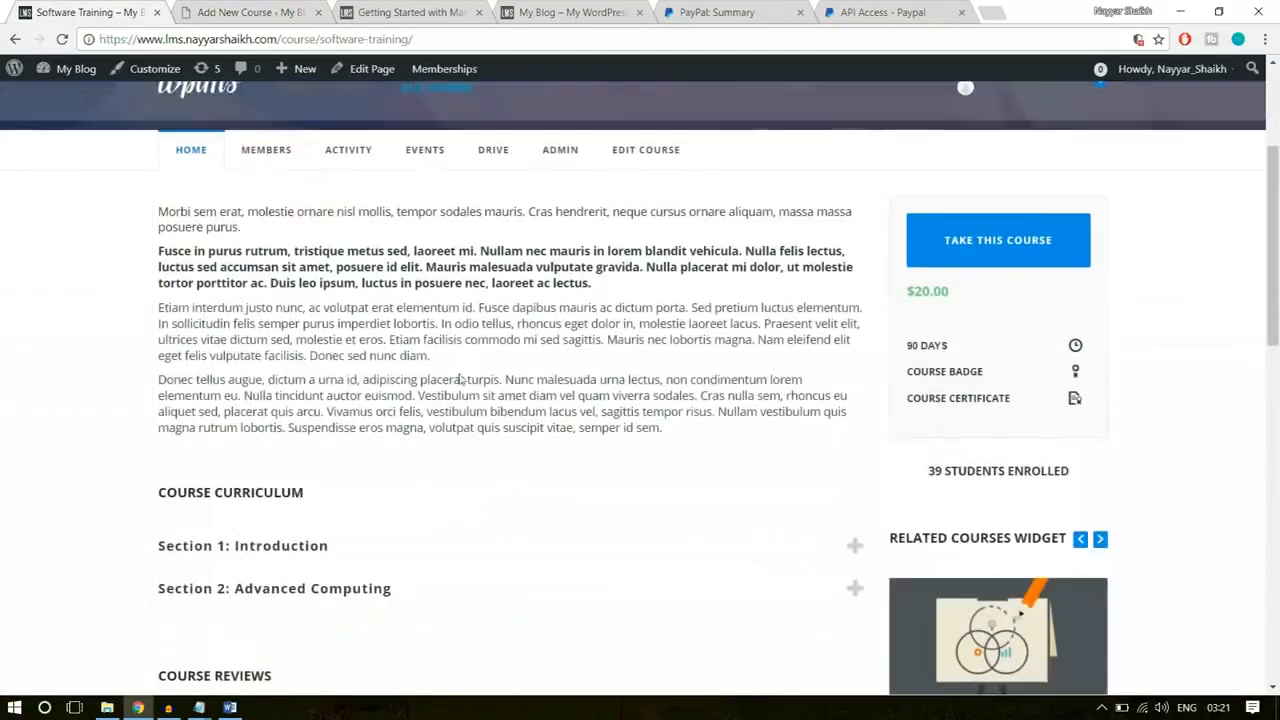
drag(668, 432, 160, 209)
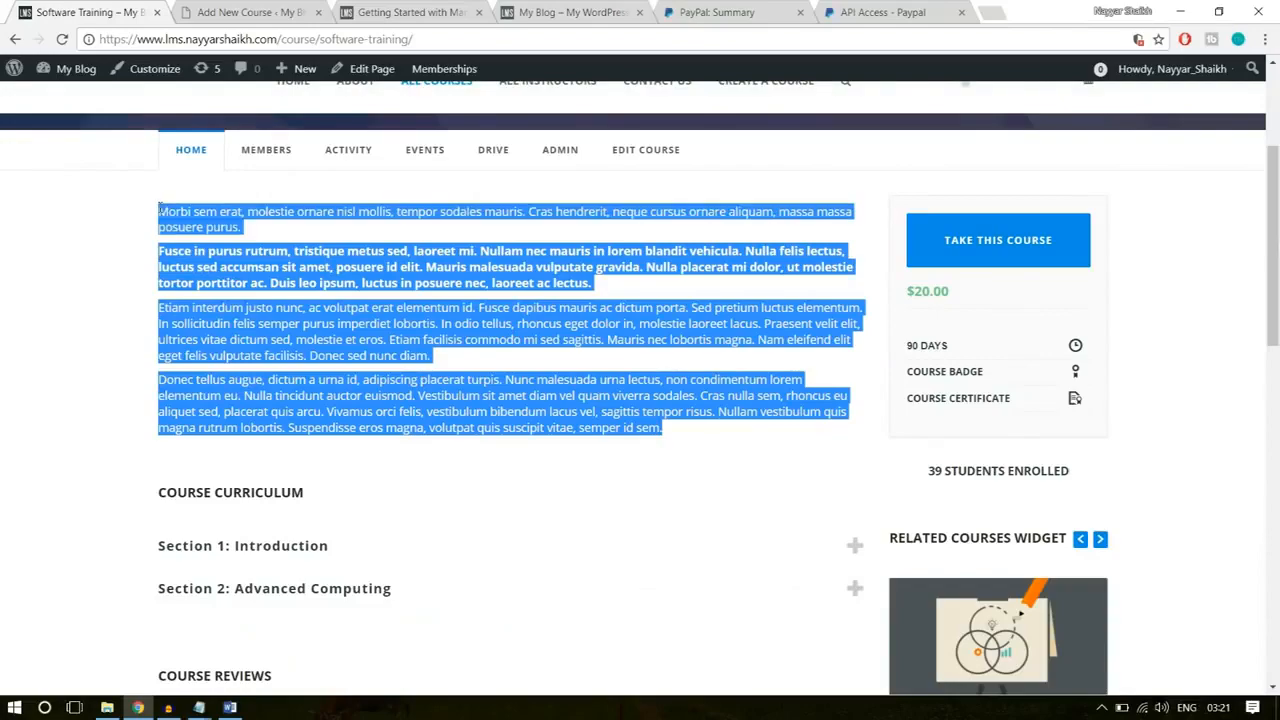
key(ctrl+c)
click(240, 12)
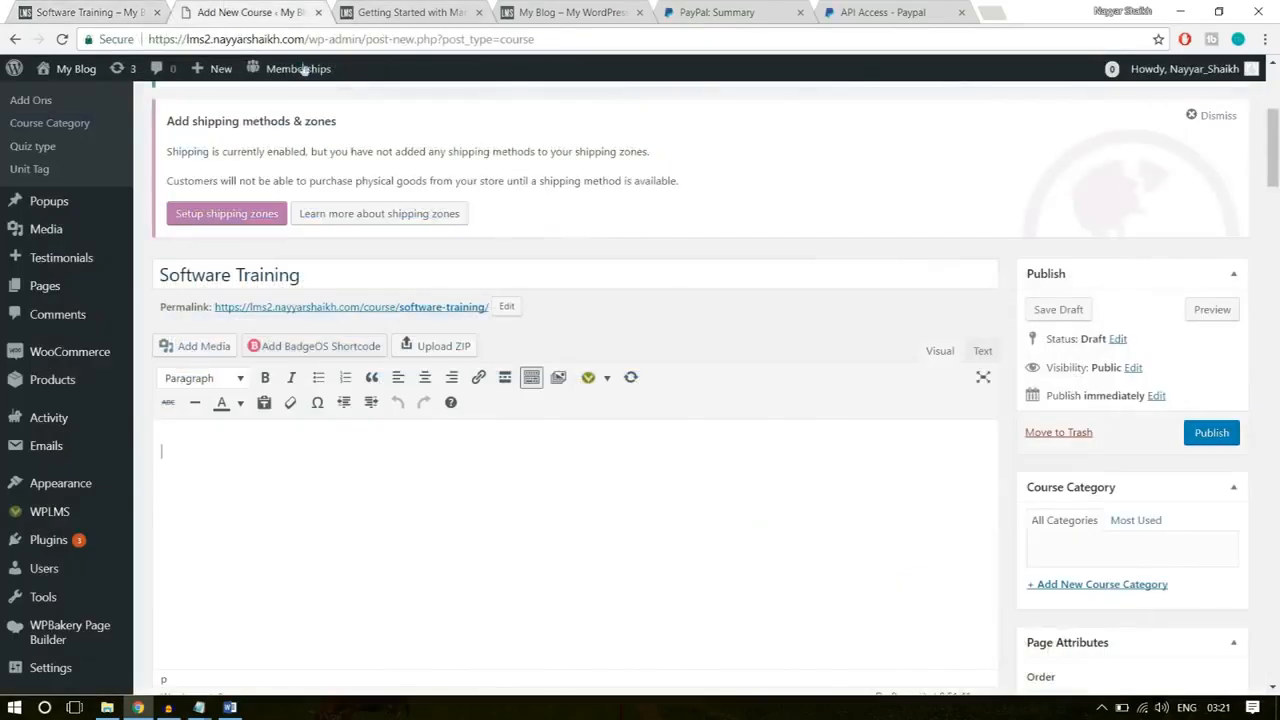
key(ctrl+v)
scroll(482, 448, down, 1)
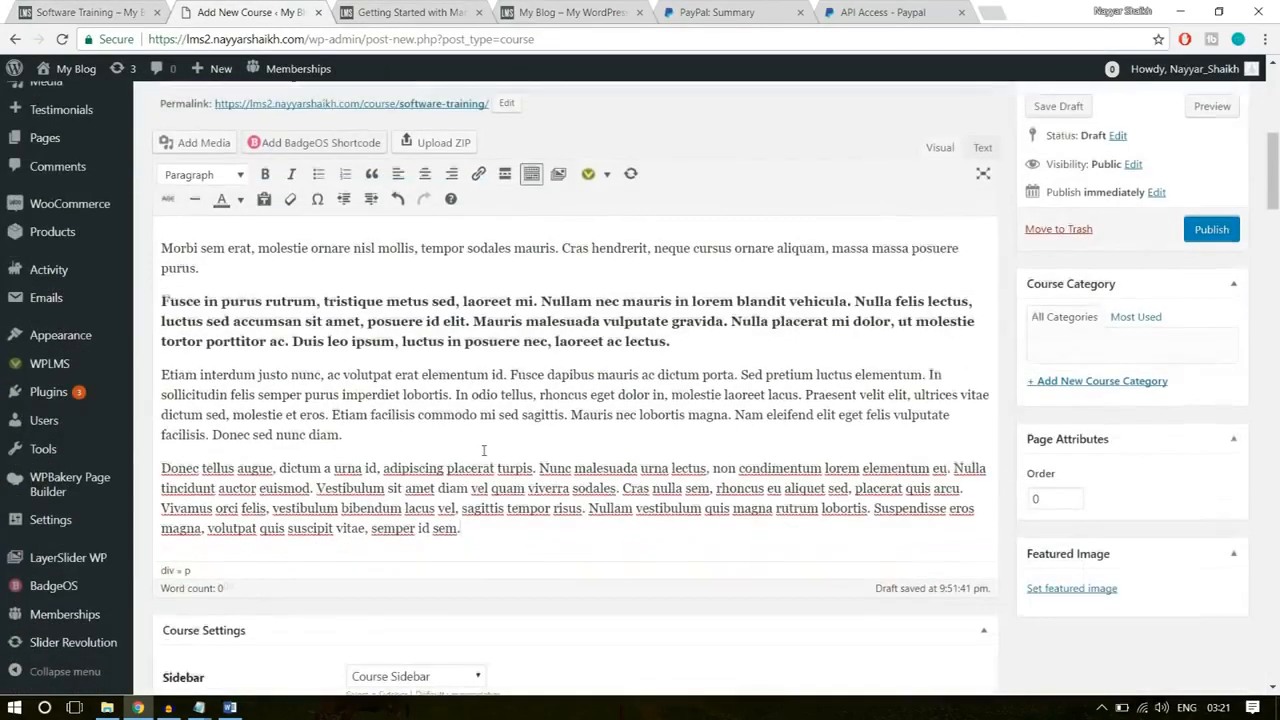
drag(491, 524, 155, 236)
click(287, 302)
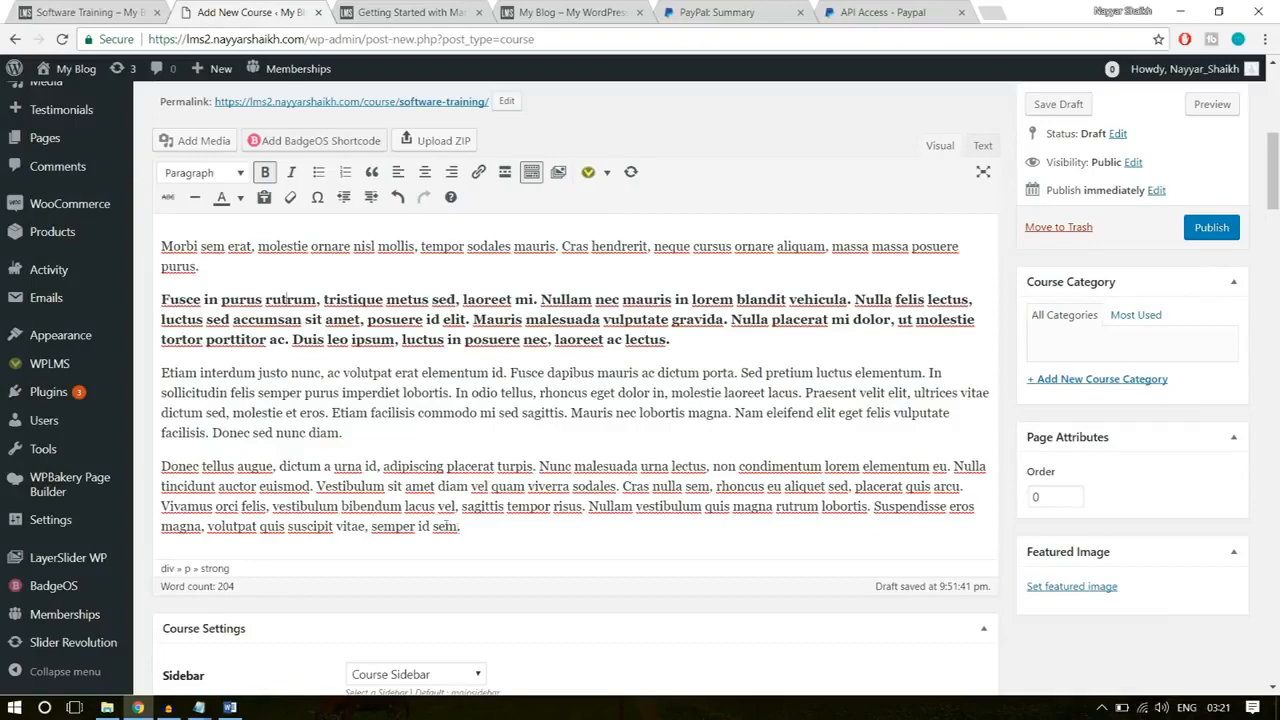
drag(462, 527, 180, 224)
click(178, 246)
Step: Check the course's Sidebar option, then set the Total Duration of Course to 8 and the Course Duration parameter to Hours
scroll(510, 384, down, 3)
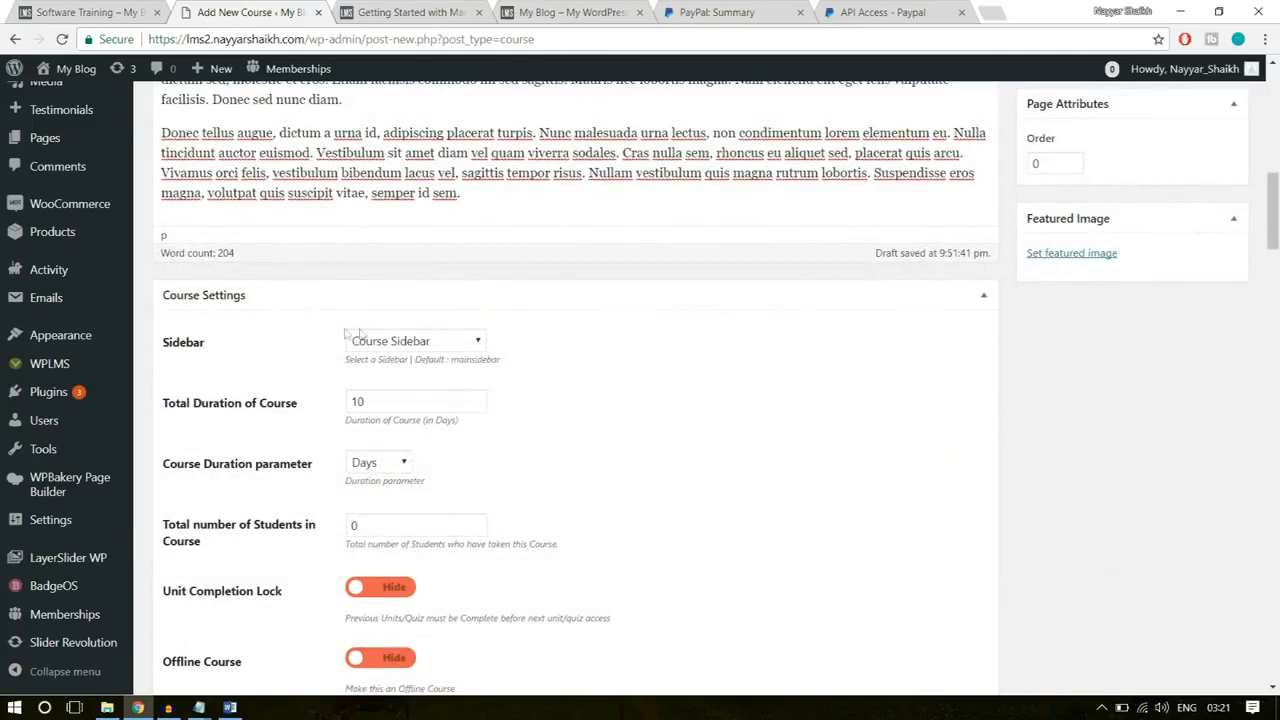
click(446, 344)
click(446, 344)
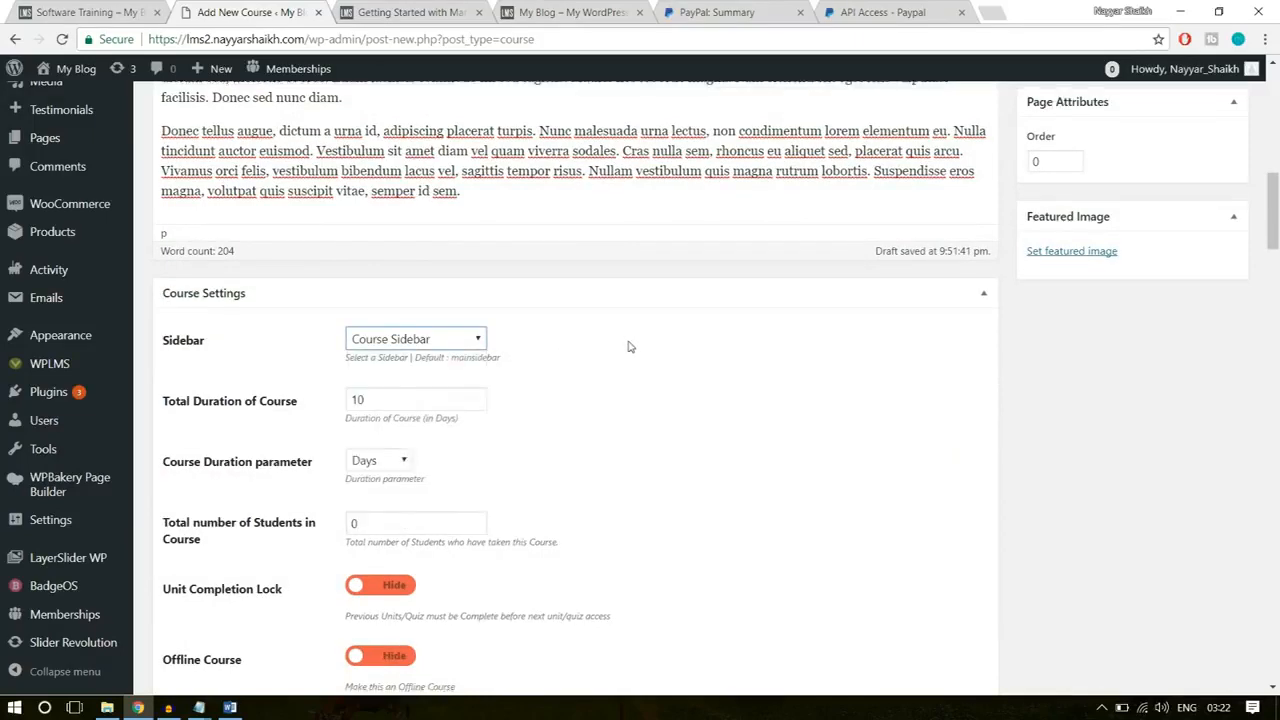
scroll(629, 346, down, 1)
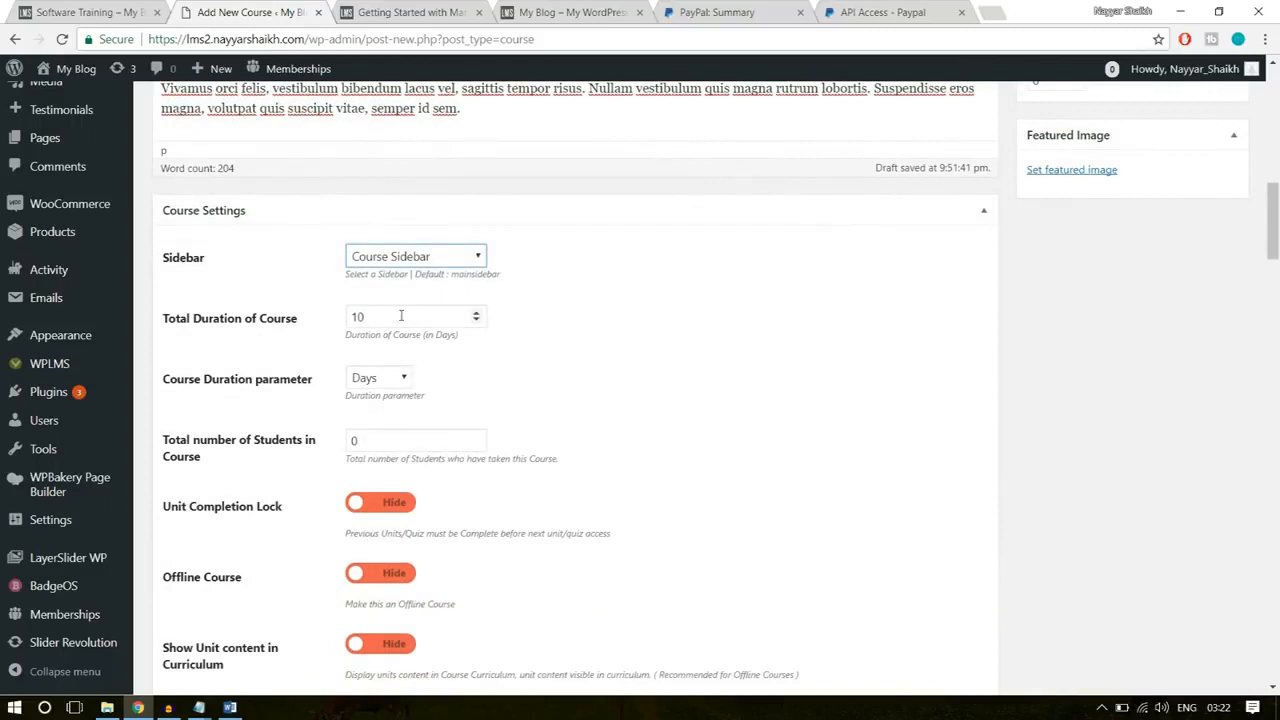
drag(388, 320, 325, 326)
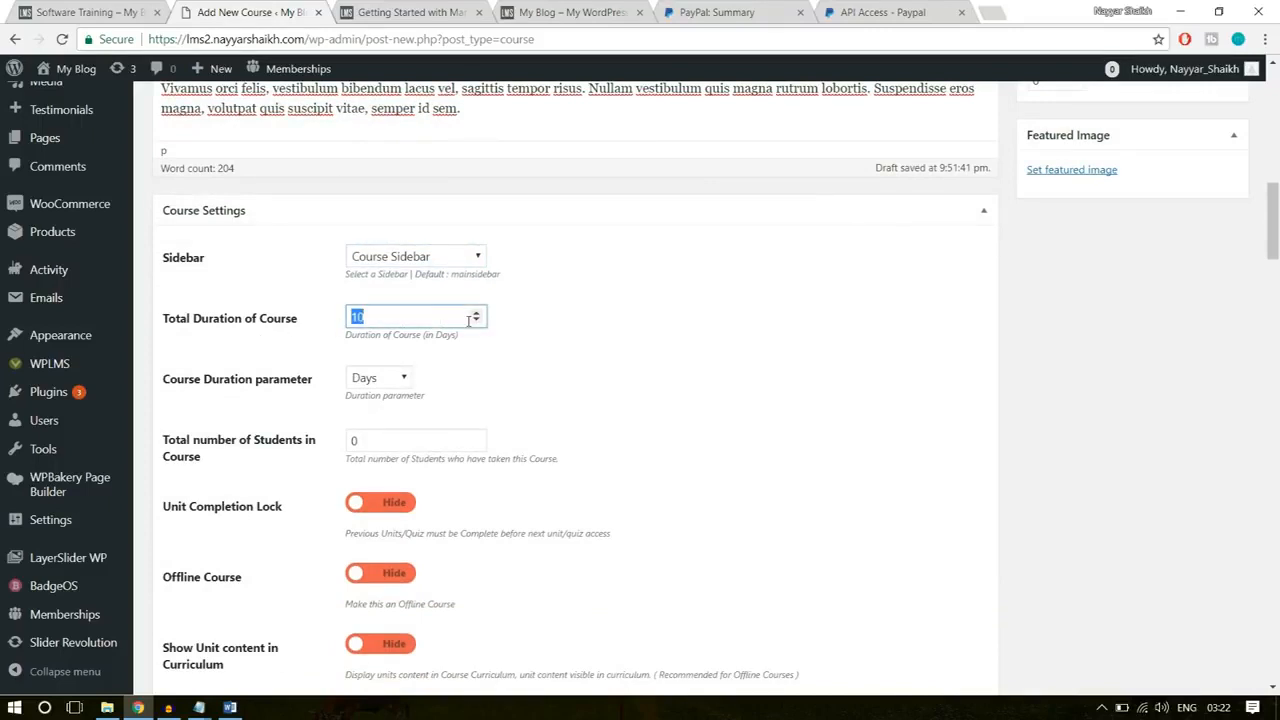
text(8)
click(404, 379)
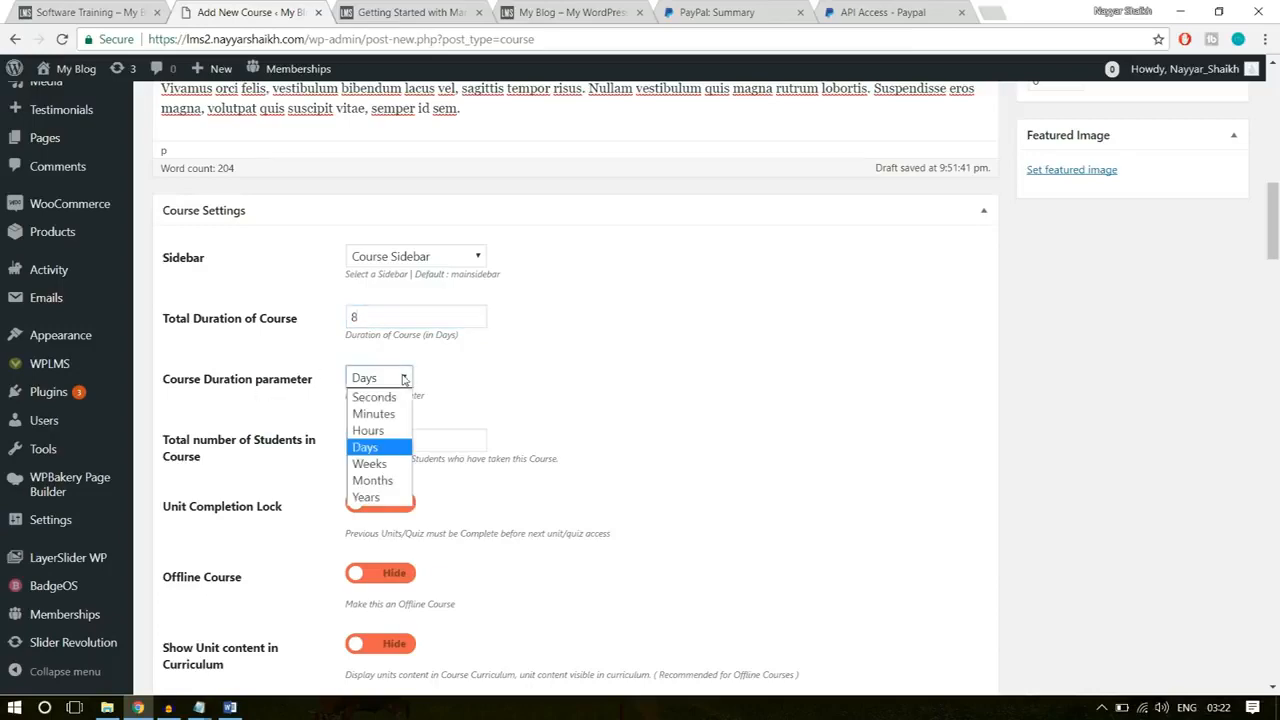
click(395, 430)
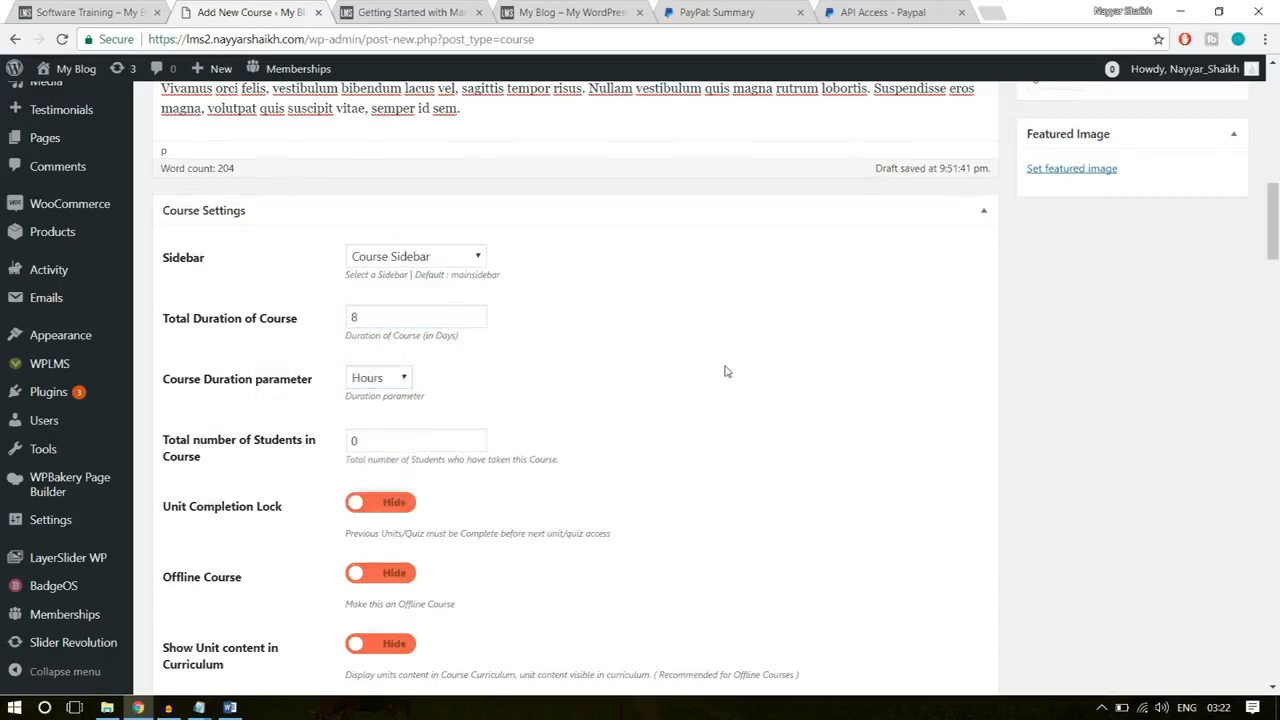
Step: Set the Total number of Students in Course to 10
scroll(726, 370, down, 1)
double_click(388, 360)
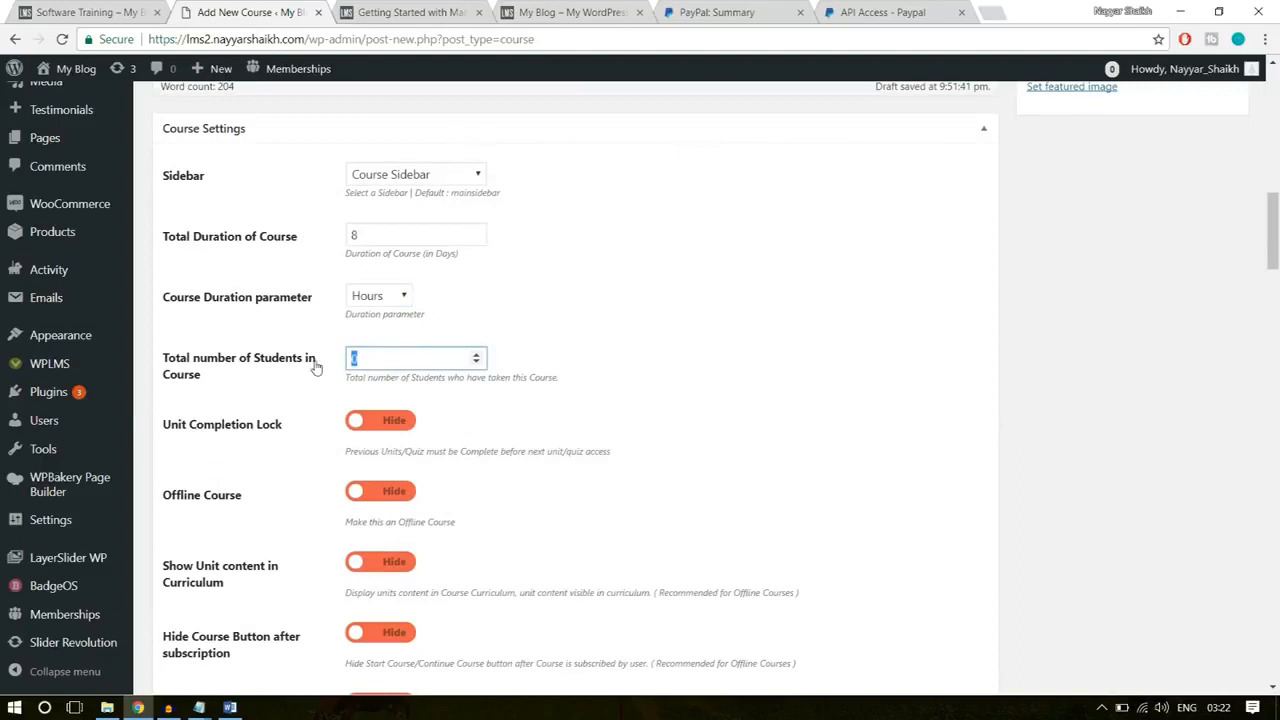
click(591, 313)
double_click(461, 350)
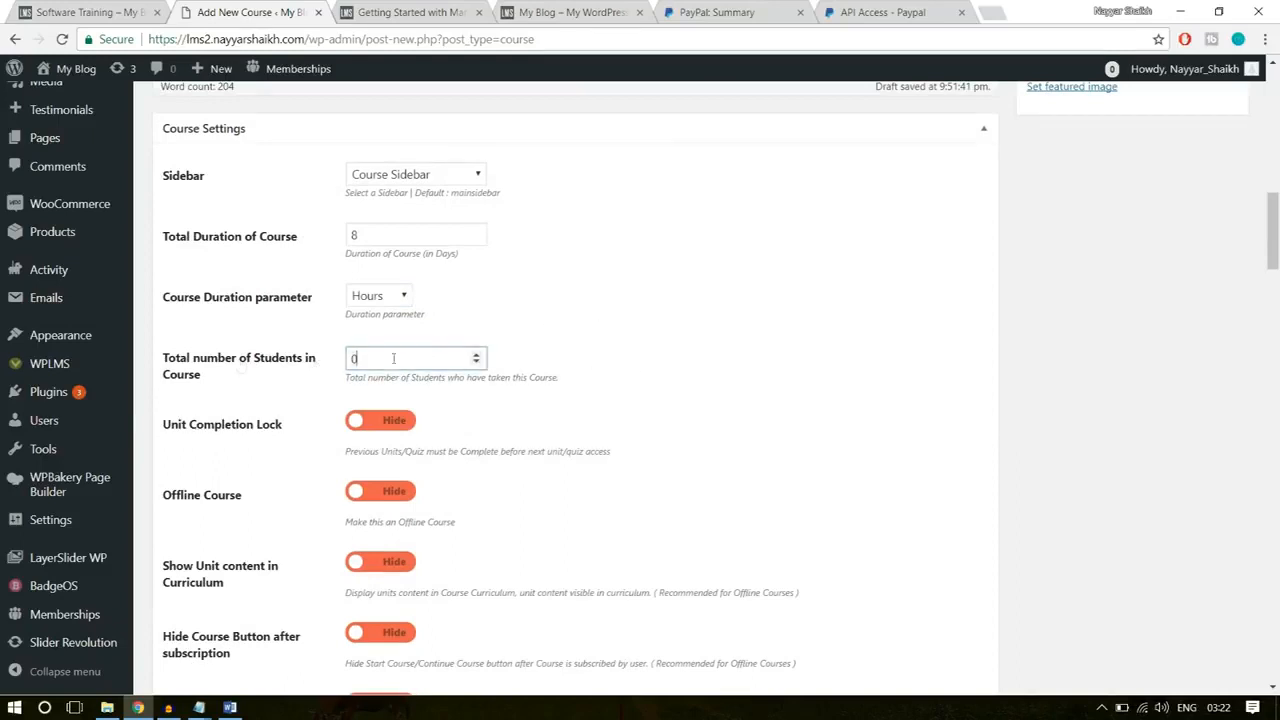
click(635, 357)
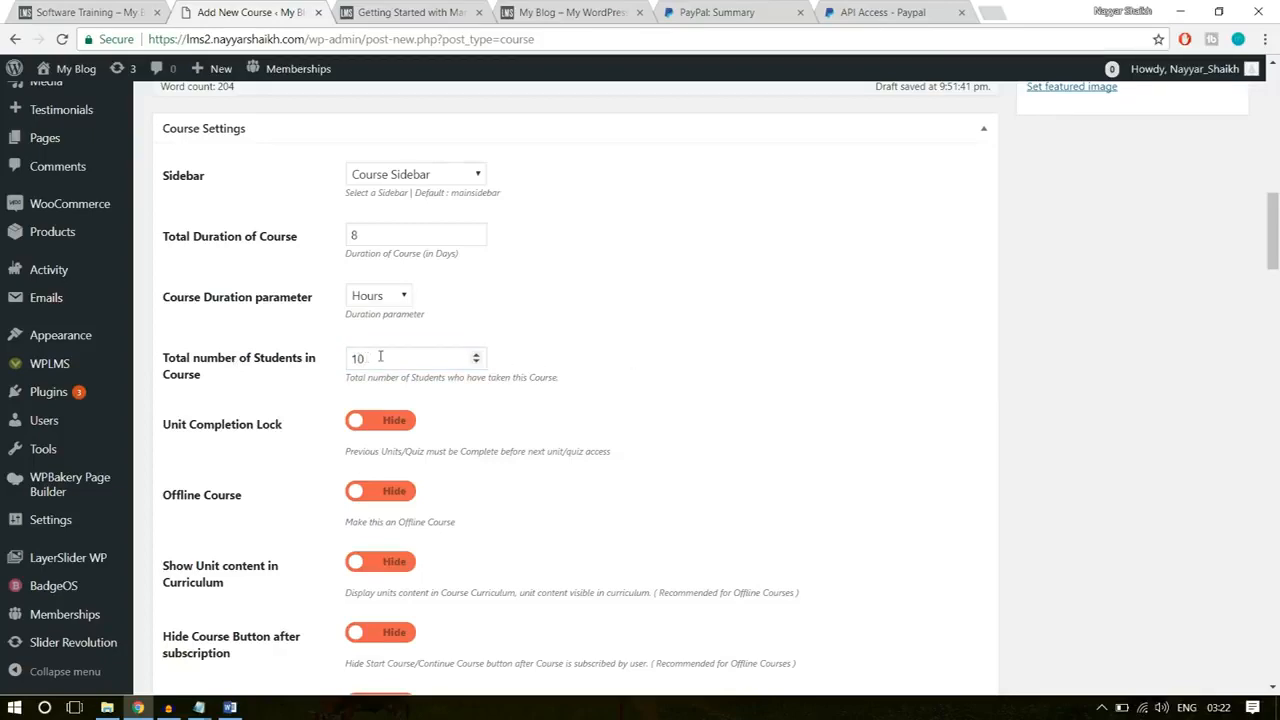
Step: Set Display Course Progress on Course home to Show, leaving Time based Course Progress on Hide
scroll(856, 343, down, 1)
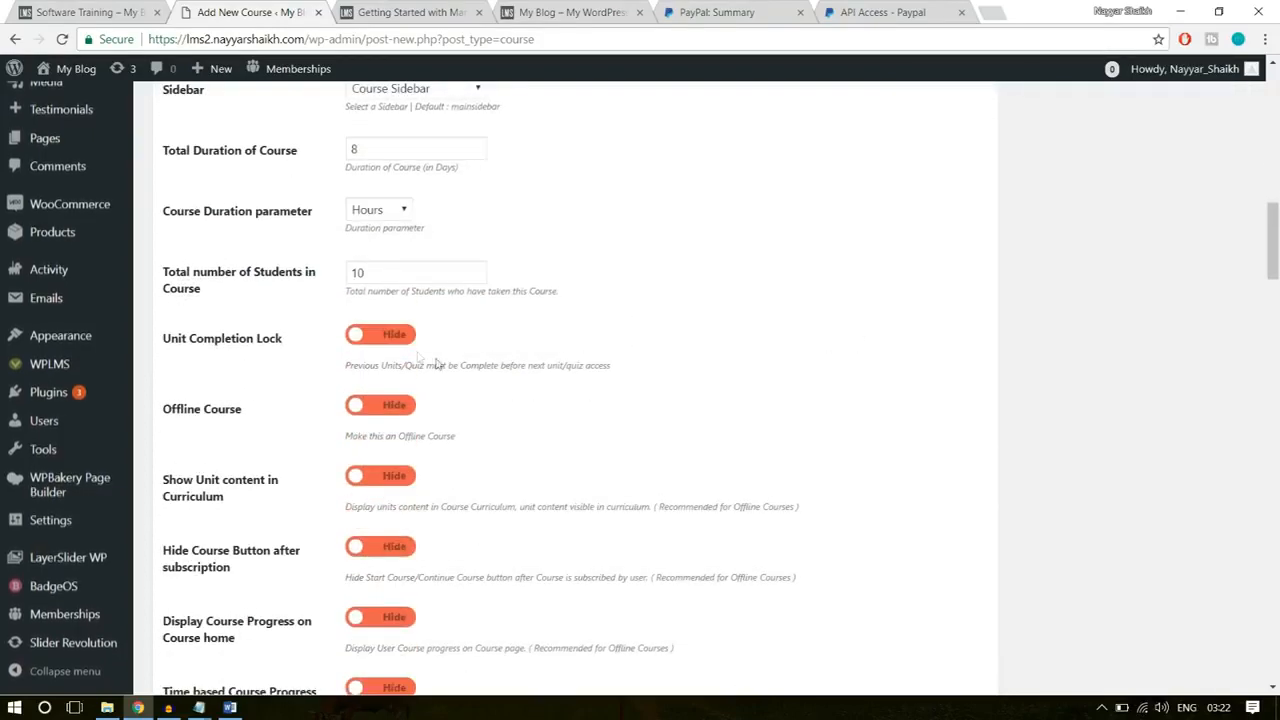
scroll(409, 453, down, 2)
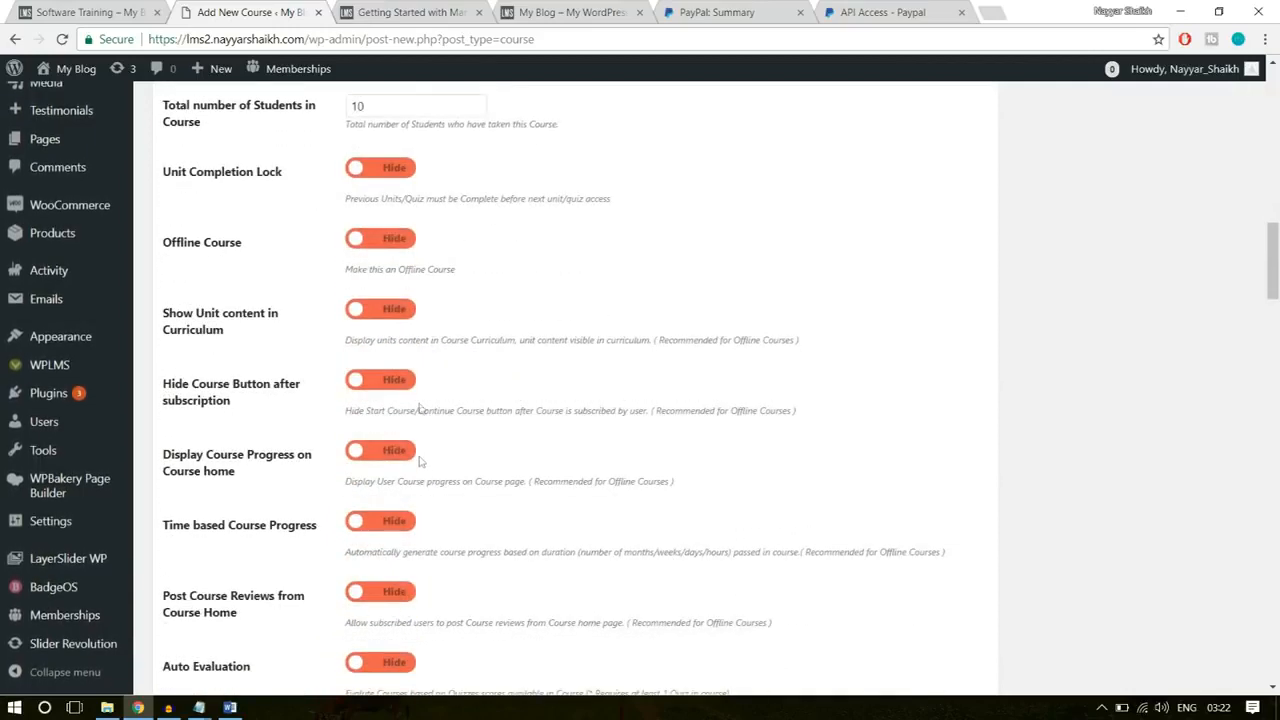
scroll(372, 408, down, 2)
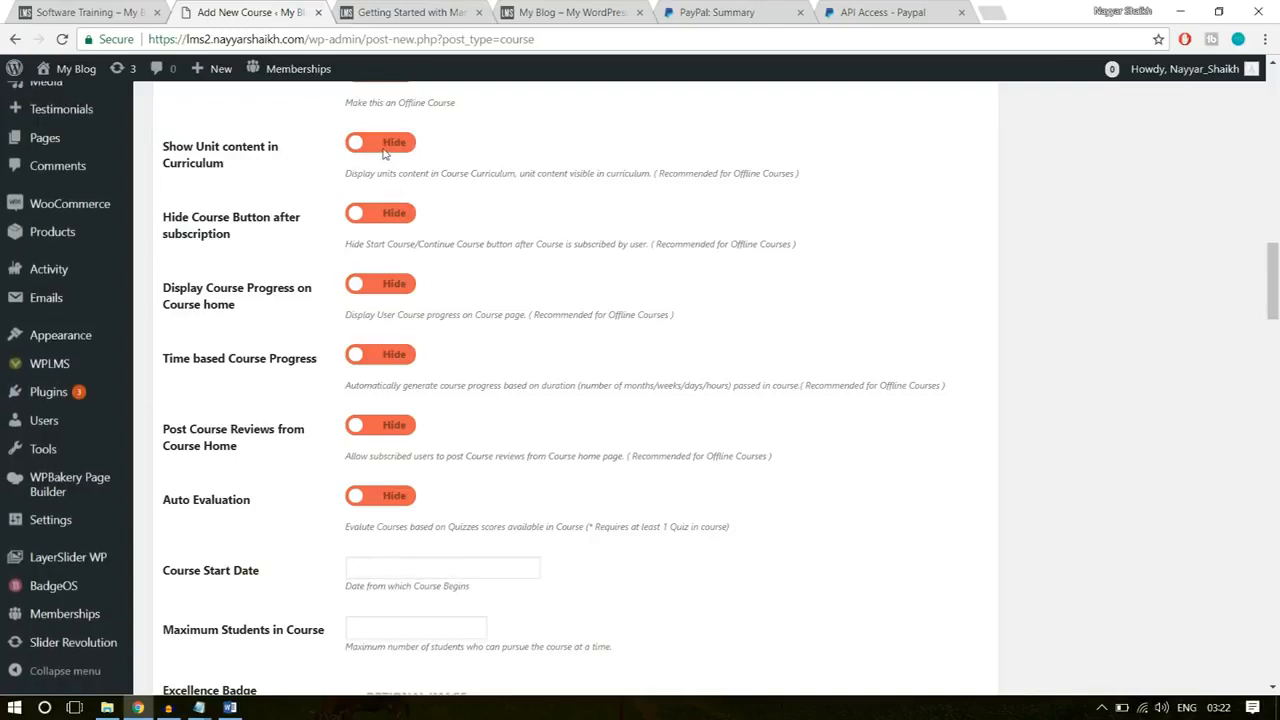
drag(838, 176, 708, 174)
click(501, 208)
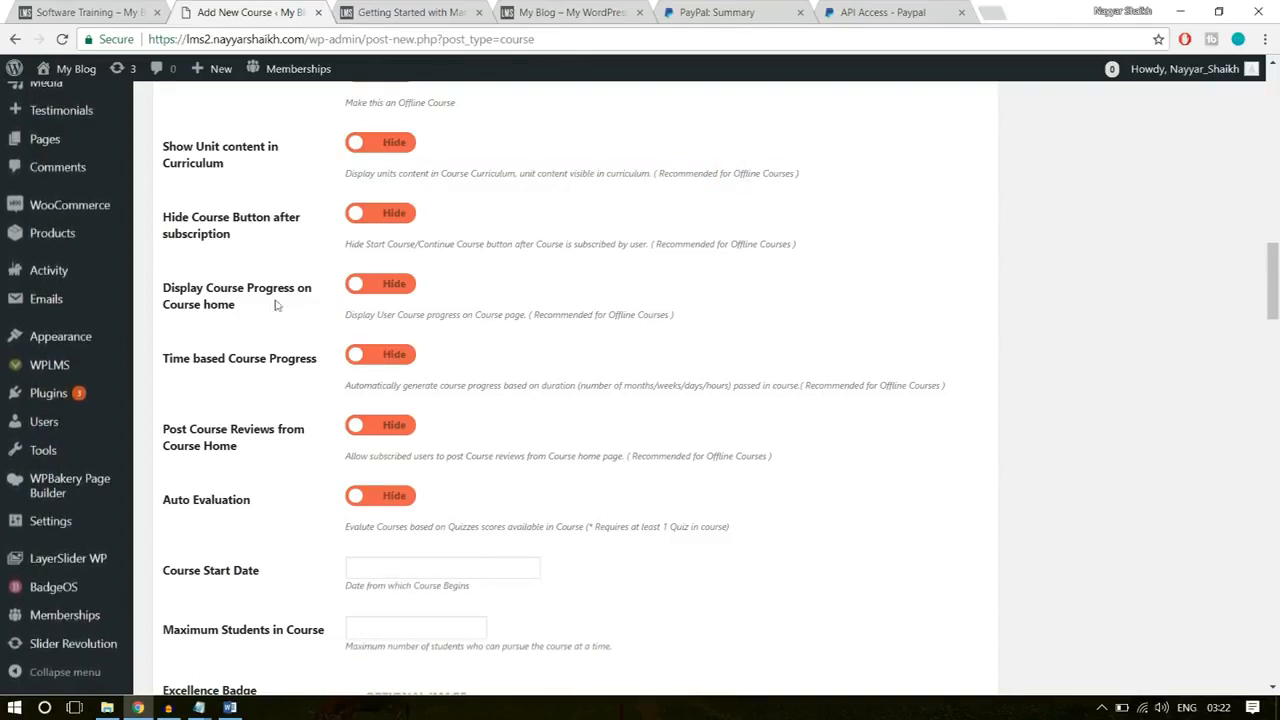
click(385, 286)
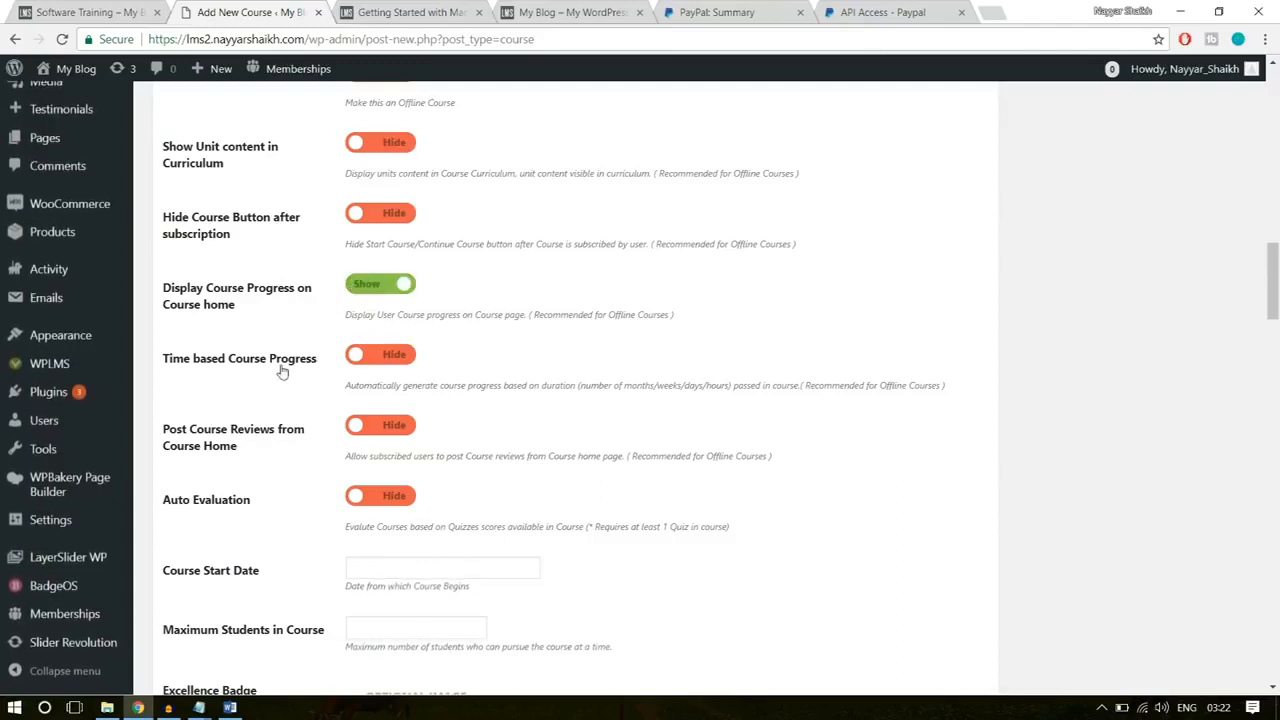
click(405, 356)
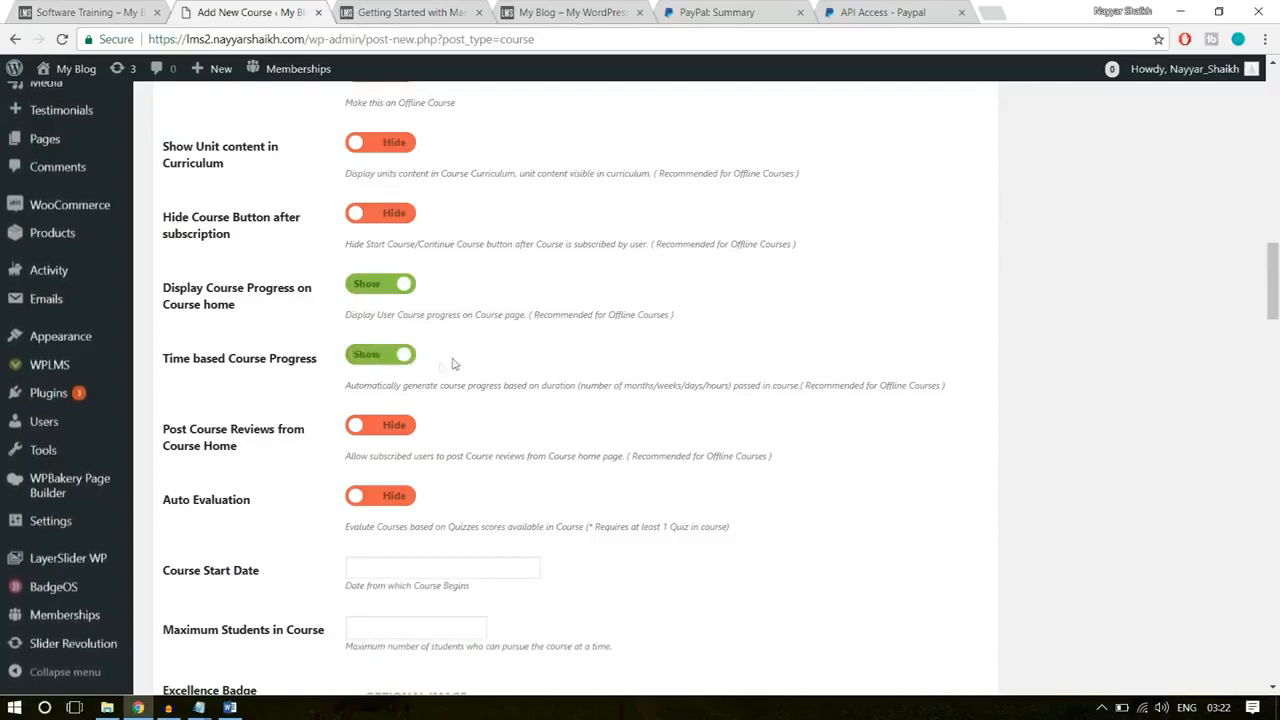
click(393, 349)
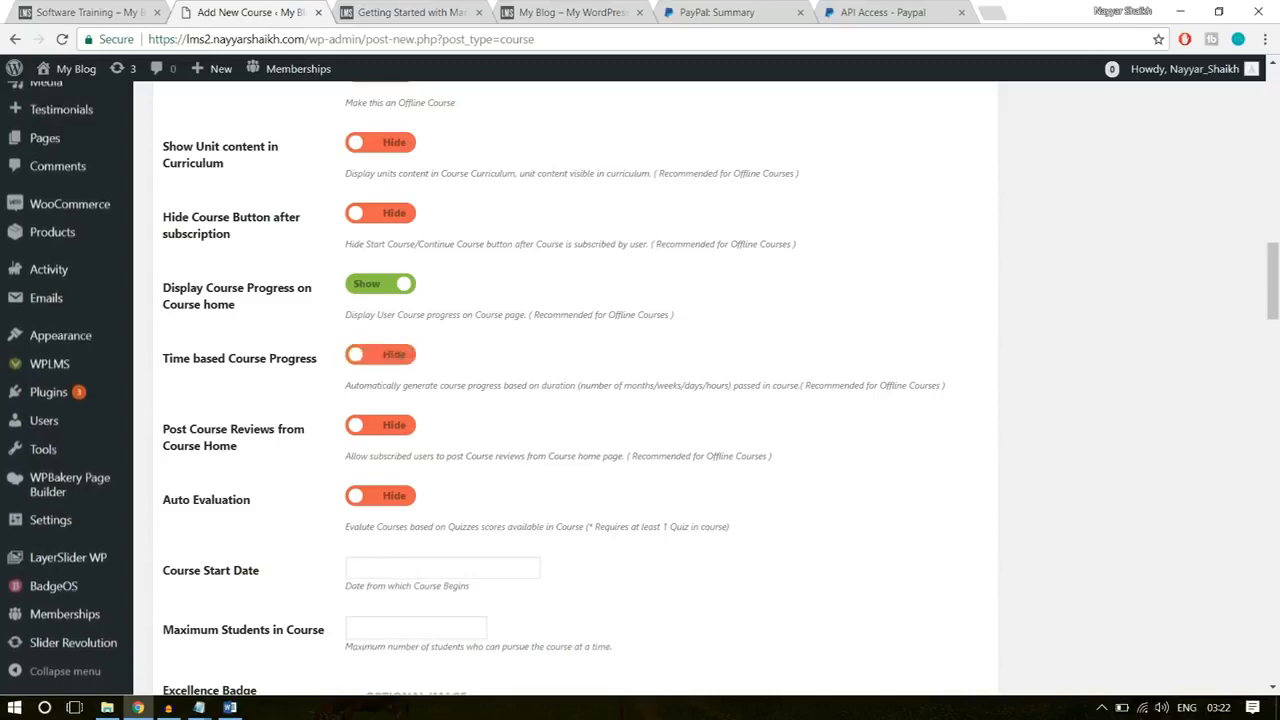
Step: Set both Auto Evaluation and Post Course Reviews from Course Home to Show
scroll(600, 423, down, 2)
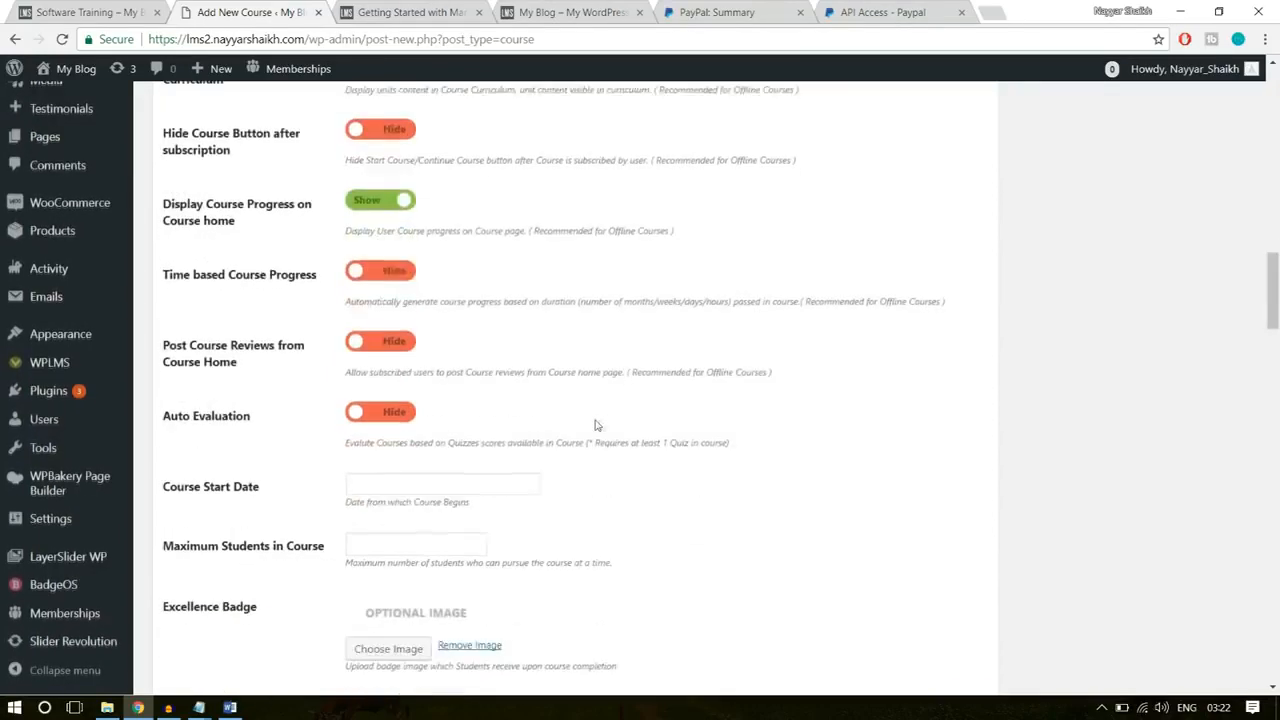
click(398, 340)
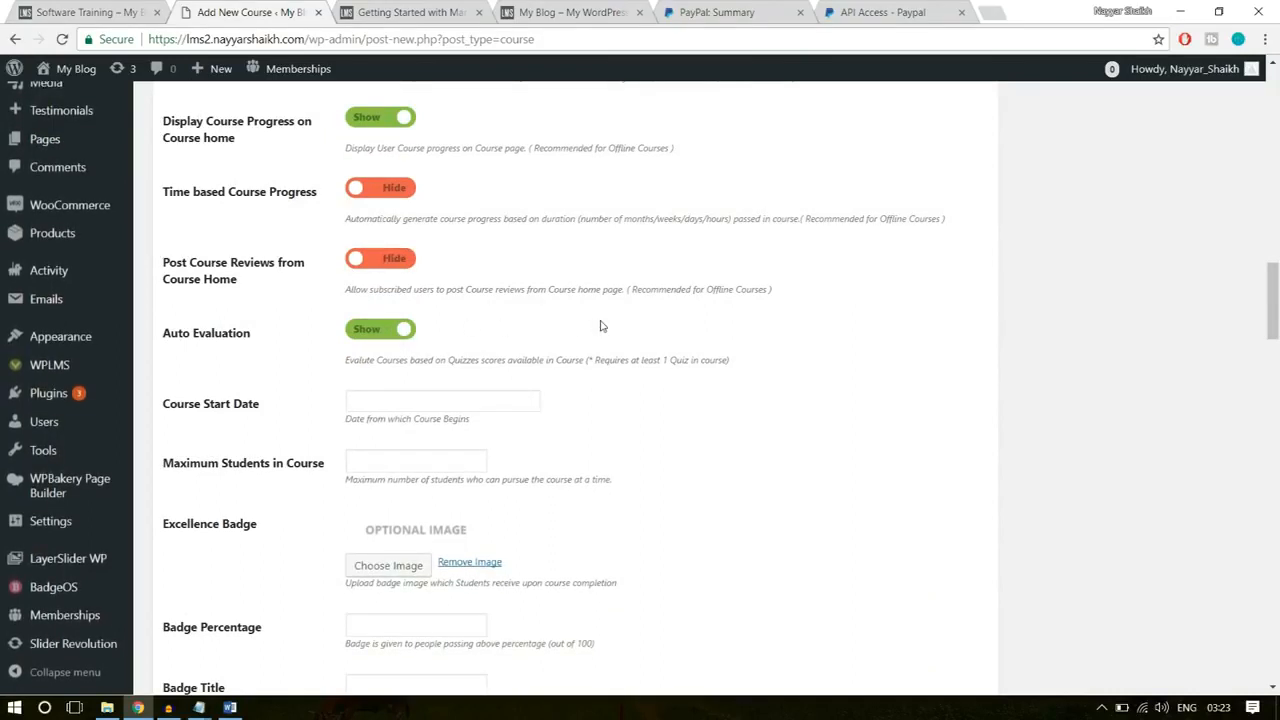
click(385, 259)
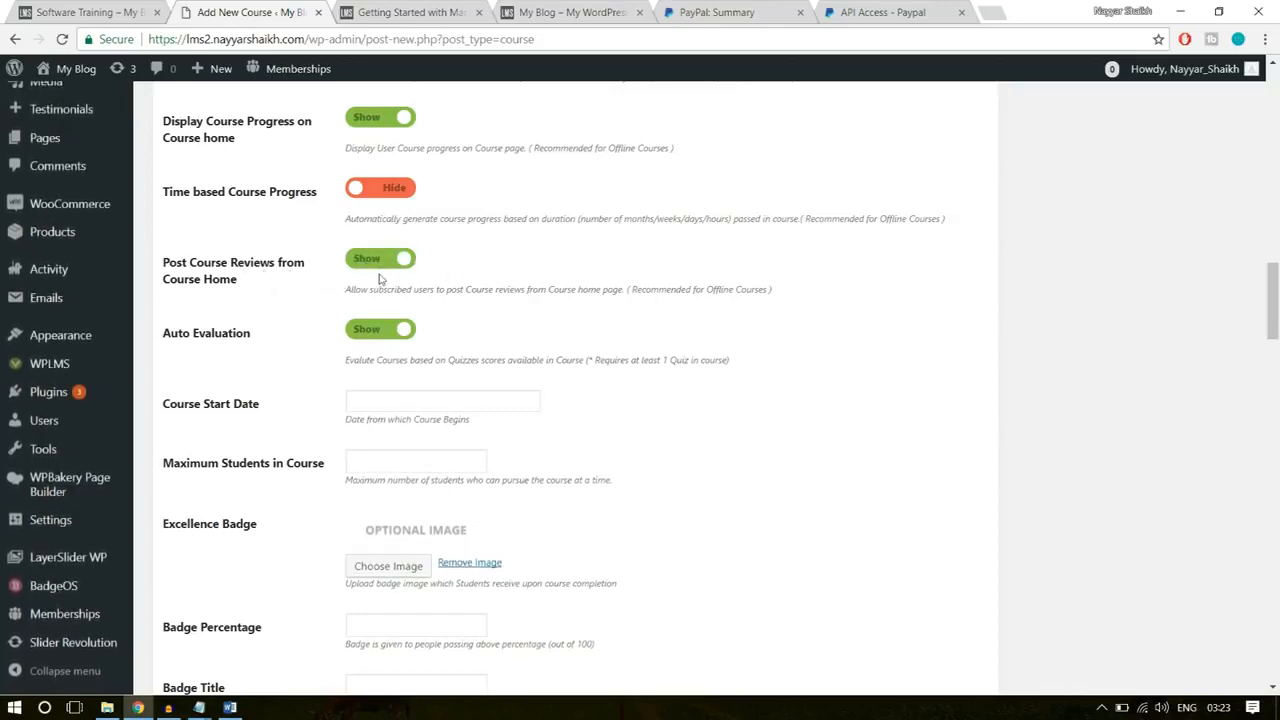
Step: Set the Course Start Date to 2018-01-30 and the Maximum Students in Course to 500
scroll(734, 366, down, 1)
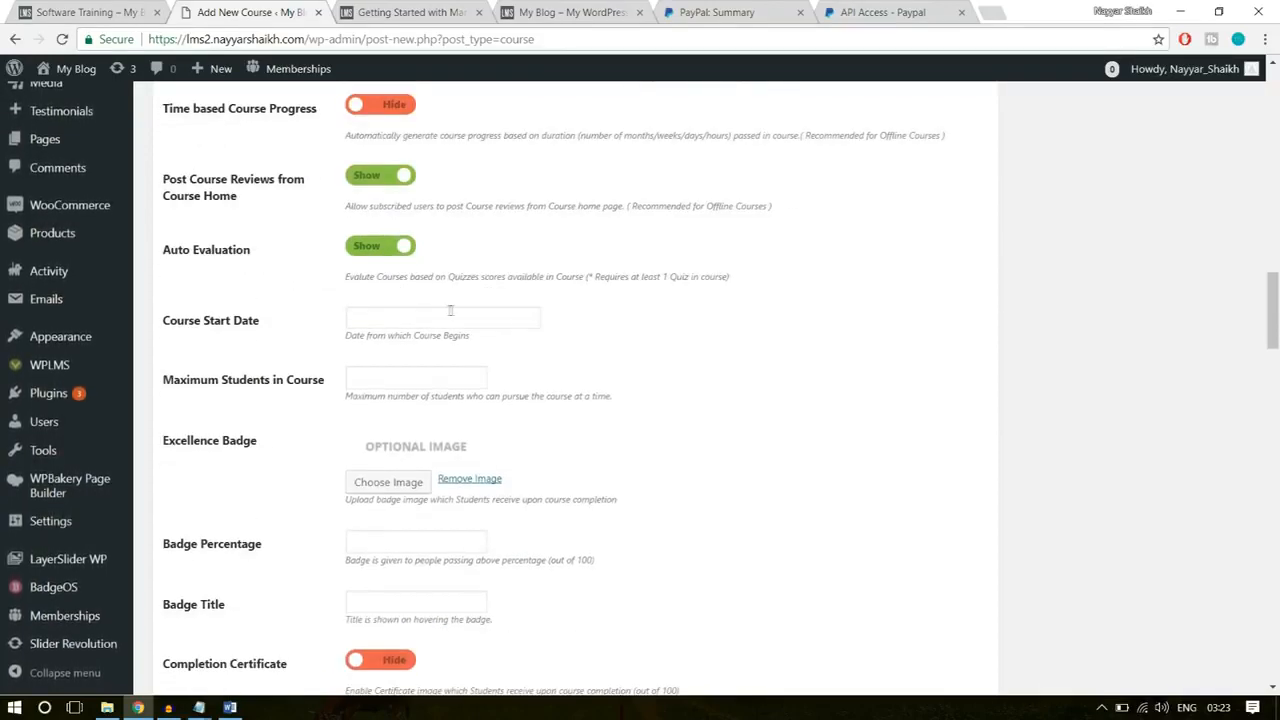
click(439, 320)
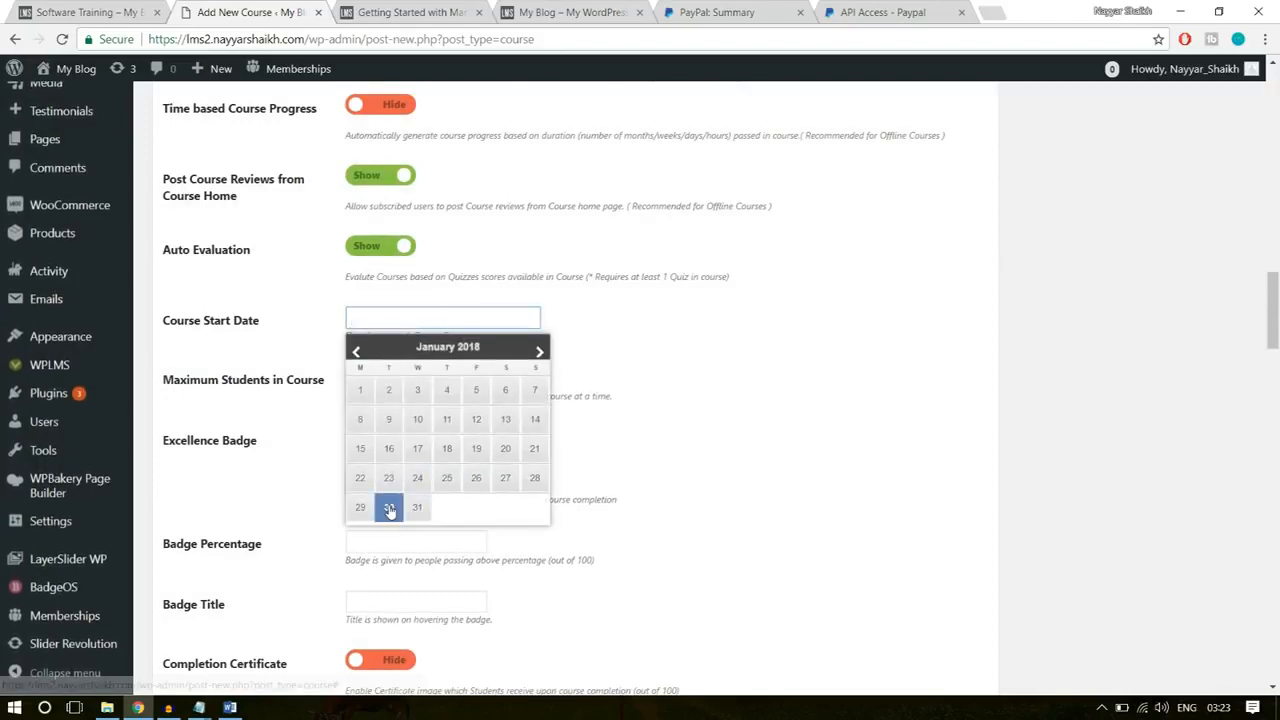
click(395, 507)
scroll(705, 366, down, 1)
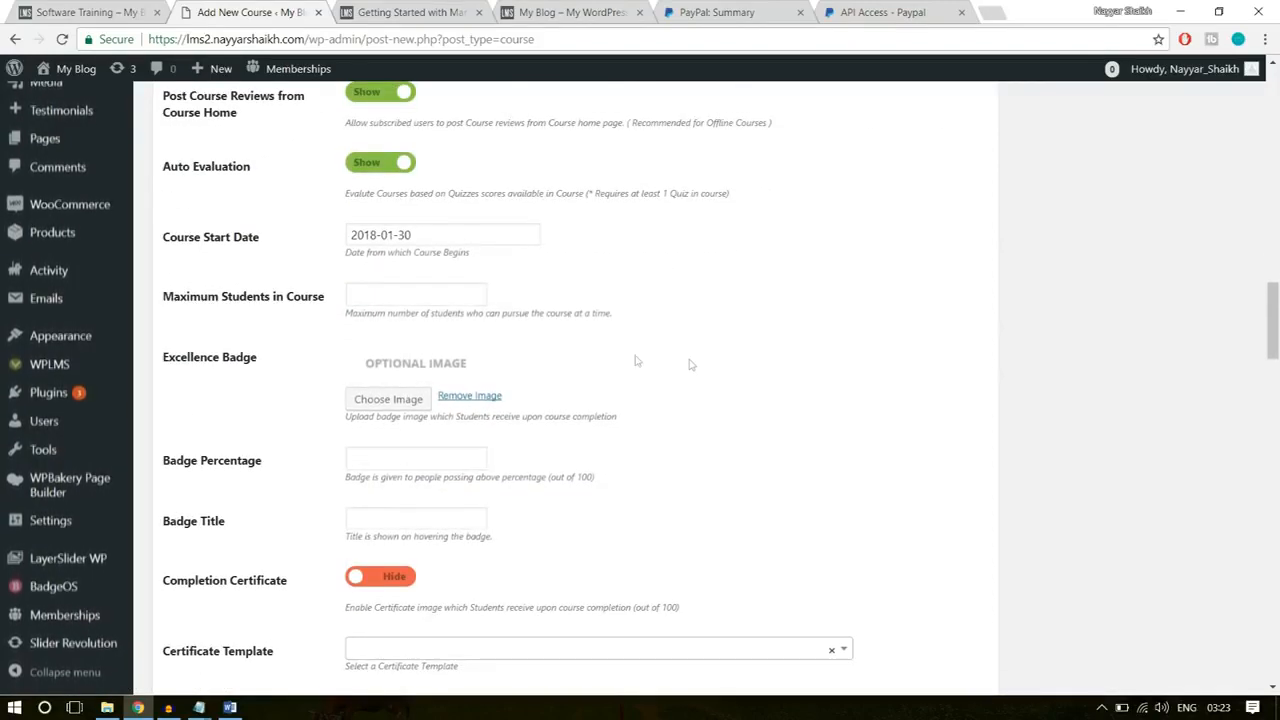
click(399, 298)
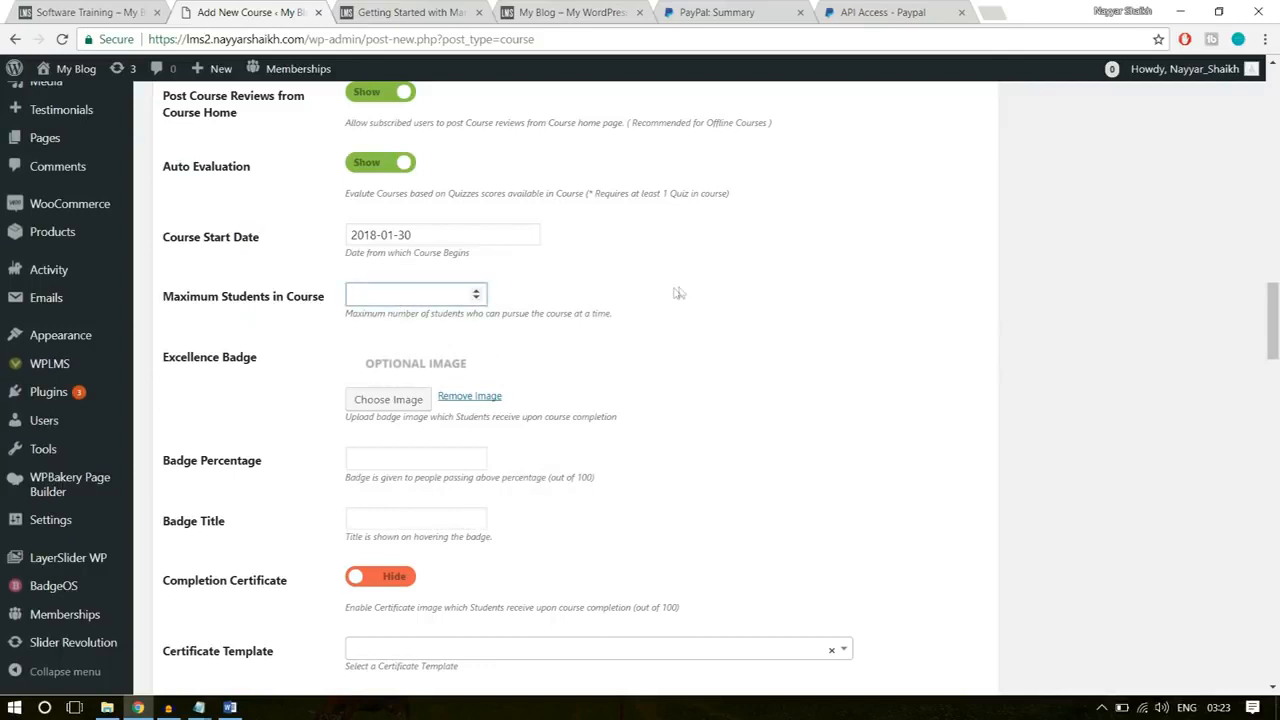
text(500)
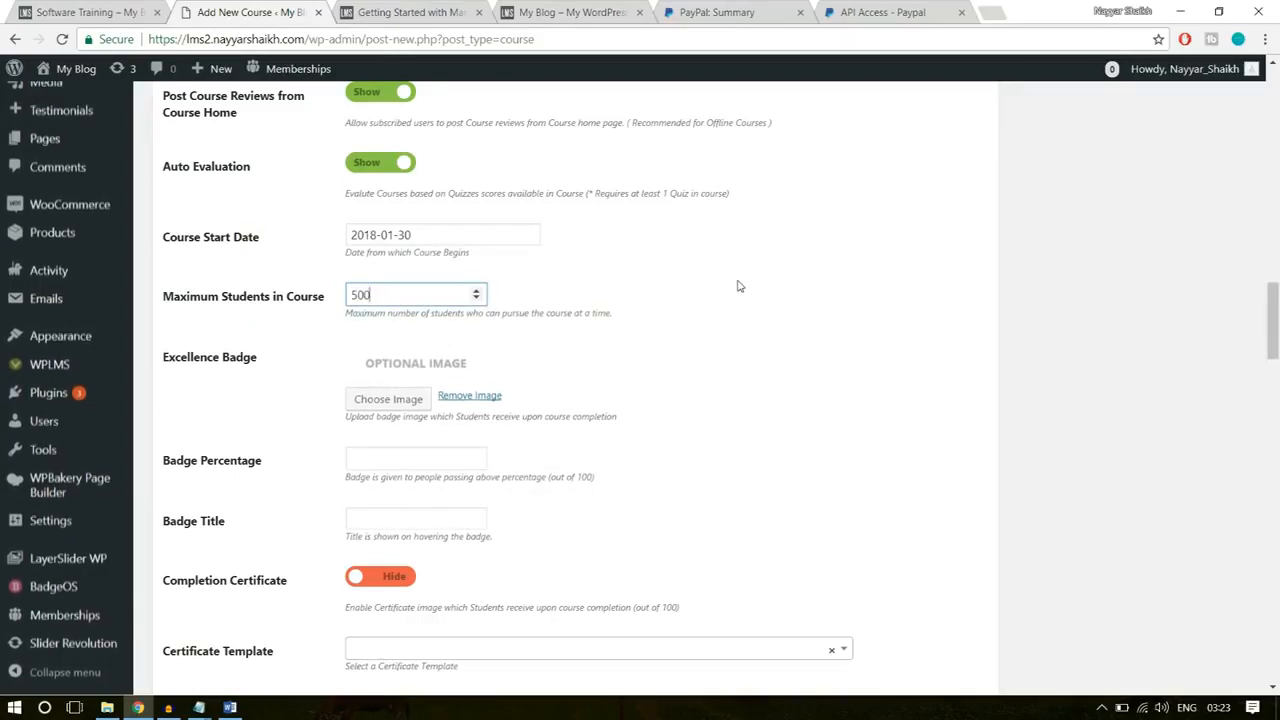
click(738, 286)
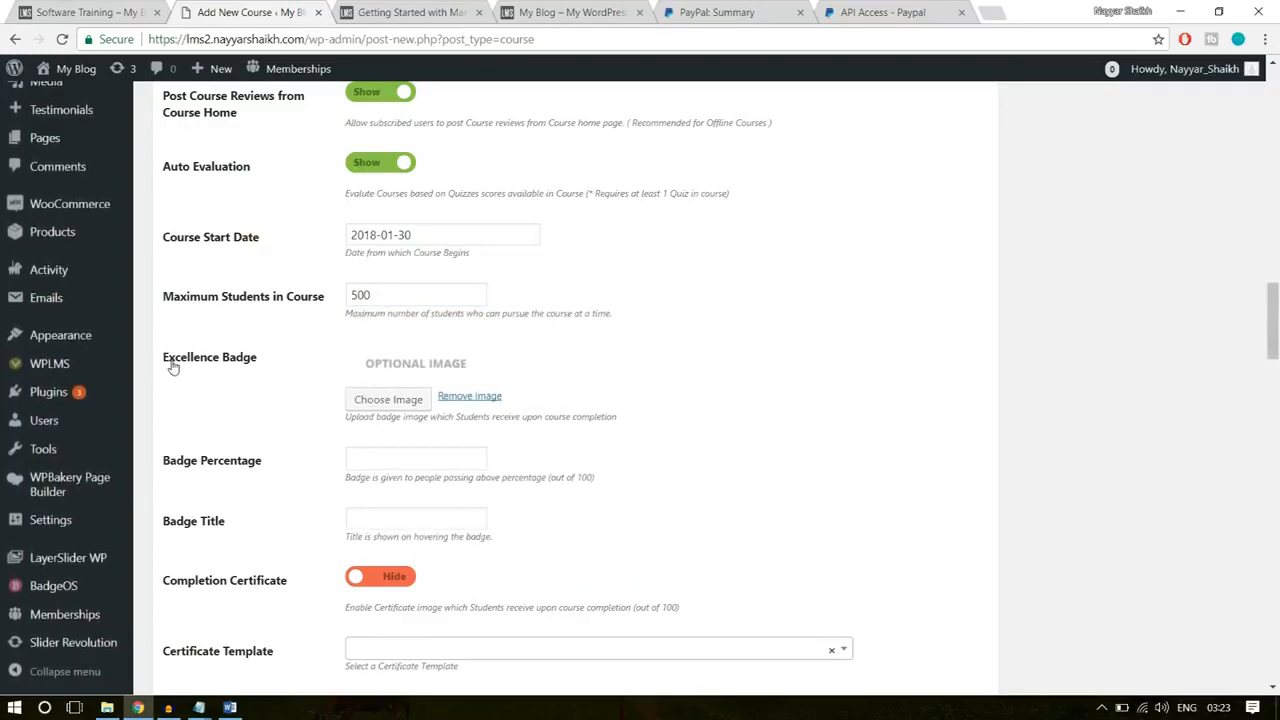
Step: Choose the yellow thumbs-up image from the media library as the course's Excellence Badge
click(365, 400)
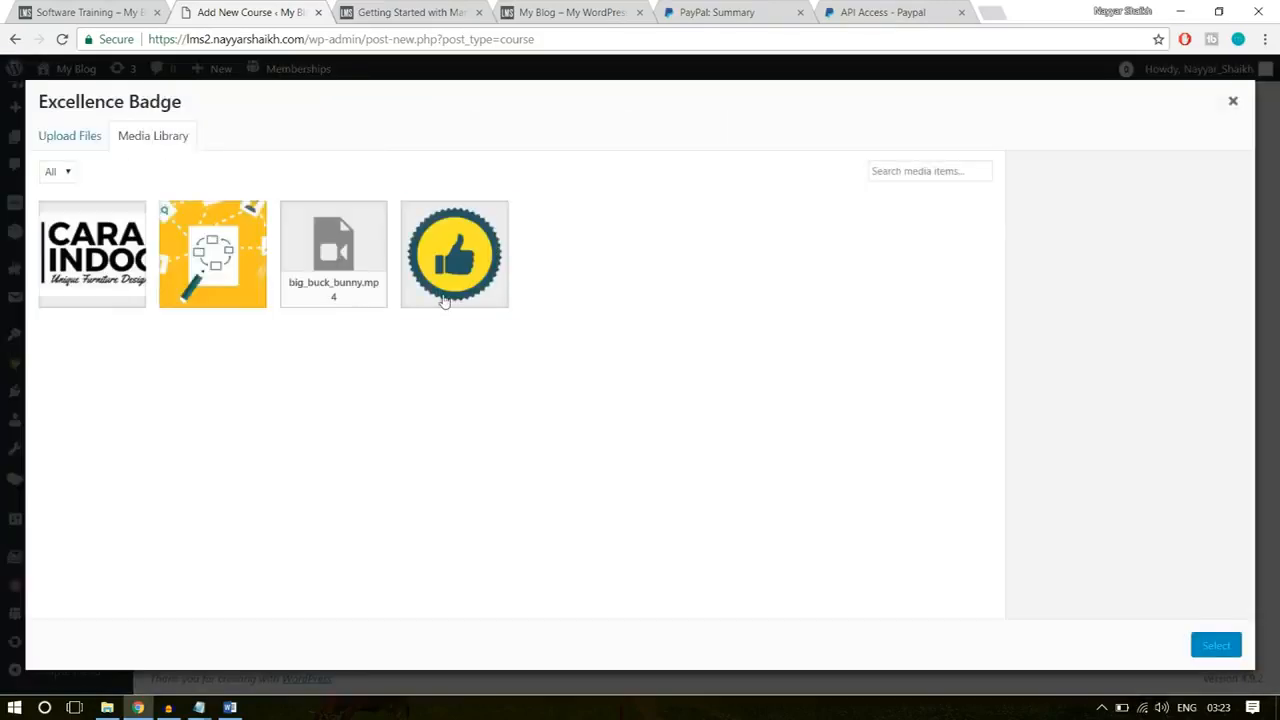
click(444, 302)
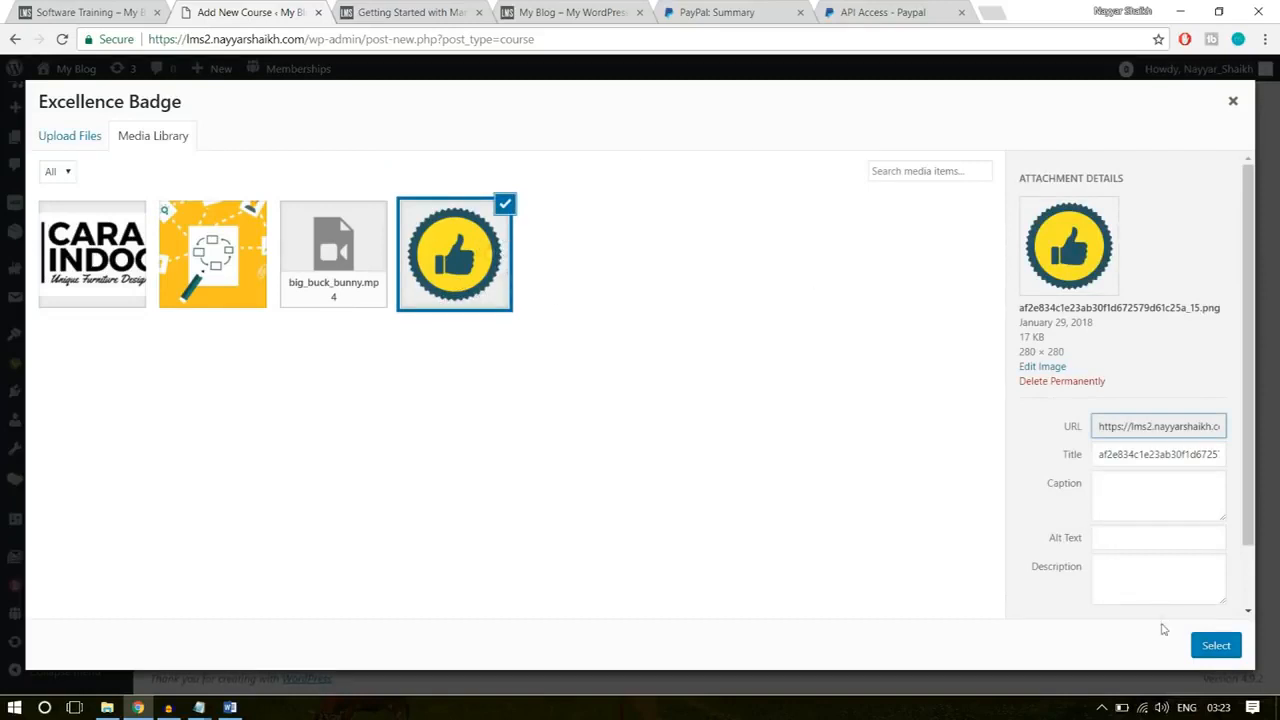
click(1207, 644)
Step: Set the Badge Percentage to 75
scroll(819, 485, down, 2)
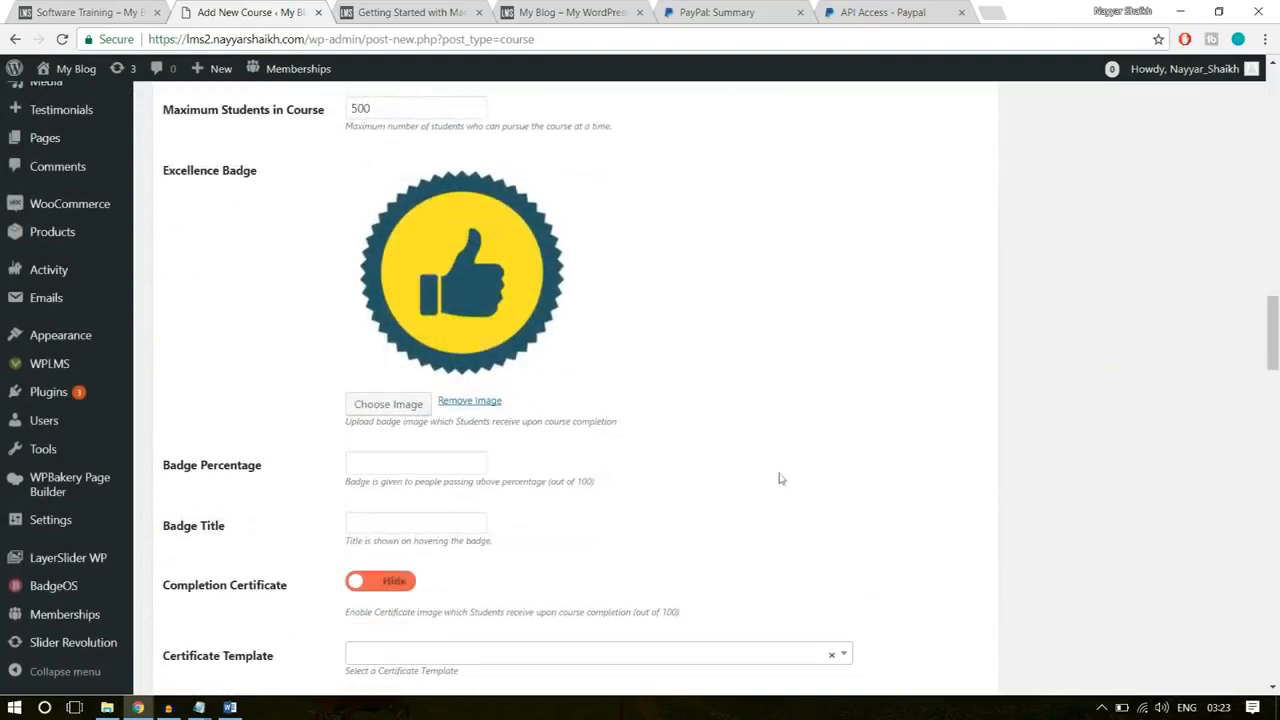
scroll(893, 414, down, 1)
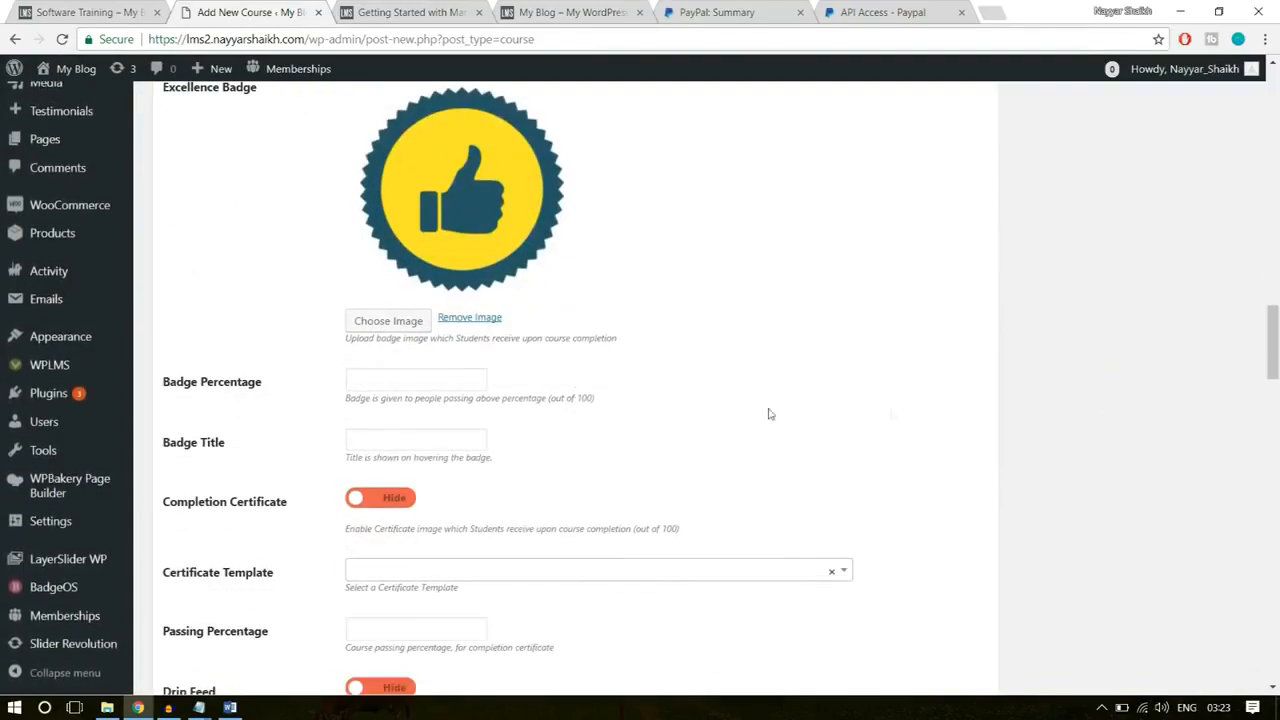
click(430, 380)
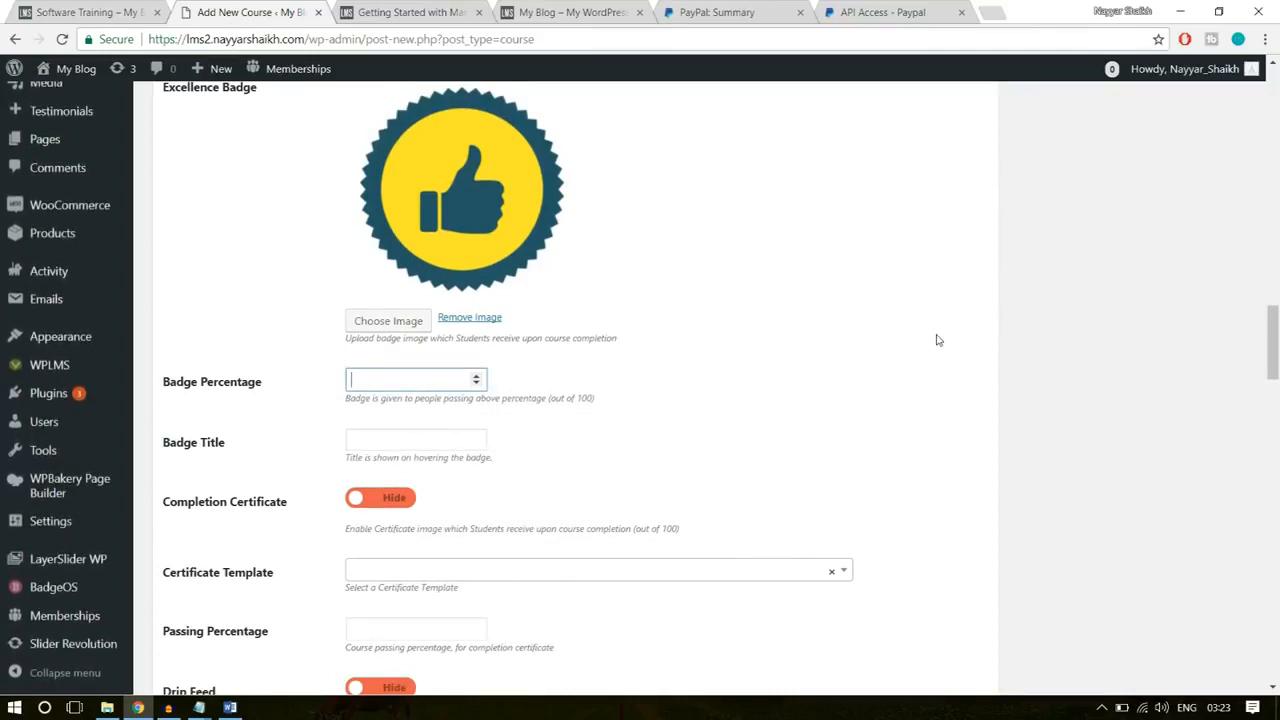
click(896, 358)
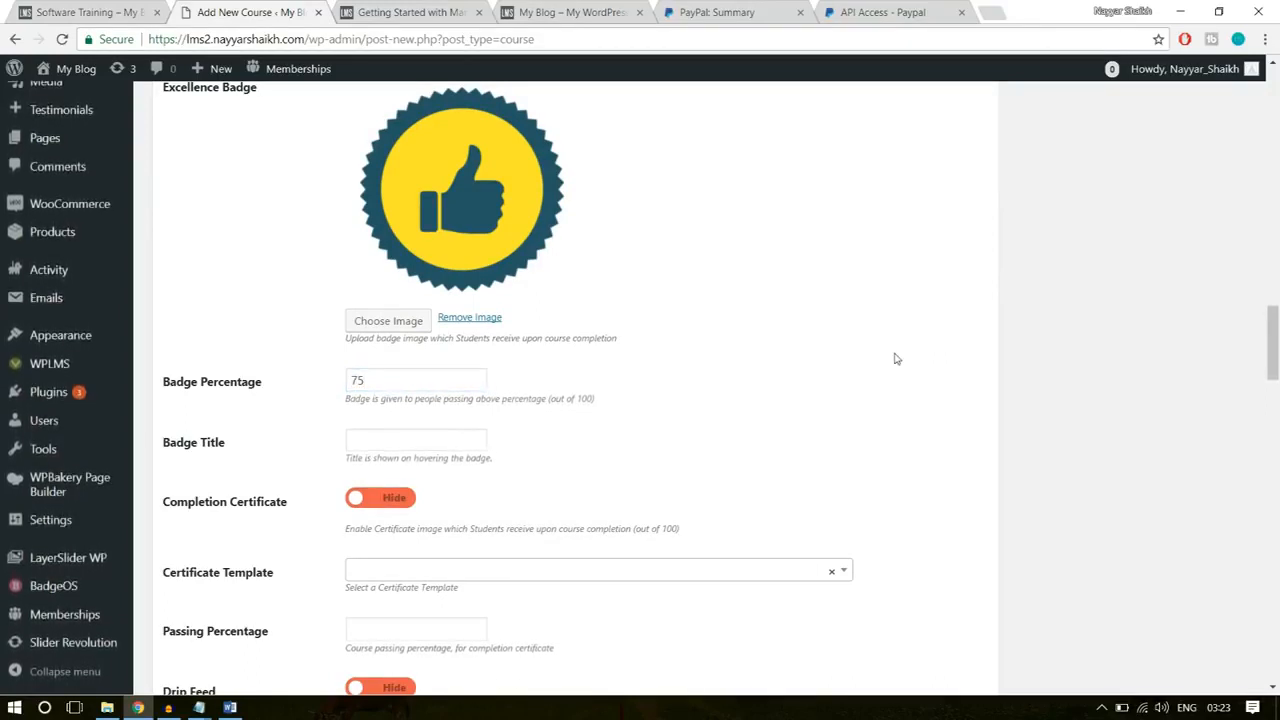
Step: Set the Badge Title to Software Champ and switch Completion Certificate to Show
click(418, 440)
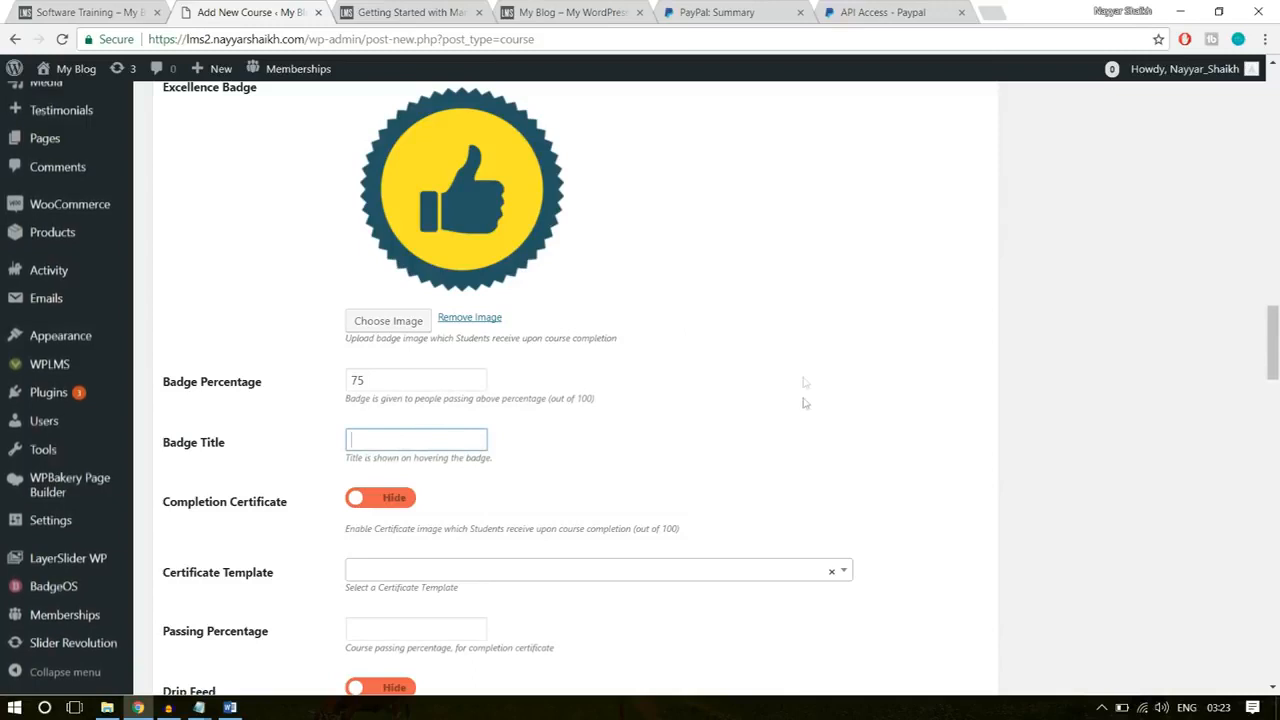
text(Software Champ)
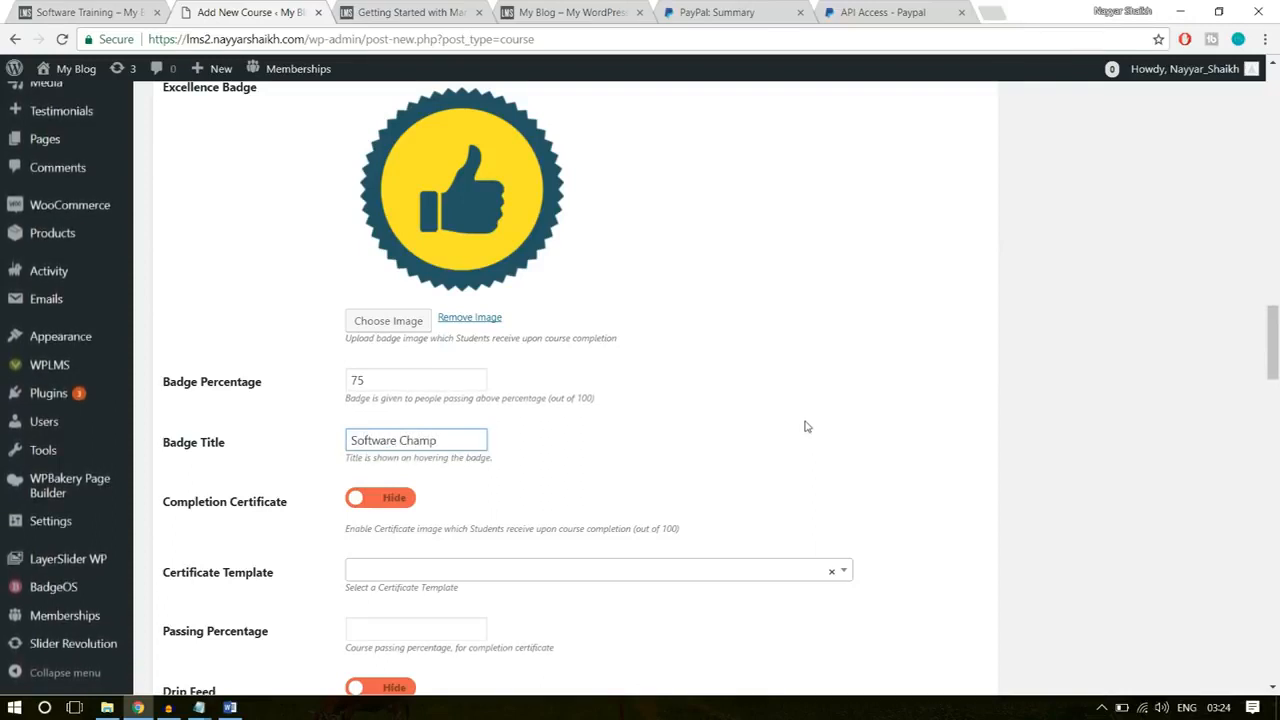
scroll(843, 446, down, 1)
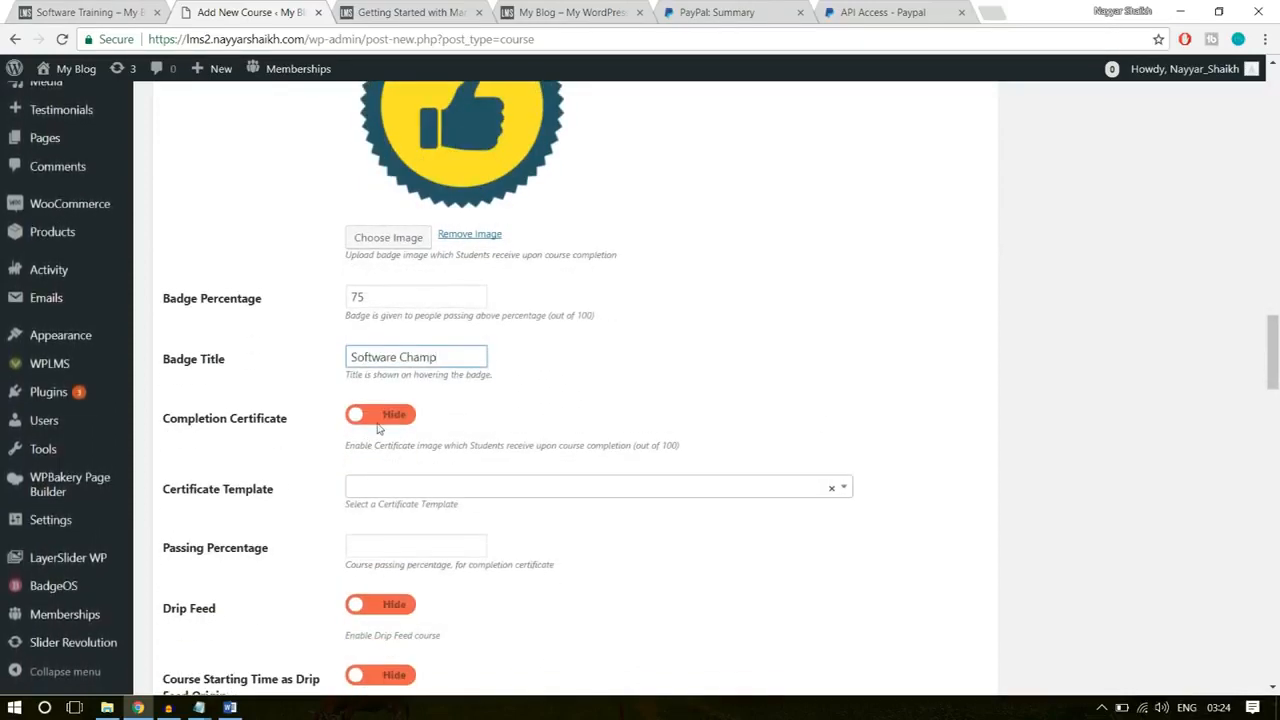
click(380, 418)
Step: Choose Template &#8211; 1 as the Certificate Template and set the Passing Percentage to 40
scroll(377, 507, down, 1)
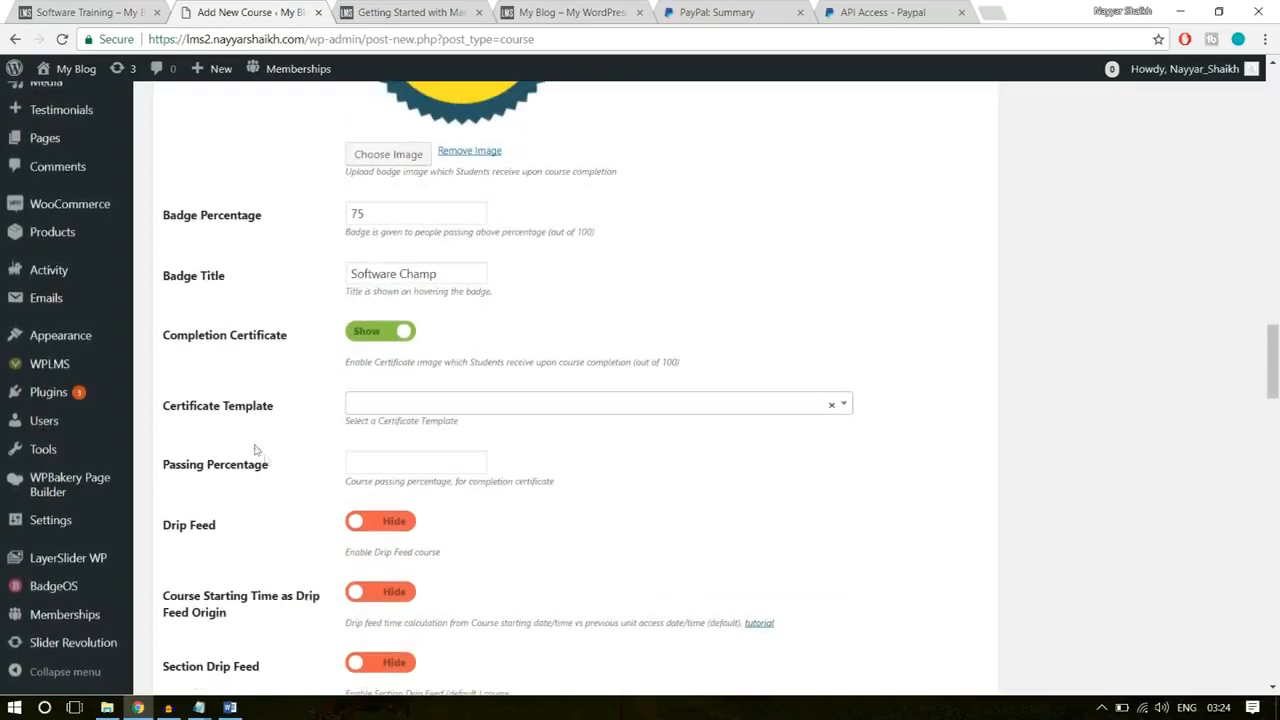
click(420, 487)
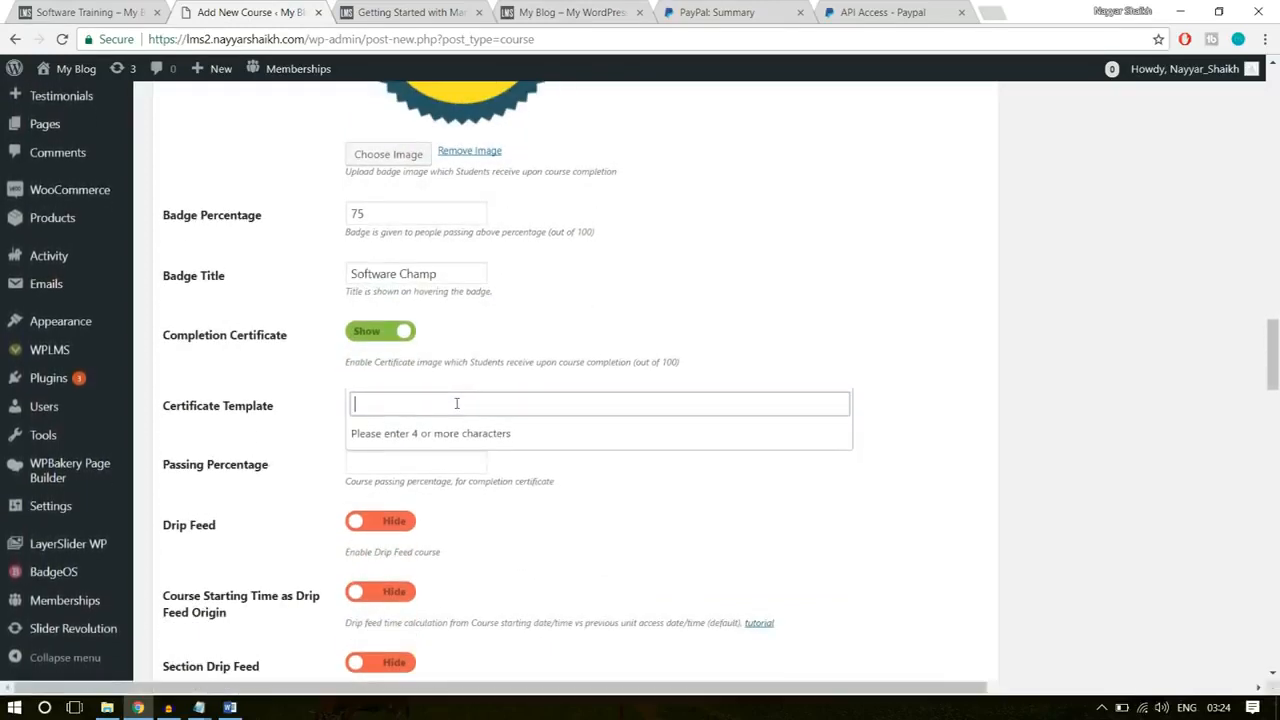
text(te)
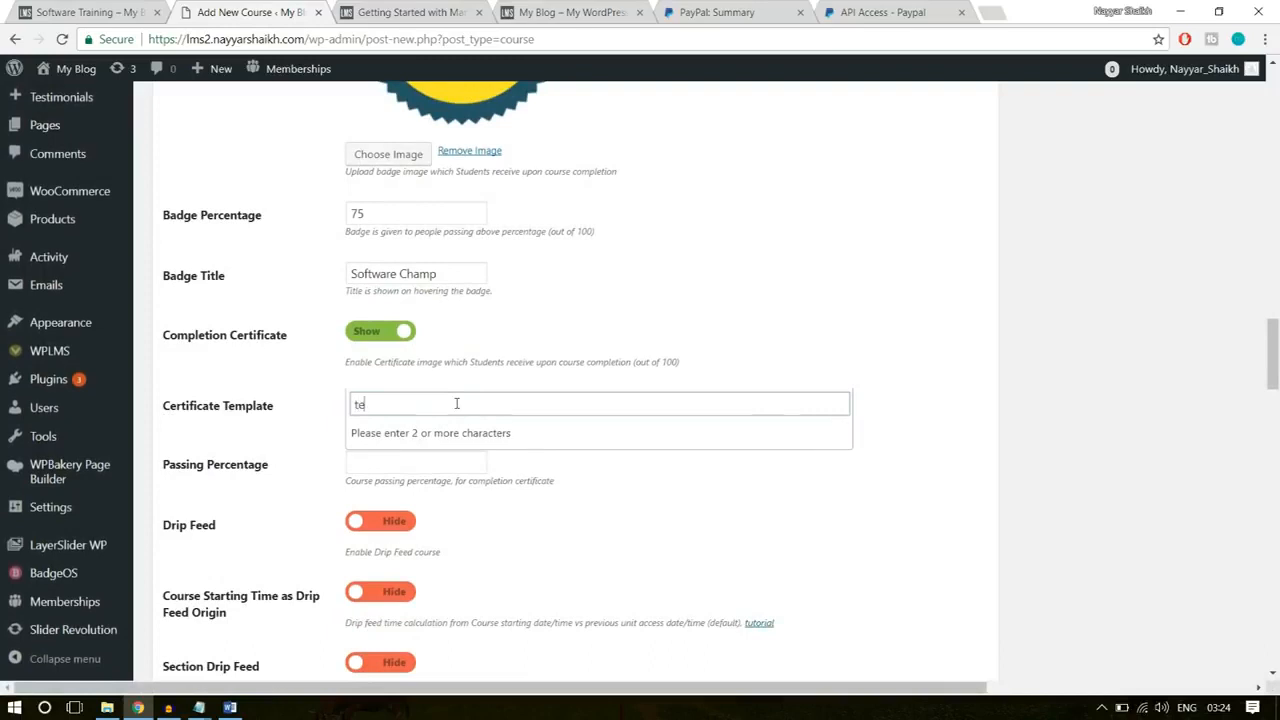
text(mpla)
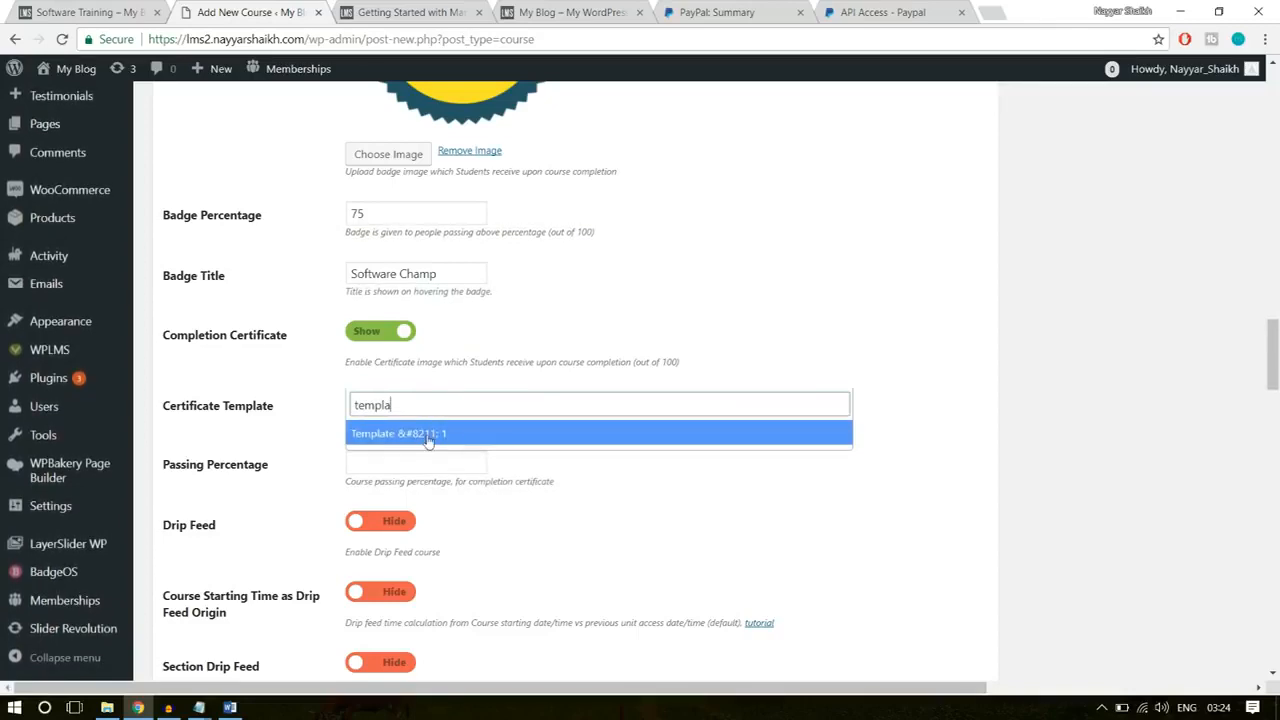
click(445, 440)
scroll(720, 455, down, 1)
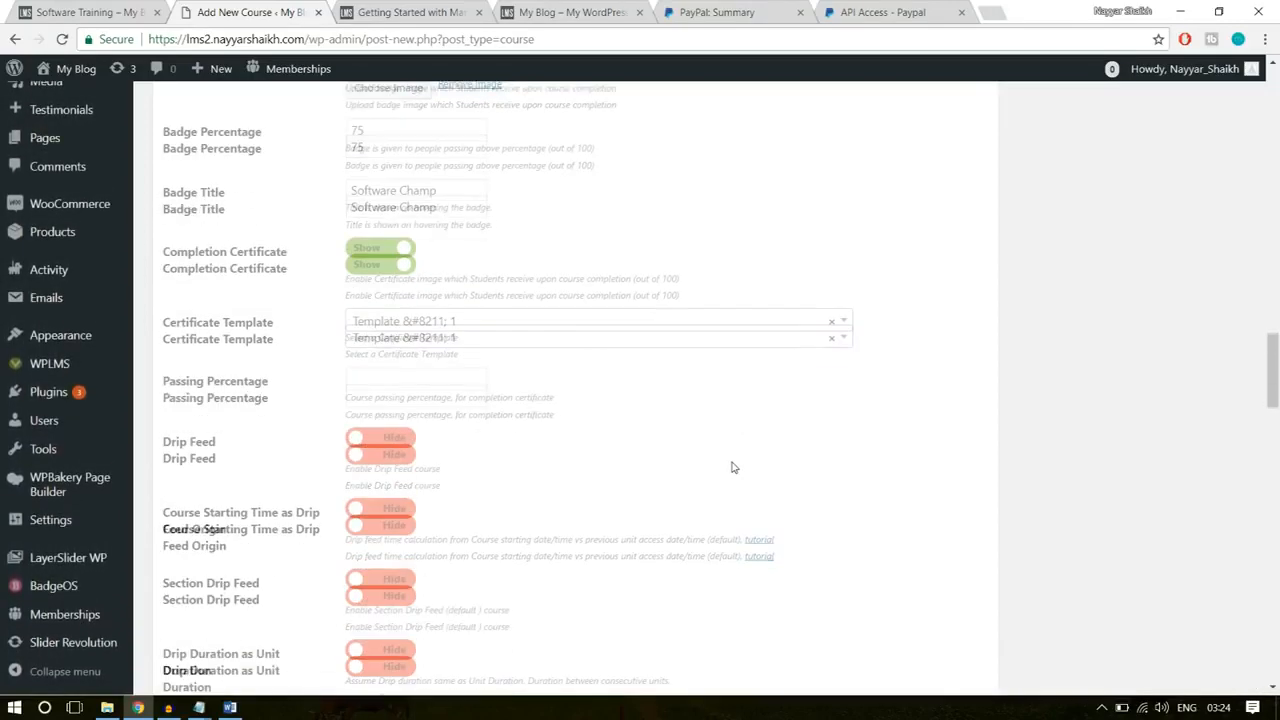
click(391, 380)
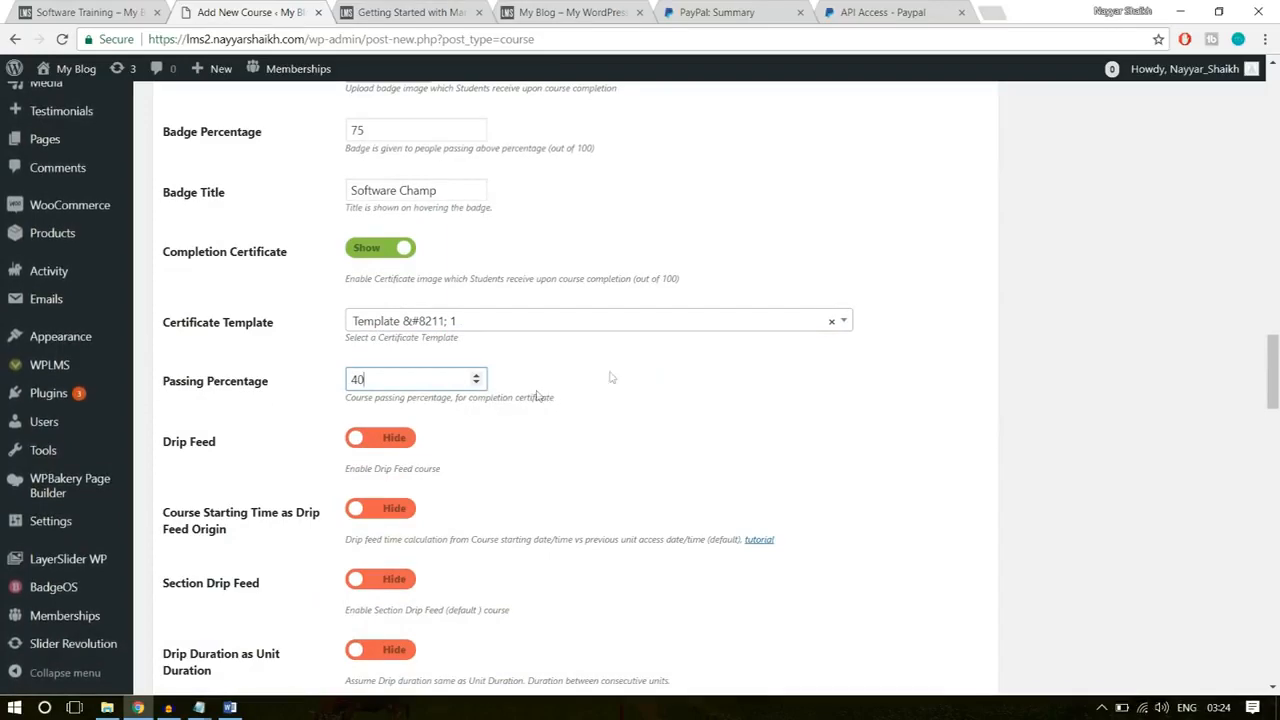
Step: Add a Course Curriculum section named Introduction, copying the name from the existing Software Training course page
scroll(634, 414, down, 3)
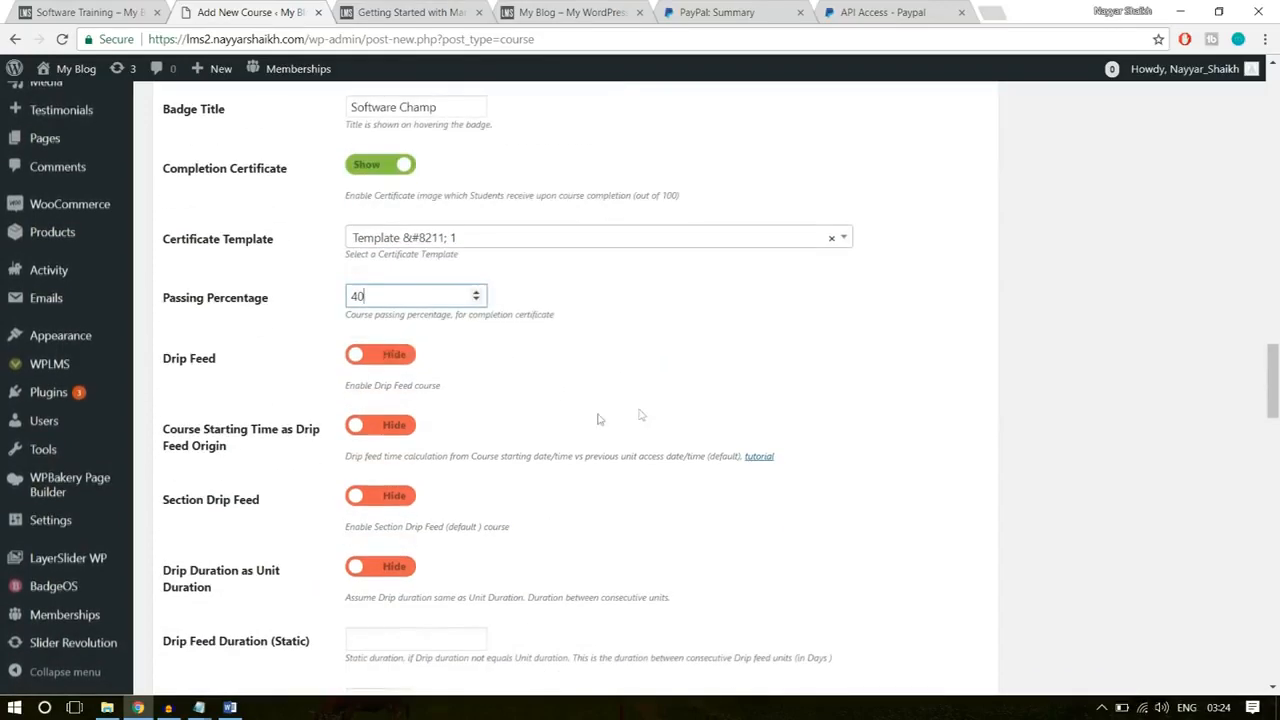
scroll(595, 418, down, 3)
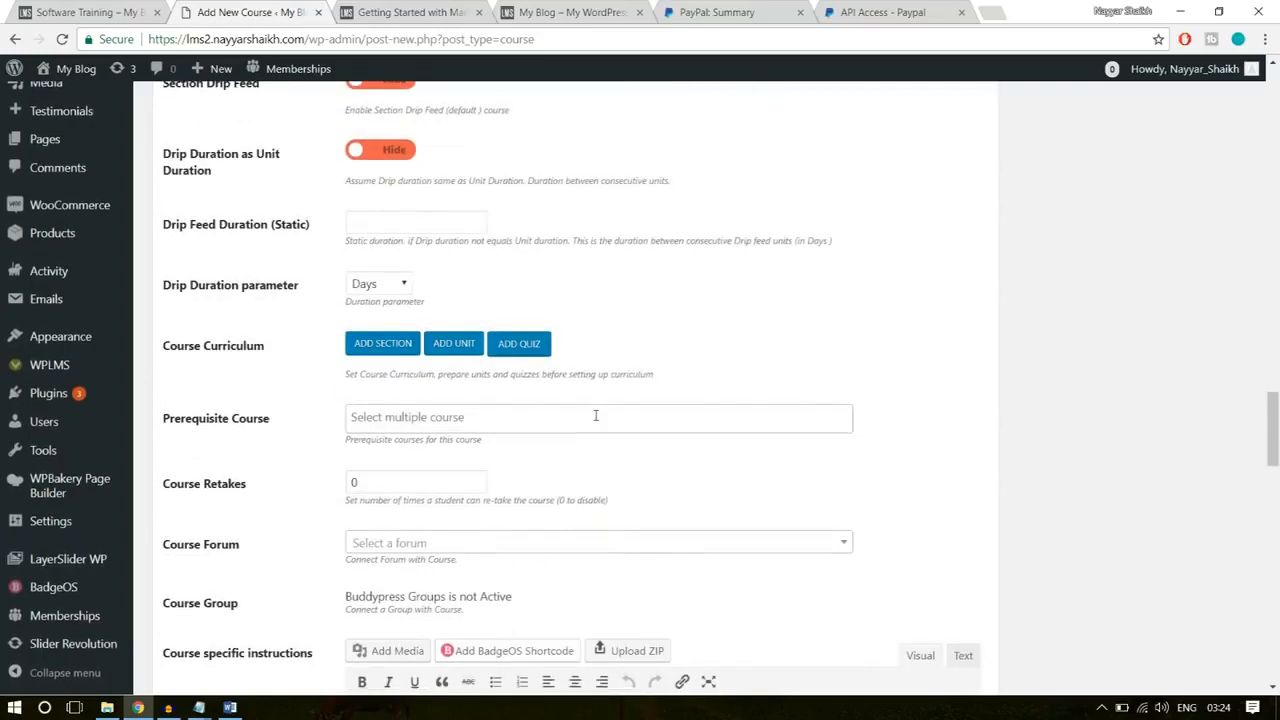
mouse_move(166, 260)
mouse_down()
mouse_move(260, 266)
mouse_move(159, 274)
mouse_up()
click(280, 278)
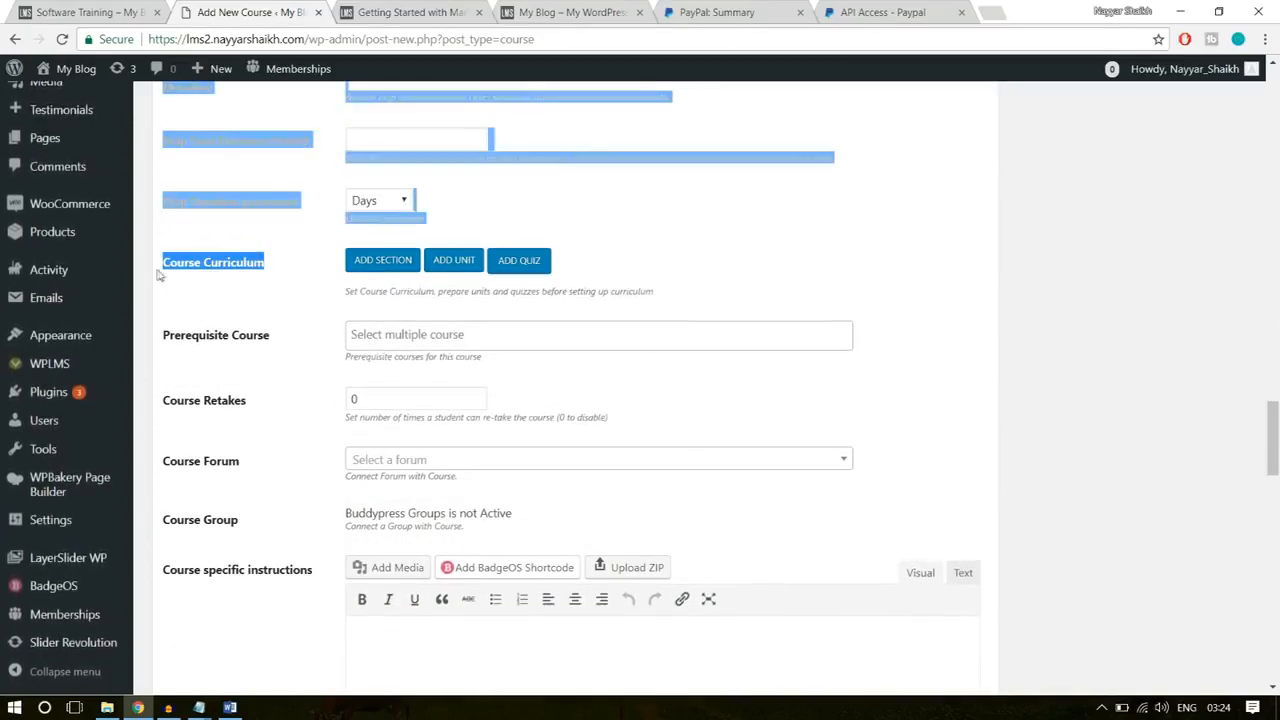
click(273, 281)
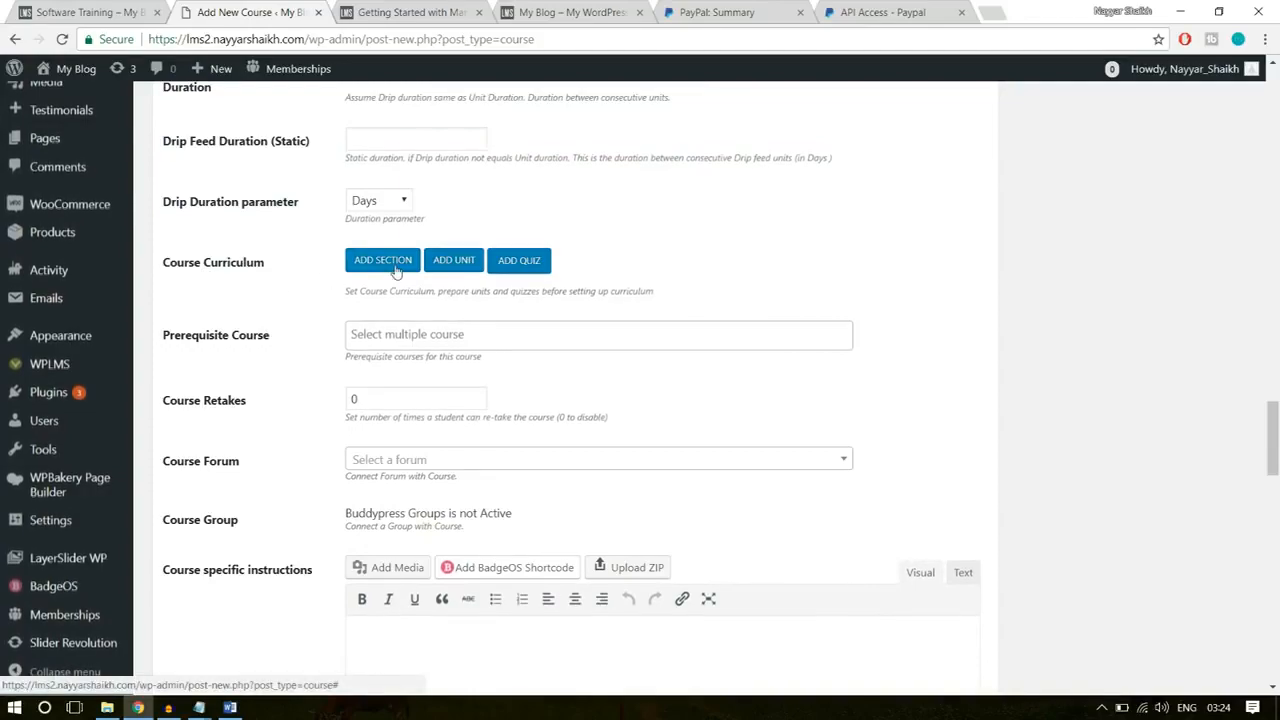
click(395, 268)
click(120, 13)
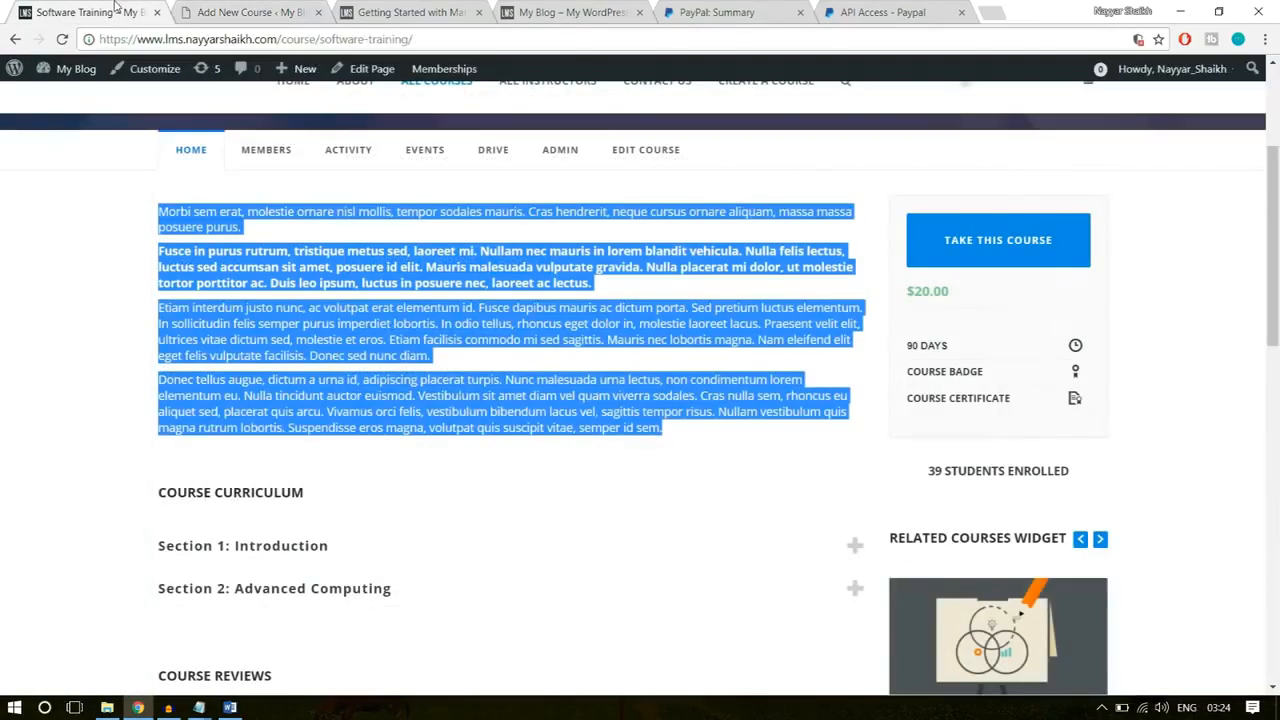
click(511, 376)
scroll(511, 376, down, 2)
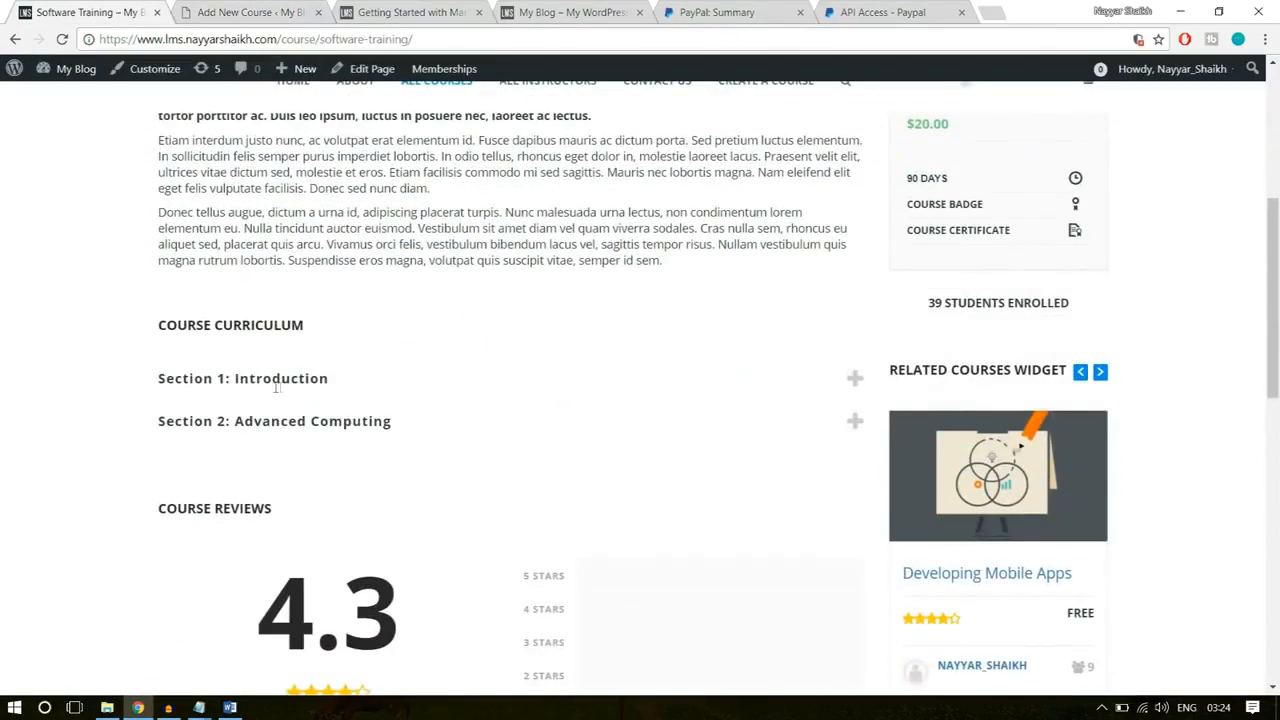
drag(346, 380, 226, 380)
key(ctrl+c)
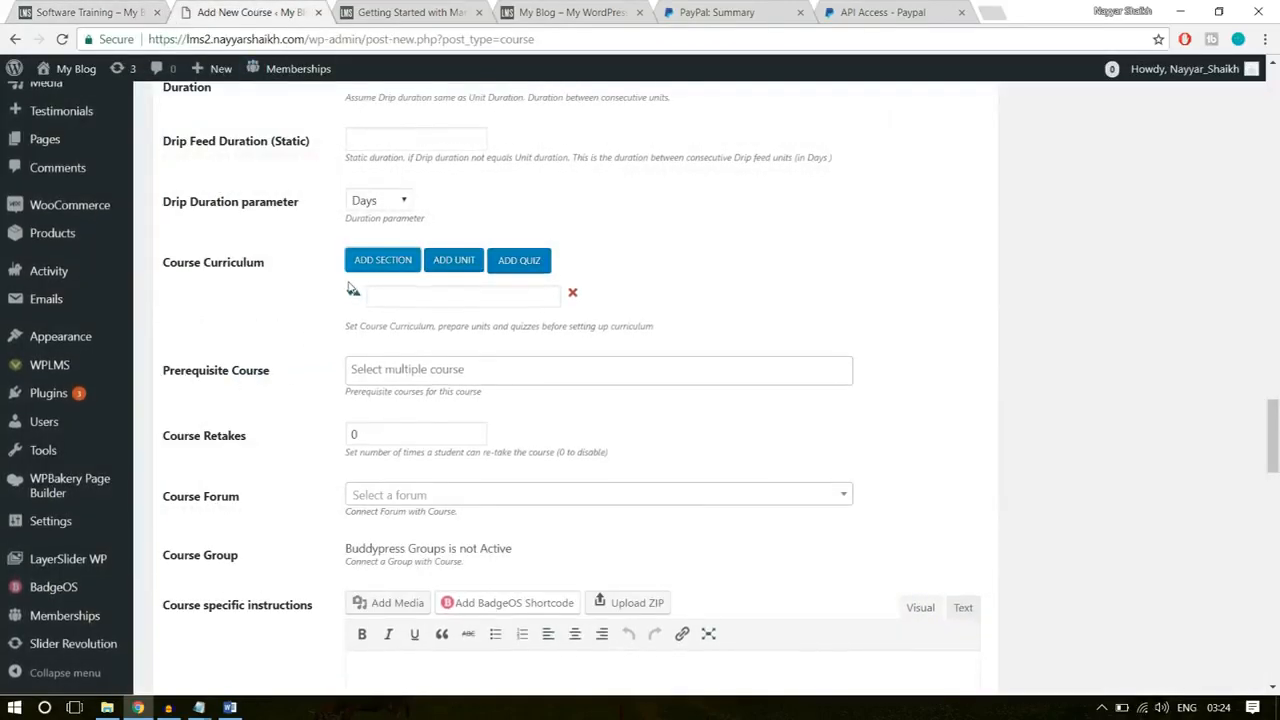
click(412, 297)
key(ctrl+v)
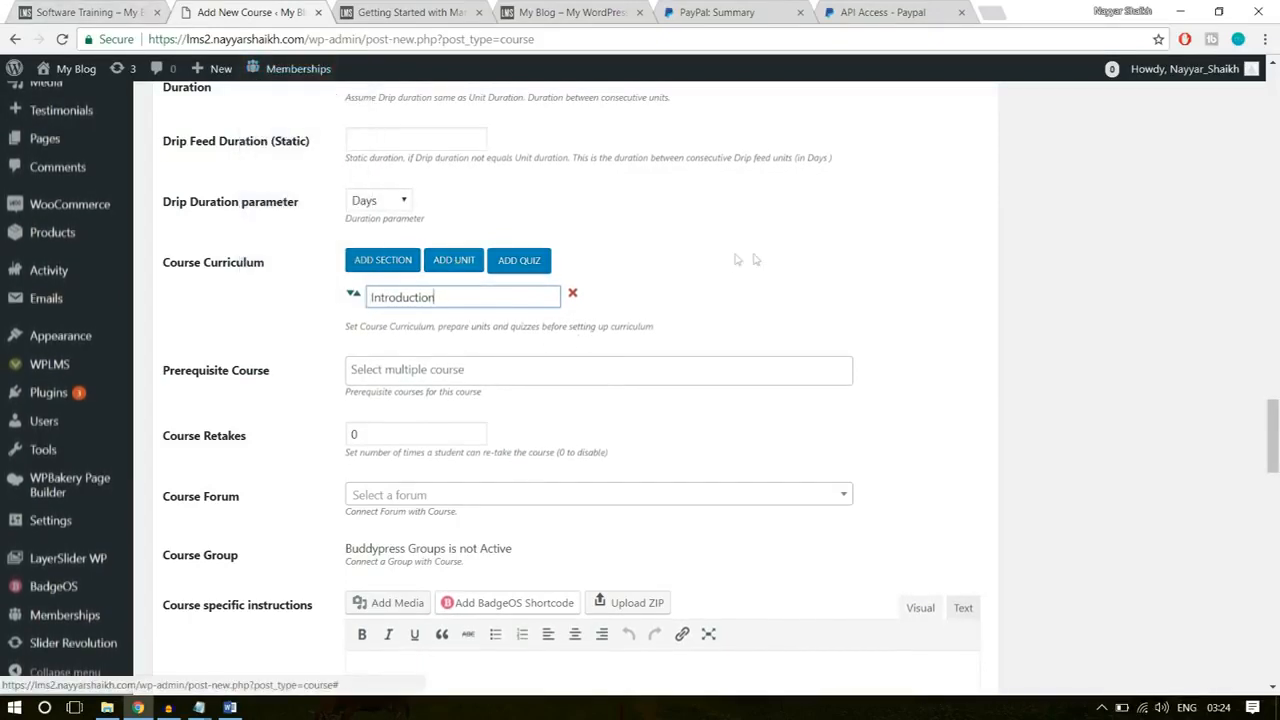
Step: Add the unit Getting Started with Marketing to the Introduction section, checking the unit name on the existing Software Training page
click(455, 261)
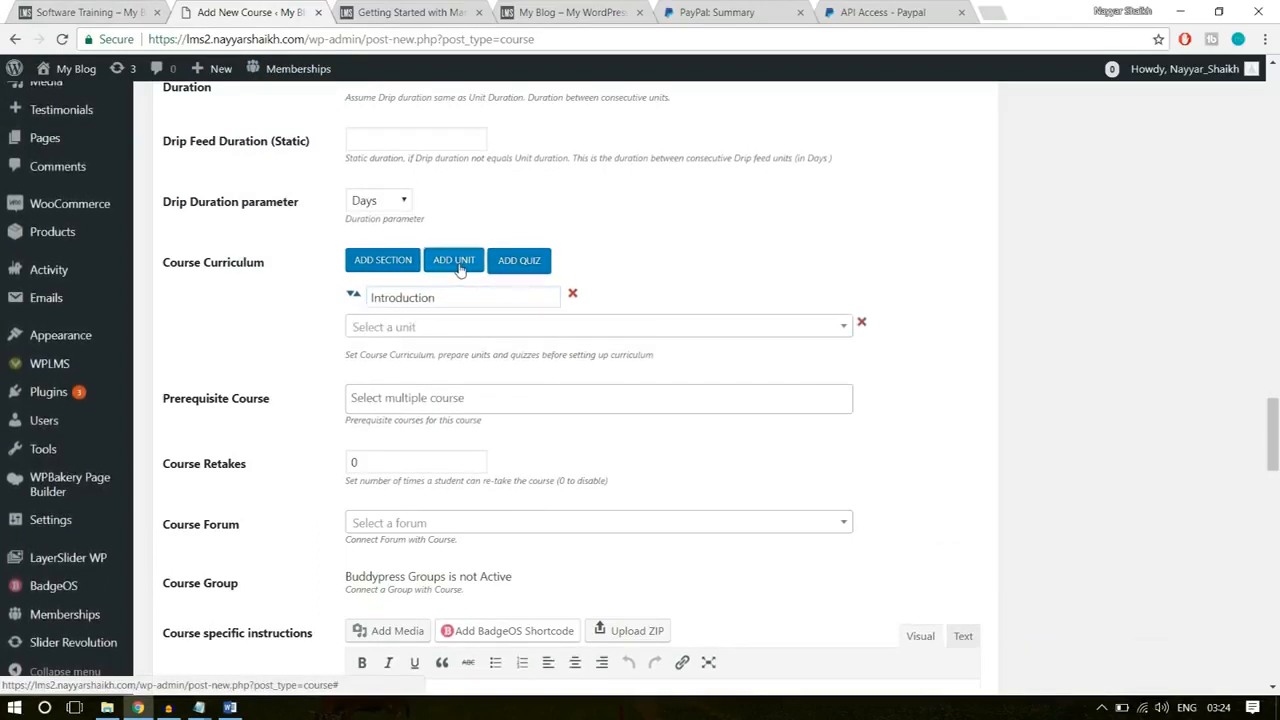
click(372, 327)
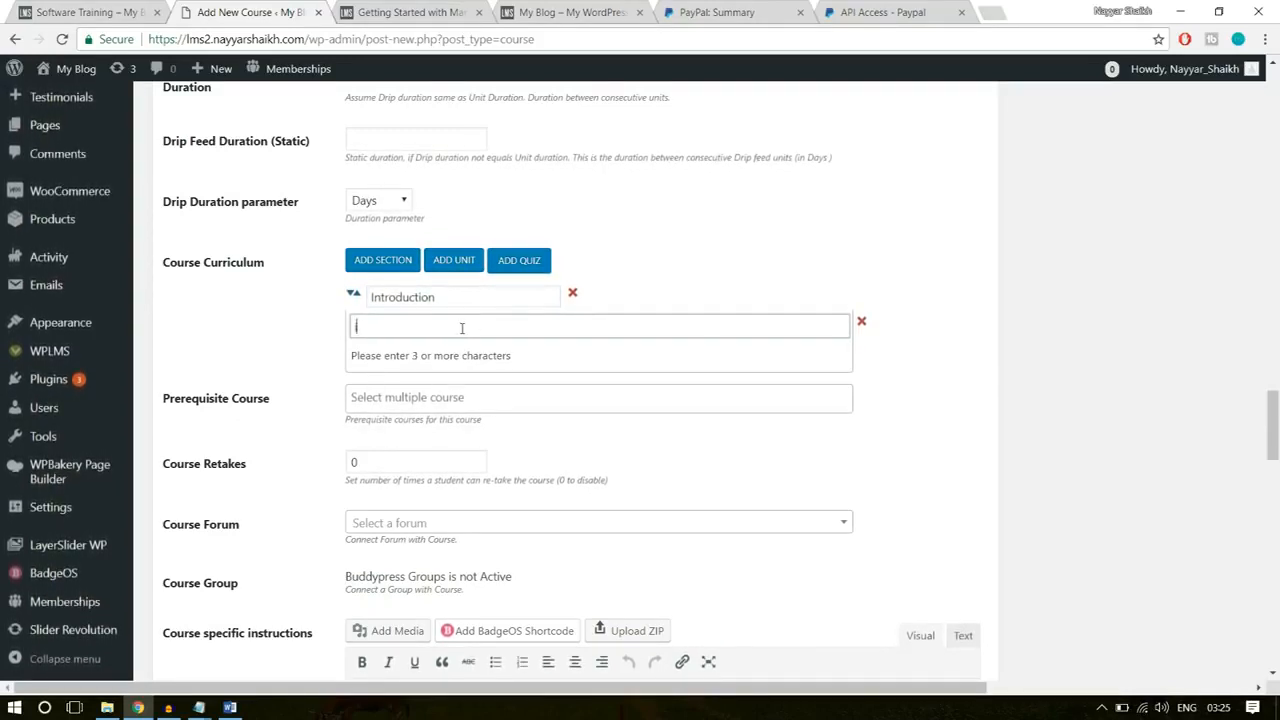
text(tro)
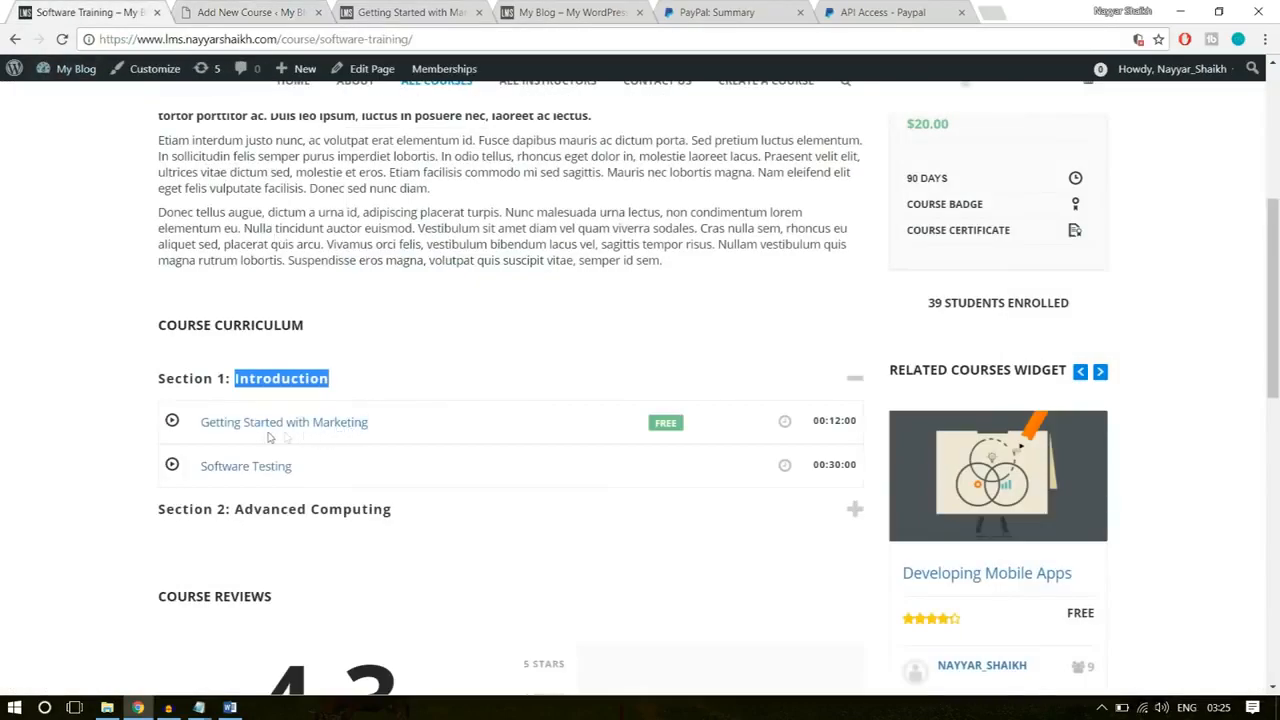
click(270, 10)
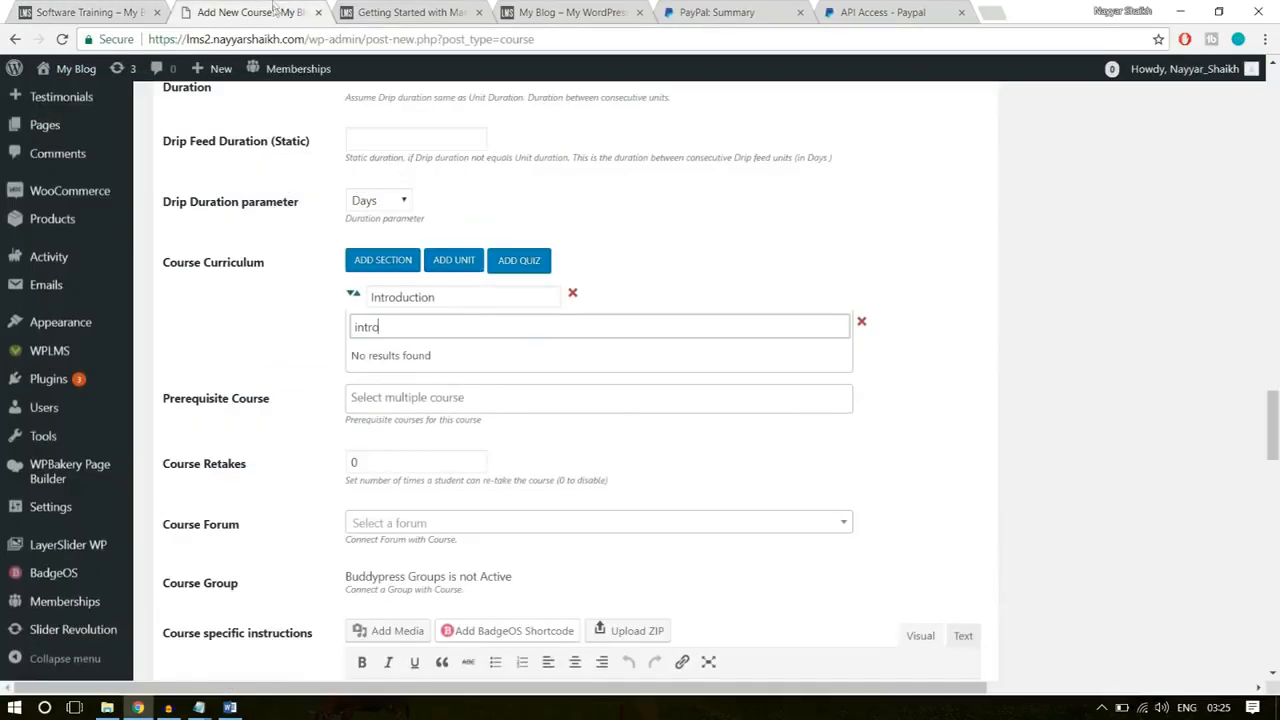
key(ctrl+a)
text(gett)
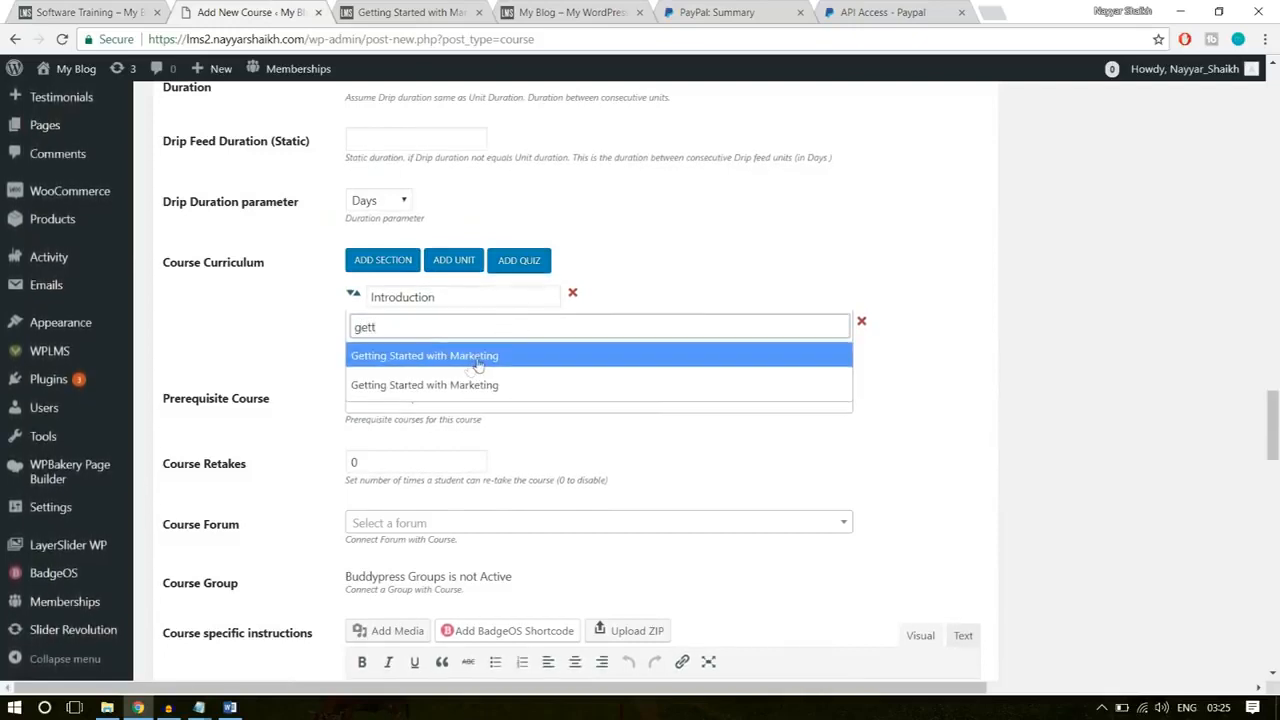
click(486, 358)
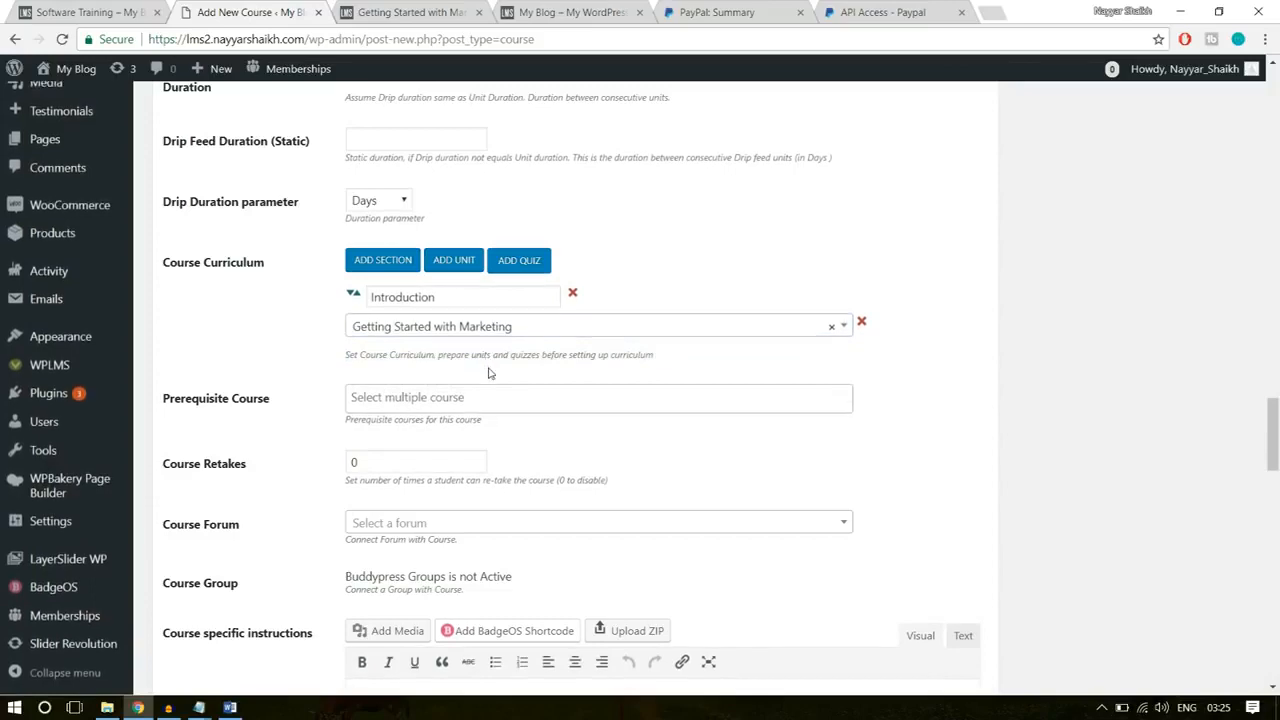
Step: Add a second curriculum section named Advanced Computing, copying the name from the existing Software Training course page
click(396, 262)
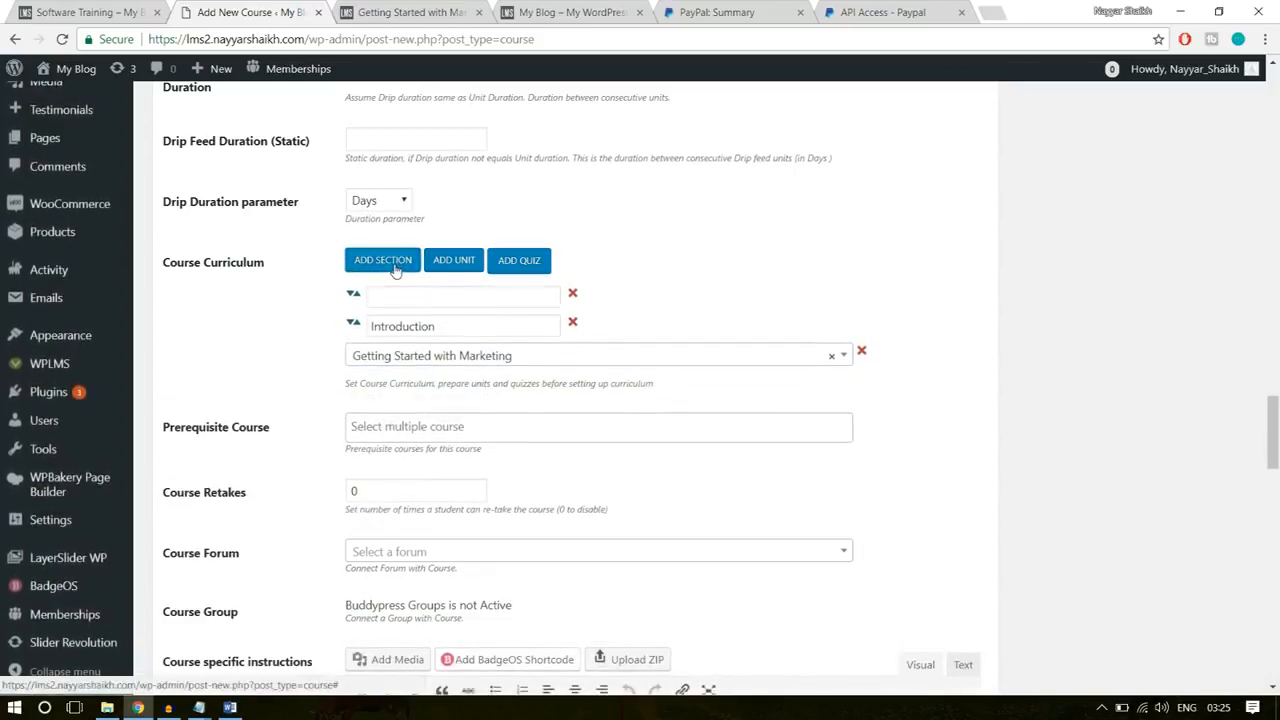
click(436, 296)
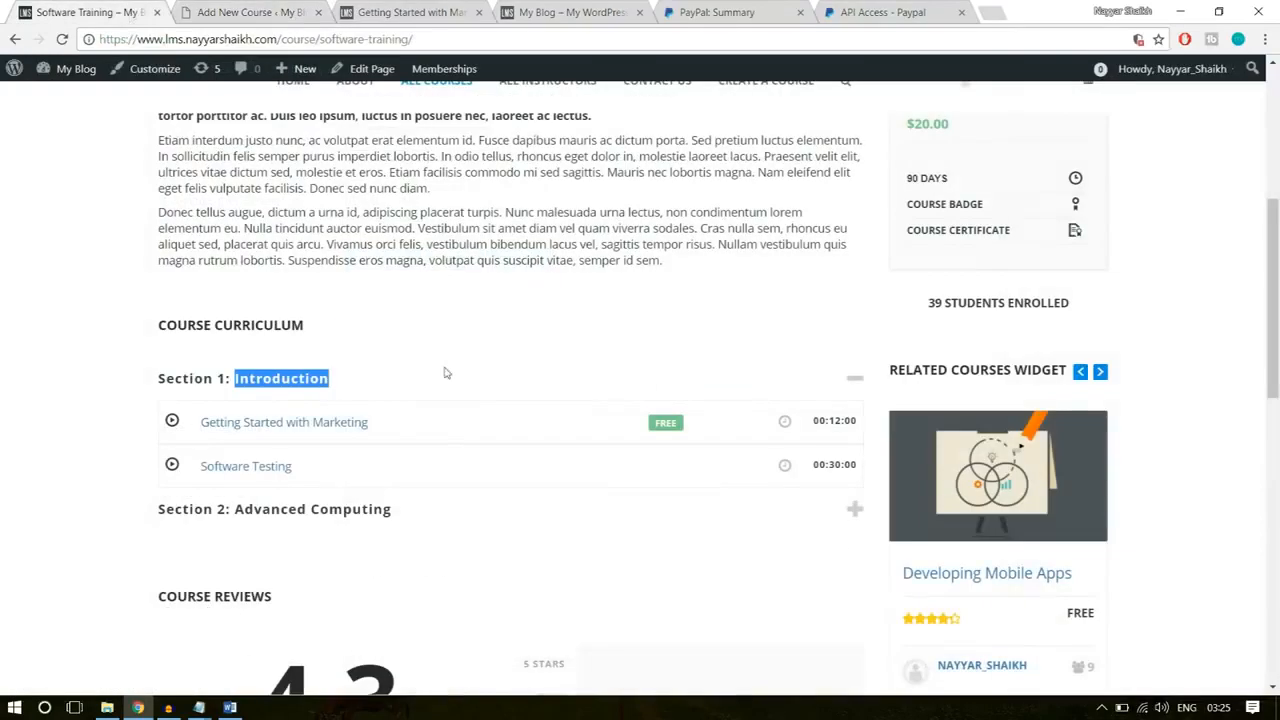
click(394, 509)
drag(397, 510, 232, 510)
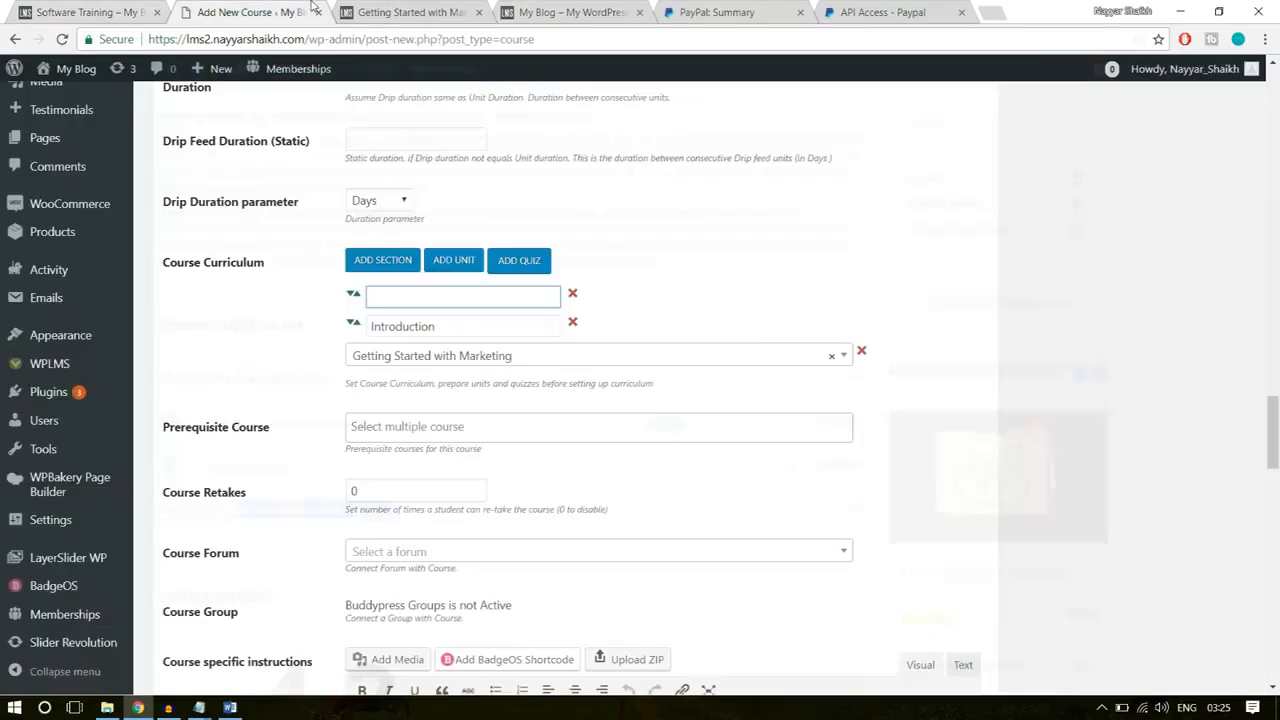
text(Advanced Computing)
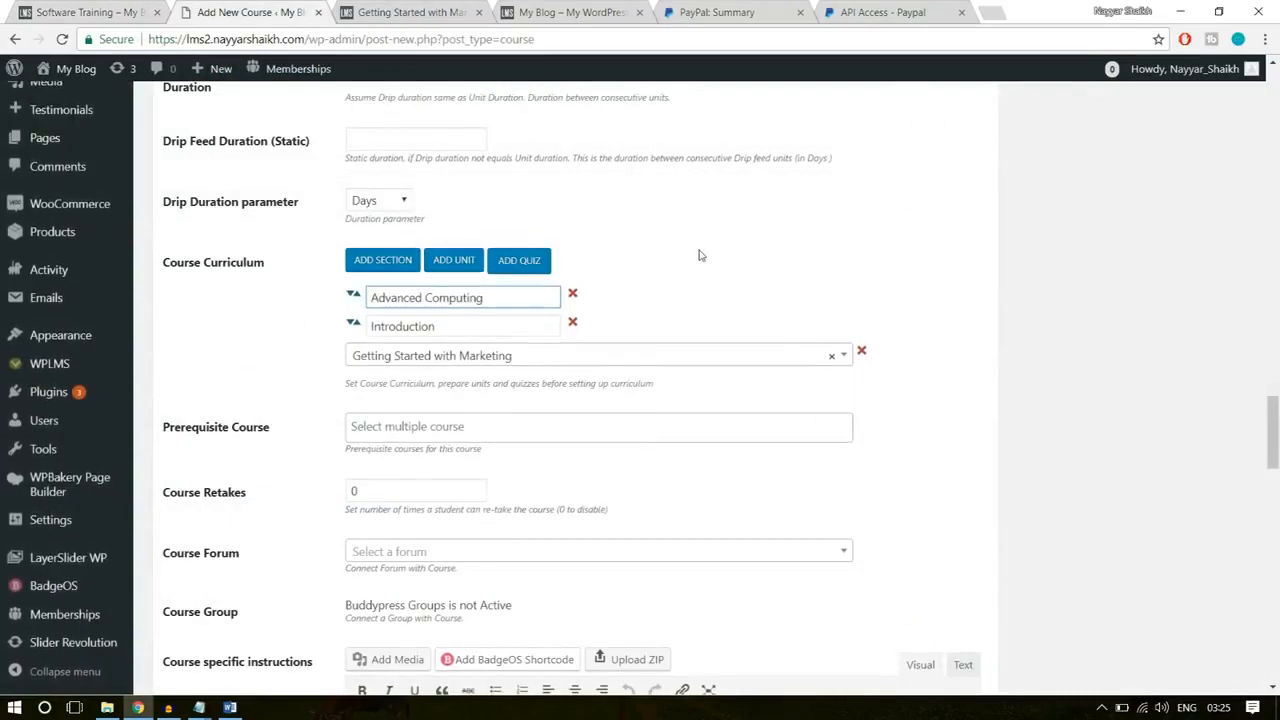
click(700, 256)
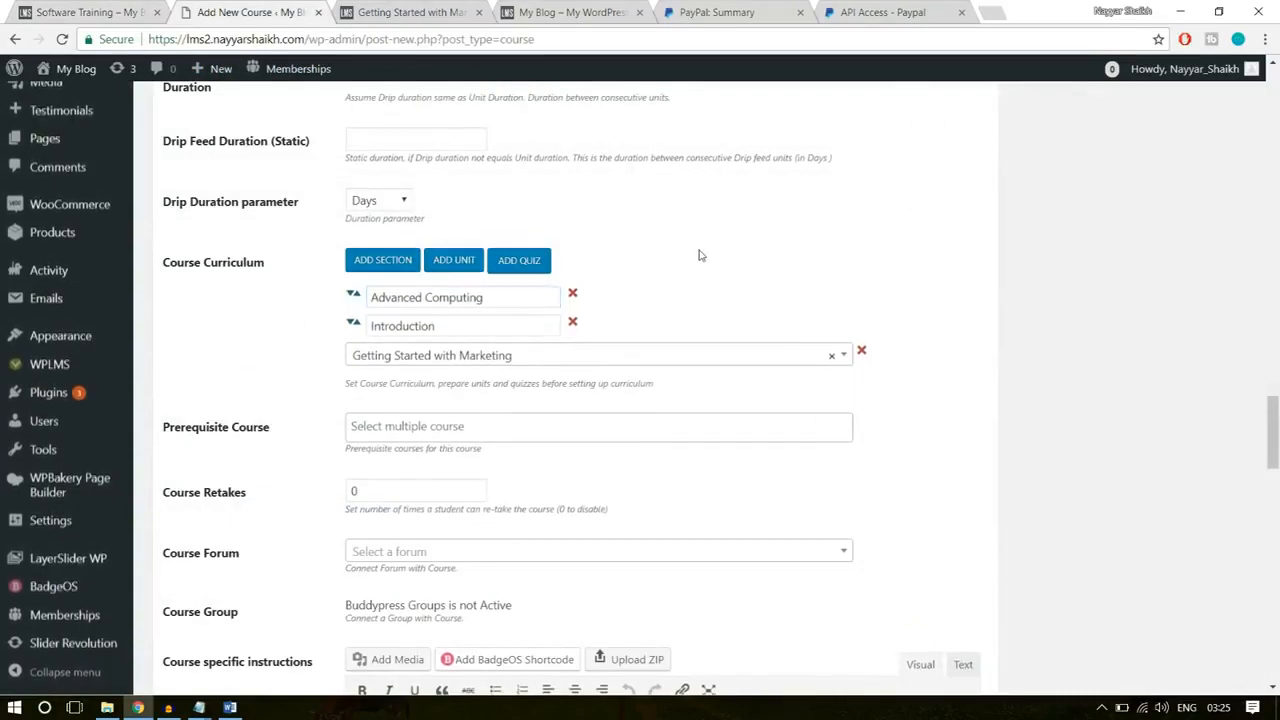
Step: Add The Software Quiz to the curriculum and move the Advanced Computing section below it
click(535, 266)
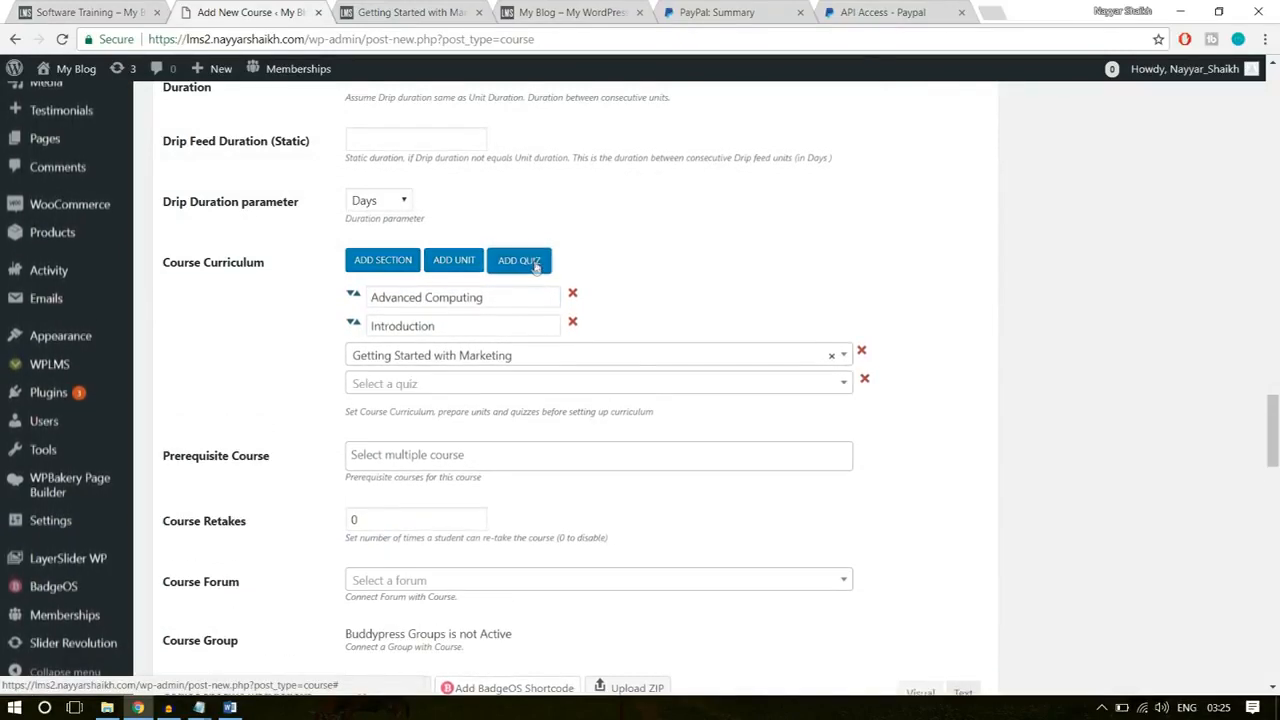
click(444, 384)
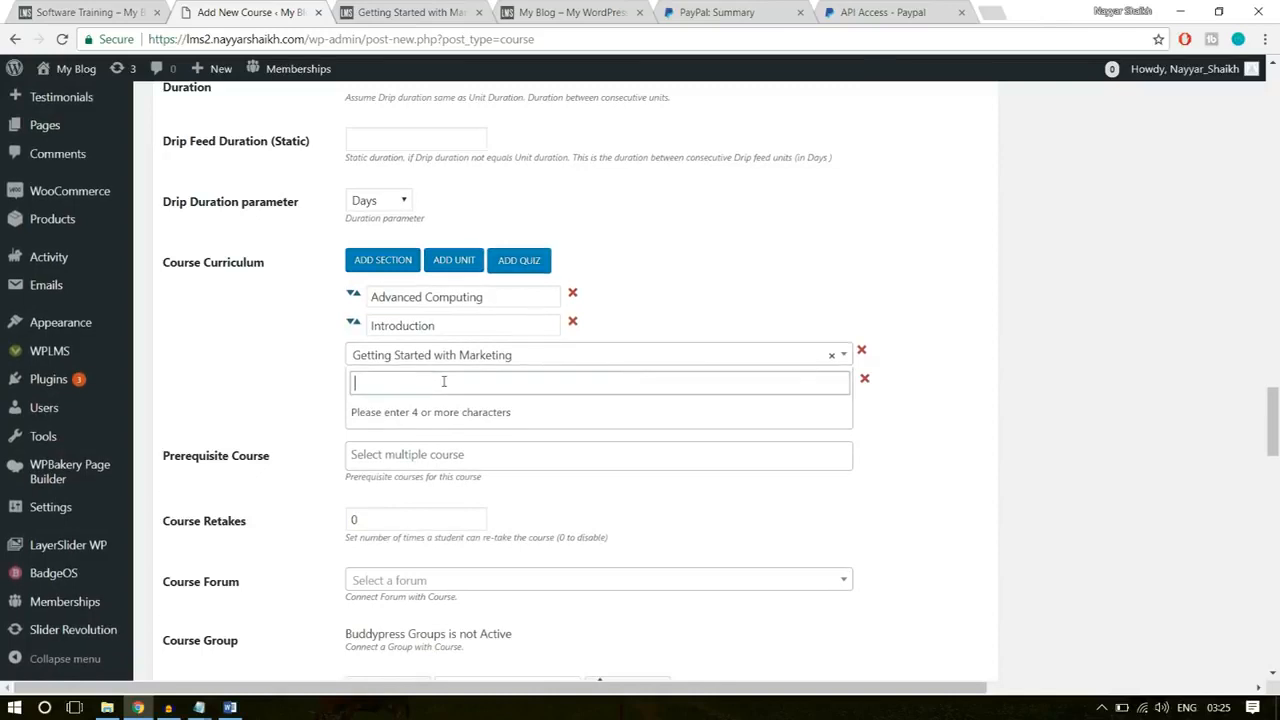
text(sofr)
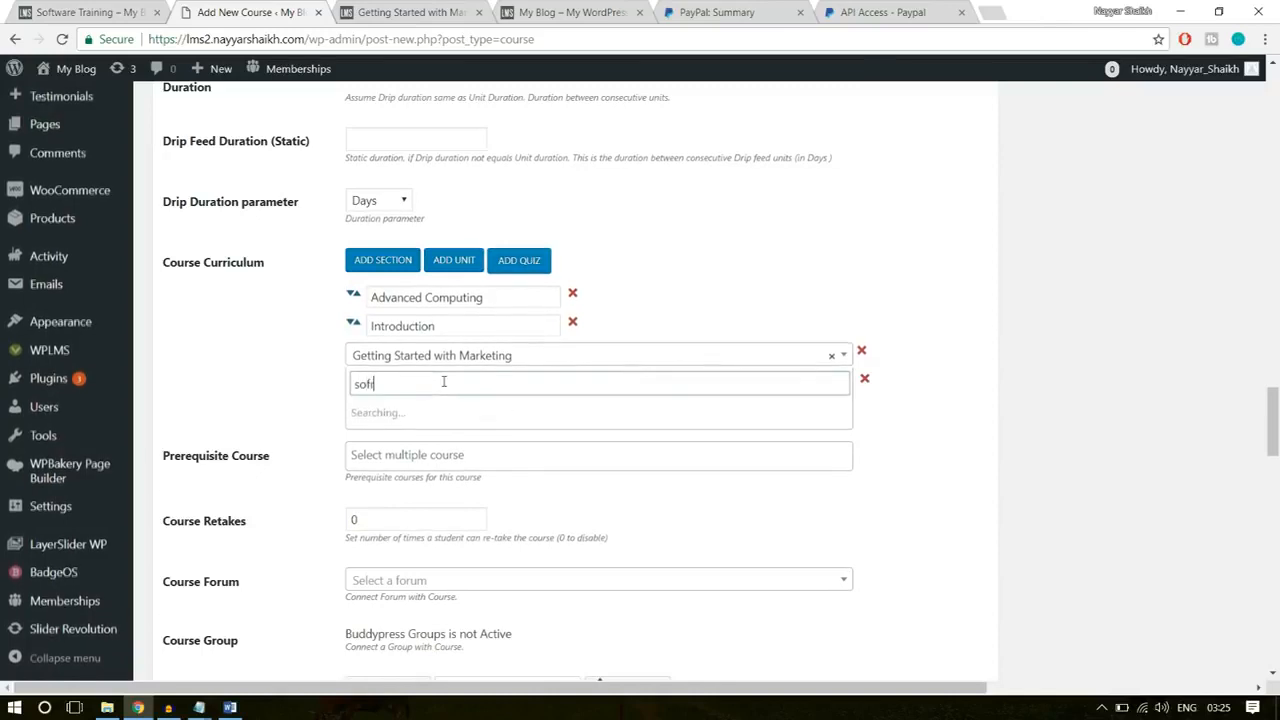
key(BackSpace)
text(t)
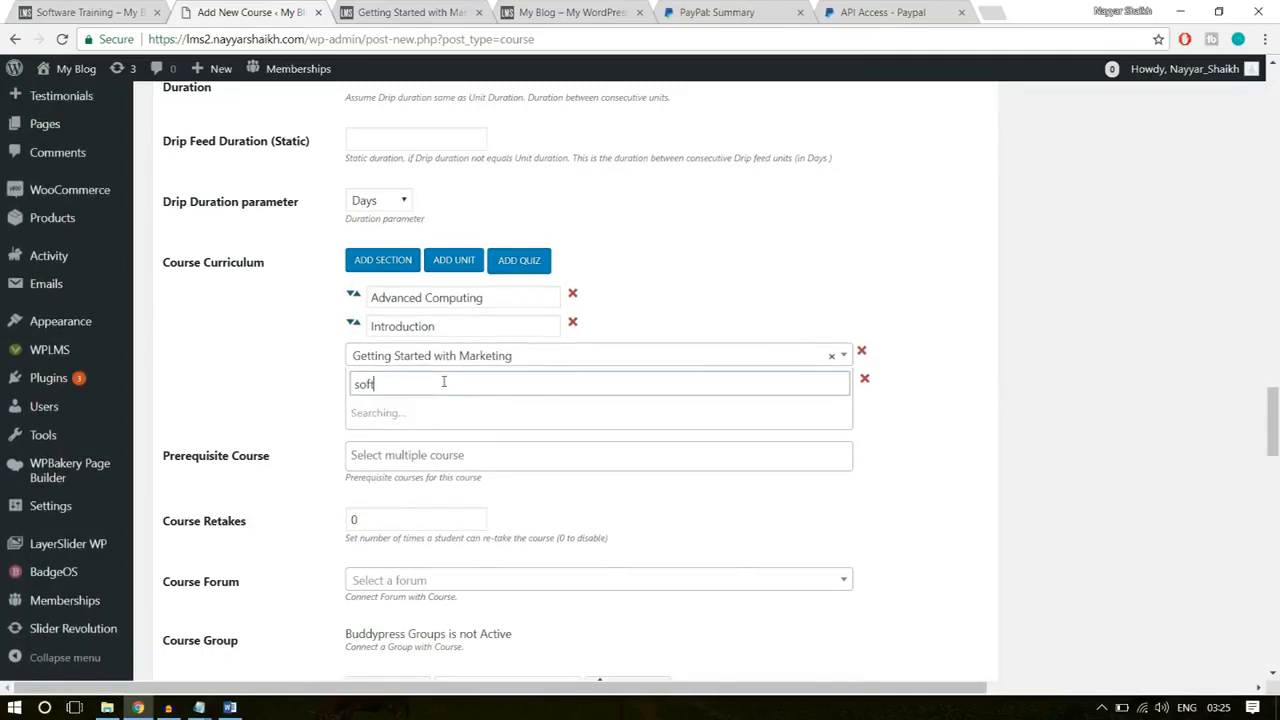
click(435, 410)
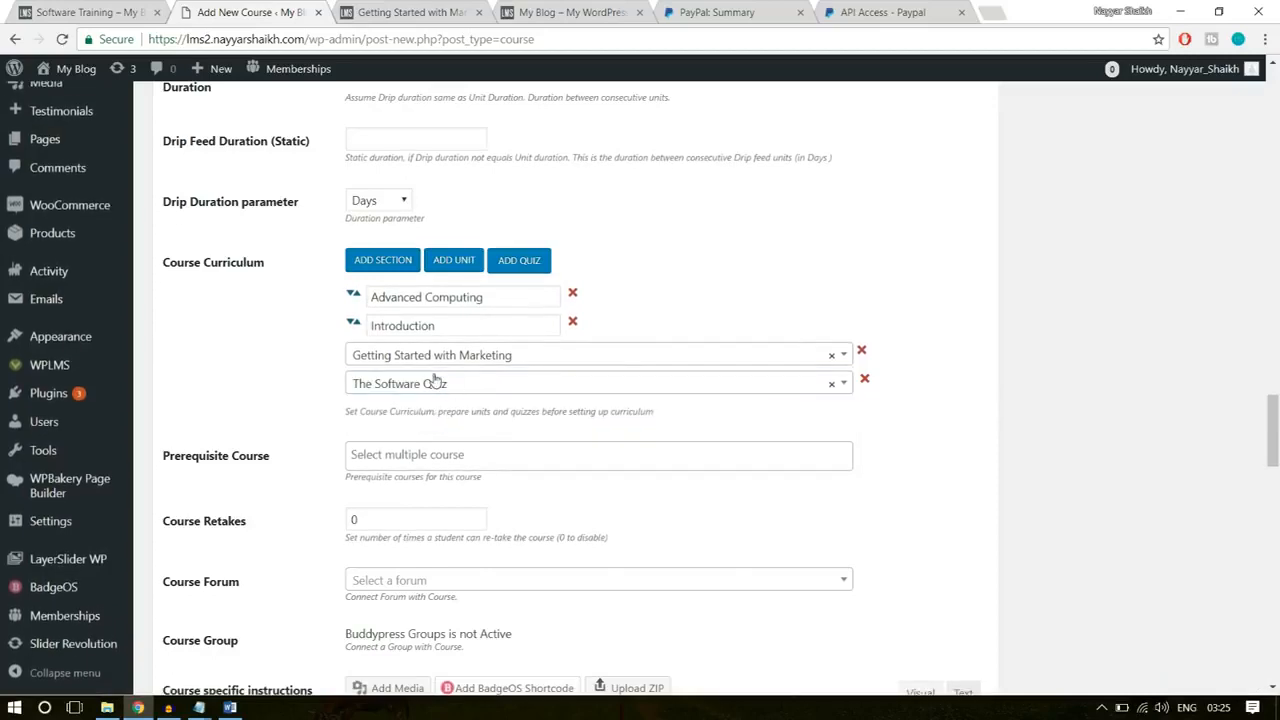
drag(352, 297, 400, 332)
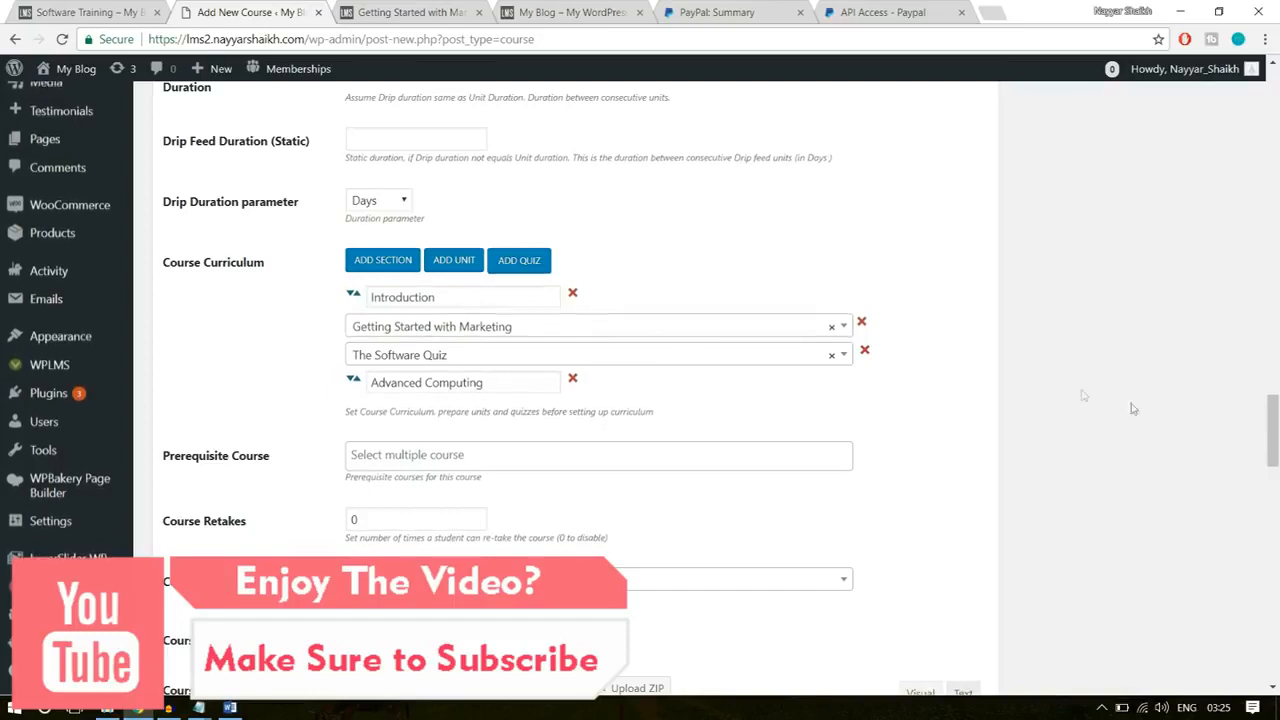
Step: Set the number of Course Retakes to 1 for the Software Training course
scroll(658, 401, down, 2)
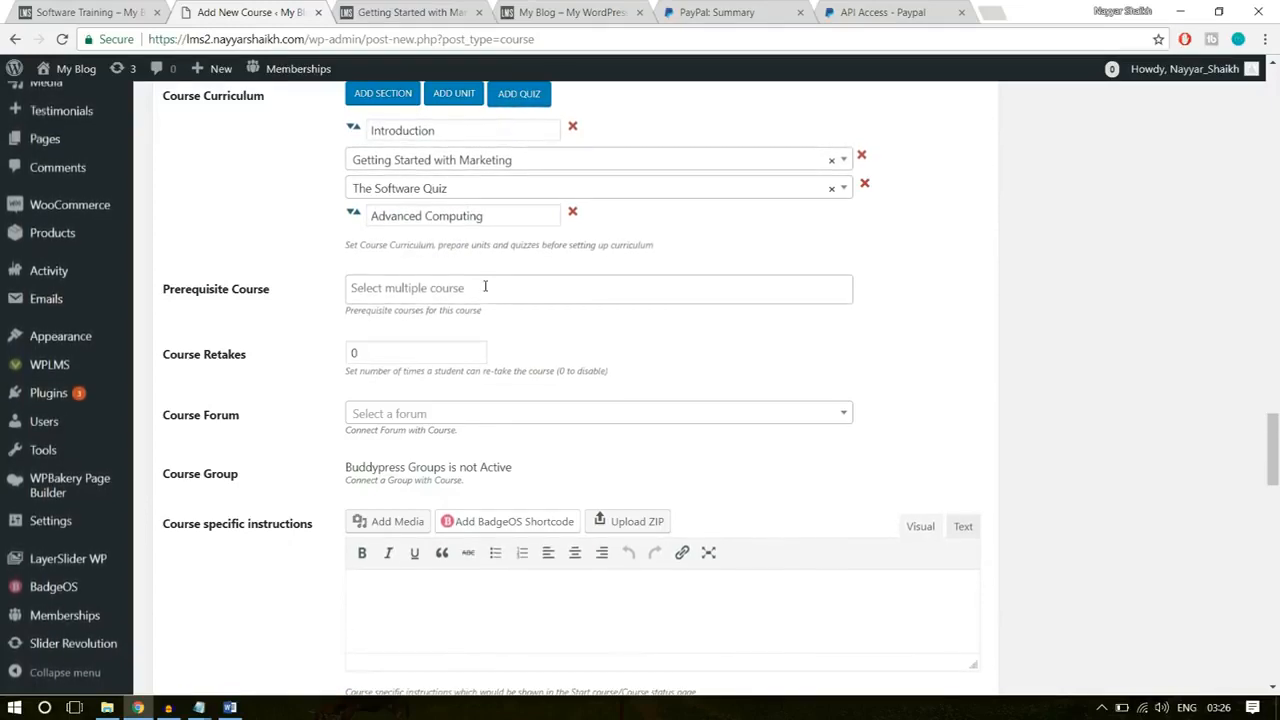
double_click(353, 351)
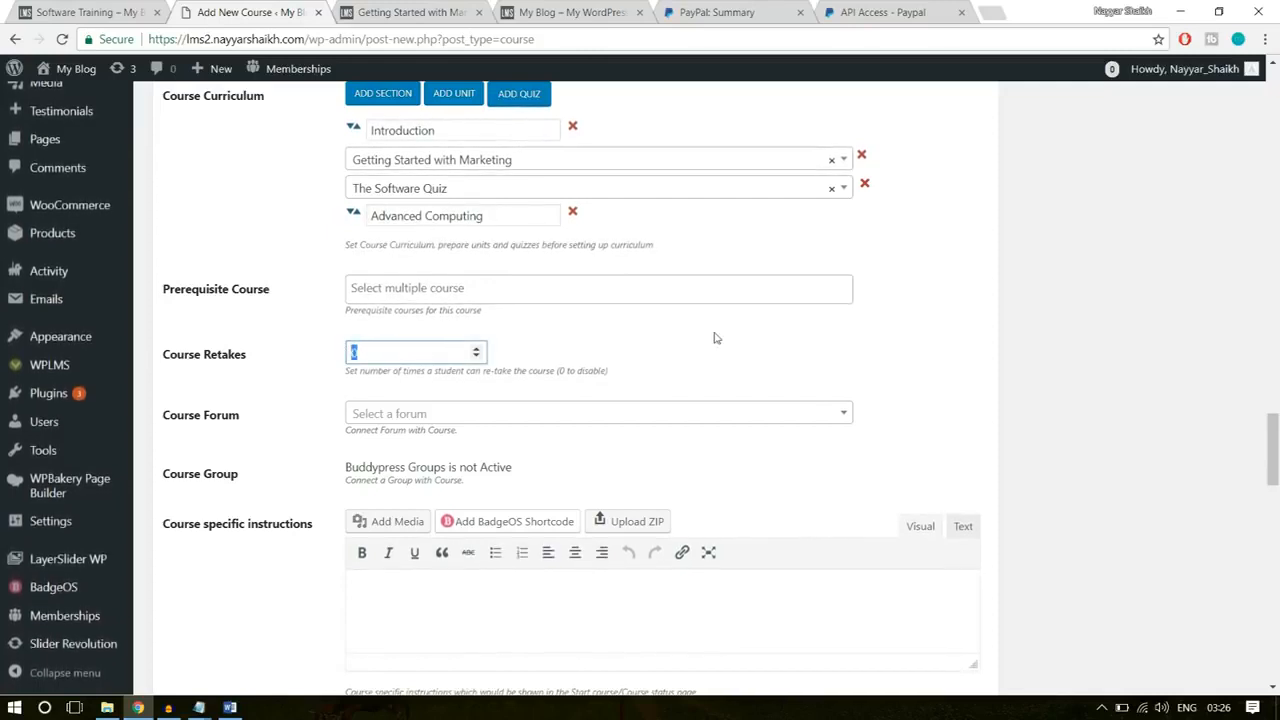
text(1)
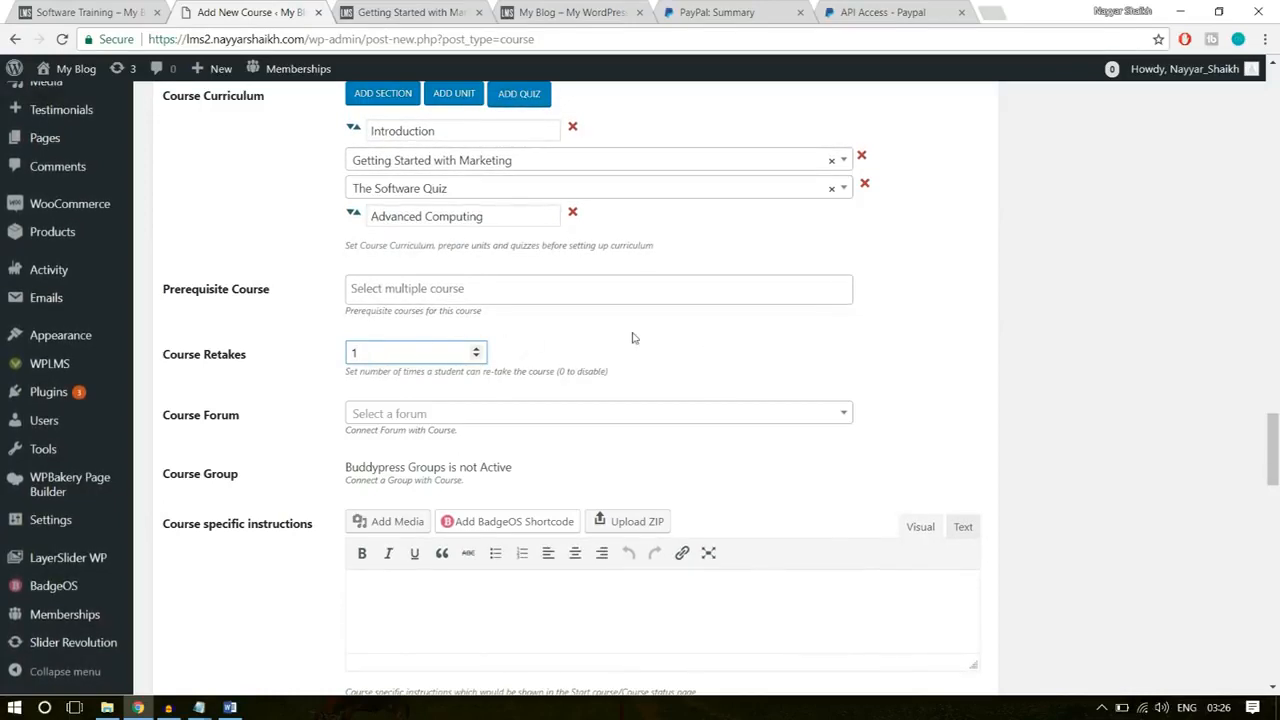
Step: Switch to the Course Statements document in Word and copy the whole Course Completion Message text, from the Congratulations heading to the review request
scroll(1120, 400, down, 3)
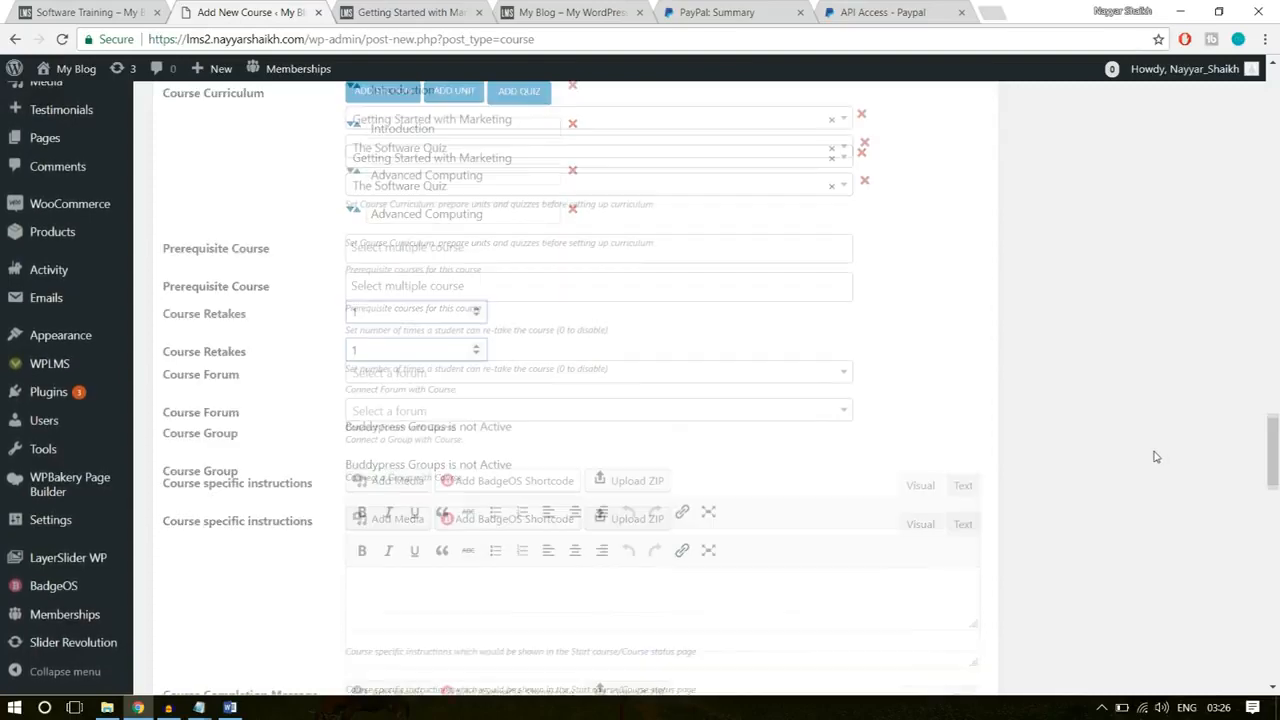
click(486, 387)
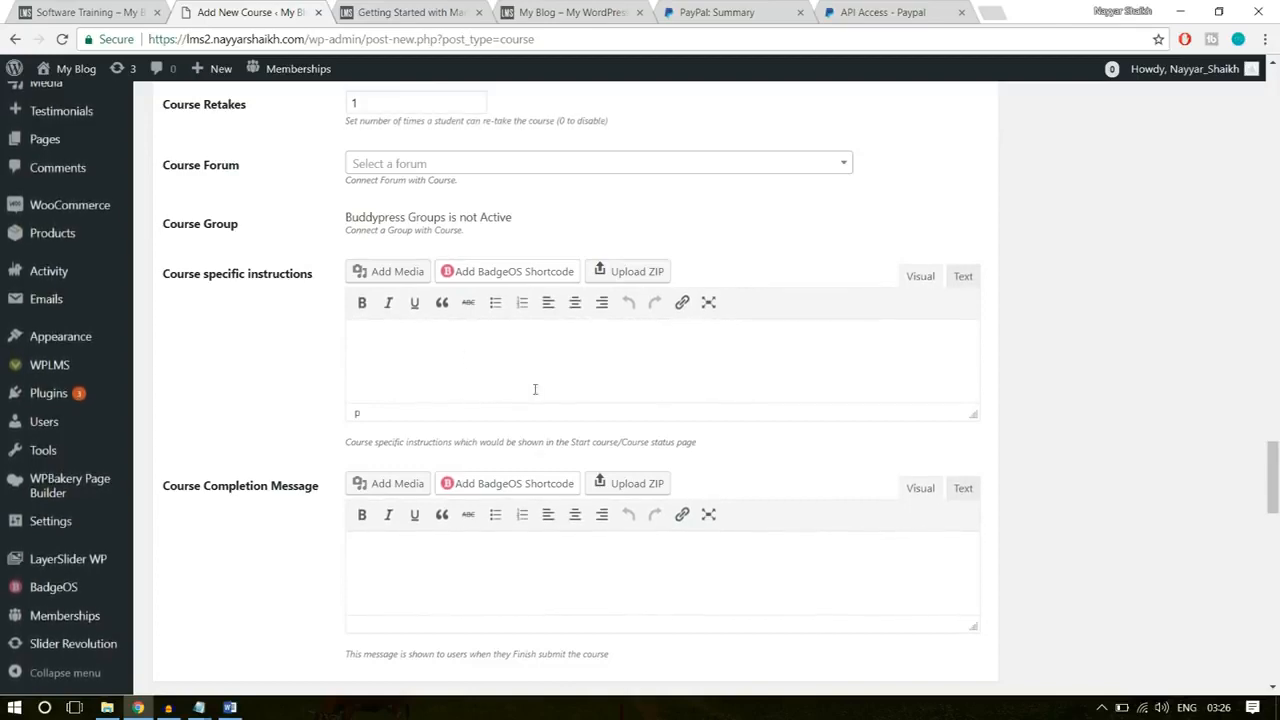
scroll(535, 389, down, 1)
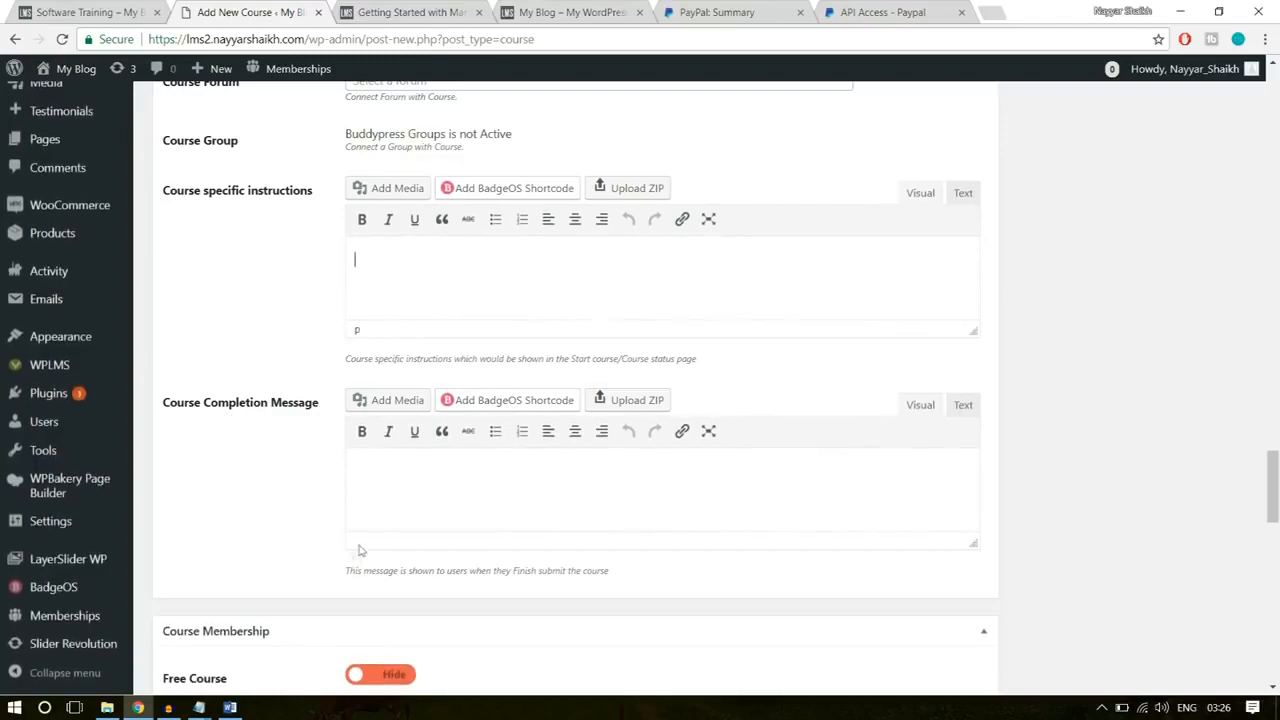
click(230, 707)
scroll(776, 477, down, 3)
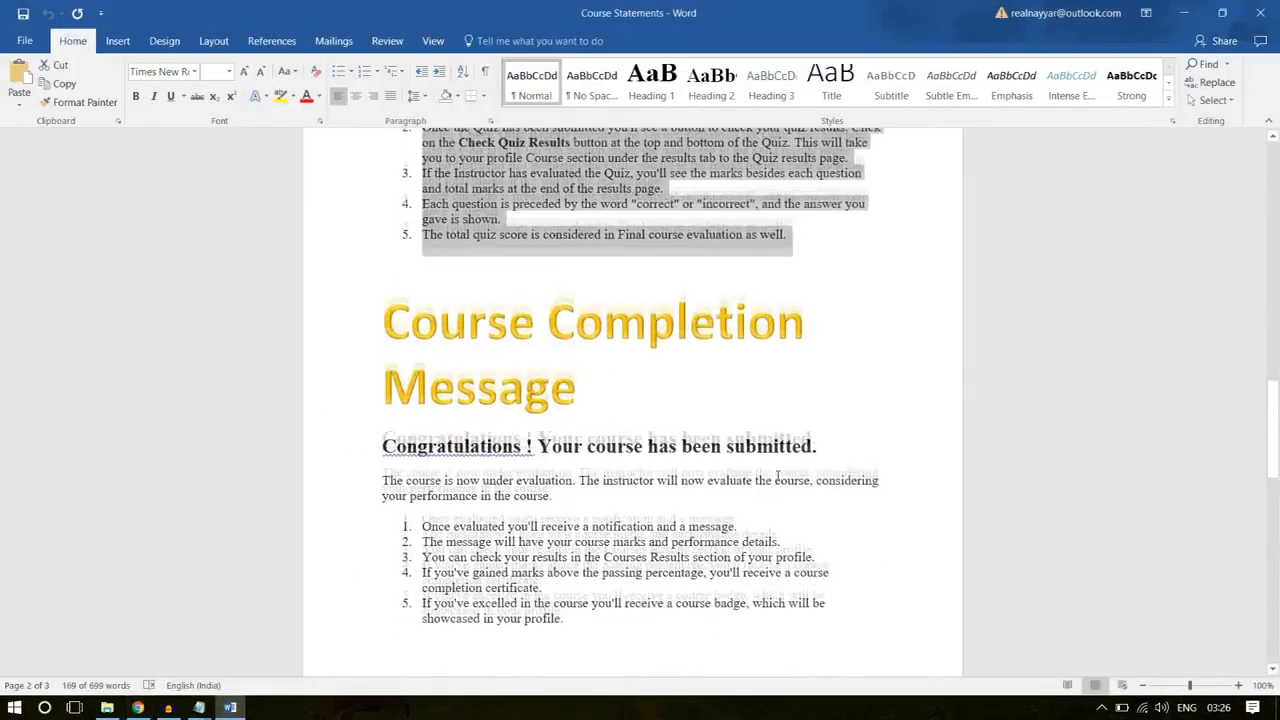
scroll(776, 477, down, 2)
drag(626, 530, 368, 347)
scroll(854, 391, down, 3)
click(789, 563)
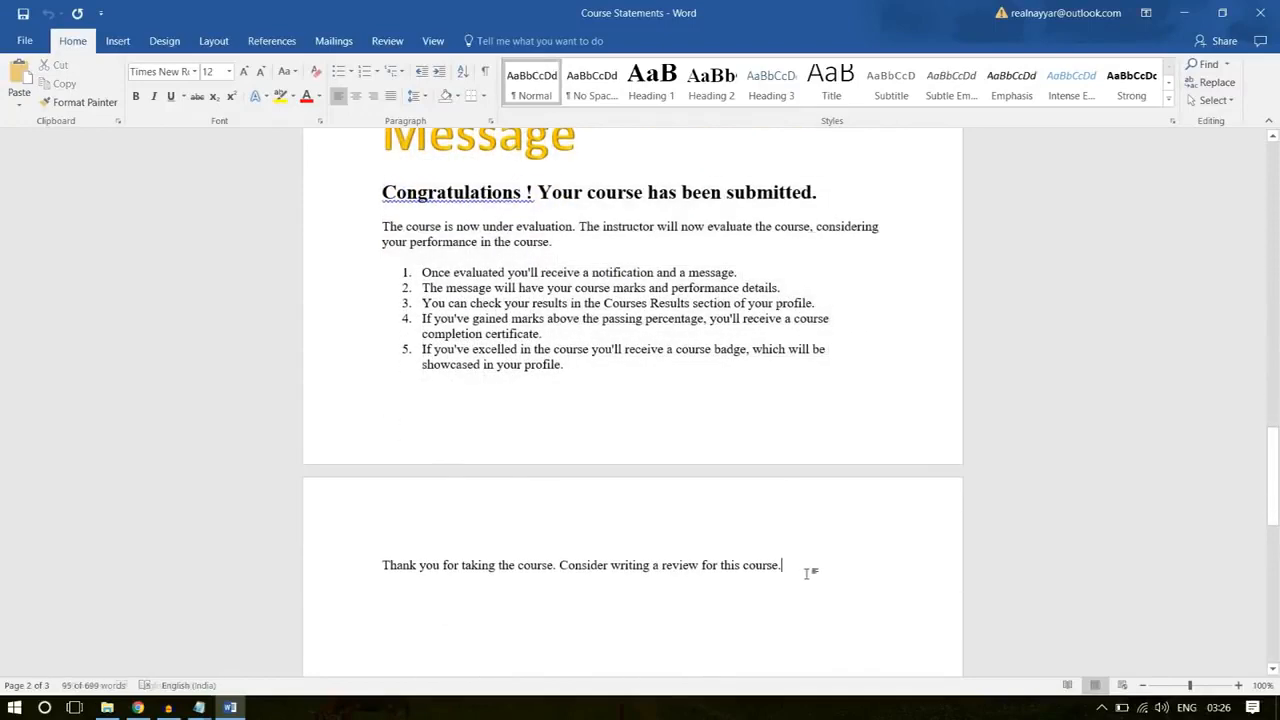
drag(807, 573, 380, 195)
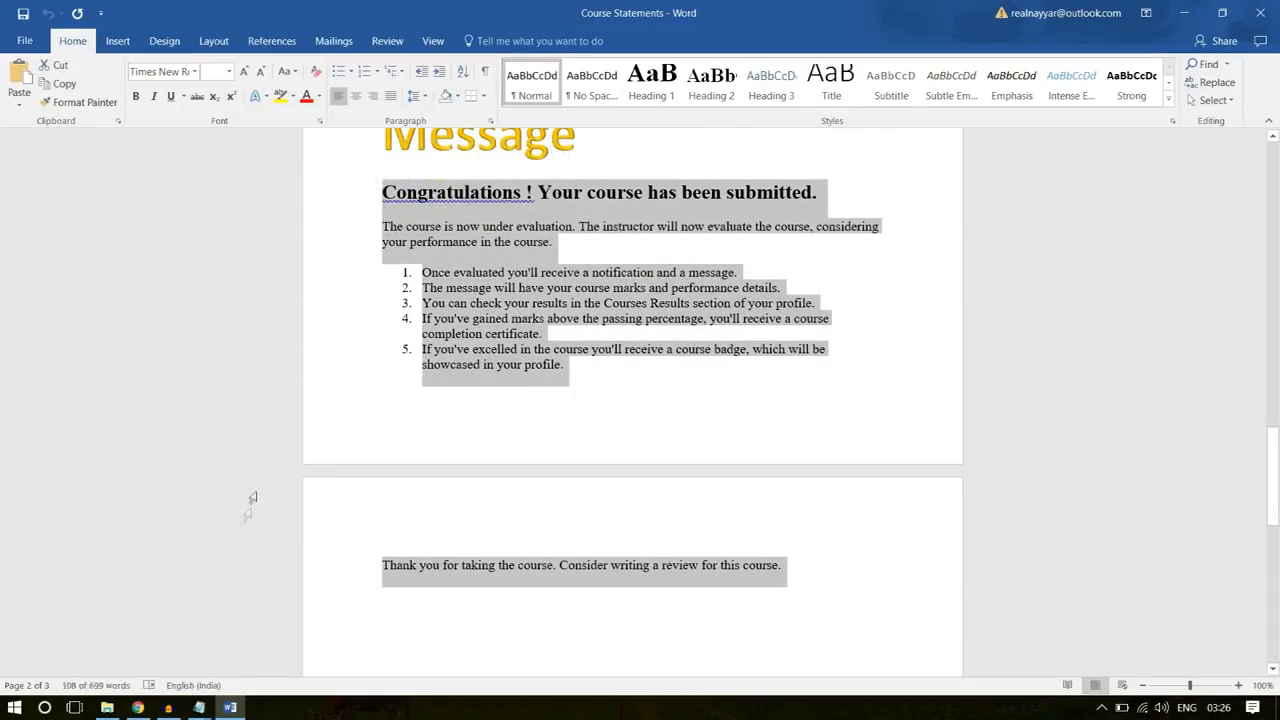
Step: Switch back to the course editor in Chrome and paste the copied text into the Course Completion Message
click(138, 707)
click(560, 471)
key(ctrl+v)
Step: Set the Associated Product in the Course Membership settings to Software Training
scroll(1171, 429, down, 3)
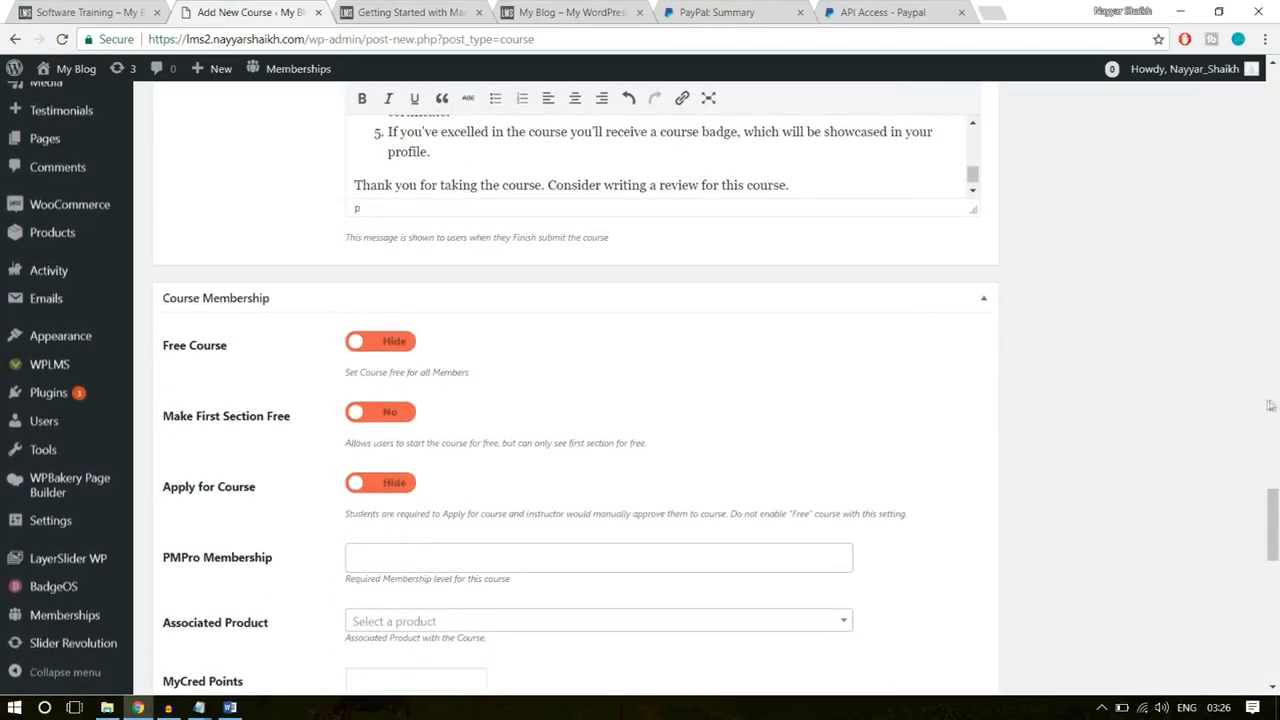
click(366, 341)
scroll(351, 360, down, 1)
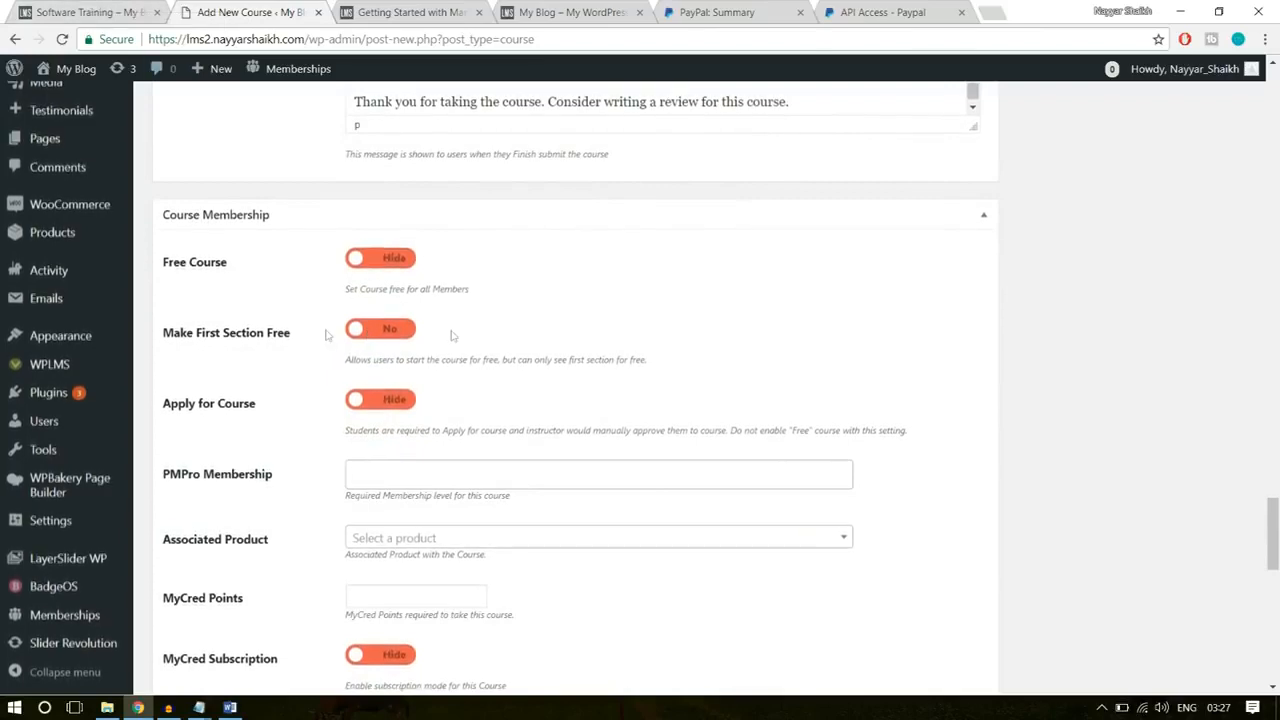
scroll(885, 296, down, 1)
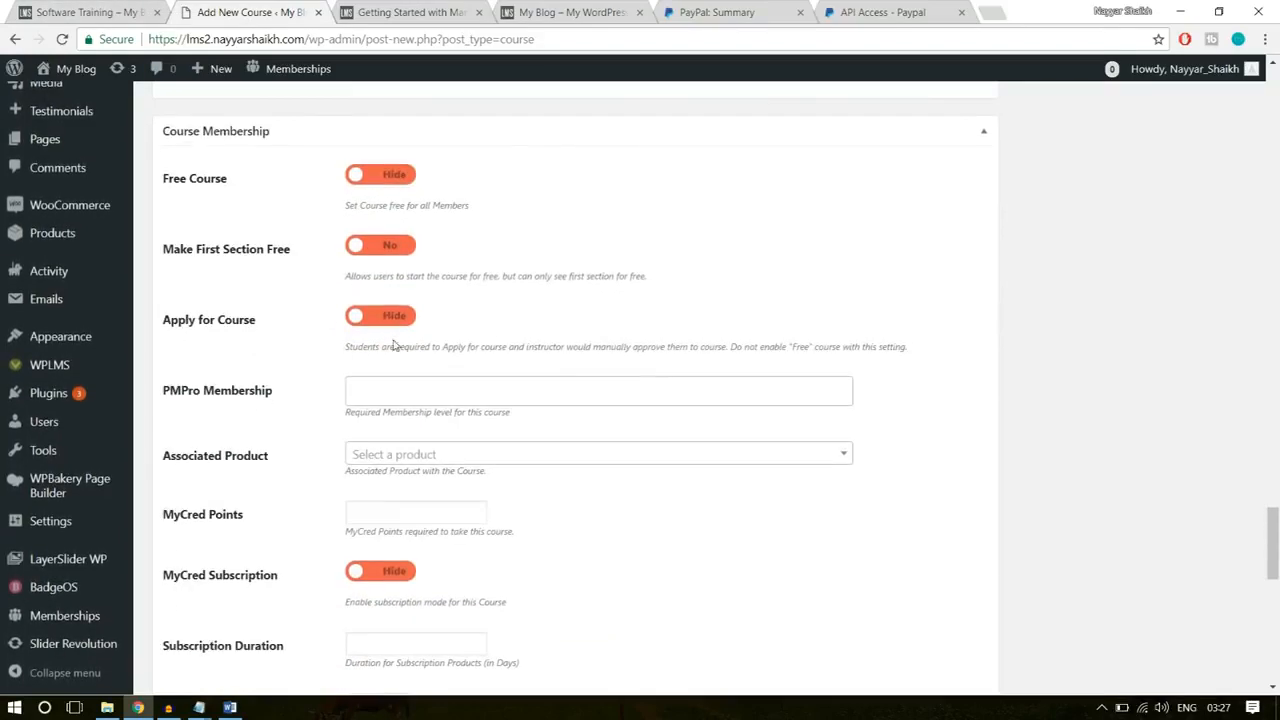
scroll(393, 348, down, 2)
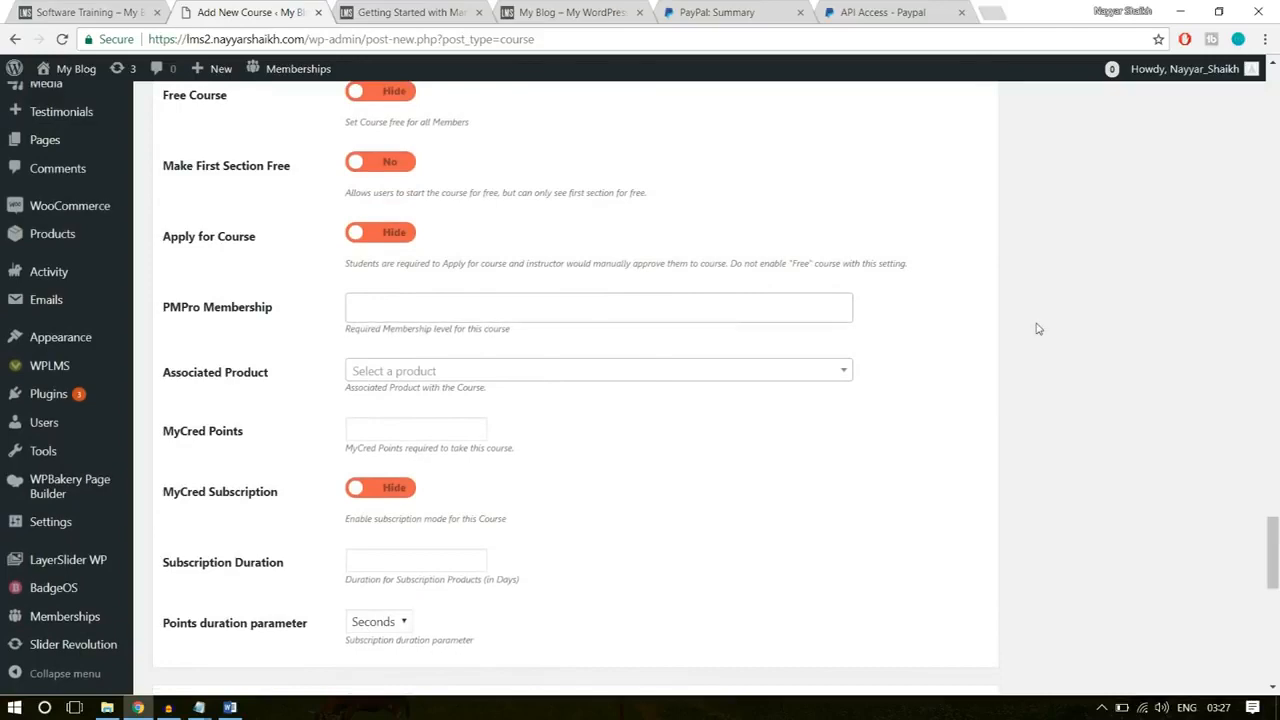
scroll(574, 343, down, 1)
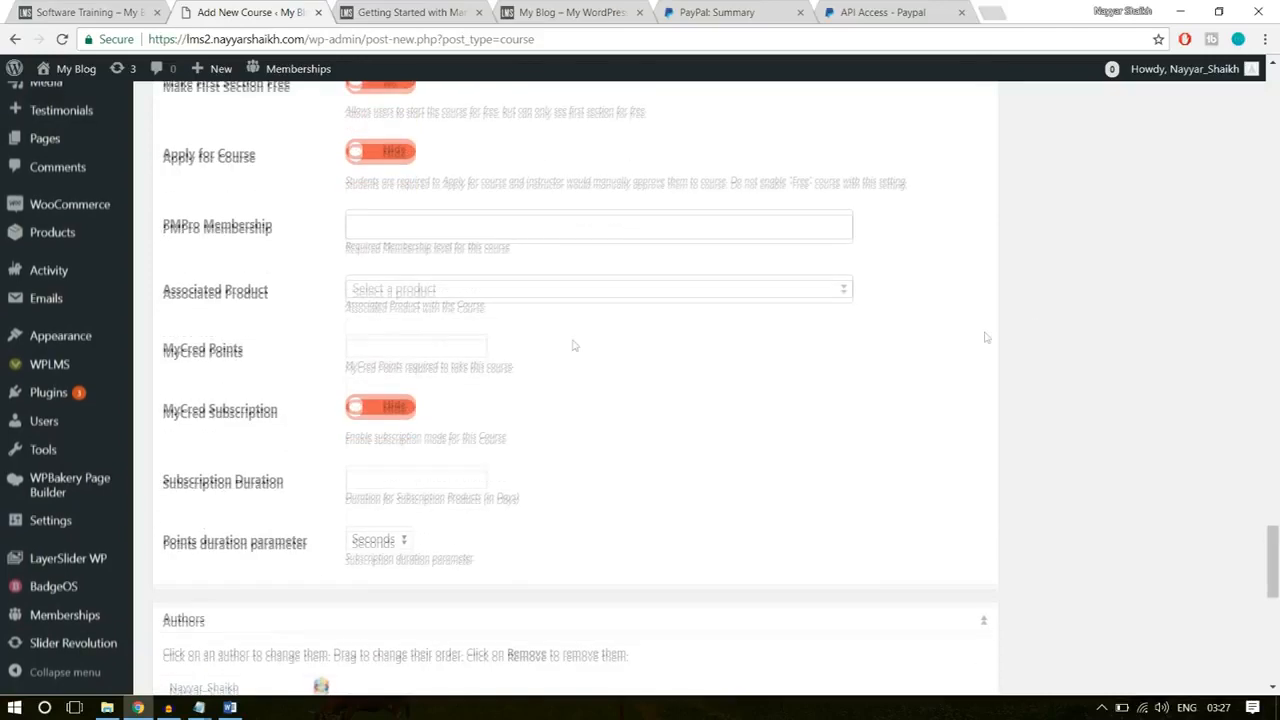
click(516, 291)
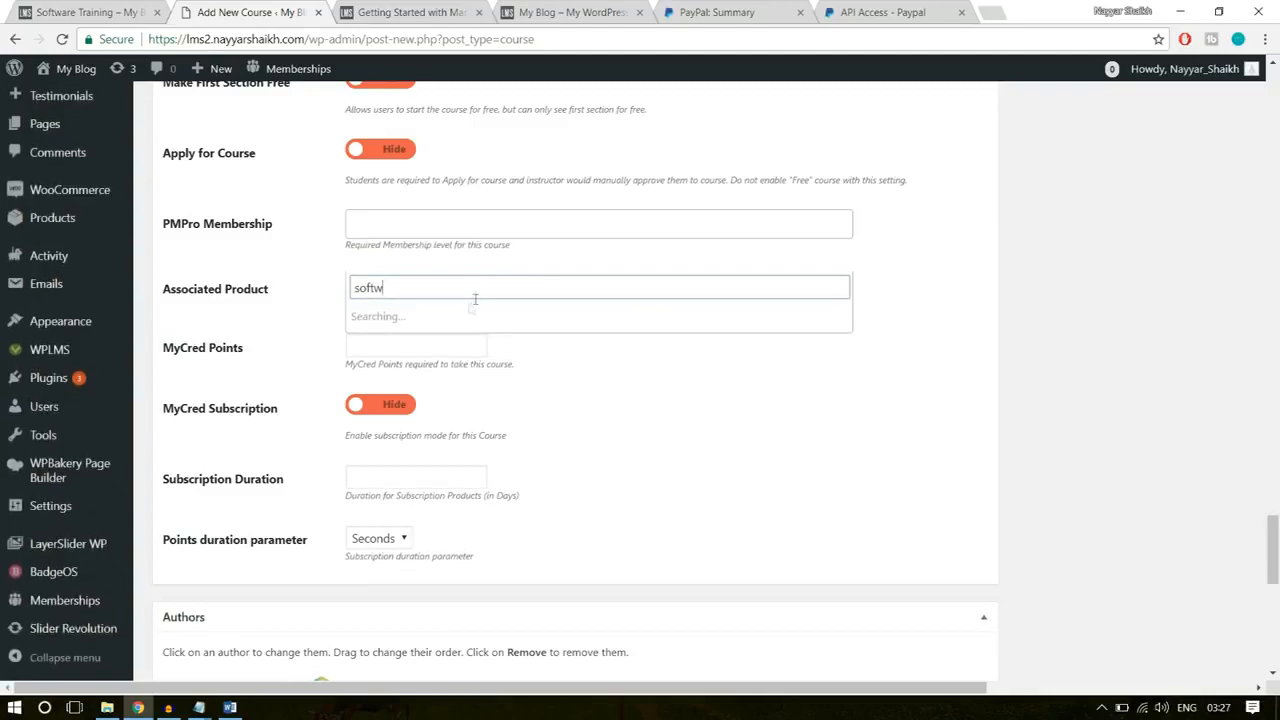
click(452, 318)
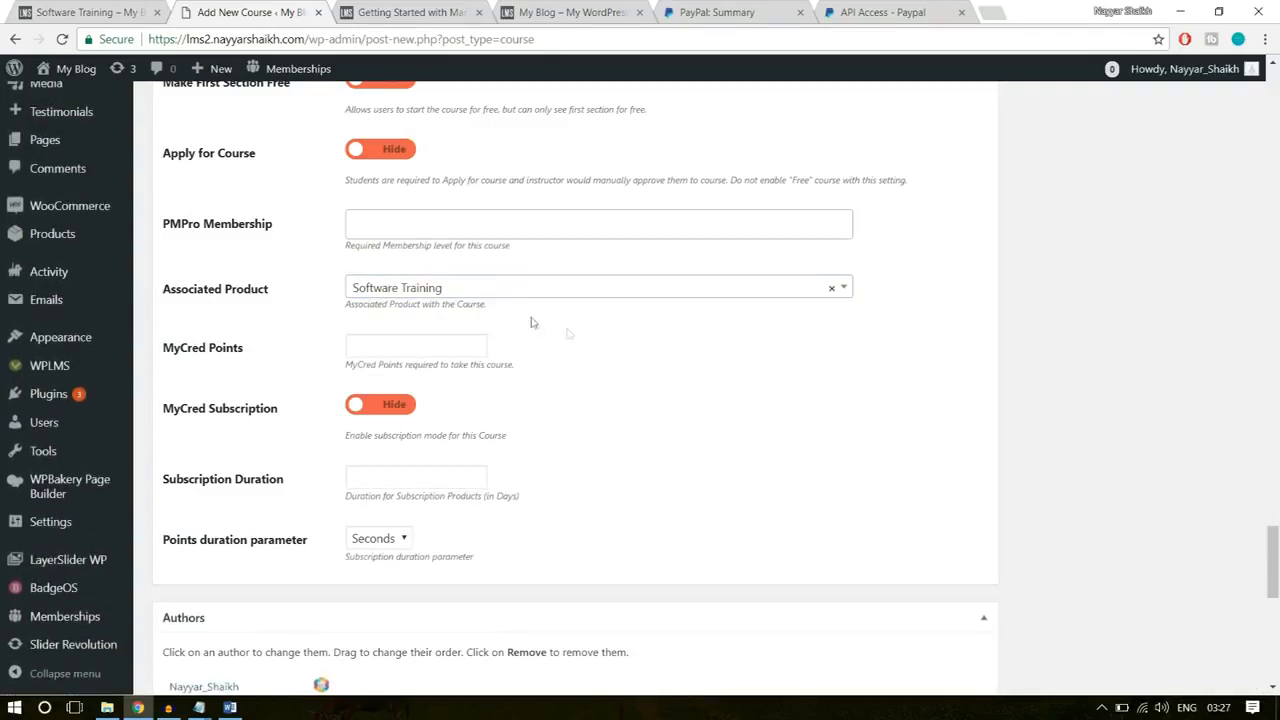
Step: Set the yellow flowchart picture from the media library as the course's featured image
scroll(412, 485, down, 2)
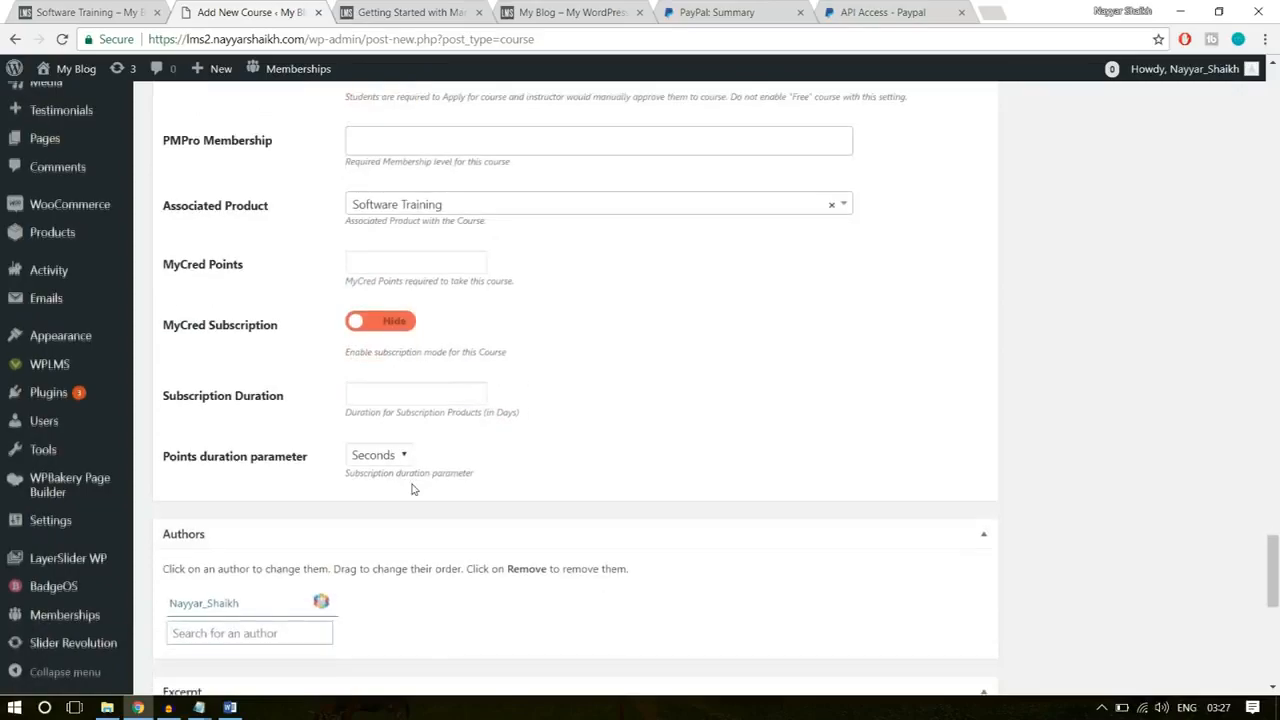
scroll(424, 548, up, 15)
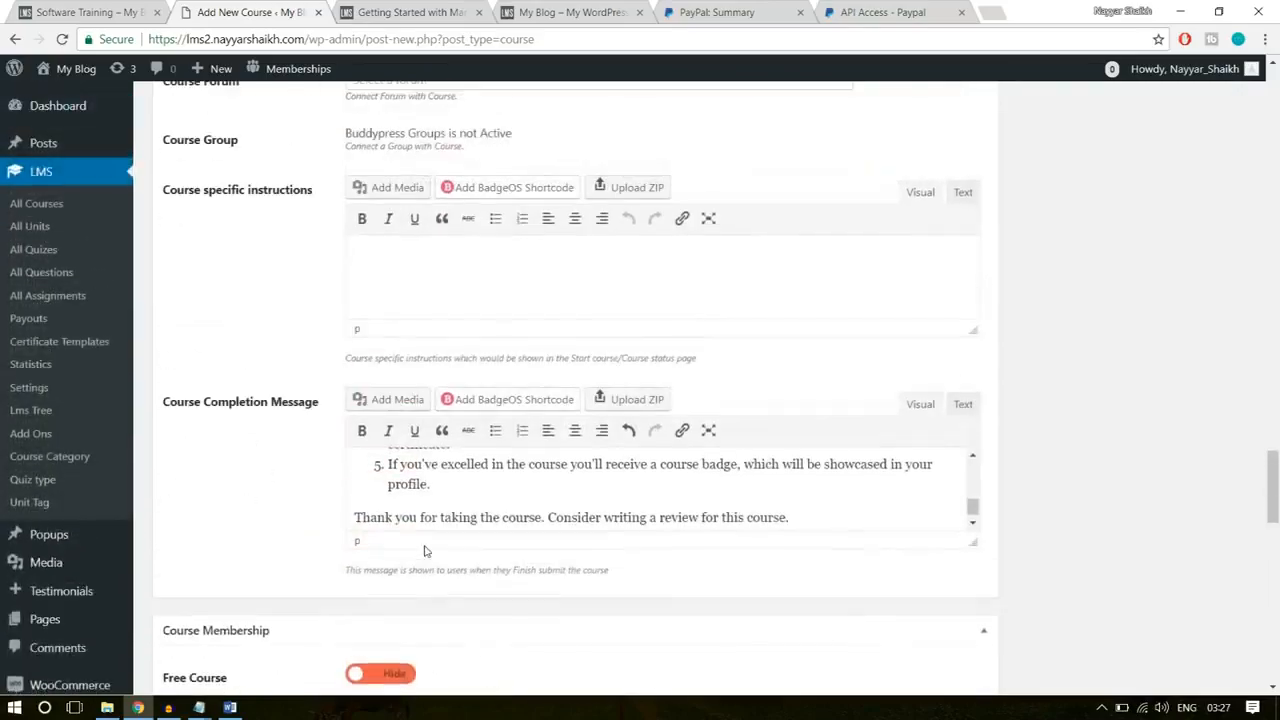
scroll(426, 548, up, 10)
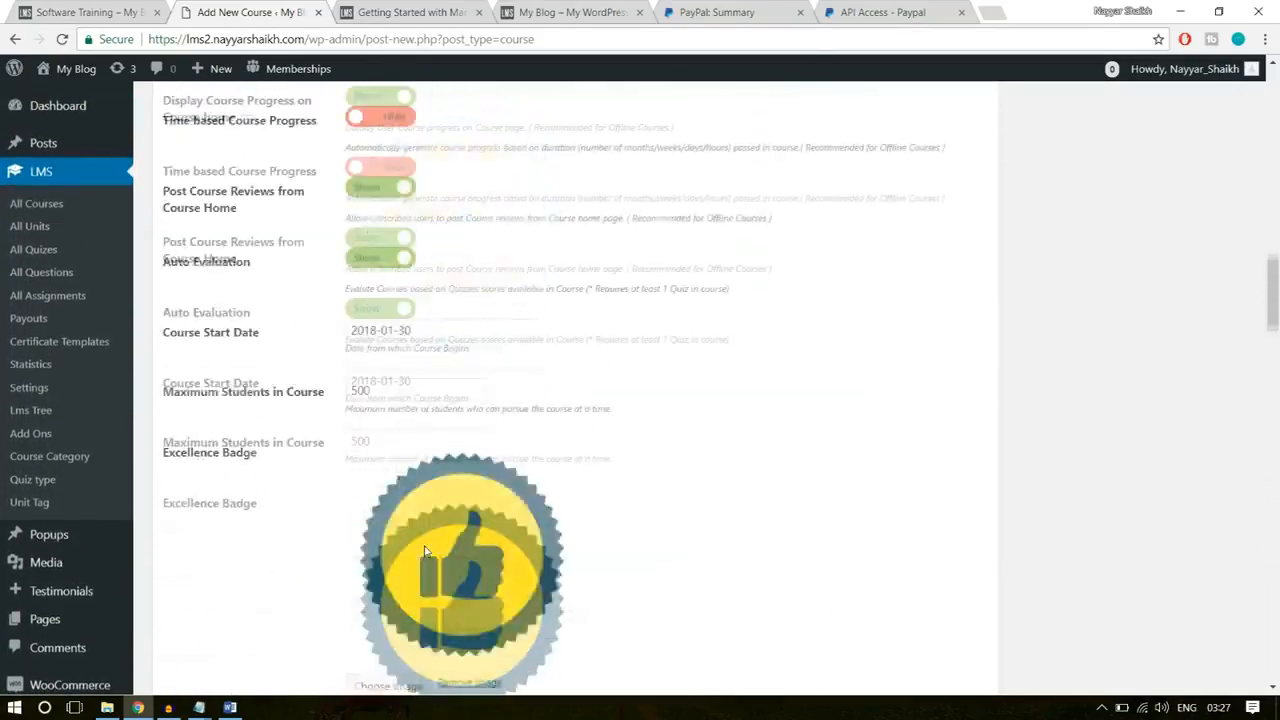
scroll(424, 551, up, 4)
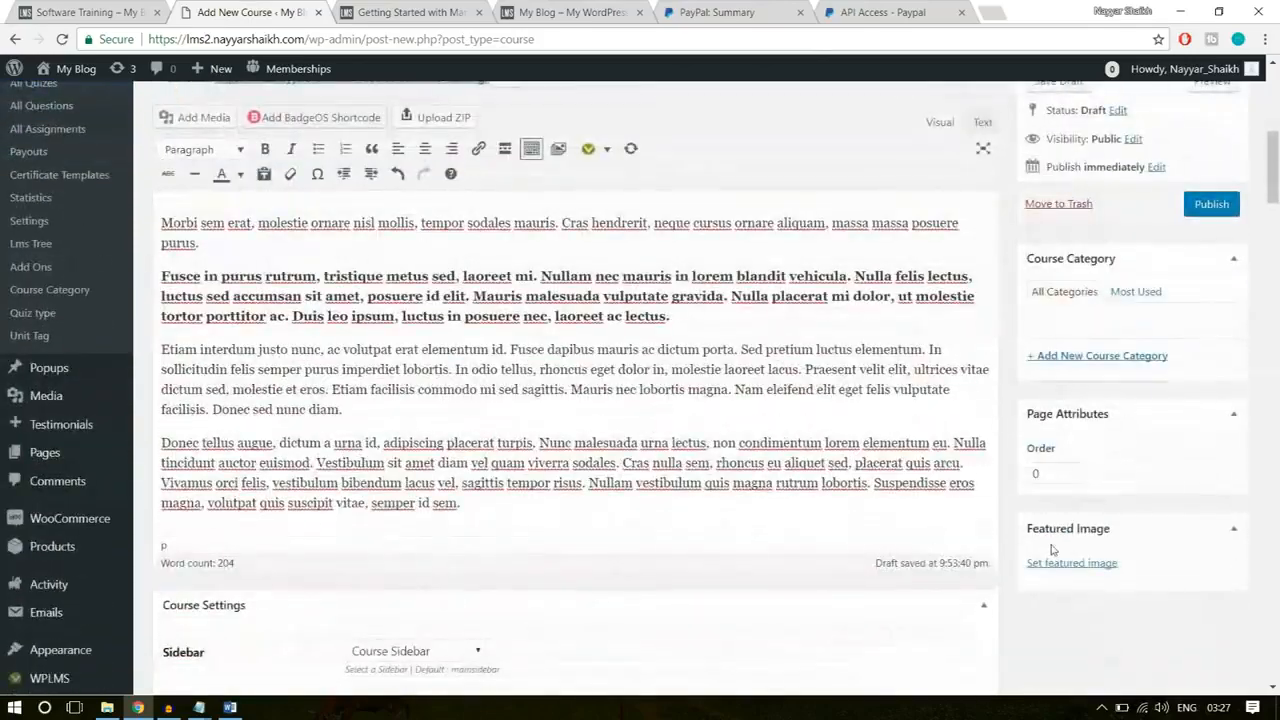
scroll(1086, 543, down, 2)
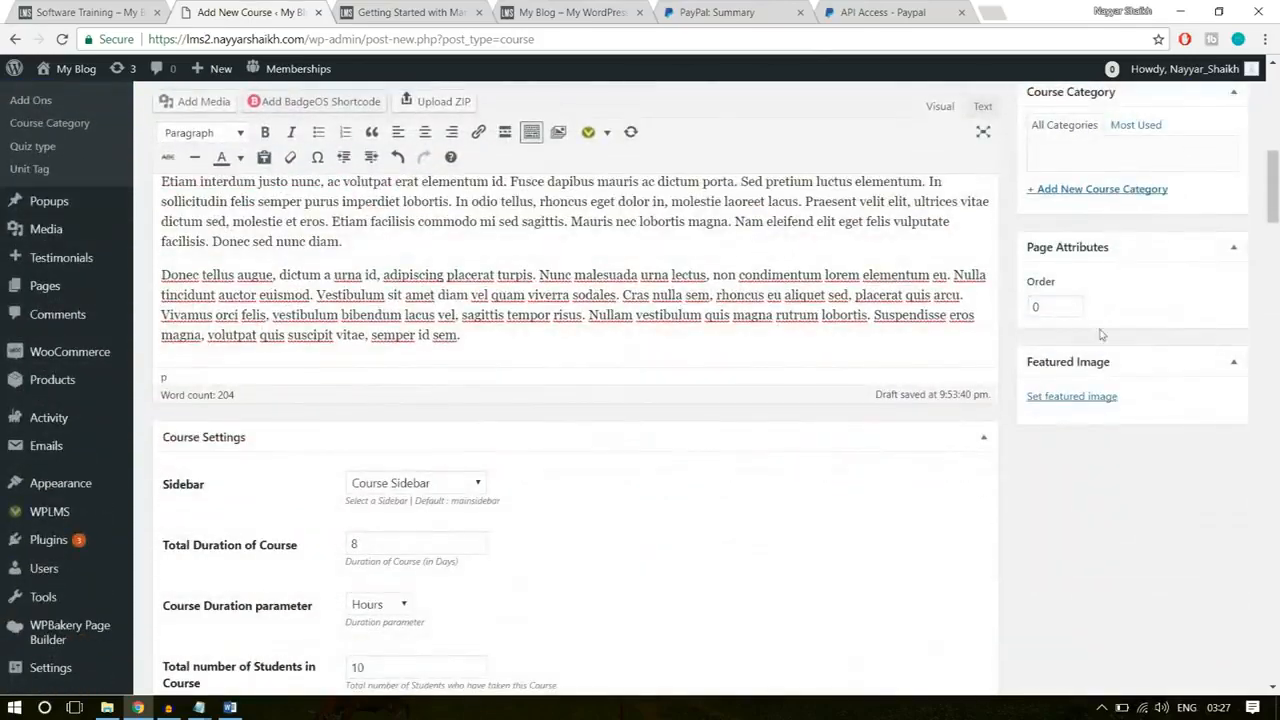
click(1089, 397)
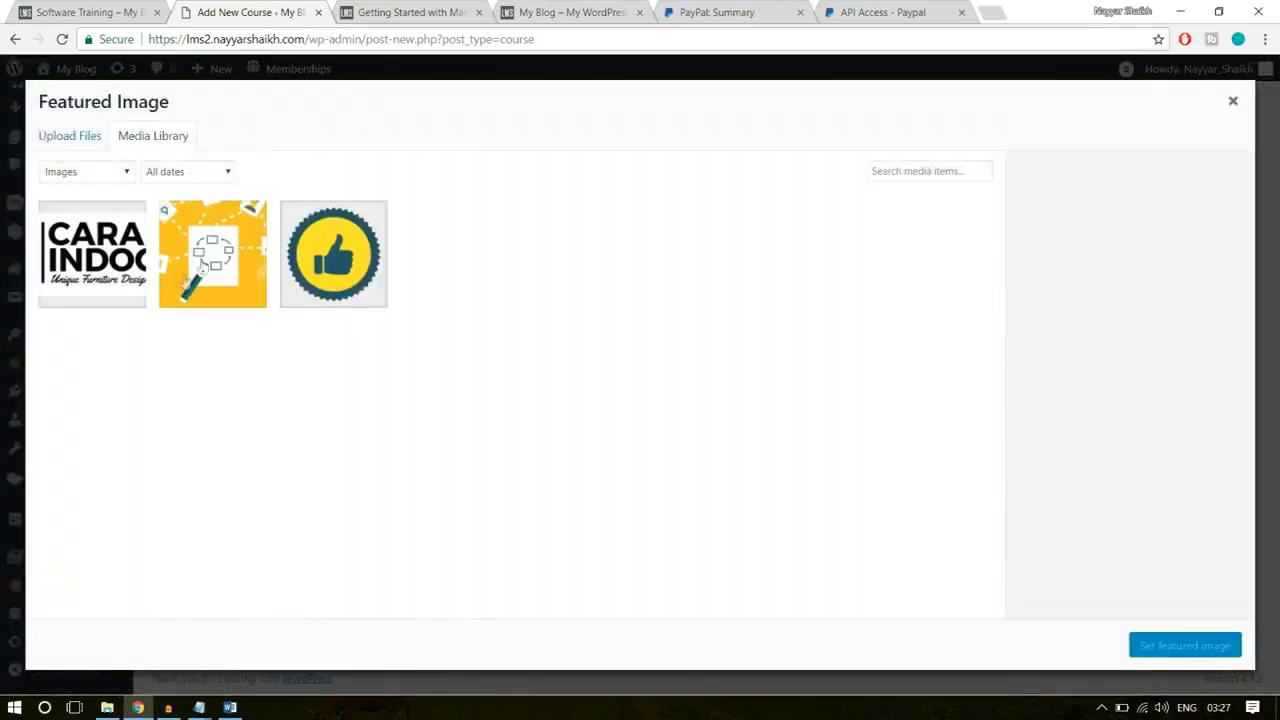
click(200, 272)
click(1181, 651)
Step: Add a new course category named Technology and assign it to the course
scroll(1150, 670, up, 5)
scroll(1070, 452, down, 1)
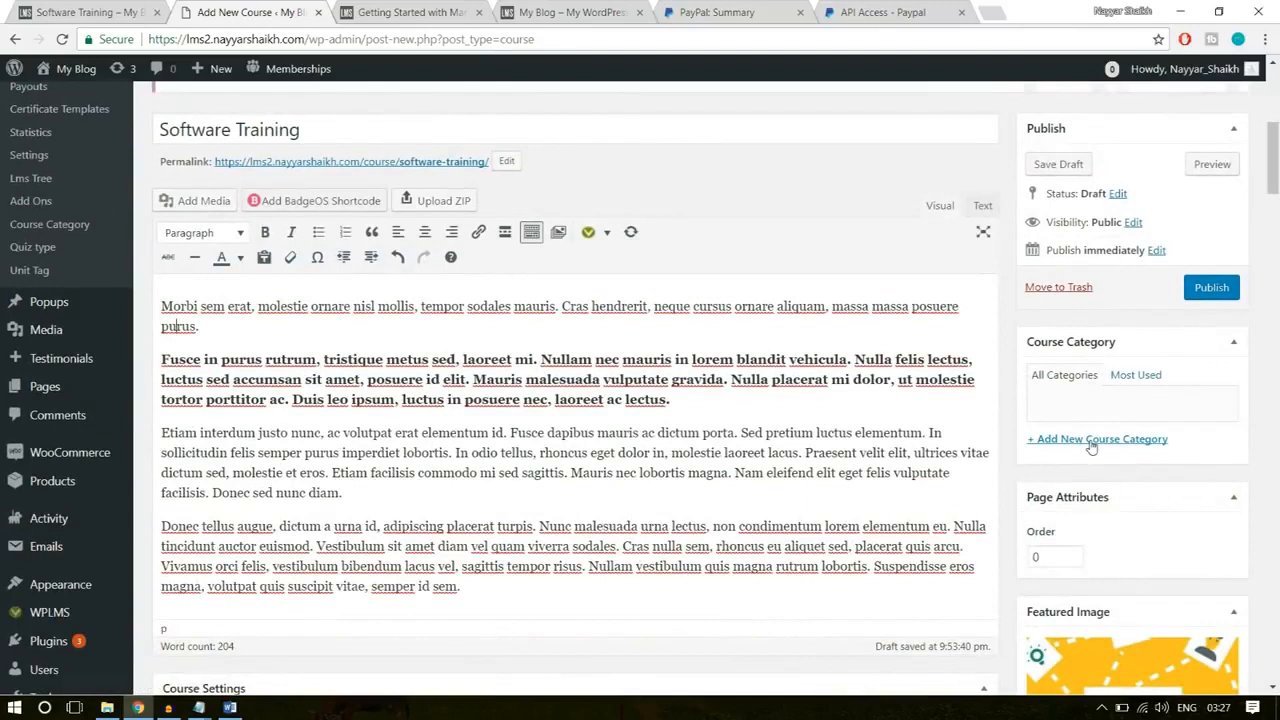
click(1092, 440)
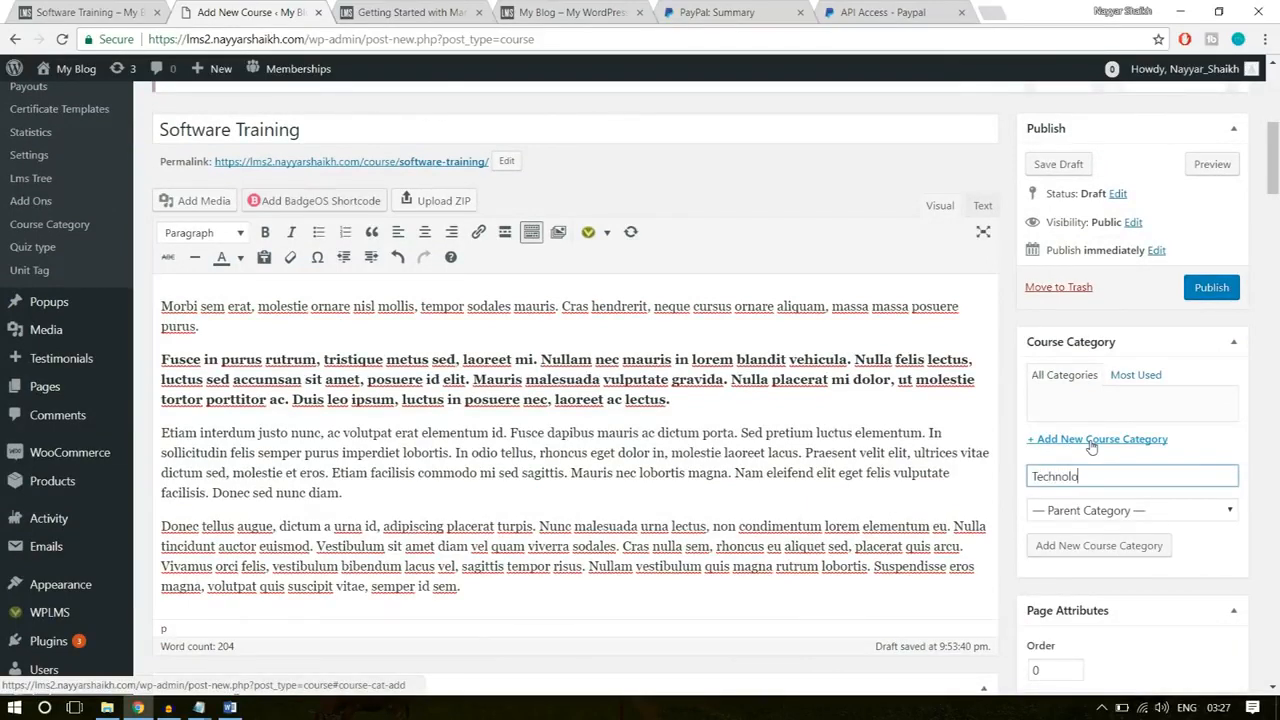
click(1088, 546)
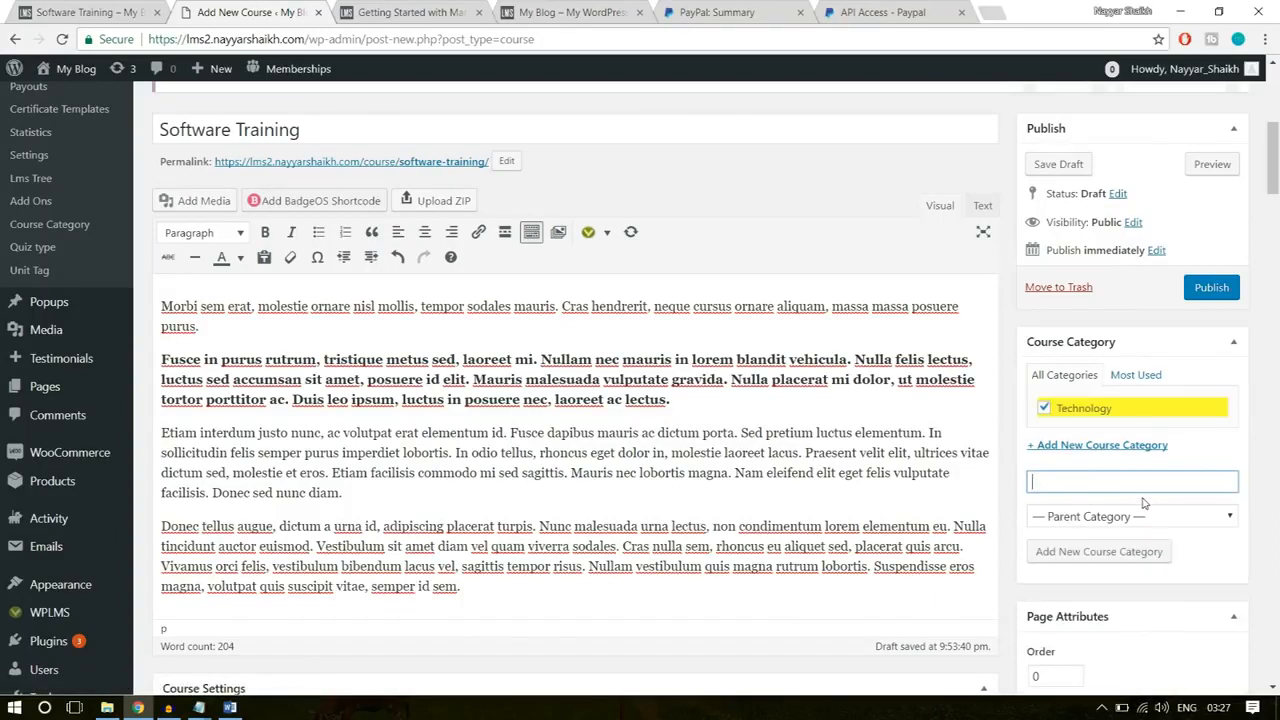
Step: Publish the Software Training course and open its published page in a new browser tab
click(1205, 289)
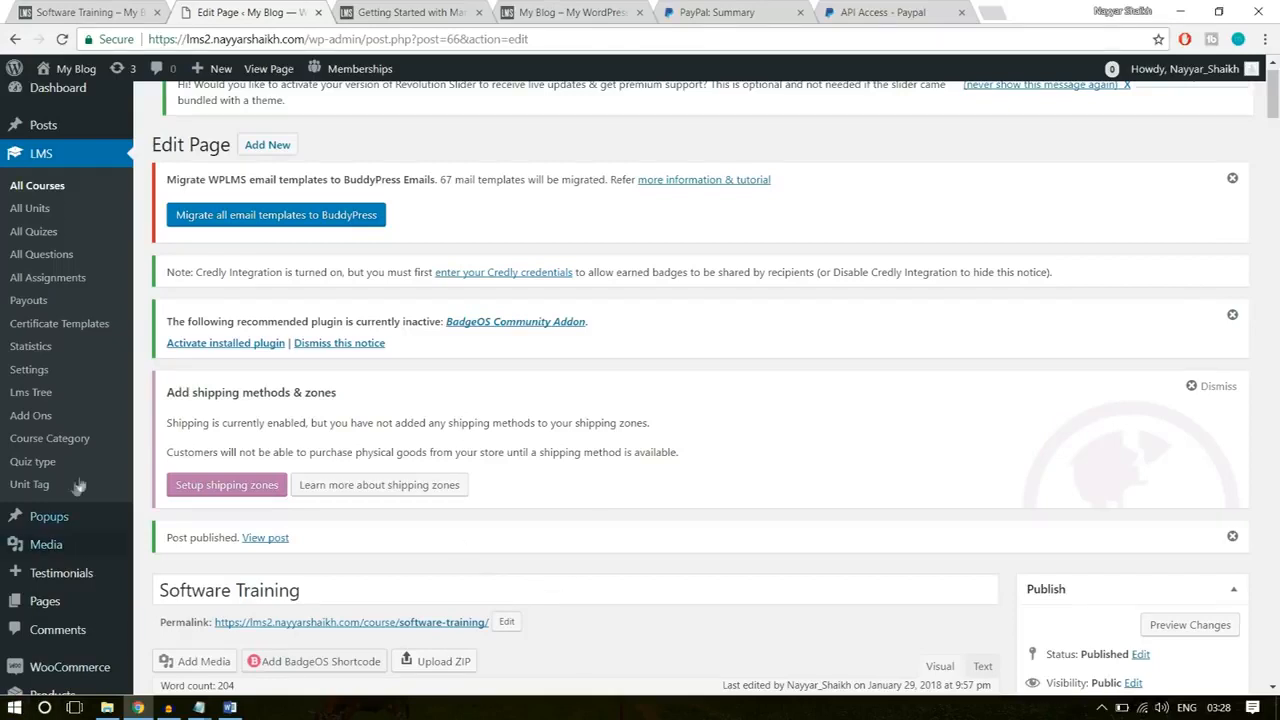
right_click(264, 539)
click(268, 545)
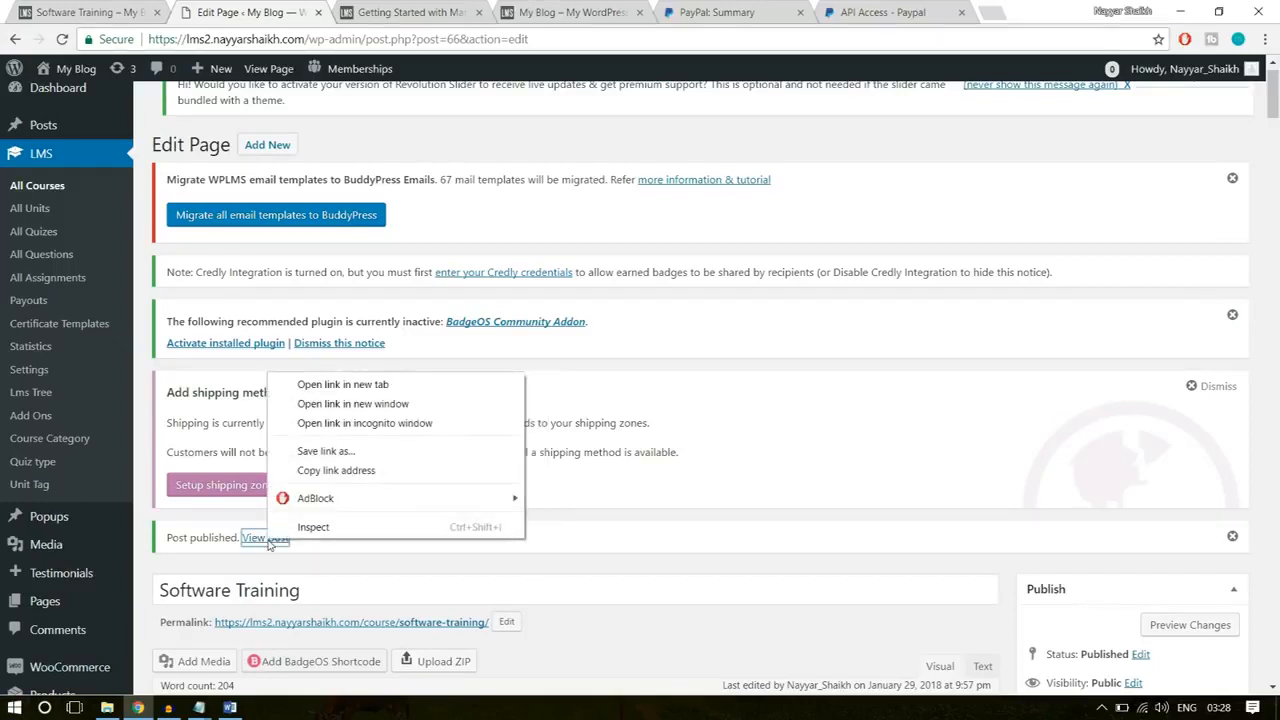
click(342, 385)
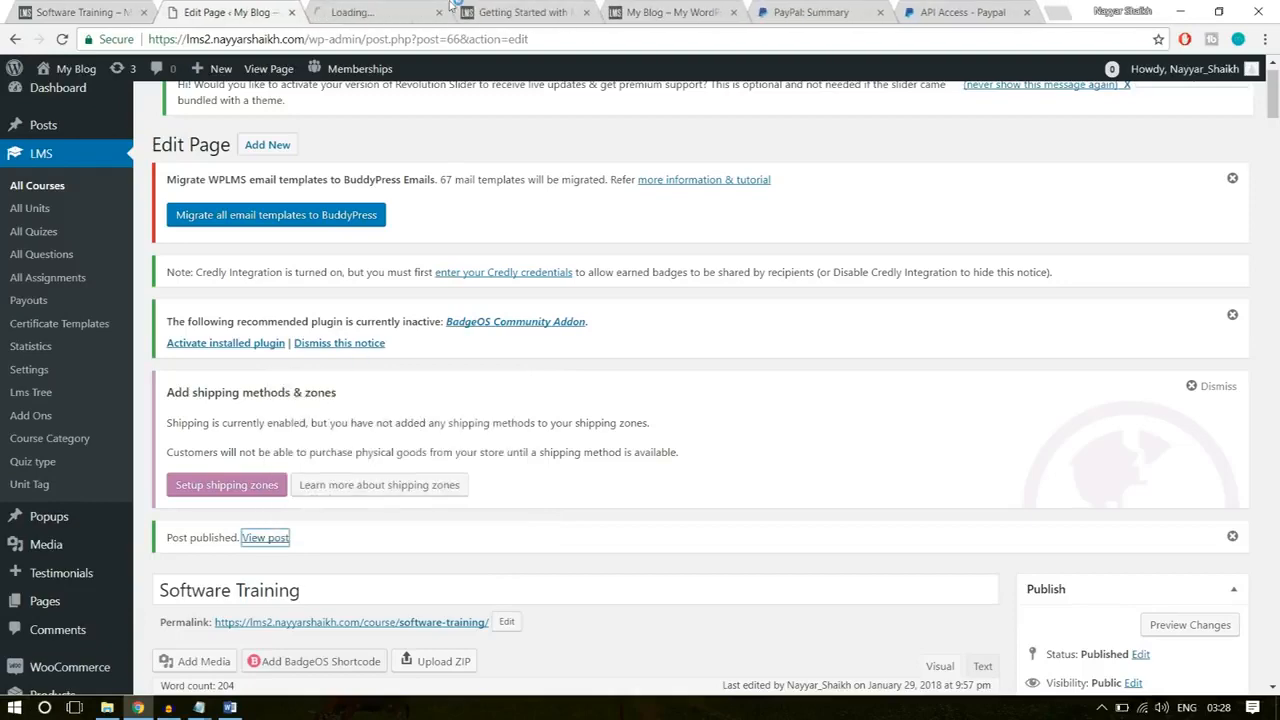
click(385, 12)
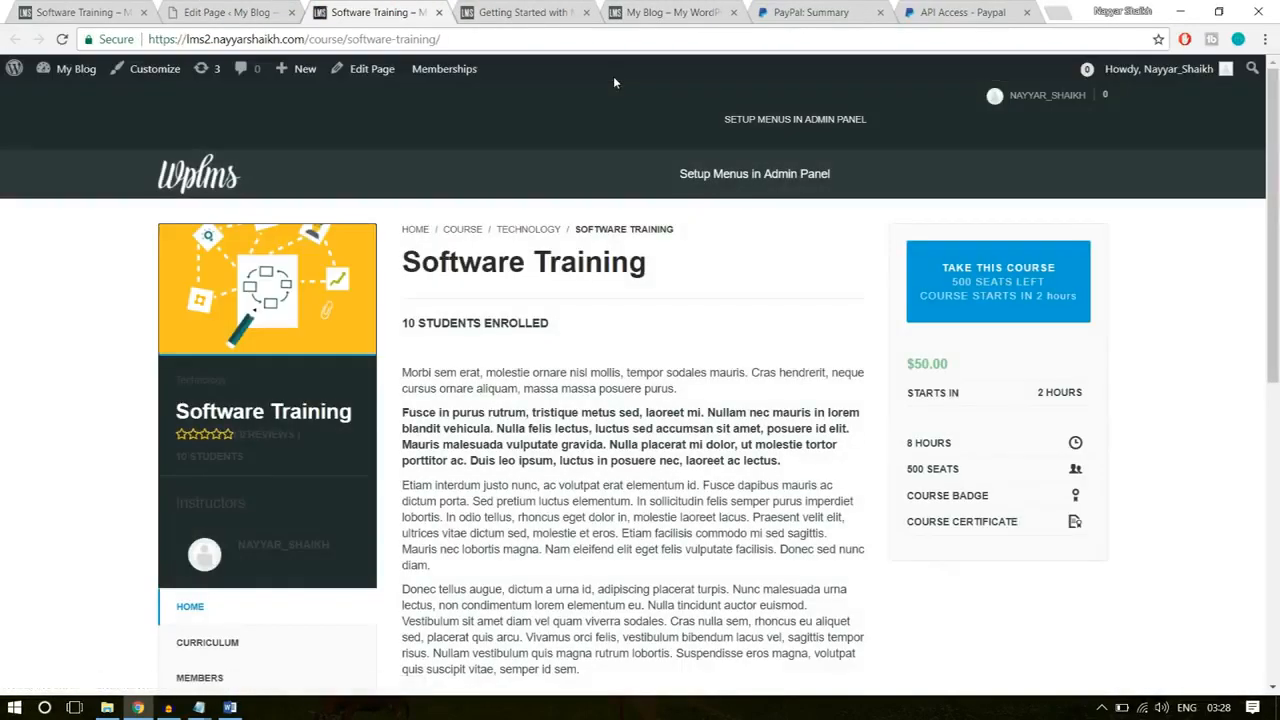
Step: Review the published course's price, title, description and curriculum, and compare it with the existing Software Training page on the reference site
double_click(955, 364)
click(571, 291)
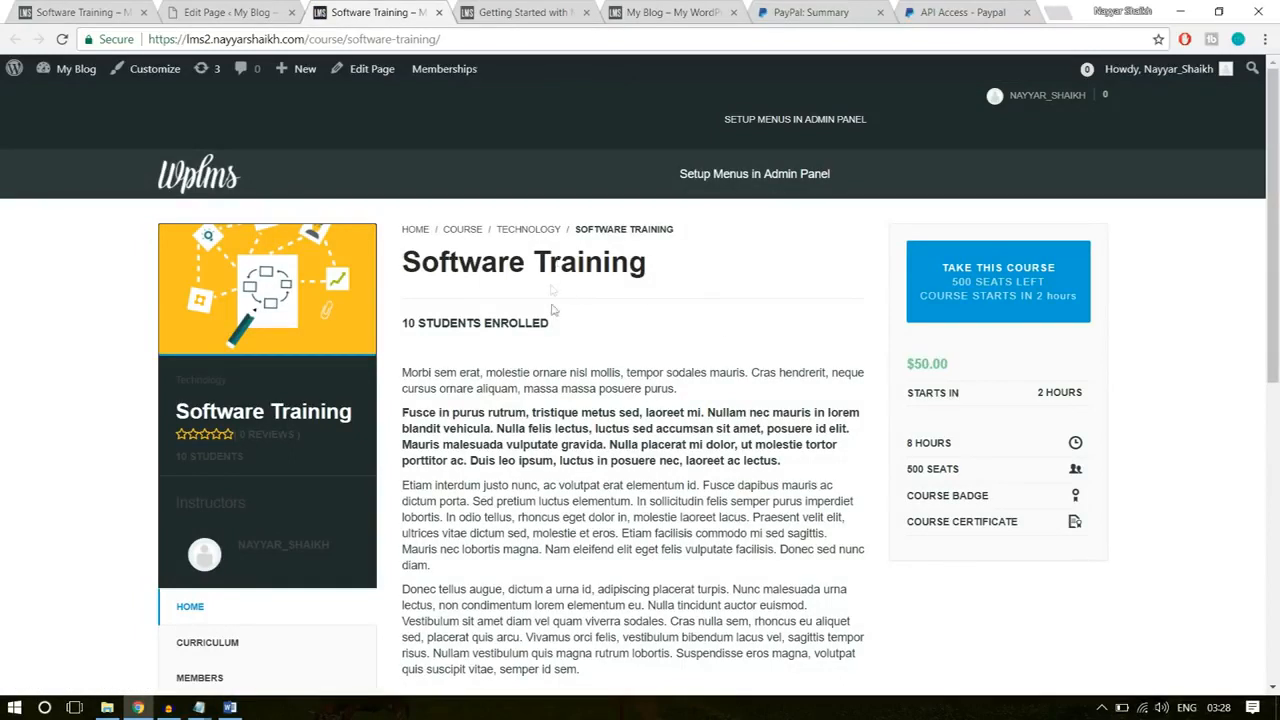
triple_click(520, 258)
click(590, 405)
scroll(529, 470, down, 2)
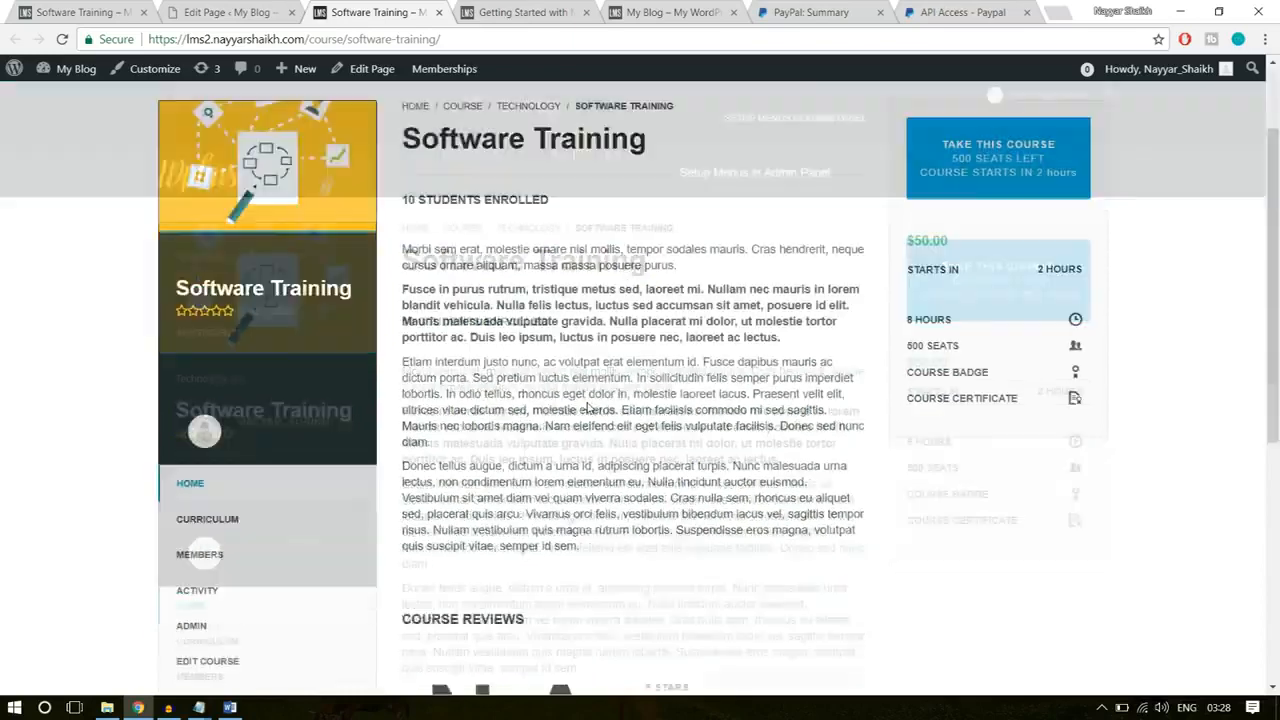
scroll(529, 470, down, 2)
click(208, 314)
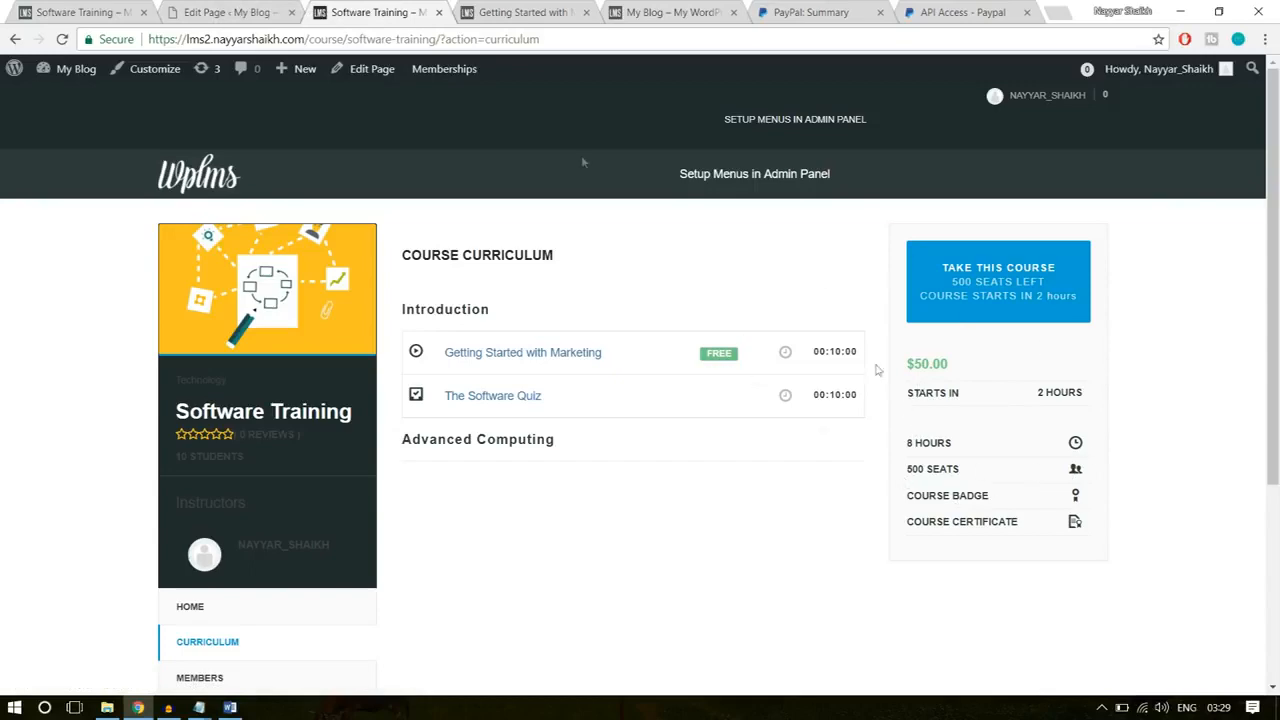
click(63, 8)
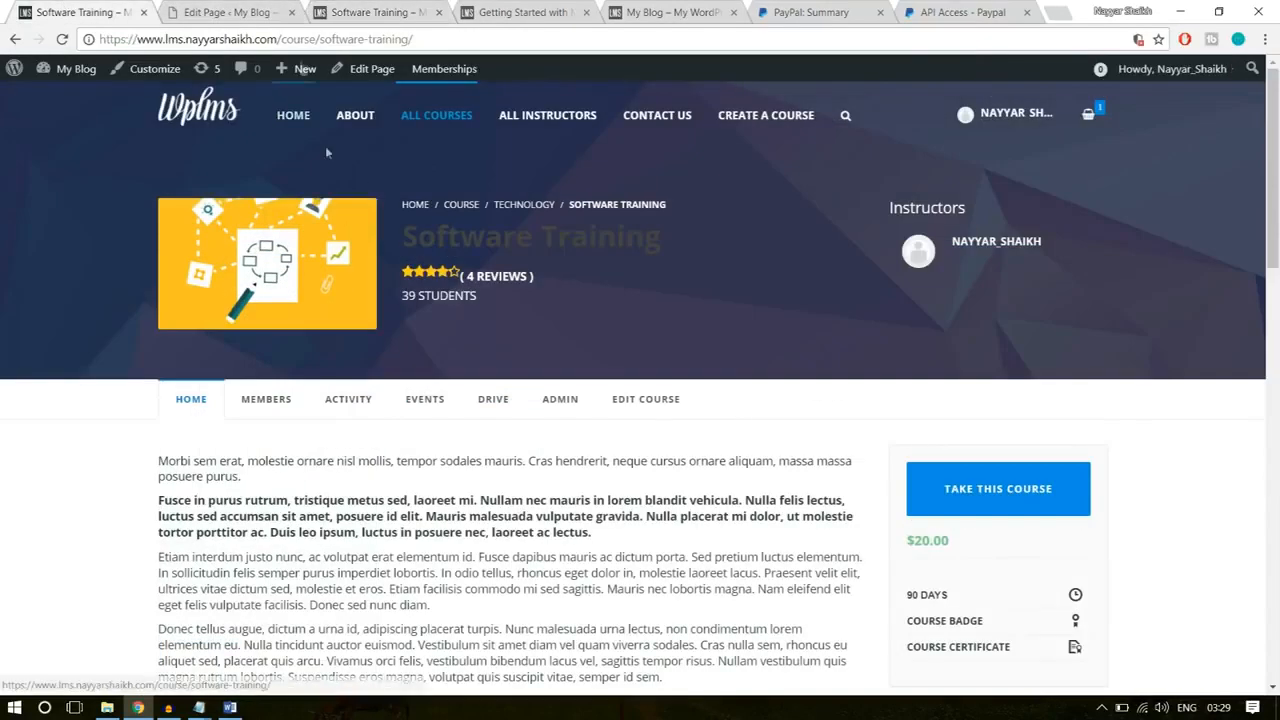
Step: Open the site customizer from the course's edit page and check the published Software Training page's header for comparison
click(225, 12)
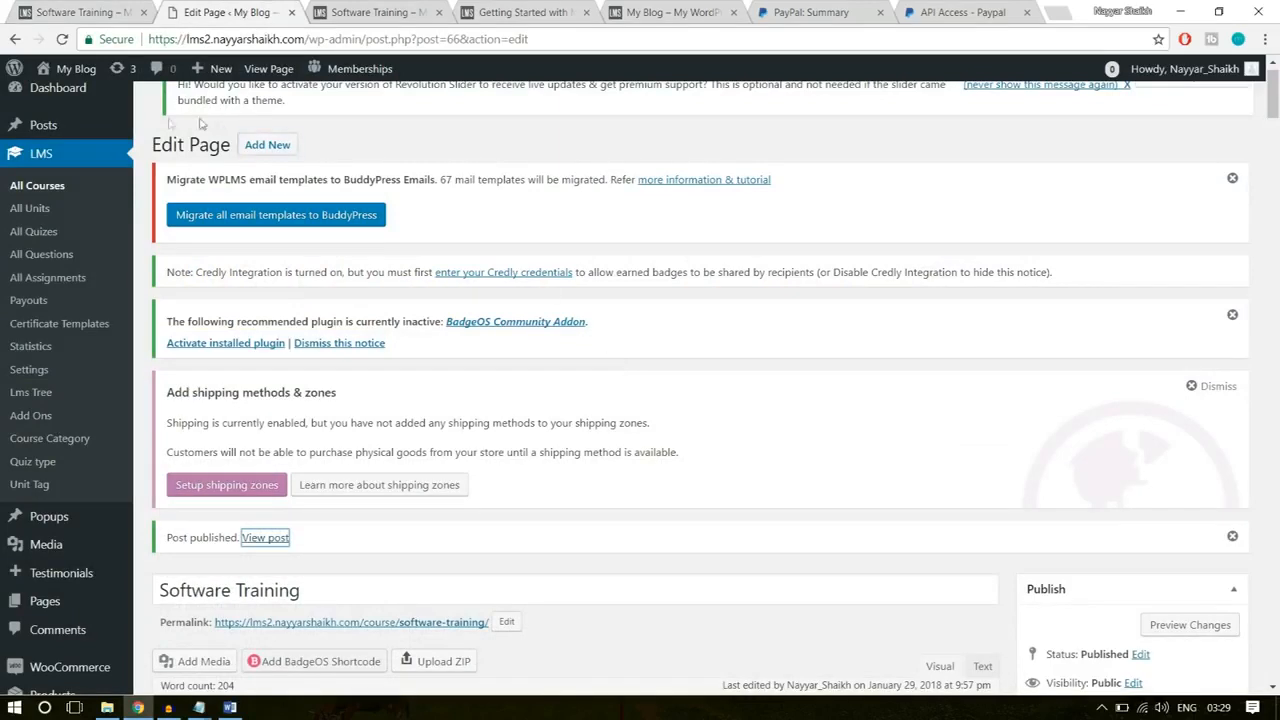
scroll(115, 242, down, 4)
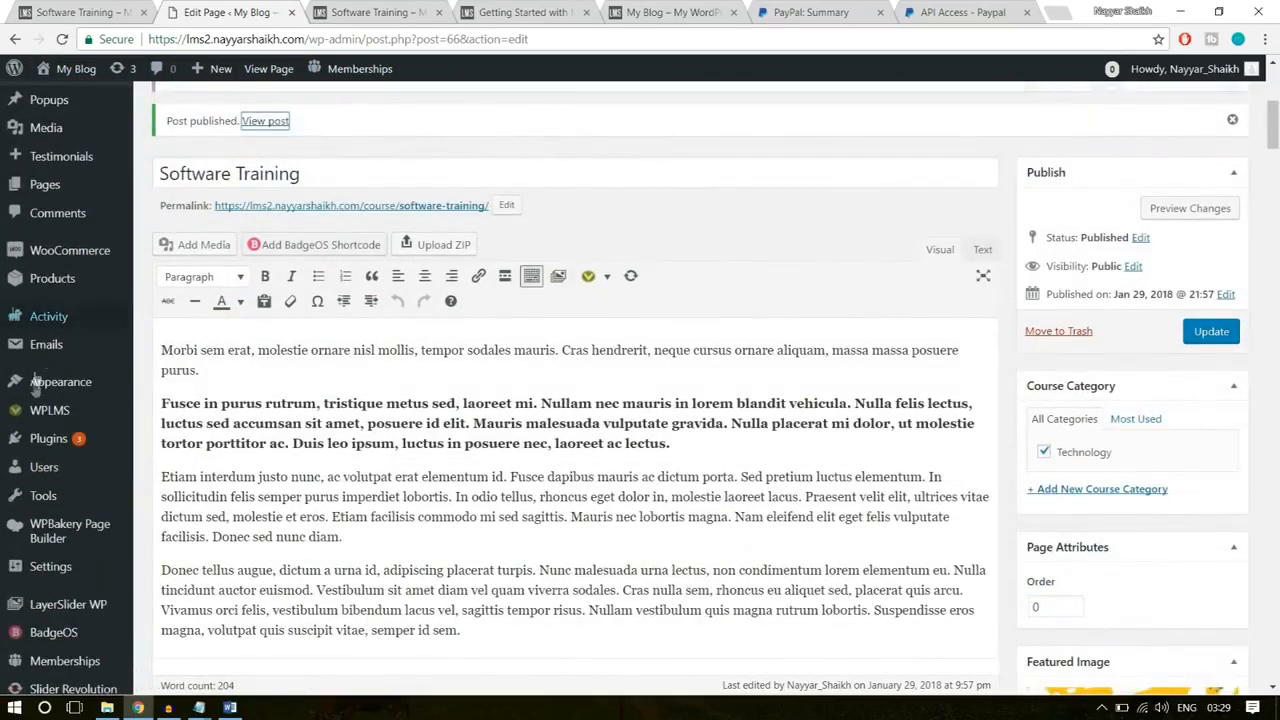
mouse_move(48, 390)
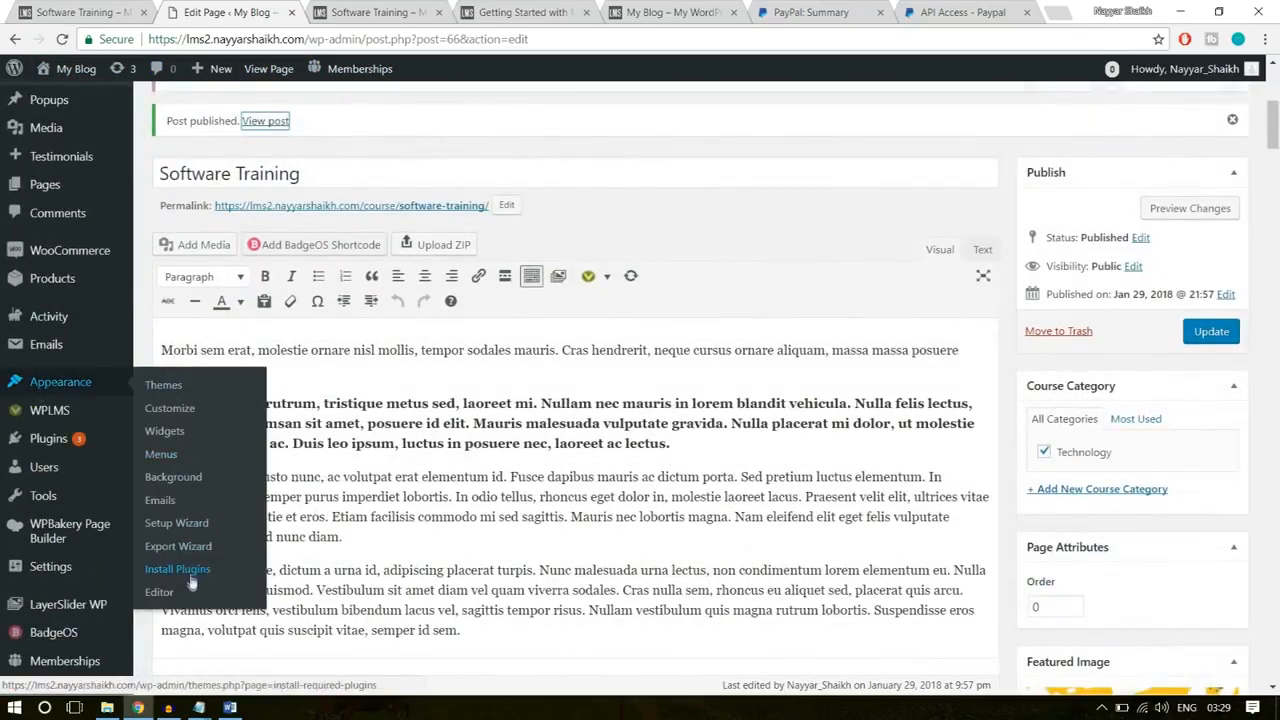
click(172, 409)
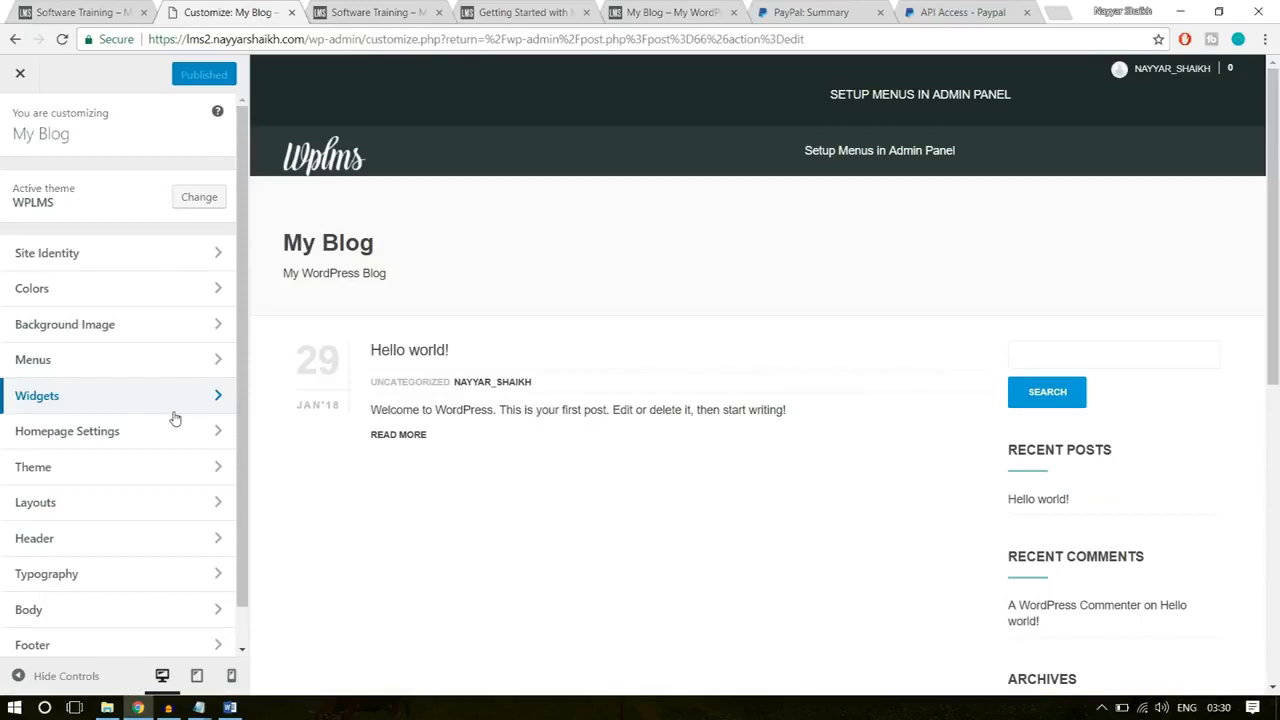
click(349, 10)
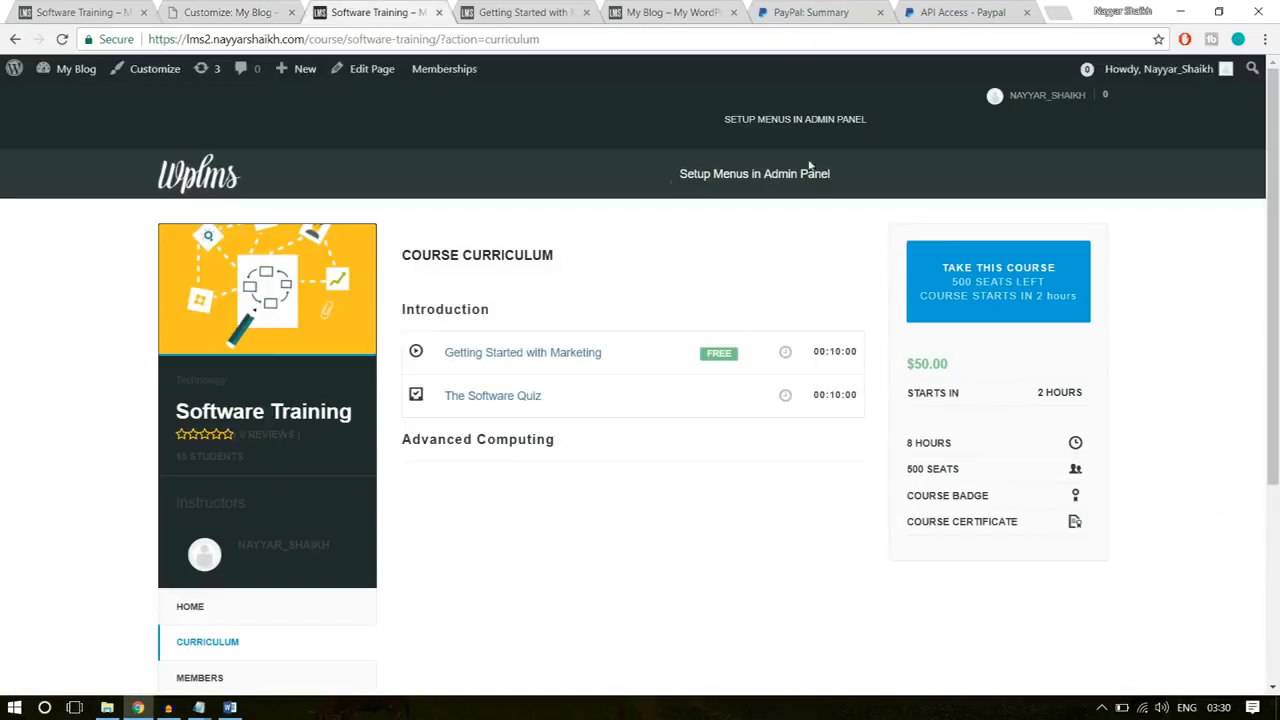
click(221, 8)
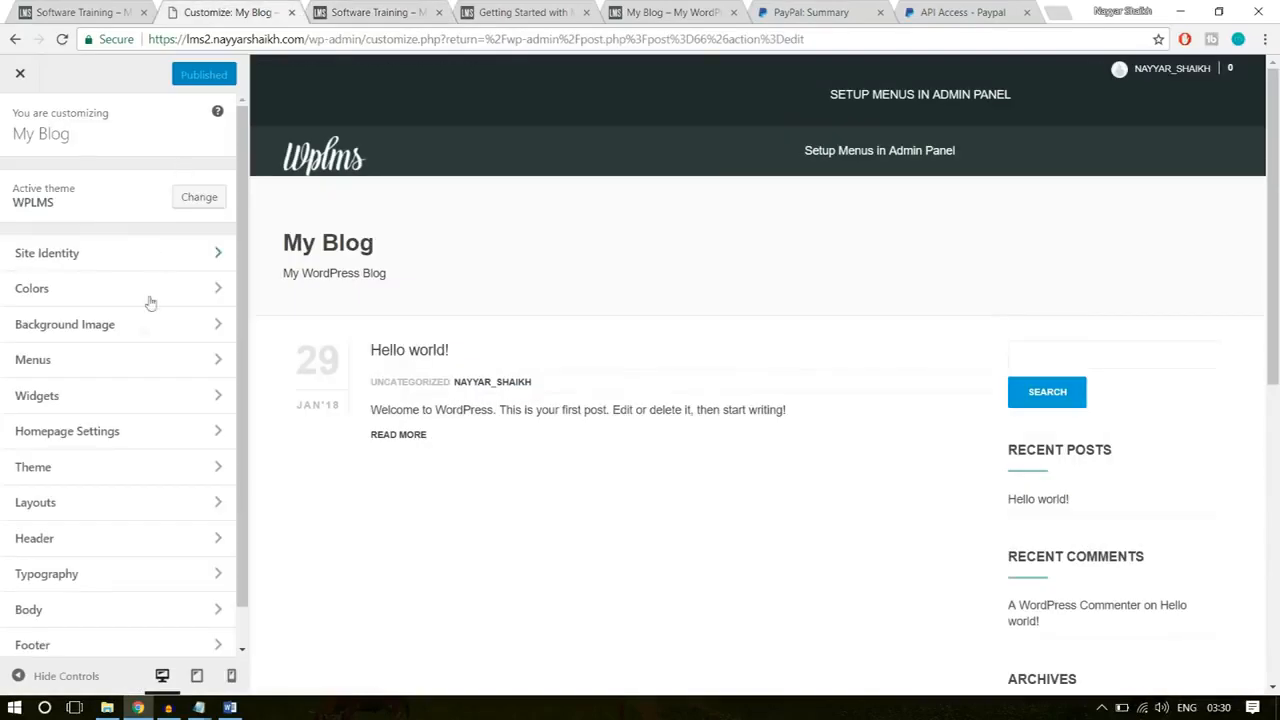
Step: Set the header style to Transparent and the login style to FullScreen, and publish the changes
click(120, 540)
click(76, 213)
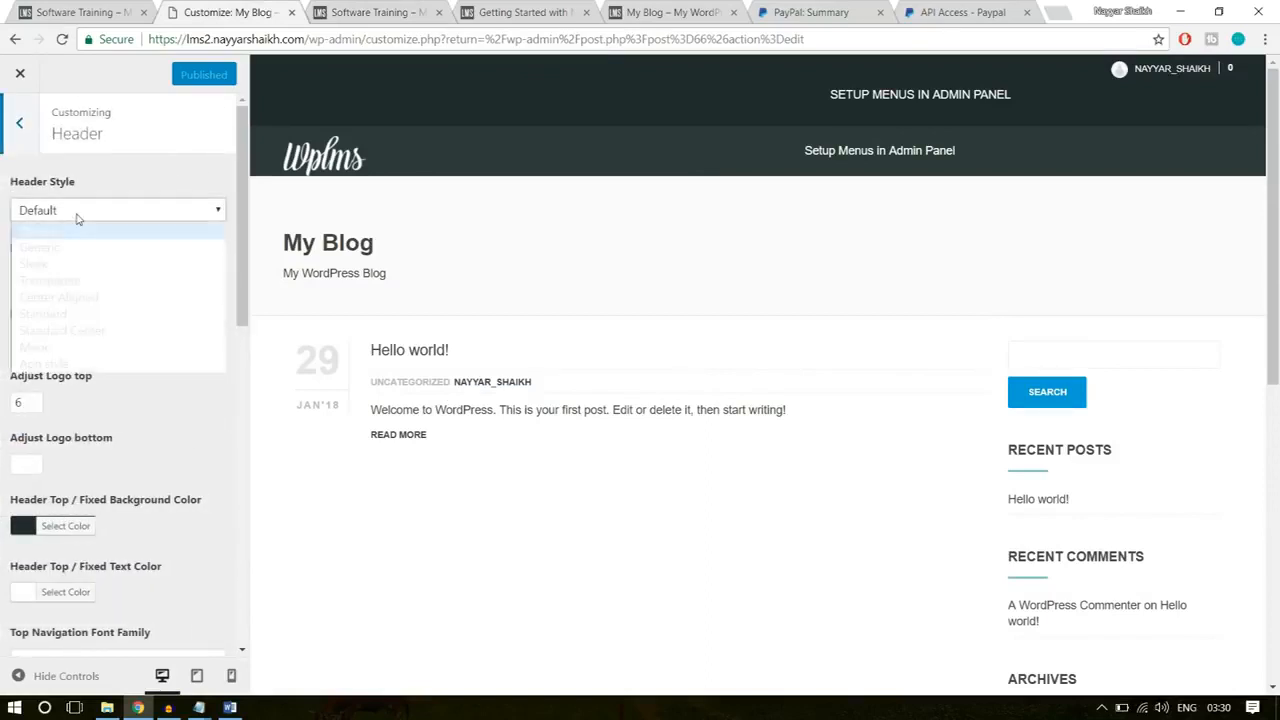
click(70, 281)
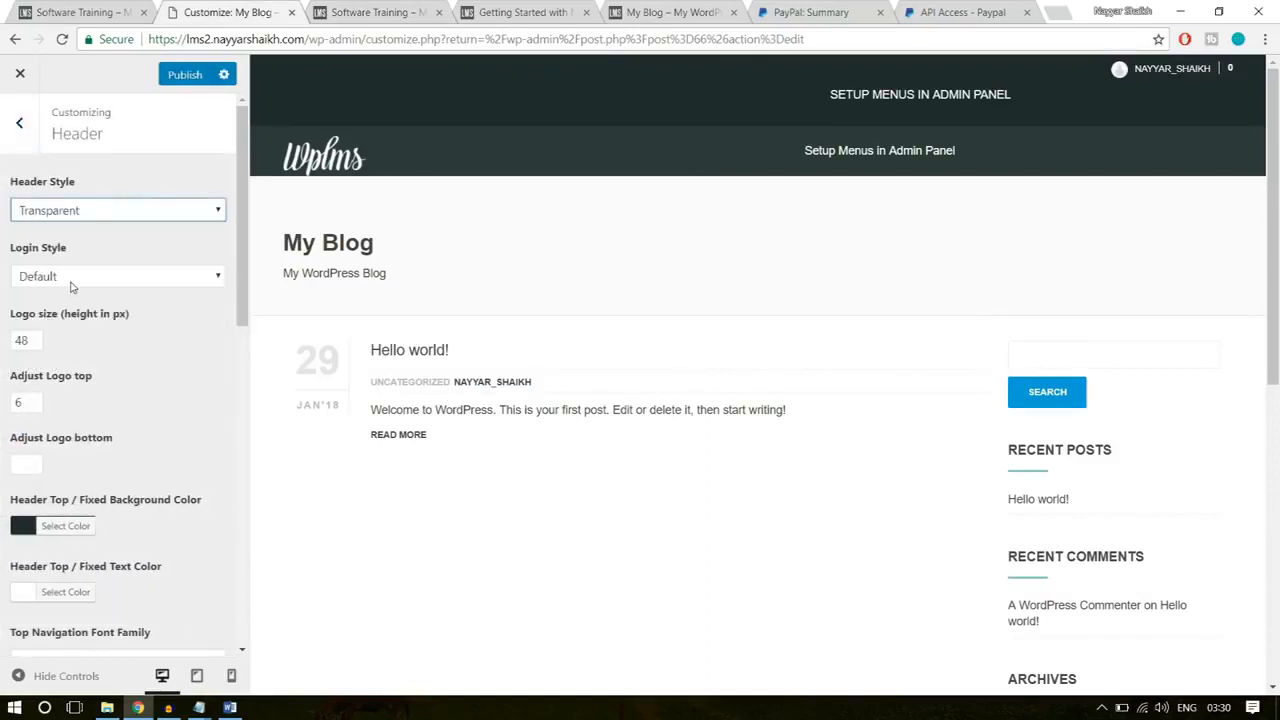
click(100, 275)
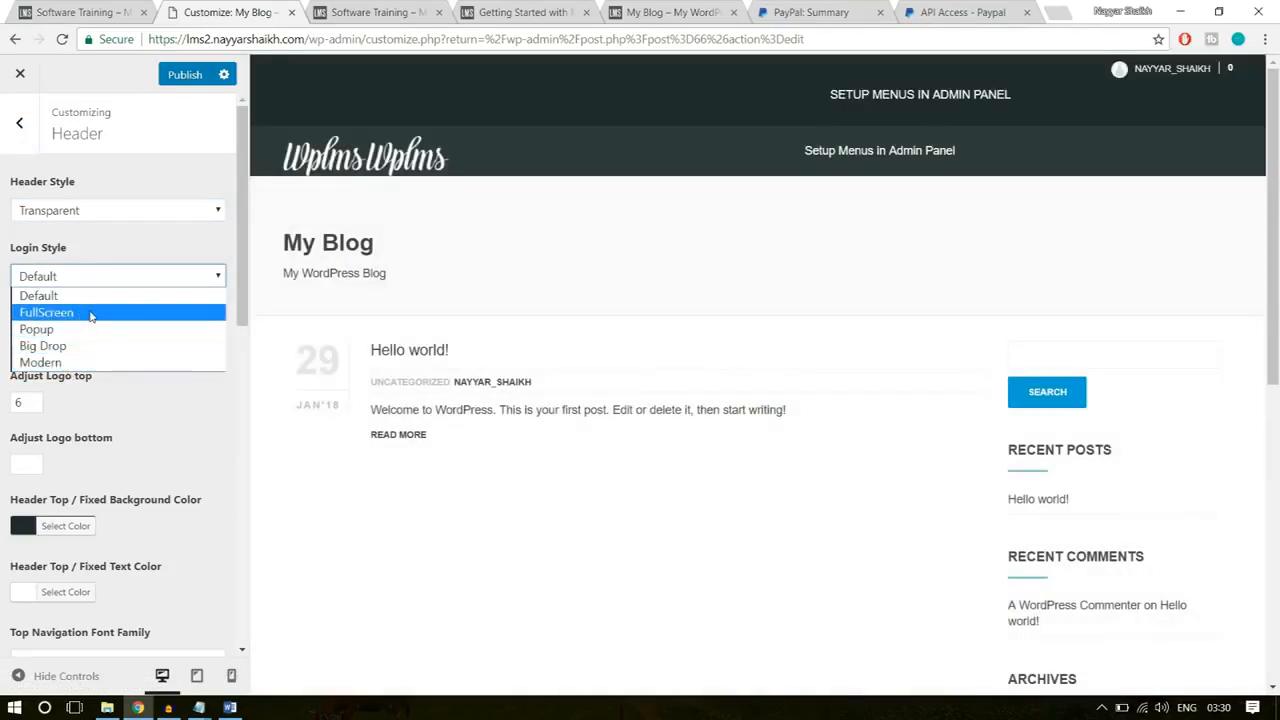
click(82, 313)
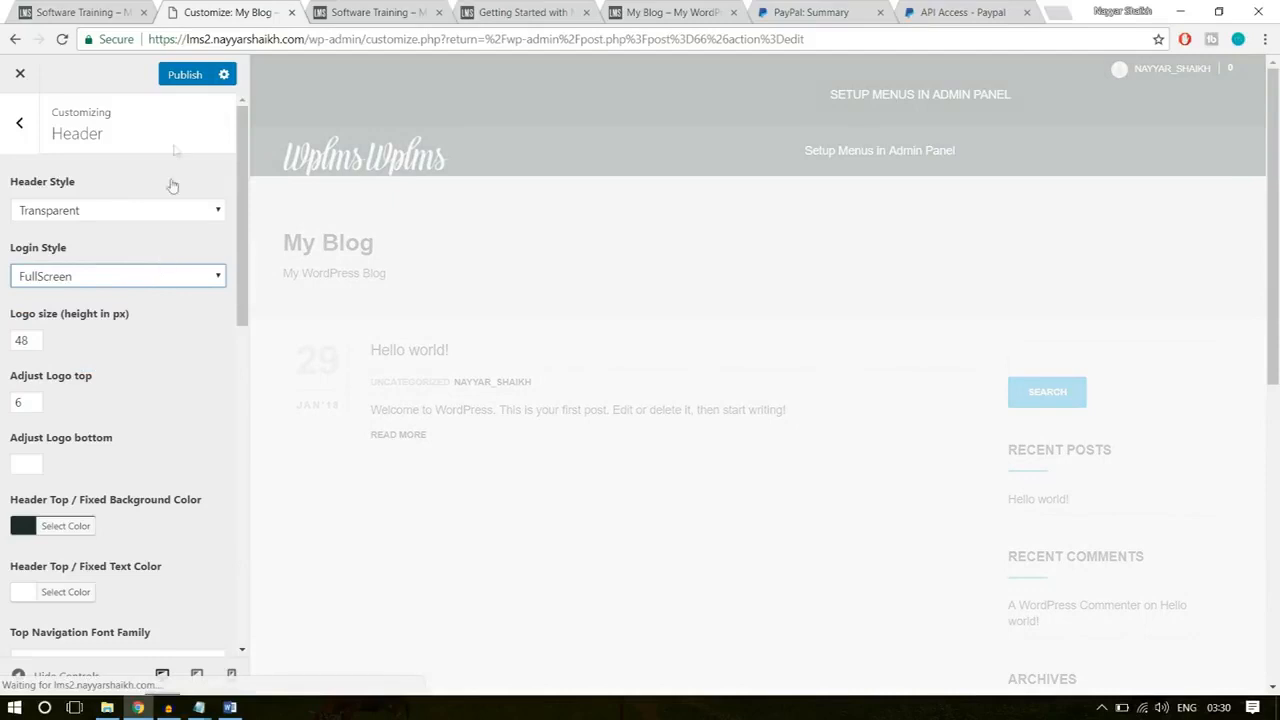
click(185, 75)
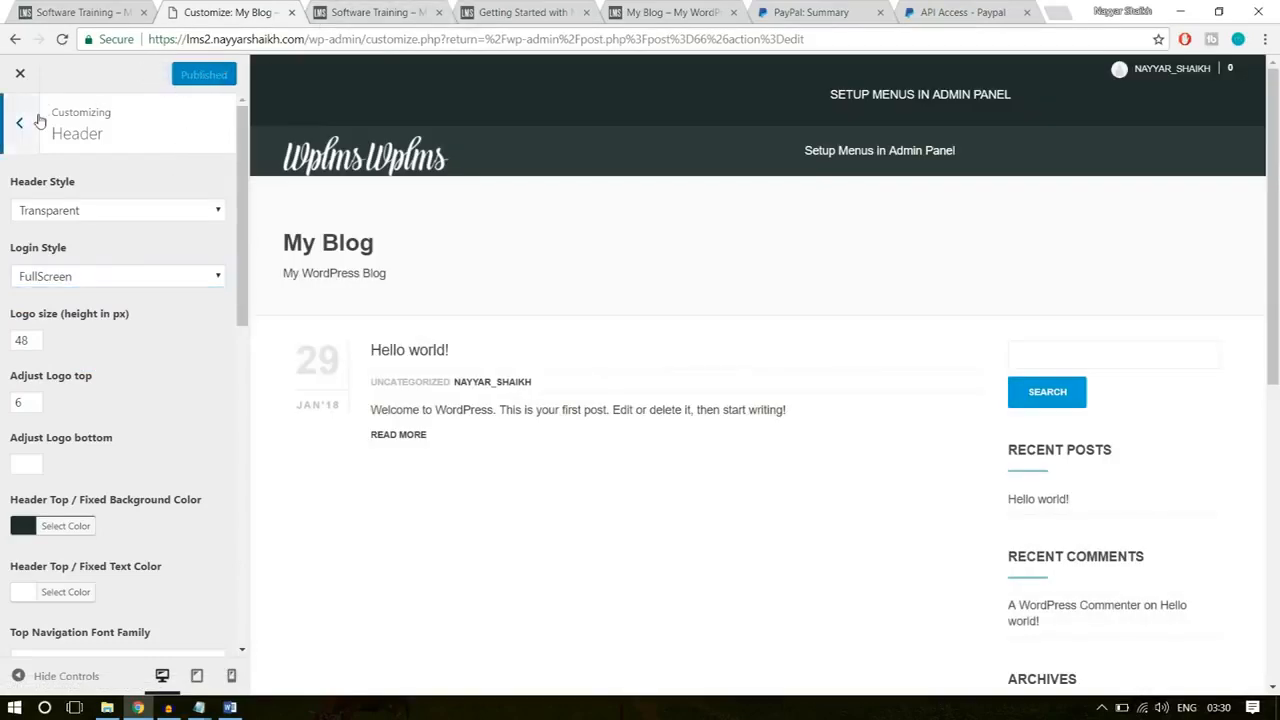
Step: In the layout settings, choose the second option for each of the directory, profile and group layouts
click(19, 122)
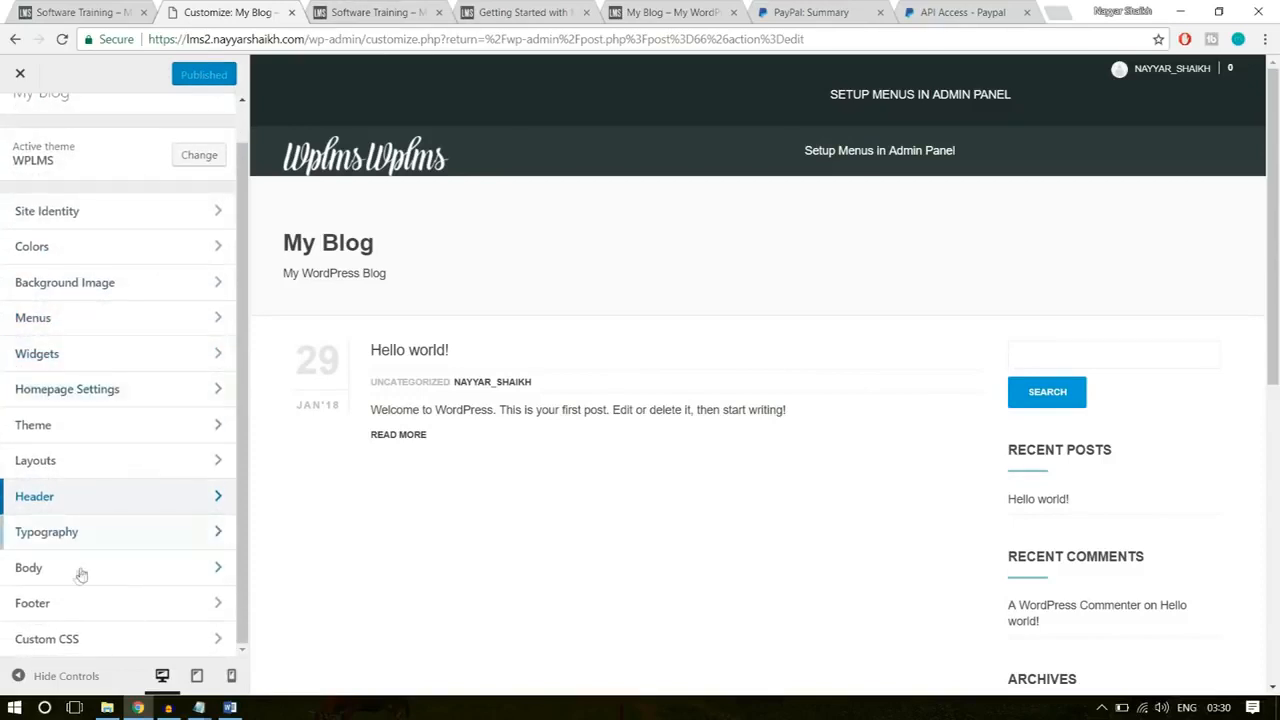
click(77, 472)
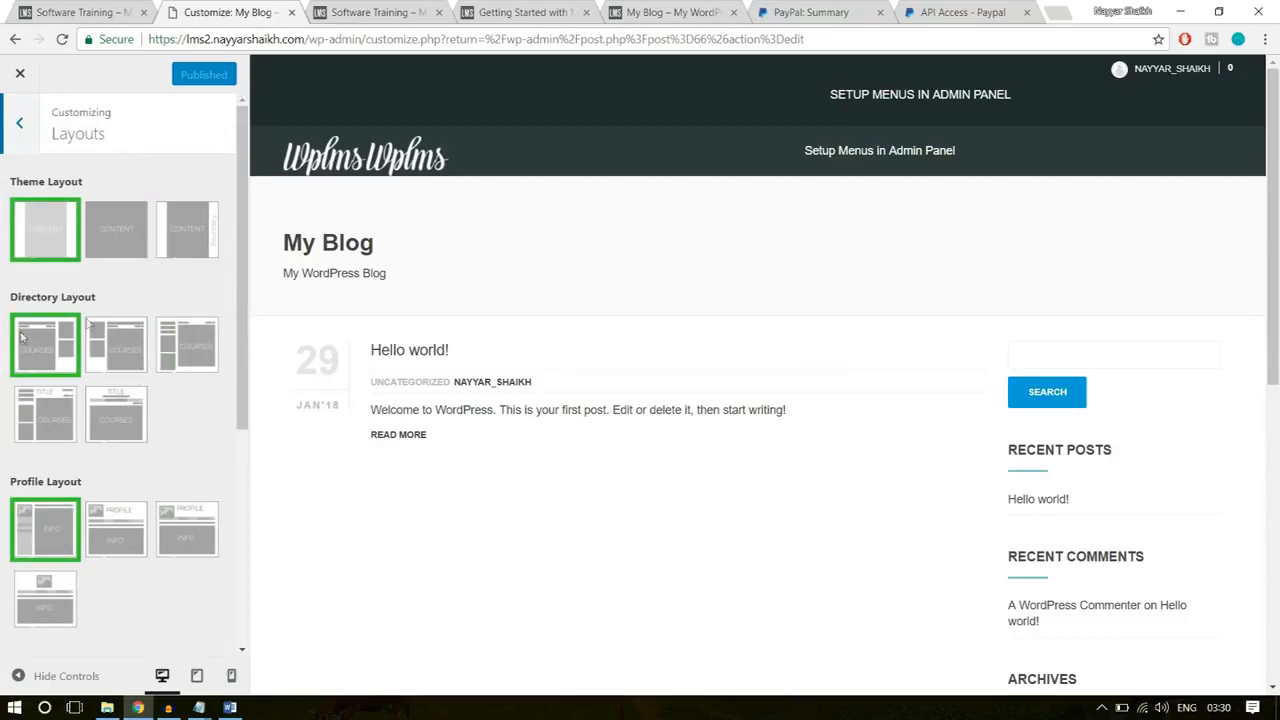
click(121, 335)
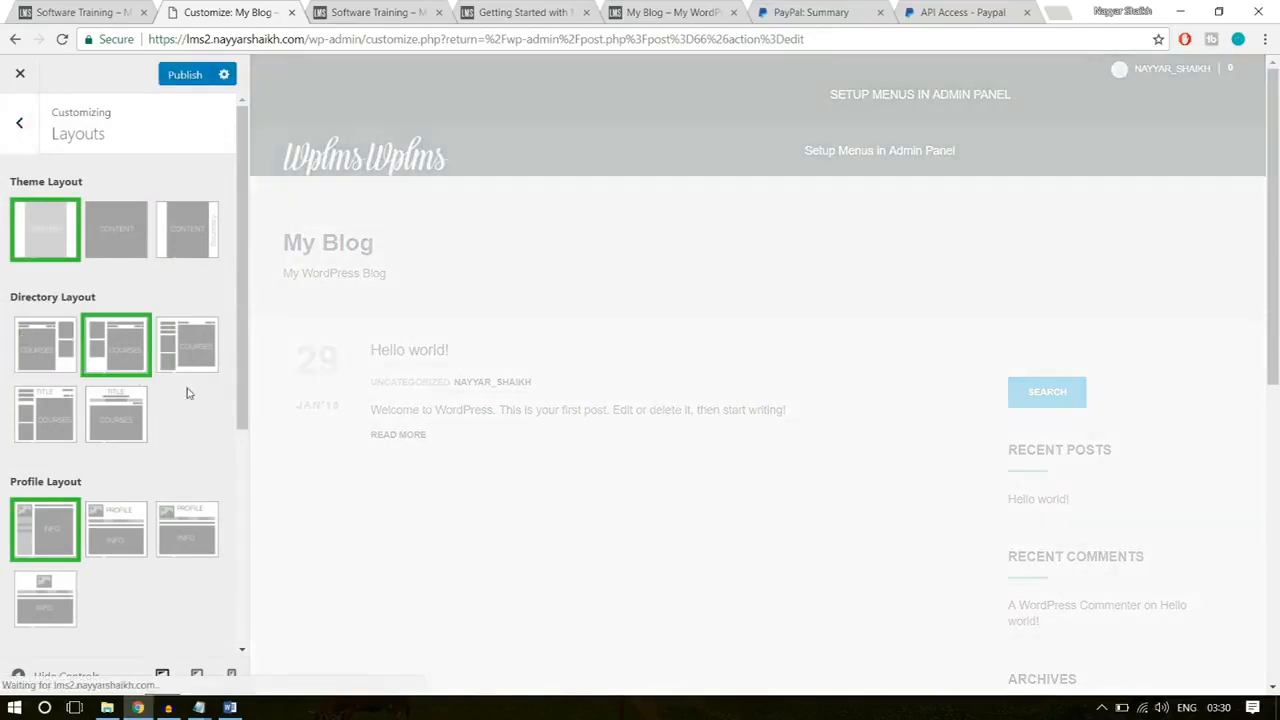
scroll(186, 393, down, 3)
click(123, 306)
scroll(171, 335, down, 2)
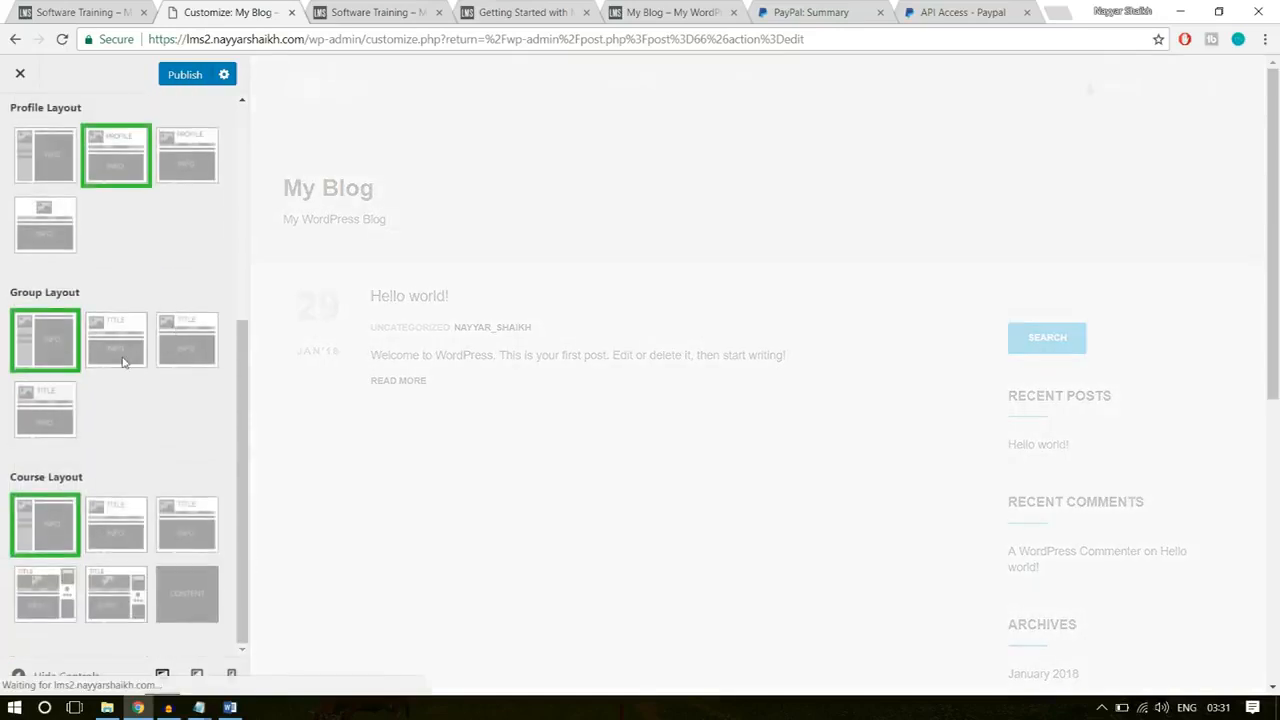
click(123, 362)
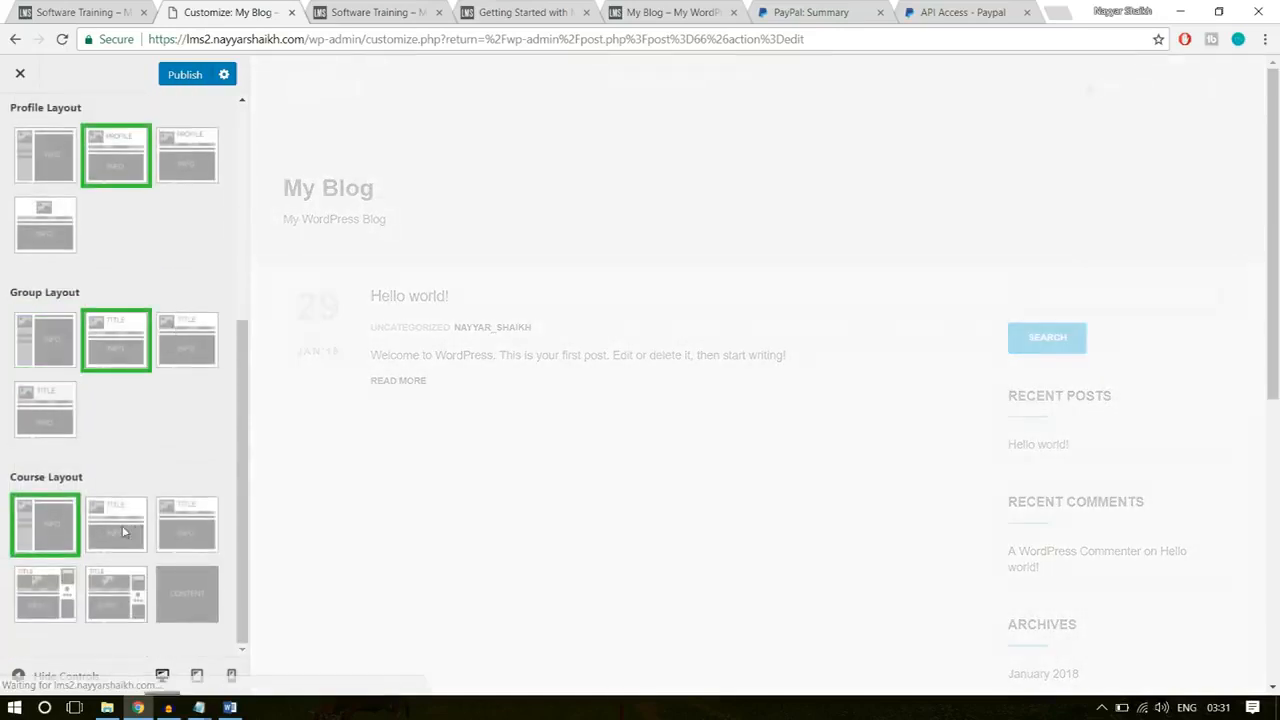
Step: Choose the second course layout, with the picture and title across the header, and publish the layout changes
click(381, 10)
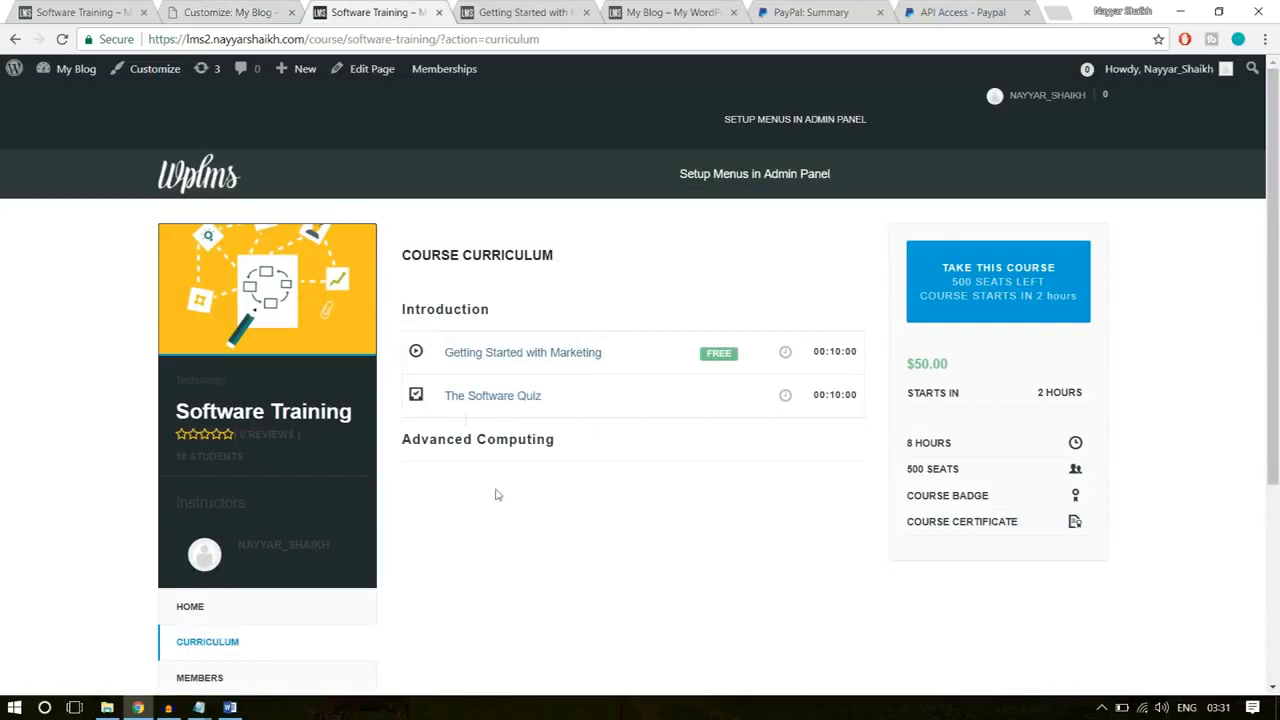
click(255, 12)
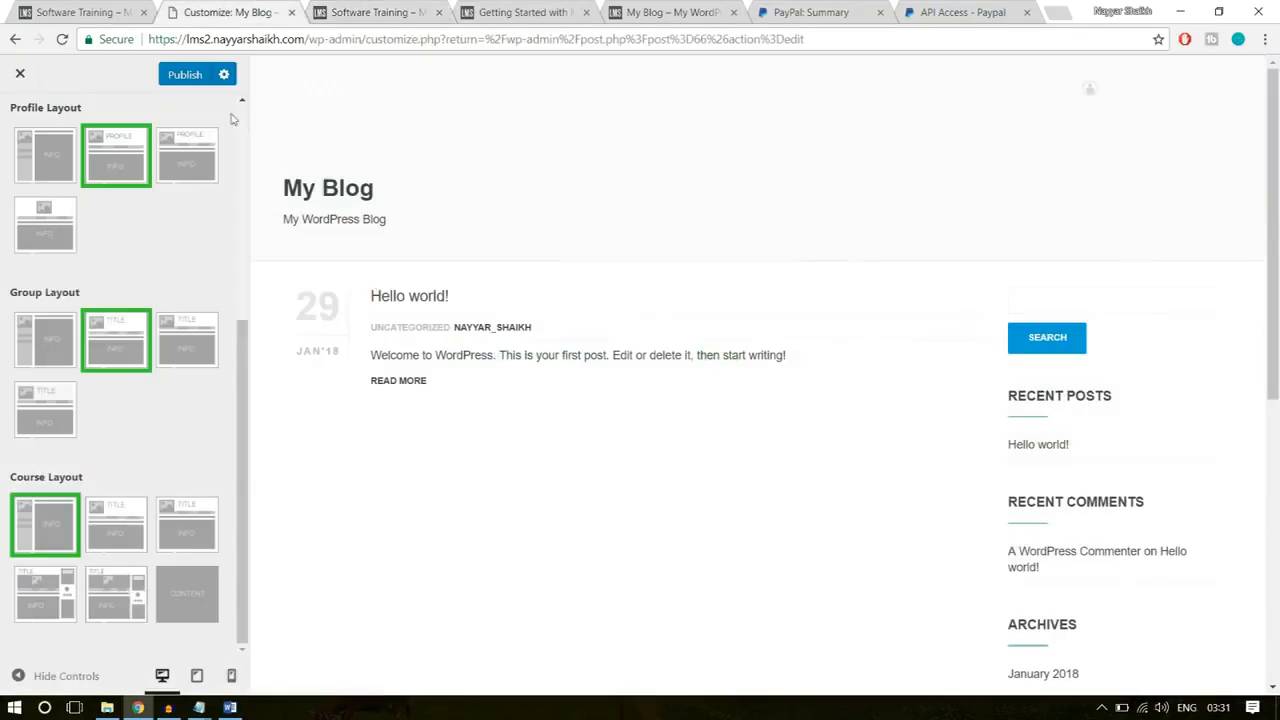
click(107, 537)
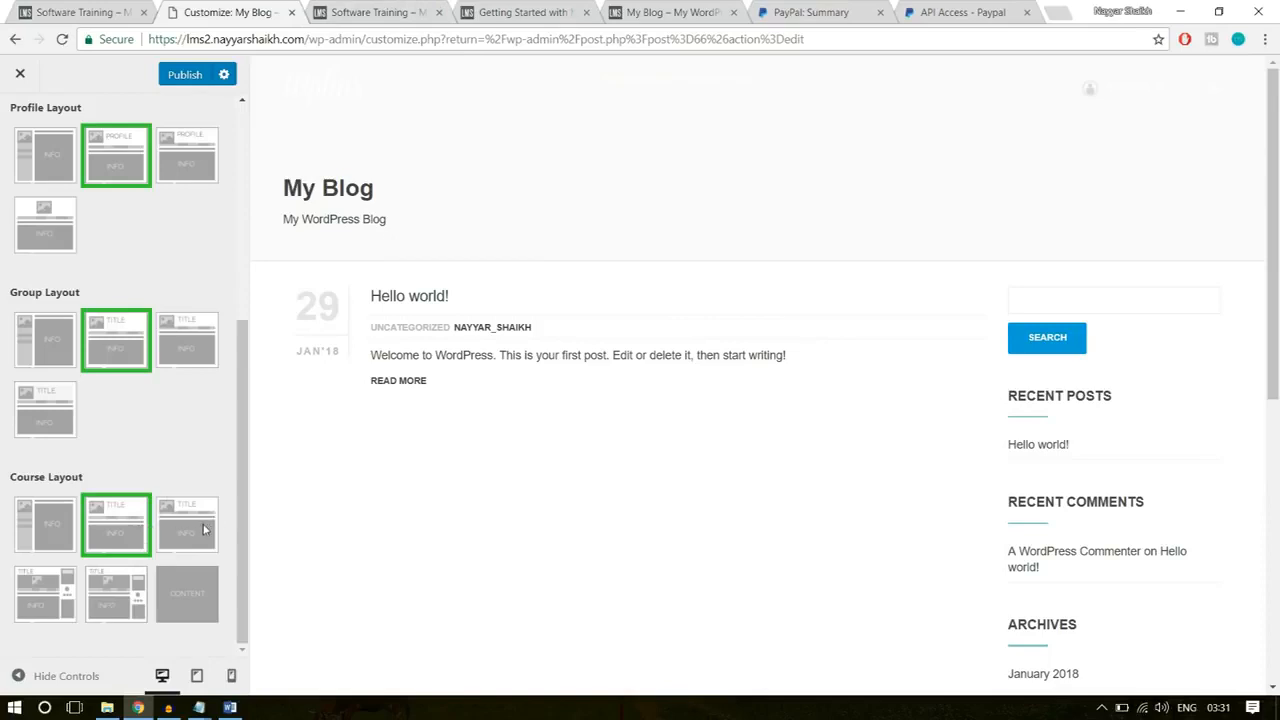
scroll(150, 530, up, 4)
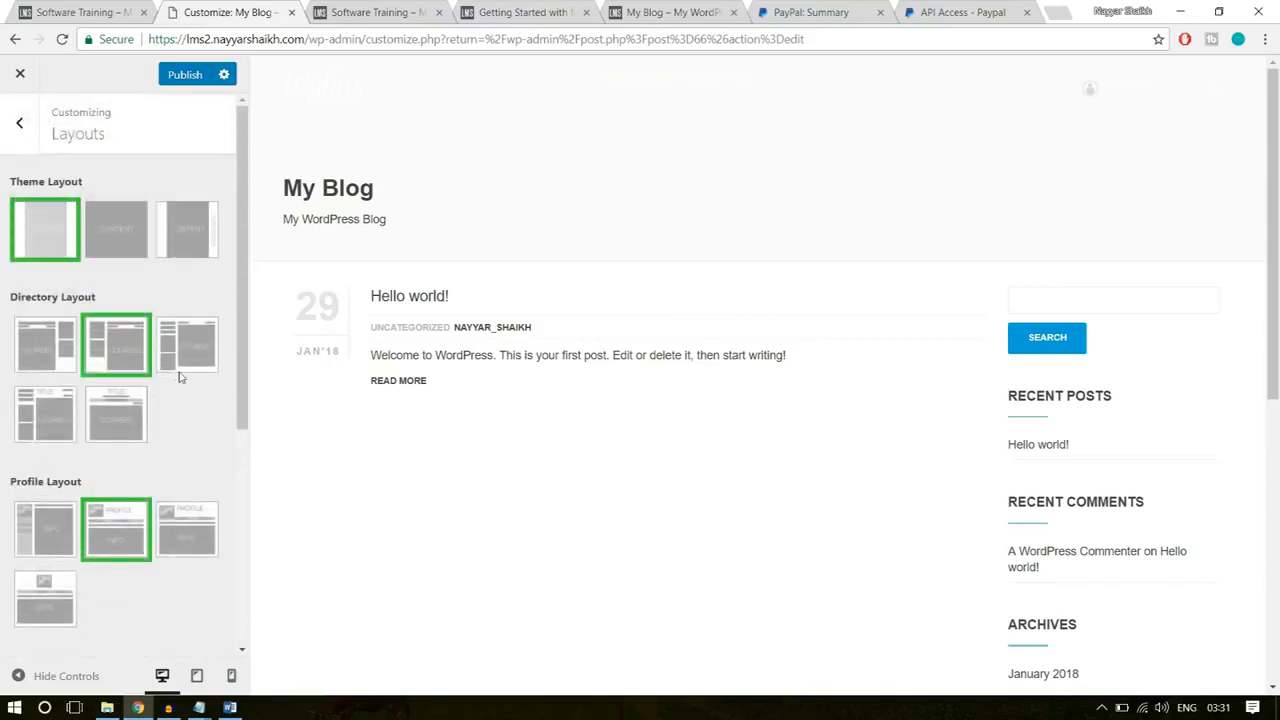
scroll(184, 420, down, 5)
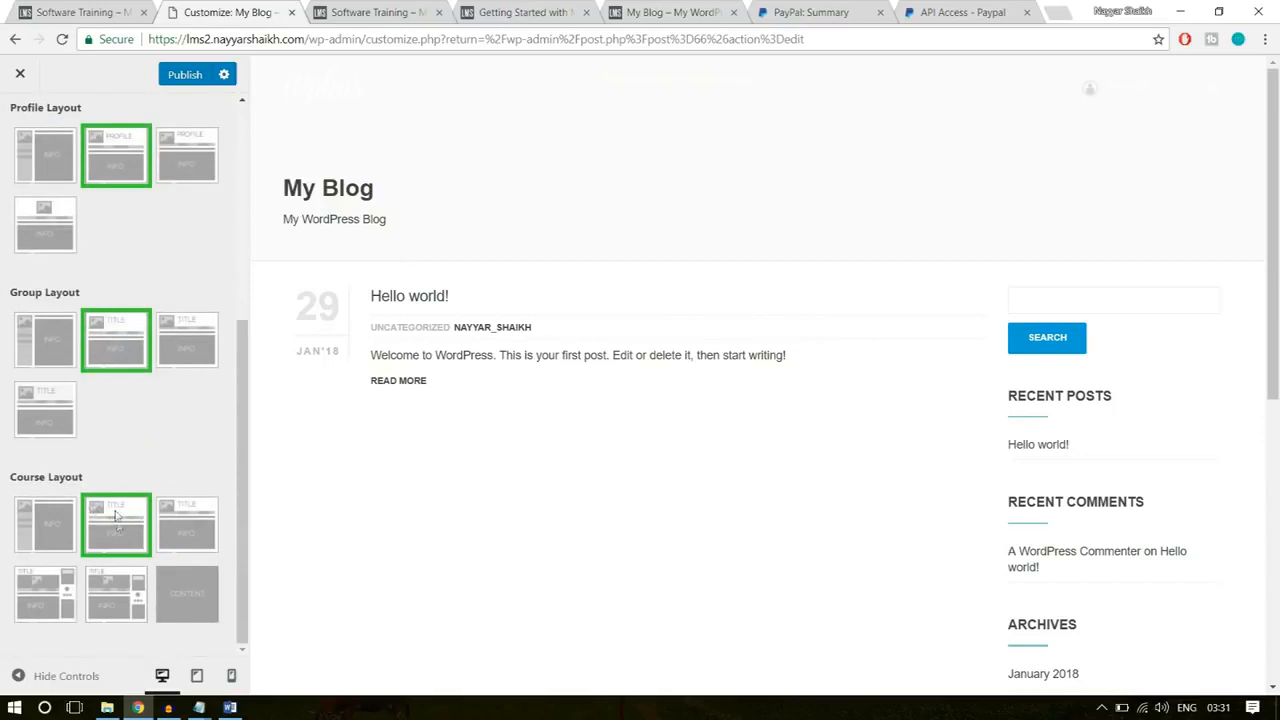
click(167, 77)
Step: Reload the Software Training course page and examine its Home section, including the description and reviews, in the new layout
click(412, 10)
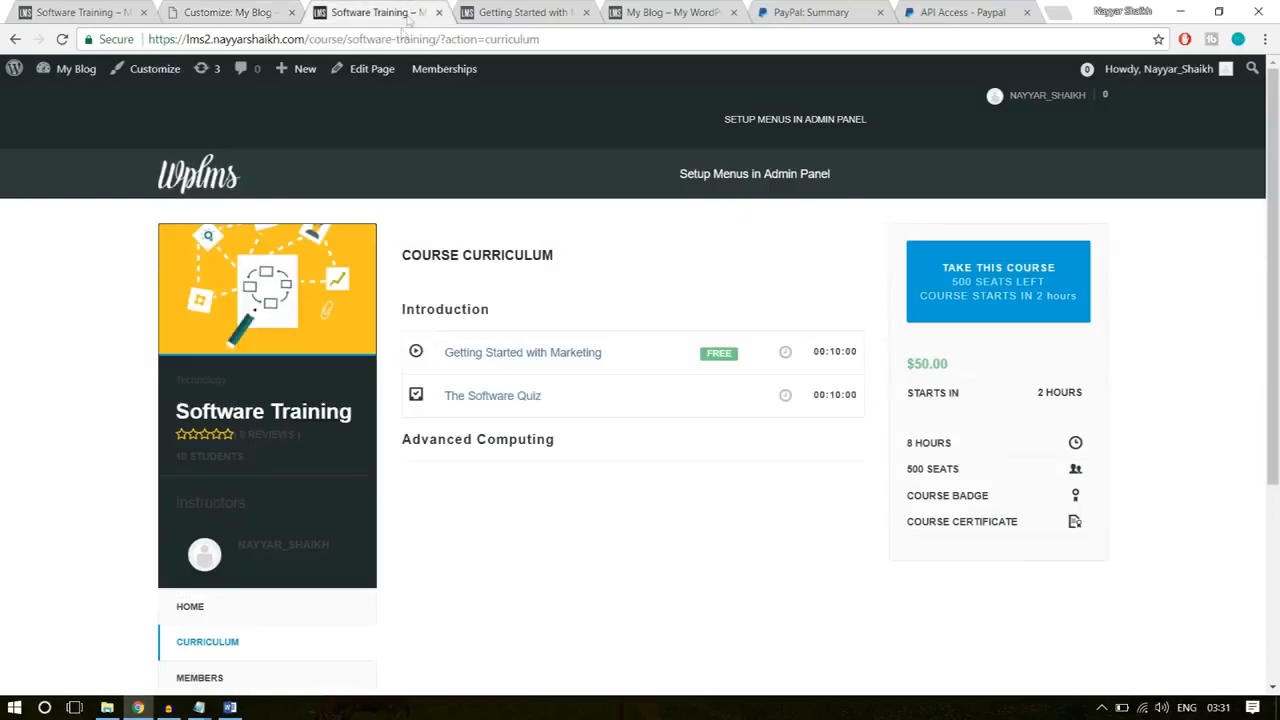
click(399, 37)
key(Return)
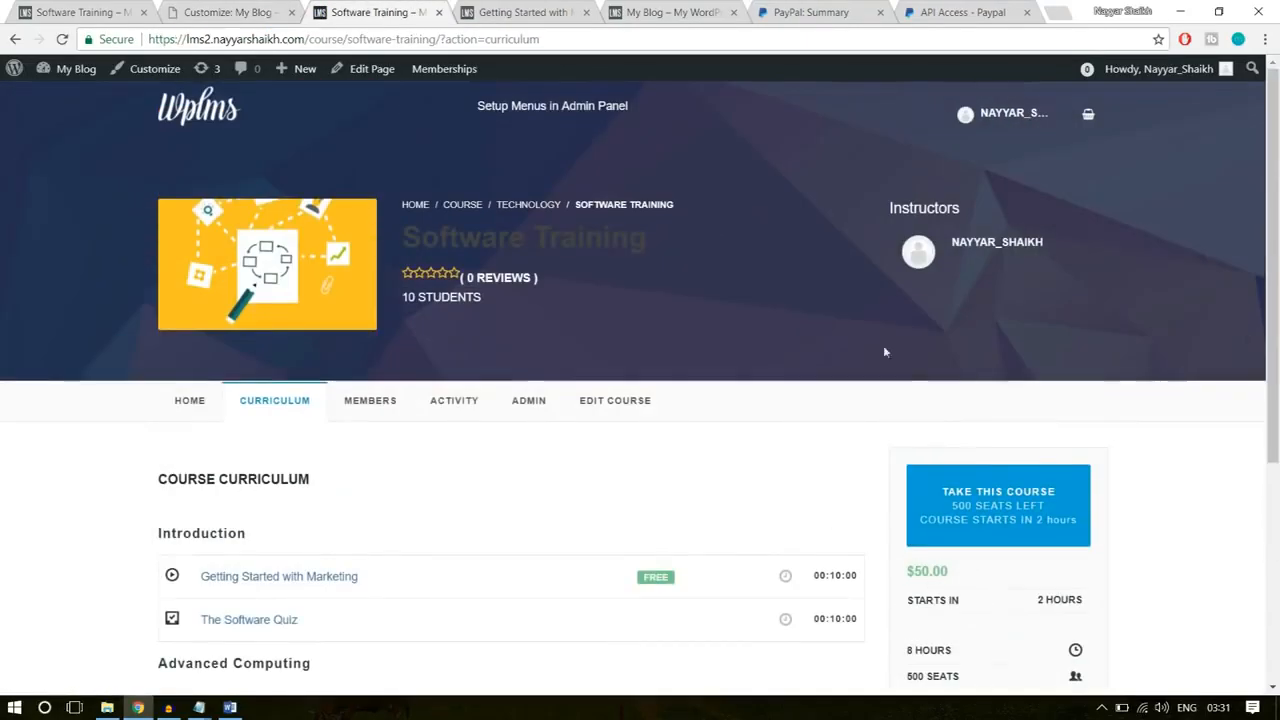
click(186, 402)
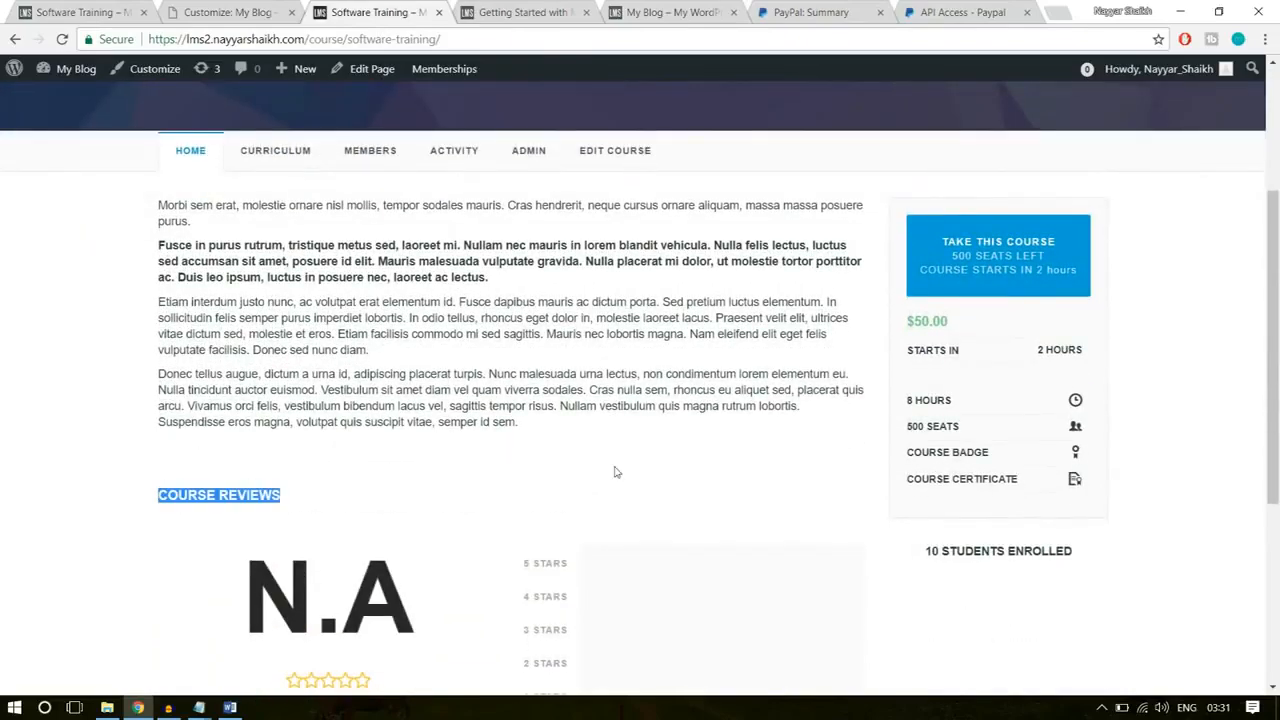
click(580, 466)
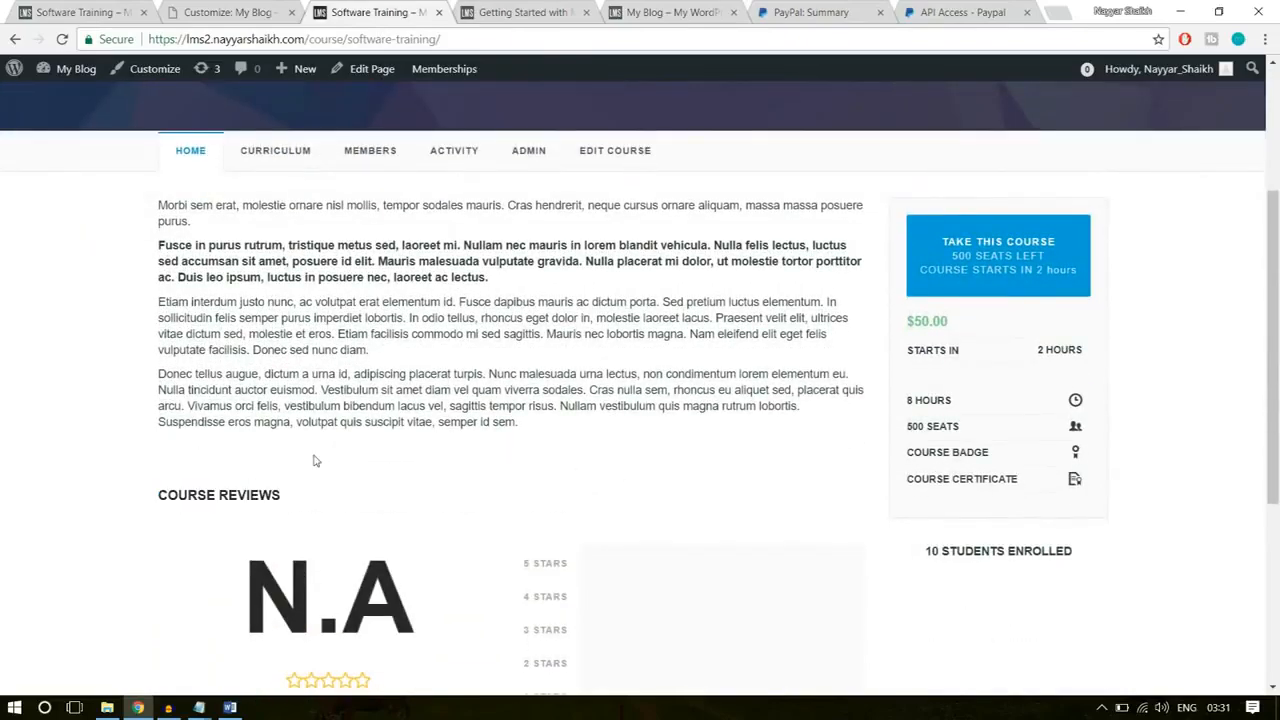
scroll(314, 457, down, 1)
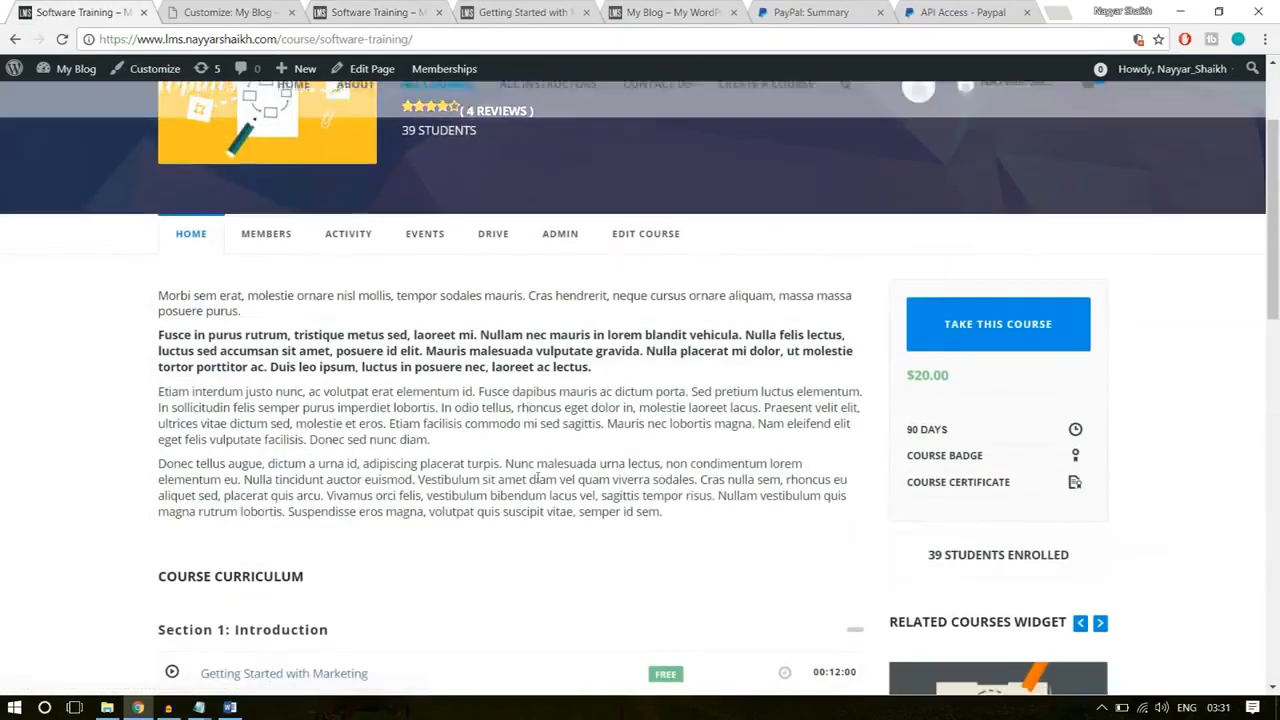
Step: Compare the description and course curriculum on the reference site's Software Training page with the new course page
drag(555, 511, 158, 290)
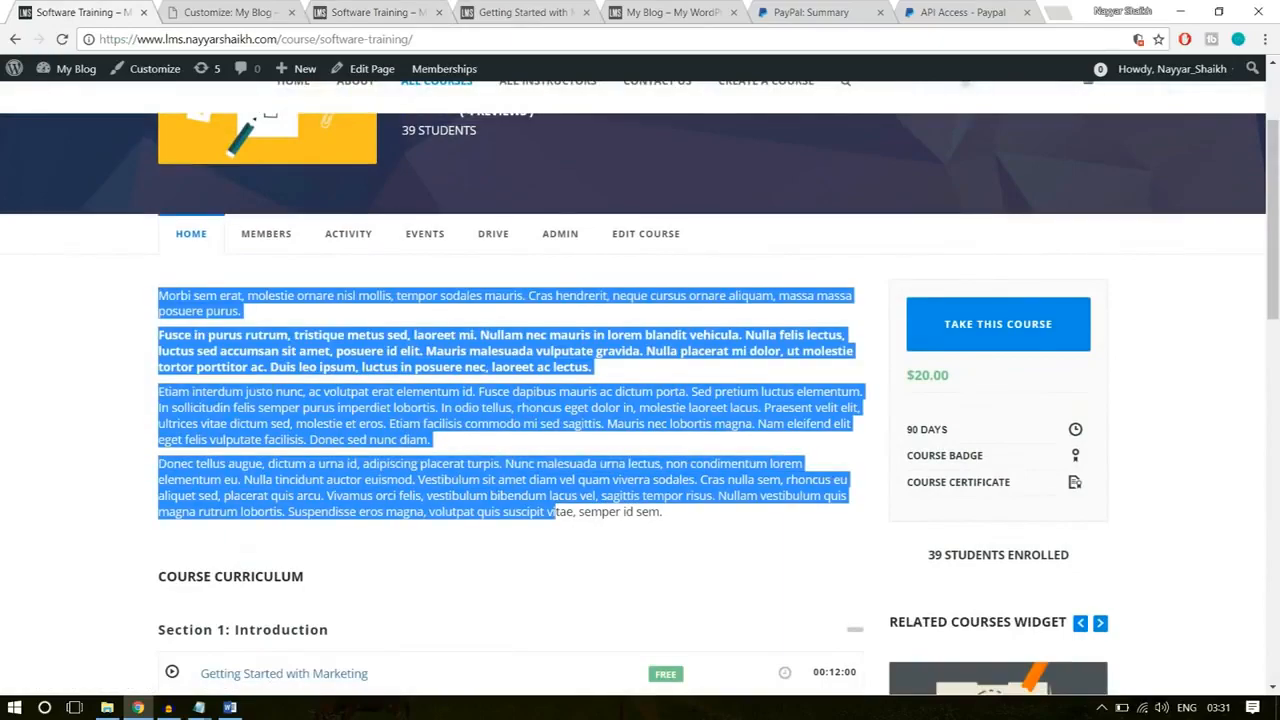
scroll(285, 445, down, 3)
scroll(285, 445, down, 1)
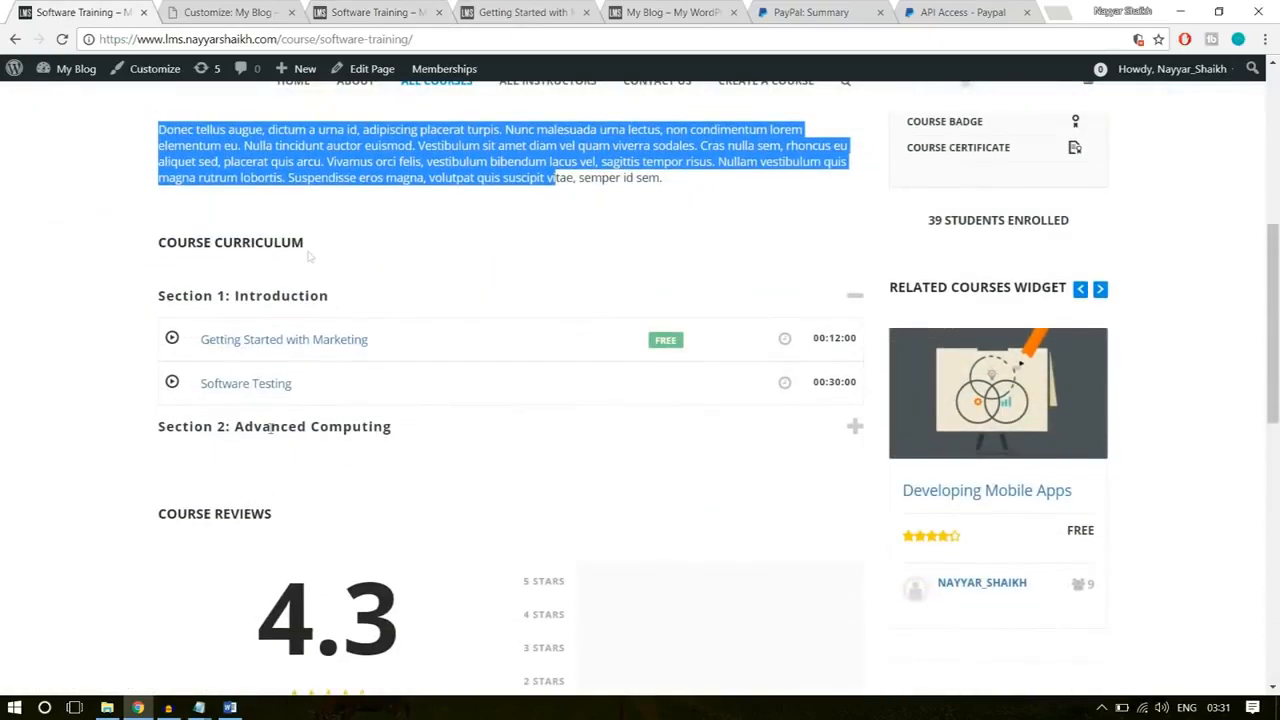
click(253, 7)
click(370, 12)
scroll(318, 395, up, 2)
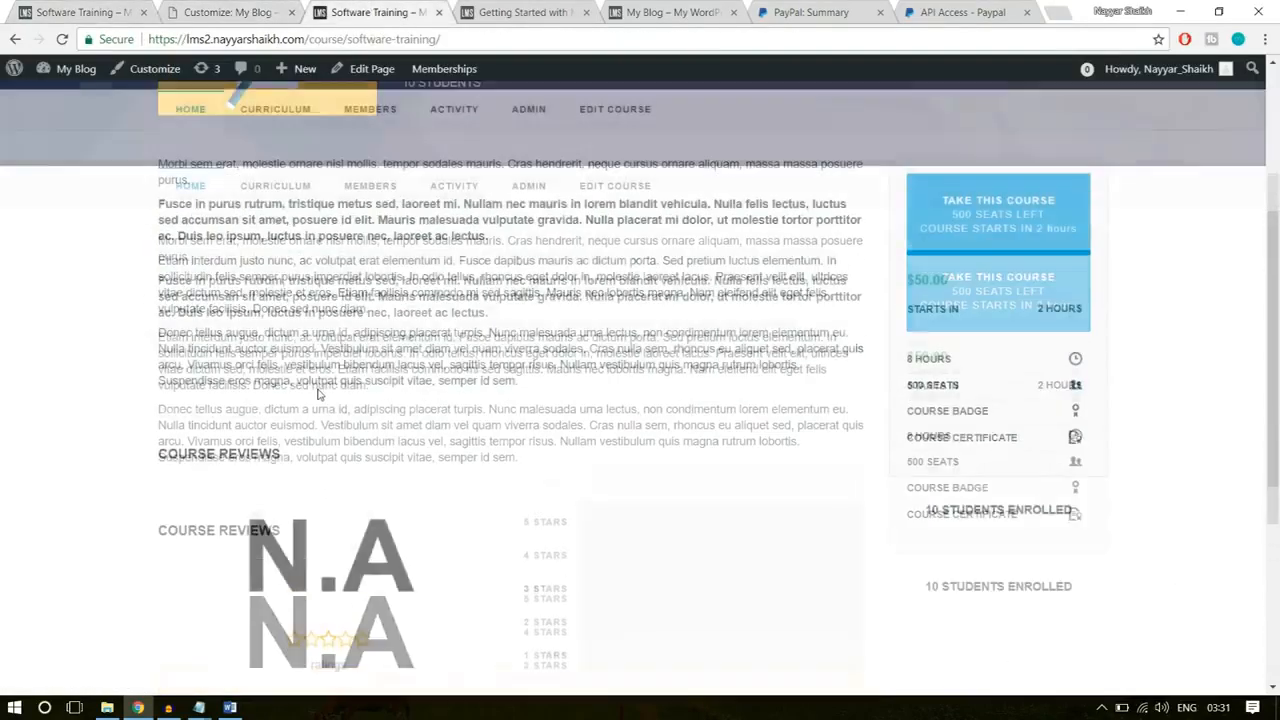
Step: Close the customizer and recheck what follows the description on the Software Training course page
click(222, 10)
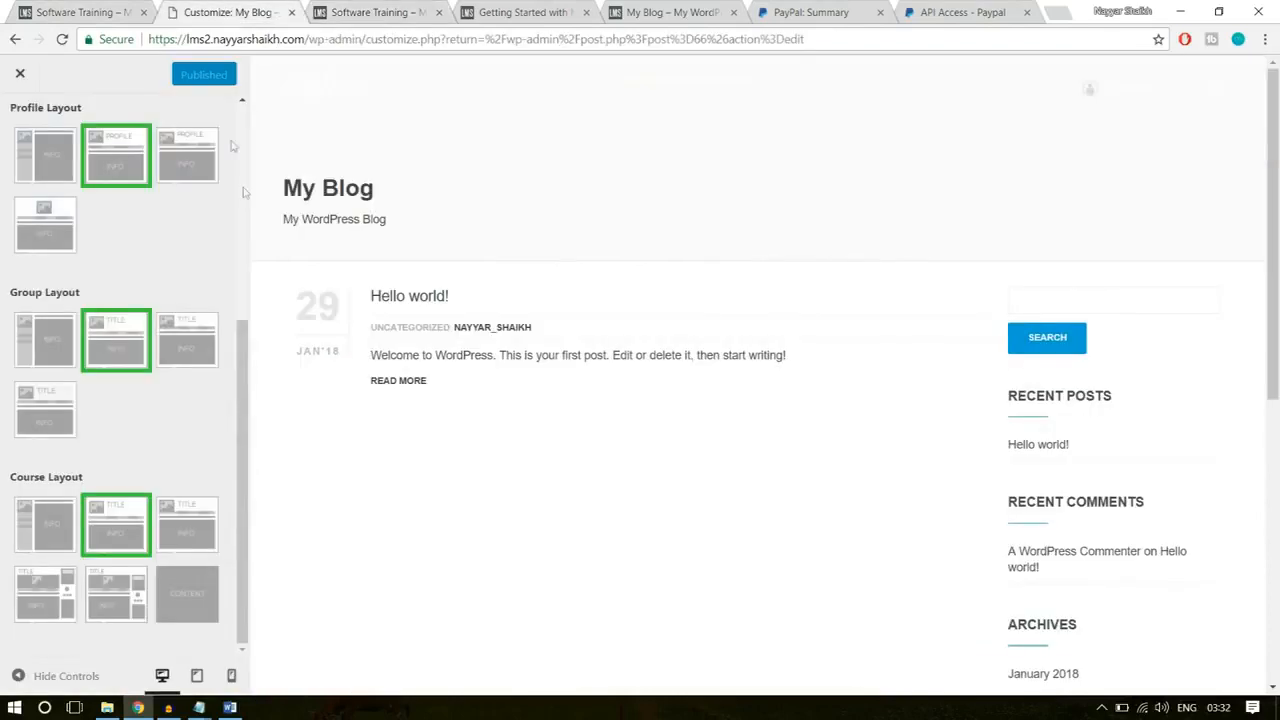
click(18, 76)
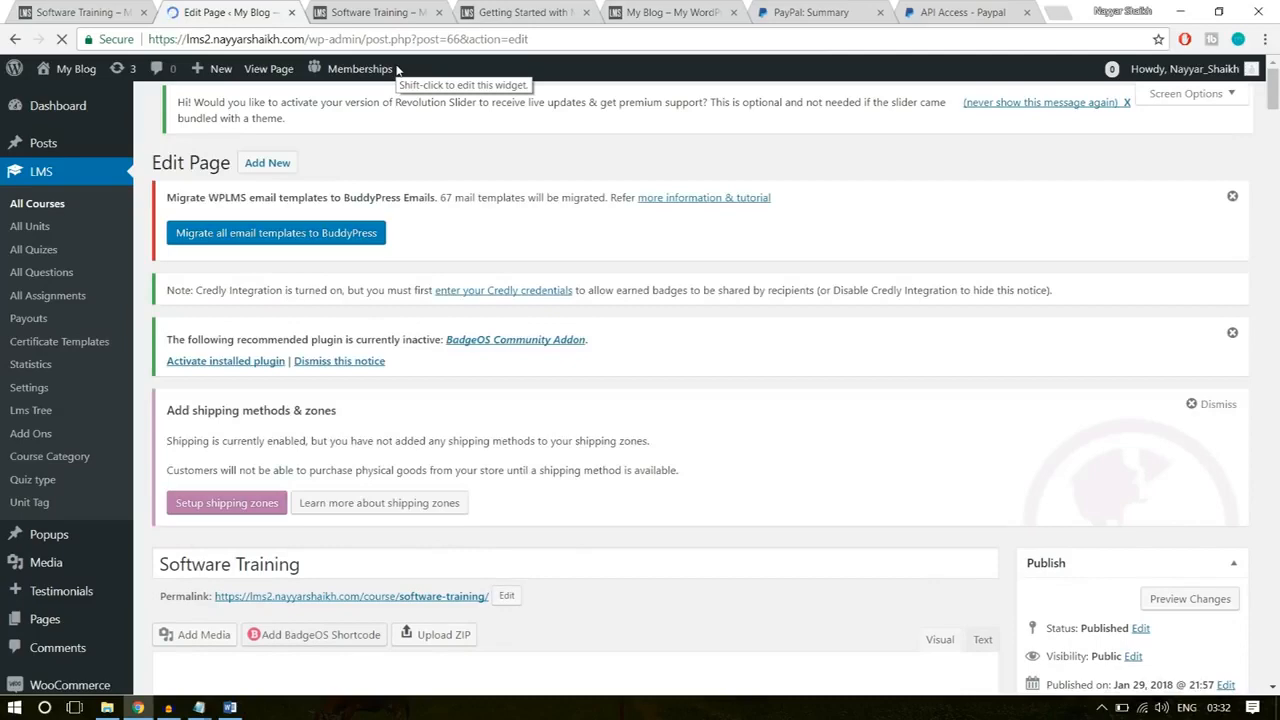
click(380, 12)
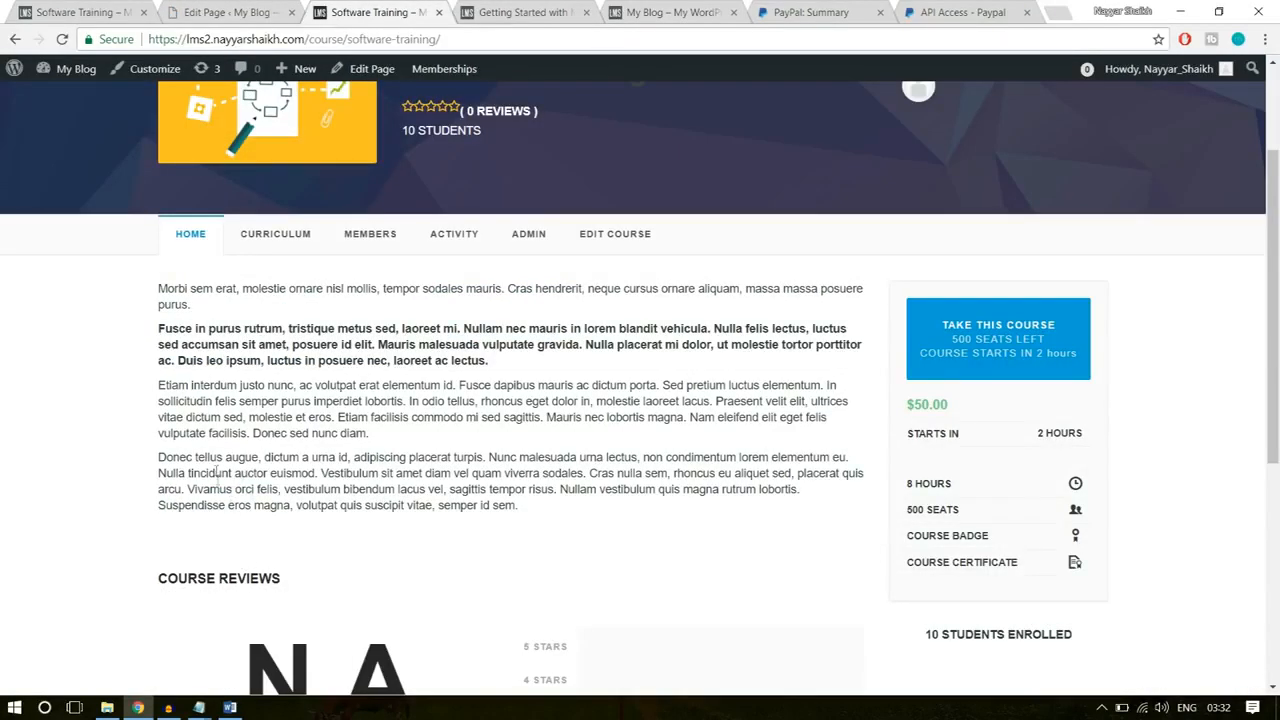
scroll(286, 489, down, 3)
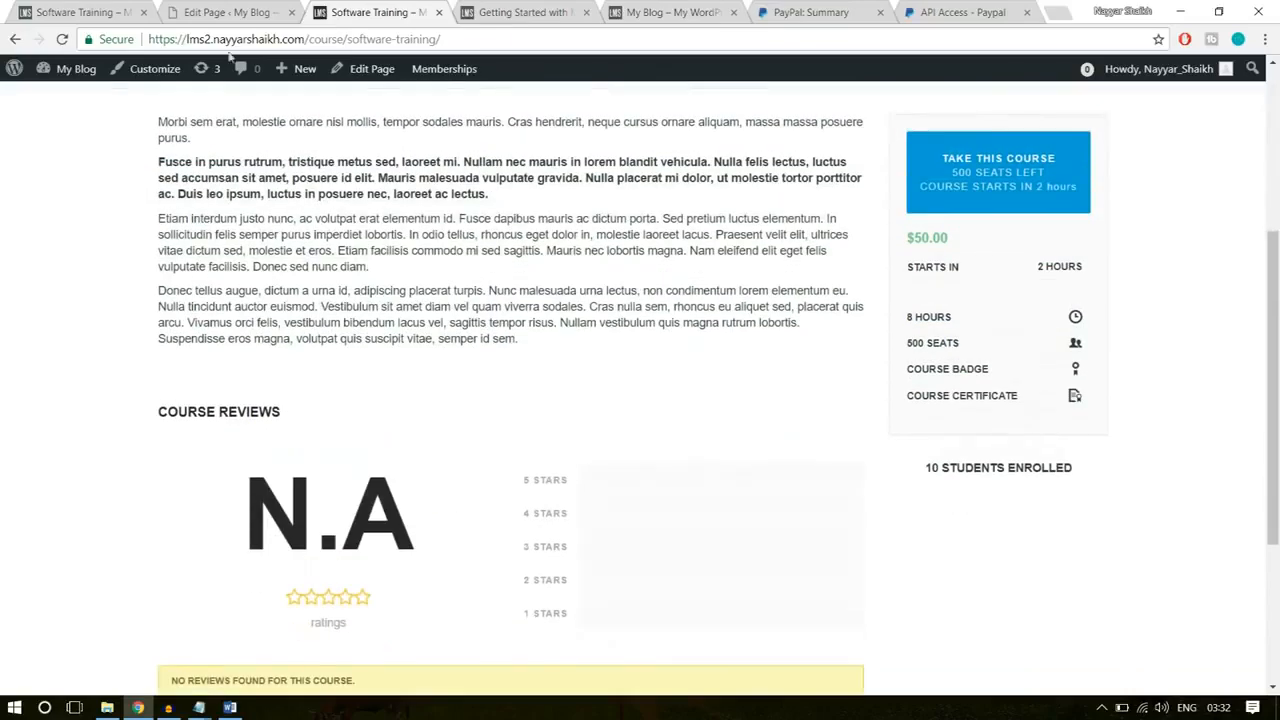
Step: Open the WPLMS Course Manager options and review the Take This Course and Connect Edit Course page settings
click(206, 9)
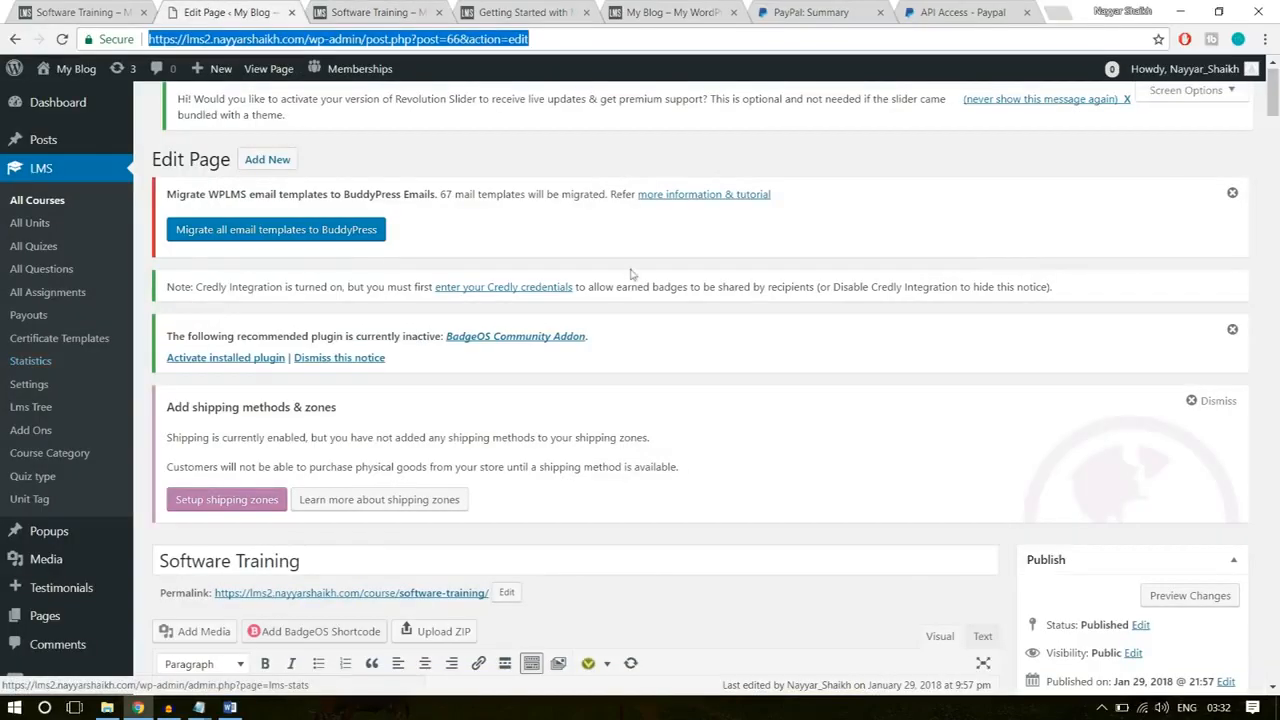
scroll(78, 394, down, 3)
scroll(78, 394, down, 3)
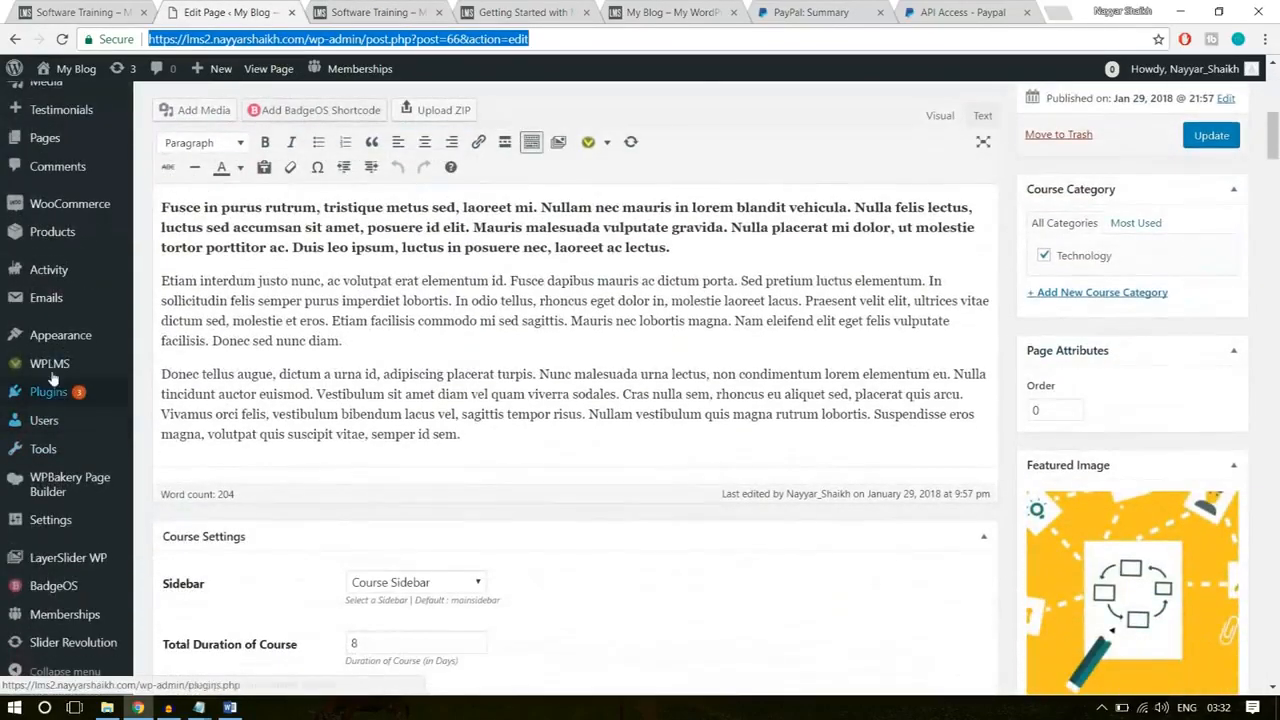
mouse_move(42, 372)
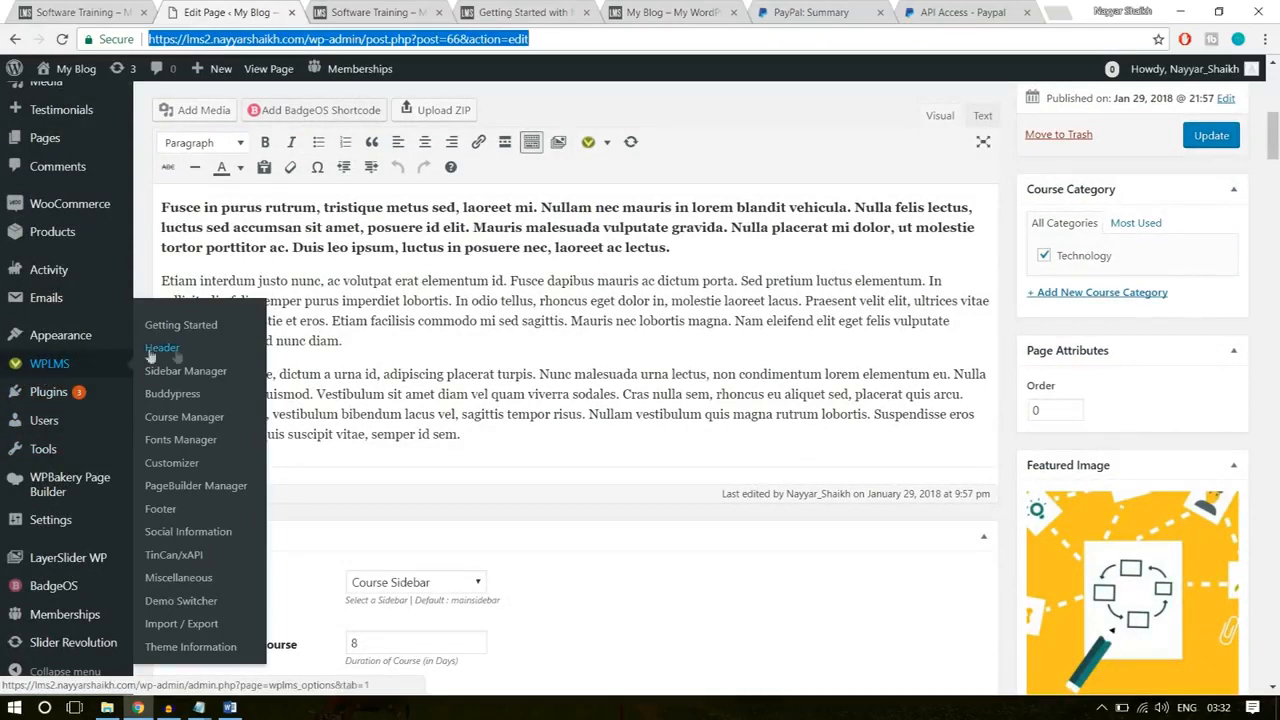
click(174, 401)
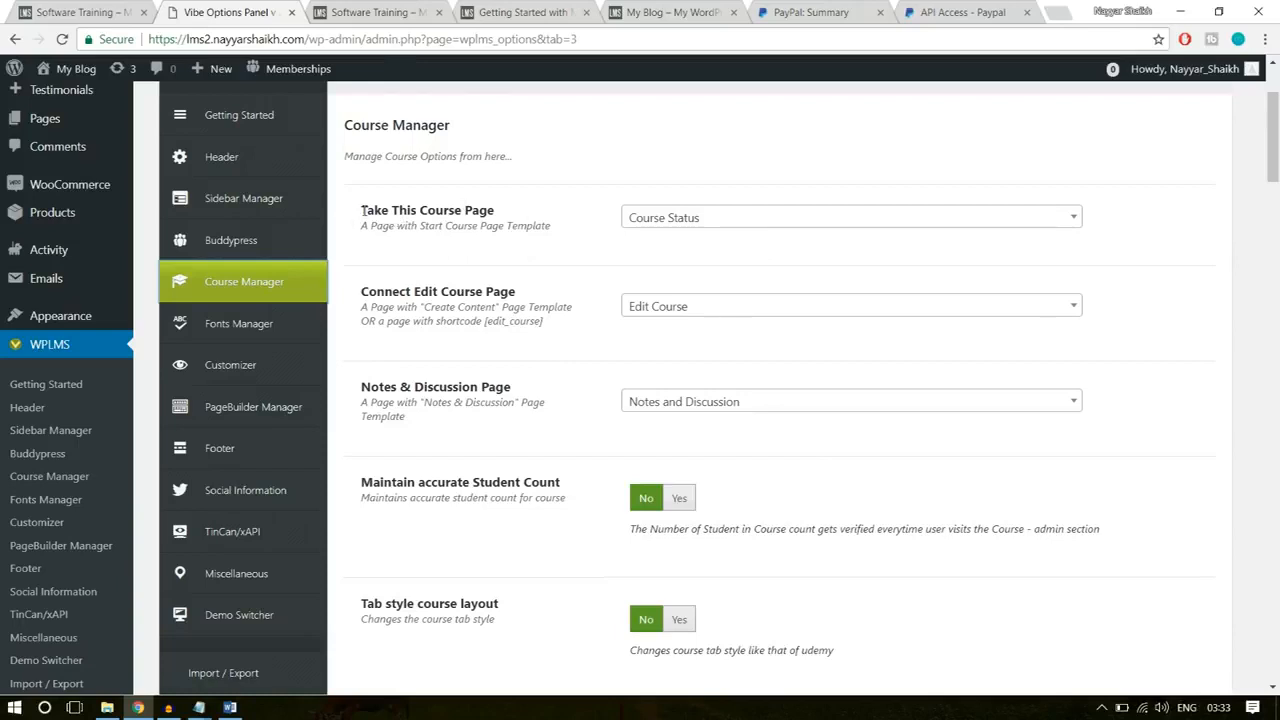
drag(362, 210, 456, 212)
click(522, 220)
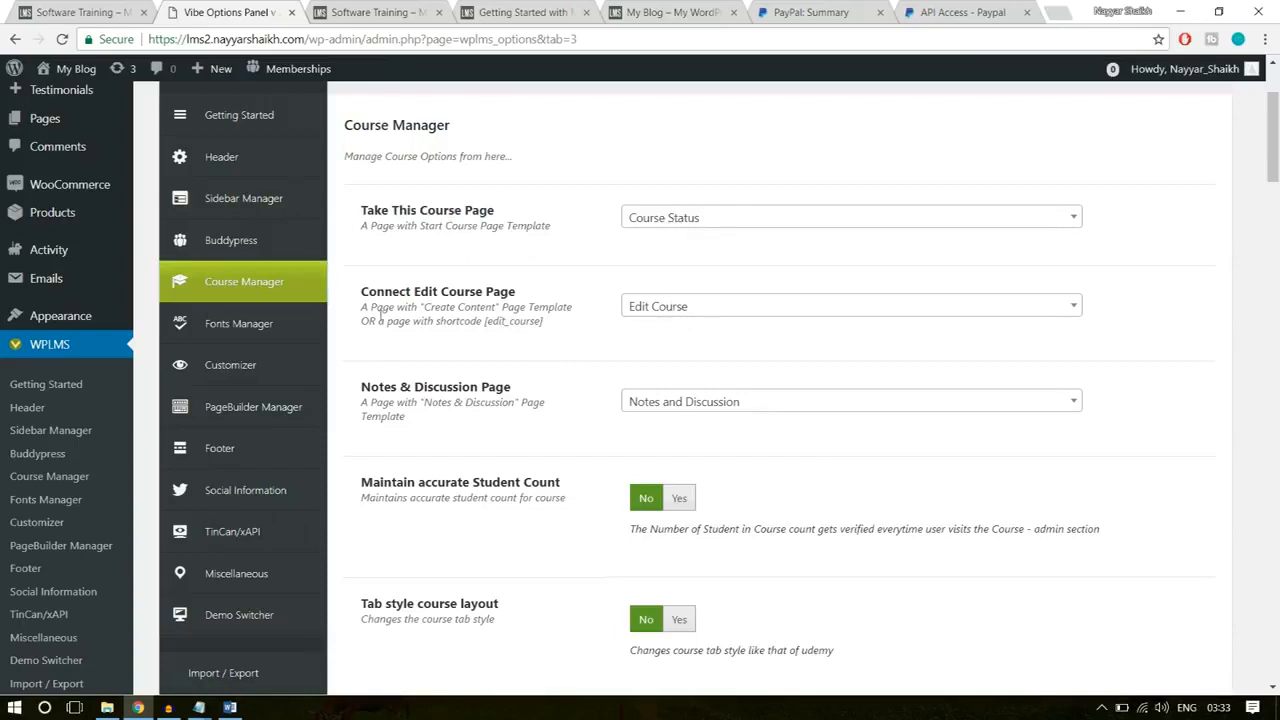
drag(362, 292, 524, 299)
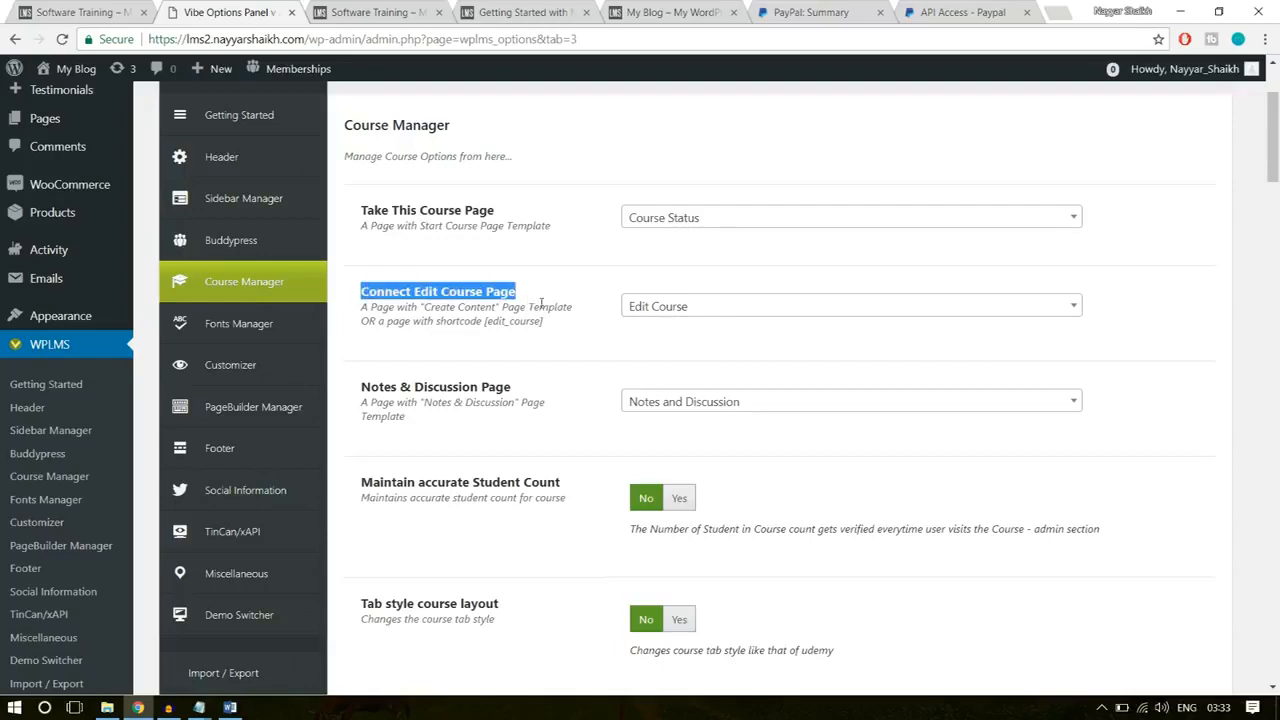
click(716, 360)
Step: Enable Maintain accurate Student Count and Tab style course layout in the course options
scroll(770, 353, down, 3)
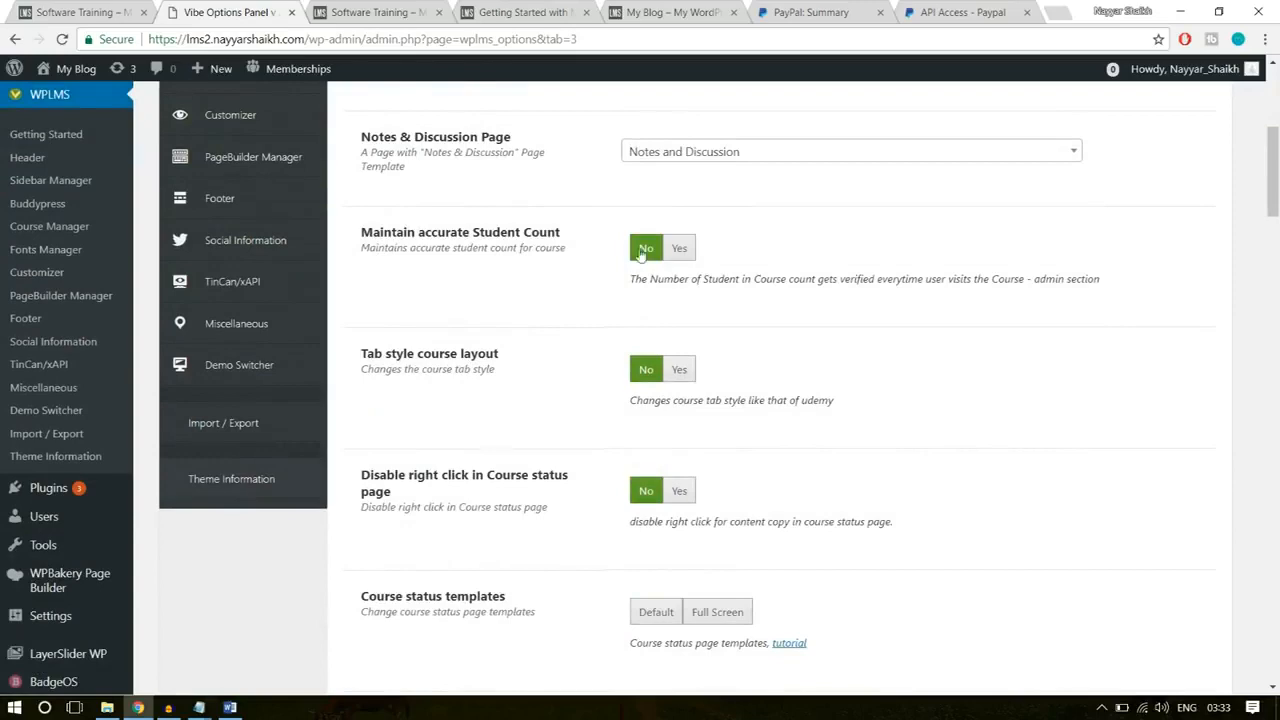
click(679, 248)
scroll(686, 251, up, 1)
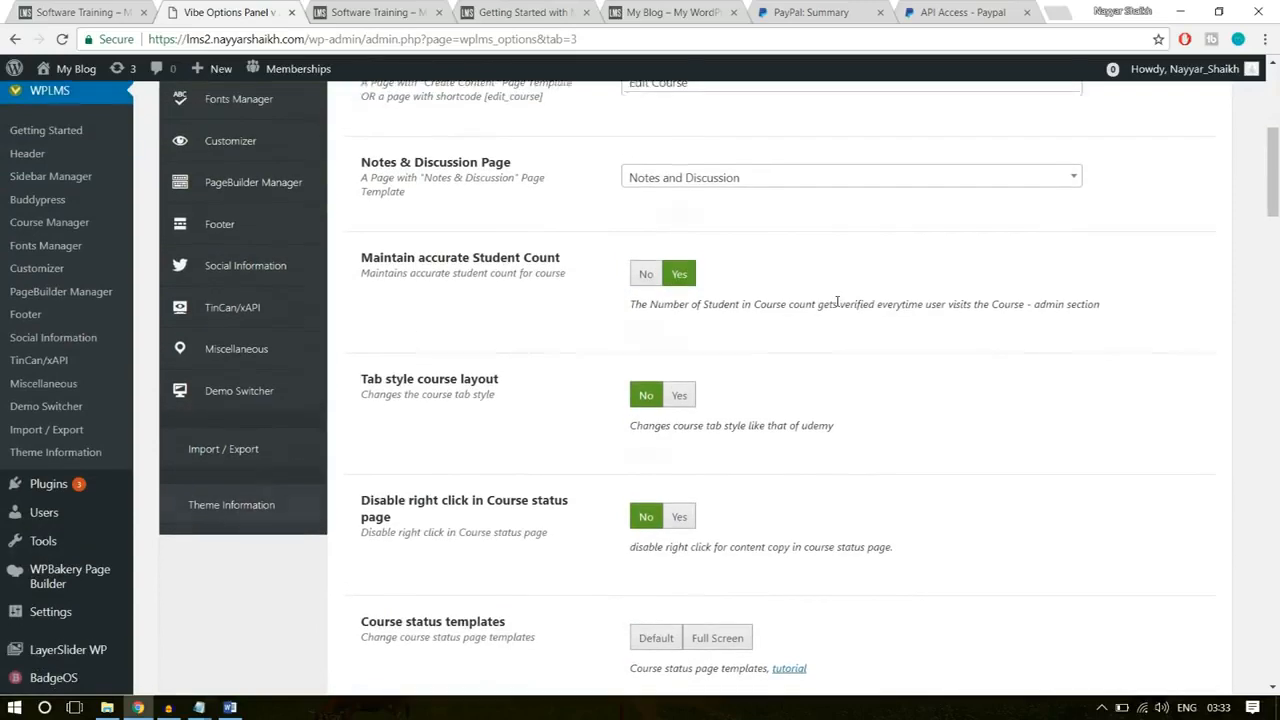
scroll(400, 290, down, 1)
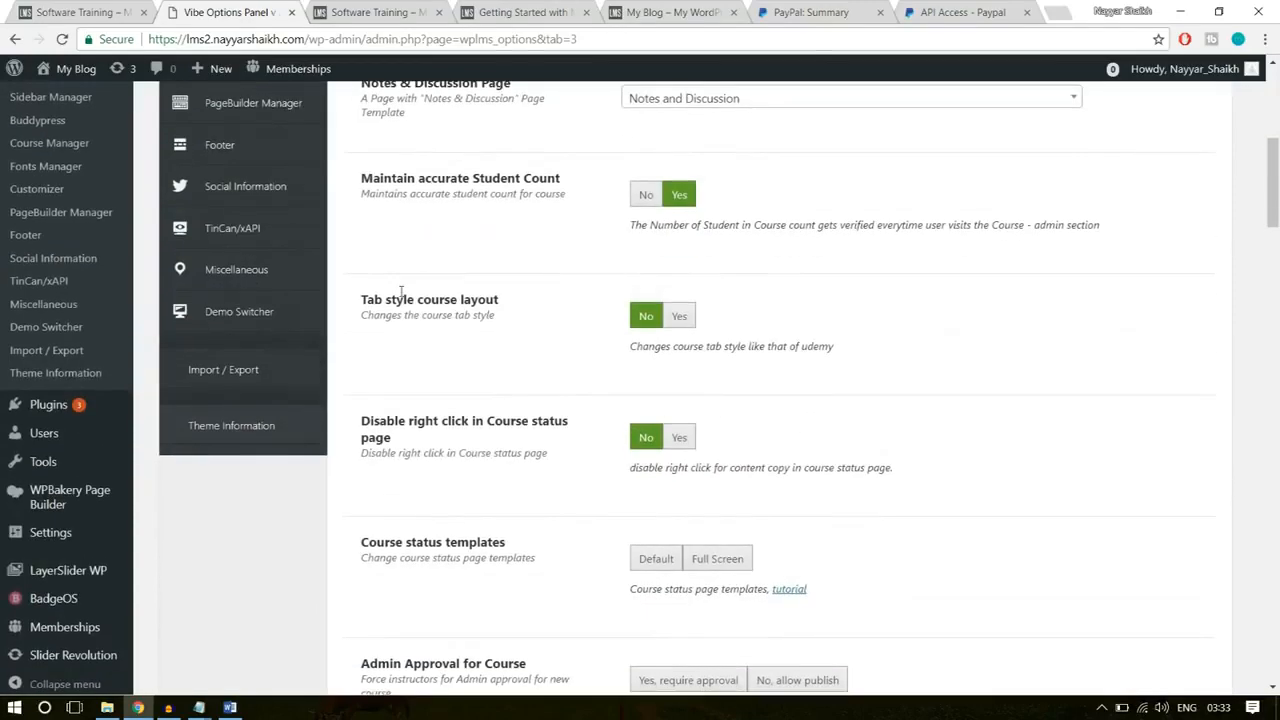
click(678, 320)
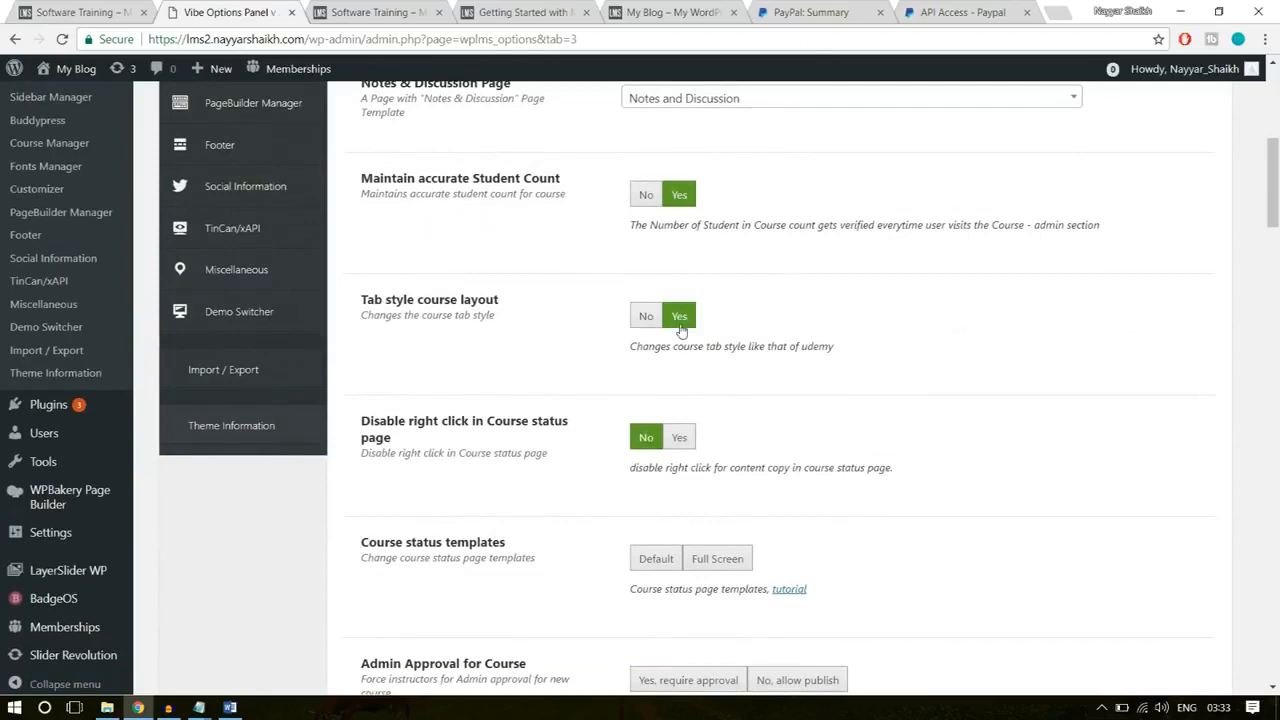
key(ctrl+Tab)
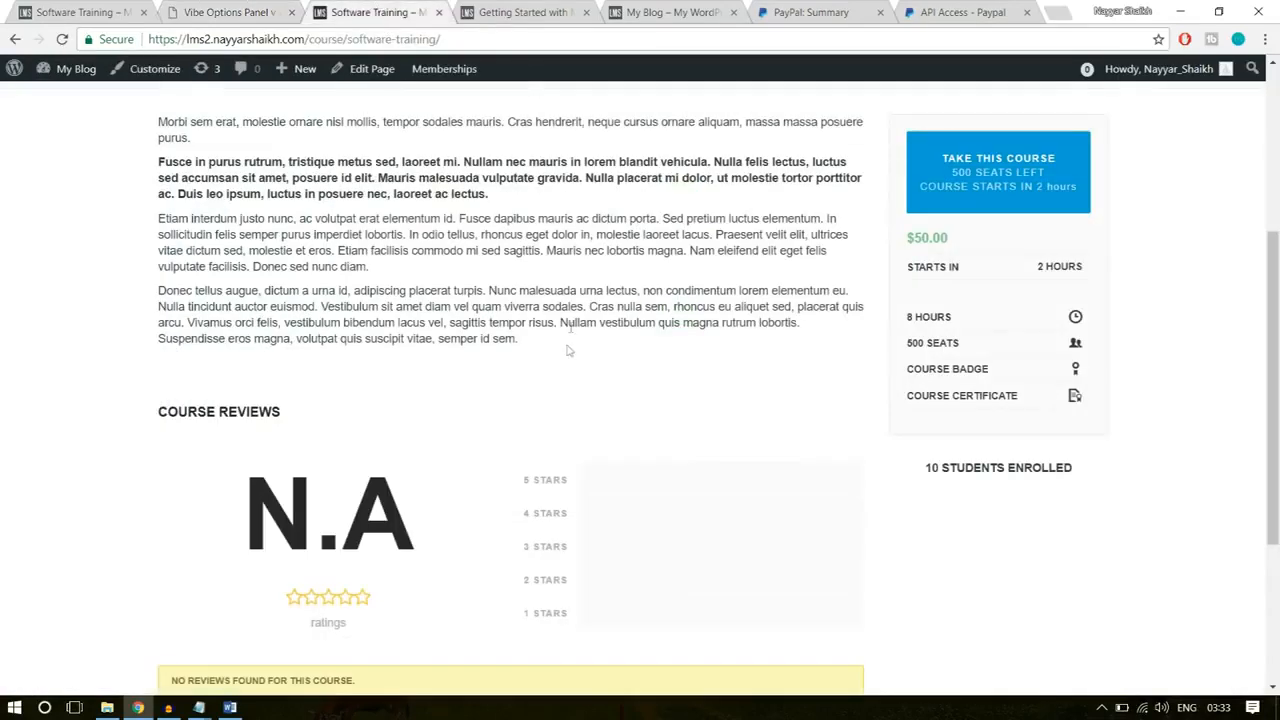
key(ctrl+shift+Tab)
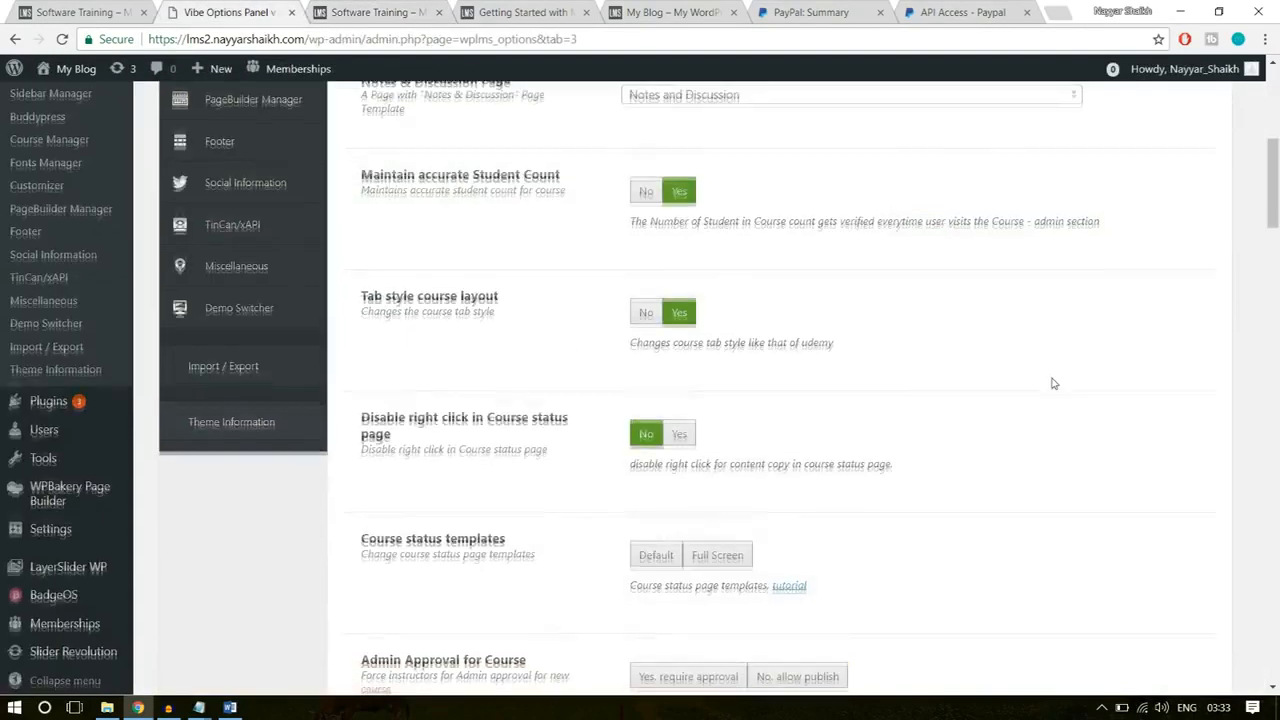
Step: Set the course status template to Full Screen and require admin approval for new courses
scroll(1051, 380, down, 1)
click(679, 352)
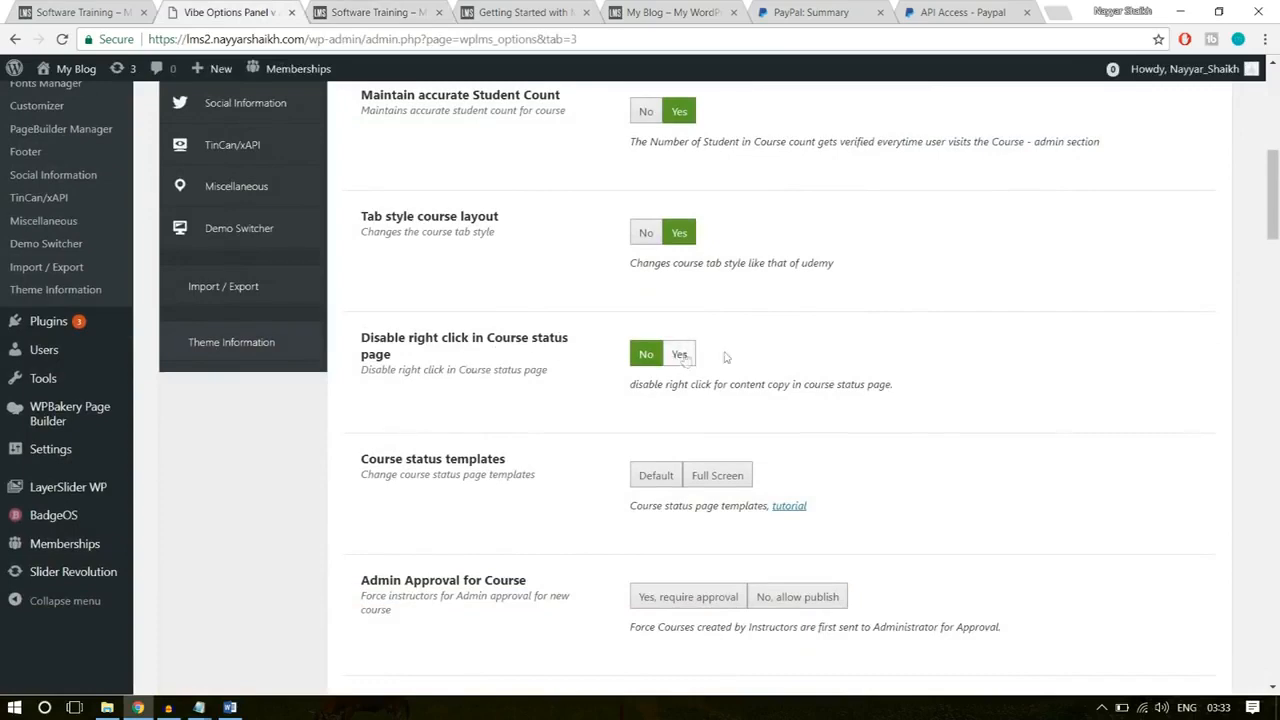
scroll(900, 370, down, 2)
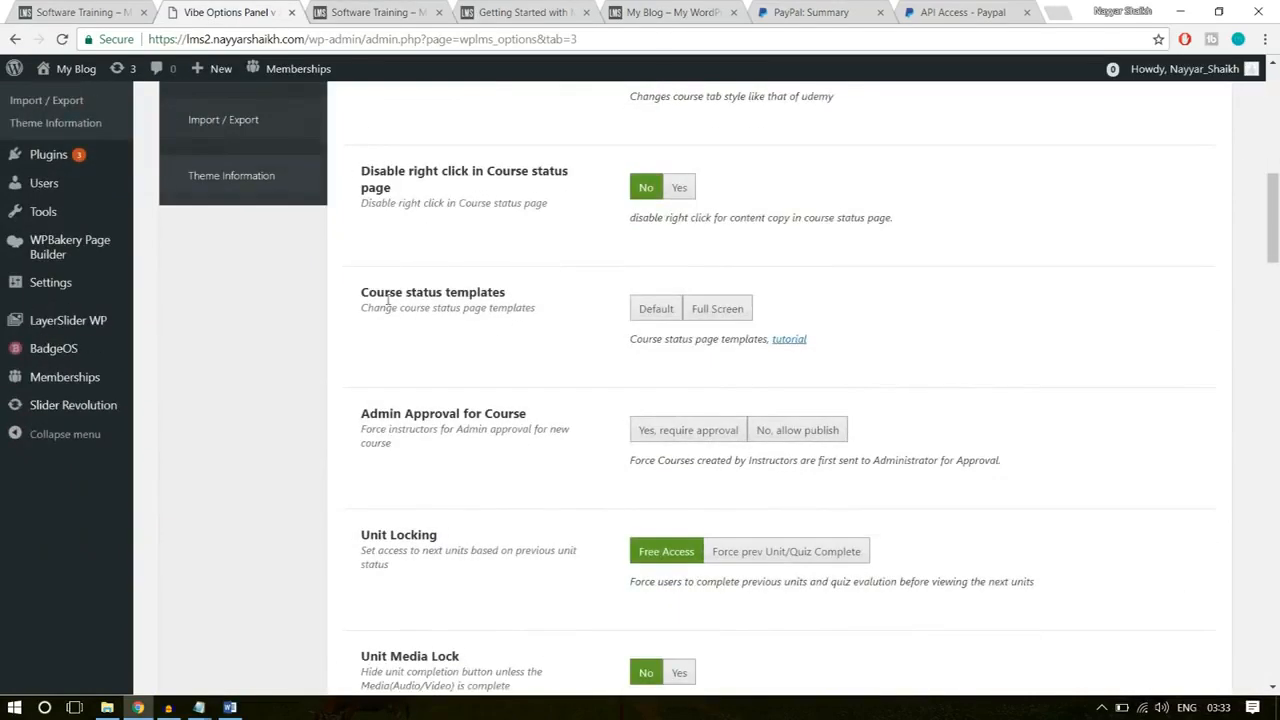
click(718, 309)
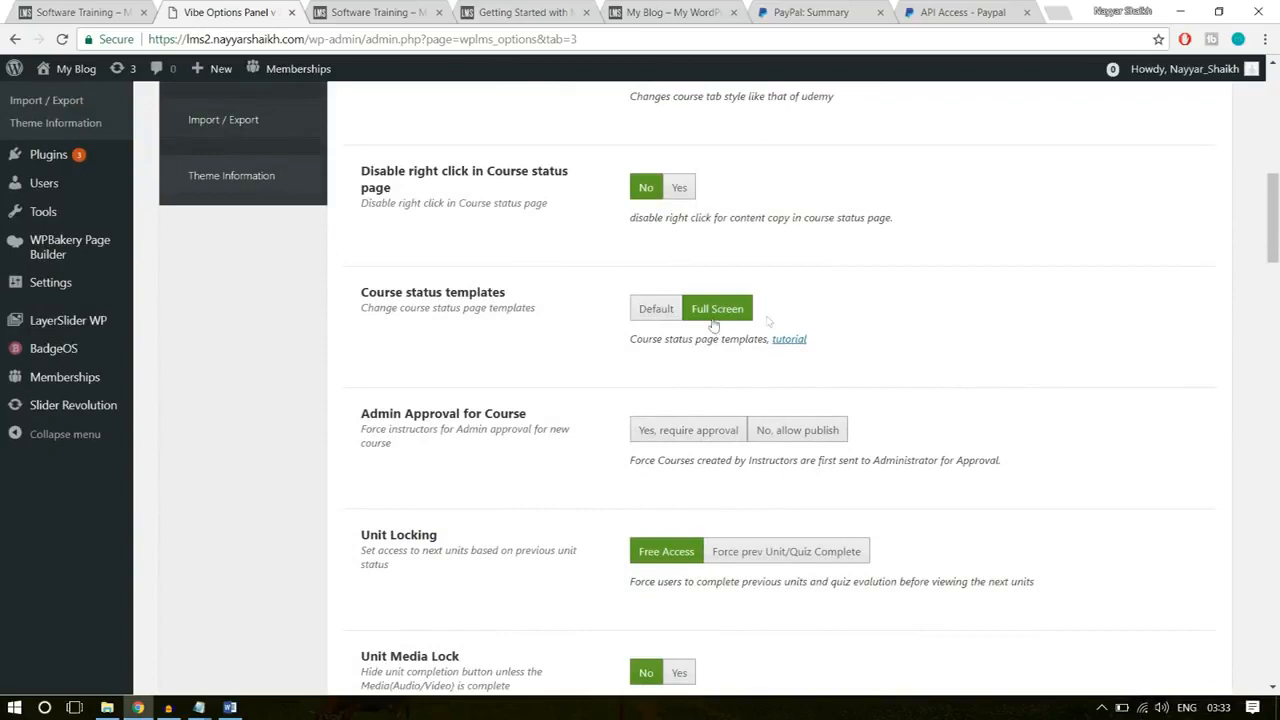
scroll(960, 340, down, 1)
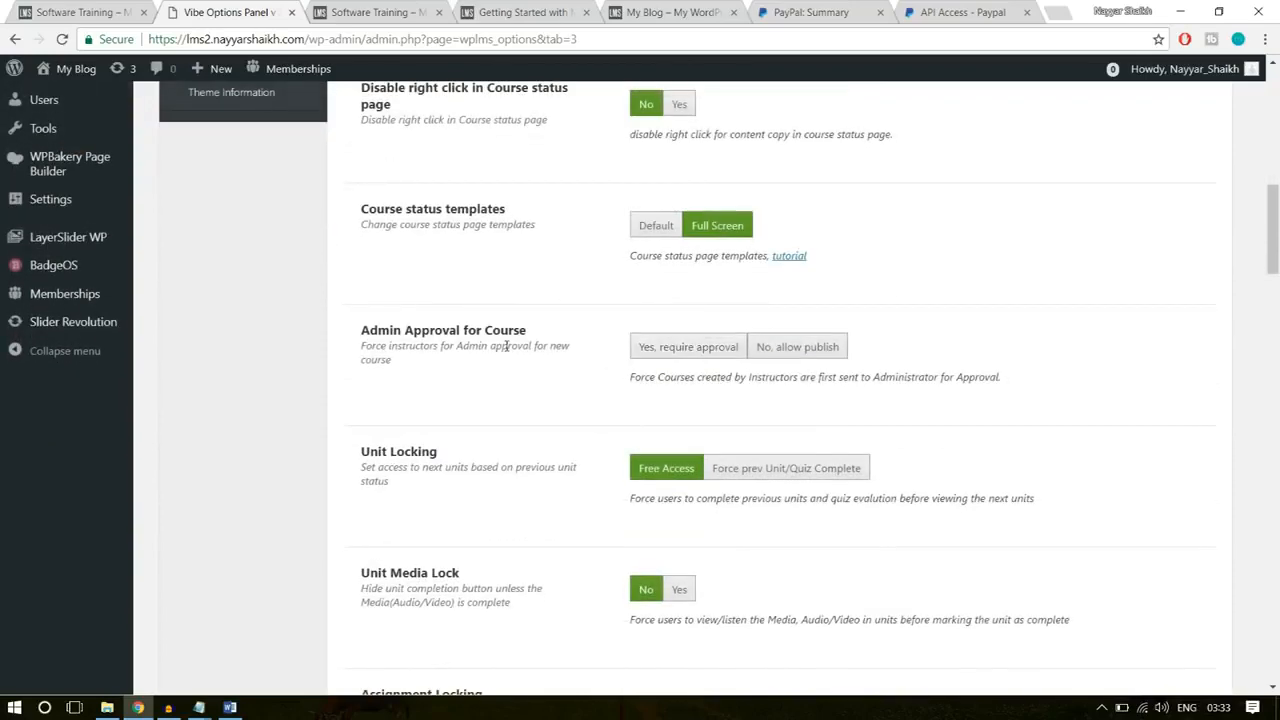
click(684, 350)
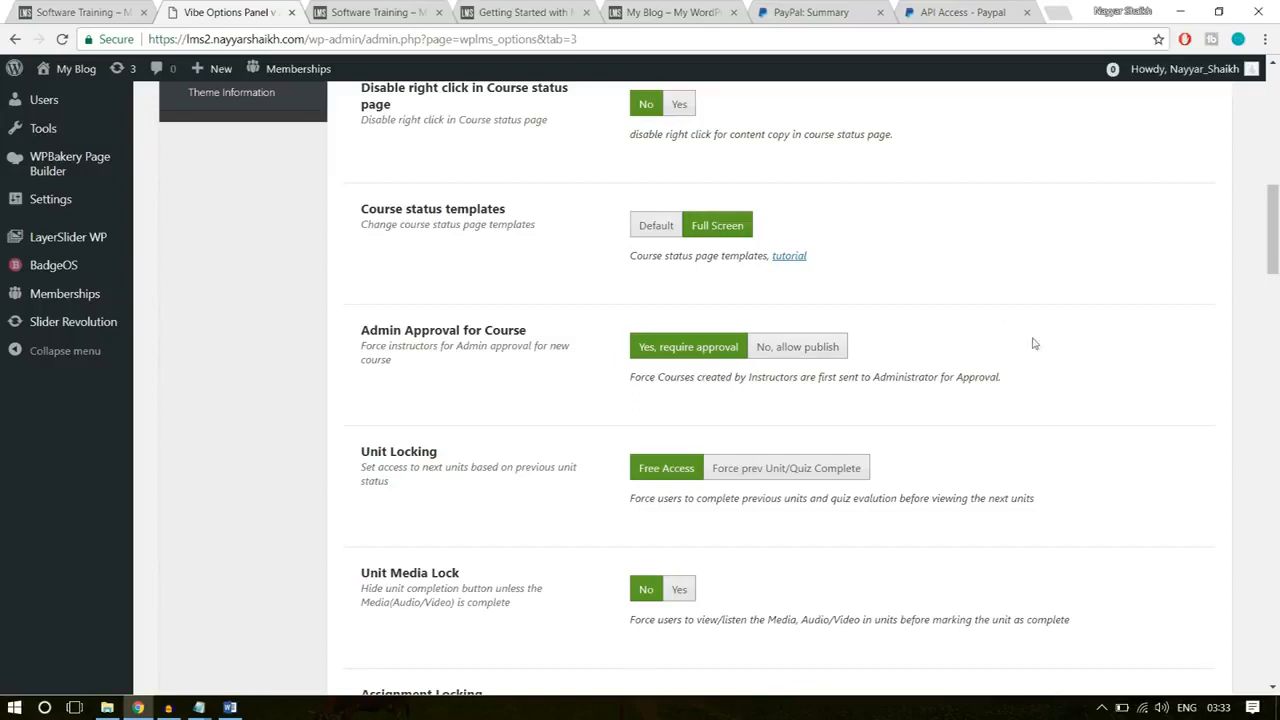
Step: Look through the remaining Course Manager options, from instructor permissions to the default course block style and related courses
scroll(1037, 345, down, 12)
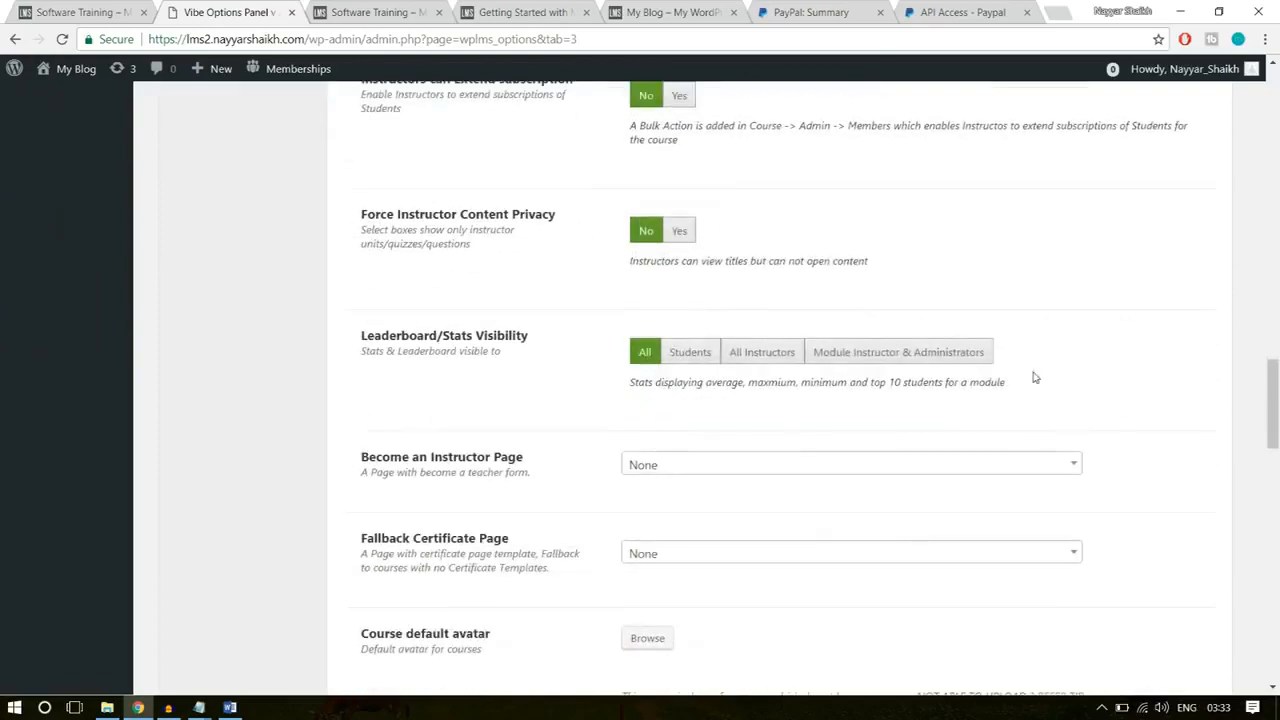
scroll(1035, 378, down, 10)
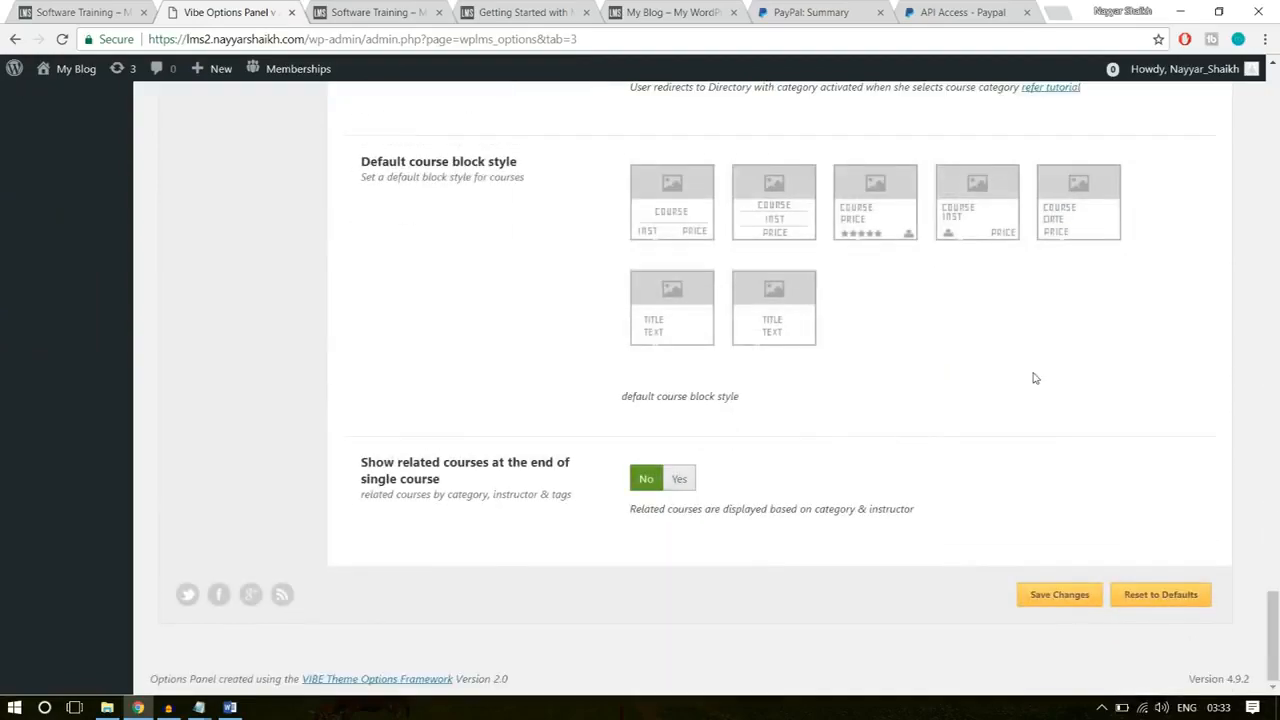
scroll(1071, 408, up, 3)
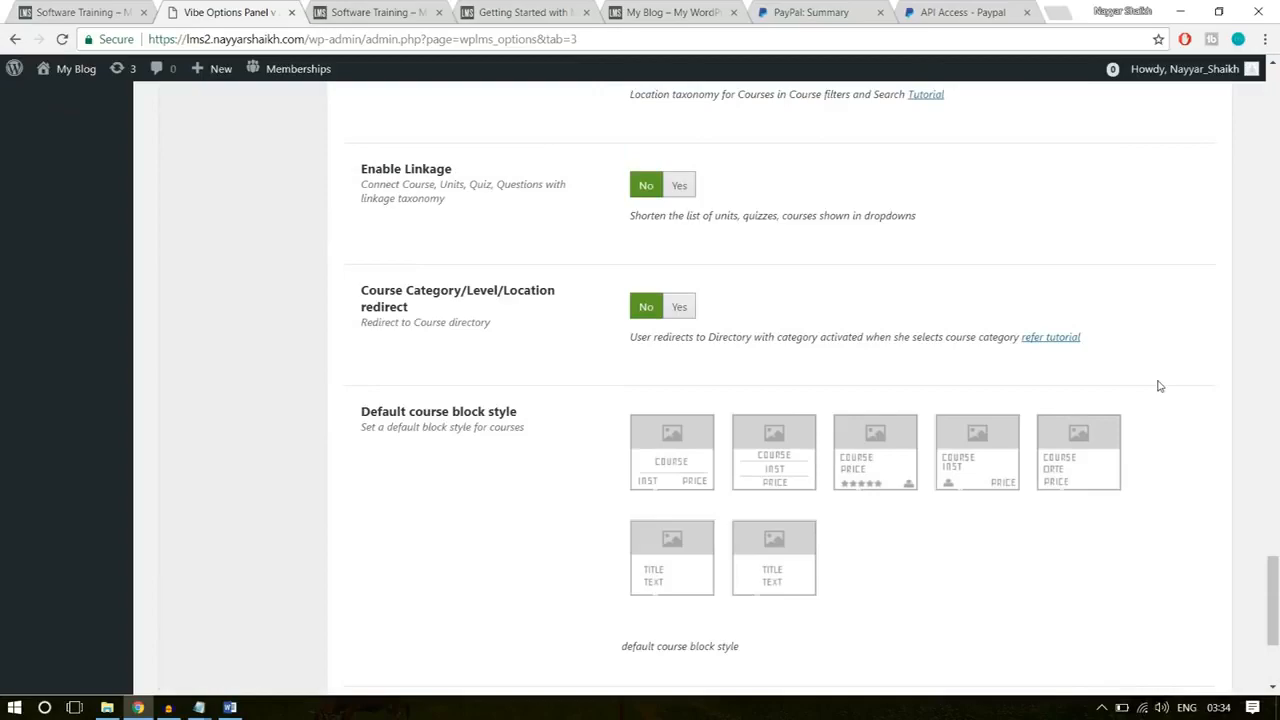
scroll(1159, 386, up, 20)
scroll(1158, 388, up, 5)
scroll(1158, 388, down, 5)
scroll(873, 405, down, 5)
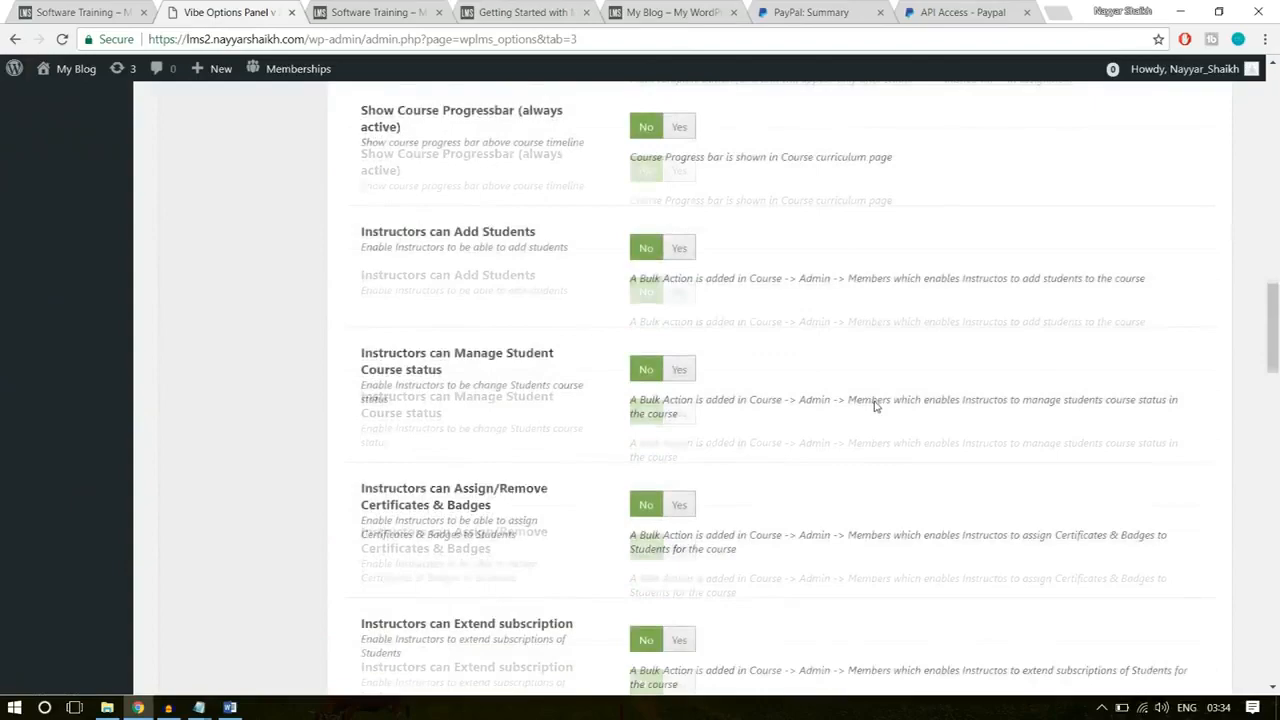
scroll(873, 405, down, 20)
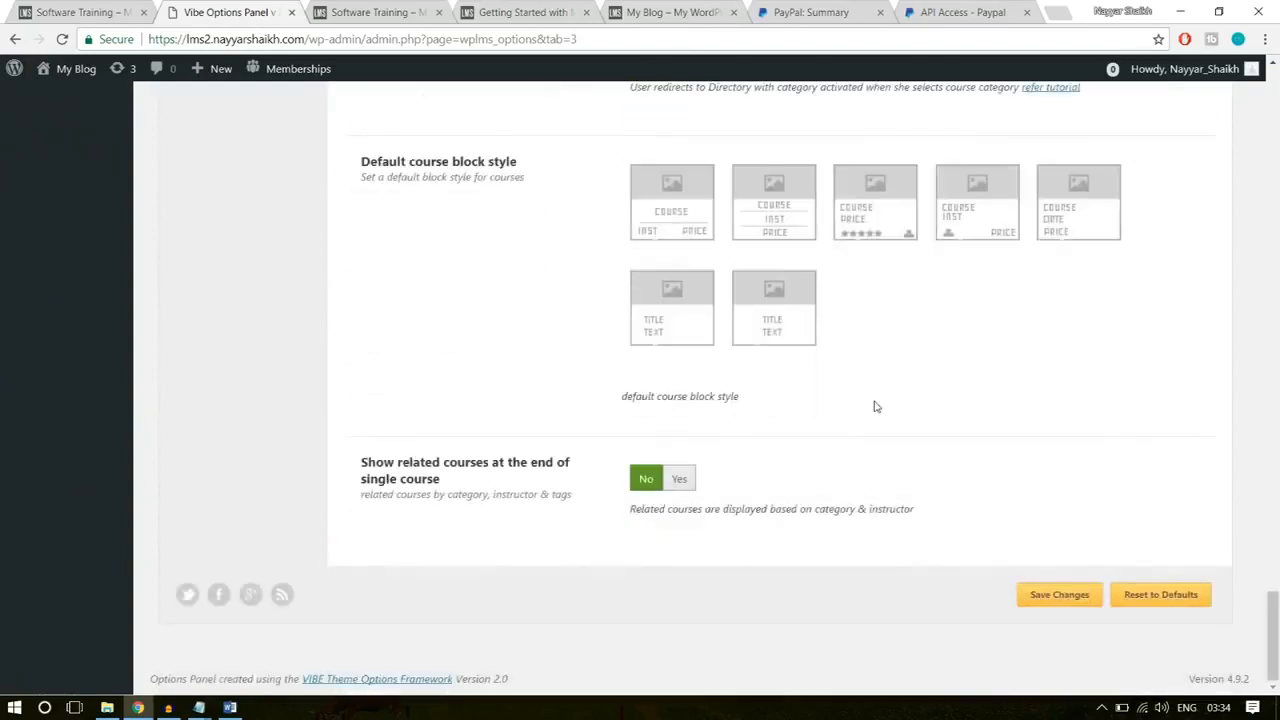
Step: Choose the default course block style with course, price and star rating, and enable related courses at the end of single courses
scroll(873, 405, up, 1)
drag(362, 244, 508, 246)
click(533, 248)
click(862, 293)
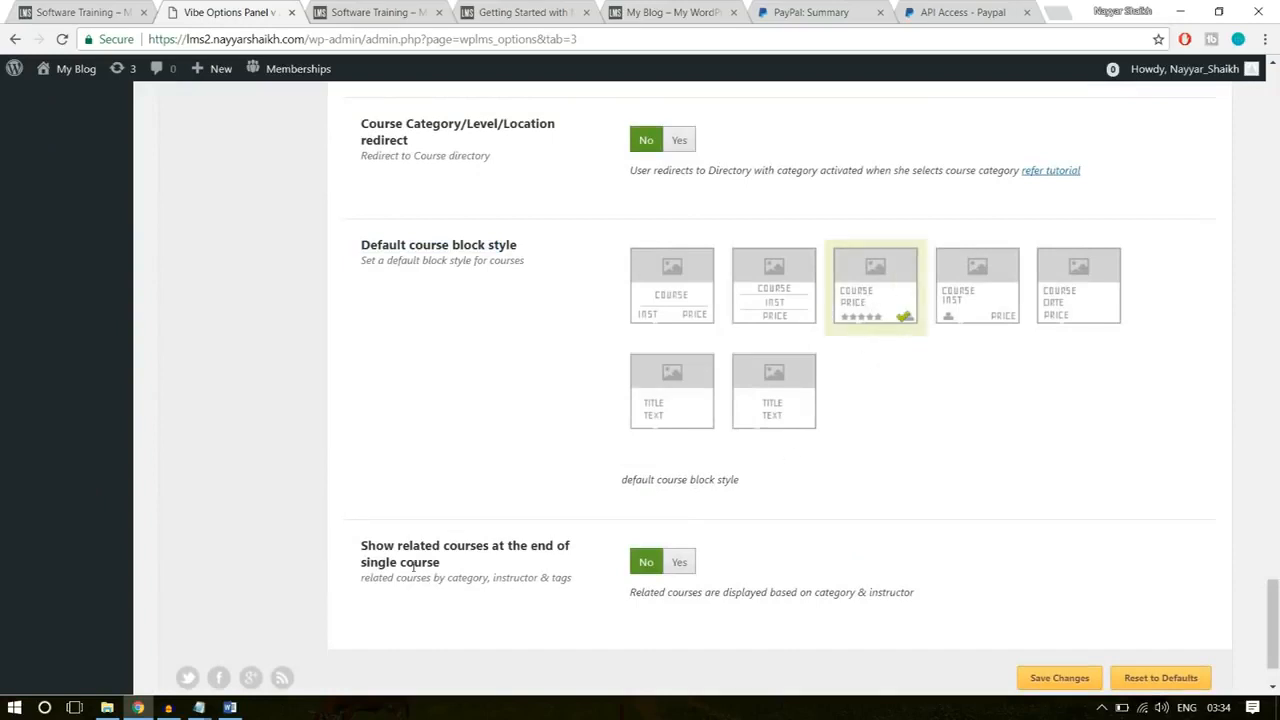
drag(362, 546, 438, 562)
click(529, 556)
click(679, 563)
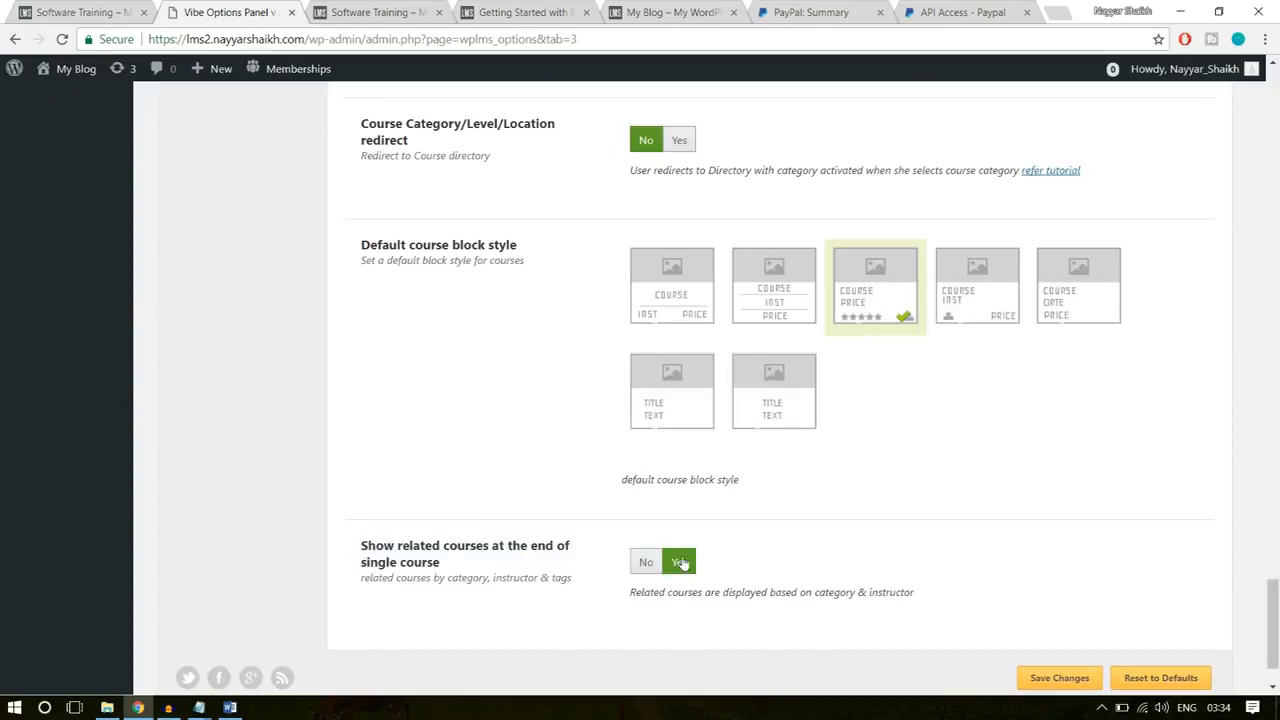
Step: Check the related courses section on the reference site's course page, and save the Course Manager changes
click(138, 10)
scroll(405, 428, down, 10)
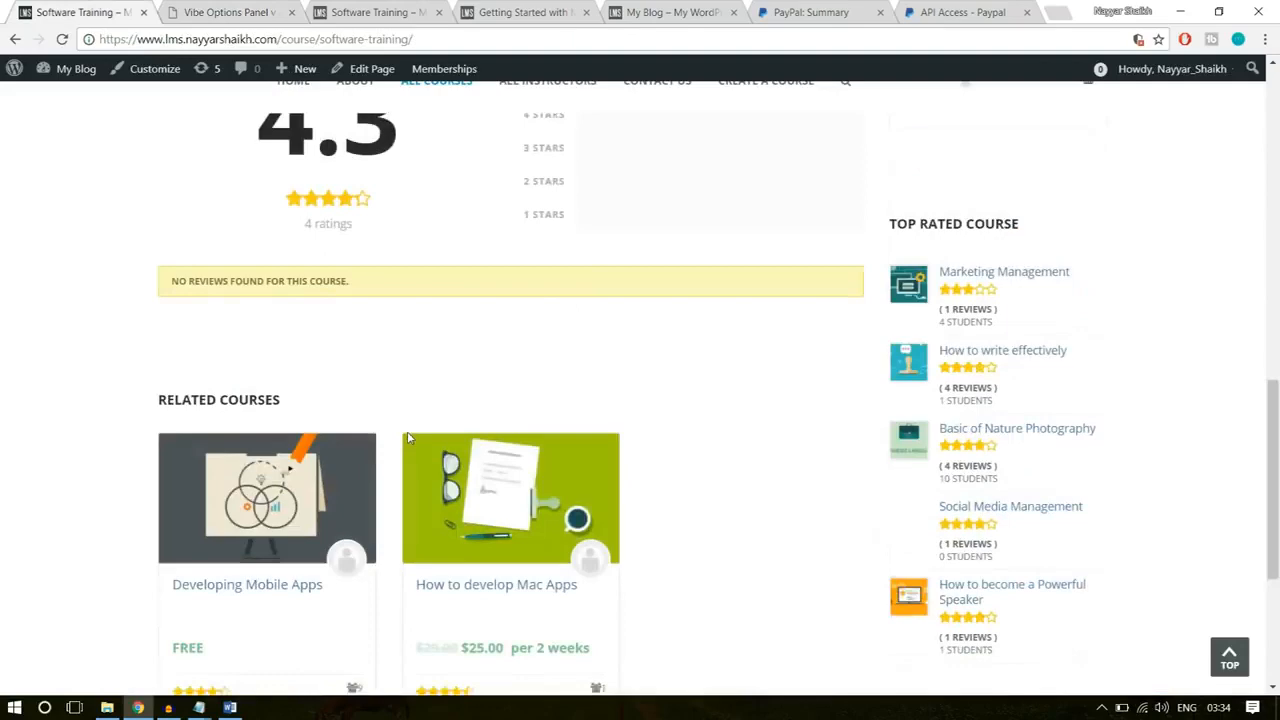
scroll(710, 468, up, 2)
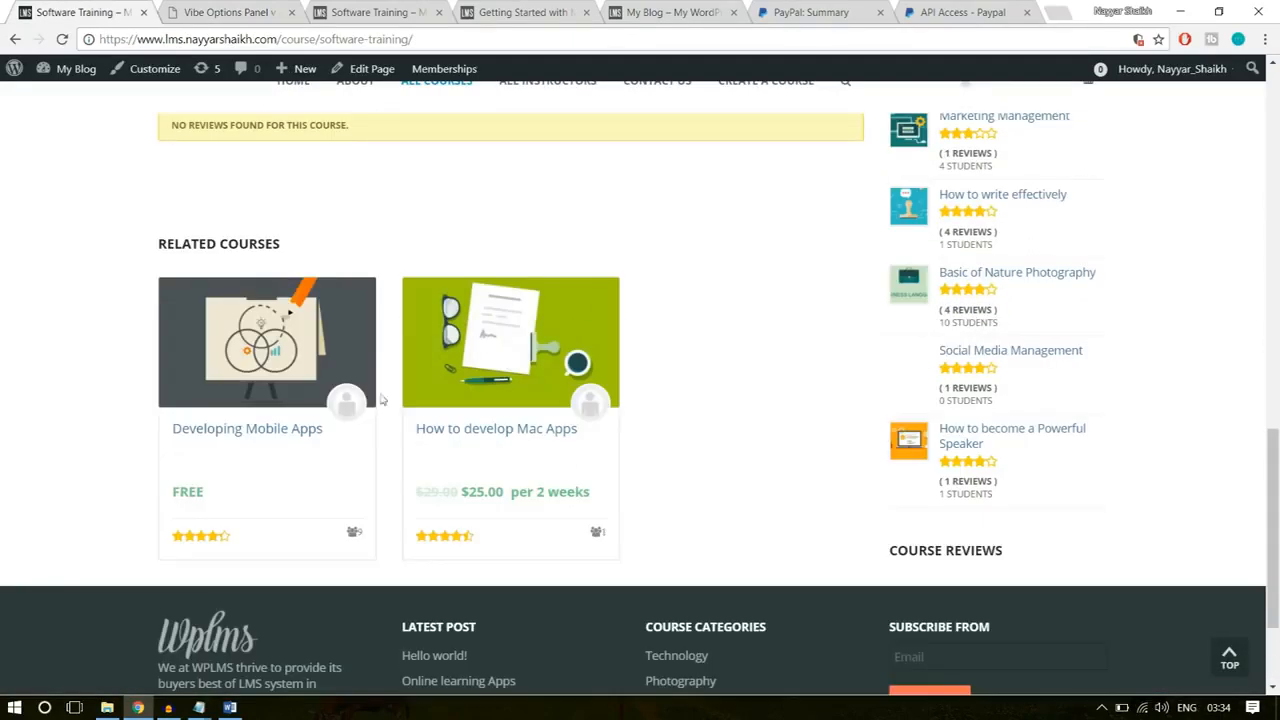
click(165, 11)
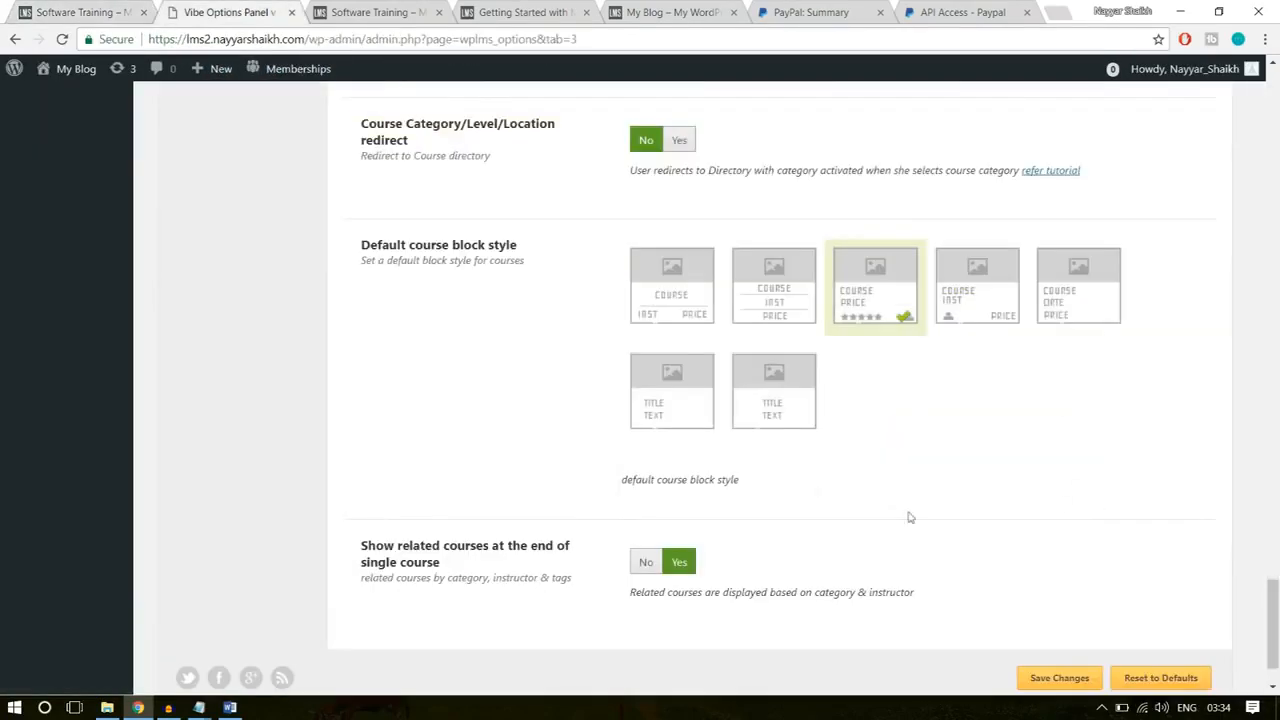
scroll(1100, 610, down, 1)
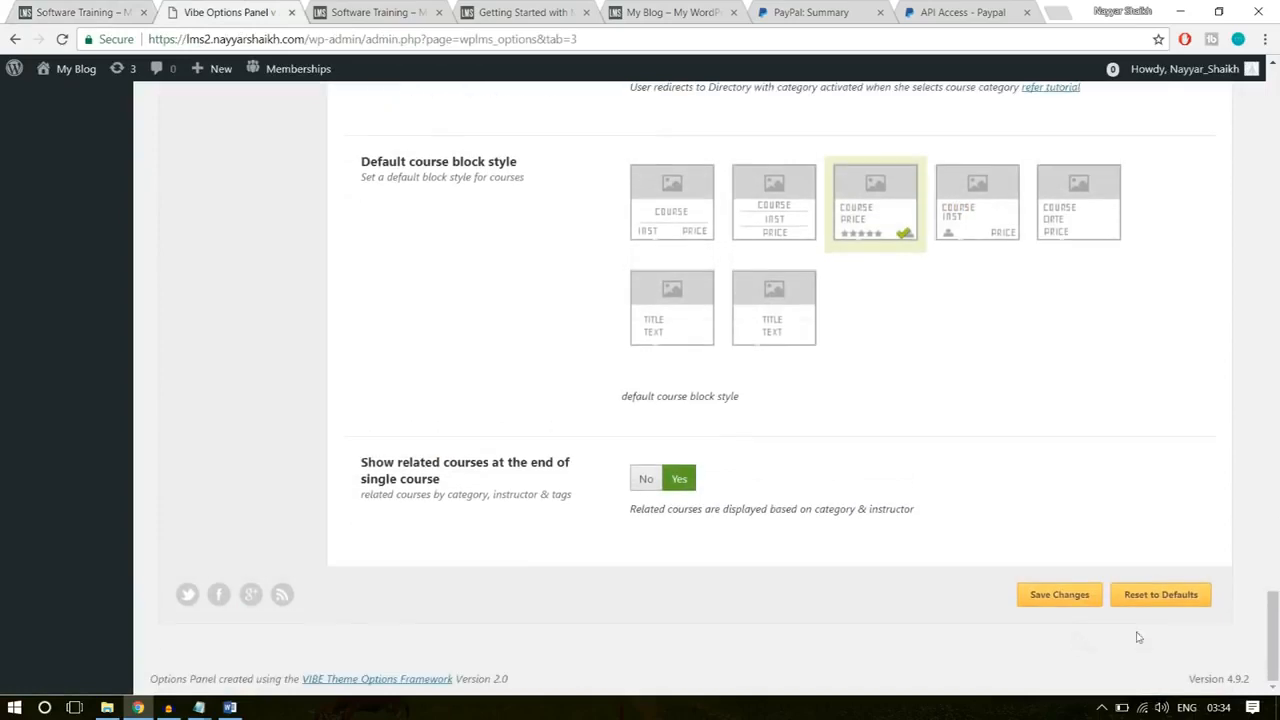
click(1062, 594)
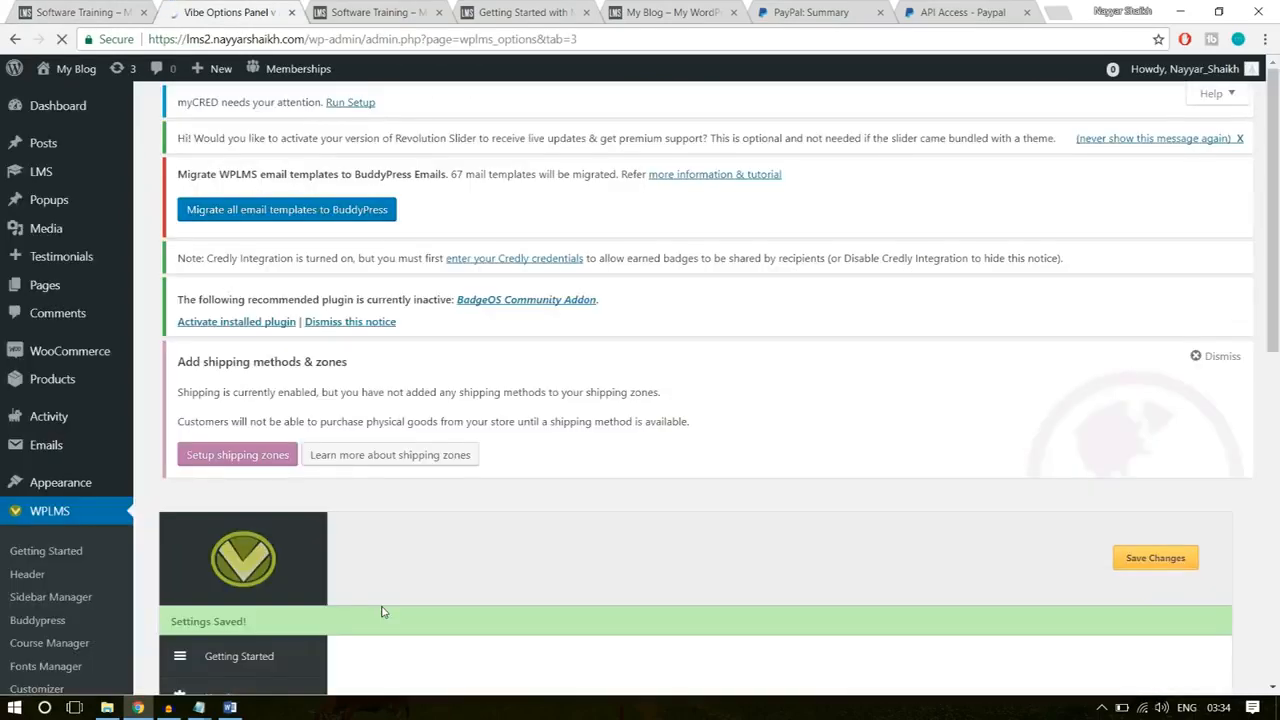
Step: Reload the new site's Software Training page and examine its curriculum, its reviews and the area below them
click(362, 16)
click(363, 39)
key(Return)
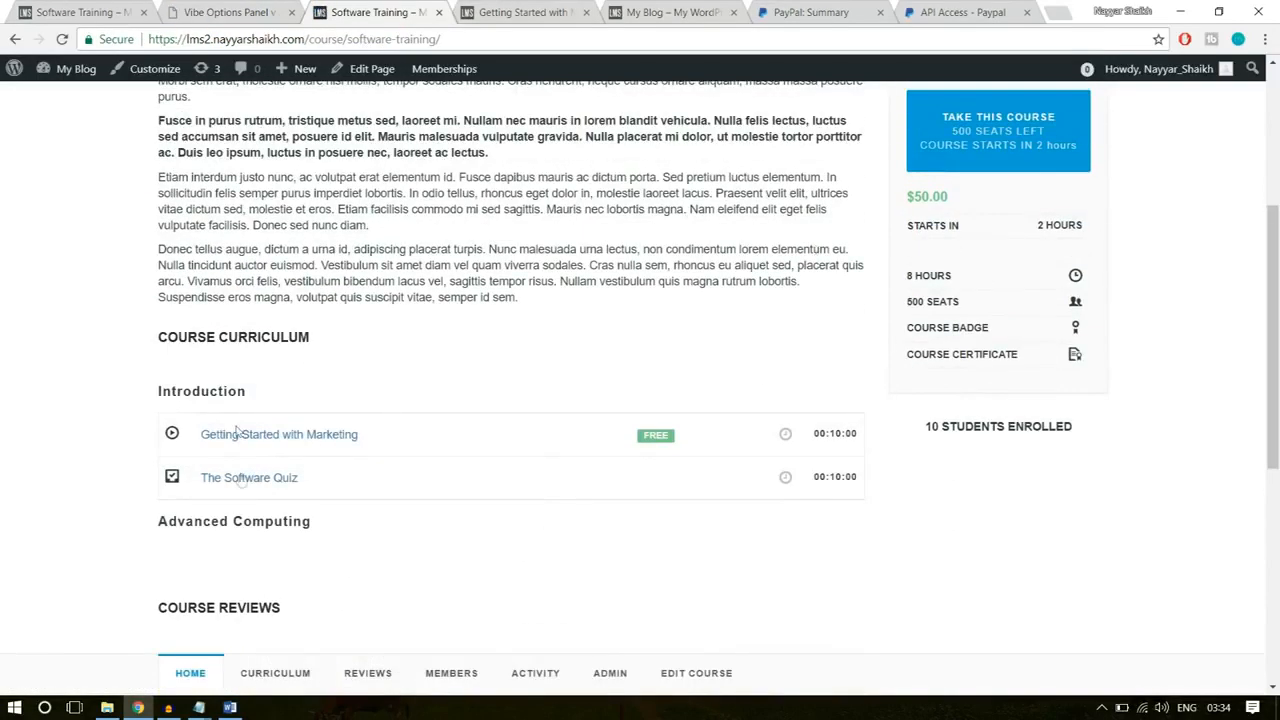
scroll(268, 500, down, 2)
scroll(268, 497, down, 4)
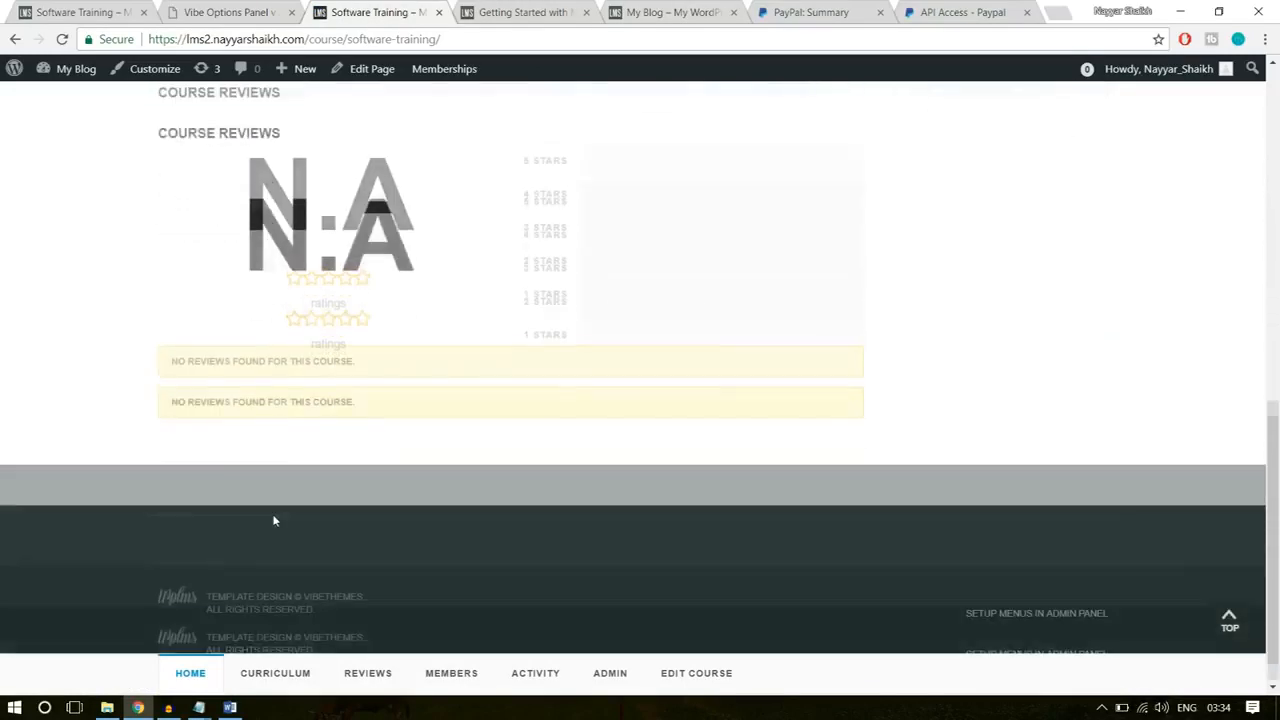
drag(223, 380, 357, 437)
click(355, 441)
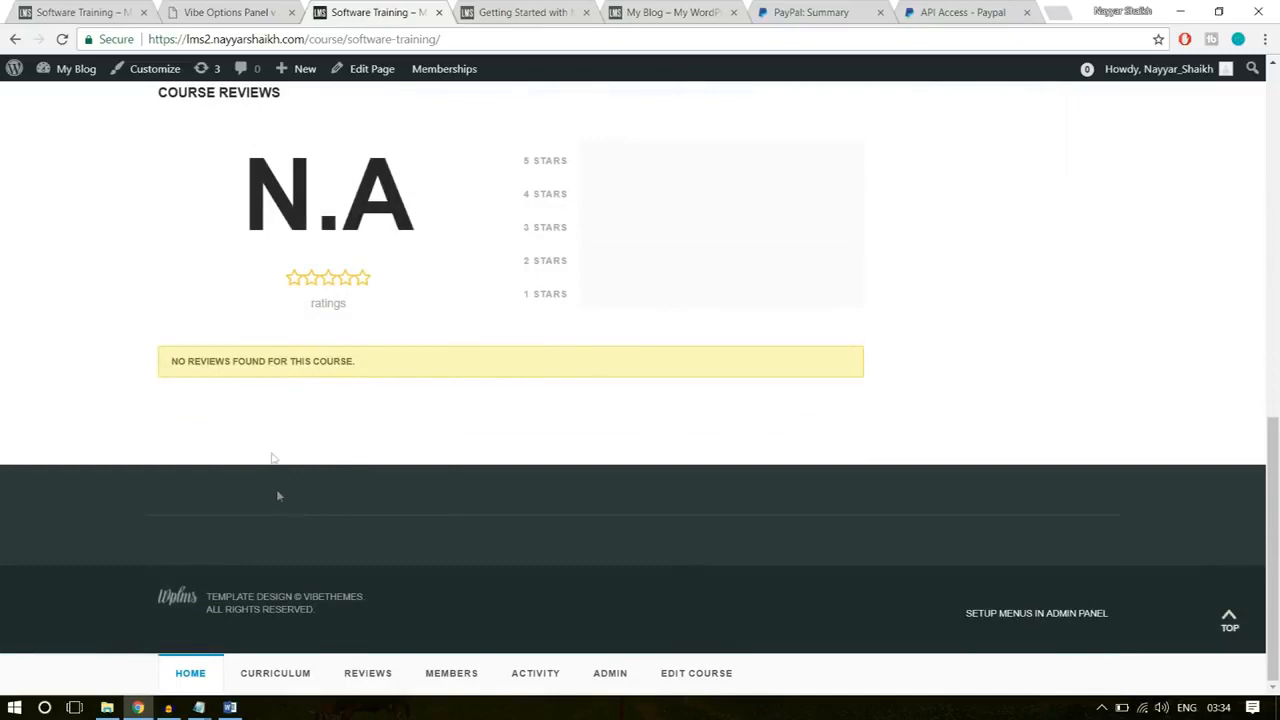
scroll(283, 488, up, 15)
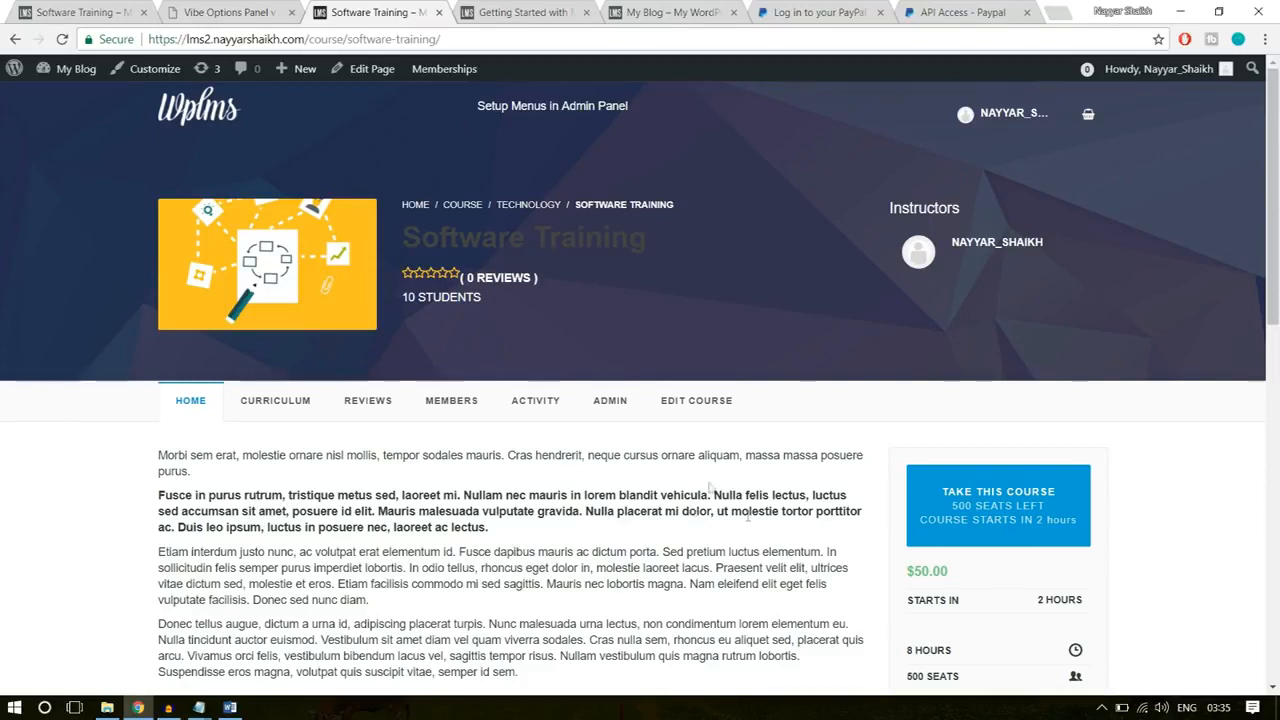
Step: Open the new site's home page and look over its blog post and sidebar
click(172, 118)
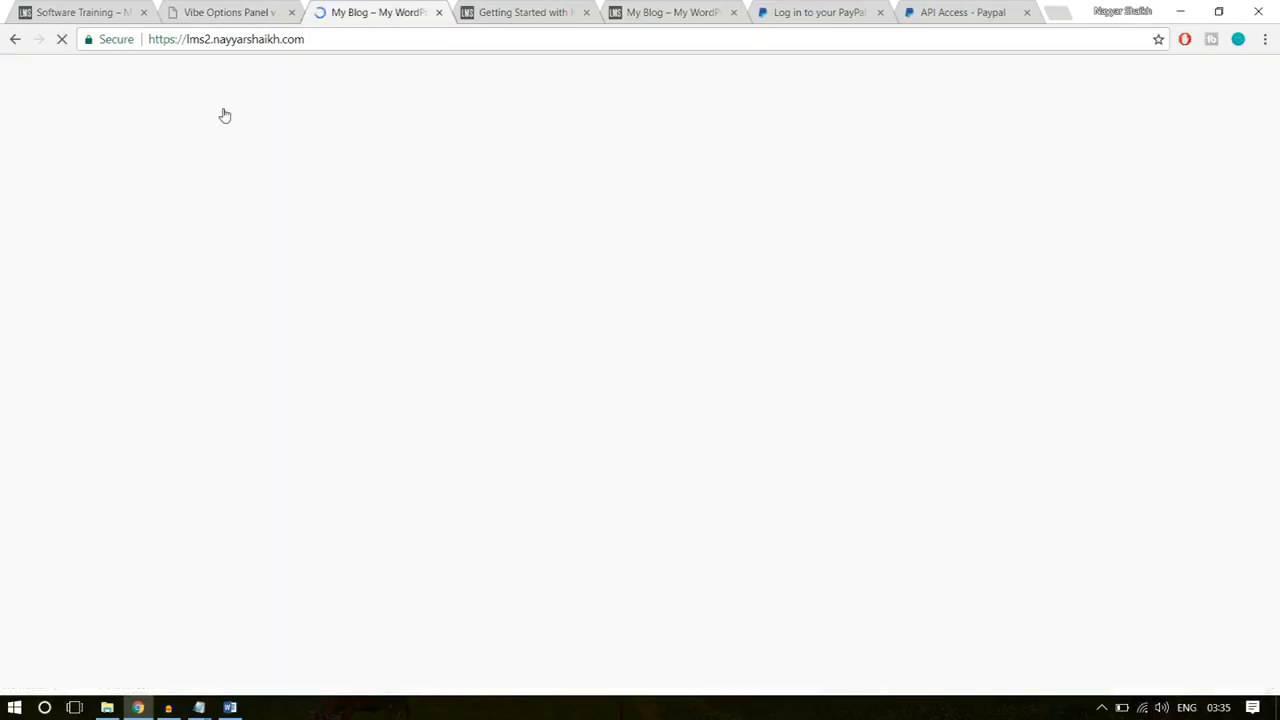
scroll(780, 563, down, 5)
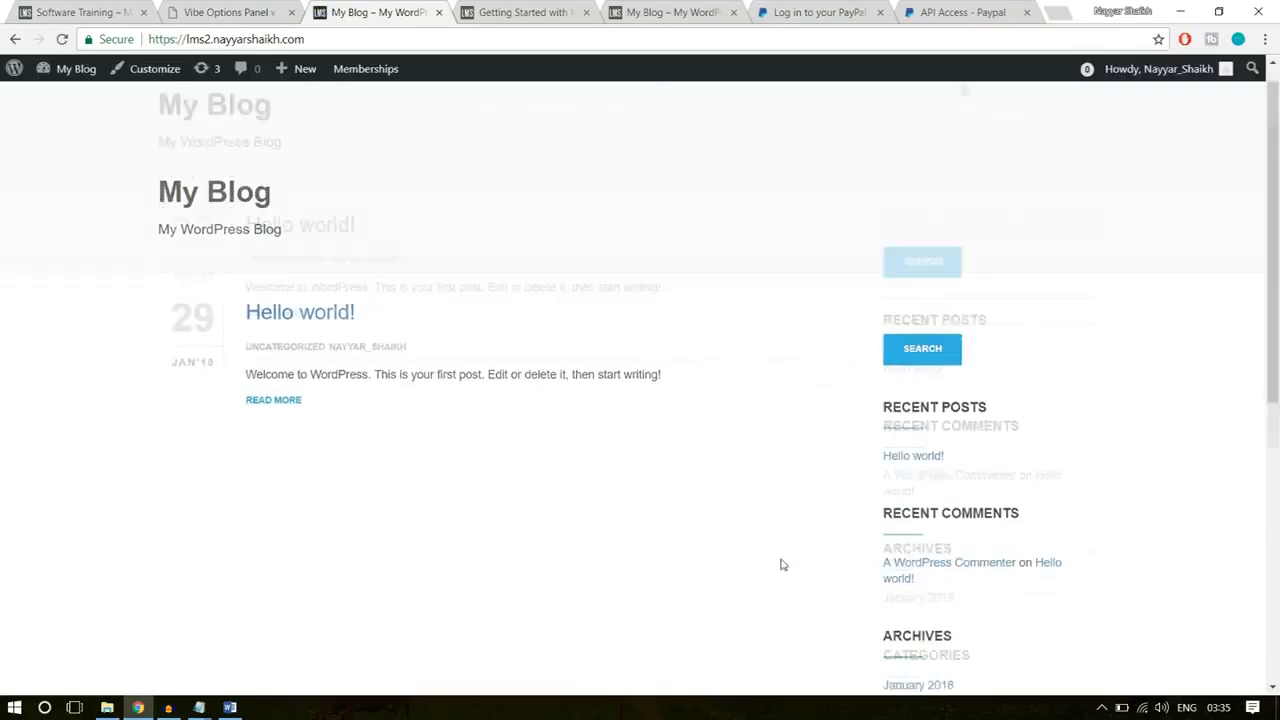
scroll(780, 580, up, 4)
Step: Open the reference site's home page and examine its search banner, course categories and online courses section
click(83, 12)
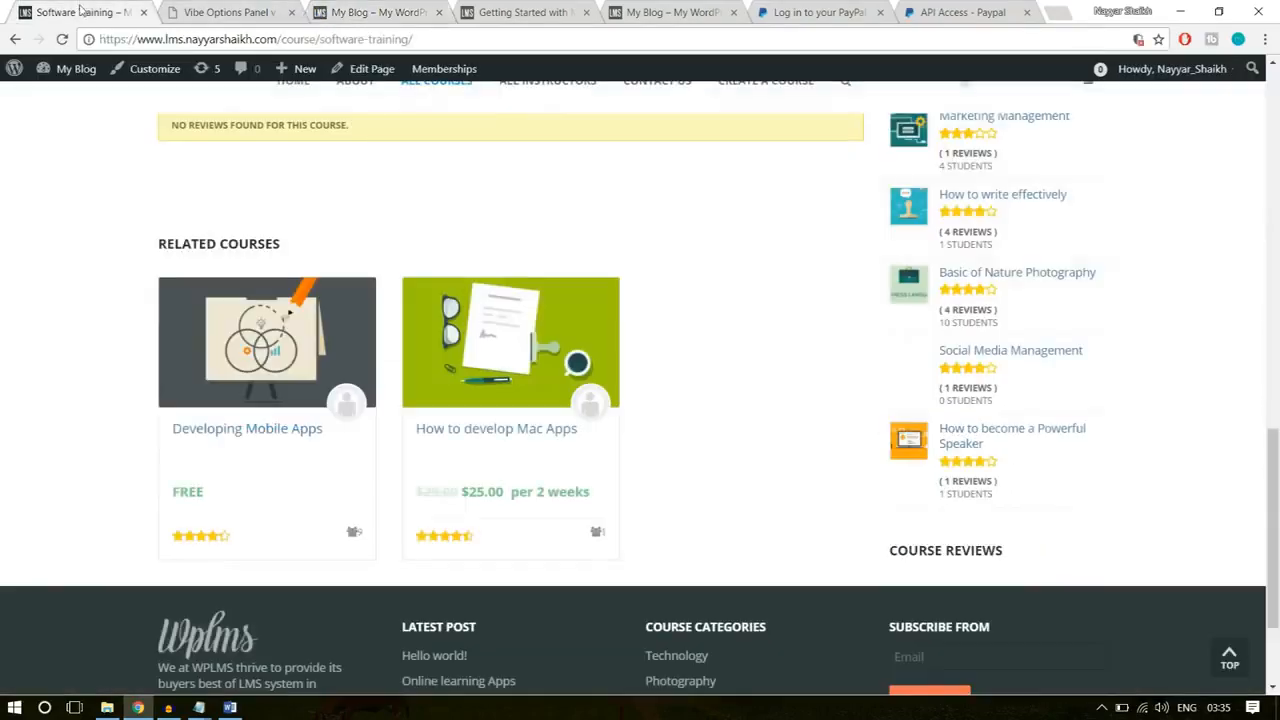
scroll(144, 351, up, 5)
scroll(144, 351, up, 8)
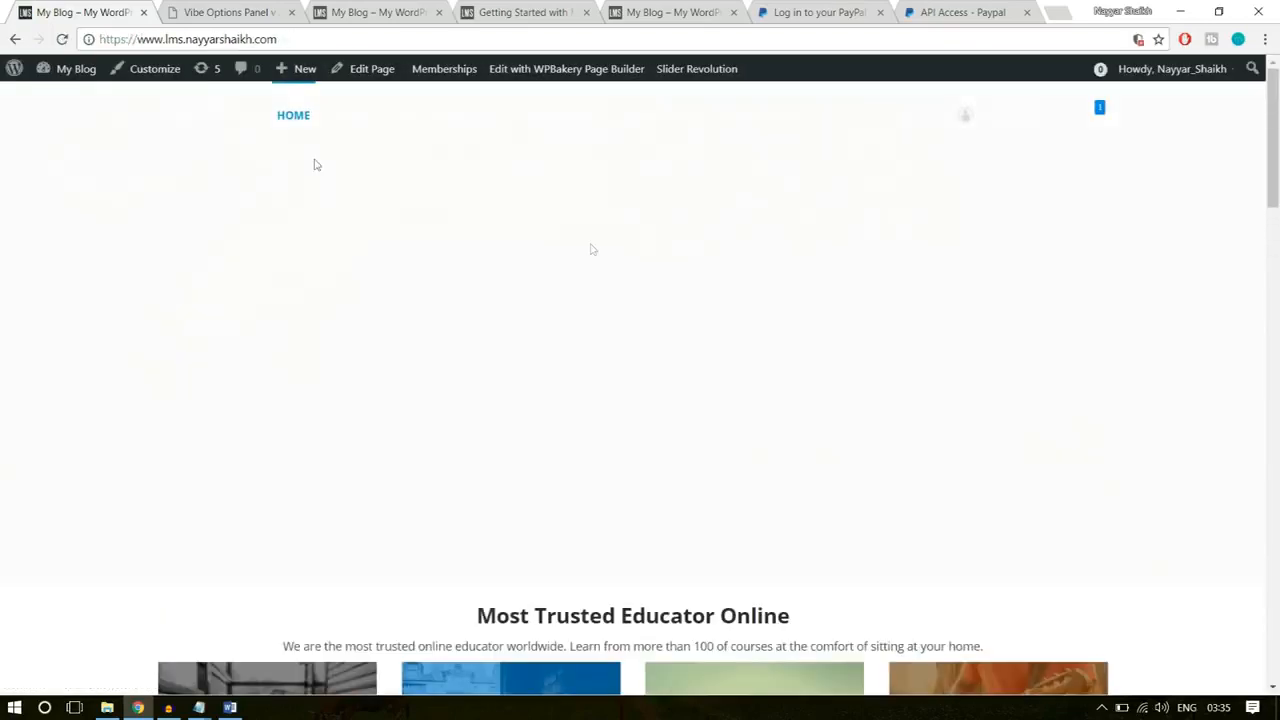
scroll(679, 471, down, 5)
scroll(679, 472, up, 5)
scroll(678, 473, down, 7)
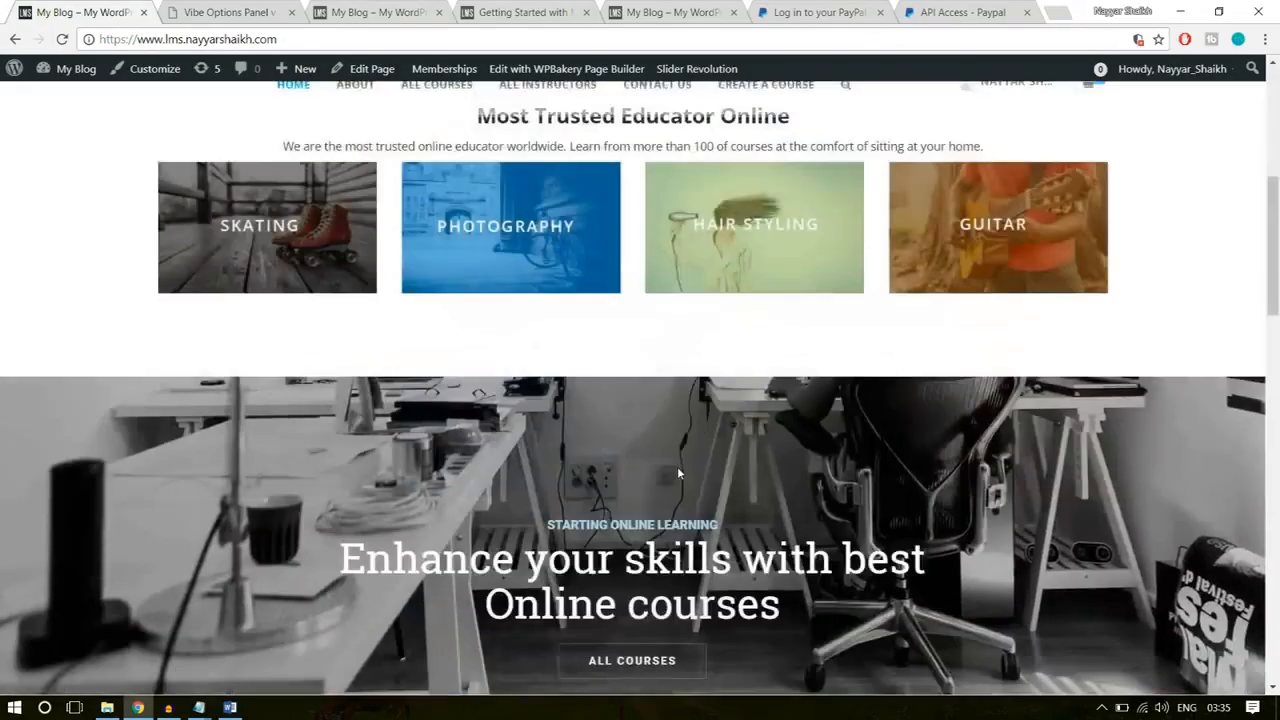
scroll(677, 470, down, 4)
scroll(677, 468, up, 9)
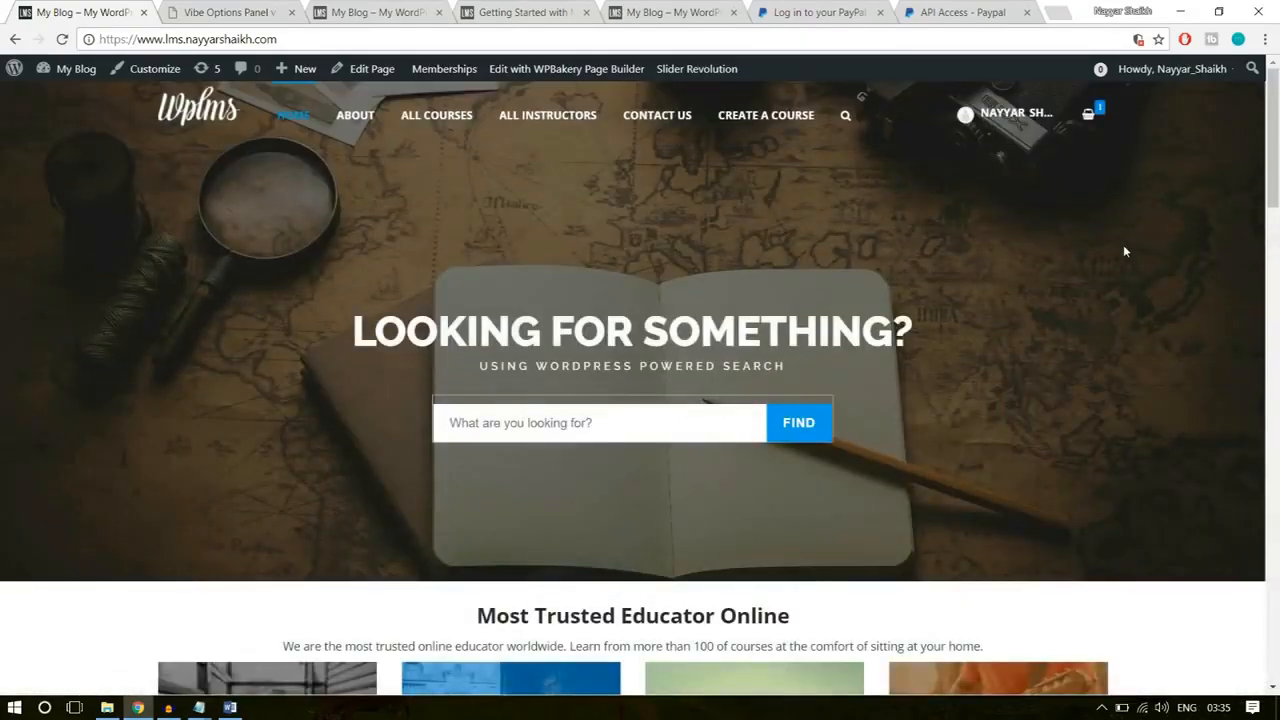
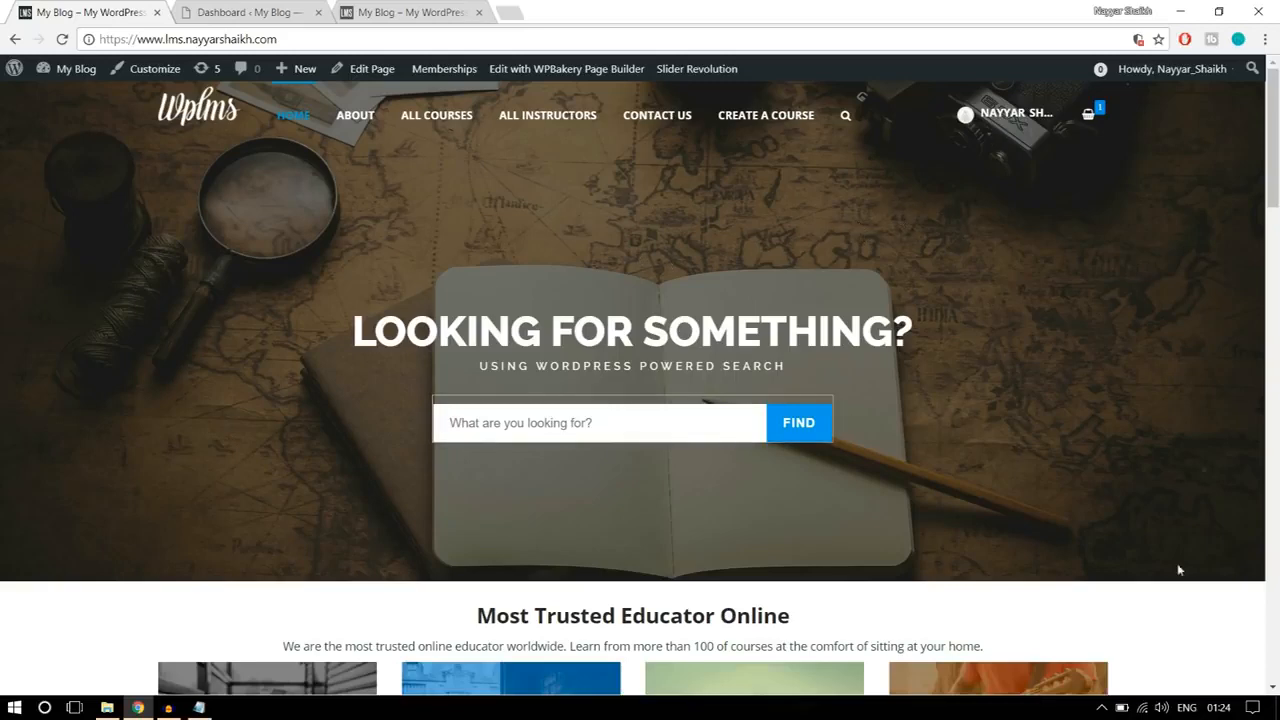
Step: Open Slider Revolution from the lms2 site's dashboard and start a new slider
click(250, 8)
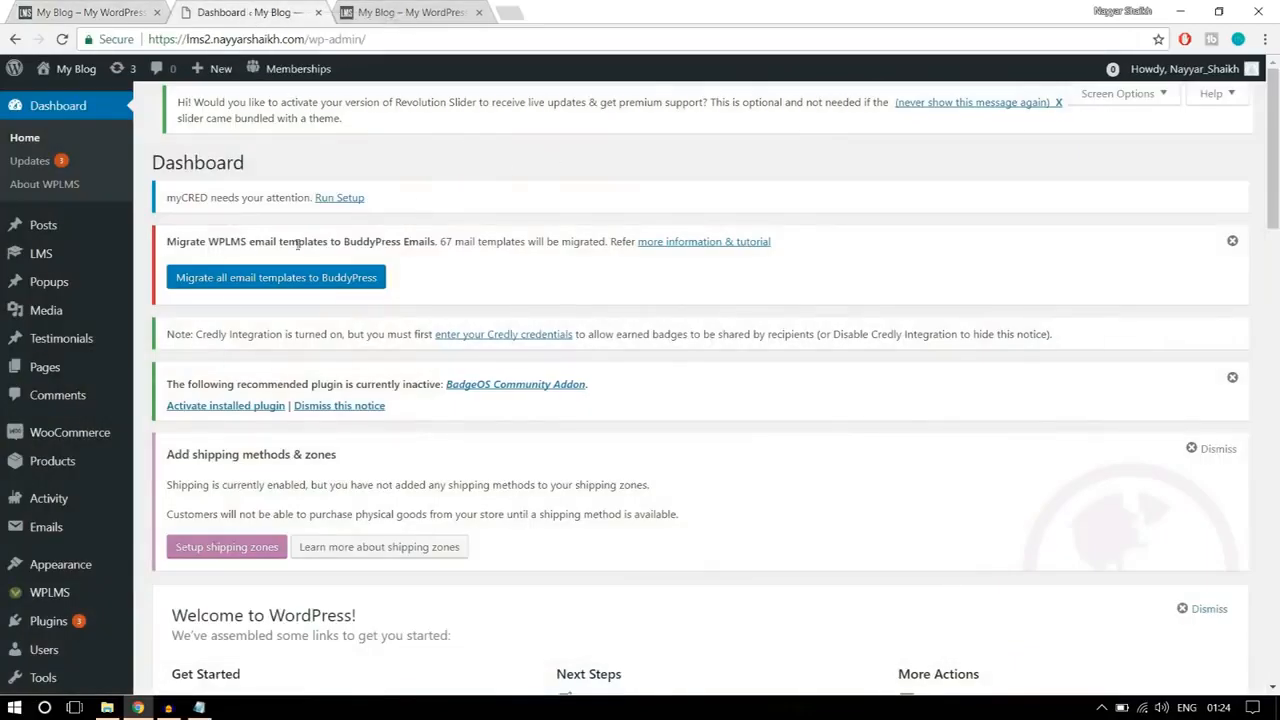
scroll(90, 445, down, 10)
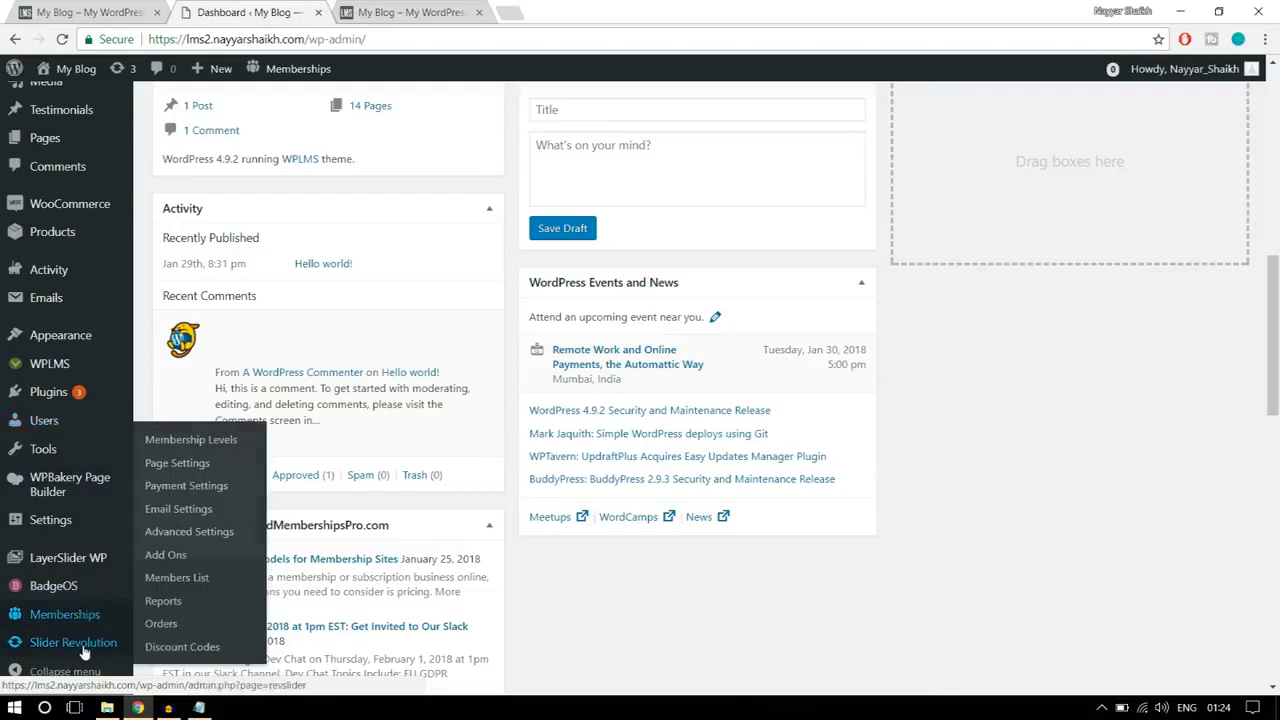
mouse_move(84, 650)
click(87, 649)
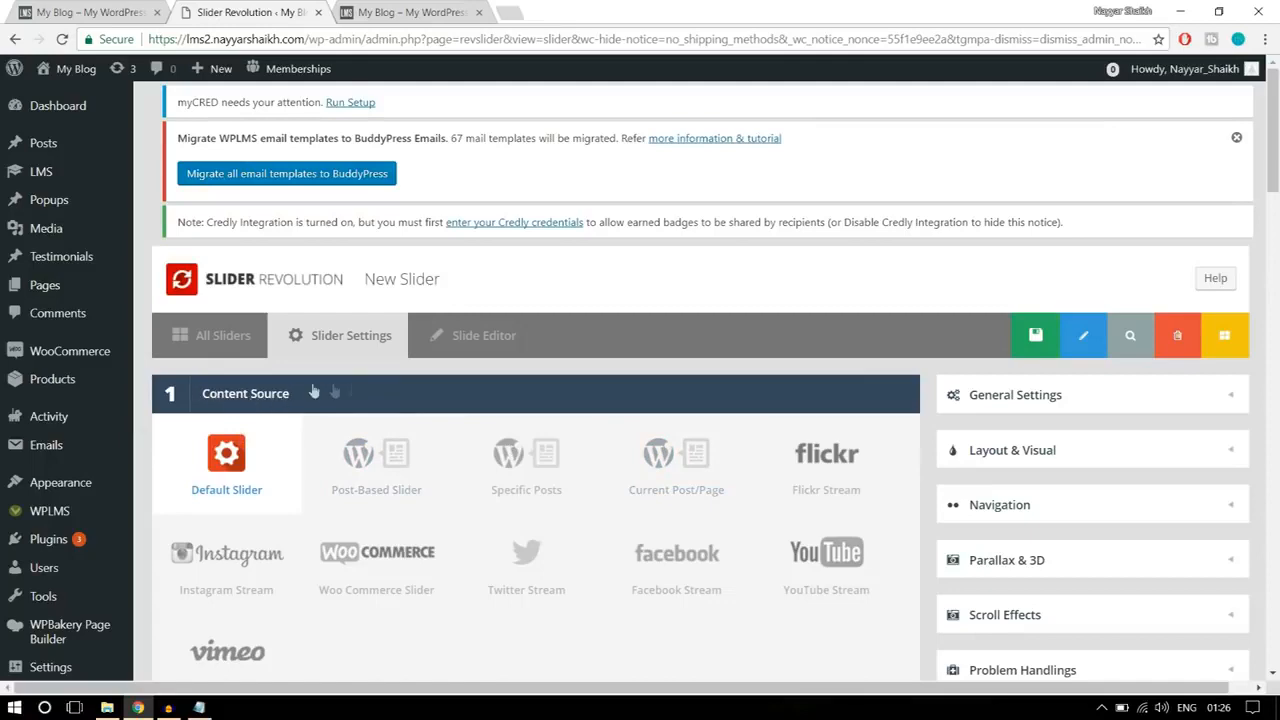
Step: Title the new slider "Slider 1" and give it the alias "slider1"
scroll(358, 390, down, 1)
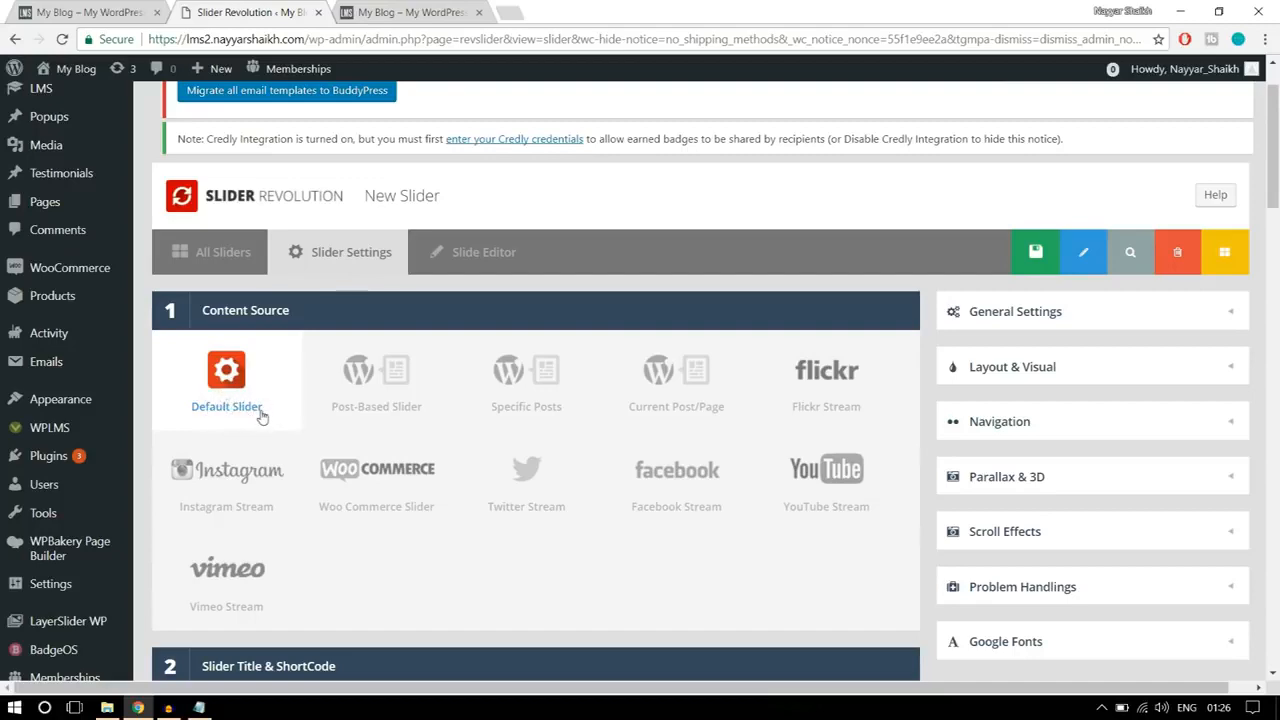
scroll(347, 430, down, 4)
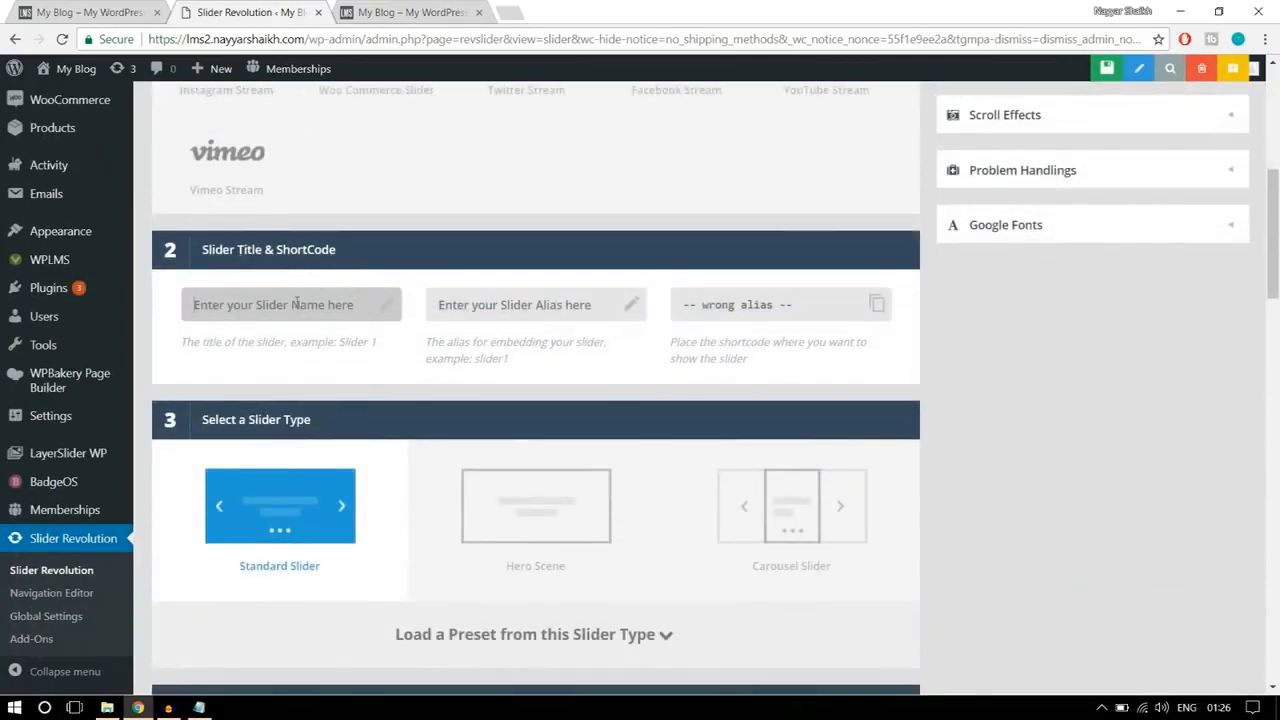
text(Sl)
click(524, 307)
text(slider1)
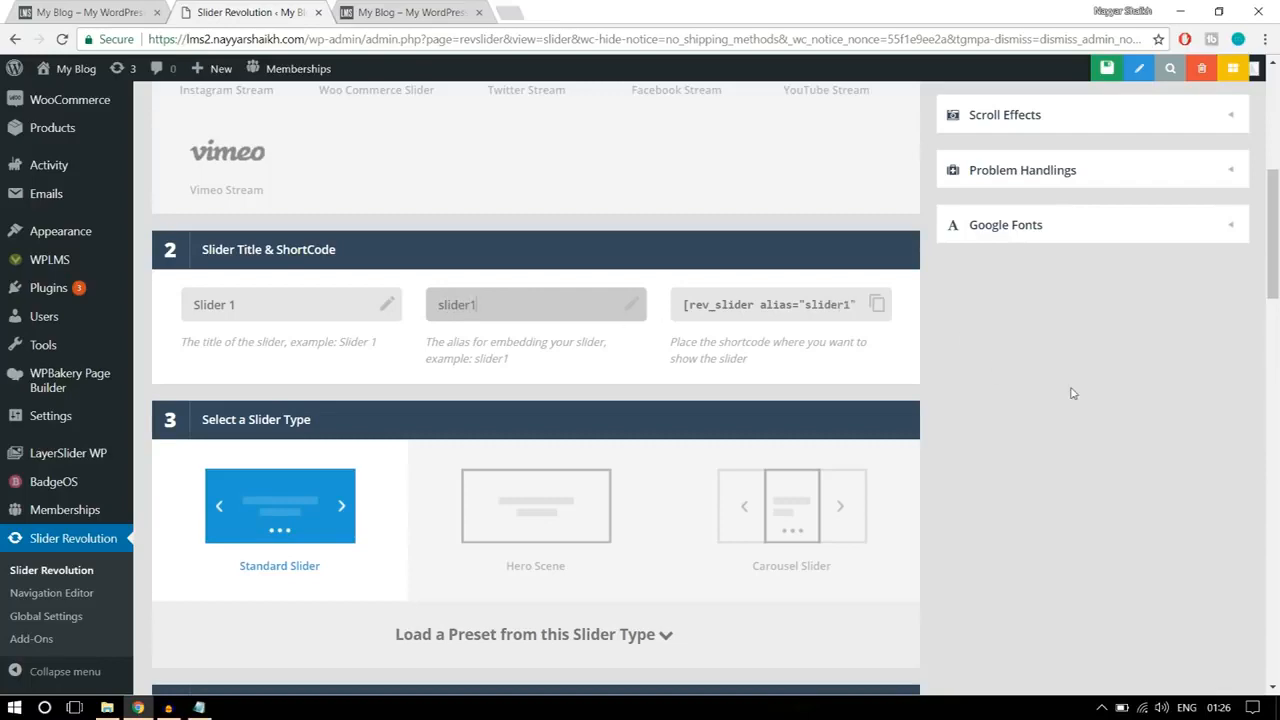
Step: Set the slide layout to Full-Width, using the finished site's home page banner as reference
scroll(1072, 393, down, 2)
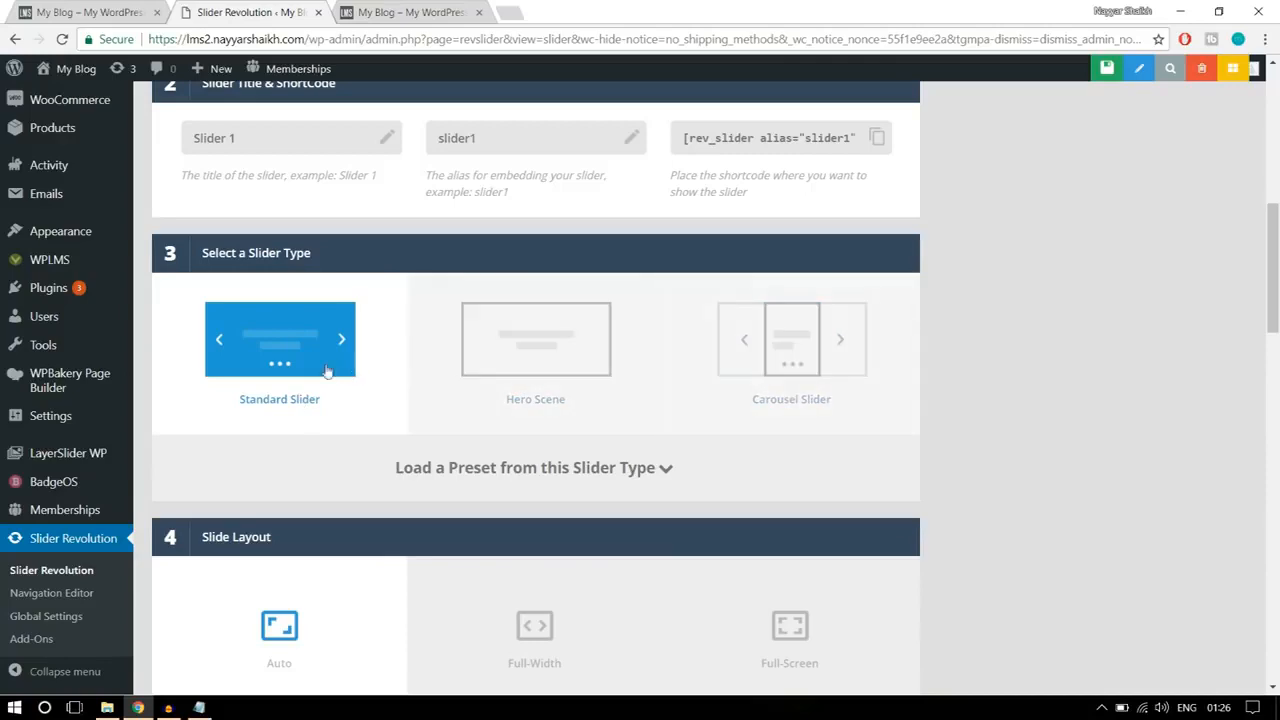
click(112, 13)
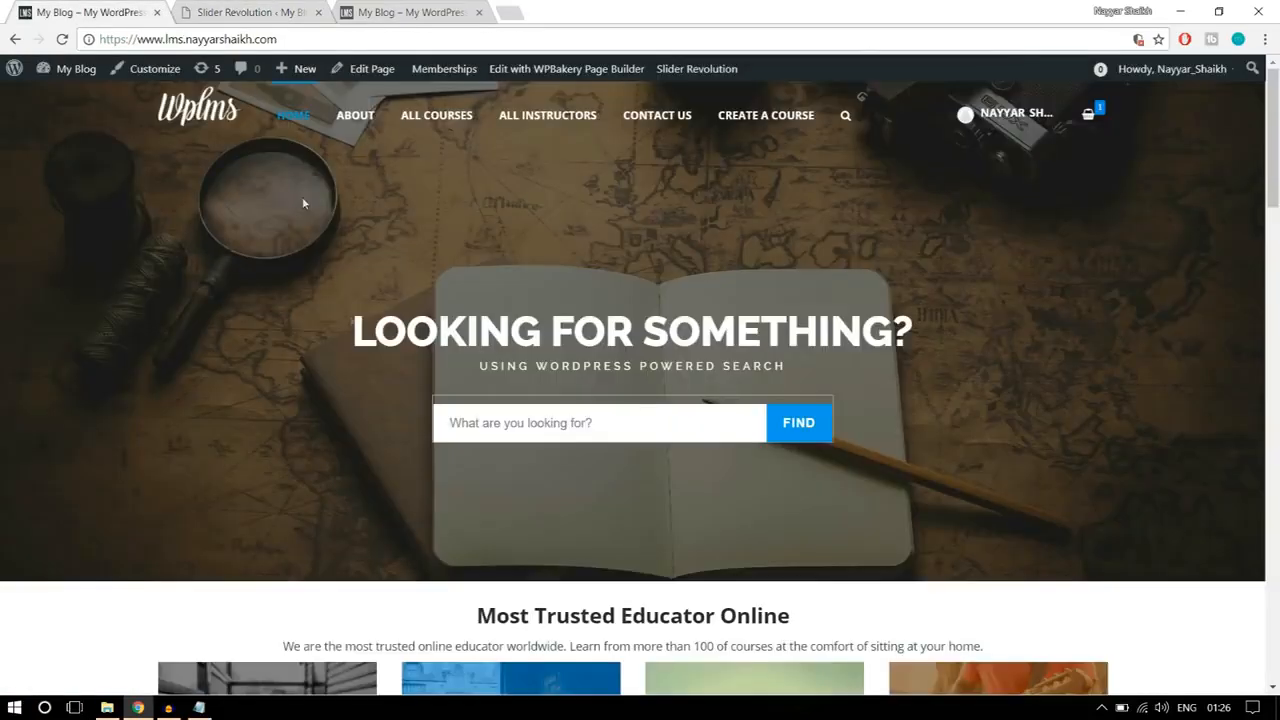
click(210, 11)
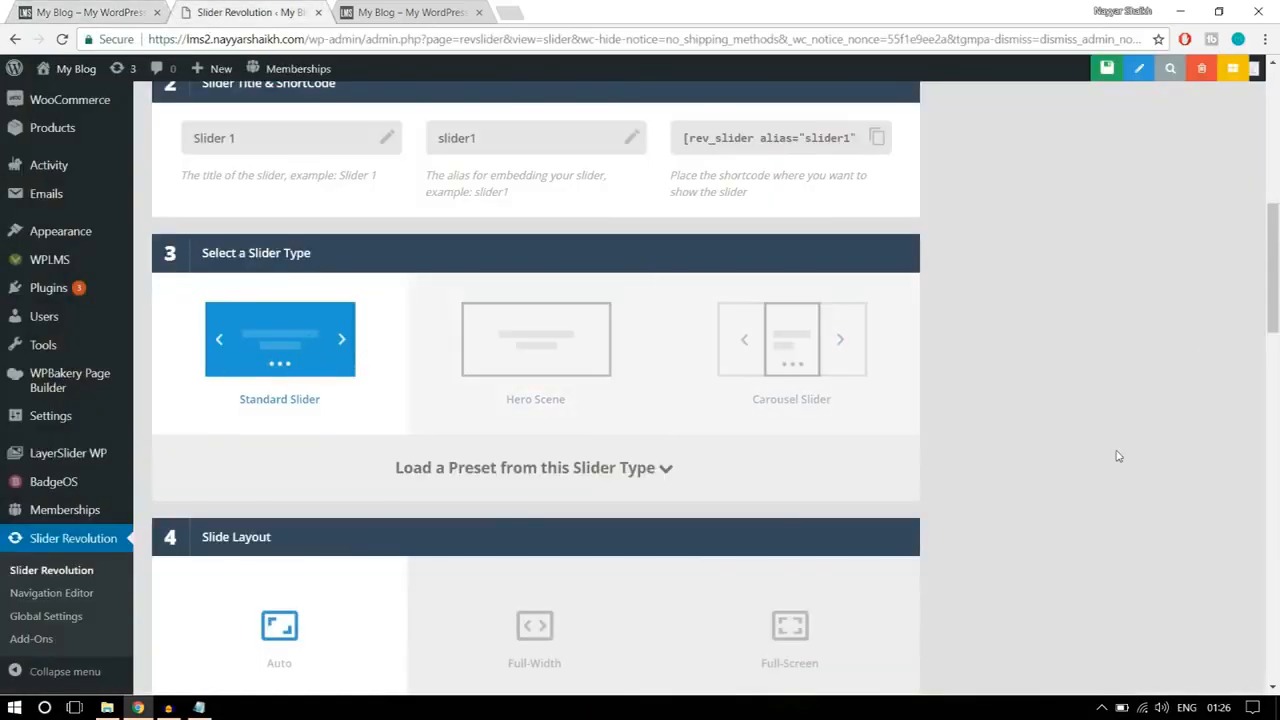
scroll(1118, 456, down, 3)
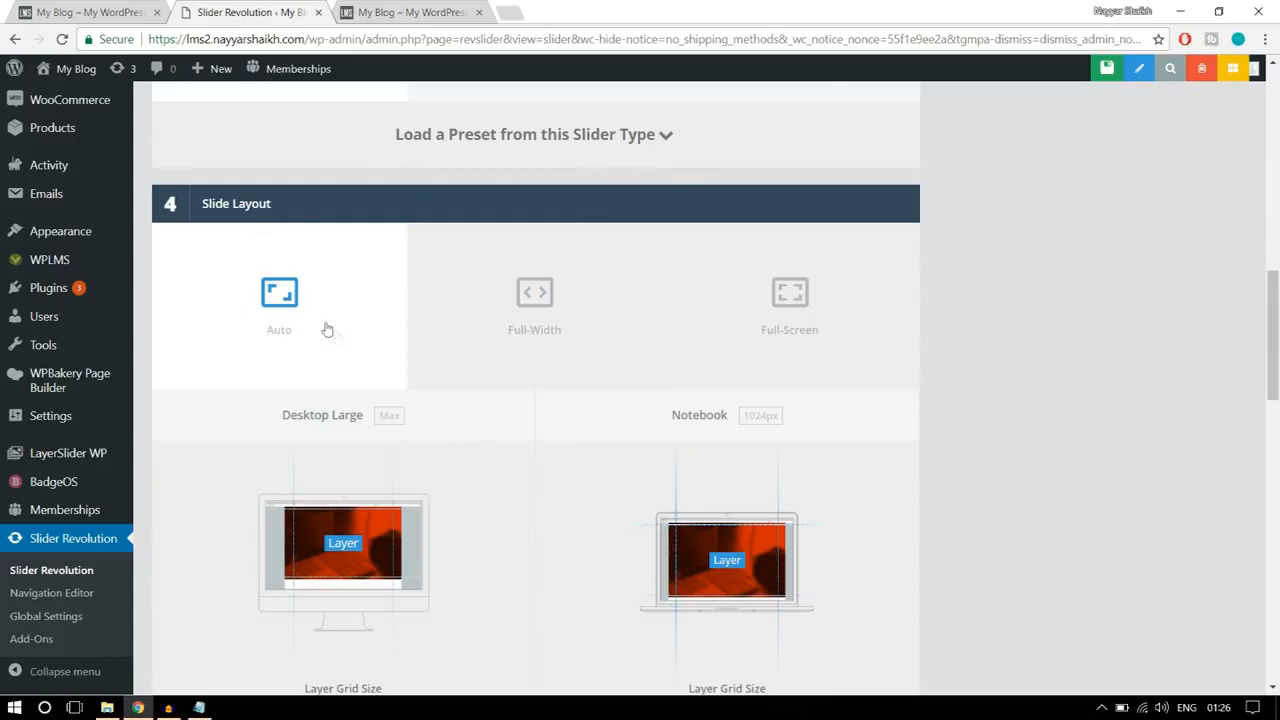
click(530, 322)
click(118, 16)
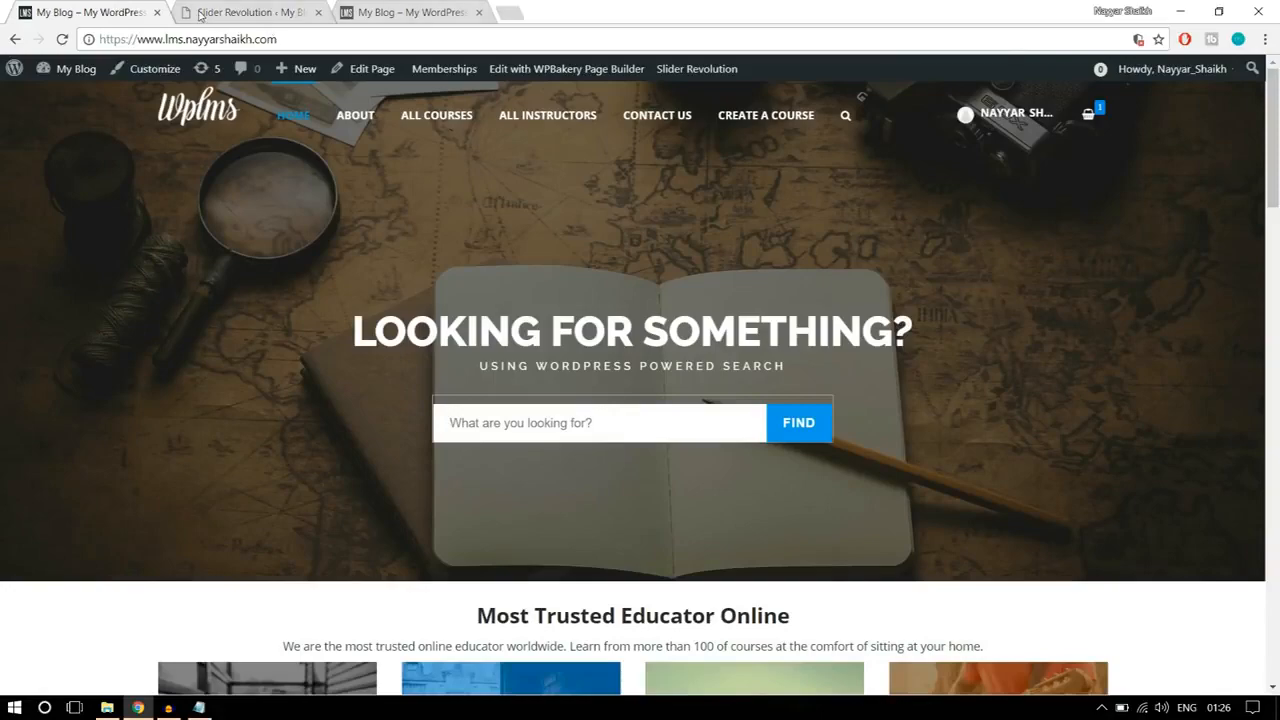
click(199, 14)
Step: Set the Desktop Large layer grid height to 600 px, using the finished home page banner as reference
scroll(1051, 403, down, 3)
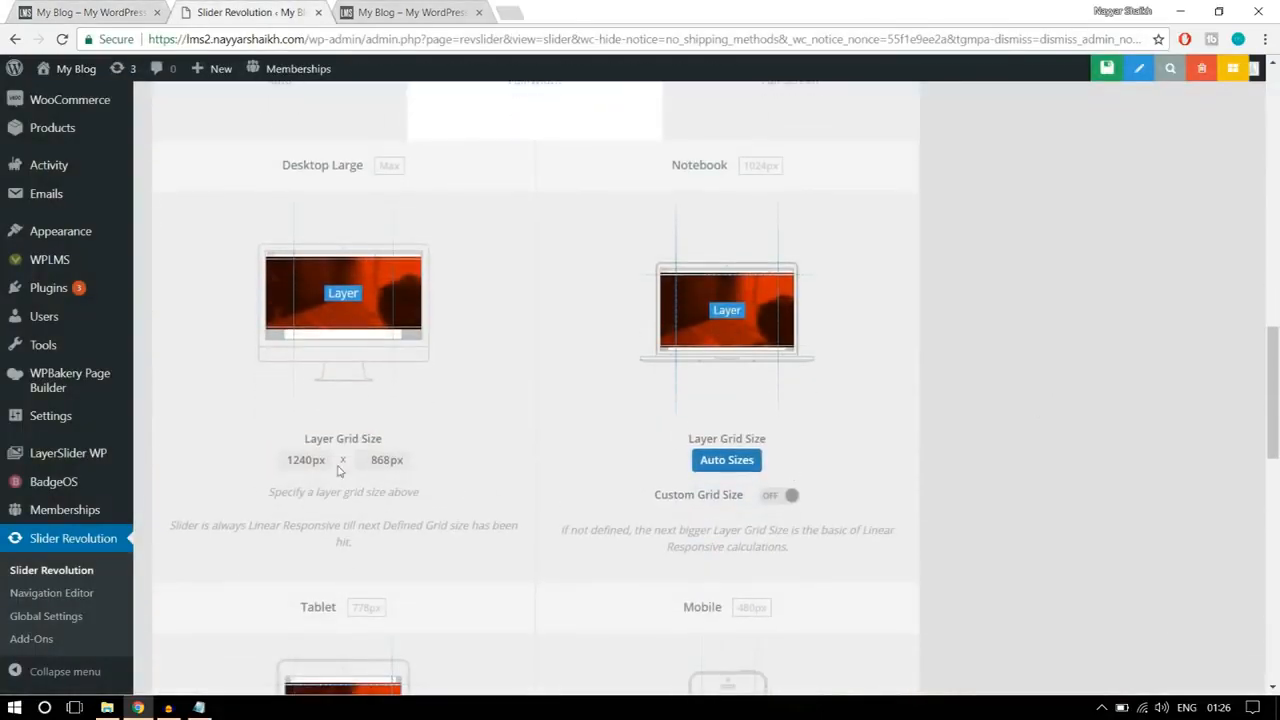
click(100, 12)
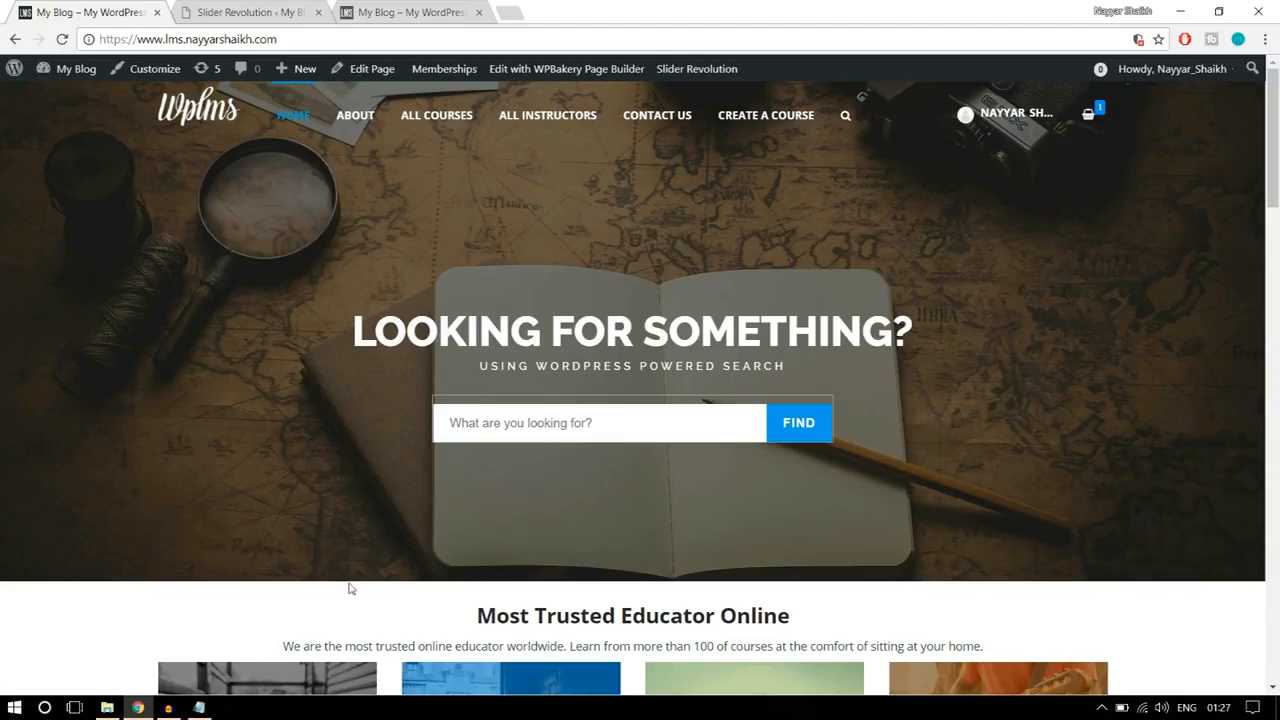
click(262, 12)
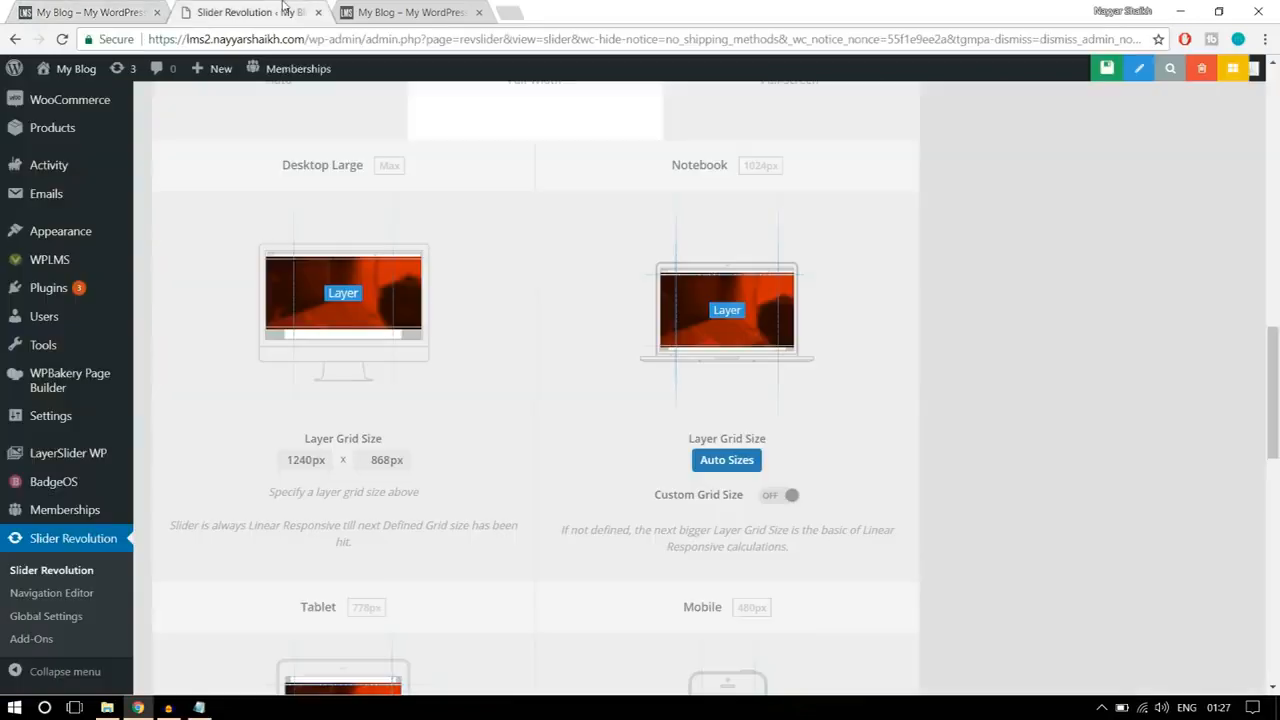
drag(370, 460, 427, 463)
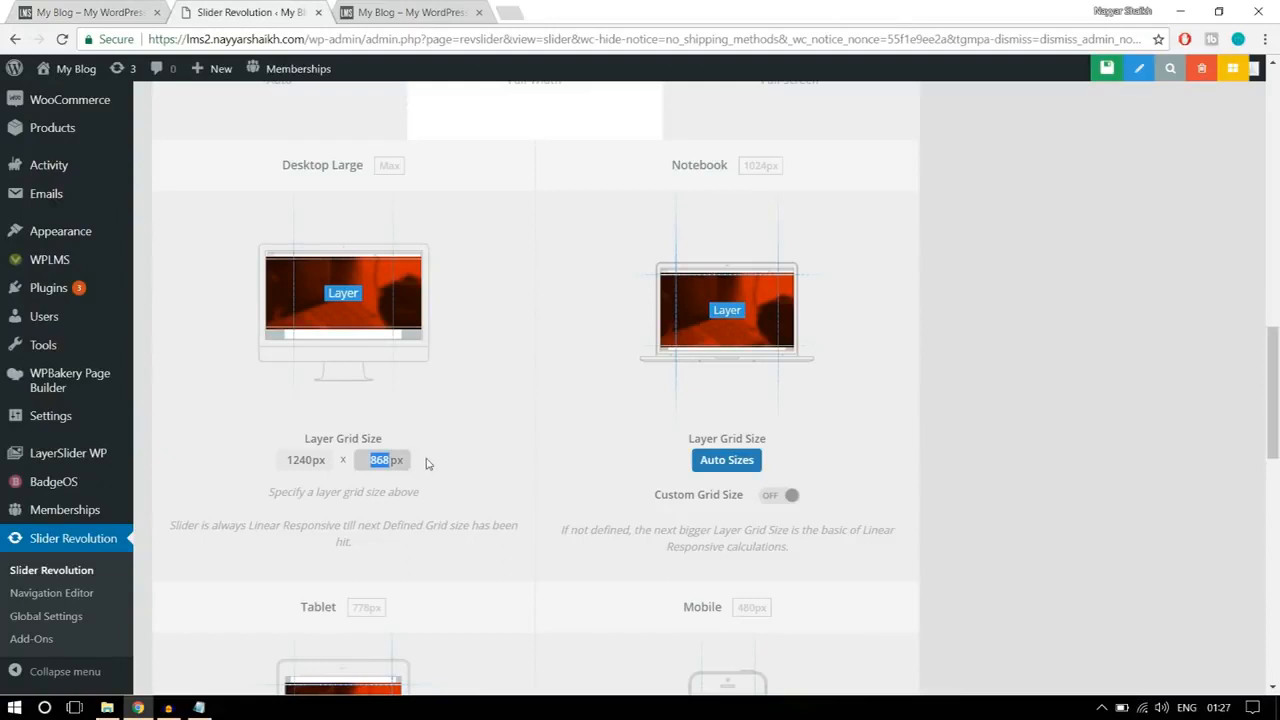
text(6)
click(580, 394)
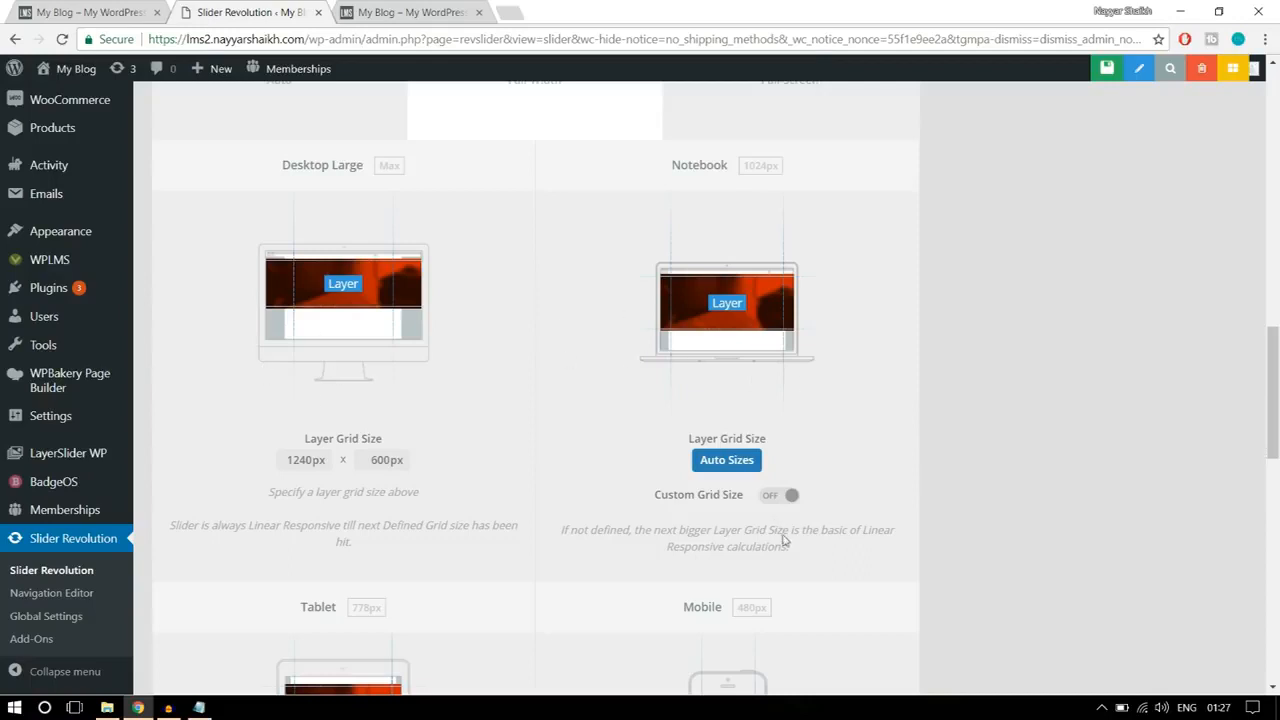
Step: Enable a custom grid size for Notebook and set its layer grid height to 500 px
click(785, 495)
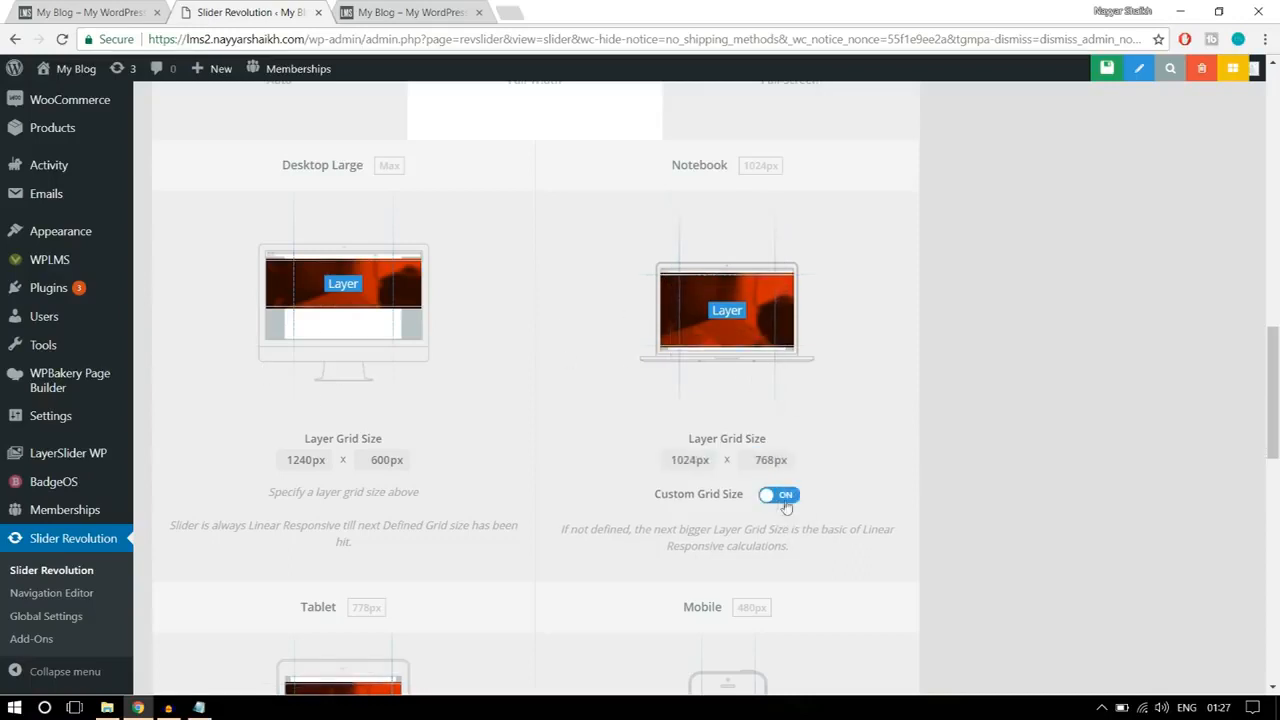
drag(757, 460, 803, 465)
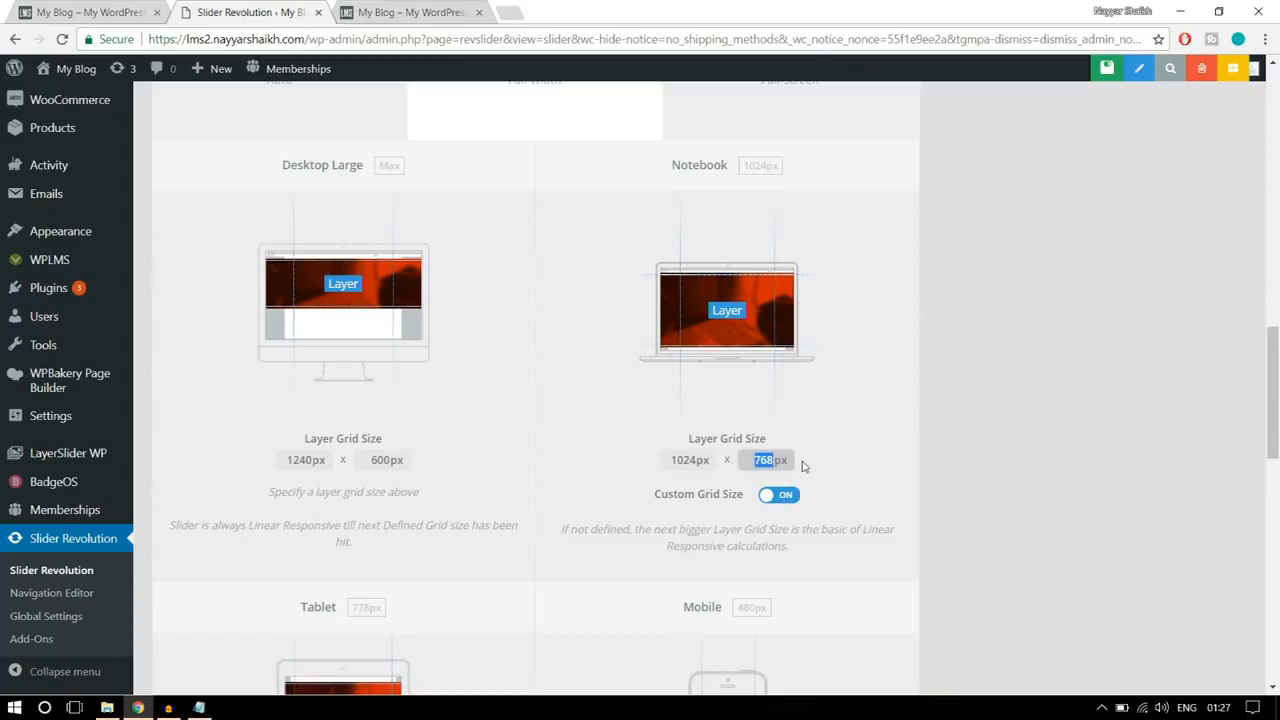
text(50)
click(822, 465)
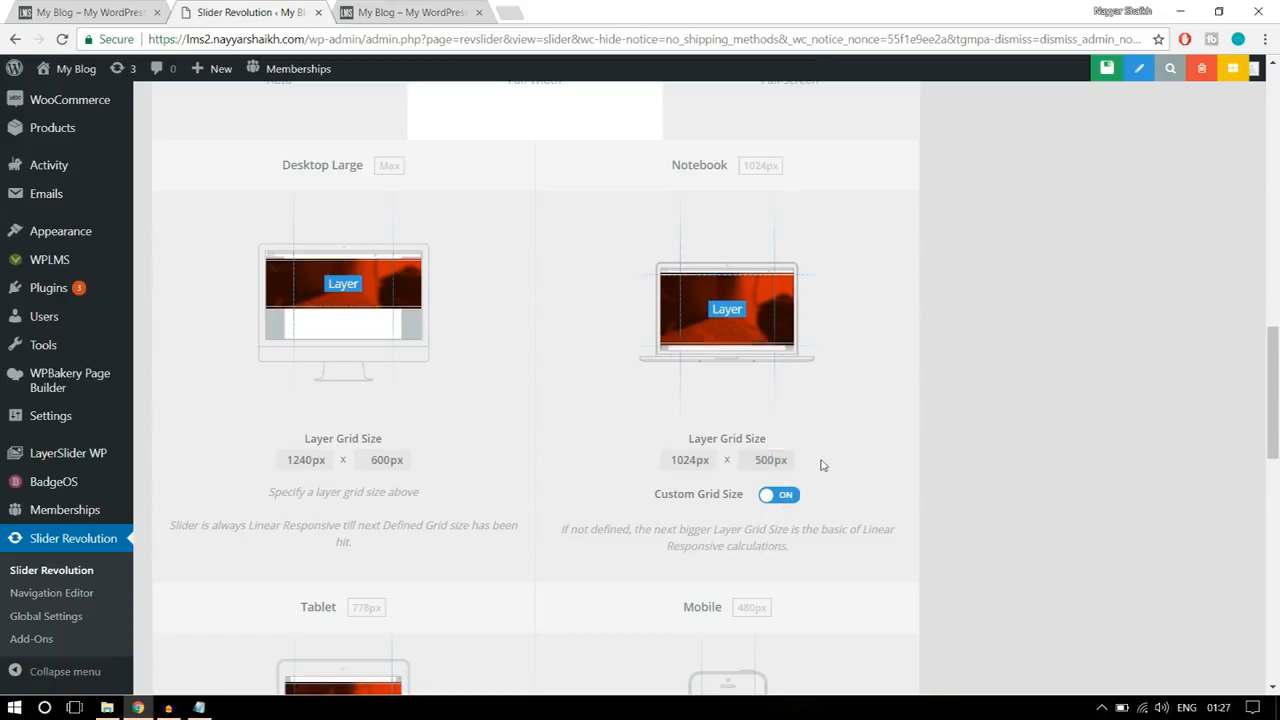
Step: Enable a custom grid size for Tablet and set its layer grid height to 400 px
scroll(826, 465, down, 3)
scroll(414, 489, down, 1)
click(403, 521)
drag(373, 486, 404, 488)
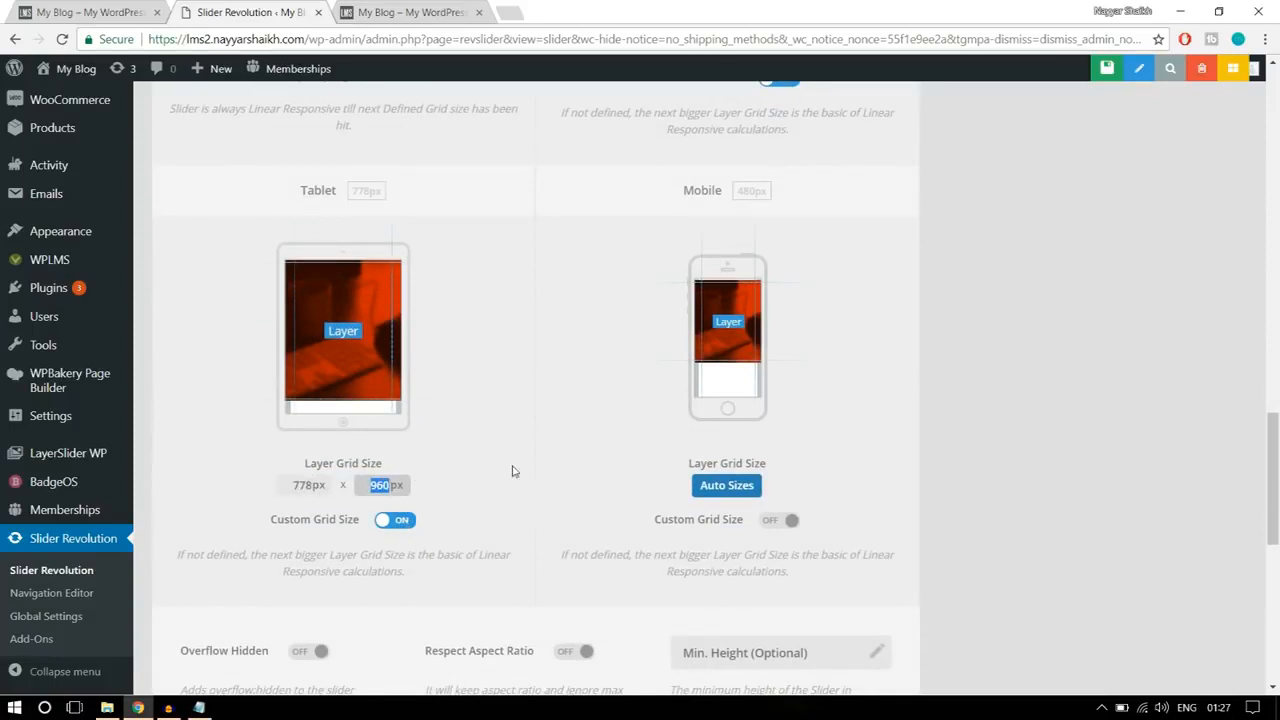
text(400)
click(515, 470)
Step: Enable a custom grid size for Mobile and set its layer grid height to 300 px
click(787, 521)
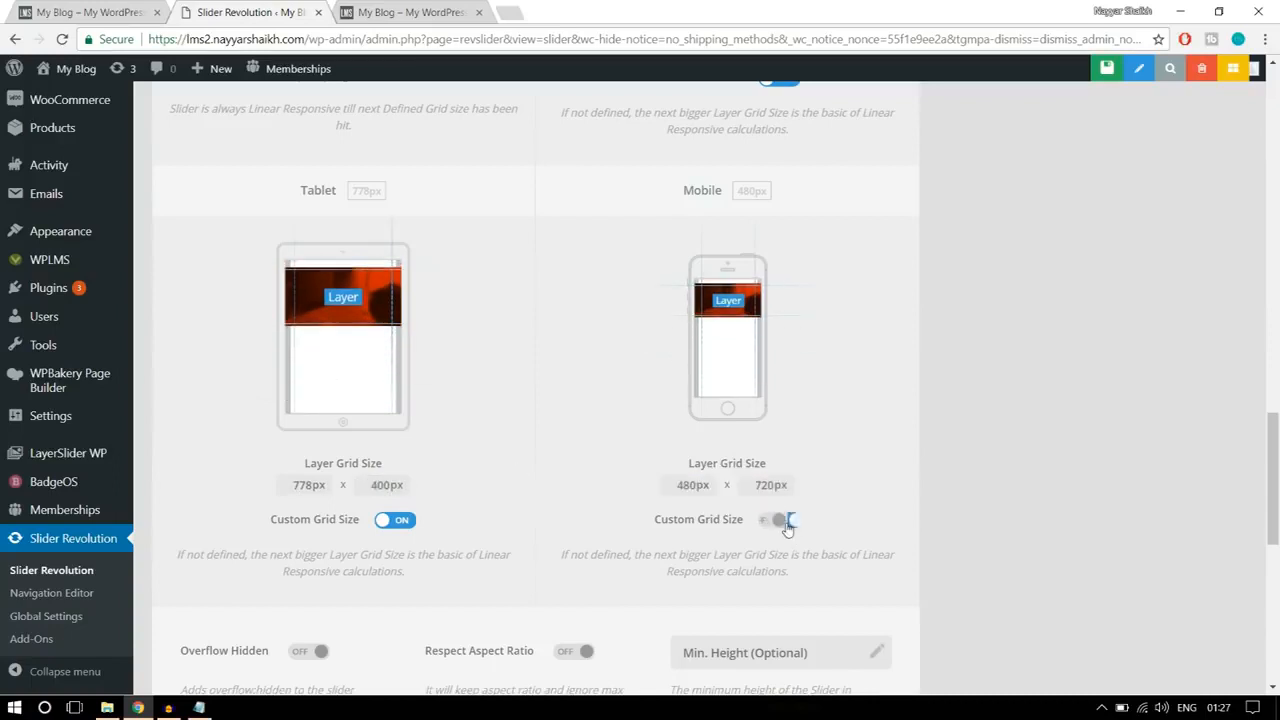
drag(777, 487, 745, 478)
text(30)
click(898, 425)
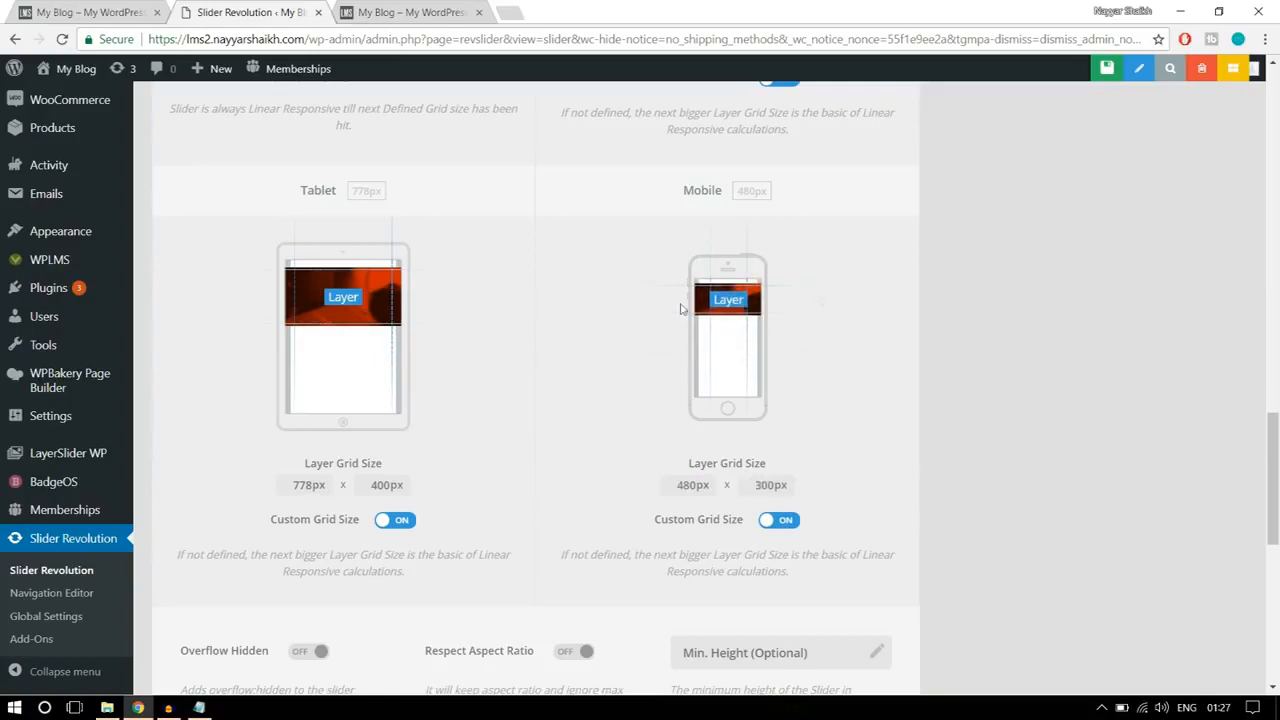
Step: Review the remaining slider settings and save the new slider
scroll(1040, 371, down, 2)
scroll(1048, 384, down, 1)
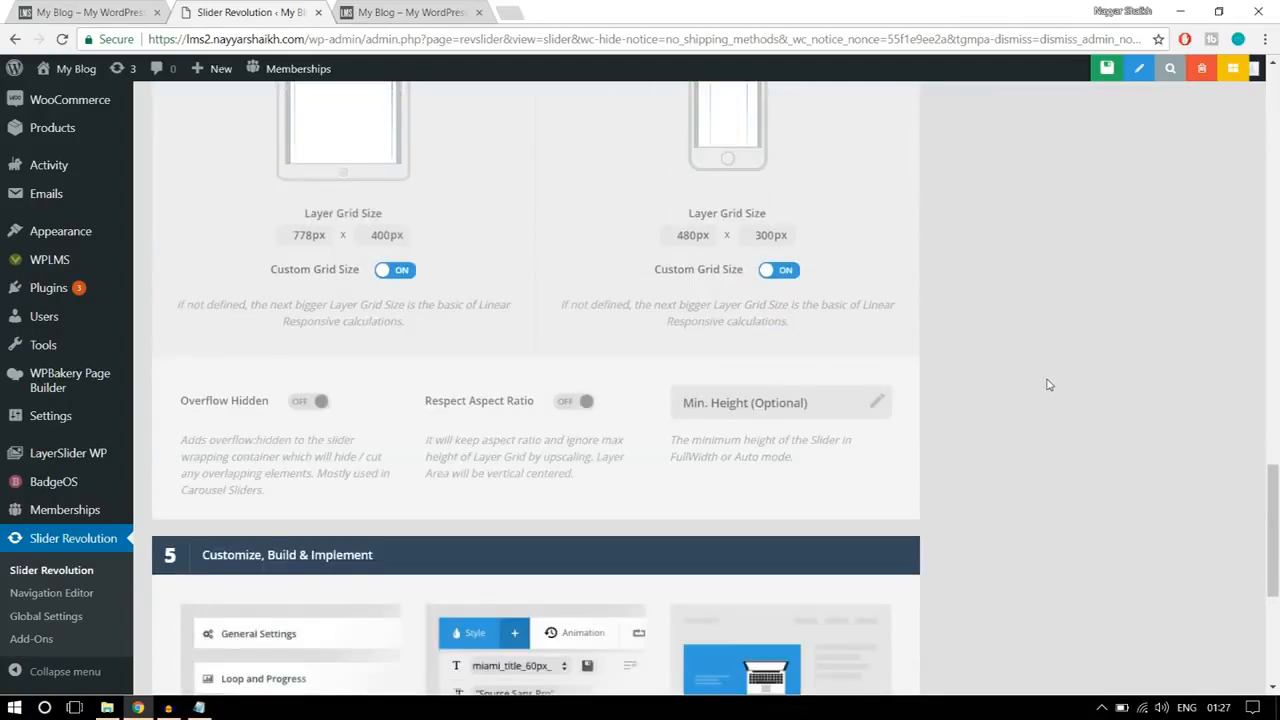
scroll(1048, 384, down, 5)
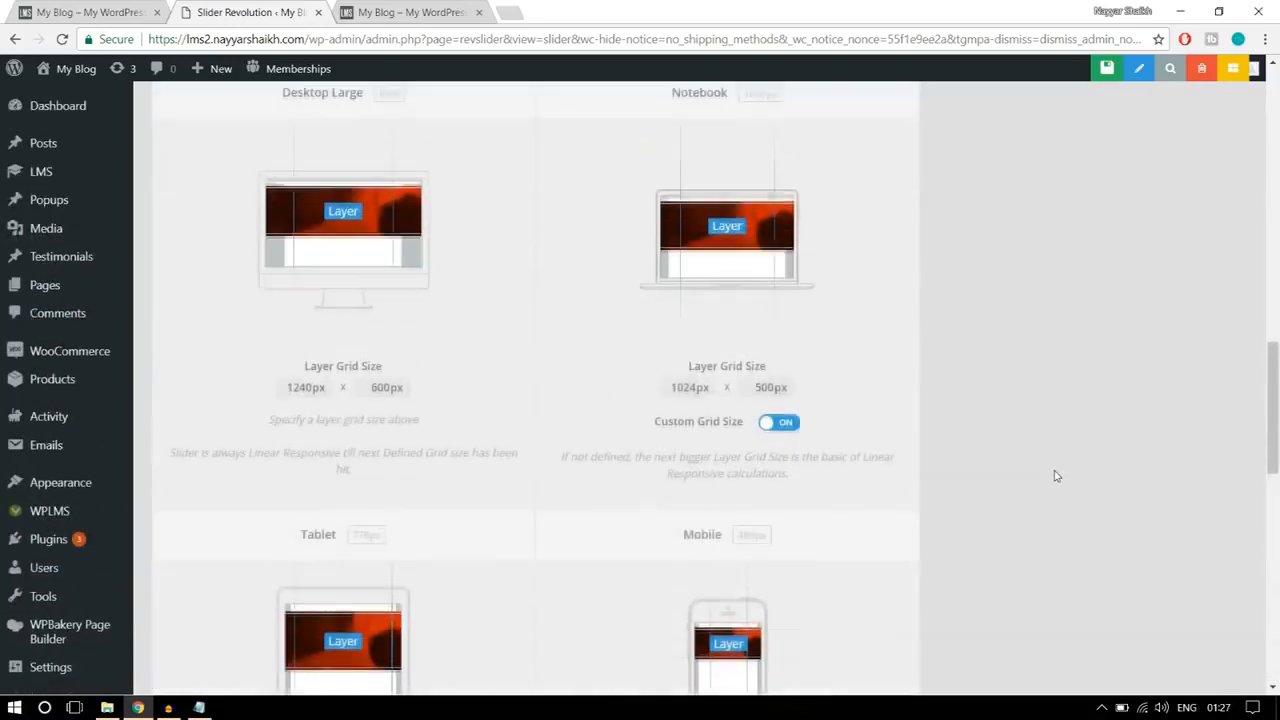
scroll(1054, 476, up, 15)
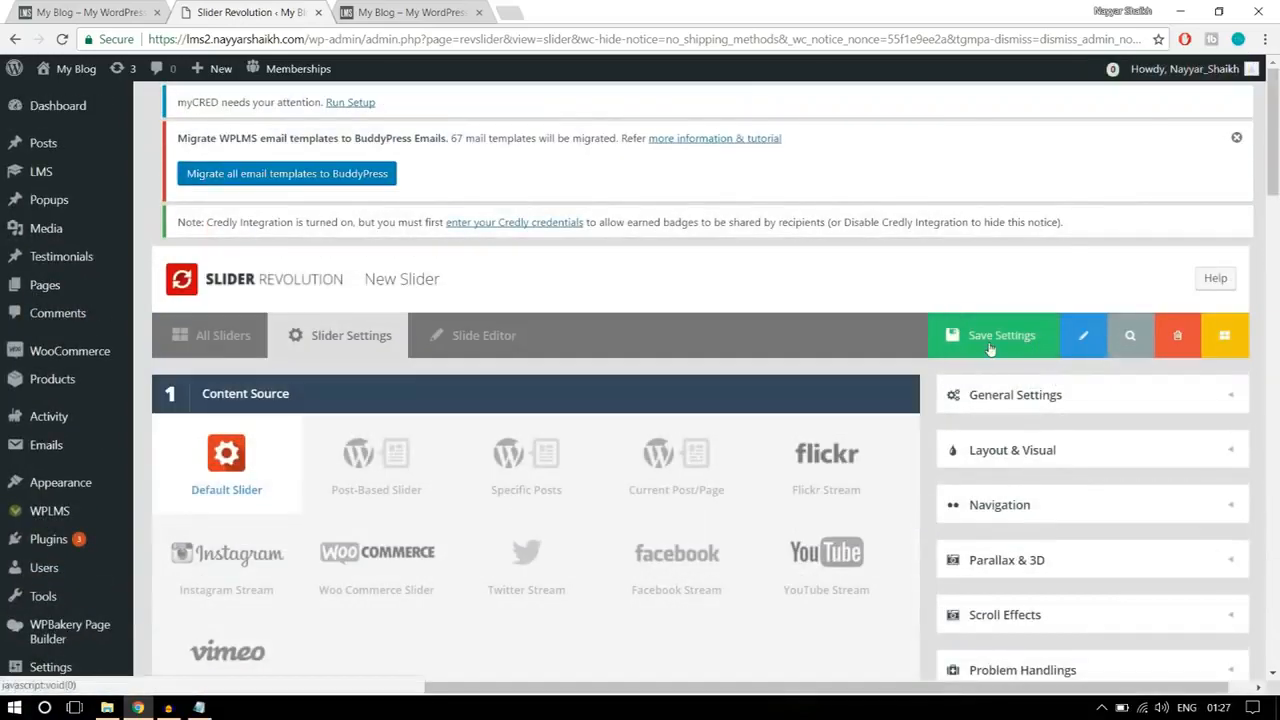
click(995, 343)
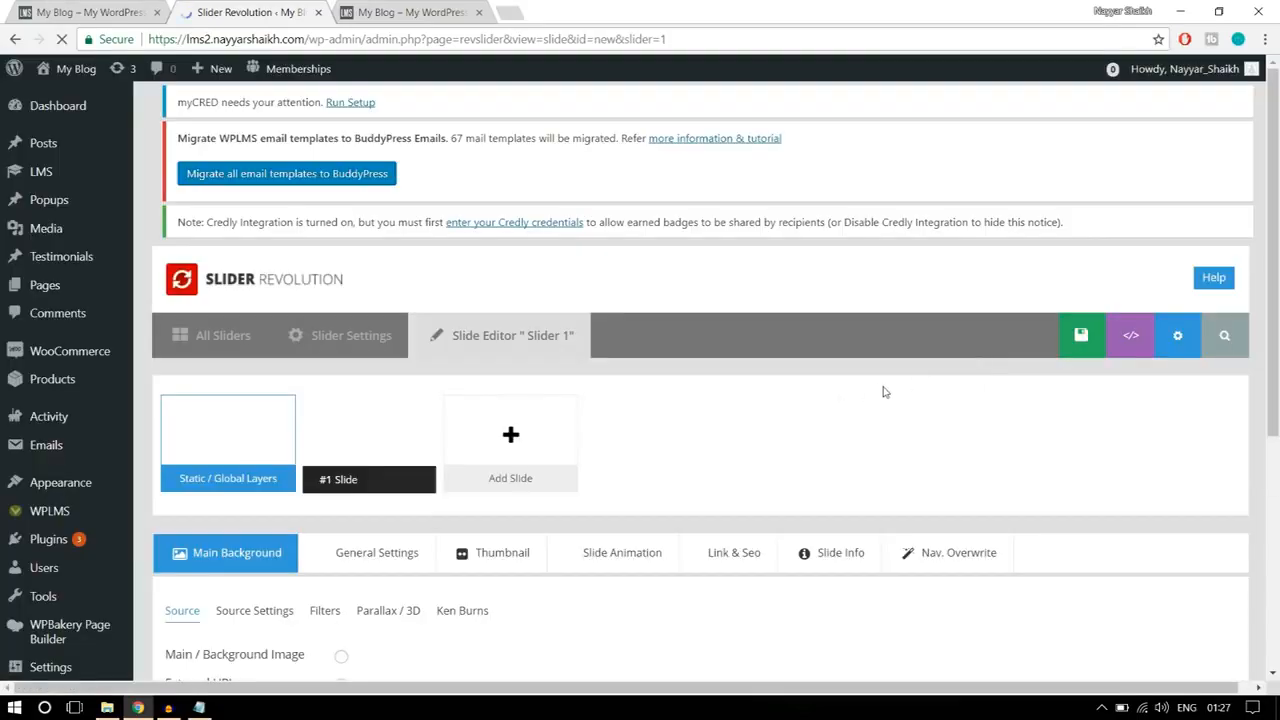
Step: Compare the empty slide canvas with the finished home page banner and set the slide's background source to Main / Background Image
scroll(884, 393, down, 2)
scroll(884, 400, down, 11)
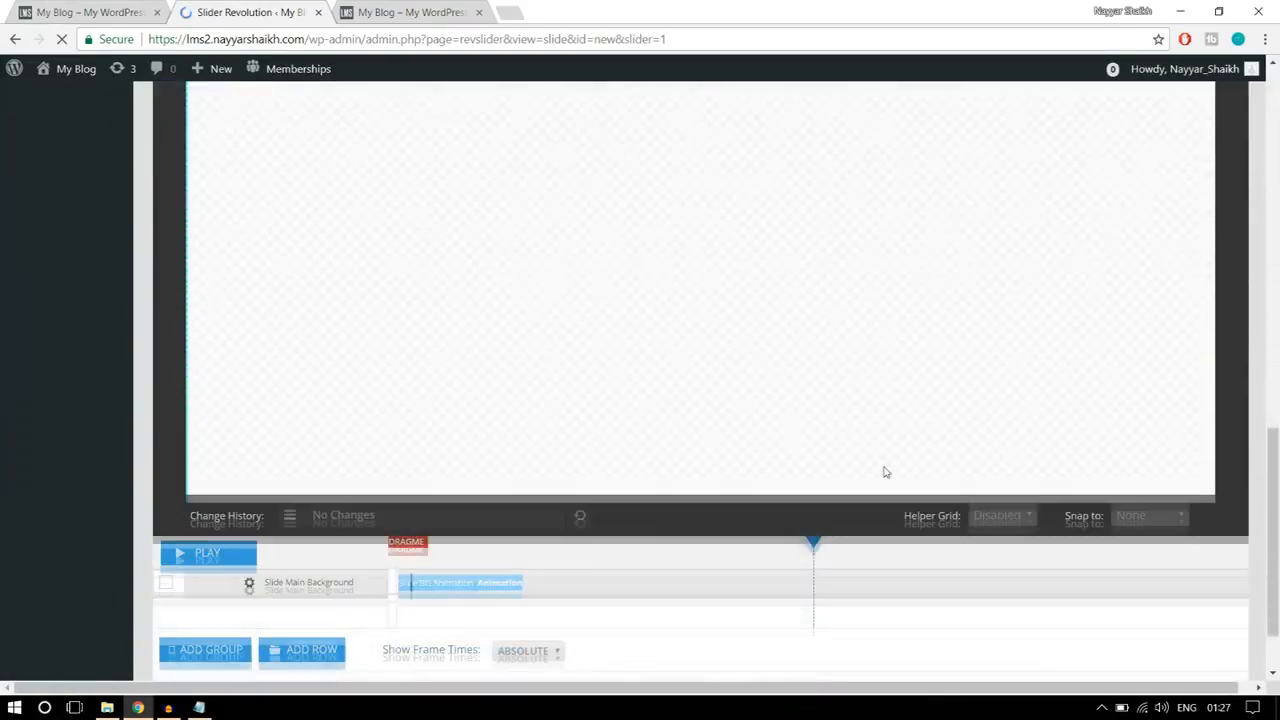
scroll(884, 470, up, 4)
scroll(884, 470, down, 2)
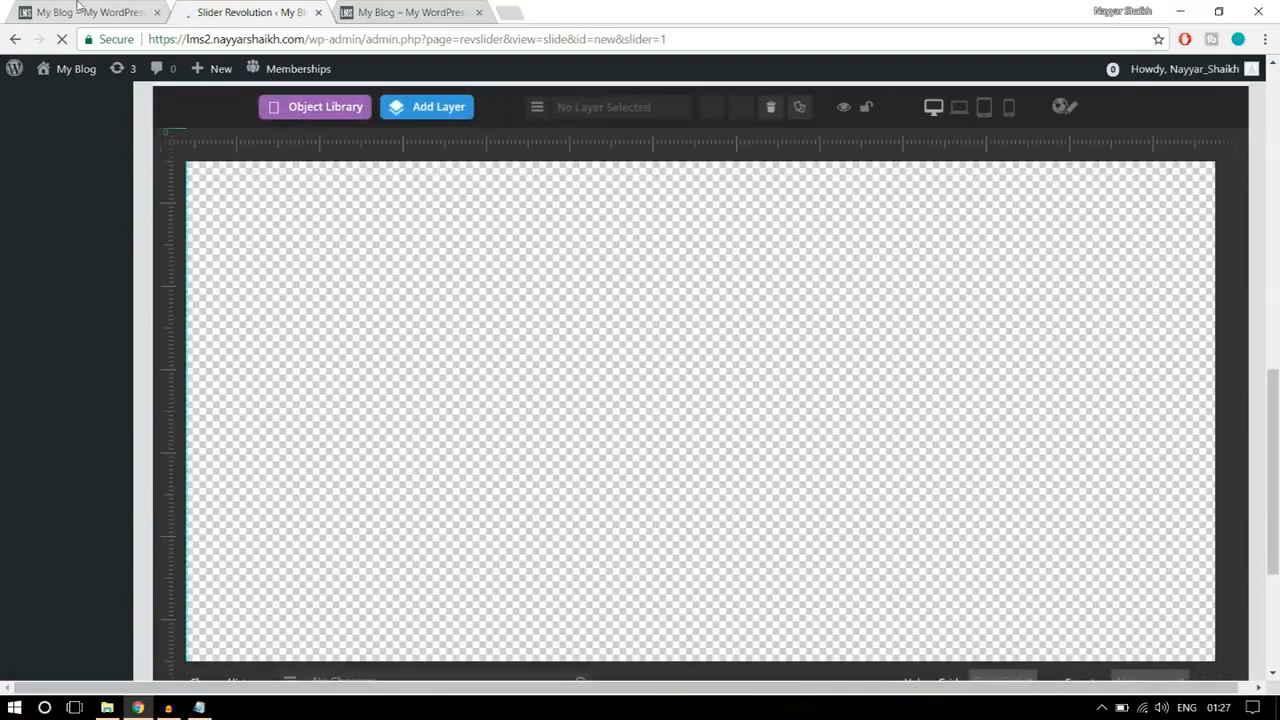
click(80, 12)
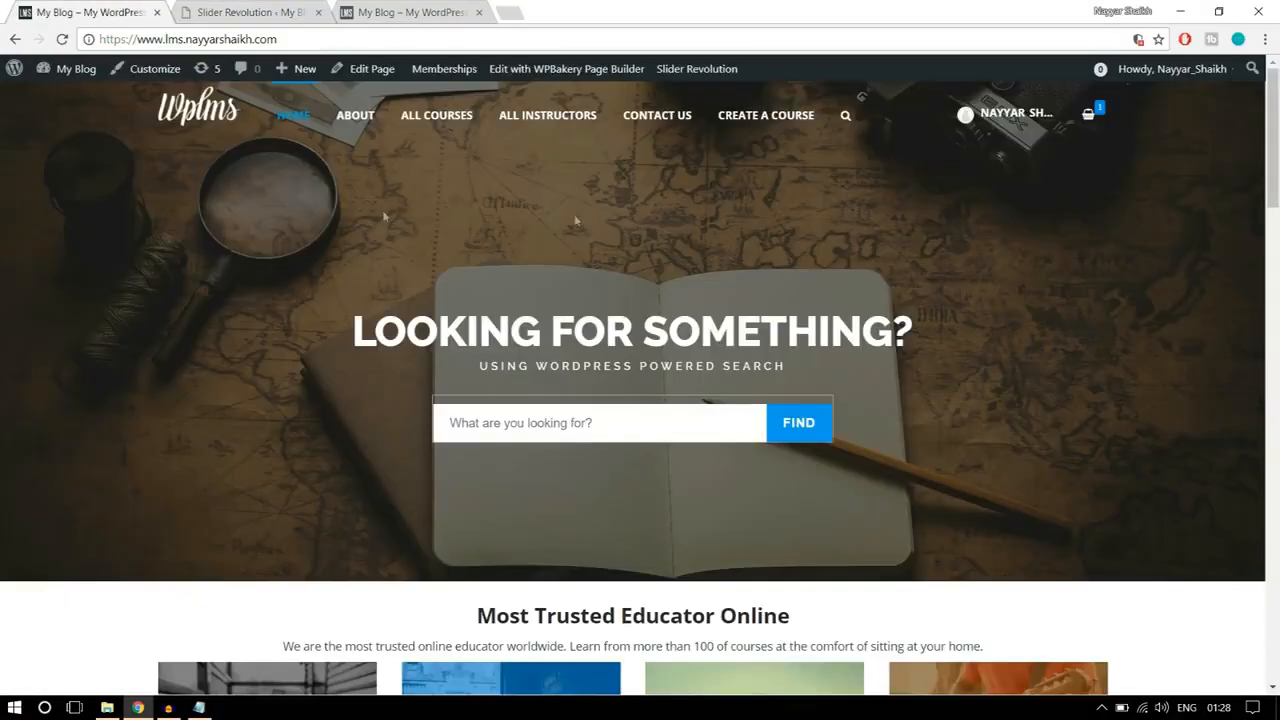
click(245, 12)
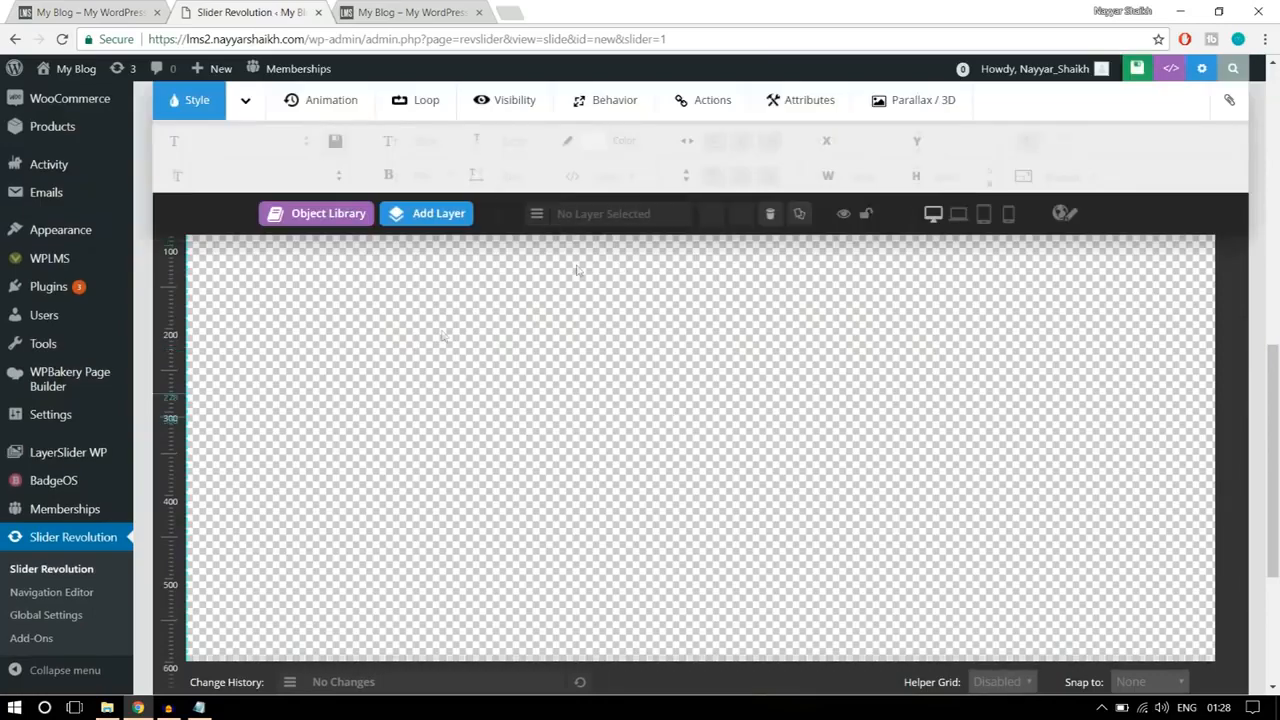
scroll(1063, 484, up, 5)
scroll(290, 330, up, 1)
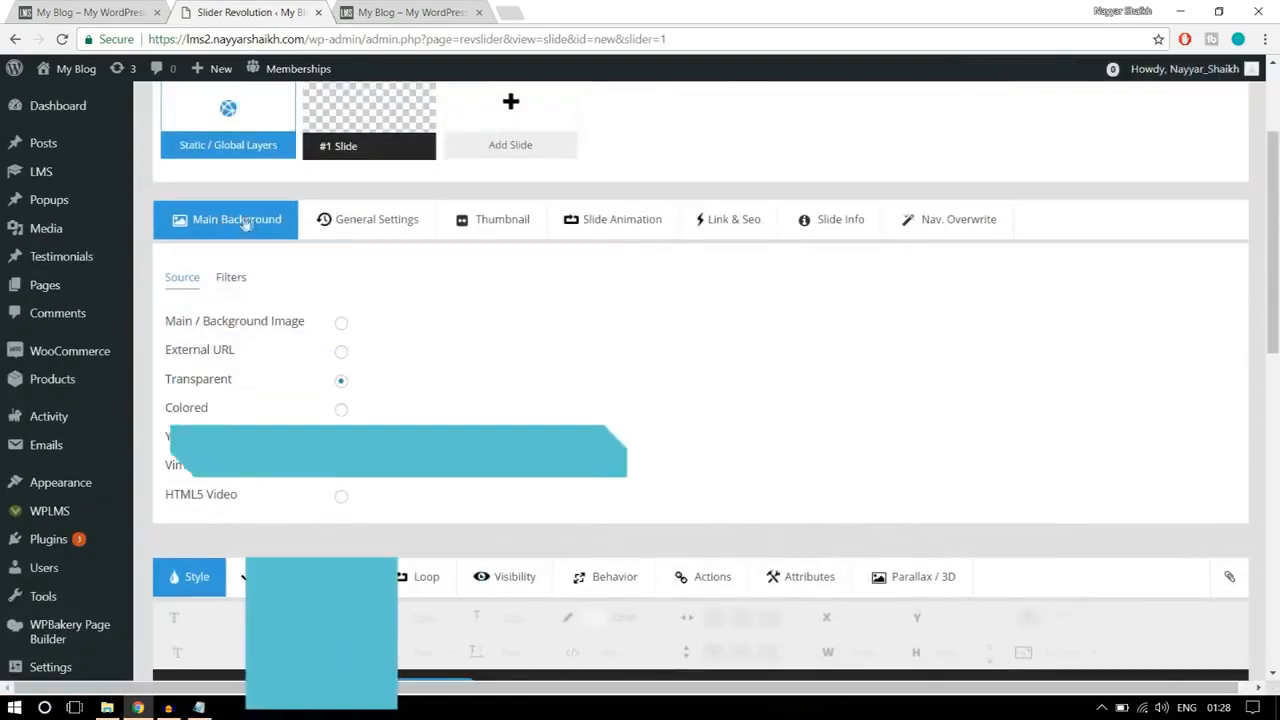
click(341, 322)
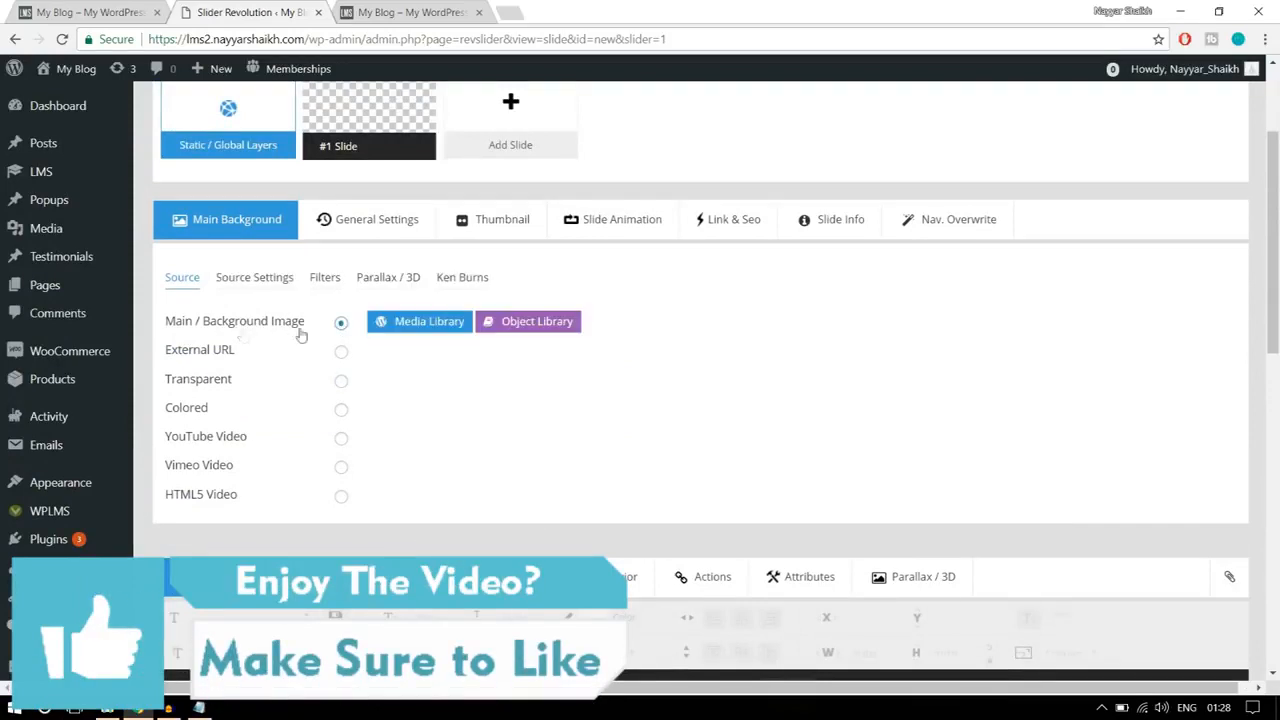
Step: Upload the main-banner image from the Sliders folder and insert it as the slide's background
click(428, 322)
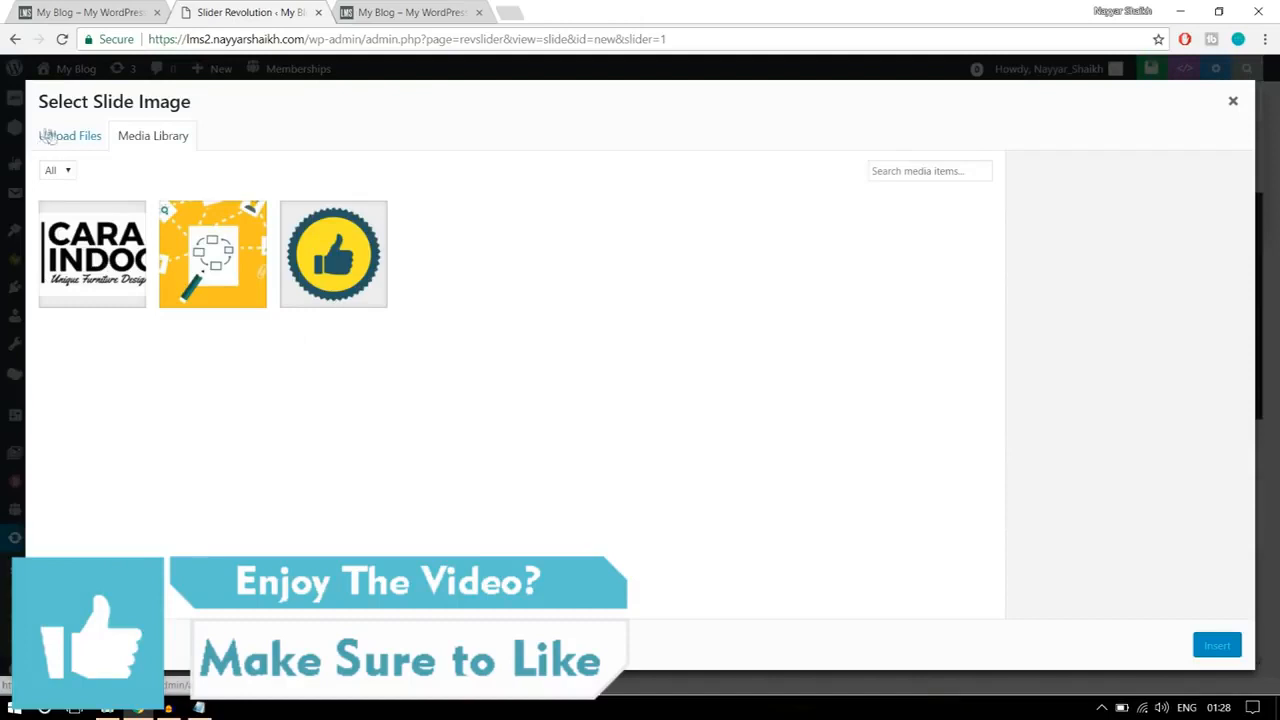
click(46, 136)
click(618, 384)
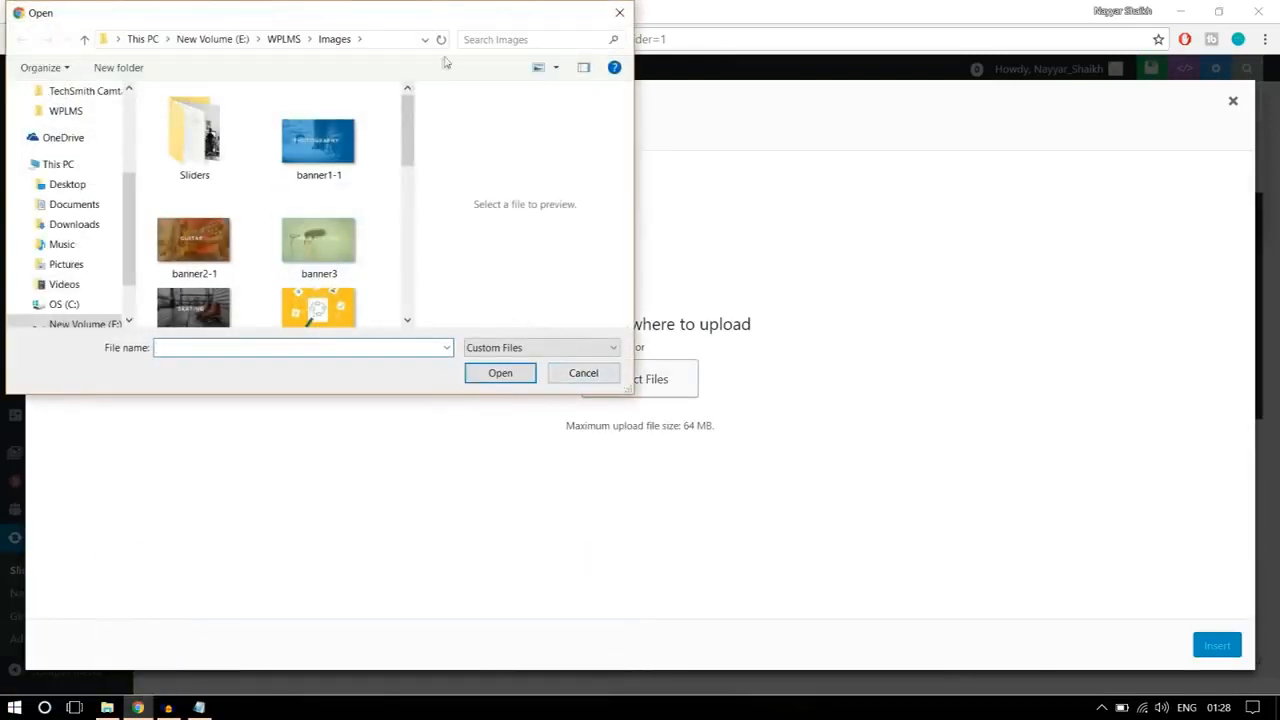
double_click(503, 26)
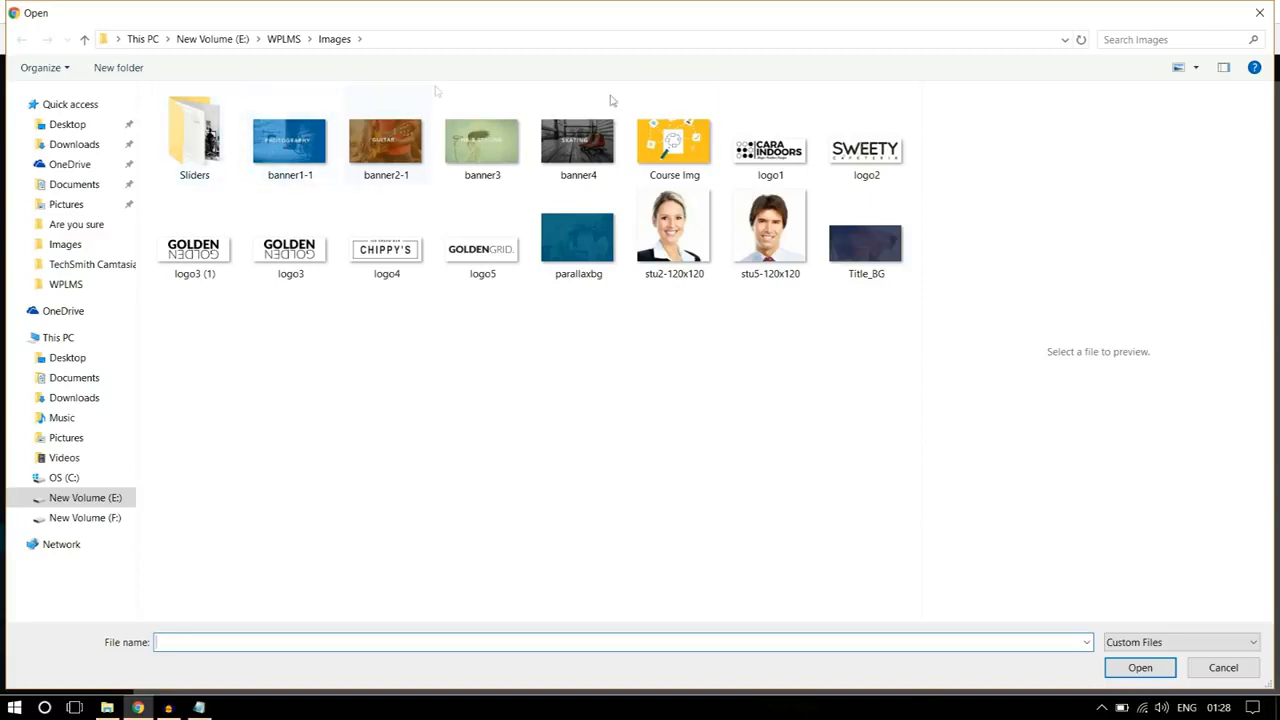
click(220, 172)
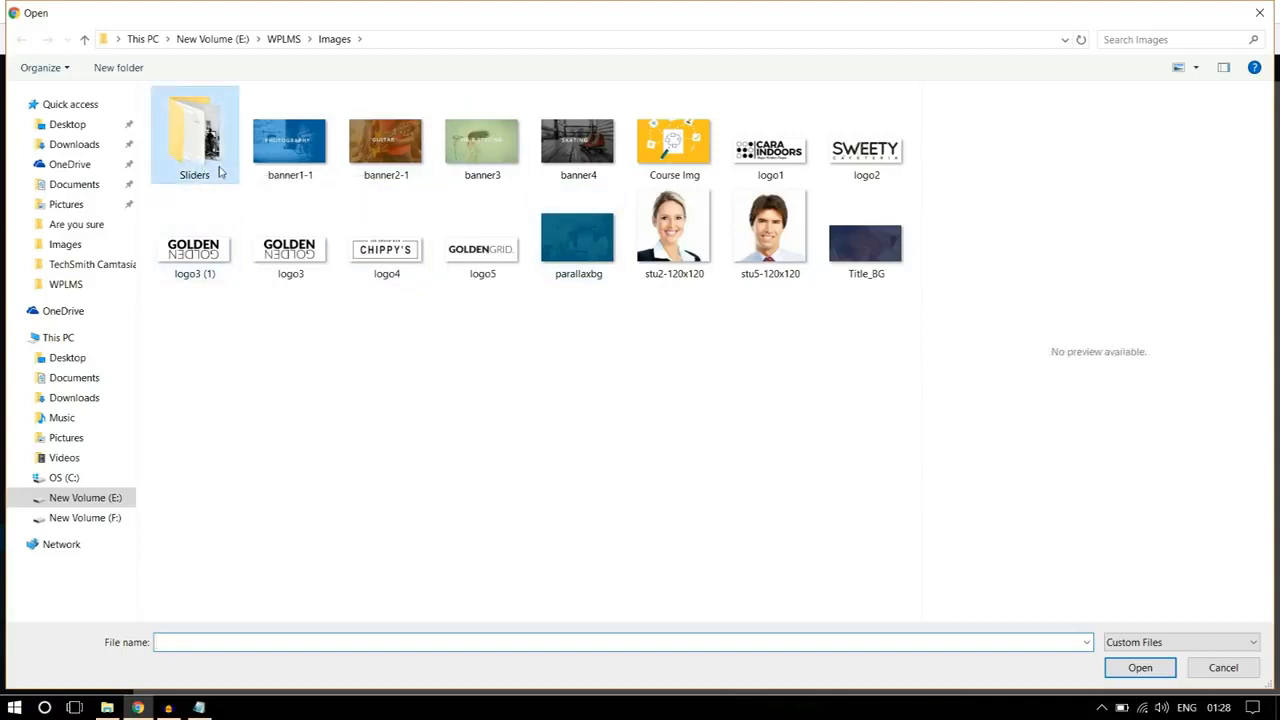
double_click(220, 172)
click(313, 178)
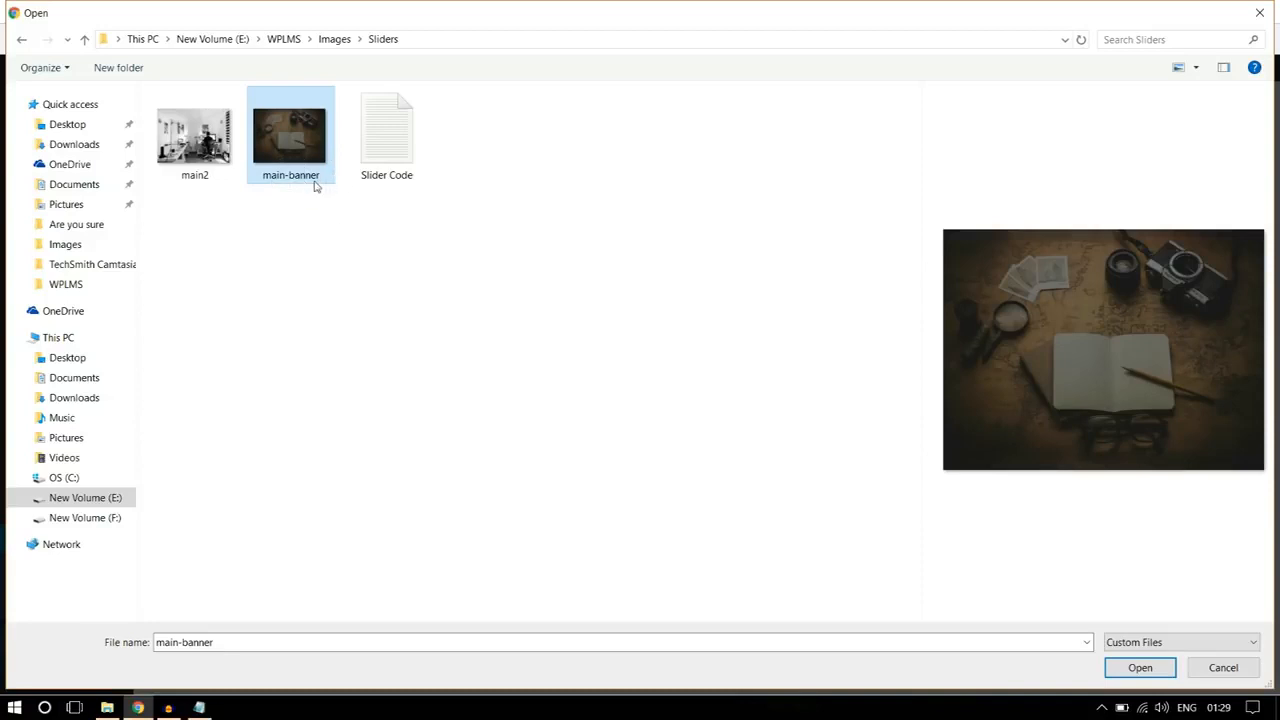
click(1139, 669)
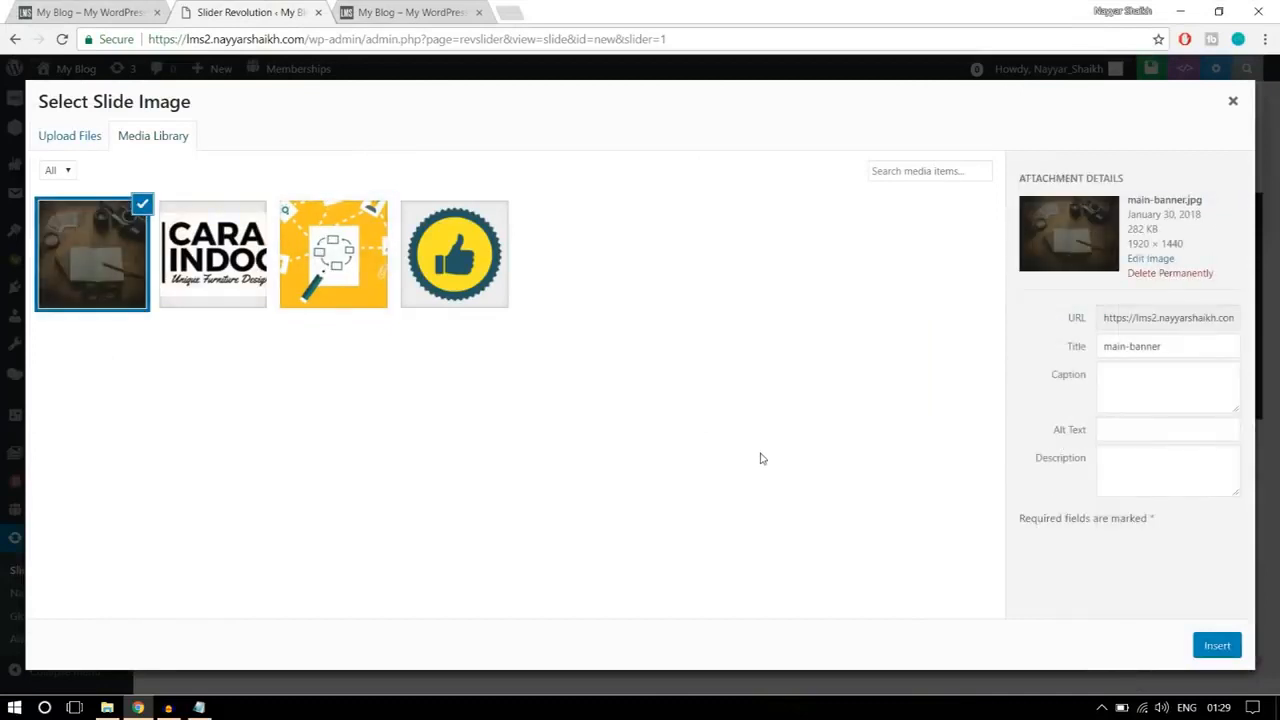
click(1208, 650)
Step: Compare the slide background with the reference banner and add a Text/Html layer reading "LOOKING FOR SOMETHING?"
scroll(1163, 514, down, 5)
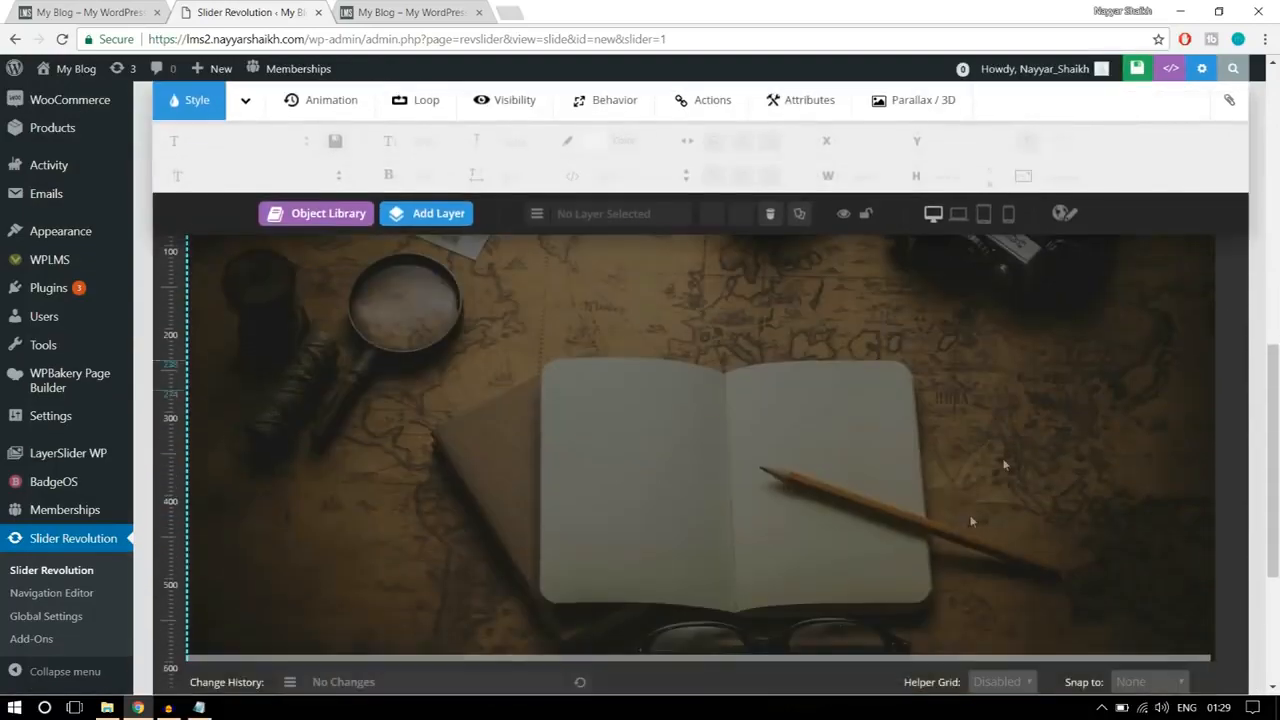
scroll(951, 527, up, 2)
scroll(1000, 390, down, 2)
scroll(966, 457, up, 1)
click(91, 10)
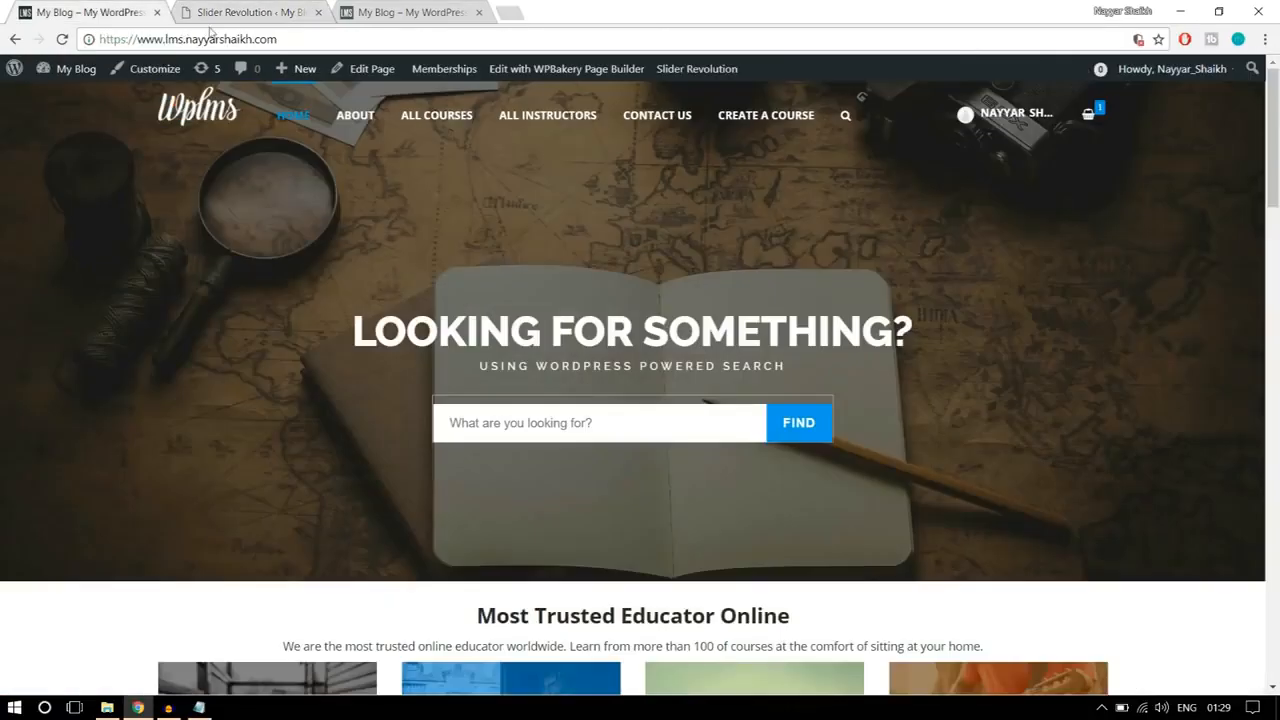
click(277, 8)
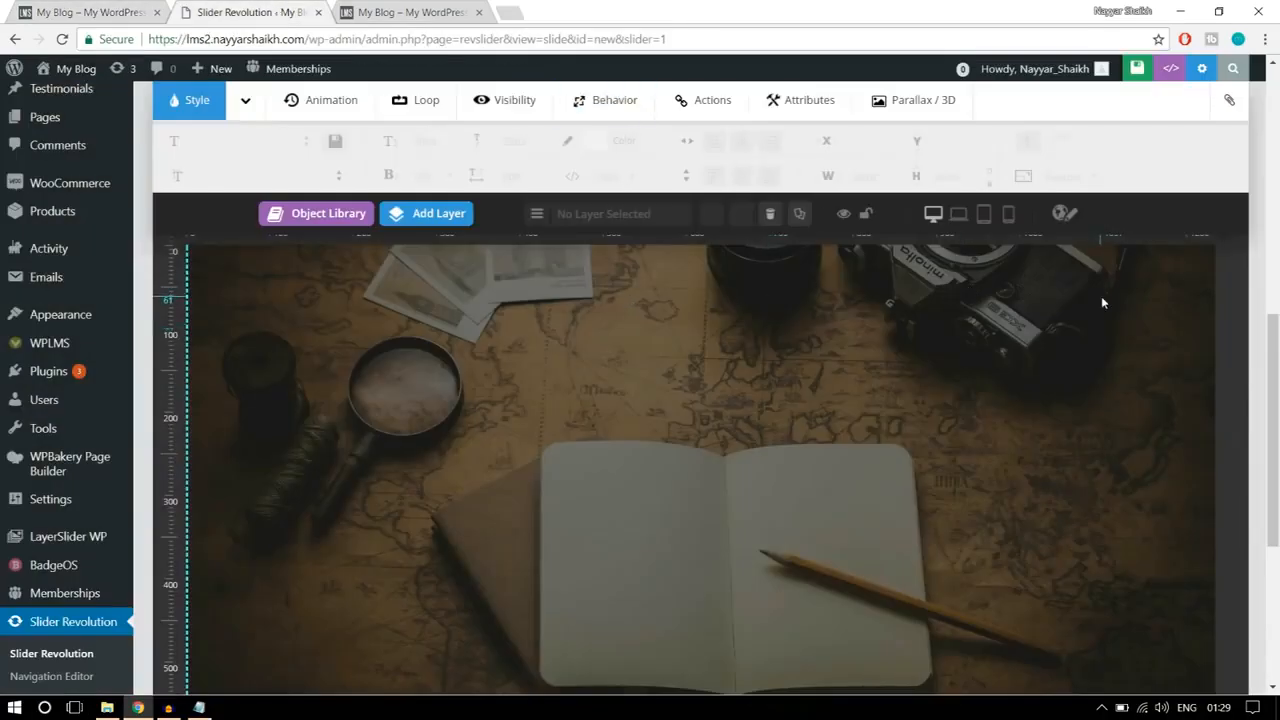
mouse_move(422, 228)
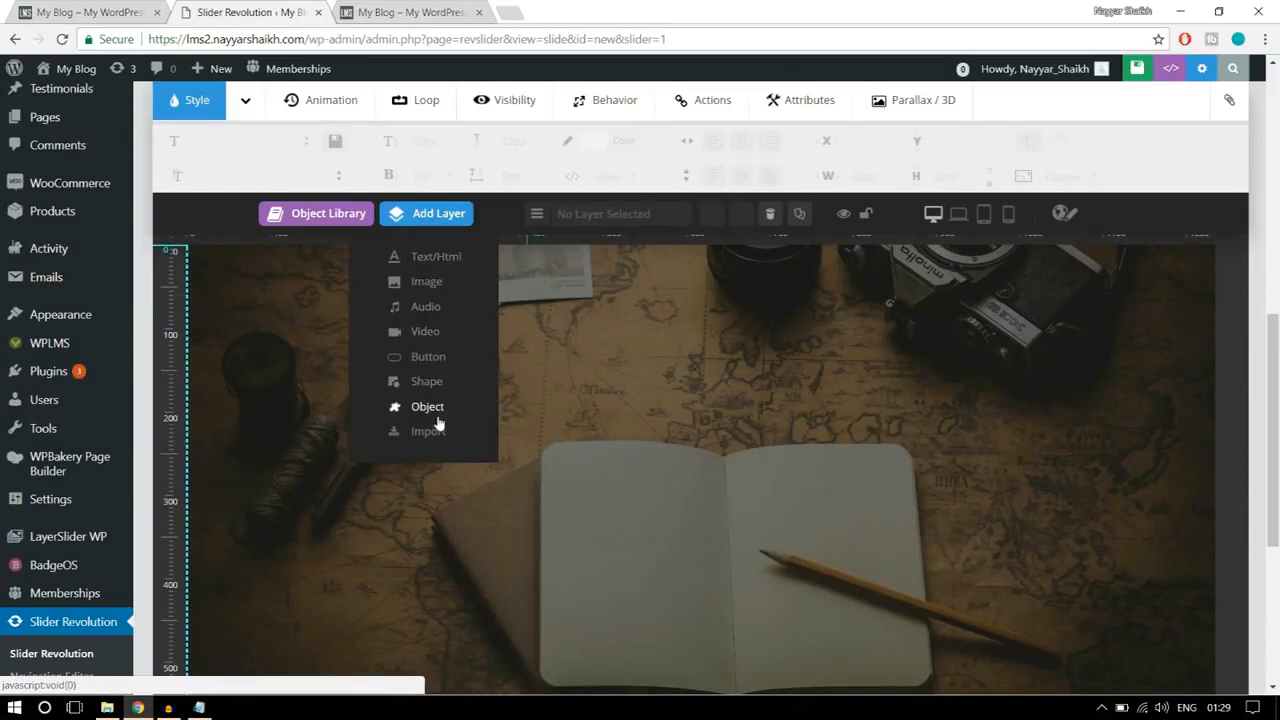
click(431, 259)
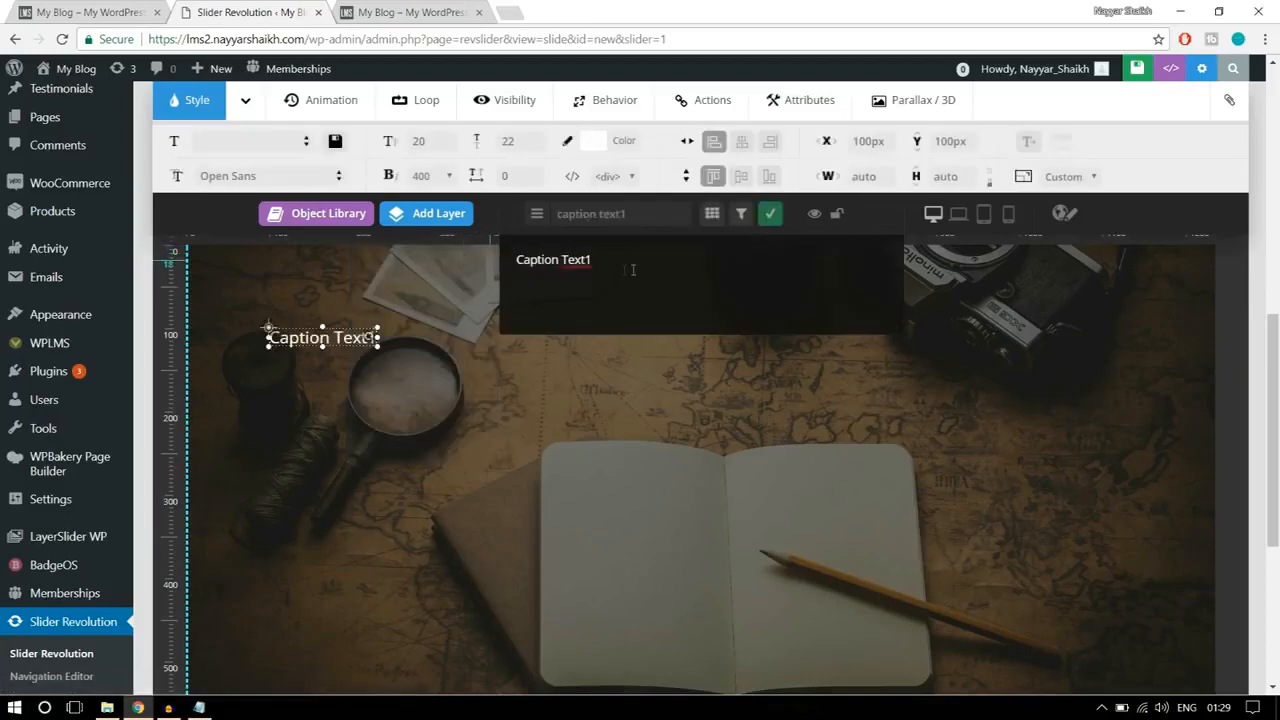
click(110, 9)
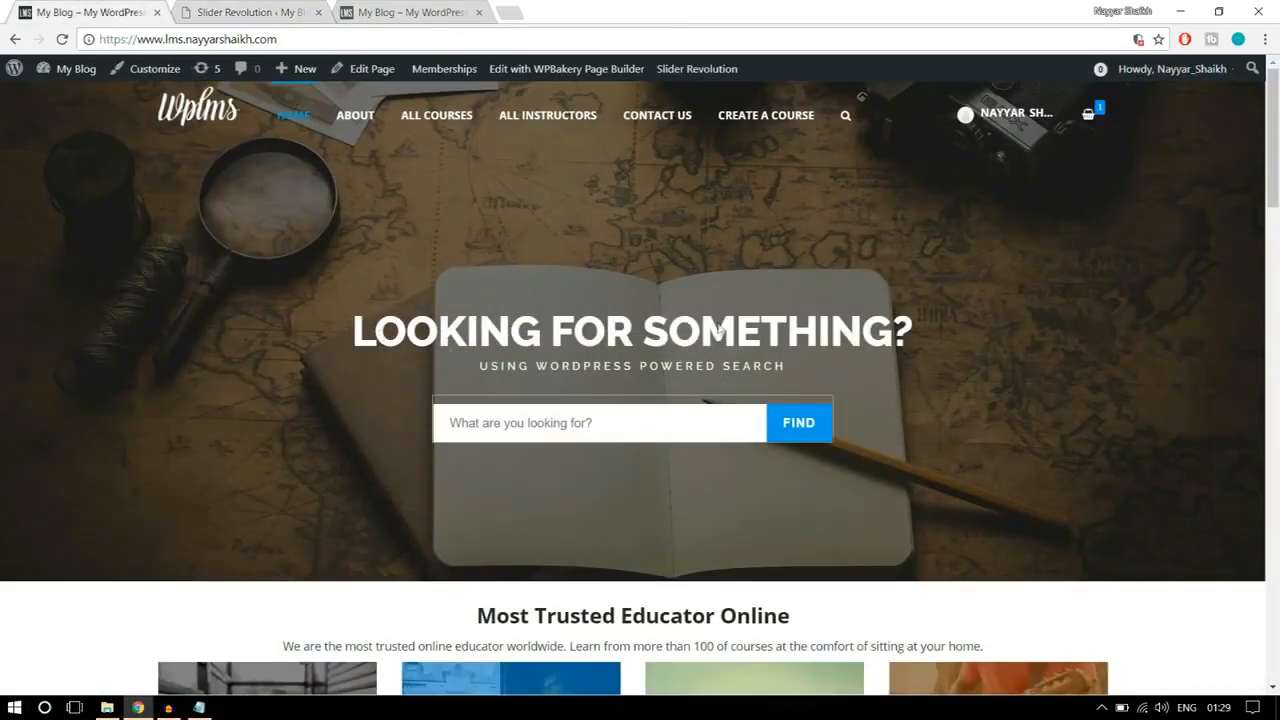
click(250, 12)
text(LOOKING FOR SOMETHING?)
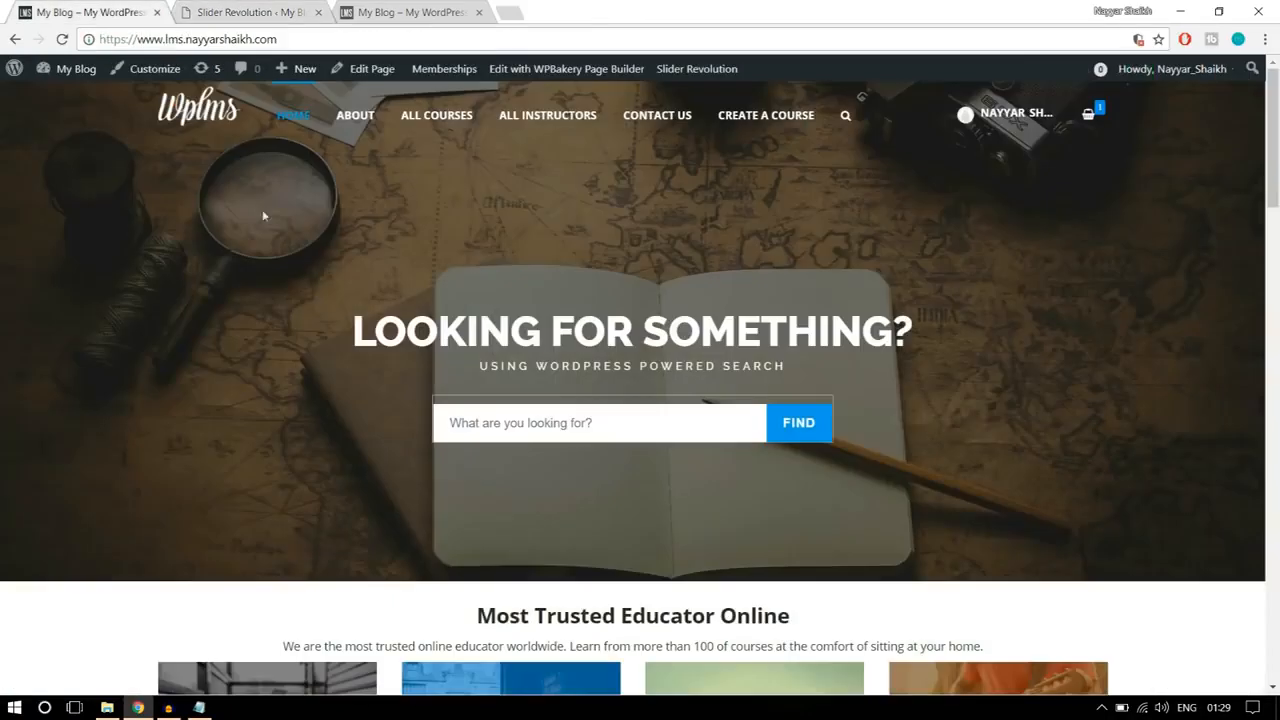
Step: Check the heading on the reference banner and set the "LOOKING FOR SOMETHING?" layer's font family to Raleway
click(110, 12)
click(196, 8)
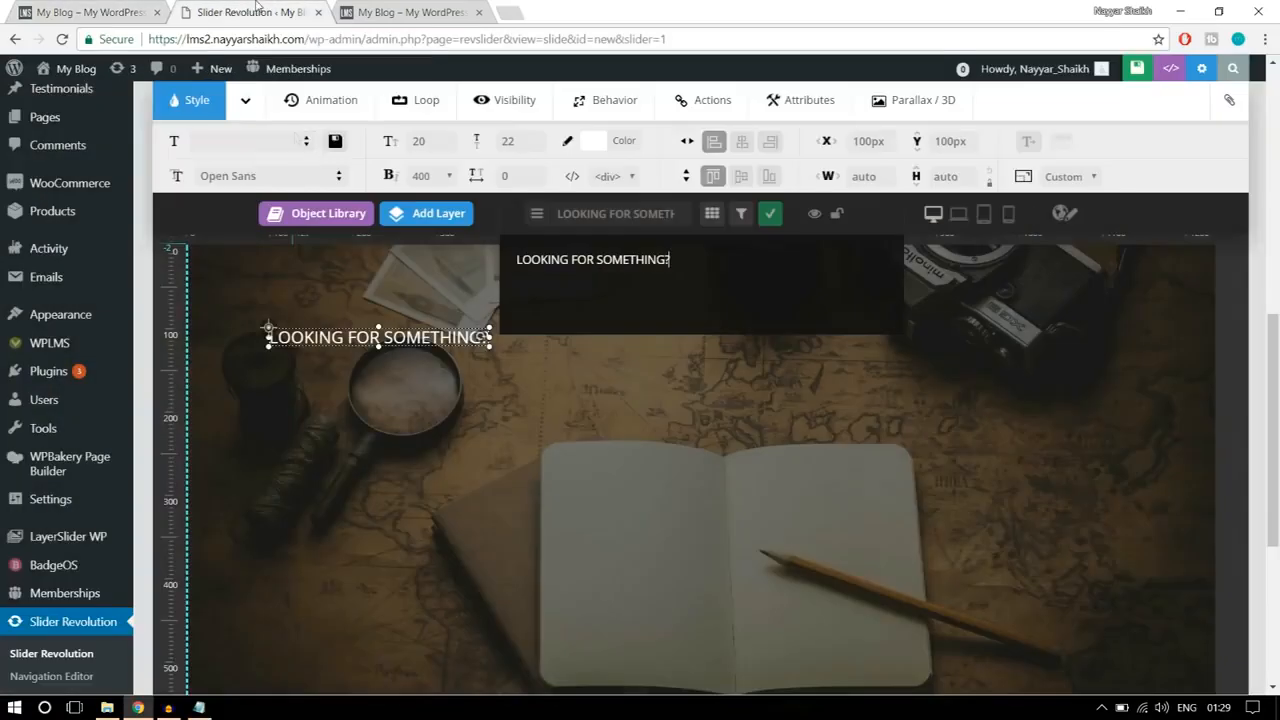
click(259, 177)
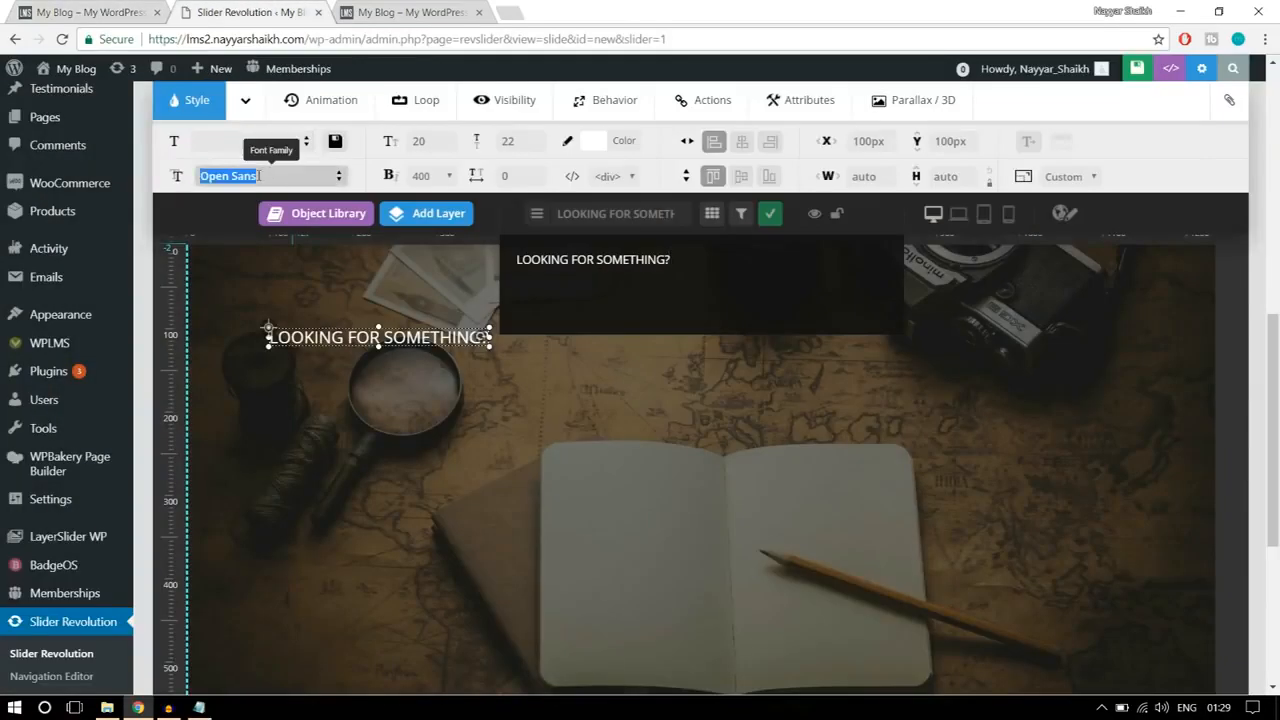
text(RT)
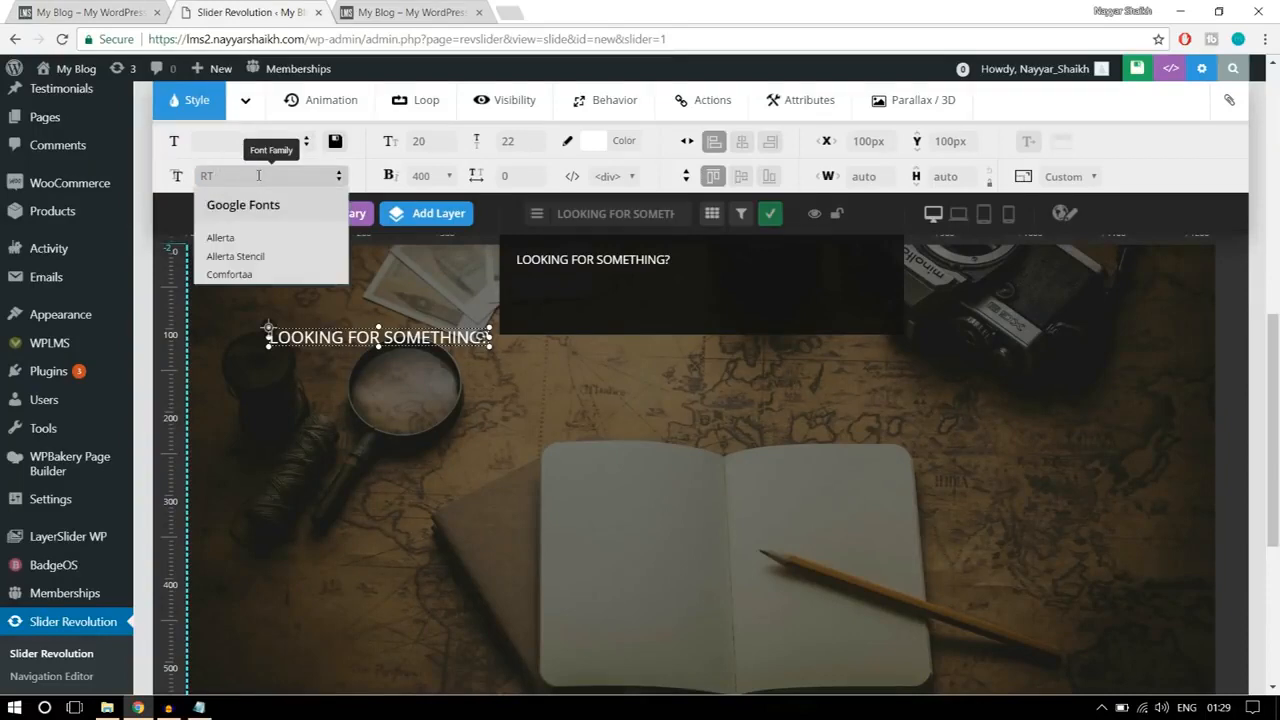
text(AALE)
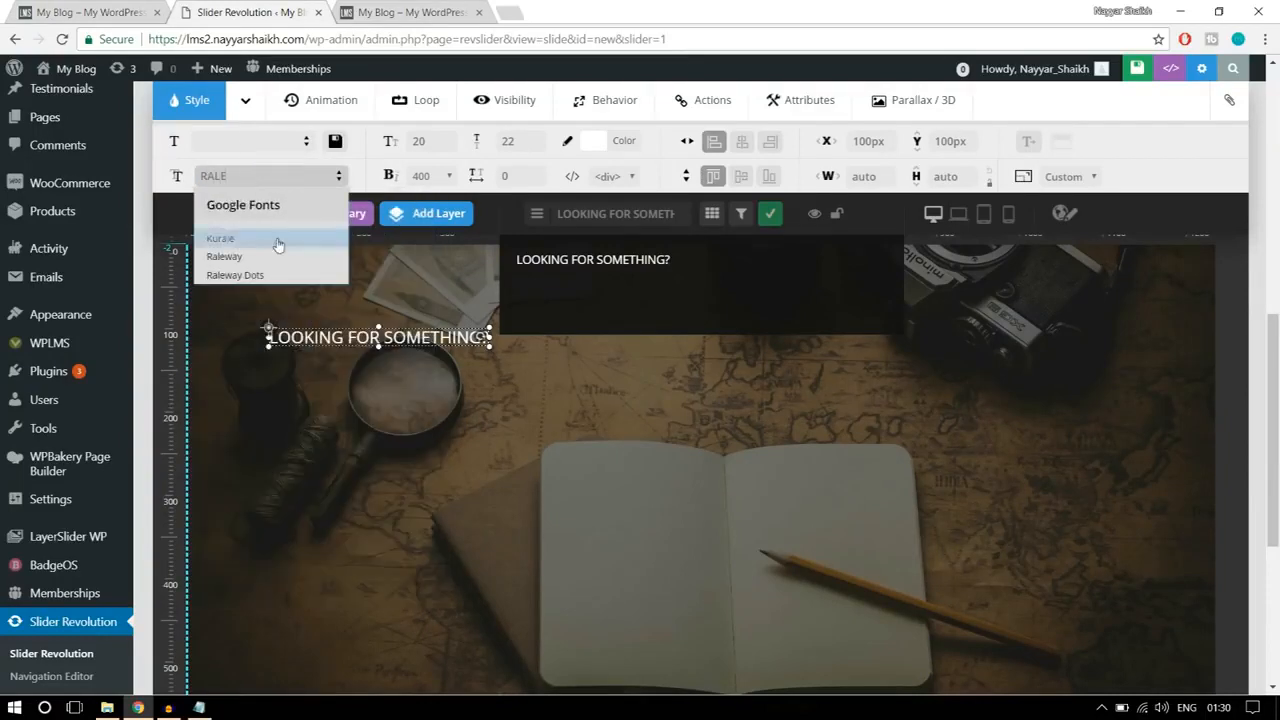
click(224, 257)
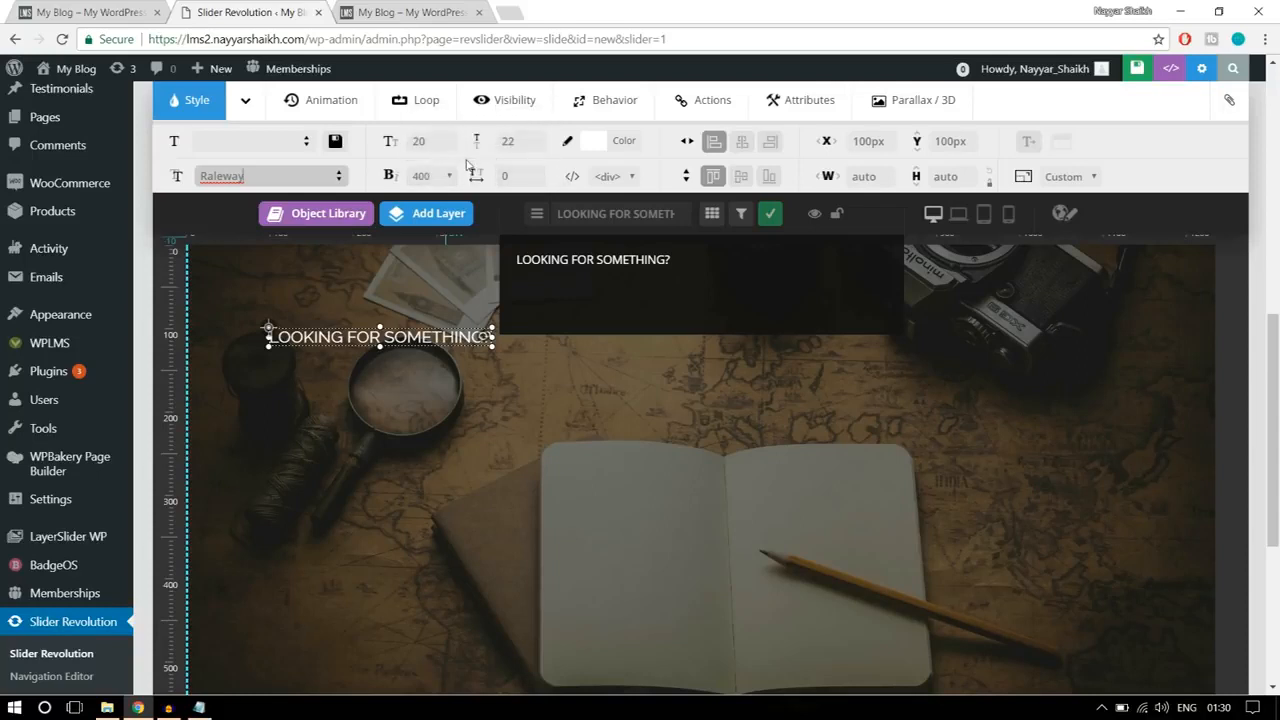
Step: Set the heading layer's font size and line height to 50 px and its font weight to 800
click(436, 145)
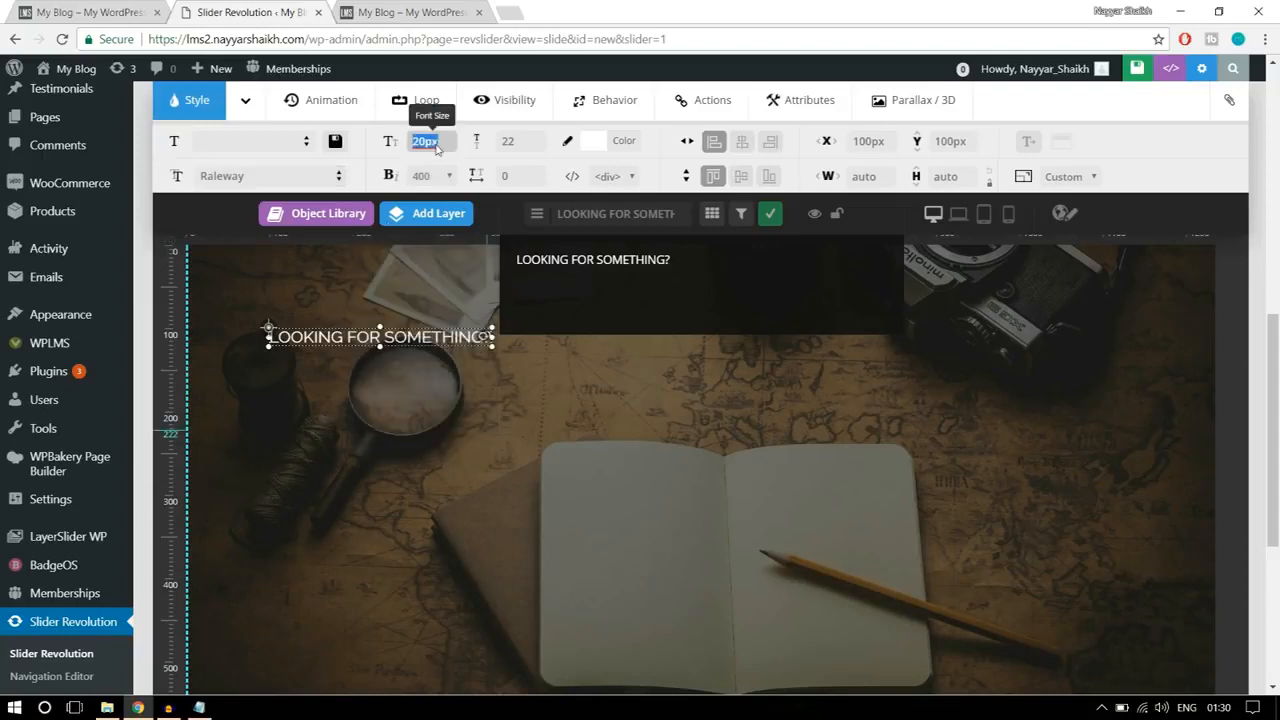
text(50)
click(514, 145)
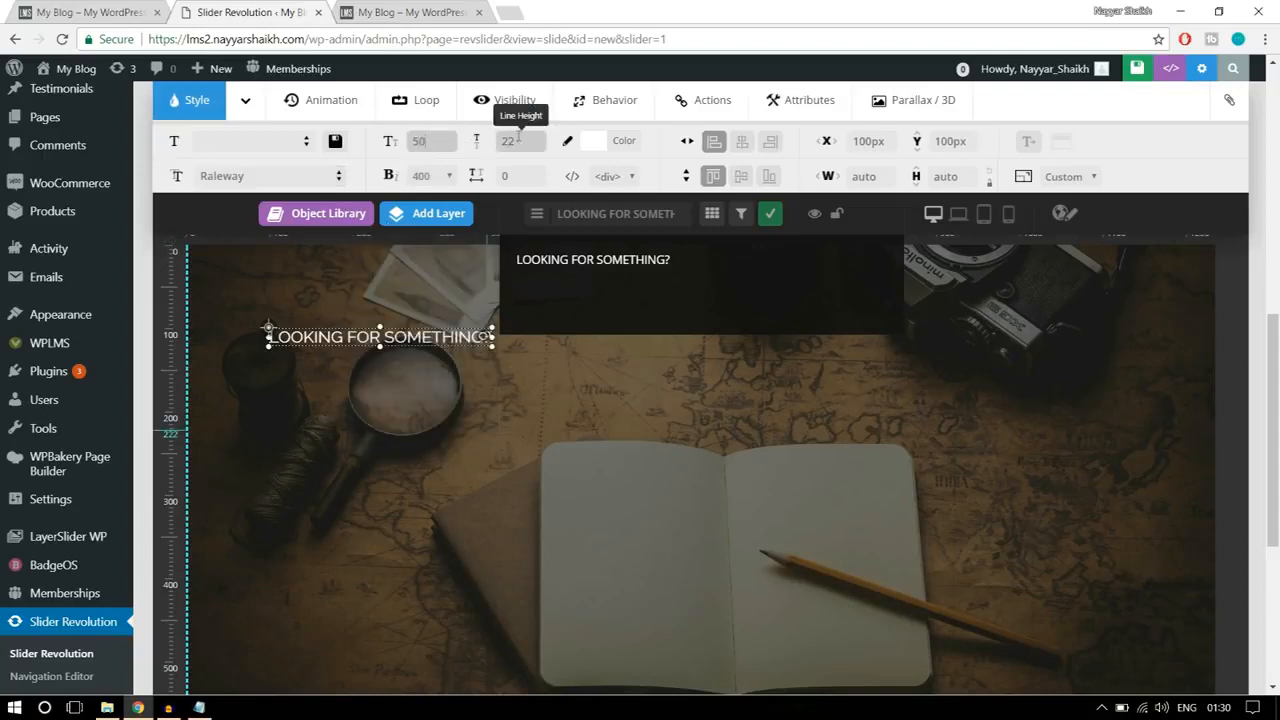
text(50)
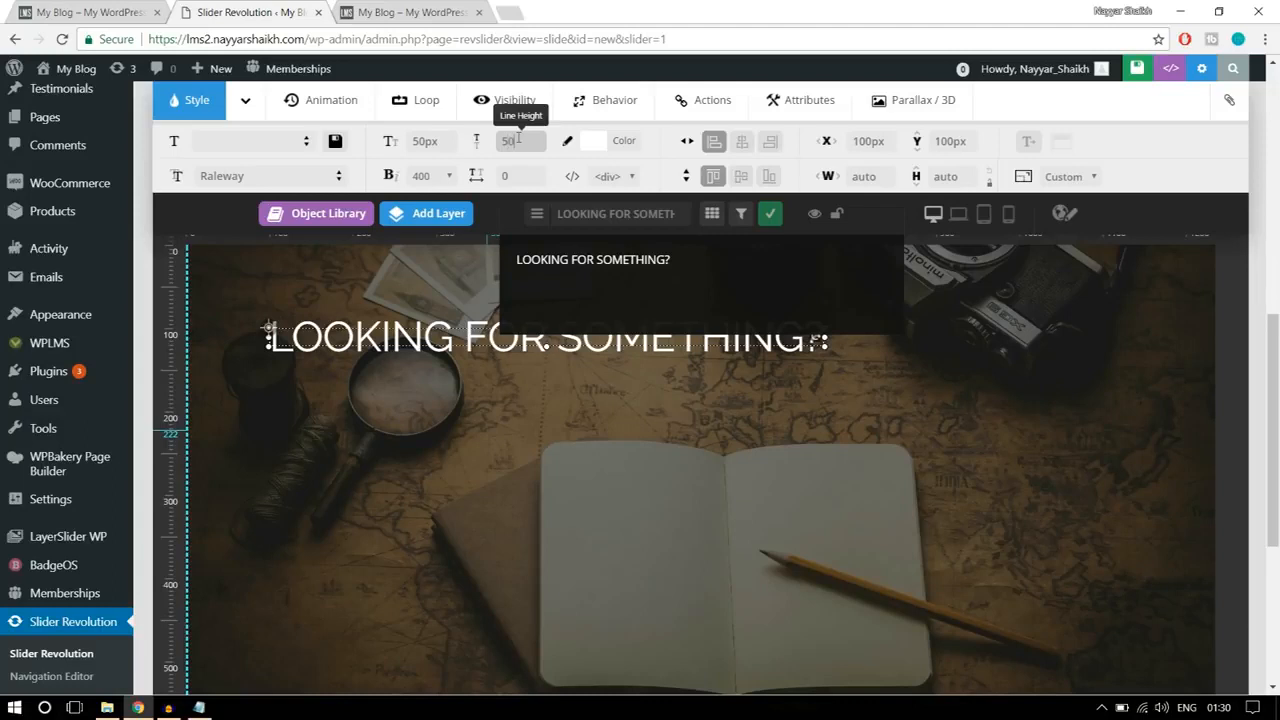
click(438, 177)
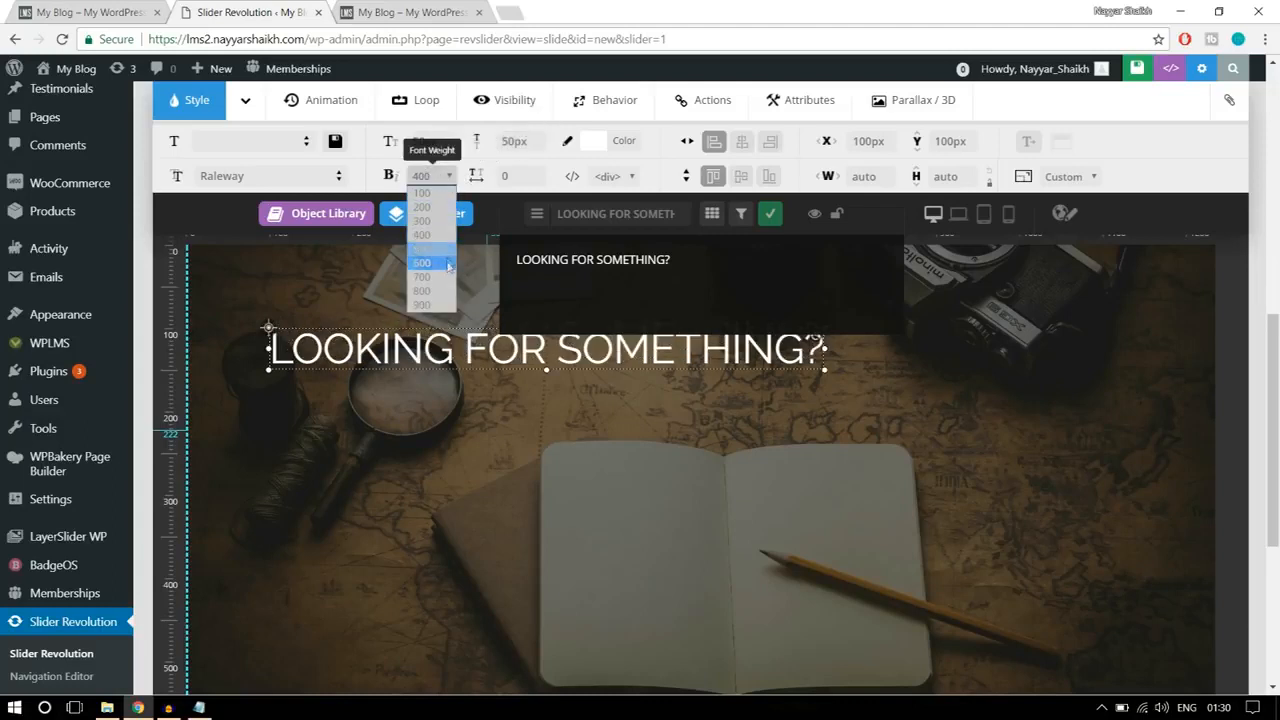
click(427, 290)
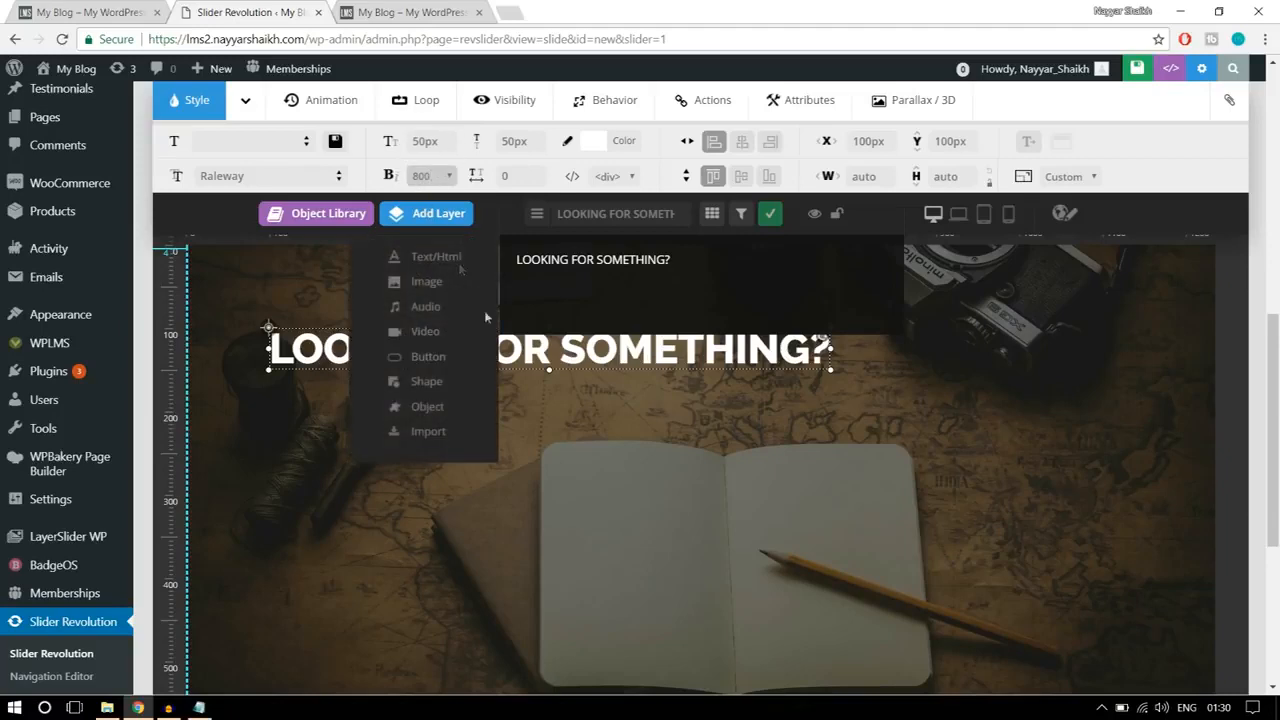
Step: Move the heading down to a Y position of about 186 px, centre it horizontally and compare it with the reference banner
drag(565, 359, 653, 425)
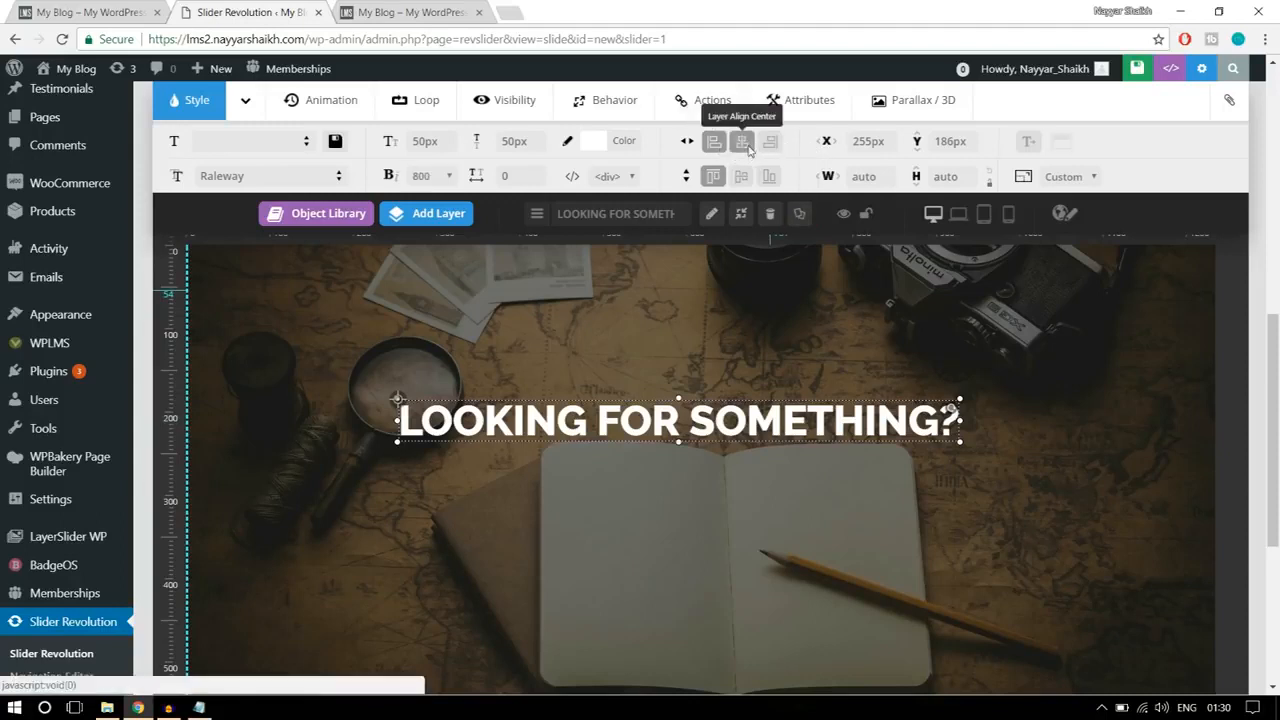
click(742, 144)
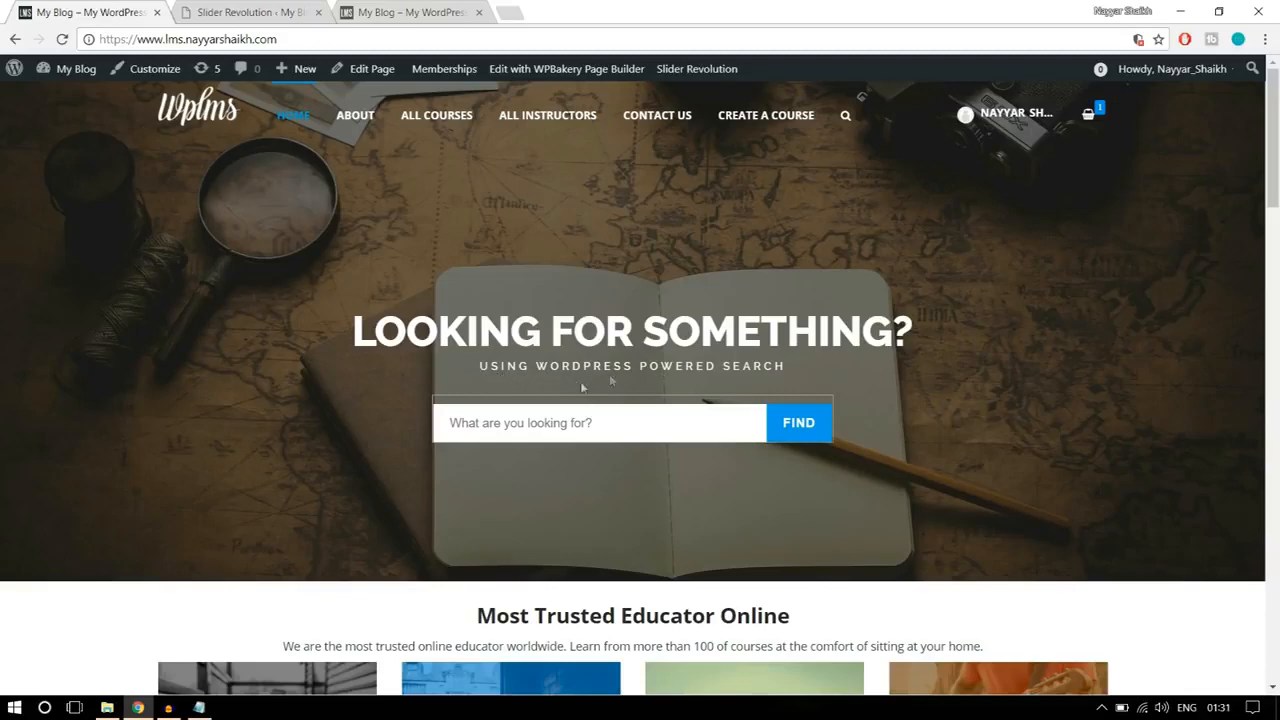
click(258, 12)
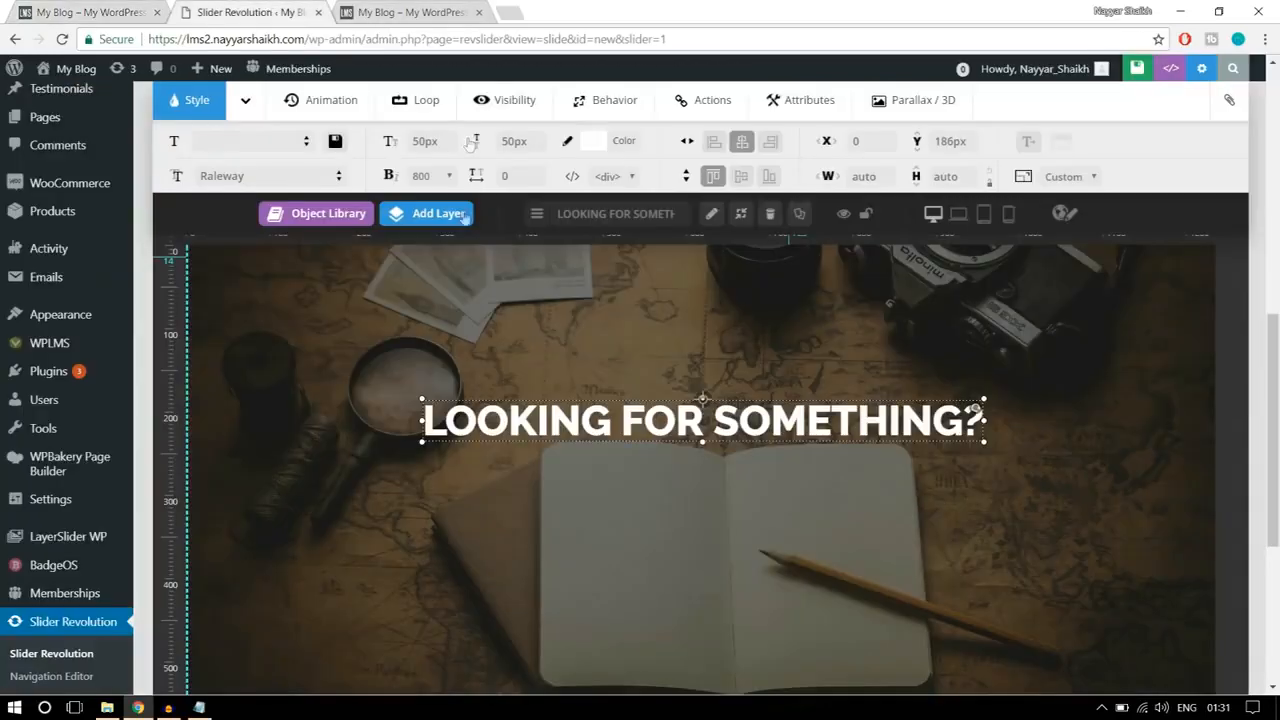
Step: Add a second Text/Html layer and replace its caption with "USING WORDPRESS POWERED SEARCH" from the reference banner
mouse_move(437, 222)
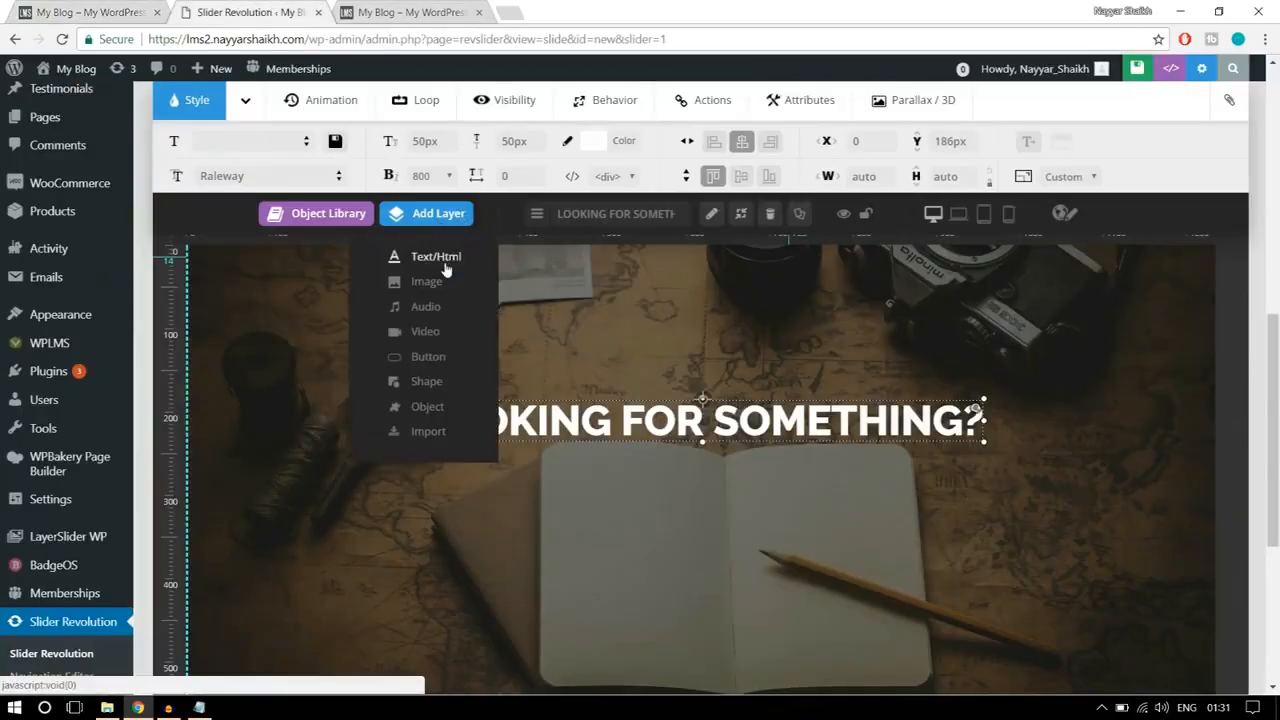
click(446, 268)
drag(594, 261, 536, 242)
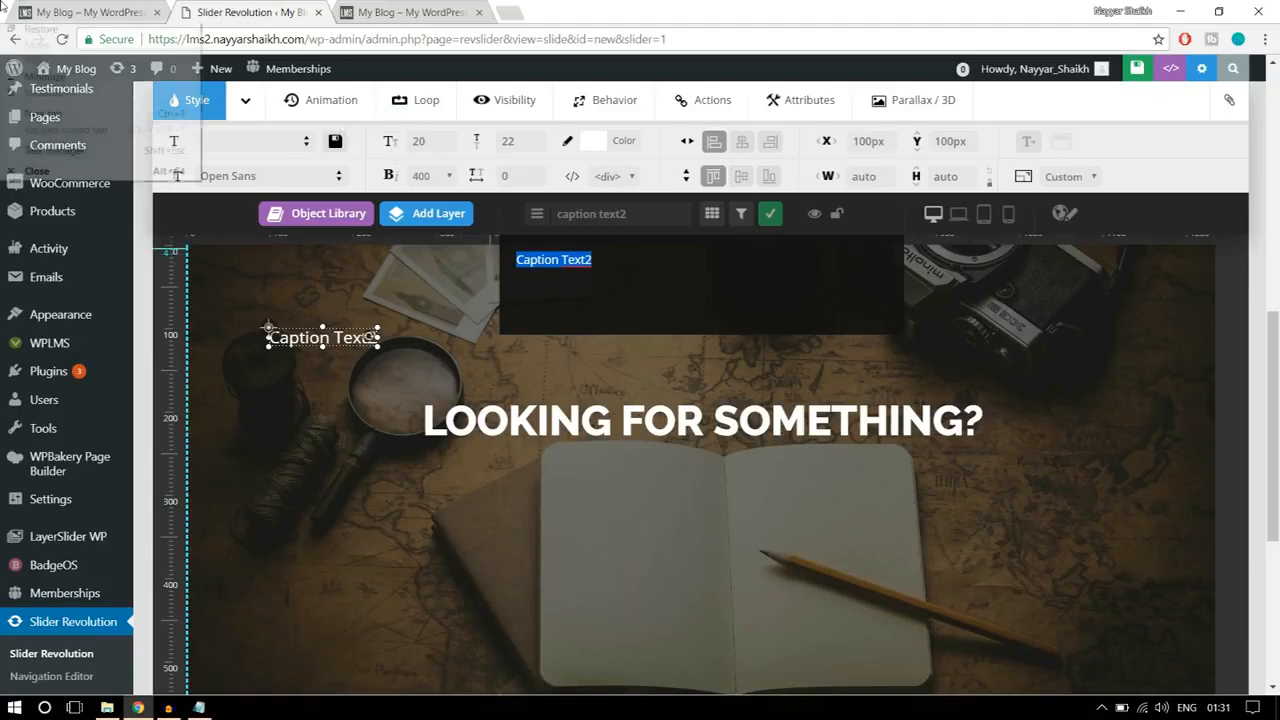
click(82, 8)
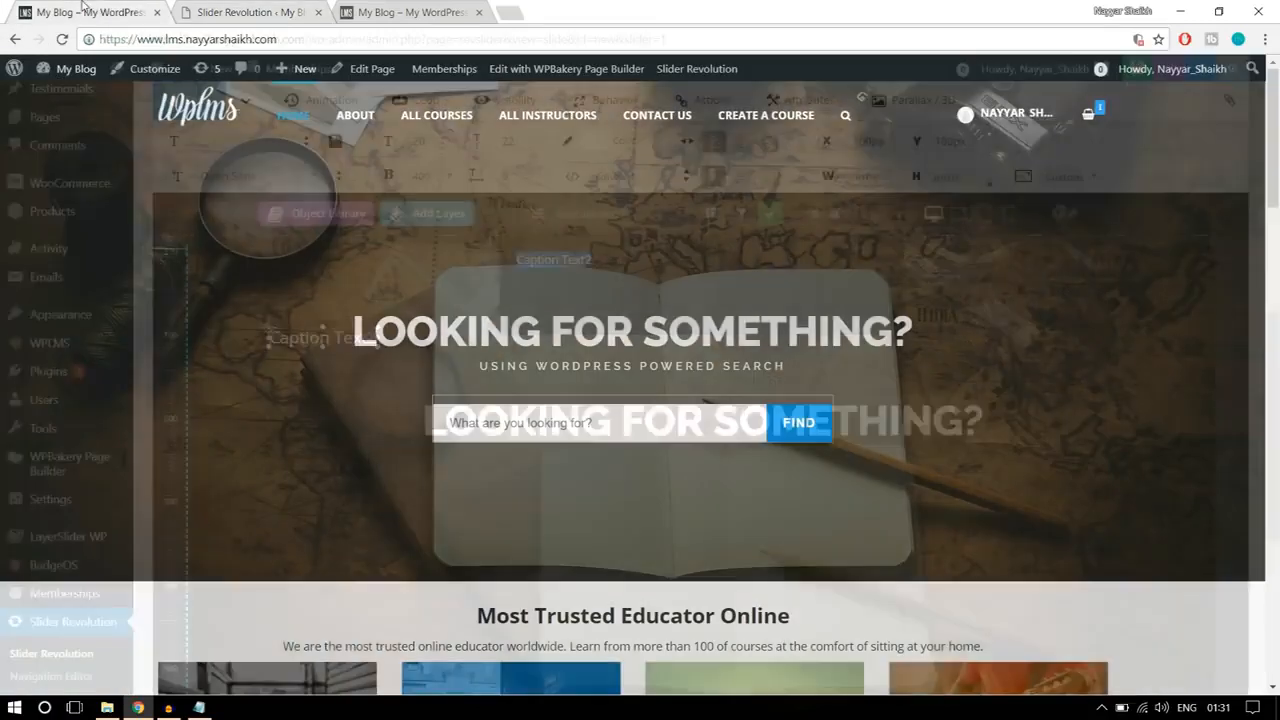
click(245, 12)
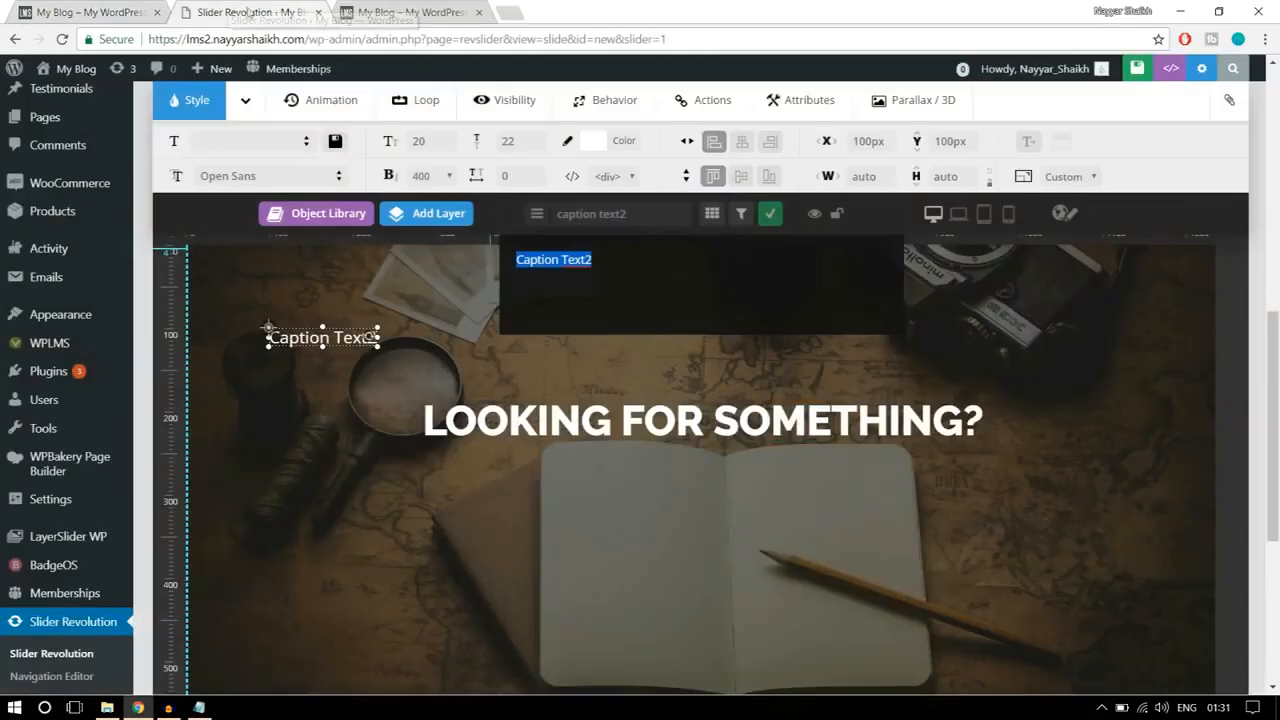
text(USING WORDPRESS POWERED SEARCH!)
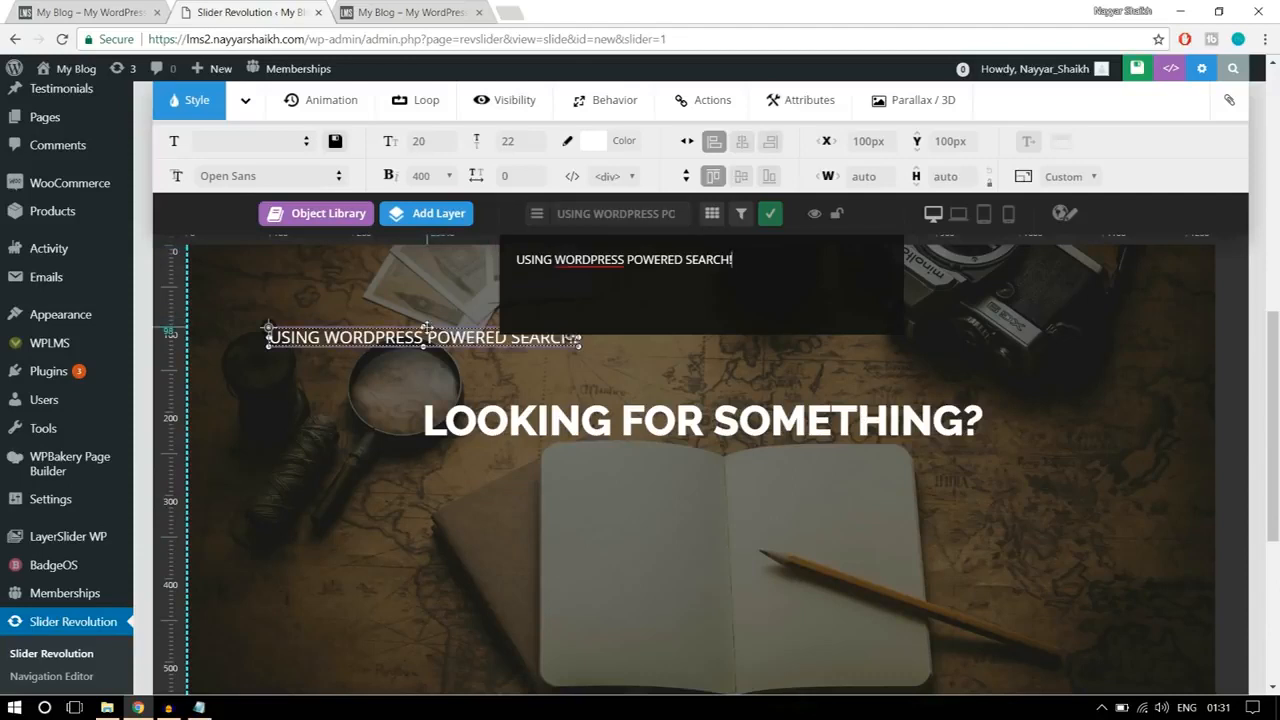
Step: Place the subheading layer just below the heading at a Y position of about 262 px and centre it horizontally
drag(420, 337, 484, 383)
drag(610, 437, 567, 464)
drag(727, 463, 727, 462)
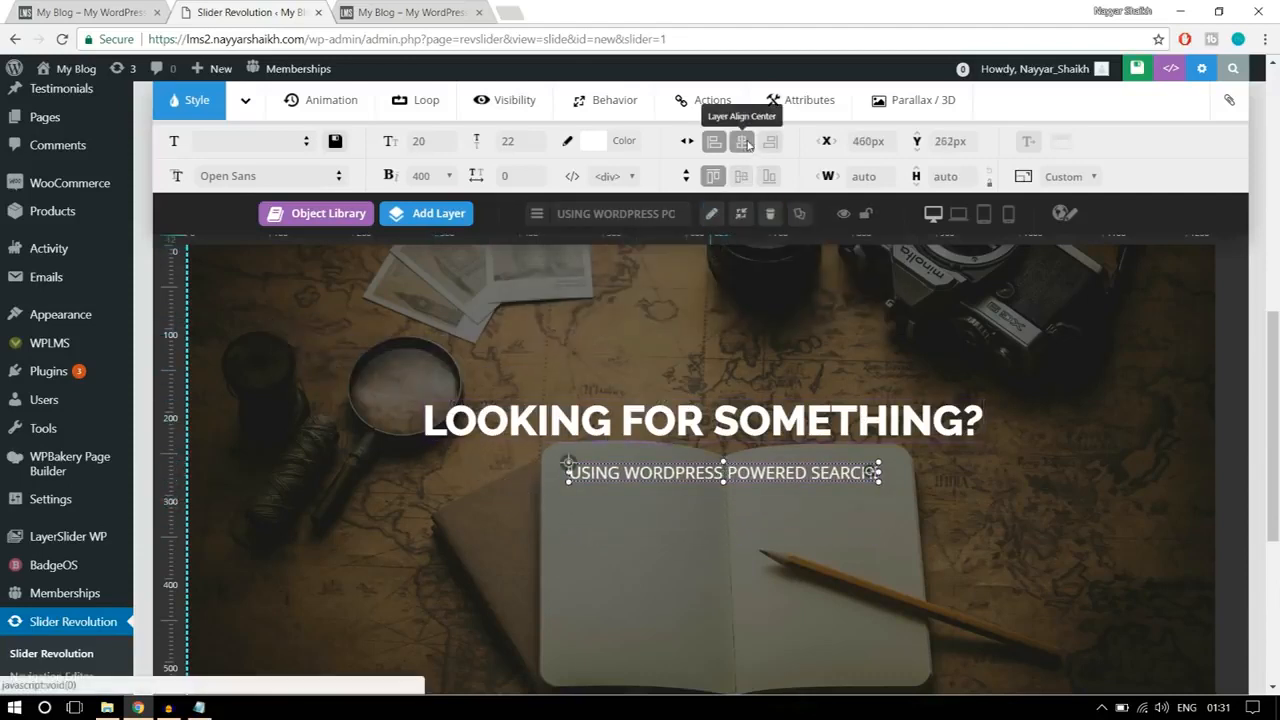
click(745, 144)
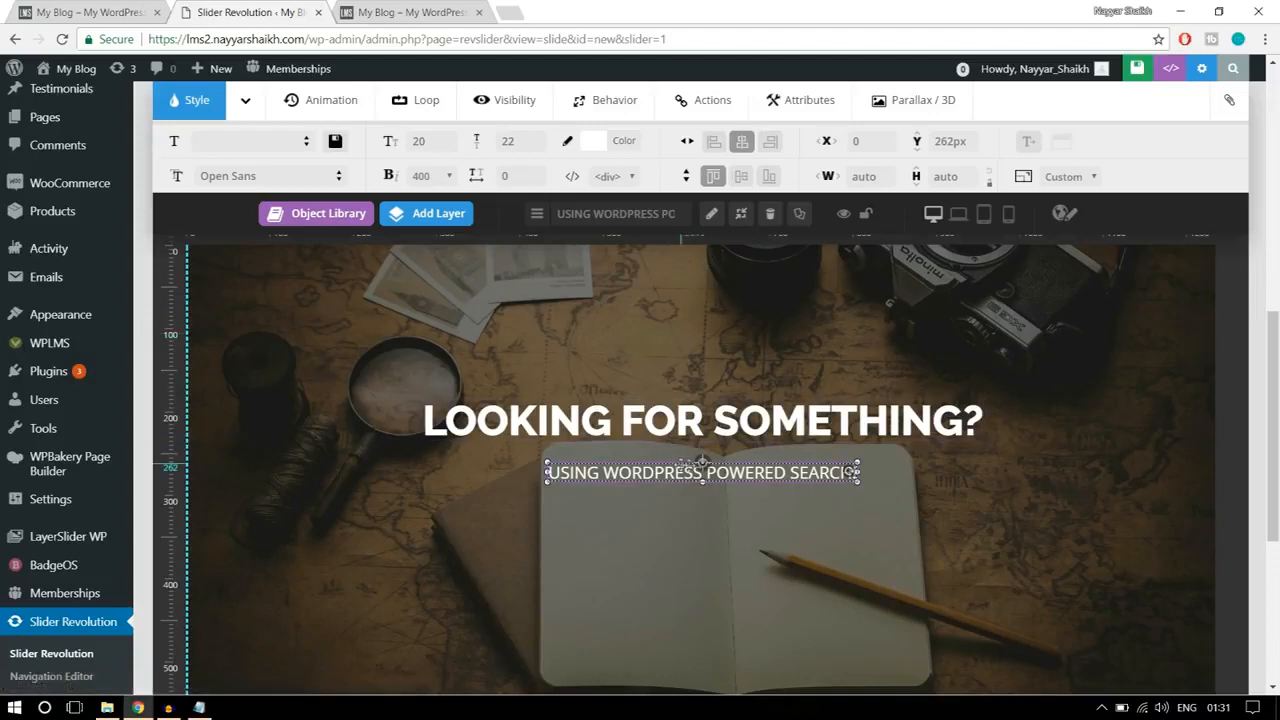
Step: Set the subheading's font family to Raleway and its font size to 13 px, using the reference banner as a guide
click(256, 178)
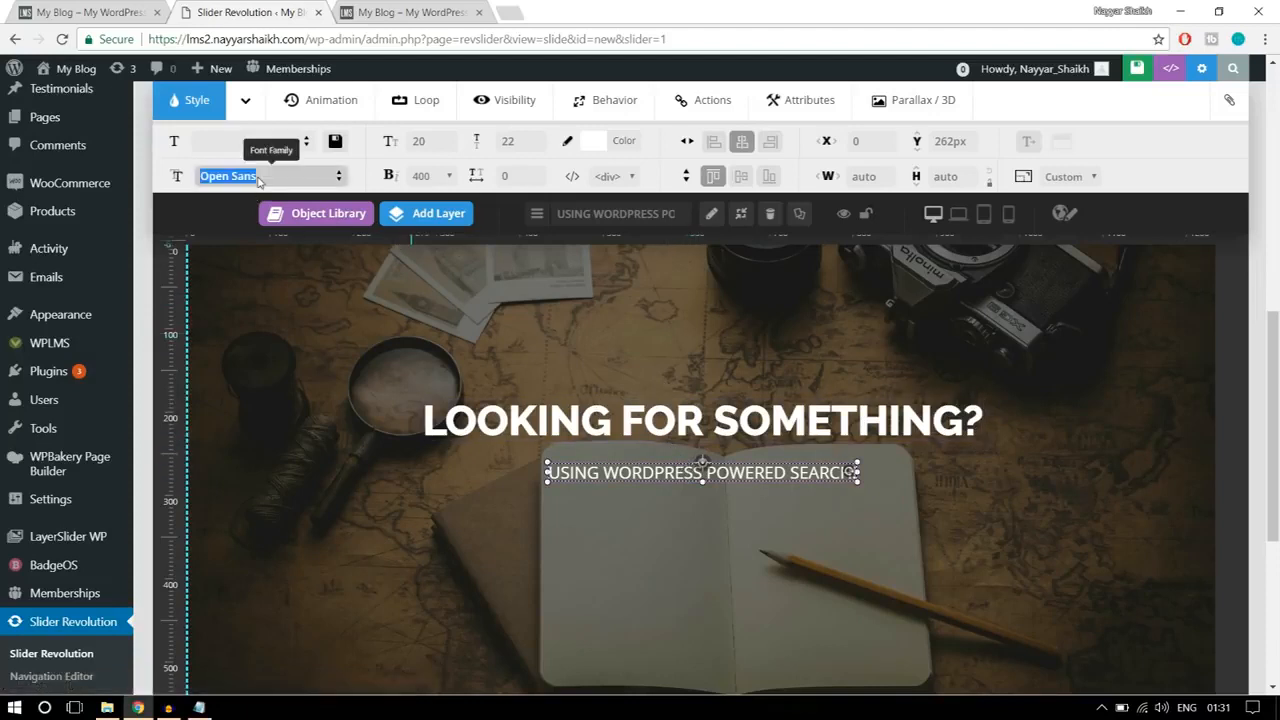
text(RALE)
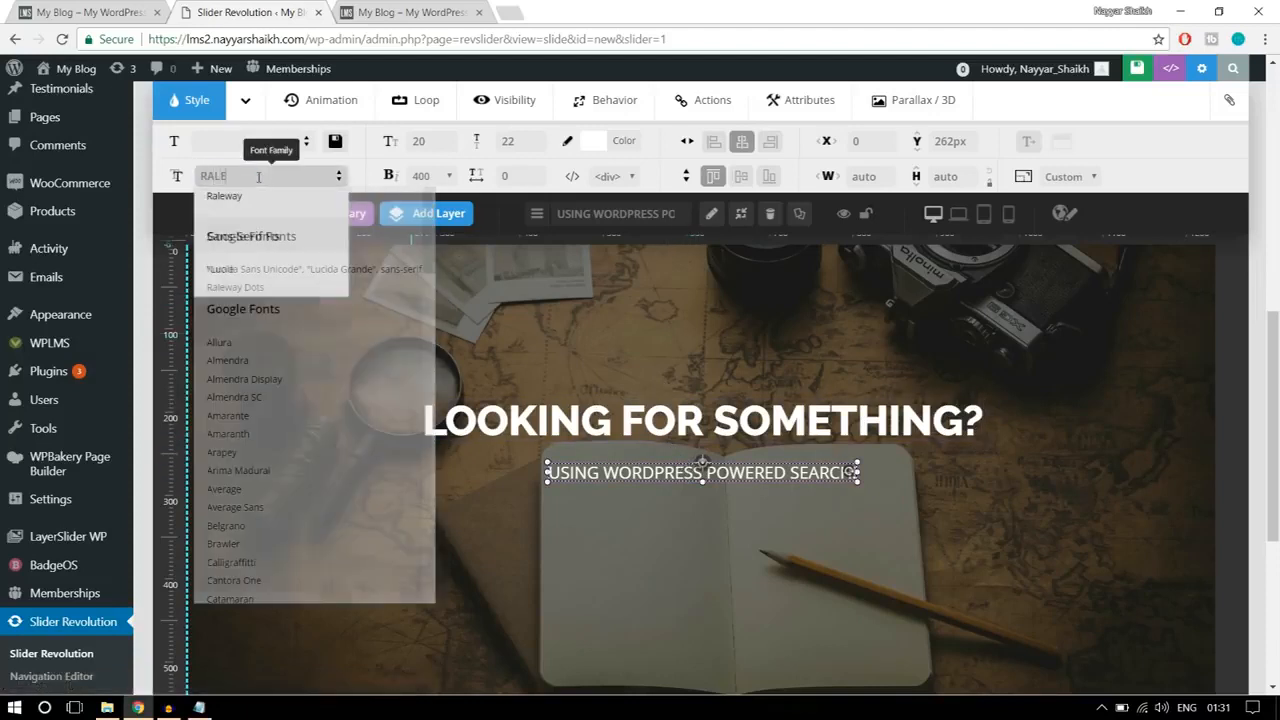
click(245, 196)
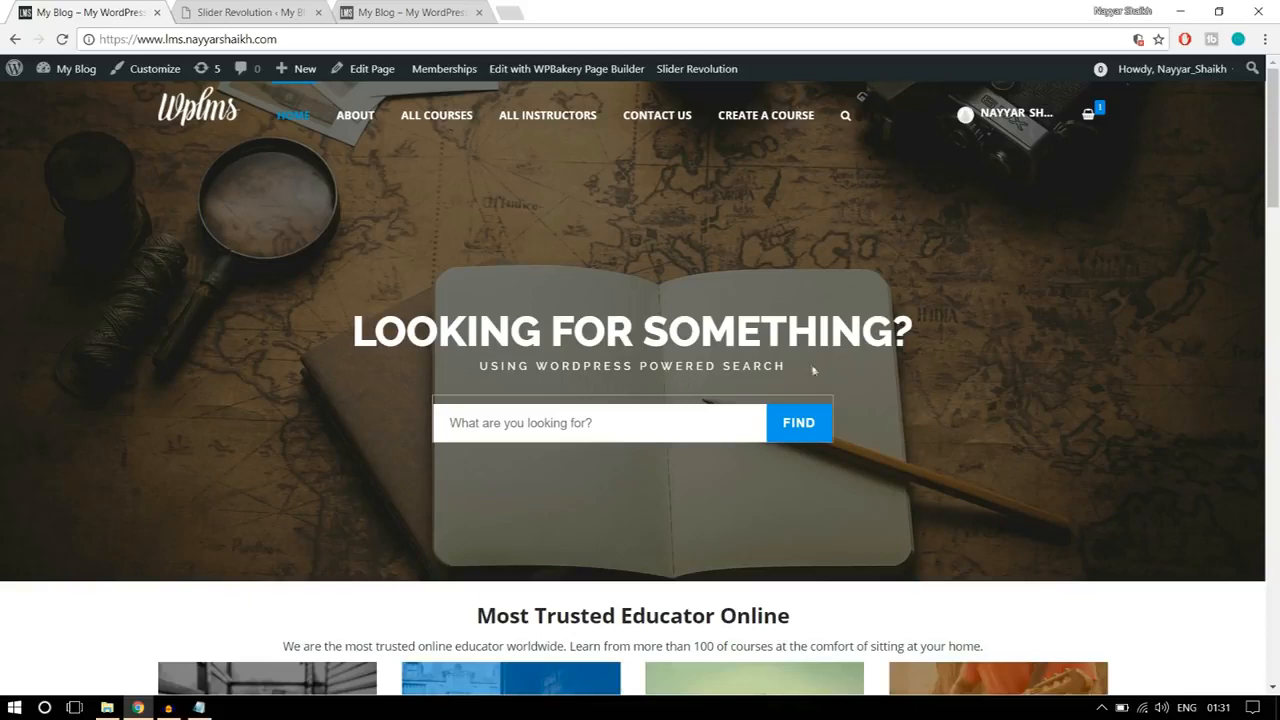
click(250, 12)
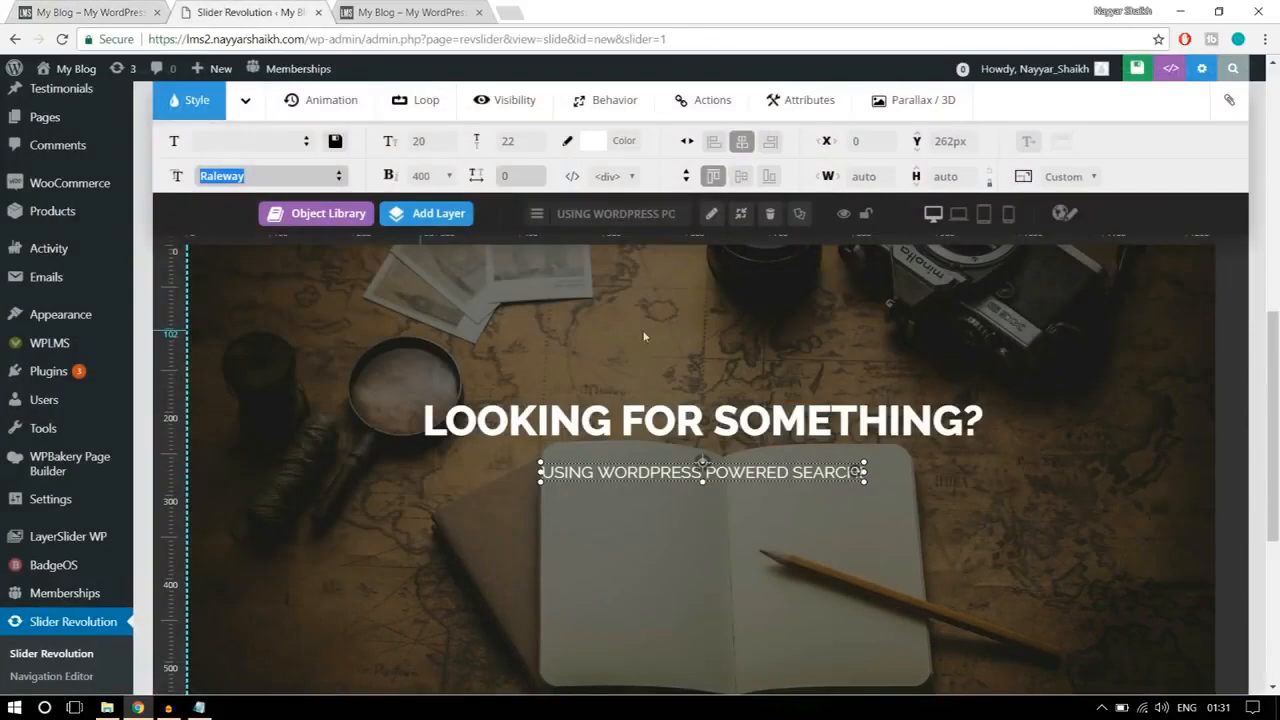
click(420, 141)
text(13)
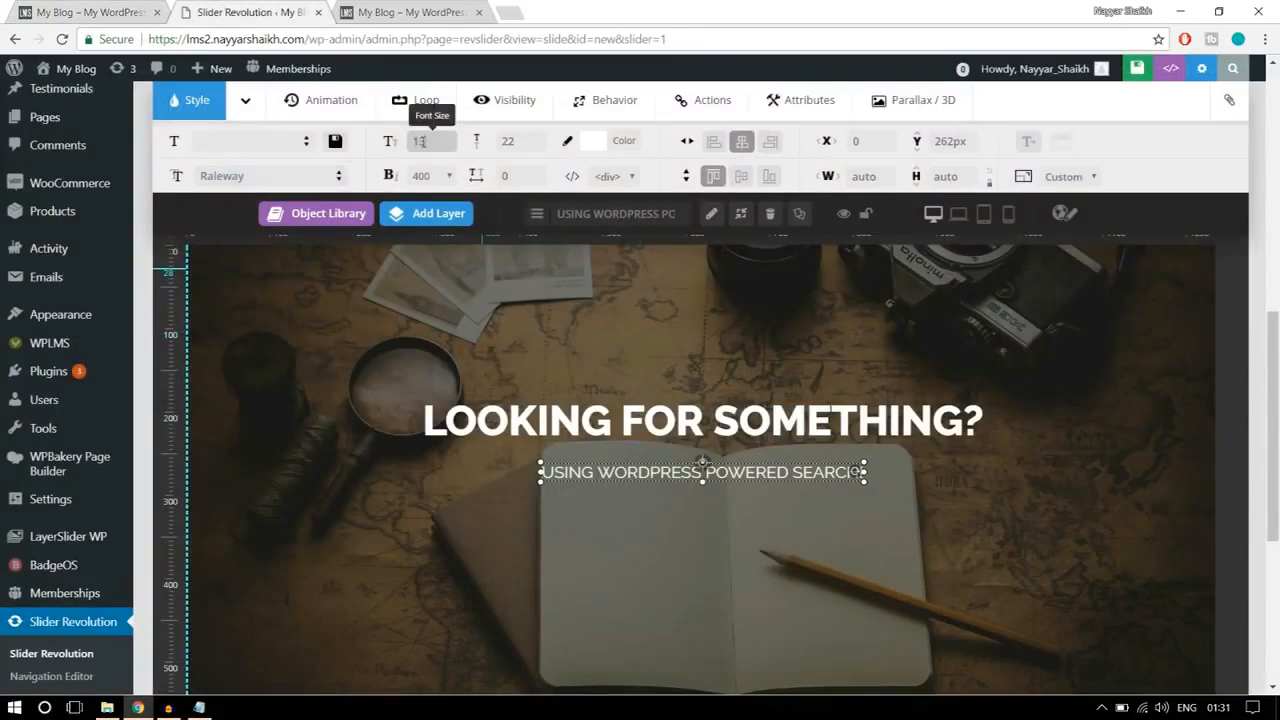
Step: Give the subheading a line height of 20 px, a font weight of 500 and letter spacing of 5 px
click(509, 140)
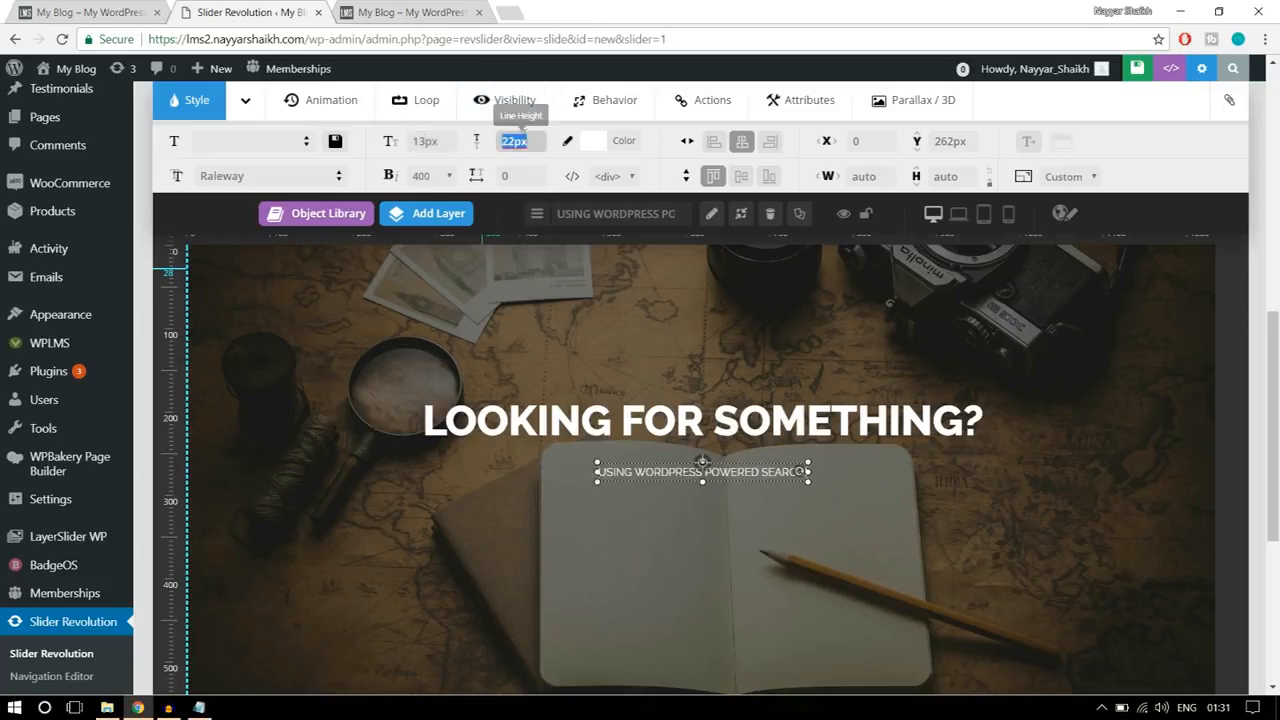
text(2)
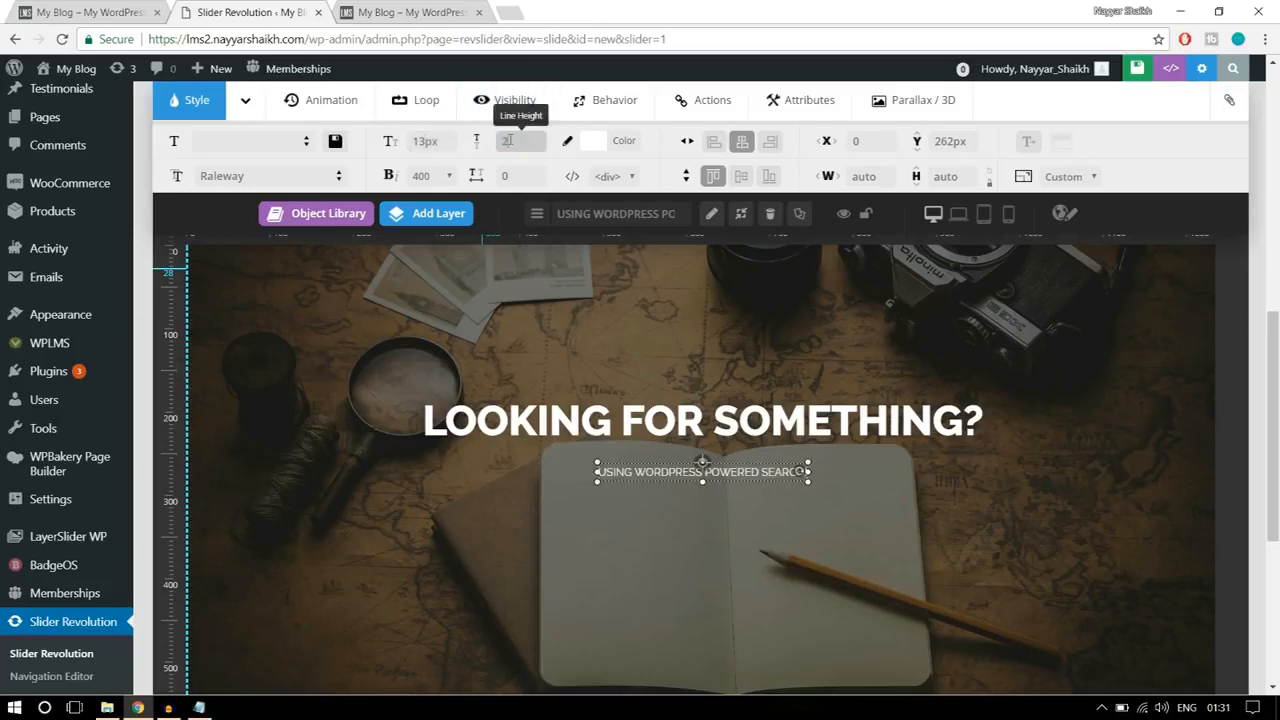
text(0)
click(421, 176)
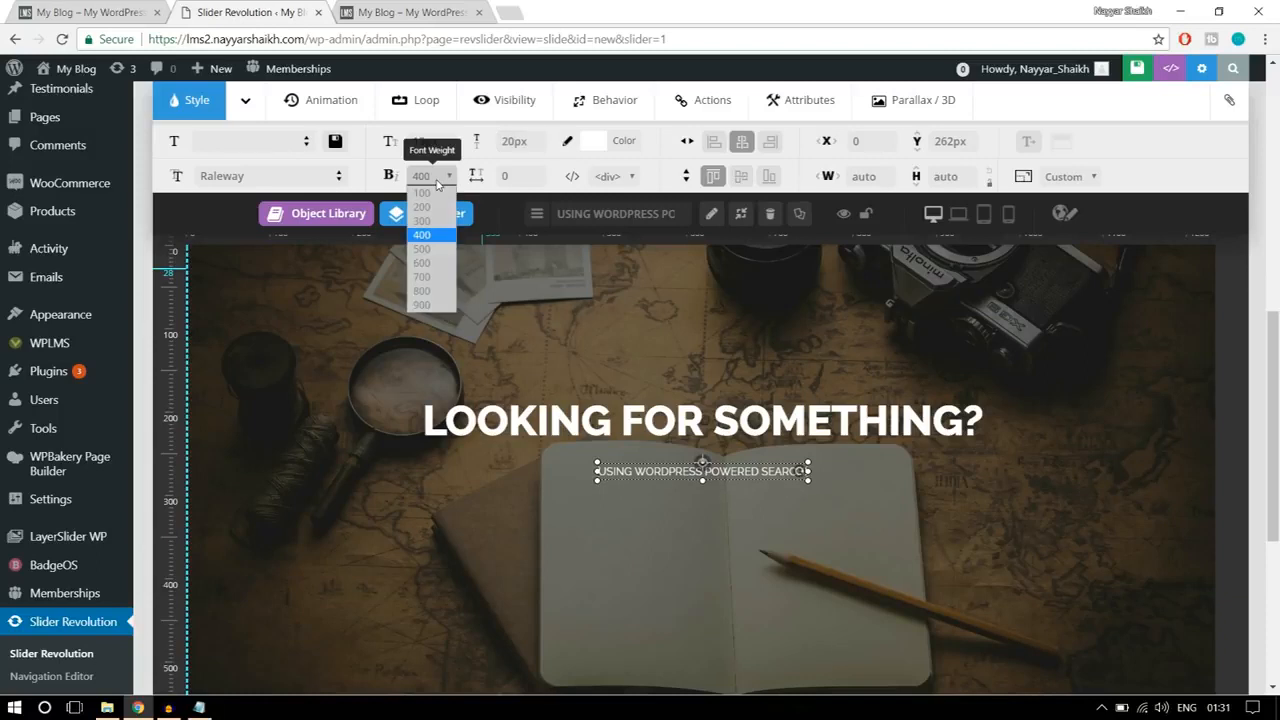
click(440, 250)
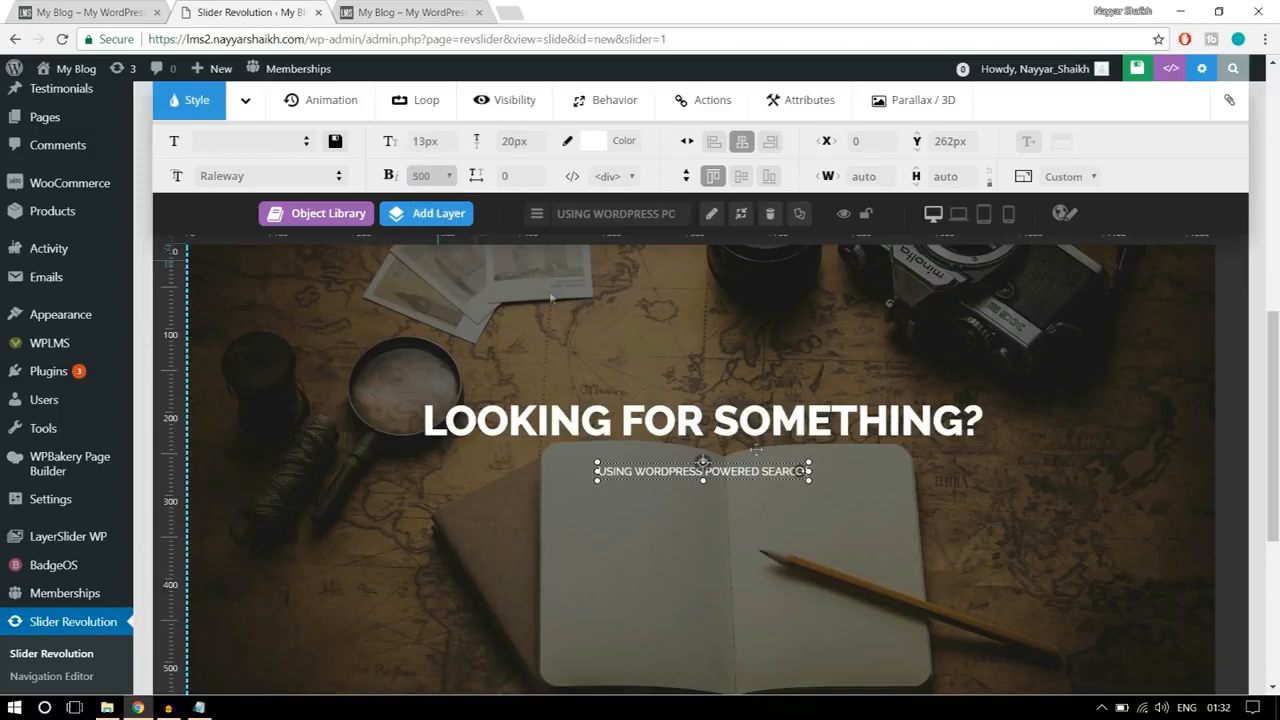
key(Tab)
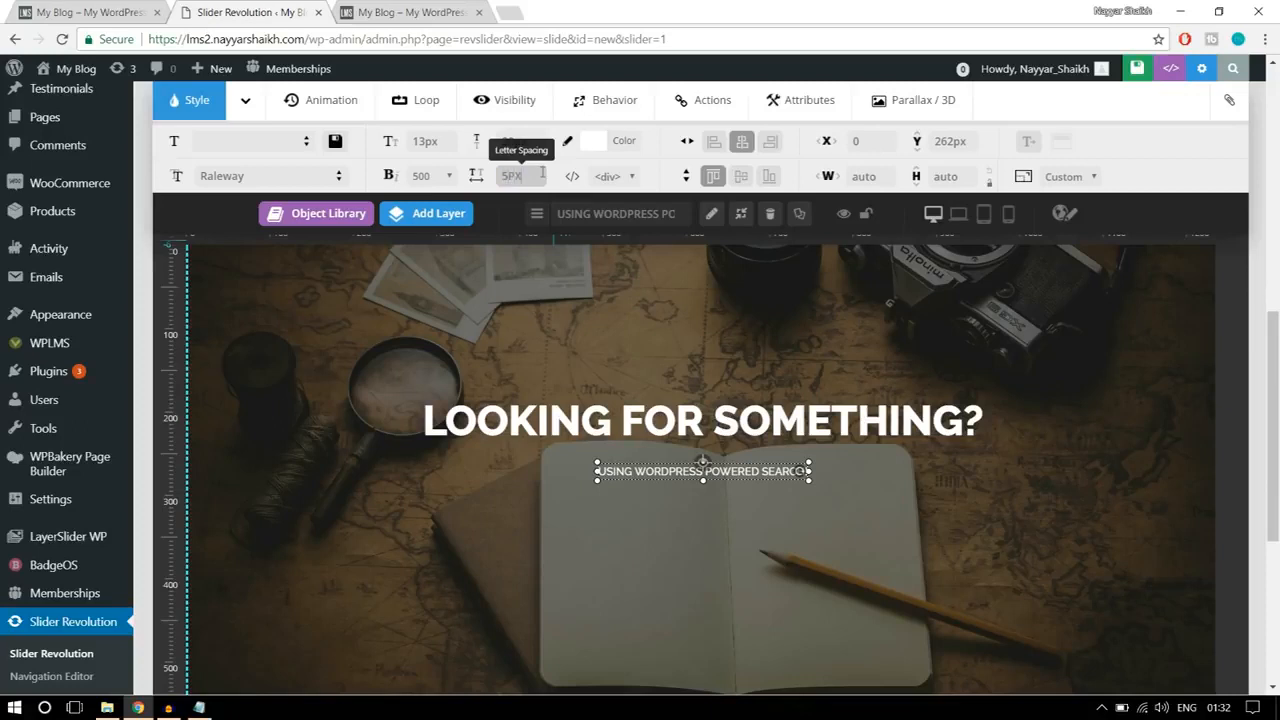
click(789, 512)
Step: Move the subheading up to a Y position of about 244 px, centre it horizontally and compare it with the reference banner
drag(735, 461, 736, 457)
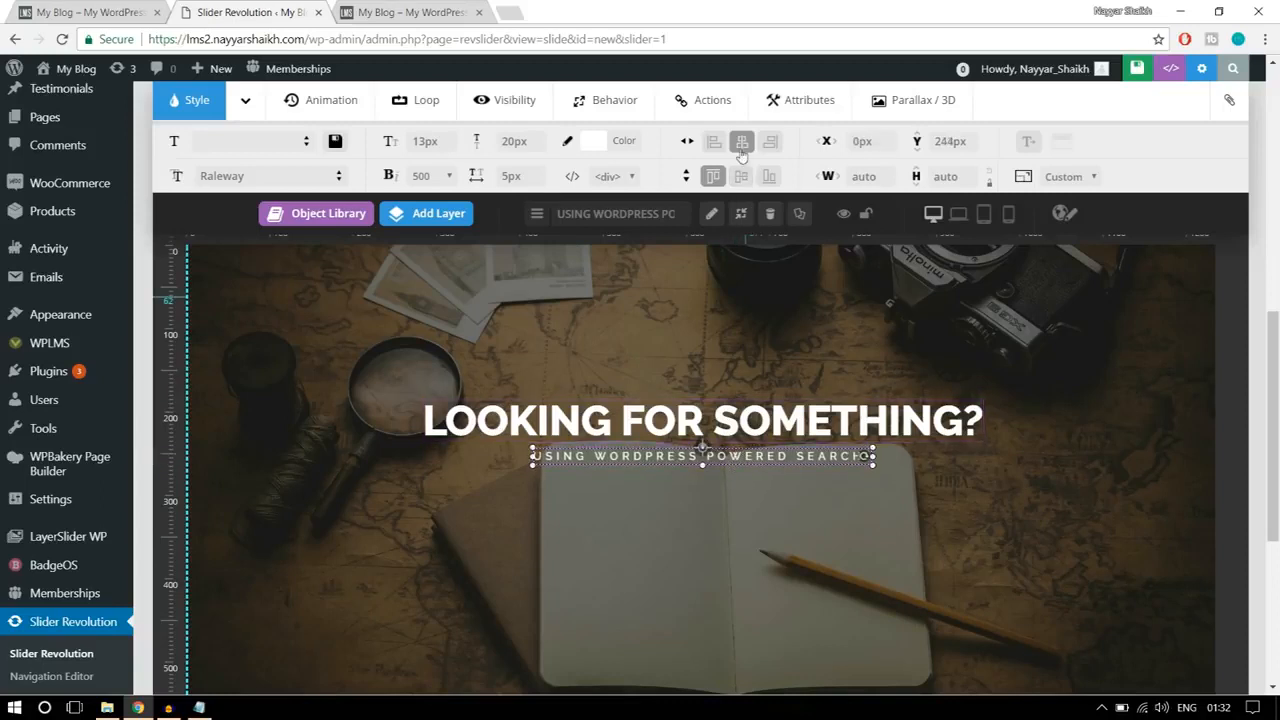
click(742, 150)
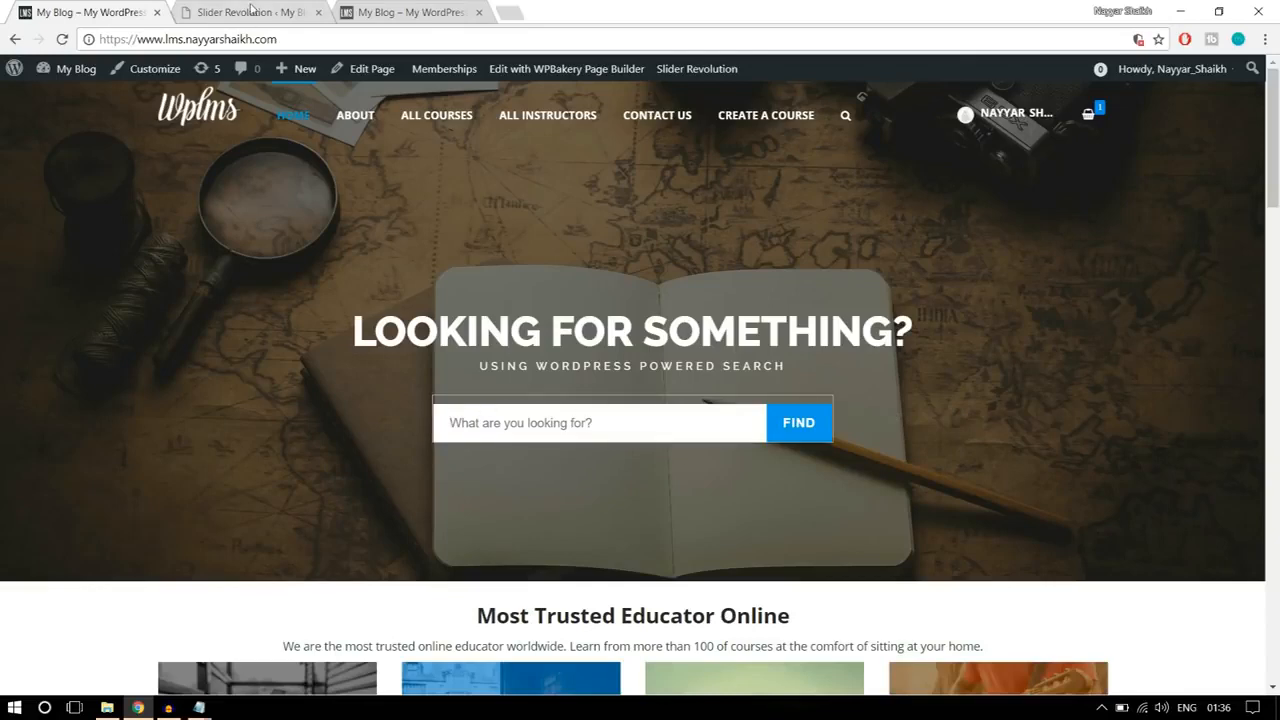
click(252, 12)
Step: Add a third Text/Html layer to the slide and select its placeholder caption
scroll(986, 280, down, 2)
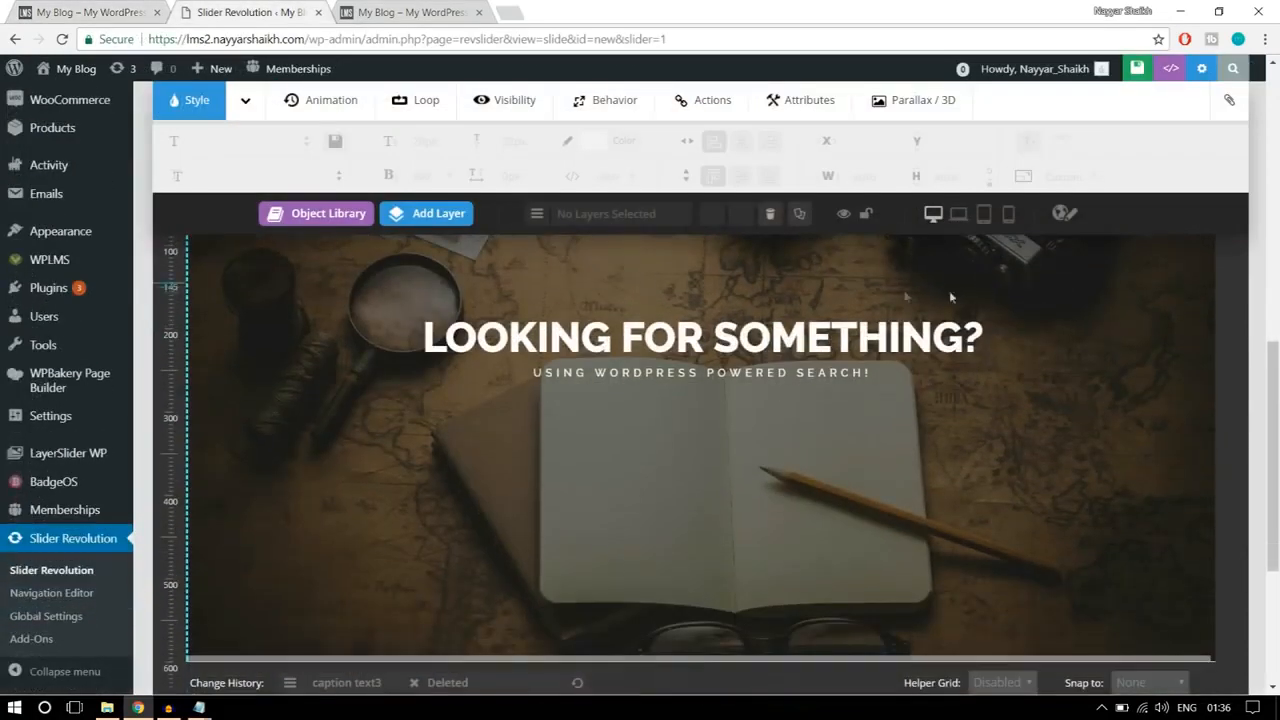
click(464, 226)
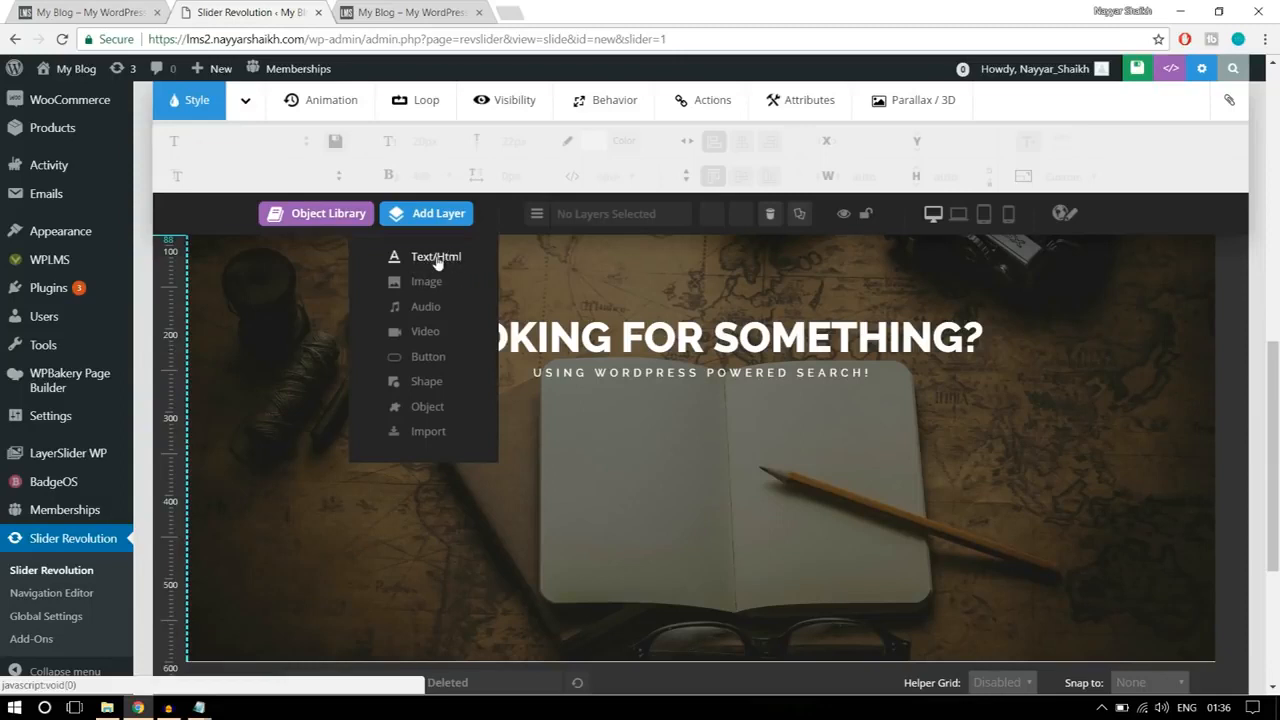
click(437, 257)
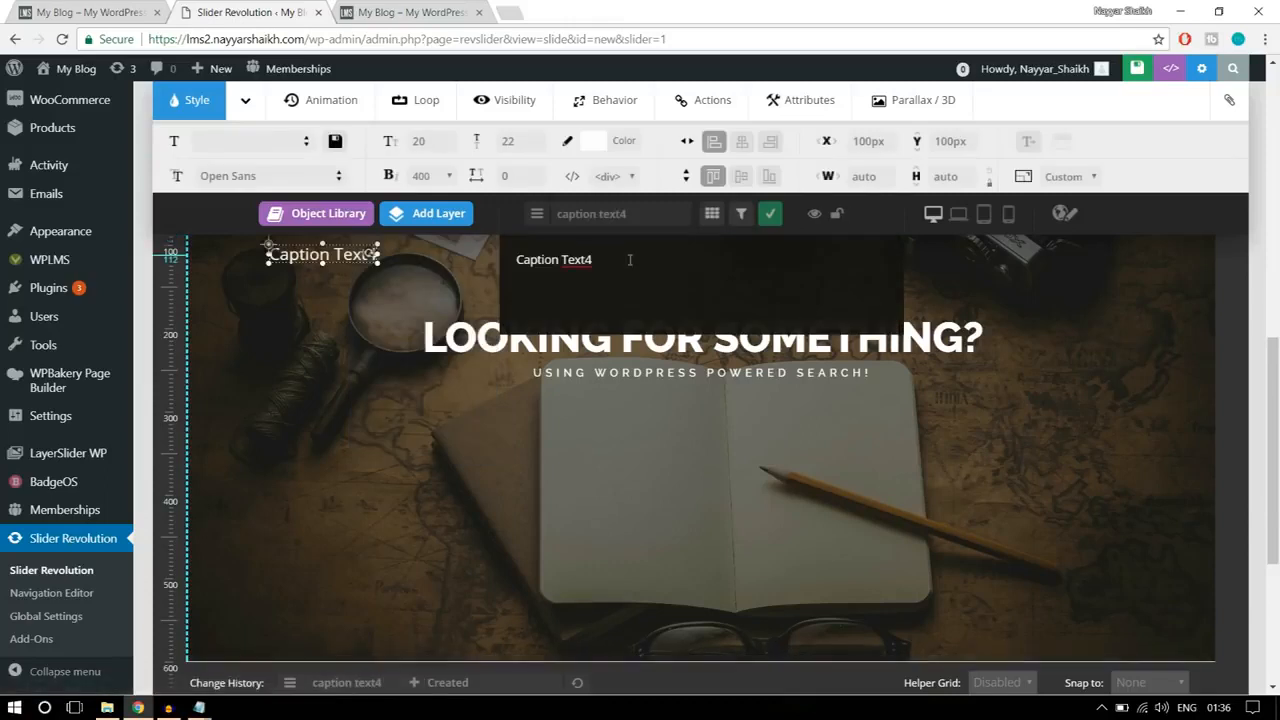
triple_click(538, 257)
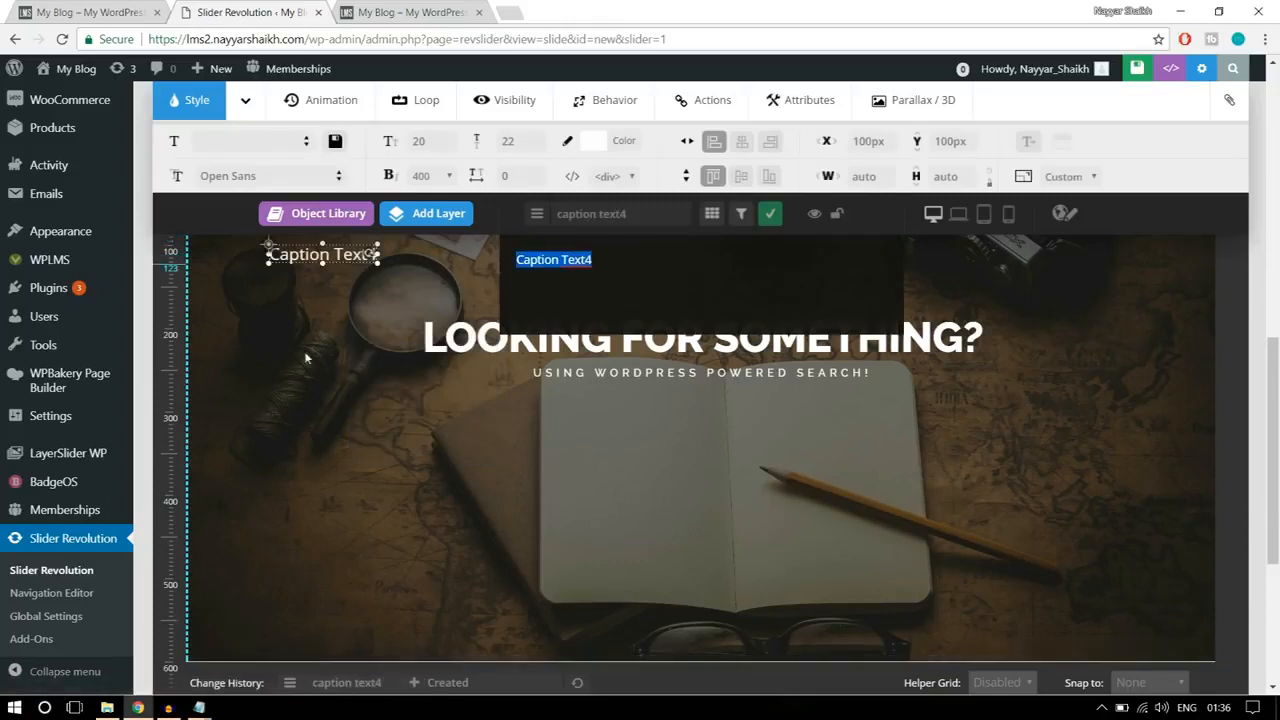
Step: Replace the new layer's caption with the search form HTML line copied from the CSS text file open in Notepad
click(107, 707)
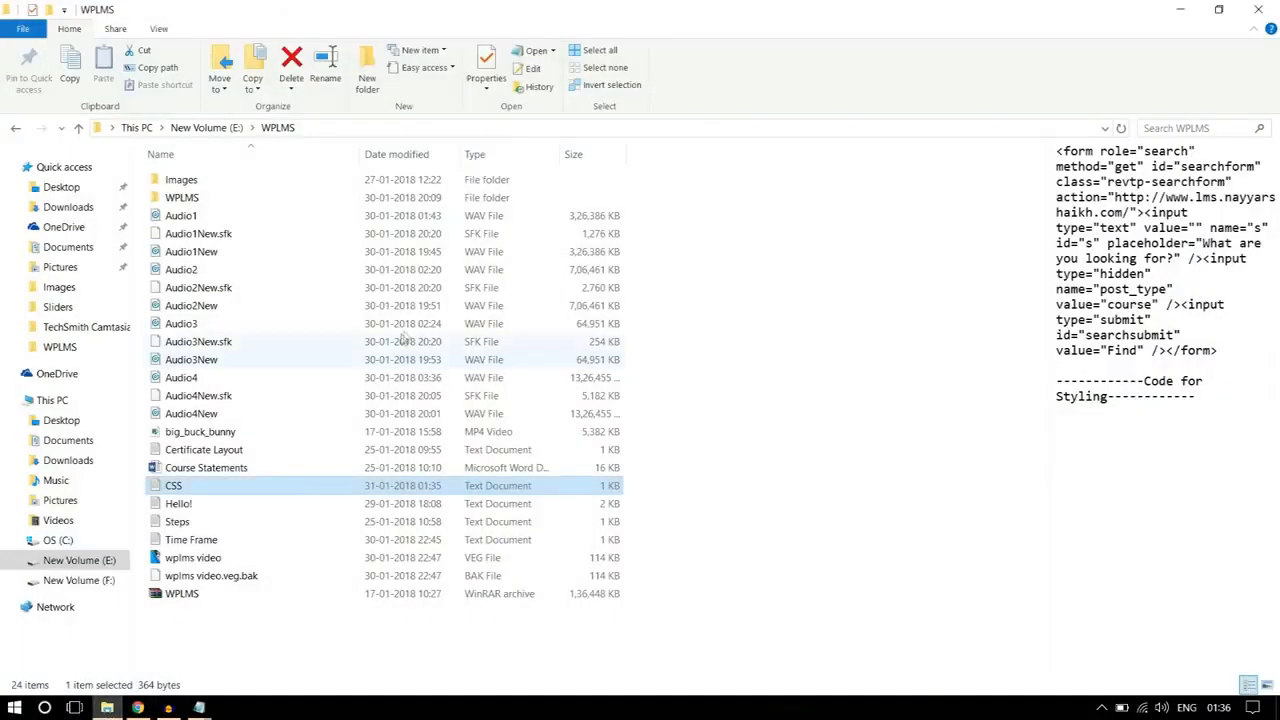
click(723, 297)
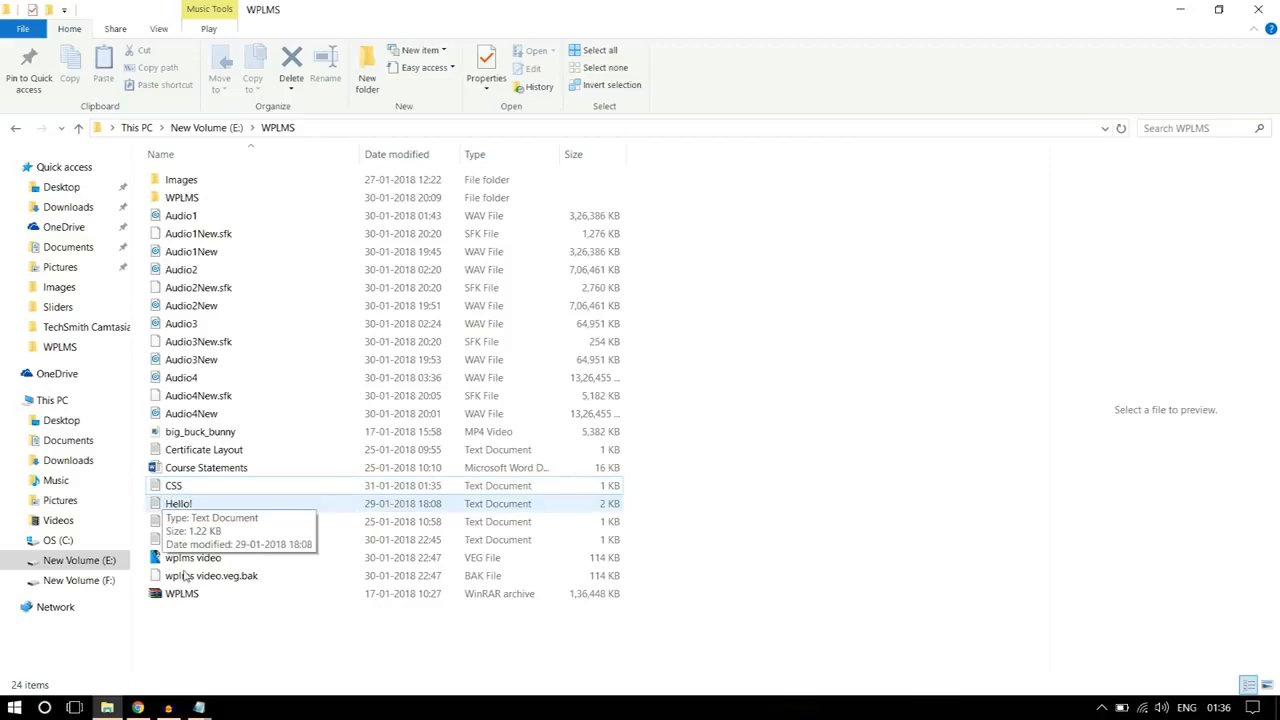
click(199, 707)
scroll(489, 354, up, 8)
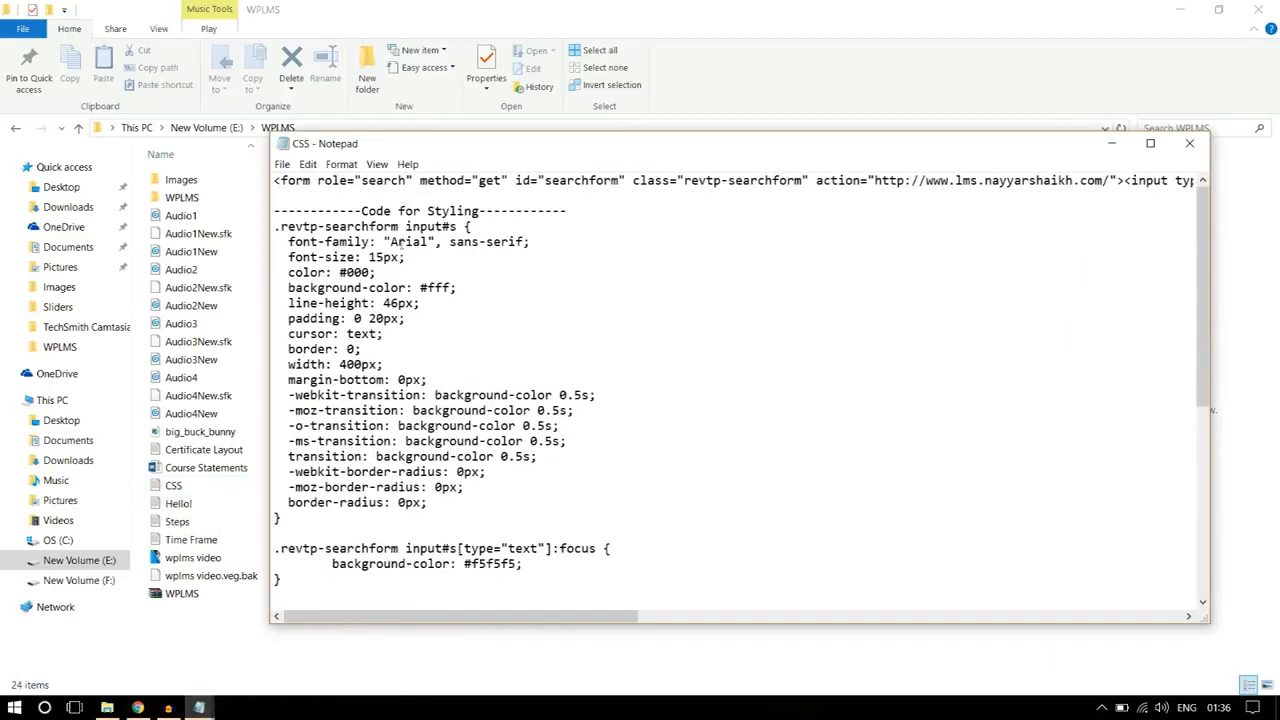
drag(275, 183, 1278, 158)
key(ctrl+c)
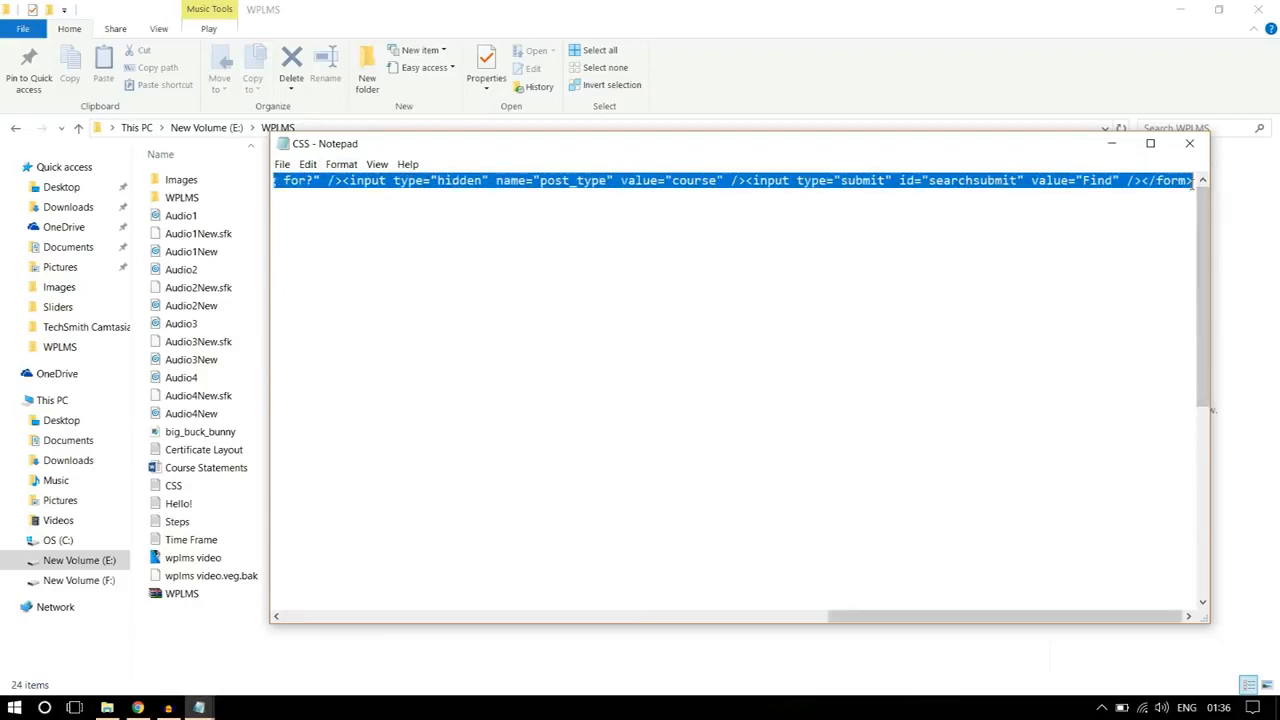
click(140, 707)
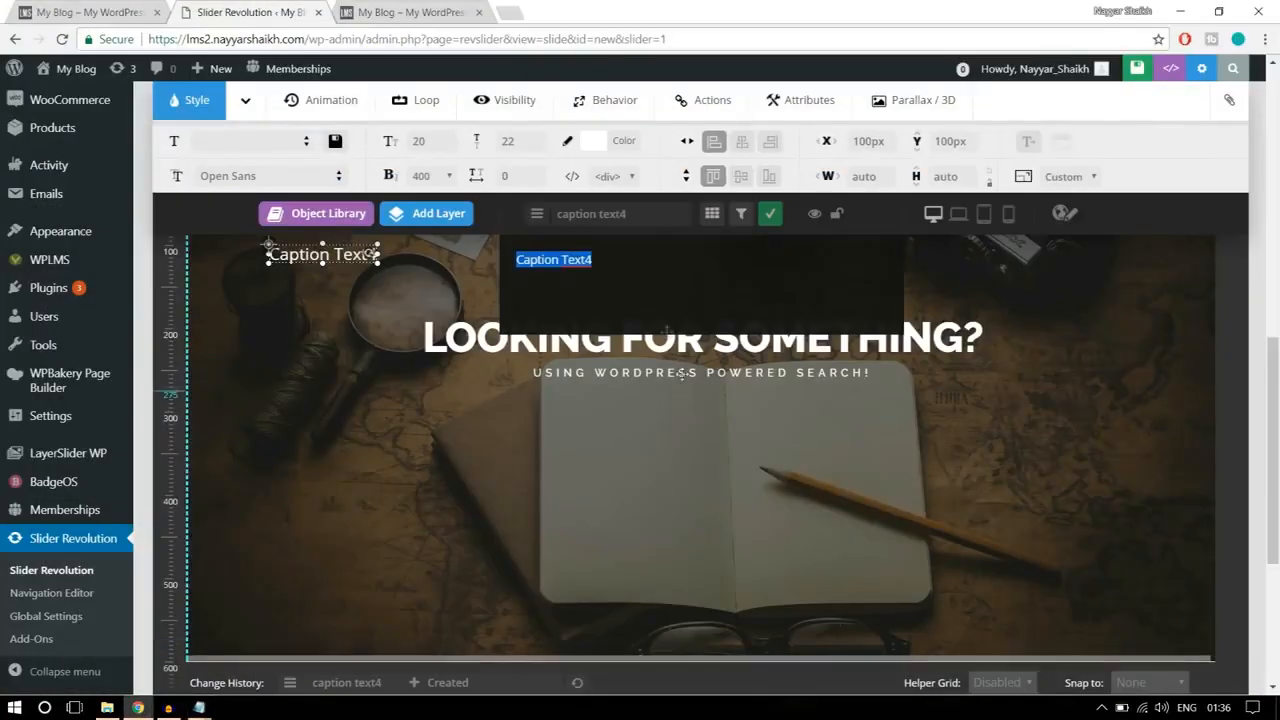
key(ctrl+v)
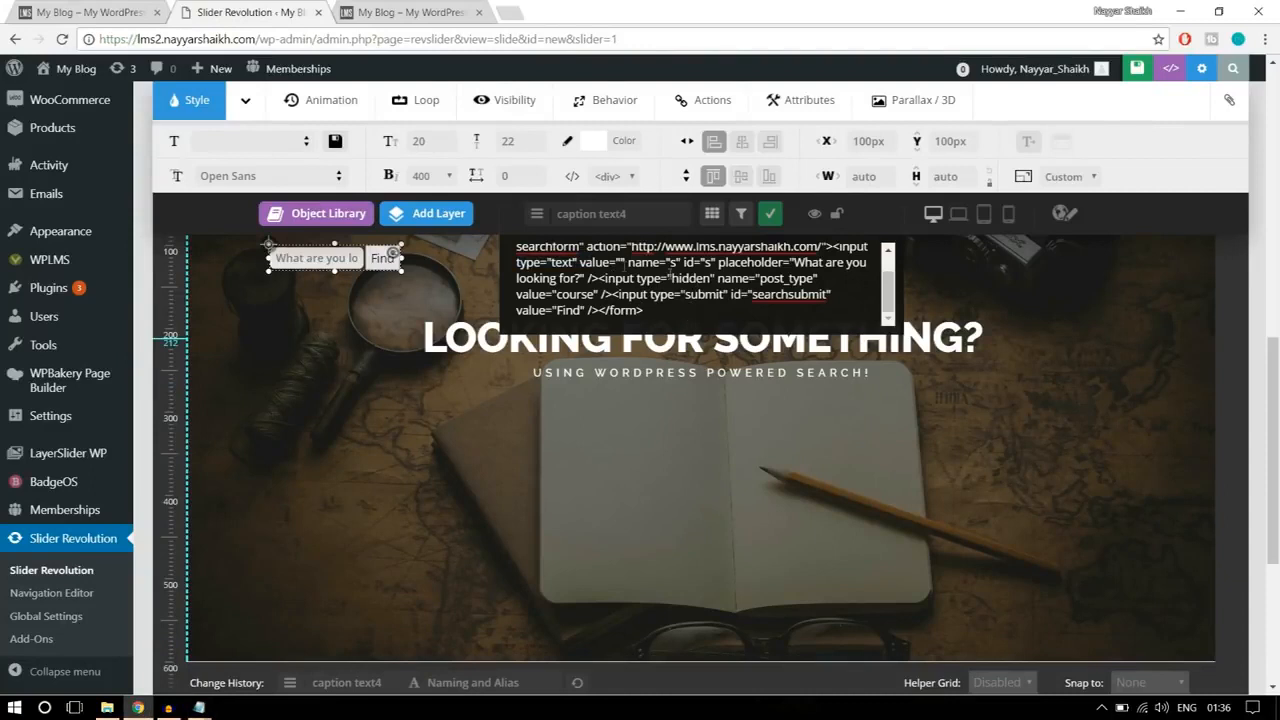
Step: Place the search form layer just below the subheading at about X 544 px and Y 283 px
drag(320, 258, 718, 410)
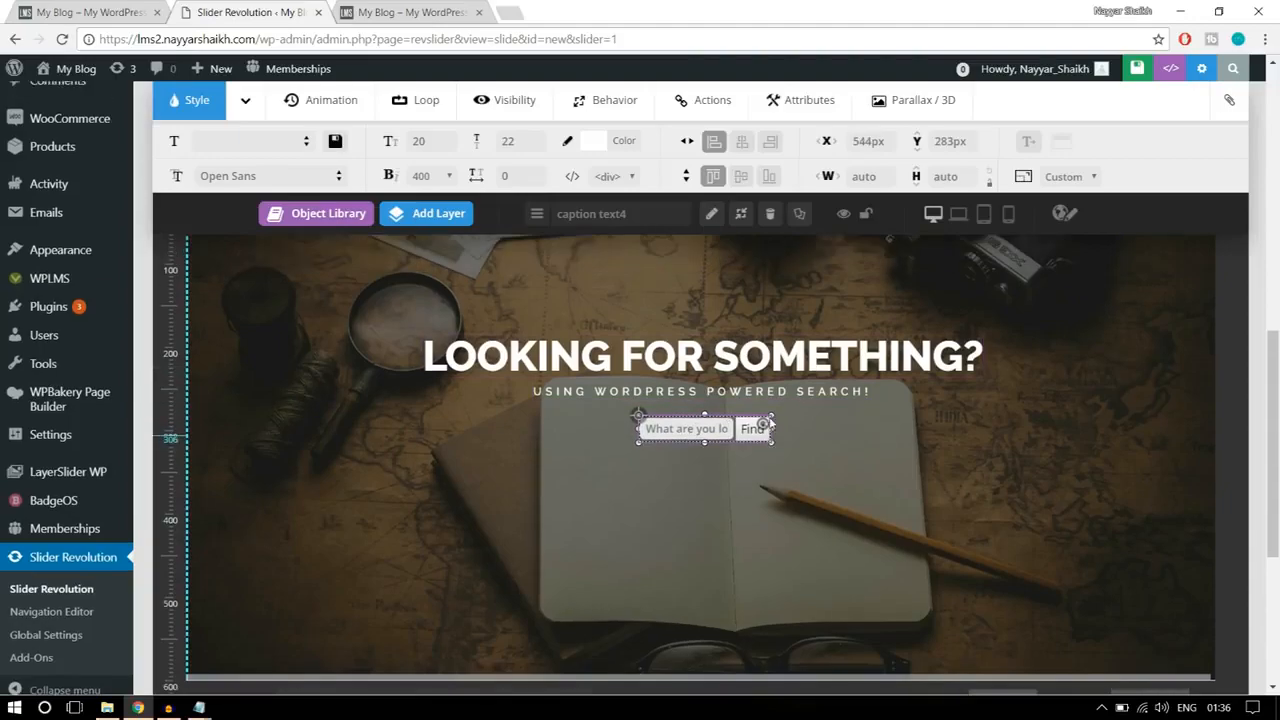
scroll(769, 416, up, 2)
scroll(769, 416, down, 1)
scroll(769, 417, down, 2)
scroll(763, 376, up, 1)
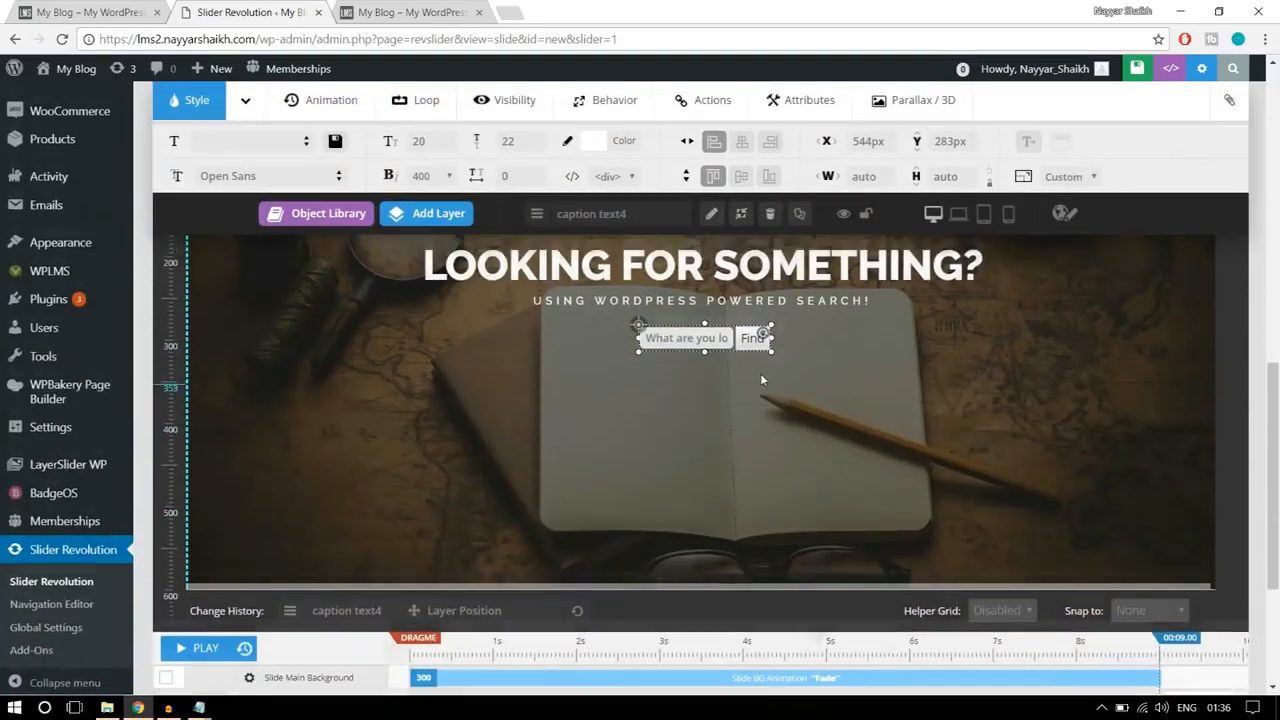
Step: Shift the layers down to Y positions of about 325 px for the search form, 290 px for the subheading and 226 px for the heading
drag(731, 410, 733, 445)
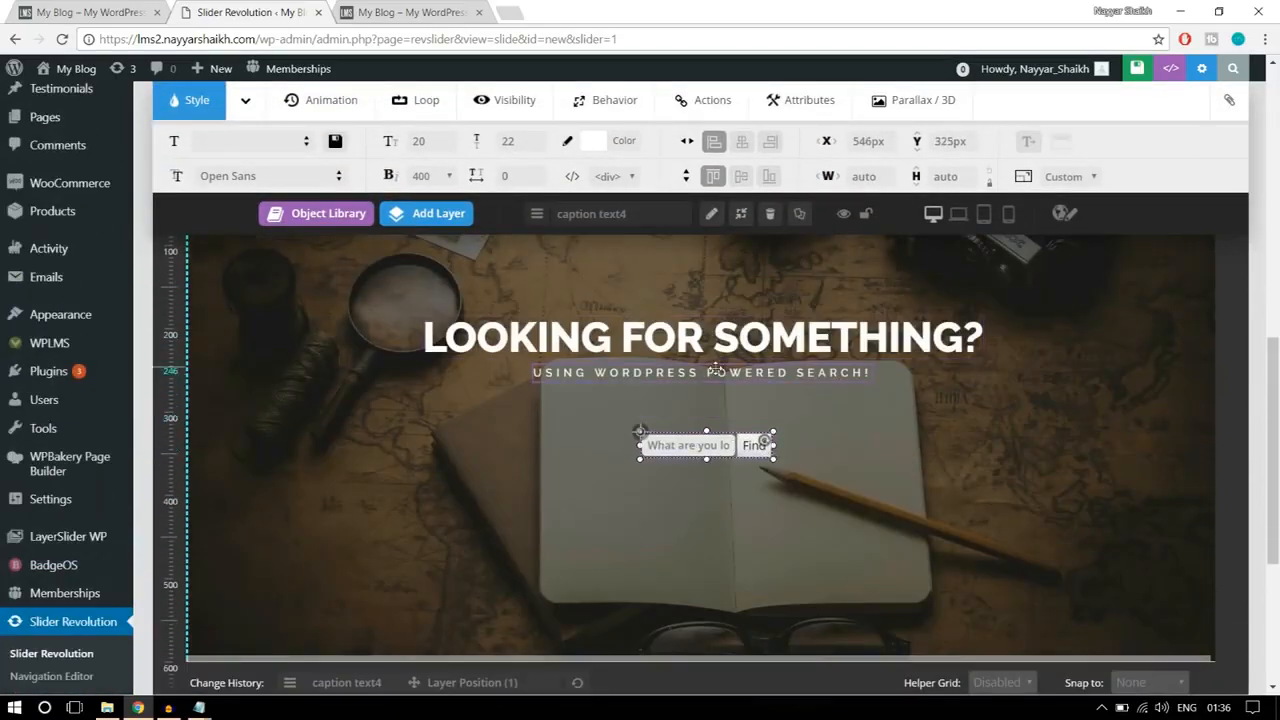
drag(716, 370, 716, 408)
drag(714, 338, 714, 371)
Step: Centre the search form, subheading and heading layers horizontally on the slide
click(707, 442)
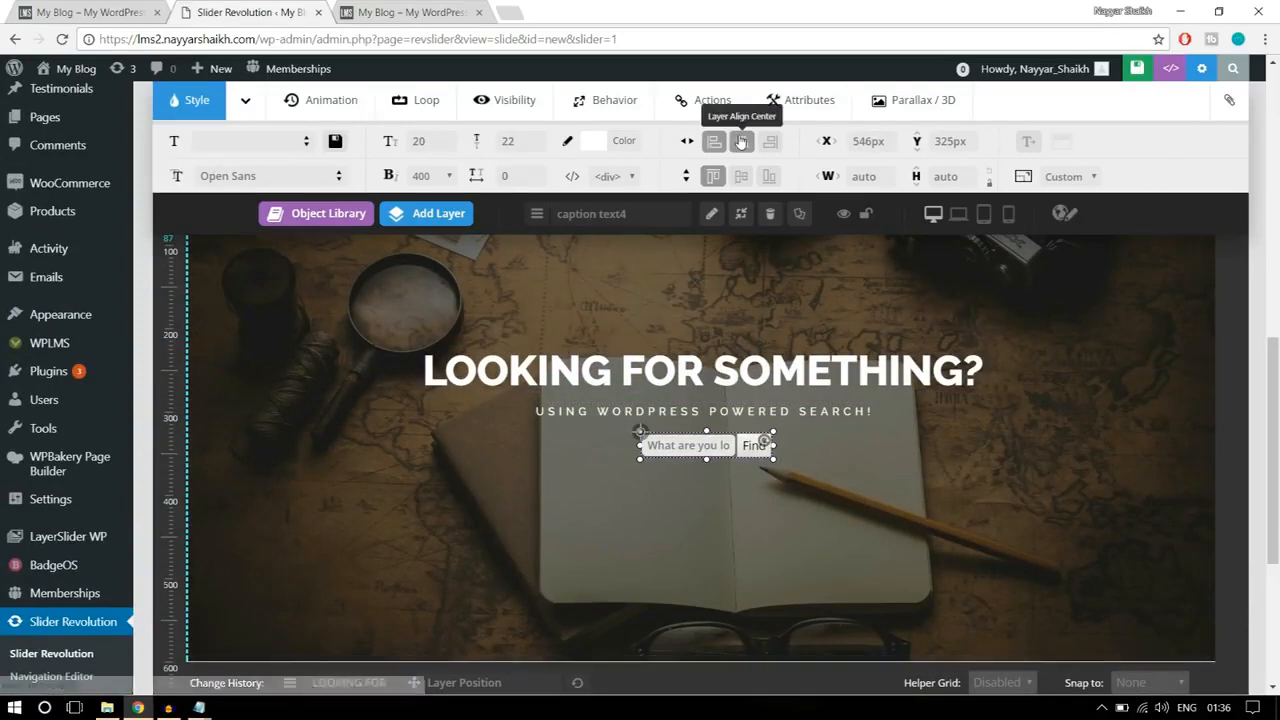
click(742, 141)
click(691, 408)
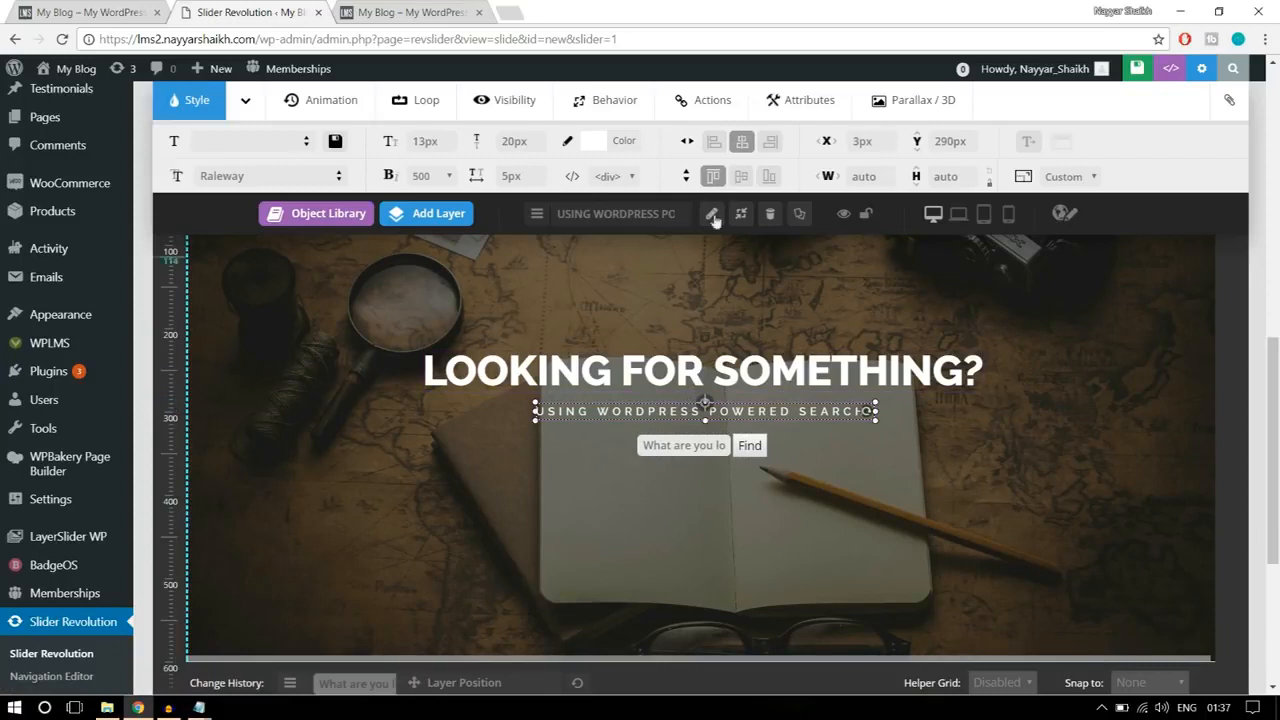
click(742, 141)
click(722, 368)
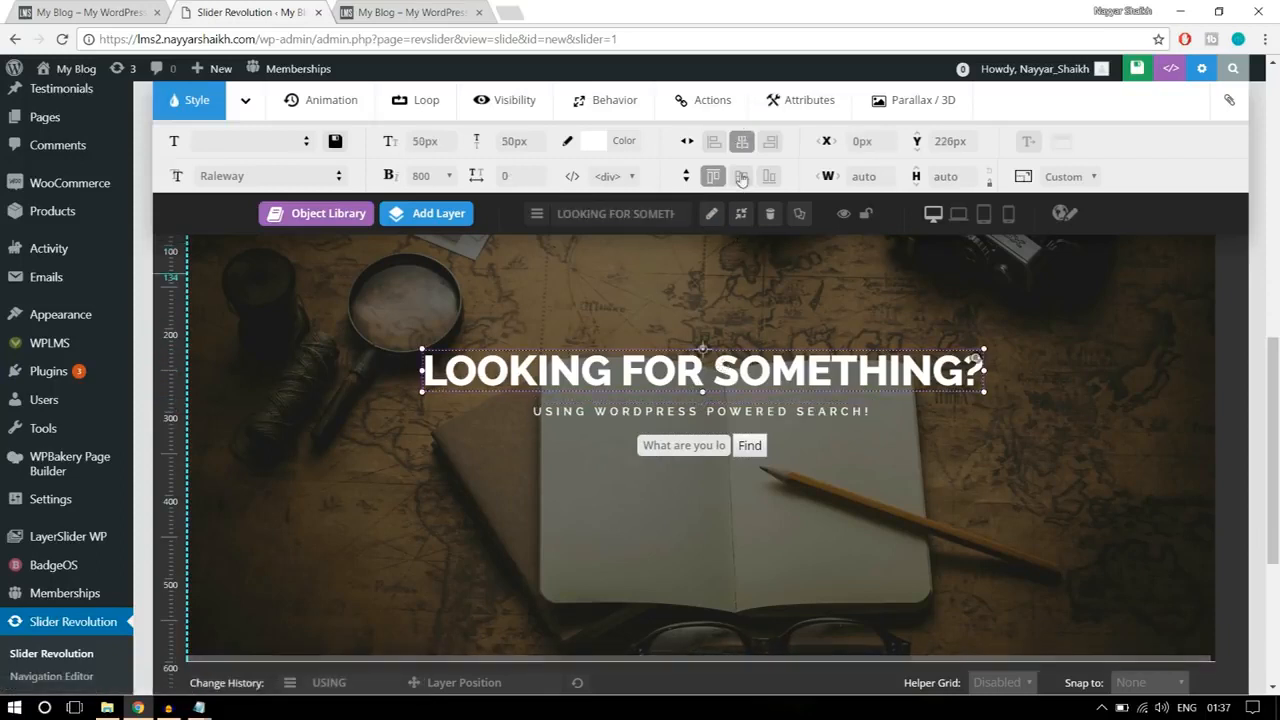
click(742, 141)
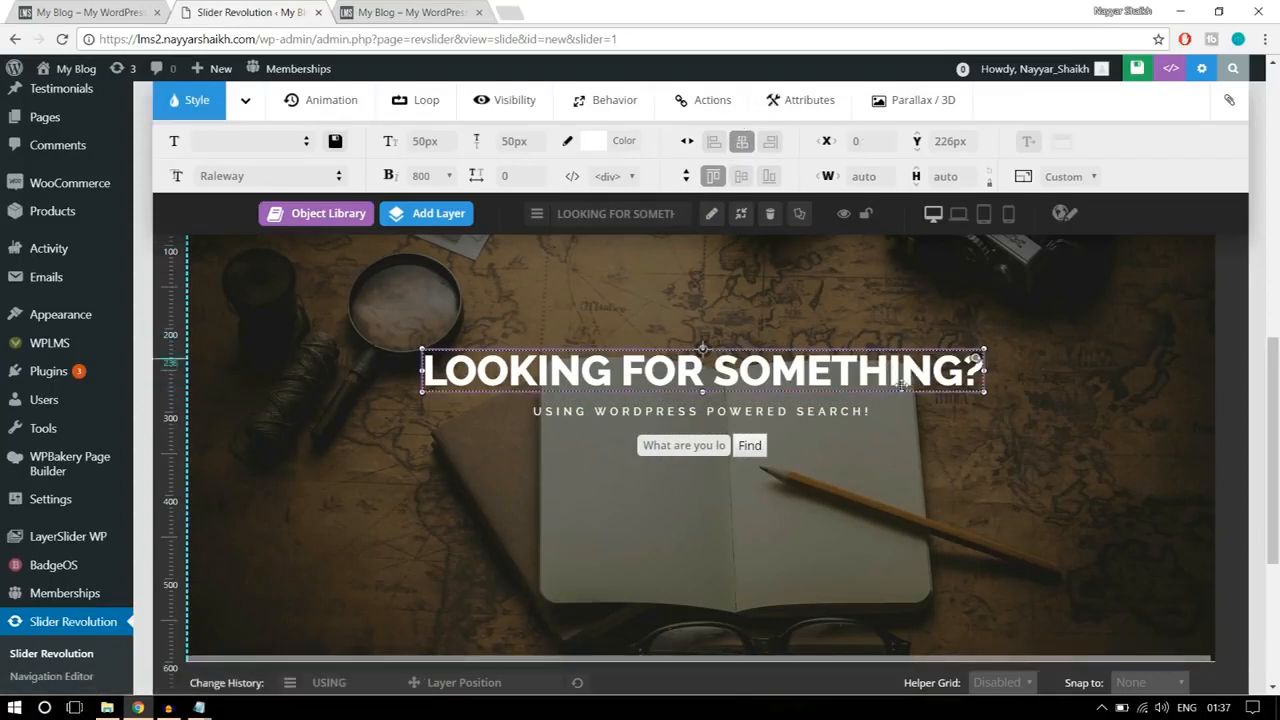
Step: Save the slide with the search form layer added and deselect all layers
click(700, 447)
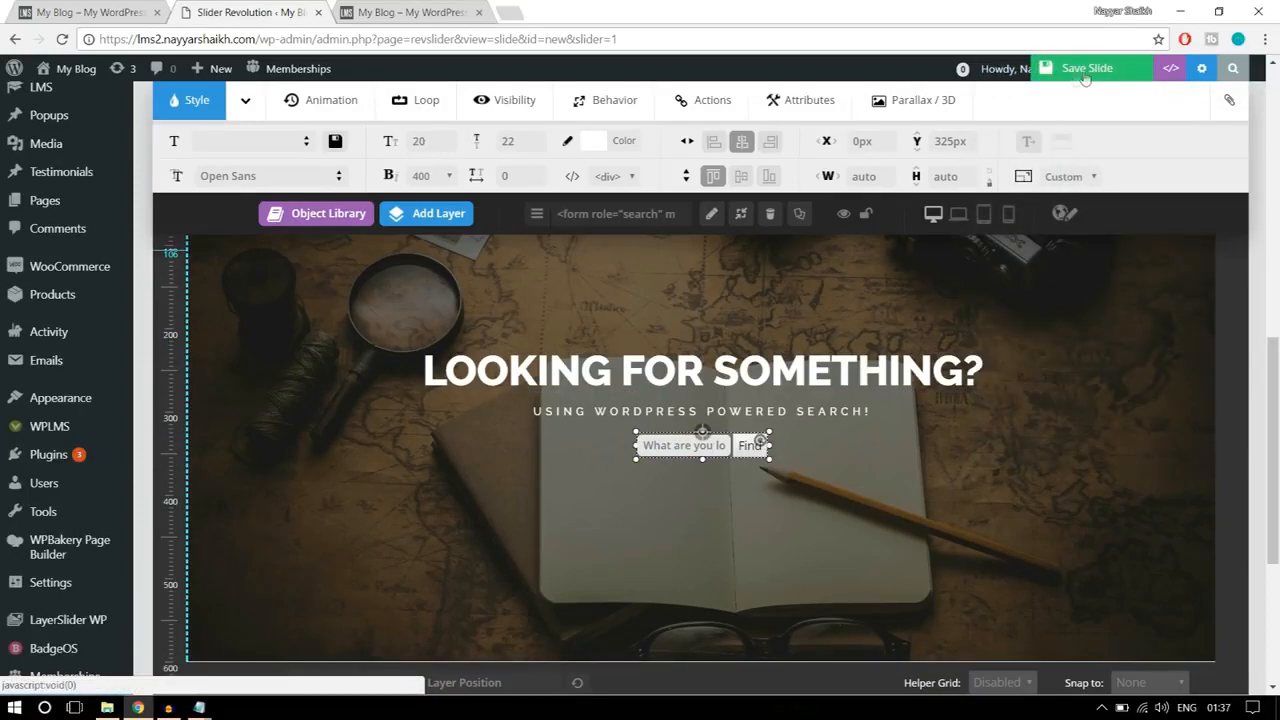
click(1073, 78)
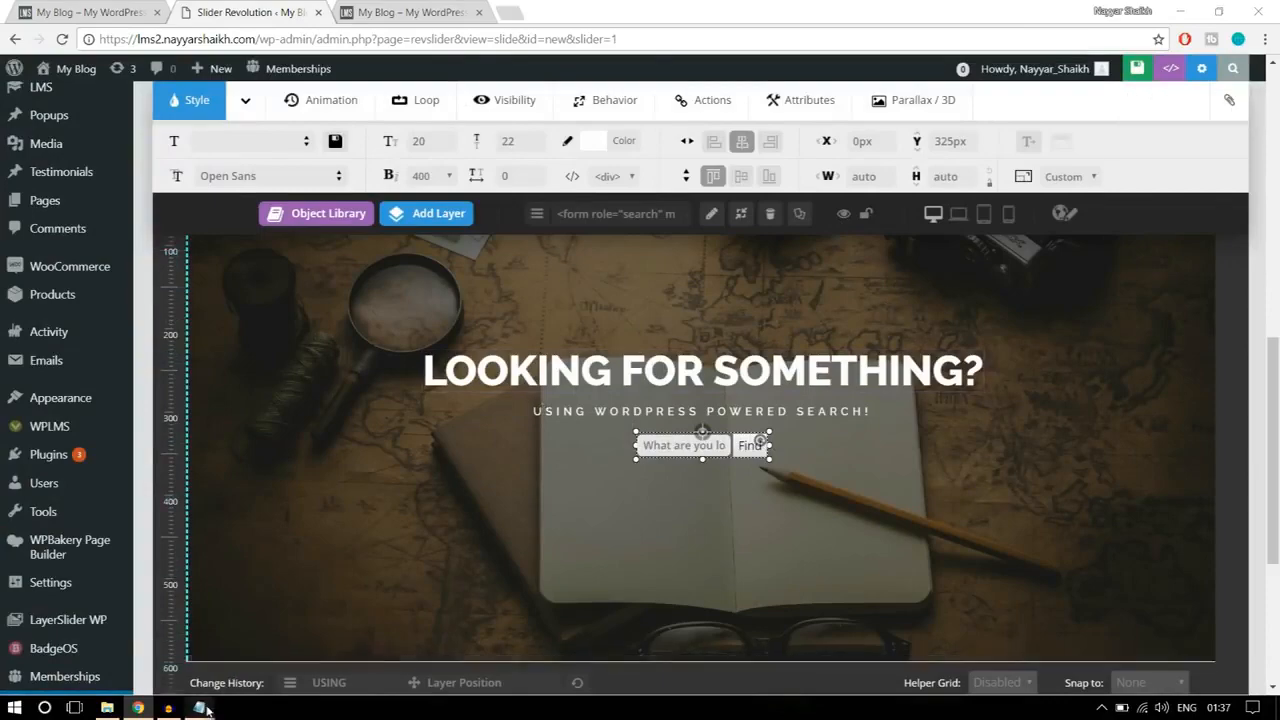
click(1020, 455)
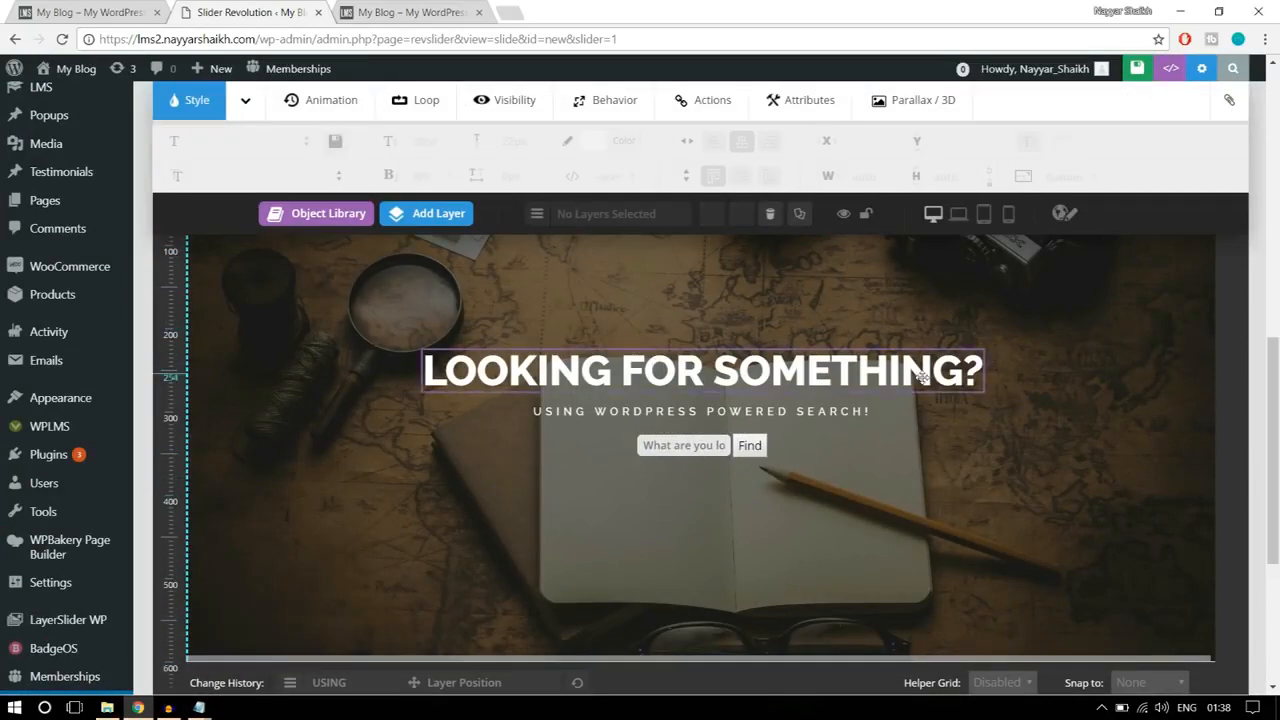
Step: Review the slide's canvas and layer timeline, and compare its search form with the reference banner
scroll(965, 484, down, 1)
scroll(963, 484, down, 2)
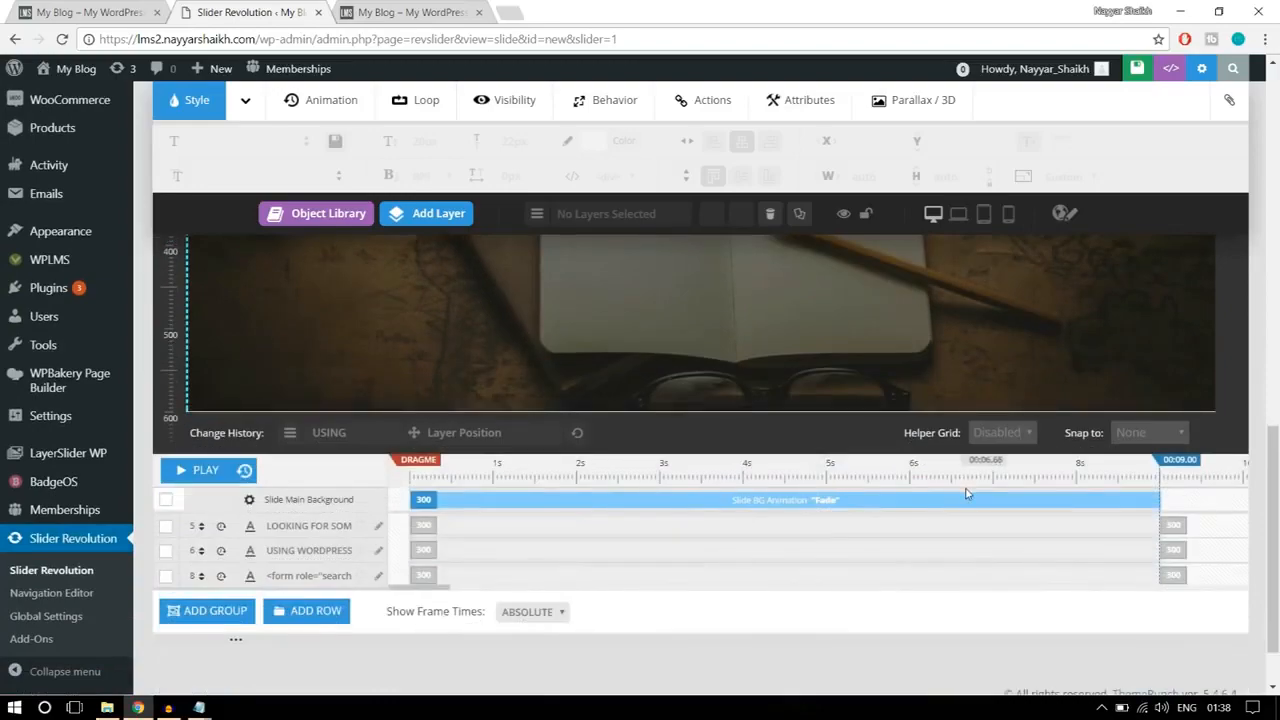
scroll(965, 500, up, 3)
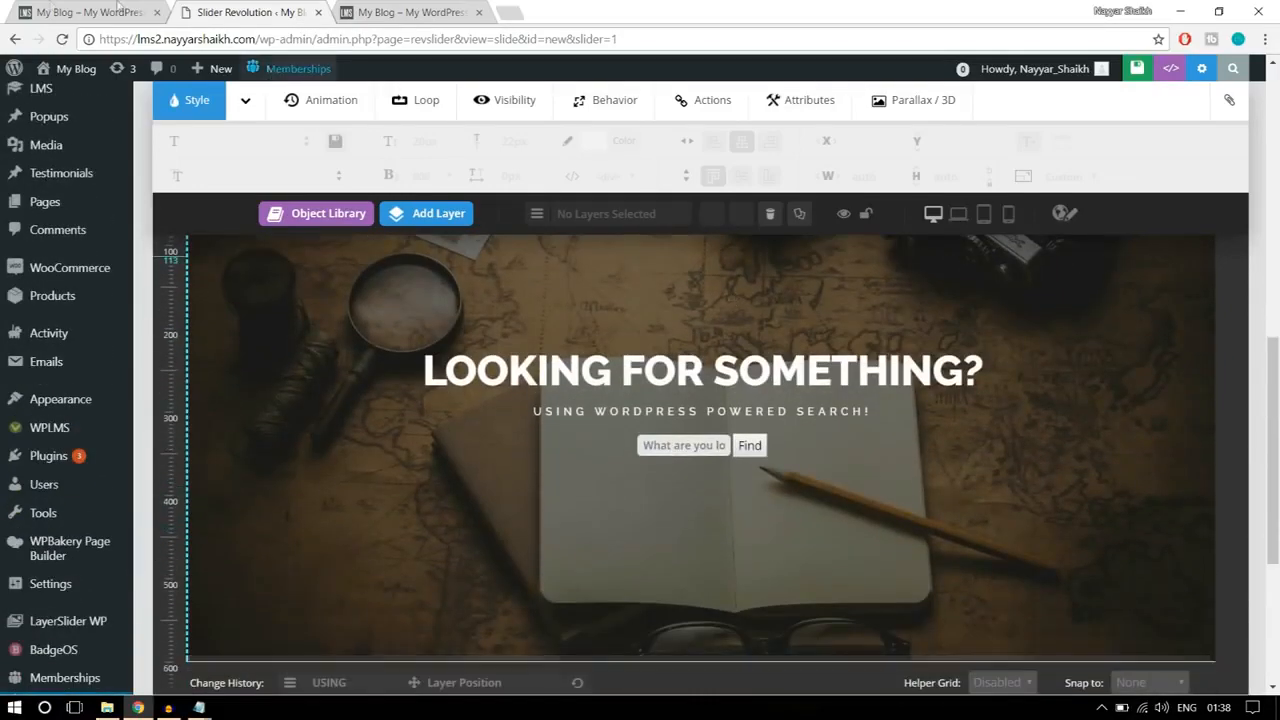
click(33, 10)
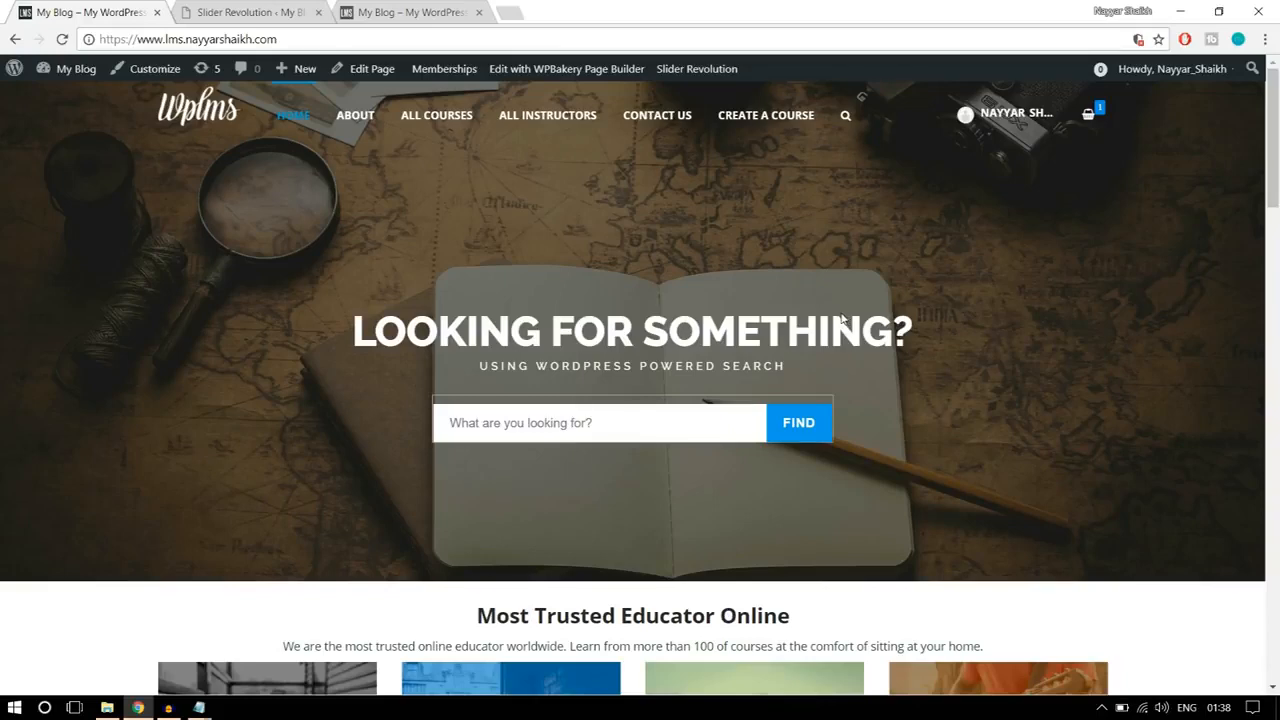
Step: In the slide editor, set the heading layer's entrance to start at 1000 ms with a duration of 1500 ms
click(296, 8)
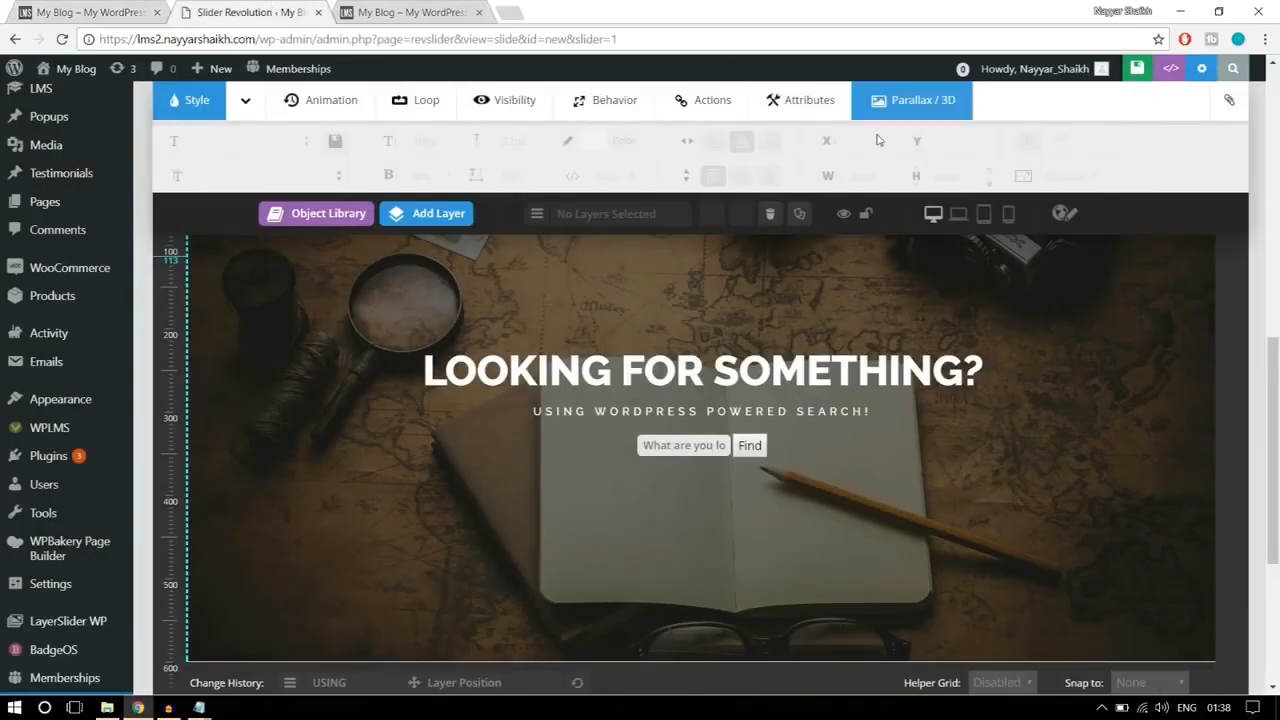
scroll(936, 422, down, 5)
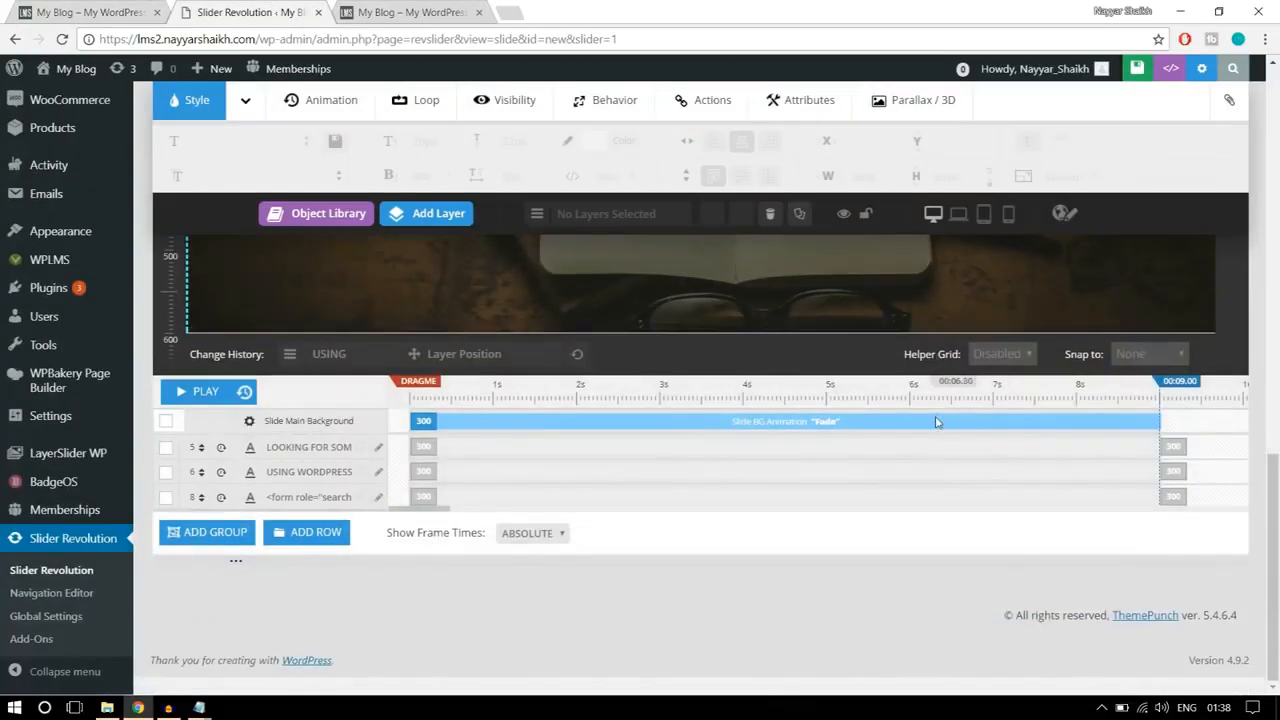
scroll(897, 441, up, 5)
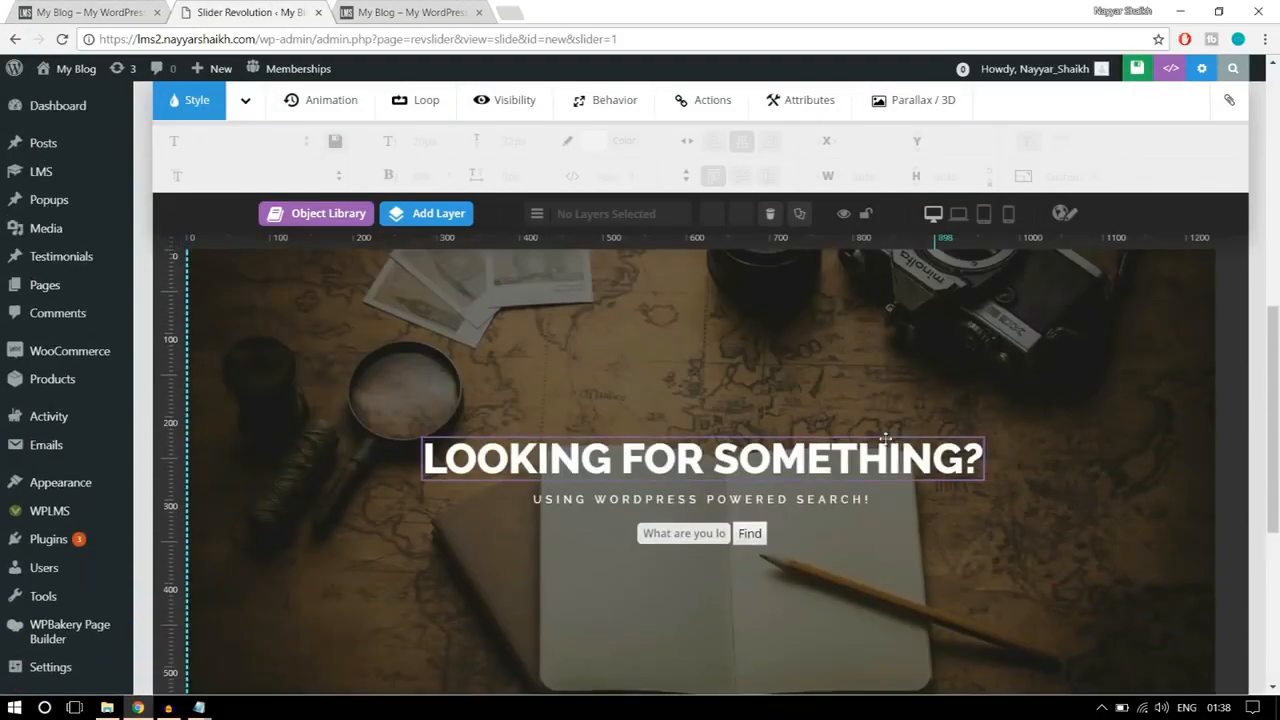
click(660, 460)
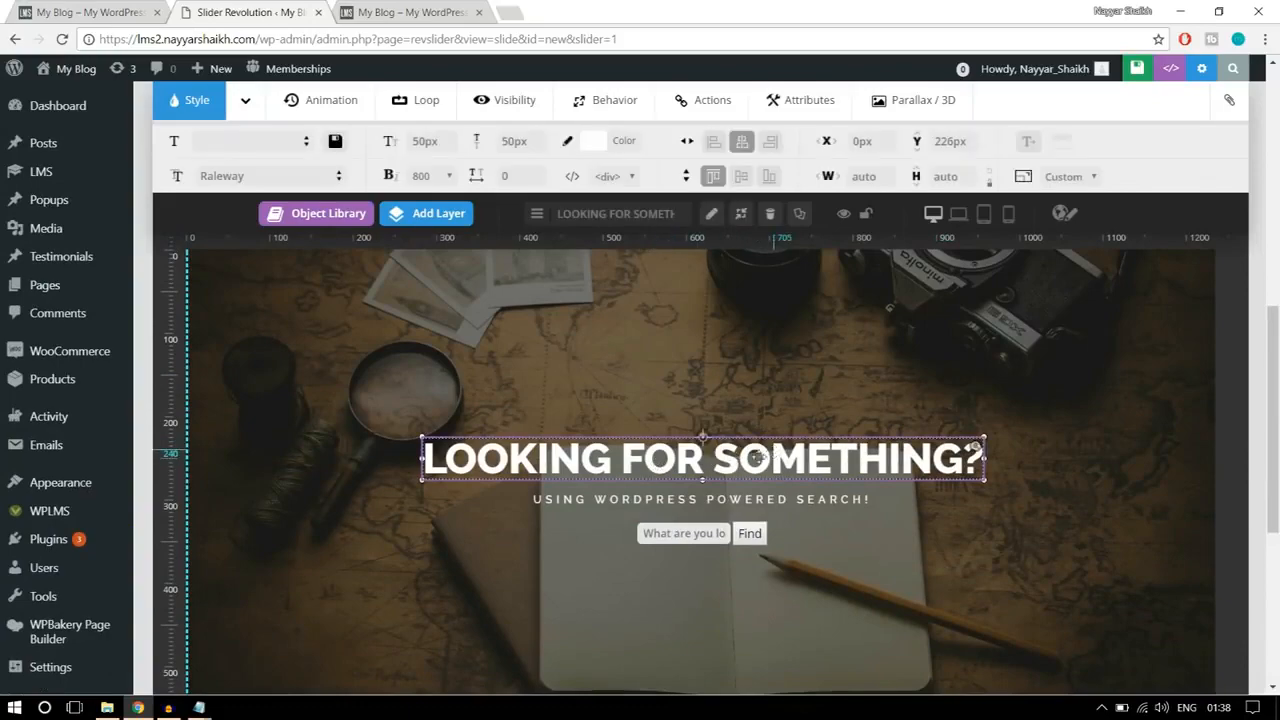
scroll(802, 472, down, 5)
scroll(802, 472, down, 2)
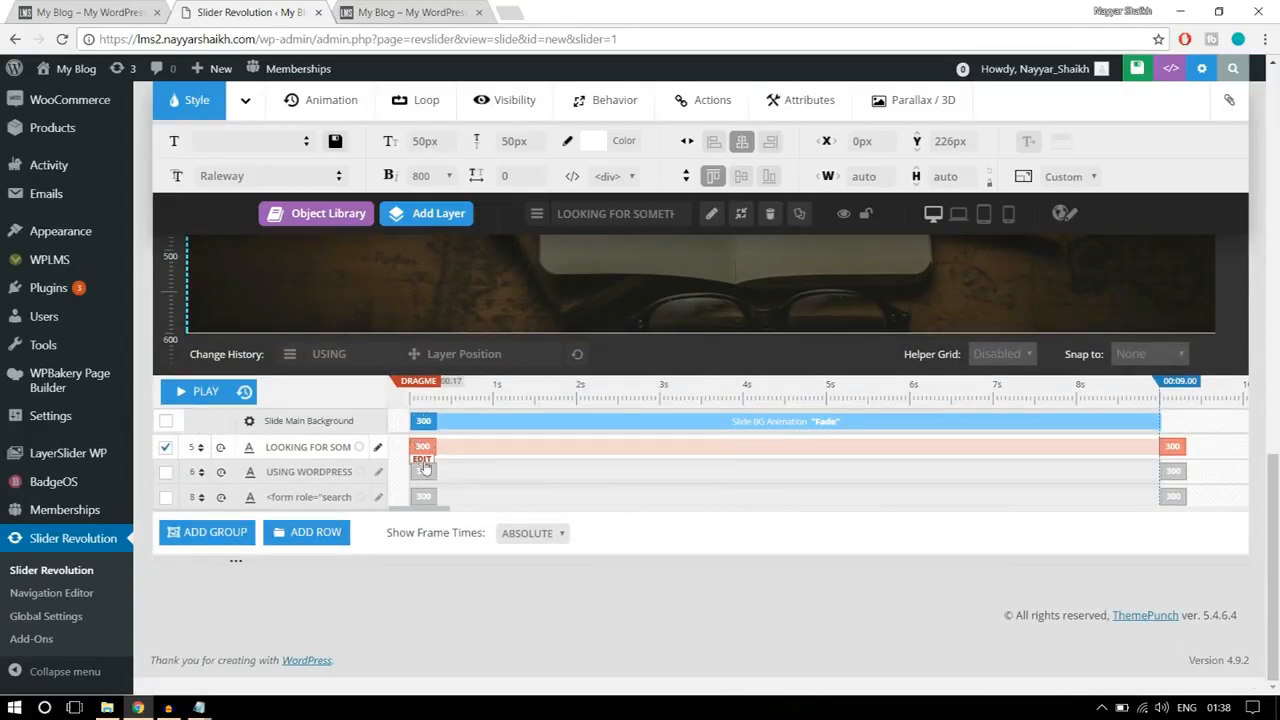
click(422, 460)
drag(522, 450, 477, 448)
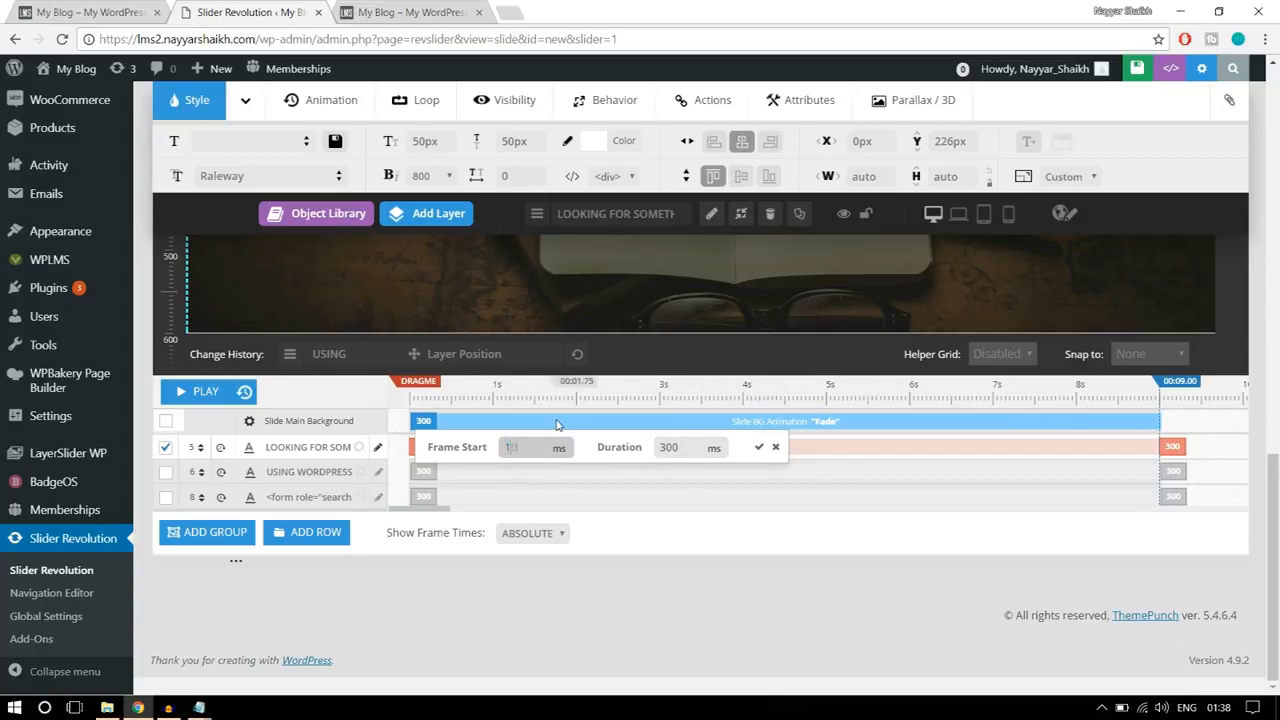
double_click(689, 447)
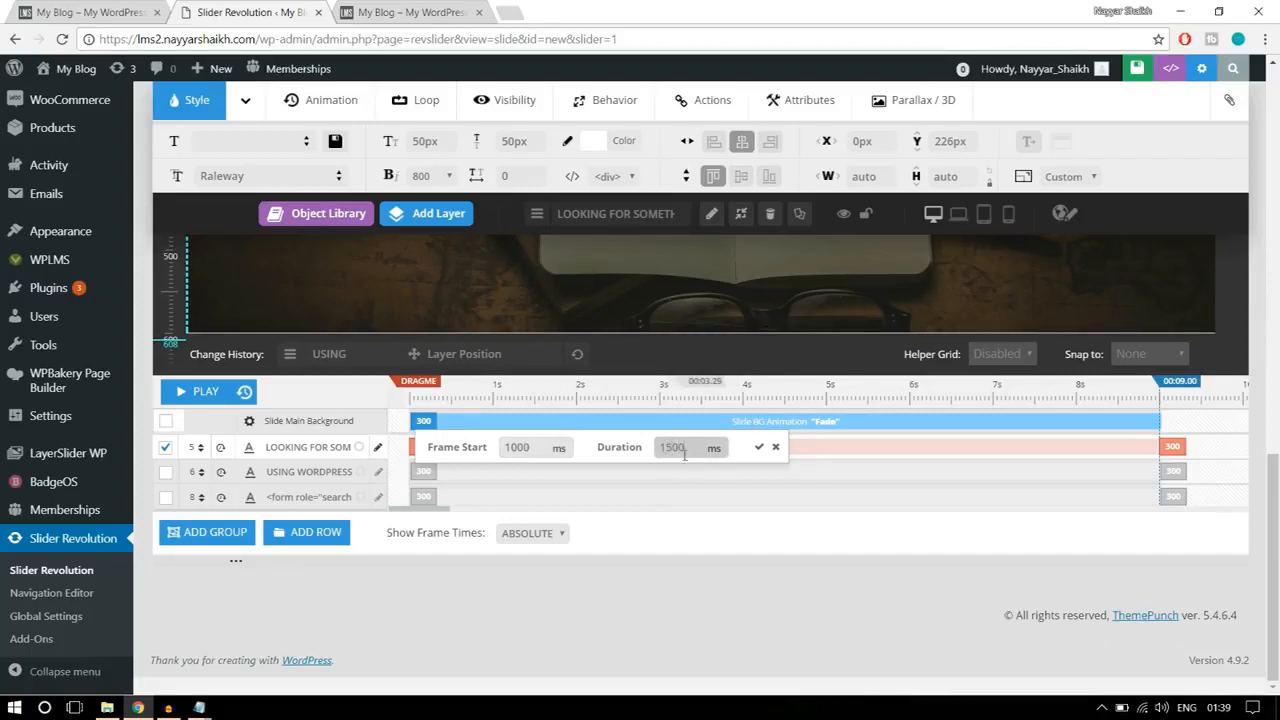
click(758, 449)
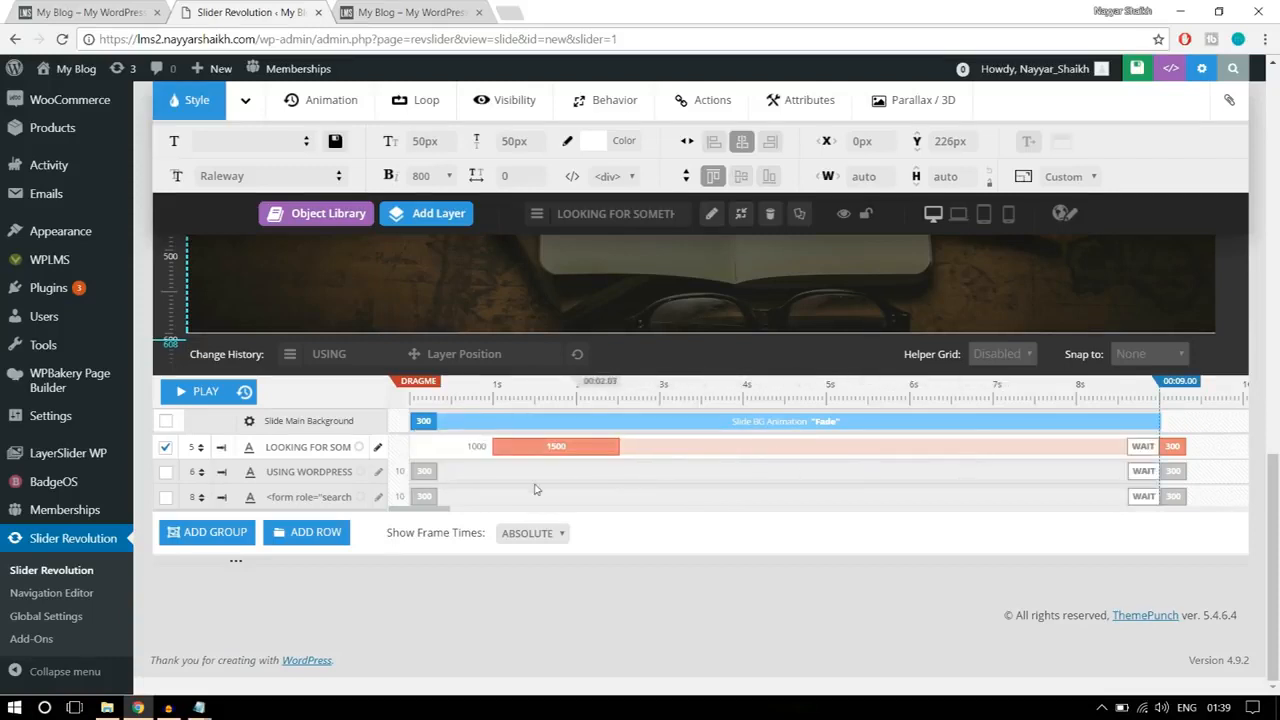
Step: Set the duration of the heading layer's exit animation to 1000 ms
click(1175, 462)
double_click(1045, 450)
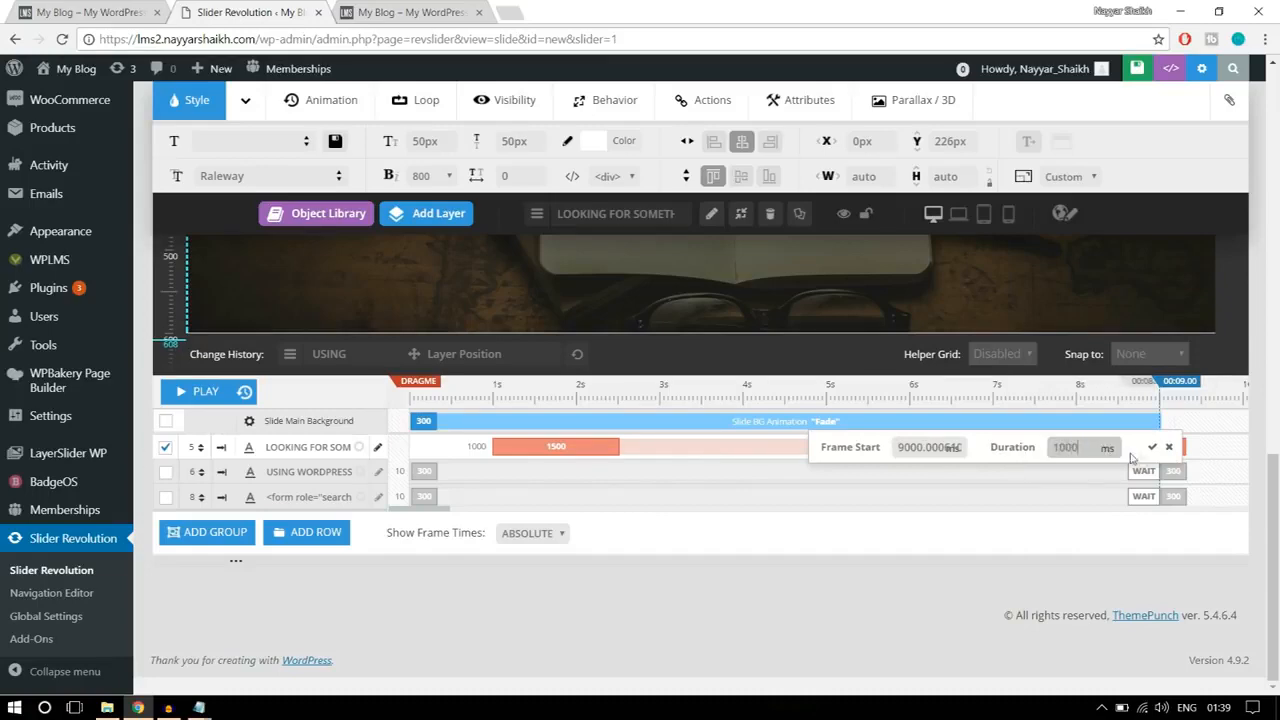
click(1152, 447)
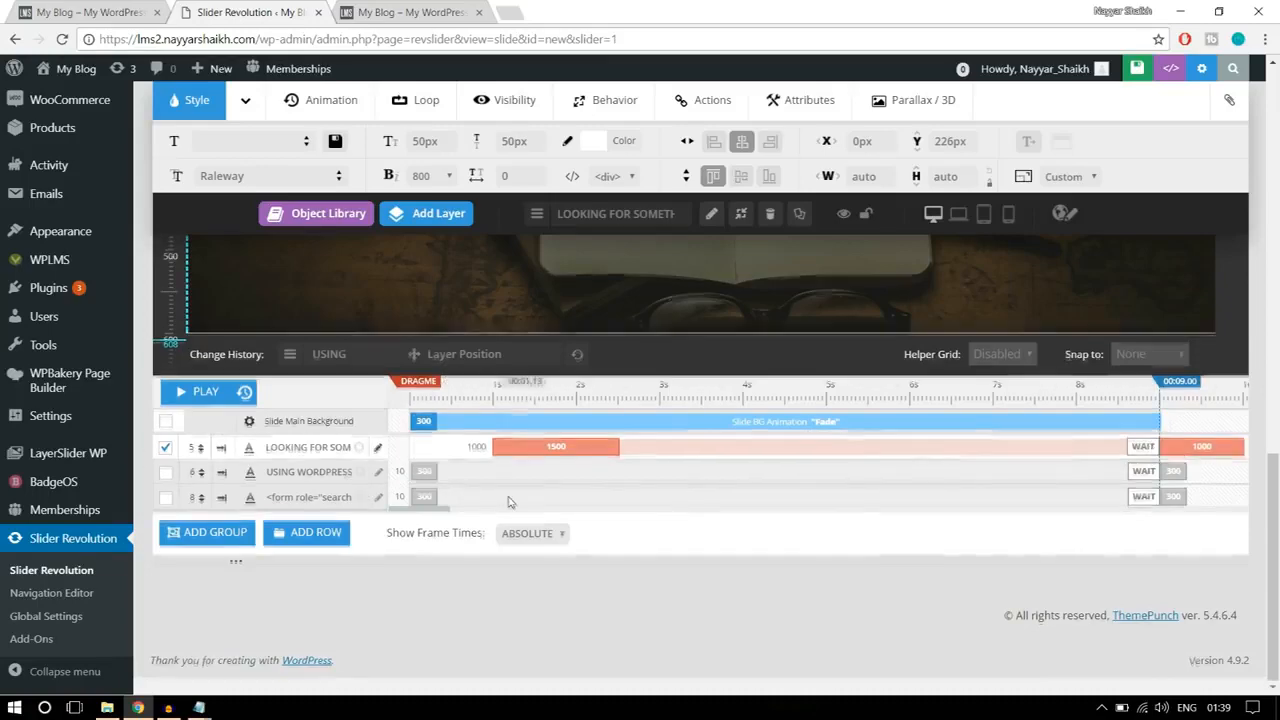
Step: Set the subheading layer's entrance to start at 1500 ms with a 1500 ms duration, and its exit duration to 1000 ms
scroll(357, 488, up, 3)
click(585, 418)
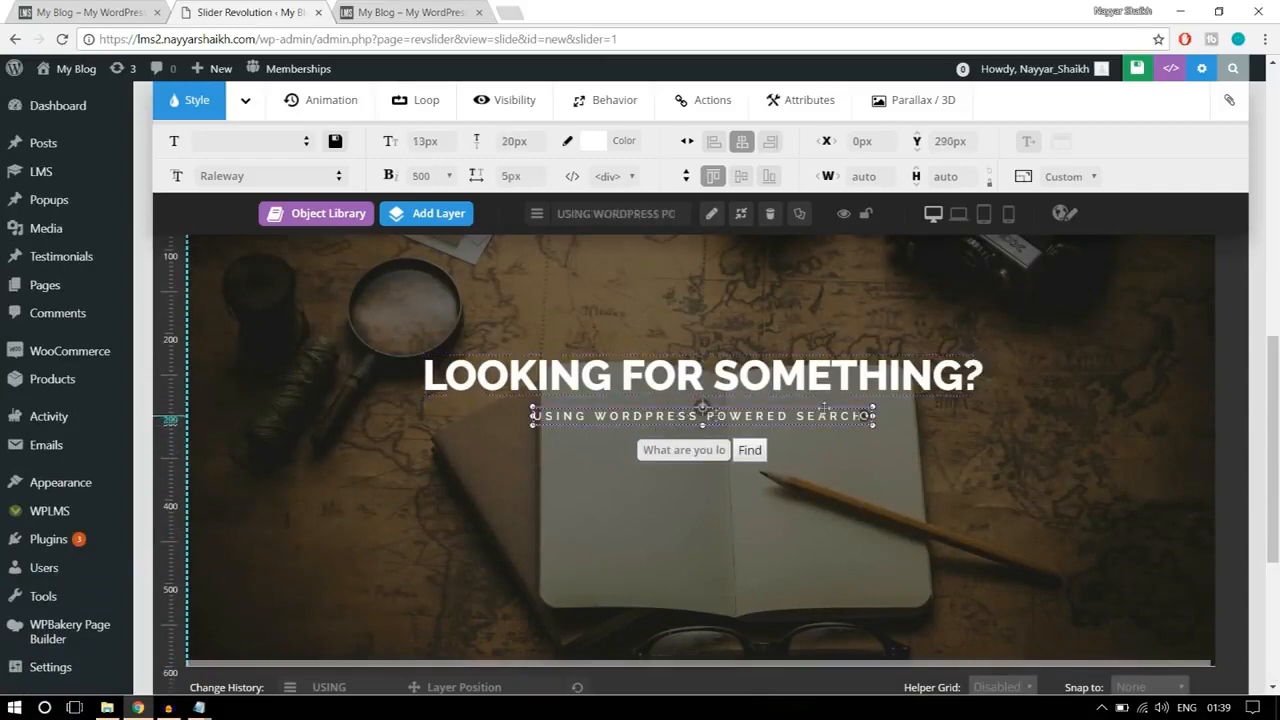
scroll(1000, 452, down, 3)
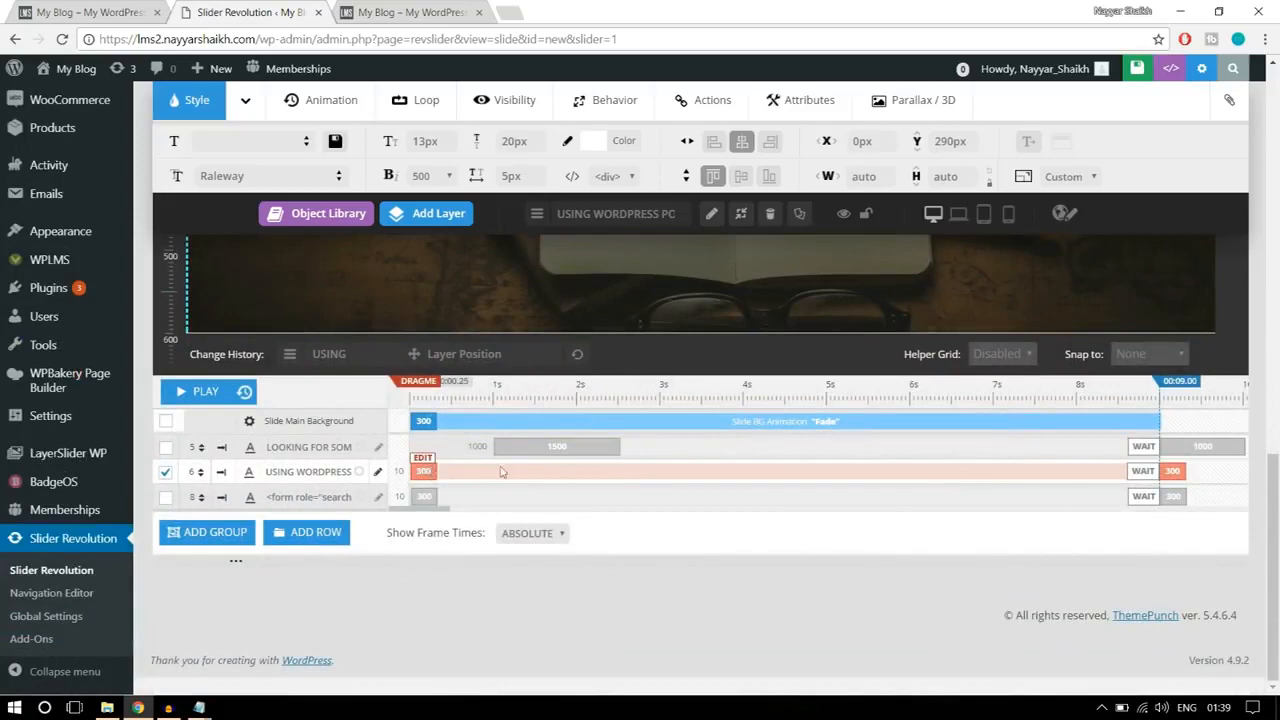
click(424, 460)
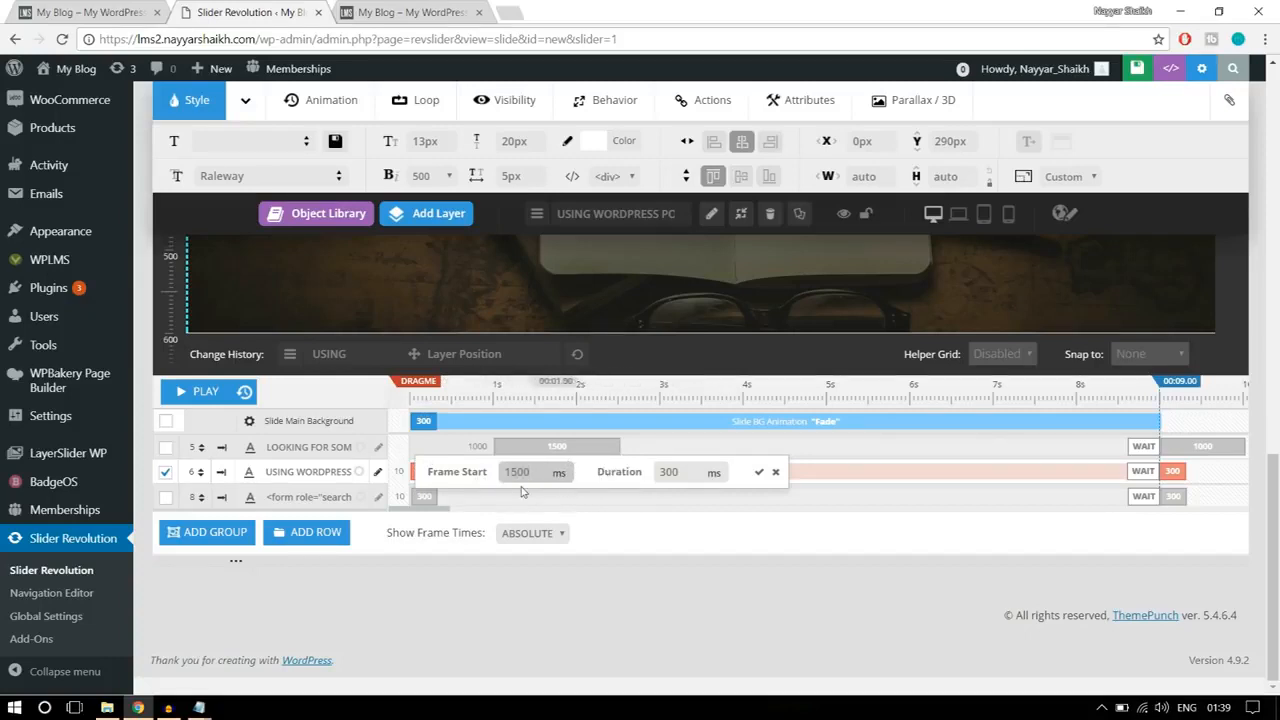
click(700, 473)
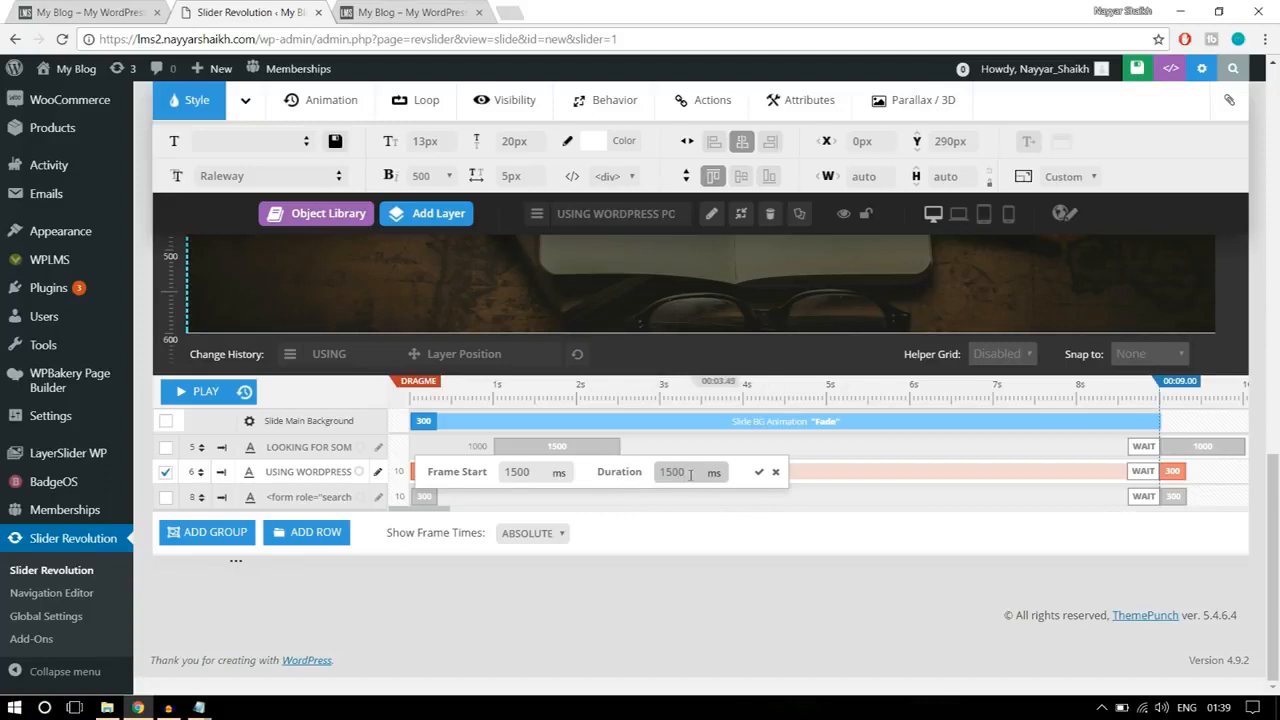
click(760, 474)
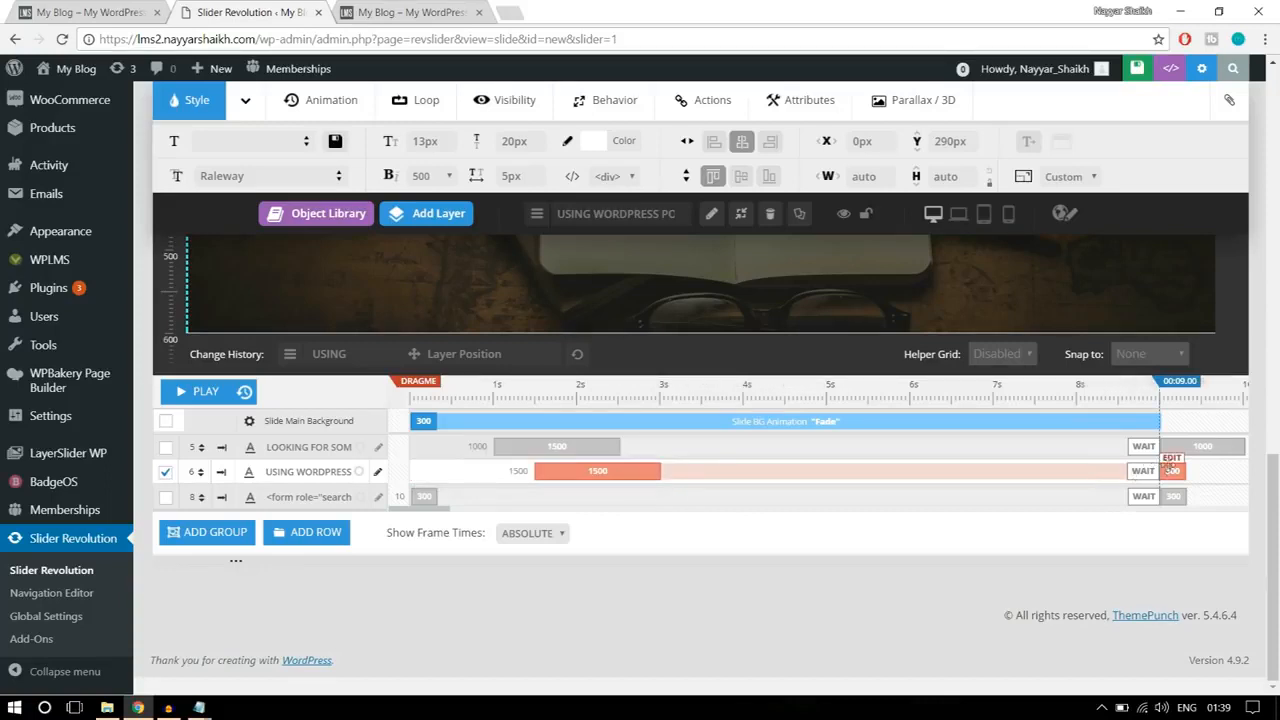
click(1172, 470)
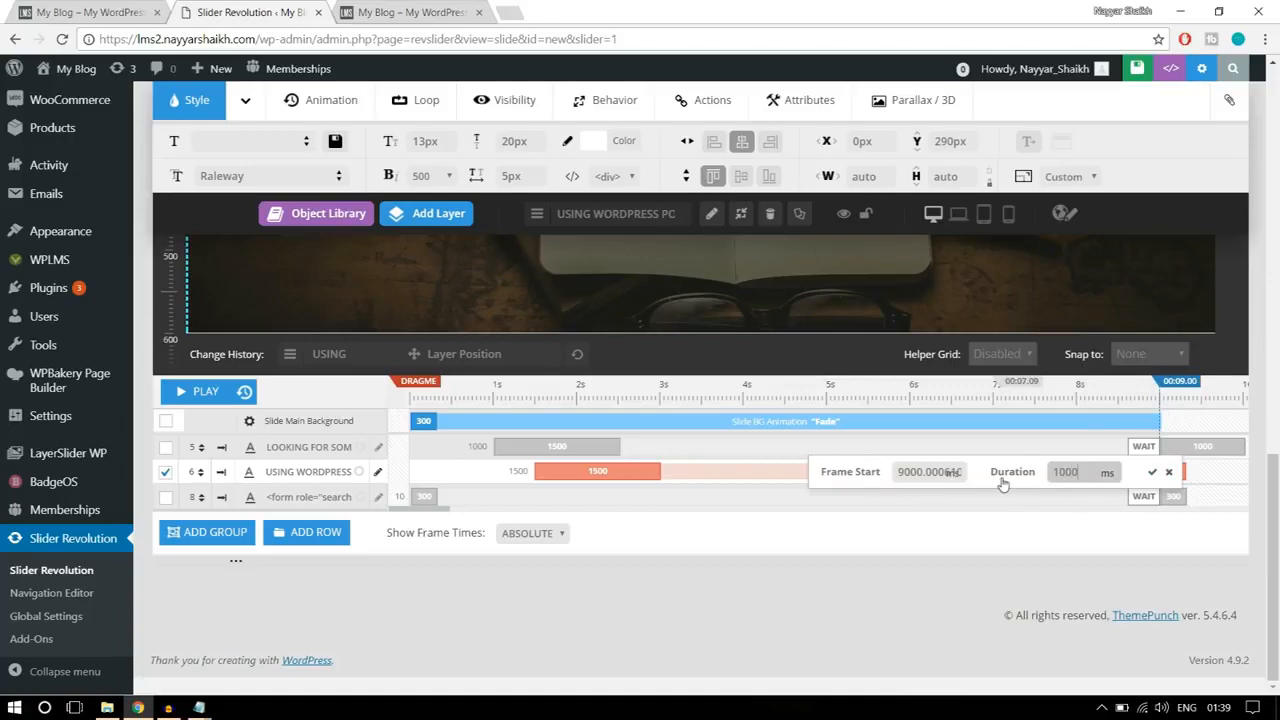
click(1152, 471)
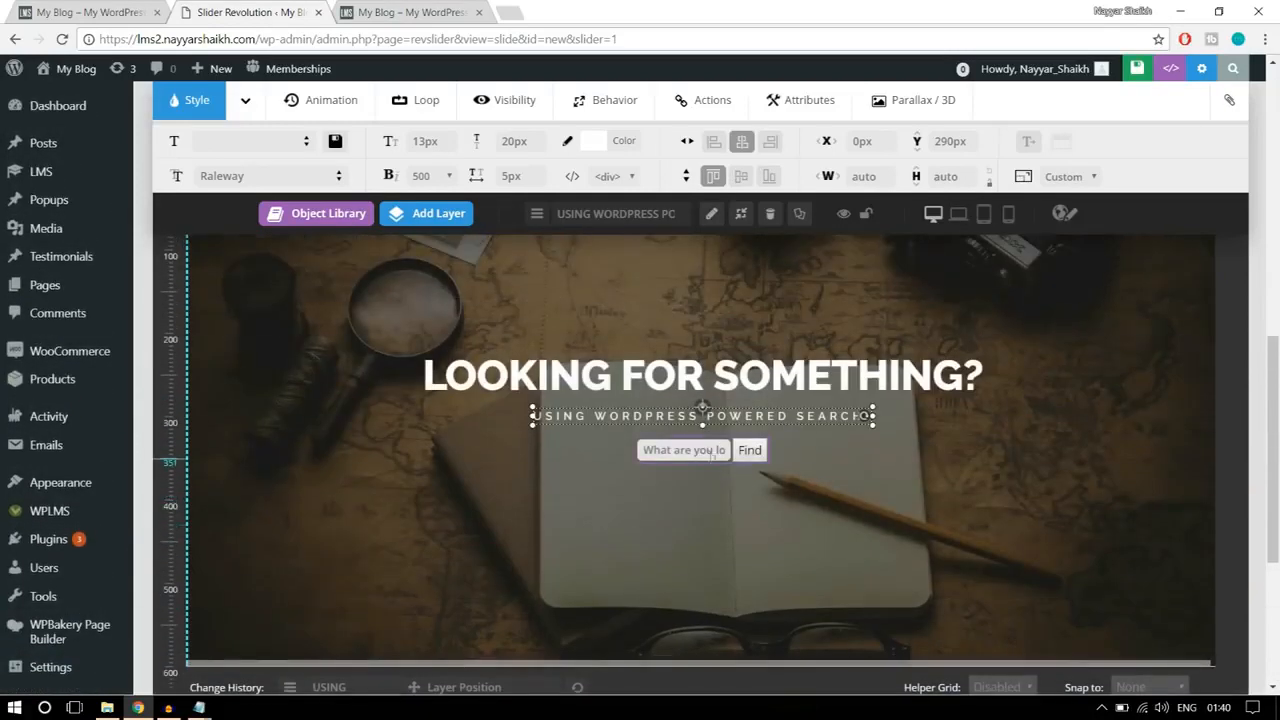
Step: Set the search form layer's entrance to start at 2000 ms with a duration of 1500 ms
click(760, 447)
scroll(797, 497, down, 3)
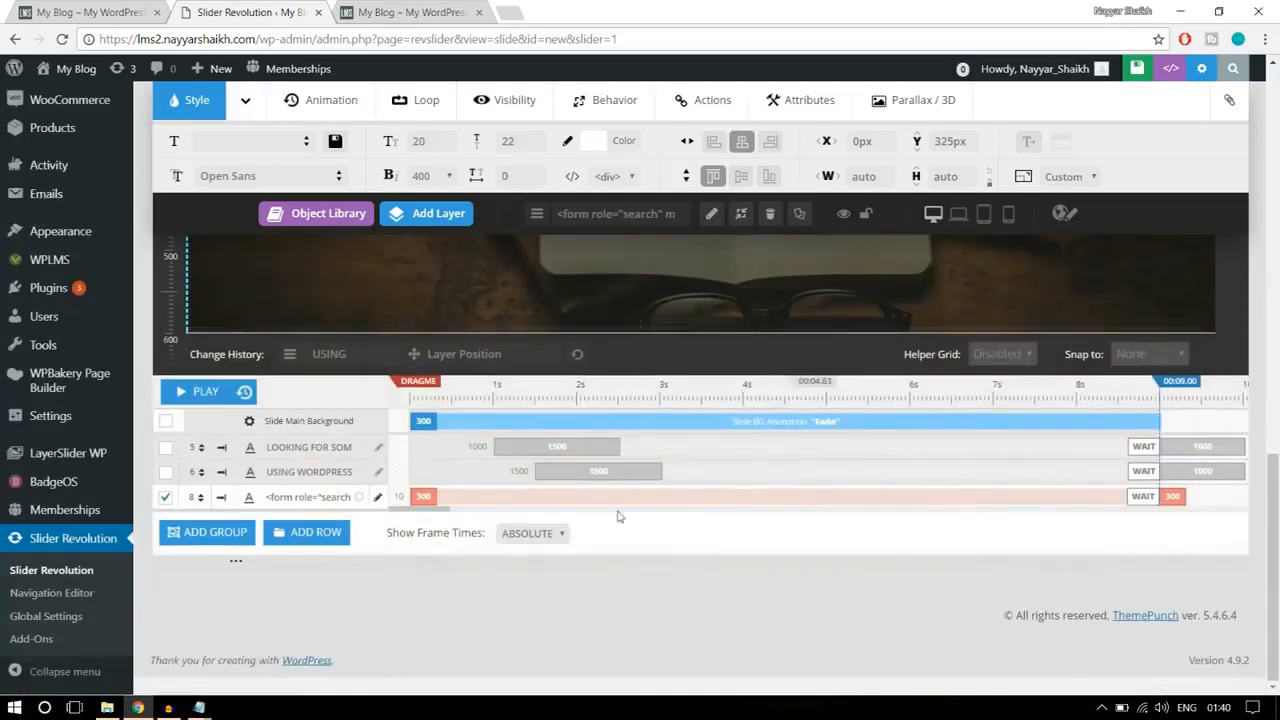
drag(266, 498, 313, 497)
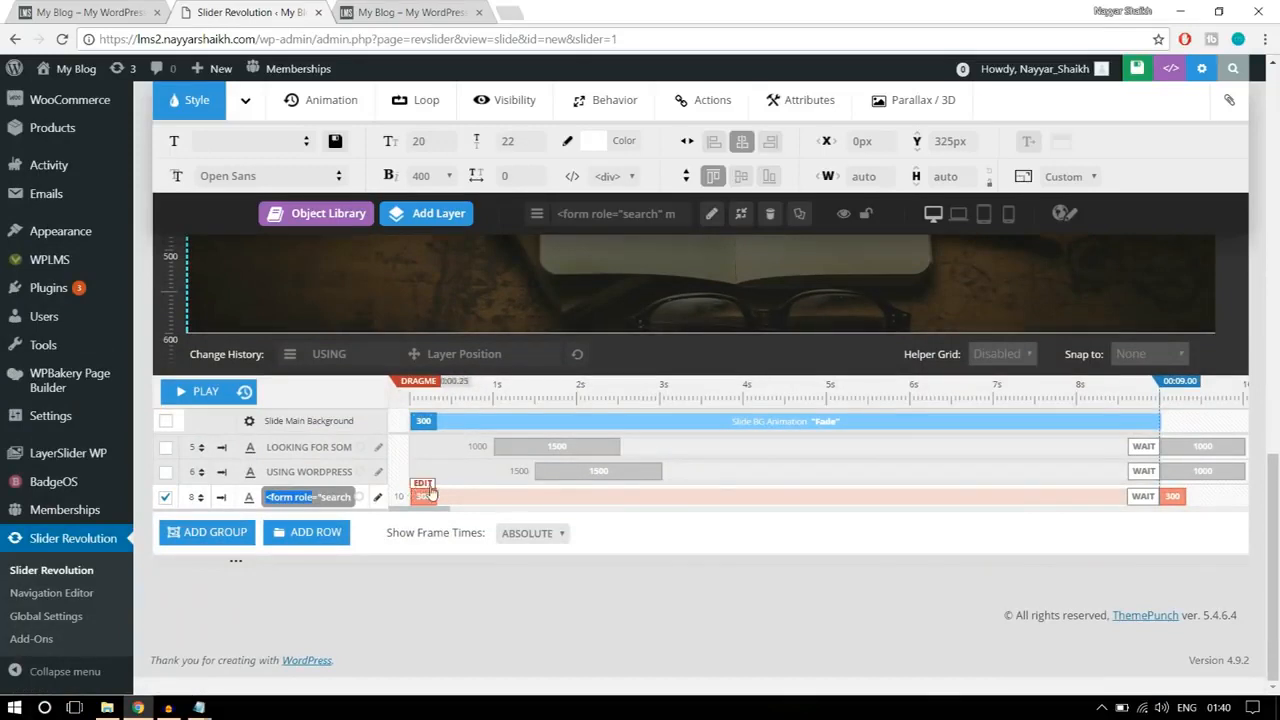
click(424, 487)
click(515, 497)
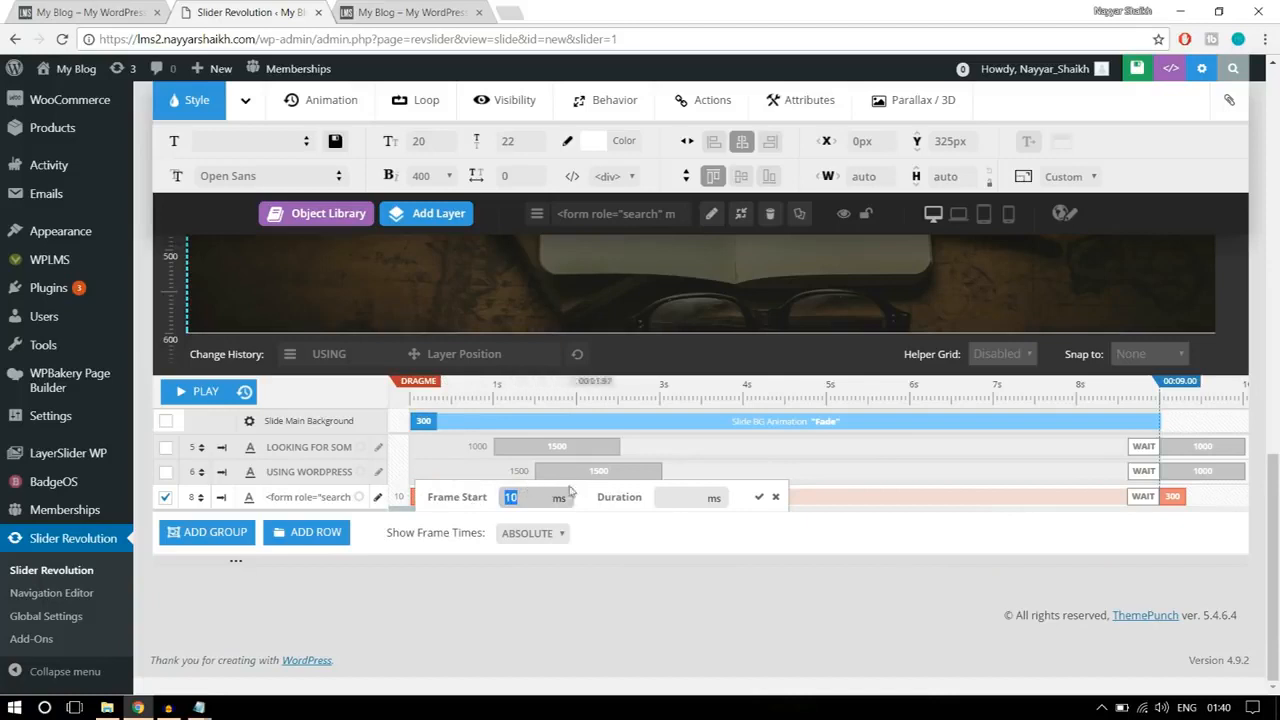
click(686, 497)
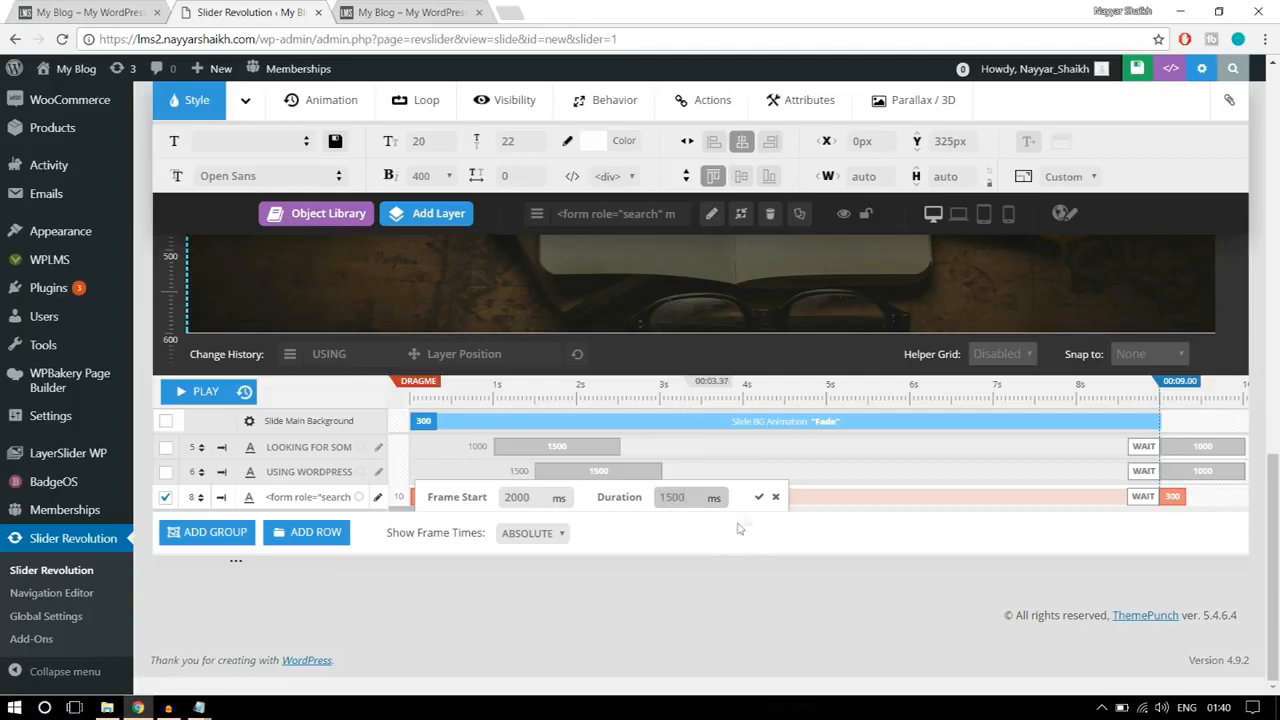
click(759, 497)
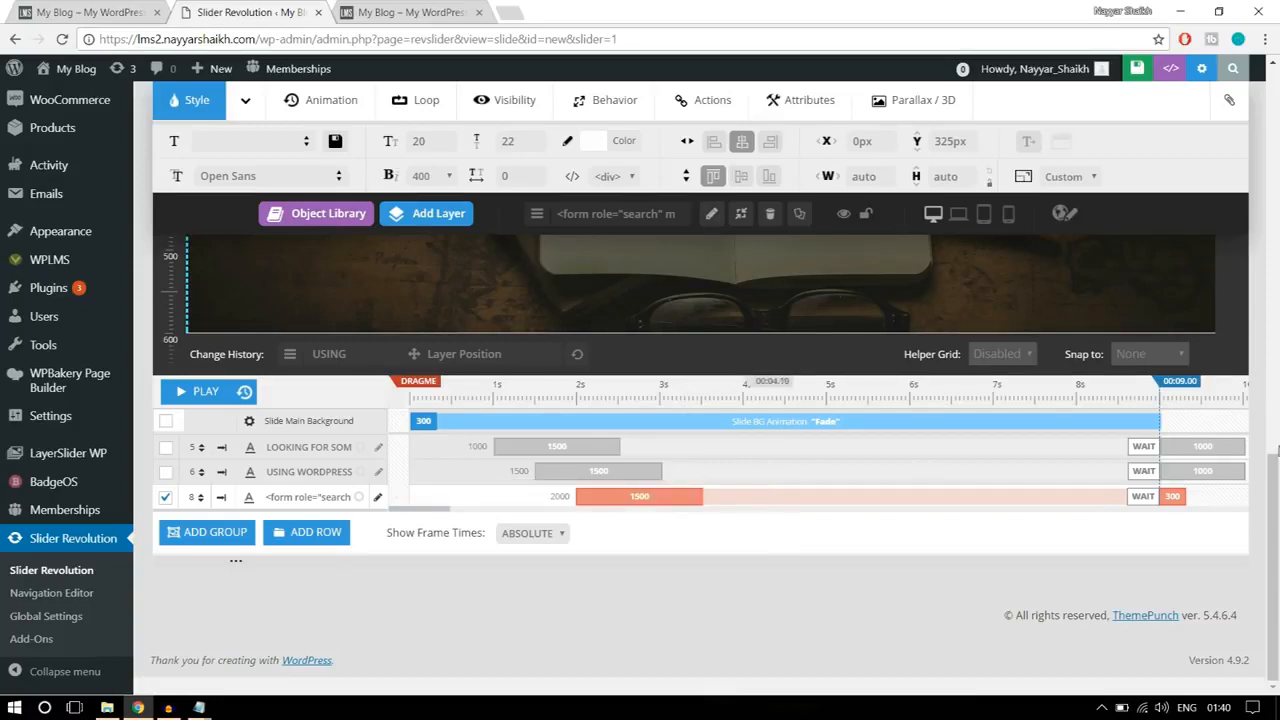
Step: Set the duration of the search form layer's exit animation to 1000 ms
click(1173, 490)
drag(1100, 497, 1042, 508)
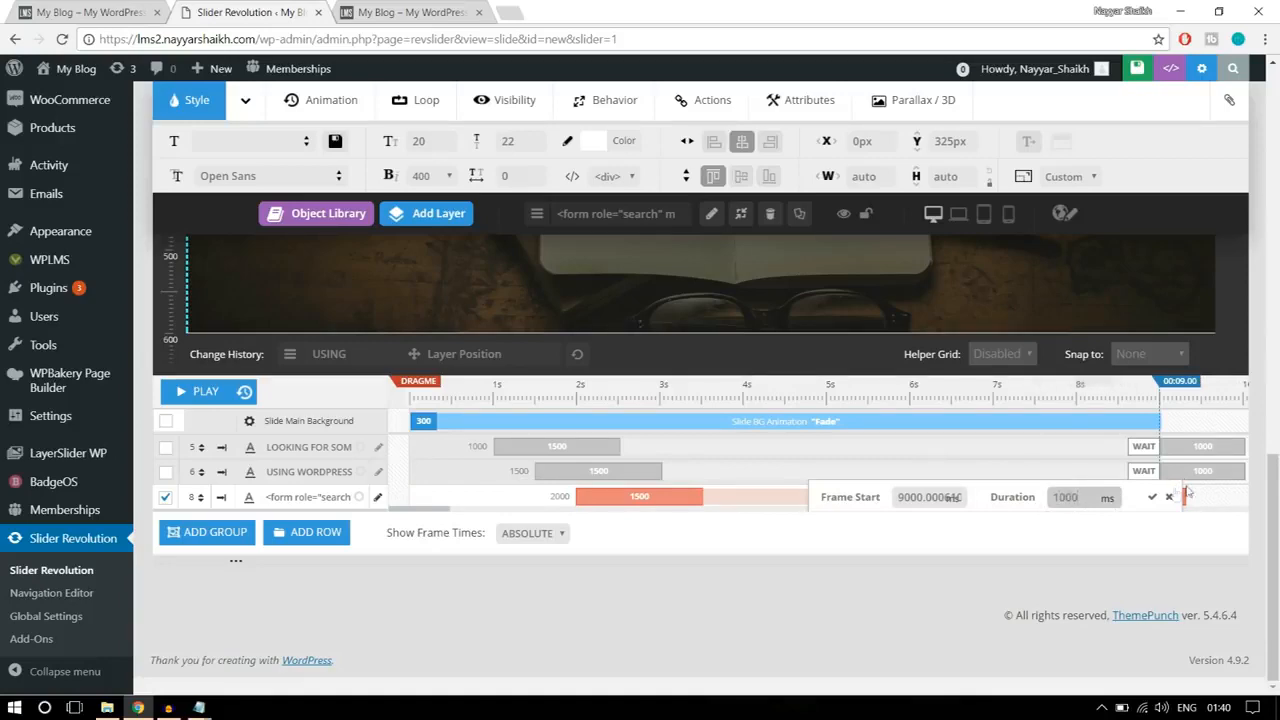
click(1152, 499)
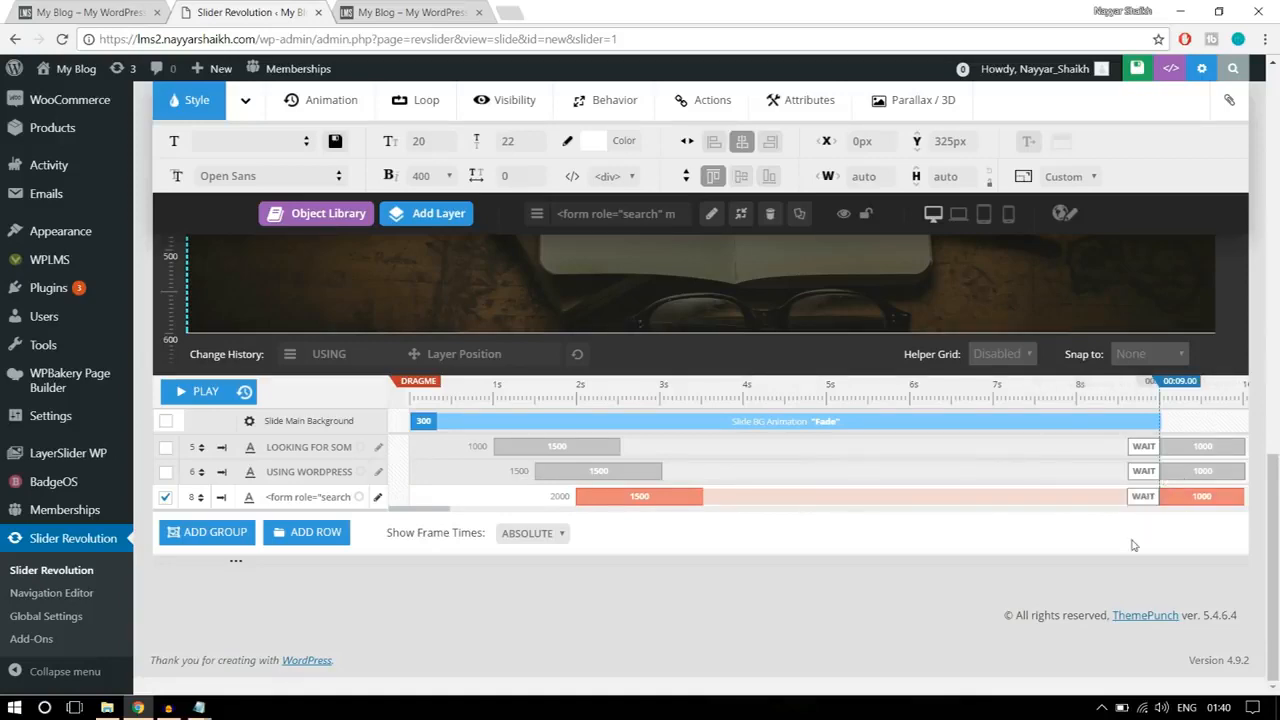
Step: Play back the slide's timeline to check the staggered entrance of the heading, subheading and search form, with all layers deselected
scroll(1133, 545, up, 3)
scroll(1133, 545, down, 2)
scroll(1133, 545, up, 1)
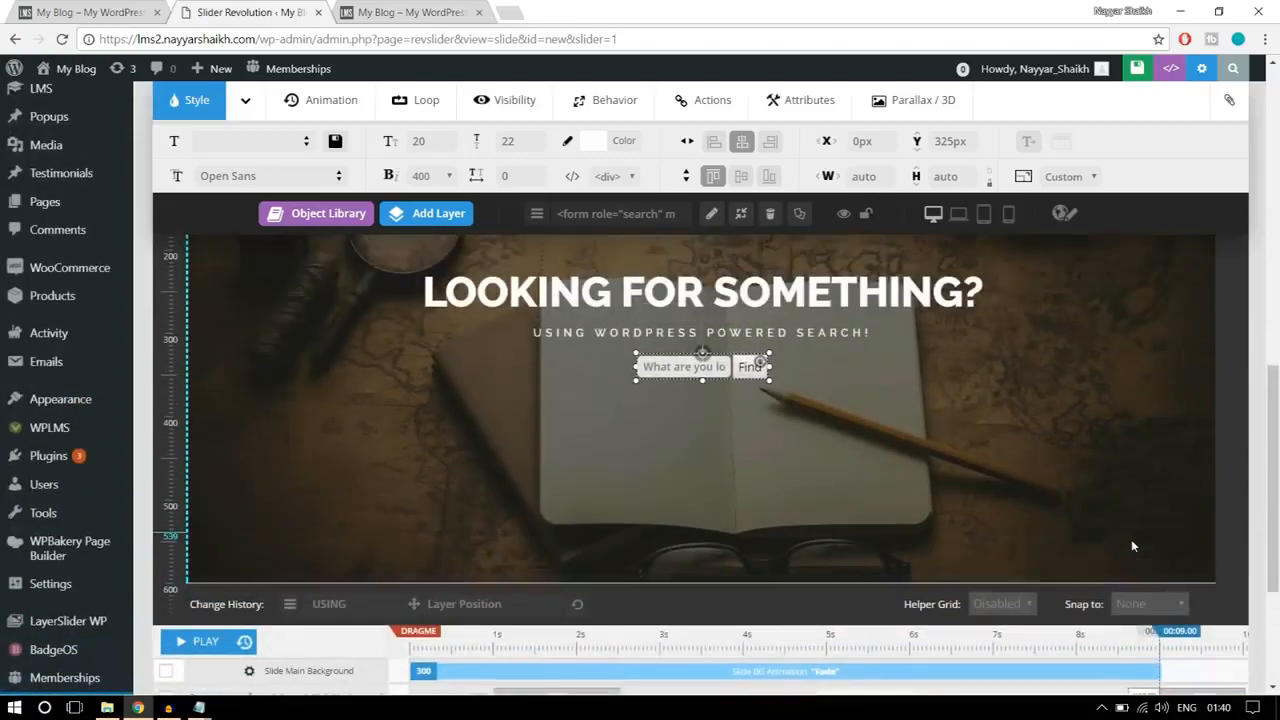
scroll(1133, 545, up, 1)
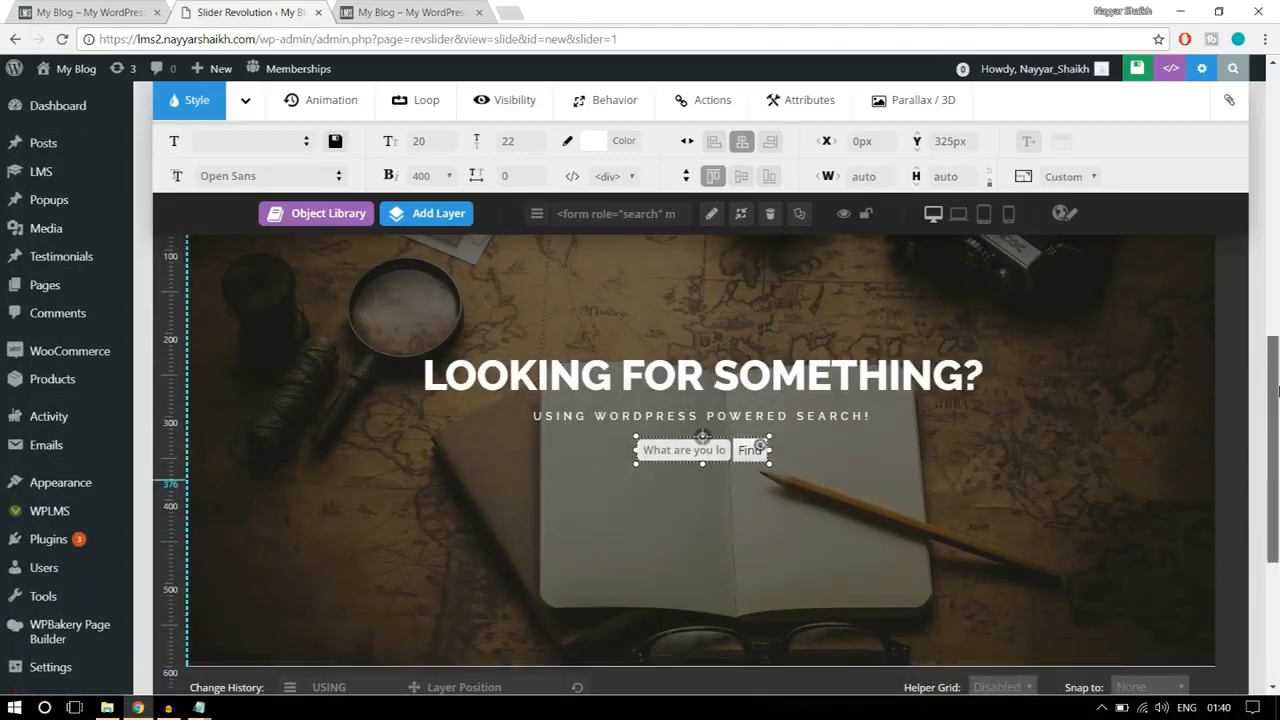
scroll(1276, 390, down, 1)
click(208, 651)
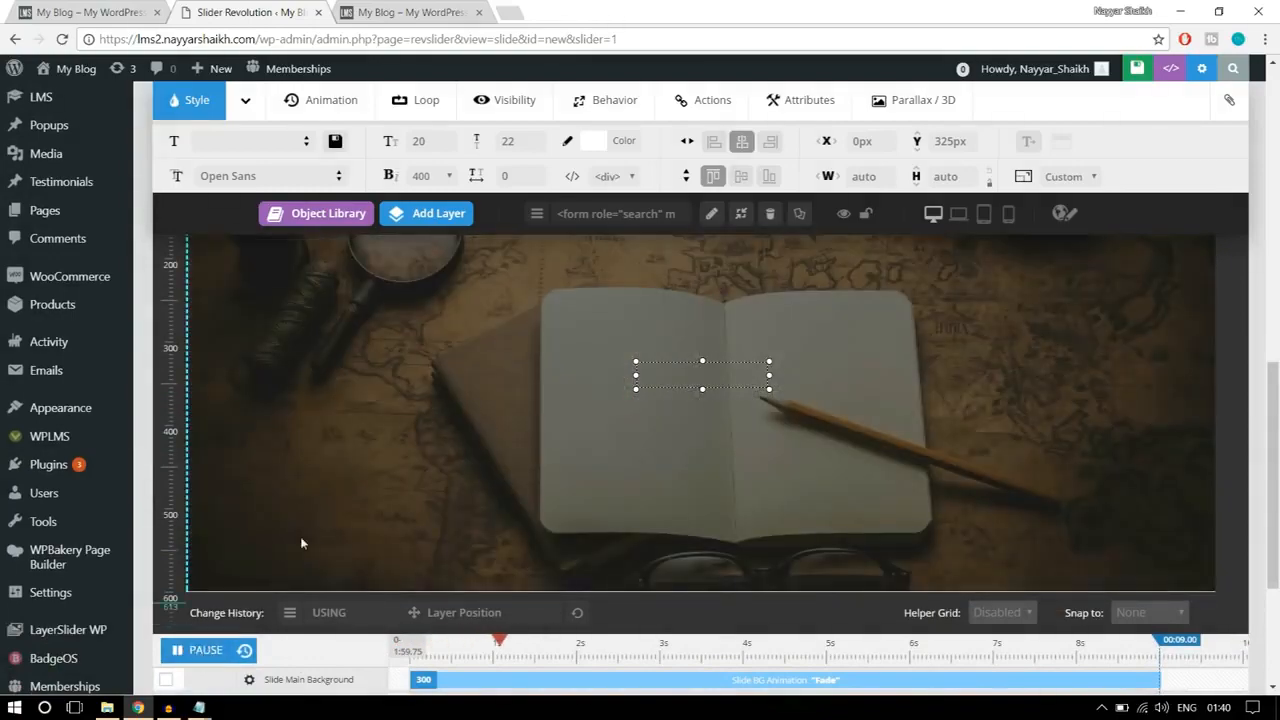
click(197, 651)
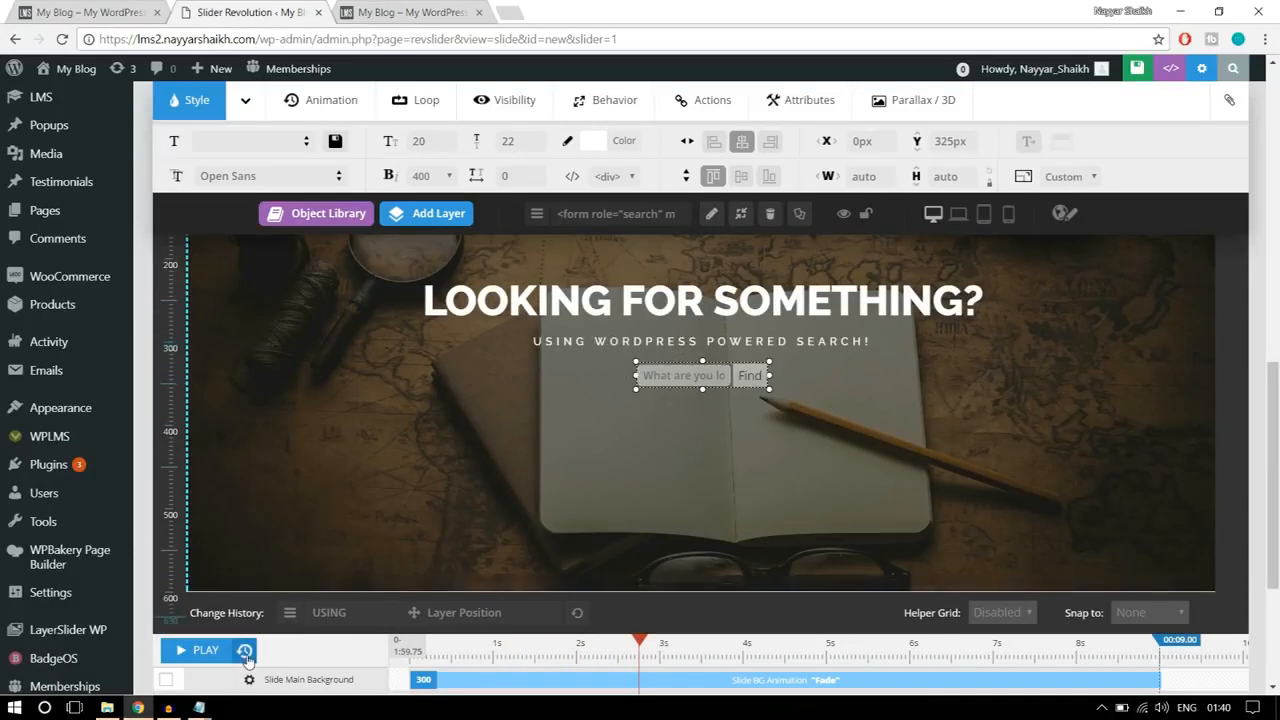
click(201, 655)
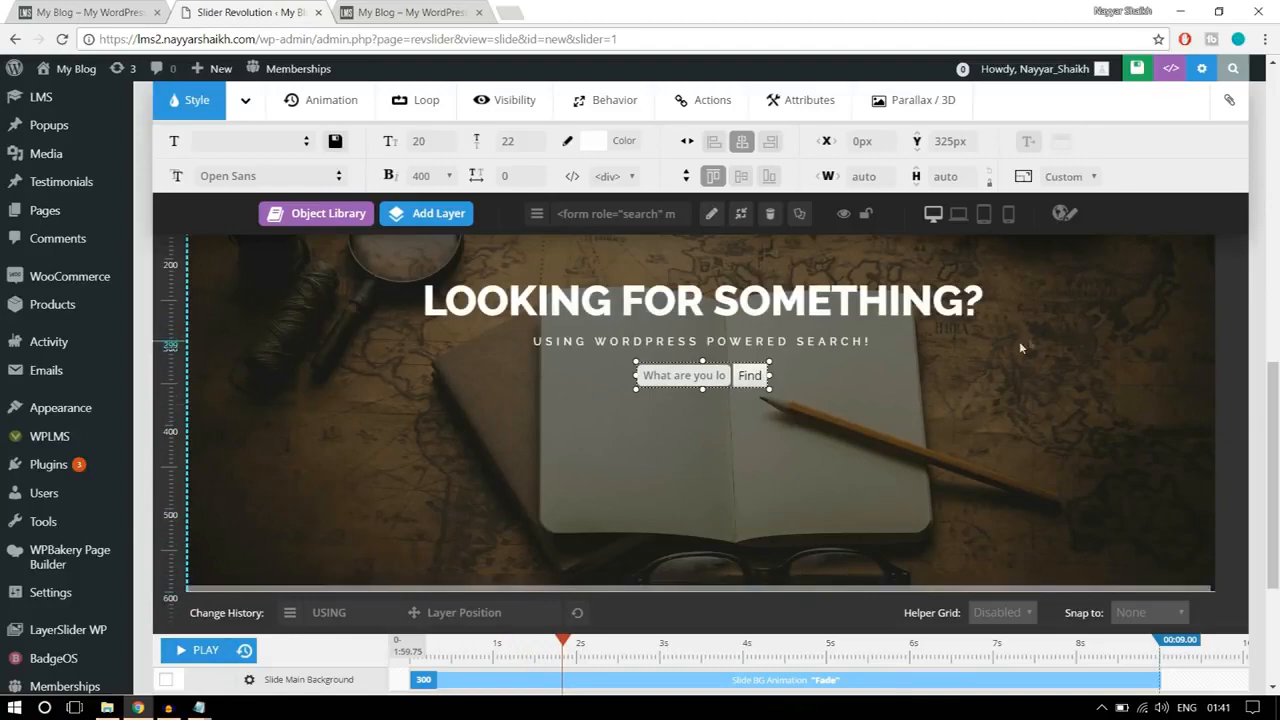
click(1071, 341)
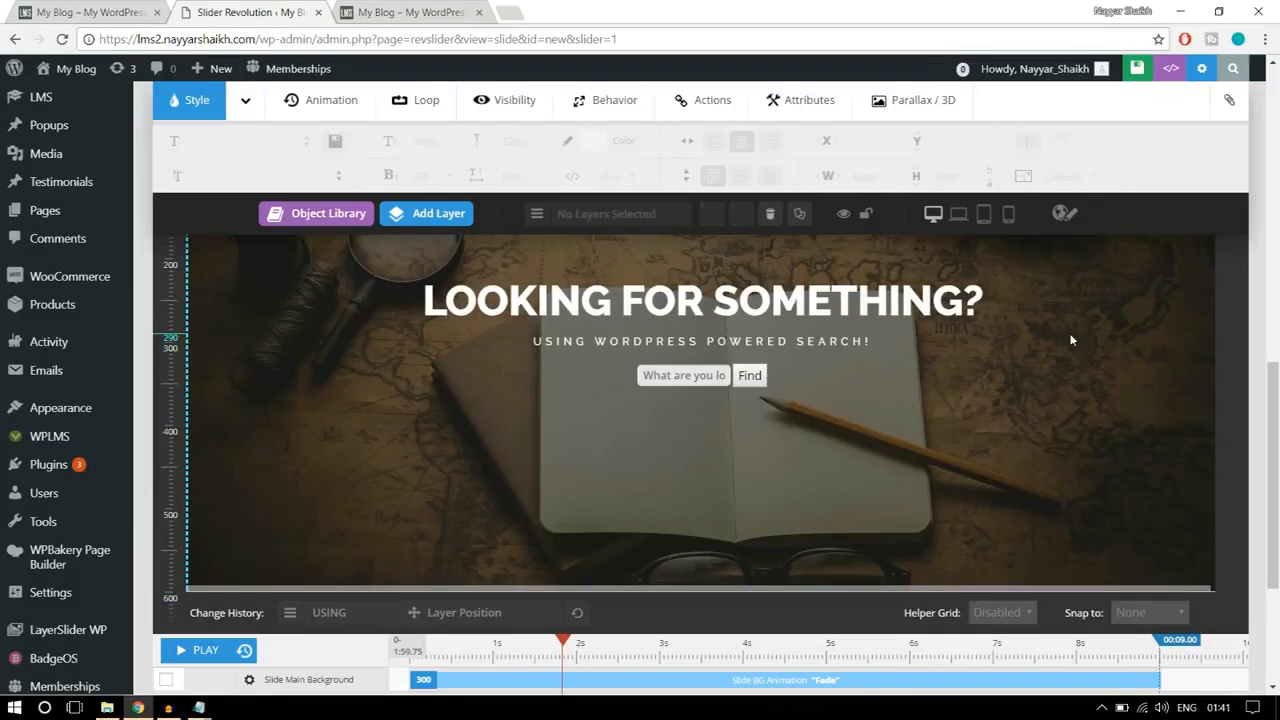
click(199, 650)
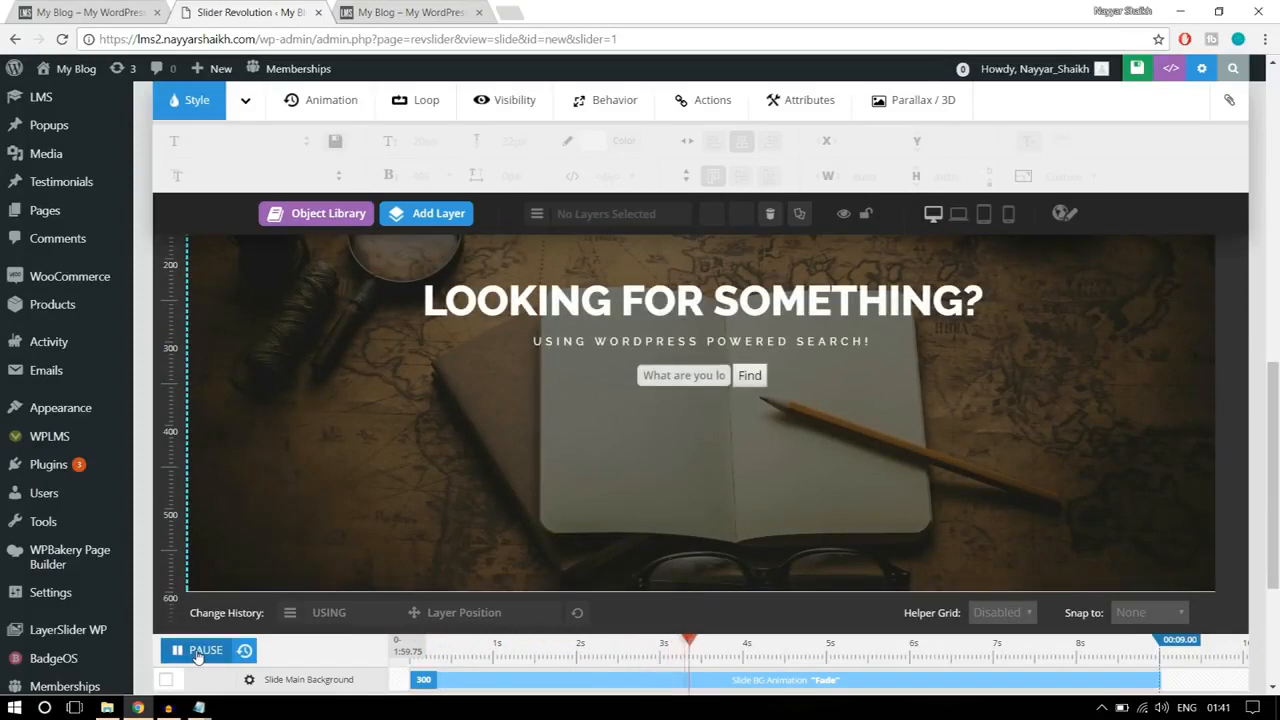
click(199, 652)
scroll(980, 480, up, 3)
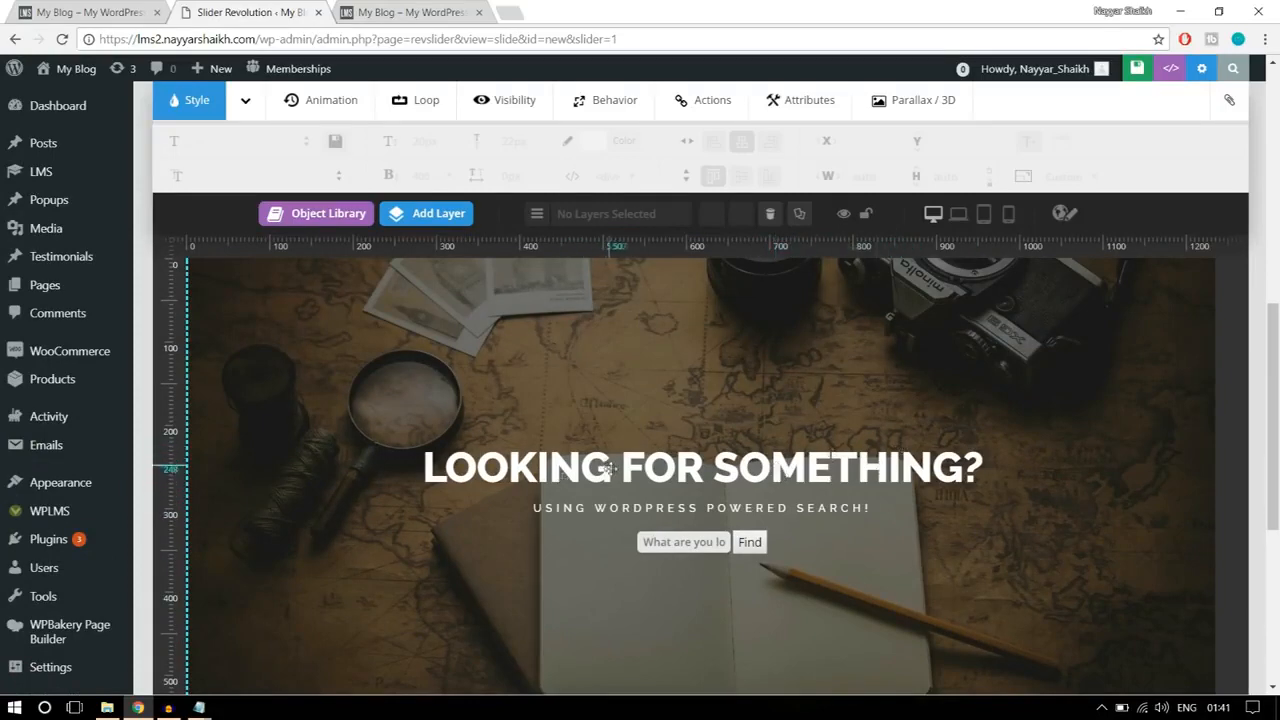
Step: Set the entrance animation of the heading layer "LOOKING FOR SOMETHING?" to PopUpSmooth
click(678, 470)
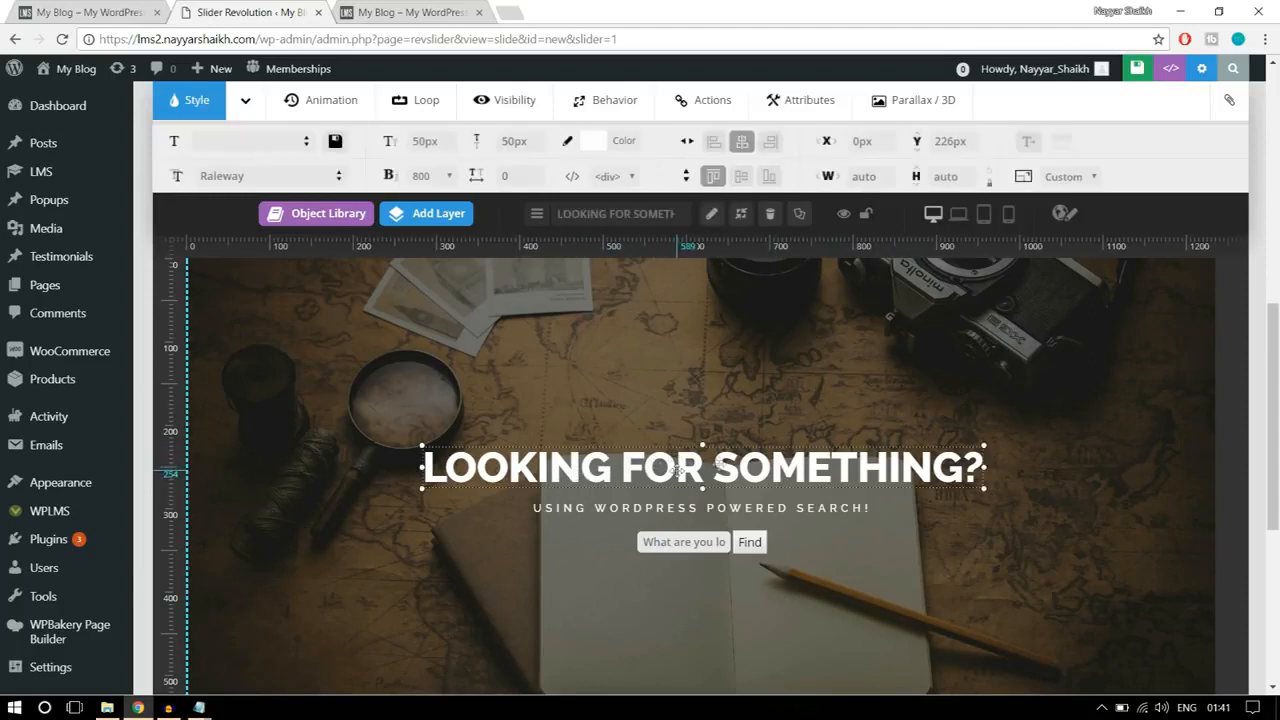
click(339, 109)
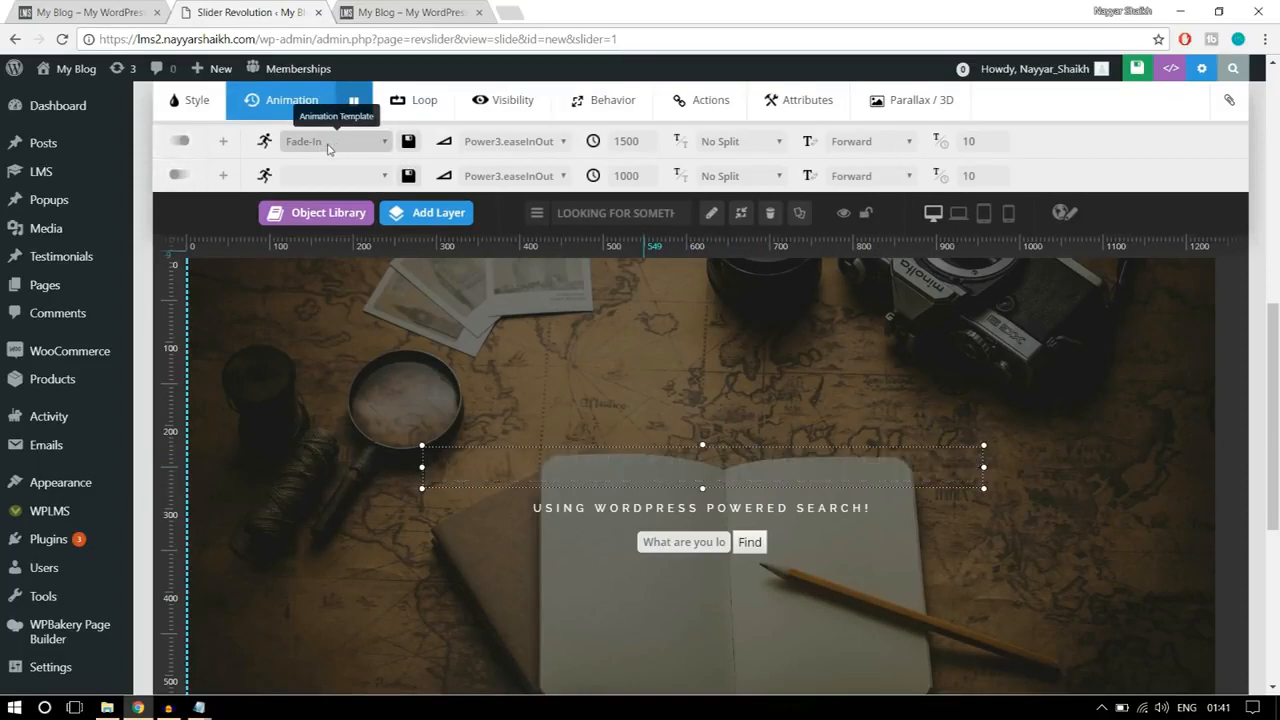
click(325, 142)
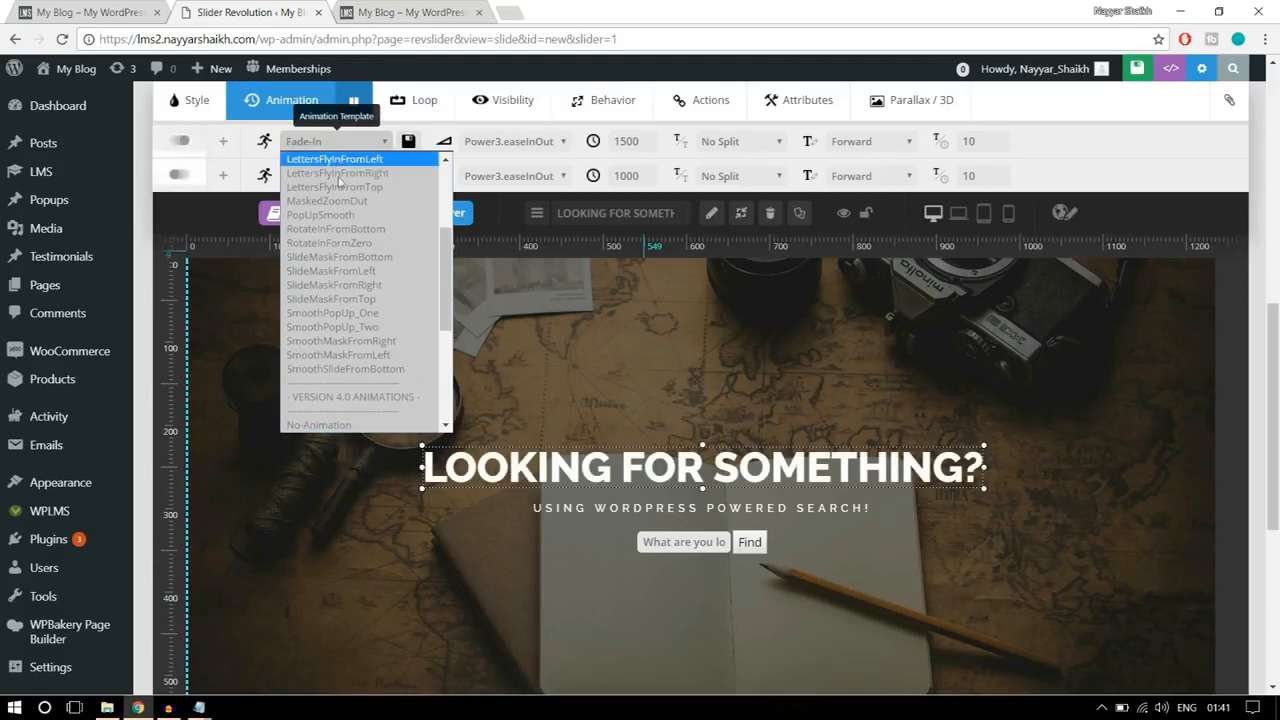
scroll(378, 305, up, 2)
scroll(379, 306, up, 1)
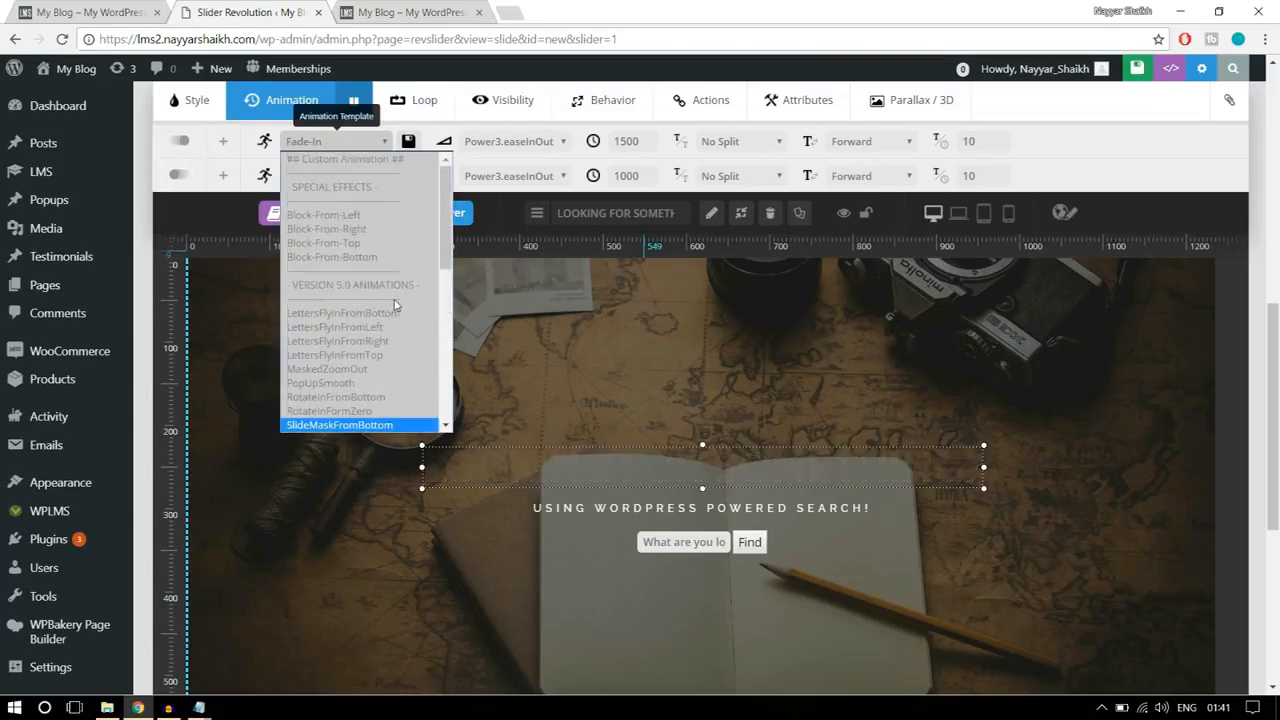
scroll(395, 305, down, 3)
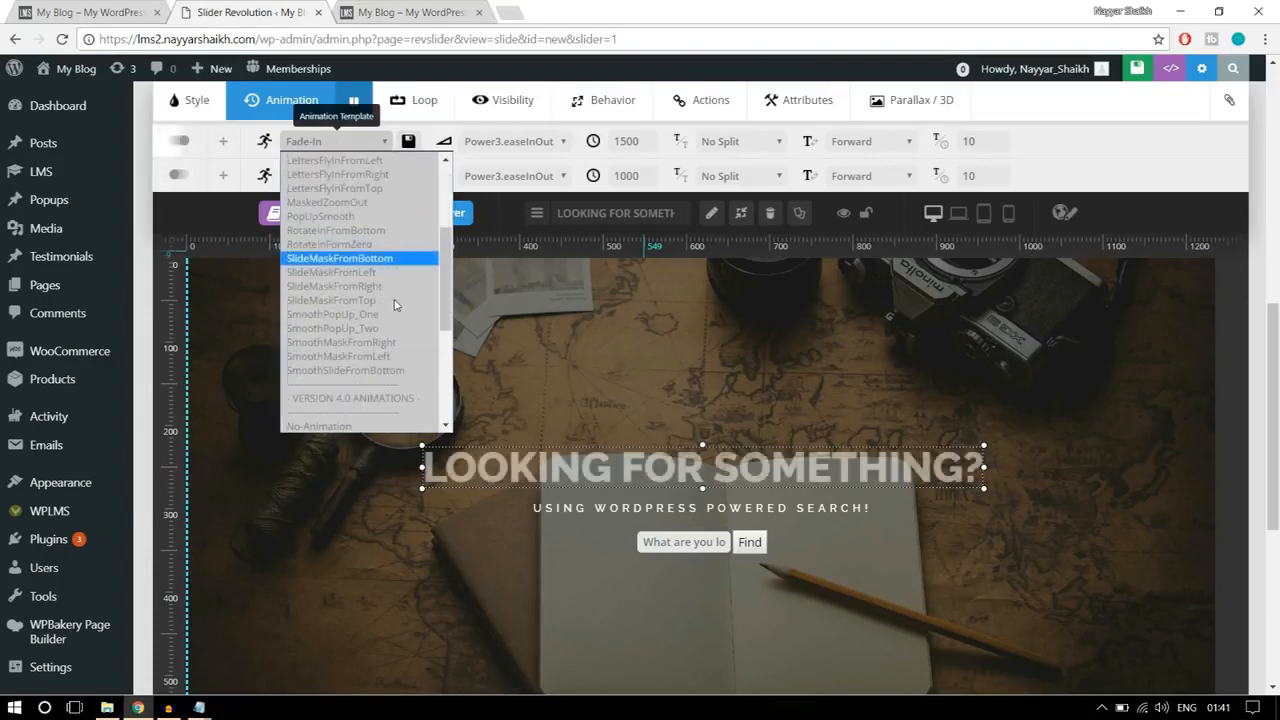
click(344, 217)
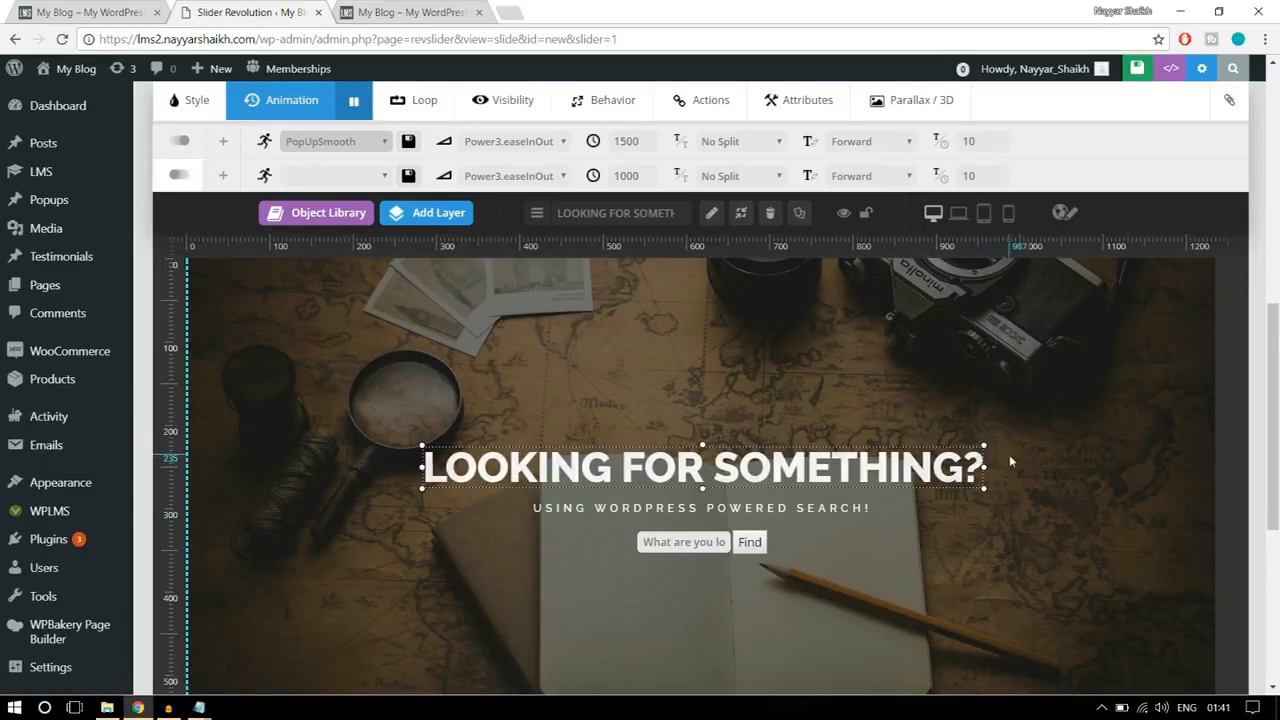
Step: Set the subheading layer's entrance animation to LettersFlyInFromBottom and deselect the layer
click(803, 509)
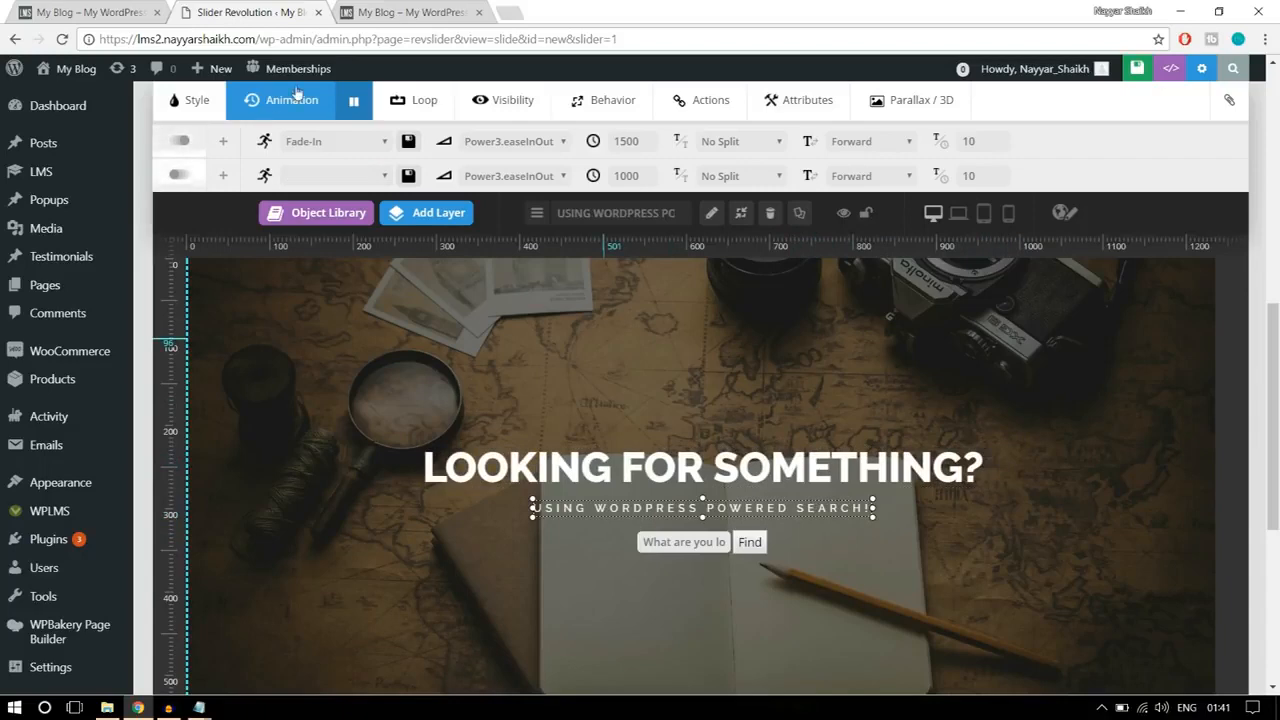
click(313, 142)
scroll(370, 288, down, 3)
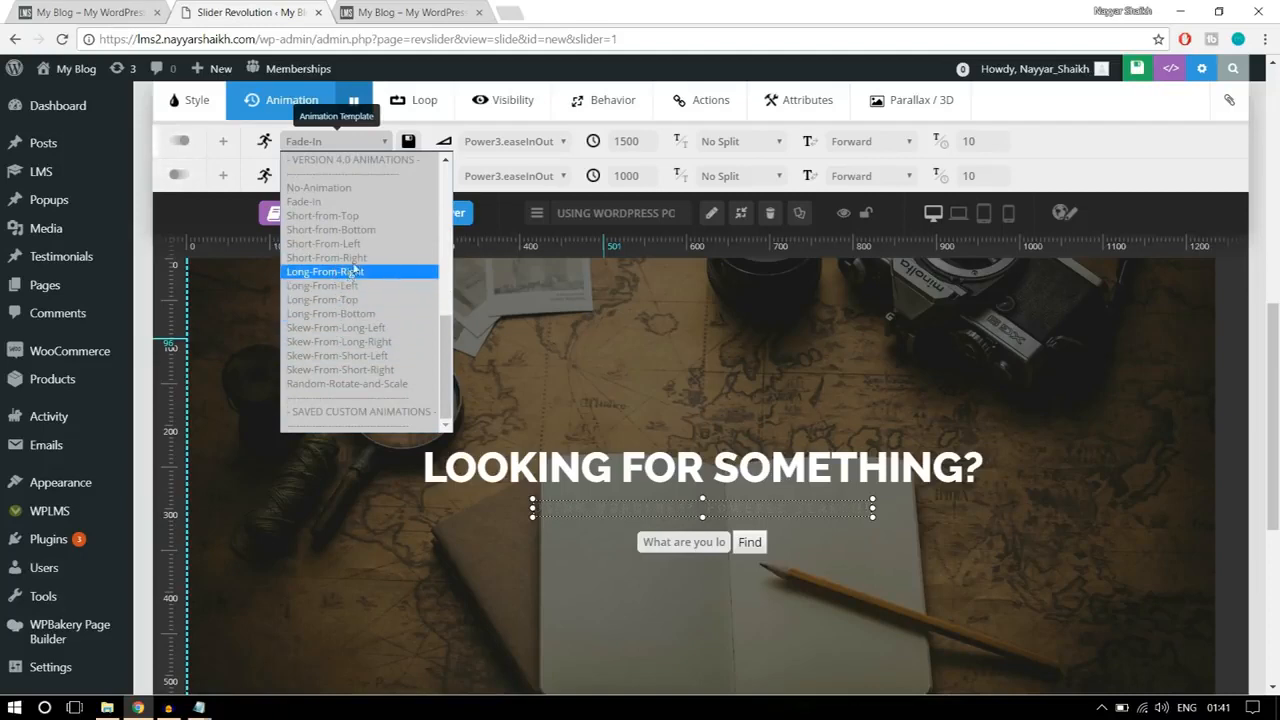
scroll(360, 300, up, 1)
scroll(366, 304, up, 5)
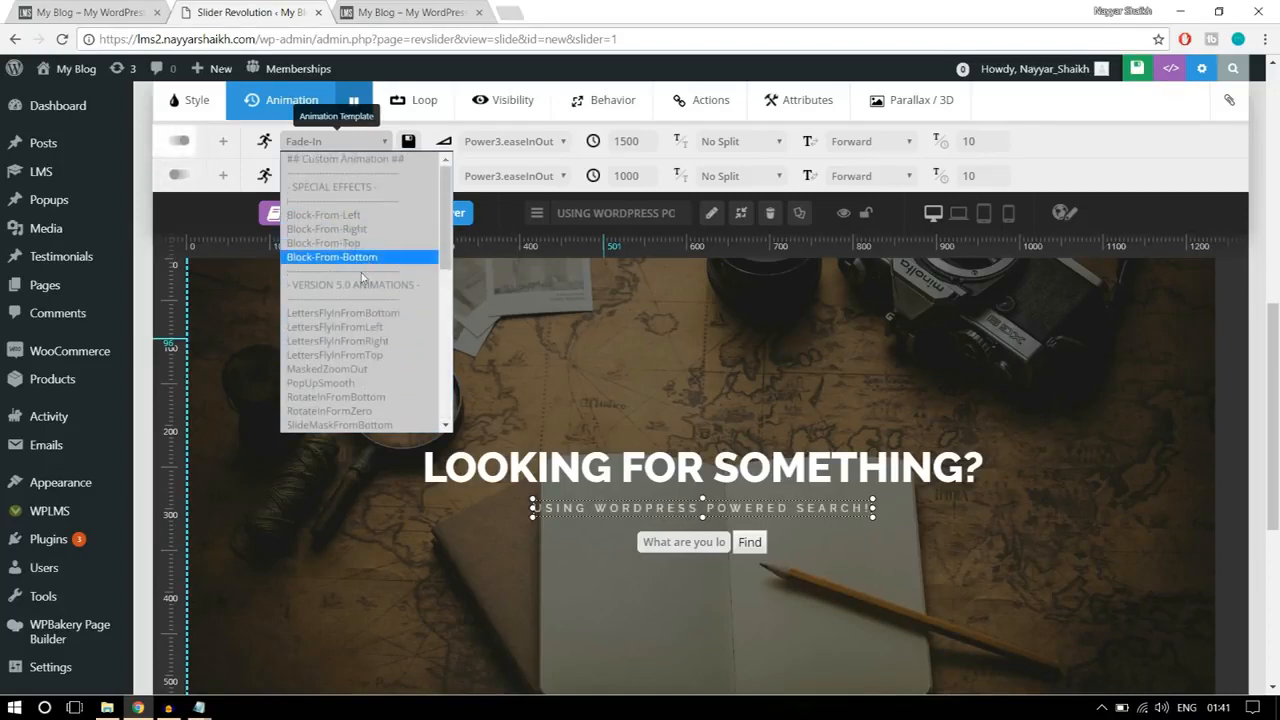
click(390, 317)
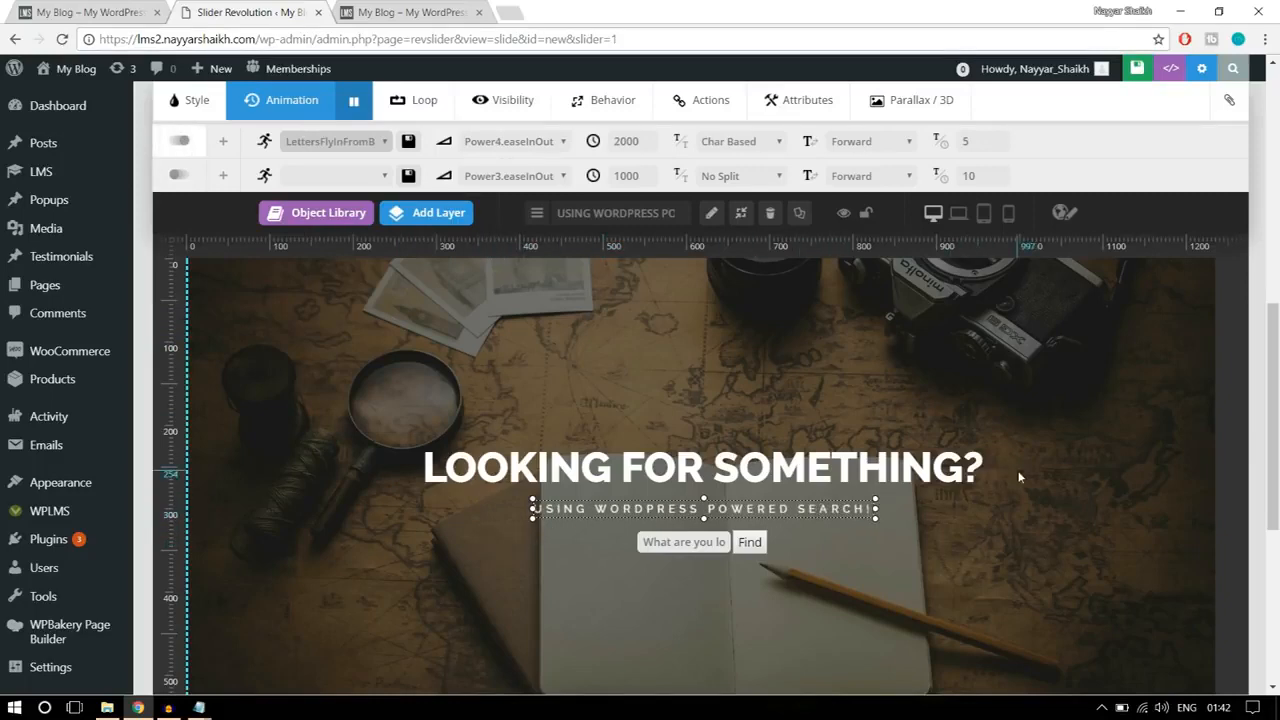
click(1040, 452)
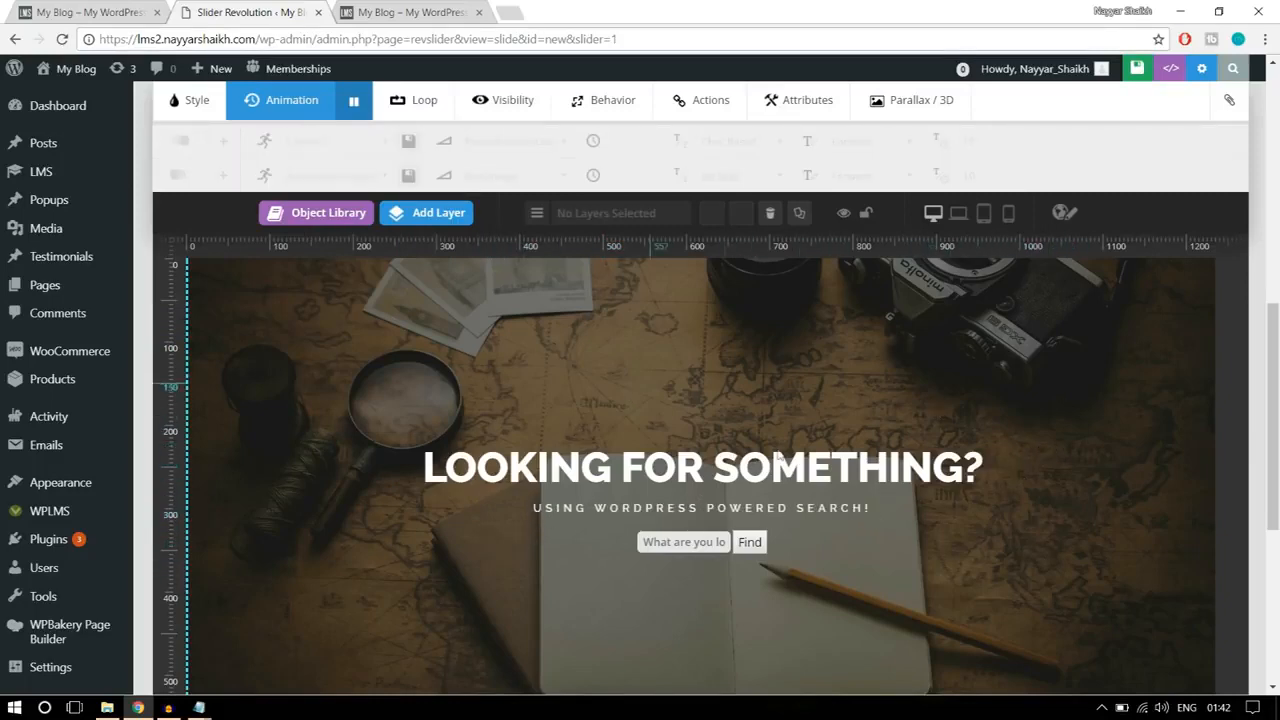
Step: Save the slide of Slider 1 with its updated layer animations
scroll(890, 470, down, 3)
scroll(846, 520, up, 5)
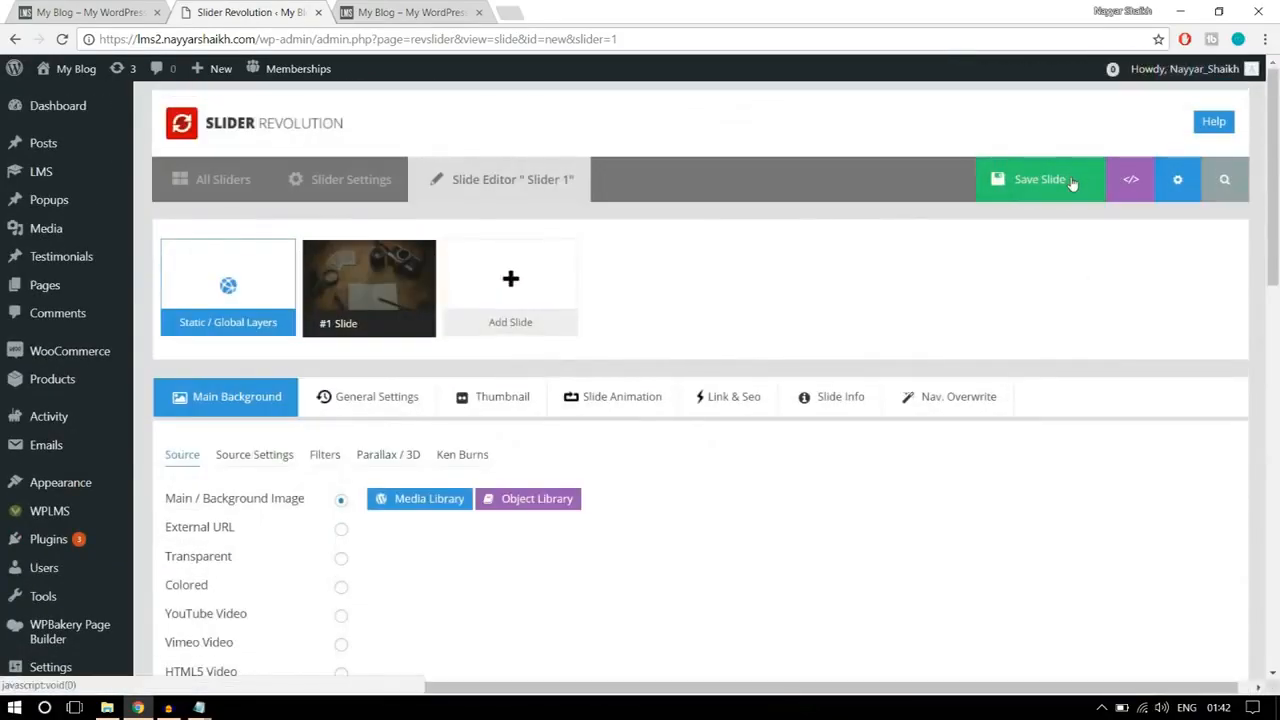
click(1070, 181)
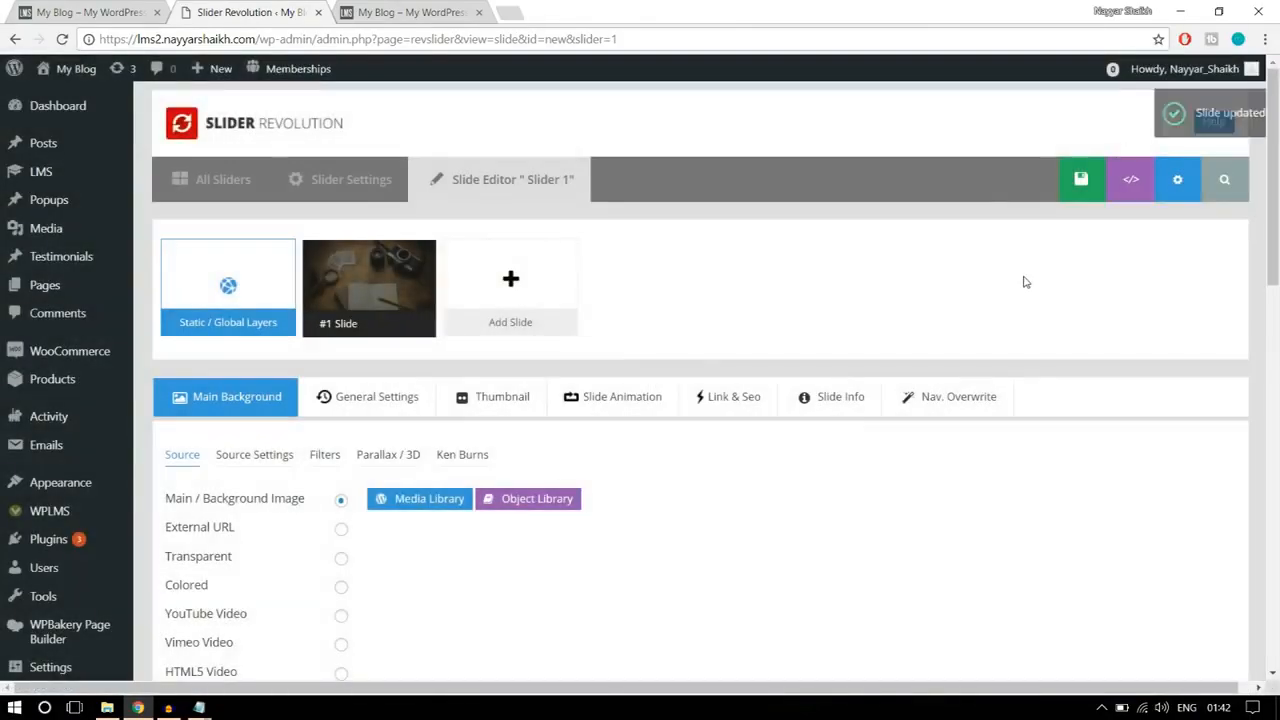
scroll(1024, 282, down, 7)
Step: Review the "Enhance your skills with best Online courses" banner on the reference home page and start a new slider for it
click(100, 8)
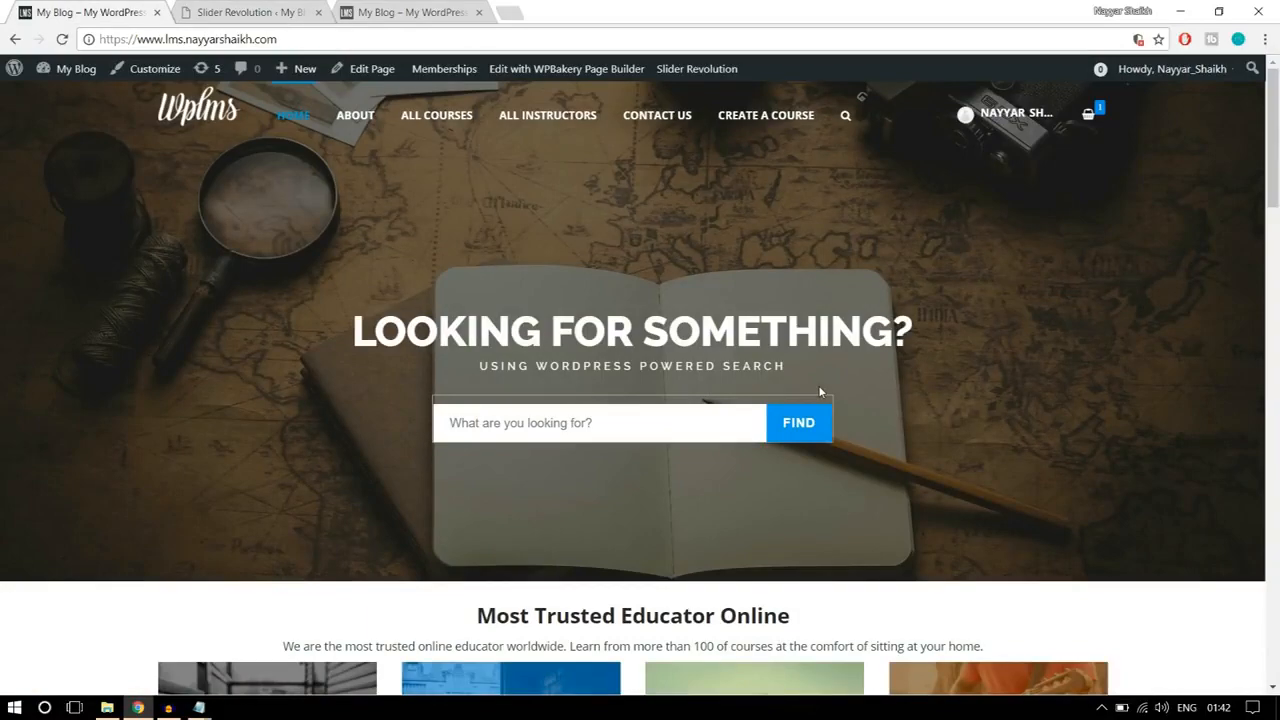
scroll(1133, 387, down, 3)
scroll(1133, 387, up, 3)
scroll(1133, 388, down, 6)
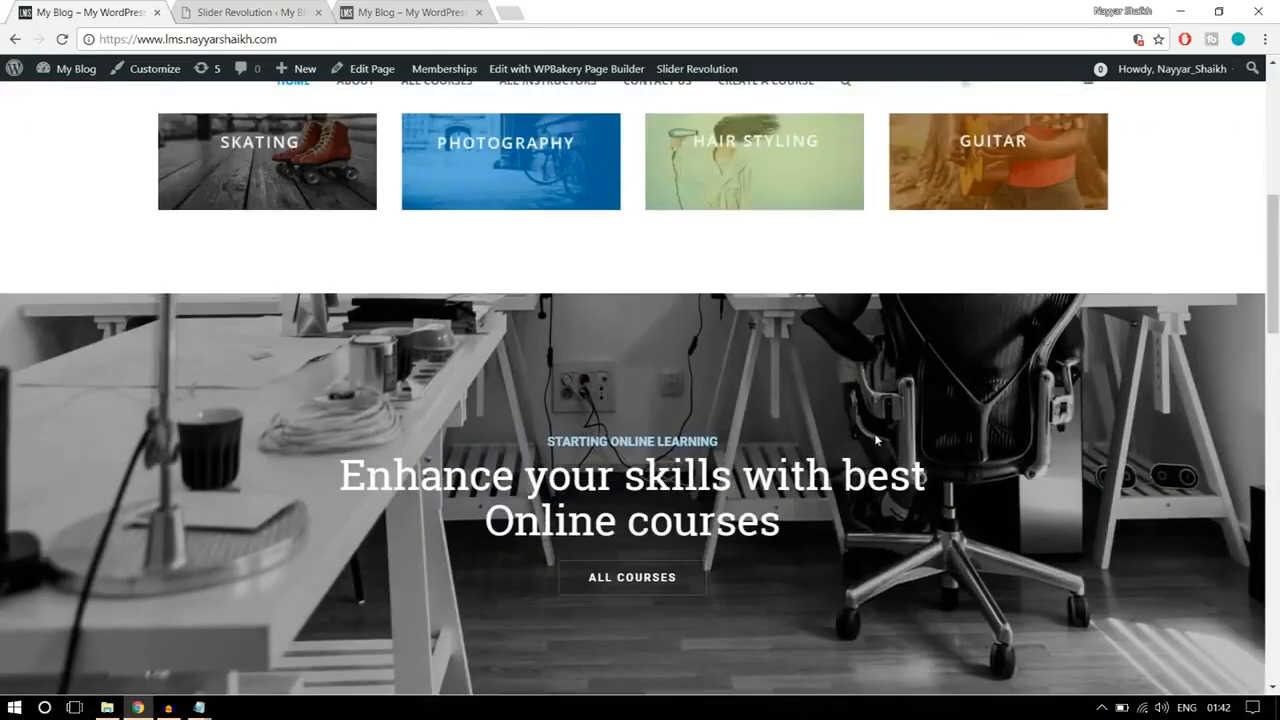
scroll(1124, 413, down, 1)
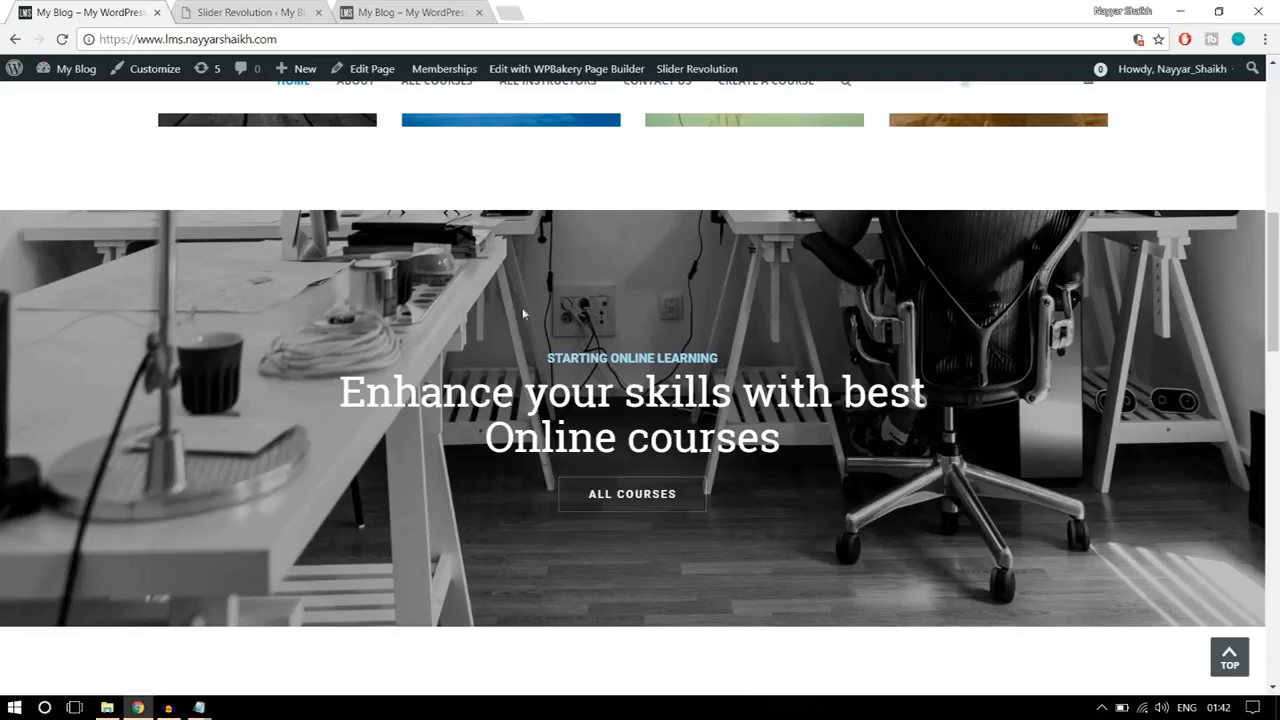
click(295, 19)
scroll(538, 372, up, 8)
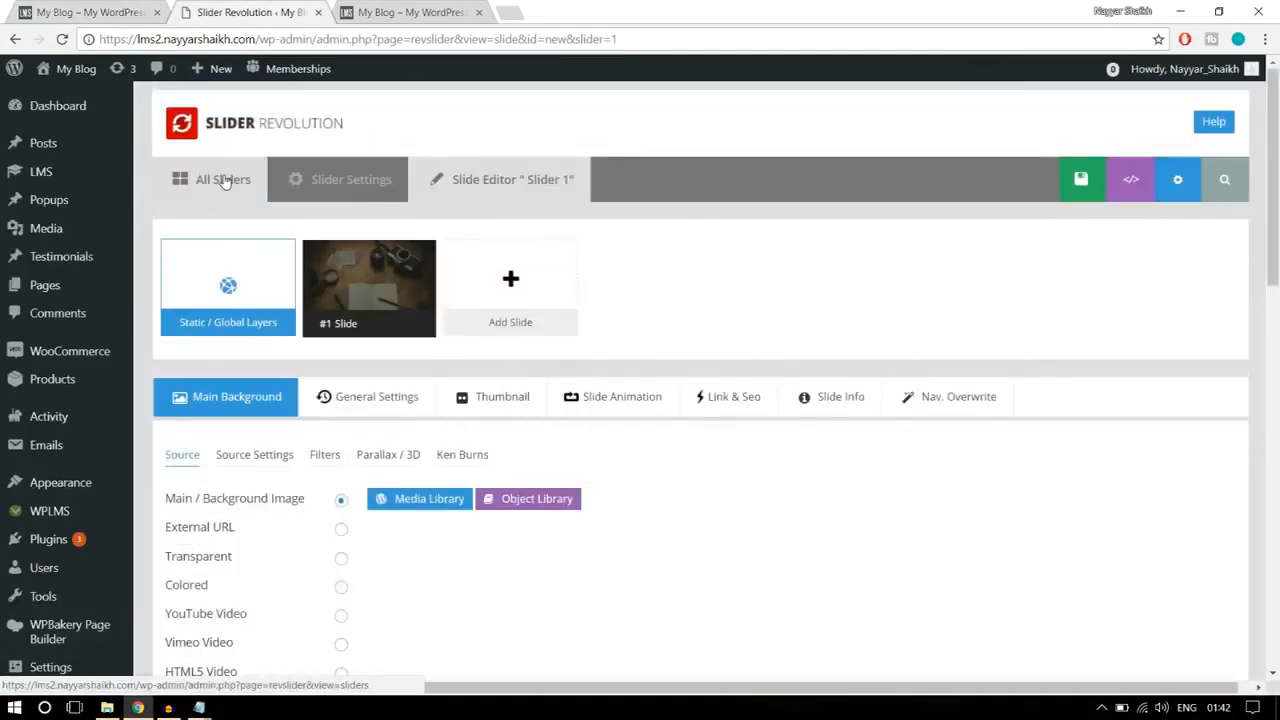
click(224, 180)
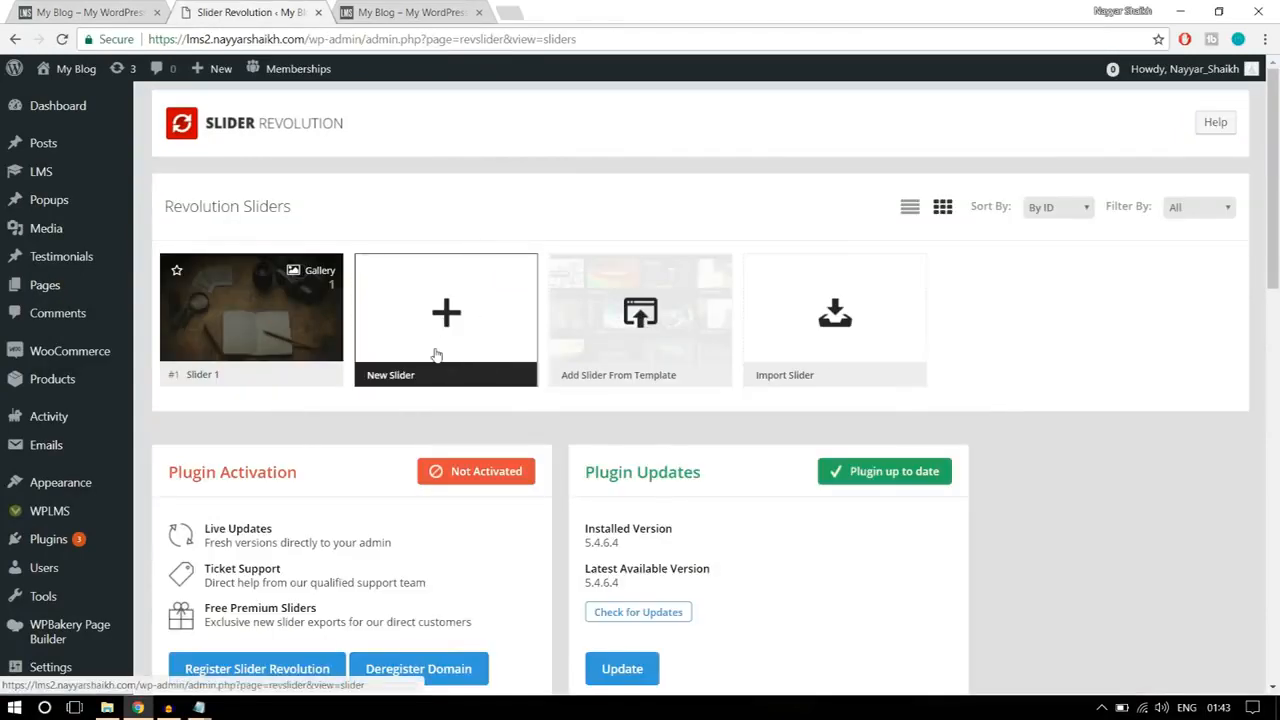
click(435, 353)
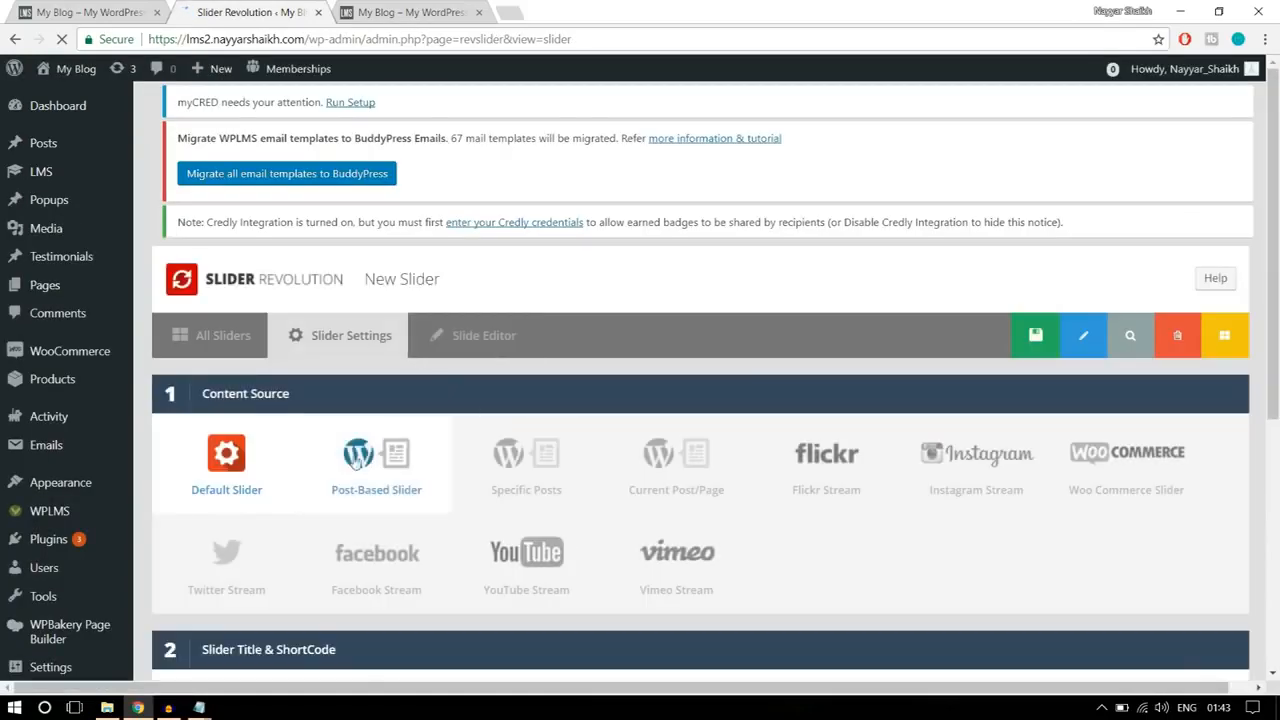
Step: Give the new slider the name slider2 and the alias slider2
scroll(280, 430, down, 1)
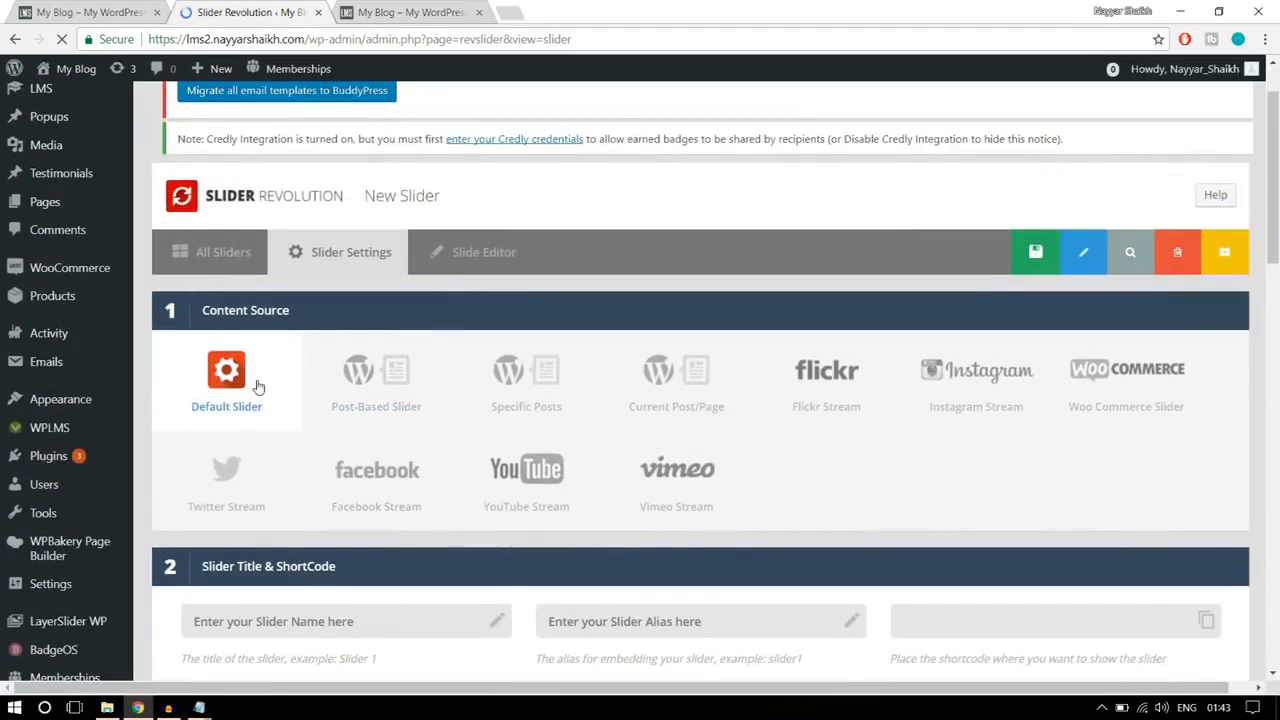
scroll(260, 385, down, 3)
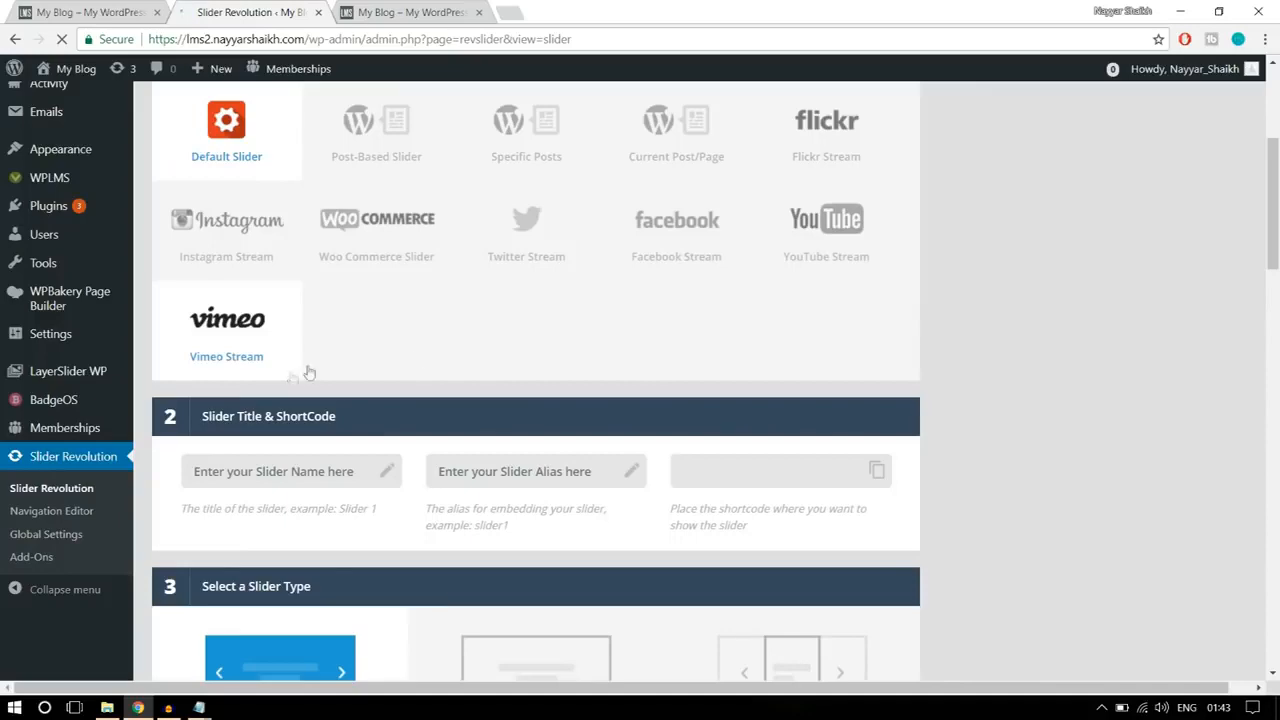
scroll(455, 370, up, 2)
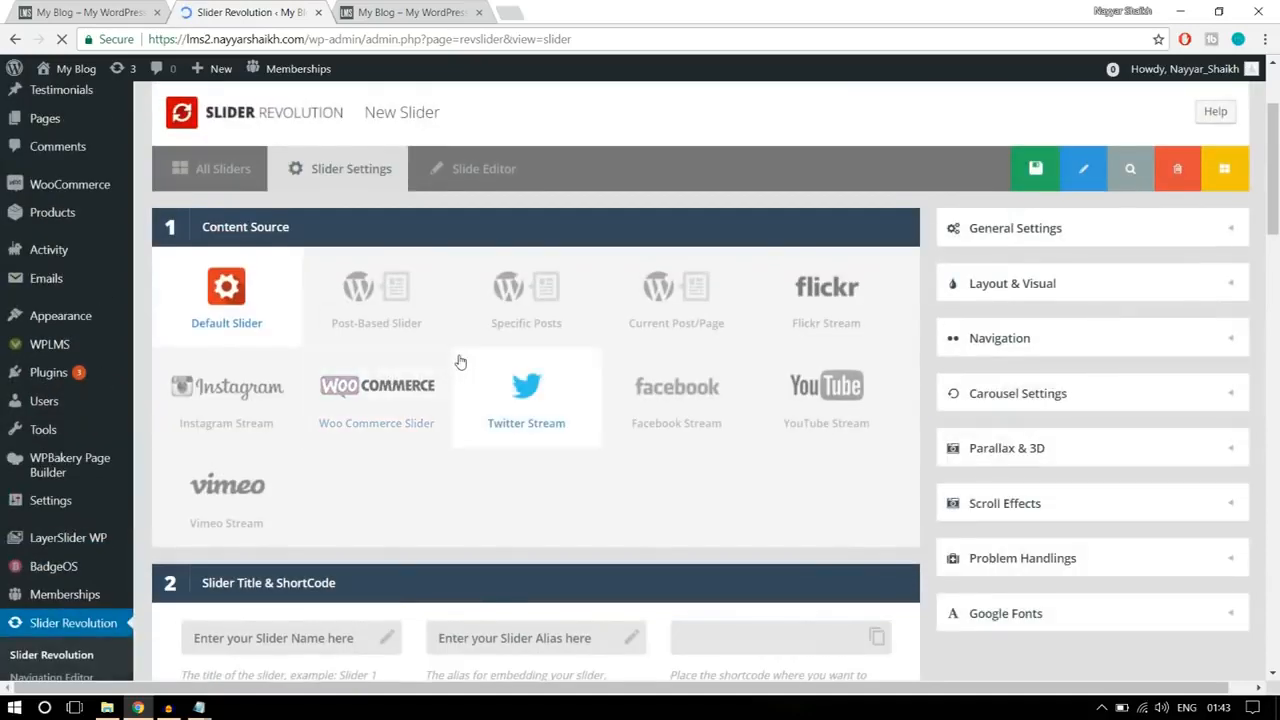
scroll(460, 362, down, 3)
click(331, 310)
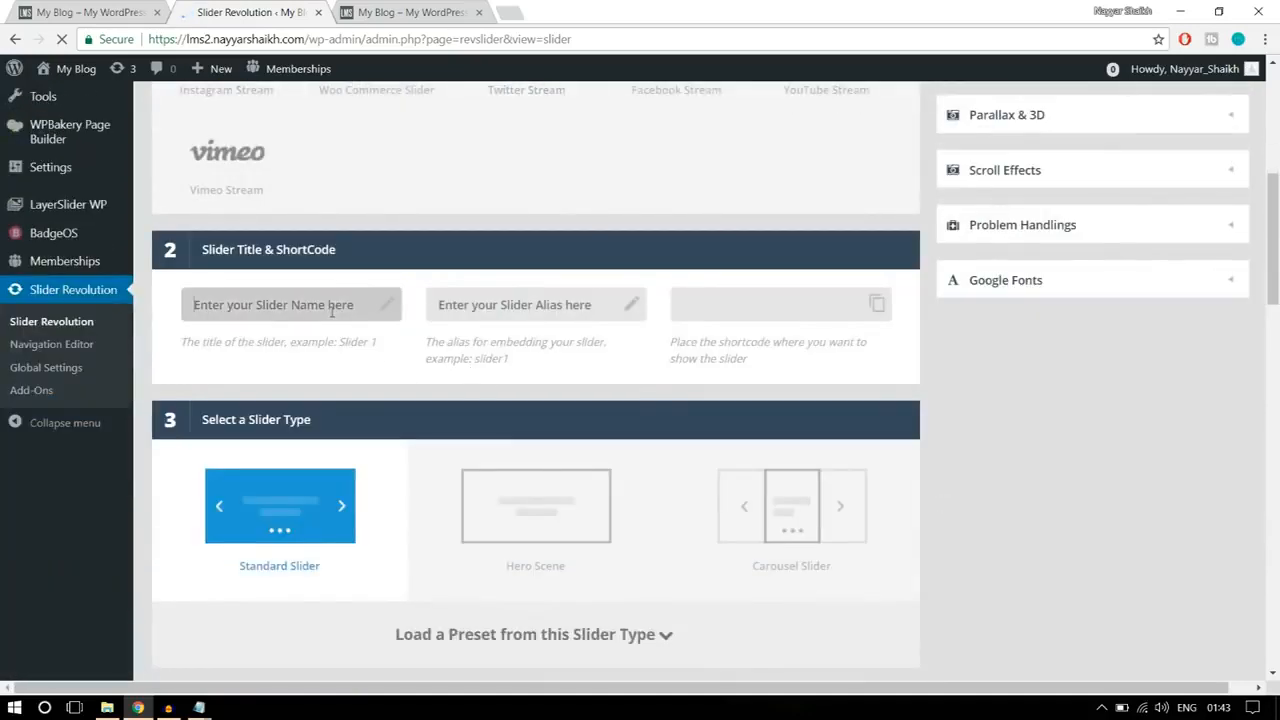
text(sl)
click(464, 305)
text(s)
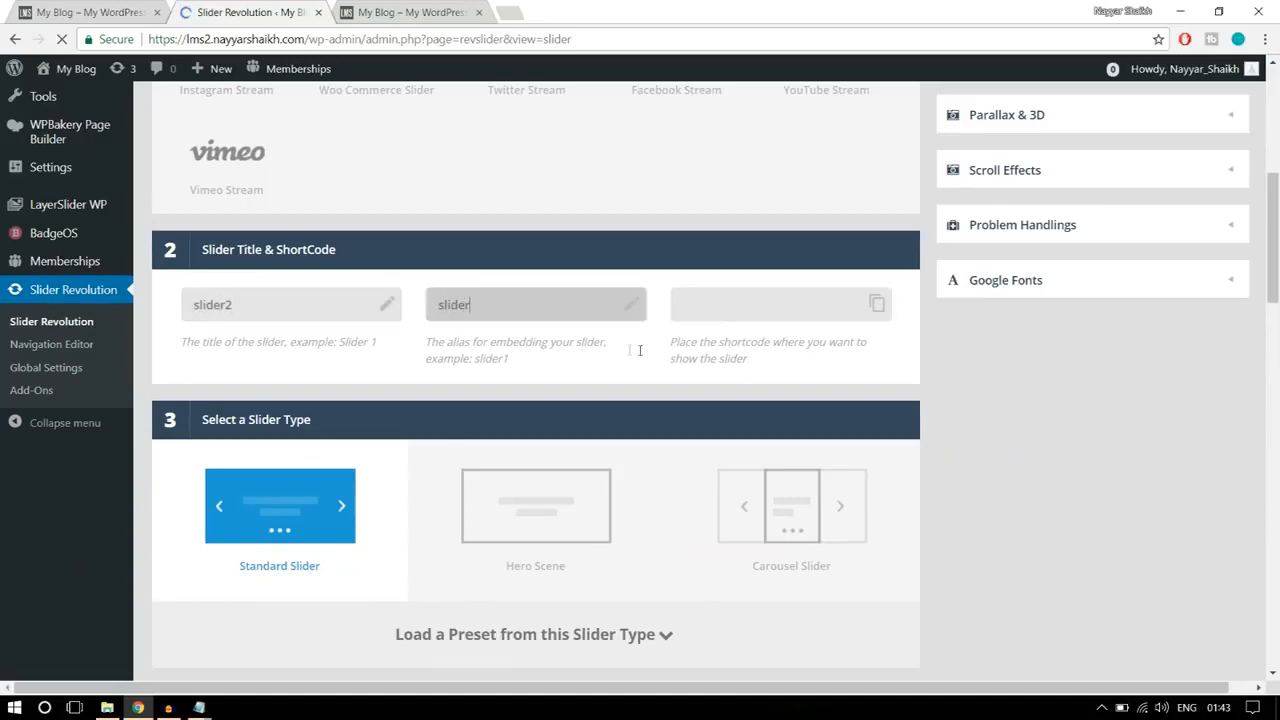
text(2)
Step: Set the new slider's slide layout to Full-Width
scroll(640, 355, down, 5)
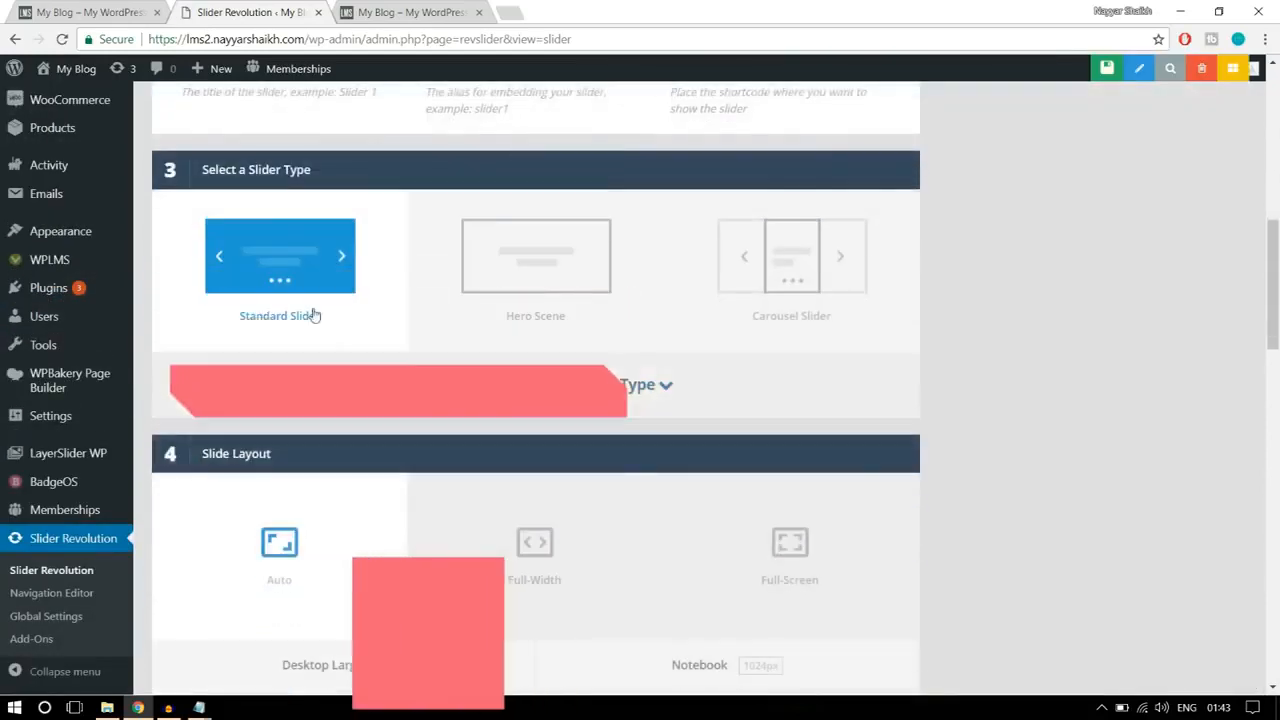
scroll(325, 338, down, 2)
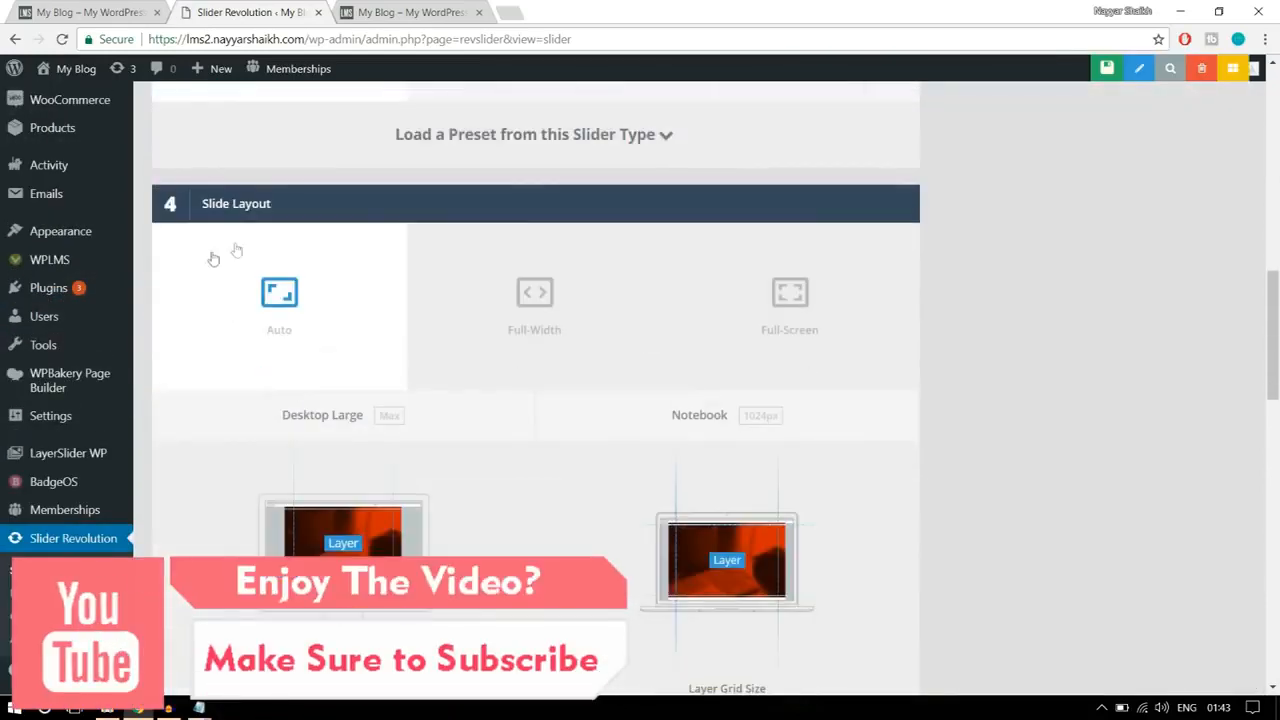
click(489, 306)
scroll(1052, 285, down, 5)
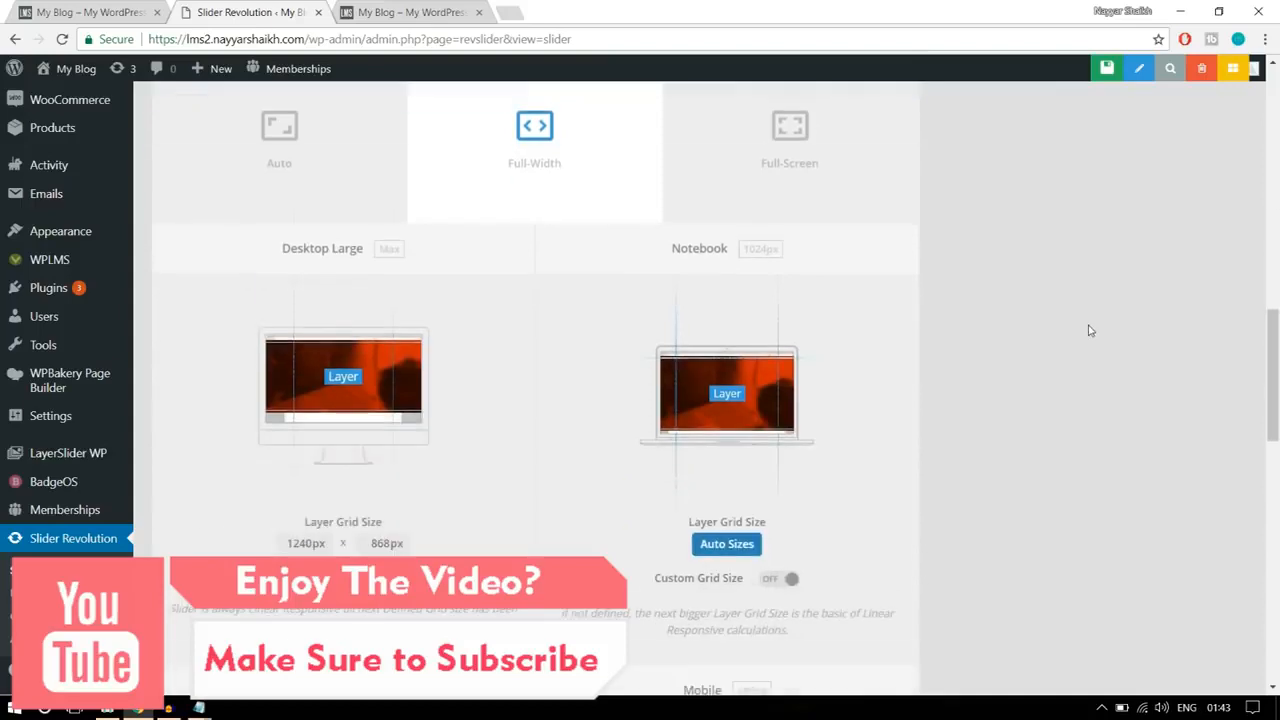
Step: Compare the banner heights on the reference home page and set the Desktop Large layer grid height to 500 px
click(76, 10)
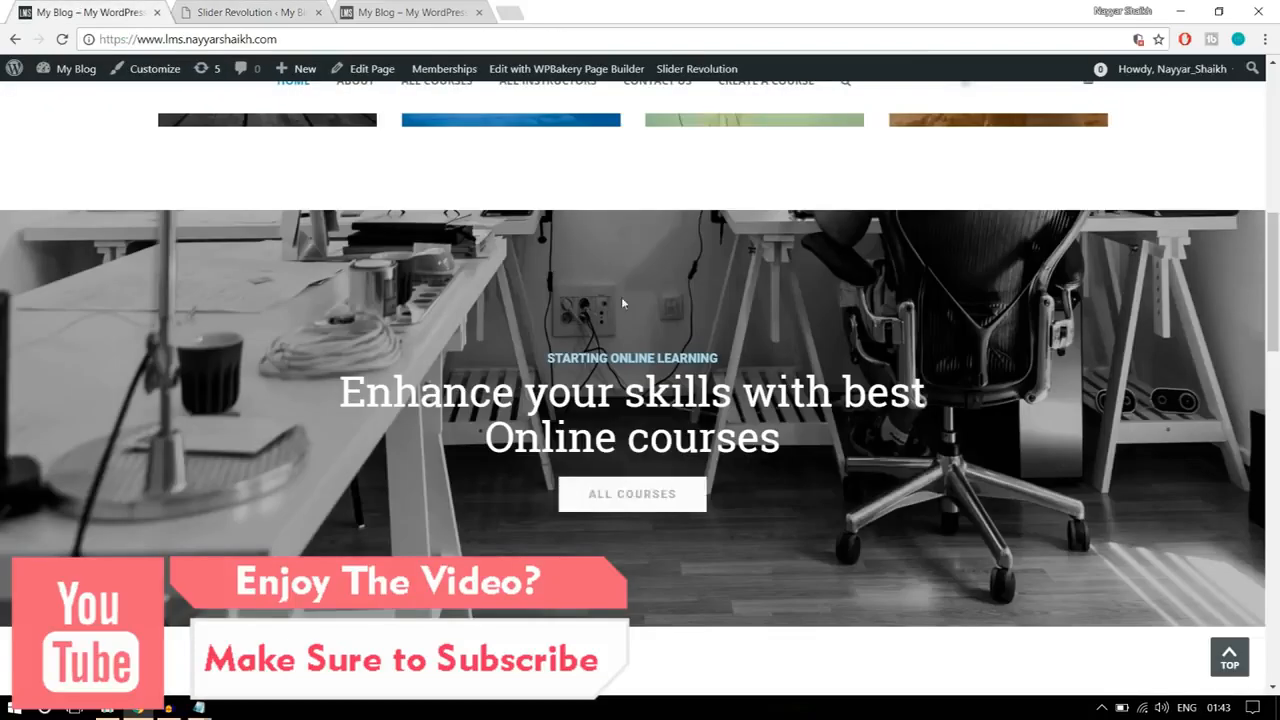
scroll(669, 608, up, 7)
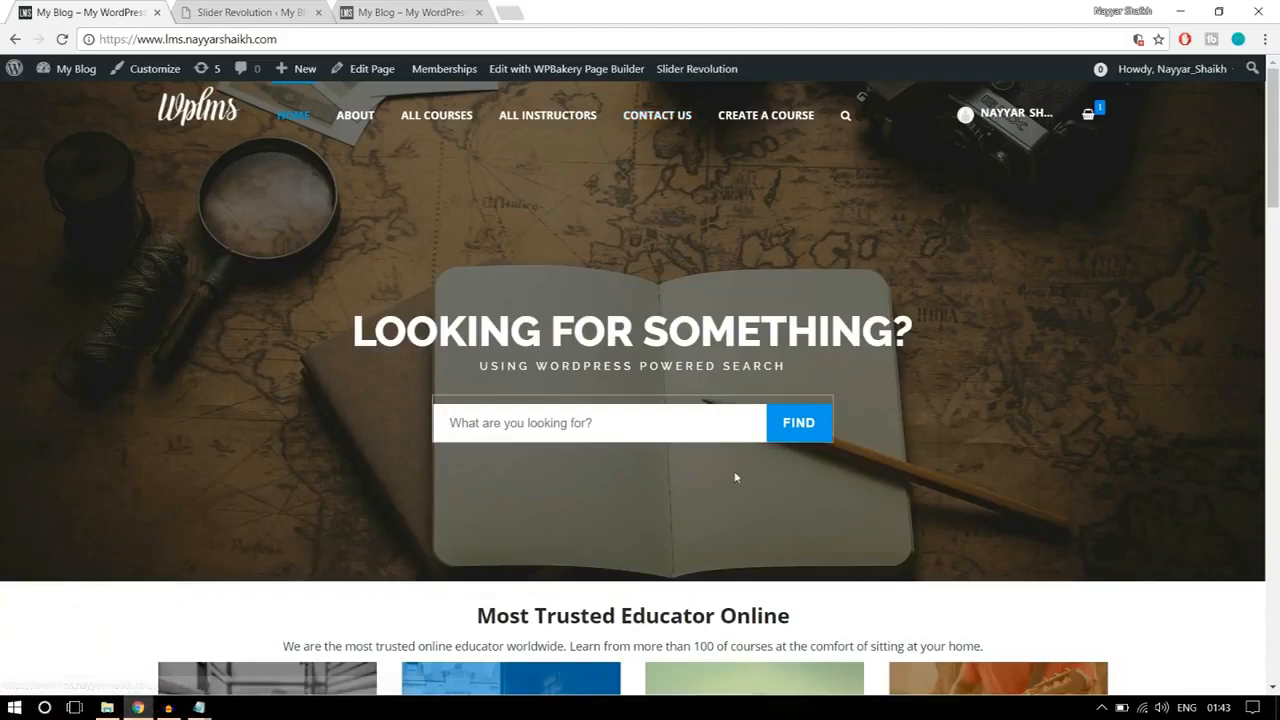
scroll(734, 421, down, 6)
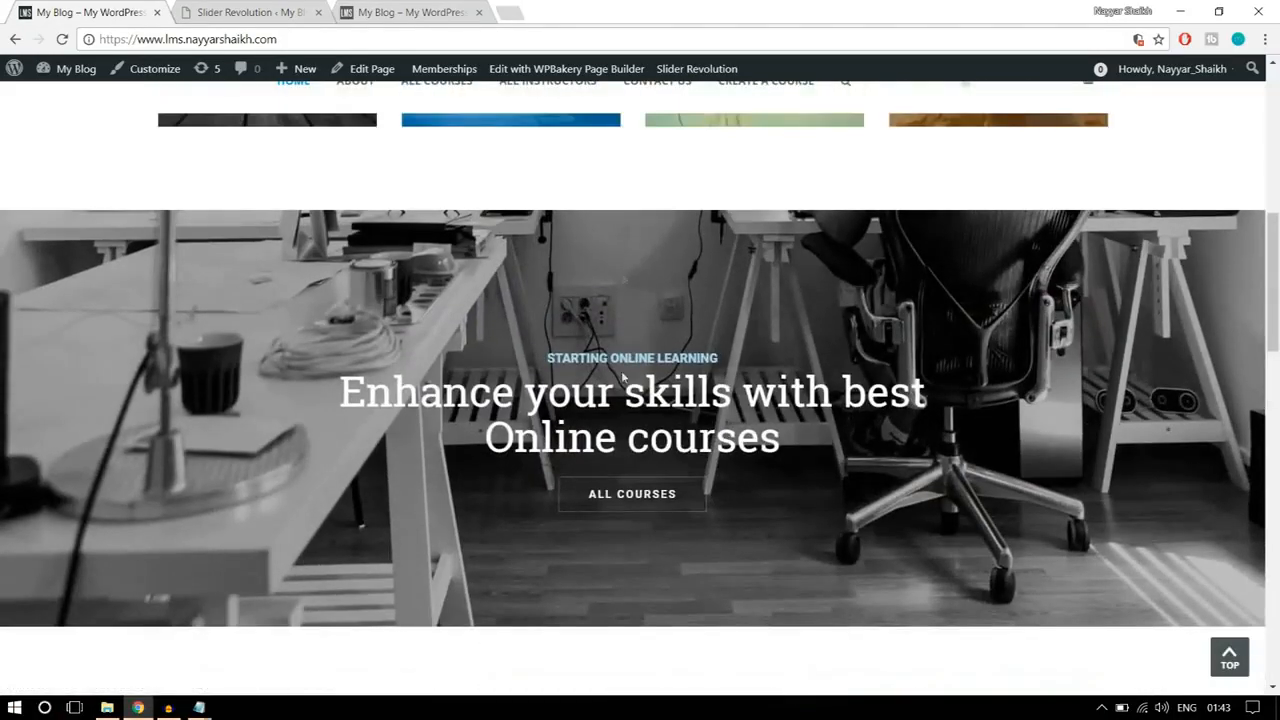
click(201, 10)
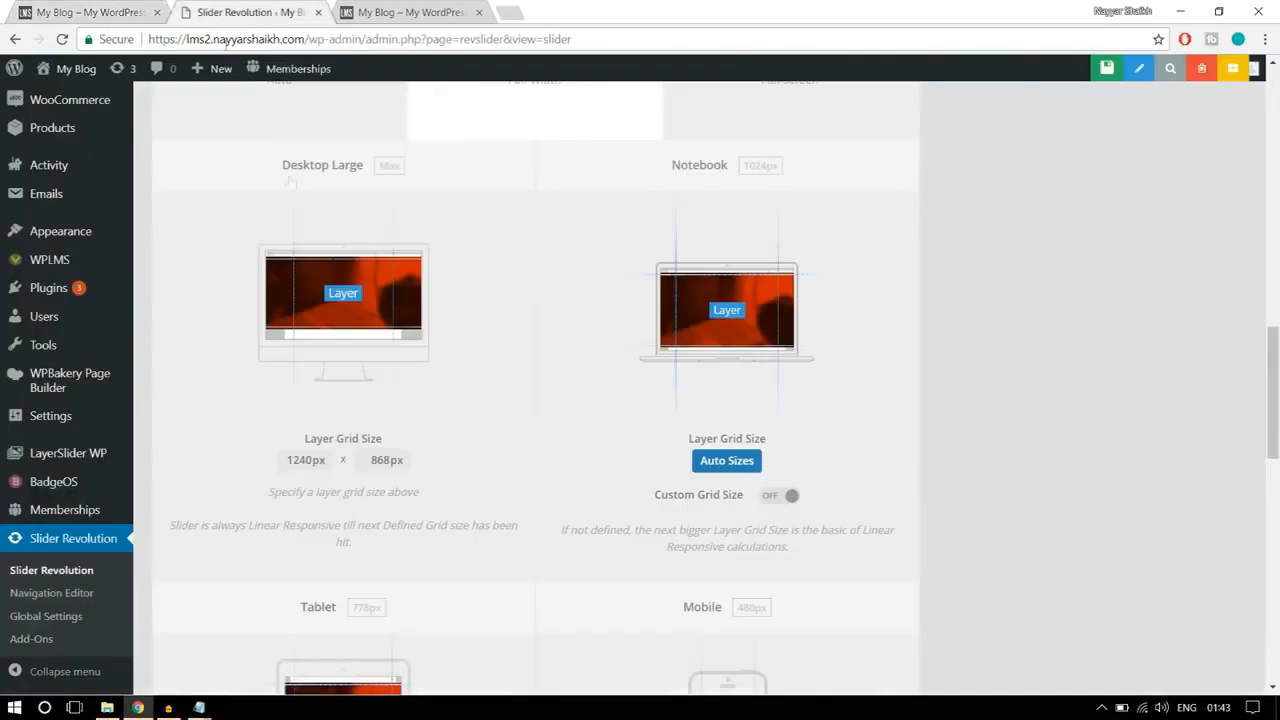
double_click(385, 458)
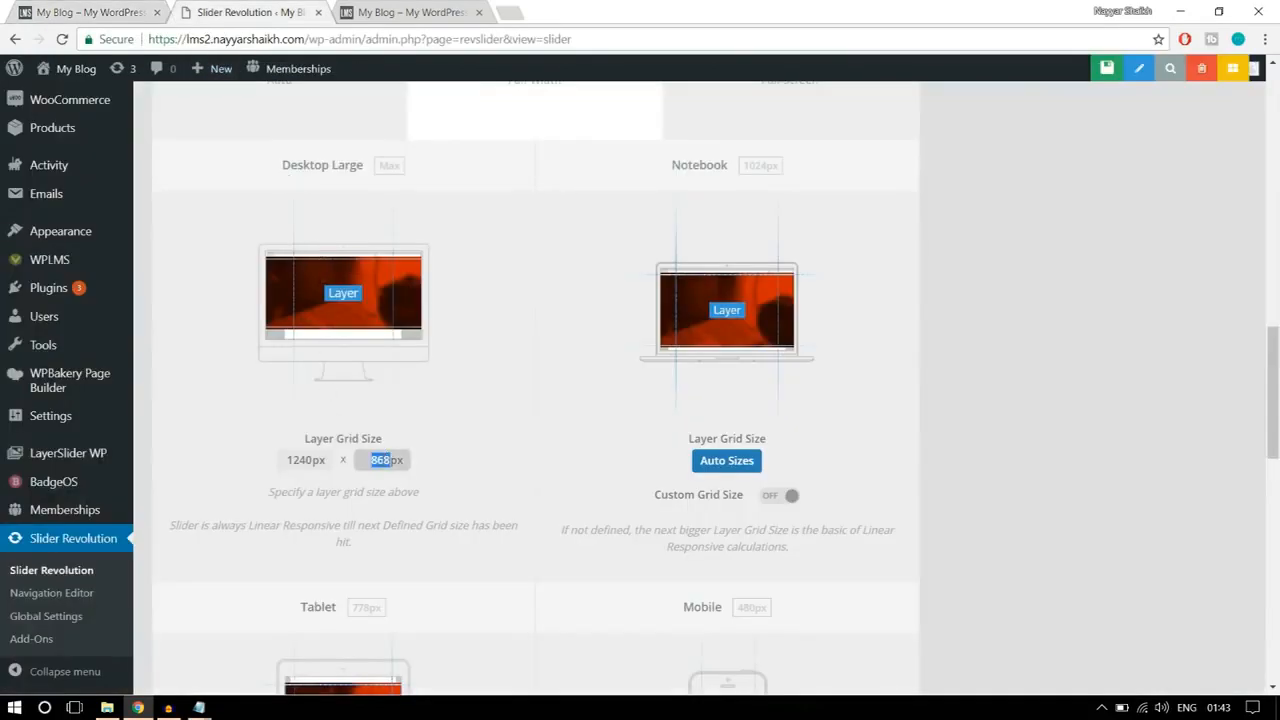
click(472, 438)
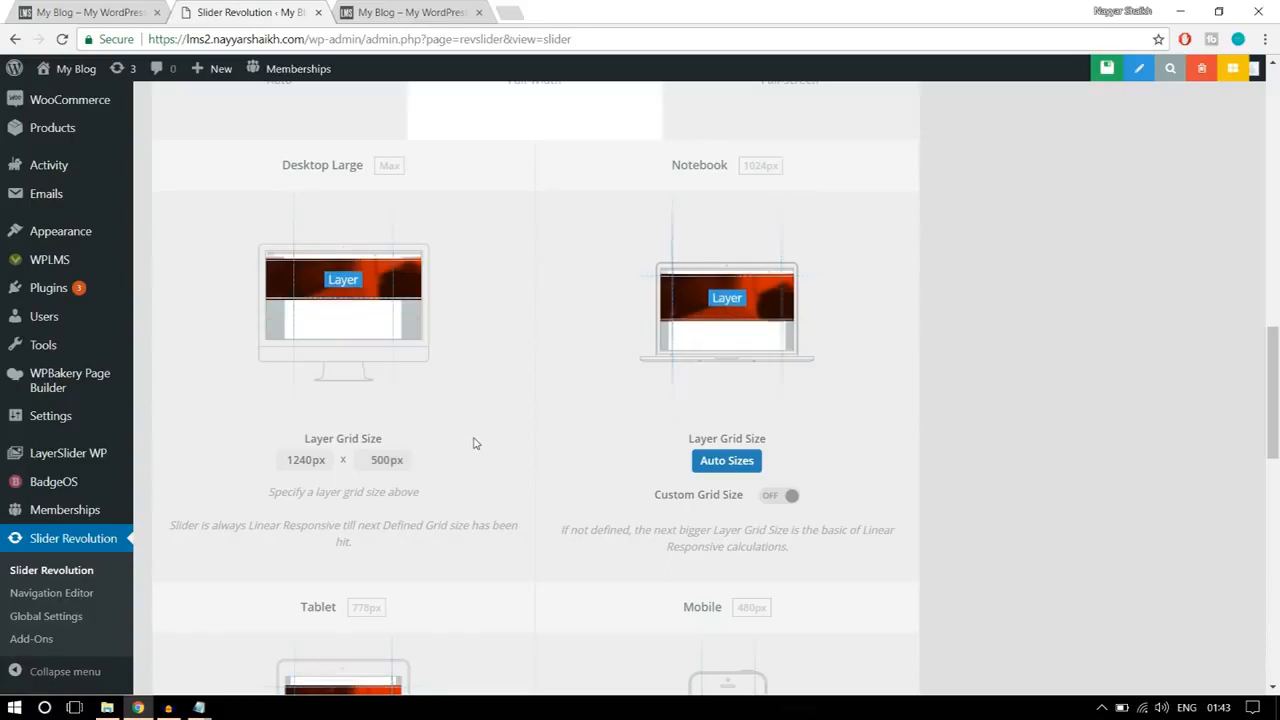
scroll(363, 519, down, 3)
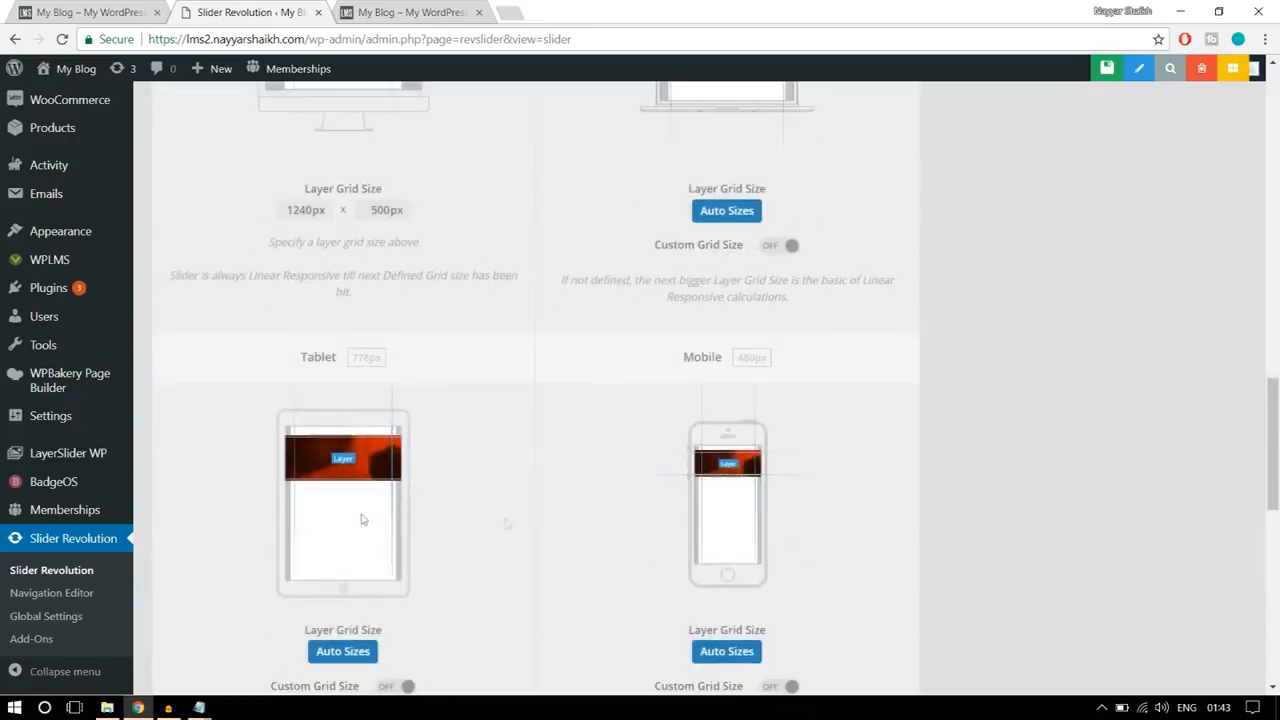
scroll(860, 562, down, 1)
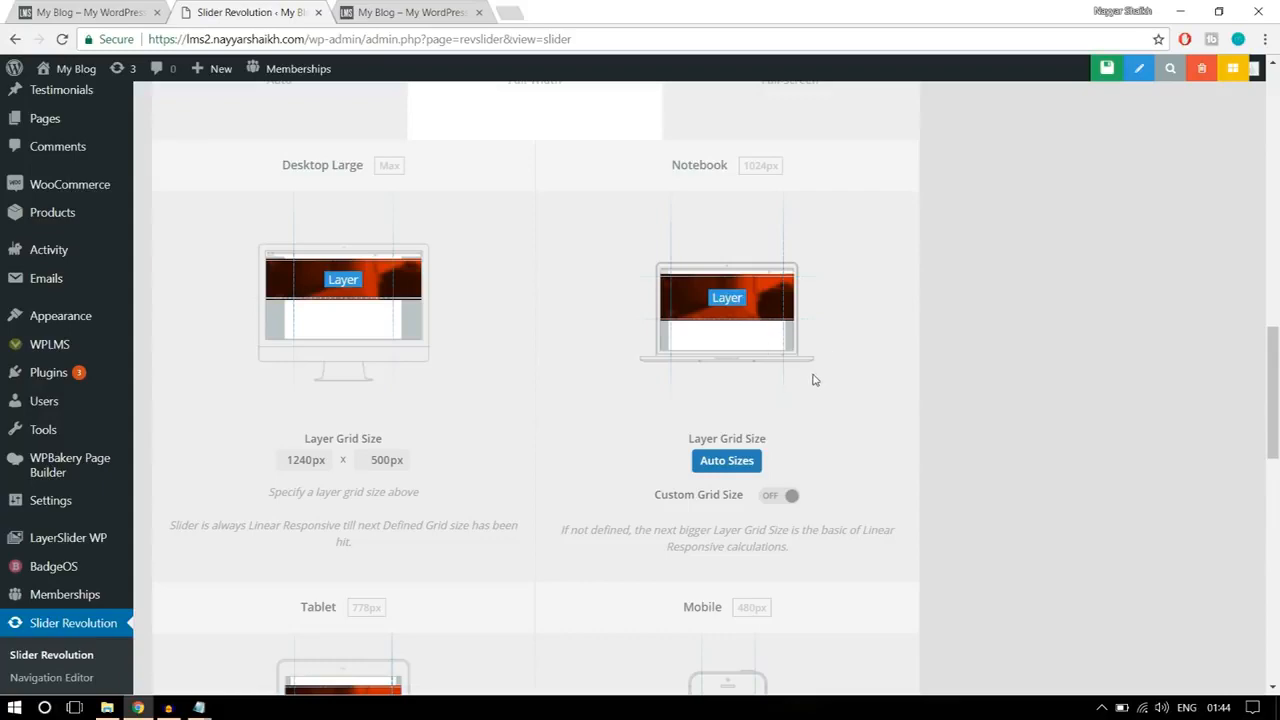
Step: Save the new slider's settings and check the online-courses banner on the reference home page
scroll(814, 380, down, 3)
scroll(814, 380, down, 8)
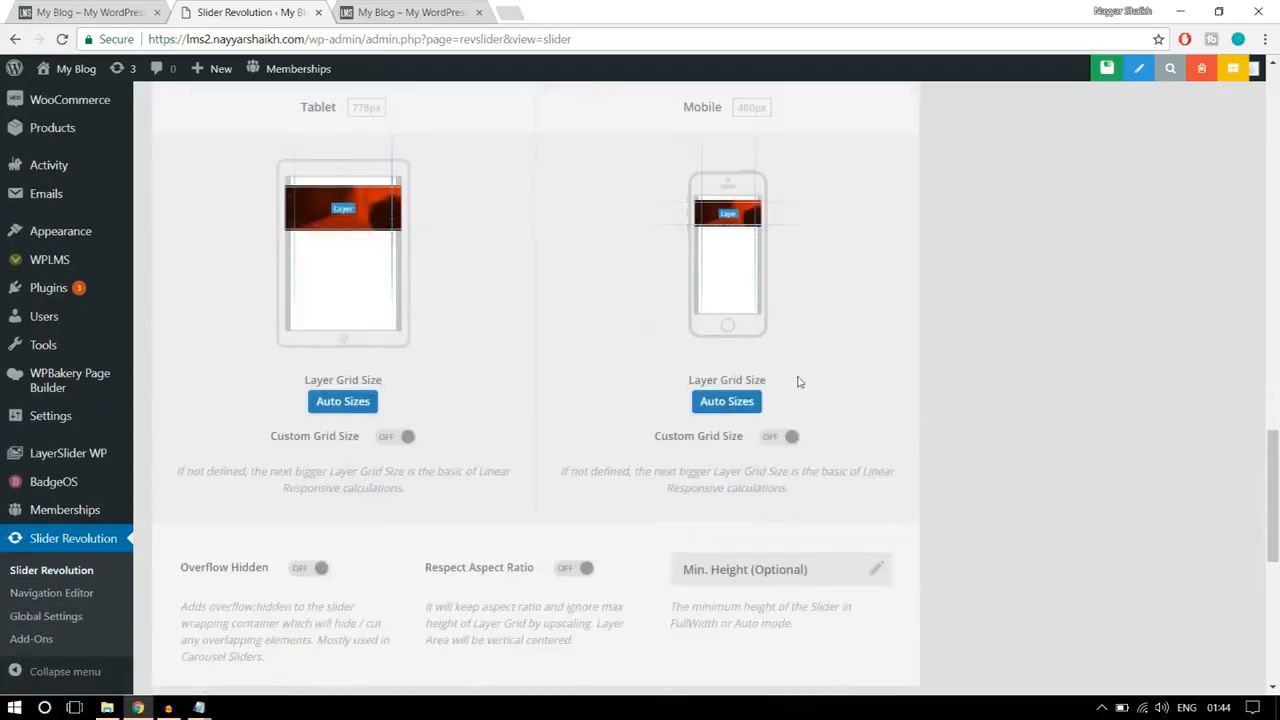
scroll(905, 420, up, 5)
scroll(908, 454, up, 15)
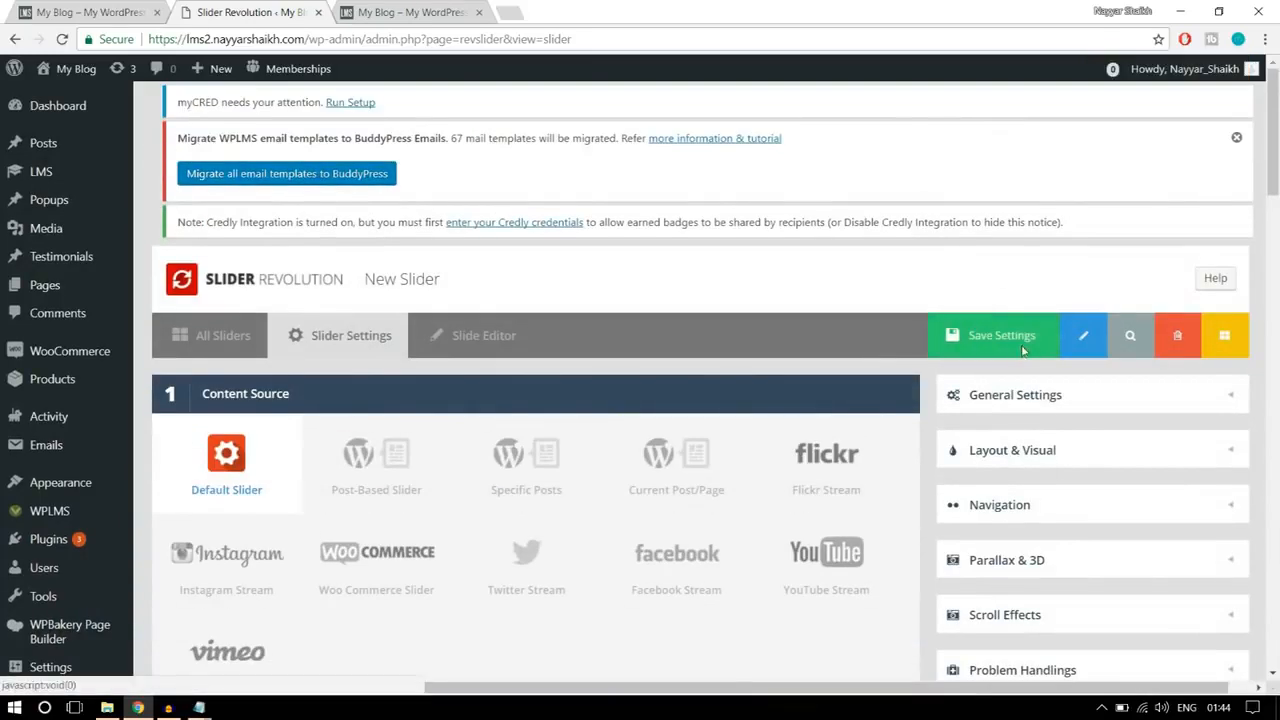
click(1021, 348)
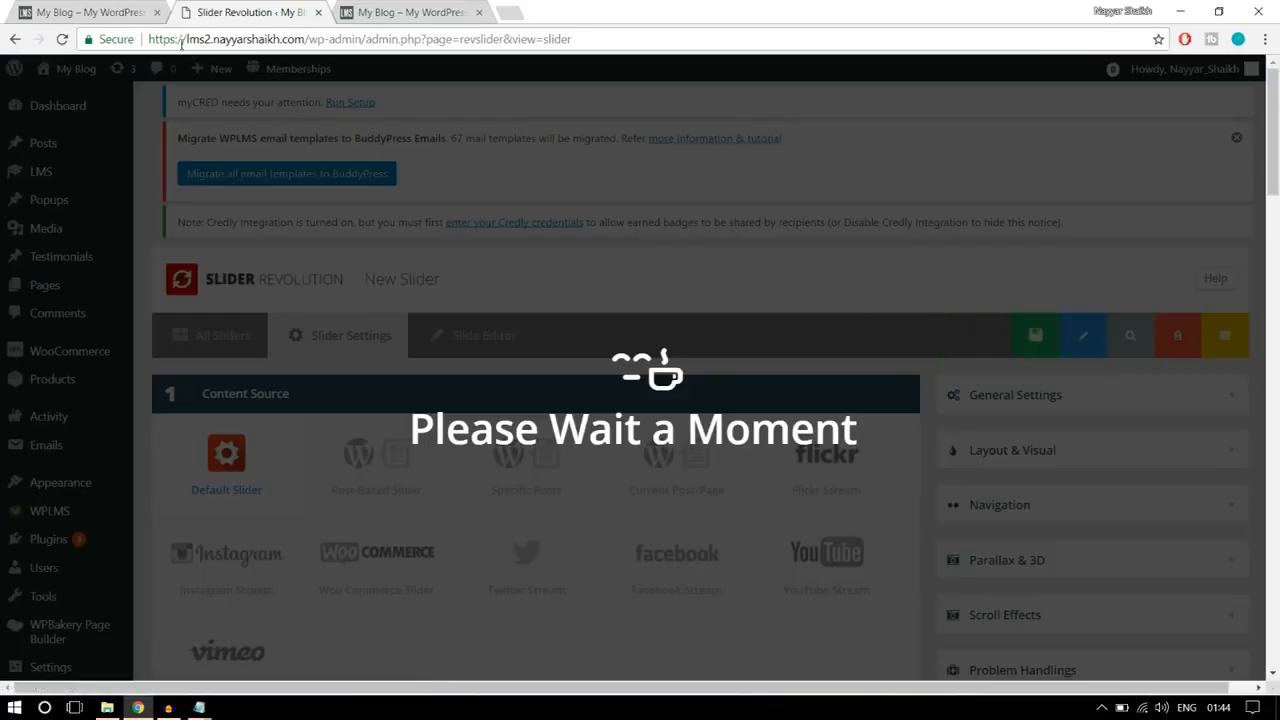
click(120, 10)
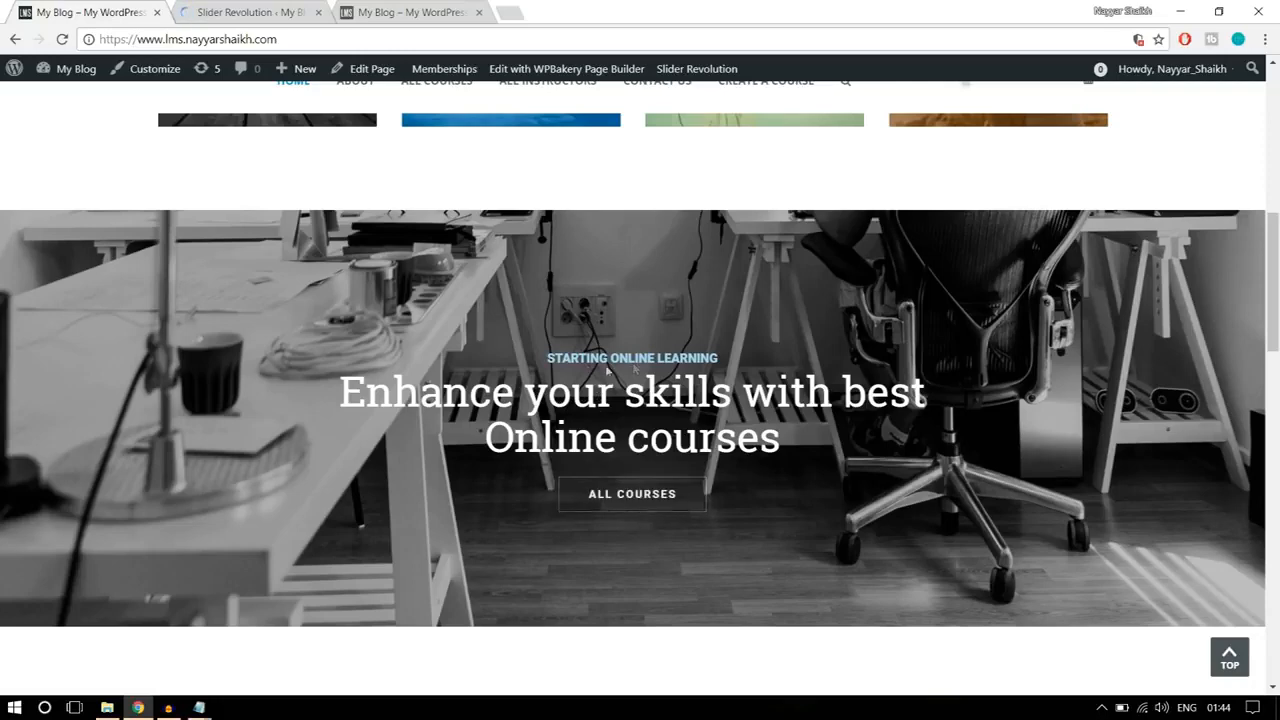
click(300, 8)
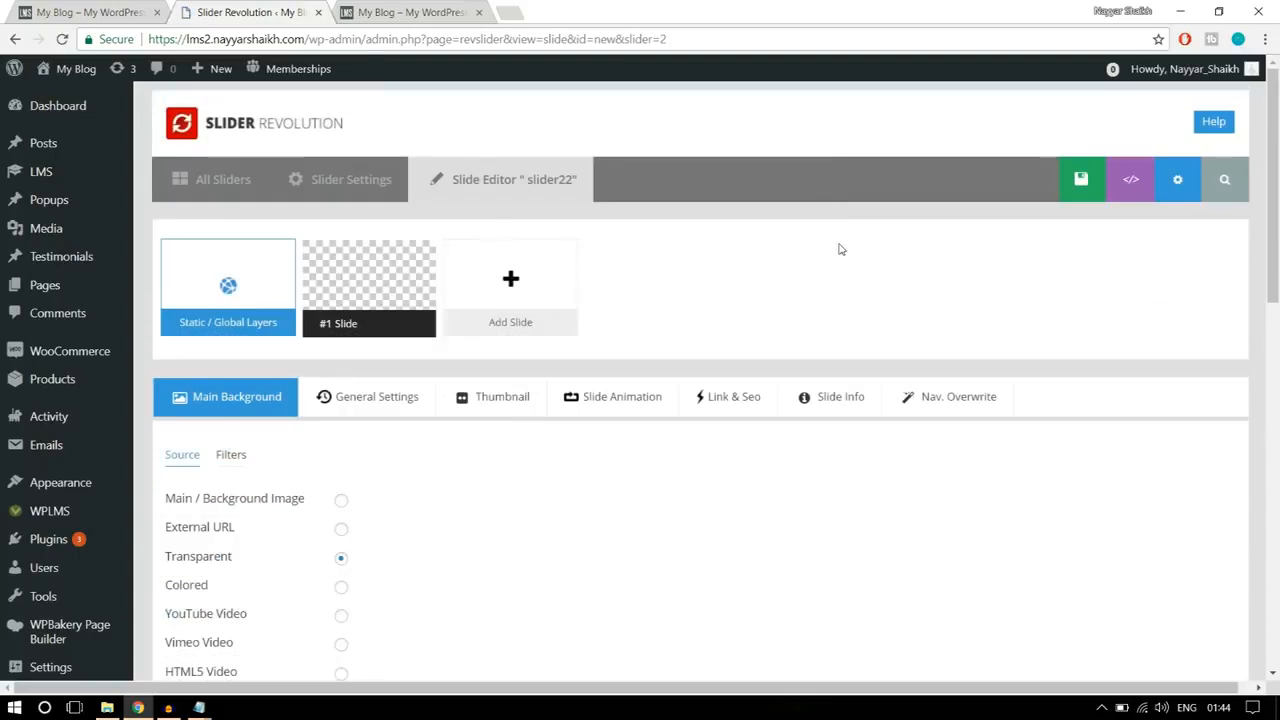
Step: Upload the image main2 and insert it as the slide's main background image
scroll(840, 249, down, 2)
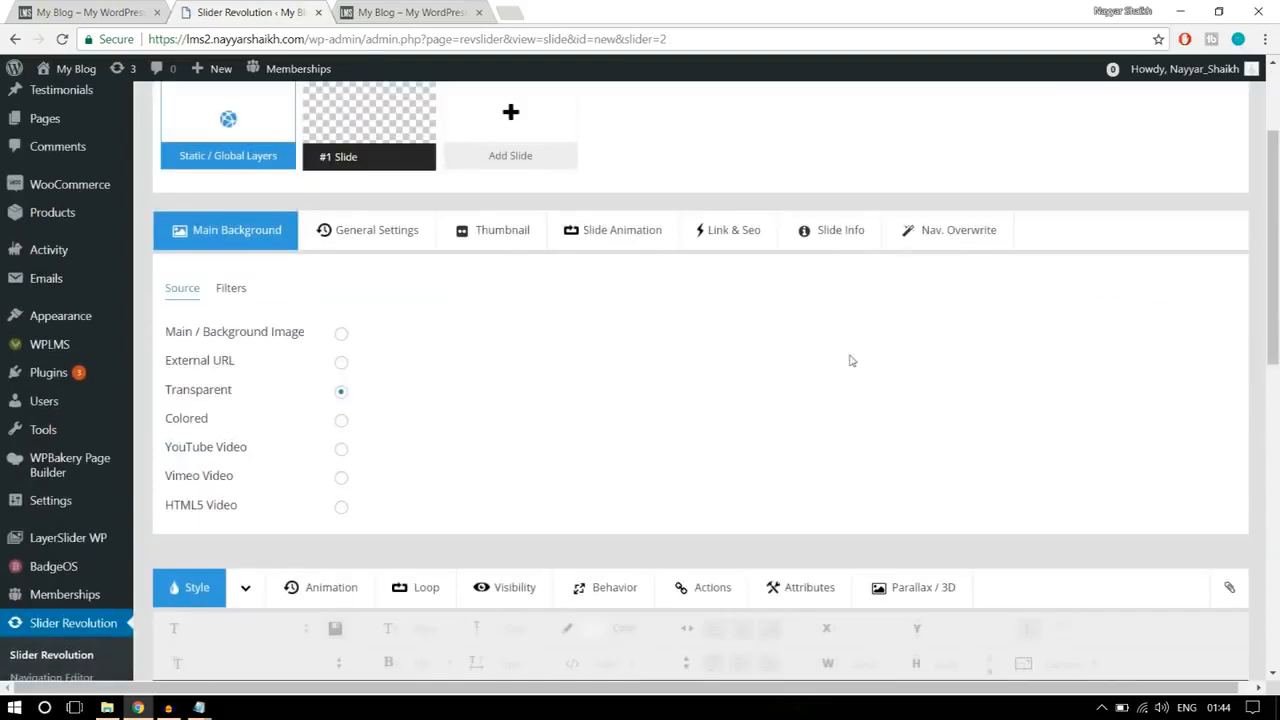
click(341, 335)
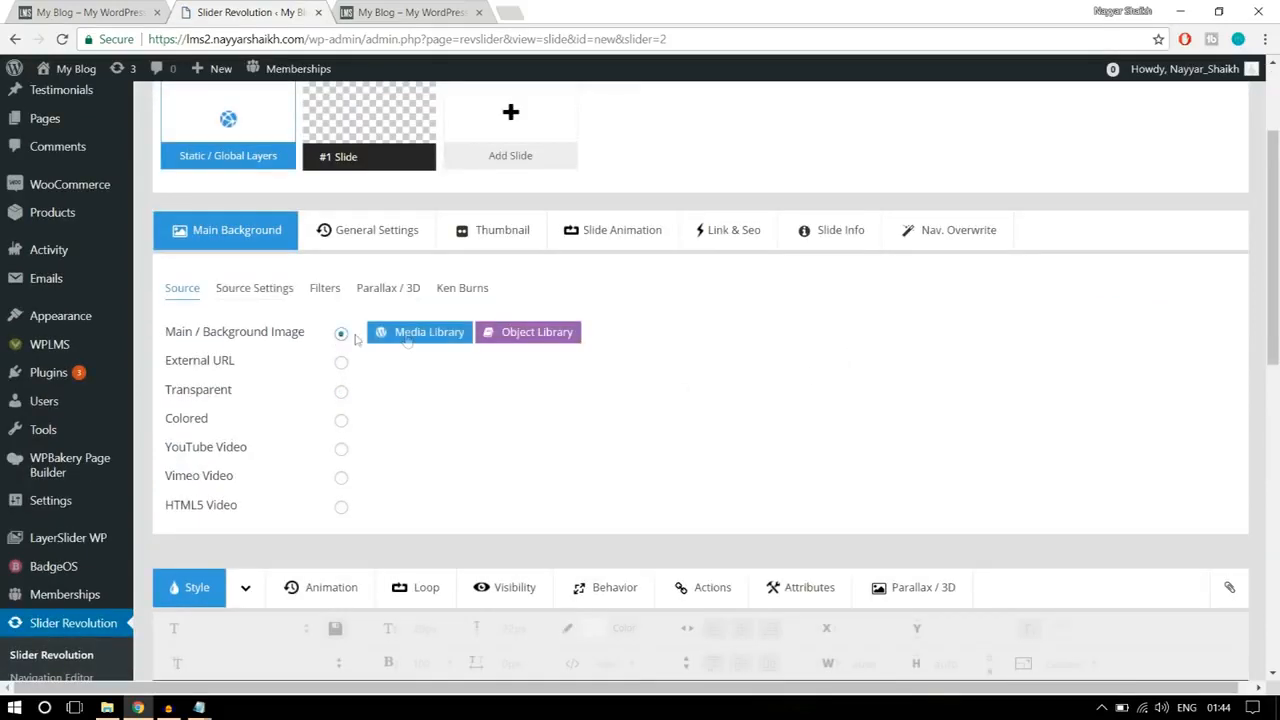
click(407, 338)
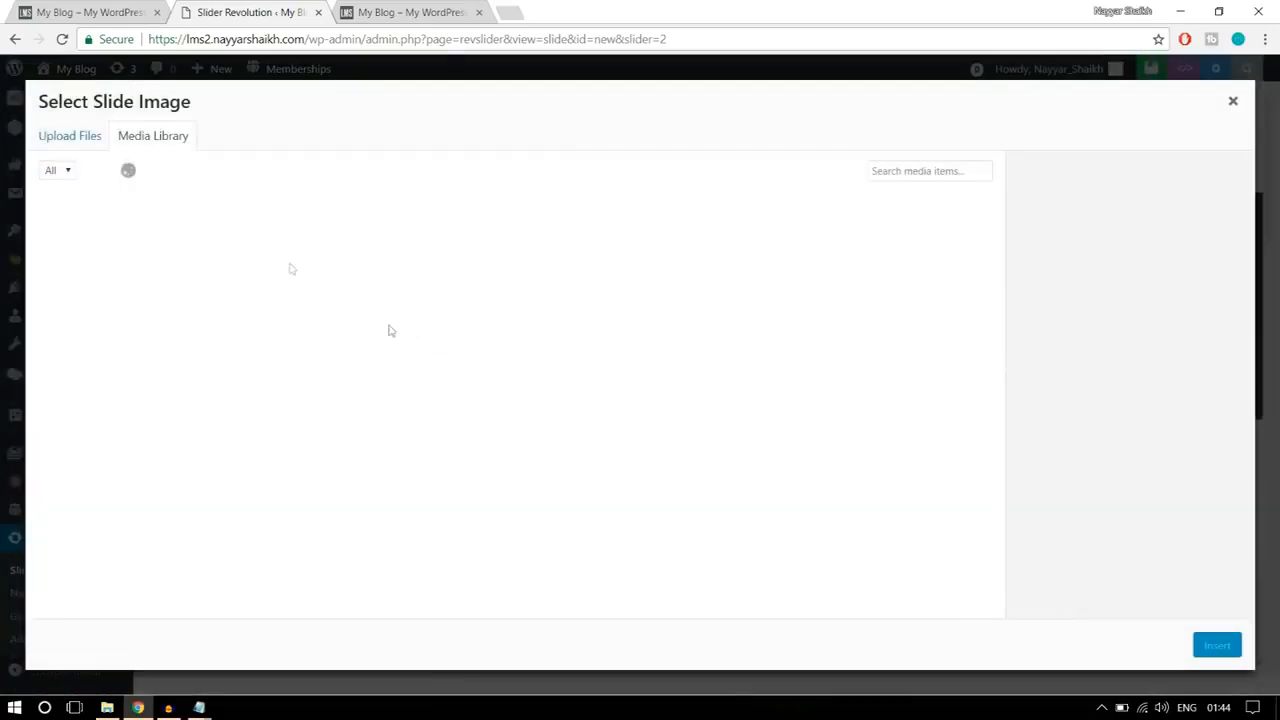
click(84, 136)
click(636, 395)
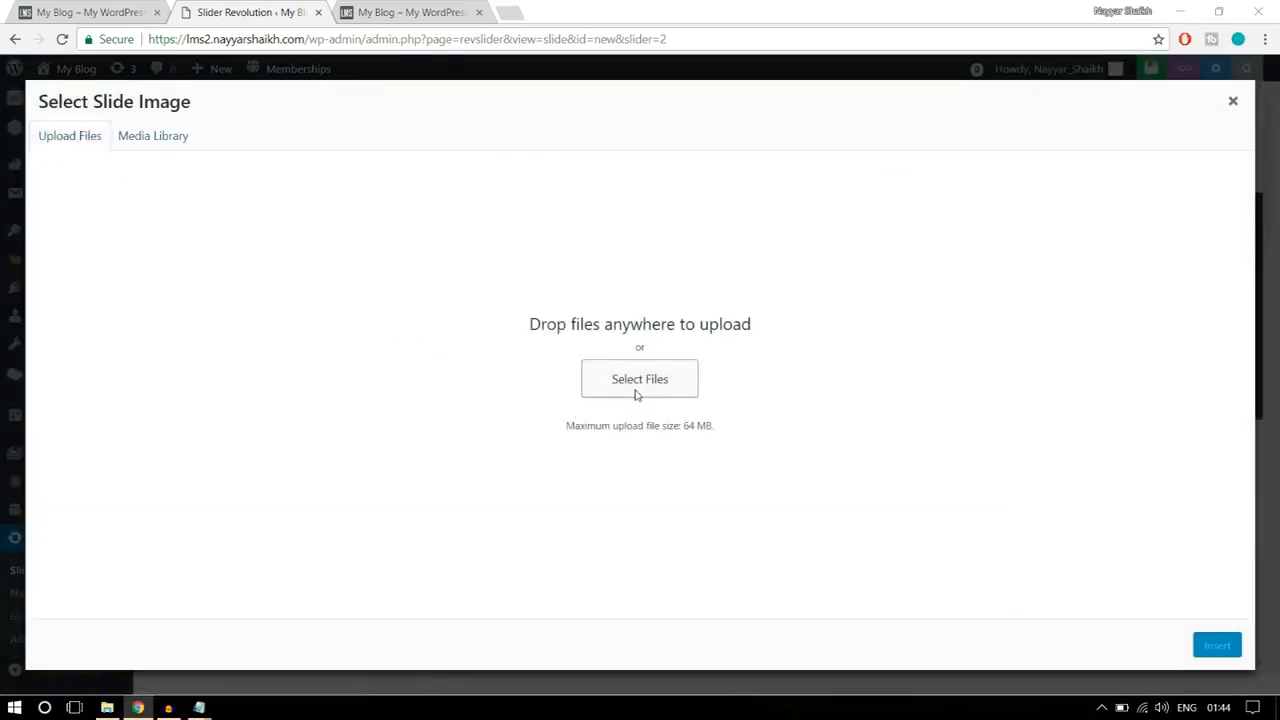
click(178, 136)
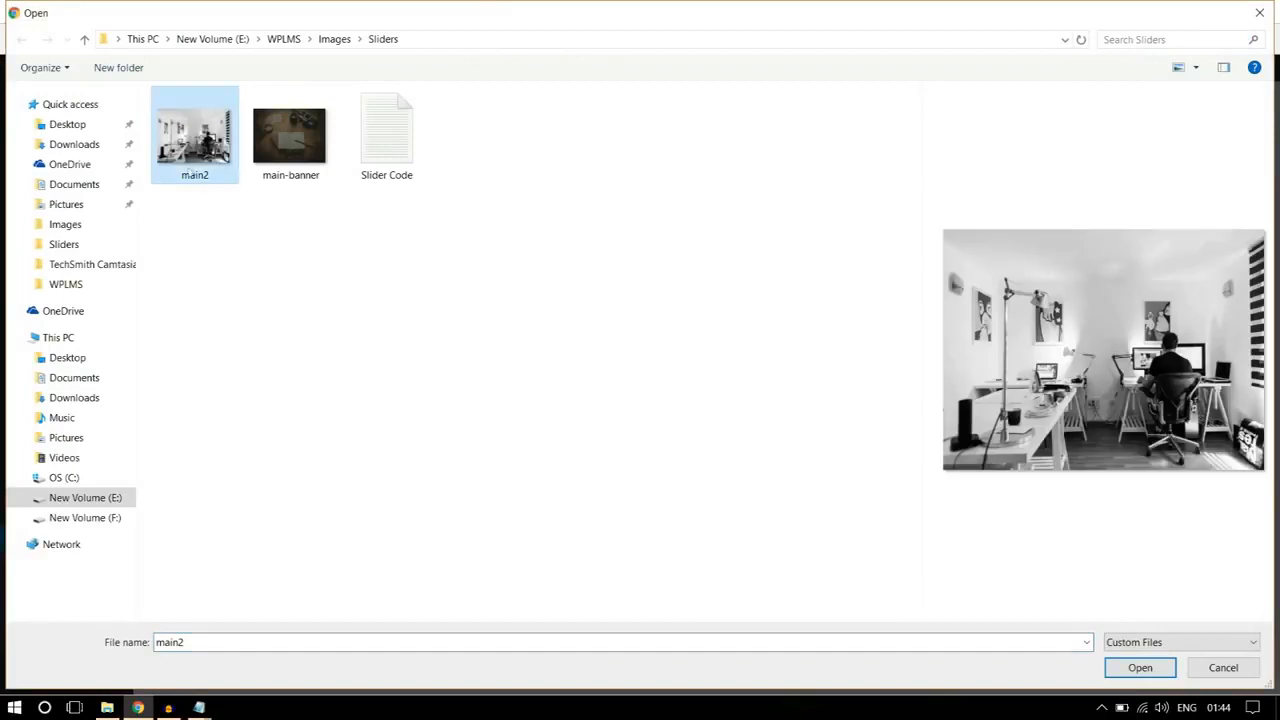
click(1143, 667)
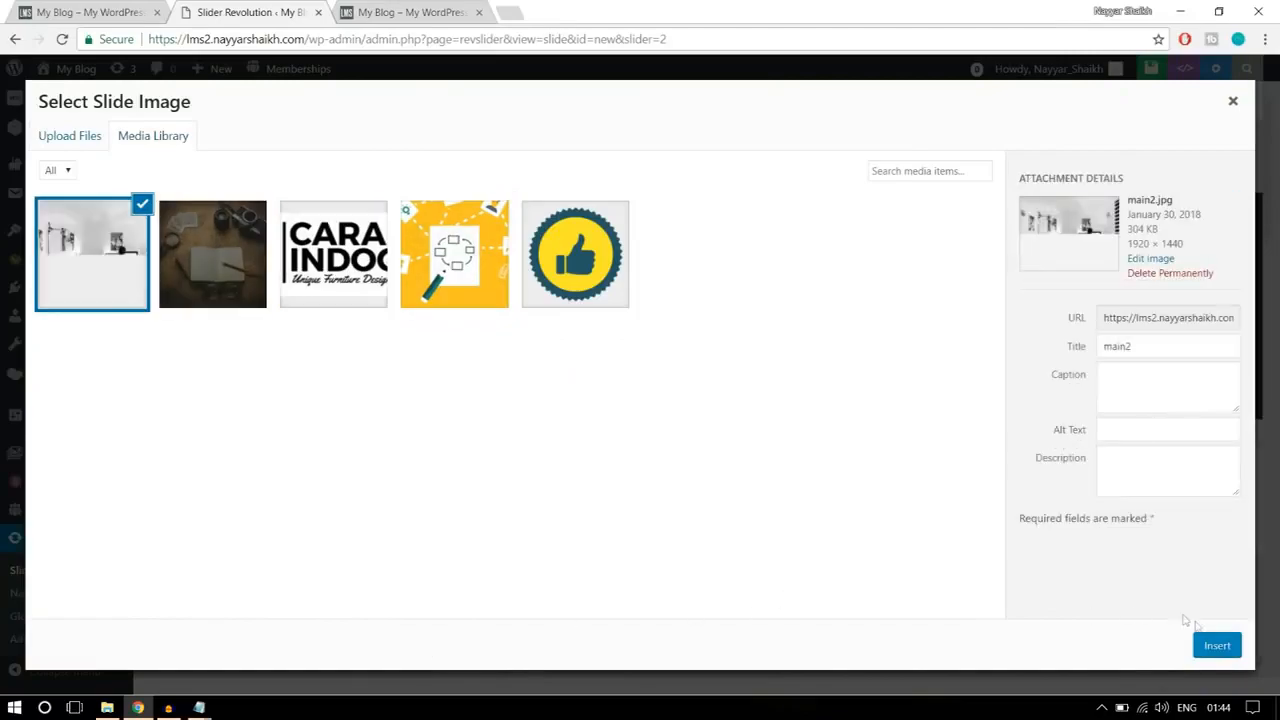
click(1214, 645)
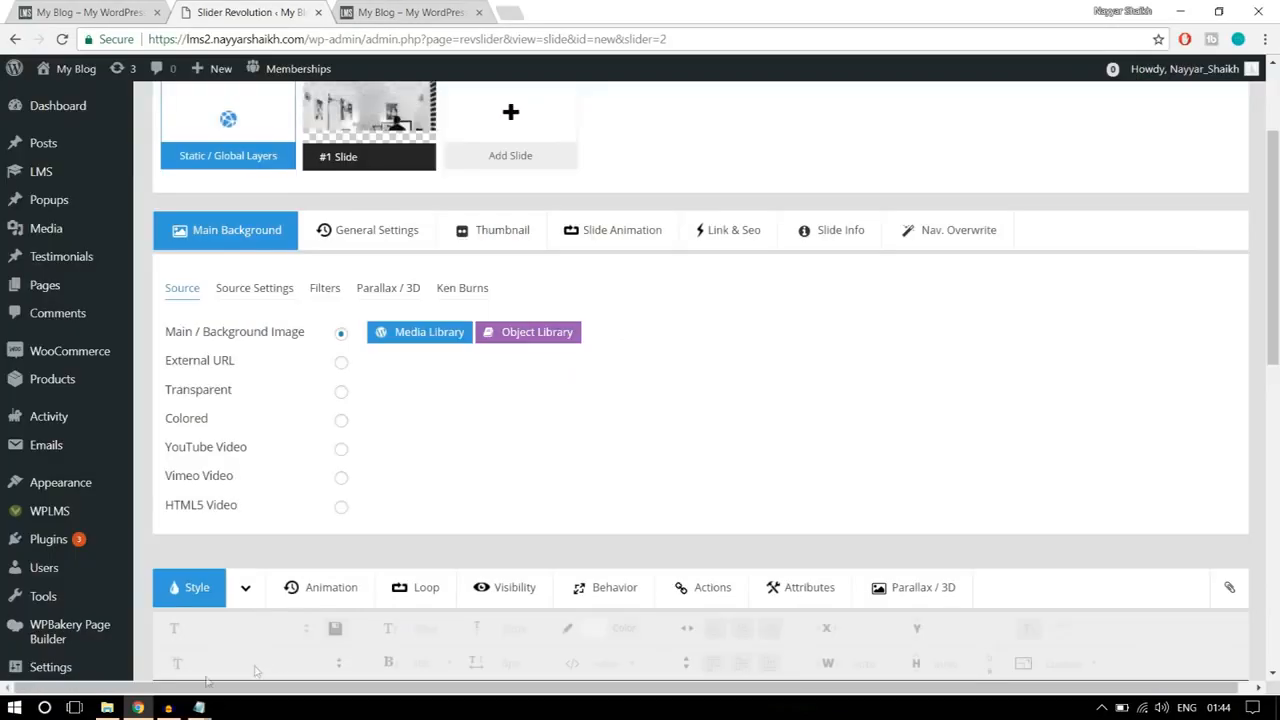
Step: Compare the slide with the reference banner and add a text layer reading "STARTING ONLINE LEARNING"
scroll(600, 500, down, 5)
scroll(826, 397, up, 2)
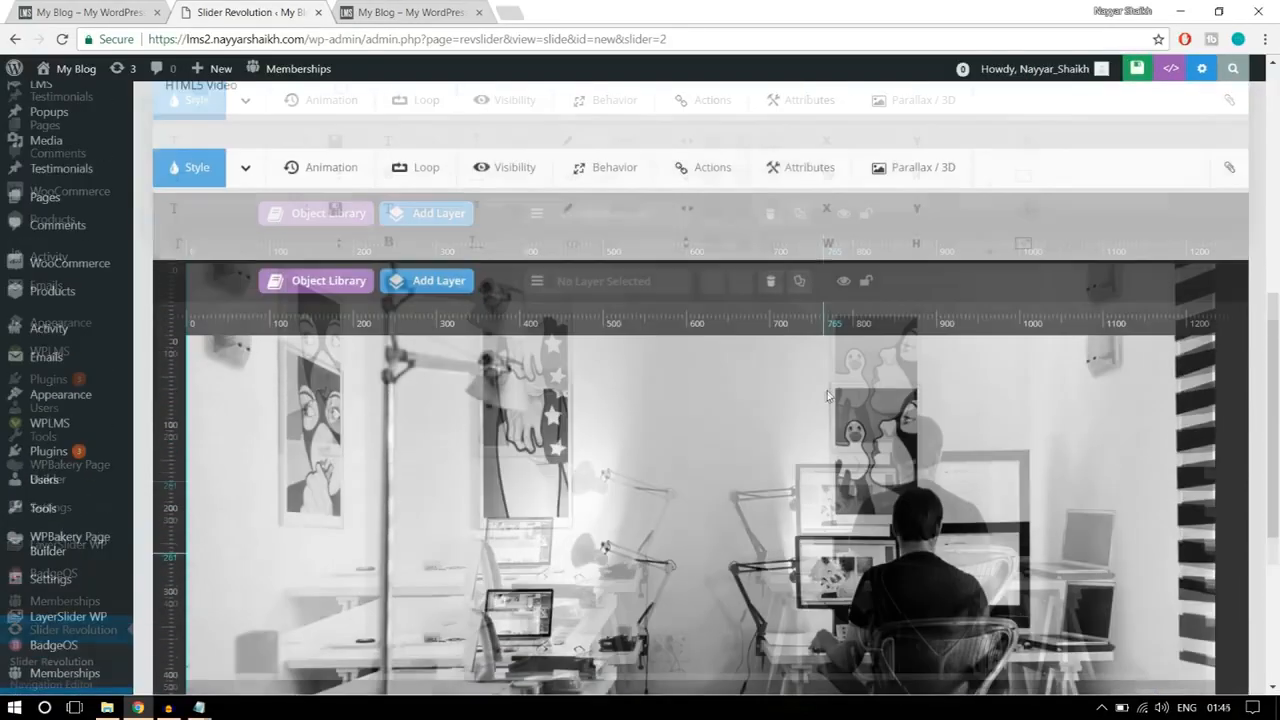
scroll(1090, 390, down, 1)
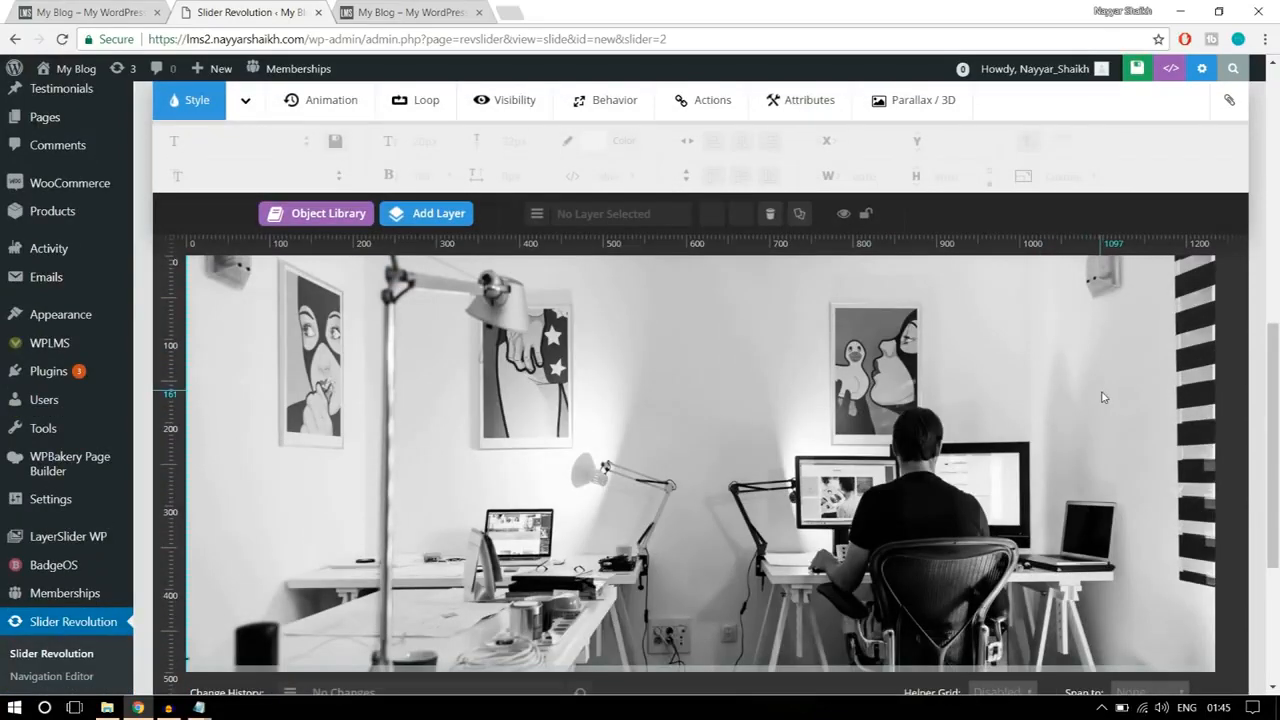
key(ctrl+1)
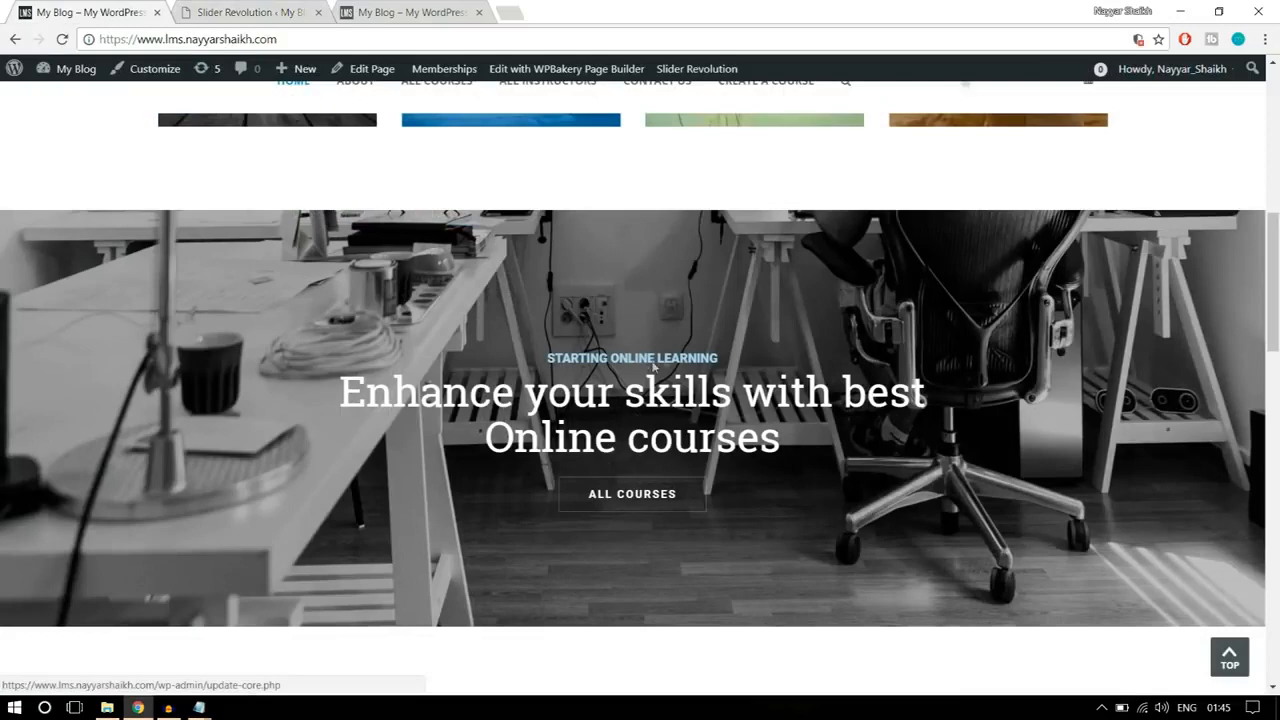
key(ctrl+2)
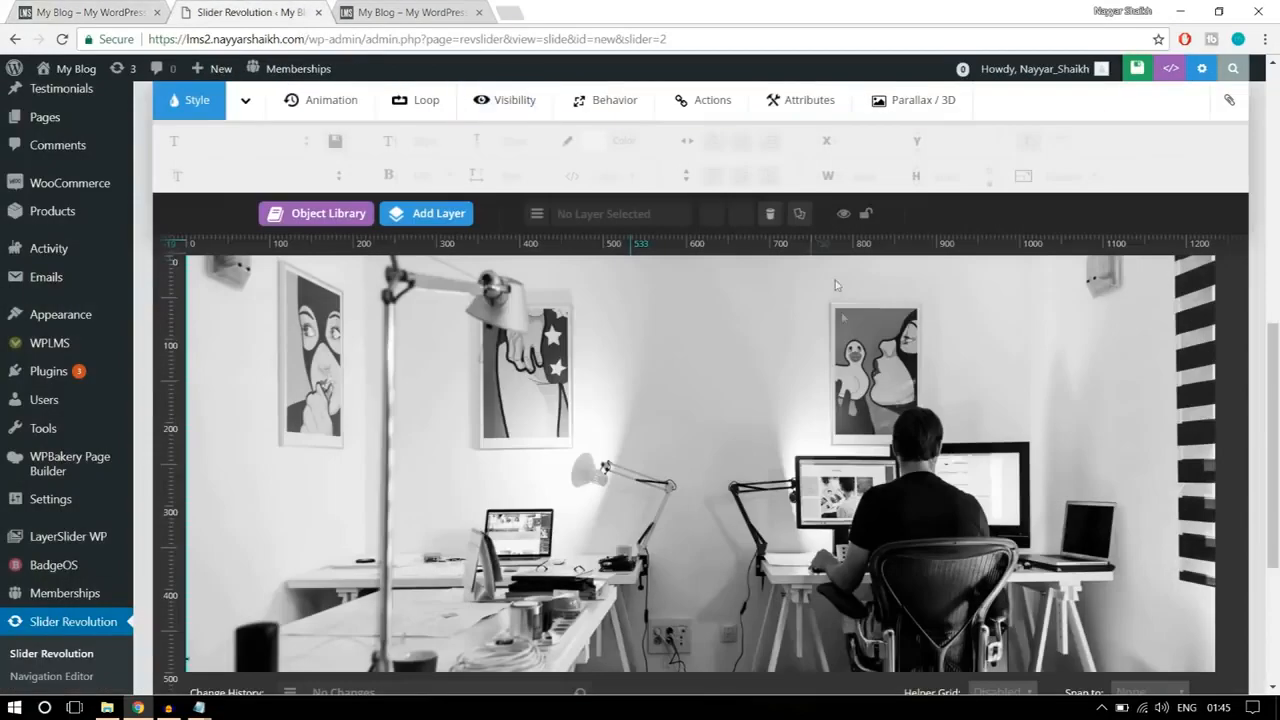
mouse_move(430, 210)
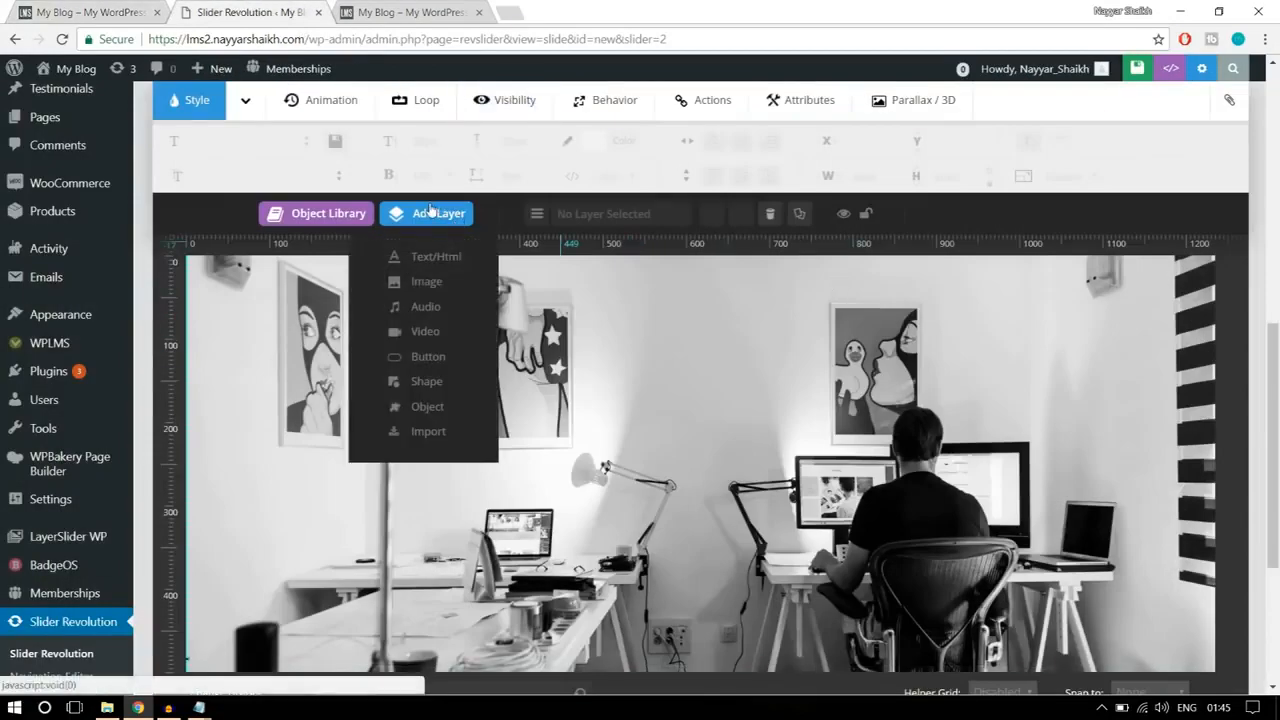
click(438, 257)
drag(673, 282, 497, 285)
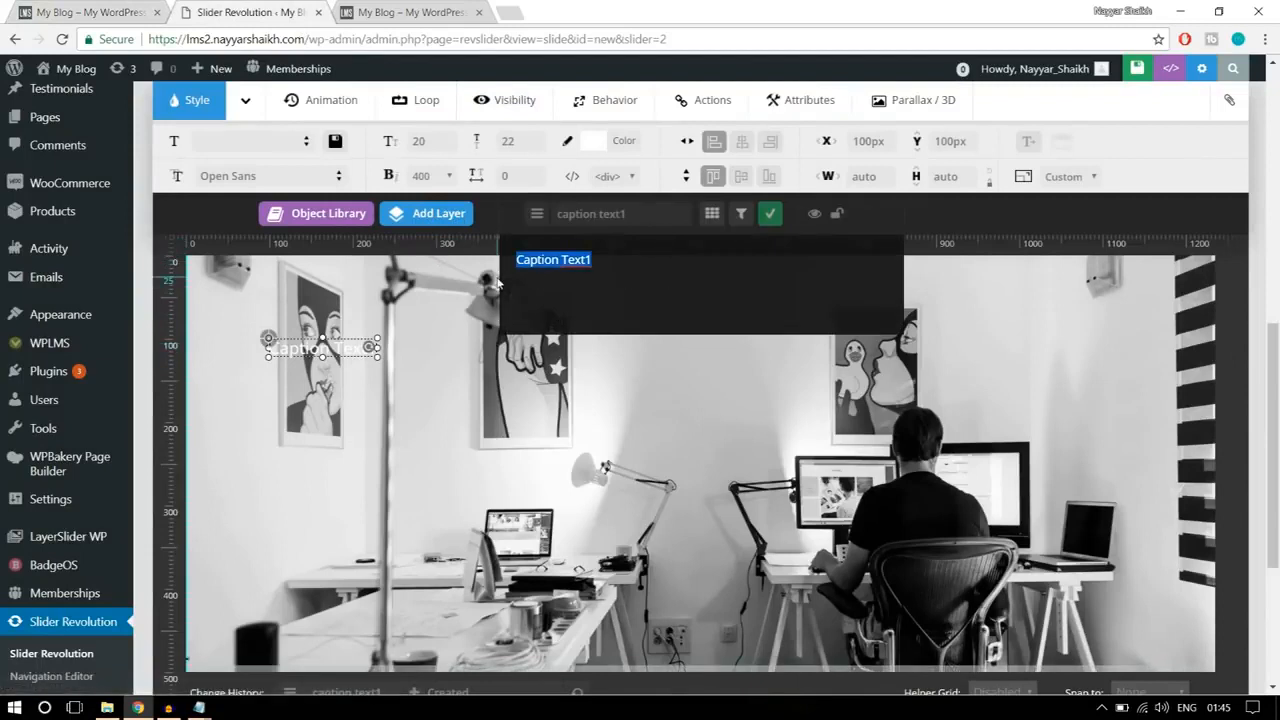
text(START)
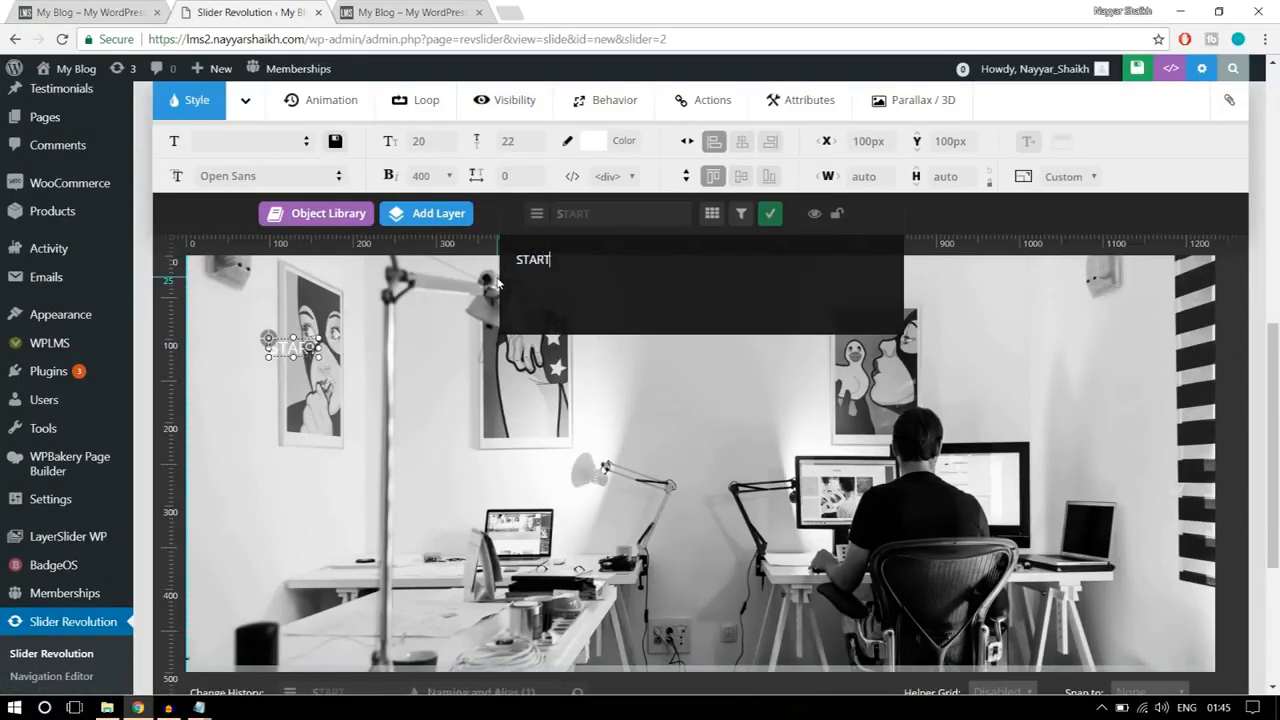
text(ING ONLIN)
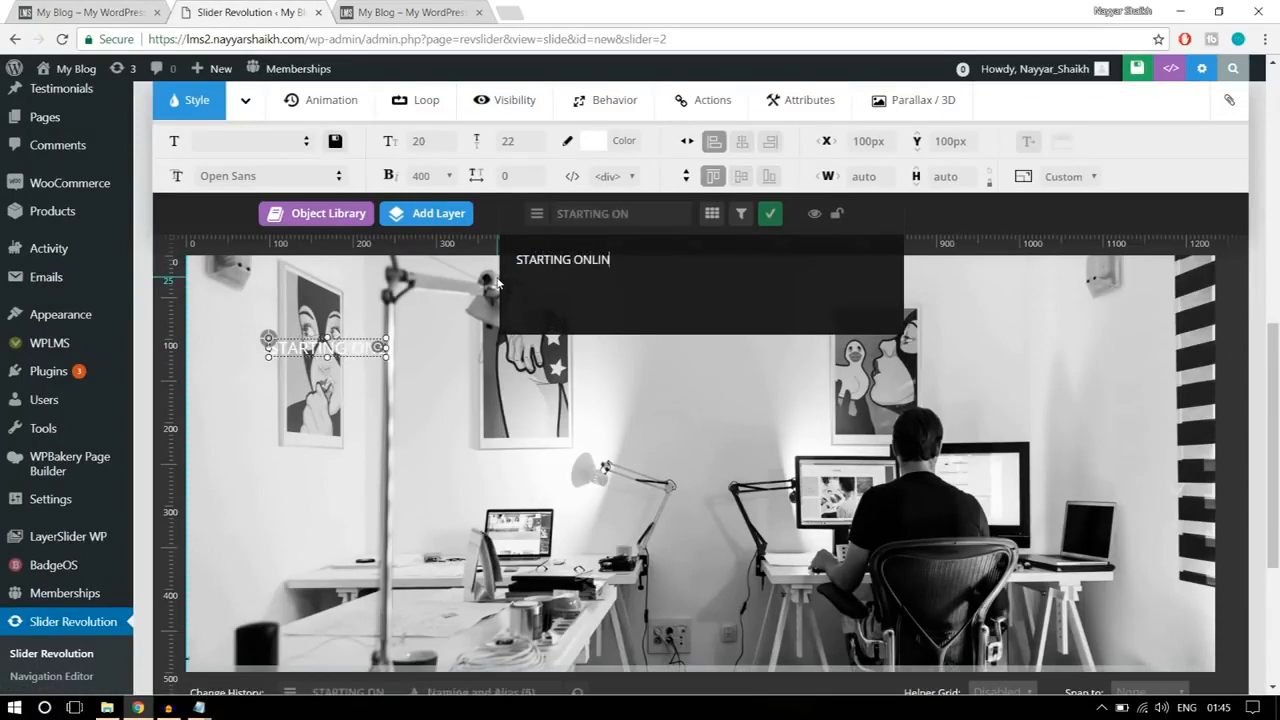
text(E LEARNING)
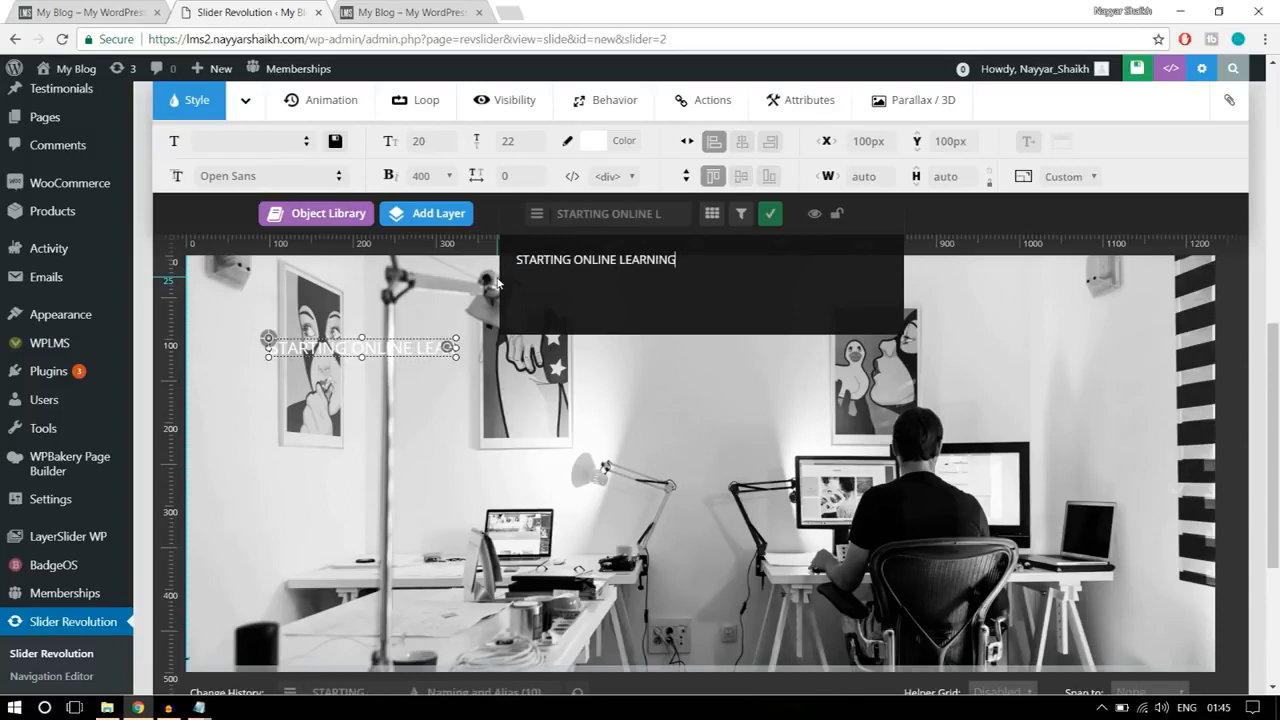
click(770, 214)
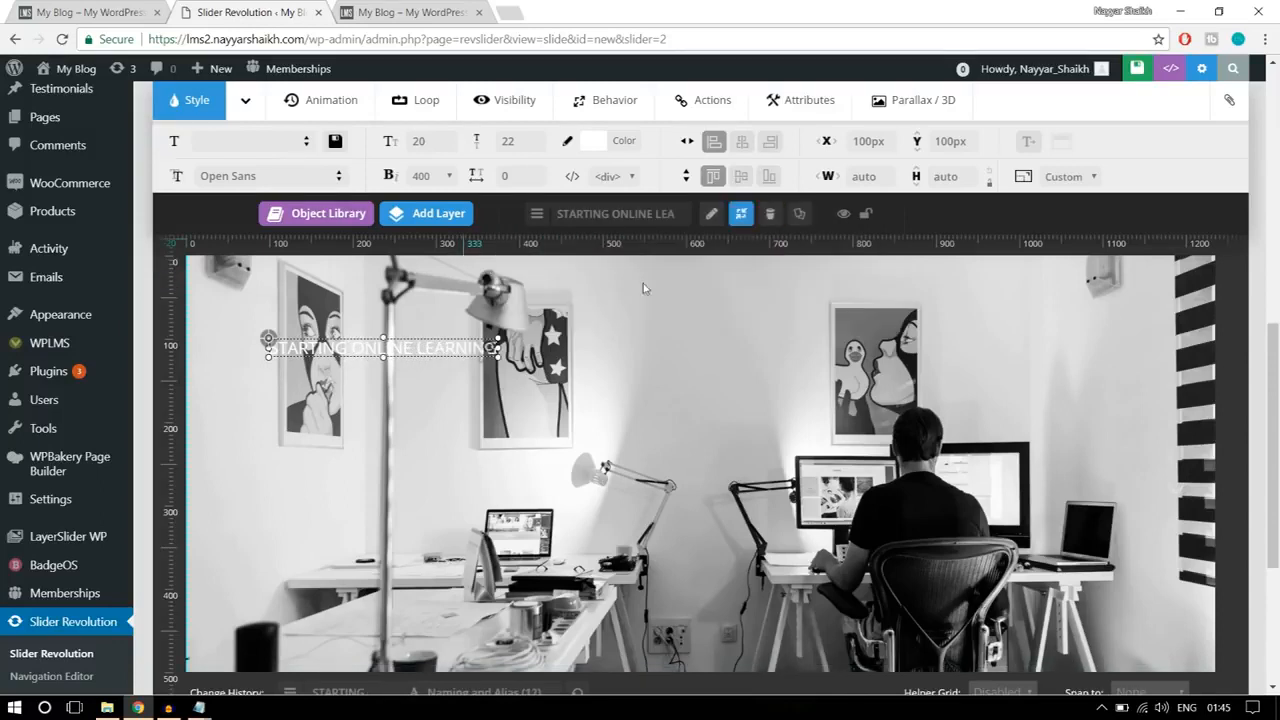
Step: Set the font family of the STARTING ONLINE LEARNING layer to Roboto
click(293, 174)
text(ROBO)
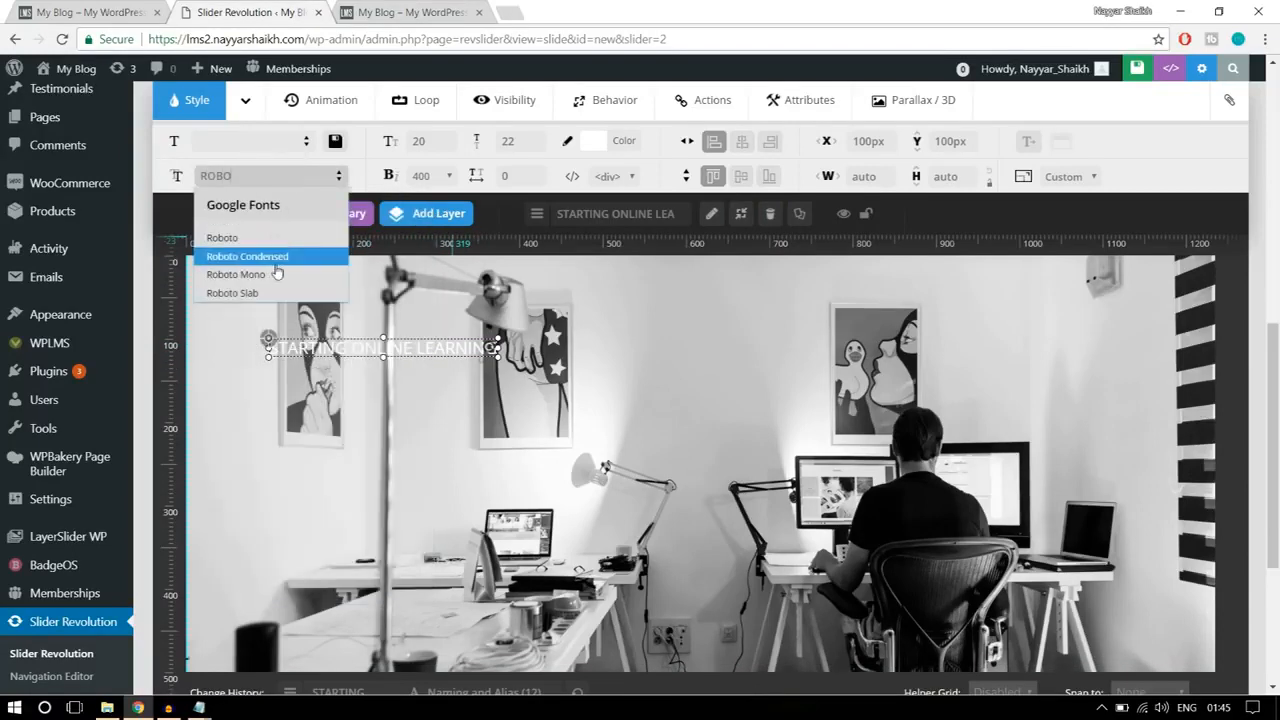
click(272, 236)
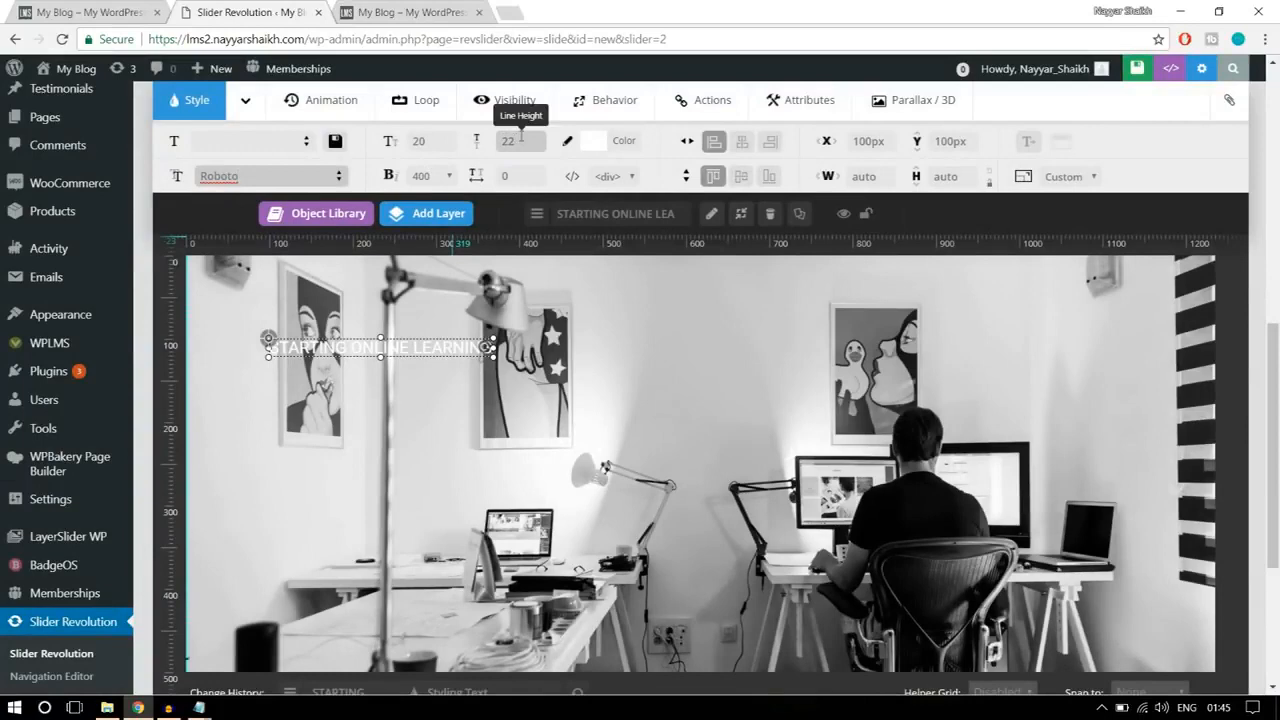
Step: Check the reference caption, then set the text layer's font size to 15 px, line height to 20 px and font weight to 700
click(108, 11)
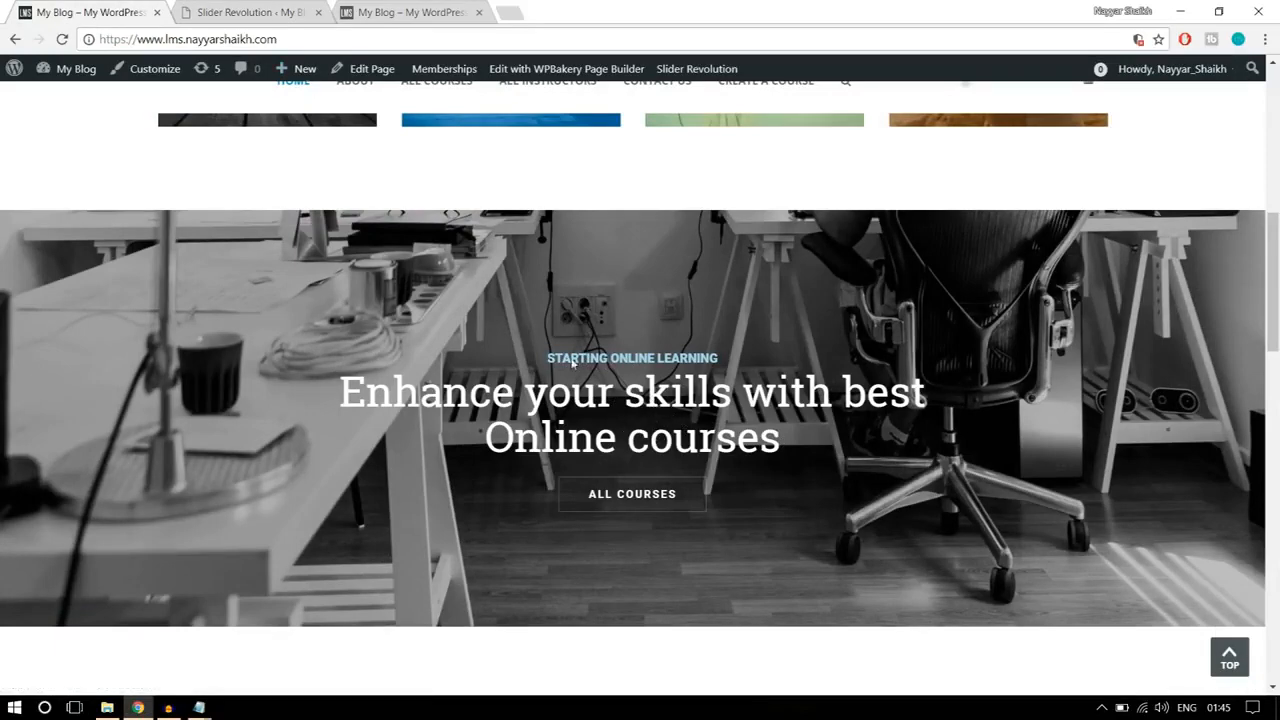
click(265, 12)
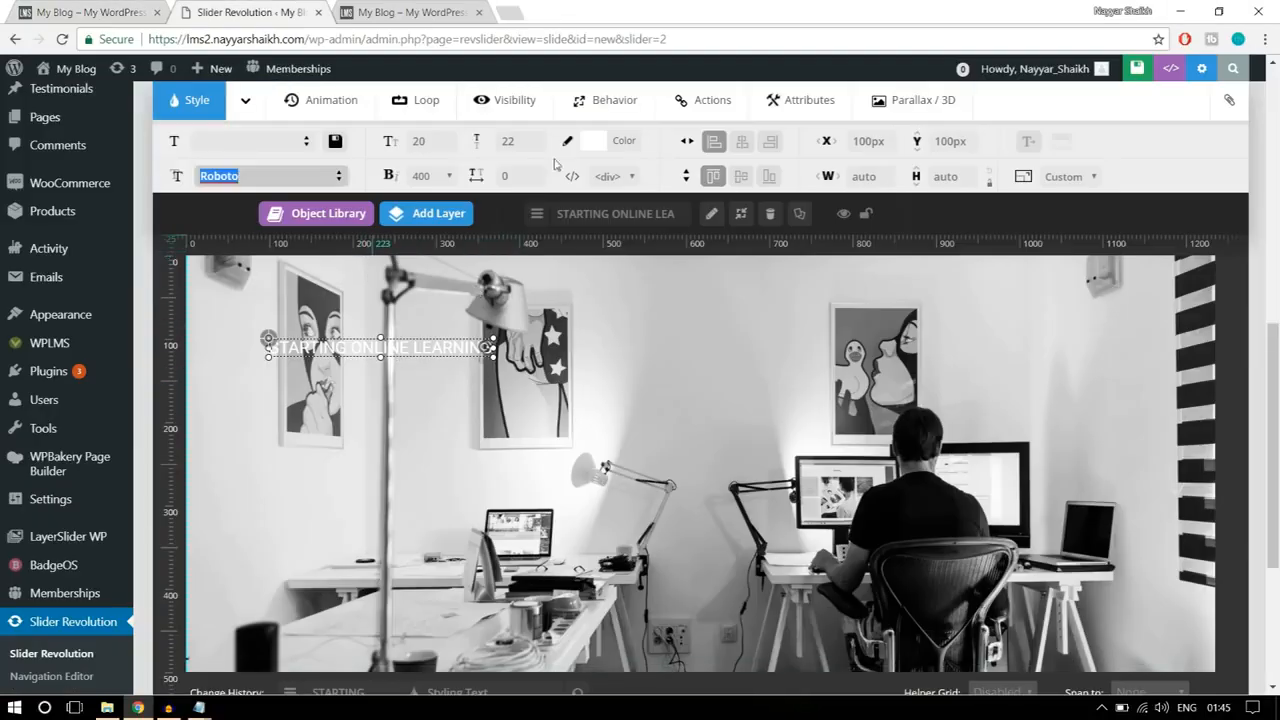
click(453, 145)
text(15)
click(515, 142)
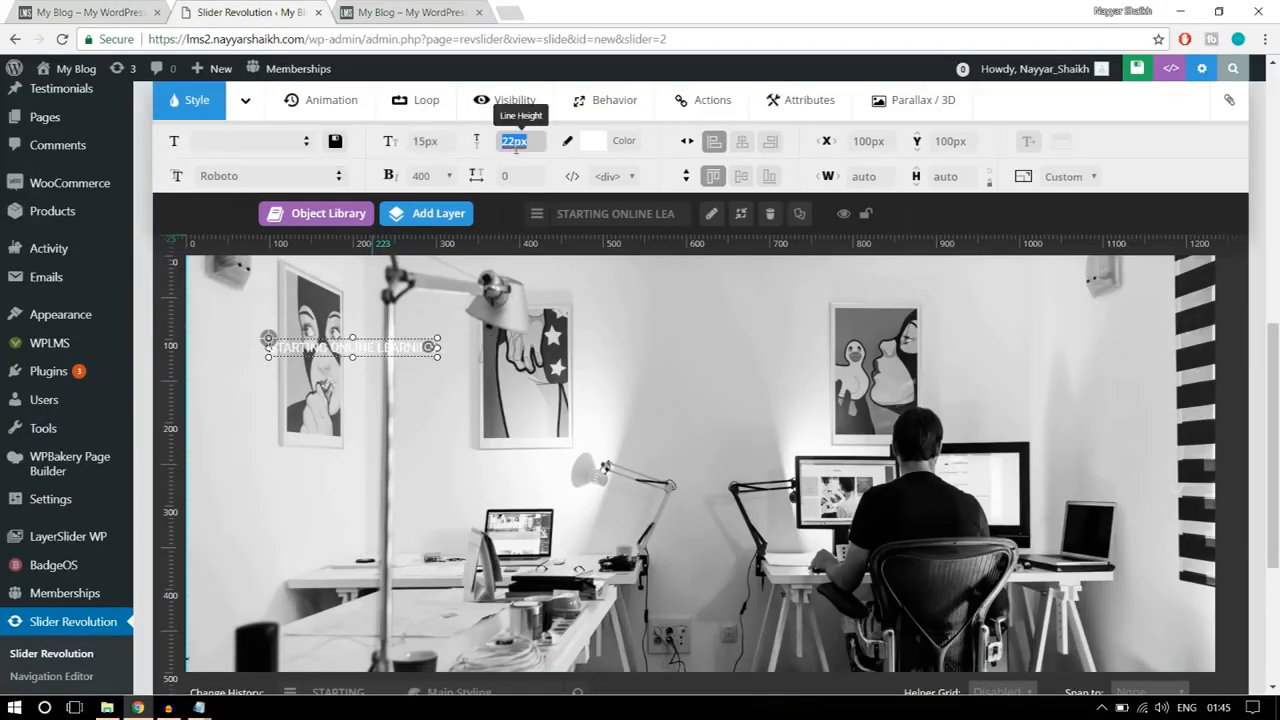
text(20)
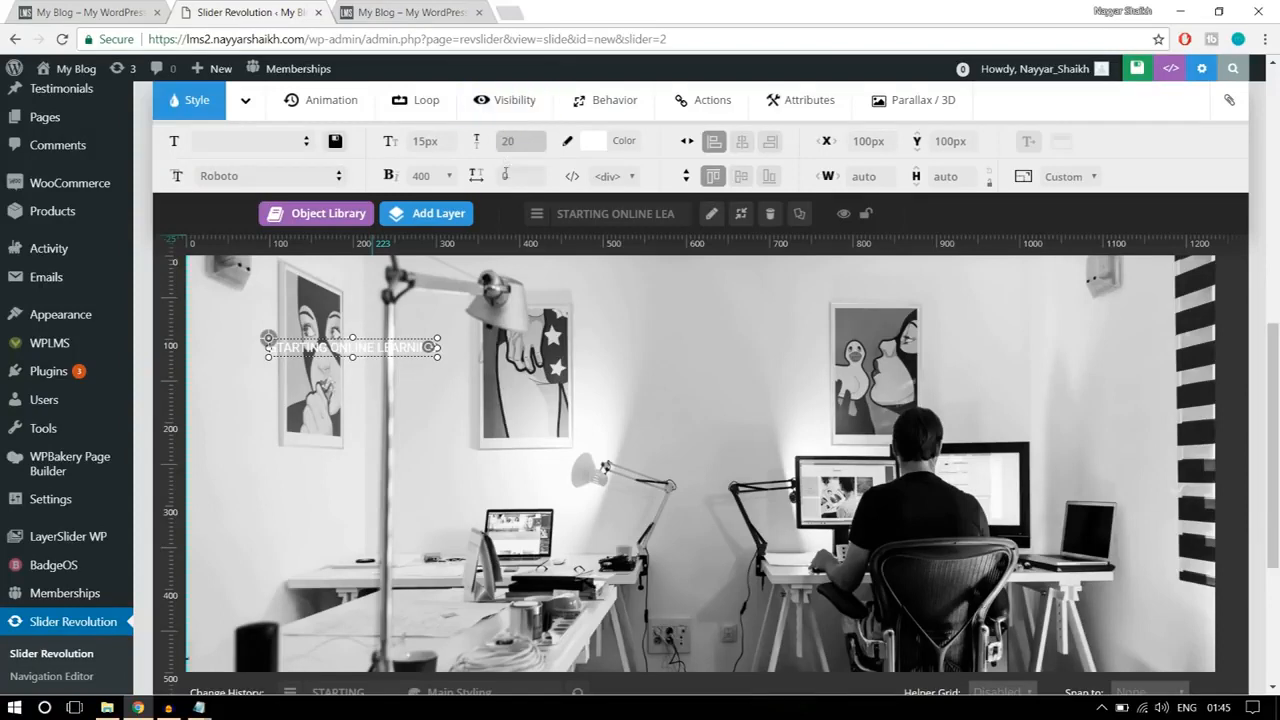
click(421, 175)
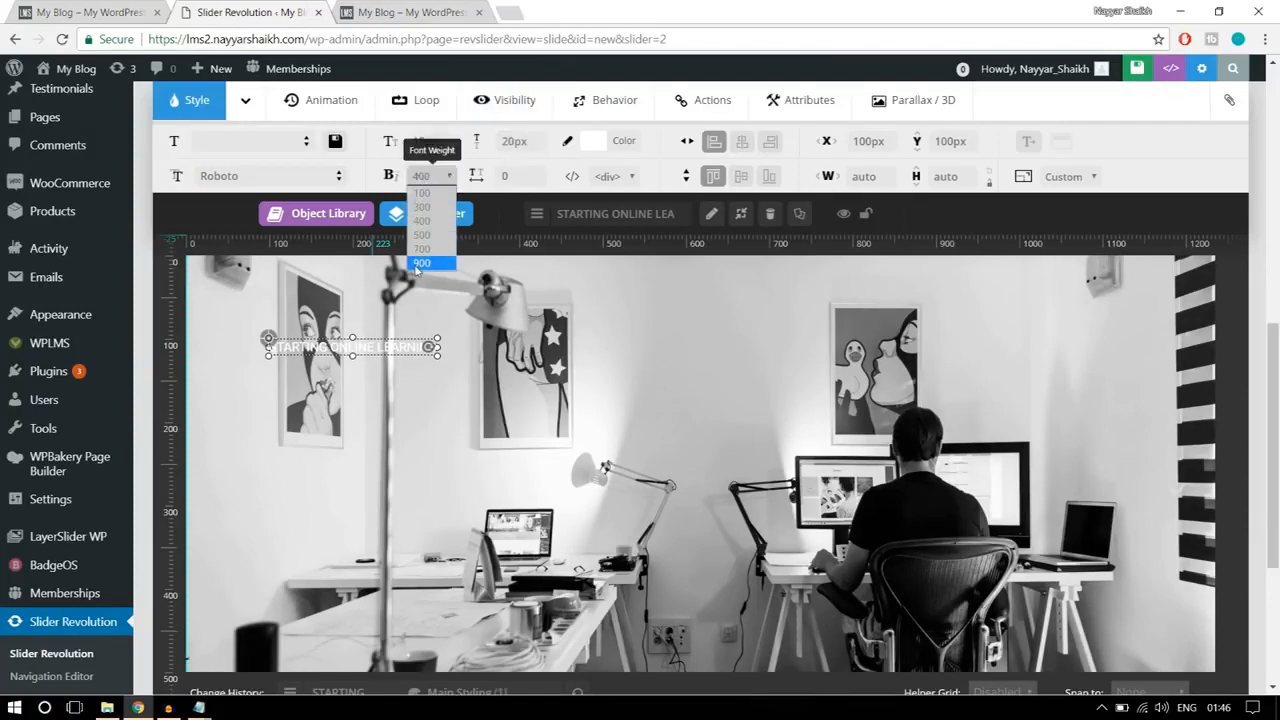
click(422, 250)
Step: Center the STARTING ONLINE LEARNING layer horizontally at about Y 213 px and color its text light blue
drag(398, 341, 728, 436)
click(742, 141)
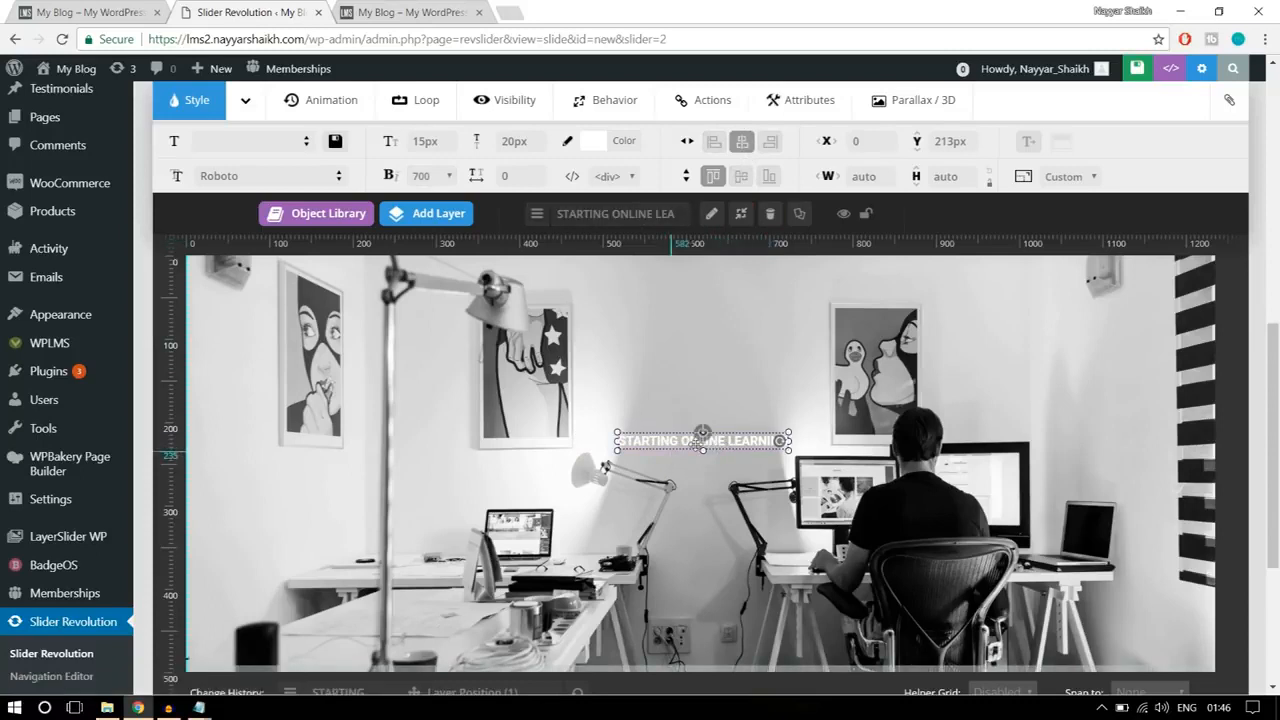
click(624, 142)
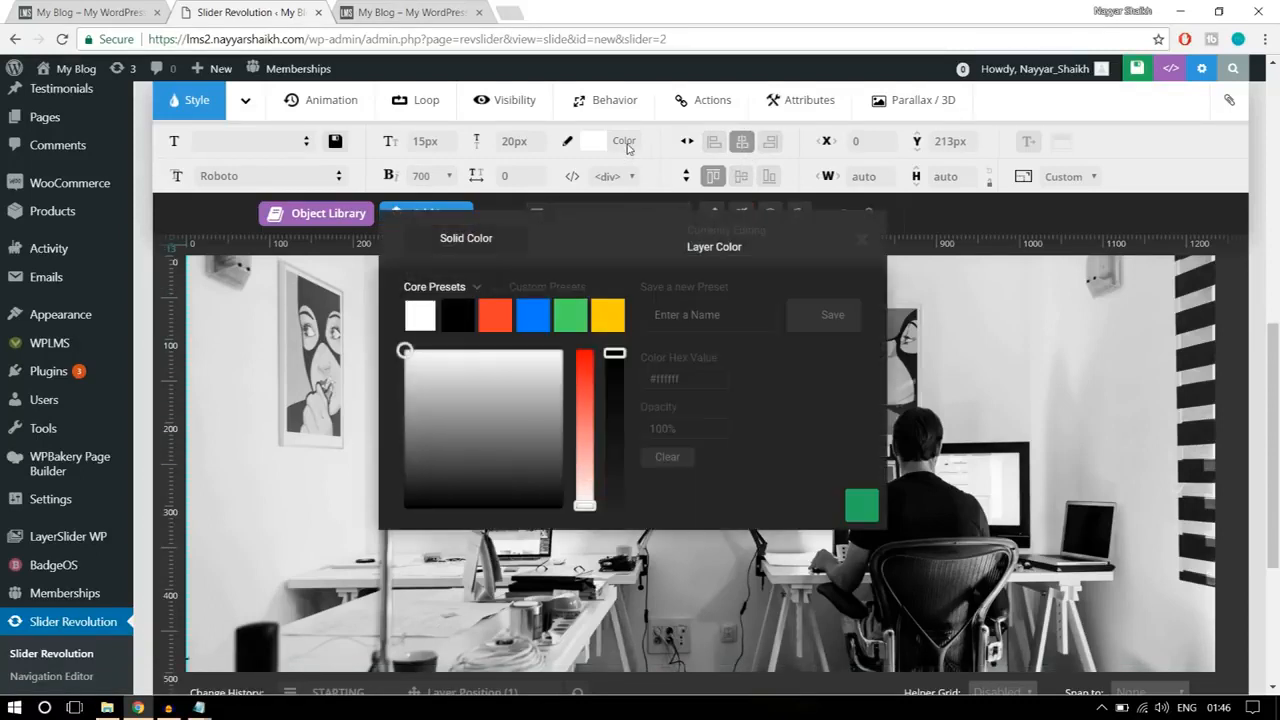
click(540, 314)
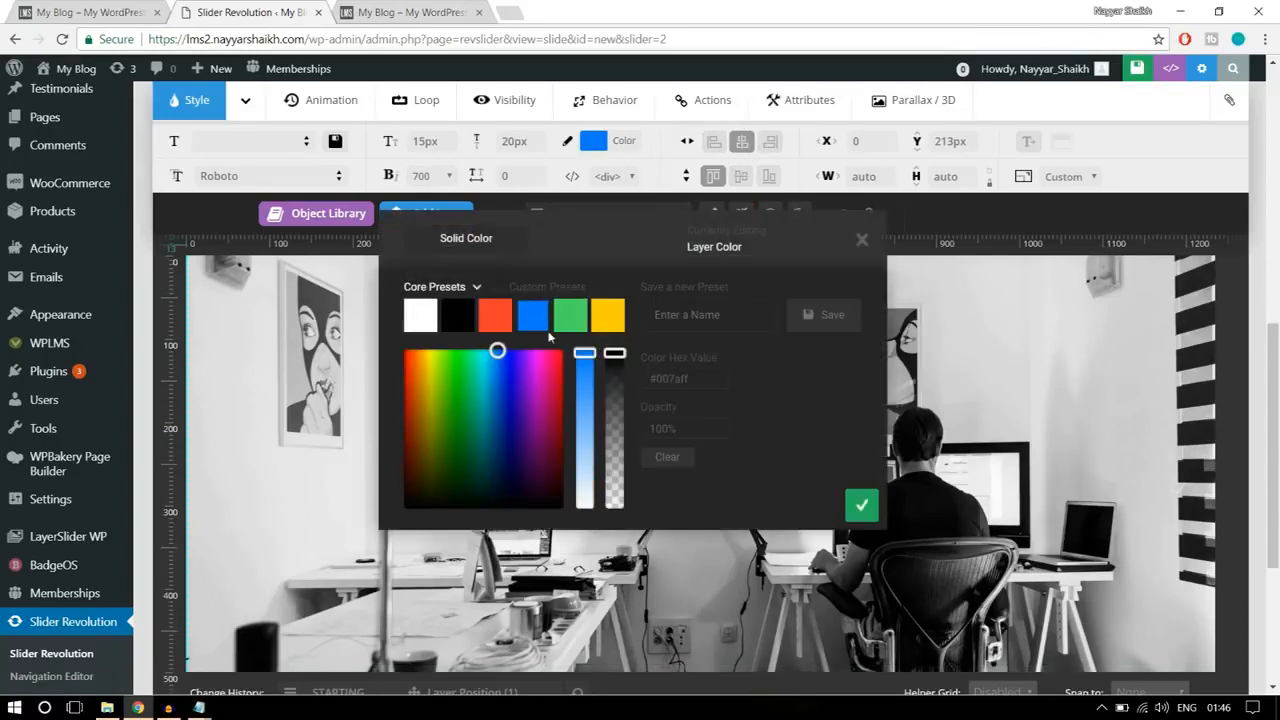
drag(585, 355, 587, 406)
click(859, 507)
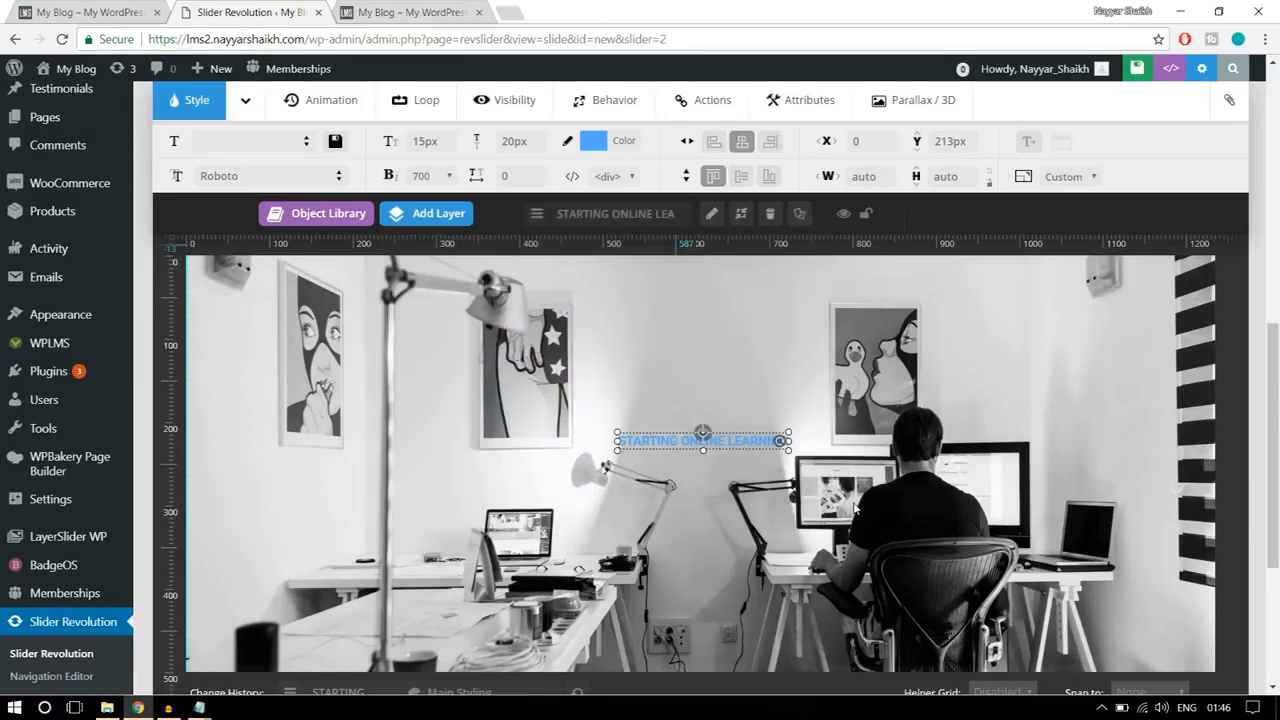
Step: Move the STARTING ONLINE LEARNING layer up to about Y 182 px and center it horizontally again
scroll(818, 445, down, 1)
scroll(820, 457, up, 2)
scroll(820, 457, down, 1)
drag(738, 458, 735, 433)
click(741, 141)
Step: Check the heading on the reference banner, then add a new text layer to the slide and clear its placeholder text
click(53, 8)
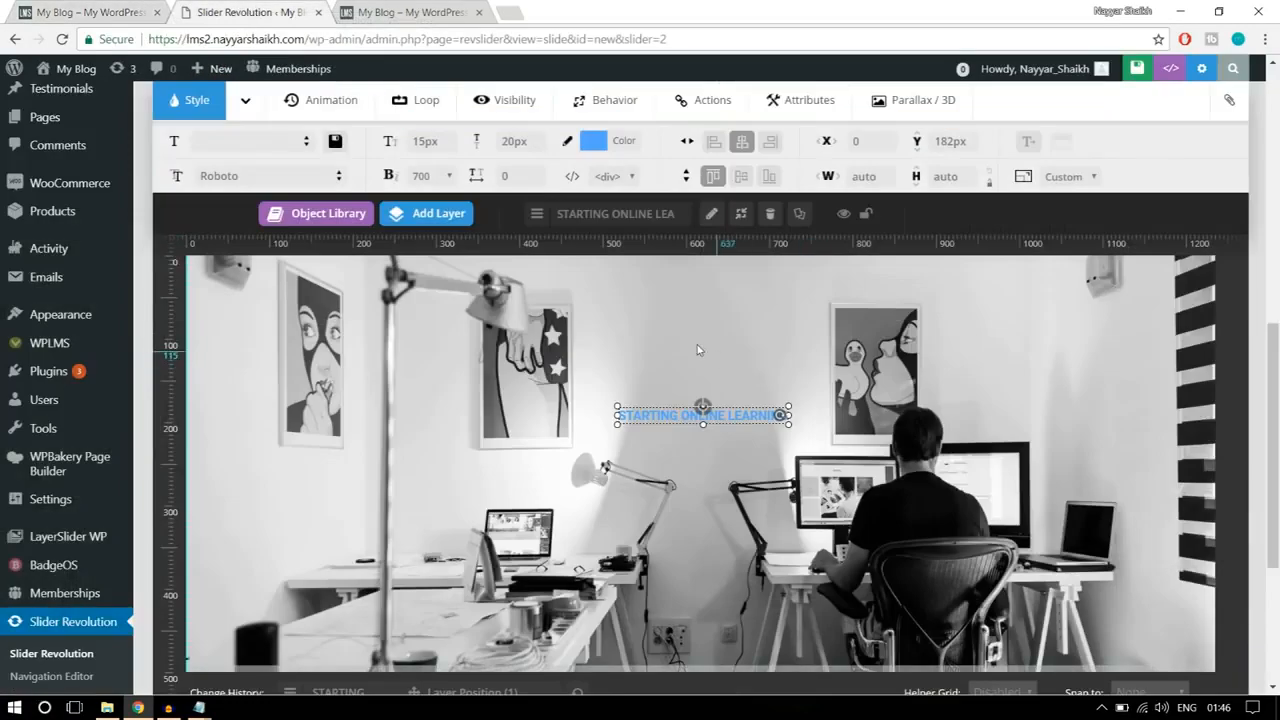
click(432, 213)
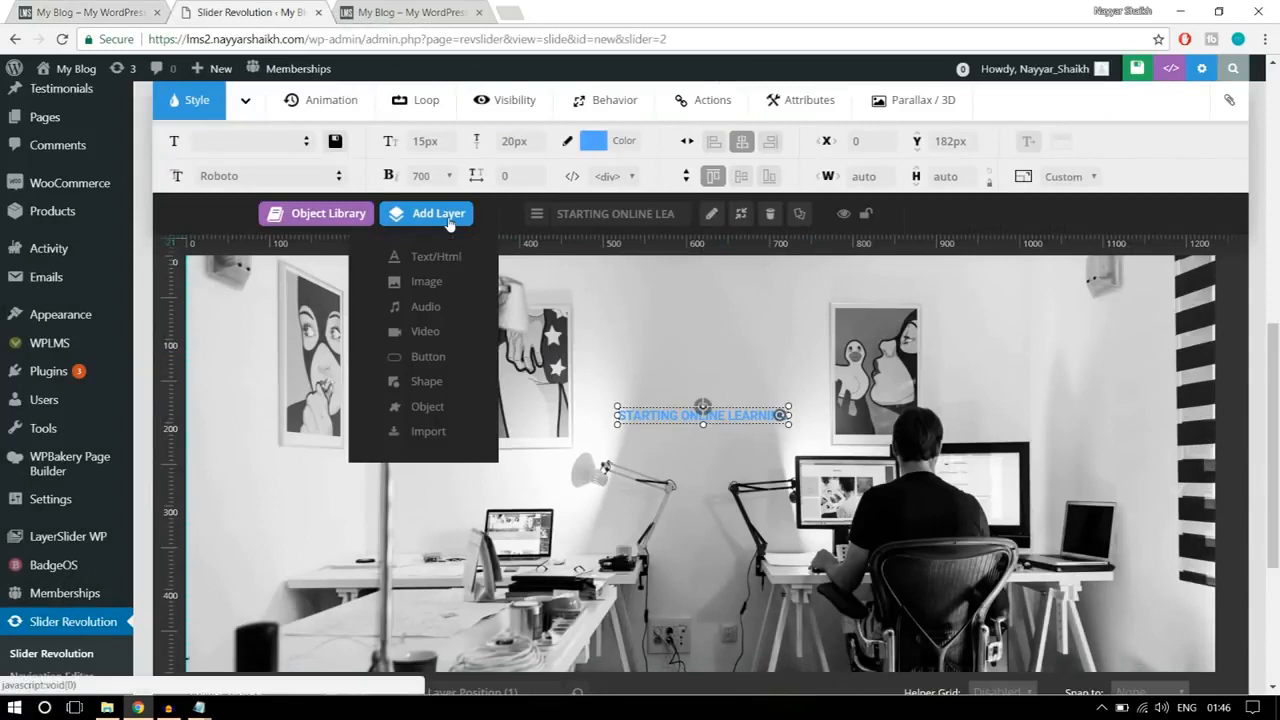
click(434, 259)
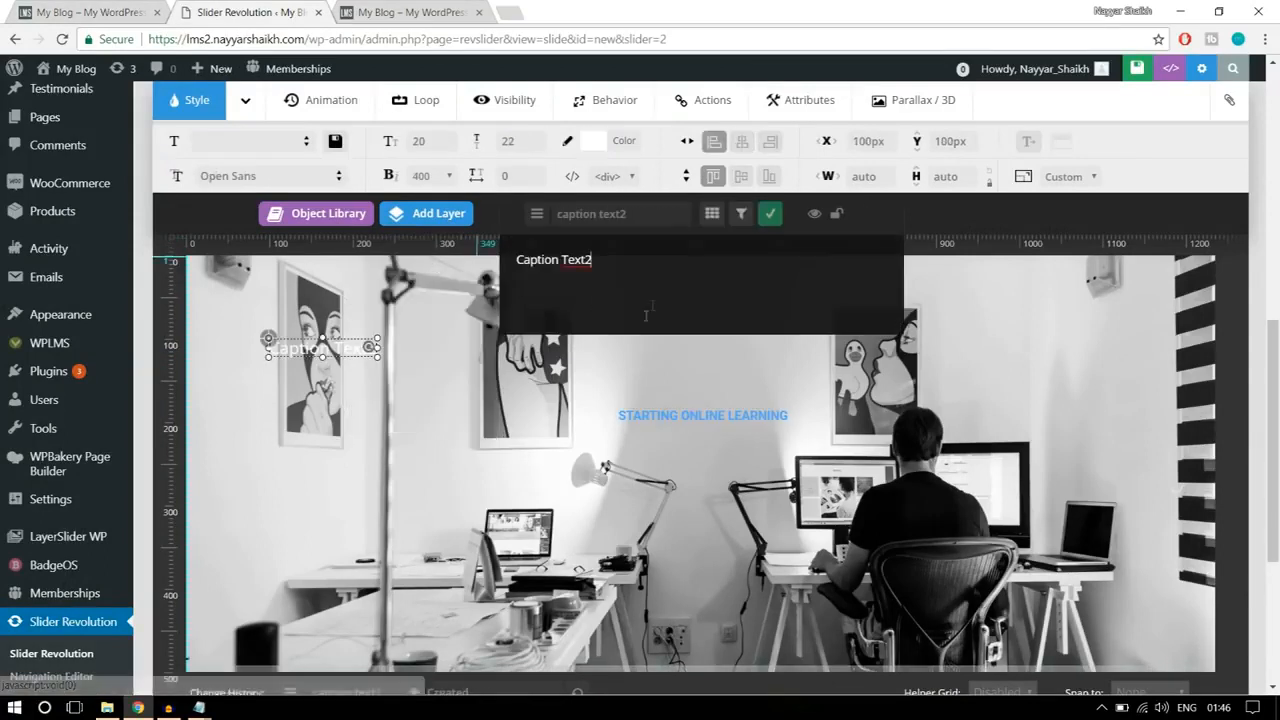
drag(666, 277, 512, 278)
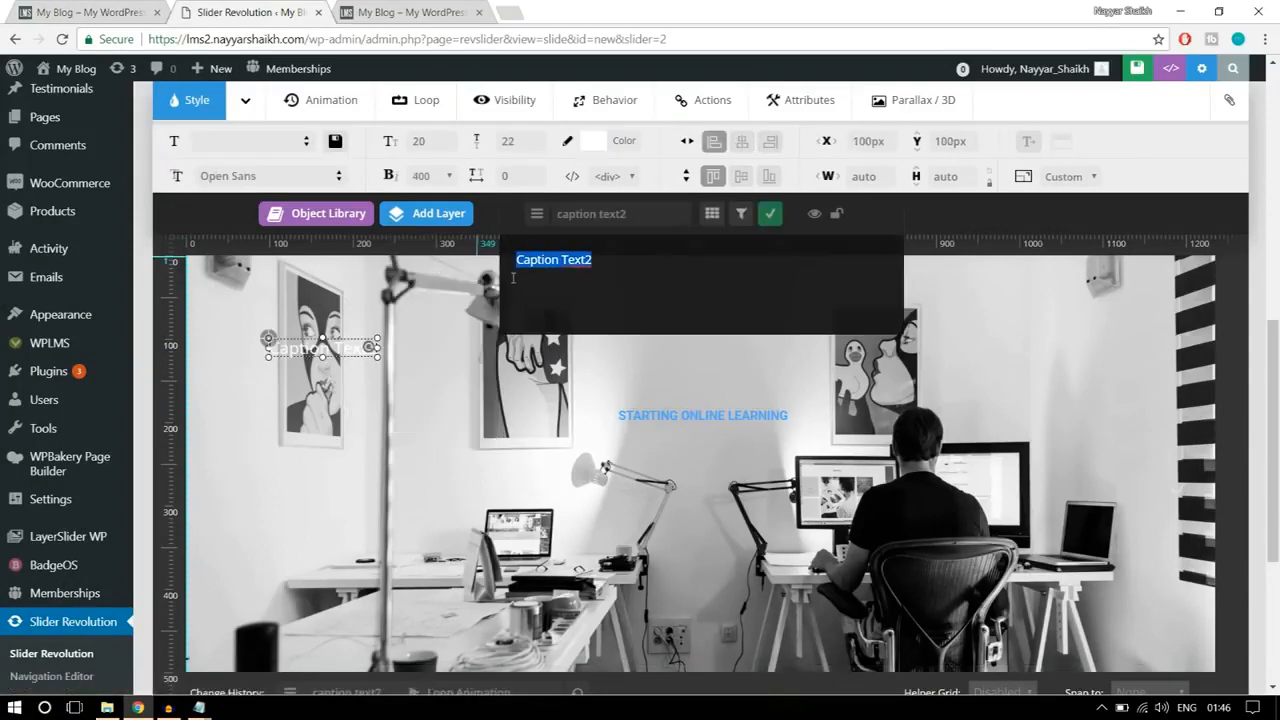
key(BackSpace)
Step: Check the reference wording and set the new layer's text to "Enhance Your Skills with Best"
text(Enah)
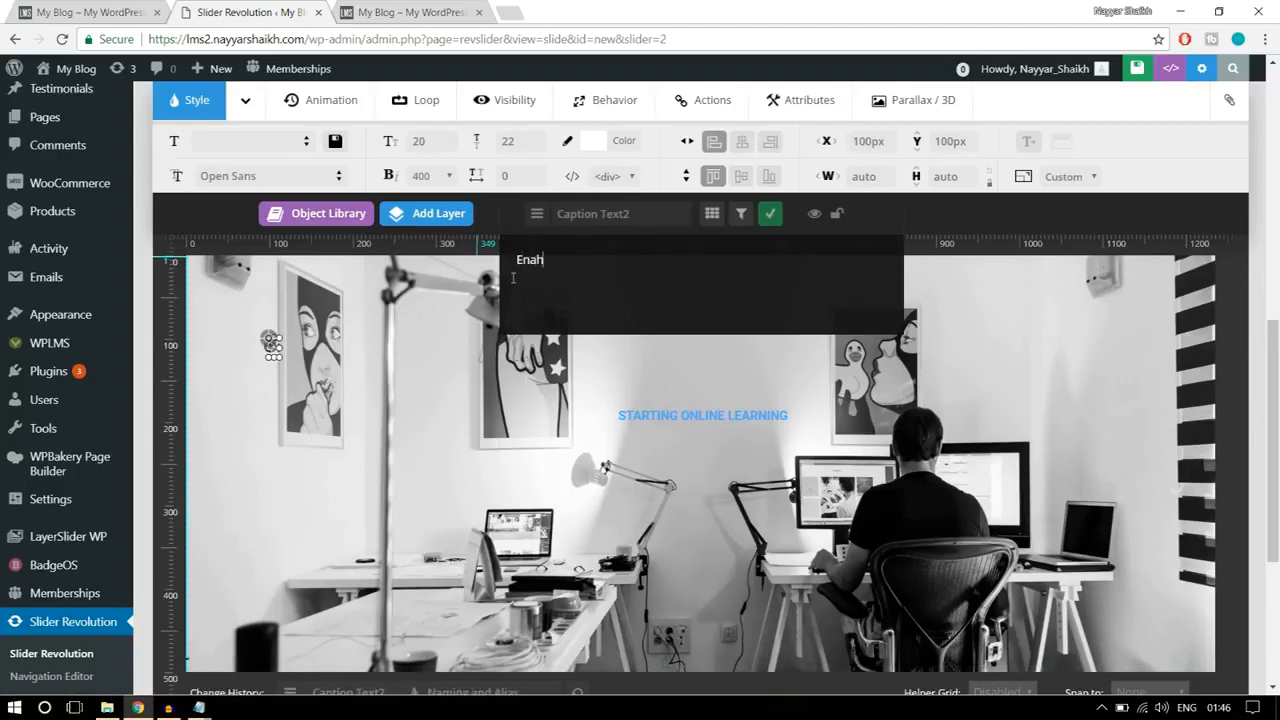
text(ce)
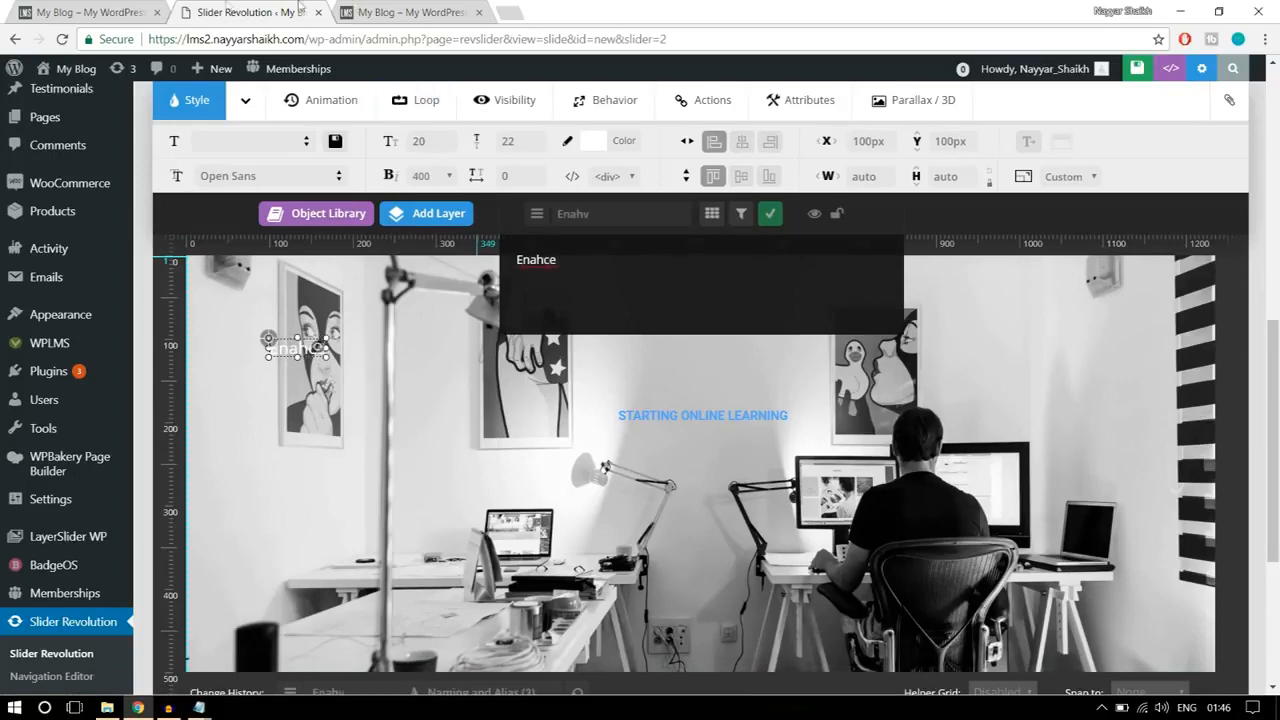
click(150, 6)
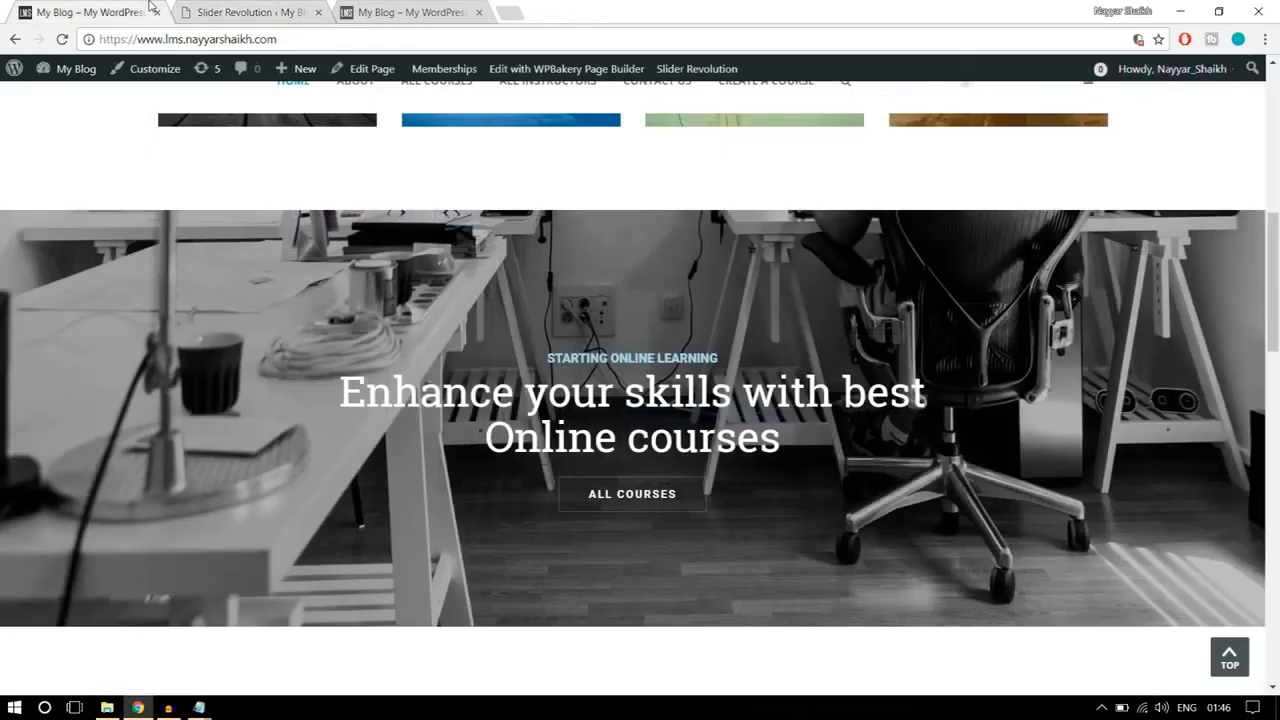
click(255, 12)
double_click(530, 256)
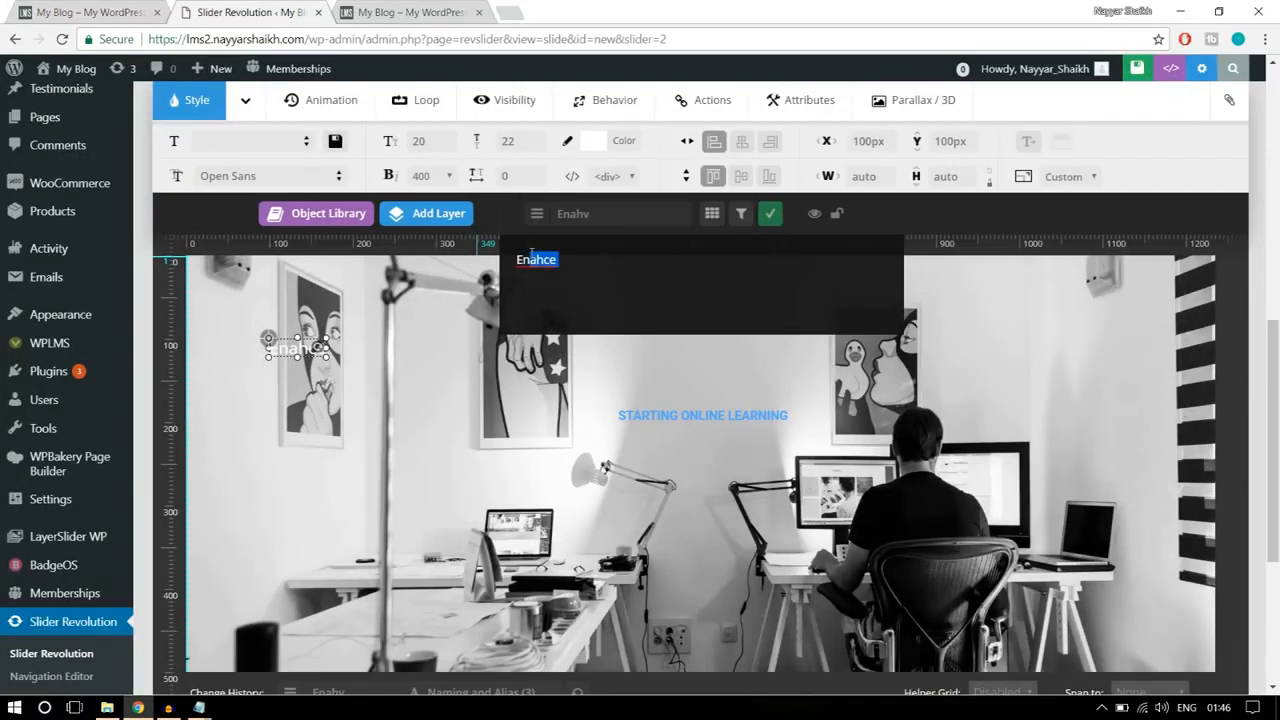
text(Enhance Your Skills with Best)
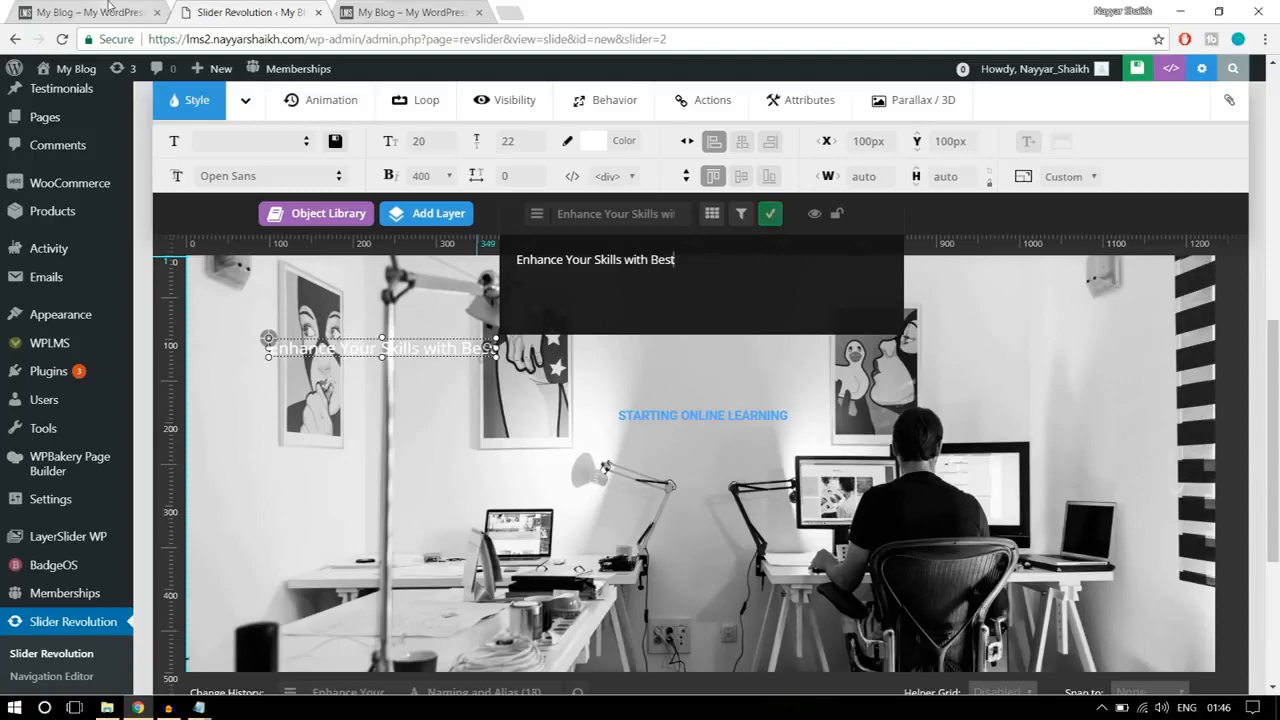
click(107, 10)
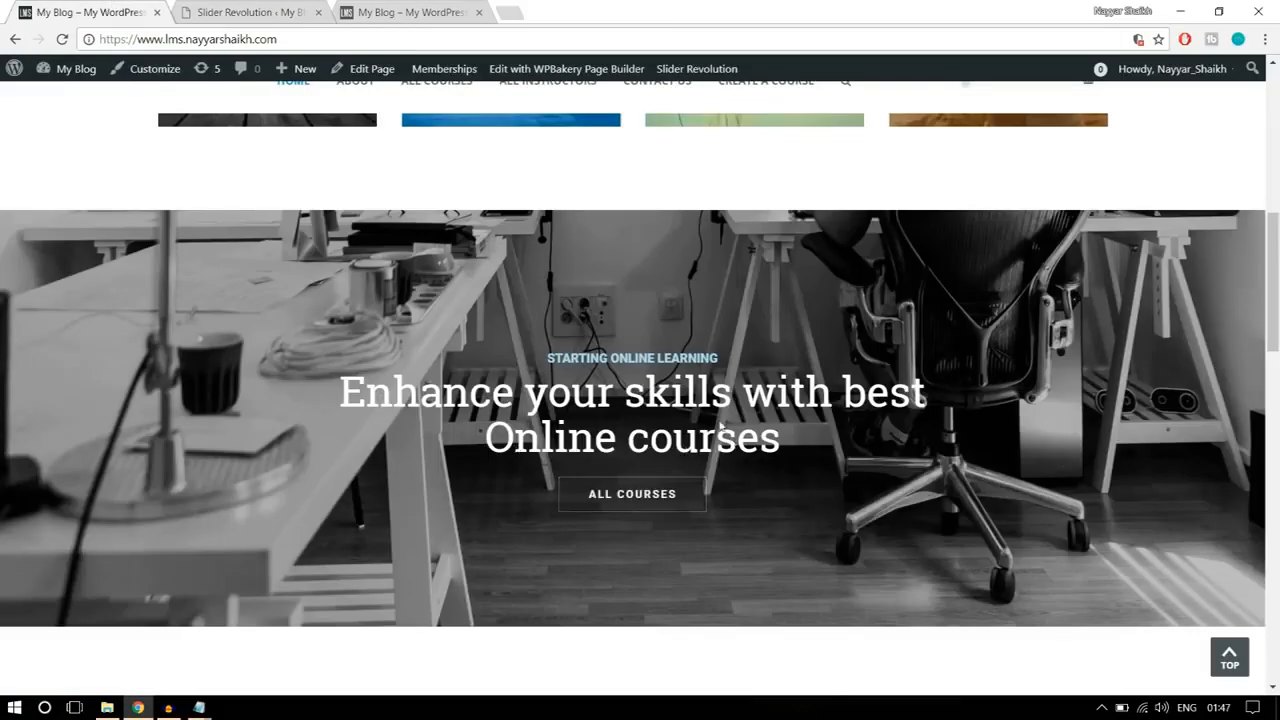
click(257, 10)
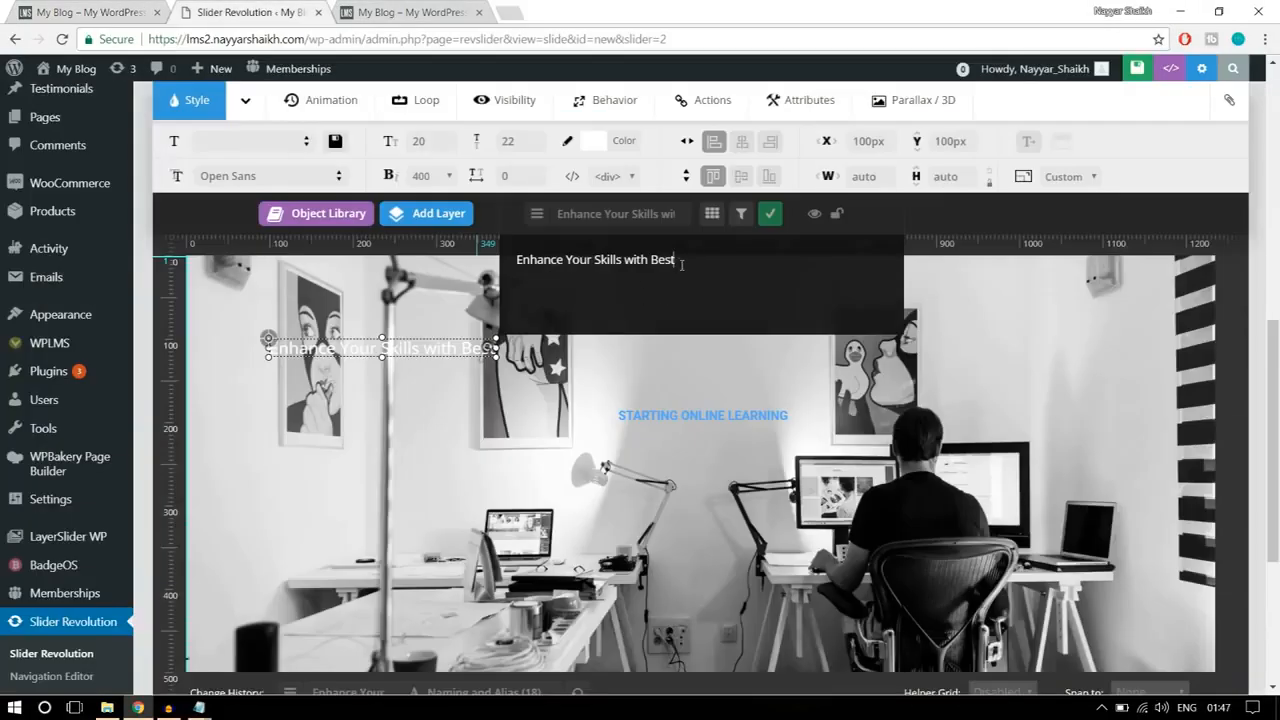
click(771, 214)
Step: Set the font family of the Enhance Your Skills with Best layer to Roboto Slab
click(295, 175)
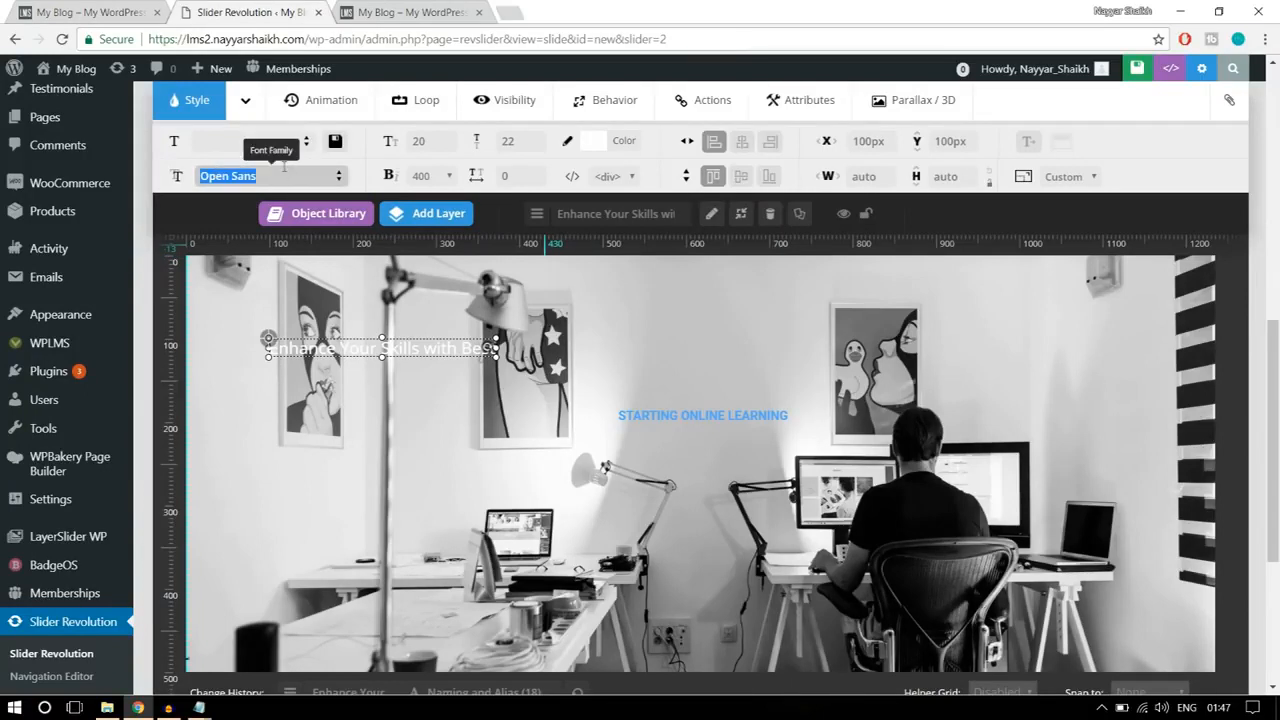
text(robo)
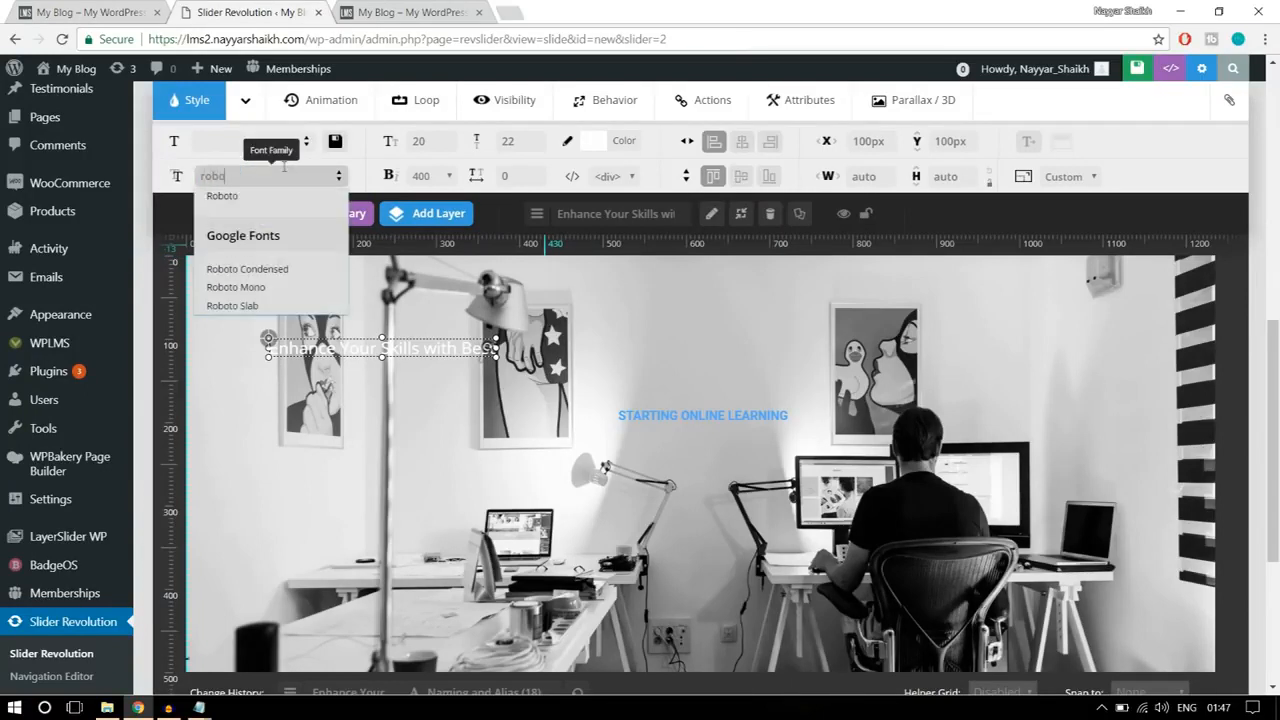
click(283, 306)
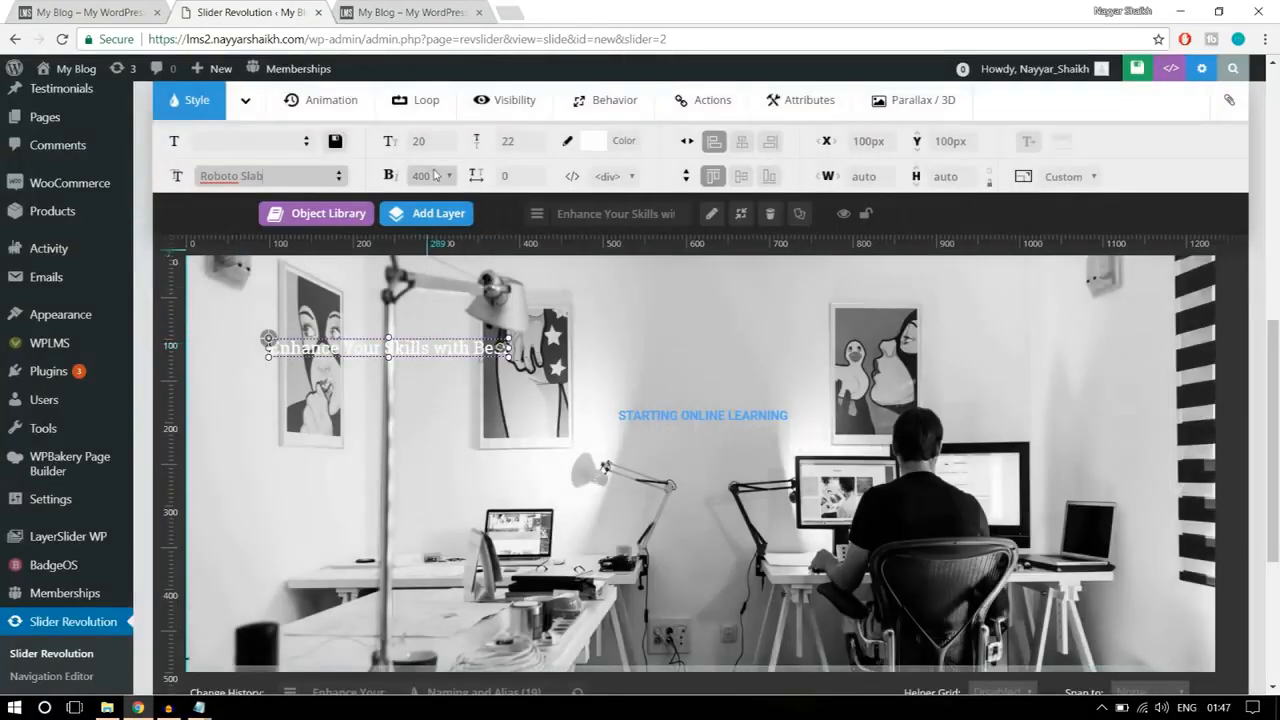
Step: Set the heading's font size to 50 px, line height to 55 px and weight to 400, and place it just below the caption
click(425, 141)
text(50)
click(515, 141)
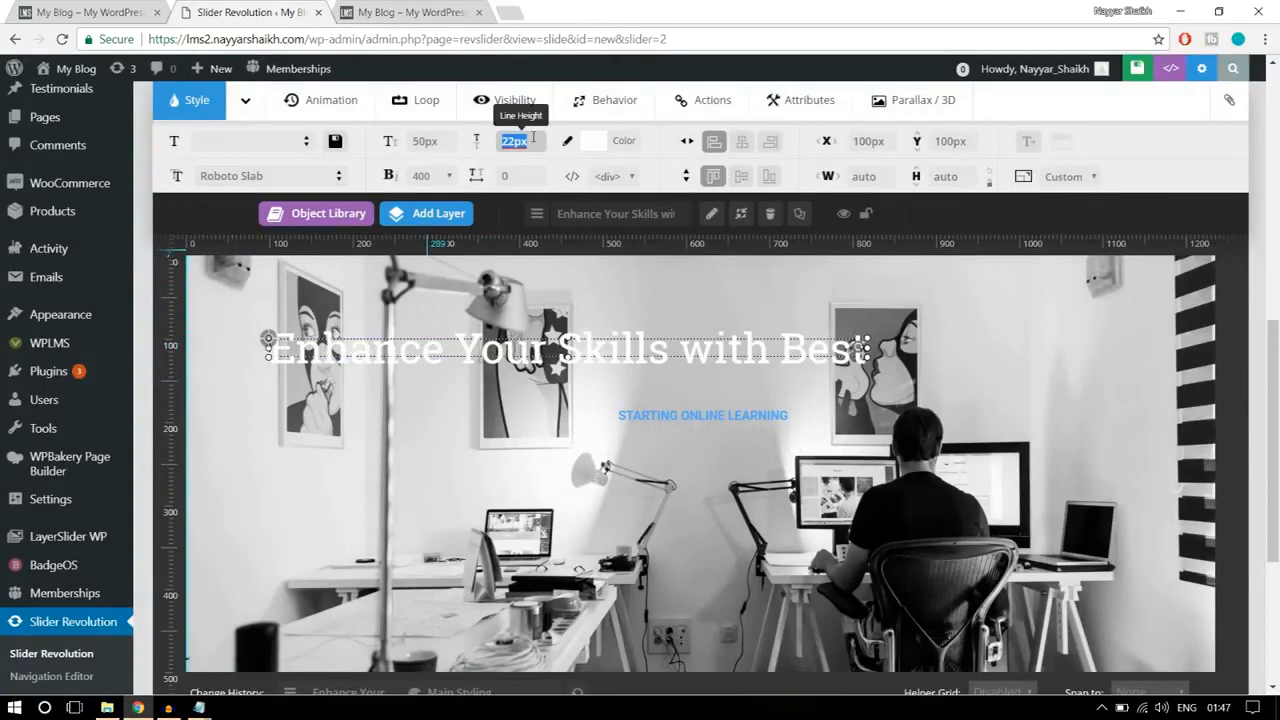
text(55)
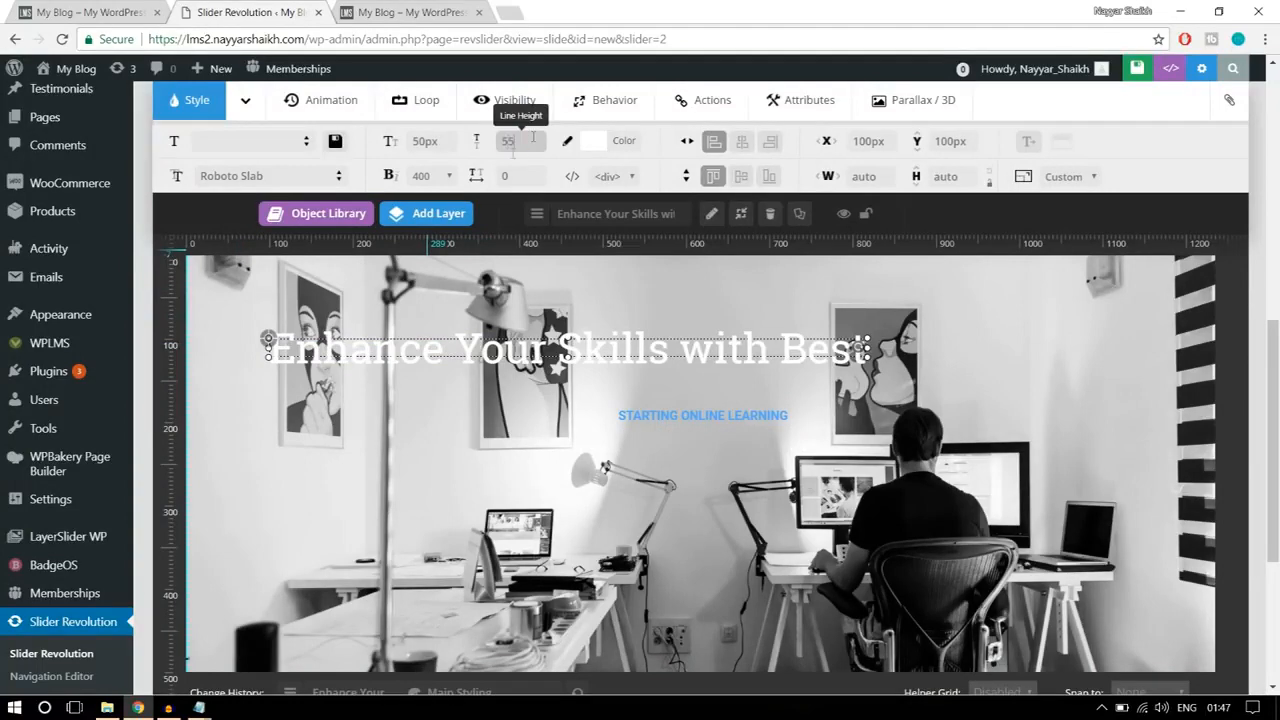
click(426, 178)
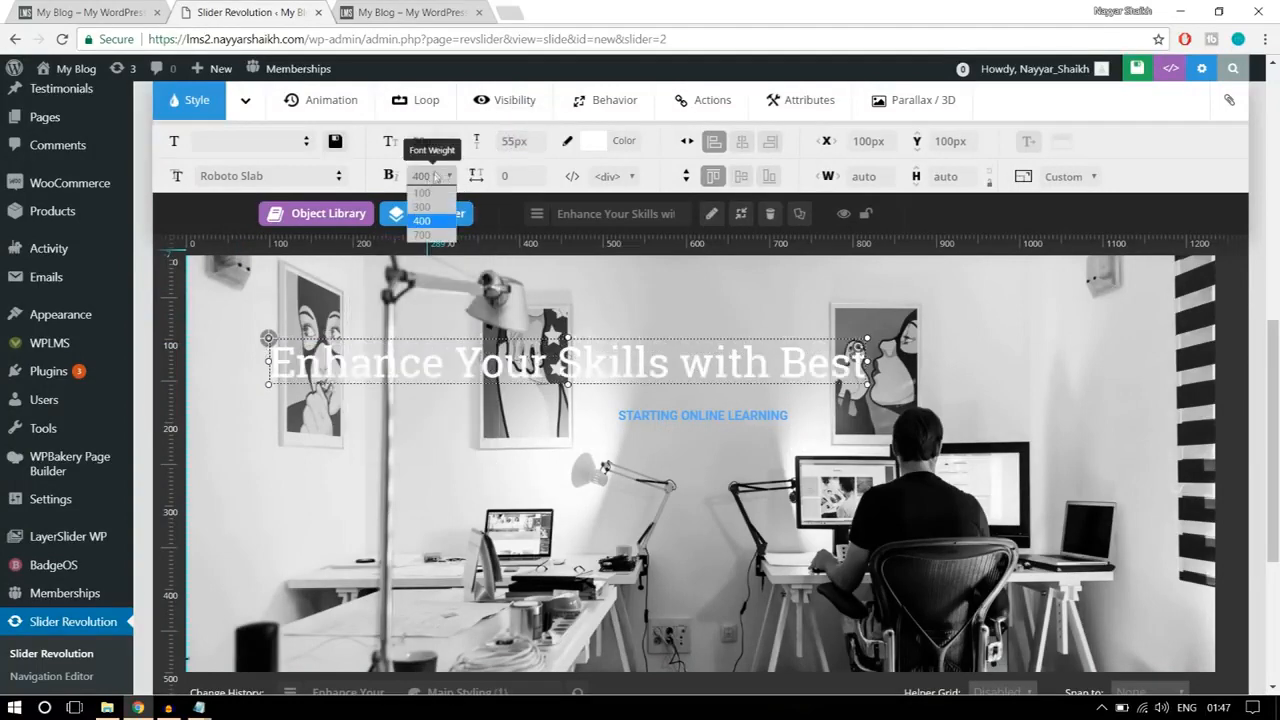
click(431, 220)
mouse_move(433, 231)
drag(576, 352, 720, 449)
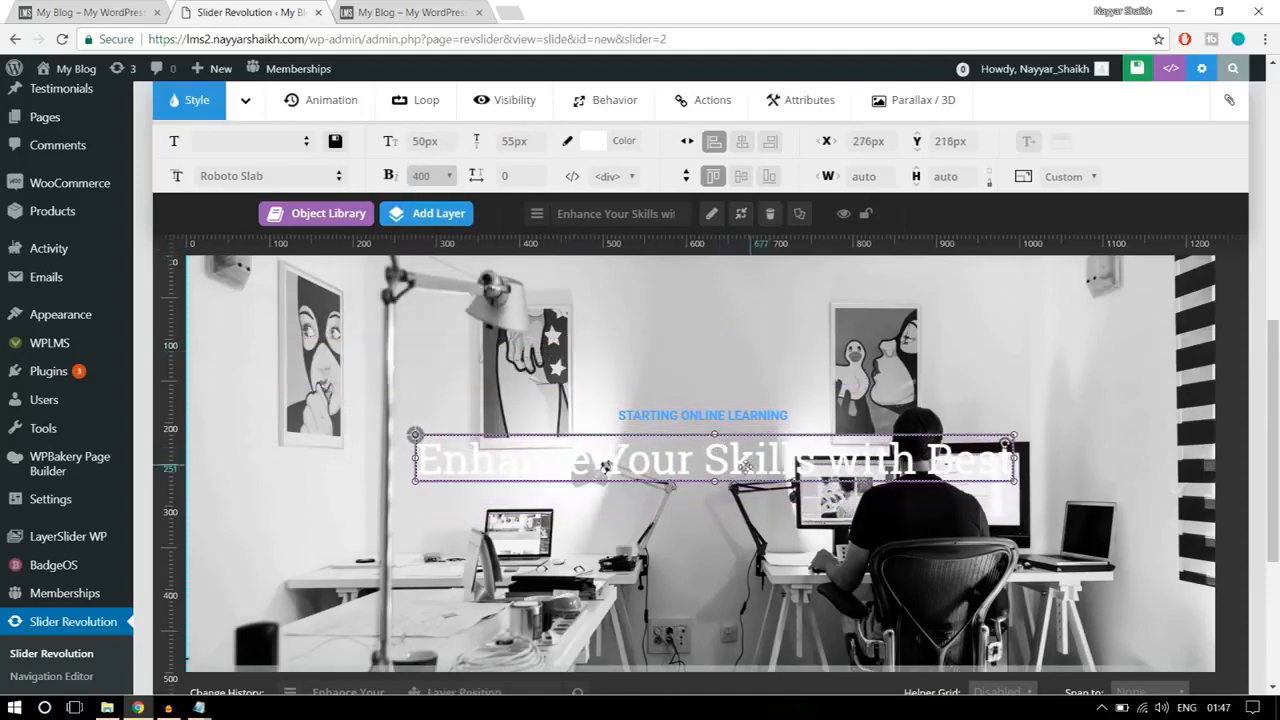
Step: Color the heading layer's text black using the core color presets
click(590, 141)
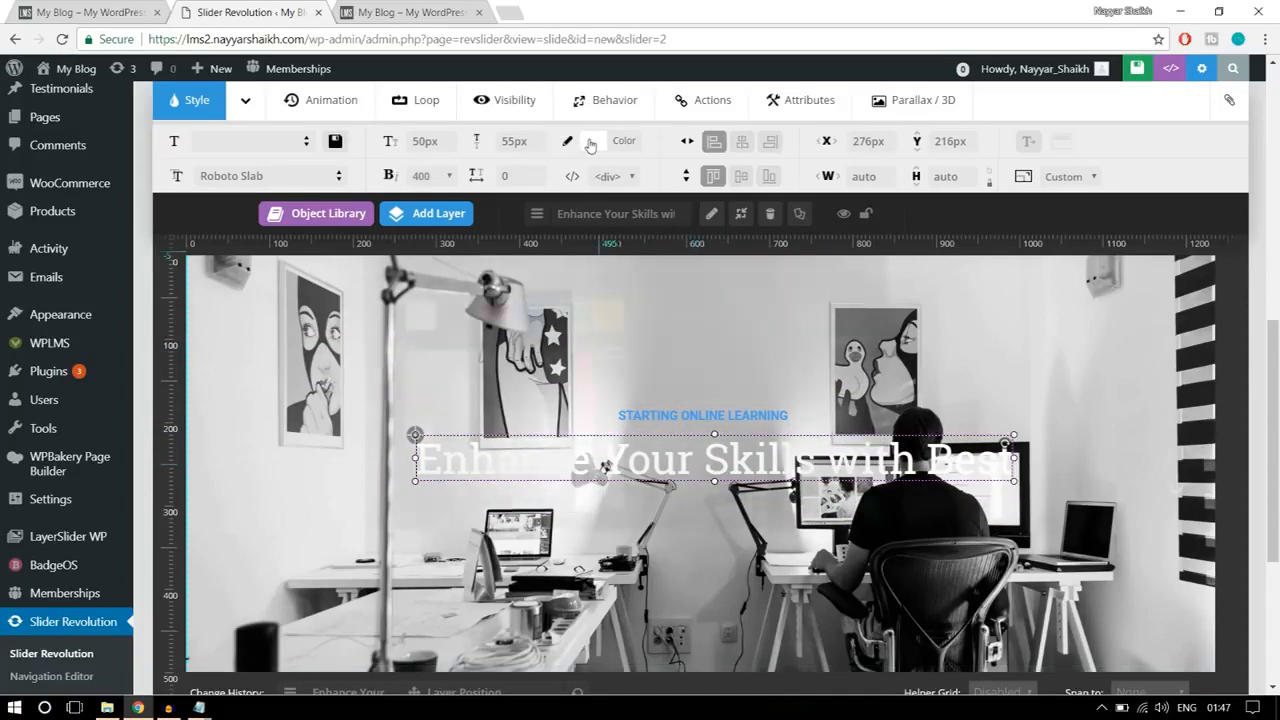
click(456, 318)
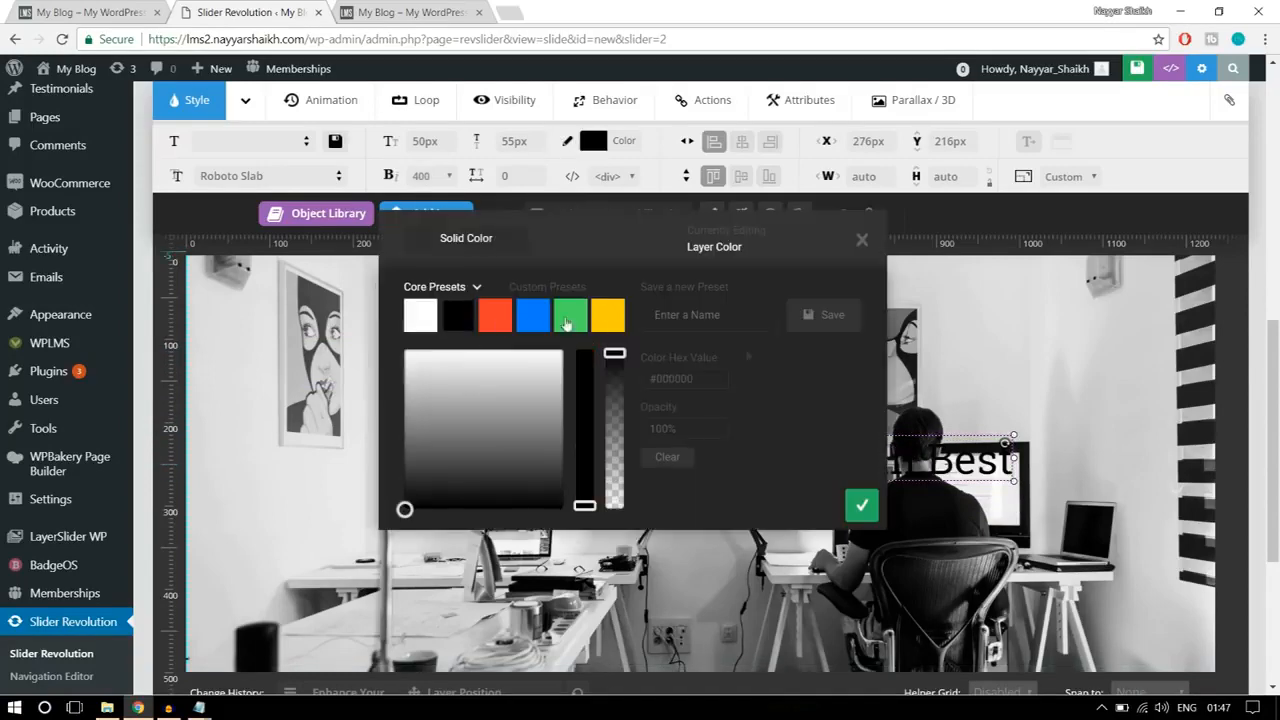
click(874, 509)
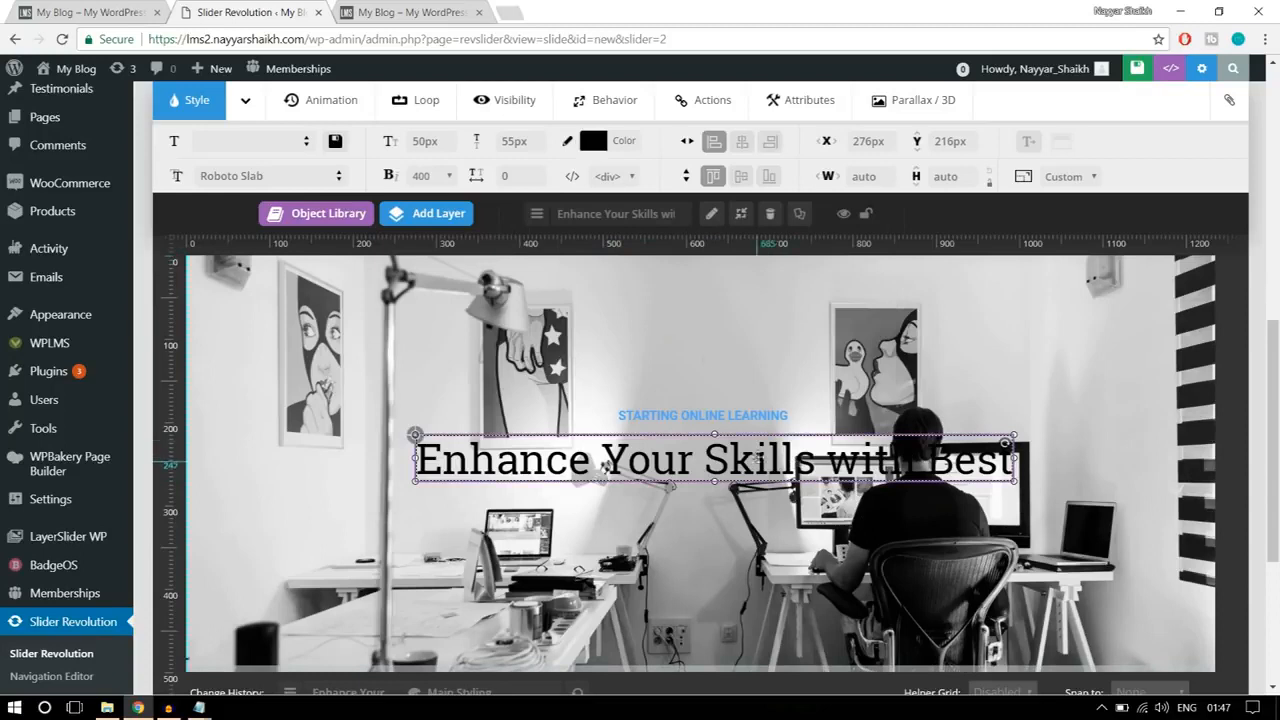
Step: Color the heading layer's text yellow (#ffcc00)
click(622, 147)
click(620, 327)
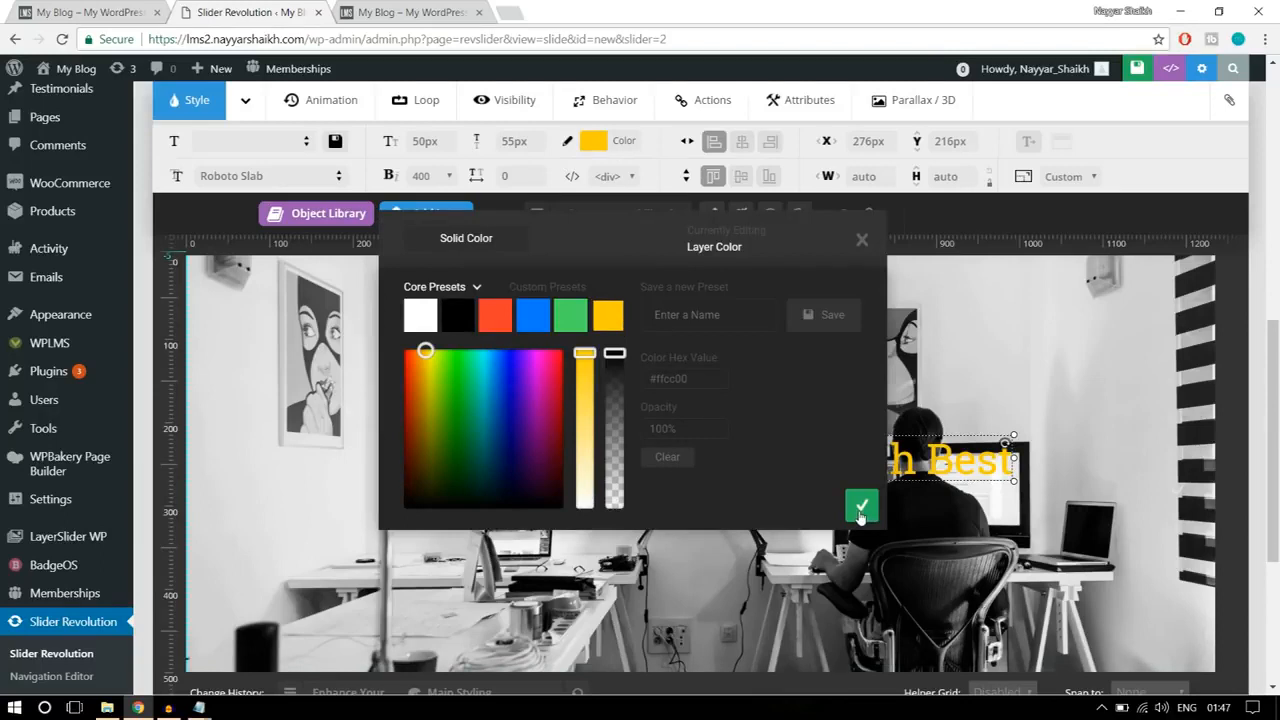
click(860, 507)
Step: Move the heading layer up to about Y 210 px and center it horizontally
drag(827, 468, 823, 468)
click(742, 142)
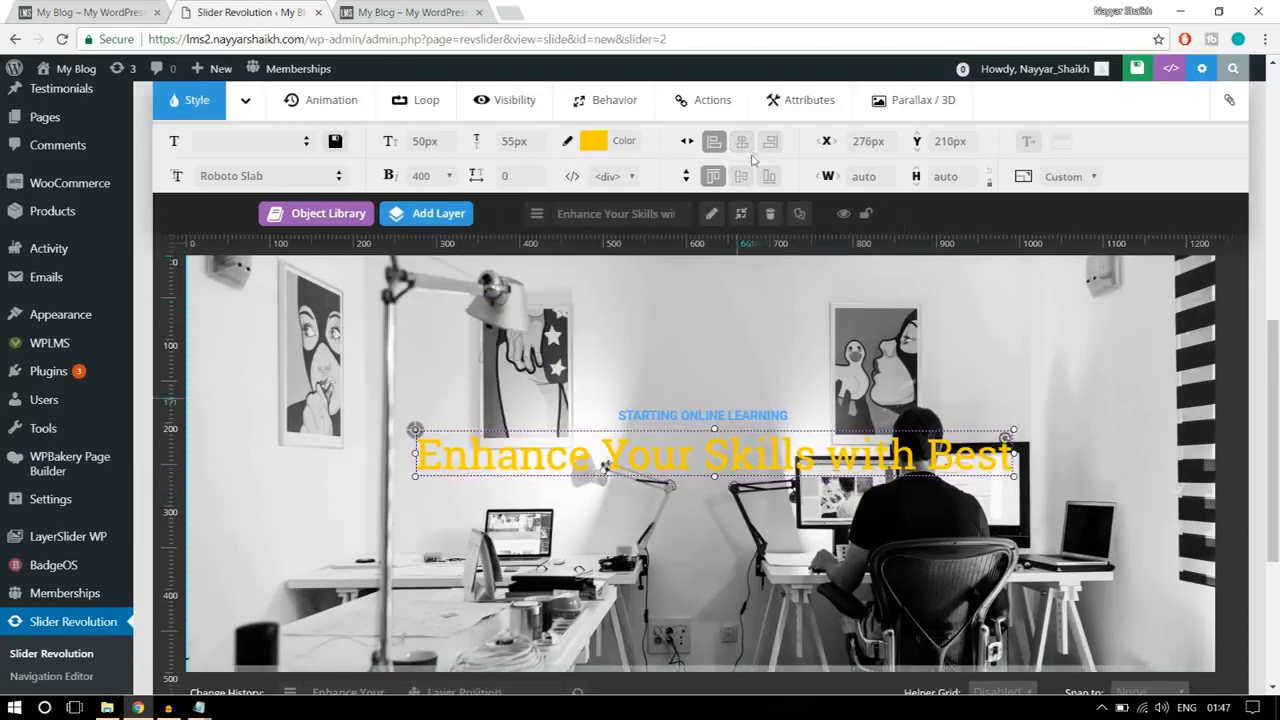
click(748, 147)
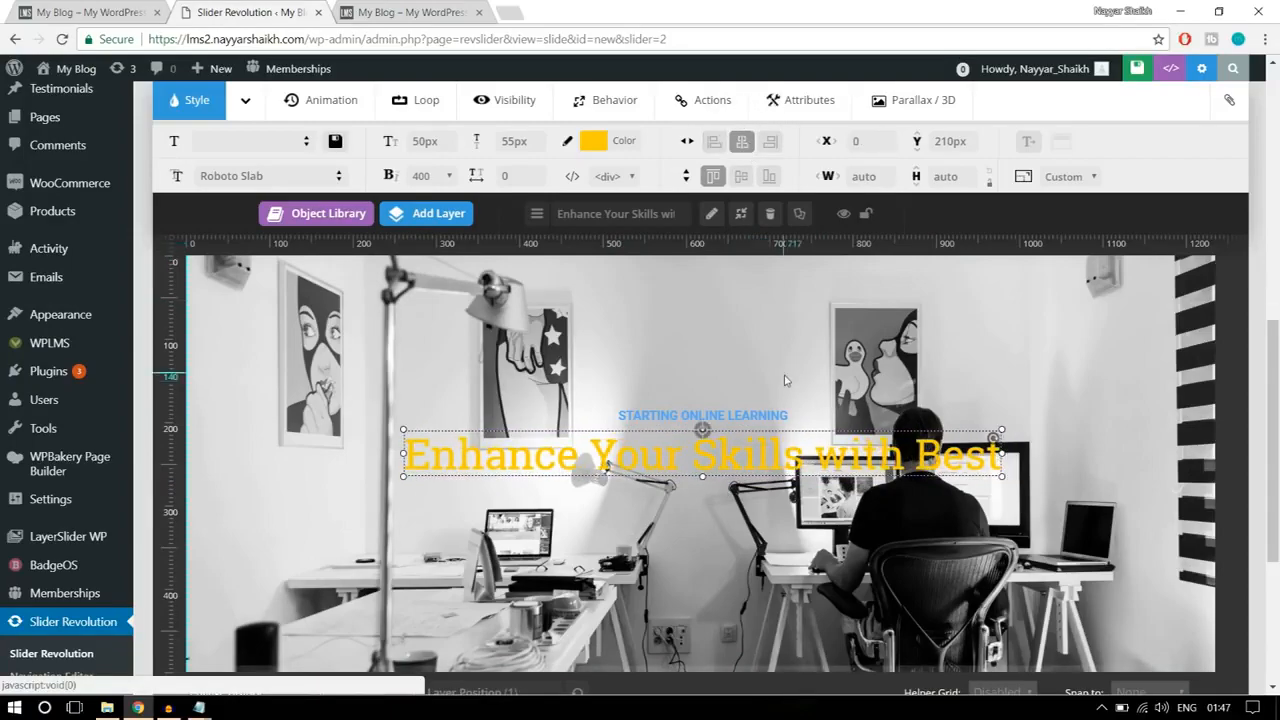
Step: Start adding a button layer and compare with the ALL COURSES button on the reference banner
scroll(785, 380, up, 4)
scroll(785, 380, down, 4)
scroll(785, 380, down, 1)
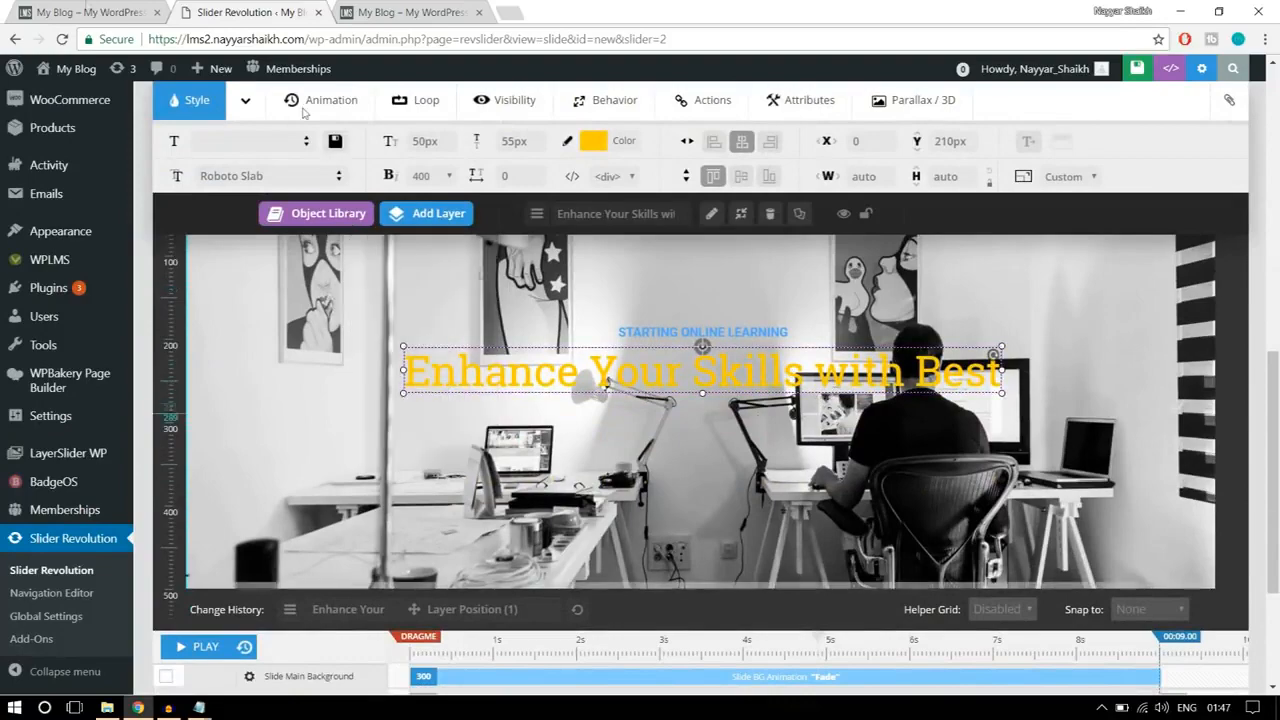
click(84, 12)
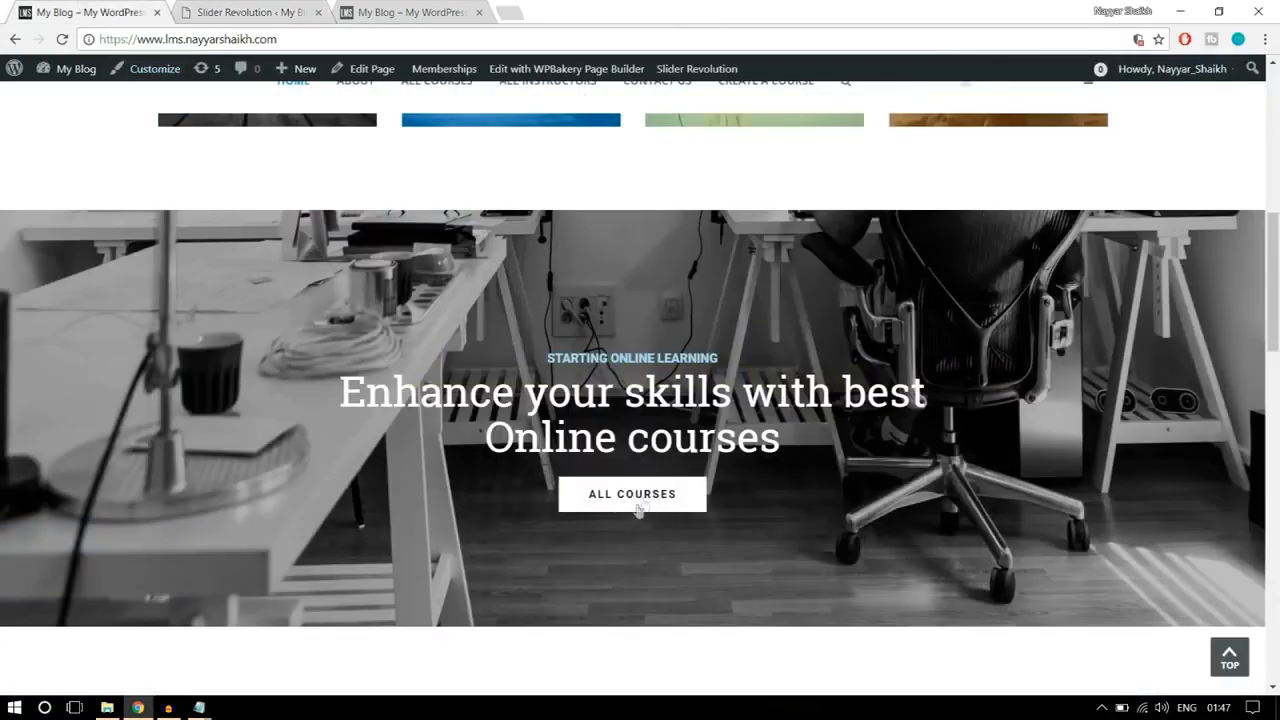
click(266, 10)
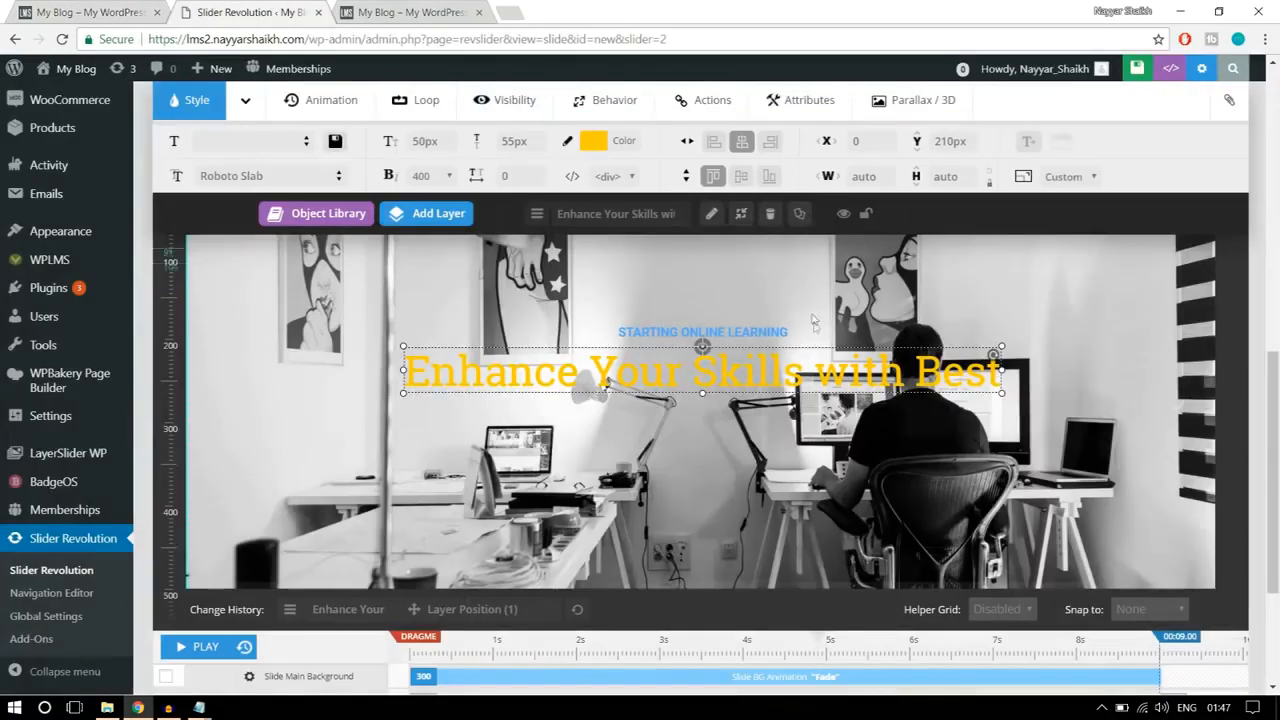
mouse_move(451, 224)
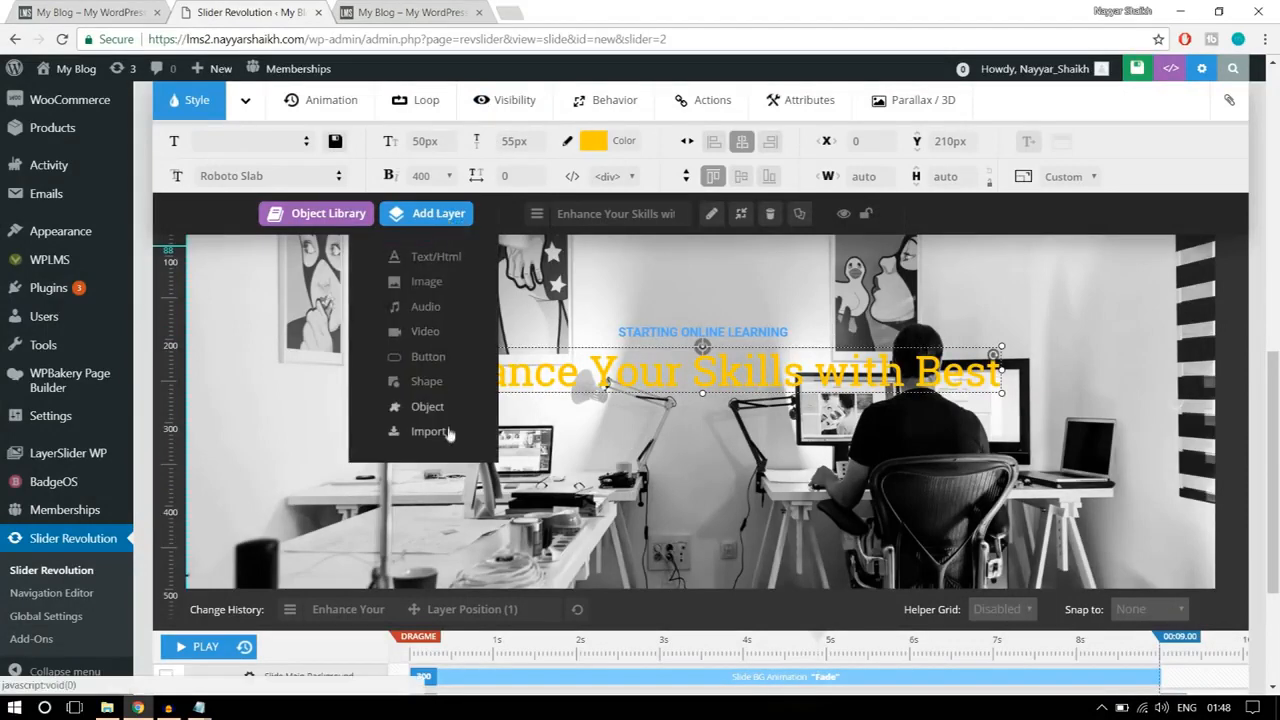
click(430, 357)
click(145, 8)
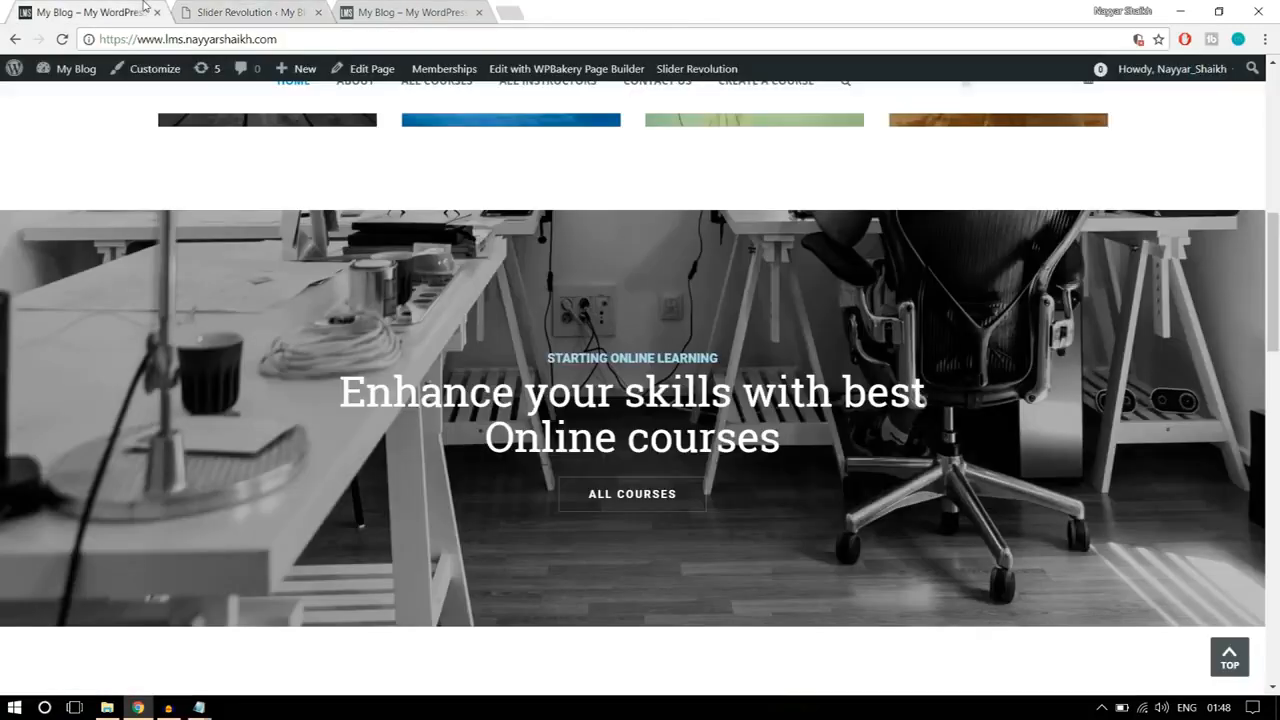
scroll(839, 518, down, 1)
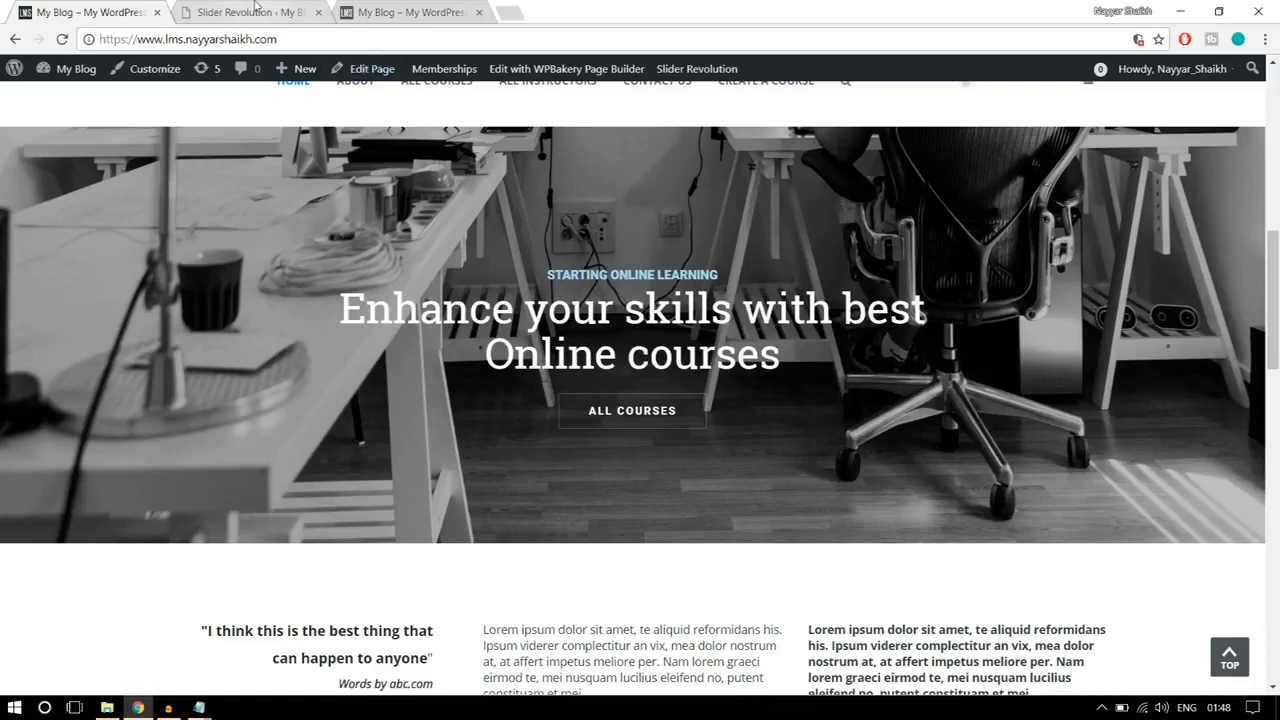
click(255, 10)
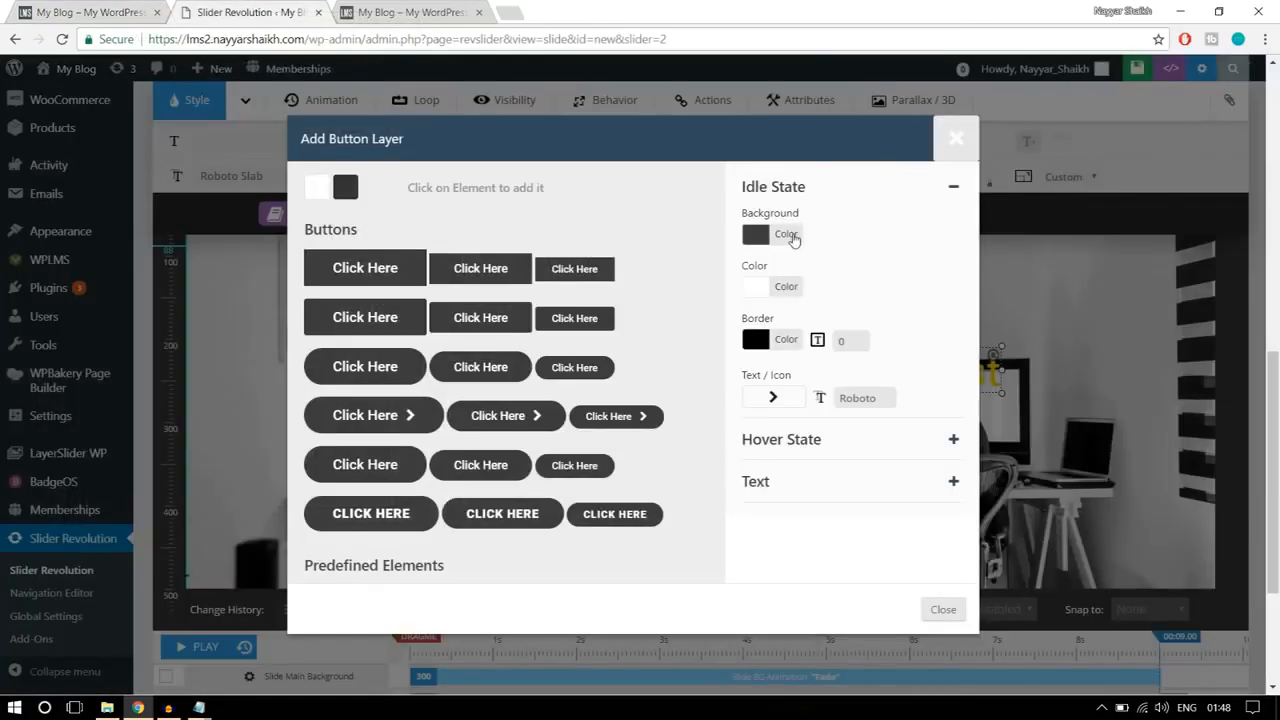
Step: Make the new button's idle background fully transparent by setting its opacity to 0%
click(786, 235)
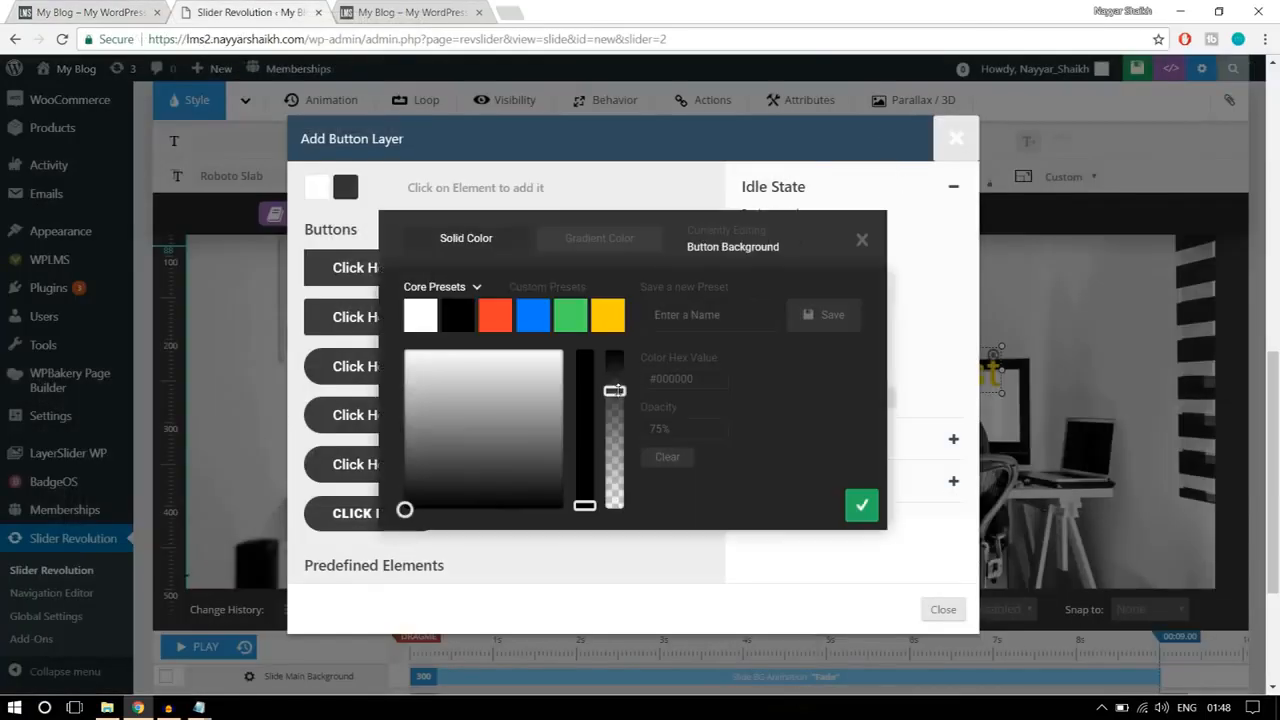
drag(614, 390, 614, 562)
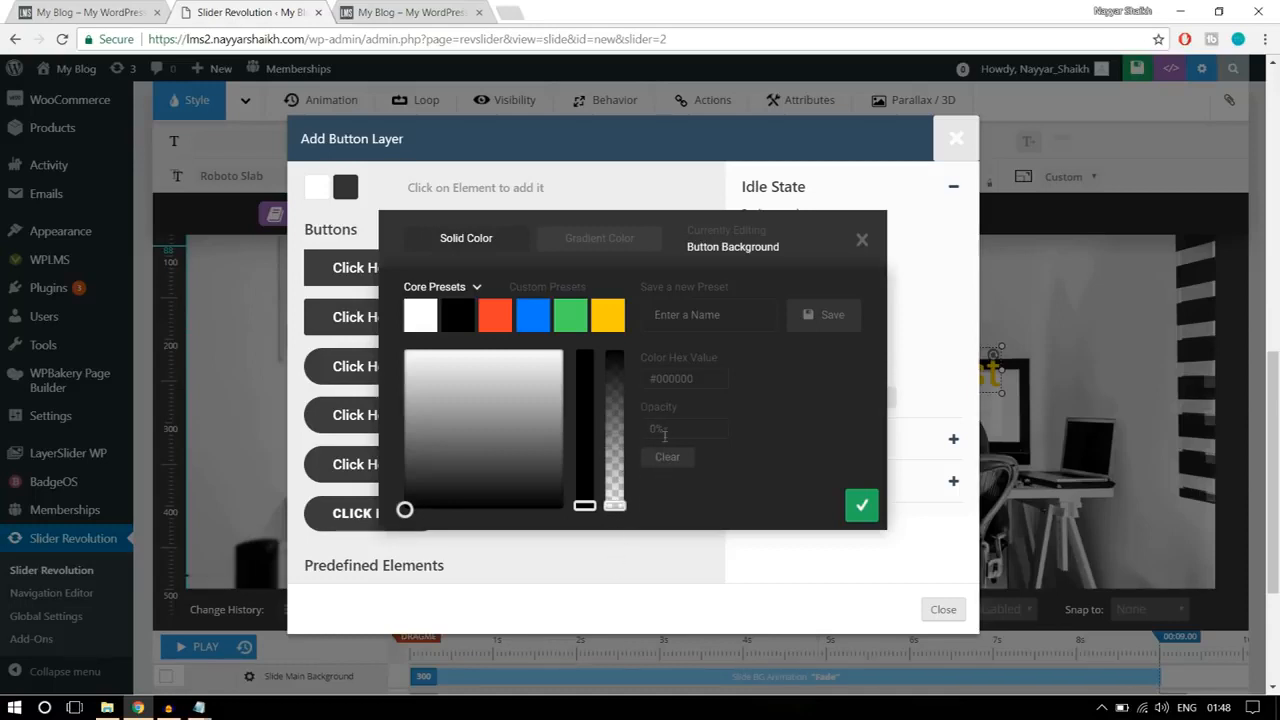
drag(673, 429, 633, 431)
click(863, 510)
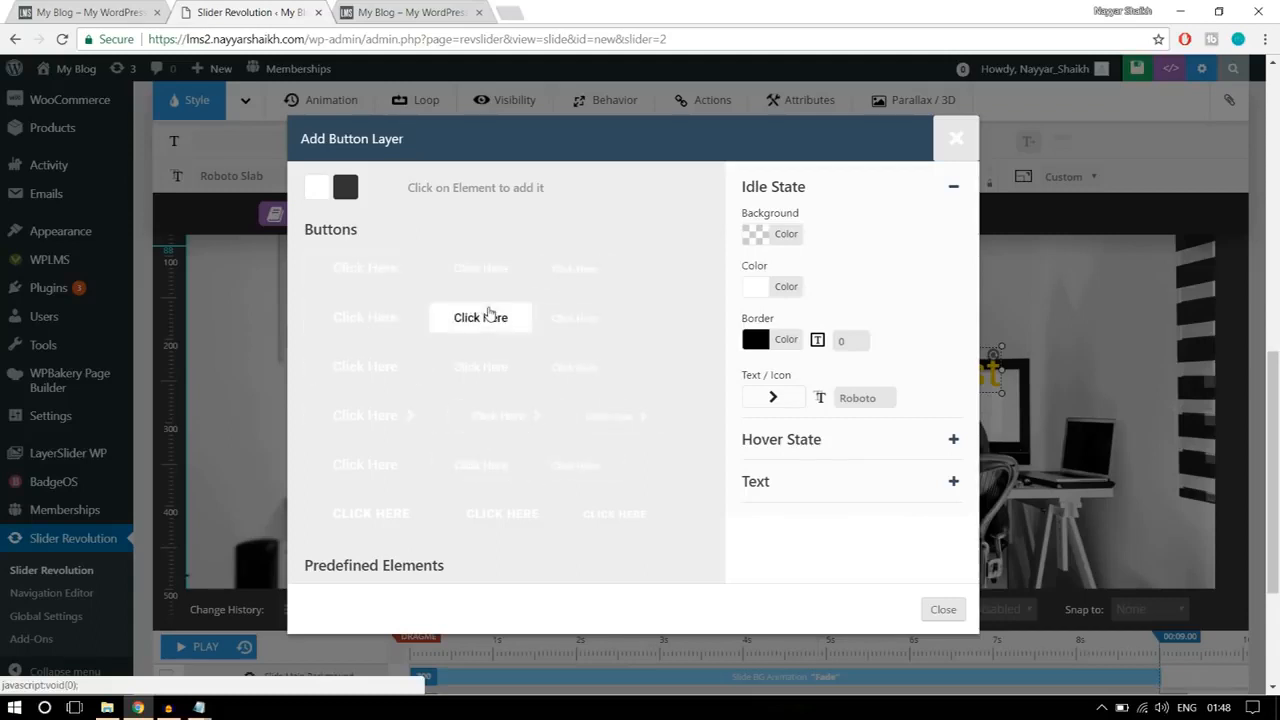
Step: Give the button's idle state a white (#ffffff) border with a width of 1, leaving its text color as is
click(781, 287)
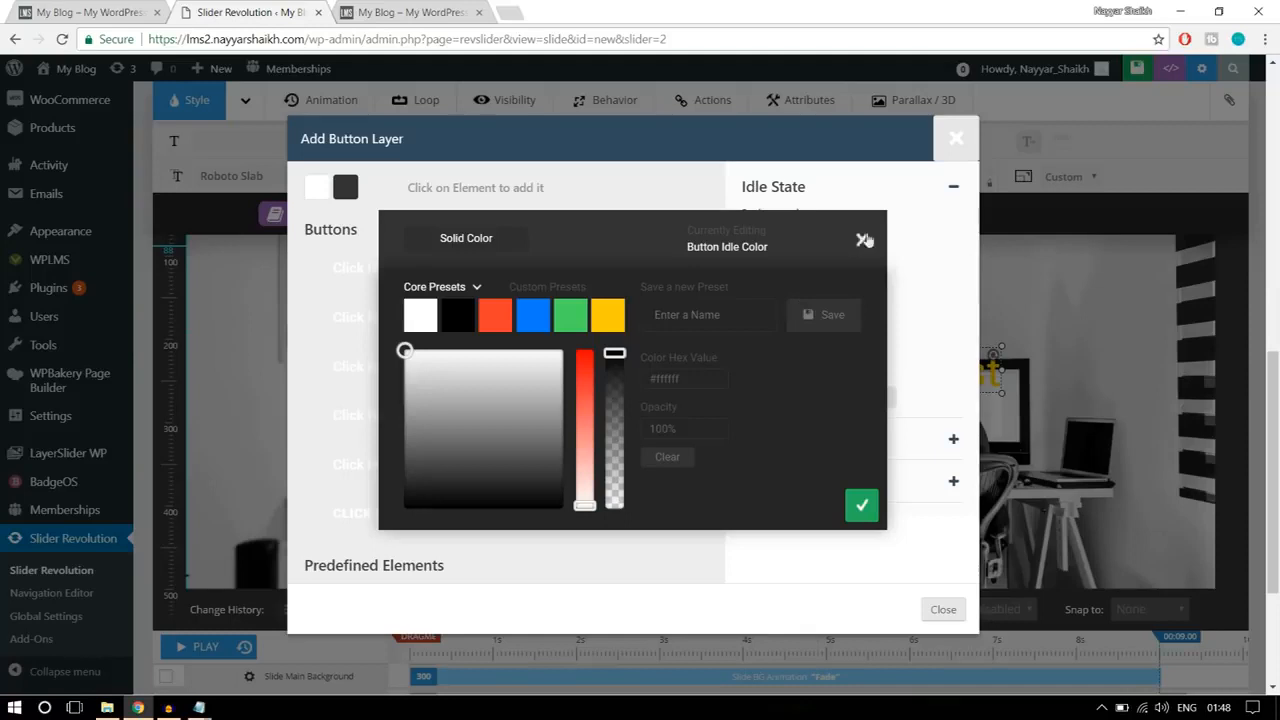
click(862, 243)
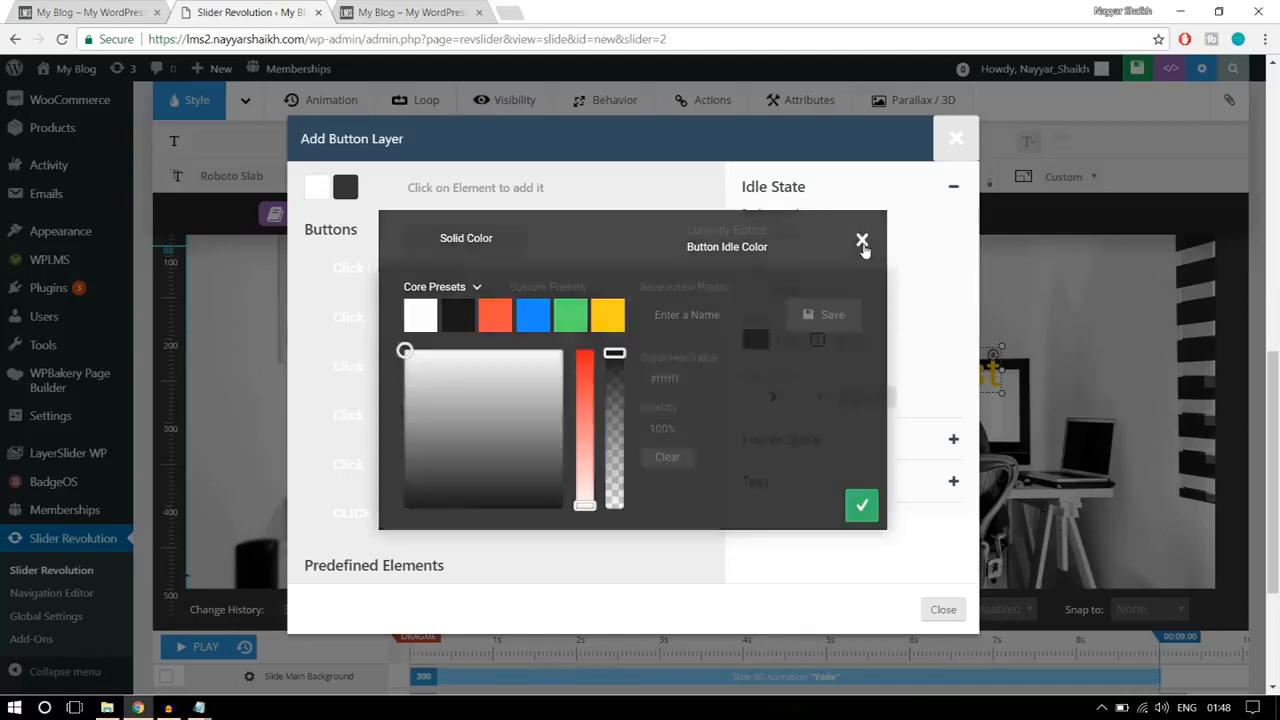
click(786, 341)
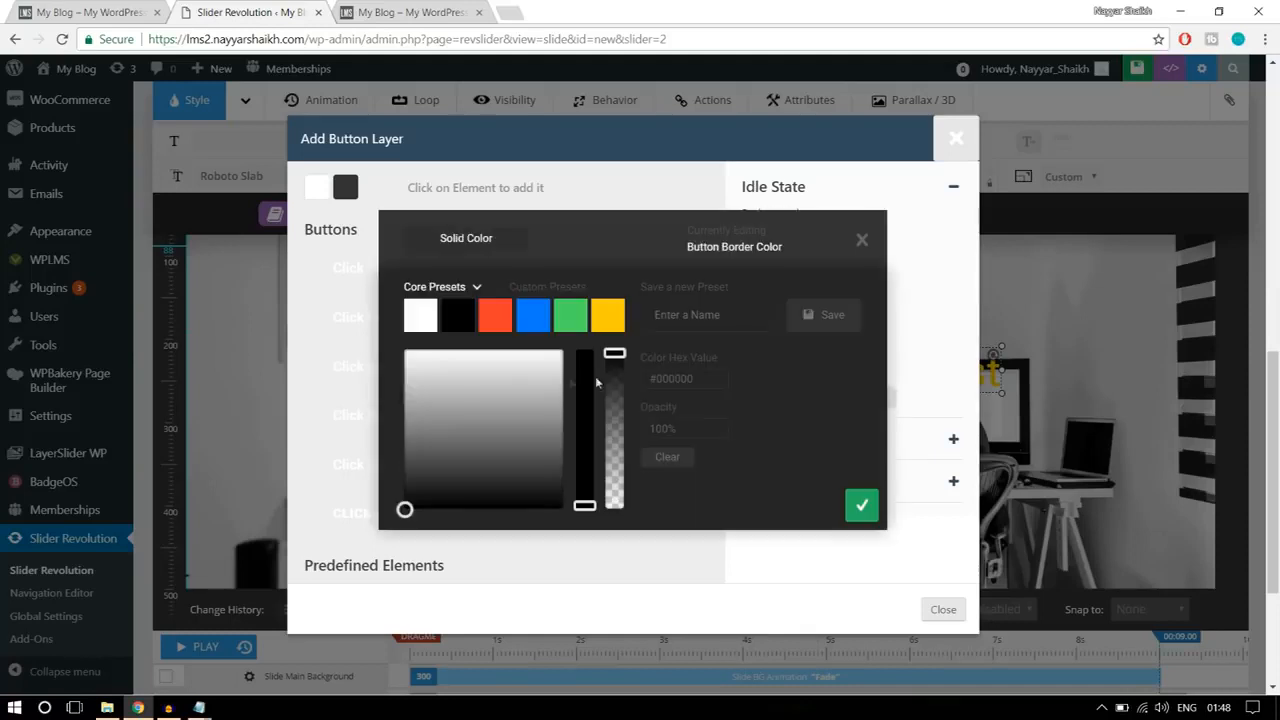
click(424, 327)
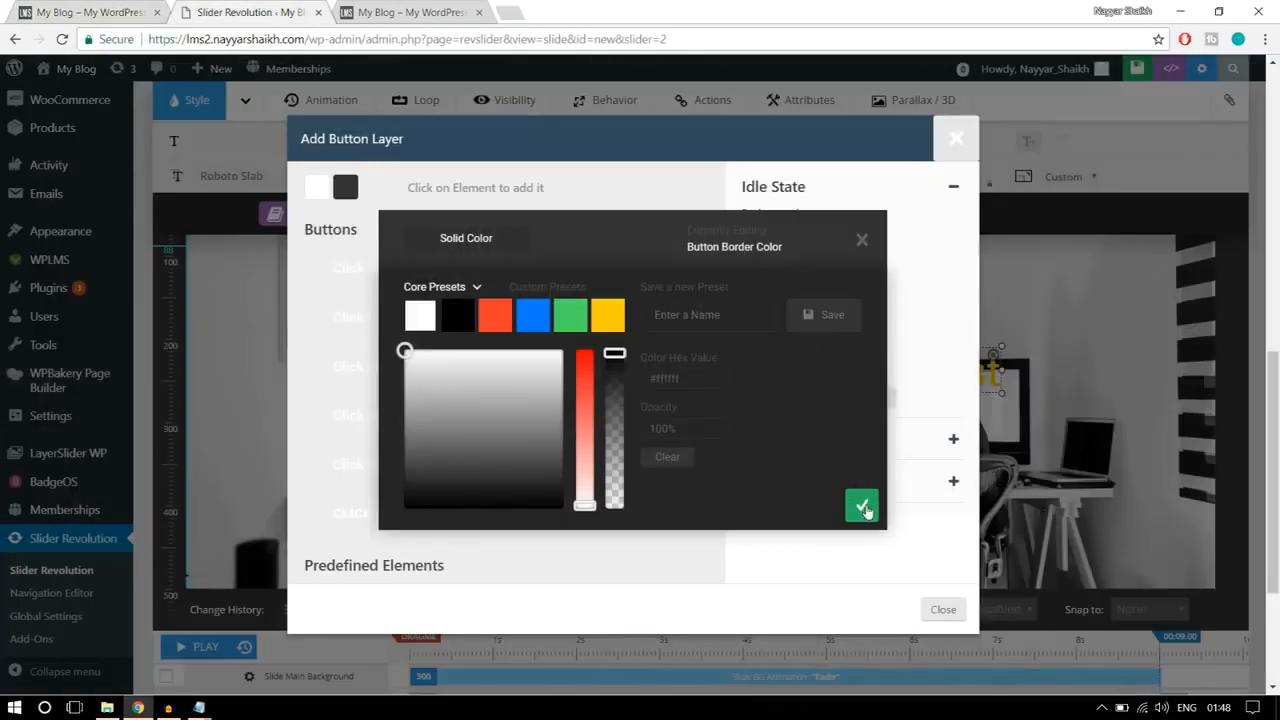
click(862, 506)
click(856, 342)
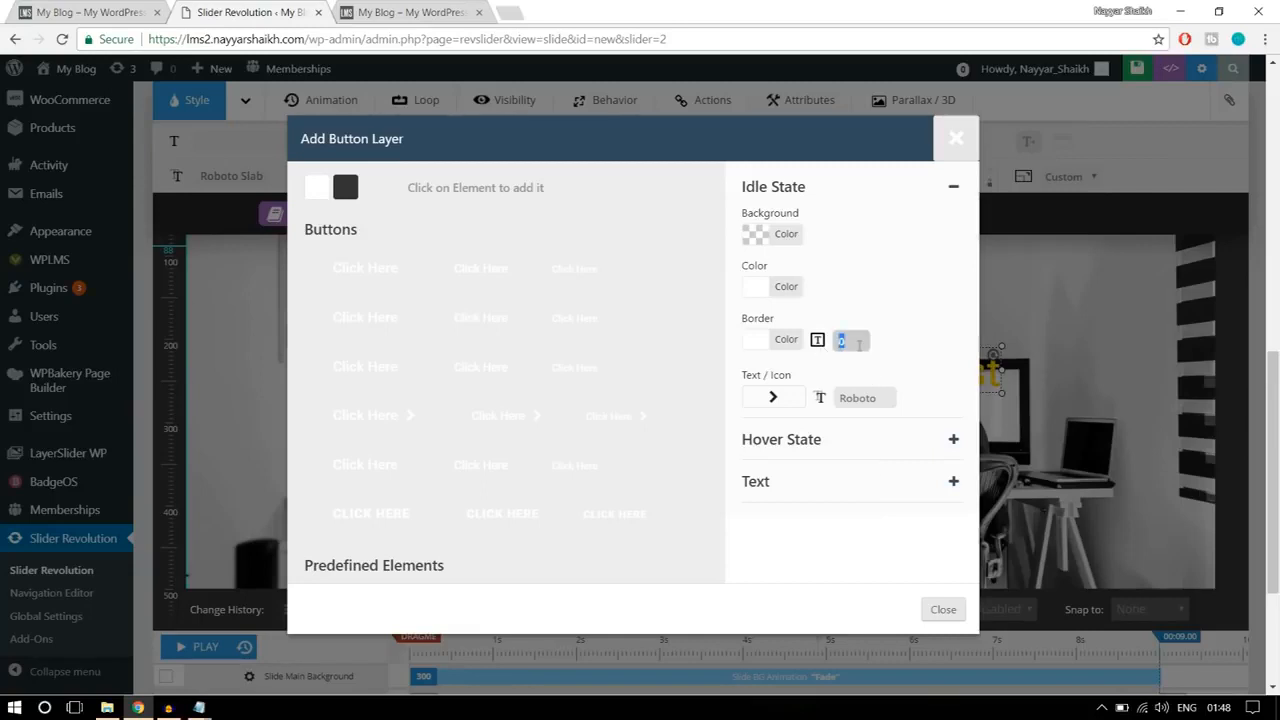
click(926, 330)
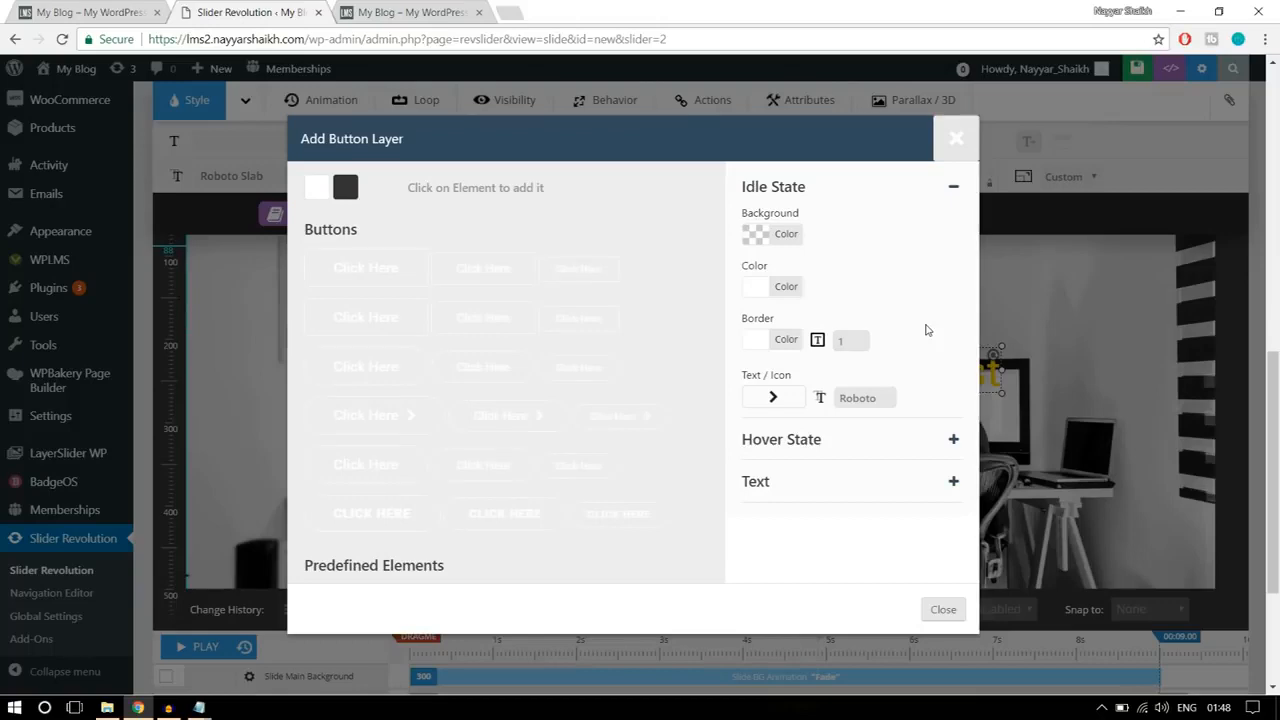
Step: Confirm a white (#ffffff) background and black (#000000) text for the button's hover state, comparing with the reference banner's ALL COURSES button
click(836, 448)
click(80, 8)
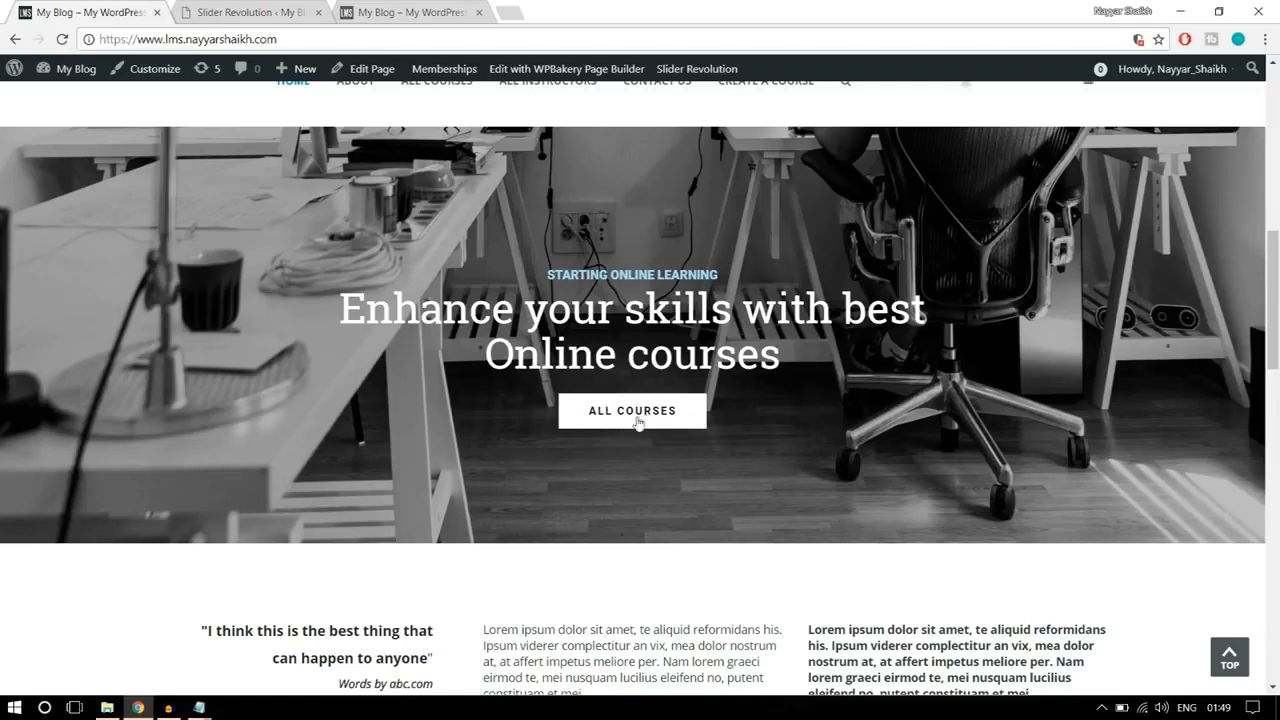
click(280, 12)
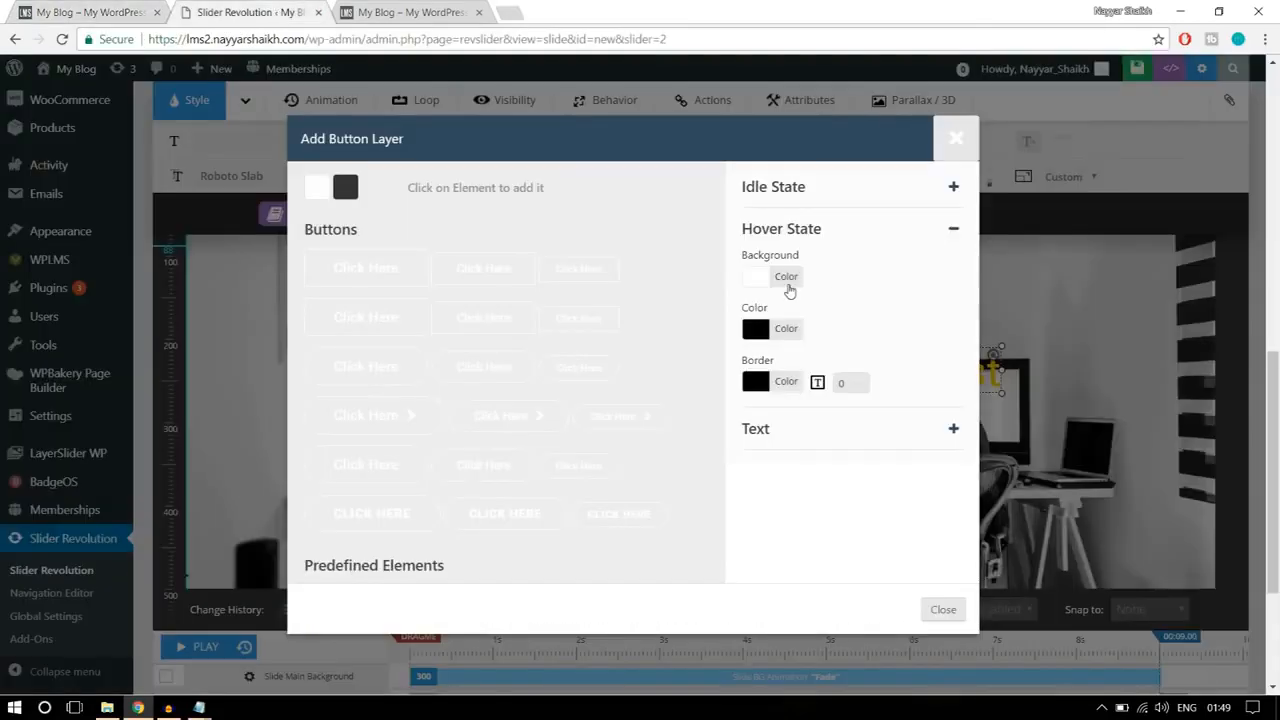
click(788, 284)
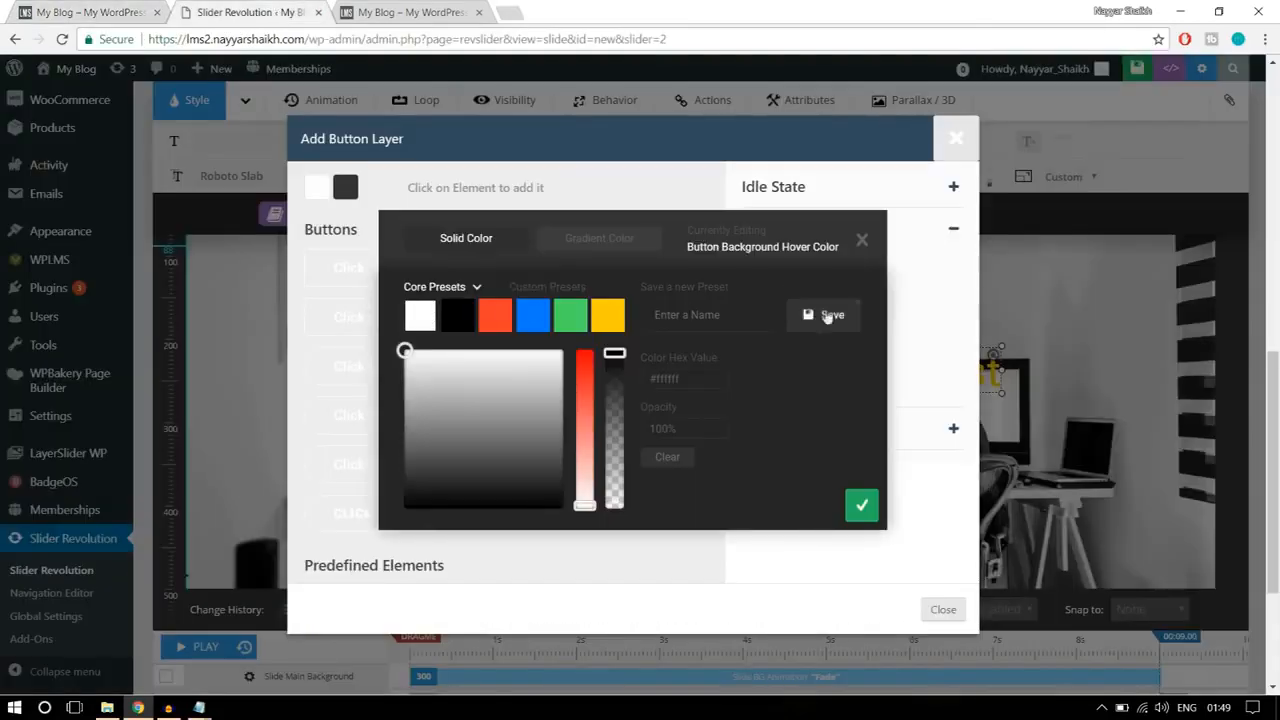
click(857, 506)
click(797, 332)
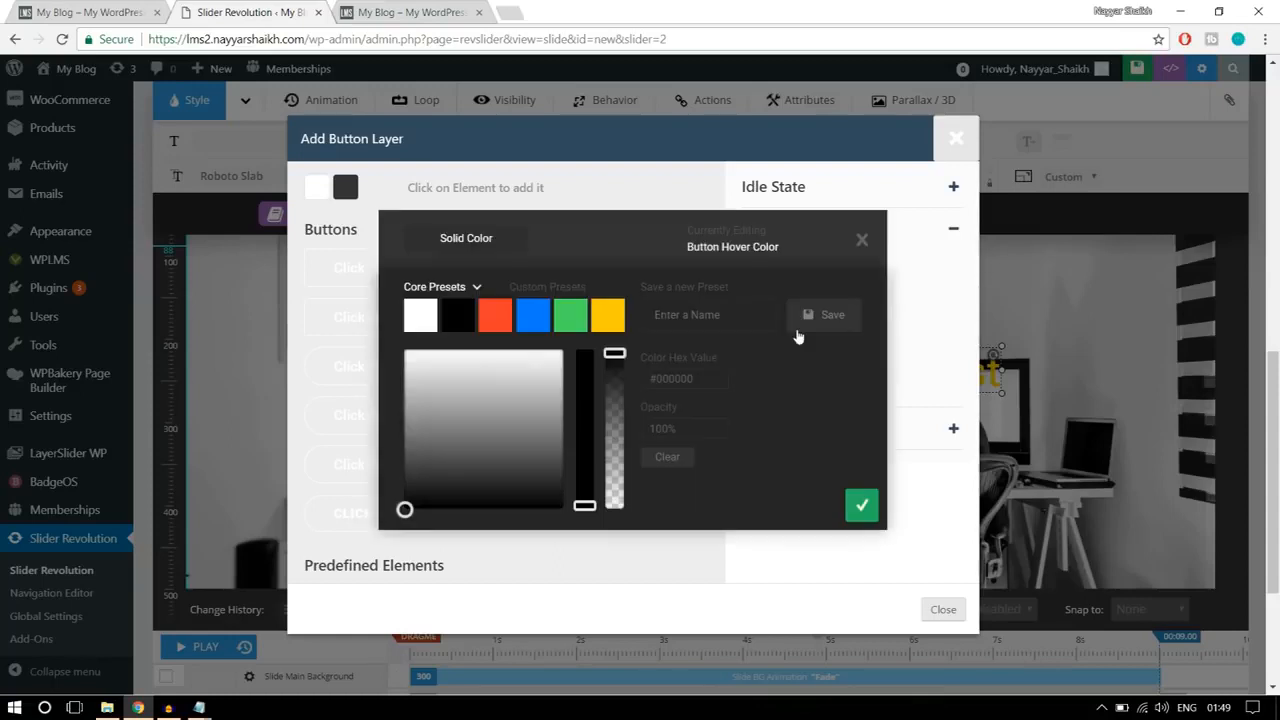
click(862, 505)
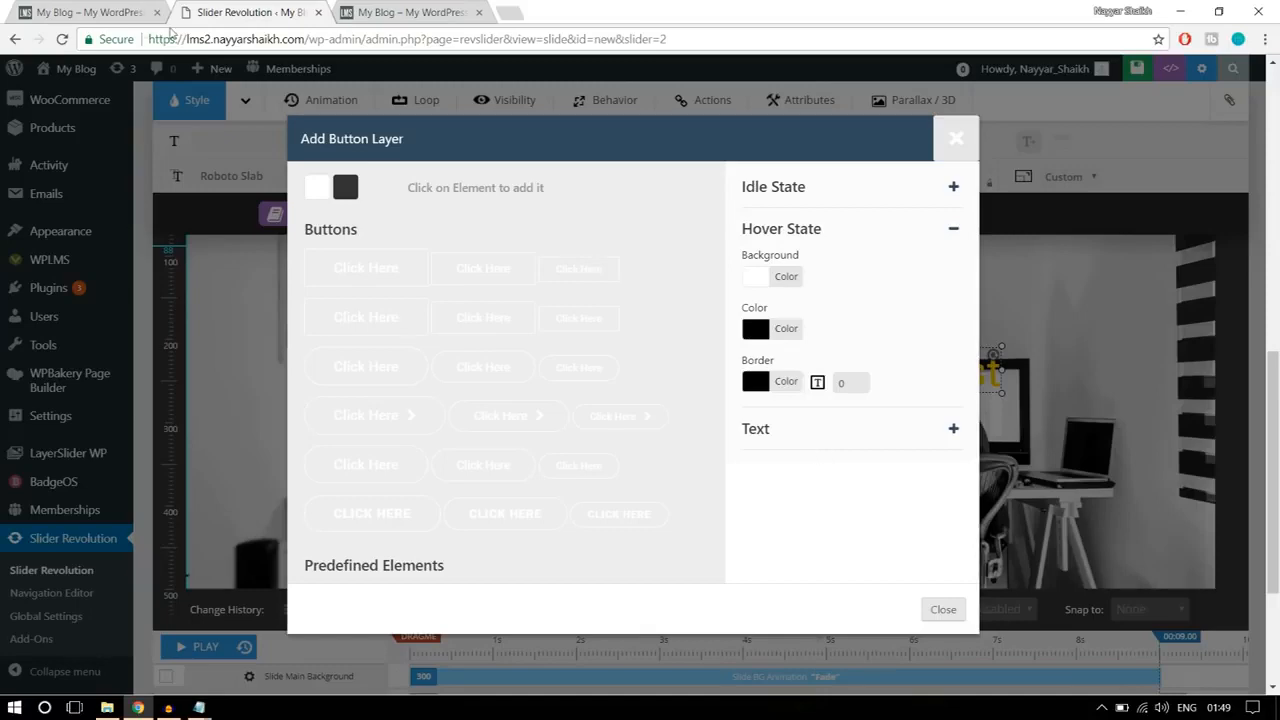
click(77, 14)
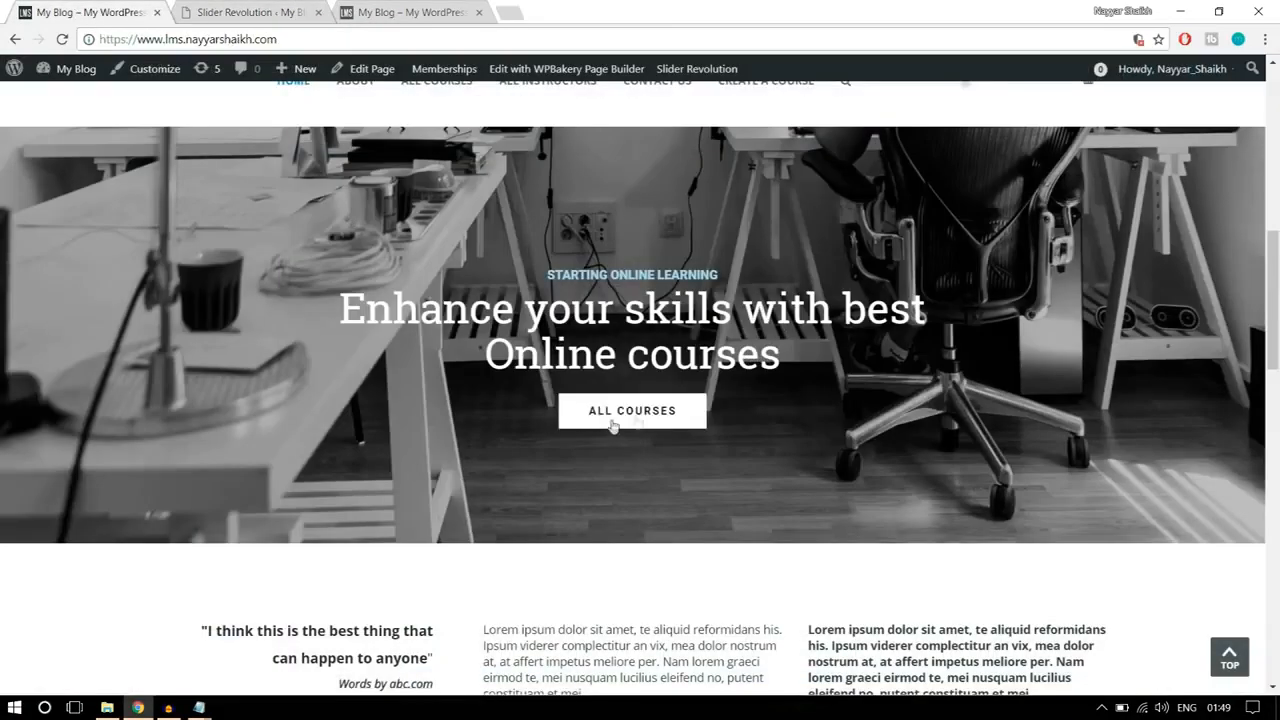
click(250, 12)
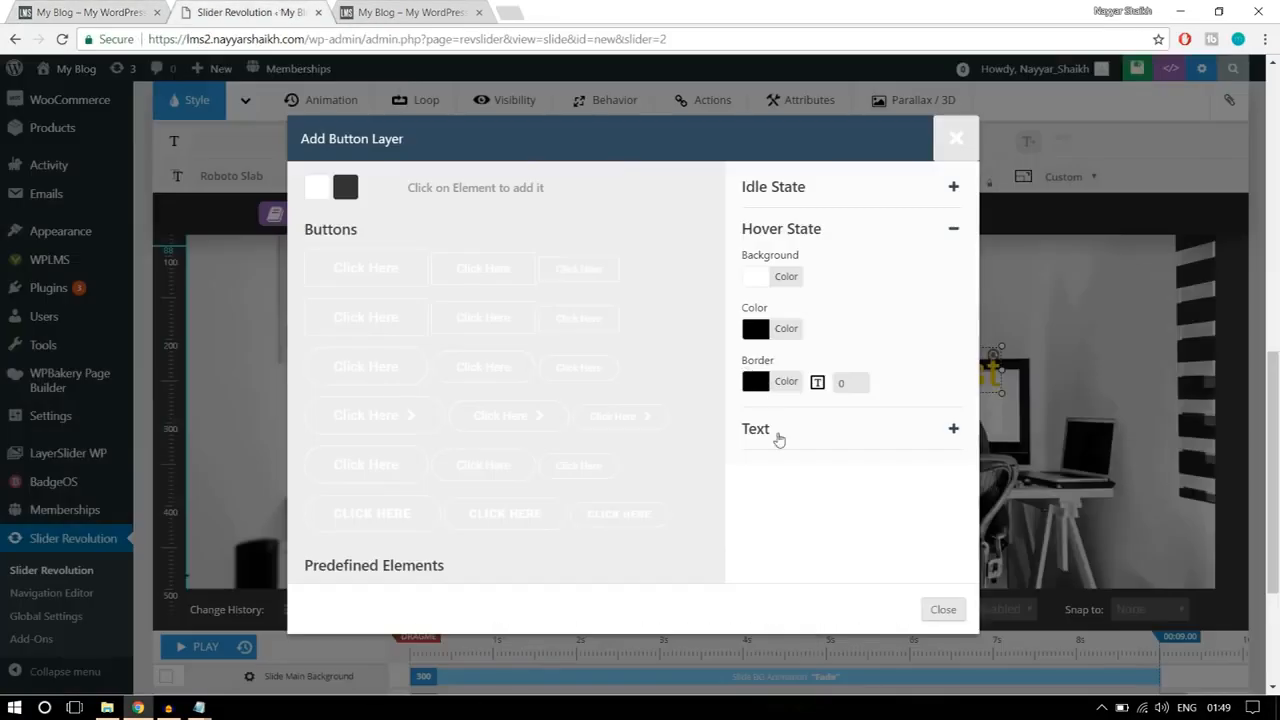
Step: Replace the button's label text with ALL COURSES
click(779, 436)
drag(822, 295, 716, 302)
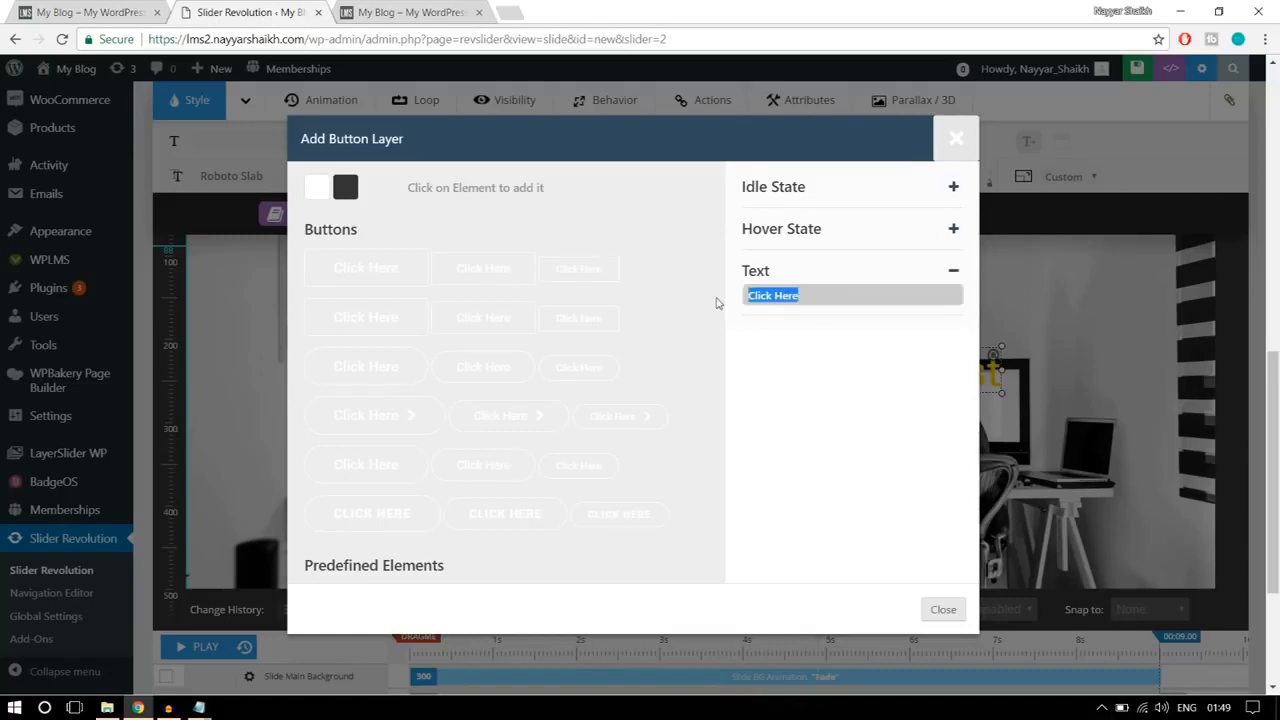
text(ALL COURSES)
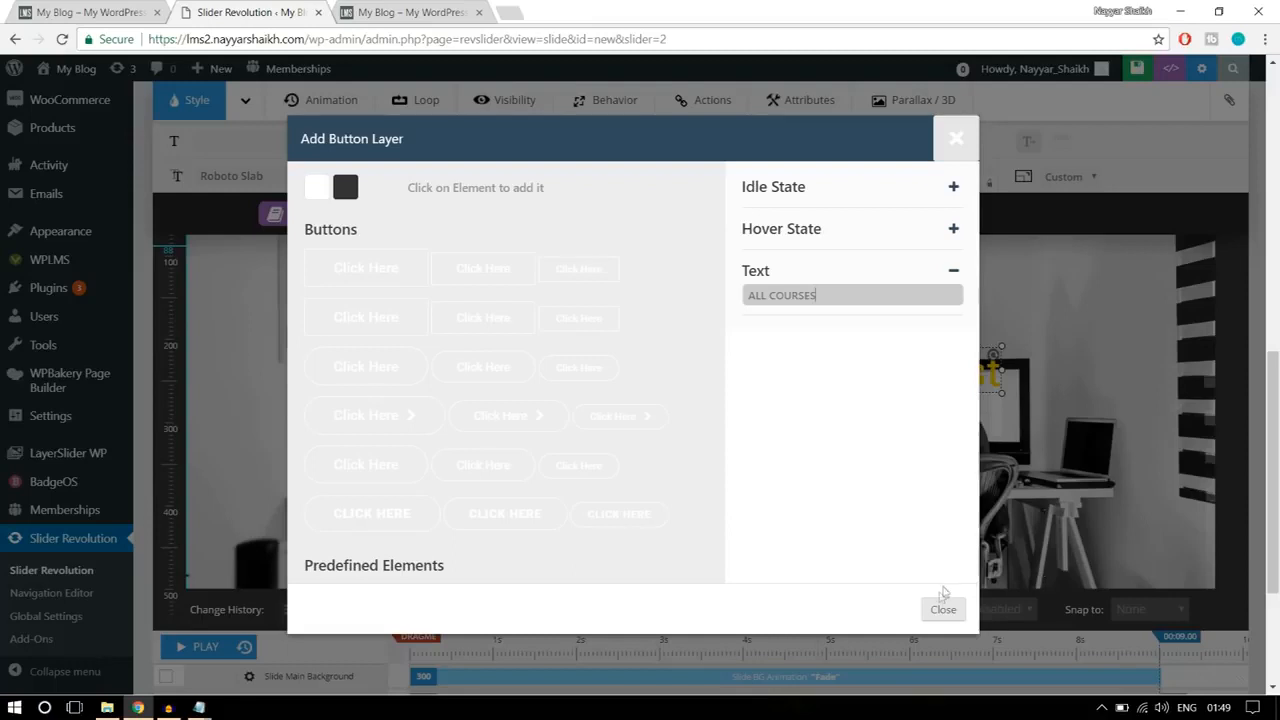
click(957, 270)
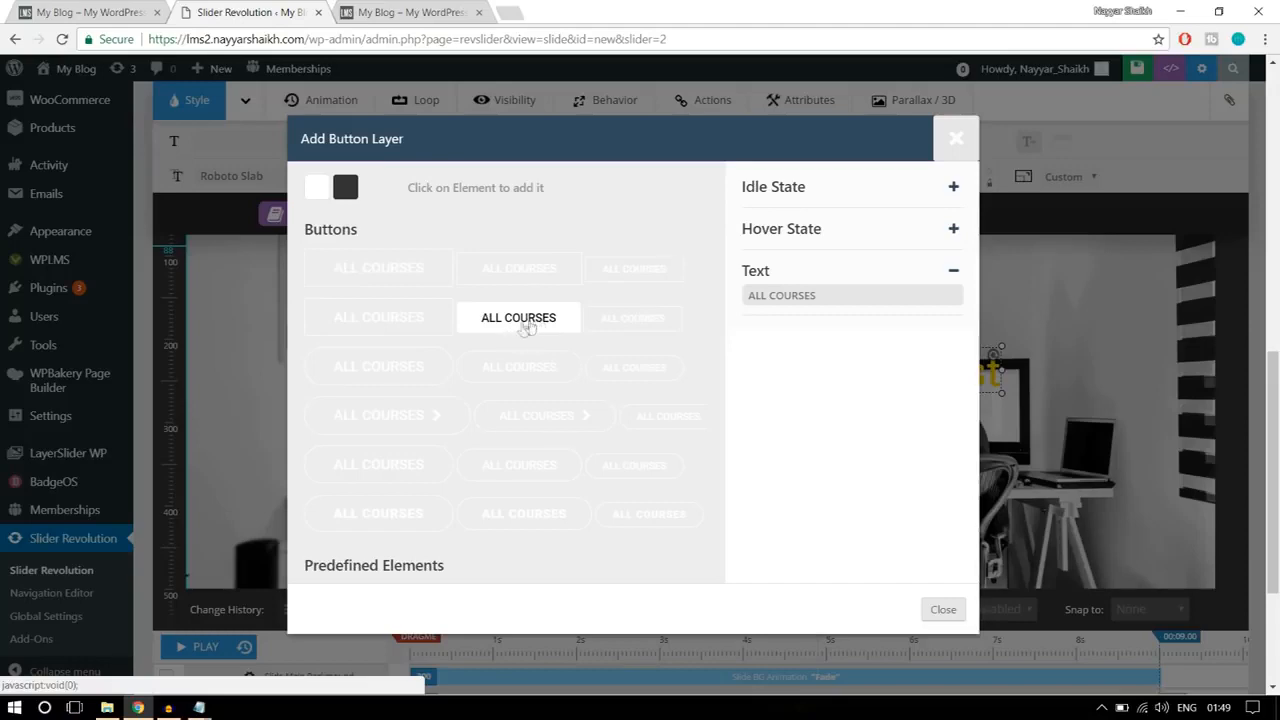
Step: Add the medium rectangular button from the second row of styles and place it below the heading at about X 552 px, Y 294 px
click(518, 318)
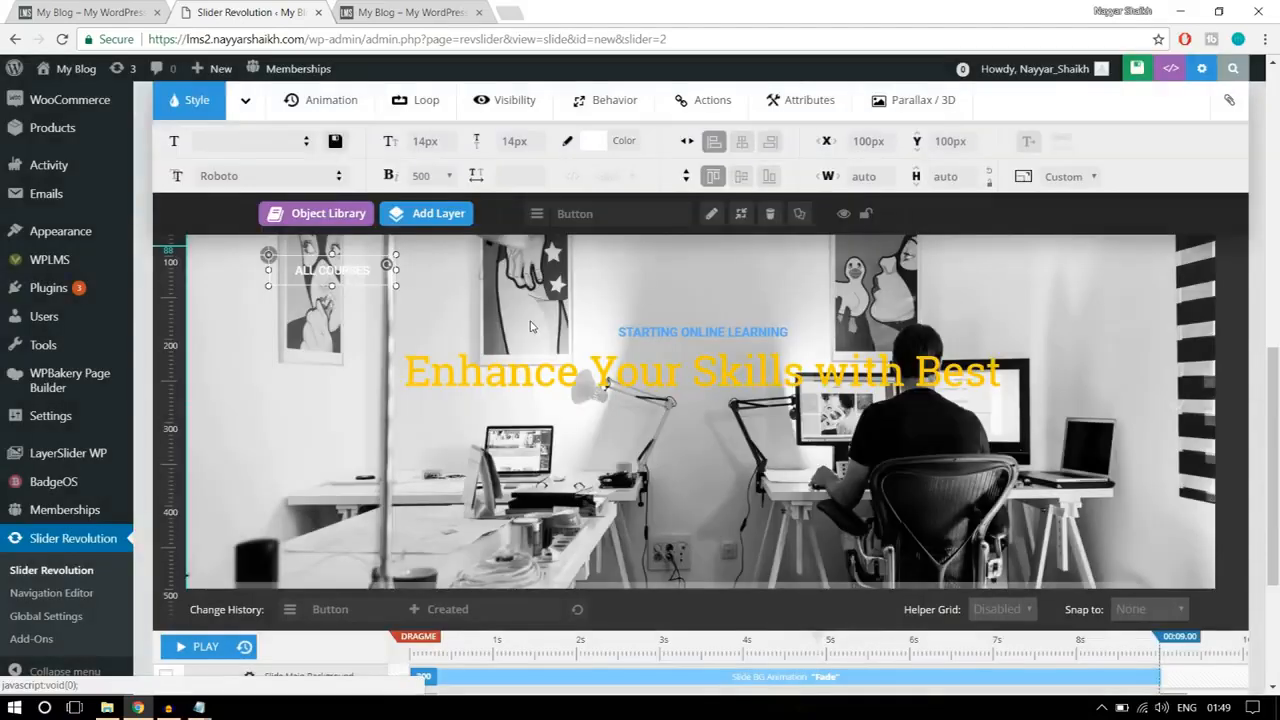
drag(408, 299, 708, 438)
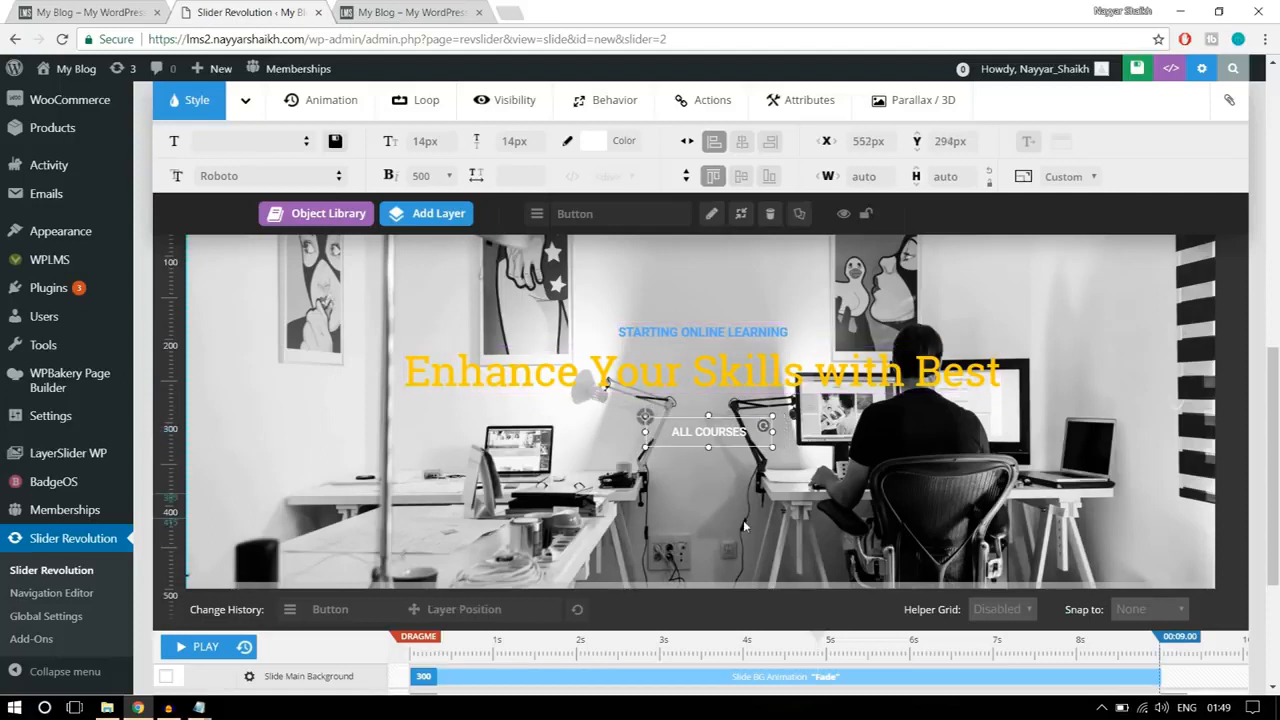
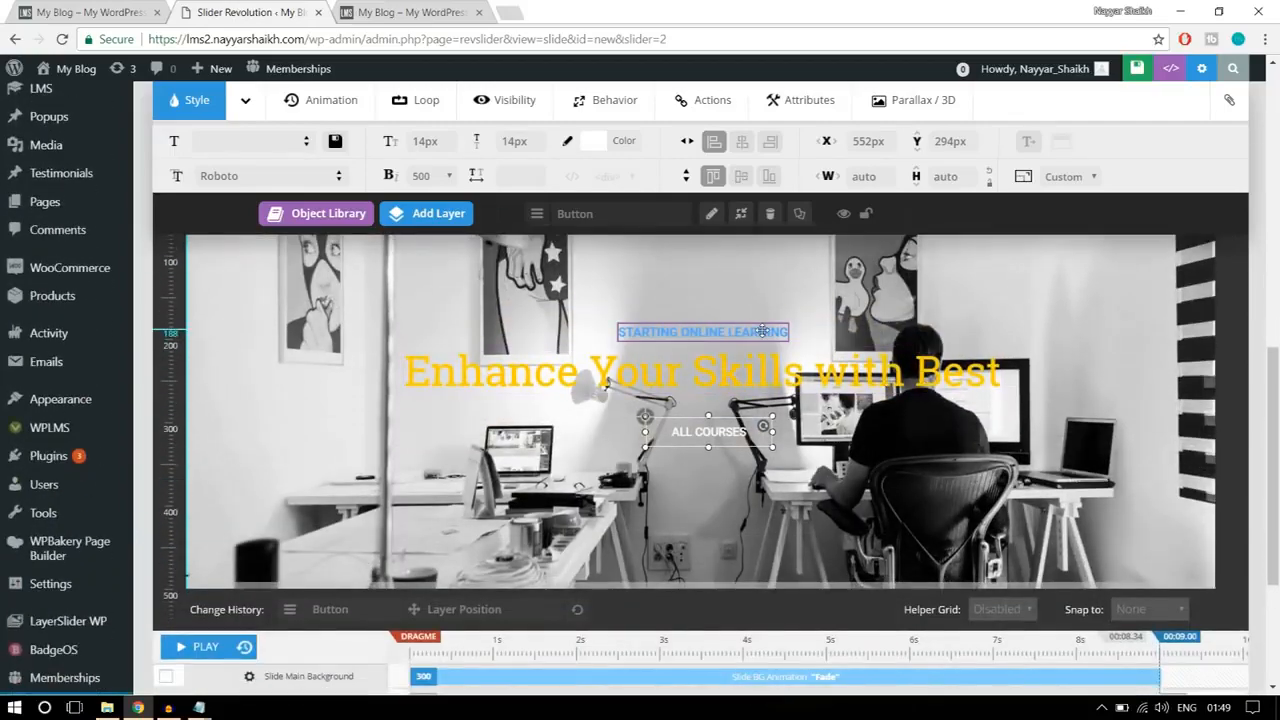
Step: Set the STARTING ONLINE LEARNING caption layer's frame start to 1000 ms and its duration to 1500 ms
click(722, 332)
scroll(952, 407, down, 2)
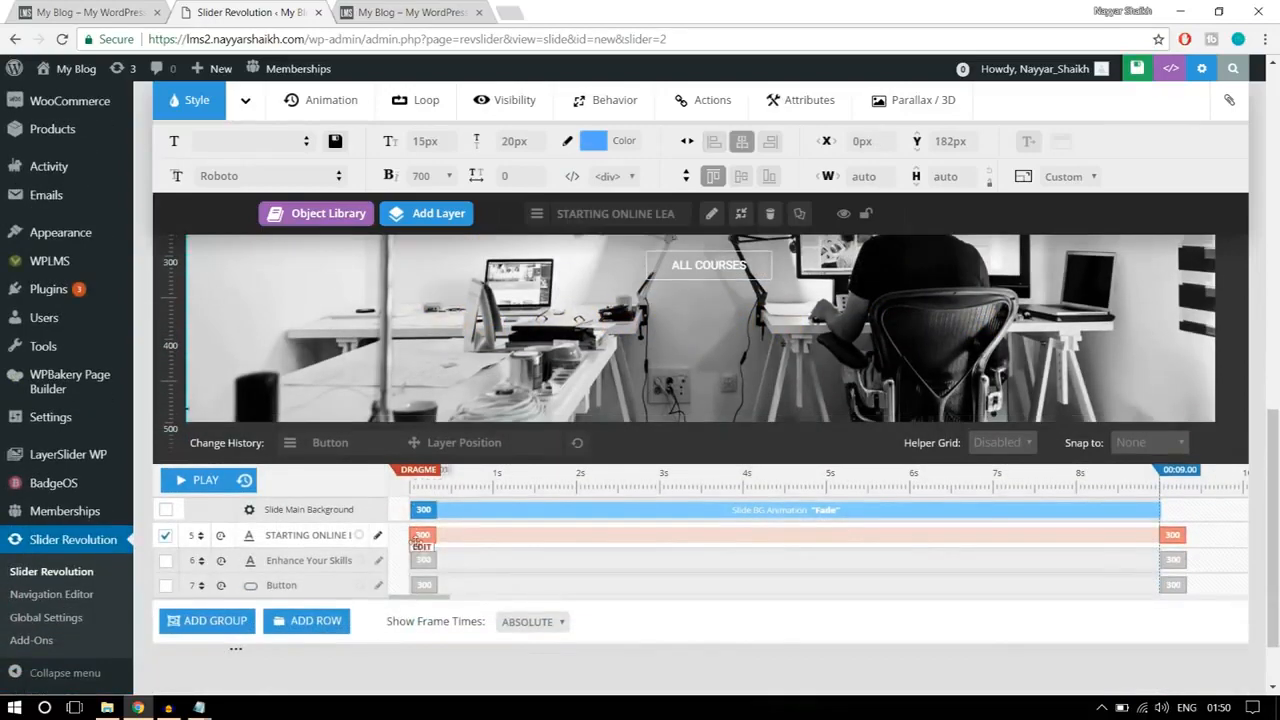
click(423, 535)
click(508, 535)
double_click(508, 535)
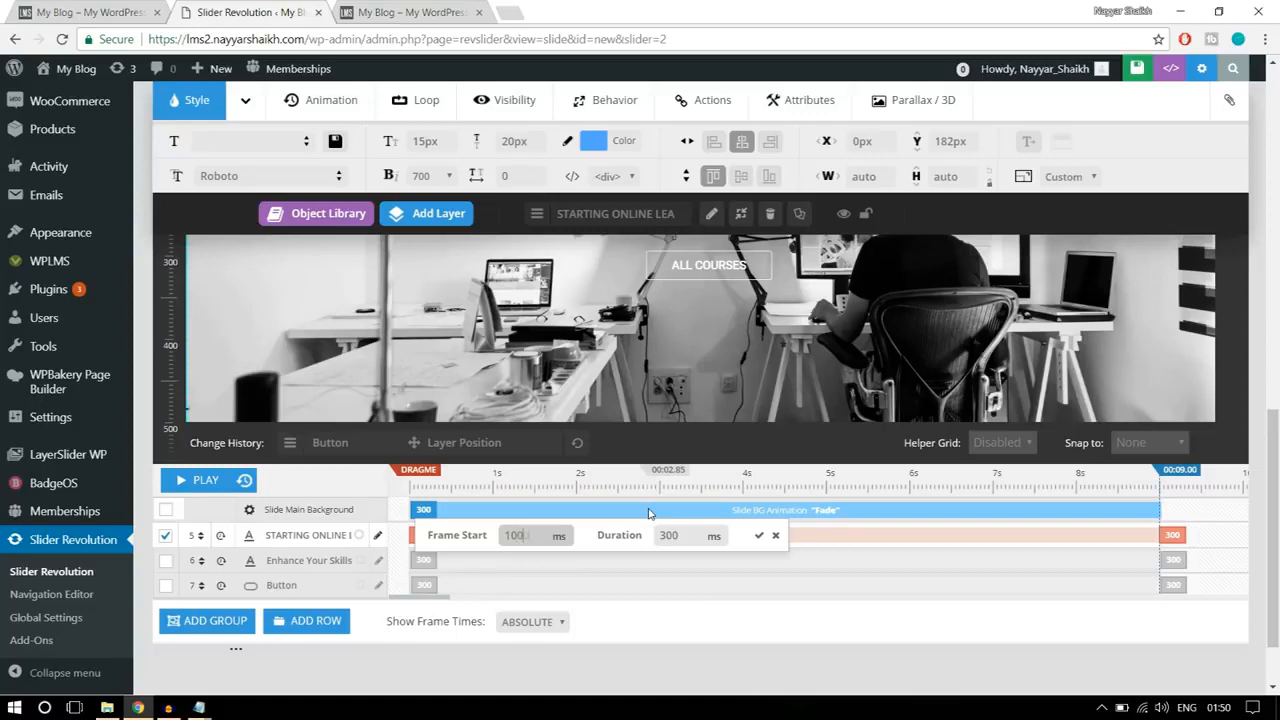
double_click(669, 535)
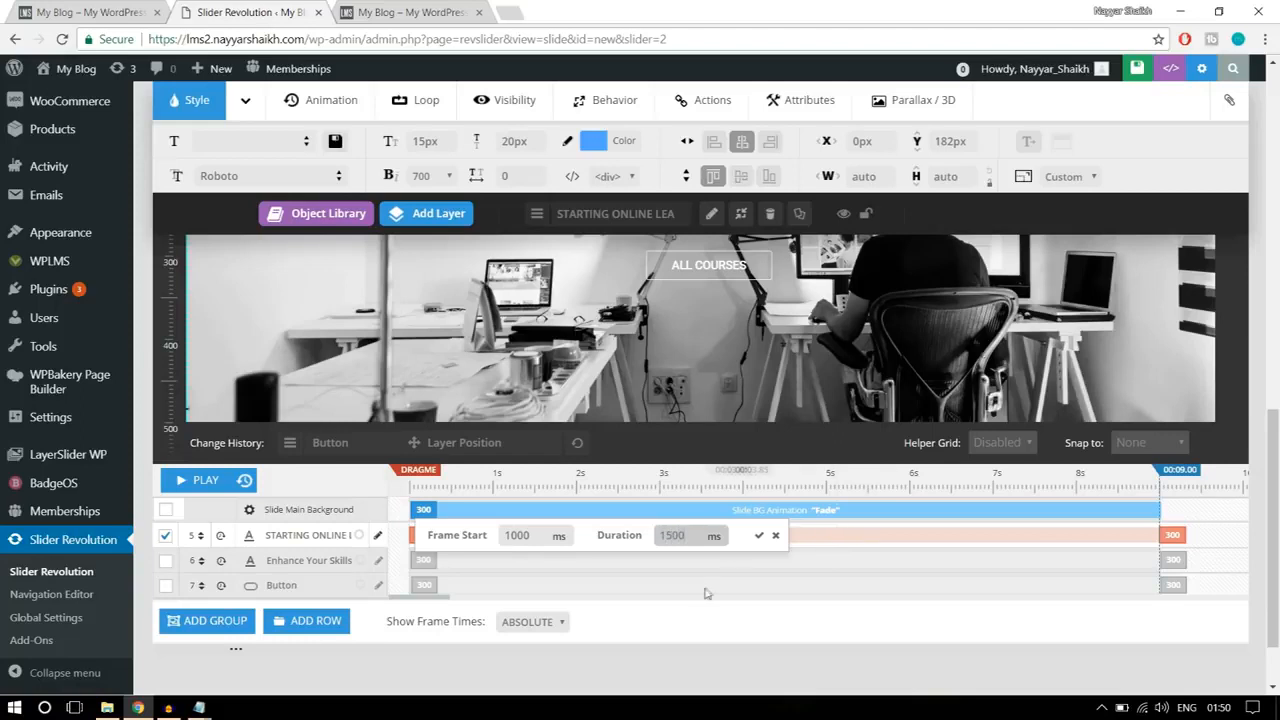
double_click(670, 535)
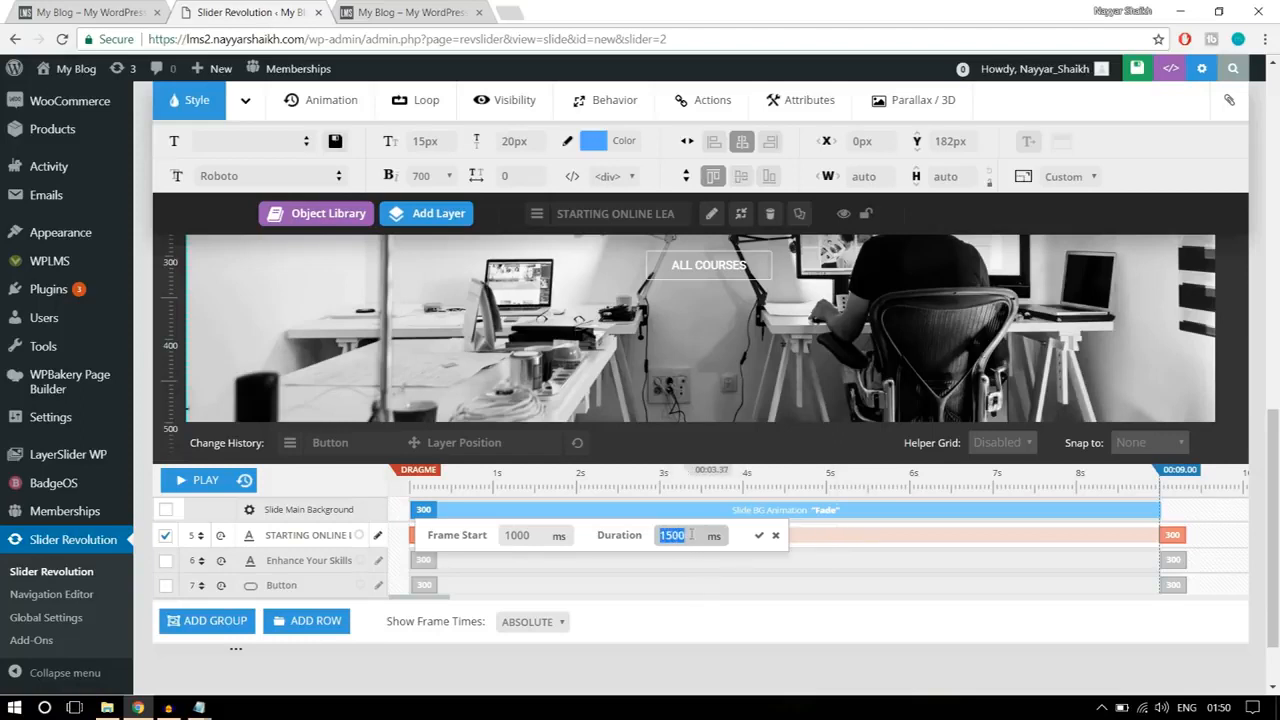
click(759, 536)
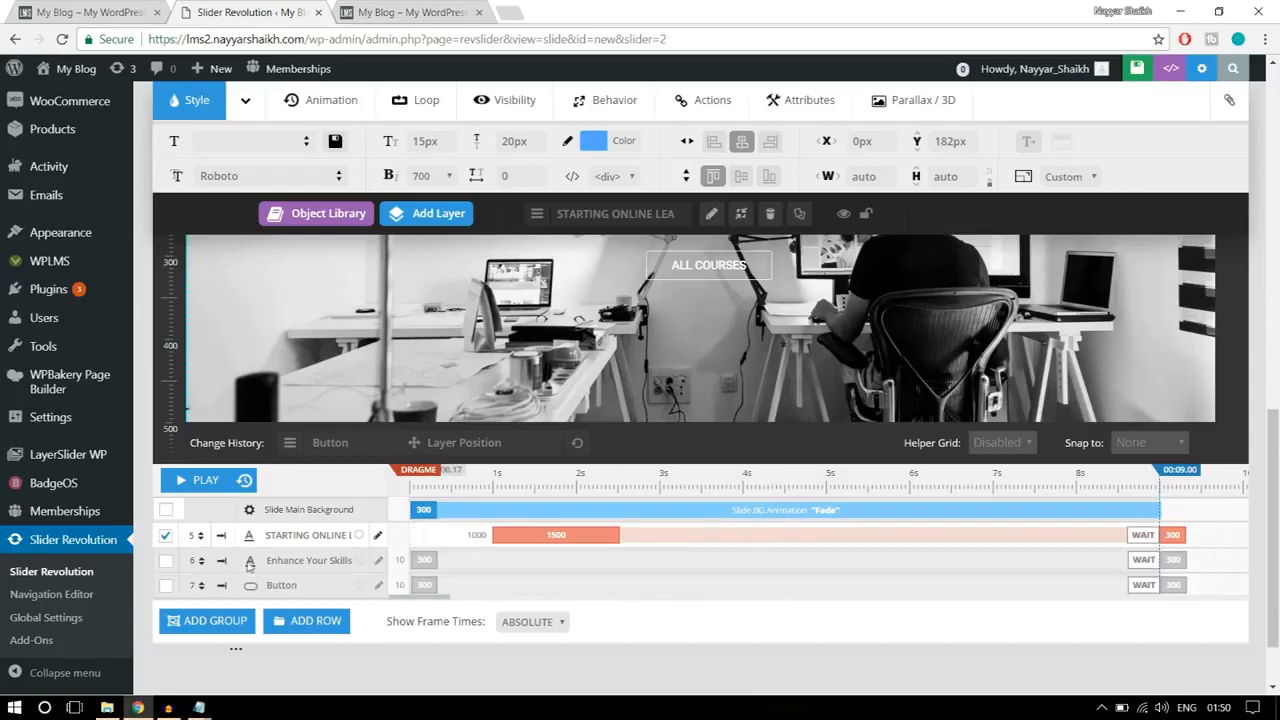
Step: Set the yellow heading layer's frame start to 1000 ms and its duration to 1500 ms
scroll(728, 362, up, 2)
click(728, 362)
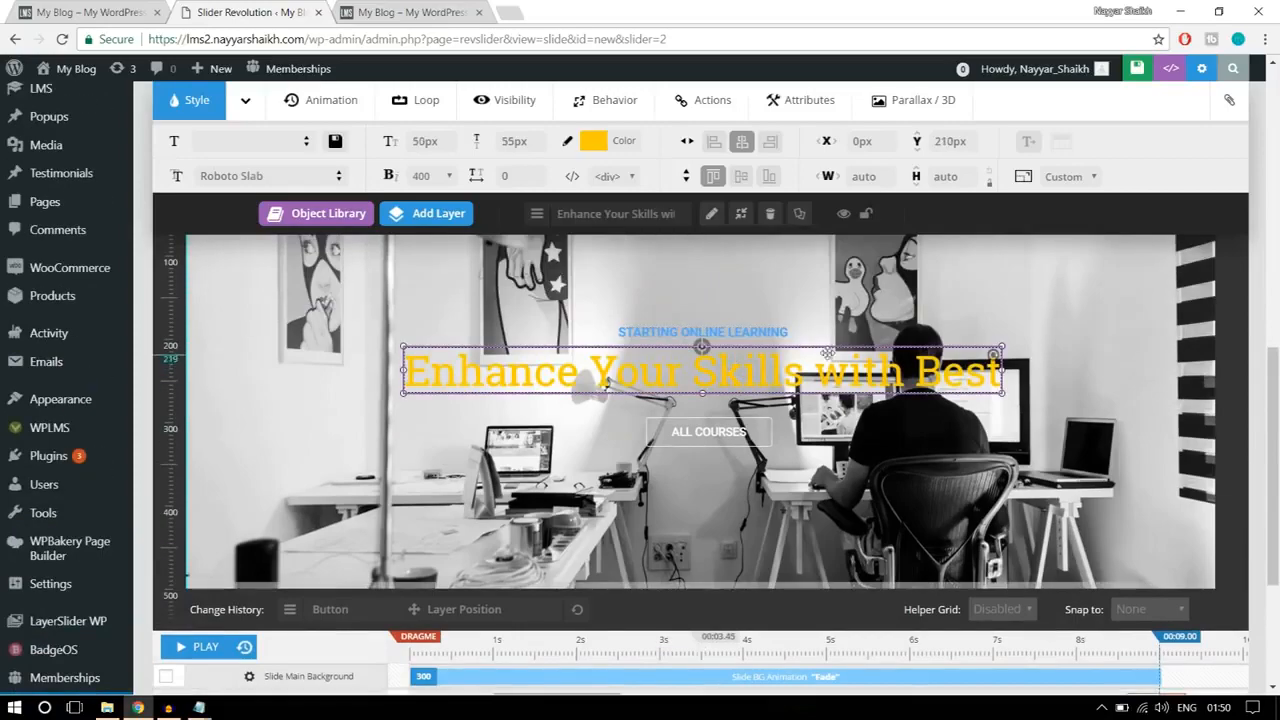
scroll(728, 380, down, 2)
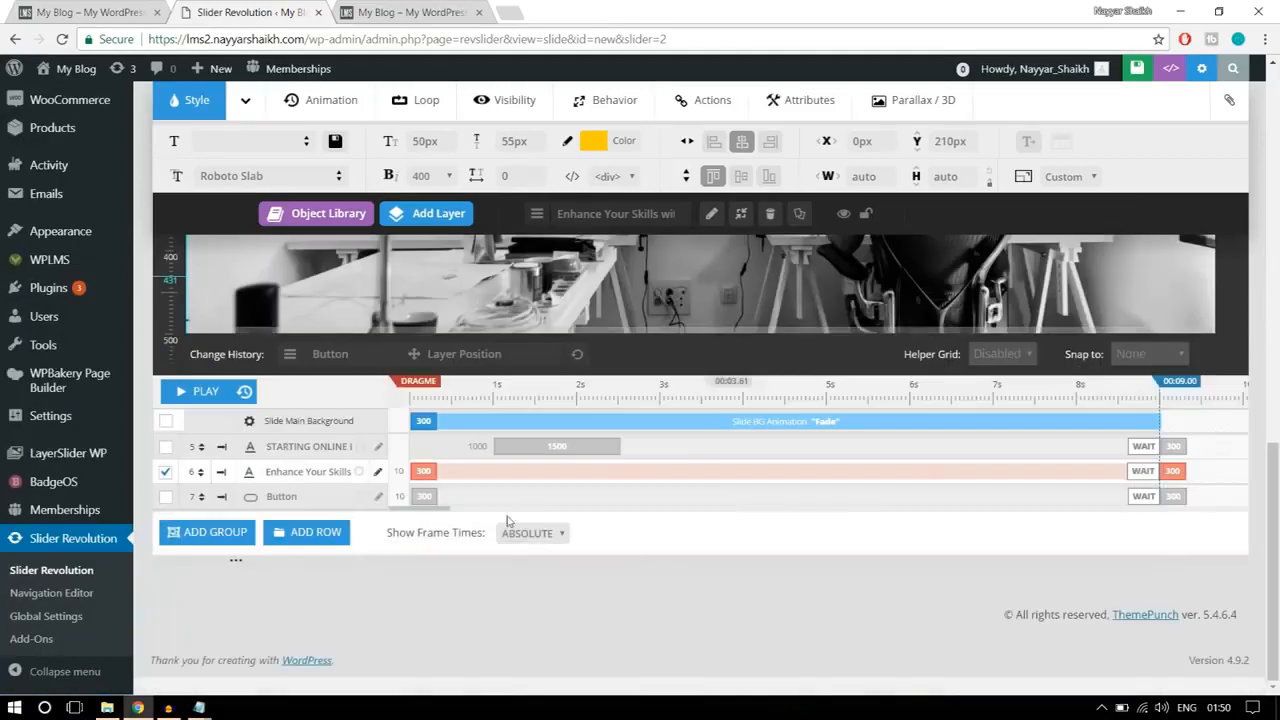
click(425, 459)
drag(525, 473, 497, 475)
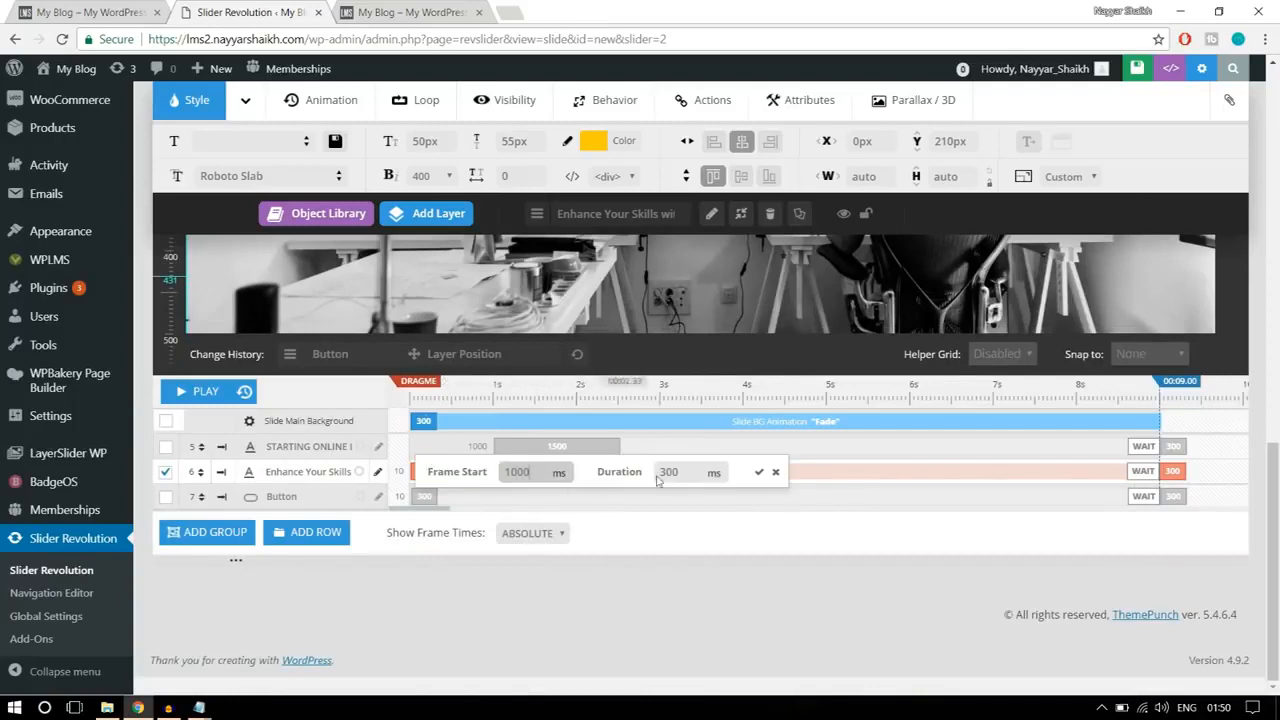
key(Tab)
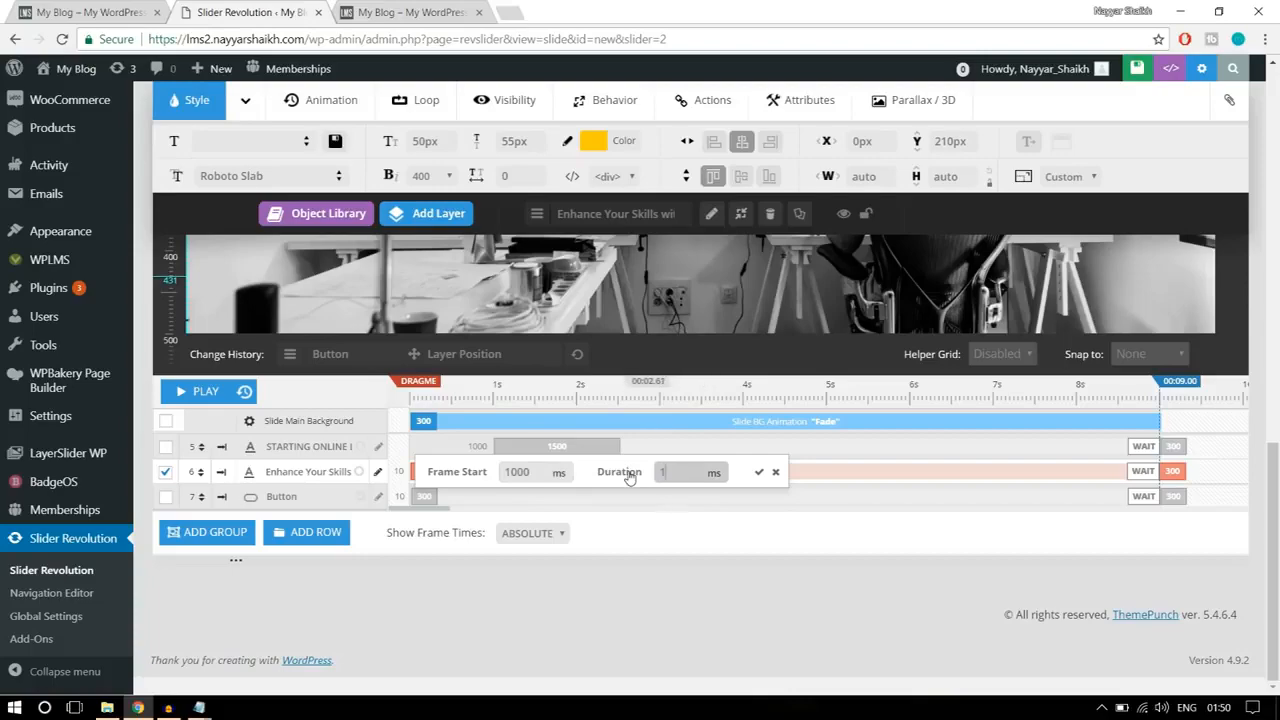
text(1500)
click(759, 472)
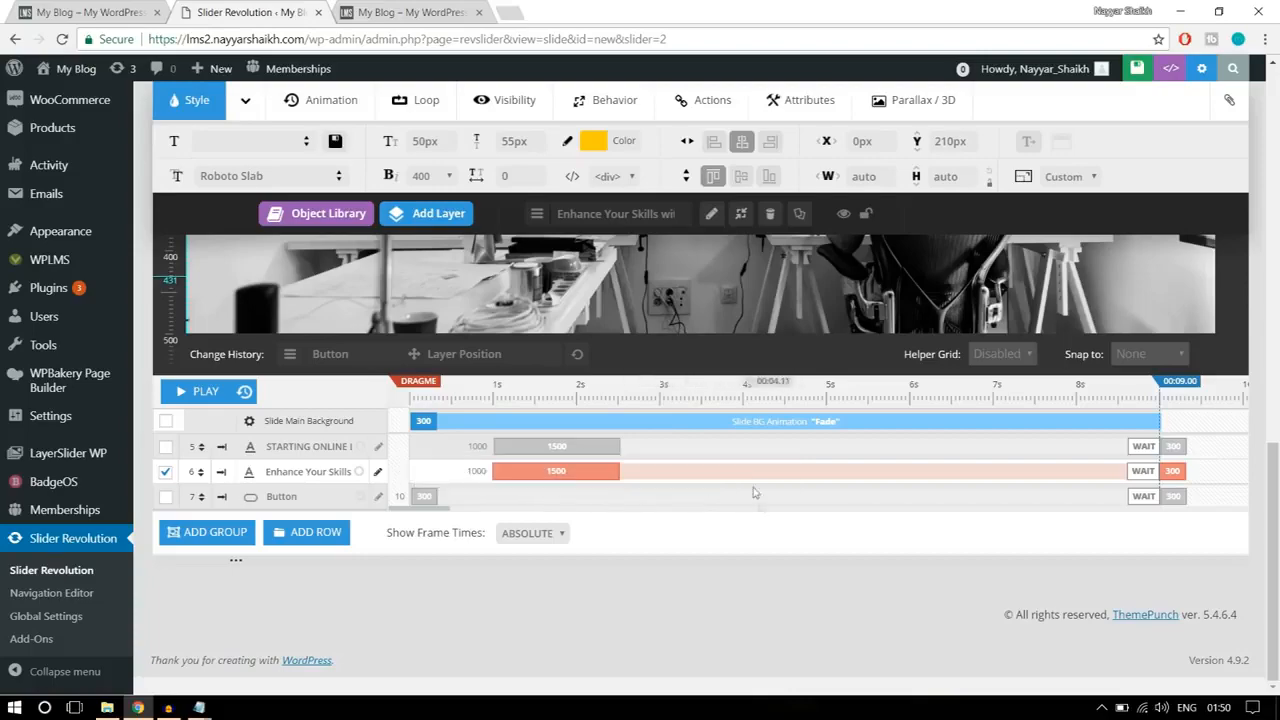
Step: Set the ALL COURSES button layer's frame start to 1500 ms and its duration to 1500 ms
scroll(759, 500, up, 3)
click(705, 508)
scroll(705, 508, down, 3)
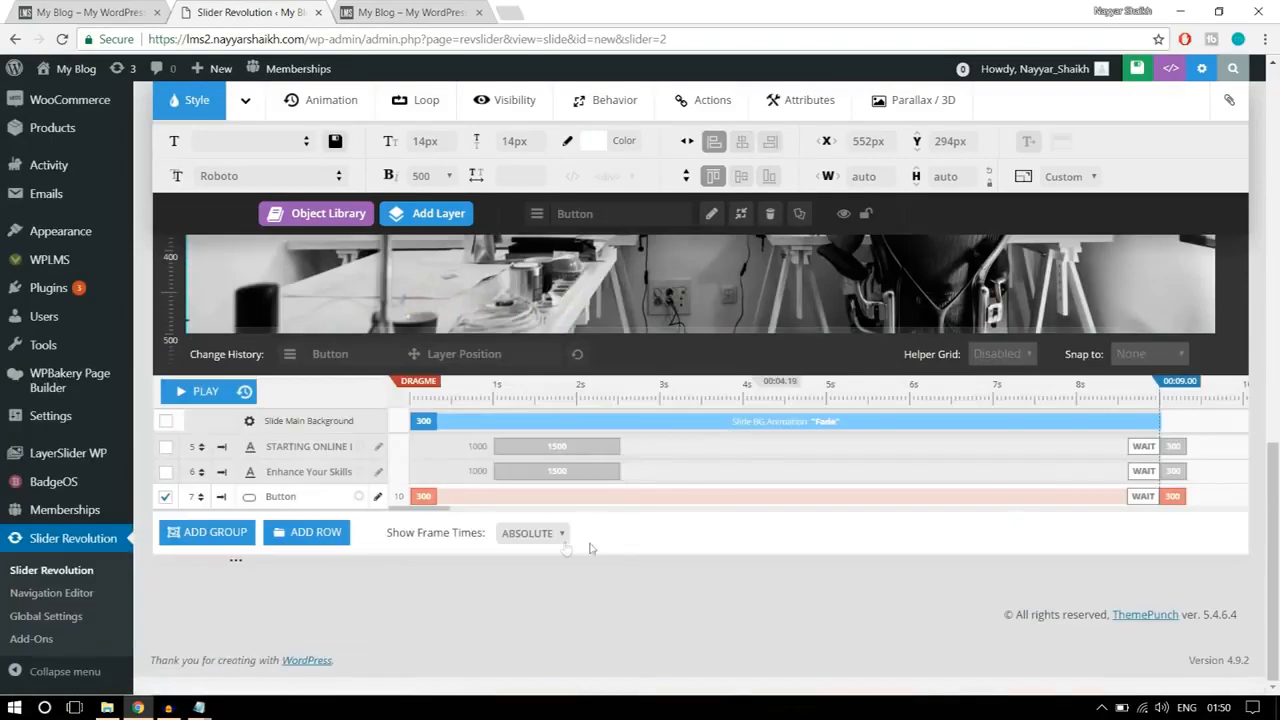
click(420, 496)
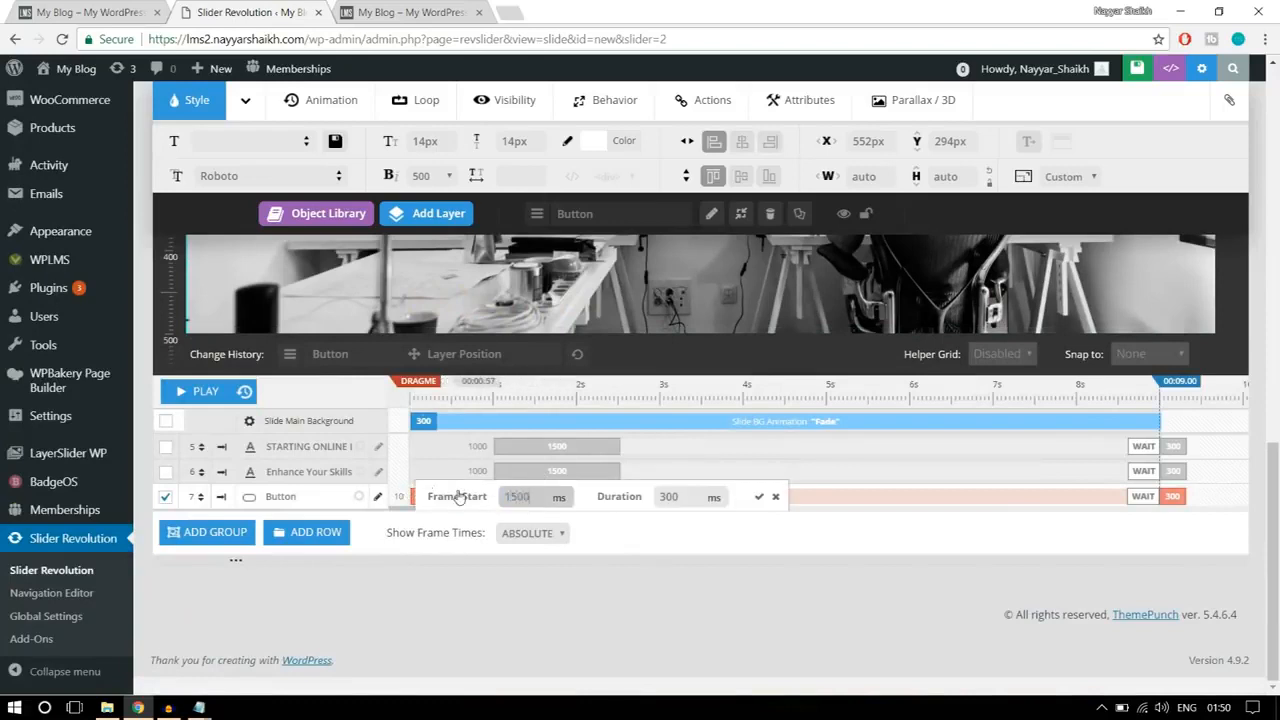
drag(536, 497, 493, 495)
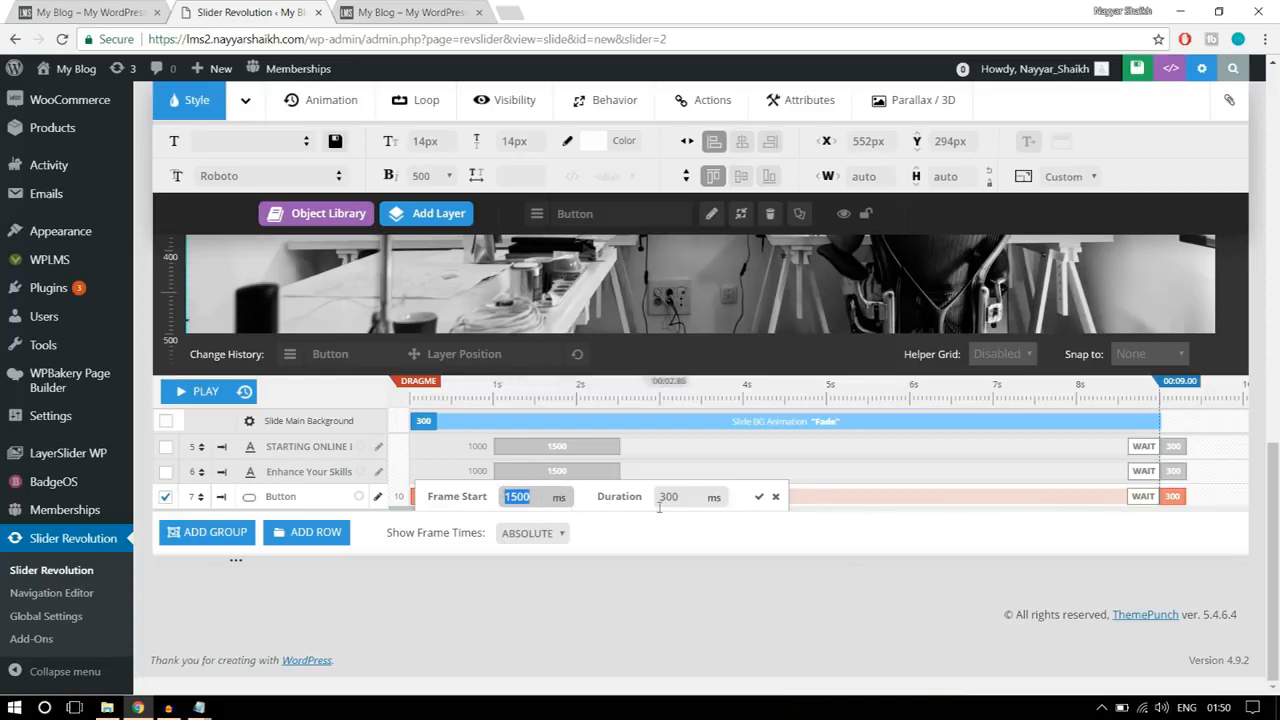
drag(688, 499, 633, 506)
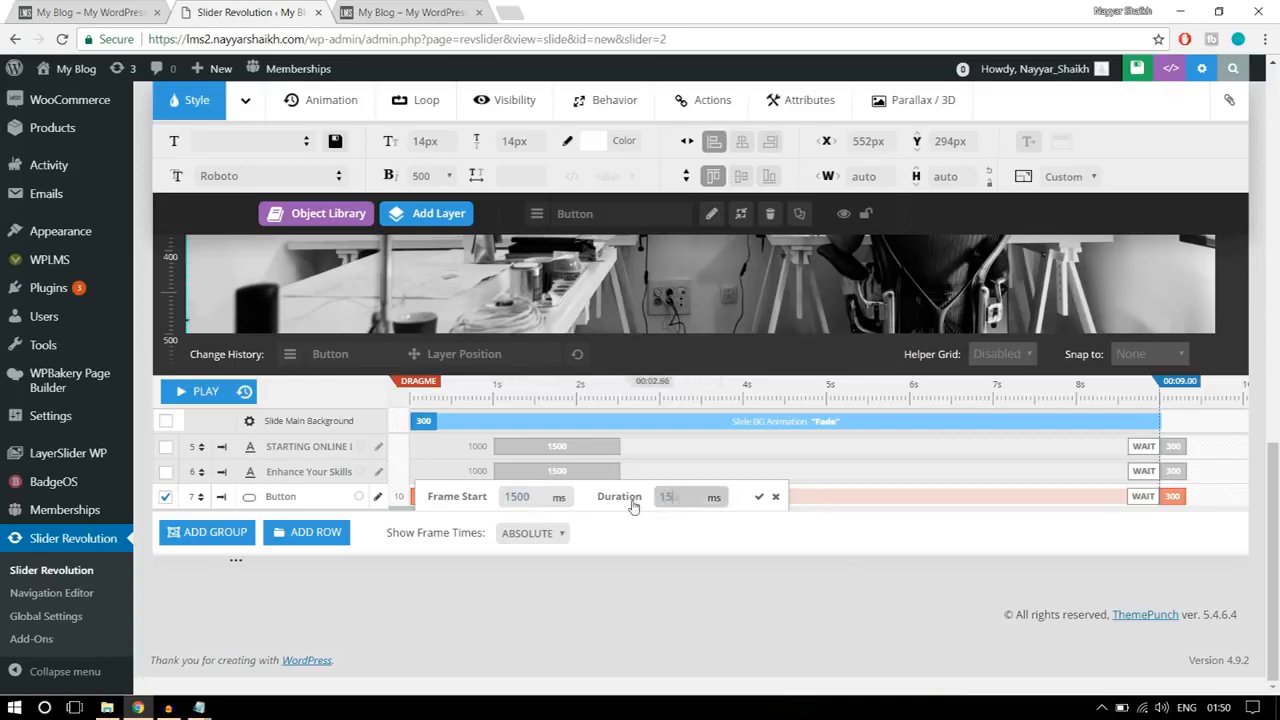
click(759, 496)
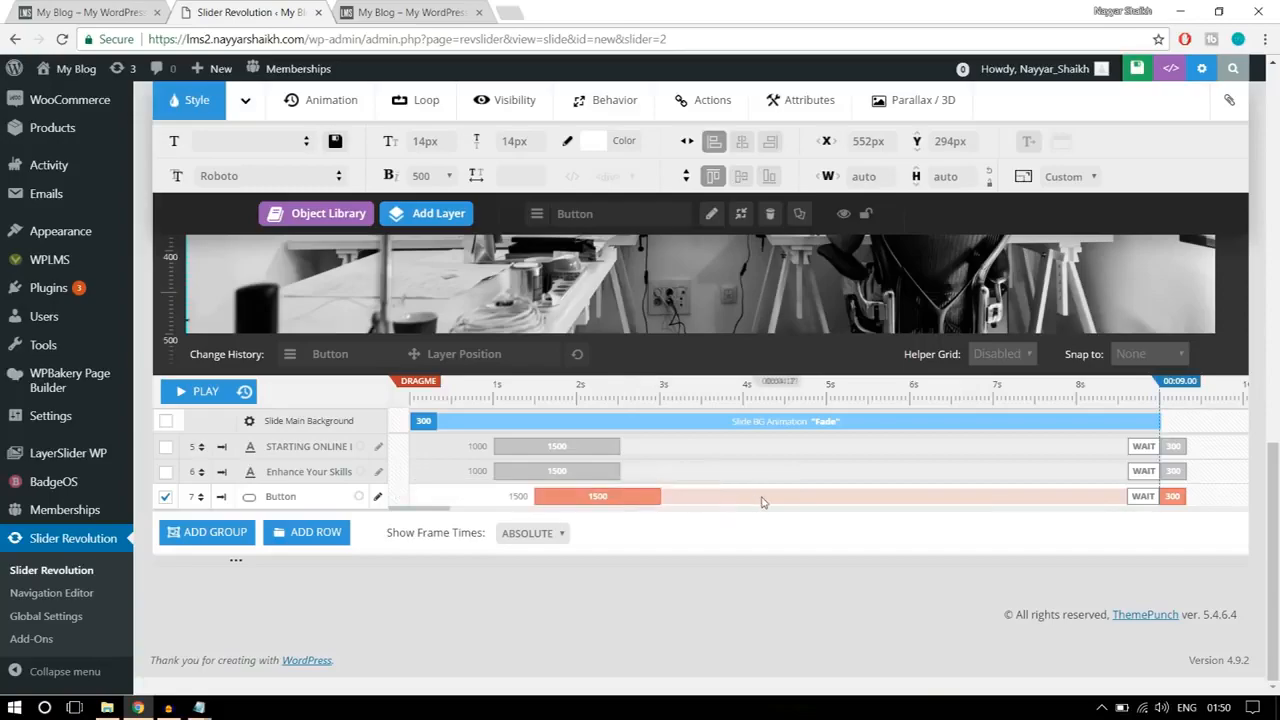
Step: Apply the SlideMaskFromRight template as the heading layer's entrance animation and preview it on the slide
scroll(763, 503, up, 1)
scroll(763, 503, up, 3)
scroll(673, 501, down, 2)
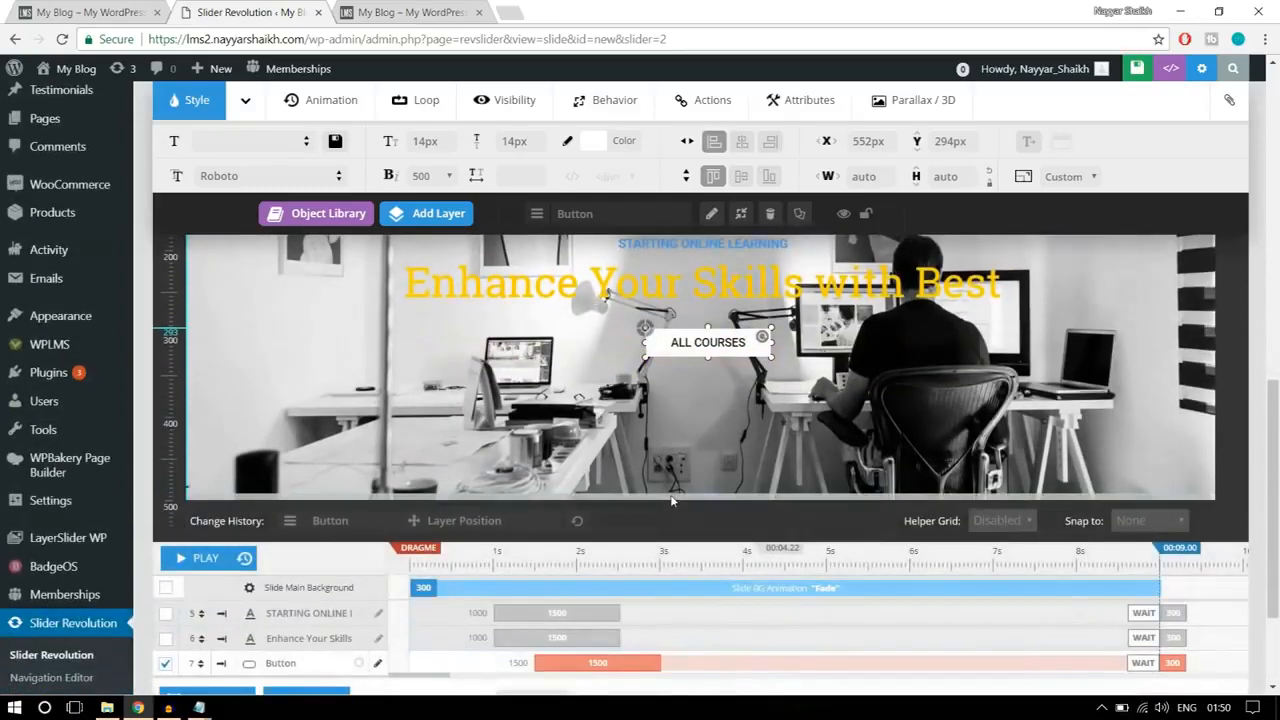
scroll(671, 501, up, 1)
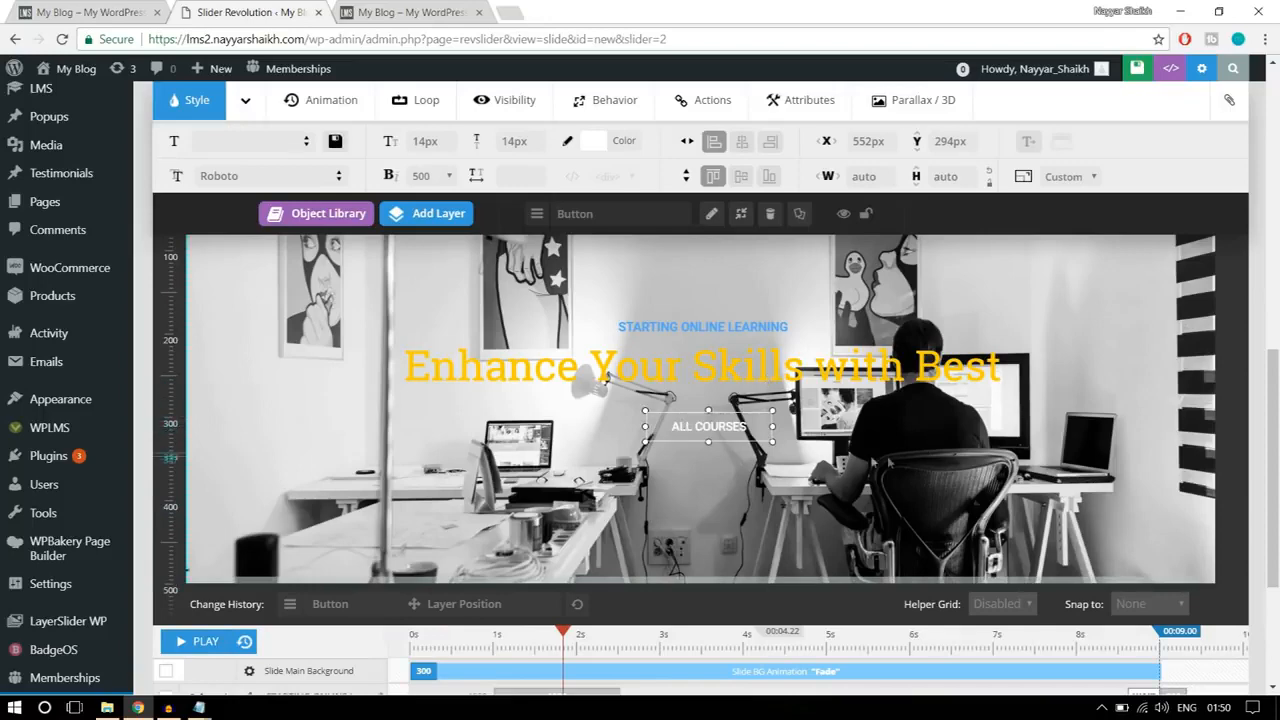
scroll(700, 450, up, 2)
click(717, 528)
click(318, 165)
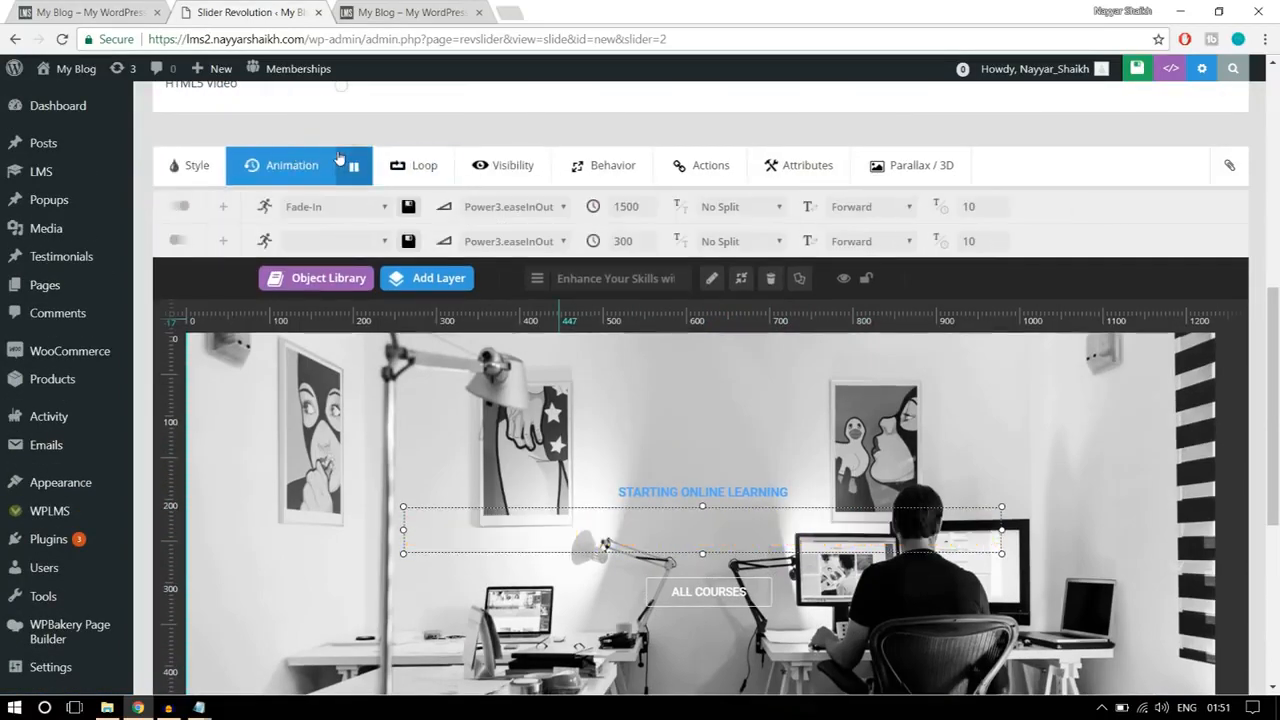
click(310, 207)
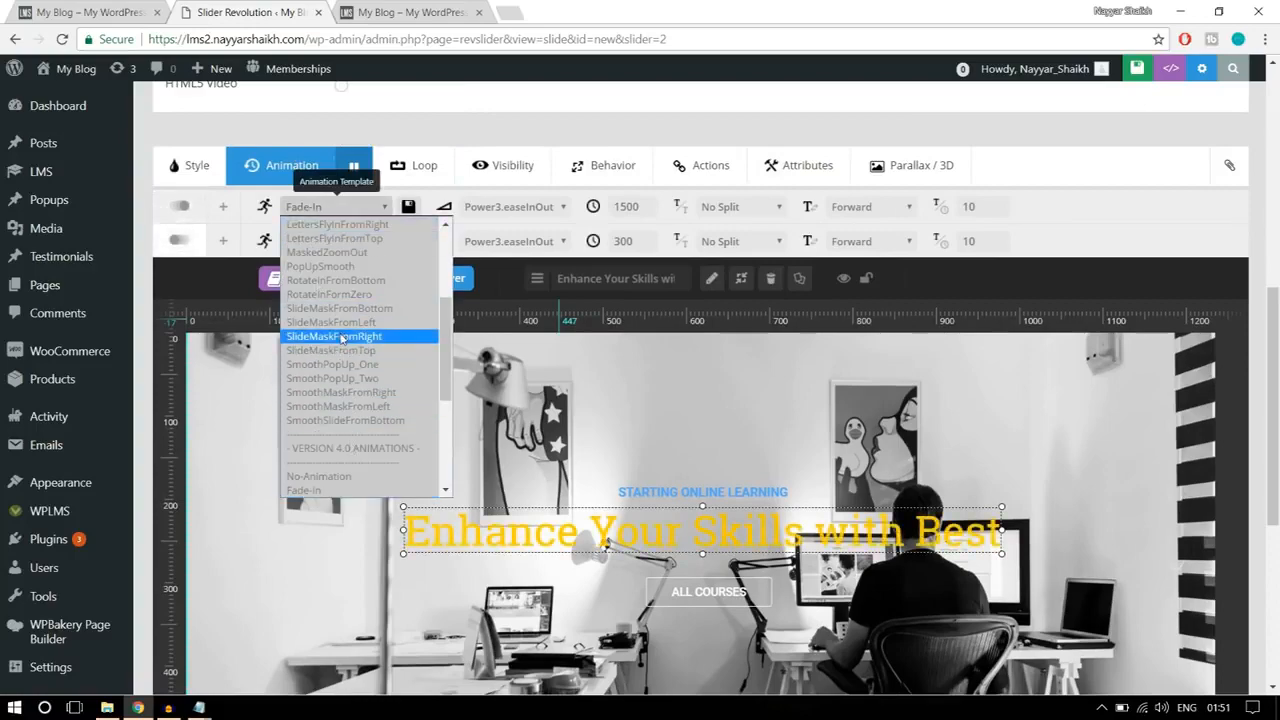
click(342, 337)
scroll(687, 376, down, 2)
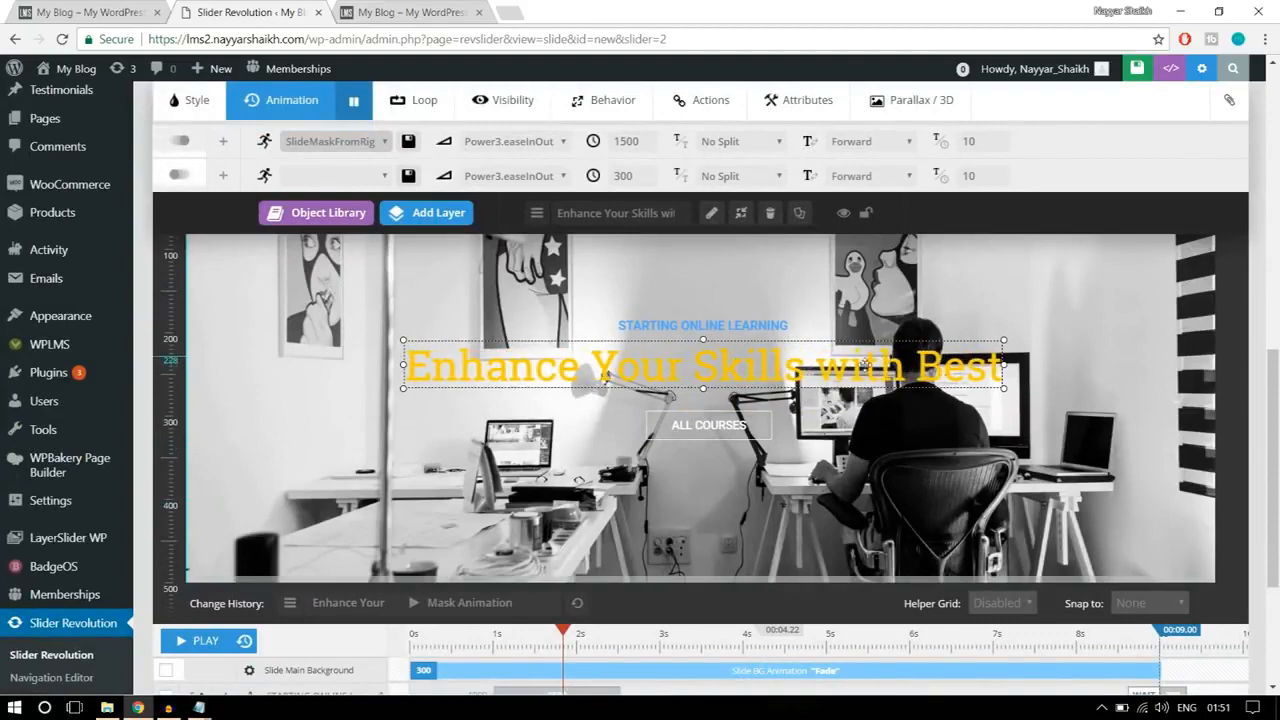
scroll(967, 451, up, 1)
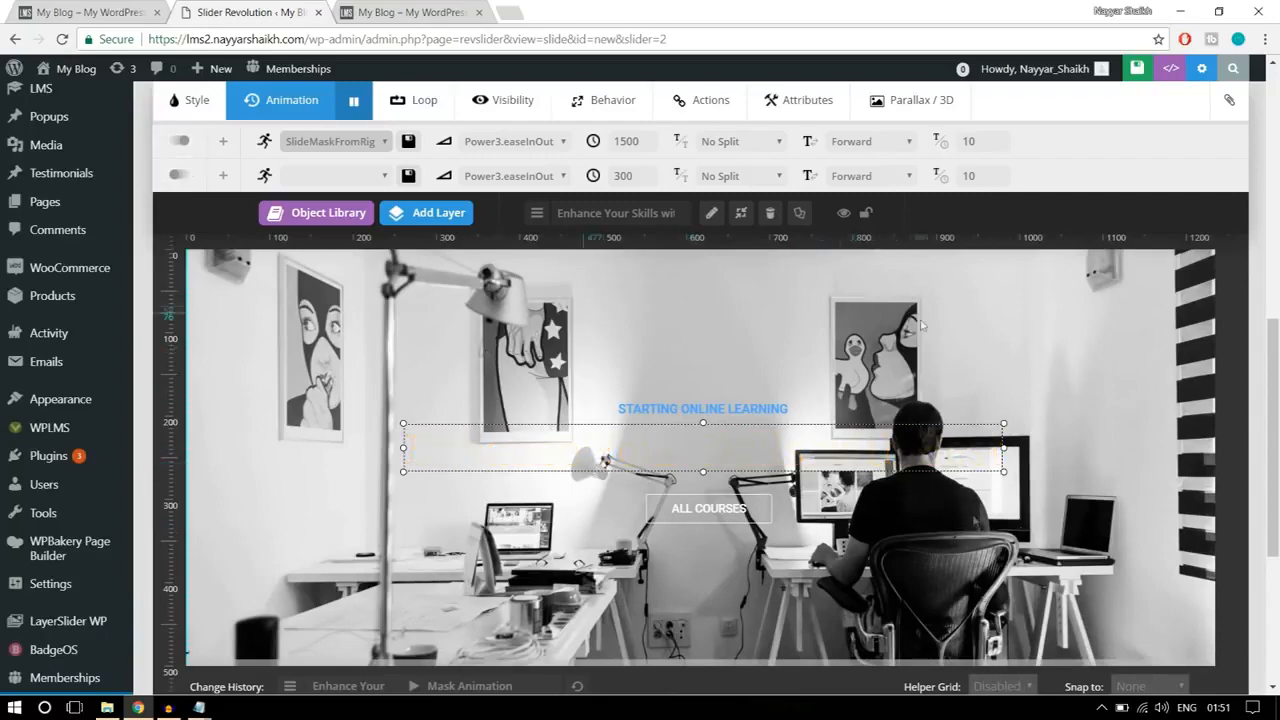
Step: Save the slide and review the reference site's home page sections
scroll(965, 567, up, 4)
scroll(965, 567, up, 2)
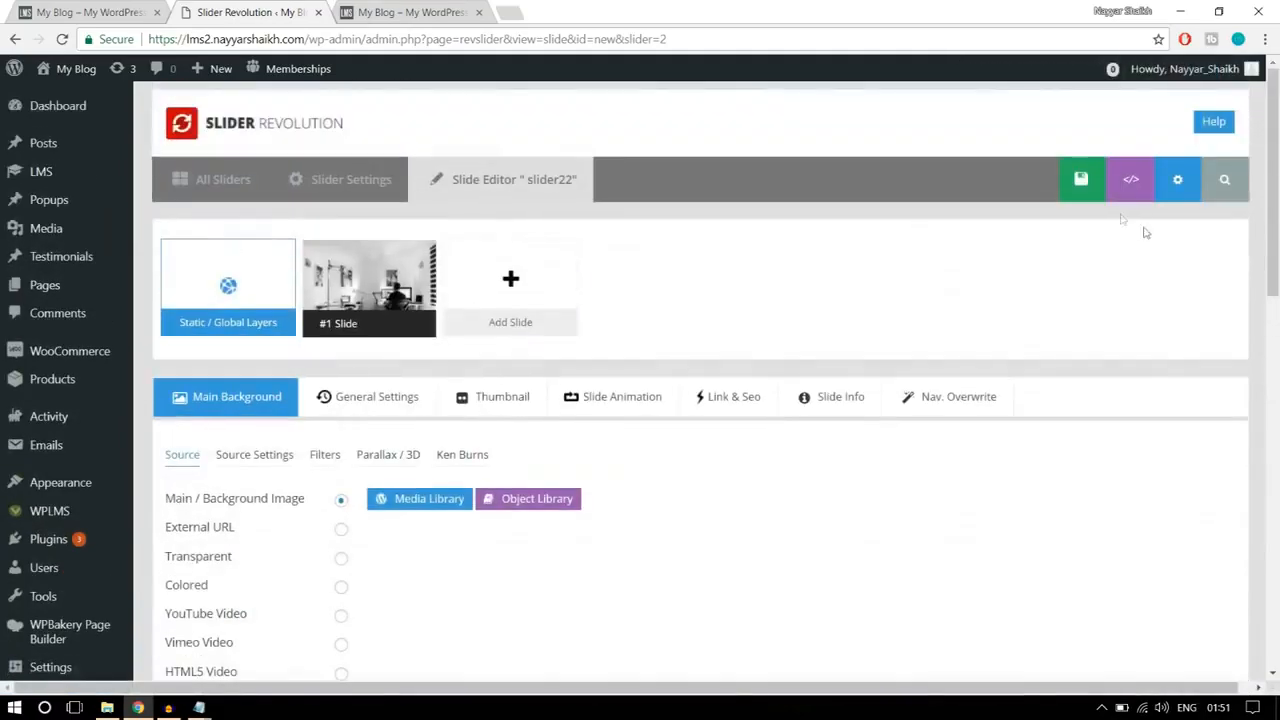
click(1048, 193)
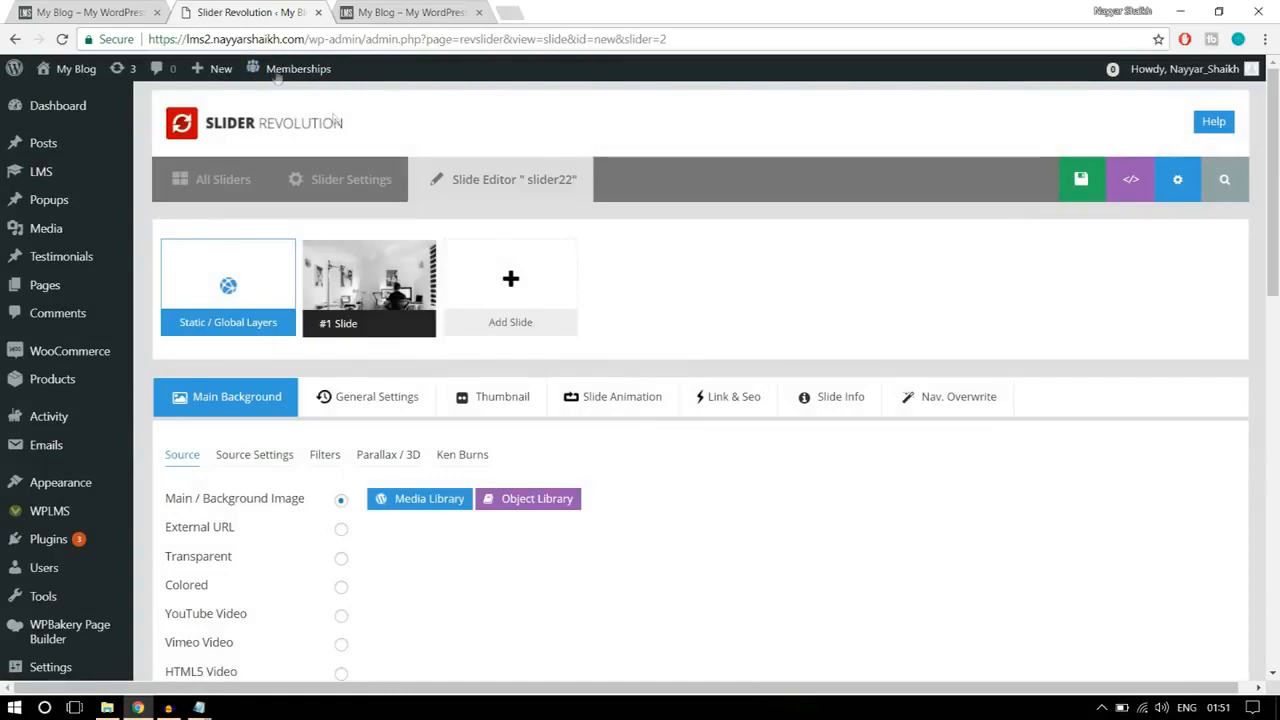
click(146, 8)
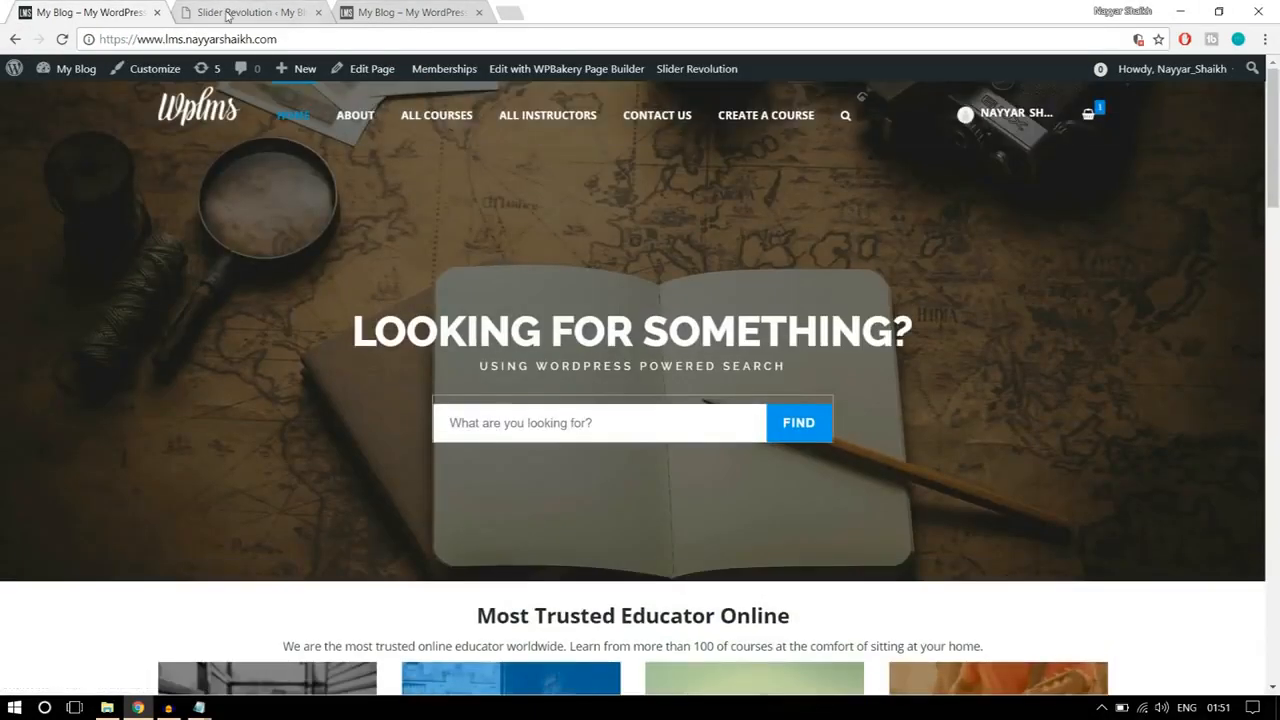
click(228, 13)
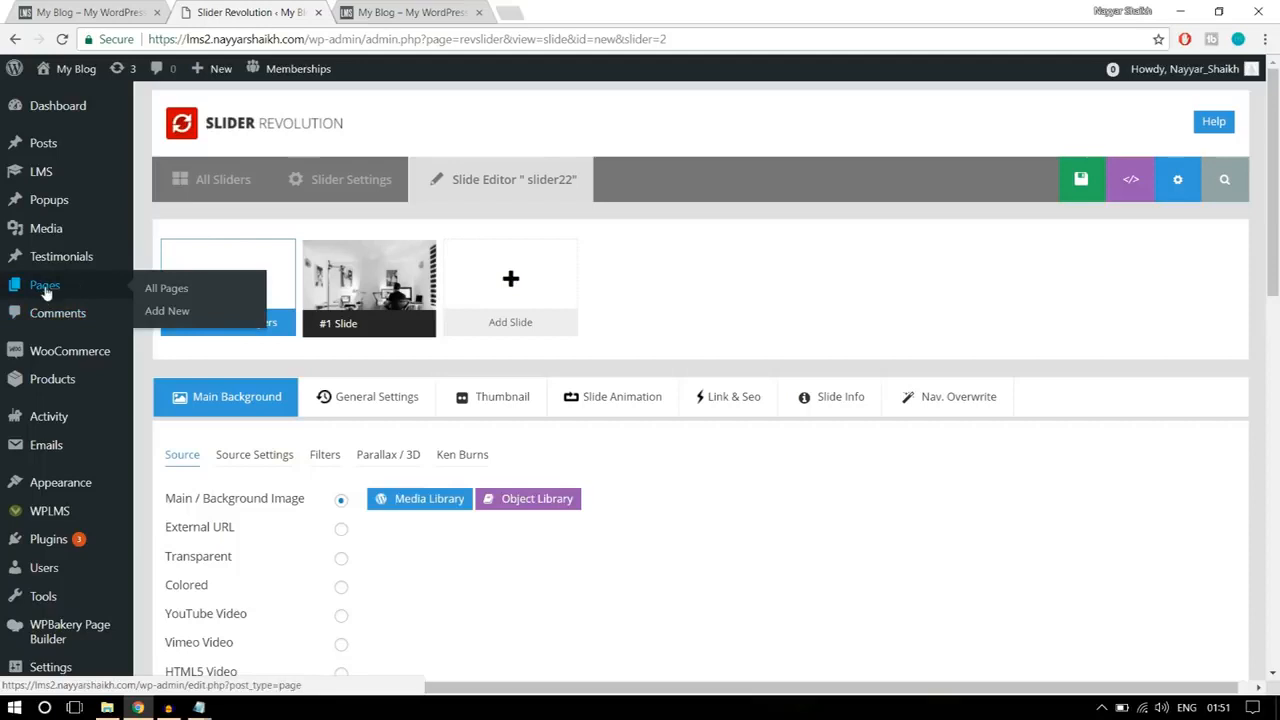
Step: Create a new WordPress page titled Home Page and publish it
click(168, 312)
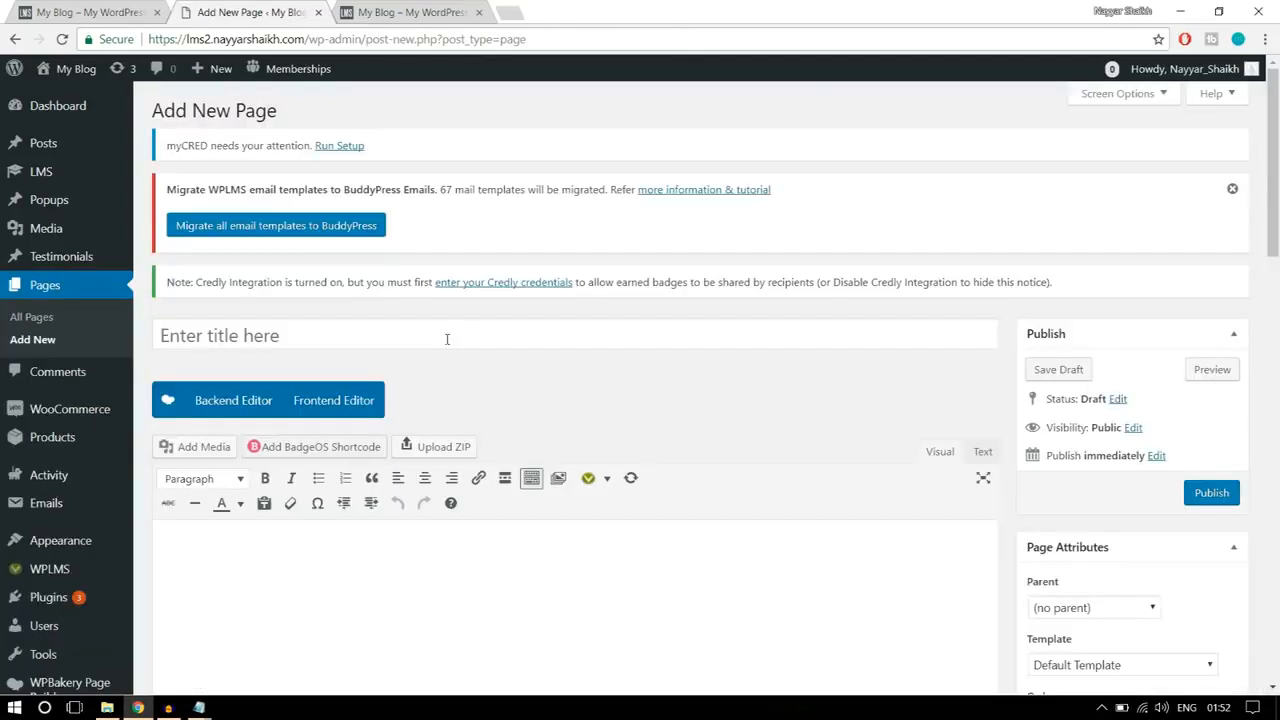
click(447, 336)
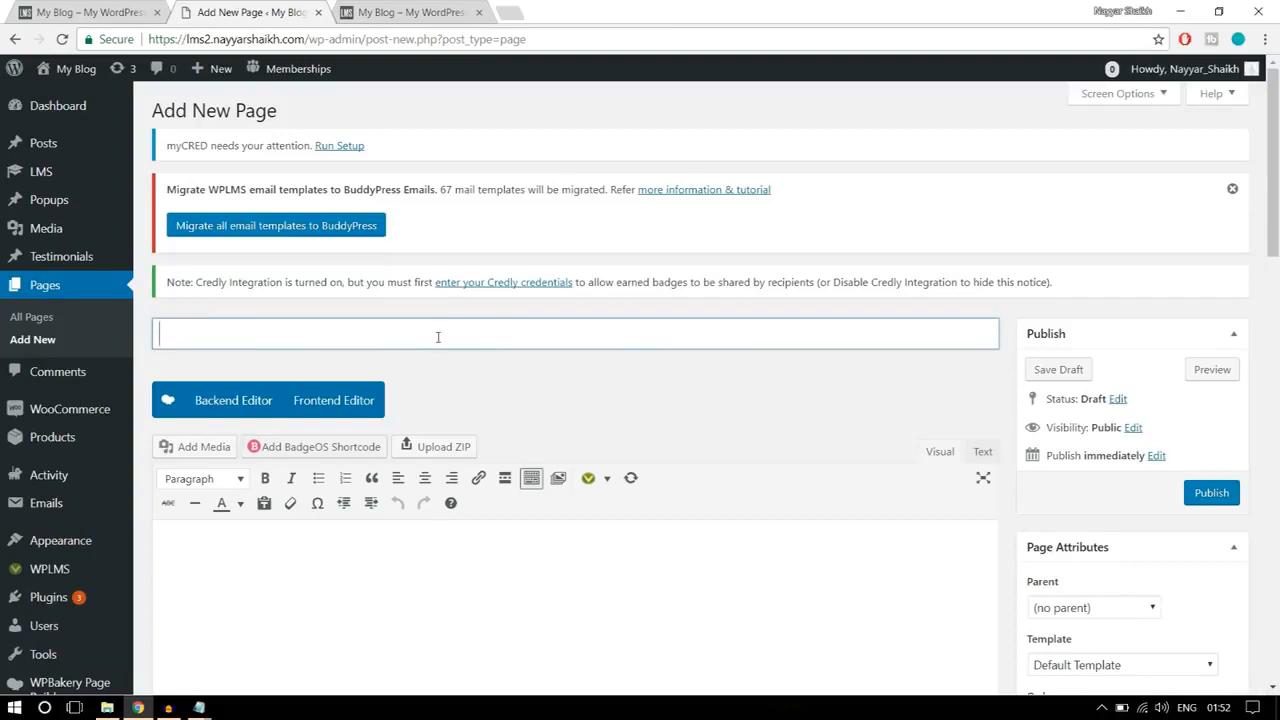
text(Home Page)
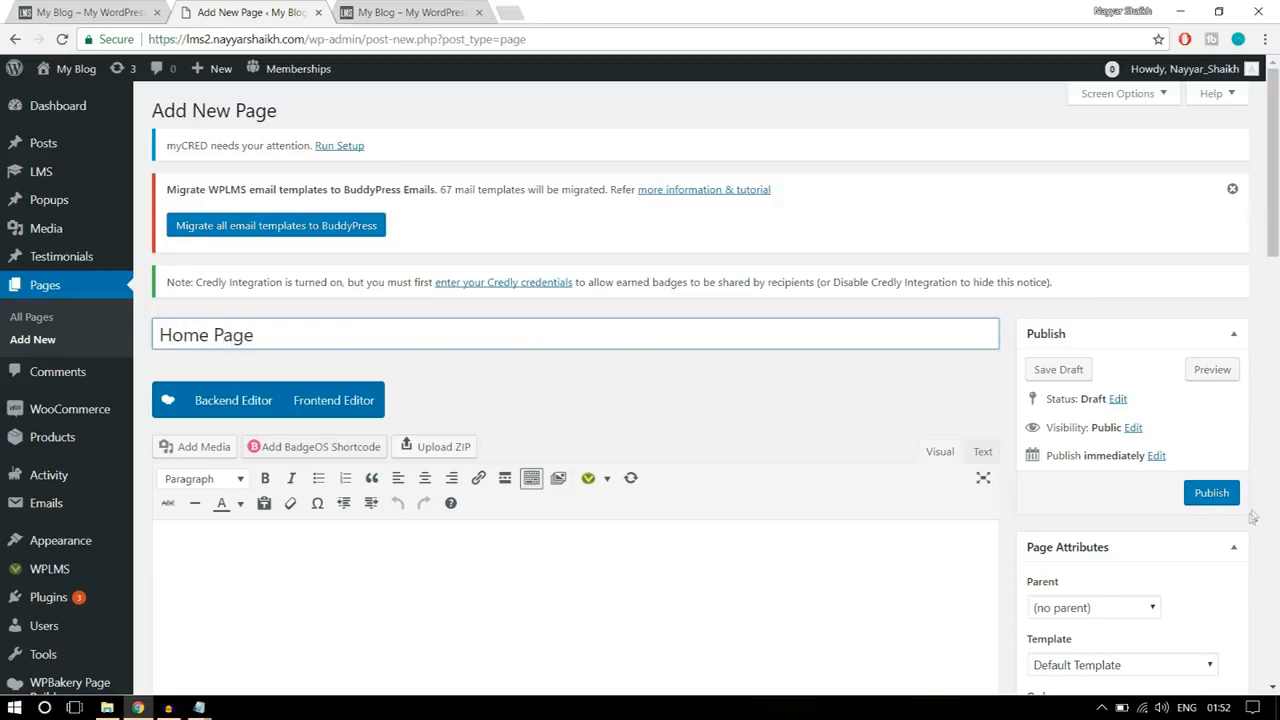
scroll(570, 388, down, 2)
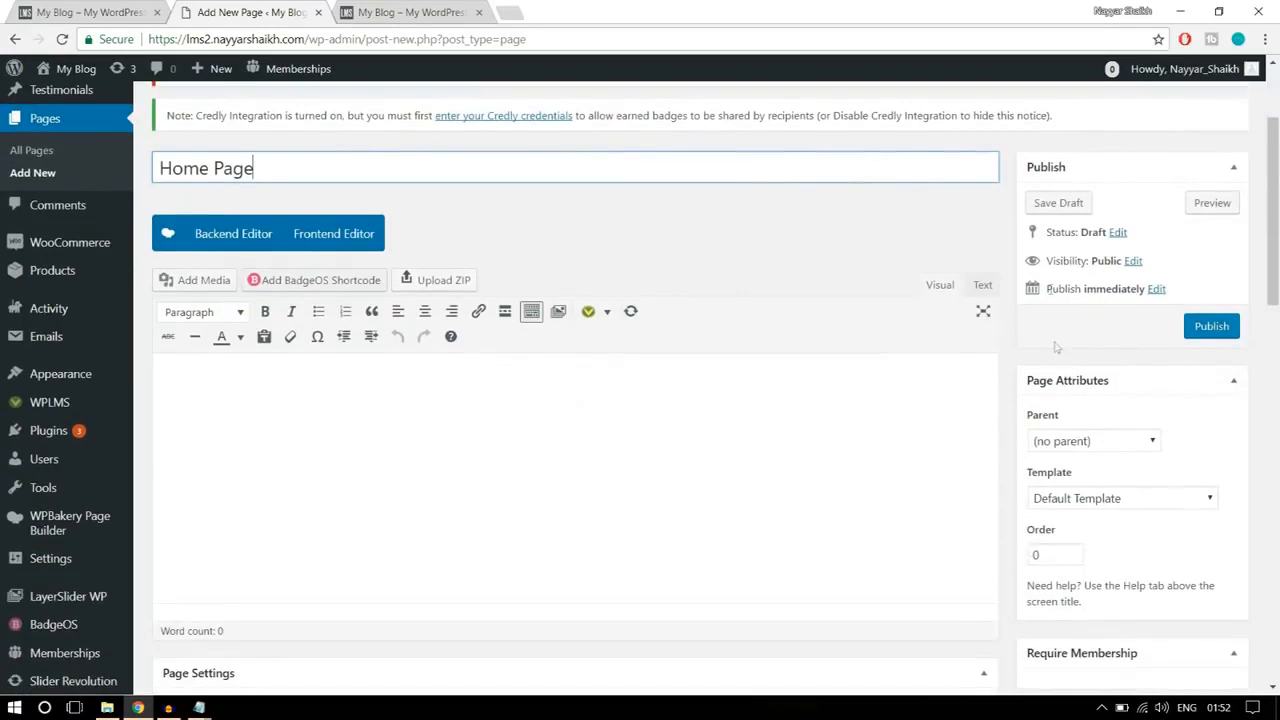
click(1208, 328)
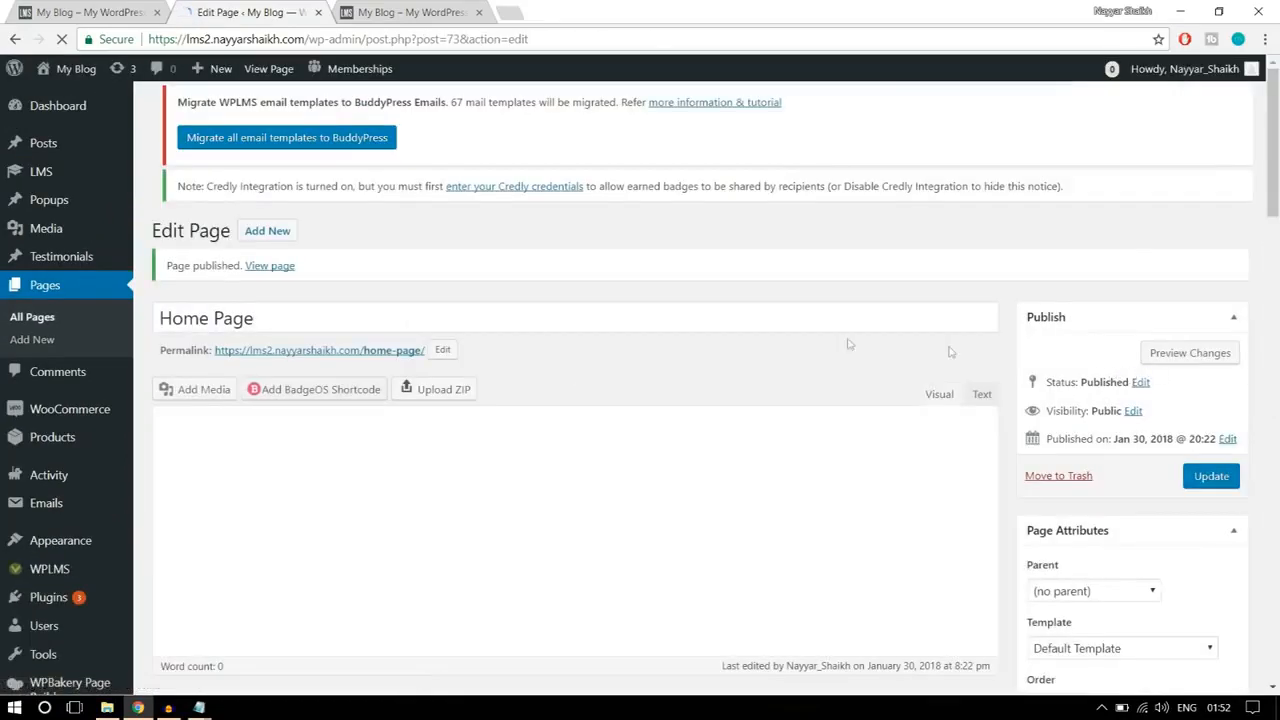
Step: View the published Home Page in a new tab and compare its address with the reference site's home page
right_click(282, 268)
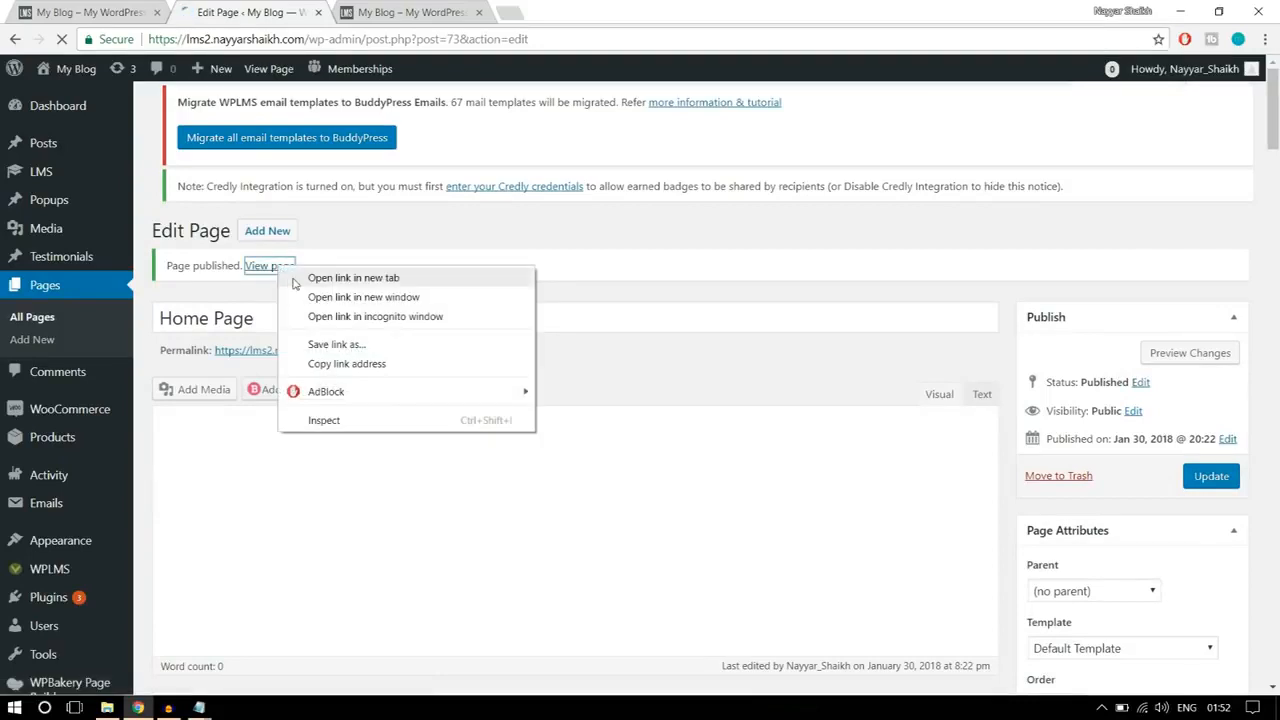
click(296, 280)
click(410, 12)
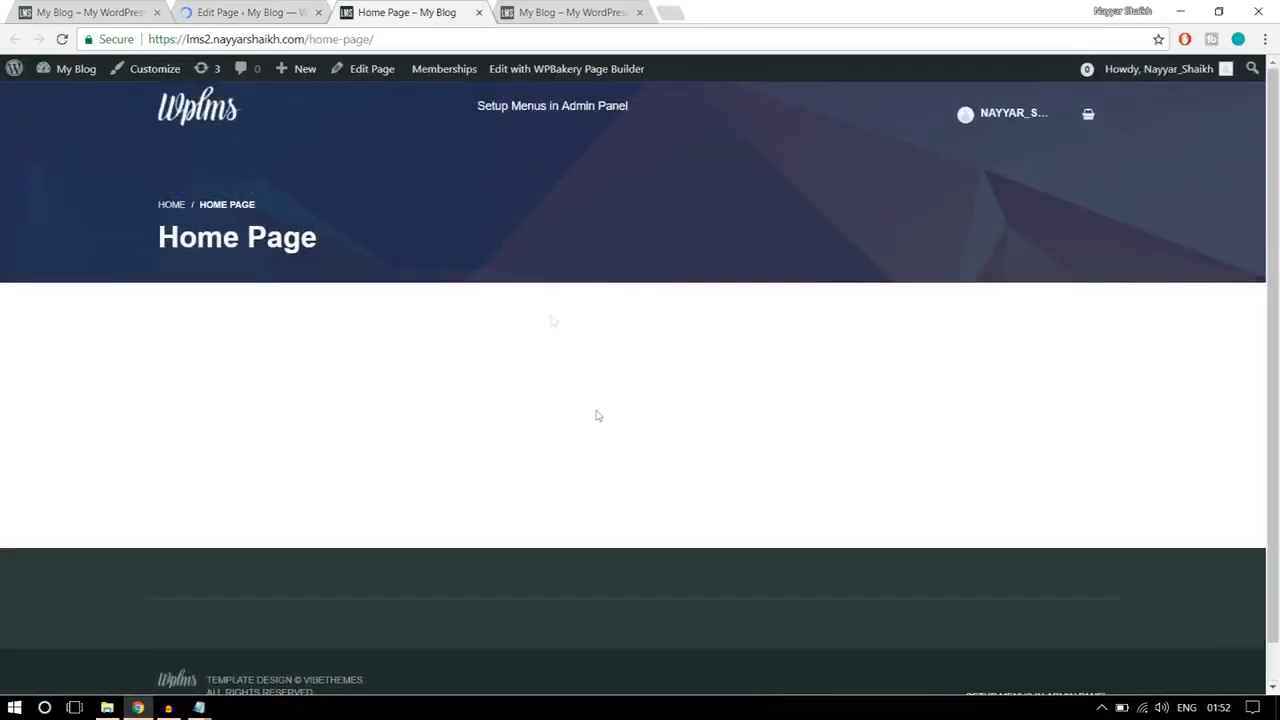
drag(390, 36, 310, 39)
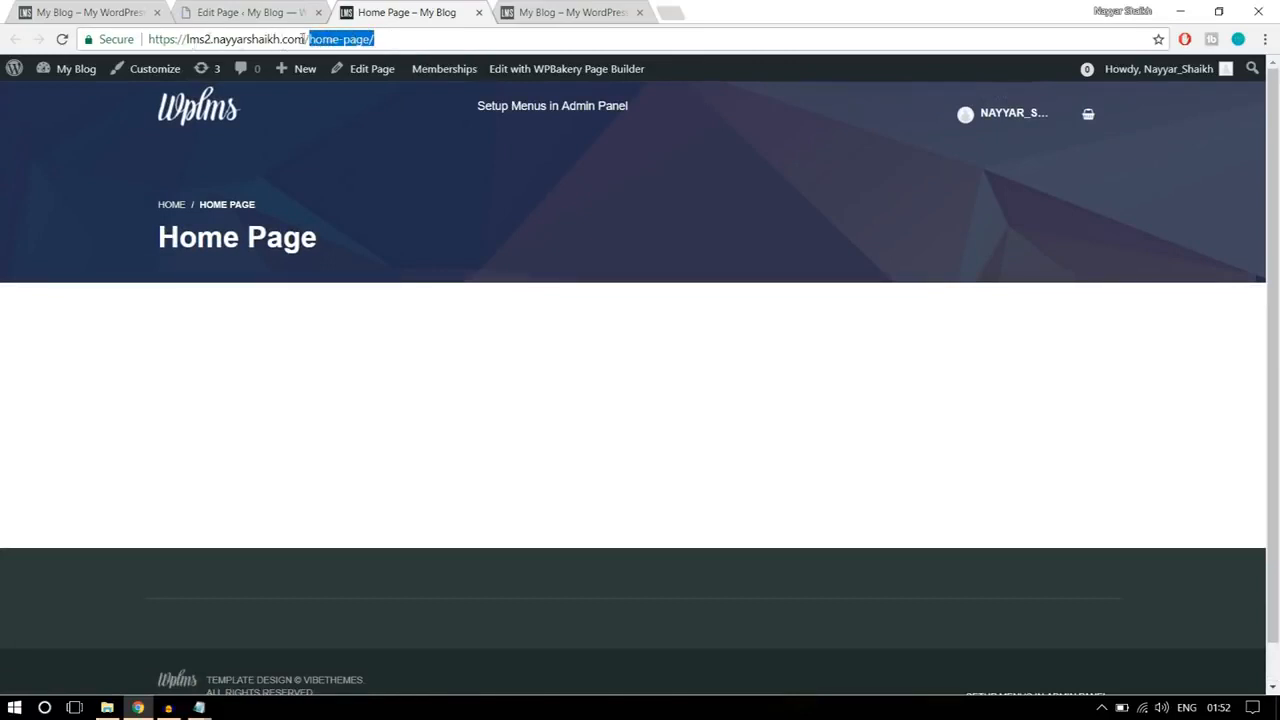
click(396, 37)
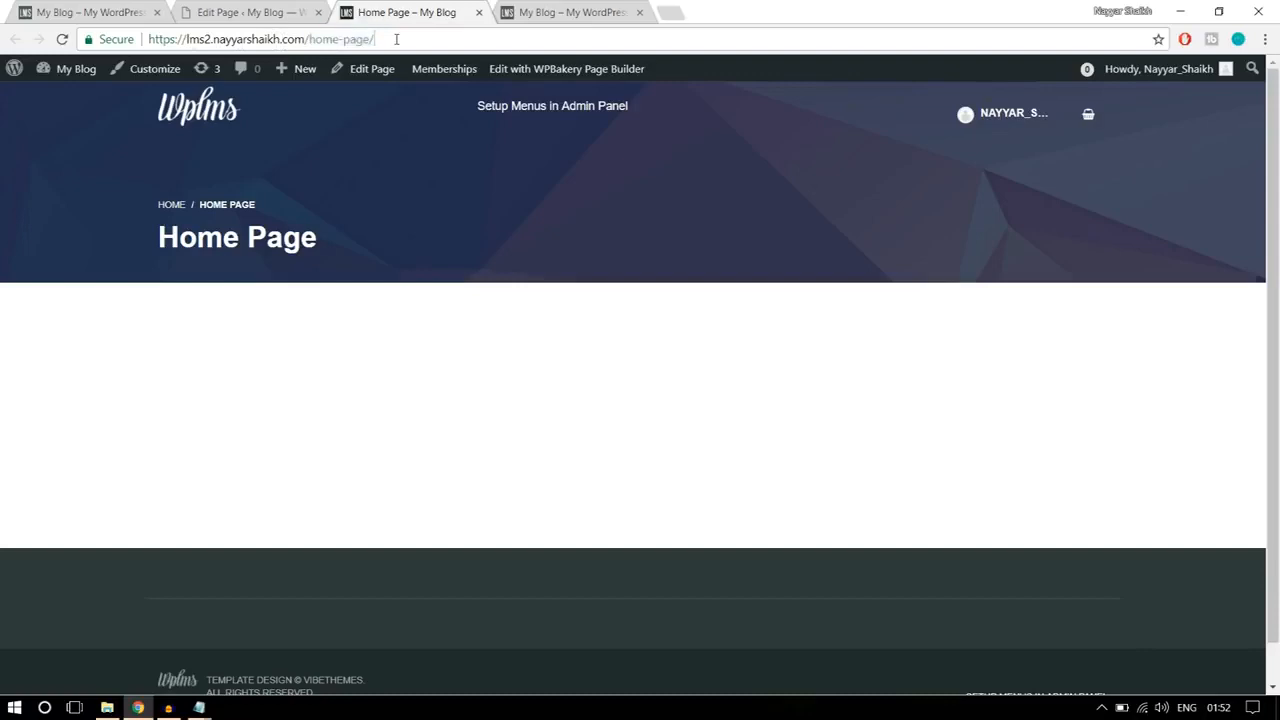
click(108, 10)
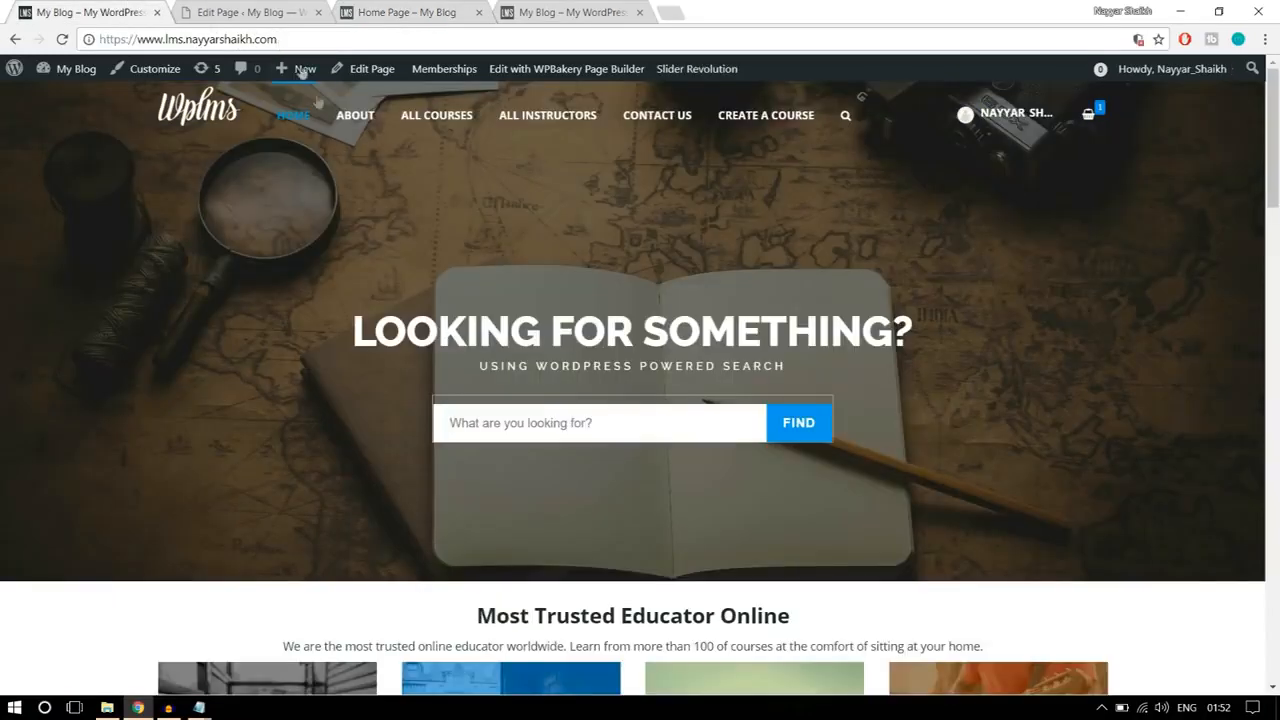
Step: Compare the reference site's root address with the published Home Page's address ending in home-page/
scroll(408, 303, down, 3)
scroll(400, 280, up, 3)
drag(143, 40, 278, 40)
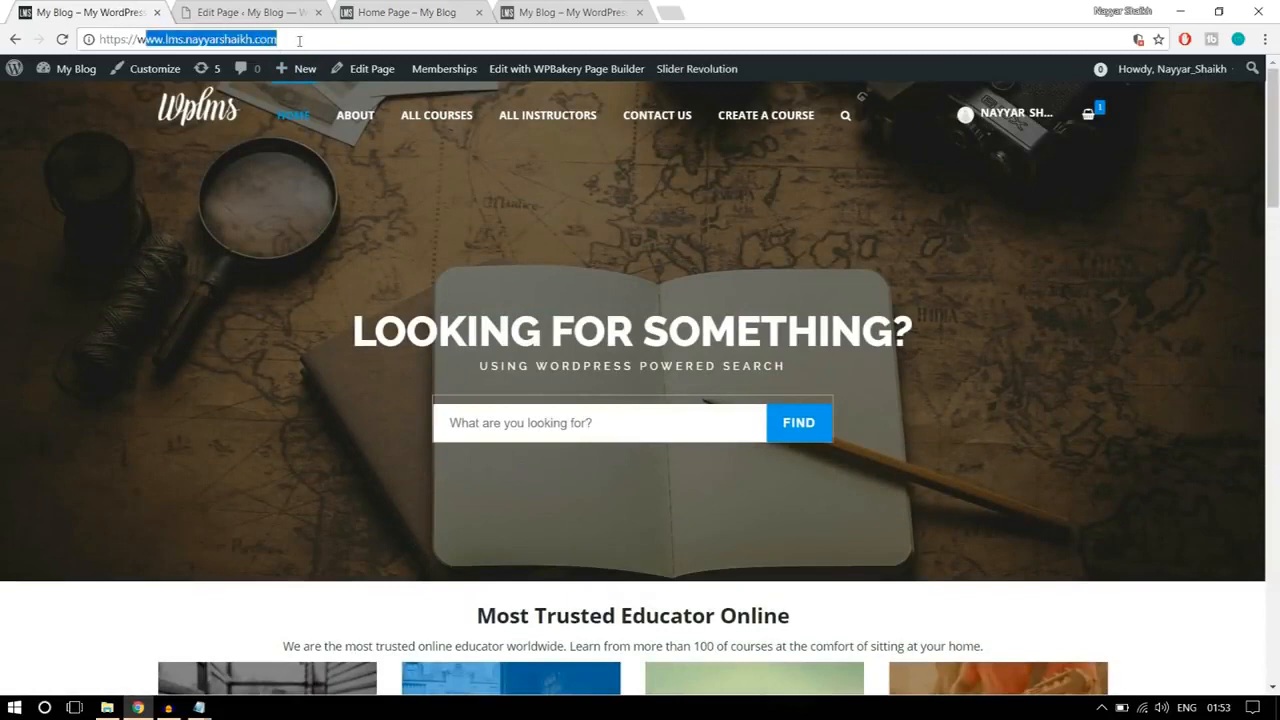
click(278, 40)
click(396, 10)
drag(410, 38, 322, 39)
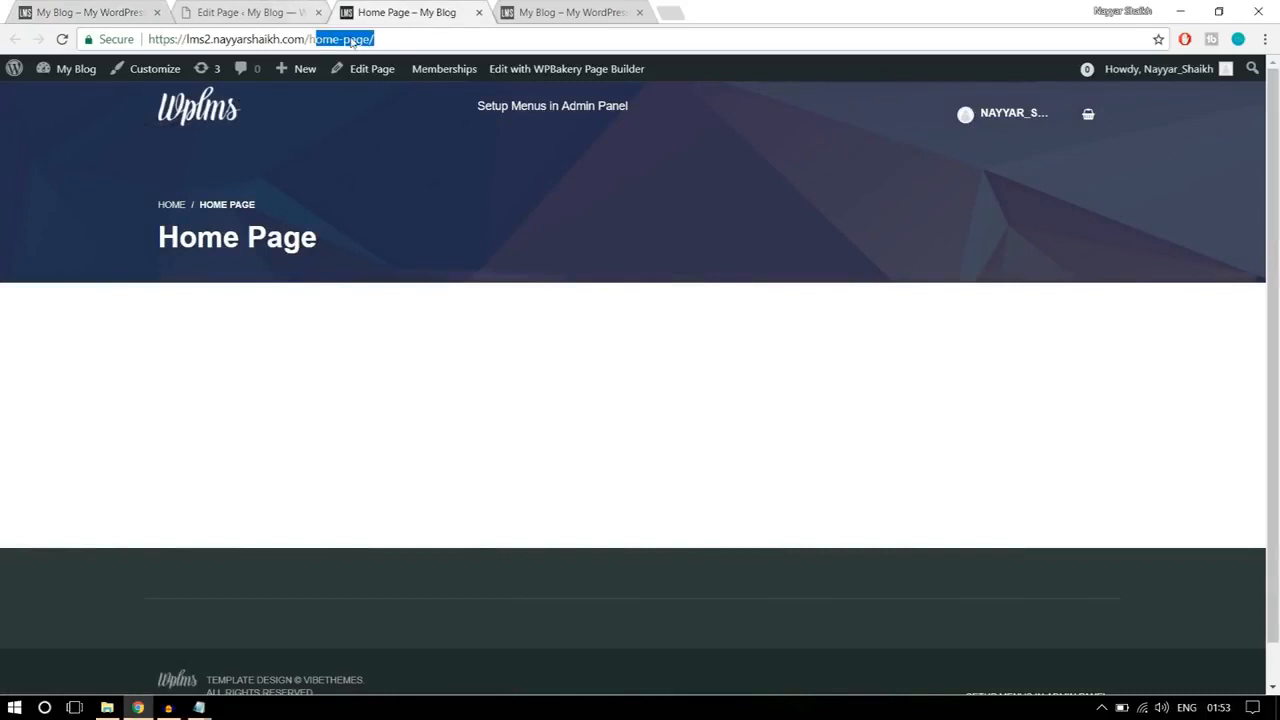
click(420, 191)
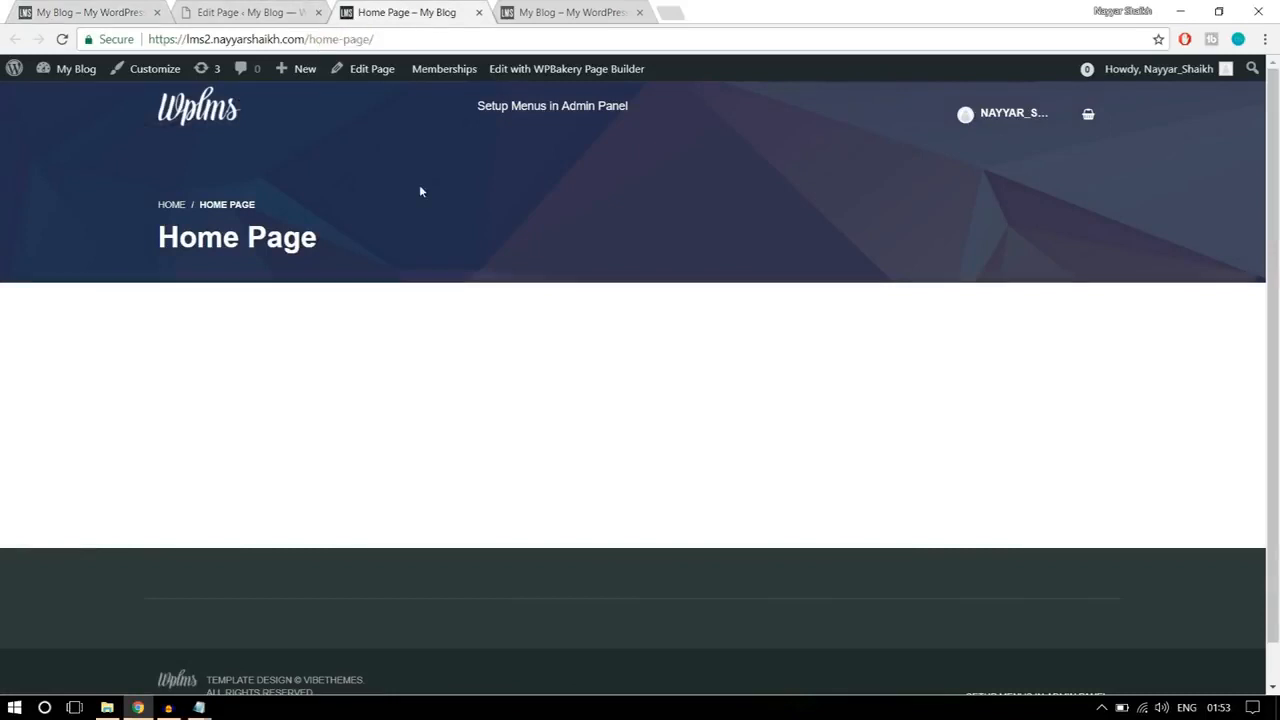
drag(309, 39, 382, 34)
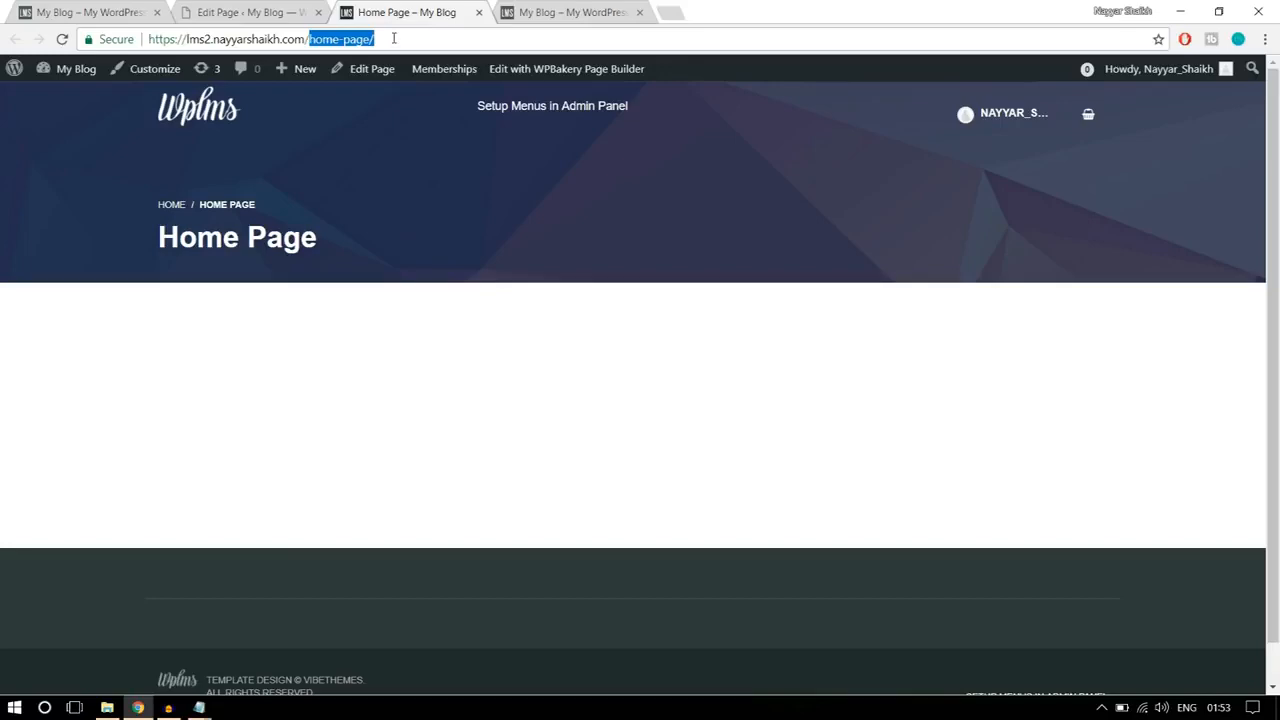
Step: Open the new site's Reading settings from its WordPress admin area
click(243, 10)
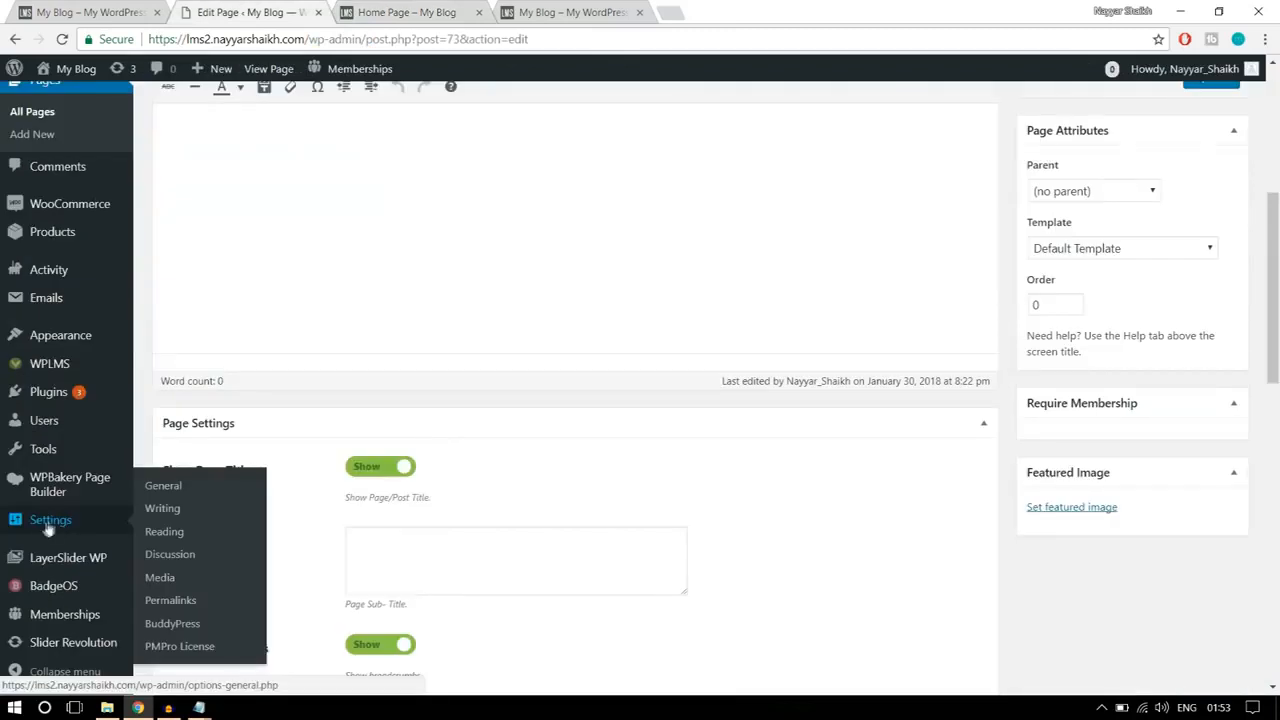
click(160, 488)
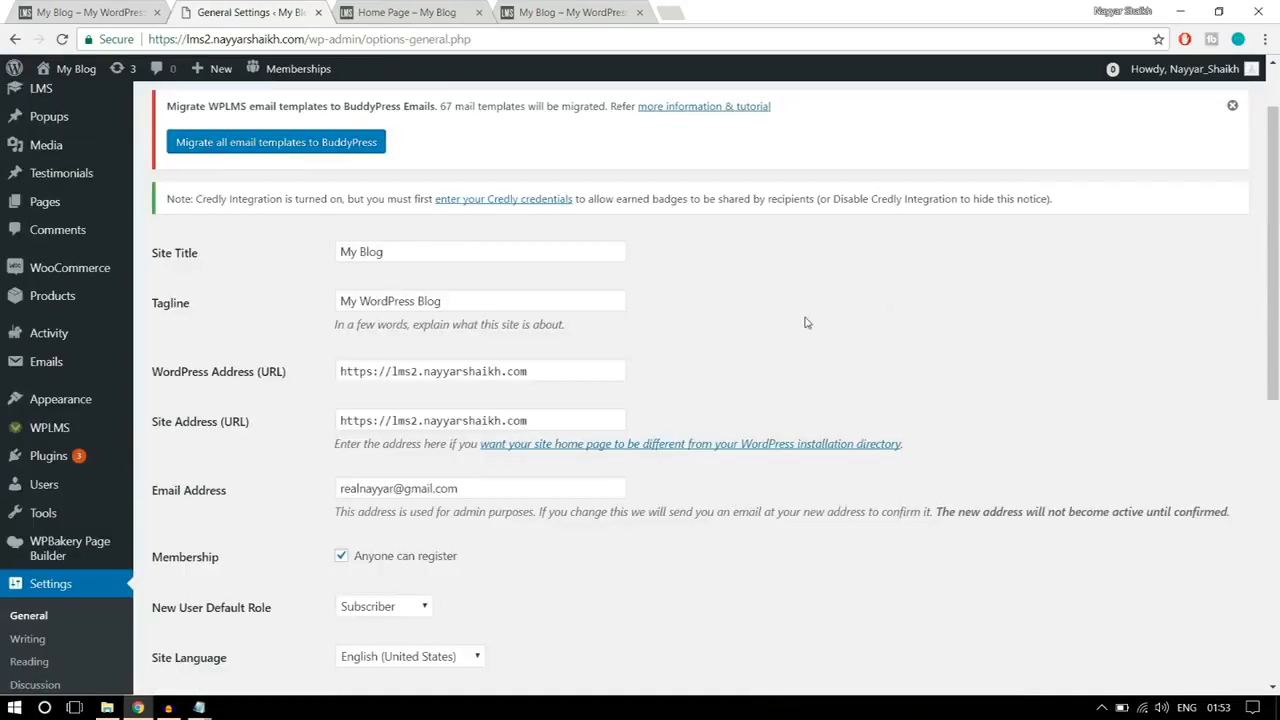
scroll(1024, 345, down, 2)
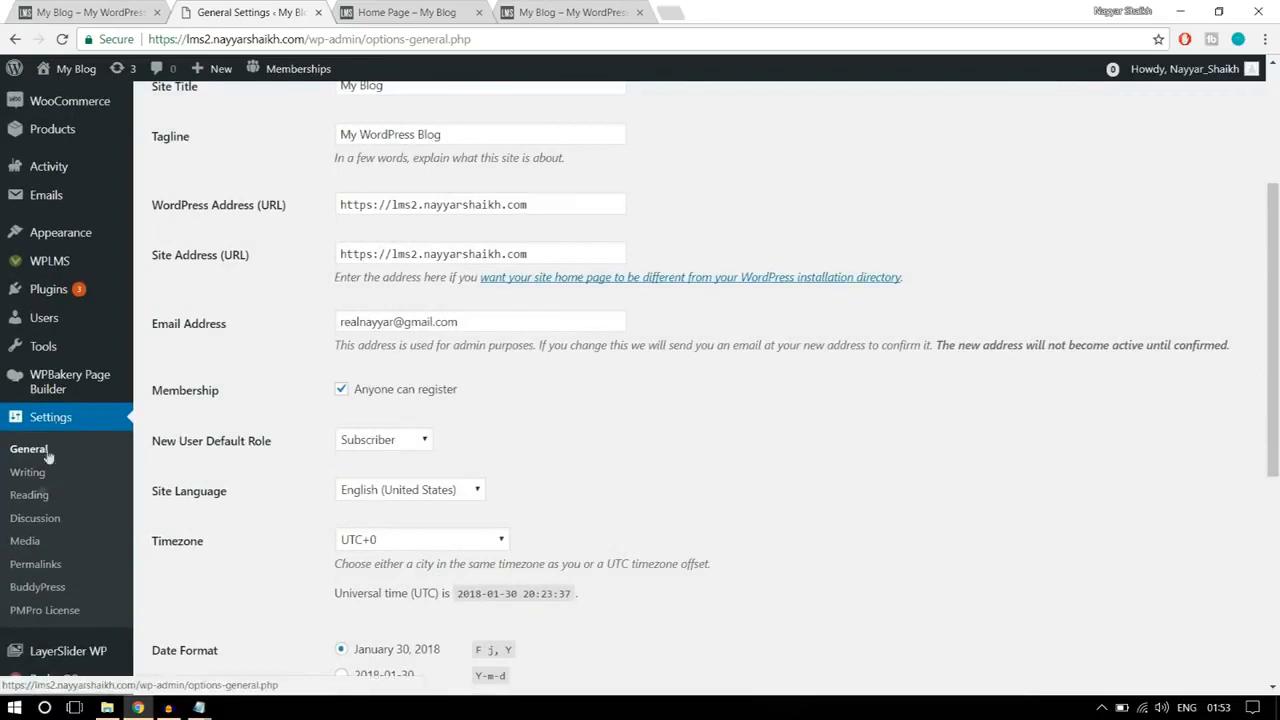
click(30, 500)
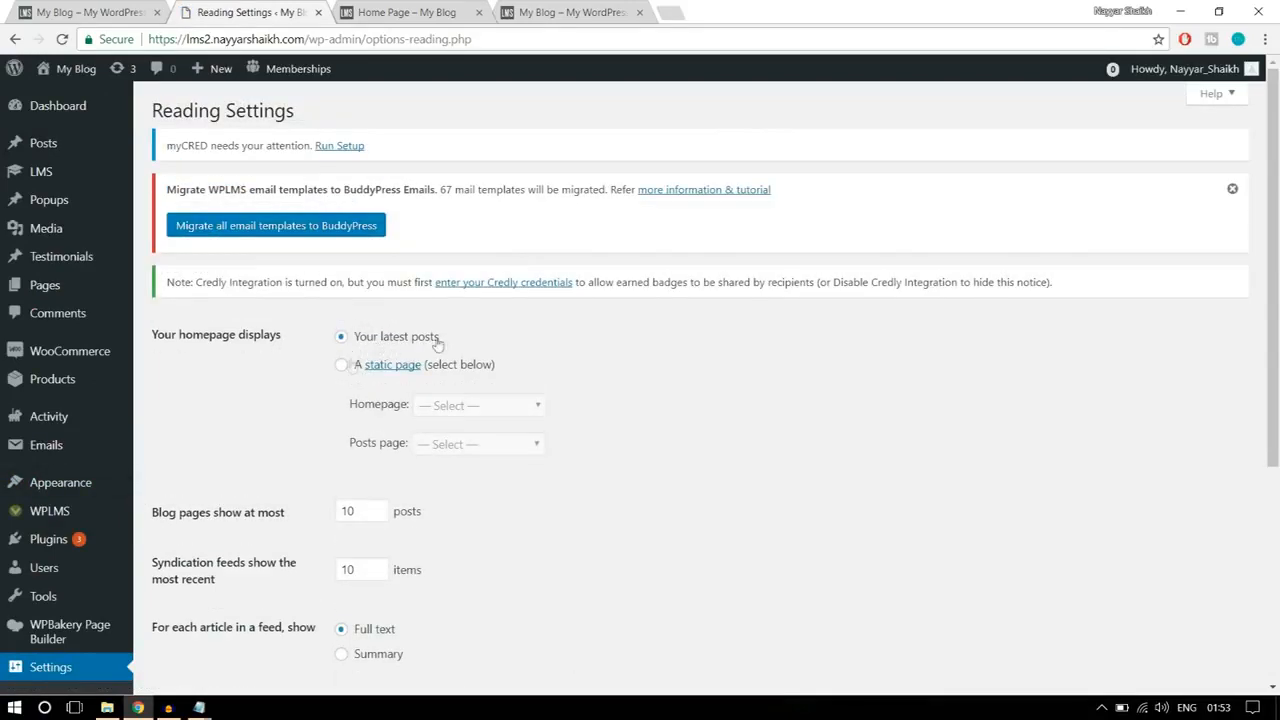
Step: Make the homepage display a static page, choose Home Page as the homepage, and save the changes
click(341, 366)
scroll(655, 391, down, 1)
drag(357, 328, 404, 327)
click(463, 325)
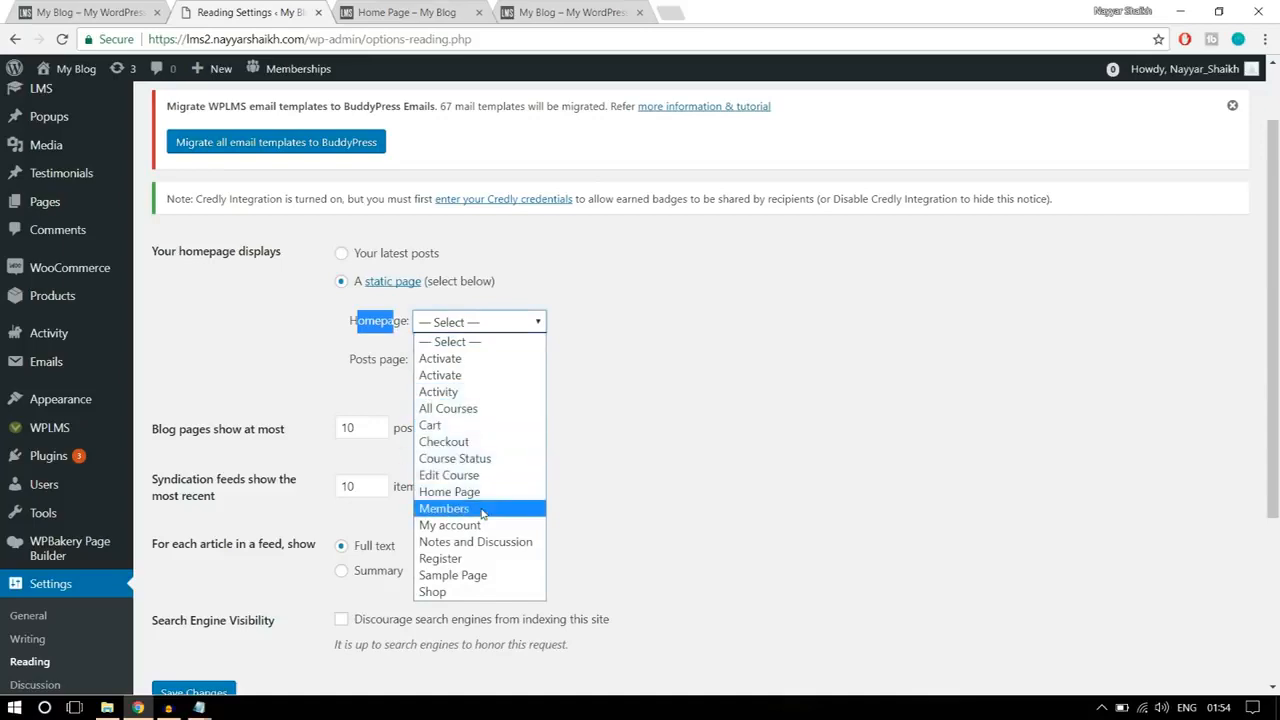
click(455, 493)
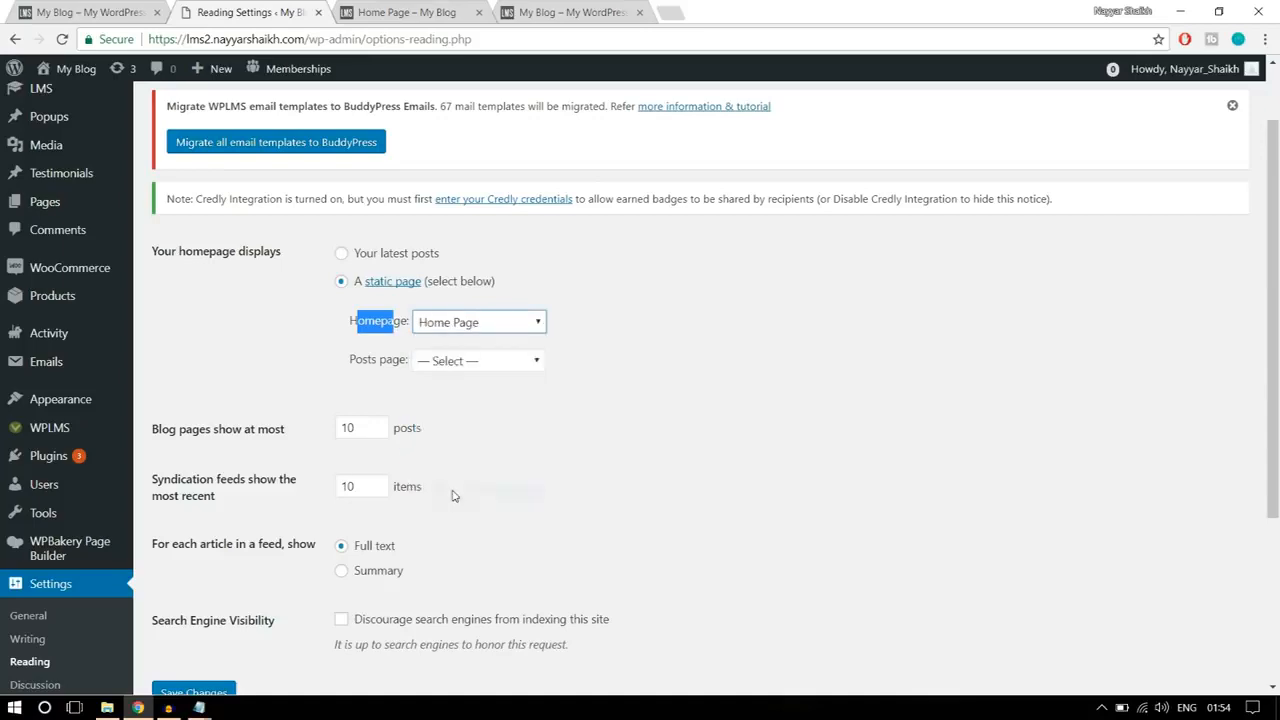
click(640, 325)
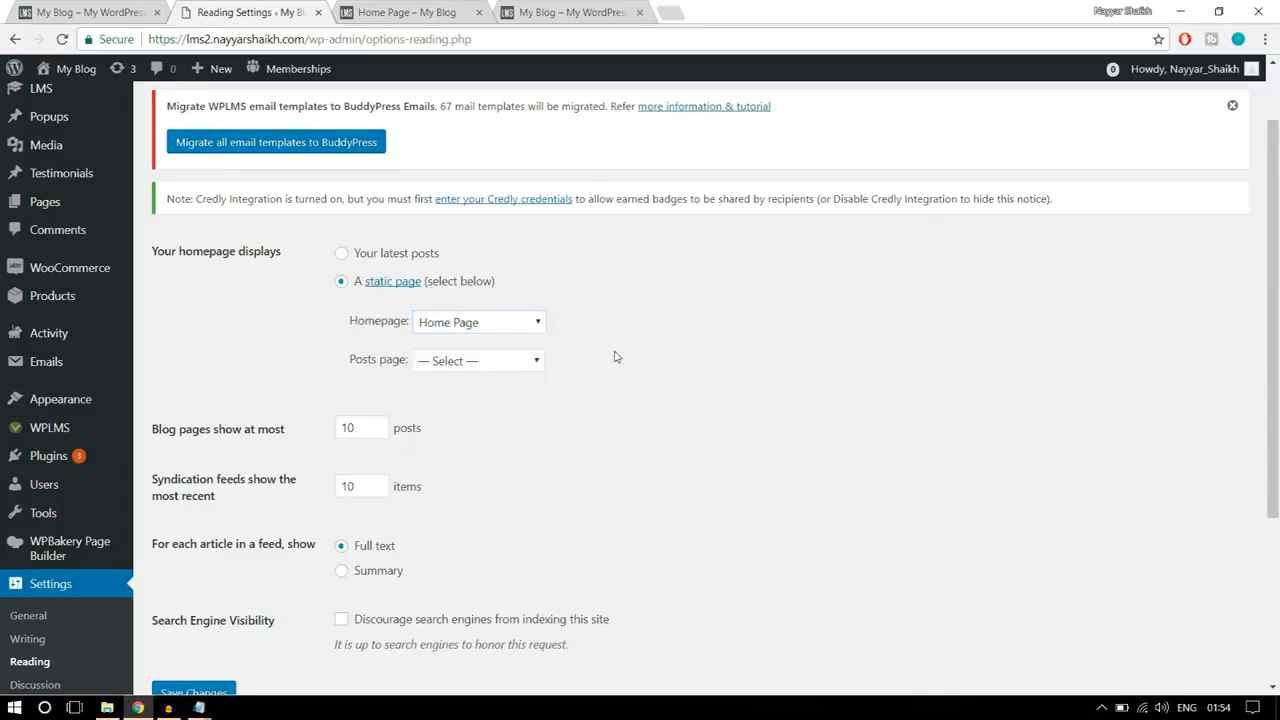
scroll(615, 360, down, 3)
click(194, 434)
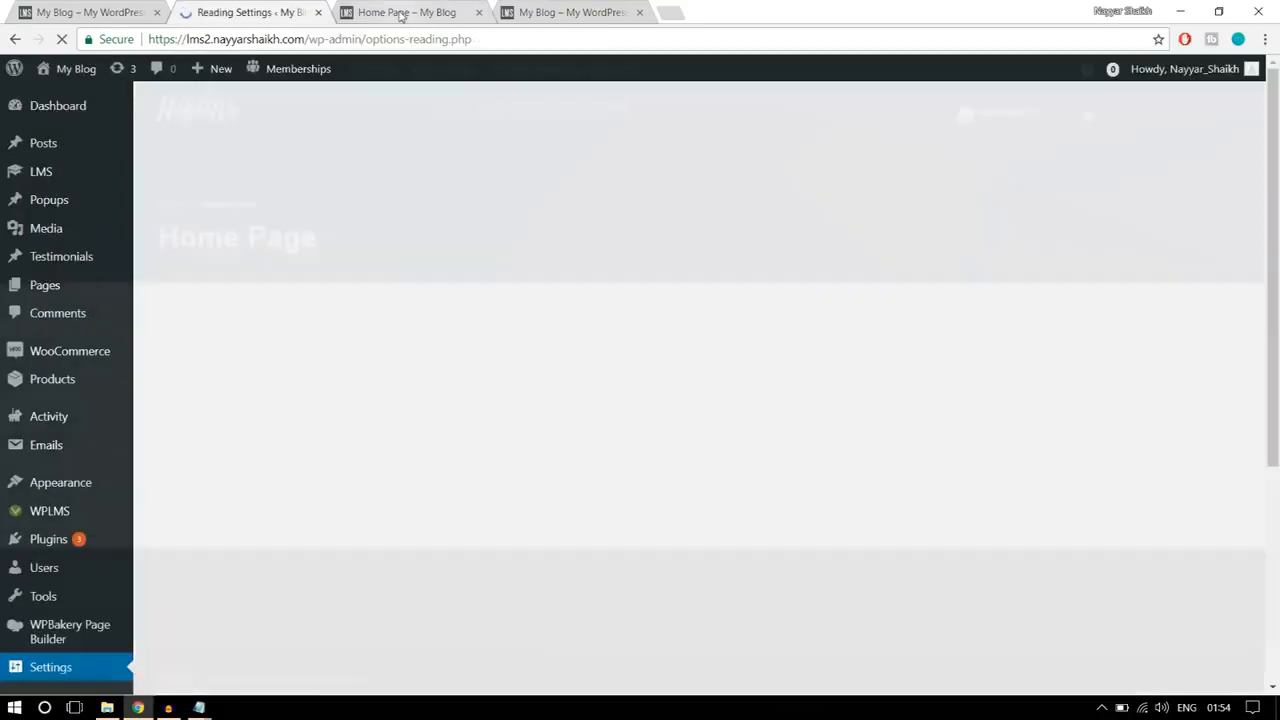
Step: Load the site's root address without home-page/, check which page it shows, and compare it with the reference home page
click(405, 12)
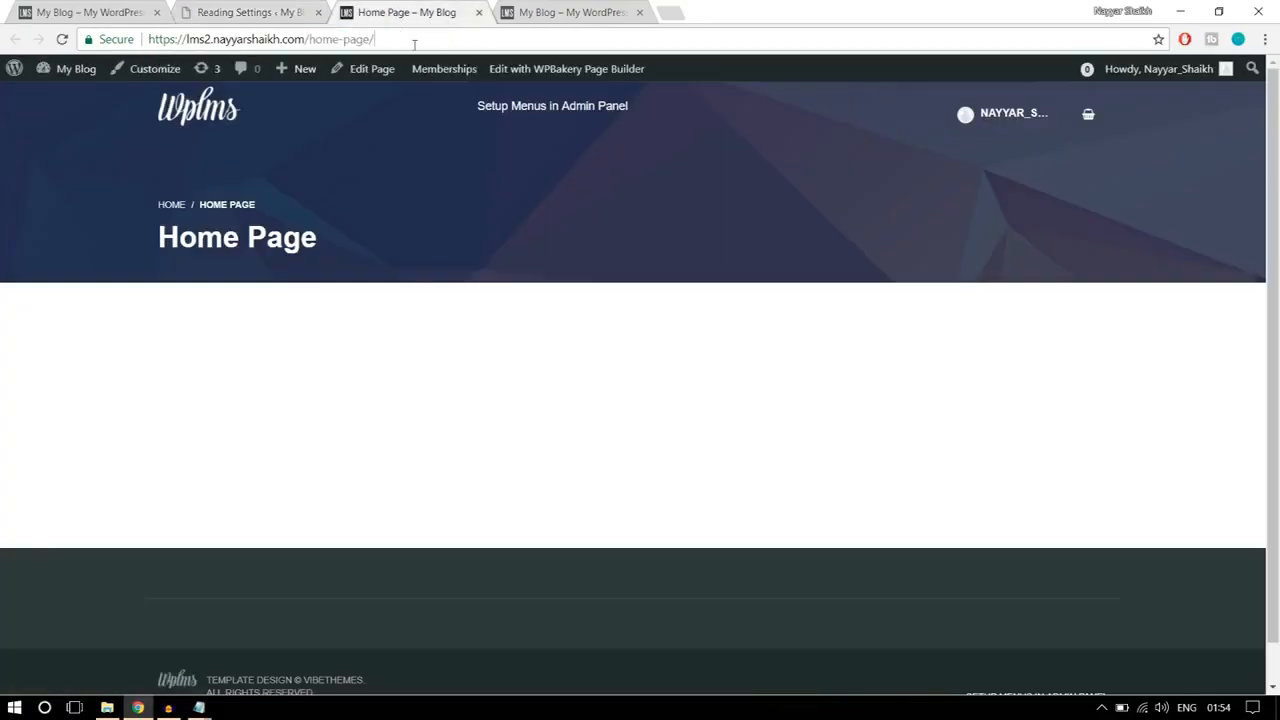
drag(410, 39, 309, 39)
drag(368, 242, 155, 204)
click(388, 42)
key(Return)
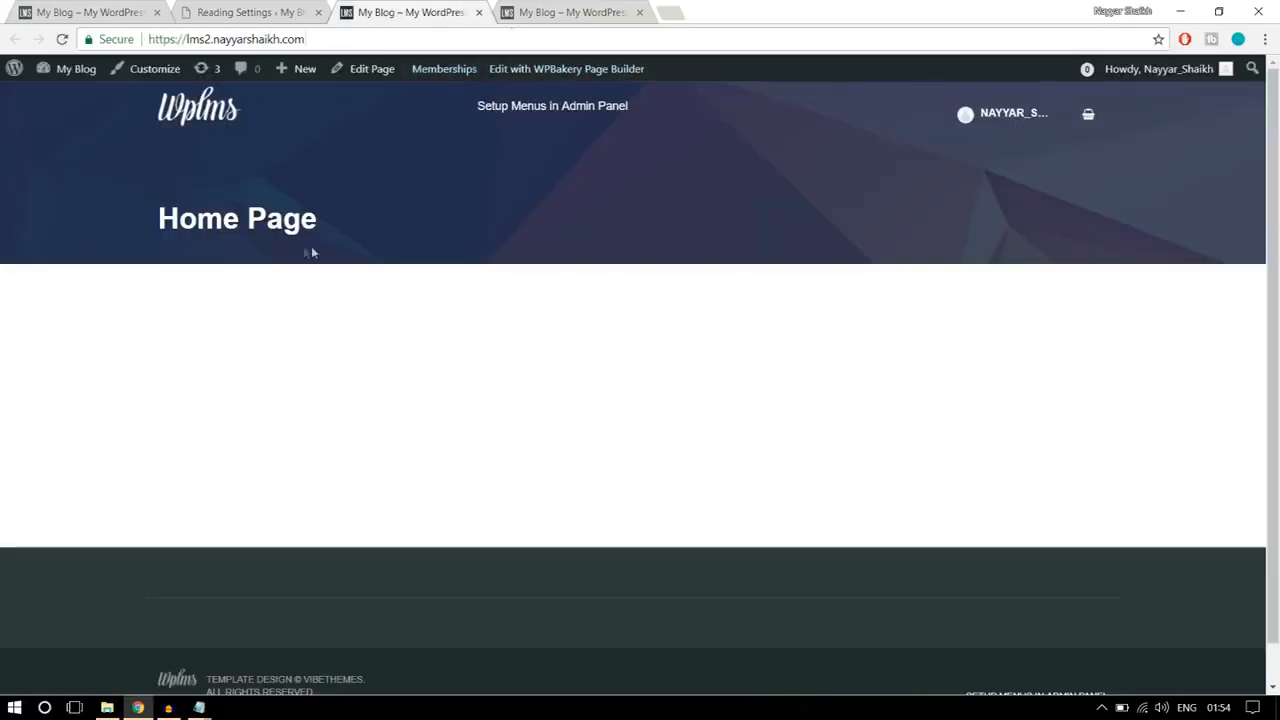
drag(346, 240, 160, 205)
click(325, 258)
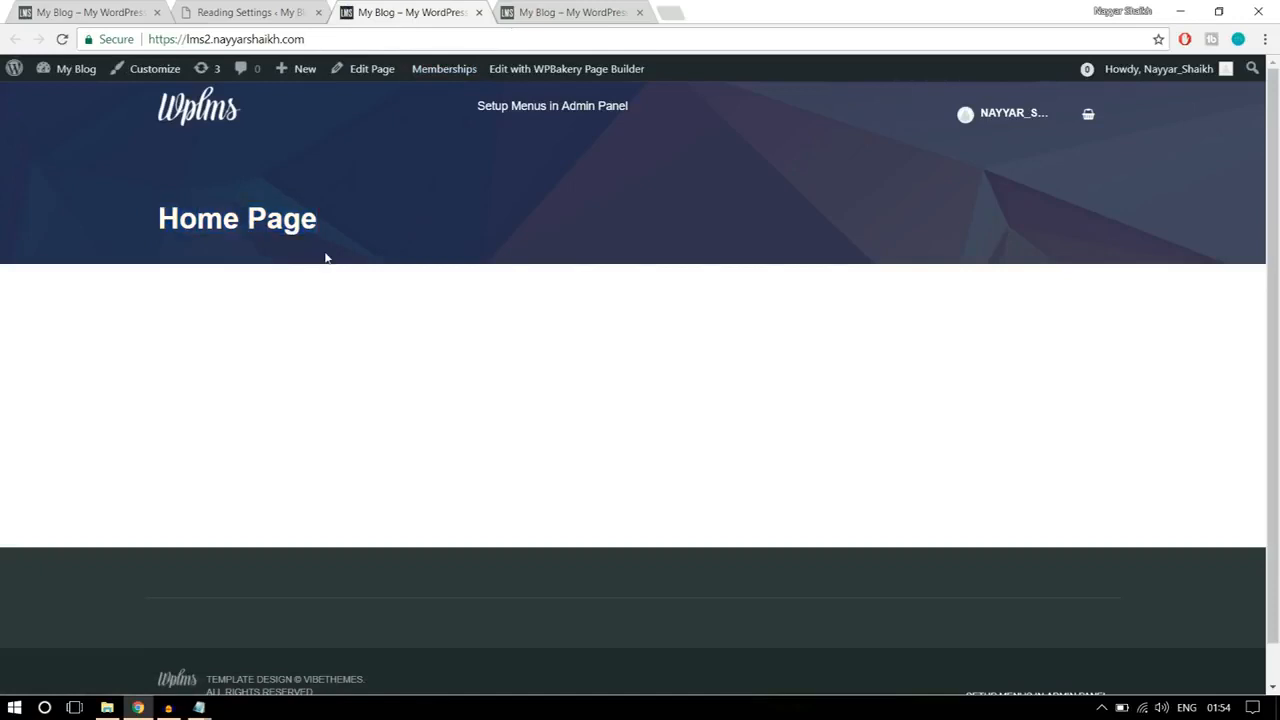
drag(336, 226, 144, 218)
click(257, 184)
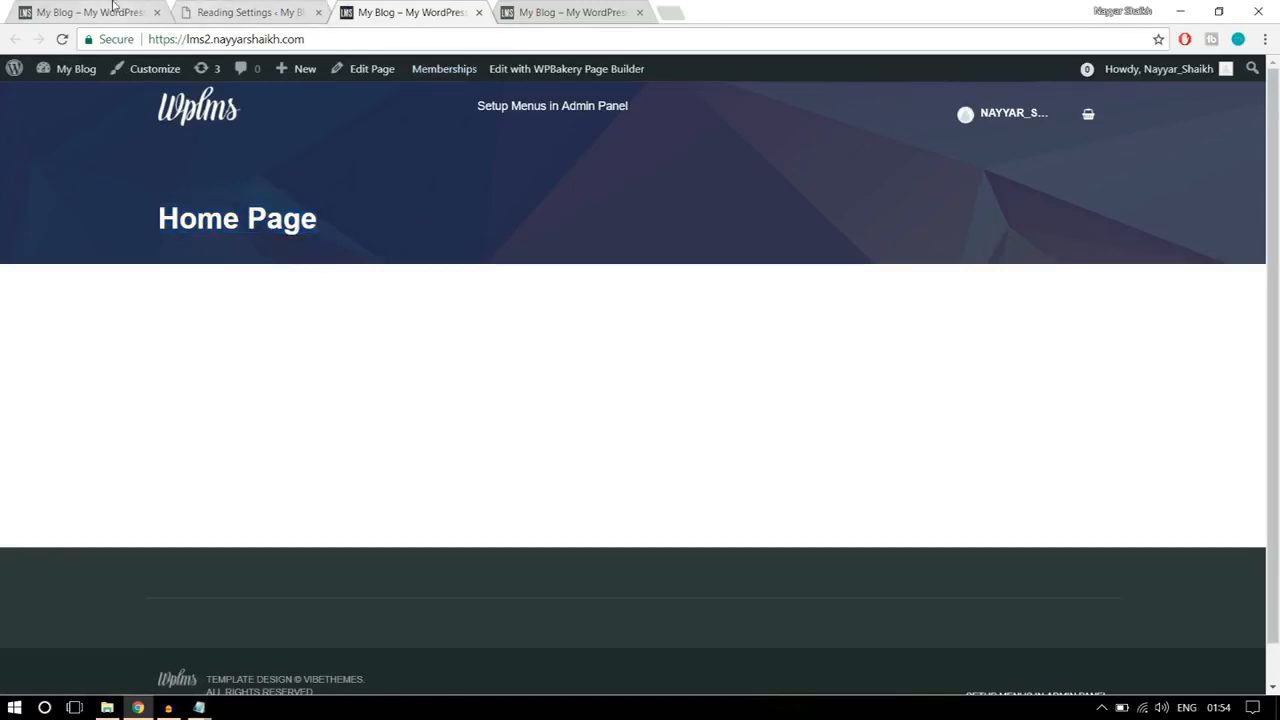
drag(318, 240, 141, 180)
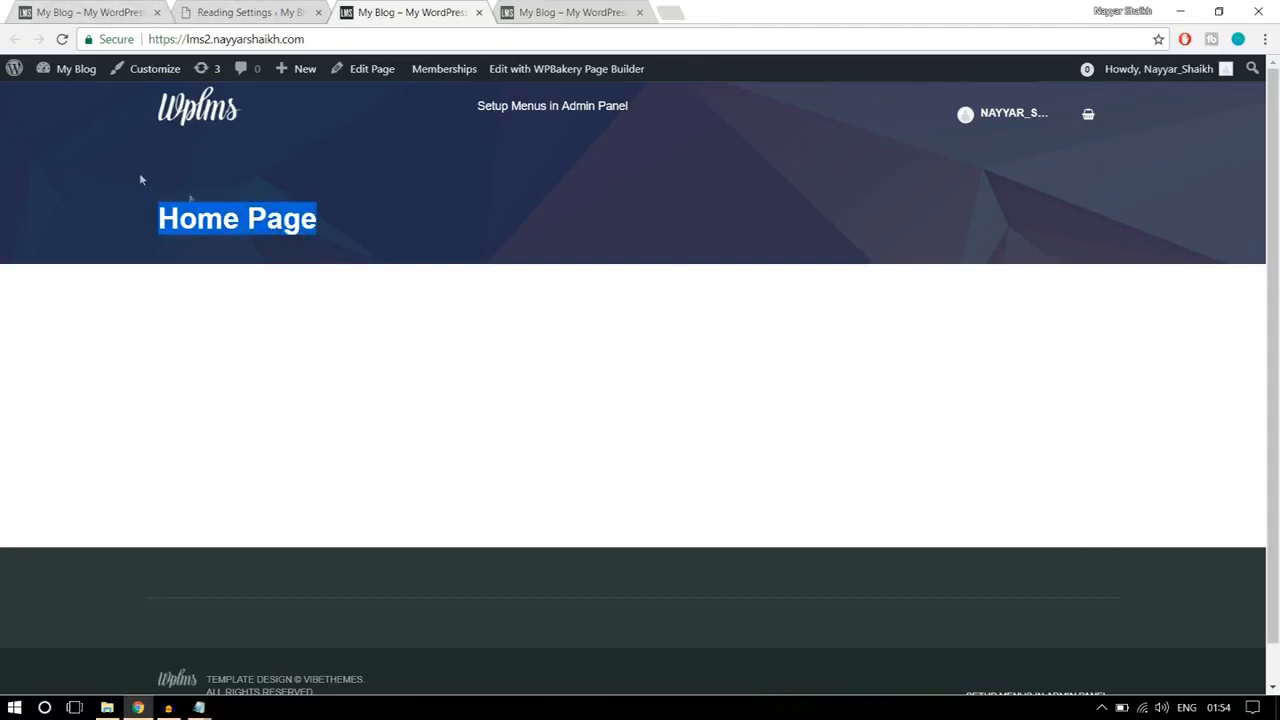
click(324, 243)
click(140, 10)
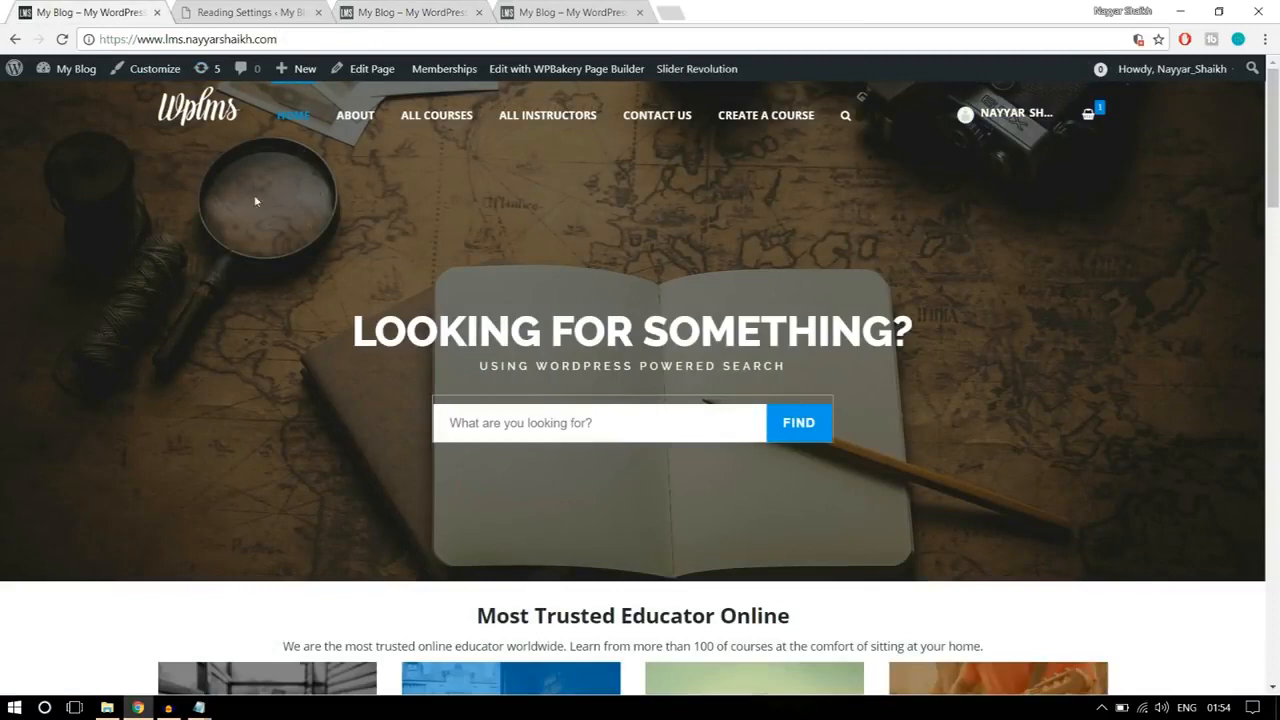
Step: Close the Reading settings and open the front page's editor in a new tab beside the reference site's tab
click(253, 12)
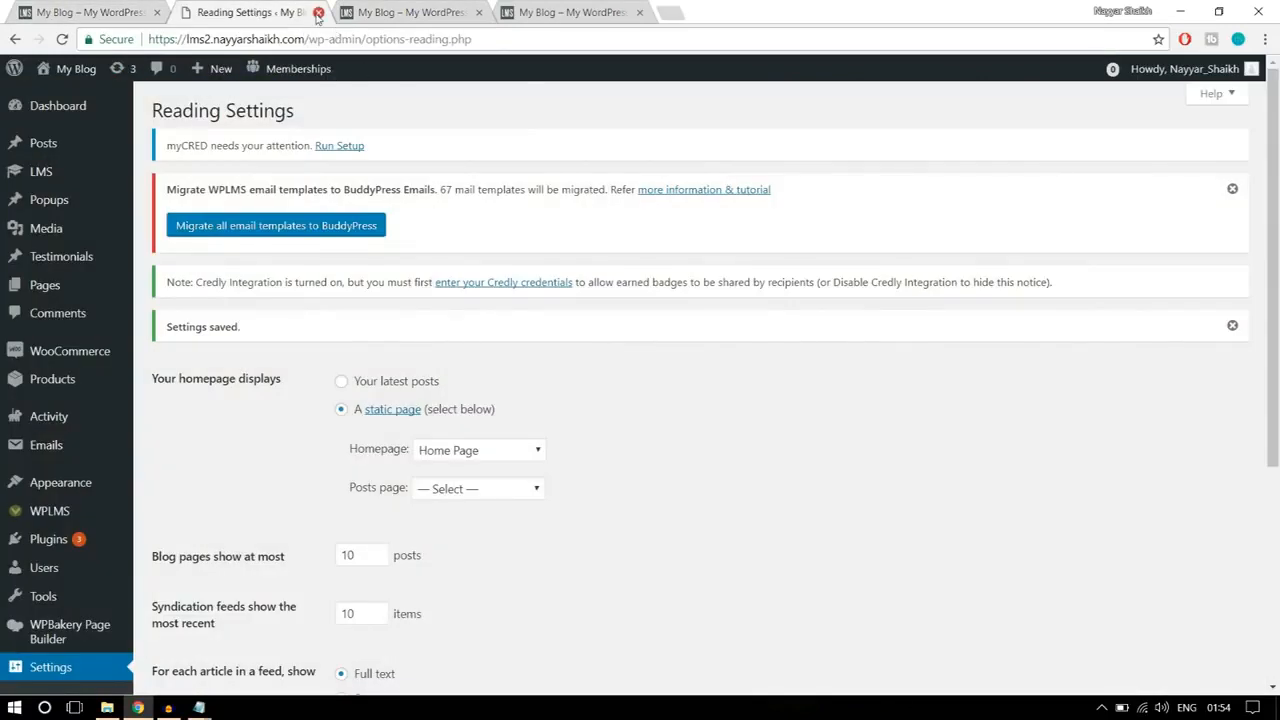
click(318, 12)
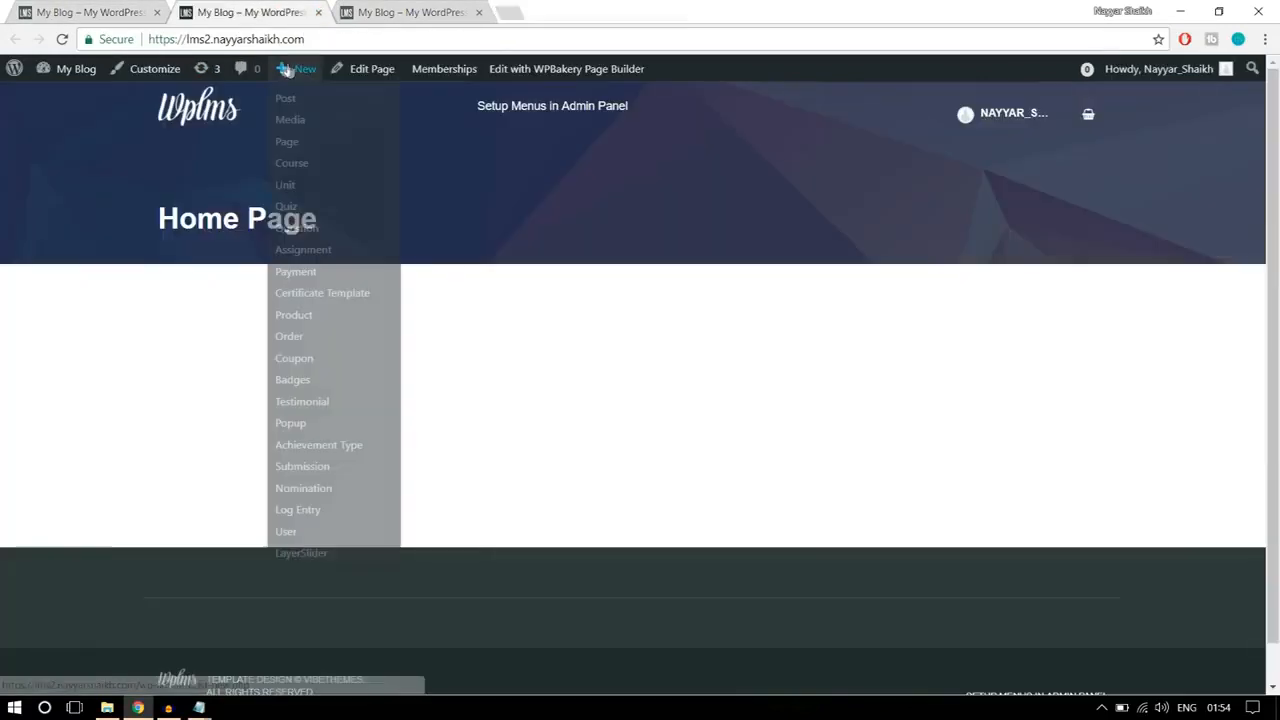
right_click(368, 78)
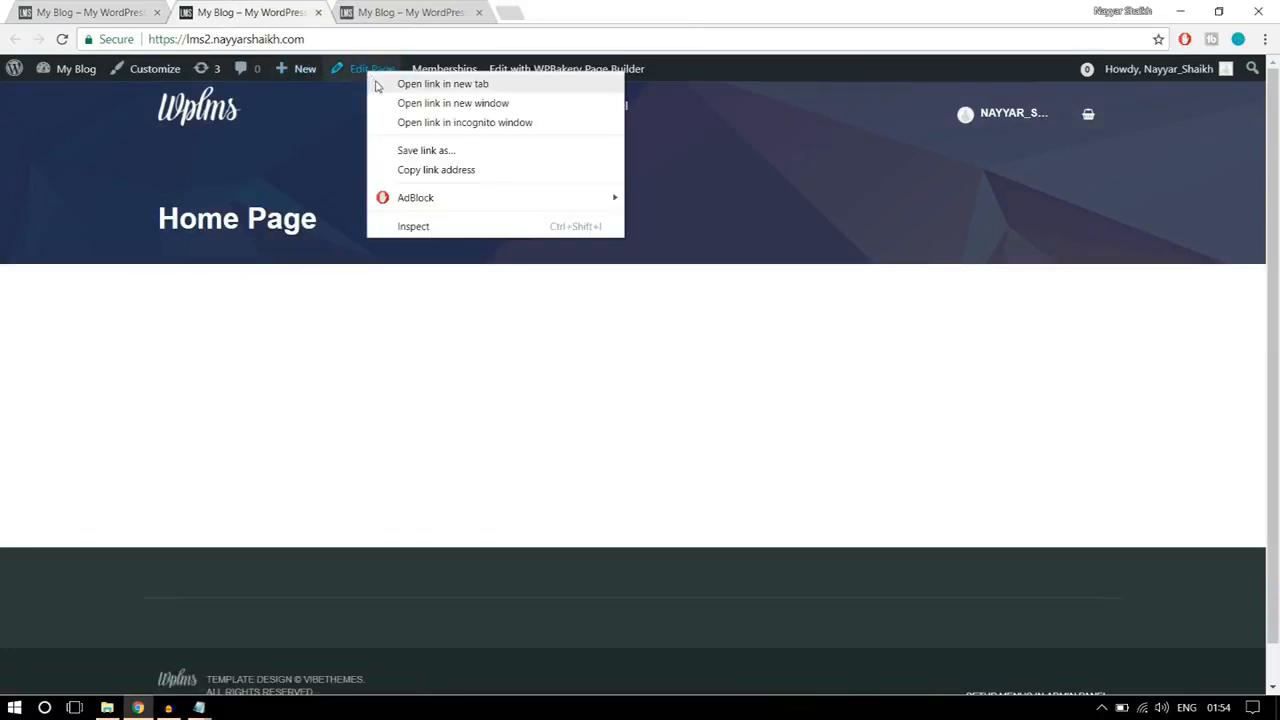
click(377, 87)
drag(408, 12, 263, 12)
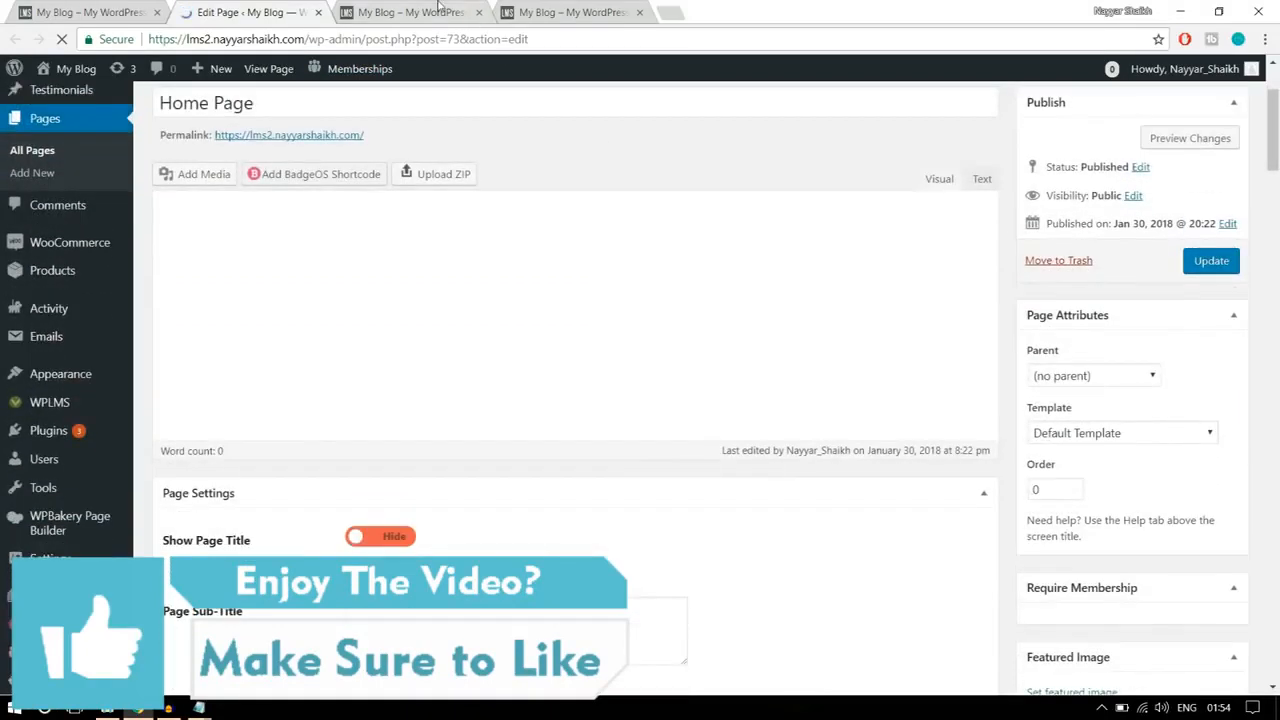
Step: Examine the Home Page title banner on the live front page
click(440, 10)
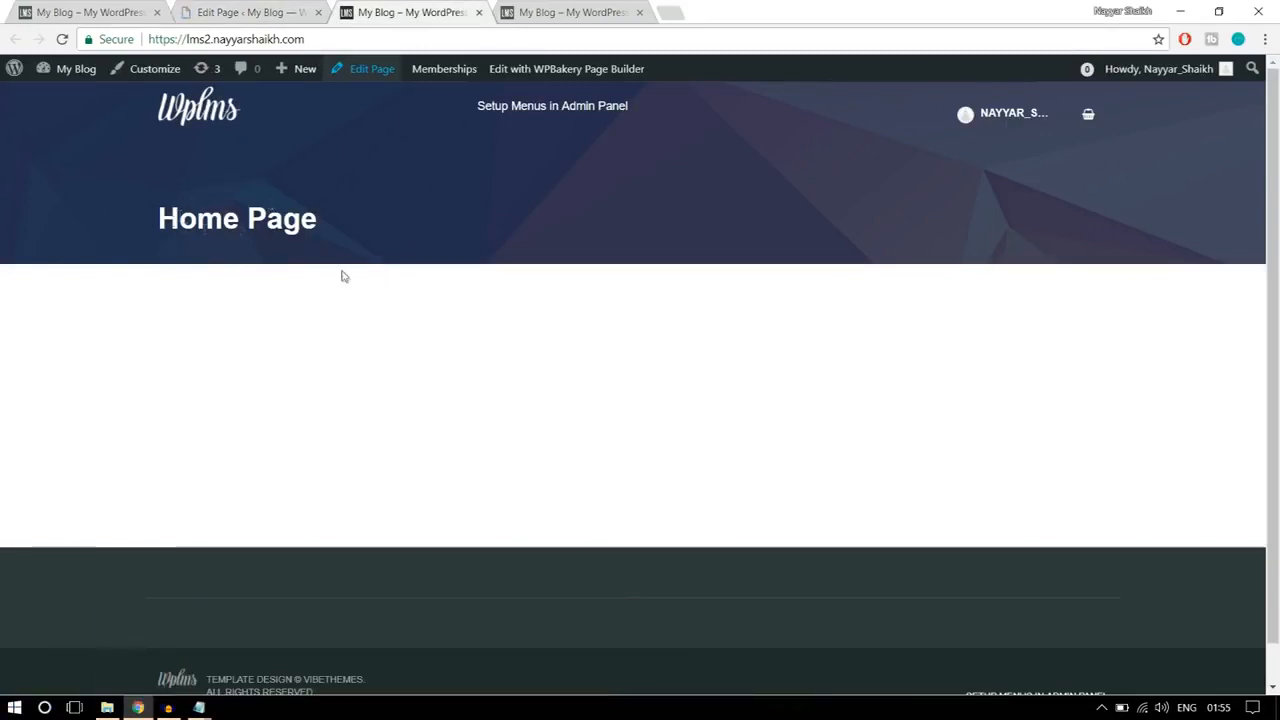
drag(343, 274, 143, 200)
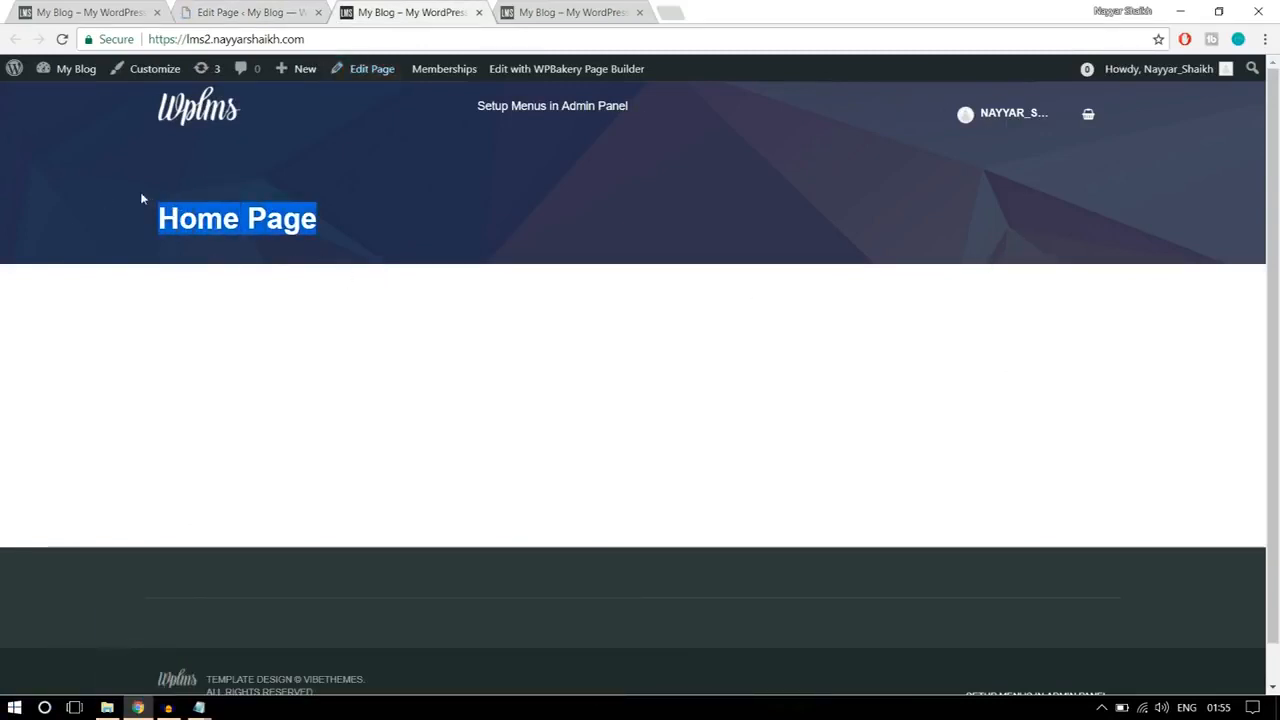
click(263, 228)
Step: Set the Home Page's template to No Title and update the page
click(240, 14)
scroll(829, 400, down, 3)
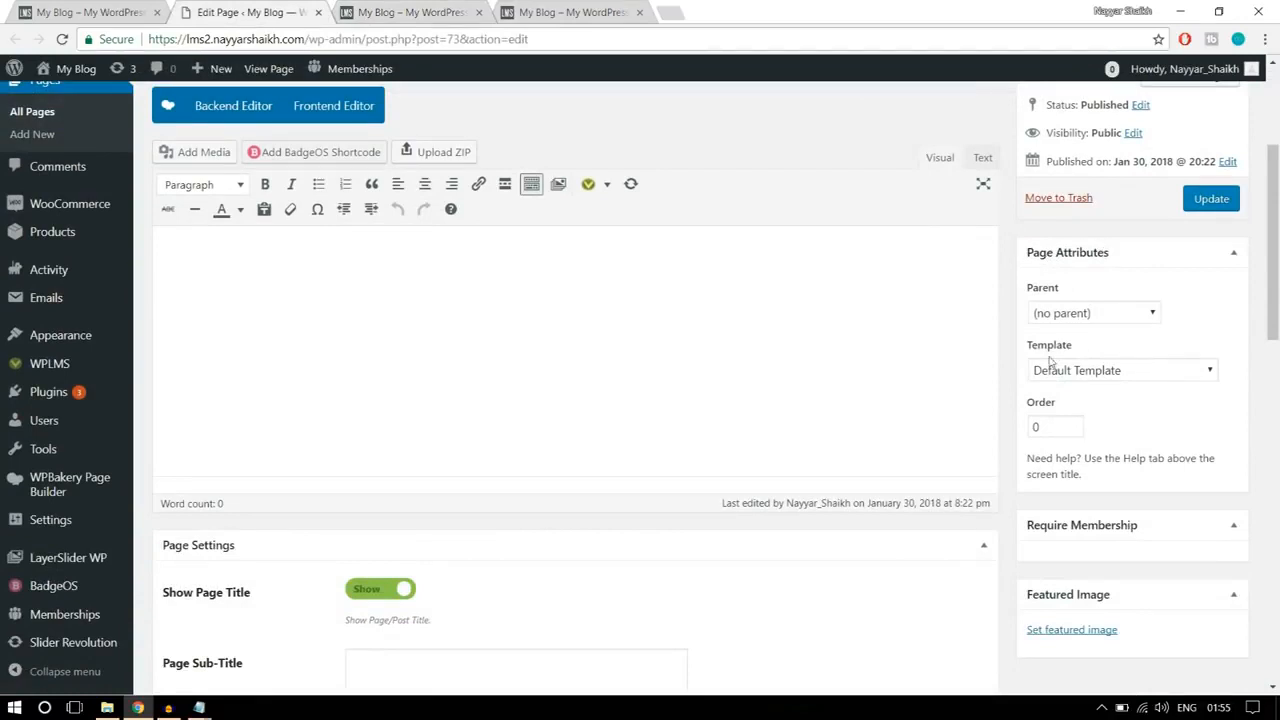
click(1127, 372)
scroll(1110, 240, down, 2)
scroll(1110, 220, up, 2)
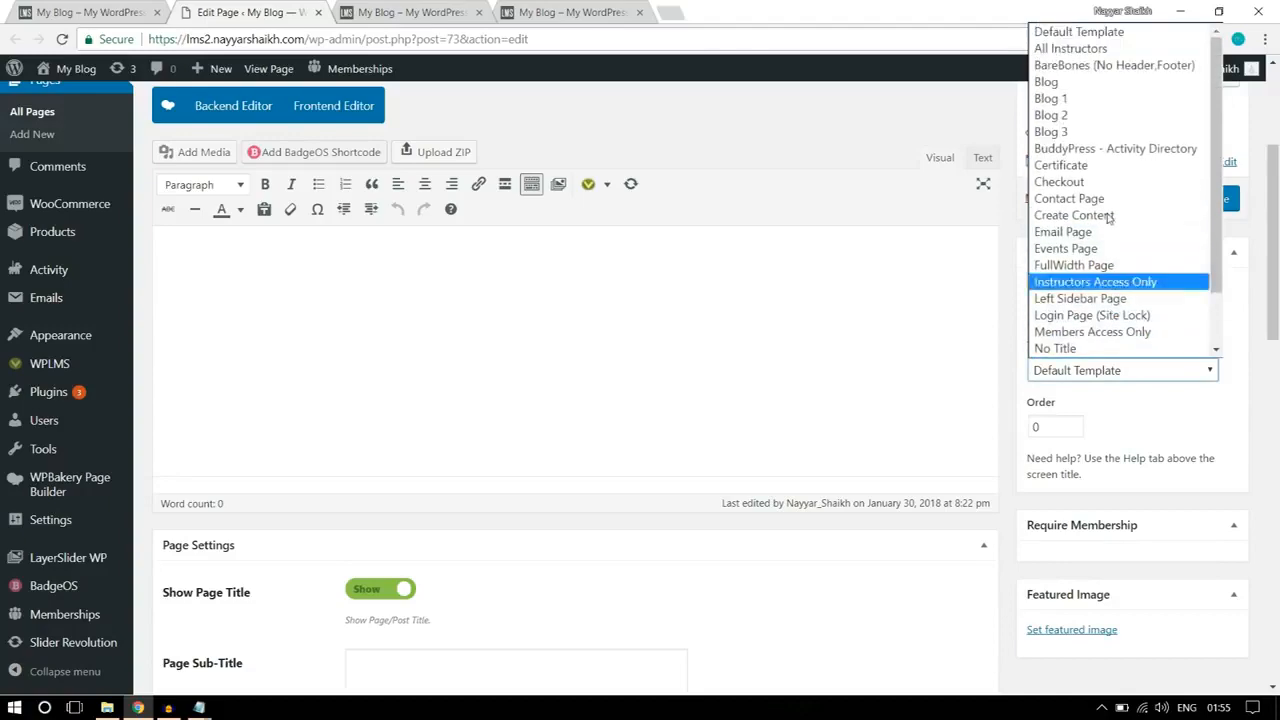
scroll(1104, 170, down, 2)
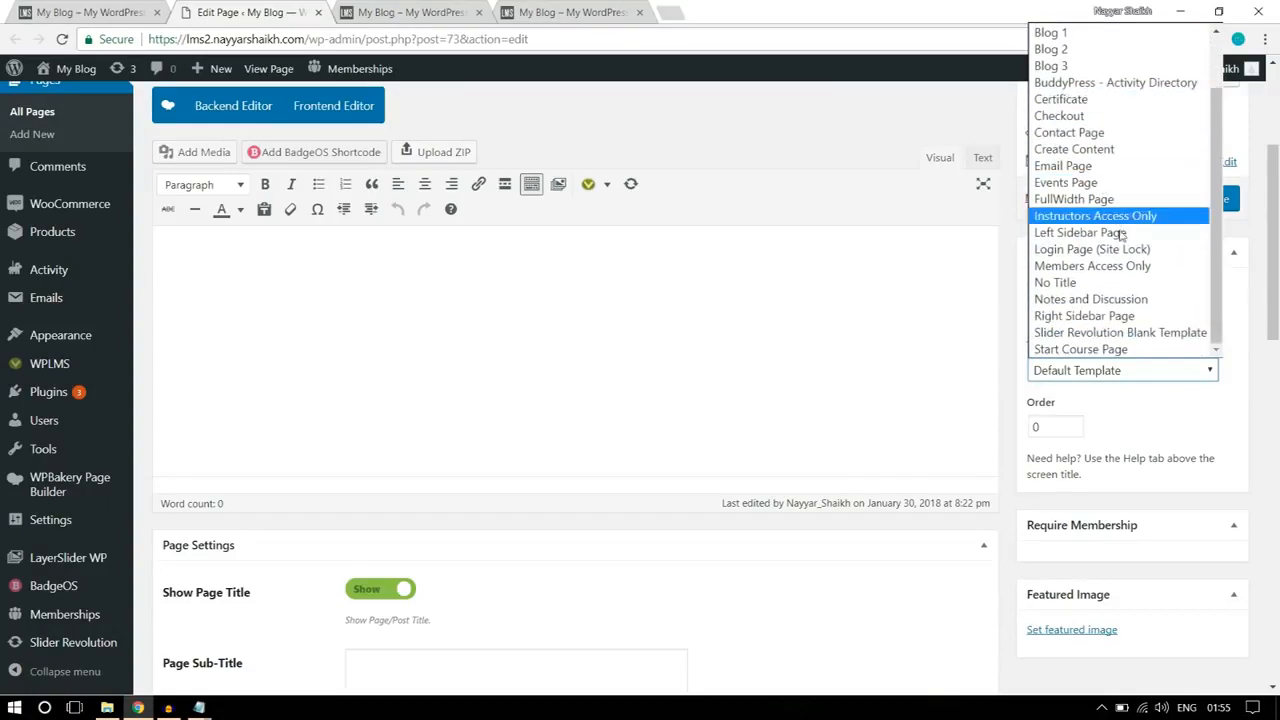
click(1074, 287)
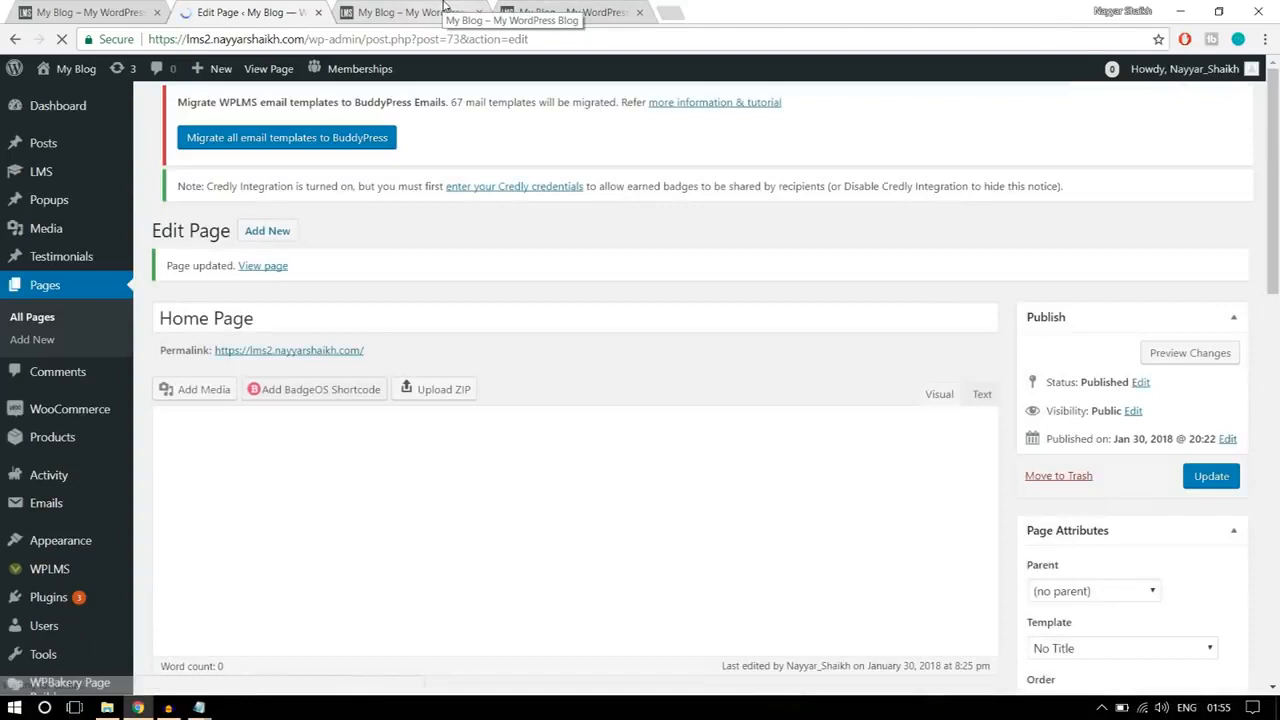
Step: Reload the live front page and inspect its header area with the new template applied
click(444, 8)
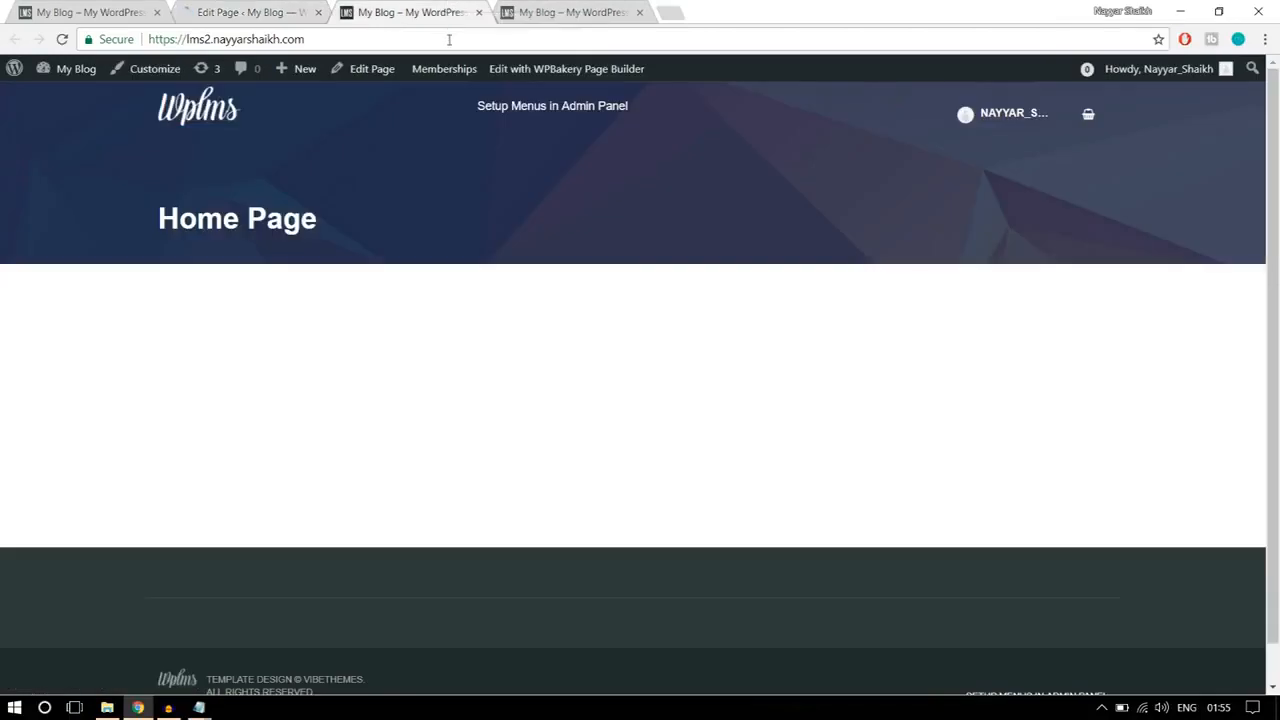
click(449, 39)
key(Return)
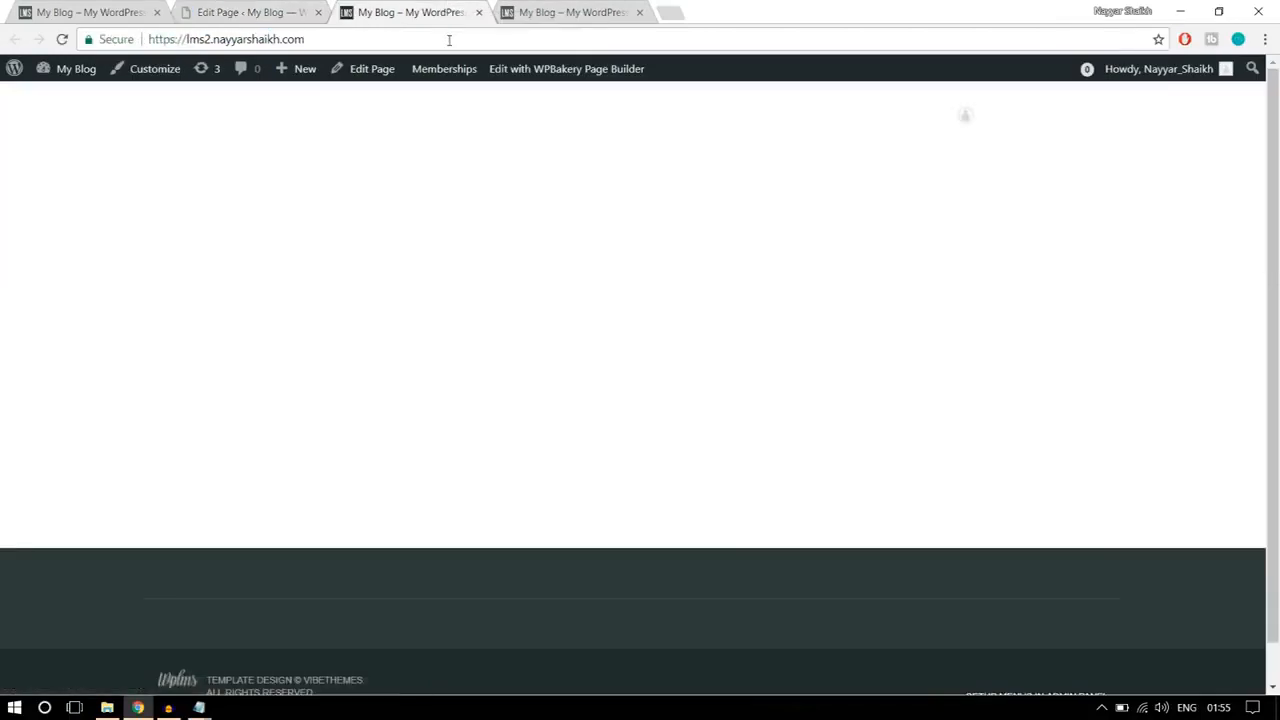
drag(264, 114, 275, 118)
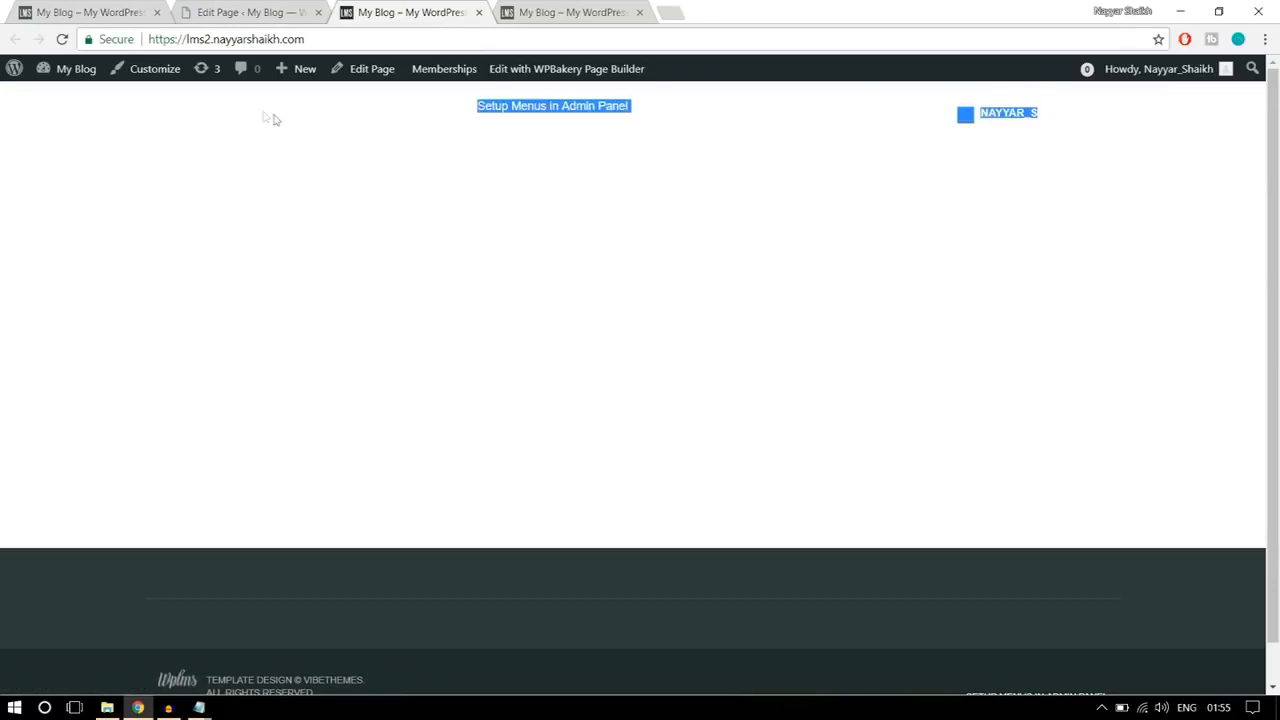
click(491, 323)
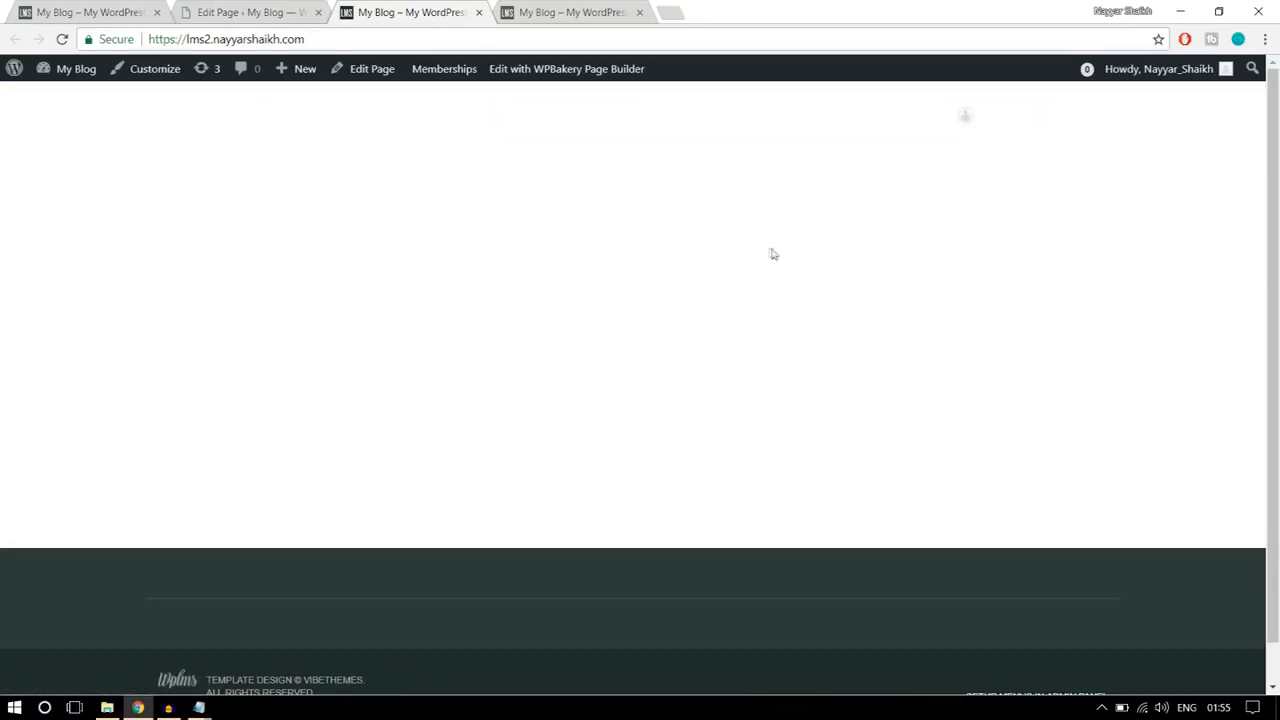
Step: Return to the Home Page editor and look over its content area and page attributes
click(249, 11)
scroll(819, 291, down, 3)
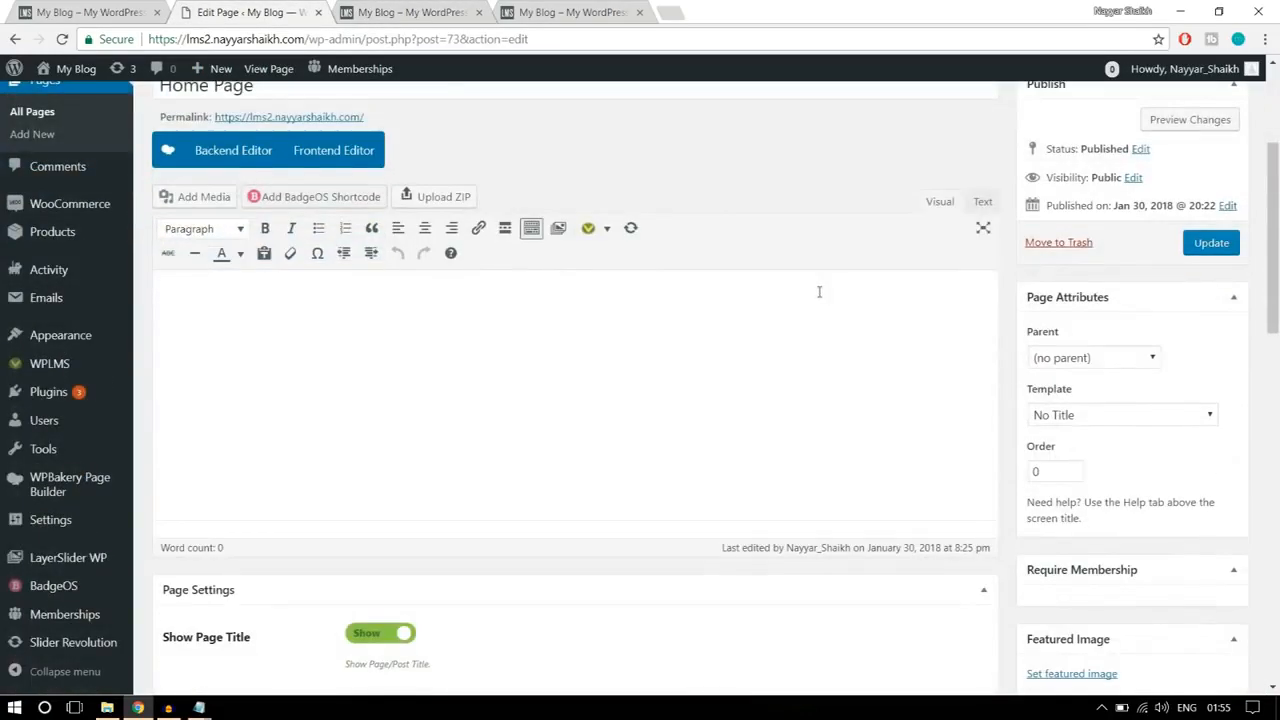
scroll(822, 310, up, 2)
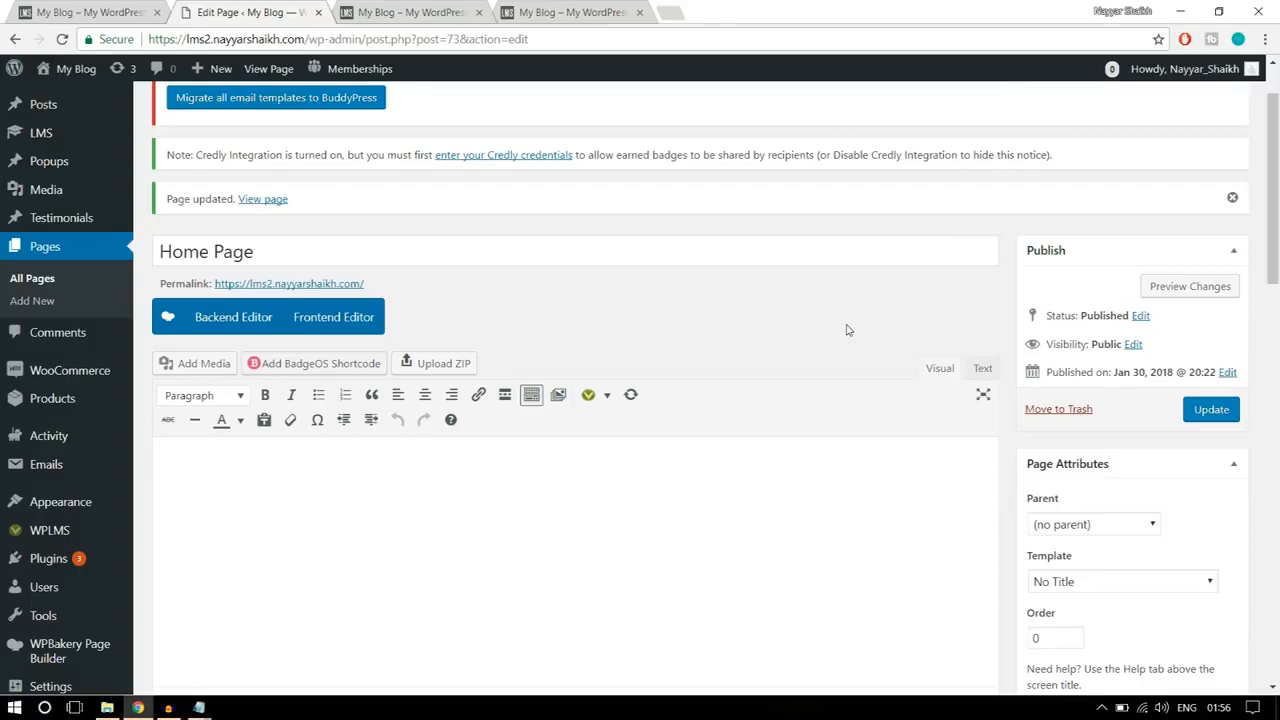
scroll(800, 290, down, 1)
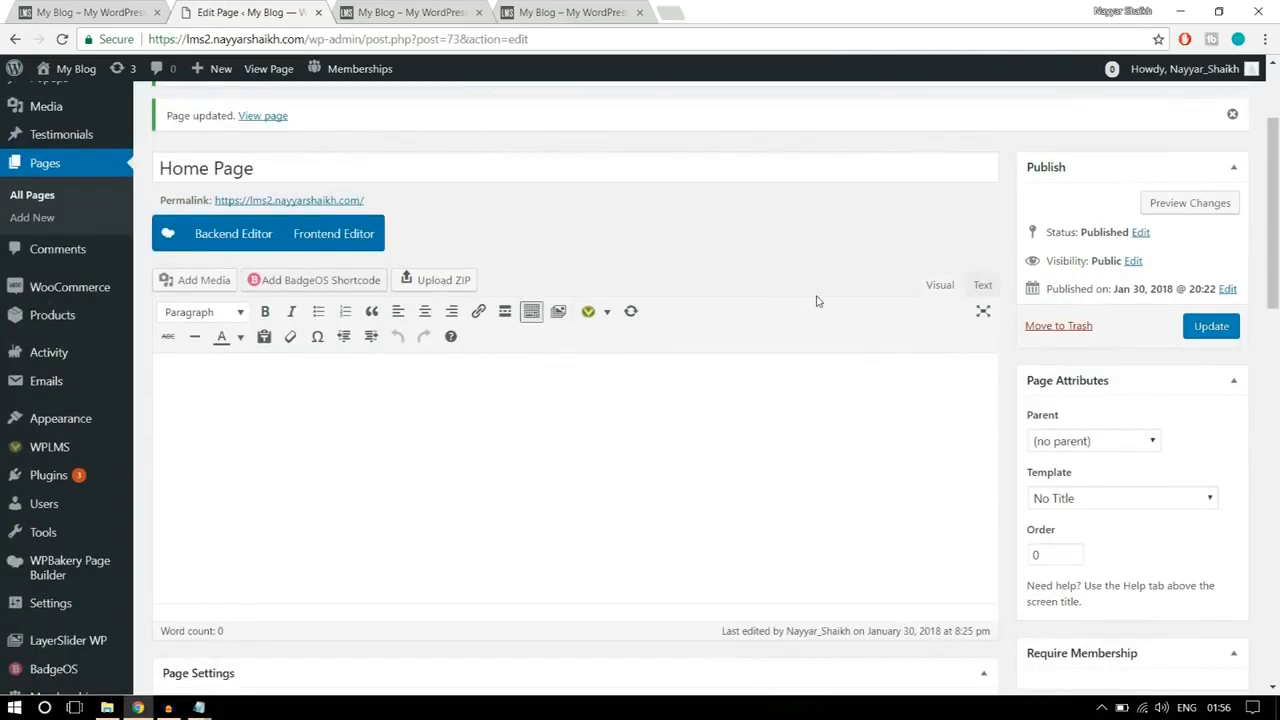
Step: Switch the Home Page to the WPBakery backend editor and collapse its Page Settings section
click(228, 244)
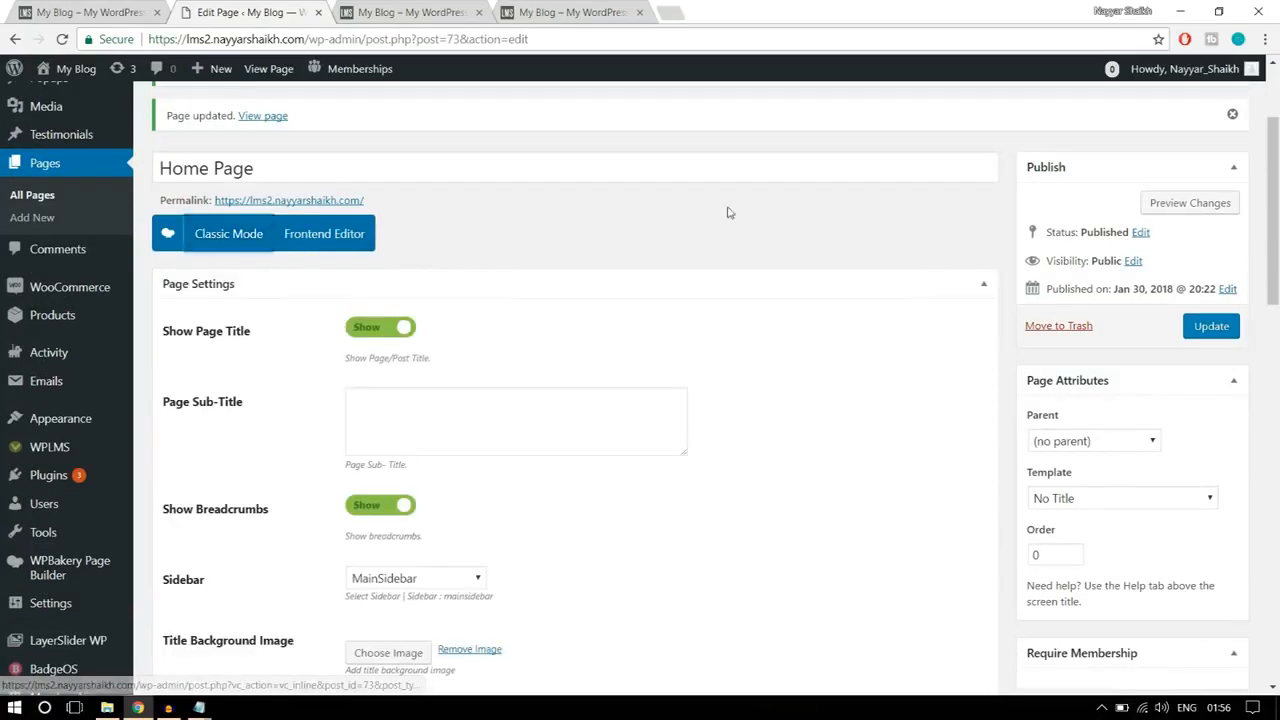
scroll(731, 260, down, 1)
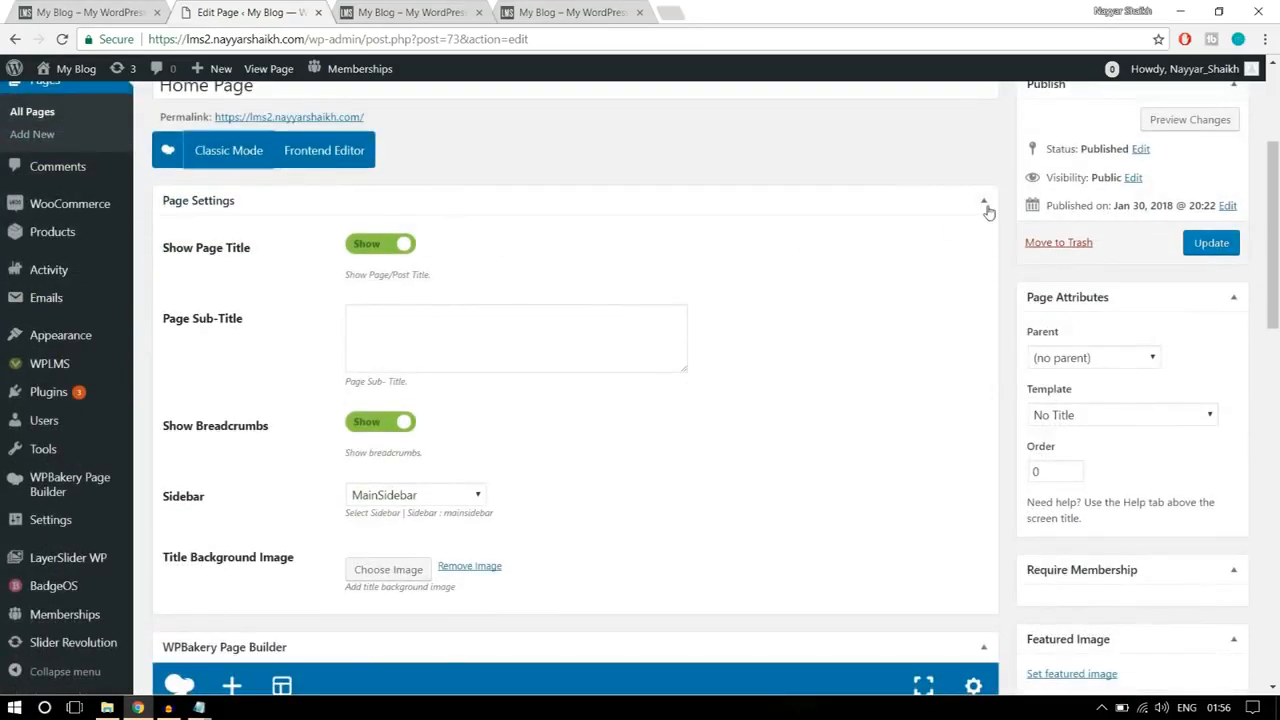
click(984, 203)
scroll(900, 240, down, 1)
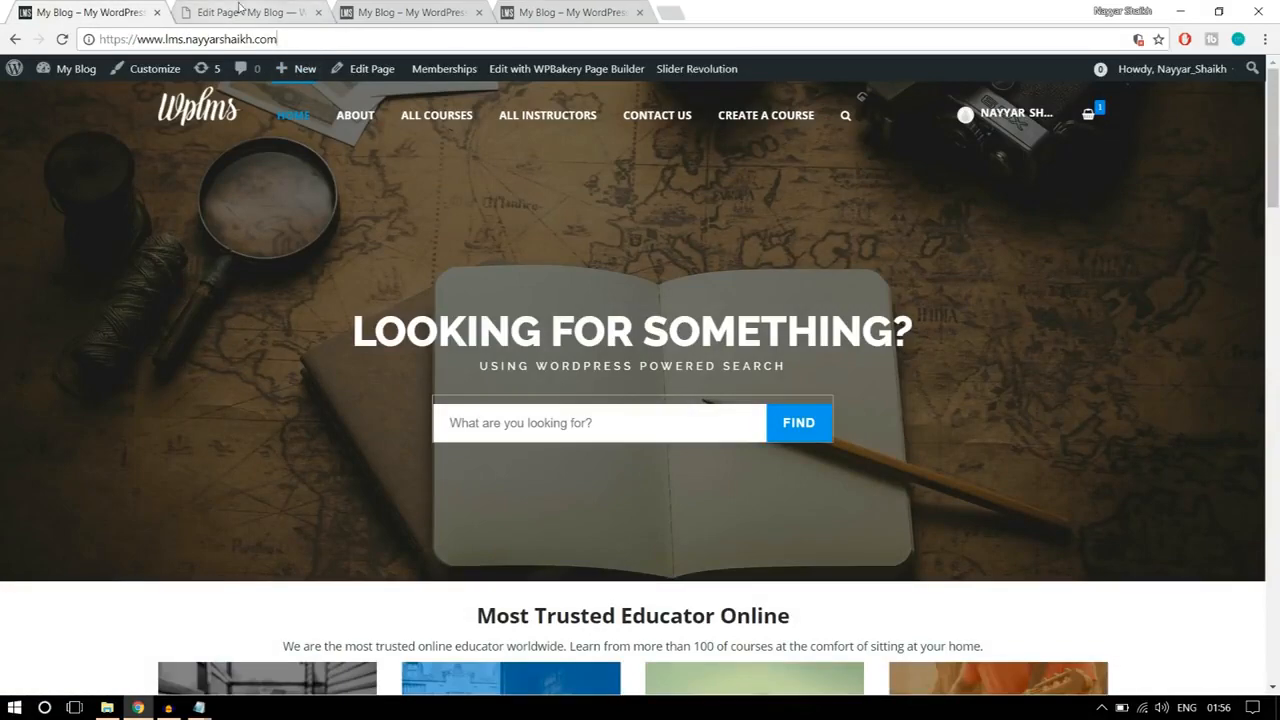
click(239, 10)
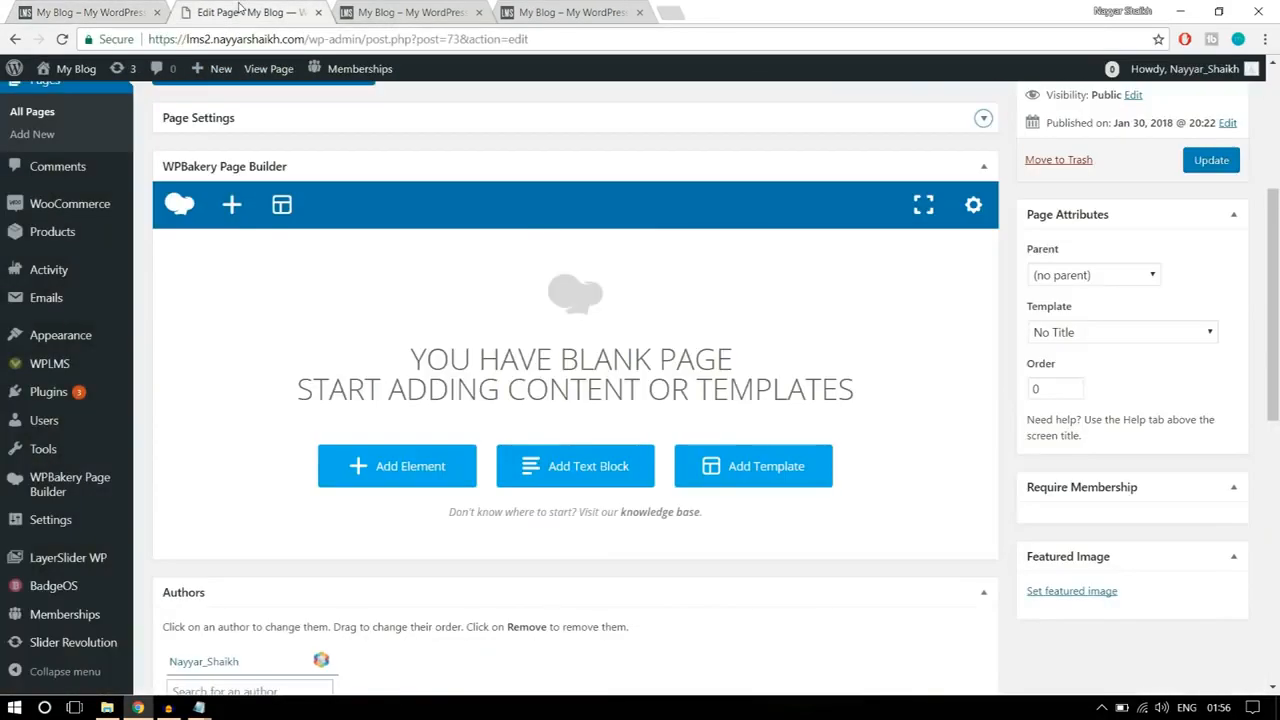
Step: Add a Revolution Slider element to the blank page, choose Slider 1 for it, and save the element settings
click(402, 480)
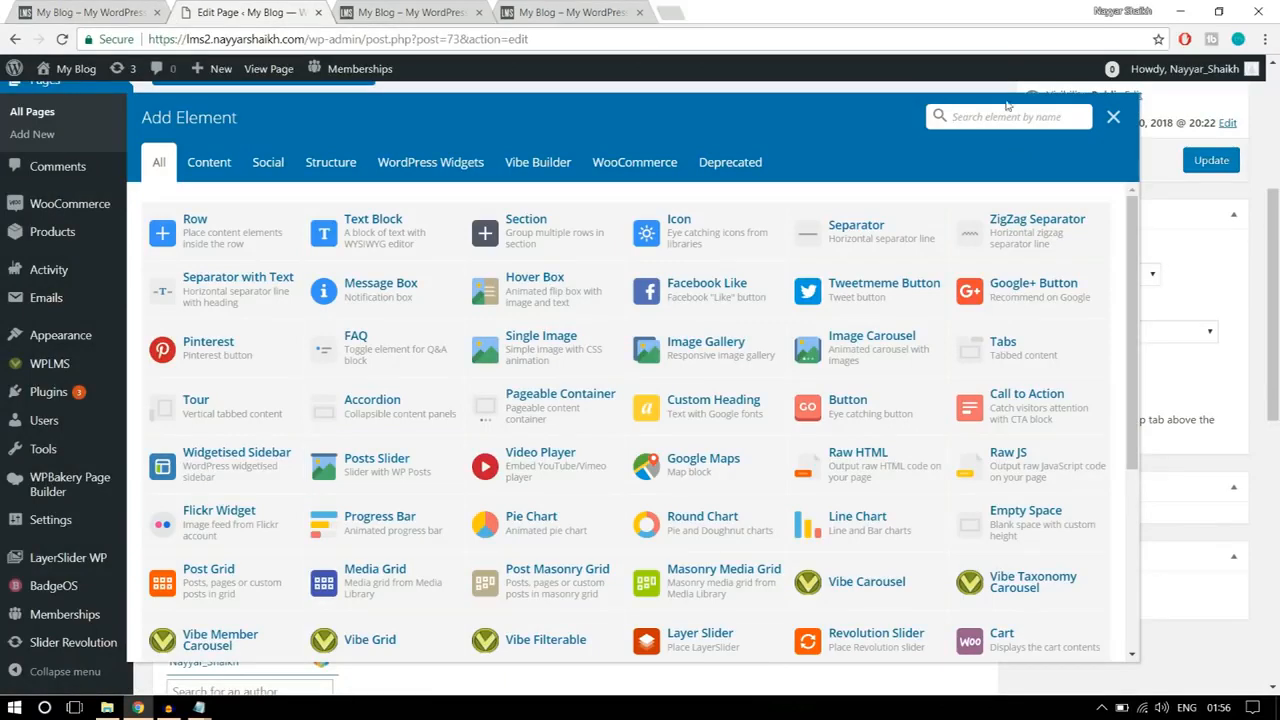
text(sli)
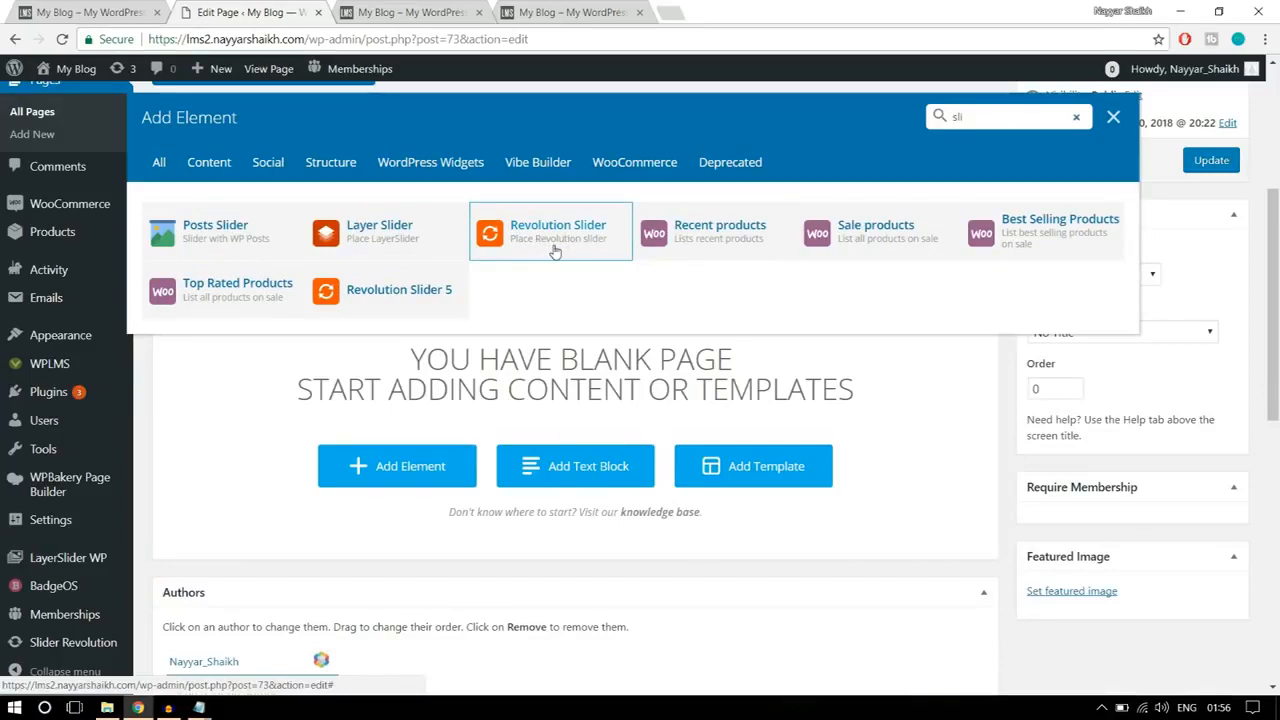
click(555, 250)
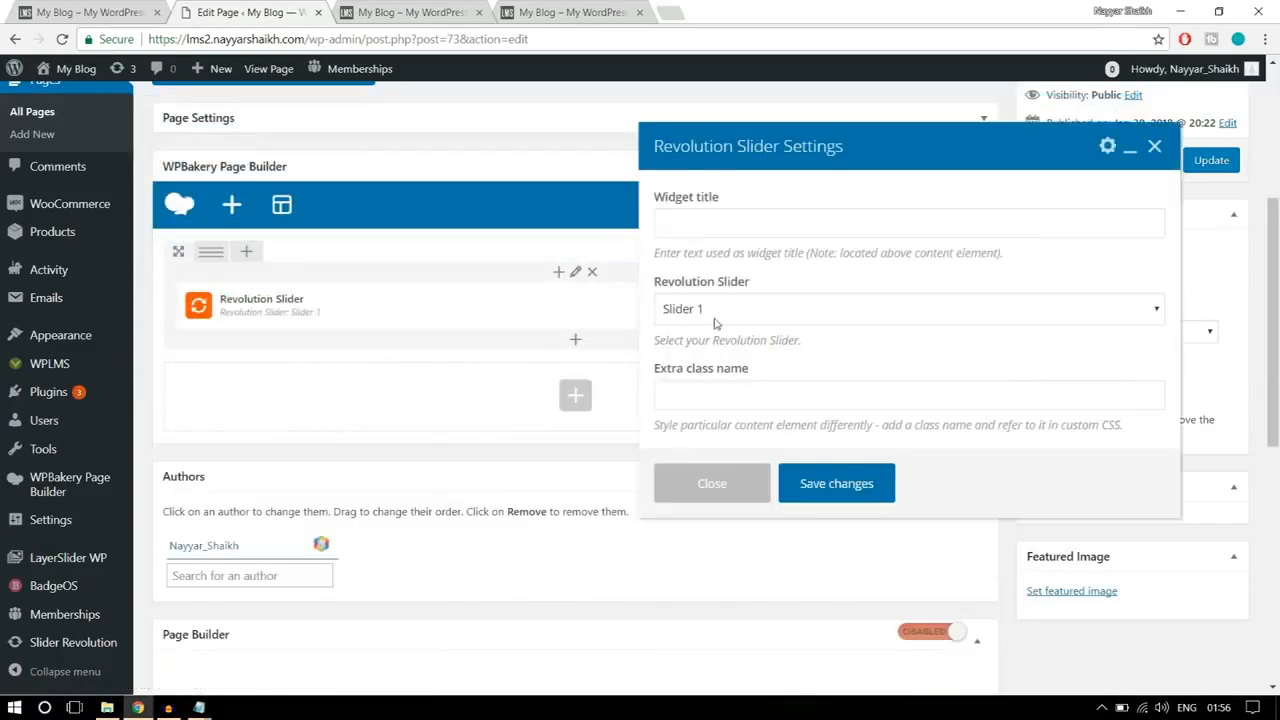
scroll(745, 315, down, 1)
click(749, 318)
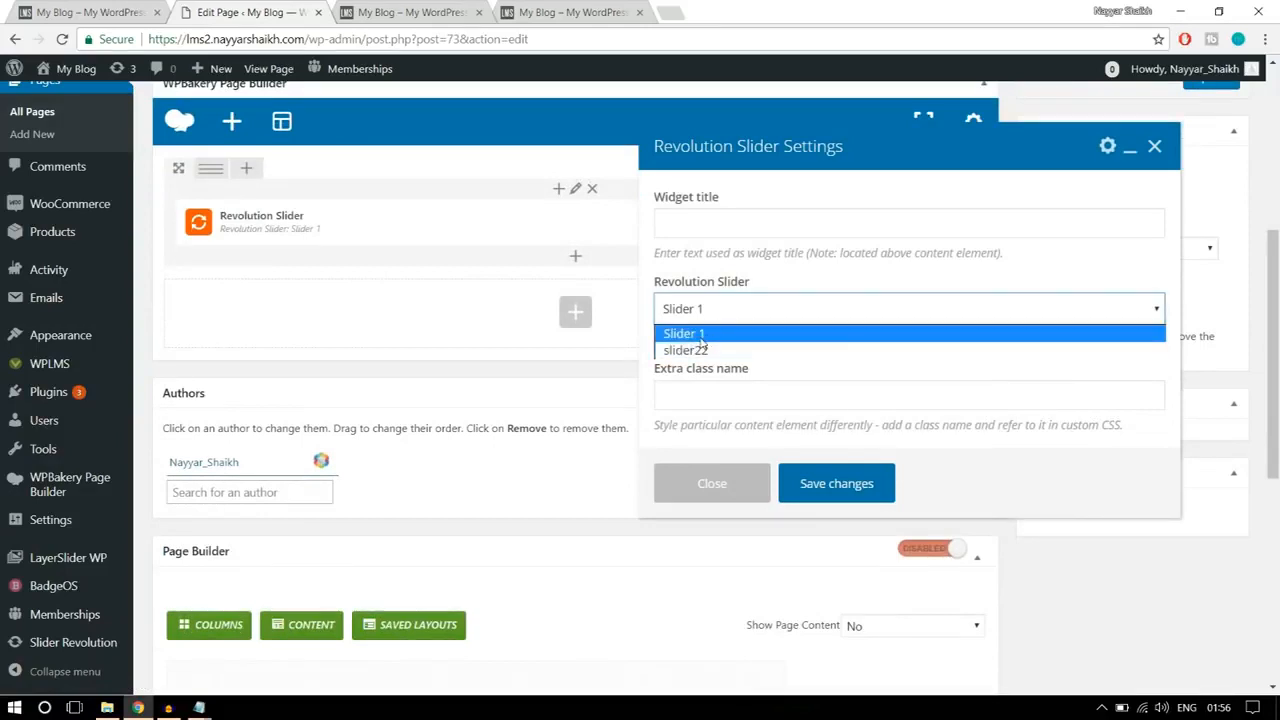
click(705, 336)
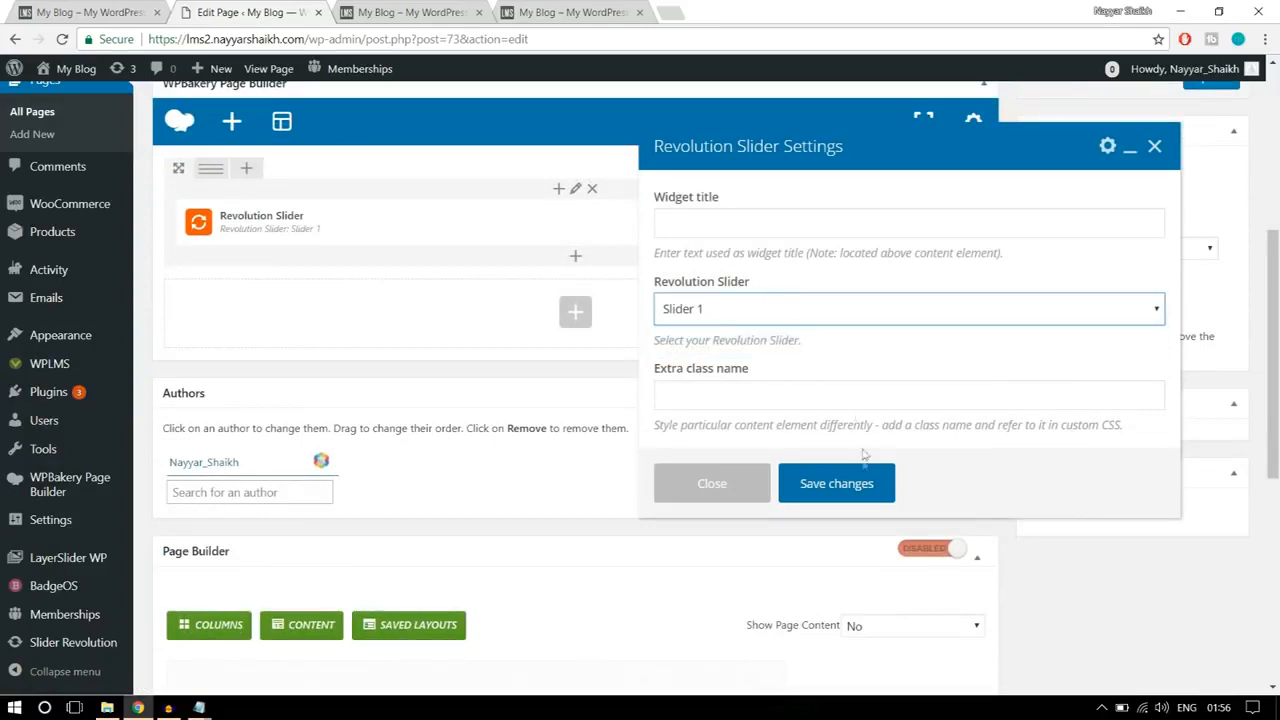
click(836, 484)
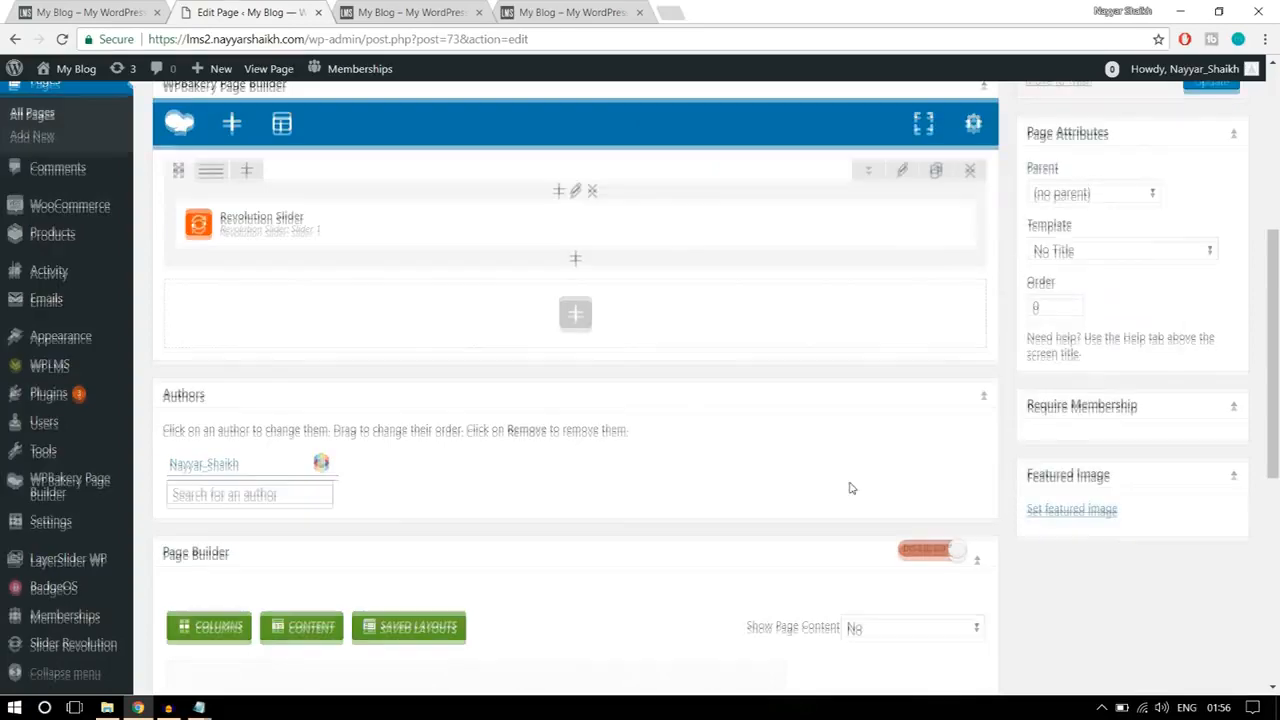
Step: Update the Home Page and reload the live front page to check the slider
scroll(849, 488, up, 5)
click(1210, 410)
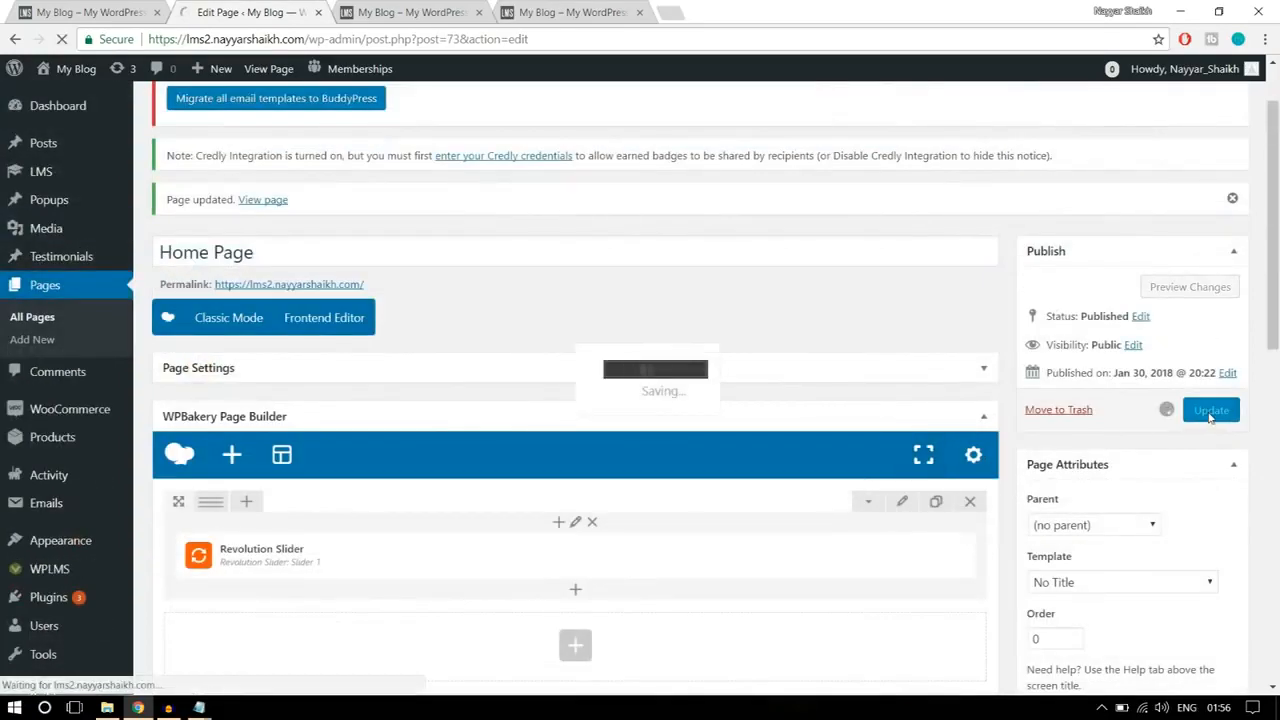
click(405, 12)
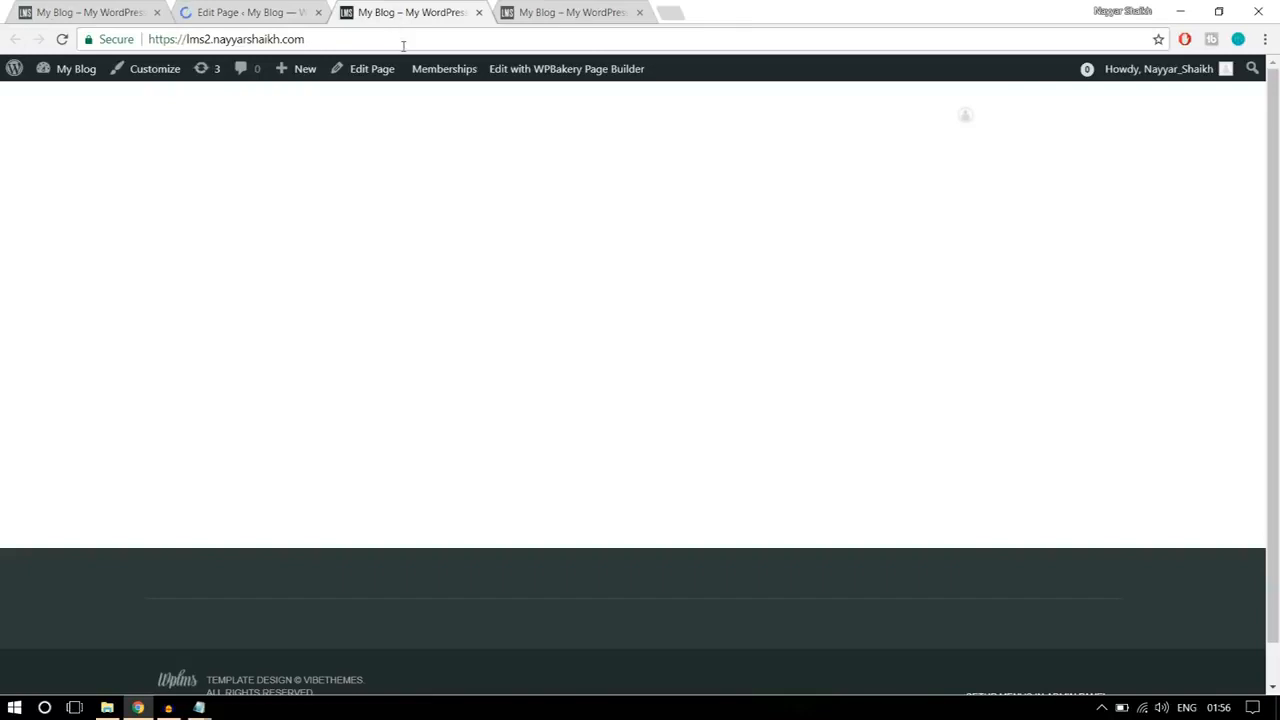
click(403, 45)
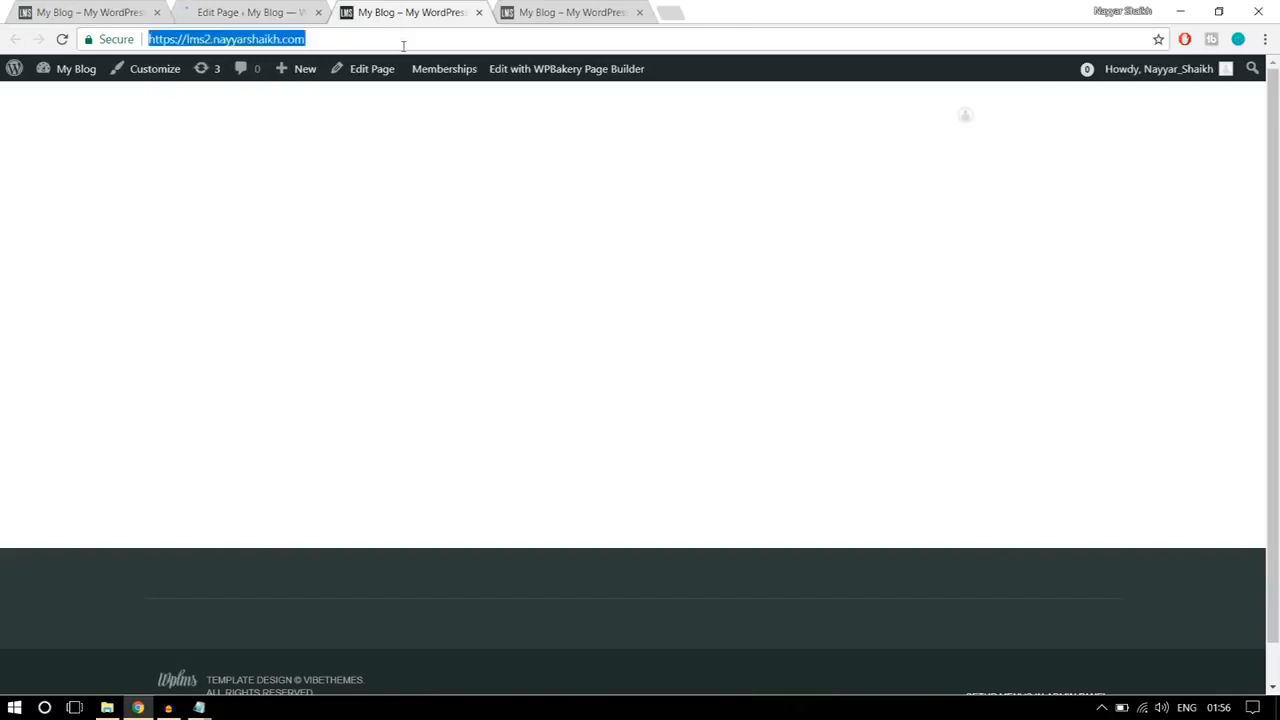
key(Return)
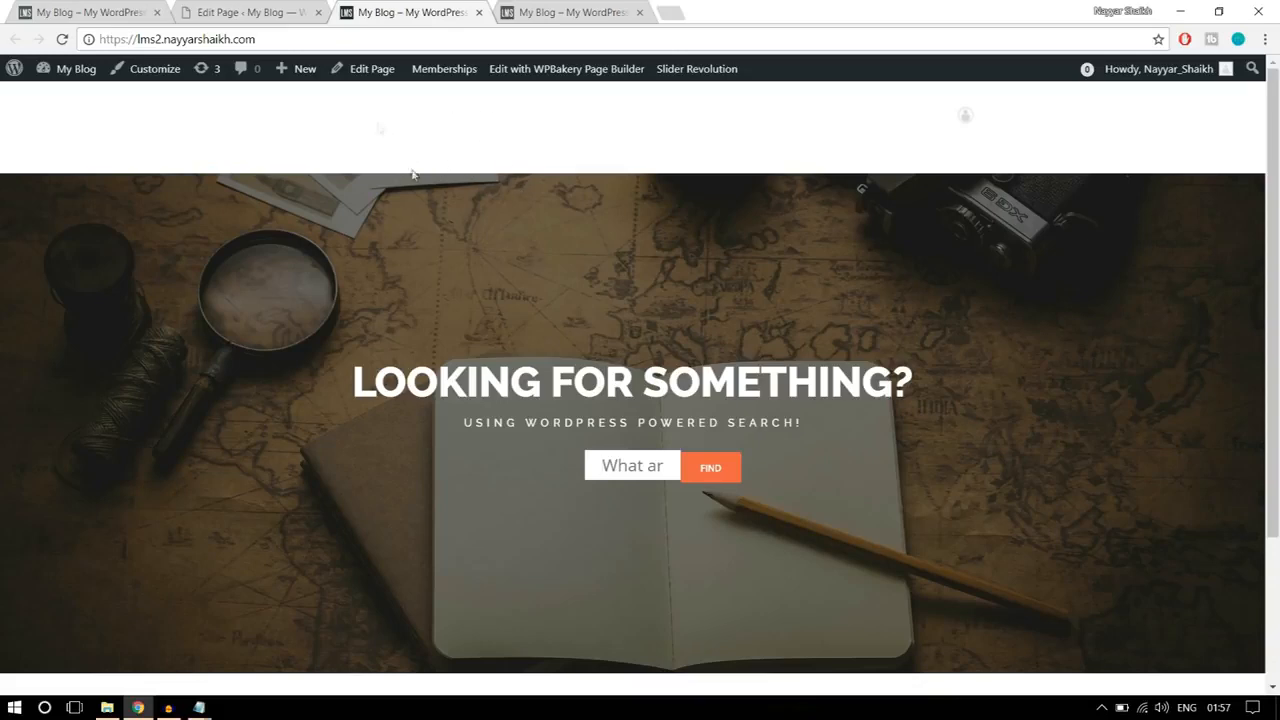
Step: Set the top margin of the slider's row to -150 in its design options and save the row settings
click(270, 12)
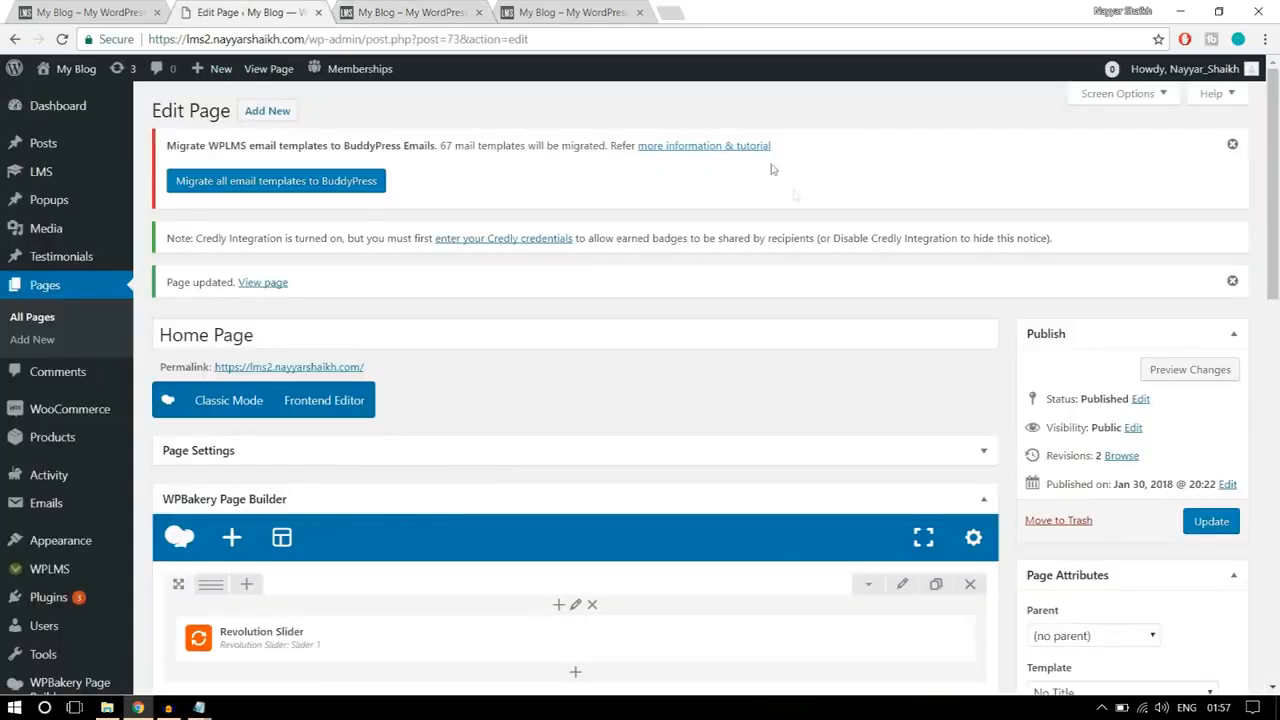
scroll(943, 391, down, 3)
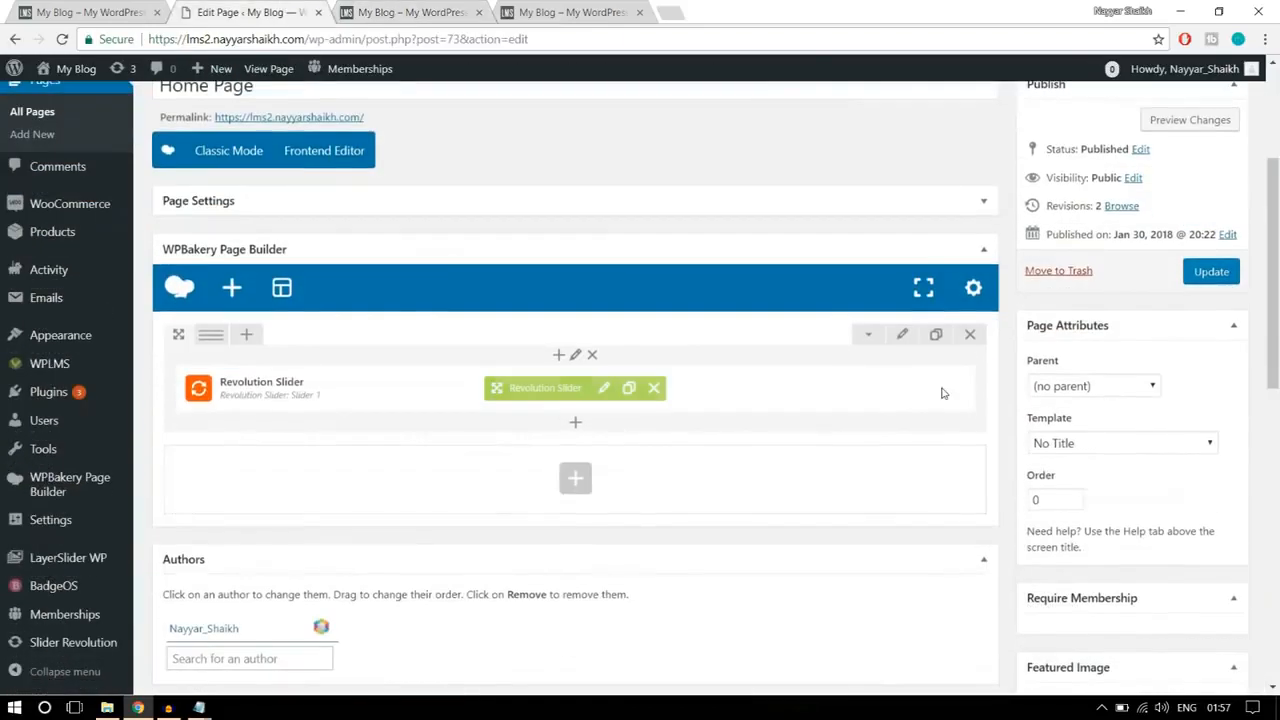
click(903, 340)
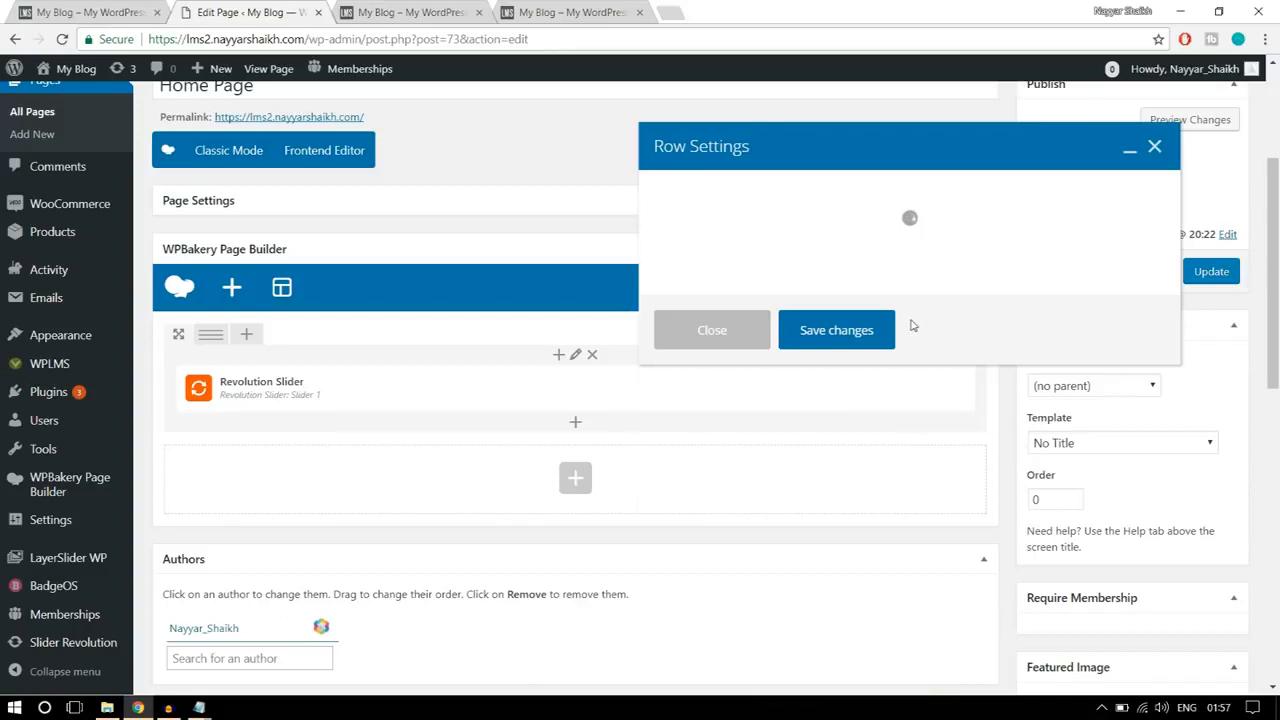
click(776, 204)
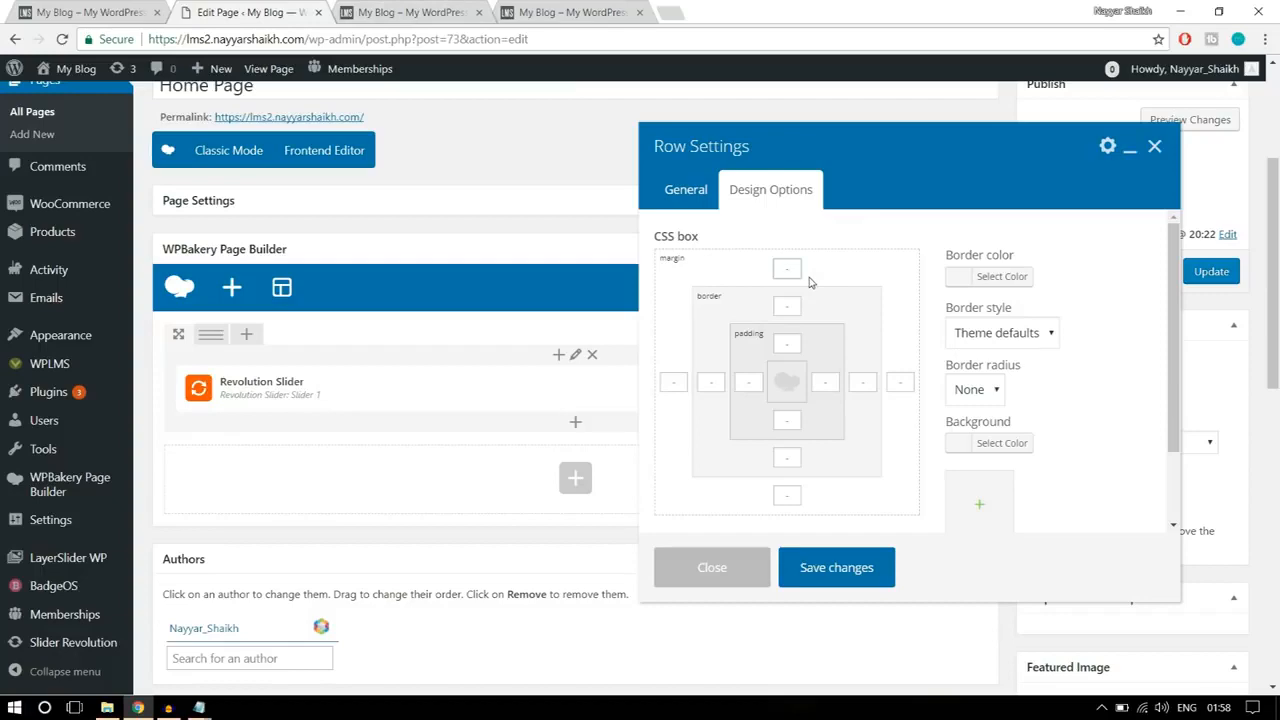
click(418, 12)
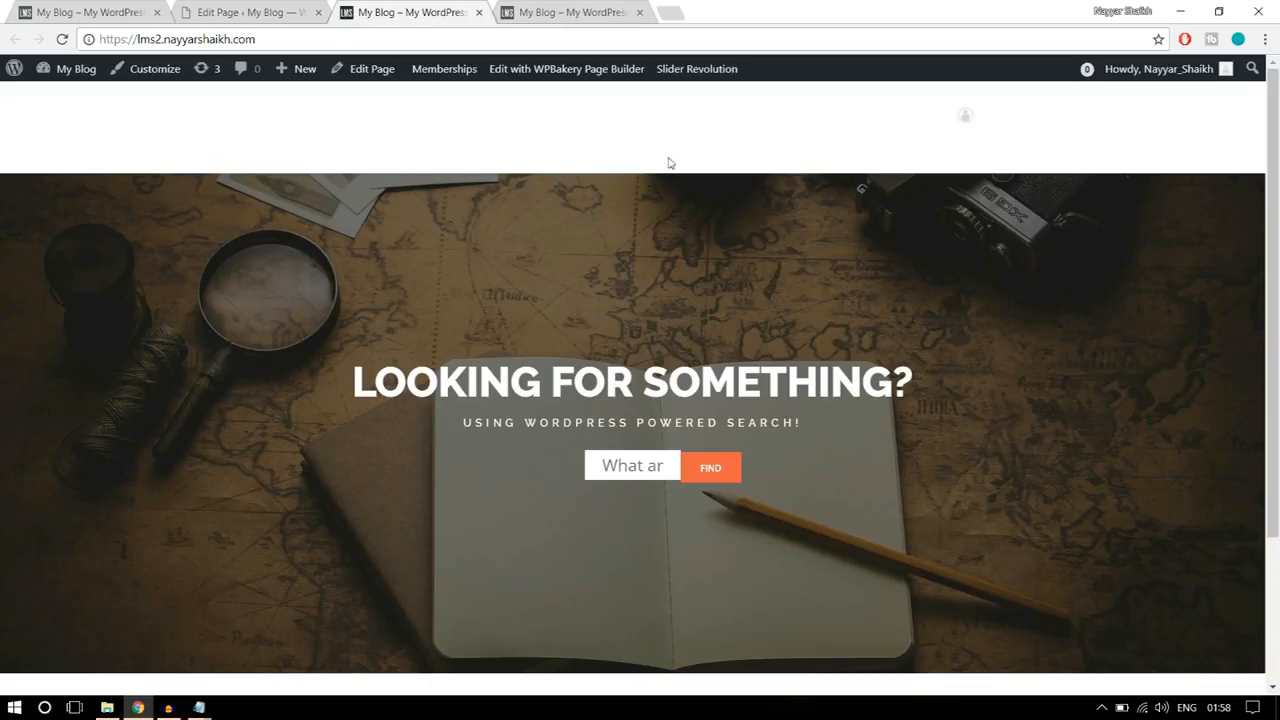
click(292, 12)
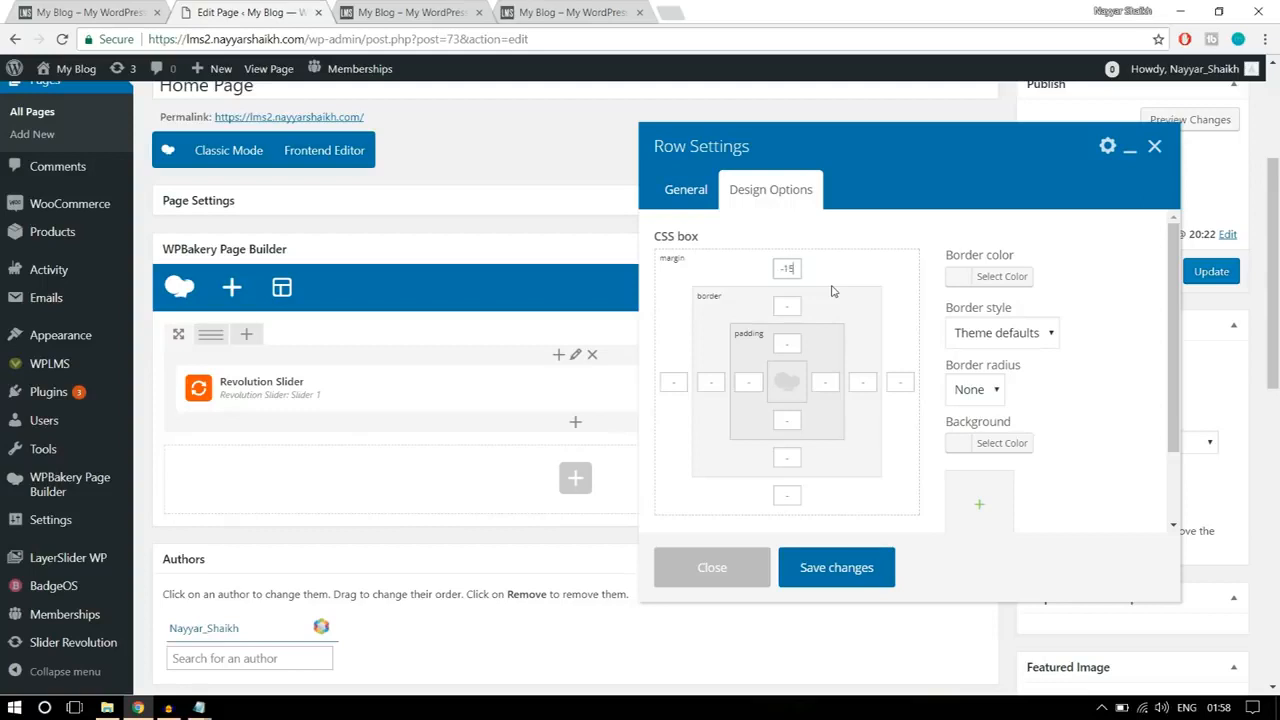
text(0)
drag(801, 268, 775, 268)
click(851, 566)
Step: Update the Home Page with the new row margin and reload the live front page to check the slider's position
click(1200, 272)
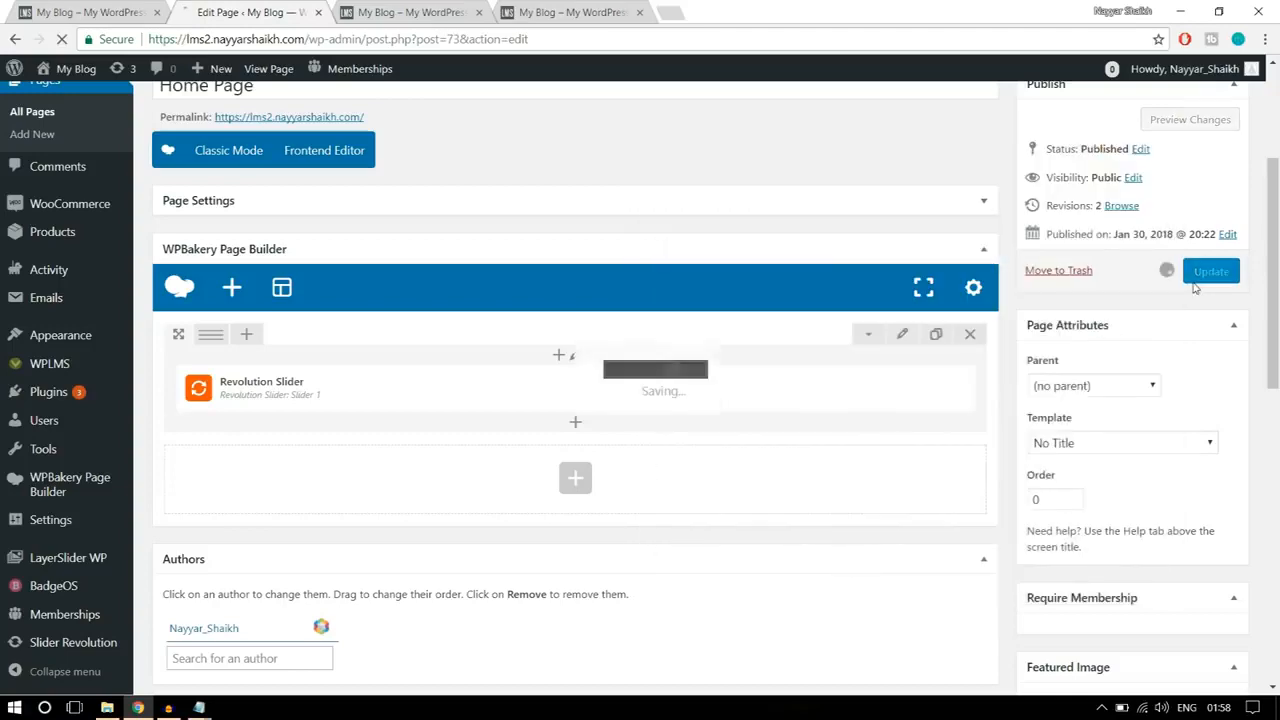
click(530, 12)
click(439, 42)
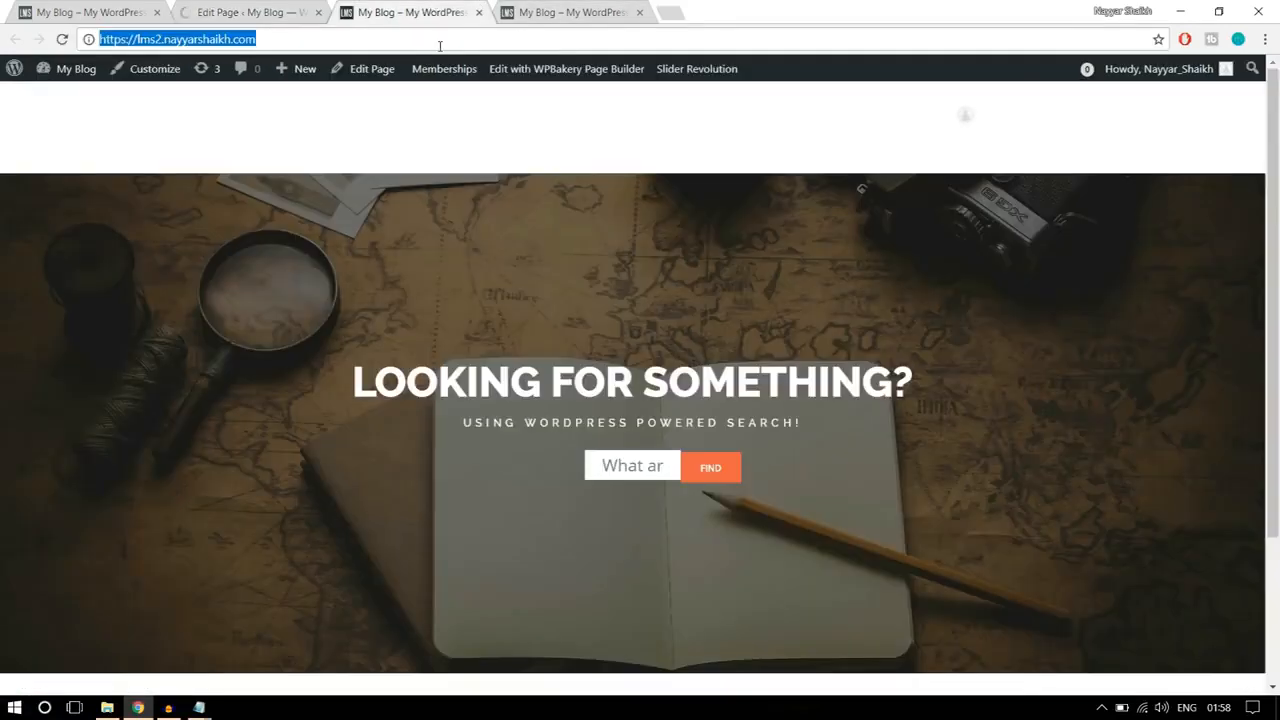
key(Return)
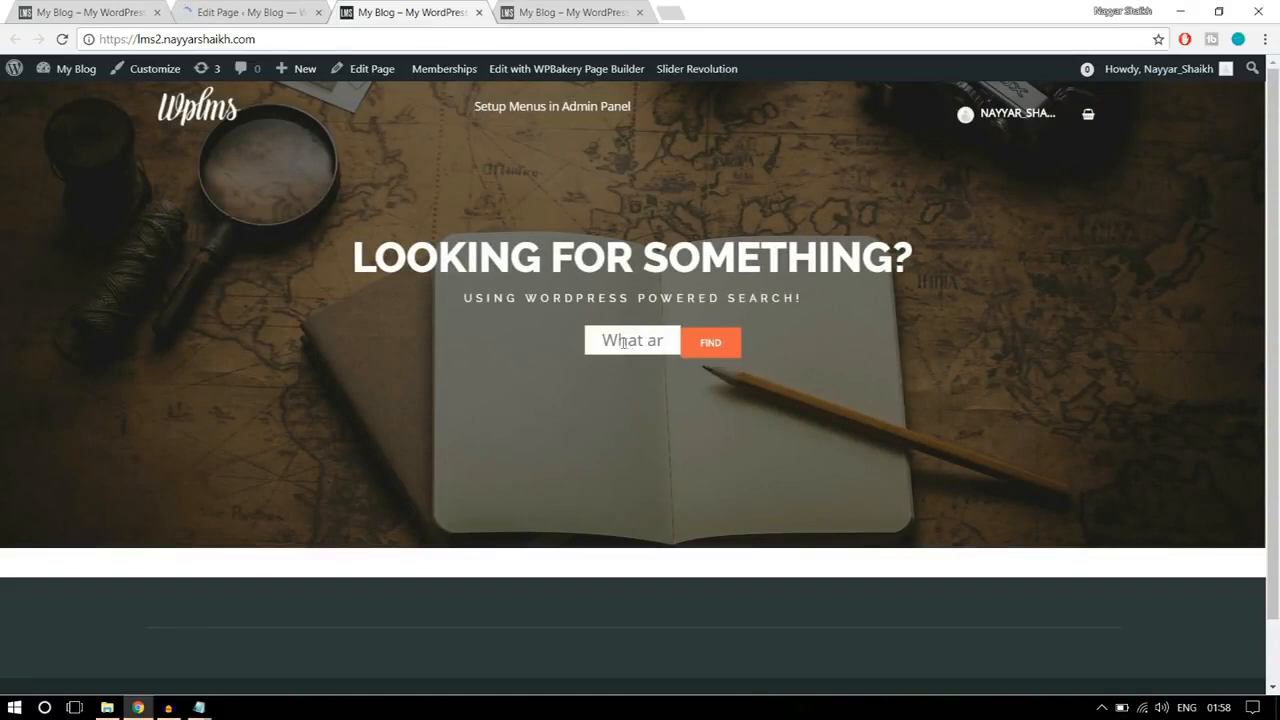
Step: Leave the Home Page editor and open the Slider Revolution overview in the site admin
click(268, 11)
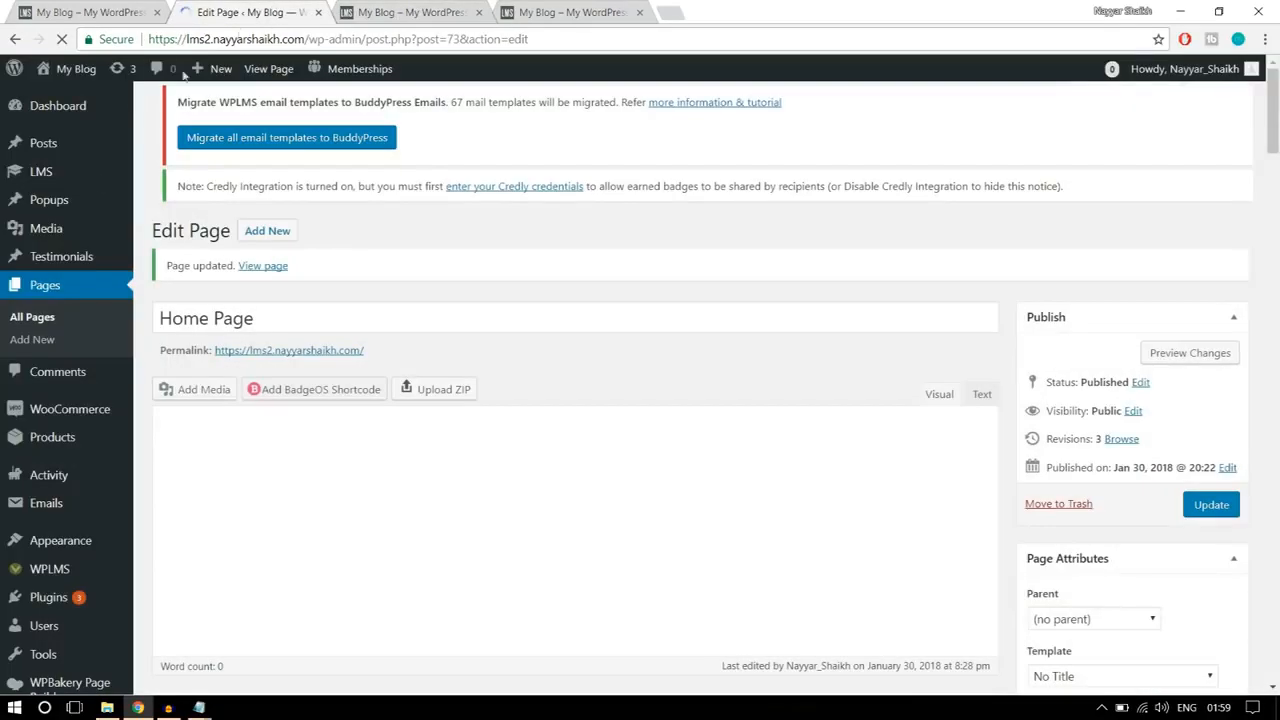
scroll(82, 288, down, 3)
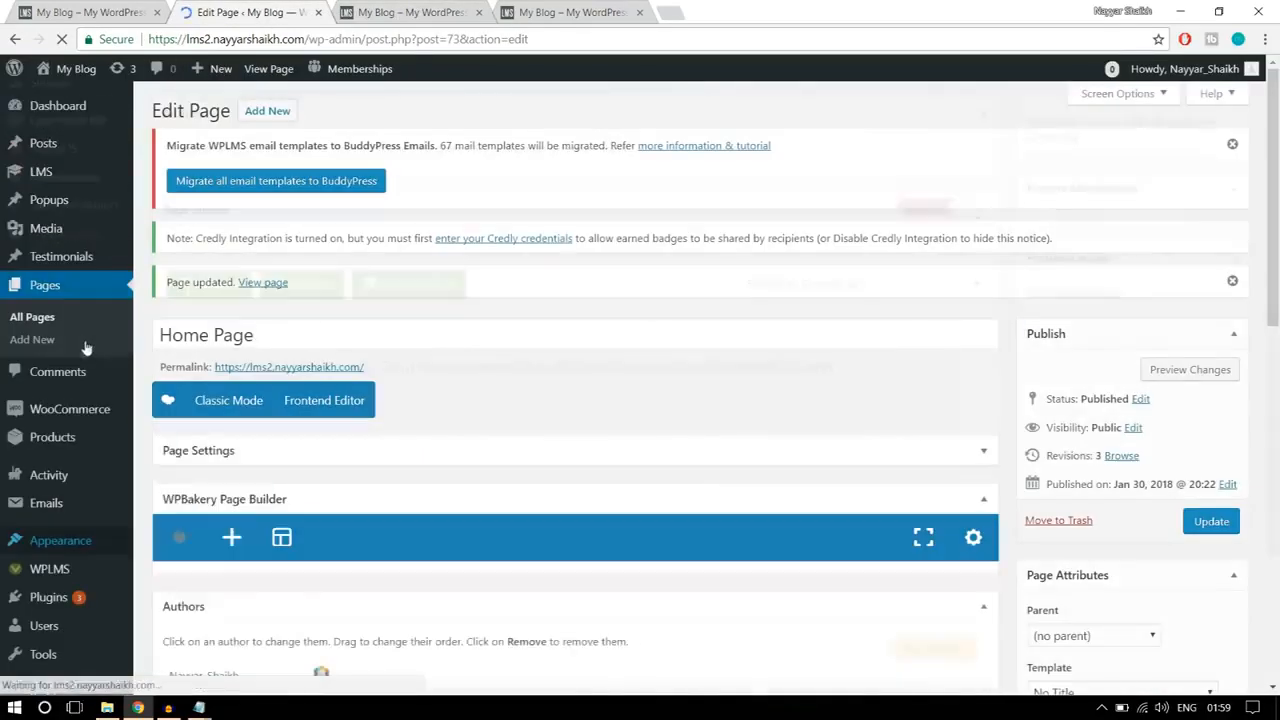
scroll(40, 620, down, 3)
mouse_move(78, 630)
scroll(80, 640, down, 3)
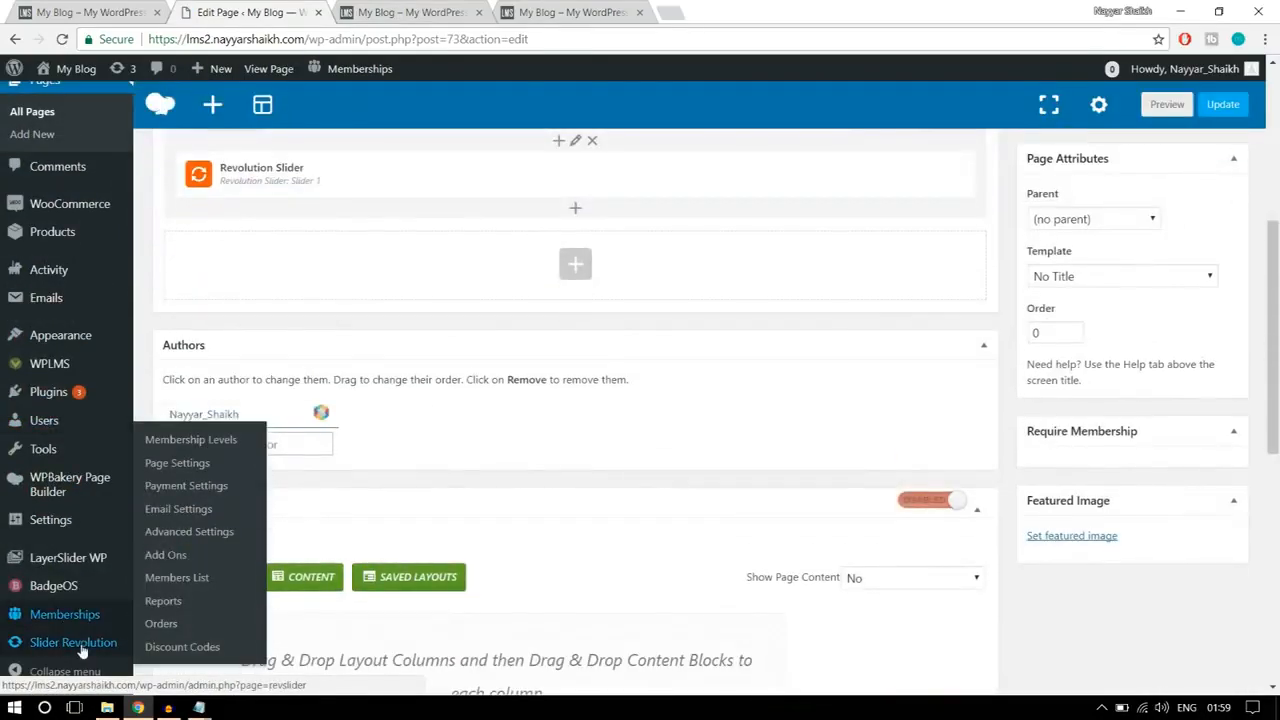
click(80, 645)
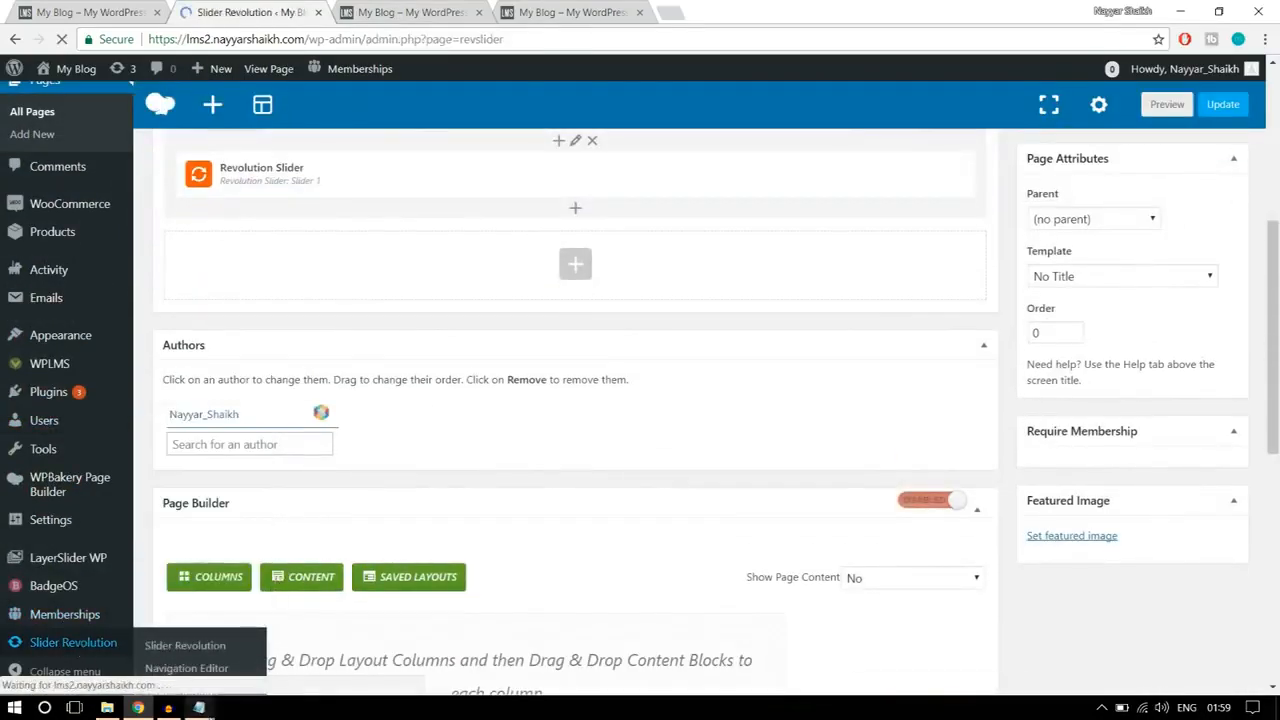
Step: Copy the complete .revtp-searchform styling code below the "Code for Styling" heading in the CSS Notepad file
mouse_move(199, 707)
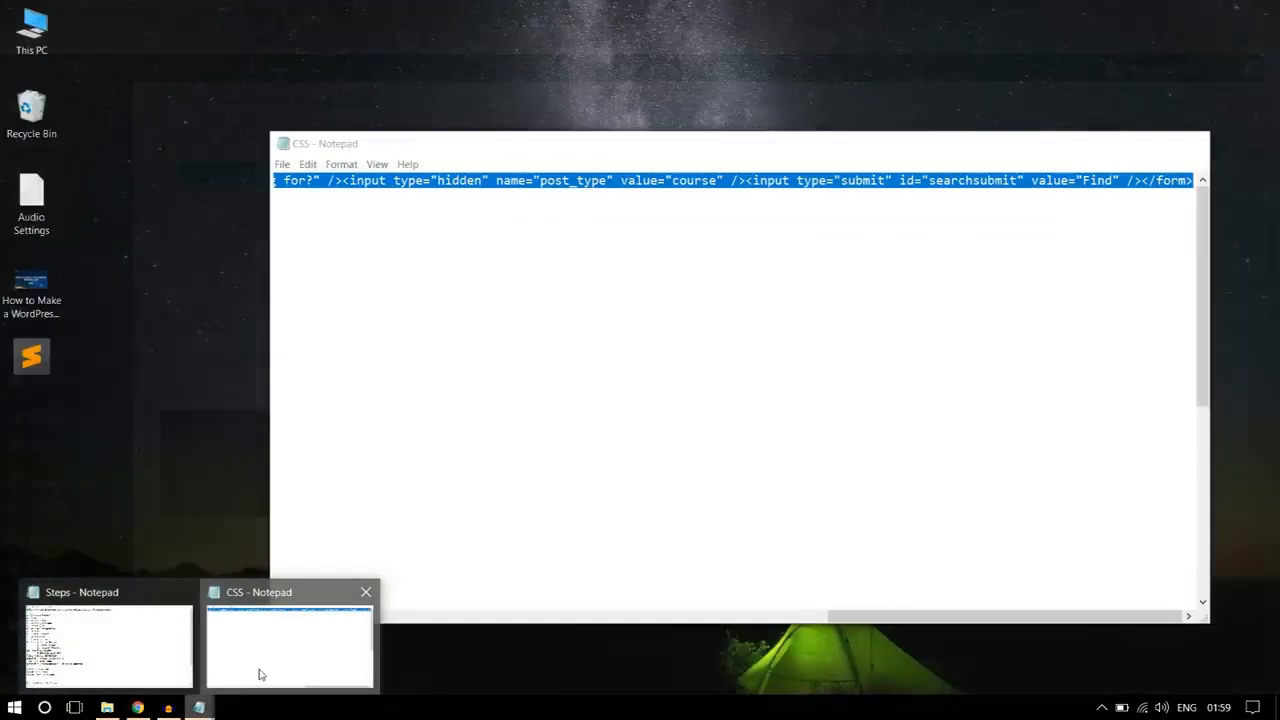
click(259, 675)
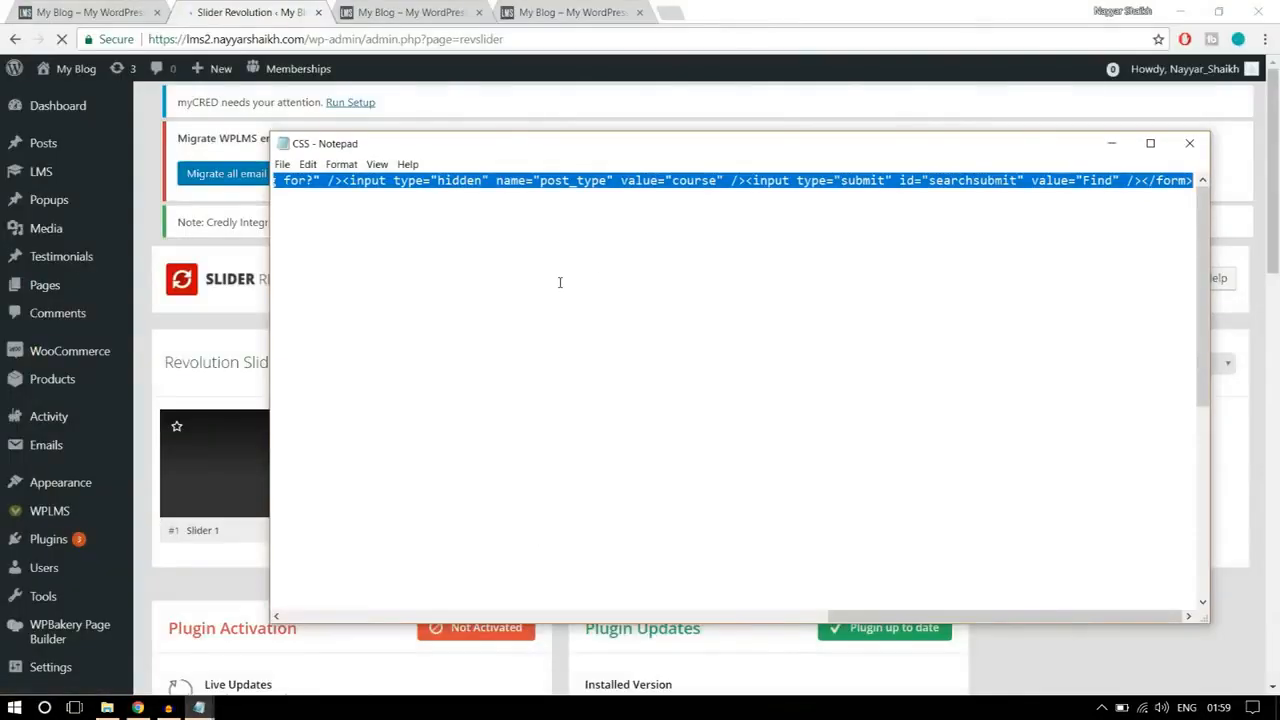
click(600, 263)
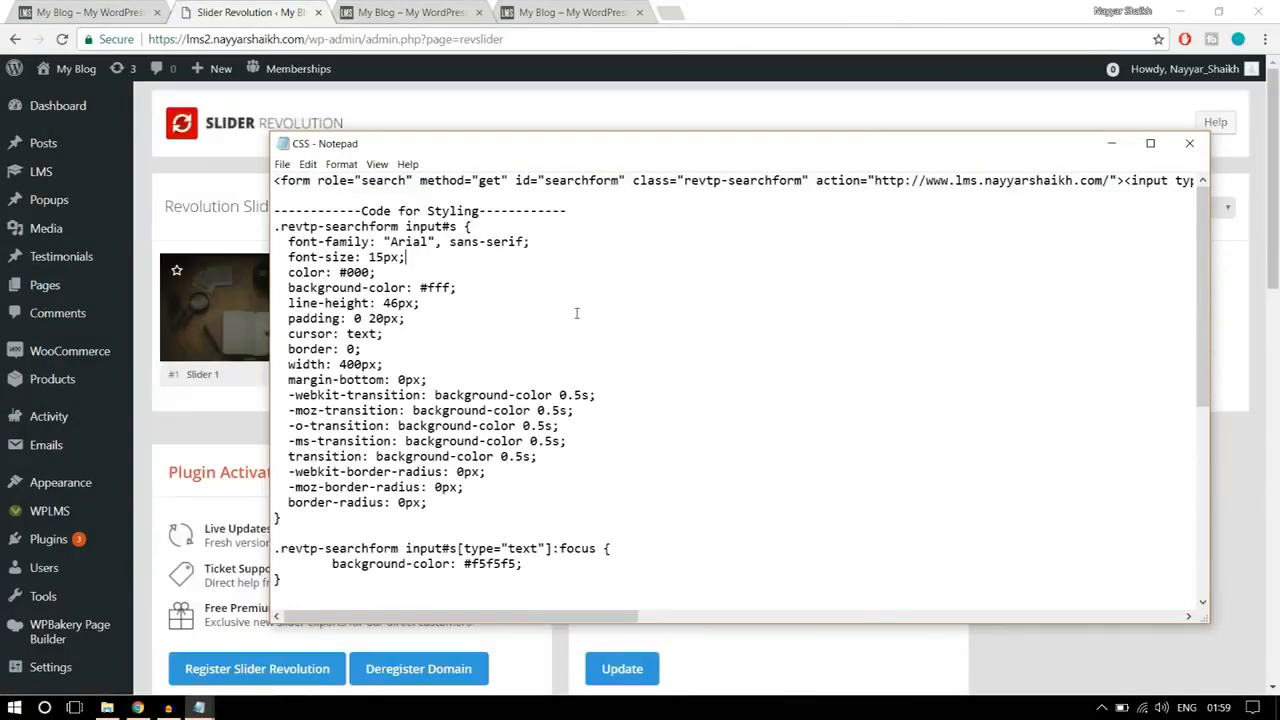
drag(594, 209, 274, 211)
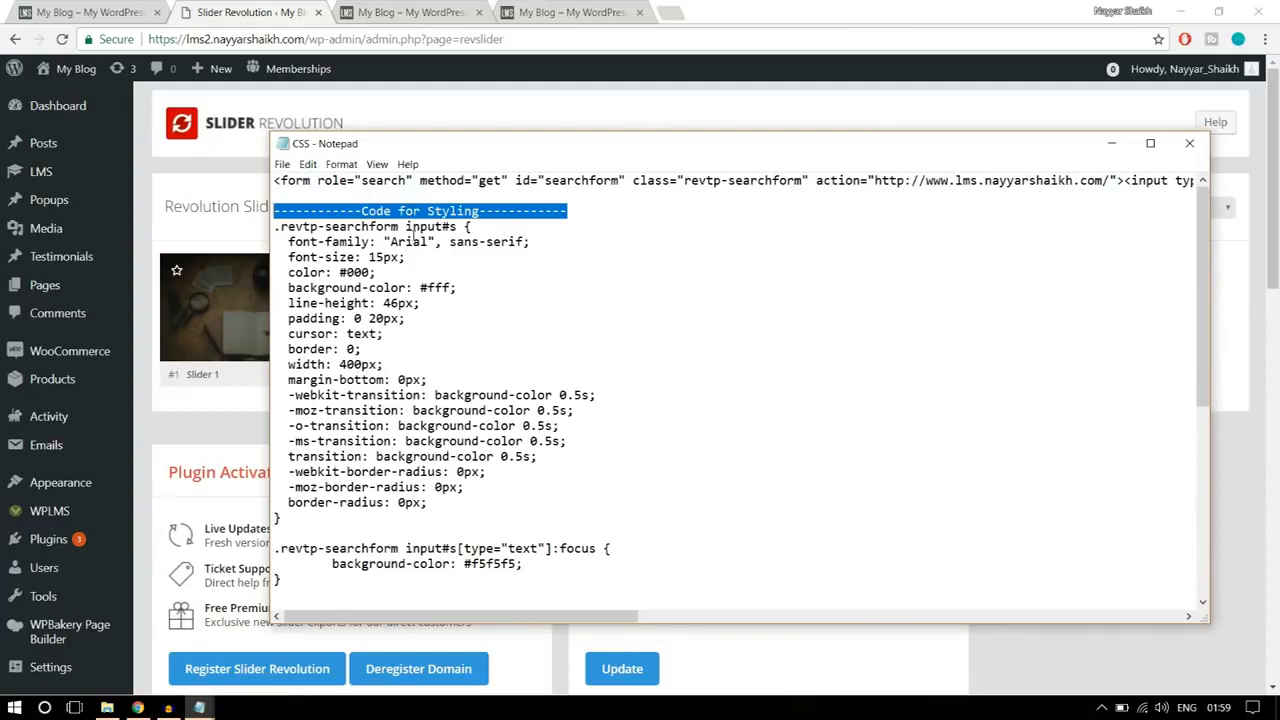
click(413, 241)
drag(273, 227, 476, 636)
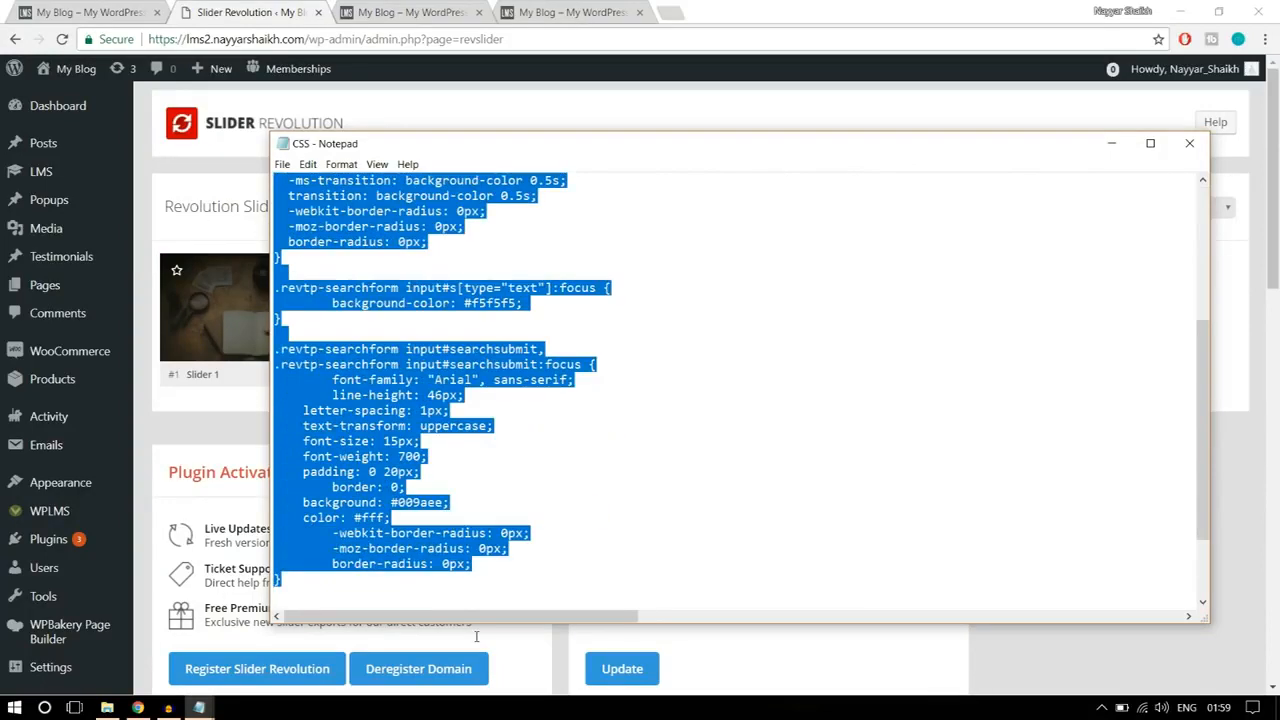
right_click(383, 454)
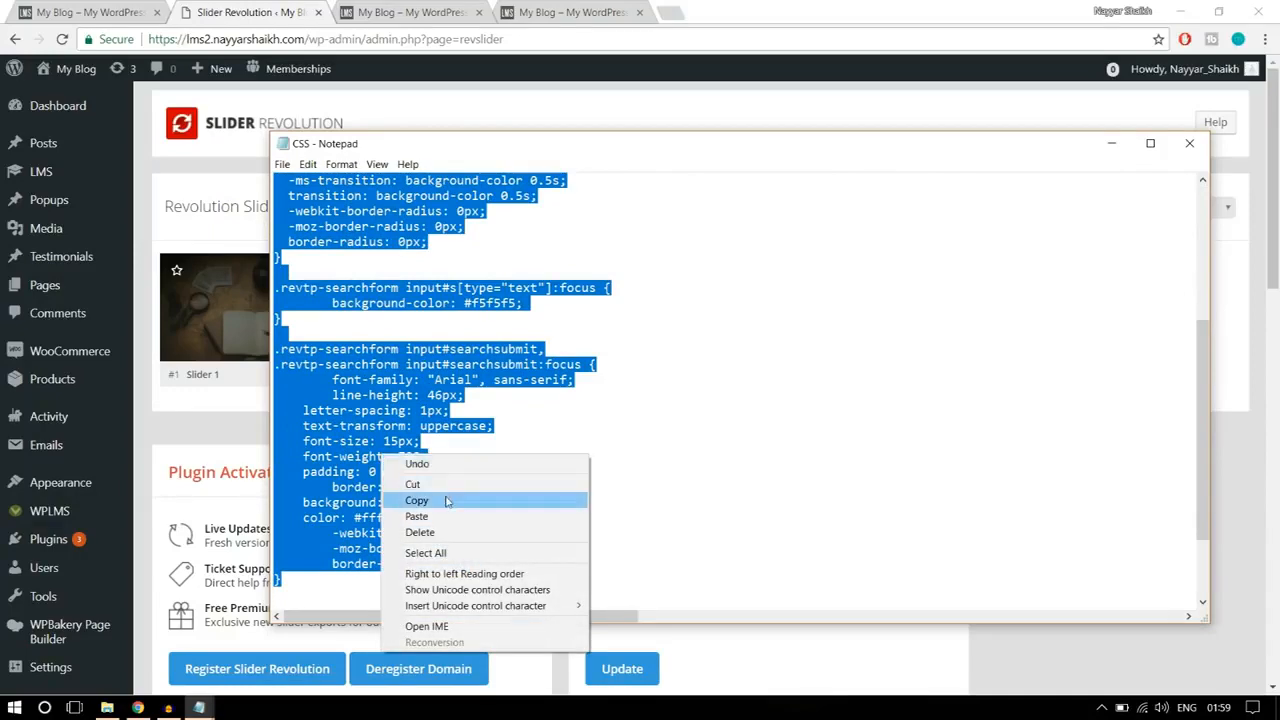
click(447, 500)
Step: Switch back to the browser and open Slider 1 in the slide editor
click(222, 158)
scroll(236, 244, down, 1)
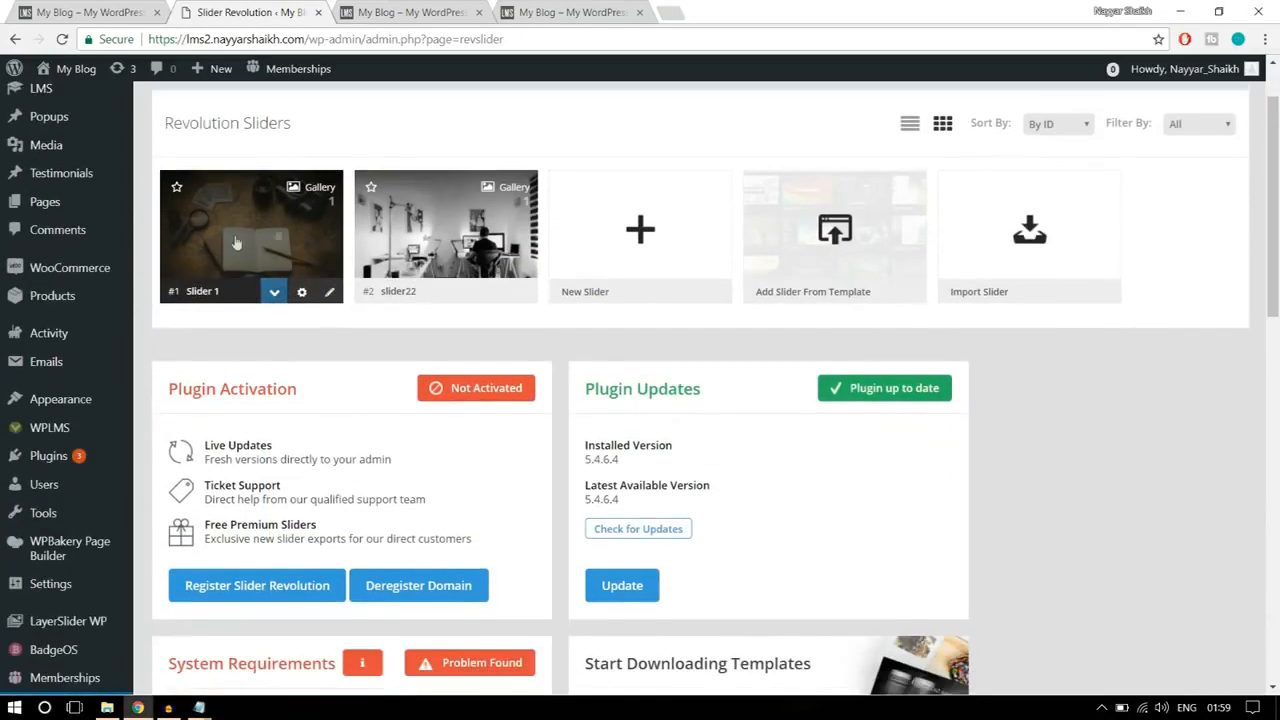
click(330, 294)
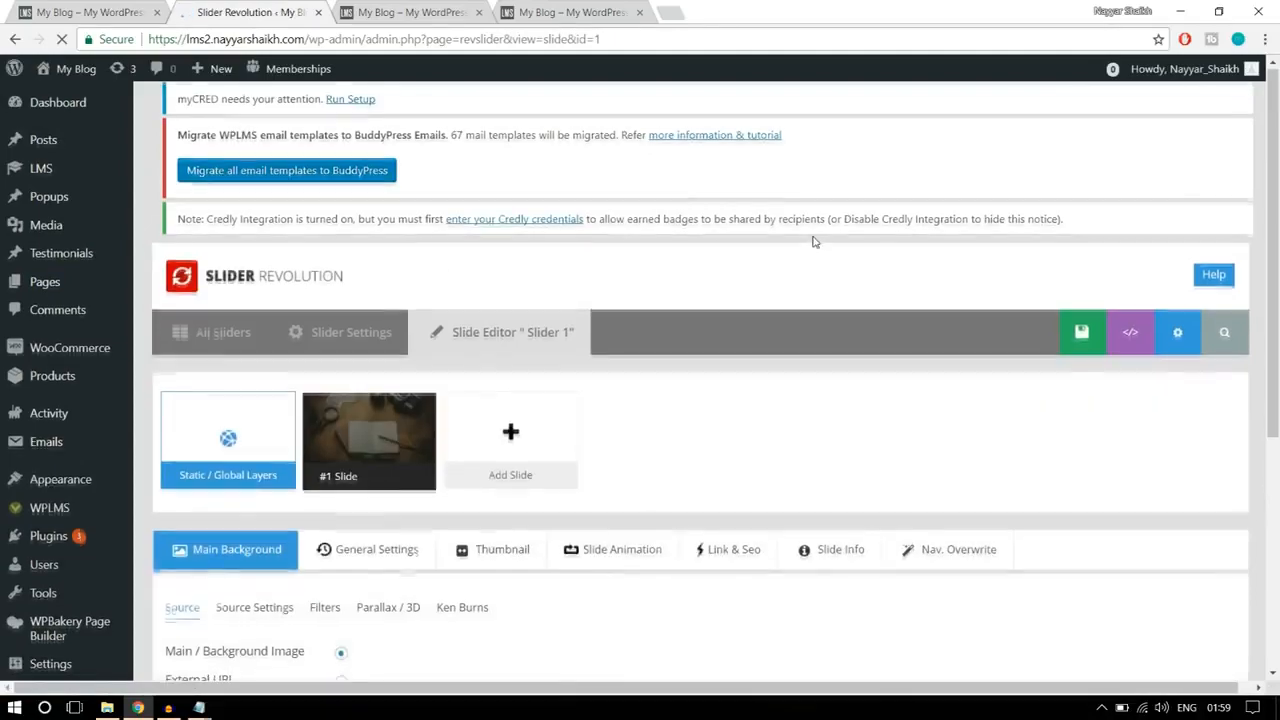
scroll(813, 241, down, 5)
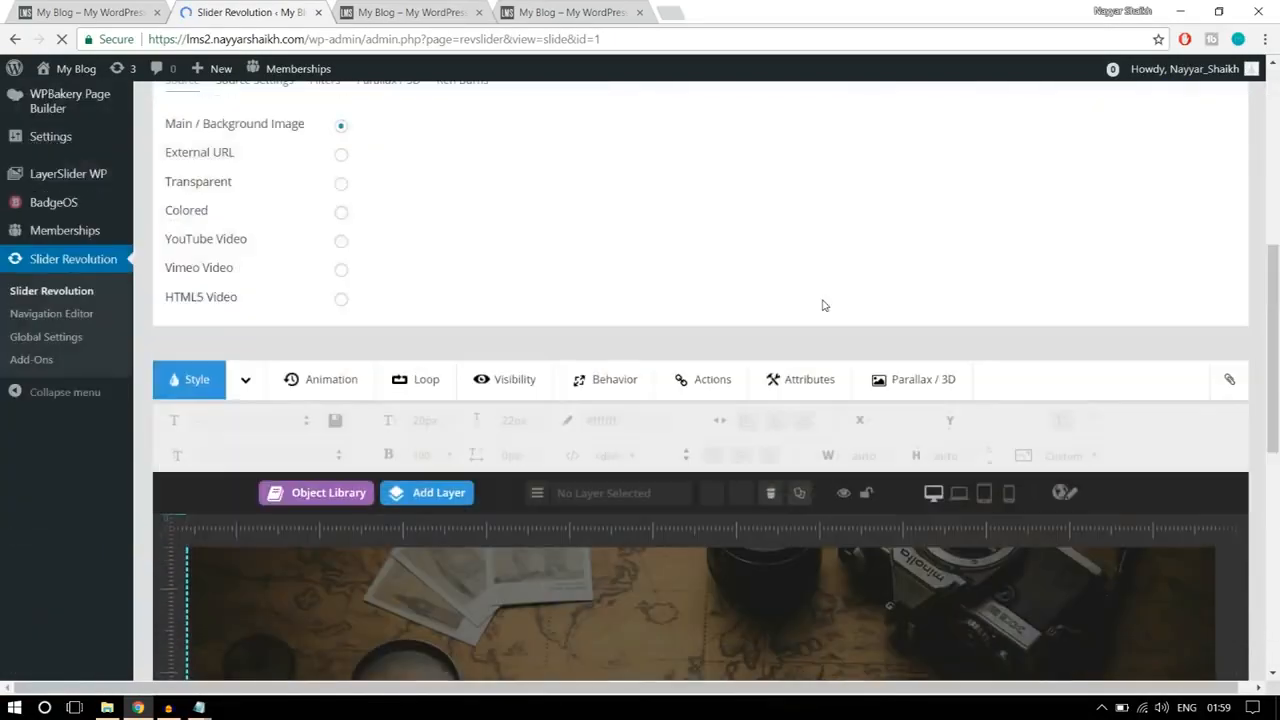
Step: Open Slider 1's settings and paste the copied .revtp-searchform styling code into its Custom CSS
scroll(823, 305, up, 5)
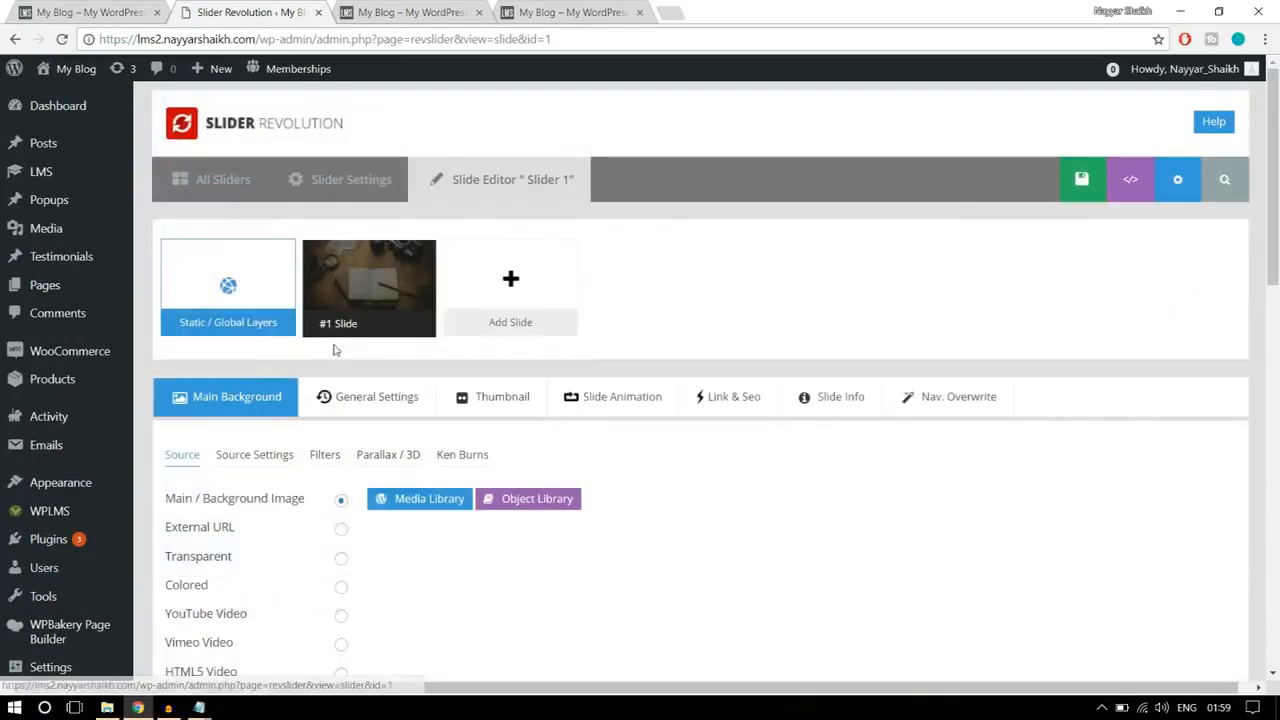
scroll(1240, 300, down, 5)
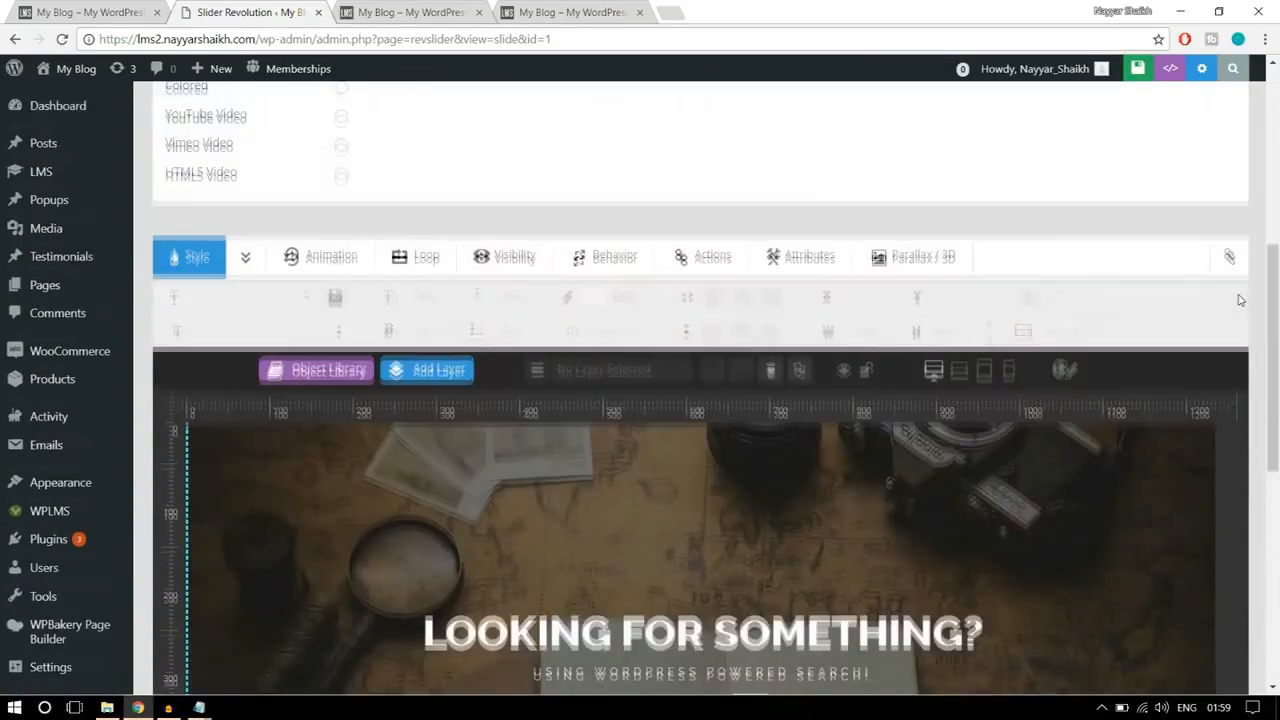
scroll(1240, 300, up, 5)
click(343, 185)
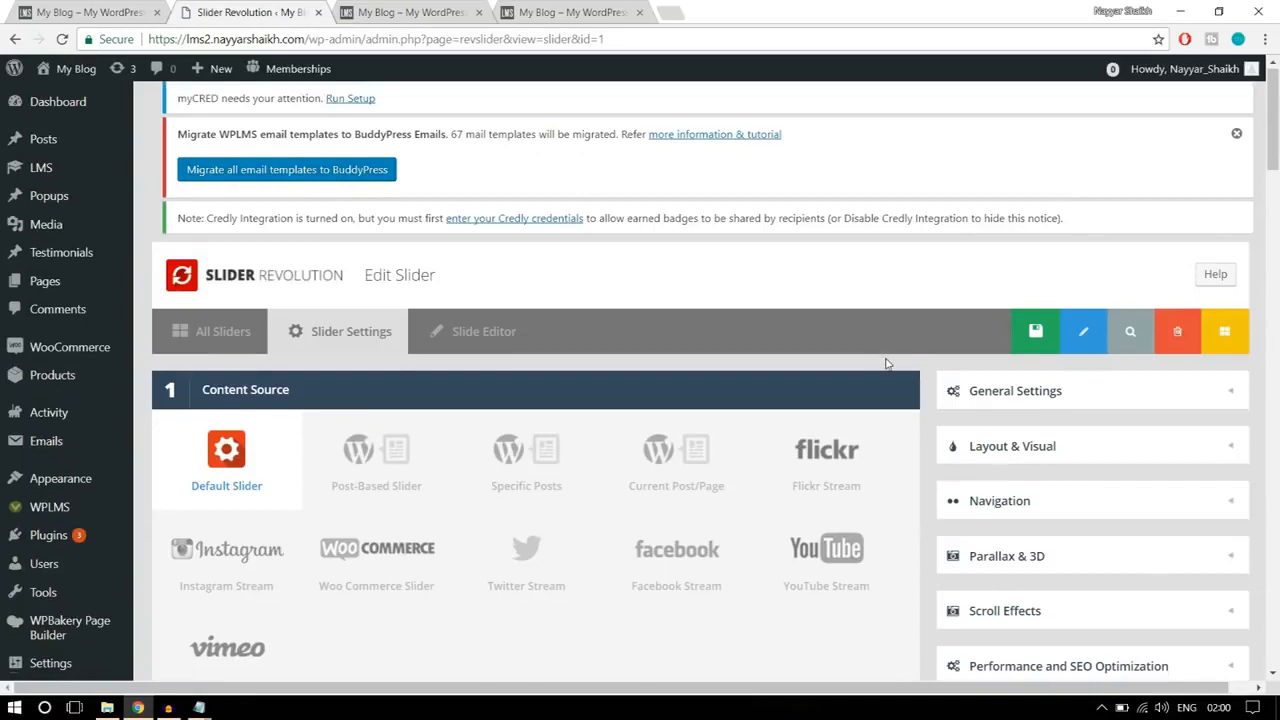
scroll(888, 362, down, 15)
scroll(885, 363, down, 10)
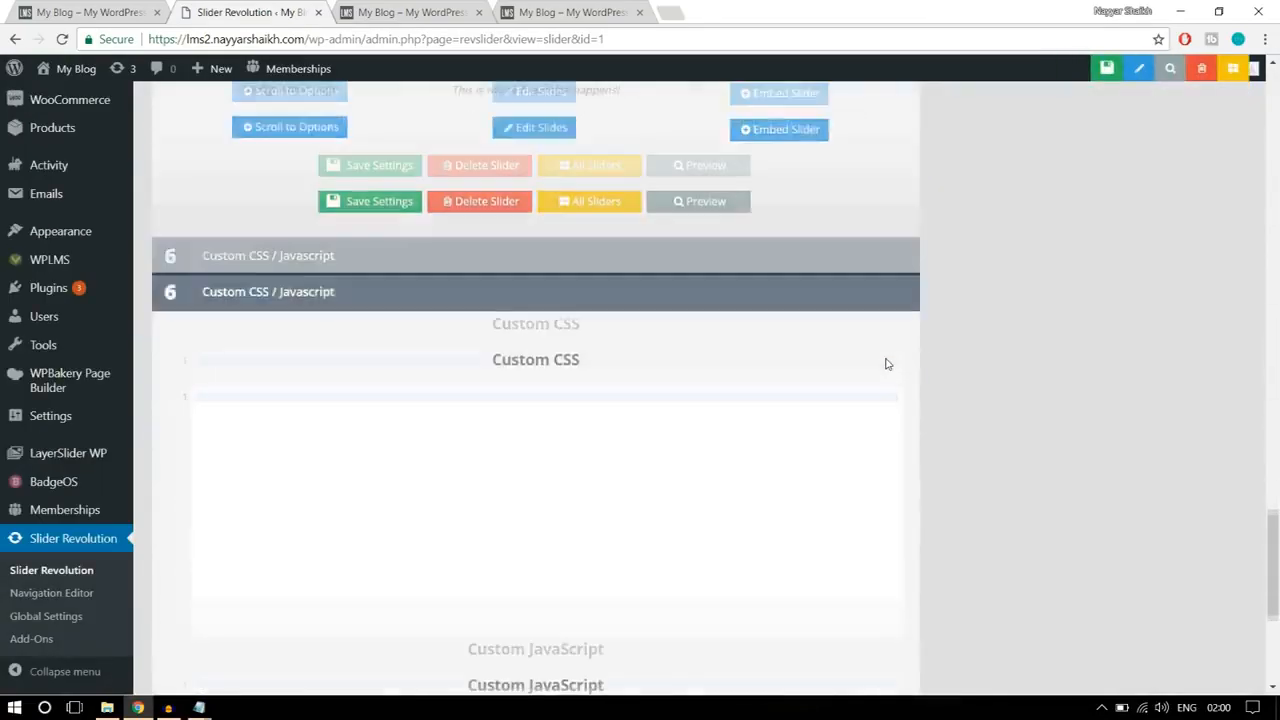
scroll(689, 382, up, 3)
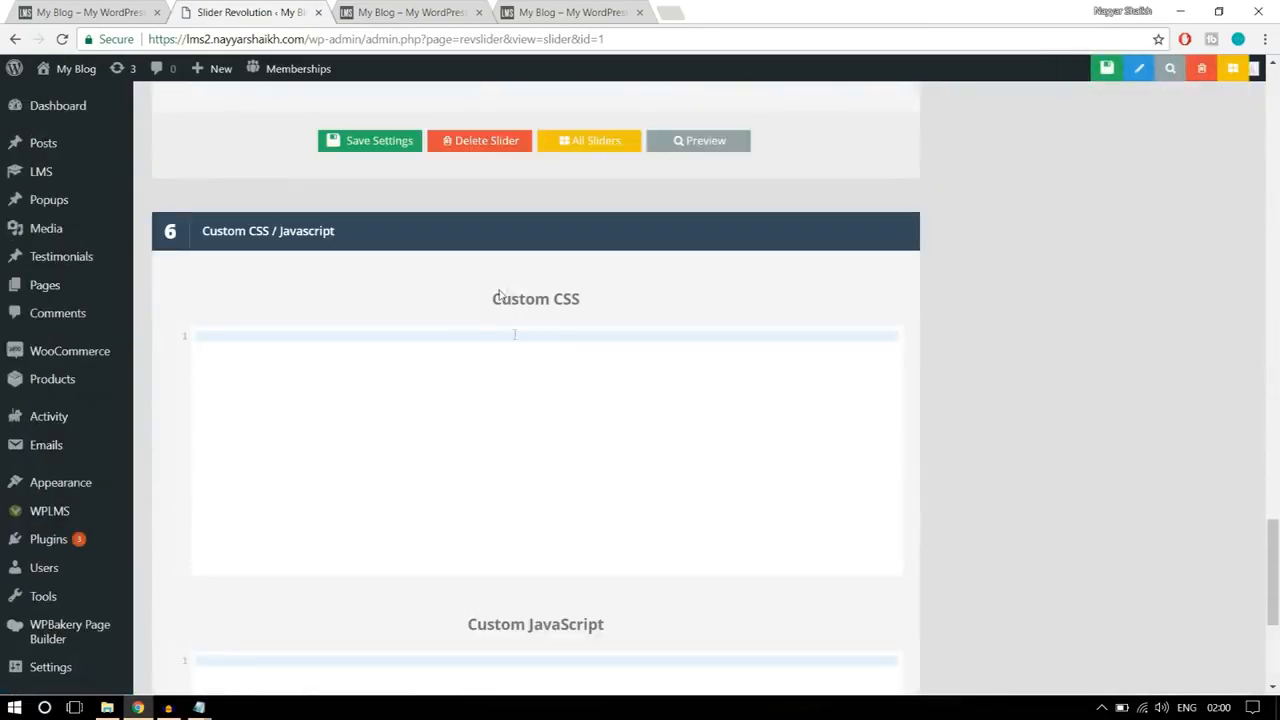
click(296, 360)
key(ctrl+v)
scroll(328, 448, up, 8)
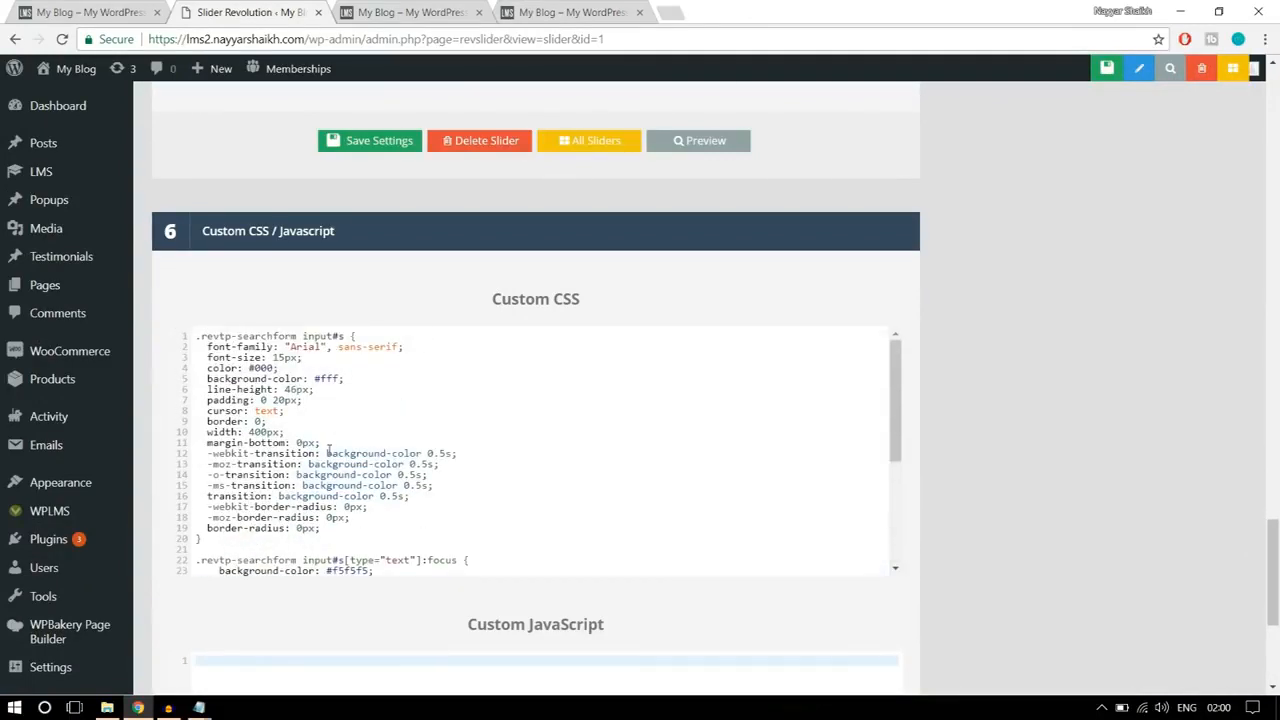
Step: Compare the pasted Custom CSS with the CSS Notepad file, return to the browser and save Slider 1's settings
scroll(328, 448, down, 5)
mouse_move(199, 708)
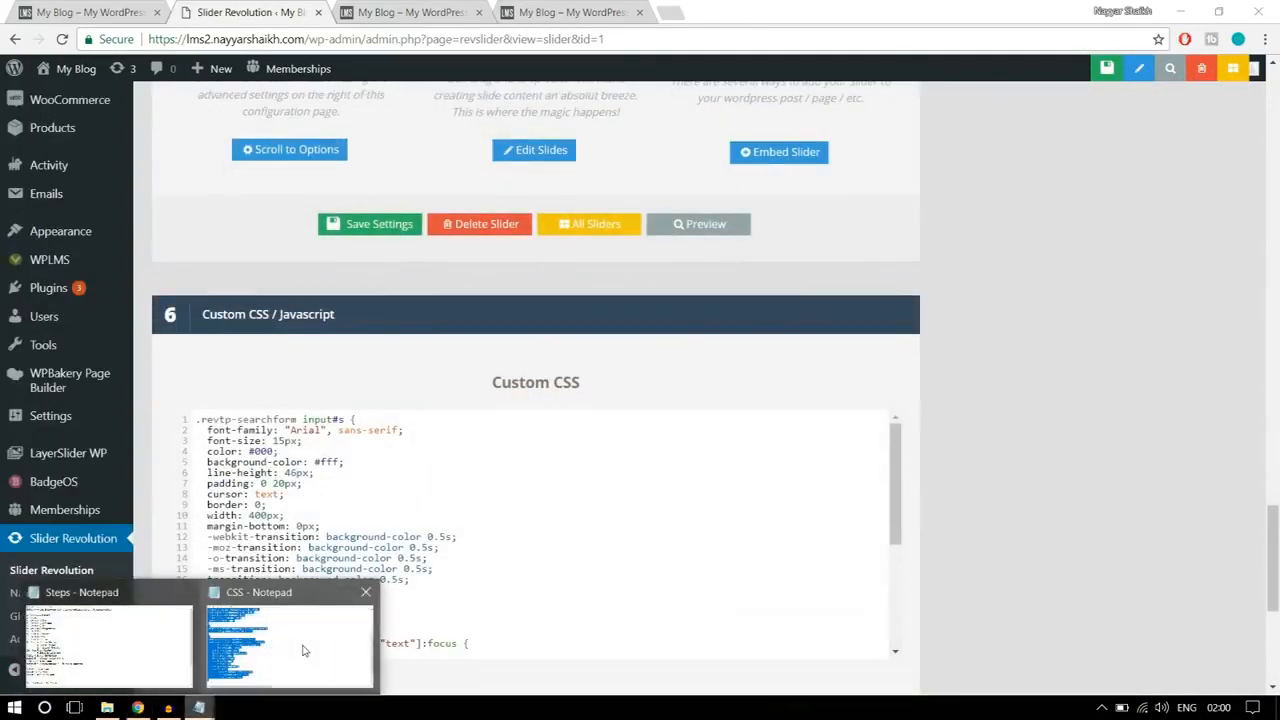
click(270, 625)
scroll(433, 503, up, 5)
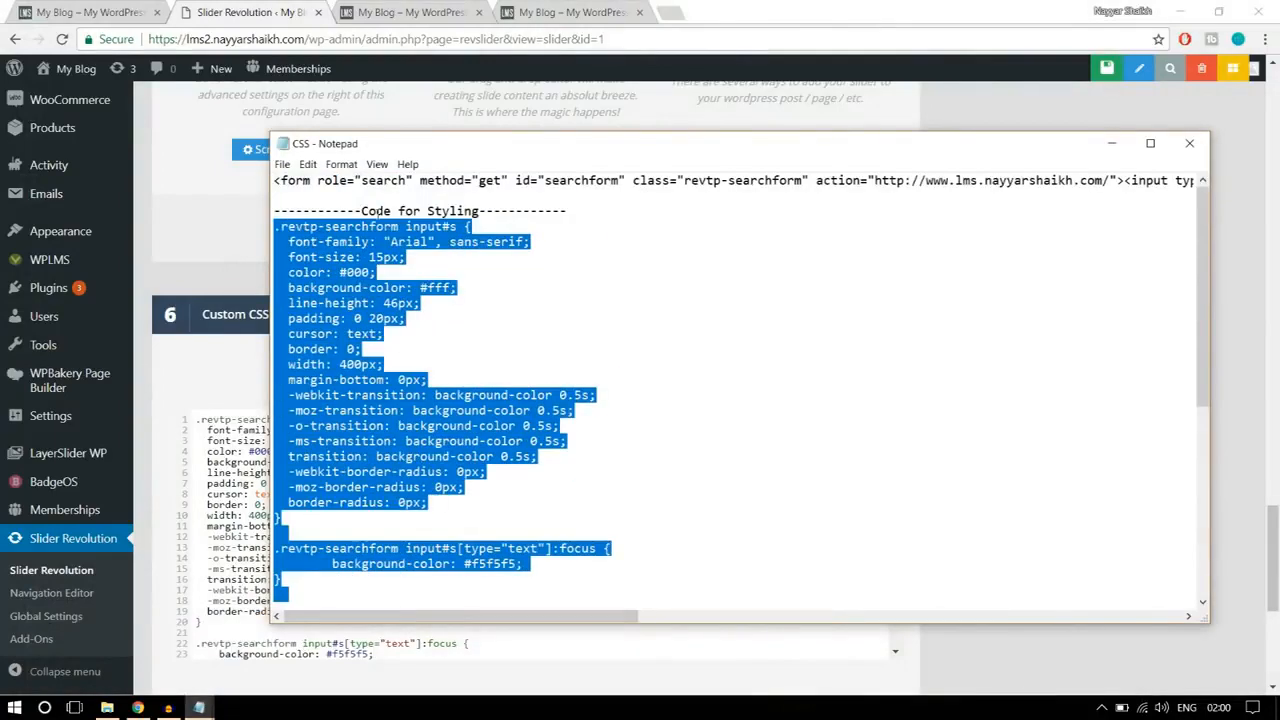
click(137, 708)
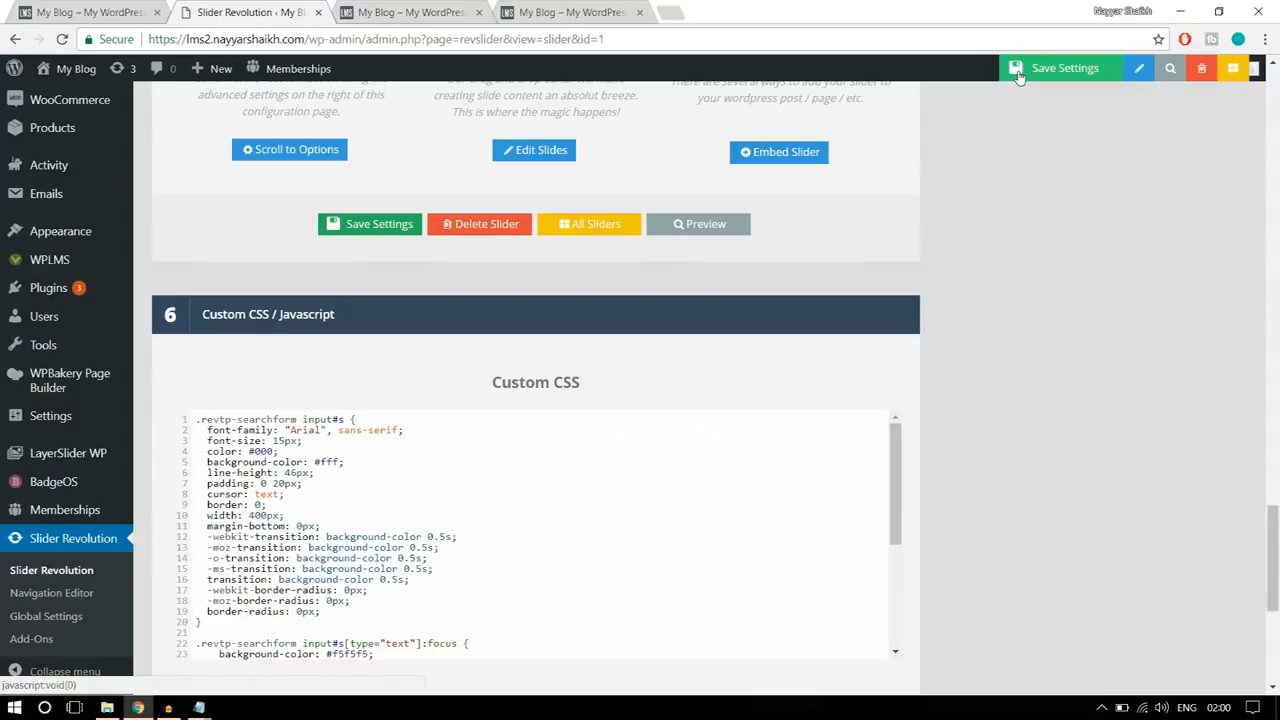
click(1014, 78)
Step: Reload the live front page and check the styling of the slider's search form
click(412, 13)
click(420, 40)
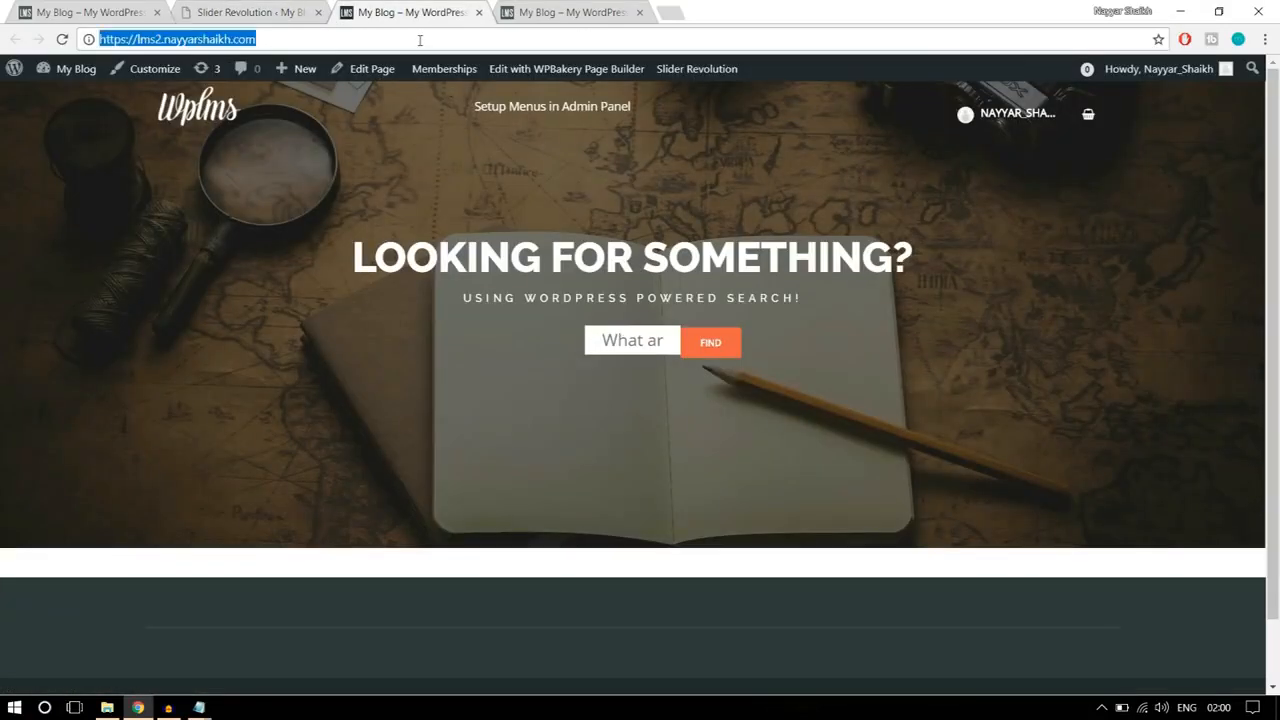
key(Return)
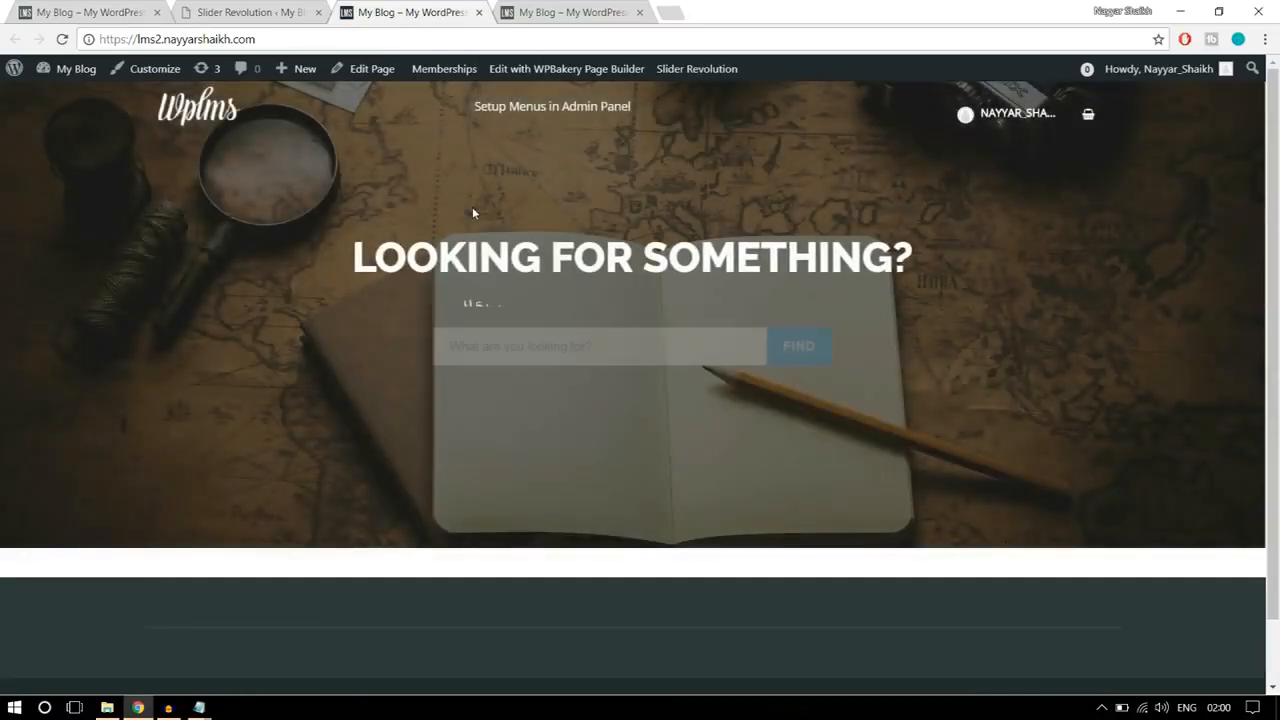
click(665, 340)
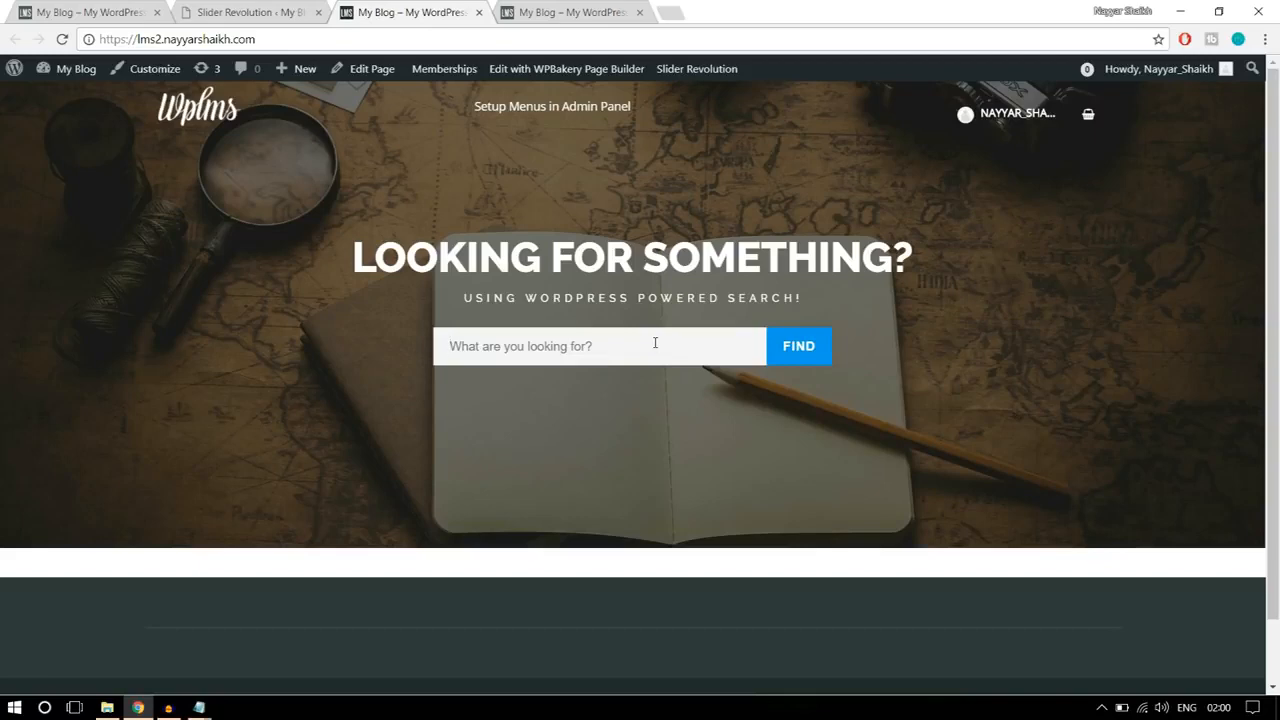
Step: Close the Slider Revolution tab and open the Home Page editor in a new tab beside the reference site
click(305, 14)
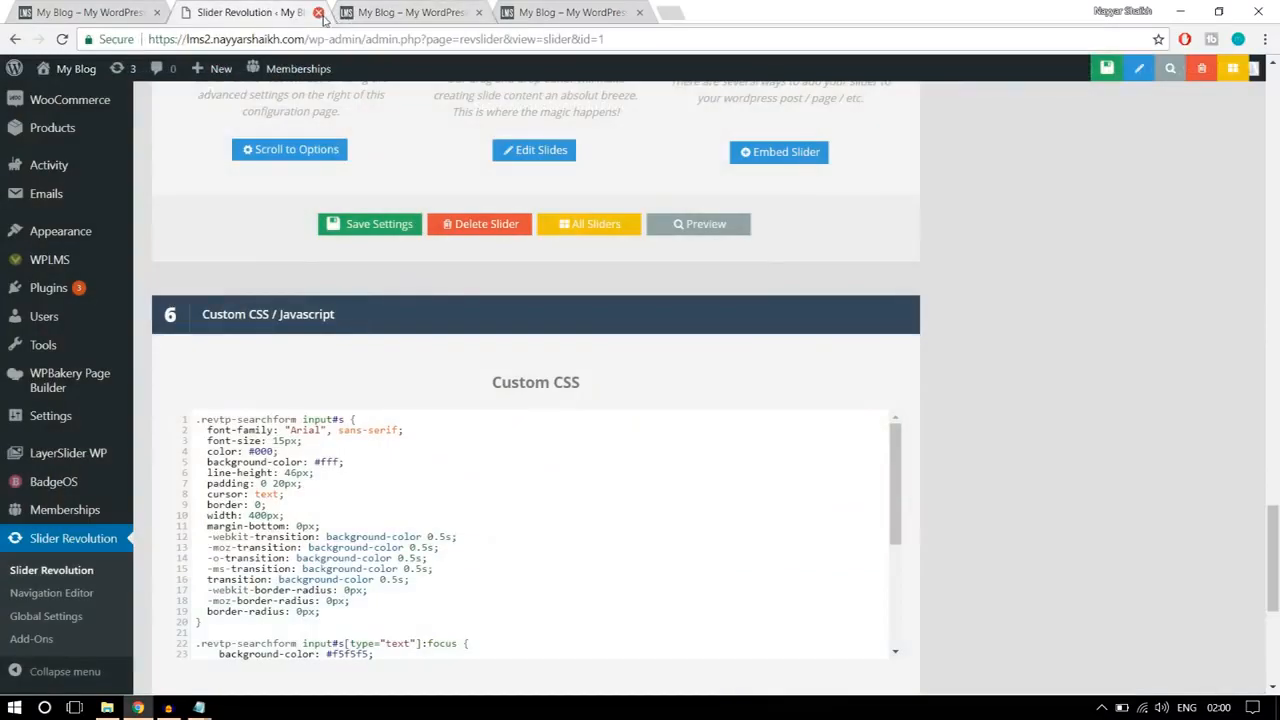
click(317, 12)
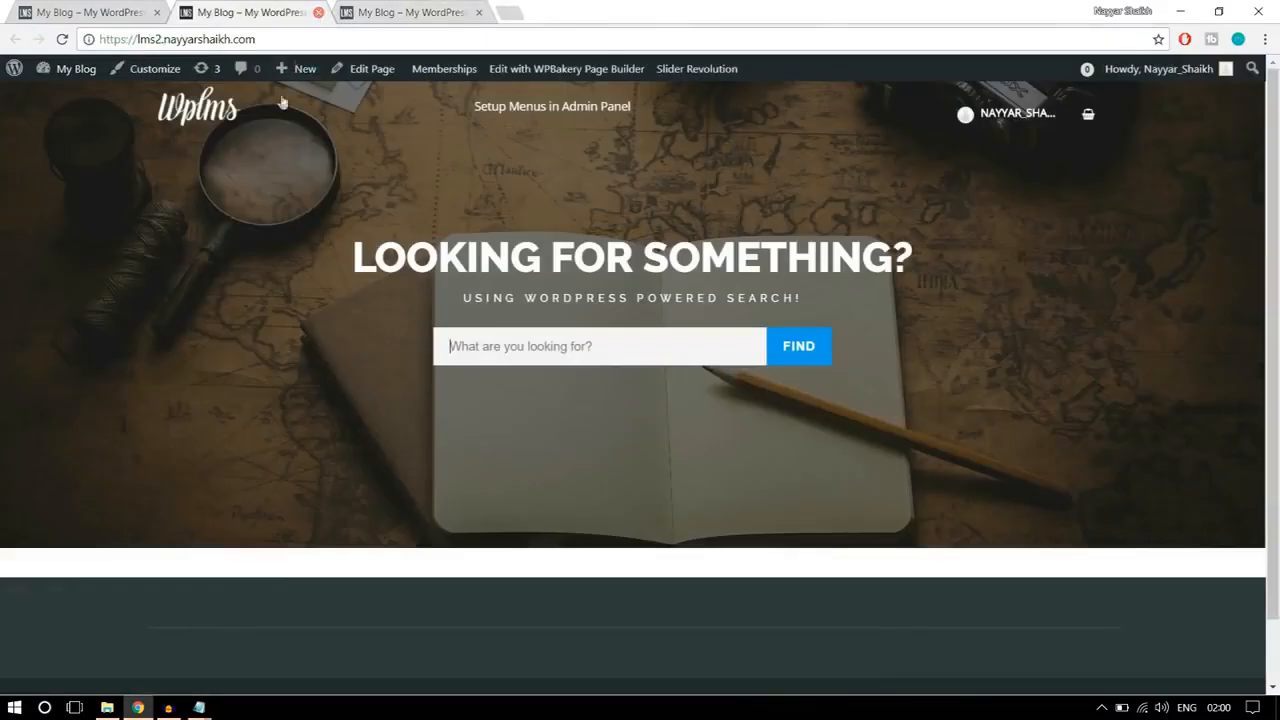
right_click(372, 82)
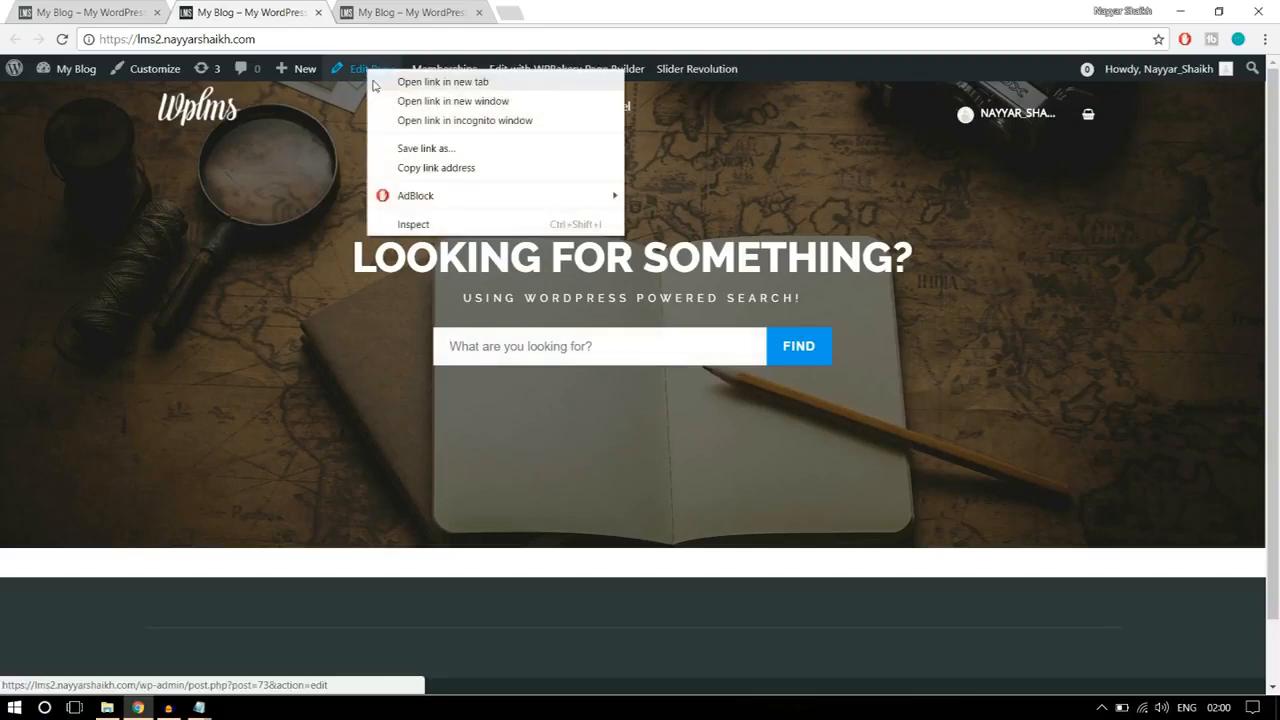
click(372, 84)
drag(410, 12, 266, 12)
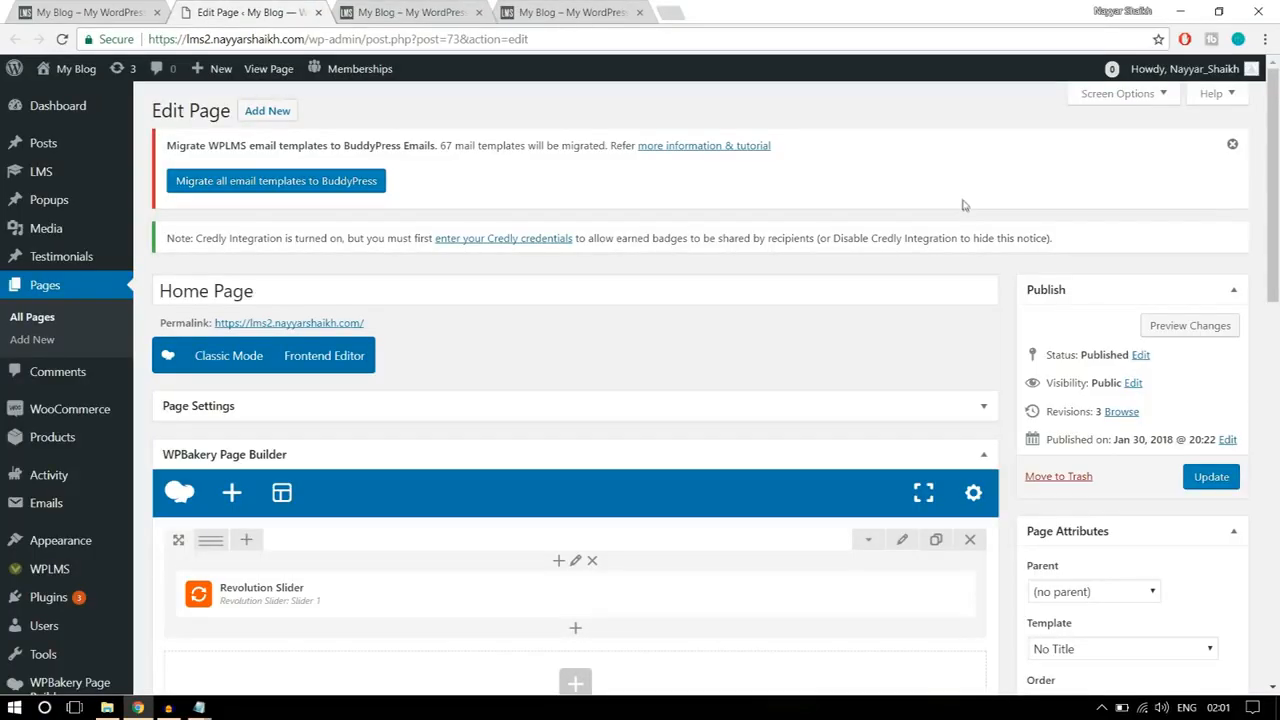
Step: Examine the section below the slider on the reference home page and return to the Home Page editor
click(95, 12)
scroll(1125, 440, down, 3)
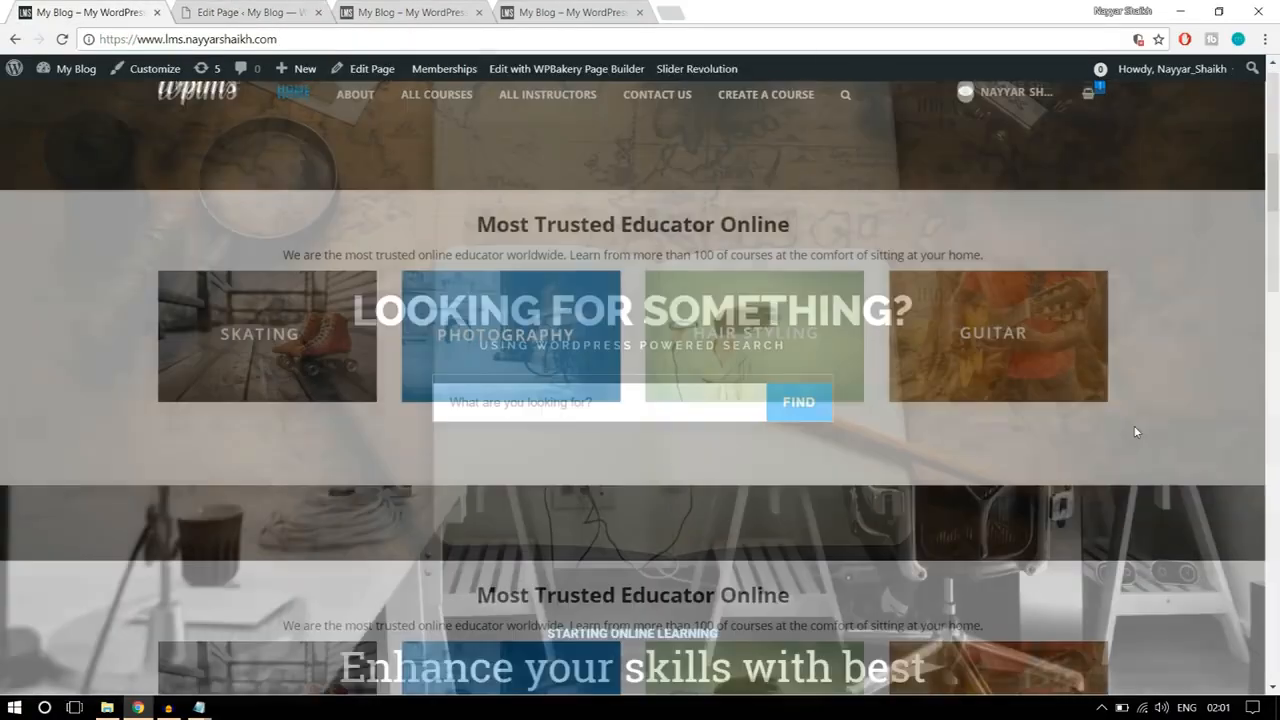
scroll(1122, 445, up, 1)
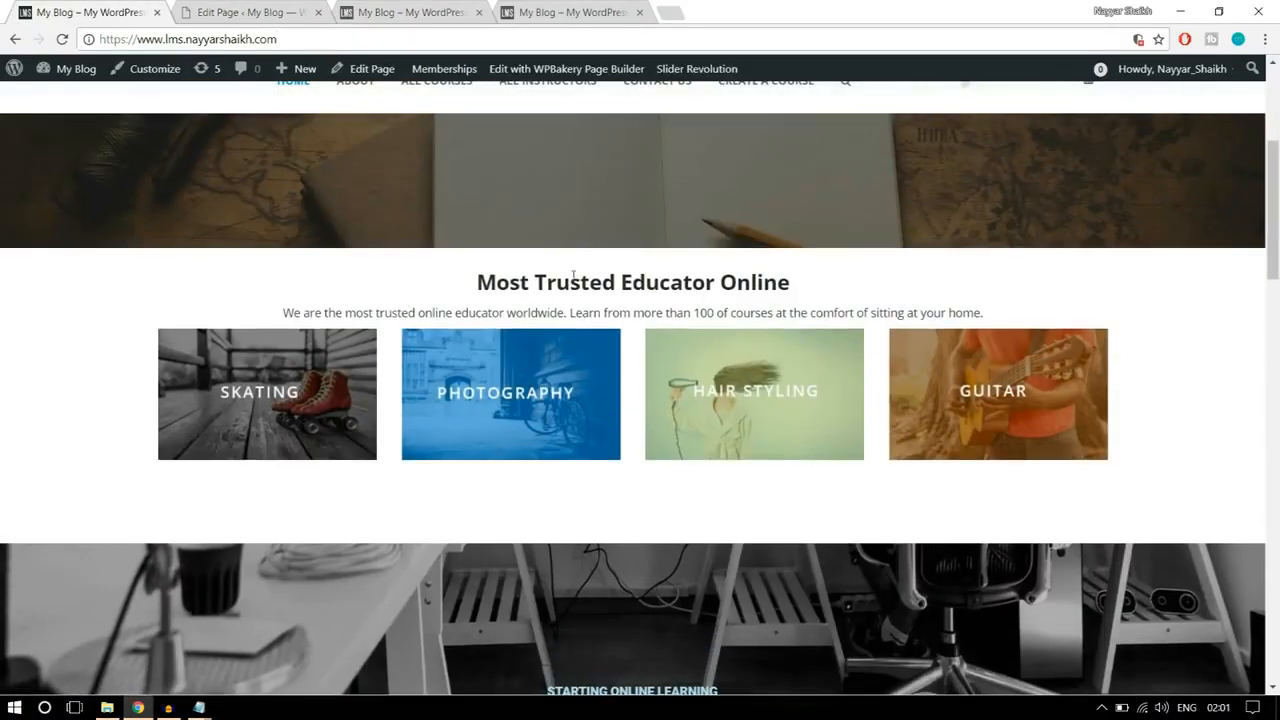
click(267, 10)
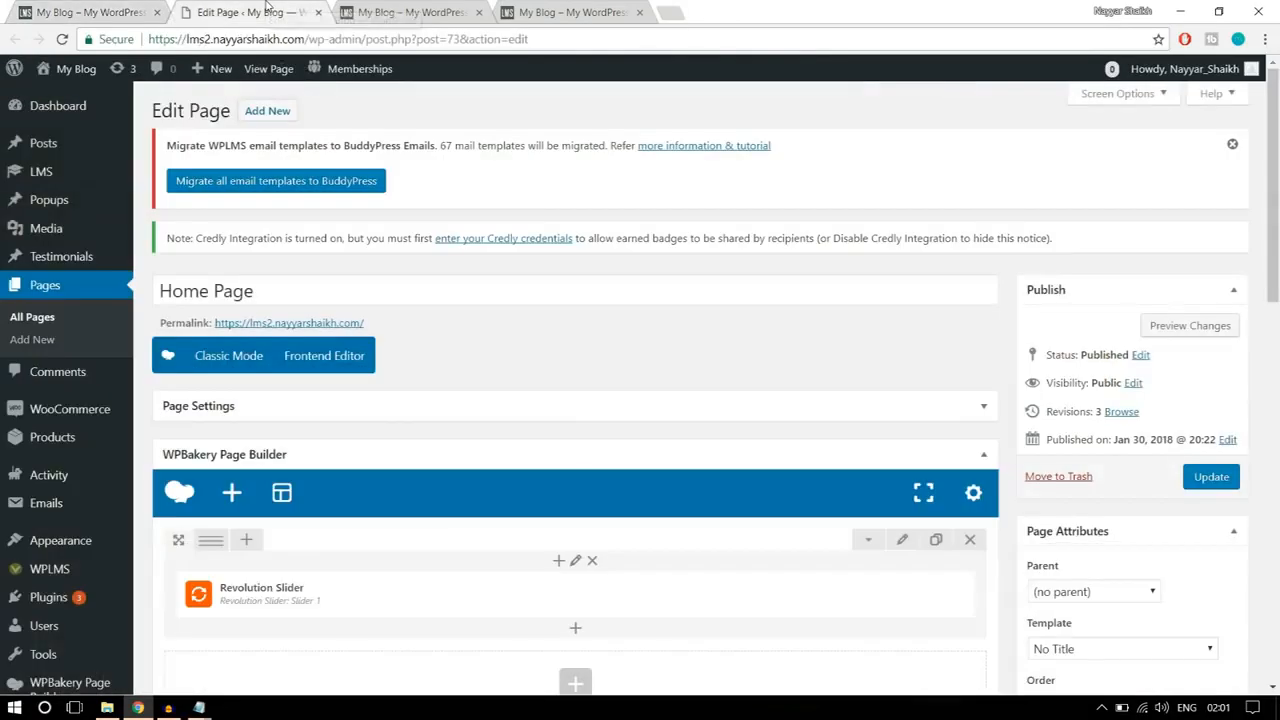
scroll(688, 346, down, 4)
scroll(581, 453, up, 1)
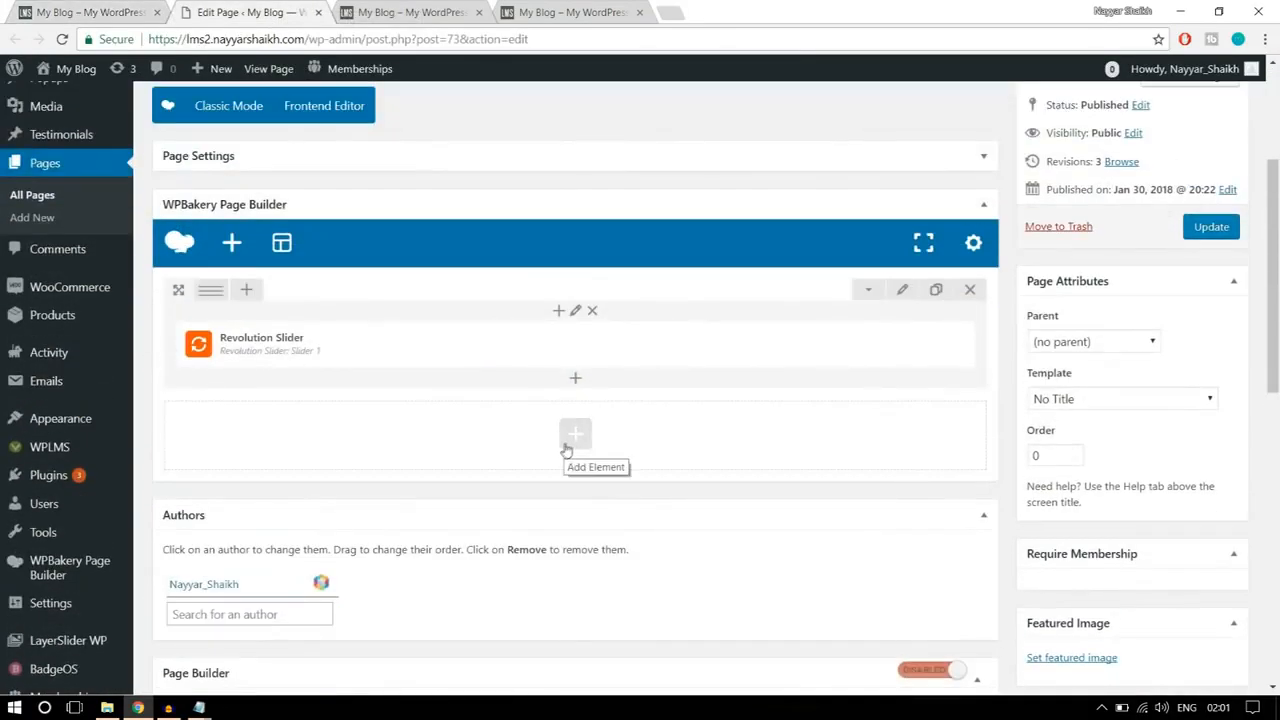
Step: Check the reference heading section and add a Text Block element in a new row below the Revolution Slider
click(576, 435)
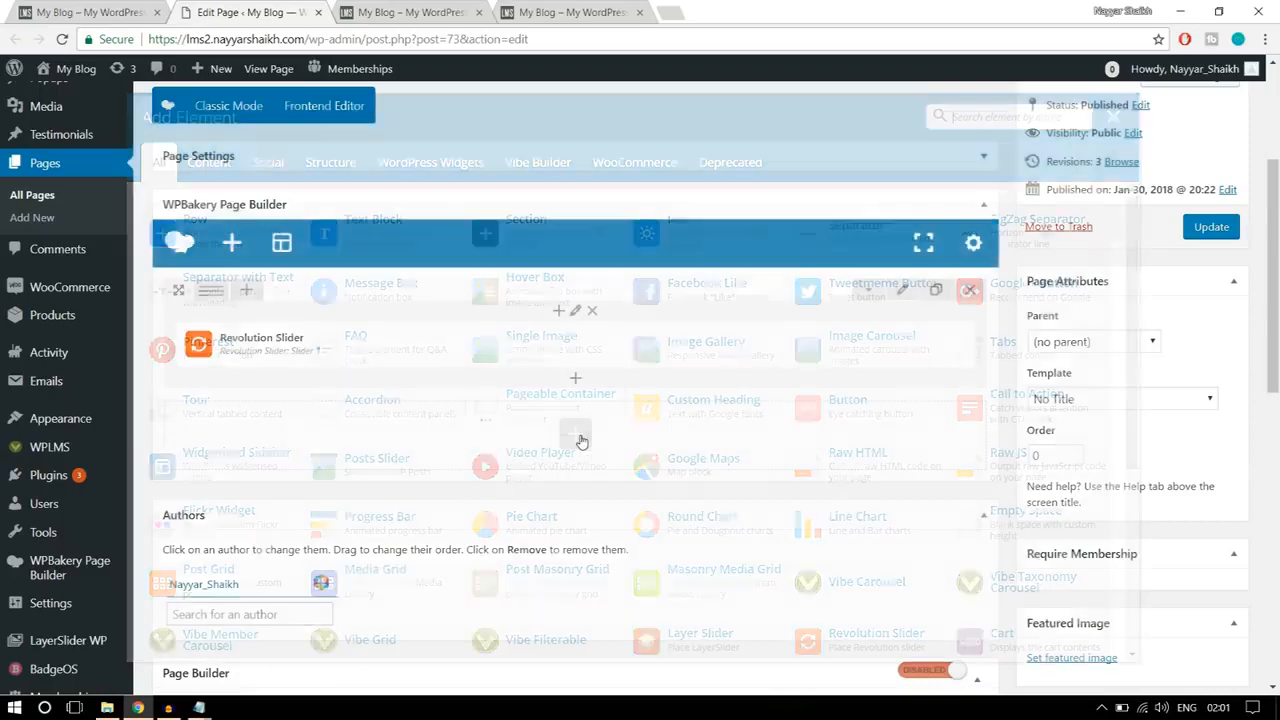
click(130, 12)
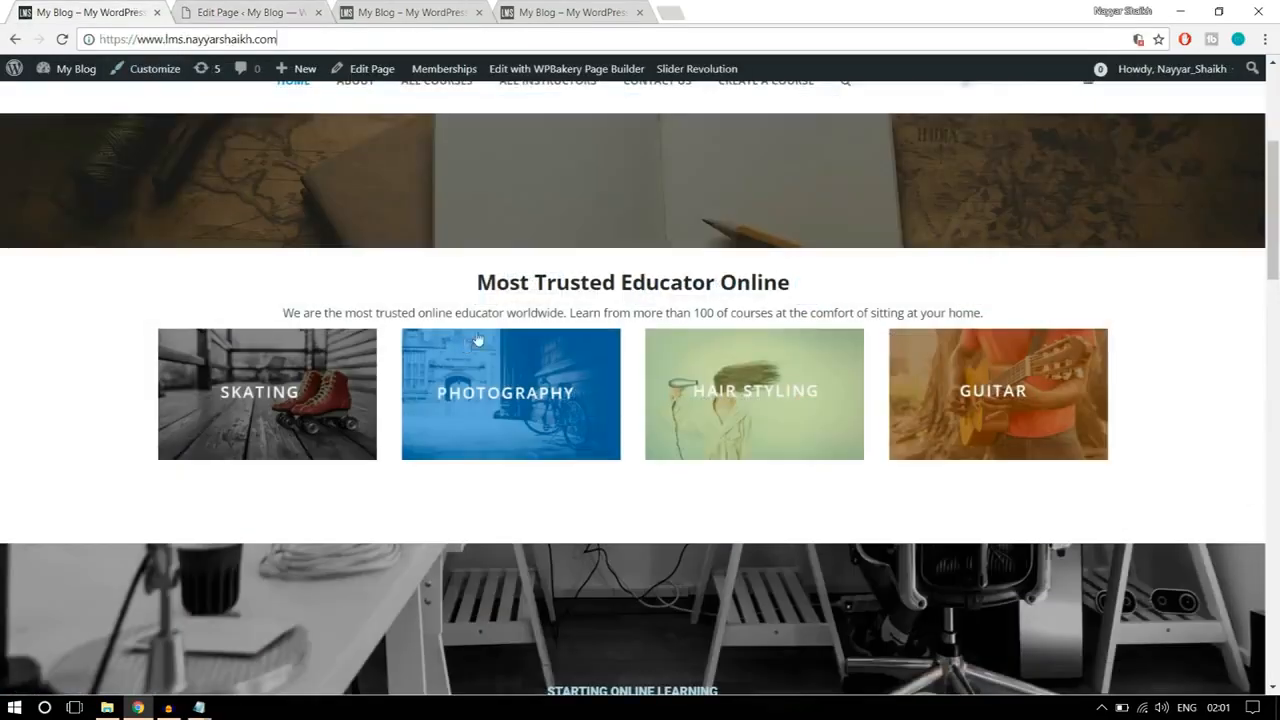
drag(478, 282, 787, 271)
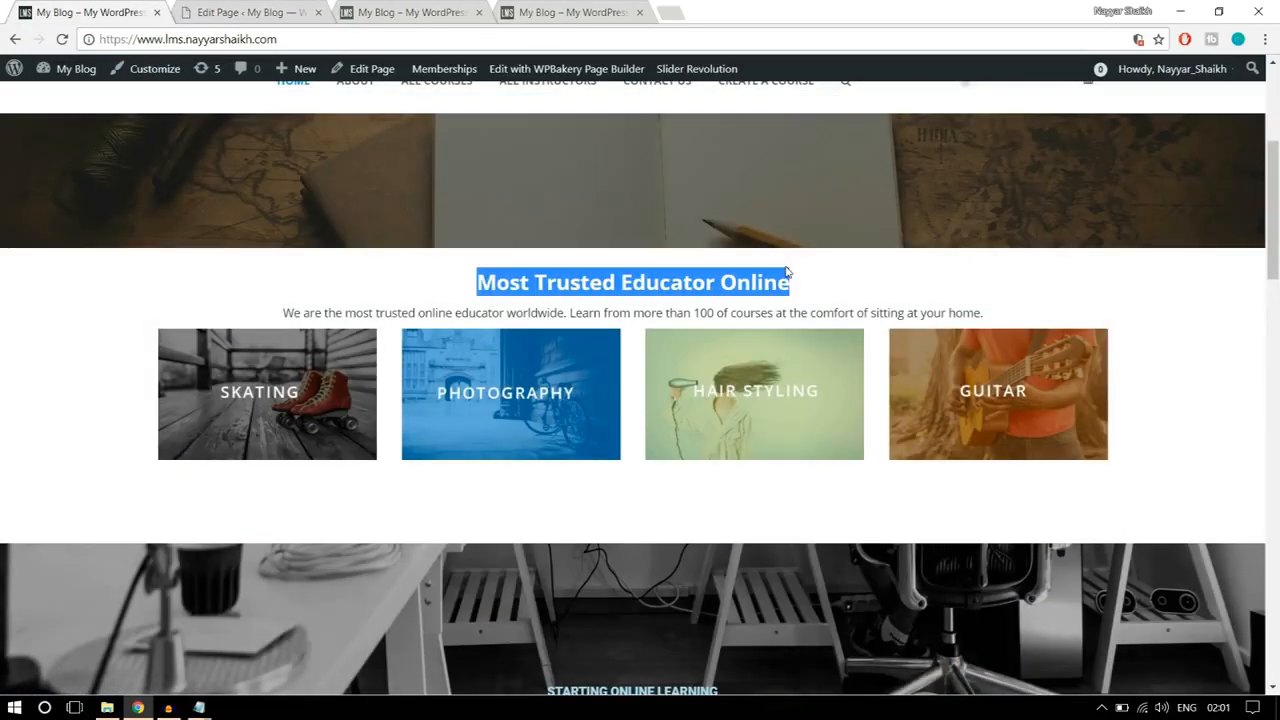
click(805, 281)
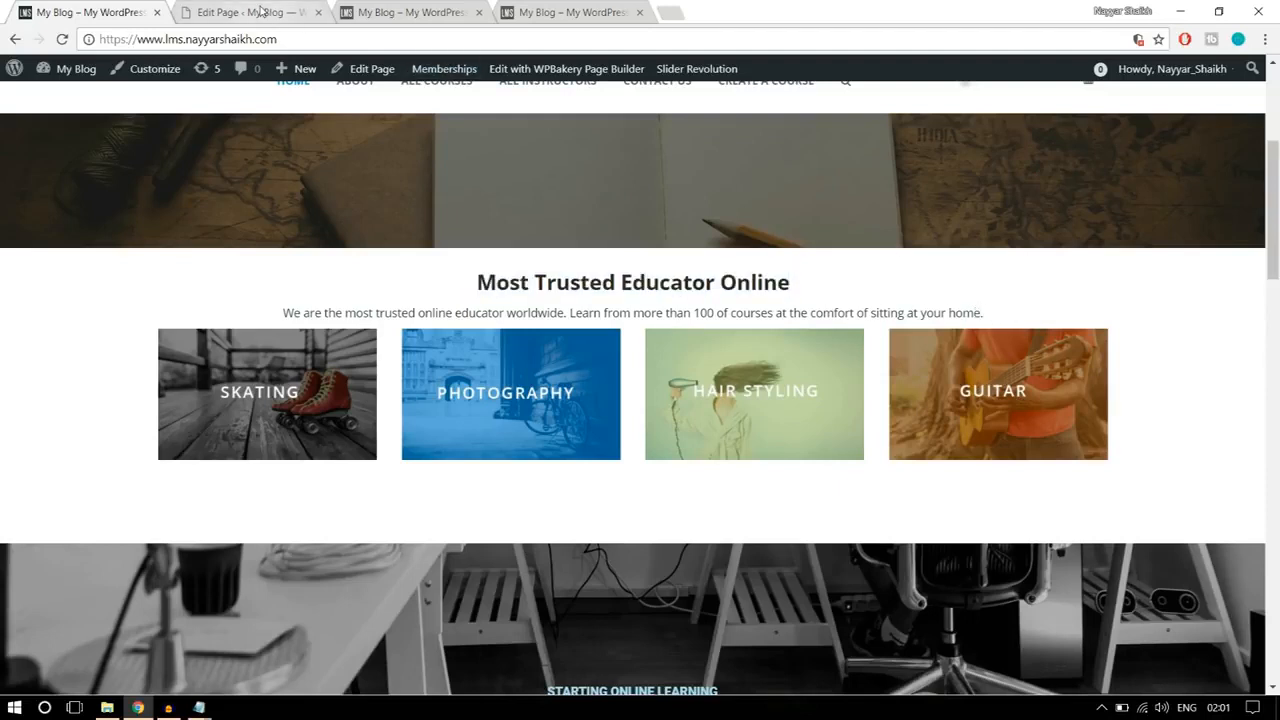
drag(473, 286, 993, 299)
scroll(1157, 405, down, 4)
scroll(1157, 408, down, 2)
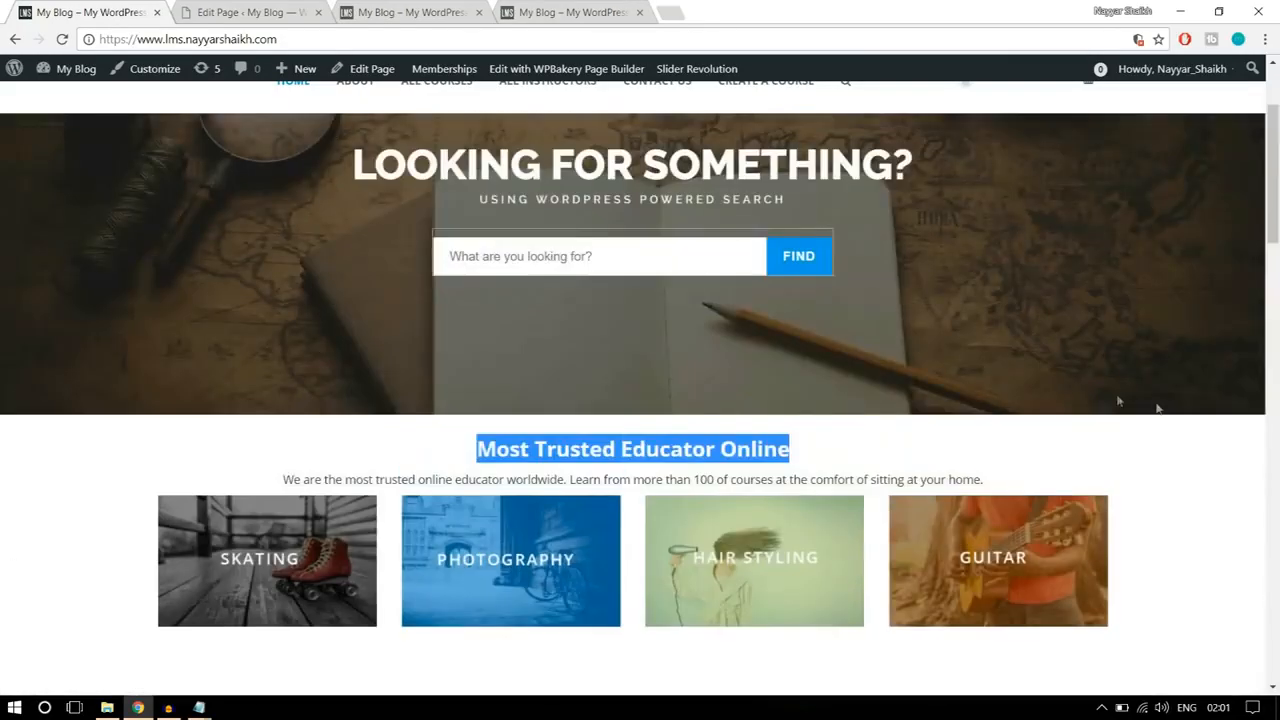
click(233, 10)
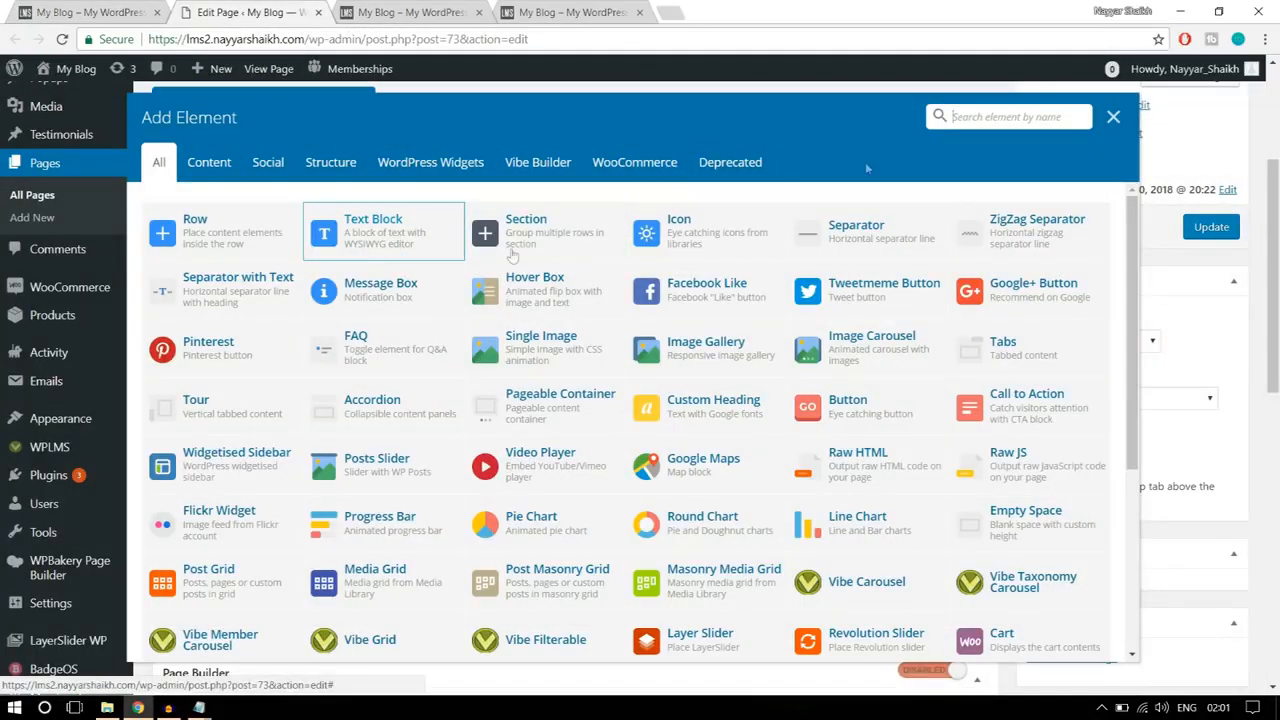
text(text)
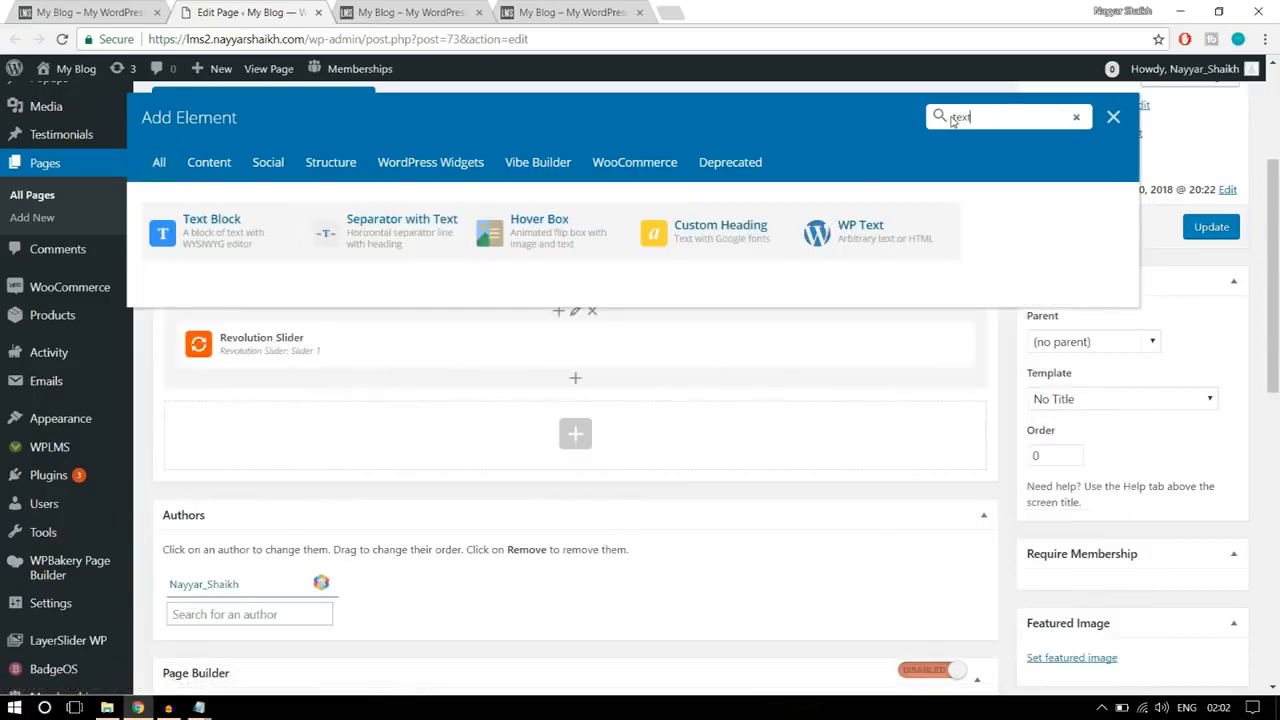
click(204, 241)
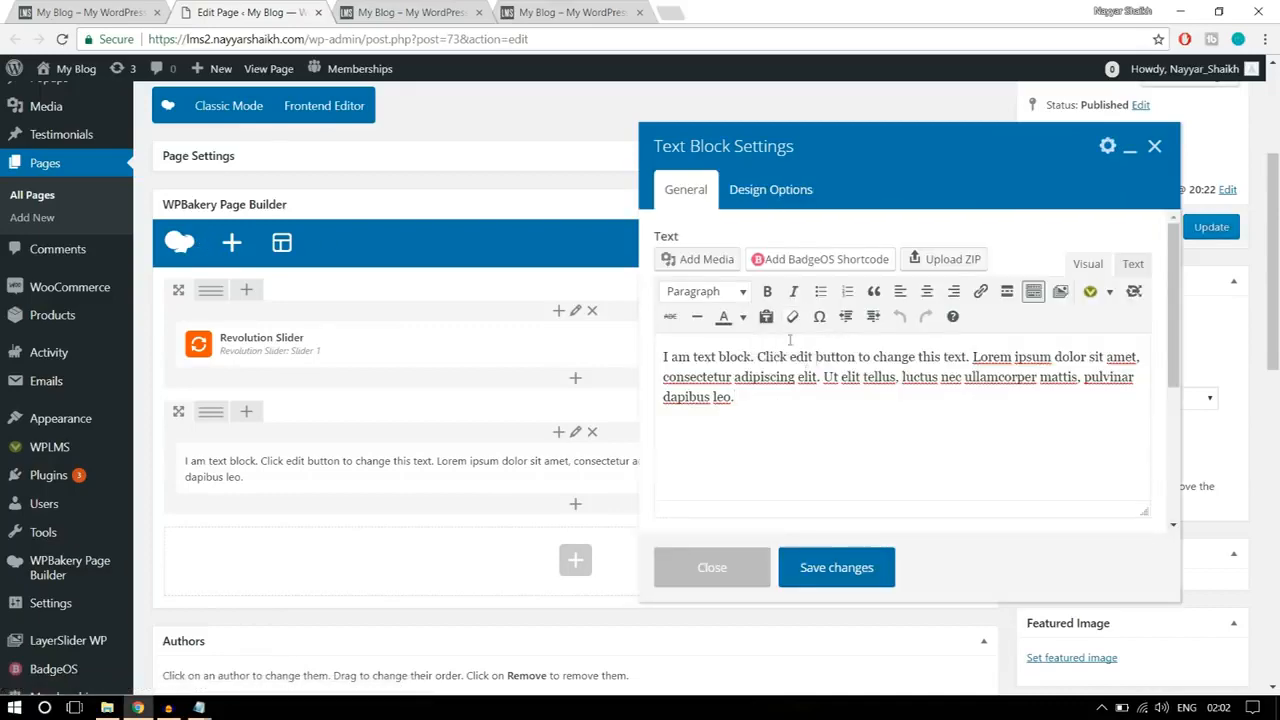
Step: Replace the text block's placeholder with the reference page's "Most Trusted Educator Online" heading and the paragraph under it, and center both
drag(776, 395, 657, 356)
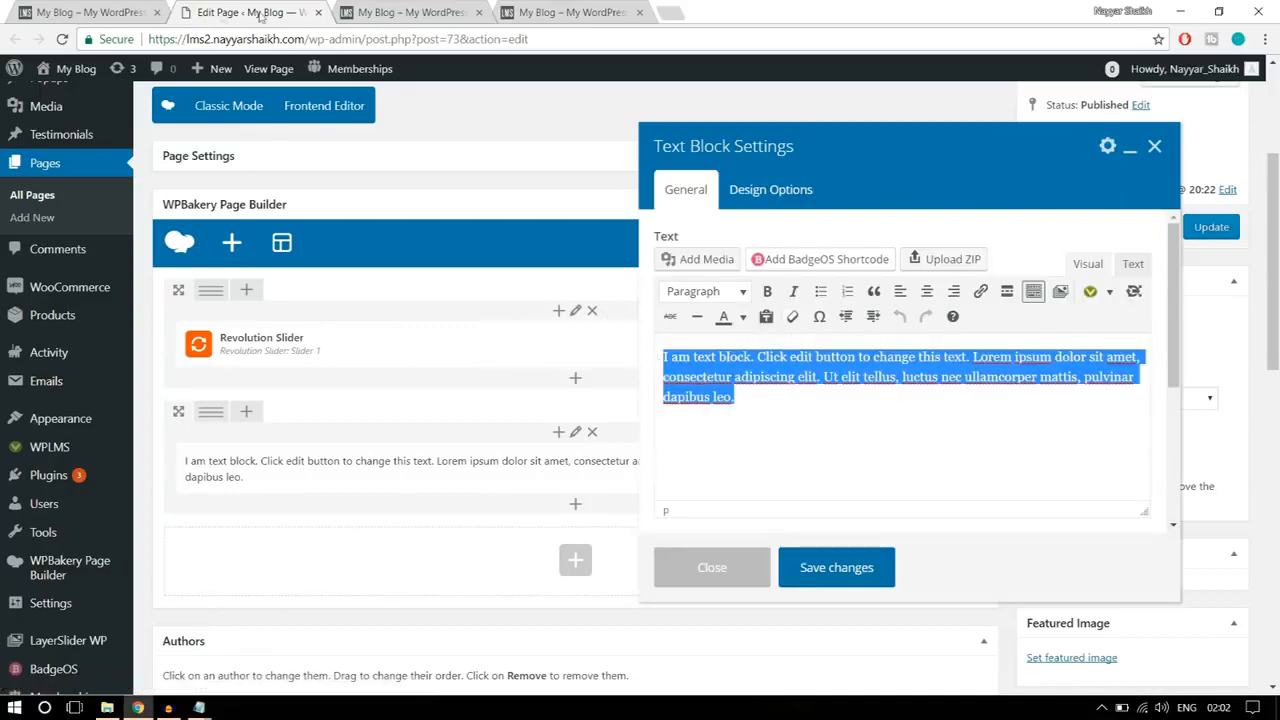
click(100, 12)
drag(1001, 490, 423, 447)
key(ctrl+c)
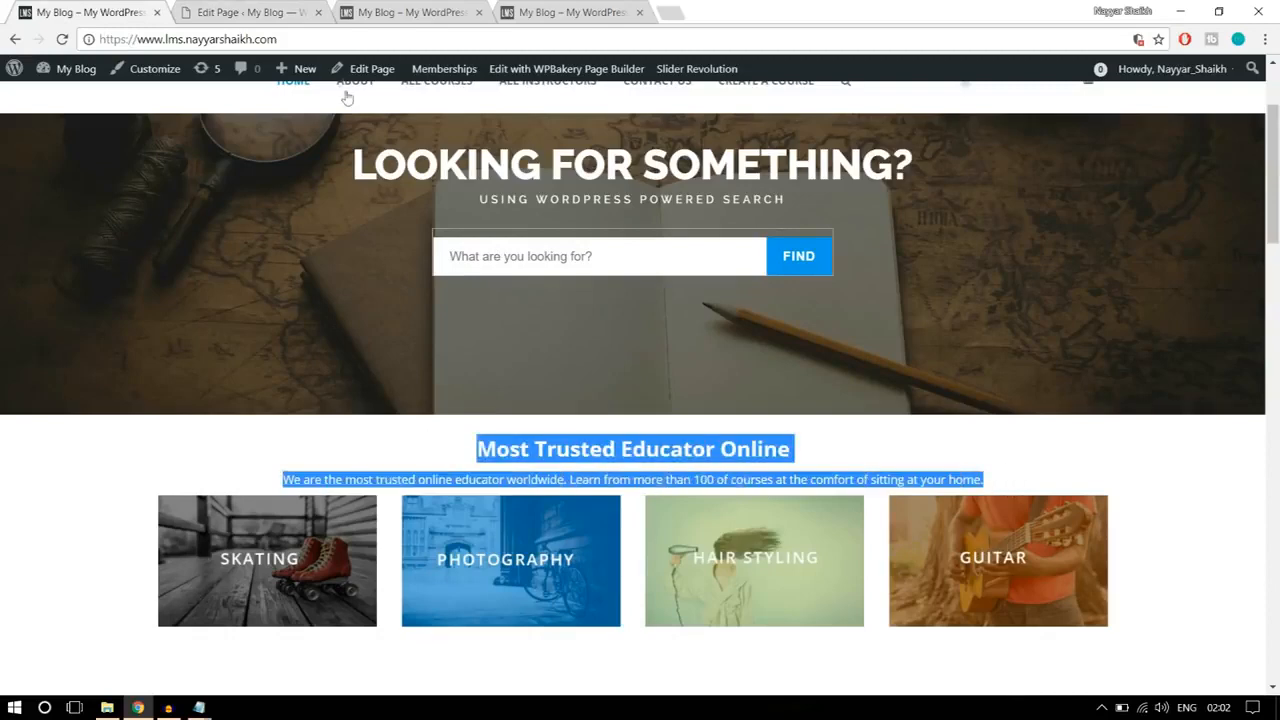
click(300, 10)
key(Right)
drag(736, 398, 585, 292)
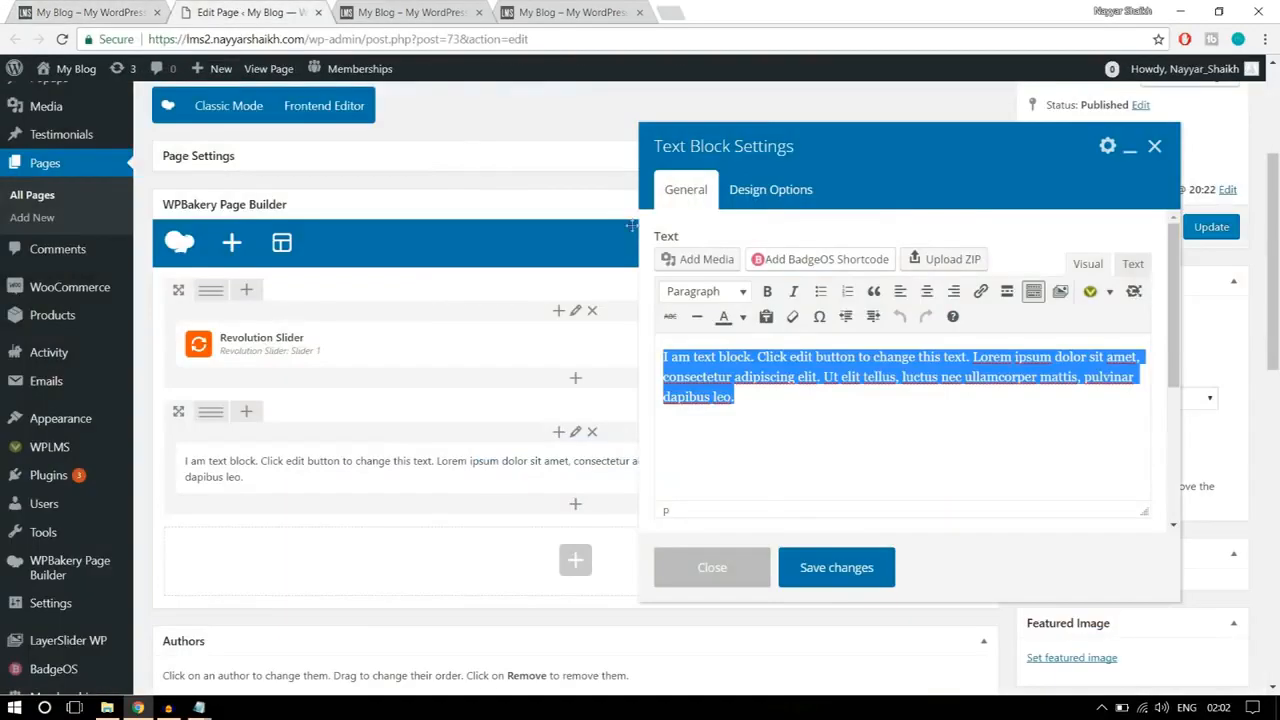
key(ctrl+v)
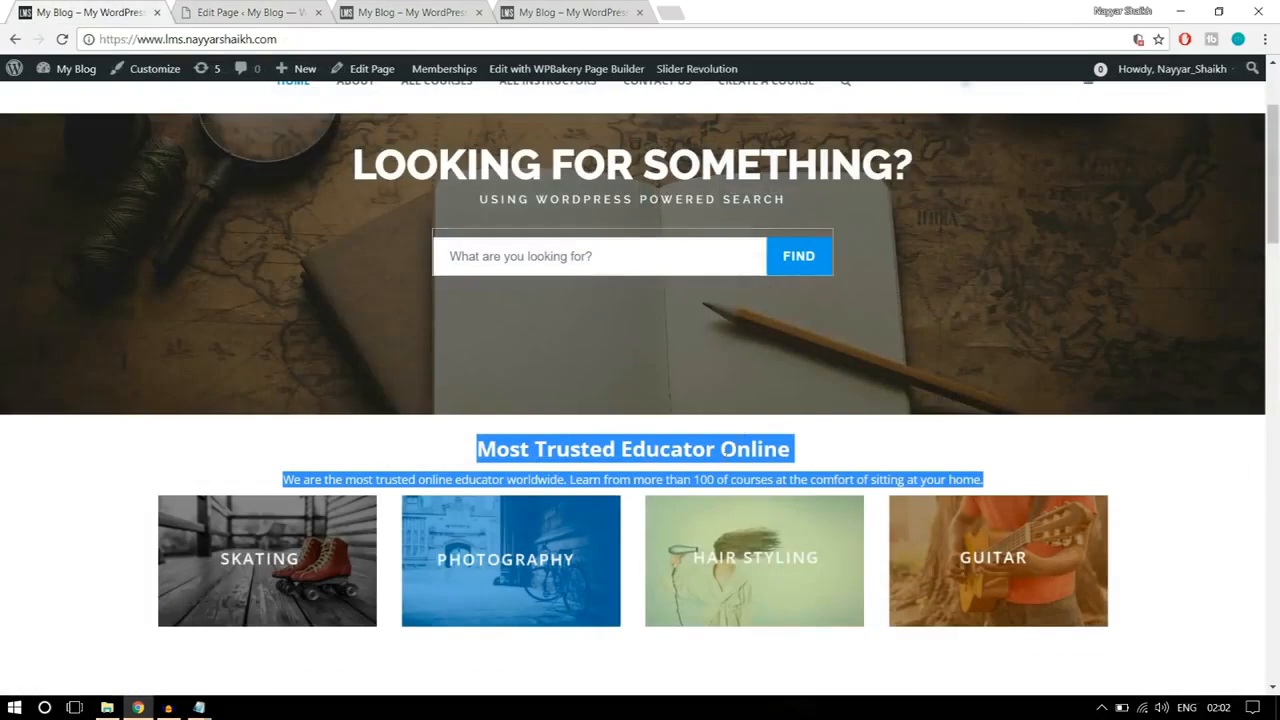
click(272, 6)
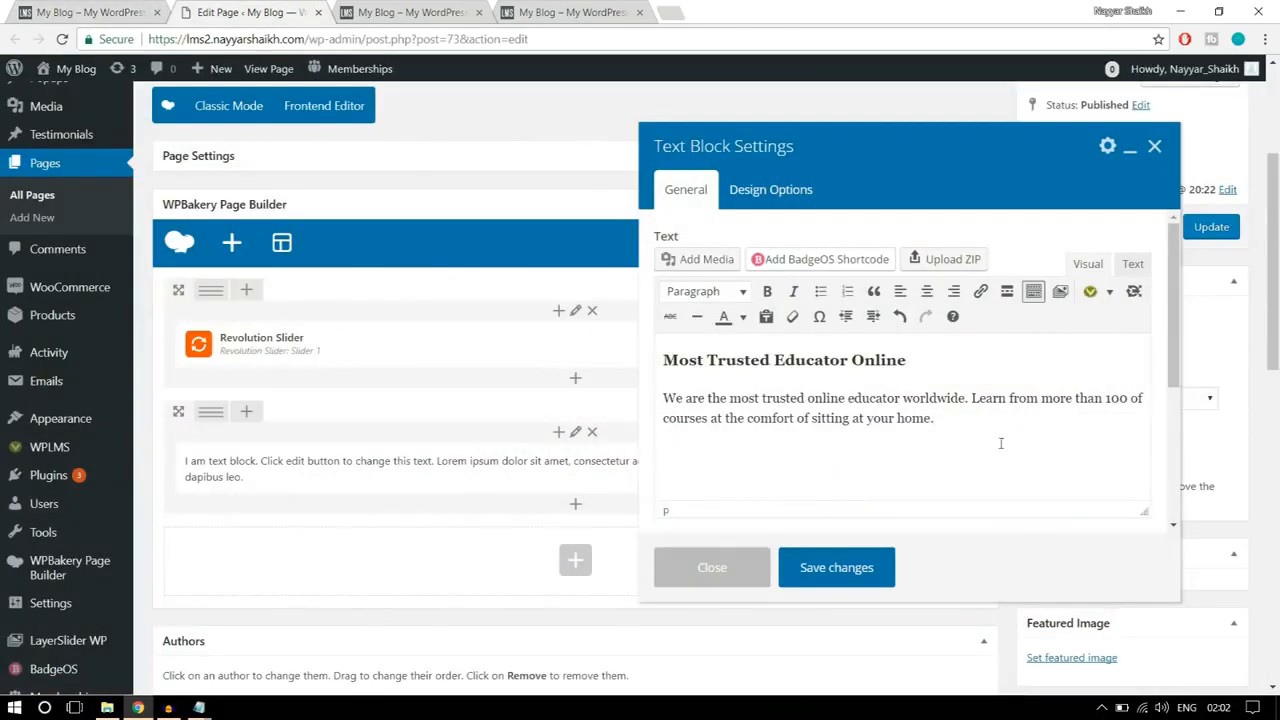
drag(877, 410, 840, 358)
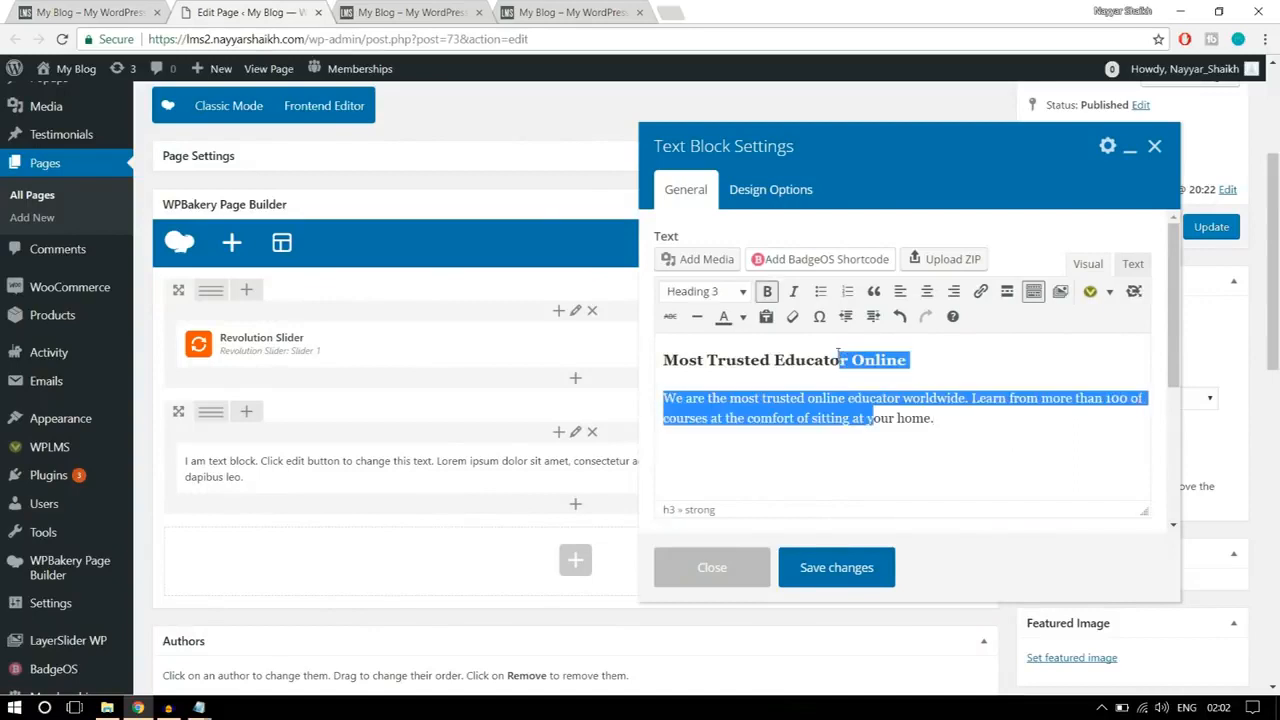
click(928, 293)
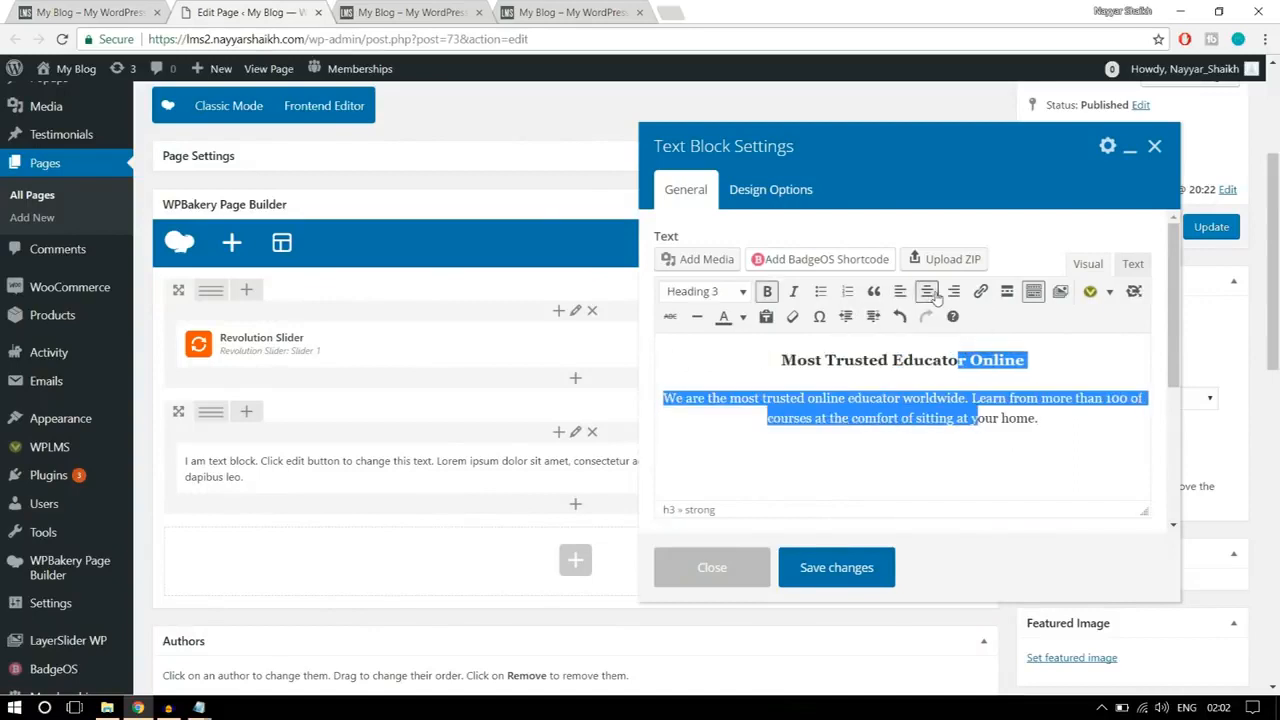
Step: Compare the centered text with the reference page's heading section and save the Text Block settings
click(968, 433)
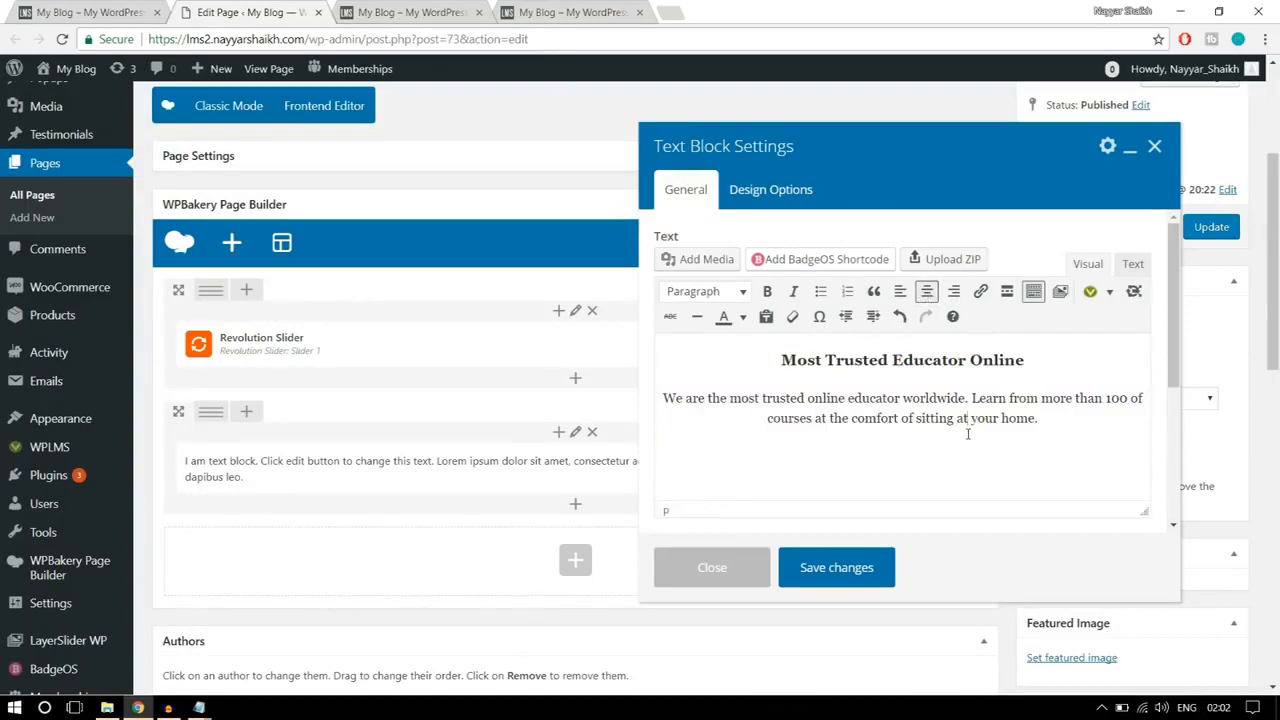
click(90, 12)
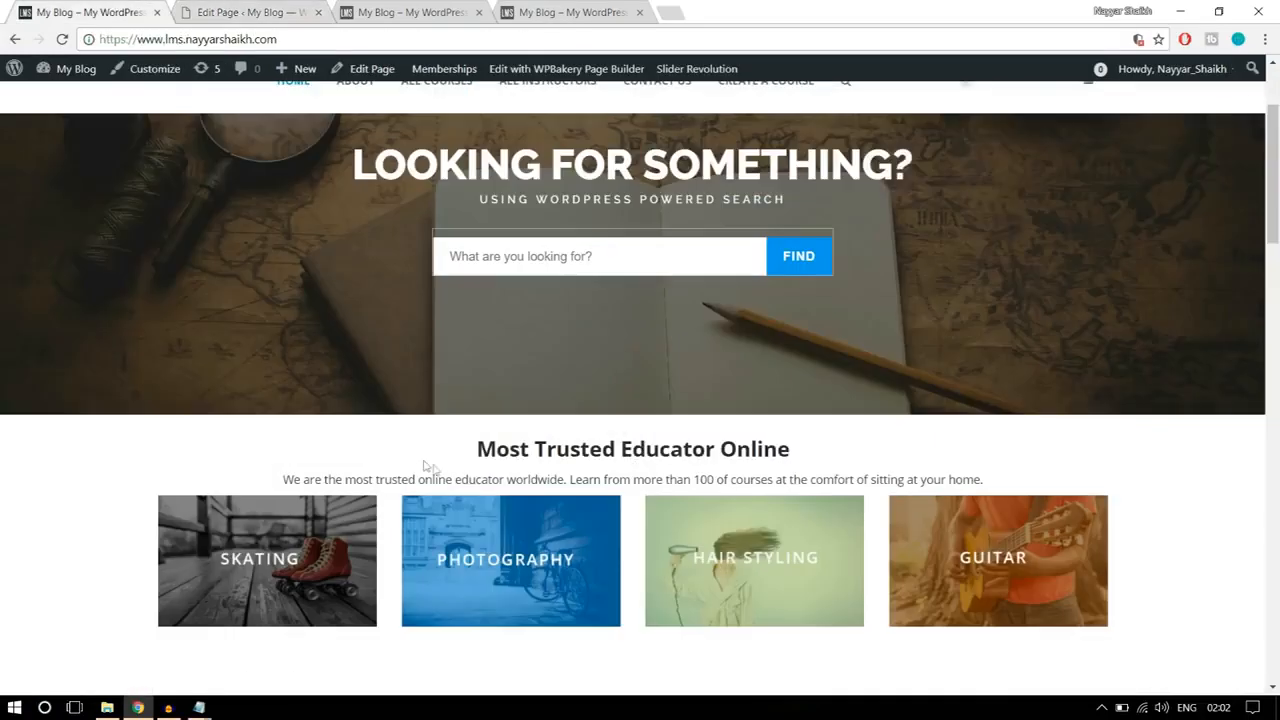
scroll(1010, 490, down, 1)
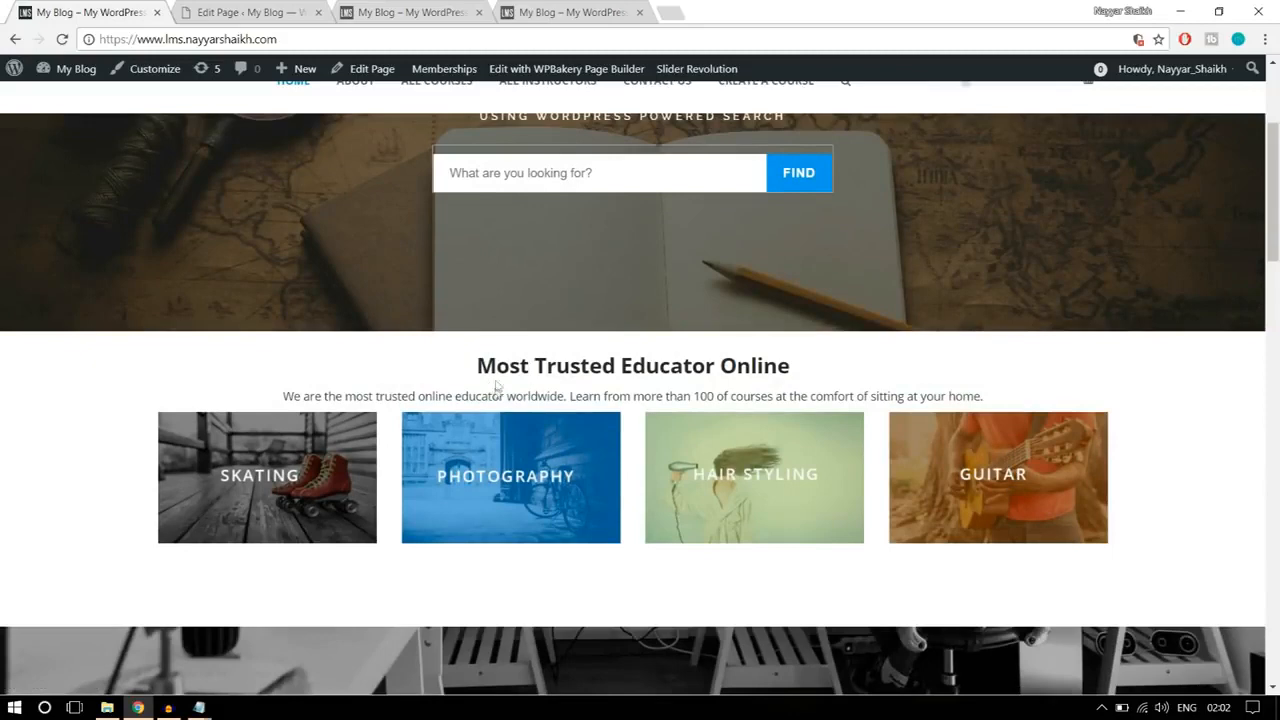
click(225, 10)
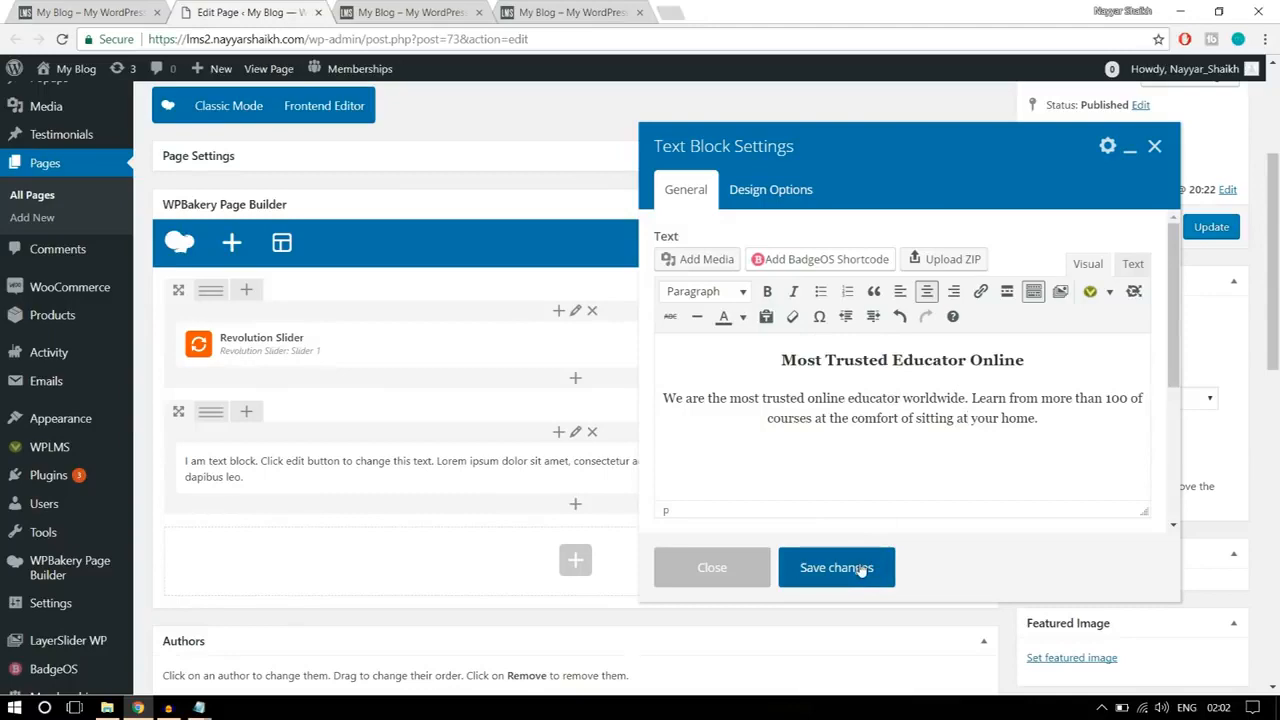
click(836, 567)
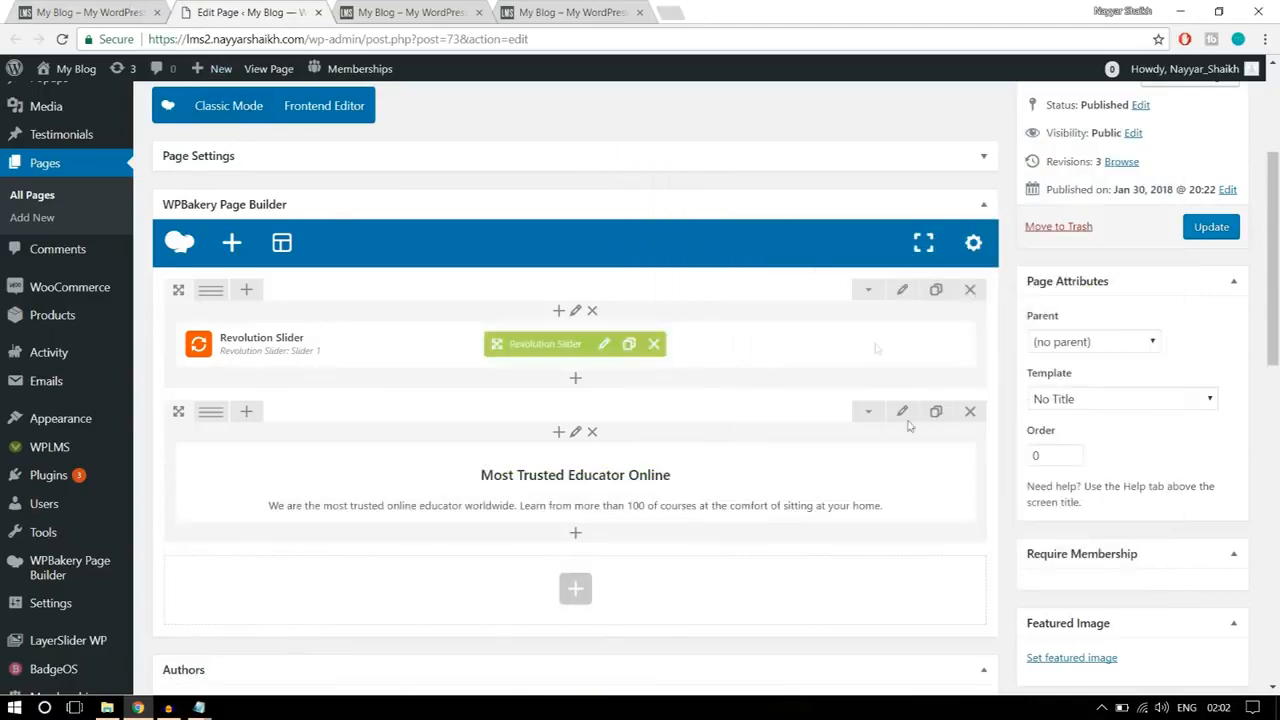
Step: Check the reference heading and paragraph again, and review the text block's content and design options in its settings
click(108, 10)
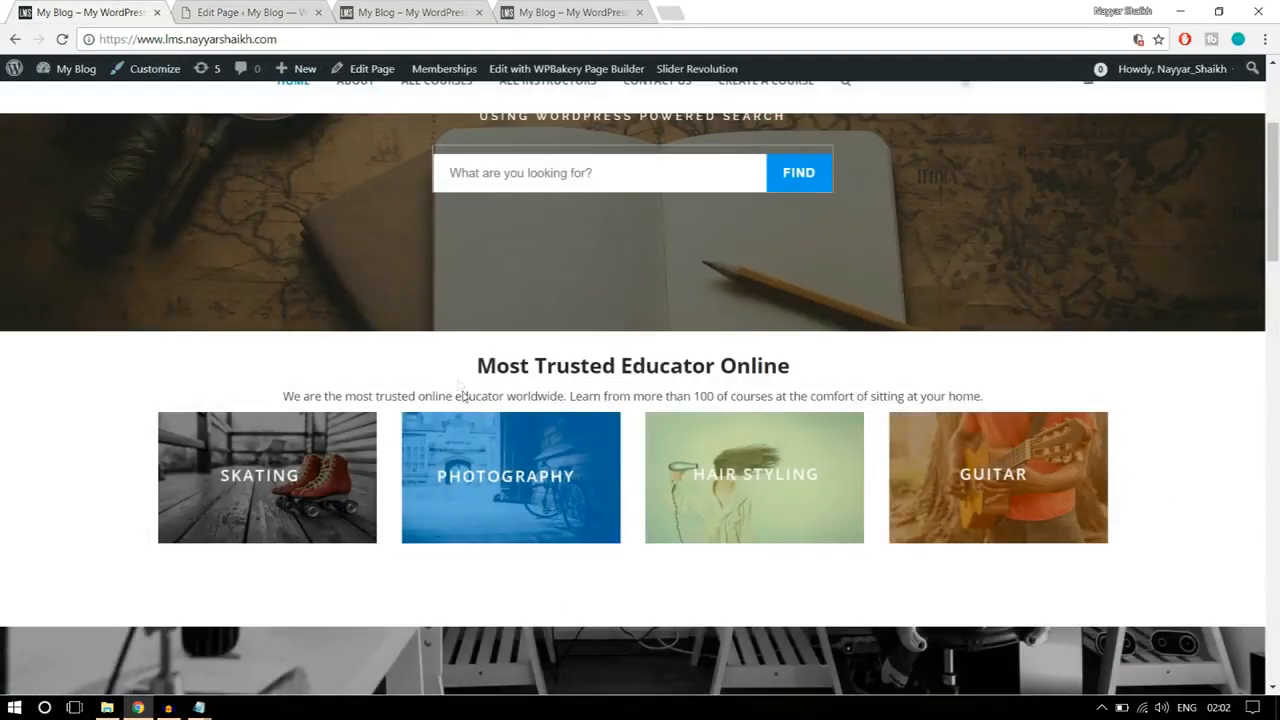
drag(472, 366, 1014, 407)
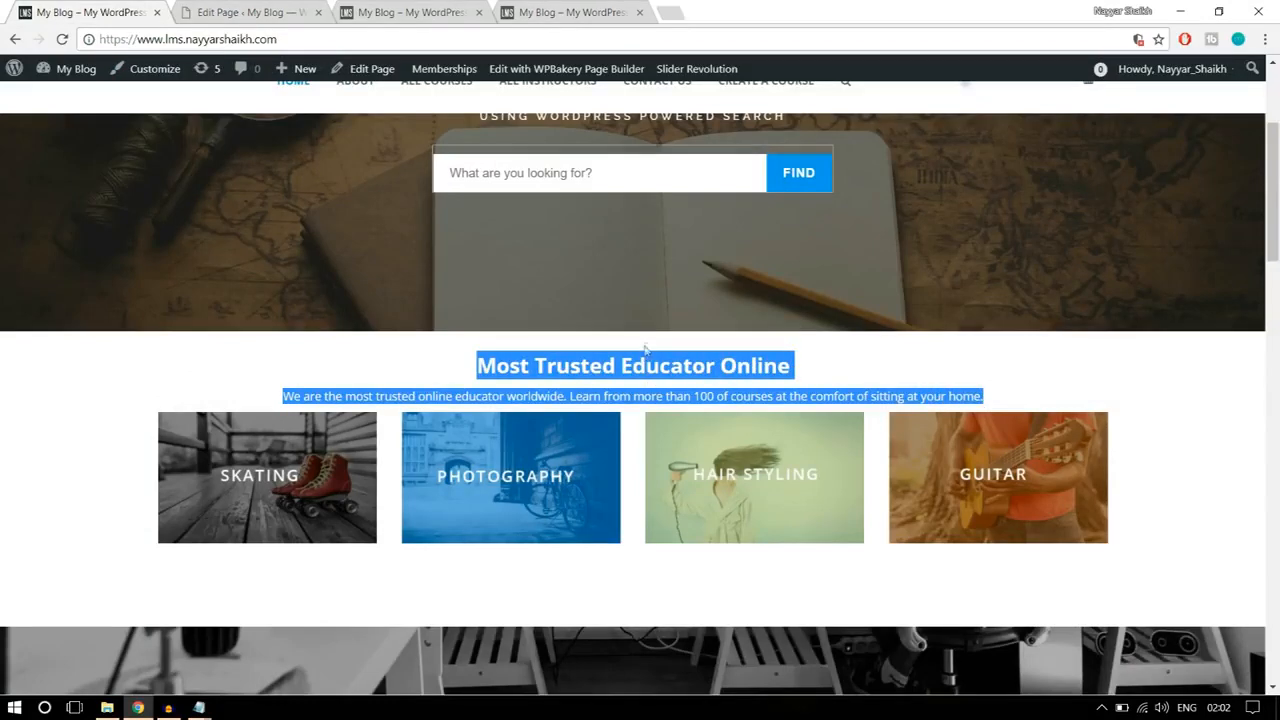
click(250, 12)
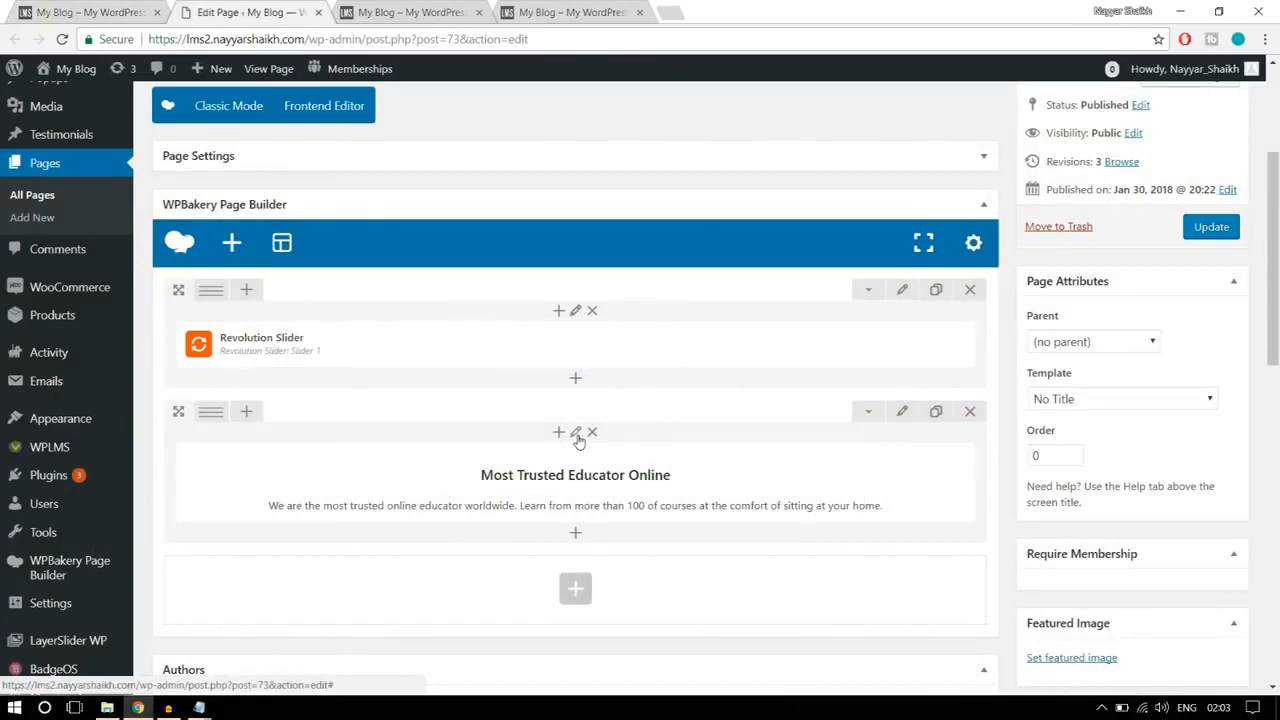
click(591, 484)
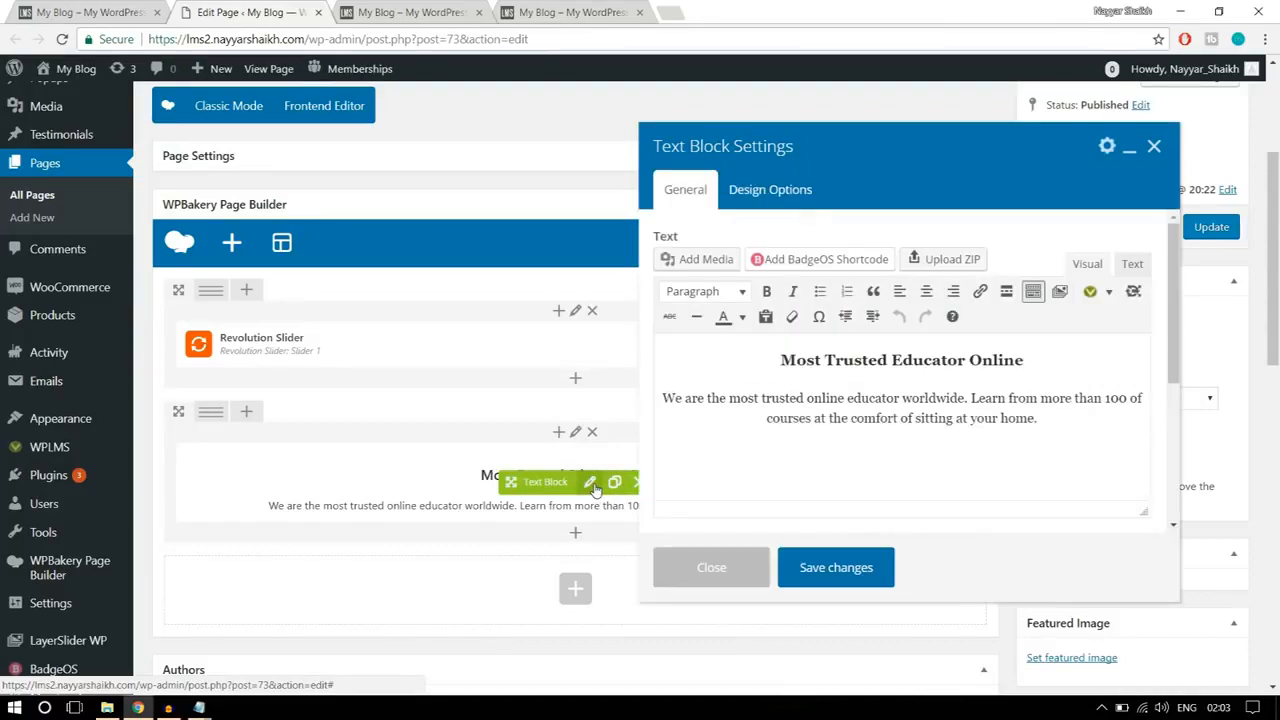
click(762, 203)
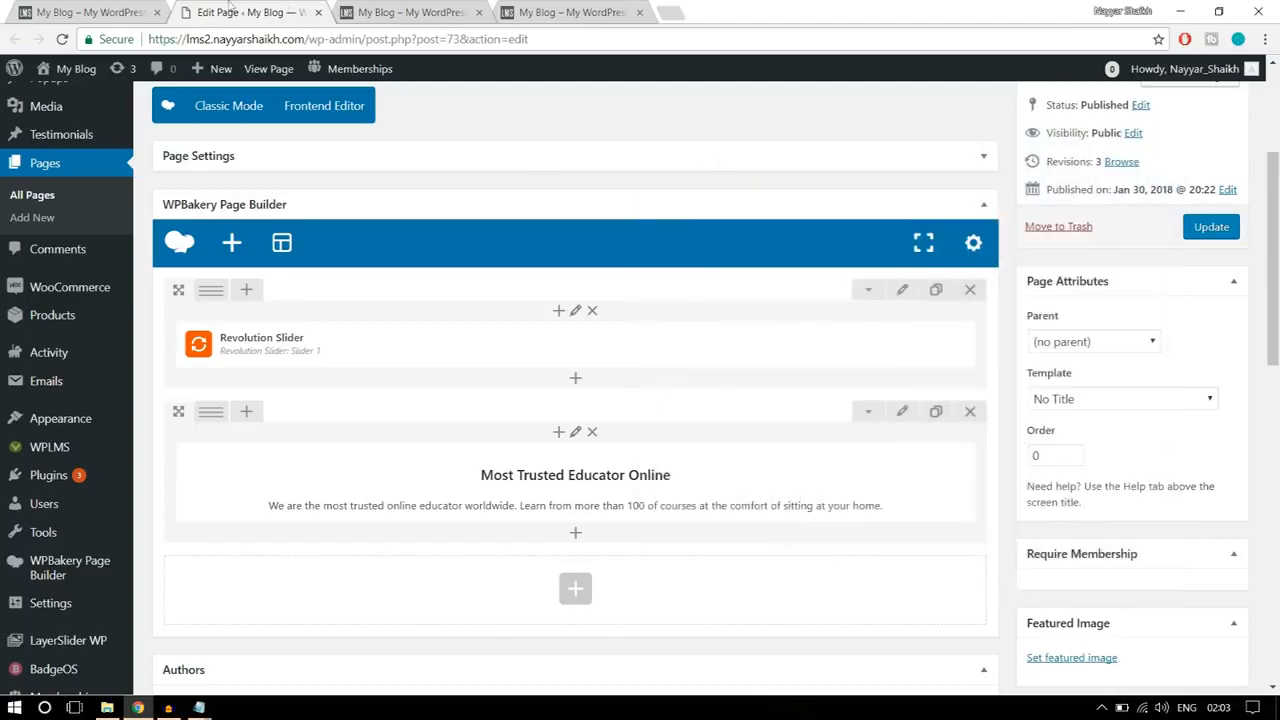
Step: Check the reference category banners and add a Single Image element in a new row below the heading text block
click(139, 14)
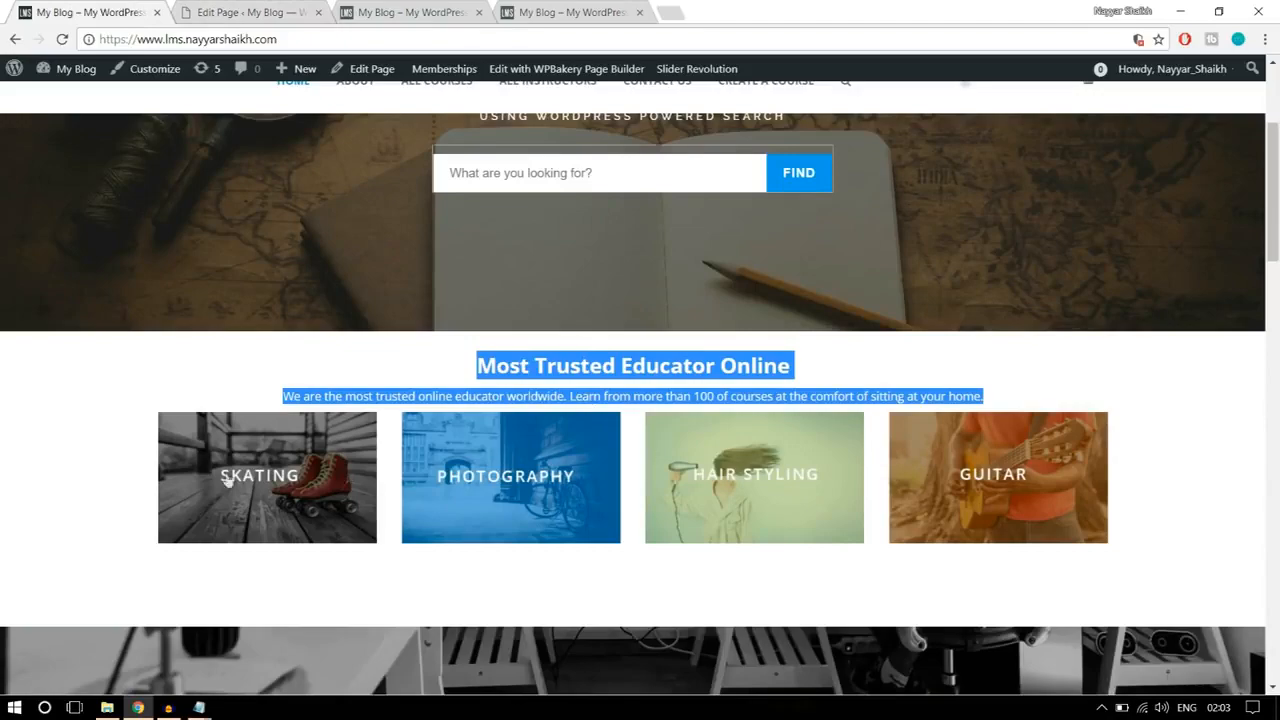
click(262, 12)
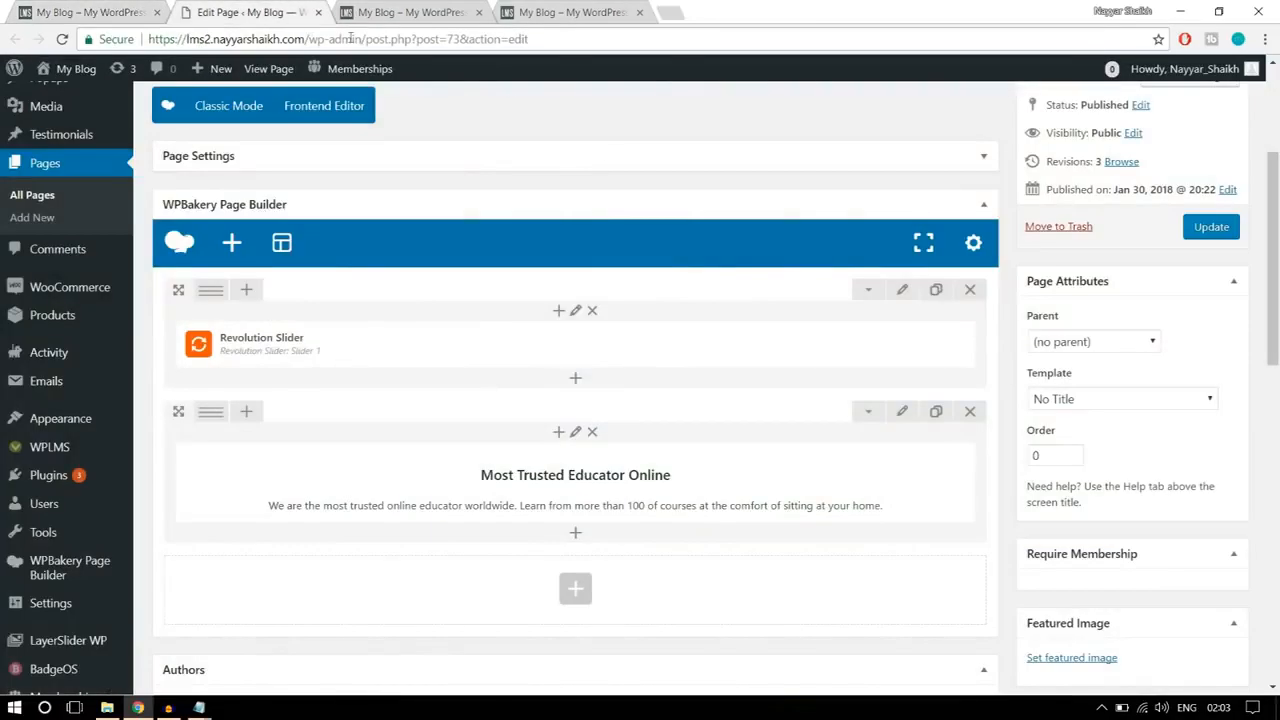
scroll(586, 475, down, 2)
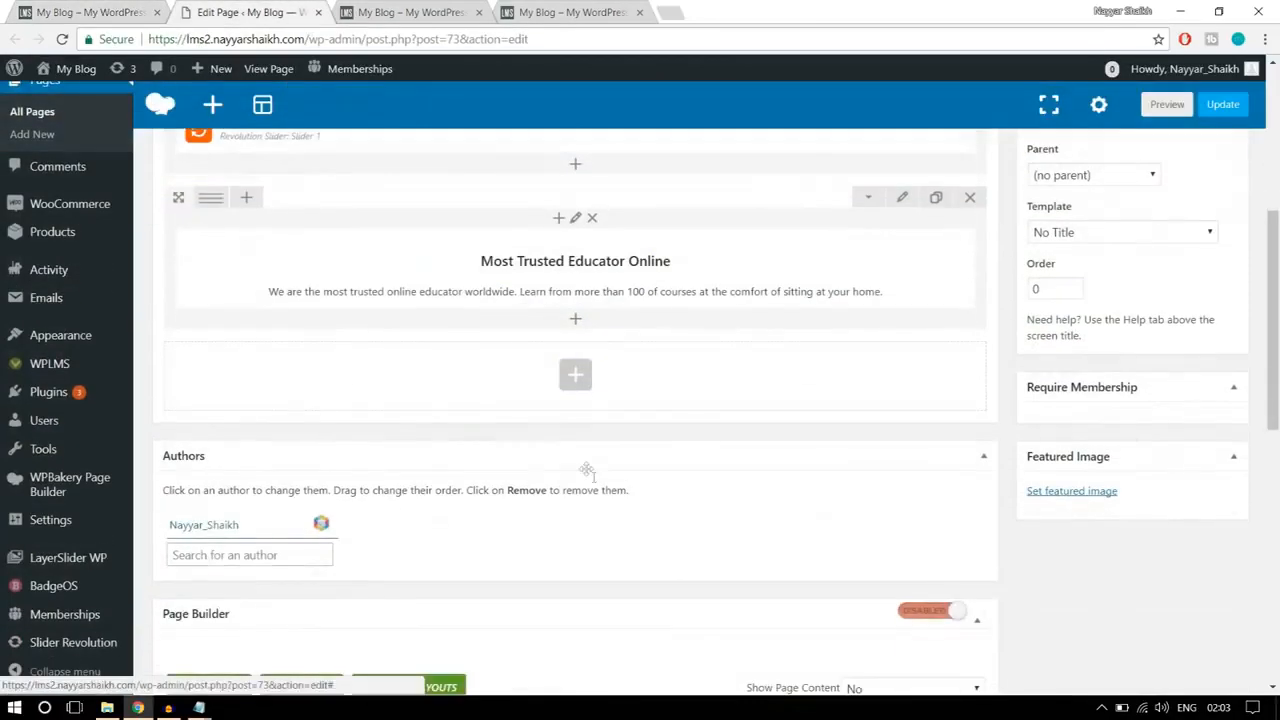
click(581, 392)
text(imag)
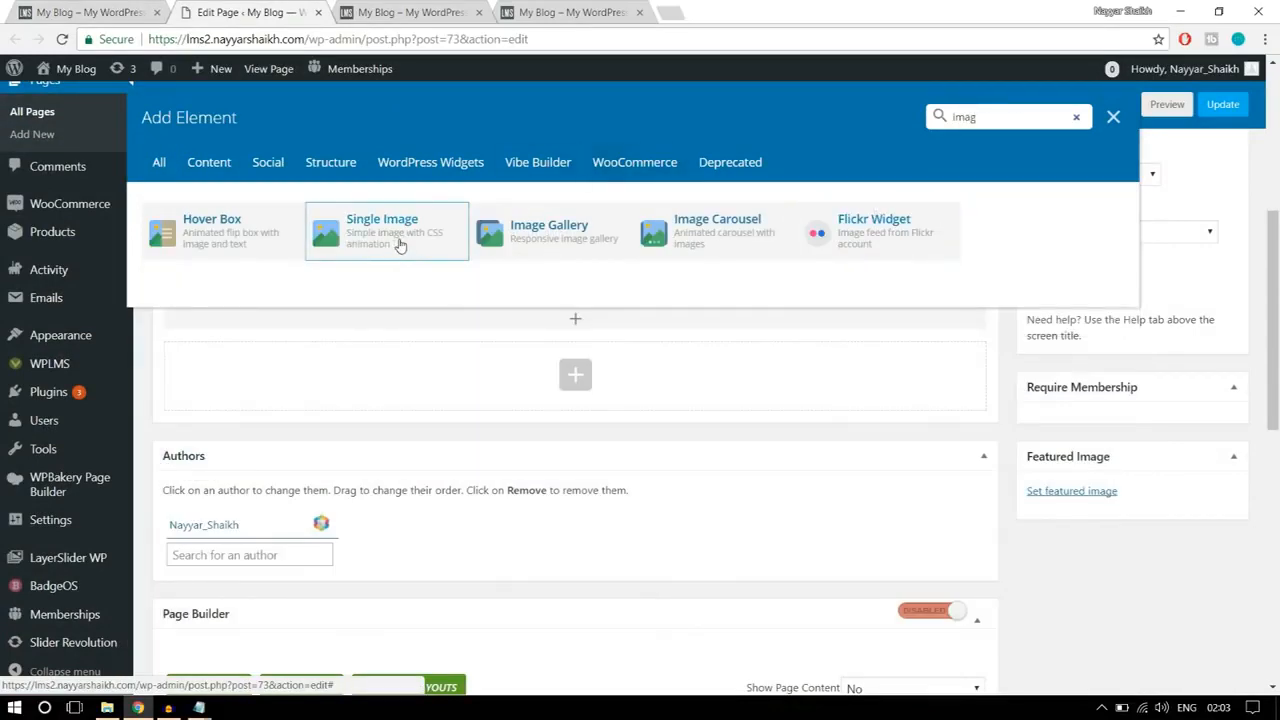
click(399, 245)
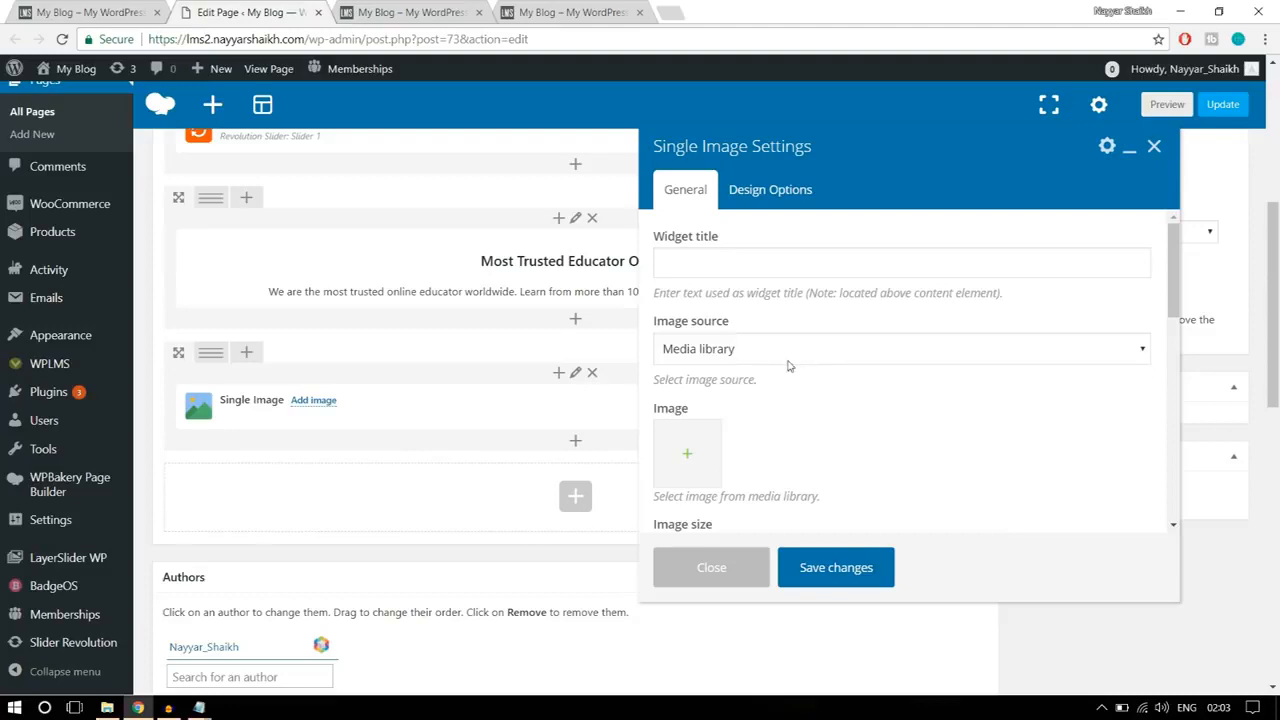
Step: Upload banner1-1 from the WPLMS Images folder and set it as the Single Image element's picture
scroll(915, 381, down, 1)
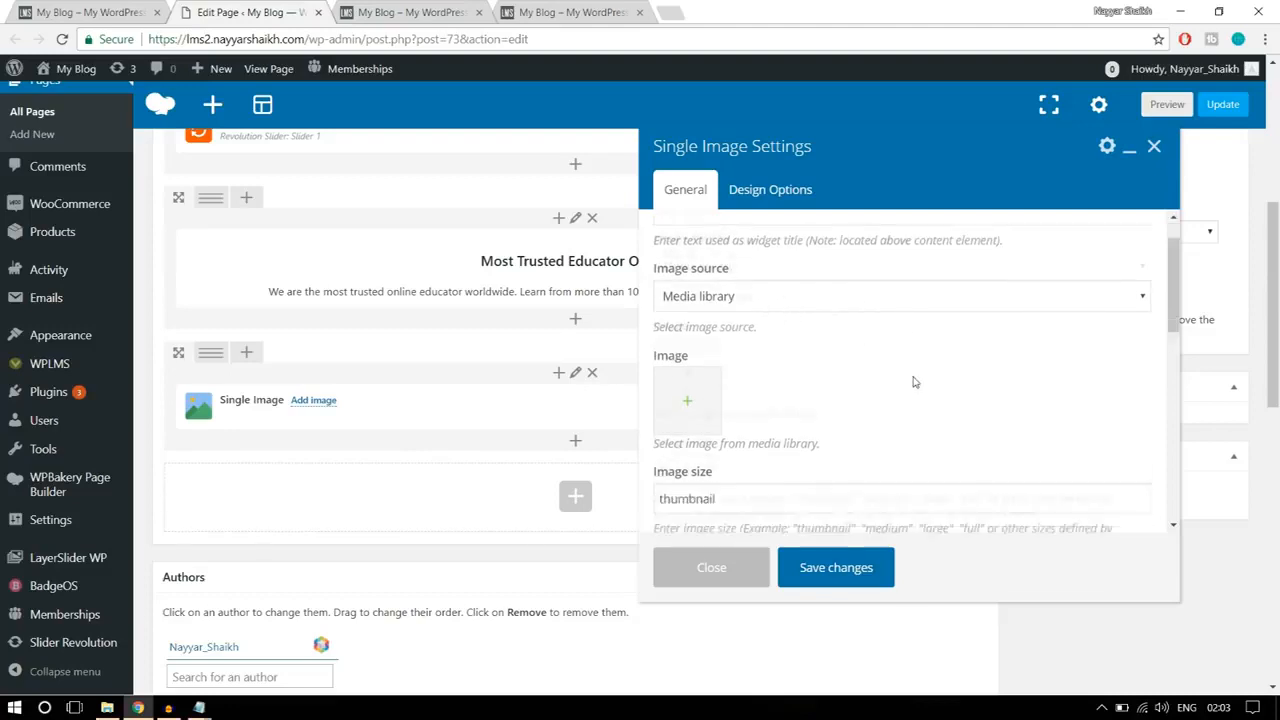
click(689, 378)
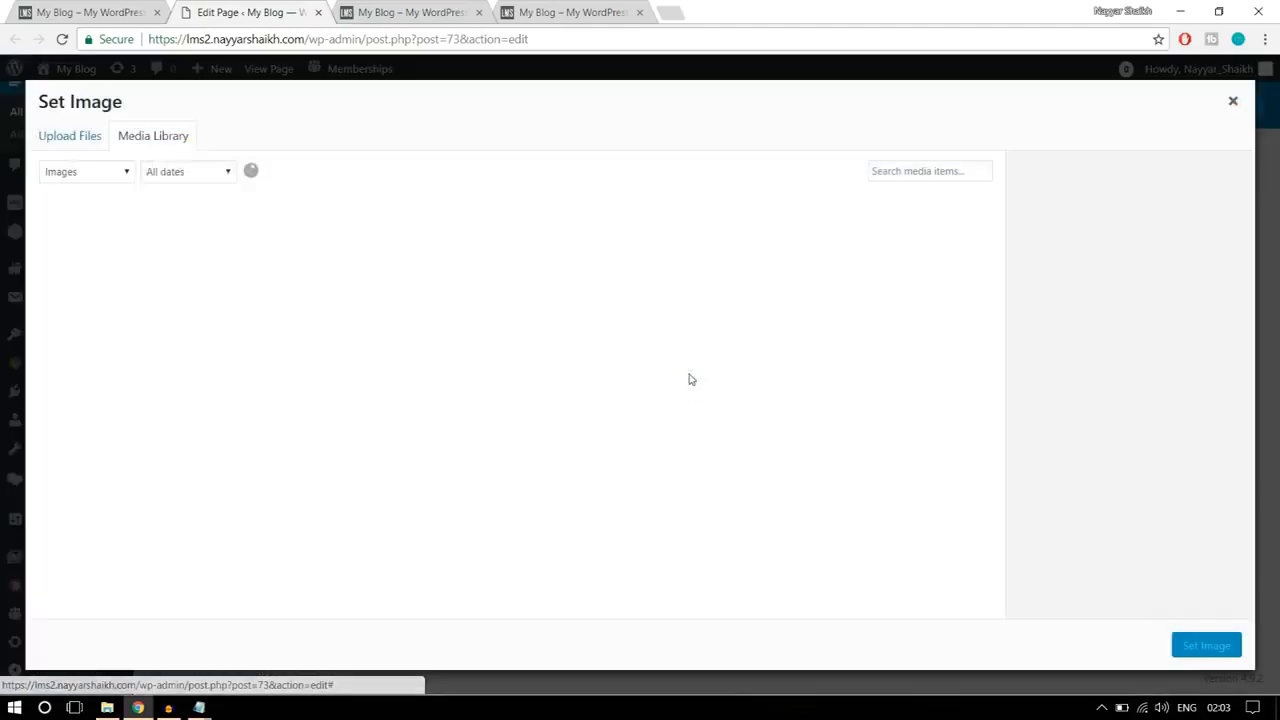
click(101, 144)
click(677, 390)
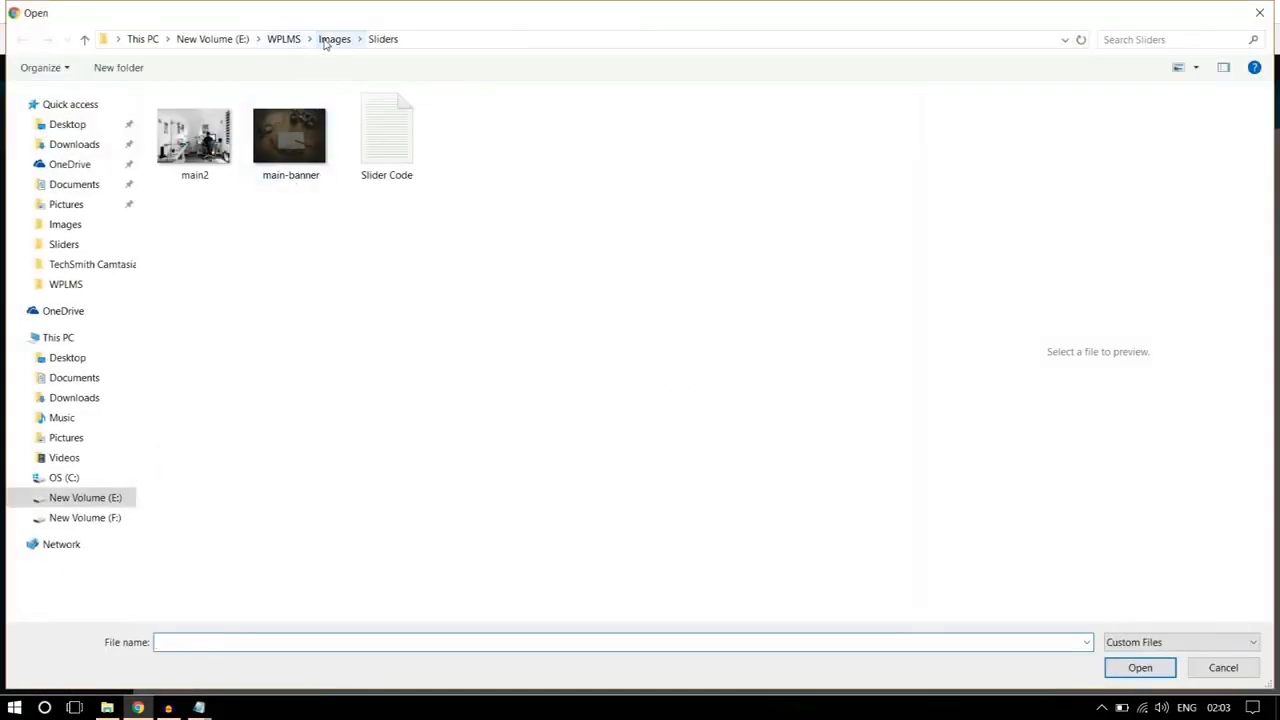
click(334, 39)
click(289, 160)
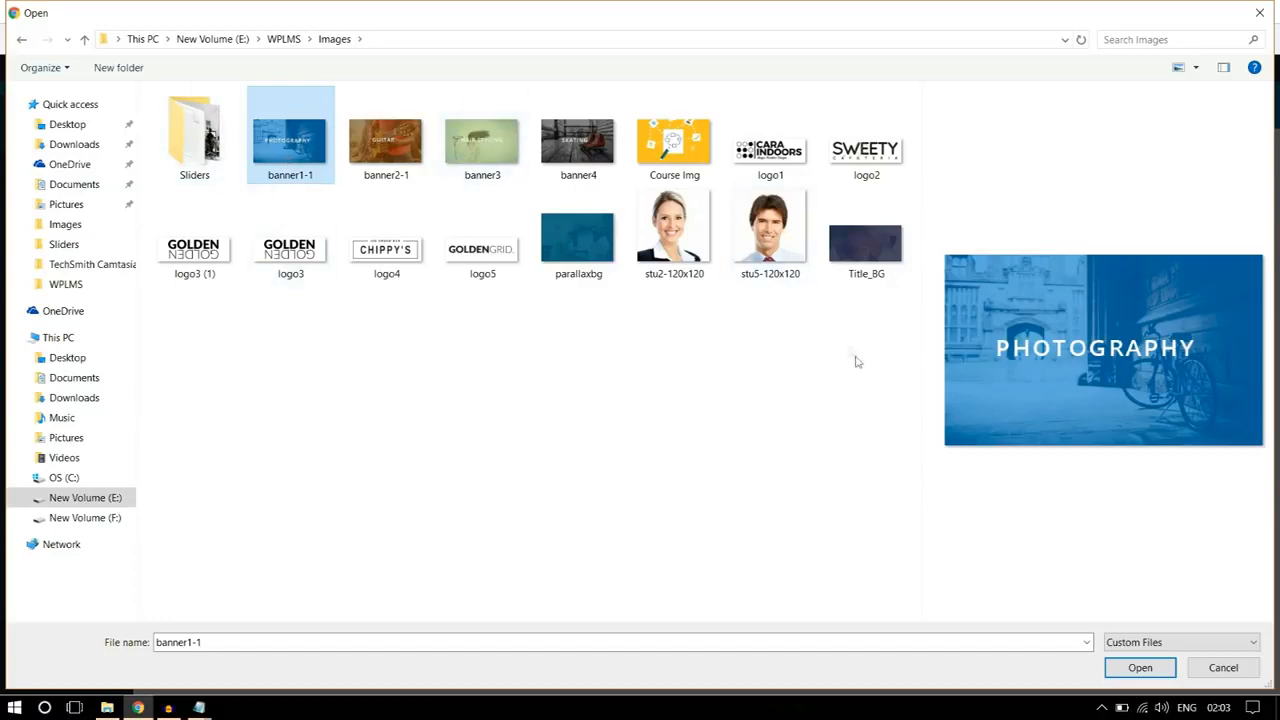
click(1139, 668)
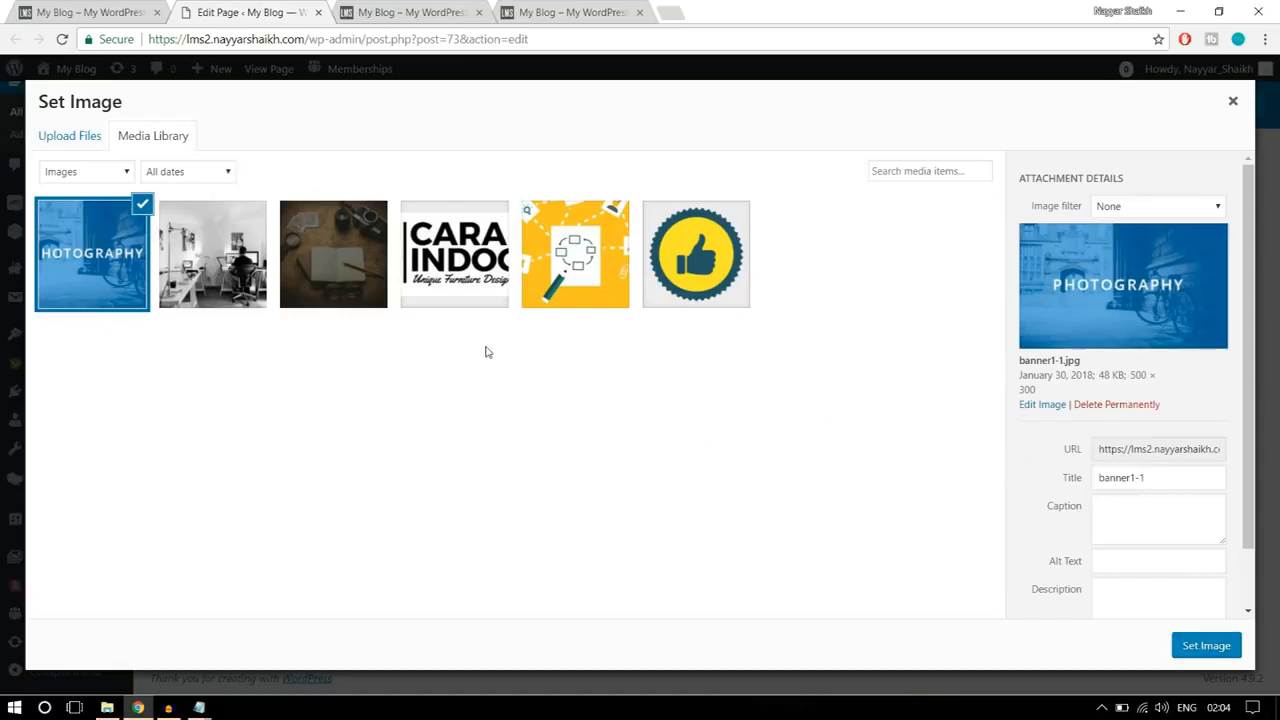
click(1207, 648)
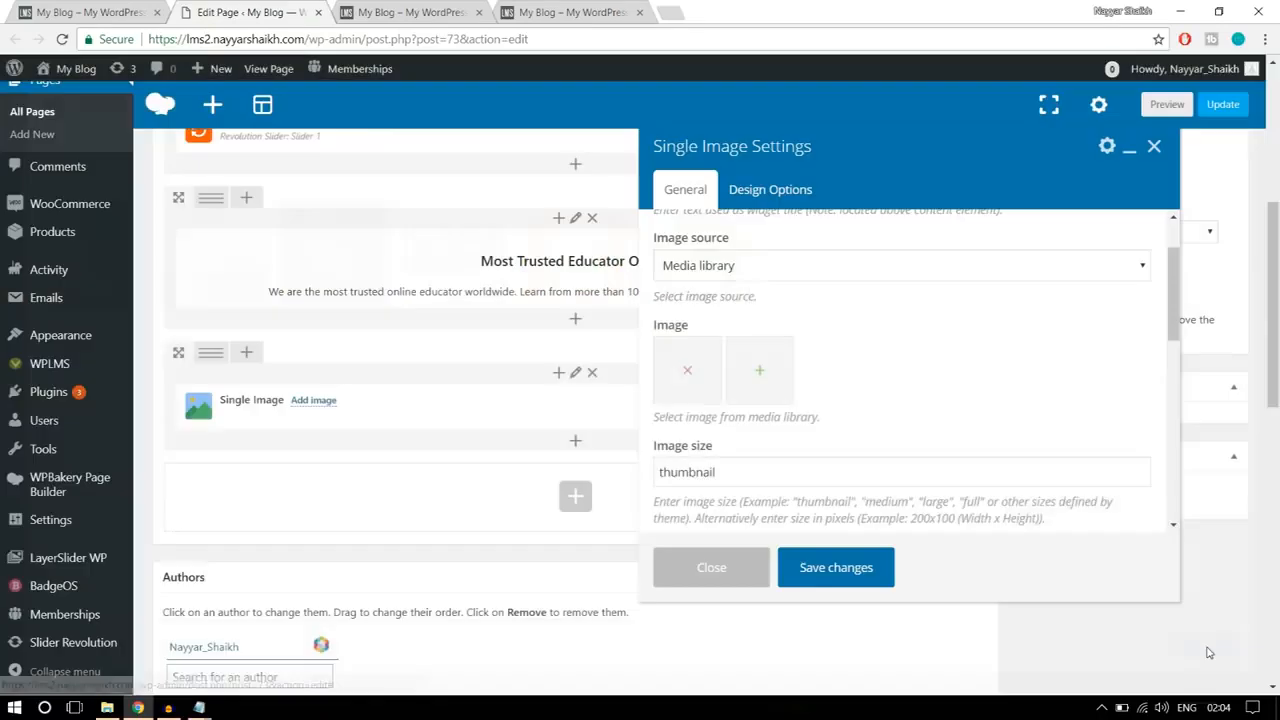
Step: Set the banner's image size to full and its image alignment to Center
scroll(883, 443, down, 1)
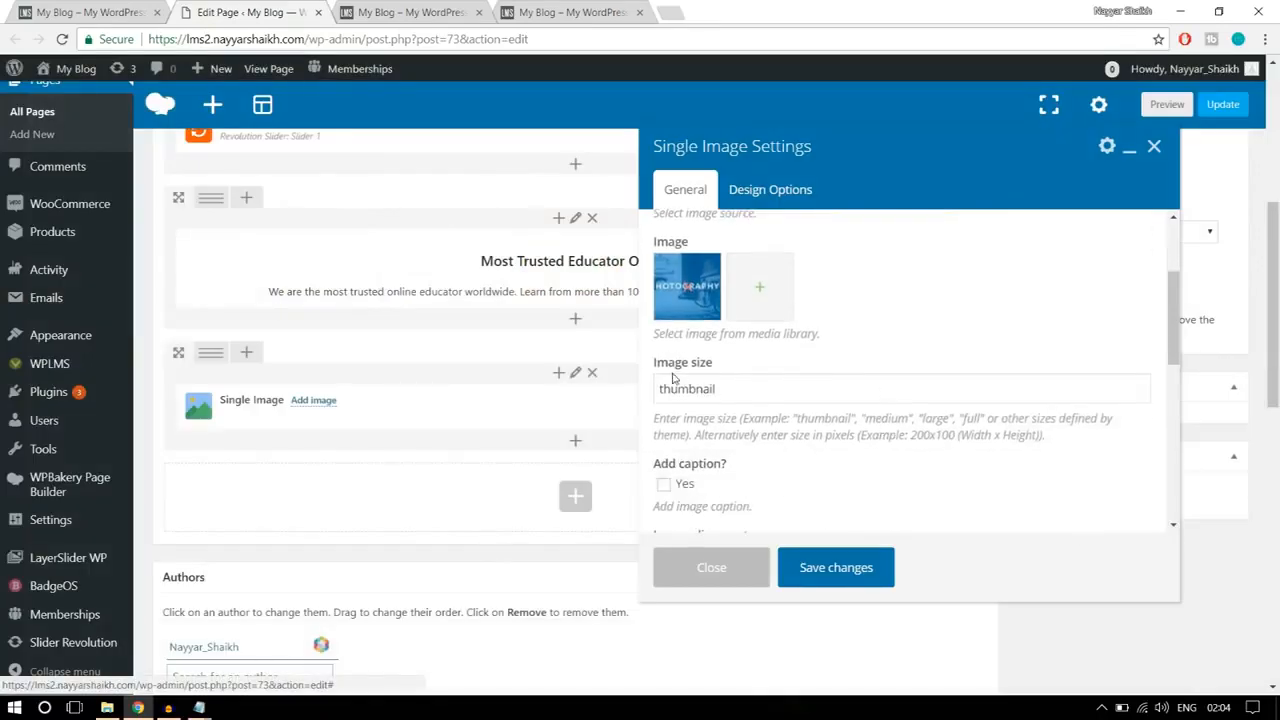
mouse_move(651, 372)
mouse_down()
mouse_move(751, 363)
mouse_move(656, 392)
mouse_up()
click(735, 389)
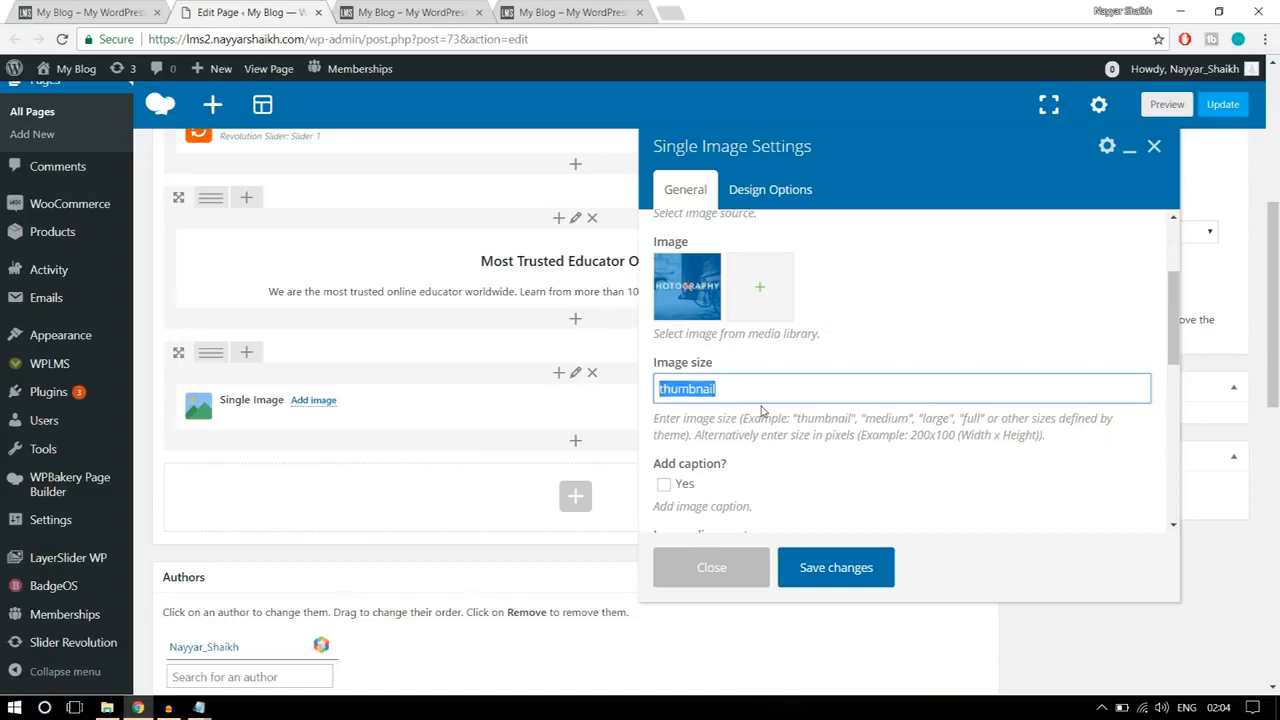
text(full)
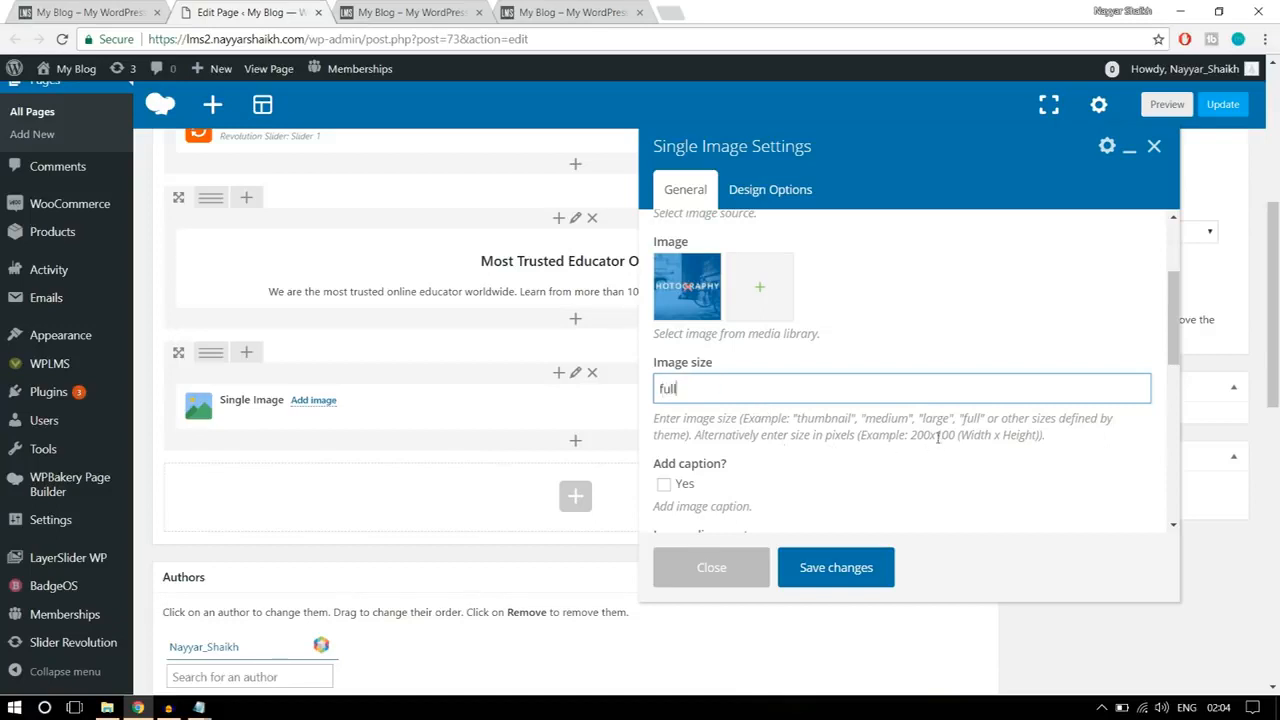
scroll(985, 432, down, 3)
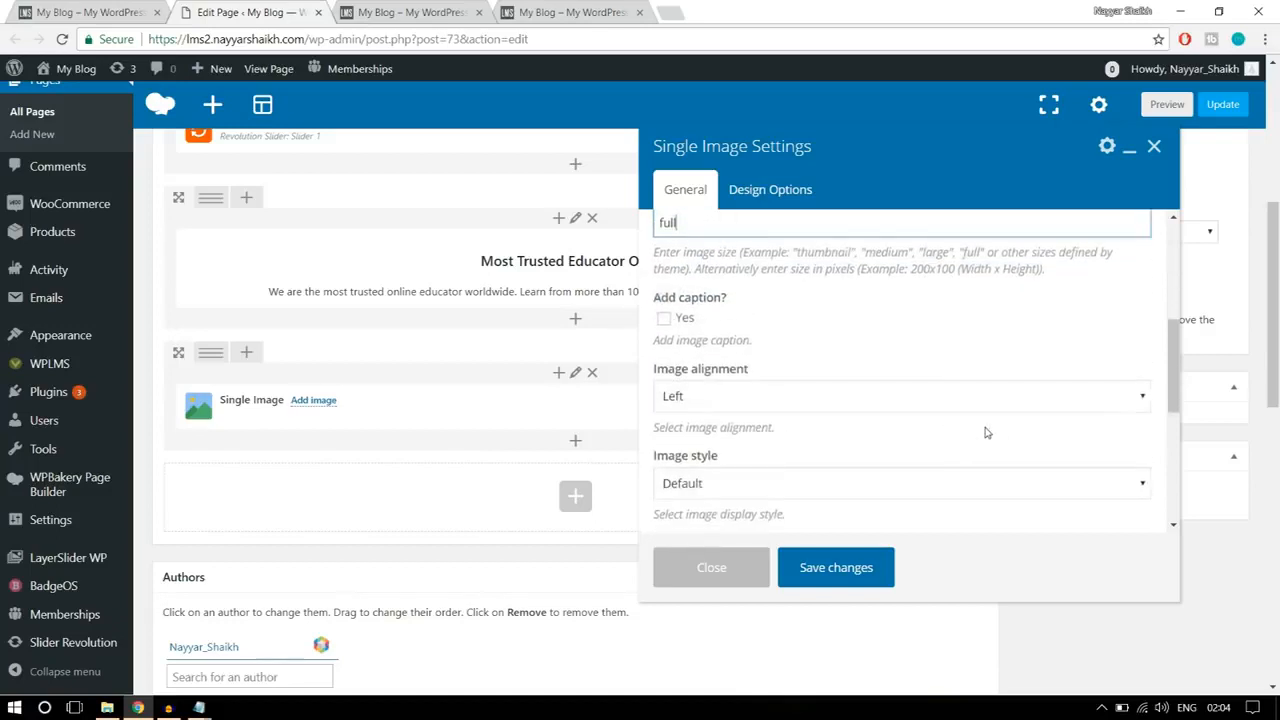
click(789, 400)
click(750, 451)
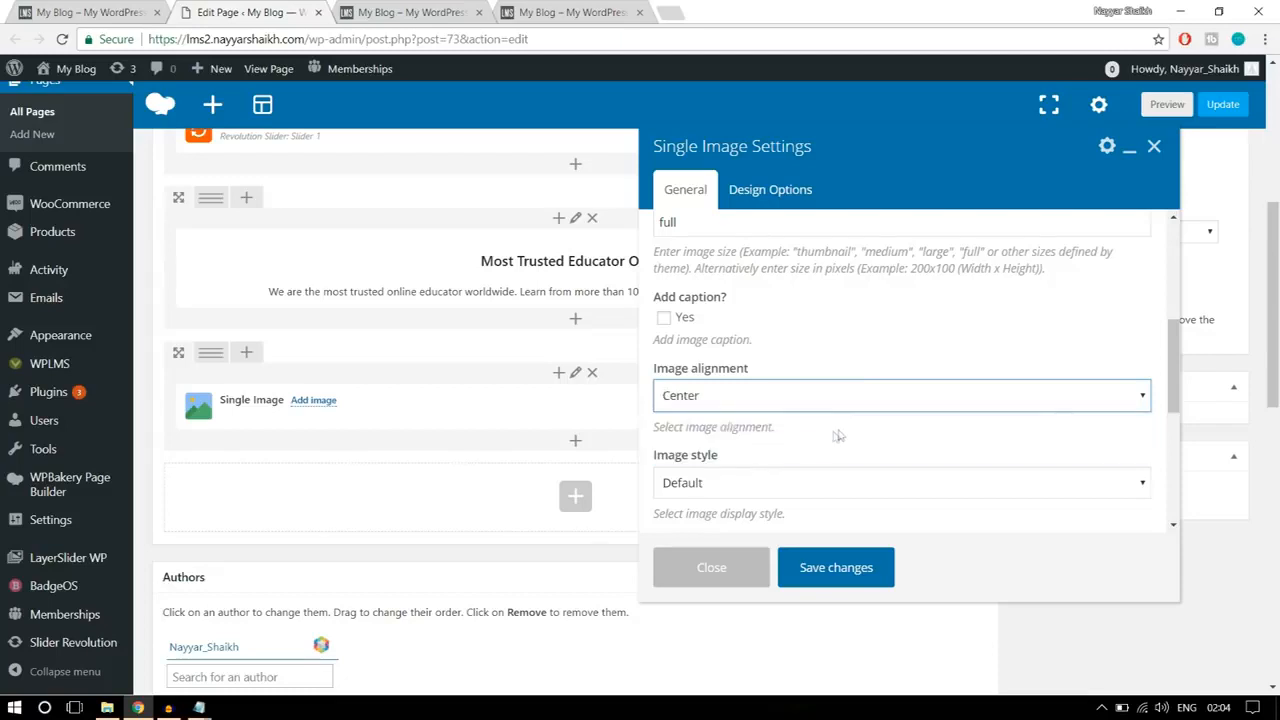
Step: Set the banner's on-click action to Open custom link with # as the image link
scroll(838, 436, down, 1)
scroll(840, 435, down, 1)
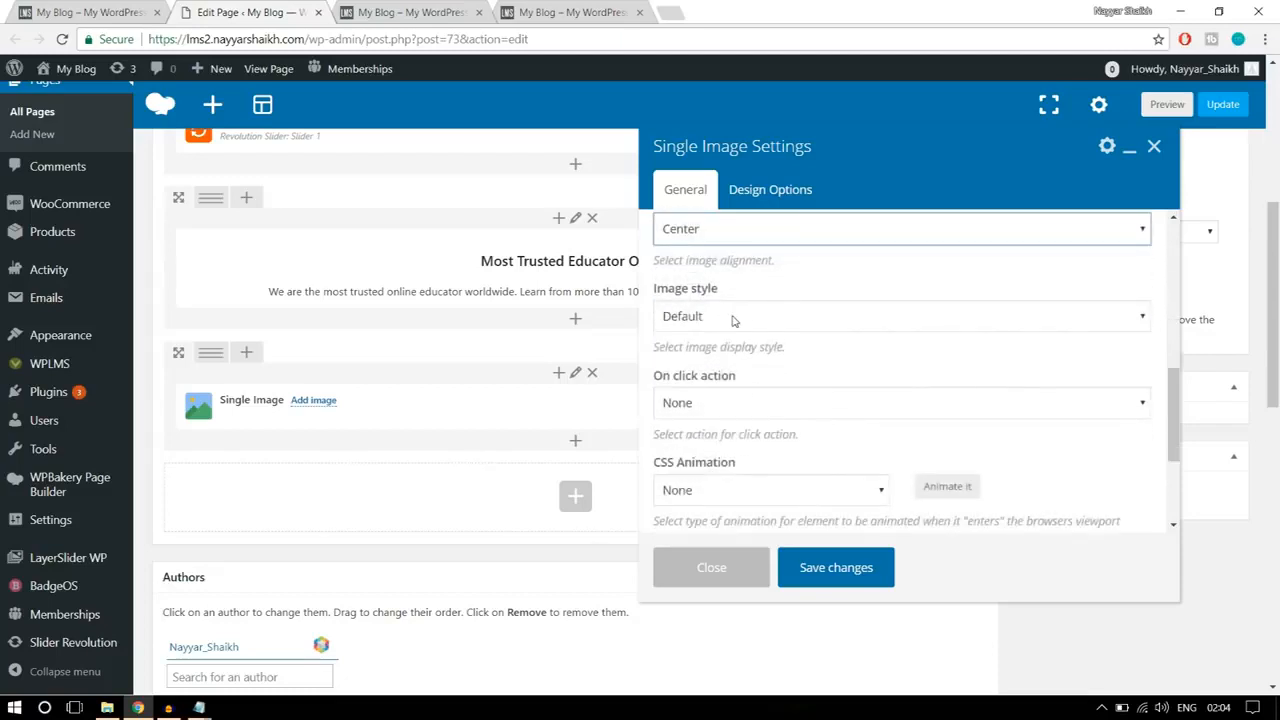
click(855, 403)
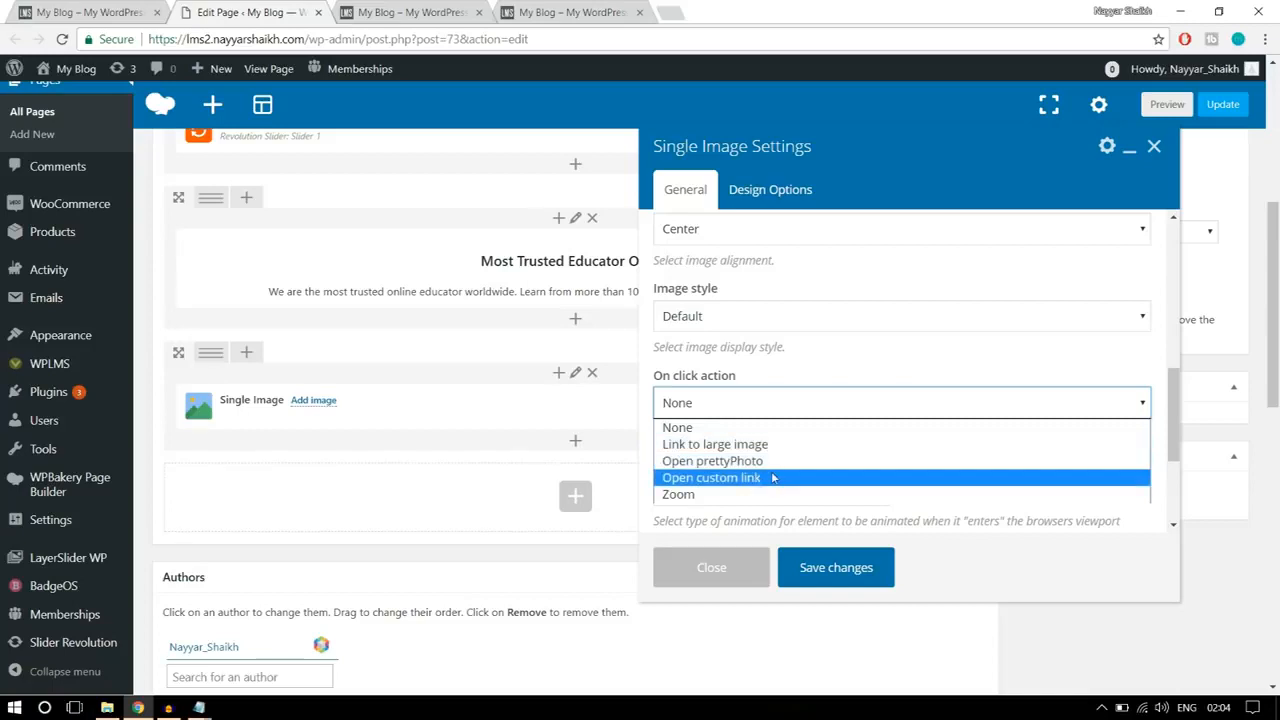
click(754, 478)
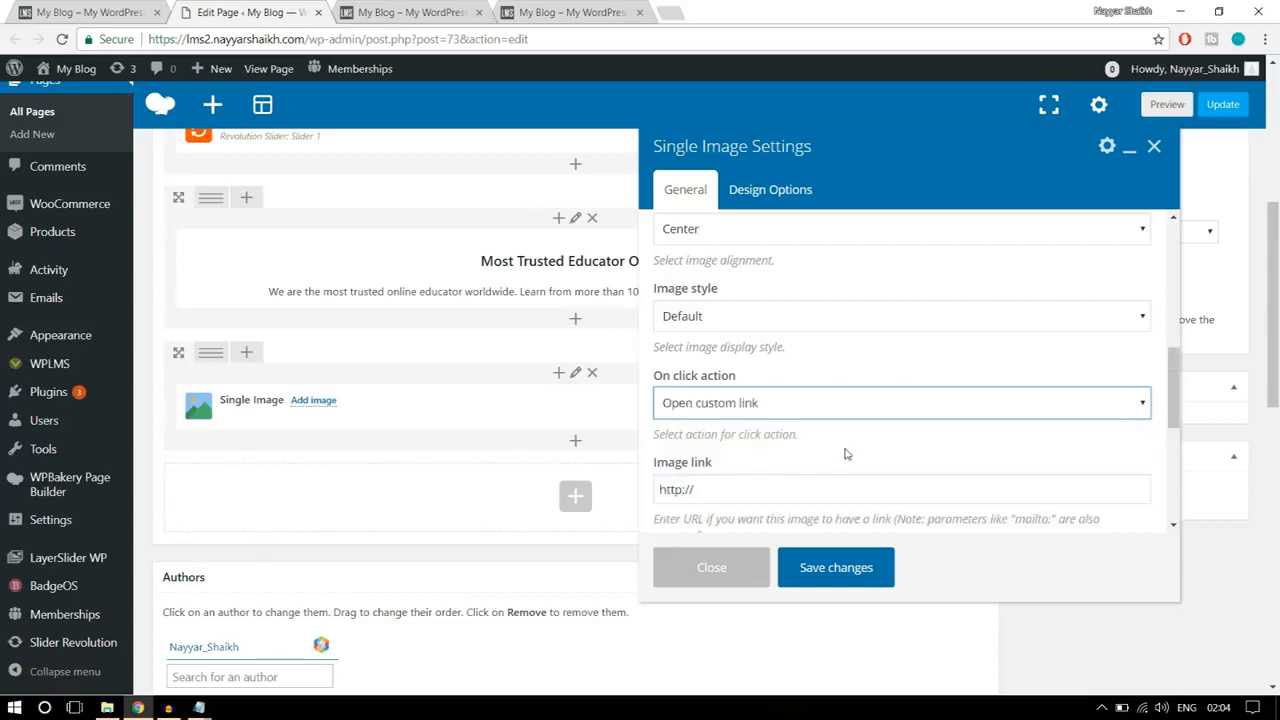
scroll(845, 453, down, 1)
drag(734, 408, 626, 409)
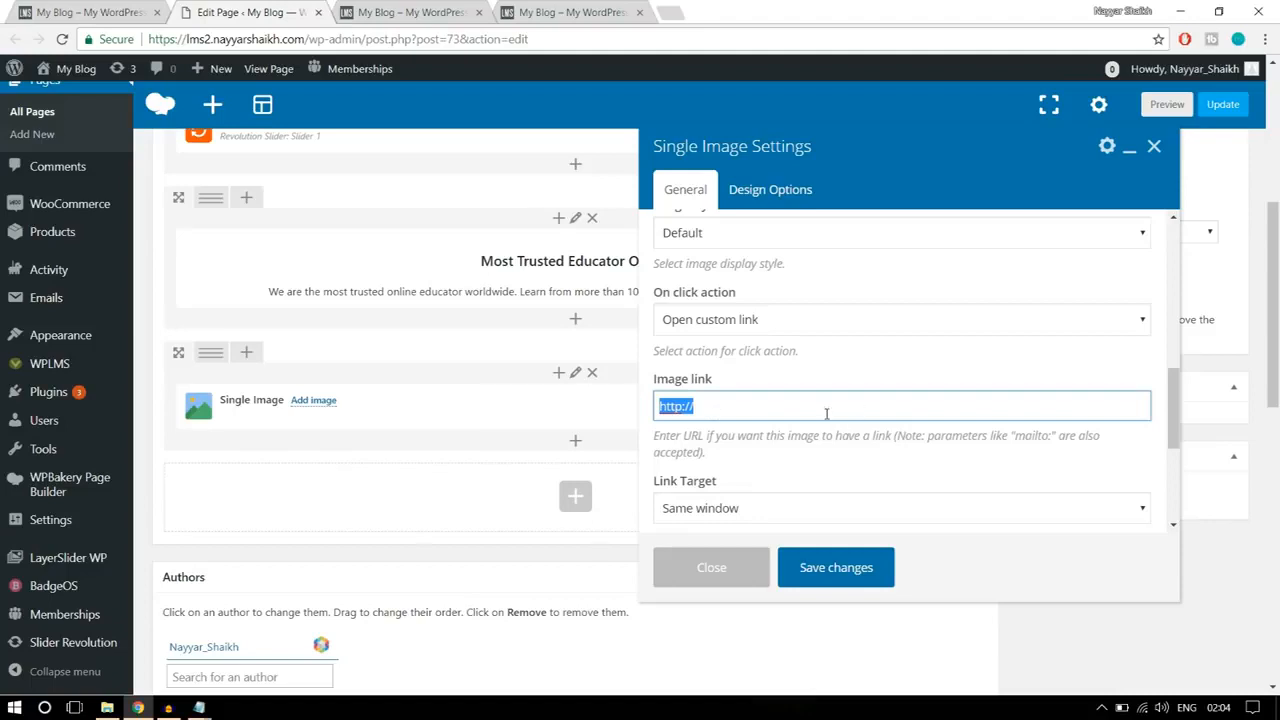
text(#)
Step: Keep the banner's link target as Same window and save the Single Image settings
scroll(826, 413, down, 3)
click(748, 342)
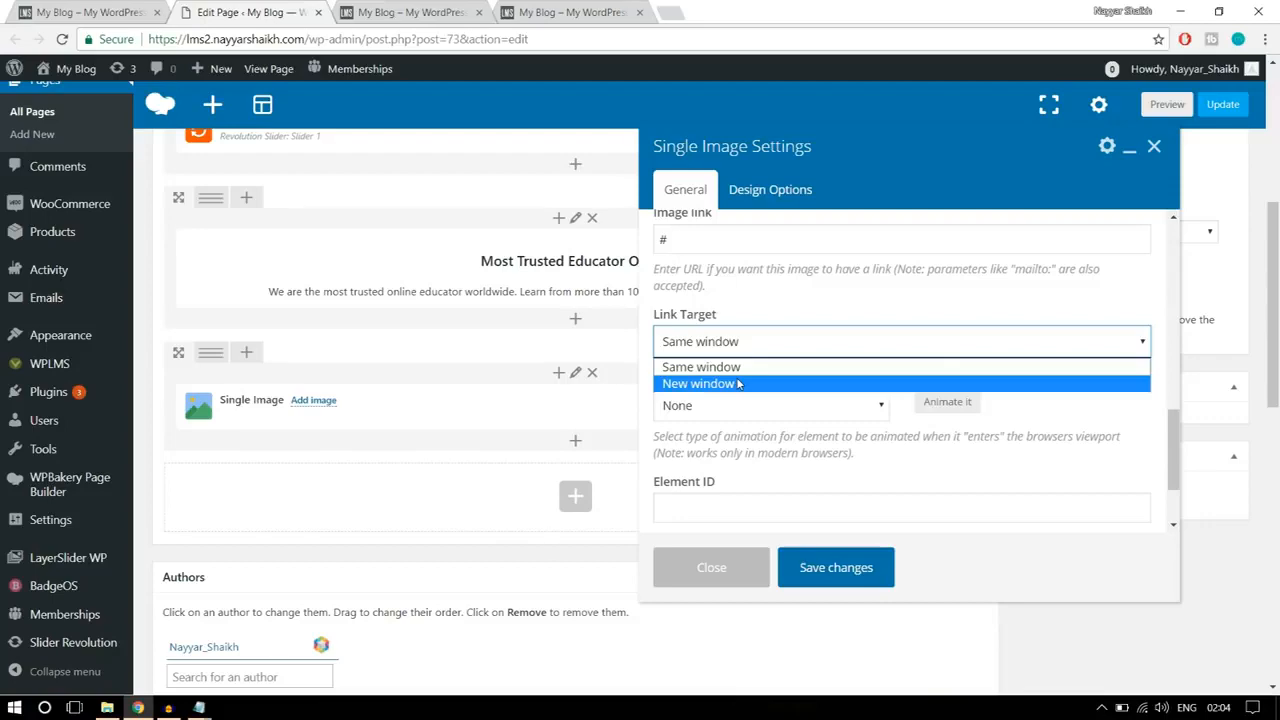
click(745, 367)
scroll(830, 405, down, 1)
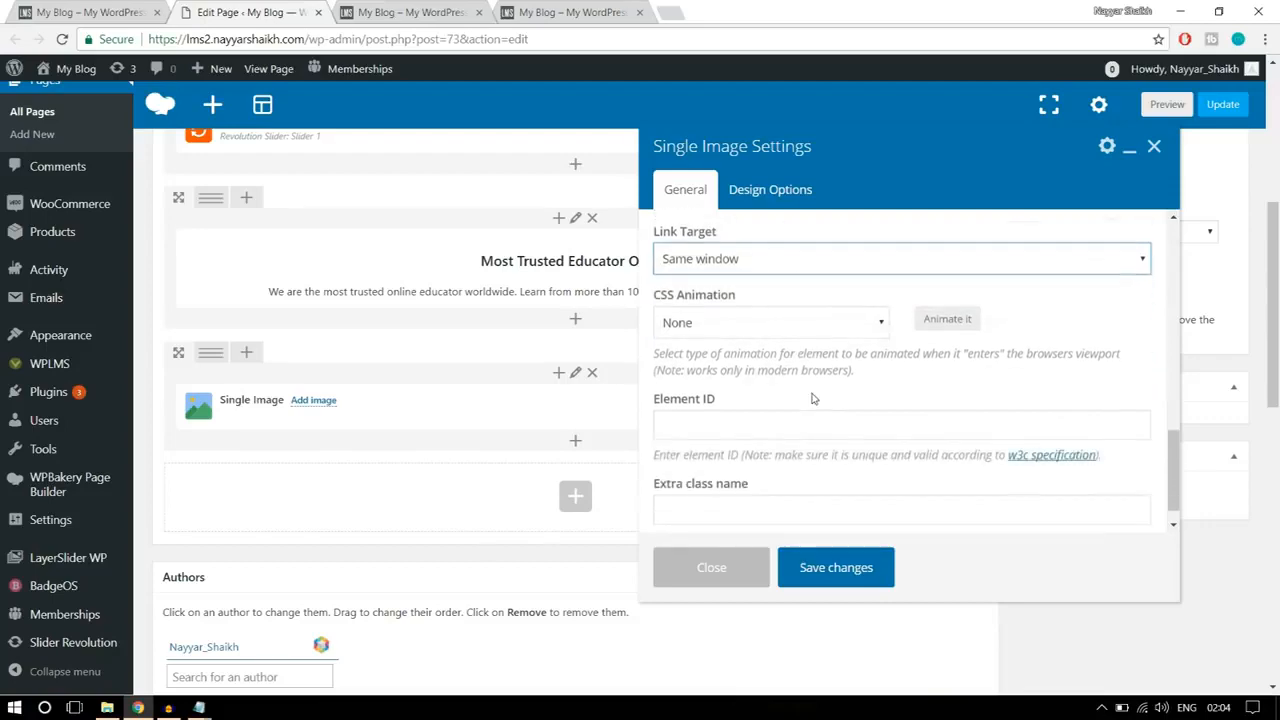
scroll(840, 415, up, 5)
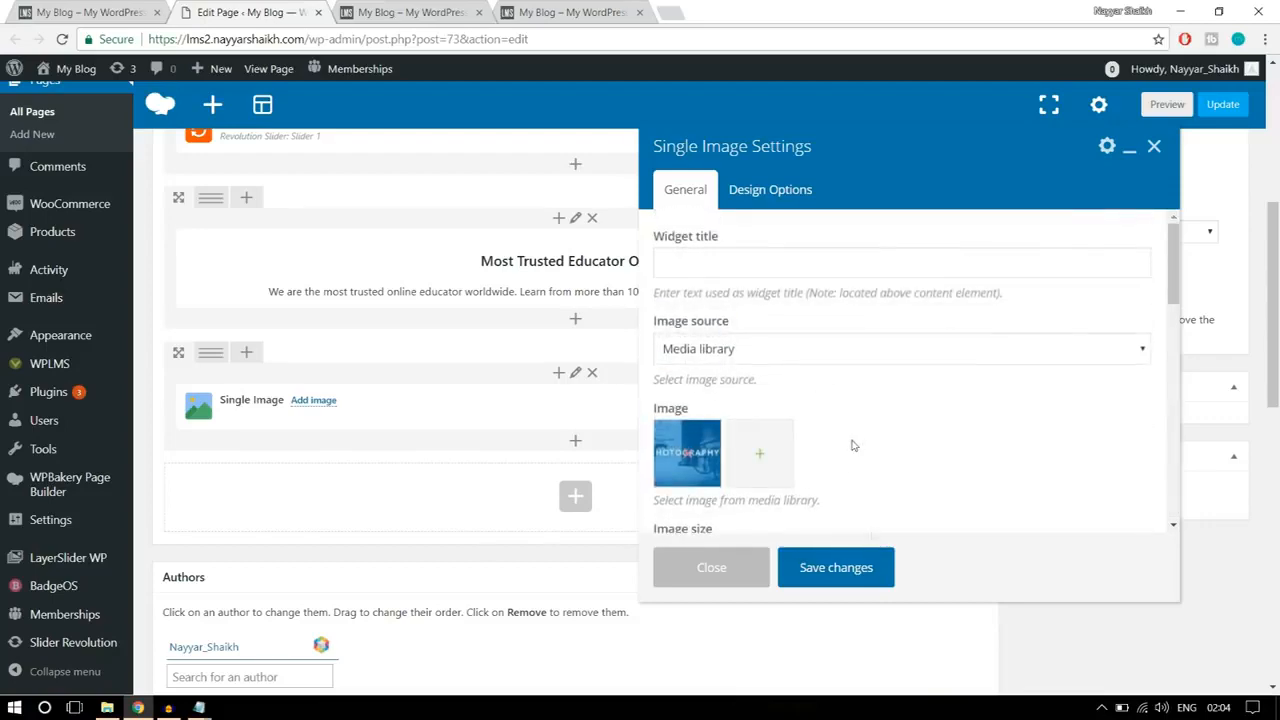
click(857, 568)
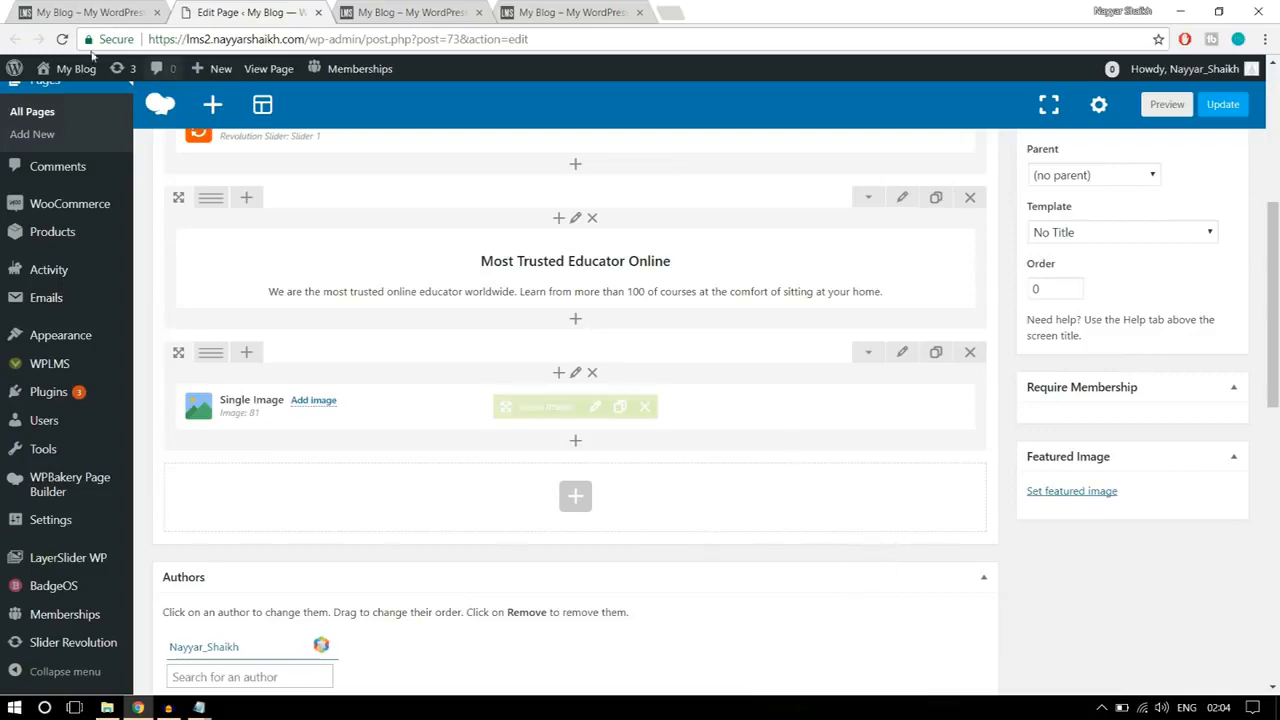
Step: Check the banner layout on the reference home page and split the Single Image row into four 1/4 columns
click(108, 12)
click(1238, 399)
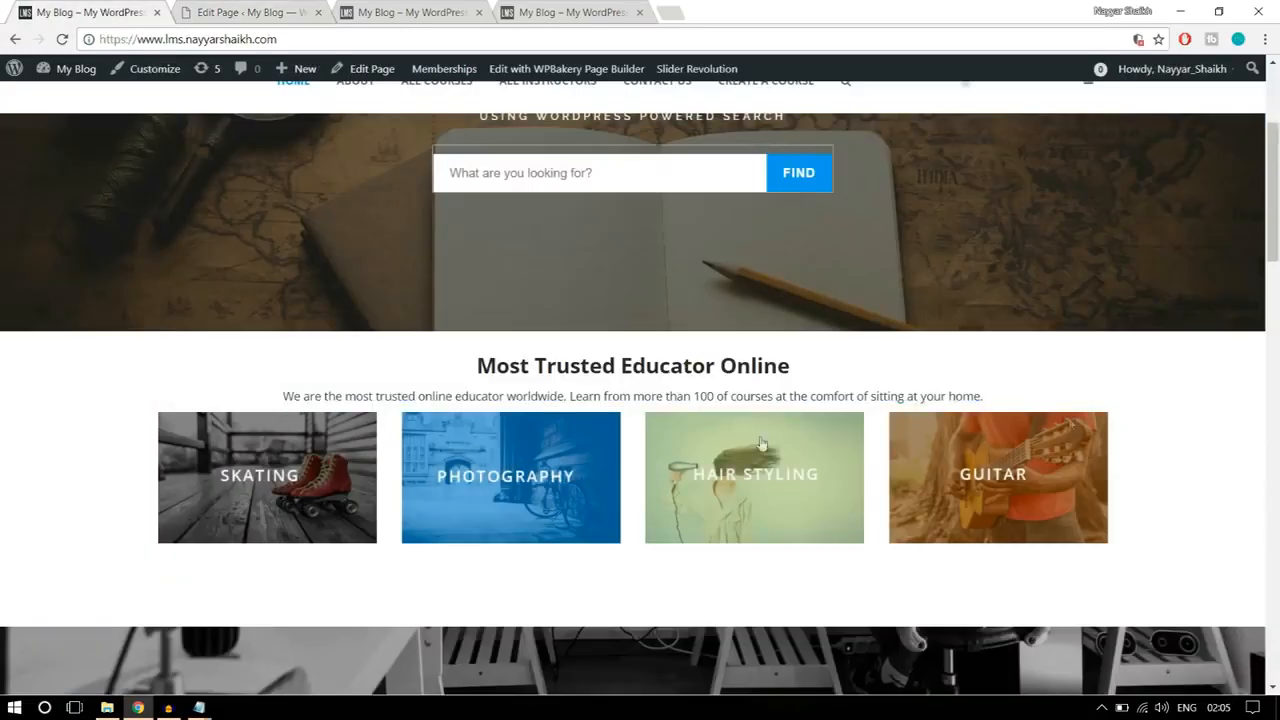
click(220, 8)
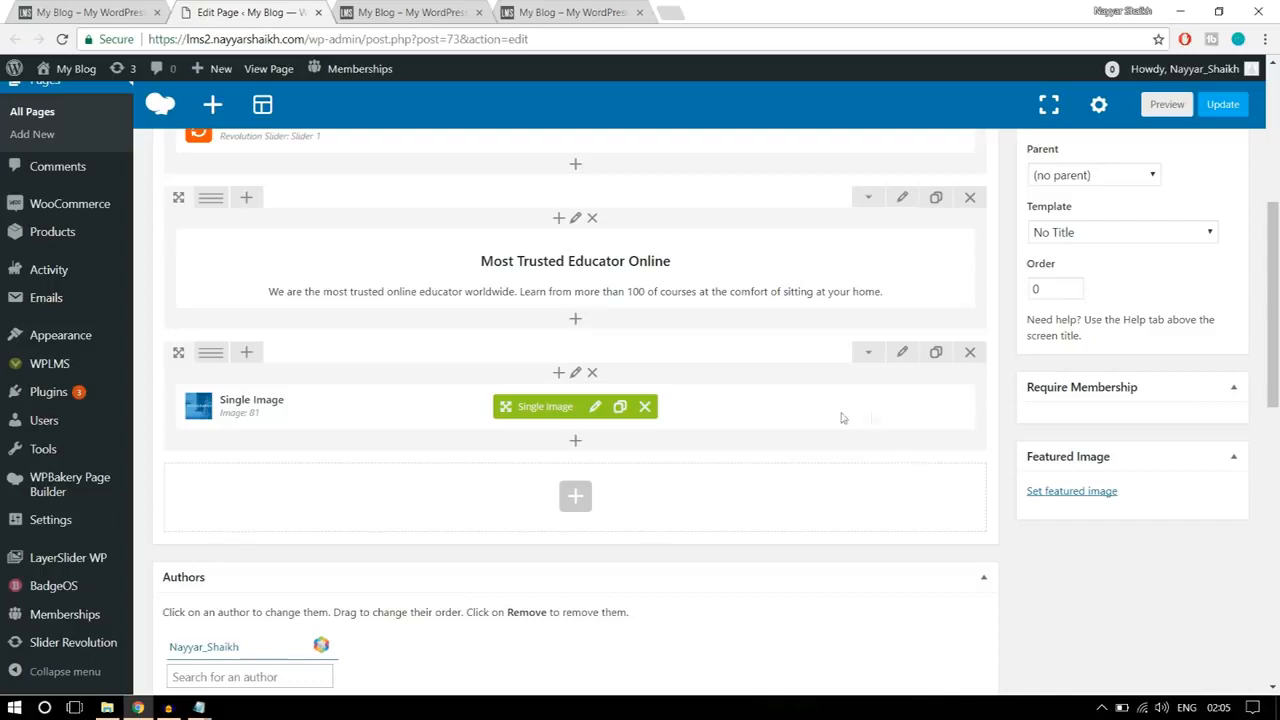
mouse_move(212, 356)
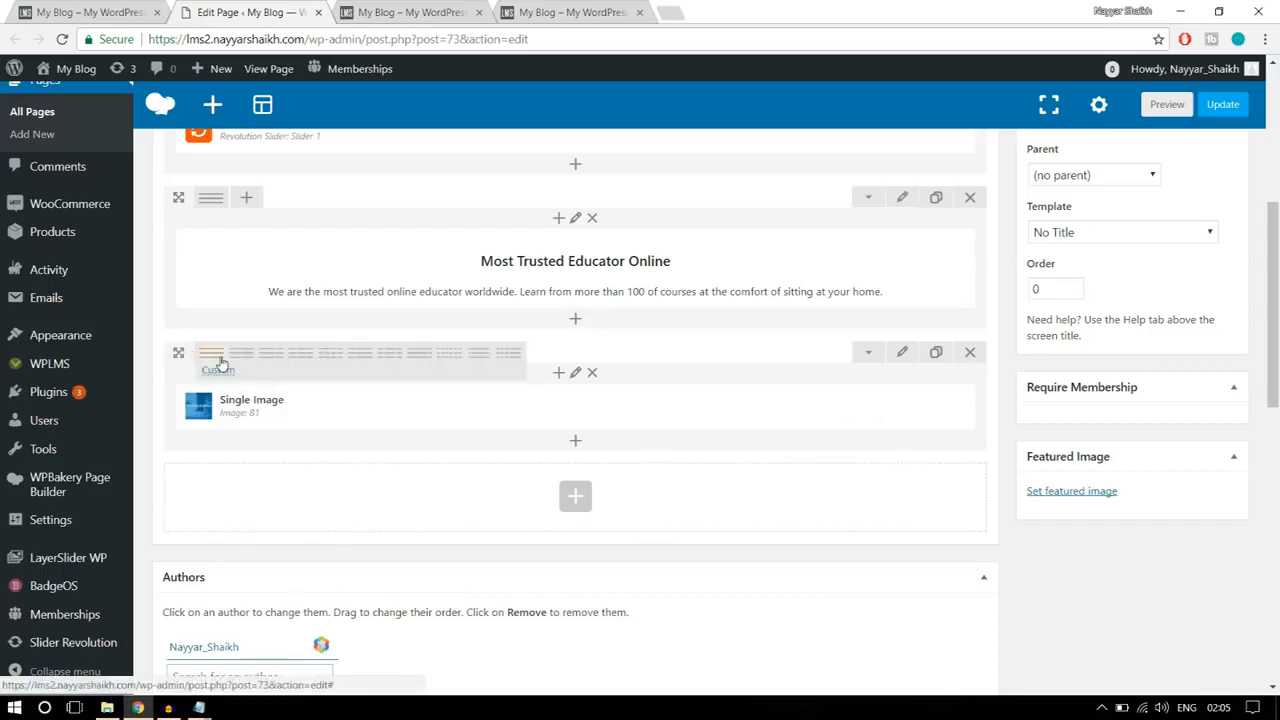
click(332, 357)
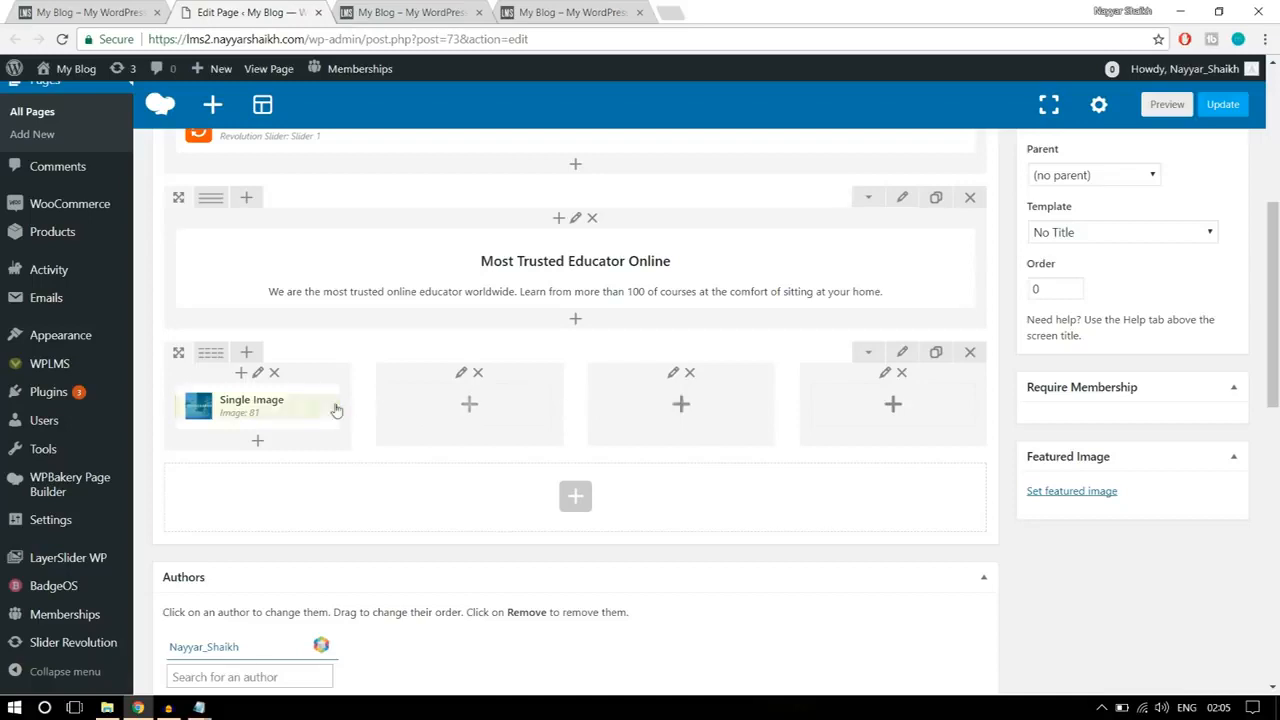
Step: Clone the Single Image element three times and move one copy into each of the three empty columns
mouse_move(305, 408)
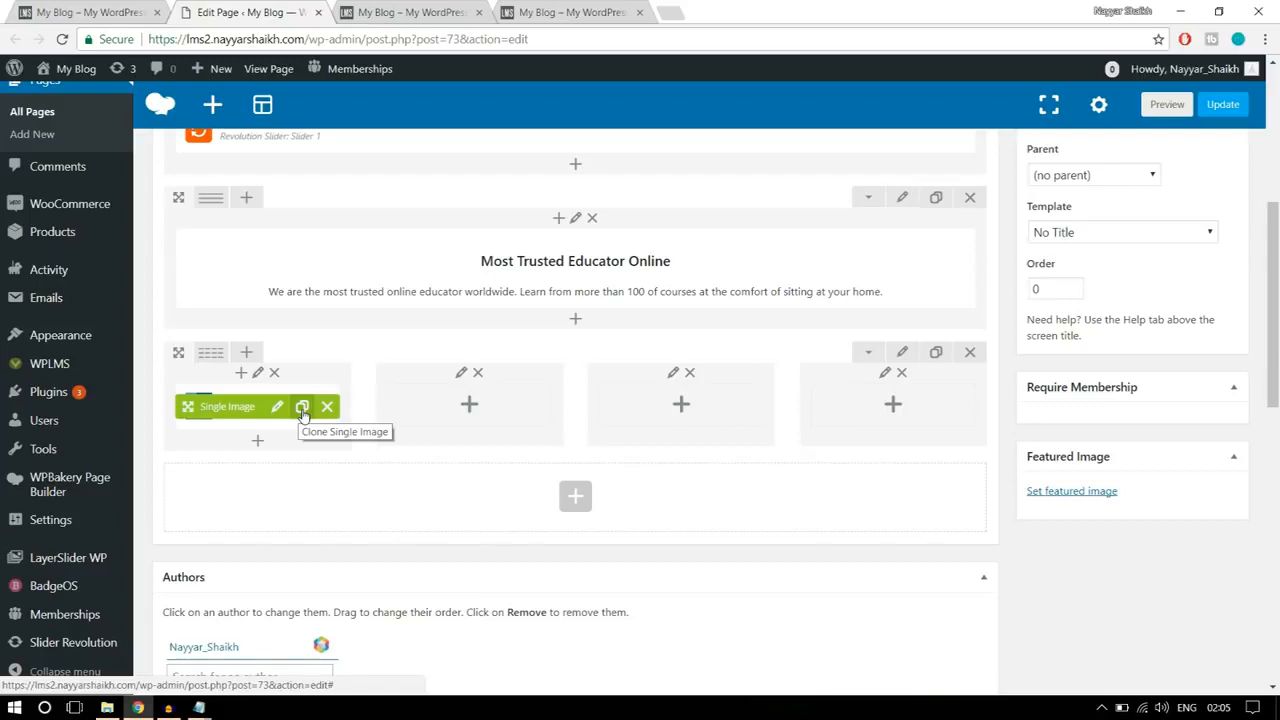
click(302, 408)
click(302, 408)
click(302, 408)
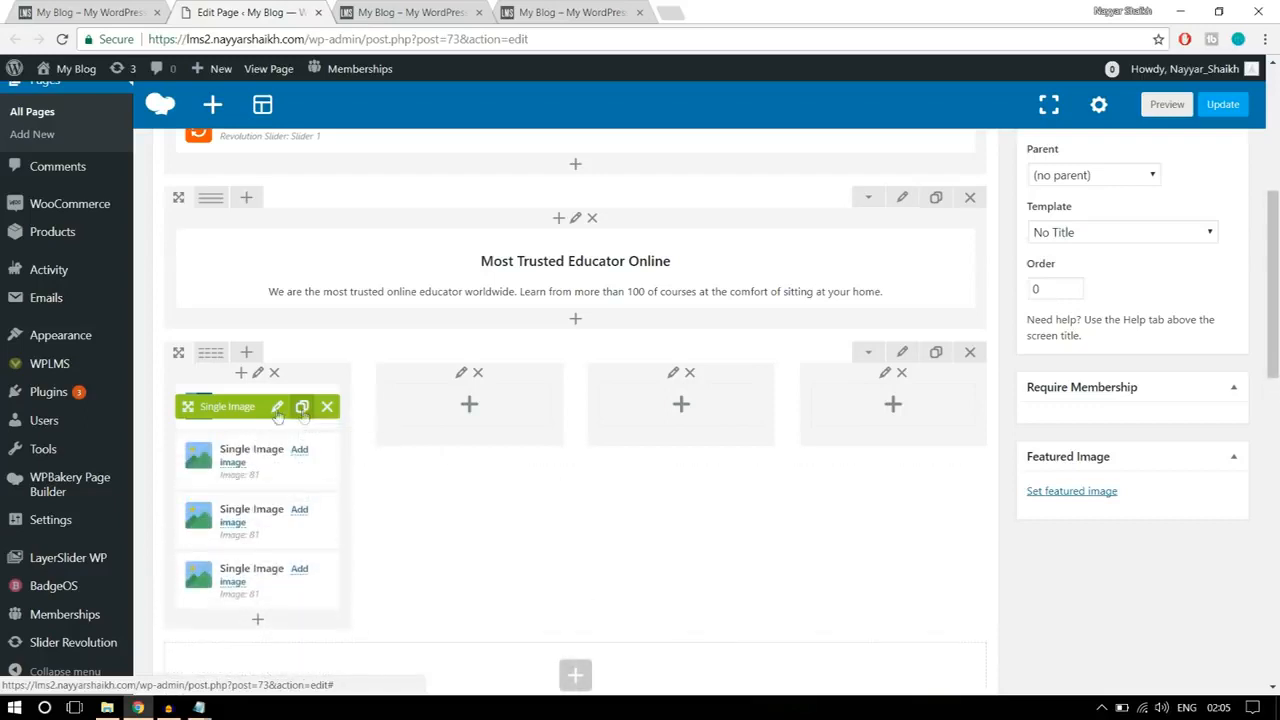
drag(278, 415, 465, 402)
drag(235, 407, 650, 400)
drag(235, 405, 880, 400)
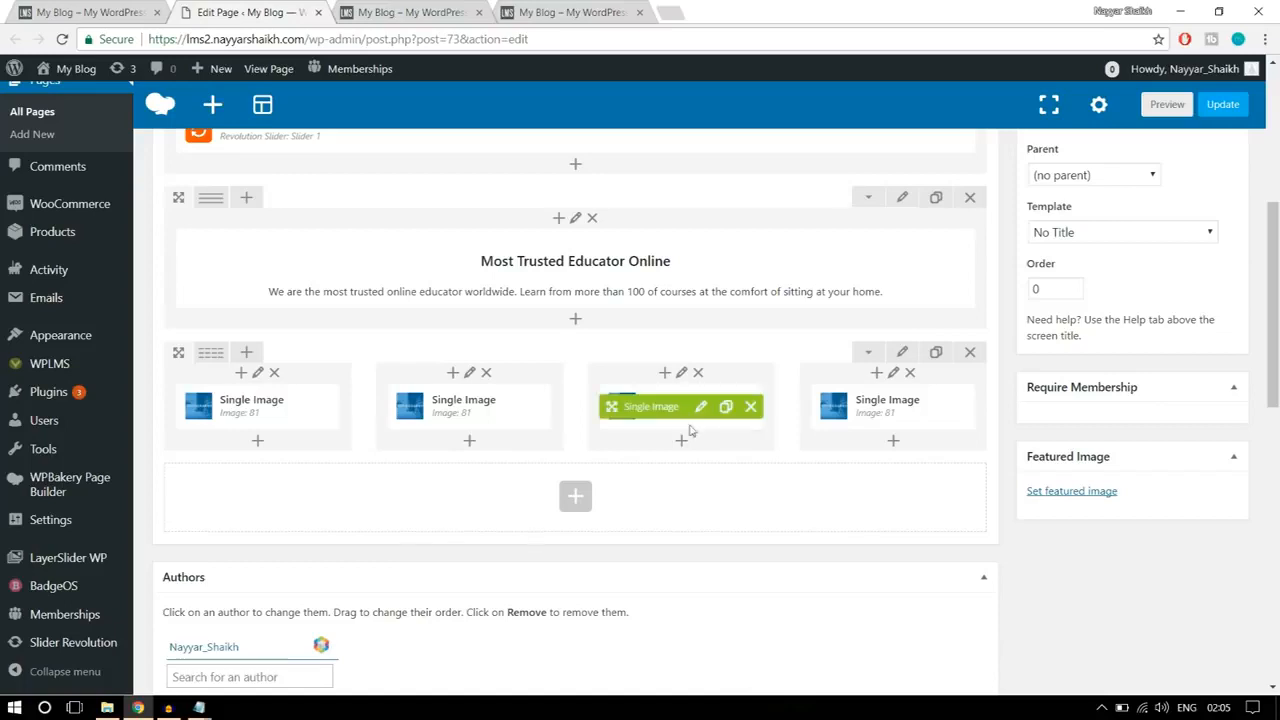
Step: Replace the second column's picture with an uploaded banner2-1 from the WPLMS Images folder and save the element
click(491, 414)
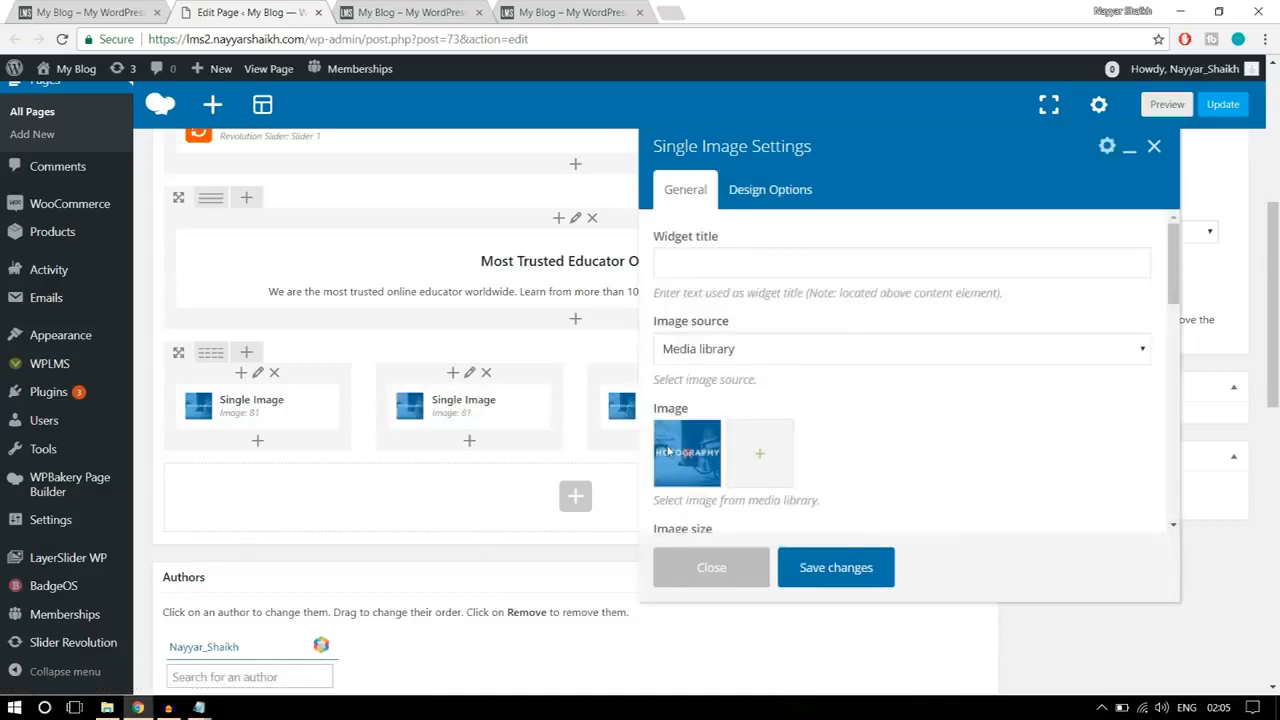
click(687, 458)
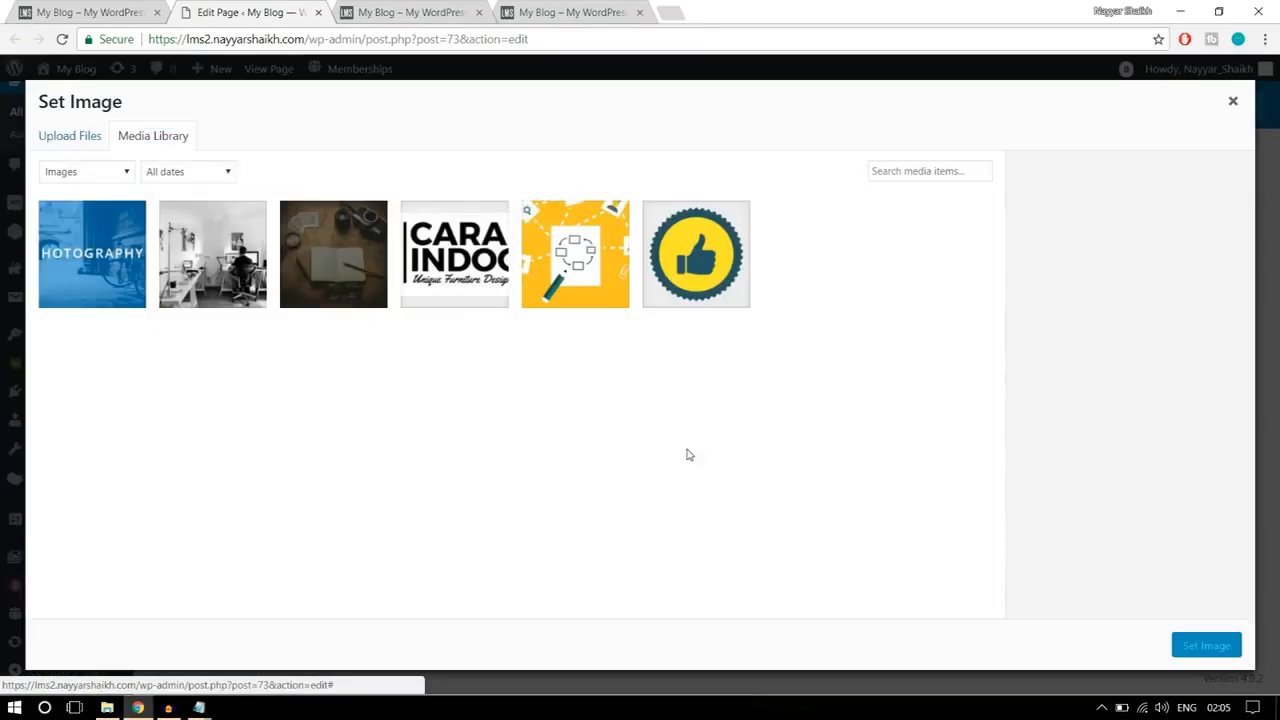
click(72, 136)
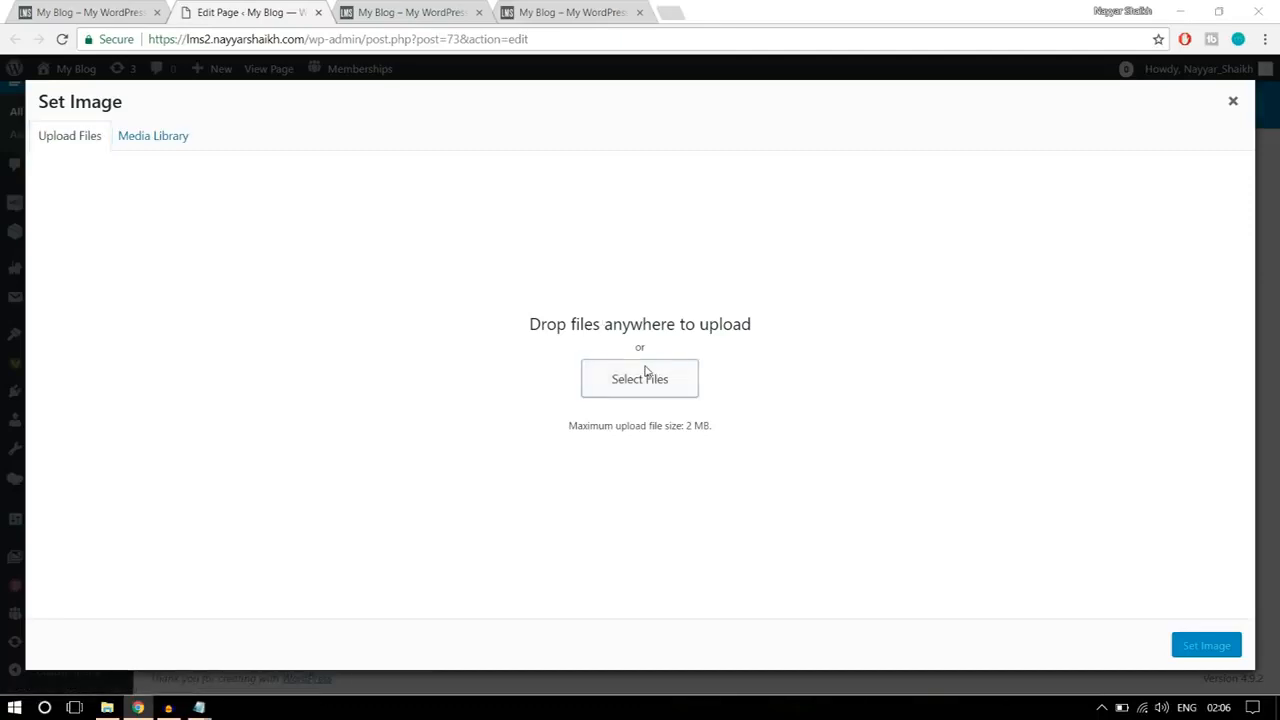
click(648, 373)
click(392, 162)
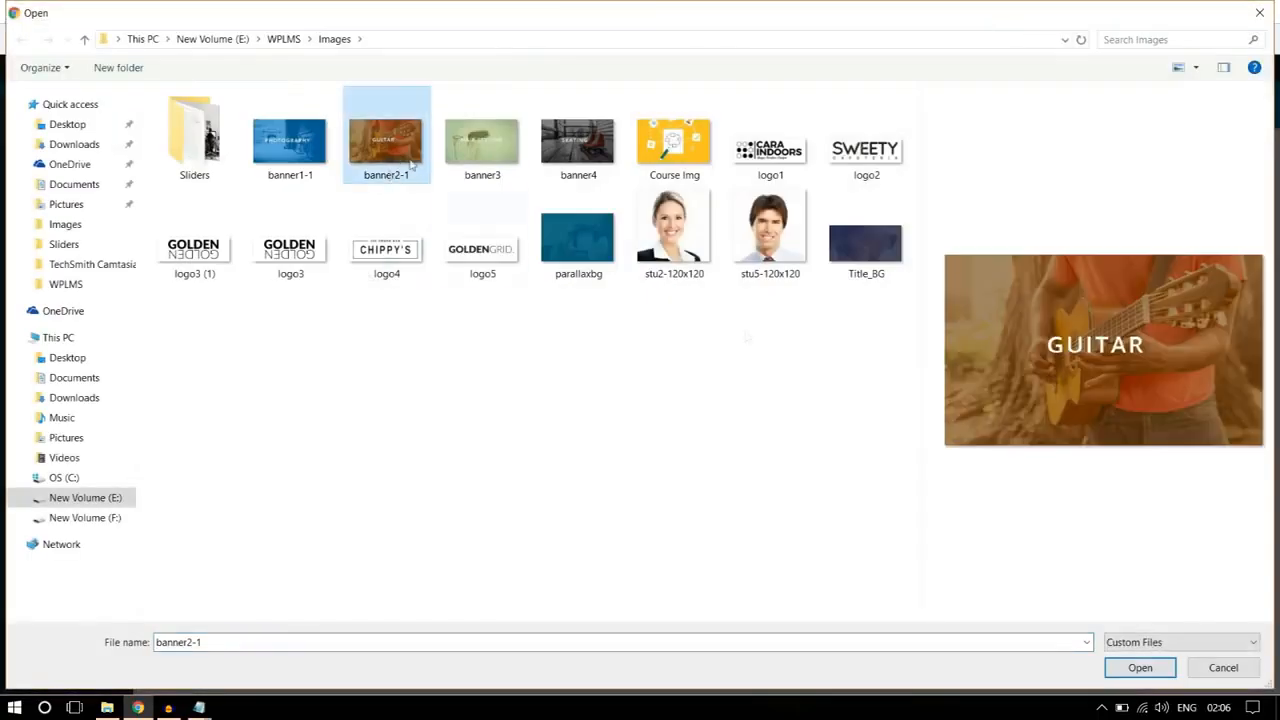
click(1150, 669)
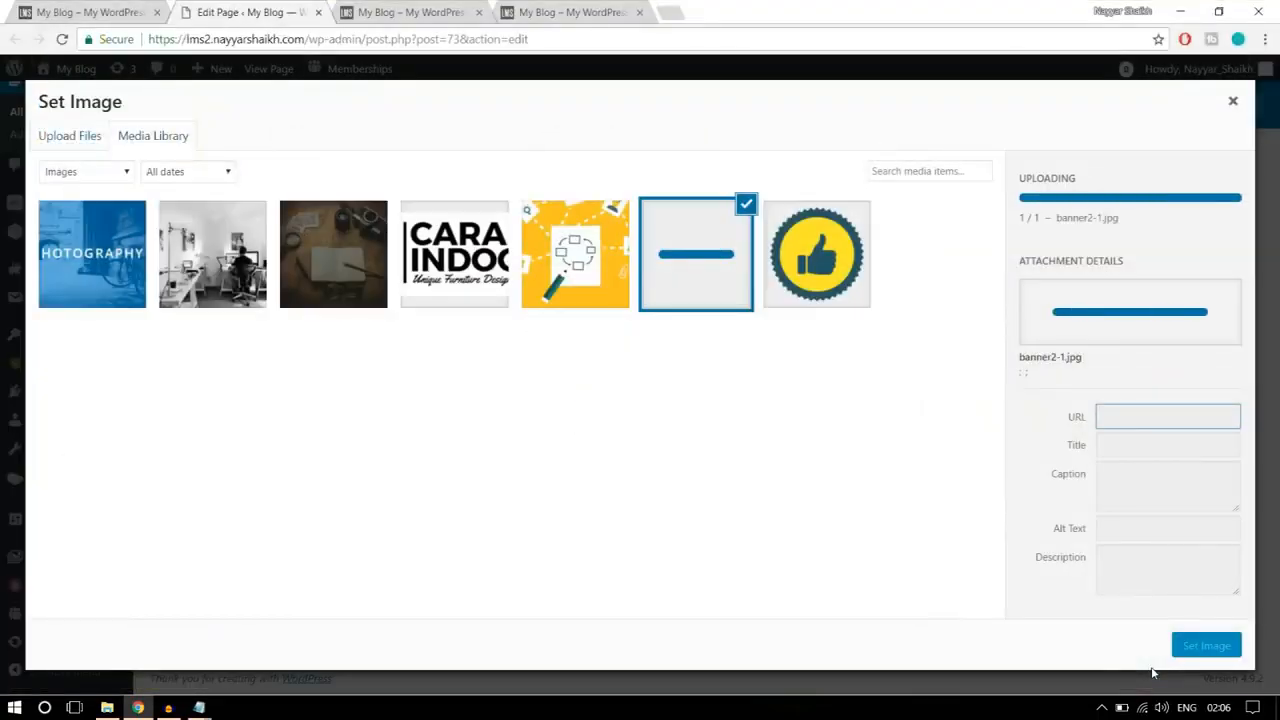
click(1207, 646)
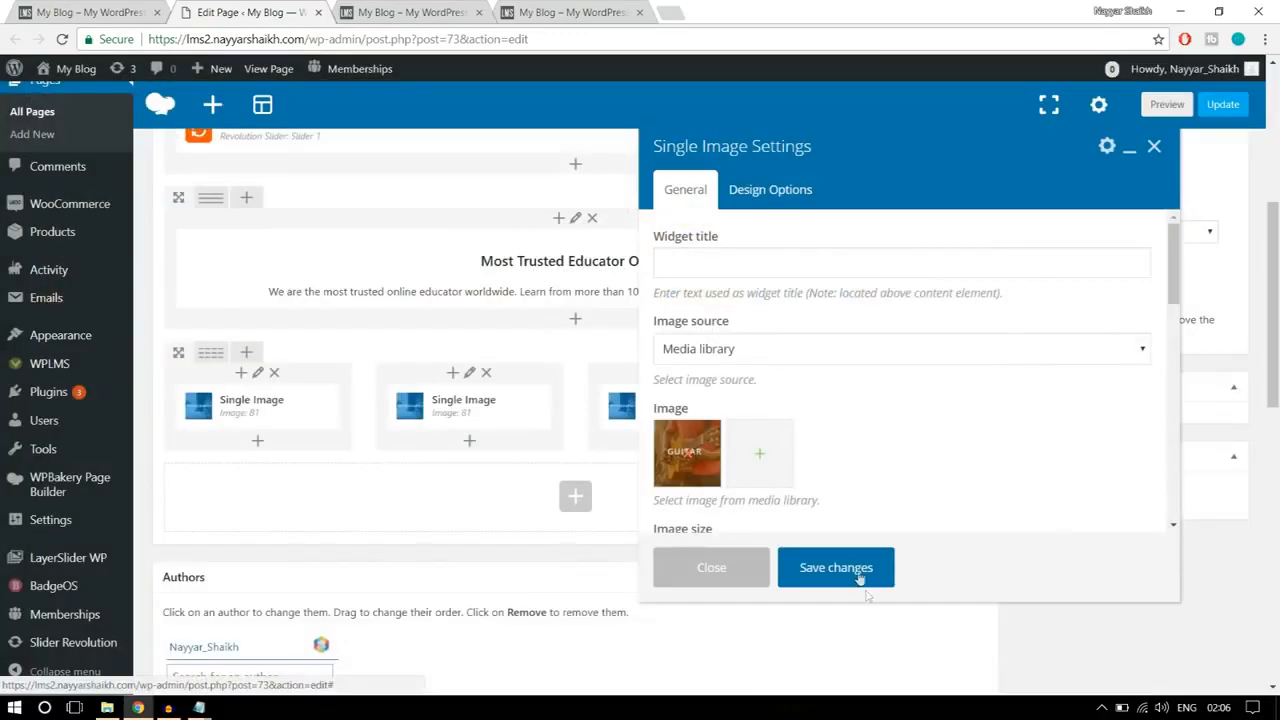
click(860, 578)
Step: Replace the third column's picture with an uploaded banner3 from the WPLMS Images folder and save the element
mouse_move(702, 418)
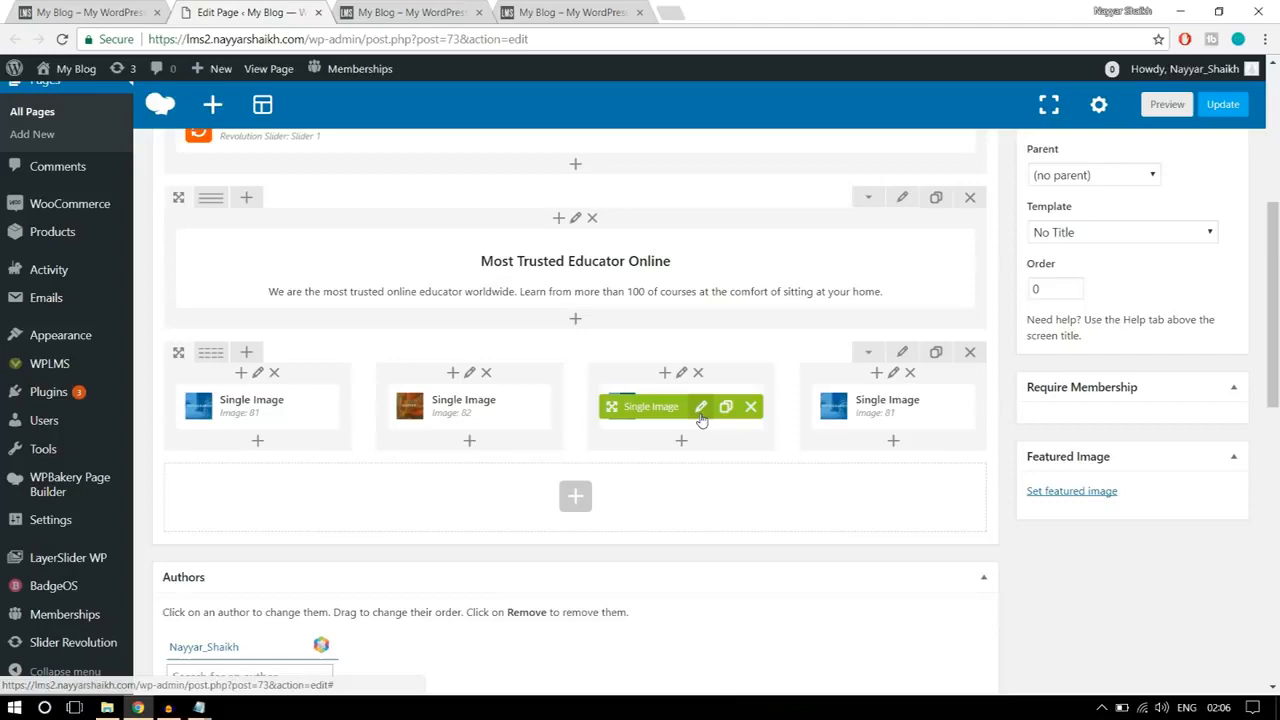
click(701, 410)
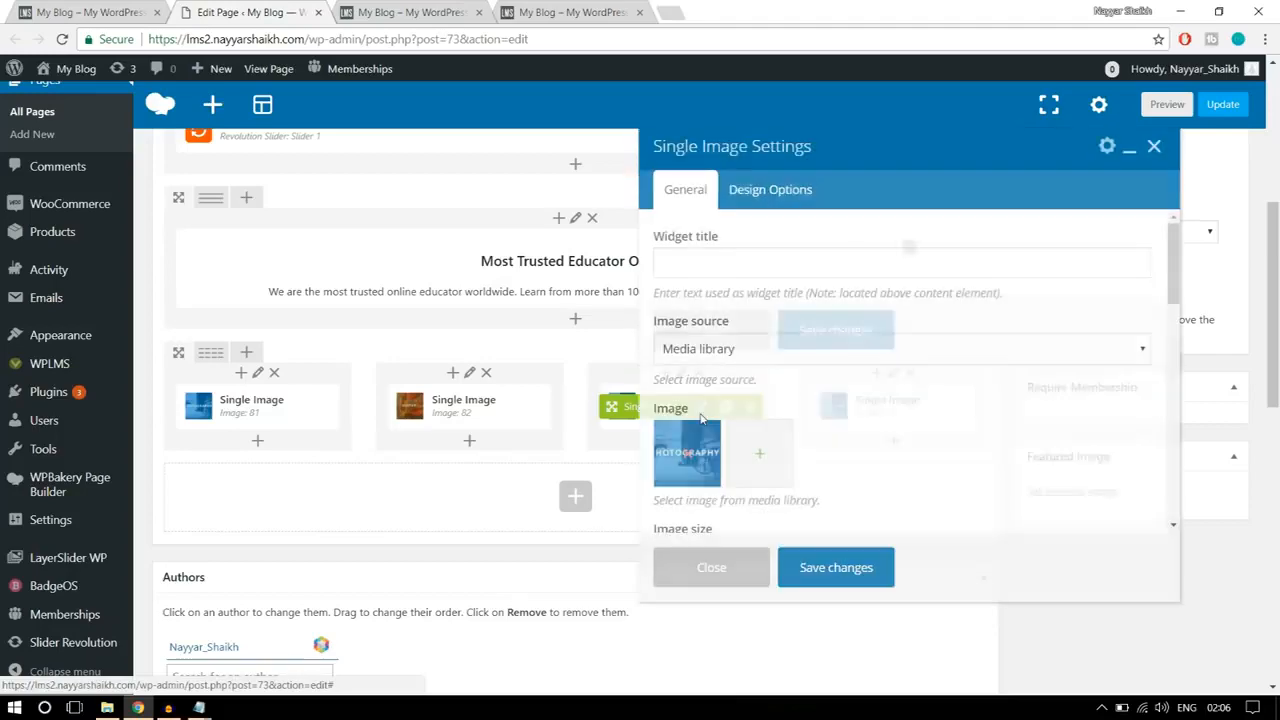
click(683, 455)
click(685, 455)
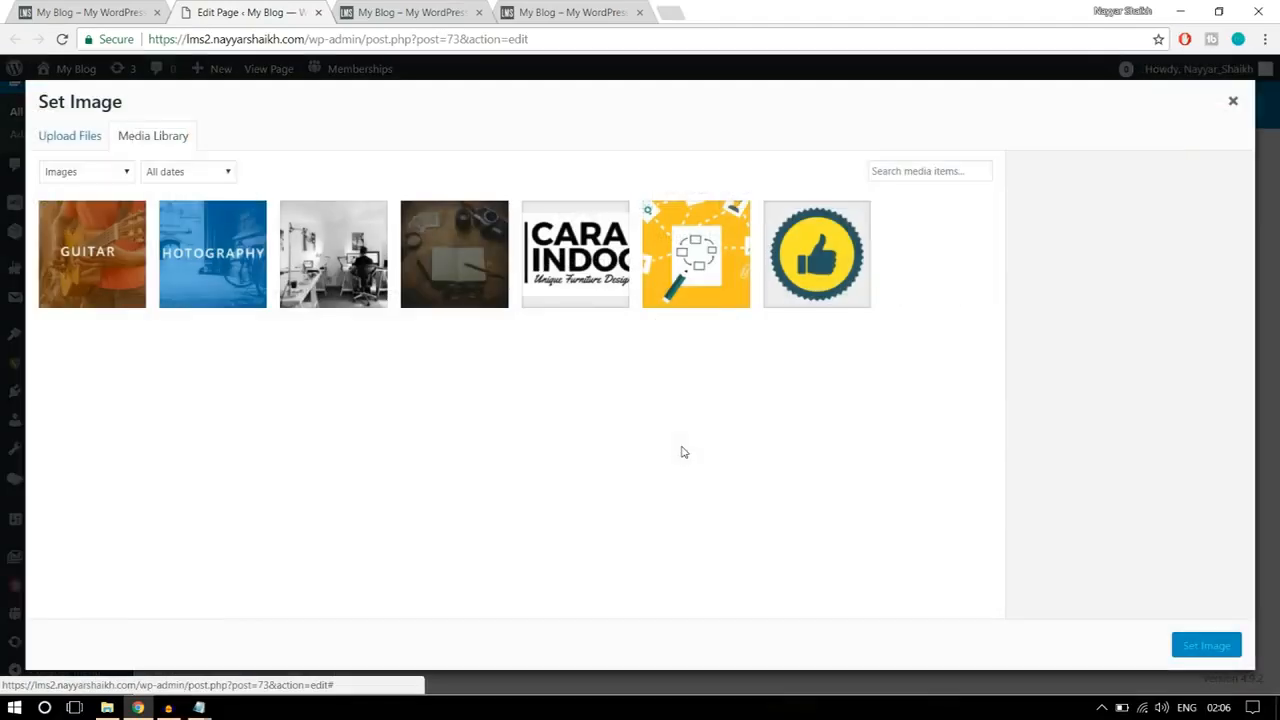
click(56, 141)
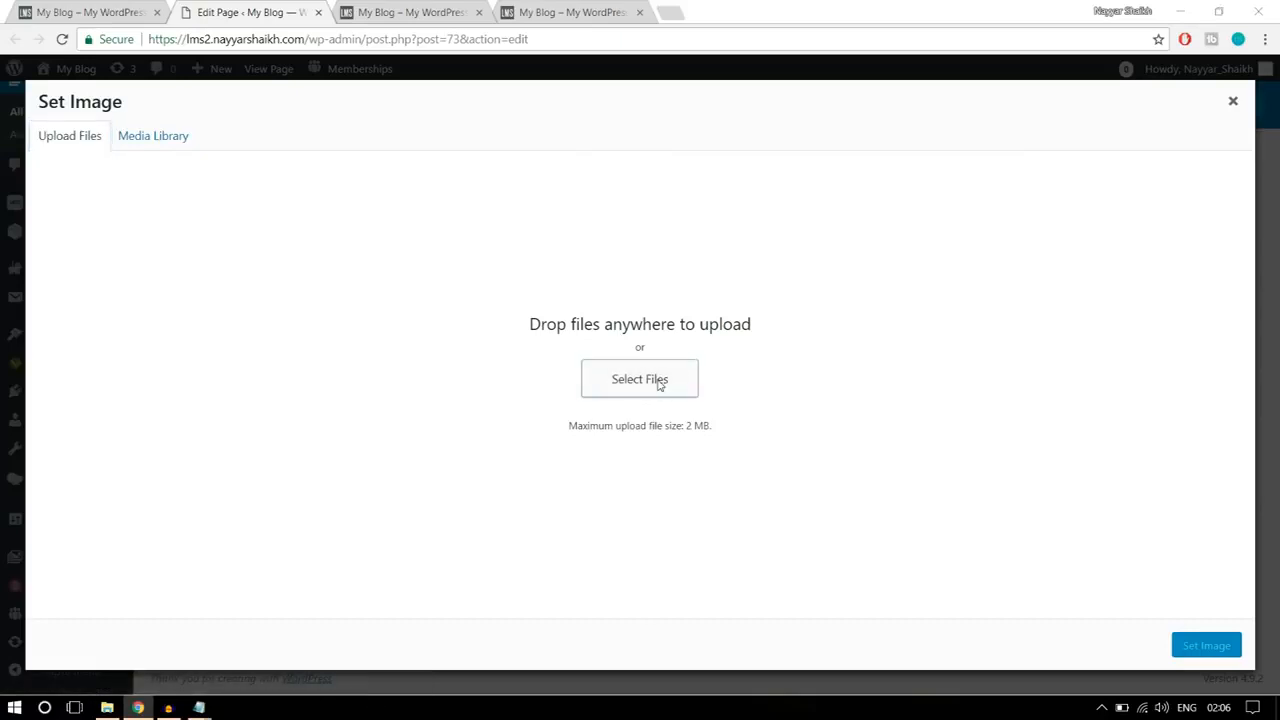
click(655, 382)
click(497, 170)
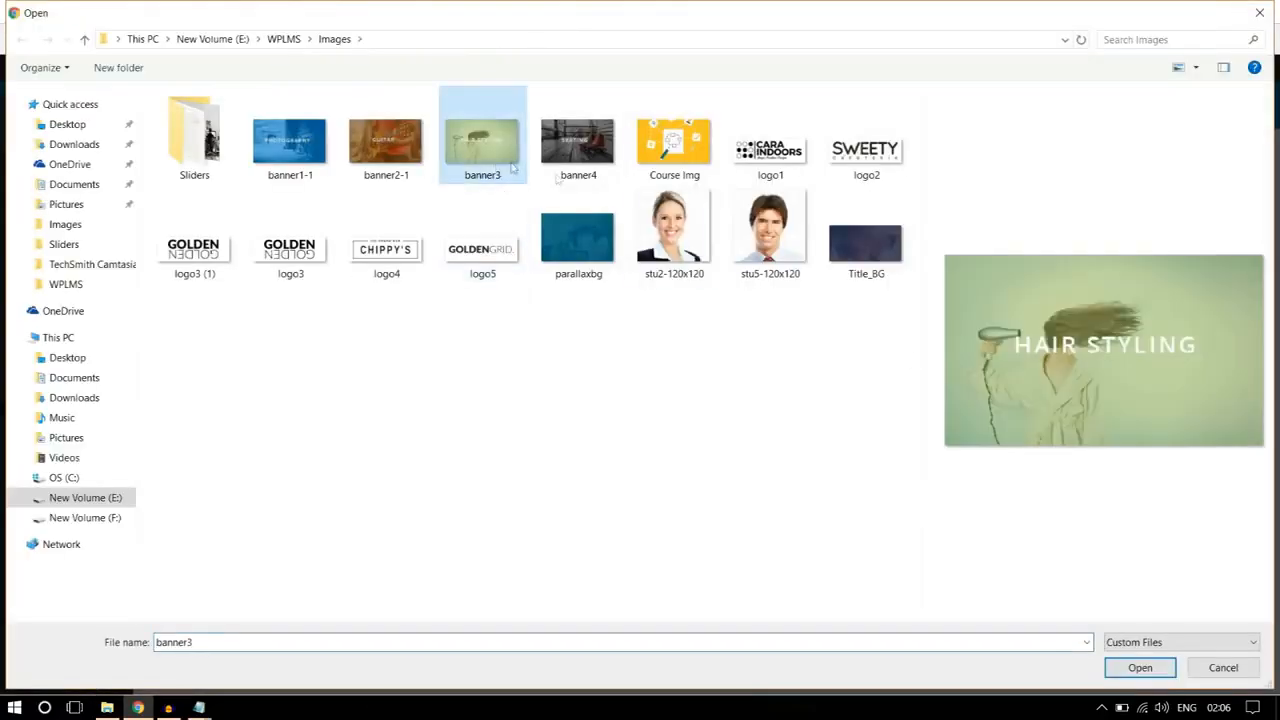
click(1140, 668)
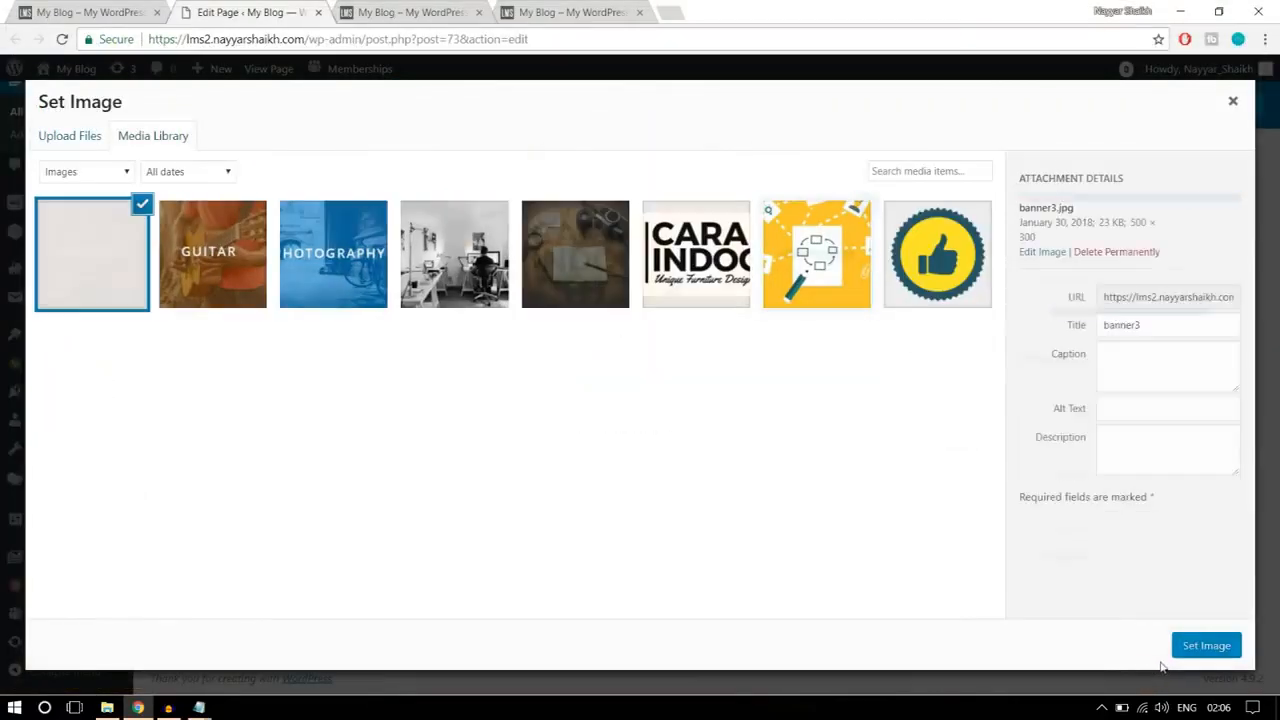
click(1200, 653)
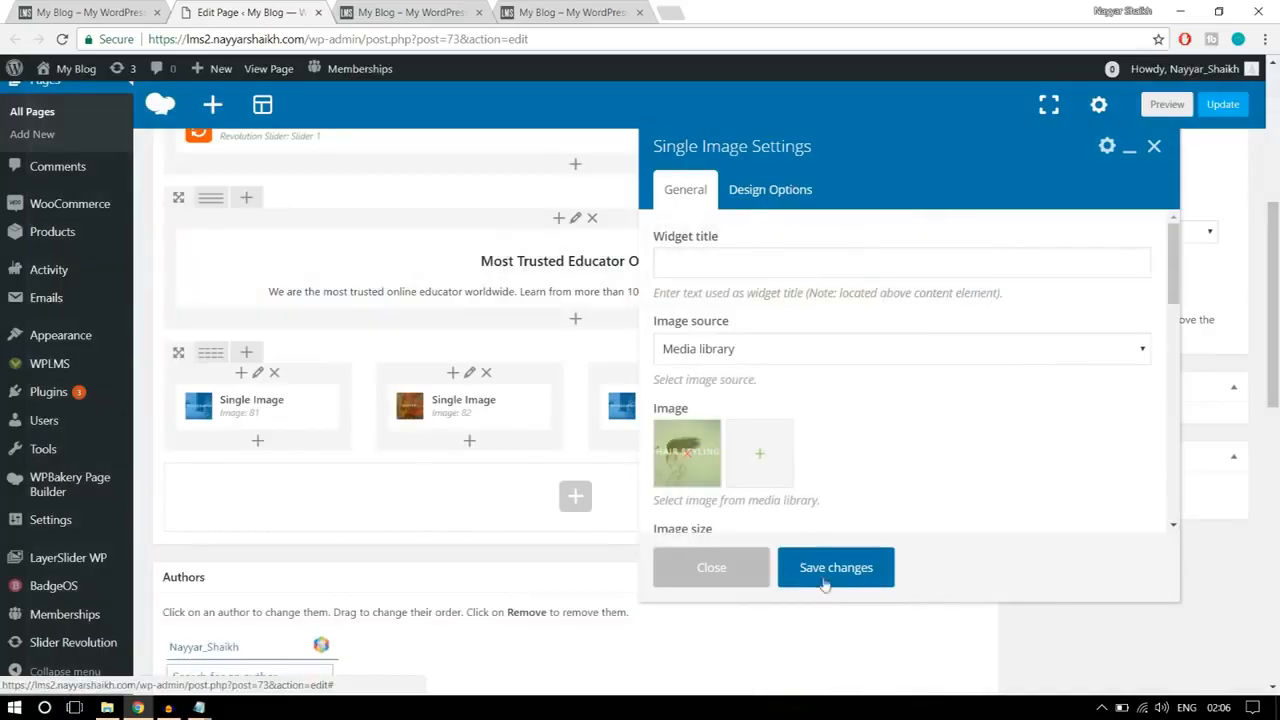
click(830, 572)
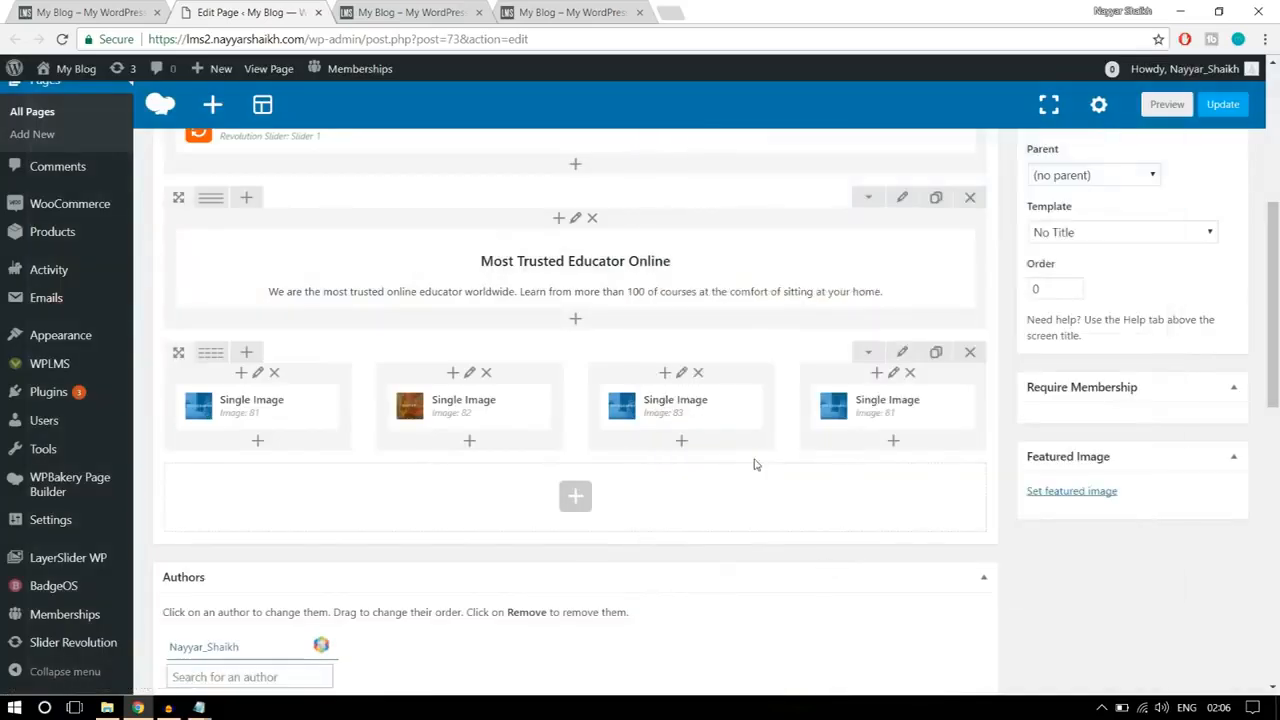
Step: Replace the fourth column's picture with an uploaded banner4 from the WPLMS Images folder and save the element
click(910, 410)
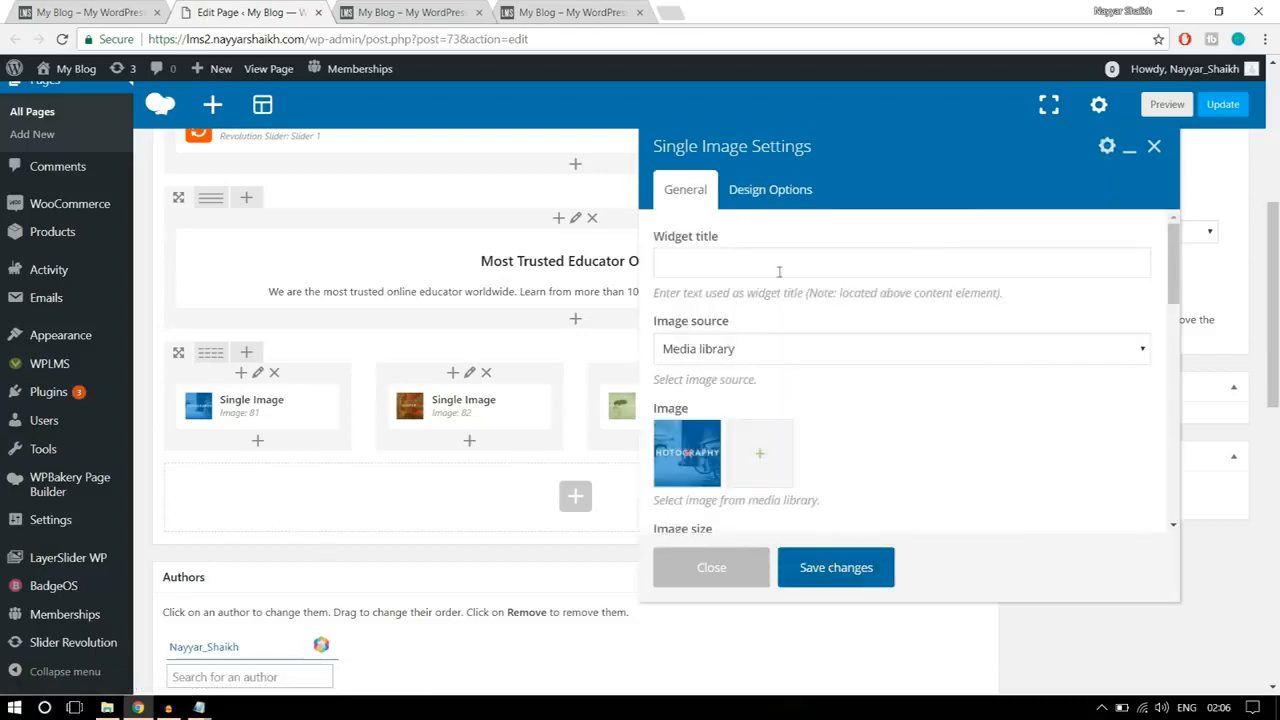
click(690, 458)
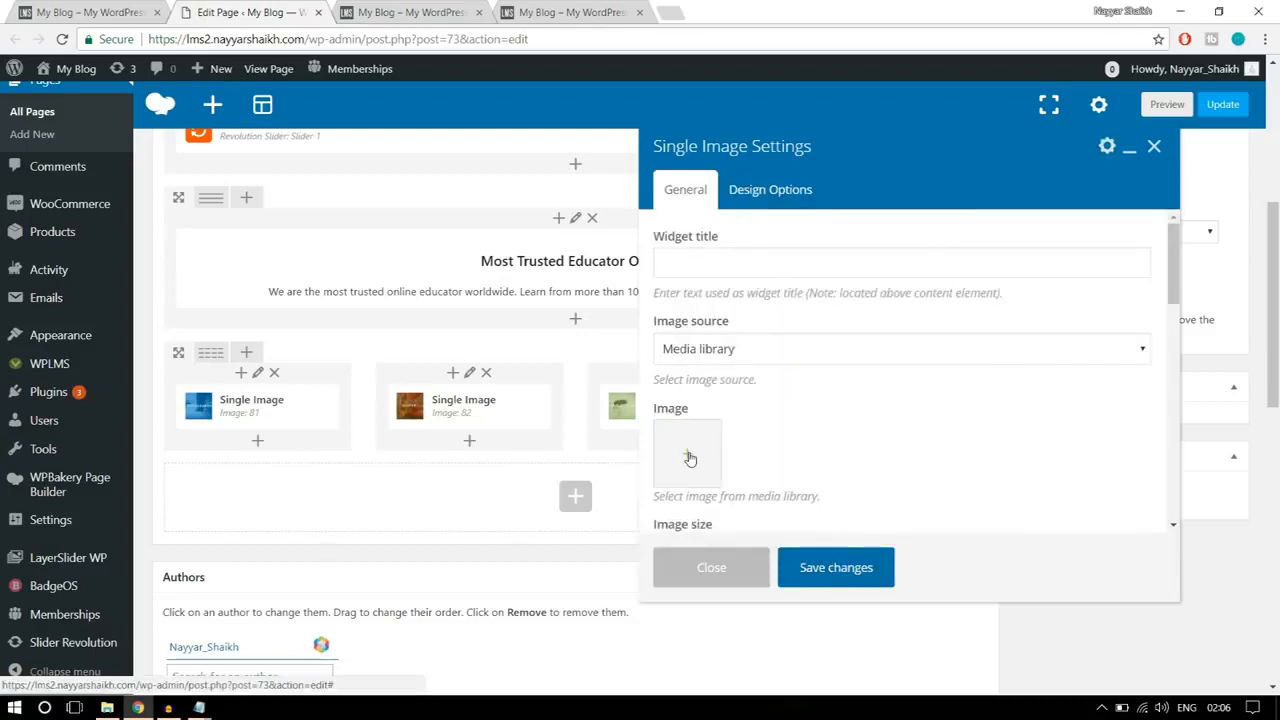
click(690, 458)
click(85, 137)
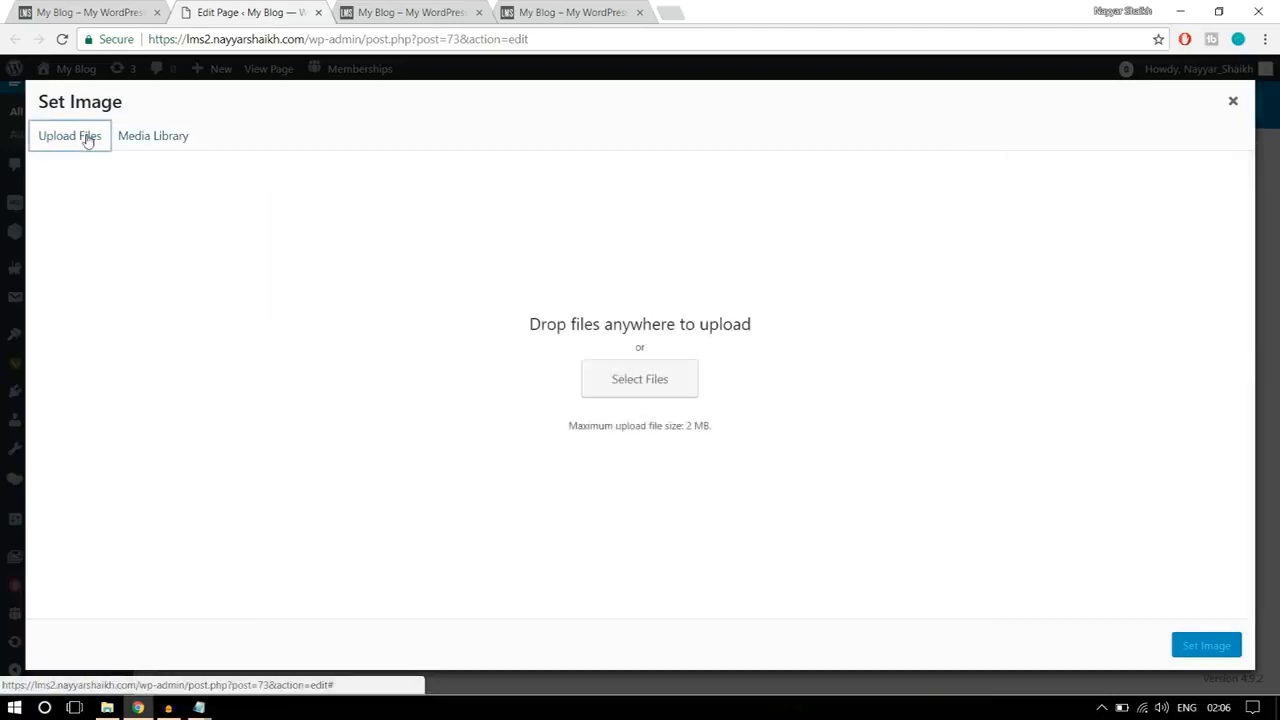
click(664, 372)
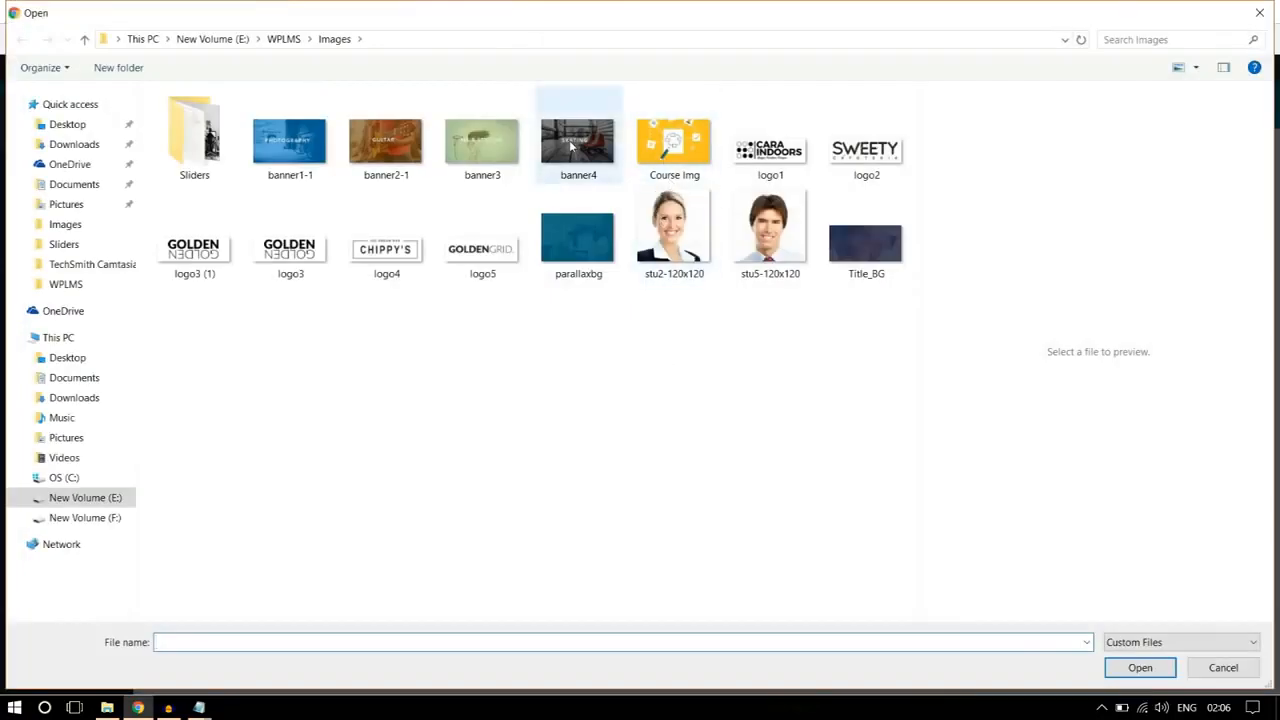
click(600, 153)
click(1135, 668)
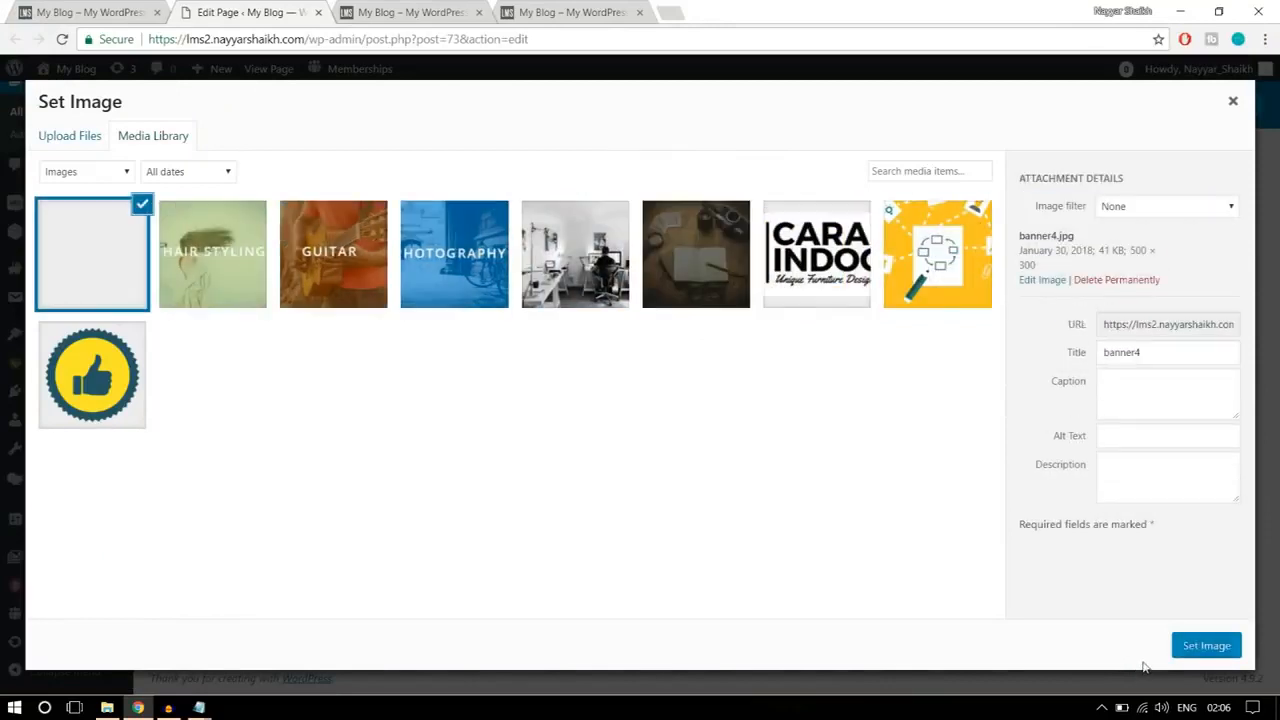
click(1194, 645)
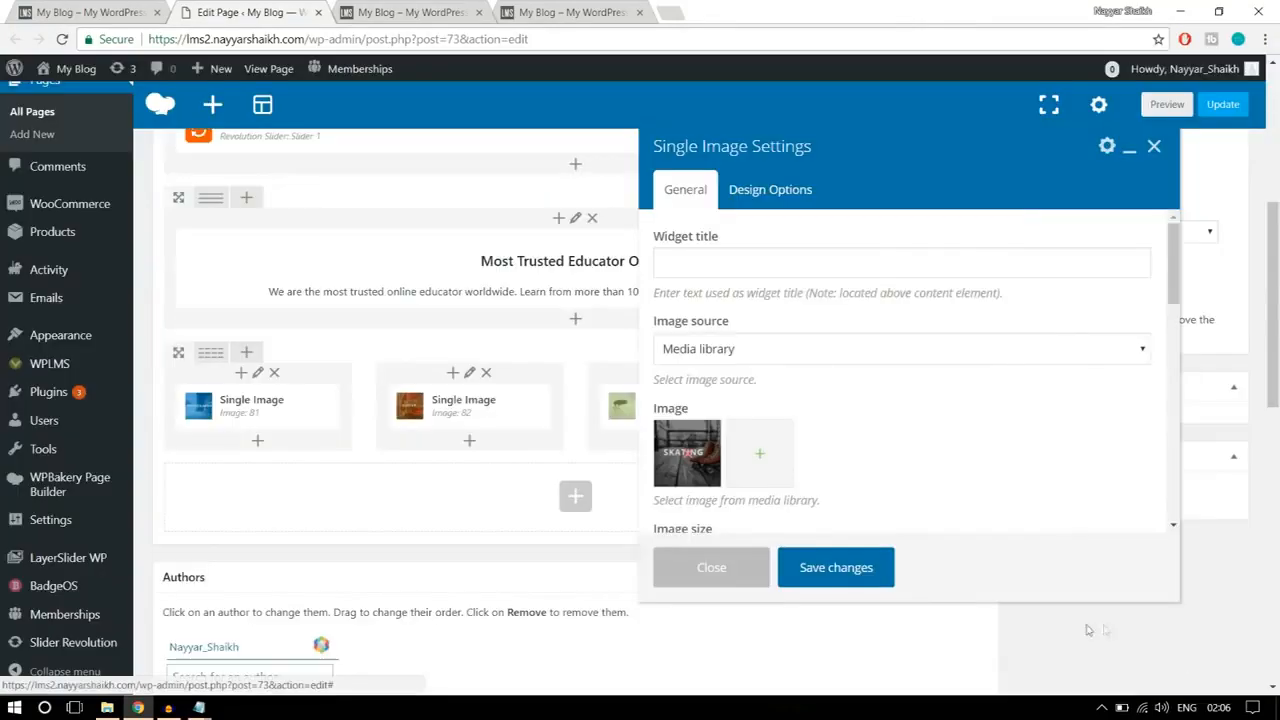
click(847, 570)
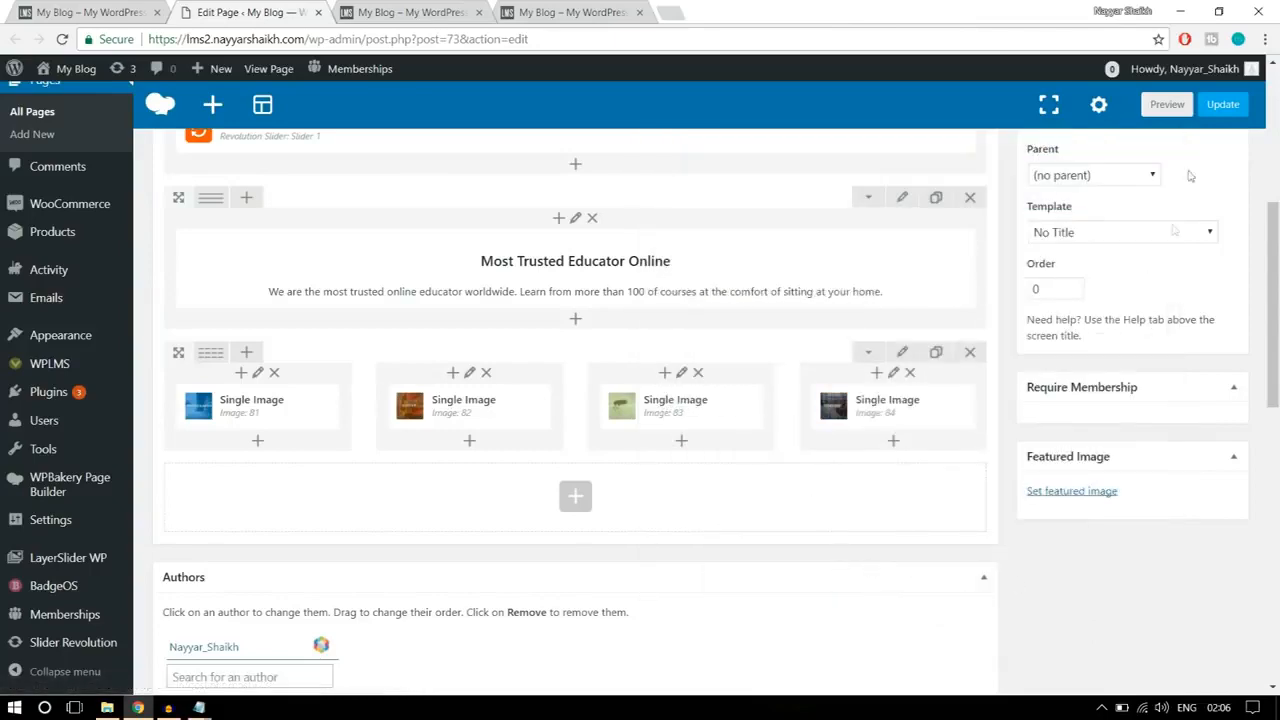
Step: Update the page and reload the live home page to check the heading and banner row below the slider
click(1224, 106)
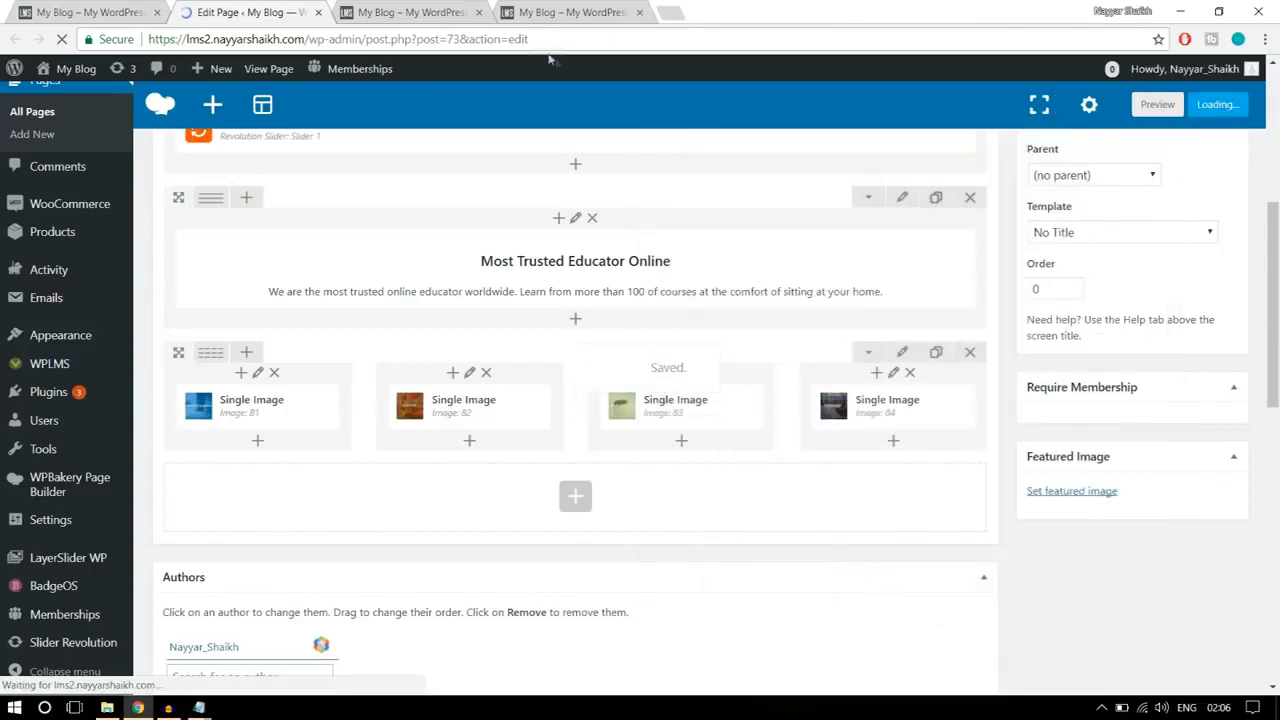
click(410, 12)
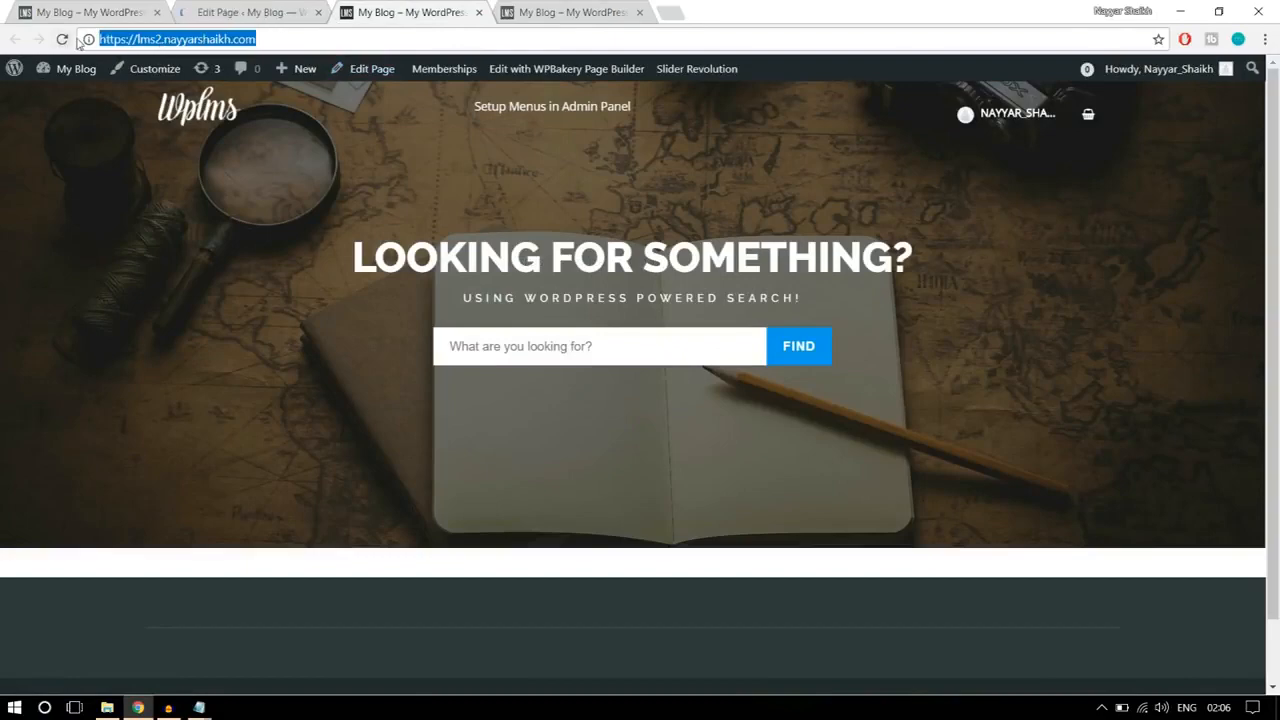
click(62, 40)
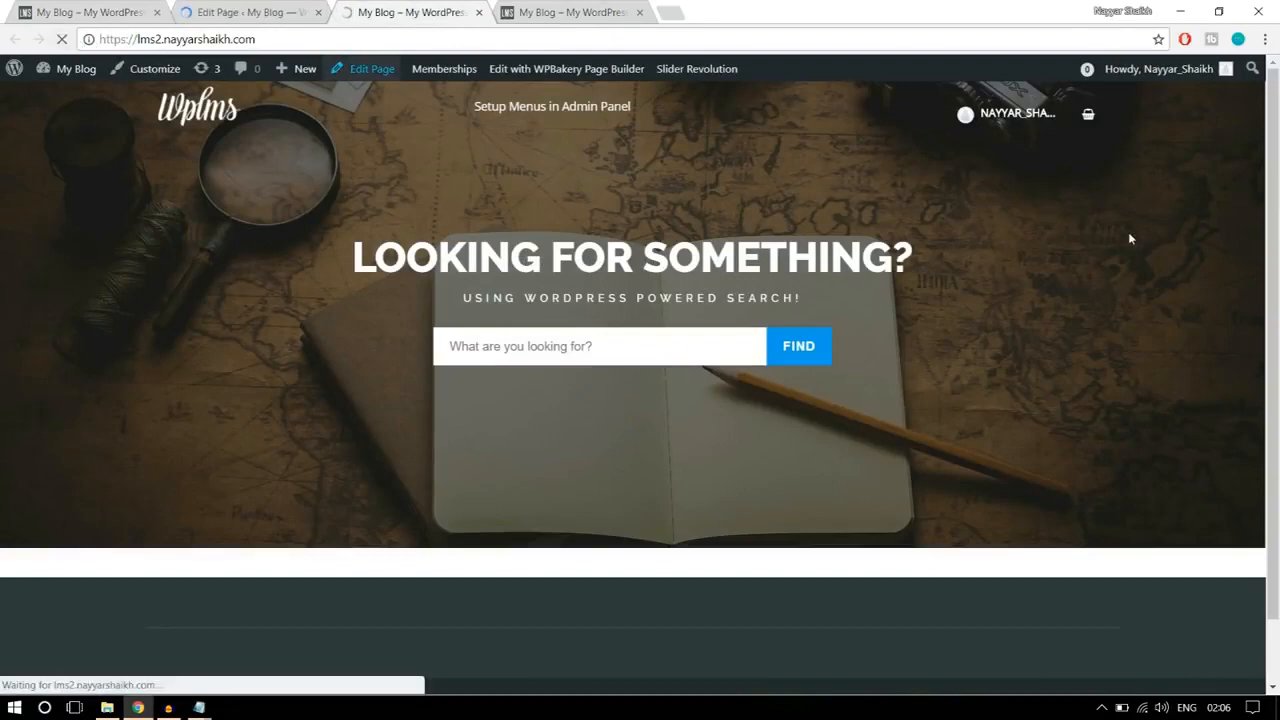
scroll(1045, 425, down, 2)
scroll(1047, 429, down, 2)
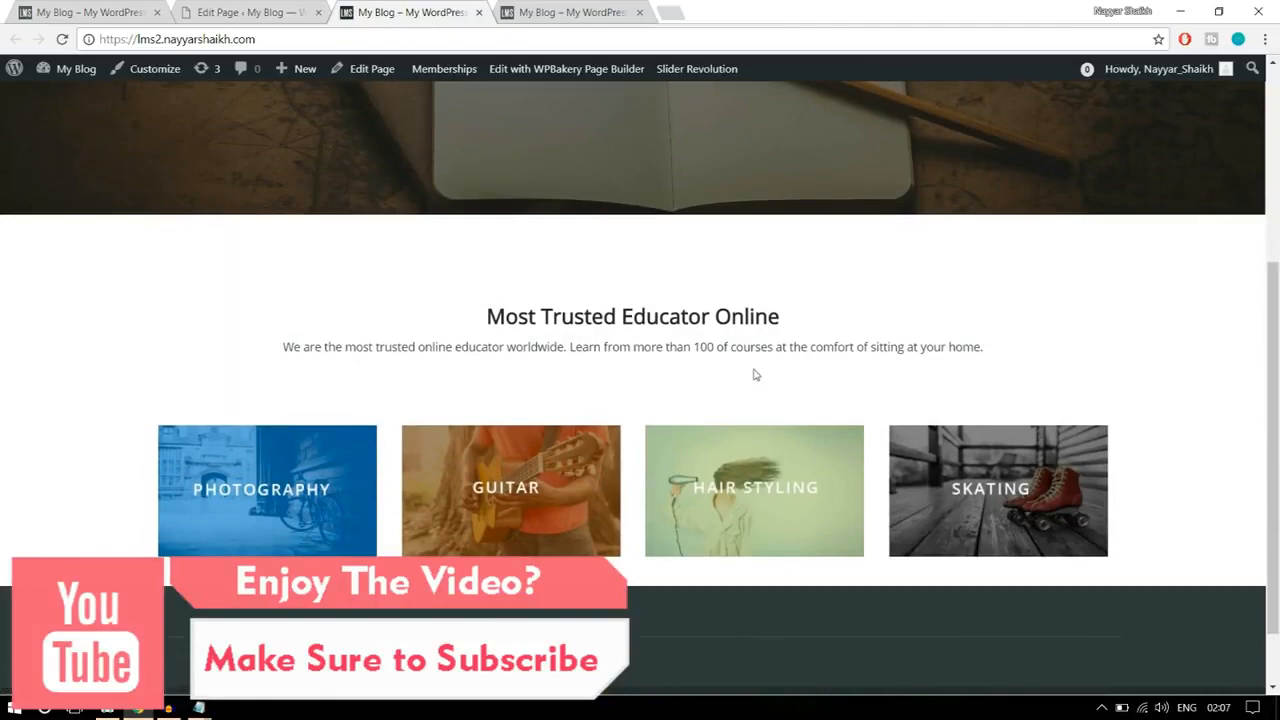
scroll(757, 372, up, 2)
scroll(803, 403, down, 3)
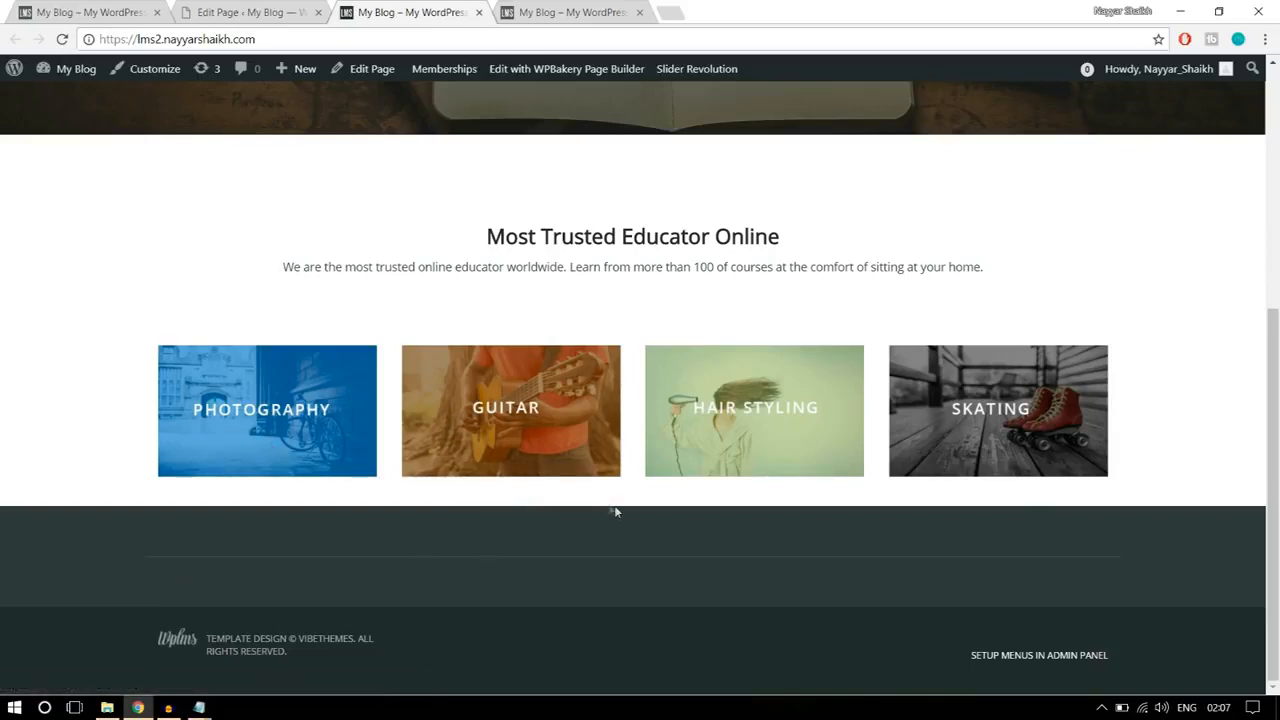
Step: Examine the section below the category banners on the reference home page
click(100, 12)
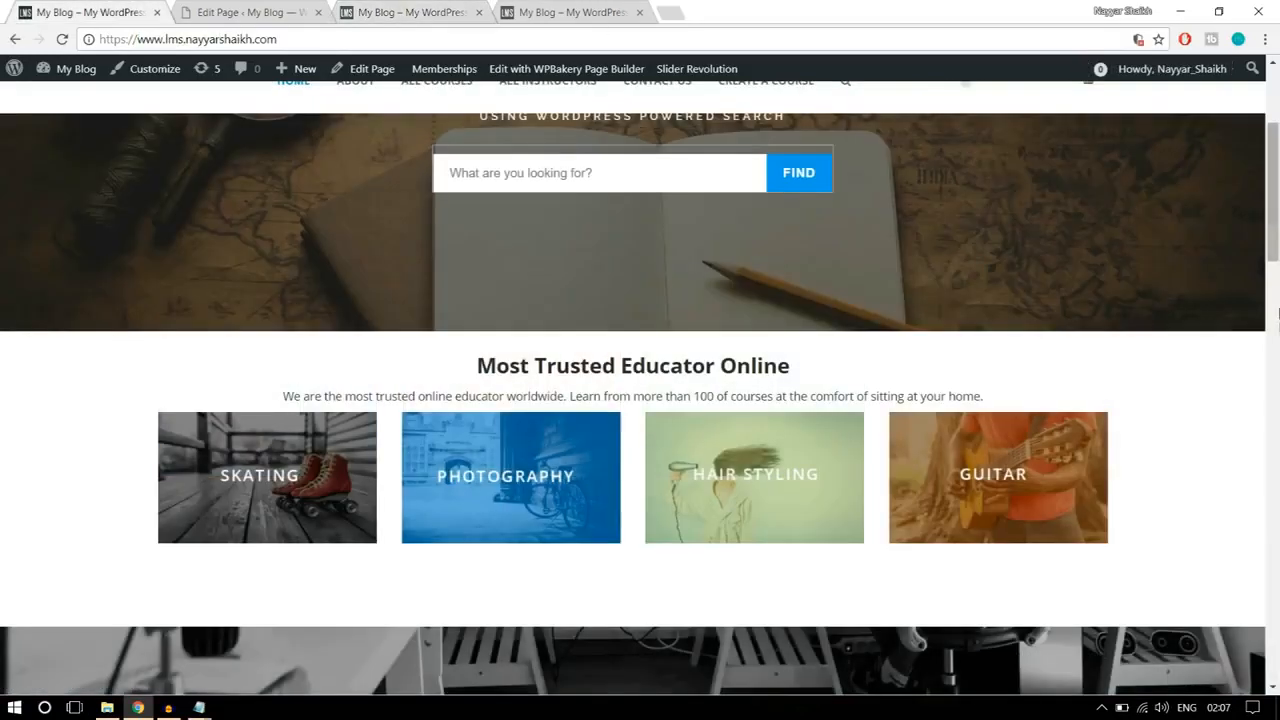
scroll(1278, 333, down, 3)
scroll(1278, 333, down, 2)
scroll(1023, 380, up, 2)
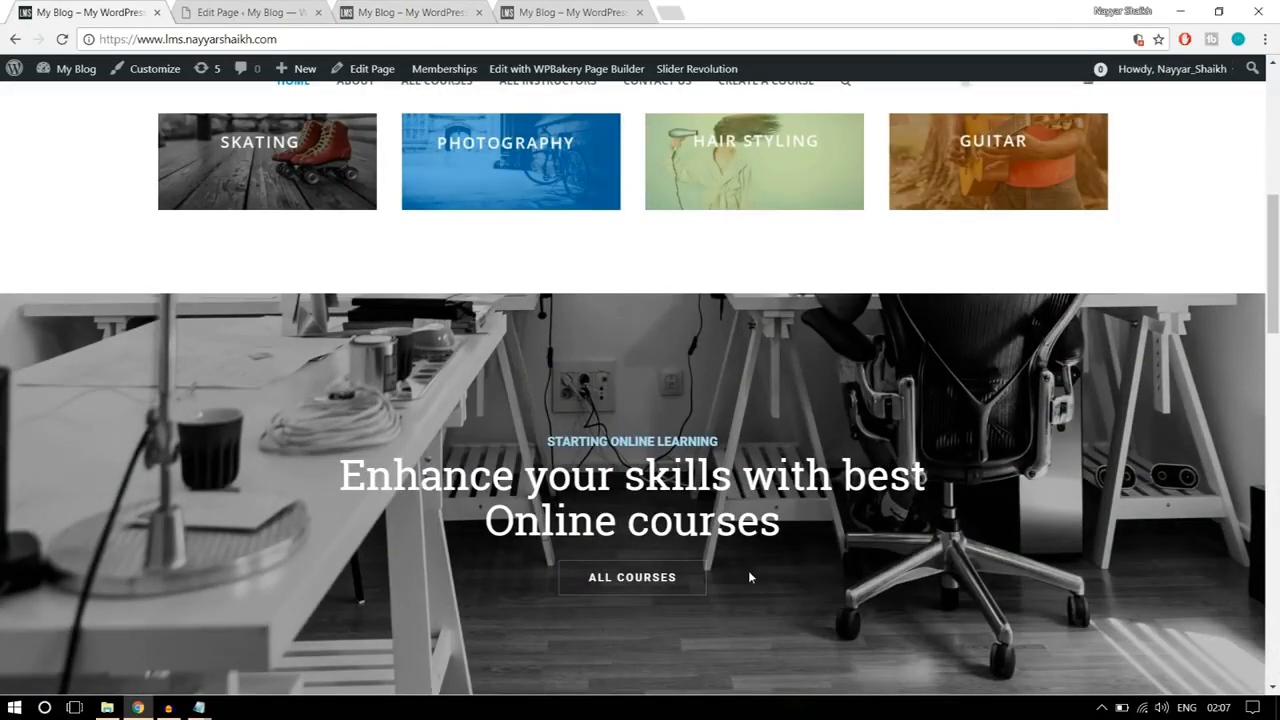
Step: Set the bottom padding of the four-banner row to 30 on the Home Page and save the row settings
click(250, 12)
scroll(979, 341, down, 1)
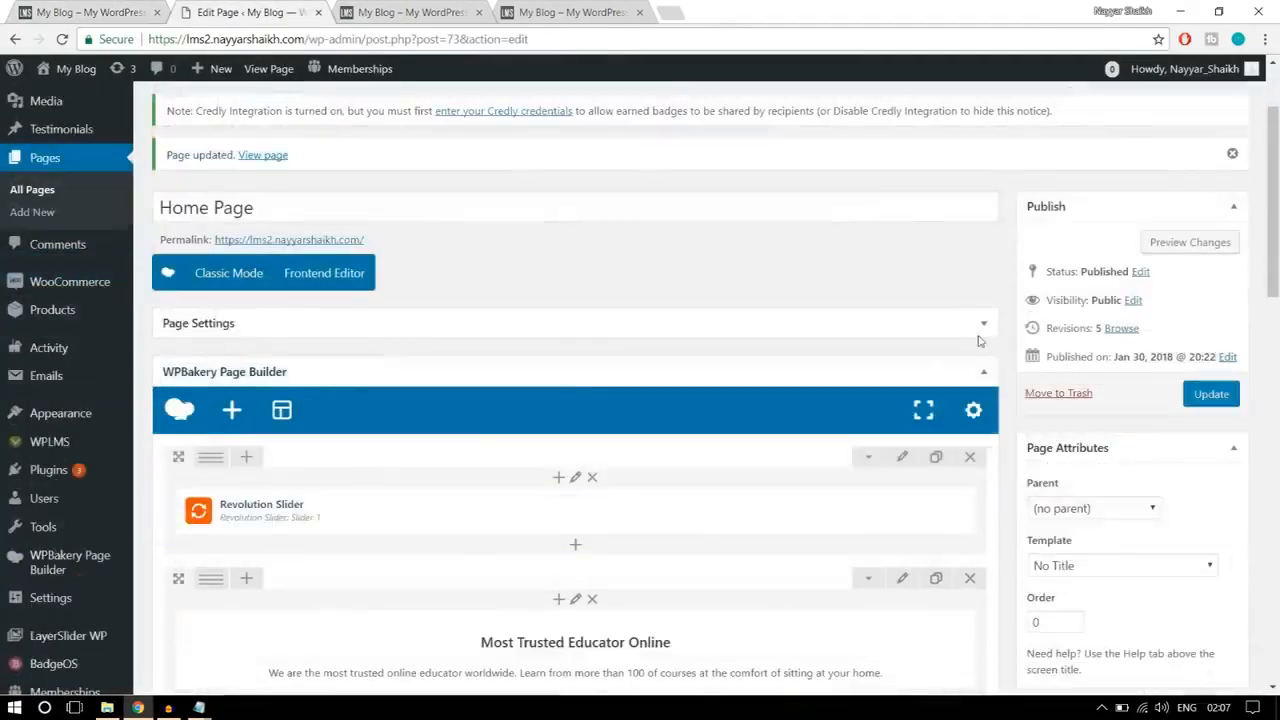
scroll(979, 341, down, 4)
scroll(923, 409, up, 1)
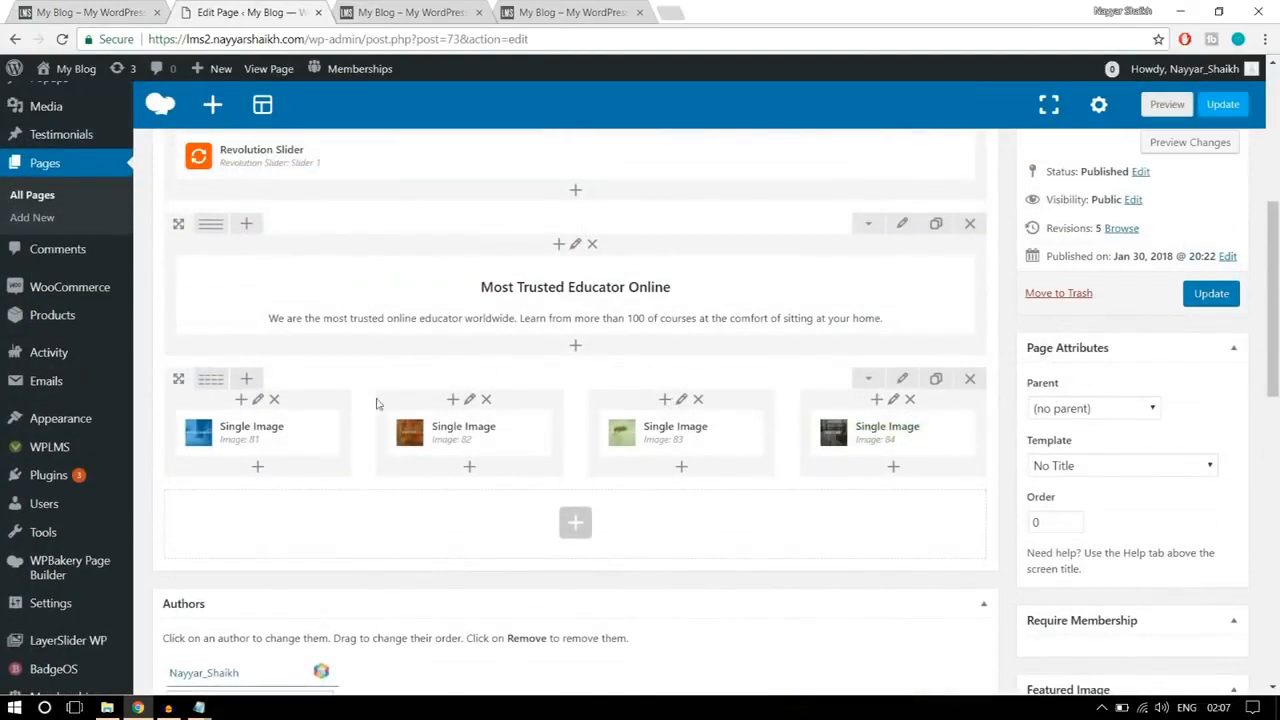
click(903, 381)
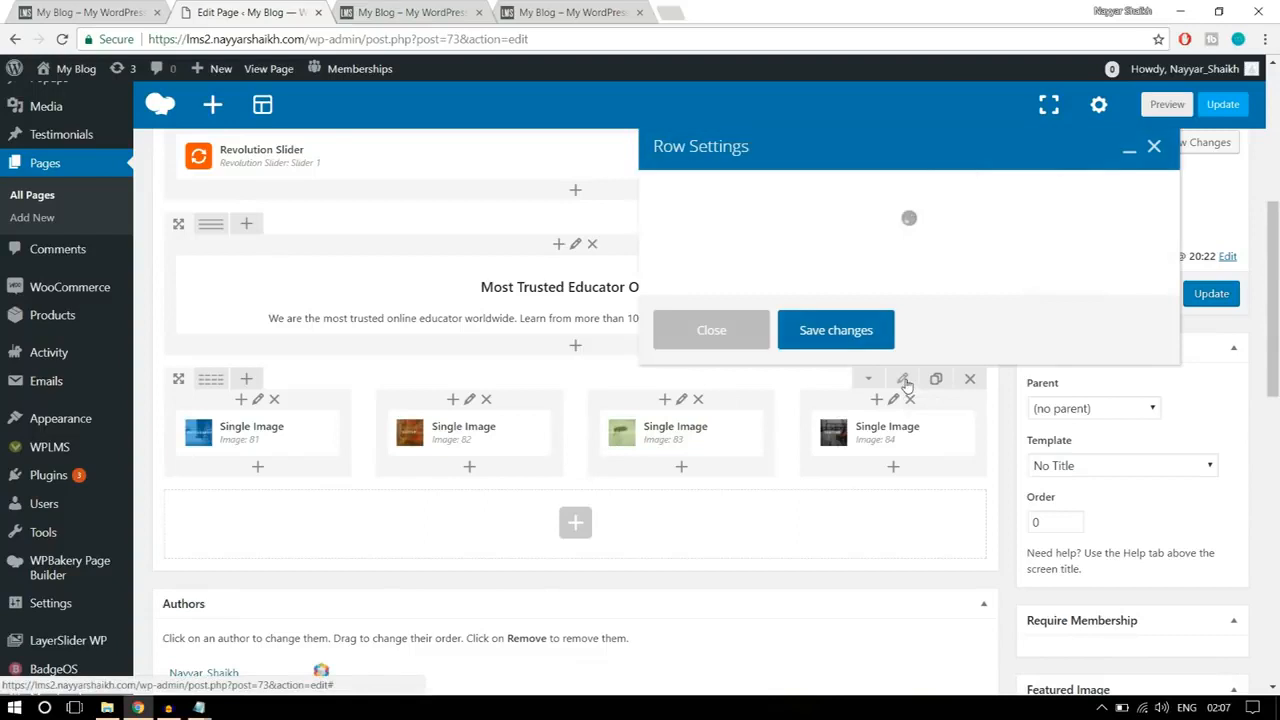
click(790, 191)
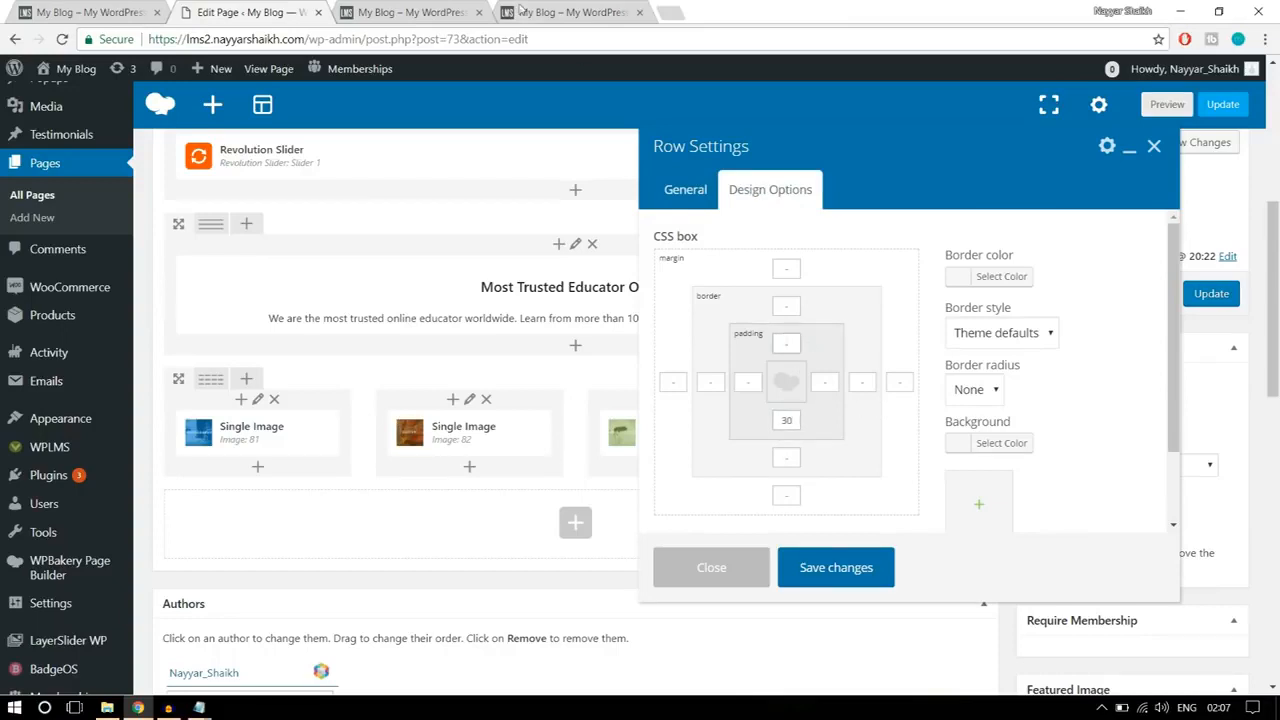
click(455, 12)
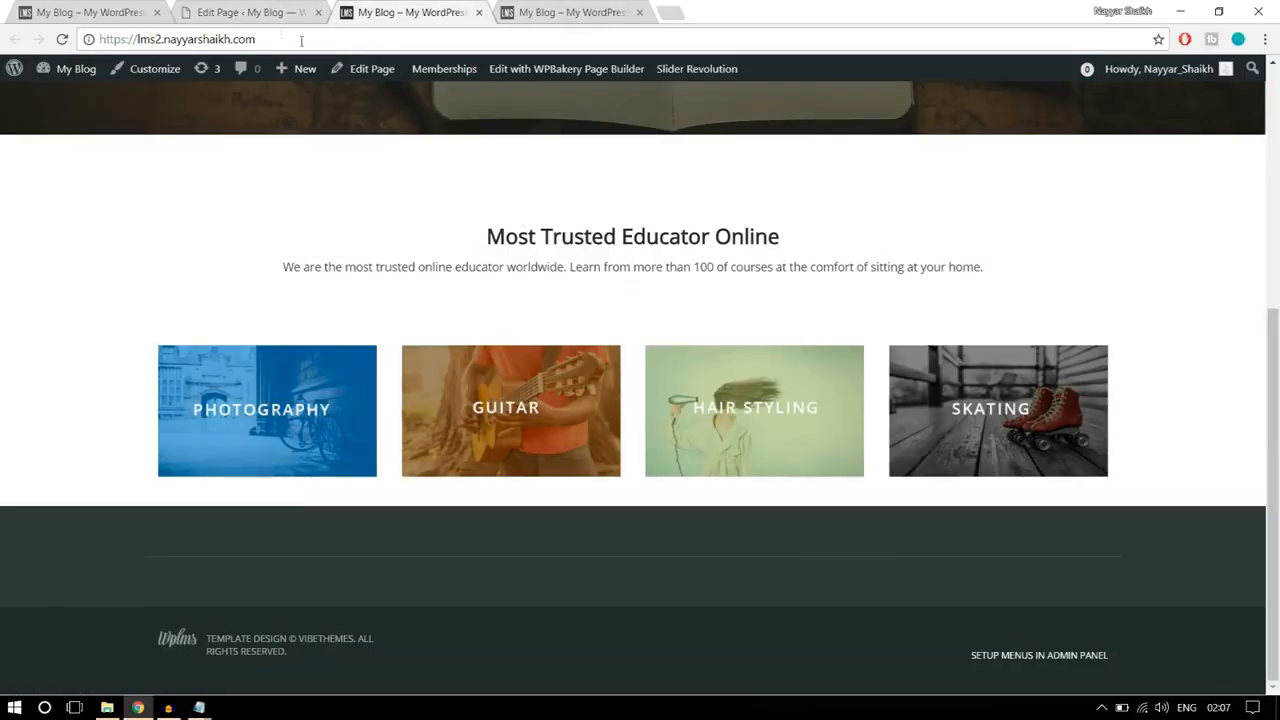
click(250, 12)
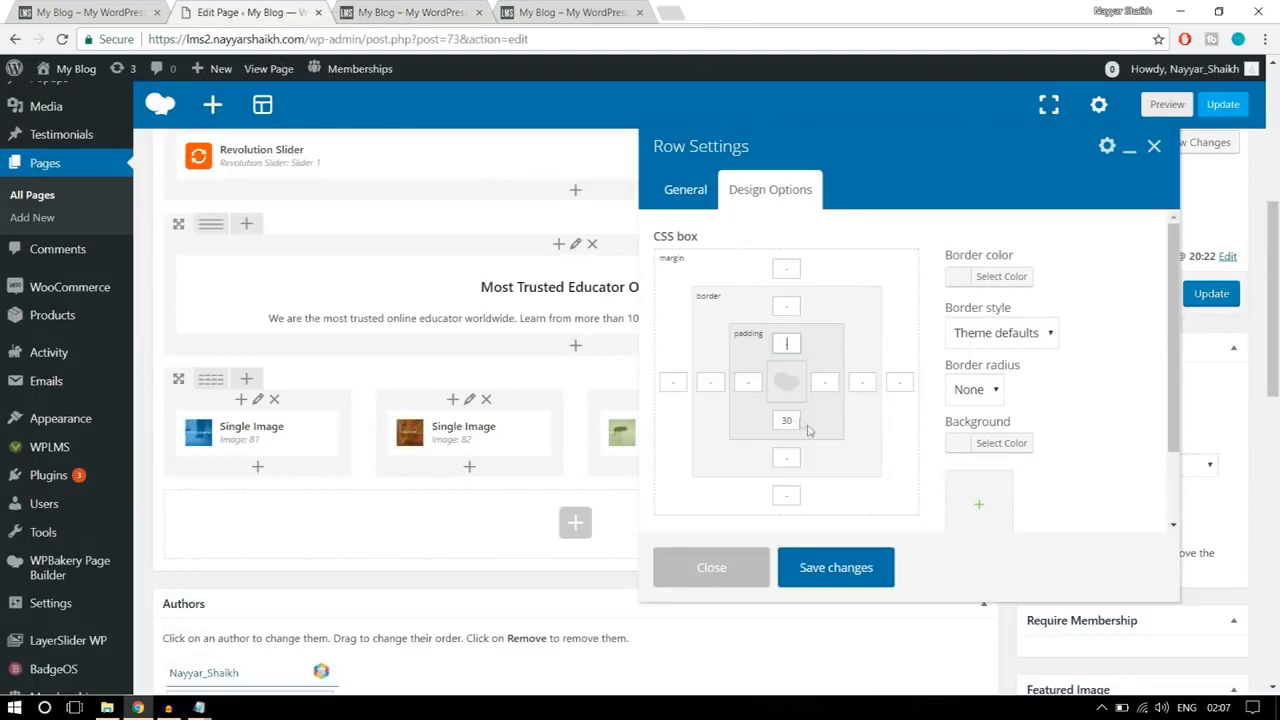
click(850, 567)
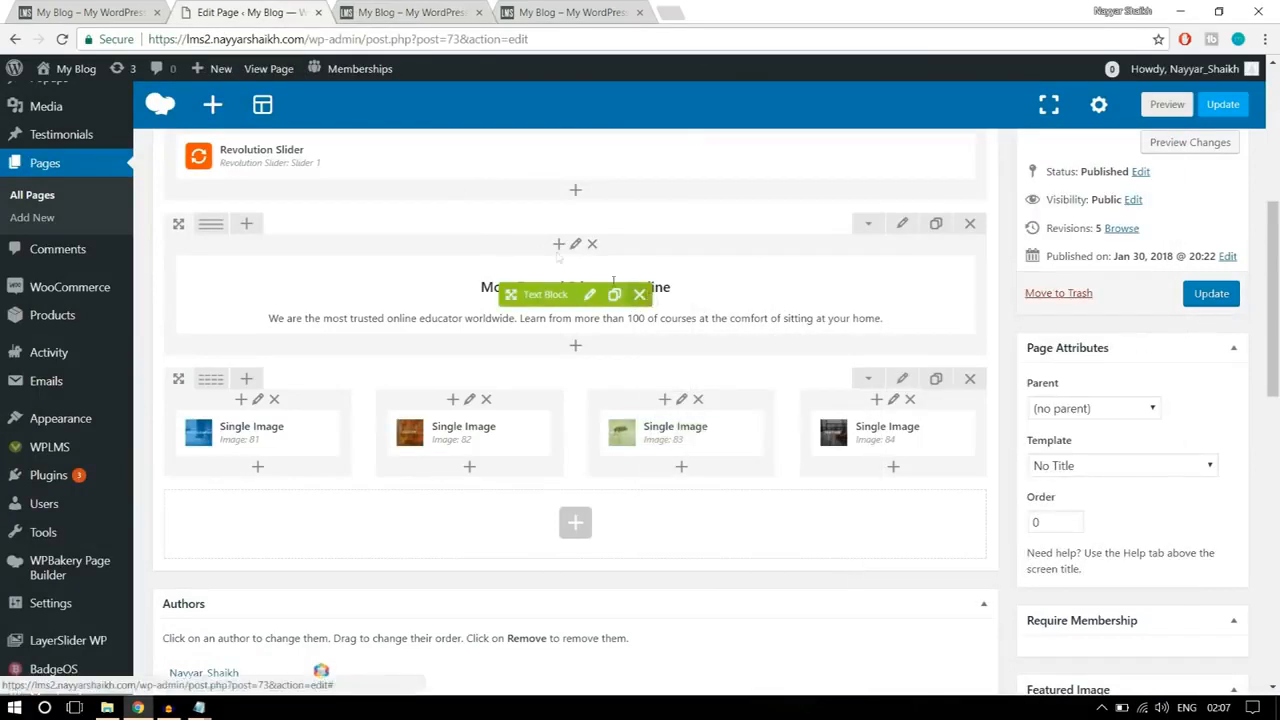
Step: Add a Revolution Slider element below the banner row, choose slider22 as its slider, and save the element
click(146, 10)
scroll(675, 340, down, 2)
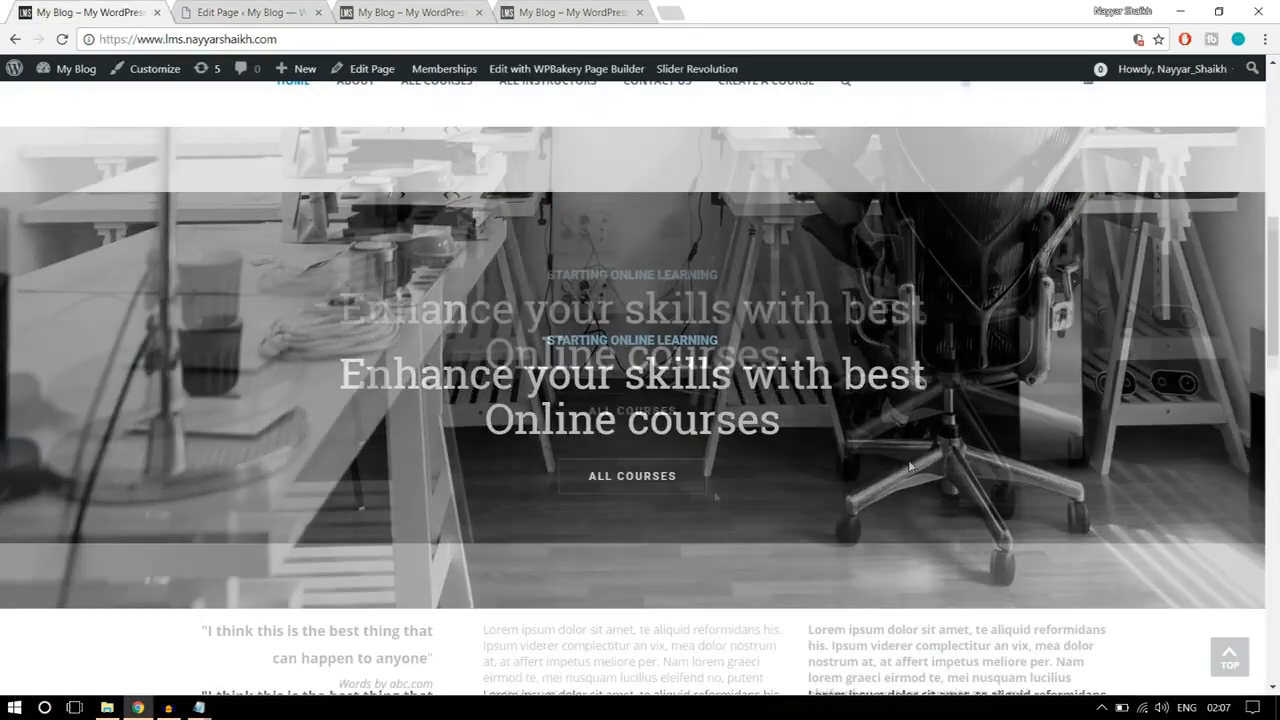
click(250, 12)
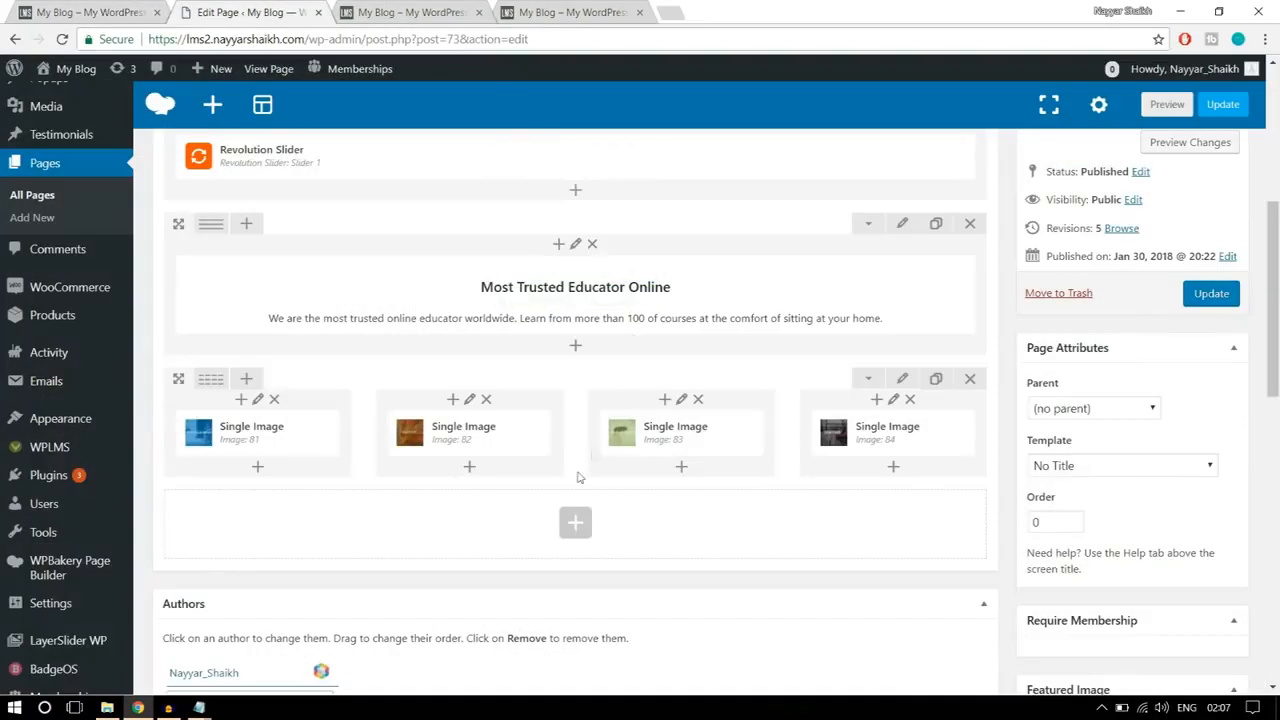
click(575, 522)
text(slid)
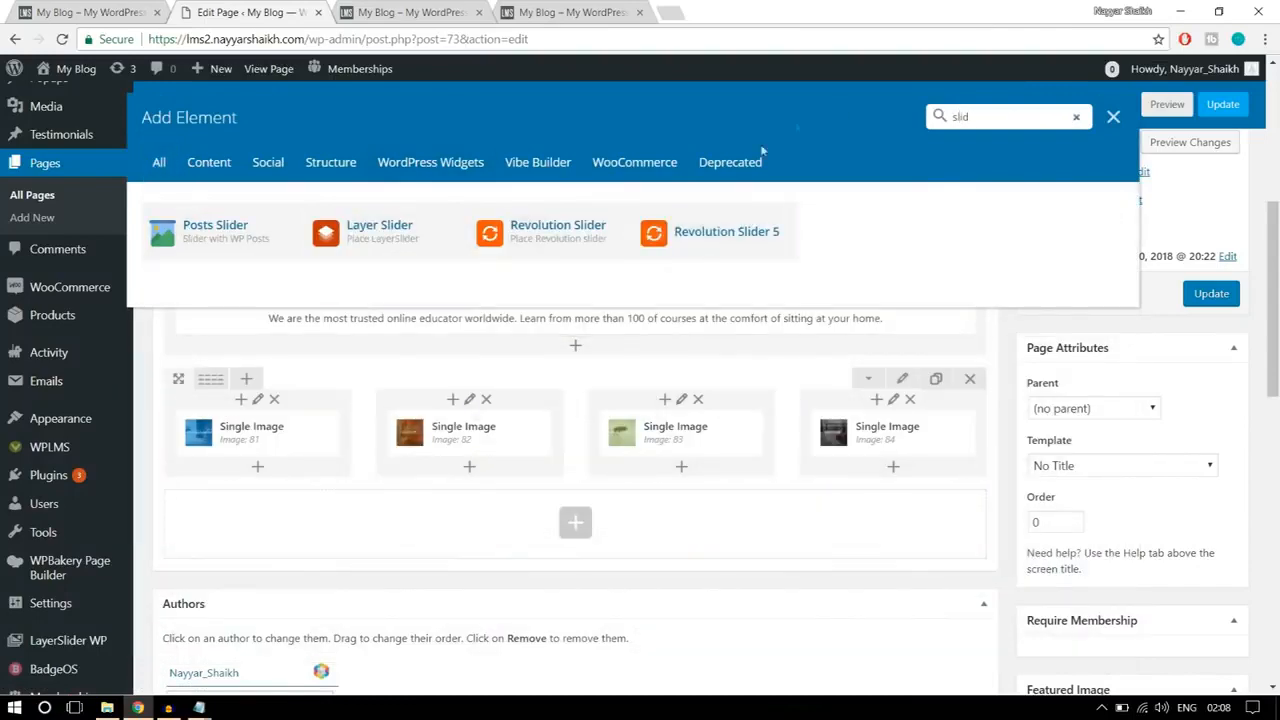
click(530, 247)
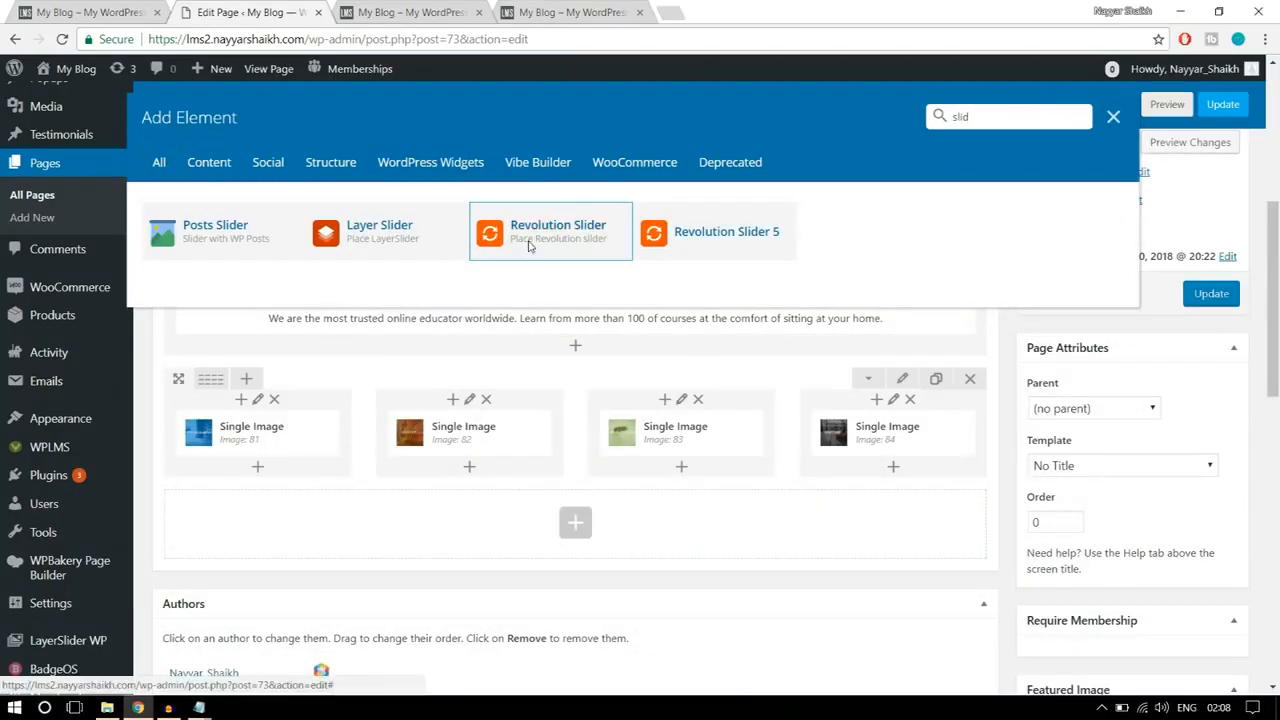
click(784, 316)
click(750, 352)
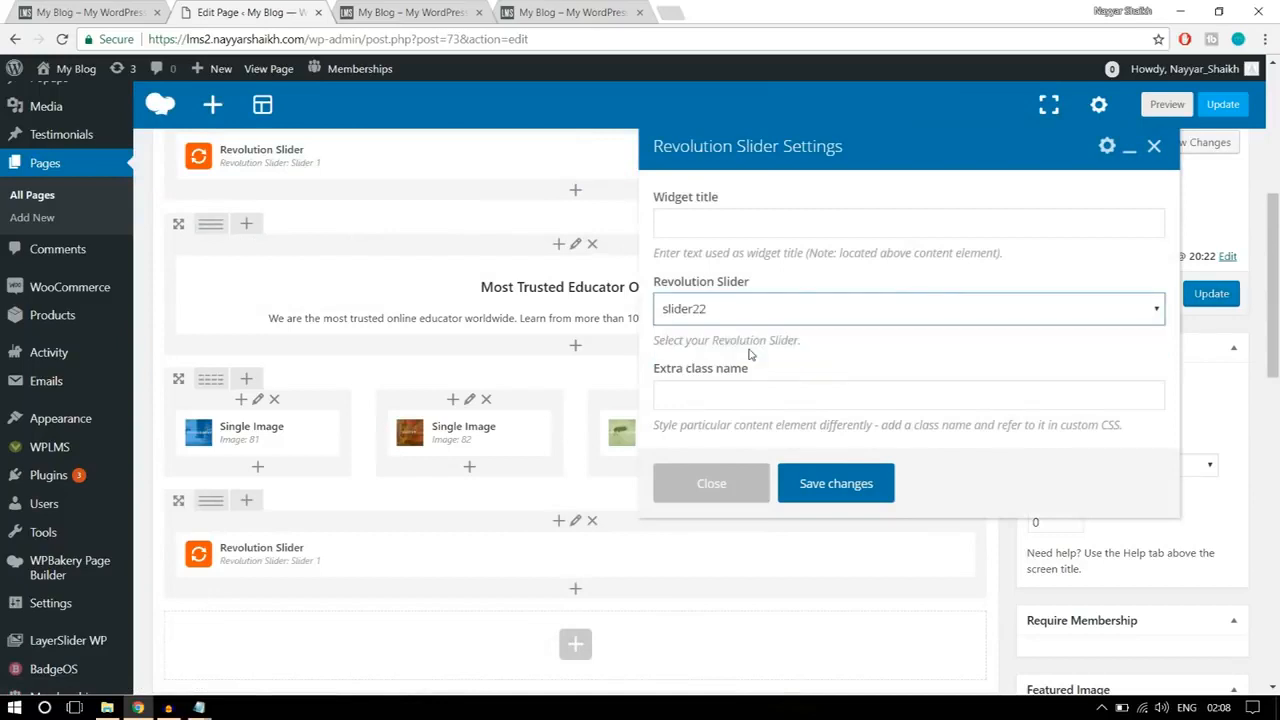
click(855, 490)
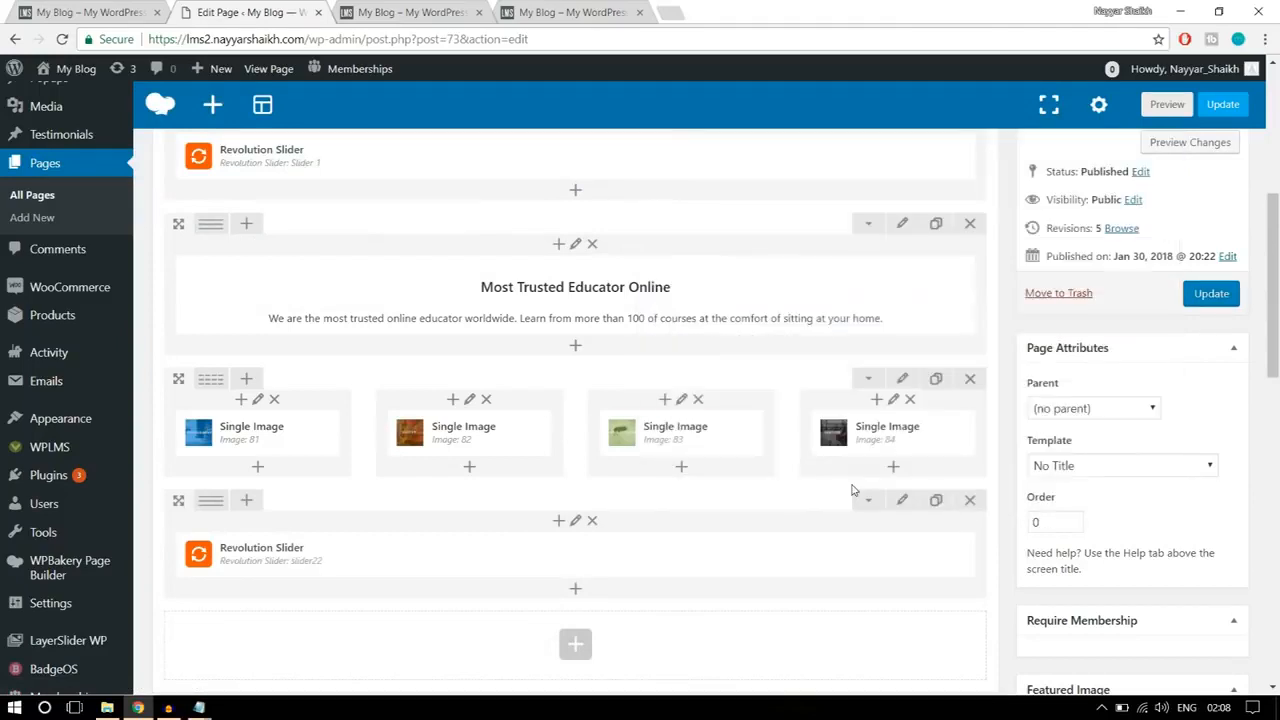
Step: Update the page and reload the live home page to check the new slider section below the banners
click(1201, 298)
click(405, 10)
click(413, 36)
key(Return)
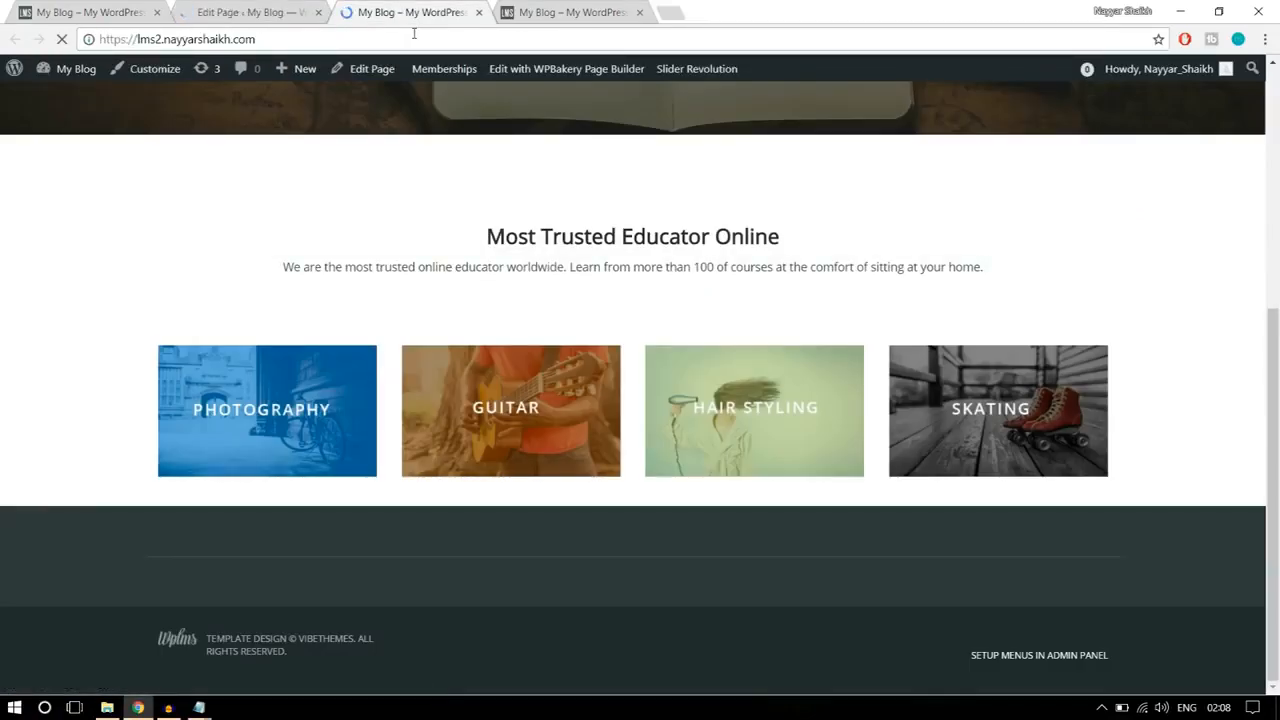
scroll(617, 338, down, 2)
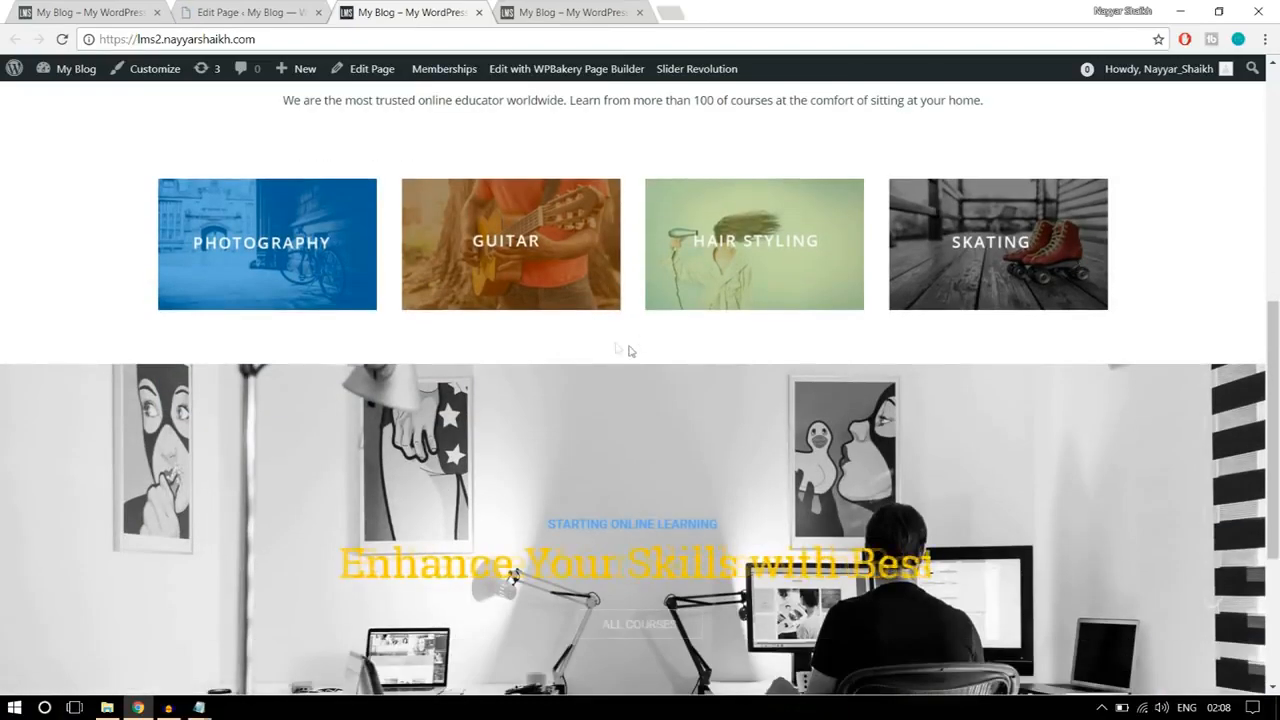
scroll(714, 481, down, 2)
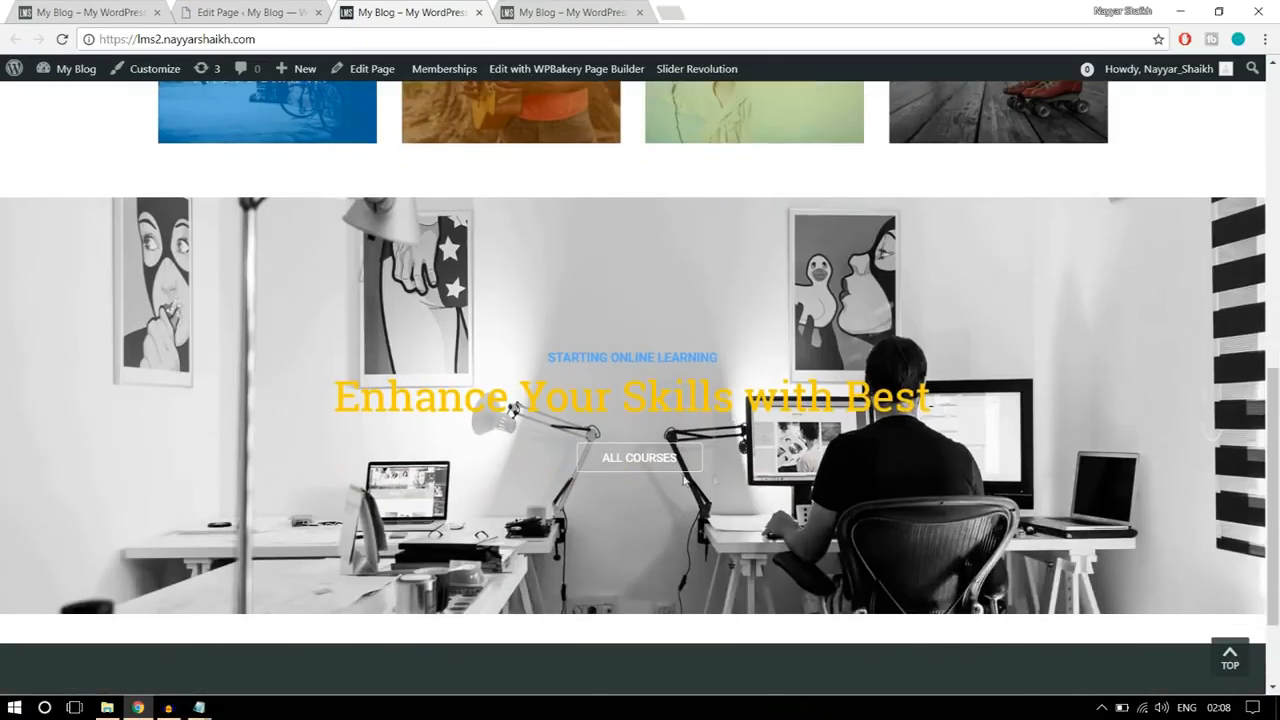
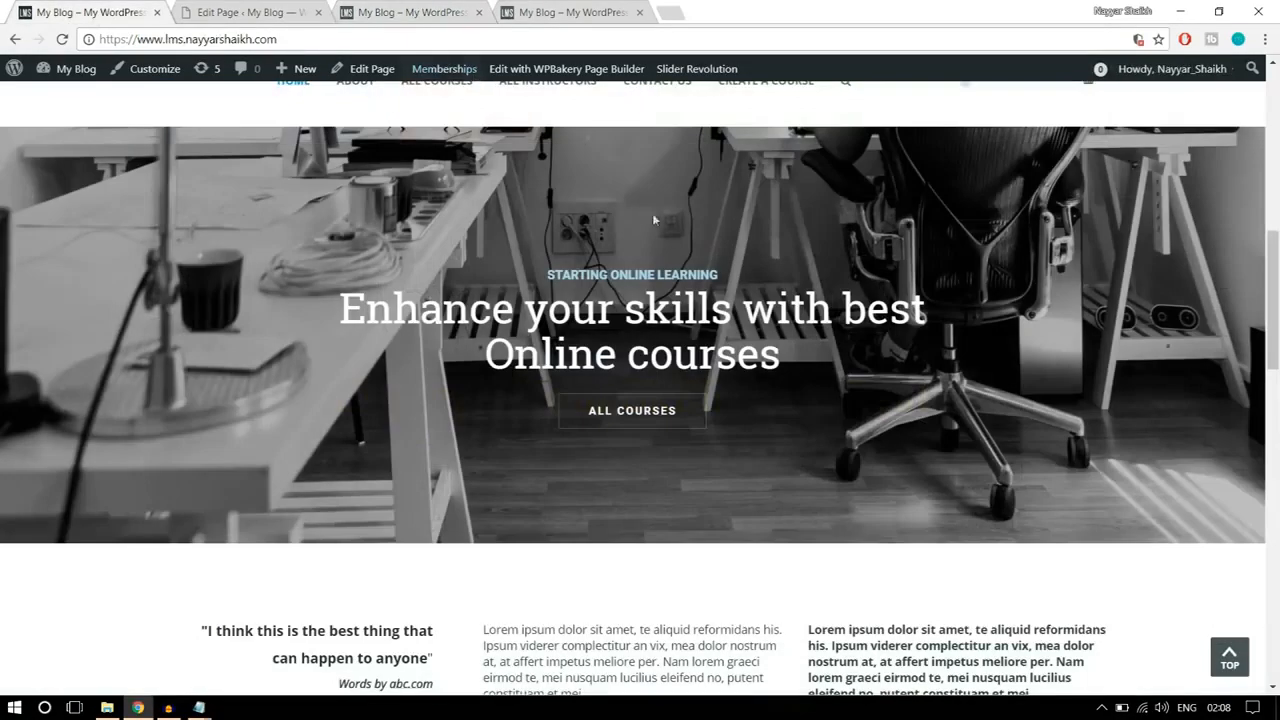
Step: Examine the three-column text section, the courses grid and the footer area below the slider on the reference home page
scroll(781, 415, down, 3)
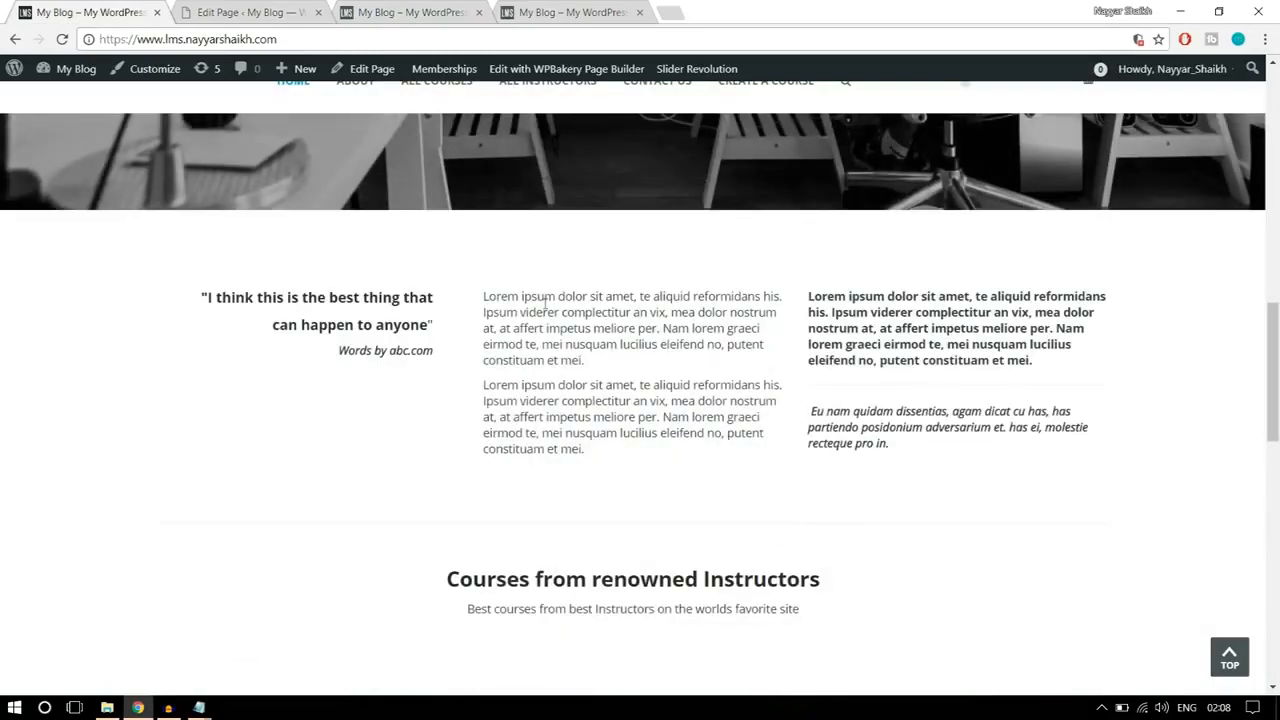
scroll(600, 414, down, 3)
scroll(606, 449, up, 3)
drag(909, 451, 861, 445)
drag(388, 371, 182, 300)
click(260, 322)
scroll(838, 377, down, 3)
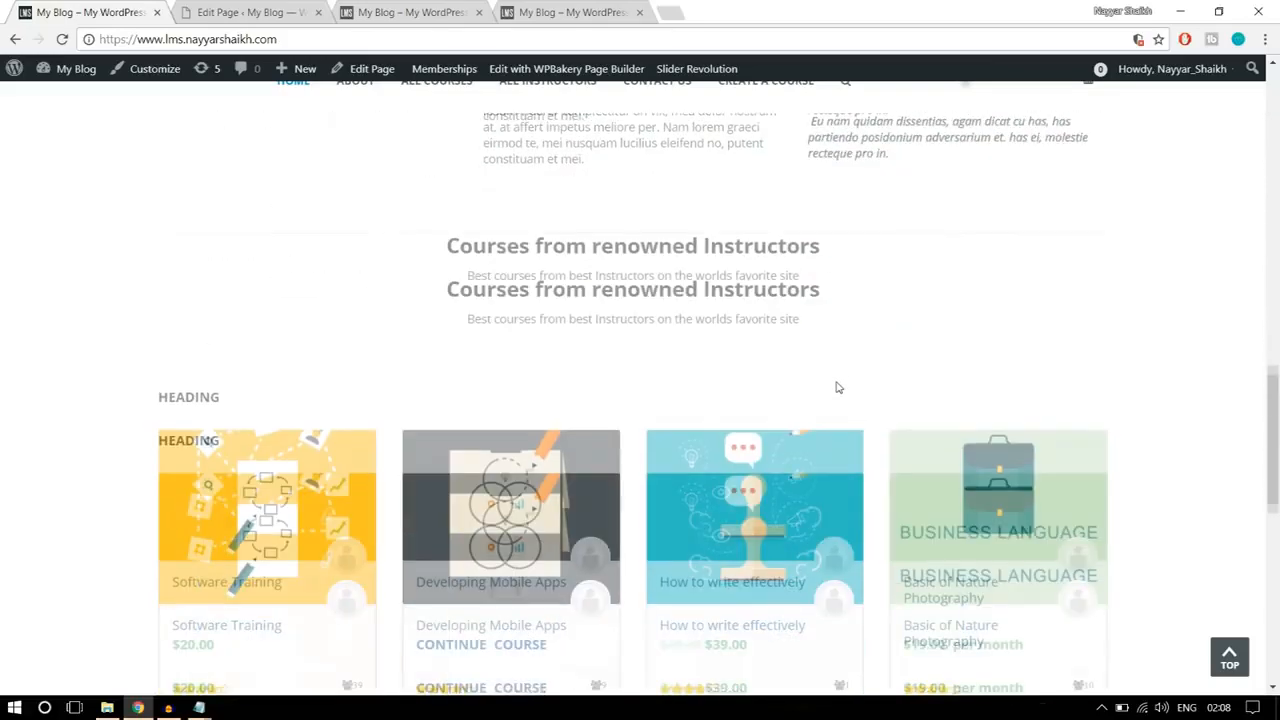
scroll(500, 400, down, 3)
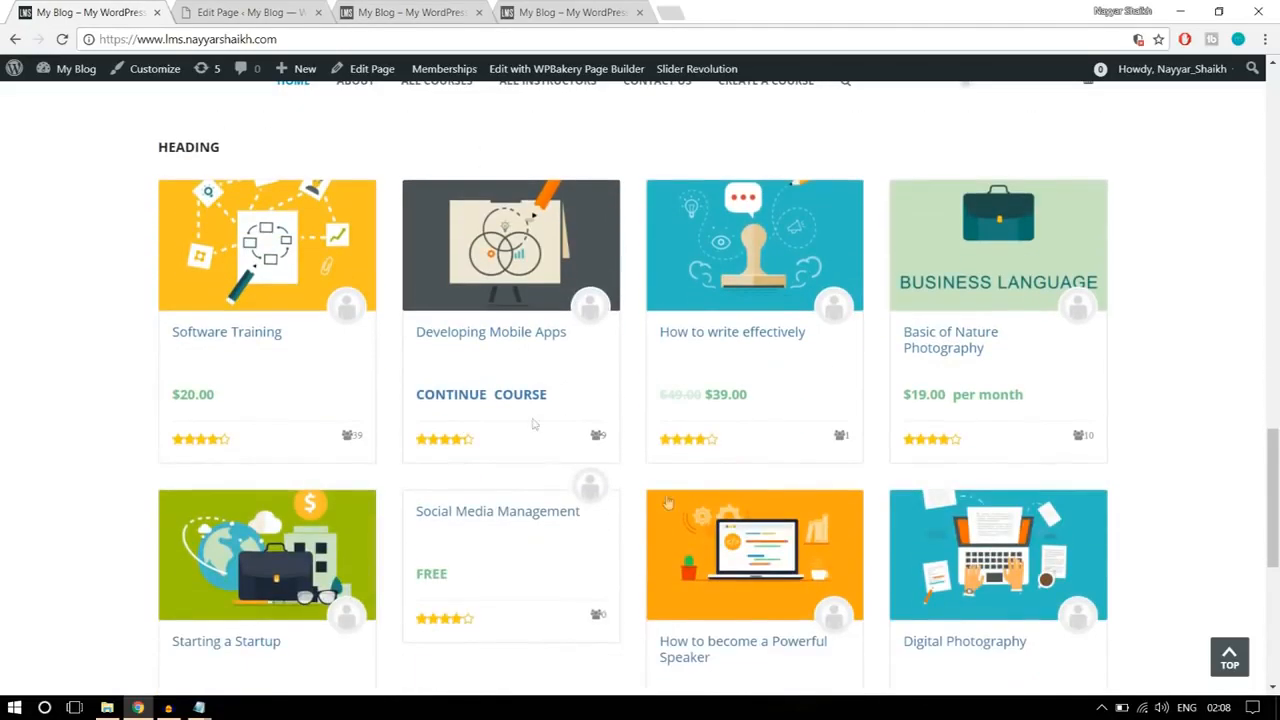
scroll(727, 413, down, 2)
scroll(727, 413, down, 2)
scroll(723, 411, up, 4)
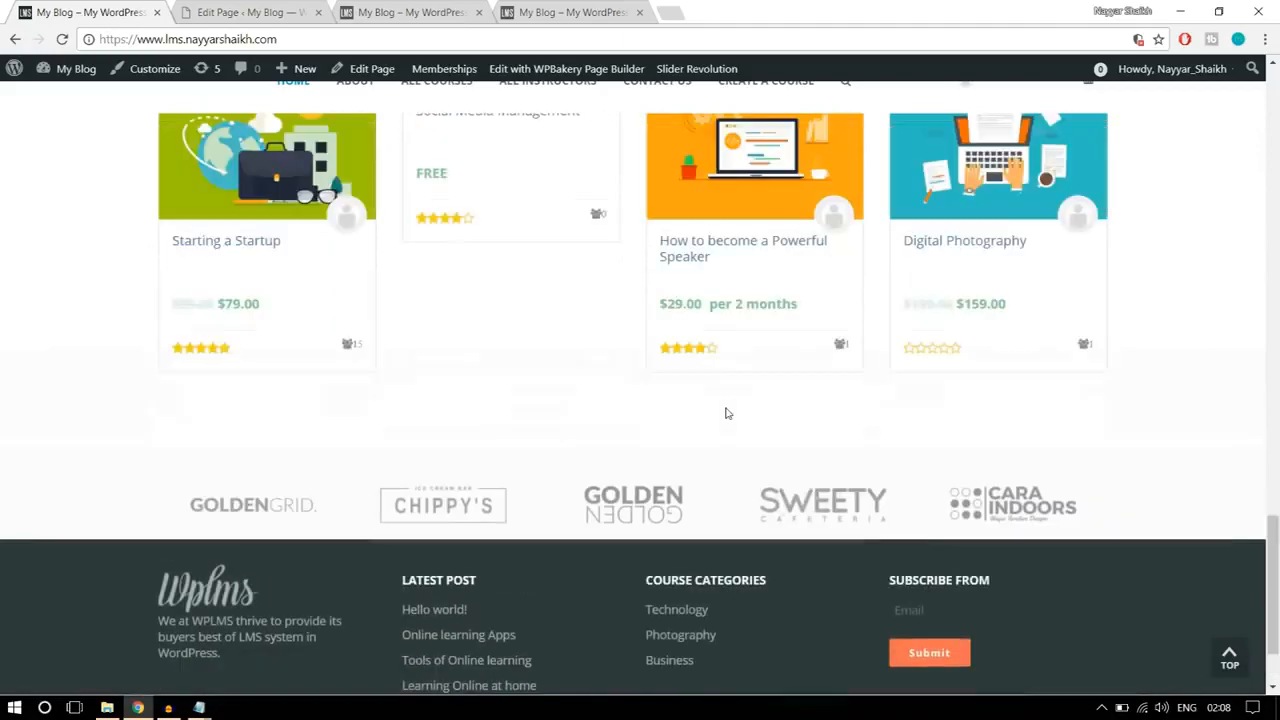
scroll(741, 404, up, 2)
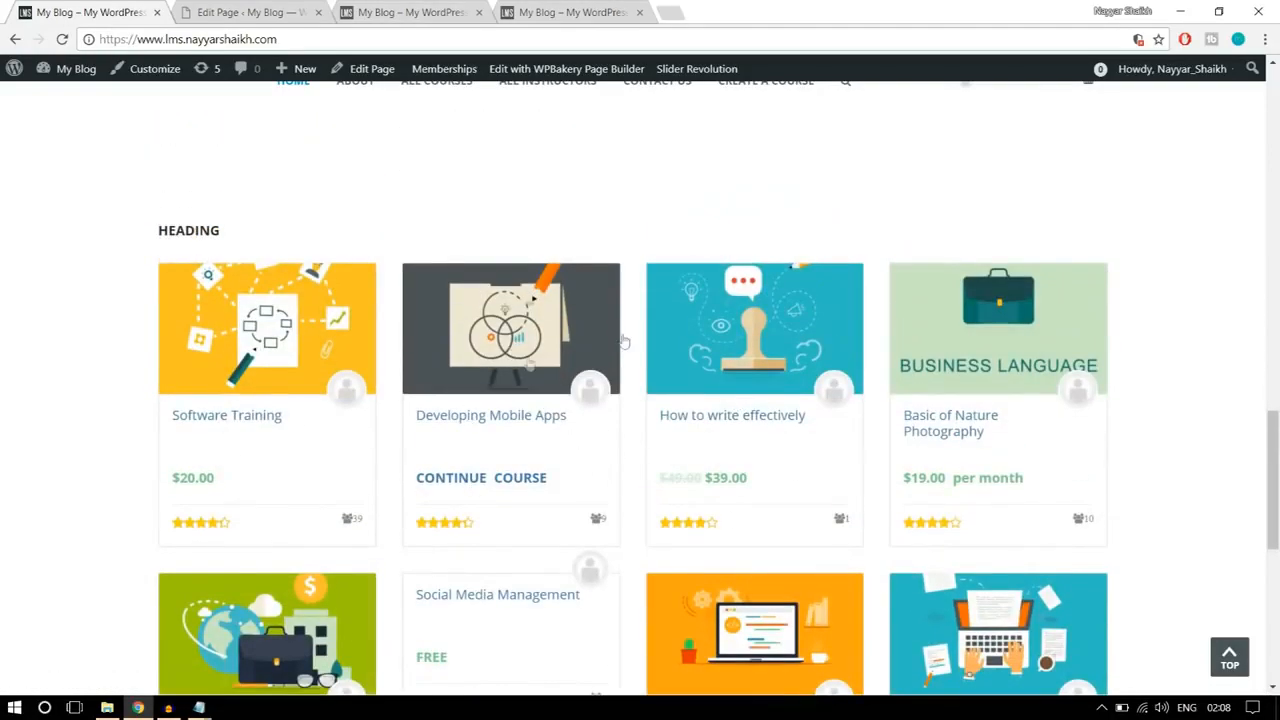
scroll(632, 455, up, 2)
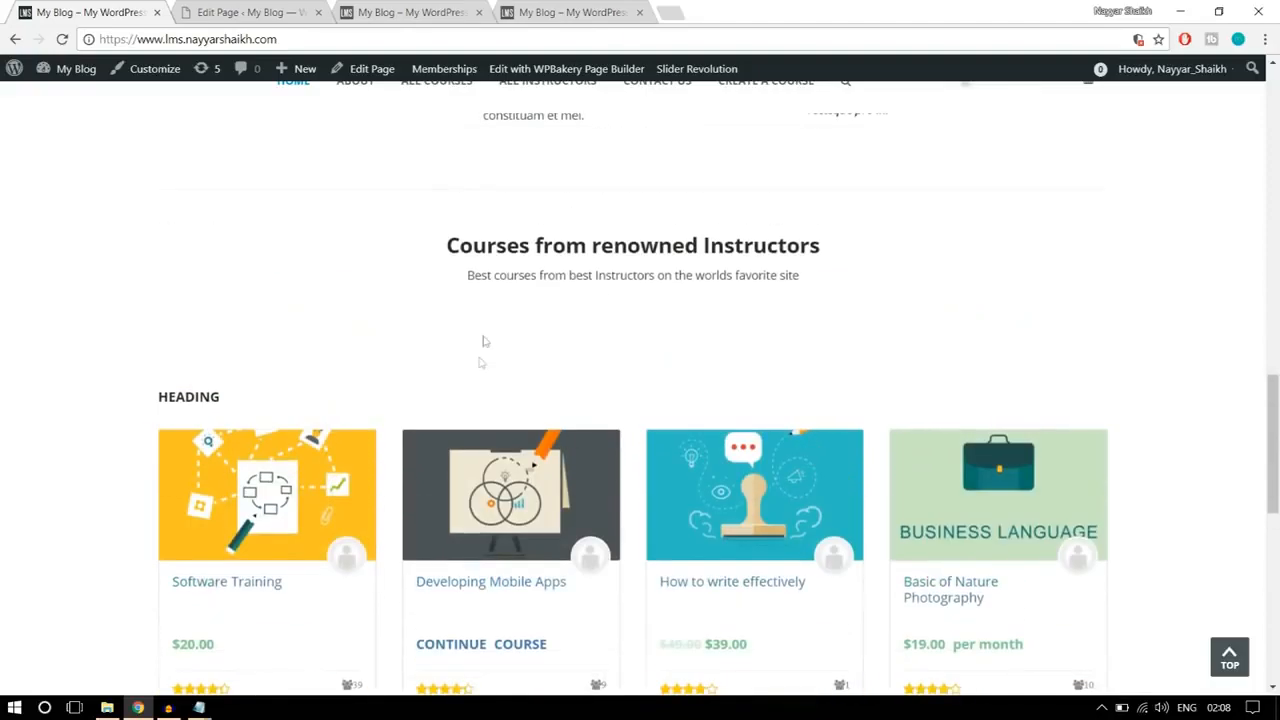
scroll(683, 440, up, 3)
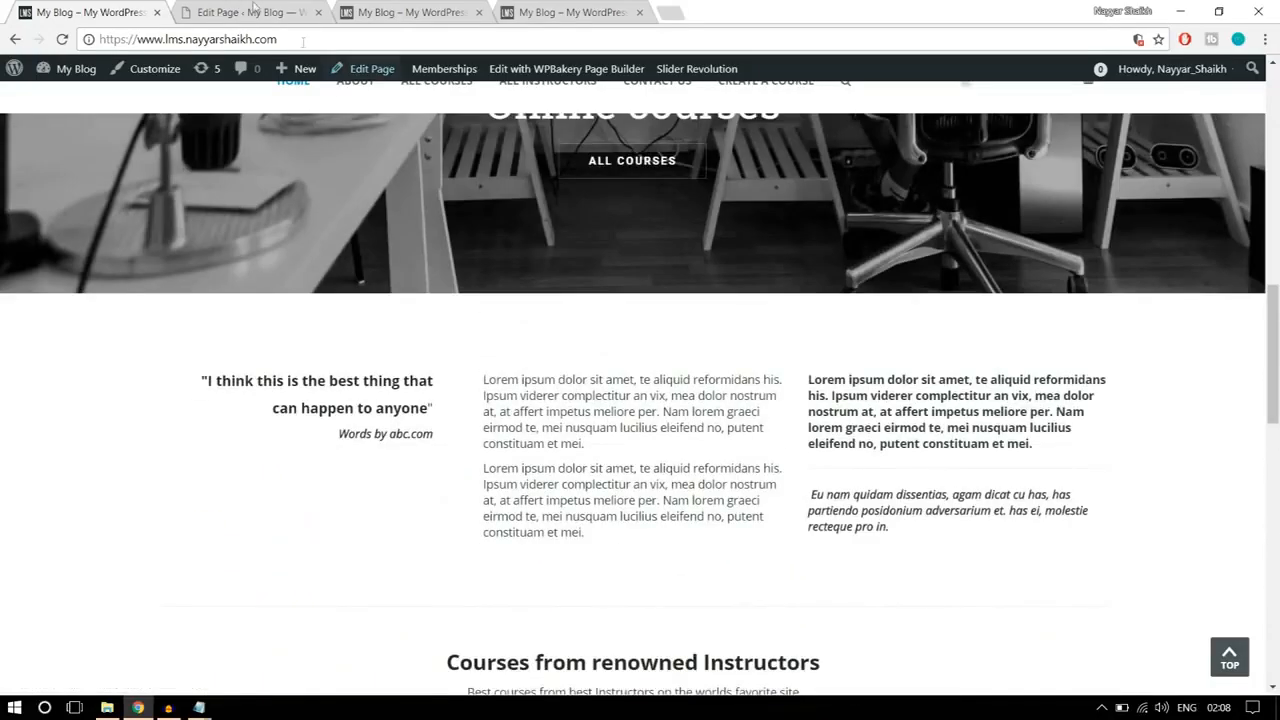
Step: Add a Text Block below the Revolution Slider, replace its text with the "I think this is the best thing" quote from the reference page, and save
click(250, 8)
scroll(690, 355, down, 5)
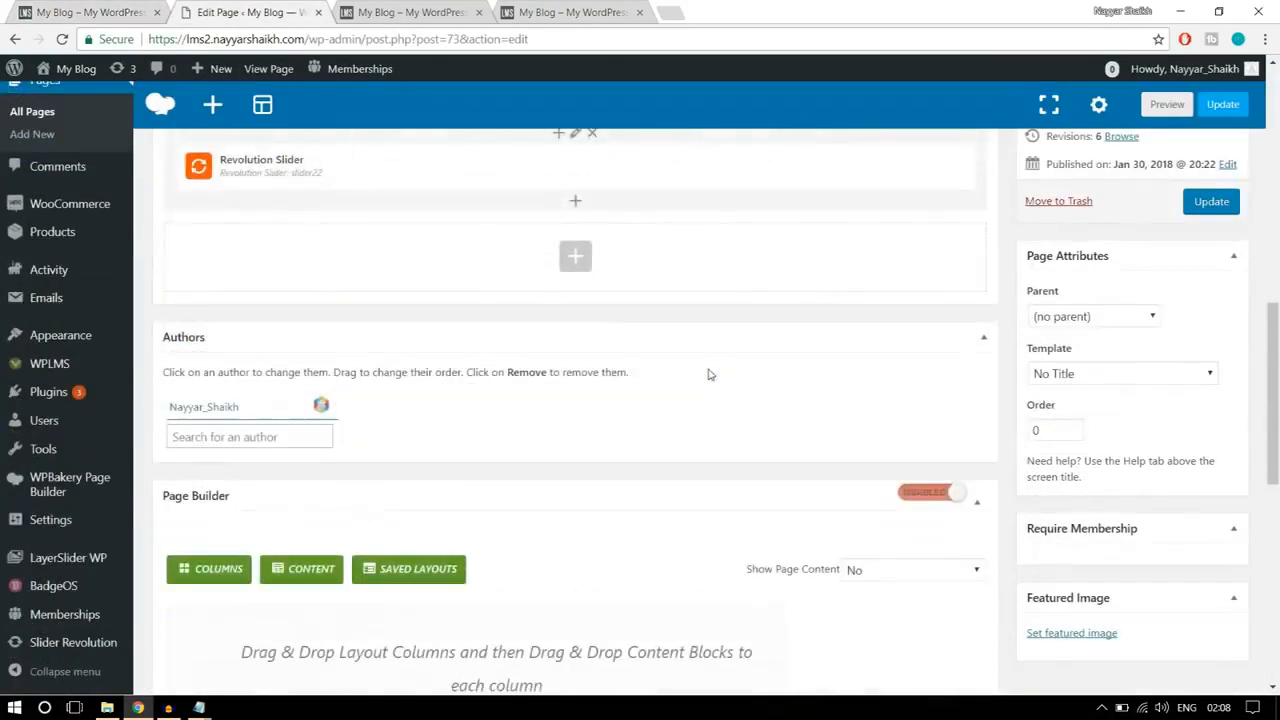
click(571, 246)
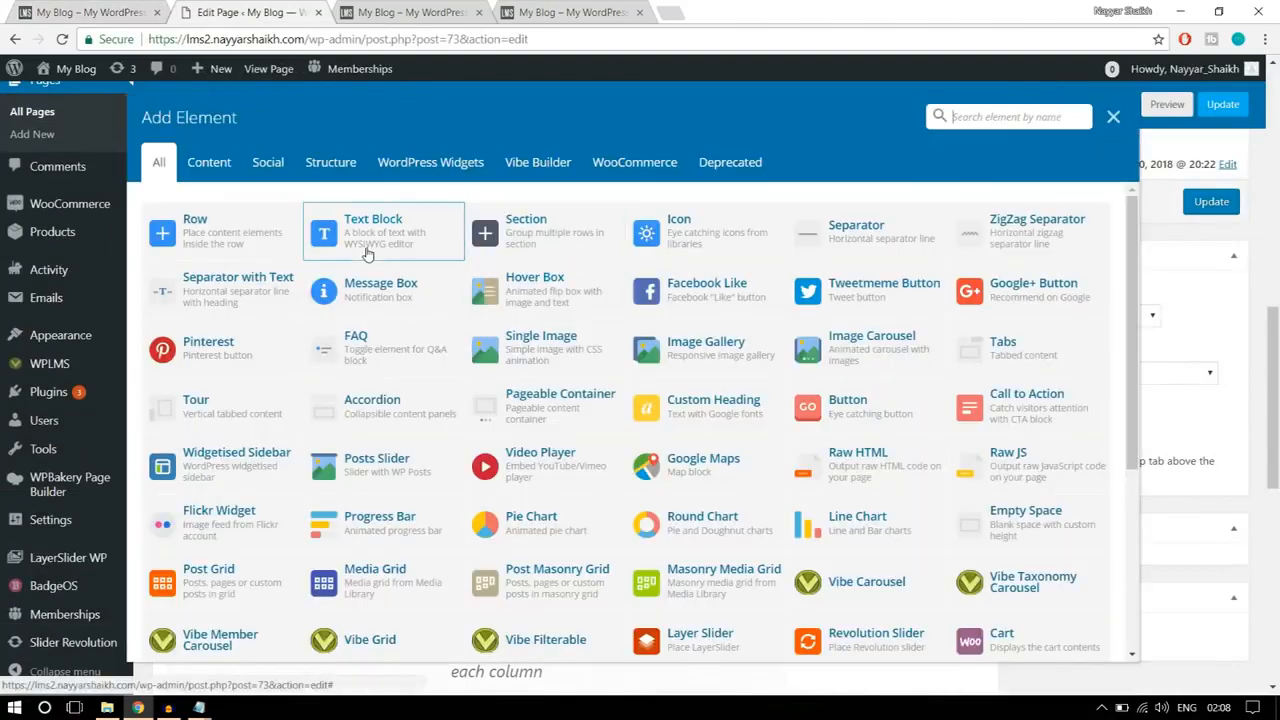
click(356, 246)
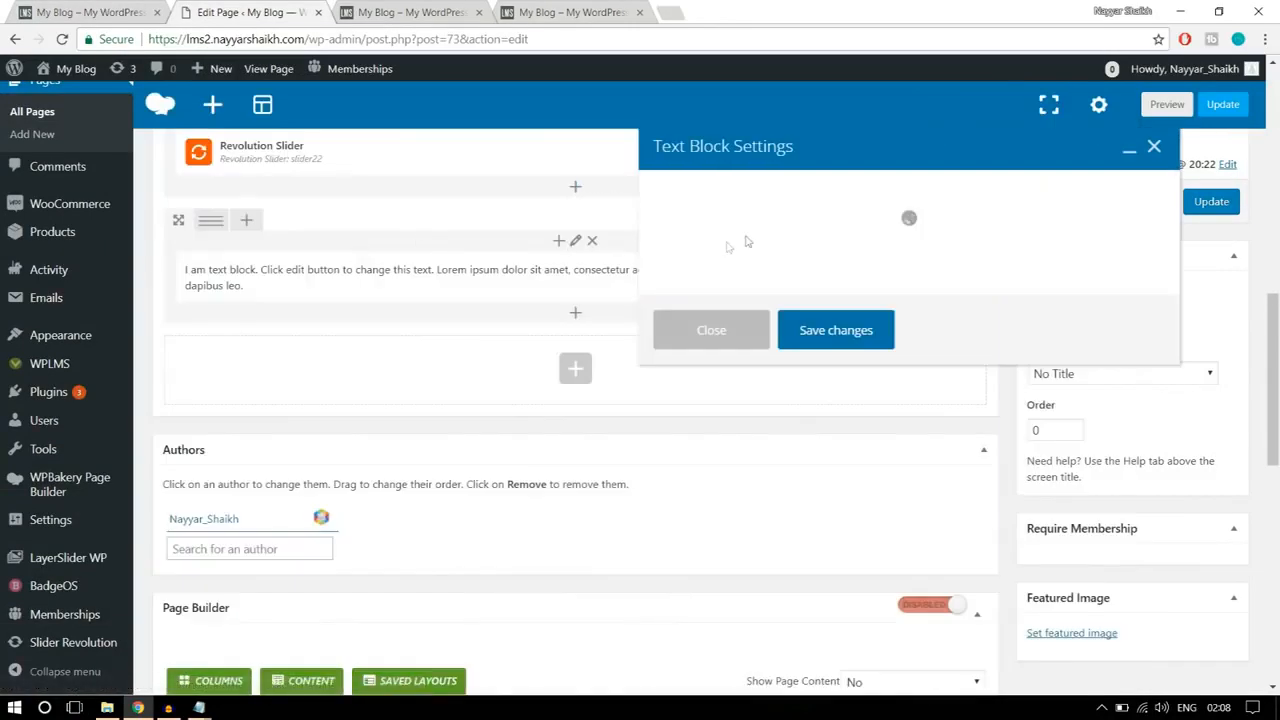
click(98, 15)
drag(437, 437, 176, 354)
key(ctrl+c)
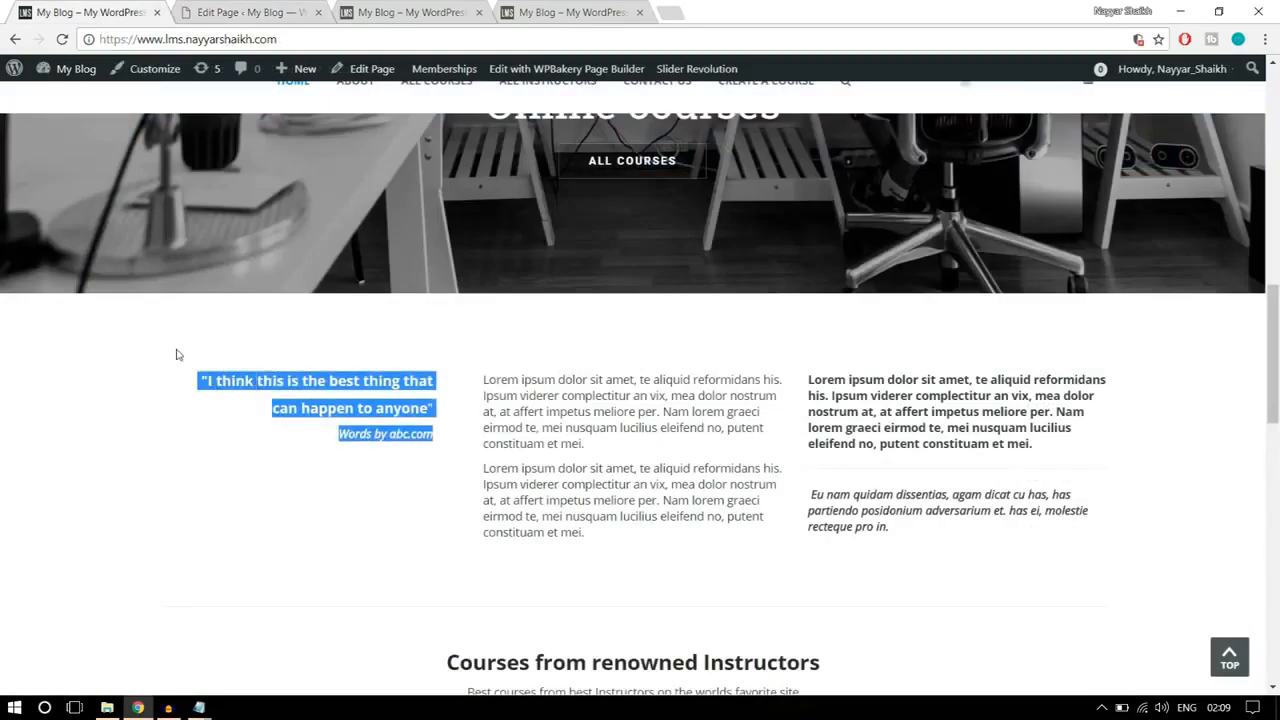
click(250, 12)
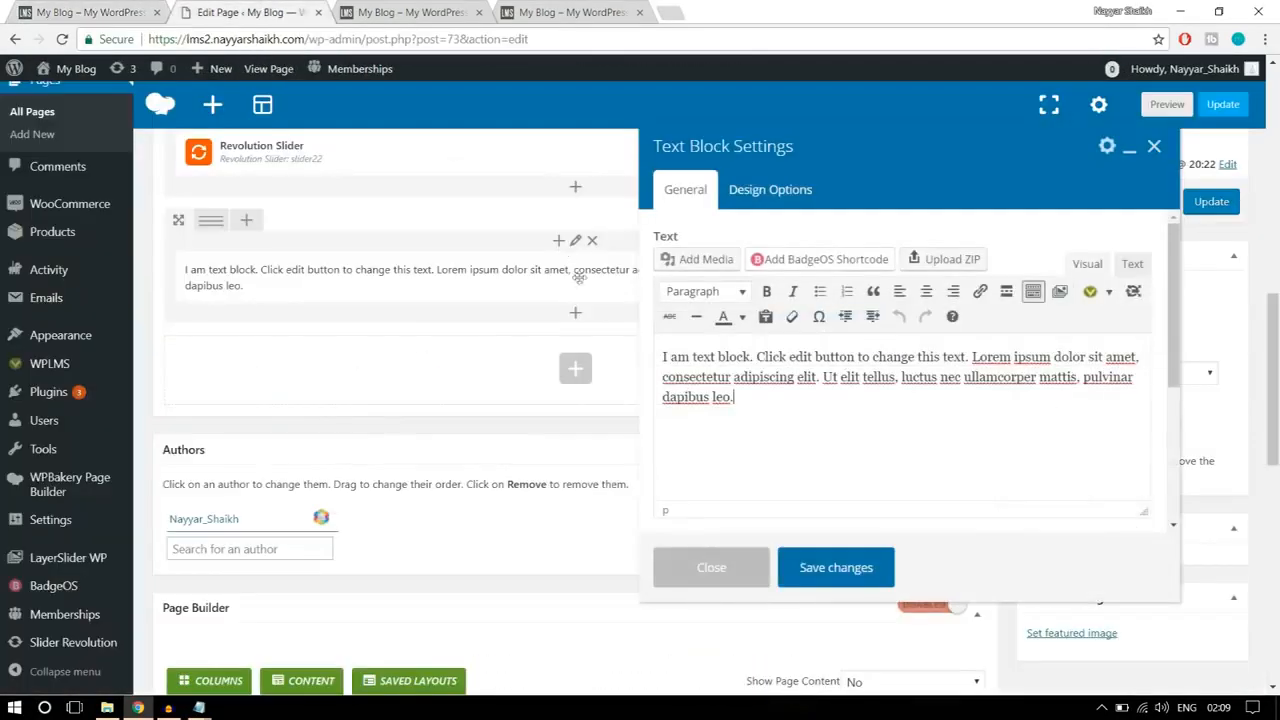
drag(735, 396, 617, 343)
key(ctrl+v)
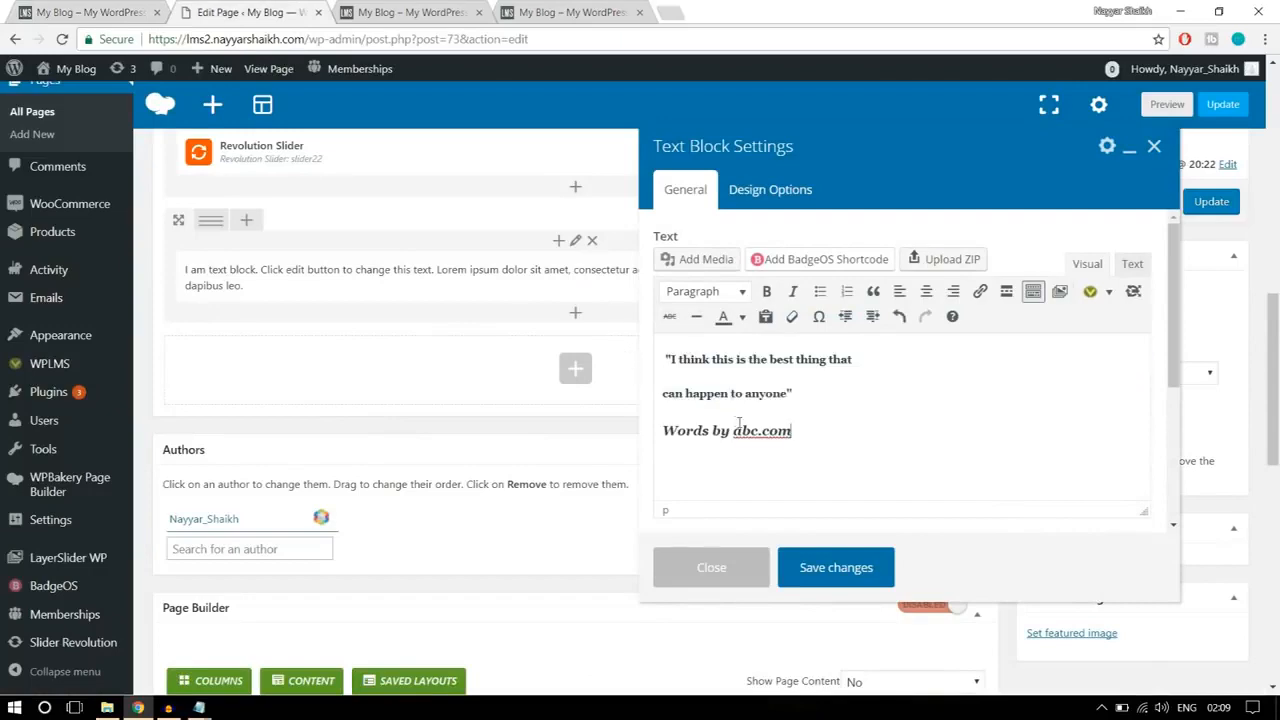
click(855, 568)
Step: Check the reference page's text layout and split the quote's row into three equal columns (1/3 + 1/3 + 1/3)
click(88, 12)
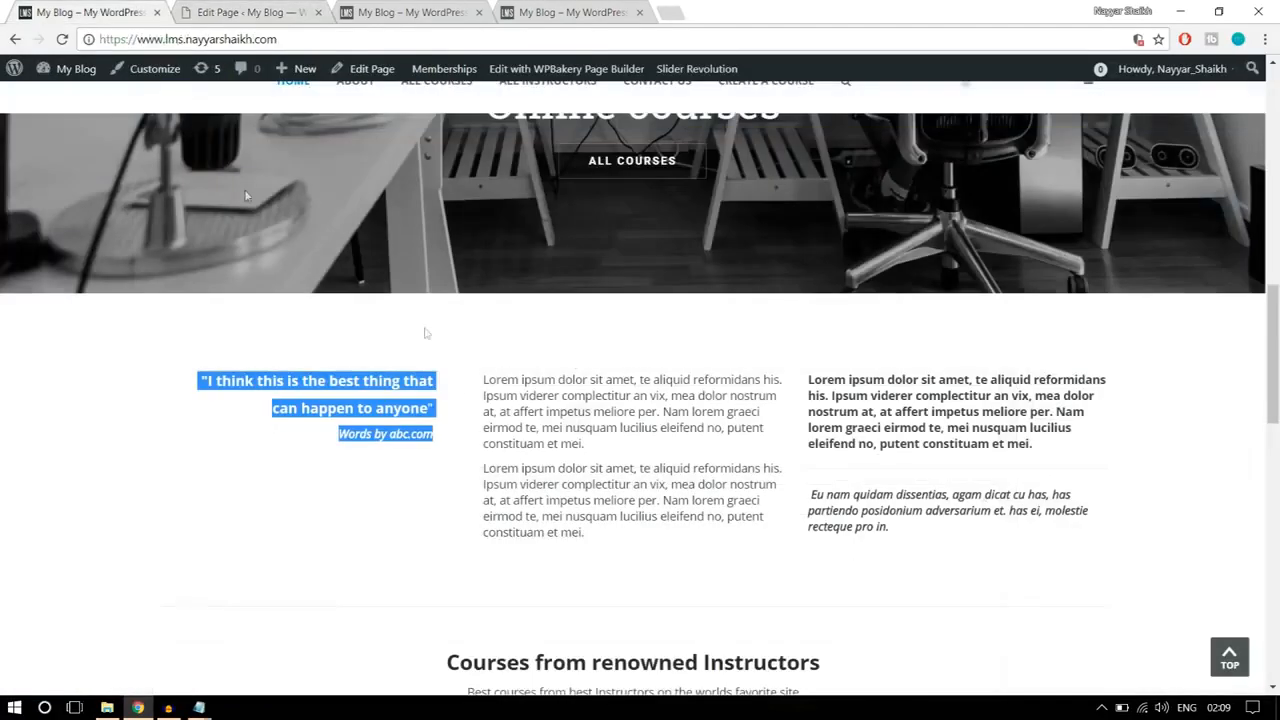
click(455, 413)
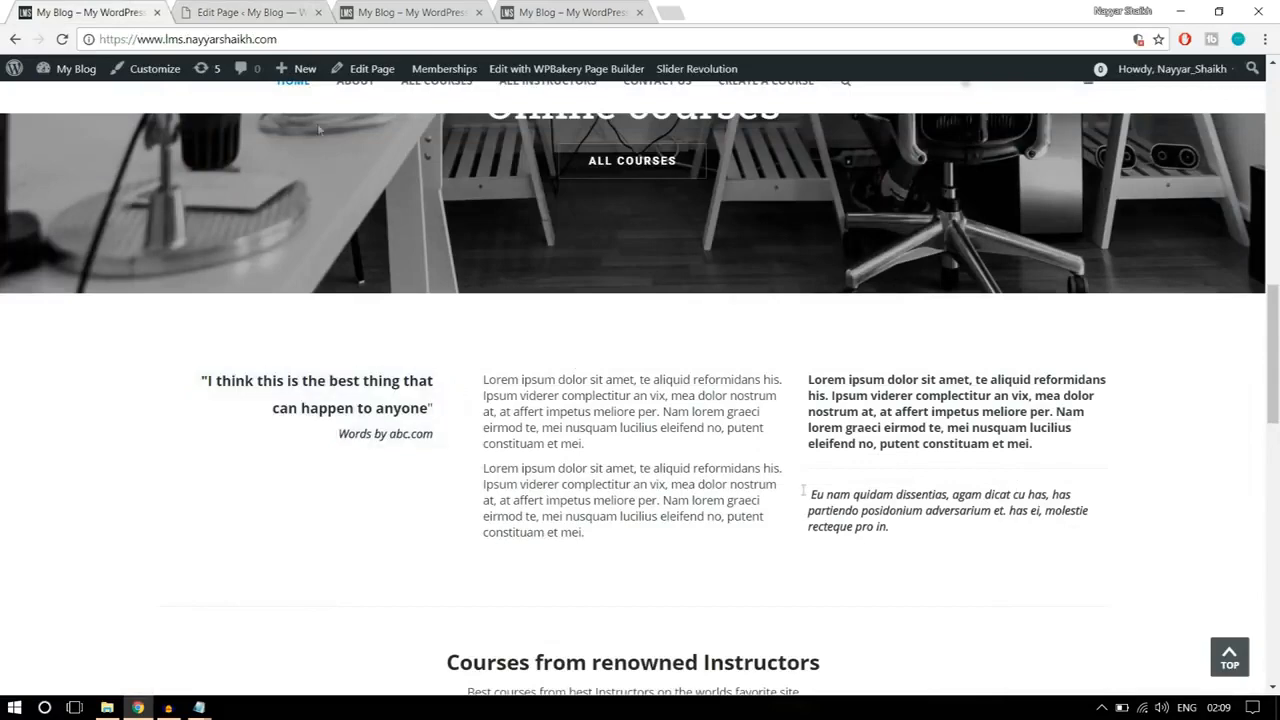
click(250, 12)
mouse_move(212, 222)
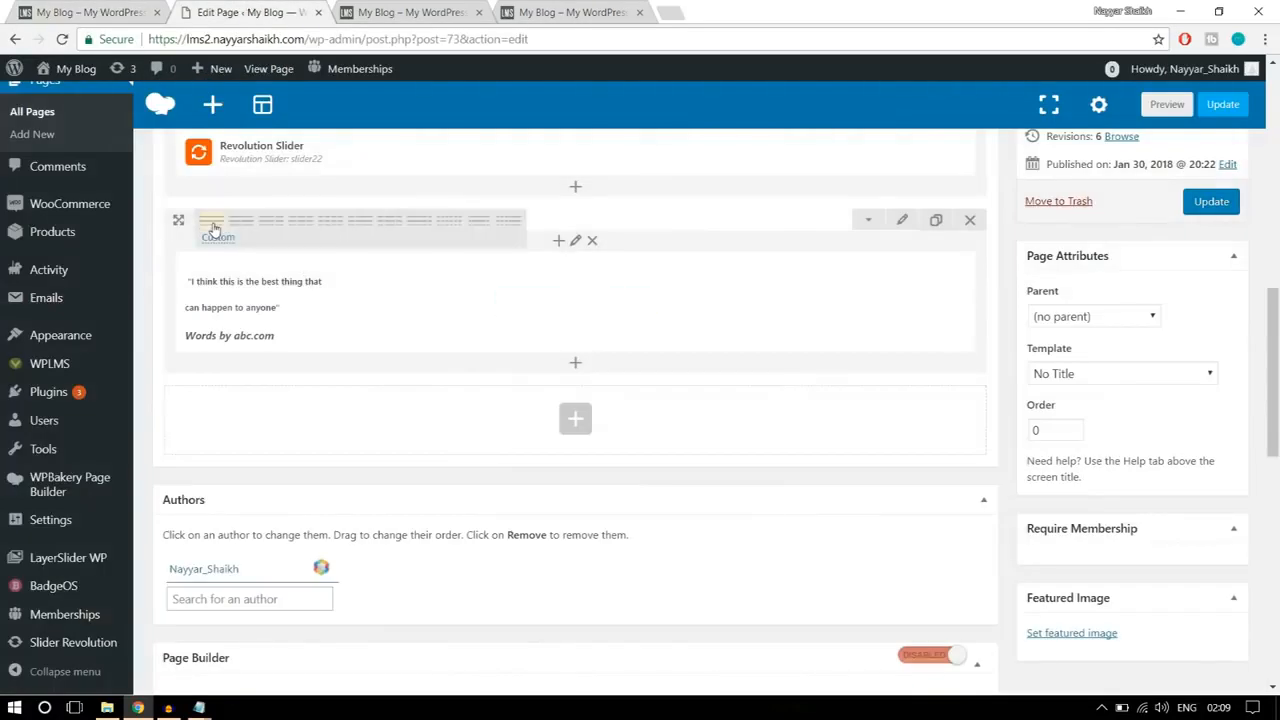
click(303, 231)
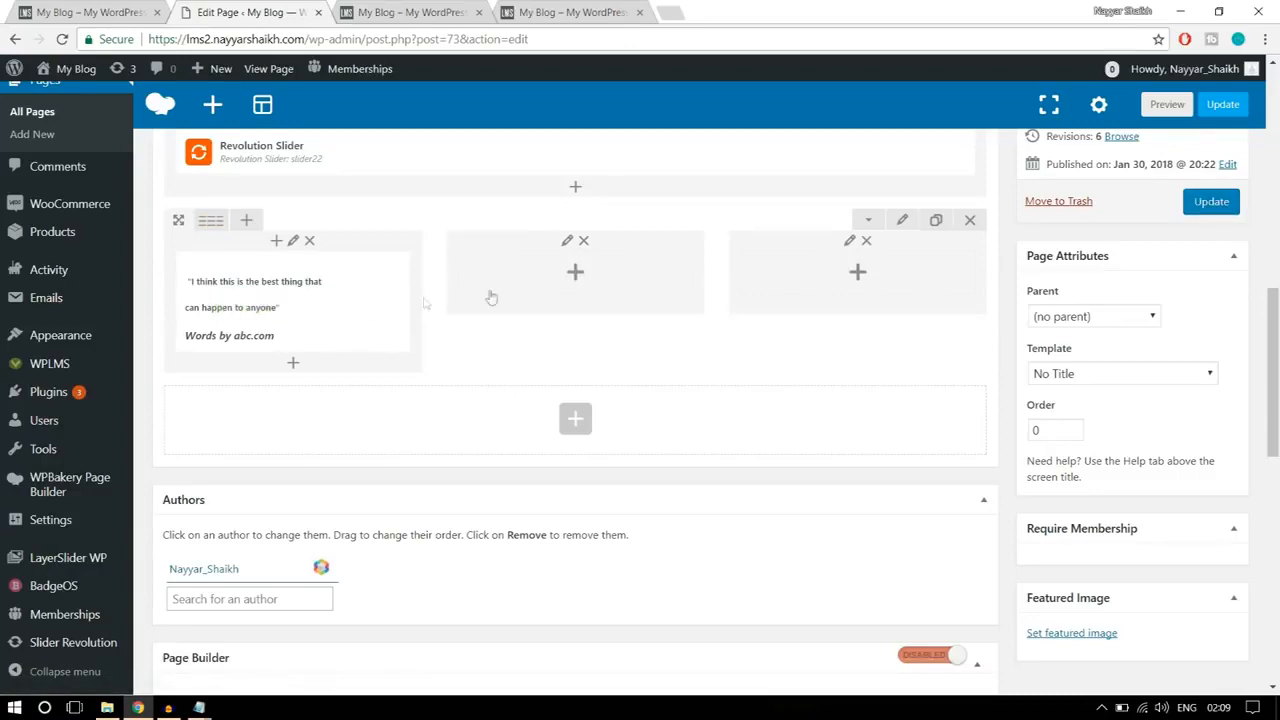
Step: Add a Text Block in the middle column with the two Lorem ipsum paragraphs copied from the reference page, and save it
click(575, 276)
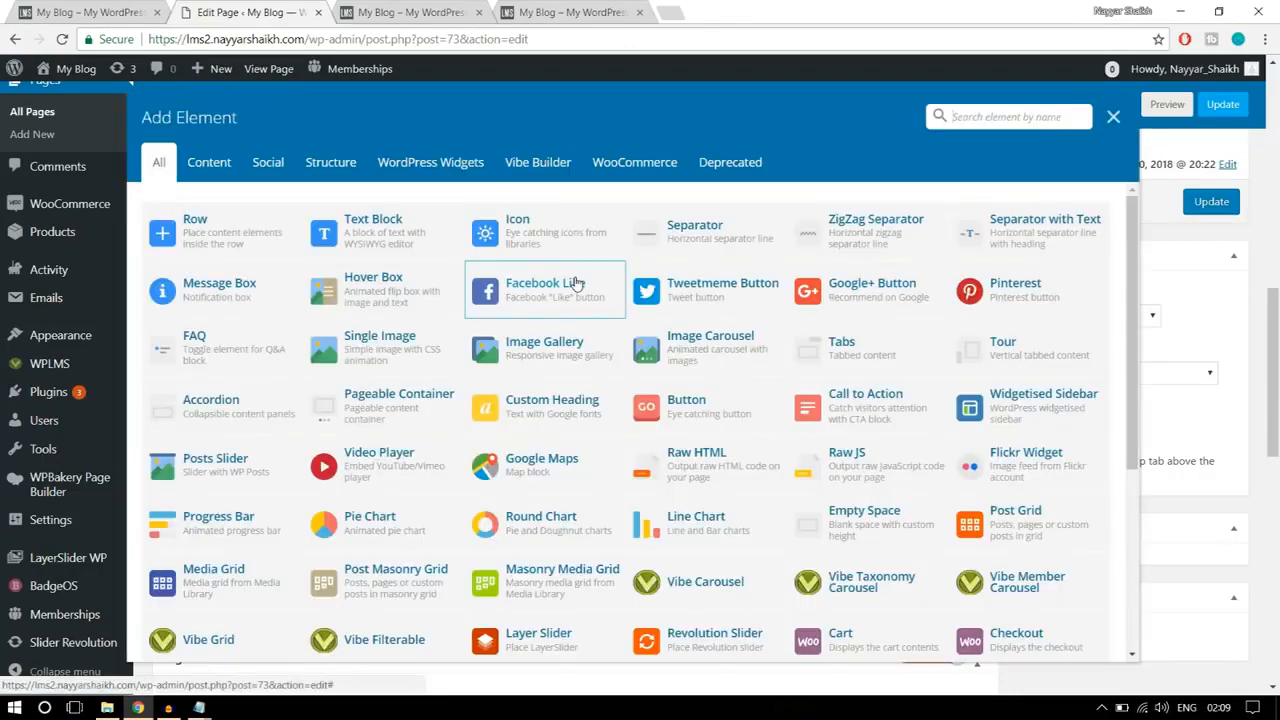
click(385, 245)
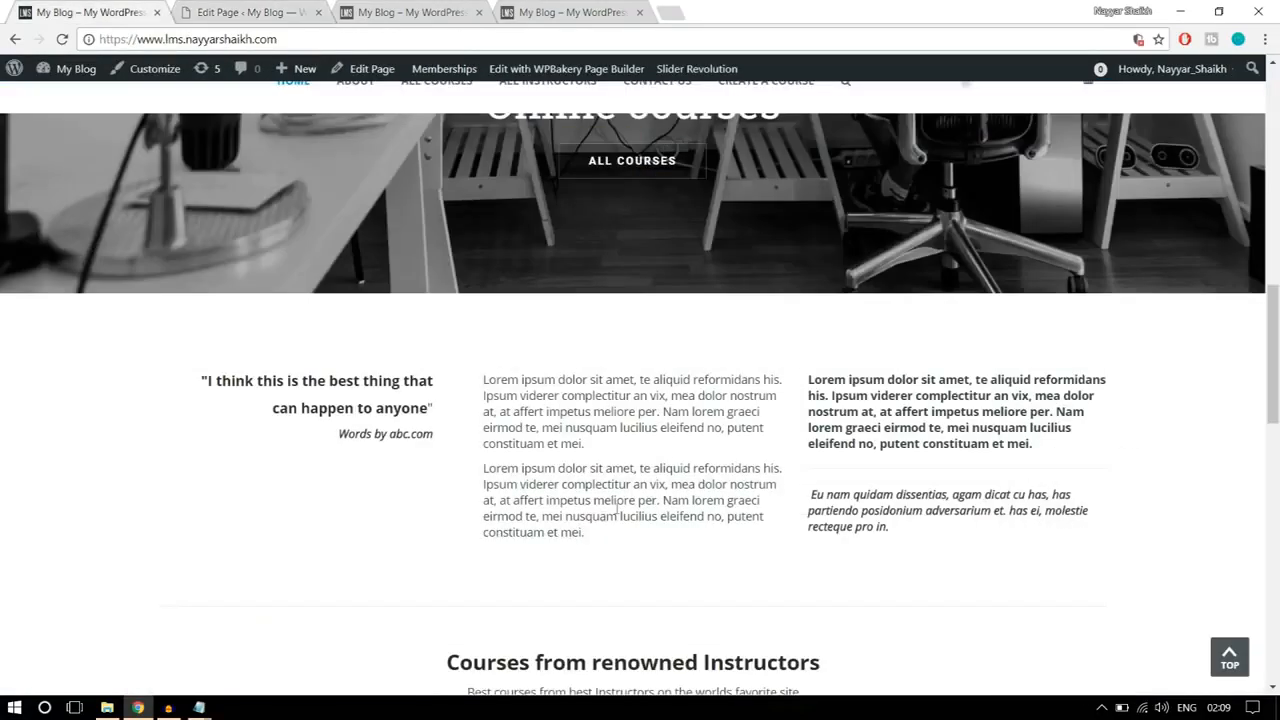
drag(611, 540, 480, 378)
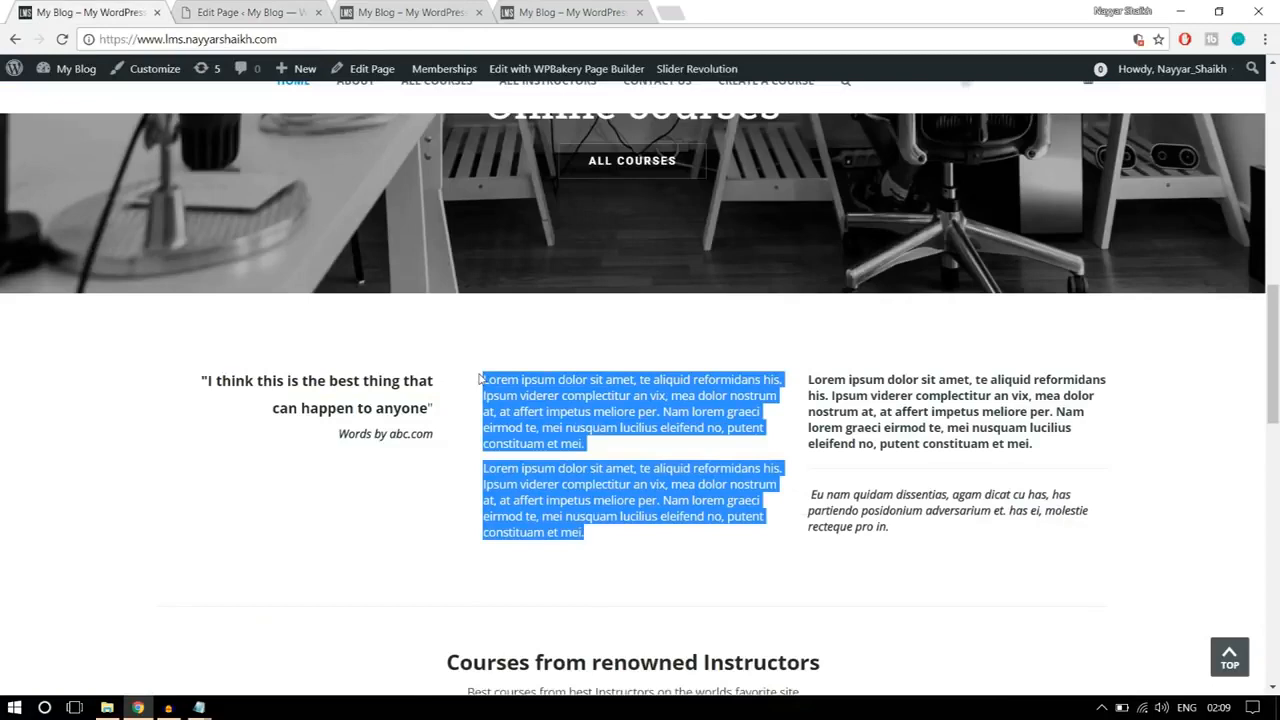
right_click(519, 385)
click(560, 397)
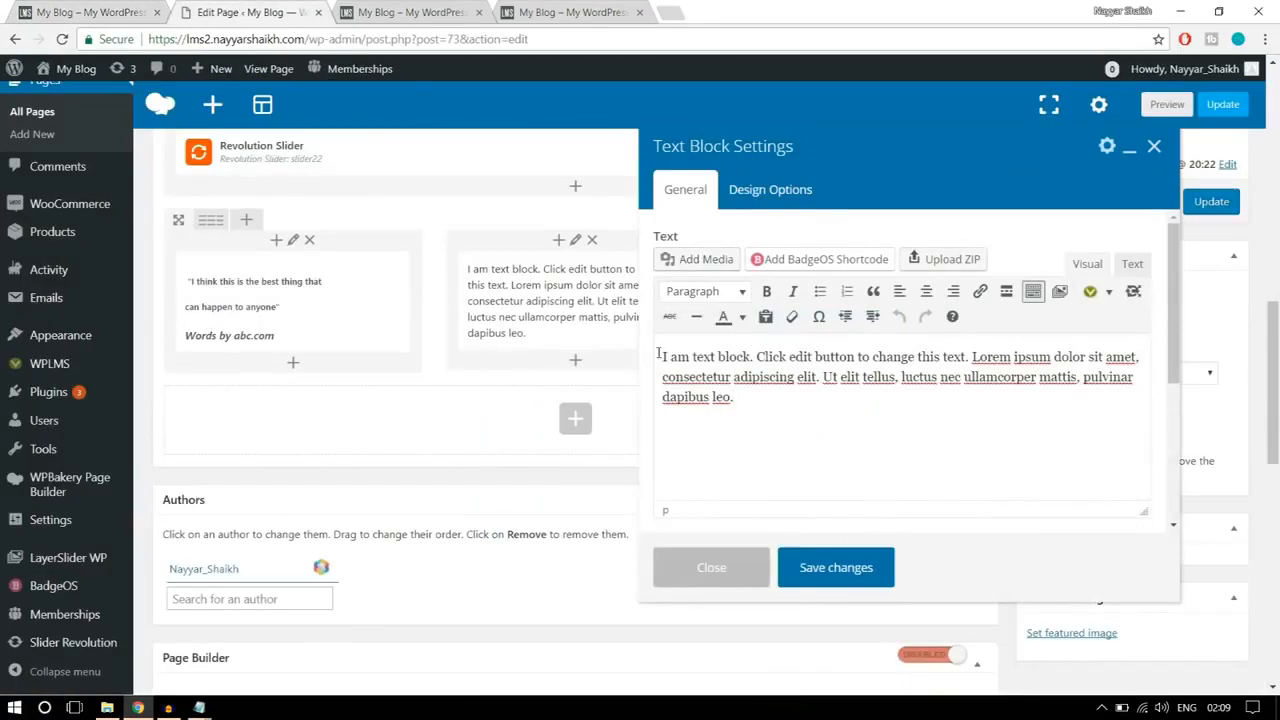
key(ctrl+a)
key(ctrl+v)
click(869, 566)
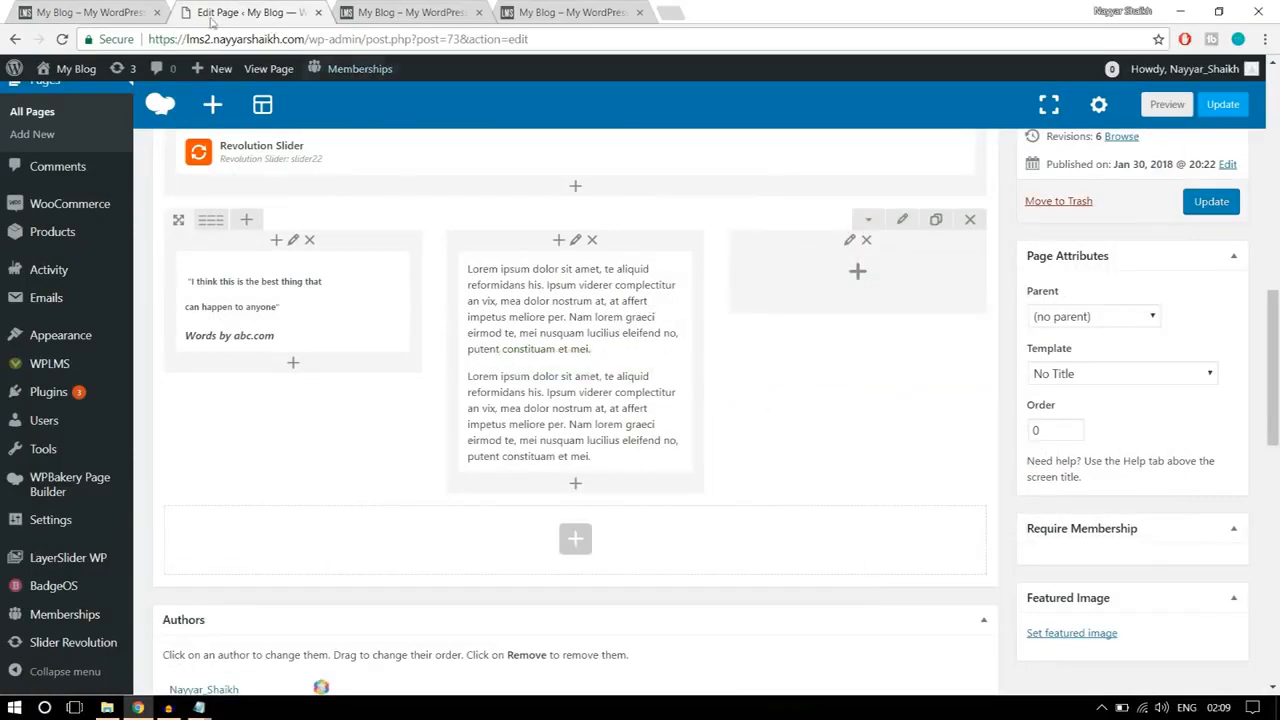
Step: Add a Text Block in the third column with the reference page's bold Lorem ipsum and italic "Eu nam quidam" text, and save it
click(114, 12)
click(952, 533)
drag(906, 529, 810, 372)
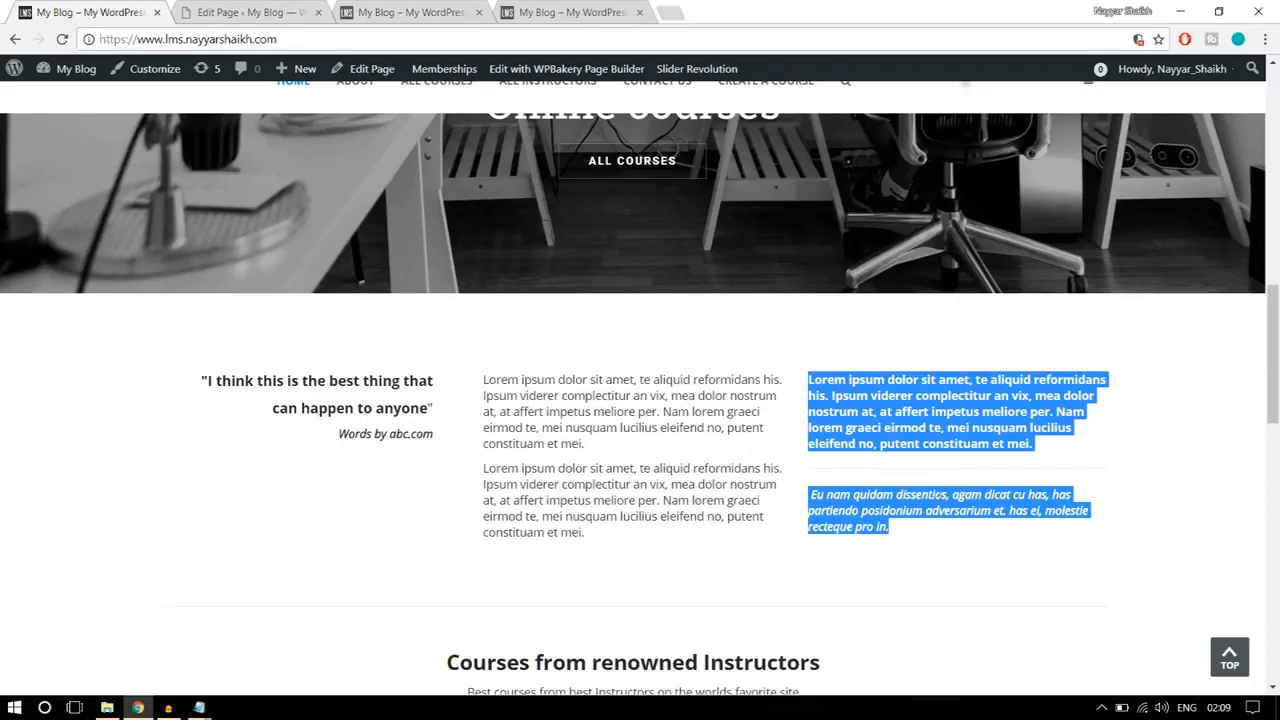
click(948, 532)
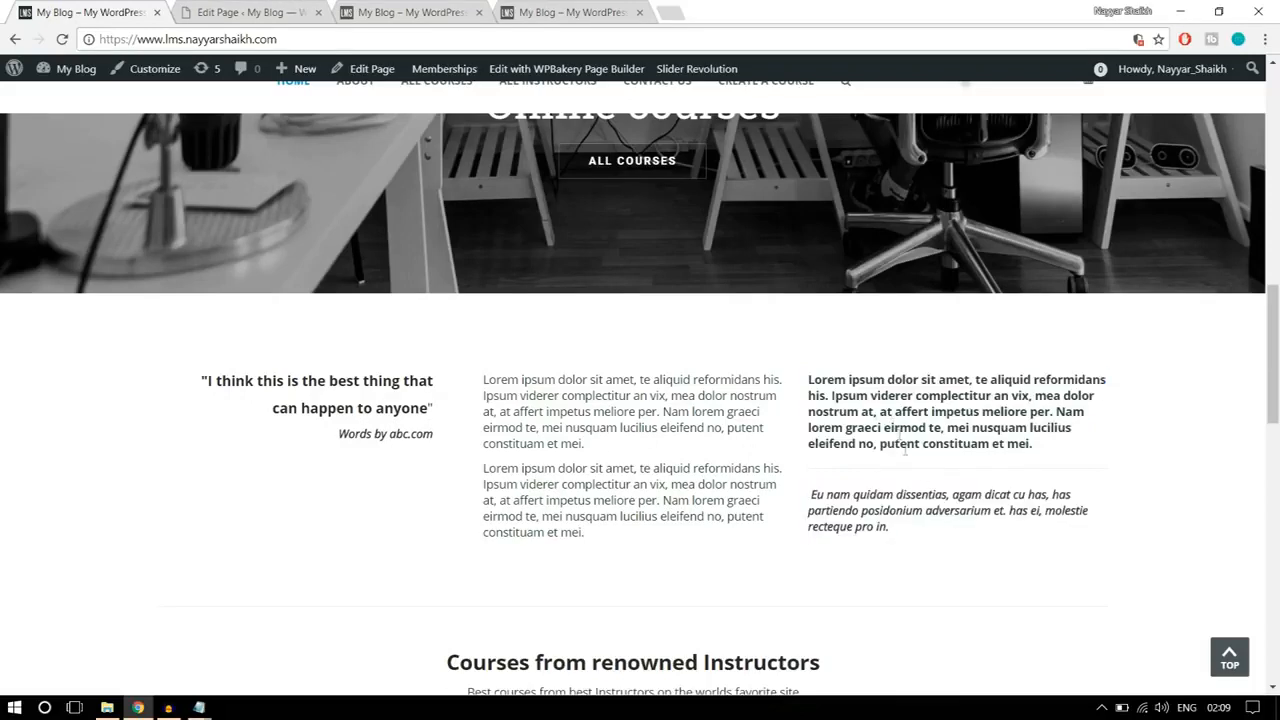
click(240, 12)
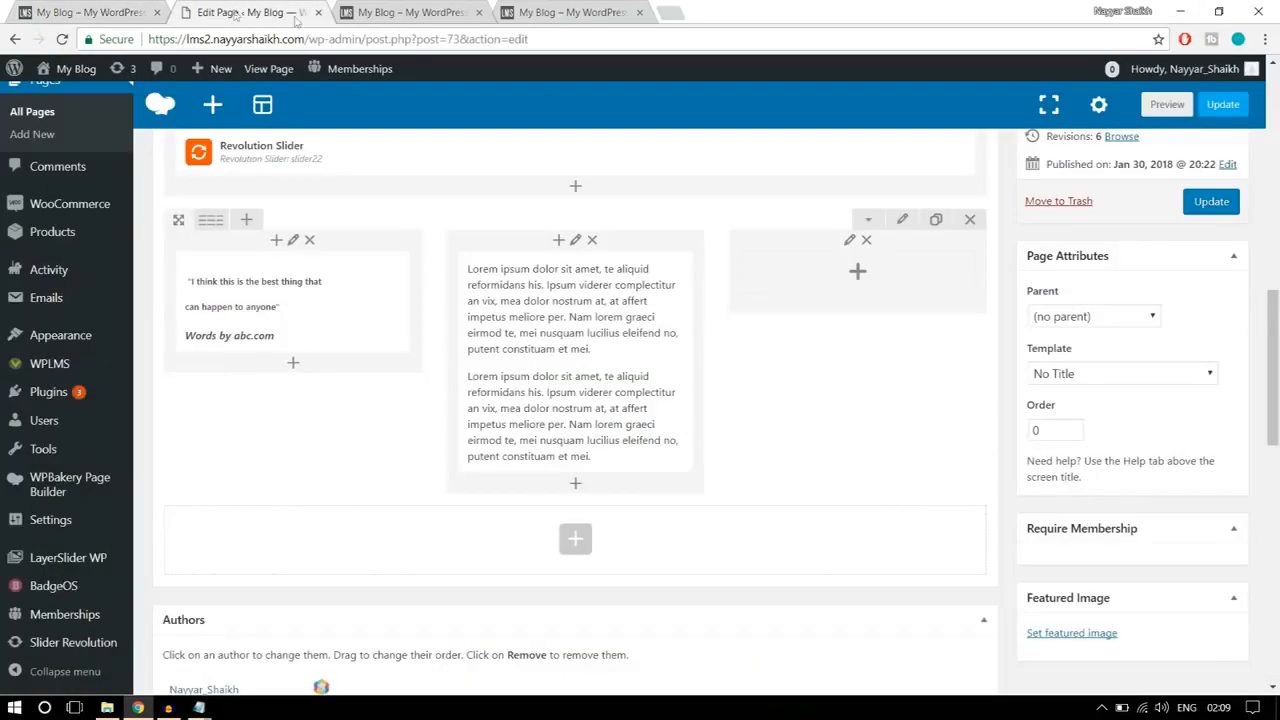
click(858, 272)
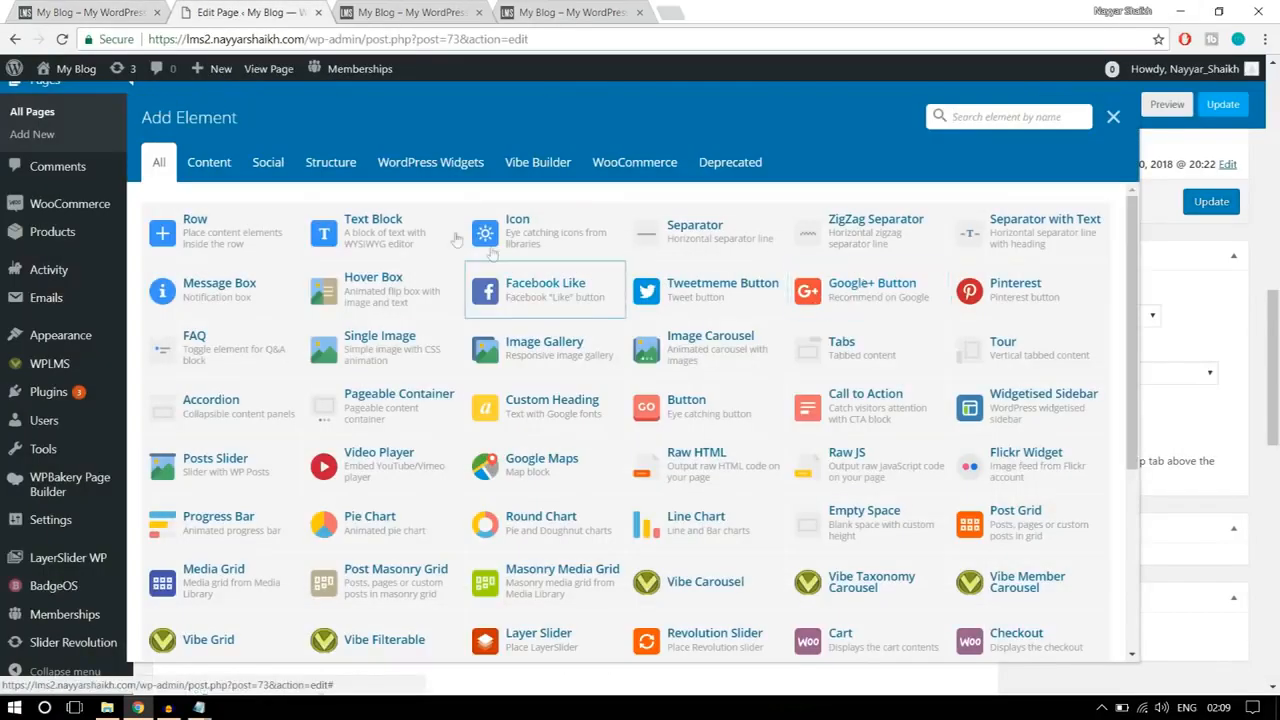
click(398, 240)
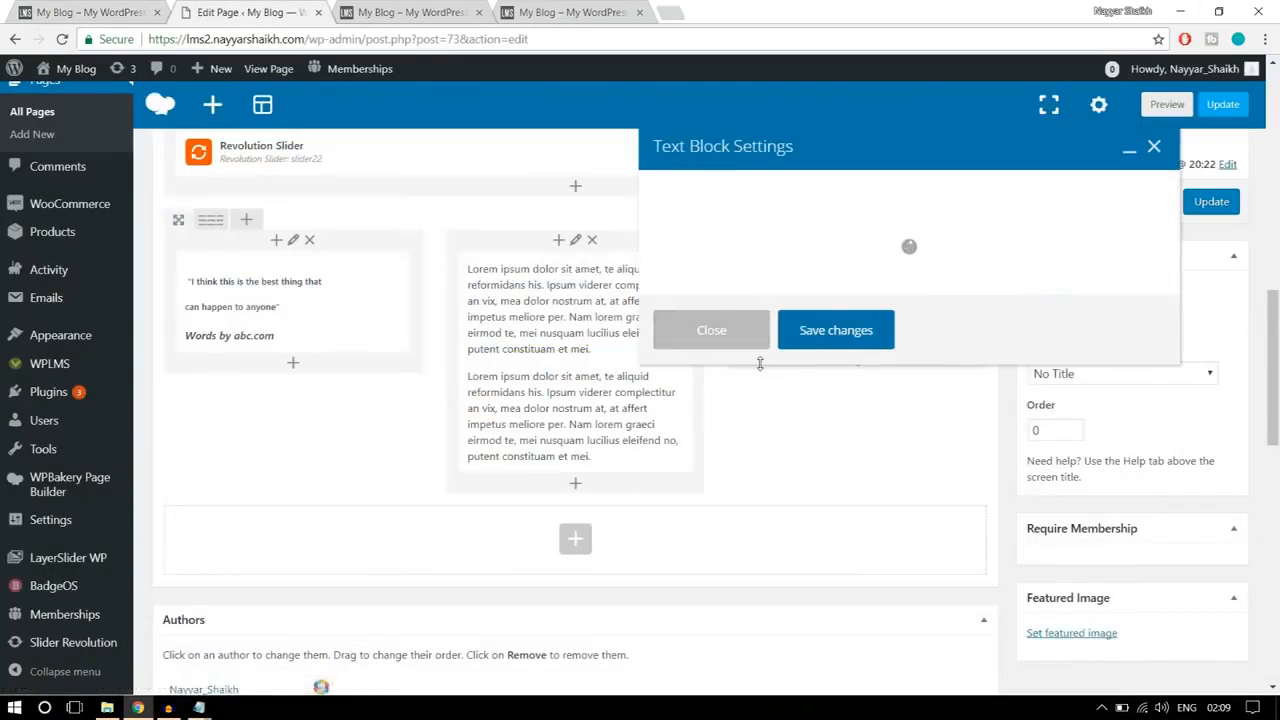
drag(808, 451, 560, 360)
key(ctrl+v)
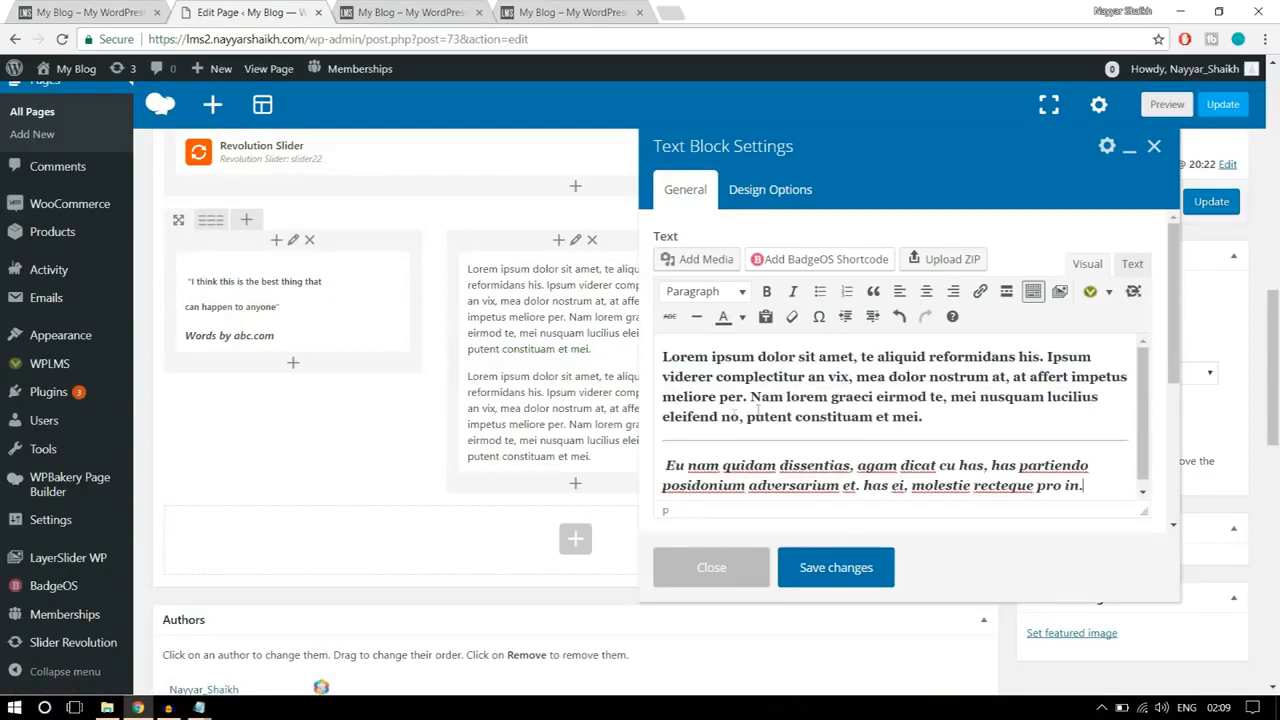
click(862, 567)
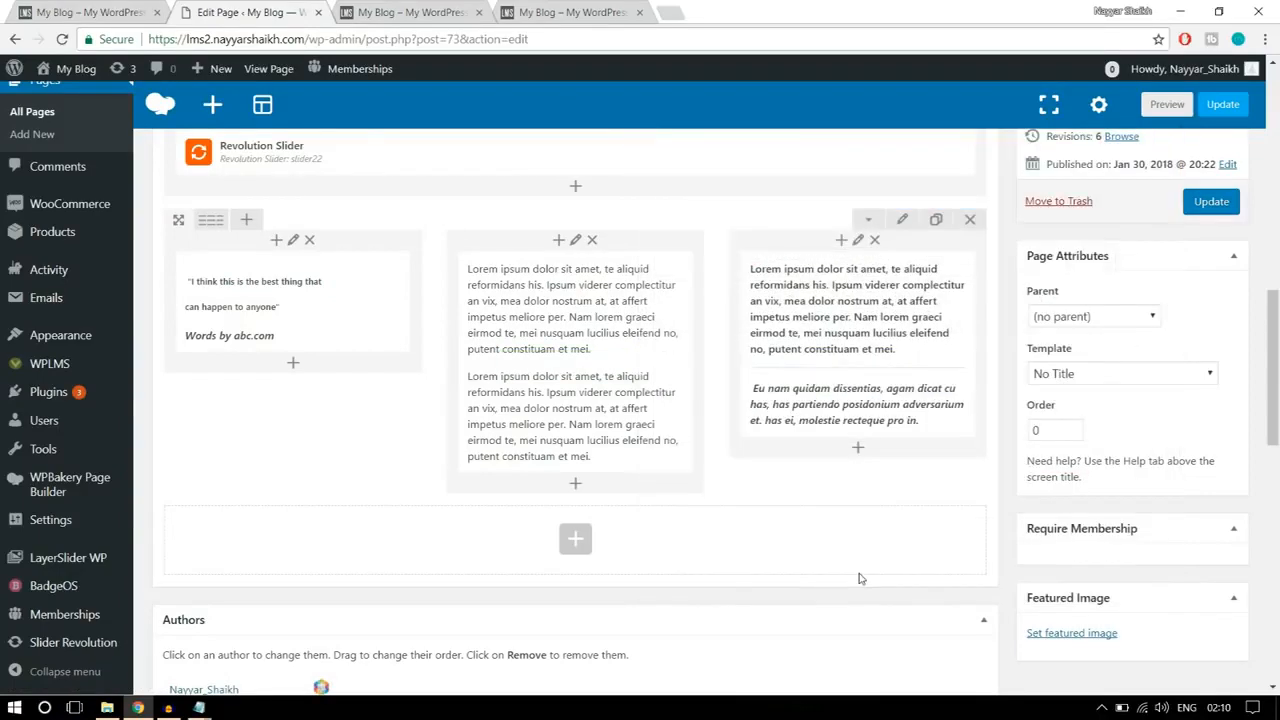
Step: Compare spacing with the reference page, set the three-column text row's top padding to 50, and save the row settings
click(141, 14)
scroll(623, 334, down, 1)
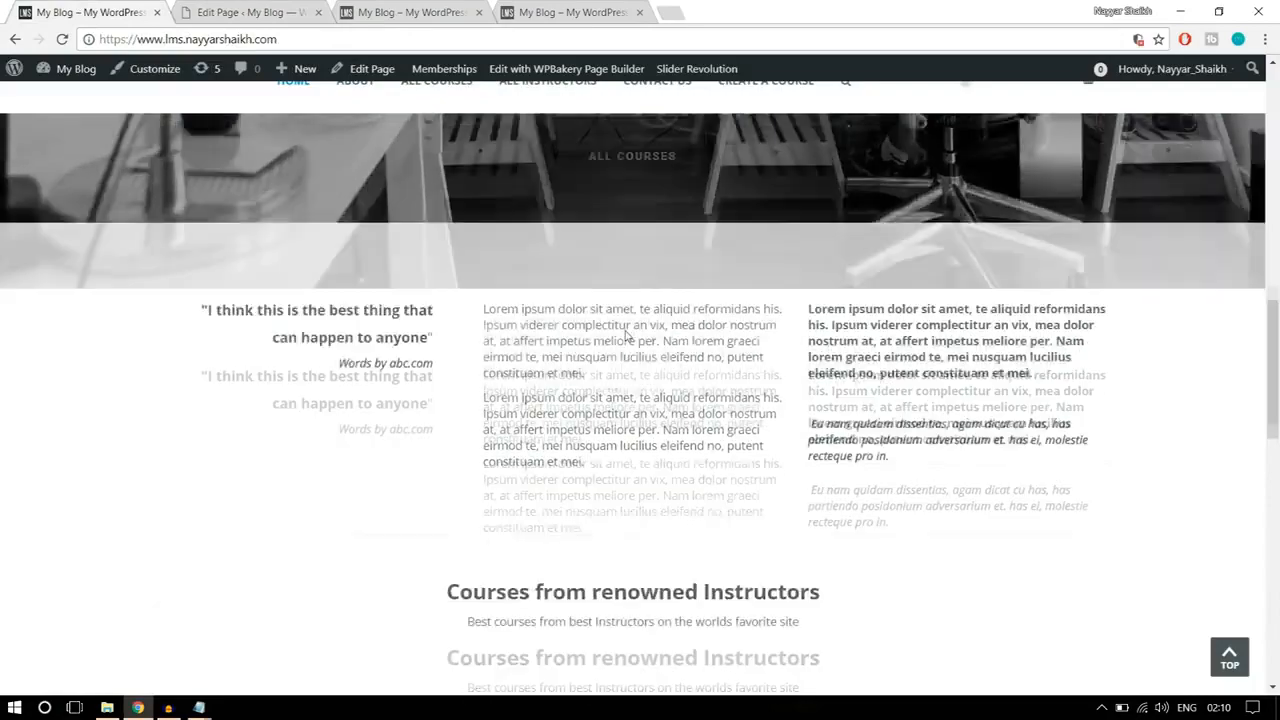
scroll(650, 380, up, 2)
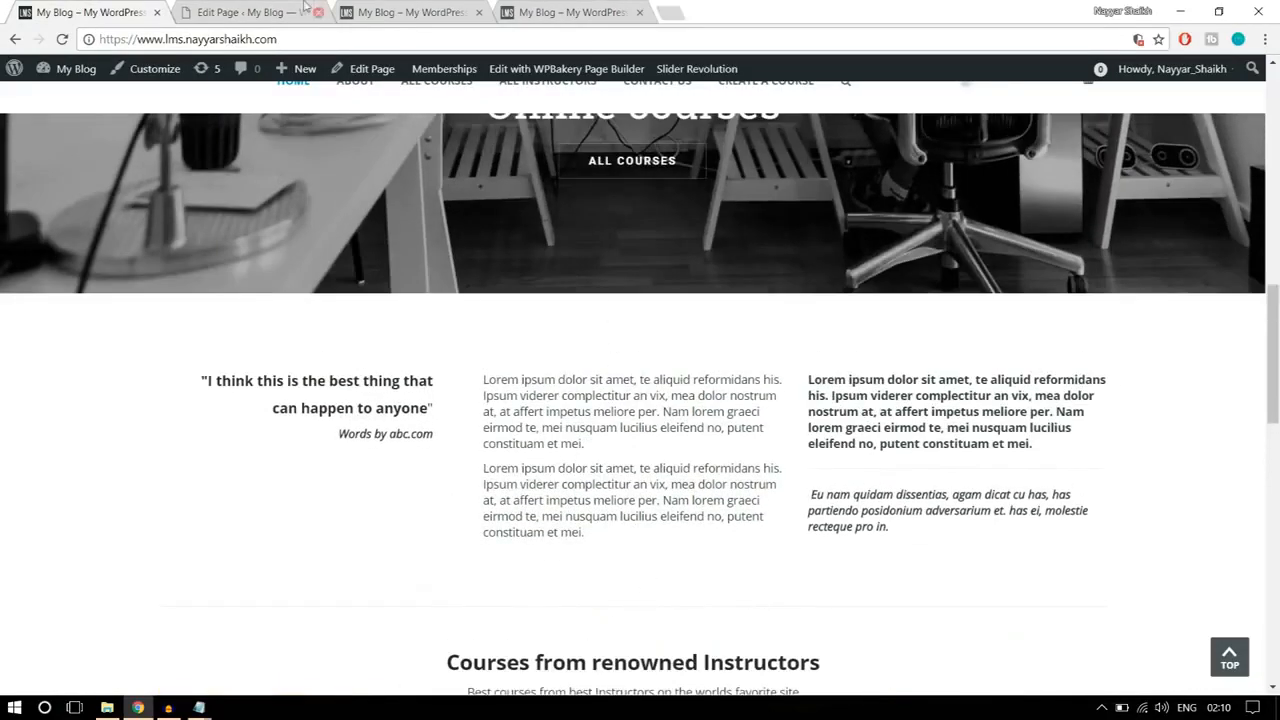
click(300, 12)
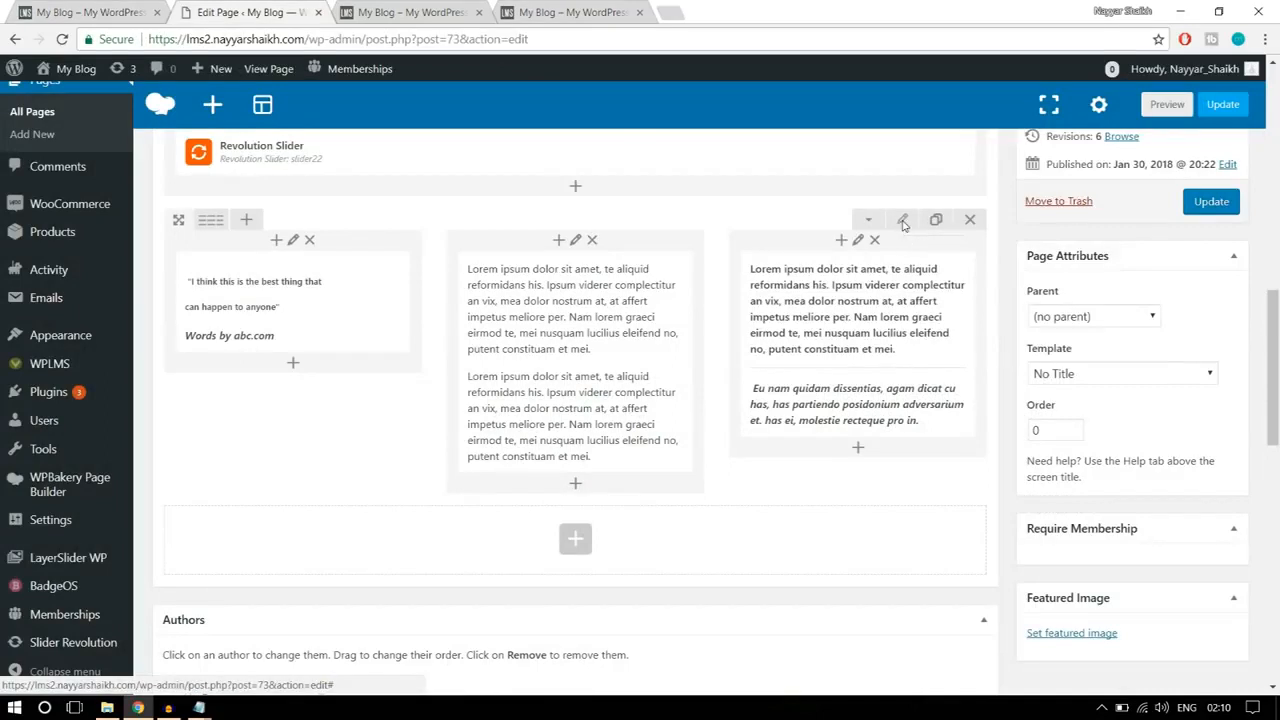
click(903, 221)
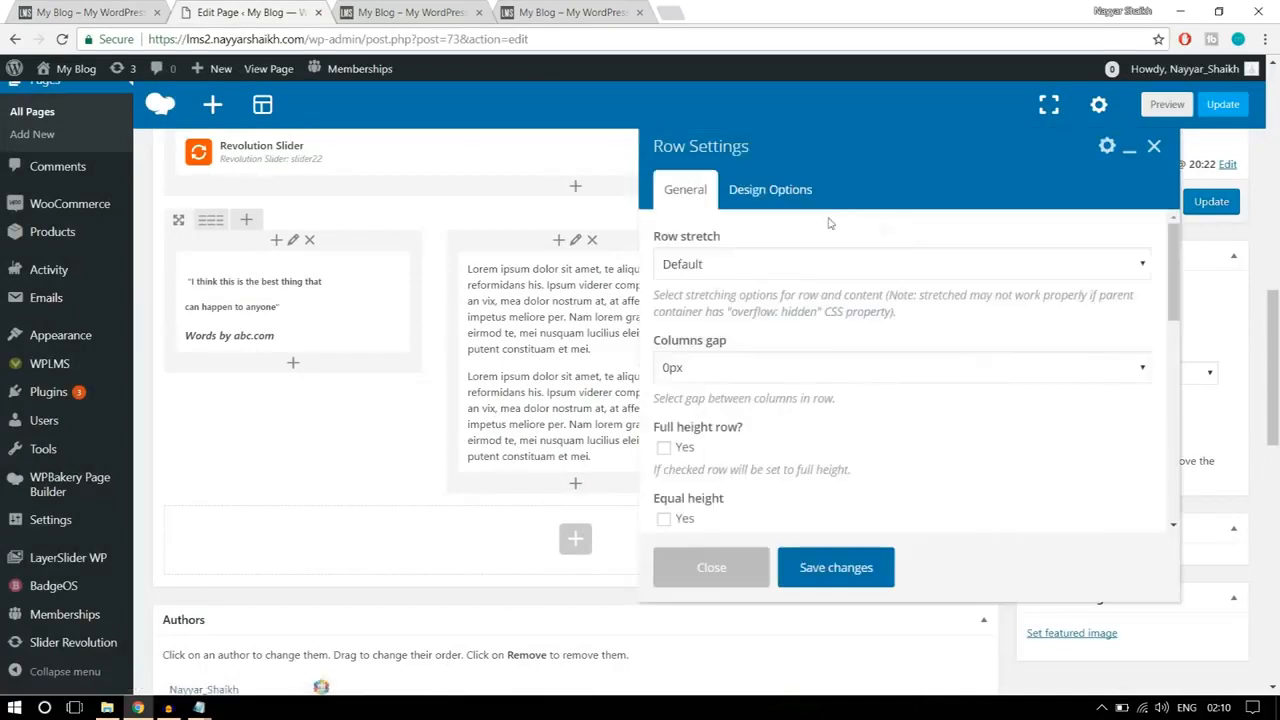
click(805, 190)
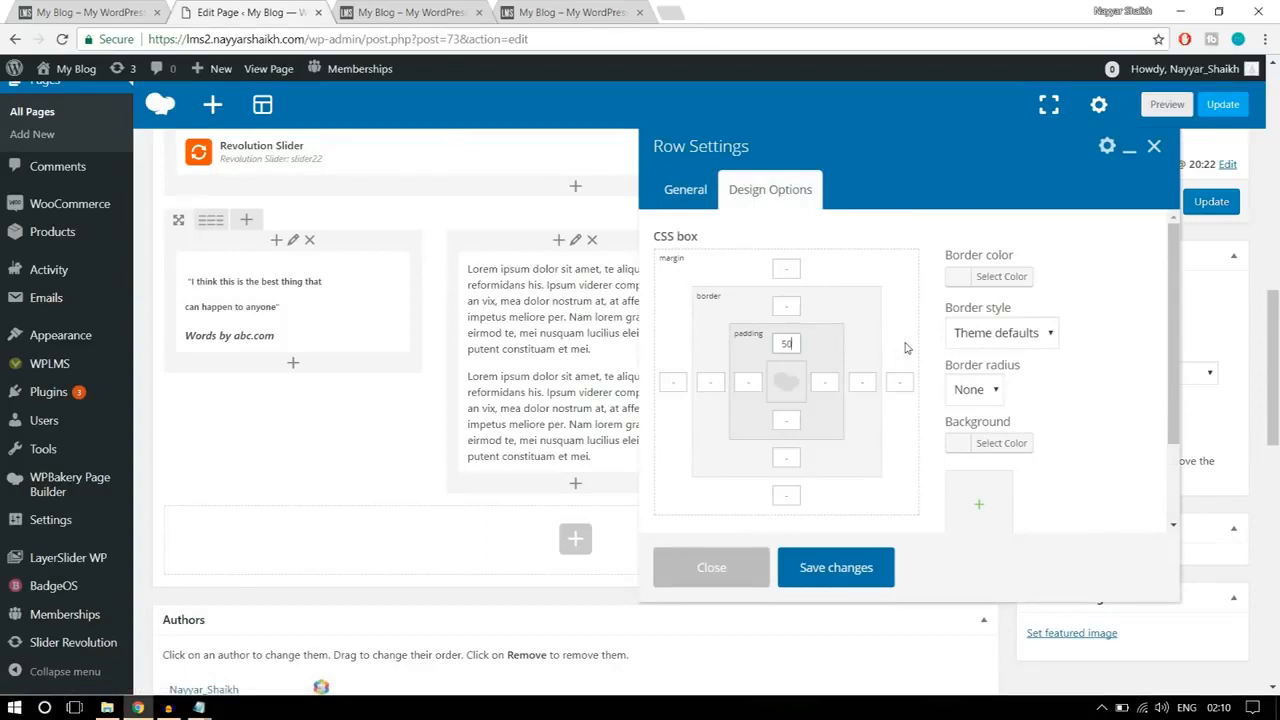
click(858, 562)
Step: Check the reference page, update the edited Home Page, and reload the live site to inspect the three-column text row
click(112, 14)
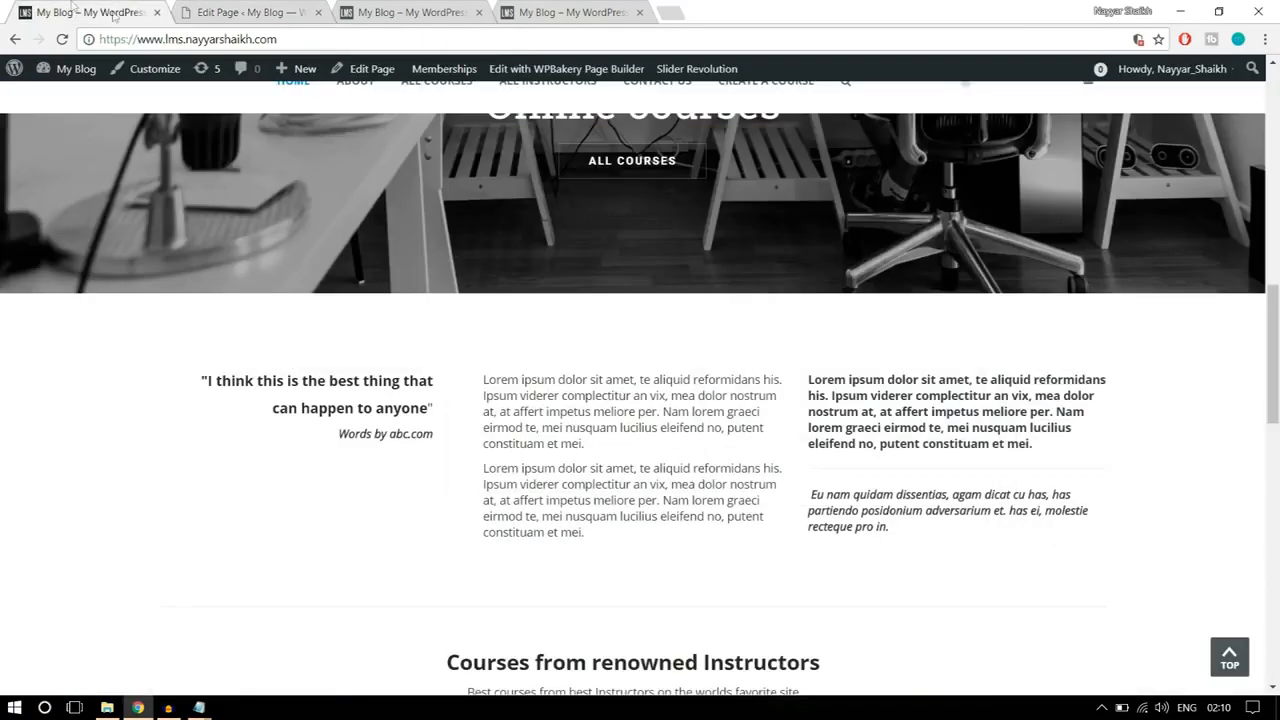
scroll(501, 346, down, 3)
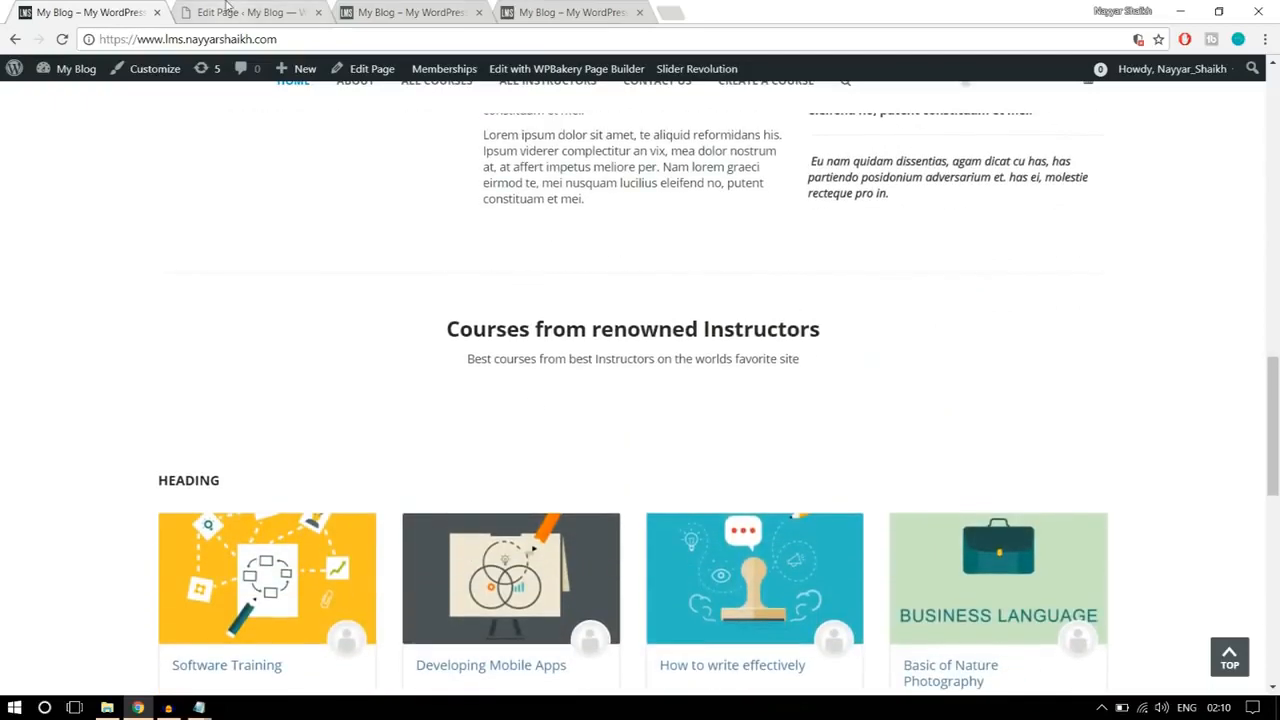
click(172, 18)
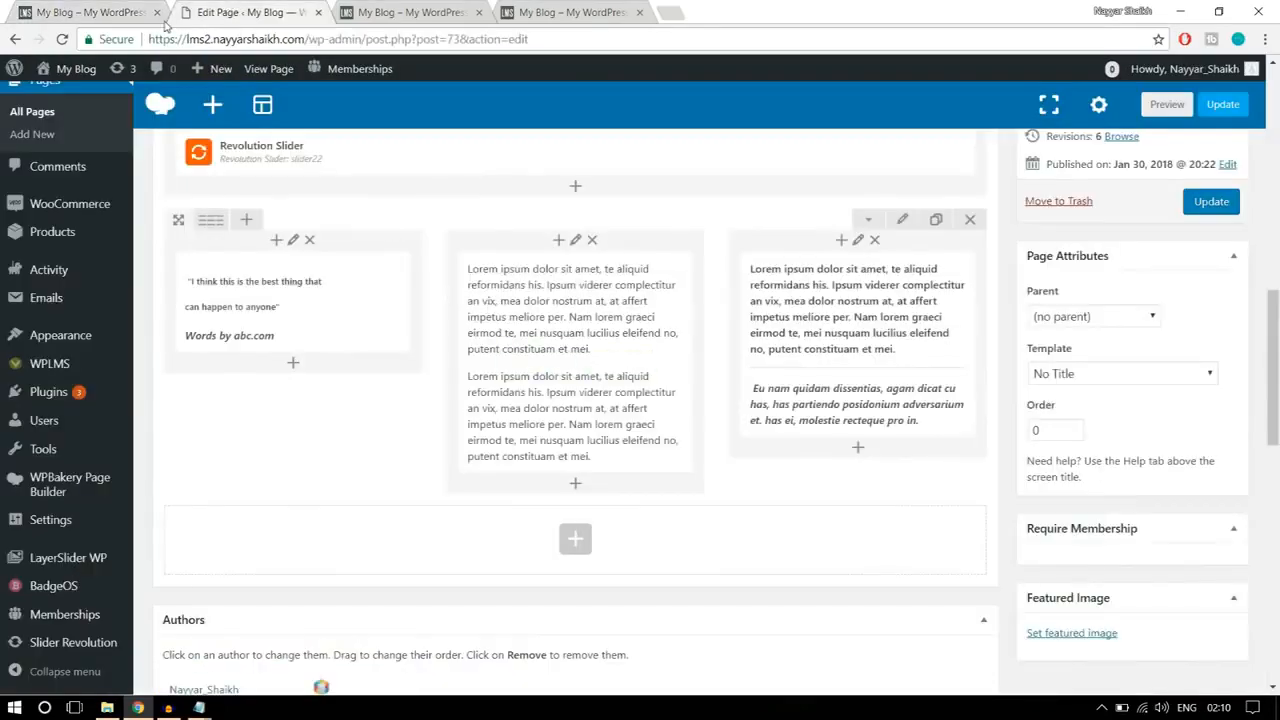
click(1211, 202)
click(418, 13)
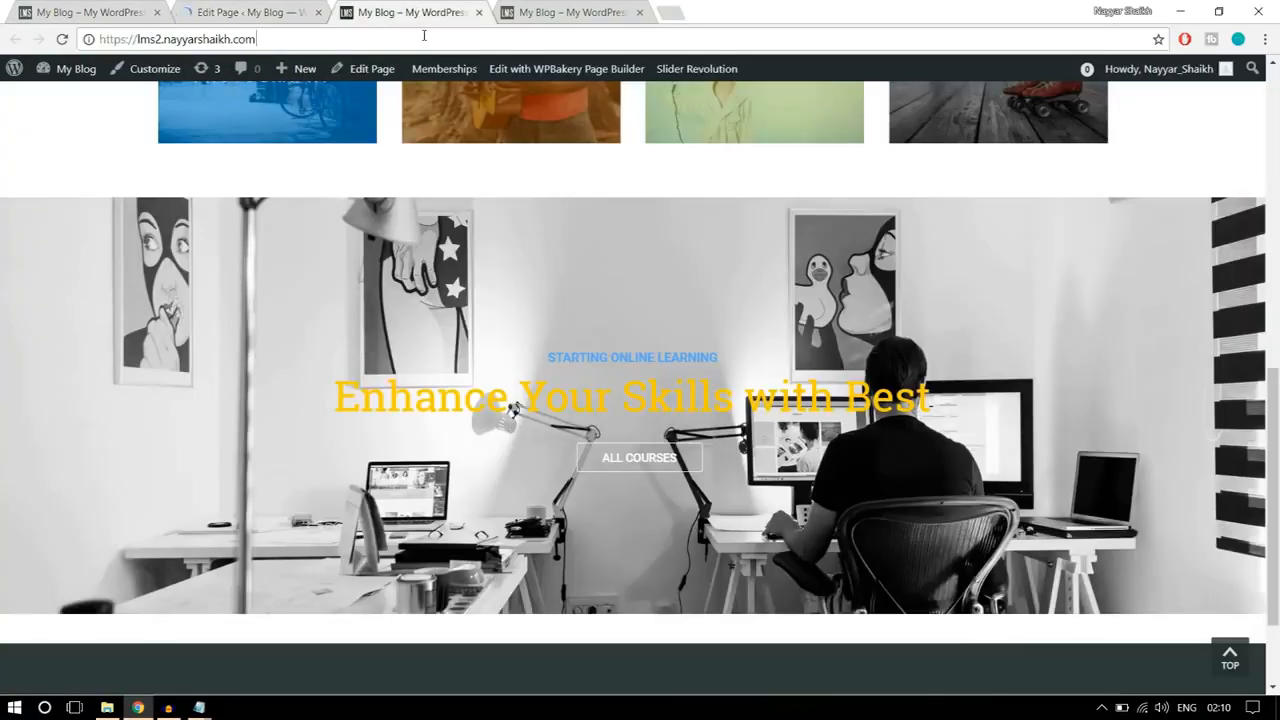
click(424, 36)
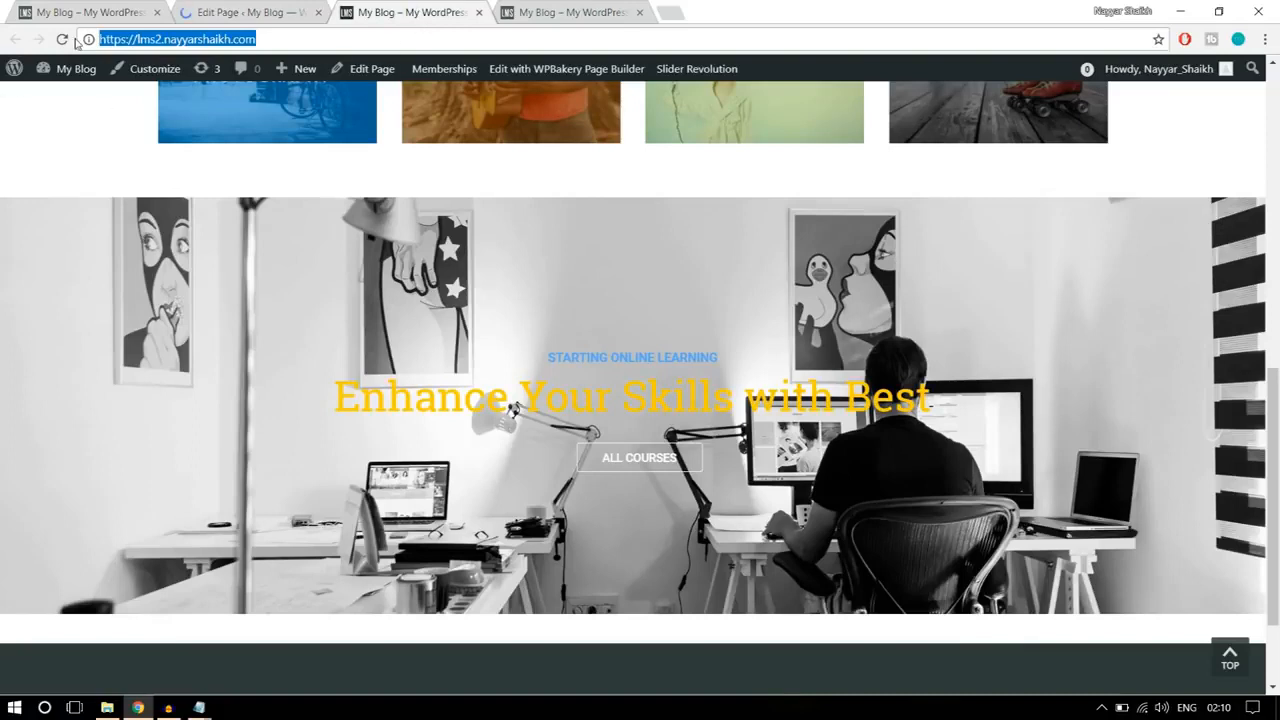
key(Return)
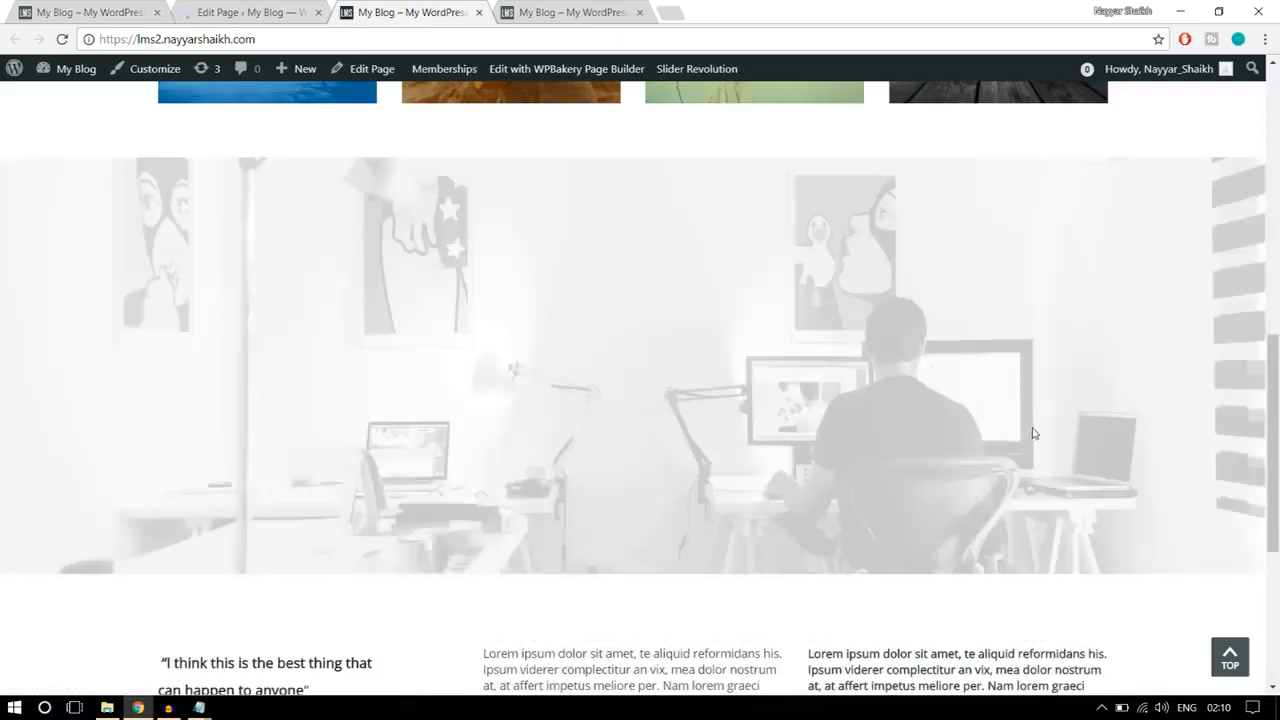
scroll(1083, 454, down, 3)
scroll(1083, 454, down, 3)
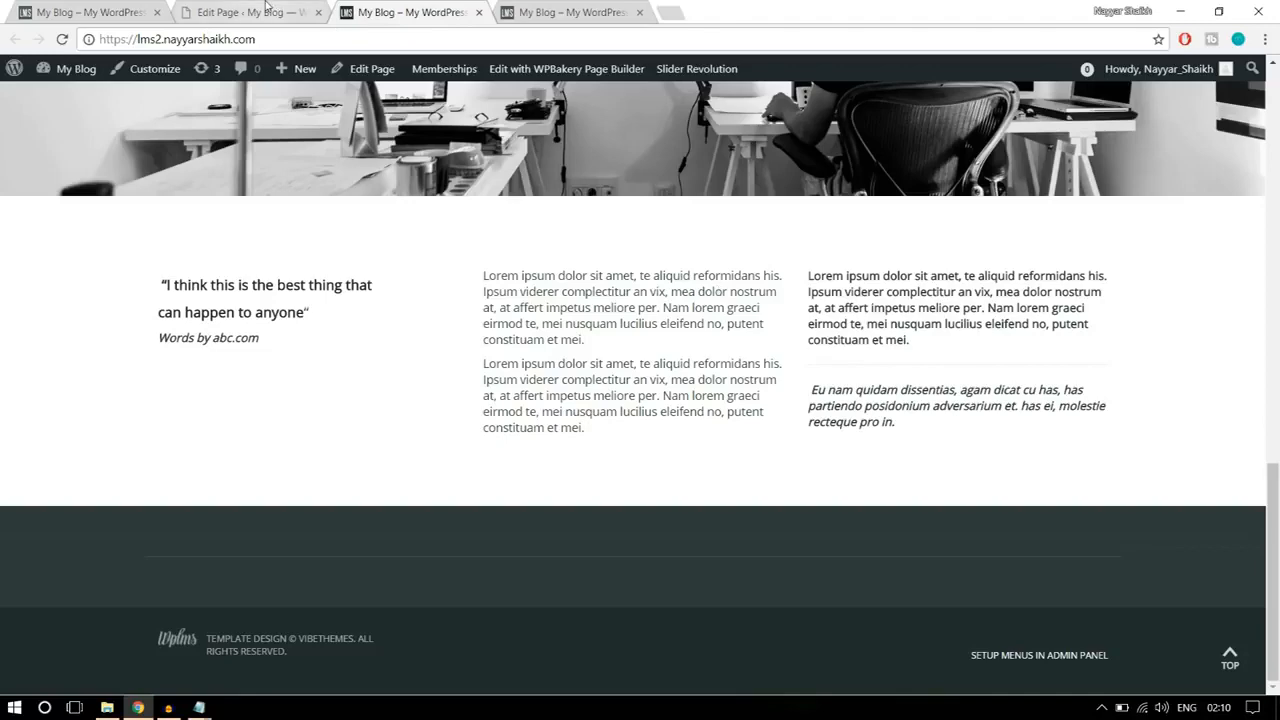
Step: Copy the "Courses from renowned Instructors" heading and its subtitle from the reference page, and review the surrounding sections
click(95, 9)
drag(452, 328, 851, 357)
click(855, 358)
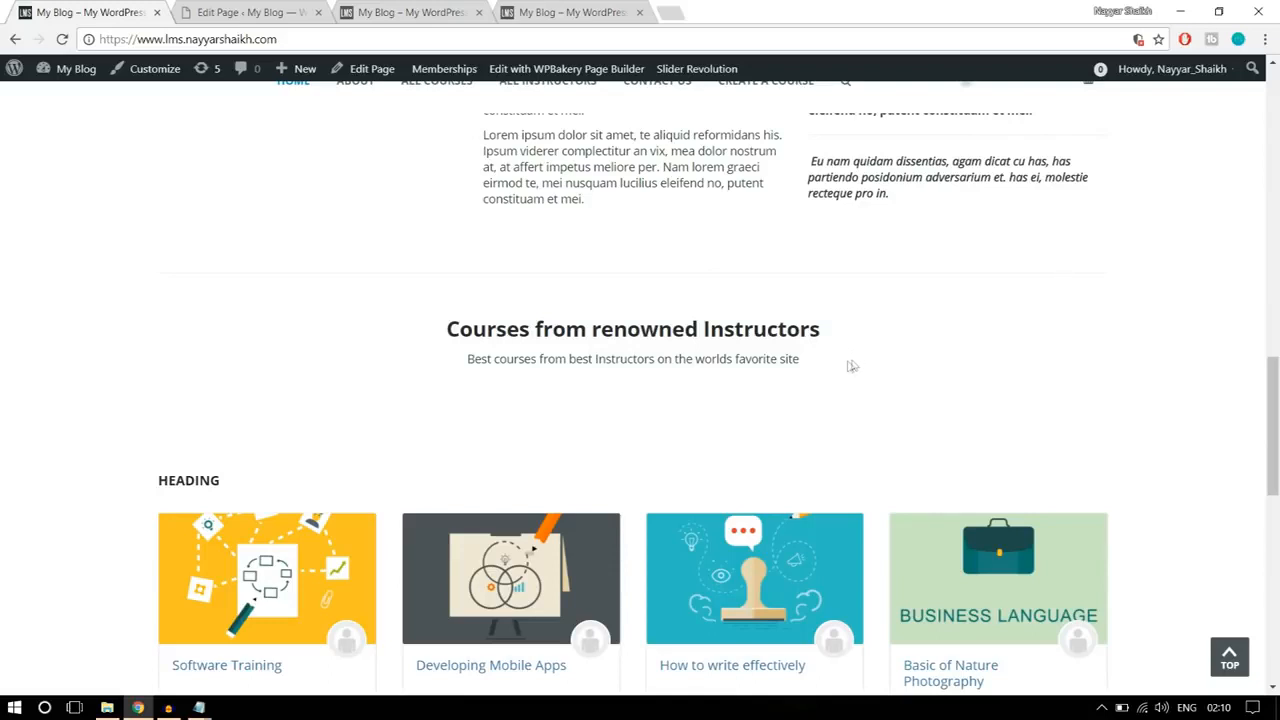
drag(809, 368, 444, 330)
key(ctrl+c)
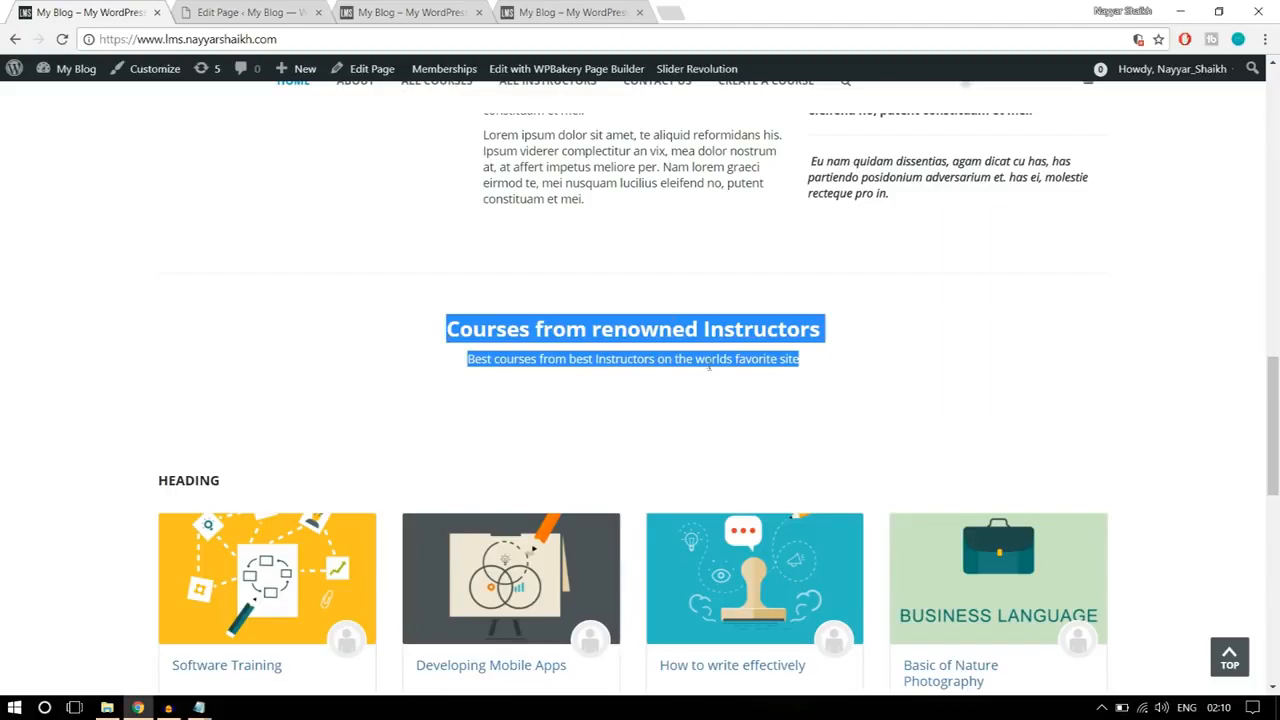
scroll(710, 370, up, 15)
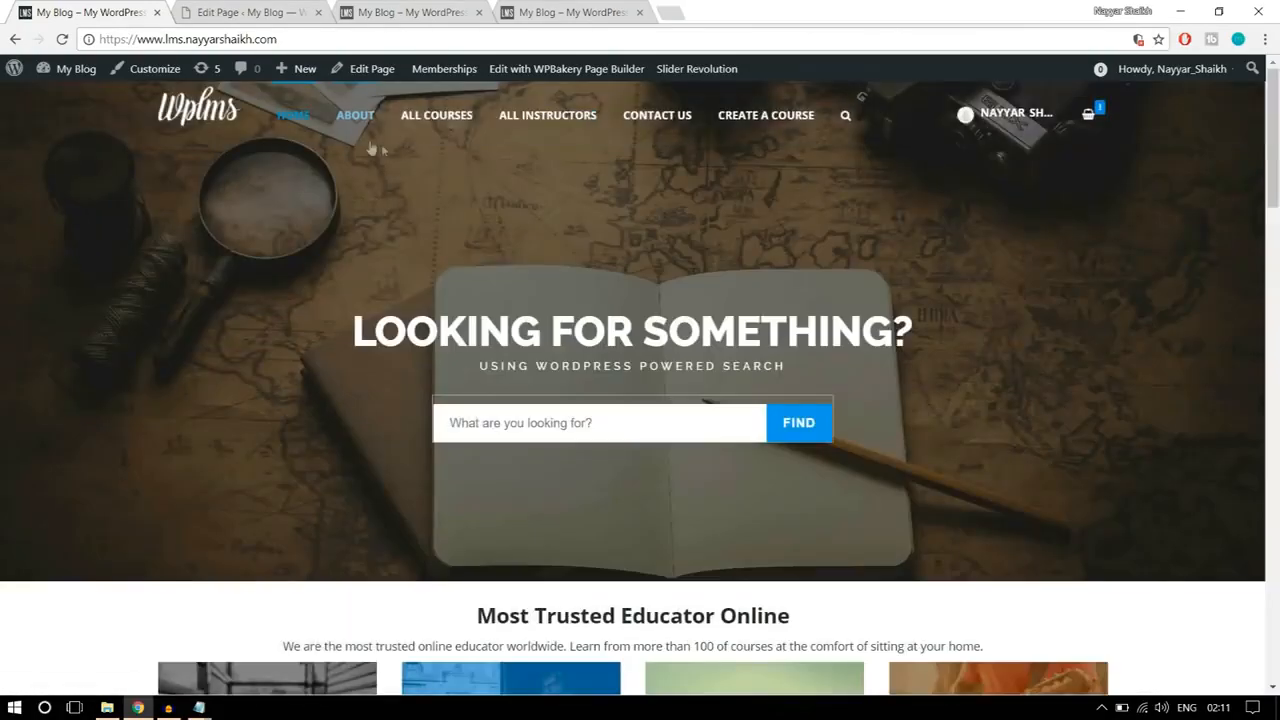
scroll(837, 340, down, 9)
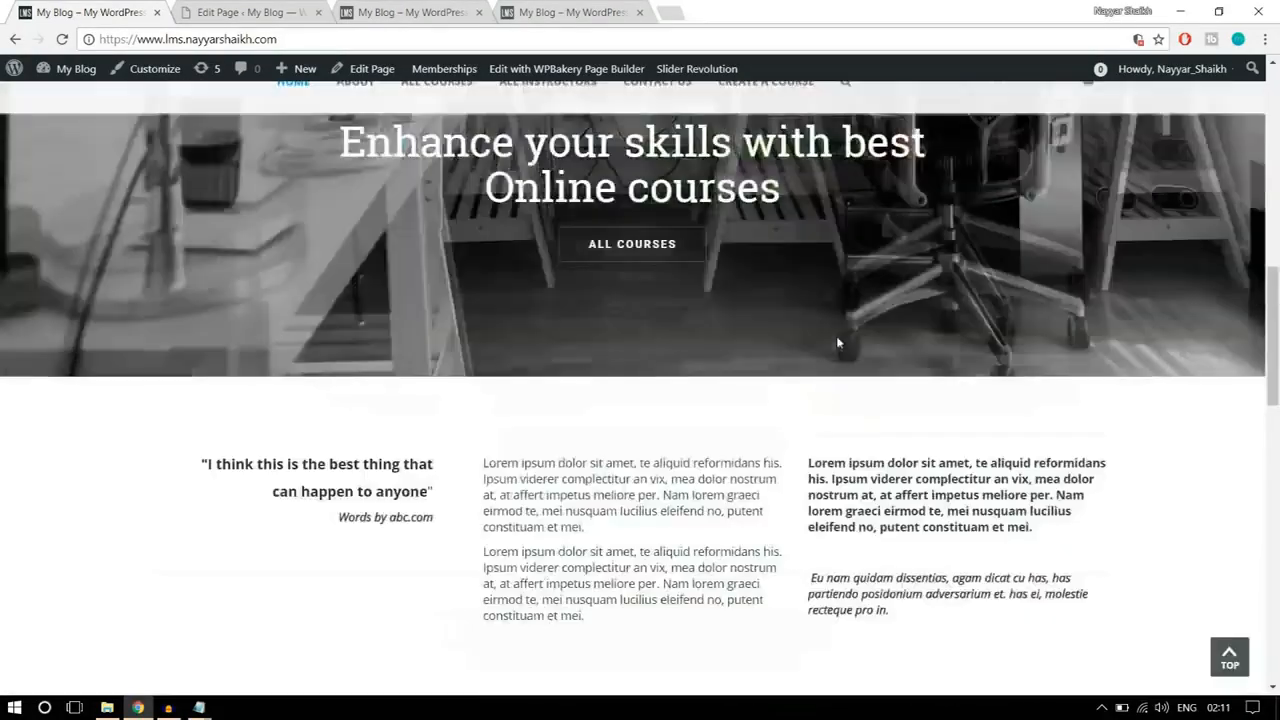
scroll(837, 343, down, 6)
scroll(700, 329, up, 1)
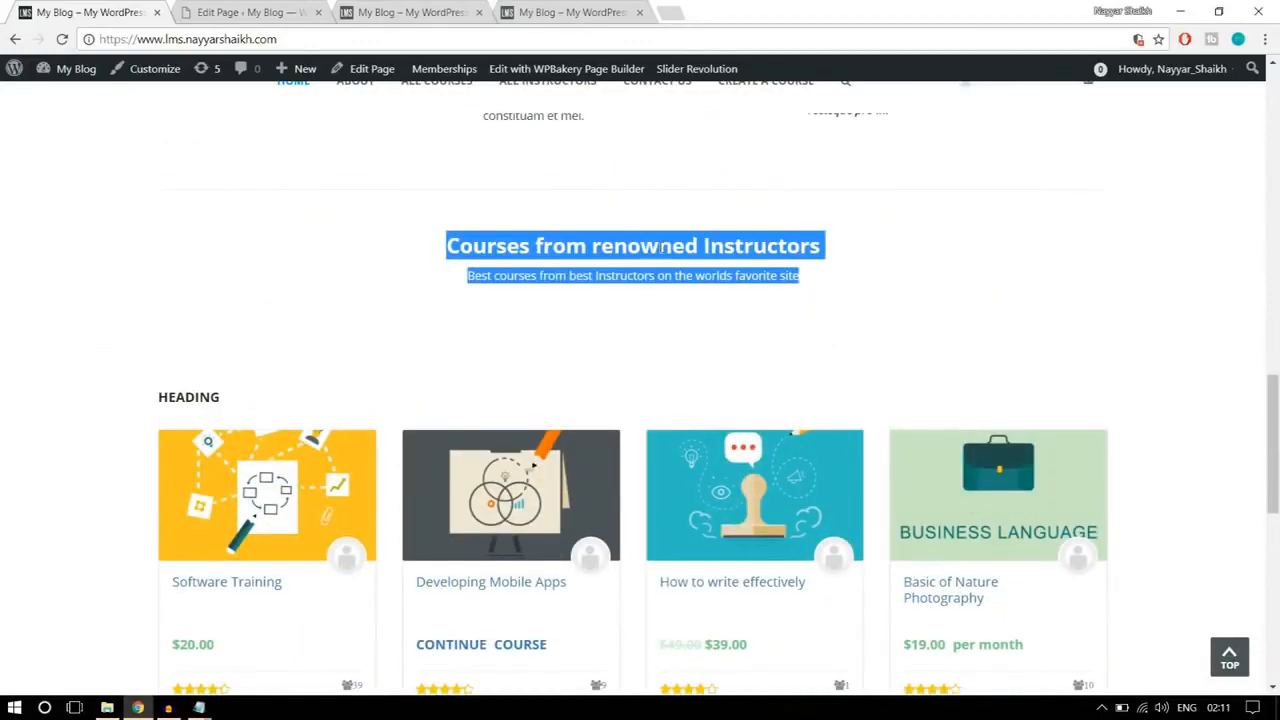
Step: Add a Text Block in a new row below the three-column text and replace its placeholder with the copied courses heading and subtitle
click(272, 12)
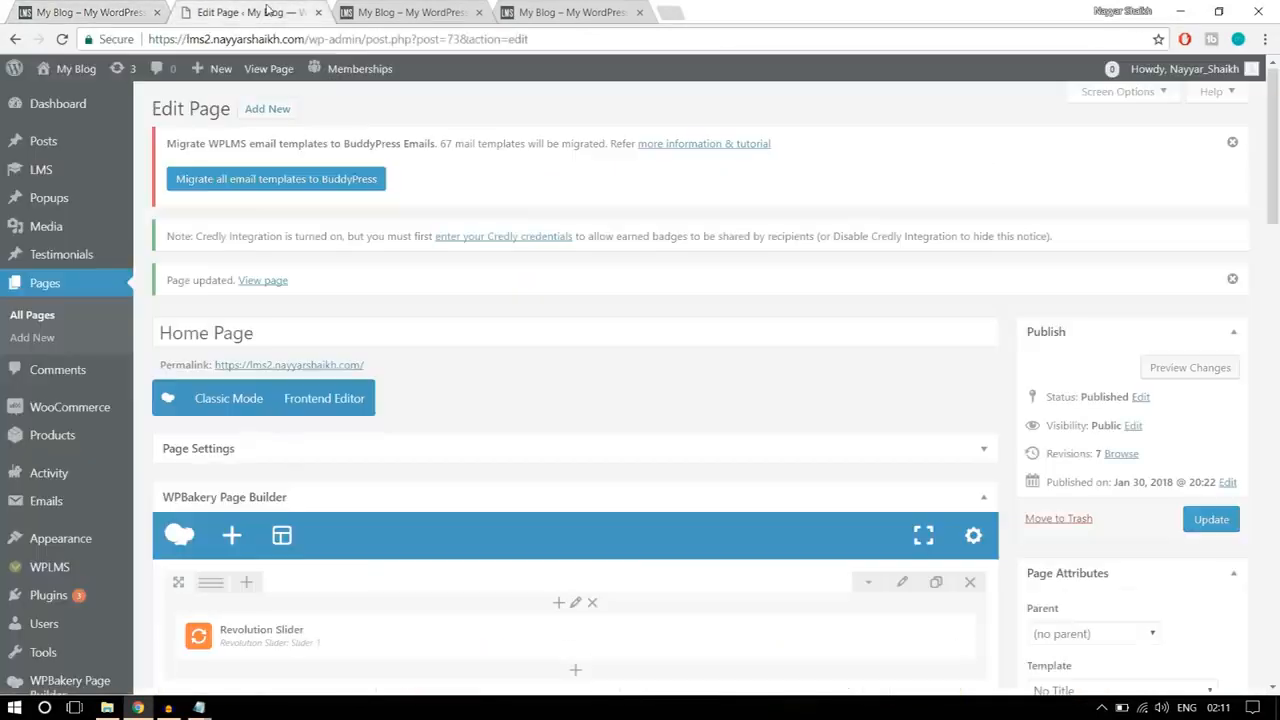
scroll(771, 429, down, 5)
scroll(779, 431, down, 3)
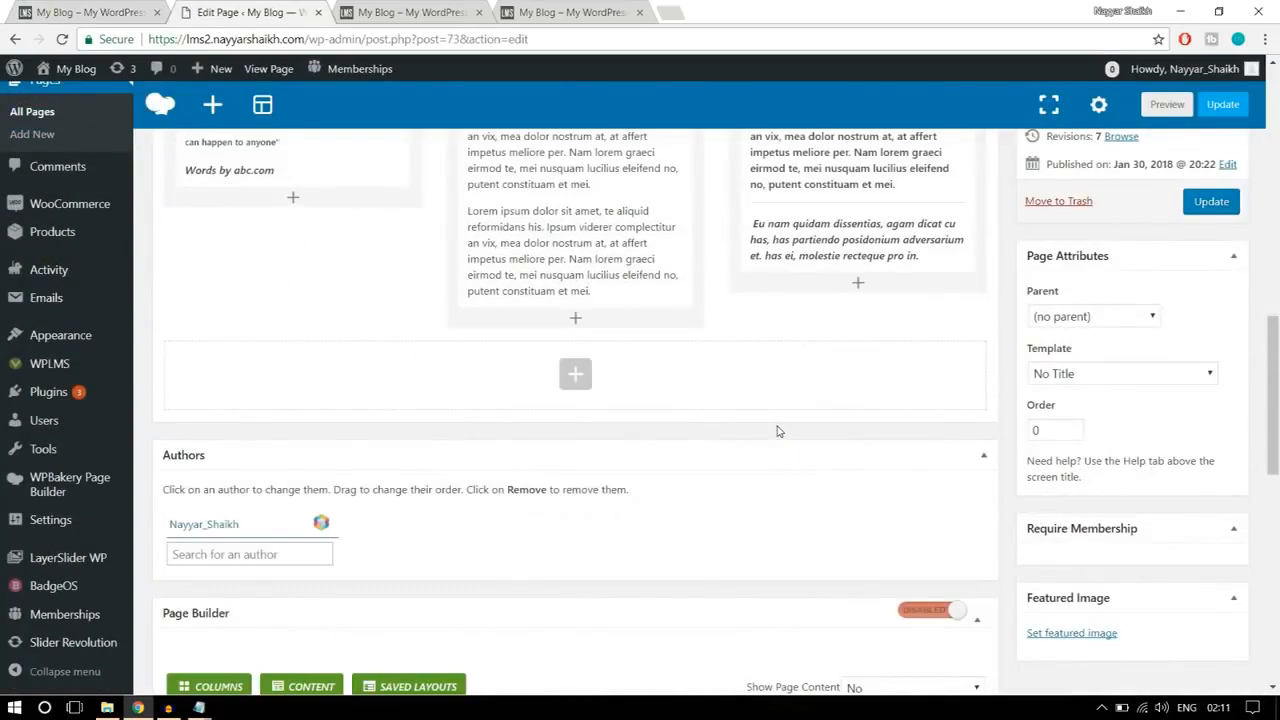
scroll(779, 431, up, 6)
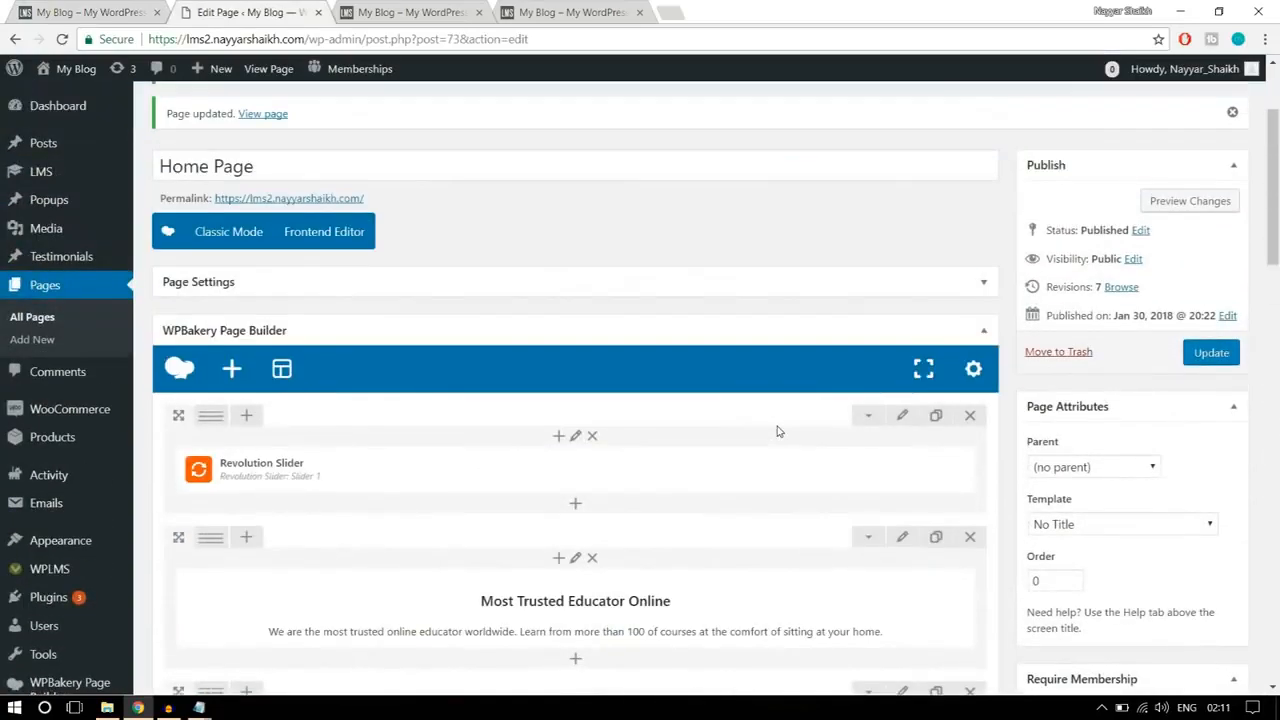
scroll(779, 431, down, 1)
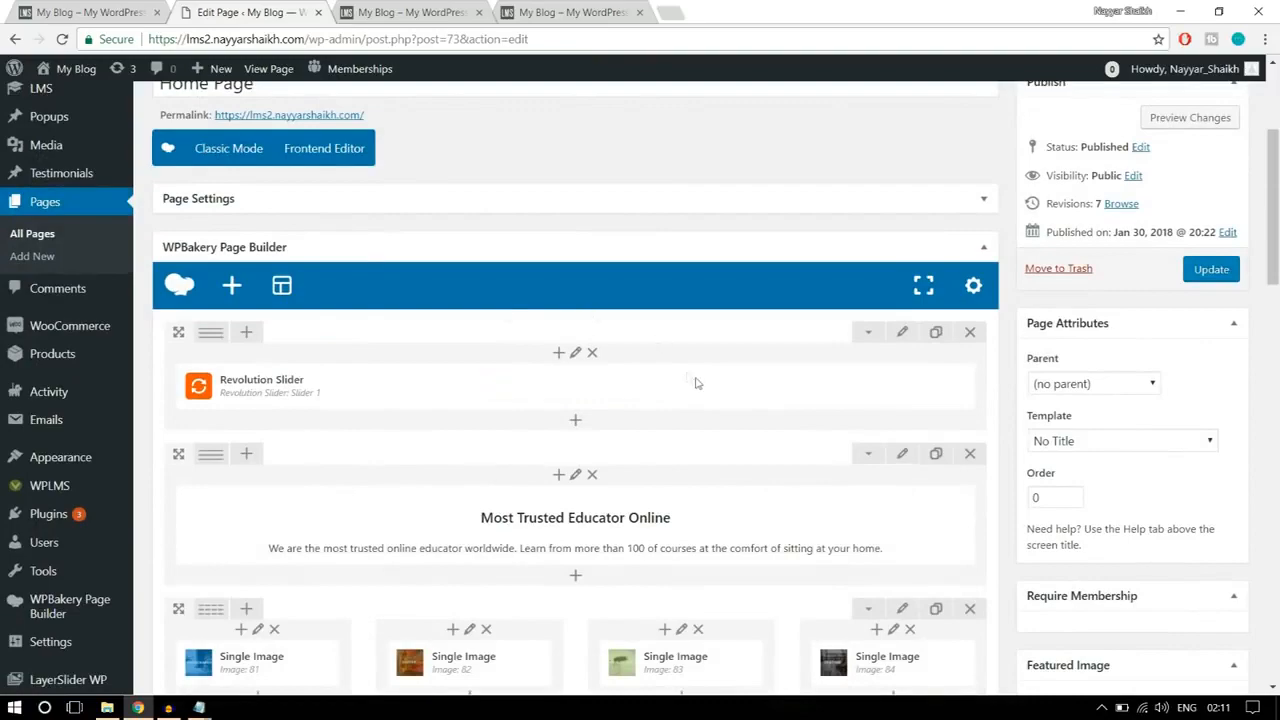
scroll(808, 403, down, 8)
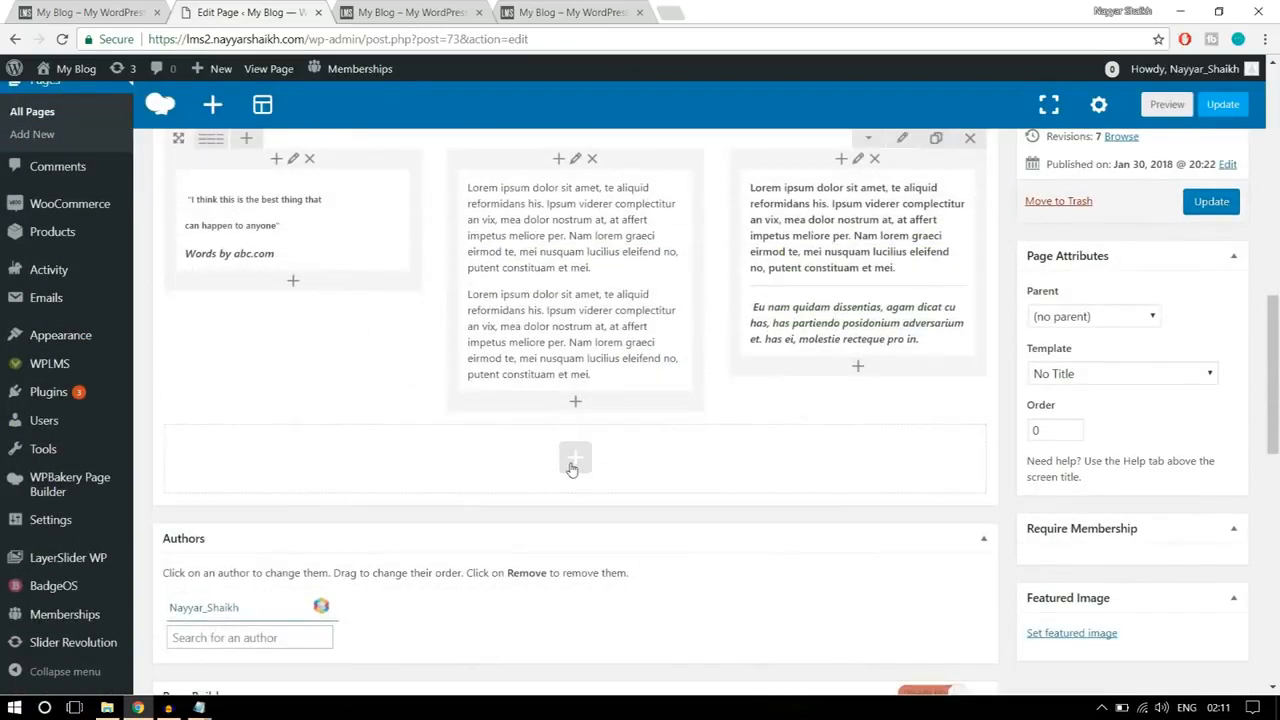
click(574, 462)
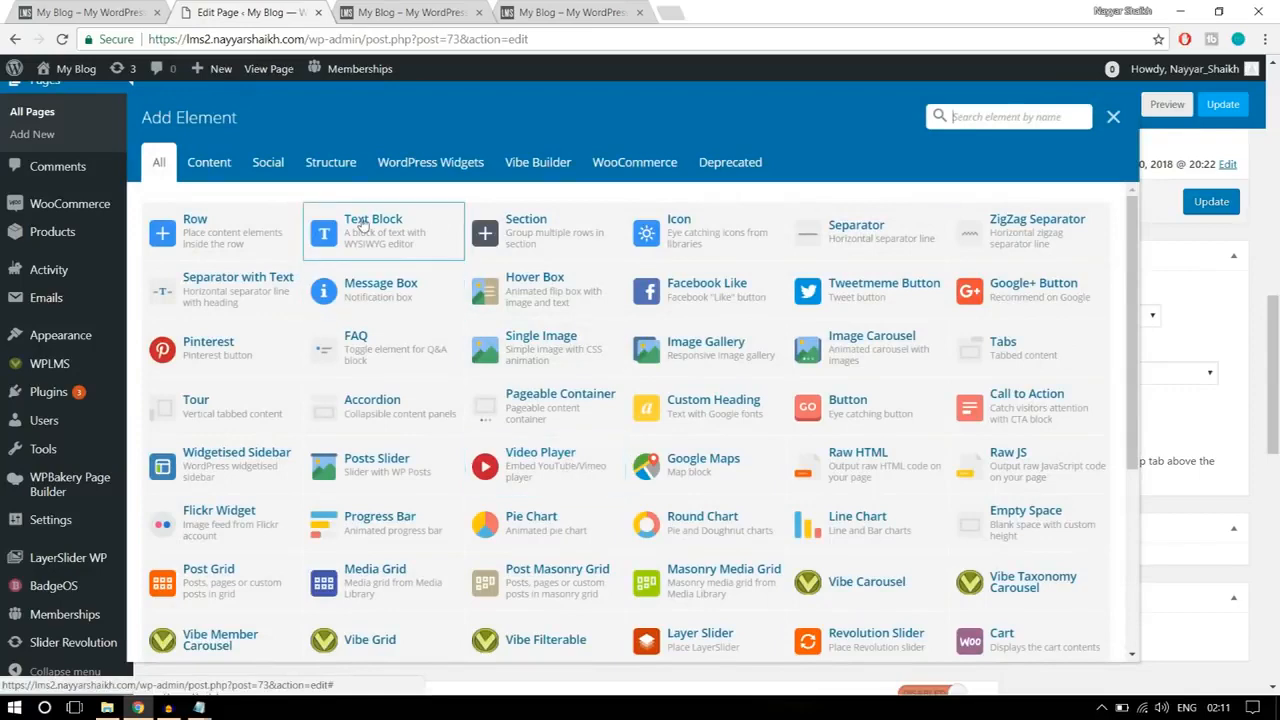
click(402, 247)
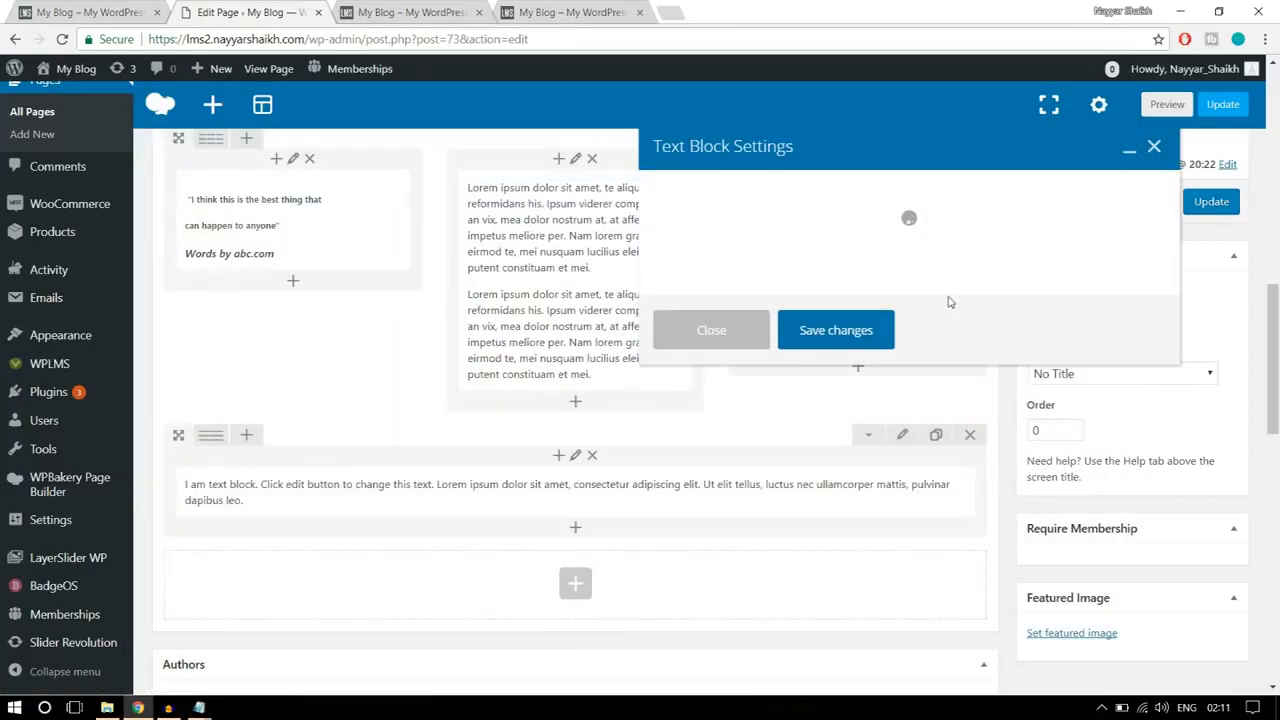
drag(904, 390, 624, 352)
key(ctrl+v)
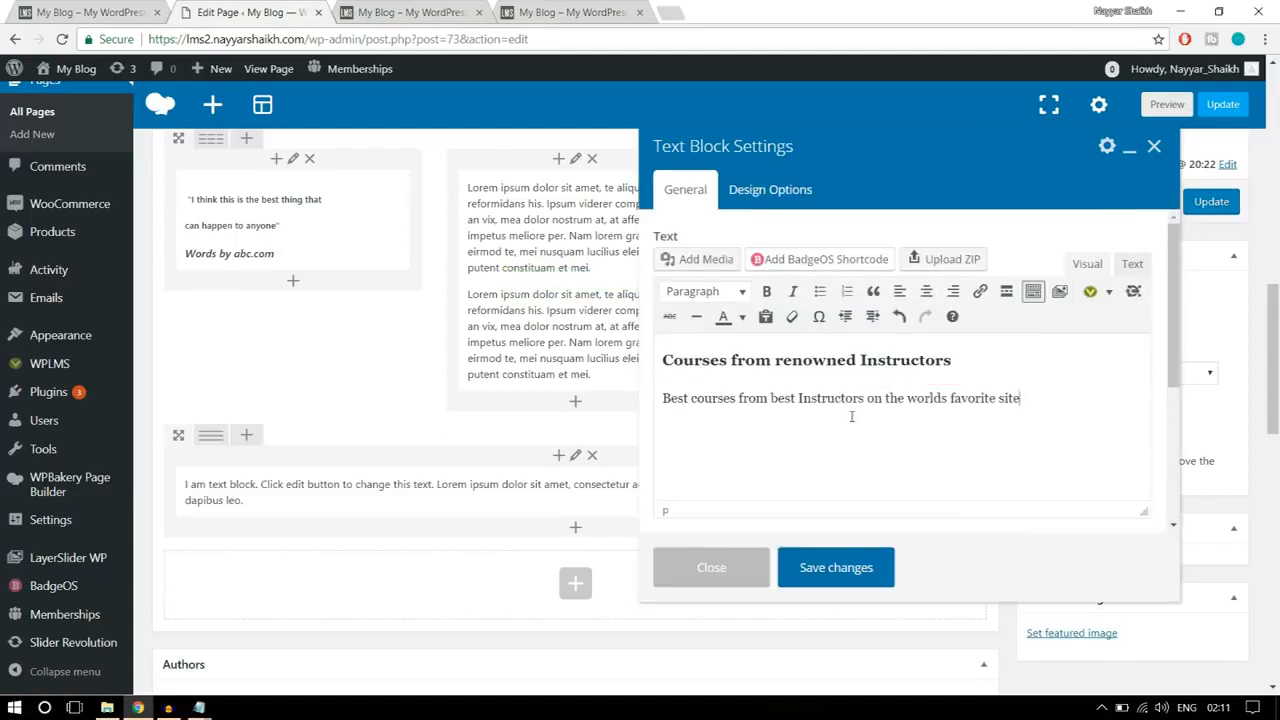
Step: Center-align the "Courses from renowned Instructors" heading and subtitle, and save the Text Block
drag(1018, 404, 660, 356)
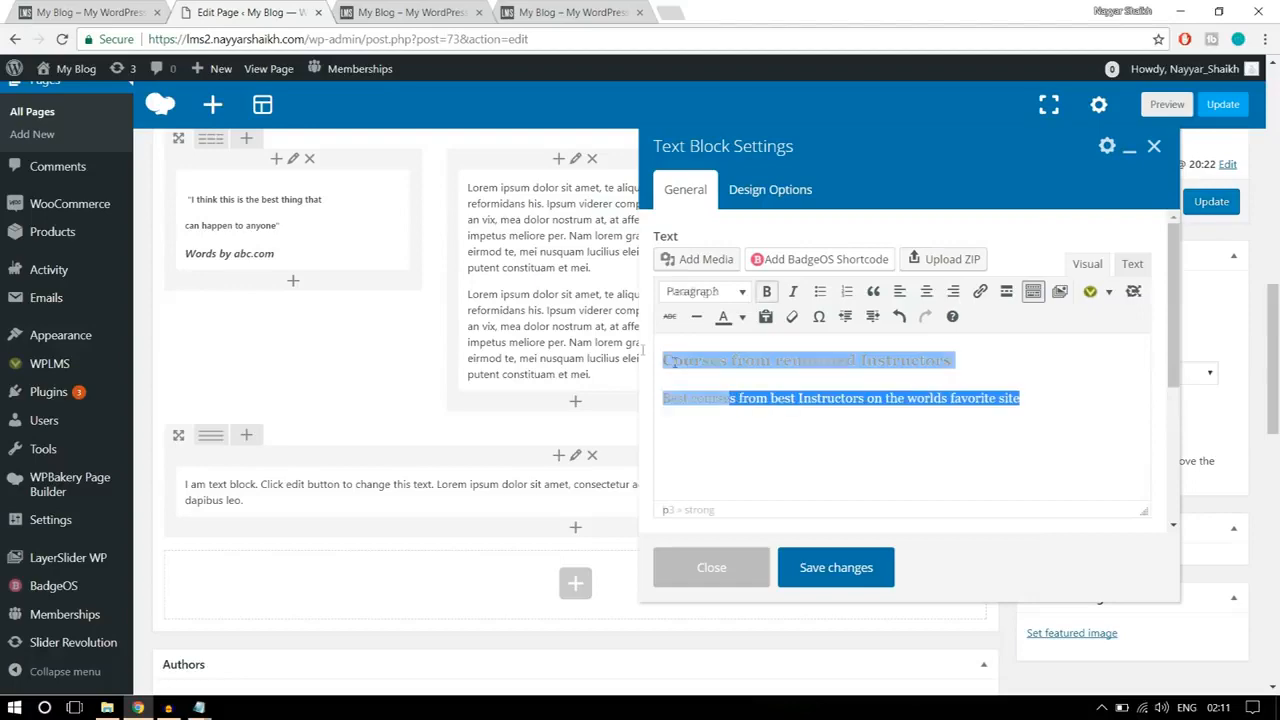
click(926, 291)
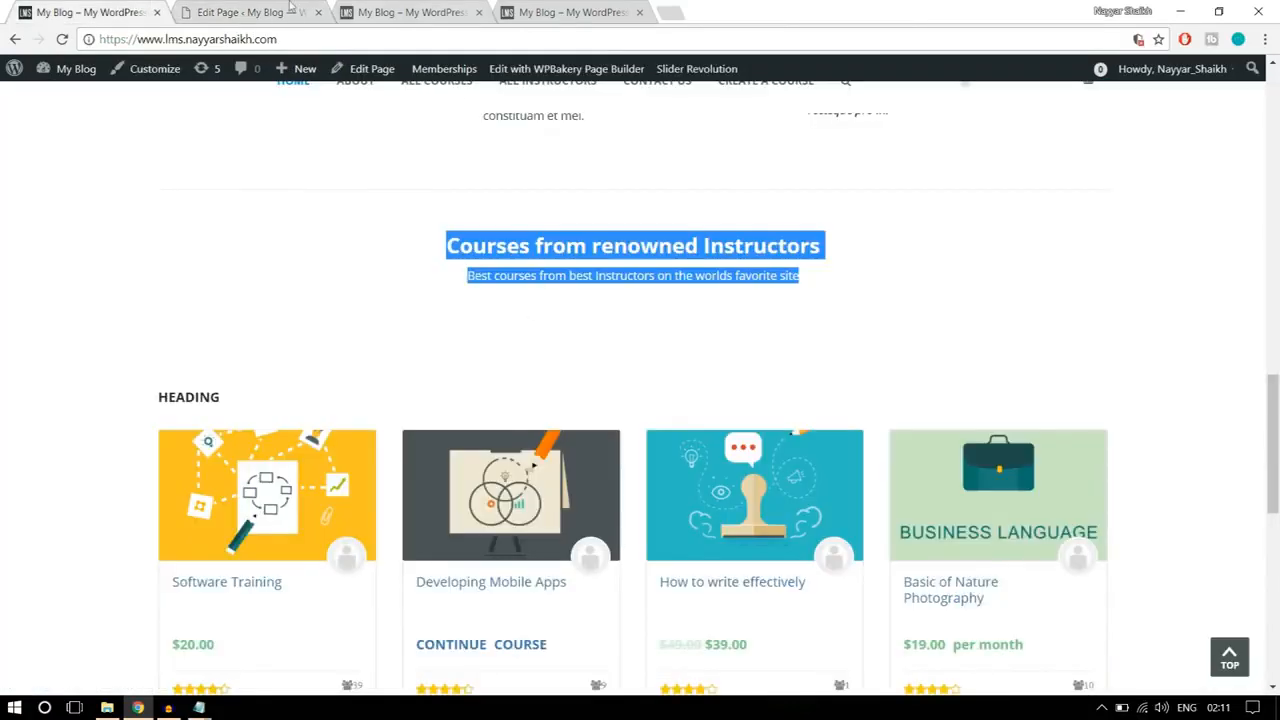
click(290, 12)
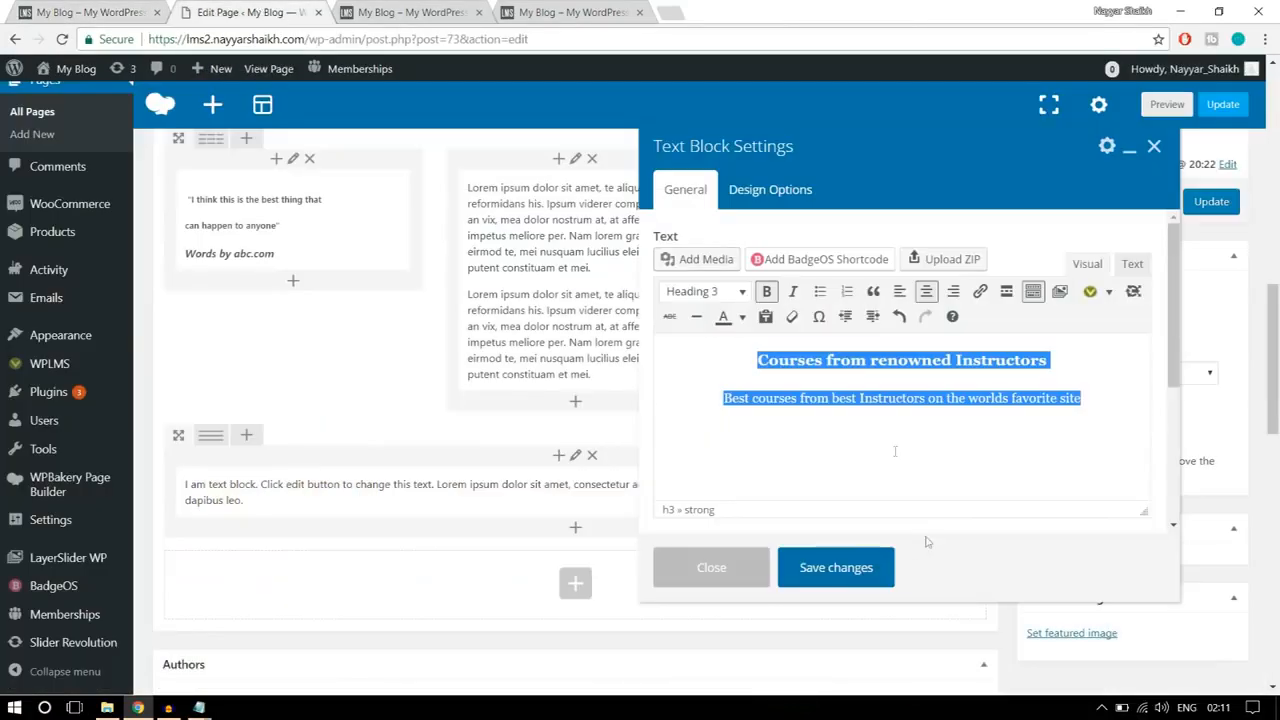
click(855, 570)
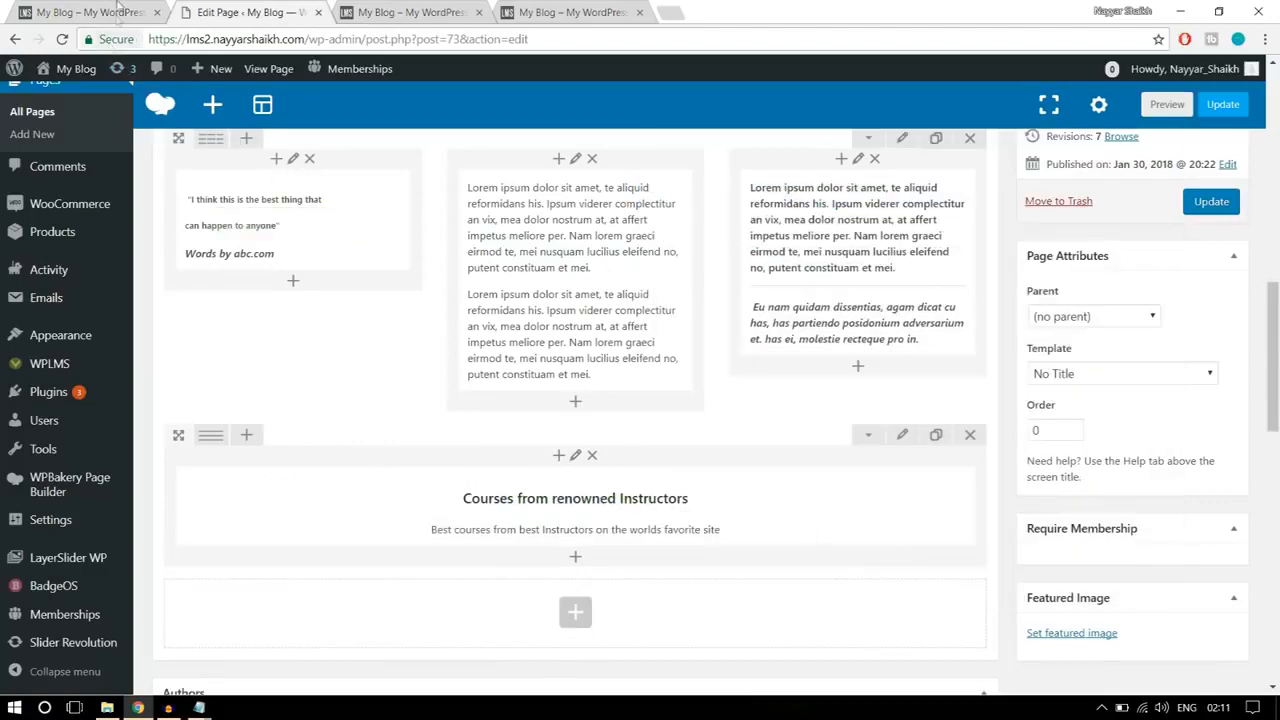
Step: Compare with the reference page, set the courses heading Text Block's top and bottom padding to 20, and save it
click(120, 10)
click(252, 10)
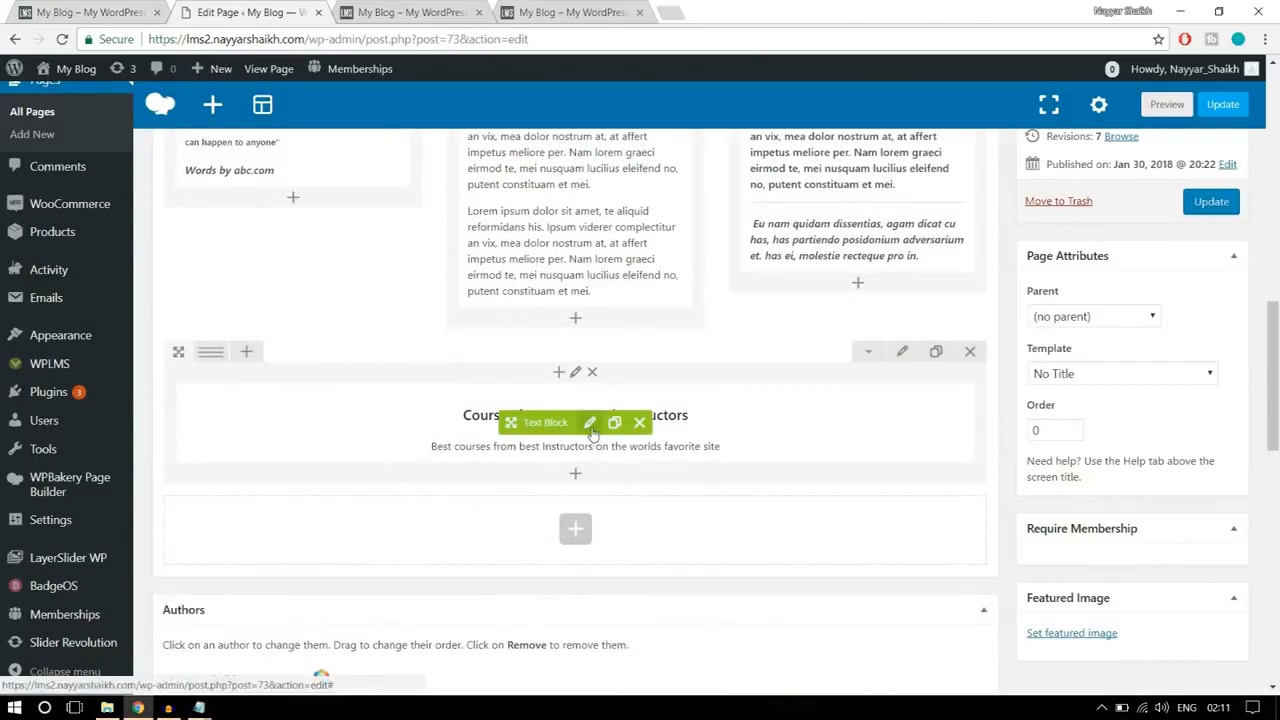
click(590, 422)
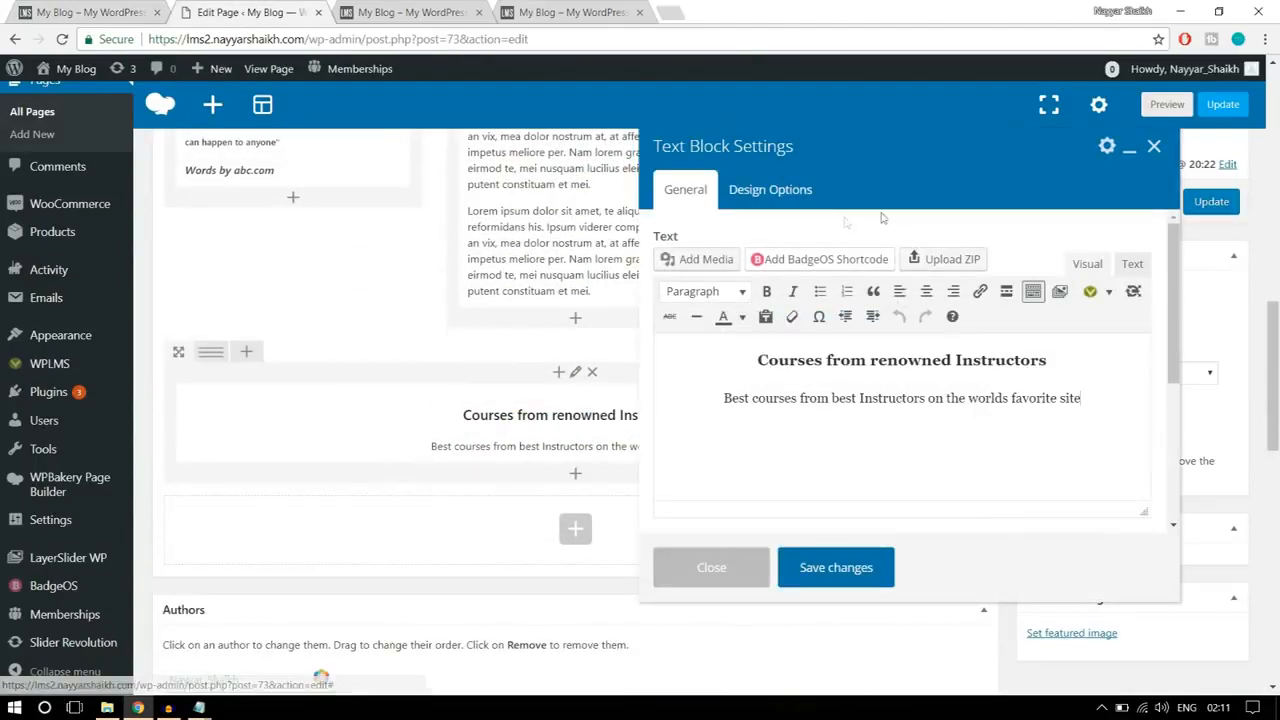
click(778, 196)
click(787, 344)
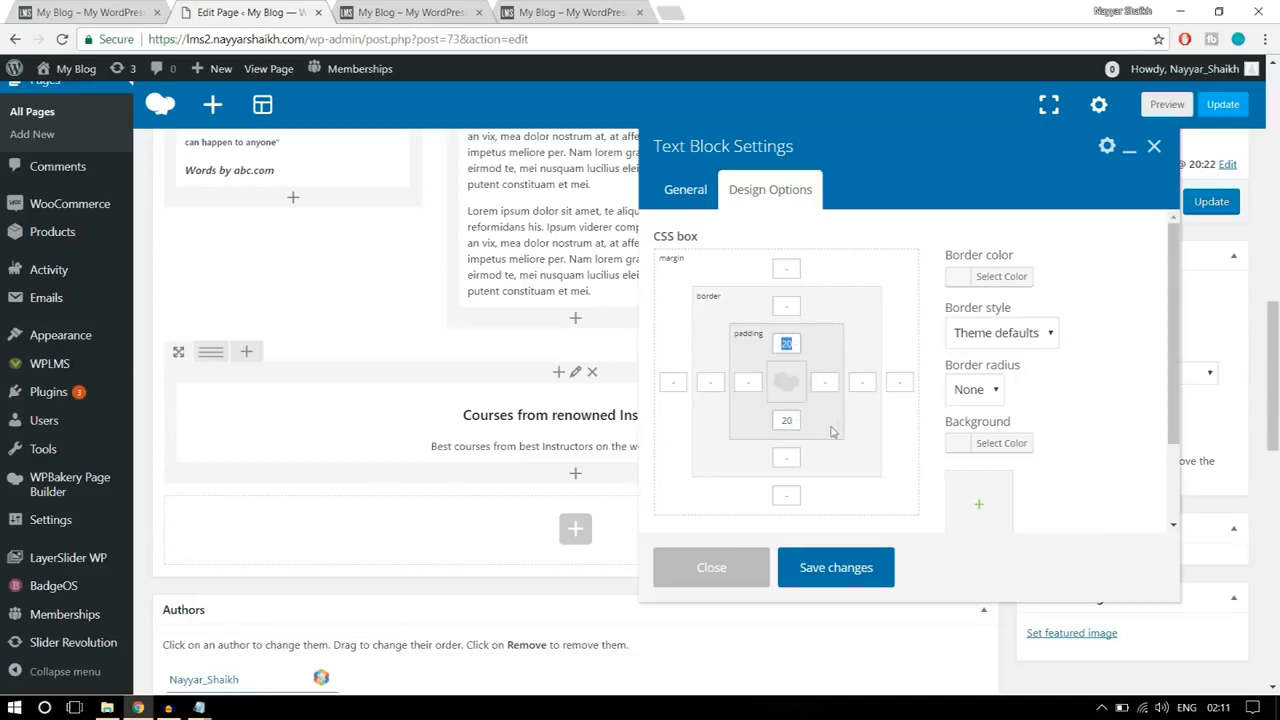
drag(800, 421, 772, 421)
click(843, 570)
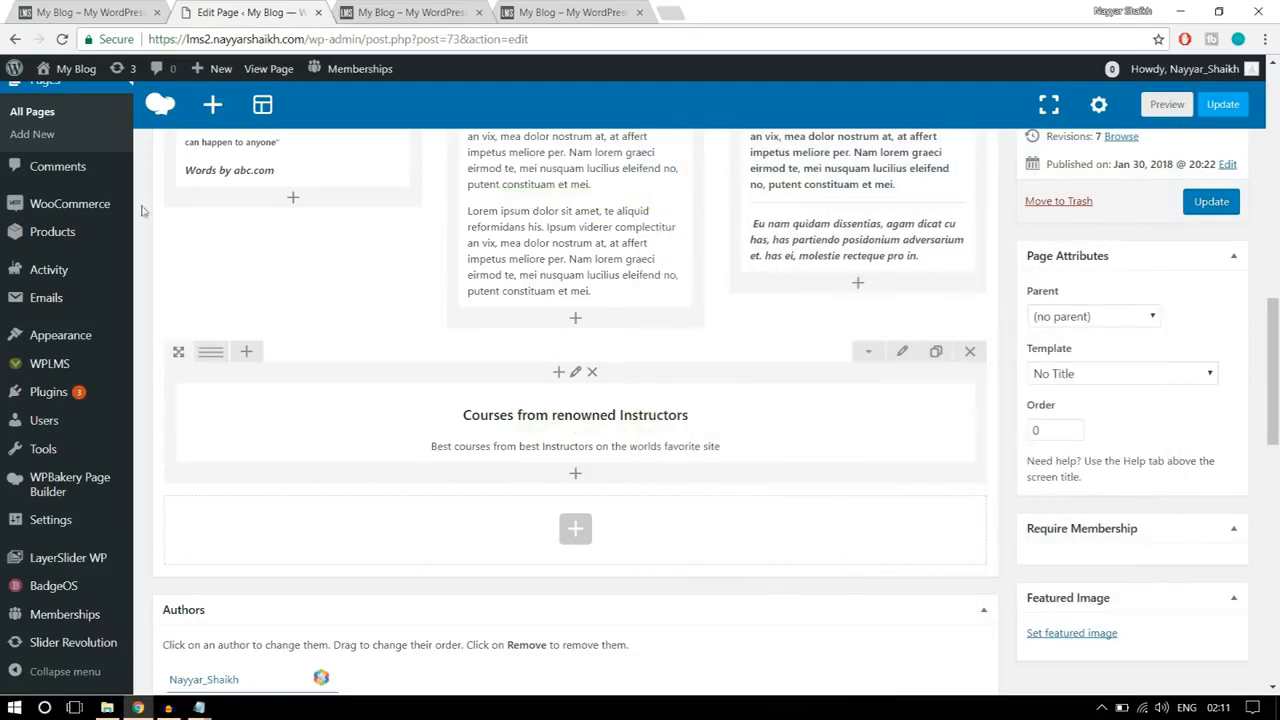
Step: Check the reference page's course grid, search the elements for "vibe", and add a Vibe Grid below the courses heading in the same row
click(38, 12)
scroll(573, 417, down, 2)
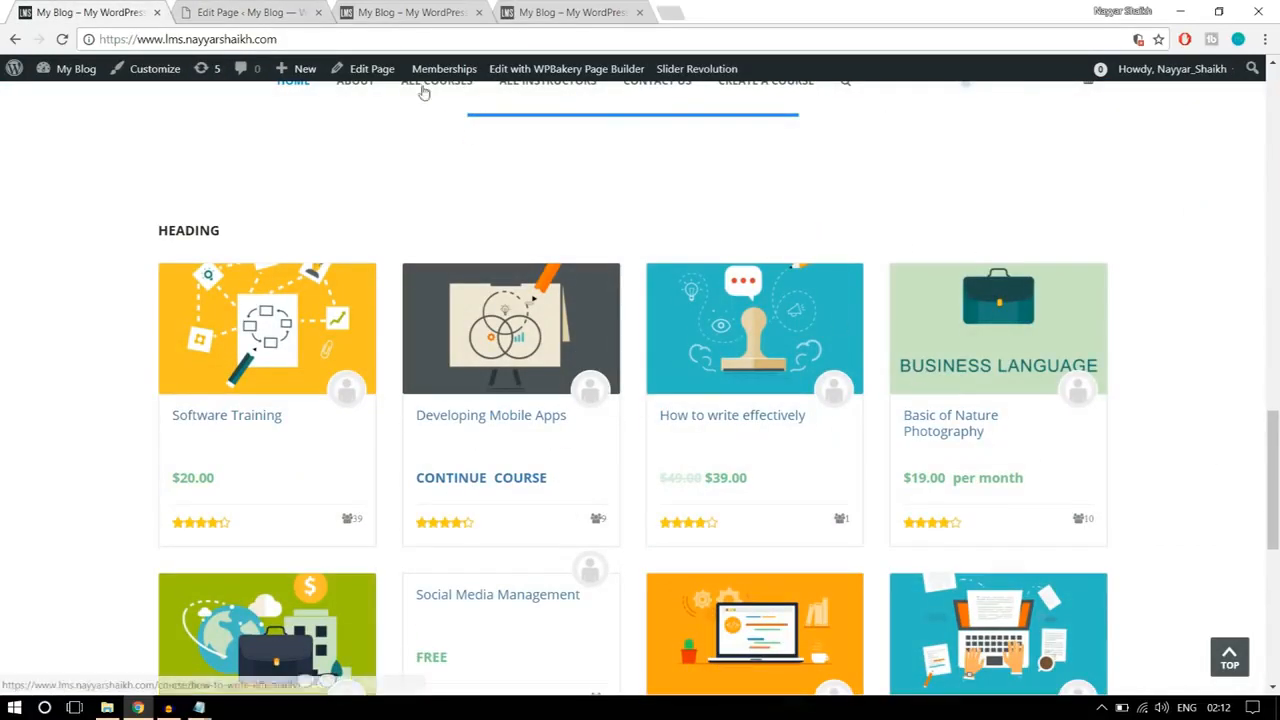
click(220, 12)
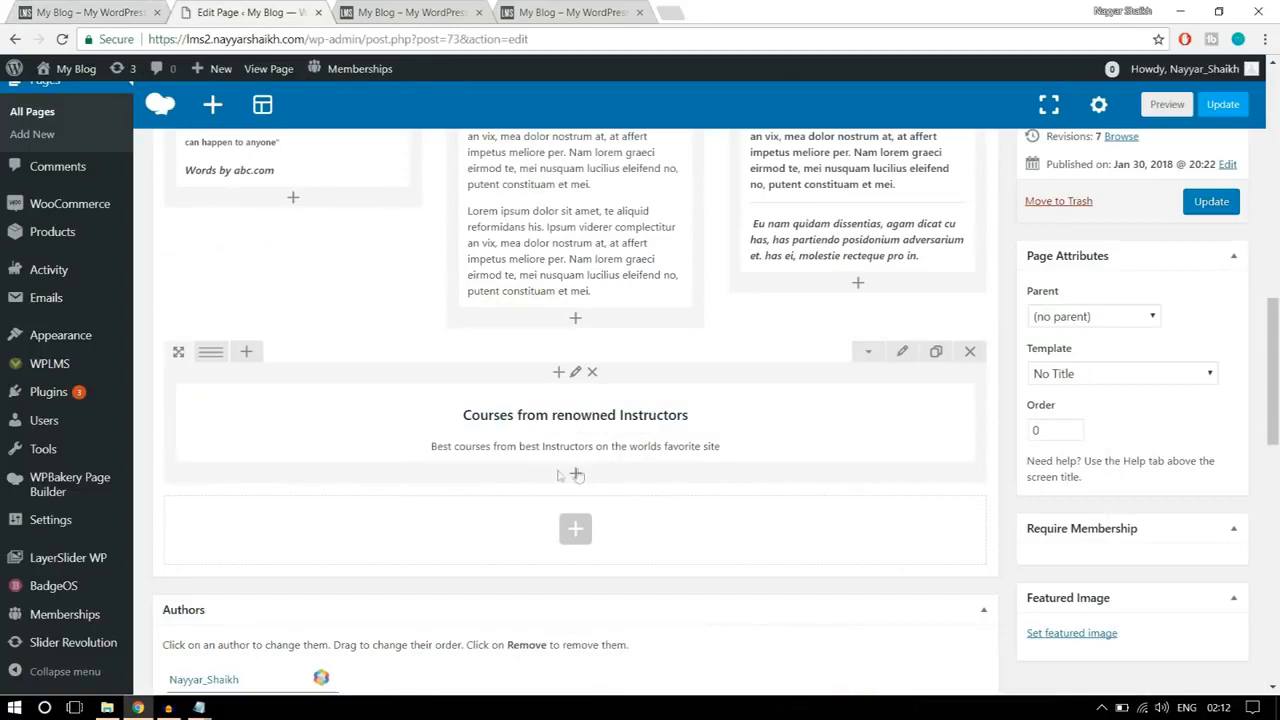
click(576, 475)
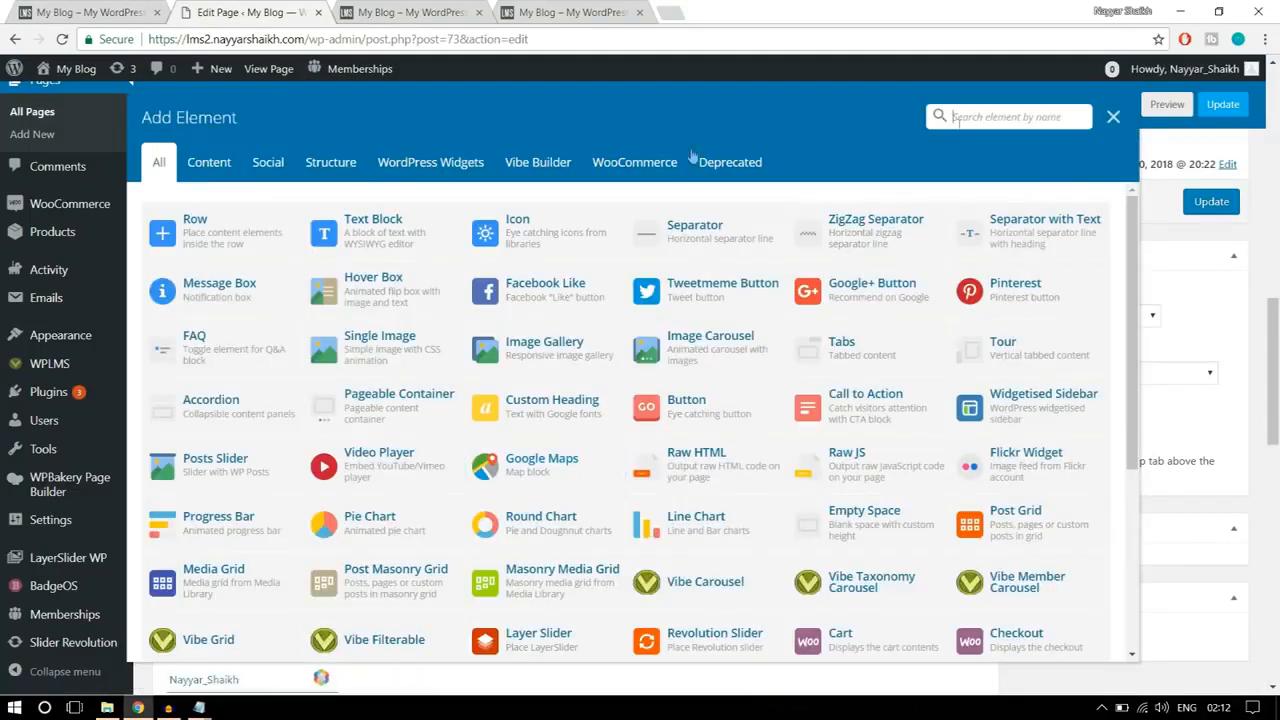
click(532, 168)
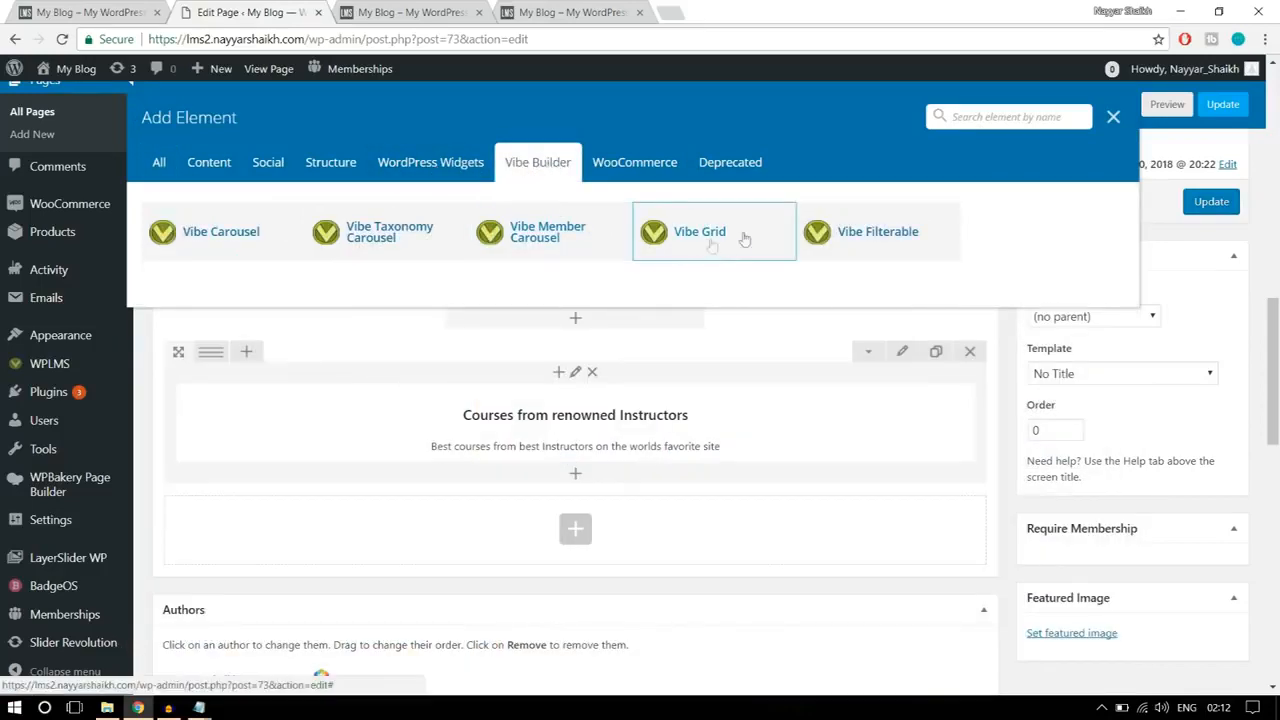
click(158, 164)
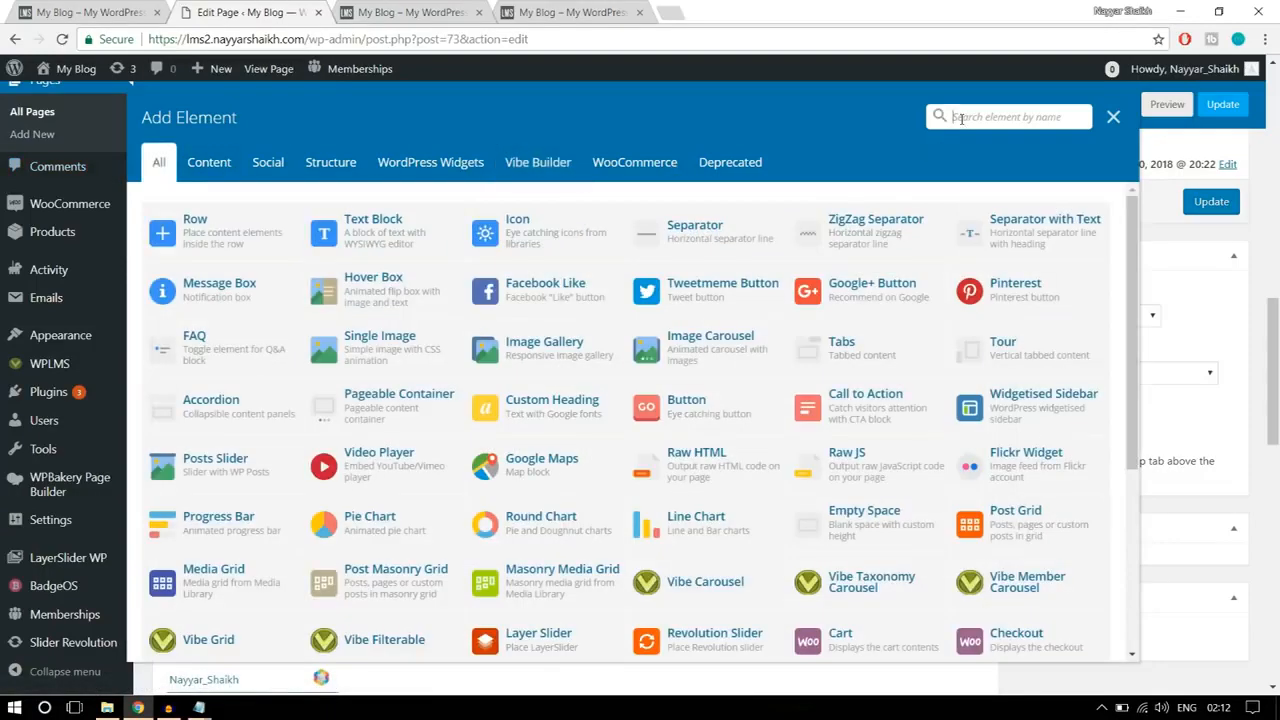
click(961, 117)
text(vibe)
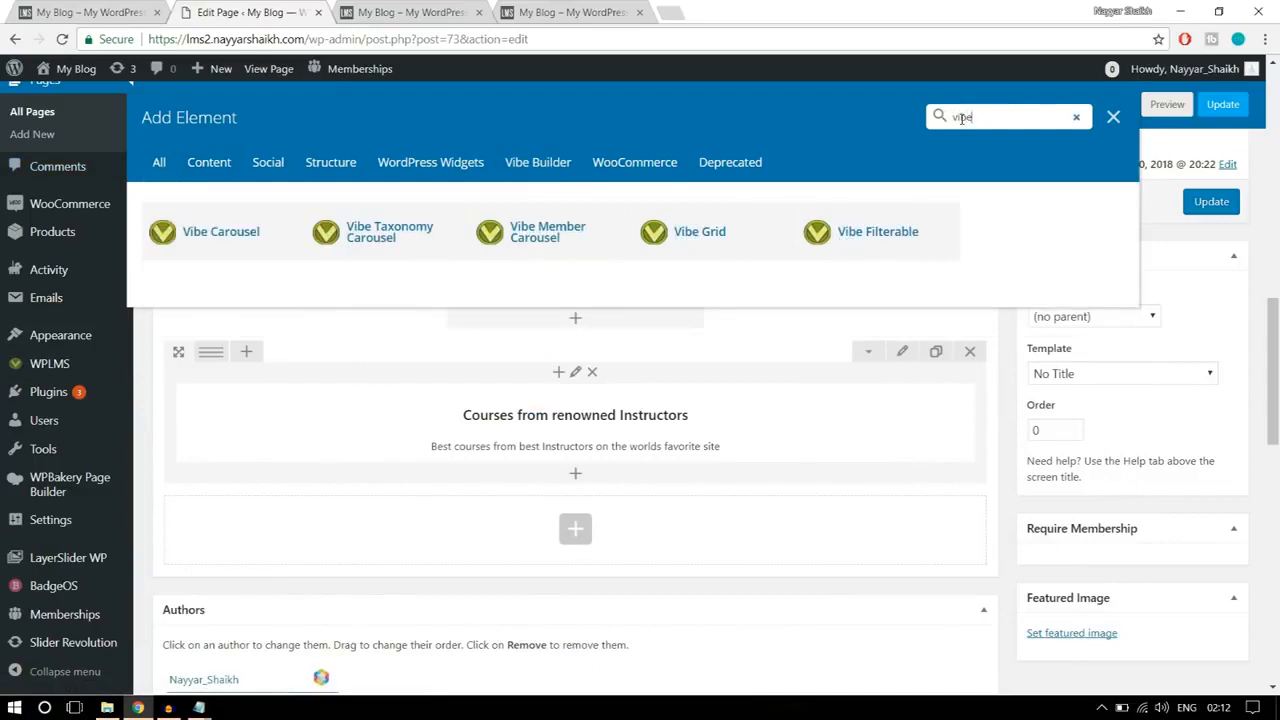
click(735, 245)
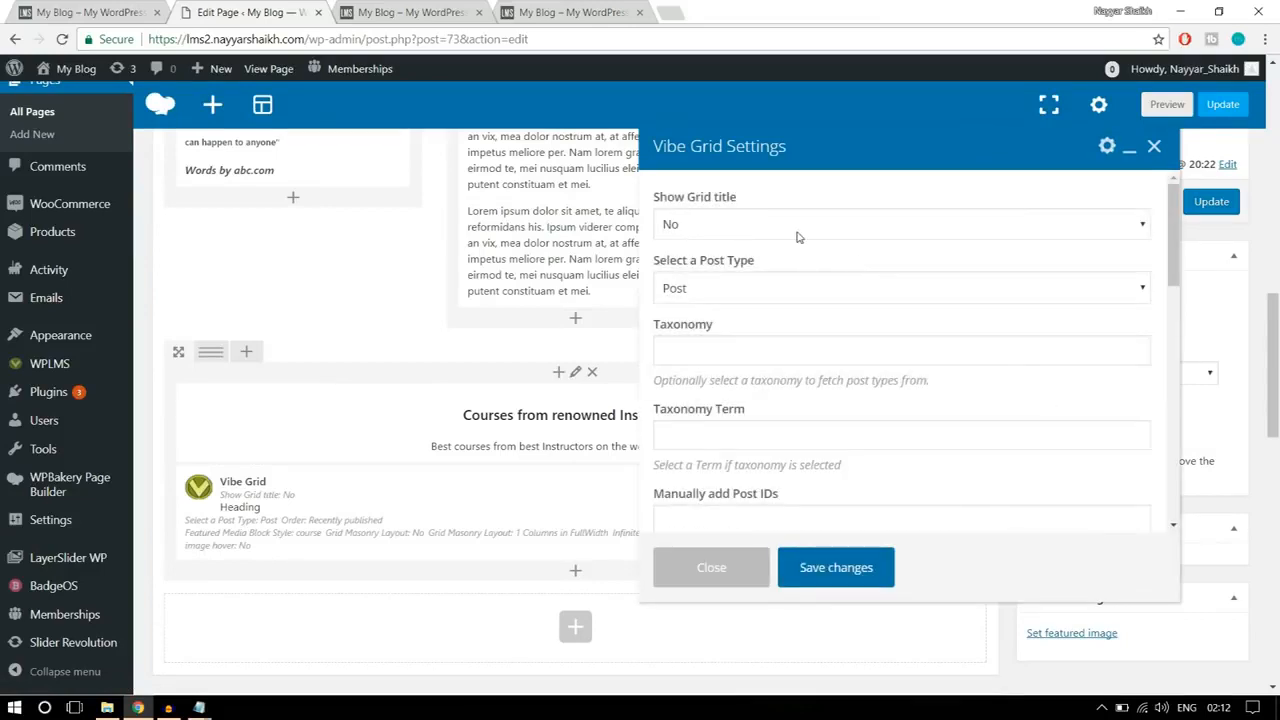
Step: Keep the Vibe Grid title off, set its post type to Courses, and order the courses by Recently published
click(743, 228)
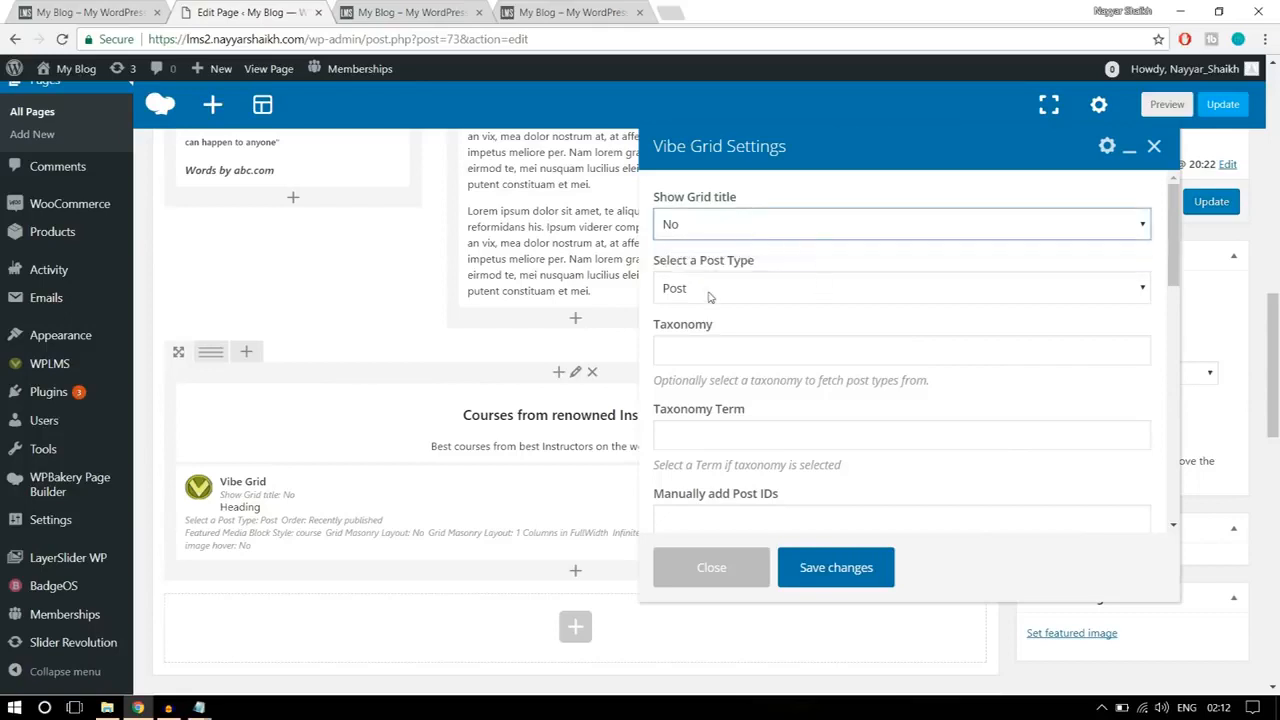
click(781, 288)
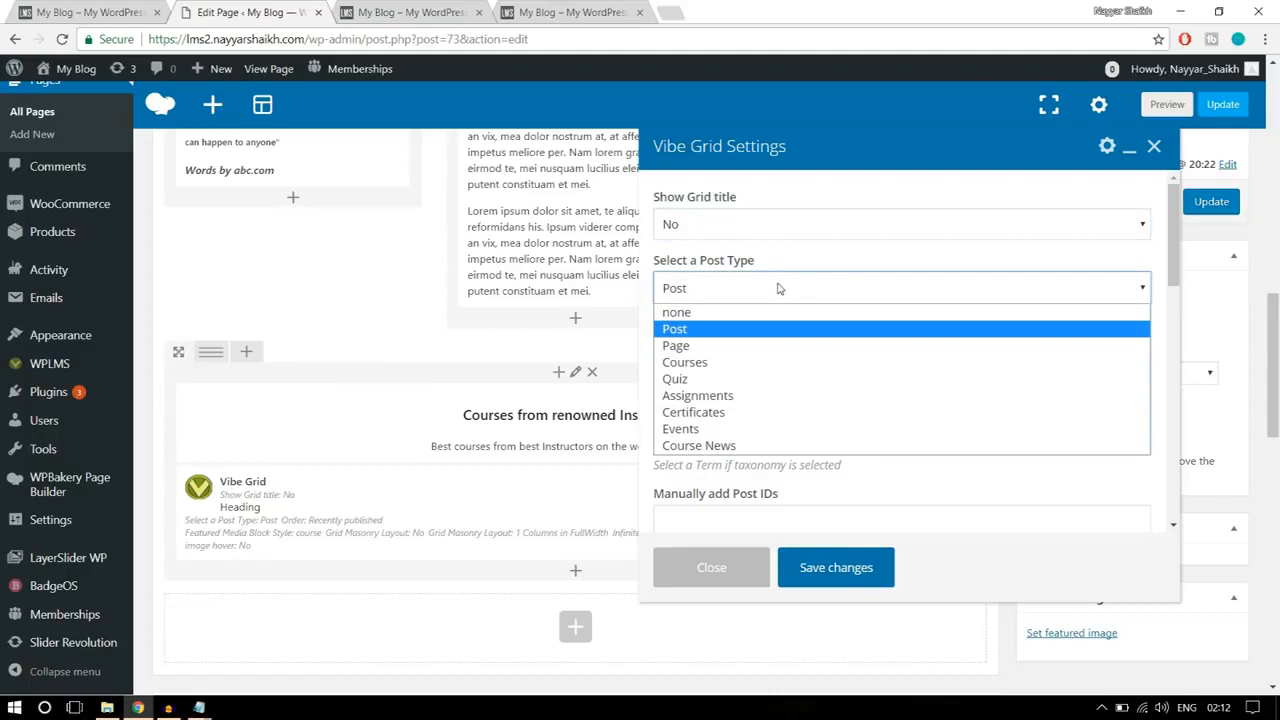
click(748, 362)
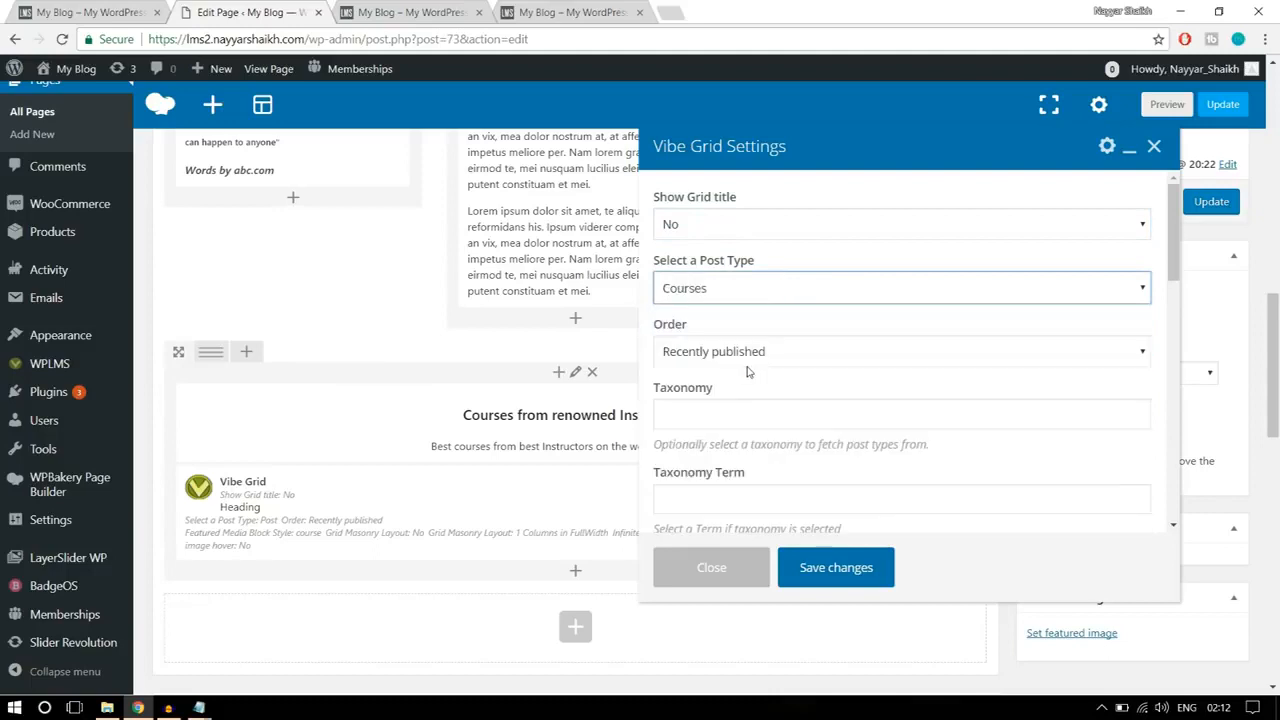
click(752, 290)
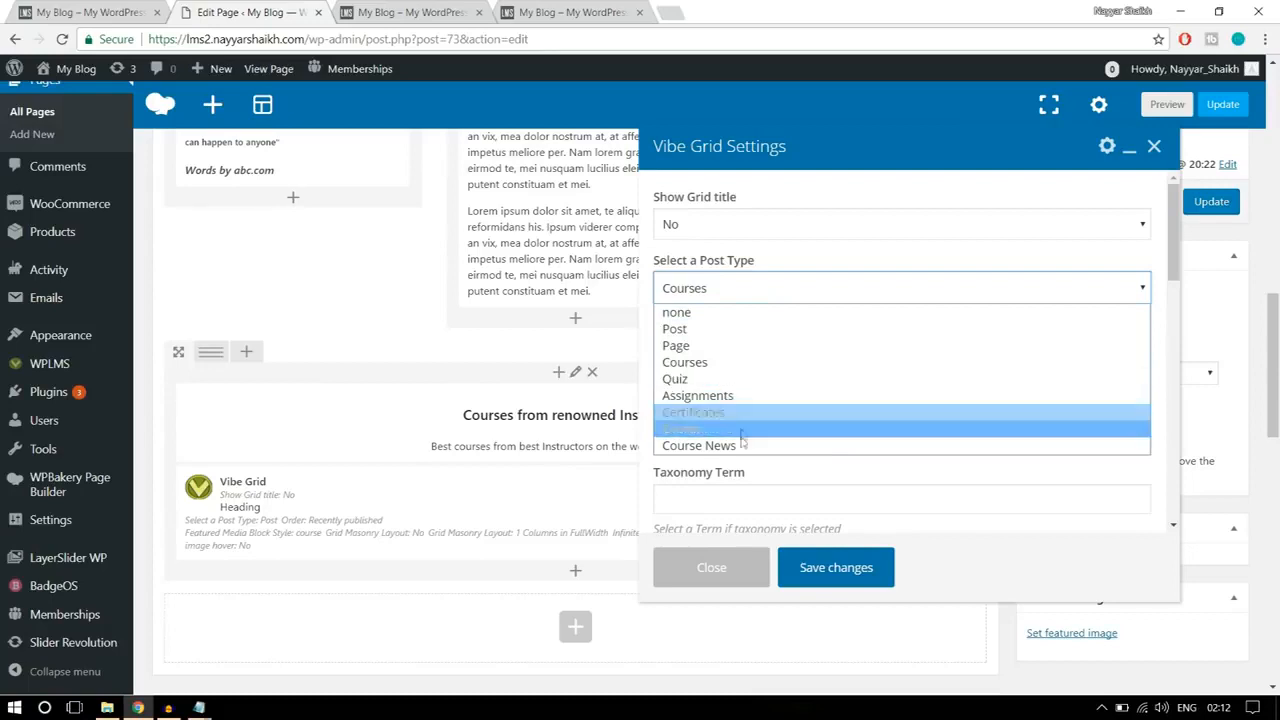
click(722, 363)
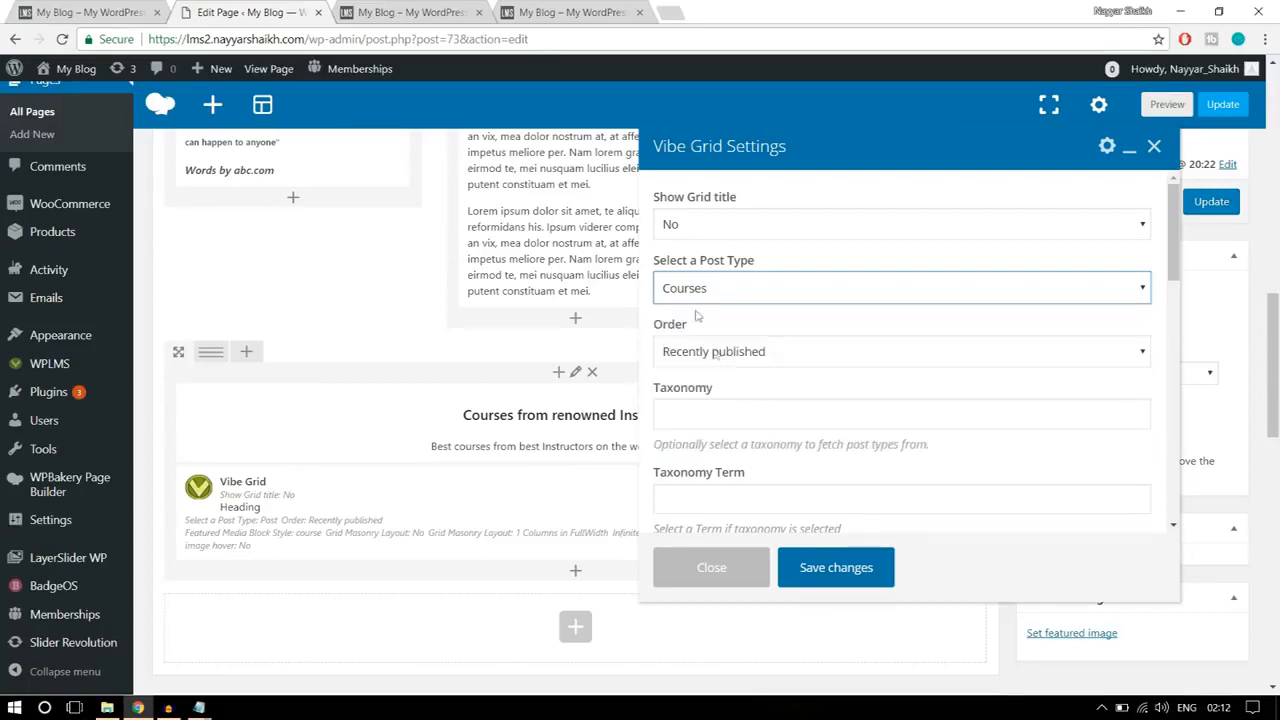
scroll(1057, 337, down, 1)
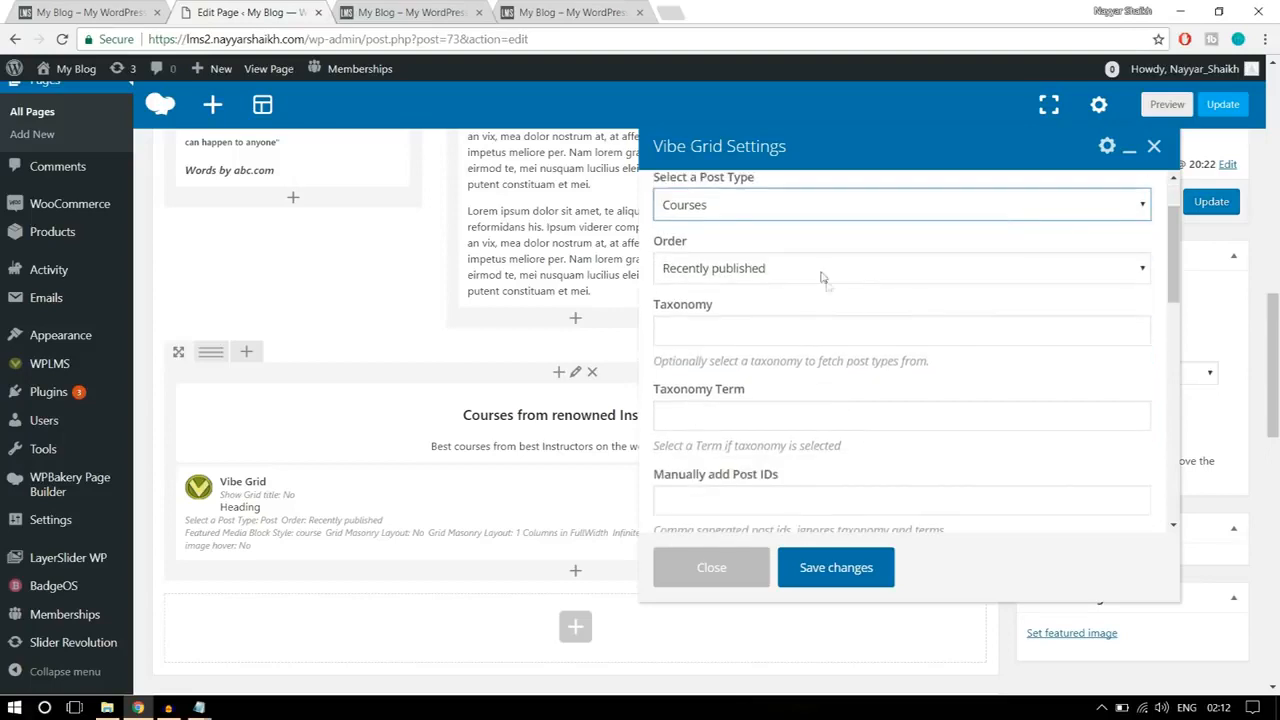
click(816, 270)
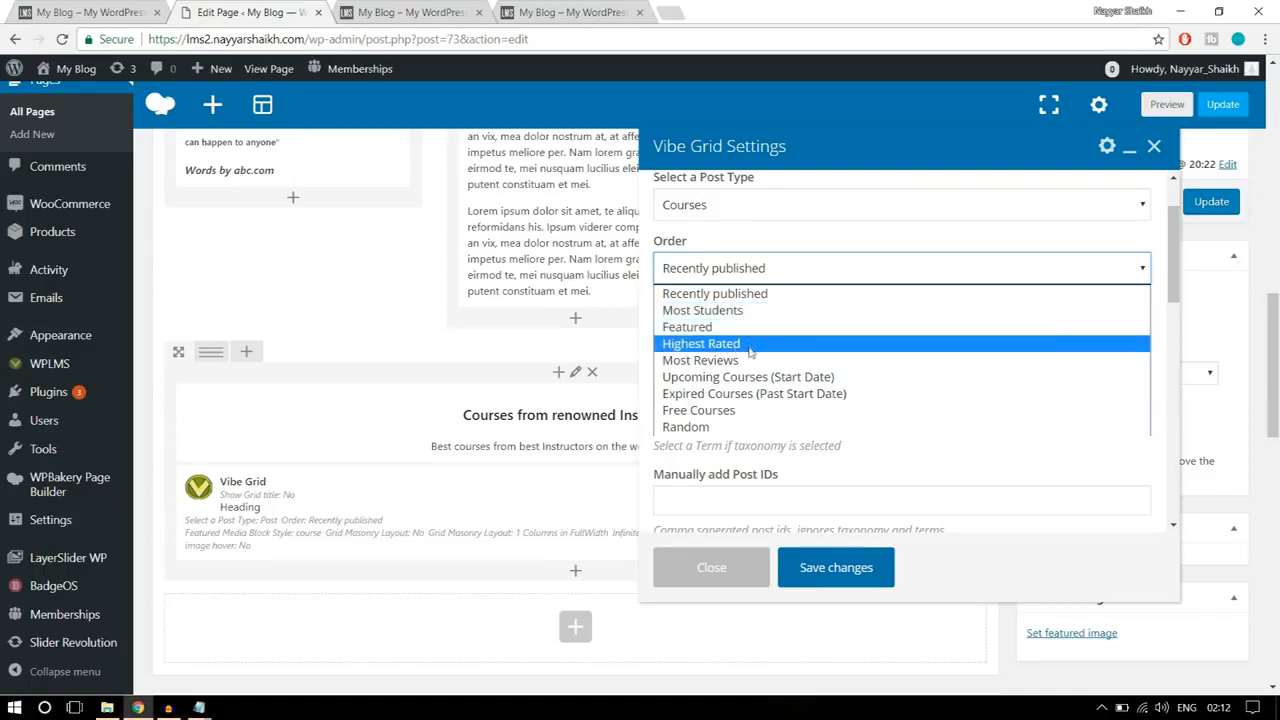
click(743, 298)
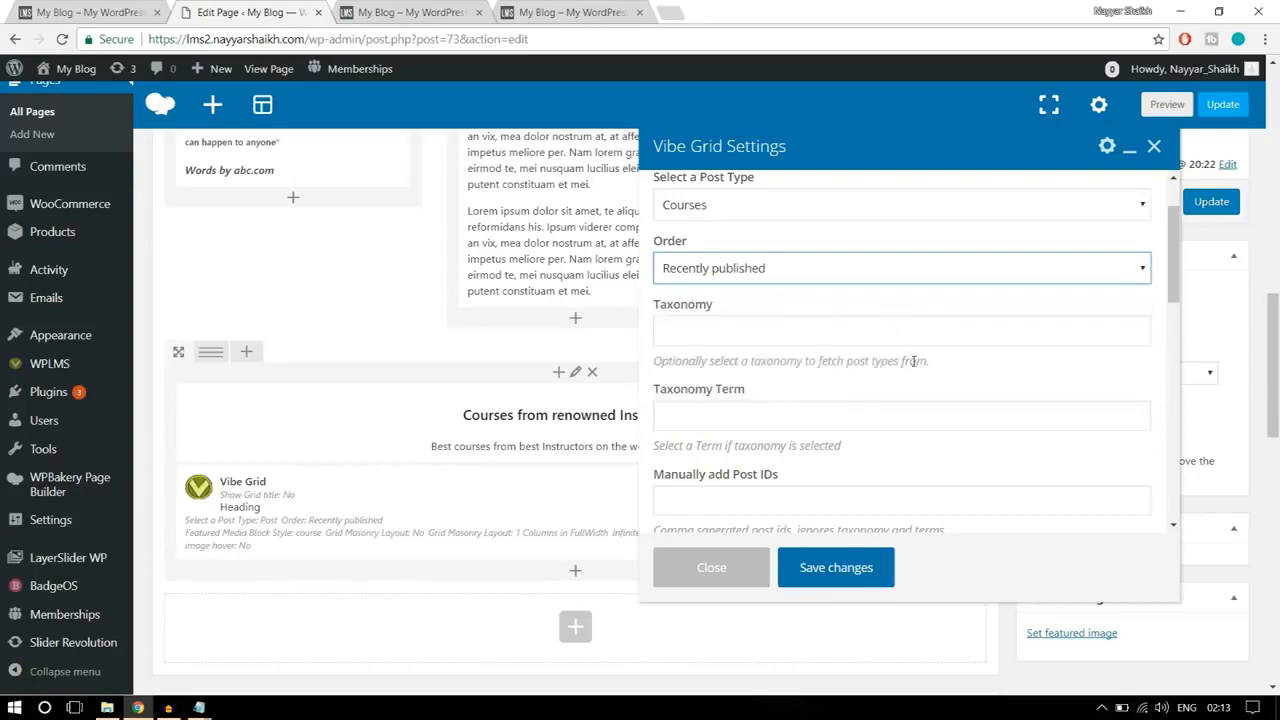
Step: Compare with the reference page's course cards and choose the featured block style with course, price, star rating and student count
scroll(913, 360, down, 5)
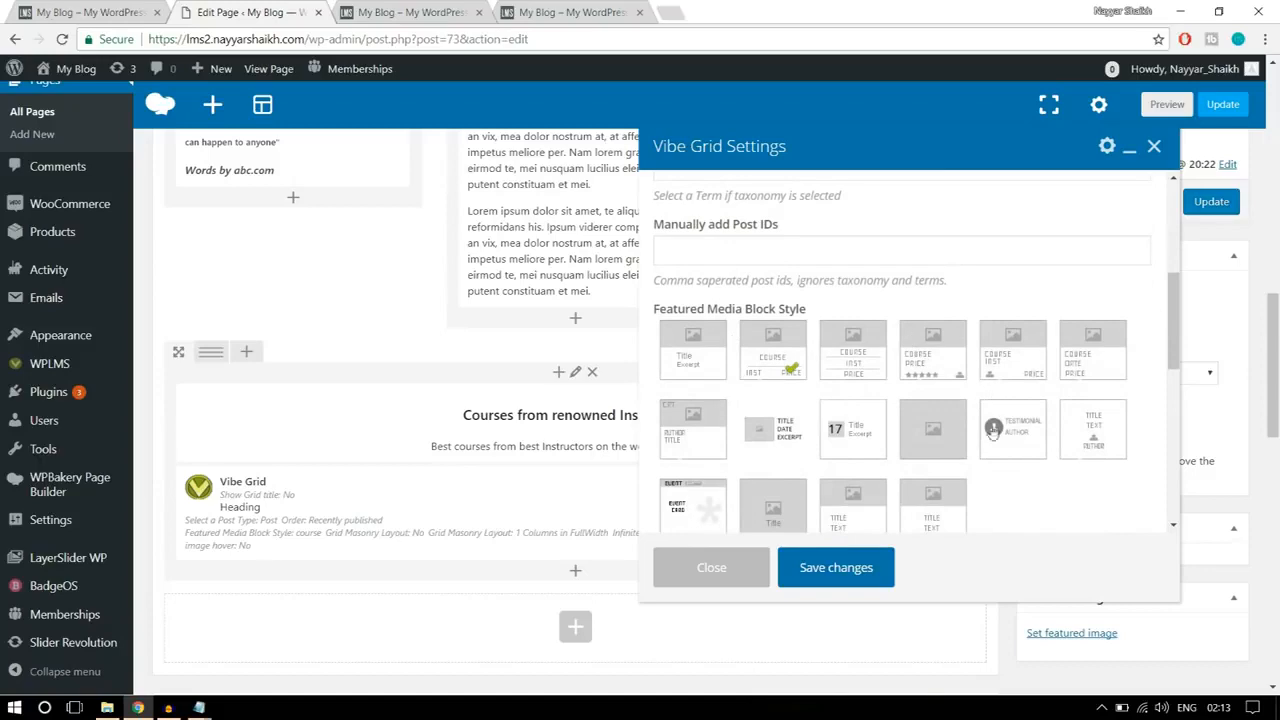
click(105, 13)
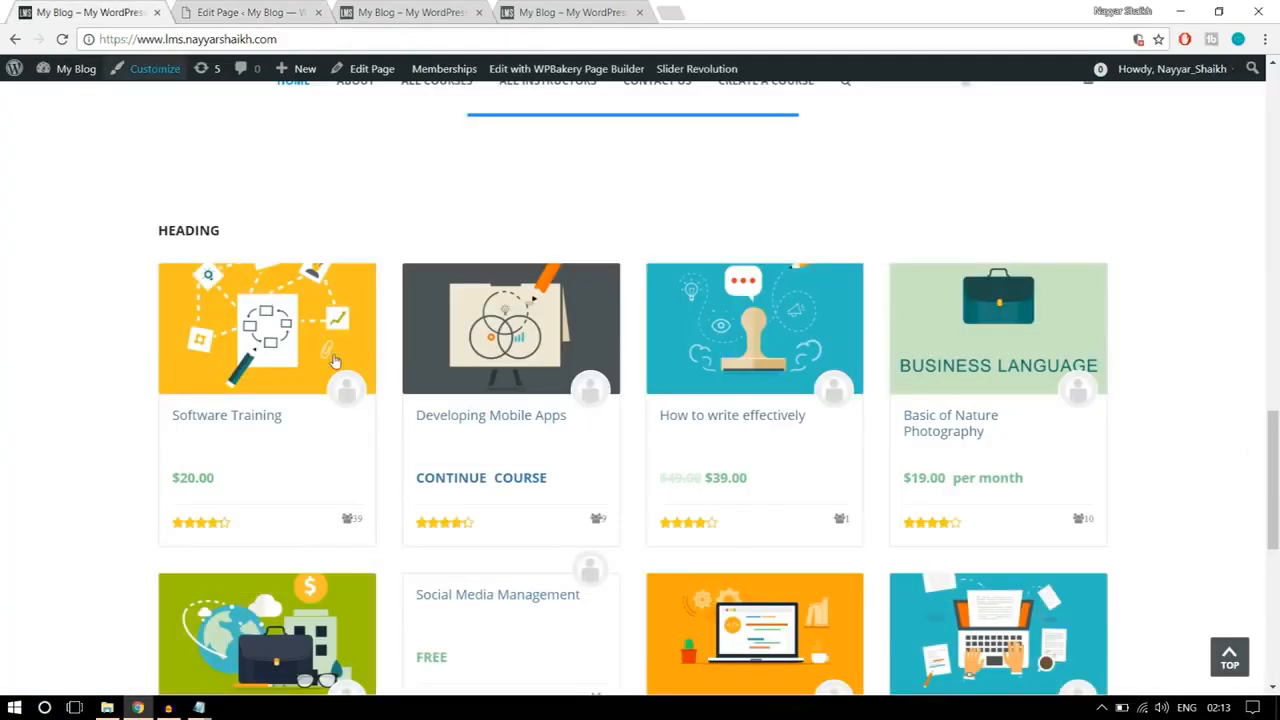
scroll(268, 450, down, 1)
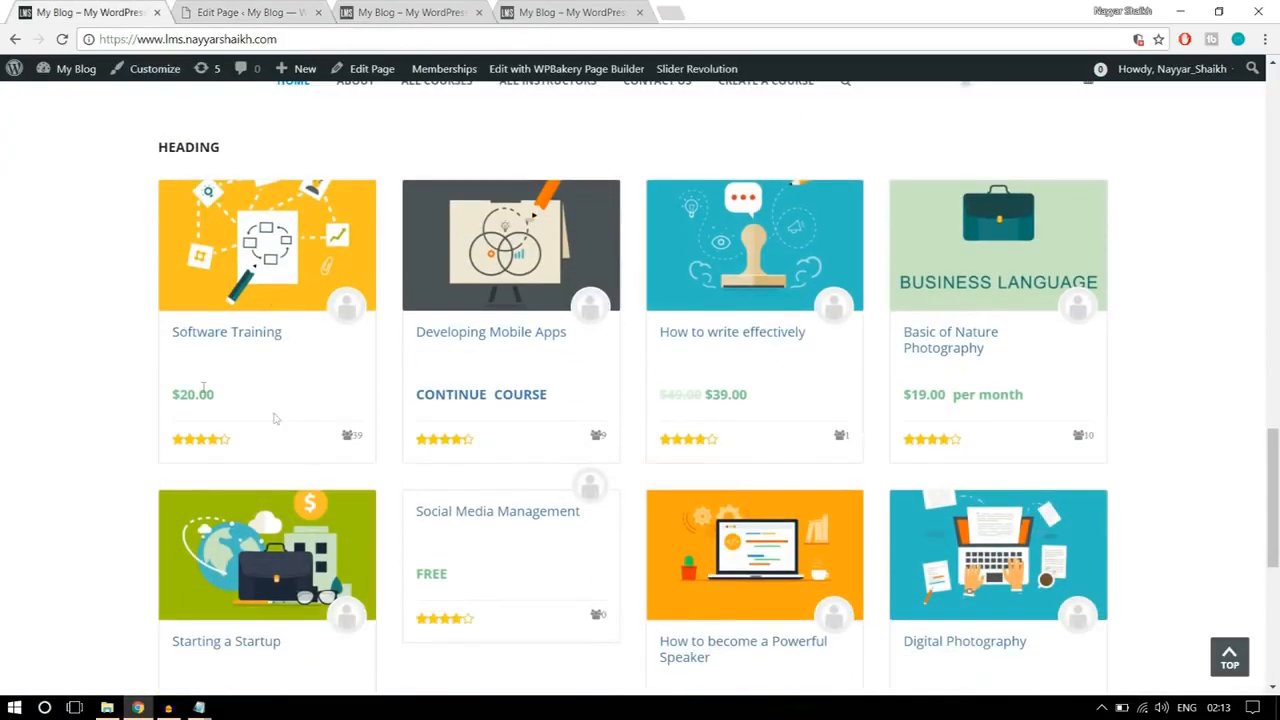
click(258, 12)
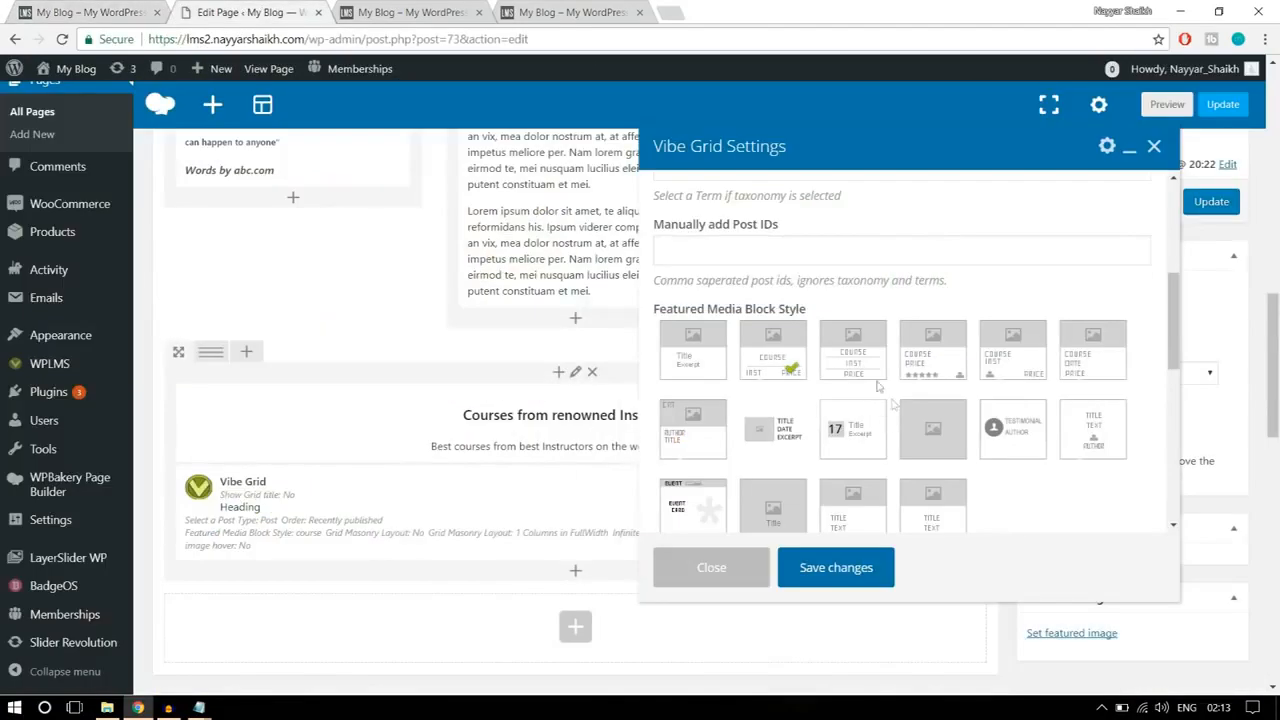
click(932, 372)
click(52, 10)
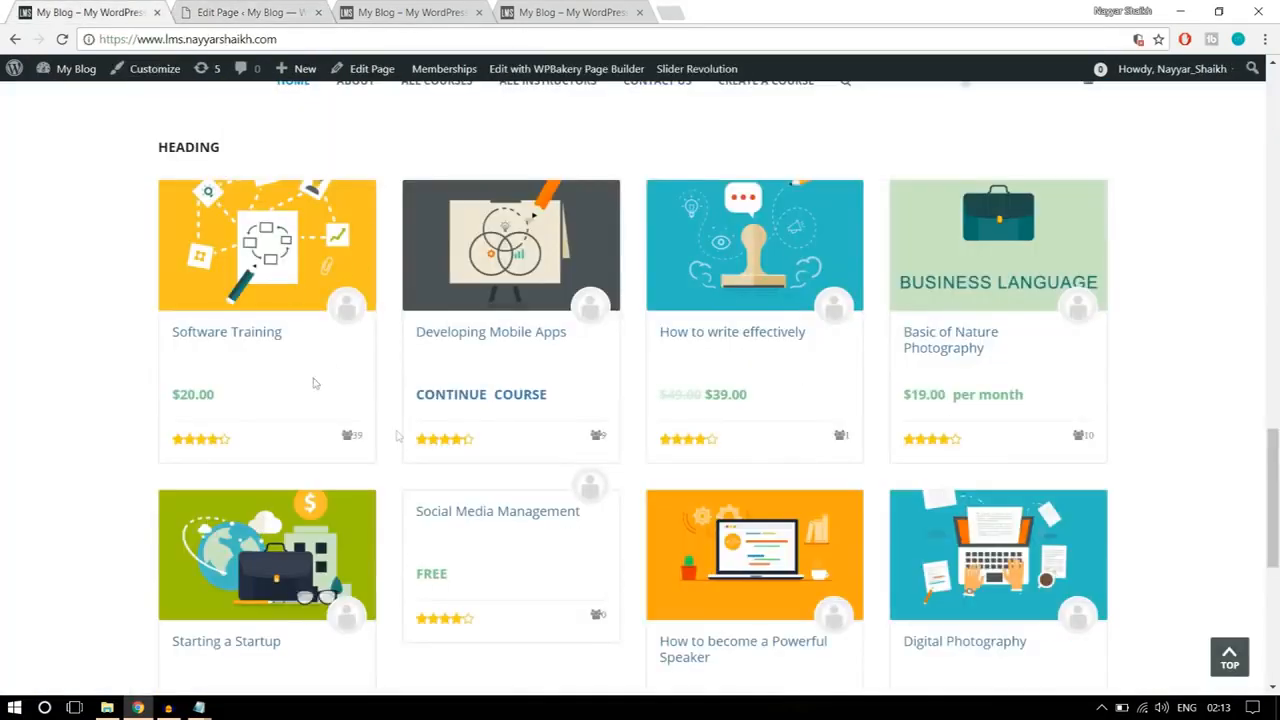
click(250, 10)
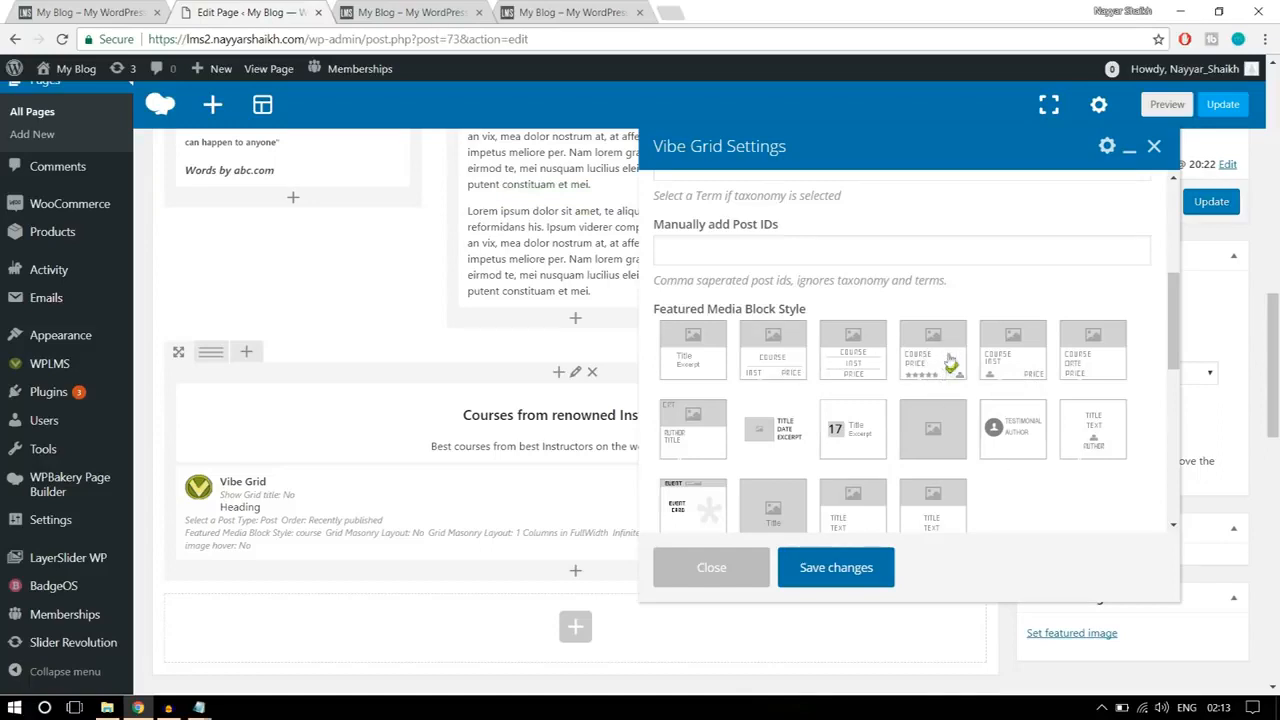
Step: Set the Vibe Grid's layout to 4 Columns in FullWidth and check it against the reference page's course grid
scroll(1099, 442, down, 2)
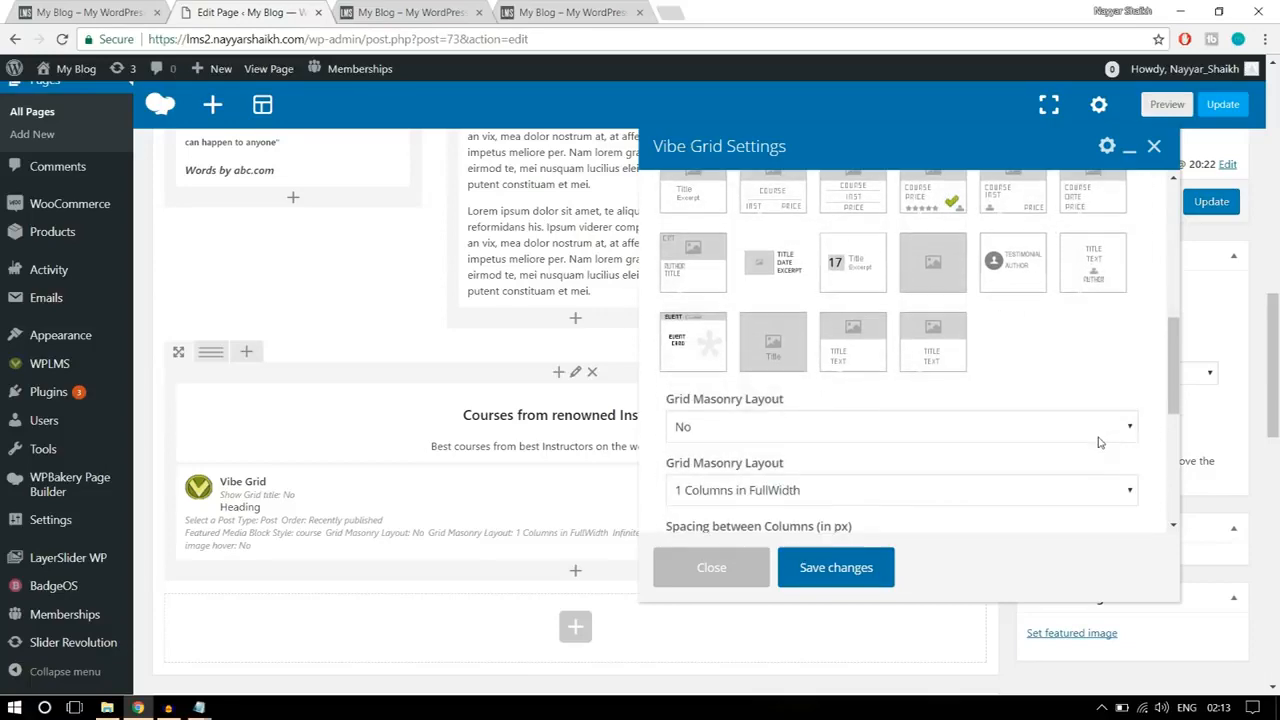
scroll(1101, 438, down, 1)
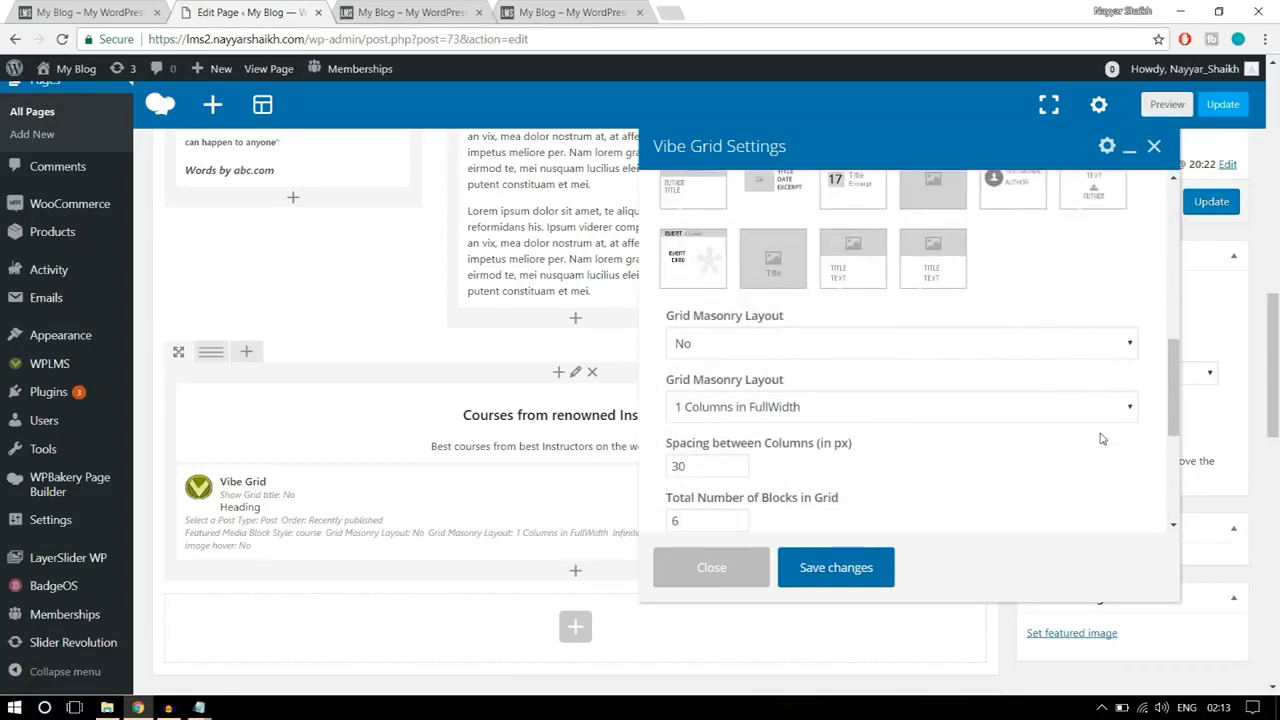
scroll(1101, 438, down, 1)
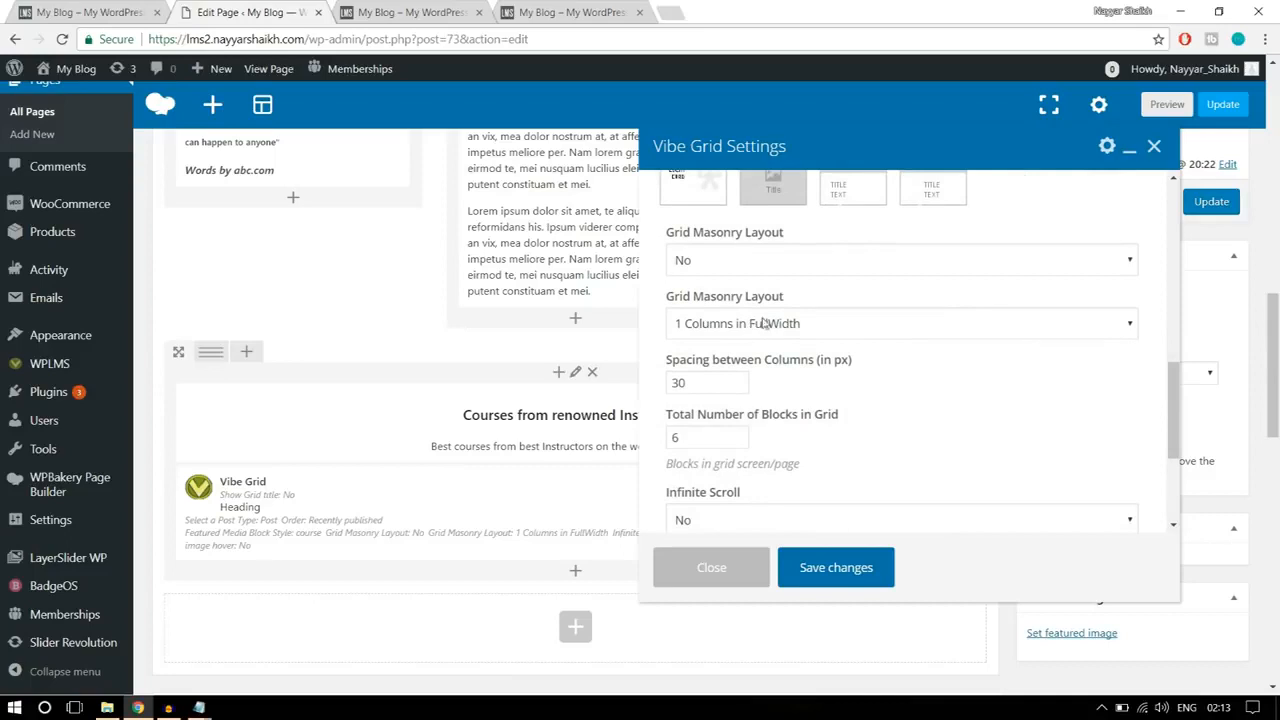
click(760, 330)
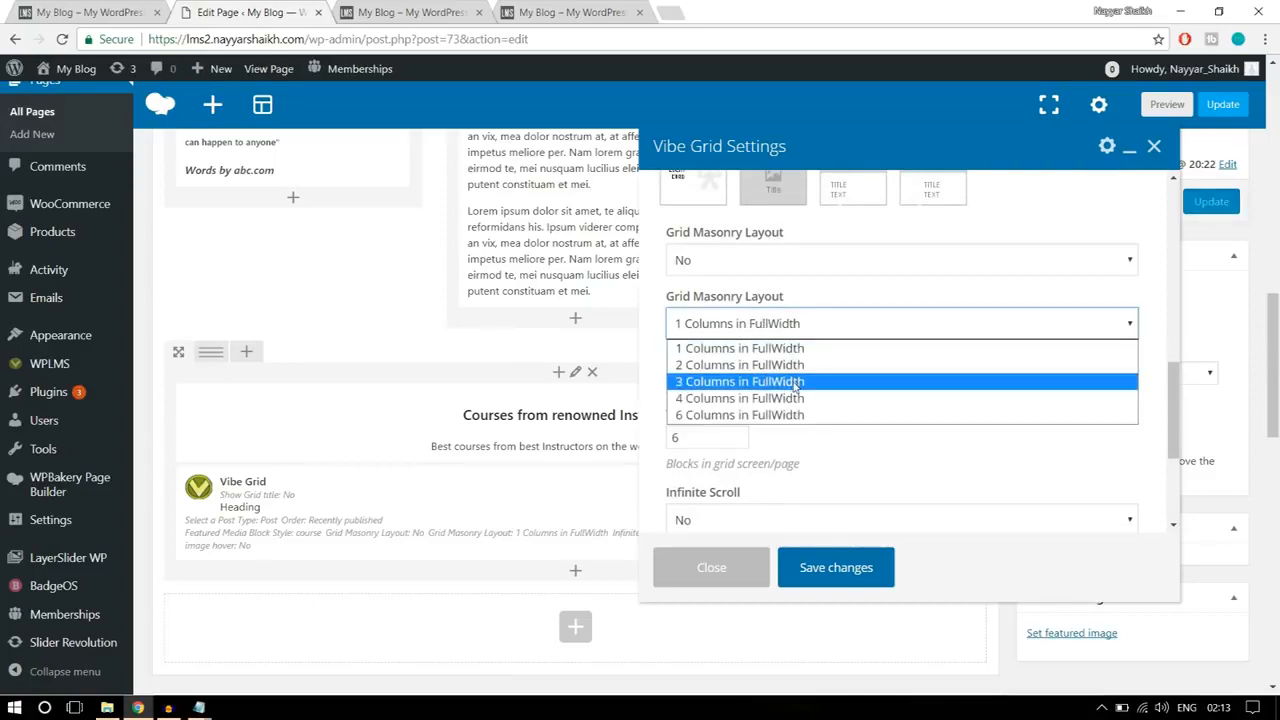
click(773, 405)
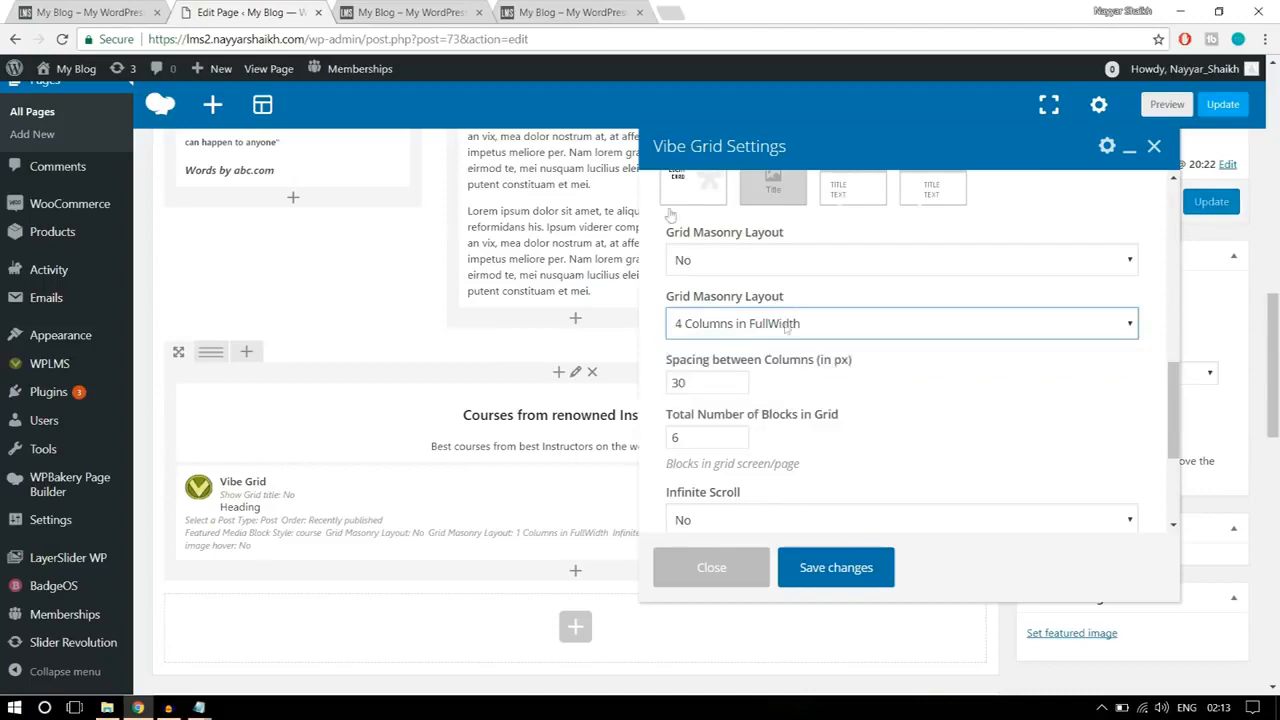
click(105, 12)
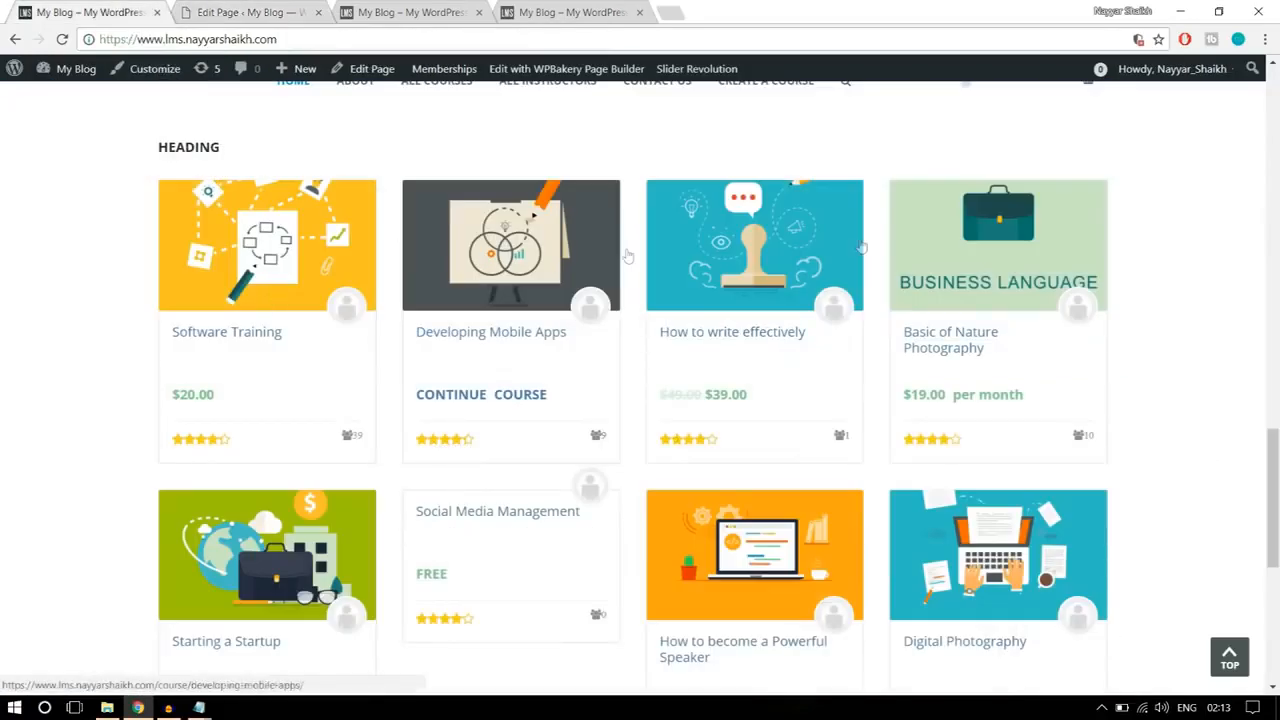
click(250, 12)
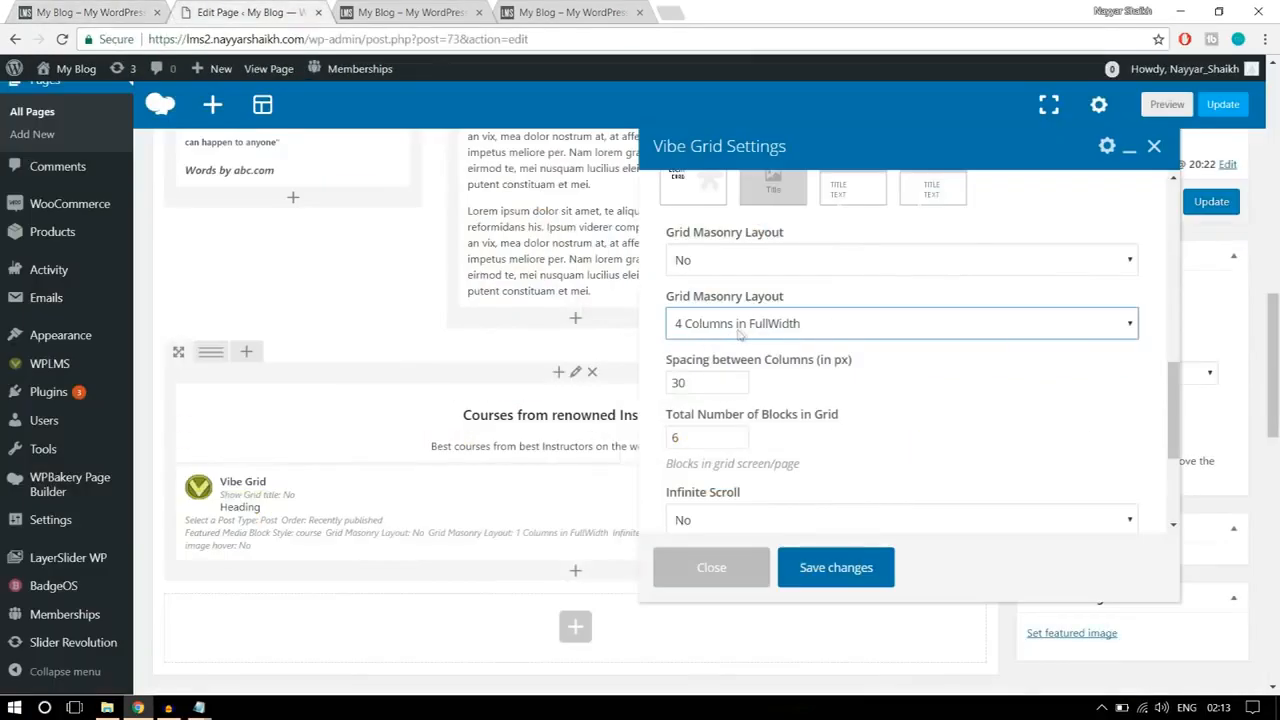
Step: Save the Vibe Grid with its remaining settings at their defaults, and update the page
scroll(961, 385, down, 2)
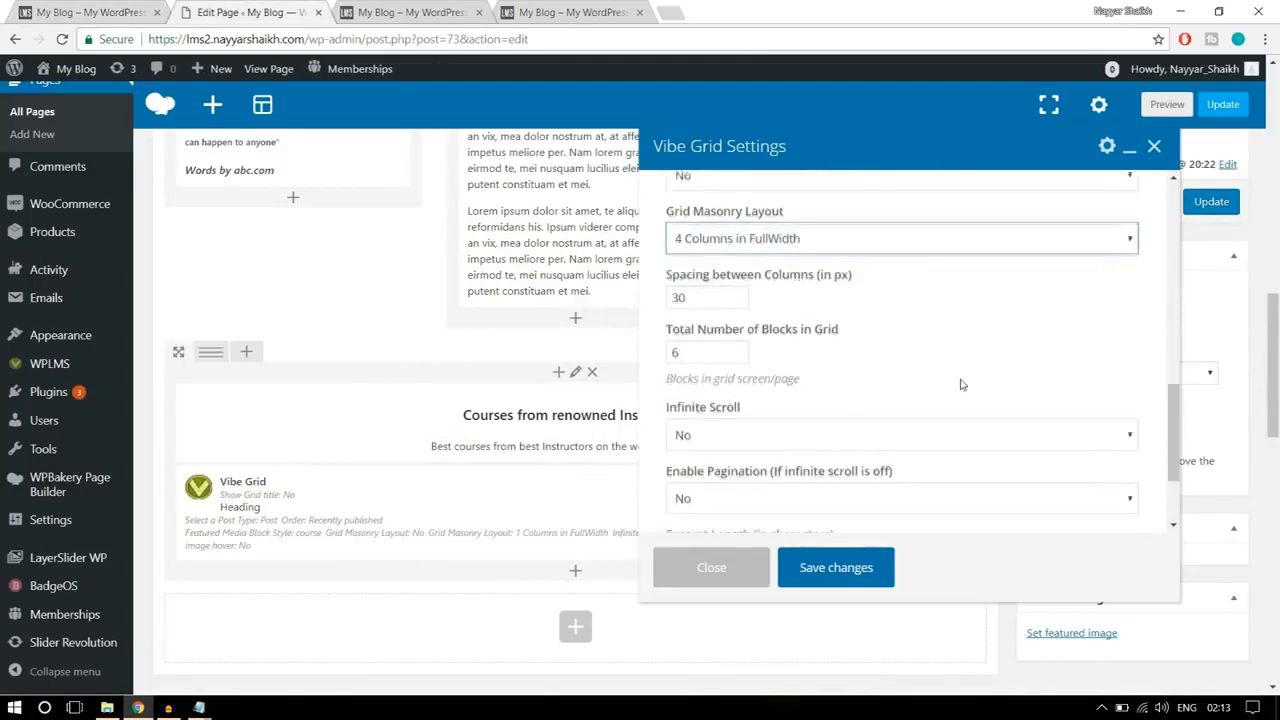
scroll(961, 385, down, 4)
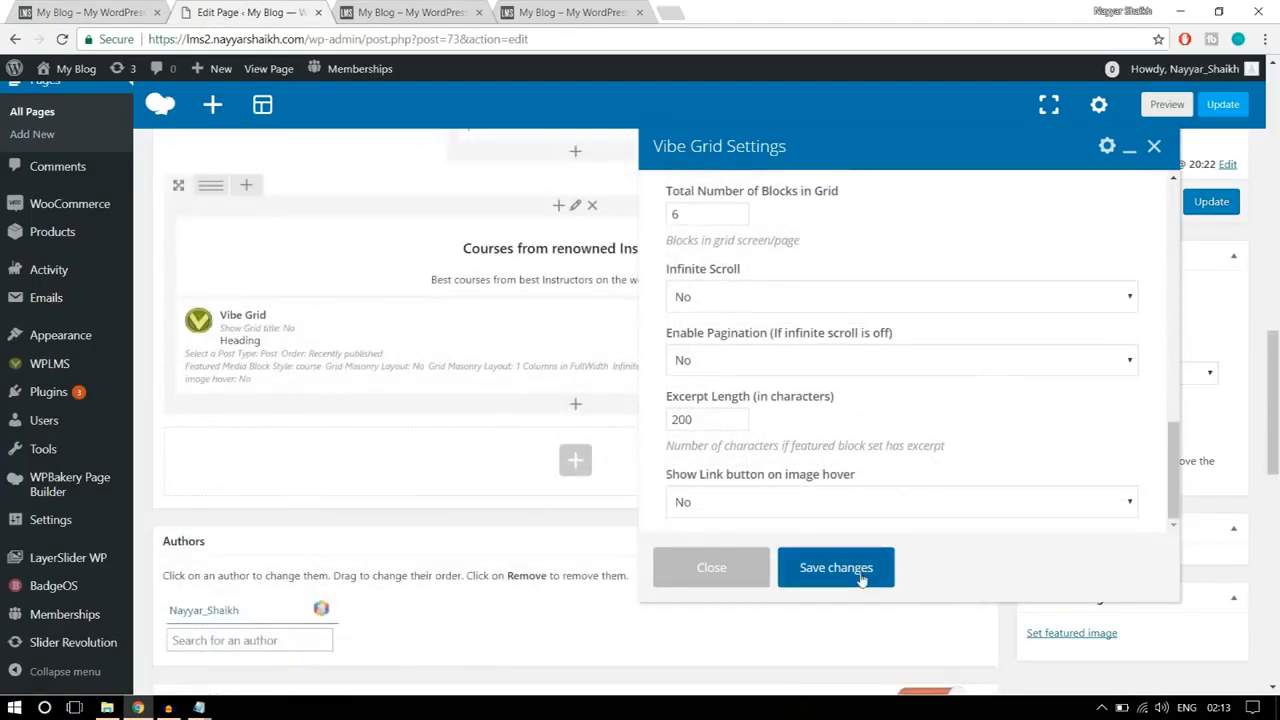
click(836, 567)
scroll(860, 539, up, 2)
click(1211, 304)
Step: Reload the site's live home page and examine the courses heading and grid
click(420, 12)
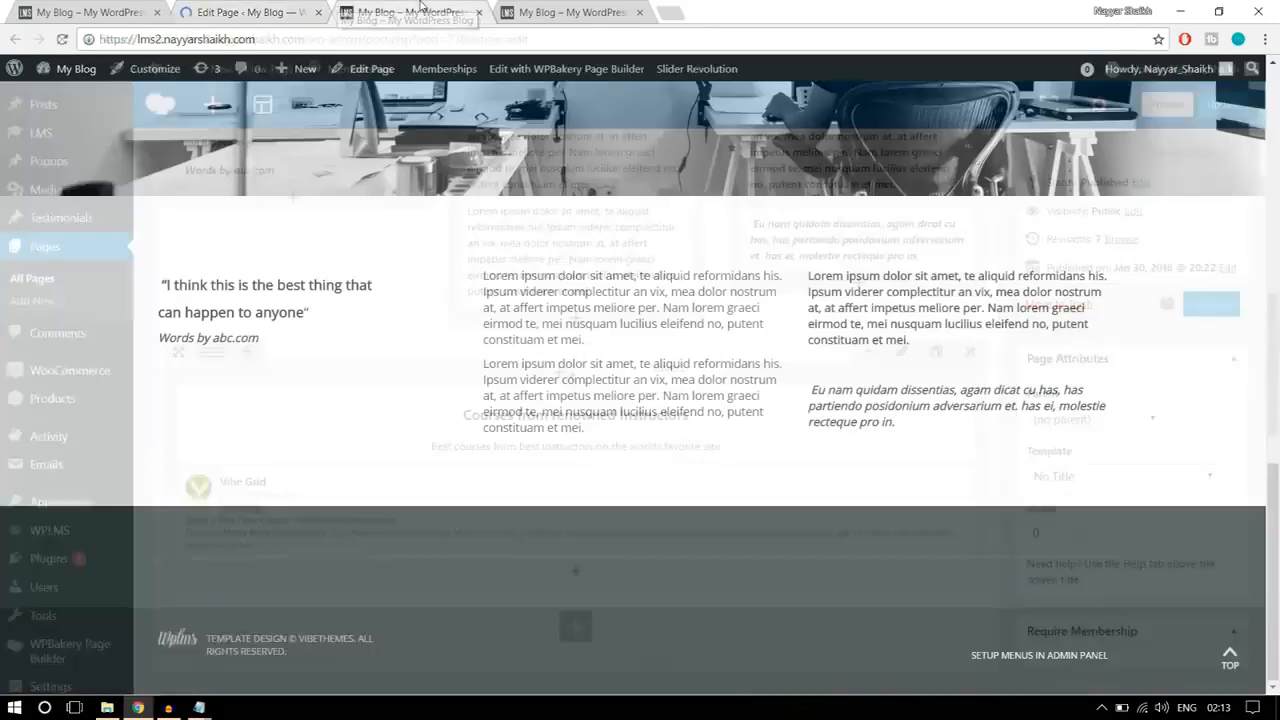
click(425, 33)
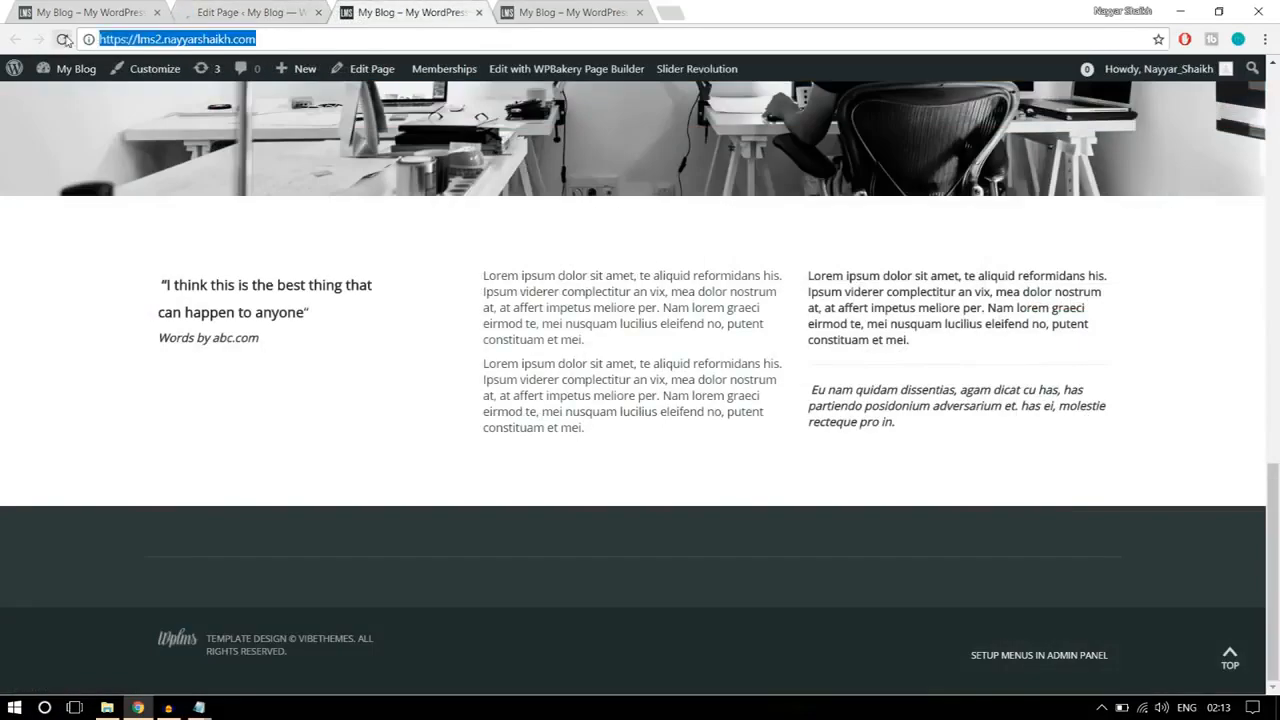
key(Return)
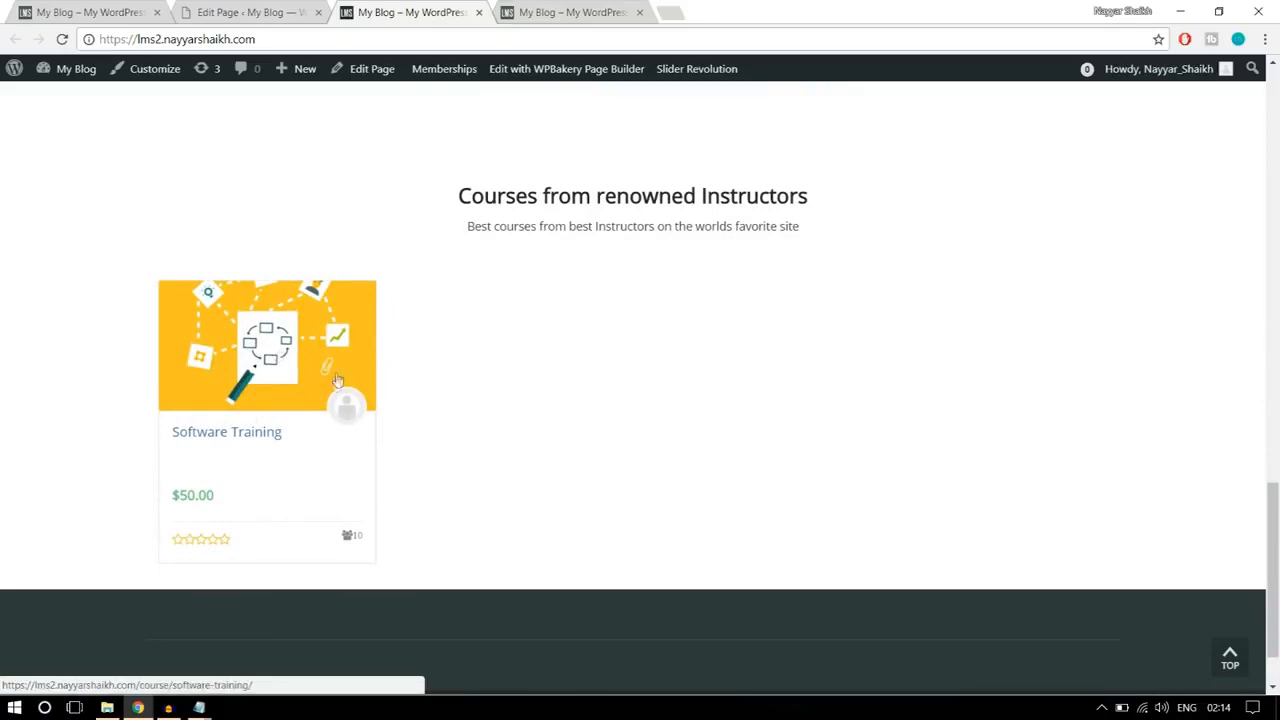
scroll(497, 437, up, 2)
scroll(494, 437, down, 1)
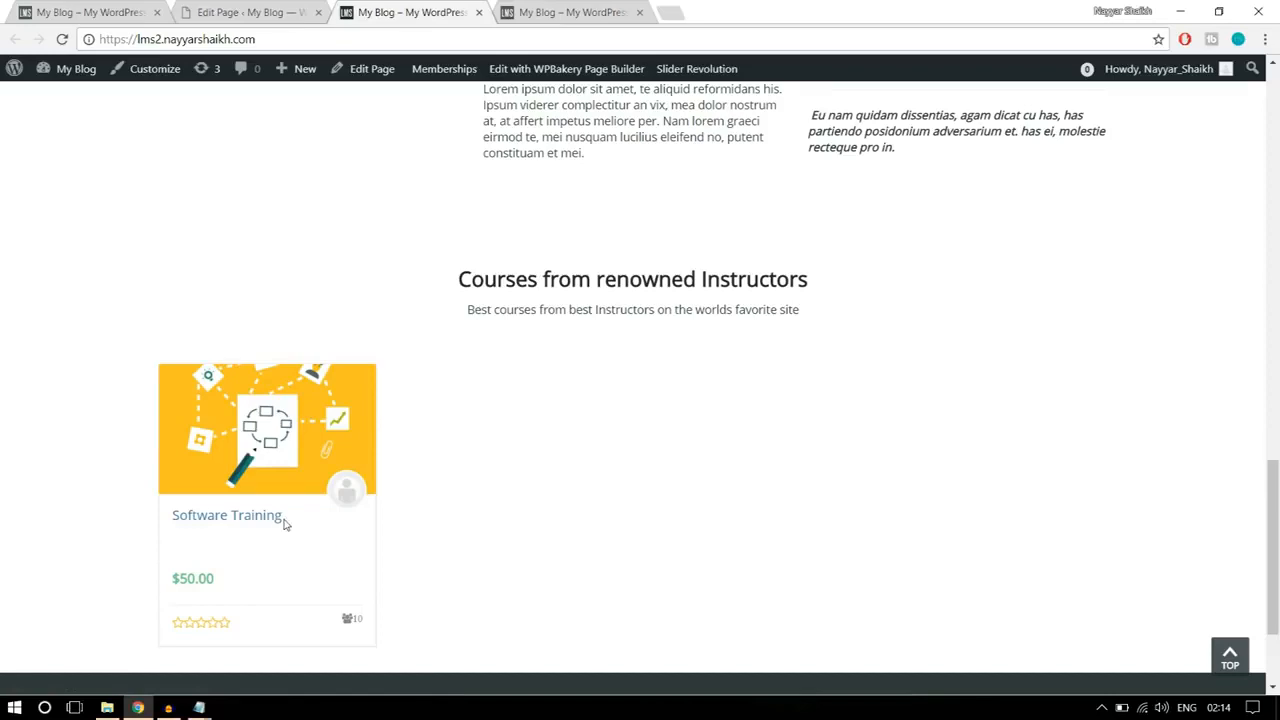
Step: Check the section below the reference page's courses, and add a Single Image element in a new row below the Vibe Grid
click(64, 11)
scroll(1167, 320, down, 5)
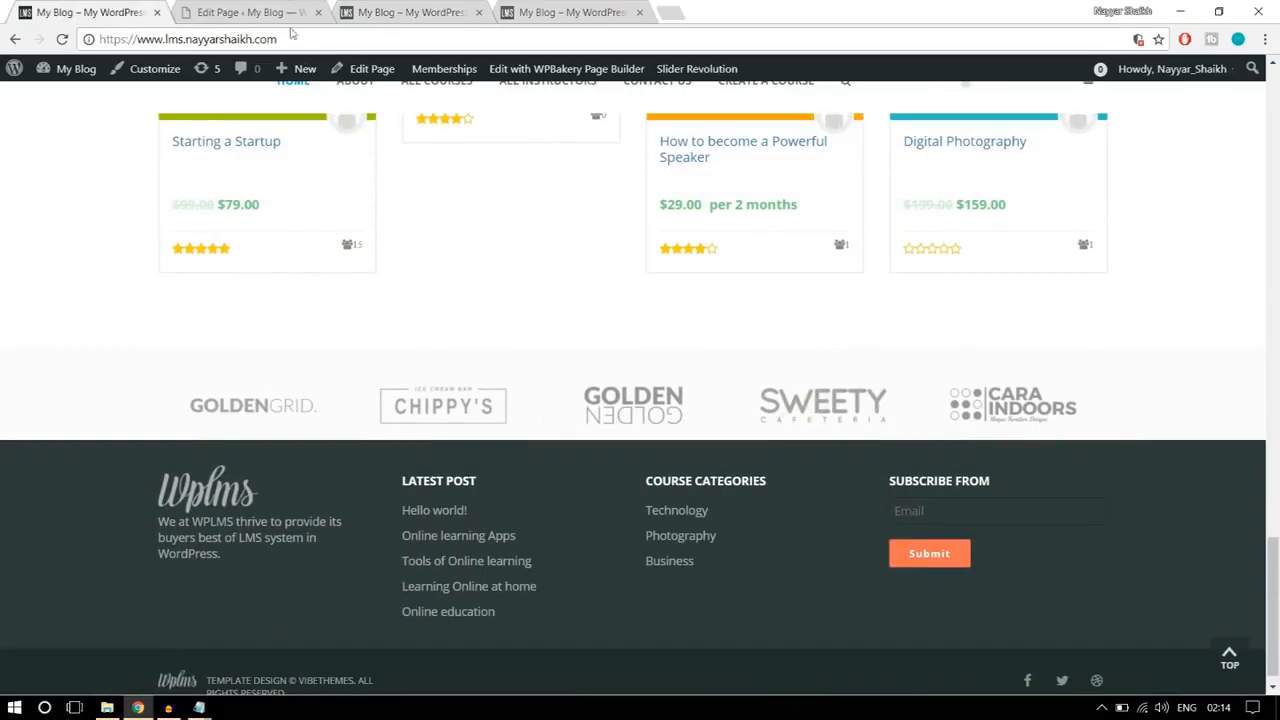
click(262, 12)
scroll(735, 349, down, 3)
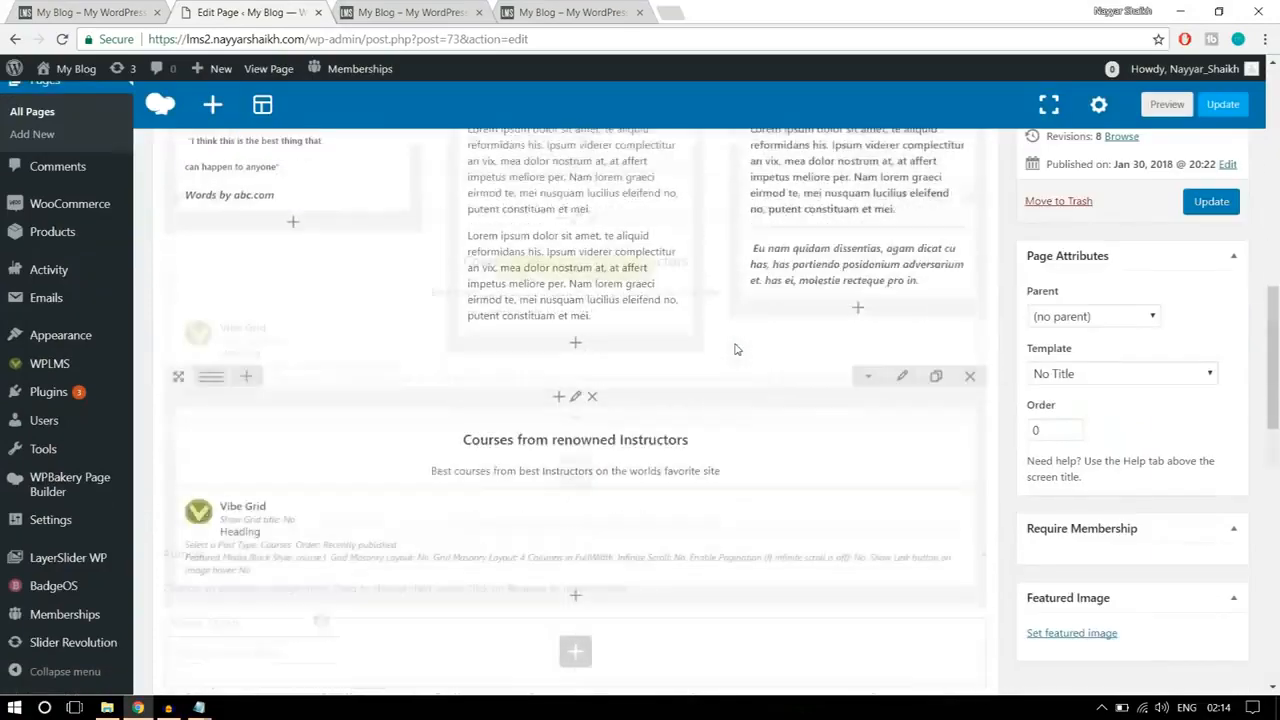
scroll(735, 349, down, 3)
scroll(590, 330, up, 2)
click(575, 376)
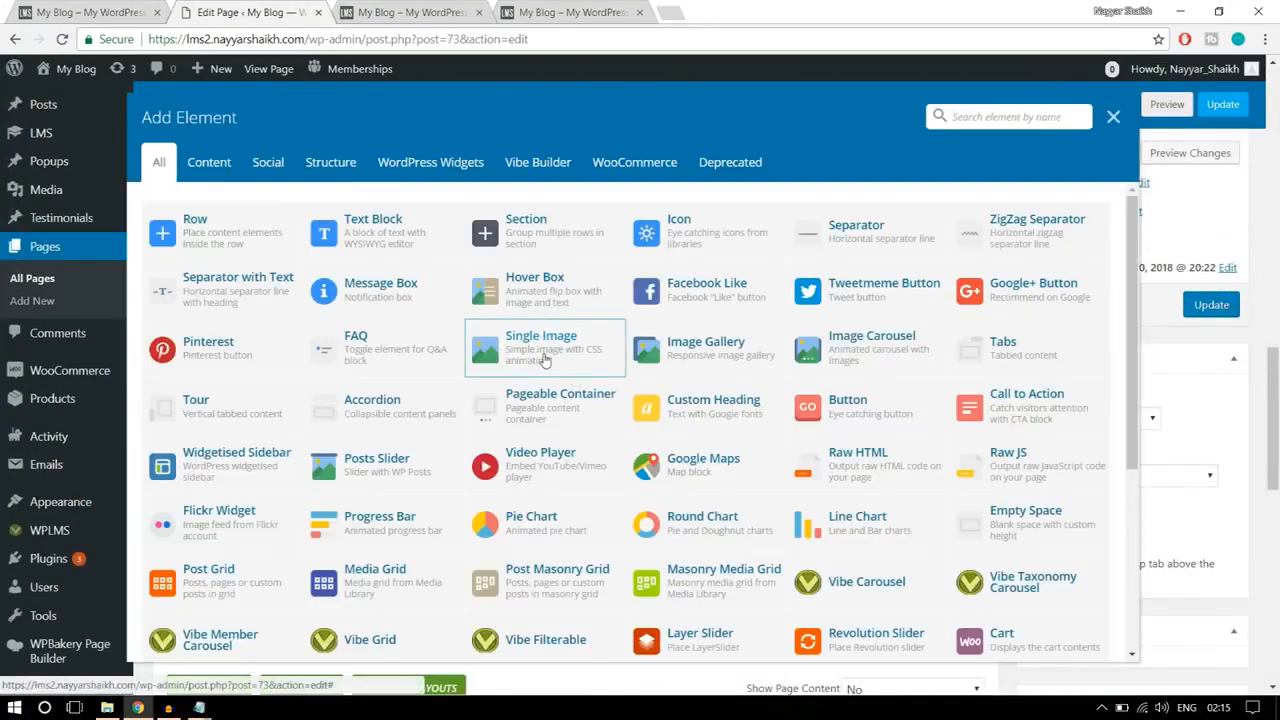
click(530, 358)
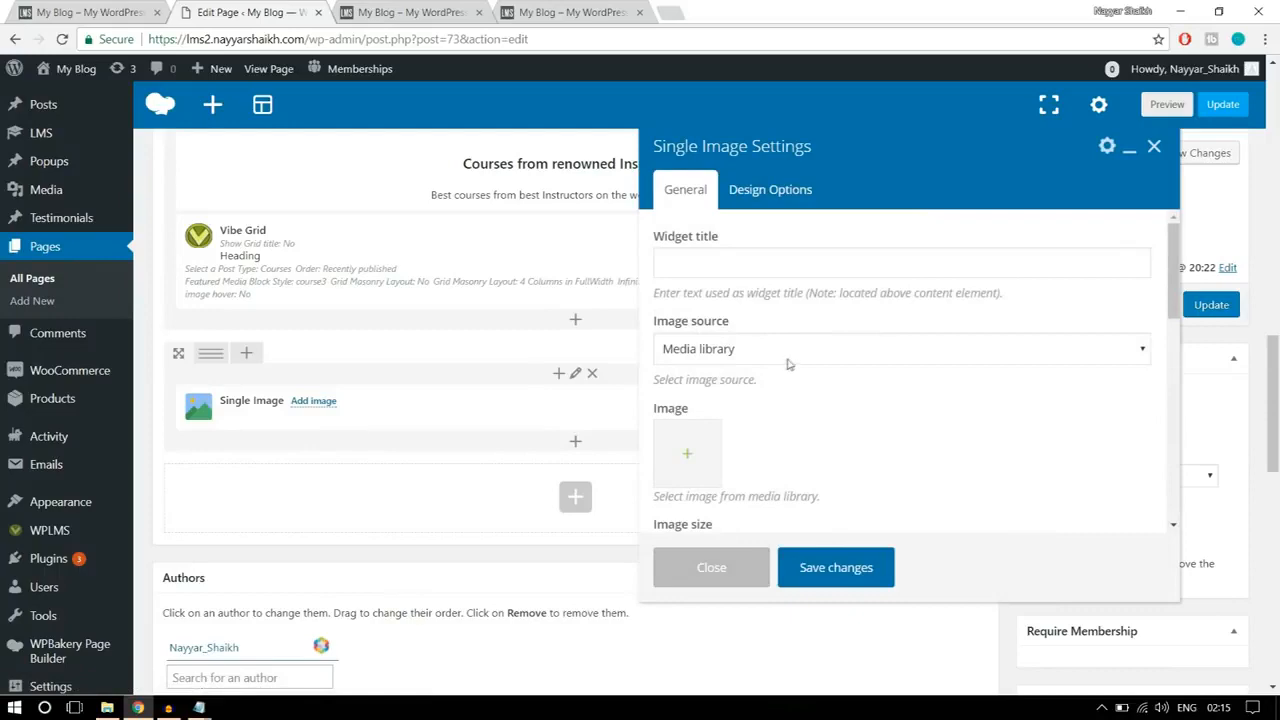
Step: Upload logo1, logo2, logo3 (1), logo4 and logo5 to the media library, and set logo5 as the Single Image element's image
scroll(787, 364, down, 1)
click(686, 384)
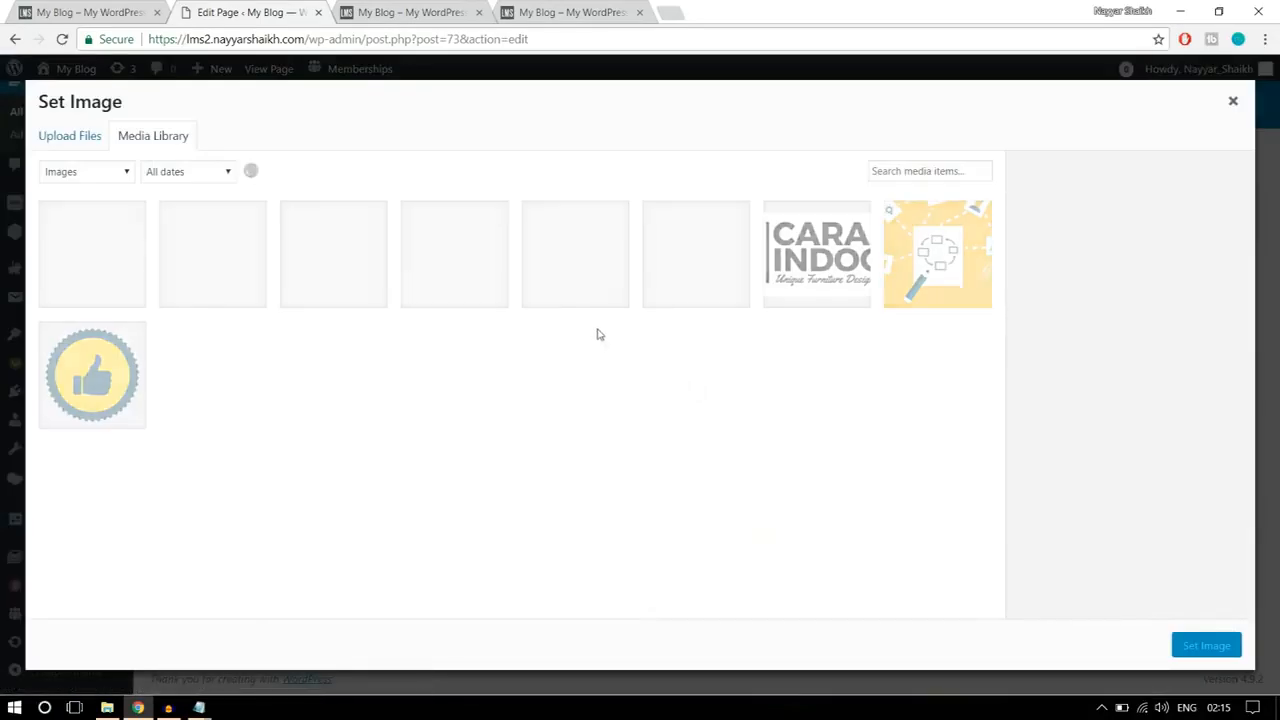
click(88, 137)
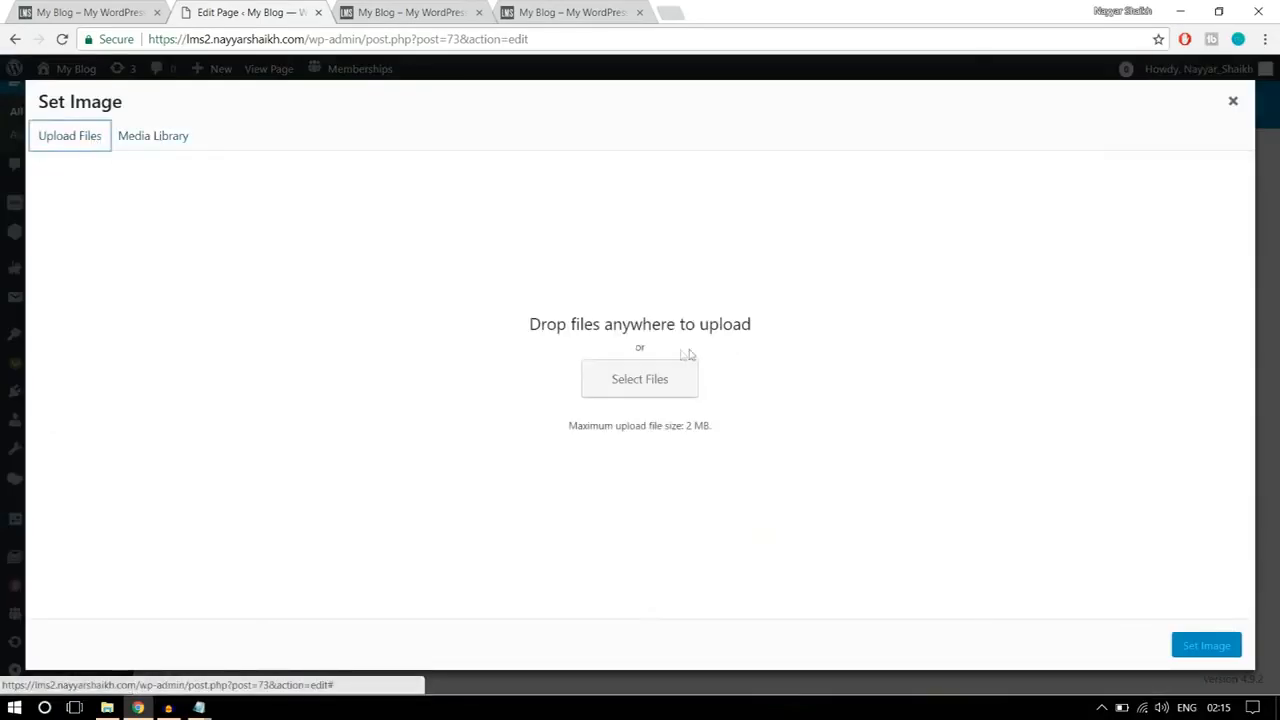
click(657, 380)
click(200, 235)
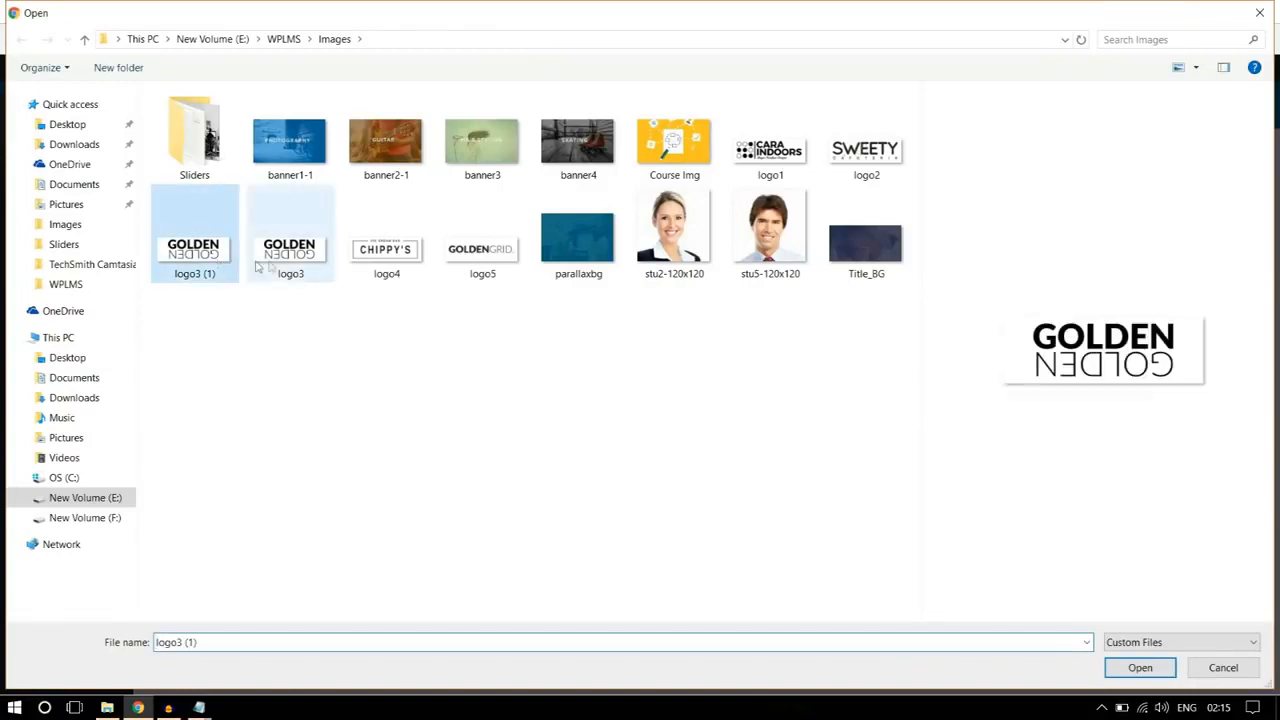
ctrl+click(386, 242)
ctrl+click(482, 242)
ctrl+click(770, 150)
ctrl+click(851, 160)
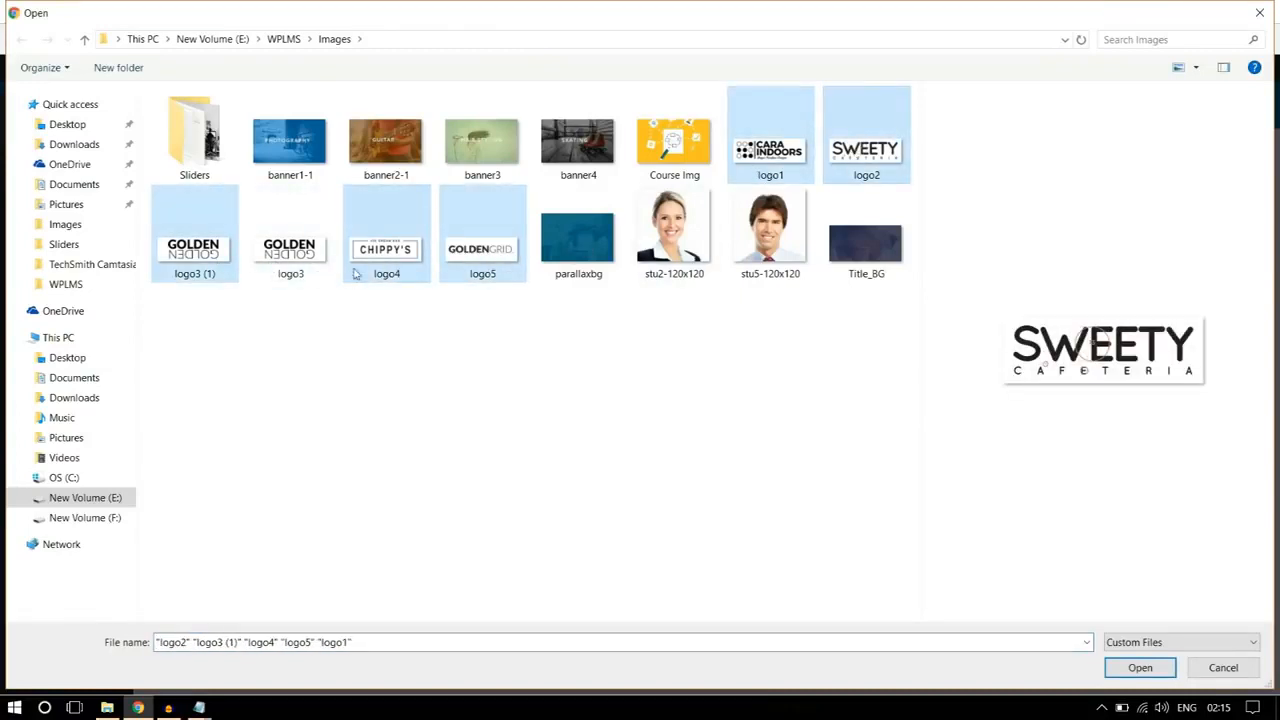
click(1143, 670)
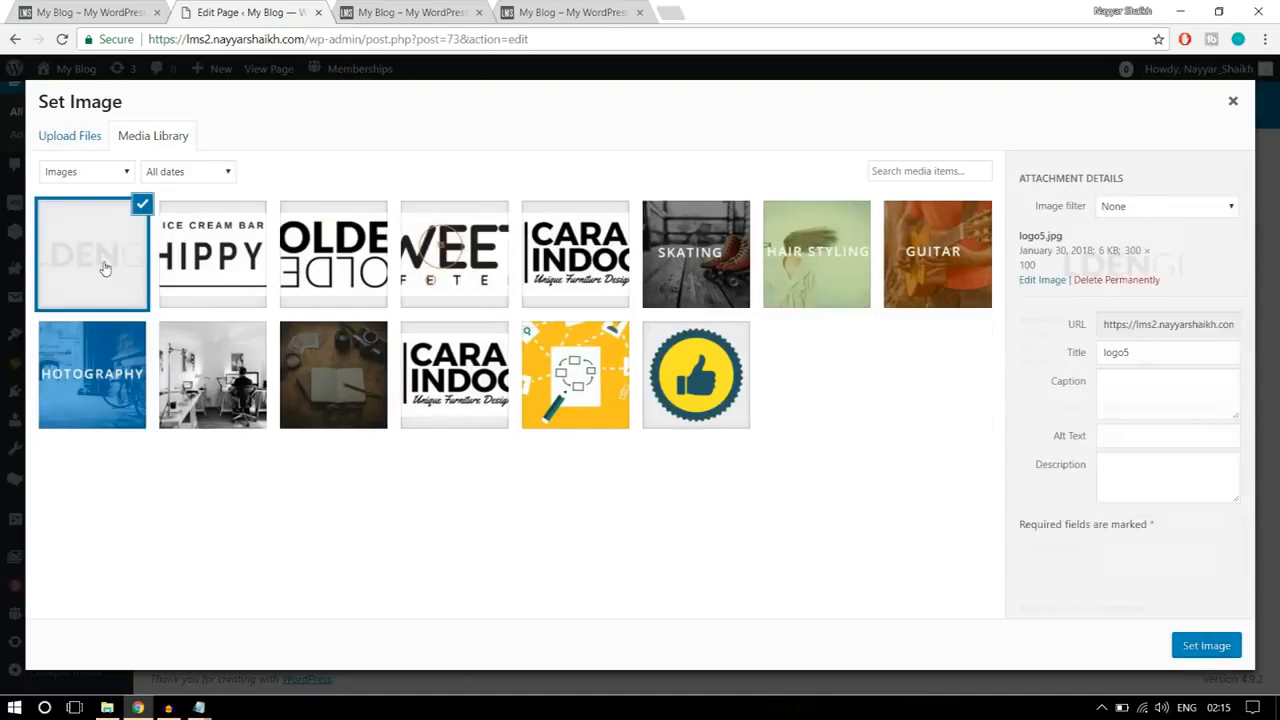
click(1205, 647)
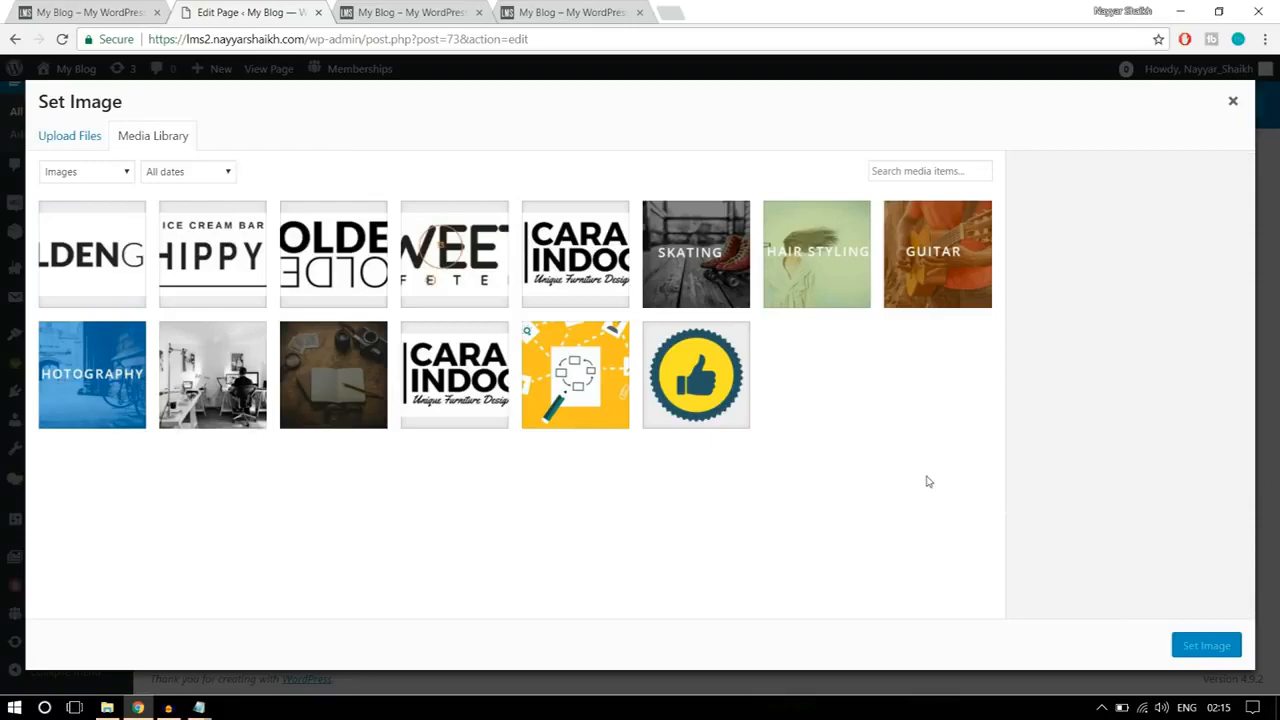
Step: Set the logo's image size to full, choose its image alignment, and save the Single Image element
scroll(765, 450, down, 1)
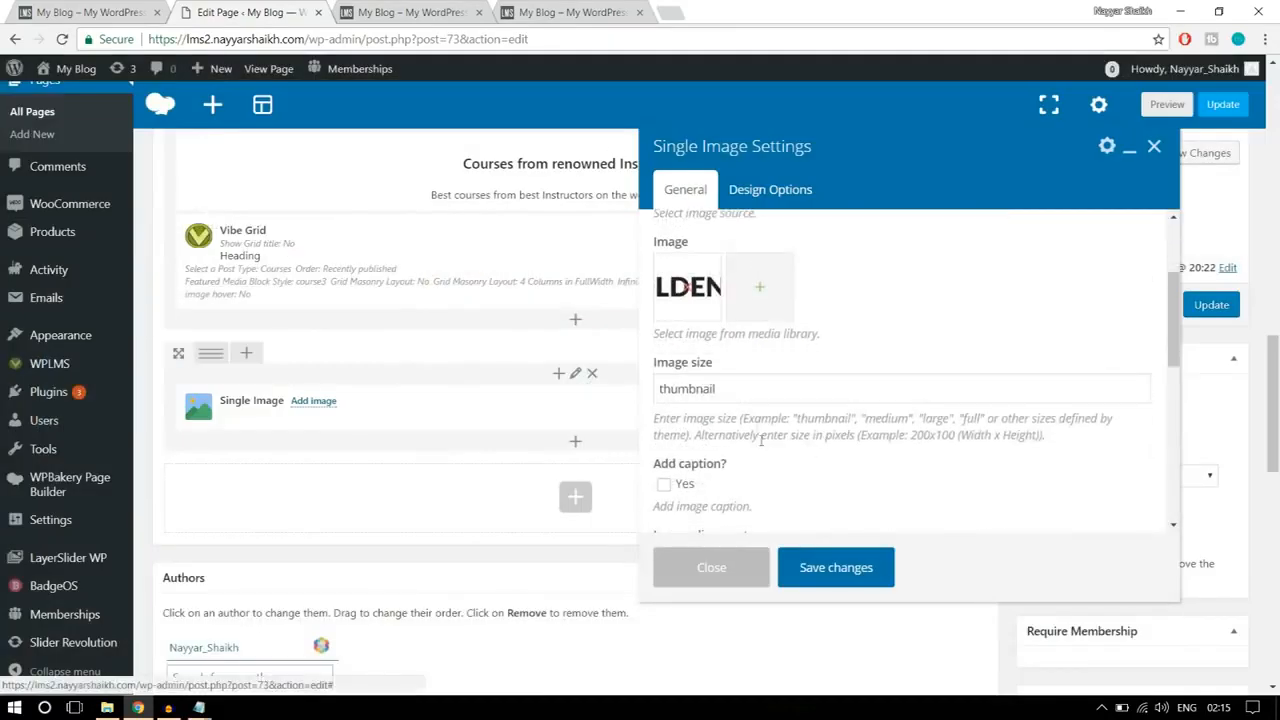
double_click(754, 395)
text(fu)
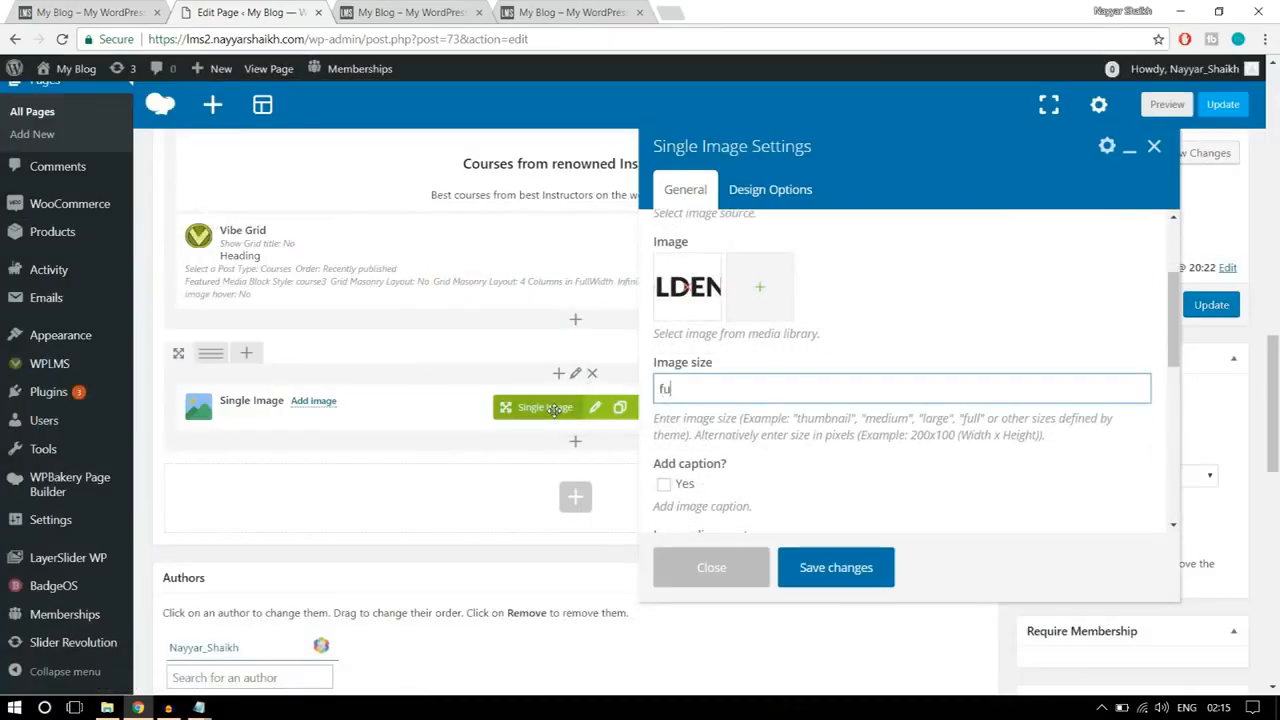
text(ll)
scroll(808, 396, down, 3)
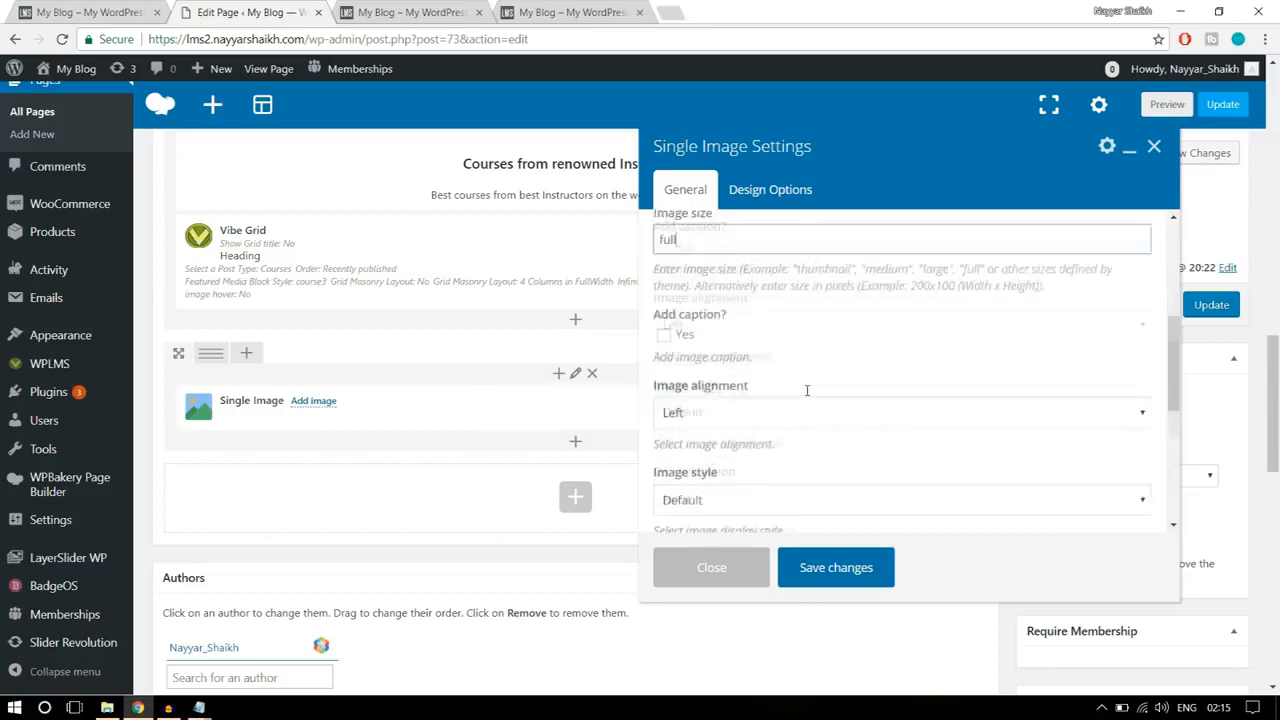
click(757, 312)
click(735, 369)
scroll(748, 378, down, 1)
scroll(748, 378, down, 5)
click(829, 565)
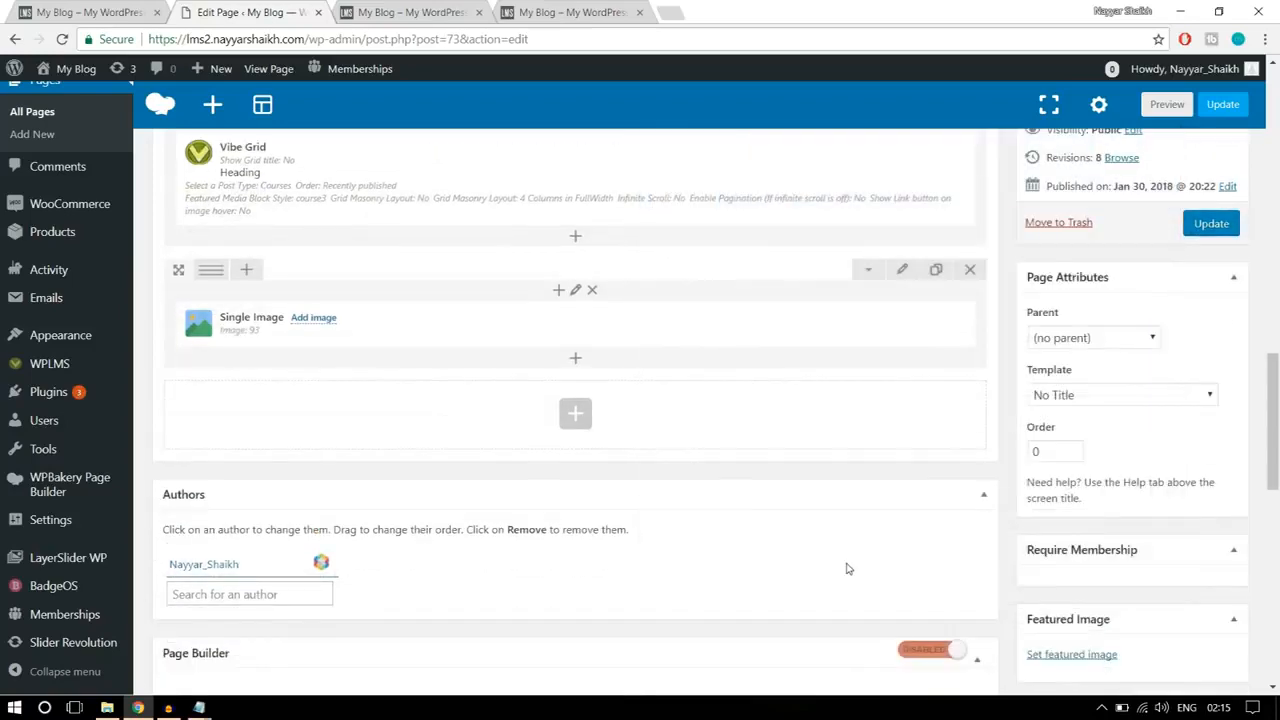
Step: Check the logo row on the reference page, and split the Single Image row into six equal columns
scroll(849, 568, up, 1)
click(98, 12)
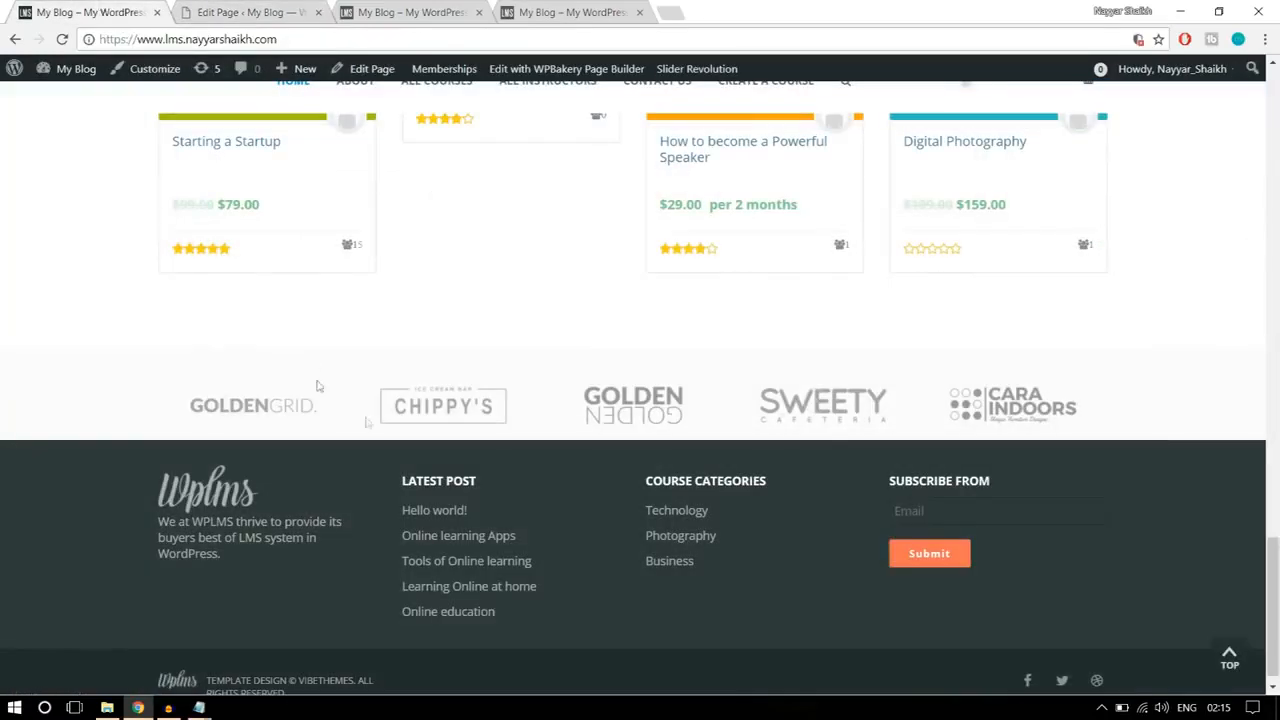
click(222, 10)
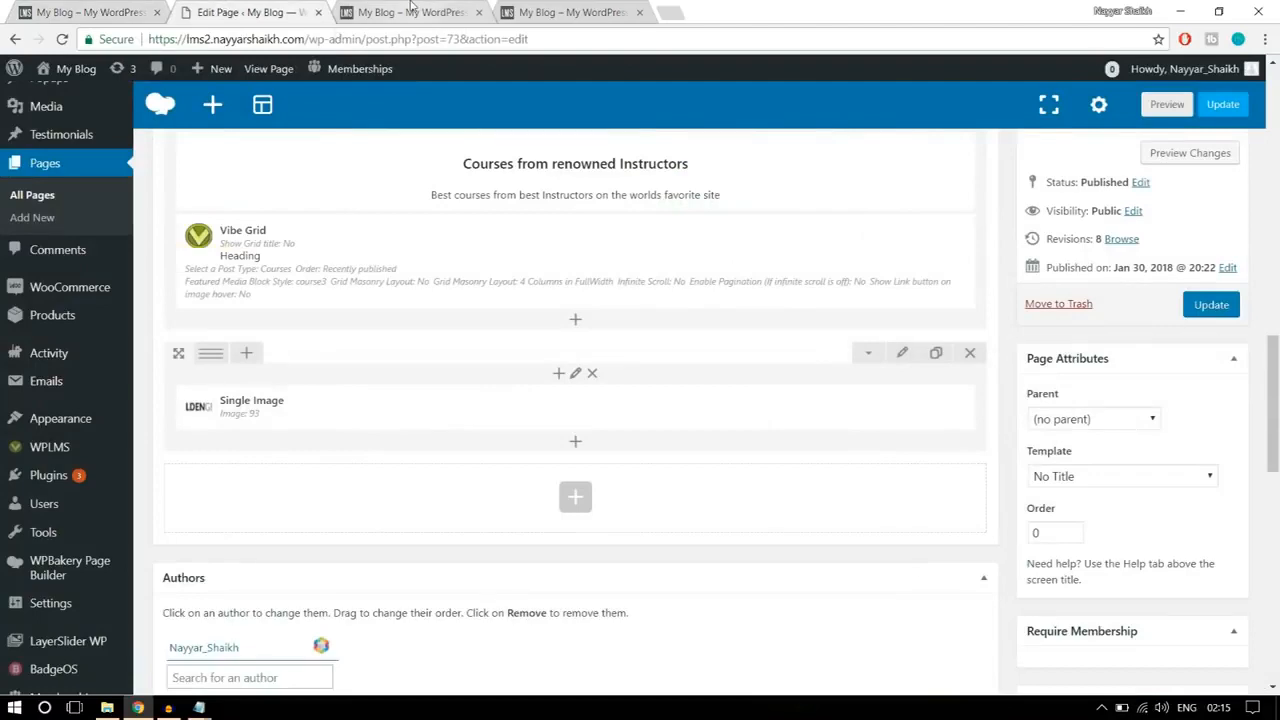
click(412, 8)
click(284, 16)
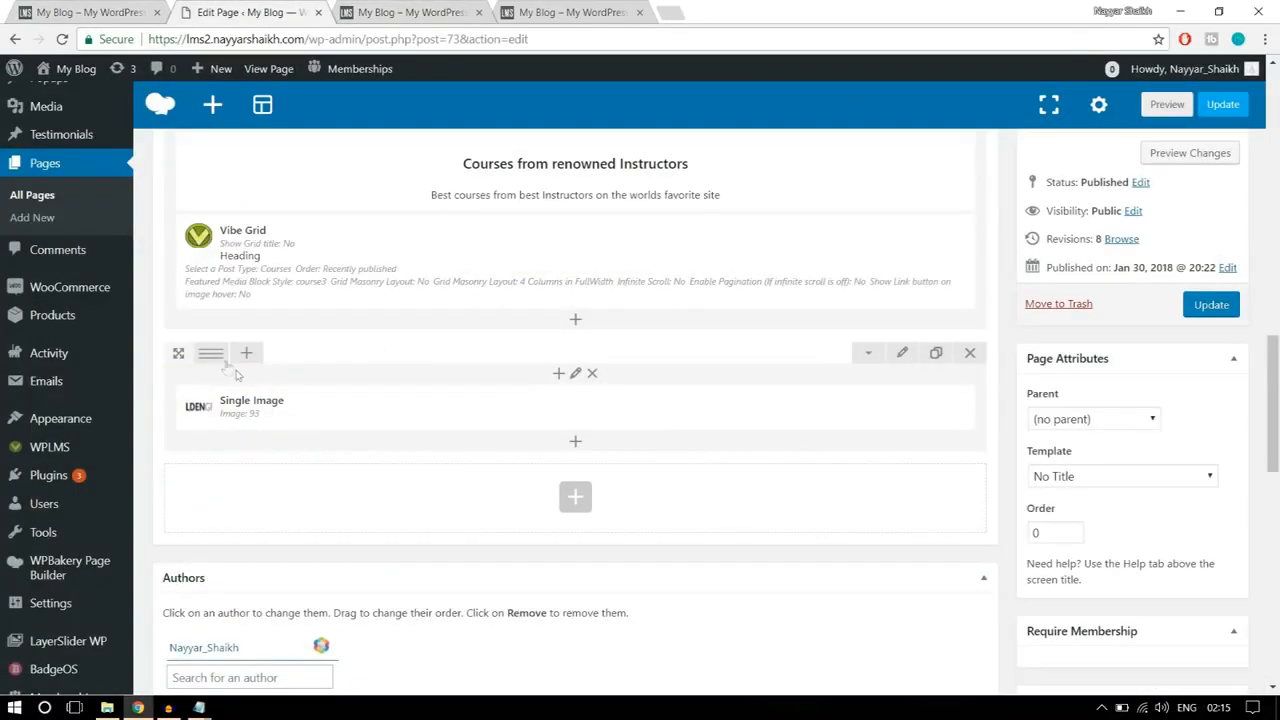
mouse_move(218, 360)
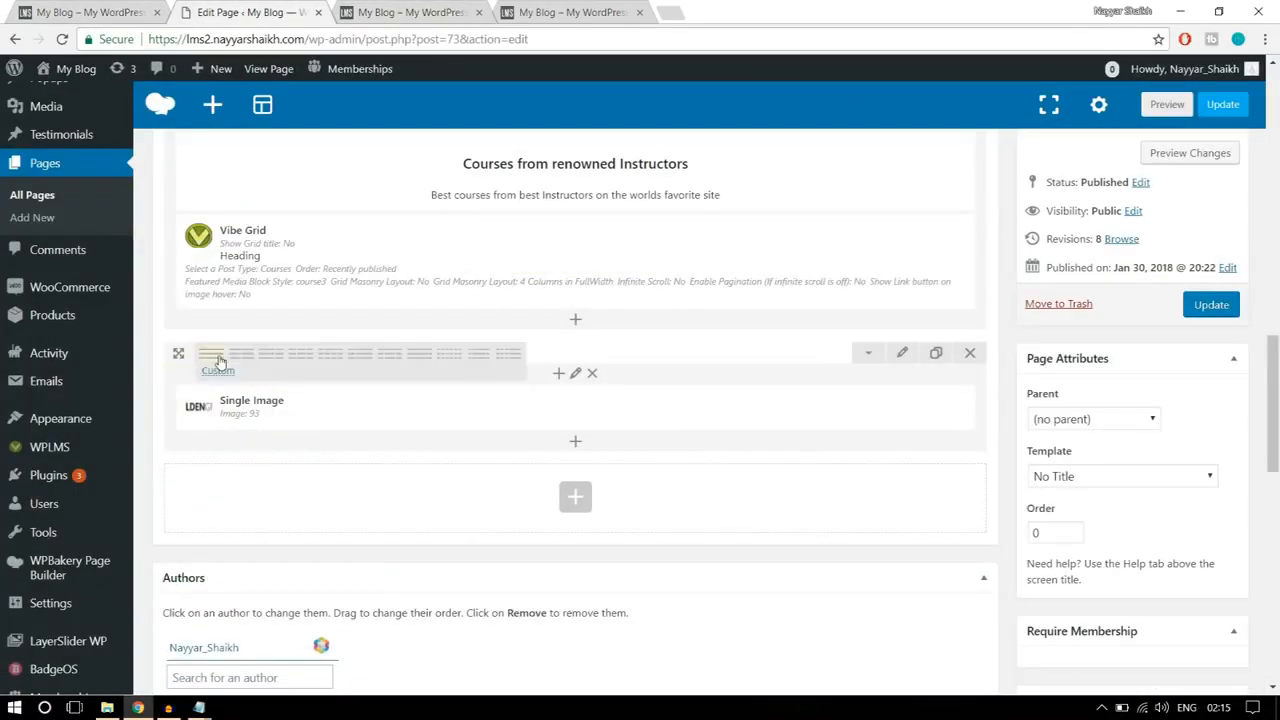
click(445, 363)
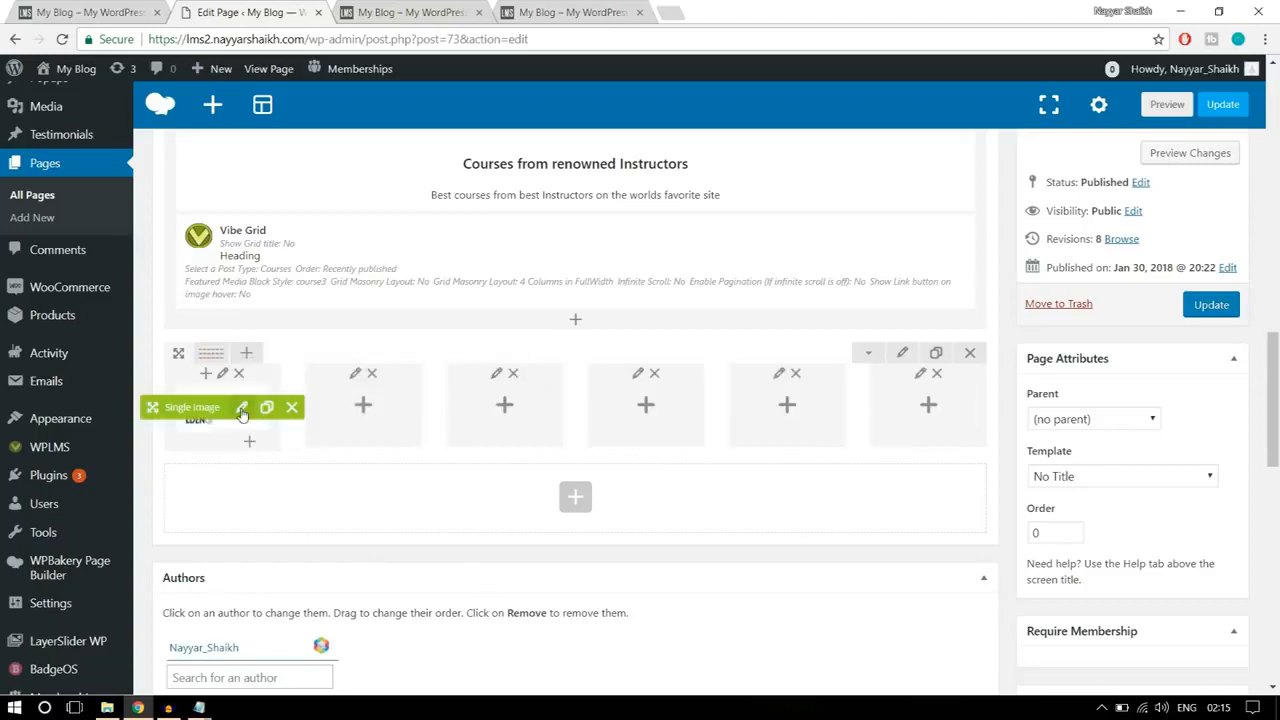
Step: Duplicate the Single Image element and distribute the copies so each of the six columns holds one
click(268, 409)
click(268, 409)
click(268, 409)
click(268, 409)
drag(187, 415, 365, 405)
drag(220, 412, 500, 410)
drag(190, 408, 645, 405)
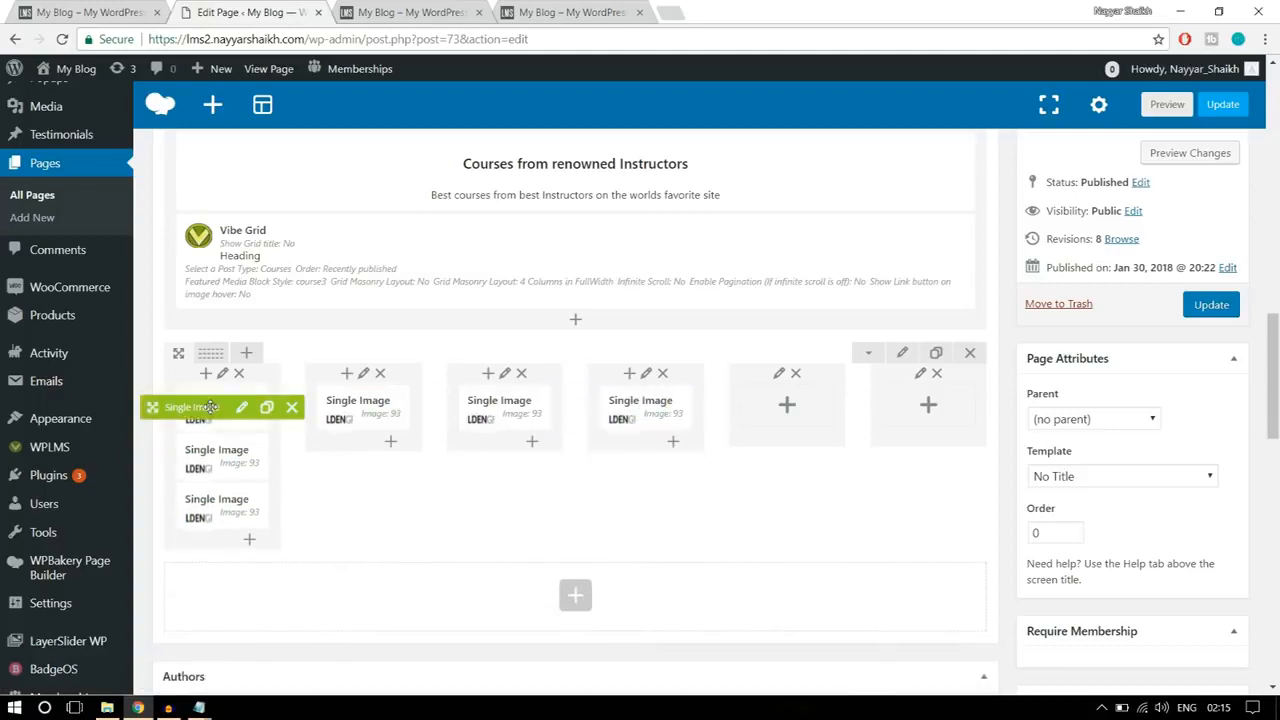
drag(190, 408, 752, 404)
mouse_move(190, 408)
mouse_down()
mouse_move(160, 405)
mouse_move(763, 372)
mouse_move(888, 390)
mouse_up()
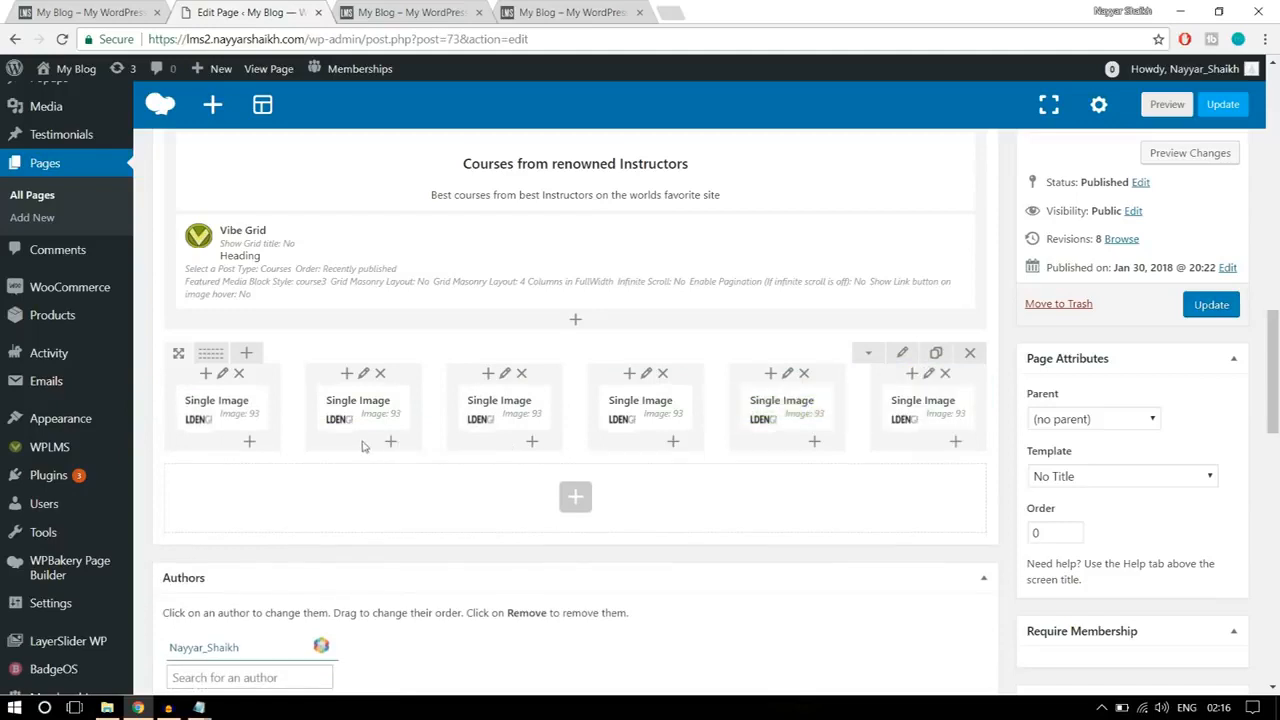
Step: Replace the image in the second column with the Chippy's logo (logo4) and save the element
click(383, 408)
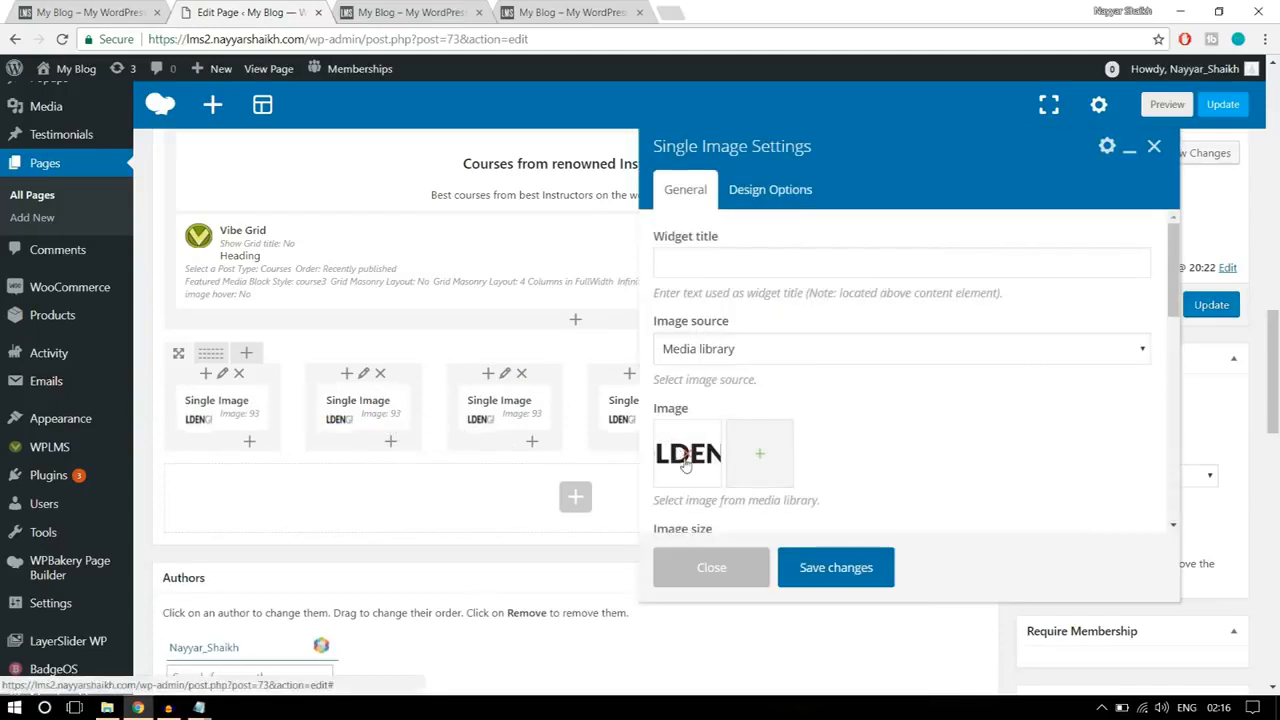
click(688, 456)
click(690, 460)
click(242, 256)
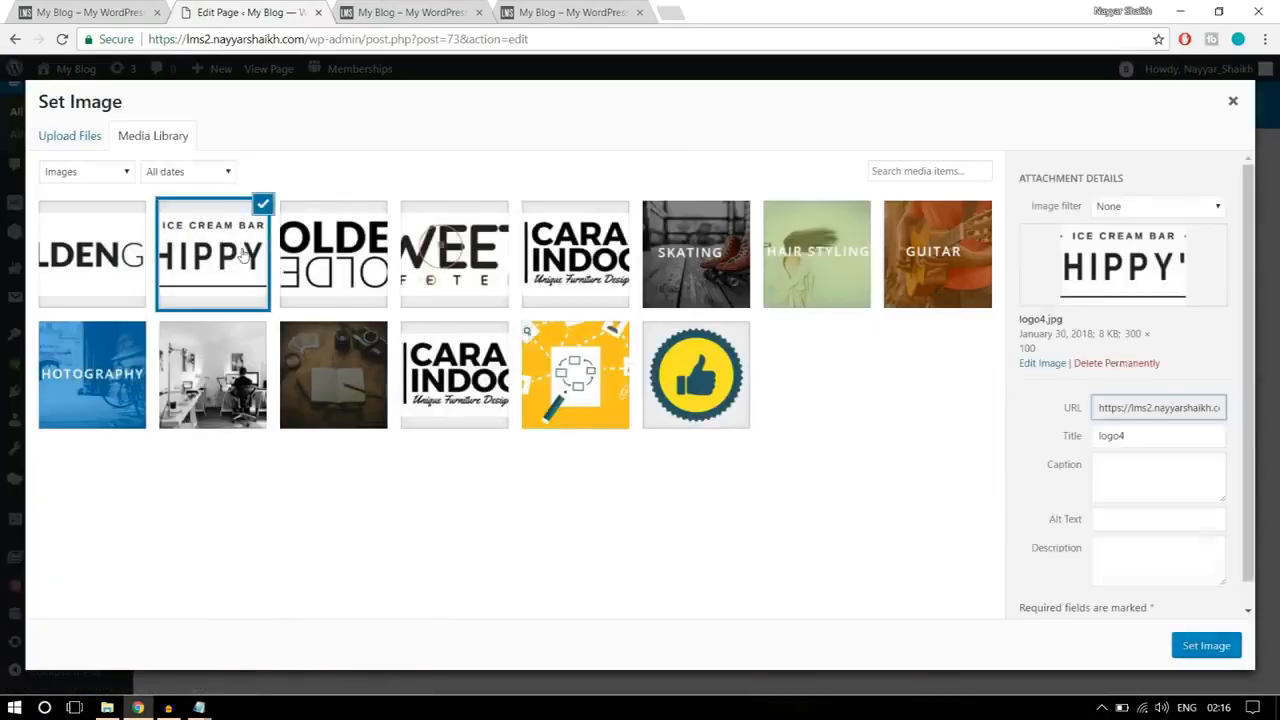
click(1207, 646)
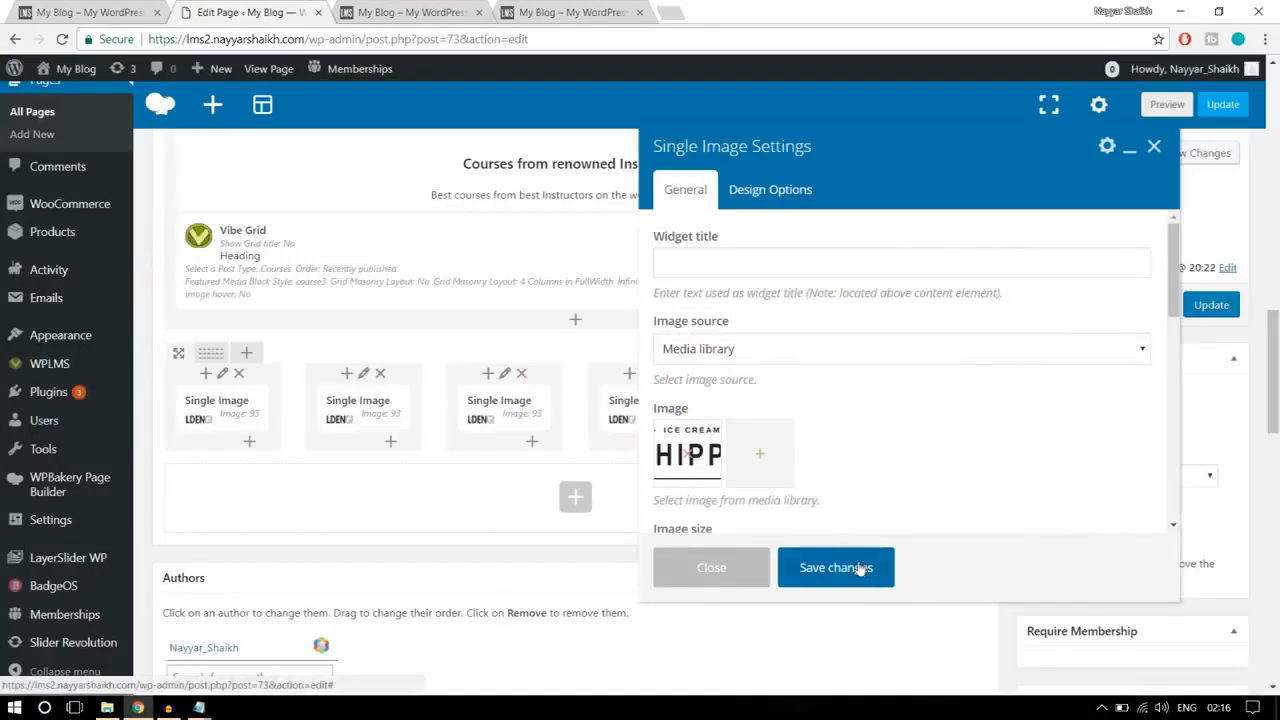
click(845, 568)
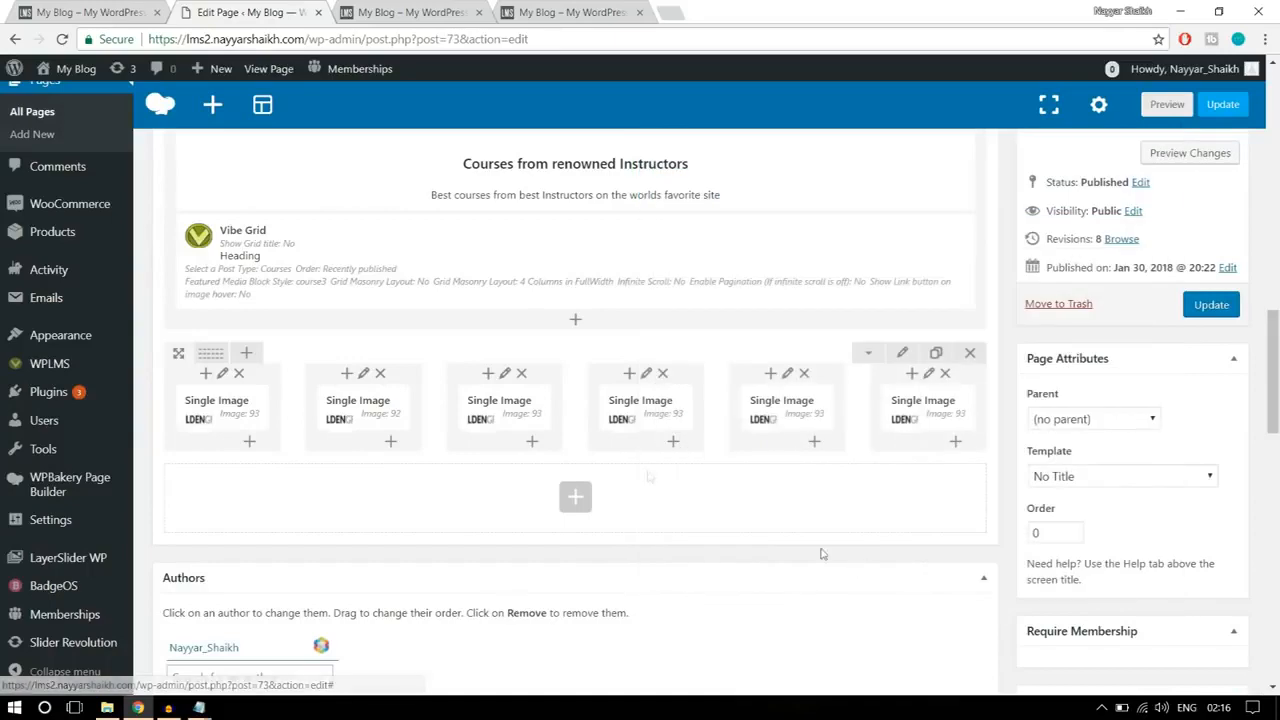
Step: Replace the image in the third column with the Golden logo, logo3 (1), and save the element
click(523, 408)
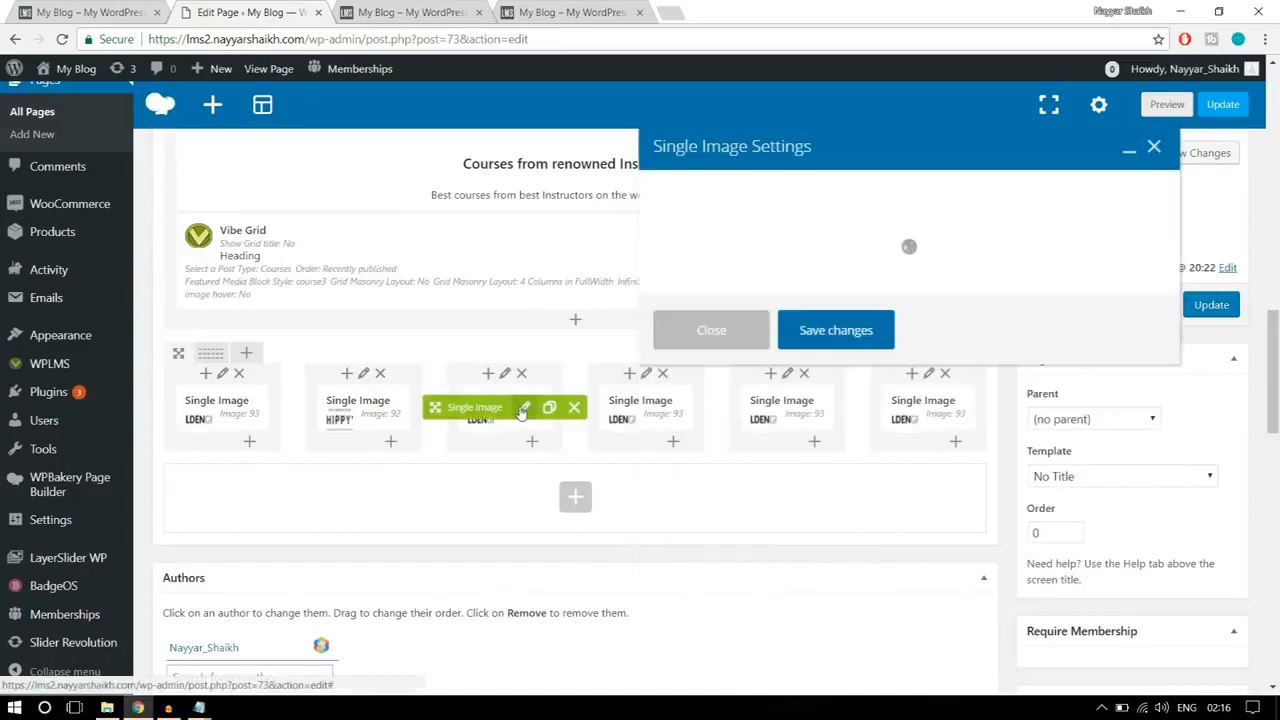
click(693, 458)
click(347, 272)
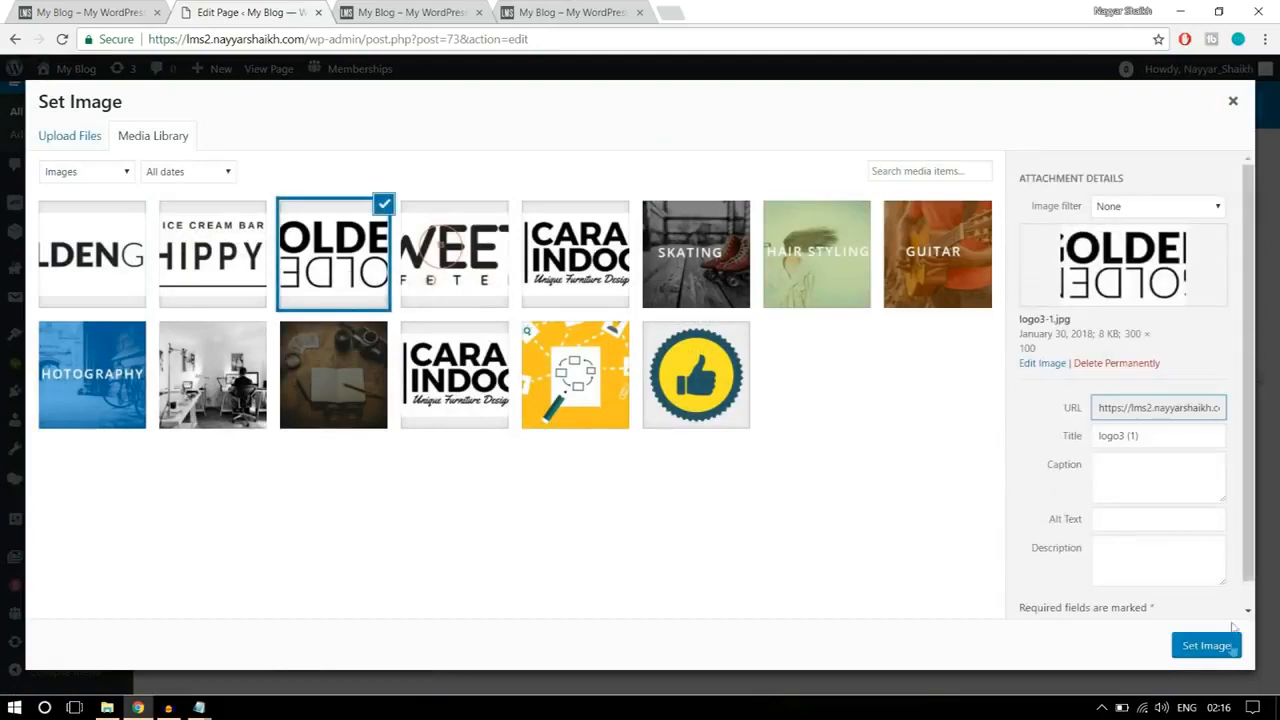
click(1203, 646)
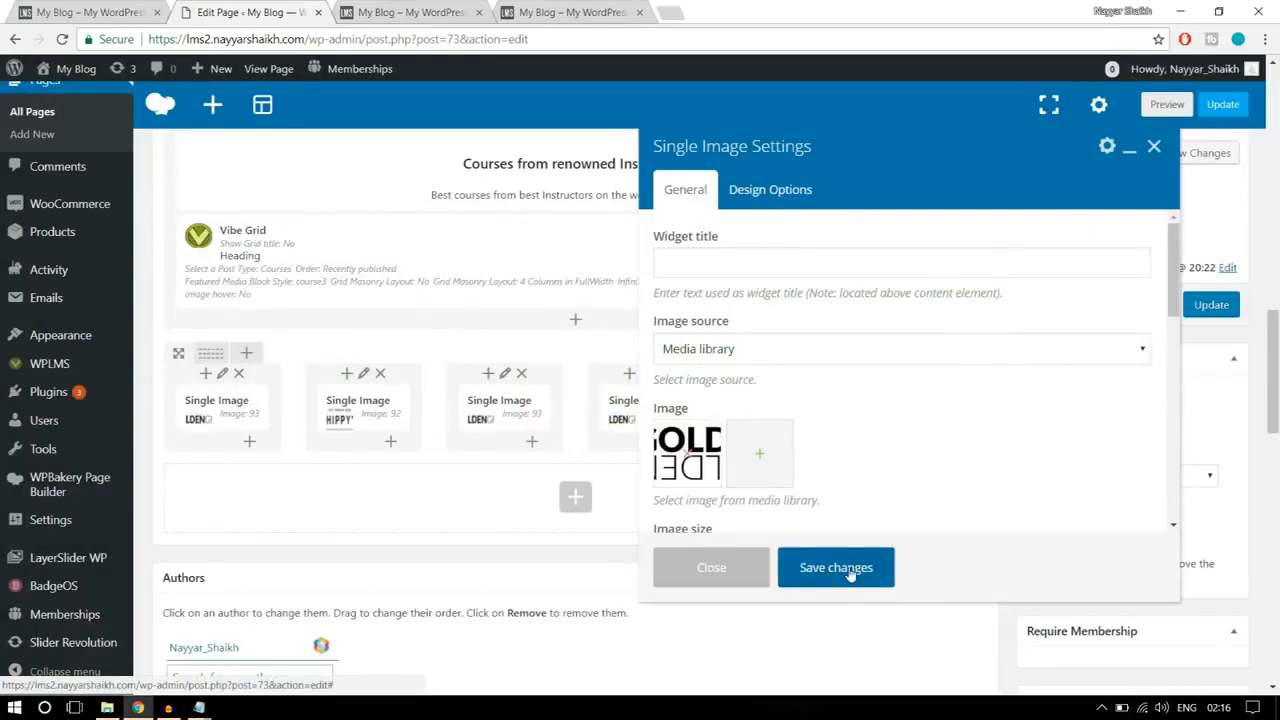
click(847, 568)
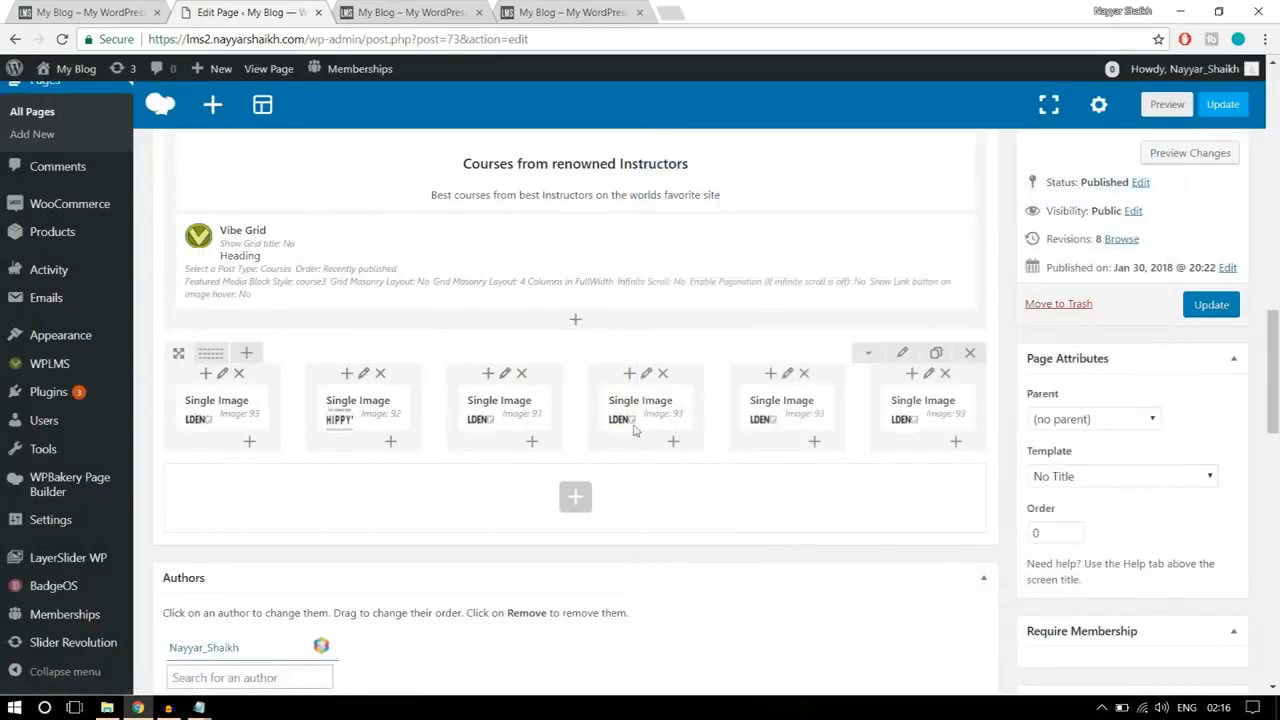
Step: Replace the image in the fourth column with the Sweety Cafeteria logo and save the element
click(665, 408)
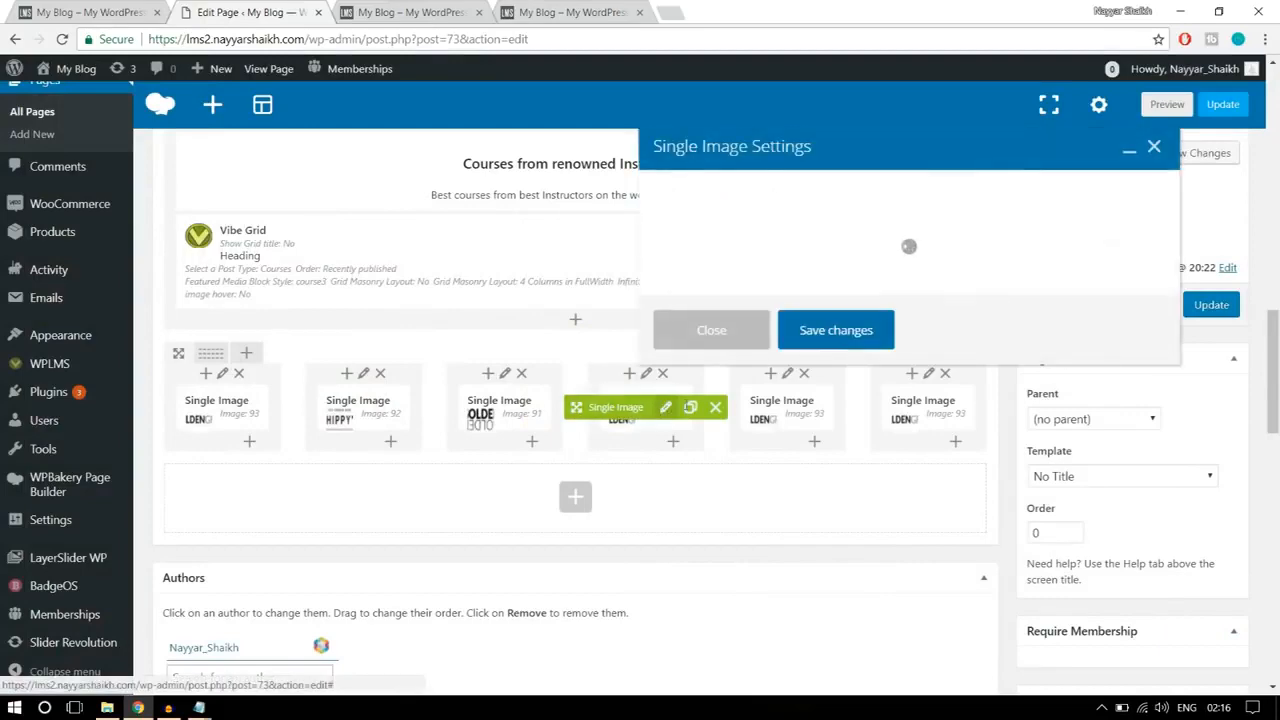
click(689, 456)
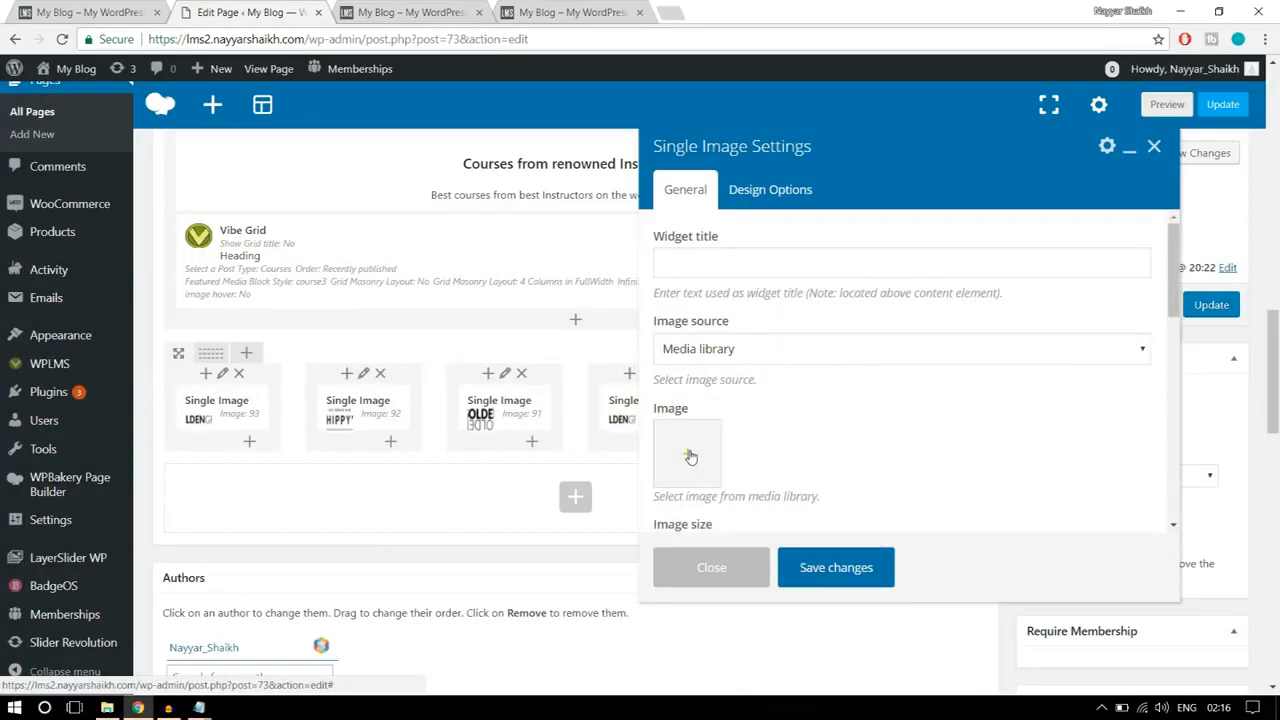
click(689, 456)
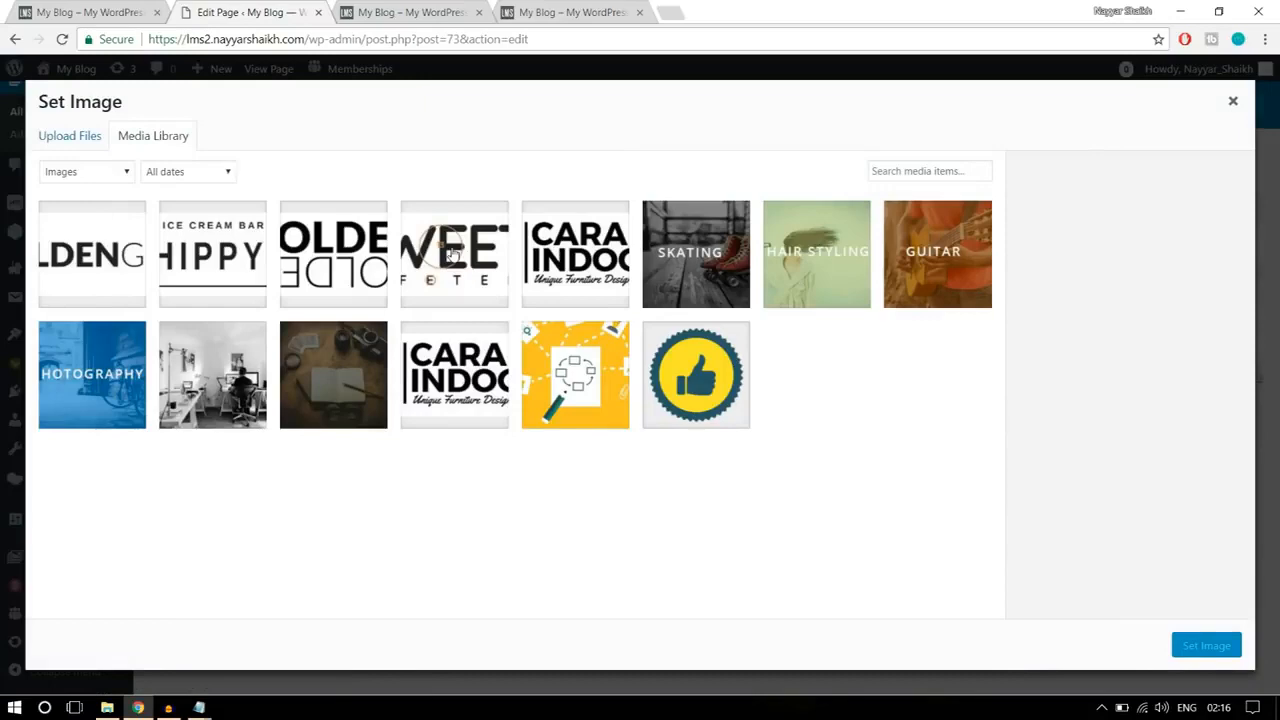
click(452, 256)
click(1210, 647)
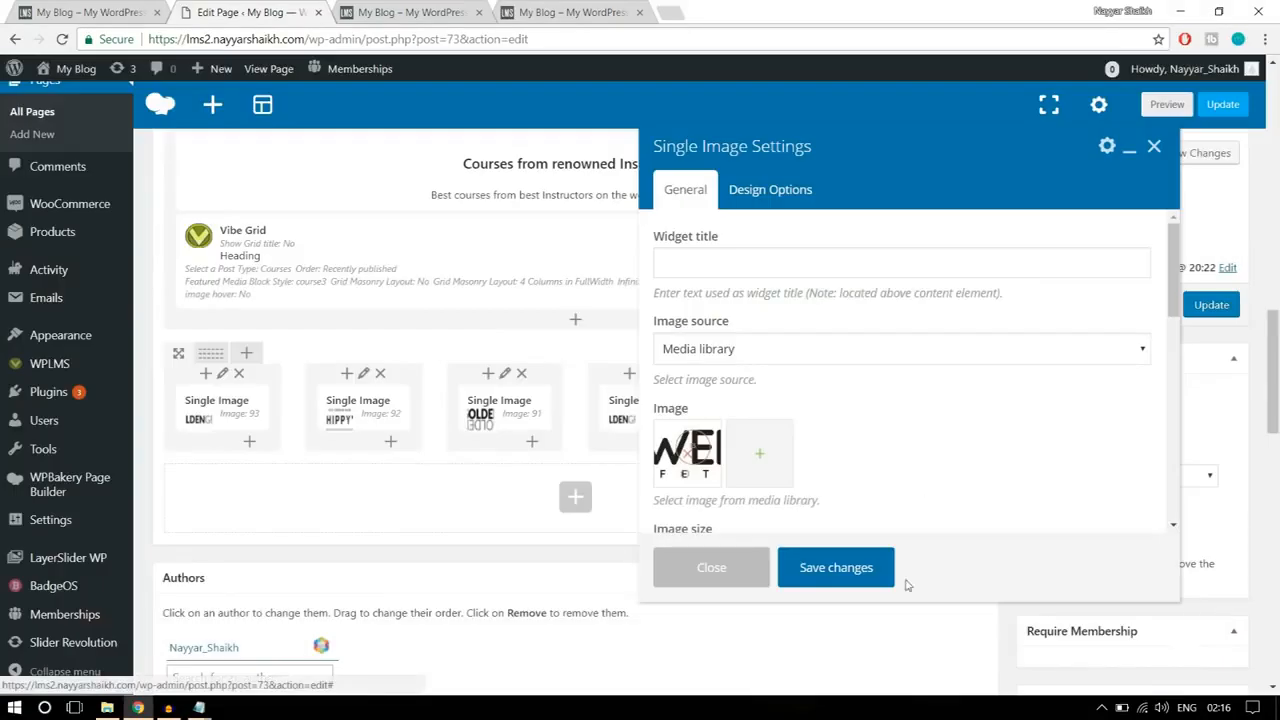
click(860, 567)
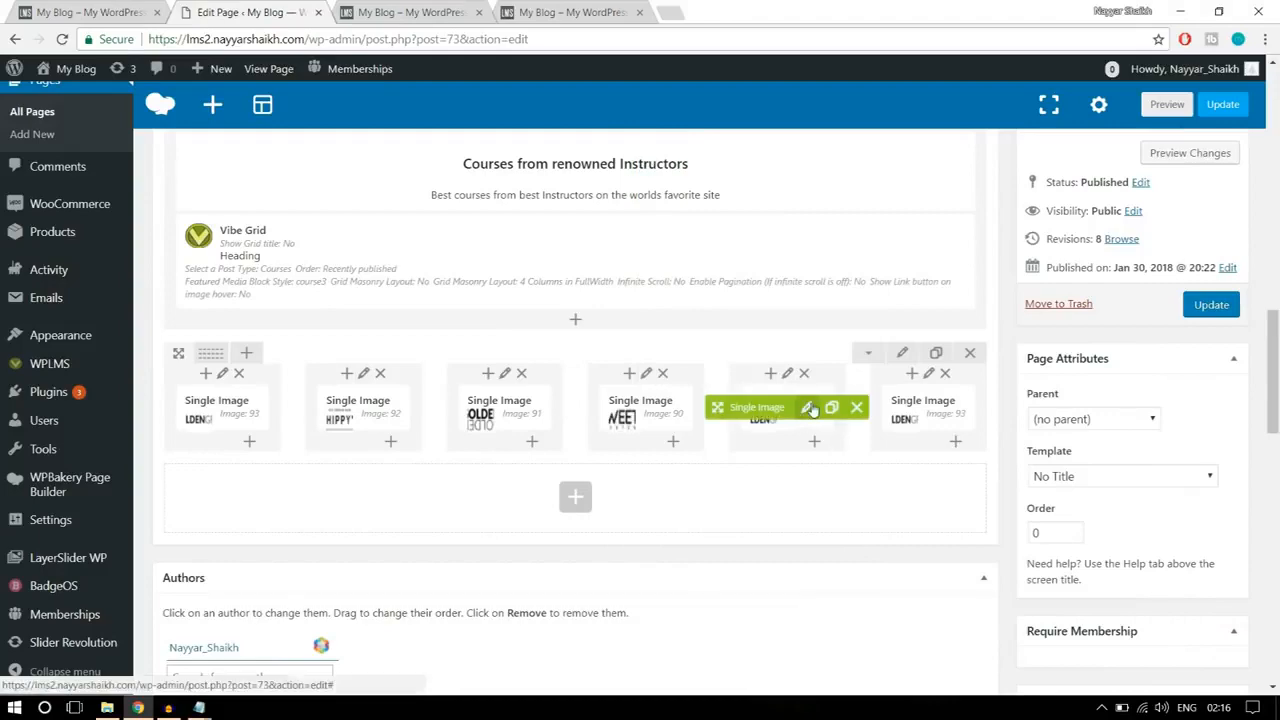
Step: Replace the image in the fifth column with the newly uploaded Cara Indoors logo, save the element, and update the page
click(808, 408)
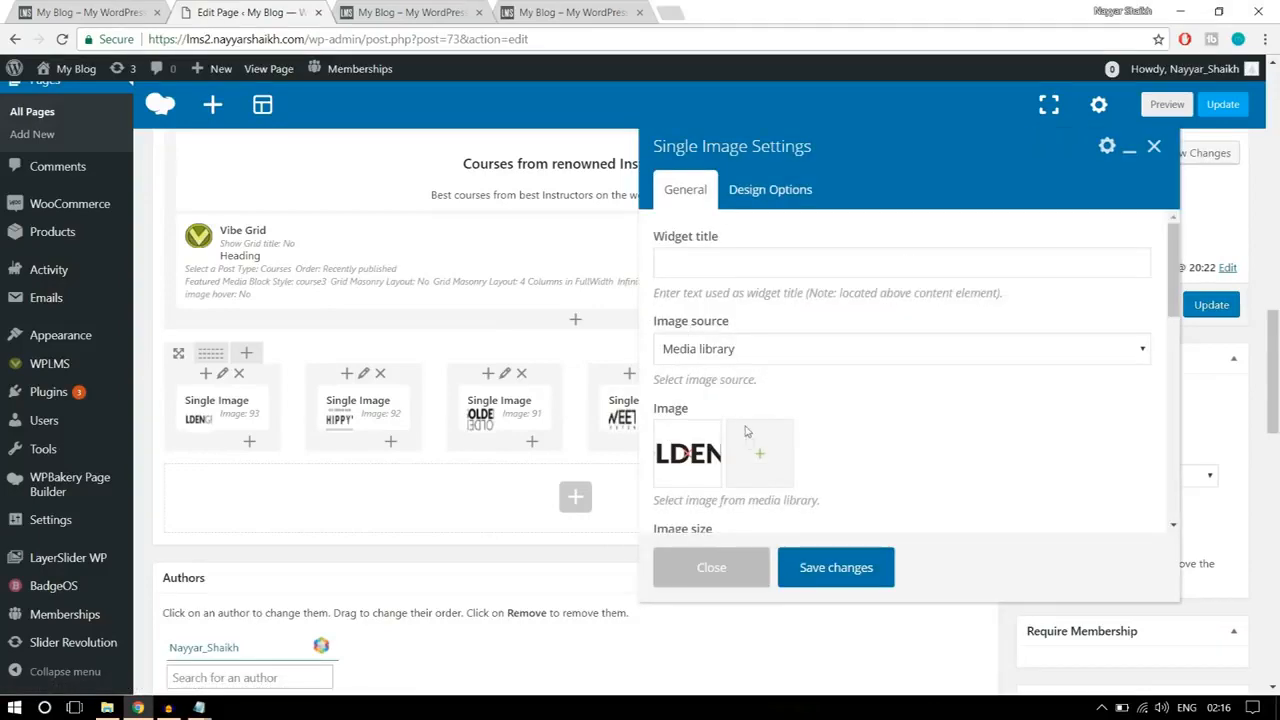
click(687, 458)
click(684, 460)
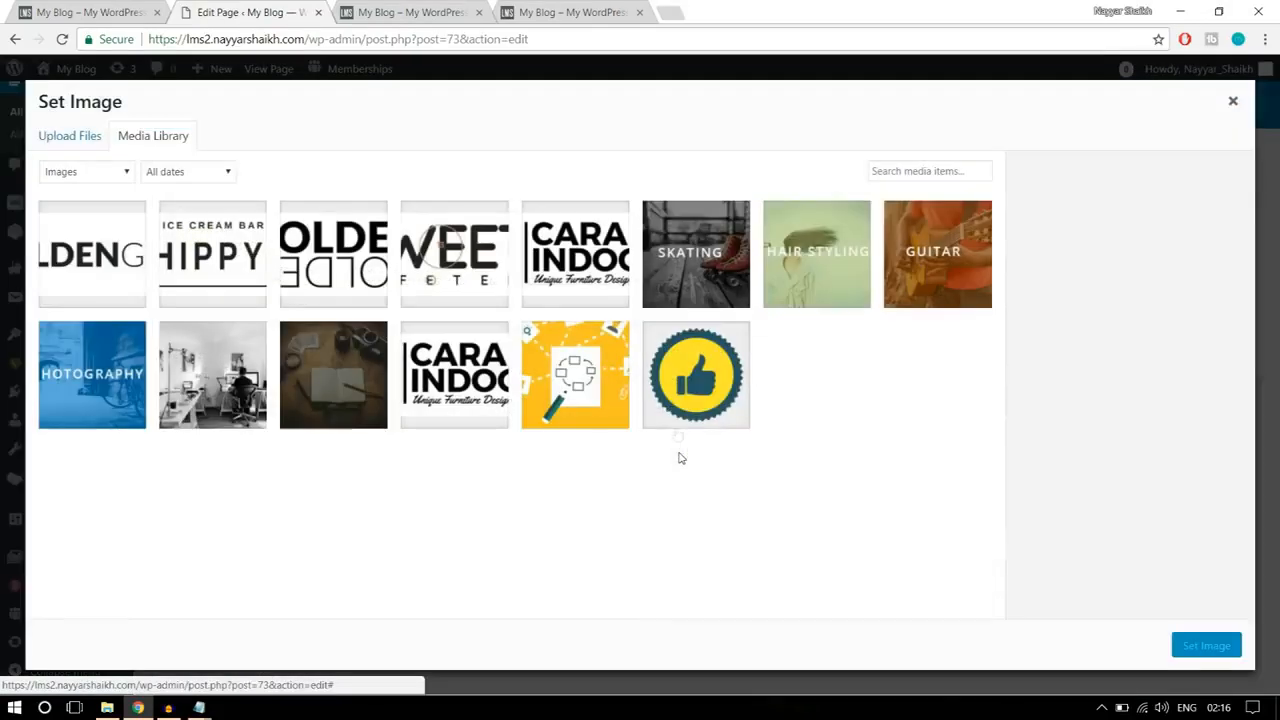
click(600, 298)
click(1190, 650)
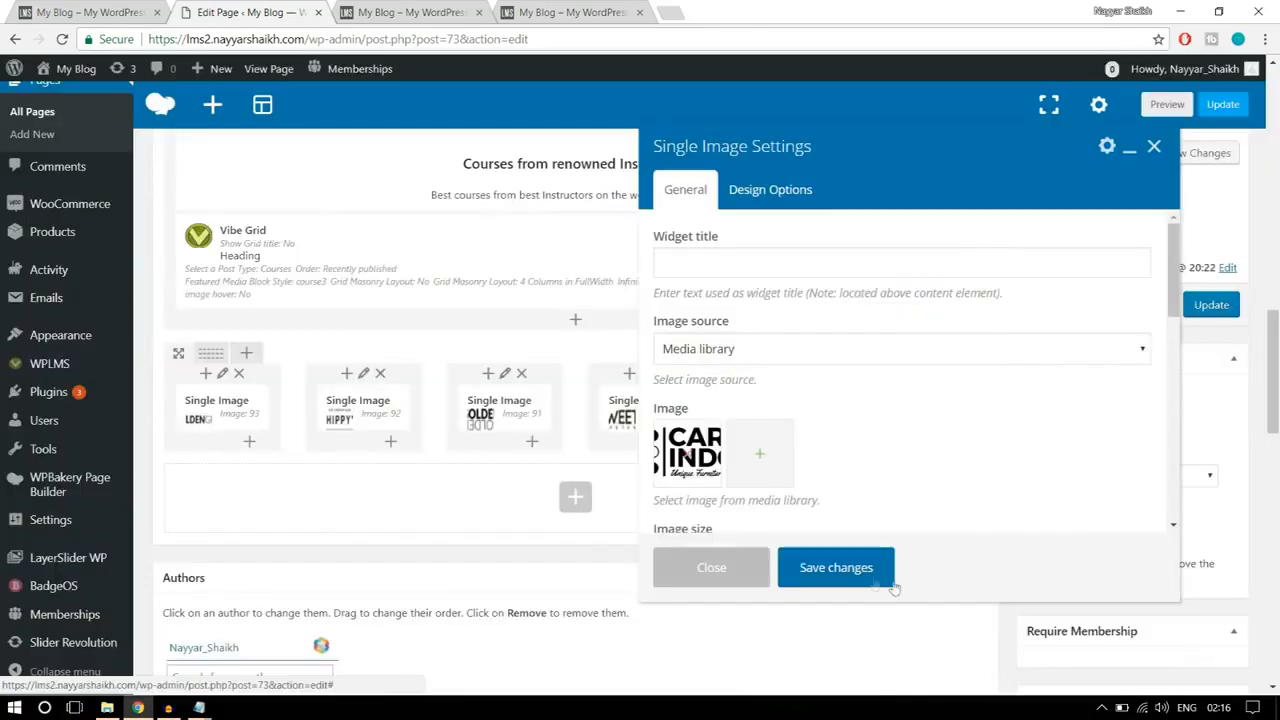
click(841, 568)
mouse_move(930, 410)
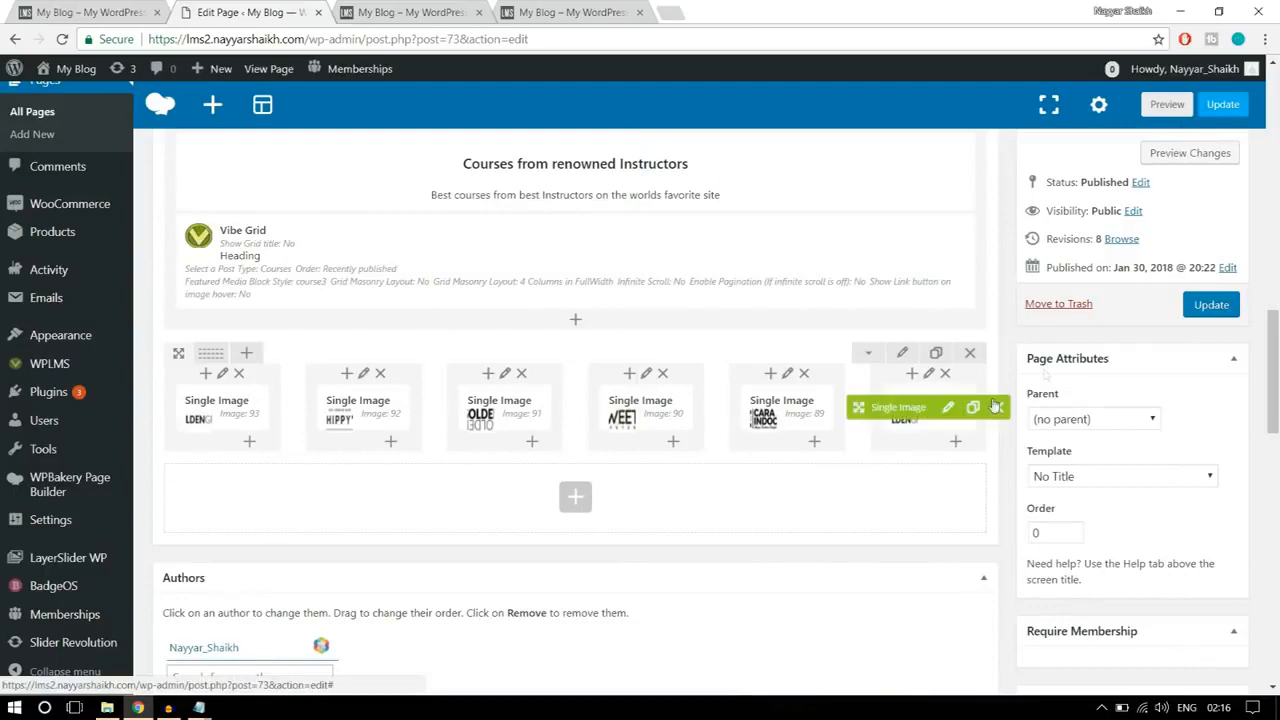
click(1211, 304)
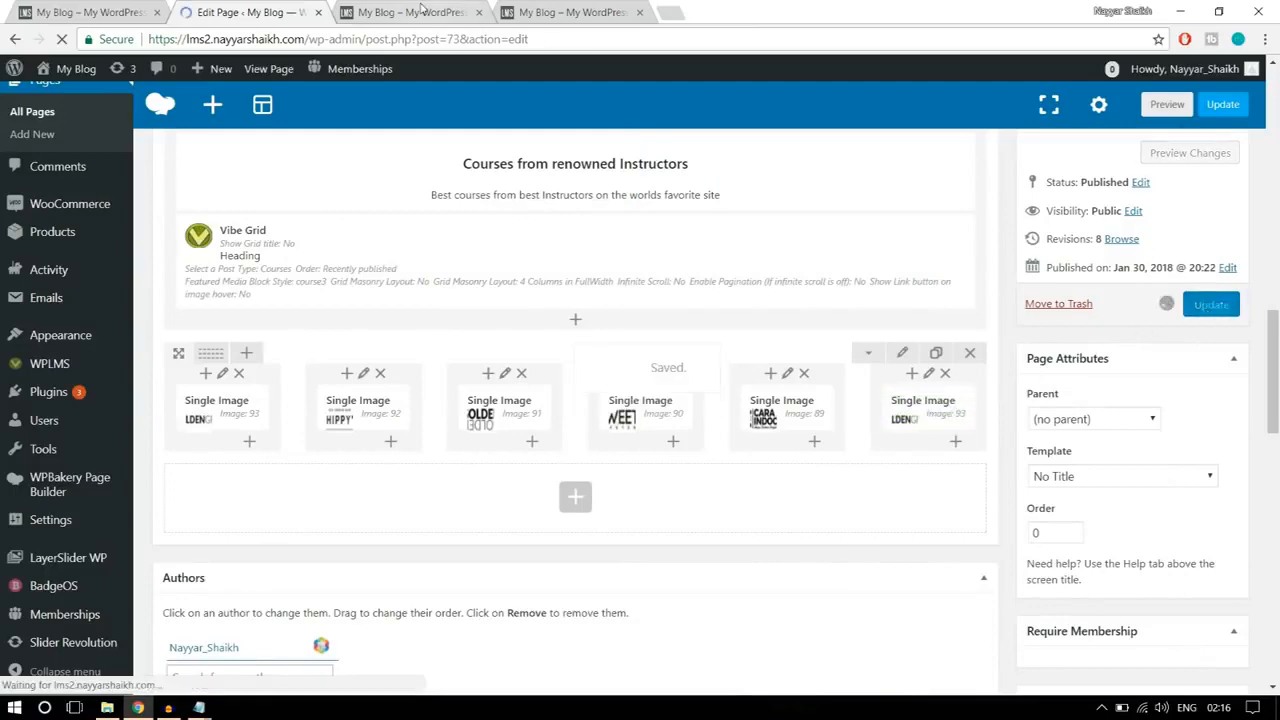
Step: Reload the live home page and check the client logo row beneath the courses grid
click(421, 8)
click(61, 40)
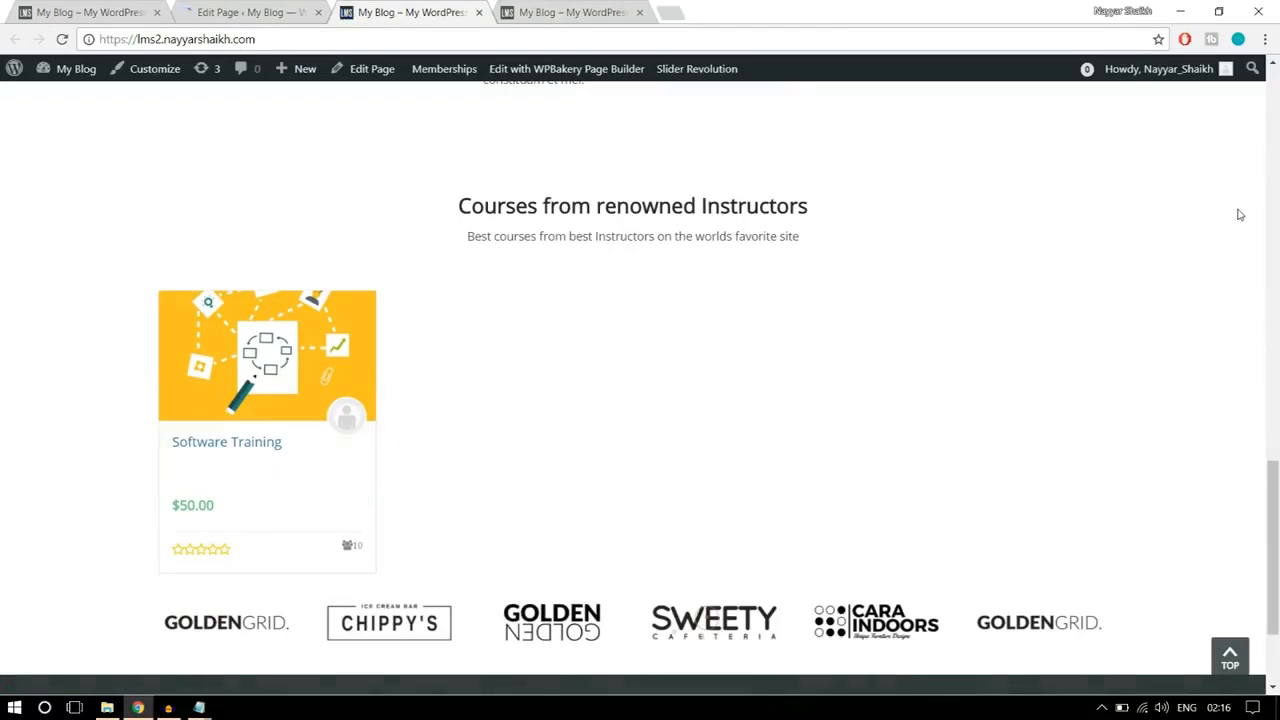
scroll(1240, 300, down, 2)
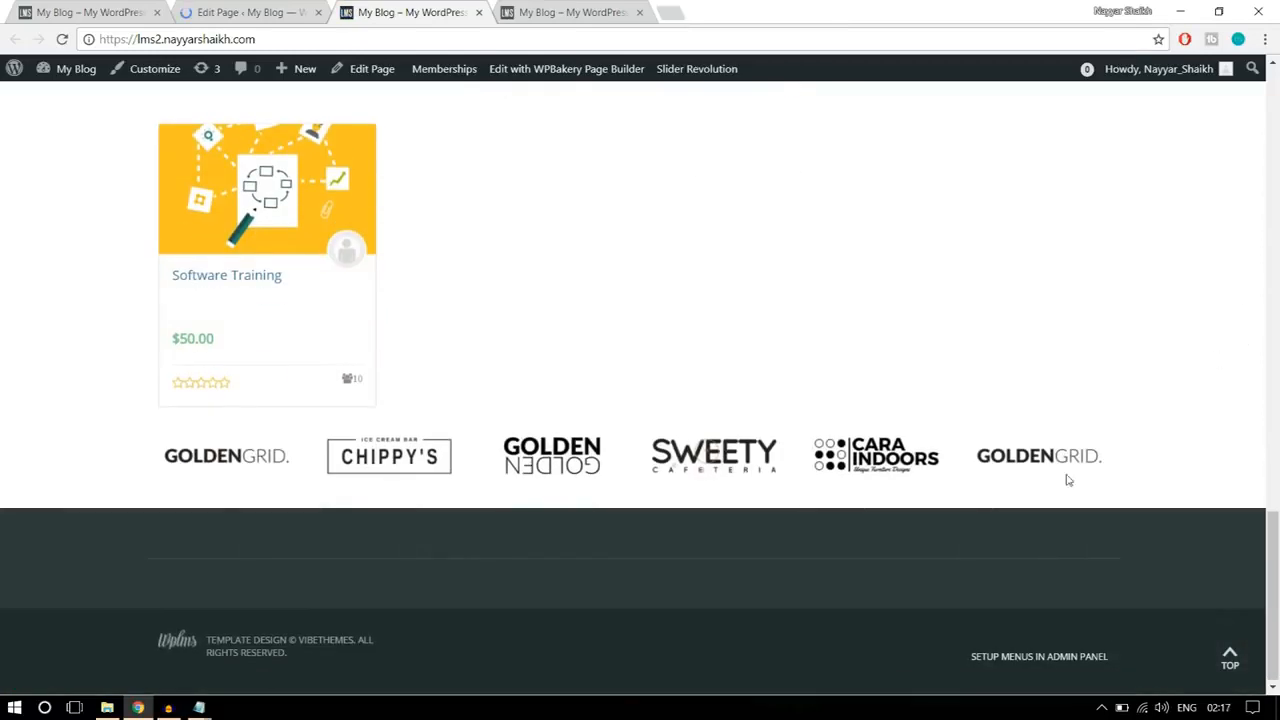
scroll(1134, 470, up, 1)
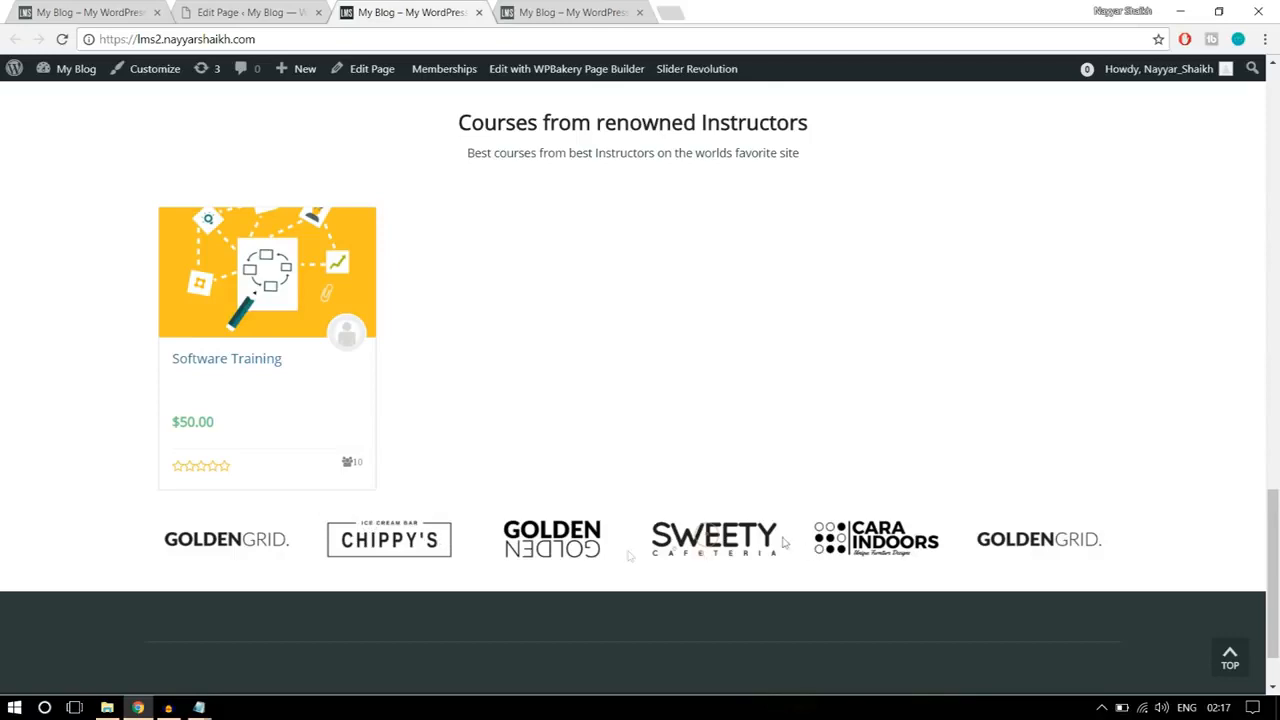
Step: Add top padding to the client logo row, save the row settings, and update the home page
click(258, 11)
scroll(690, 400, down, 4)
scroll(690, 400, down, 10)
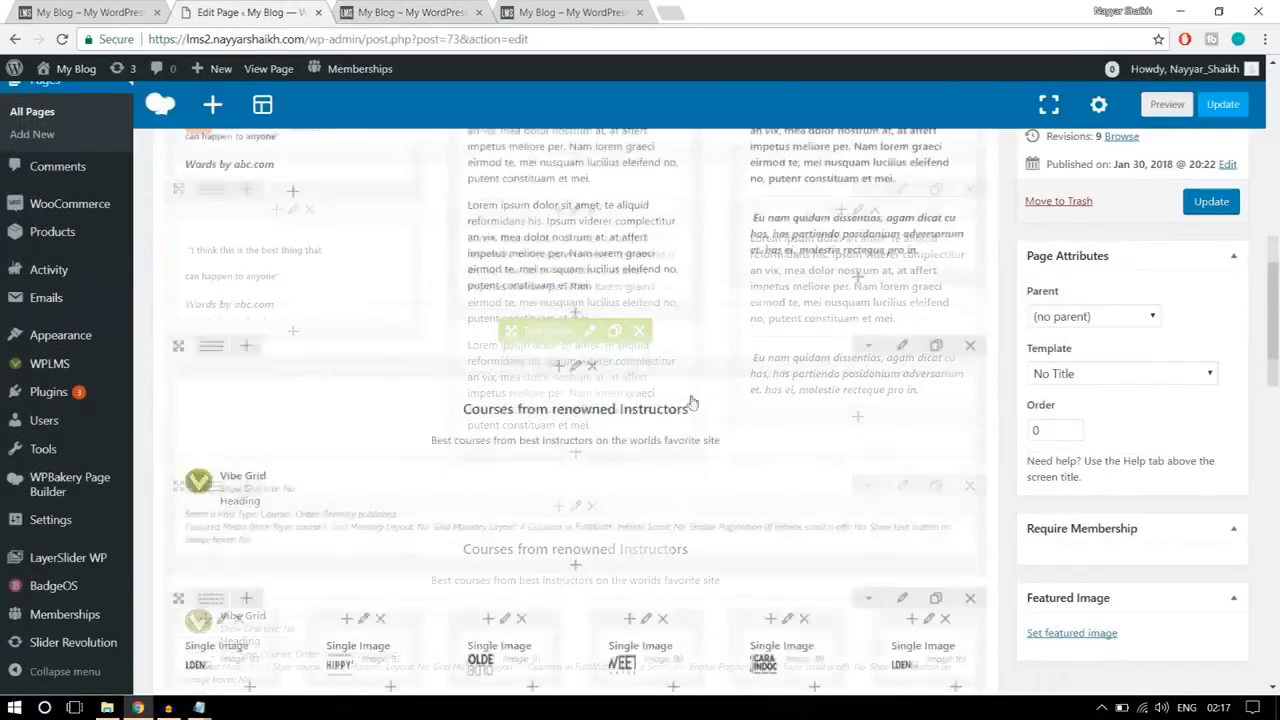
click(899, 271)
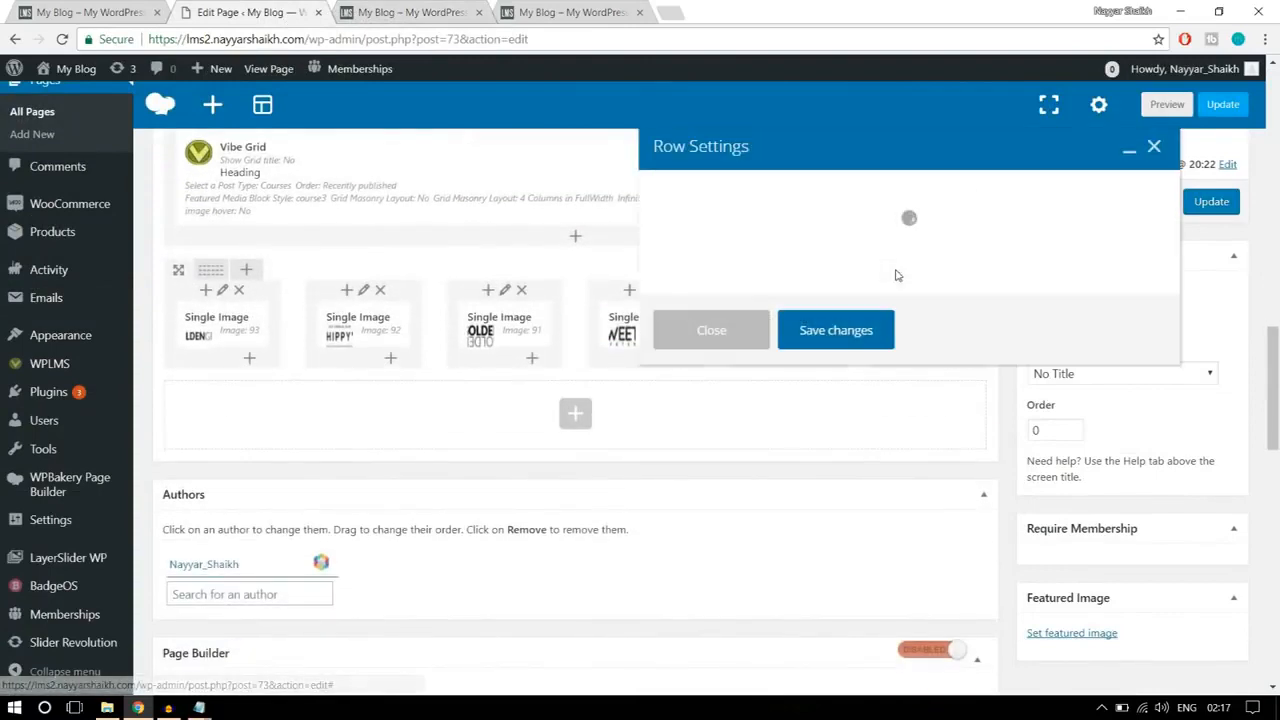
click(788, 193)
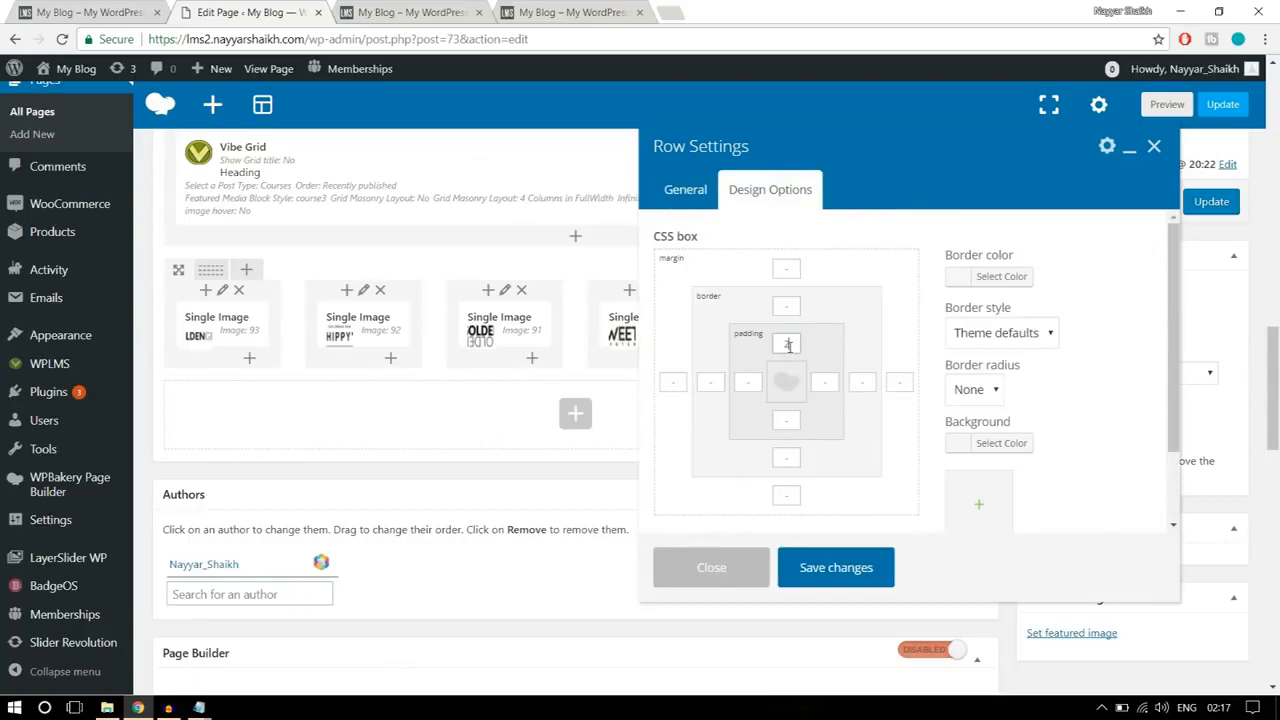
click(825, 568)
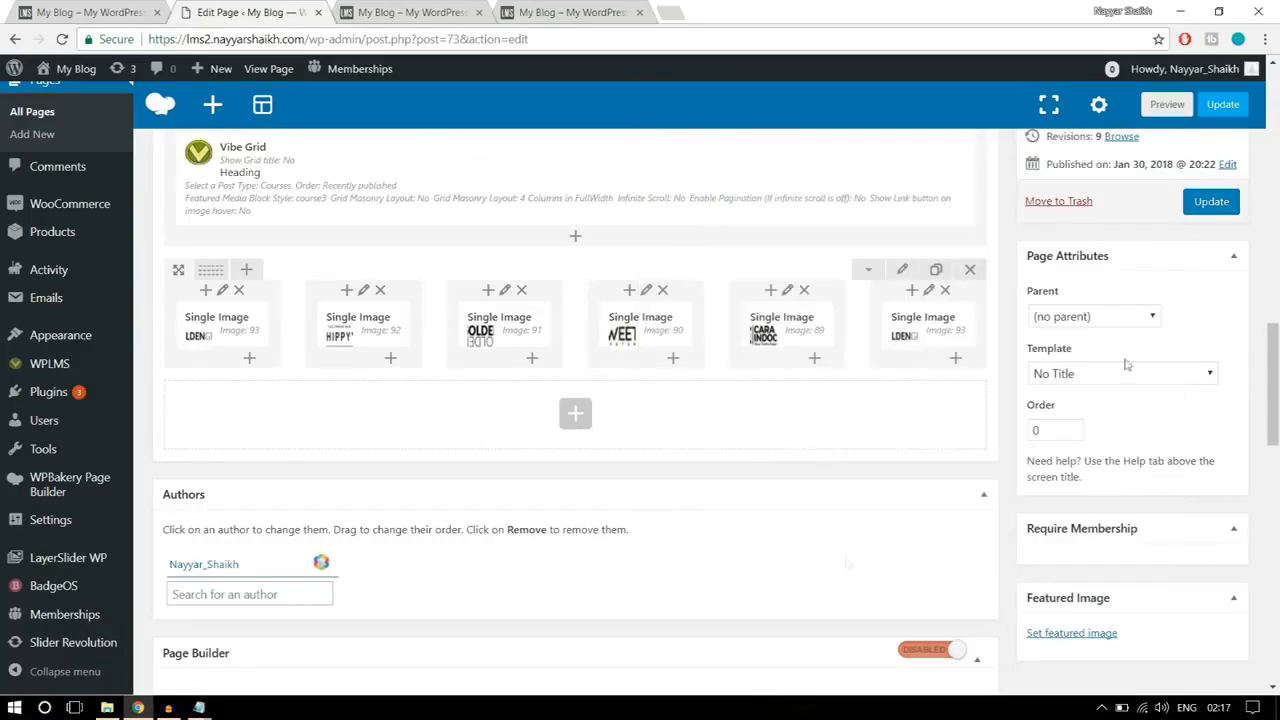
click(1211, 202)
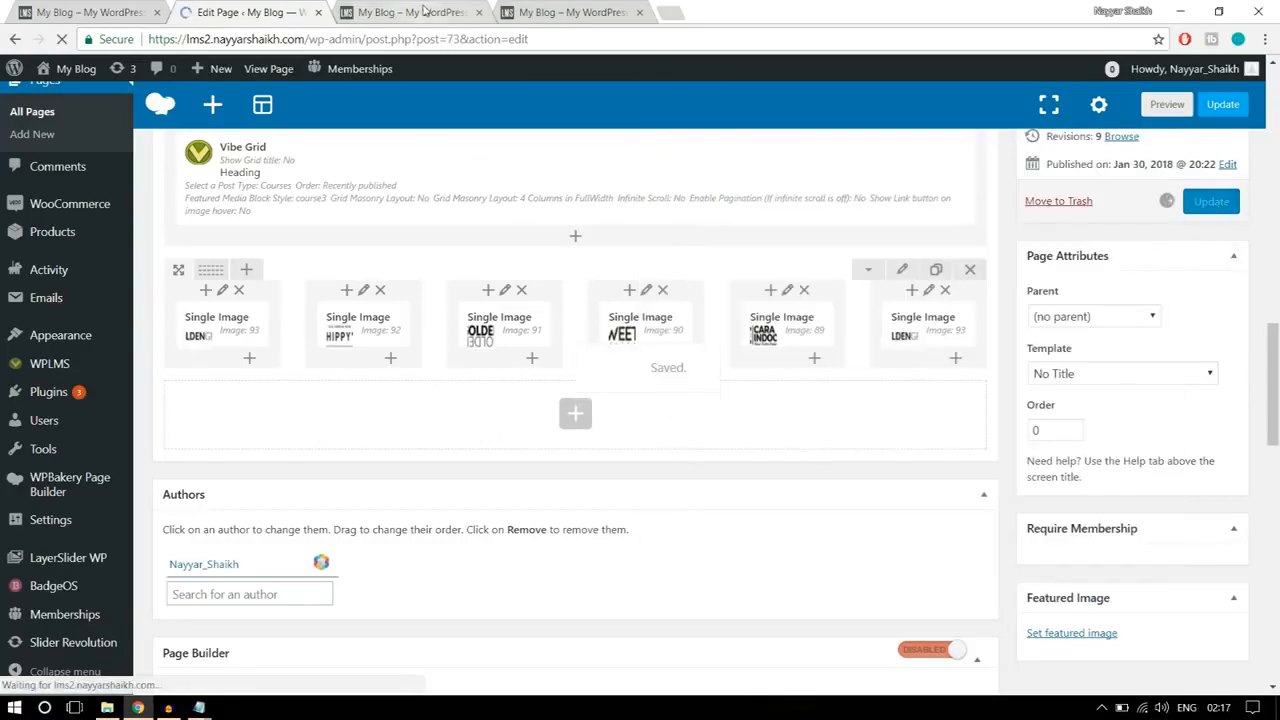
Step: Reload the live home page and compare its sections, from the search banner to the logo row, with the reference home page
click(415, 12)
click(62, 39)
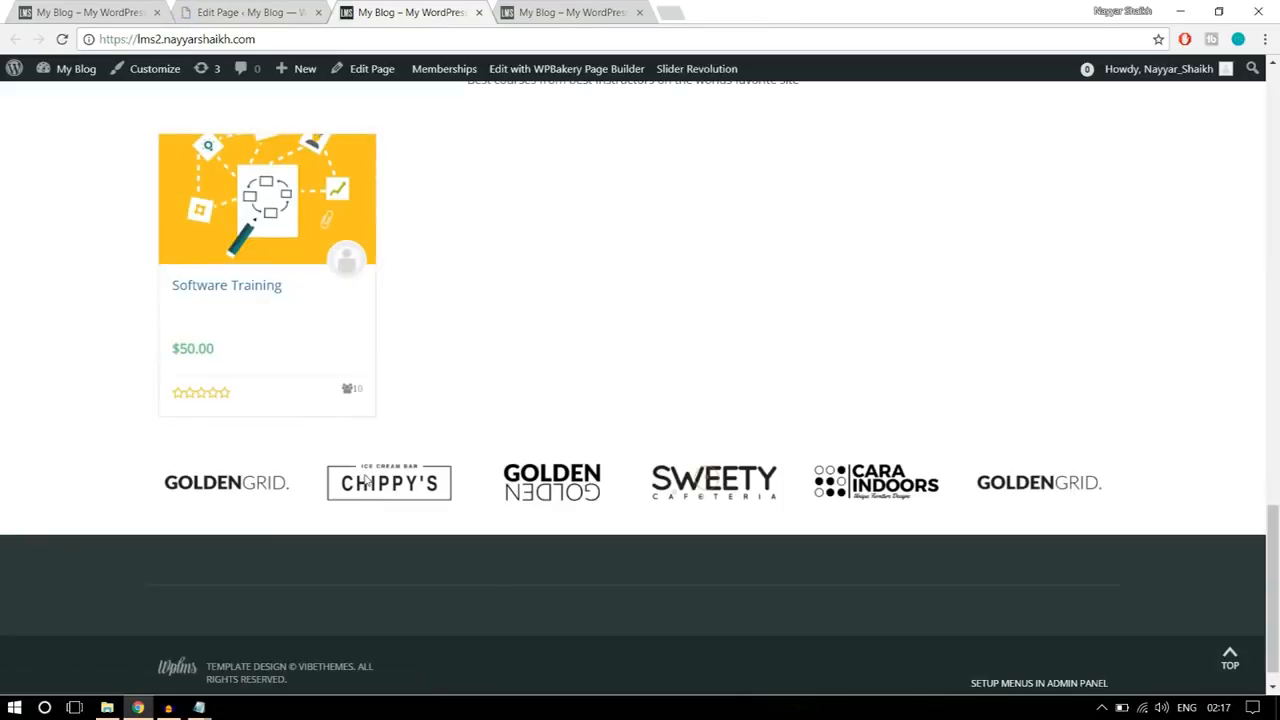
scroll(491, 492, down, 1)
scroll(489, 522, up, 20)
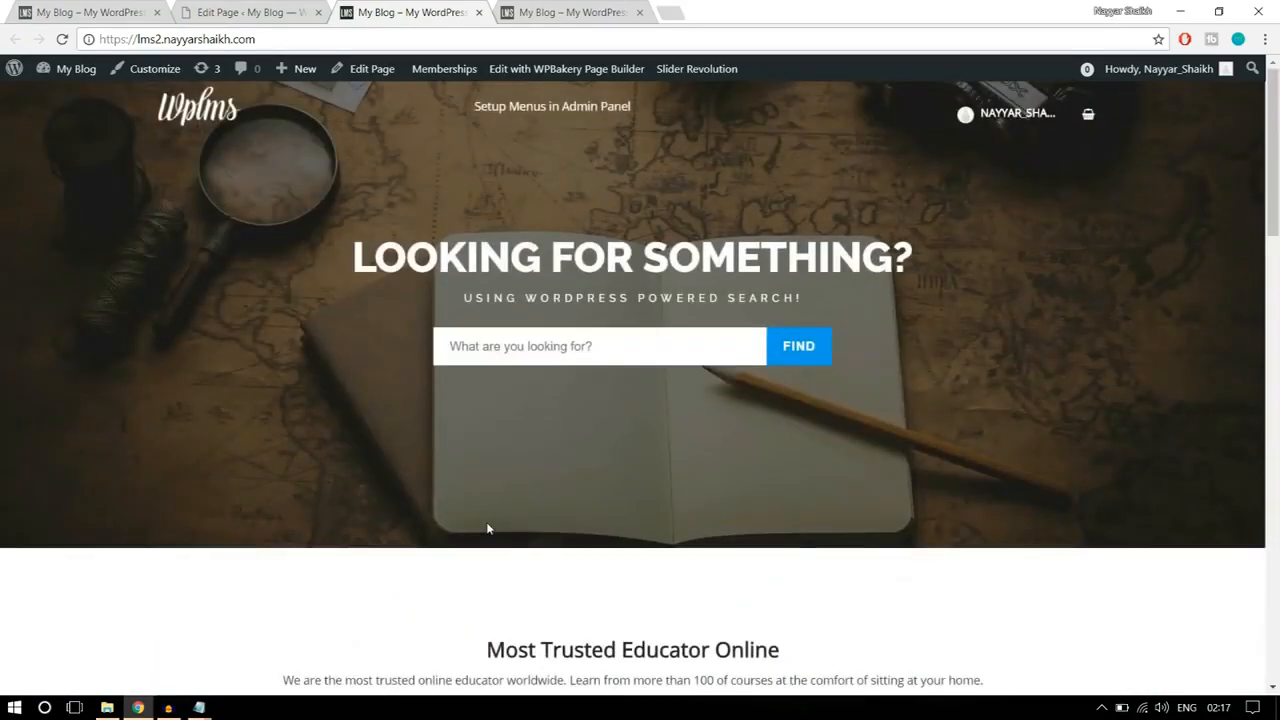
scroll(727, 501, down, 12)
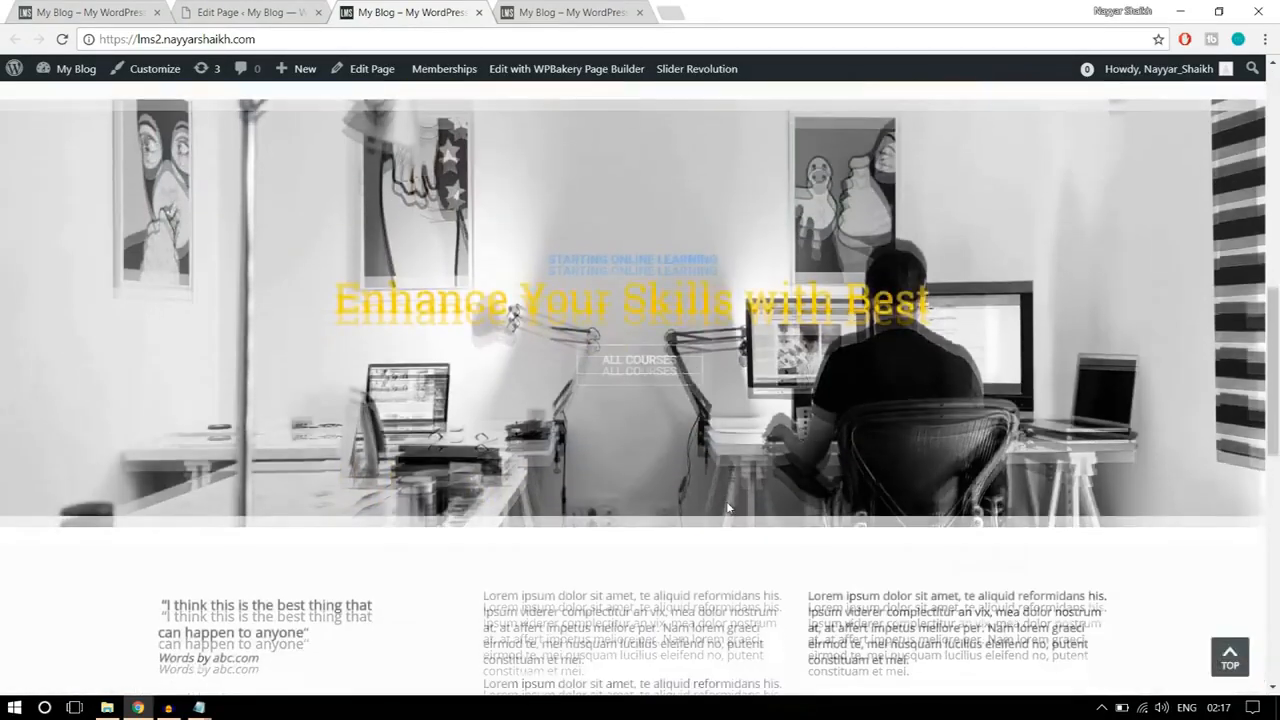
scroll(727, 501, down, 5)
scroll(727, 501, up, 10)
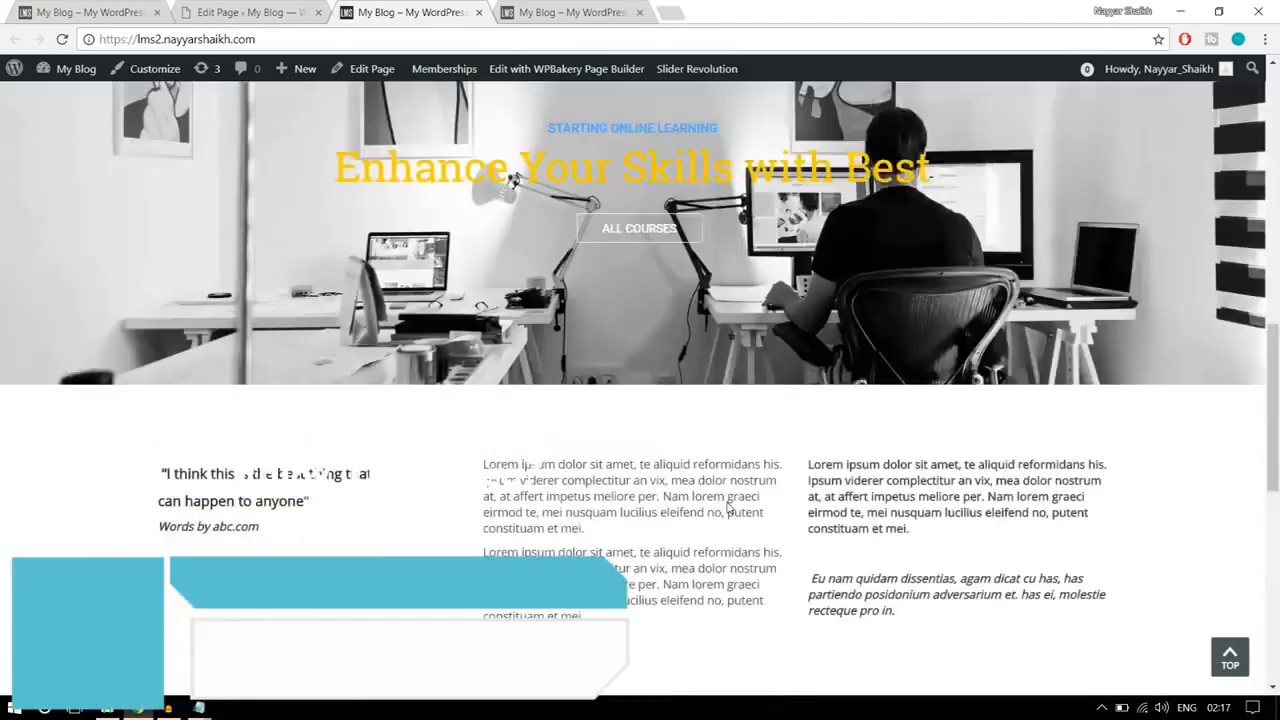
scroll(730, 508, down, 4)
scroll(728, 508, up, 5)
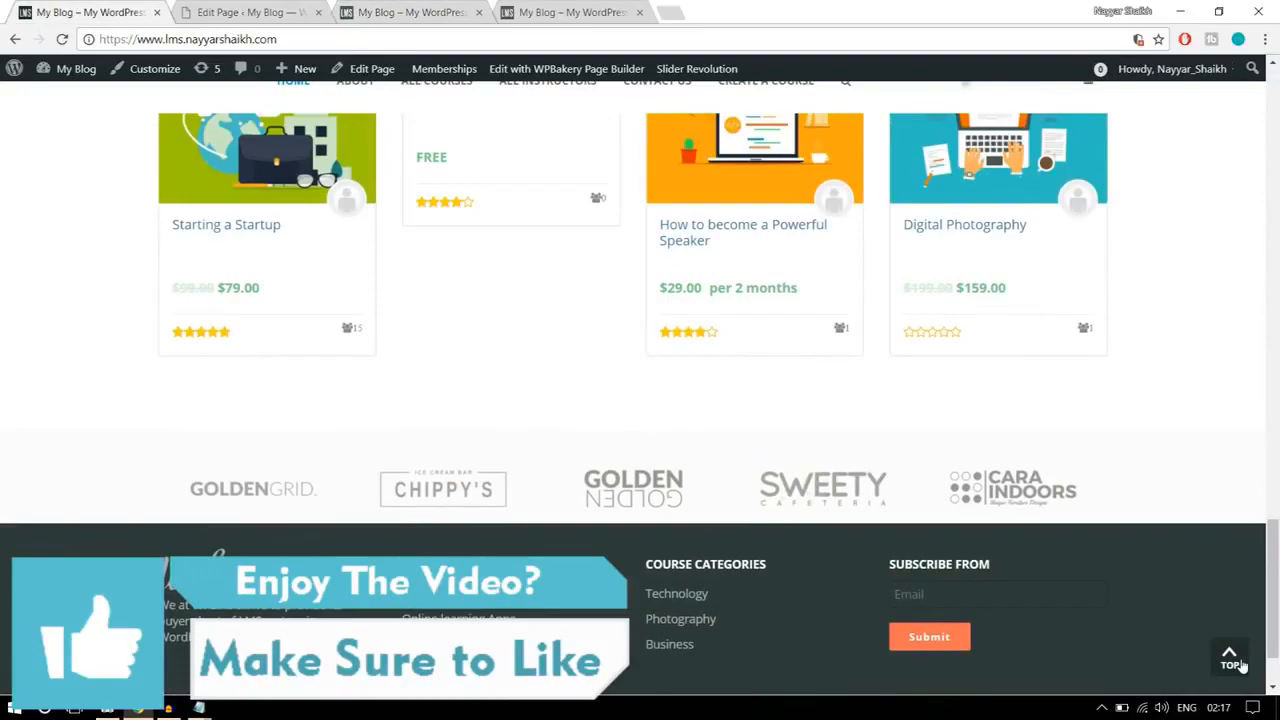
Step: Open the About page of the reference site and examine its banner and content sections
click(1232, 658)
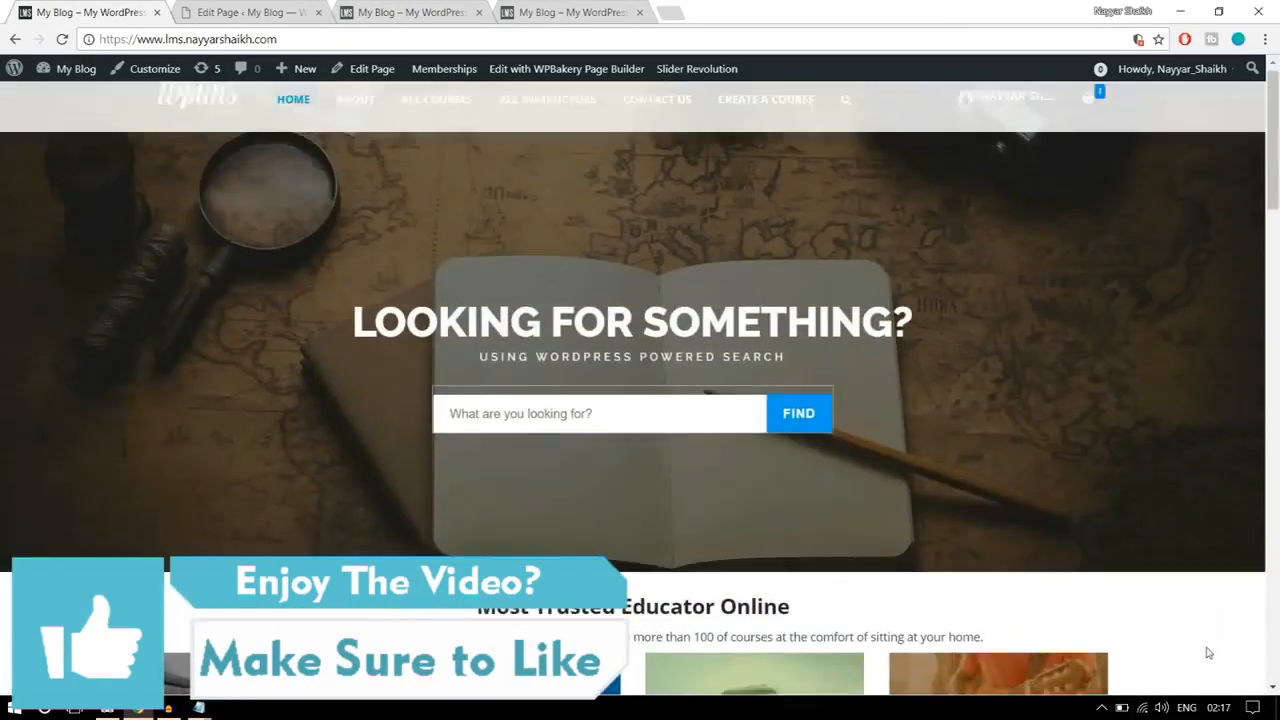
click(348, 117)
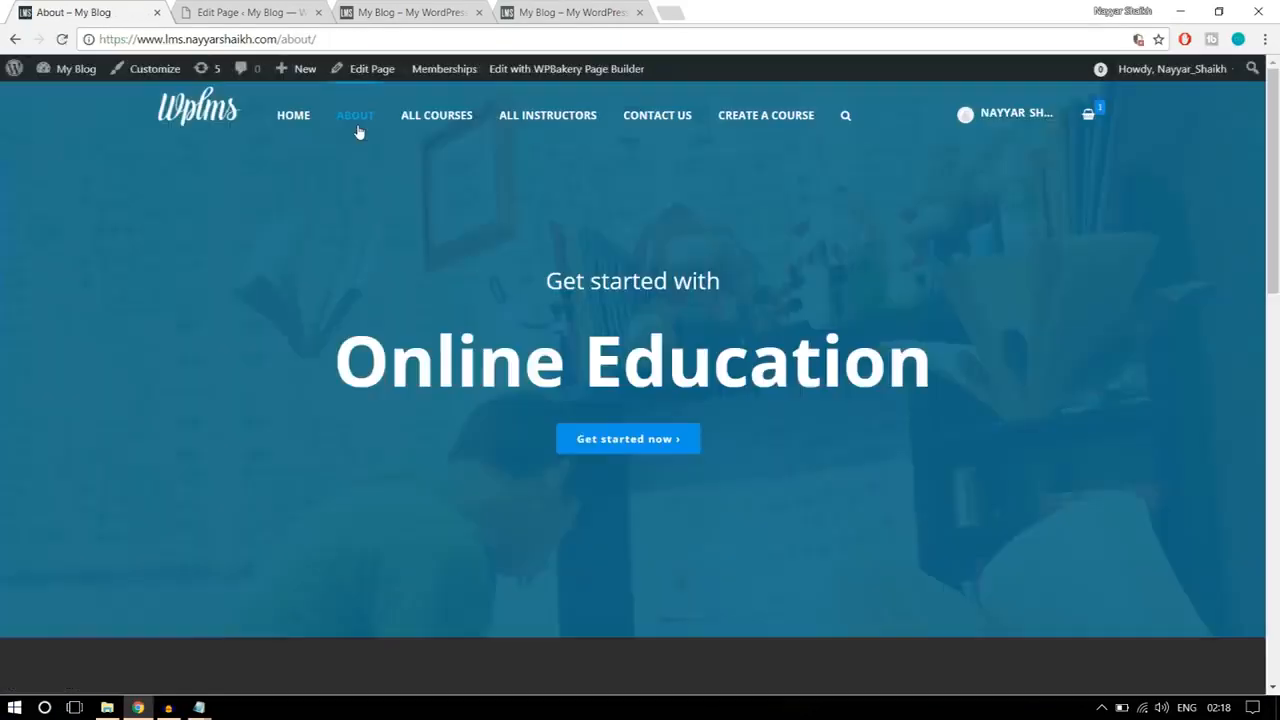
scroll(746, 438, down, 10)
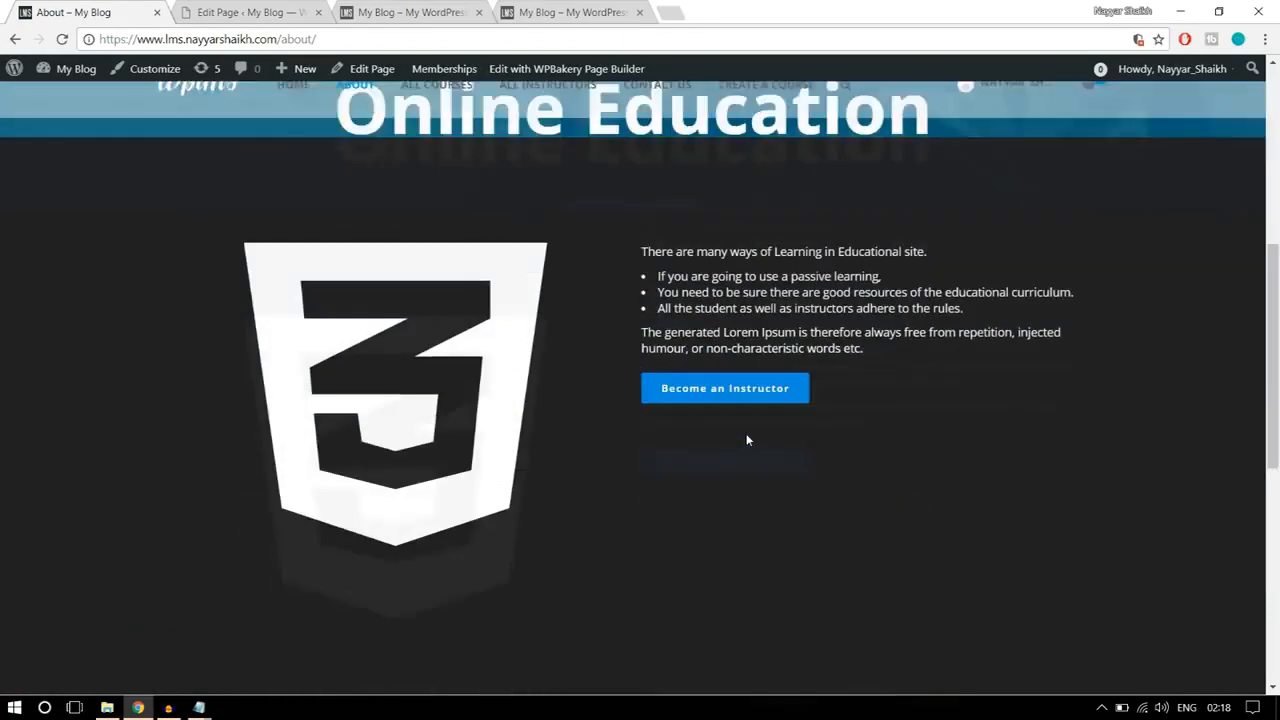
scroll(746, 438, up, 10)
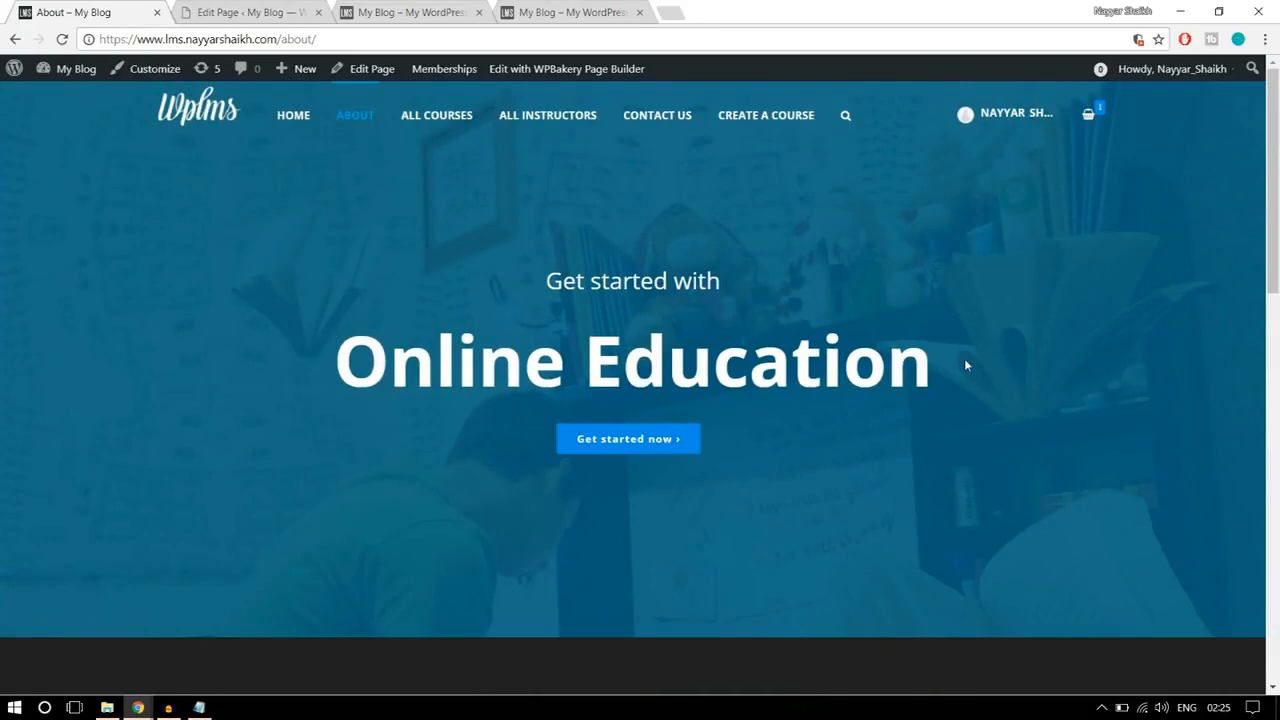
Step: Create a new page titled "About Us" on the lms2 site
click(207, 8)
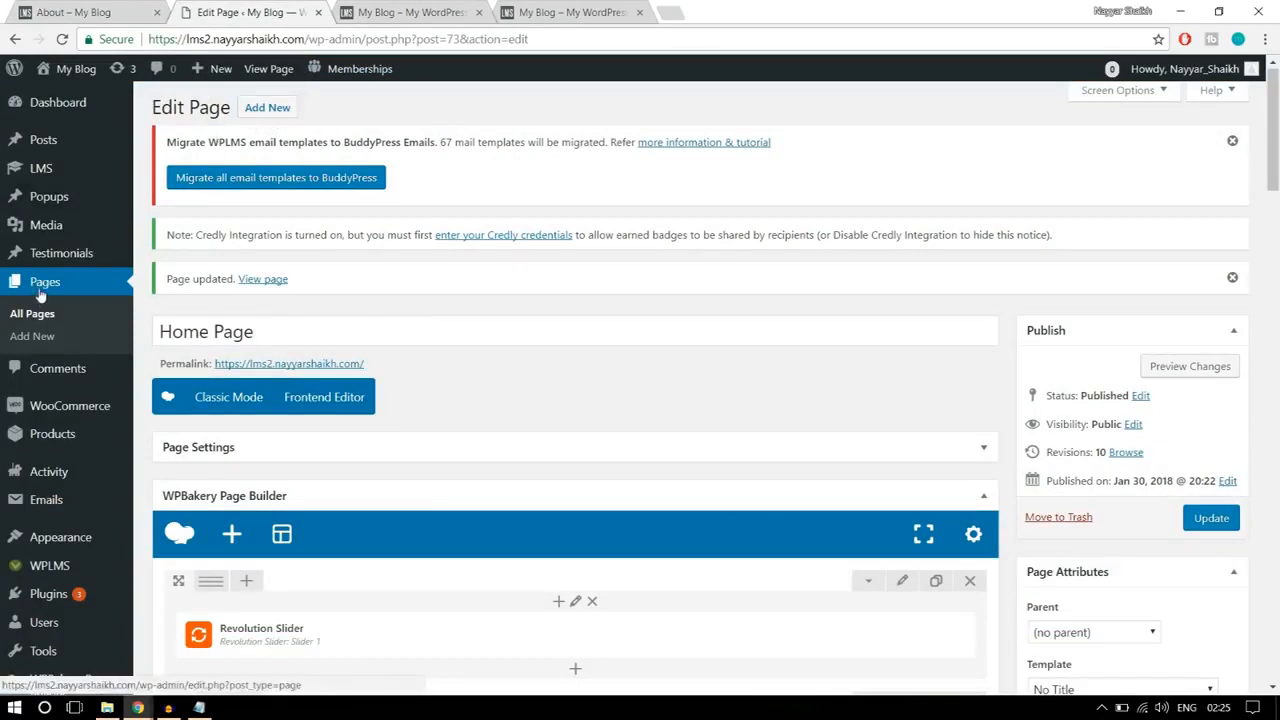
click(48, 337)
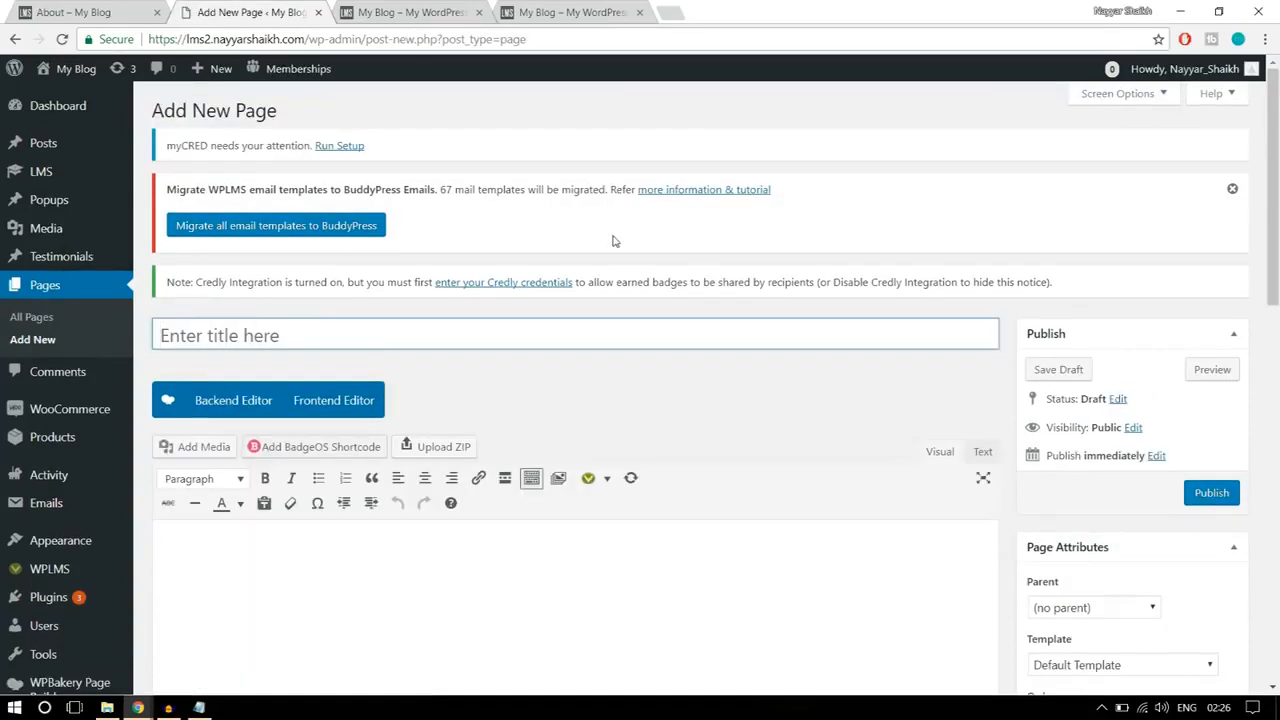
text(About Us)
Step: Set the About Us page's template to No Title and switch the page to the WPBakery backend editor
scroll(1066, 215, down, 1)
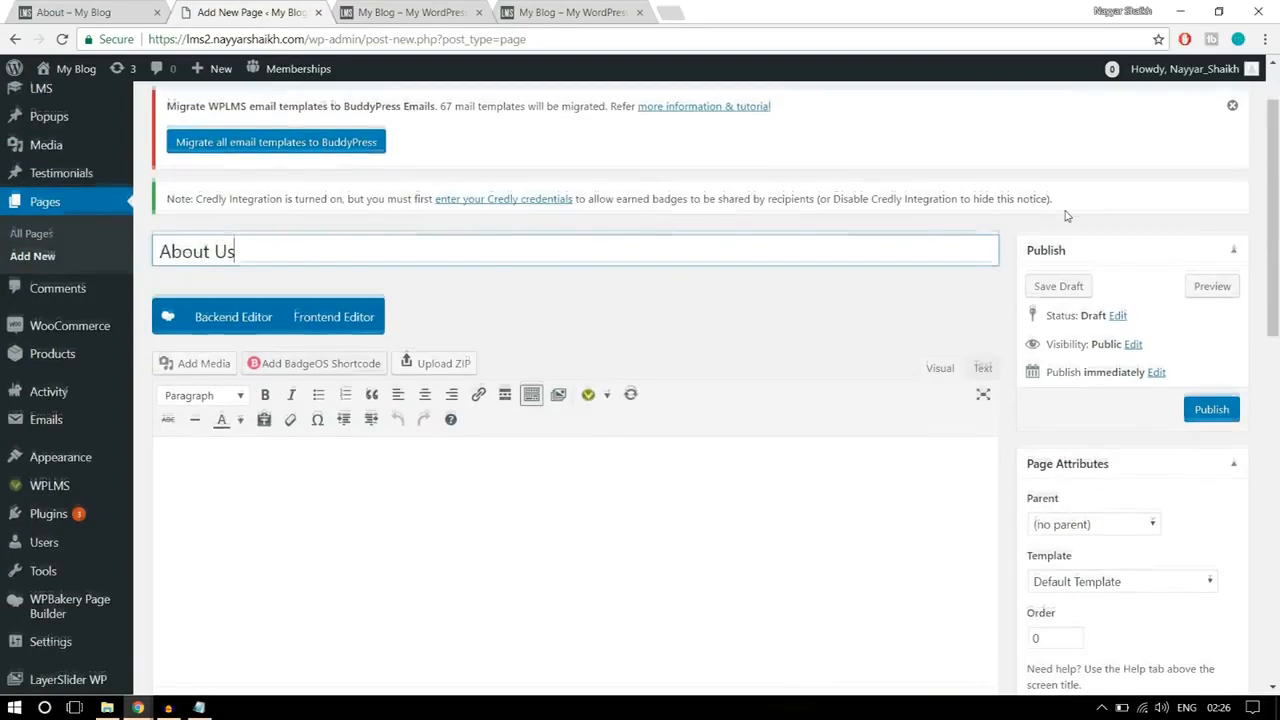
scroll(1066, 215, down, 1)
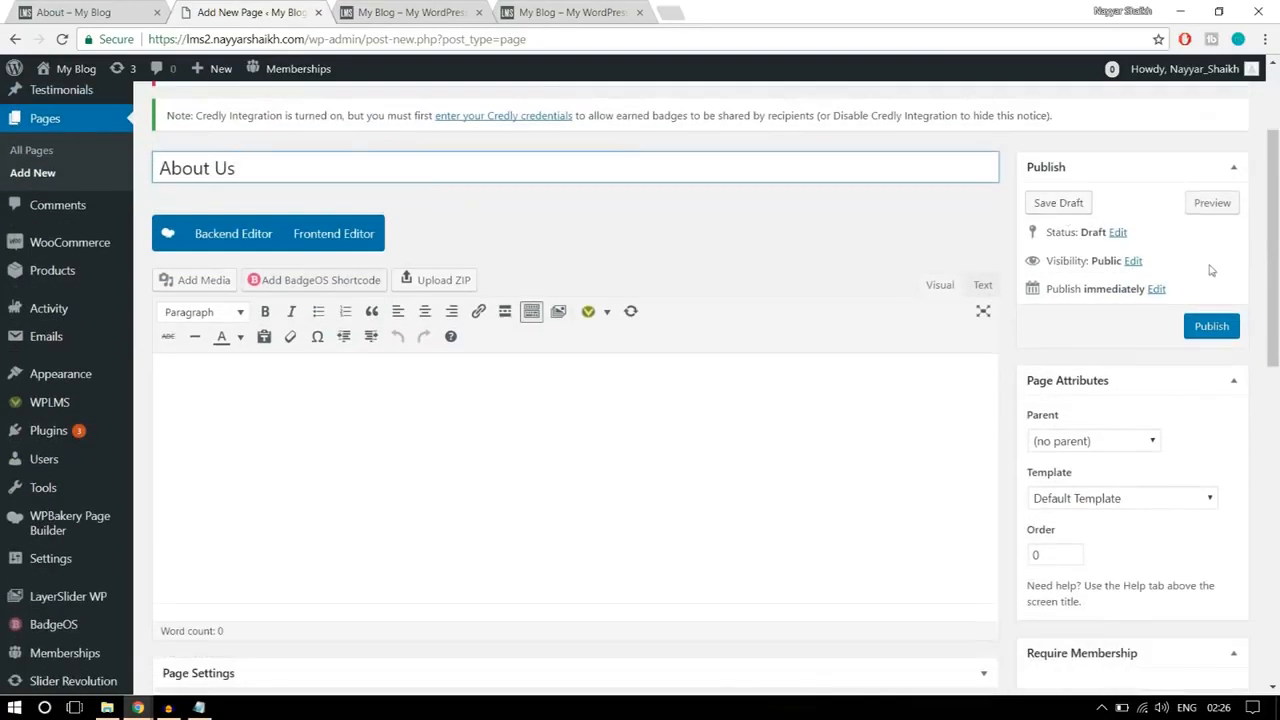
click(1160, 492)
click(1120, 477)
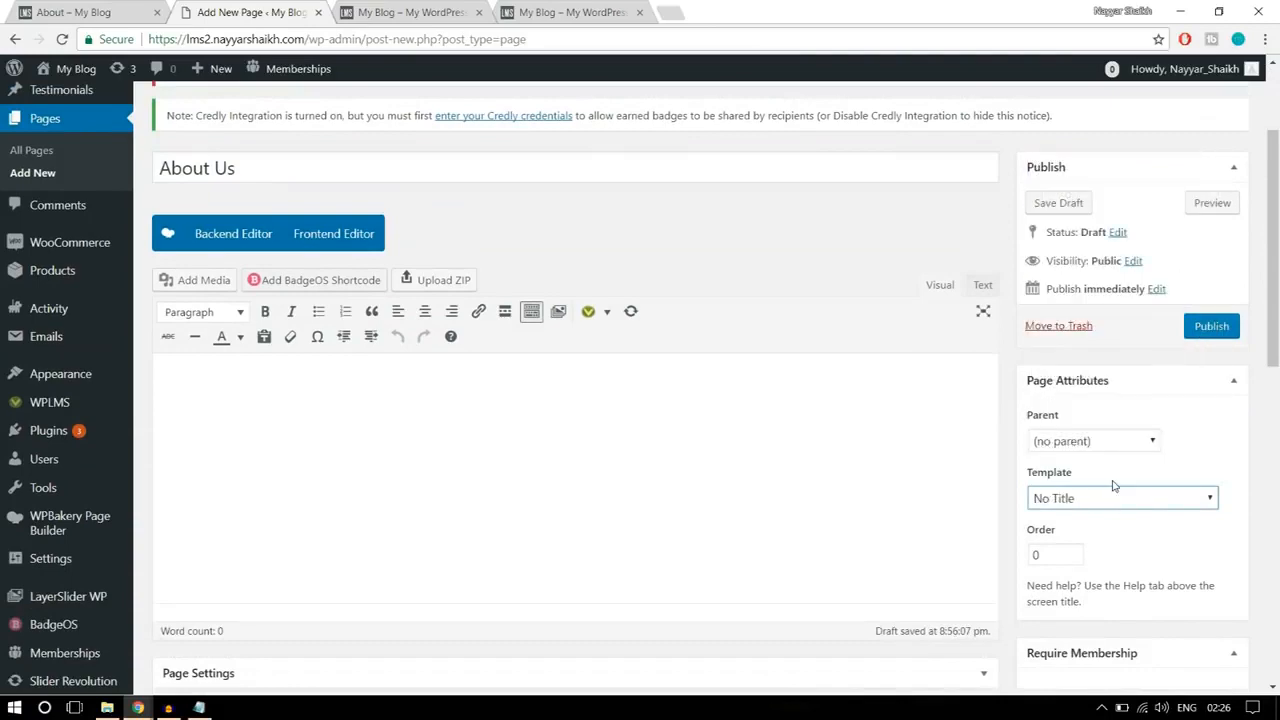
click(234, 237)
Step: Examine the banner texts and the "Get started now" link on the reference About page
click(64, 10)
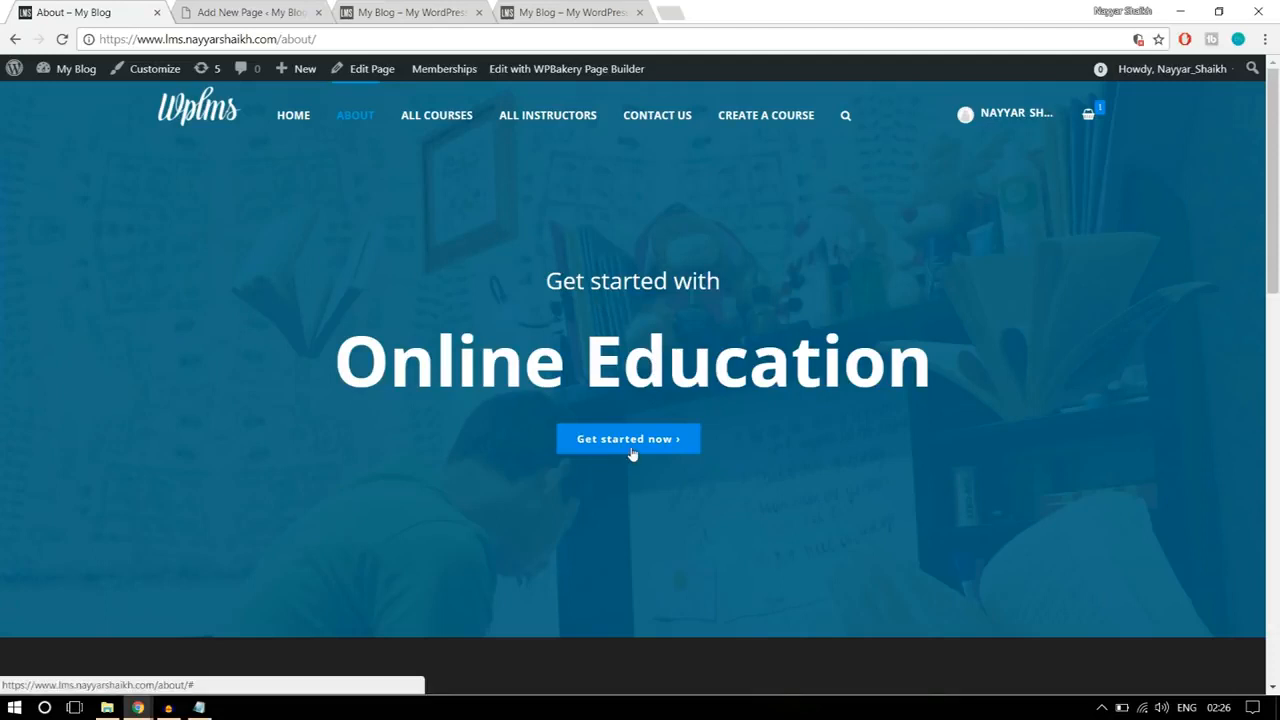
drag(926, 368, 442, 281)
click(528, 312)
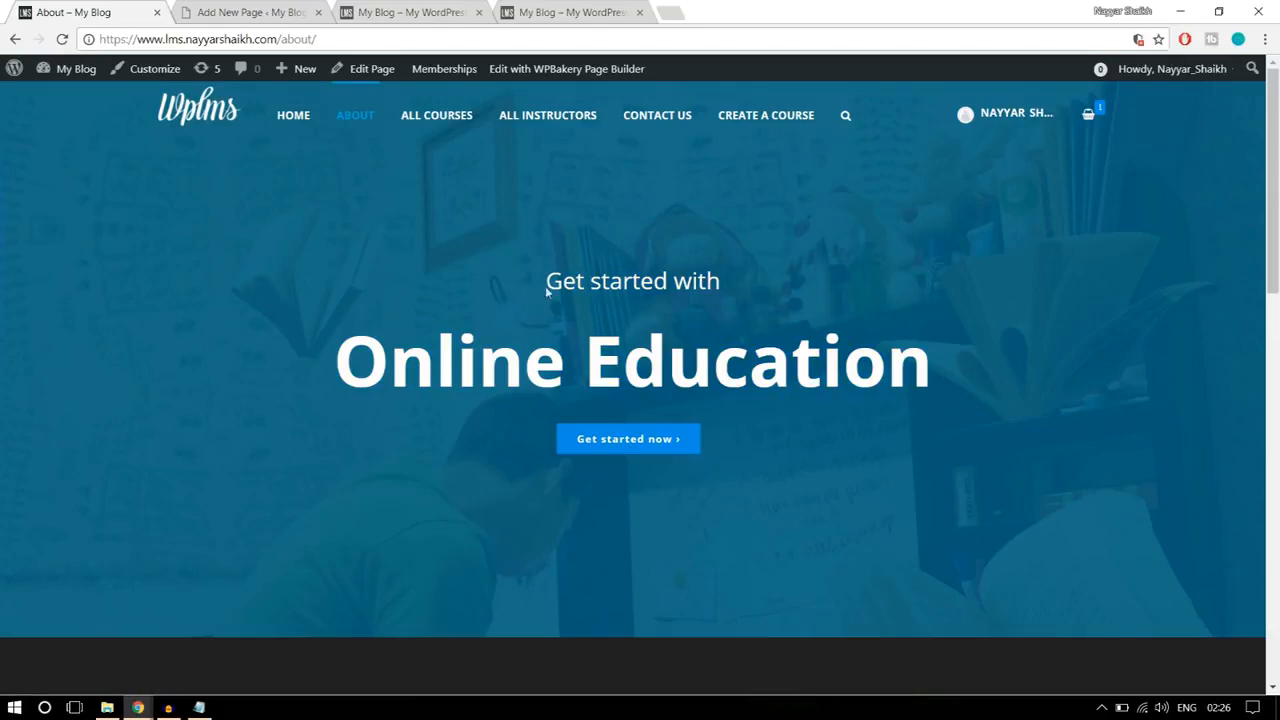
click(277, 13)
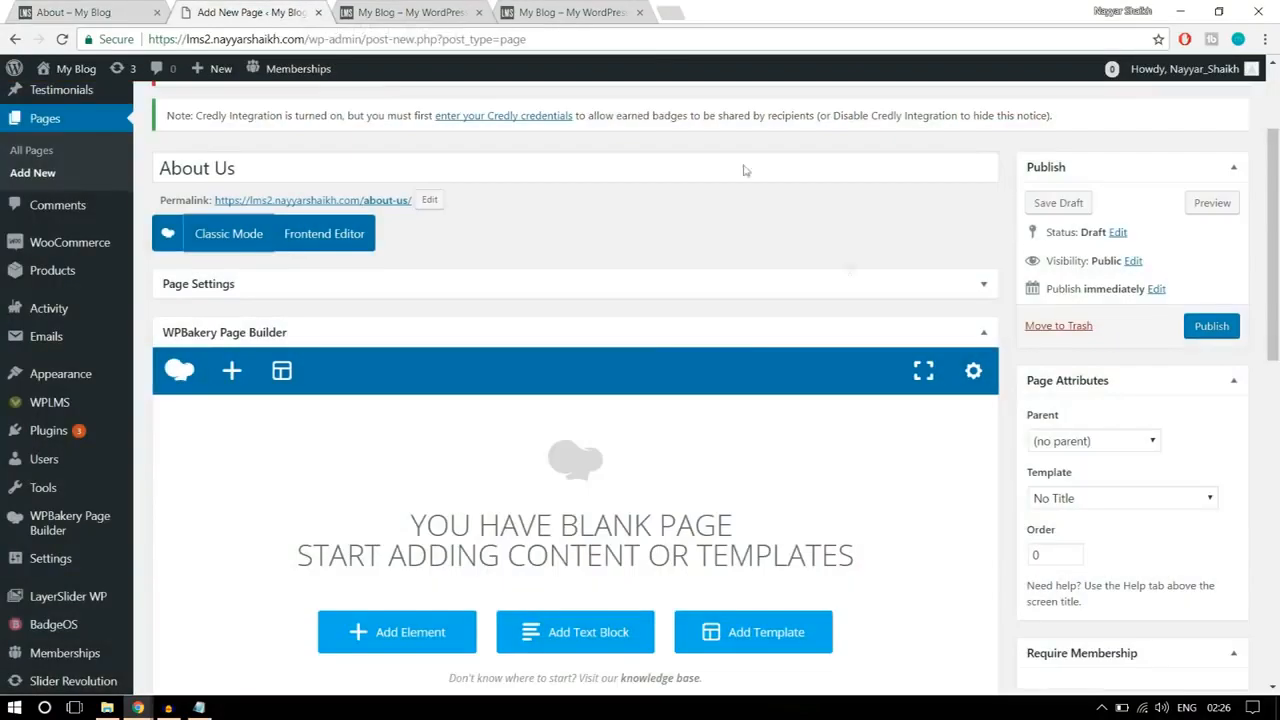
Step: Add a Custom Heading element to the blank About Us page
scroll(888, 314, down, 3)
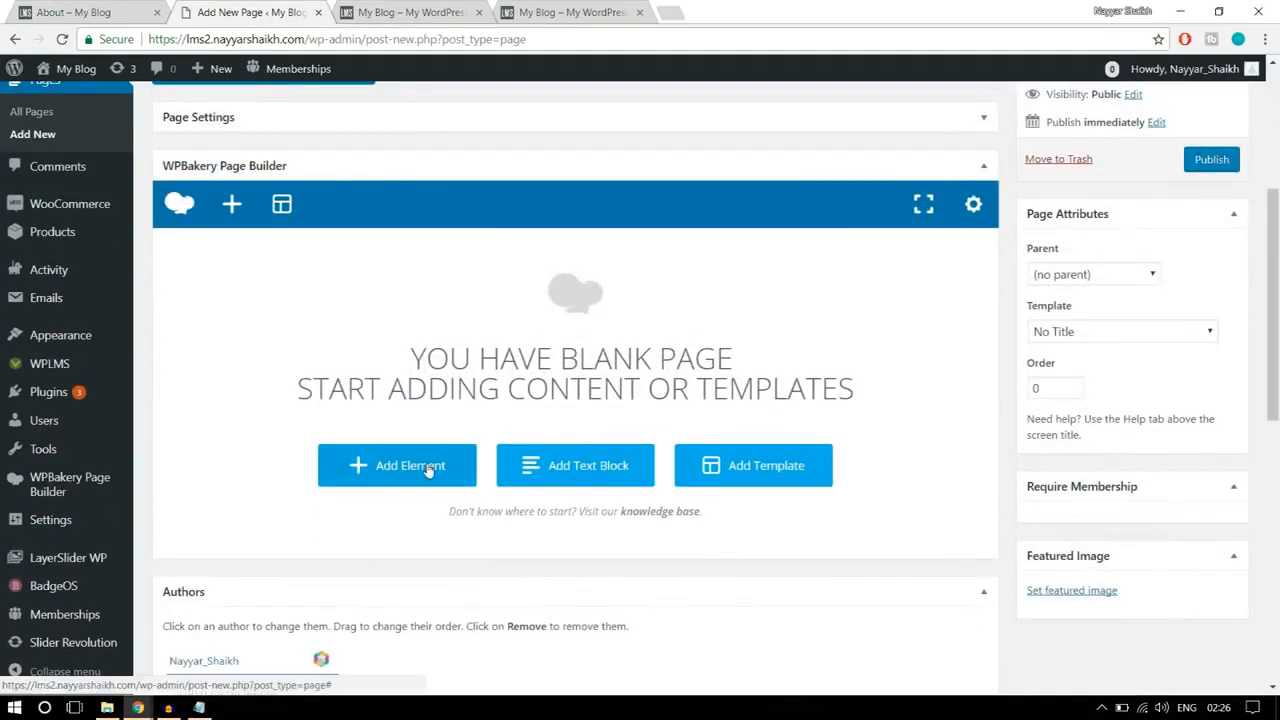
click(428, 470)
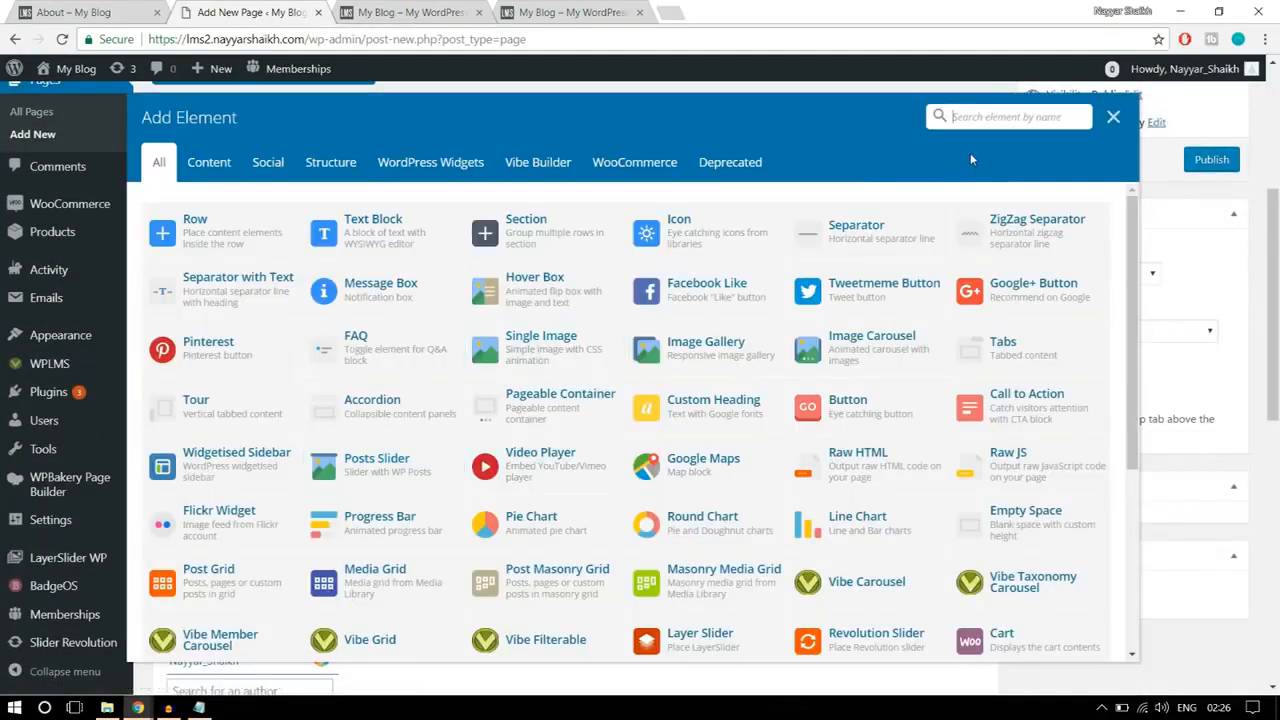
text(head)
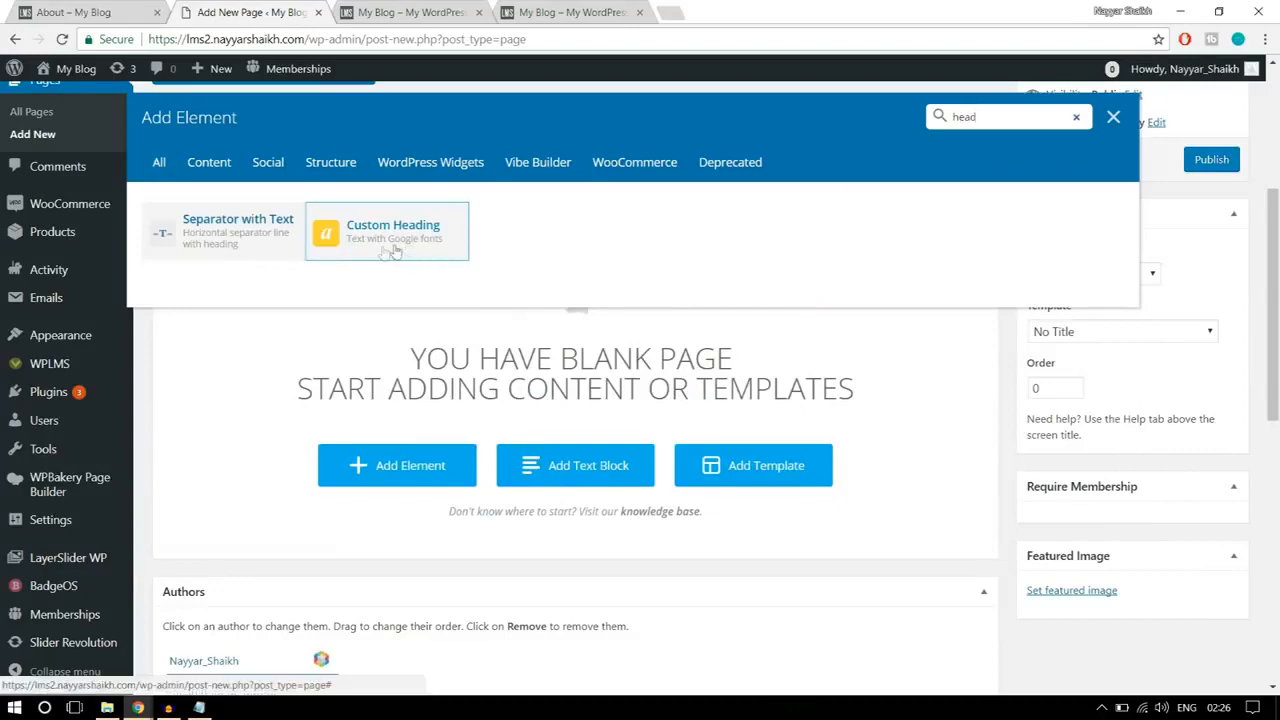
click(415, 240)
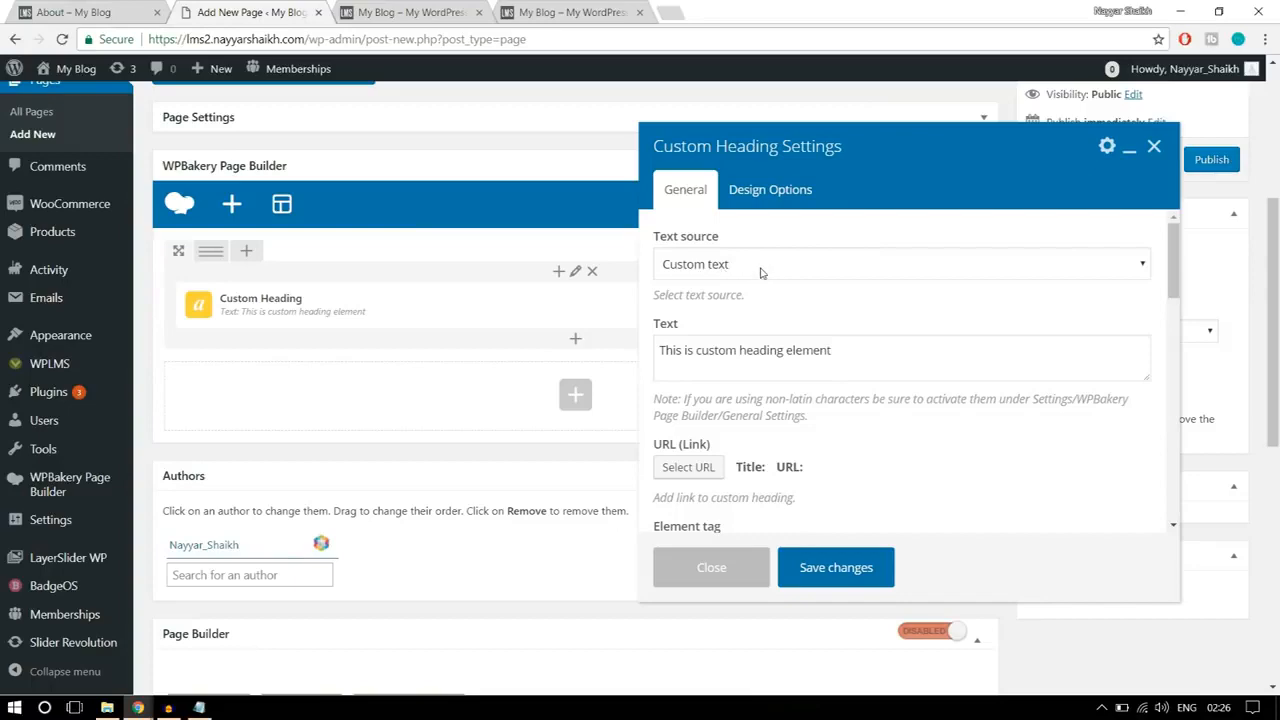
Step: Replace the custom heading's text with "Get started with", copied from the reference About page
click(127, 9)
drag(547, 281, 760, 282)
key(ctrl+c)
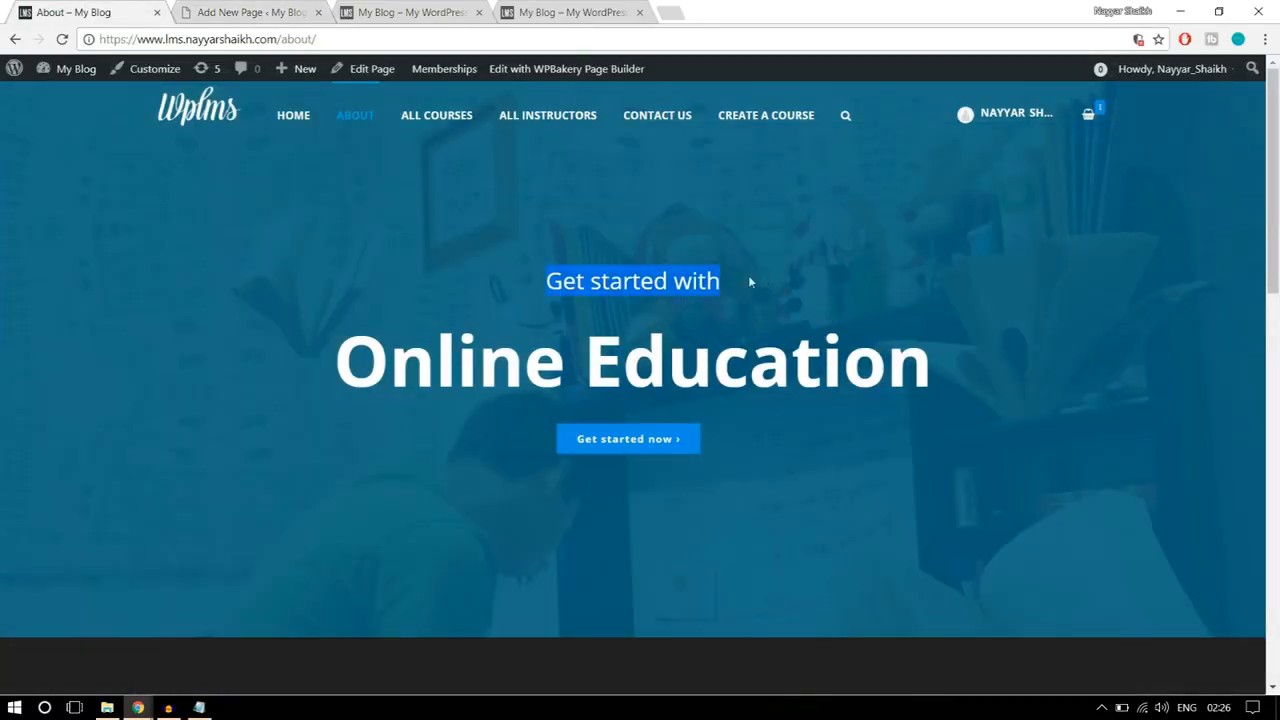
click(250, 12)
click(731, 366)
key(ctrl+a)
key(ctrl+v)
Step: Set the custom heading's text alignment to center
scroll(925, 388, down, 1)
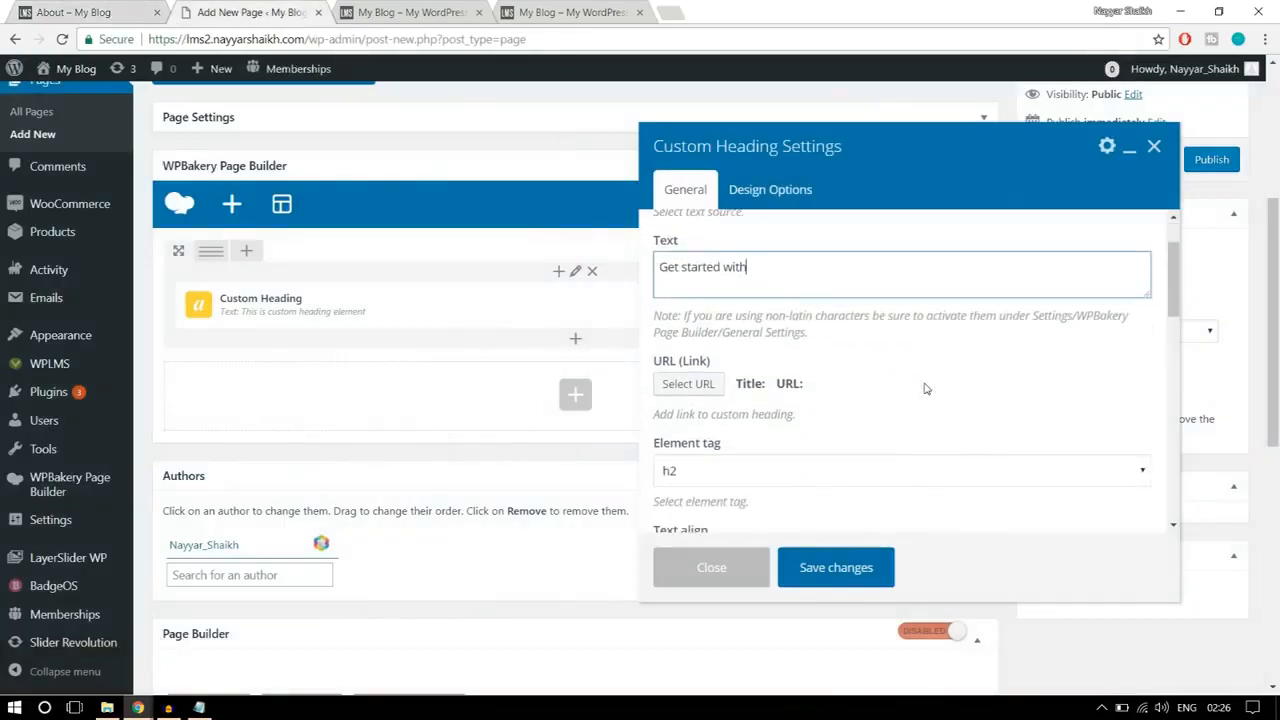
scroll(925, 388, down, 1)
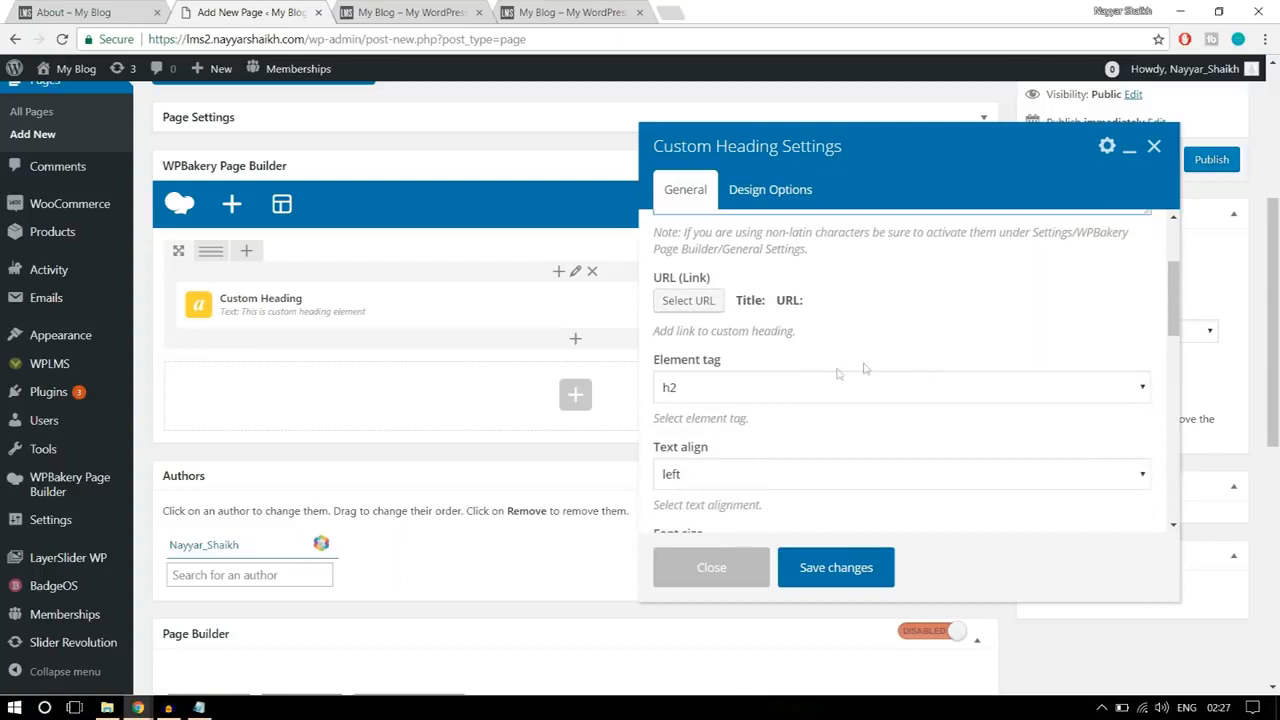
scroll(934, 360, down, 2)
click(763, 320)
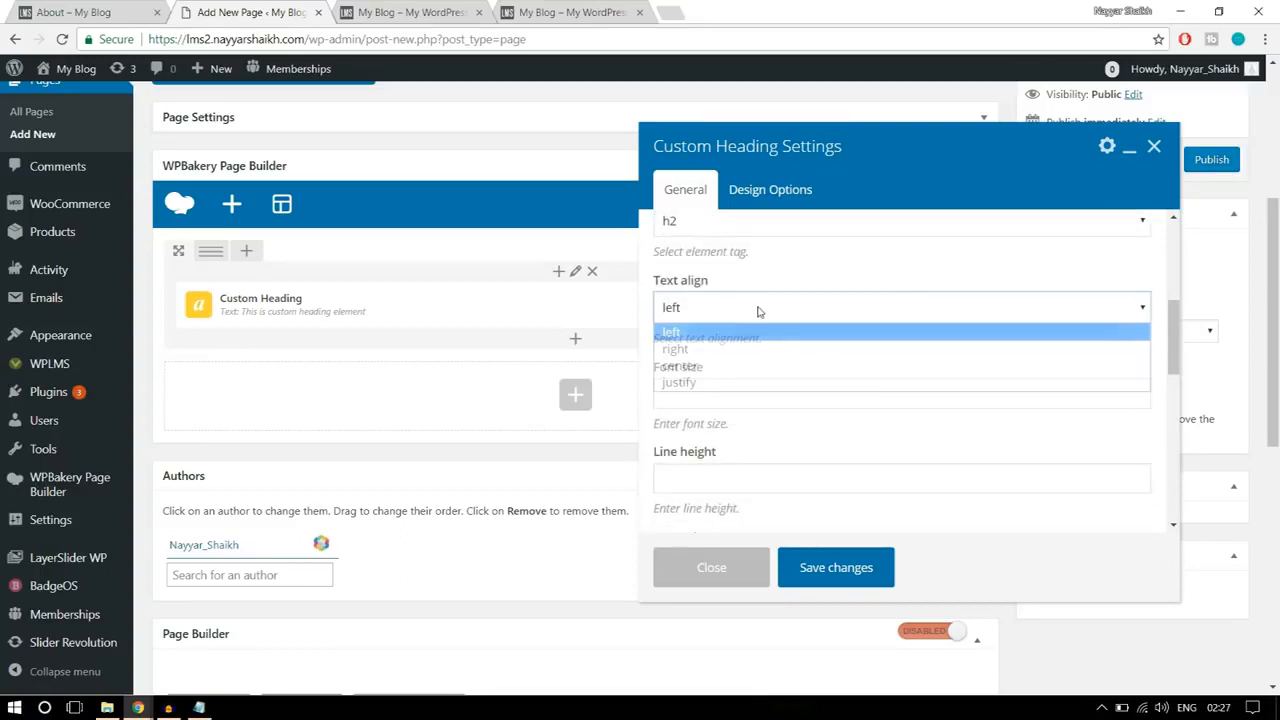
click(735, 364)
Step: Compare the reference banner's "Get started with" and "Online Education" lines with the custom heading's tag, alignment and font size settings
click(75, 12)
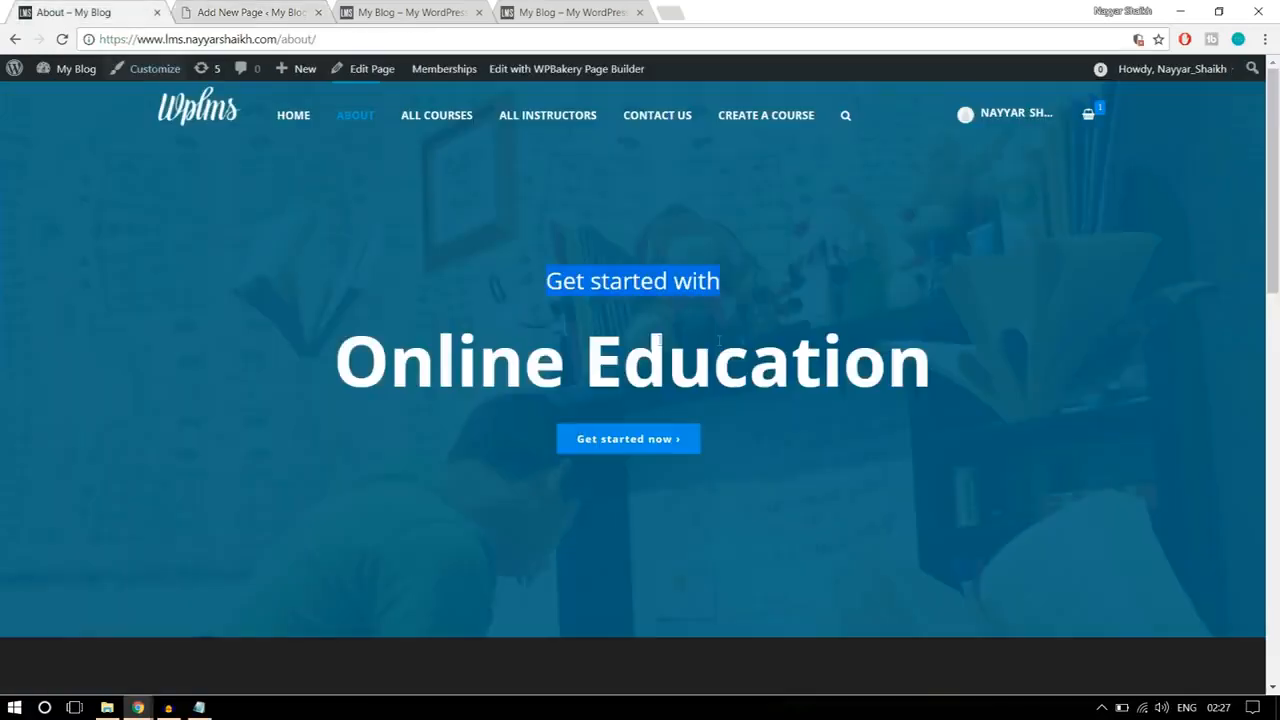
click(255, 12)
scroll(925, 347, down, 1)
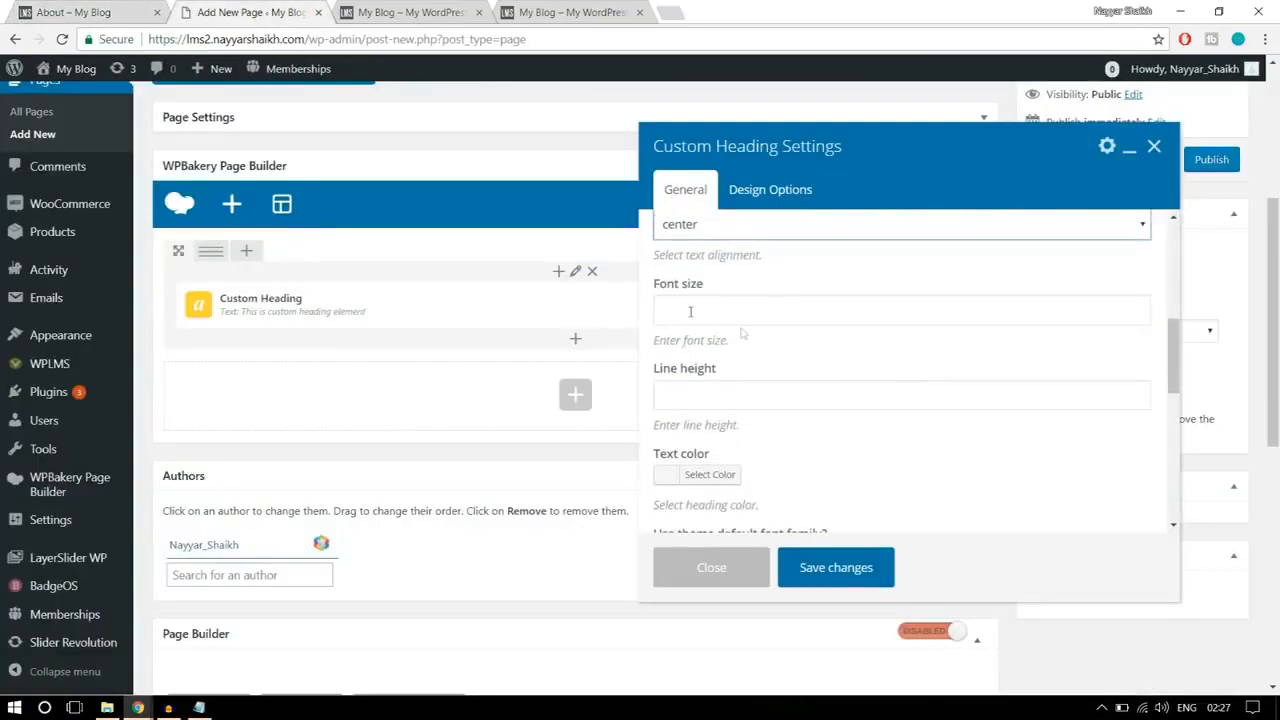
scroll(784, 321, up, 4)
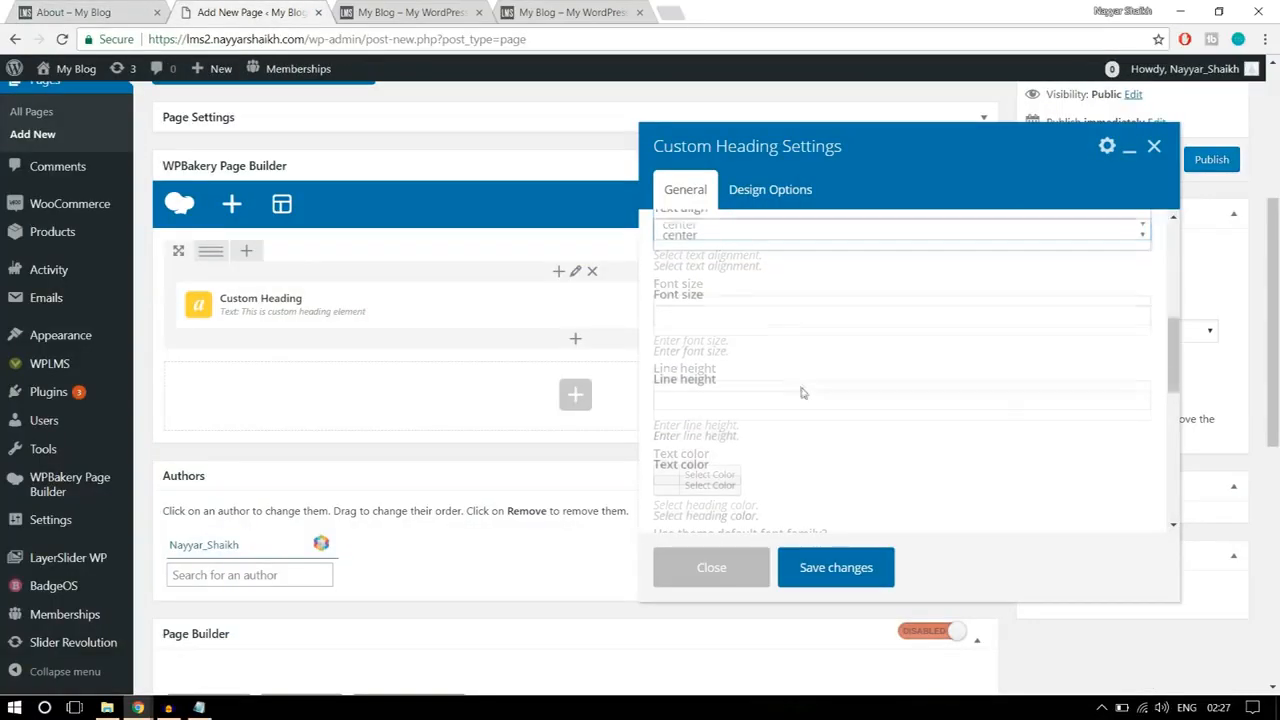
scroll(794, 383, up, 1)
scroll(800, 395, down, 2)
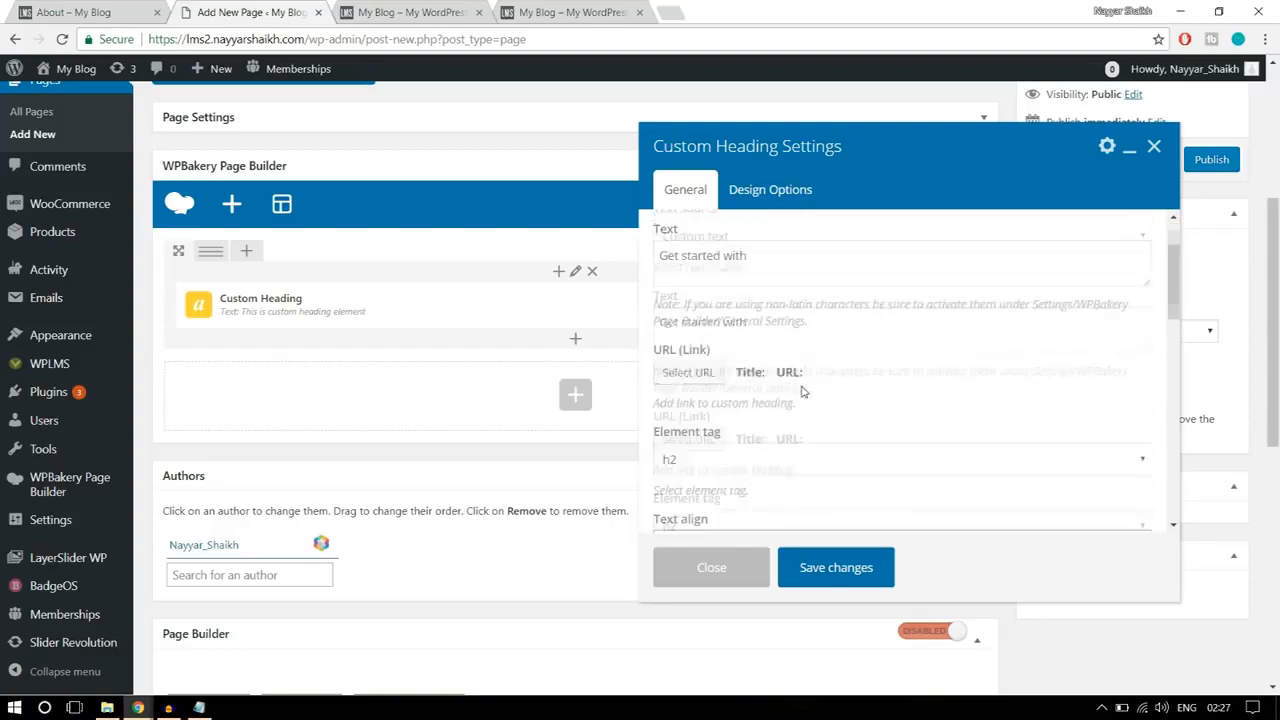
scroll(872, 427, down, 2)
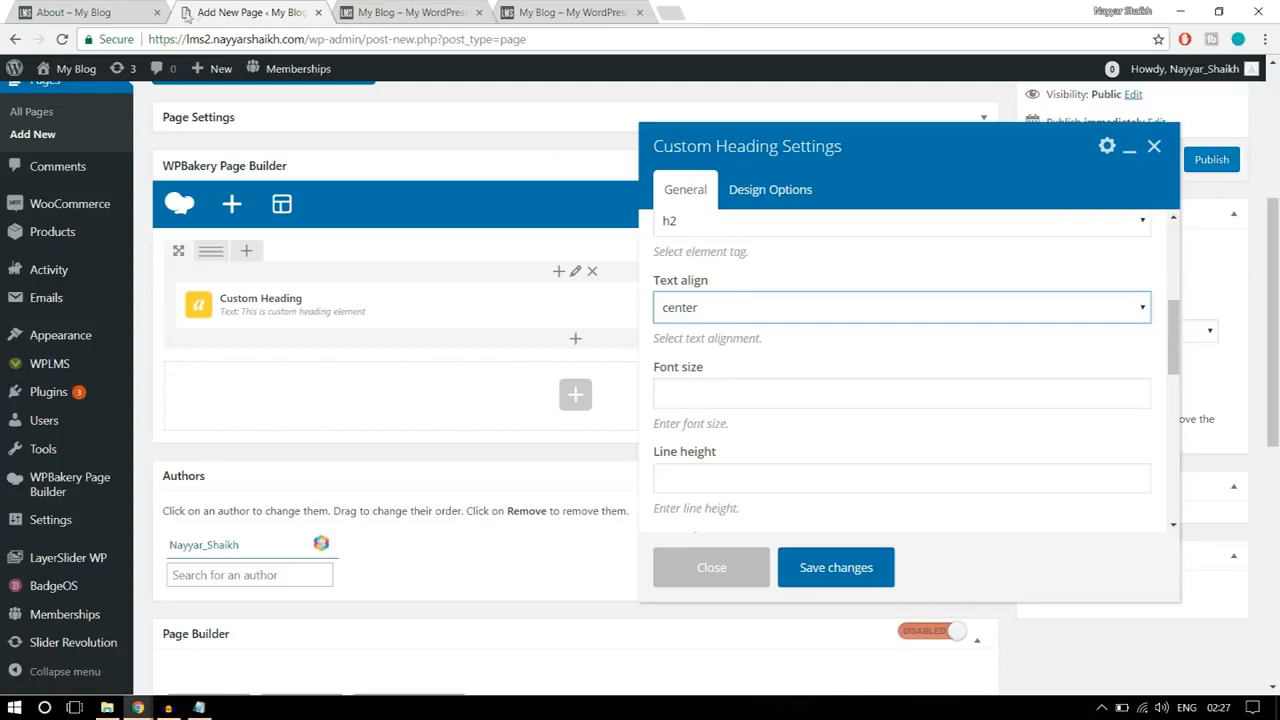
click(113, 8)
drag(330, 360, 995, 357)
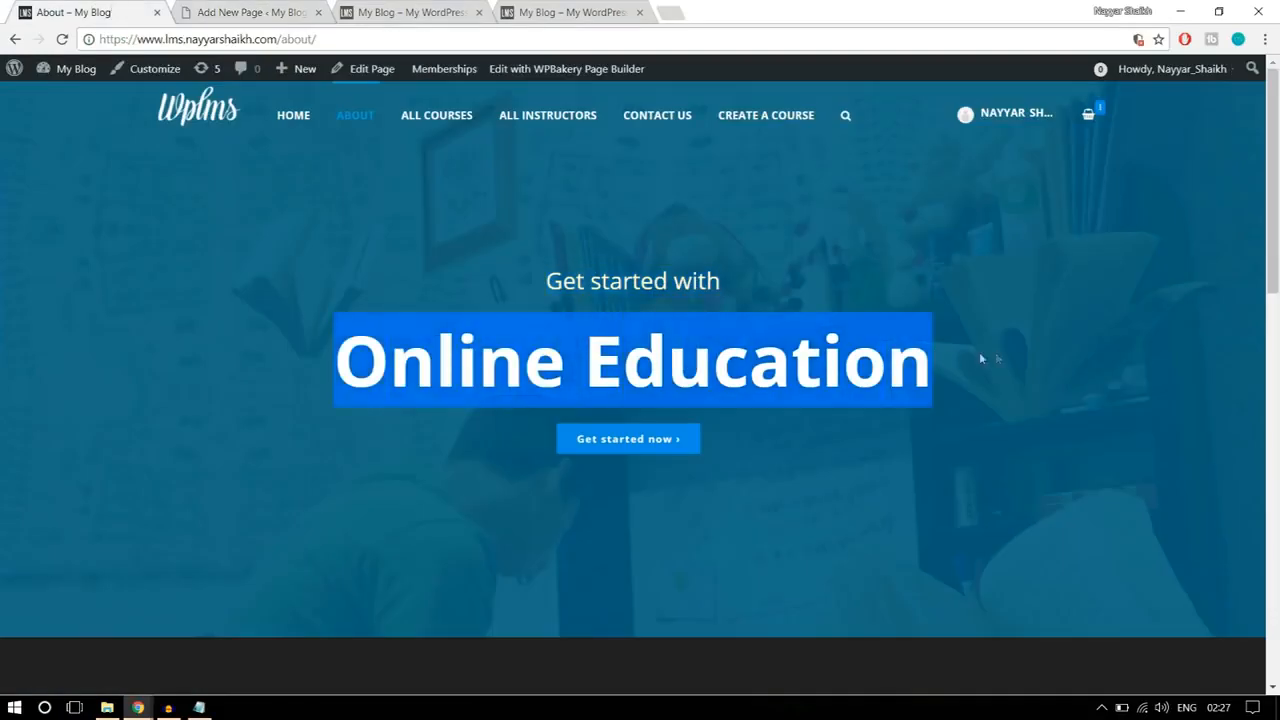
click(687, 290)
click(210, 8)
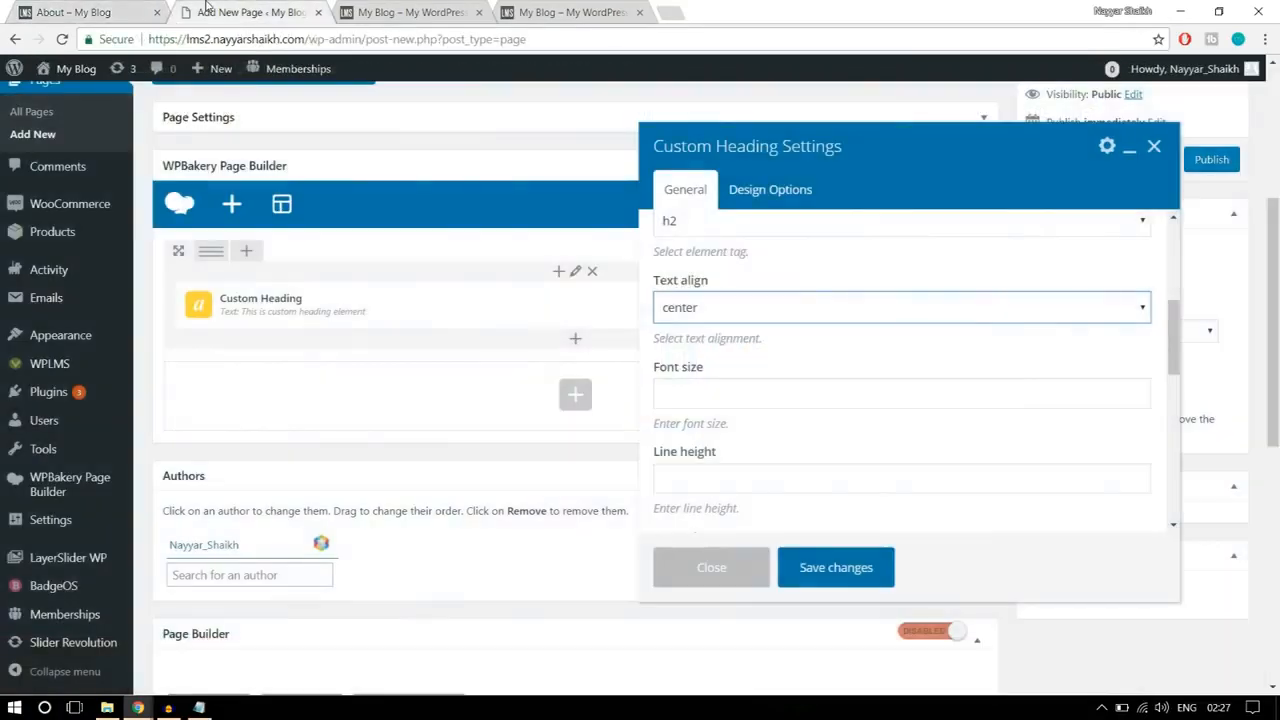
Step: Set the "Get started with" heading's text color to white (#ffffff)
scroll(892, 354, down, 1)
scroll(892, 354, down, 3)
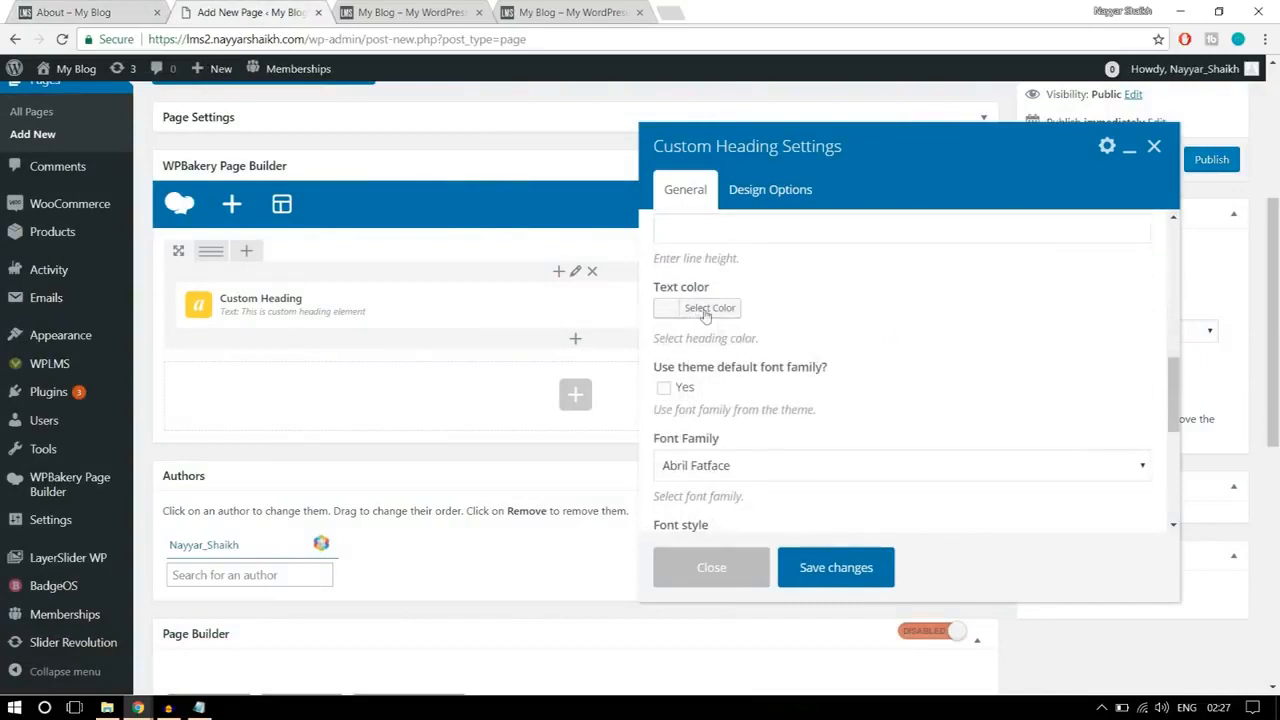
click(712, 313)
click(690, 418)
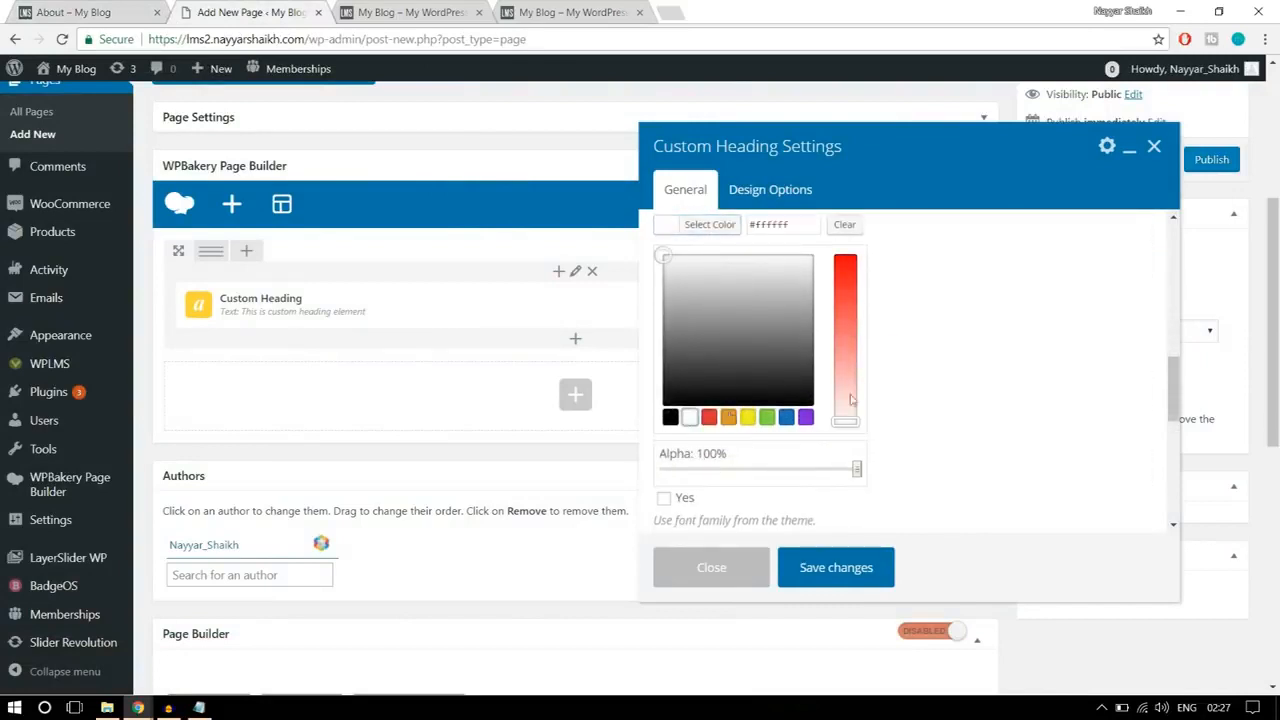
scroll(725, 415, up, 2)
click(712, 312)
Step: Make the "Get started with" heading use the theme's default font family and save its settings
scroll(1030, 357, down, 2)
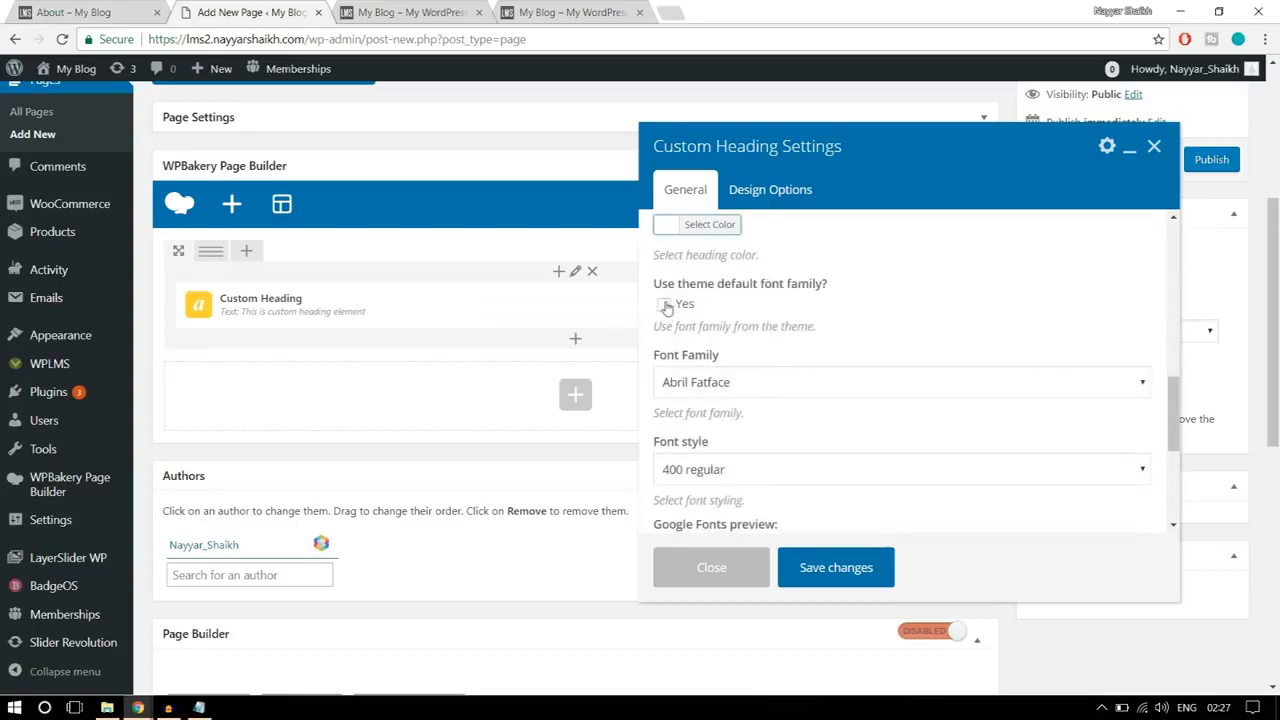
click(664, 305)
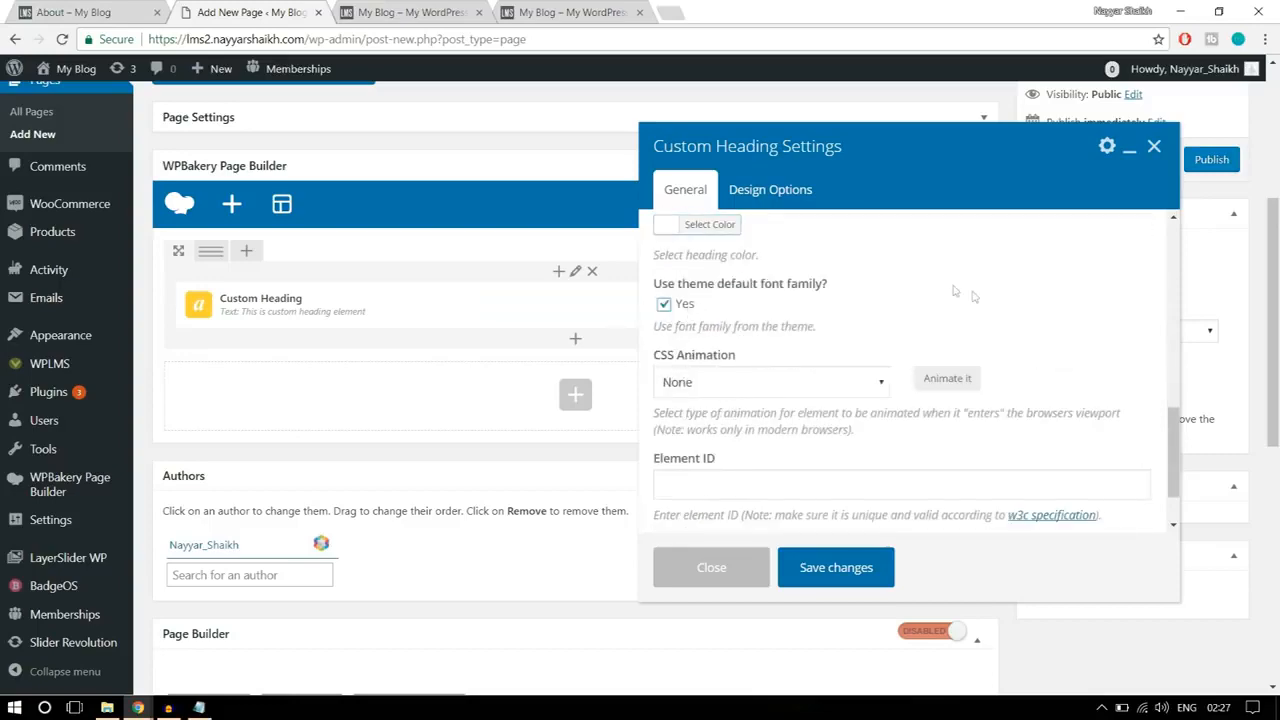
scroll(1000, 330, down, 2)
scroll(878, 483, down, 3)
scroll(877, 480, up, 5)
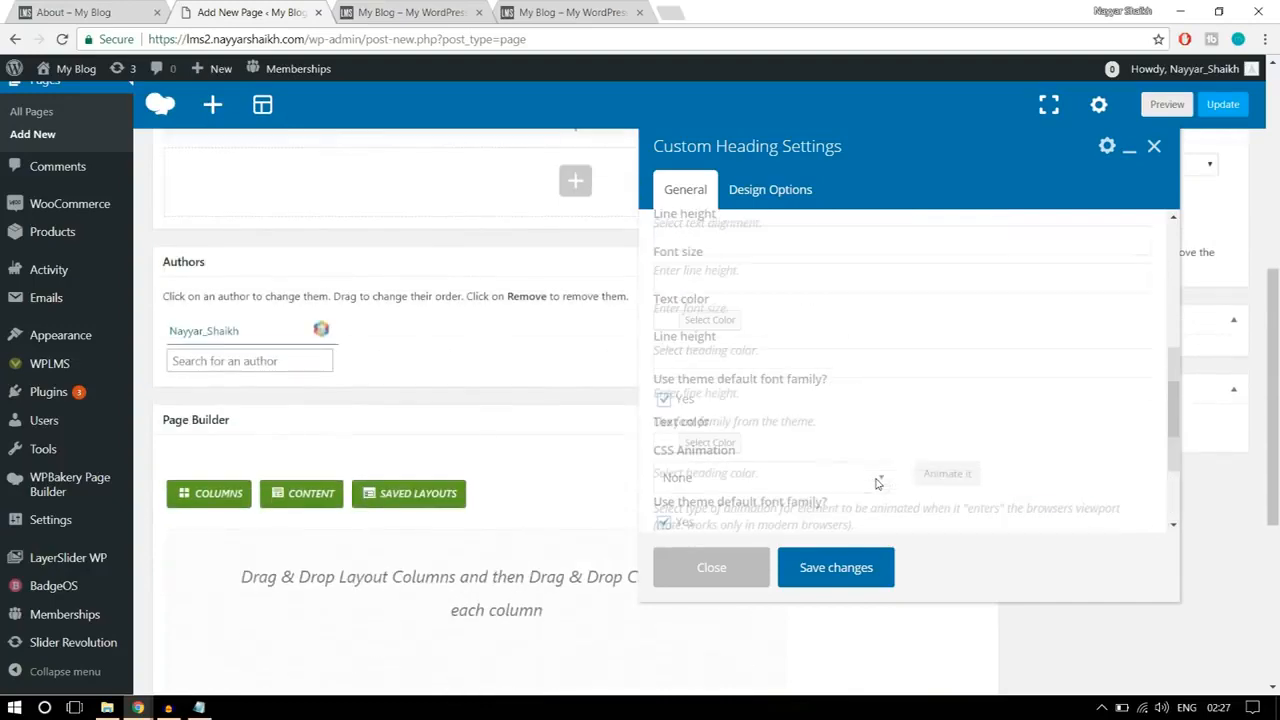
click(848, 569)
Step: Add a second Custom Heading element below "Get started with" in the same column
scroll(848, 574, up, 4)
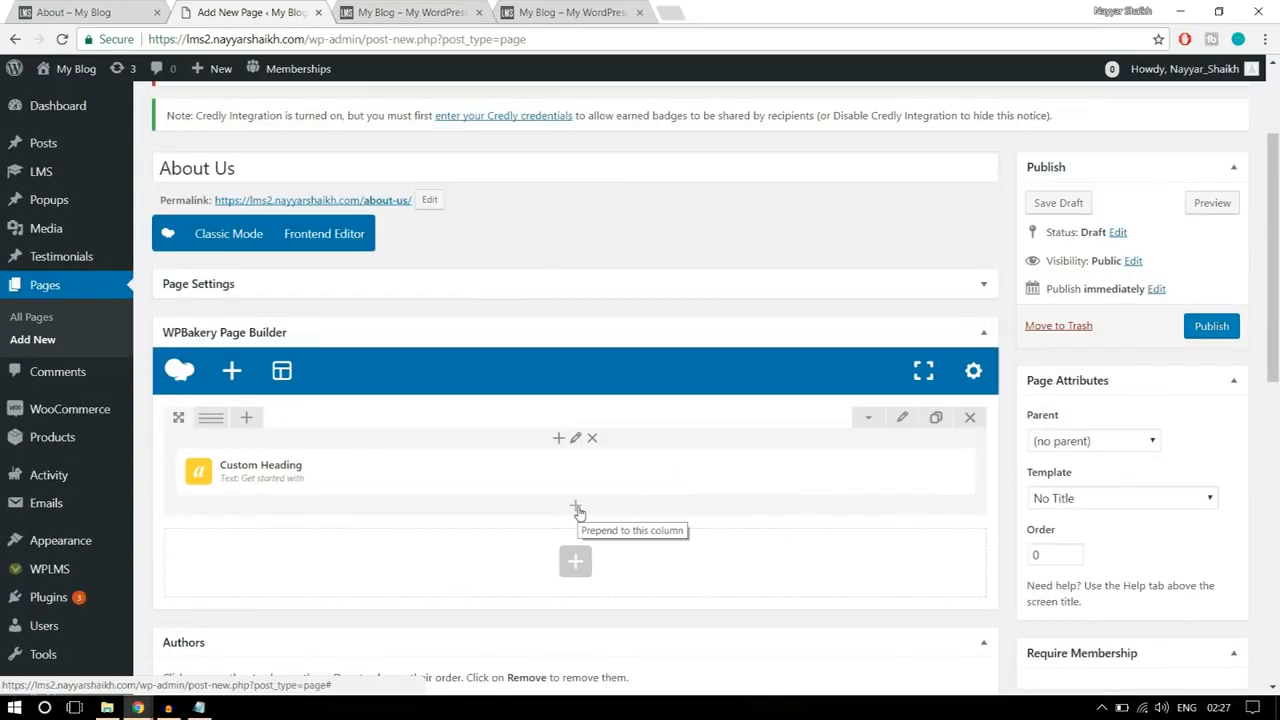
click(577, 509)
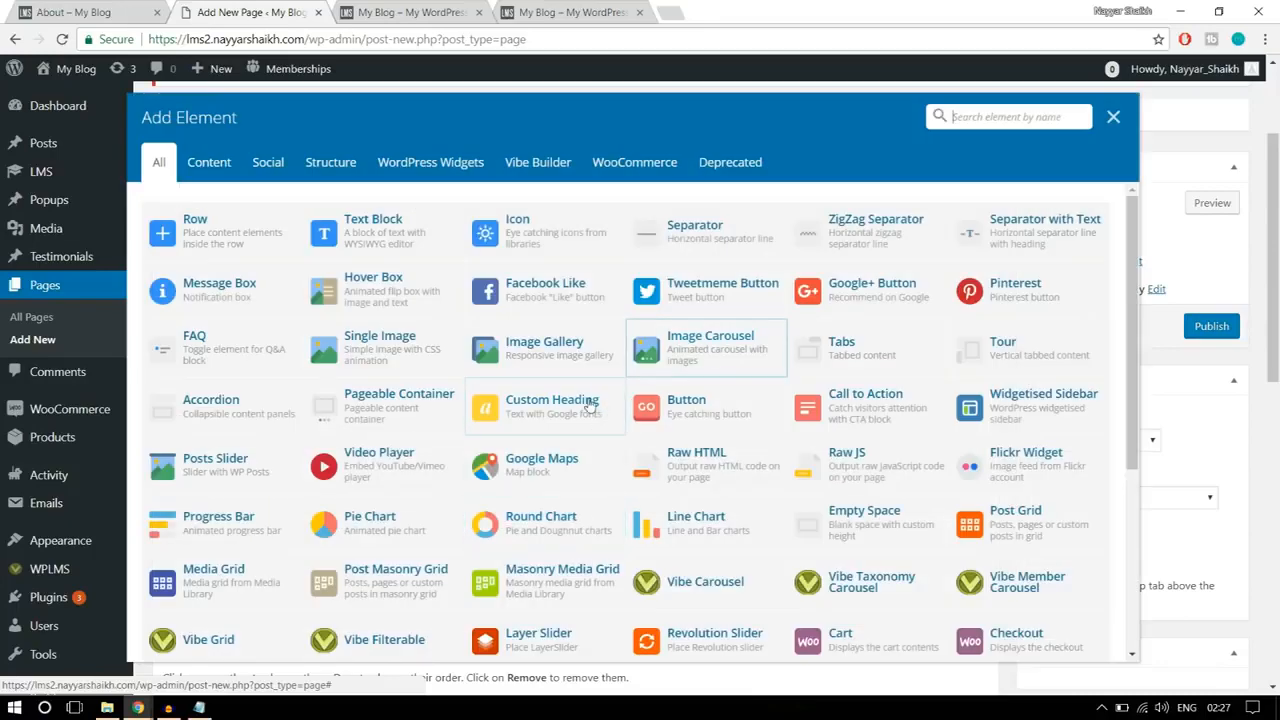
text(cu)
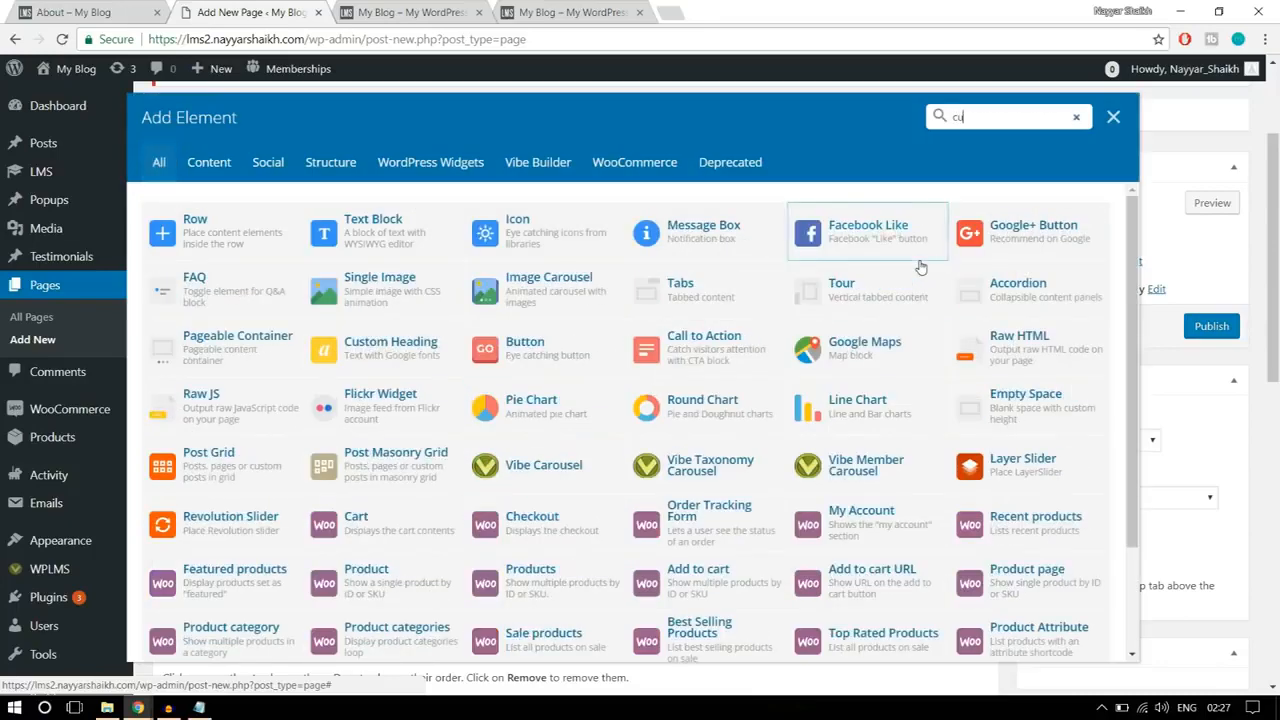
text(st)
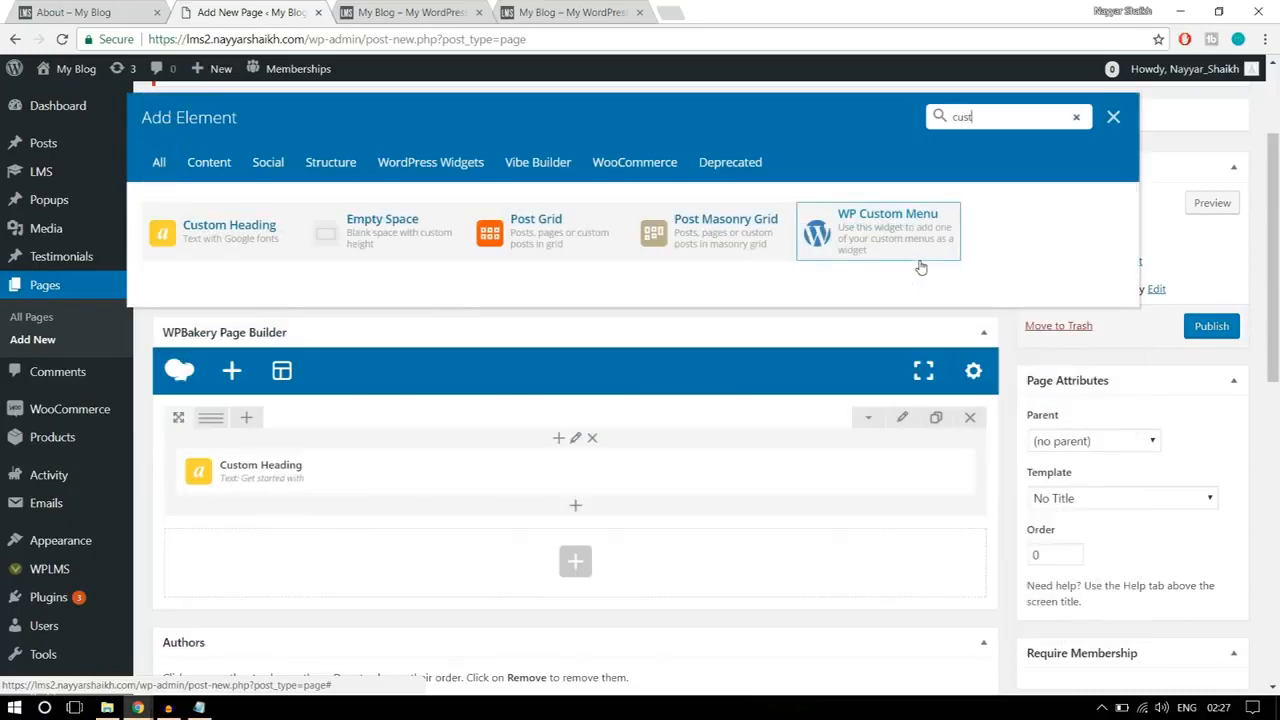
click(210, 236)
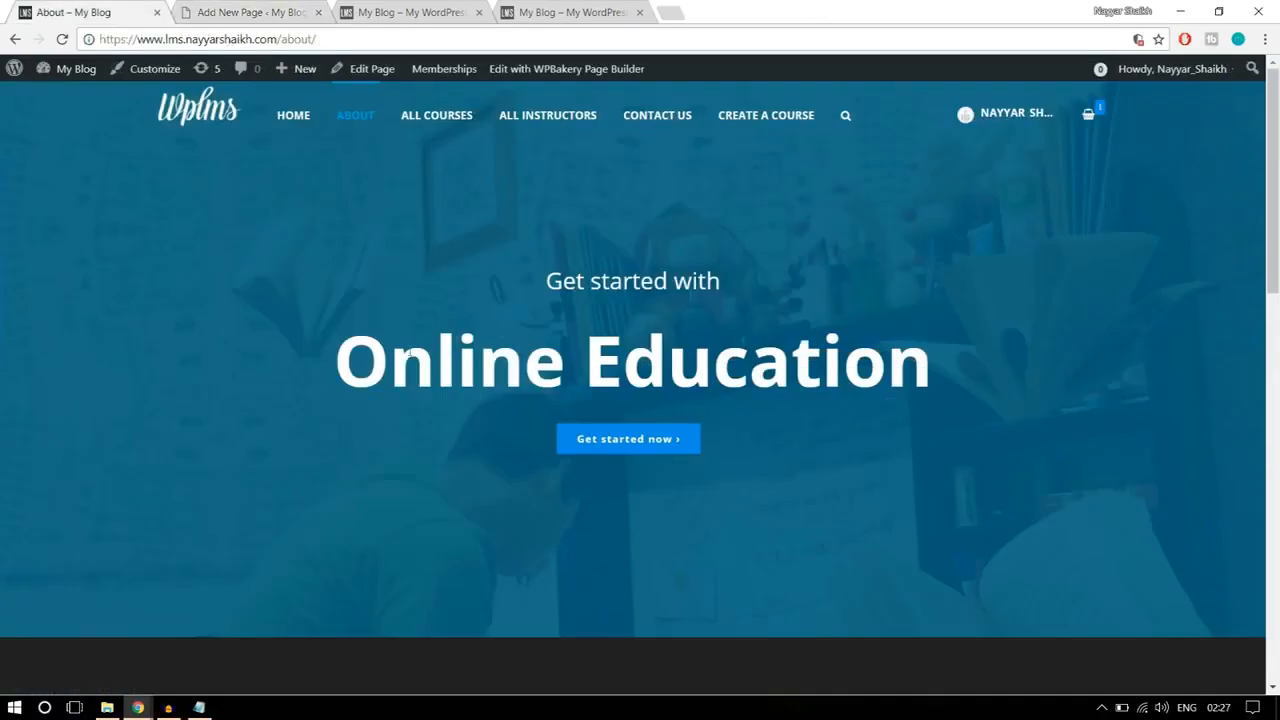
Step: Replace the second heading's text with "Online Education", copied from the reference About page
drag(338, 362, 968, 340)
key(ctrl+c)
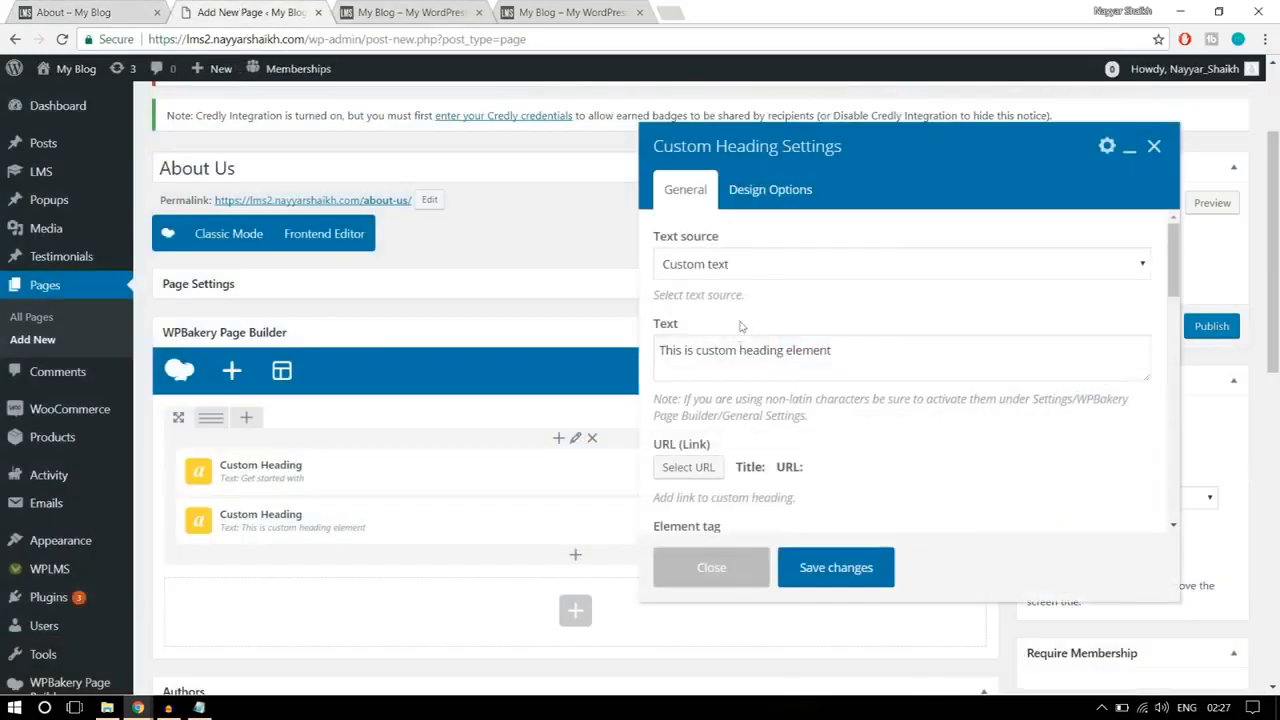
triple_click(859, 362)
key(ctrl+v)
Step: Set the "Online Education" heading's element tag to h1 and its text alignment to center
scroll(749, 357, down, 5)
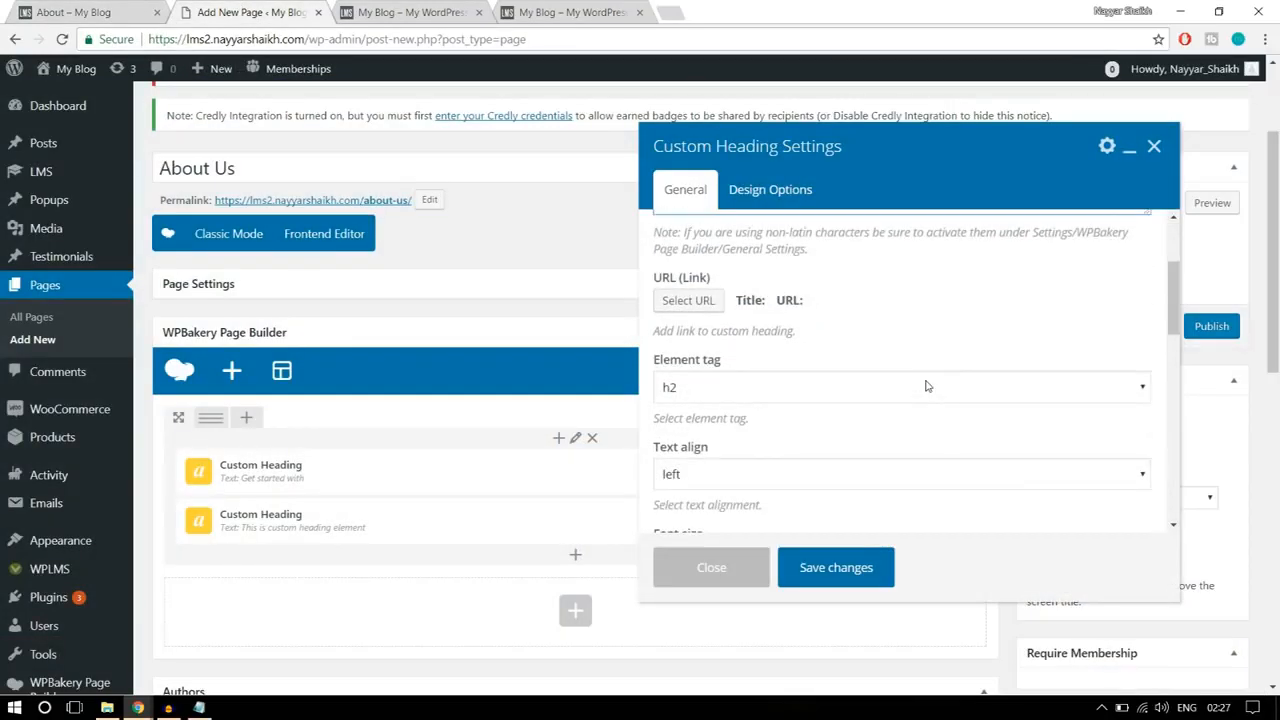
click(739, 308)
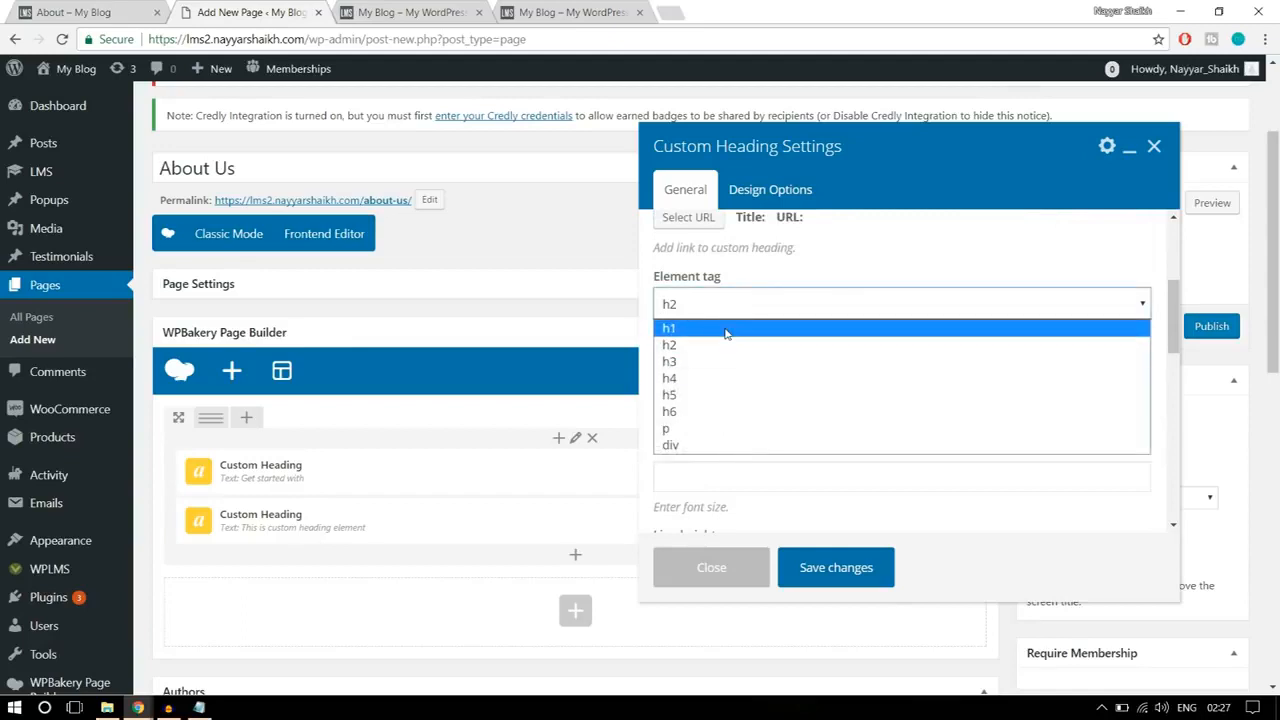
click(726, 326)
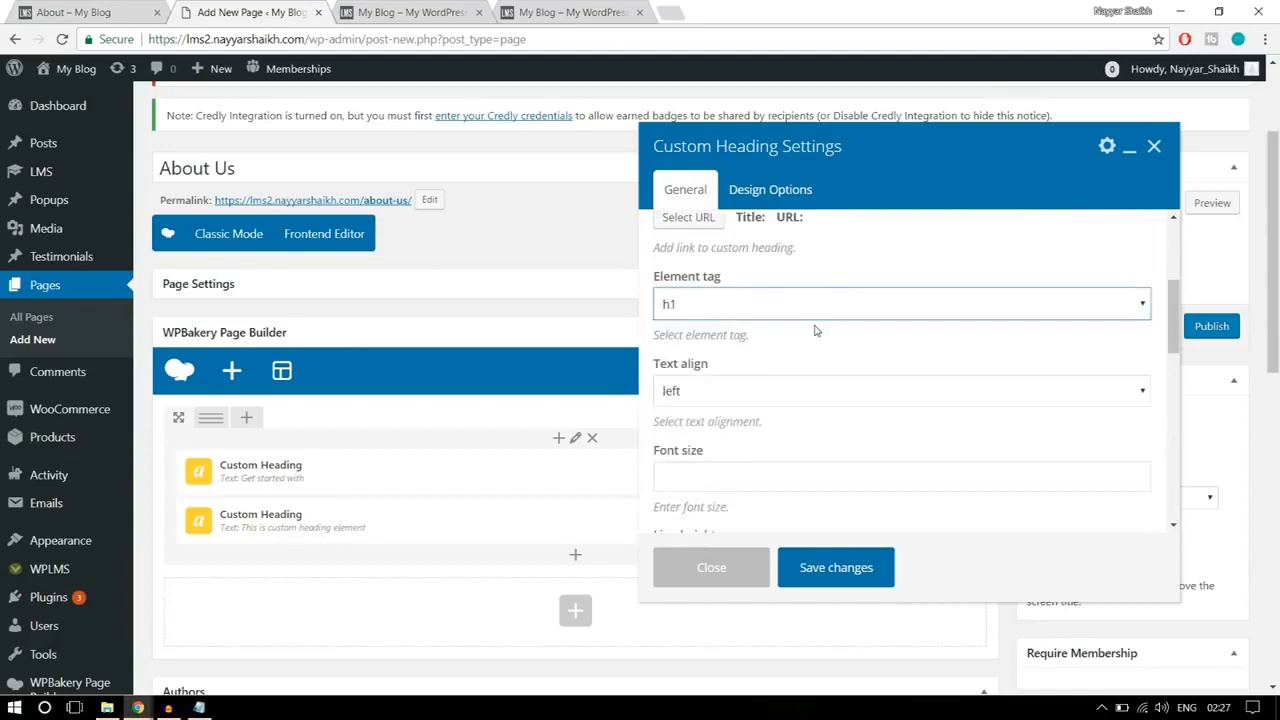
click(709, 392)
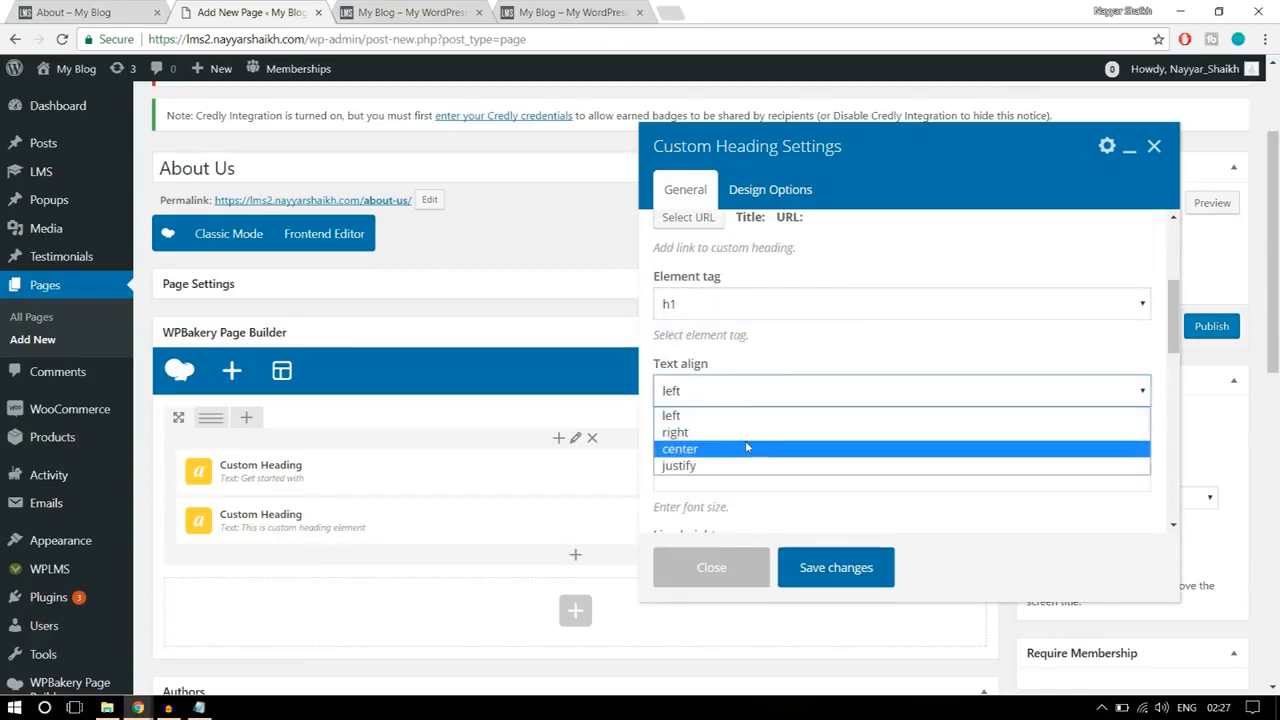
click(745, 444)
Step: Set the "Online Education" heading's font size to 6rem
scroll(741, 425, down, 1)
click(738, 402)
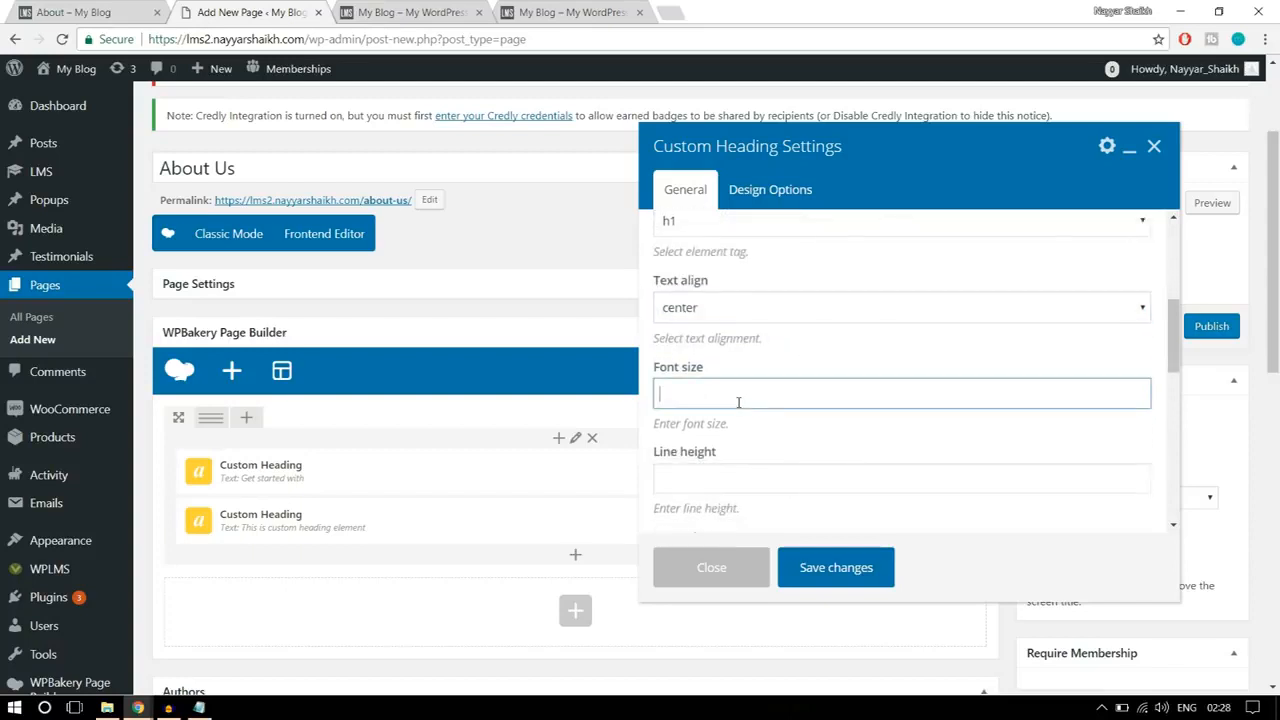
text(6rem)
drag(715, 395, 630, 383)
Step: Set the "Online Education" heading's text color to white
scroll(921, 423, down, 5)
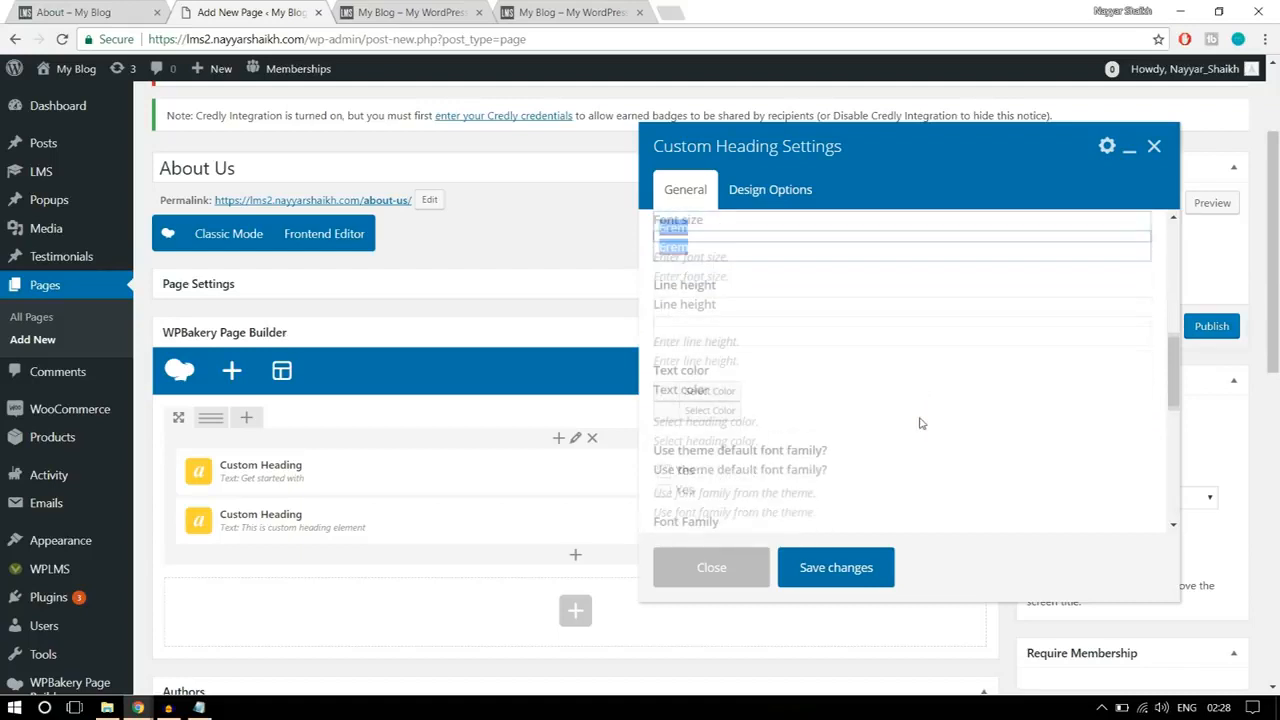
click(712, 309)
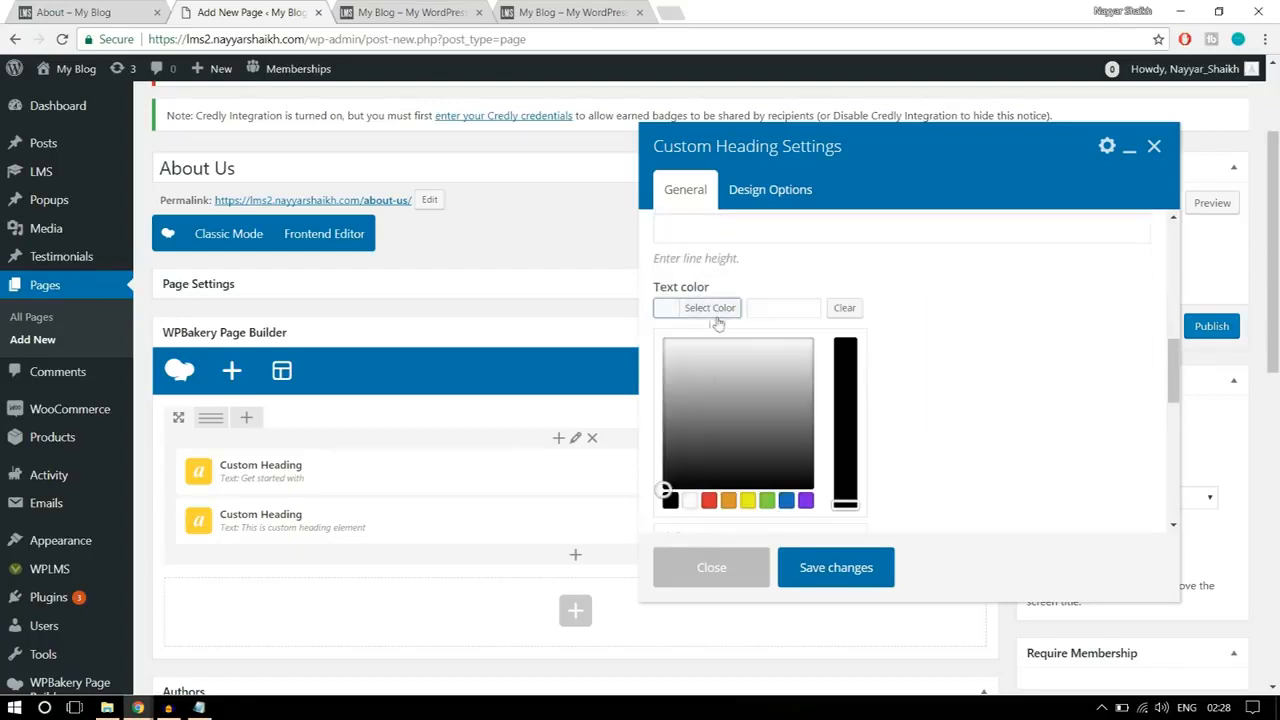
click(691, 501)
click(697, 317)
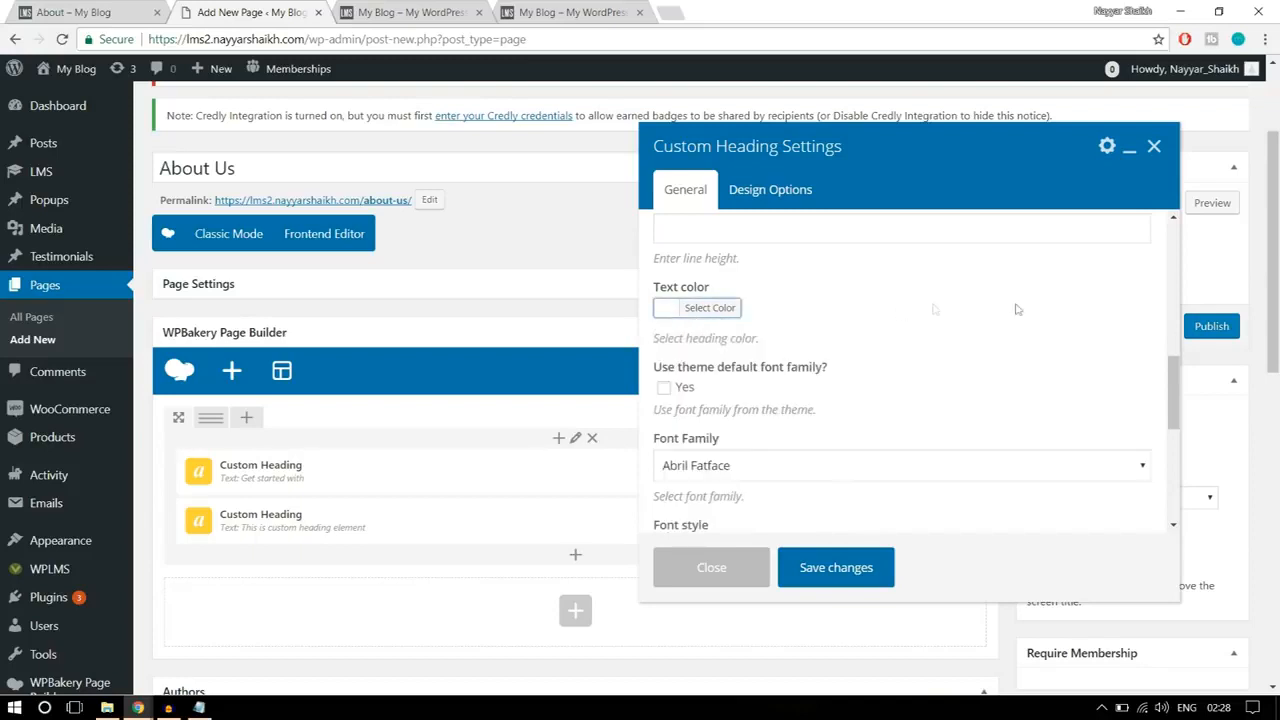
Step: Set the "Online Education" heading's font family to Open Sans
scroll(1019, 317, down, 2)
click(728, 380)
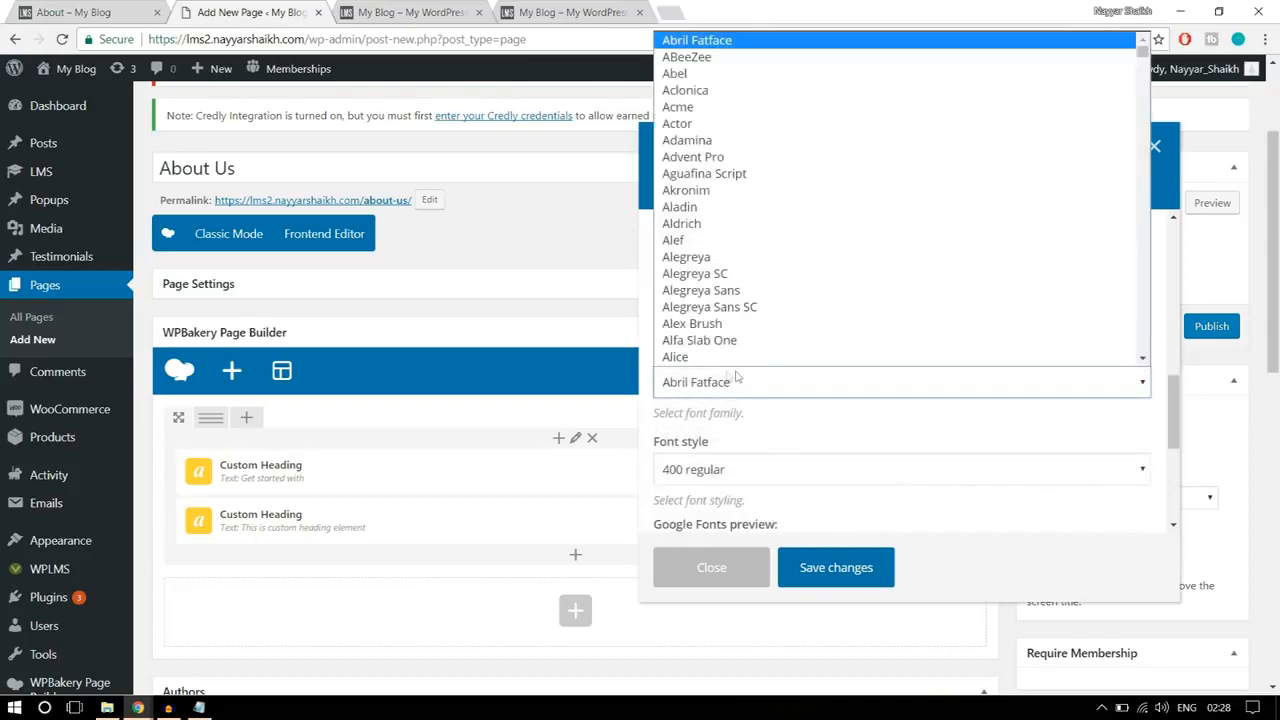
text(open)
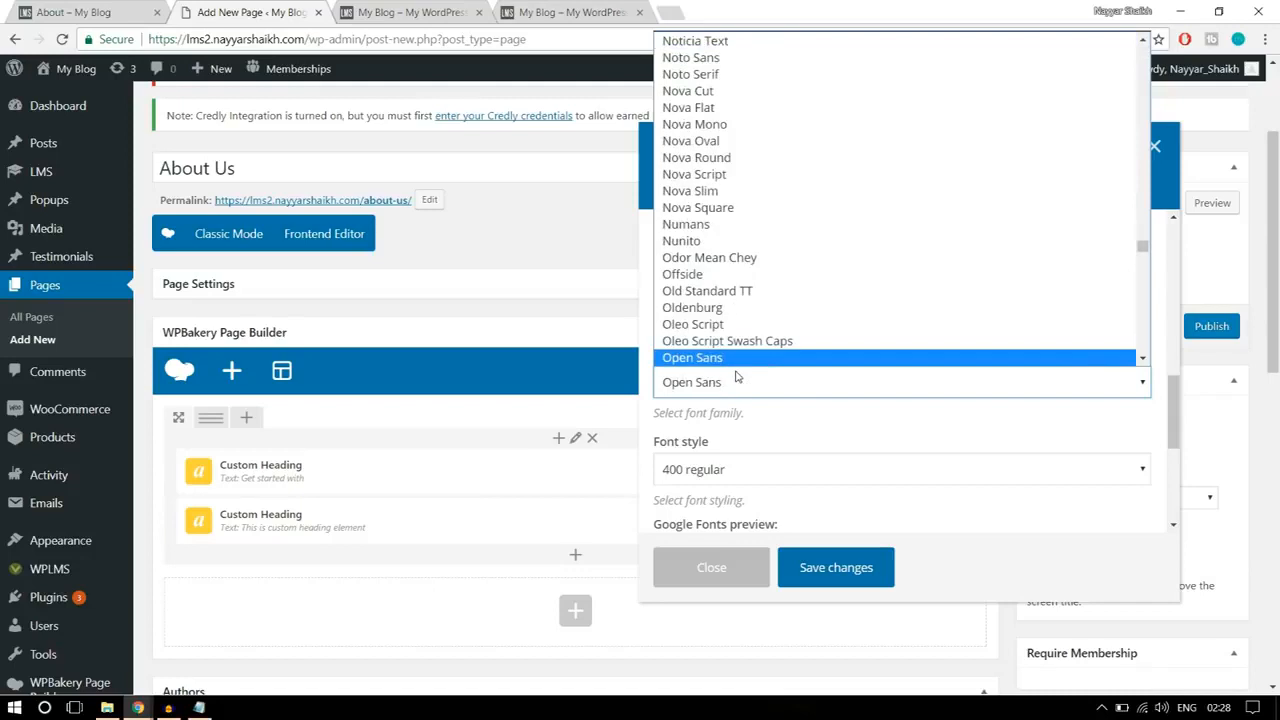
click(733, 360)
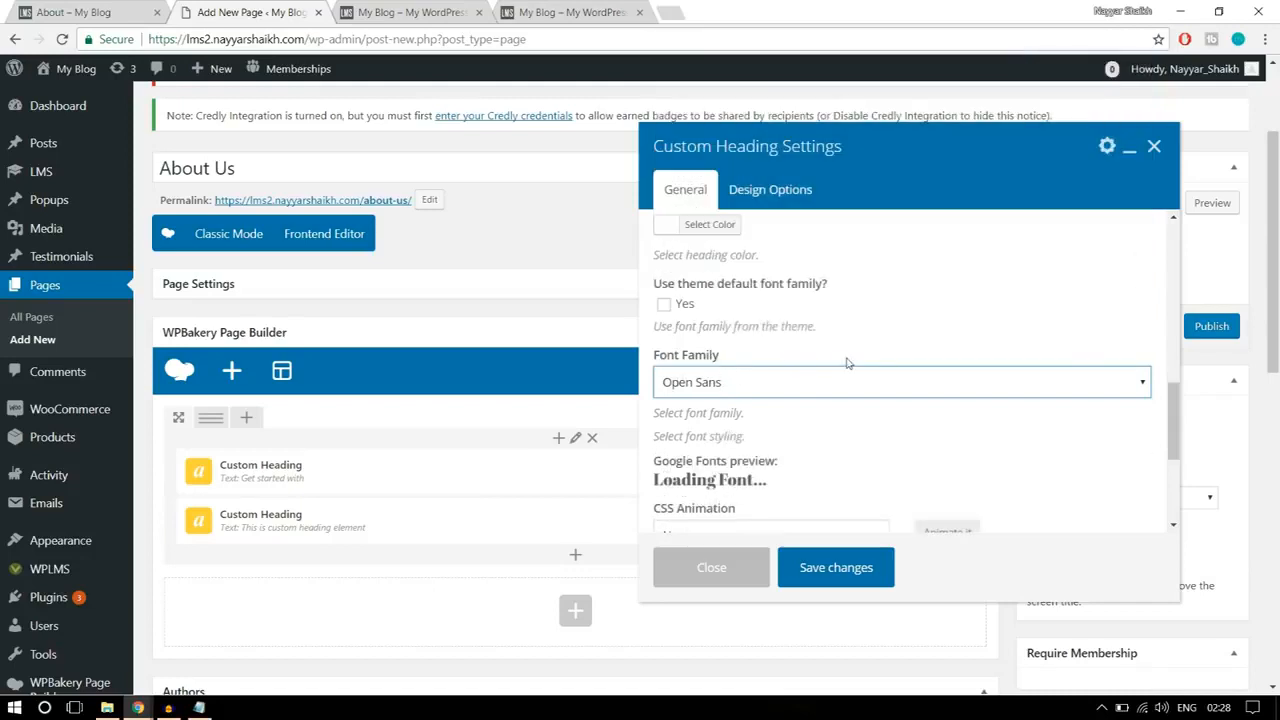
Step: Set the "Online Education" heading's font style to 800 bold regular, matching the reference banner, and save the settings
scroll(846, 363, down, 2)
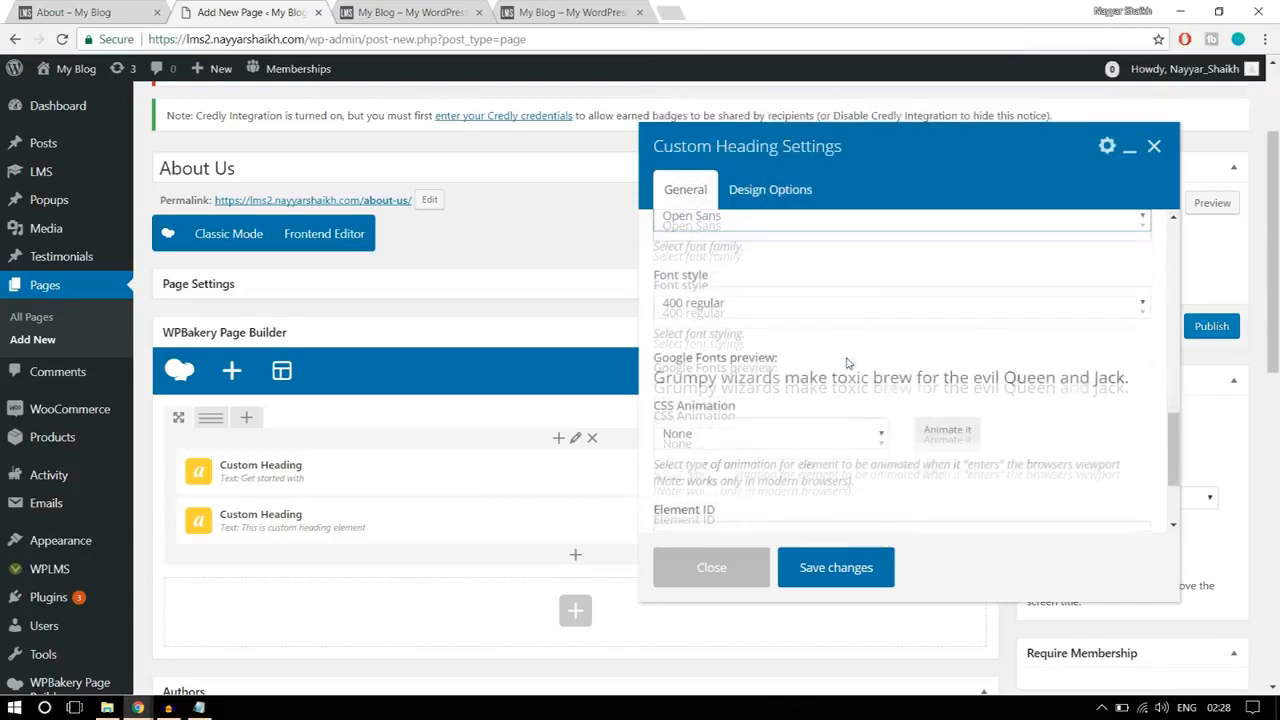
click(762, 305)
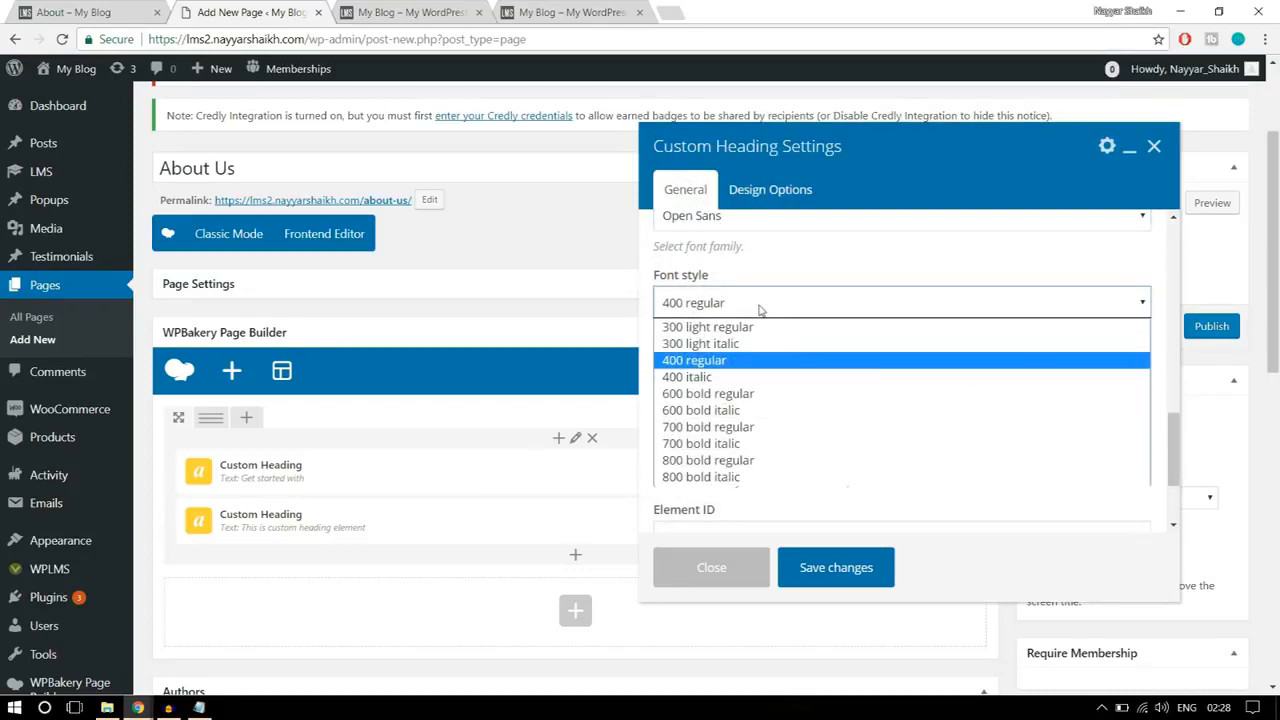
click(727, 461)
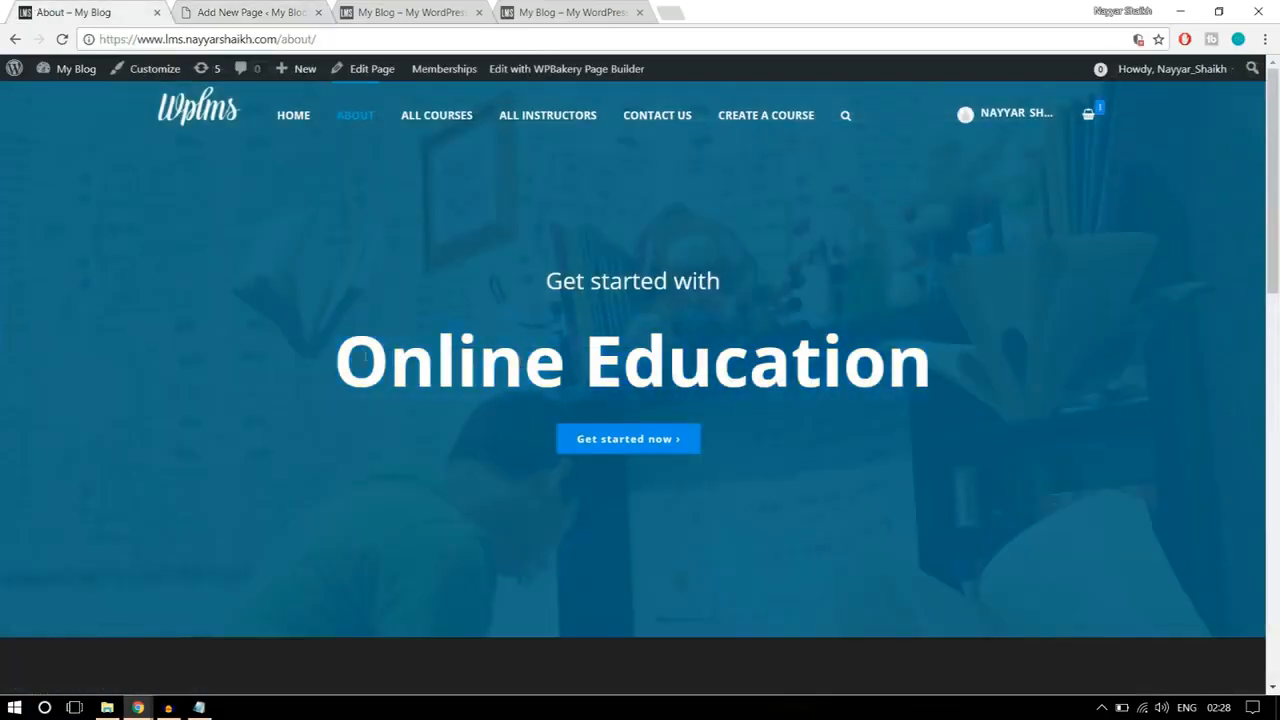
drag(349, 345, 950, 336)
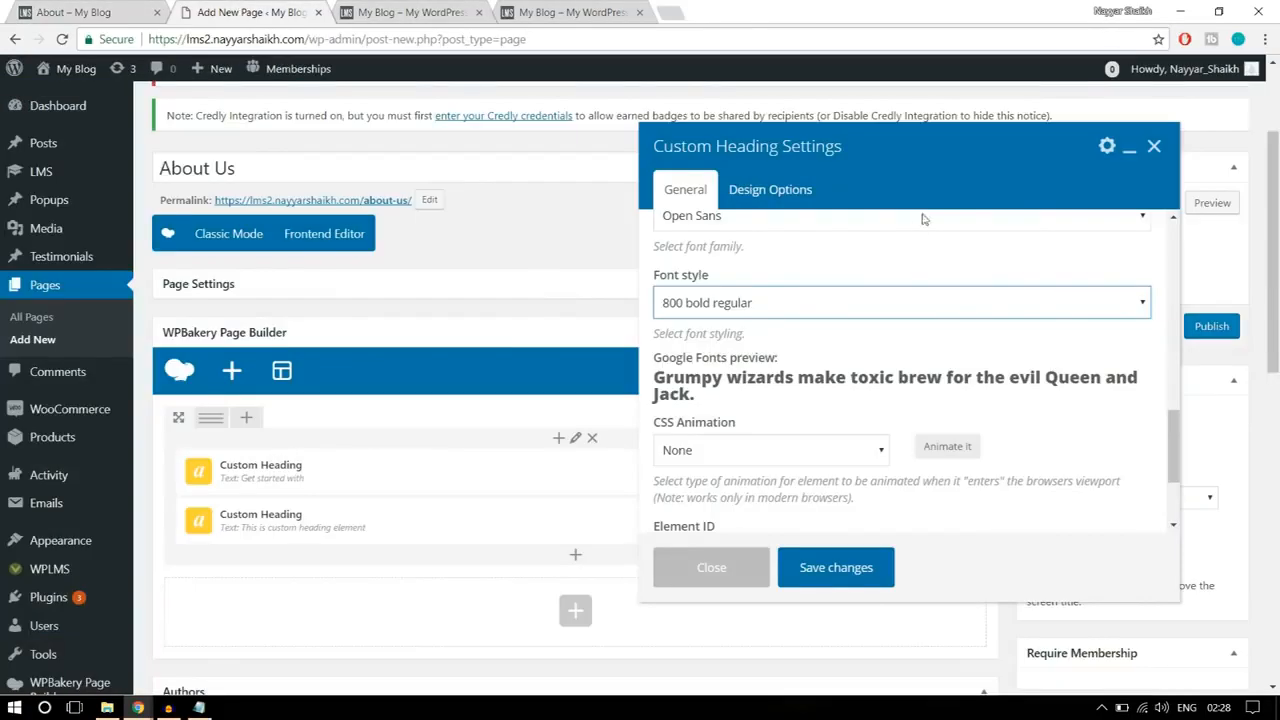
scroll(896, 362, down, 1)
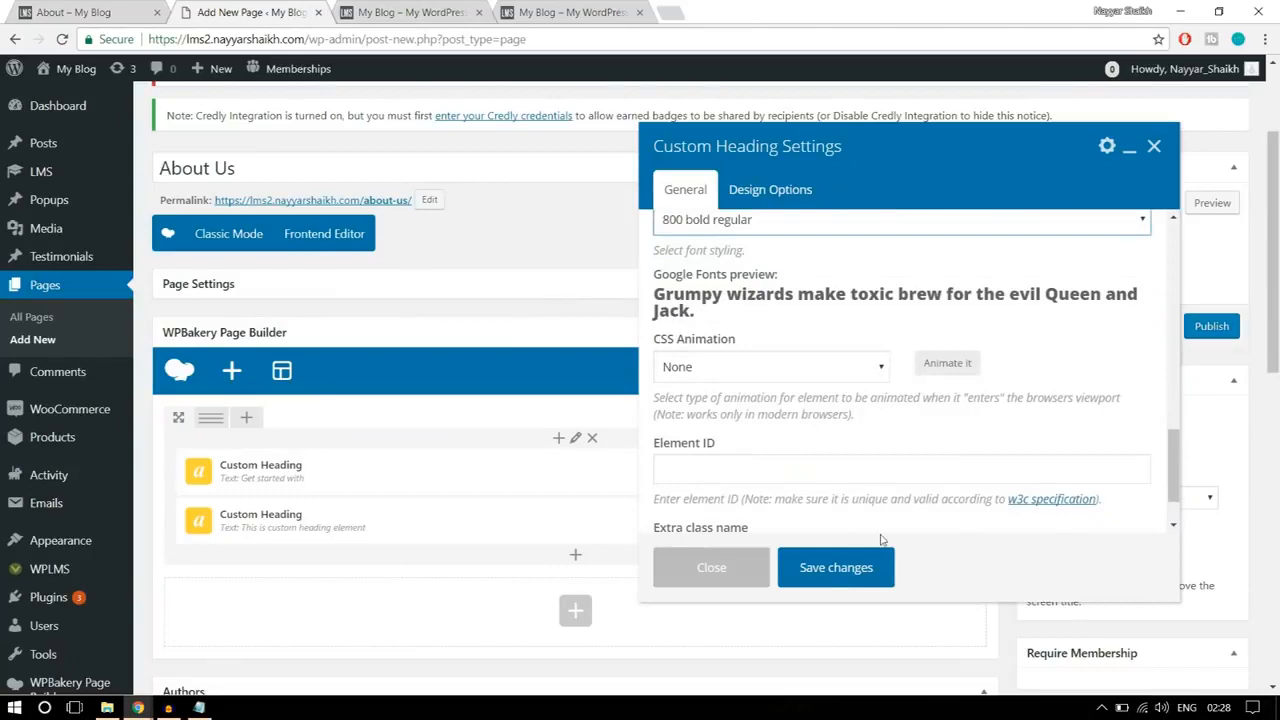
scroll(875, 545, down, 1)
click(836, 567)
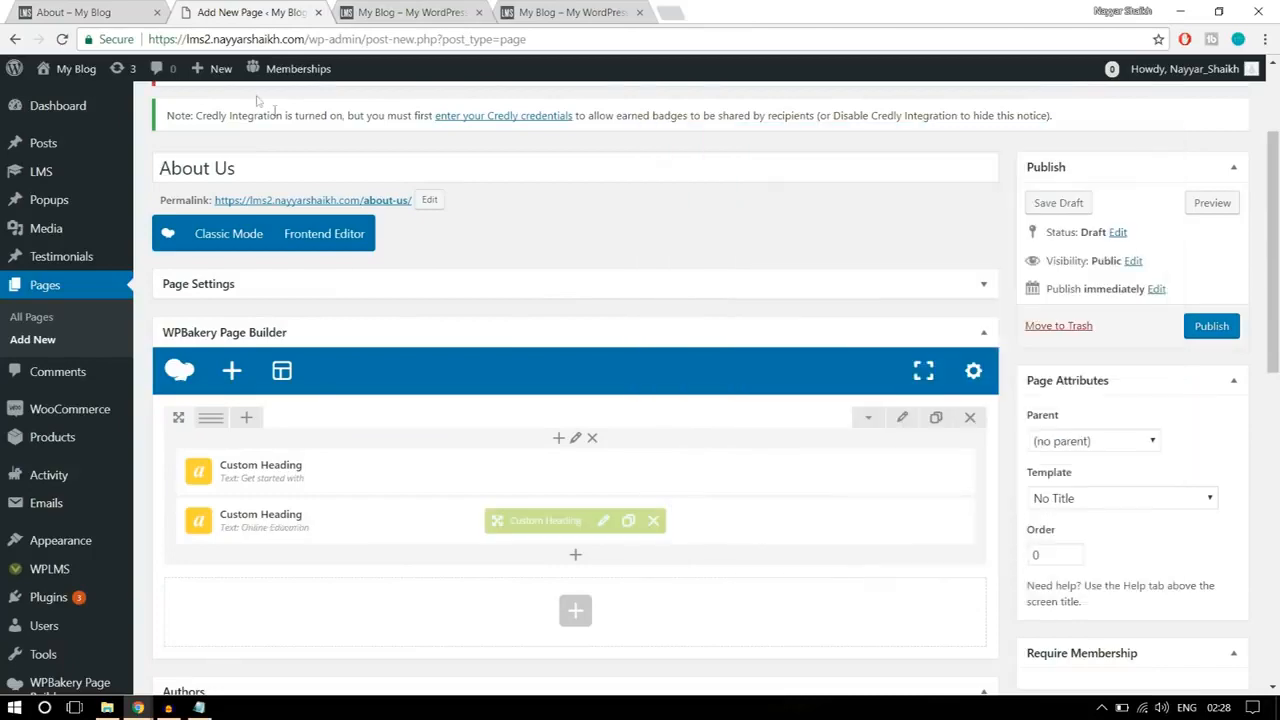
Step: Check the reference About banner, and add a Button element below the two custom headings in the banner row
click(147, 8)
click(701, 487)
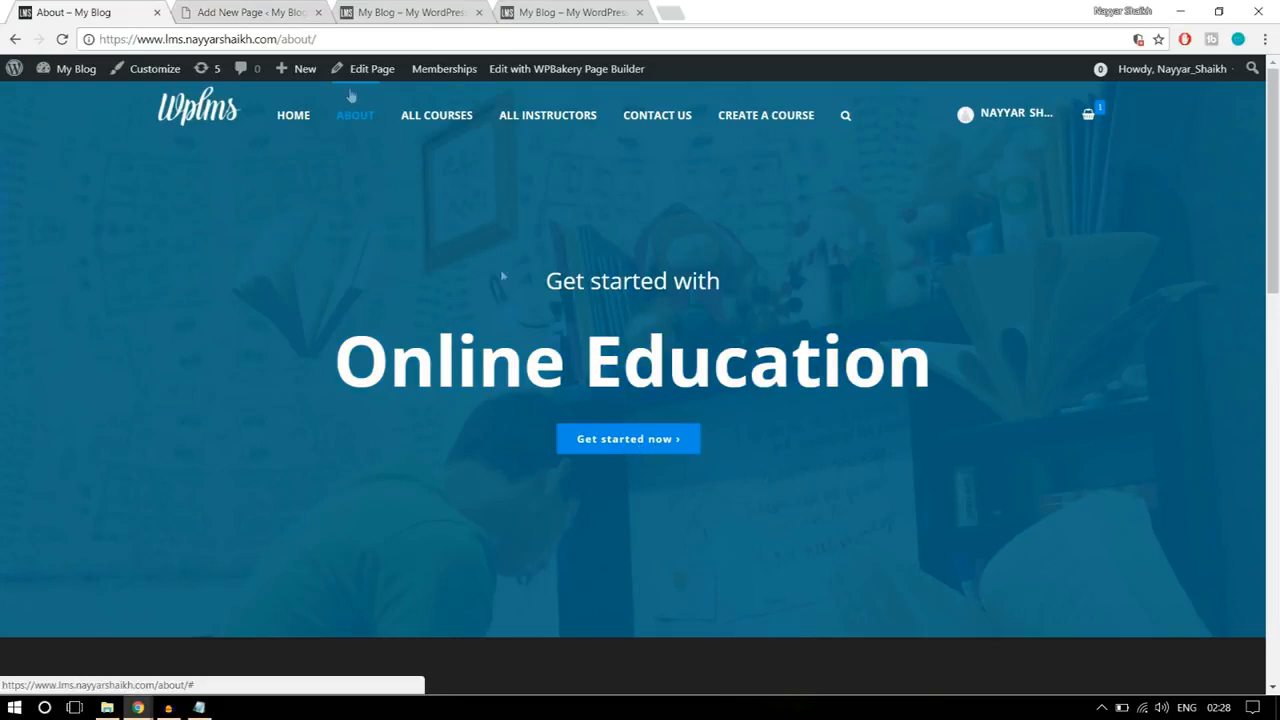
click(253, 14)
scroll(672, 286, down, 1)
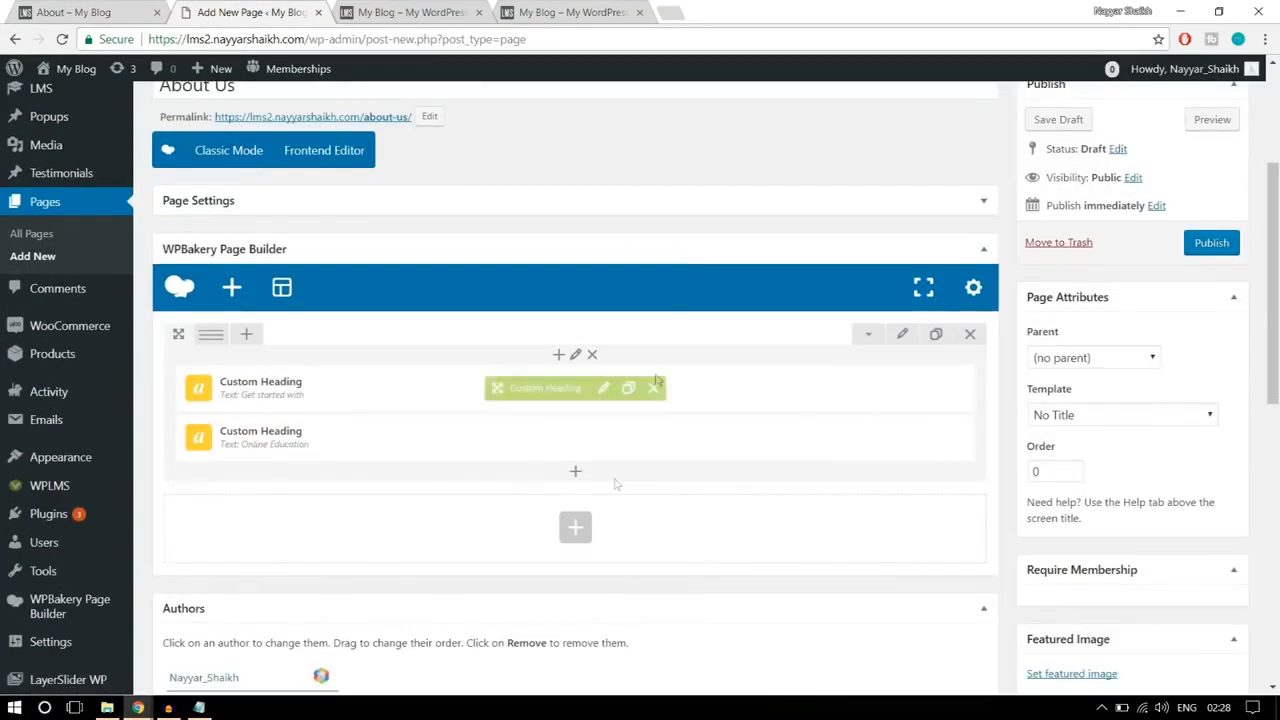
click(573, 480)
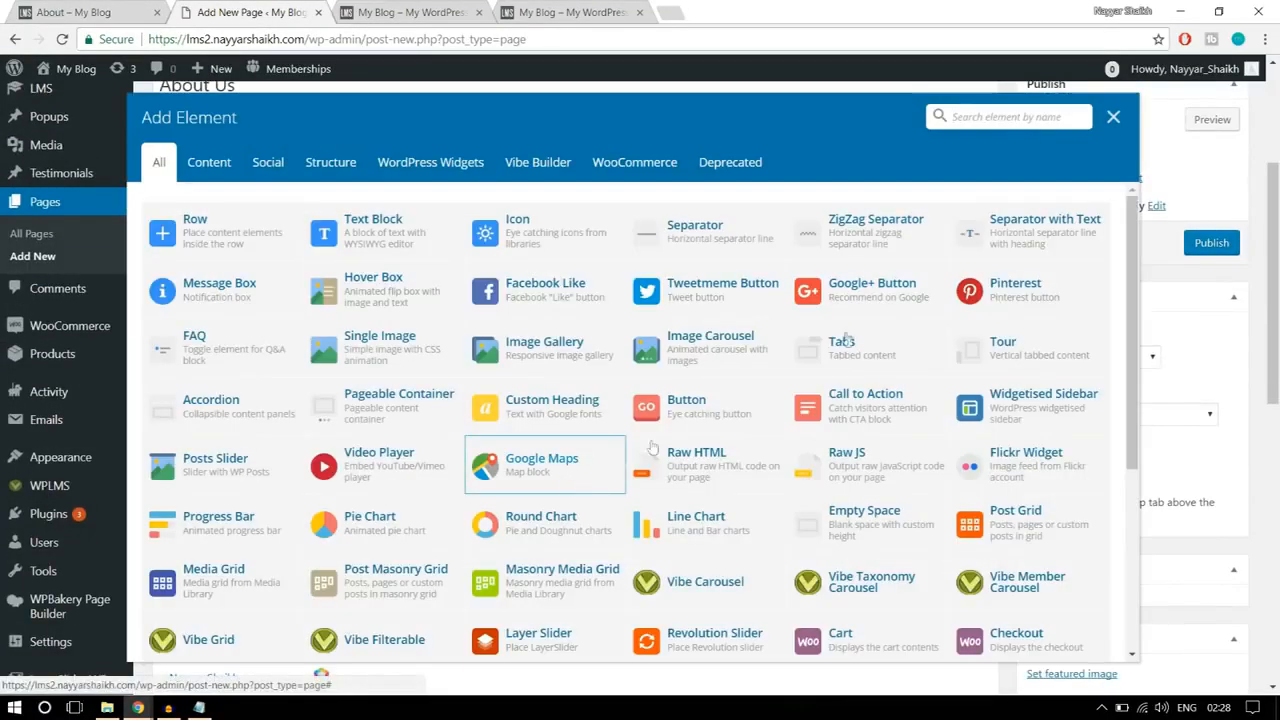
text(butt)
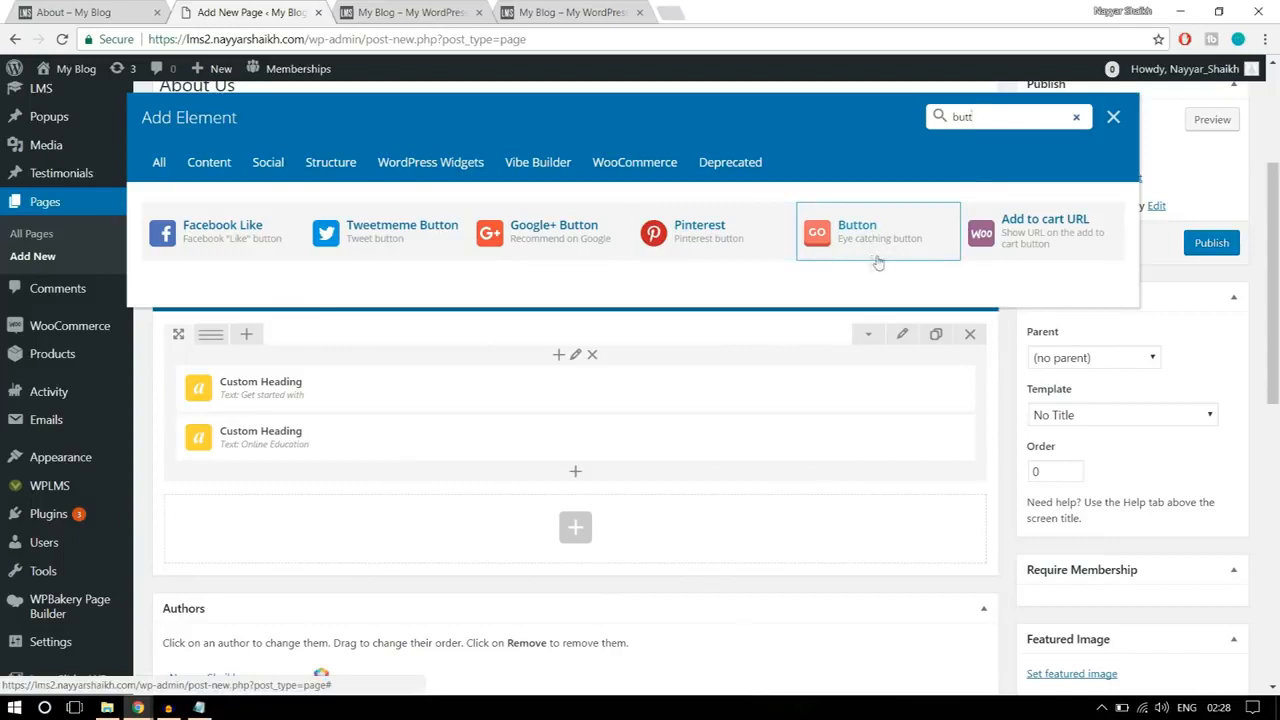
click(878, 243)
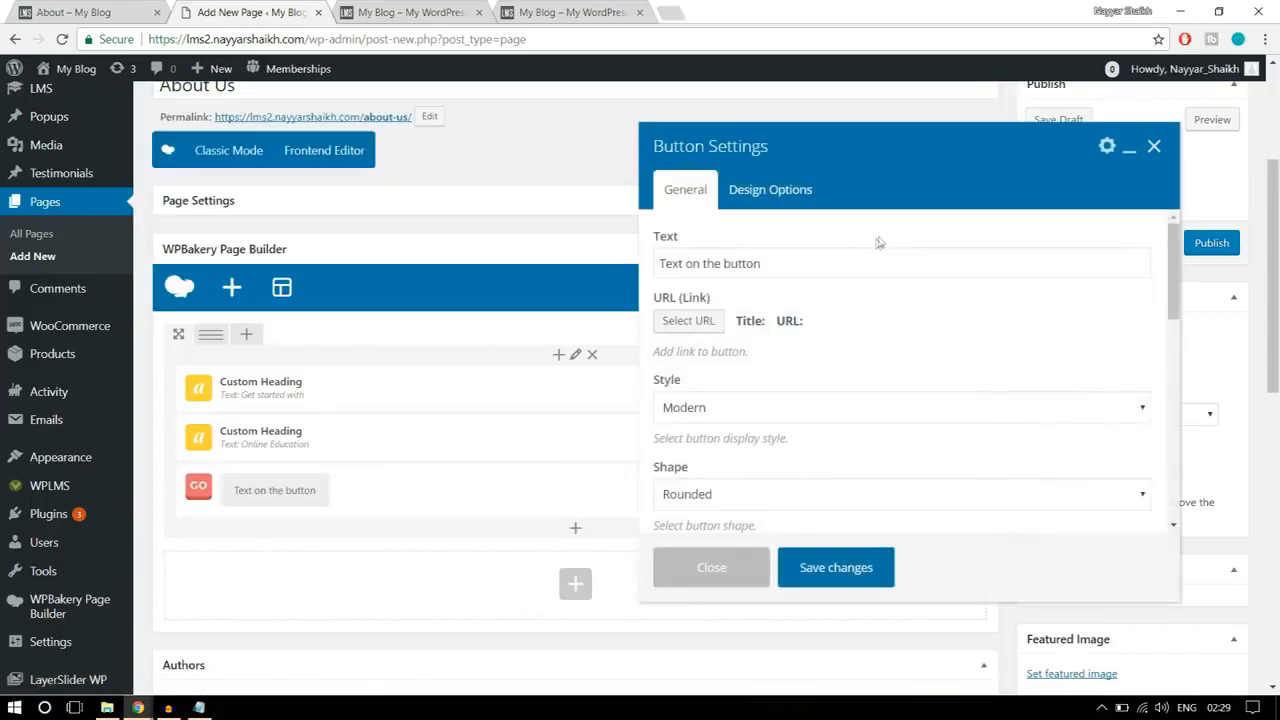
Step: Set the new button's text to "Get Started Now", following the reference banner
click(830, 256)
click(96, 6)
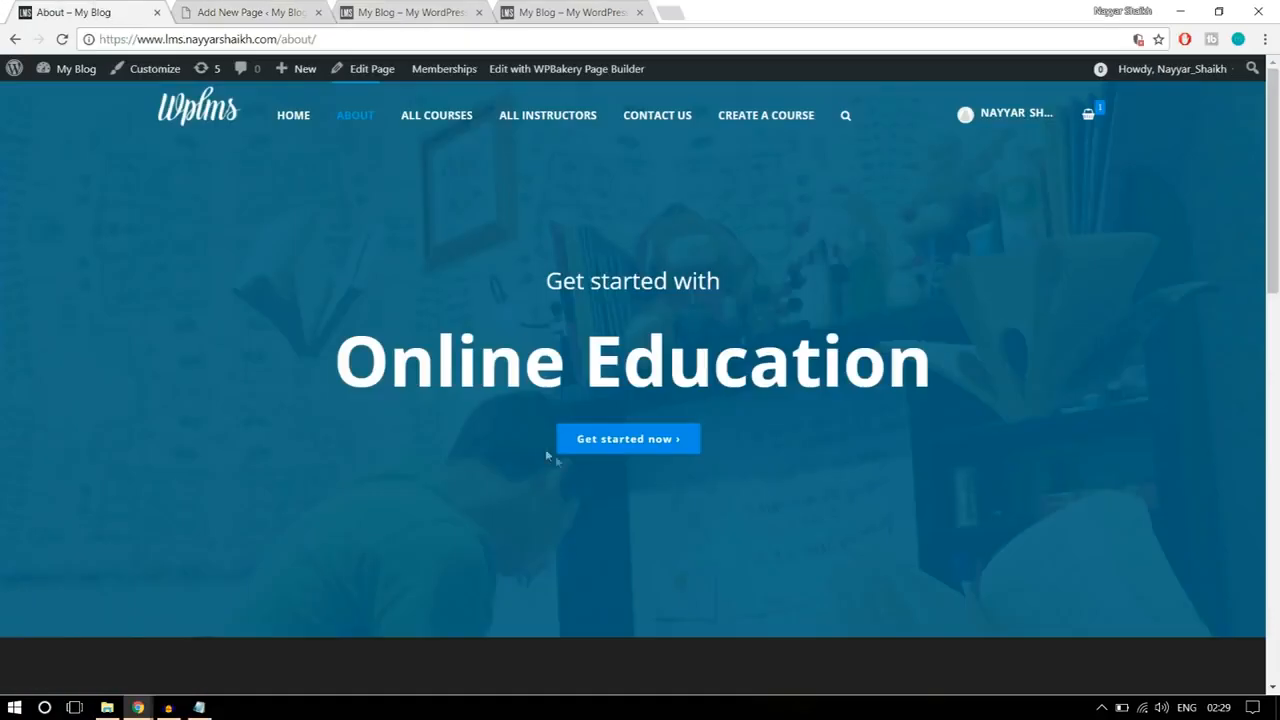
click(305, 16)
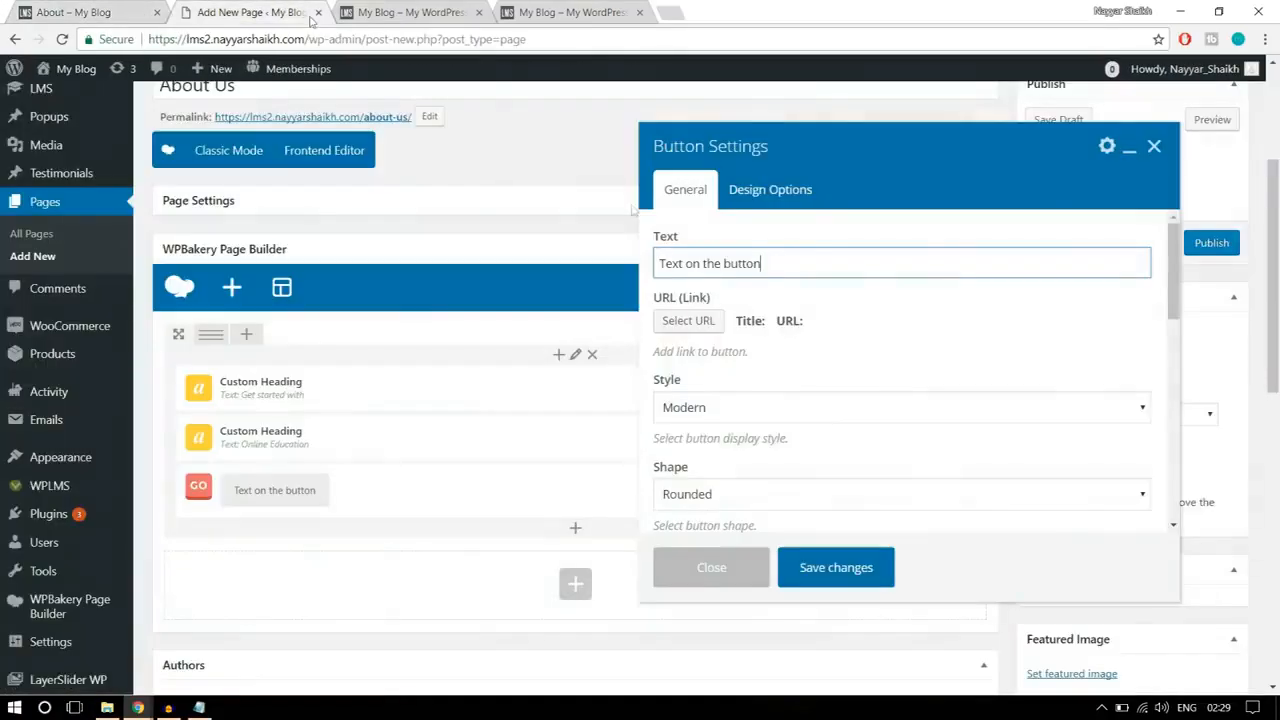
key(ctrl+a)
text(Get S)
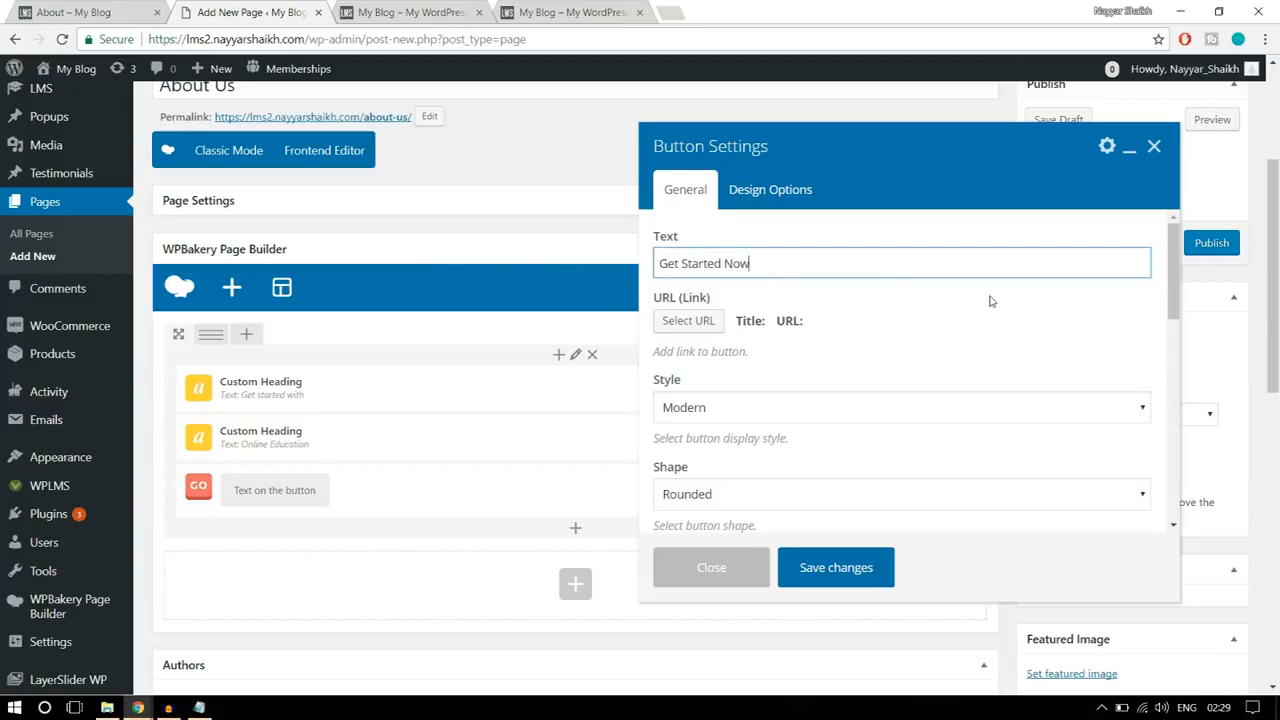
Step: Link the "Get Started Now" button to the placeholder URL "#"
scroll(988, 305, down, 1)
scroll(983, 317, up, 1)
click(689, 321)
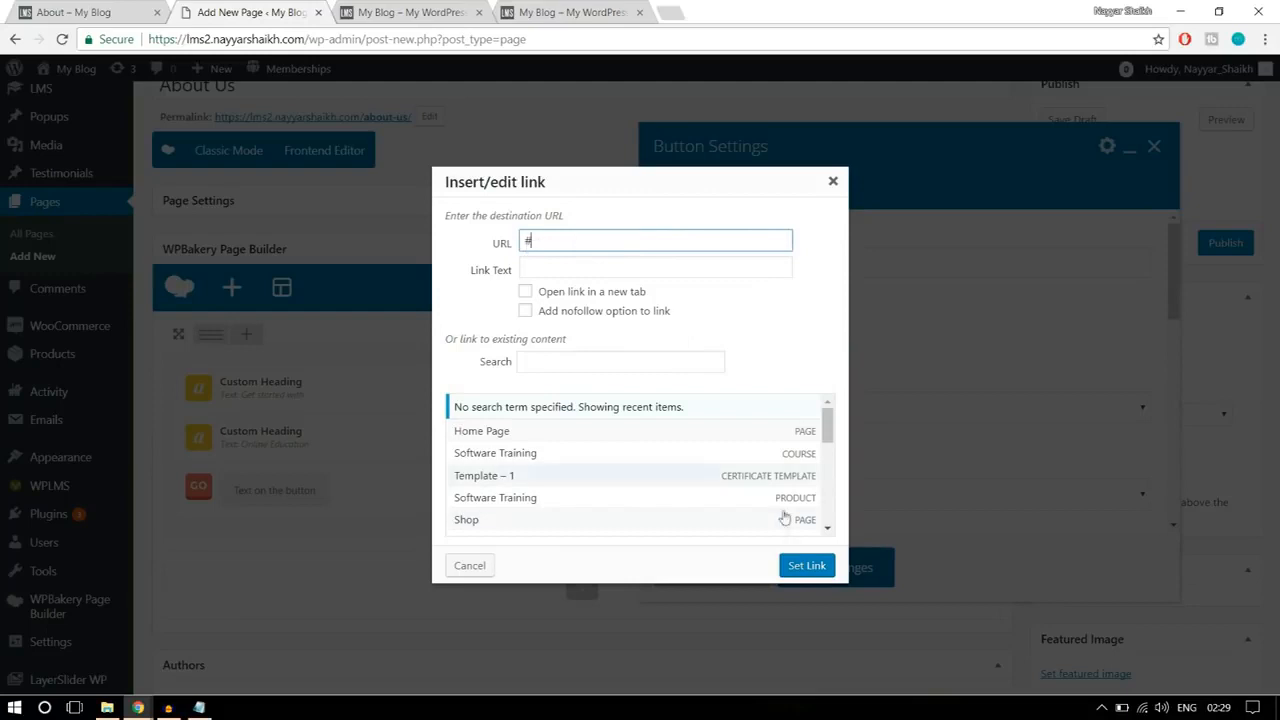
text(#)
click(807, 566)
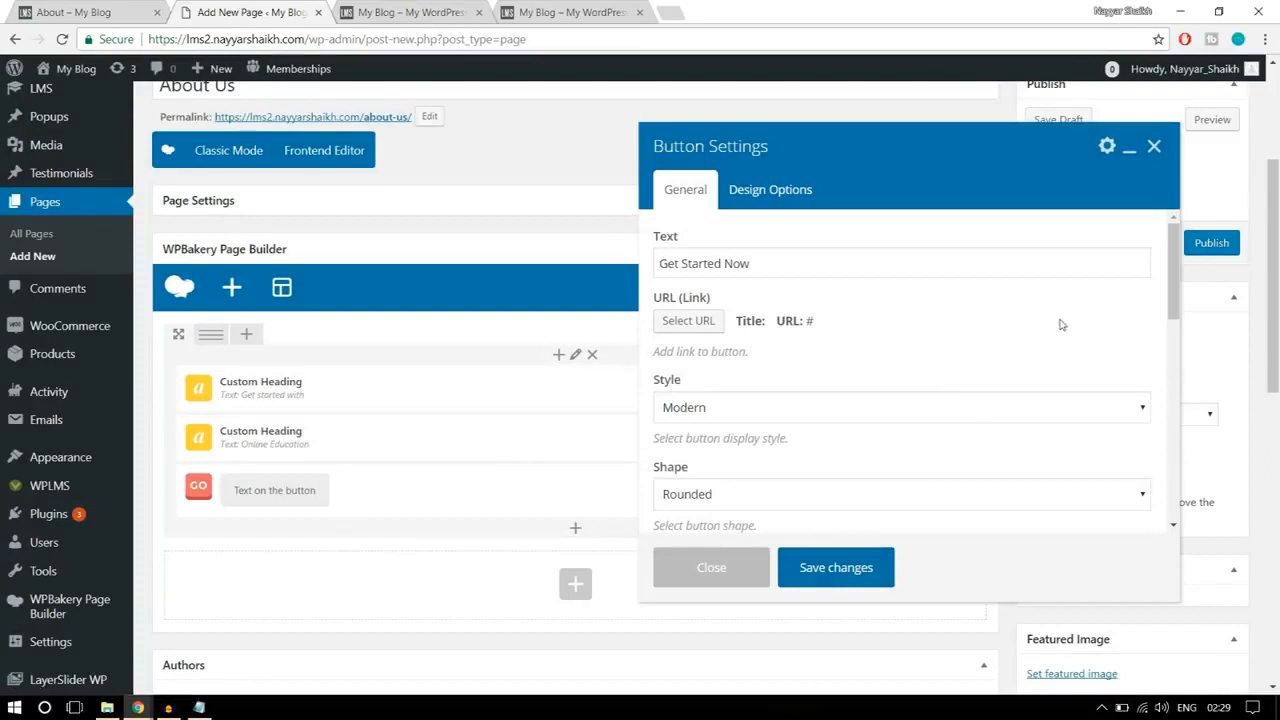
Step: Set the button's display style to Flat to match the reference banner's button
scroll(1060, 324, down, 1)
click(866, 331)
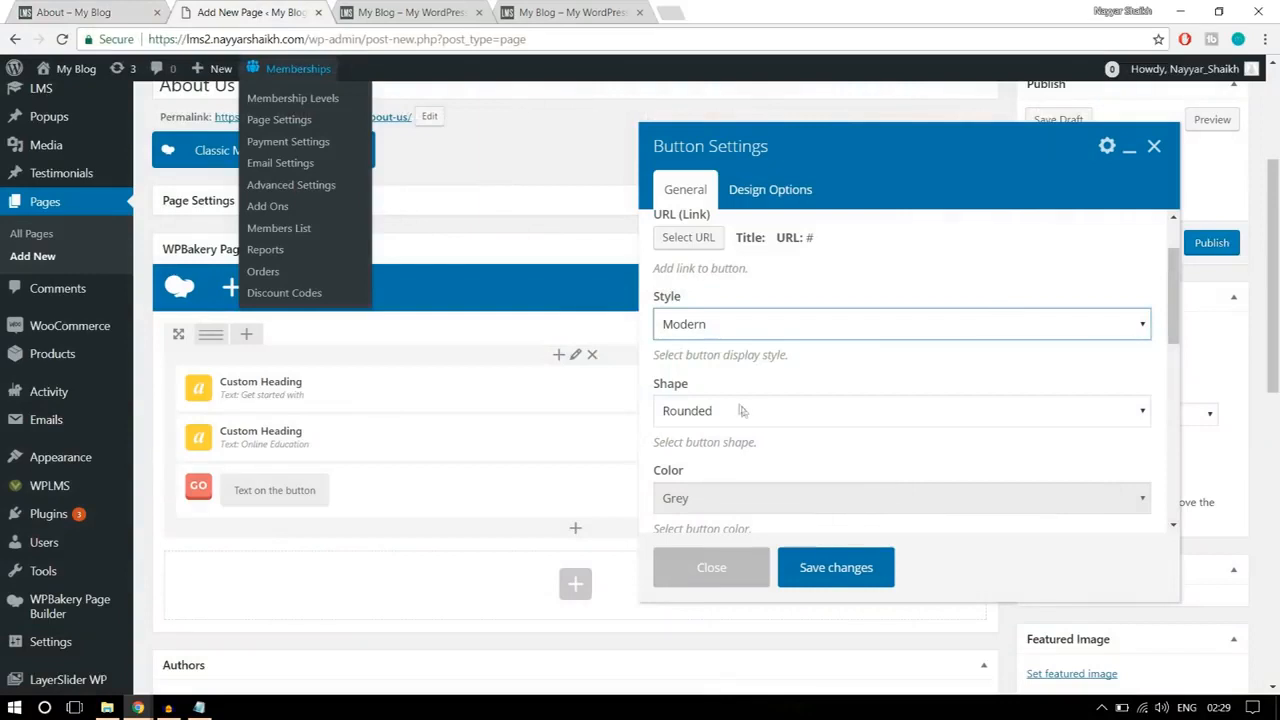
click(777, 323)
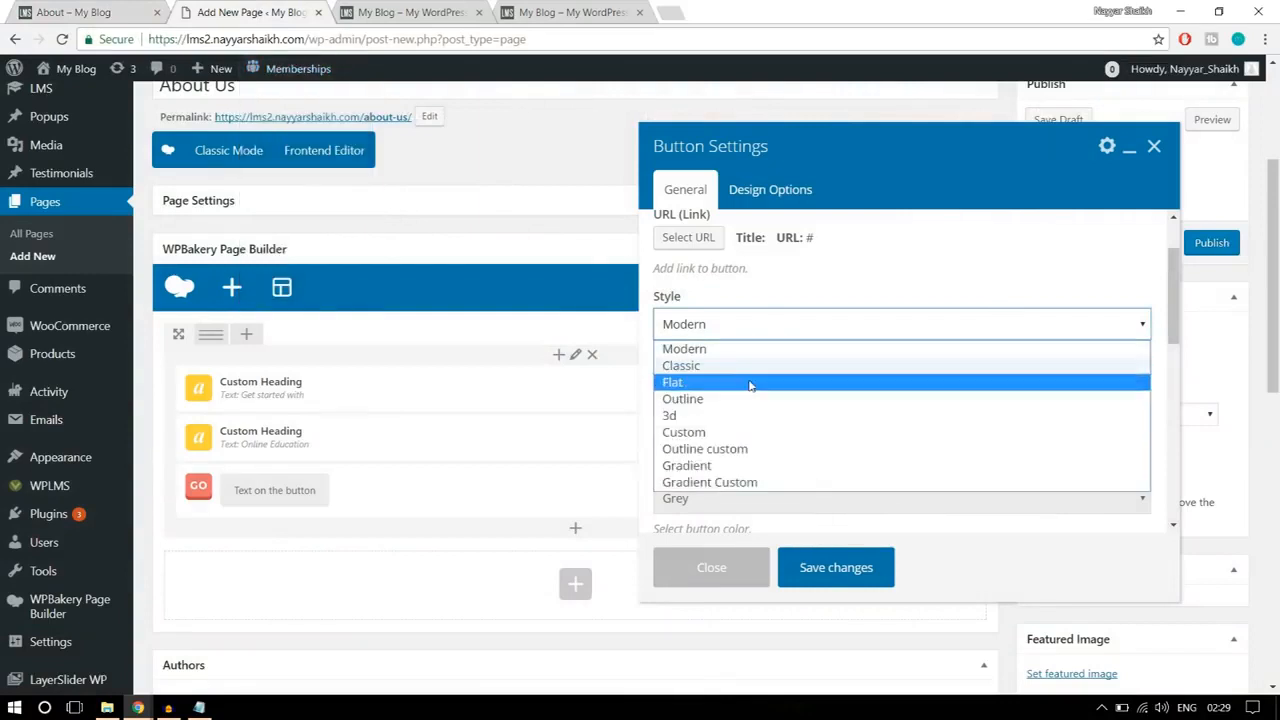
click(751, 384)
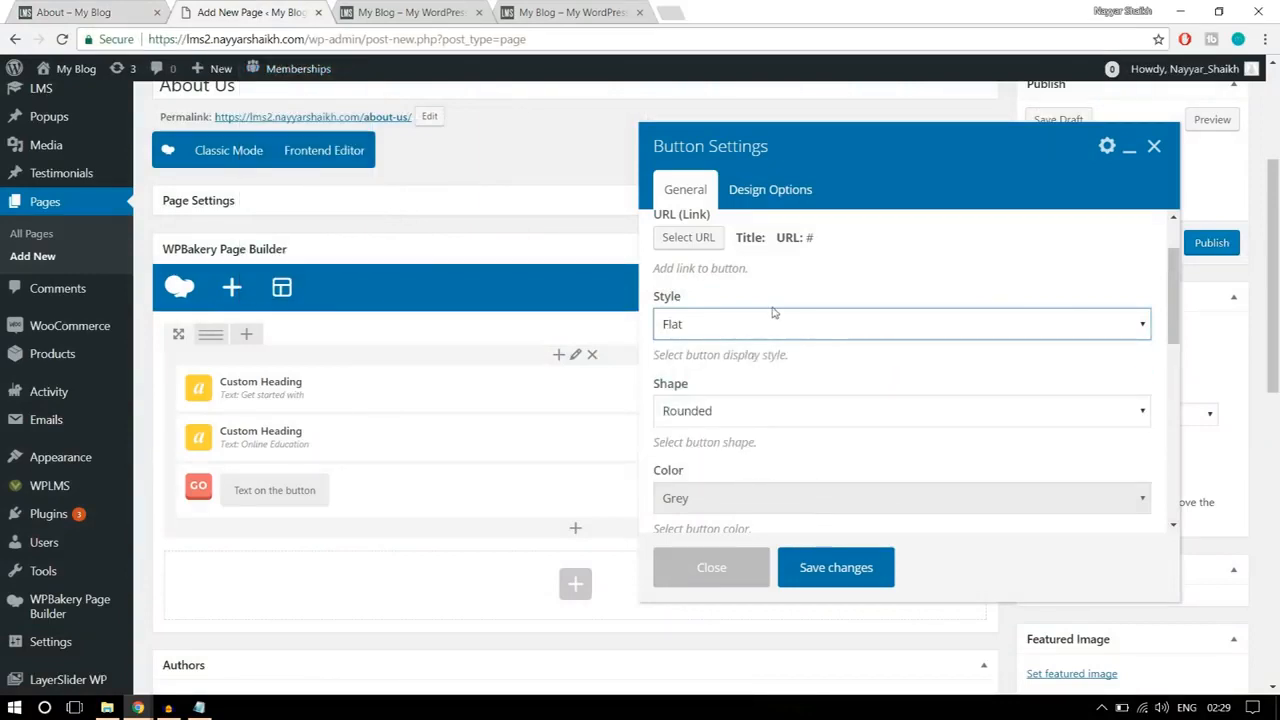
click(759, 330)
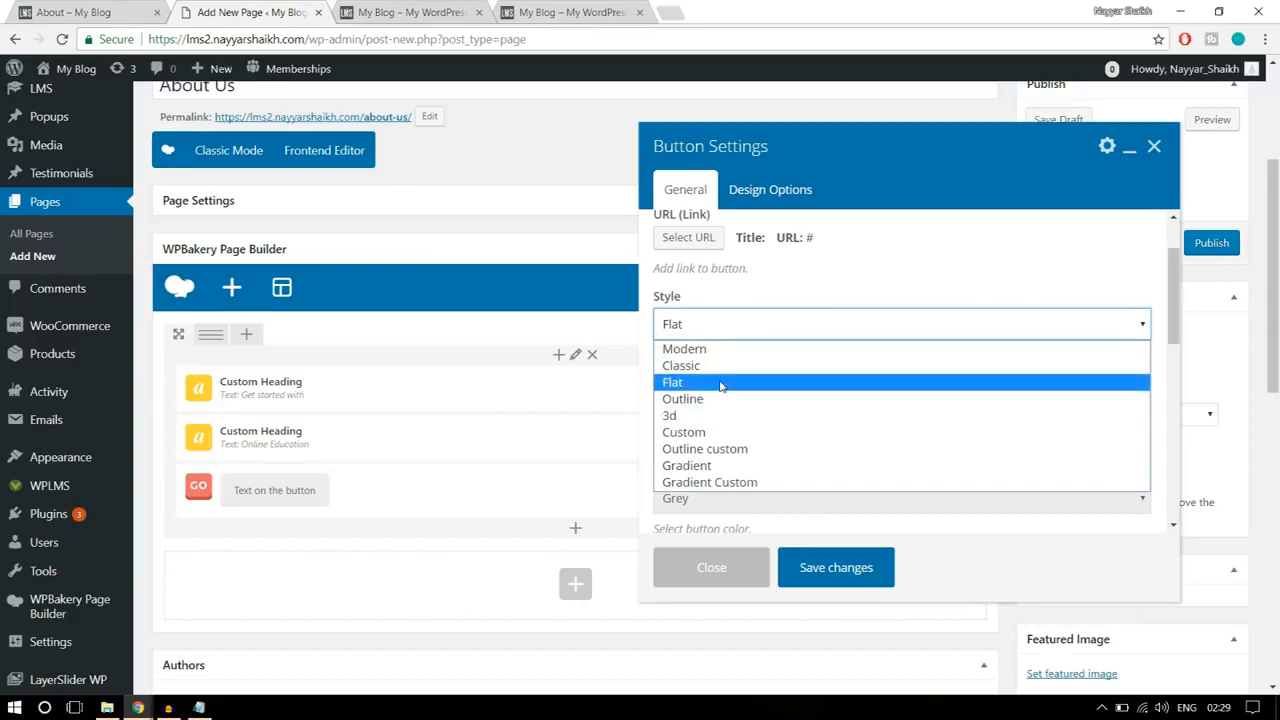
click(723, 382)
Step: Give the button a Square shape and the Classic Blue color, comparing it with the reference banner
scroll(836, 366, down, 1)
click(746, 329)
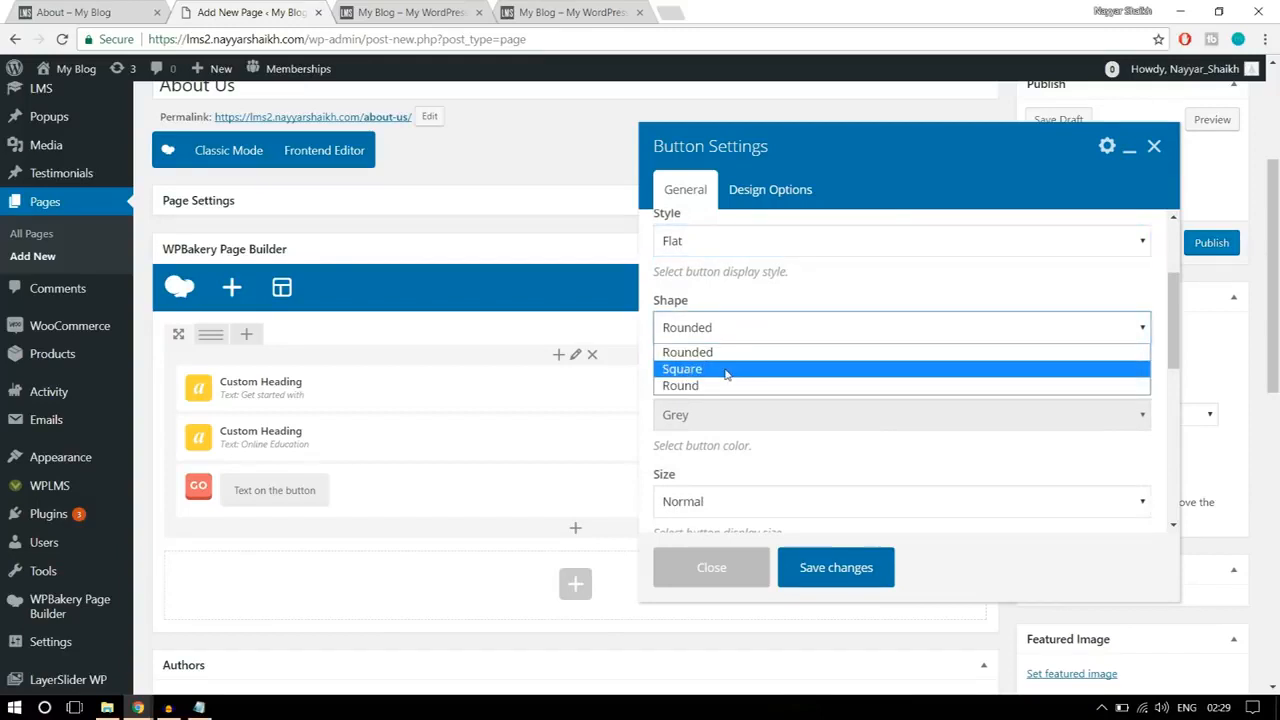
click(725, 370)
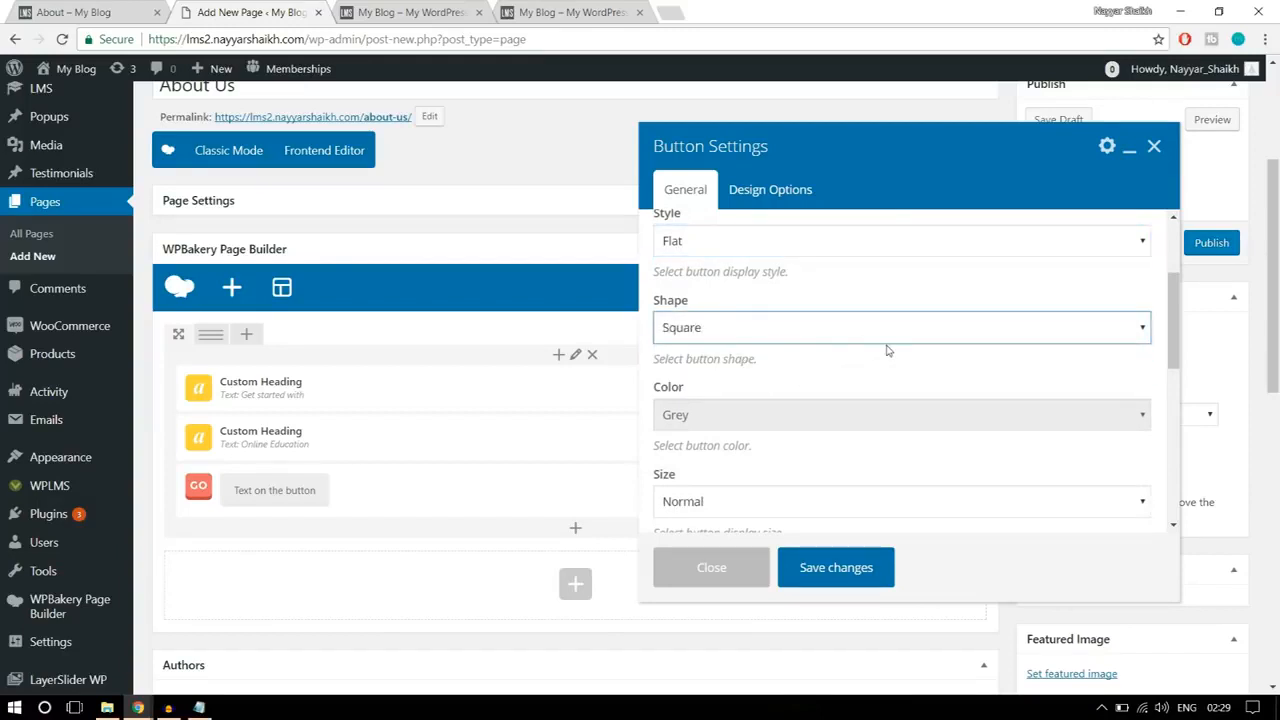
scroll(886, 355, down, 1)
click(720, 333)
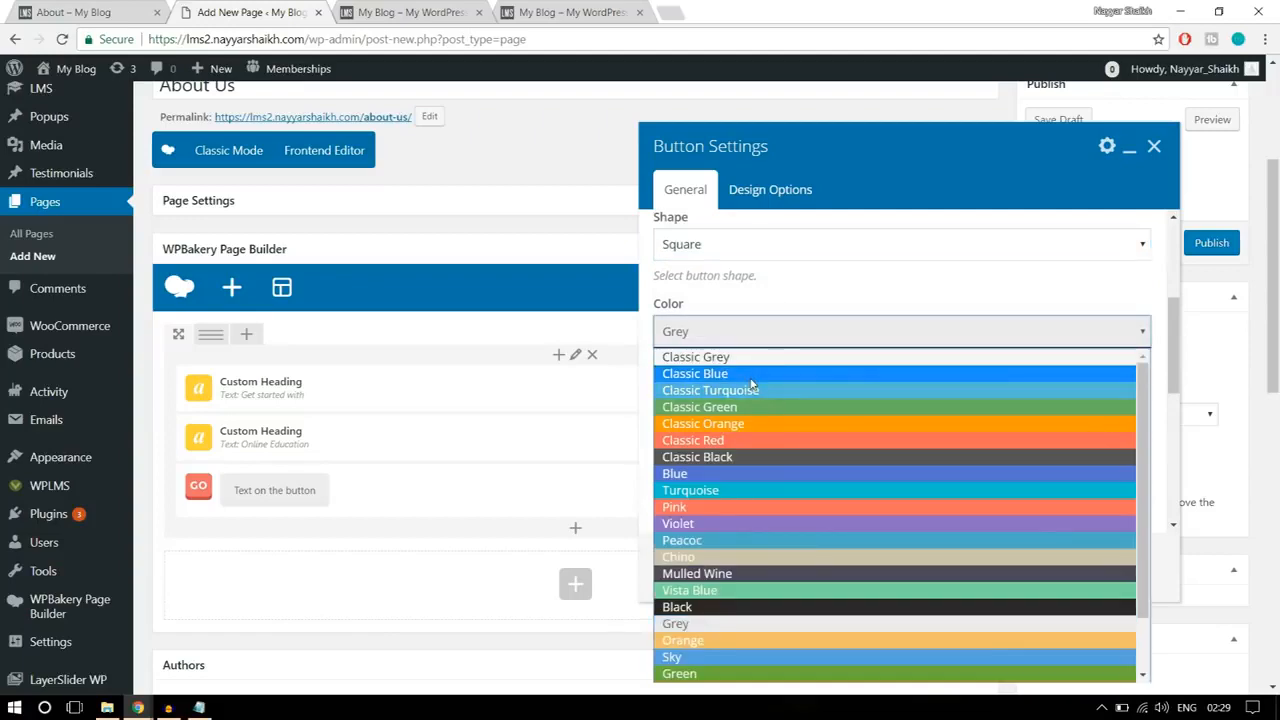
click(750, 376)
click(100, 10)
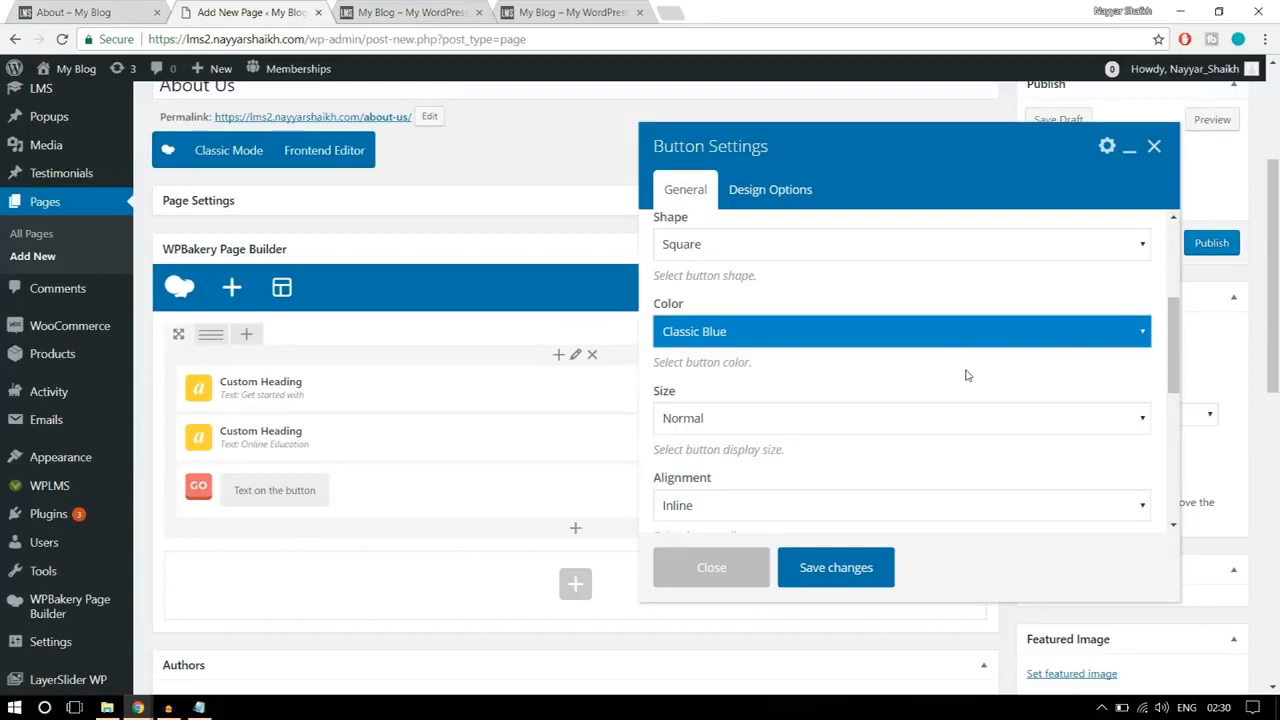
Step: Set the button's alignment to Center and save the button settings
scroll(966, 375, down, 1)
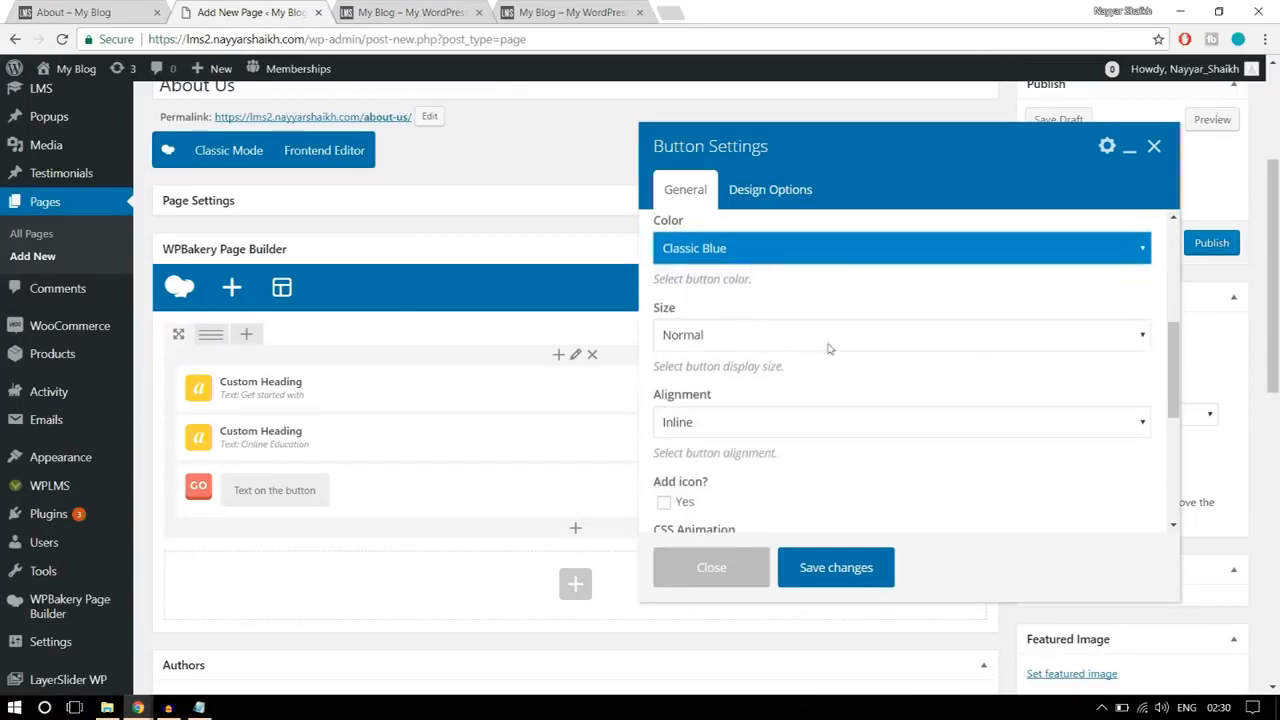
scroll(906, 360, down, 1)
click(794, 345)
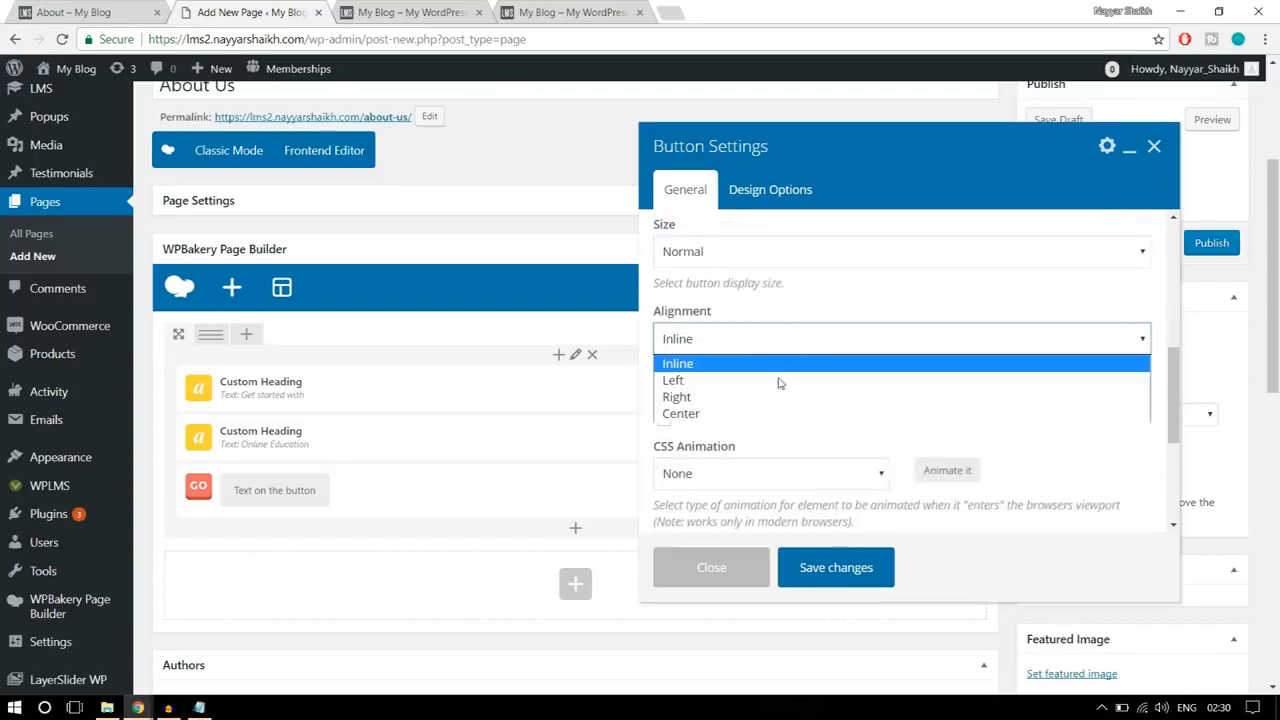
click(762, 412)
scroll(905, 398, down, 1)
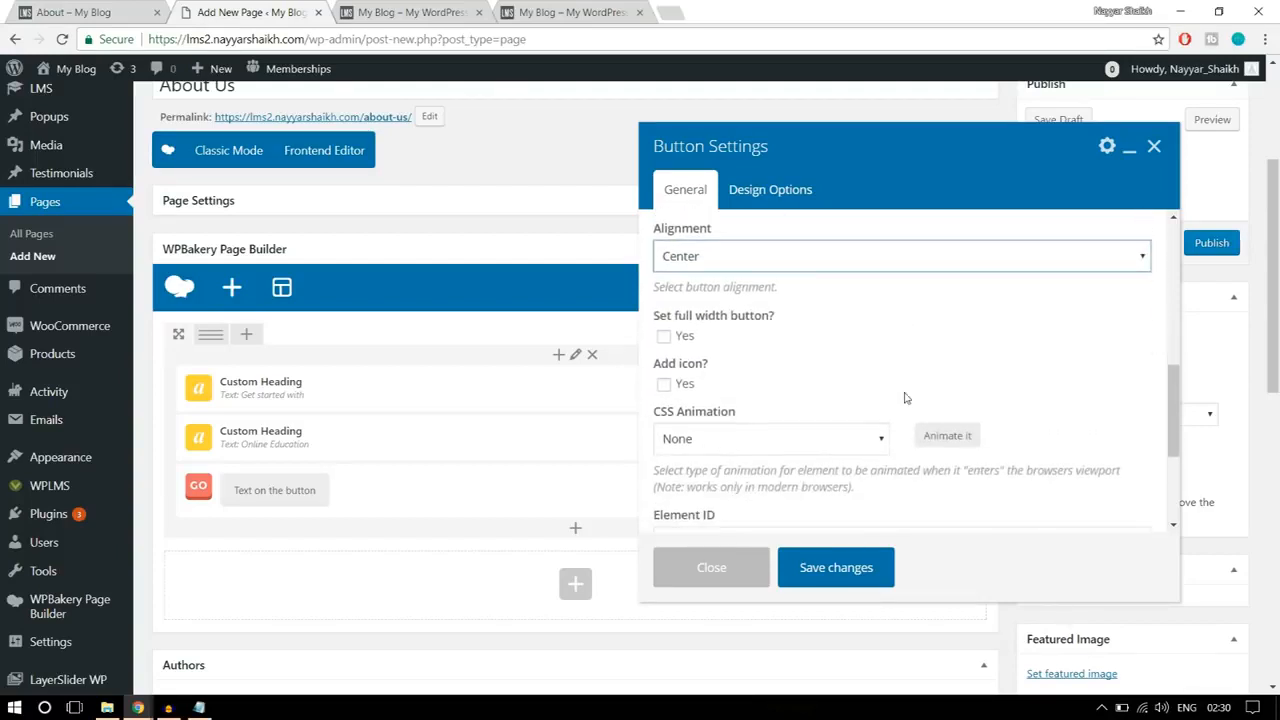
scroll(905, 395, down, 1)
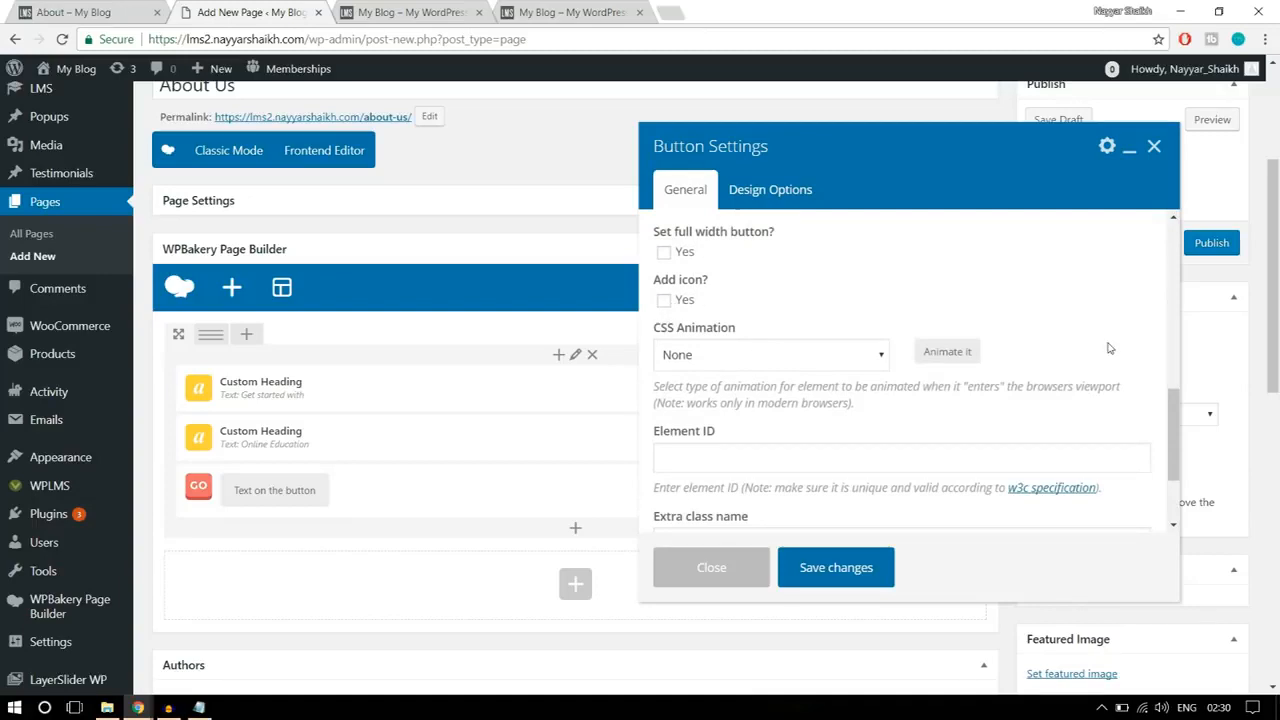
scroll(1098, 392, down, 3)
scroll(1098, 392, up, 4)
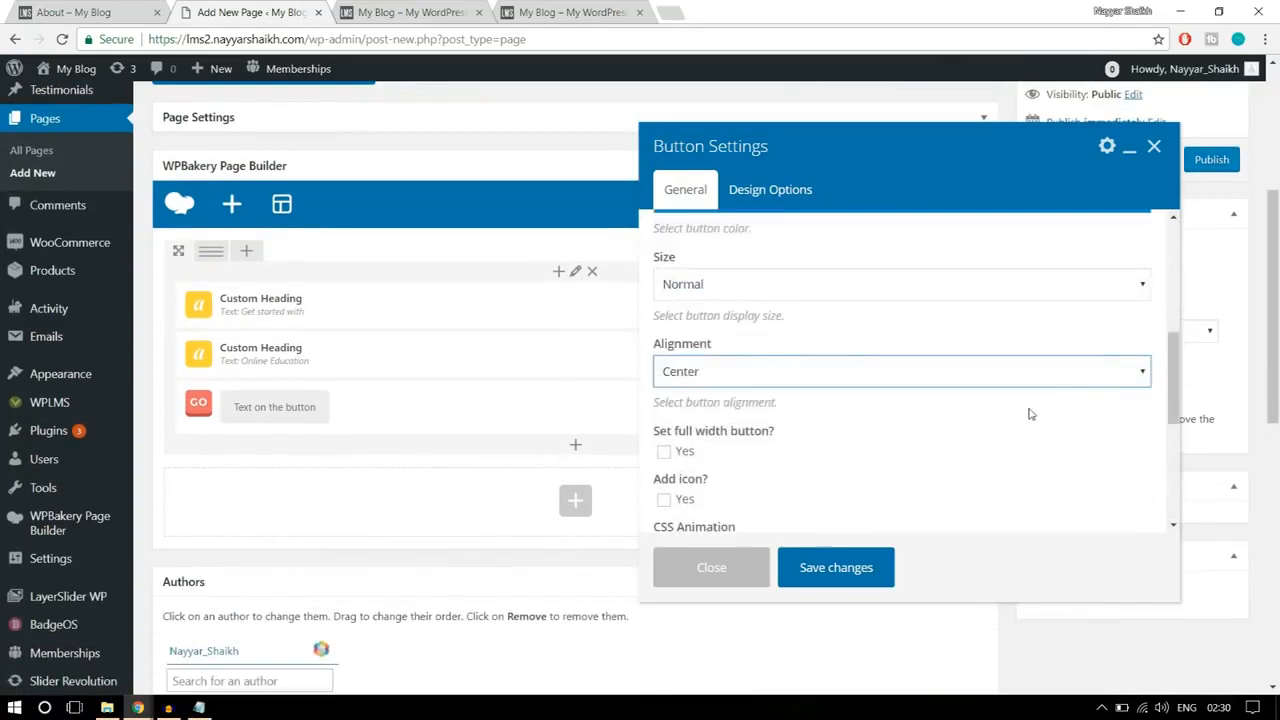
click(845, 565)
scroll(420, 454, up, 1)
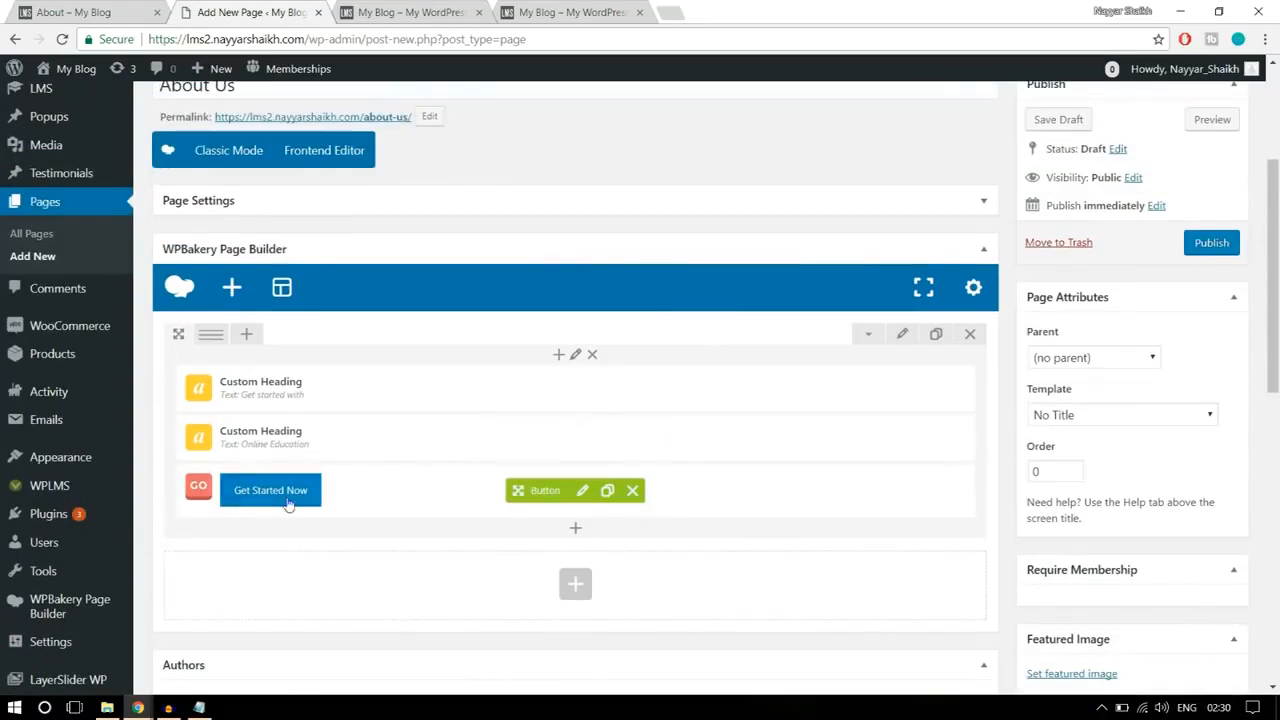
Step: Set the banner row's top margin to -150 in its design options and save the row settings
click(903, 341)
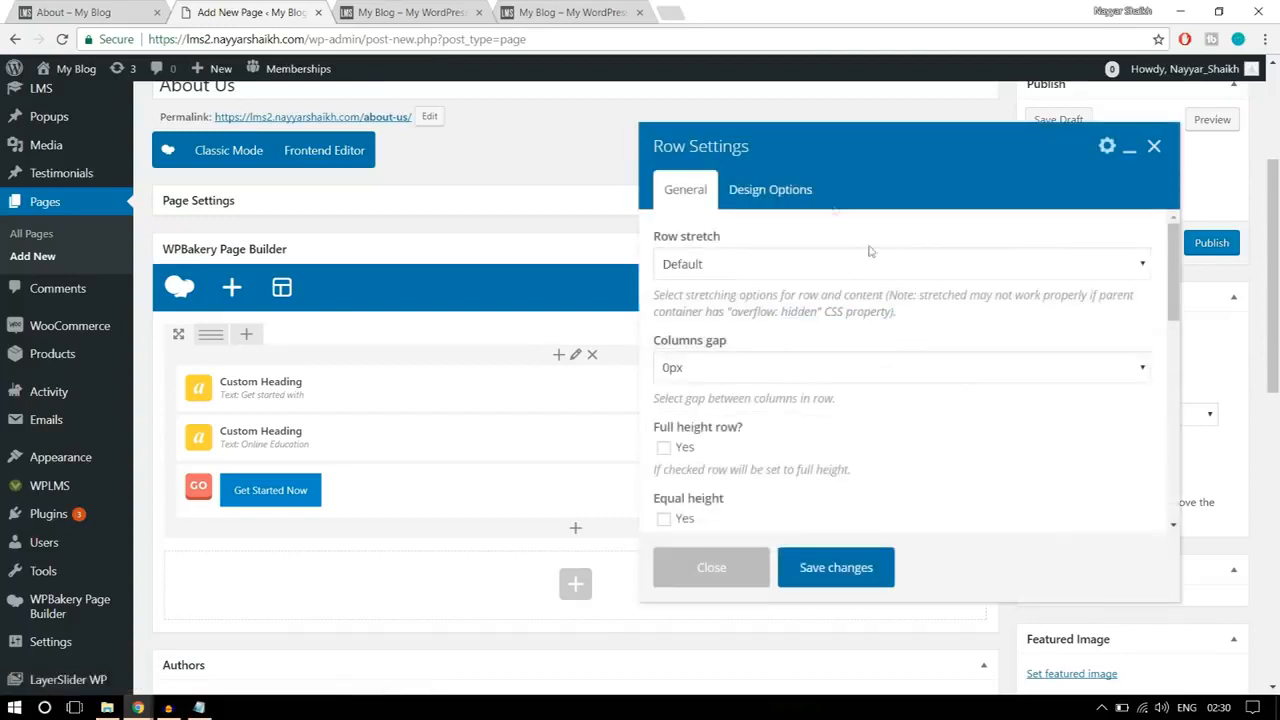
click(810, 190)
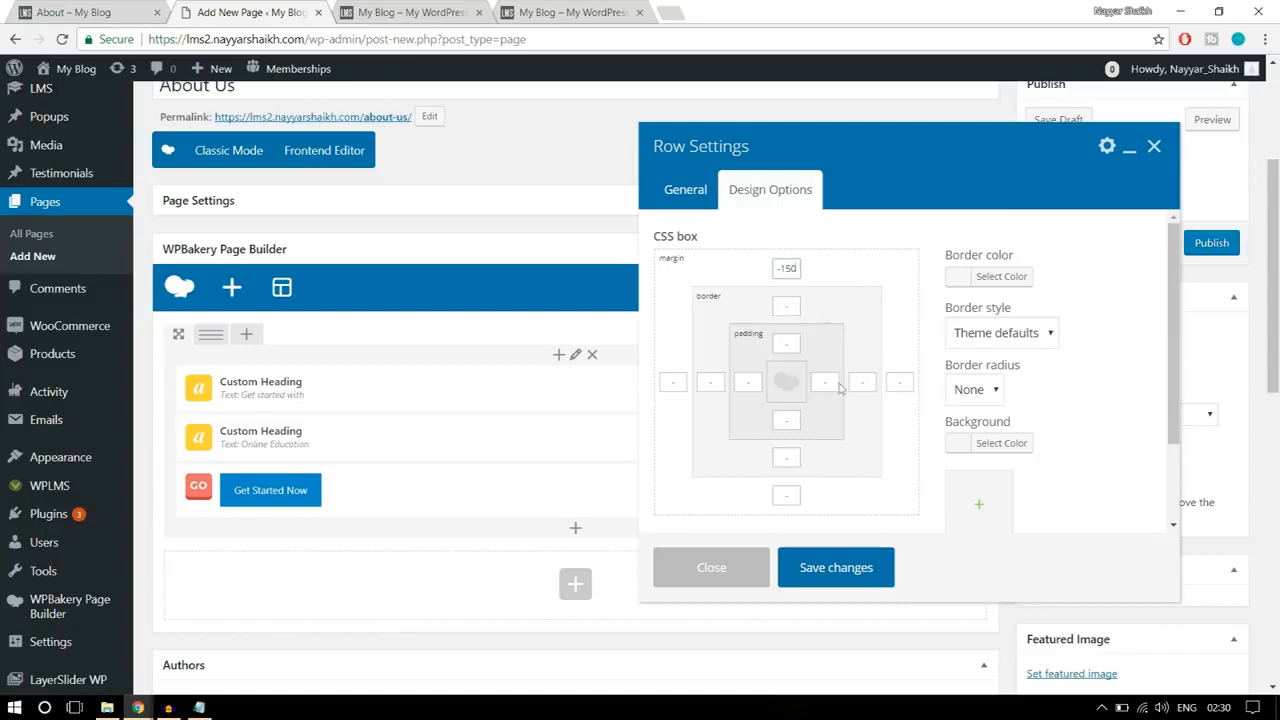
click(845, 578)
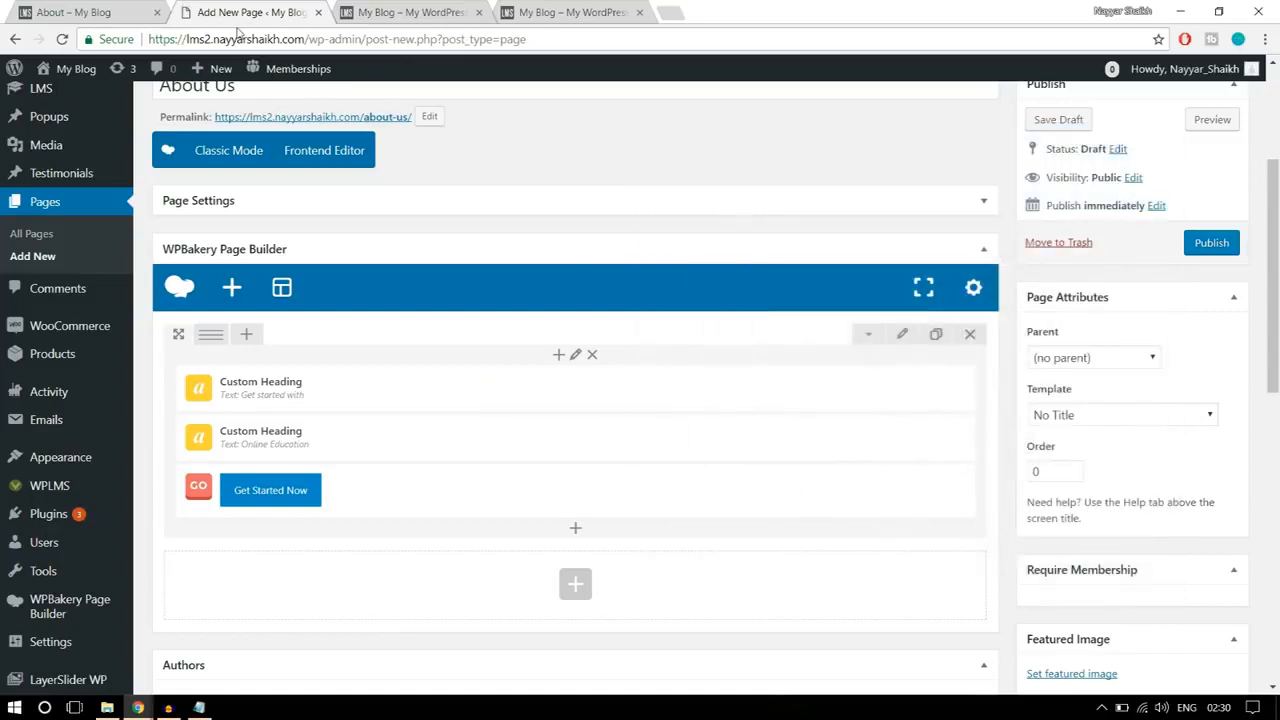
Step: Review the reference banner's content, and set the banner row's stretch option to Stretch row
click(120, 8)
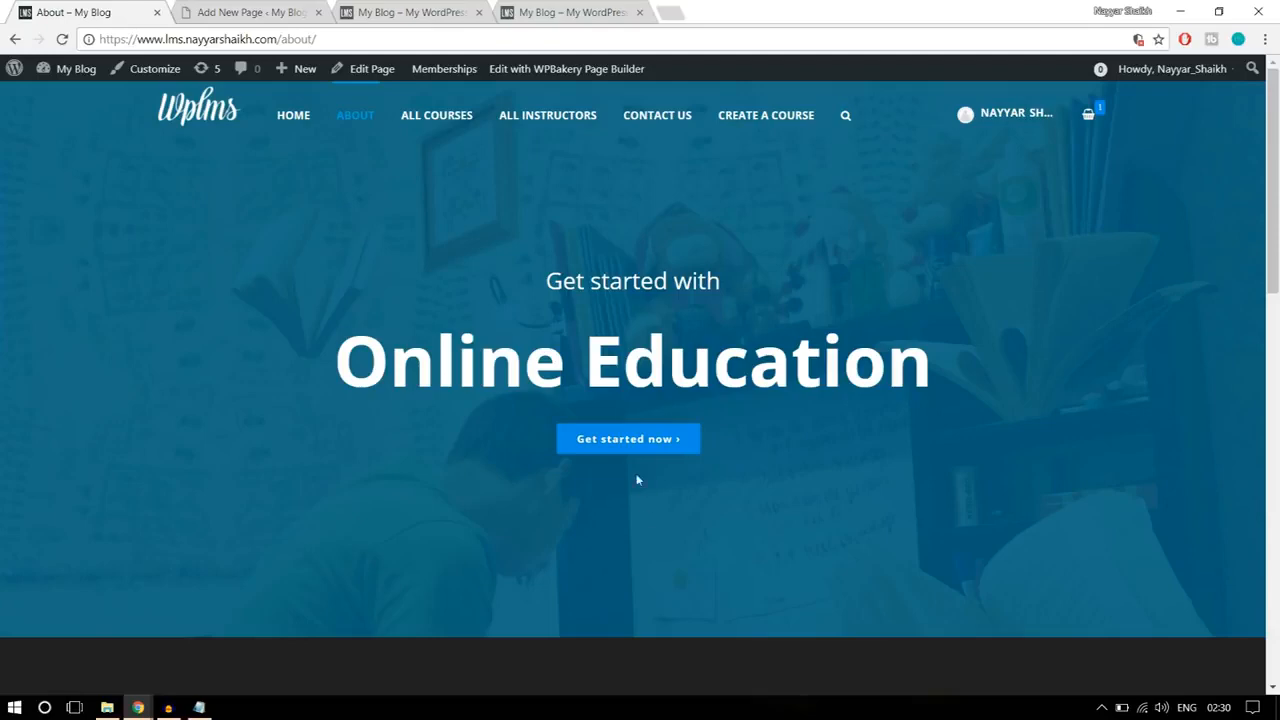
drag(518, 277, 762, 428)
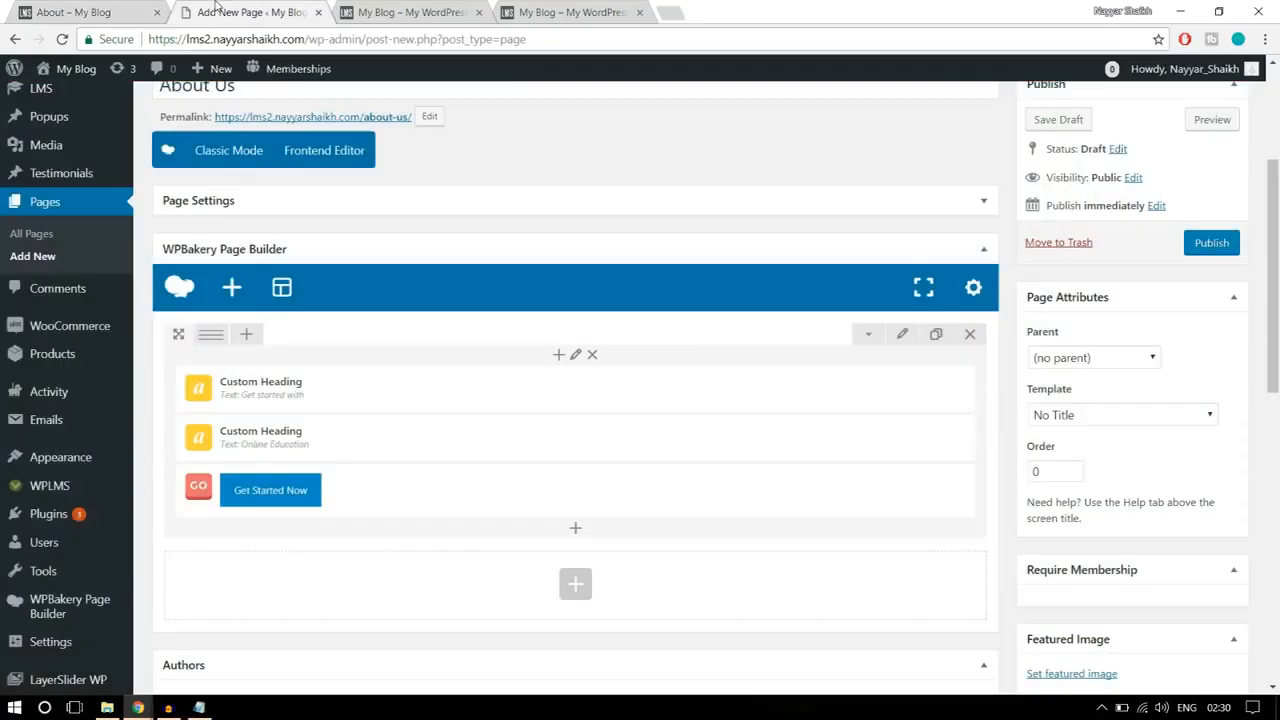
click(250, 12)
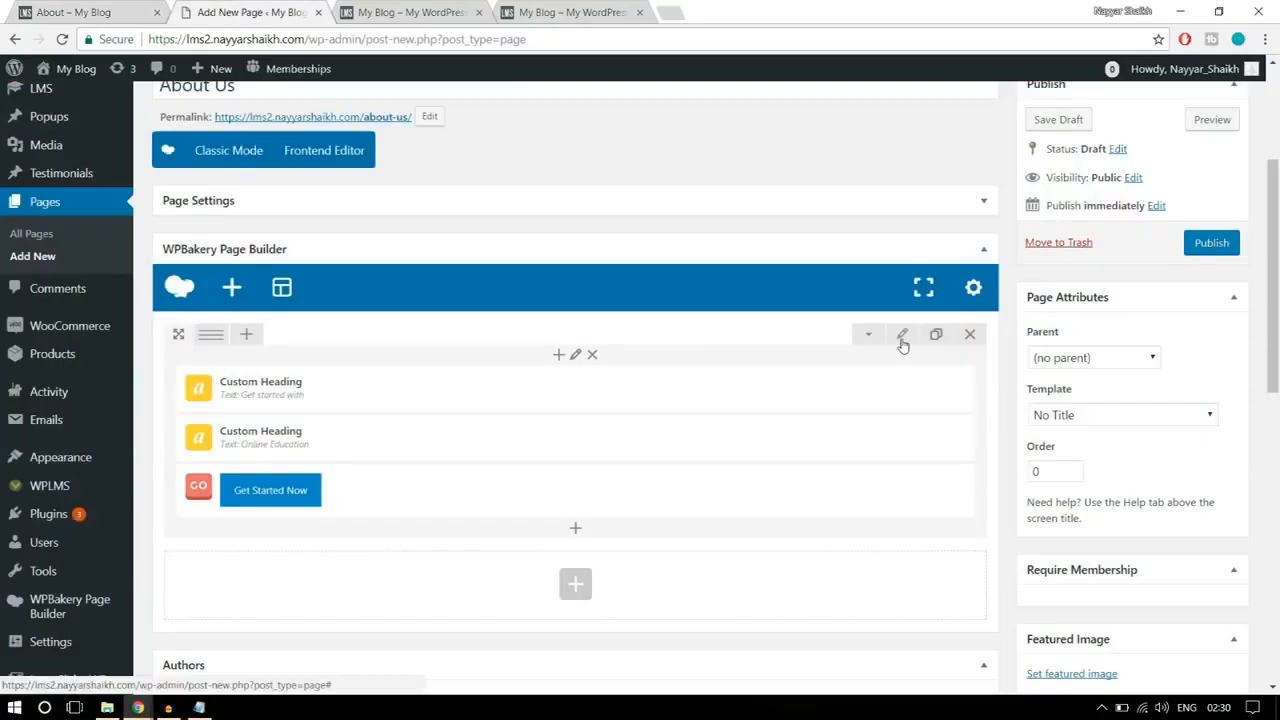
click(903, 341)
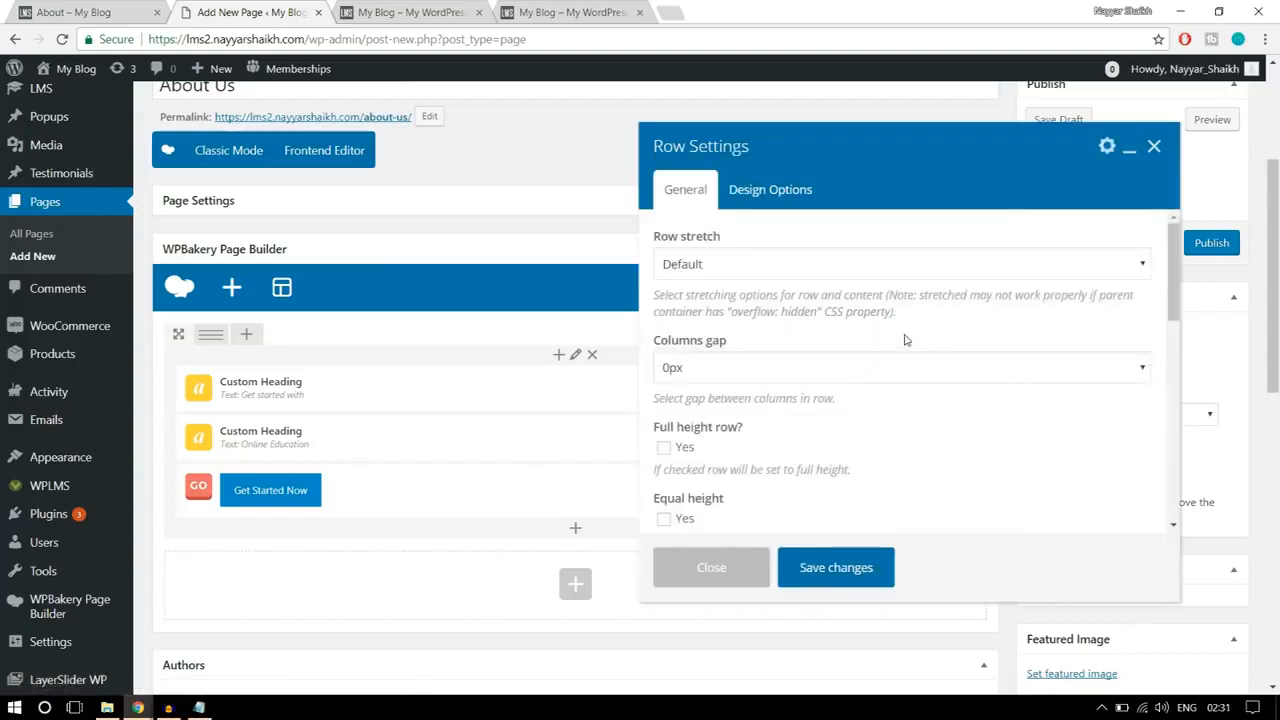
click(749, 265)
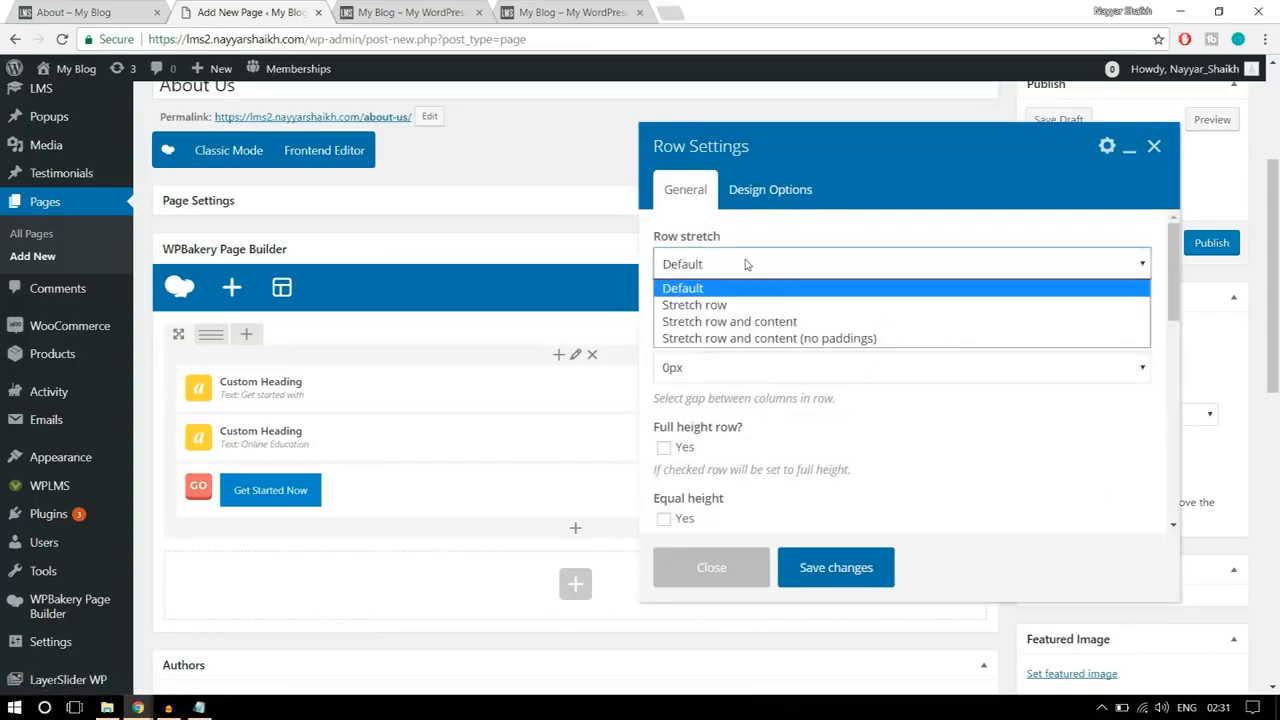
click(751, 305)
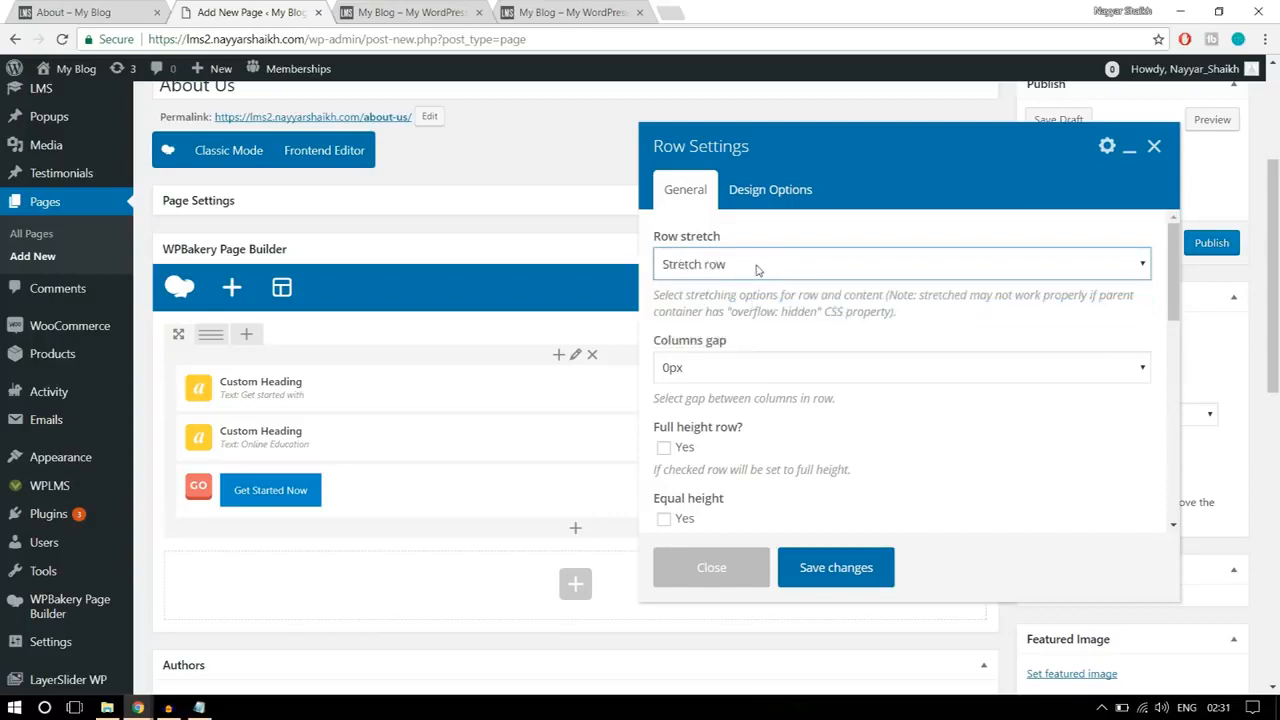
scroll(970, 408, down, 2)
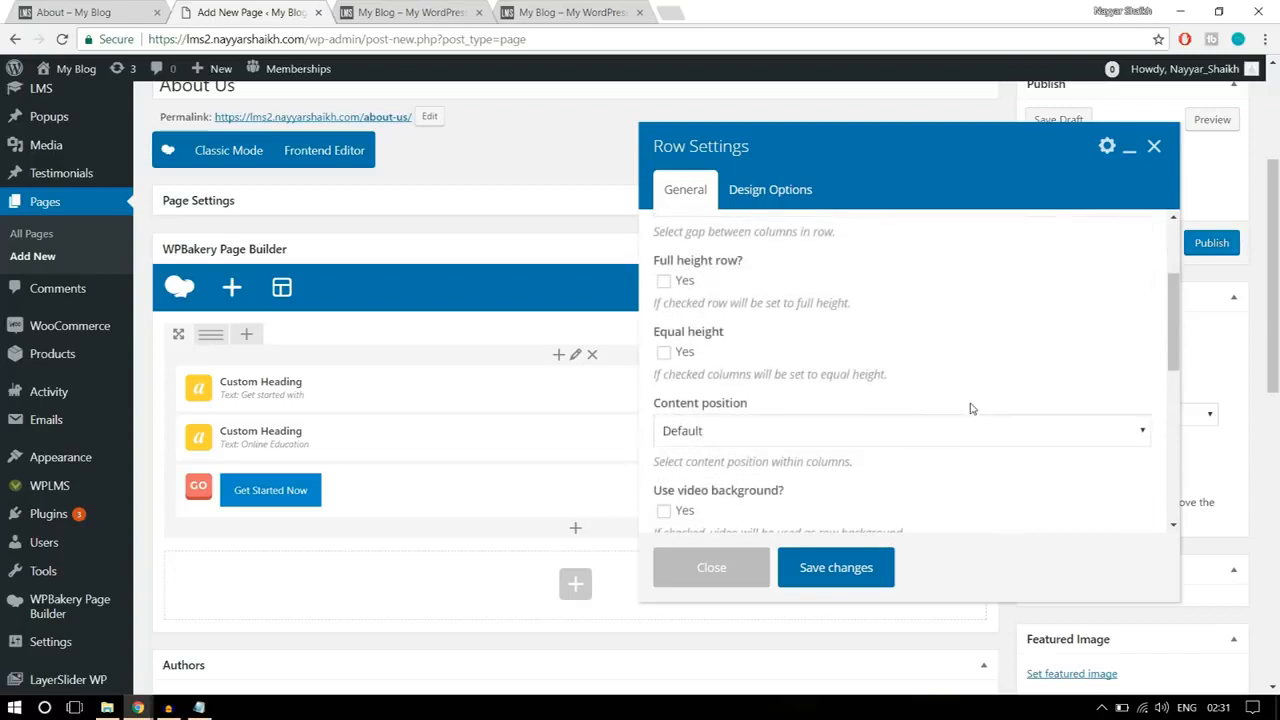
scroll(970, 408, up, 2)
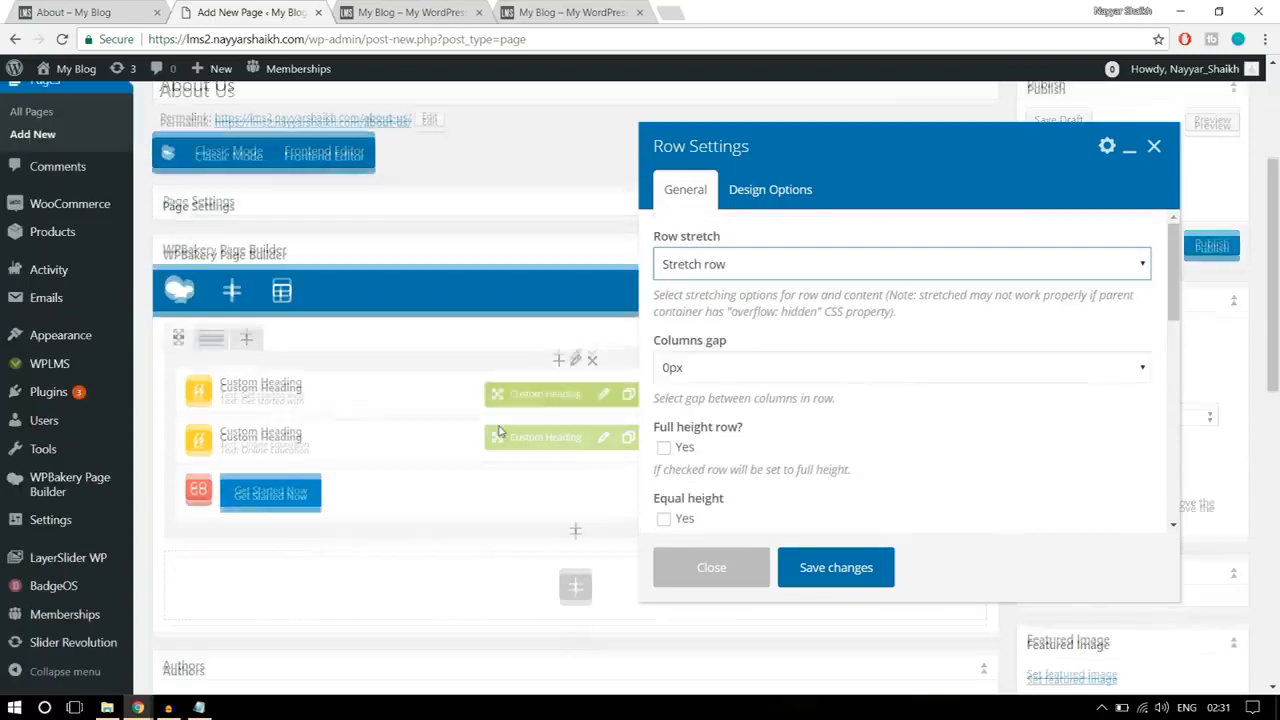
Step: Set the banner row's top and bottom padding to 100 in its design options, checking the reference banner
click(785, 208)
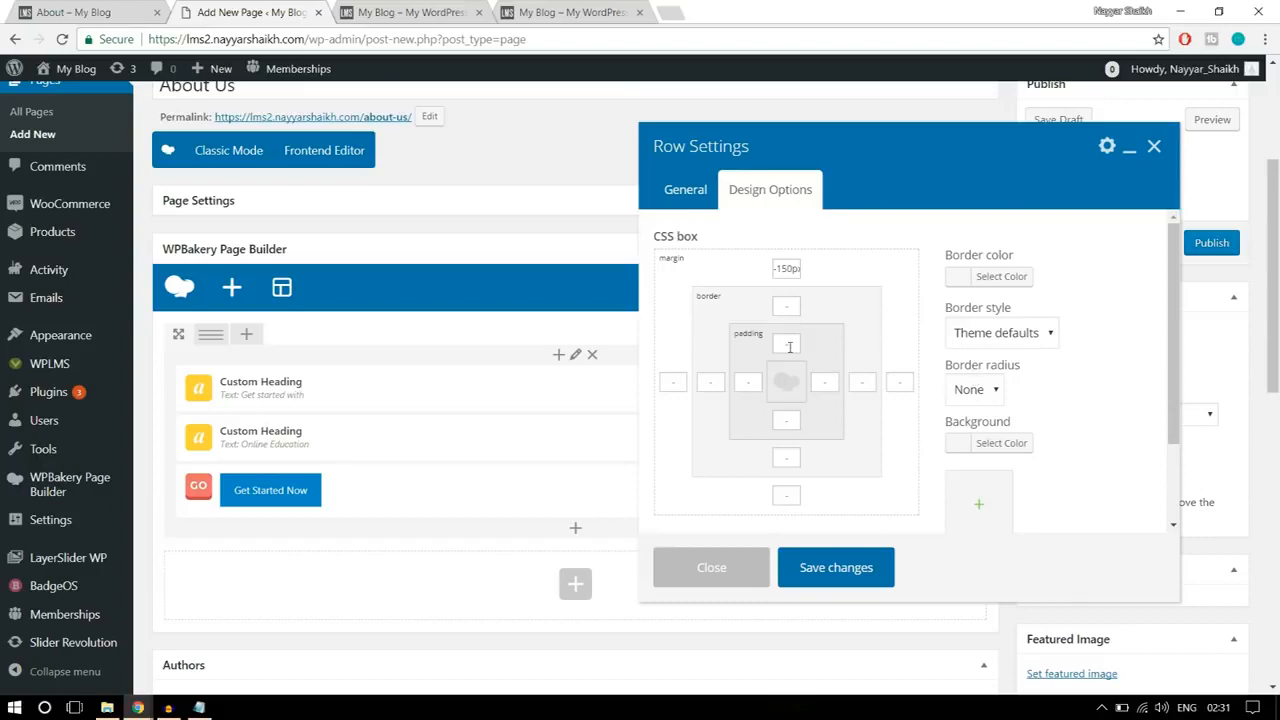
click(101, 11)
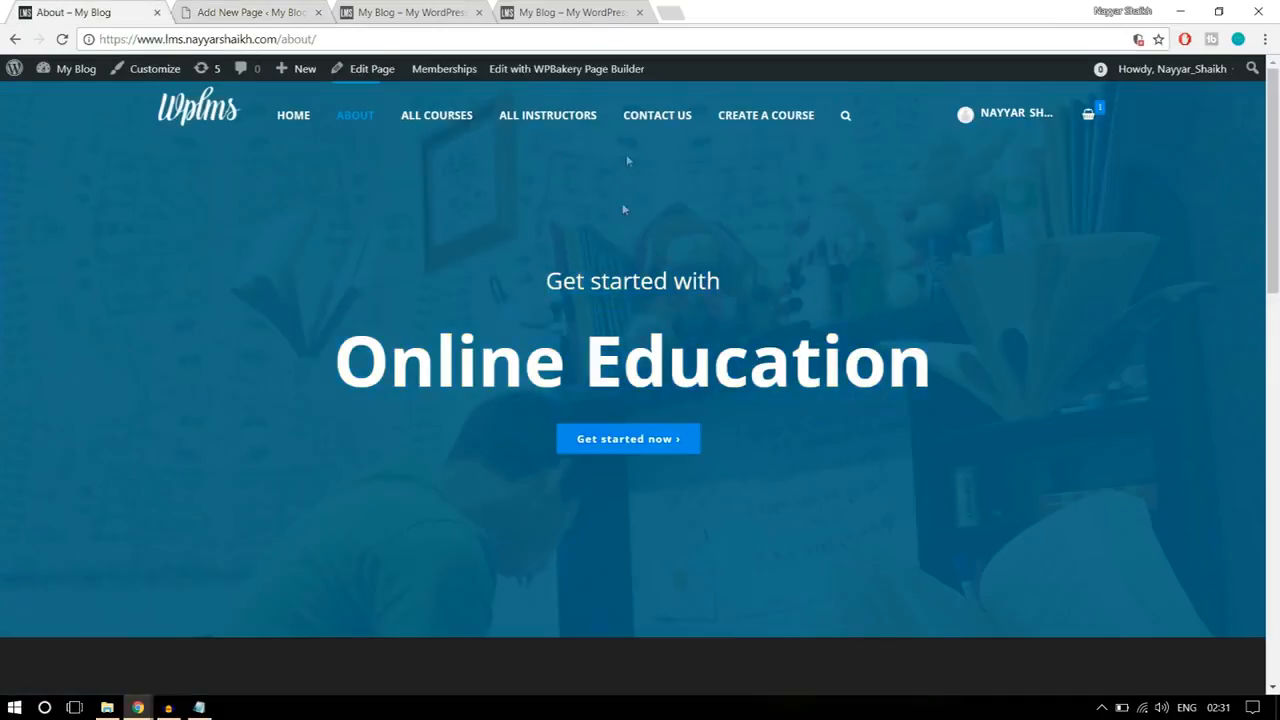
click(183, 8)
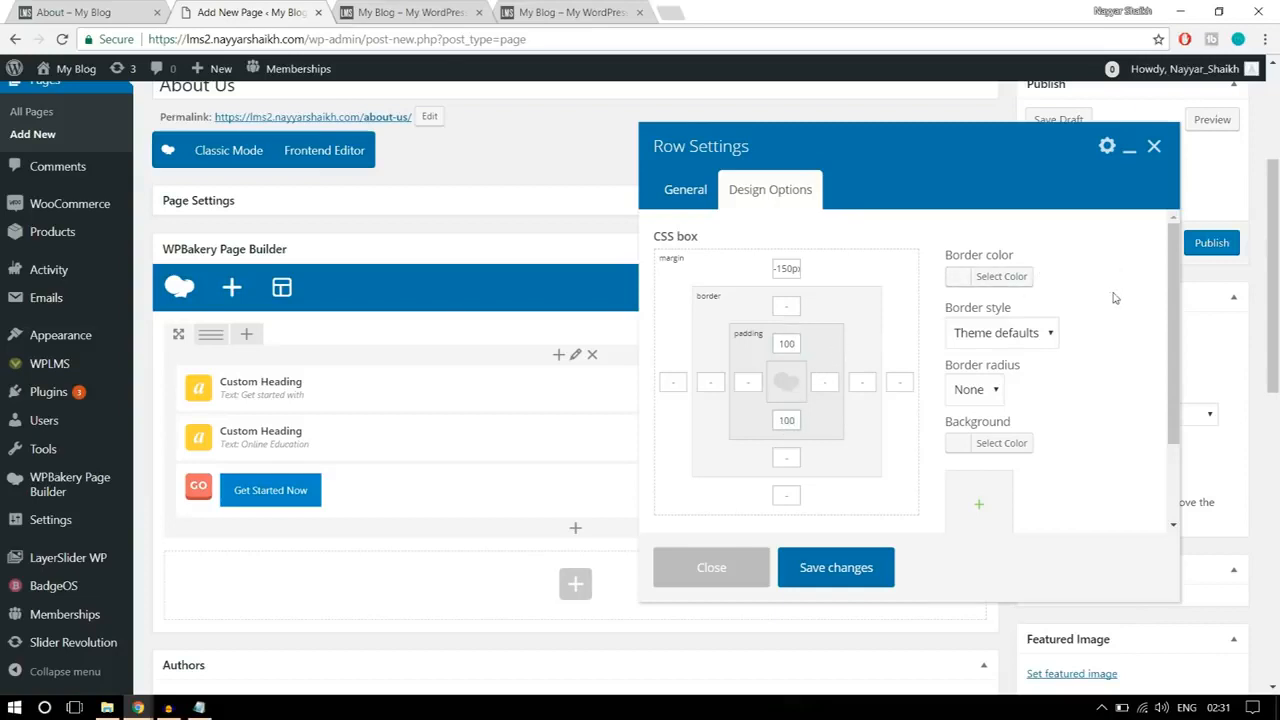
Step: Upload parallaxbg from the WPLMS Images folder as the banner row's background image and save the row settings
scroll(1126, 366, down, 1)
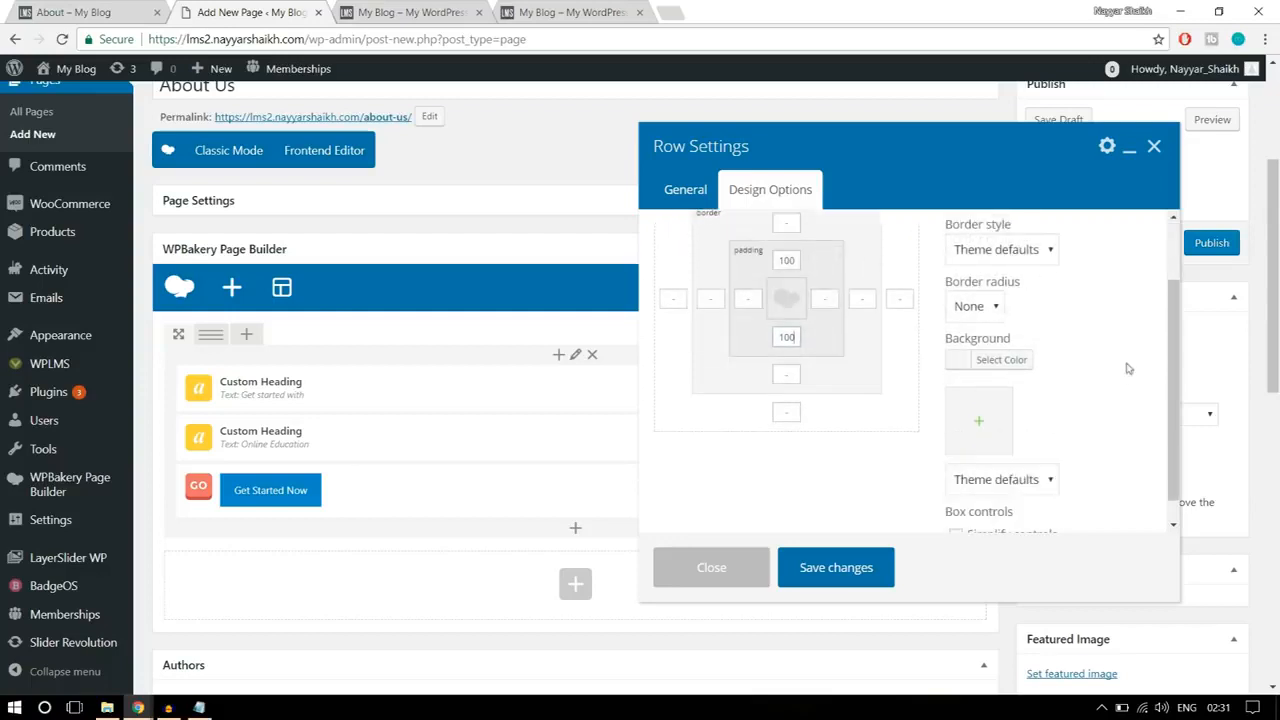
click(983, 438)
click(75, 133)
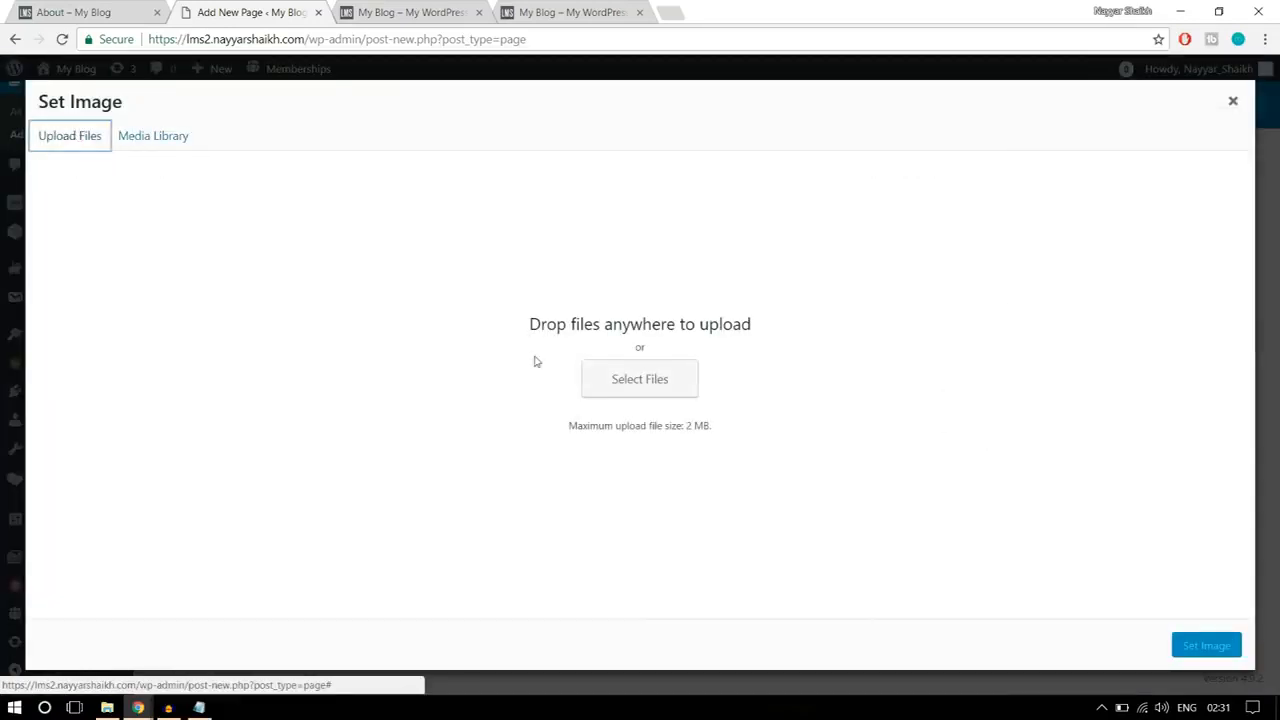
click(658, 382)
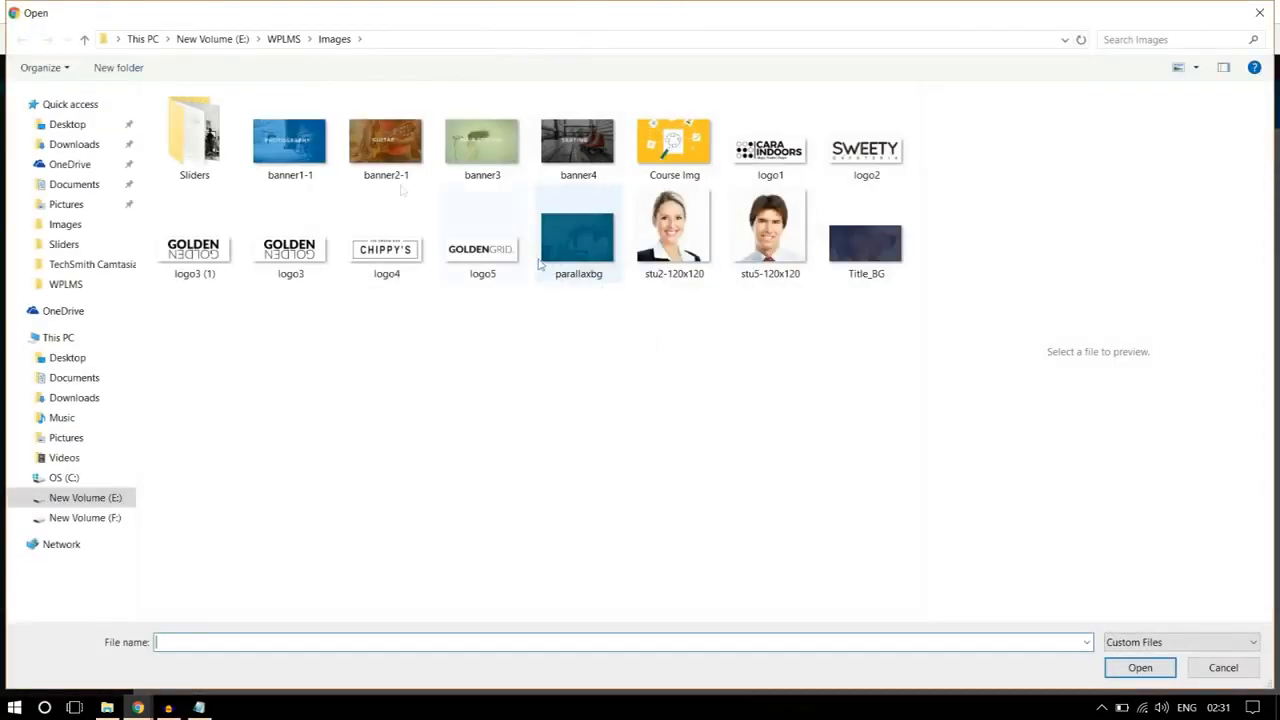
click(213, 157)
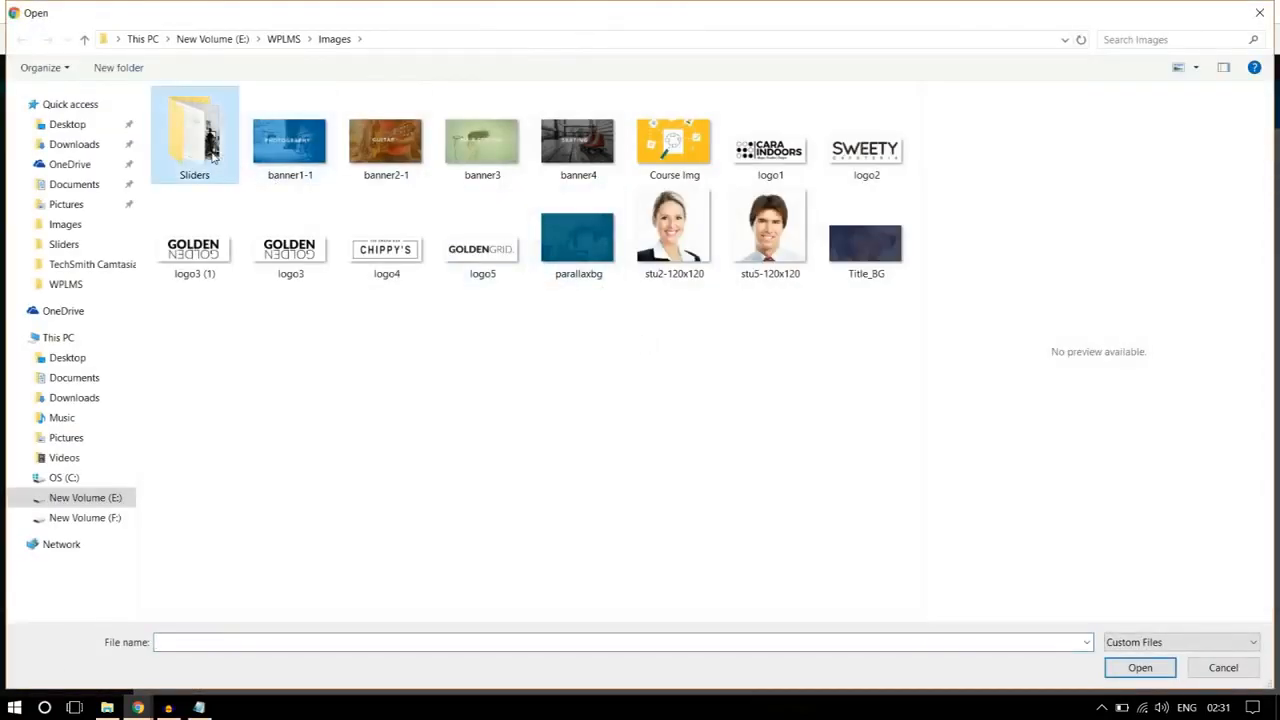
click(499, 396)
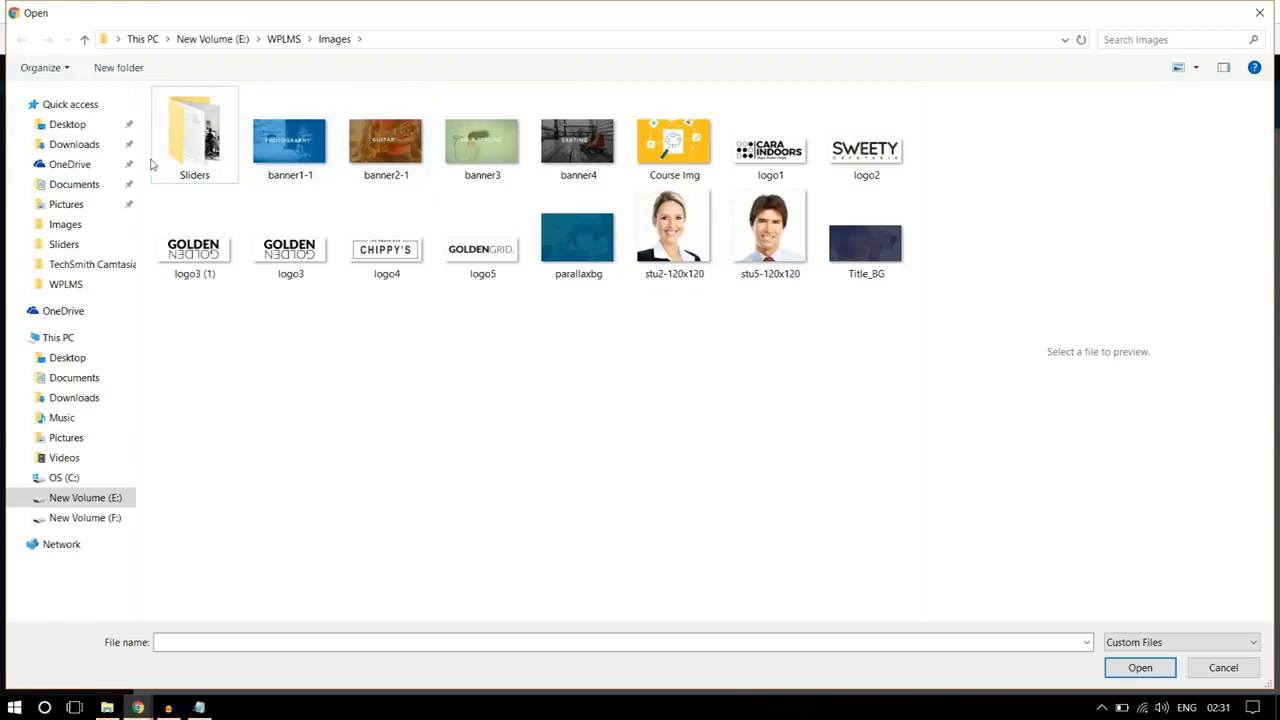
double_click(190, 150)
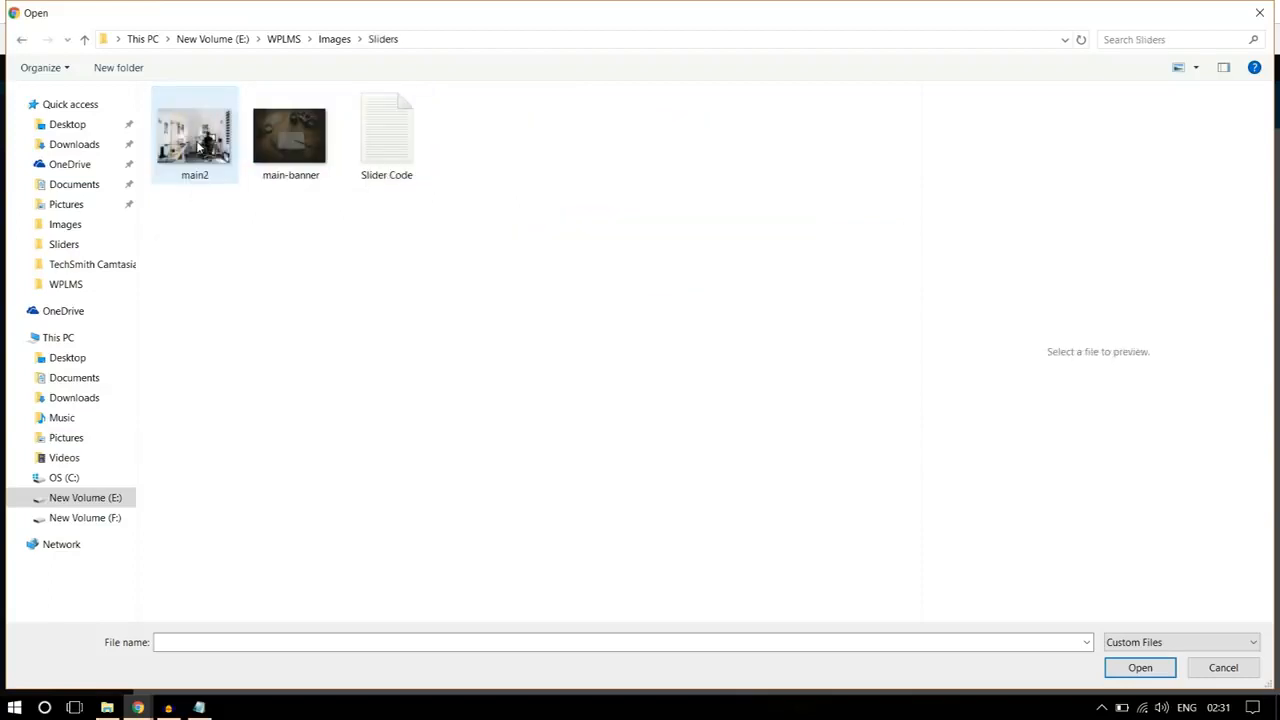
click(333, 39)
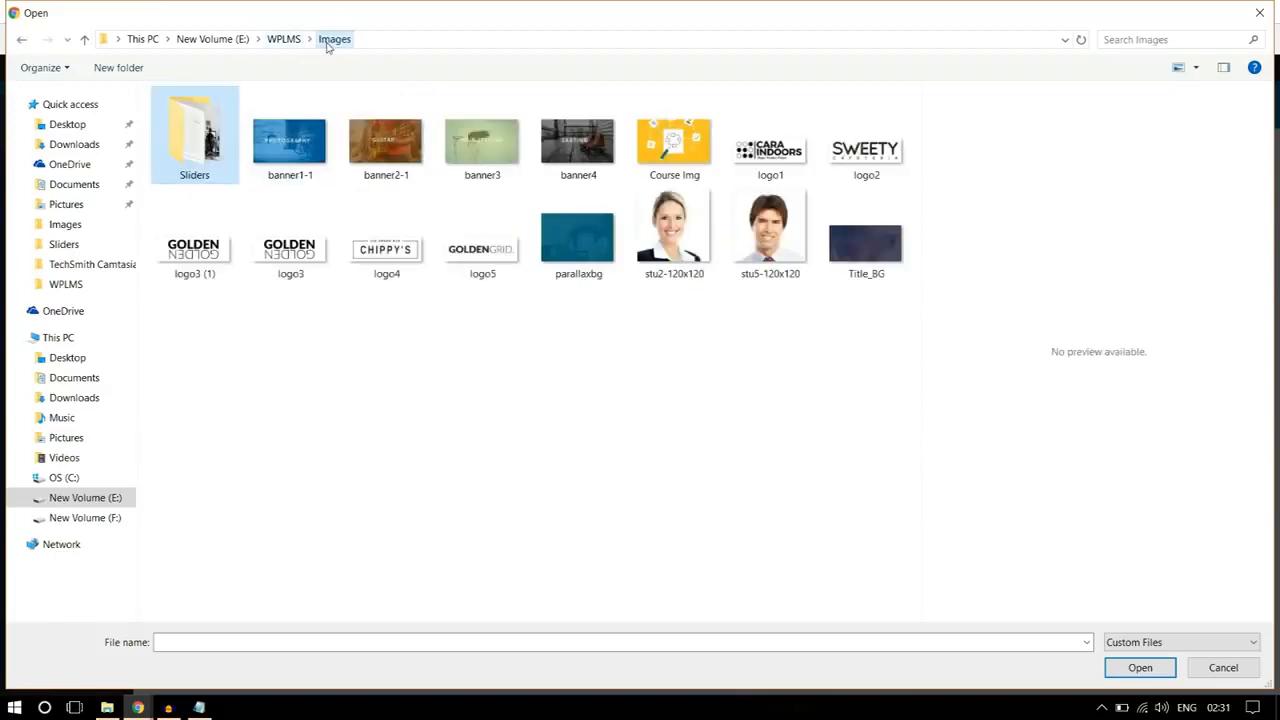
click(574, 272)
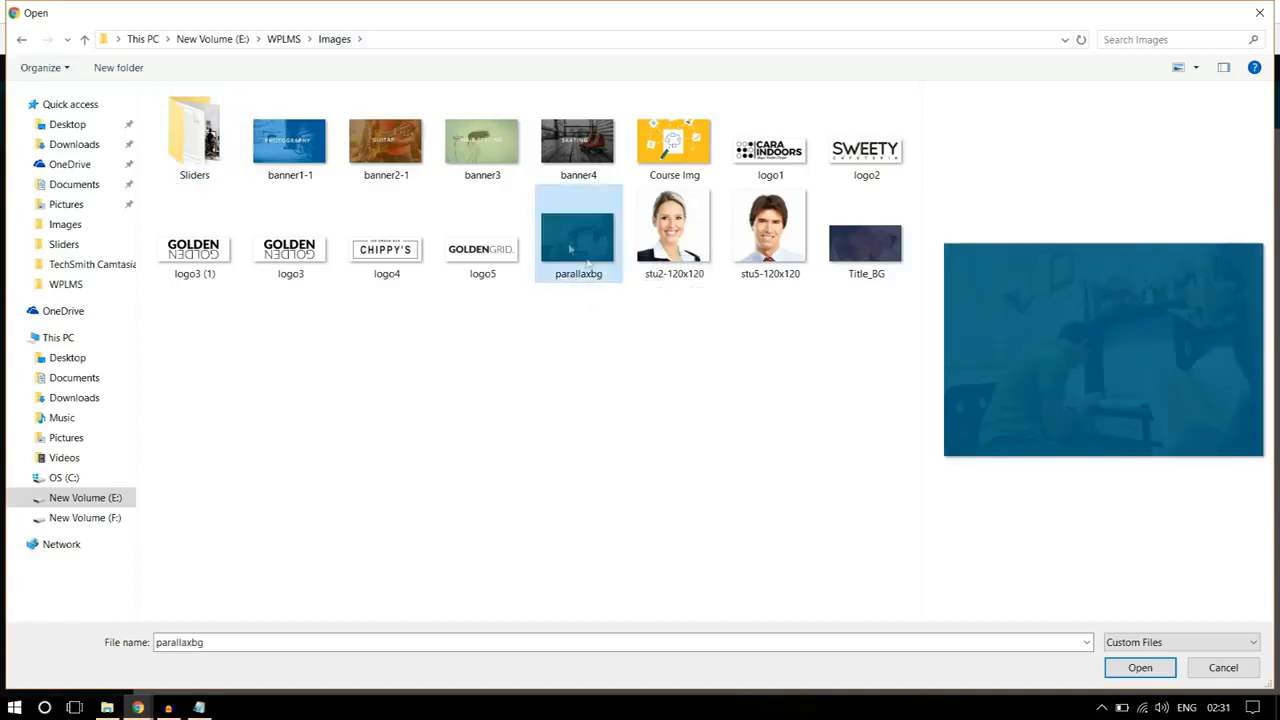
click(1139, 668)
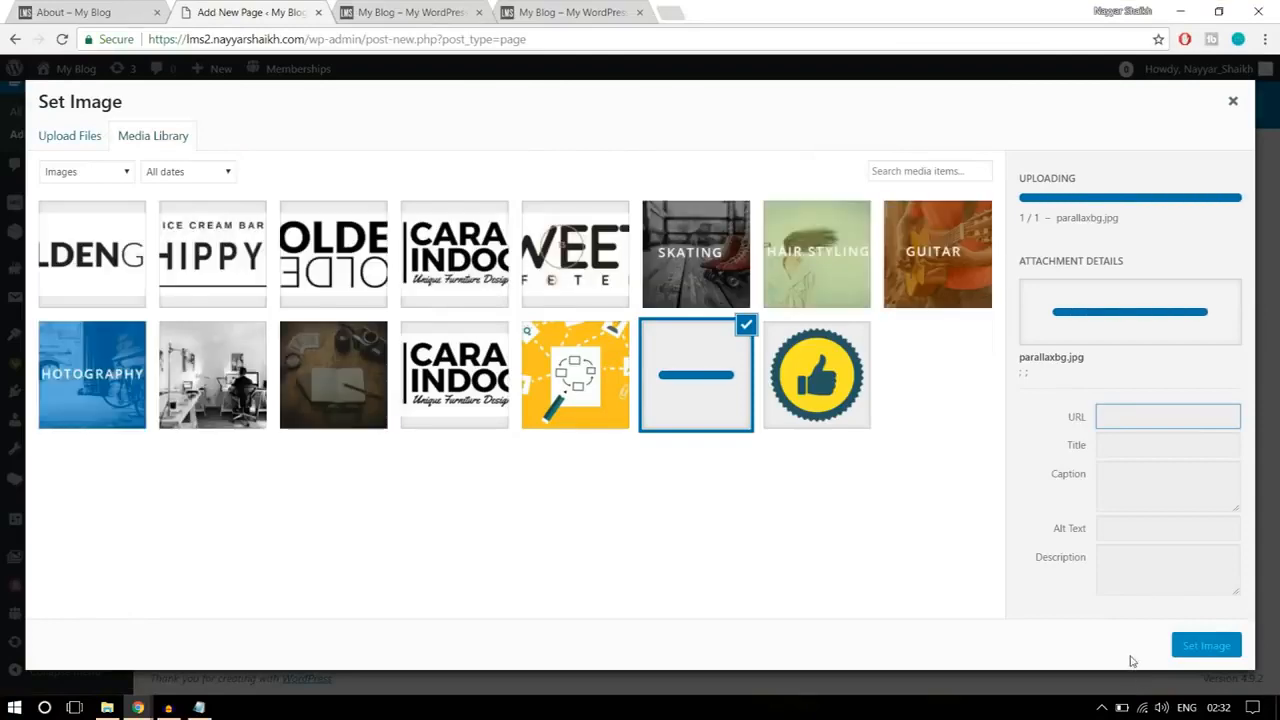
click(1206, 645)
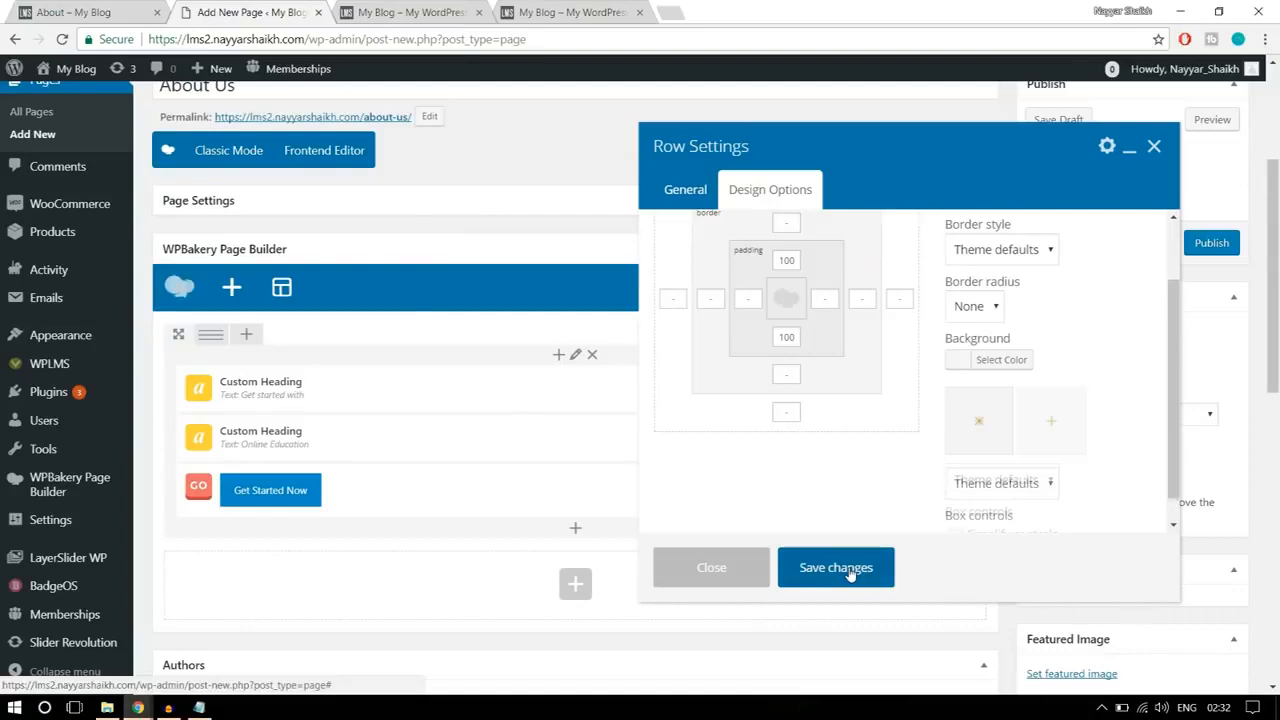
click(850, 570)
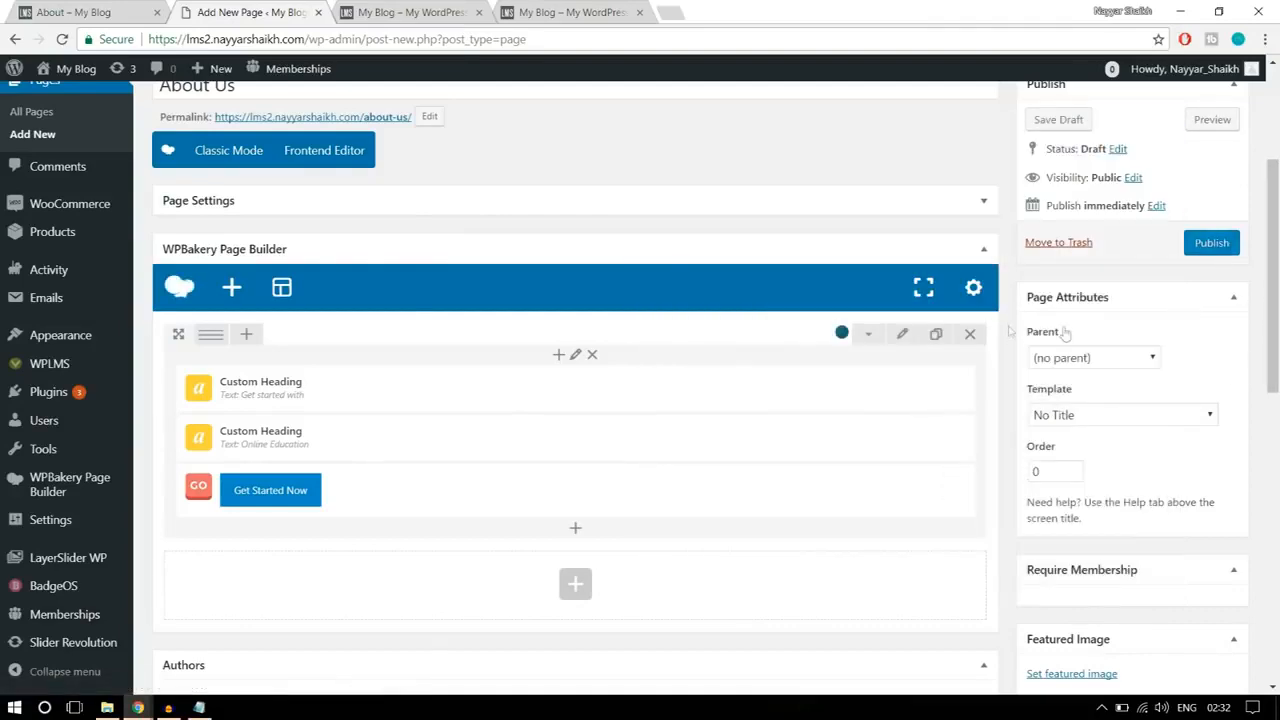
Step: Publish the About Us page, close the old homepage tab, and open the published page in a new tab
click(1210, 250)
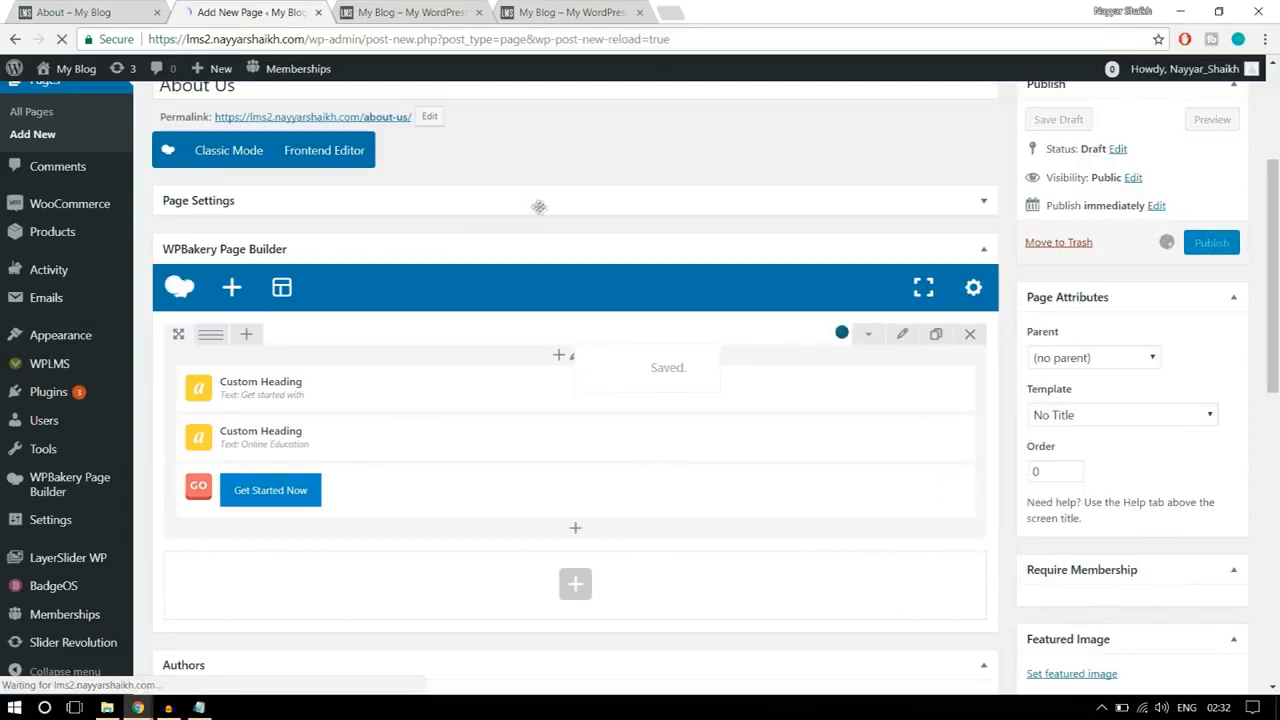
click(405, 12)
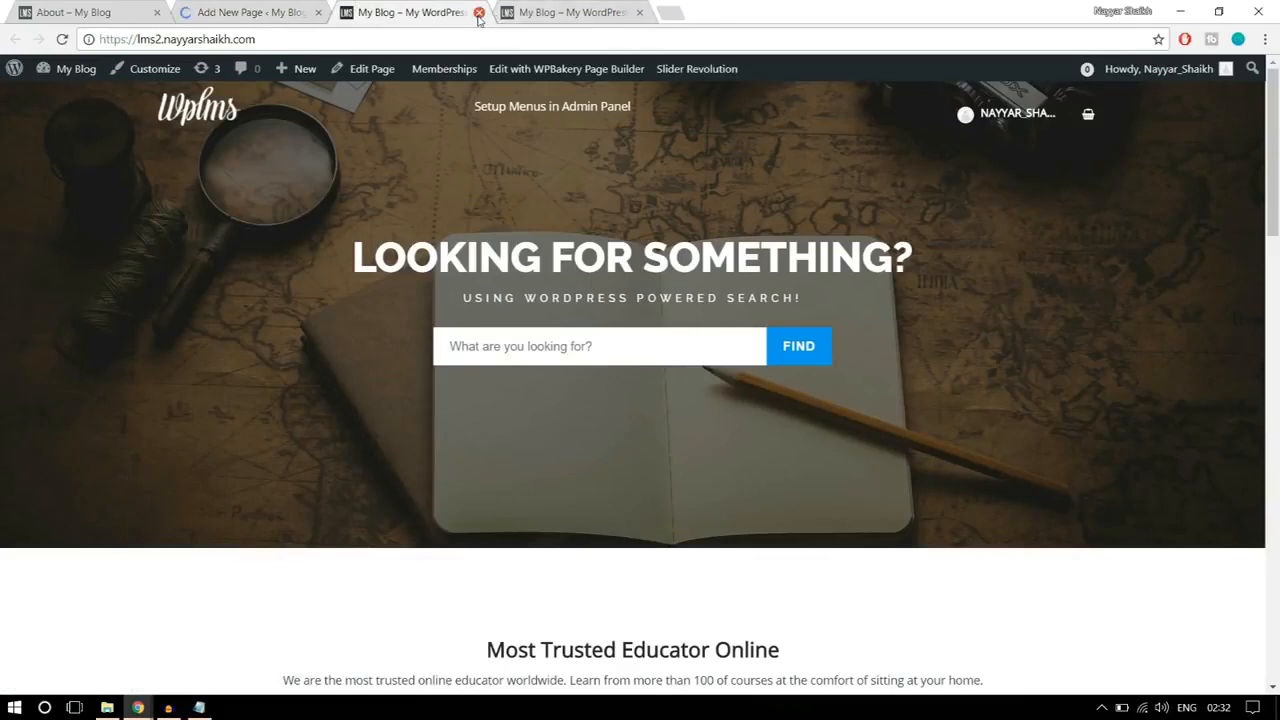
click(479, 12)
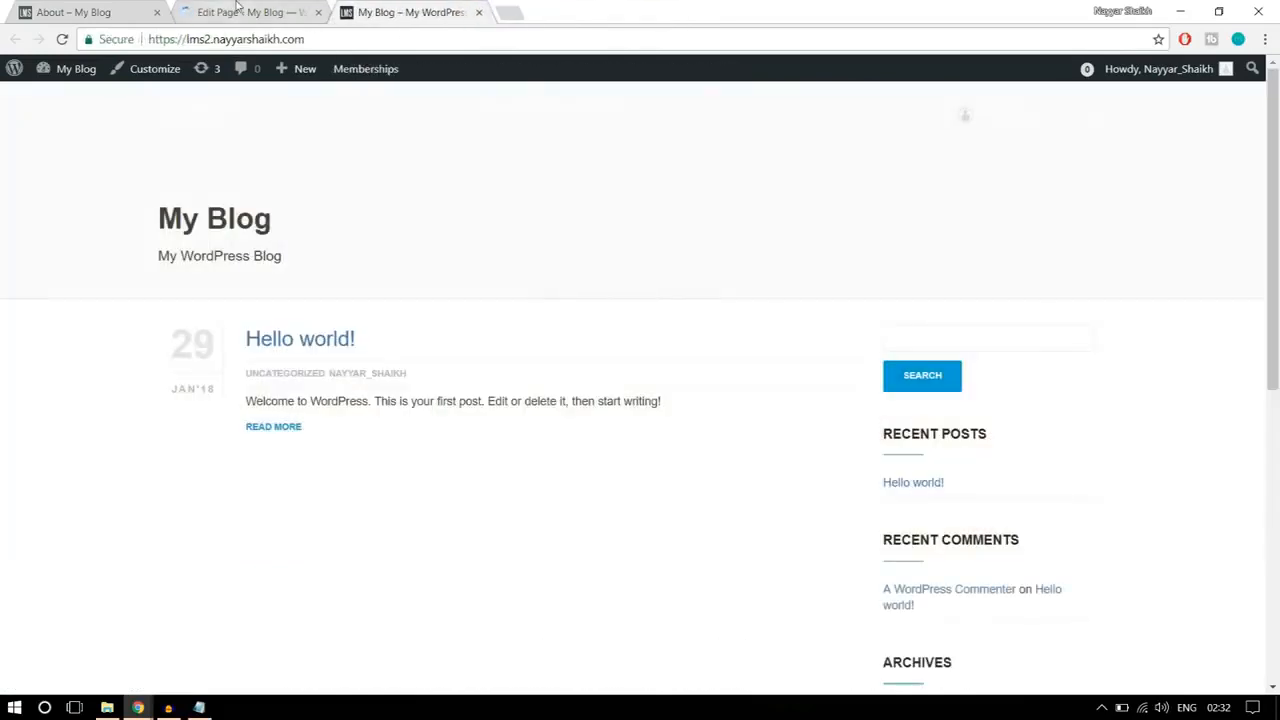
click(236, 6)
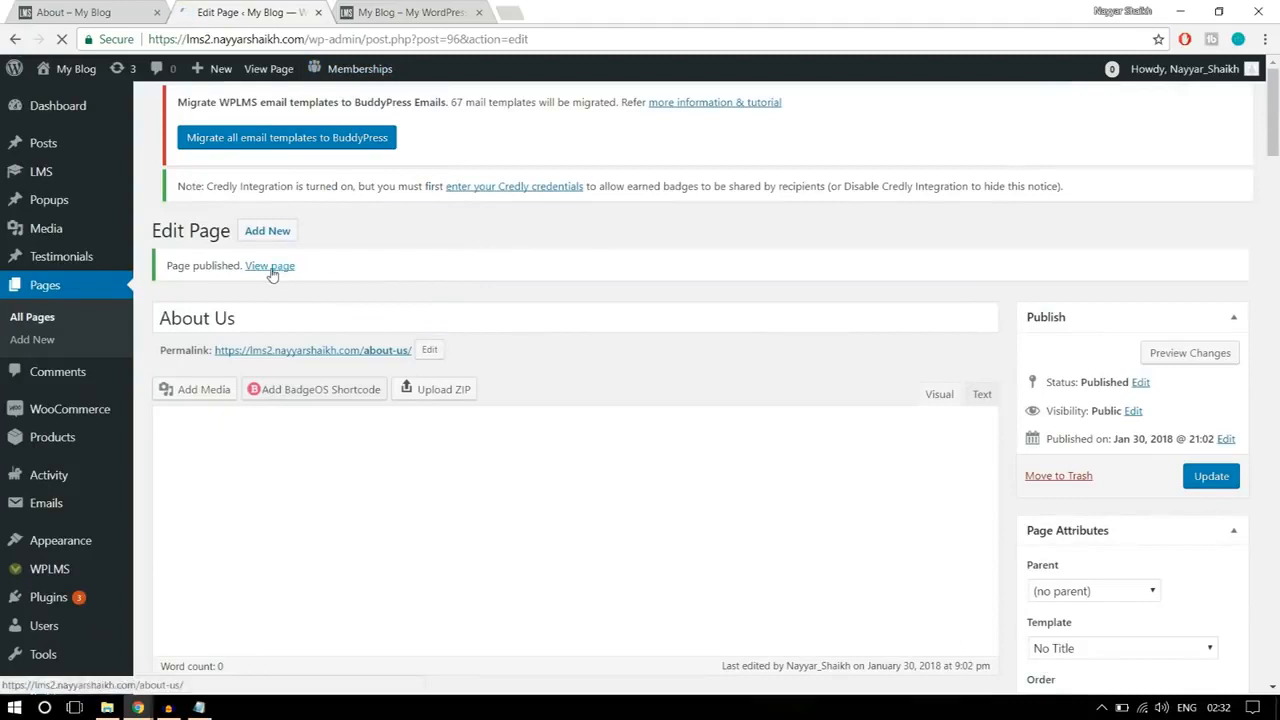
right_click(271, 268)
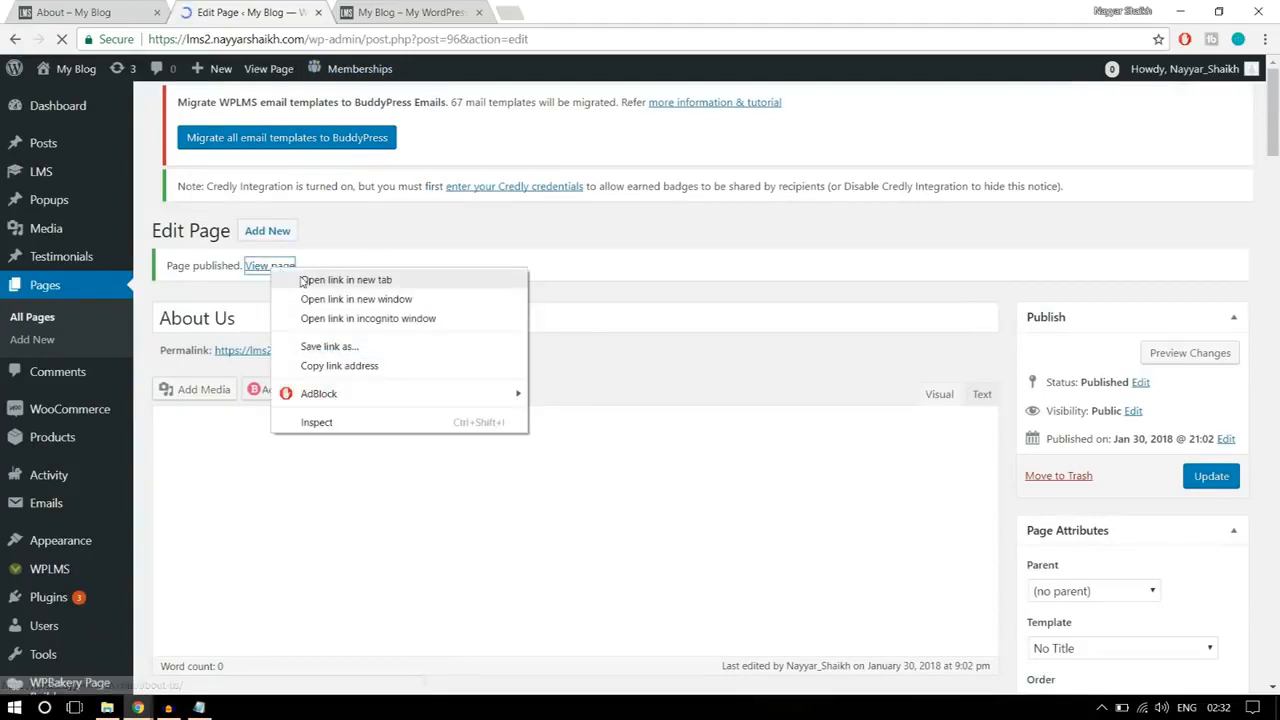
click(343, 277)
click(424, 22)
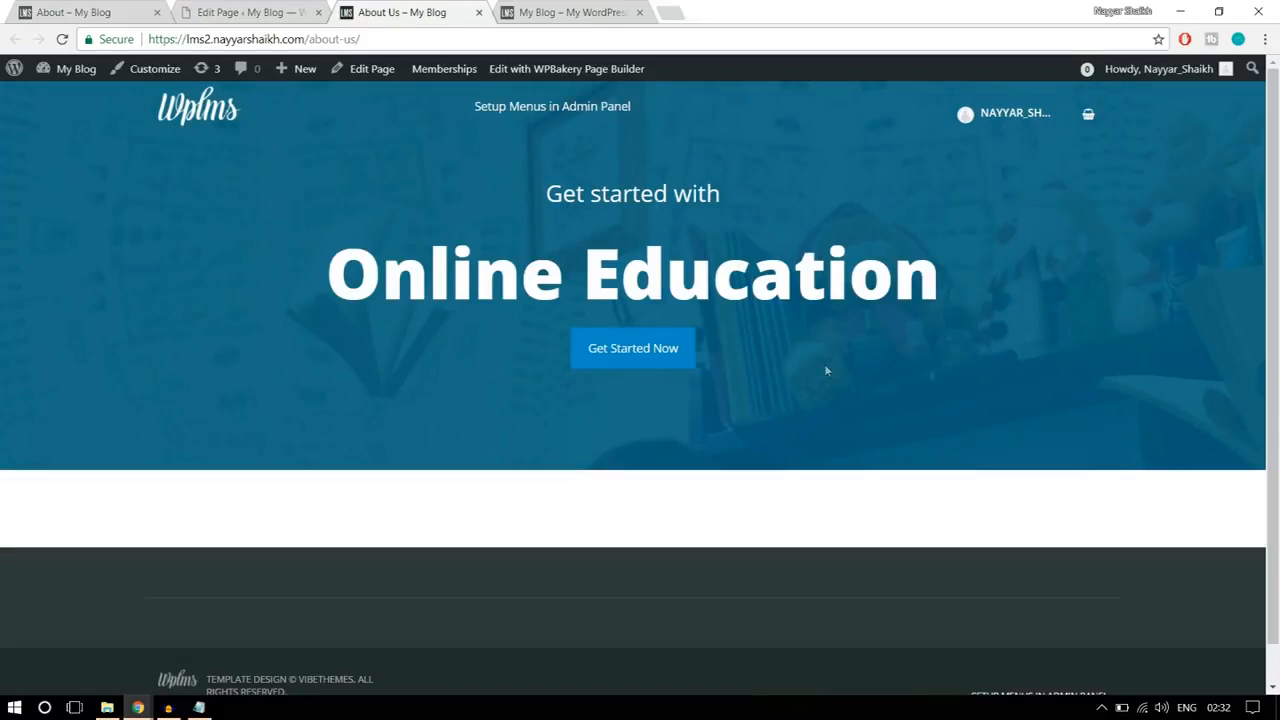
Step: Compare the spacing around the published banner's content with the reference About page
drag(601, 150, 614, 176)
click(614, 164)
click(70, 12)
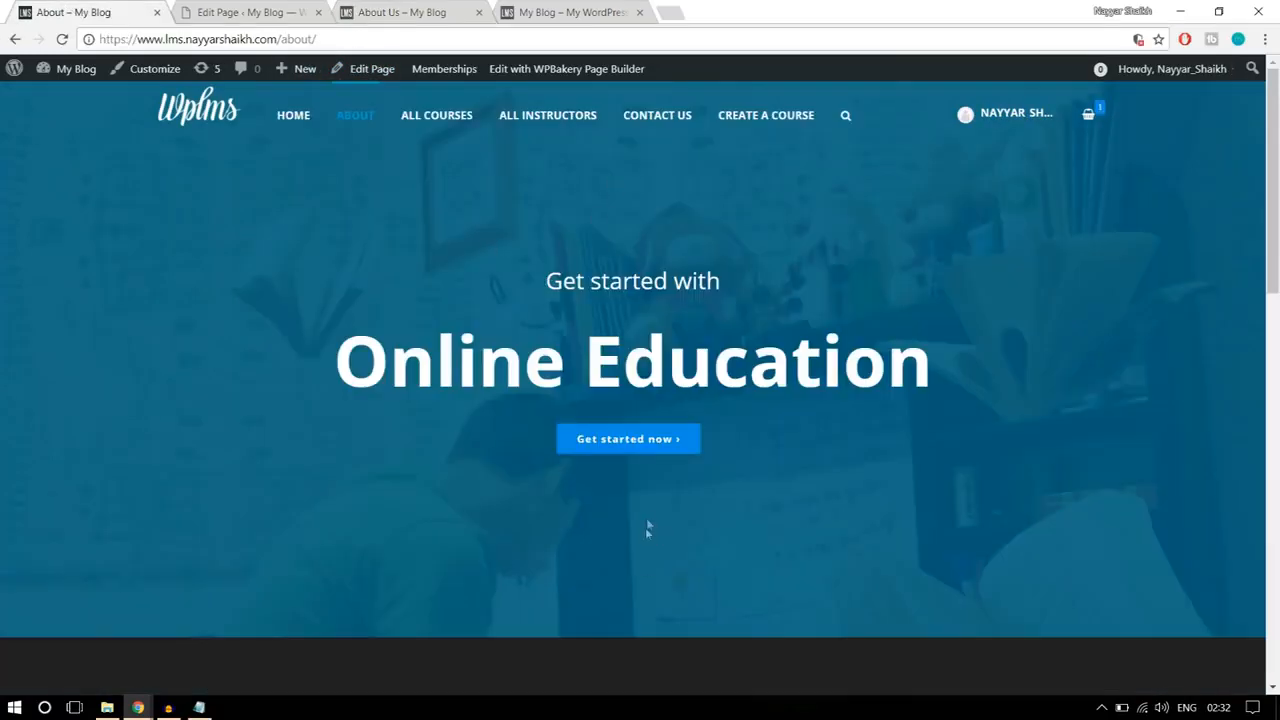
Step: Set the banner row's top and bottom padding to 250 px, save the row settings and update the page
click(248, 12)
scroll(654, 354, down, 3)
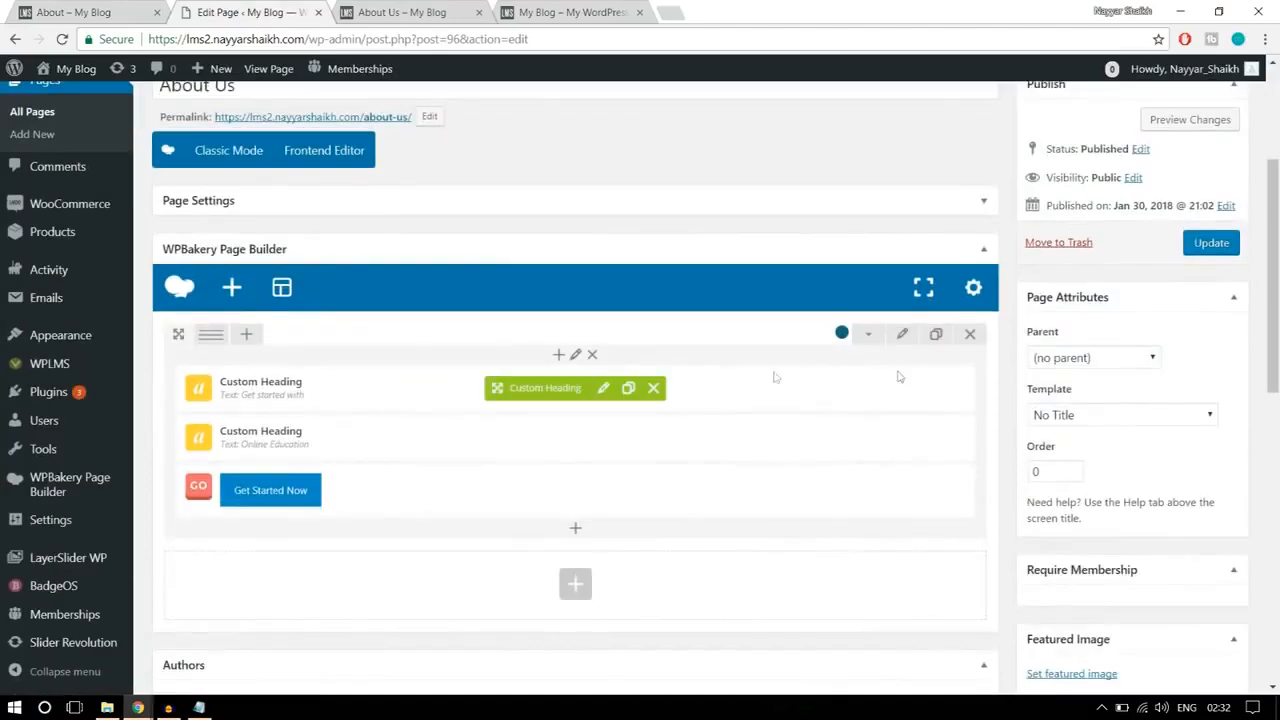
click(902, 334)
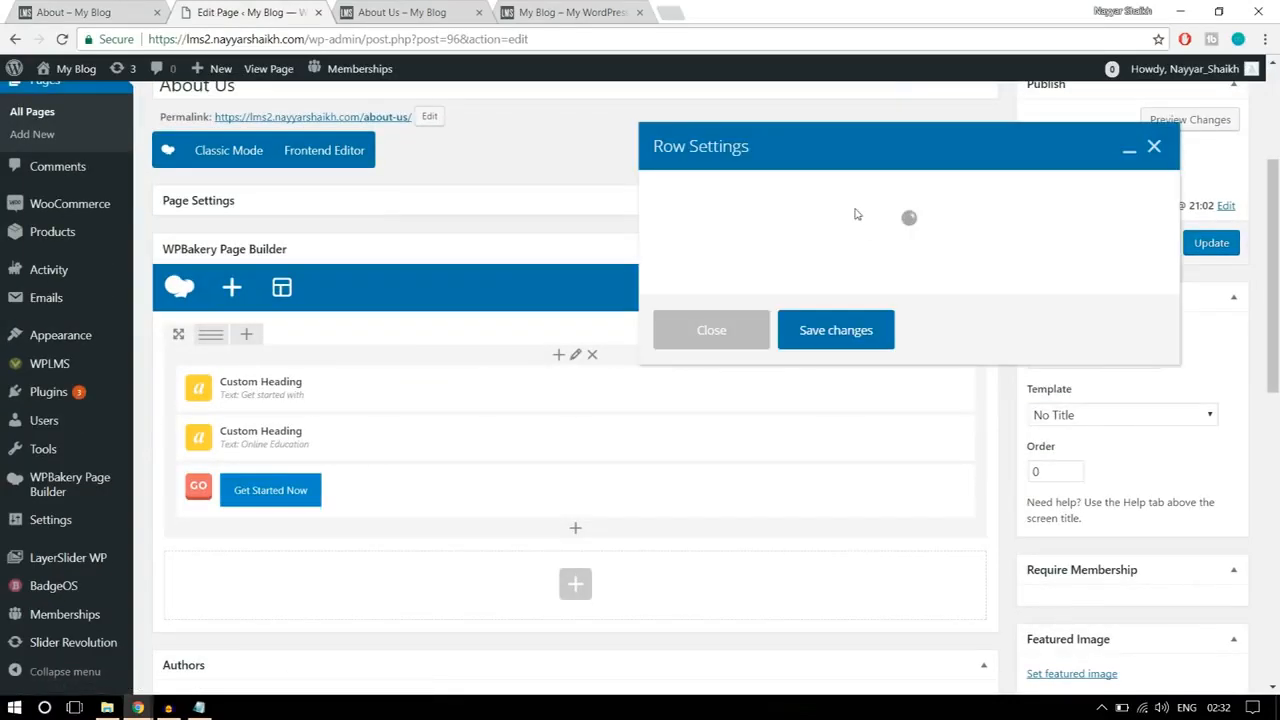
click(772, 195)
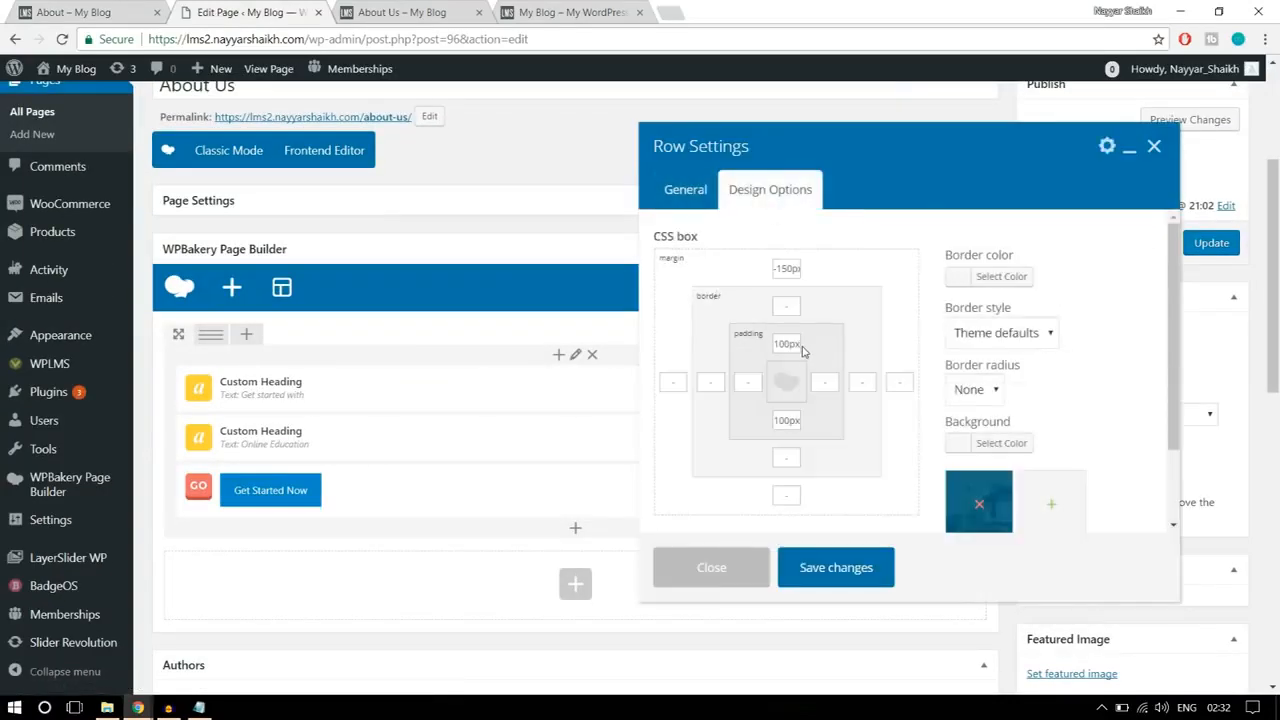
drag(790, 343, 745, 340)
text(25)
drag(790, 421, 728, 425)
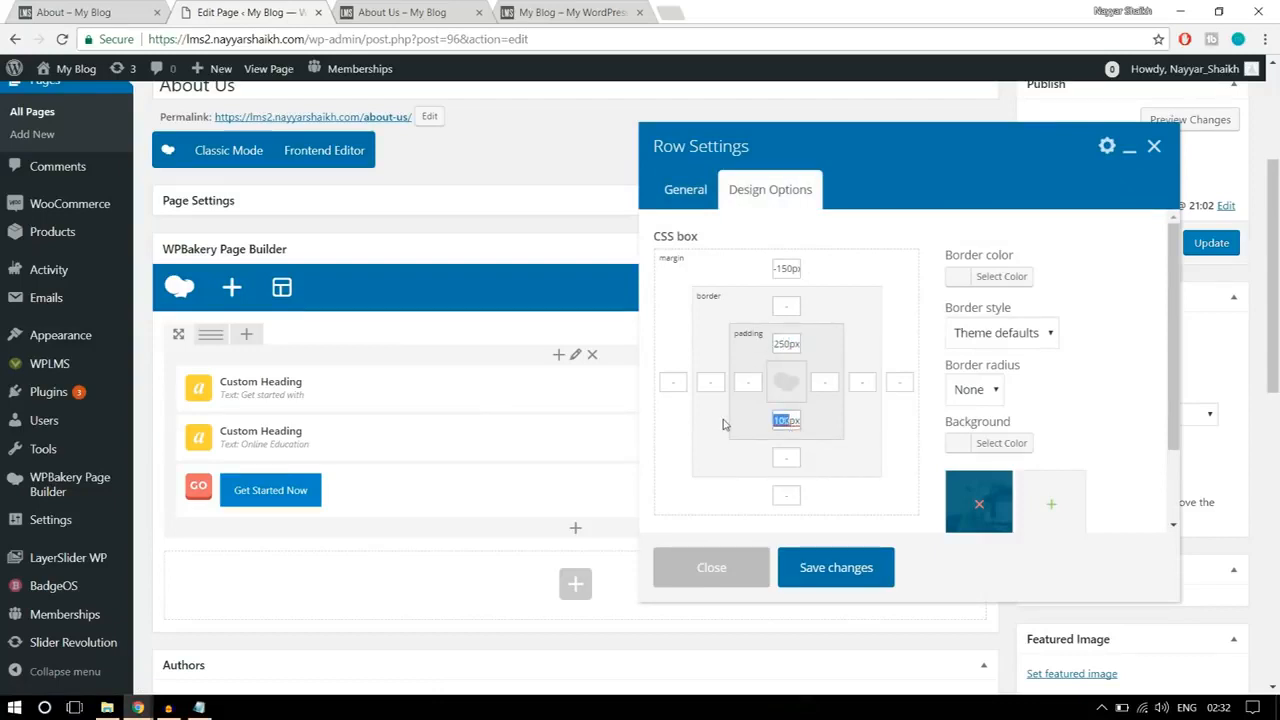
text(25)
click(842, 566)
click(1203, 247)
Step: Reload the published About Us page to check its banner, and review the section below the reference page's banner
click(400, 12)
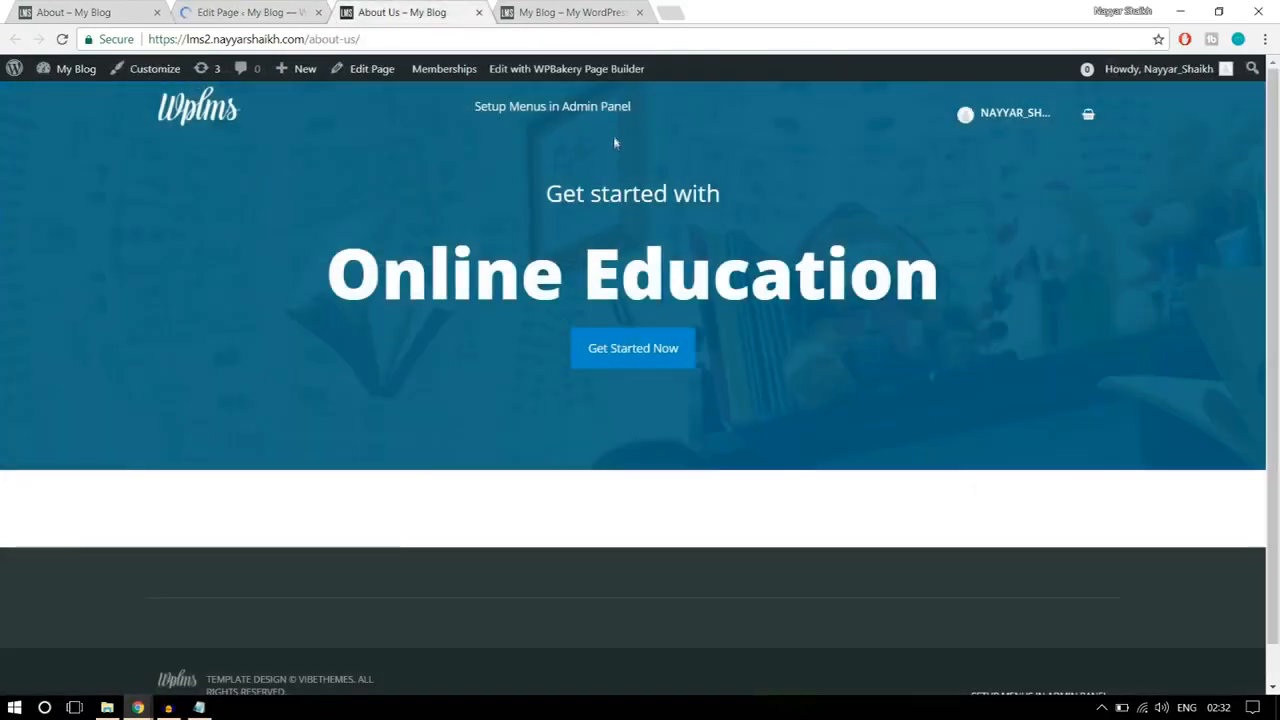
click(526, 38)
key(Return)
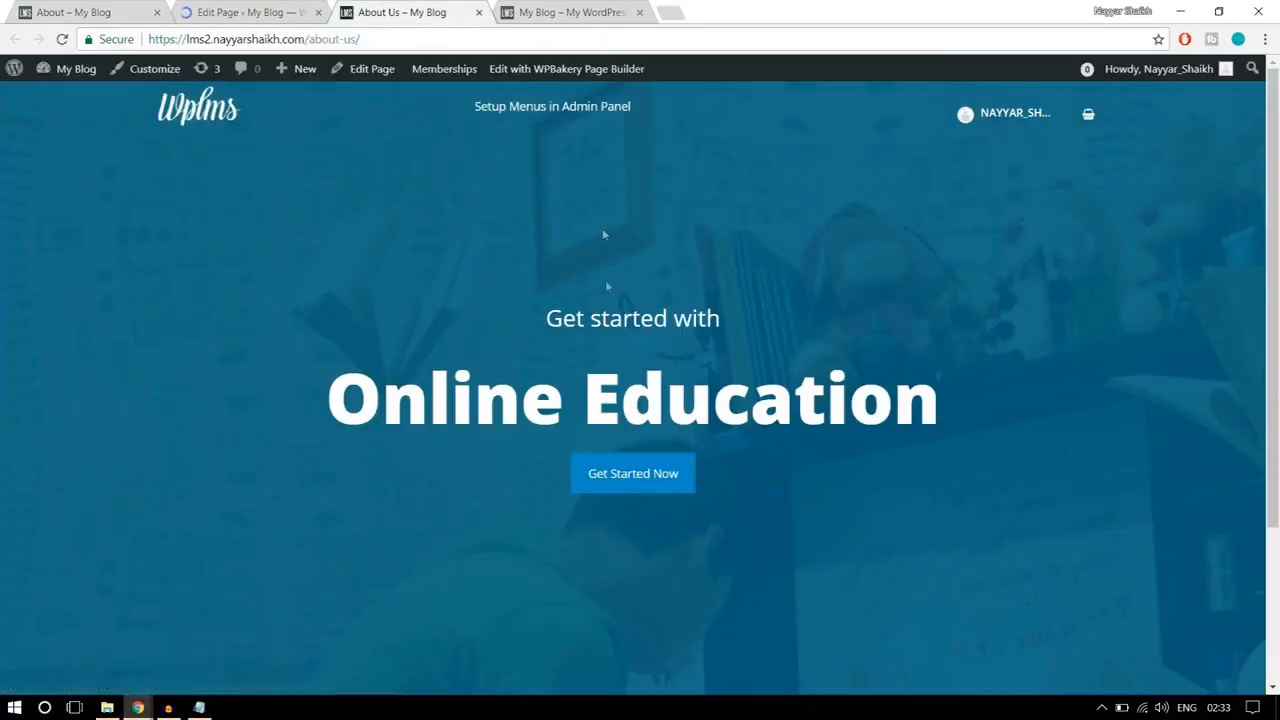
scroll(836, 492, down, 3)
scroll(836, 492, up, 3)
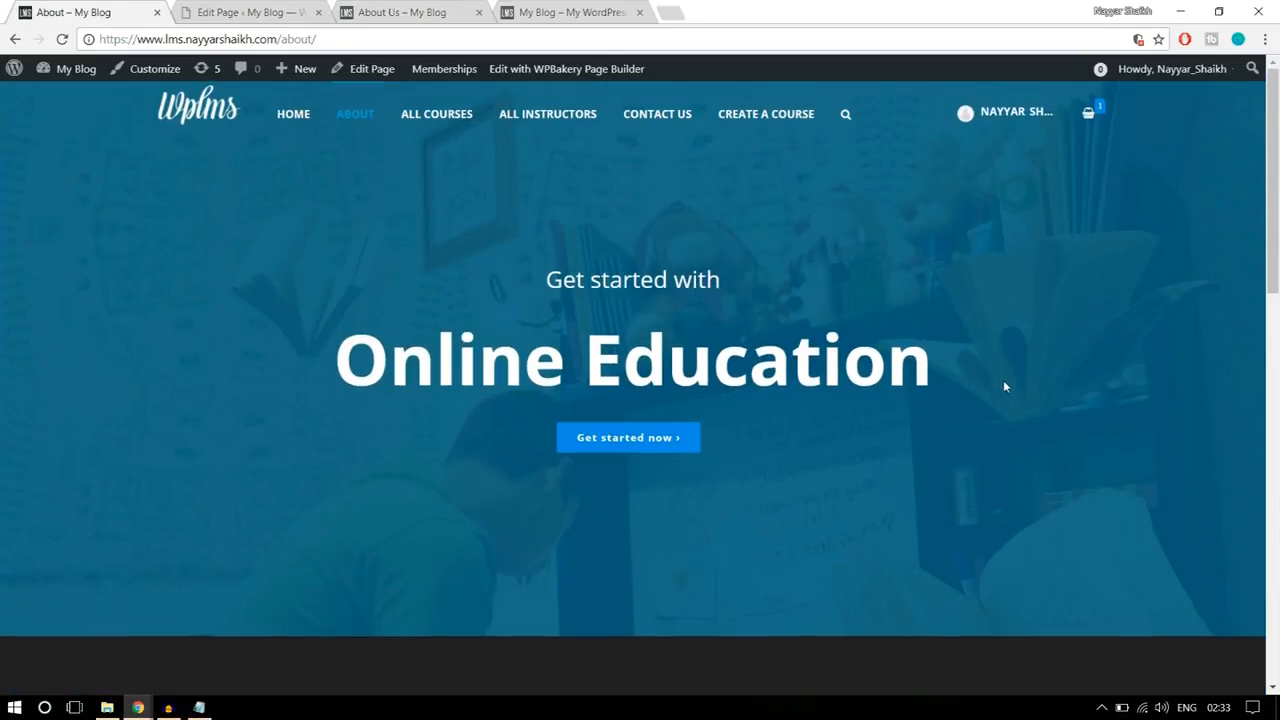
scroll(1005, 385, down, 5)
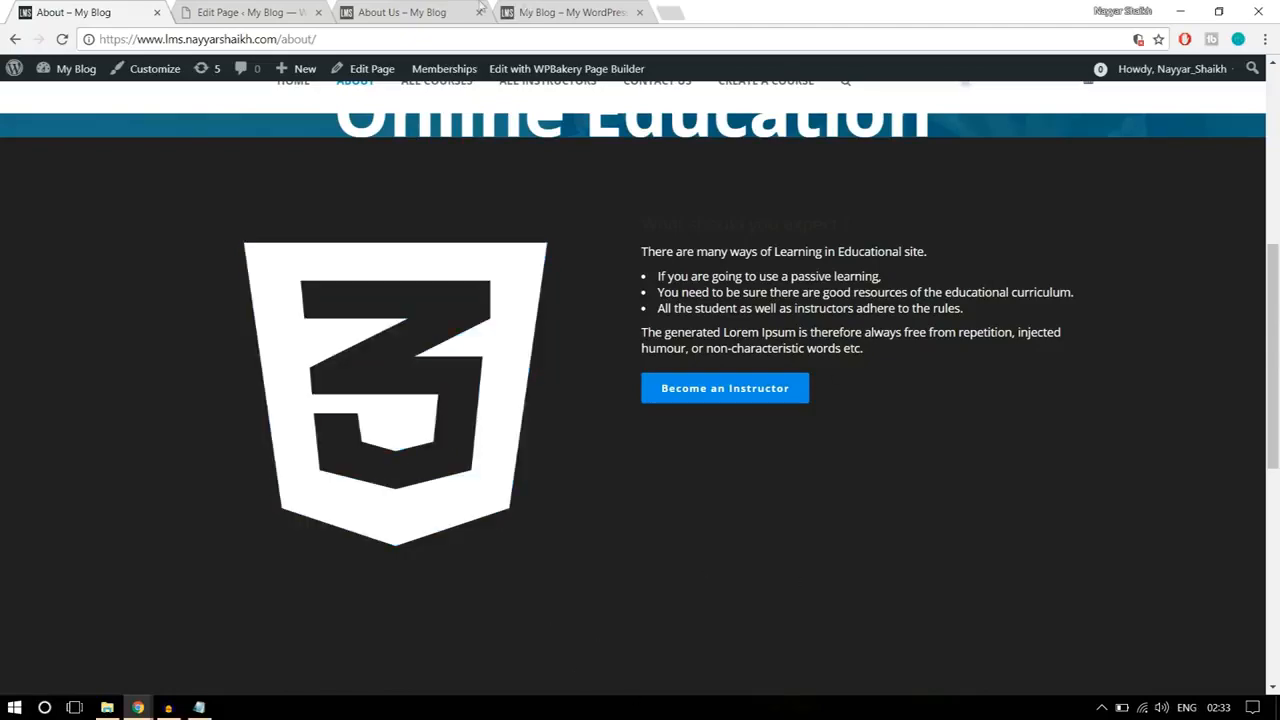
Step: Add an Icon element in a new row below the banner row, review its settings and close them
click(250, 12)
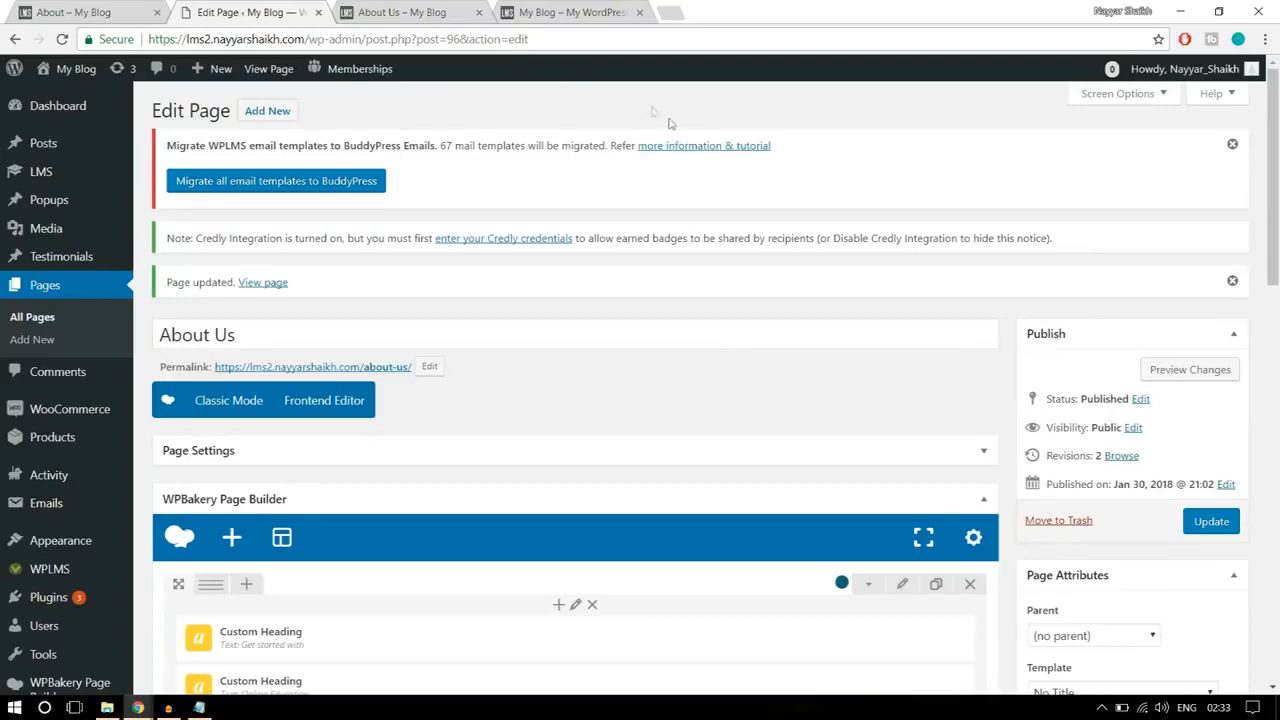
scroll(731, 371, down, 5)
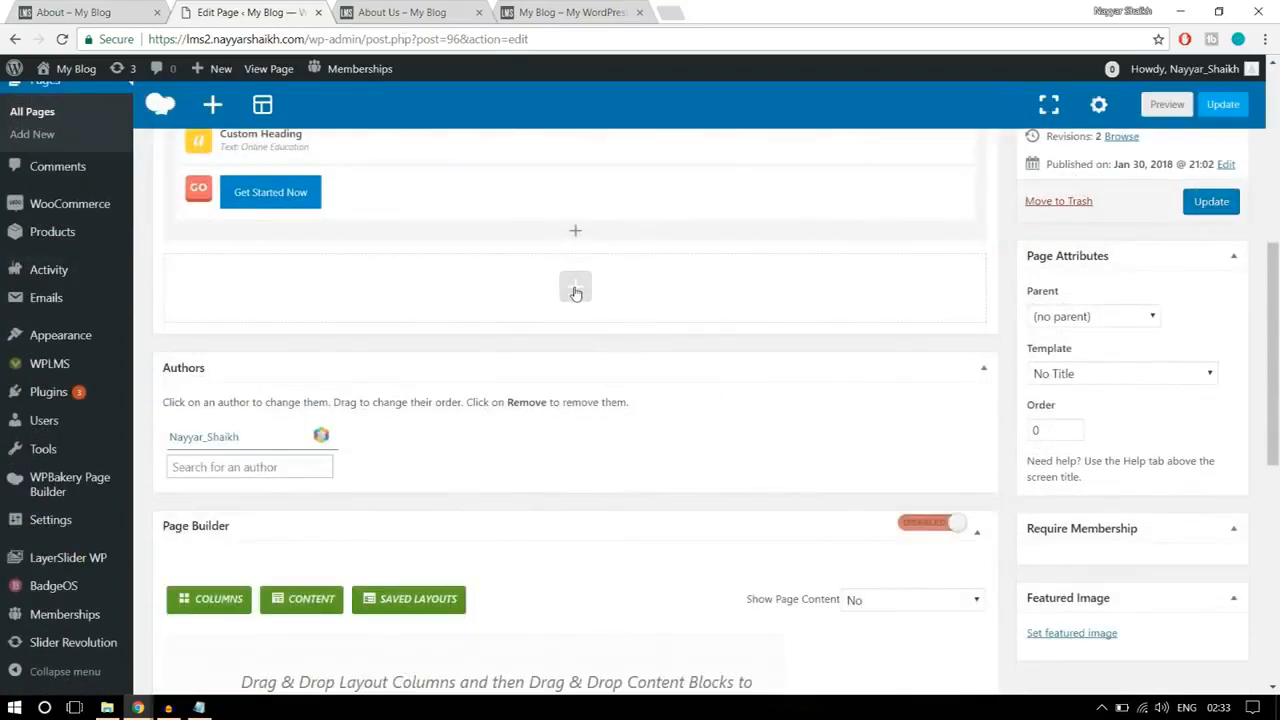
click(575, 290)
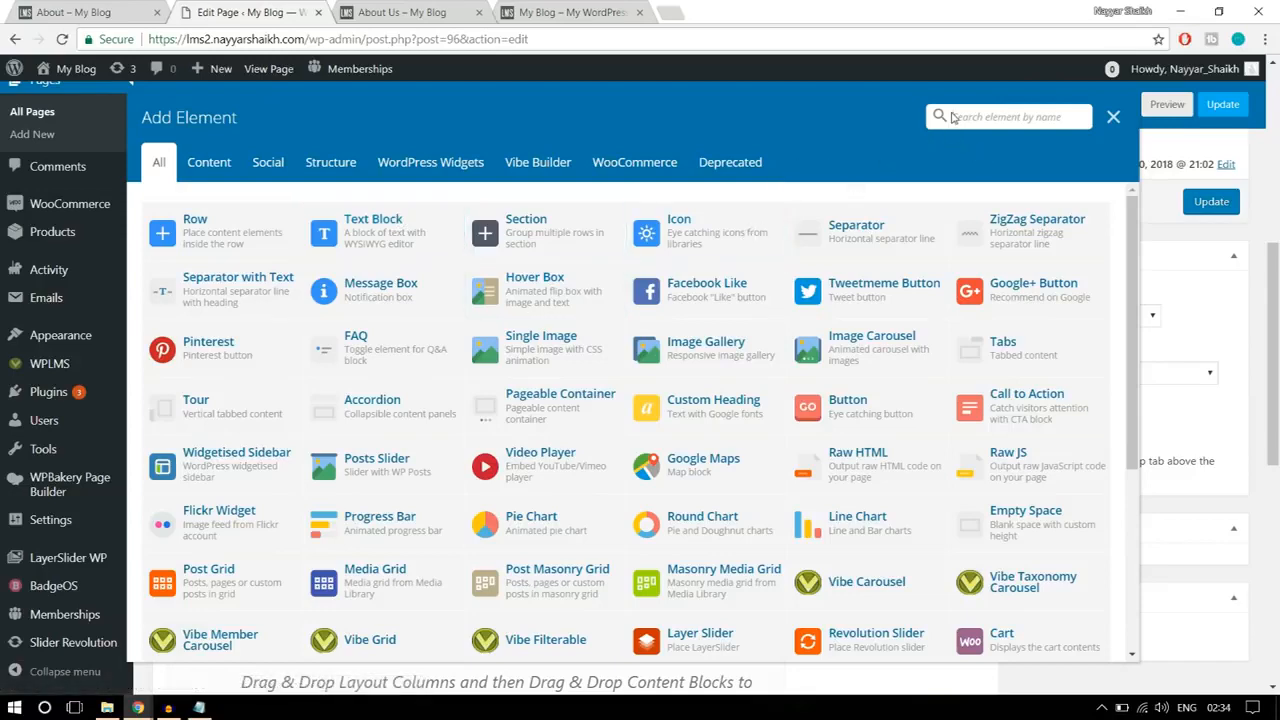
click(952, 117)
text(conm)
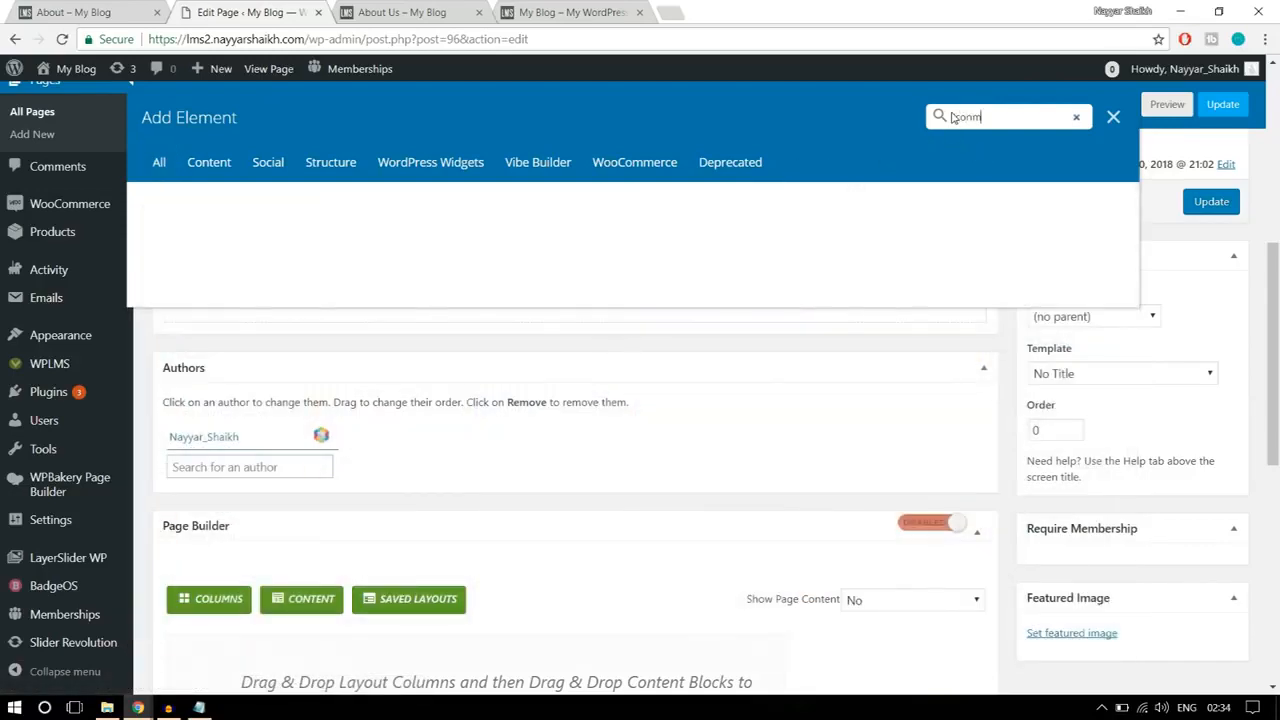
key(BackSpace)
click(222, 240)
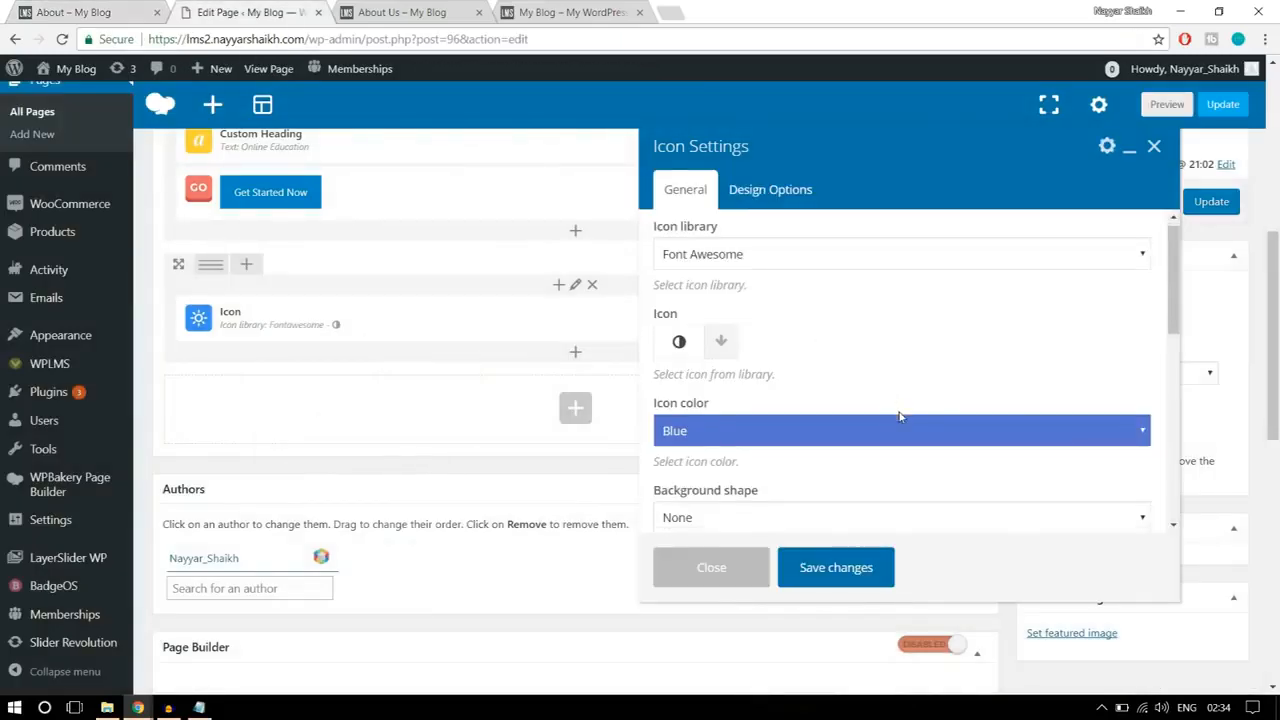
scroll(897, 417, down, 5)
scroll(897, 417, down, 5)
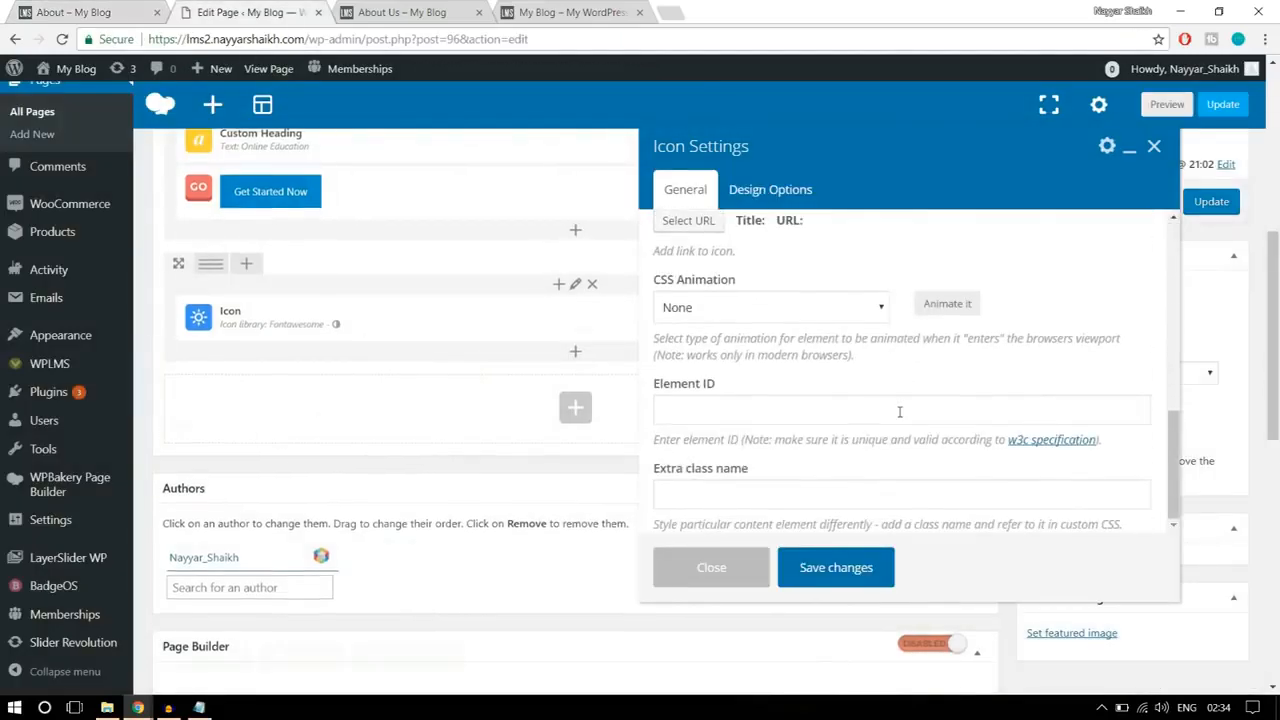
click(724, 568)
Step: Delete the Icon element from the new row and confirm the deletion, keeping the row
scroll(724, 568, up, 2)
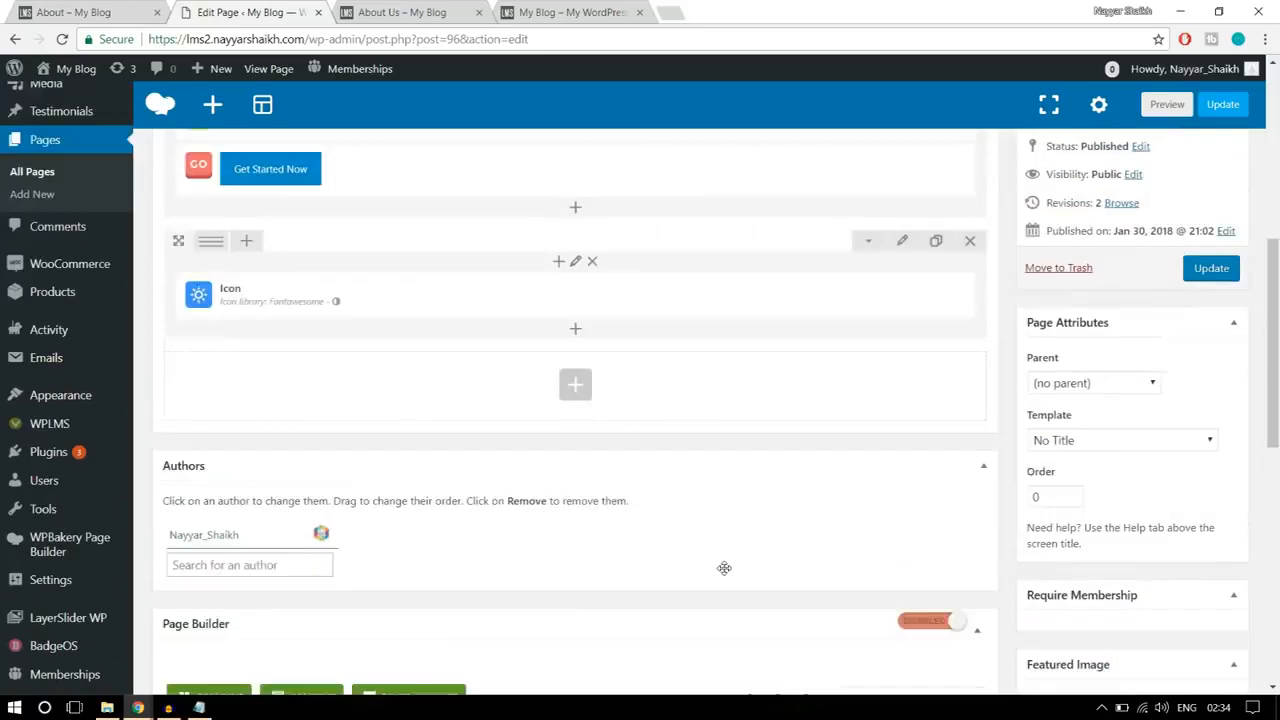
click(627, 401)
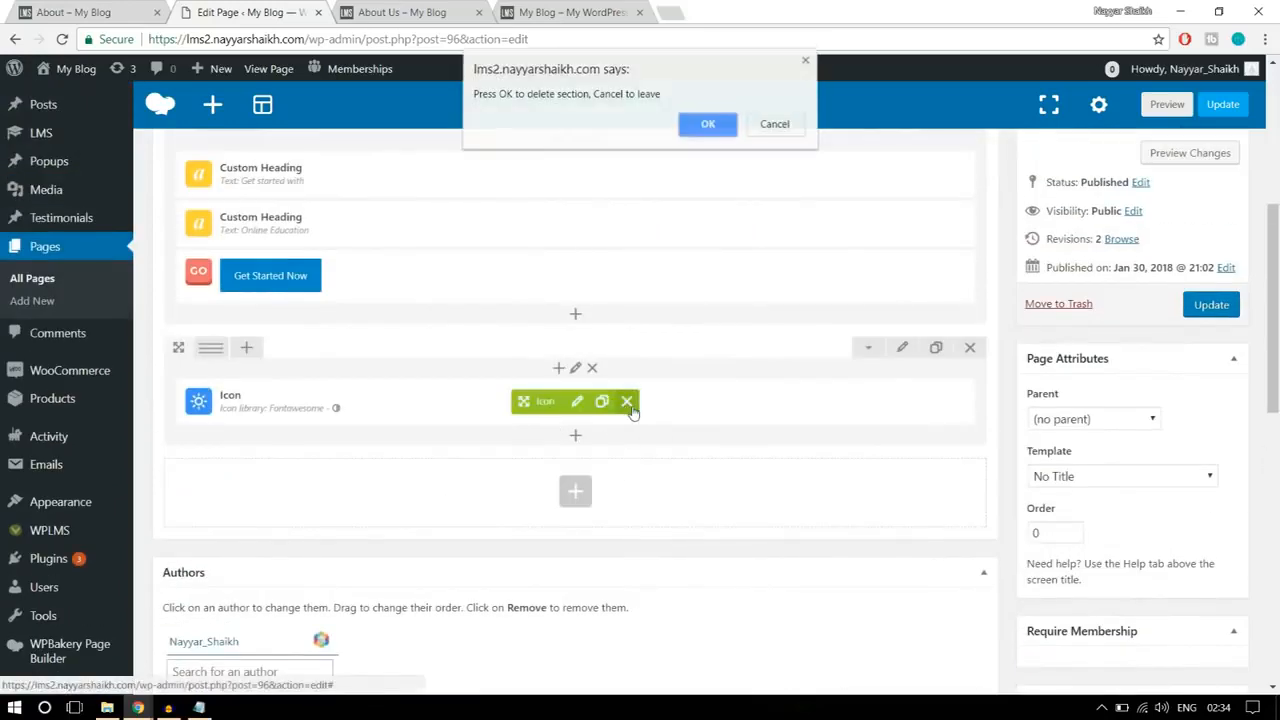
click(704, 127)
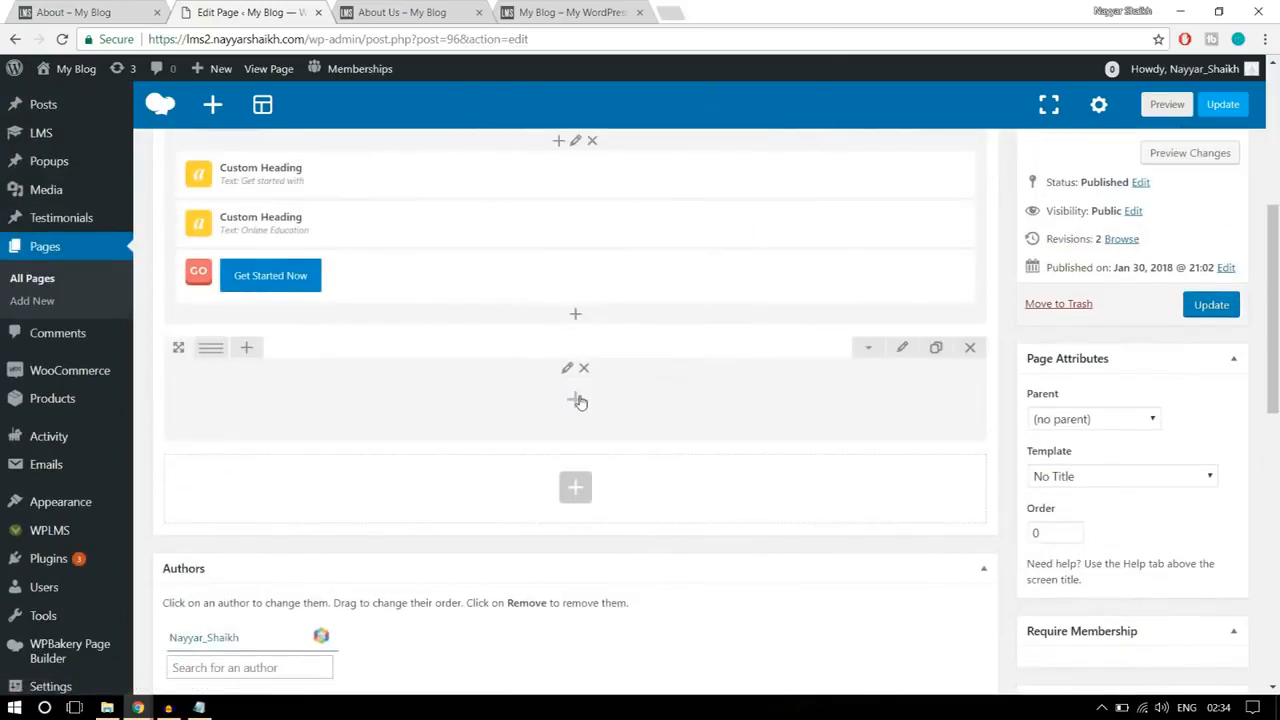
Step: Add a Text Block to the empty row and clear its placeholder text
click(575, 399)
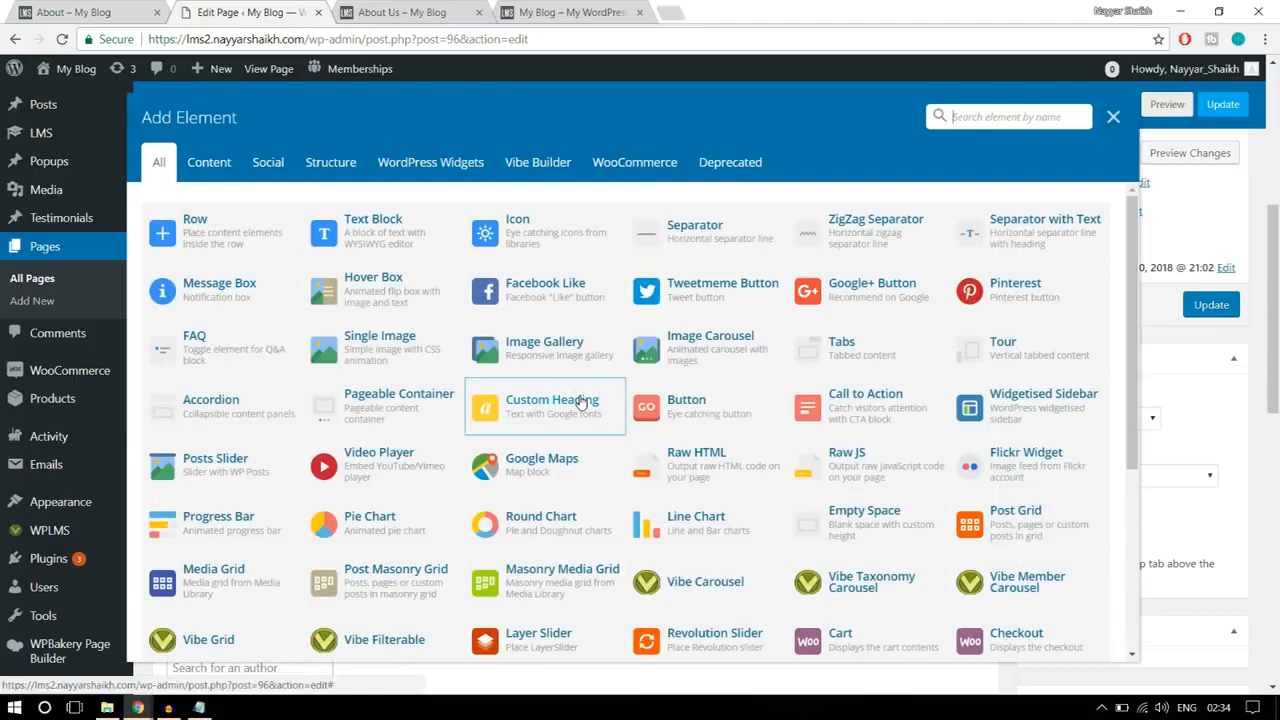
click(417, 243)
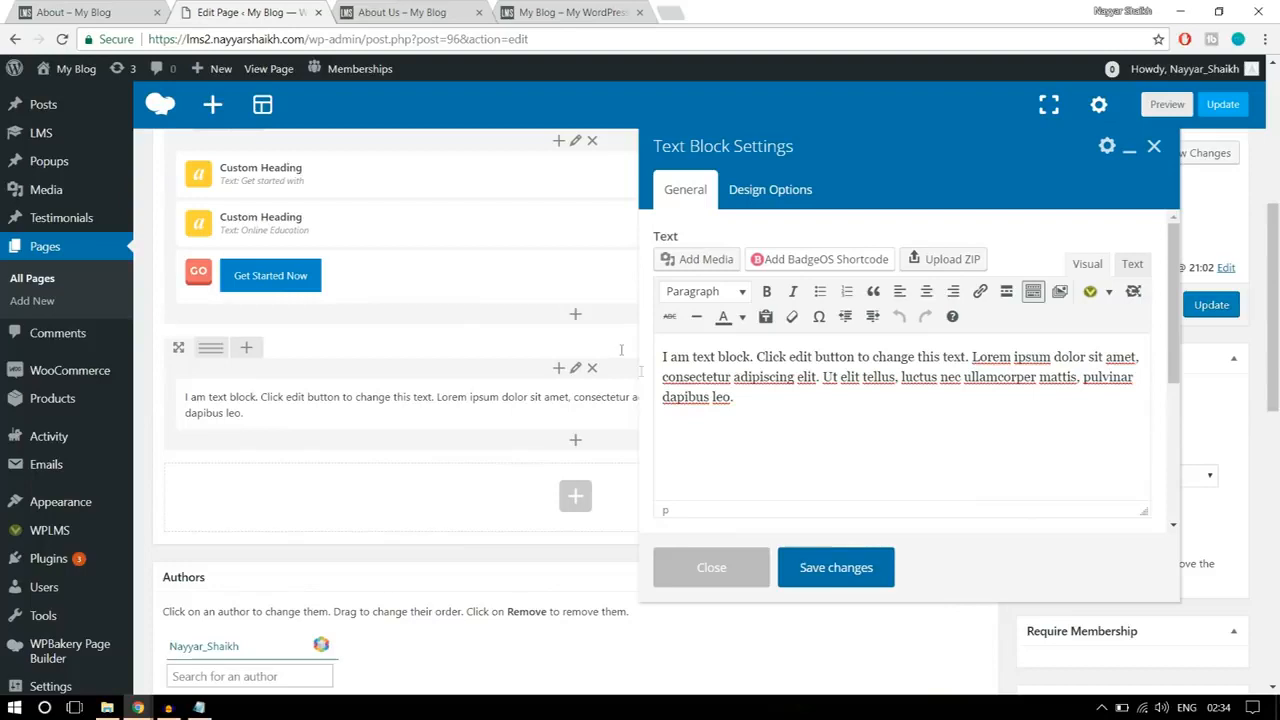
drag(748, 395, 662, 348)
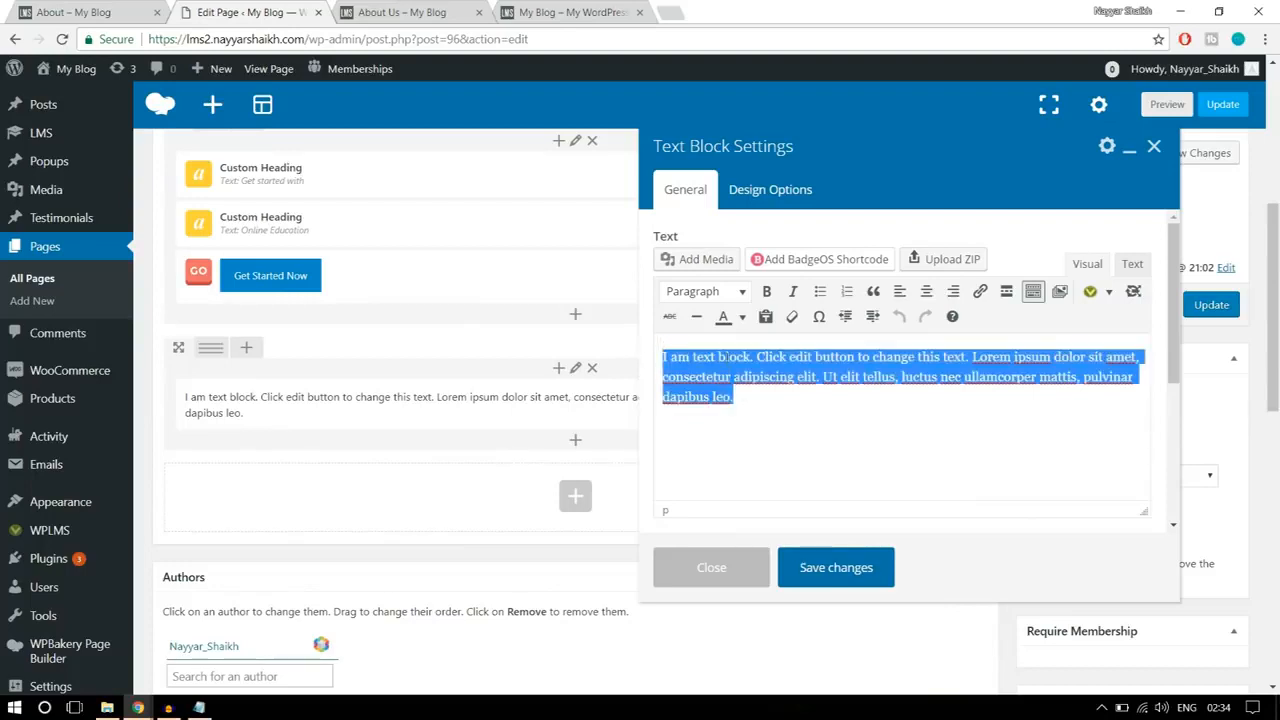
key(BackSpace)
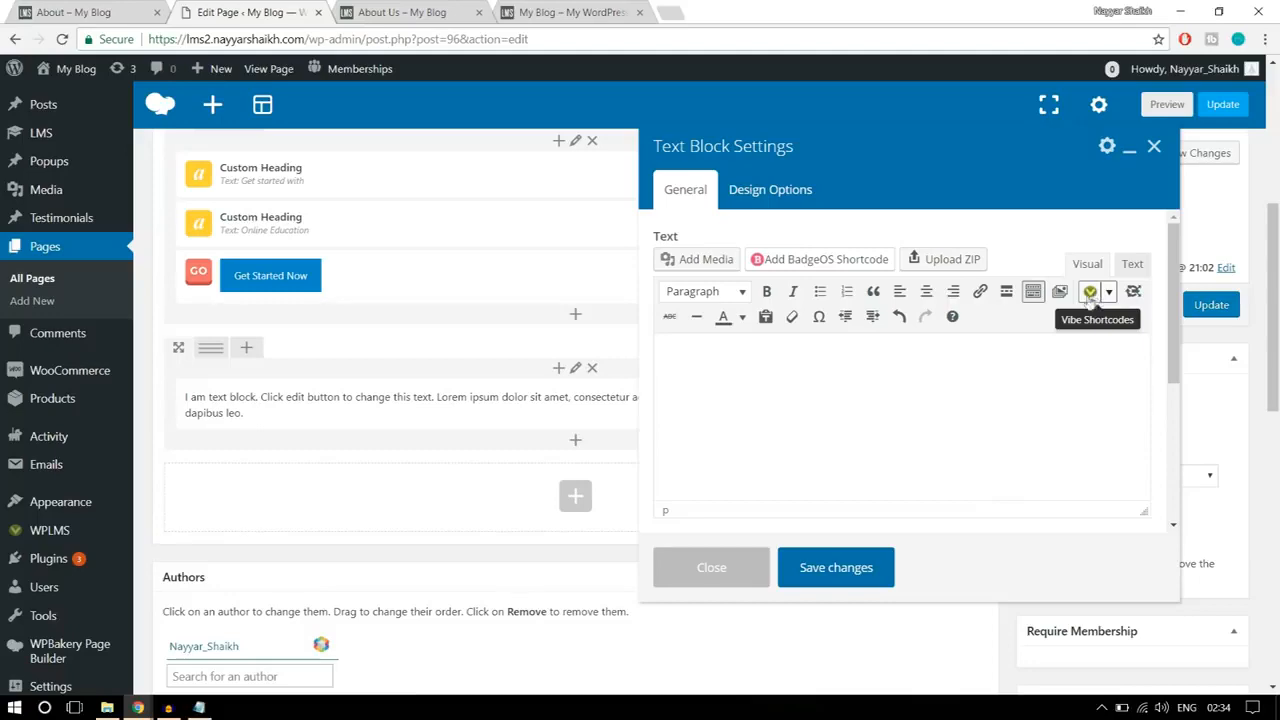
Step: Browse the Vibe shortcodes for the text block and open the options for inserting an Icons shortcode
click(1109, 293)
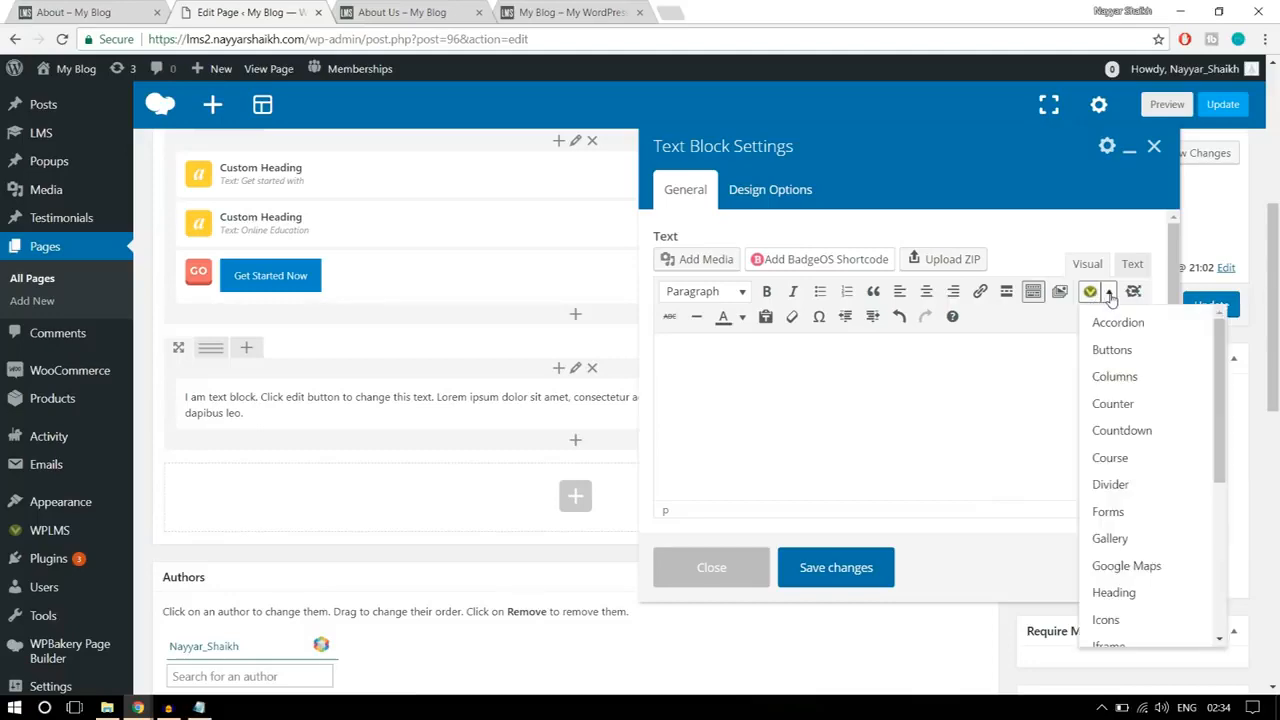
scroll(1110, 511, down, 6)
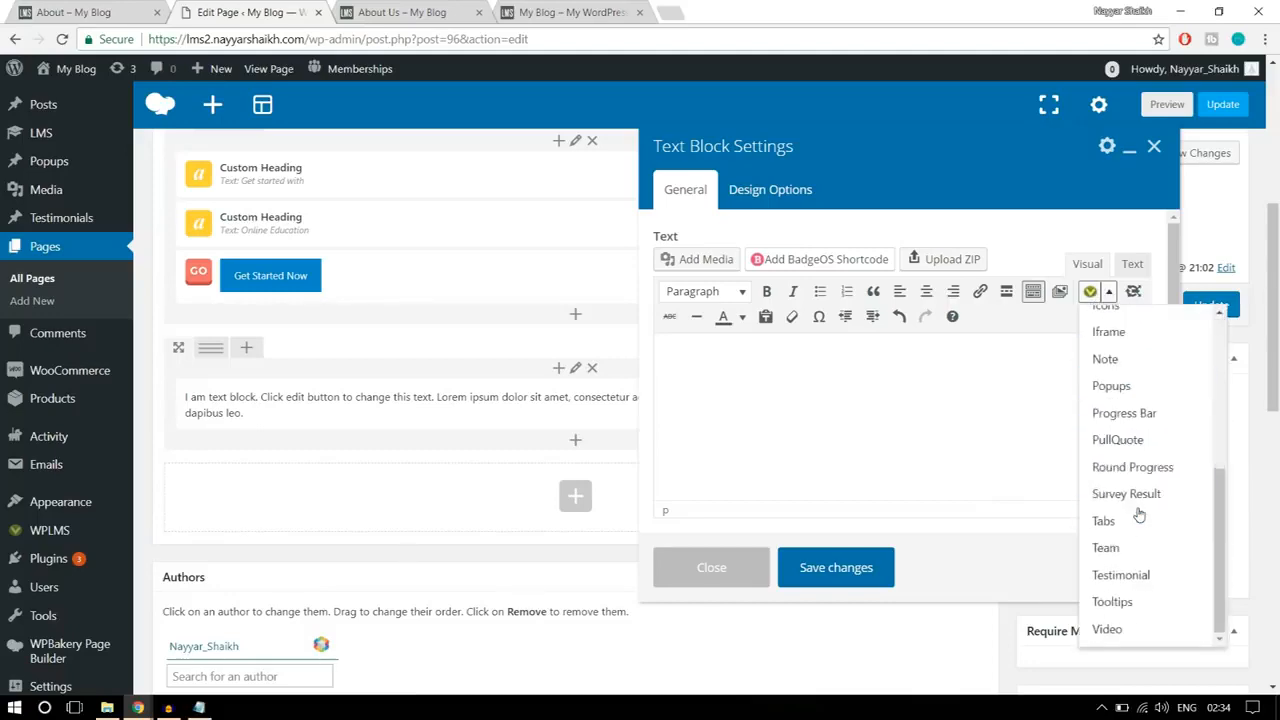
scroll(1040, 525, up, 3)
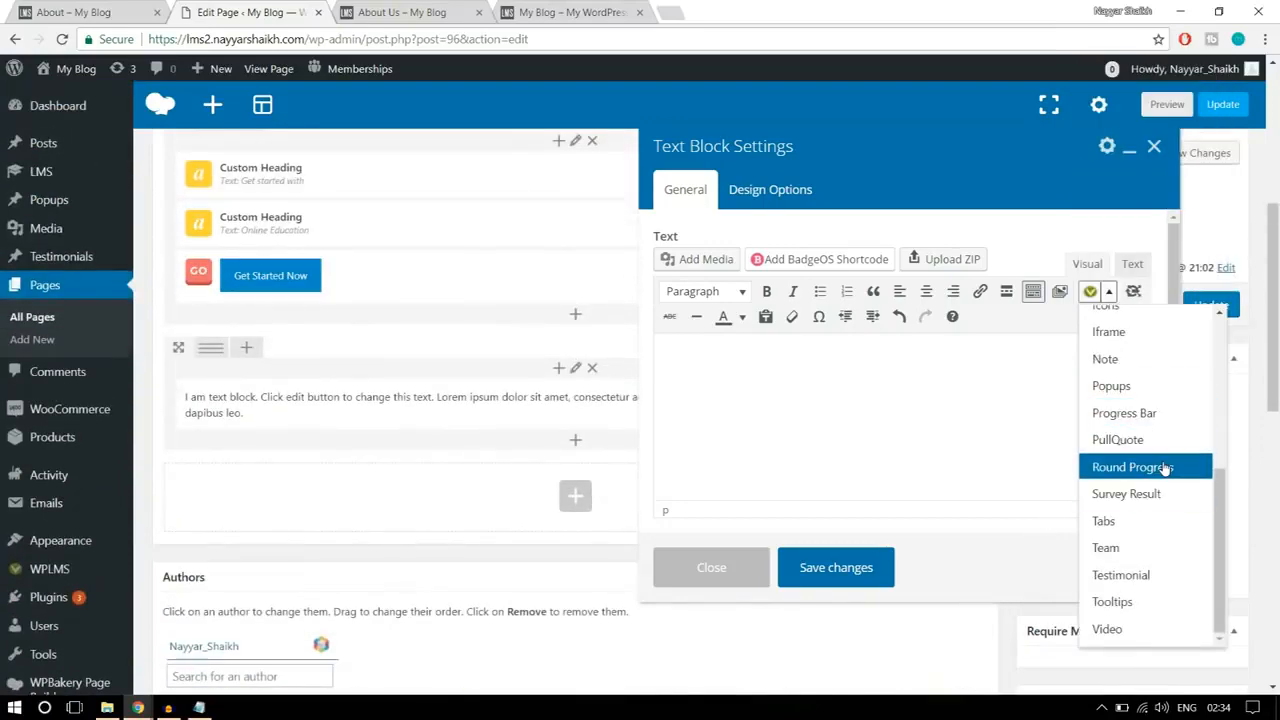
scroll(1155, 525, up, 5)
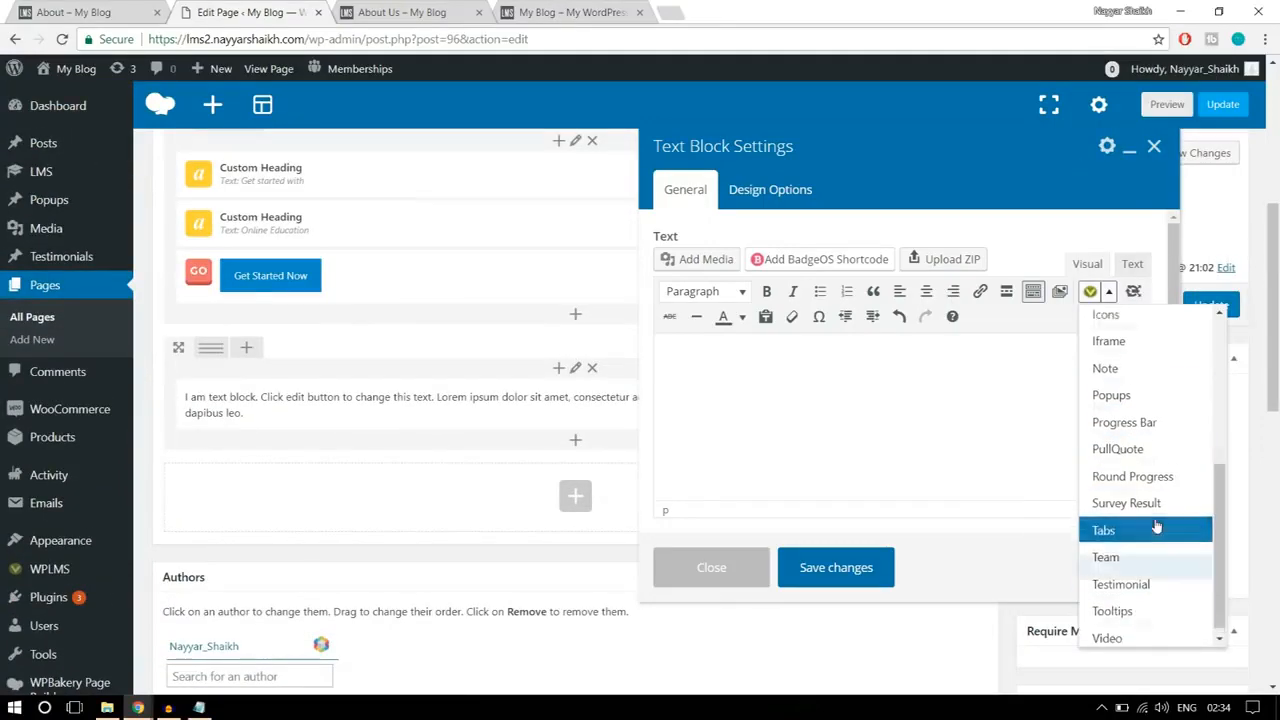
scroll(1135, 495, down, 2)
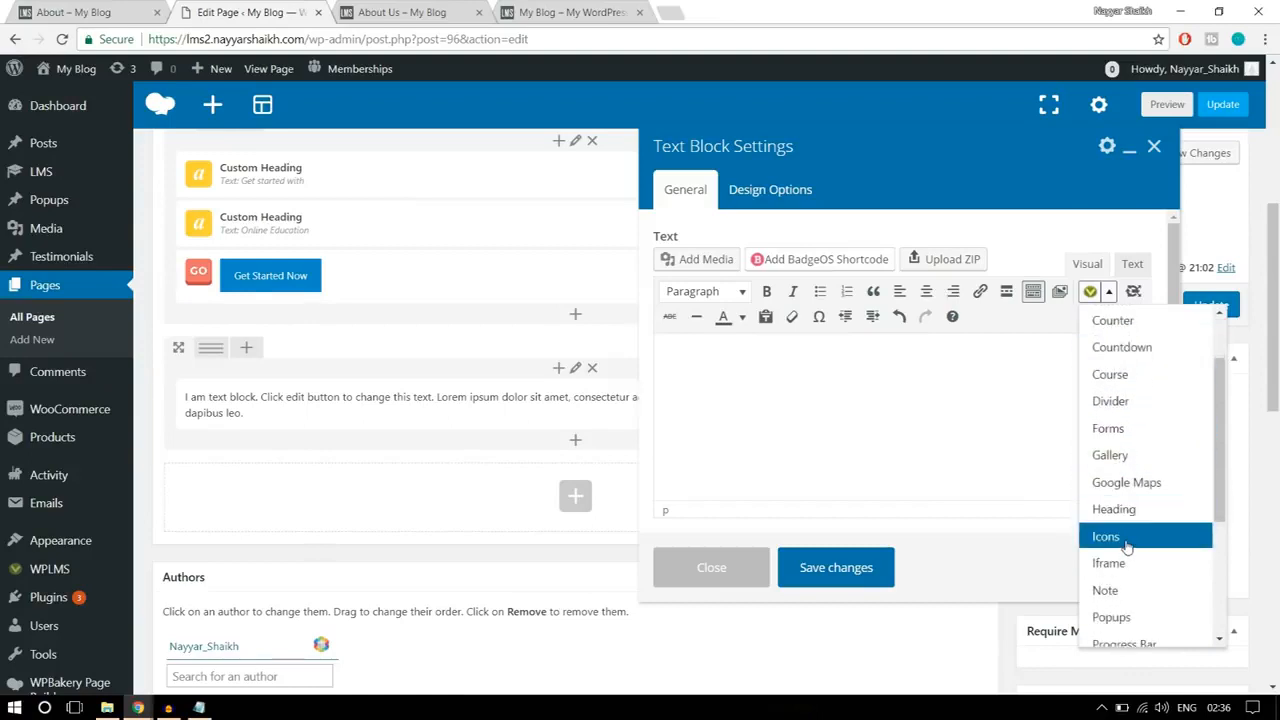
click(1125, 541)
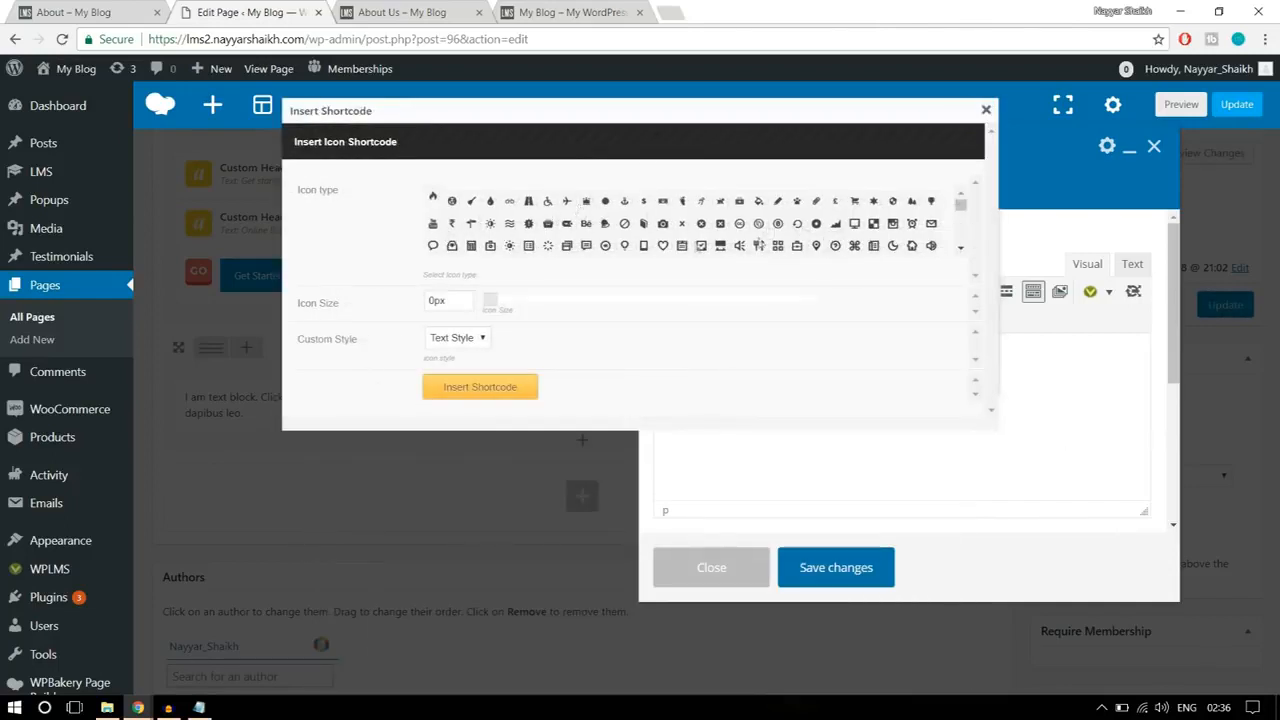
Step: Check the large icon on the reference About page and select the Windows logo as the icon type
scroll(885, 243, down, 2)
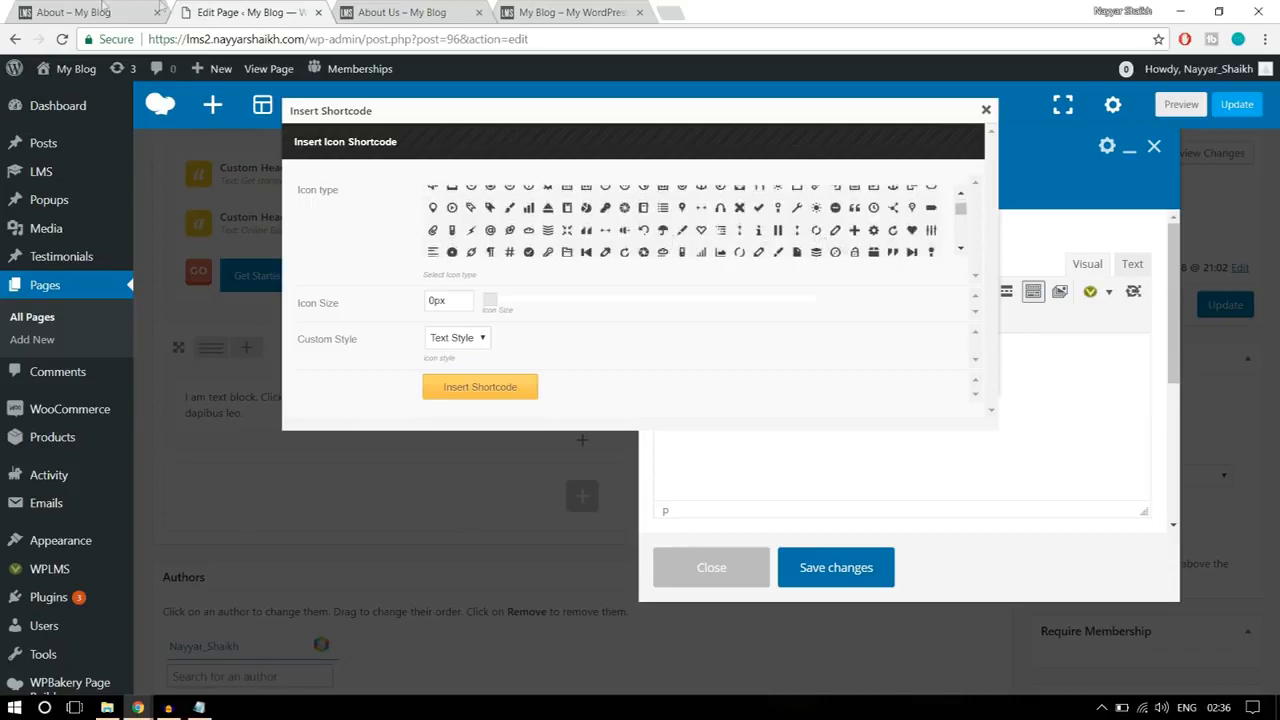
click(103, 10)
click(300, 10)
drag(960, 212, 962, 232)
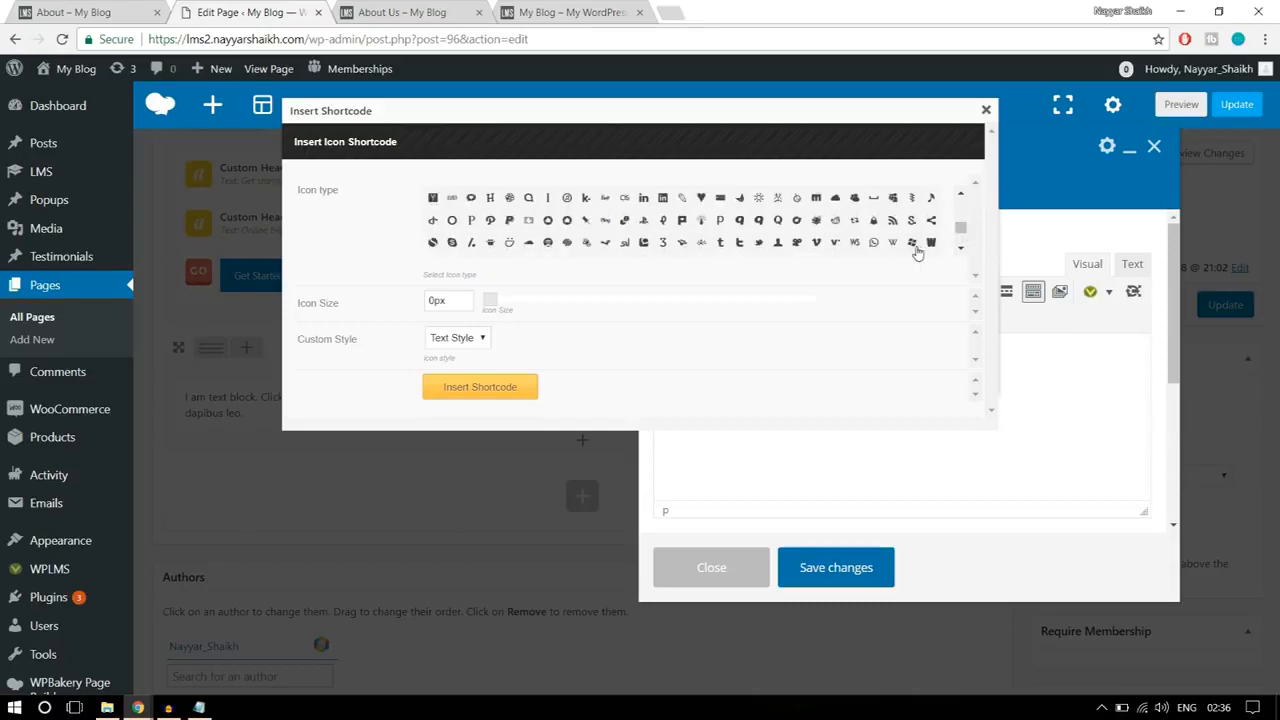
click(911, 243)
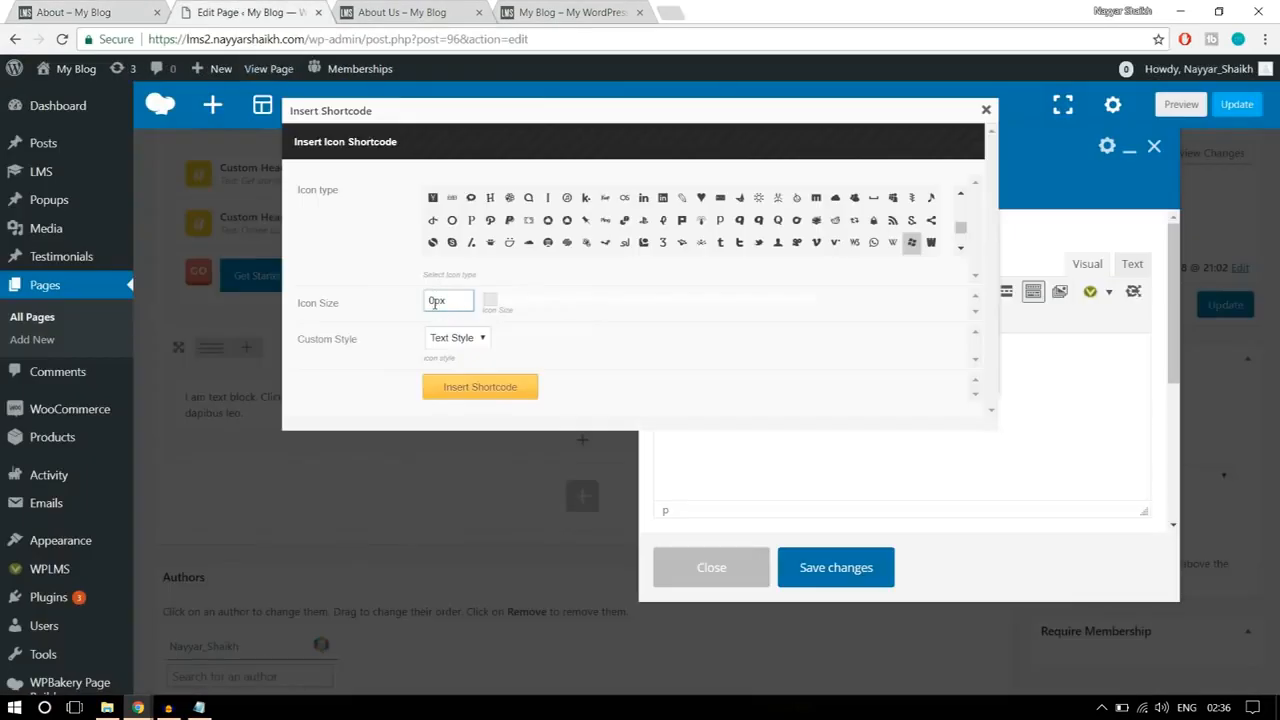
Step: Set the icon size to 250px and its custom style to Custom
drag(435, 303, 418, 303)
click(673, 372)
click(437, 340)
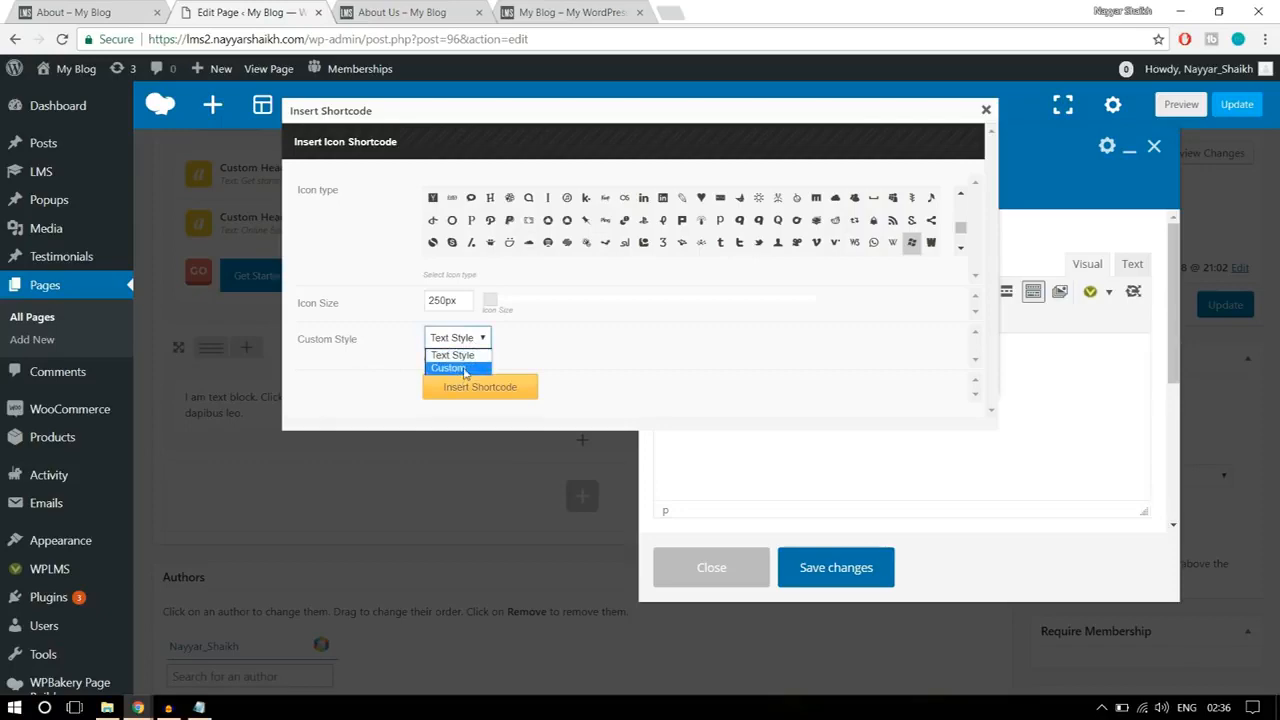
click(463, 369)
scroll(691, 331, down, 3)
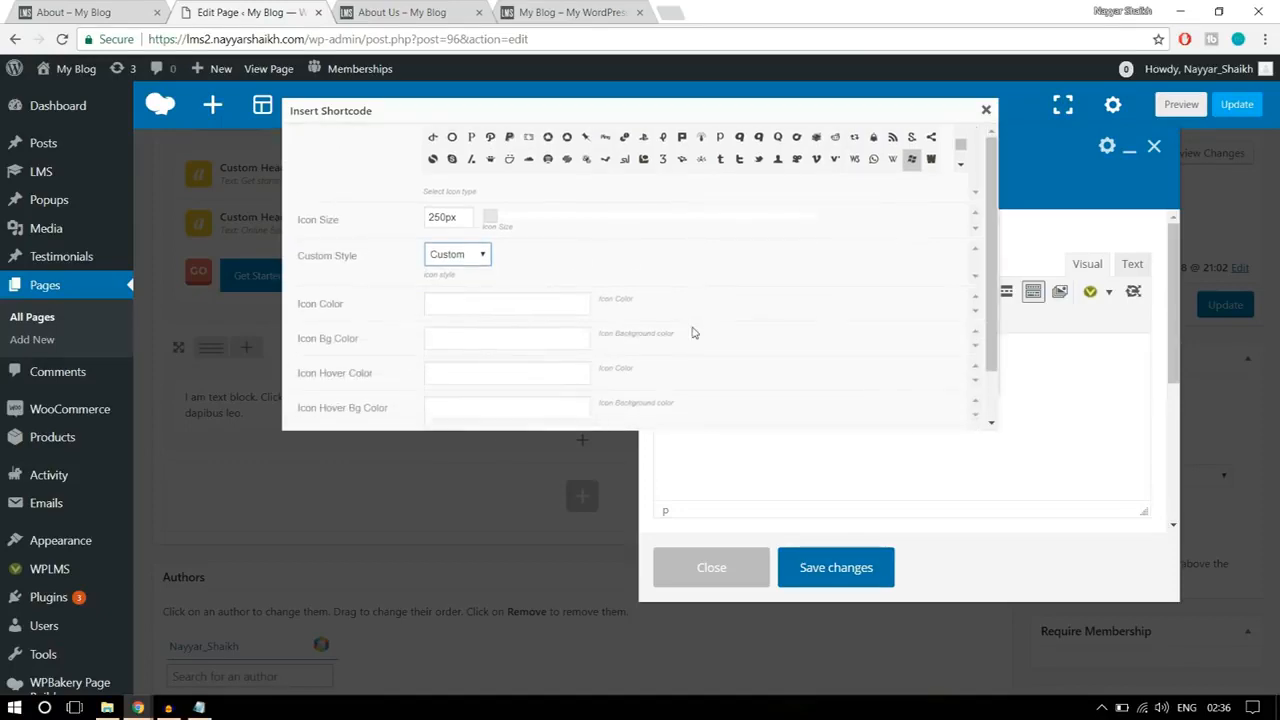
Step: Check the reference icon's color and try to set the icon color to white in the shortcode options
click(75, 8)
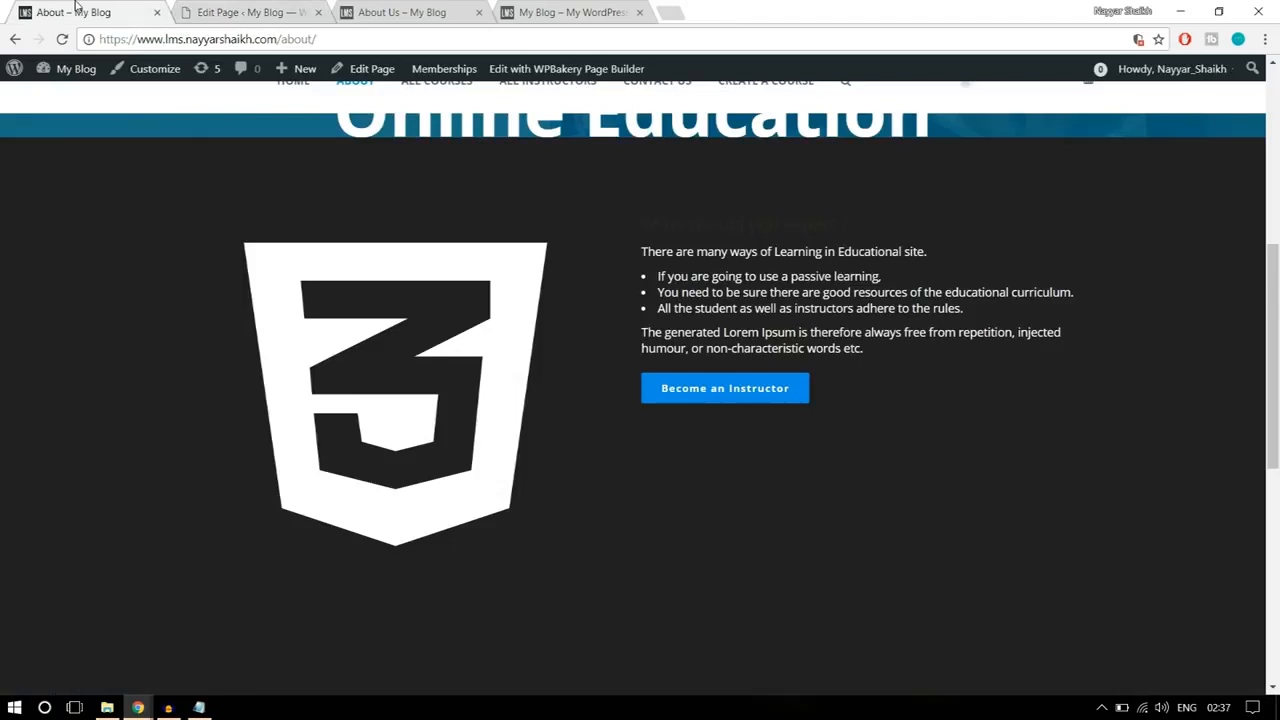
click(245, 12)
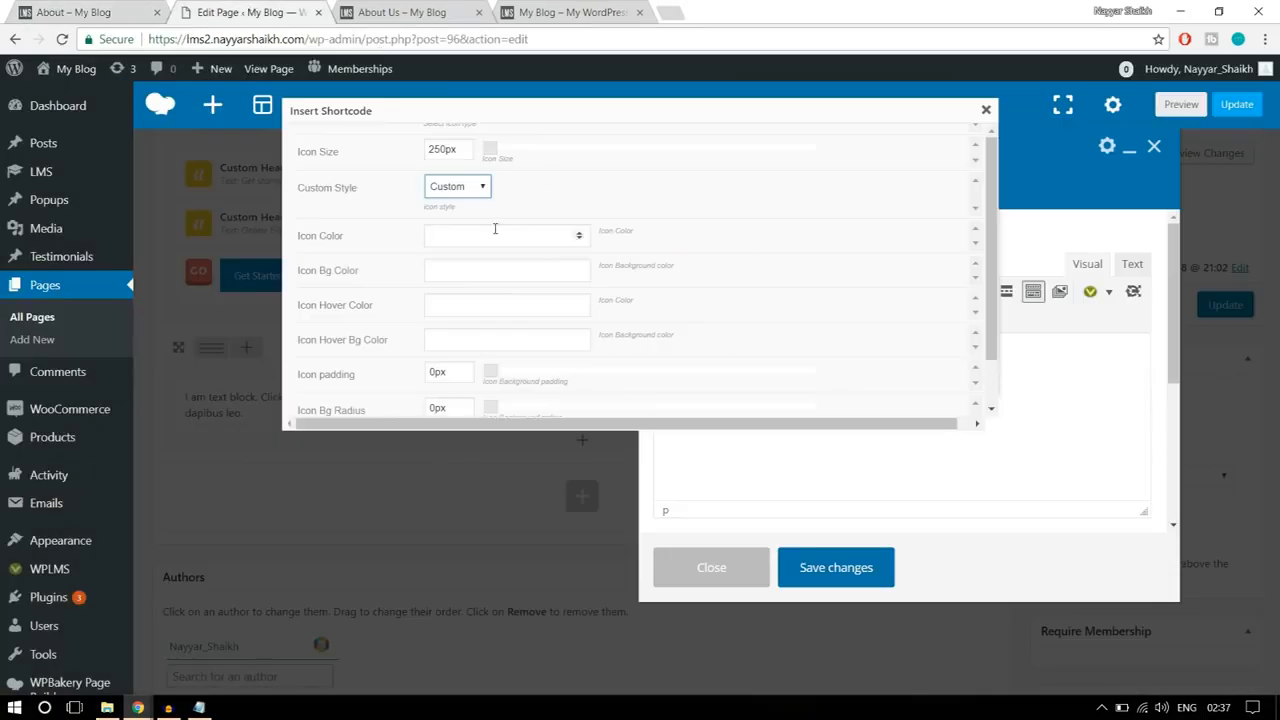
click(494, 231)
scroll(820, 280, down, 2)
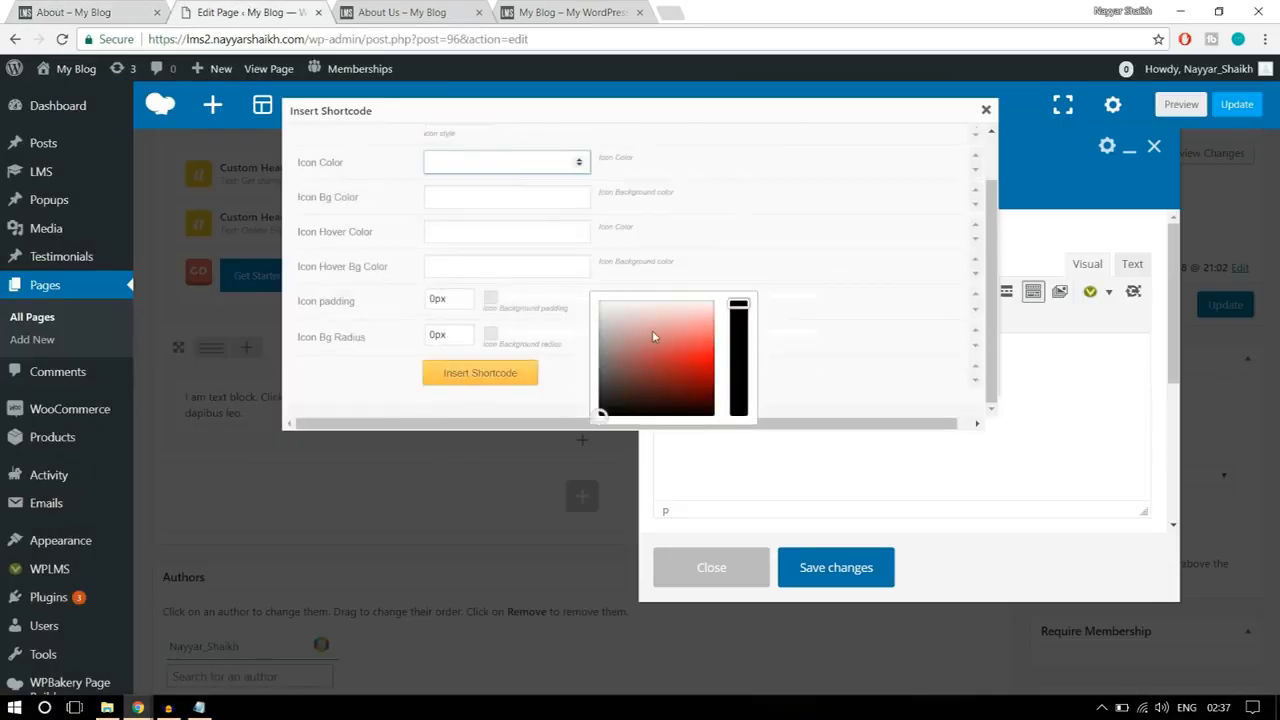
drag(600, 412, 598, 300)
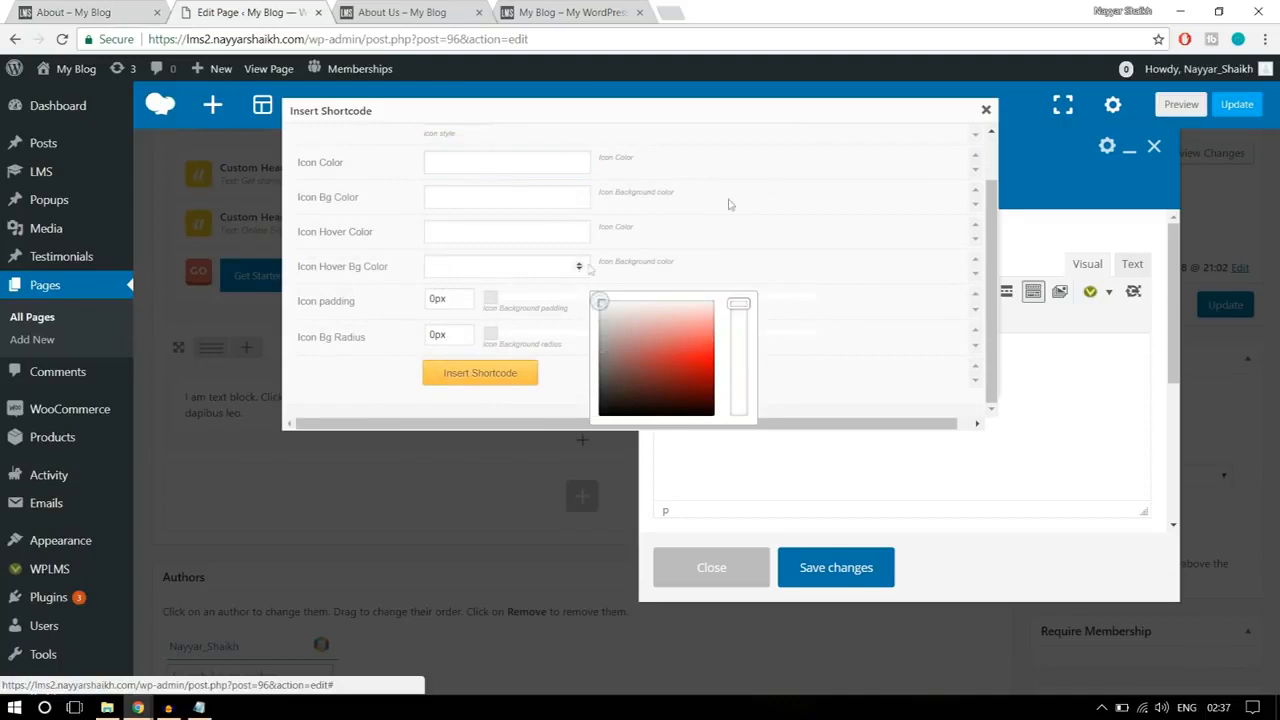
scroll(770, 250, up, 2)
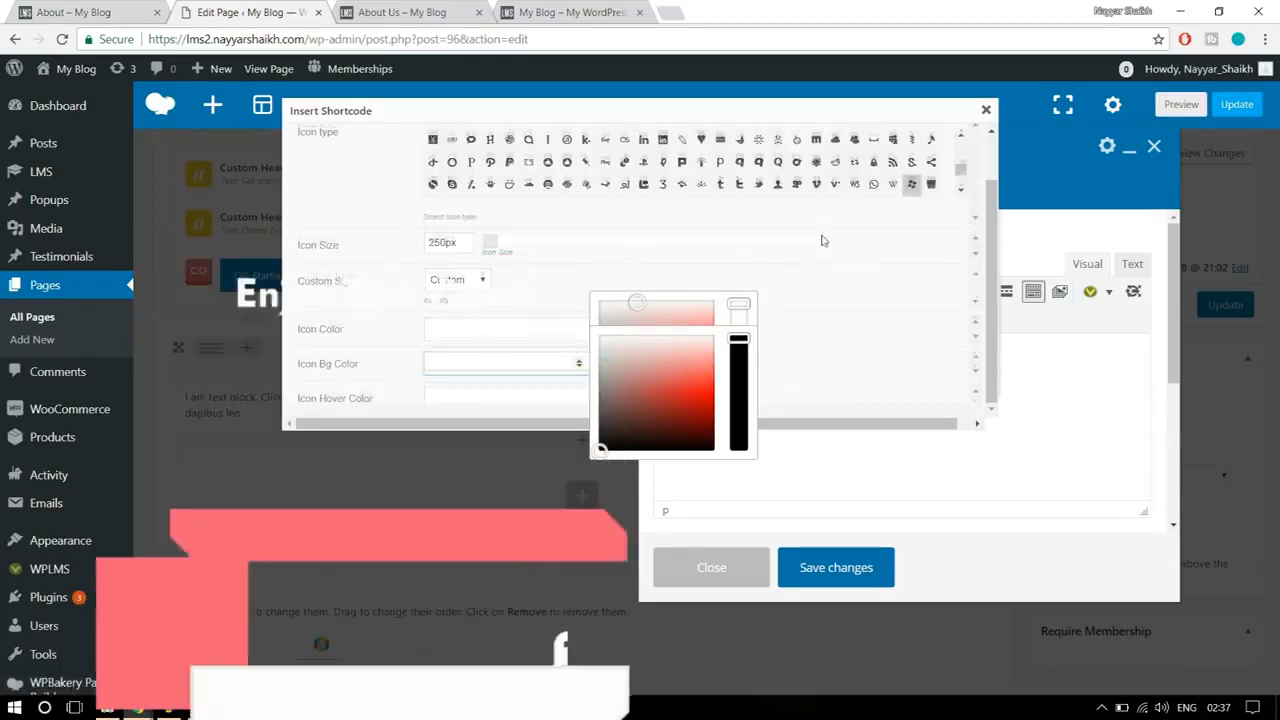
scroll(677, 271, down, 1)
click(684, 225)
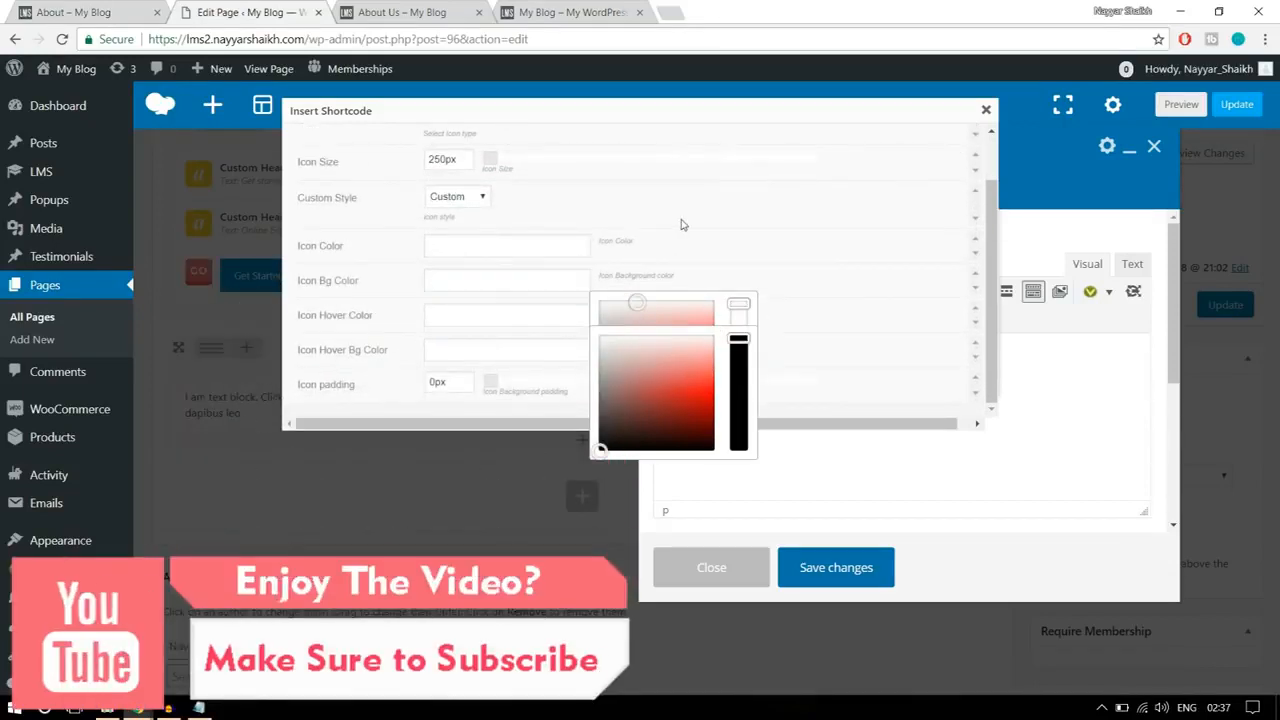
Step: Leave the icon padding and background radius at 0px and insert the icon shortcode into the text block
scroll(711, 217, down, 2)
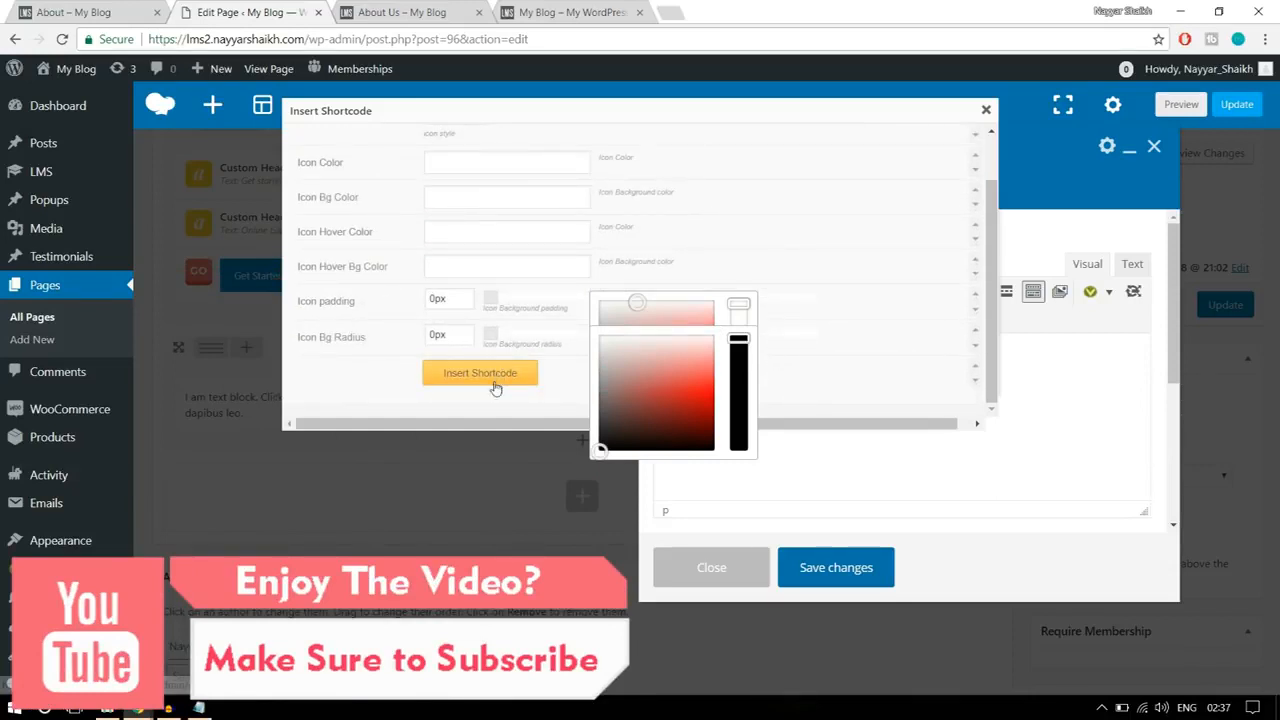
scroll(562, 344, up, 2)
scroll(562, 344, down, 2)
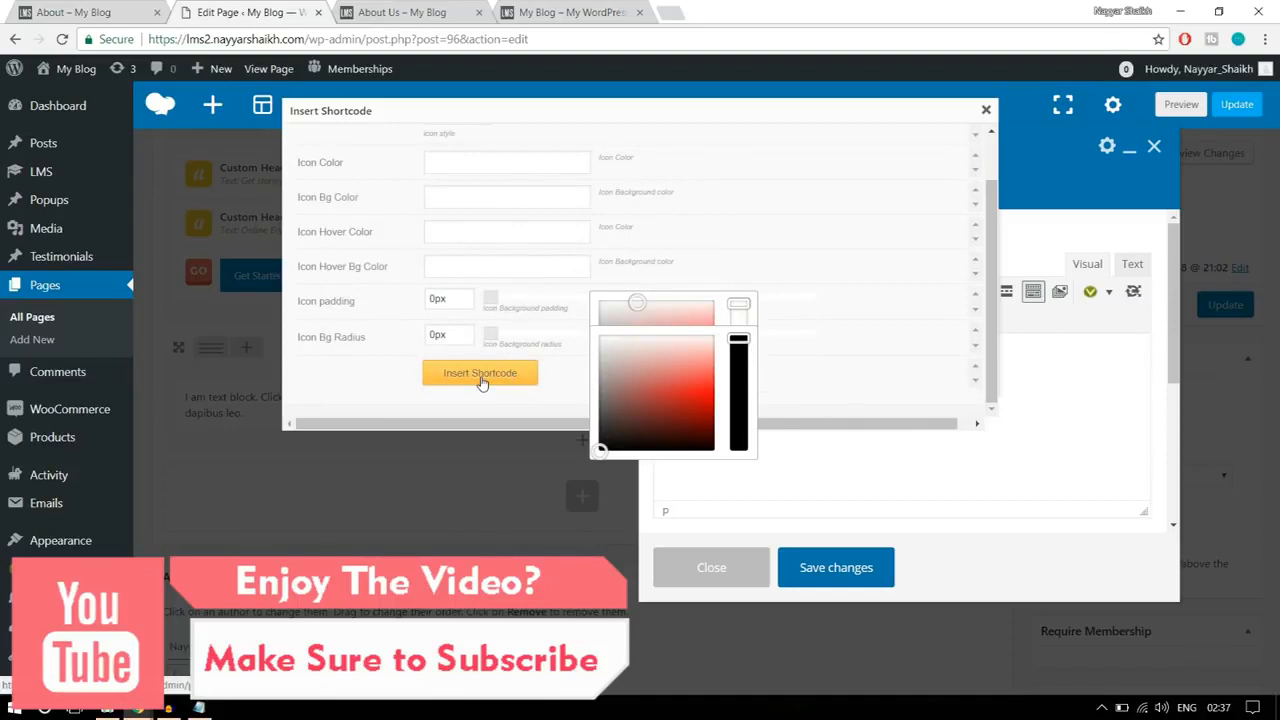
click(481, 376)
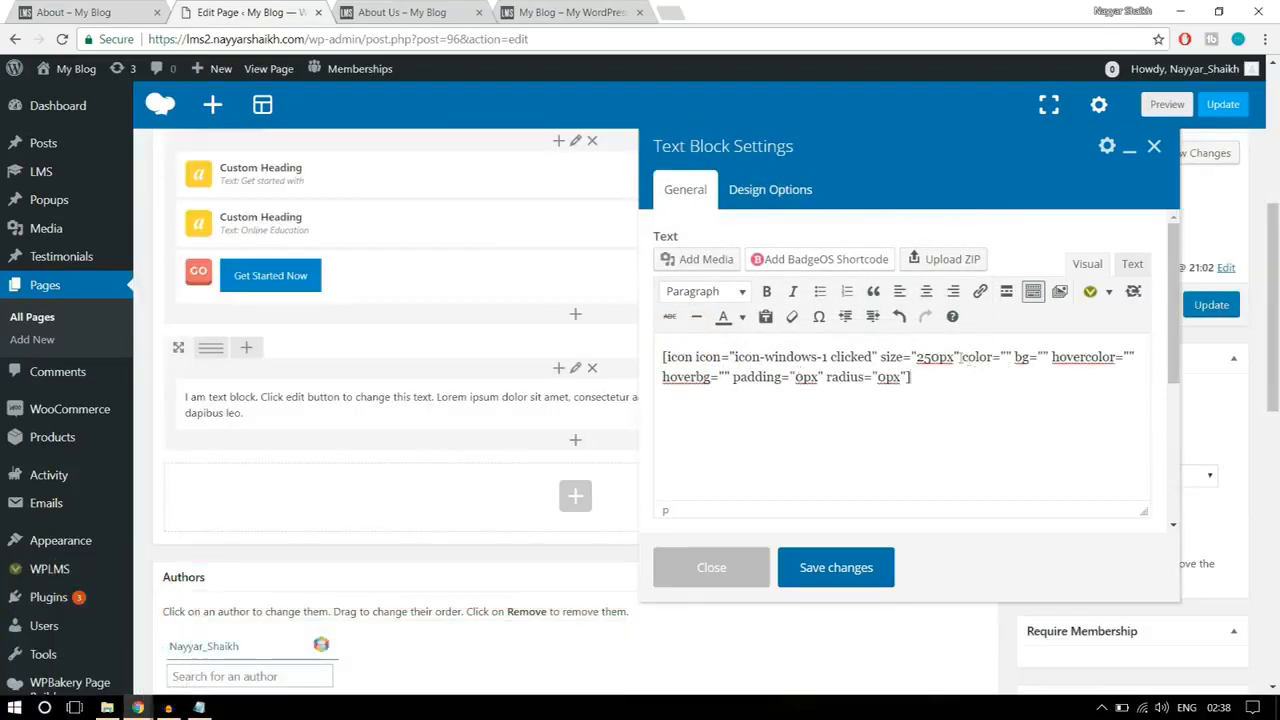
Step: Set the color attribute of the icon shortcode to #fff
drag(963, 357, 1015, 357)
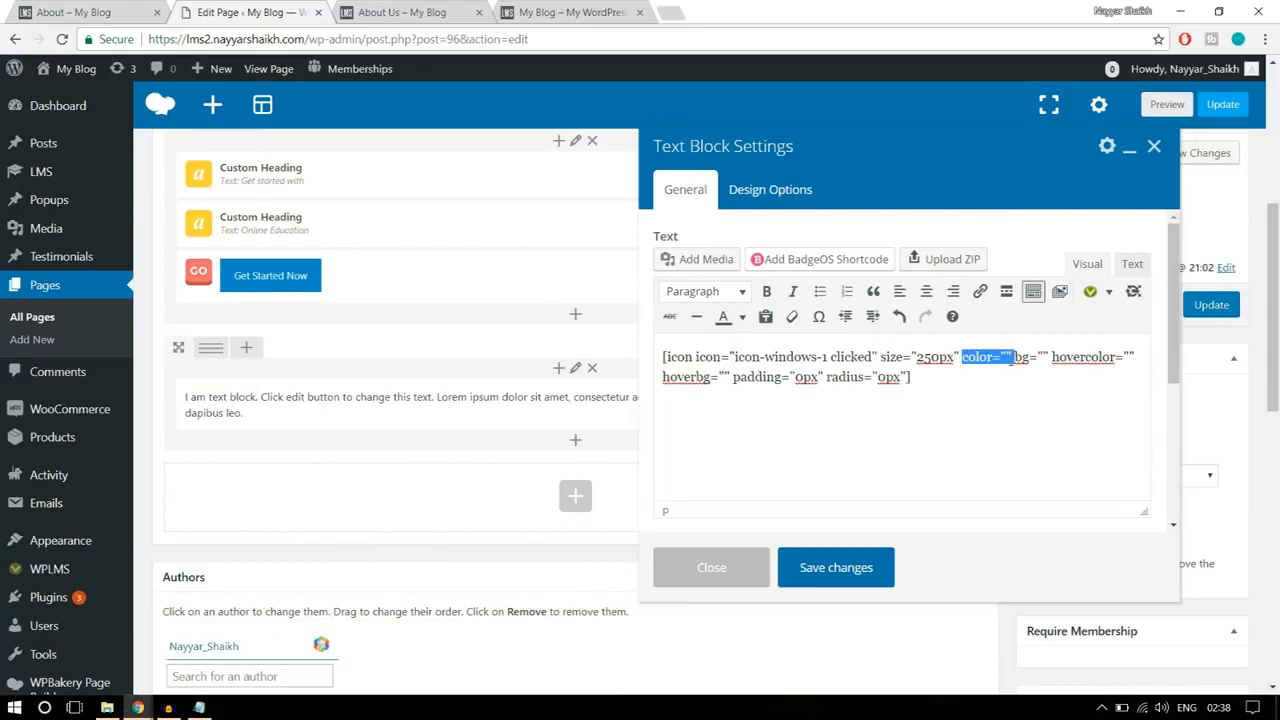
click(1006, 357)
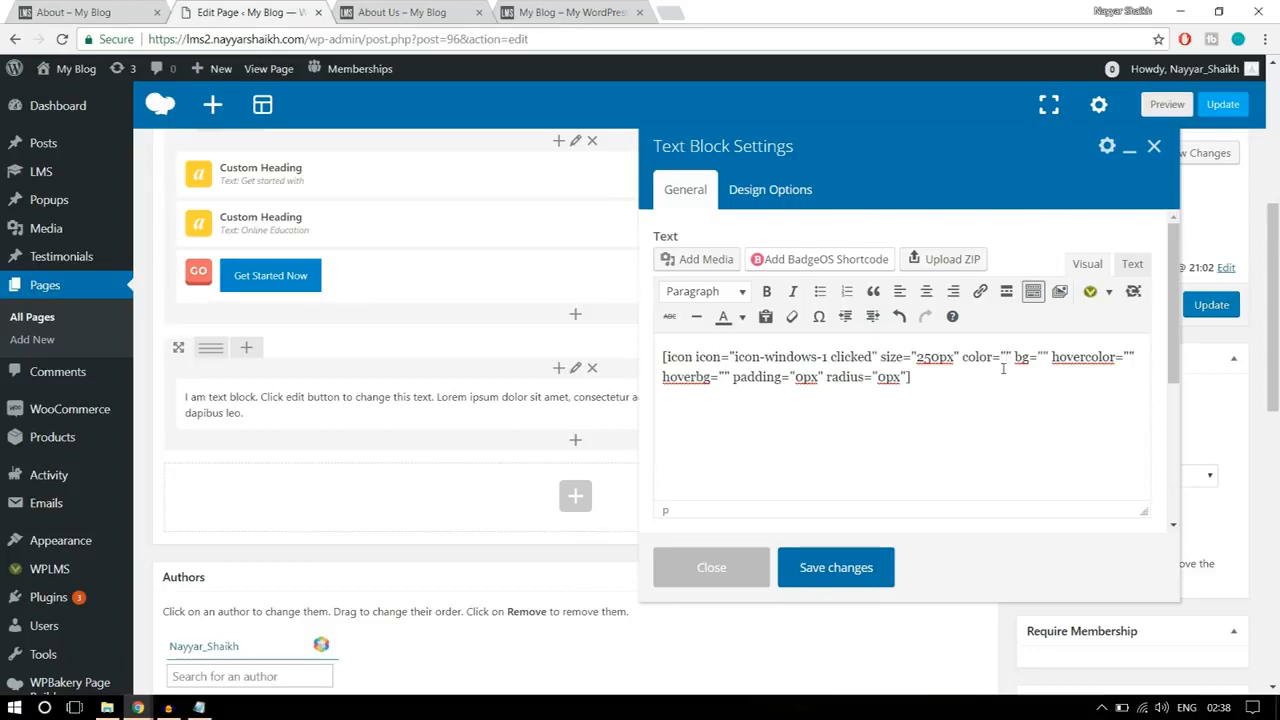
text(#)
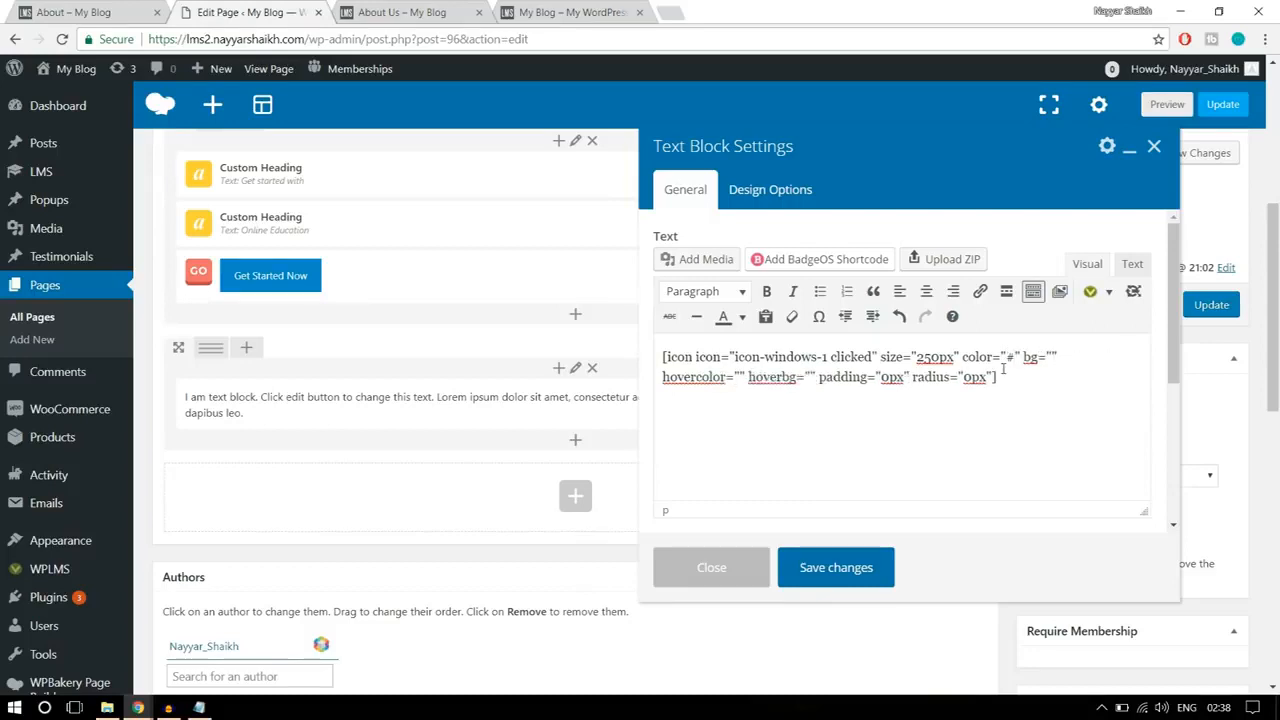
text(fff)
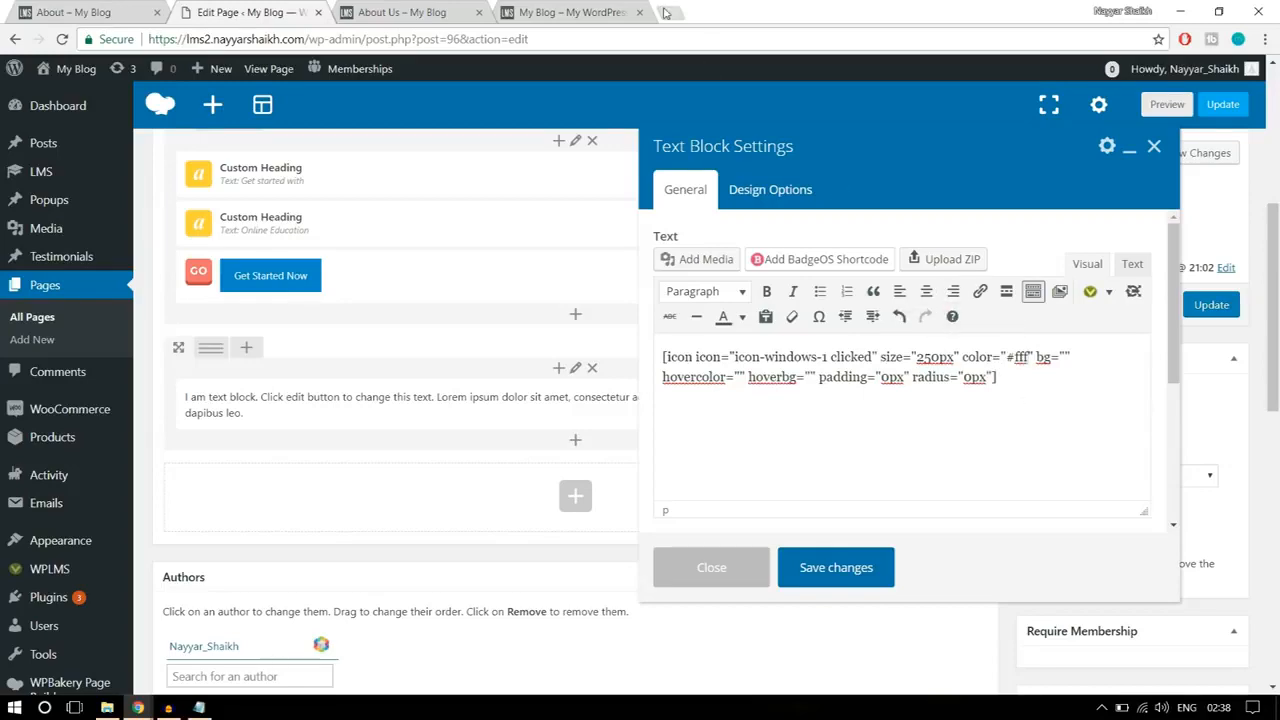
Step: Search the web for hex color in a new browser tab and pick white, #ffffff, in the color picker
click(666, 12)
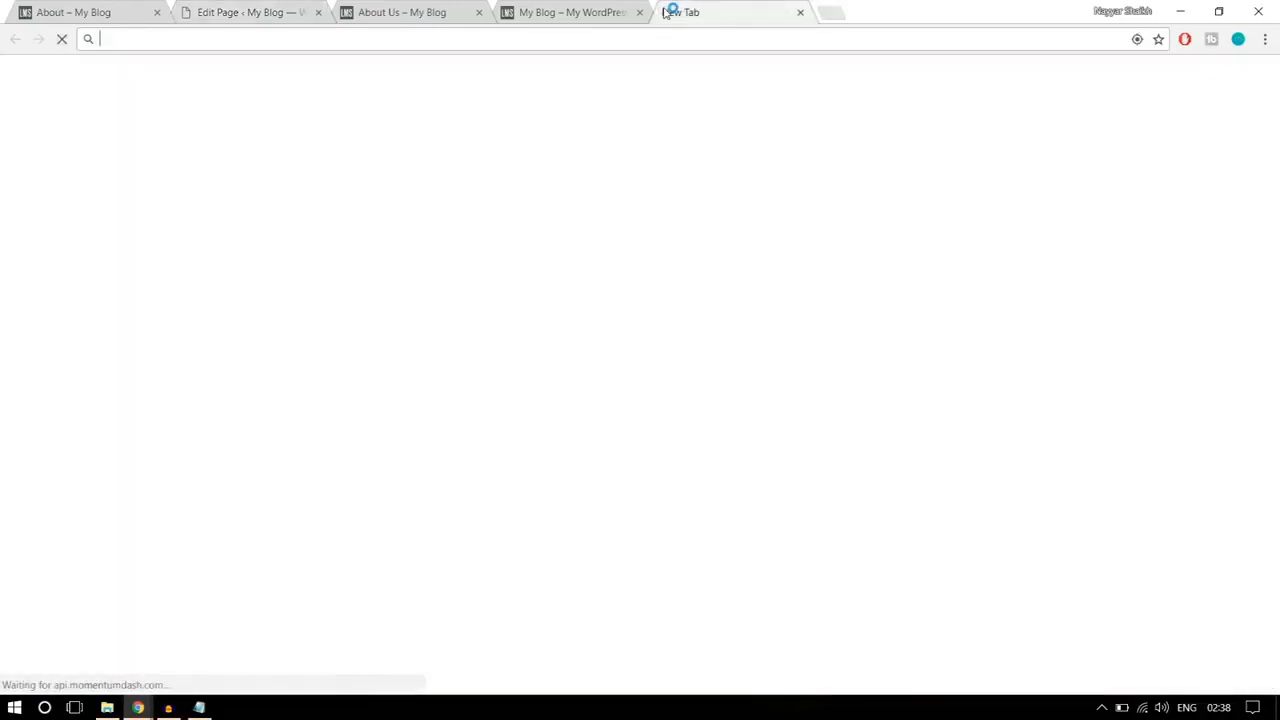
text(hex)
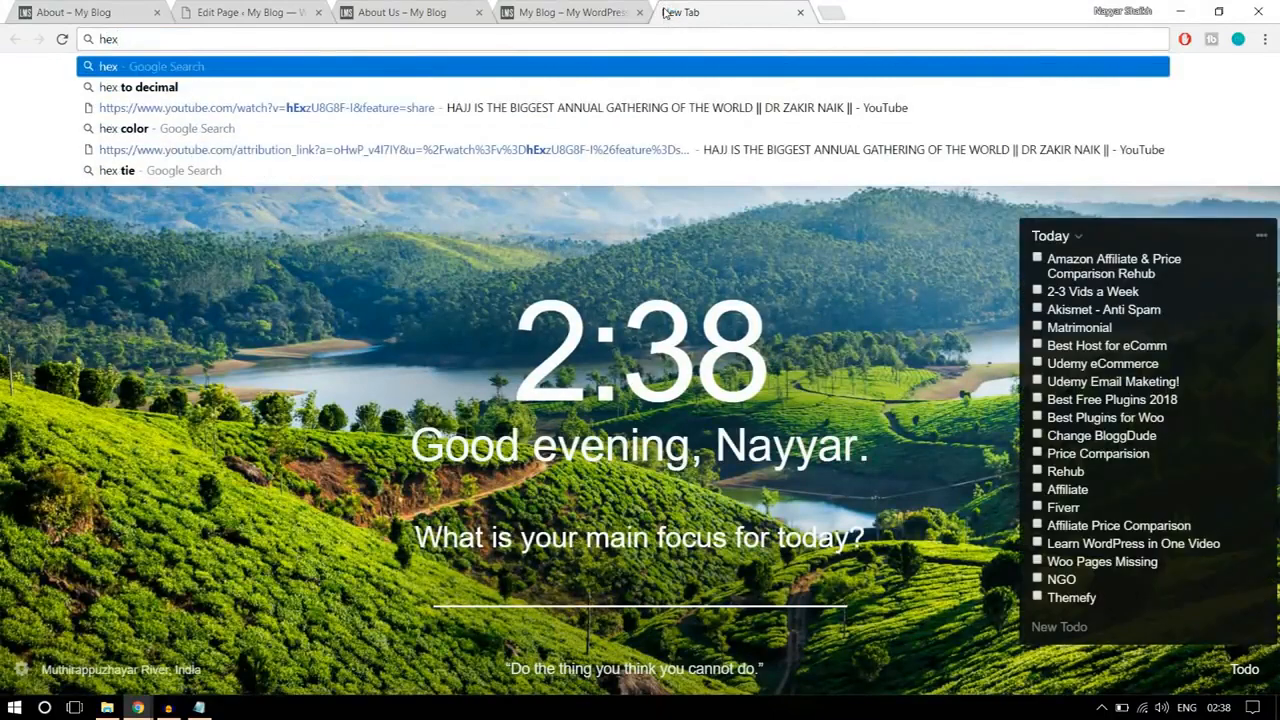
click(390, 130)
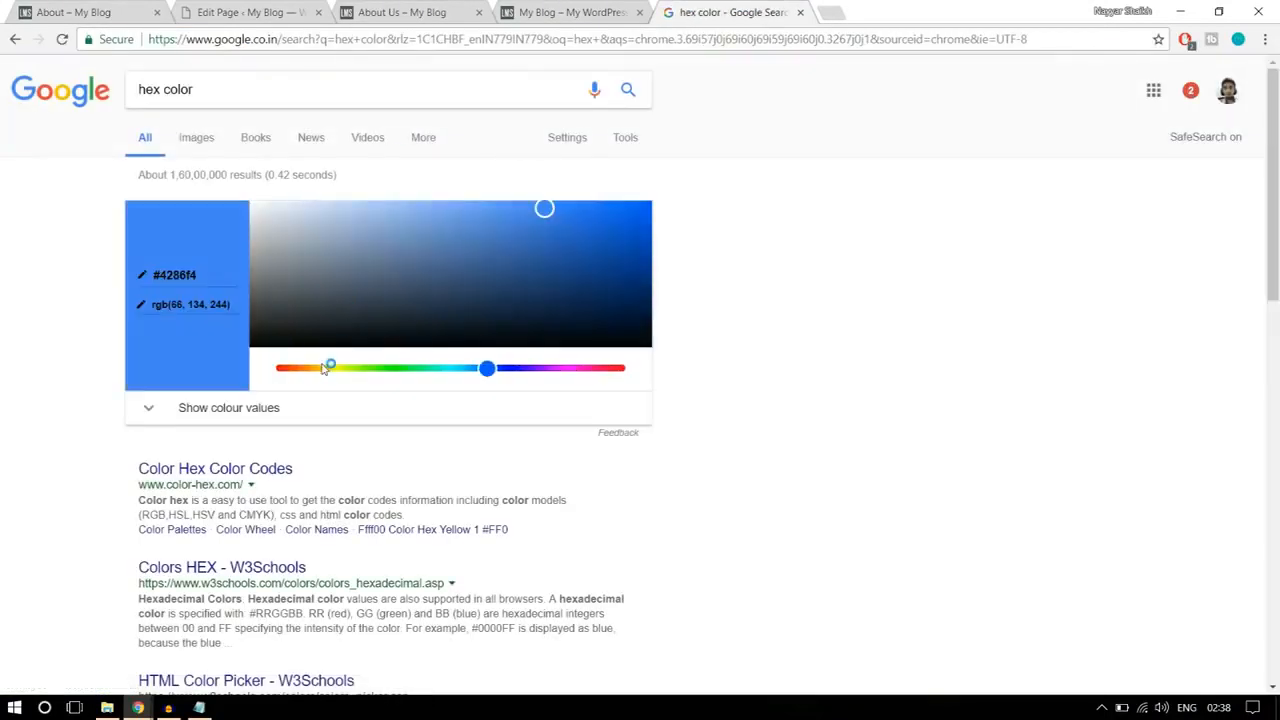
drag(545, 208, 228, 191)
click(201, 277)
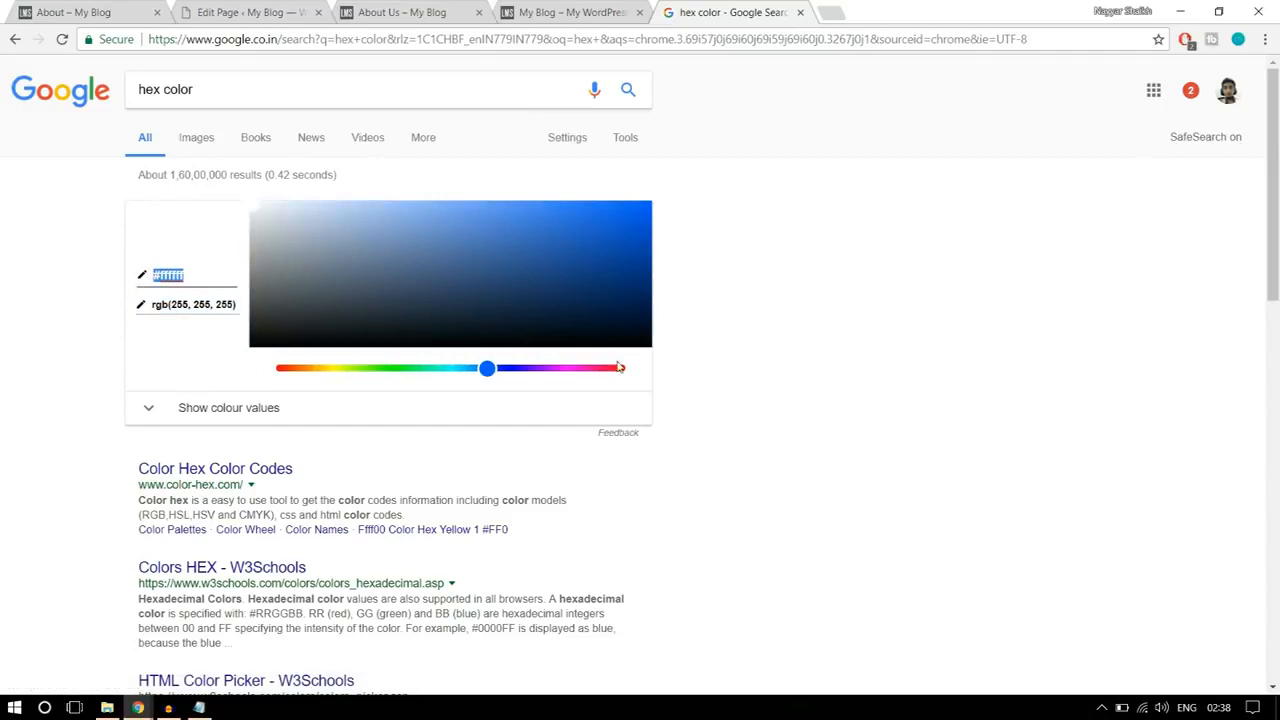
Step: Try a pink shade, #ce2b6f, in the color picker
mouse_move(538, 258)
mouse_down()
mouse_move(586, 229)
mouse_move(606, 246)
mouse_move(534, 240)
mouse_up()
drag(489, 369, 607, 369)
drag(536, 240, 567, 230)
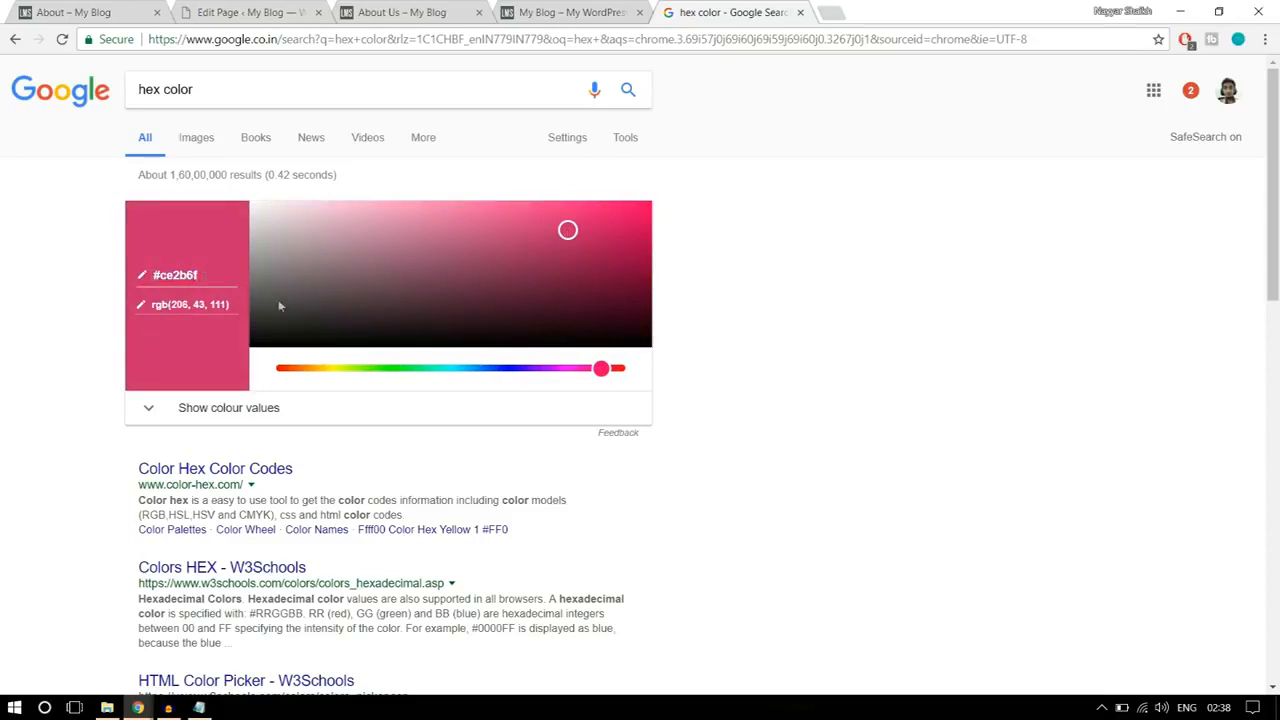
Step: Pick white in the color picker, copy its hex code and set the icon shortcode's color attribute to #ffffff
drag(537, 226, 136, 196)
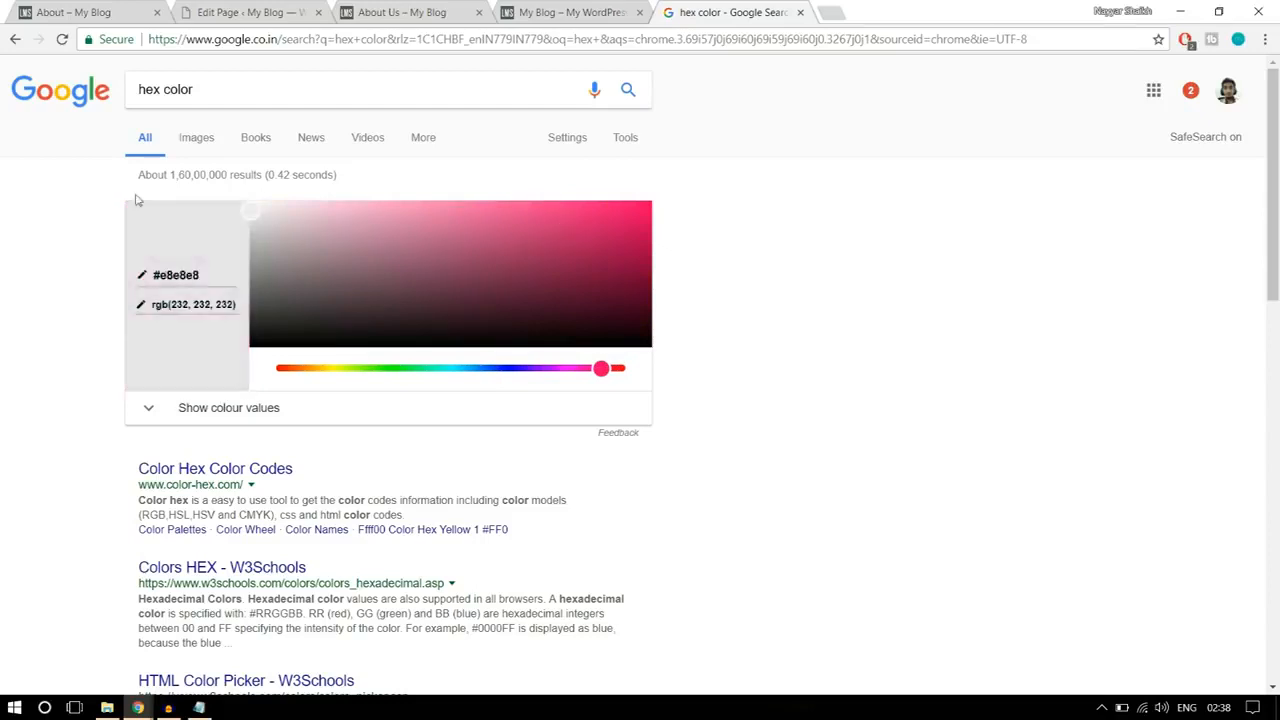
drag(207, 275, 142, 270)
key(ctrl+c)
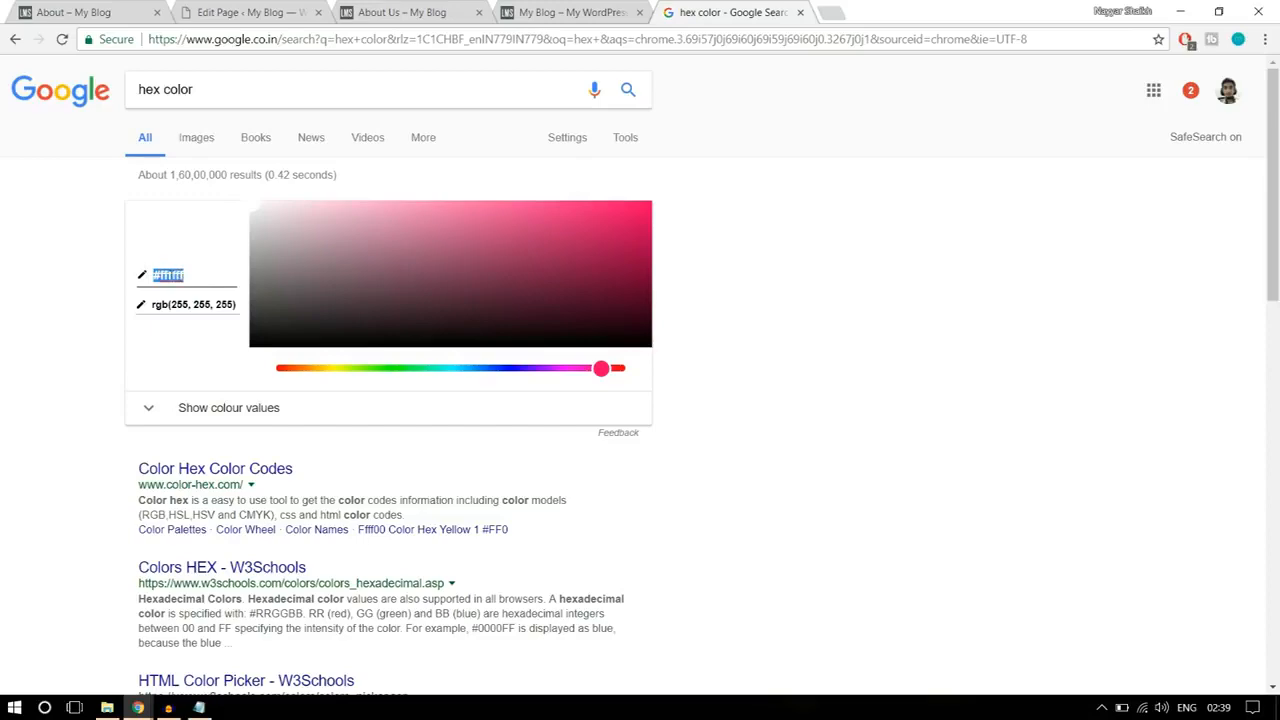
click(240, 12)
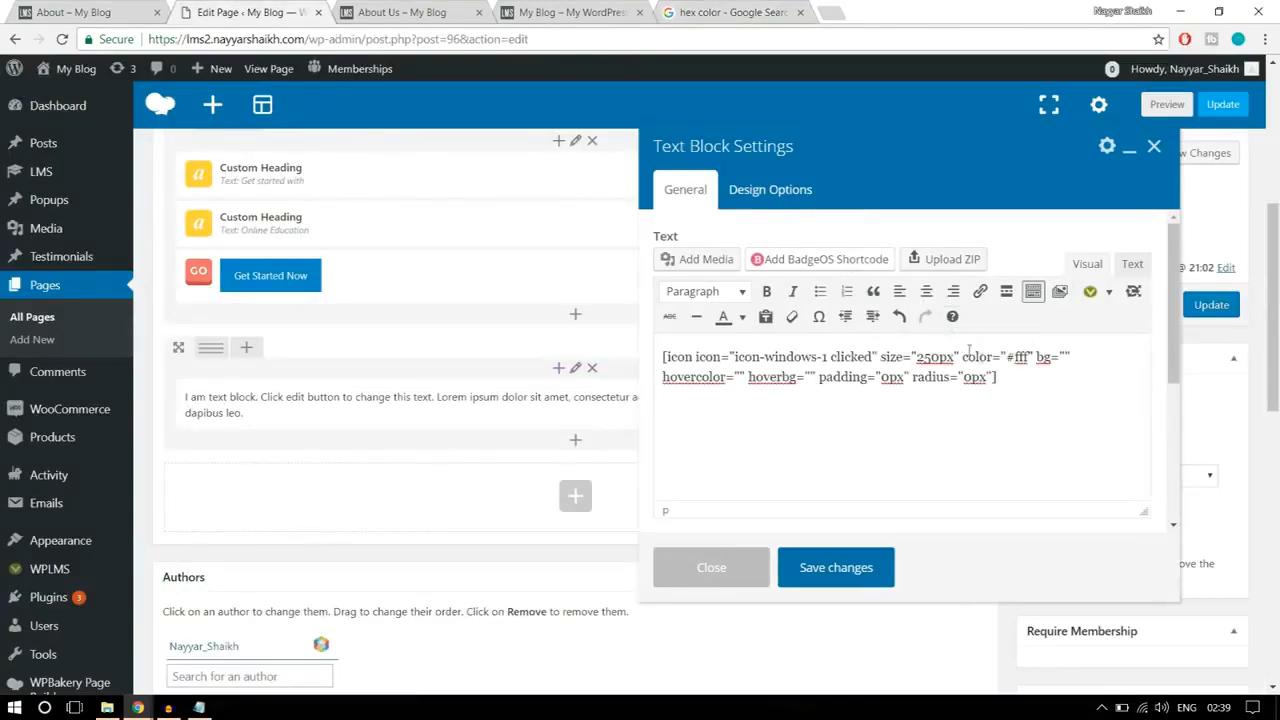
drag(1012, 357, 1030, 357)
key(ctrl+v)
Step: Check the reference icon and pick the blue #176ad6 in the web color picker
click(90, 10)
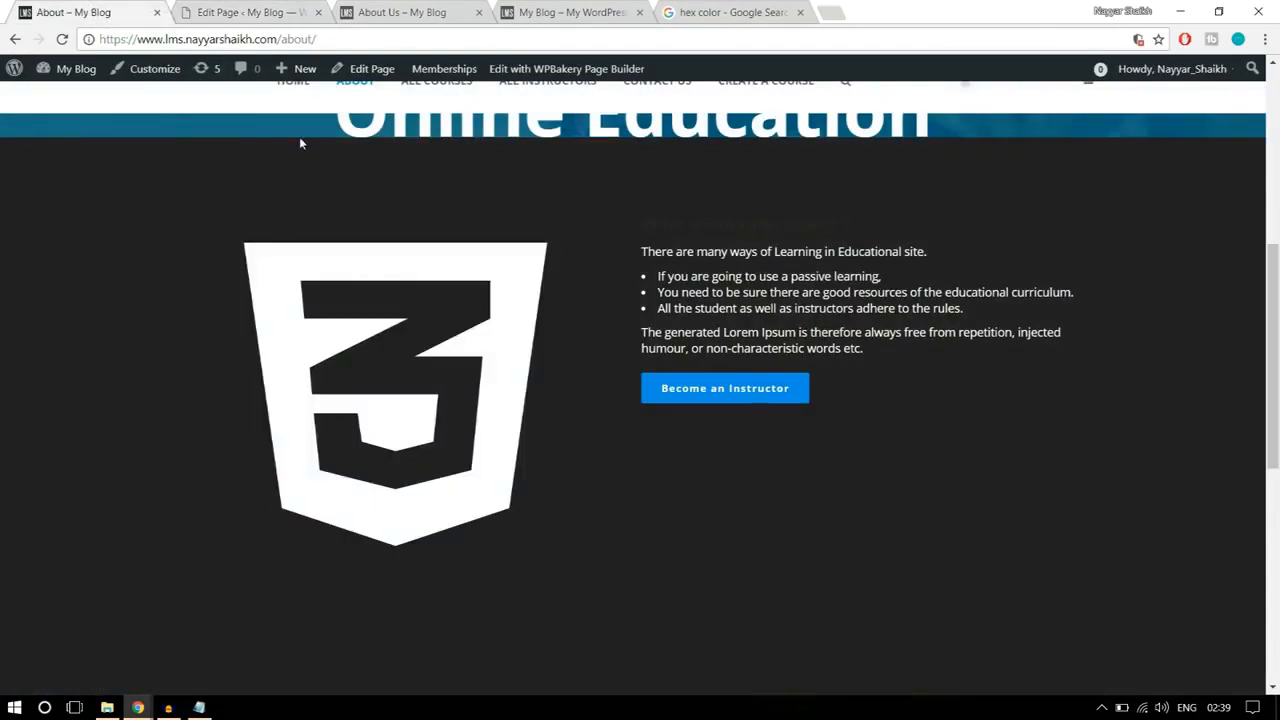
click(240, 12)
click(713, 12)
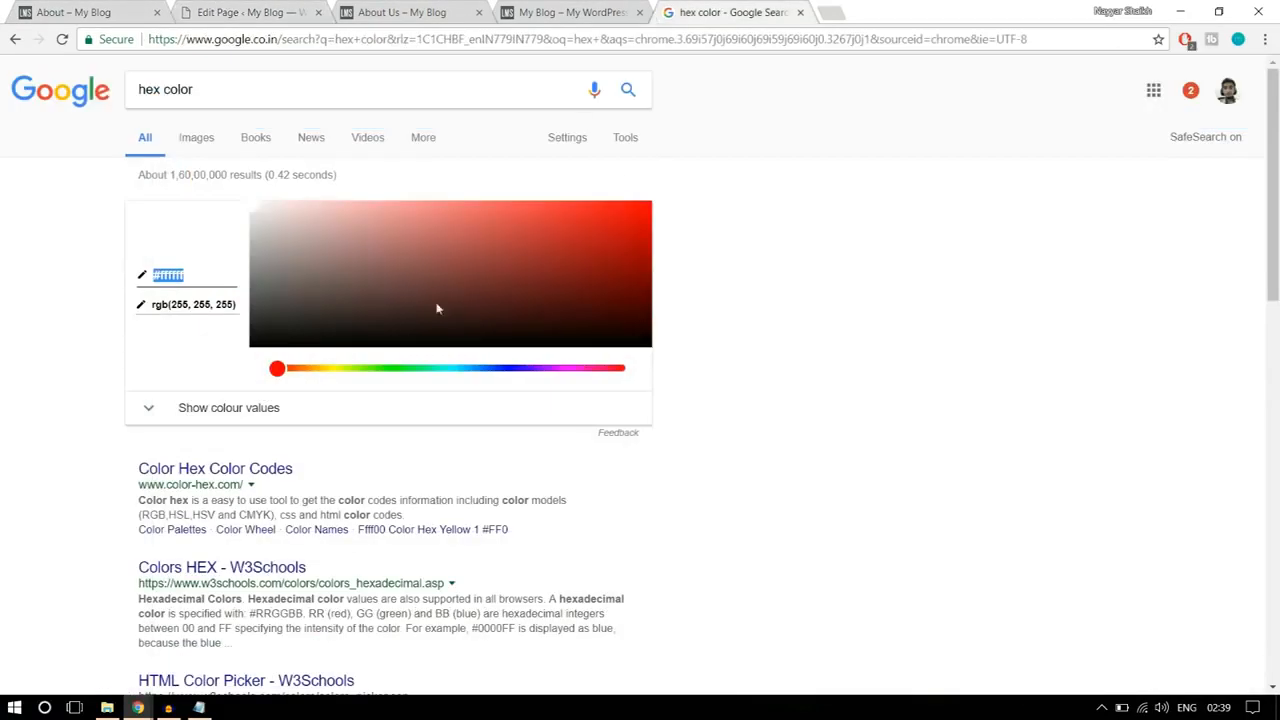
click(316, 369)
click(460, 369)
drag(458, 369, 484, 369)
click(471, 268)
drag(471, 268, 530, 246)
click(588, 214)
drag(590, 218, 608, 230)
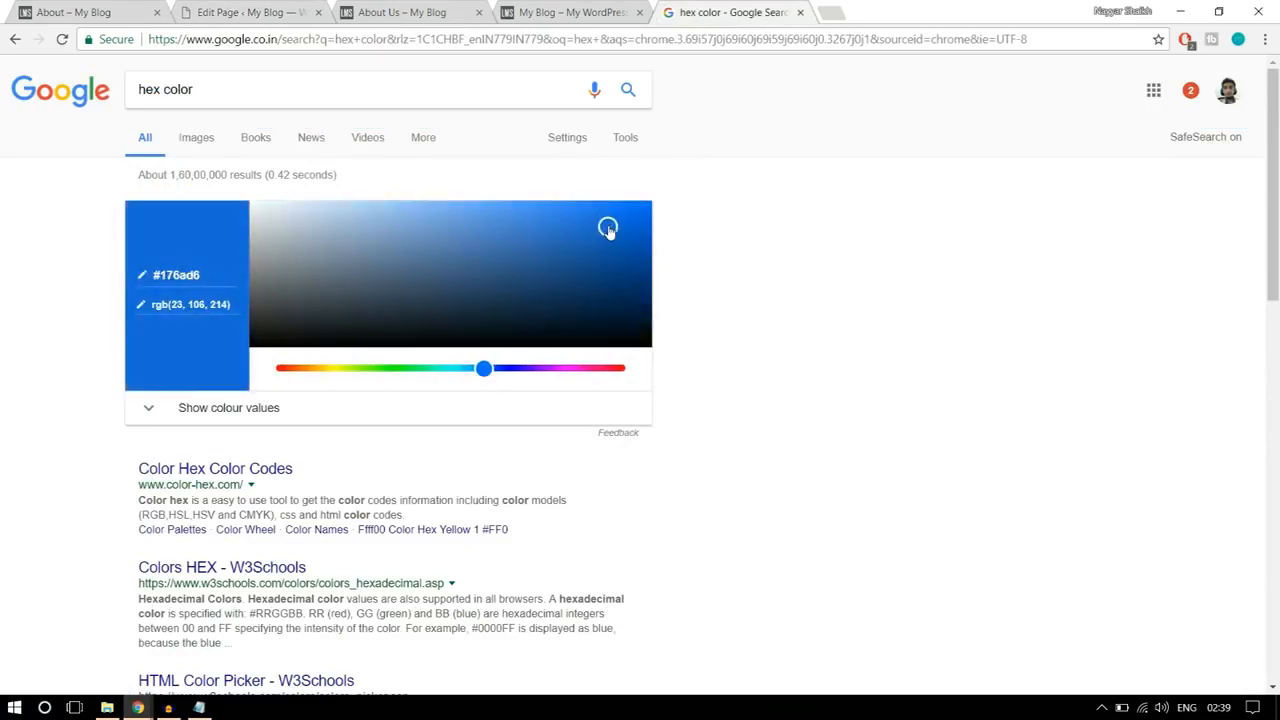
Step: Copy the blue hex code into the icon shortcode's hovercolor attribute as #176ad6 and save the text block
click(217, 275)
click(260, 12)
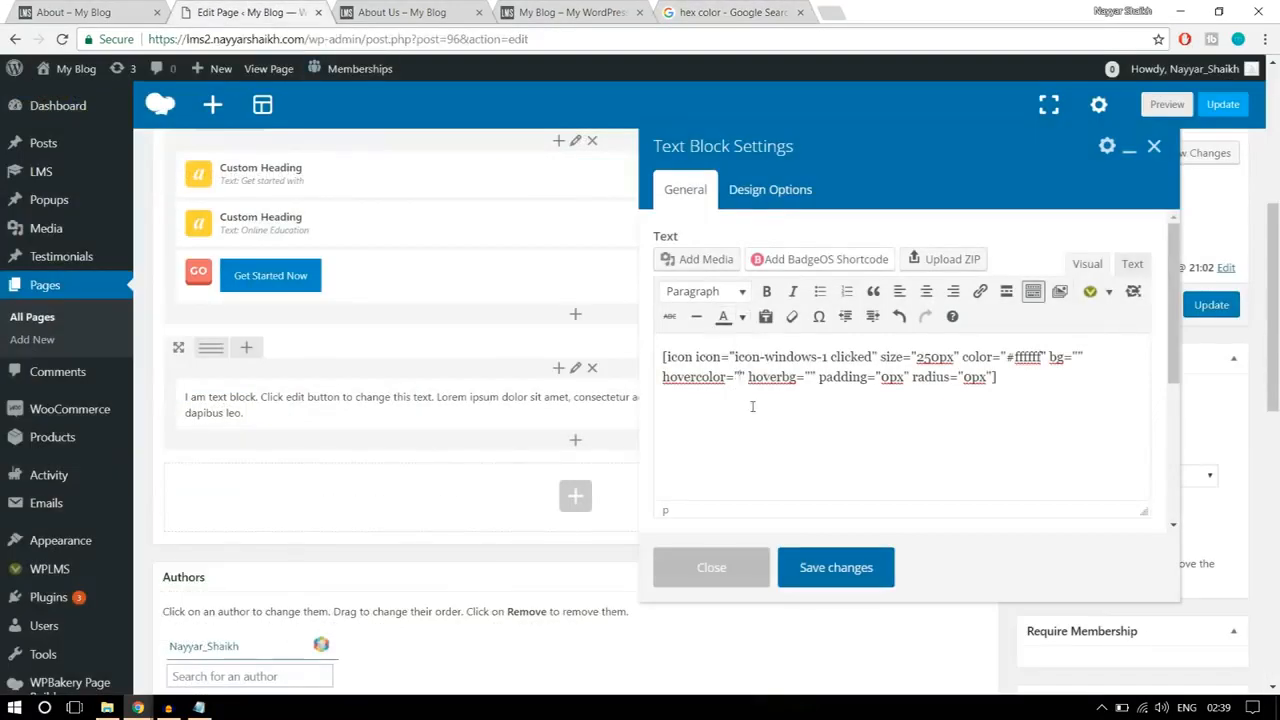
text(#176ad6)
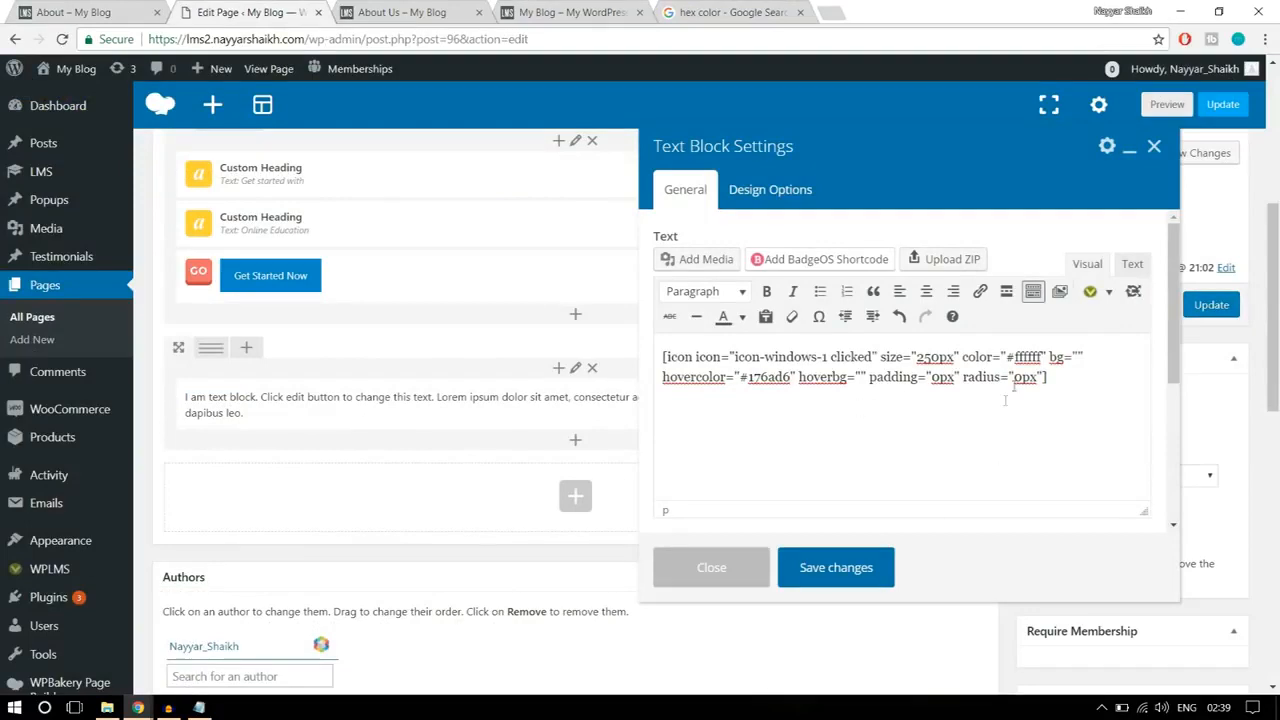
click(836, 567)
Step: Check the reference section's layout and split the icon row into two columns, 1/2 + 1/2
click(90, 12)
scroll(708, 342, up, 3)
scroll(711, 342, down, 3)
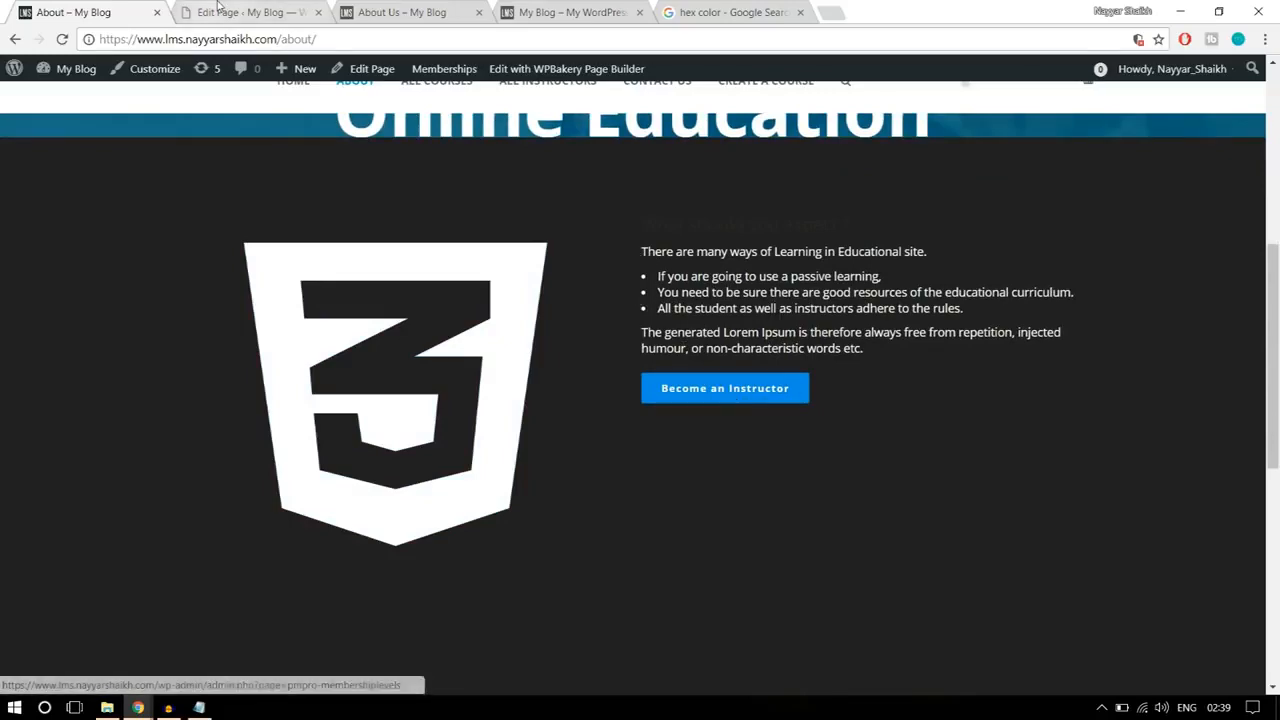
click(218, 8)
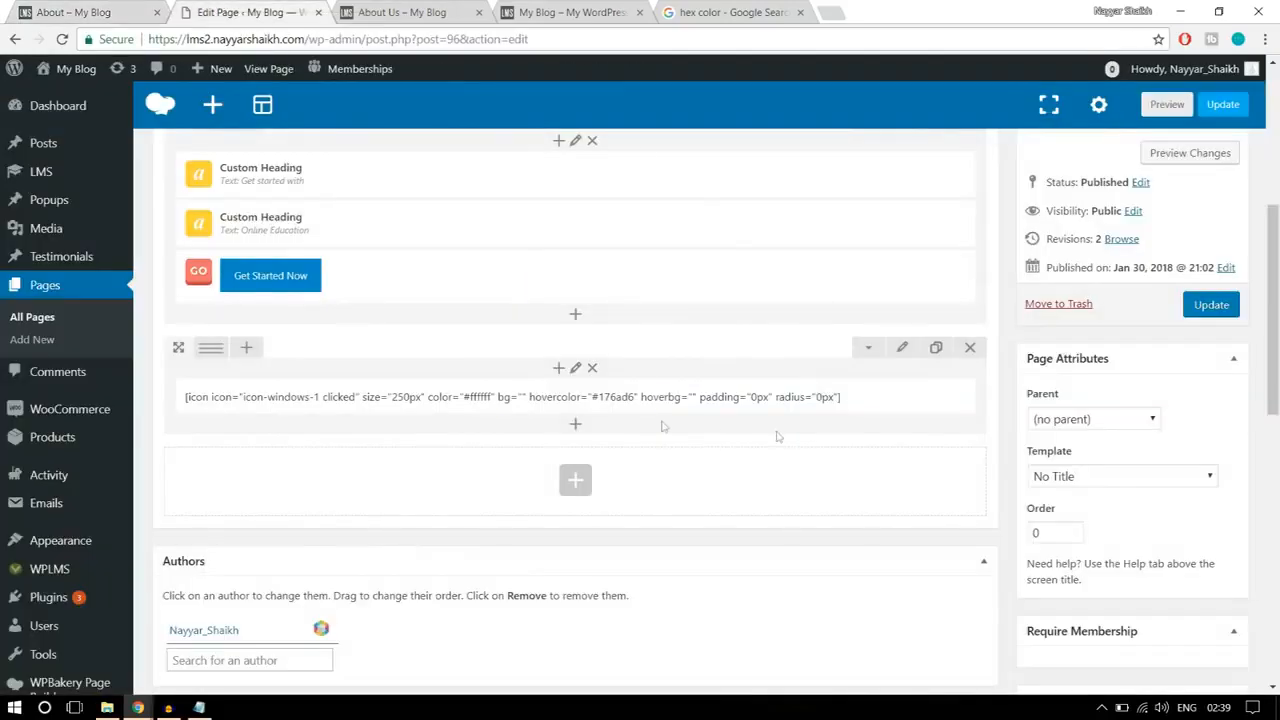
mouse_move(210, 352)
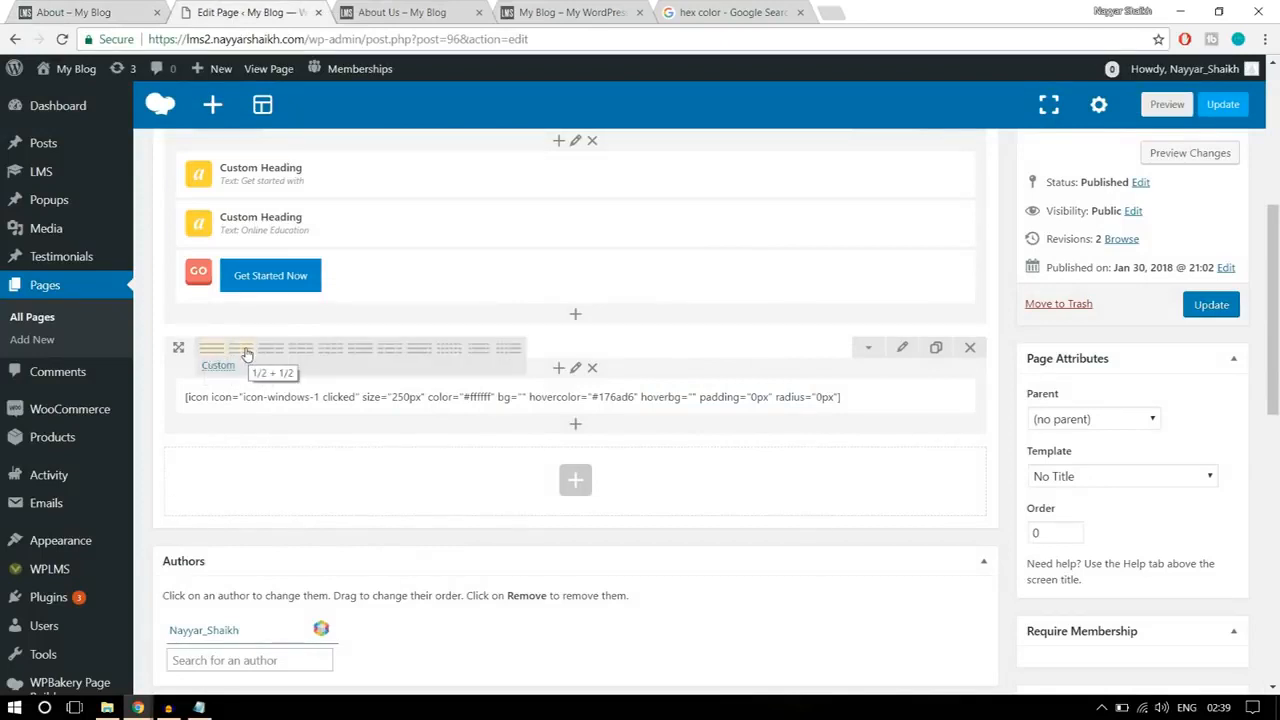
click(246, 352)
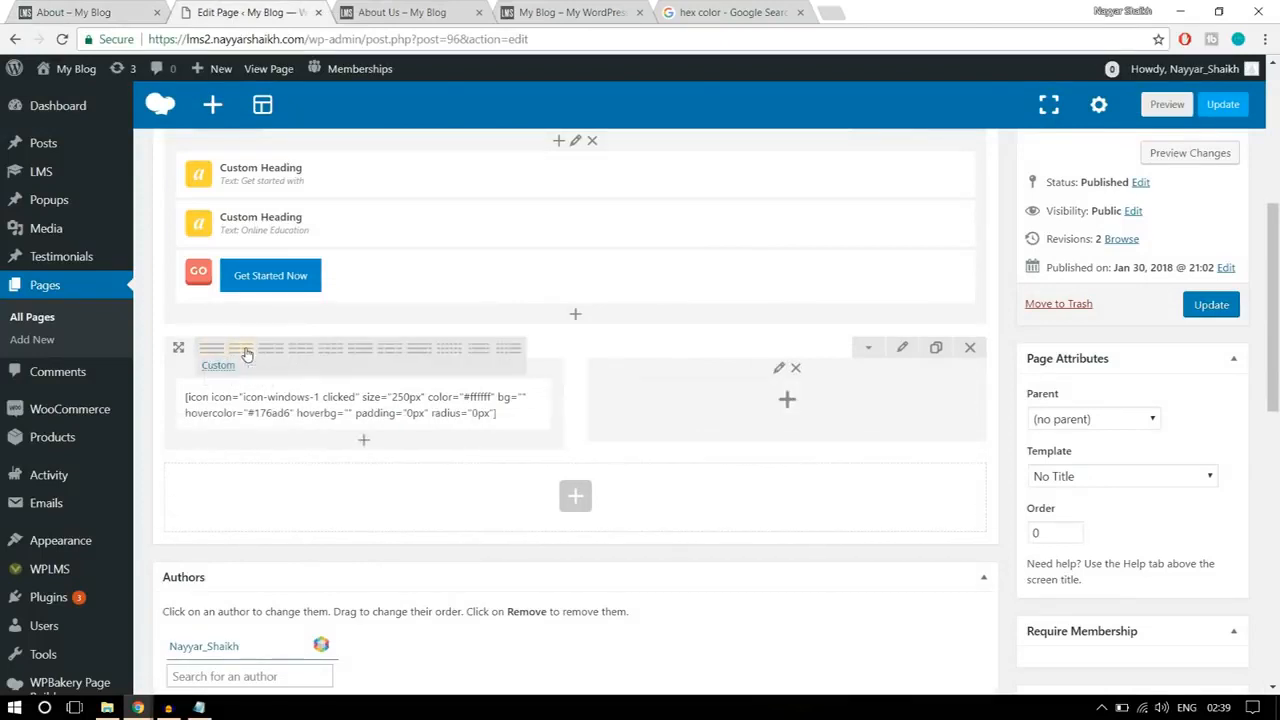
Step: Add a text block to the empty second column and replace its text with the "What should you expect ?" content copied from the reference page
click(792, 404)
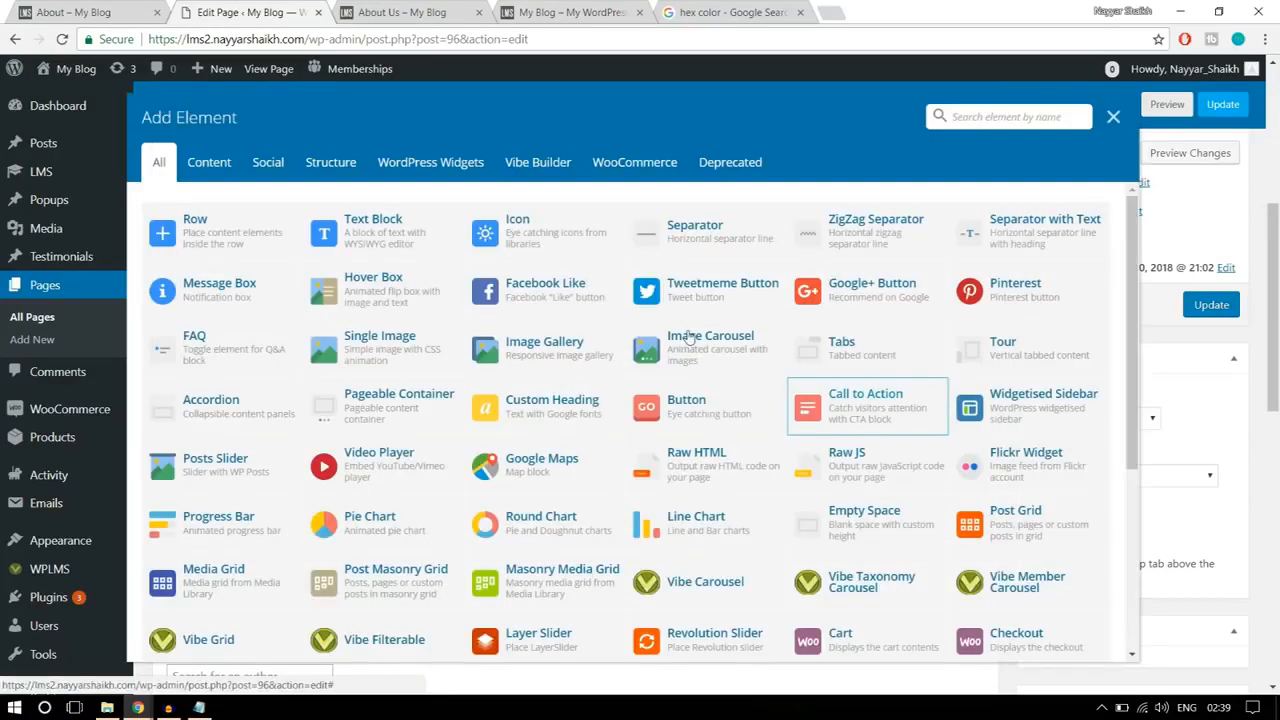
click(342, 228)
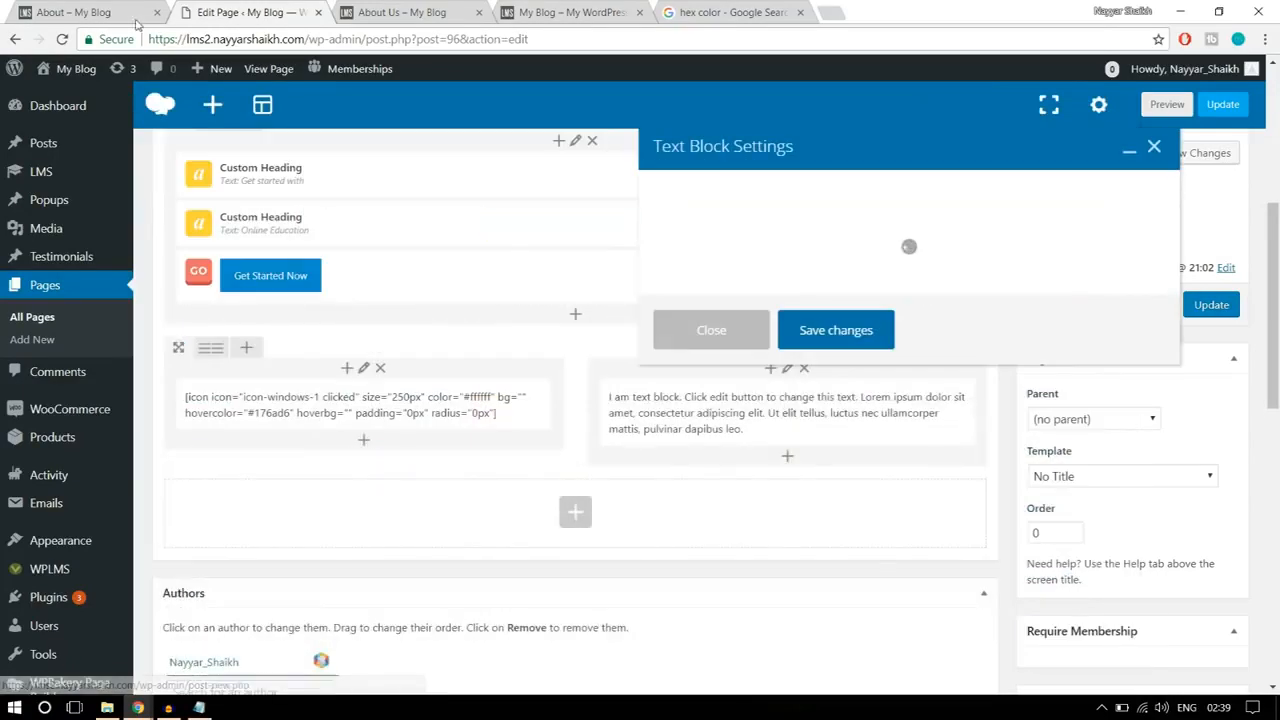
click(80, 12)
drag(632, 255, 792, 294)
click(875, 334)
drag(893, 346, 627, 228)
key(ctrl+c)
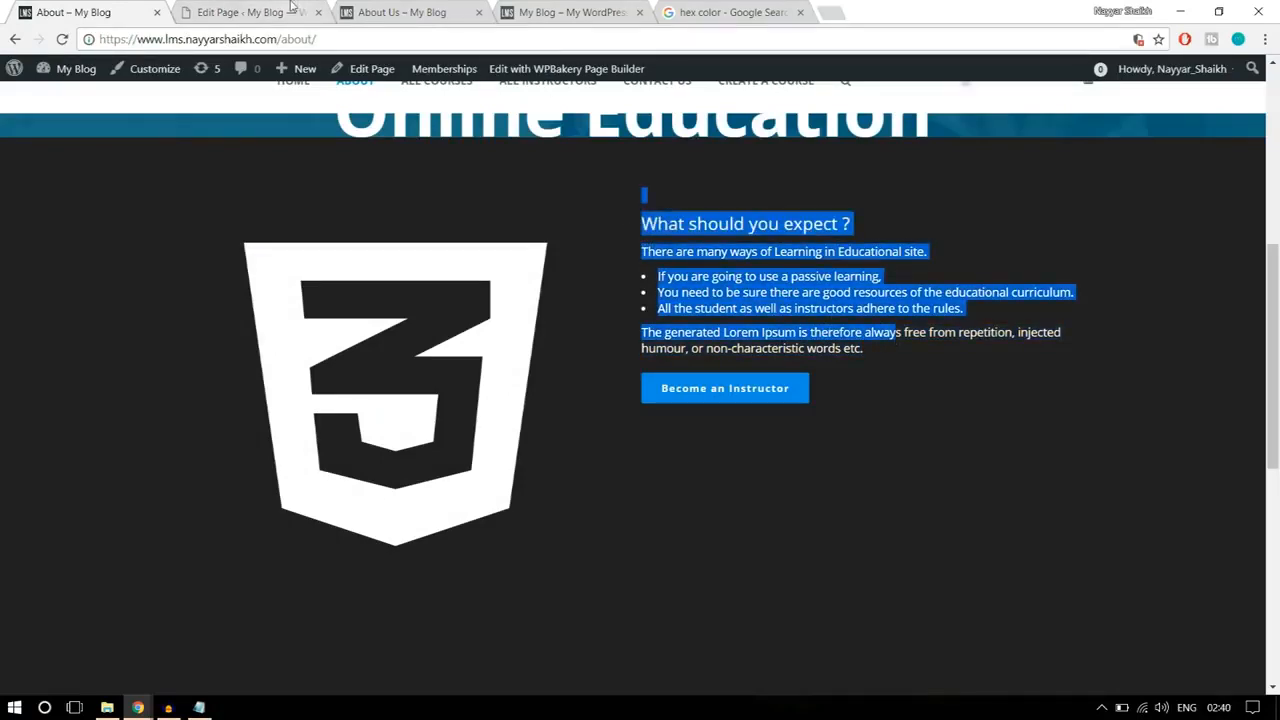
click(245, 12)
key(ctrl+a)
key(ctrl+v)
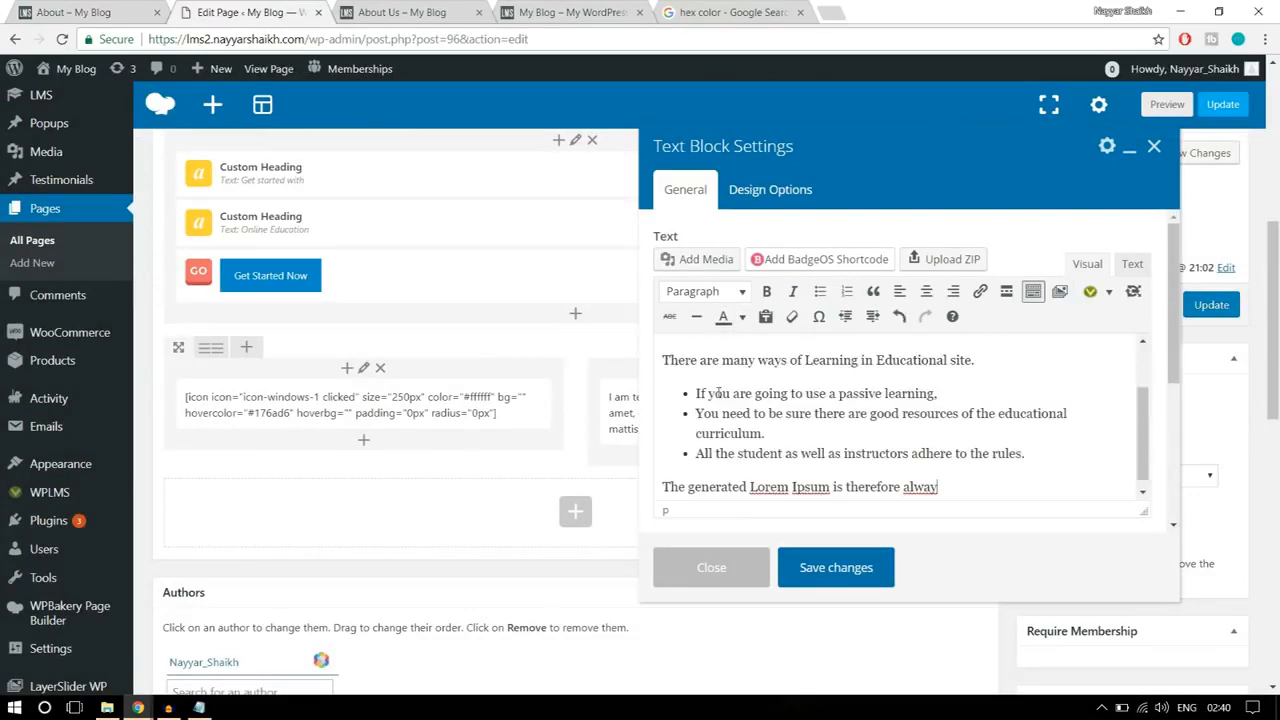
Step: Check the reference section's text and color all the pasted text in the text block white
click(97, 12)
click(678, 258)
drag(645, 220, 768, 292)
click(768, 292)
click(266, 8)
scroll(957, 483, down, 1)
drag(963, 478, 621, 337)
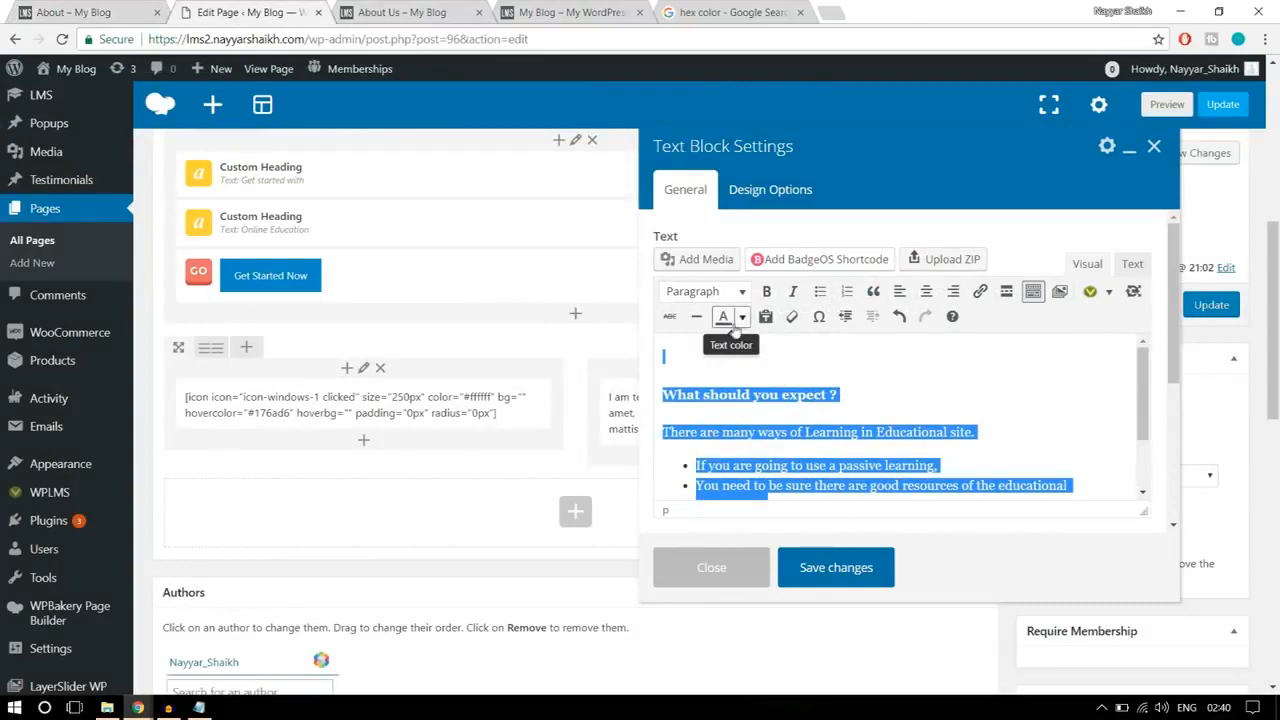
click(741, 317)
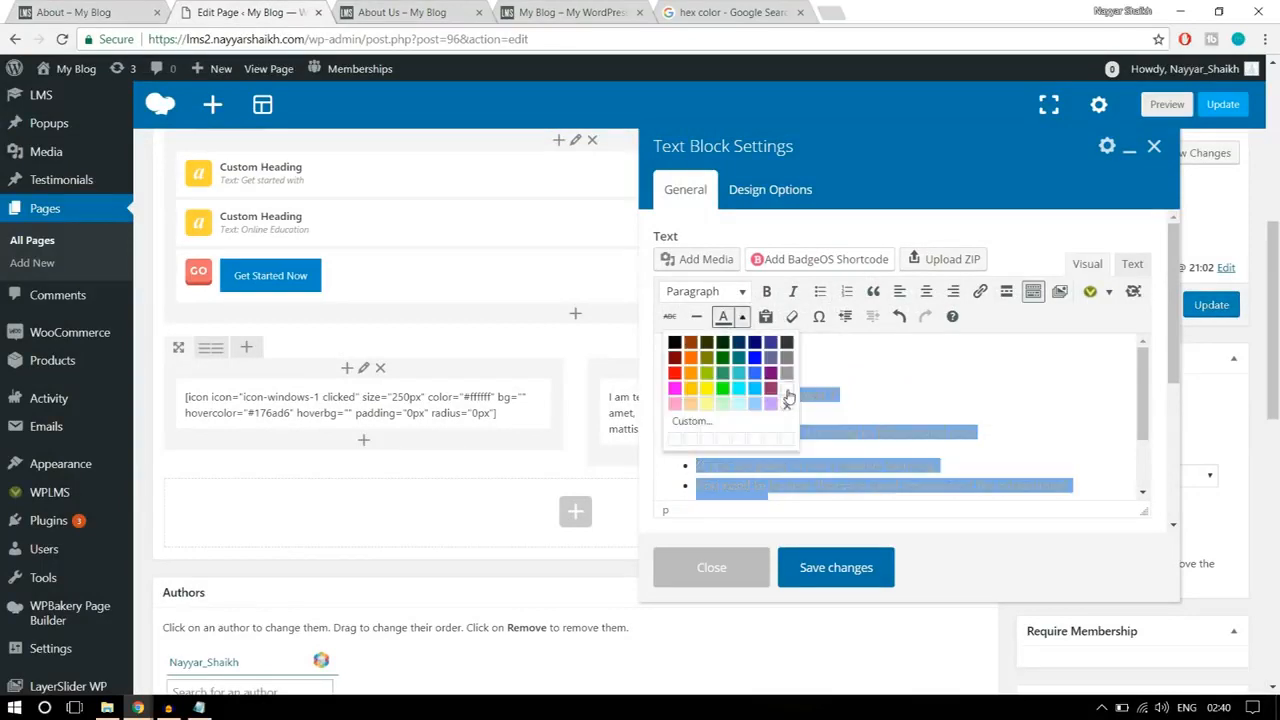
click(785, 402)
click(918, 412)
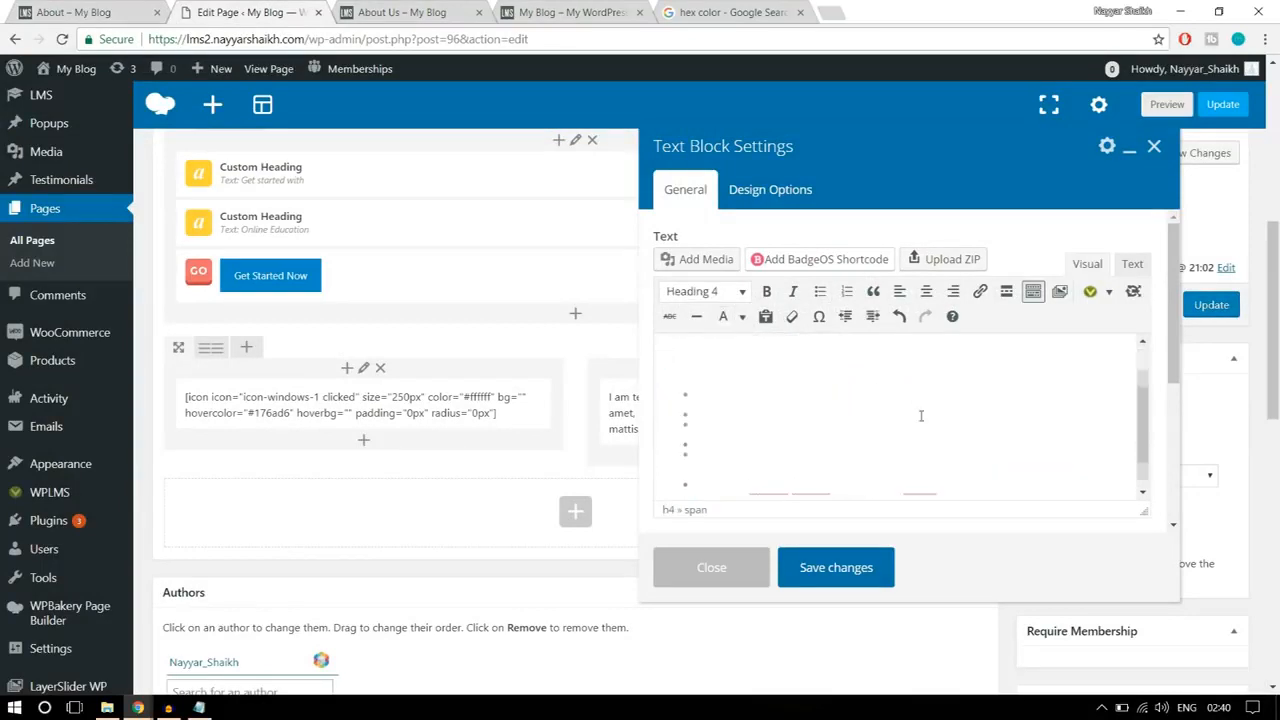
Step: Start a new line below the text block's last paragraph, check the reference section's button, and open the button shortcode generator
scroll(920, 410, down, 5)
key(Return)
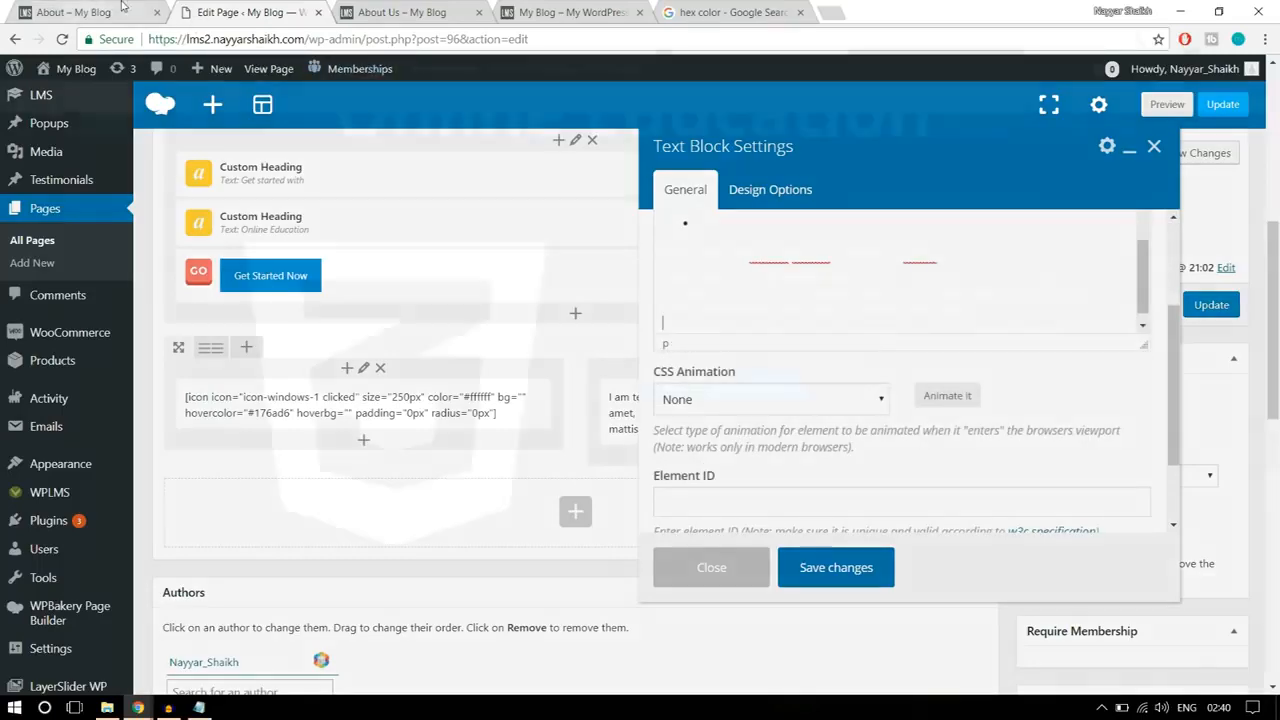
click(90, 12)
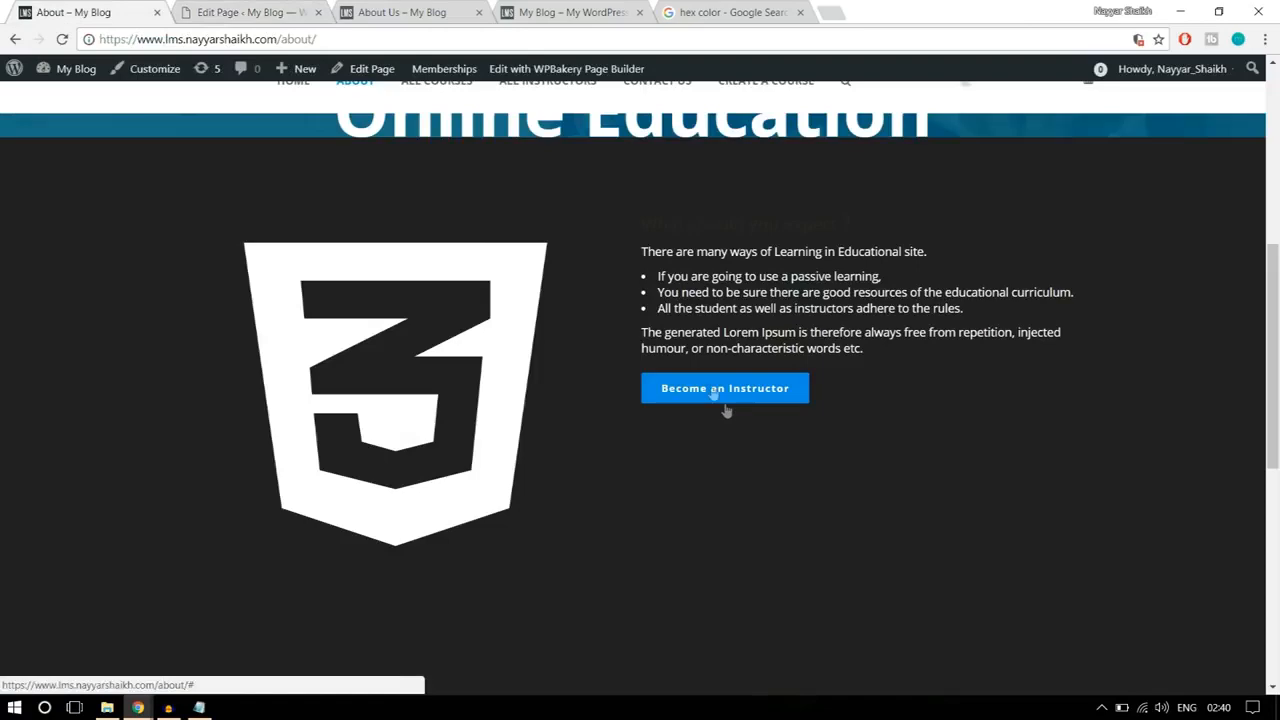
click(285, 12)
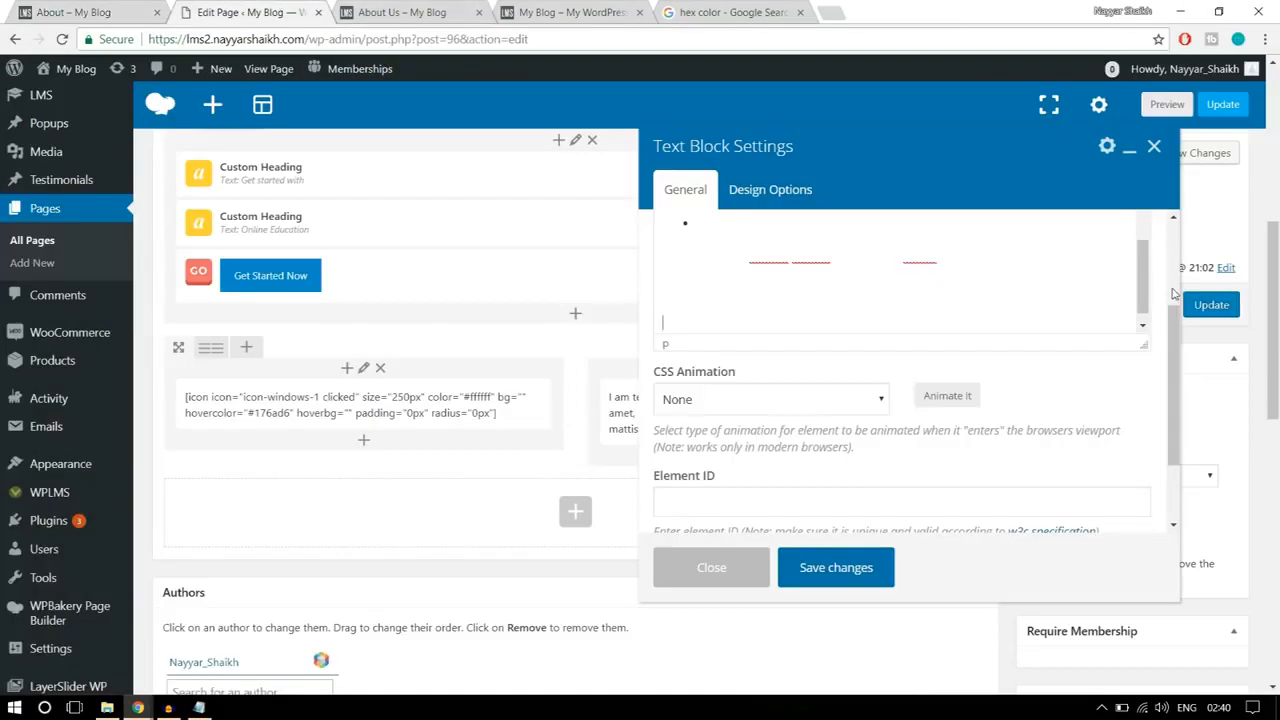
scroll(1174, 293, up, 1)
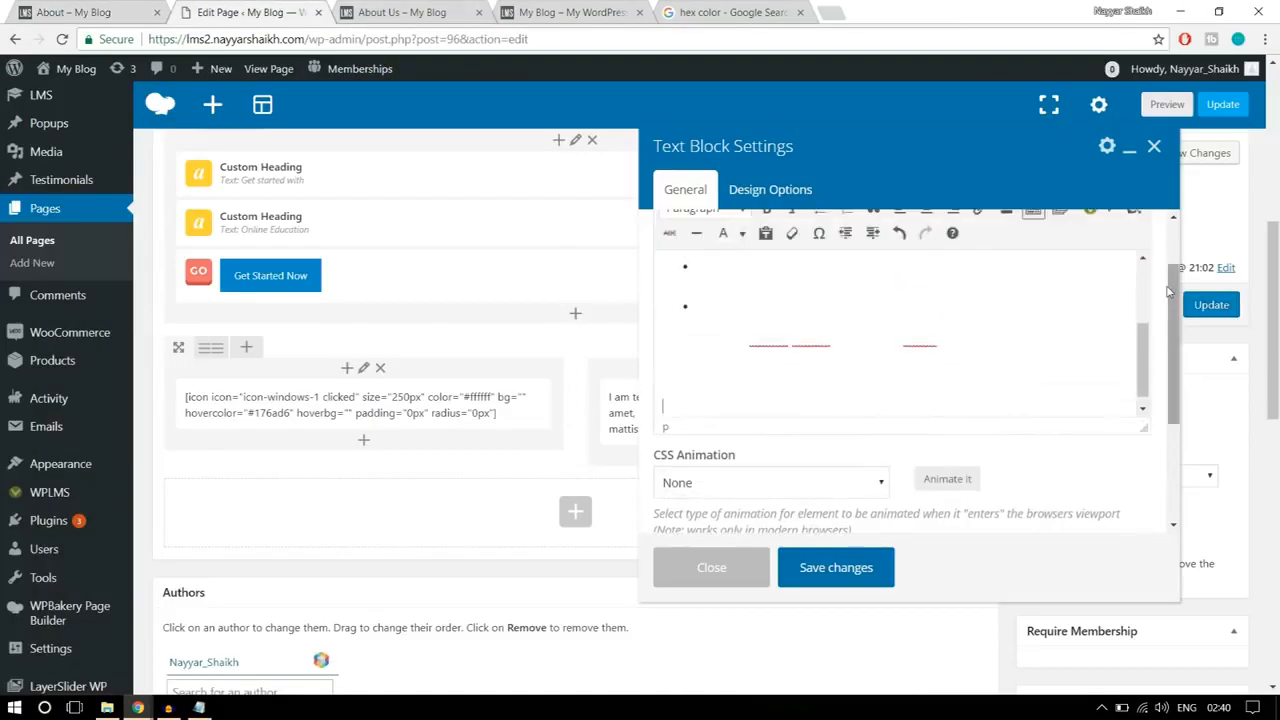
scroll(1168, 290, up, 1)
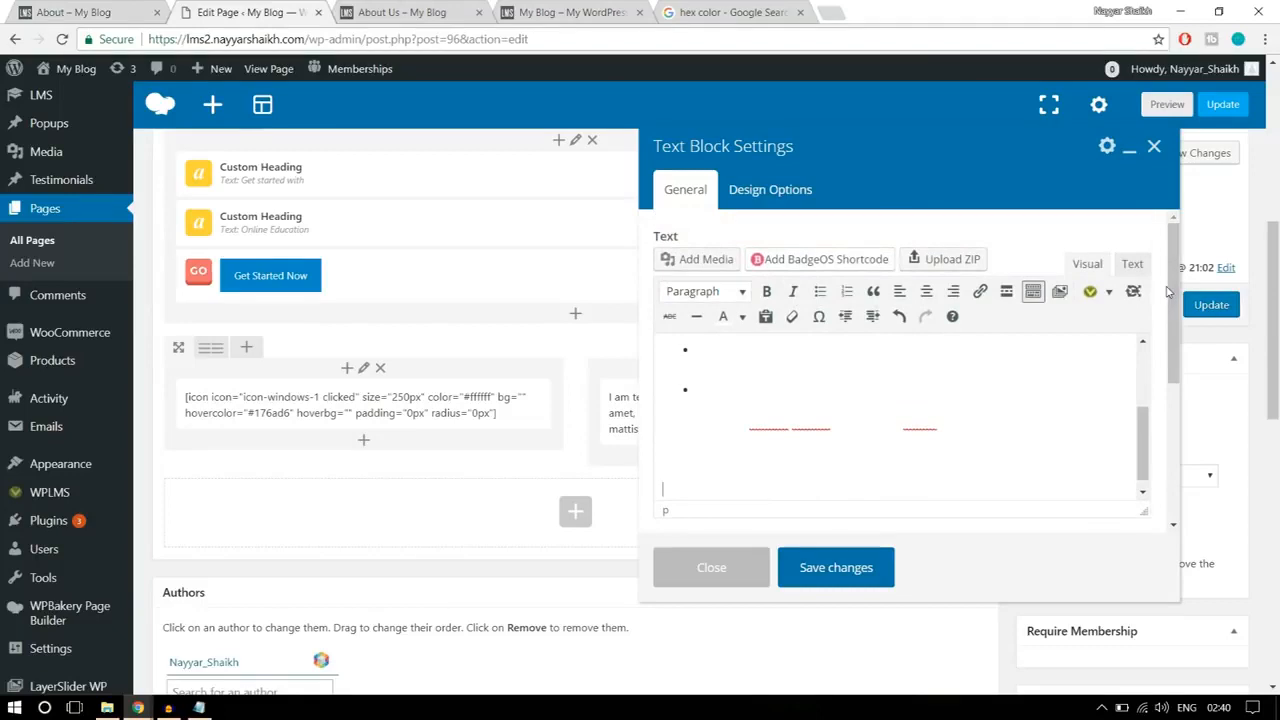
click(1109, 292)
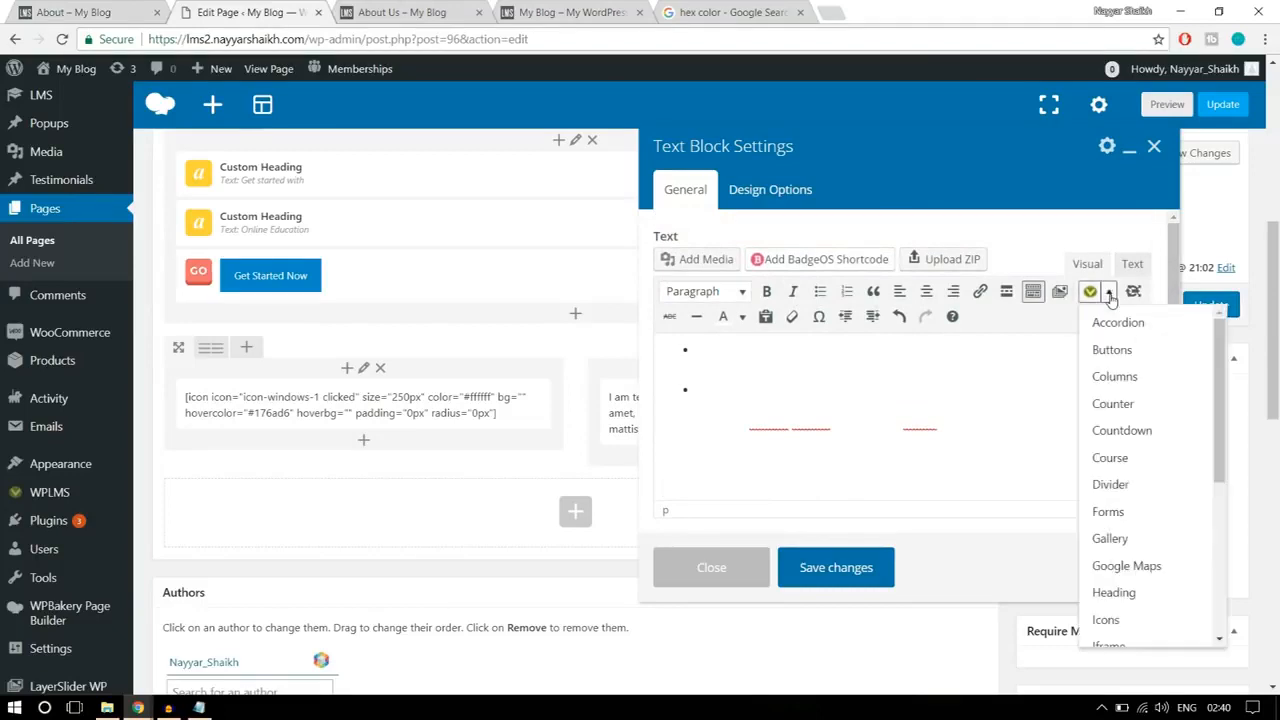
click(1131, 348)
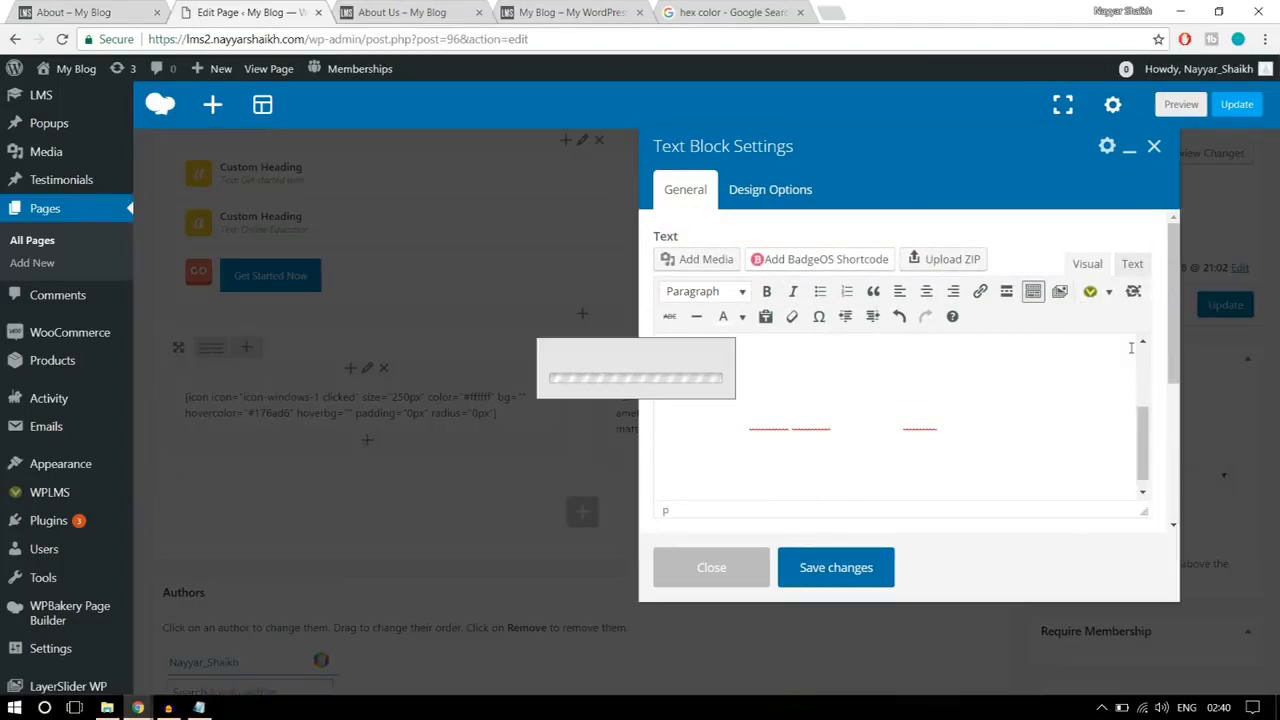
Step: Insert a button shortcode with link URL #, Blue style and the anchor text "Become an Instructor"
click(456, 192)
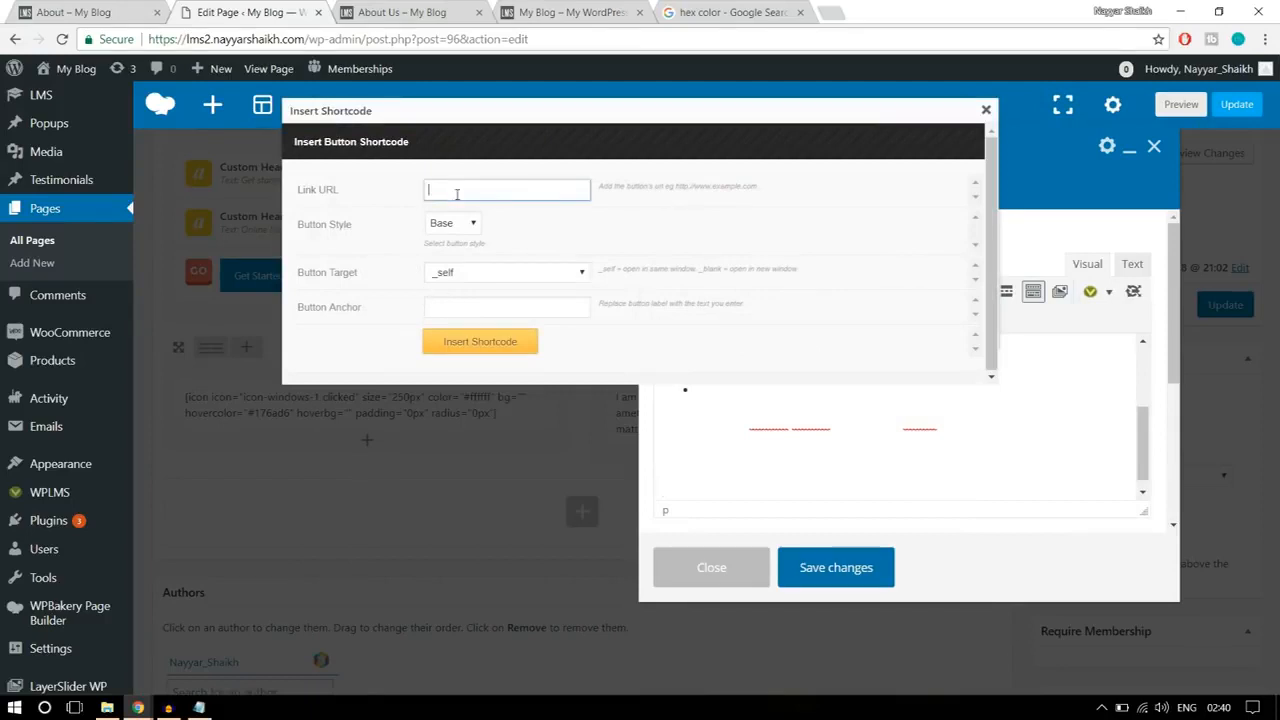
text(#)
click(455, 228)
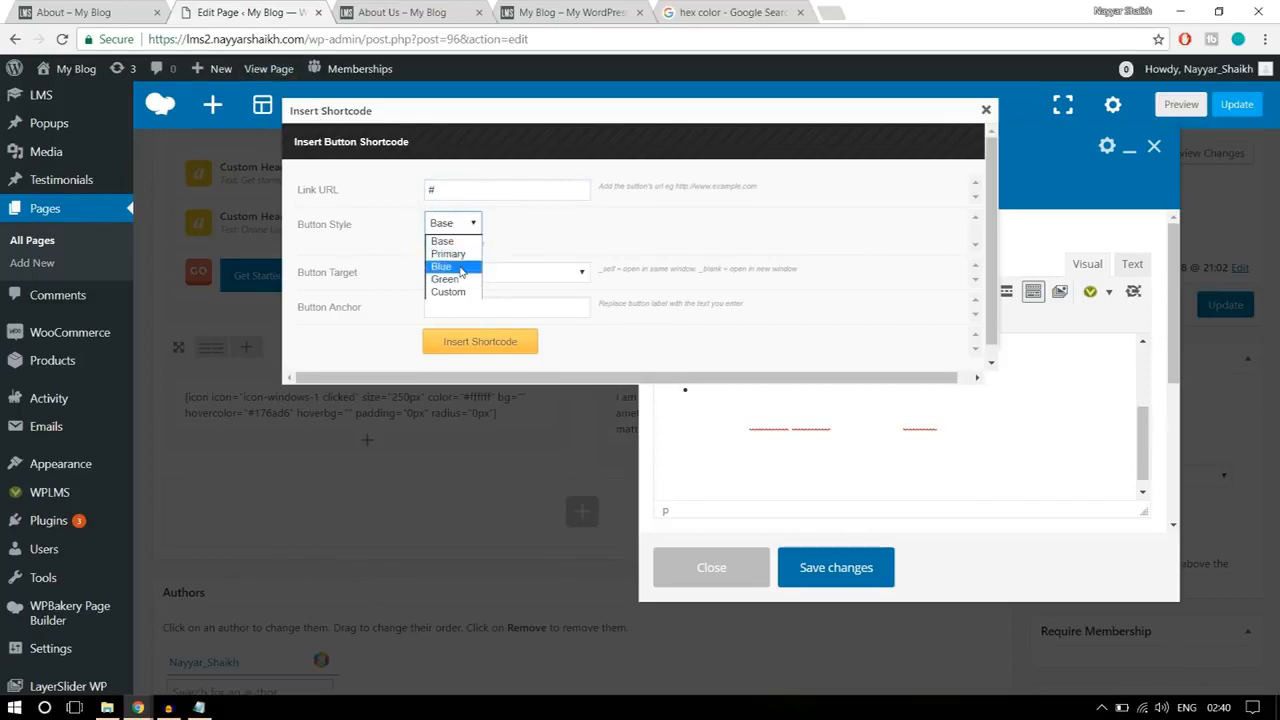
click(452, 267)
click(490, 303)
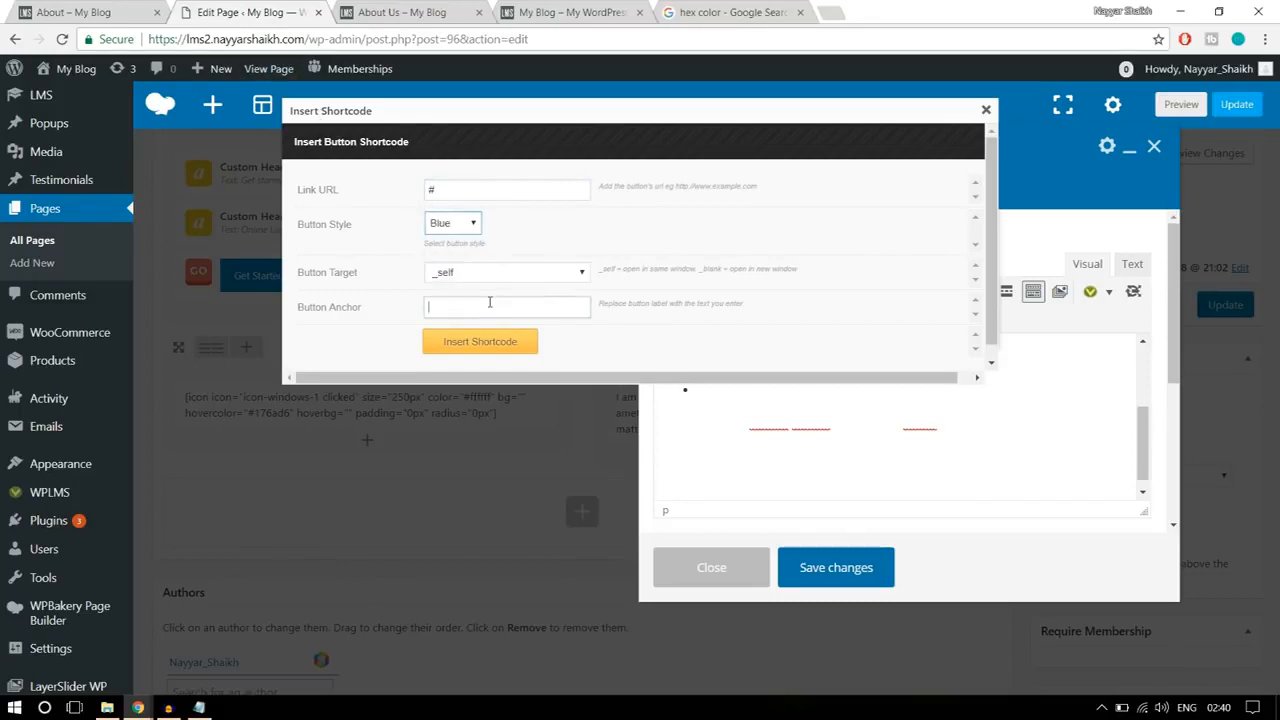
click(94, 10)
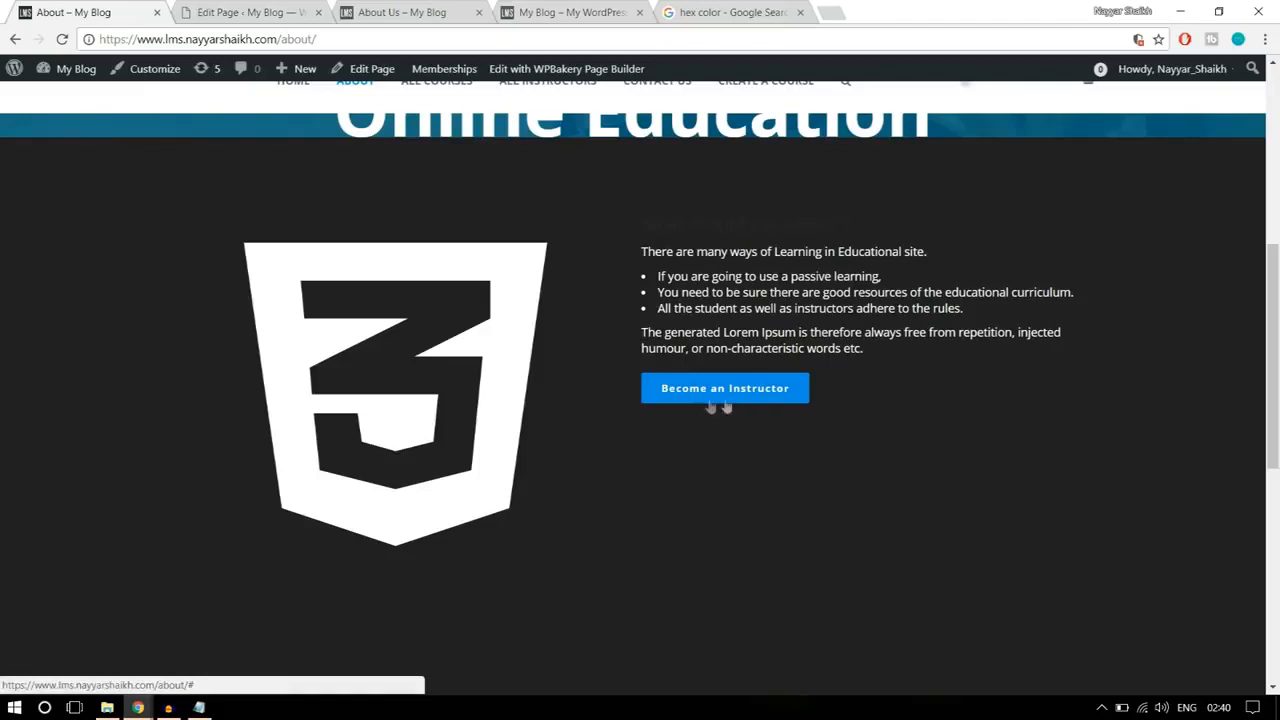
click(258, 12)
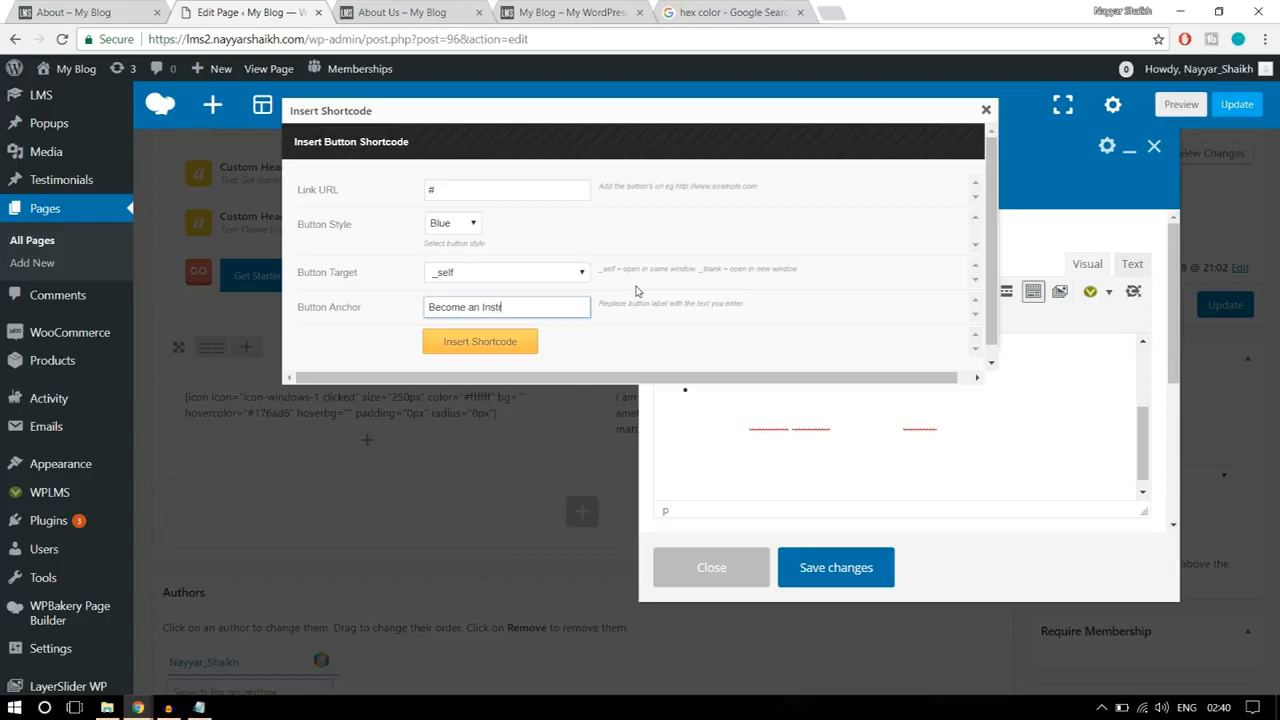
text(tor)
double_click(451, 186)
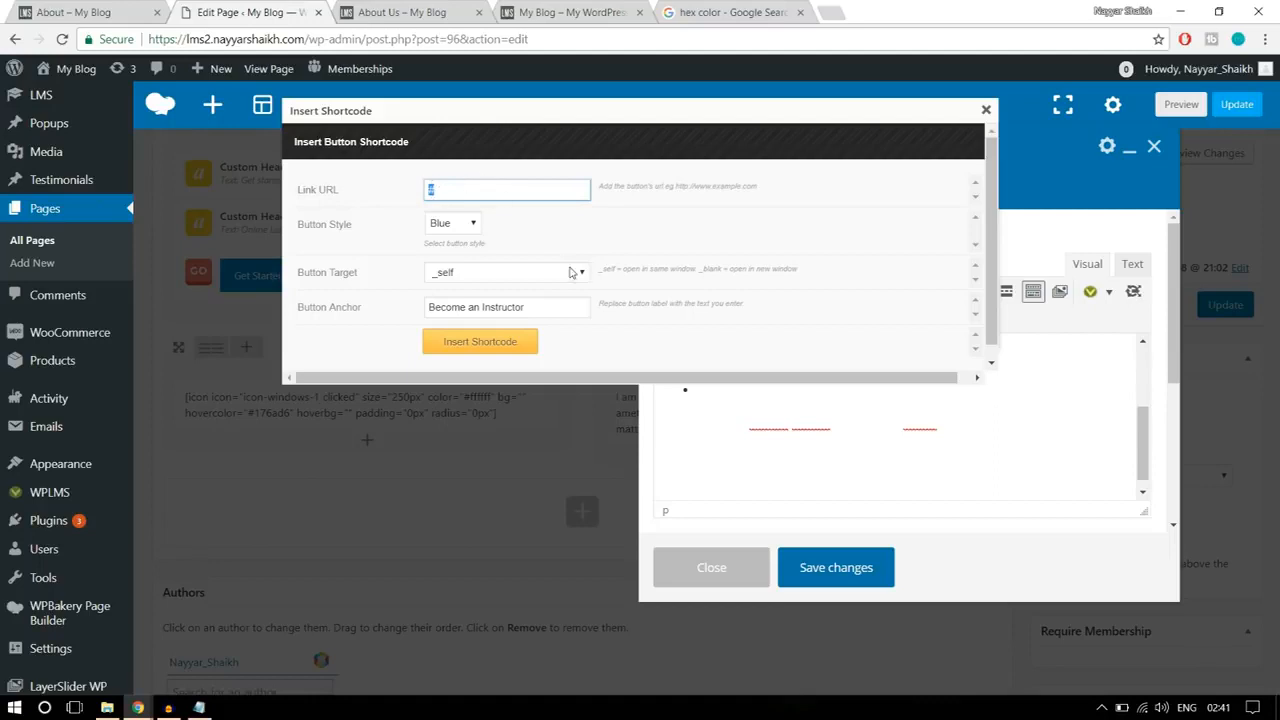
click(480, 342)
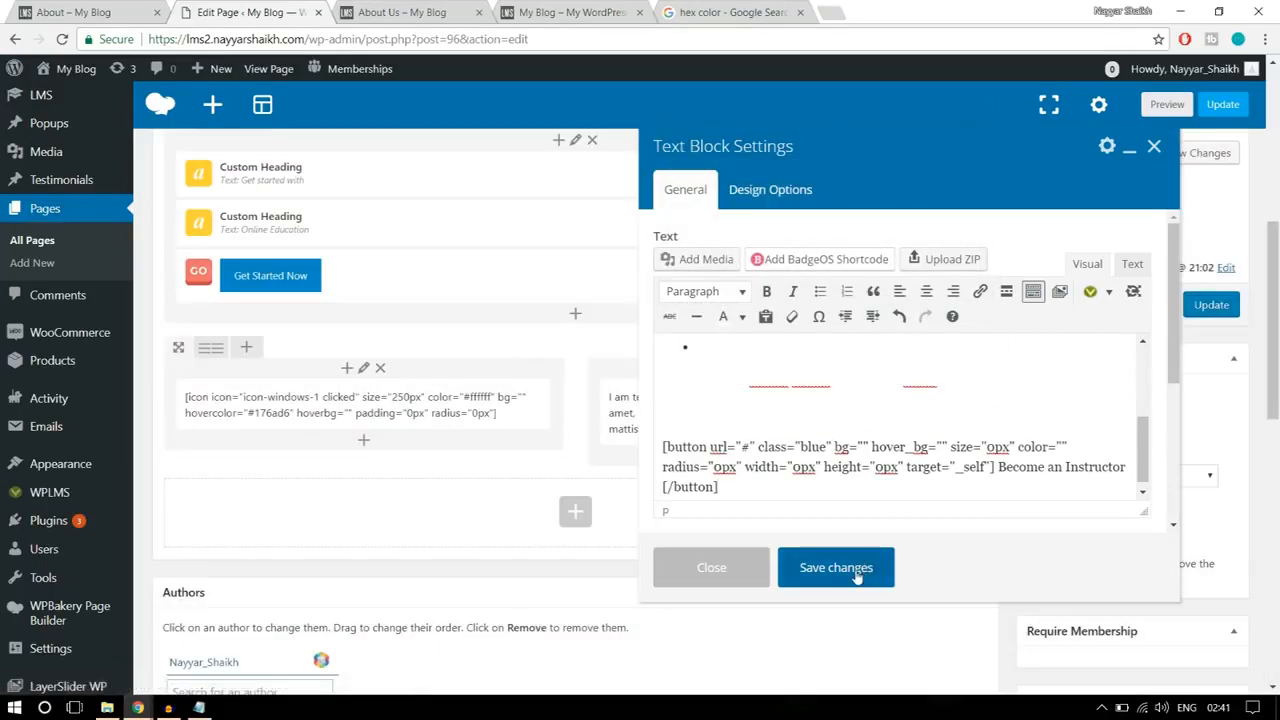
Step: Save the text block, update the page, and inspect the new two-column section on the reloaded About Us page
click(856, 577)
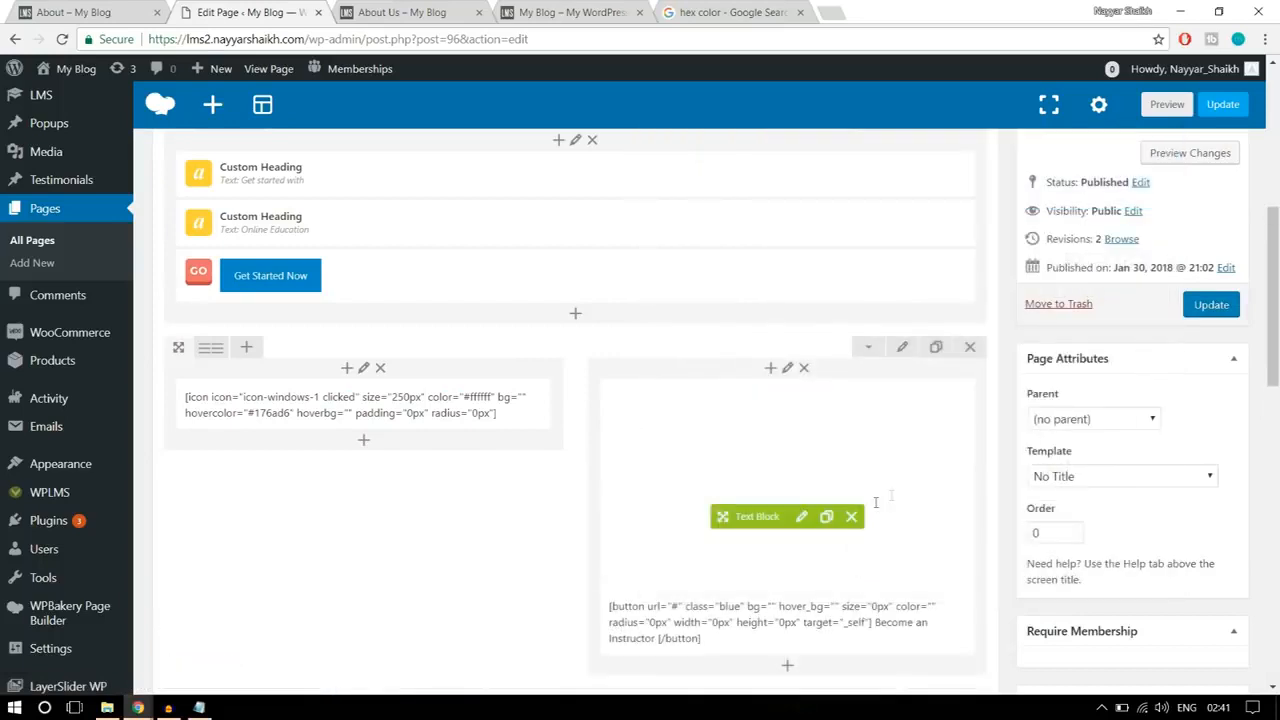
click(1212, 305)
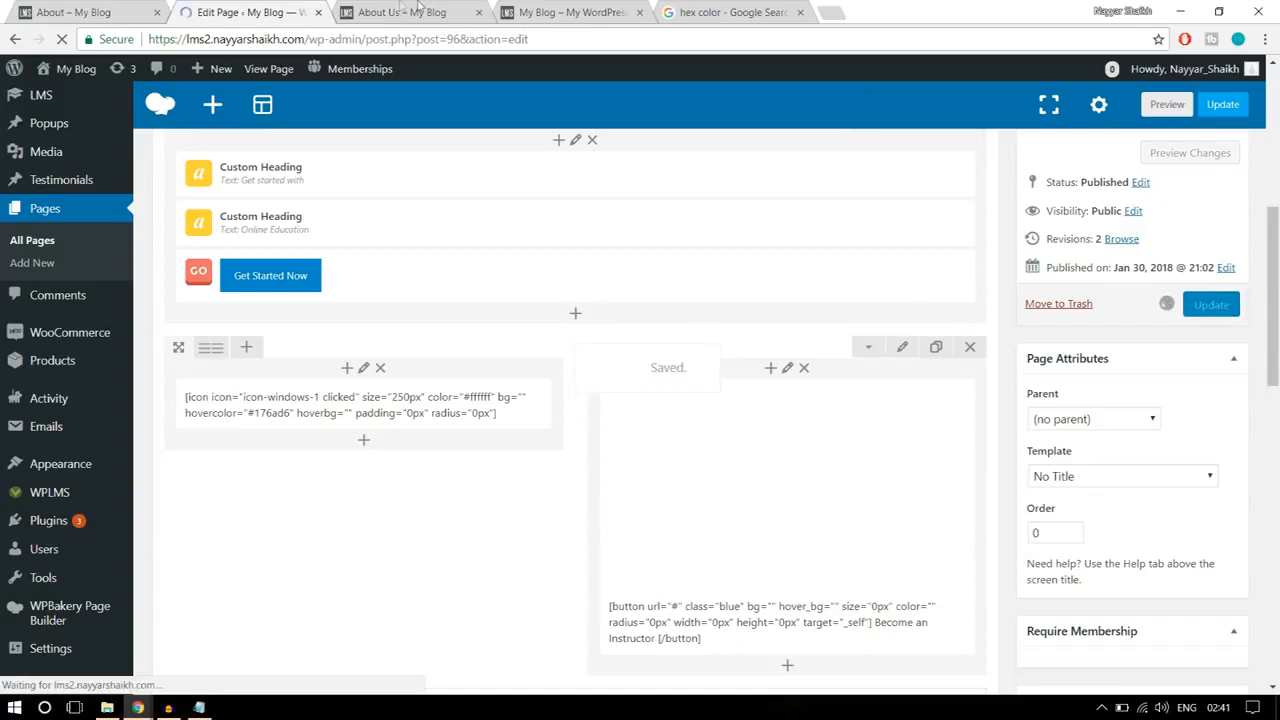
click(402, 12)
click(435, 43)
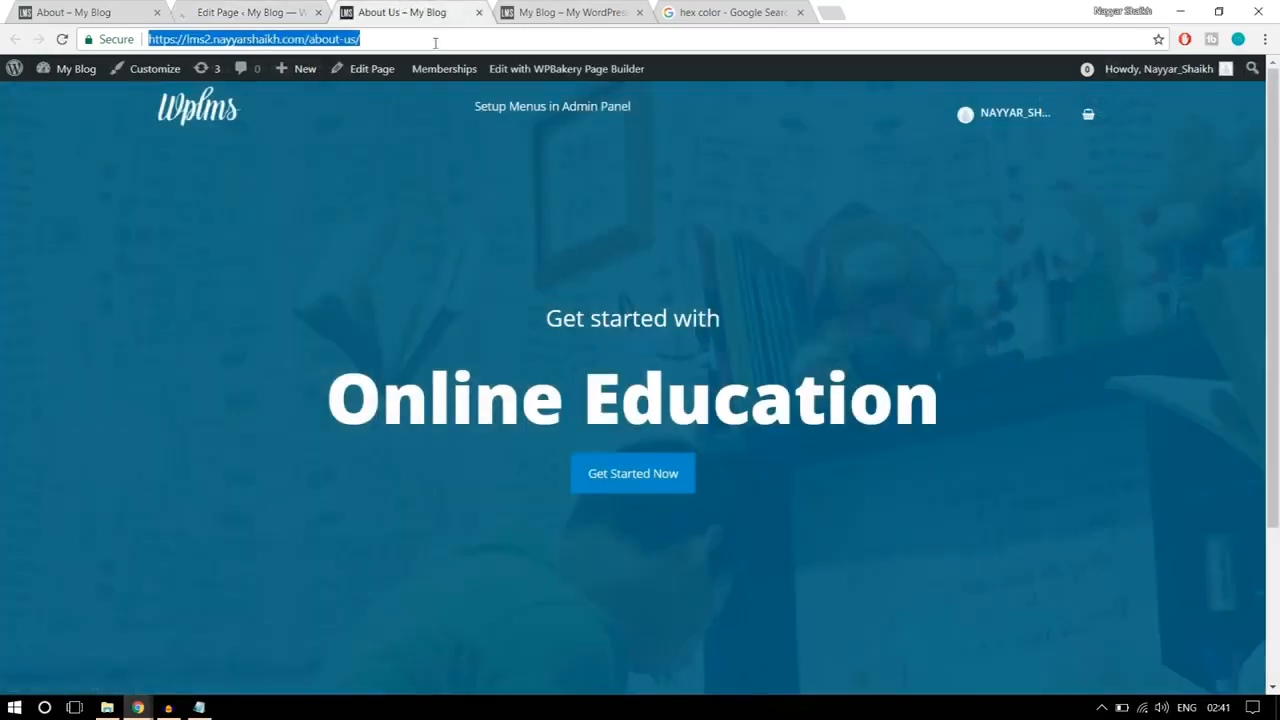
key(Return)
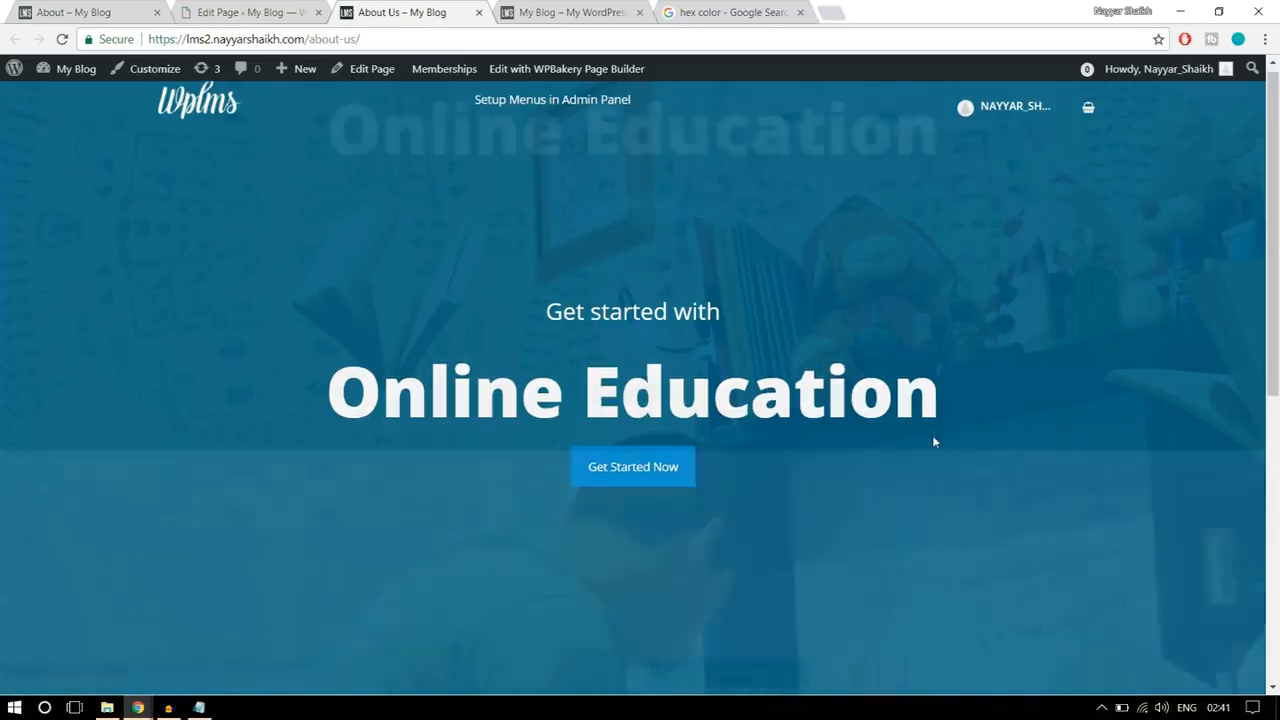
scroll(932, 437, down, 10)
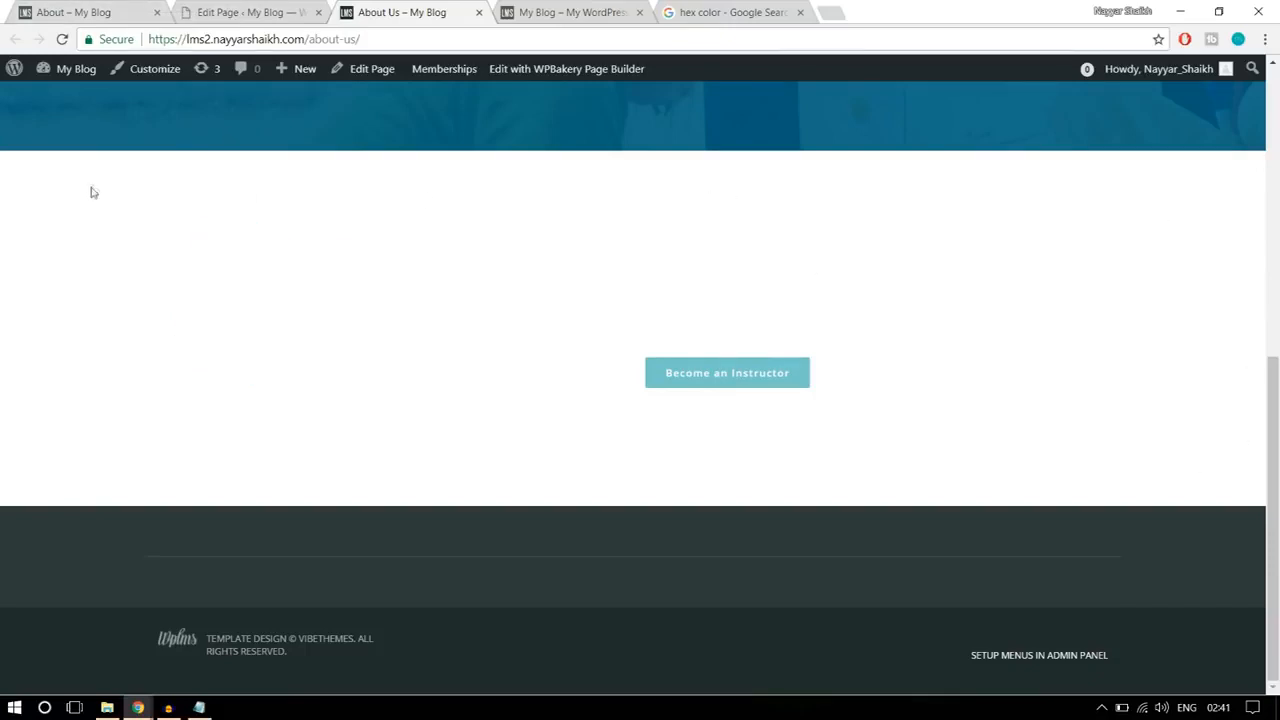
drag(463, 306, 909, 429)
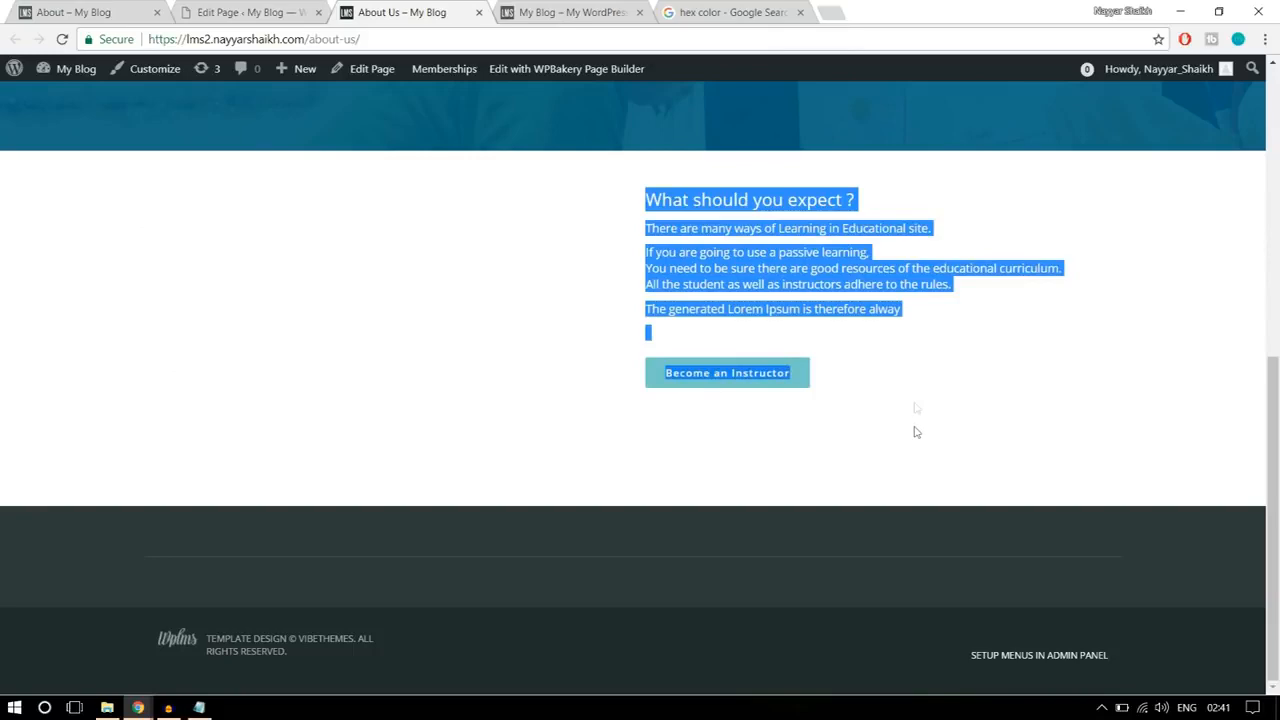
Step: Compare the reference section's background and spacing with the white text section on the About Us page
click(85, 12)
scroll(787, 340, down, 1)
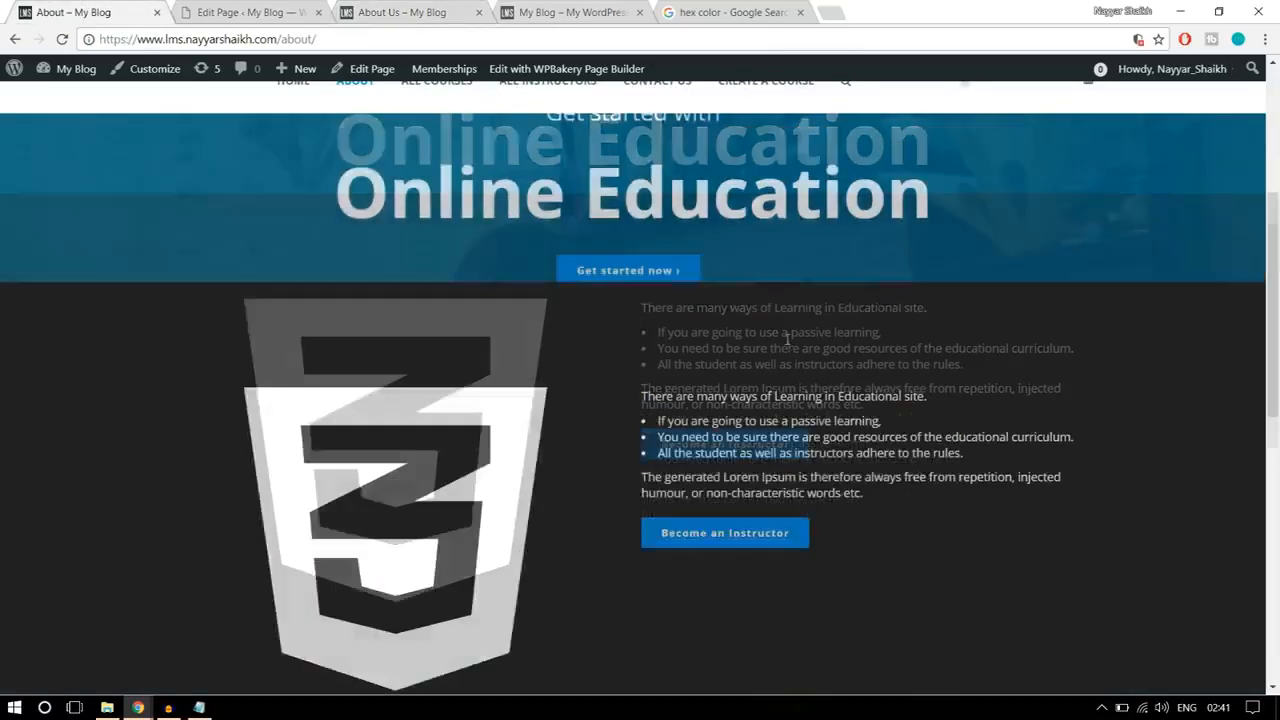
scroll(787, 357, down, 2)
scroll(776, 404, up, 4)
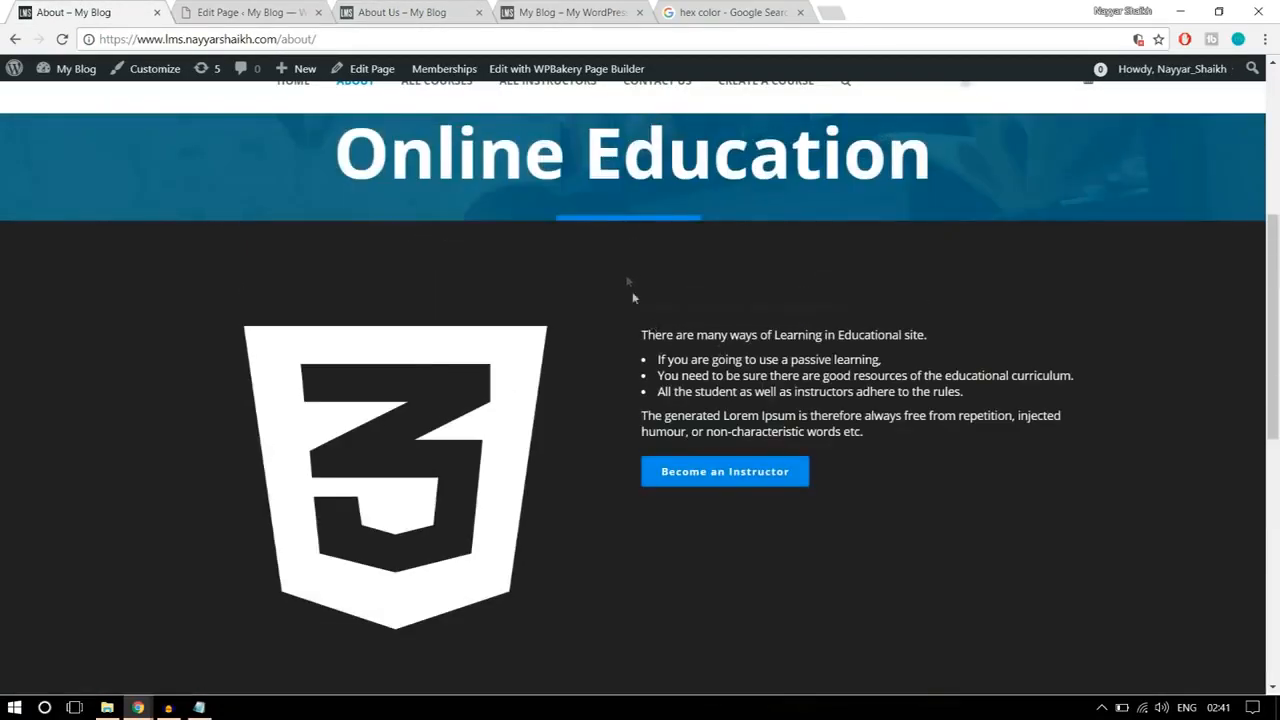
scroll(646, 650, down, 2)
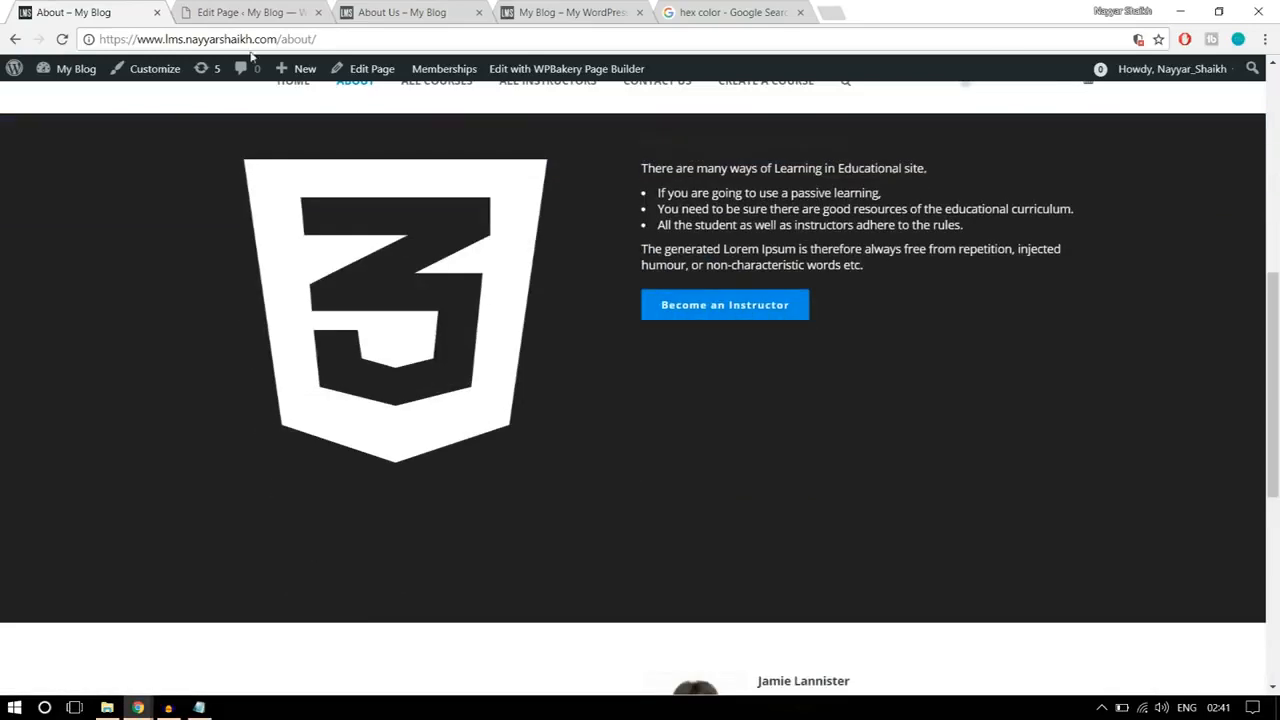
click(226, 10)
click(401, 10)
drag(903, 309, 604, 193)
click(632, 247)
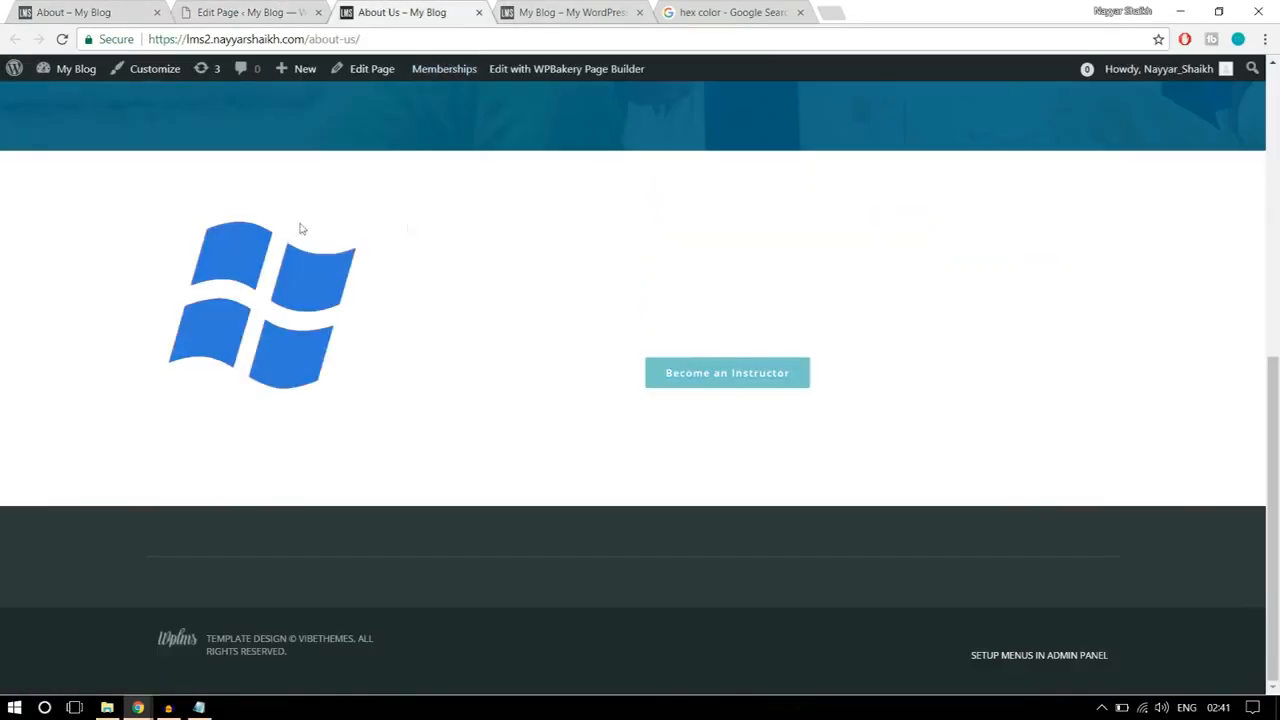
Step: Set the background color of the two-column icon and text row to black, #000000, in the row's design options
click(250, 13)
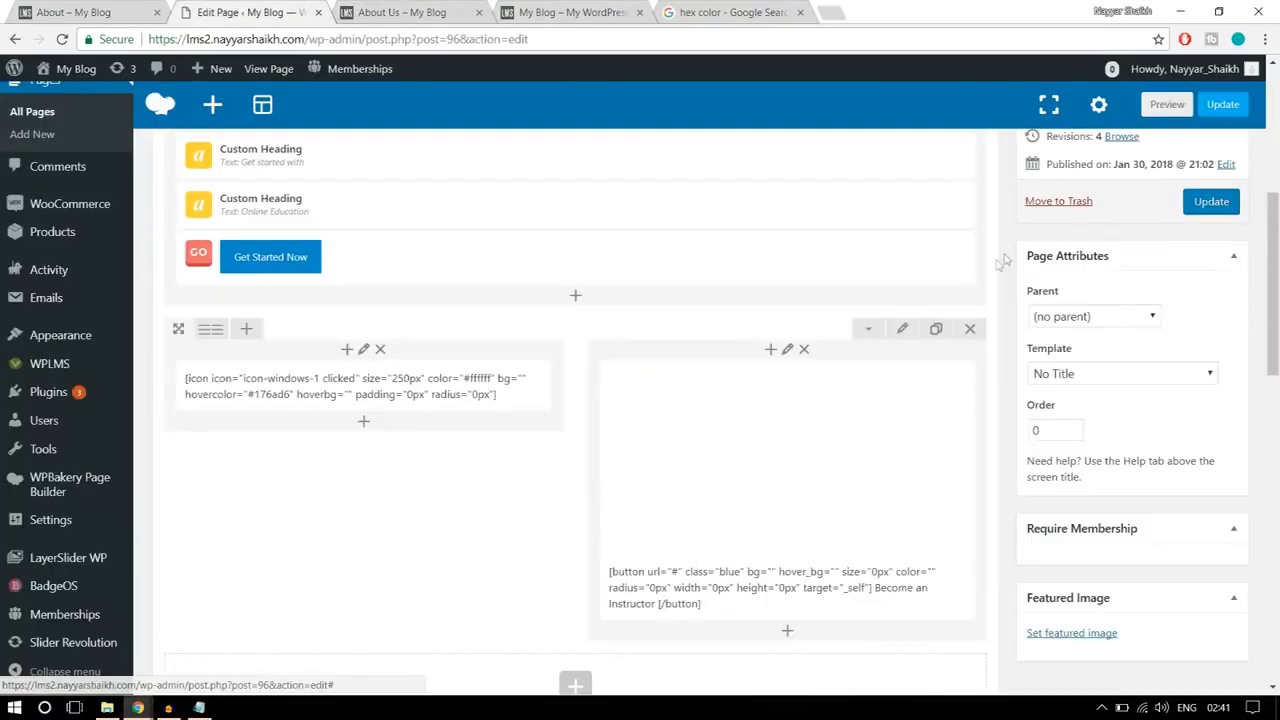
click(904, 332)
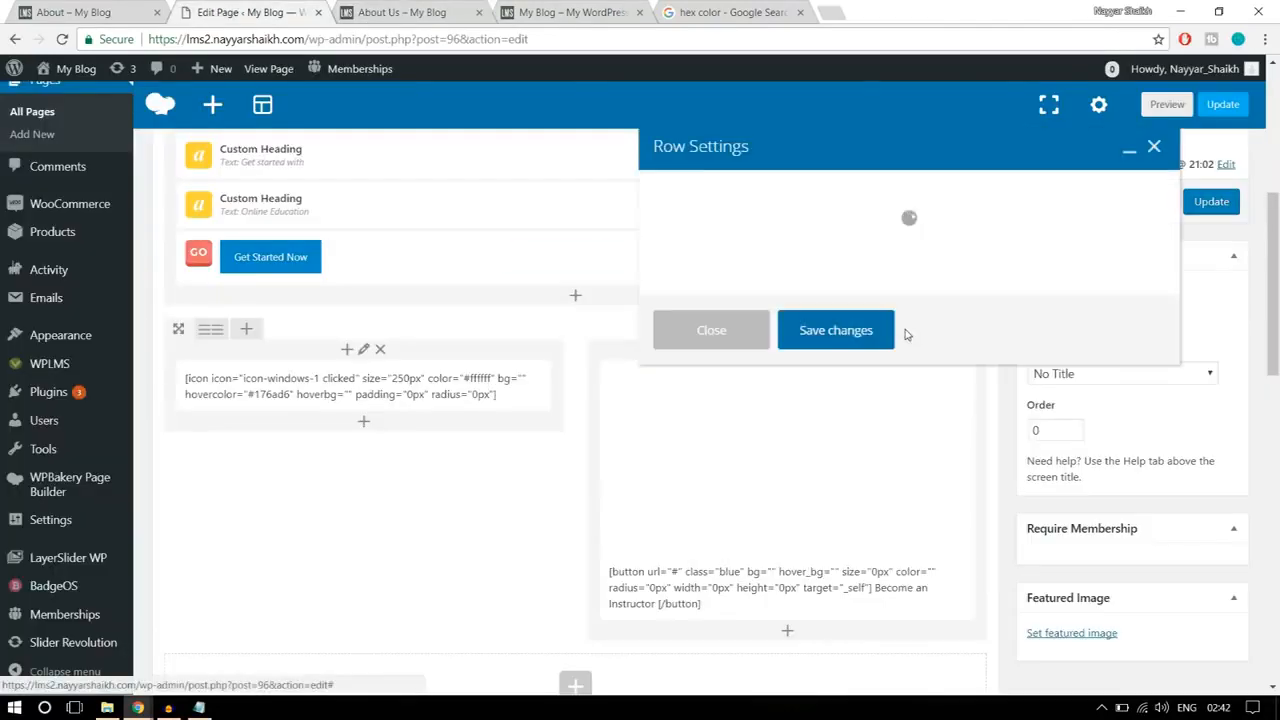
click(800, 189)
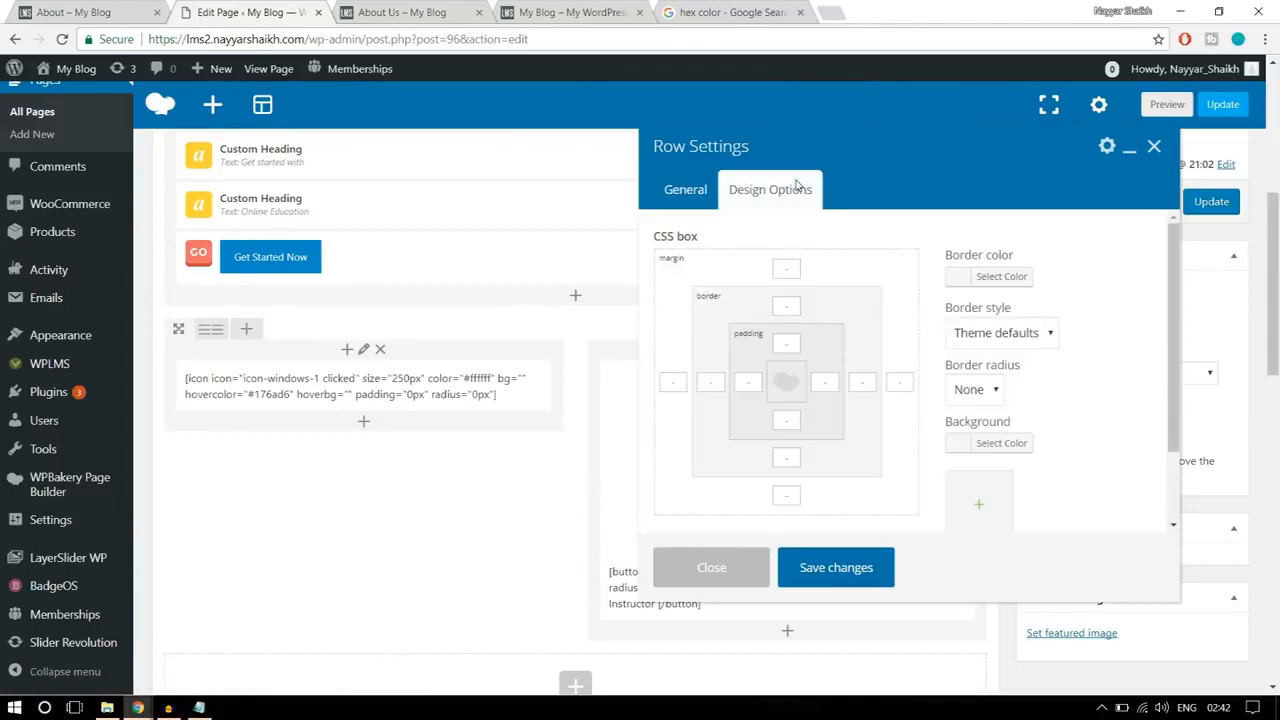
scroll(997, 384, down, 2)
click(1002, 362)
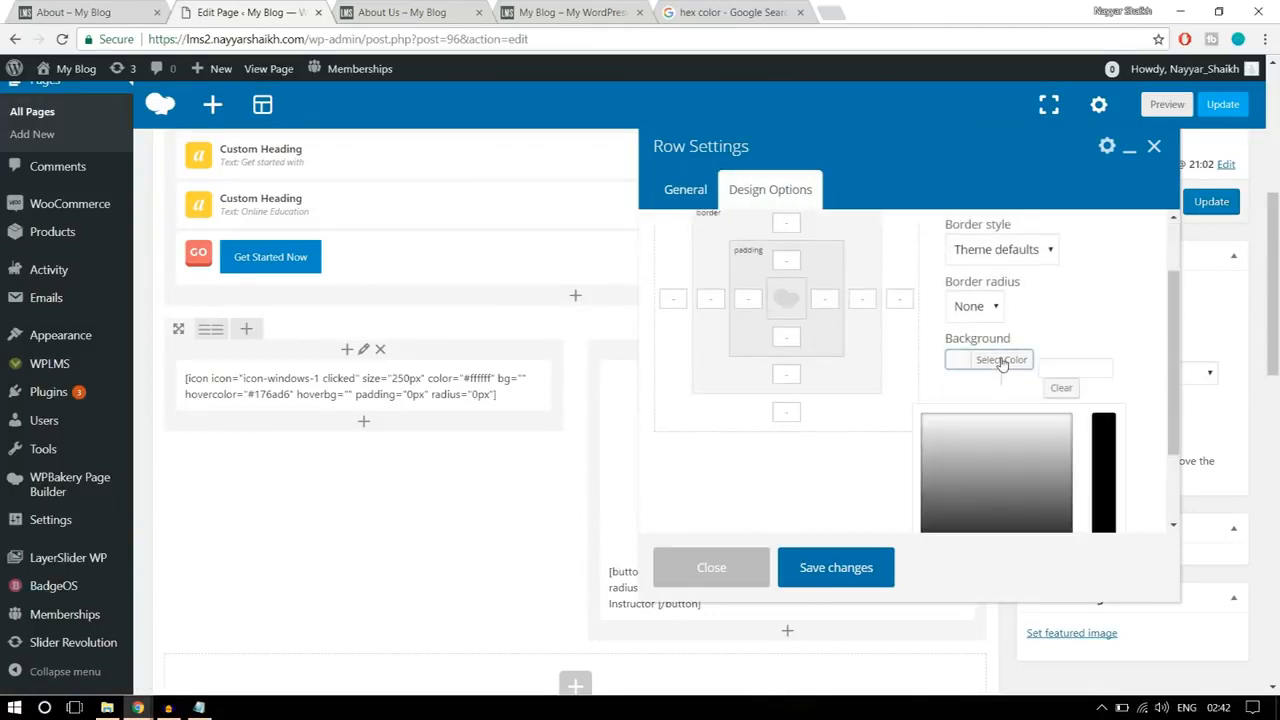
scroll(1074, 380, down, 3)
click(929, 464)
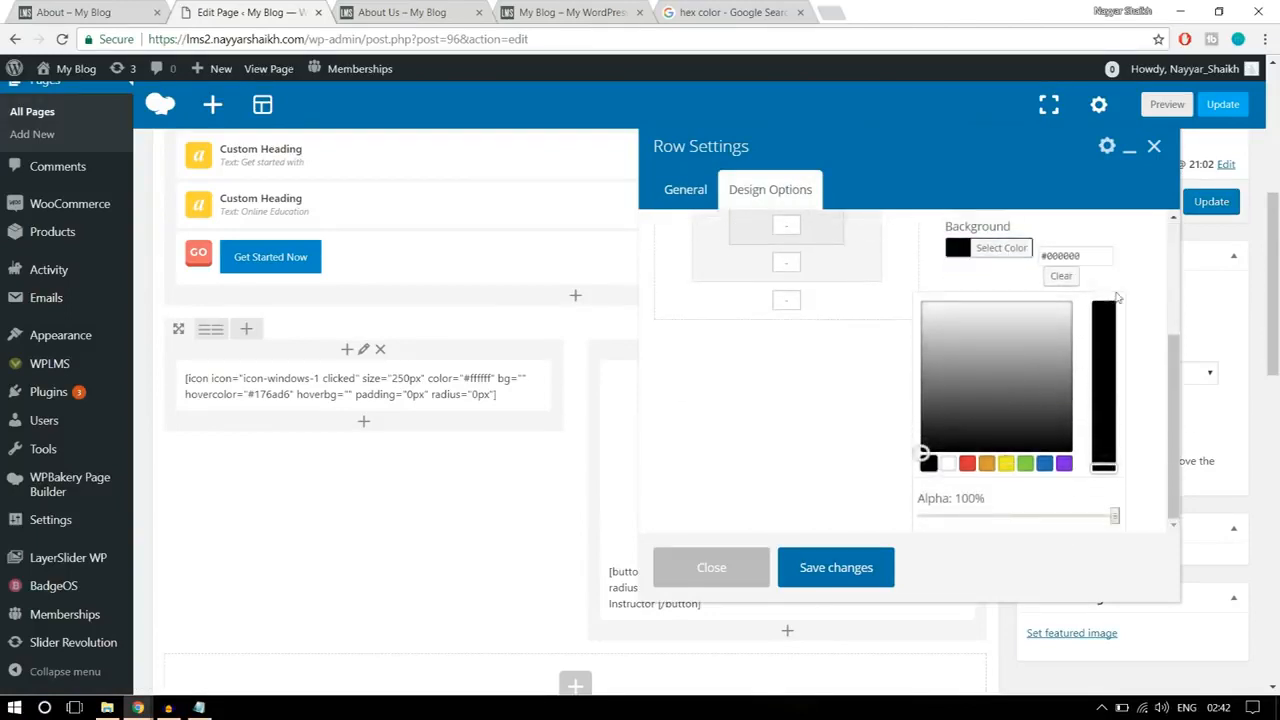
click(1016, 249)
Step: Set the row's top and bottom padding to 100, save the row settings and update the page
scroll(1100, 320, up, 1)
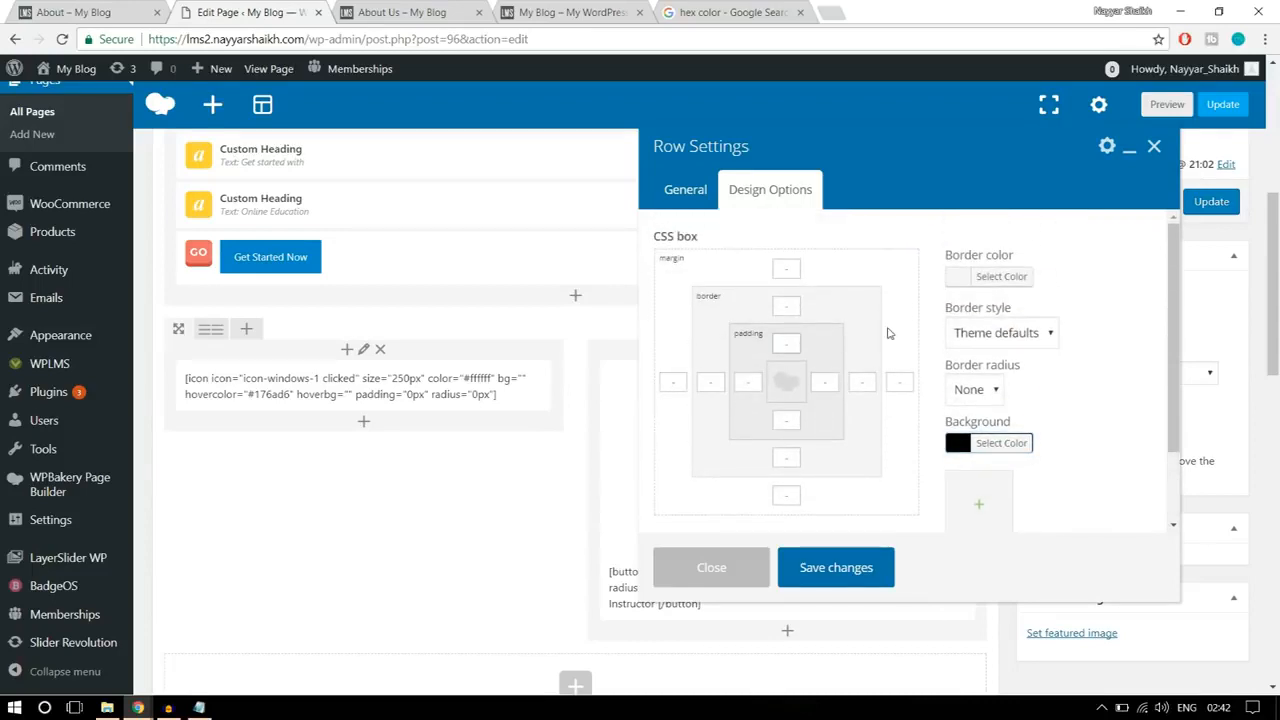
text(100)
click(786, 421)
text(100)
click(870, 568)
click(1211, 204)
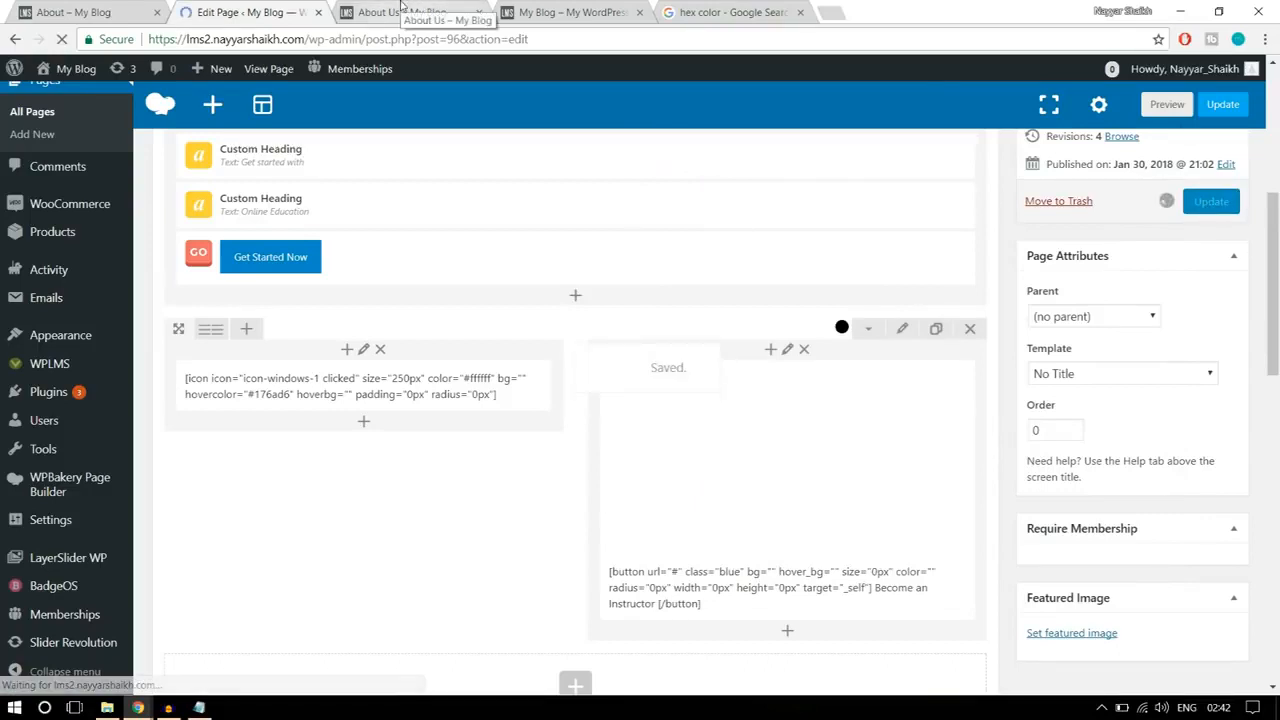
Step: Reload the About Us page, examine the row's background width and spacing, and return to the page editor
click(405, 12)
click(62, 39)
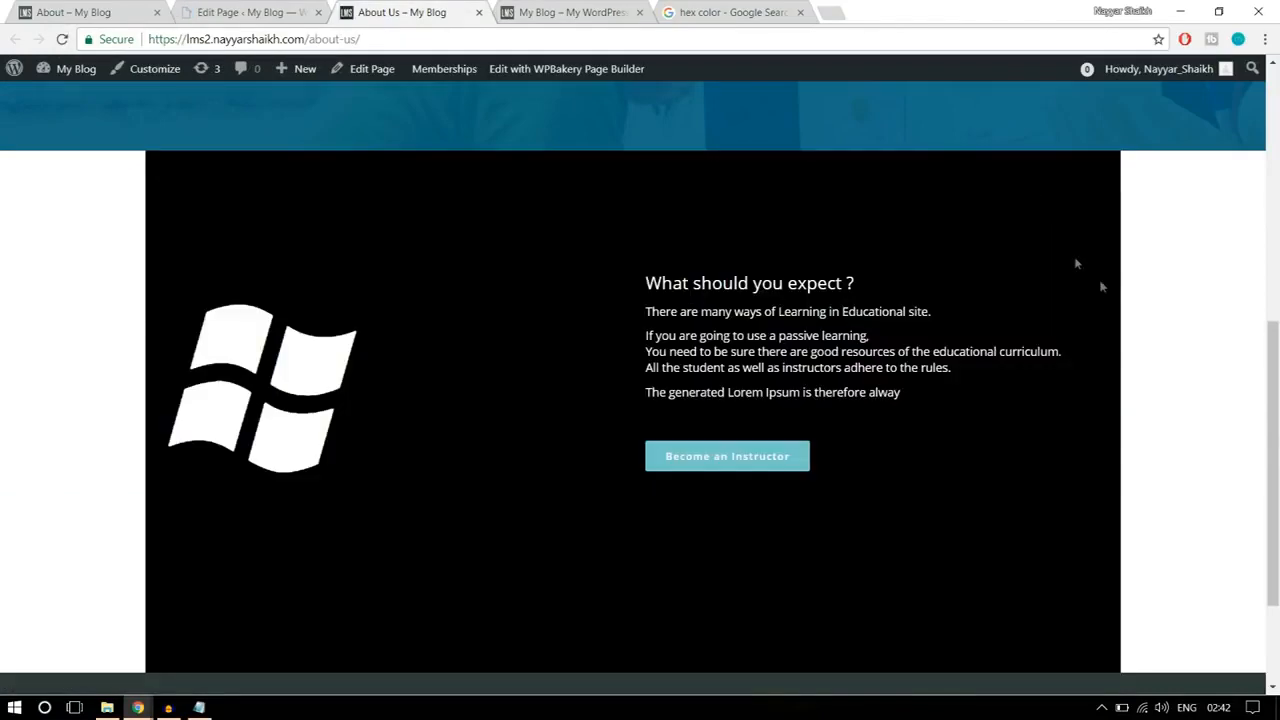
scroll(1135, 367, up, 3)
scroll(1135, 367, down, 3)
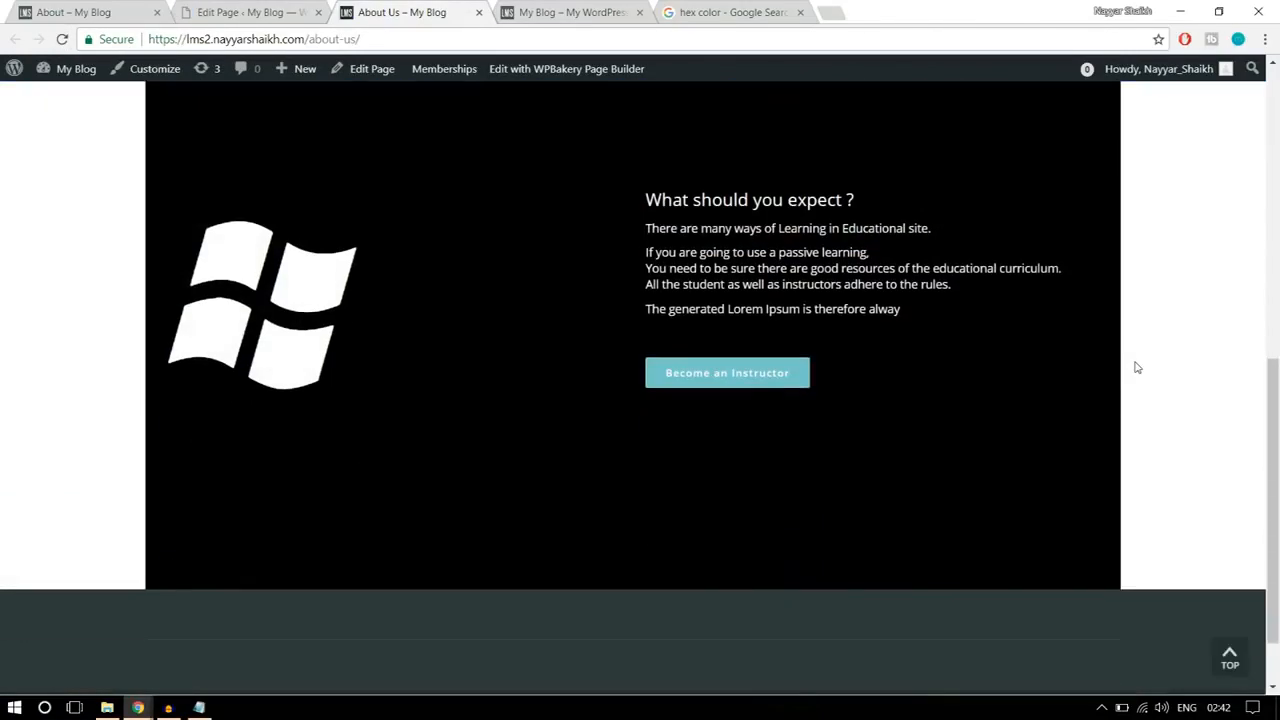
scroll(1135, 367, up, 1)
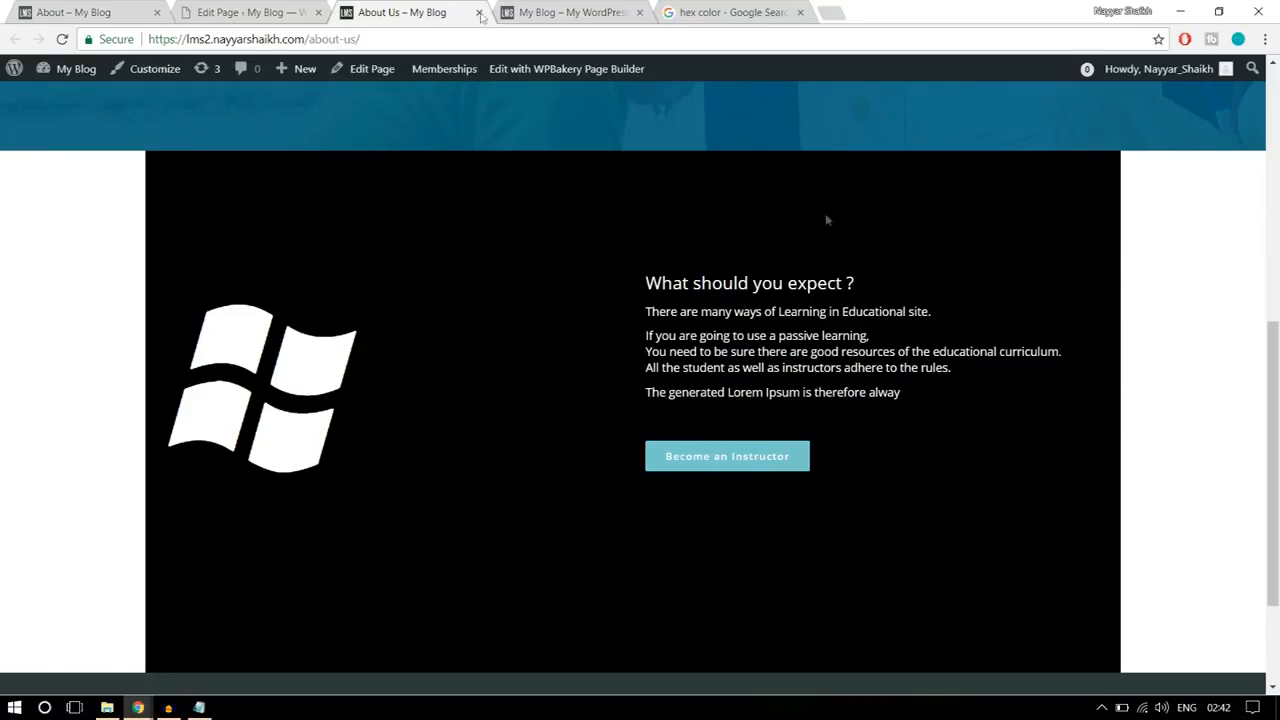
click(245, 12)
scroll(812, 318, down, 5)
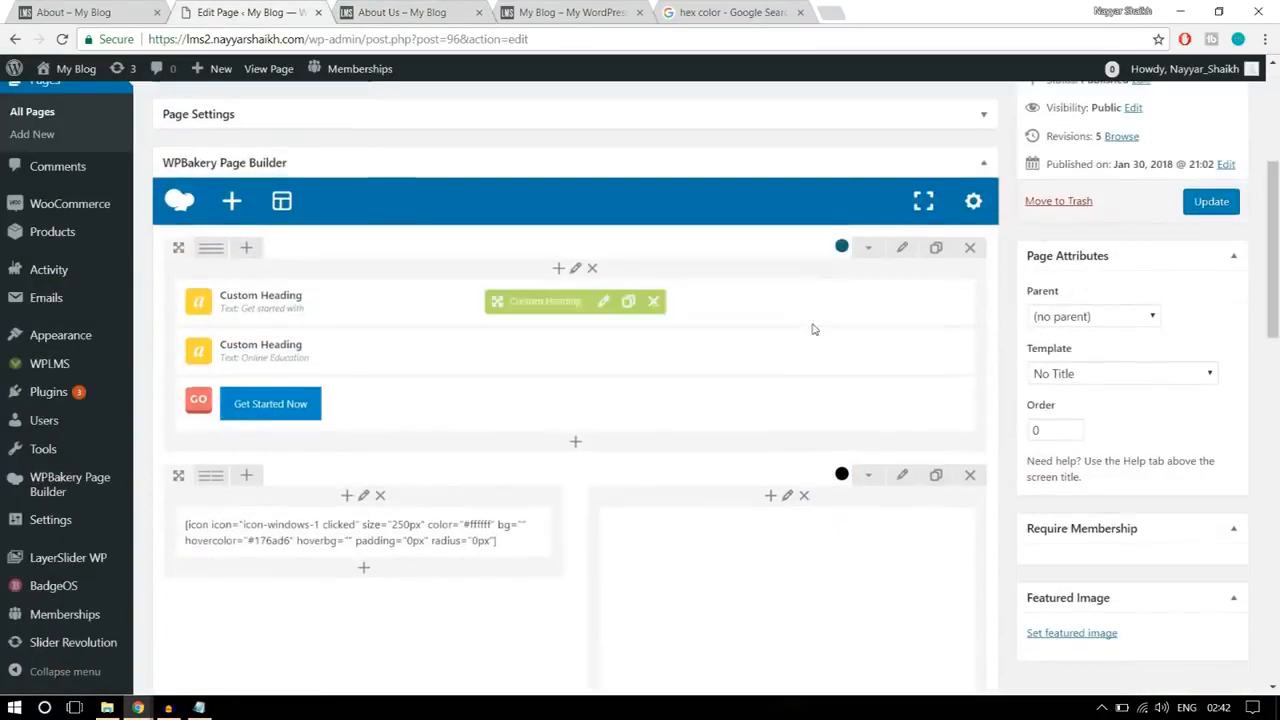
Step: Set the black two-column icon and text row's stretch option to Stretch row, save the row settings and update the page
click(906, 344)
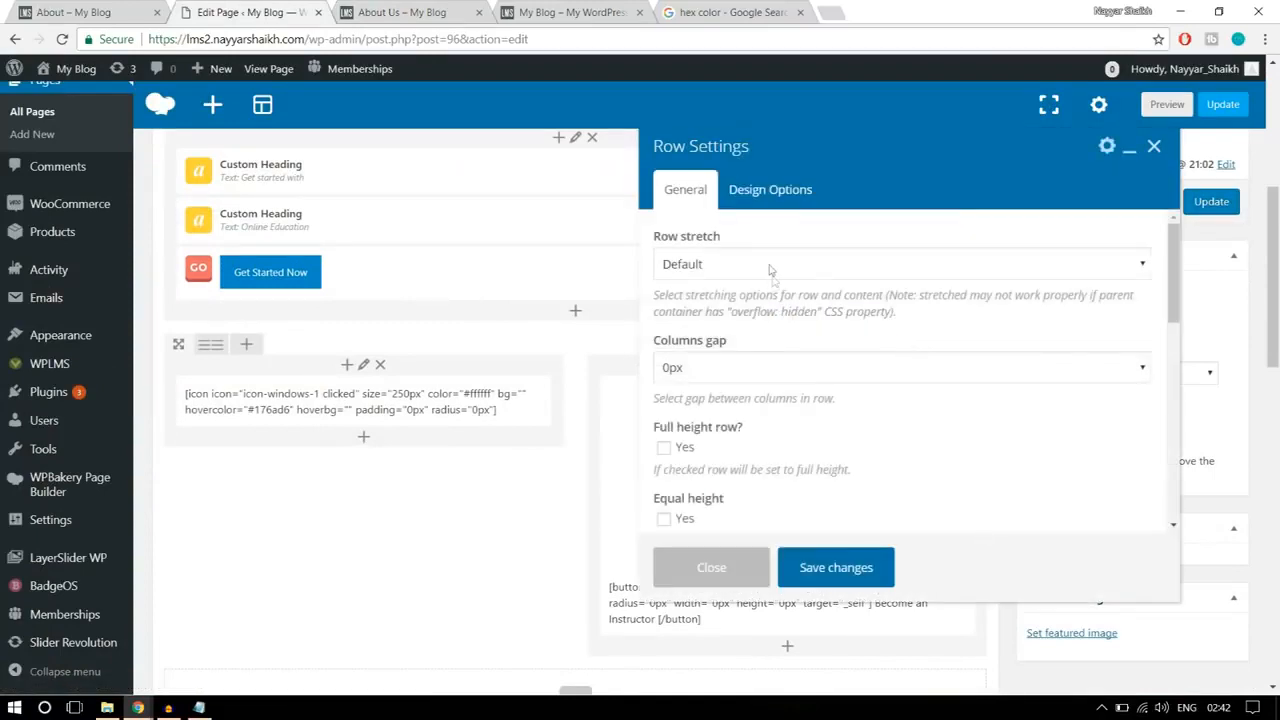
click(770, 267)
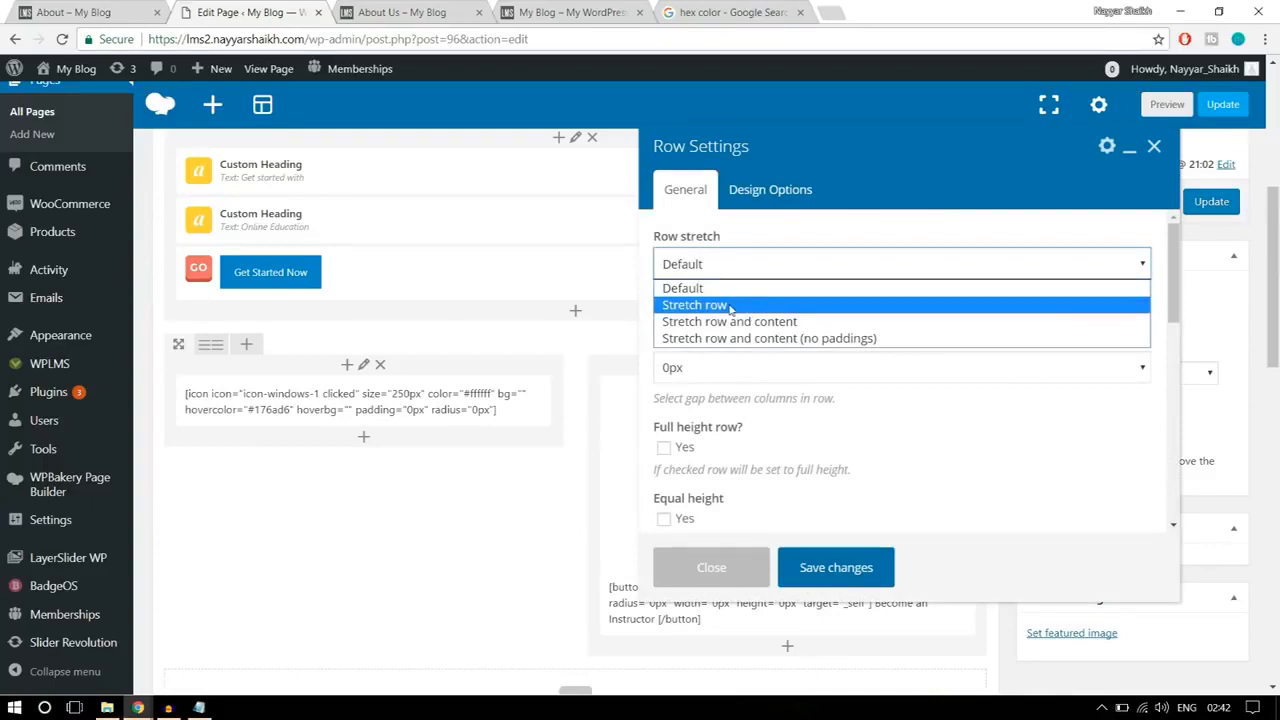
click(734, 305)
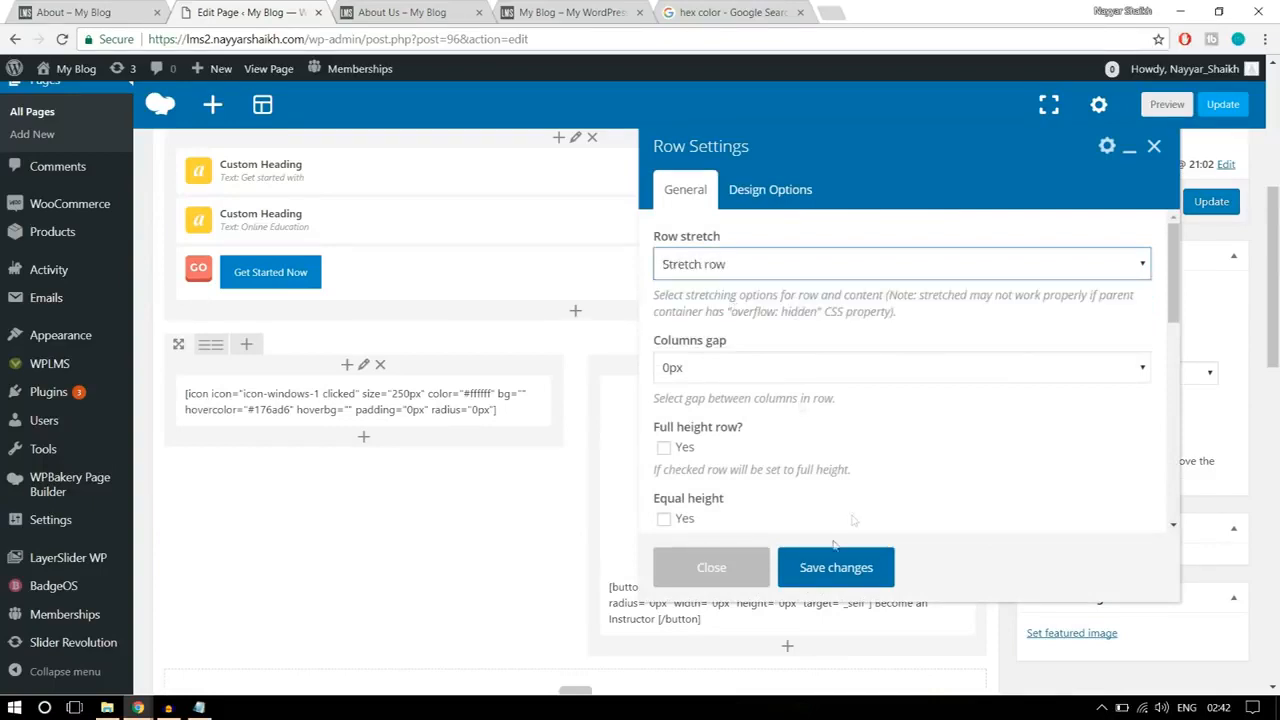
click(826, 571)
click(1193, 212)
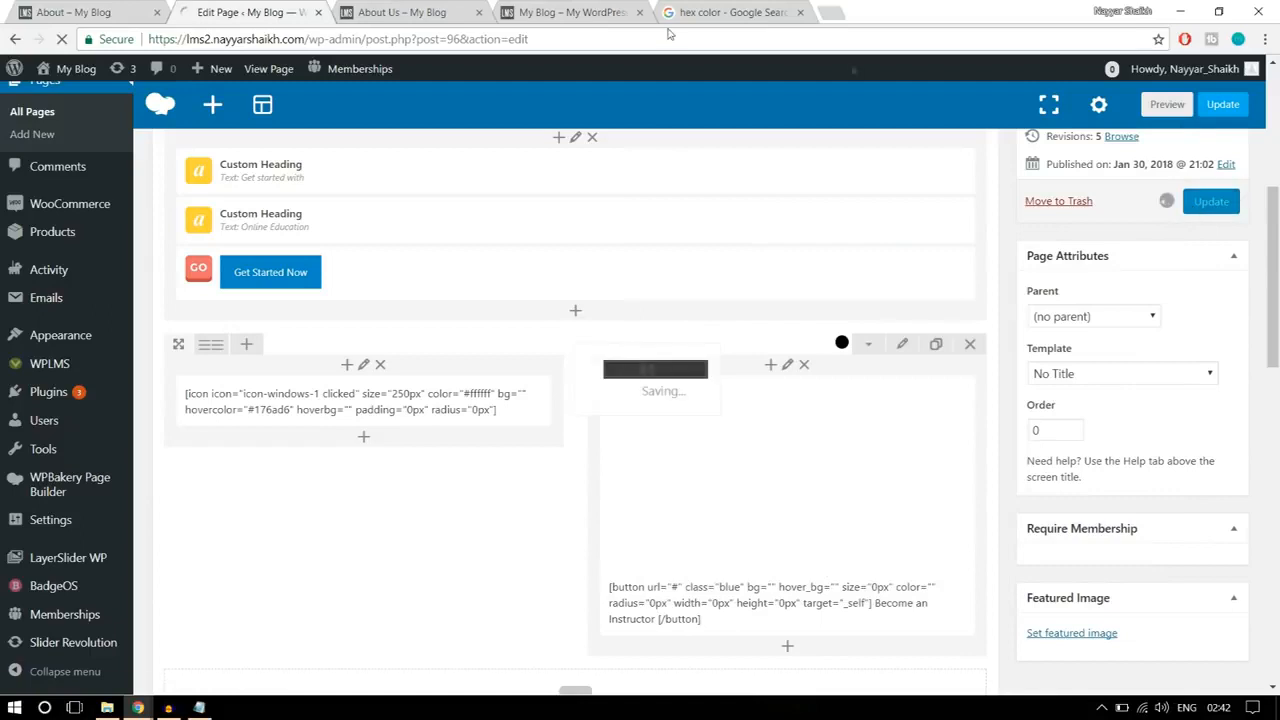
Step: Reload the About Us page and examine the black row's background width and spacing
click(396, 12)
click(61, 40)
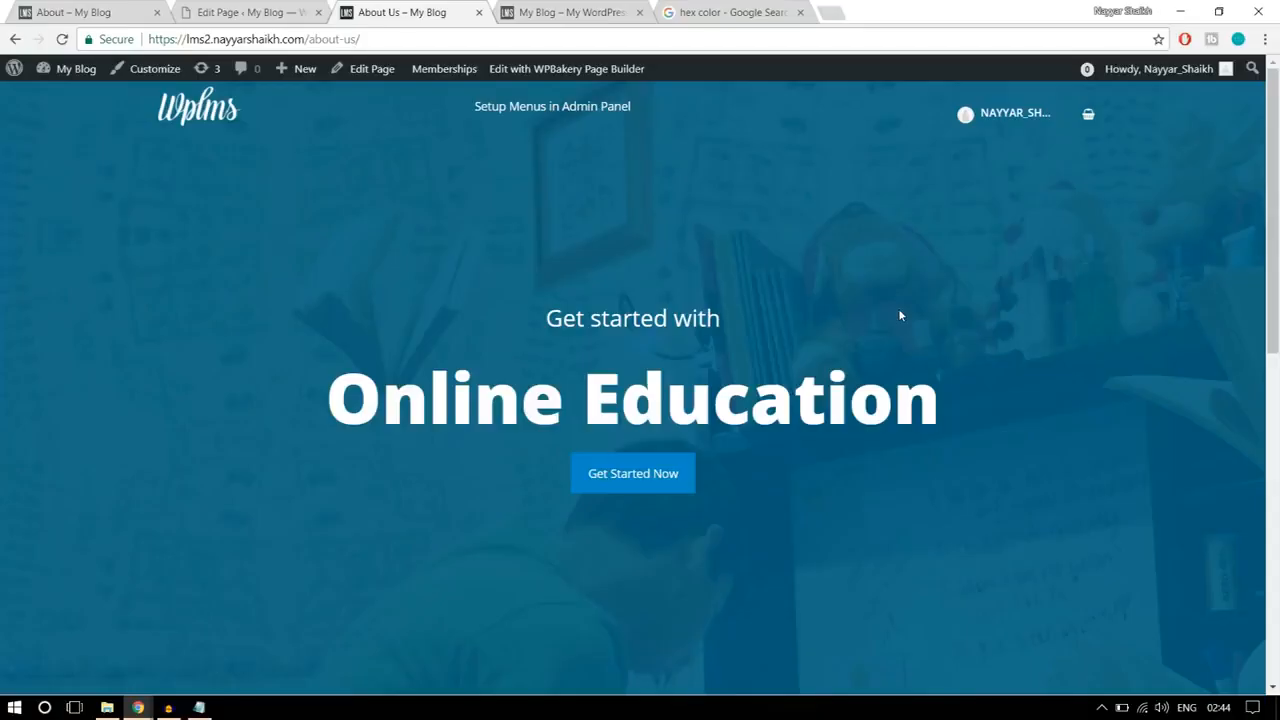
scroll(979, 390, down, 5)
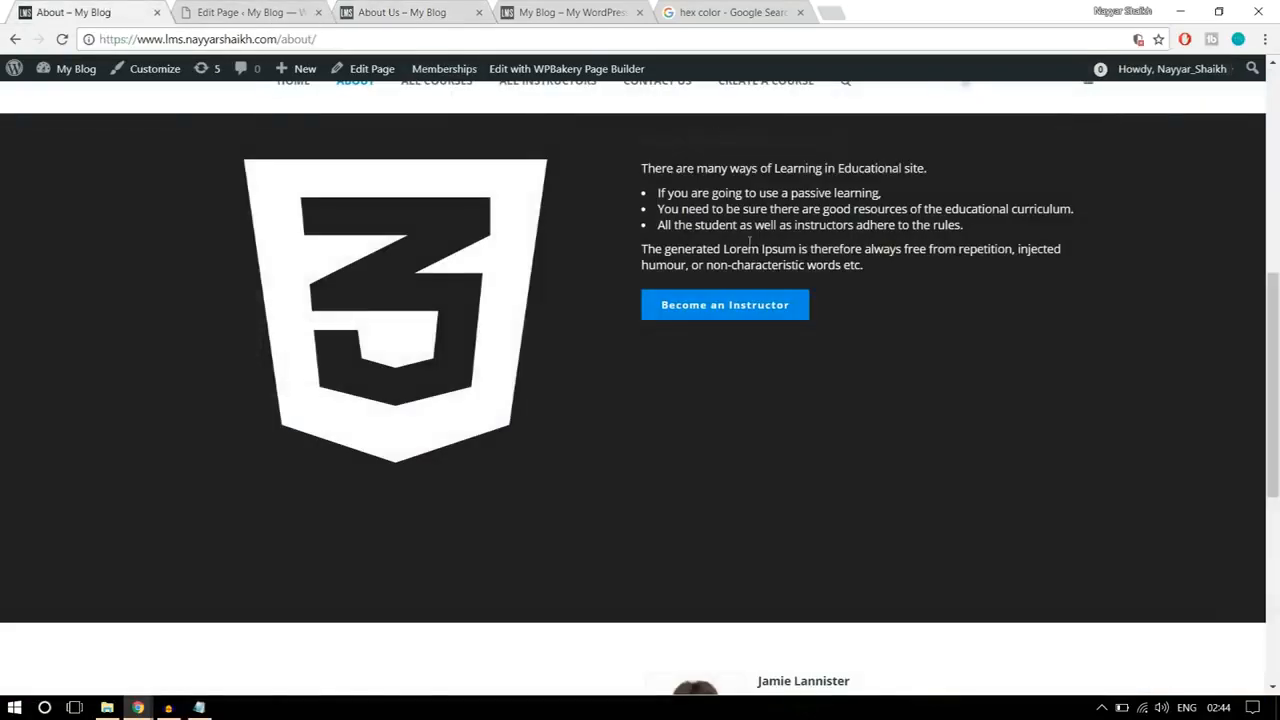
scroll(750, 242, down, 4)
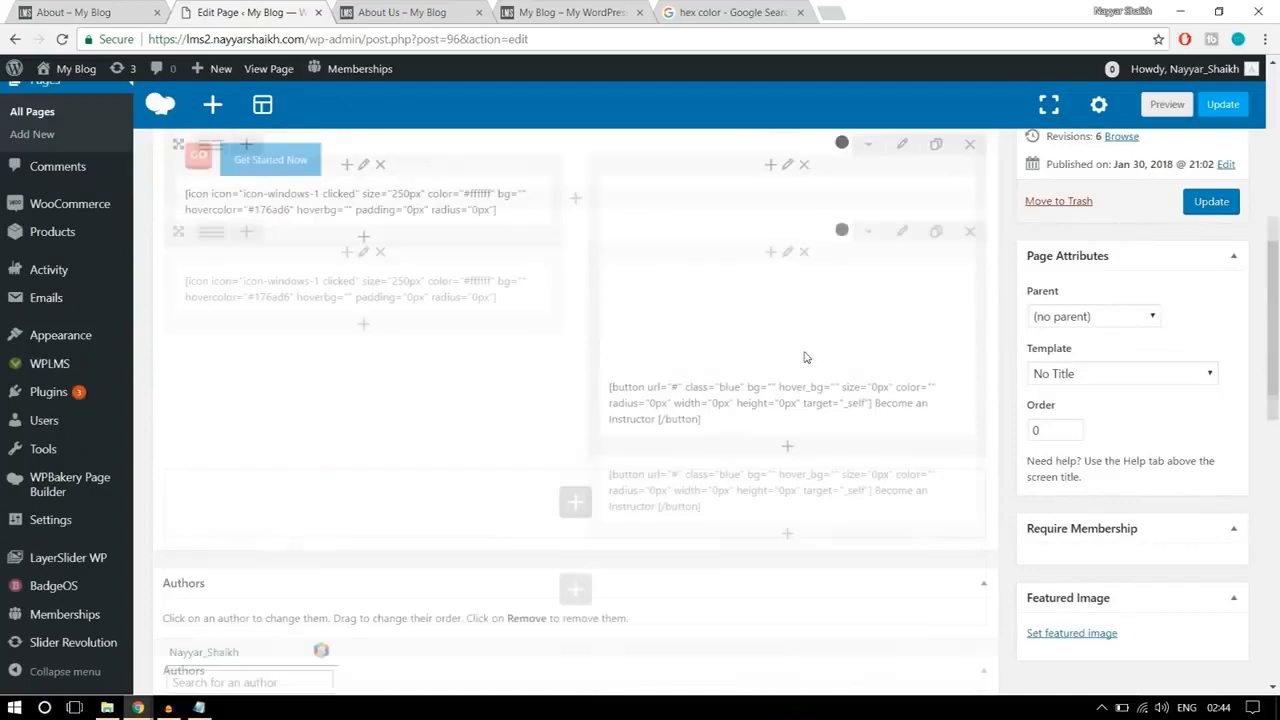
Step: Add a Text Block element in a new row below the two-column icon and text row
scroll(700, 375, down, 2)
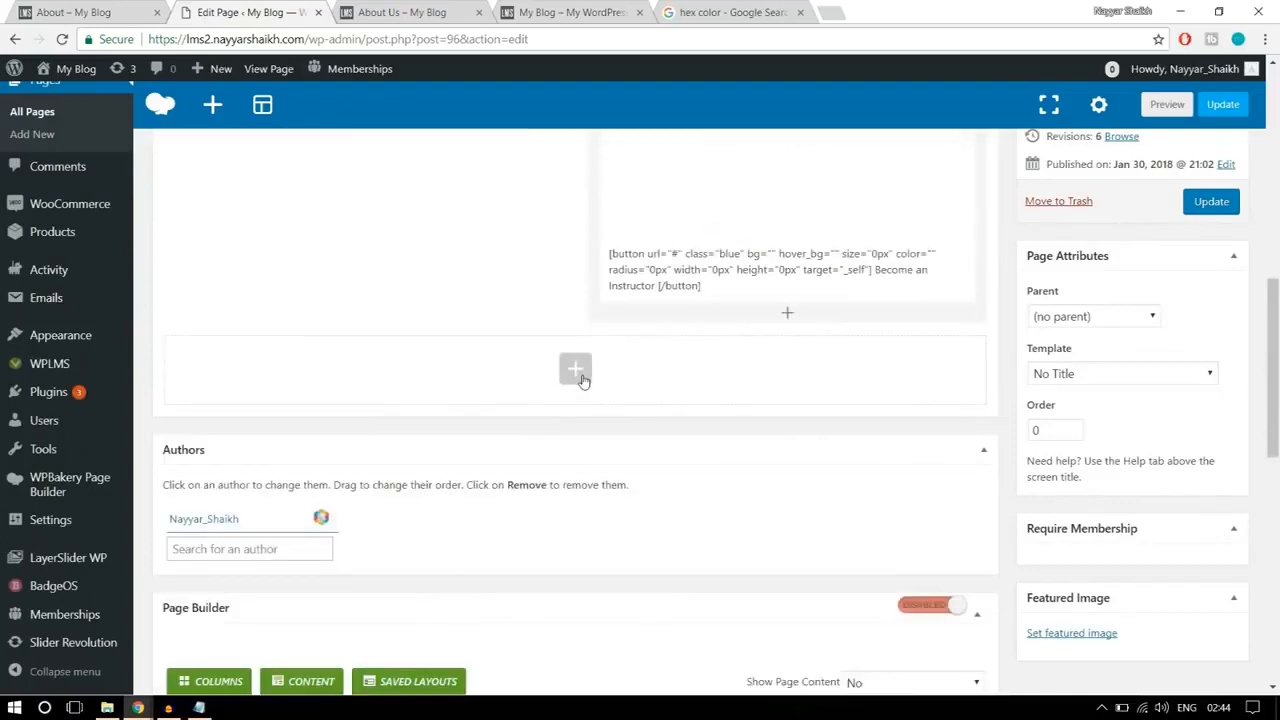
click(578, 372)
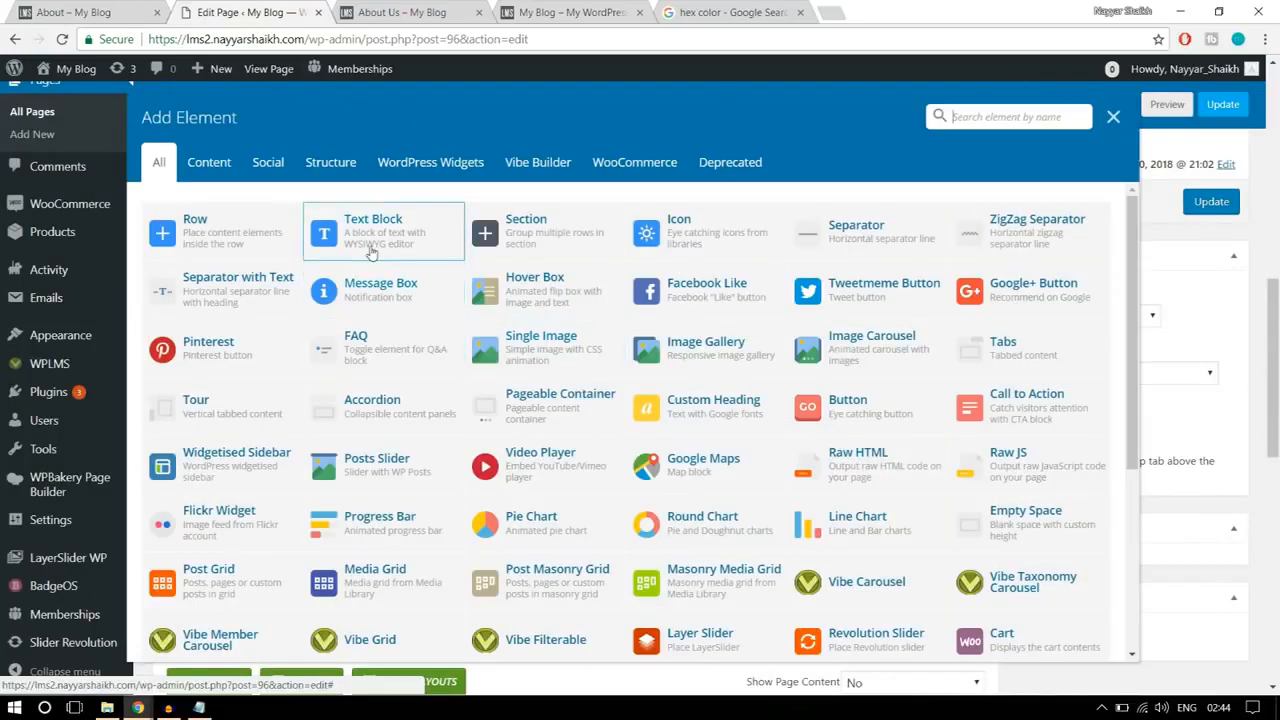
click(390, 236)
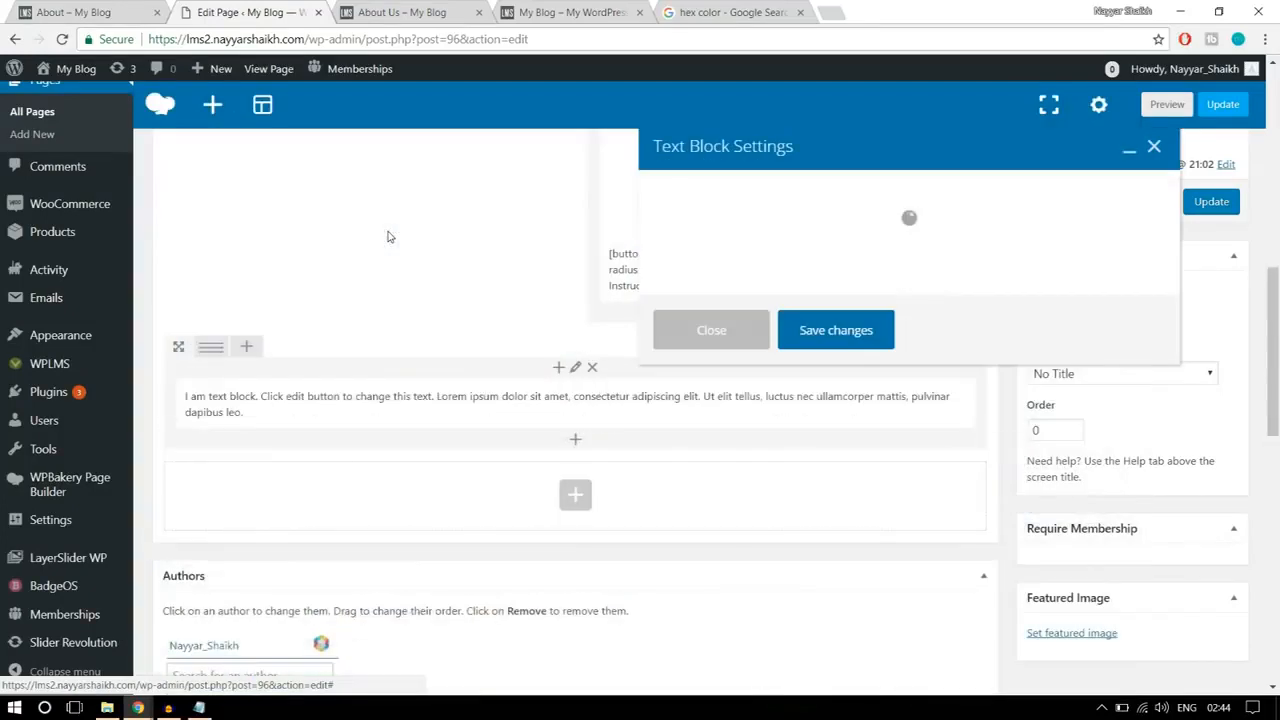
Step: Replace the text block's placeholder with the "Meet the Instructors." text copied from the reference About page
click(76, 13)
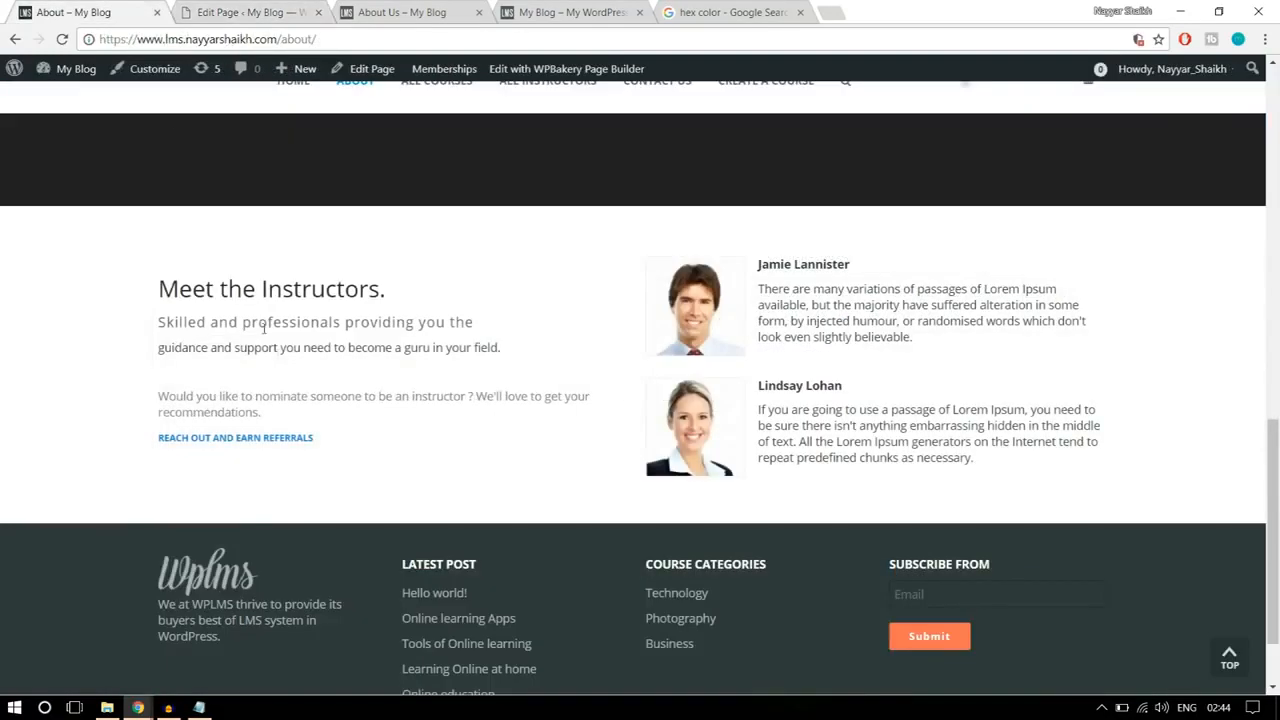
drag(350, 443, 160, 272)
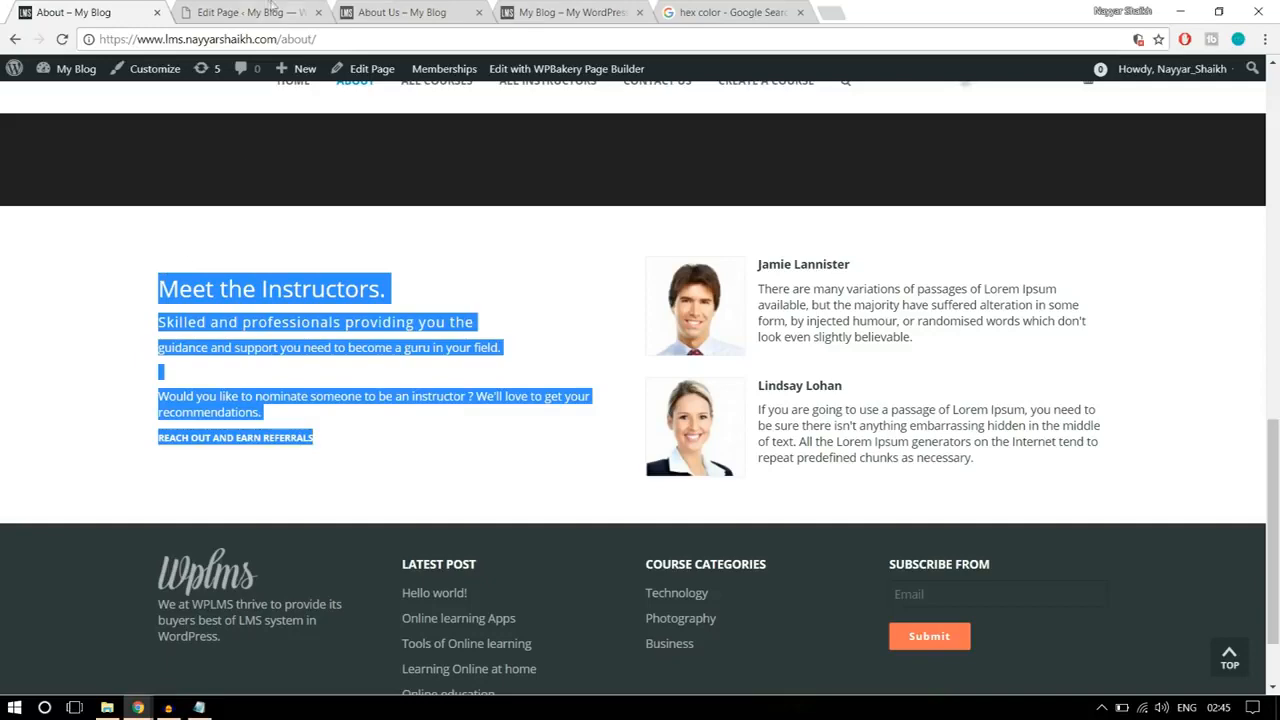
click(250, 12)
drag(740, 400, 716, 376)
key(ctrl+a)
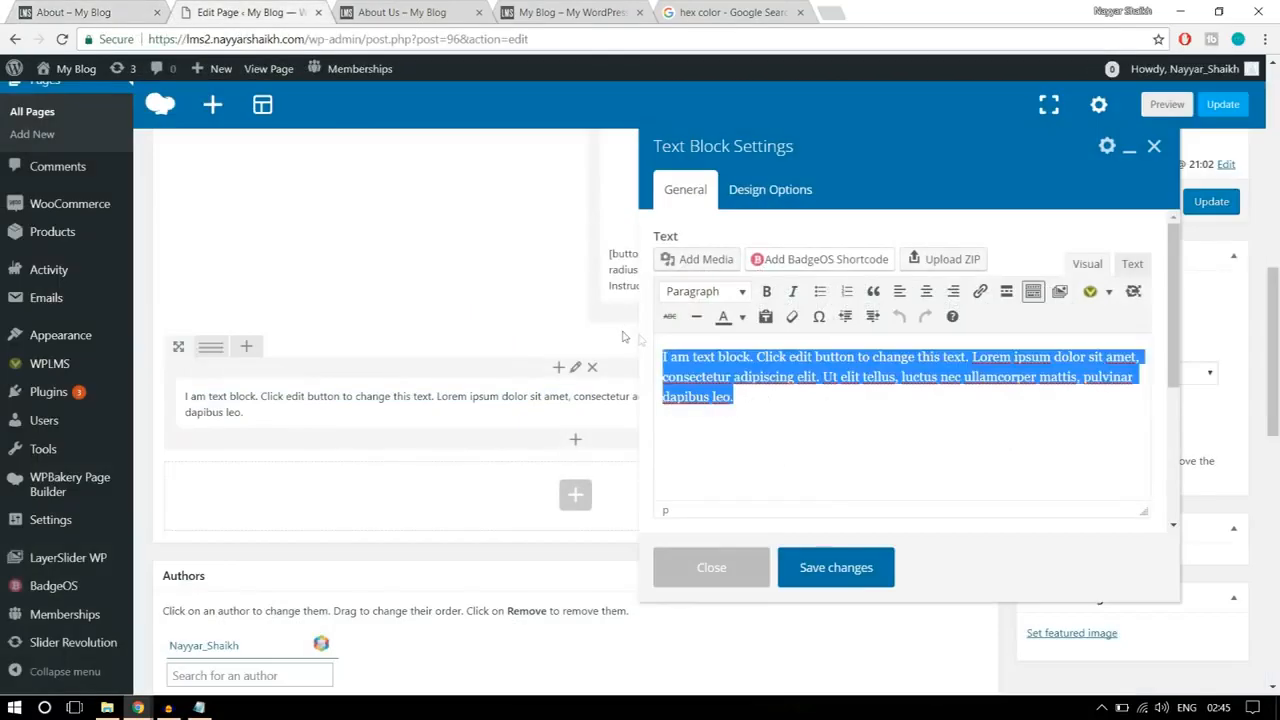
key(ctrl+v)
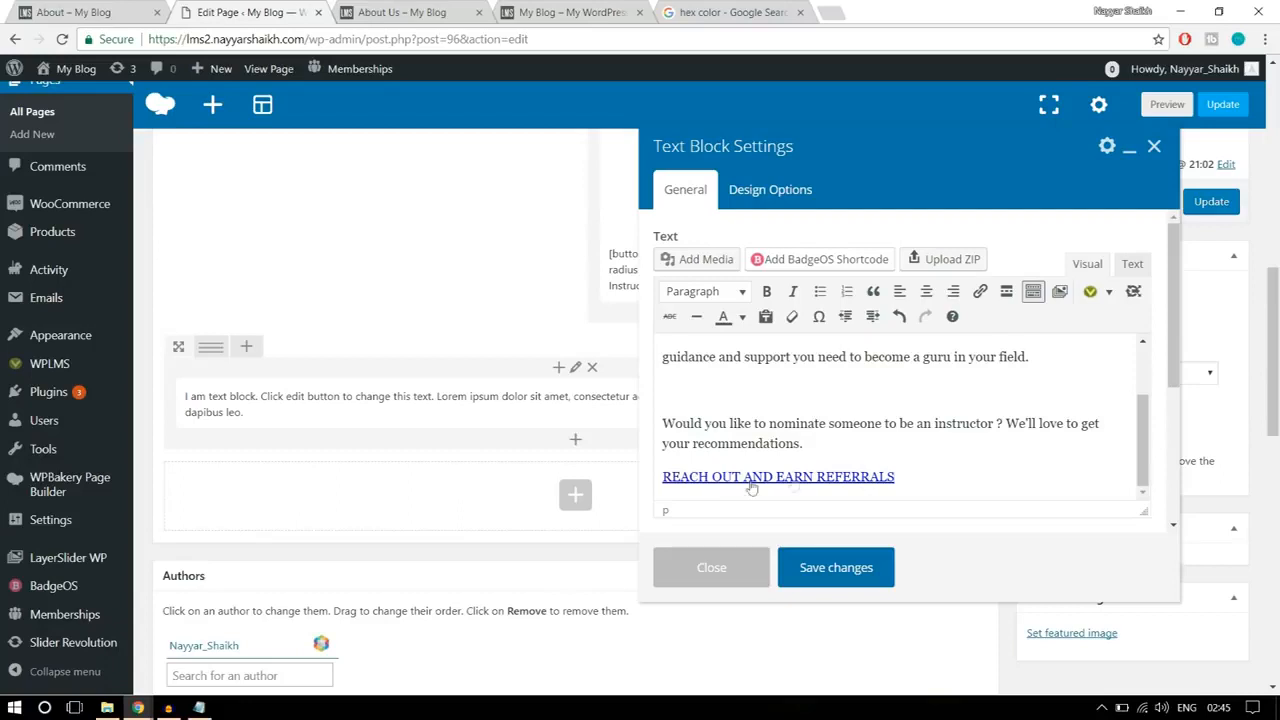
Step: Remove the copied hyperlink from the "REACH OUT AND EARN REFERRALS" line in the text block
drag(923, 481, 658, 476)
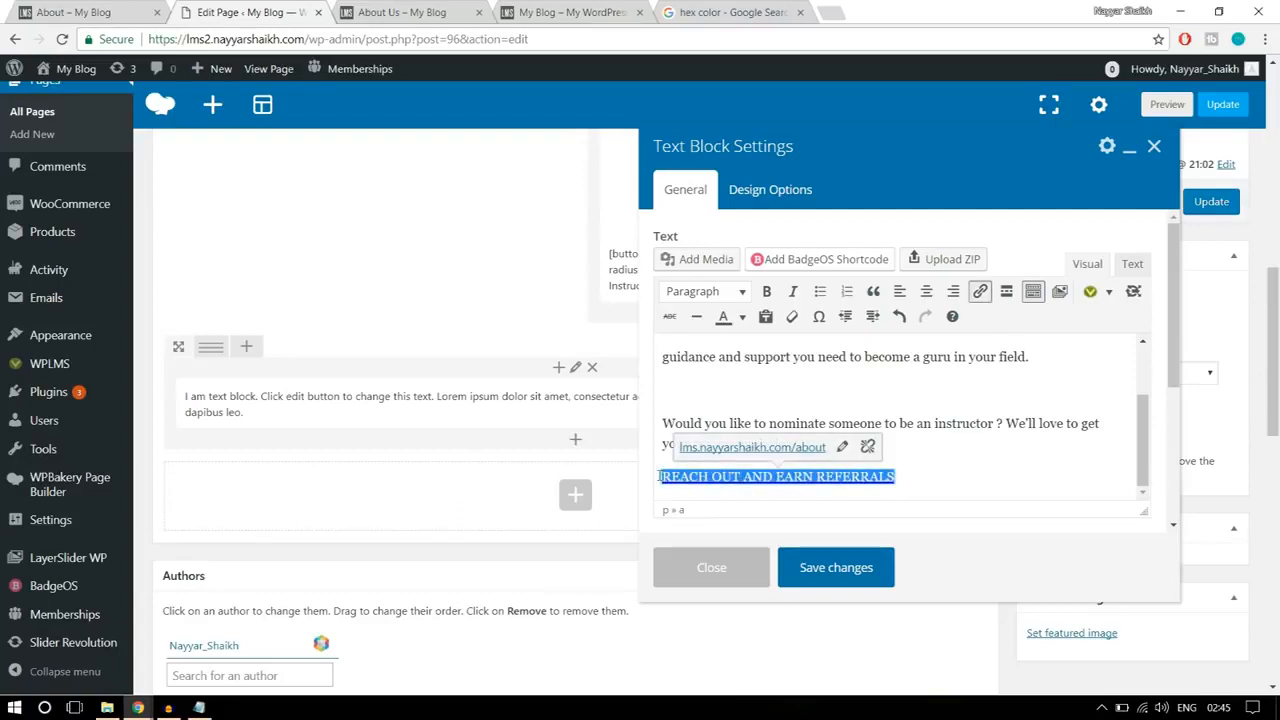
click(869, 452)
click(942, 463)
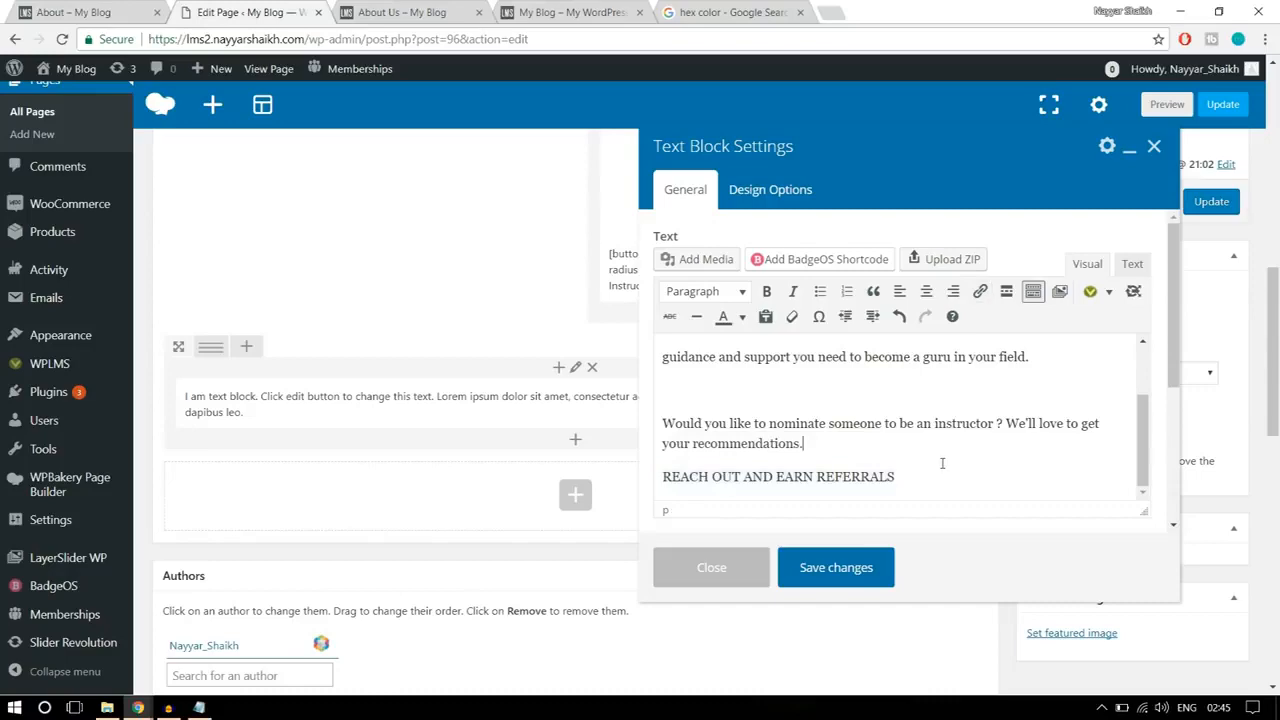
drag(942, 472, 668, 488)
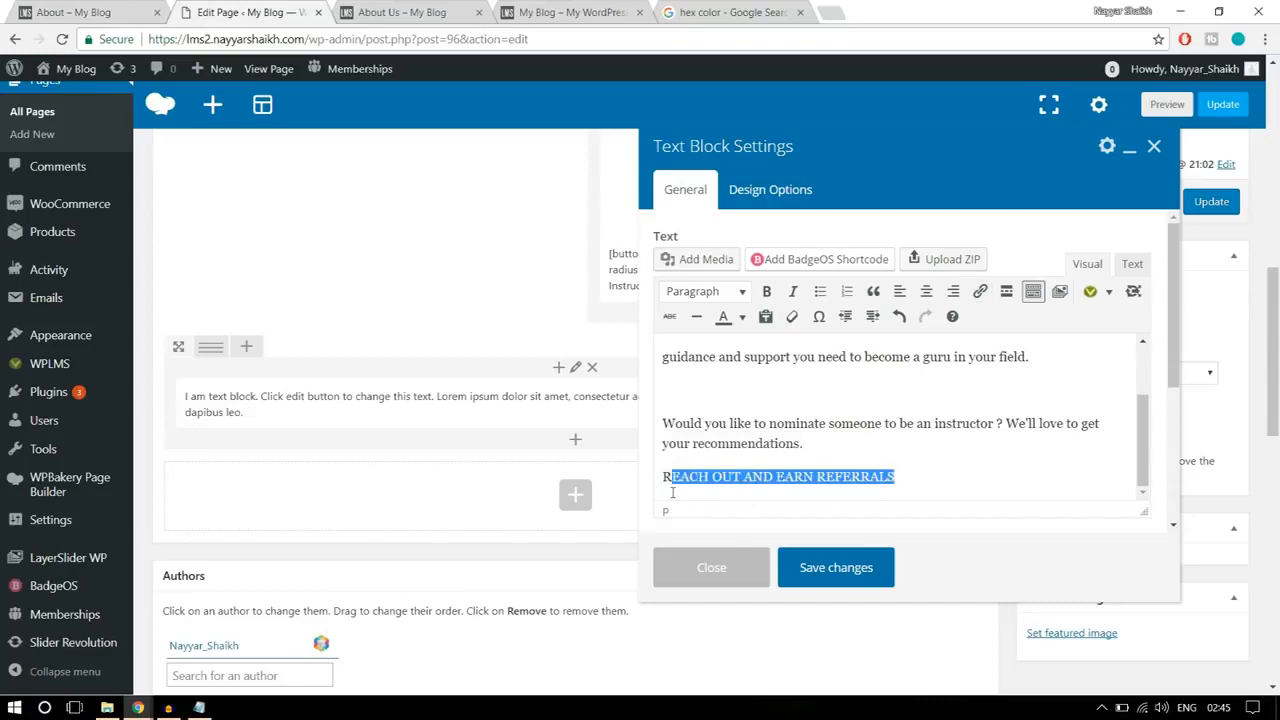
click(817, 470)
Step: Check the referral line on the reference page, link "REACH OUT AND EARN REFERRALS" to # and save the text block
click(140, 8)
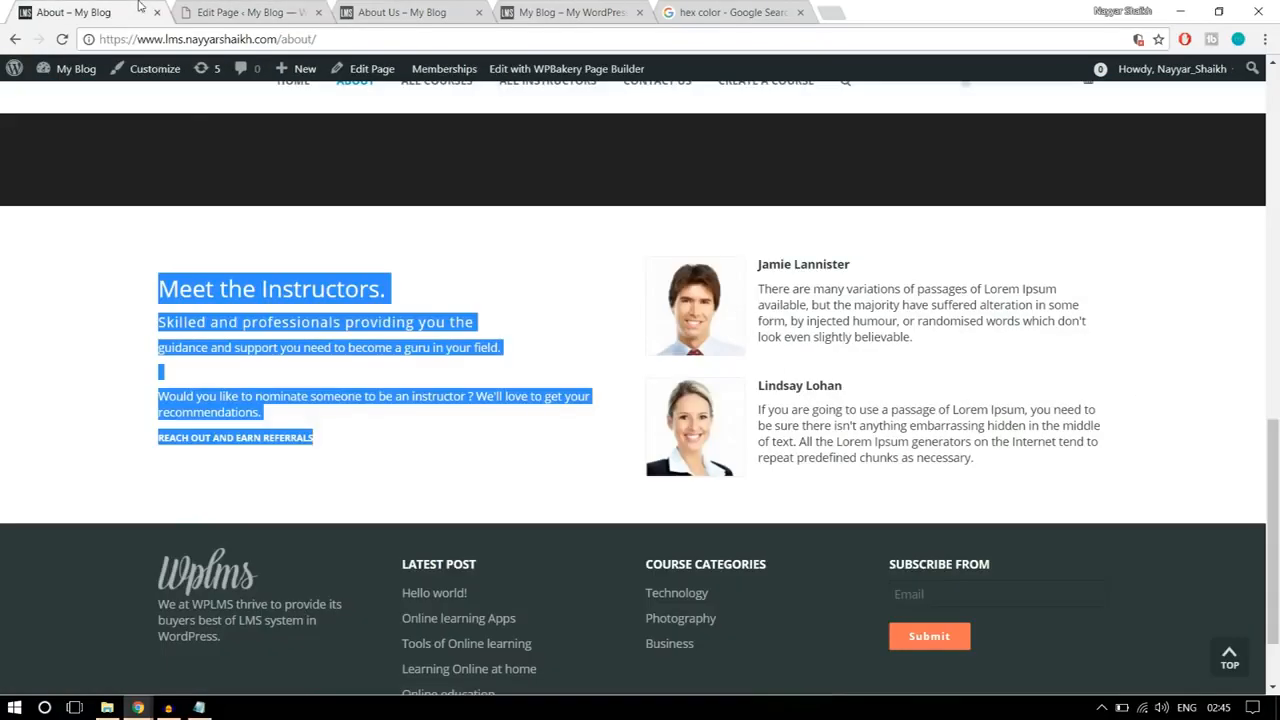
click(392, 442)
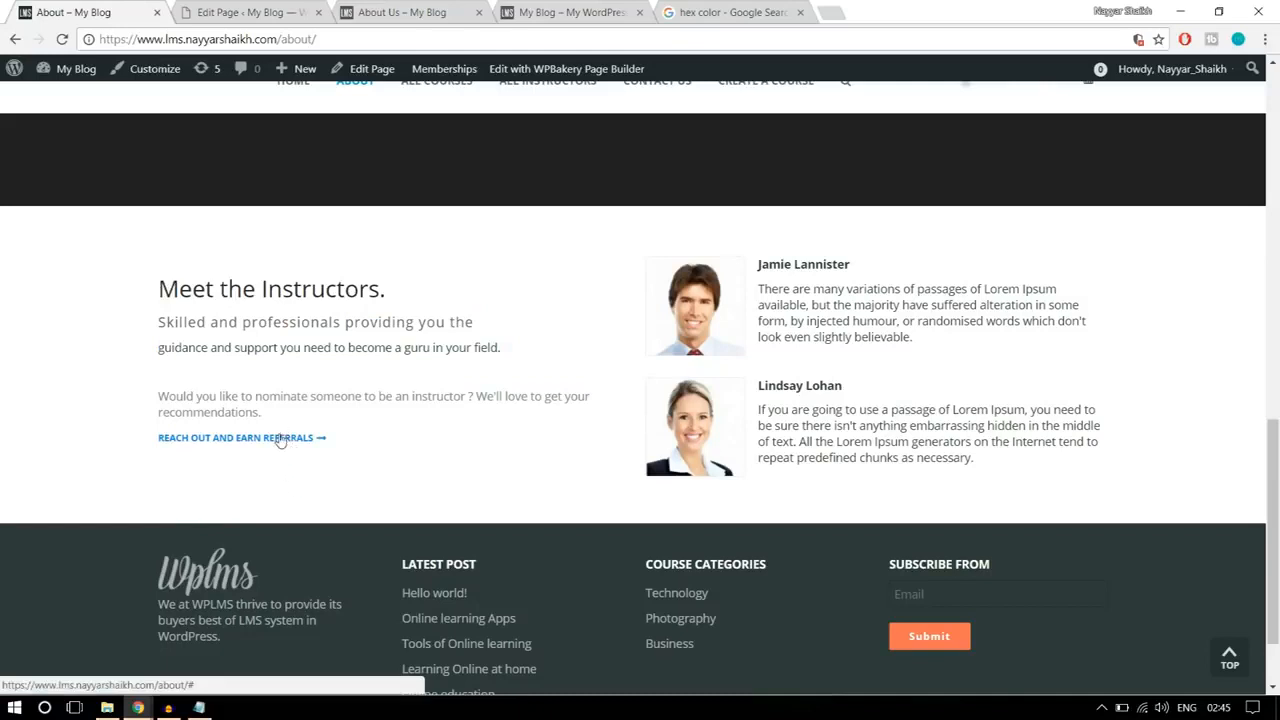
click(225, 12)
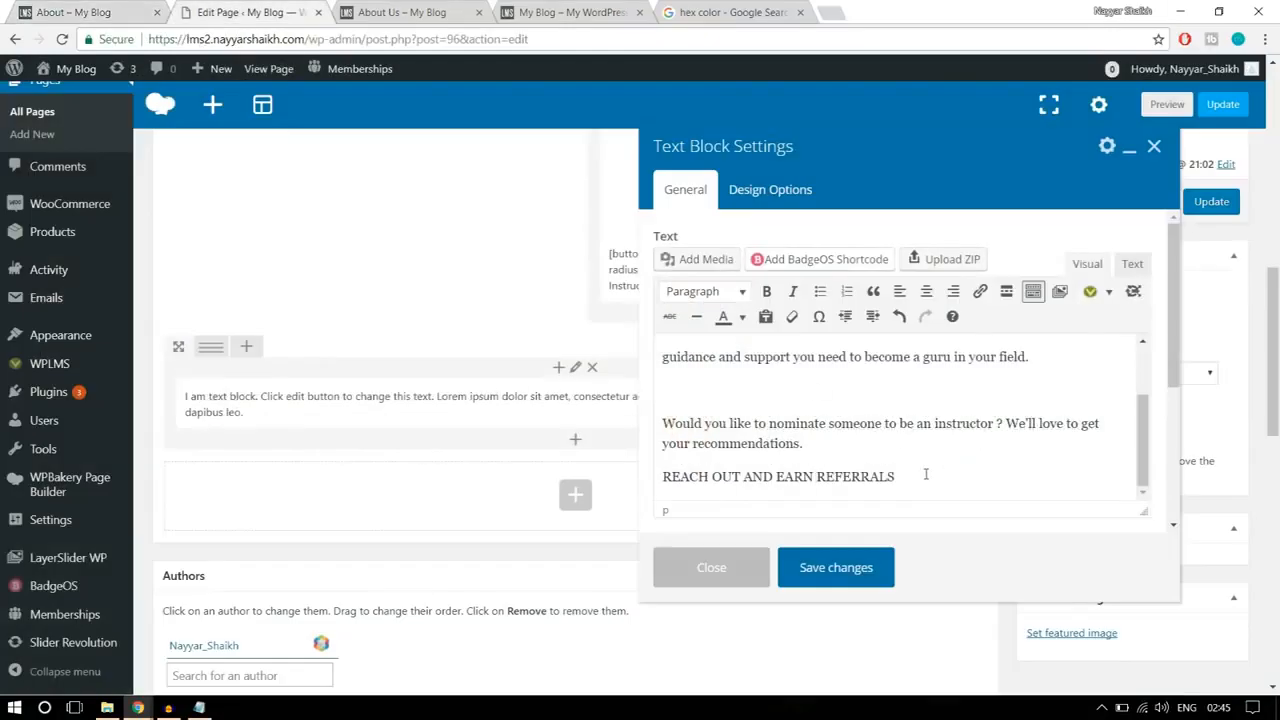
drag(923, 476, 651, 476)
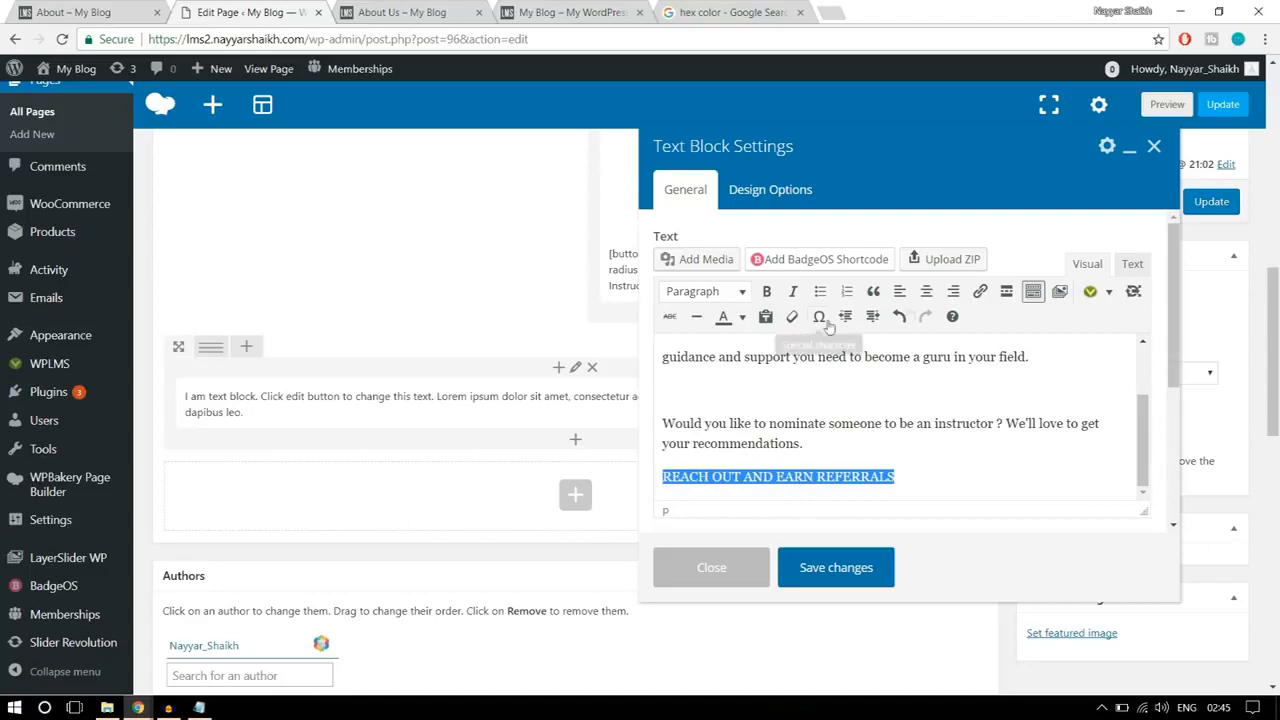
click(980, 292)
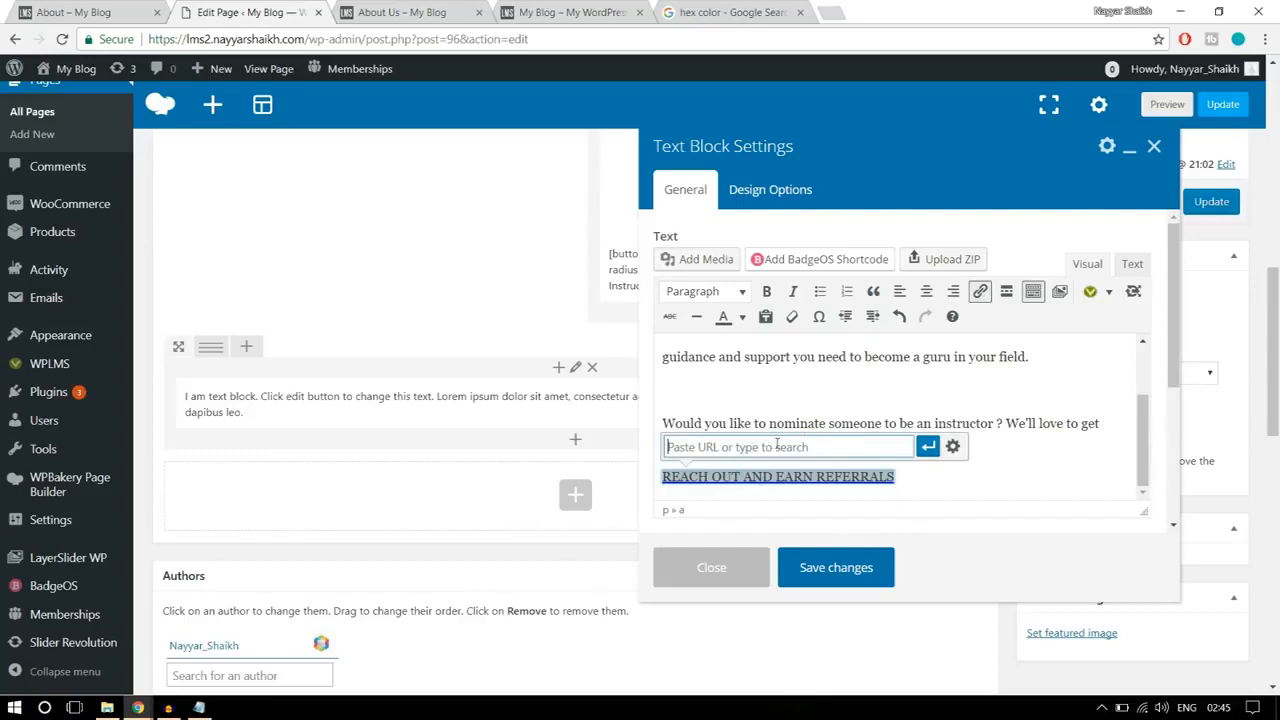
text(#)
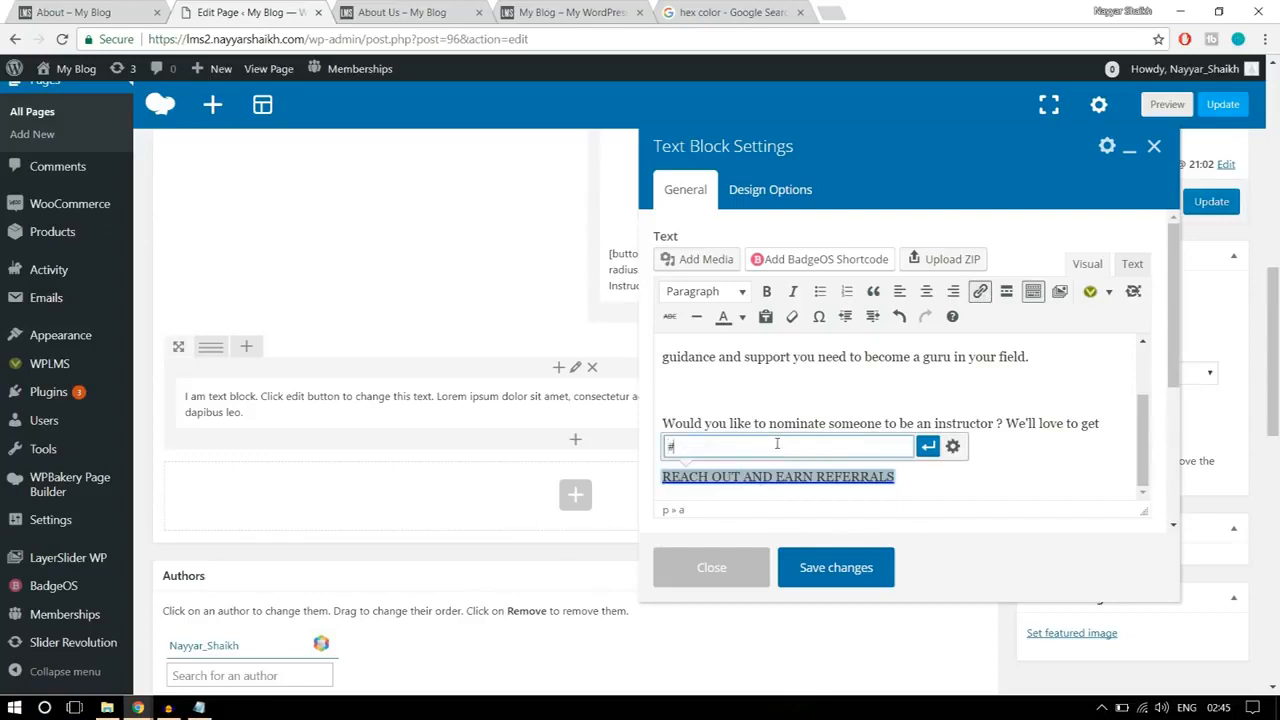
click(928, 447)
click(963, 449)
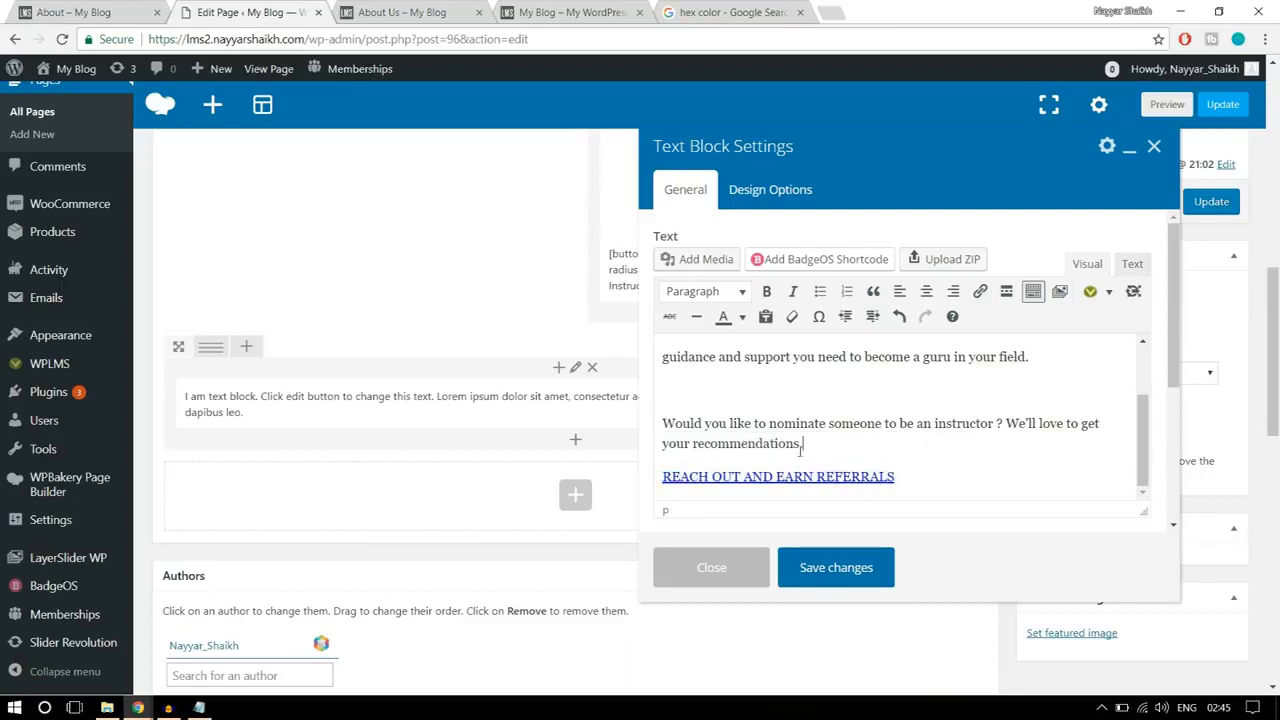
click(867, 567)
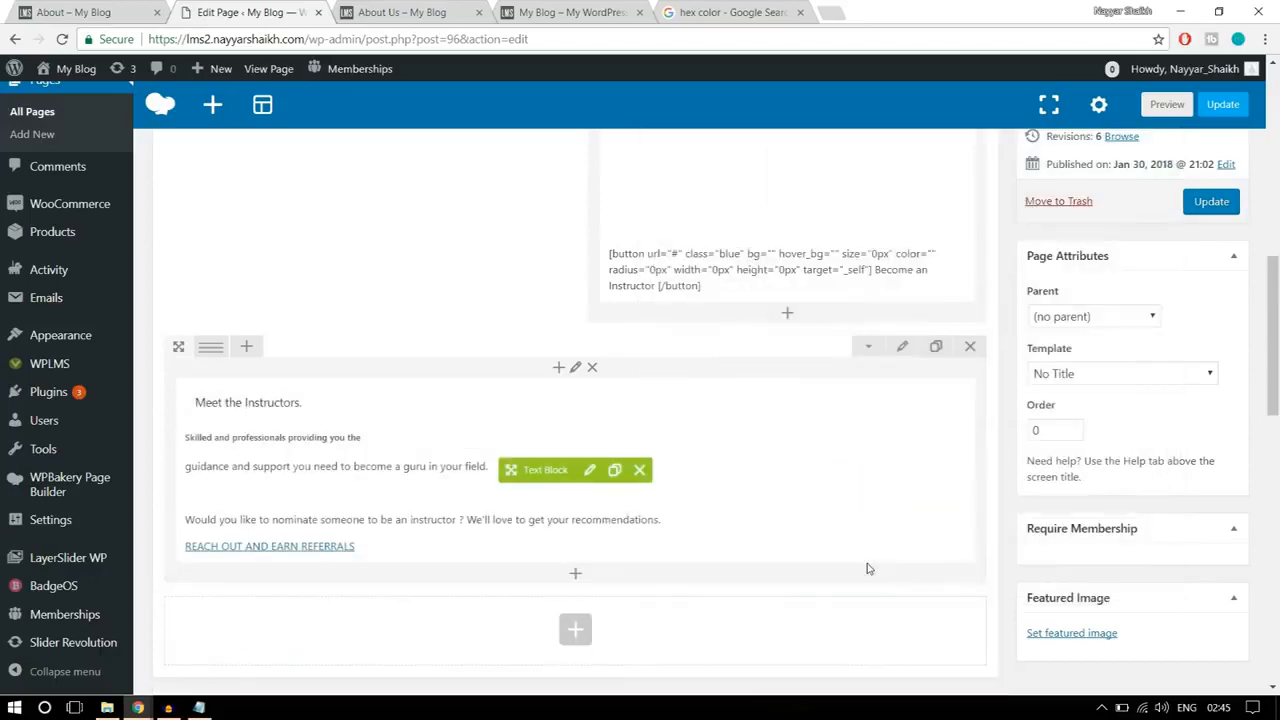
Step: Split the "Meet the Instructors." row into two equal columns, 1/2 + 1/2, to match the reference layout
click(140, 12)
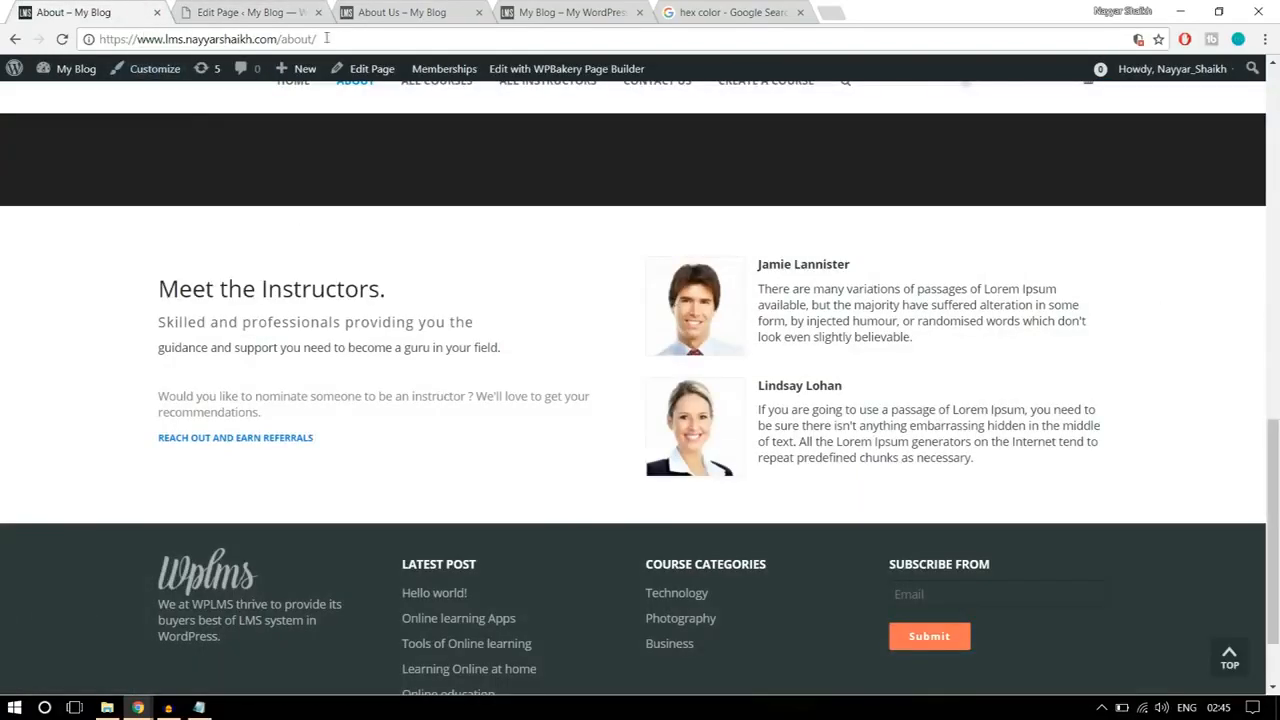
click(230, 10)
mouse_move(209, 344)
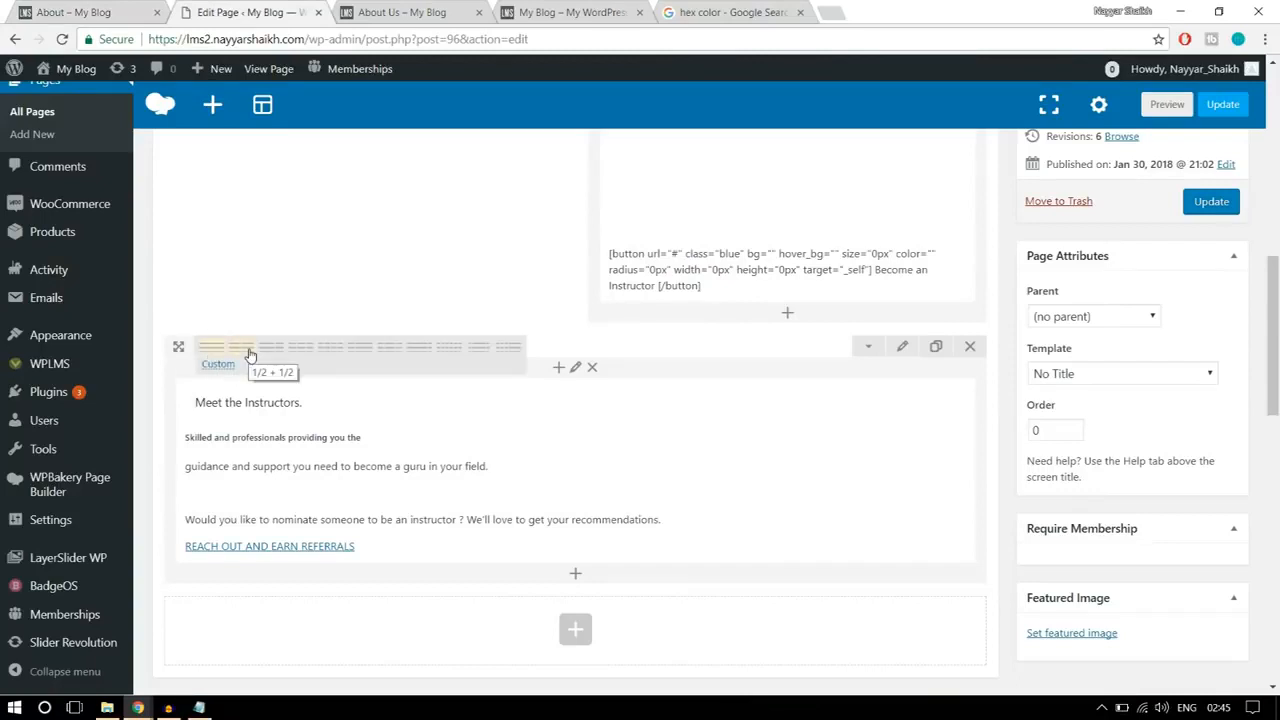
click(249, 355)
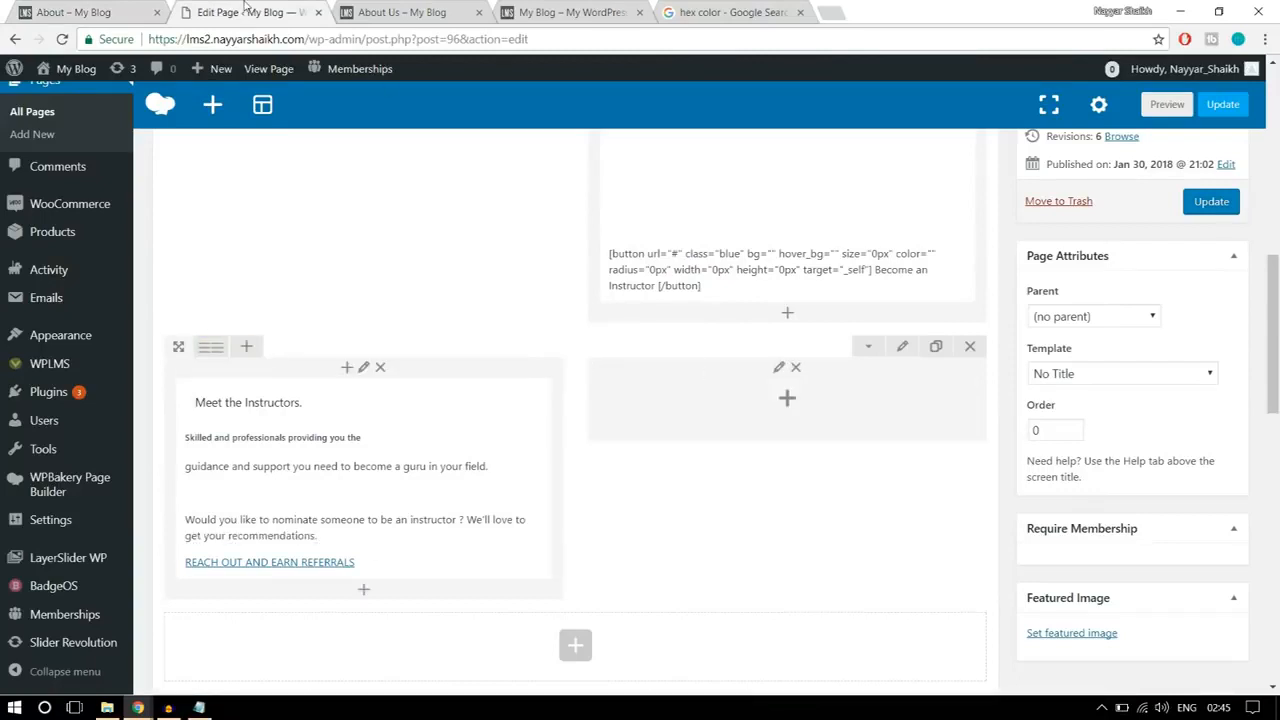
Step: Check the instructor section on the reference About page and add a Text Block to the row's empty second column
key(ctrl+shift+Tab)
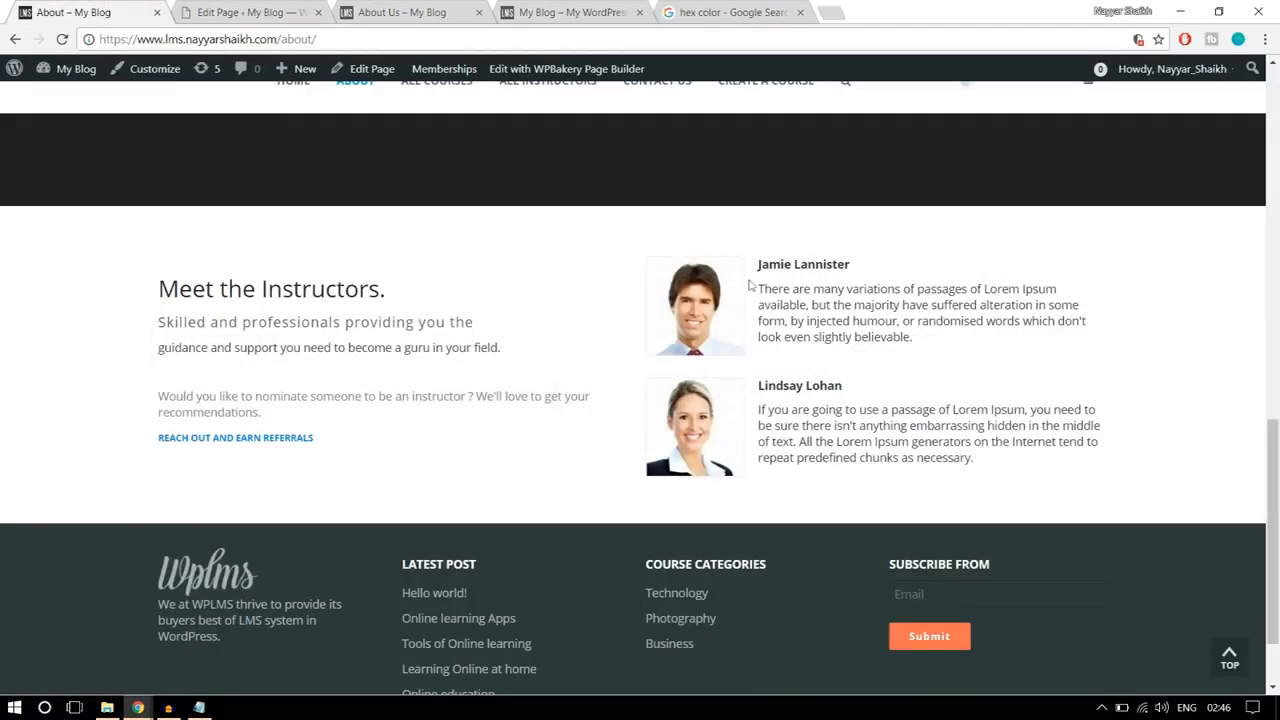
click(282, 8)
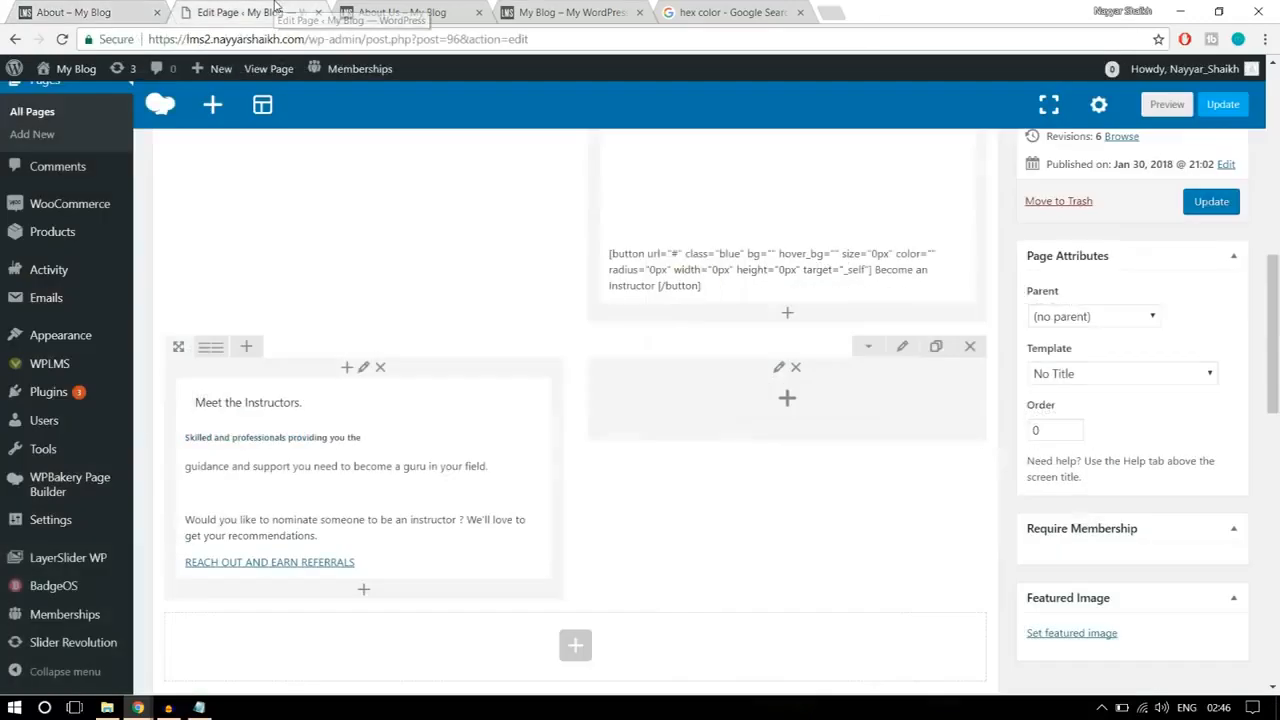
click(784, 401)
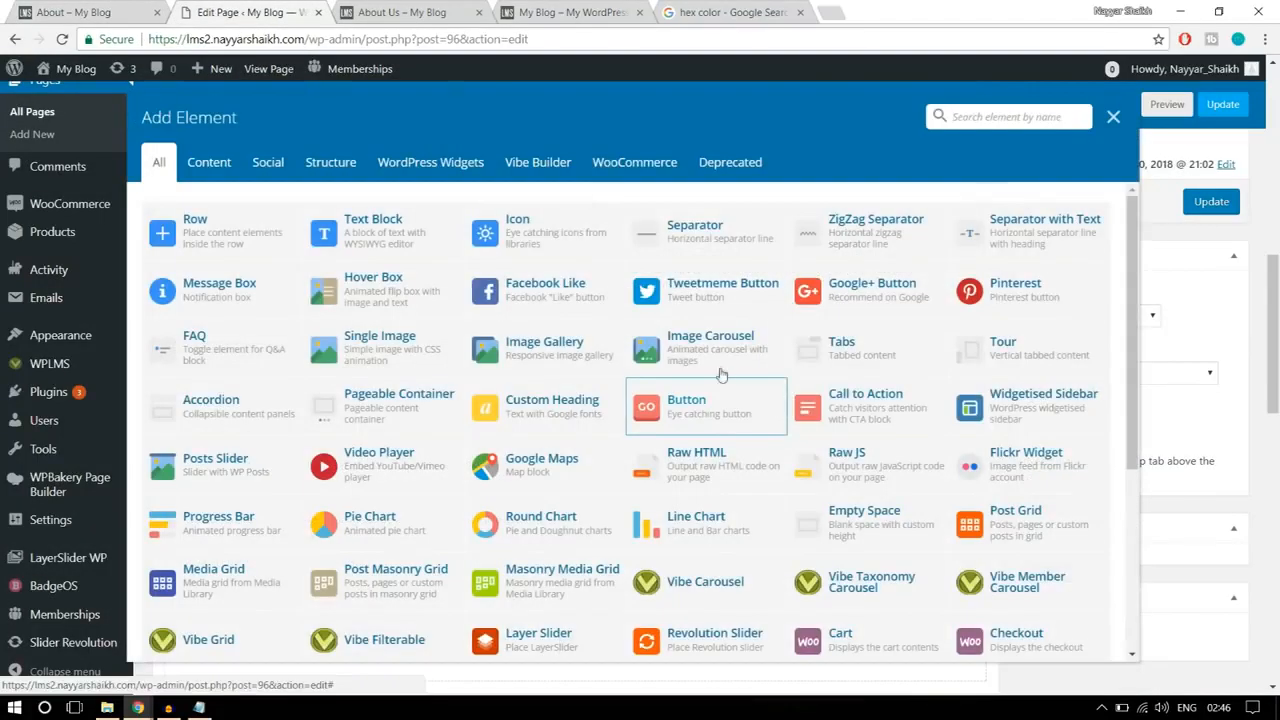
click(407, 233)
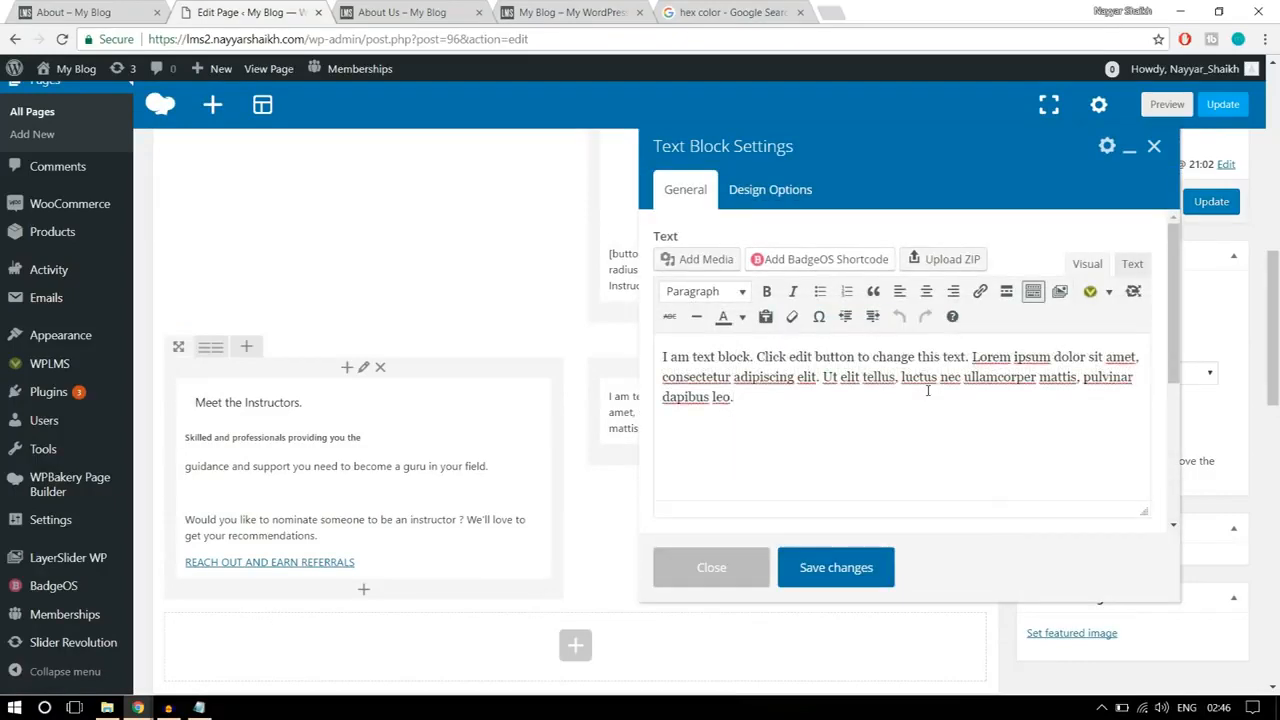
Step: Clear the new text block's placeholder and copy the first instructor's name and description from the reference About page
key(ctrl+shift+Tab)
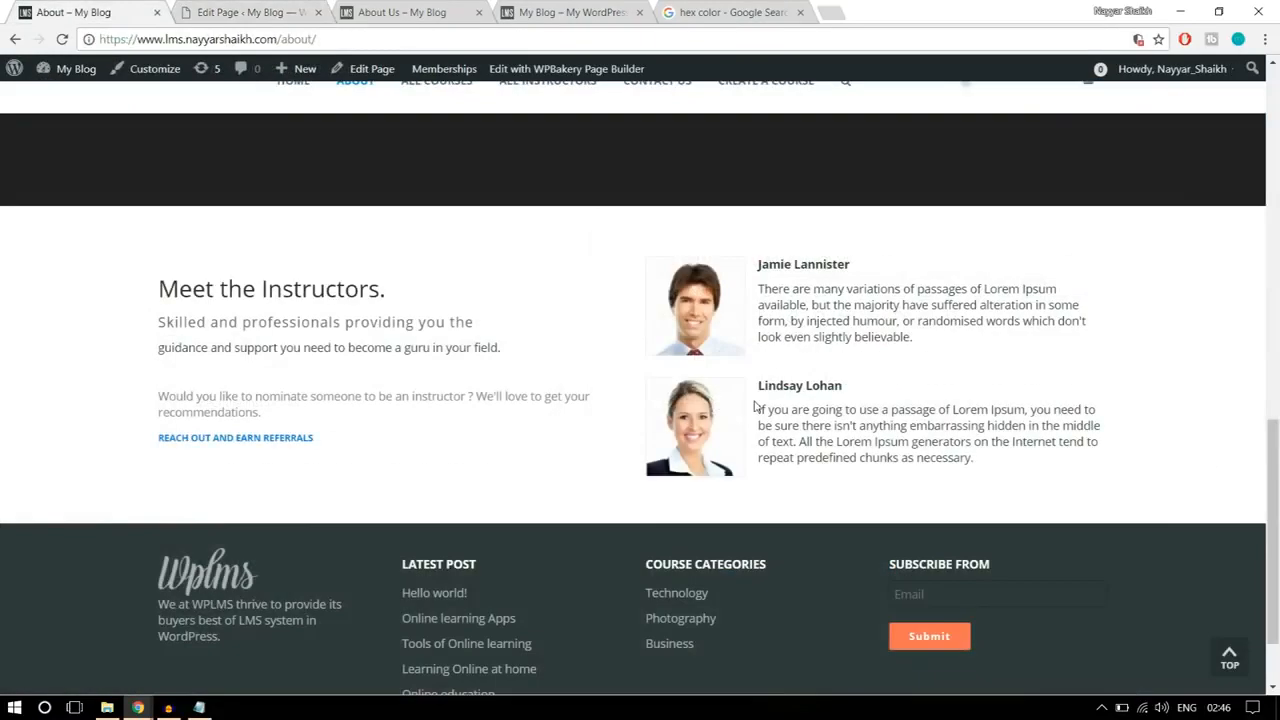
key(ctrl+Tab)
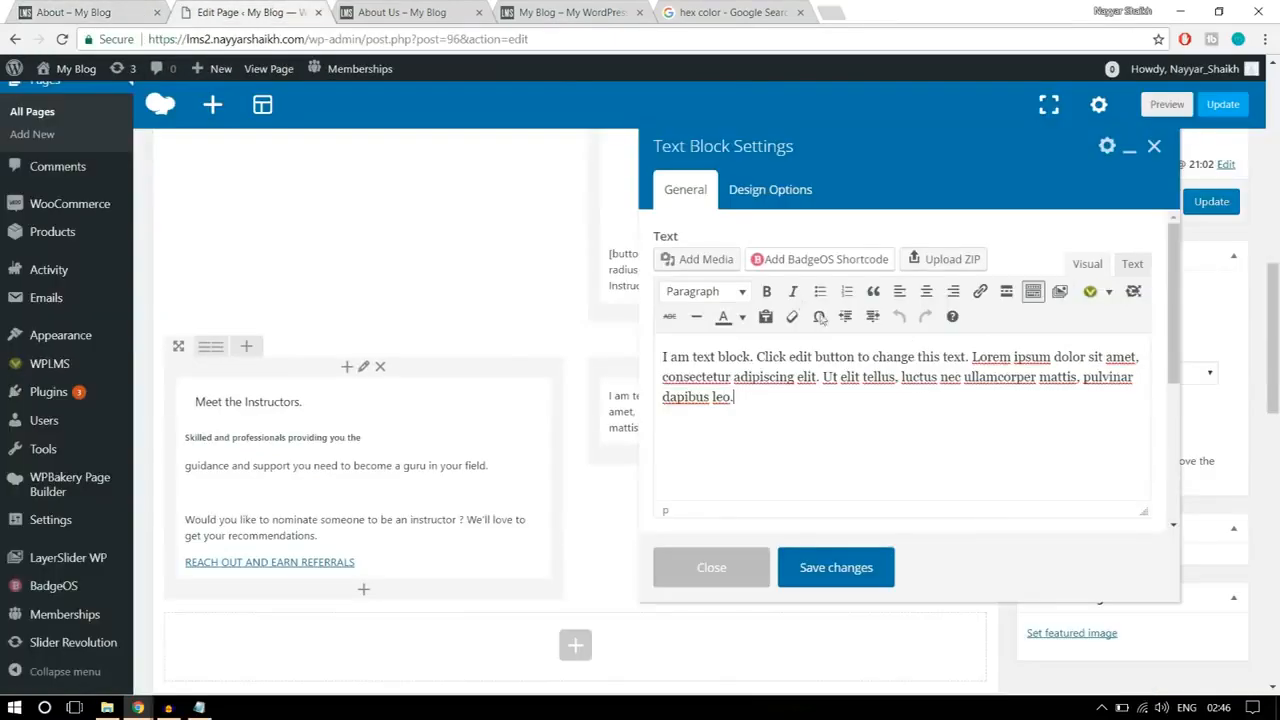
click(95, 10)
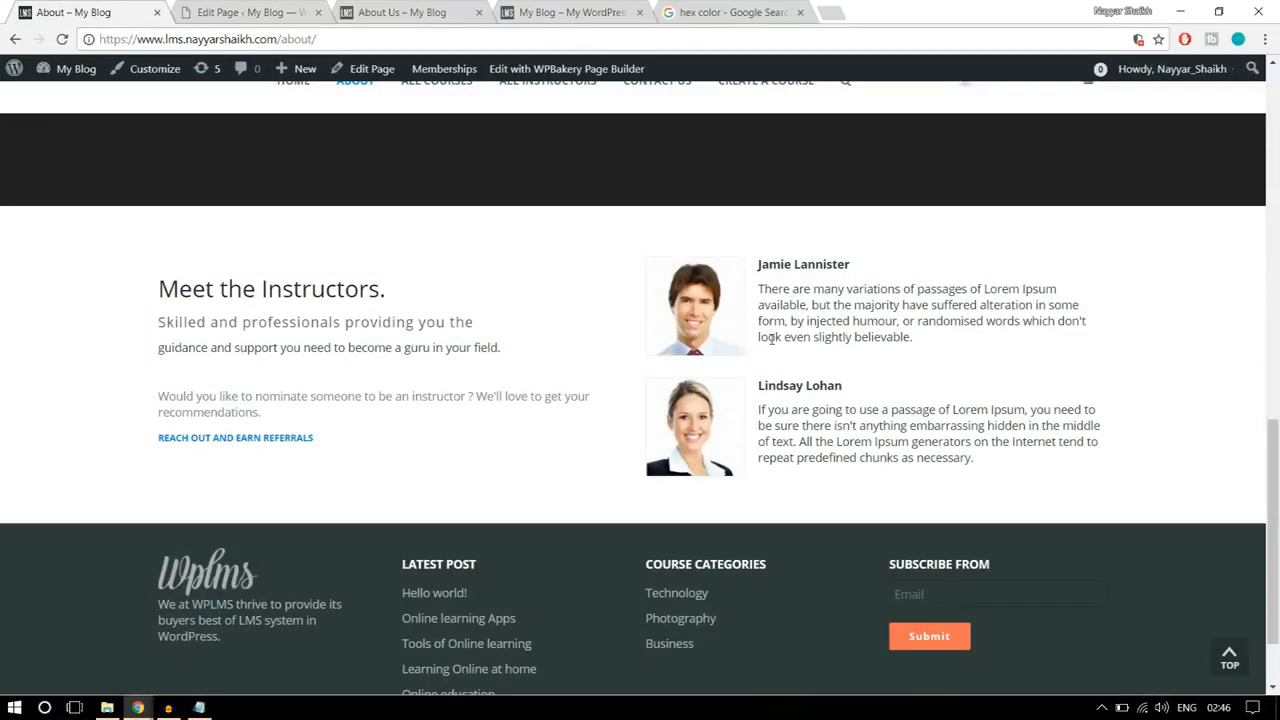
click(245, 12)
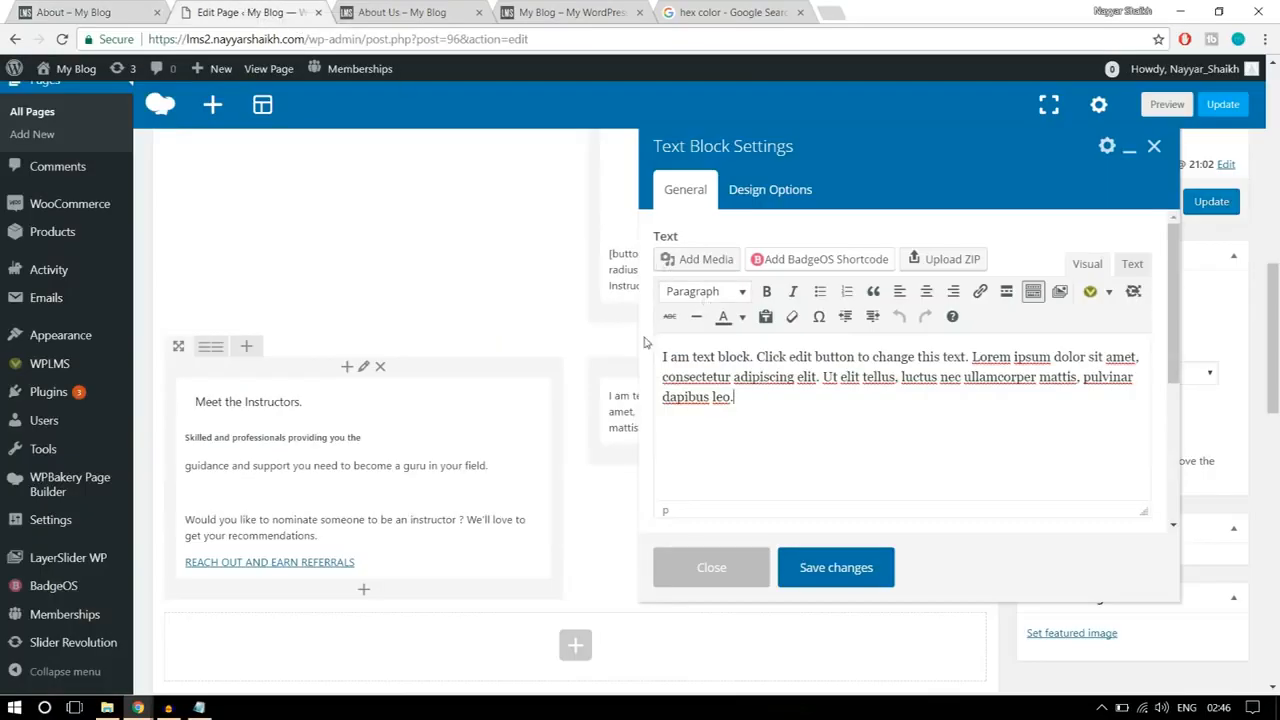
drag(752, 404, 640, 345)
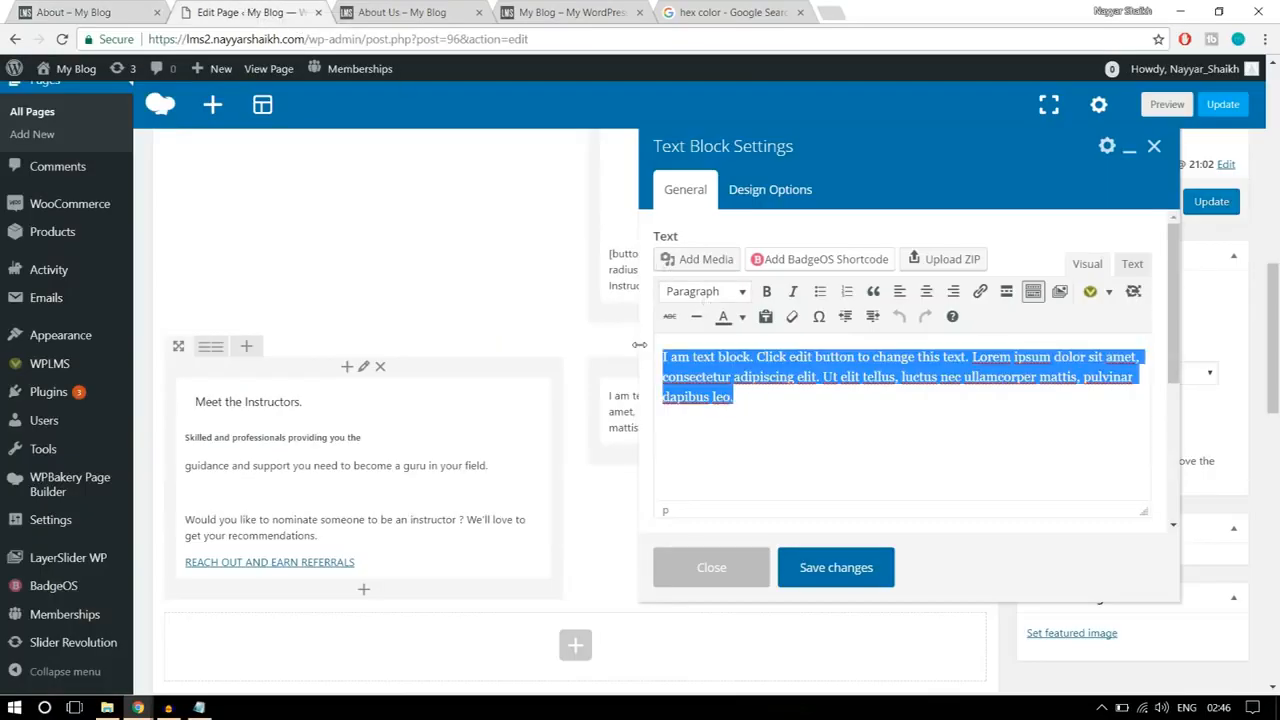
key(BackSpace)
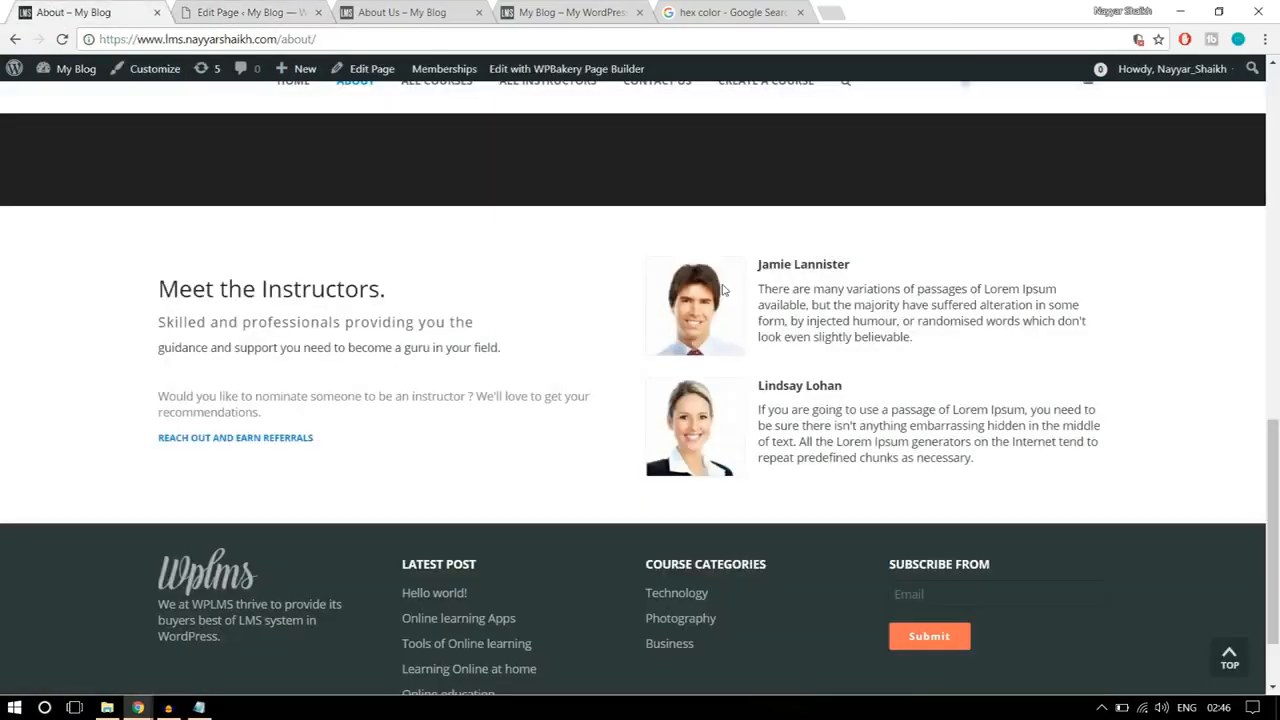
drag(759, 262, 950, 342)
key(ctrl+c)
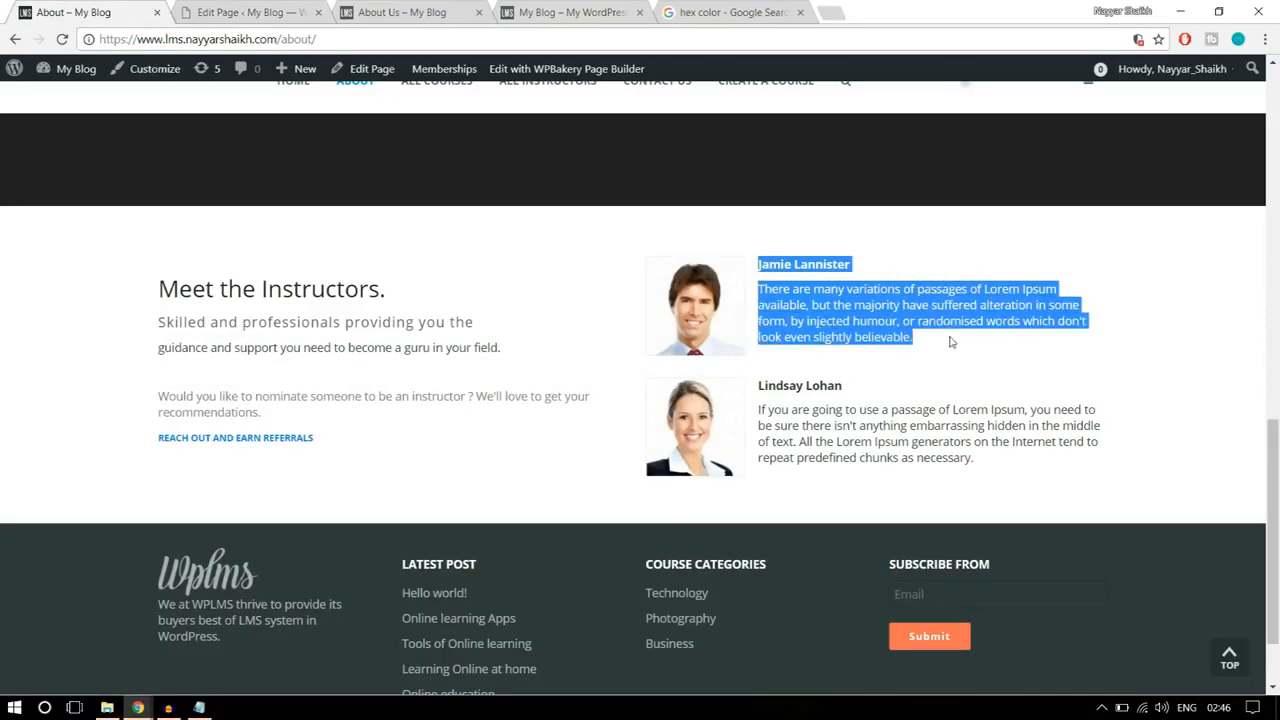
click(236, 8)
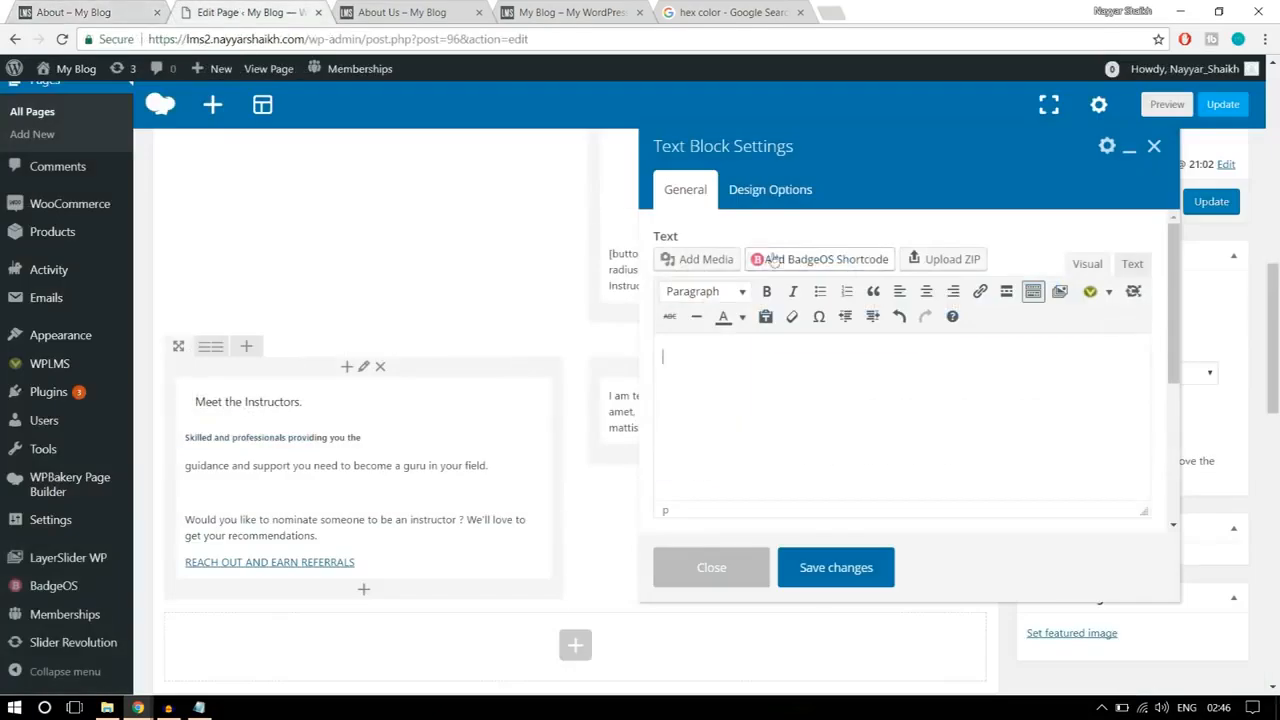
Step: Upload the image stu5-120x120 from the Images folder and insert it into the text block
click(705, 260)
click(243, 138)
click(735, 378)
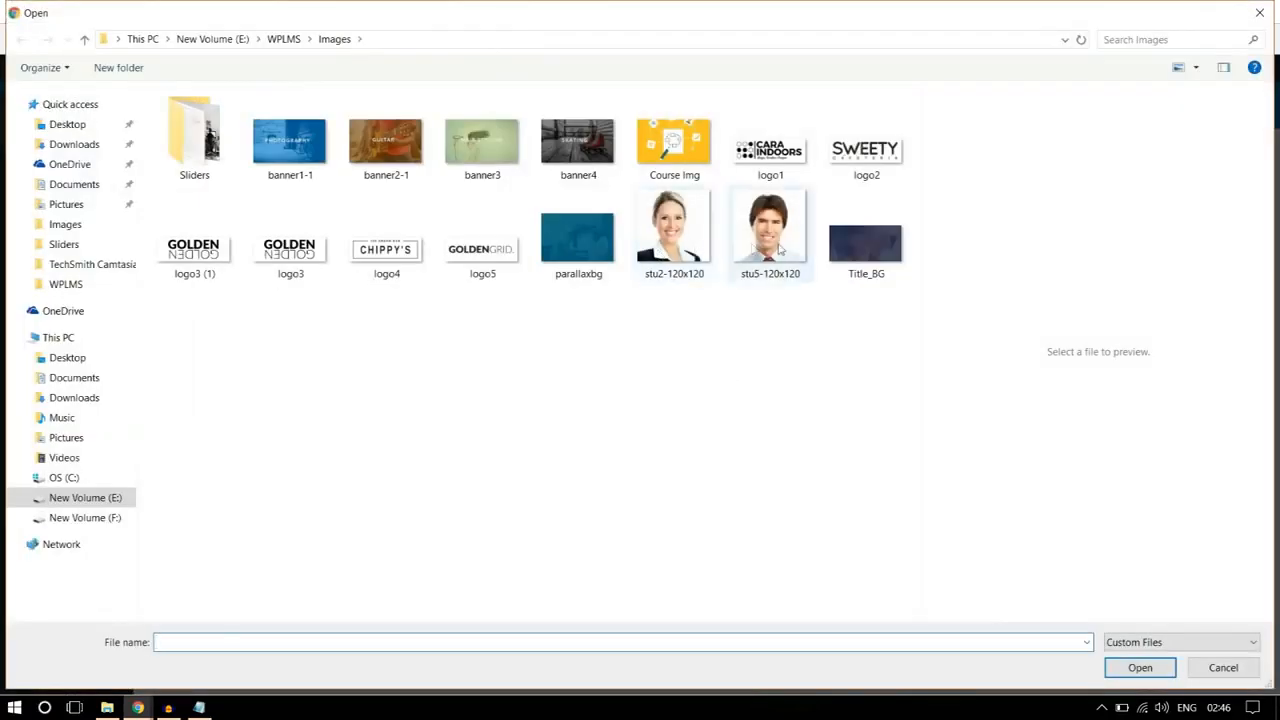
click(780, 250)
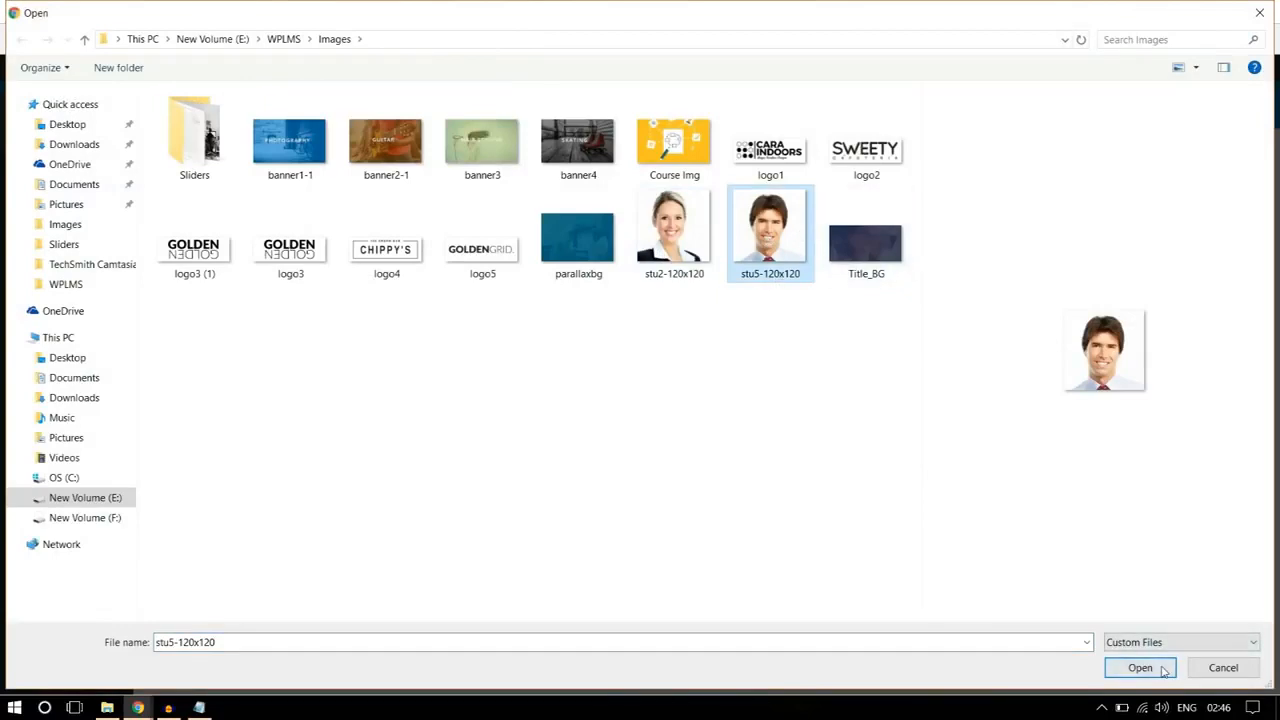
click(1125, 667)
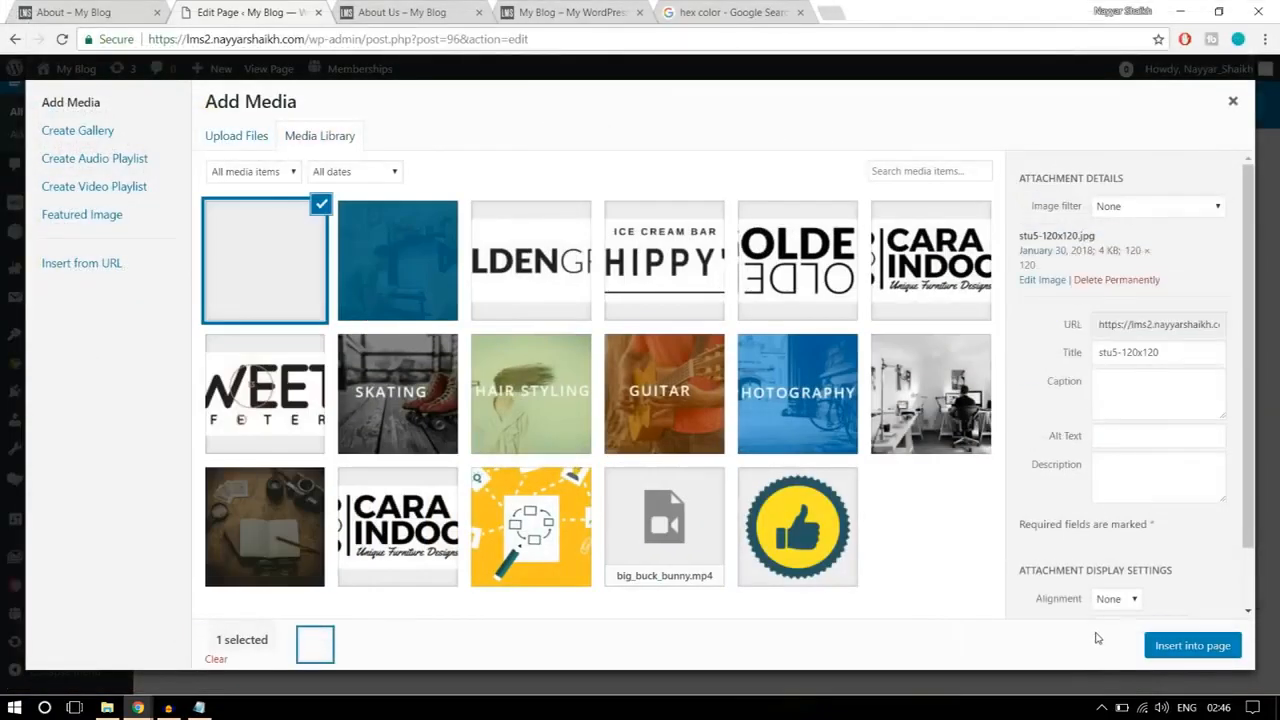
click(1183, 652)
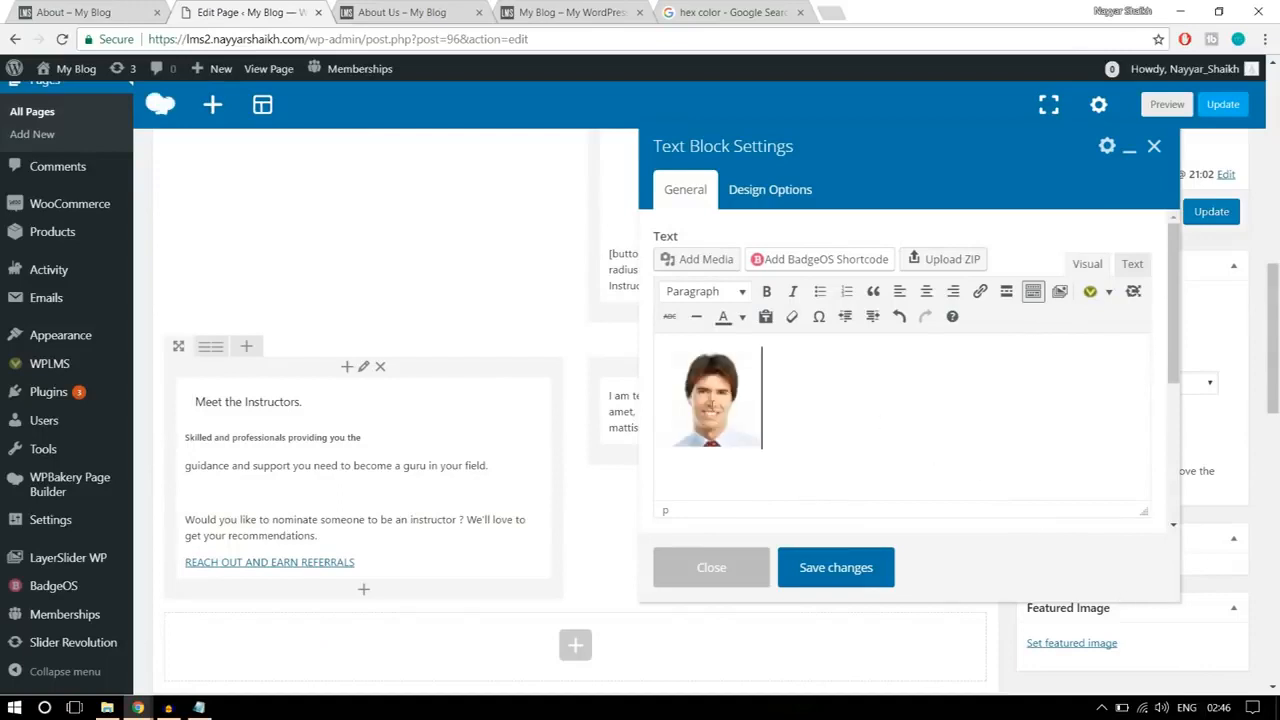
Step: Align the inserted photo left and paste the first instructor's name and description beside it
click(711, 404)
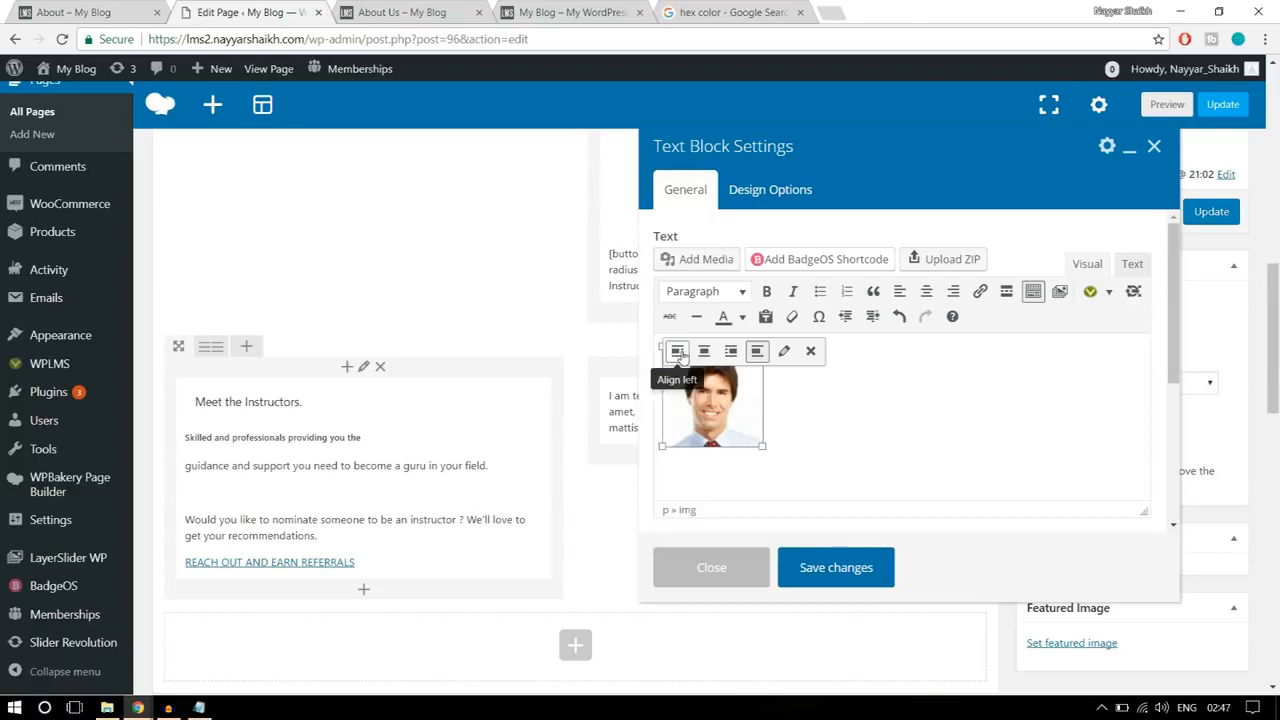
click(674, 356)
click(845, 408)
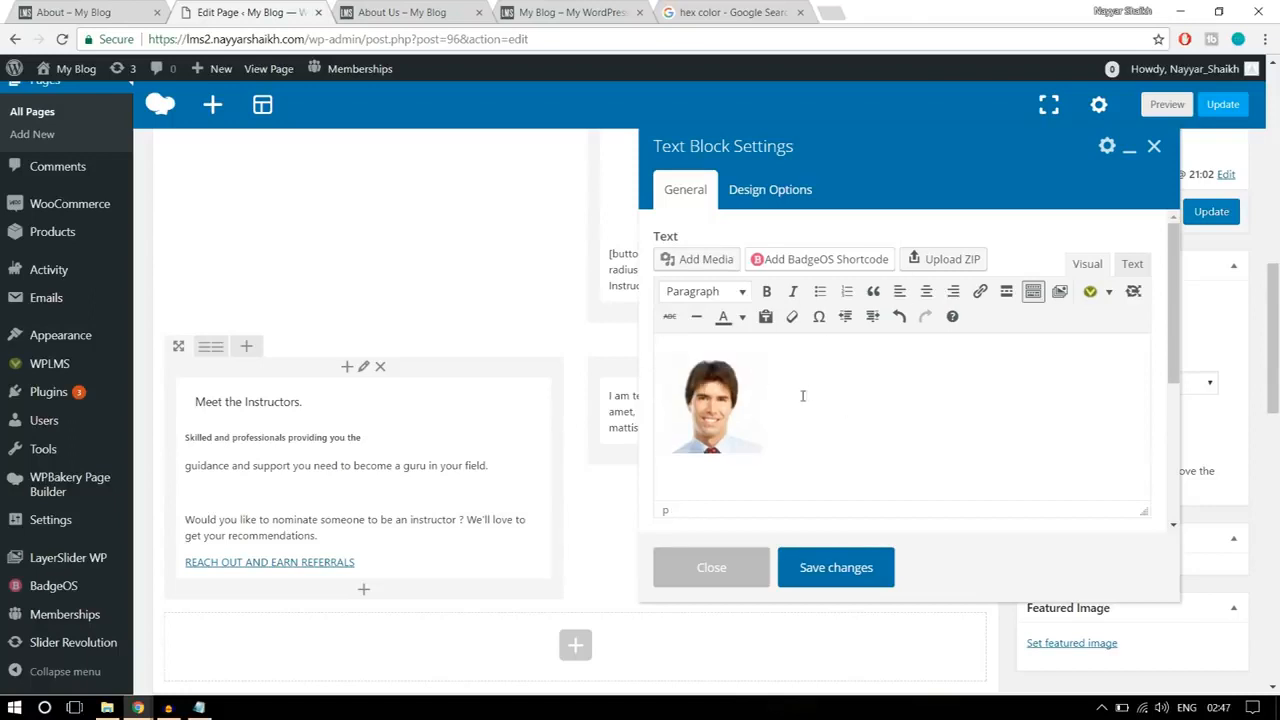
click(767, 396)
click(769, 393)
key(ctrl+v)
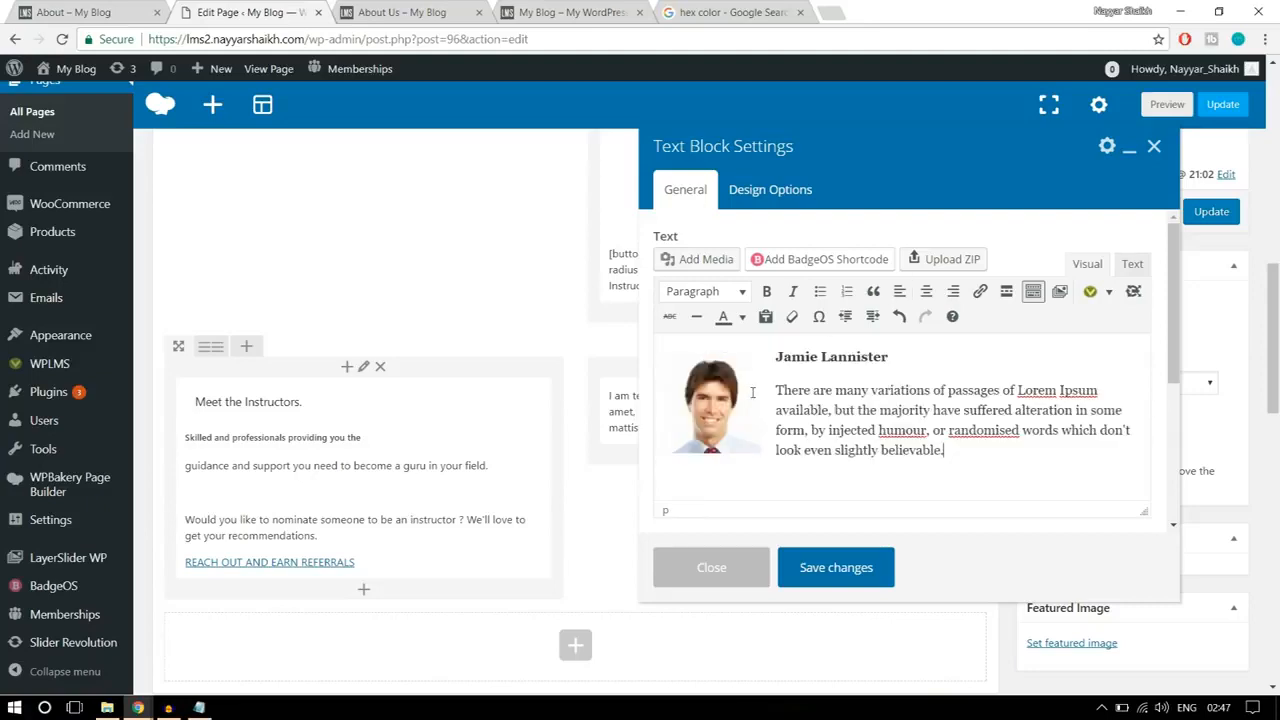
Step: Add blank lines below the first instructor's description, then upload the image stu2-120x120 and insert it there
key(Return)
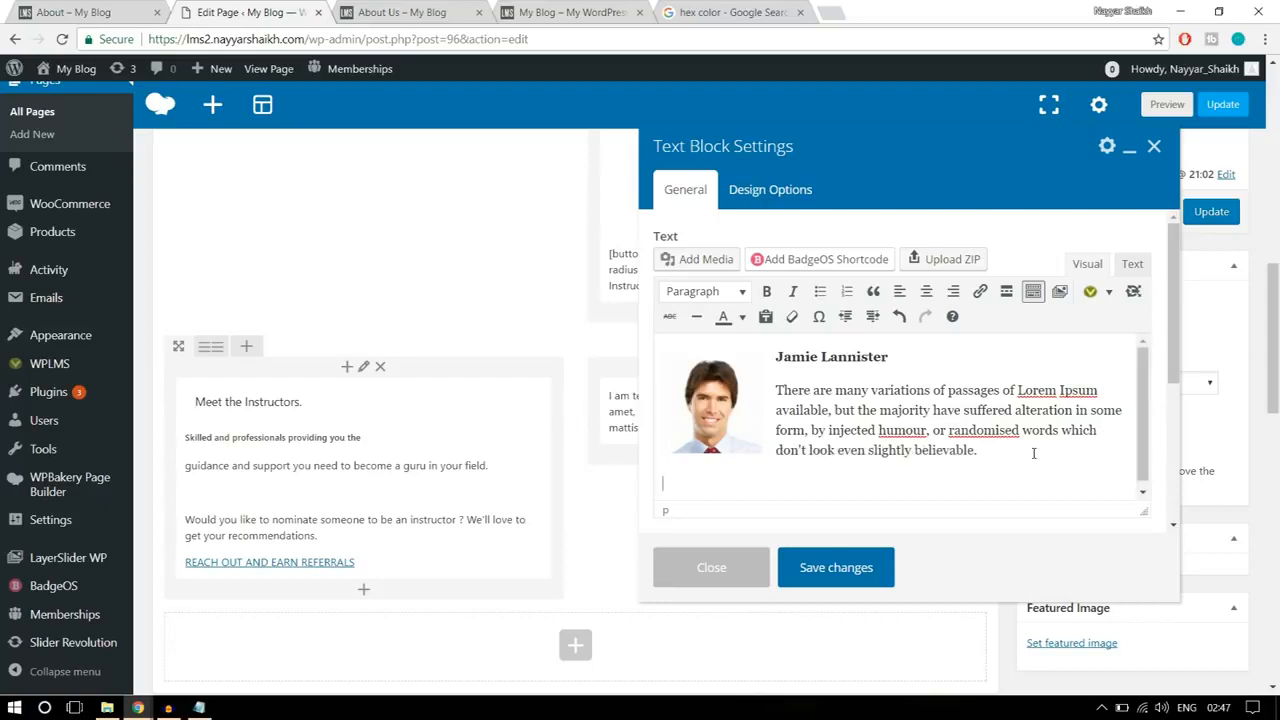
key(Return)
key(Return)
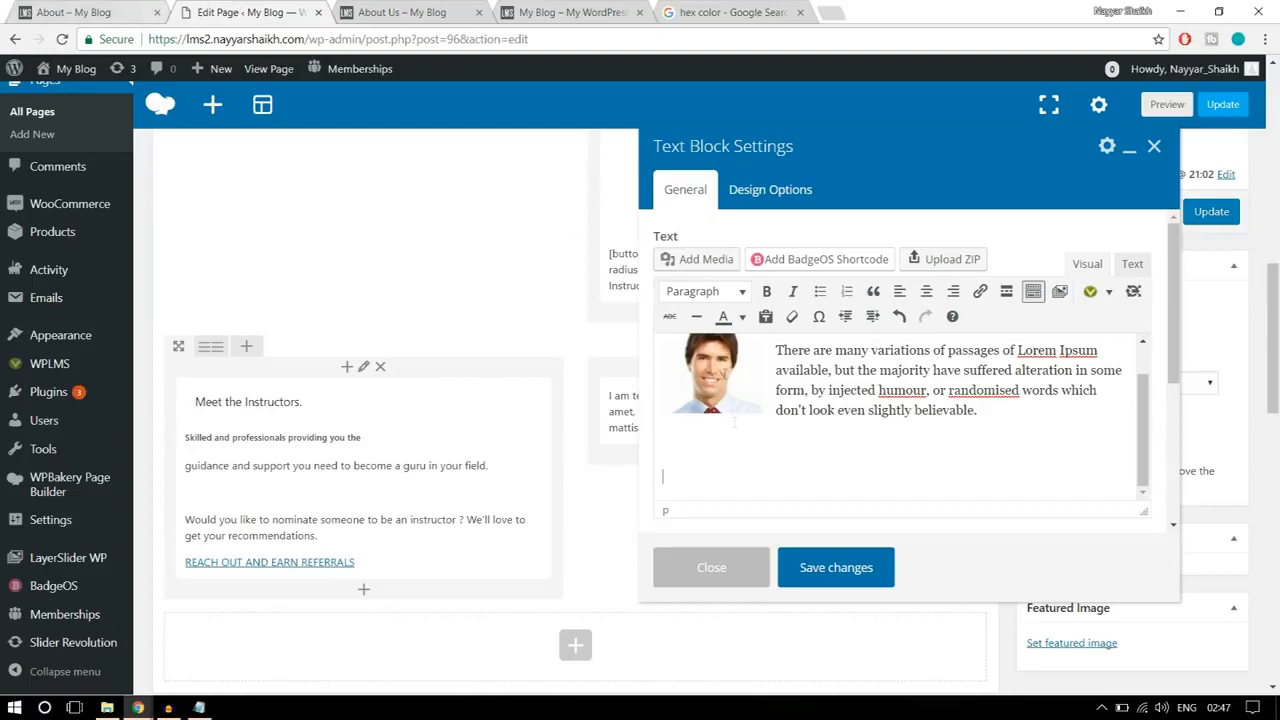
click(700, 259)
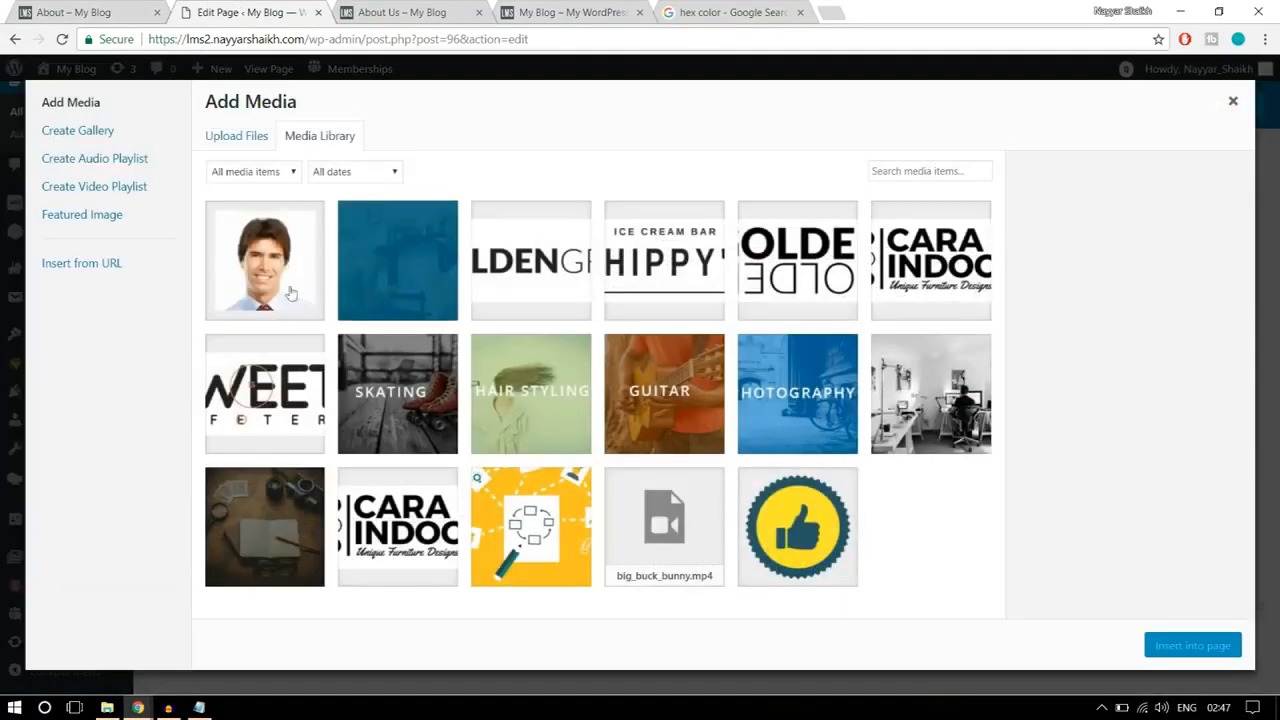
click(234, 140)
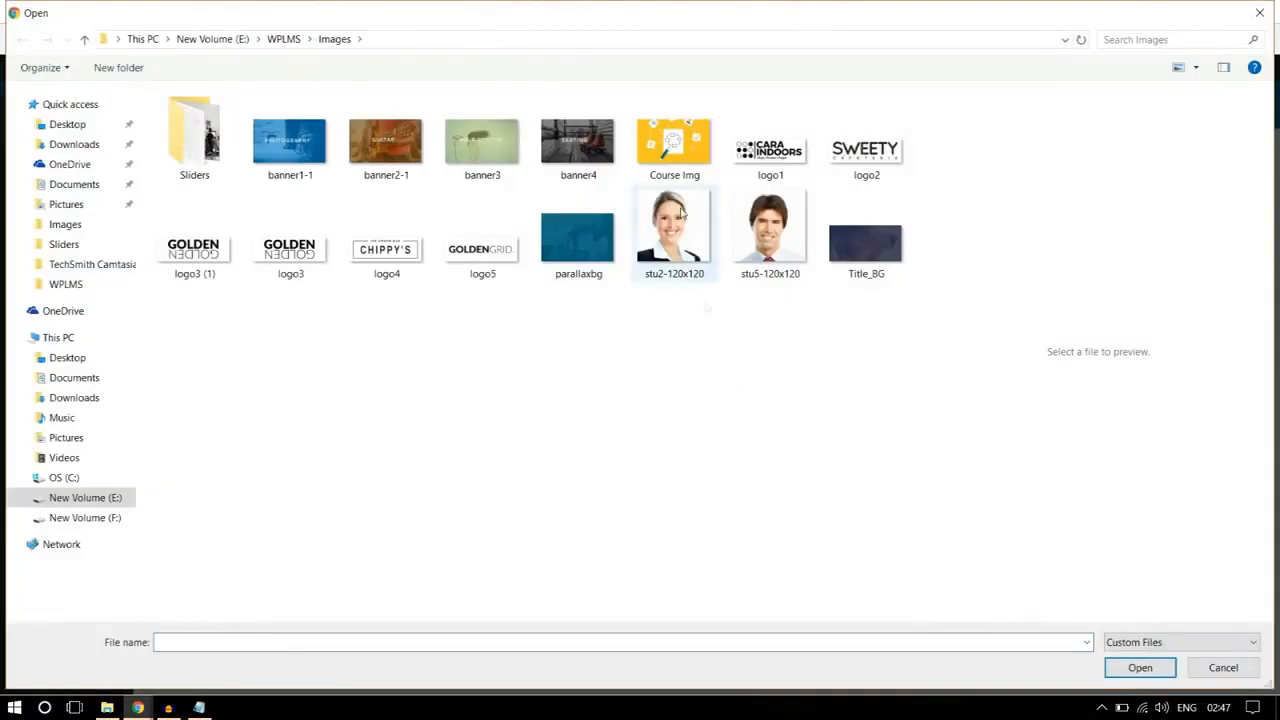
click(700, 226)
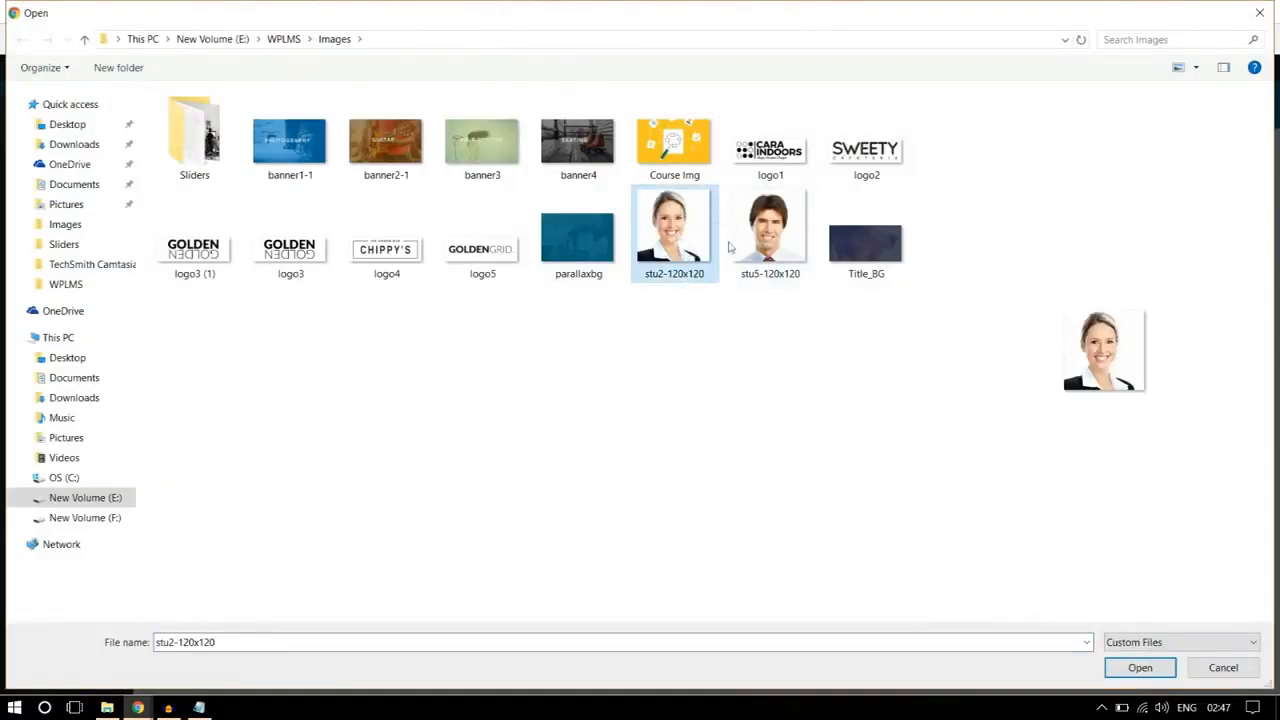
click(1128, 670)
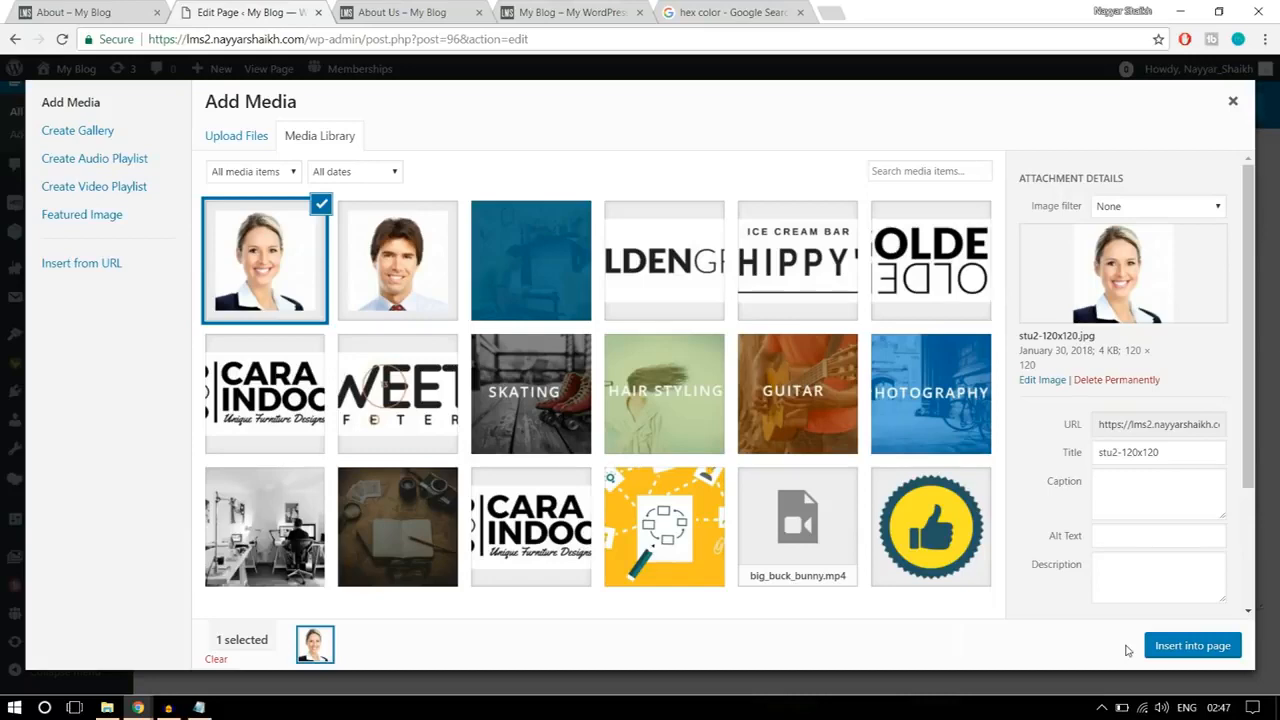
click(1203, 648)
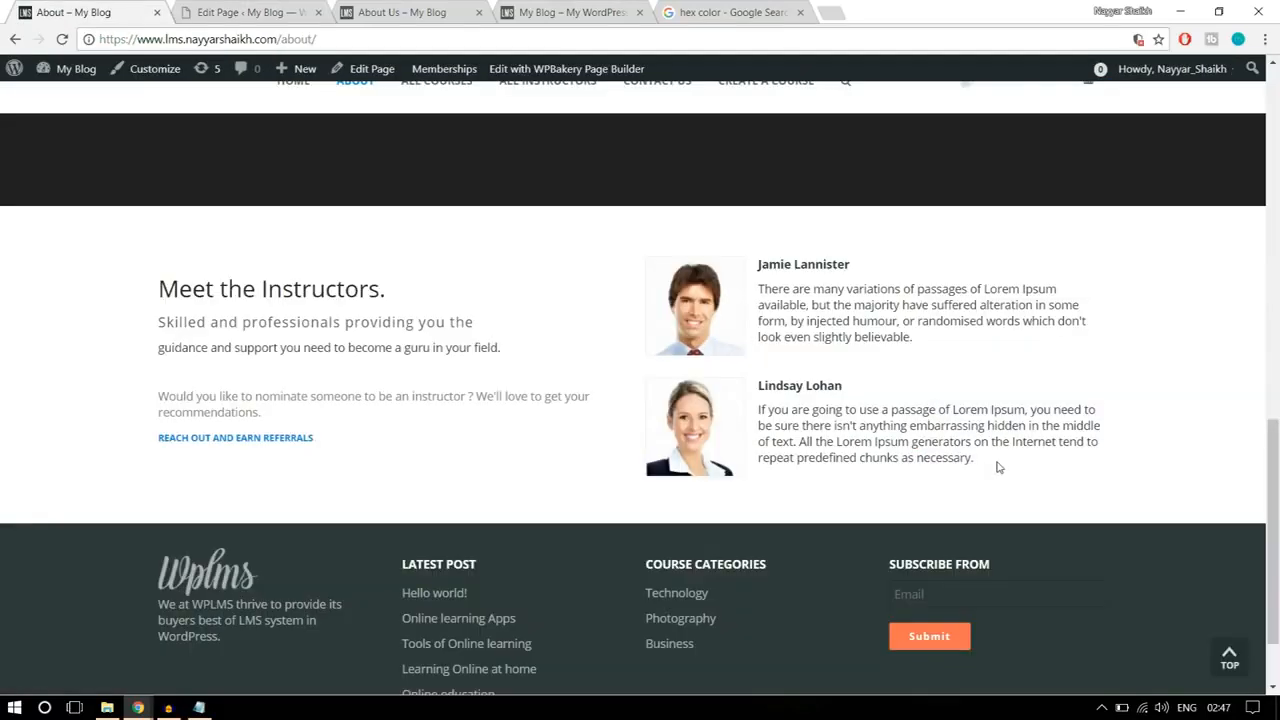
Step: Copy the second instructor's name and description from the reference About page and paste them after the second photo
drag(997, 466, 762, 378)
key(ctrl+c)
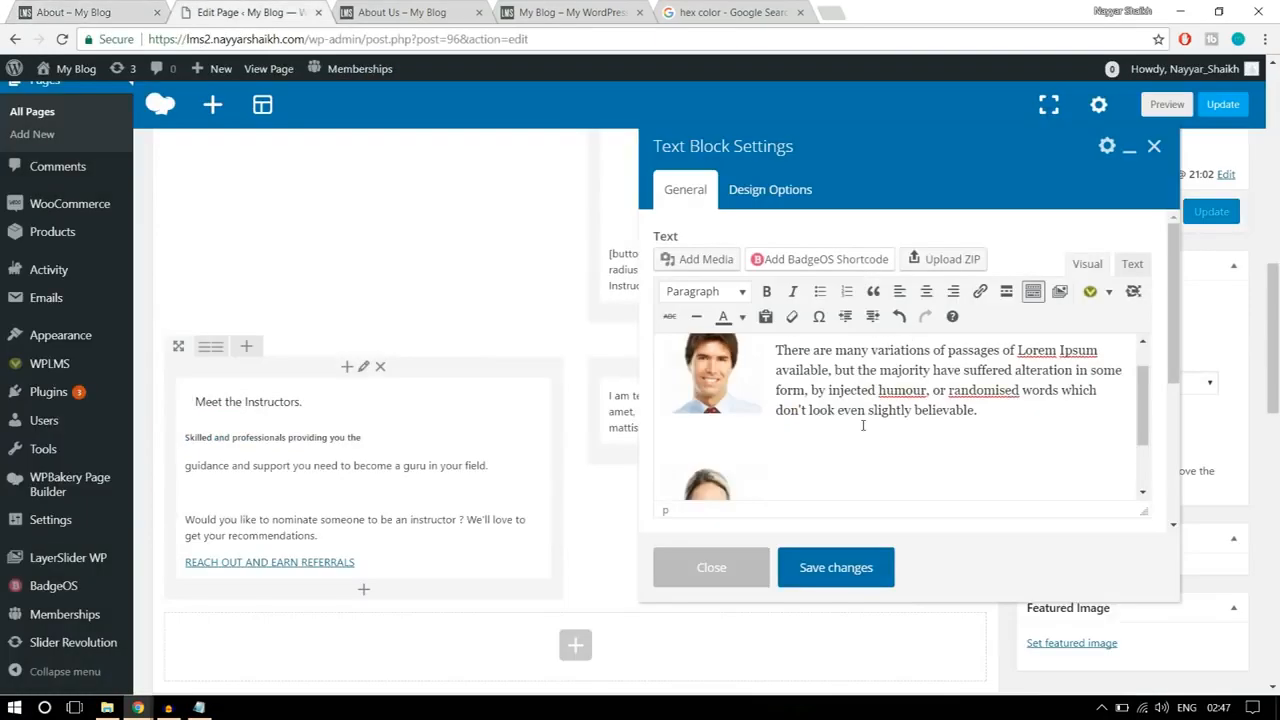
scroll(871, 458, down, 1)
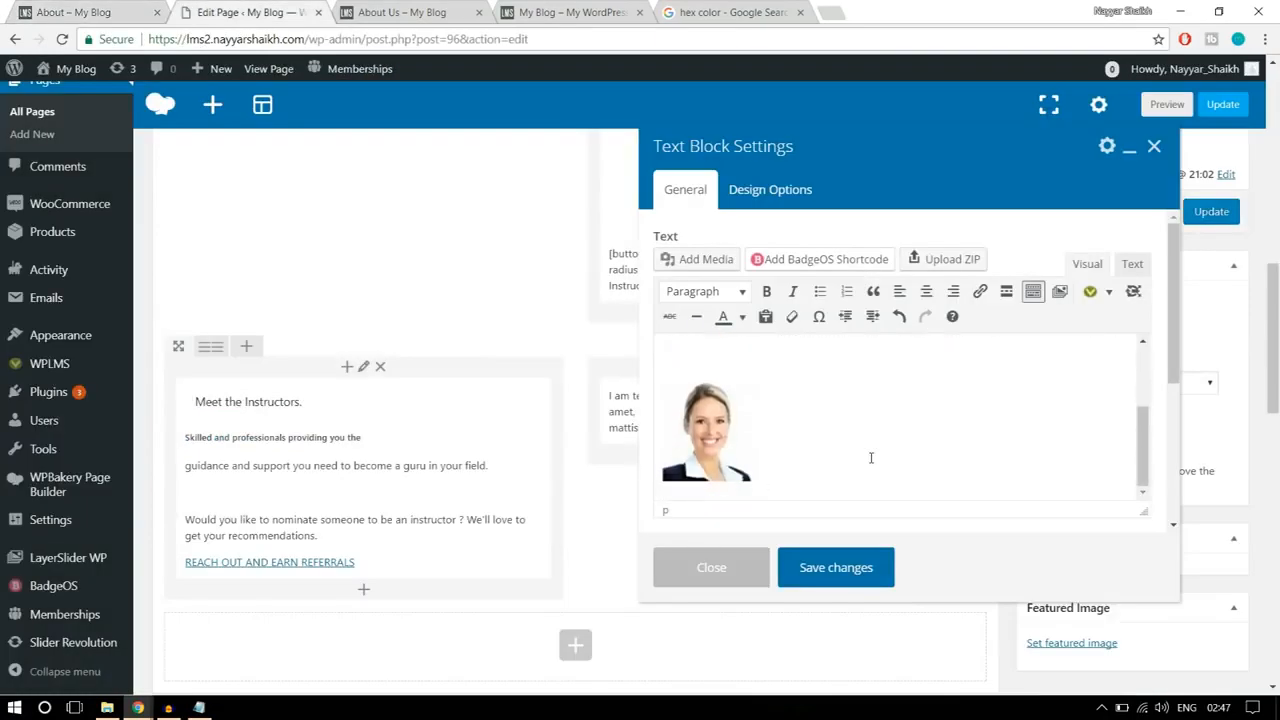
key(ctrl+v)
scroll(764, 445, up, 2)
scroll(806, 448, down, 1)
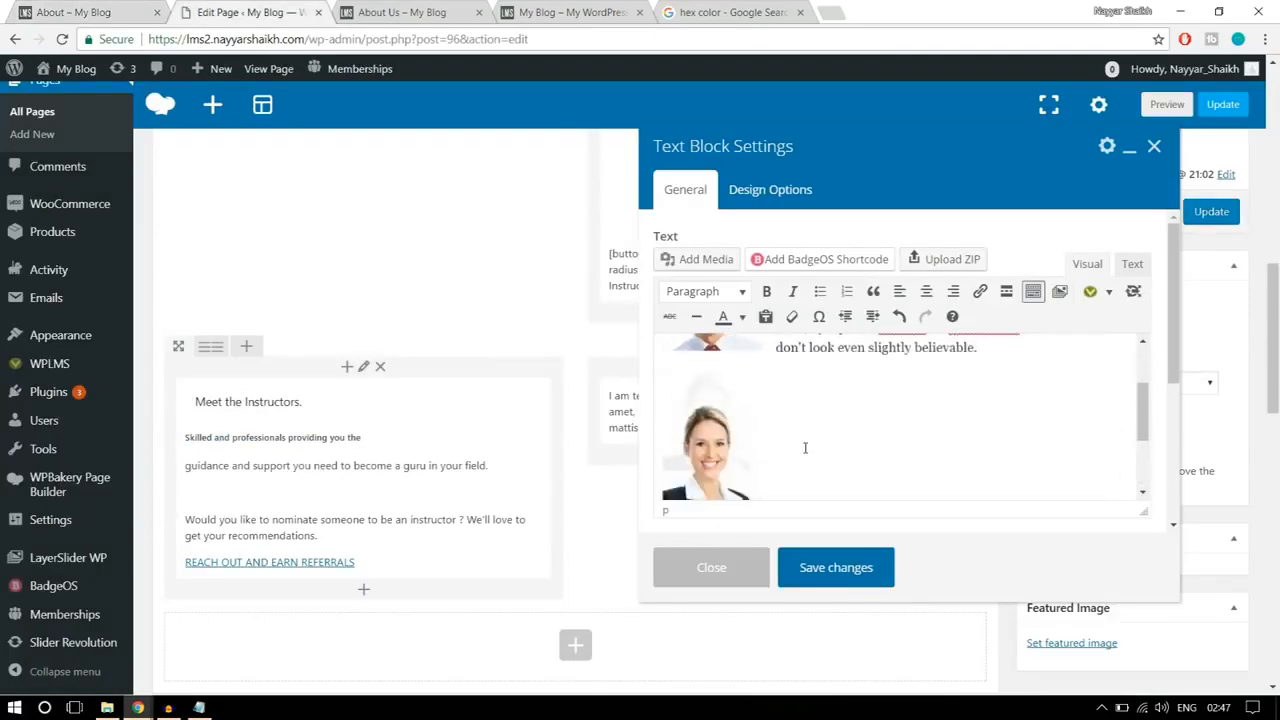
Step: Align the second instructor's photo left so the text wraps beside it, and save the text block
click(731, 432)
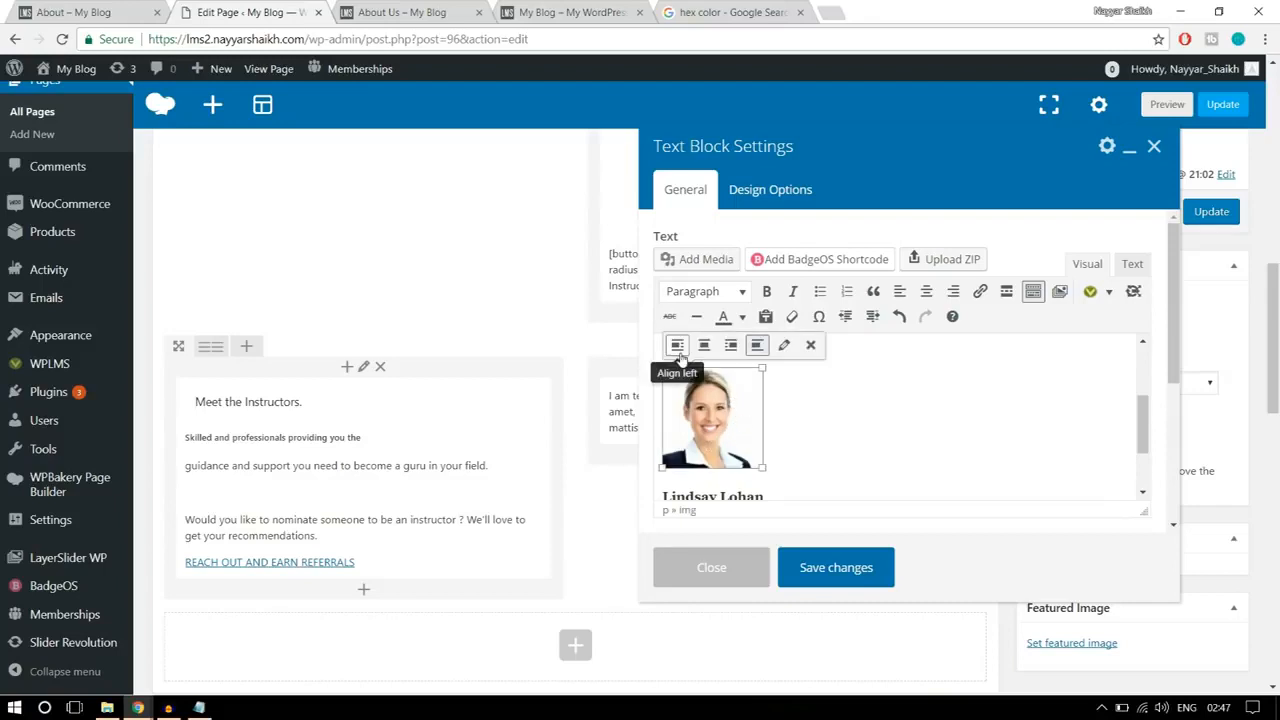
click(677, 345)
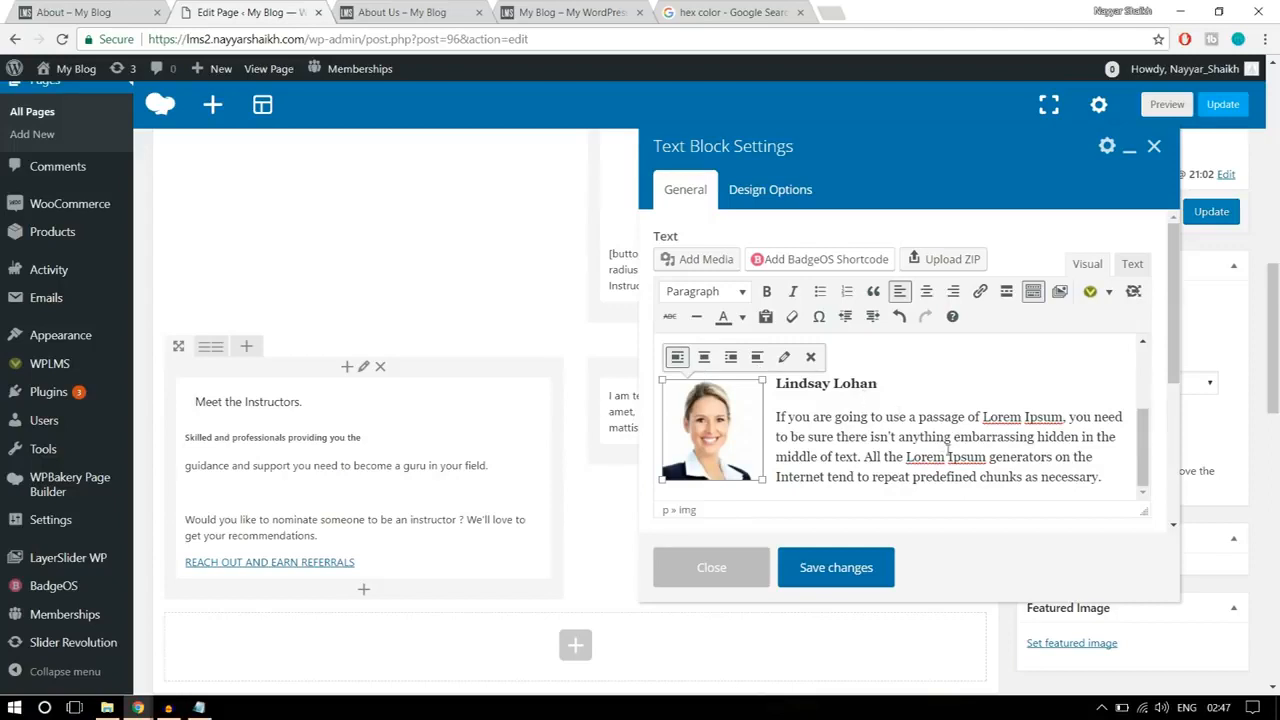
click(940, 432)
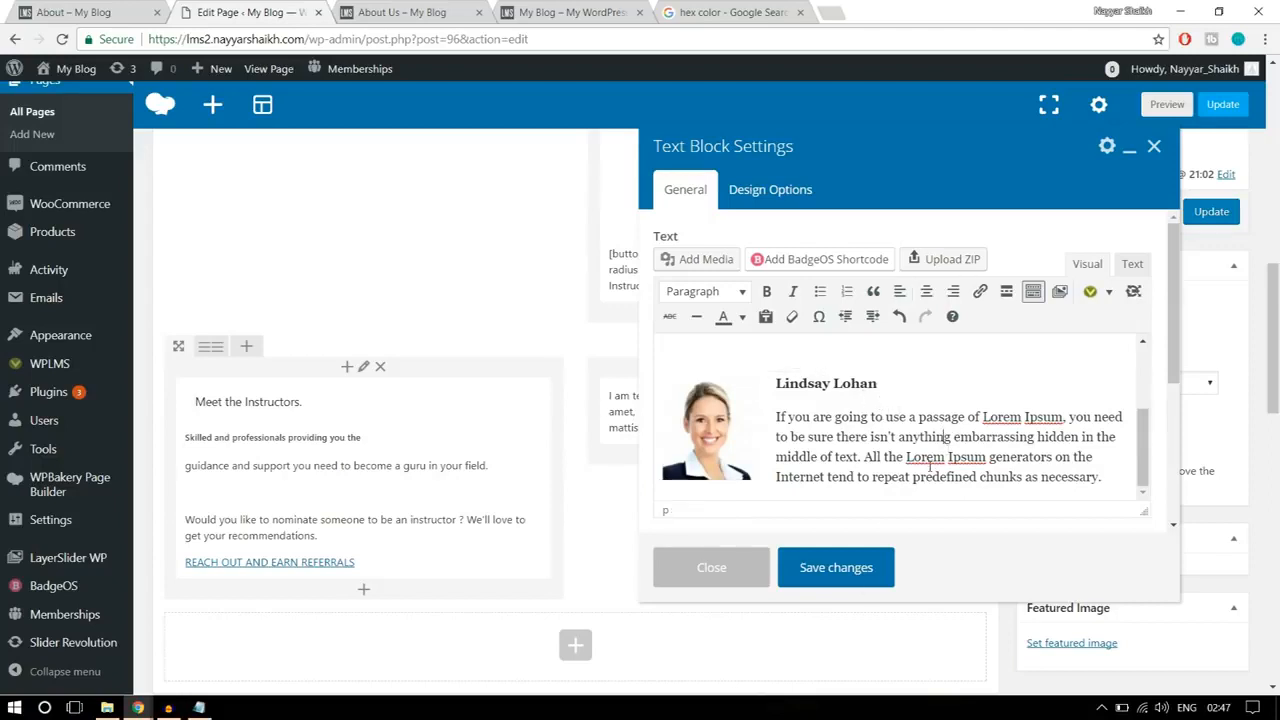
click(836, 567)
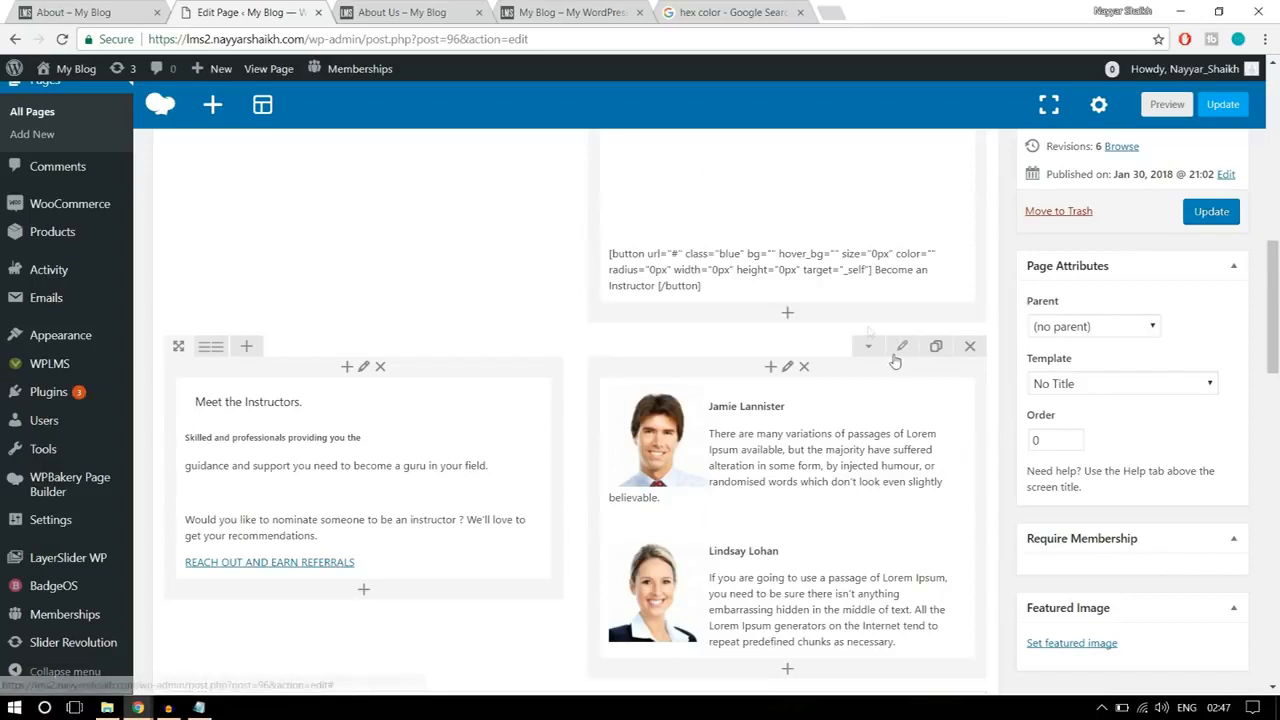
Step: Add top and bottom padding to the Meet the Instructors row, save the row settings and update the page
click(900, 347)
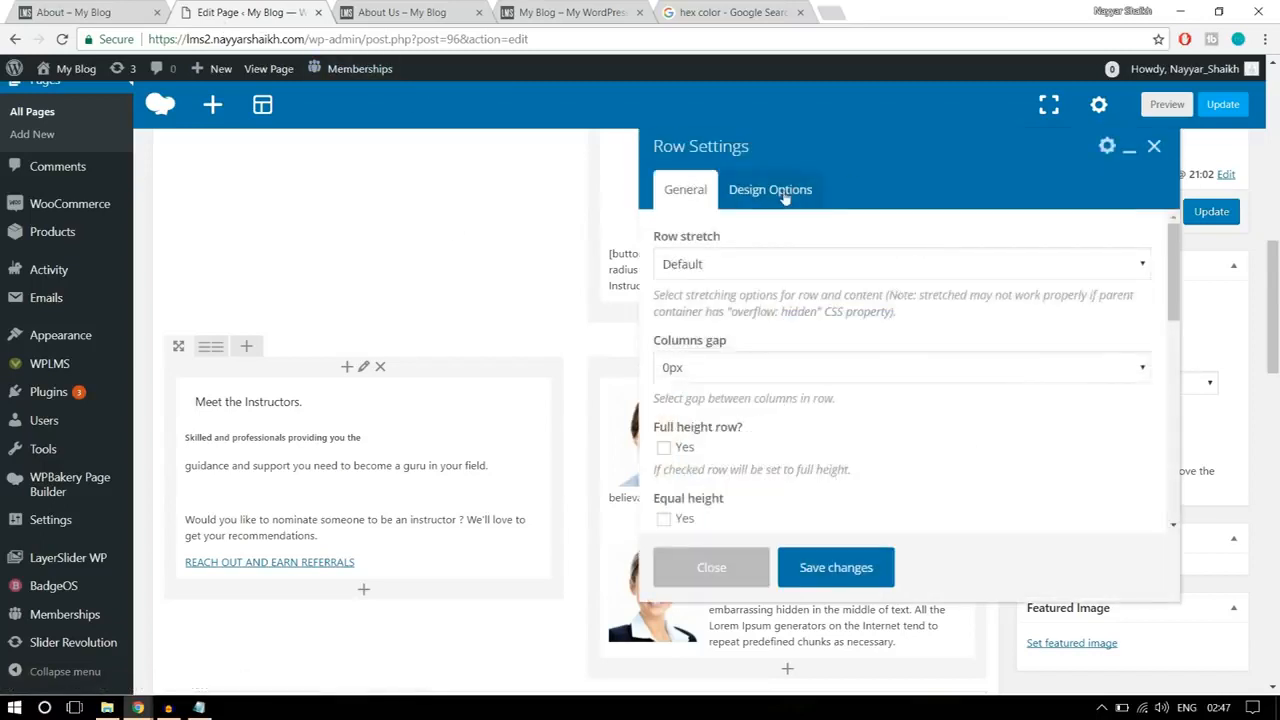
click(782, 195)
click(776, 344)
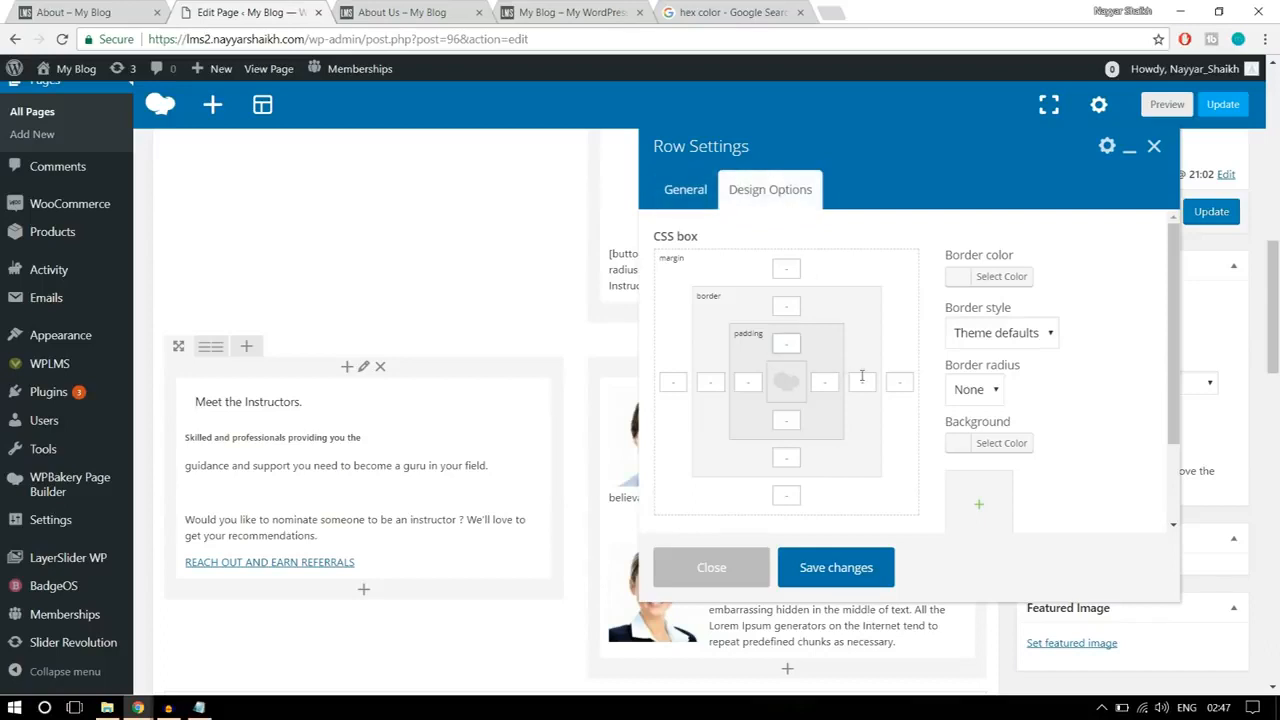
click(791, 457)
click(836, 567)
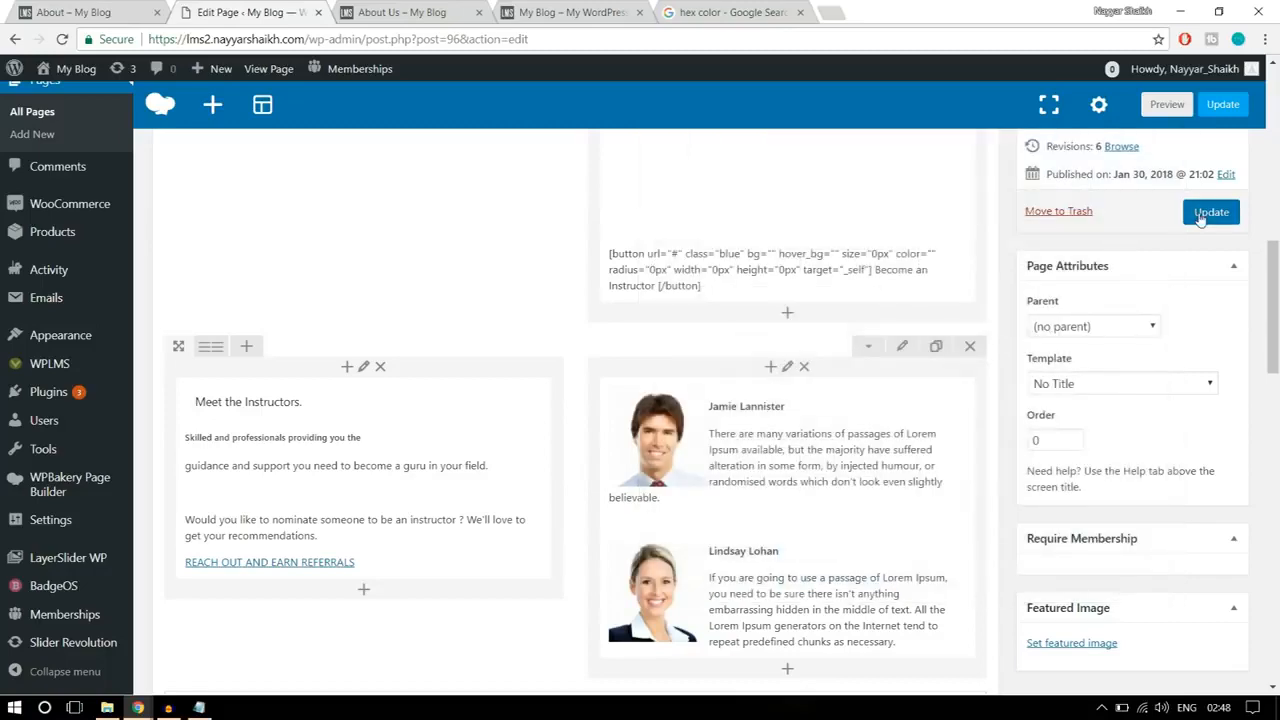
click(1205, 210)
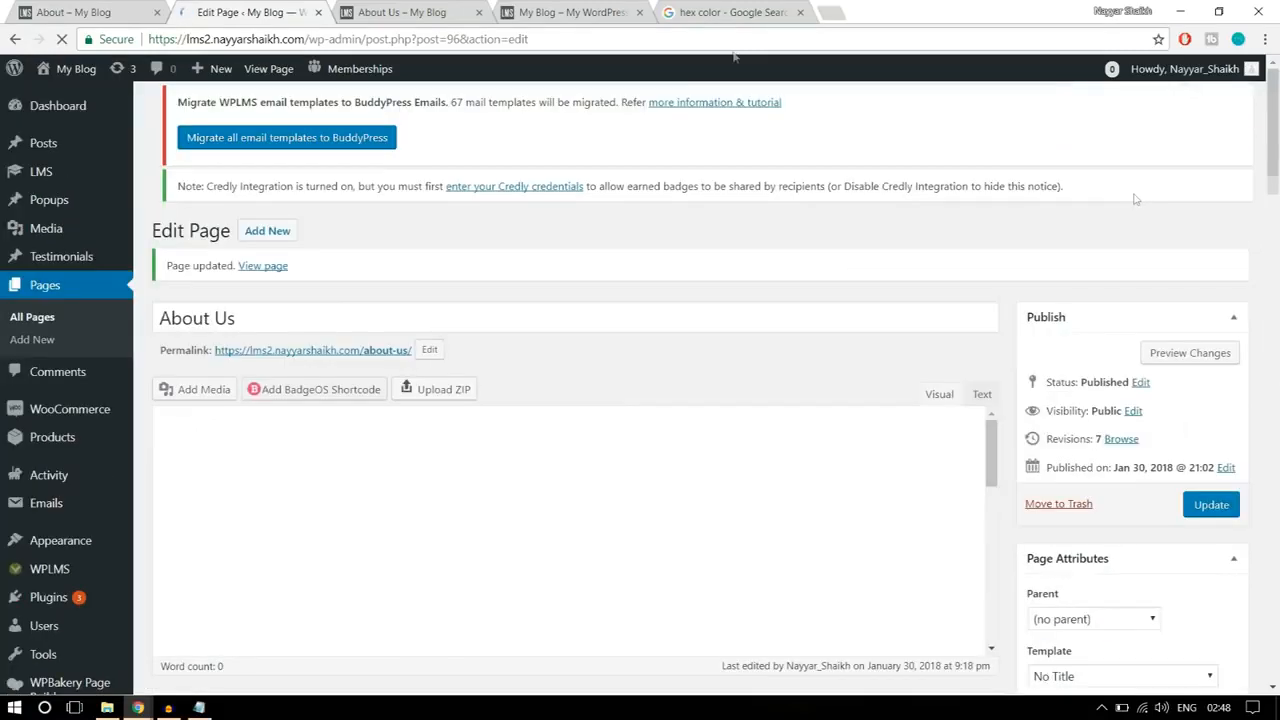
Step: Reload the live About Us page and review the spacing of the Meet the Instructors section
click(400, 12)
click(62, 39)
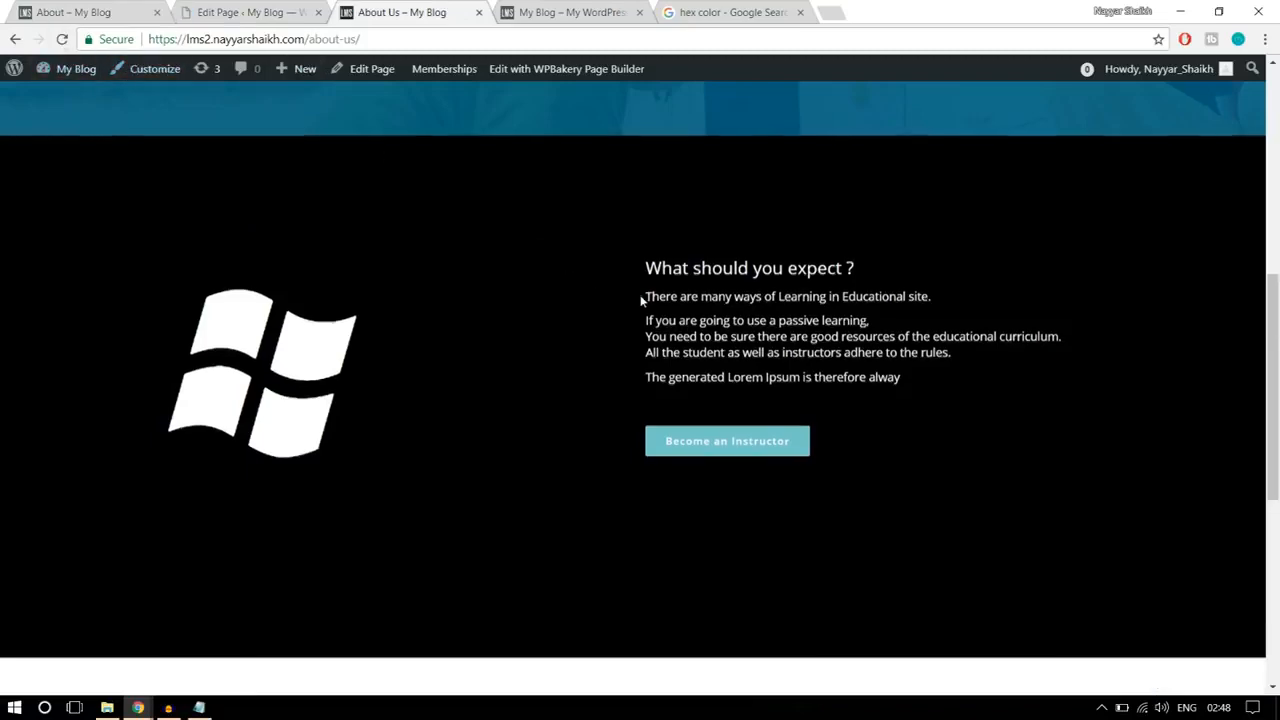
scroll(649, 294, down, 4)
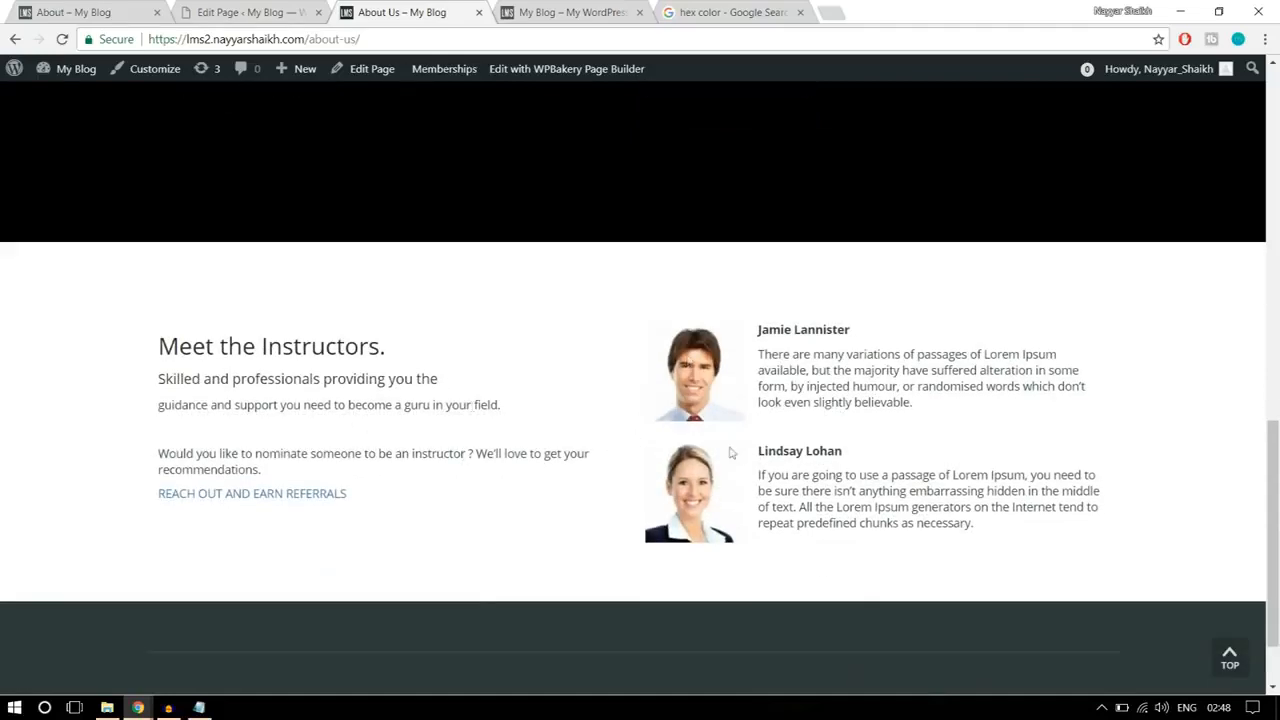
scroll(820, 565, down, 1)
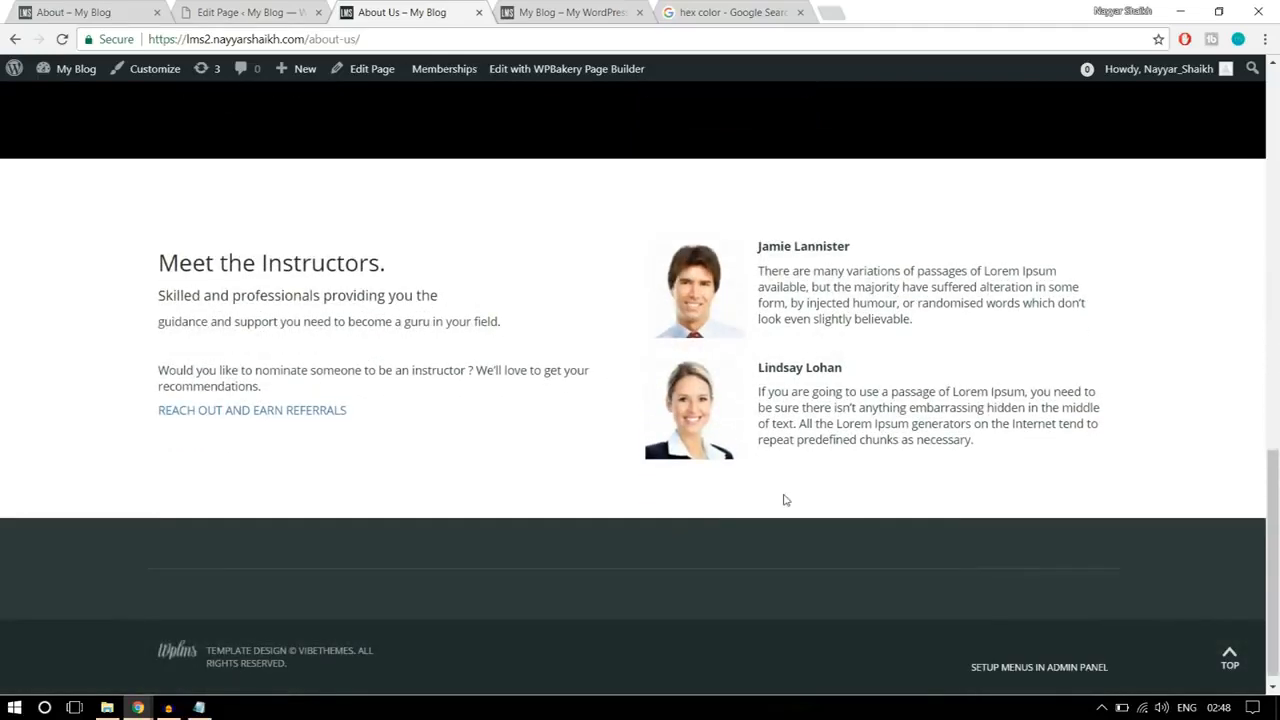
scroll(785, 500, up, 15)
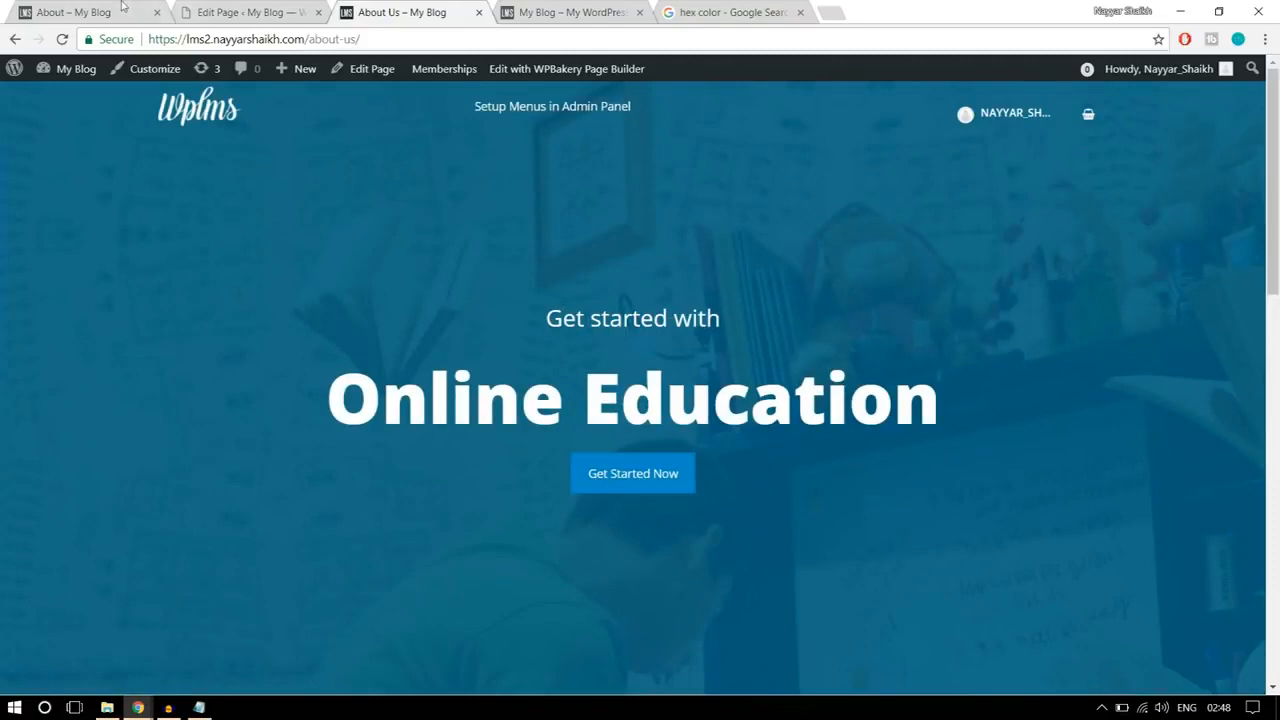
Step: Open the Contact Us page on the reference site and examine its layout from the map to the accordion
key(ctrl+1)
scroll(660, 366, up, 10)
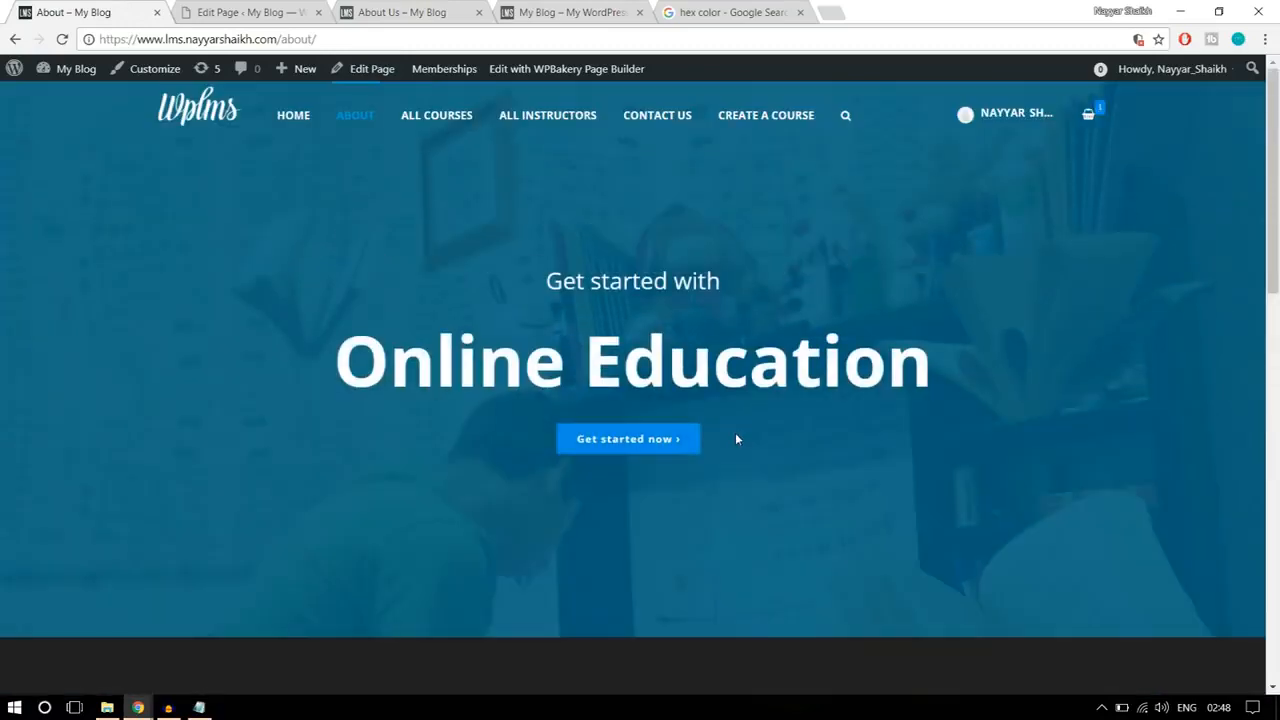
click(651, 120)
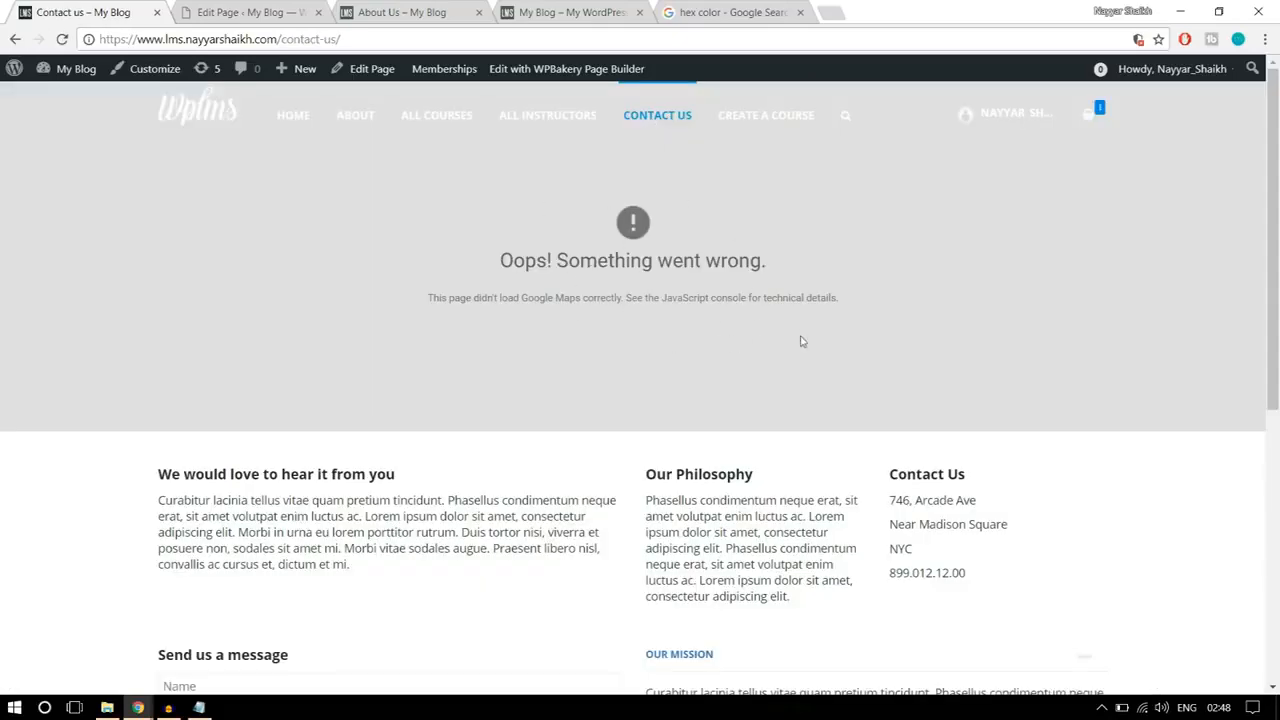
scroll(800, 341, down, 3)
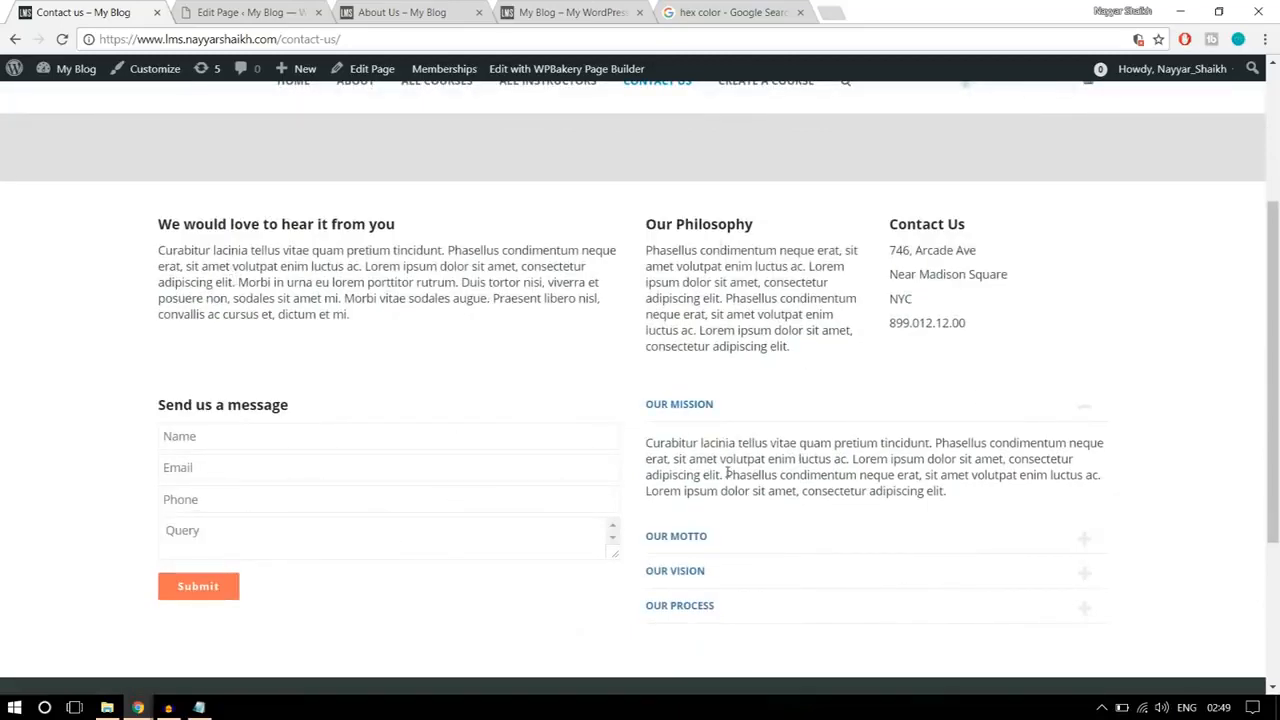
scroll(760, 471, up, 3)
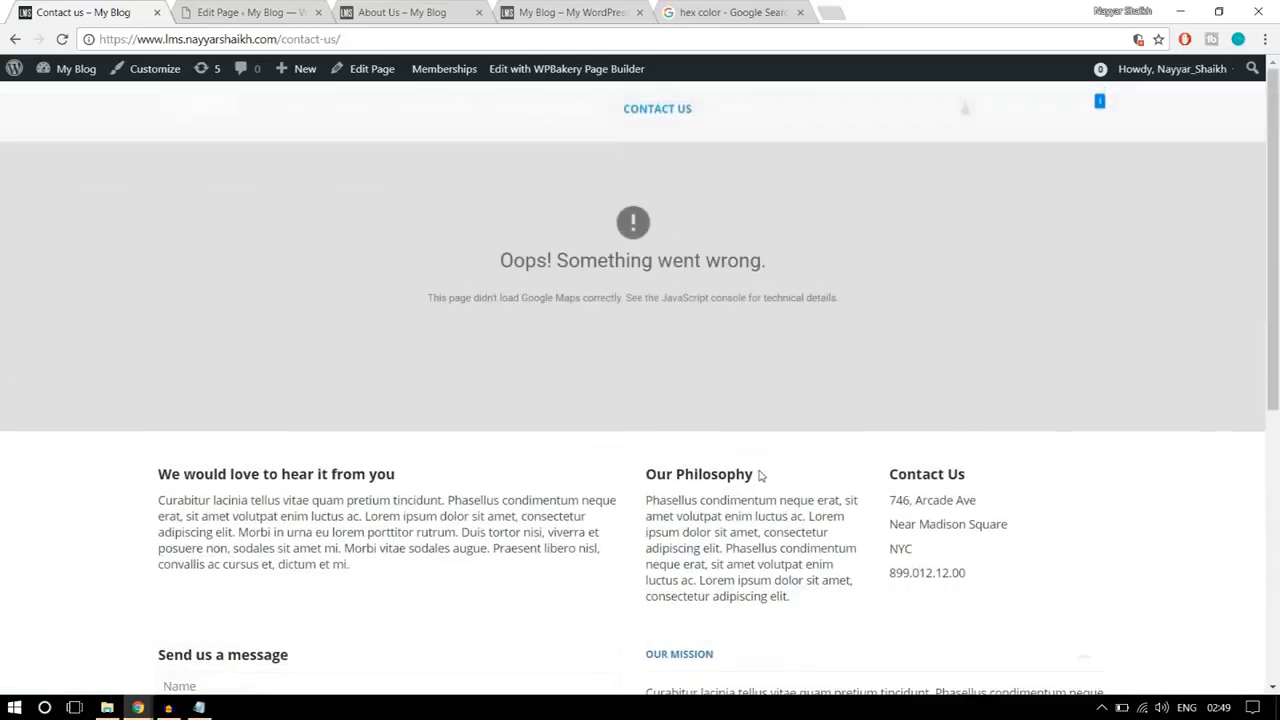
Step: Close the About Us preview and the hex color search
click(462, 20)
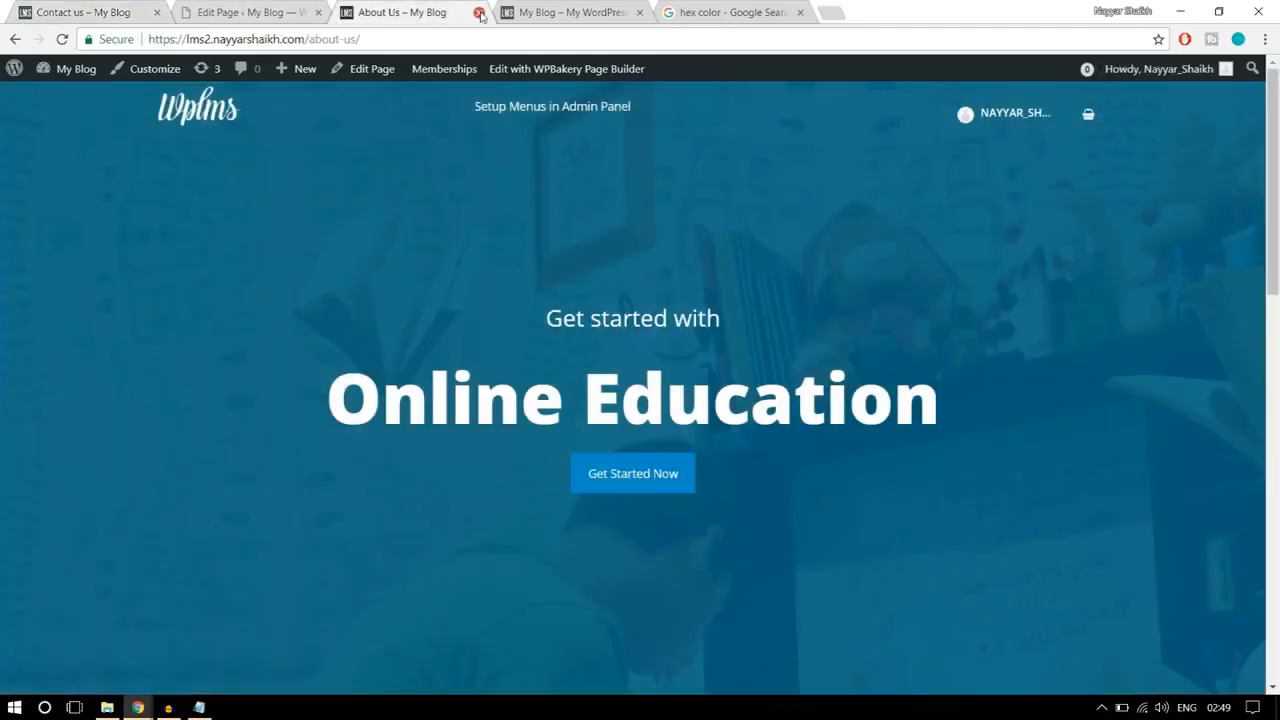
click(478, 12)
click(620, 12)
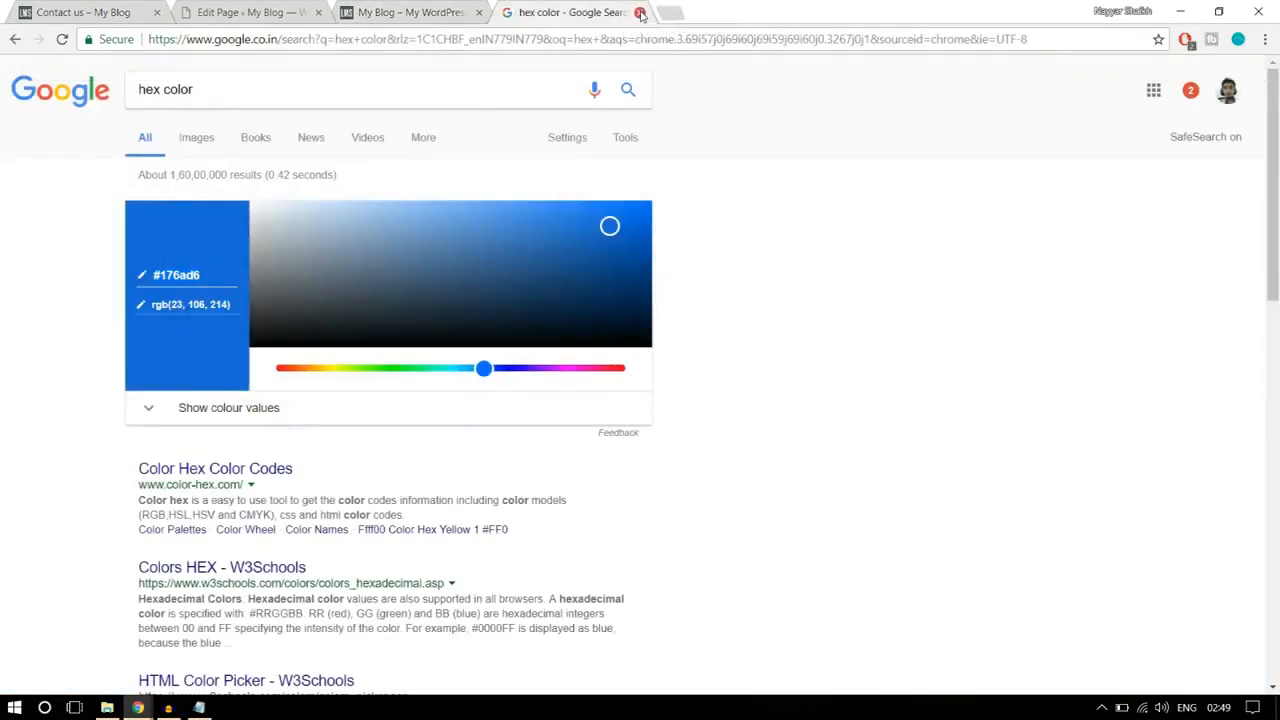
click(641, 12)
Step: Create a new page titled Contact Us
click(229, 10)
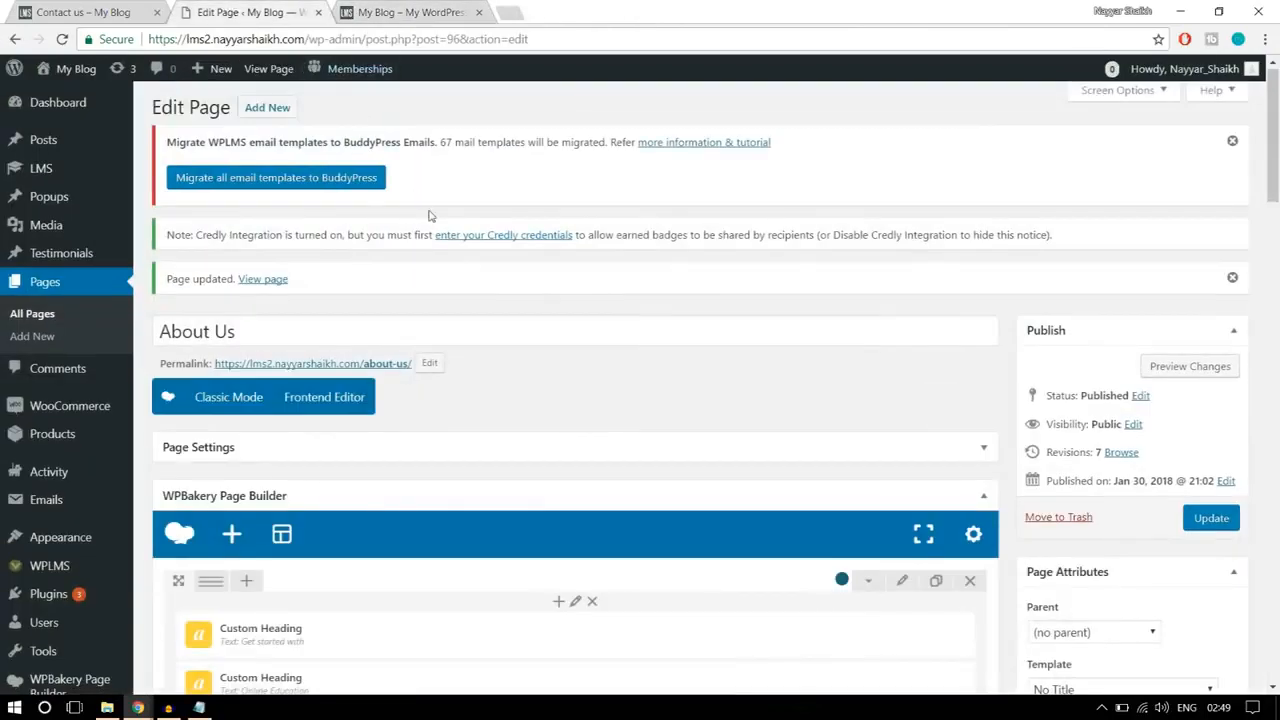
click(287, 115)
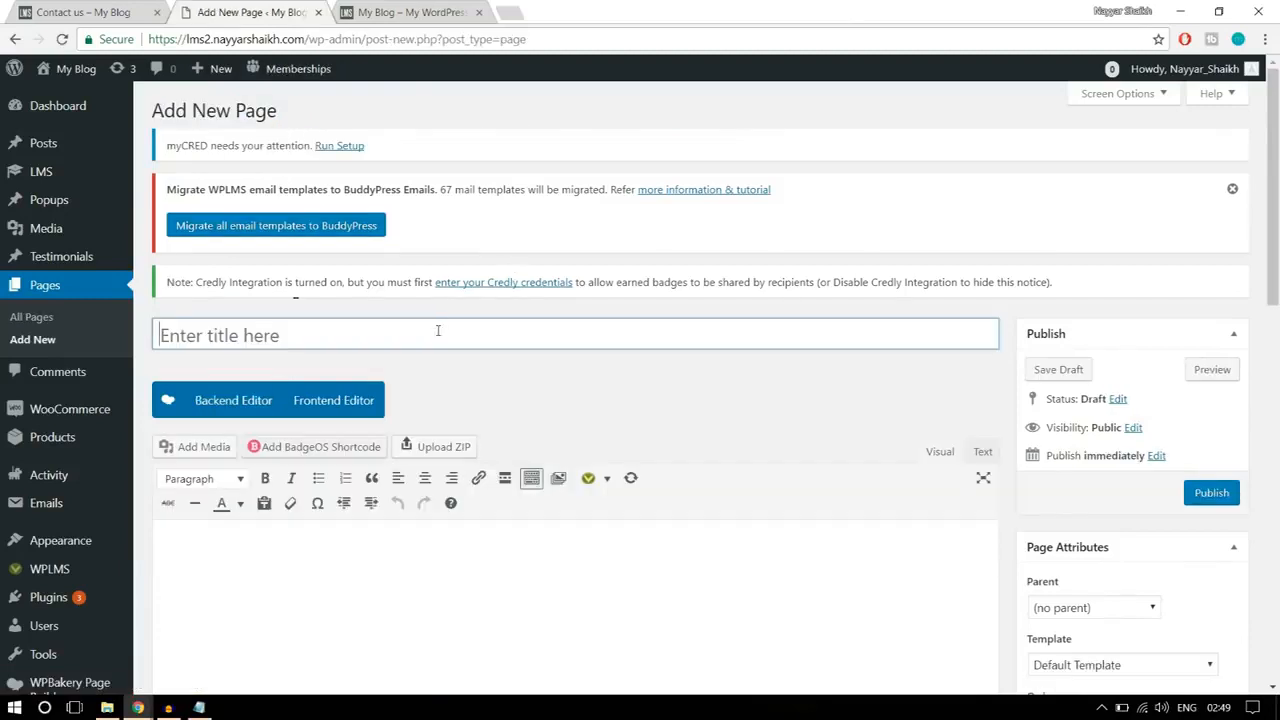
text(Contact)
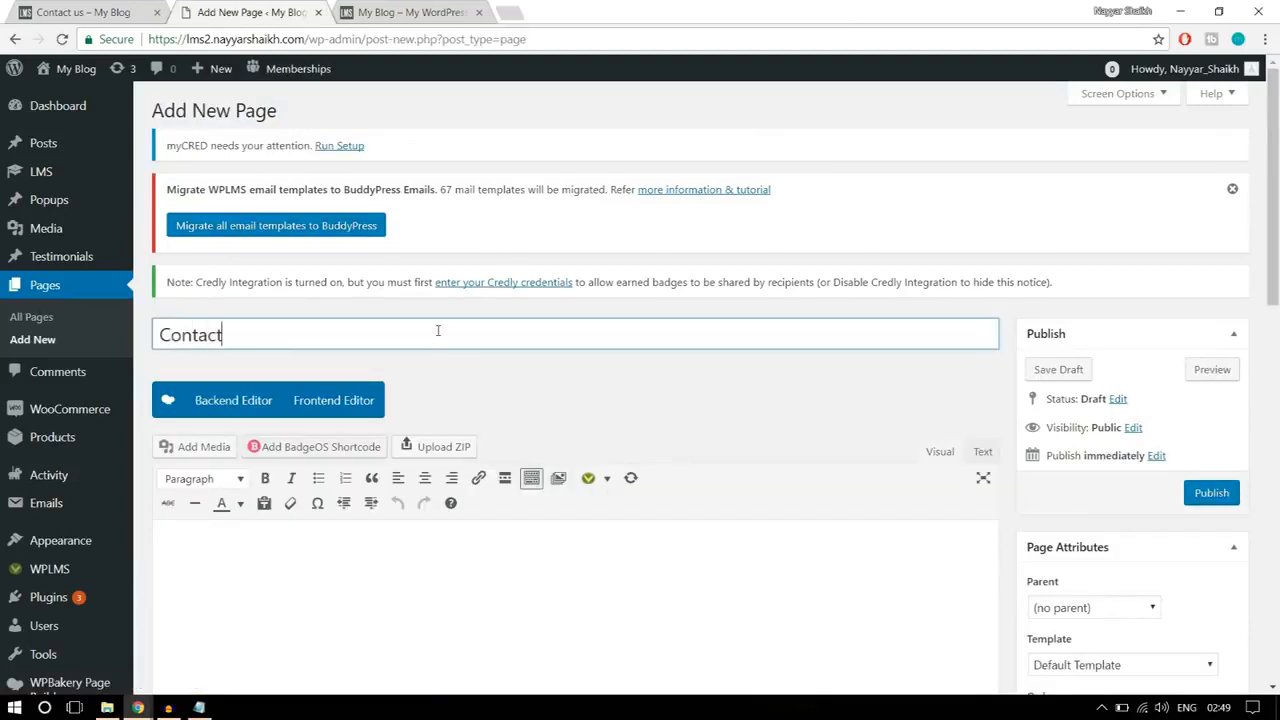
text( Us)
click(727, 395)
Step: Set the new page's template to Contact Page
scroll(729, 397, down, 3)
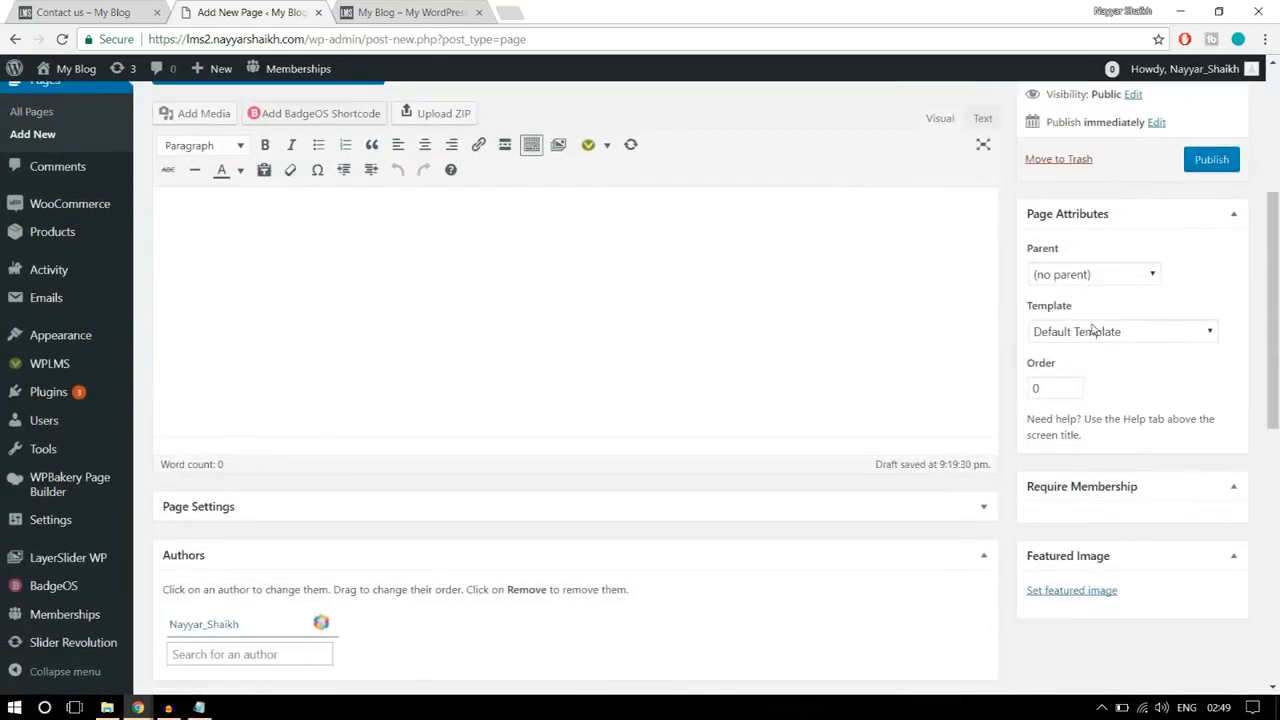
click(1093, 331)
scroll(1093, 452, down, 2)
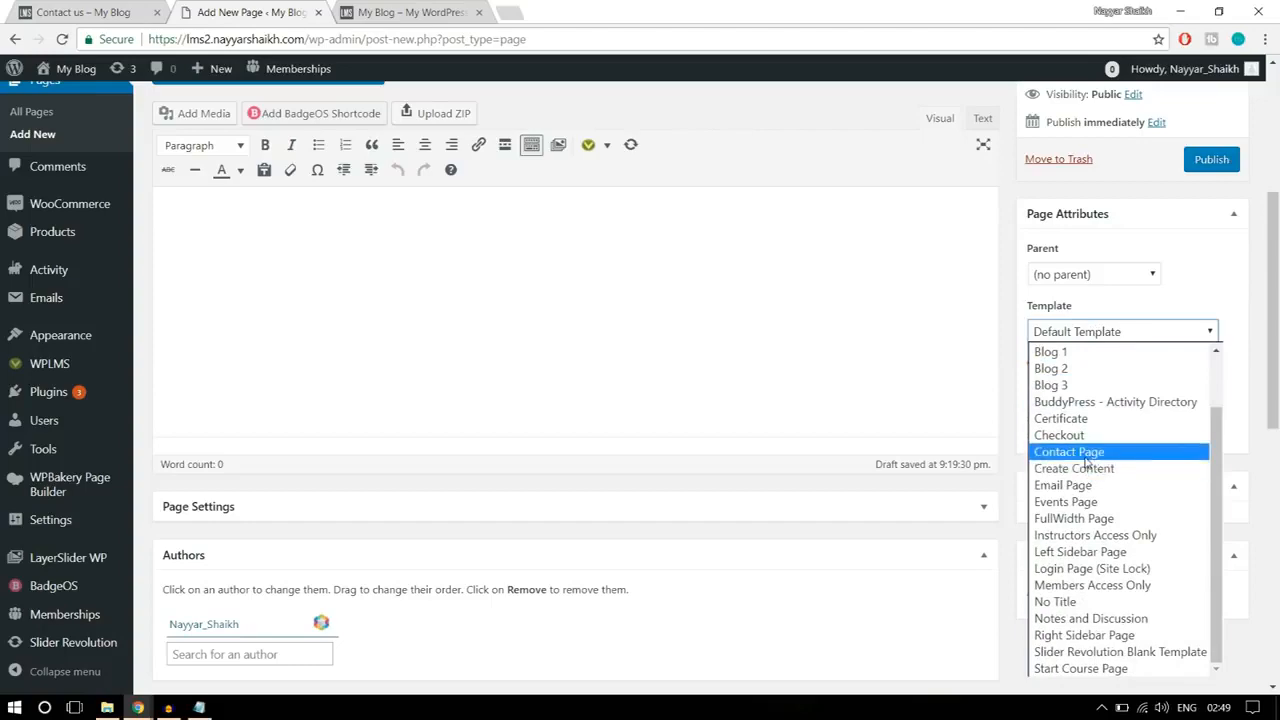
click(1093, 453)
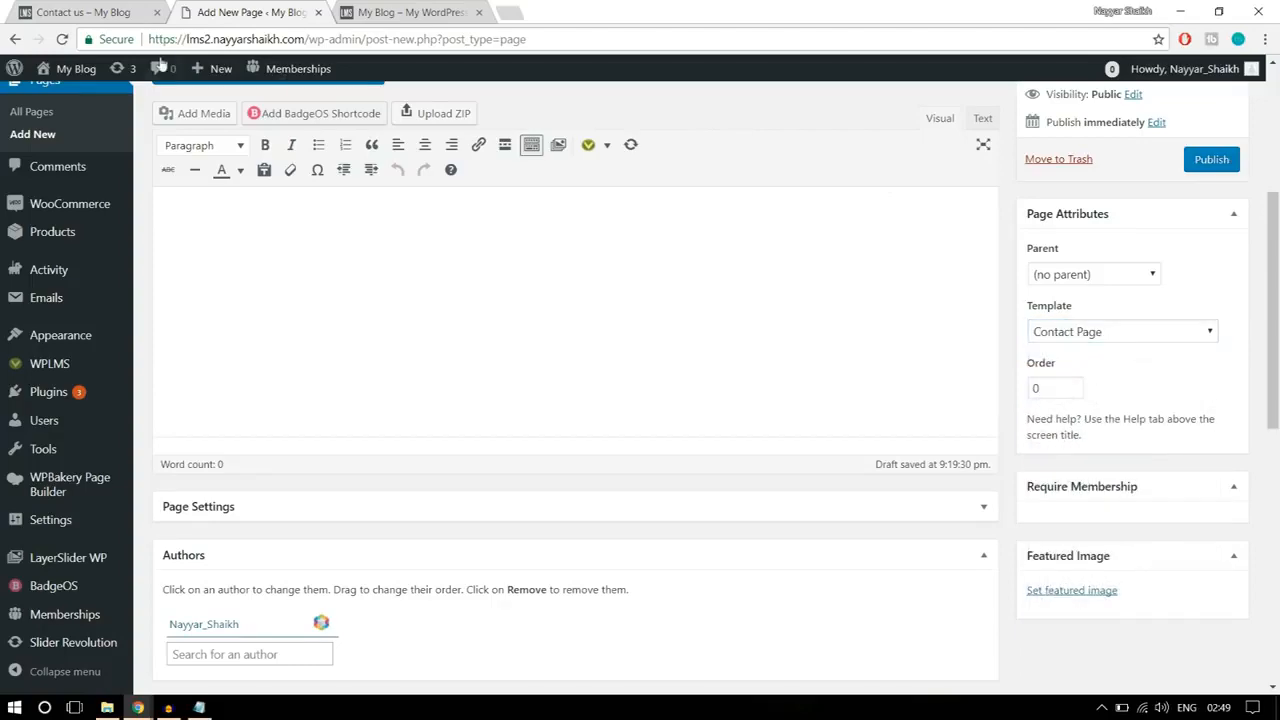
Step: Check the map area and the text, form and accordion sections of the reference Contact Us page
click(95, 12)
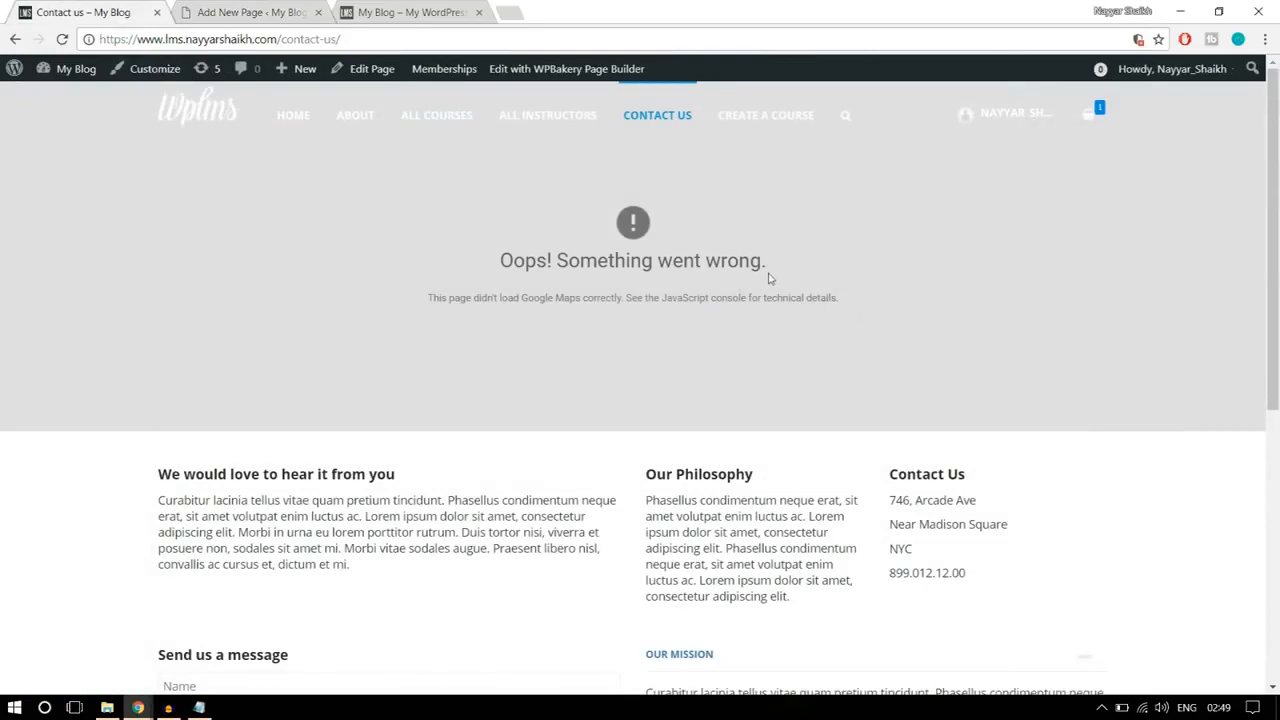
click(262, 12)
scroll(928, 342, up, 2)
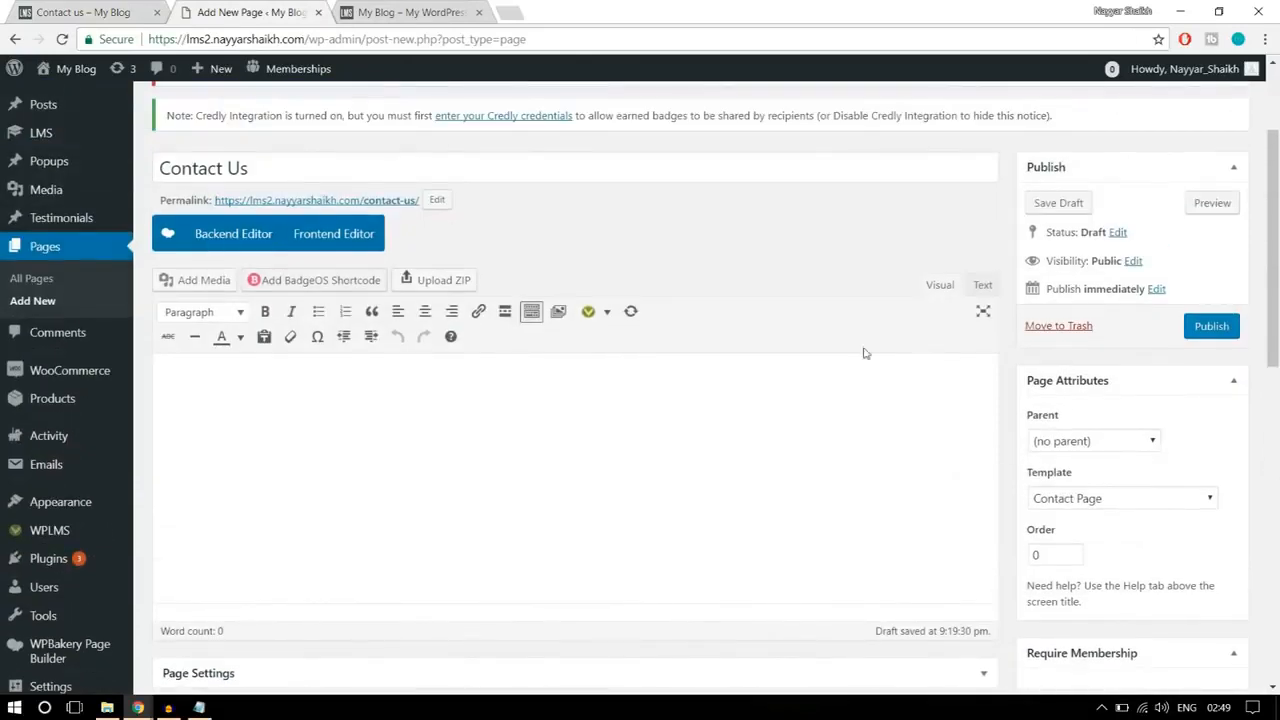
click(100, 12)
scroll(494, 446, down, 3)
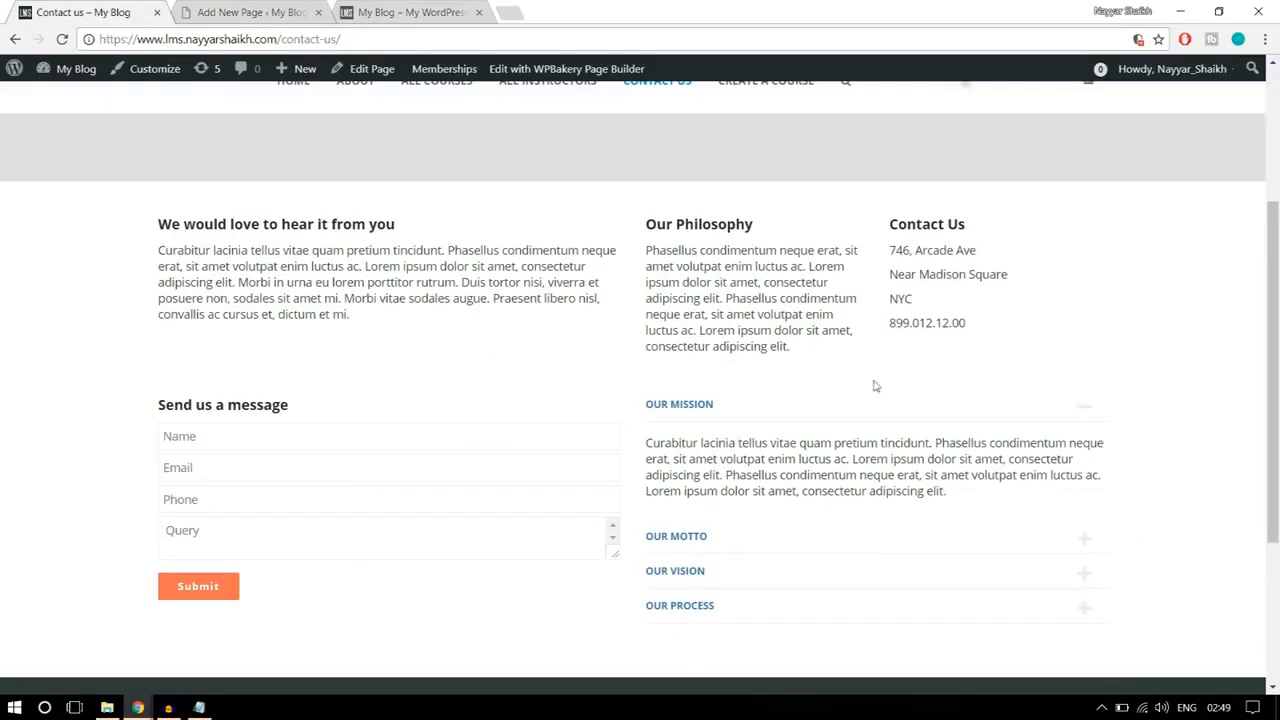
Step: Switch the new Contact Us page to the WPBakery backend editor and add a Text Block element
click(250, 12)
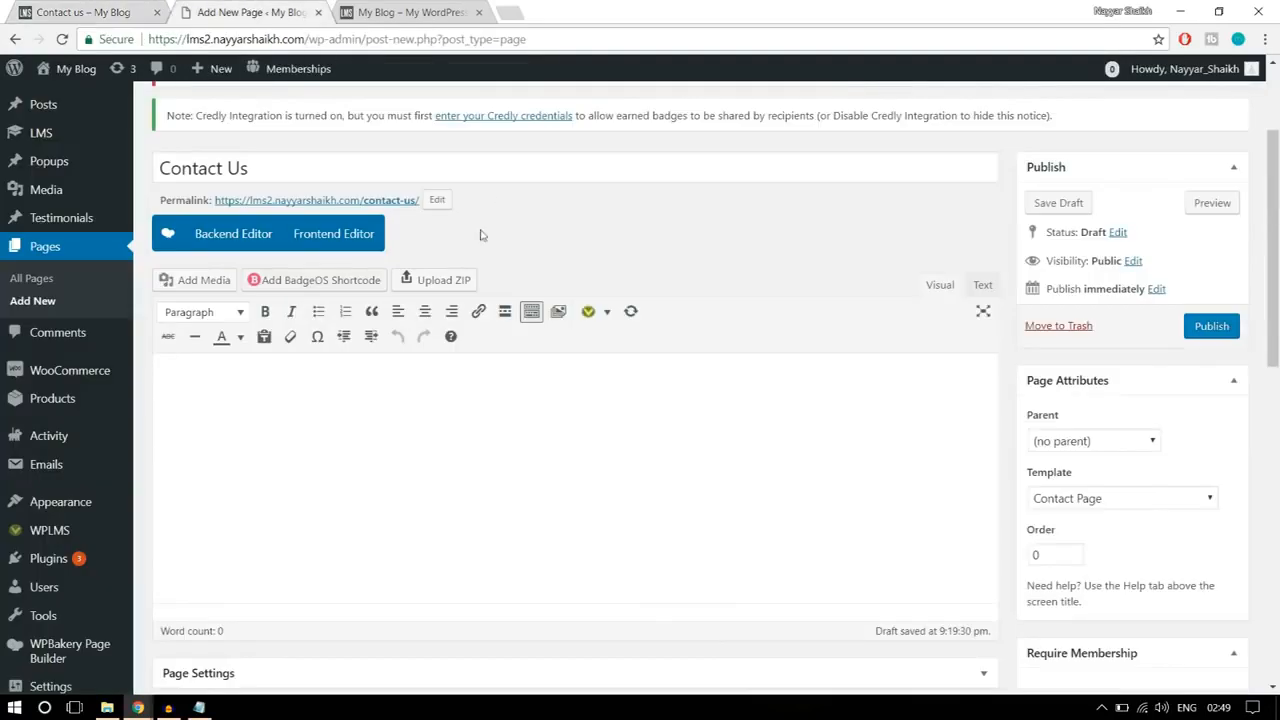
click(198, 238)
scroll(403, 289, down, 2)
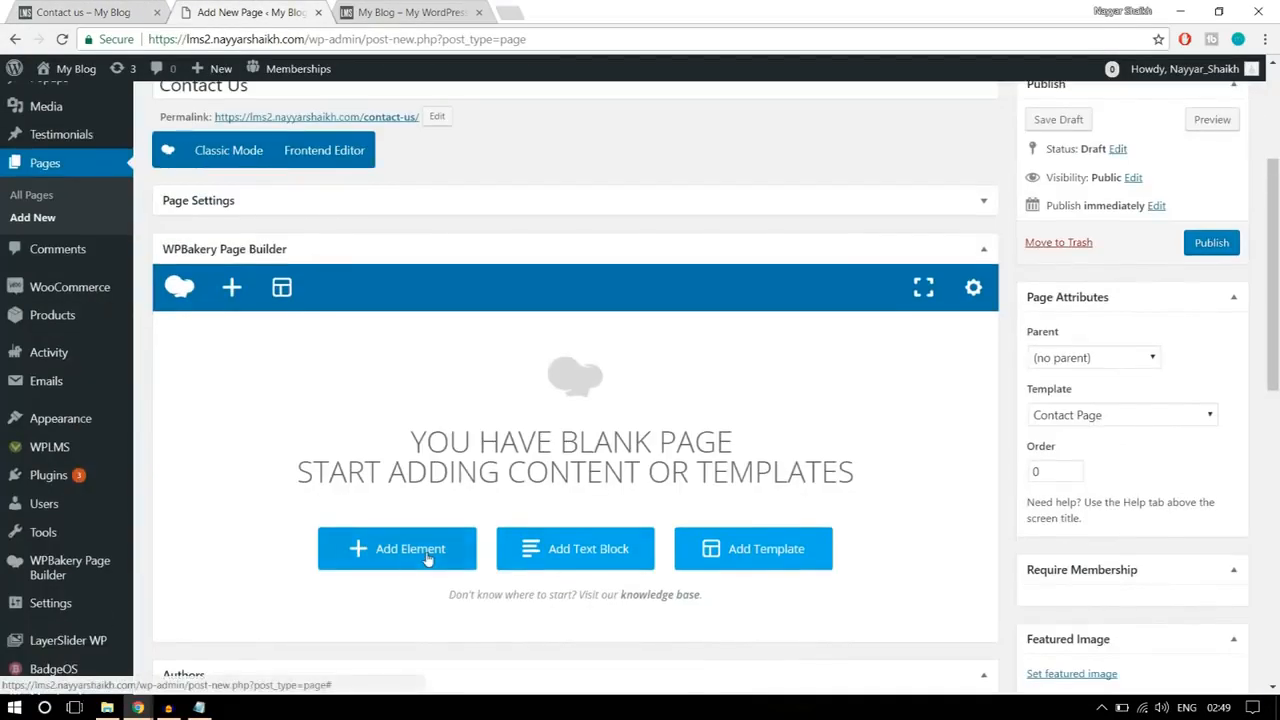
click(427, 558)
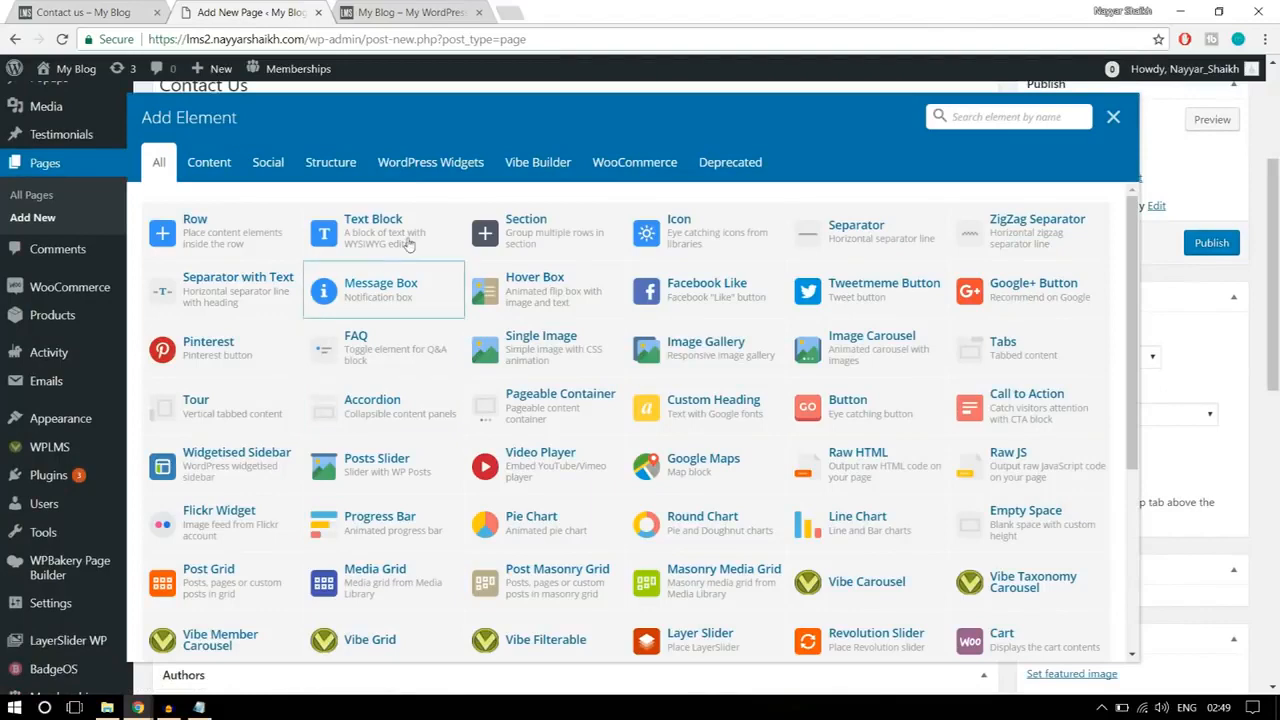
click(409, 242)
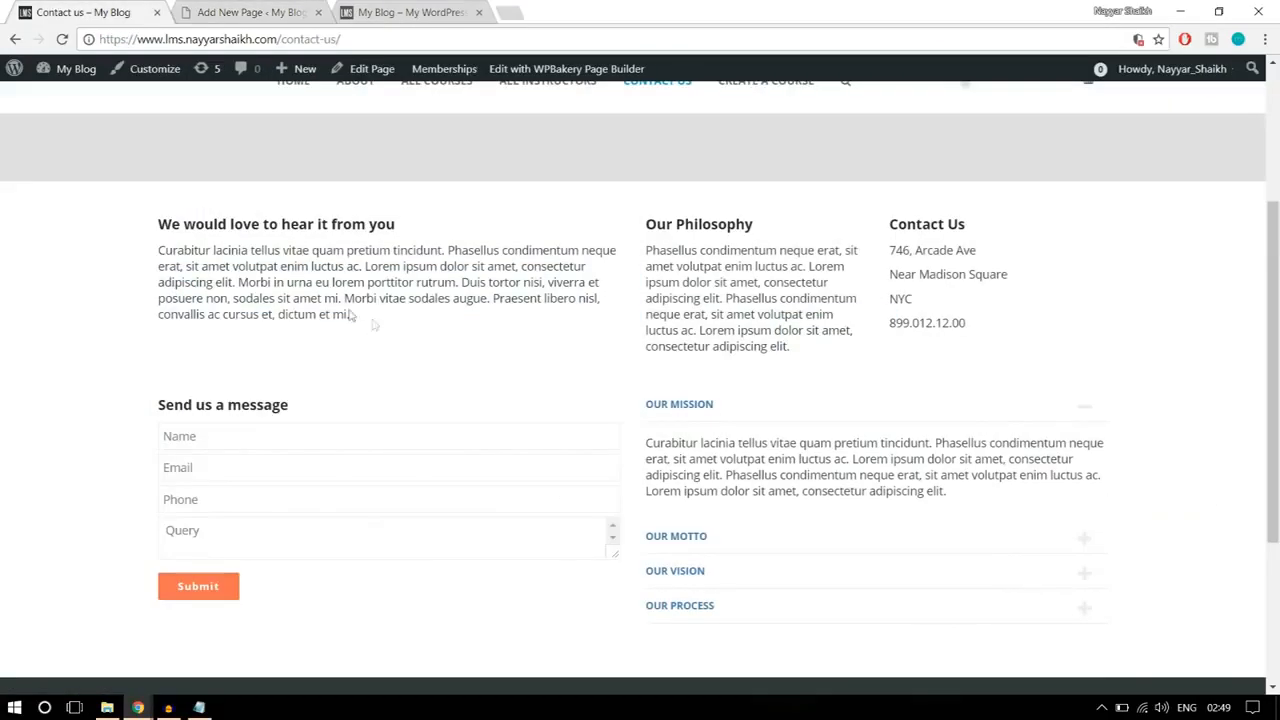
Step: Replace the text block's placeholder with the reference page's "We would love to hear it from you" heading and paragraph, and save it
drag(349, 314, 158, 218)
key(ctrl+c)
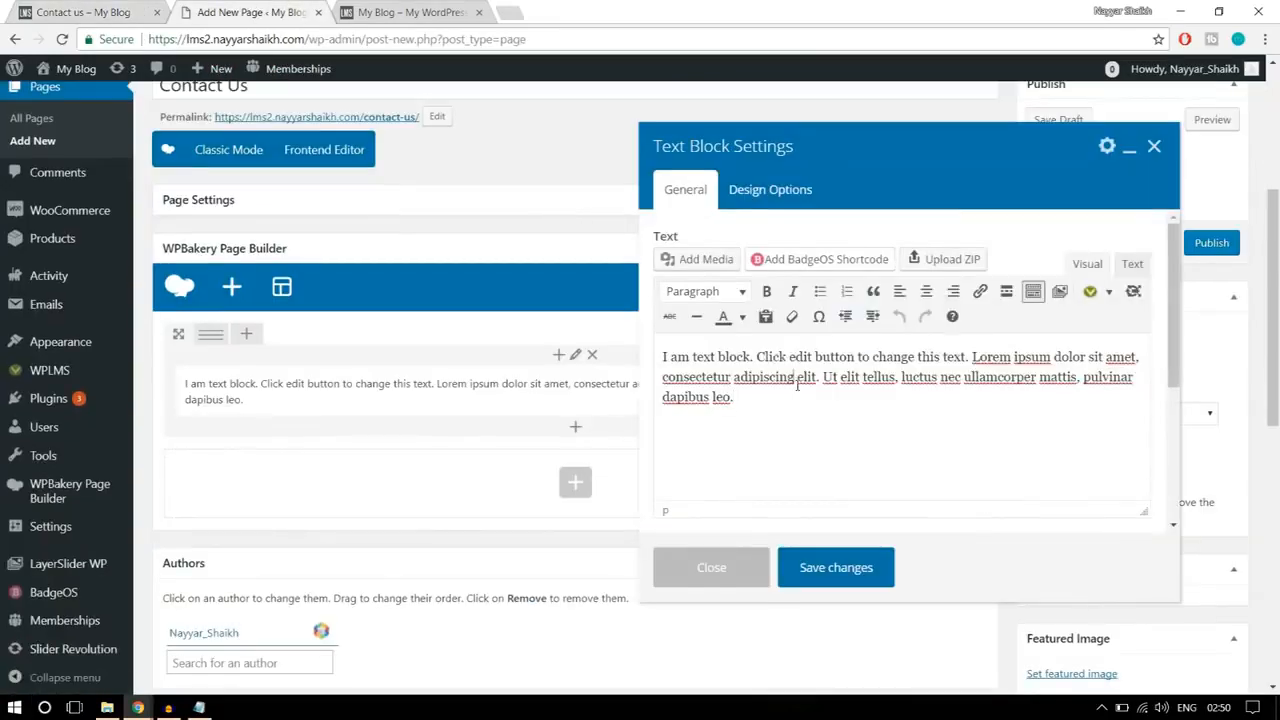
drag(797, 385, 630, 325)
click(677, 362)
key(ctrl+a)
key(ctrl+v)
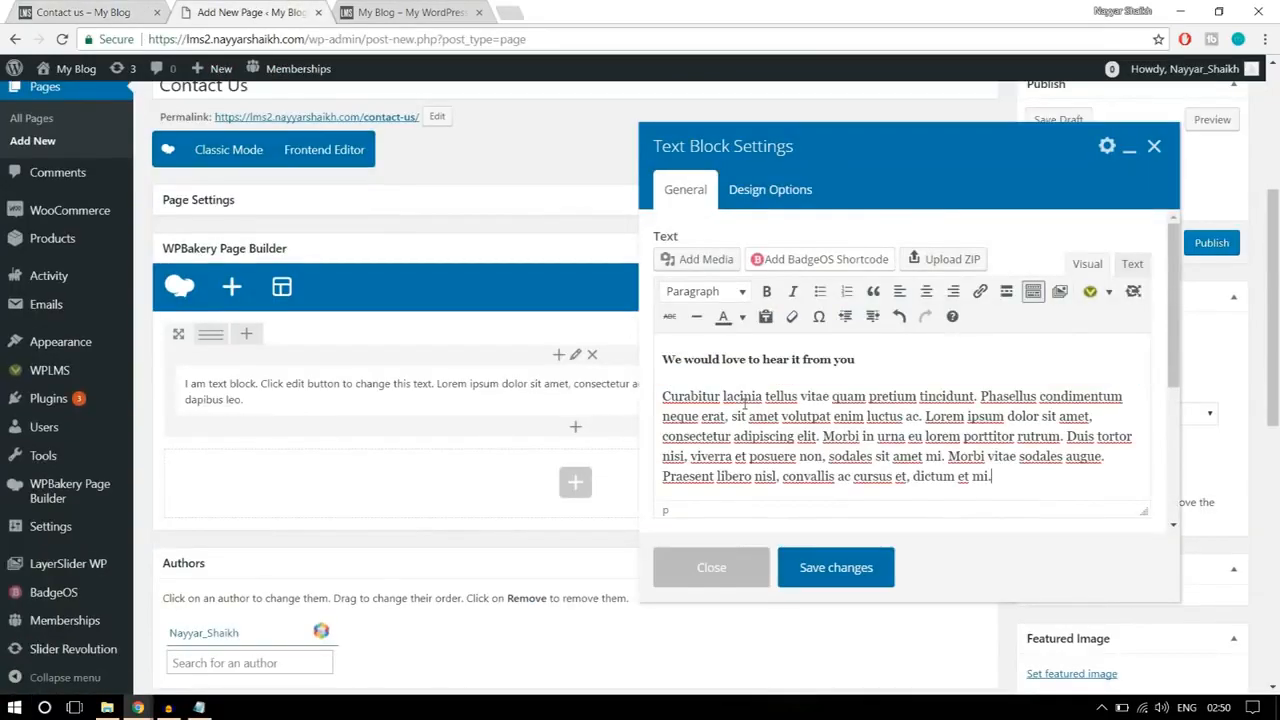
click(880, 568)
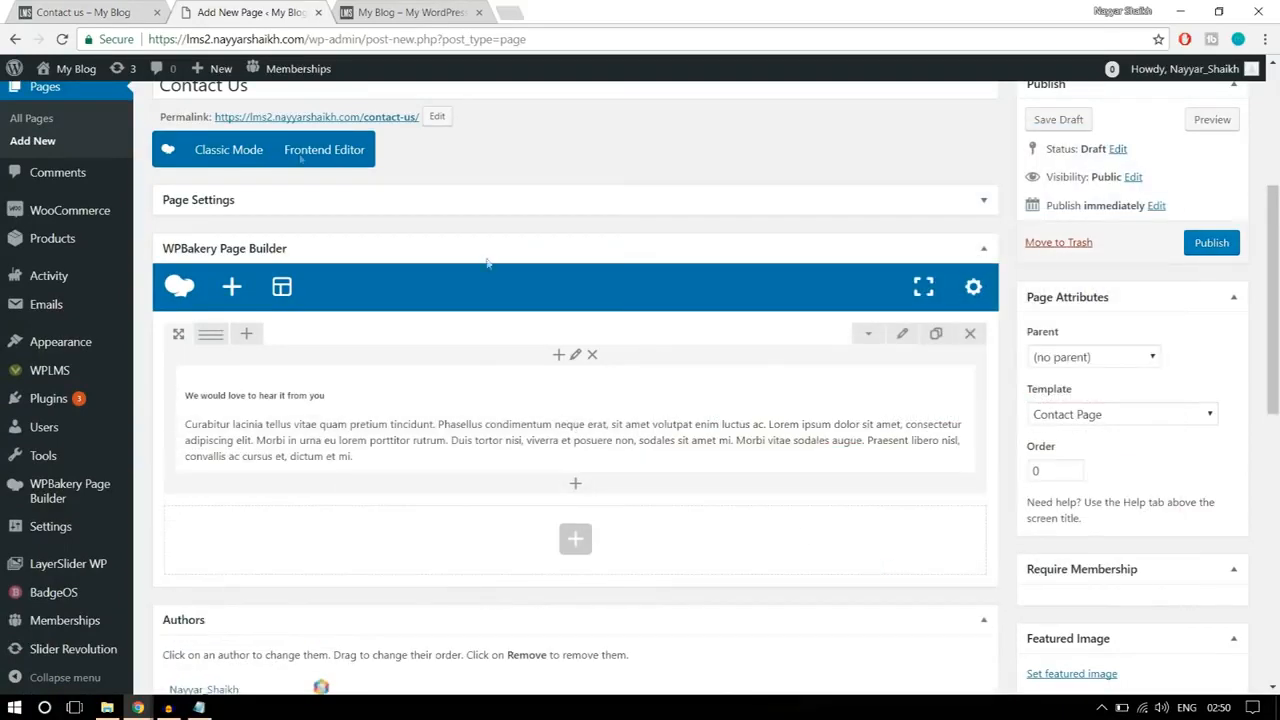
Step: Examine the column arrangement of the introduction, Our Philosophy and Contact Us texts on the reference page
click(100, 8)
click(502, 370)
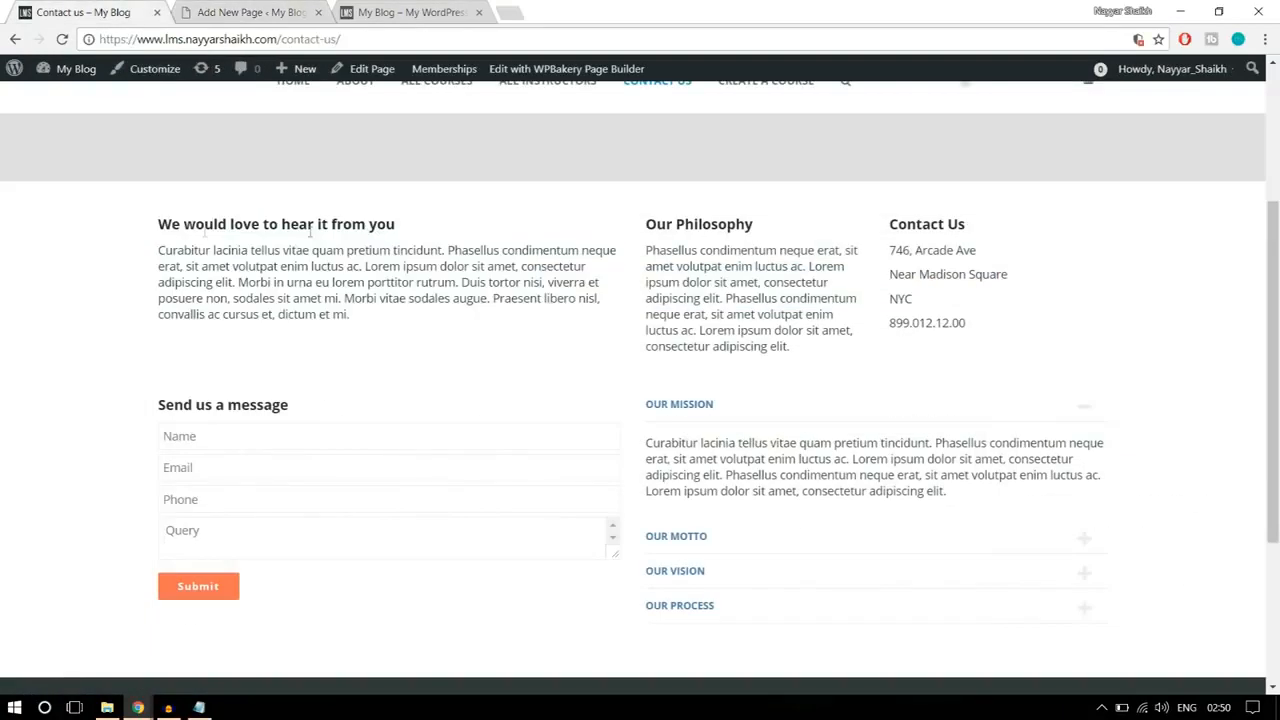
drag(157, 227, 394, 317)
click(394, 317)
drag(646, 222, 1010, 314)
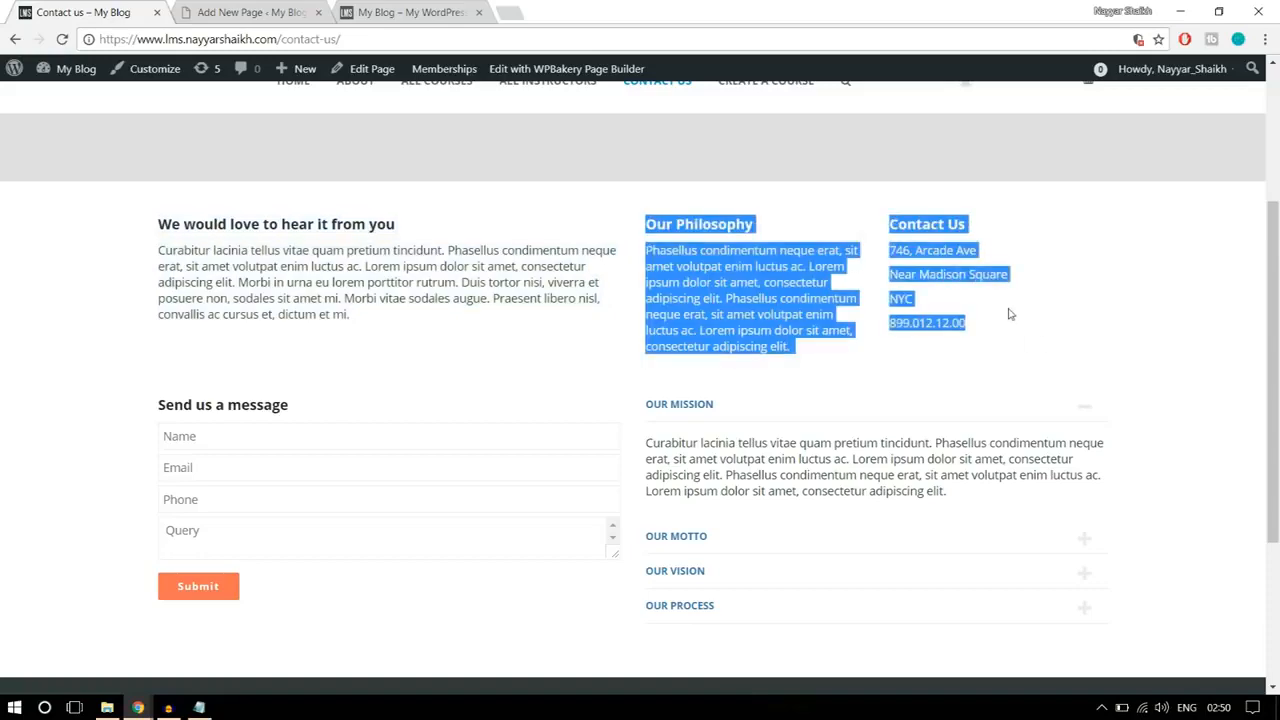
Step: Split the introduction row into three columns with the custom layout 1/2 + 1/4 + 1/4
click(249, 10)
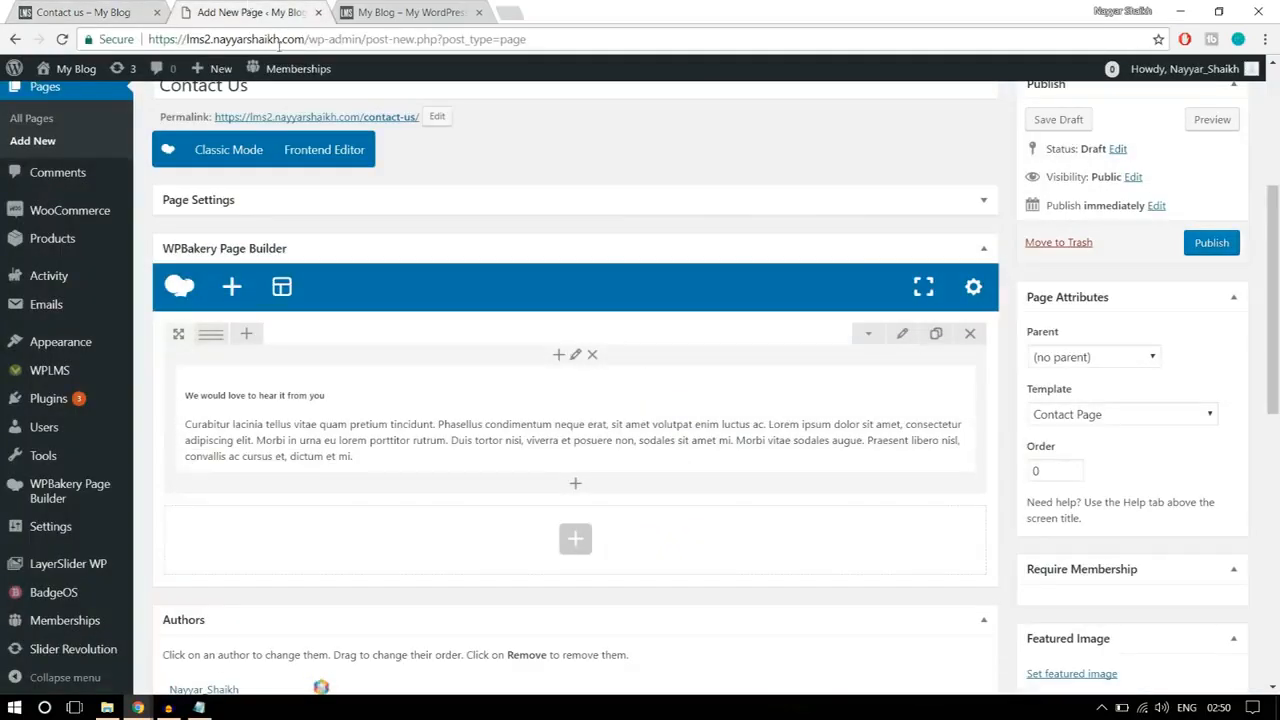
mouse_move(213, 336)
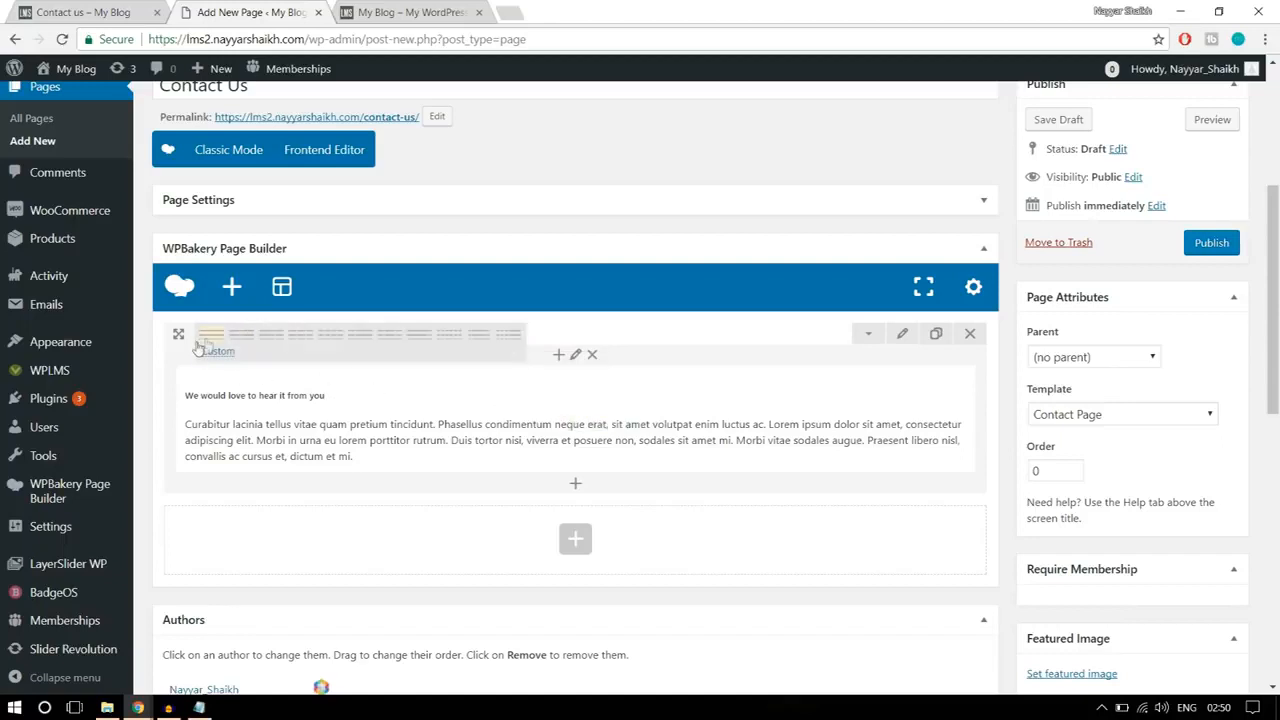
click(226, 358)
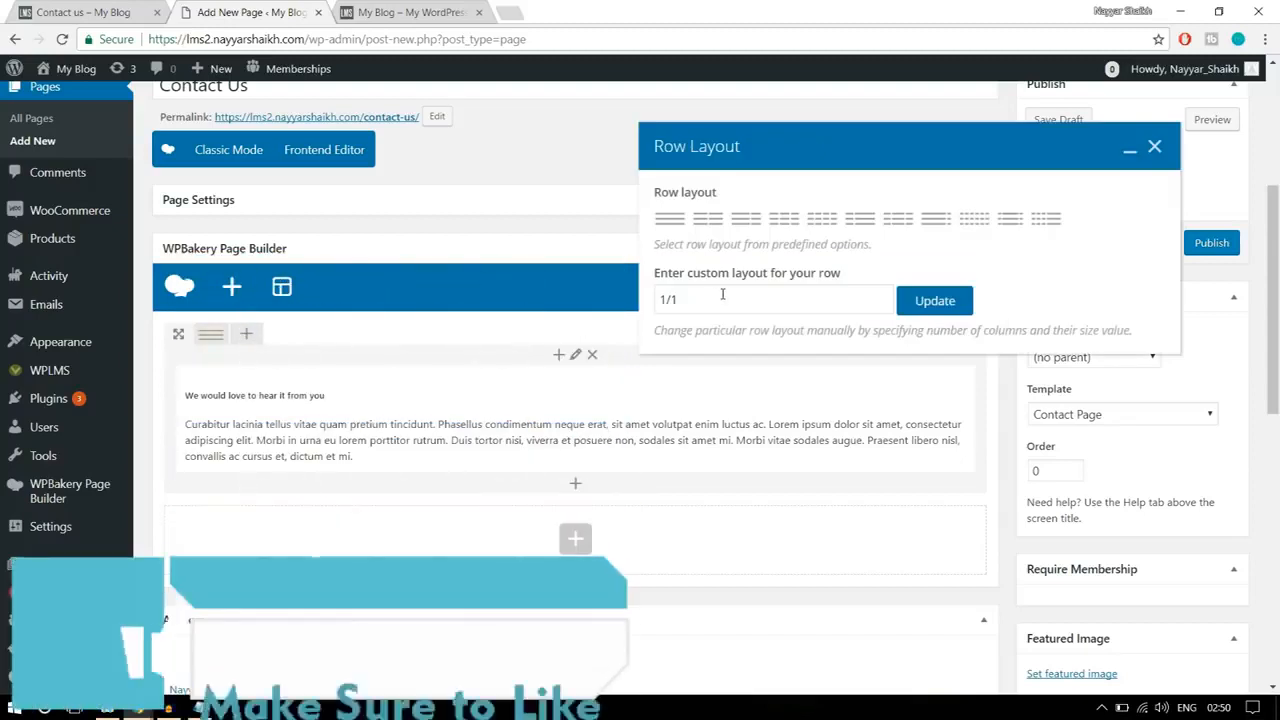
drag(722, 294, 672, 299)
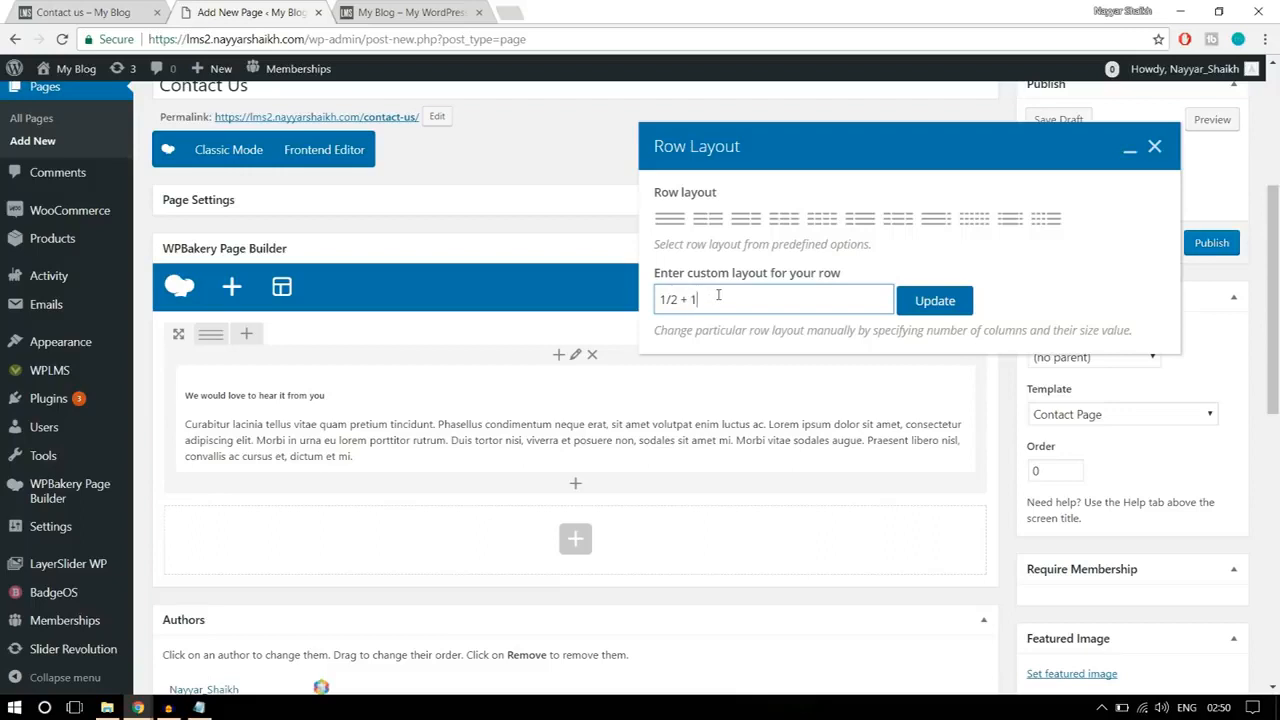
text(+1/4)
click(935, 301)
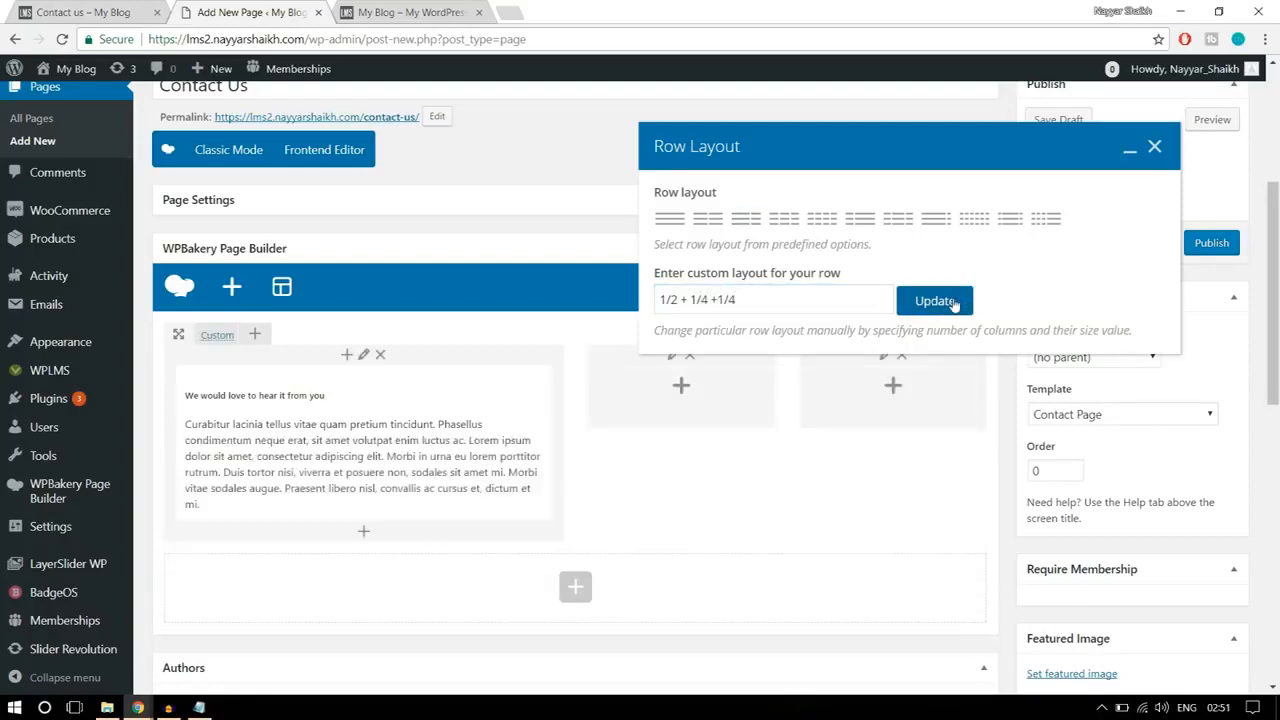
click(1155, 148)
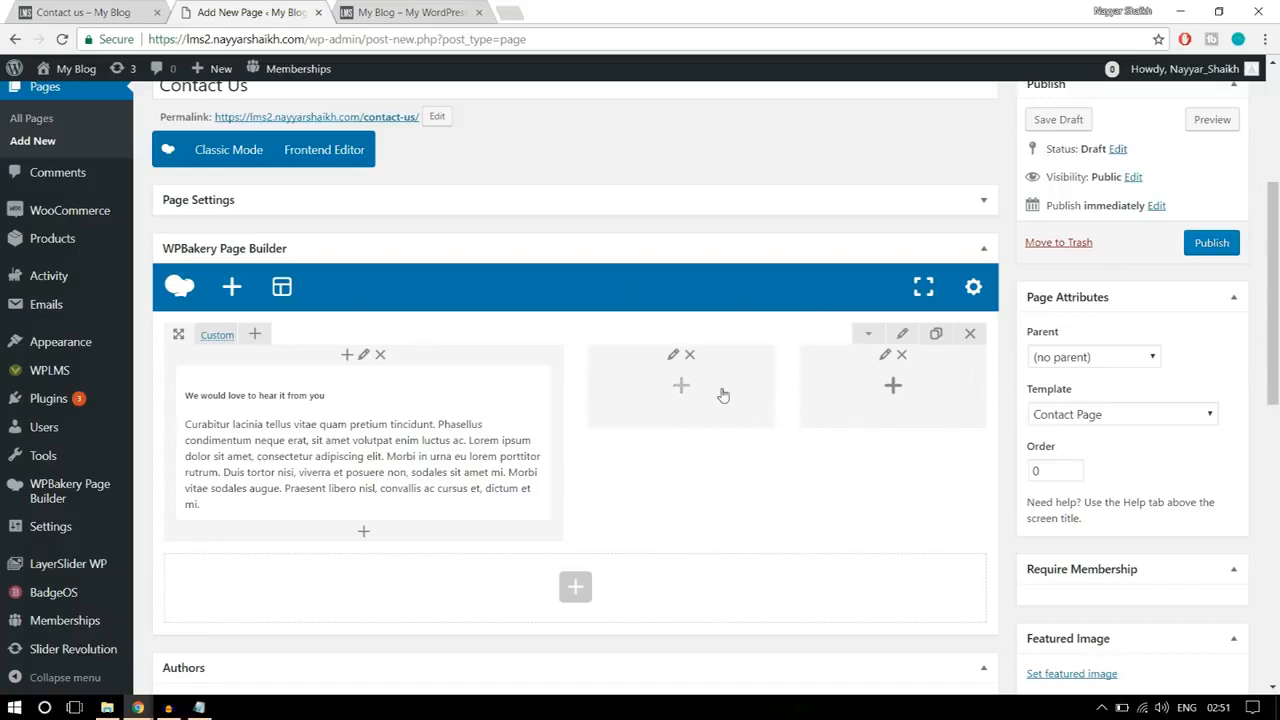
Step: Add a Text Block to the middle column containing the reference page's "Our Philosophy" heading and paragraph, and save it
click(100, 12)
click(817, 364)
drag(817, 364, 645, 236)
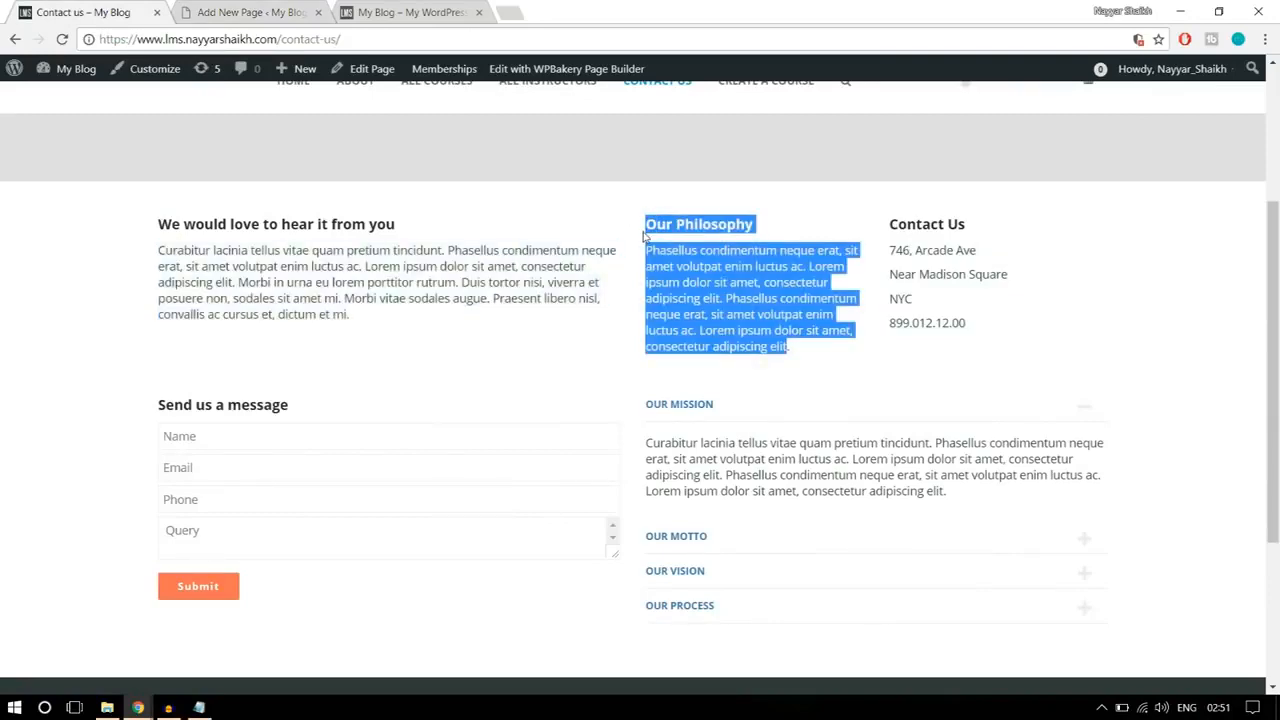
click(291, 8)
click(681, 388)
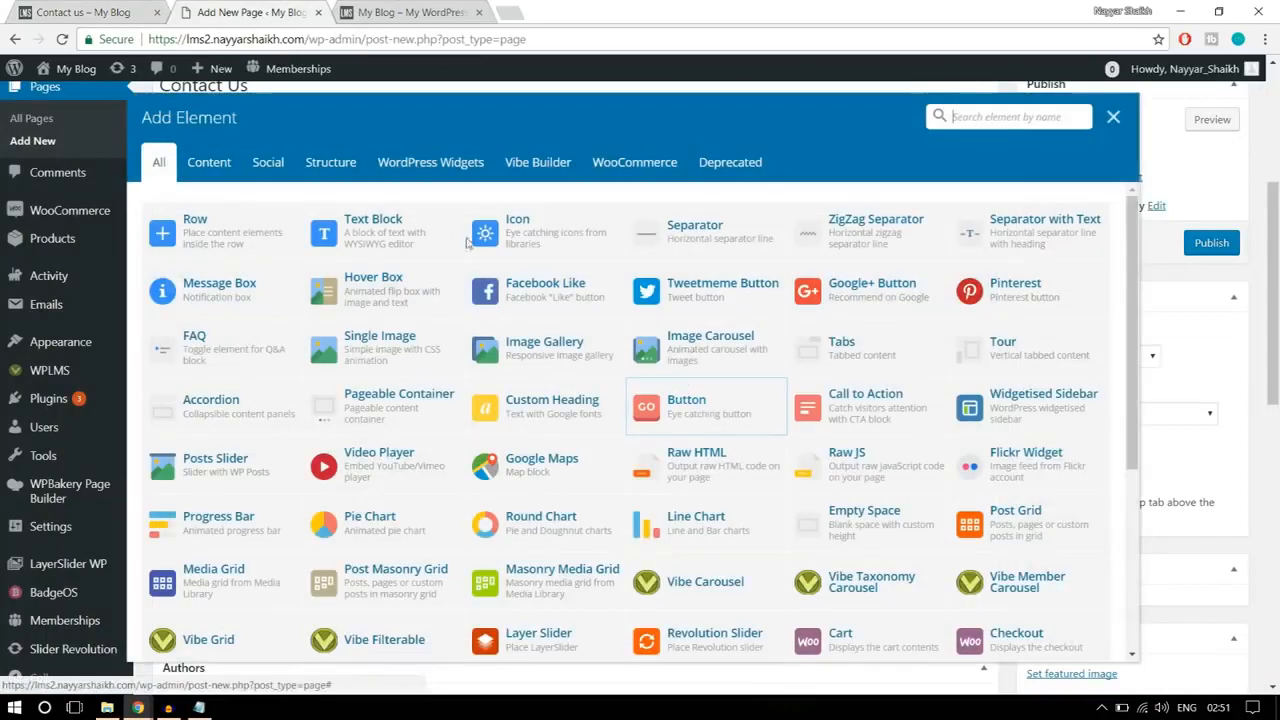
click(406, 230)
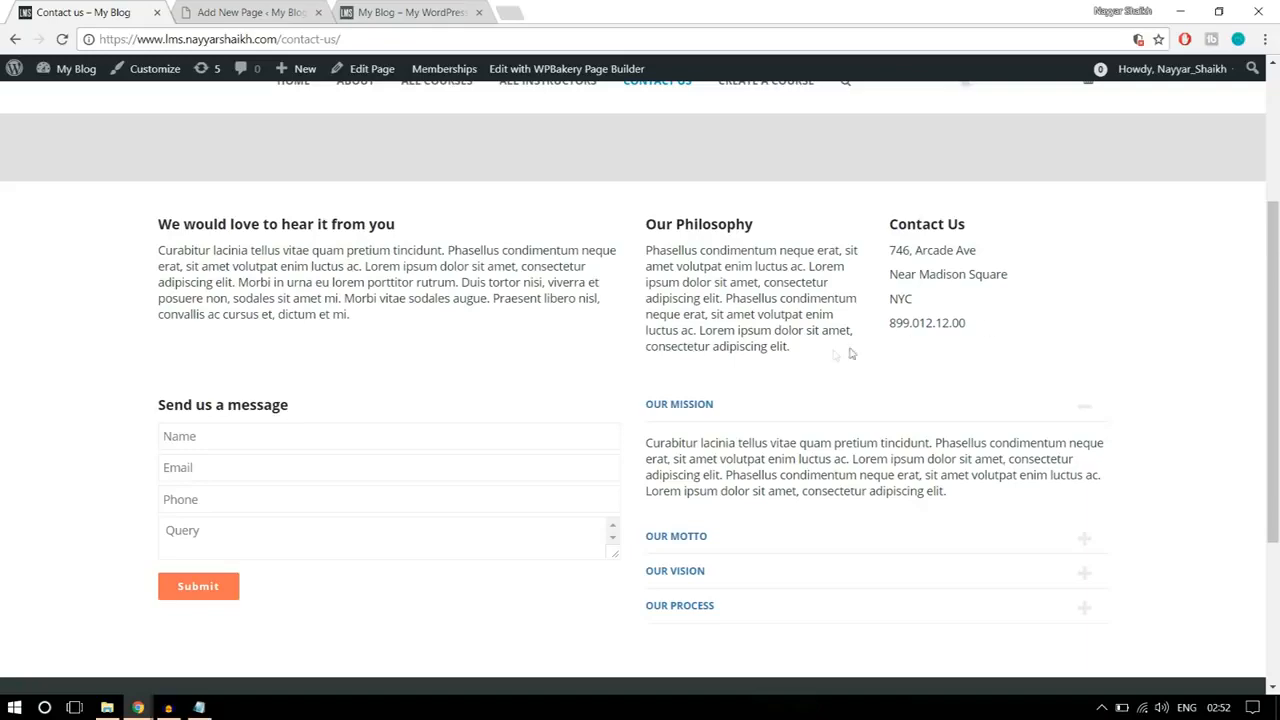
drag(832, 354, 775, 331)
drag(690, 285, 640, 222)
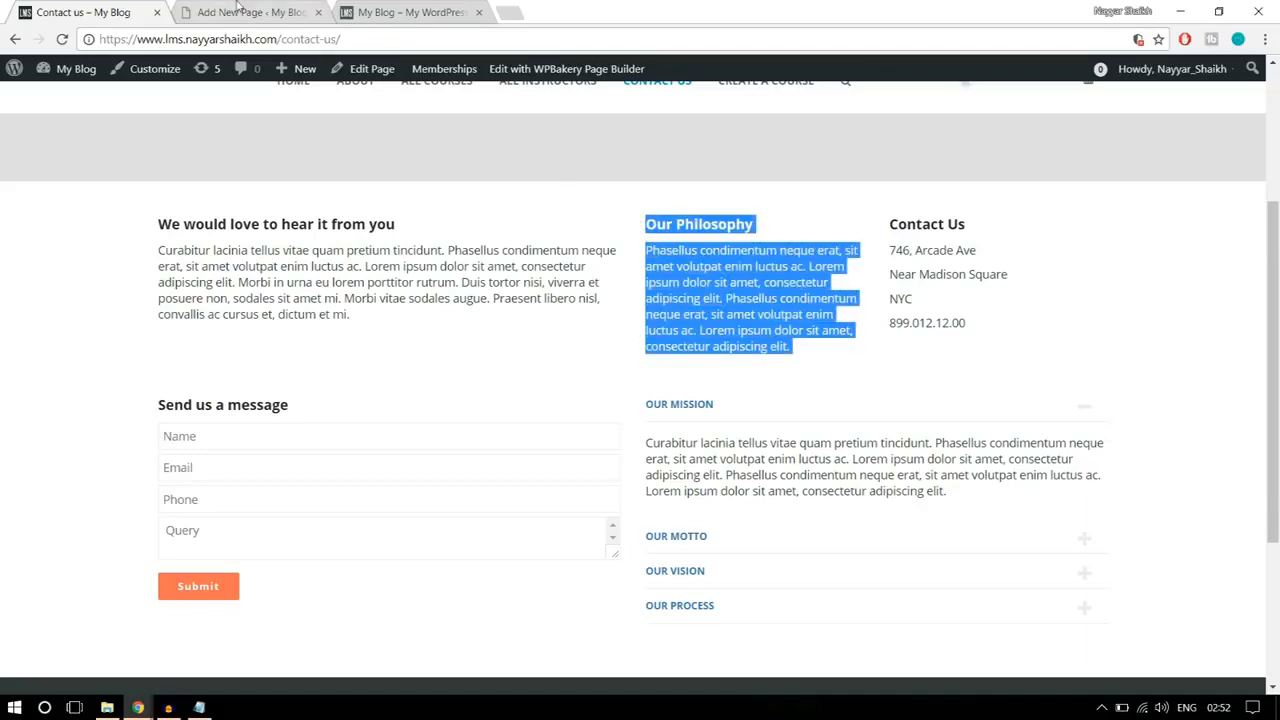
click(245, 12)
click(836, 567)
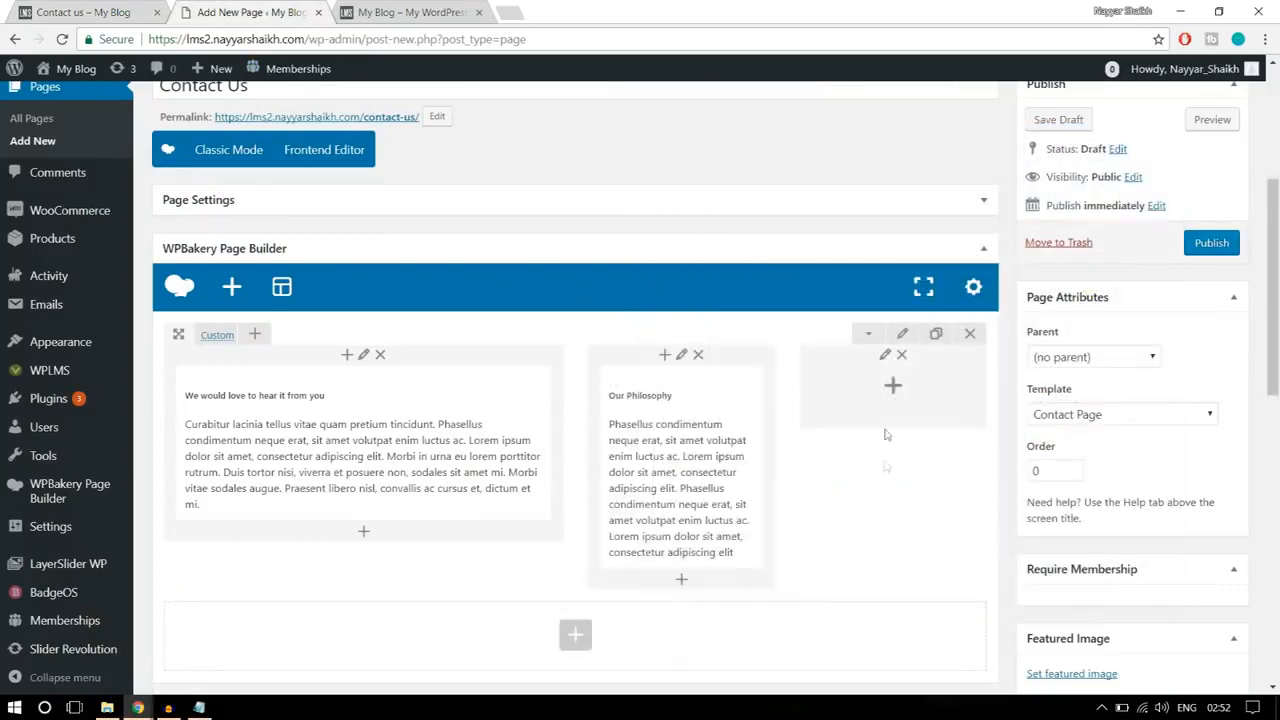
Step: Add a Text Block to the third column containing the reference page's "Contact Us" heading and contact details, and save it
click(893, 390)
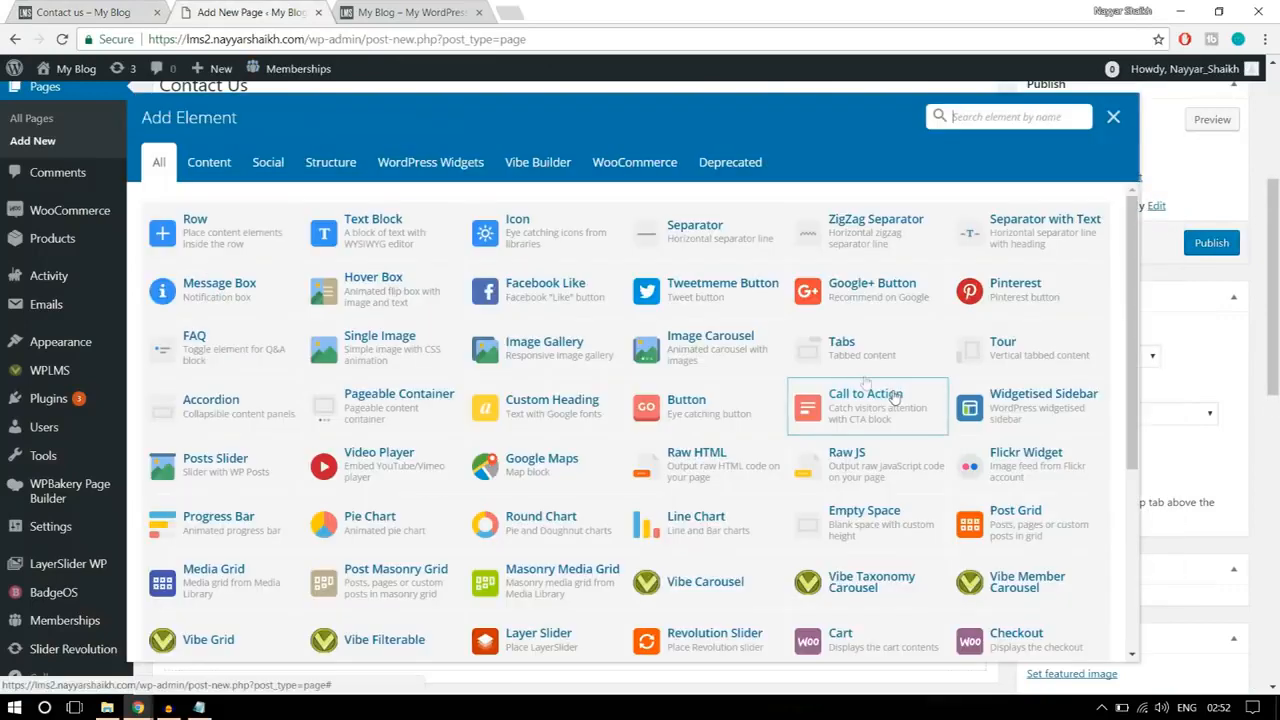
click(434, 240)
click(113, 10)
drag(1008, 328, 889, 230)
key(ctrl+c)
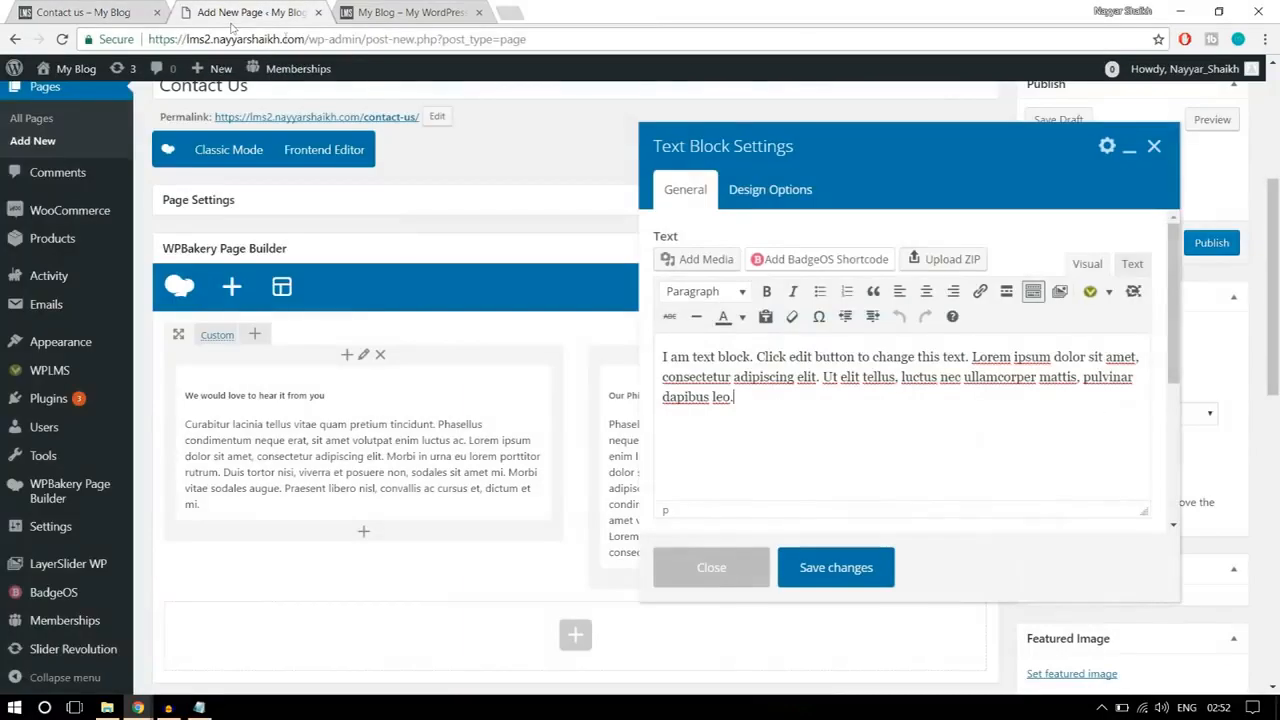
click(228, 16)
key(ctrl+a)
key(ctrl+v)
click(856, 572)
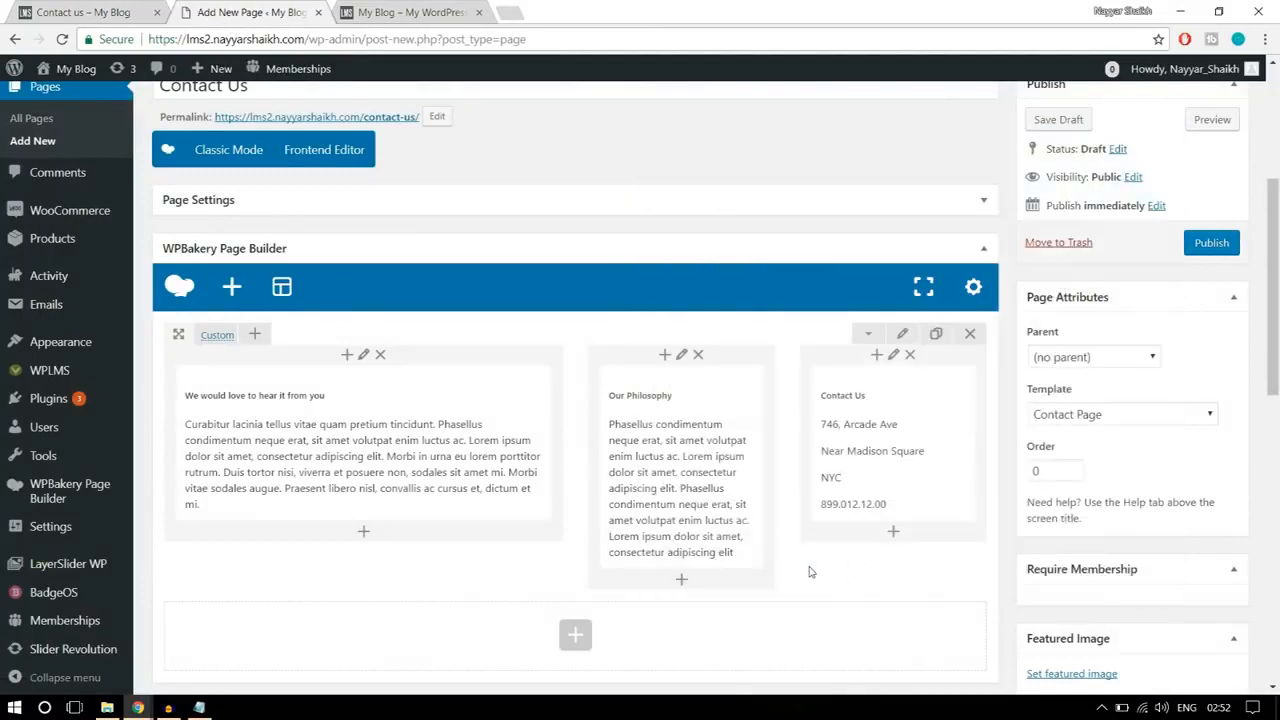
Step: Compare the row spacing with the reference page, set the three-column row's top and bottom padding, and save the row settings
click(92, 6)
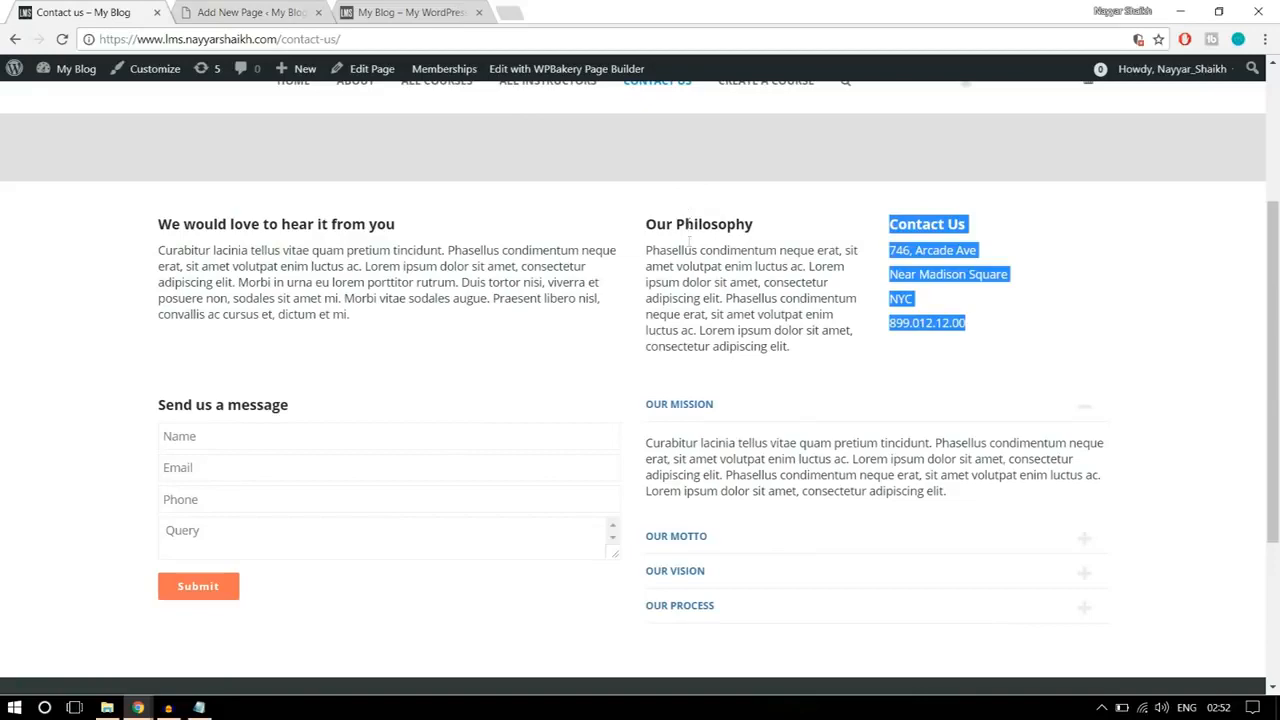
click(244, 14)
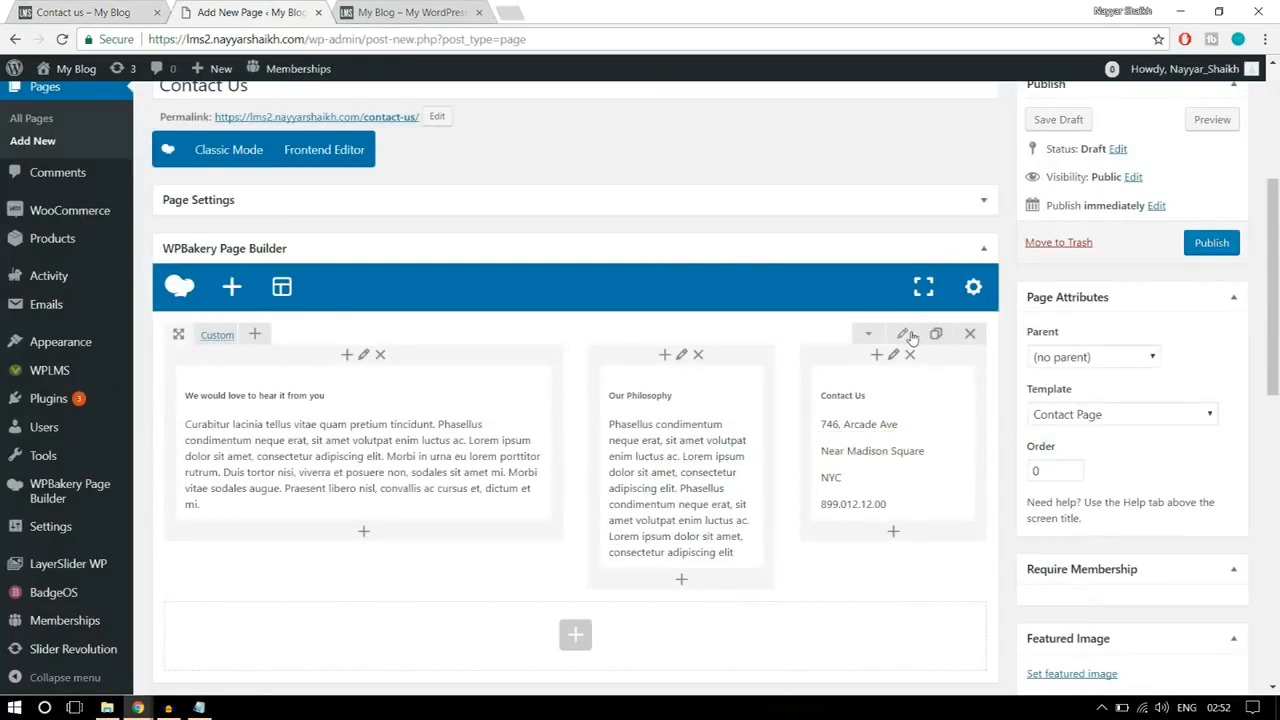
click(906, 335)
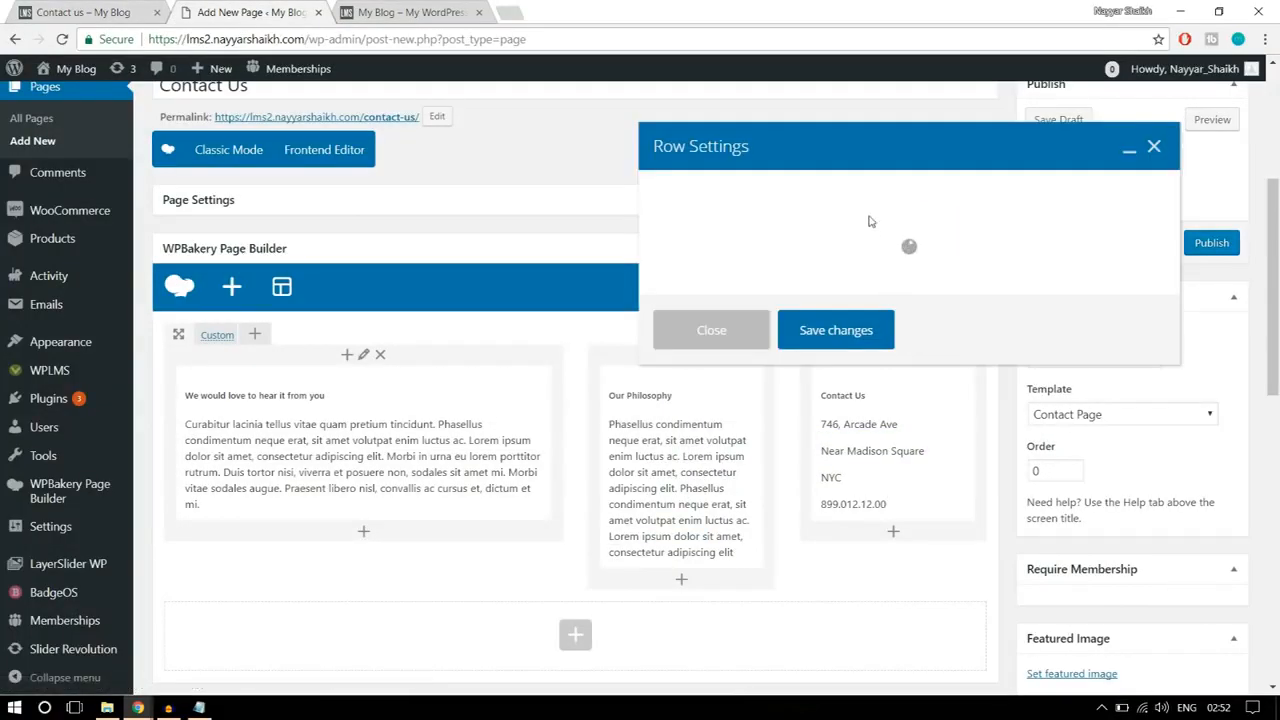
click(815, 198)
click(785, 344)
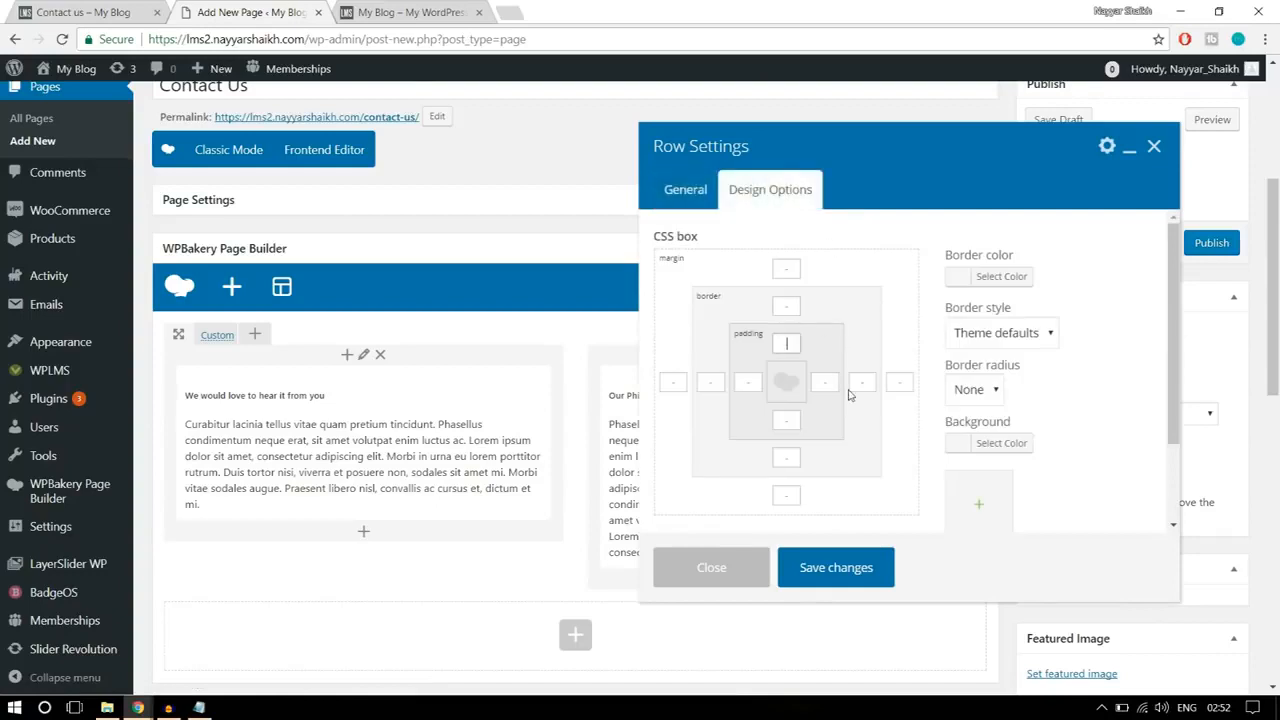
click(788, 423)
click(872, 572)
Step: Check the message form and accordion on the reference page and add a Text Block in a new row below the three columns
click(100, 10)
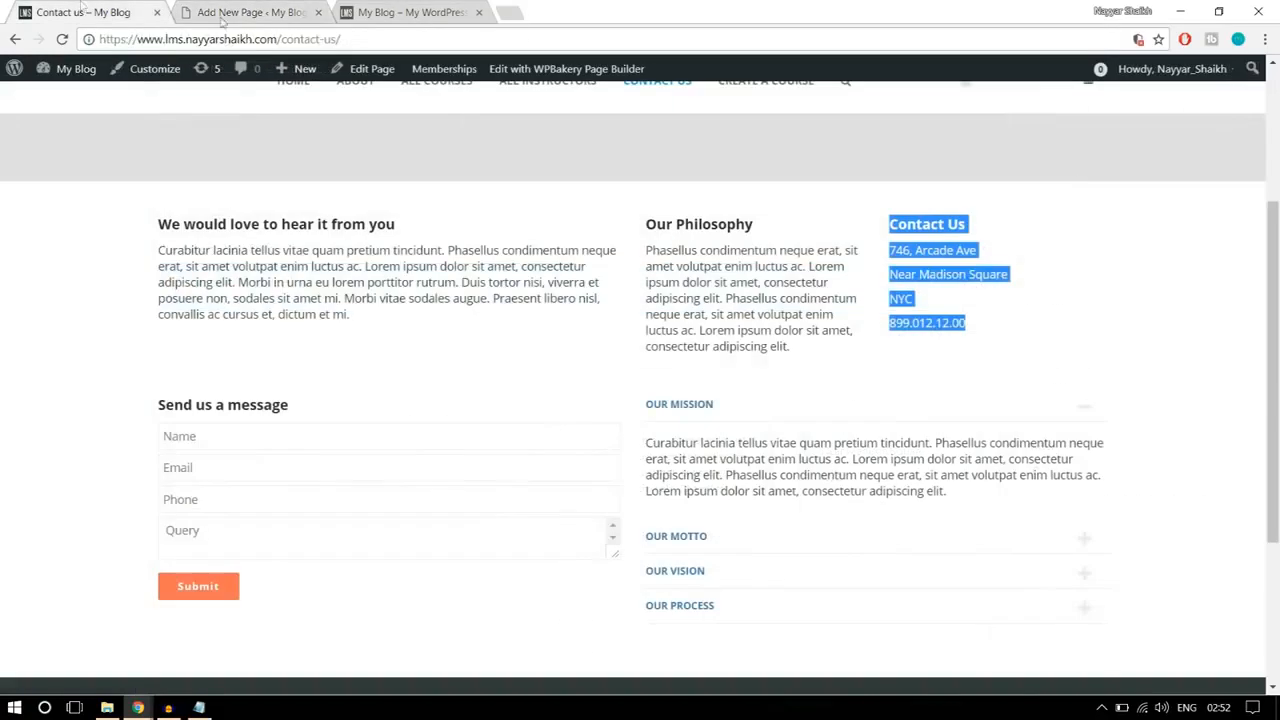
scroll(240, 260, down, 2)
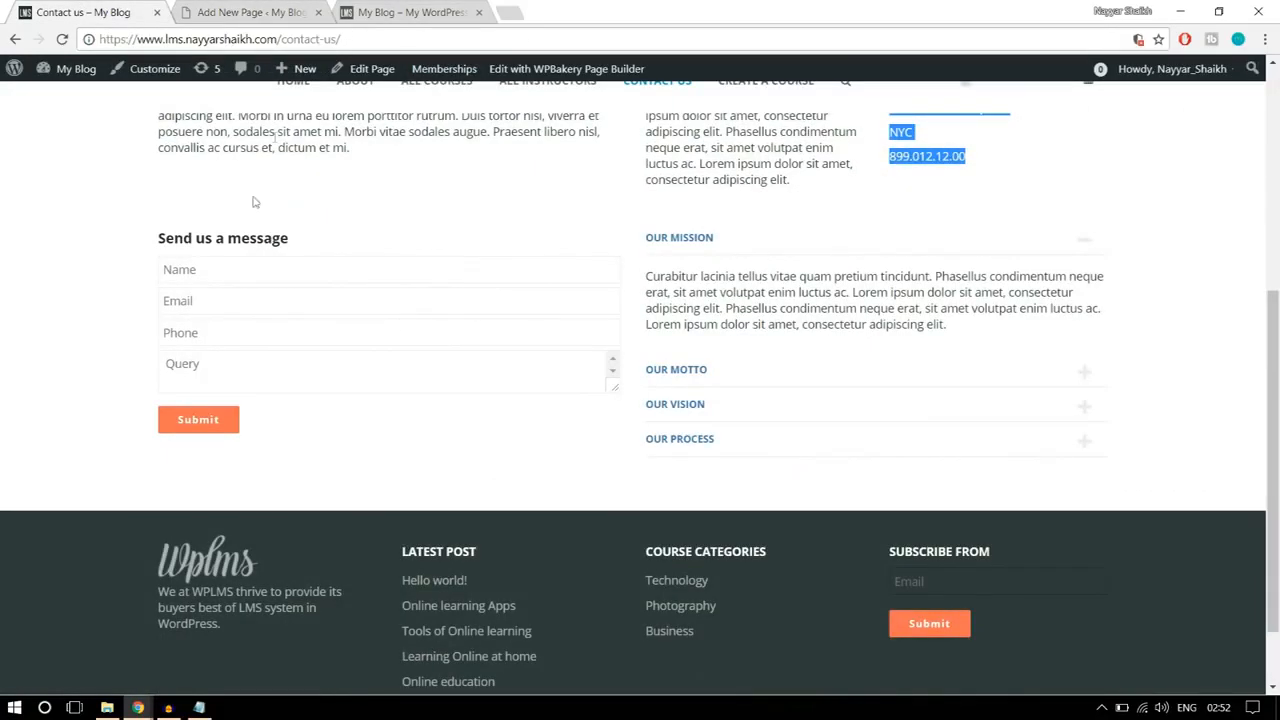
click(201, 301)
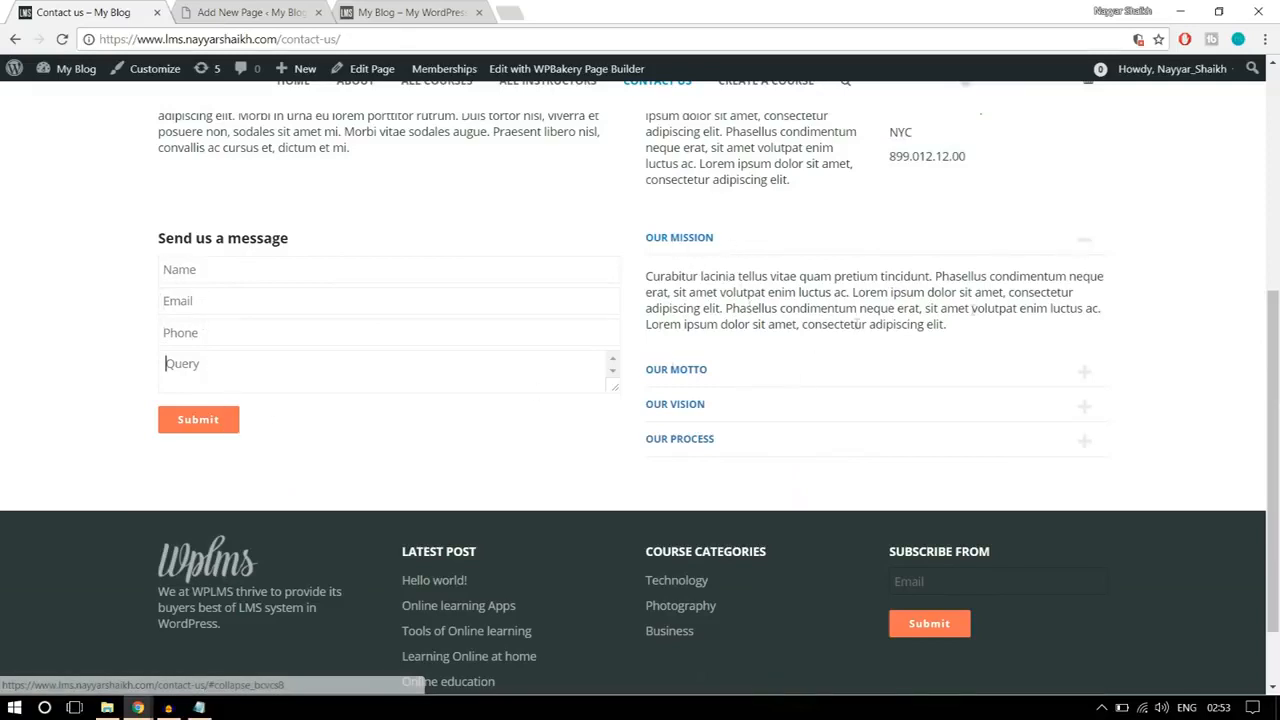
click(240, 8)
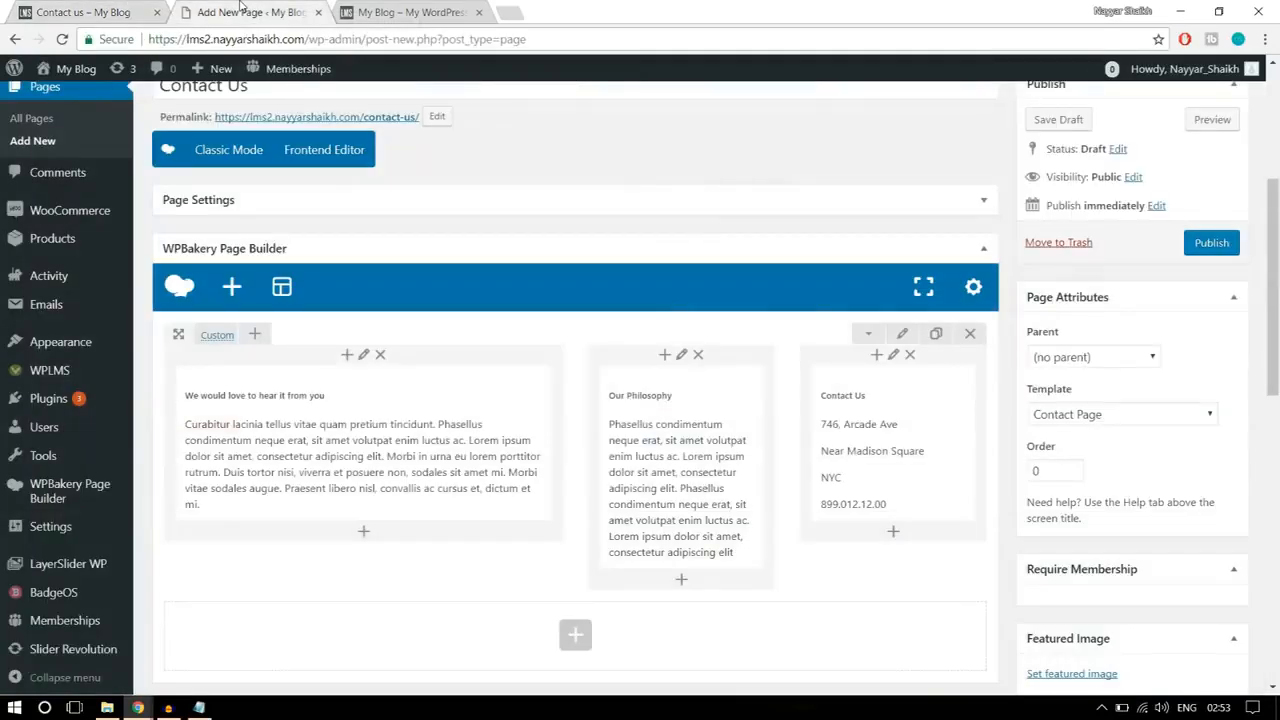
click(248, 650)
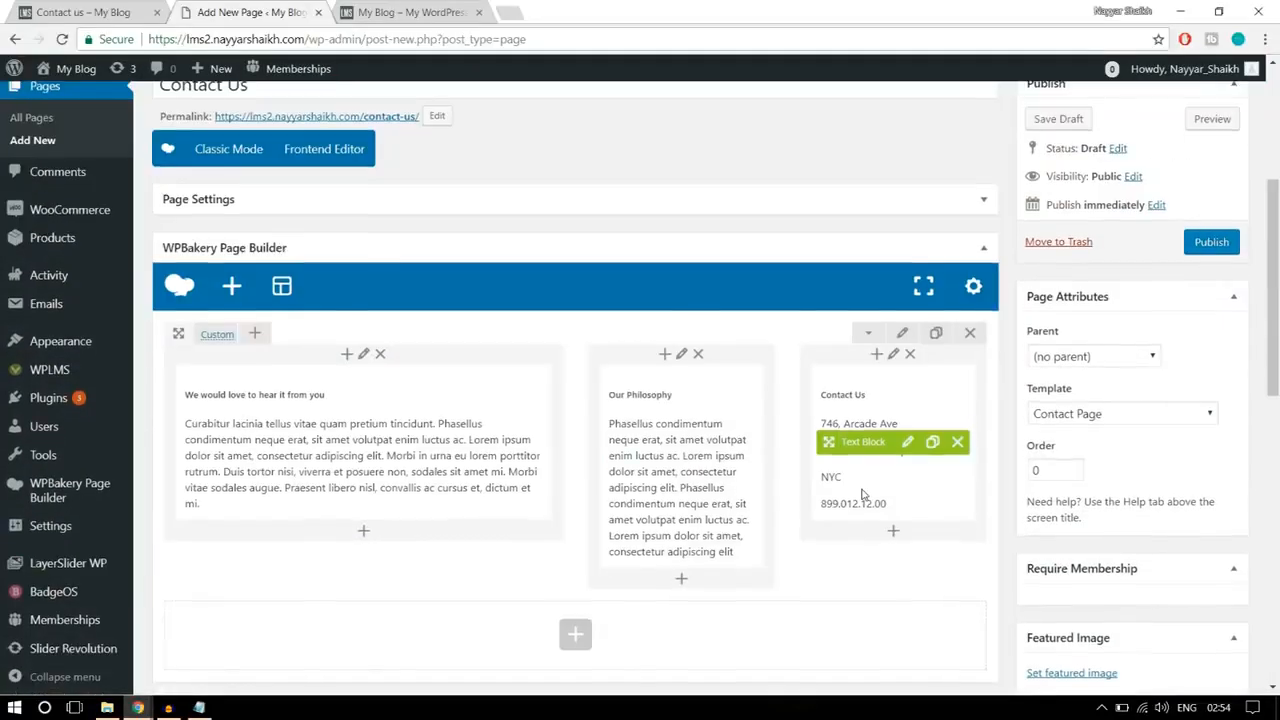
scroll(863, 492, down, 2)
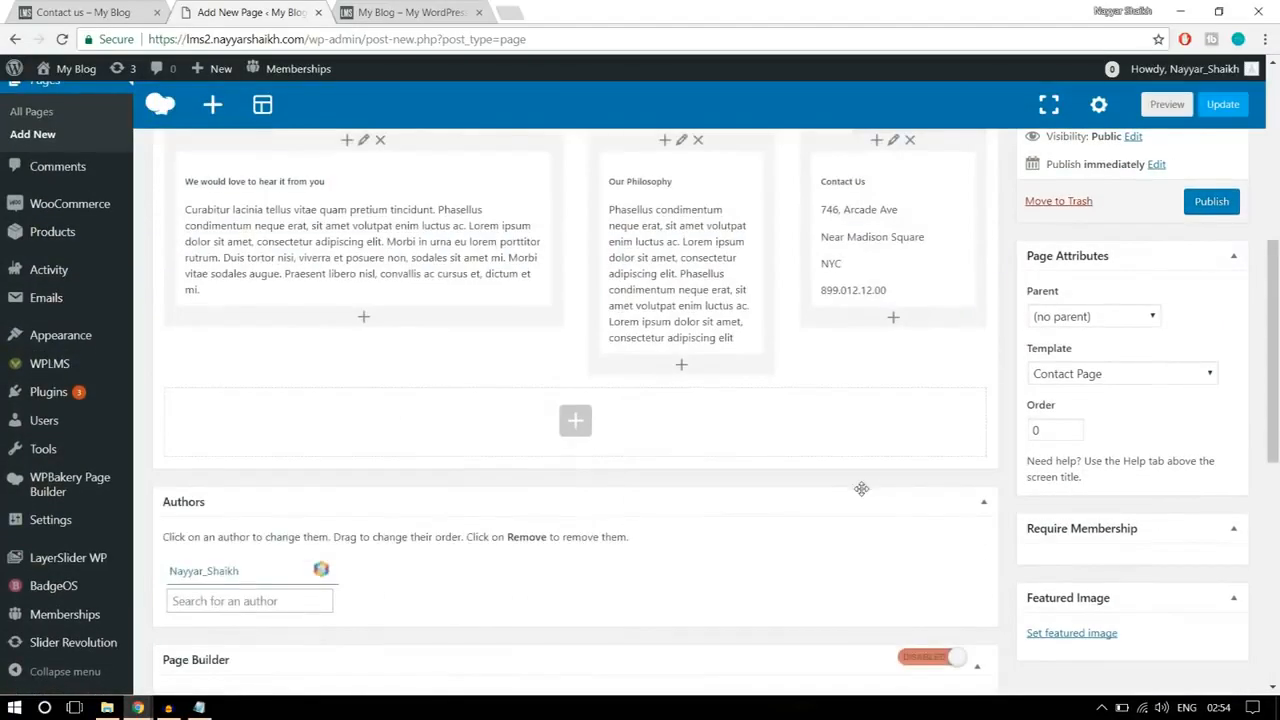
click(578, 425)
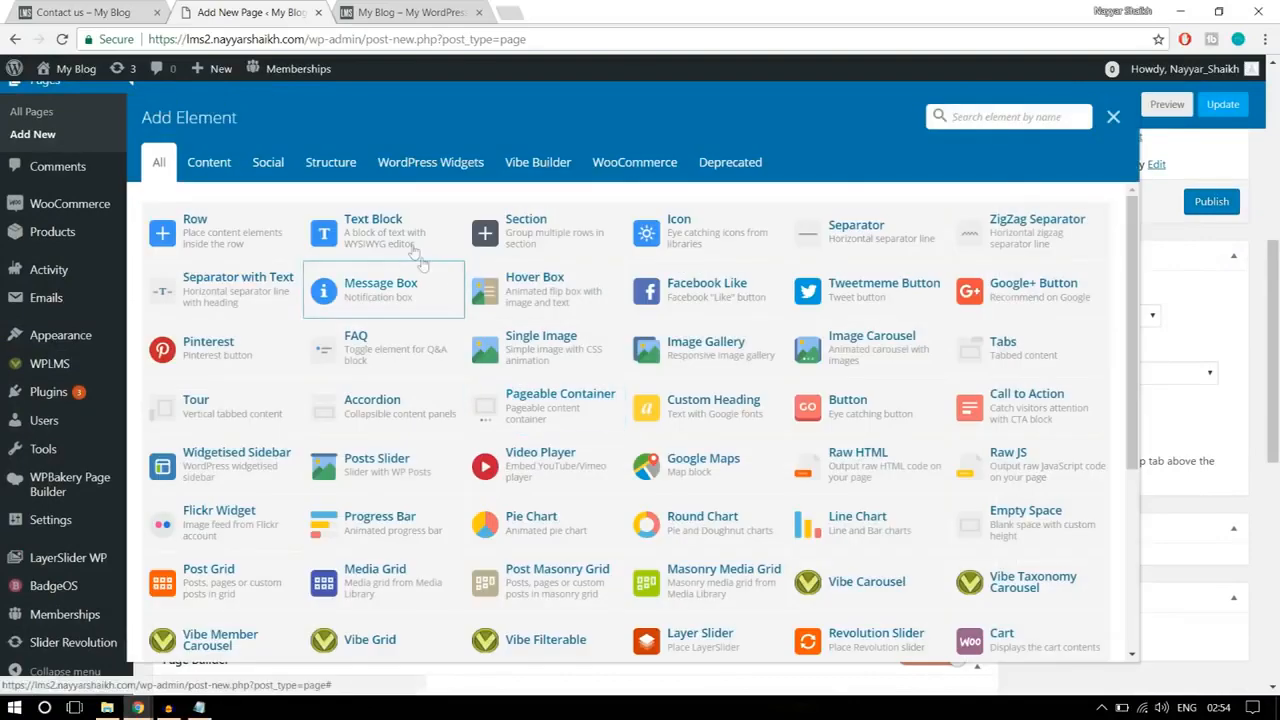
click(410, 249)
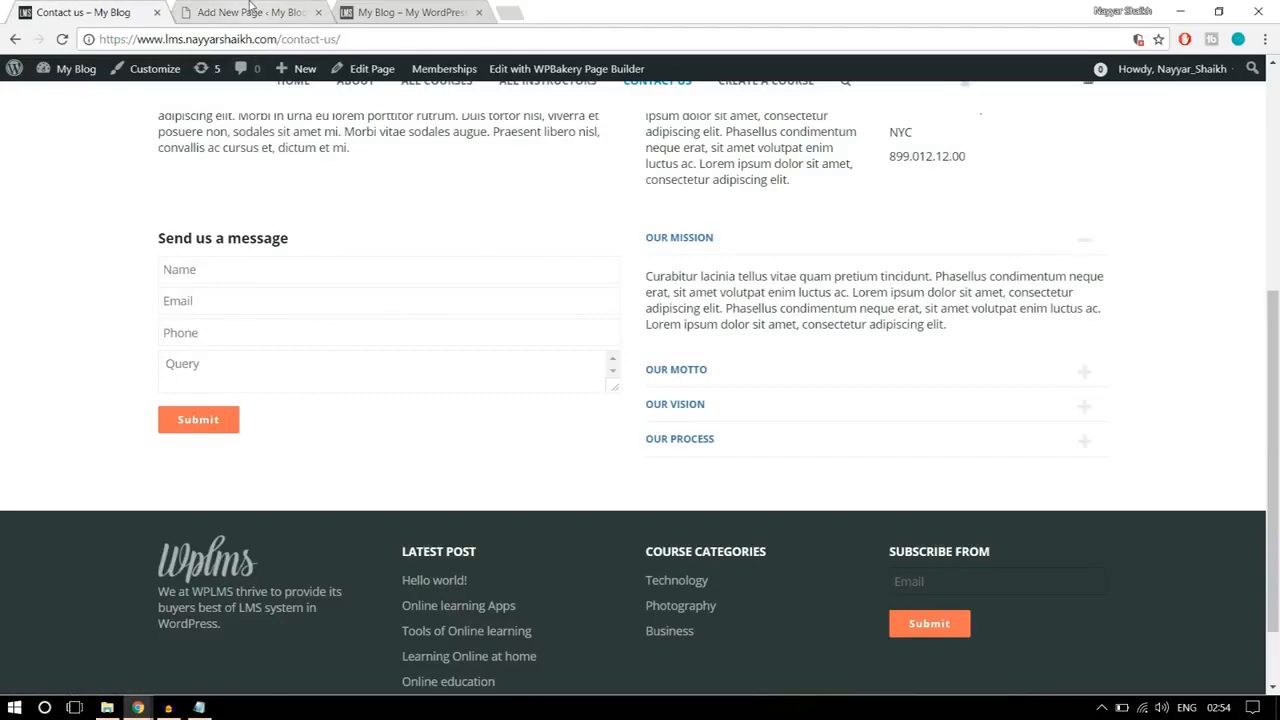
Step: Replace the new text block's placeholder with the reference page's "Send us a message" heading
drag(318, 247, 157, 242)
key(ctrl+c)
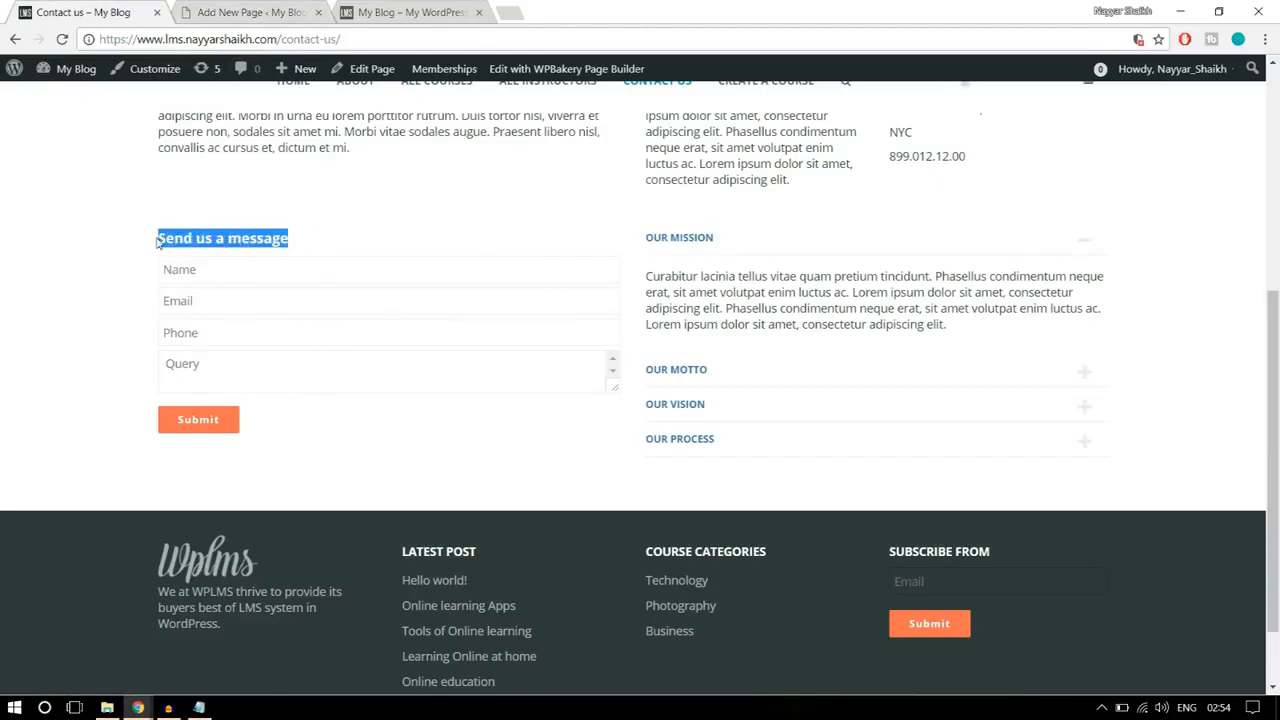
click(298, 12)
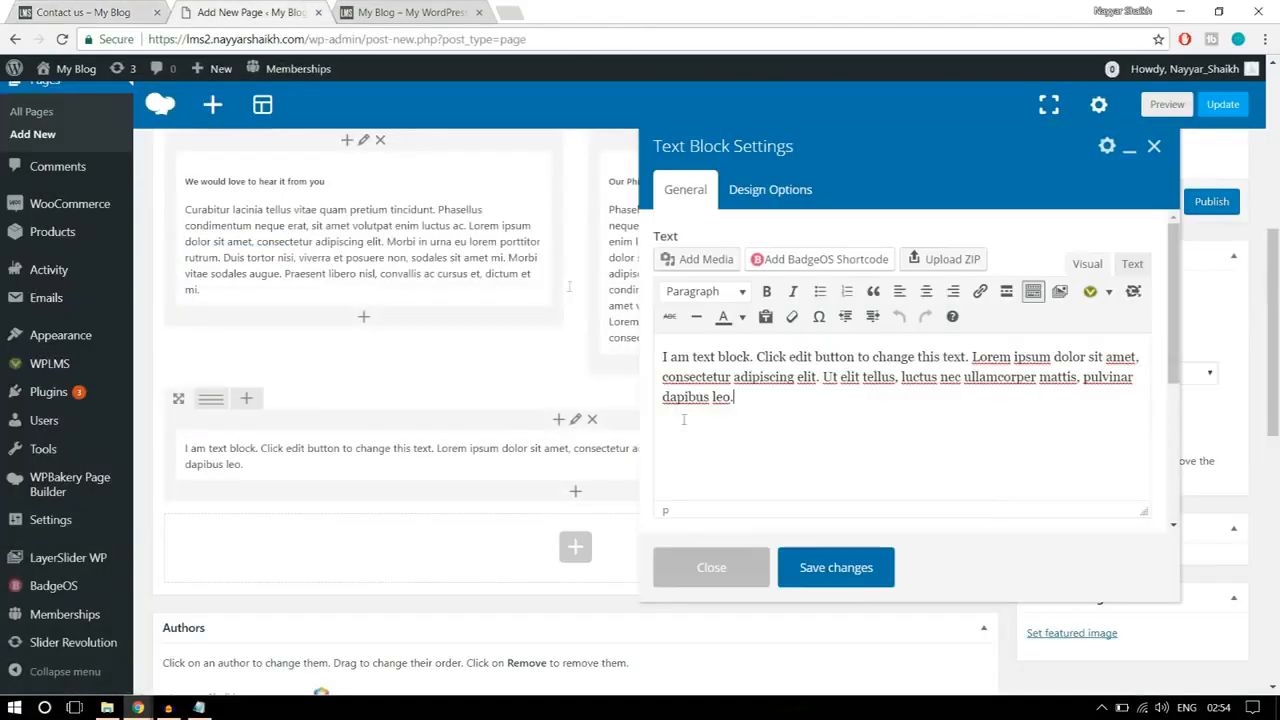
click(751, 427)
key(ctrl+a)
key(ctrl+v)
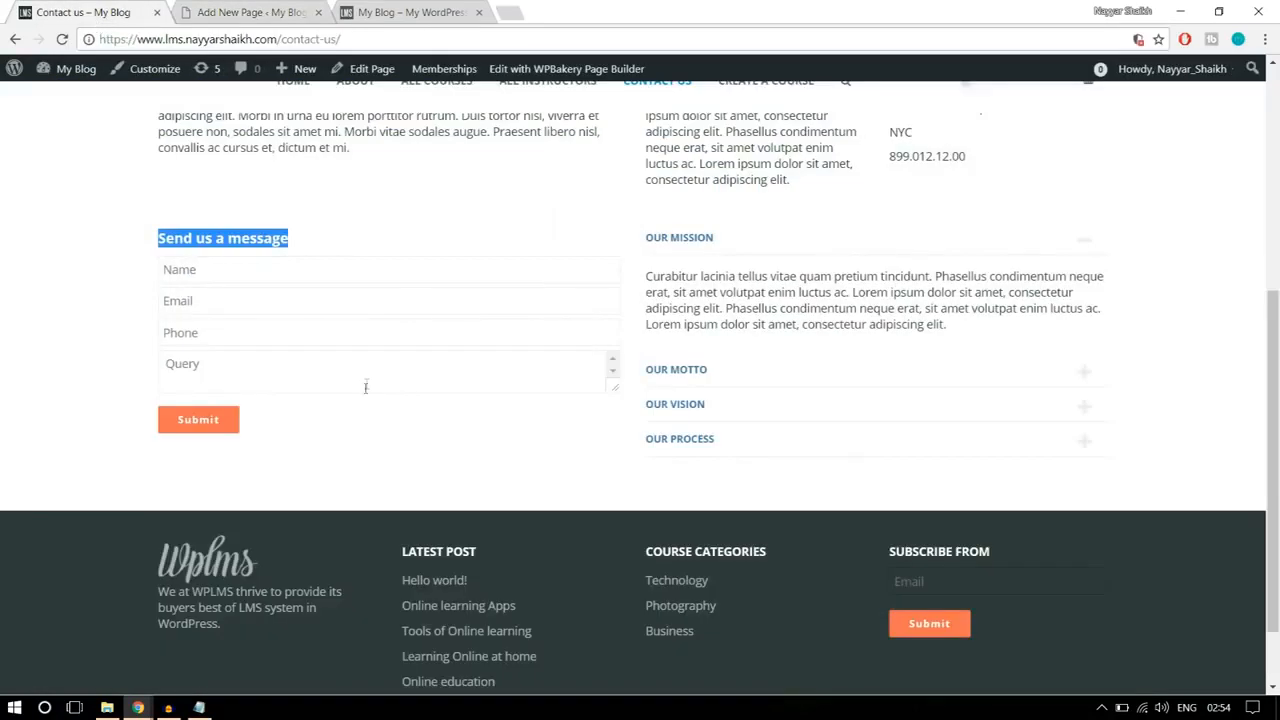
Step: Open the Vibe Forms shortcode generator below the "Send us a message" heading and select its placeholder recipient email
click(366, 408)
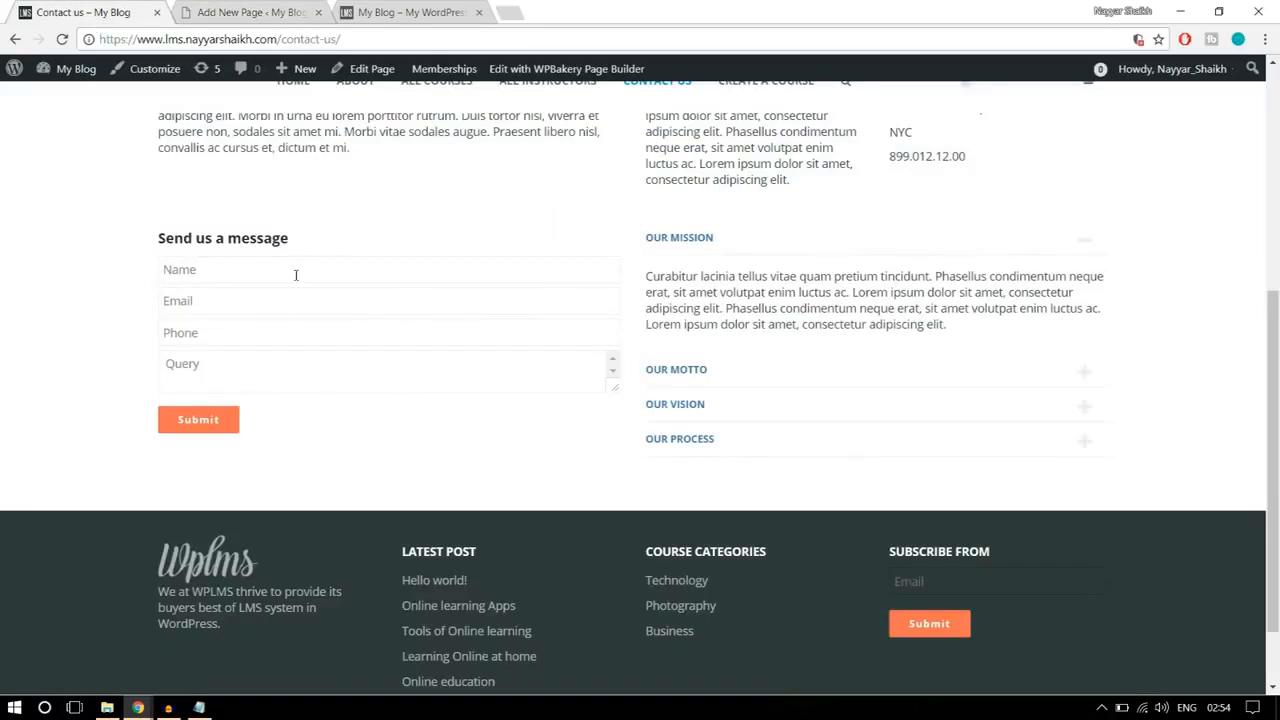
click(277, 8)
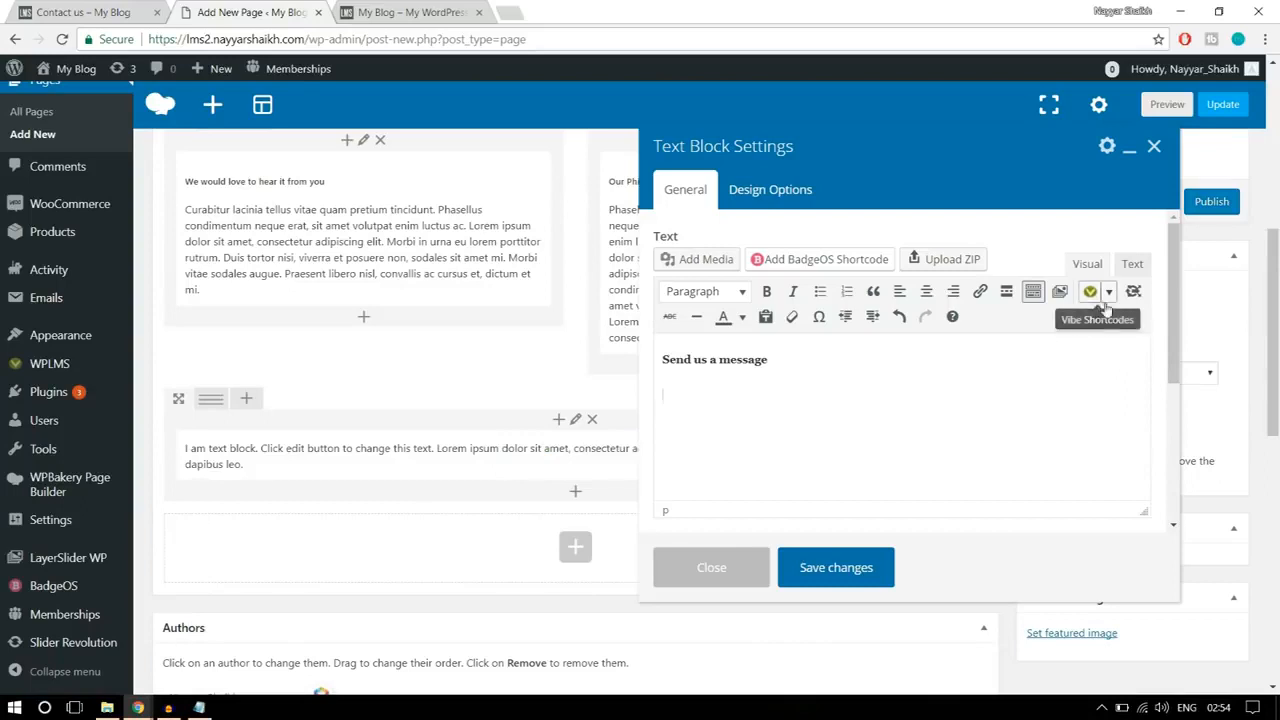
click(1109, 293)
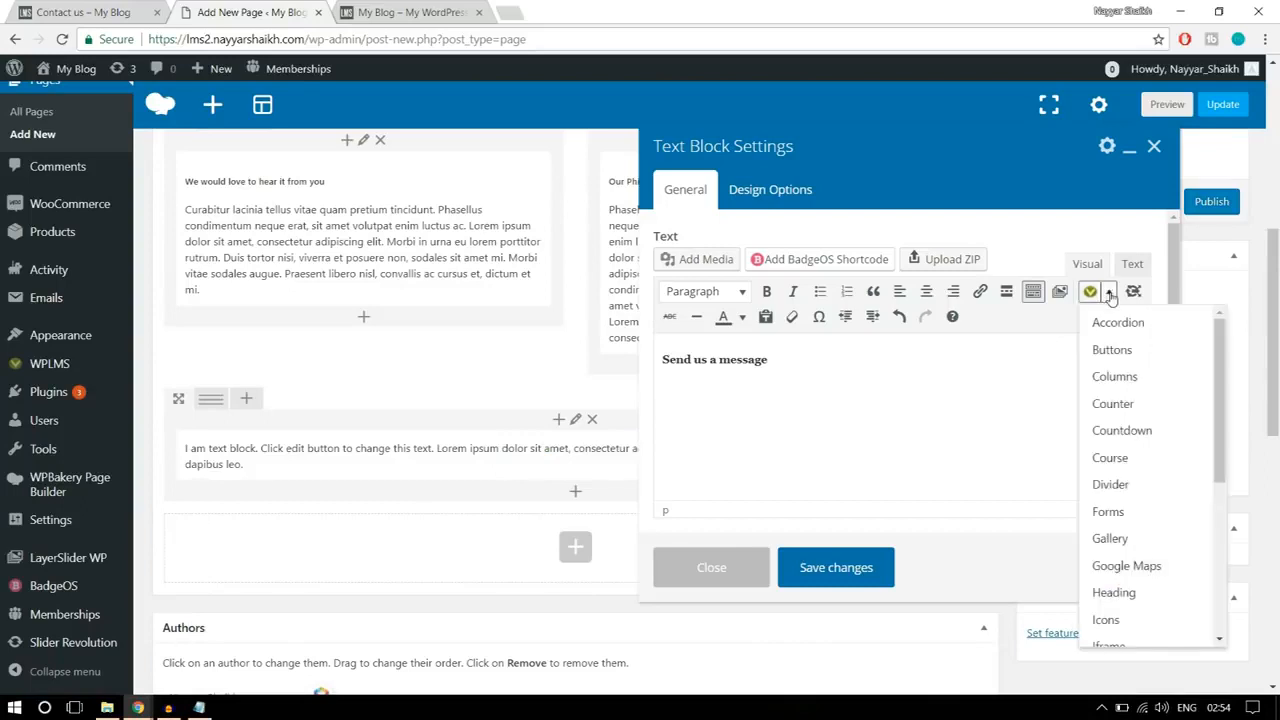
scroll(1124, 492, down, 3)
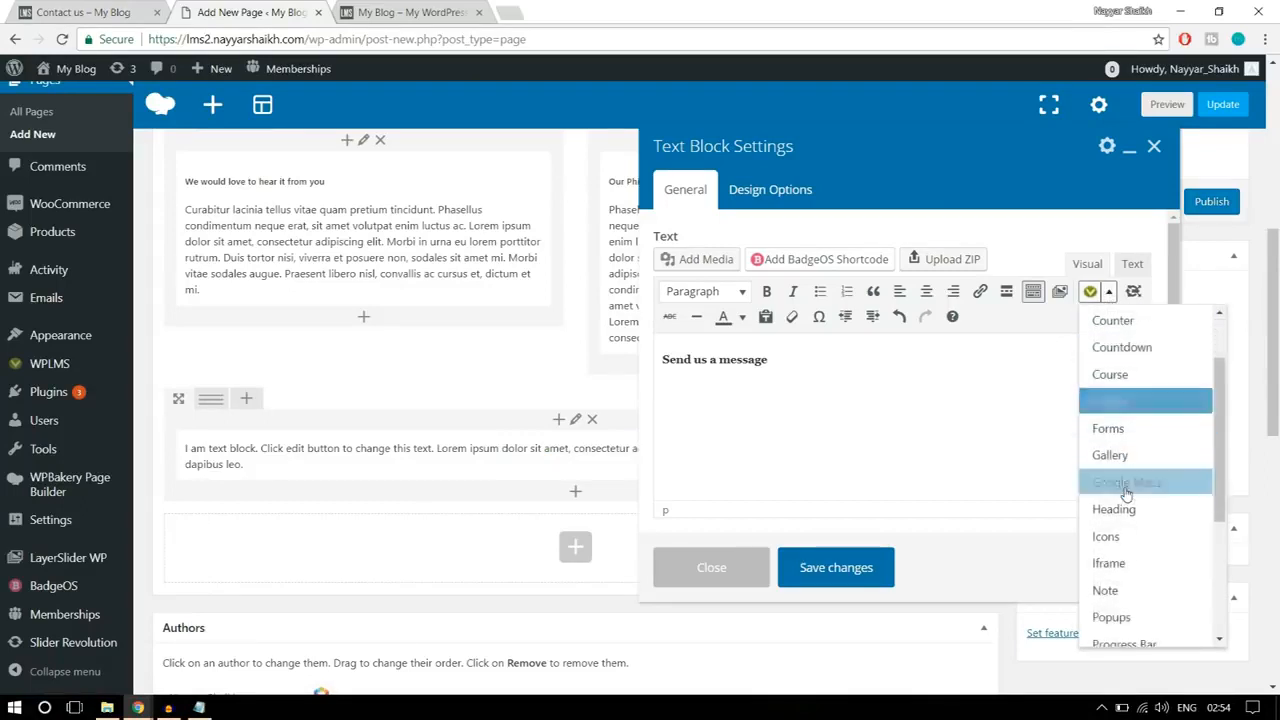
scroll(1126, 497, down, 3)
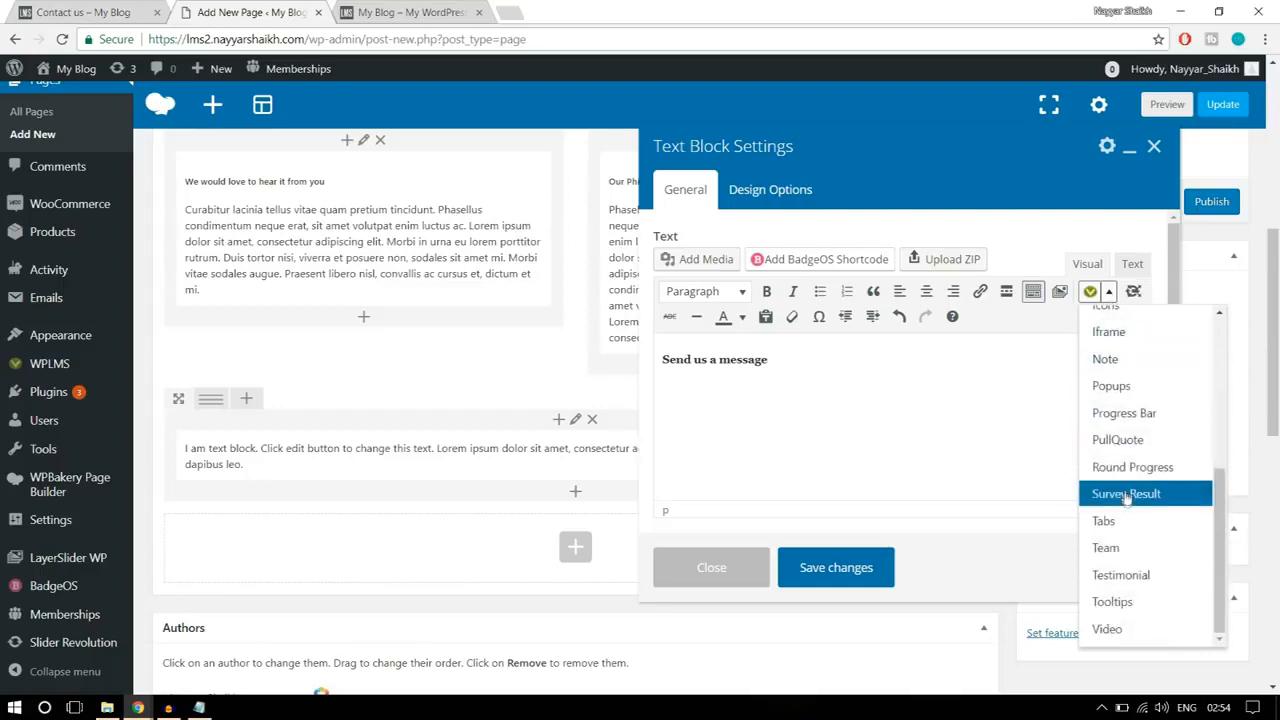
scroll(1122, 572, up, 6)
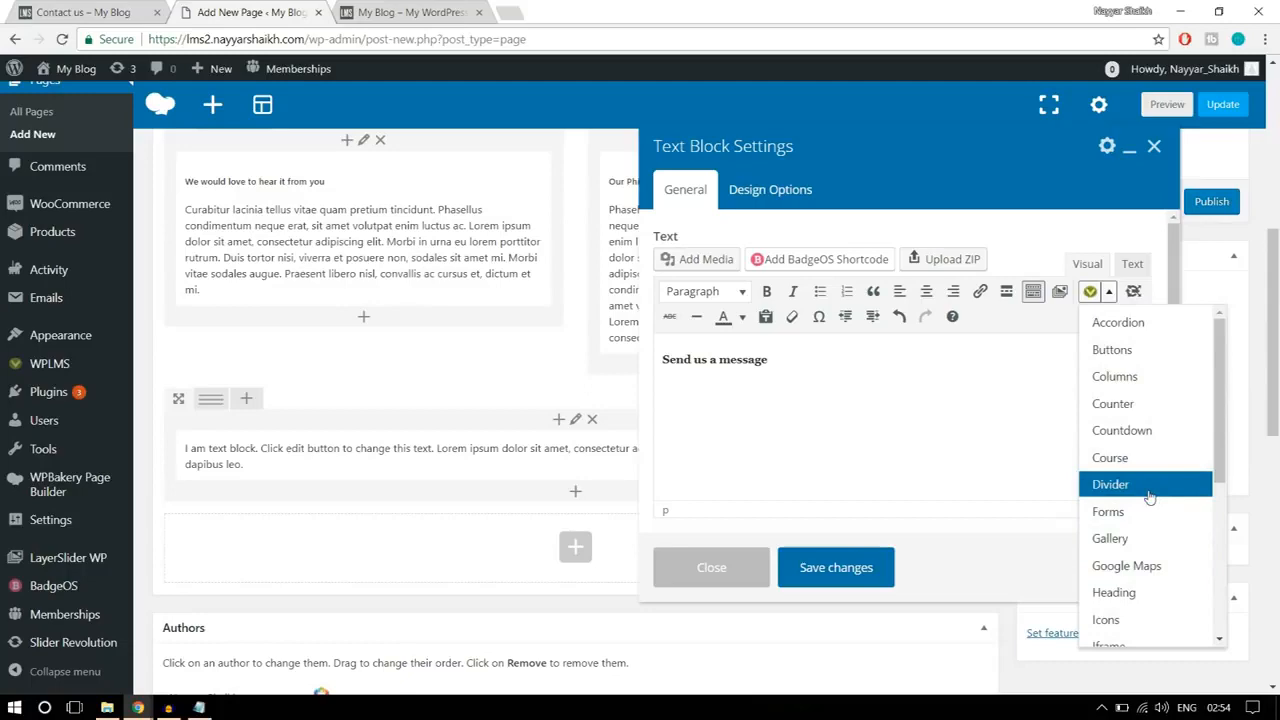
scroll(1146, 491, up, 1)
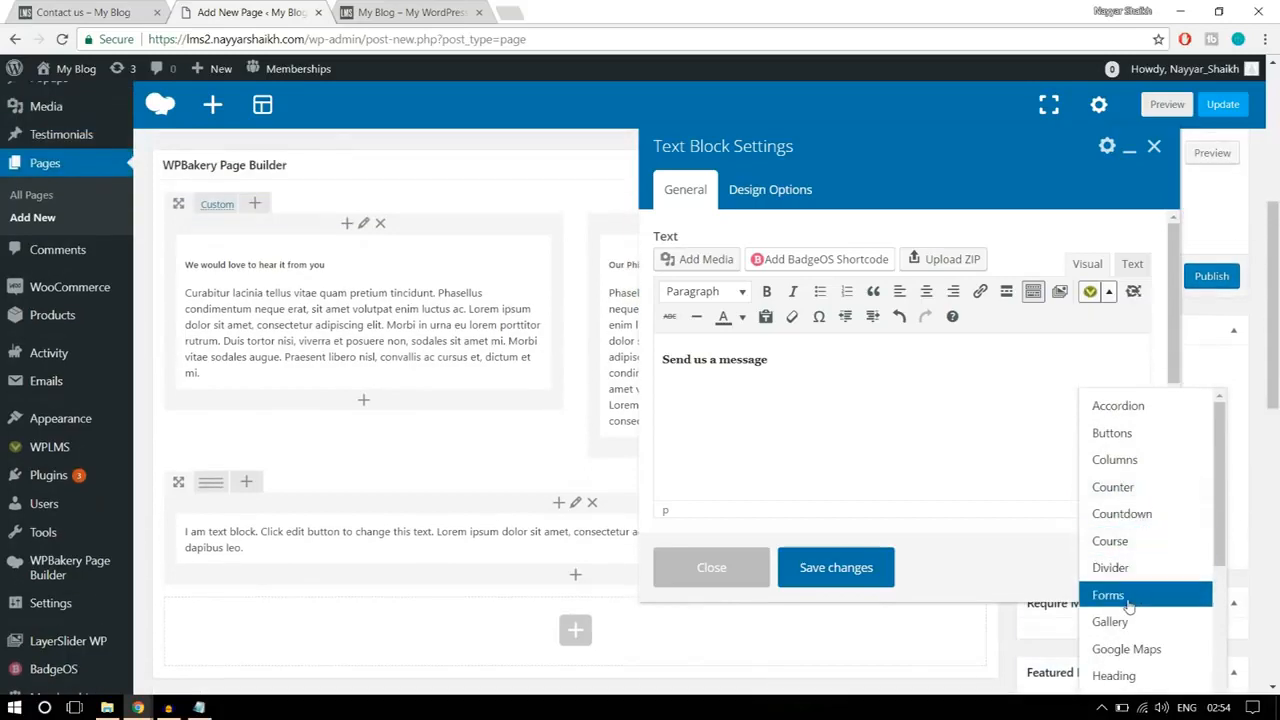
click(1128, 597)
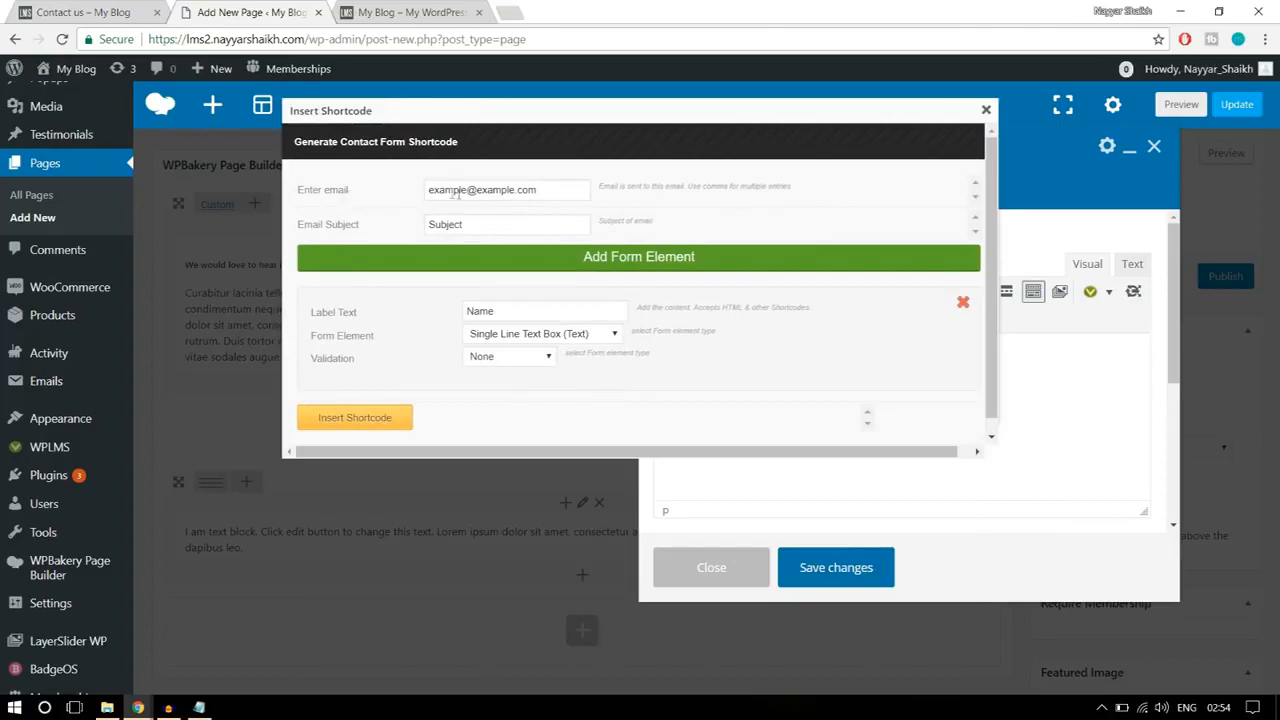
drag(558, 189, 427, 183)
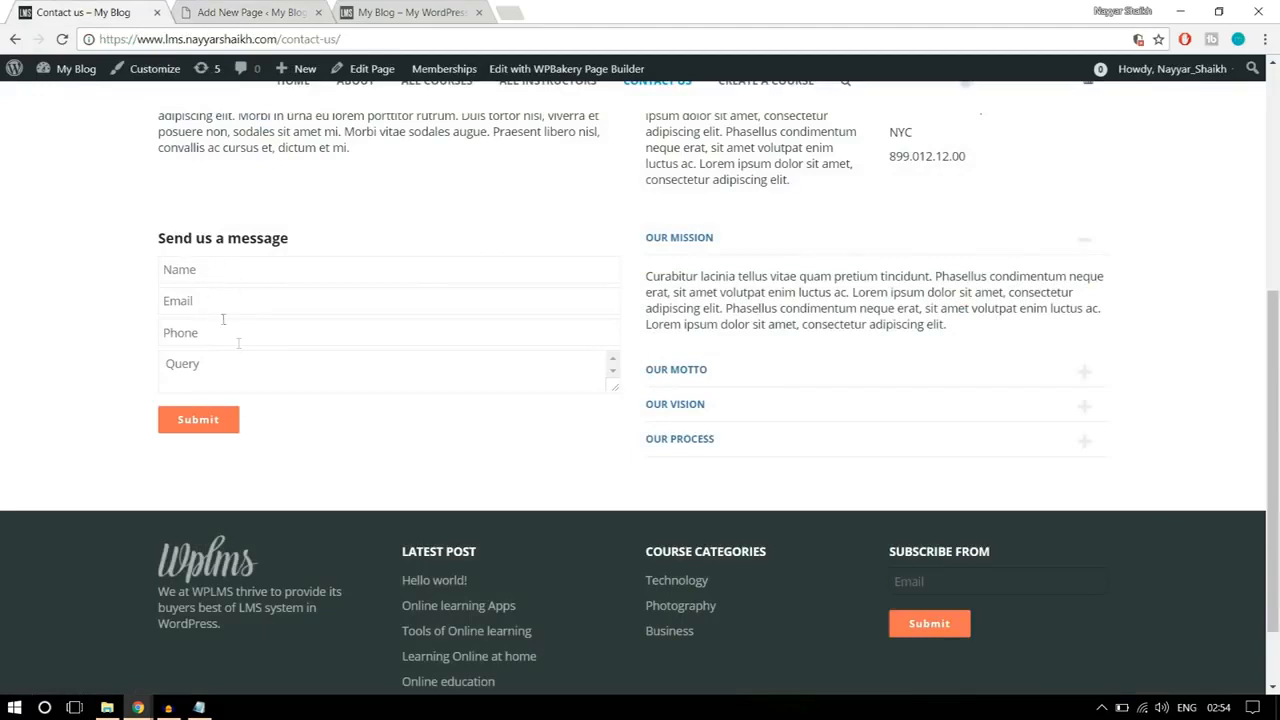
Step: Set the Name field's validation to Required in the contact form generator and insert the shortcode into the text block
click(248, 14)
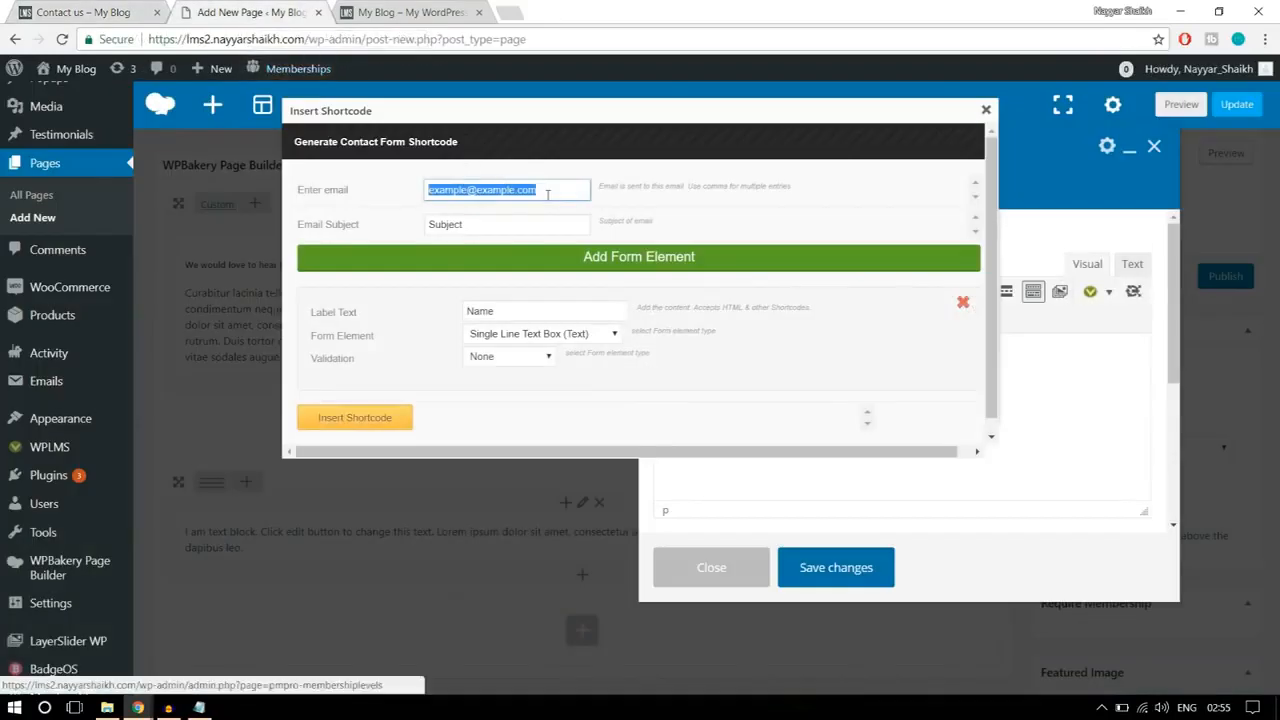
click(547, 196)
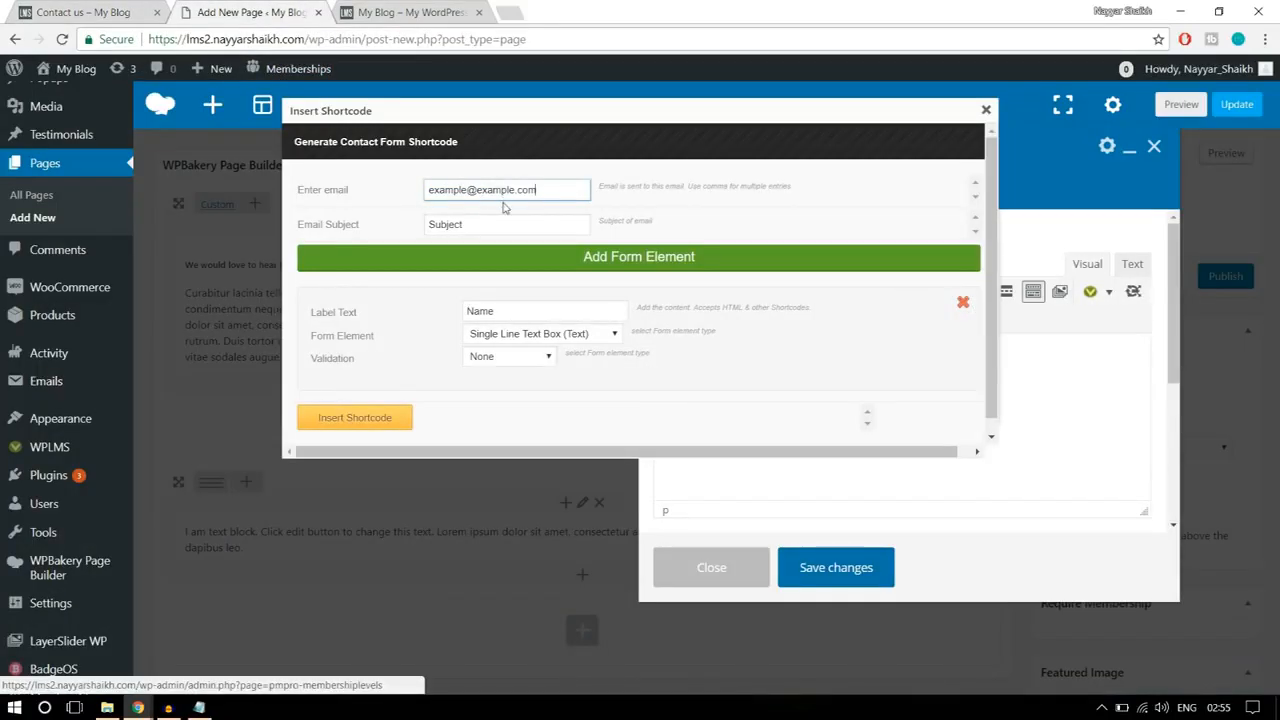
double_click(479, 226)
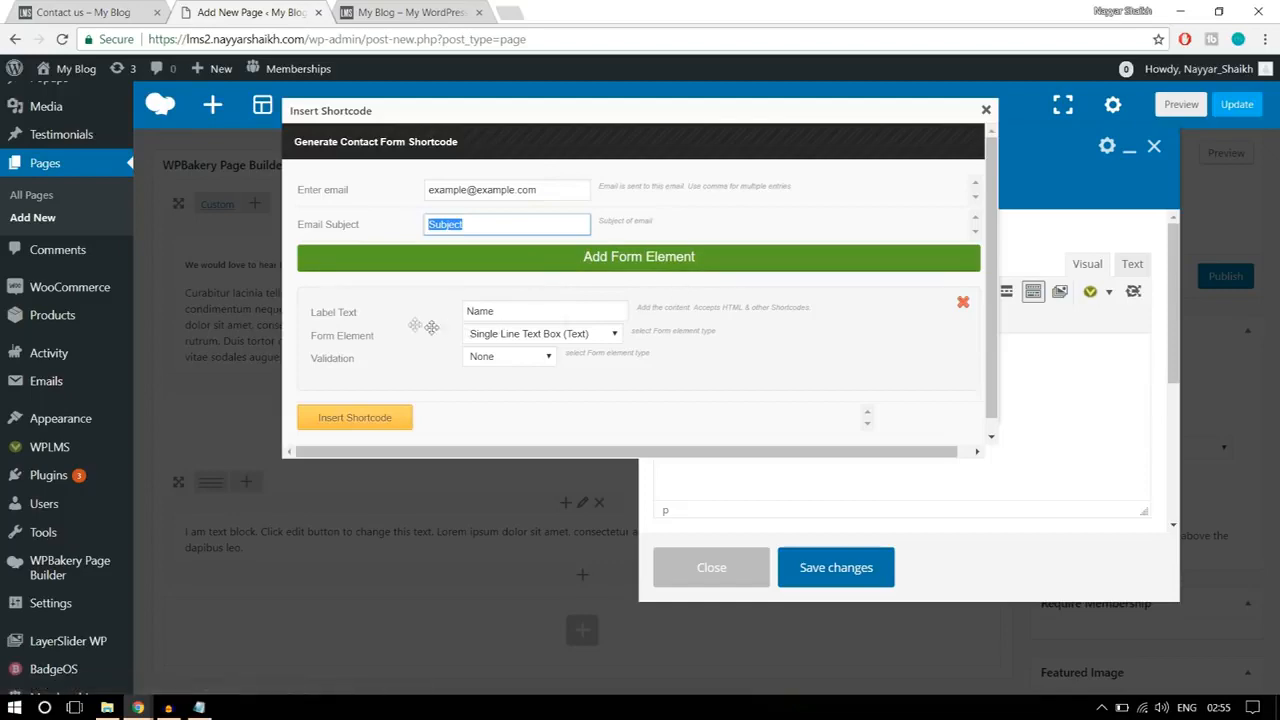
click(70, 9)
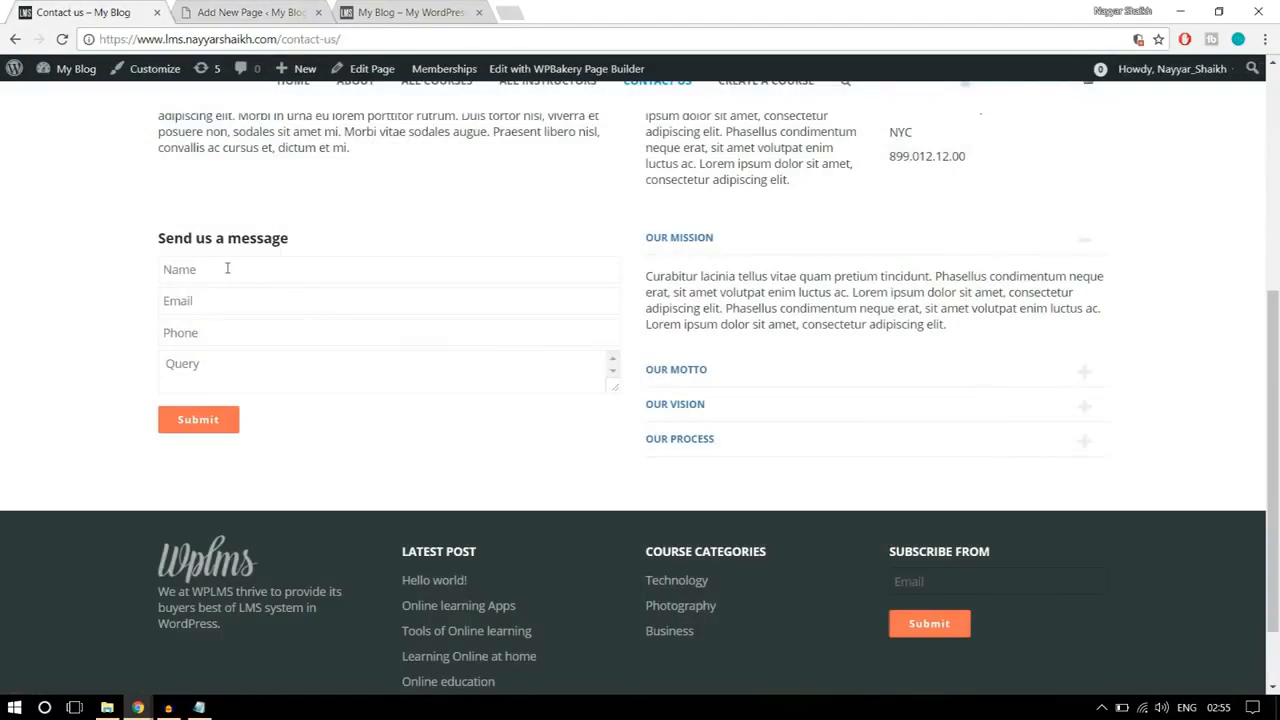
click(221, 10)
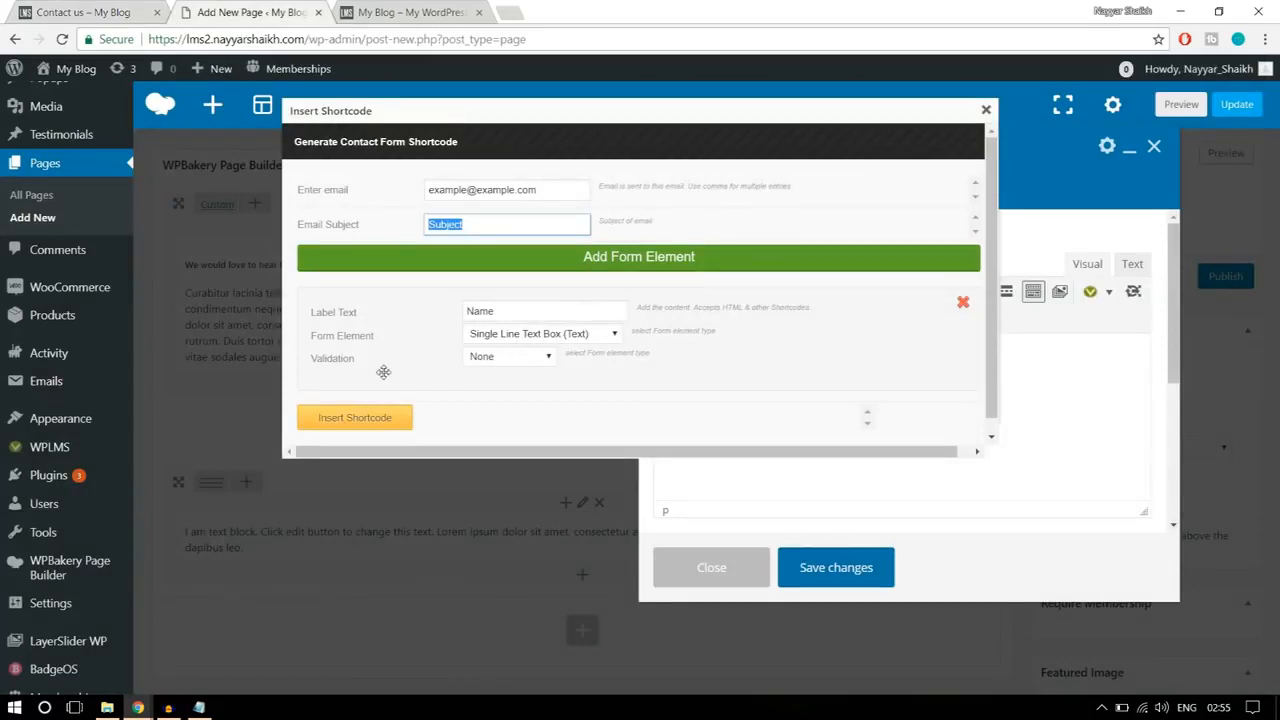
click(507, 360)
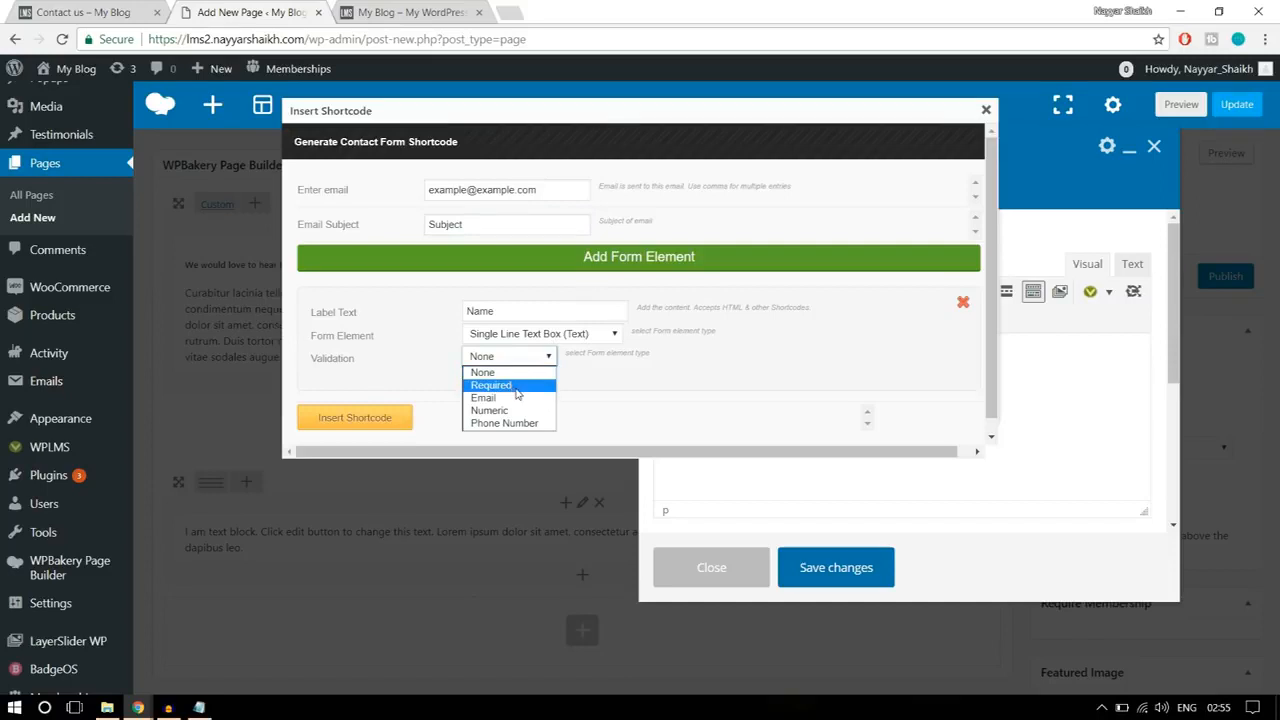
click(517, 386)
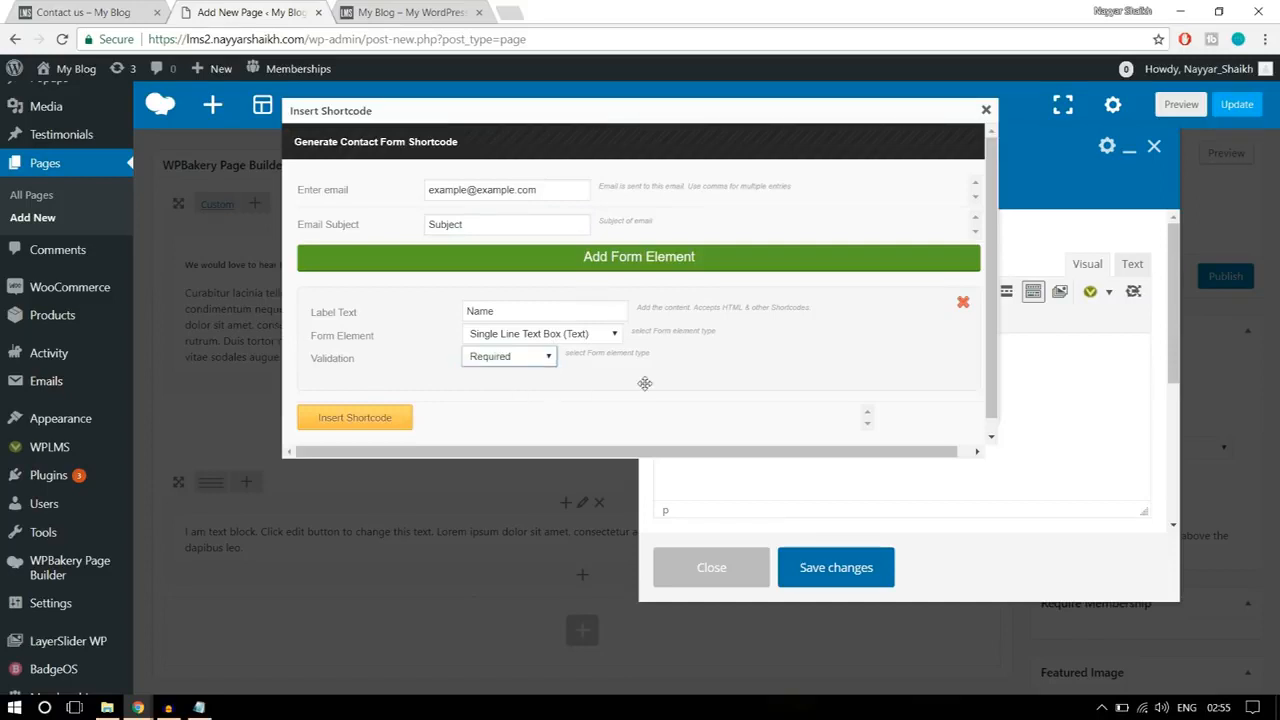
click(386, 420)
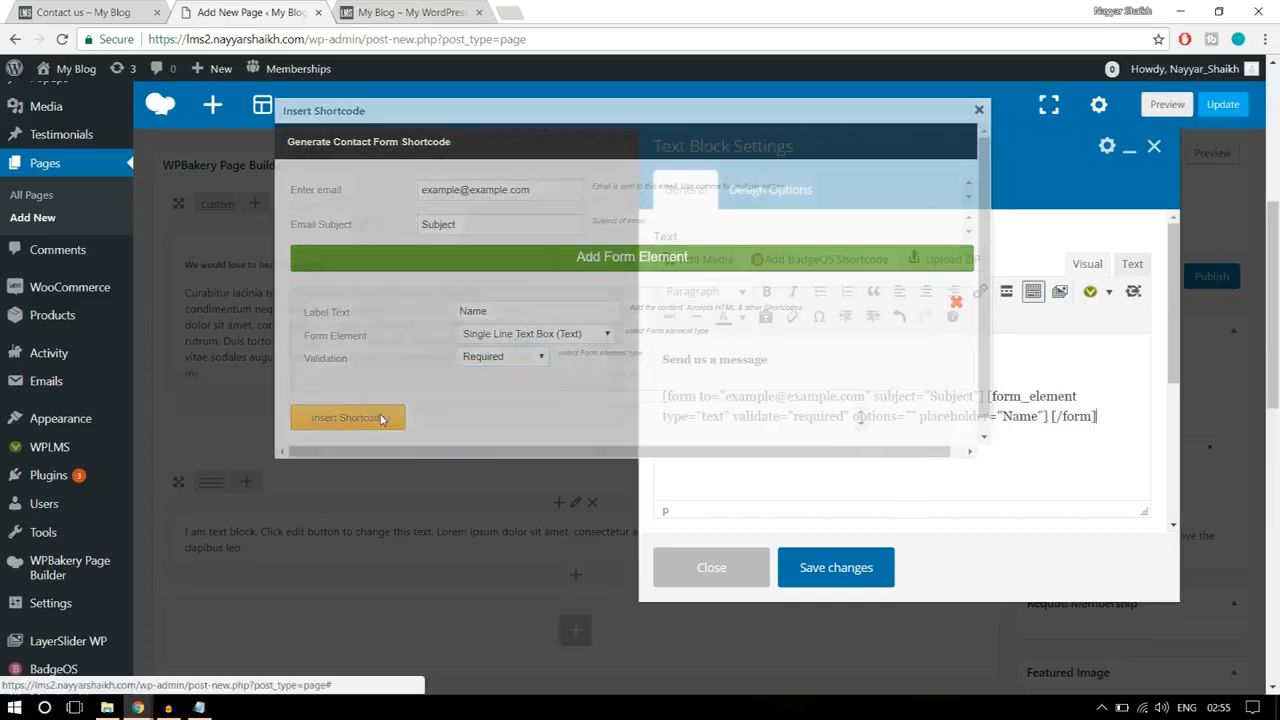
Step: Start another contact form shortcode after the Name one and set its label text to Email
click(1114, 416)
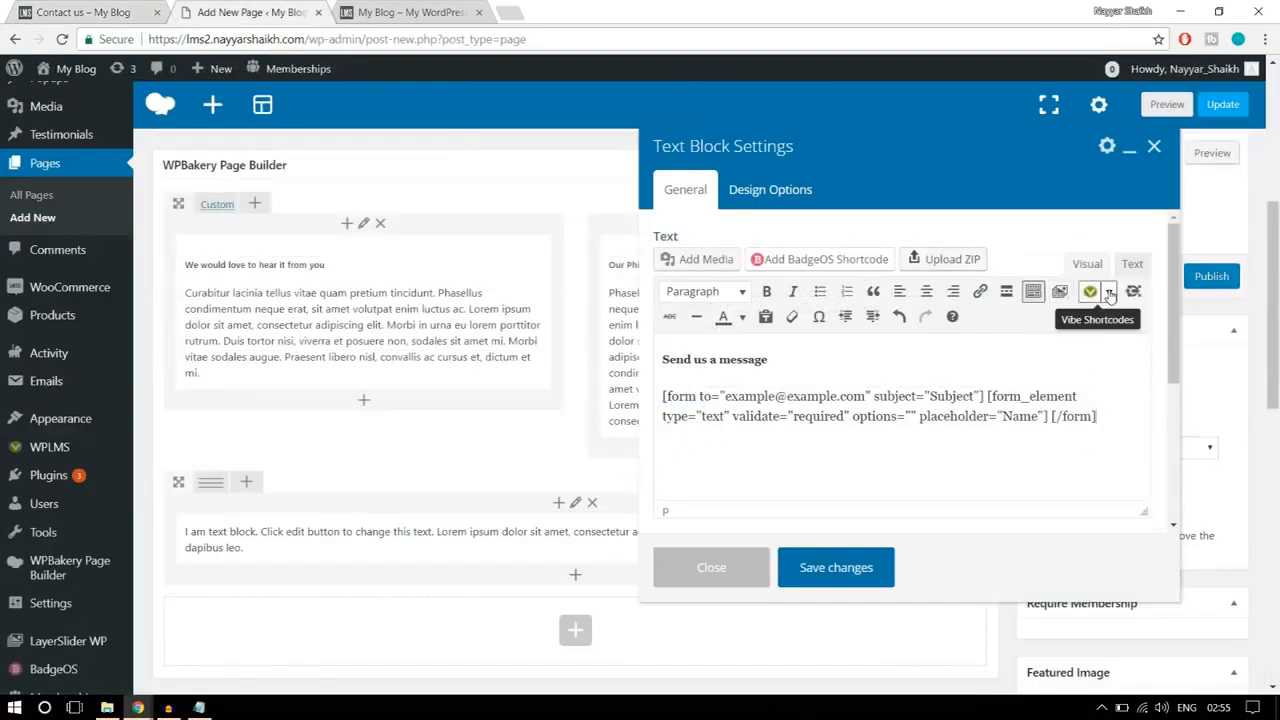
click(1109, 291)
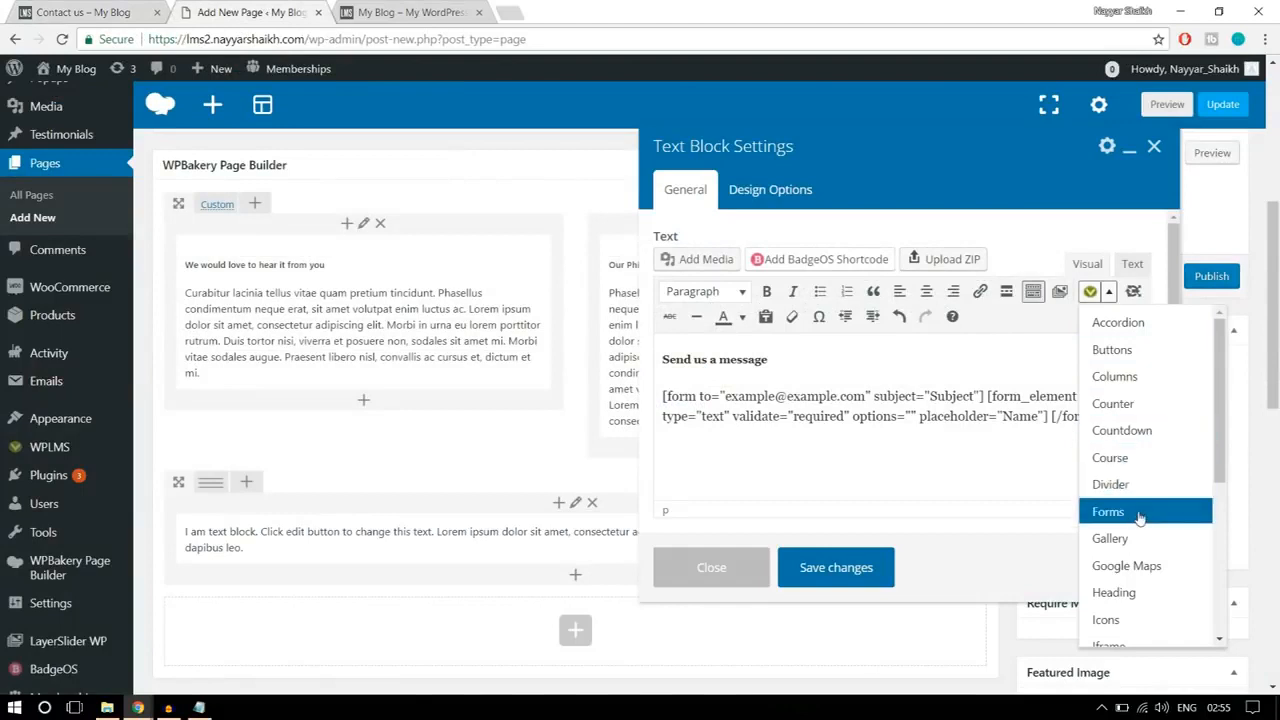
click(1138, 512)
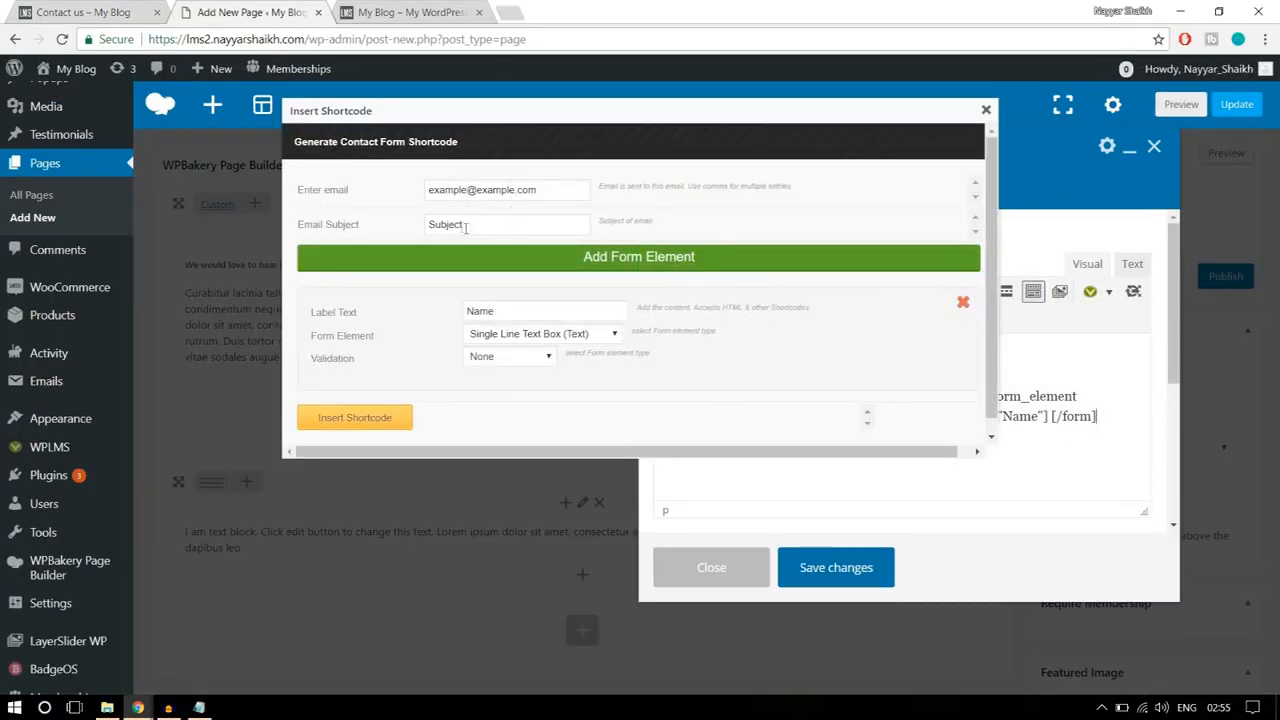
drag(529, 311, 456, 316)
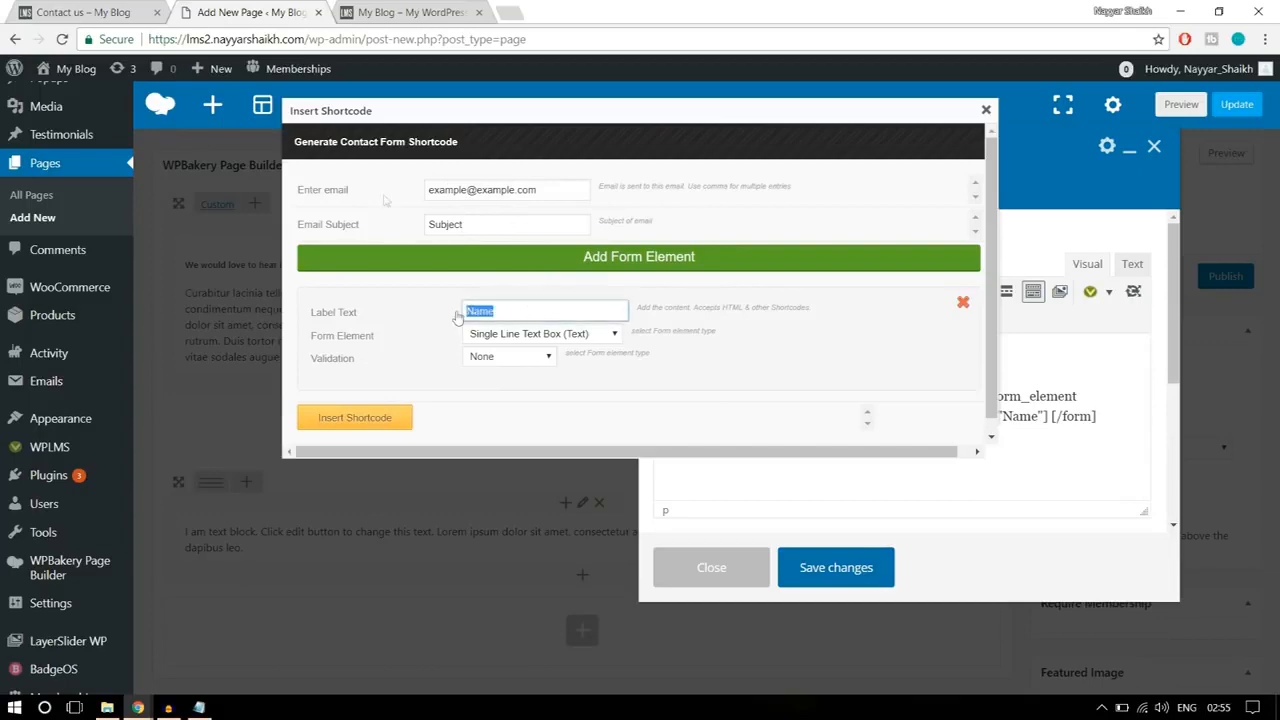
click(90, 12)
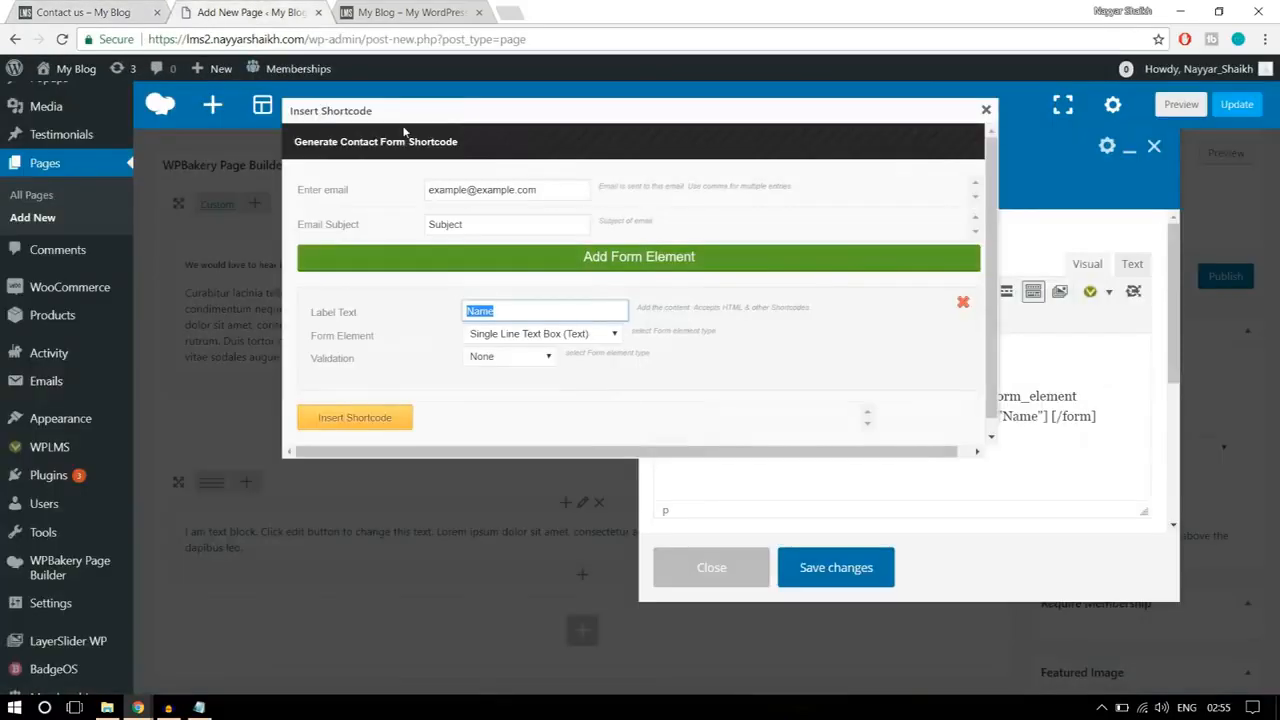
click(240, 12)
text(Email)
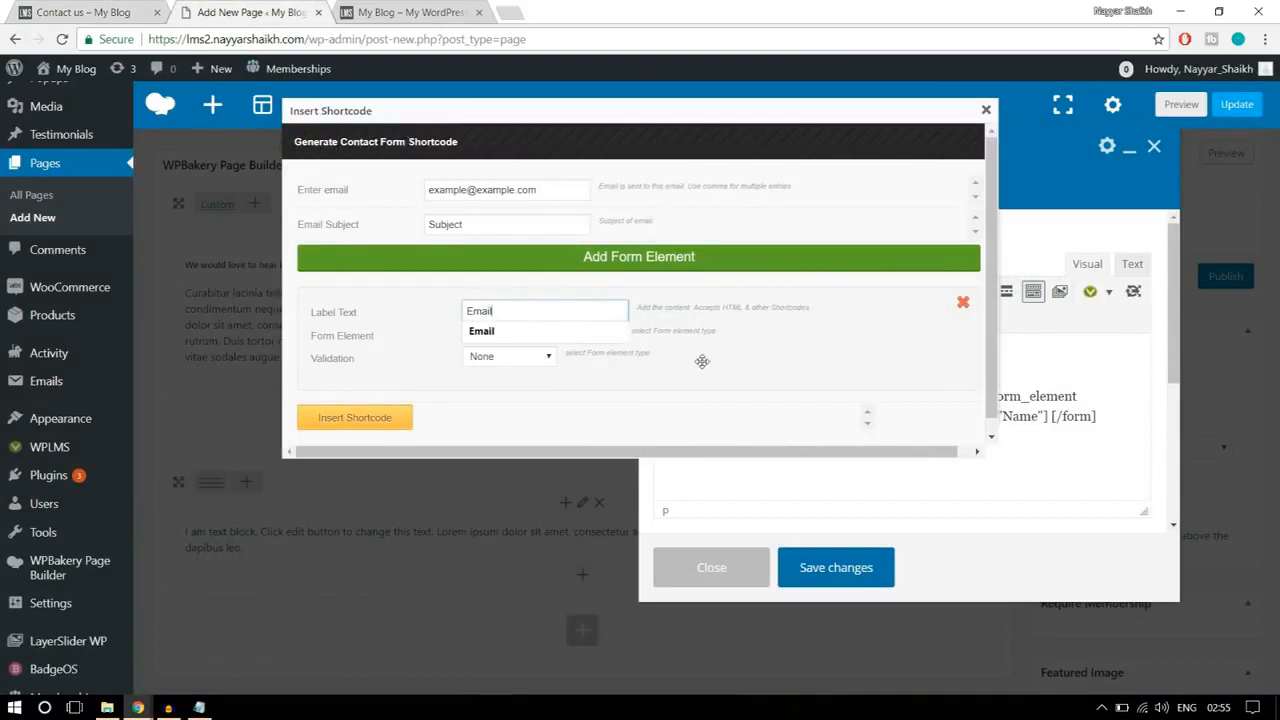
Step: Make the Email element a Single Line Text Box with Email validation and insert its shortcode
click(580, 333)
click(578, 342)
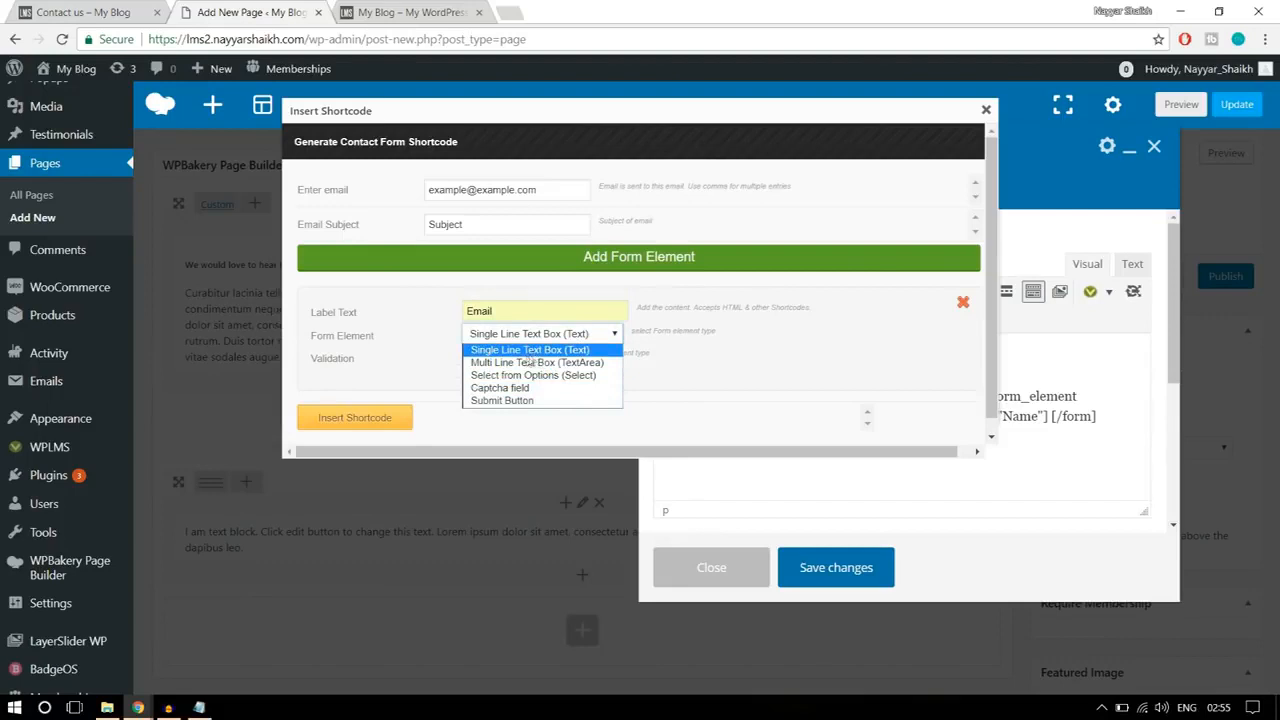
click(541, 352)
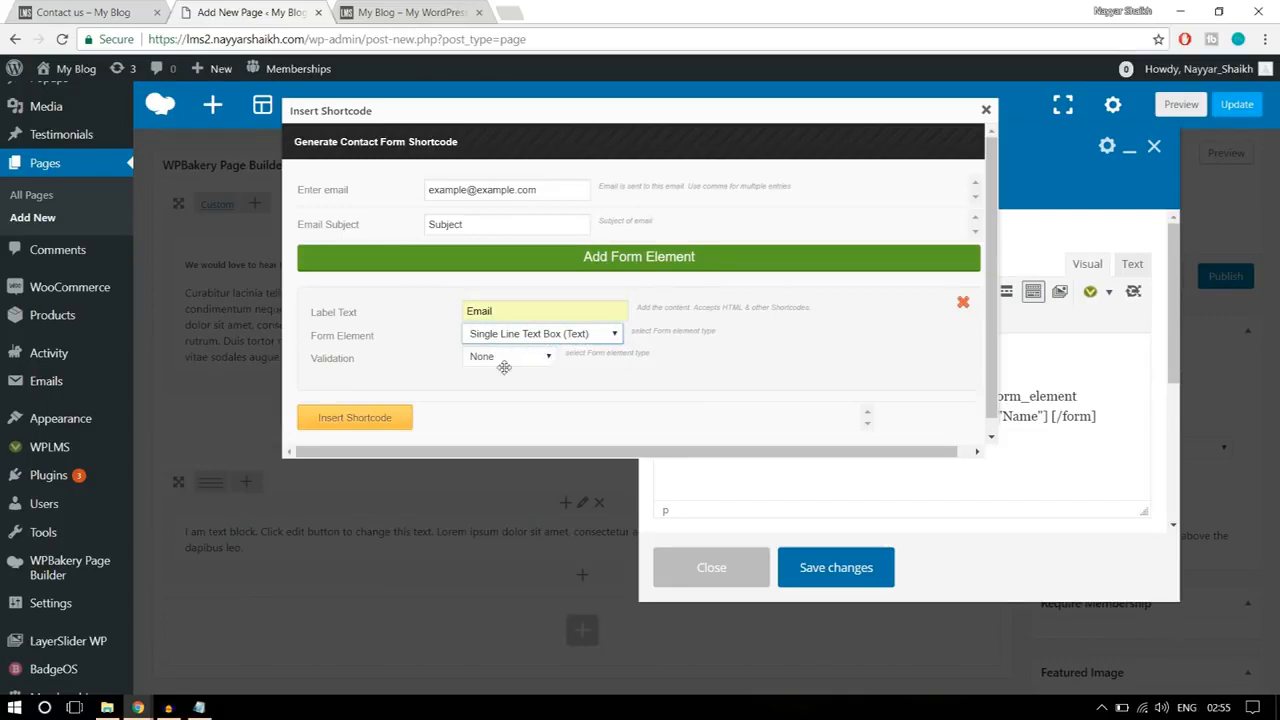
click(505, 358)
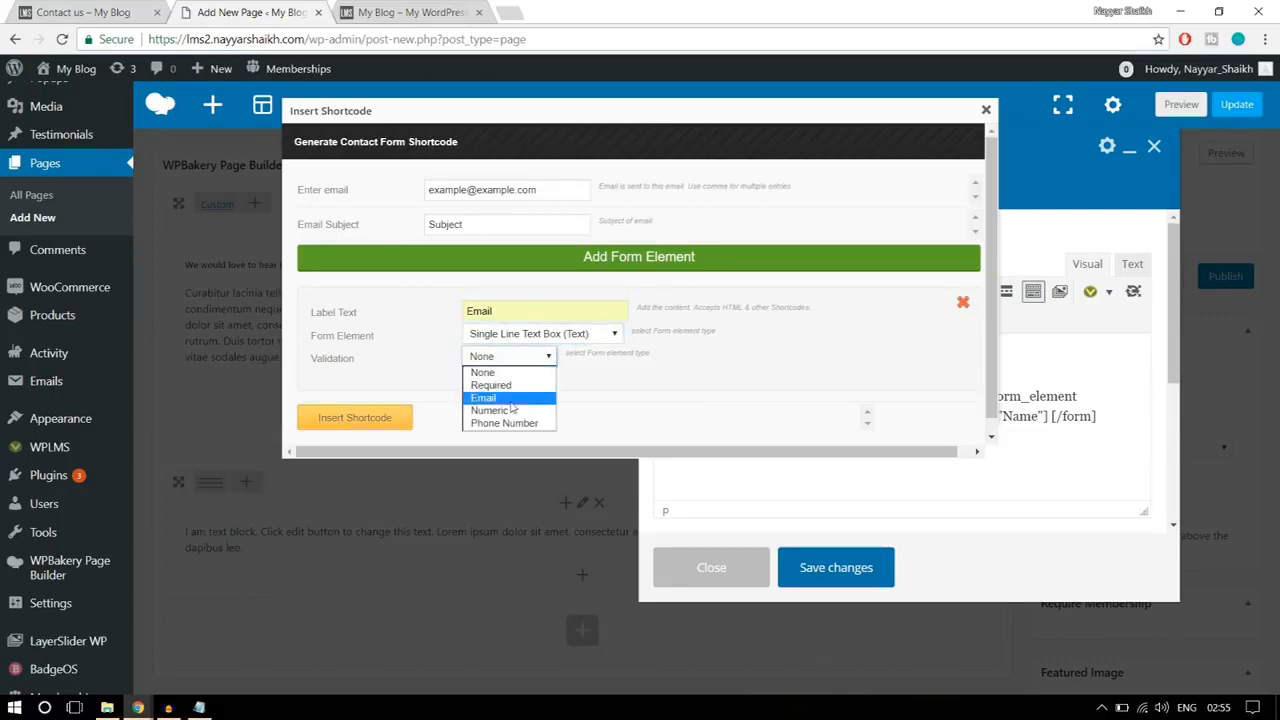
click(518, 404)
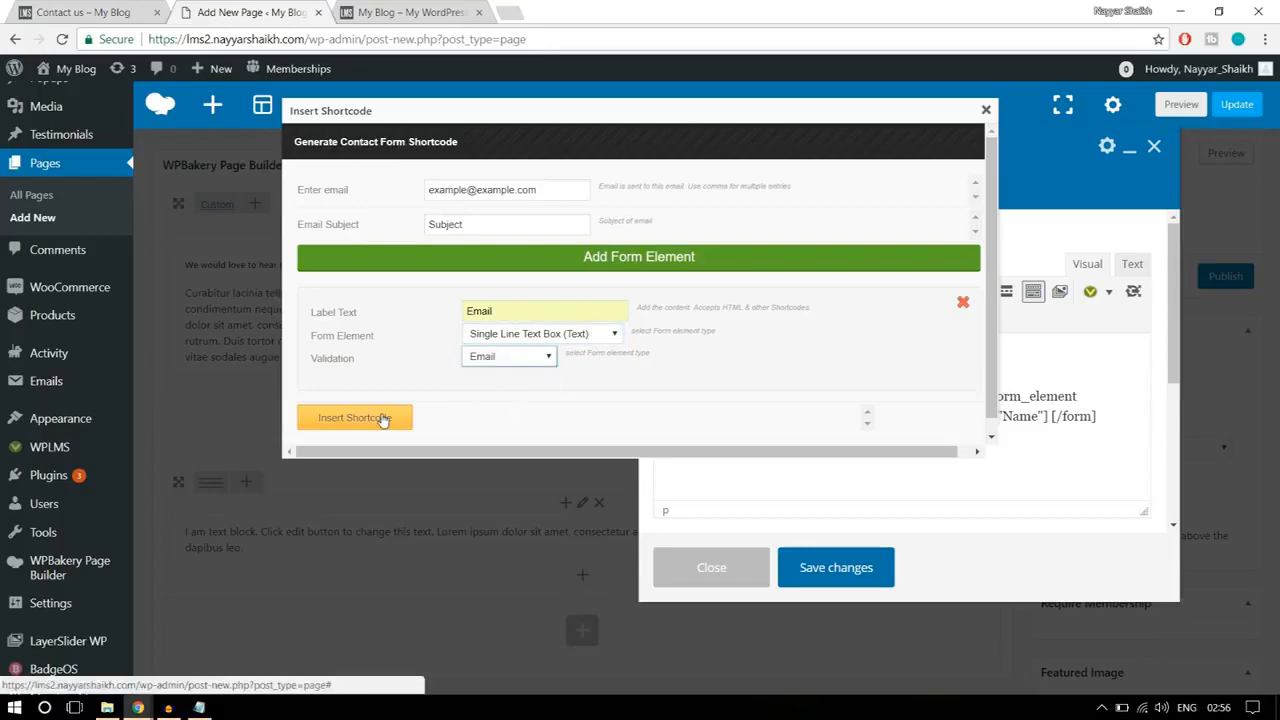
click(382, 420)
Step: Start a third contact form shortcode after the Email one and set its label text to Phone
click(100, 10)
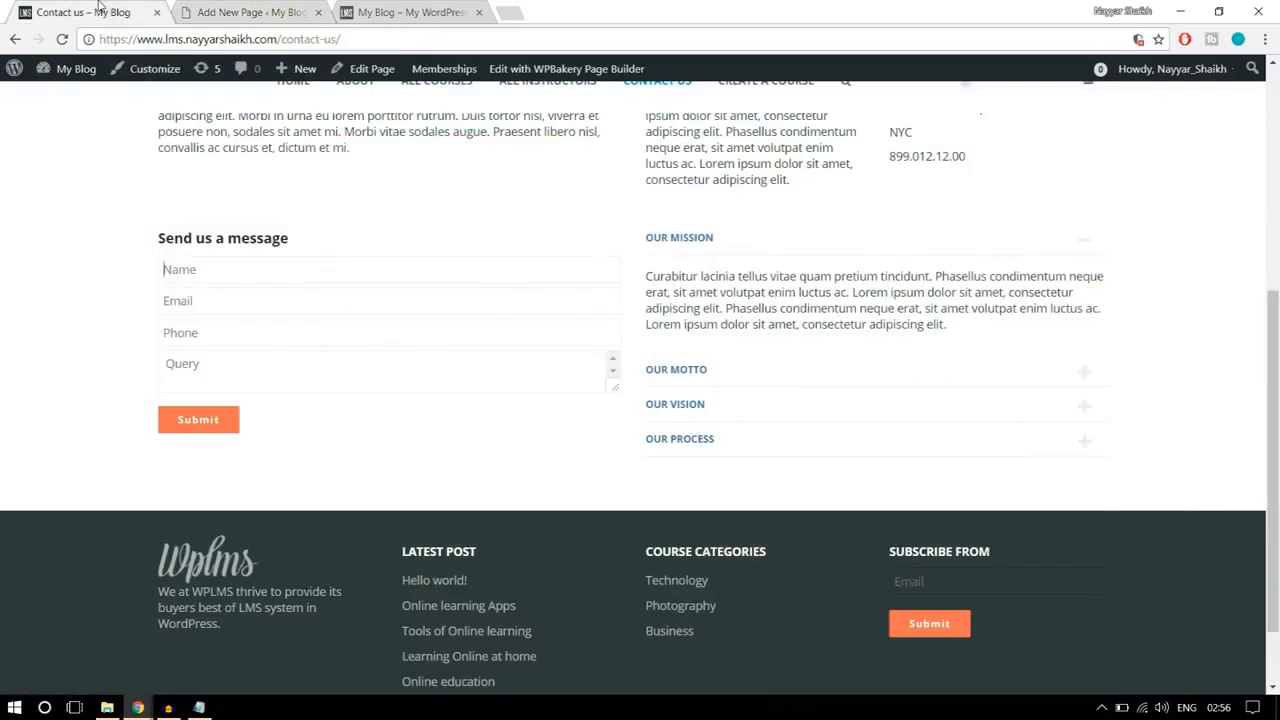
click(258, 12)
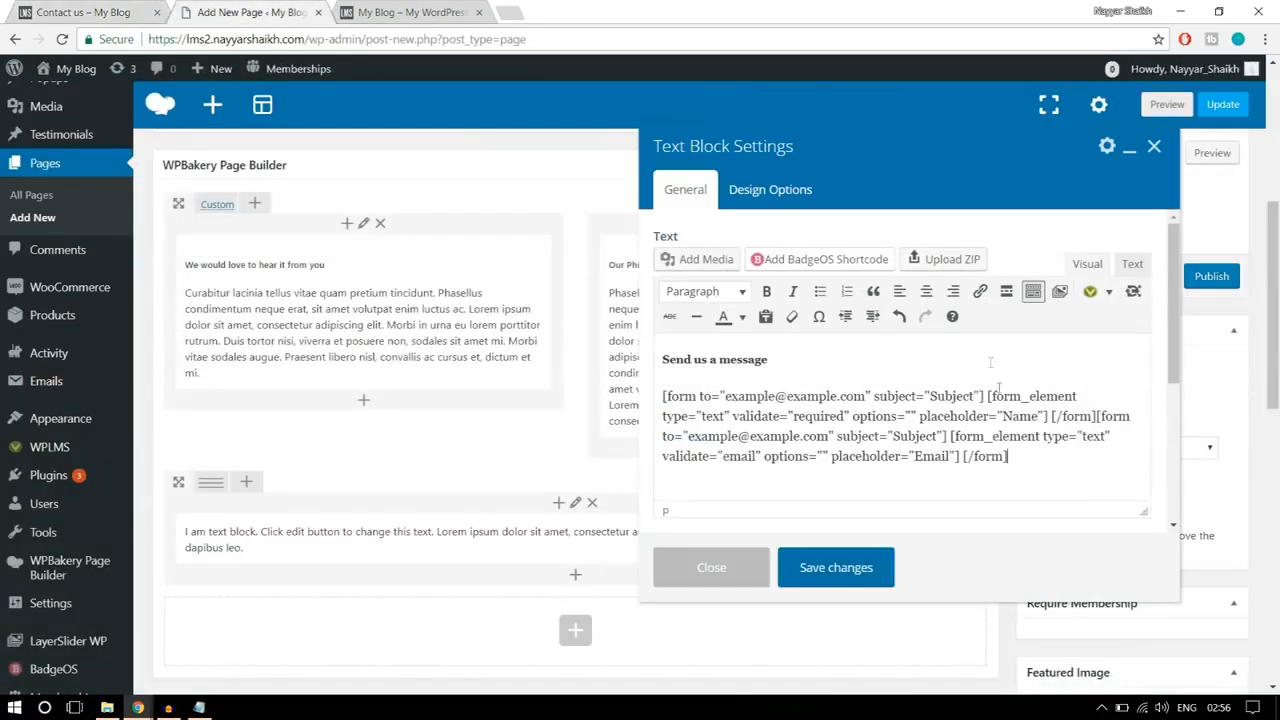
click(1091, 291)
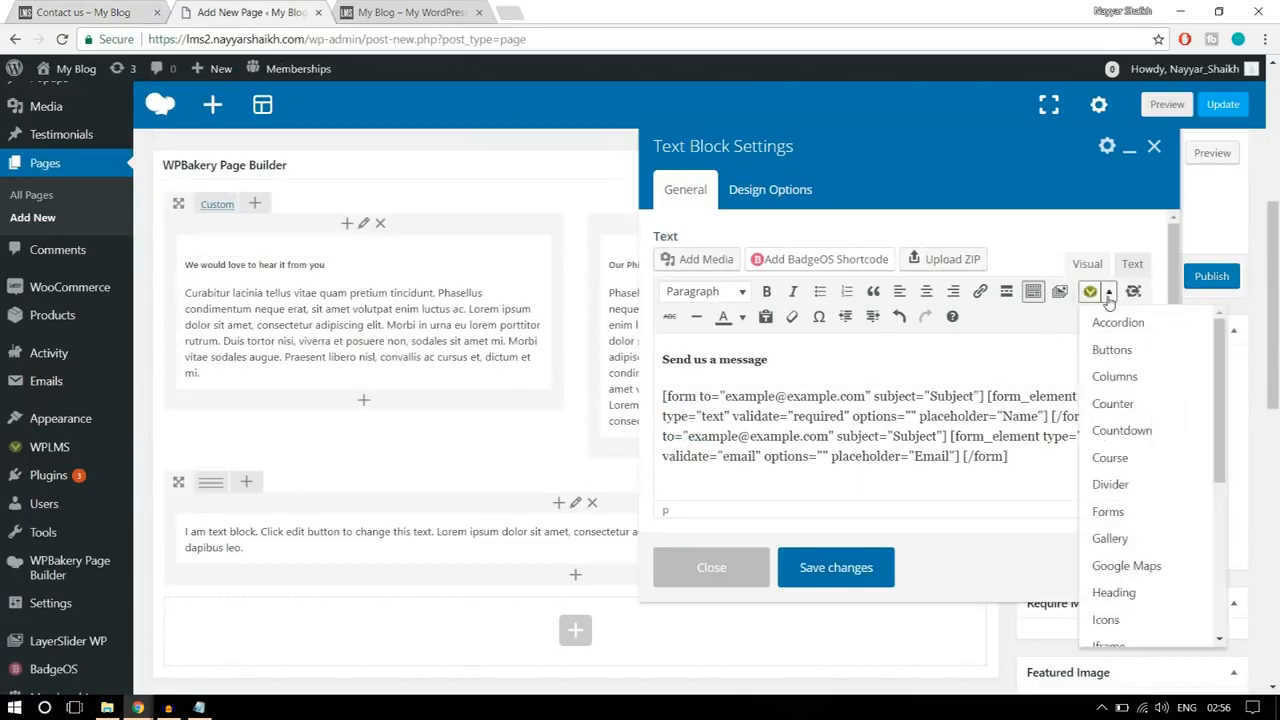
click(1108, 511)
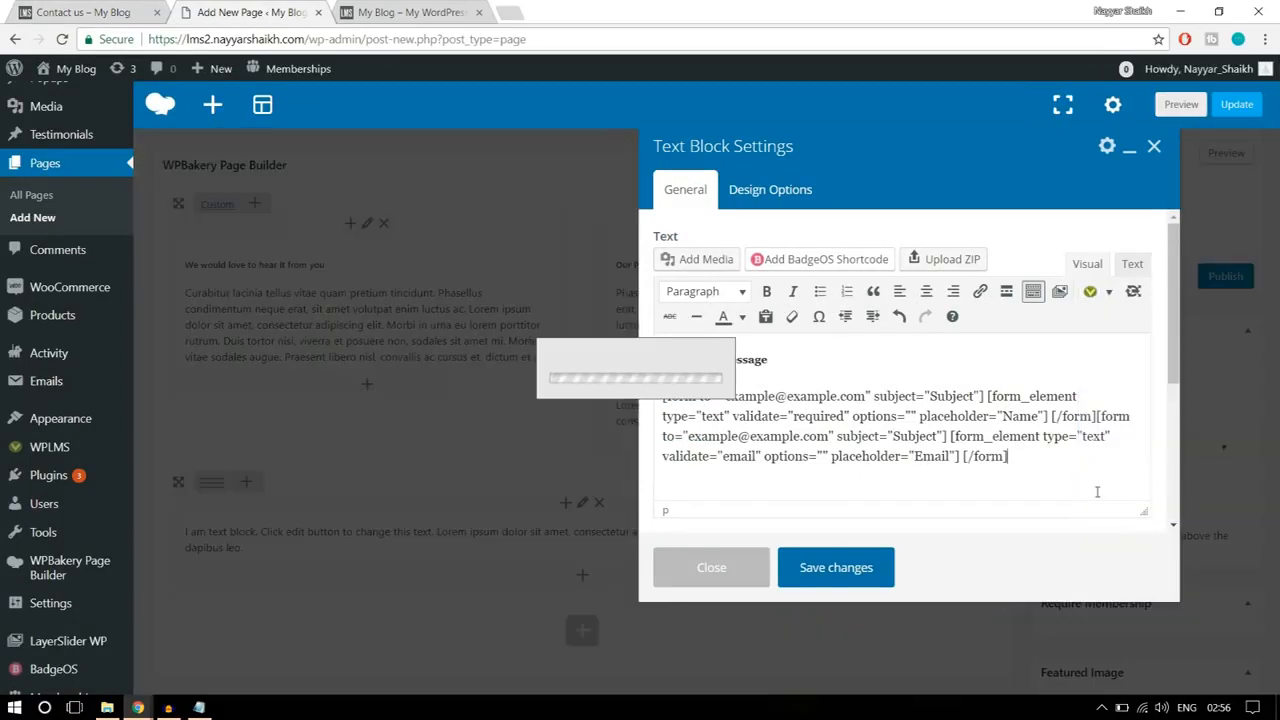
click(588, 309)
double_click(558, 310)
text(Ph)
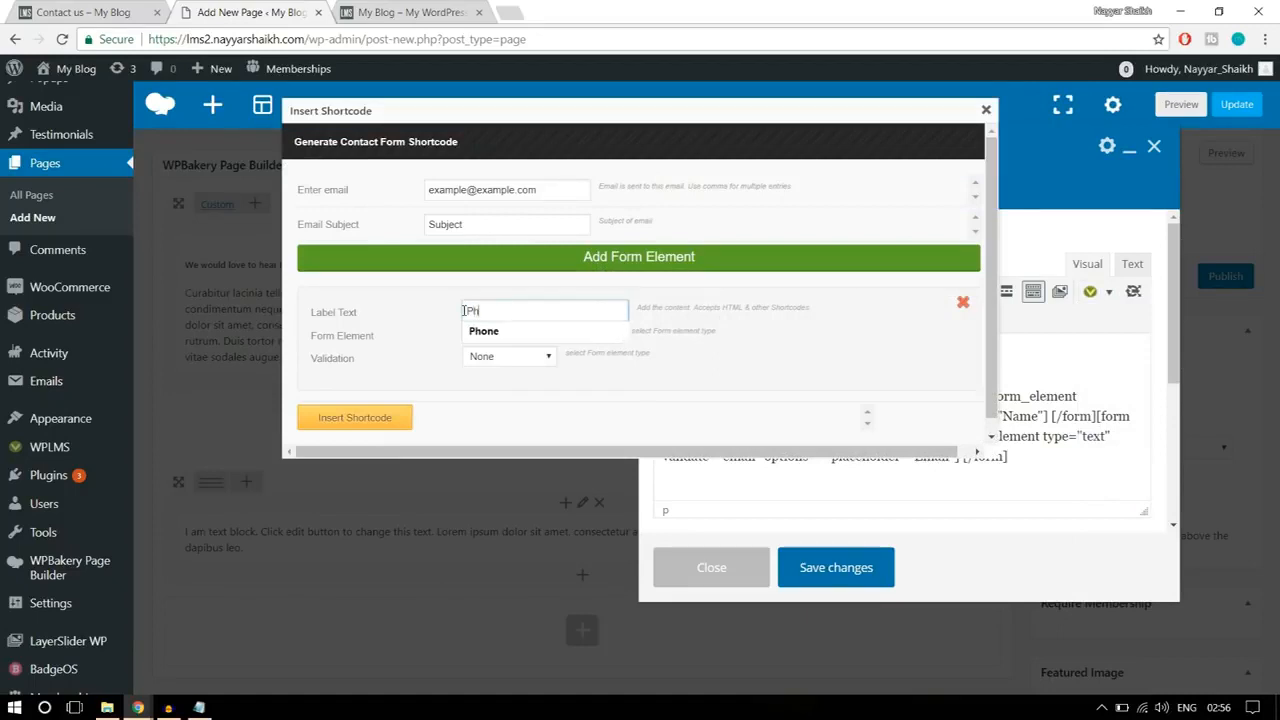
text(one)
Step: Set the Phone element's validation to Phone Number and insert its shortcode
click(555, 333)
click(495, 357)
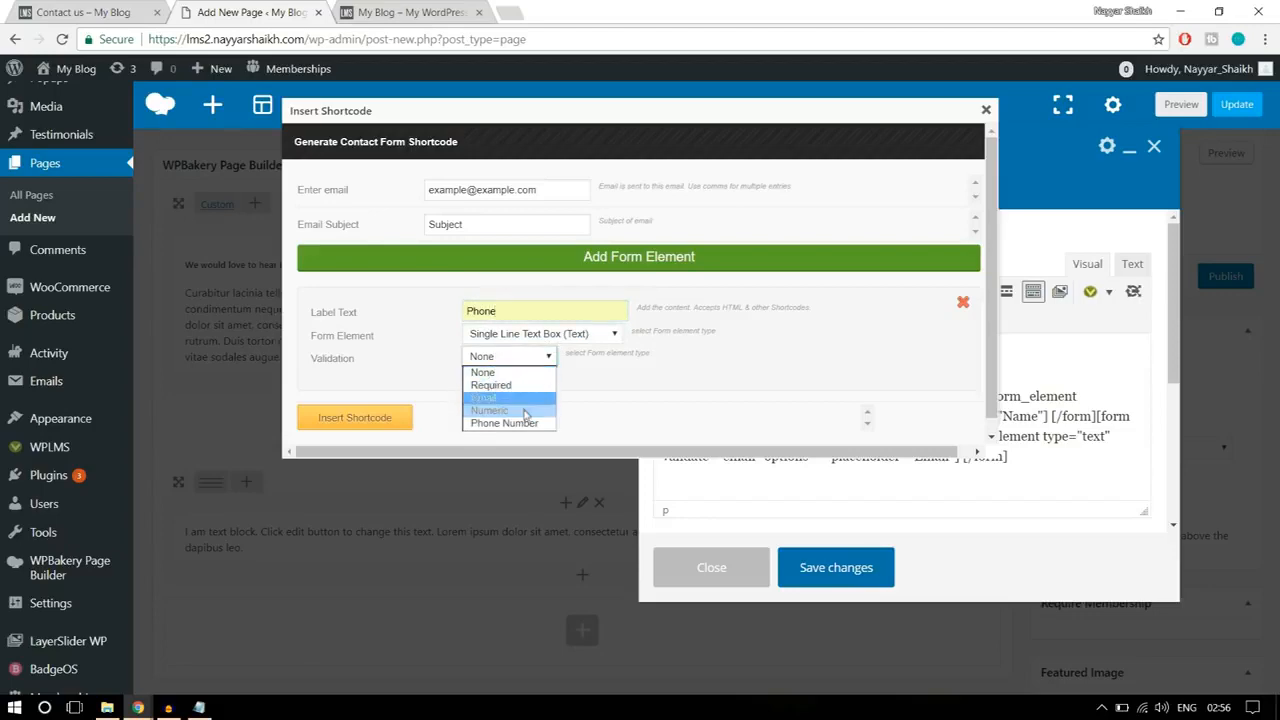
click(527, 424)
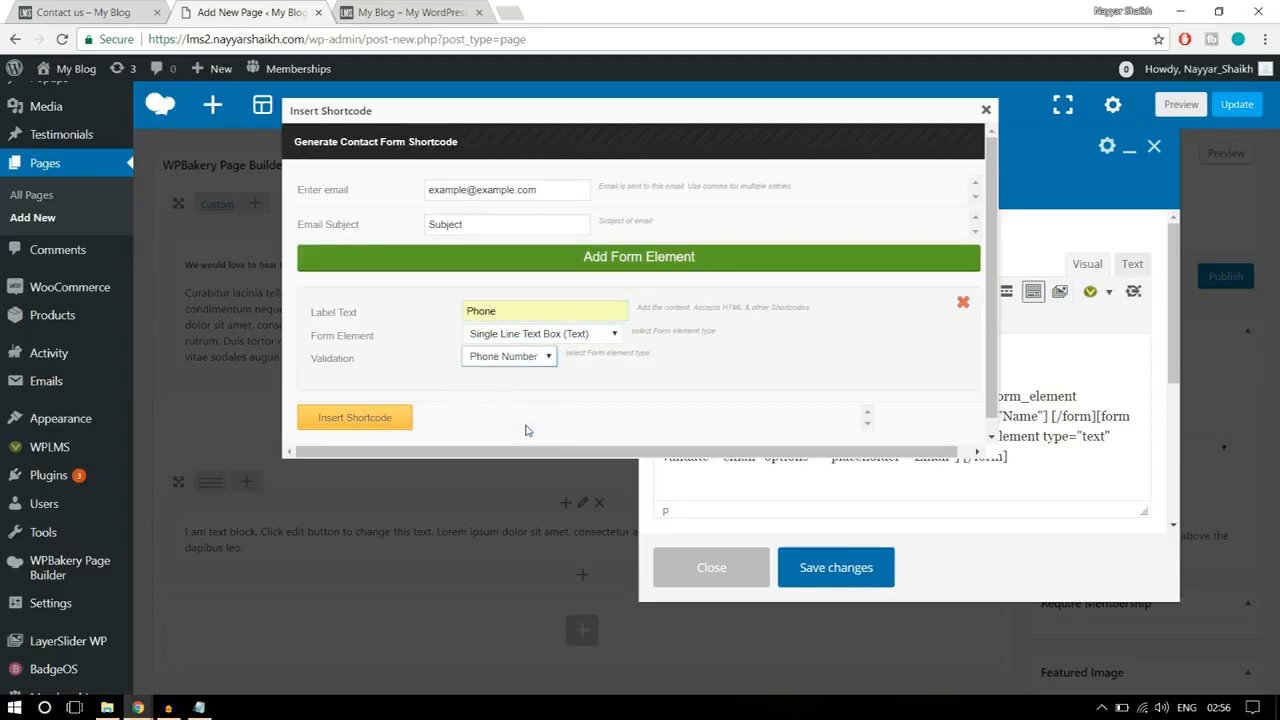
click(376, 420)
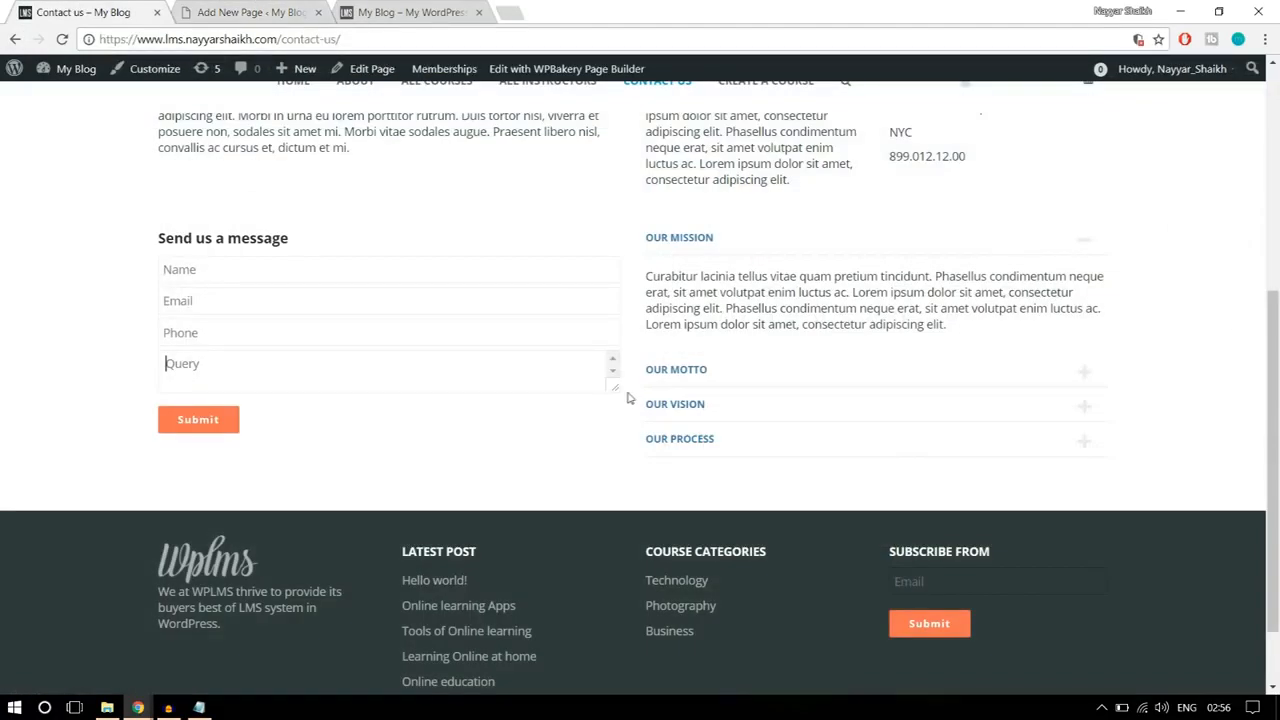
Step: Start a fourth contact form shortcode after the Phone one and set its label text to Message
click(255, 12)
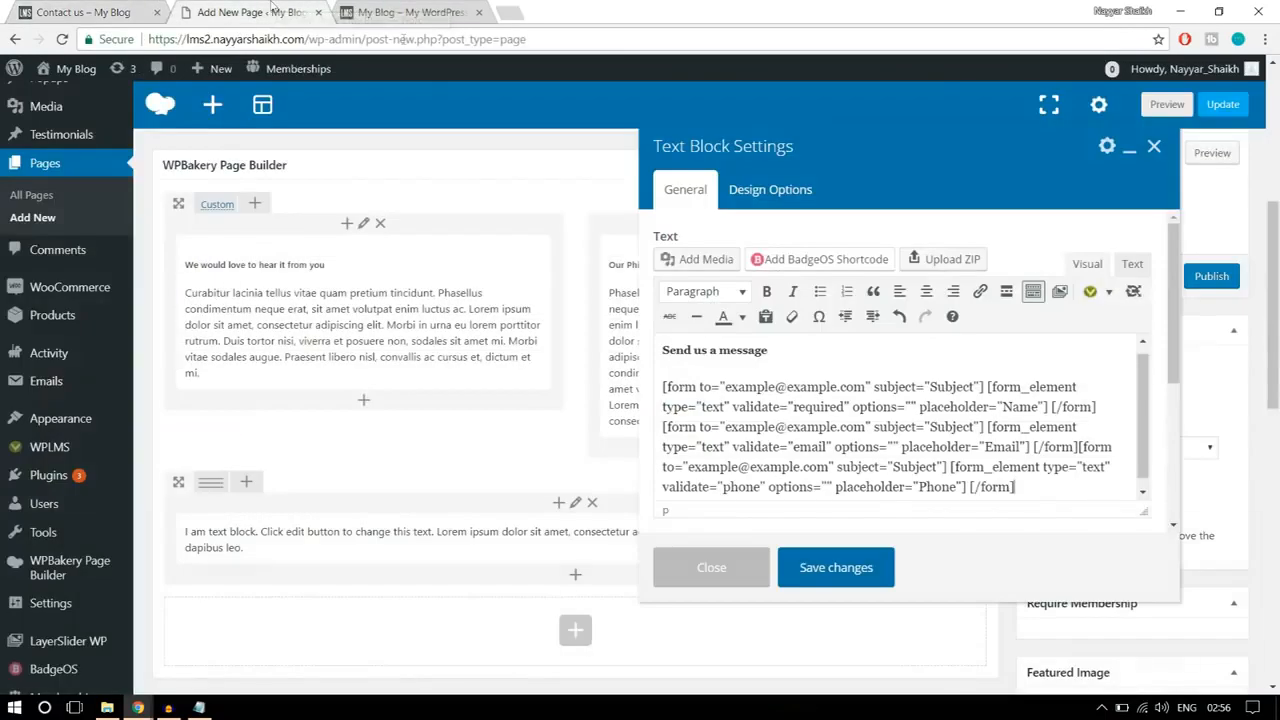
click(115, 10)
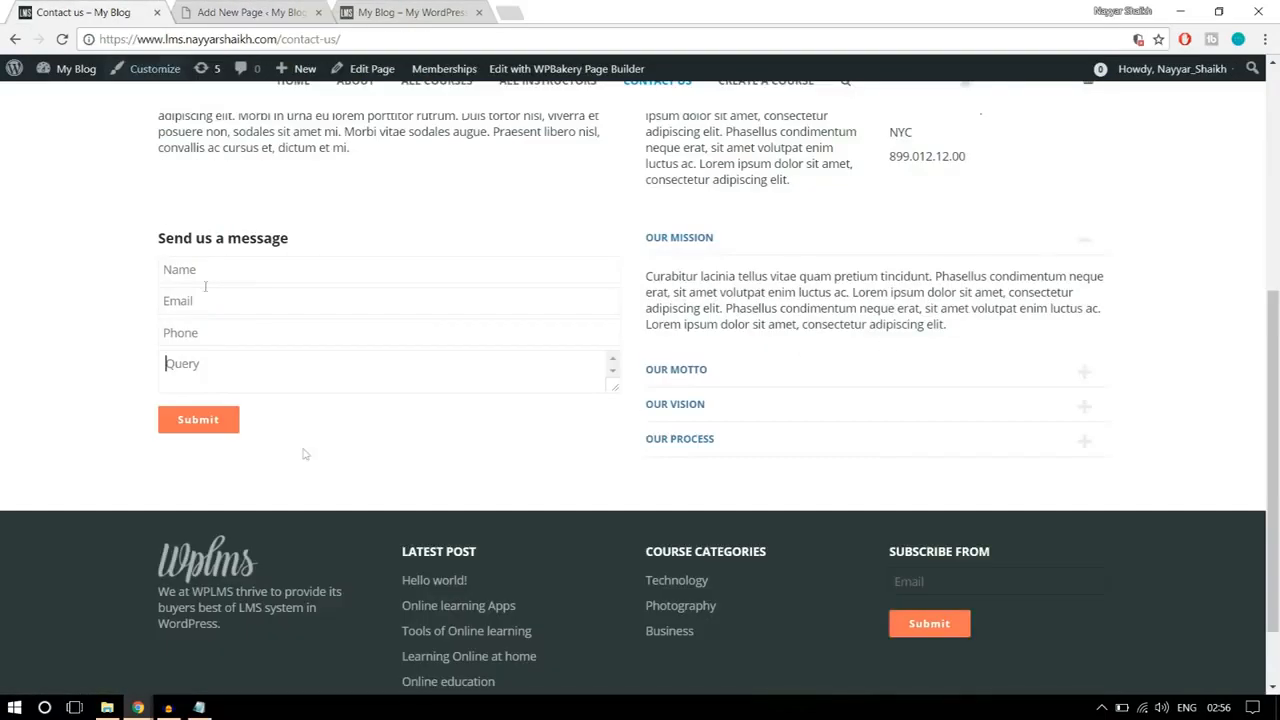
click(246, 12)
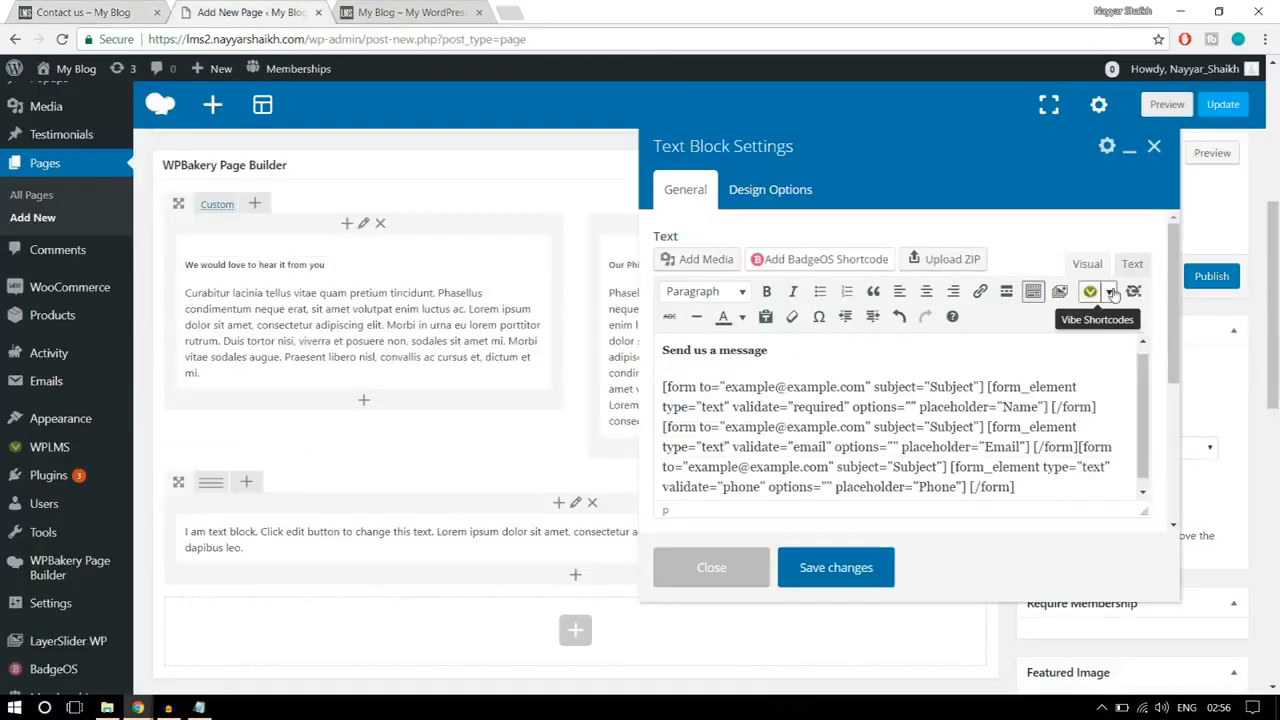
click(1108, 291)
click(1141, 514)
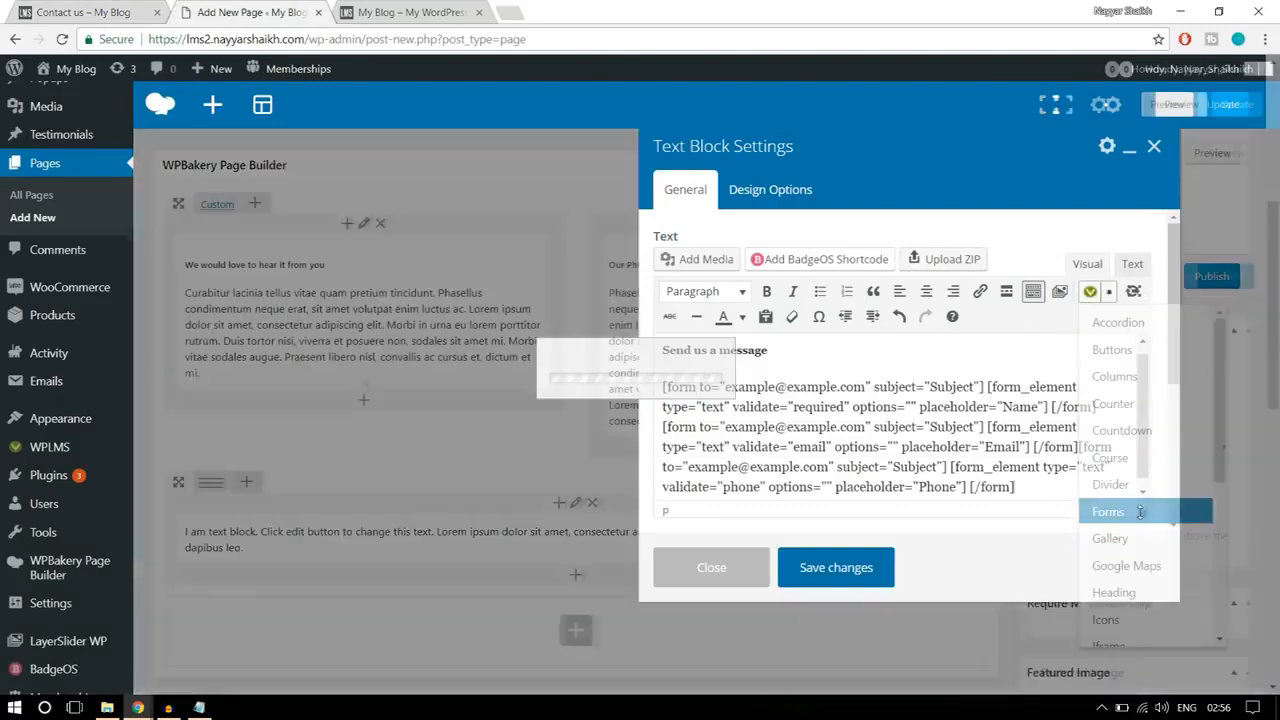
drag(513, 316, 438, 325)
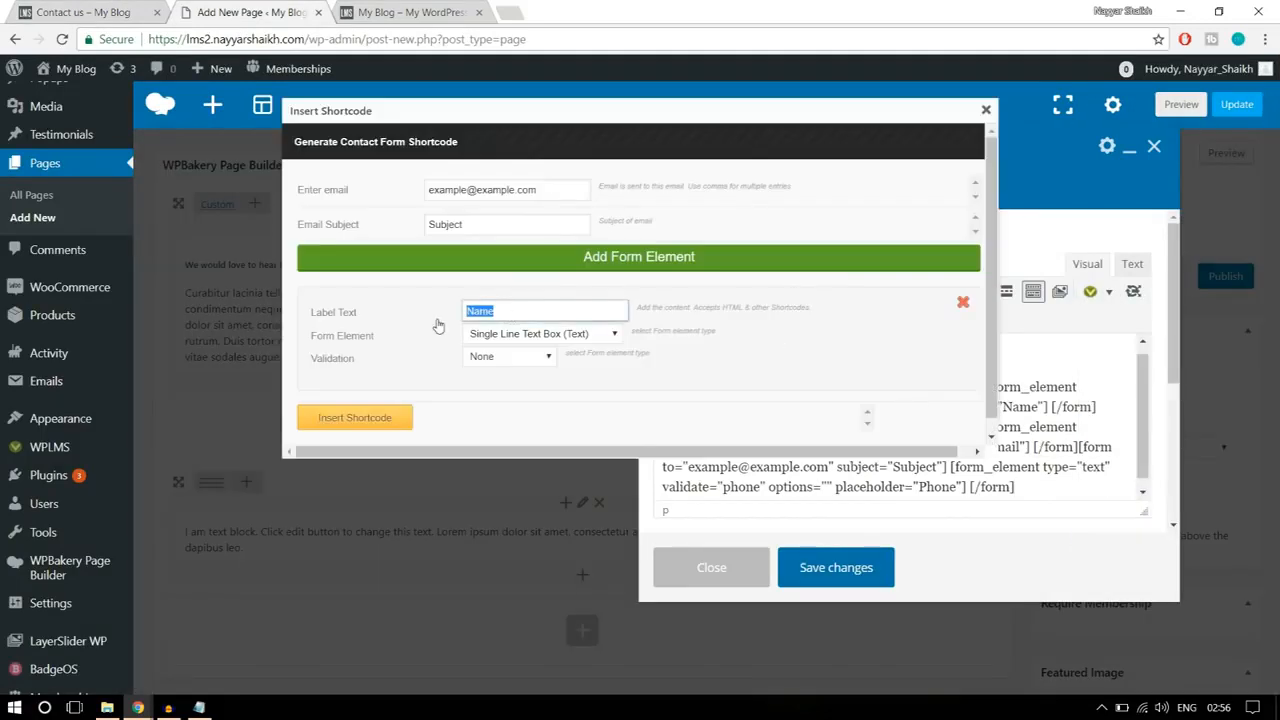
text(Query)
key(ctrl+a)
text(Me)
Step: Make the Message element a Multi Line Text Box (TextArea) with validation None and insert its shortcode
click(549, 334)
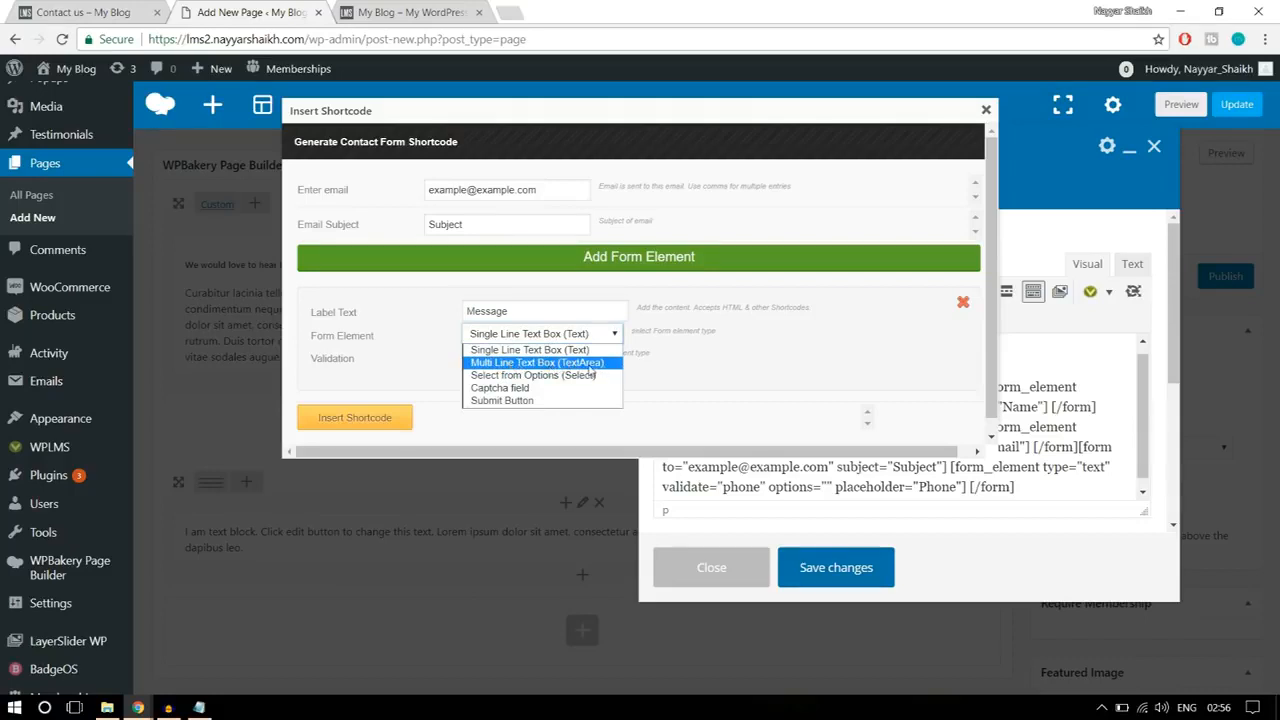
click(590, 366)
click(511, 358)
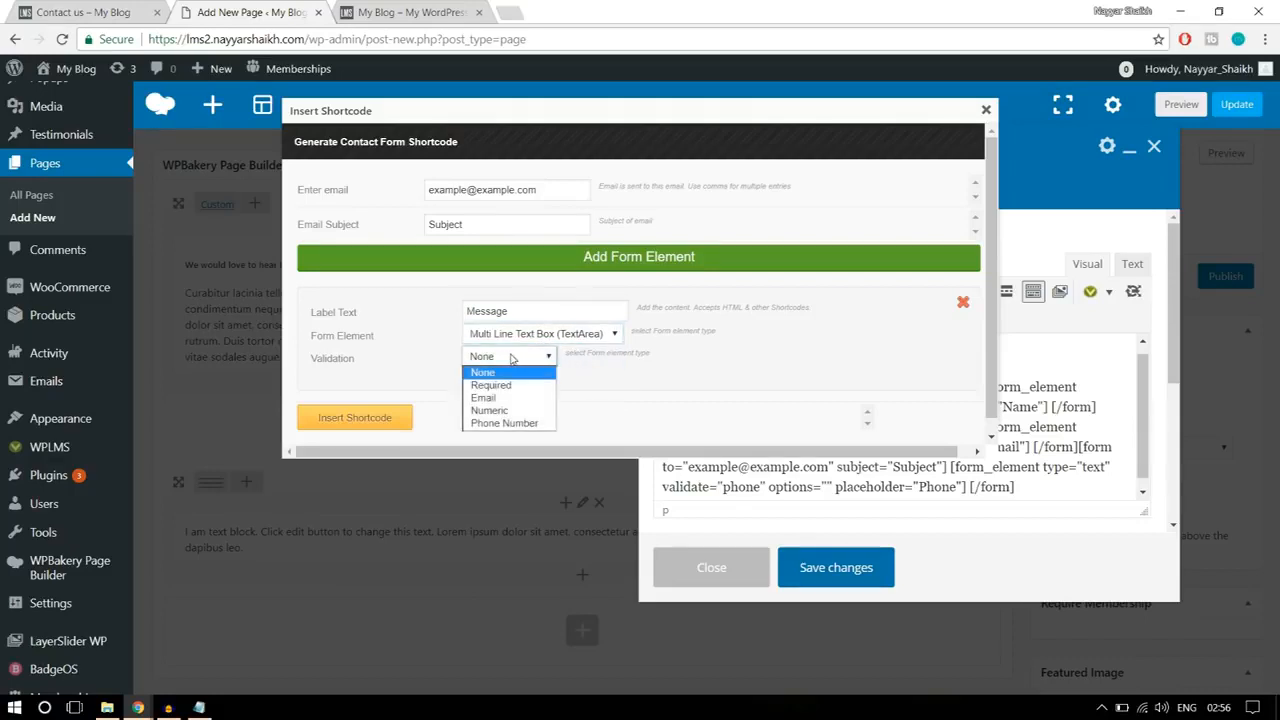
click(512, 372)
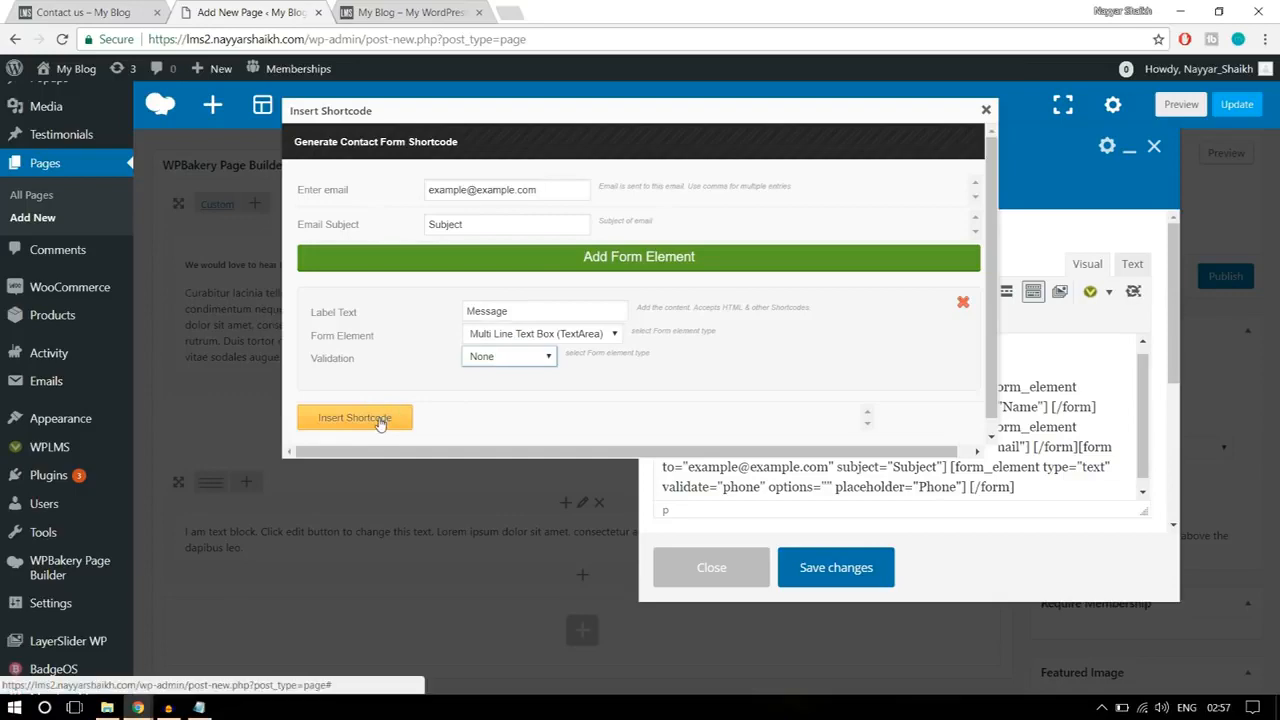
click(379, 424)
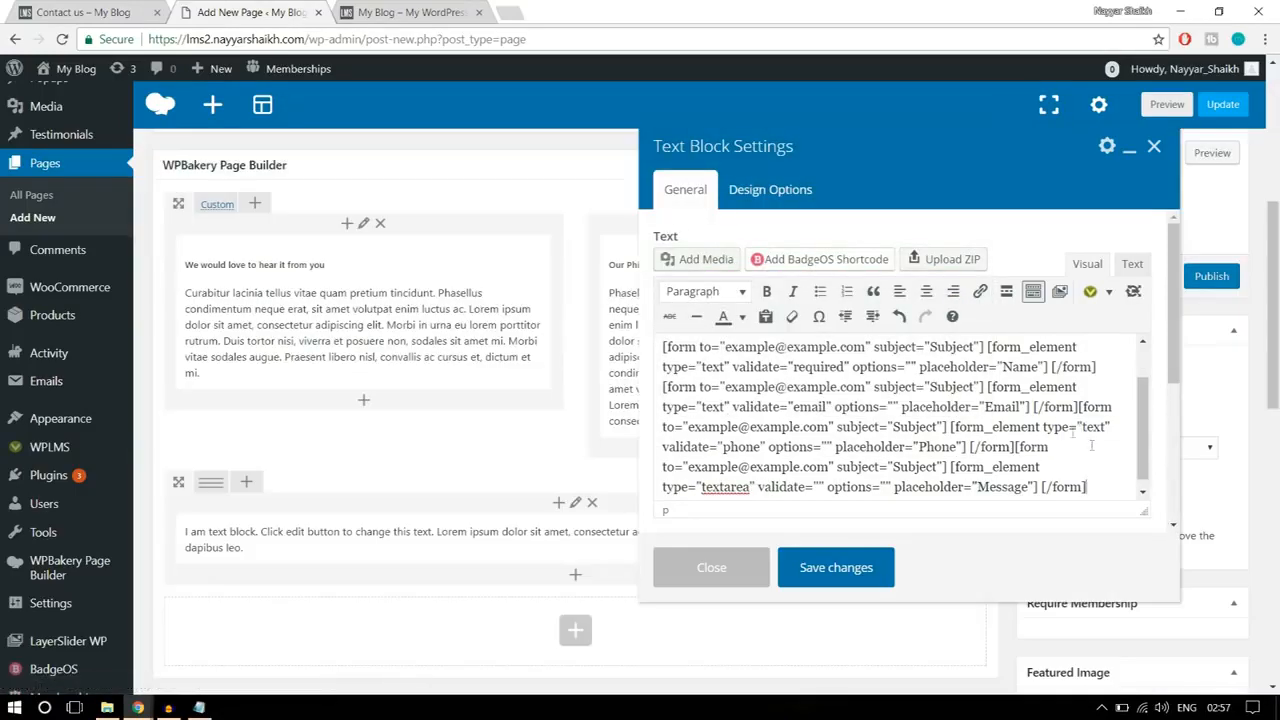
Step: Start a fifth contact form shortcode after the Message one and make its element a Submit Button with validation None
click(138, 10)
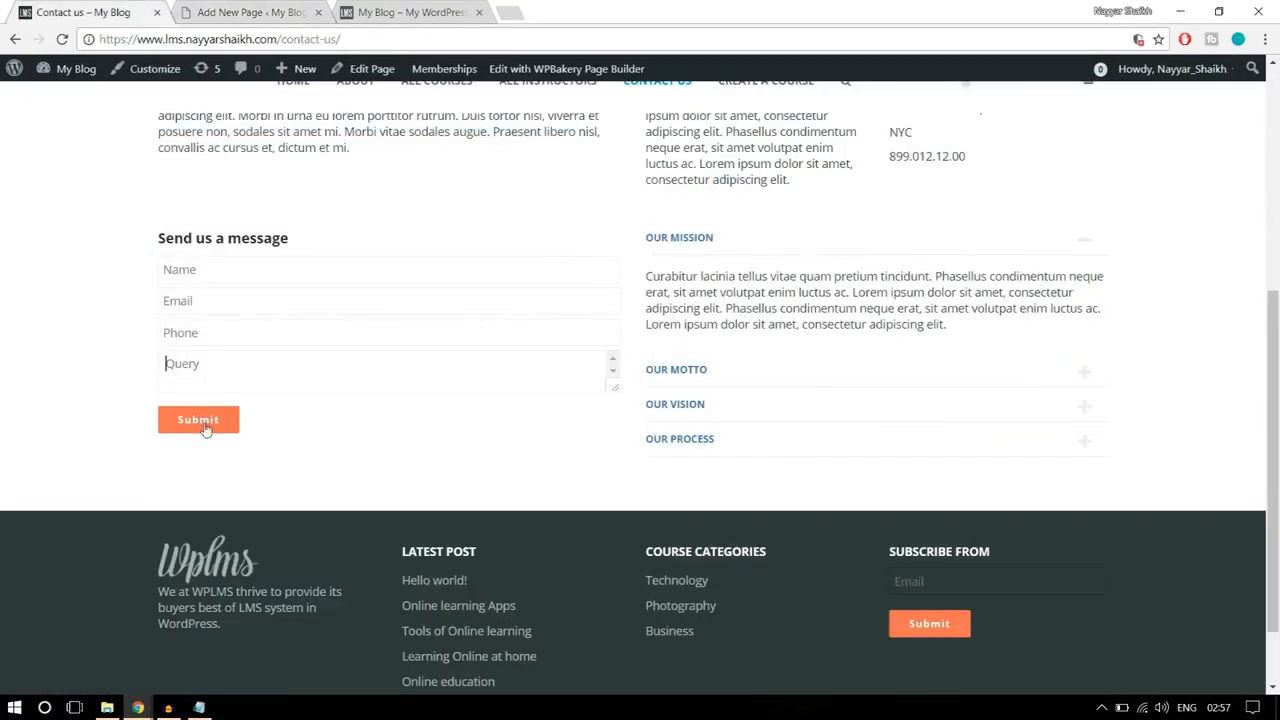
click(228, 10)
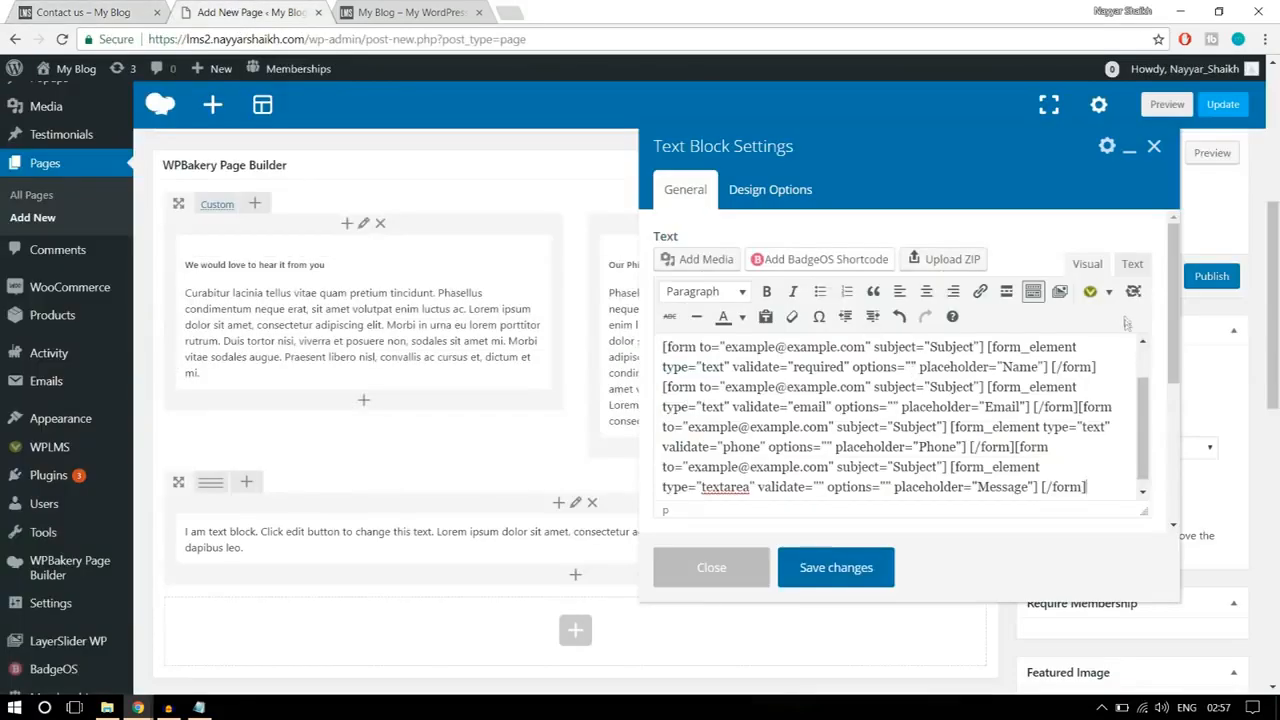
click(1090, 292)
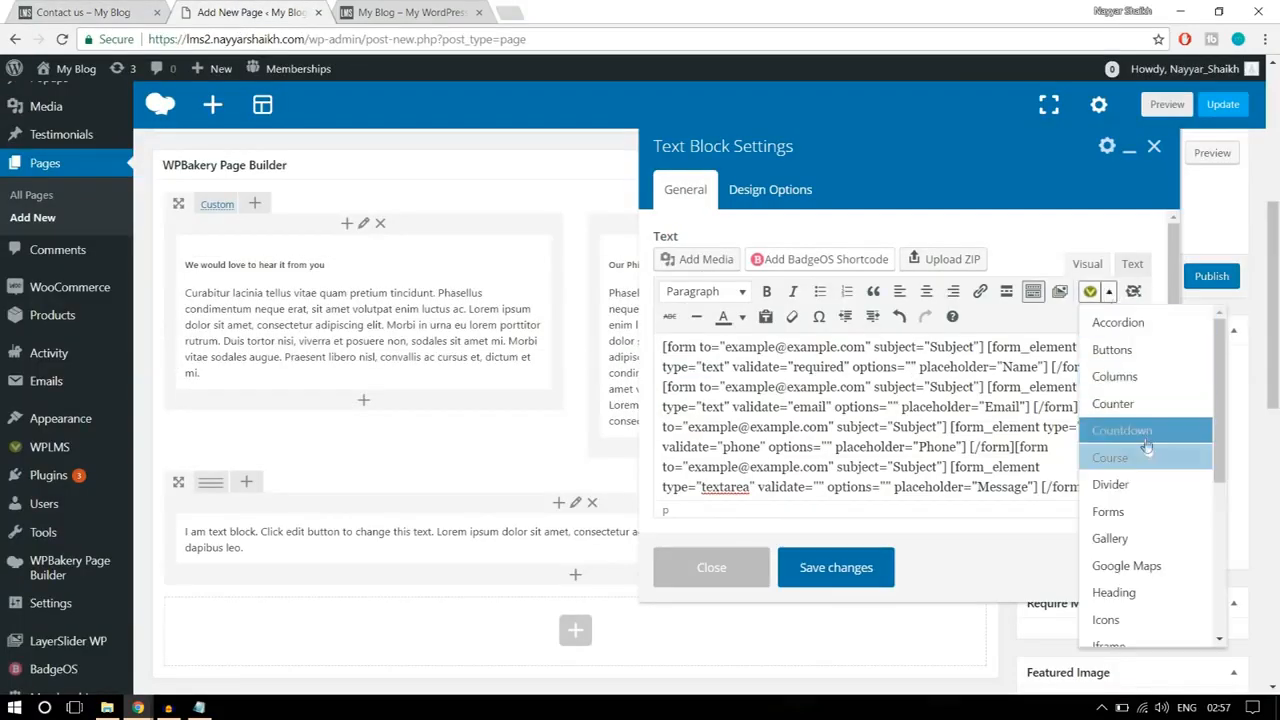
click(1110, 511)
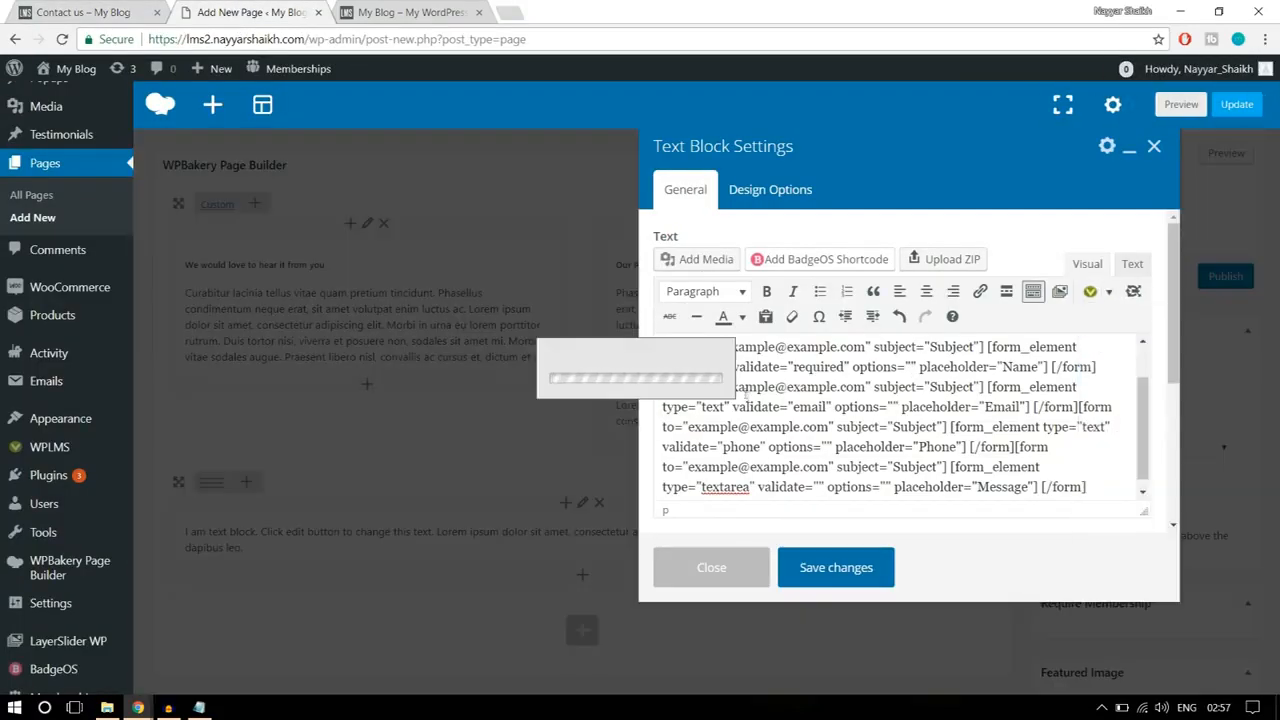
click(518, 334)
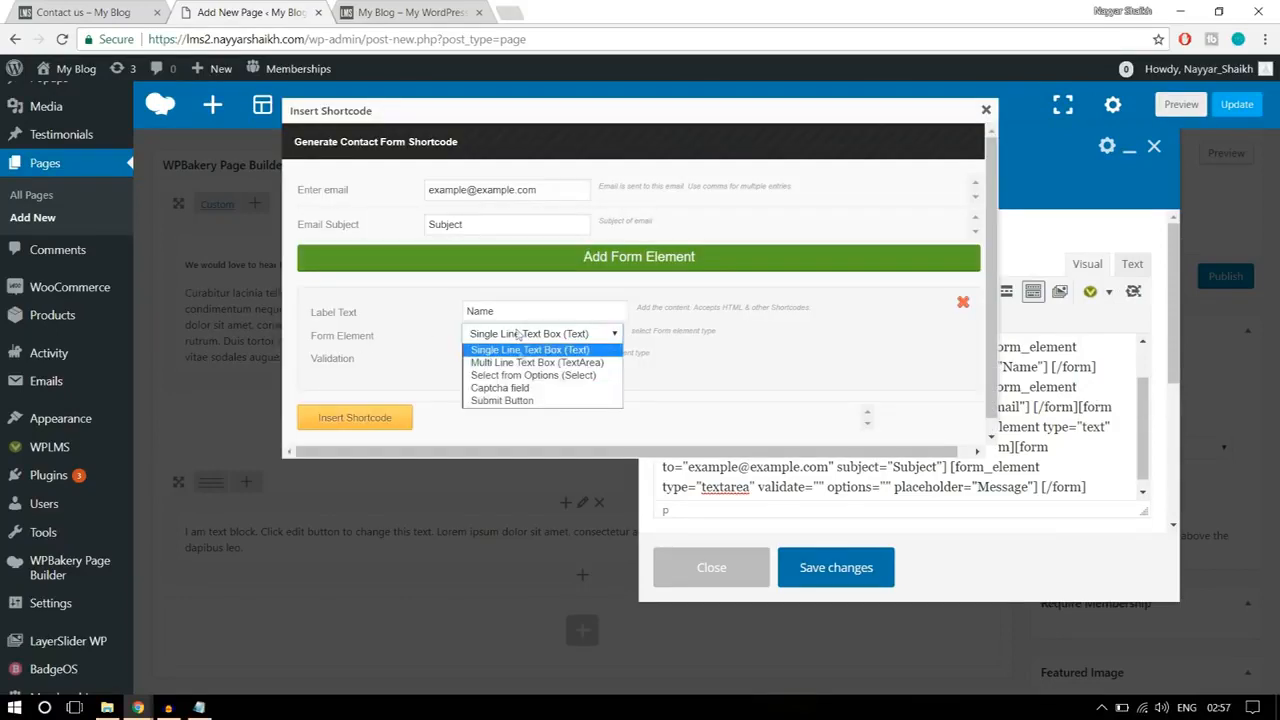
click(519, 400)
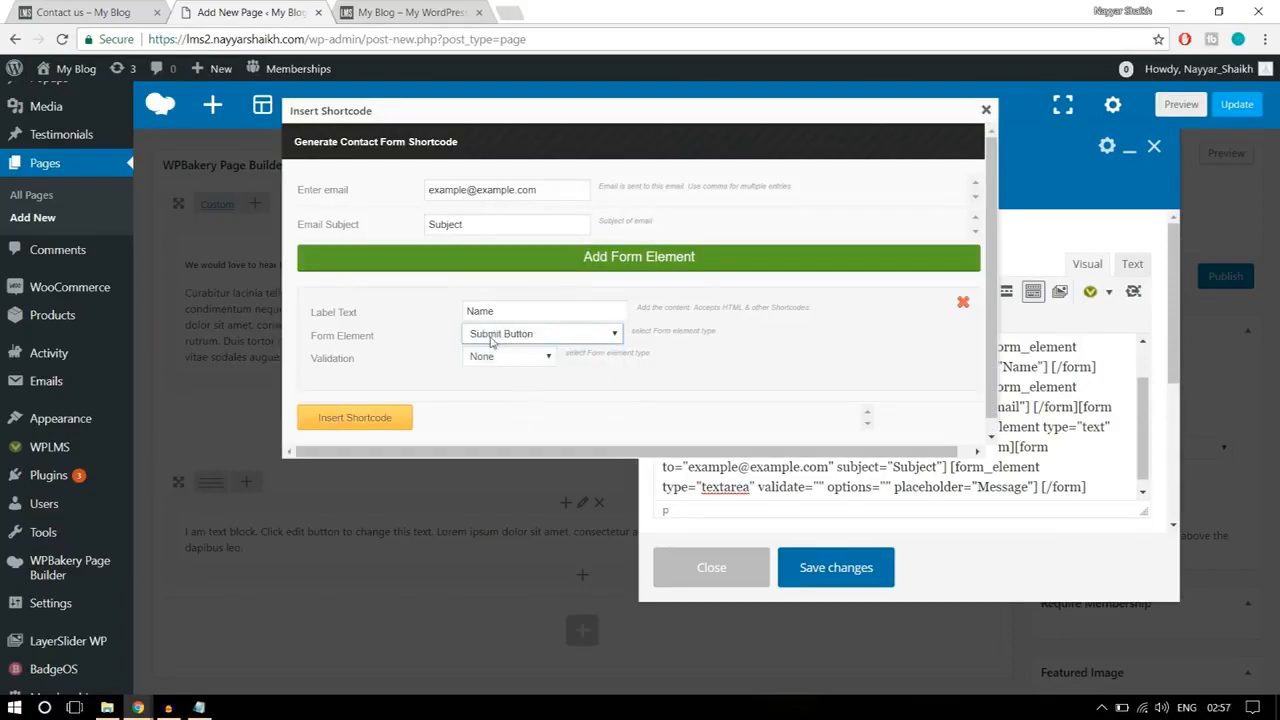
click(491, 358)
click(491, 360)
Step: Set the submit element's label text to Submit, insert its shortcode and save the text block
drag(527, 311, 423, 308)
click(49, 9)
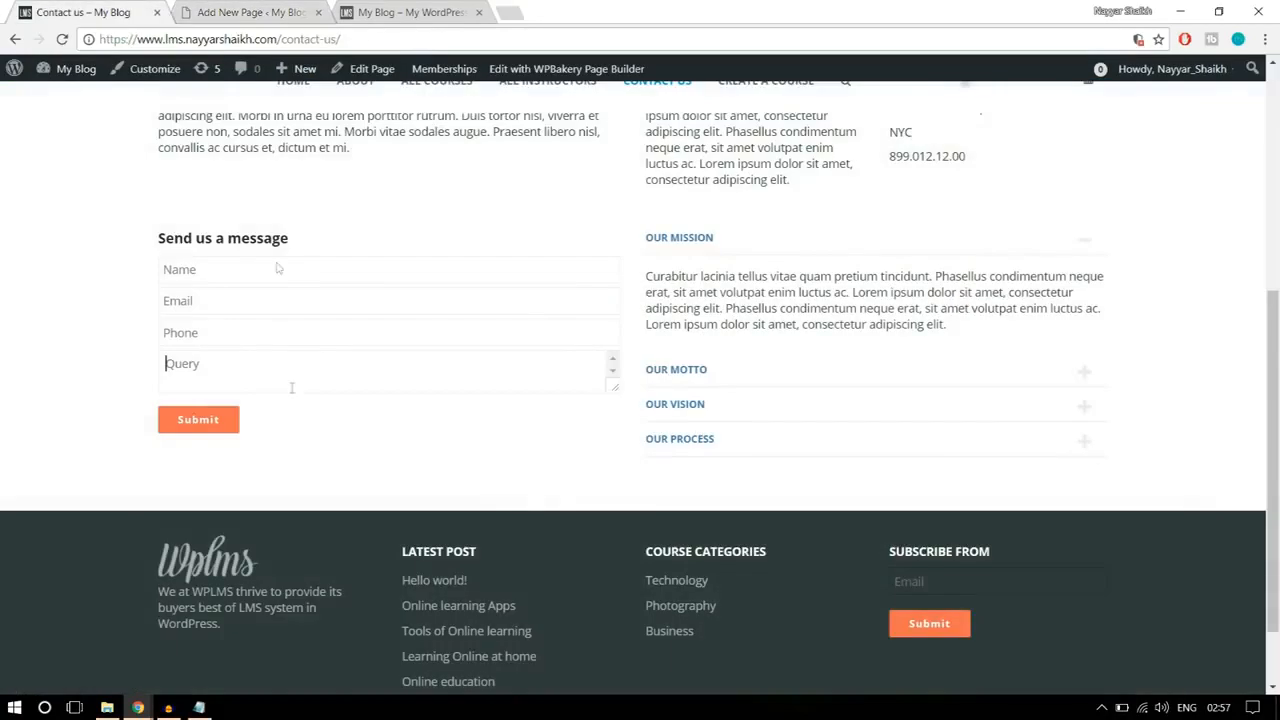
click(245, 12)
text(Submit)
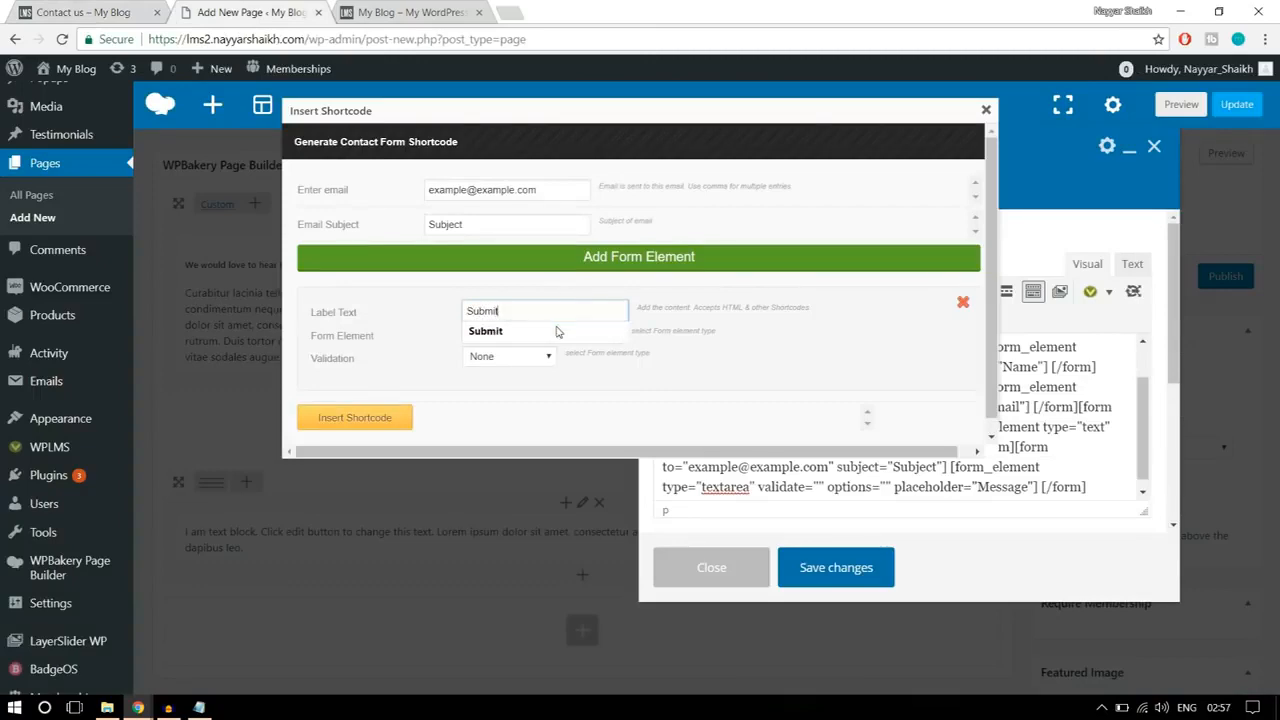
click(557, 332)
click(366, 423)
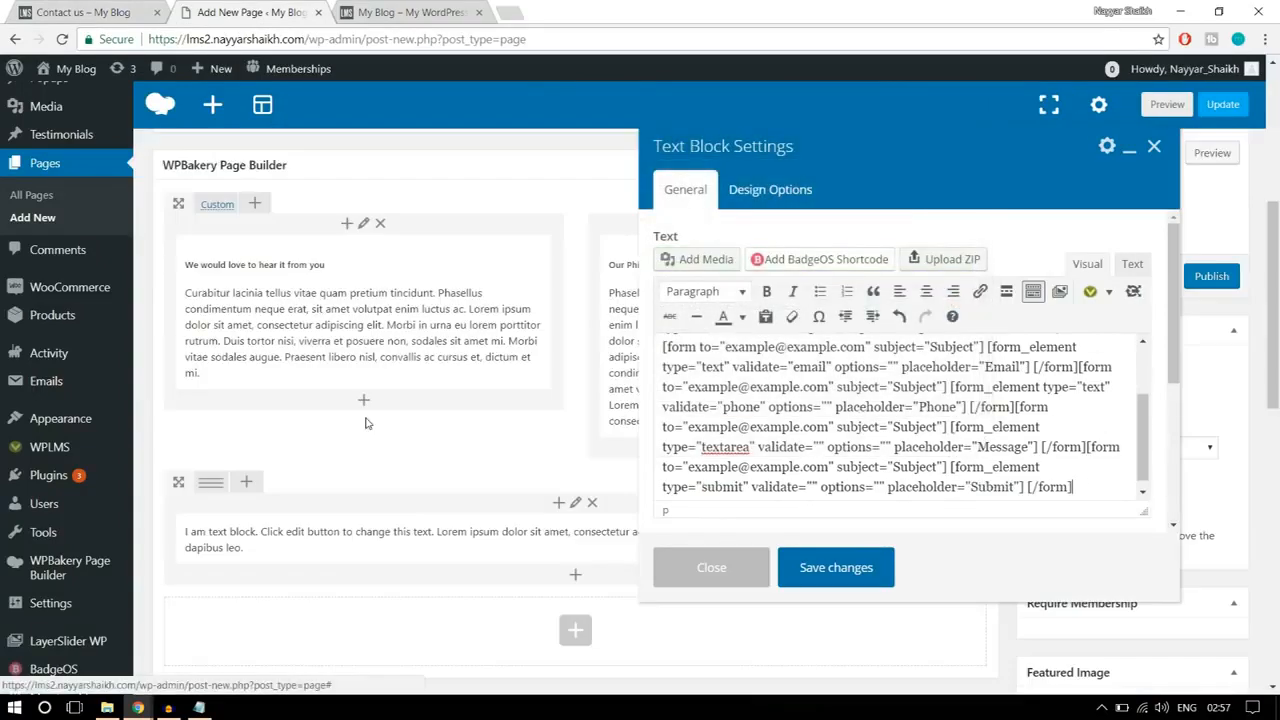
click(838, 570)
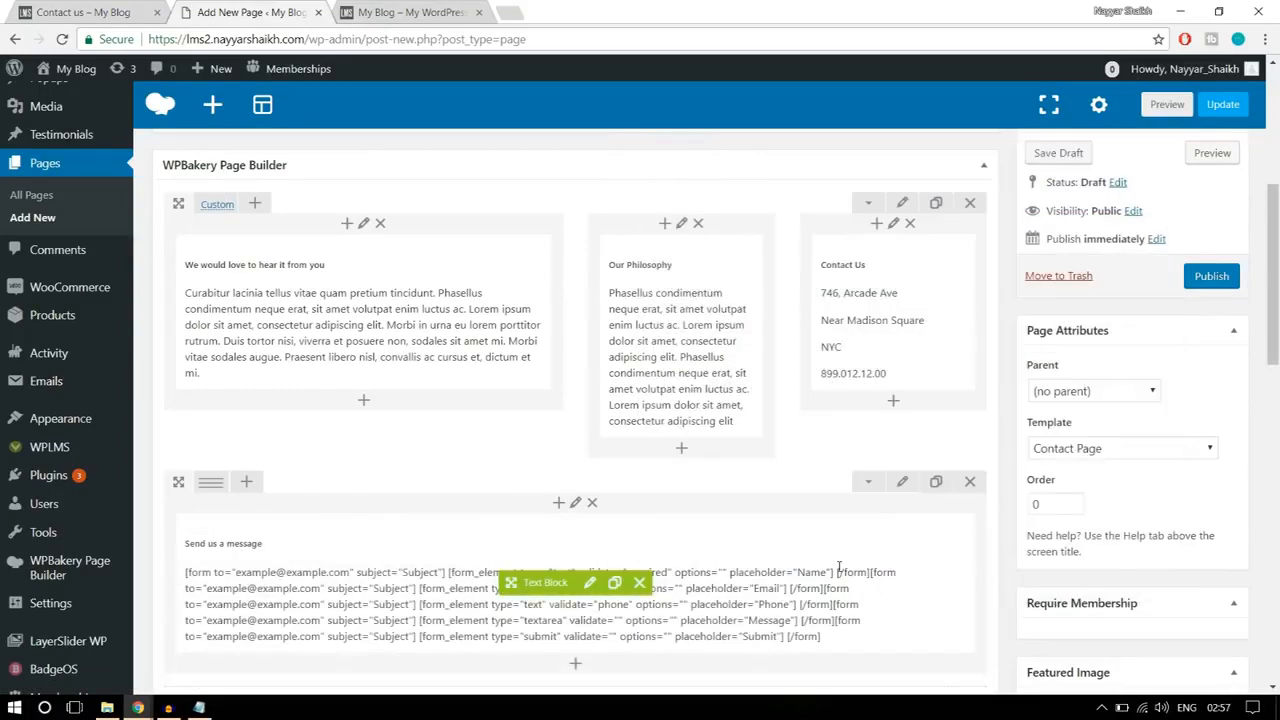
Step: Split the "Send us a message" row into two equal columns (1/2 + 1/2), following the reference page
click(100, 12)
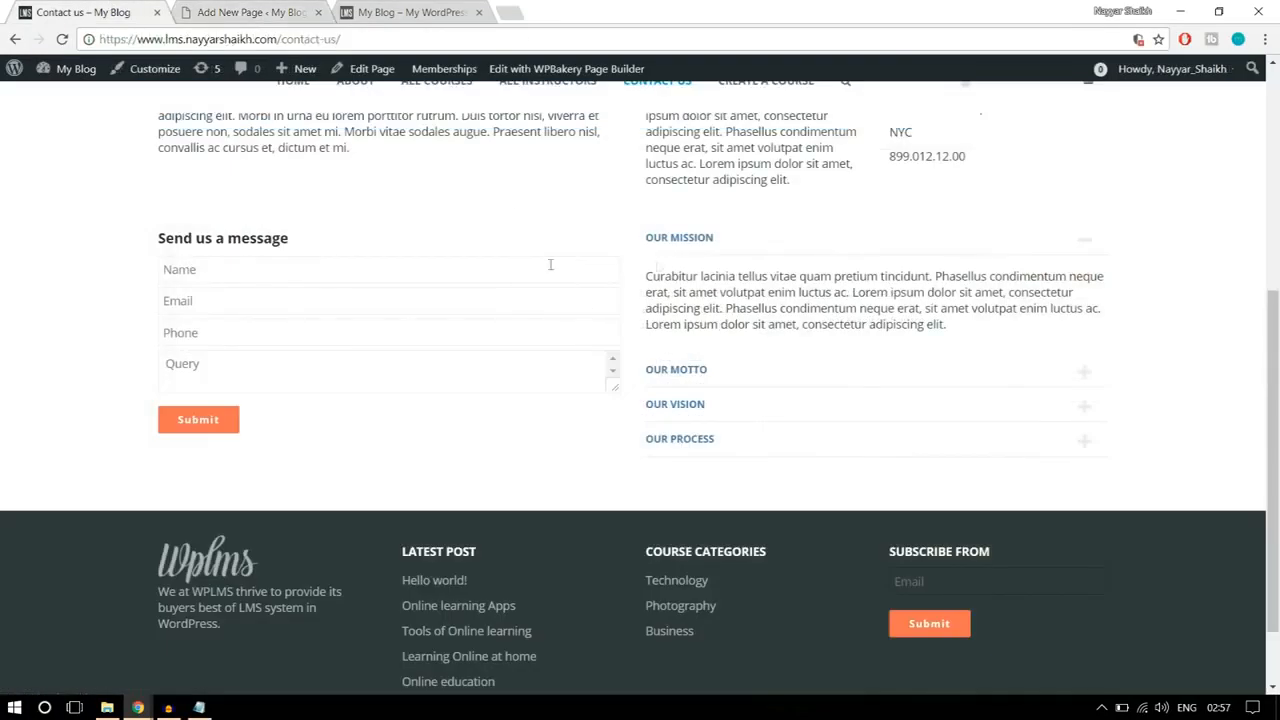
click(252, 12)
scroll(425, 330, down, 3)
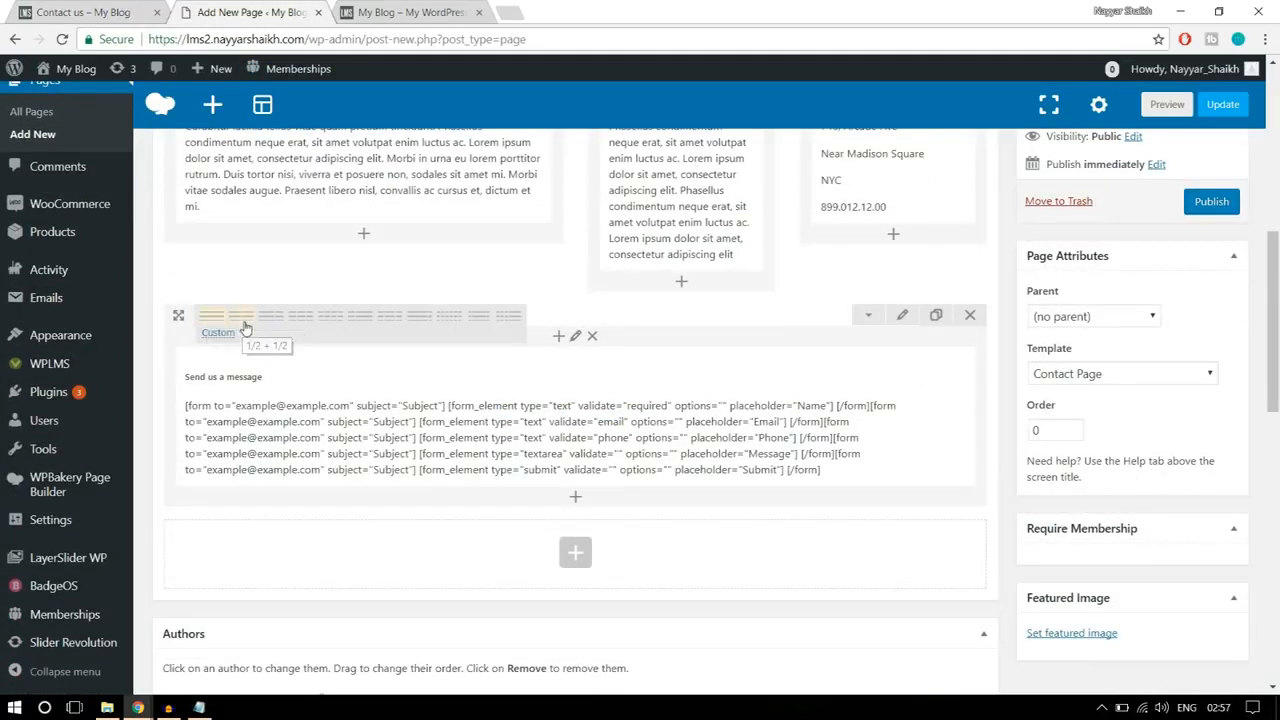
click(241, 316)
Step: Find the Accordion element and add it to the empty column beside the message form
click(788, 368)
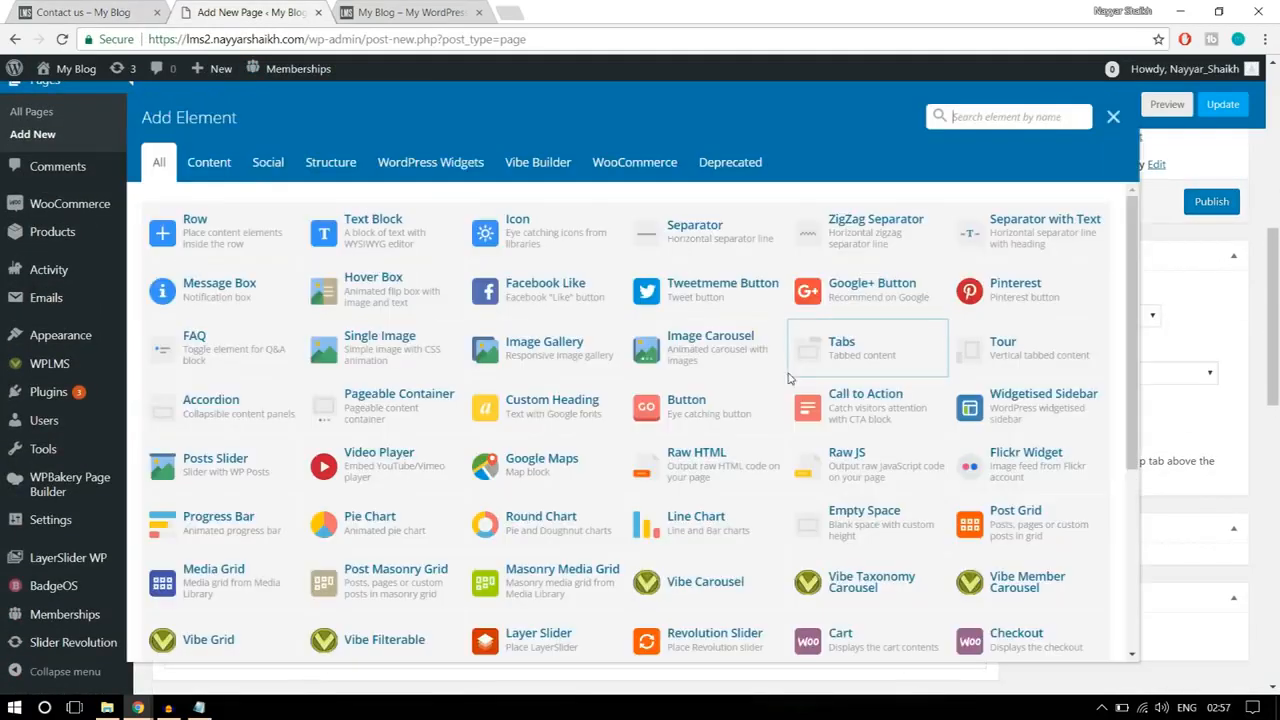
text(aa)
key(BackSpace)
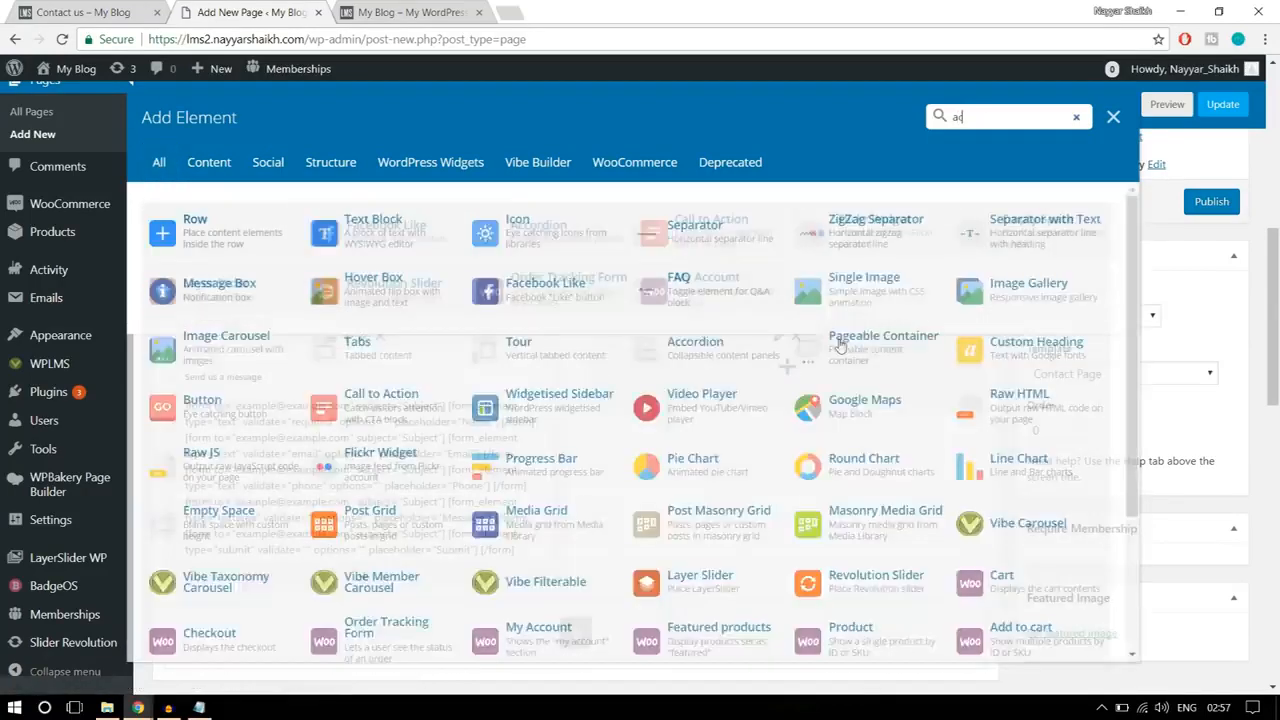
text(cco)
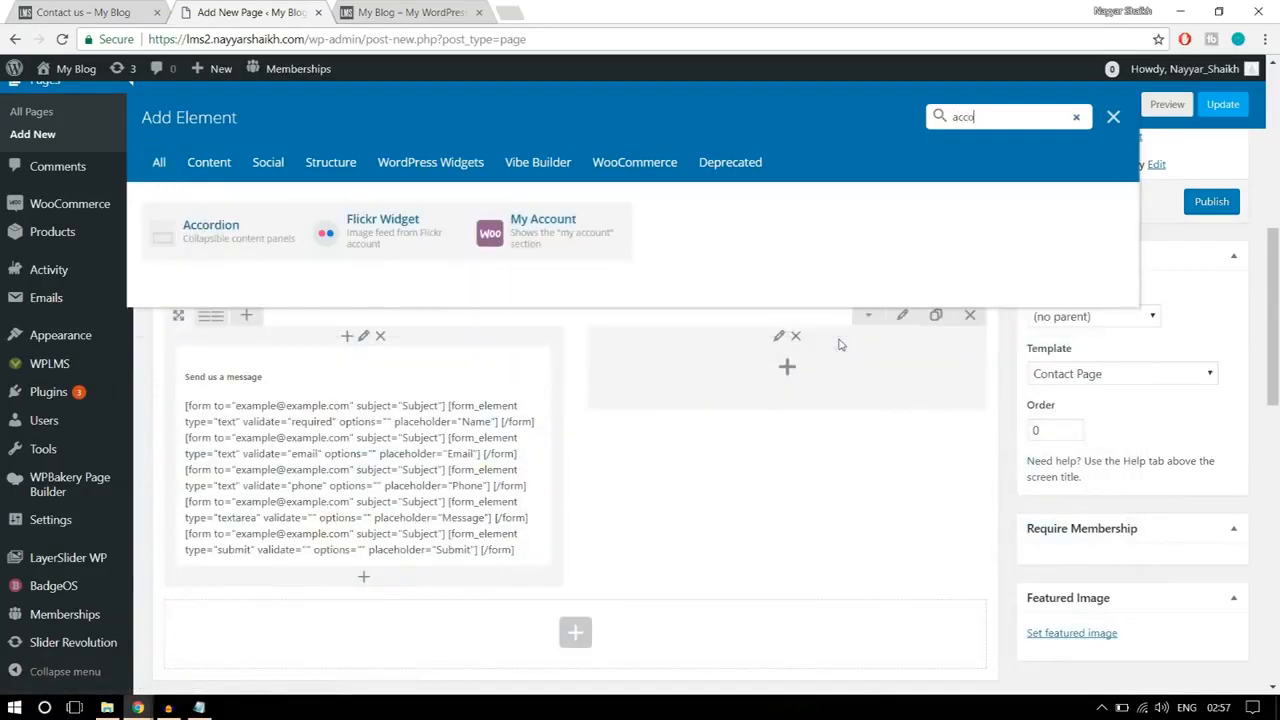
click(258, 240)
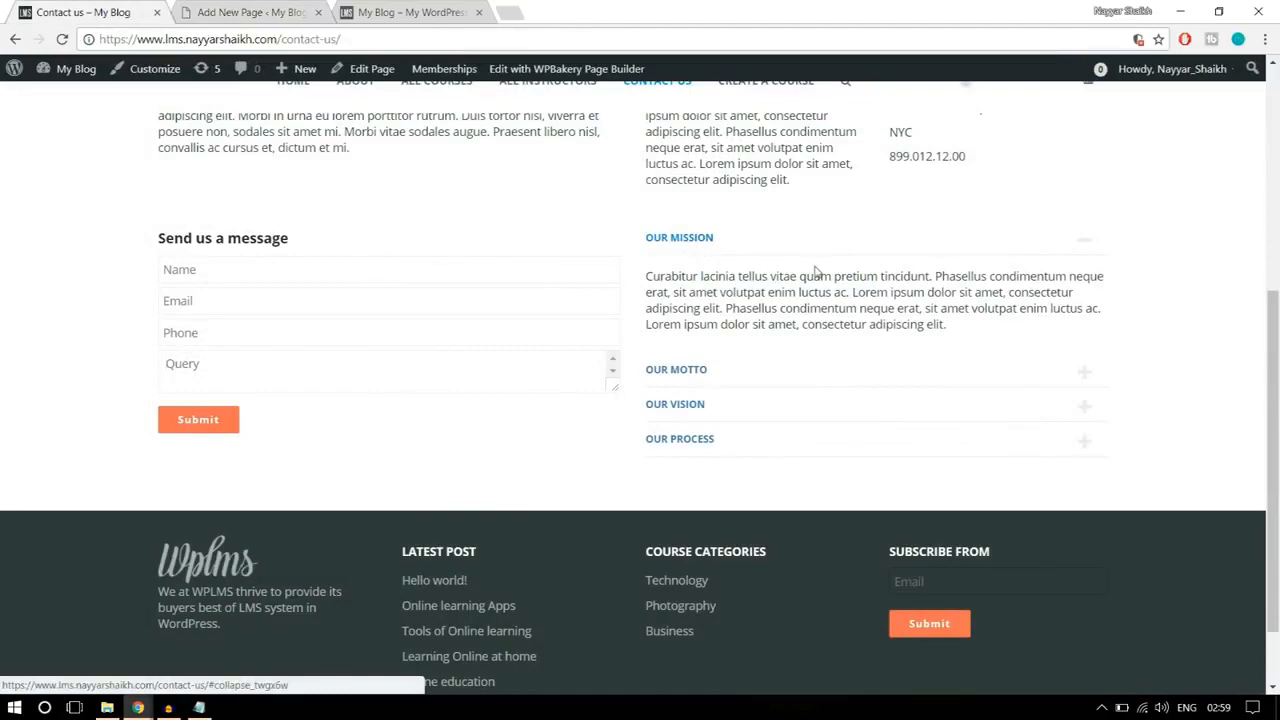
Step: Copy the Our Mission paragraph from the reference page and retitle the accordion's Section 1 as Our Mission
drag(950, 330, 643, 277)
key(ctrl+c)
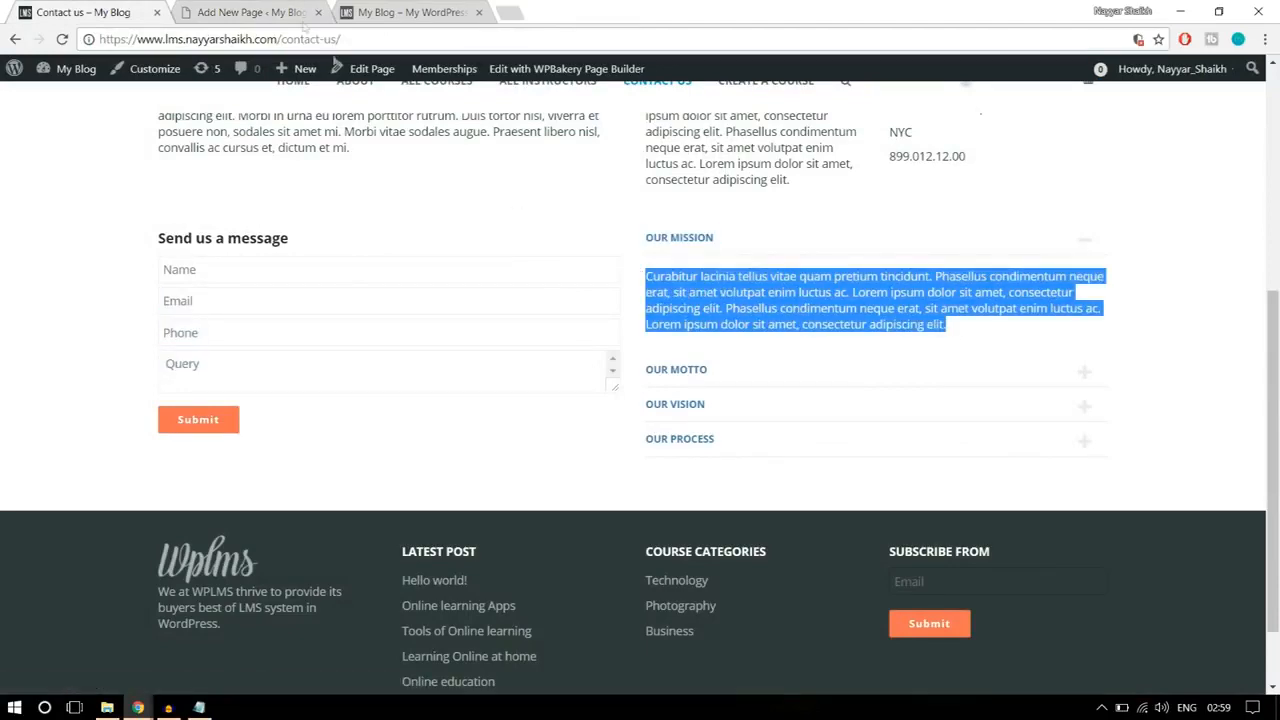
click(255, 11)
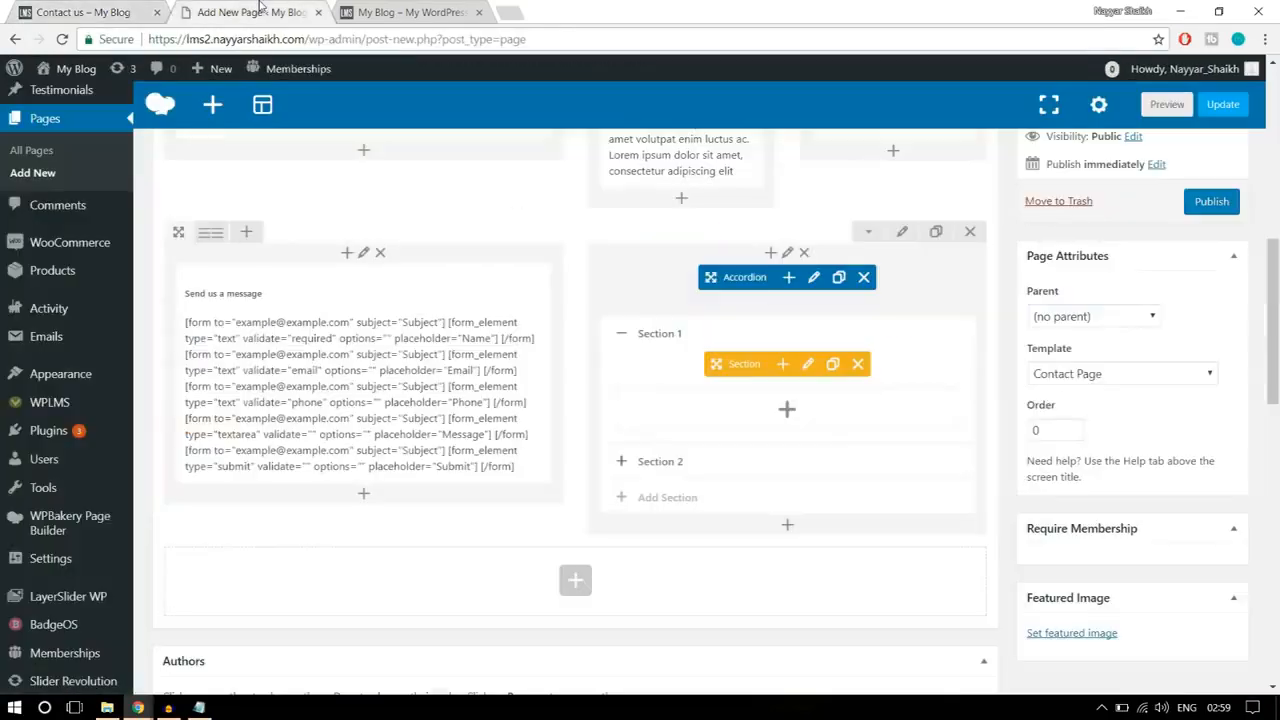
click(810, 365)
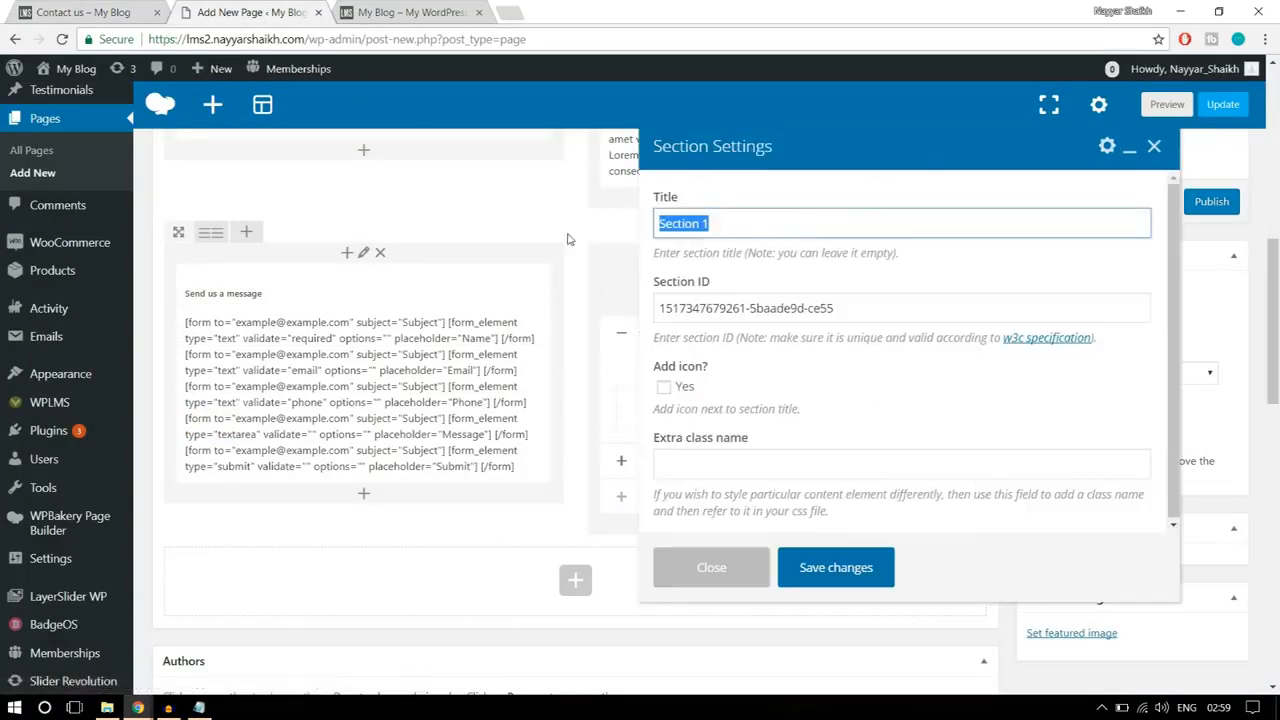
text(Our Mission)
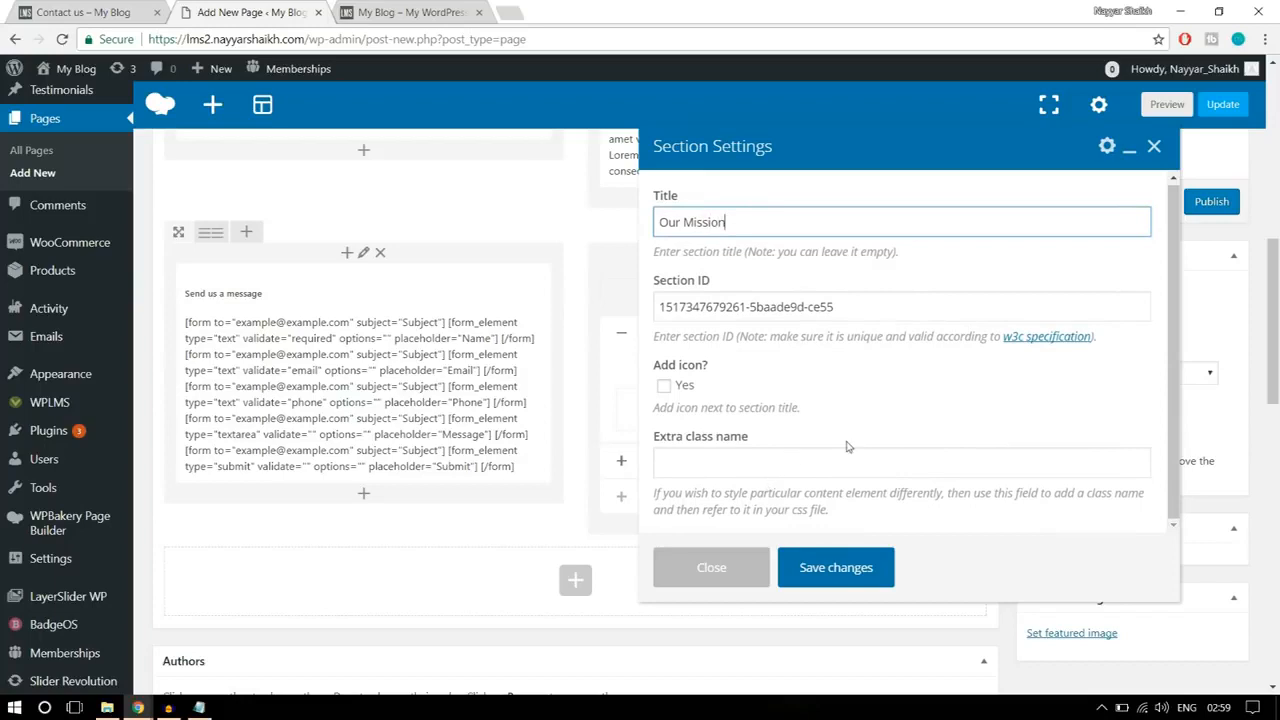
click(836, 567)
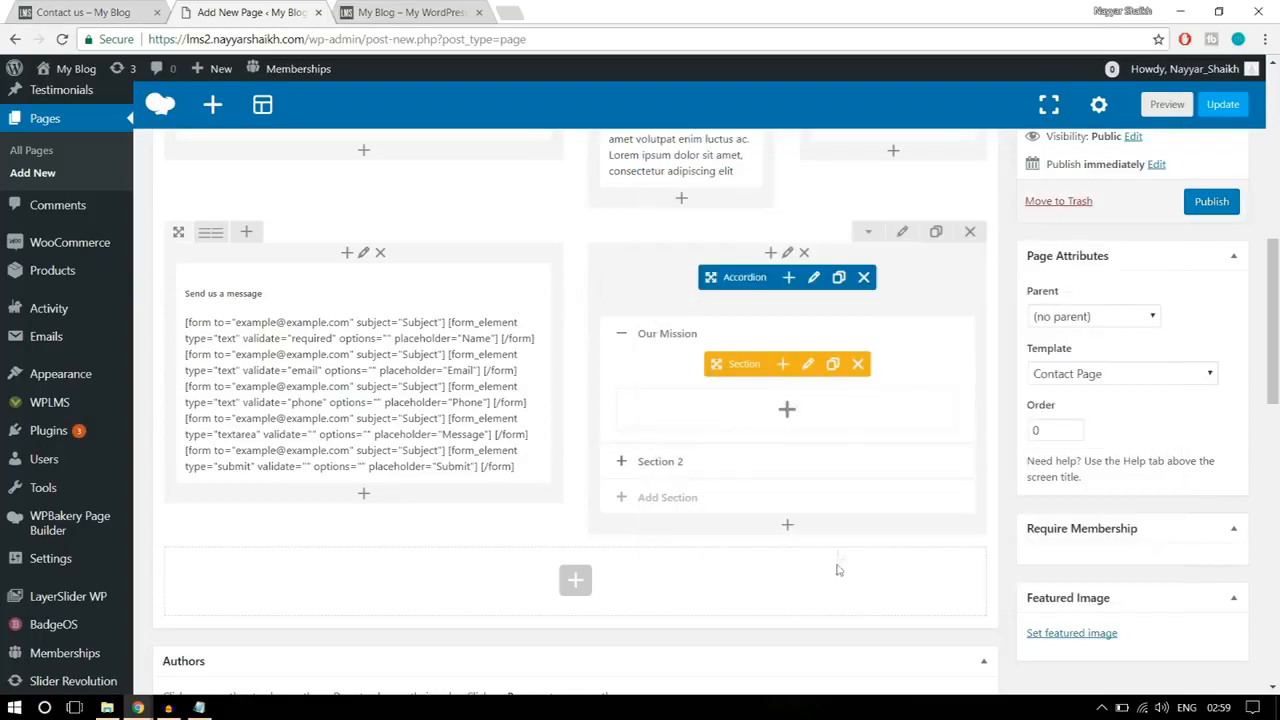
Step: Add a text block inside the Our Mission section, replace its placeholder text with the copied paragraph and save it
click(786, 412)
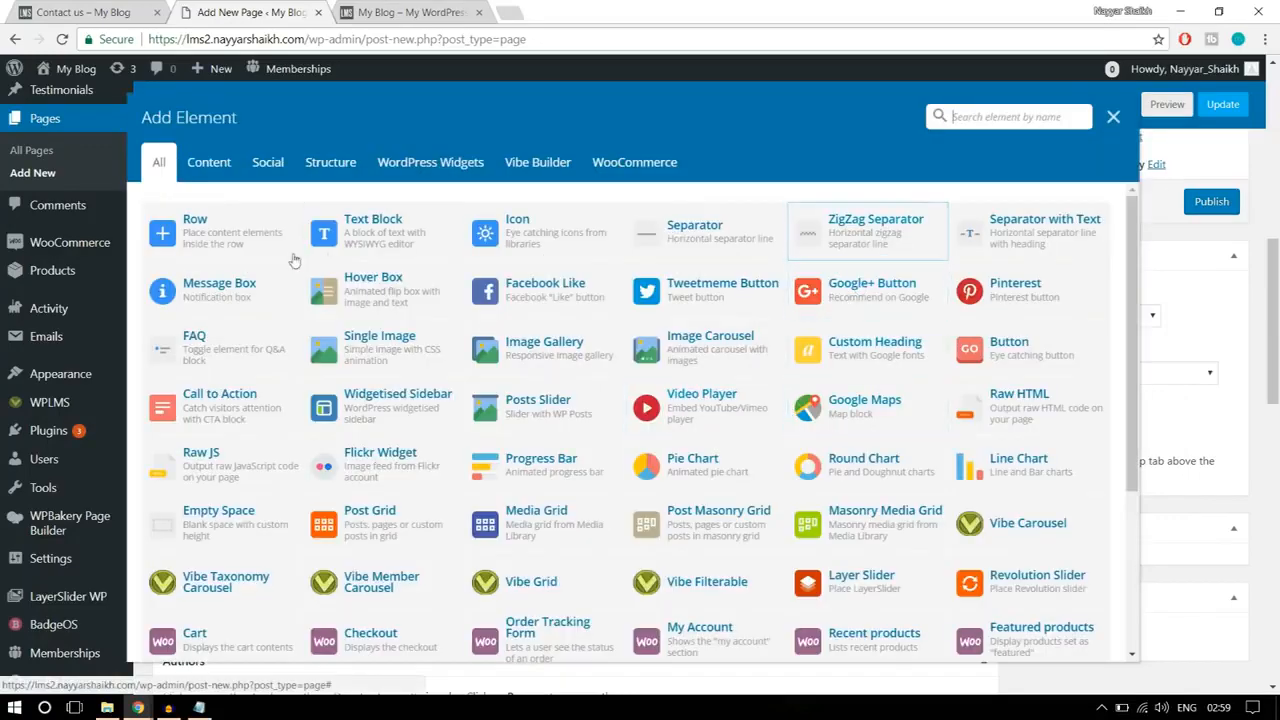
click(396, 230)
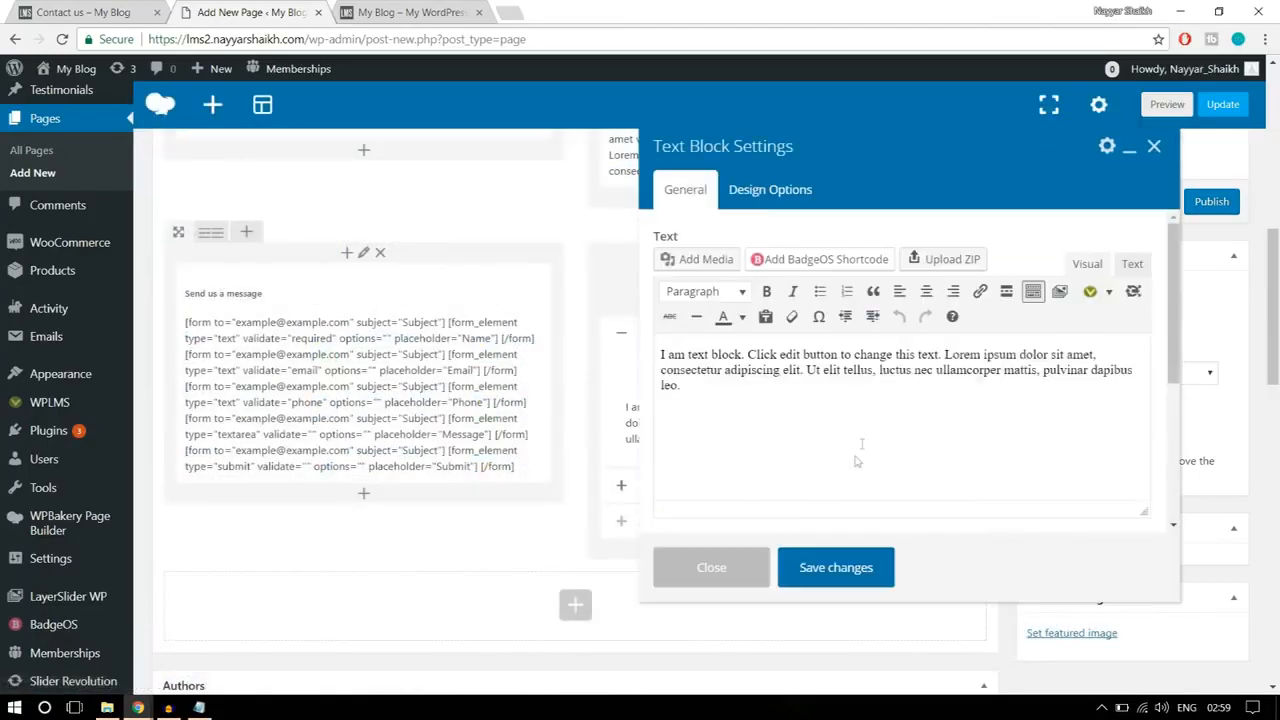
key(ctrl+a)
key(ctrl+v)
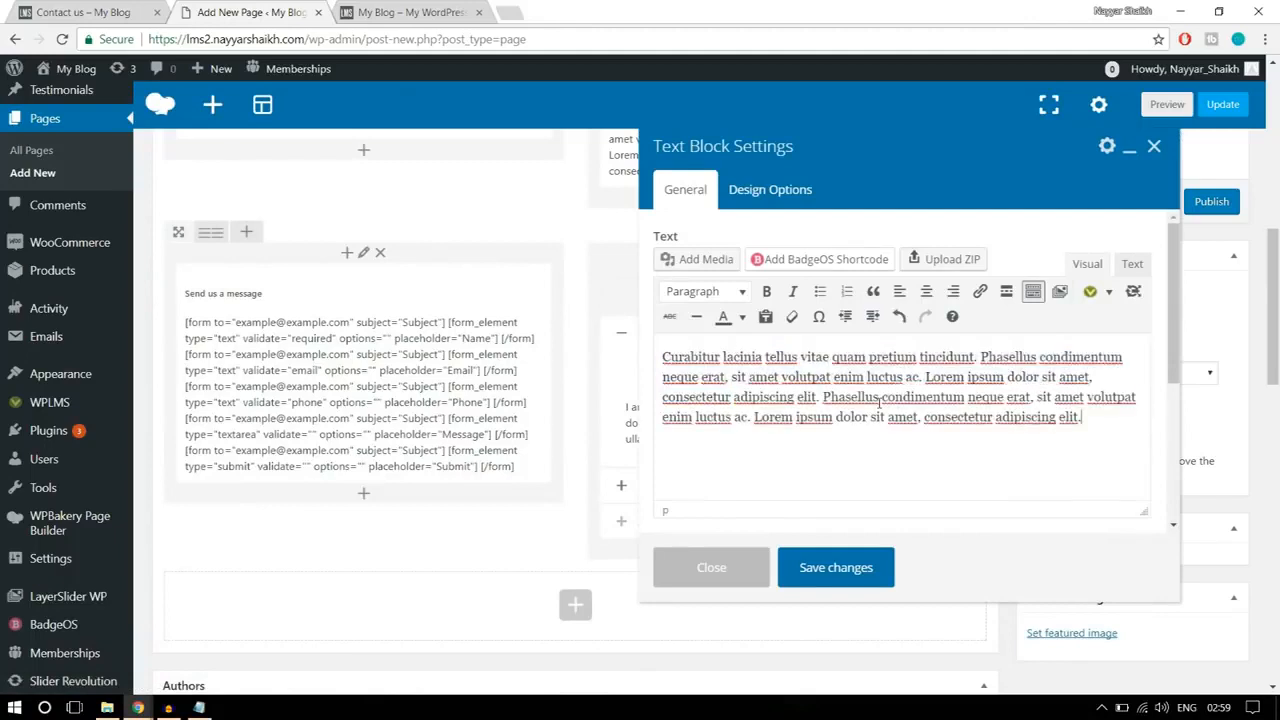
click(836, 567)
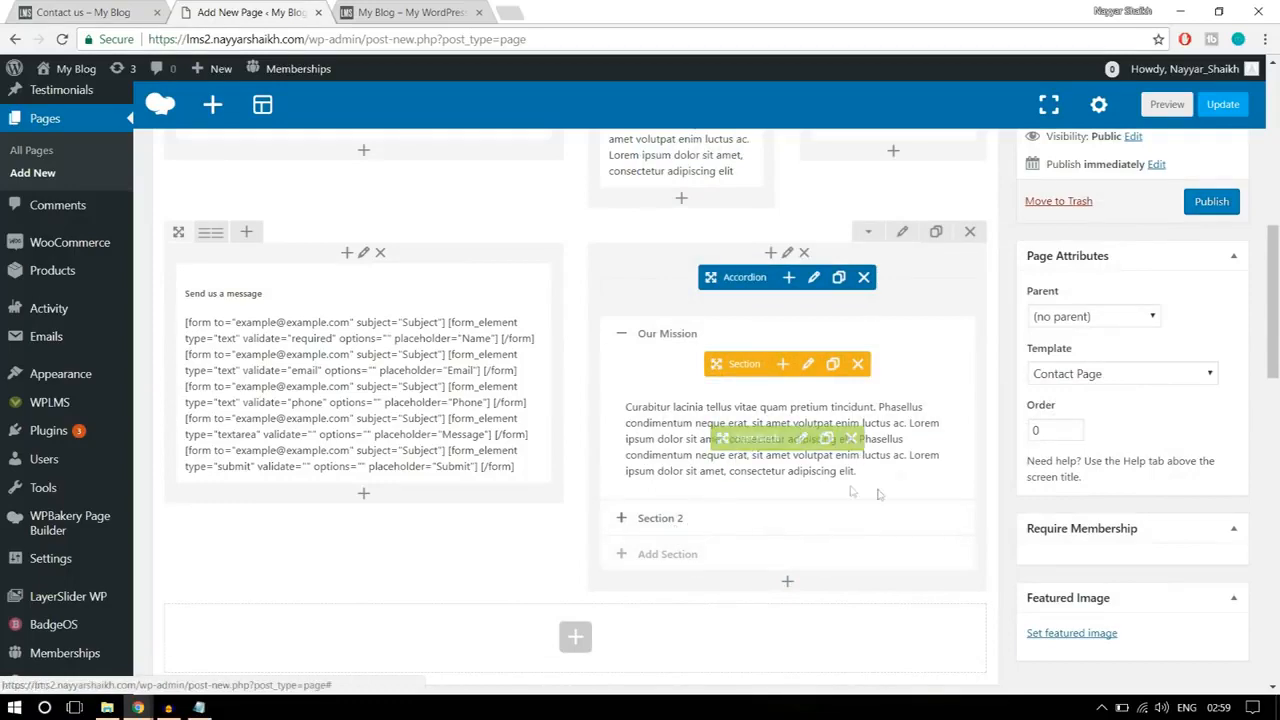
Step: Set the bottom padding of the form and accordion row to 50 and save the row settings
scroll(885, 554, up, 1)
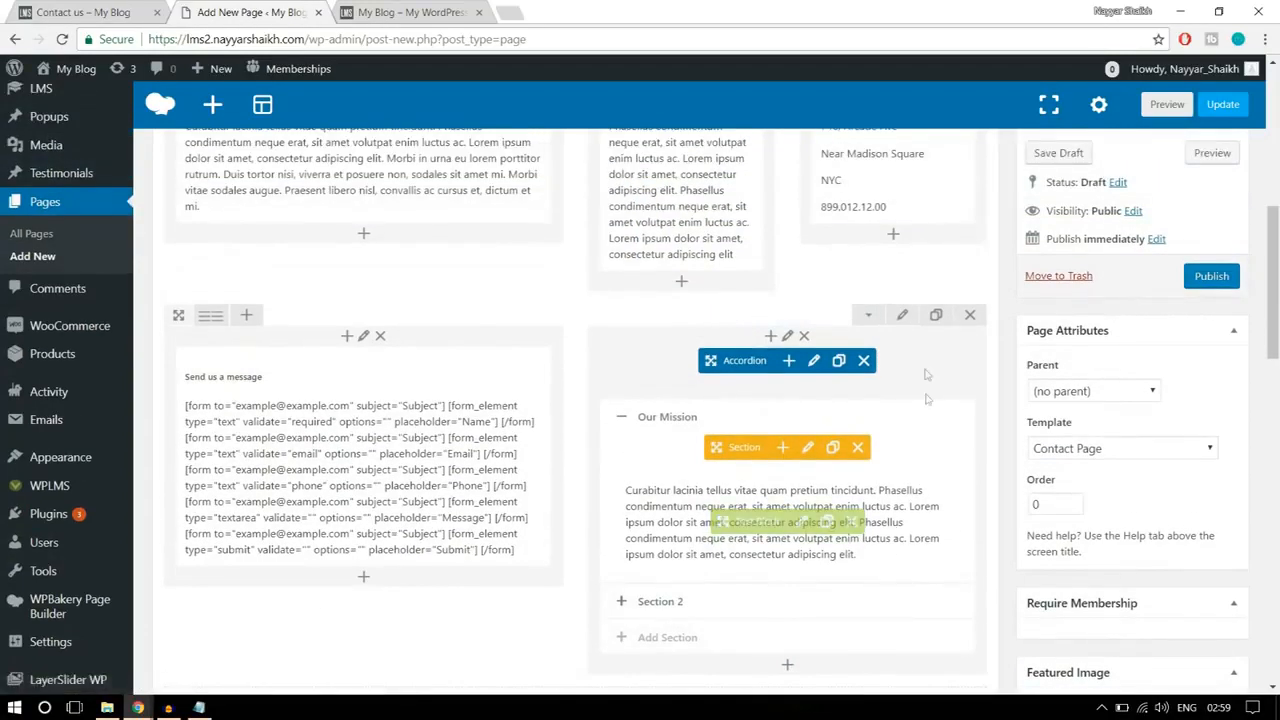
click(112, 12)
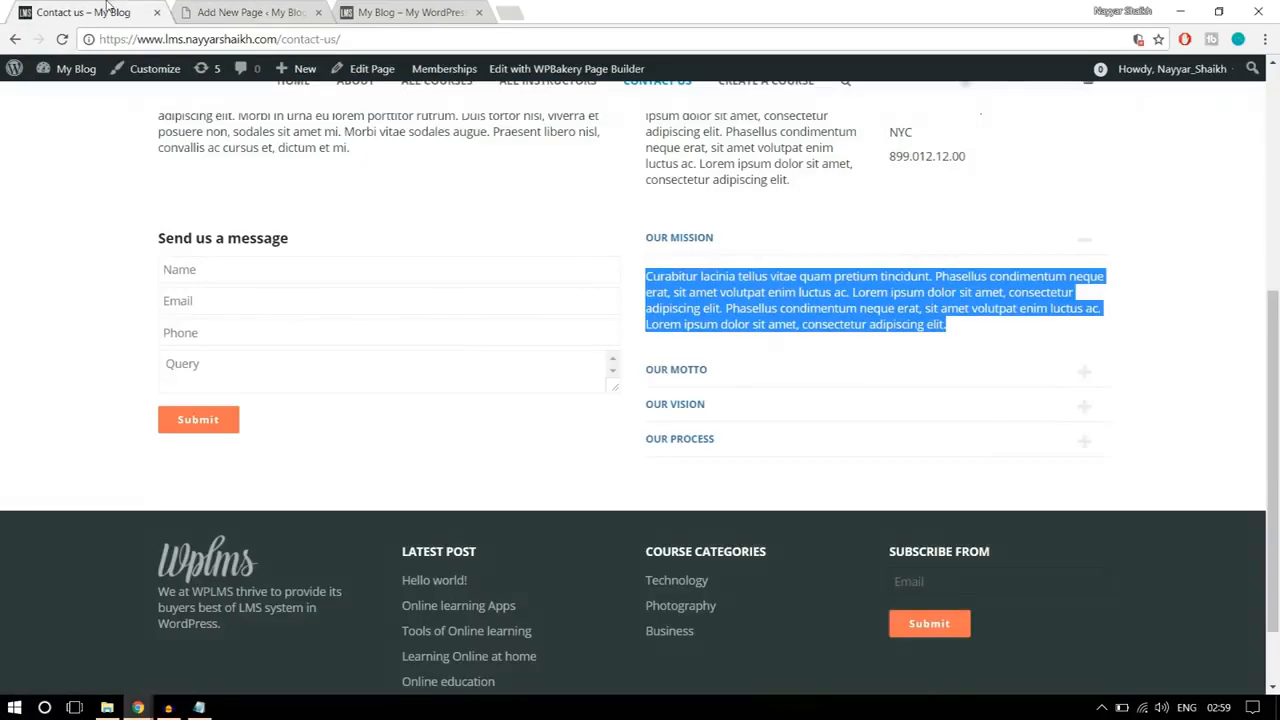
scroll(614, 417, up, 2)
scroll(645, 450, down, 2)
click(283, 9)
click(900, 316)
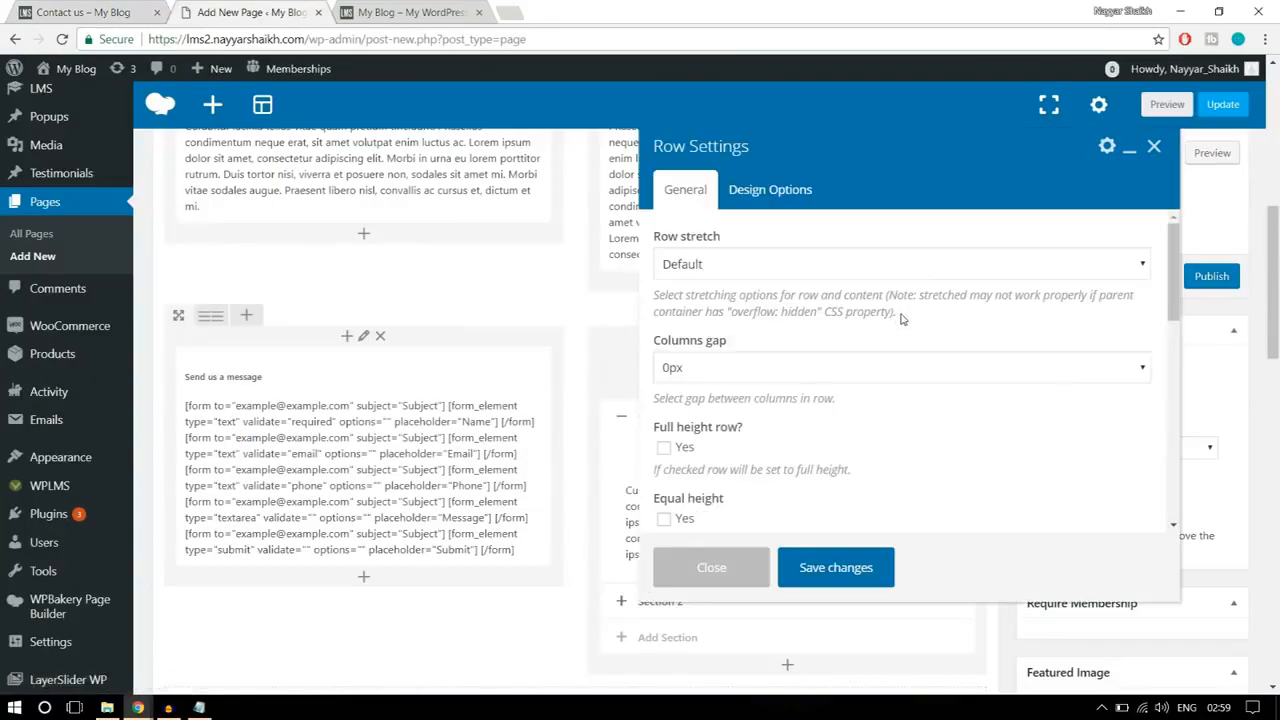
click(775, 192)
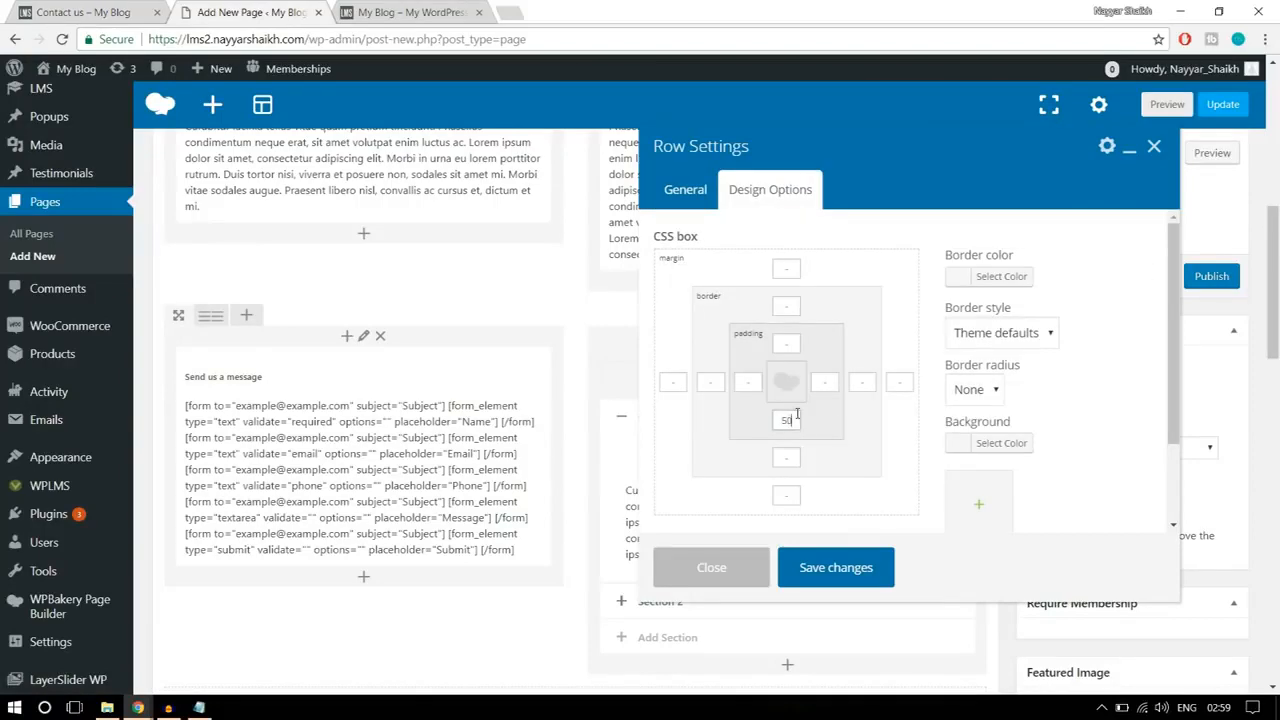
click(850, 580)
Step: Publish the Contact Us page, open it in a new browser tab and review its layout
scroll(1022, 482, up, 3)
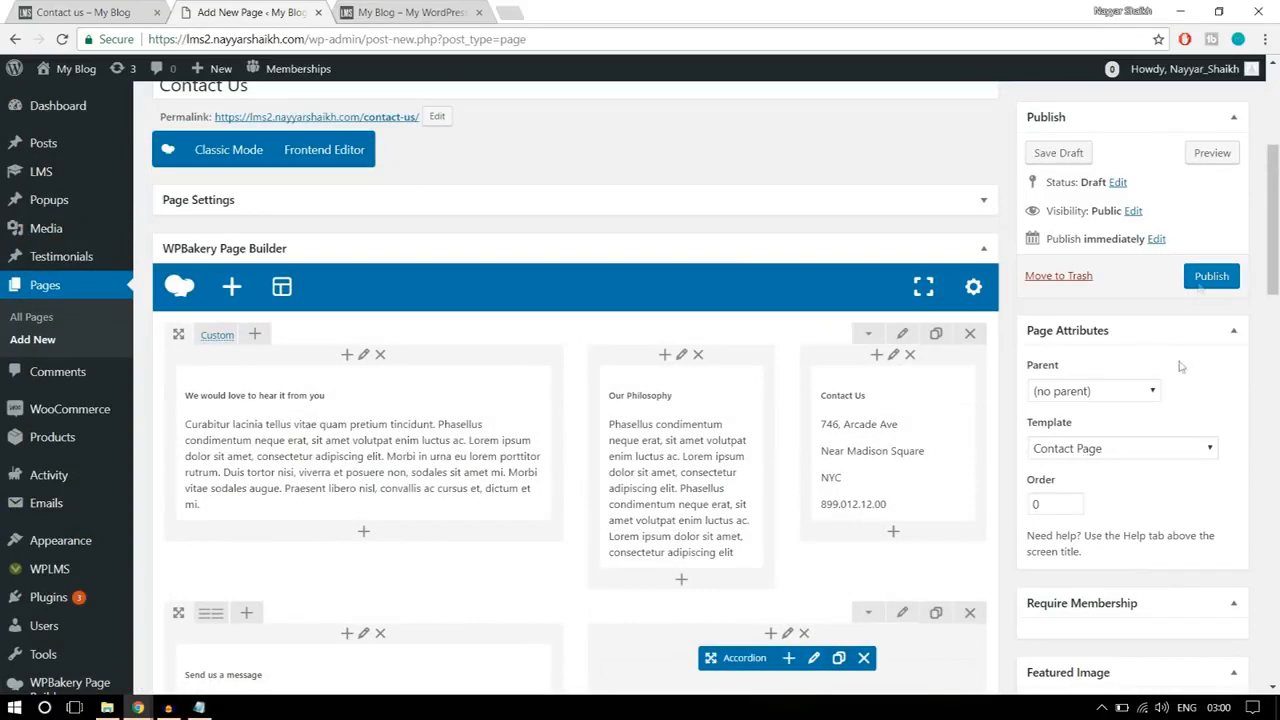
click(1203, 283)
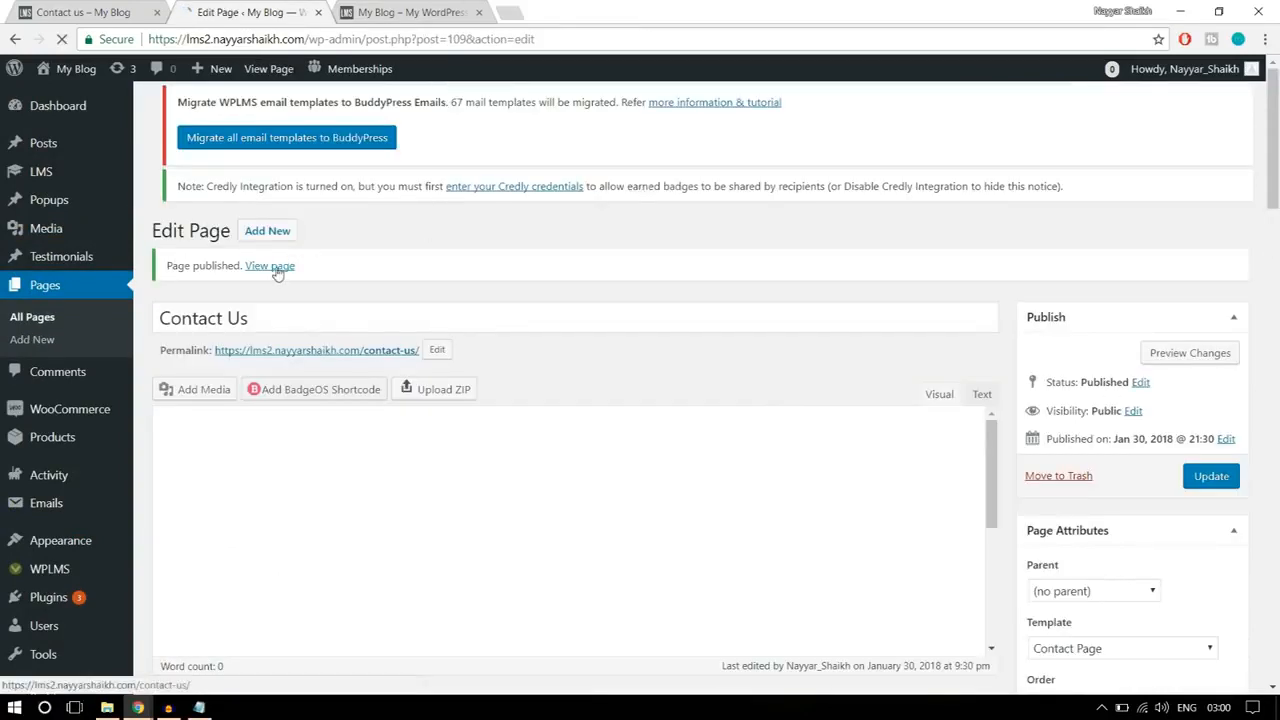
right_click(279, 270)
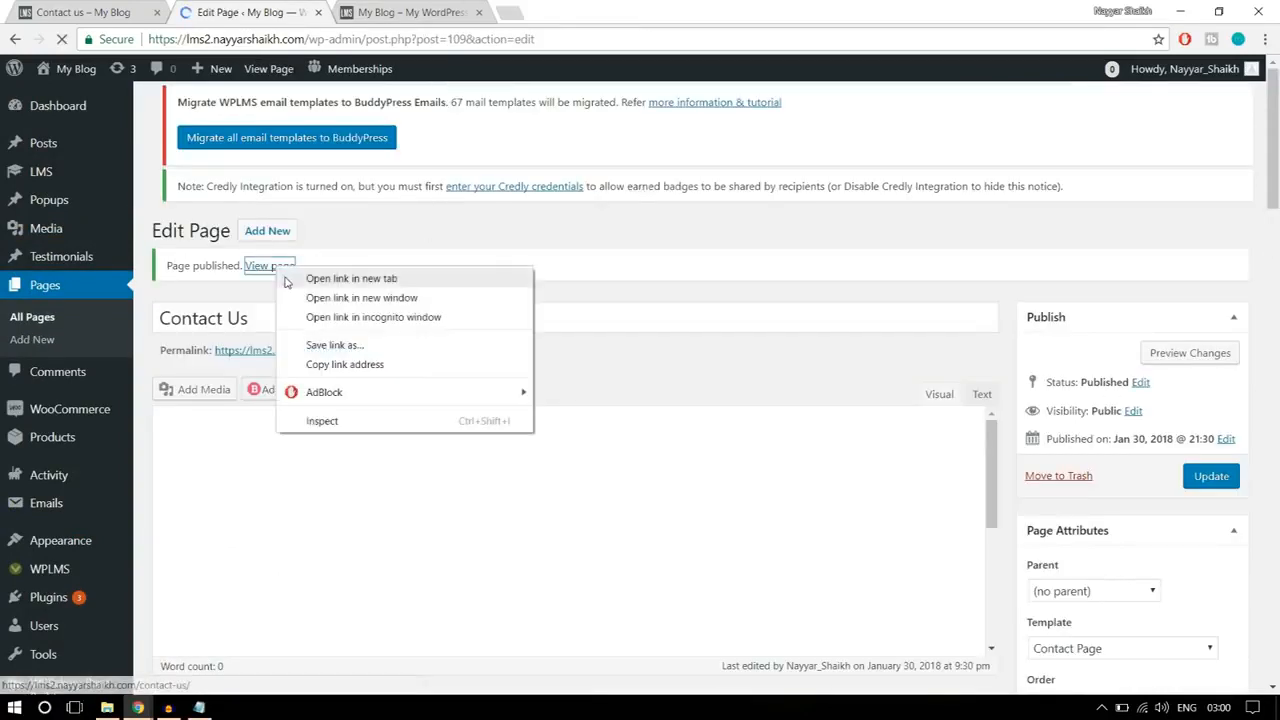
click(290, 280)
click(392, 12)
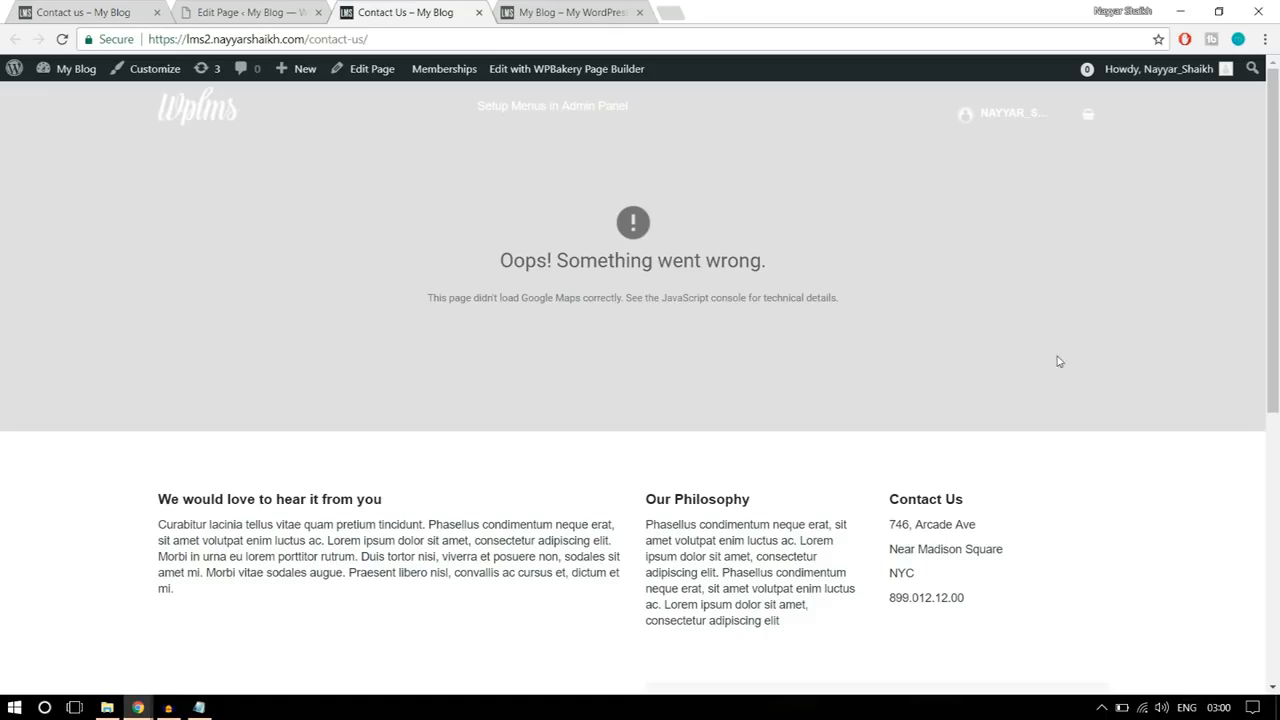
scroll(1059, 361, down, 3)
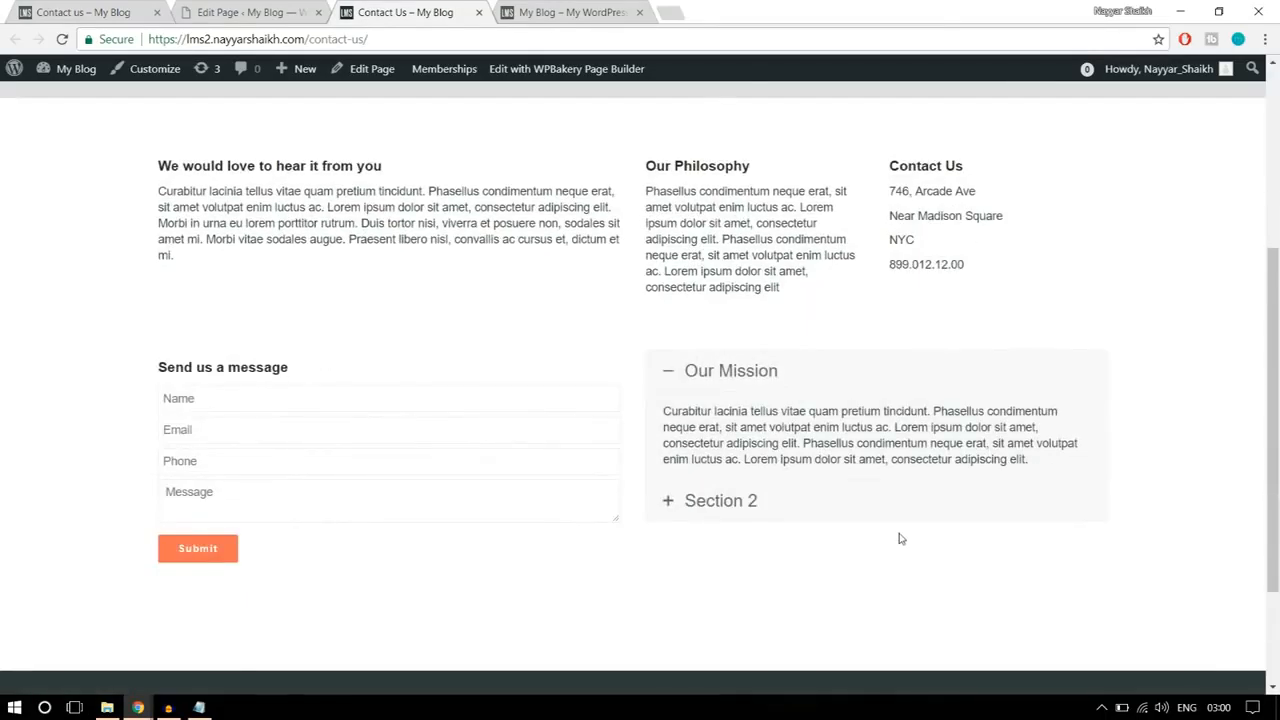
scroll(899, 539, down, 2)
scroll(897, 534, up, 5)
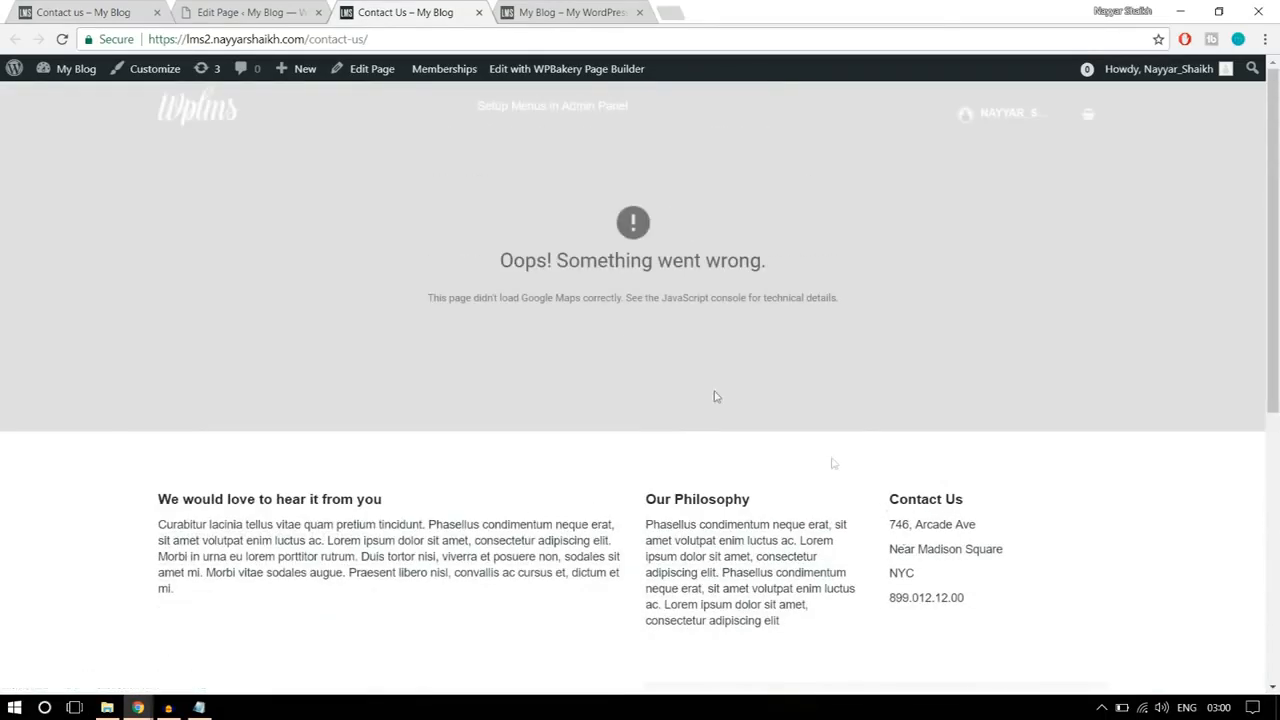
Step: Highlight the map error on the Contact Us page, and open console.developers.google.com in a new browser tab
drag(498, 268, 793, 276)
click(830, 296)
click(683, 10)
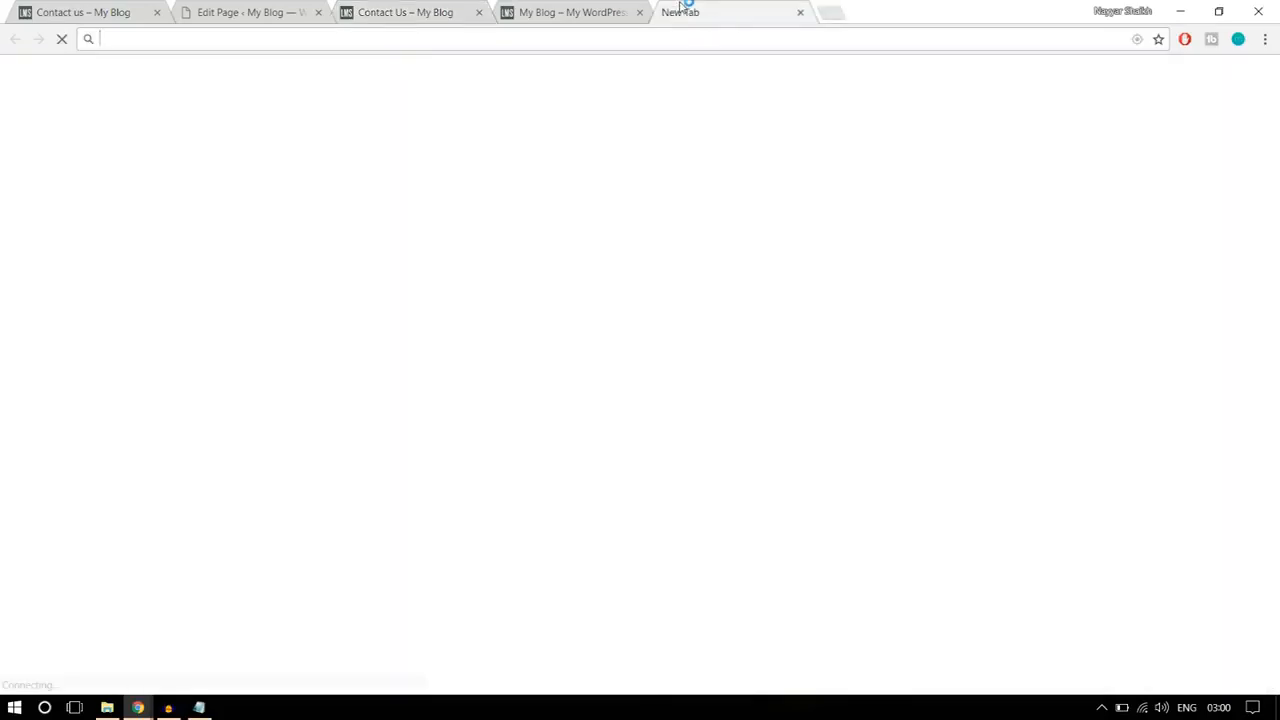
text(console.developers.google.com)
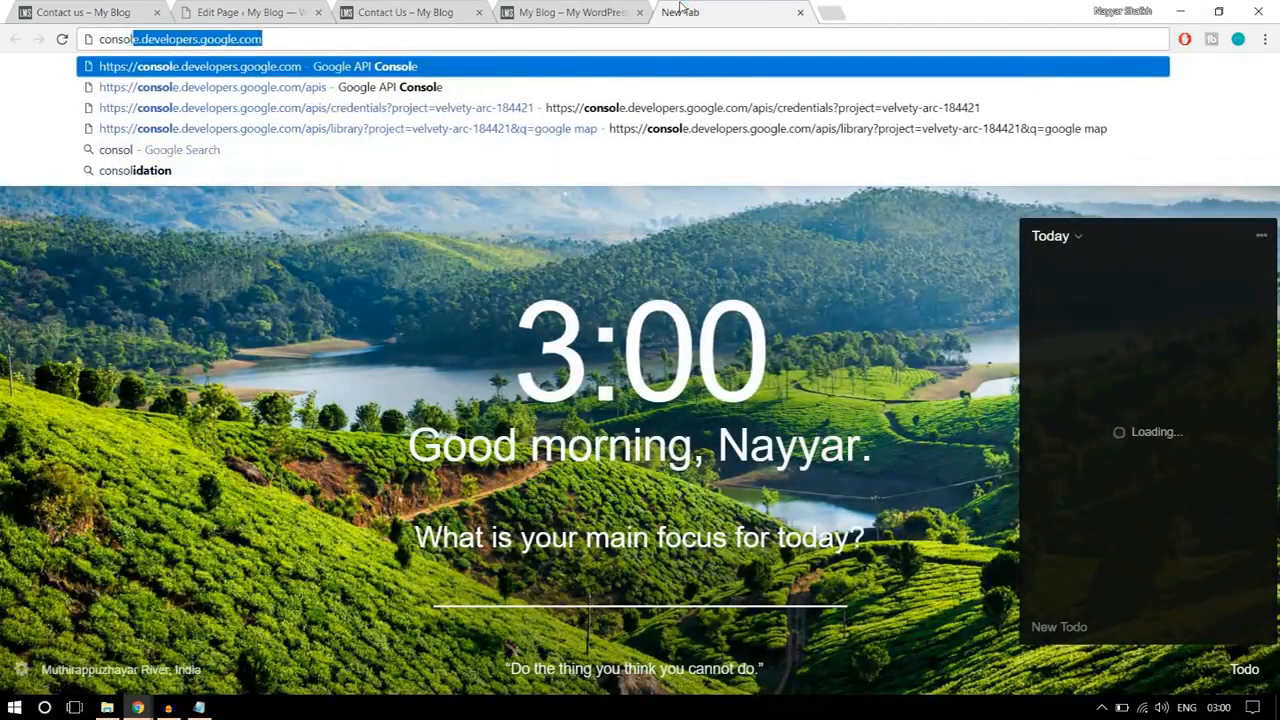
key(Return)
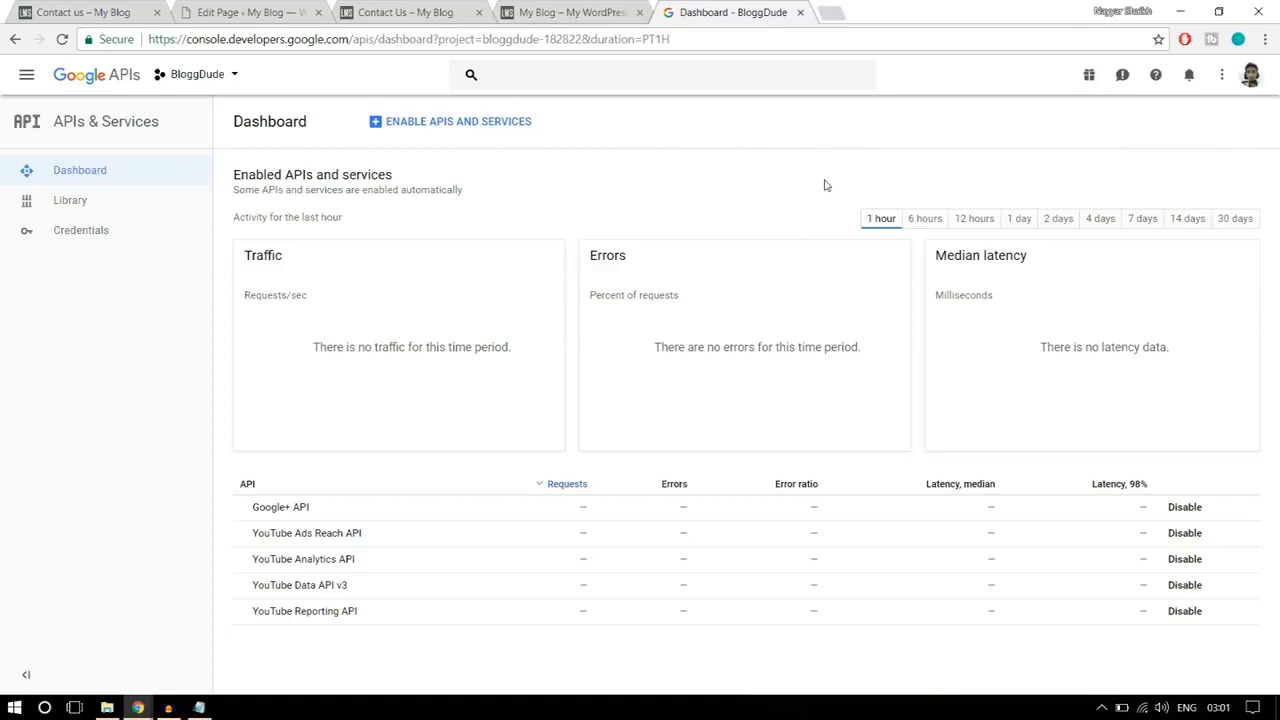
click(224, 88)
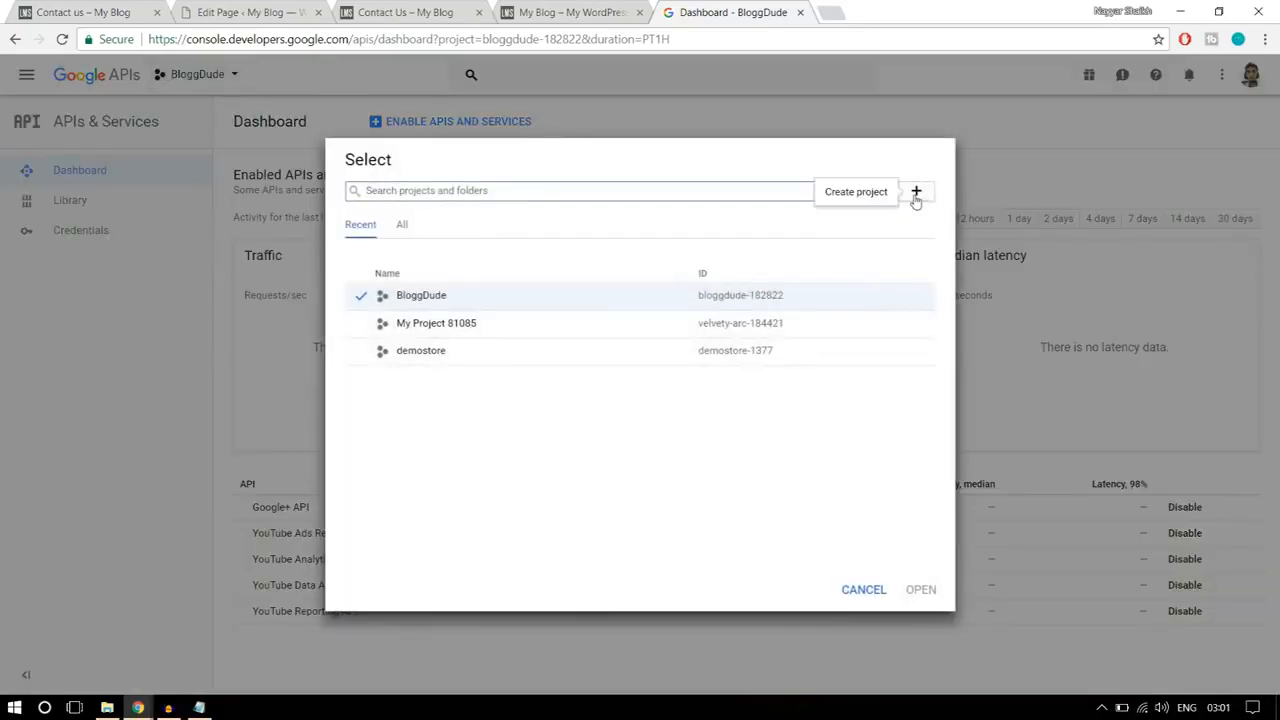
click(916, 193)
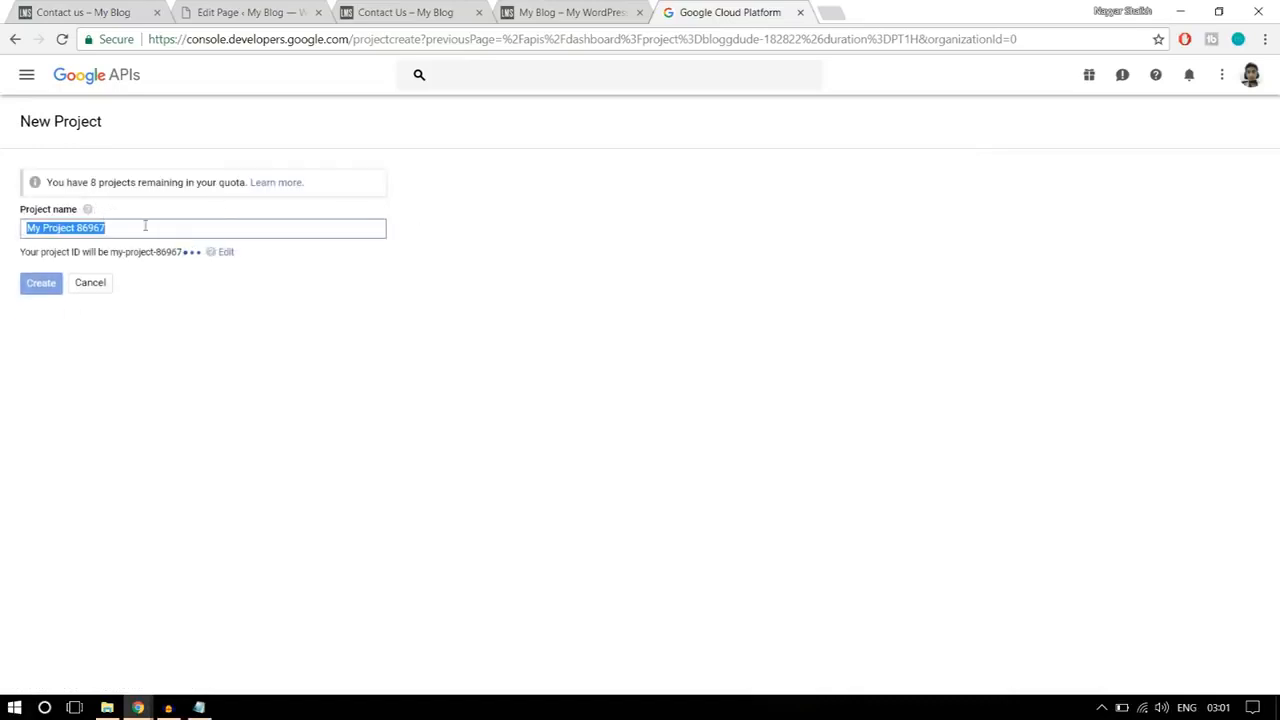
click(12, 42)
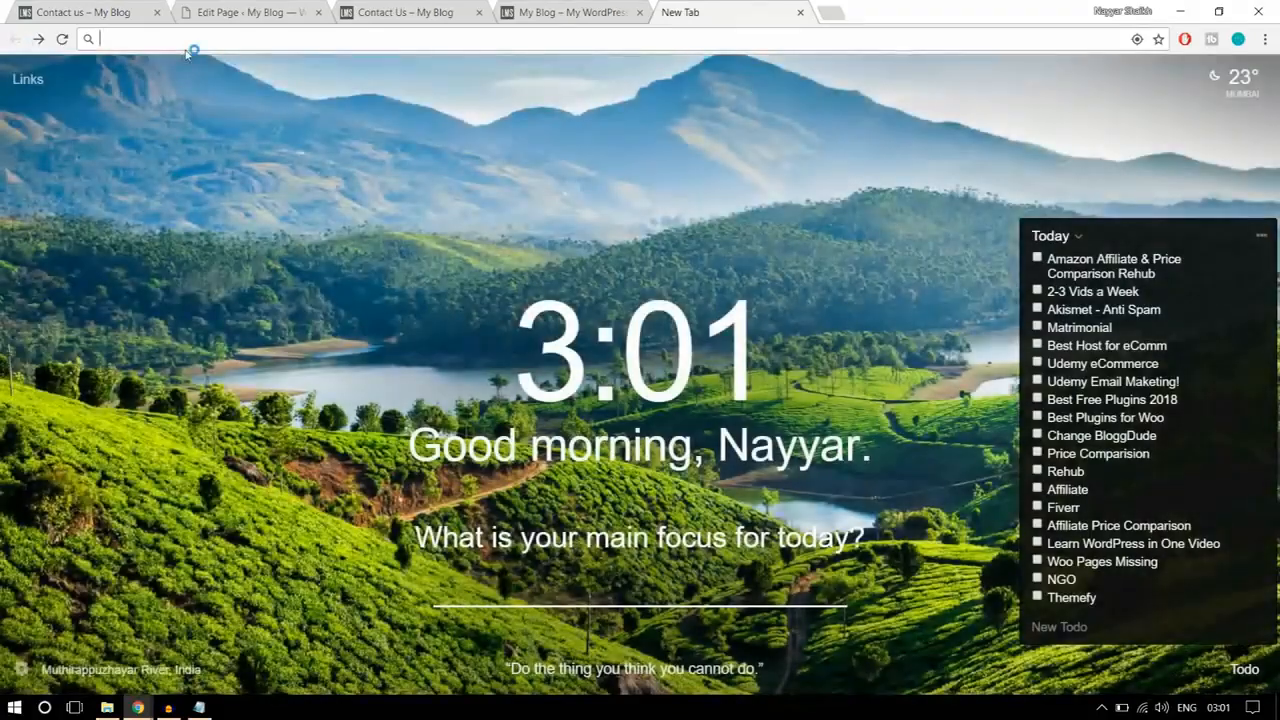
click(187, 44)
text(console.developers.google.com)
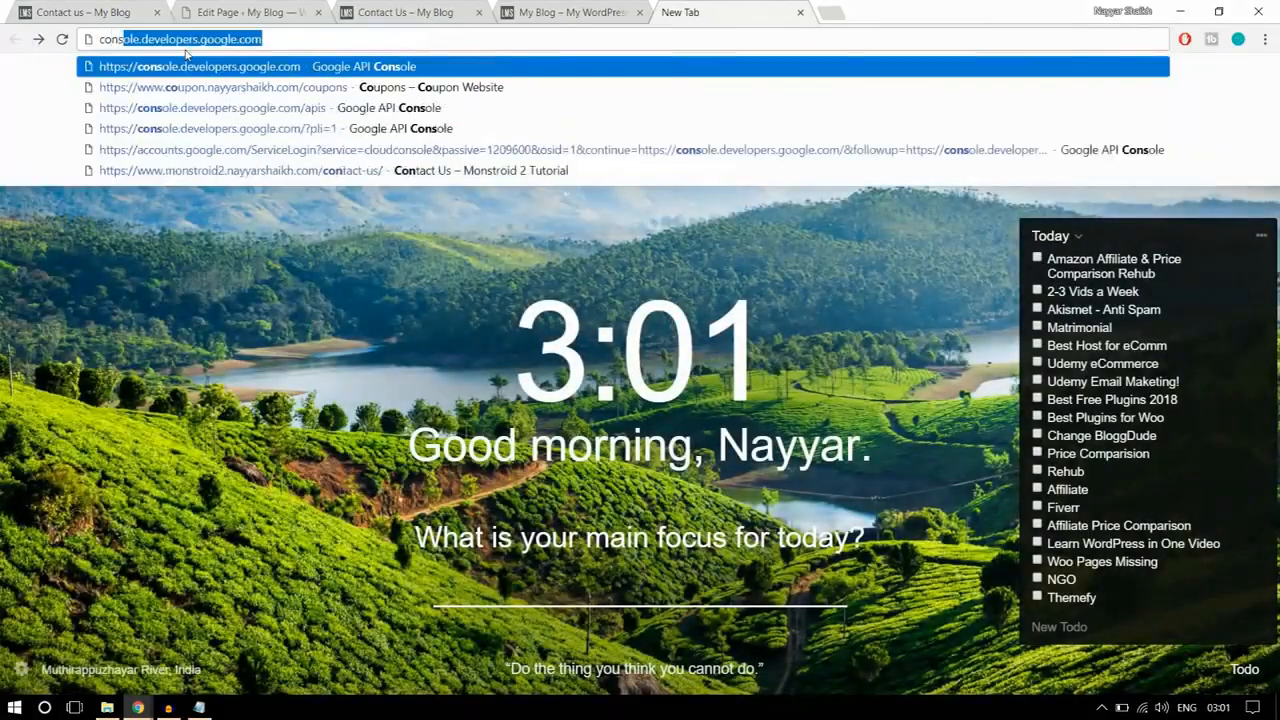
key(Return)
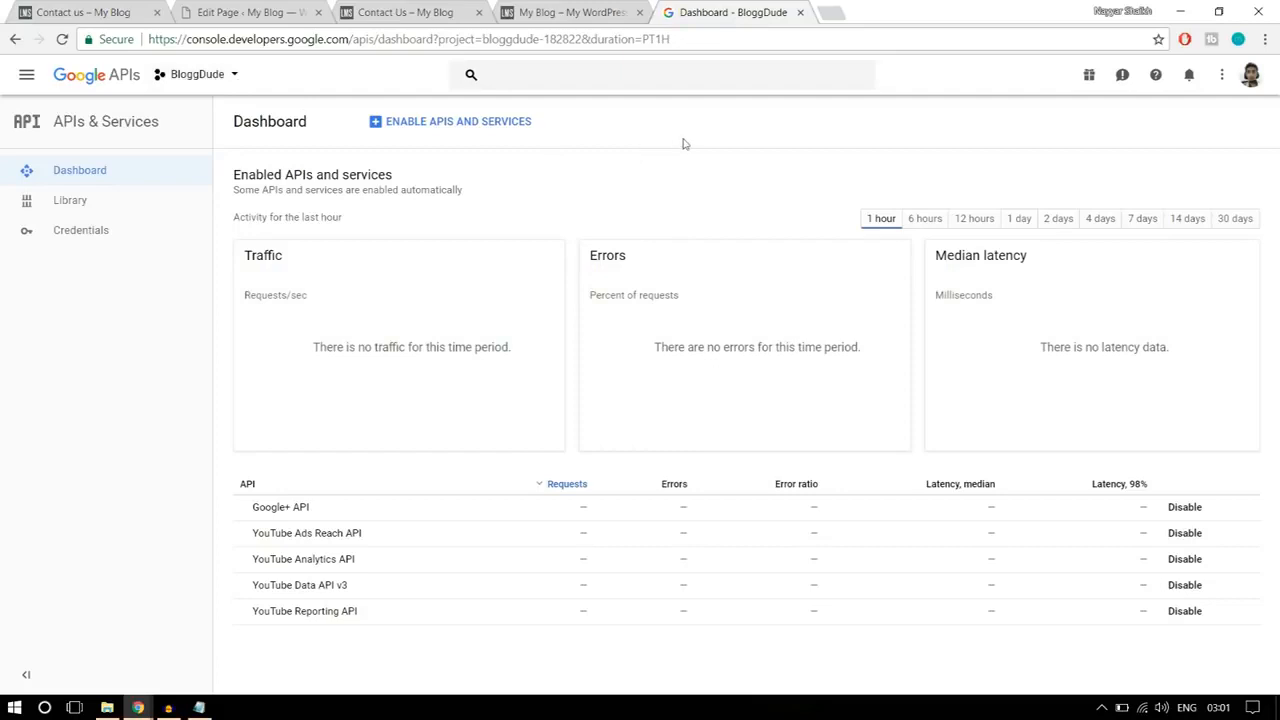
Step: Find the Google Maps JavaScript API in the API Library and enable it for the BloggDude project
click(448, 122)
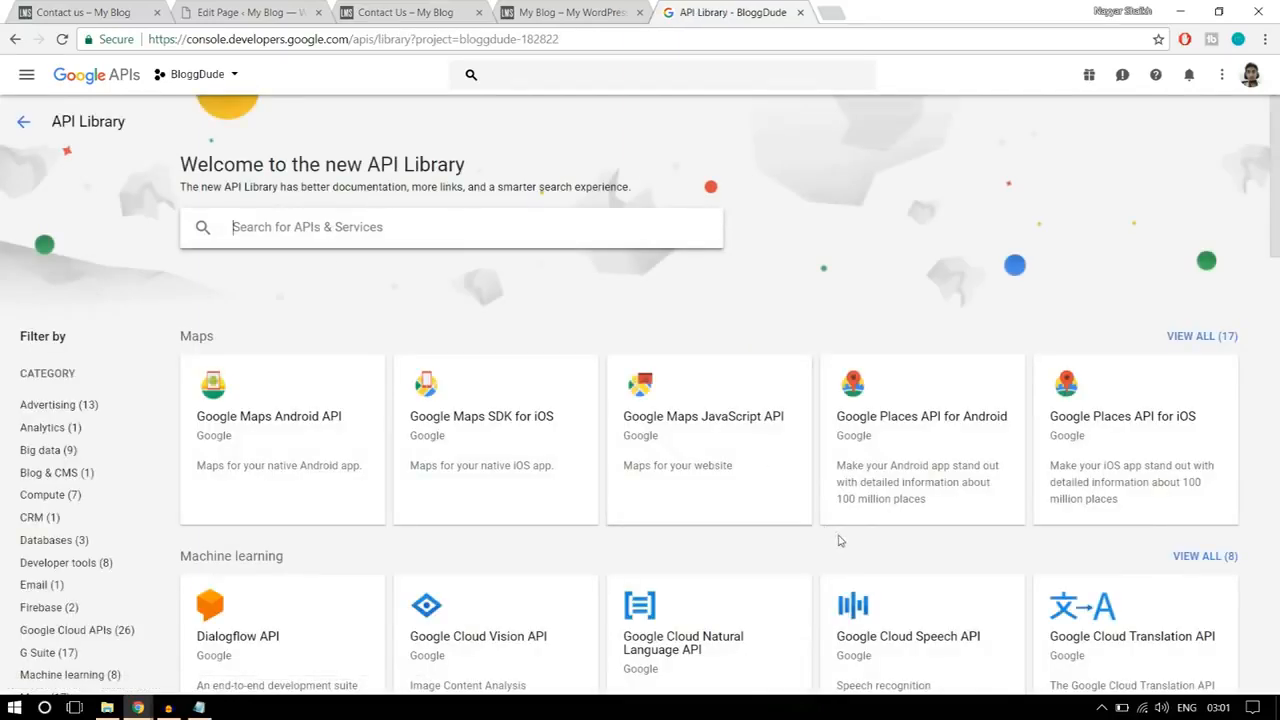
click(716, 443)
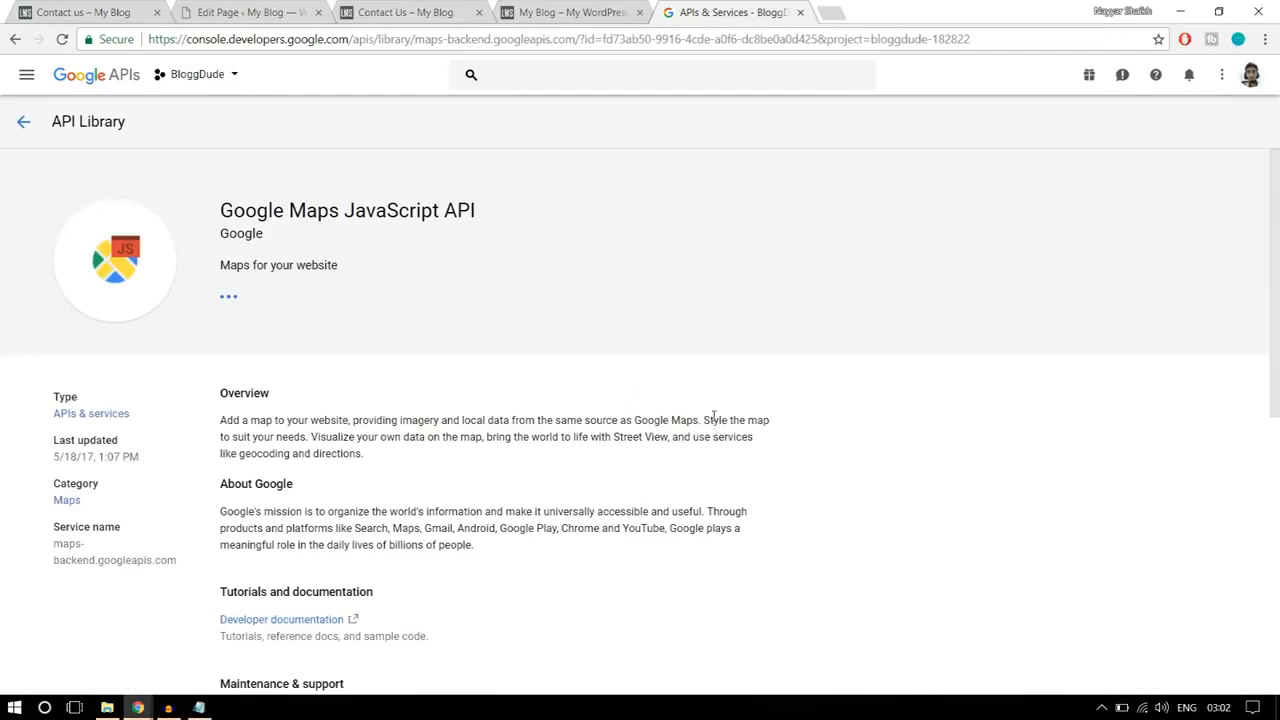
click(255, 316)
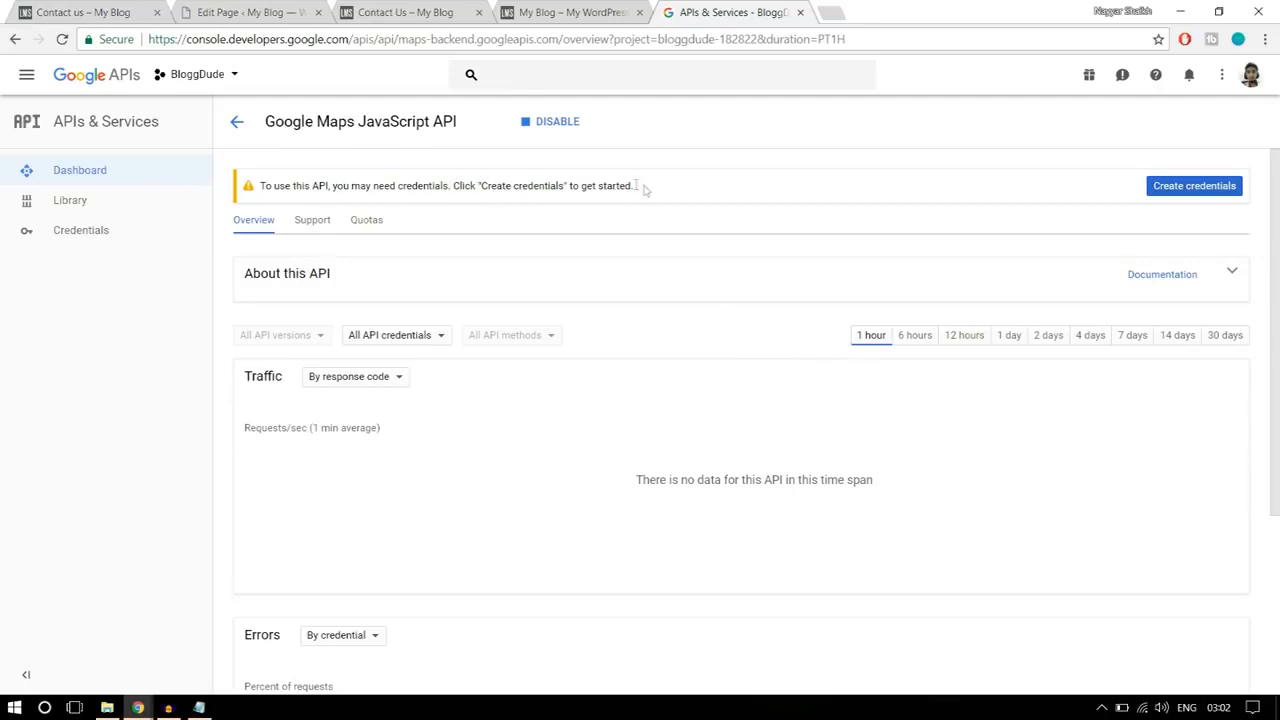
Step: Create an API key in the BloggDude project's credentials and close the key dialog
click(115, 231)
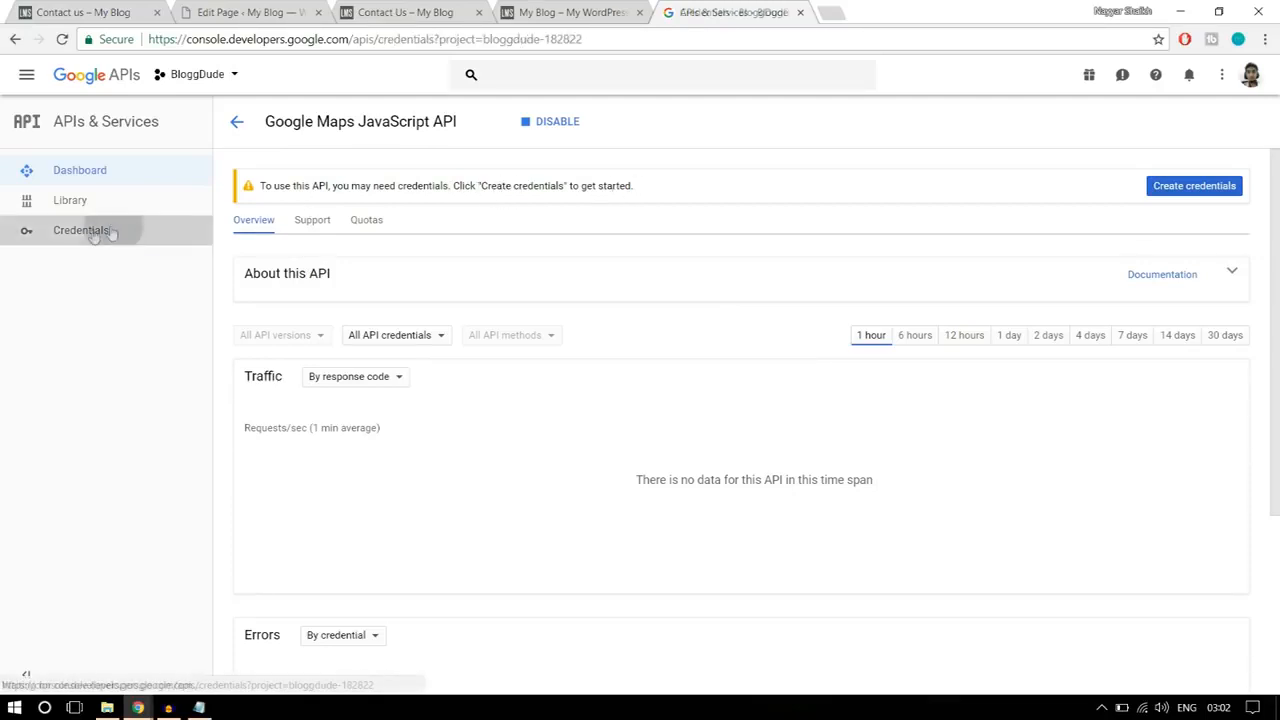
click(245, 210)
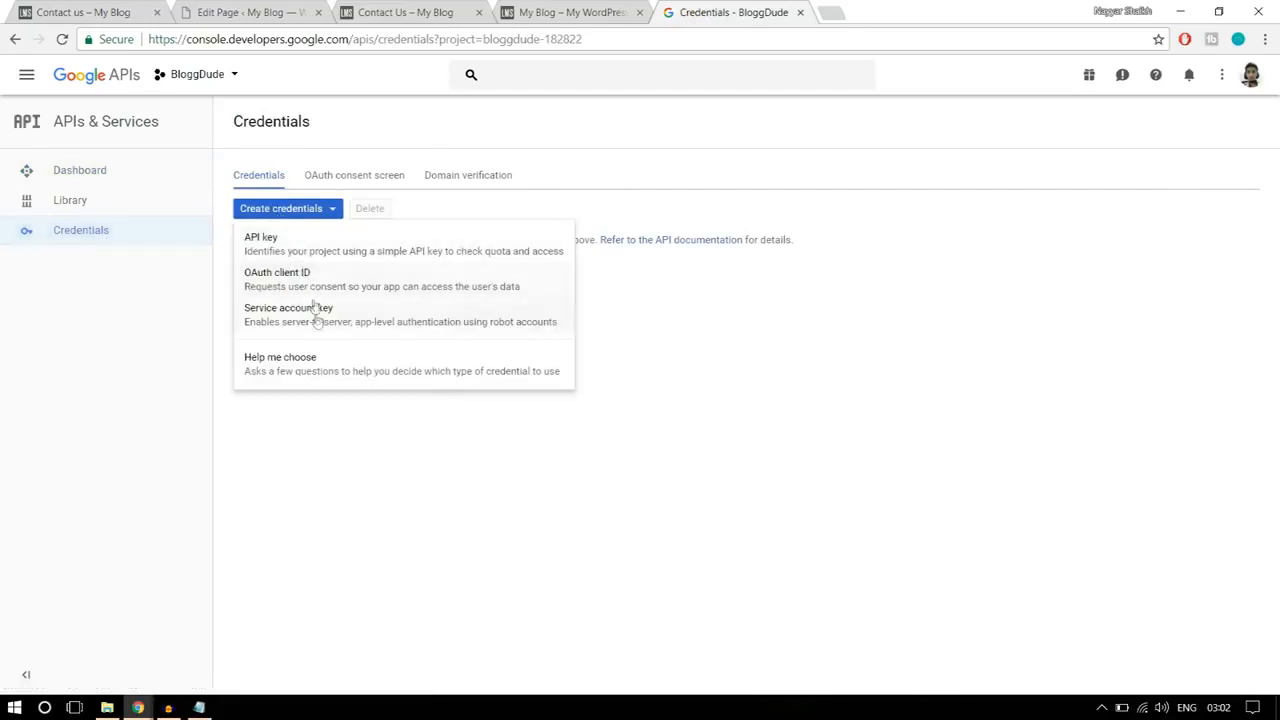
click(291, 255)
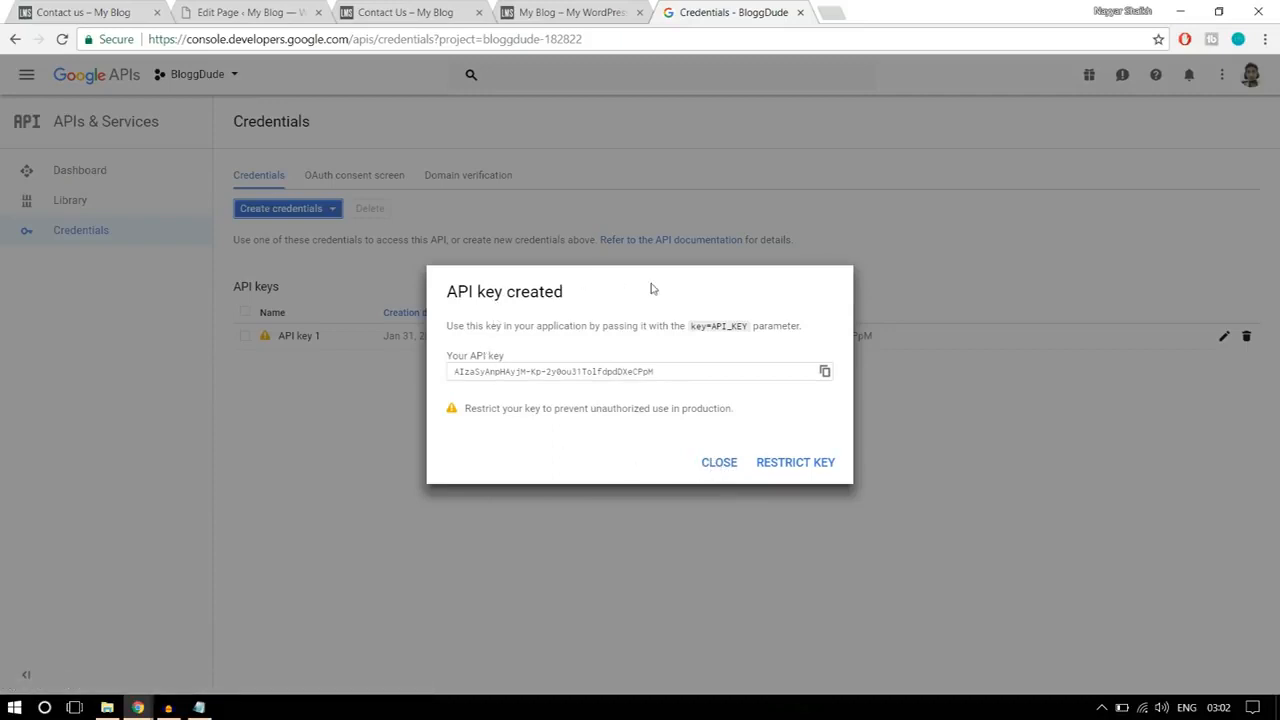
click(727, 468)
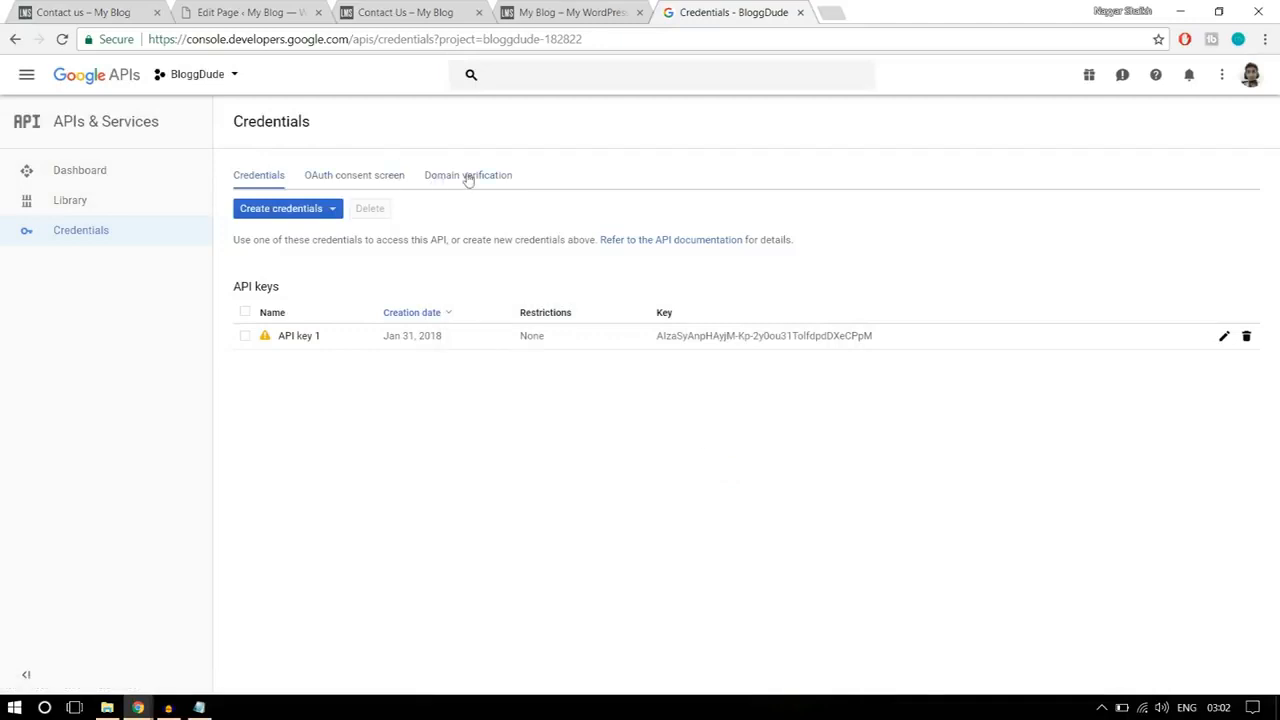
Step: Open the project's domain verification page, and copy the lms2 site's root address from the WordPress page editor's URL
click(467, 178)
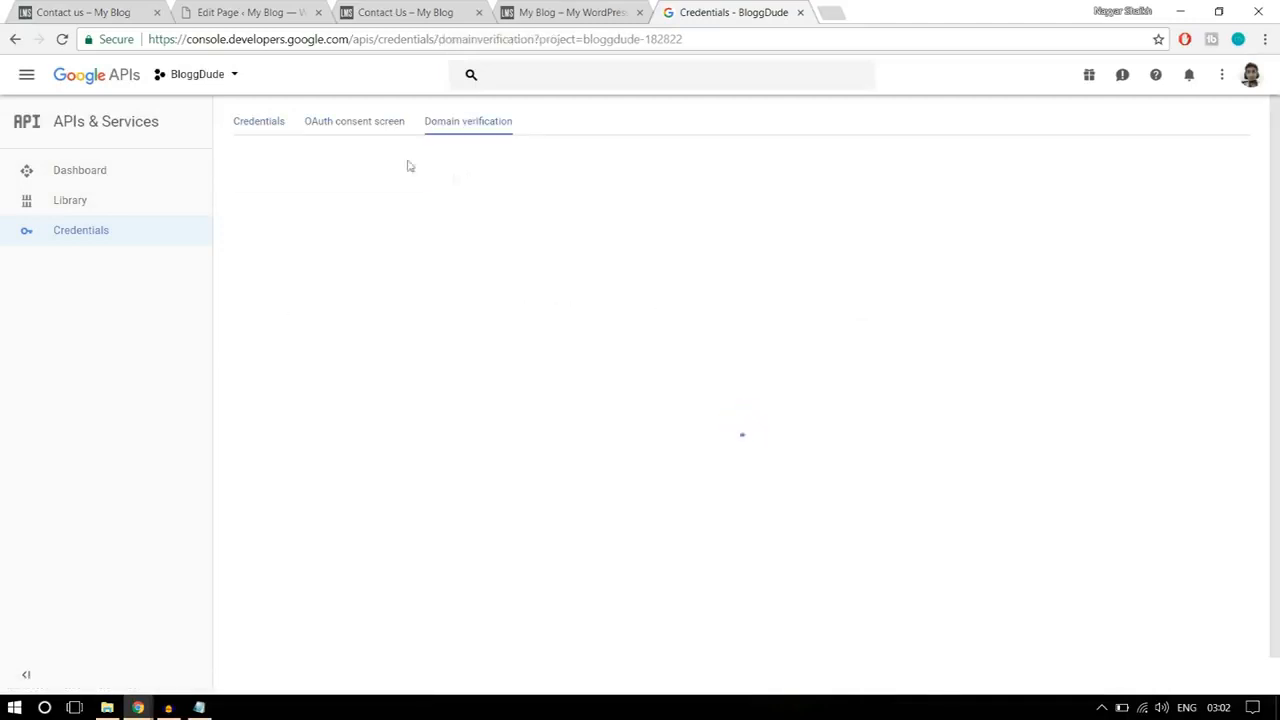
click(140, 10)
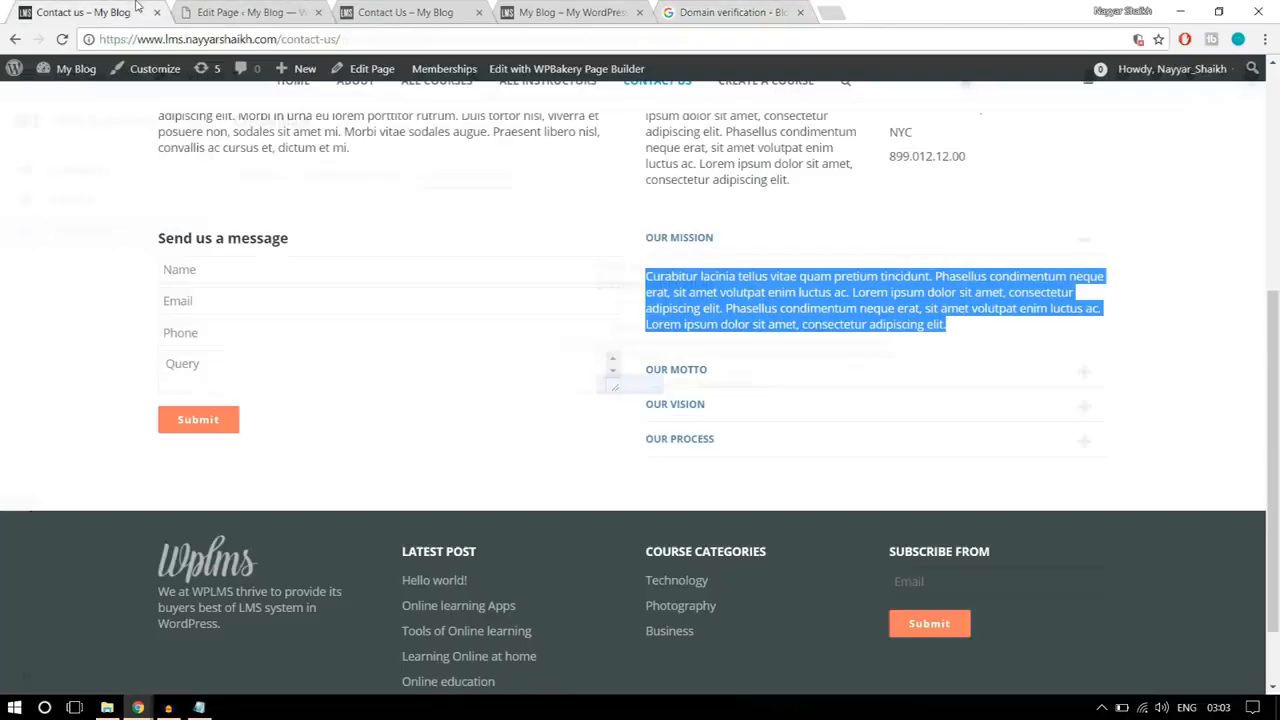
click(221, 10)
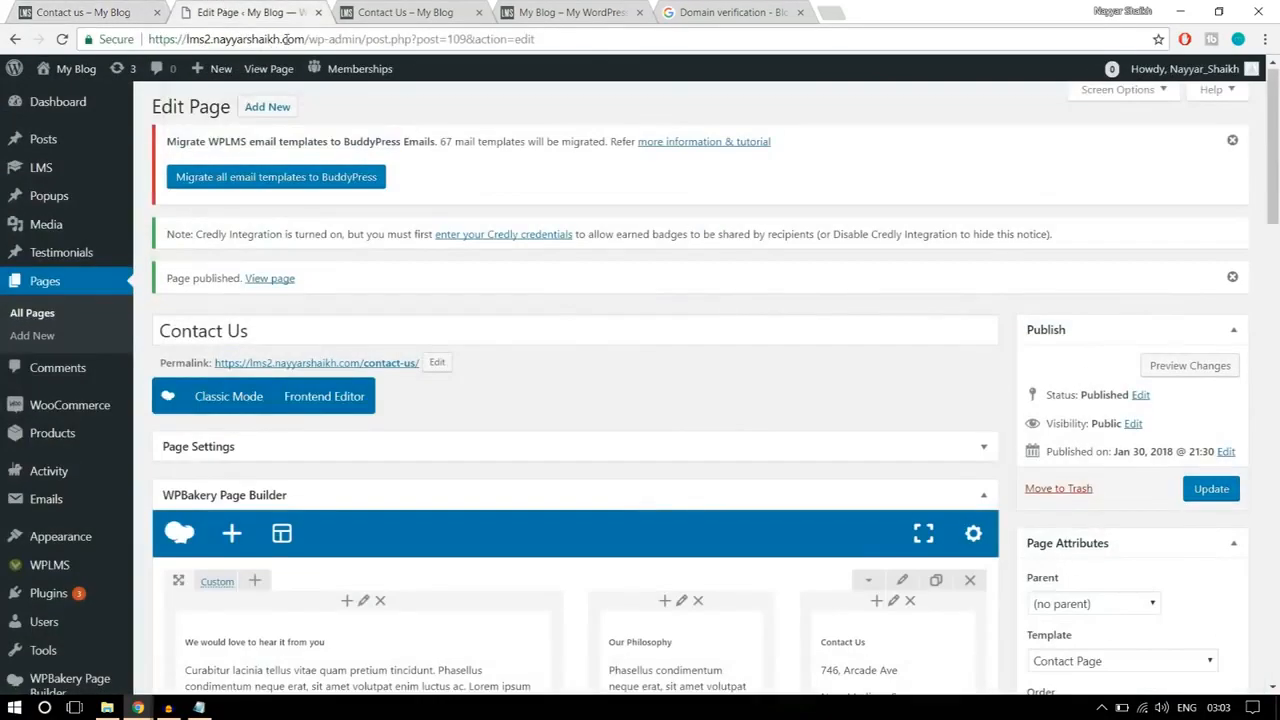
drag(306, 39, 150, 39)
key(ctrl+c)
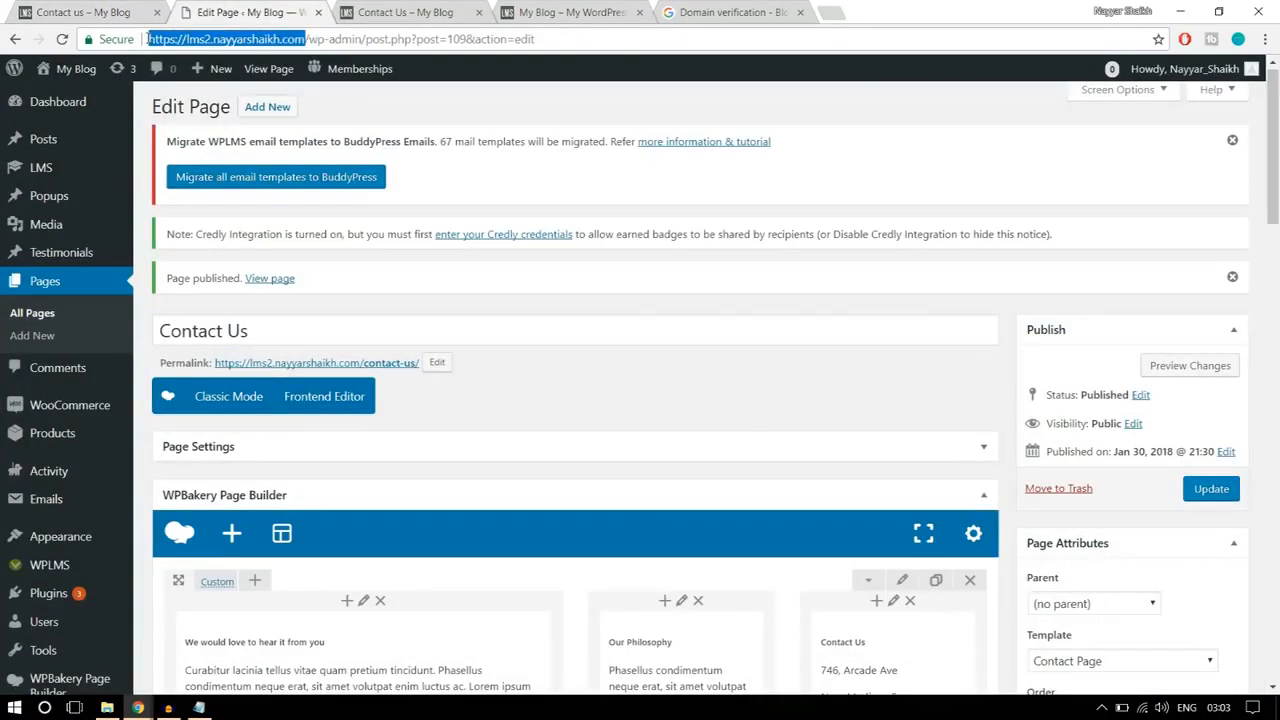
Step: Submit the copied lms2 site address as a domain to verify and continue to Google's ownership verification
click(726, 8)
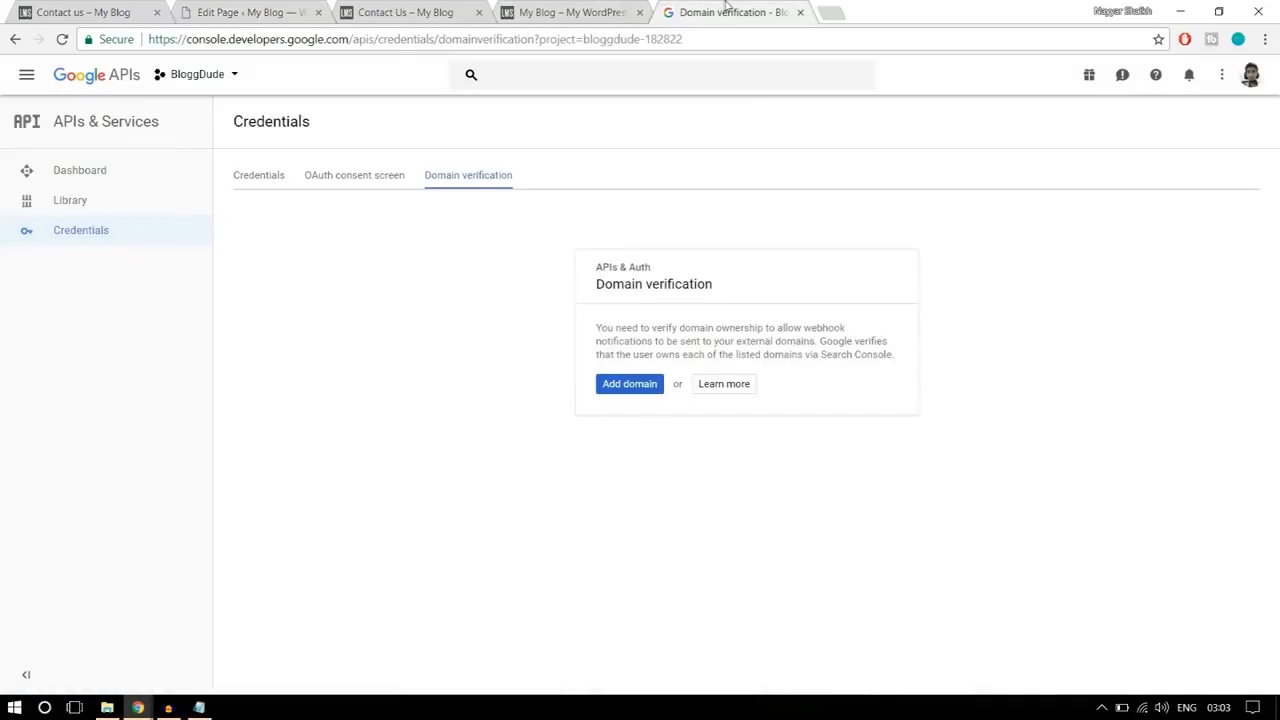
click(641, 384)
key(ctrl+v)
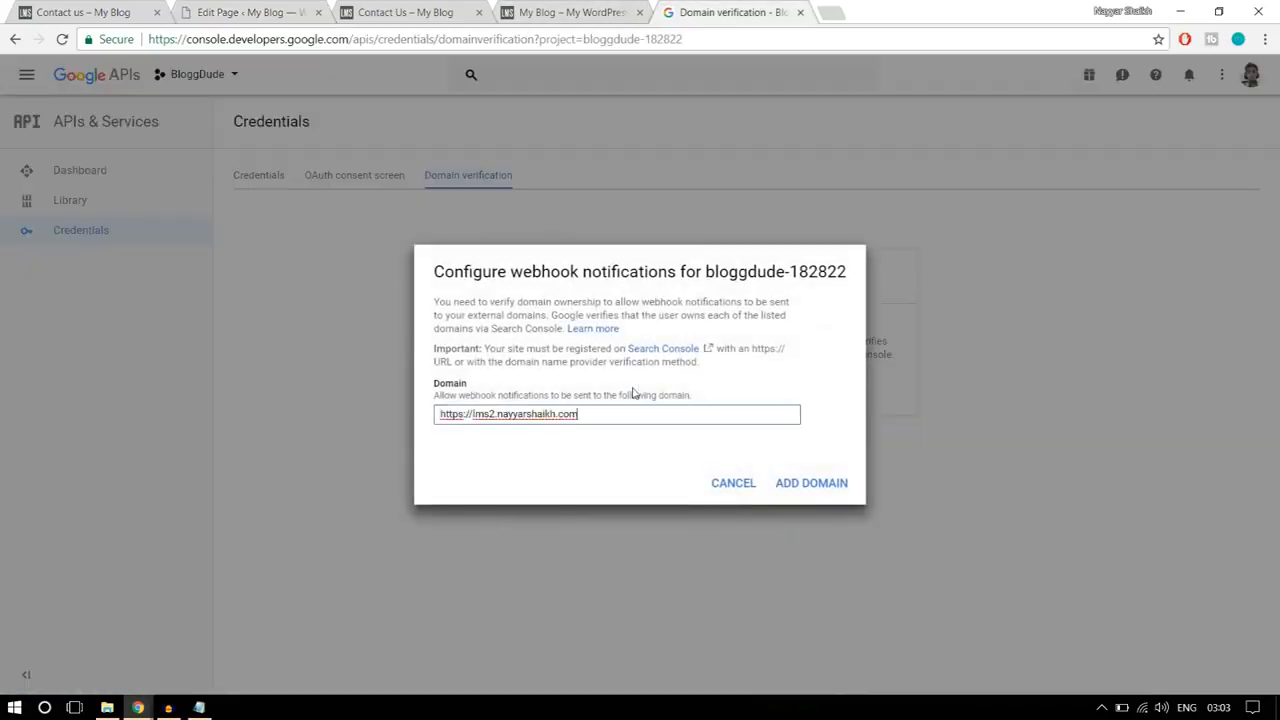
click(794, 486)
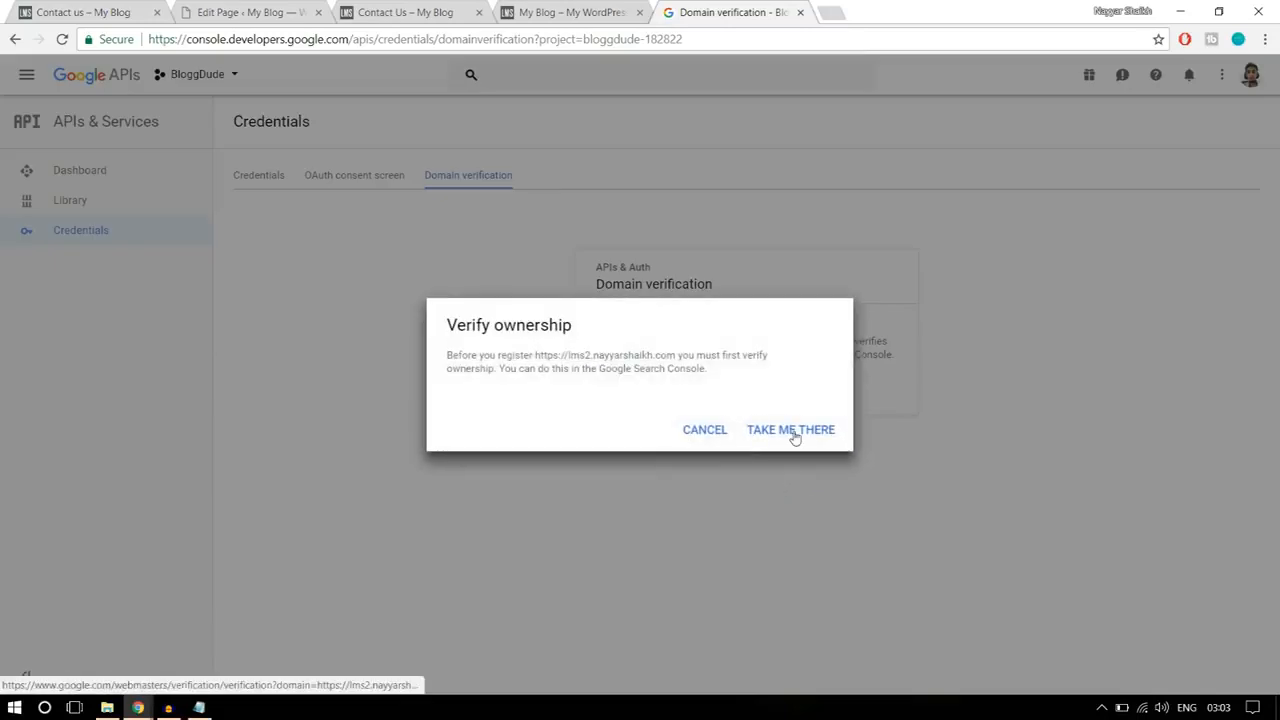
click(789, 431)
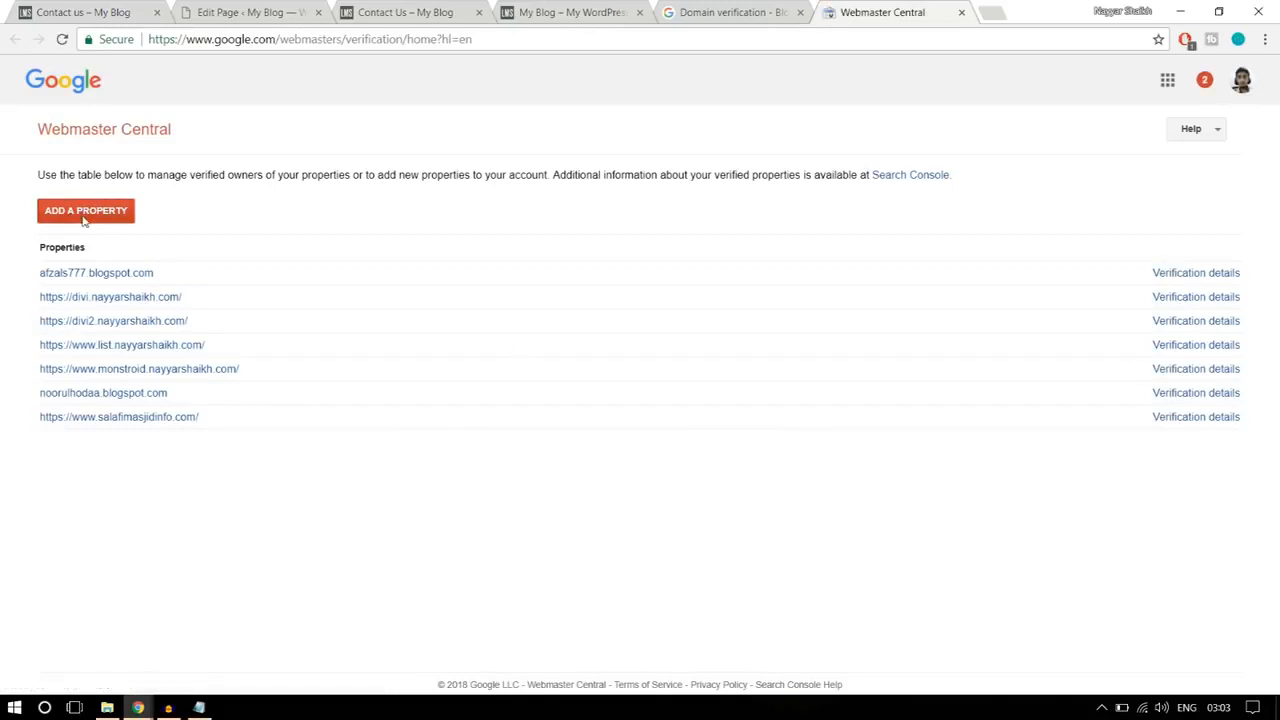
Step: Add the lms2 site address as a property in Webmaster Central and download its HTML verification file
click(84, 218)
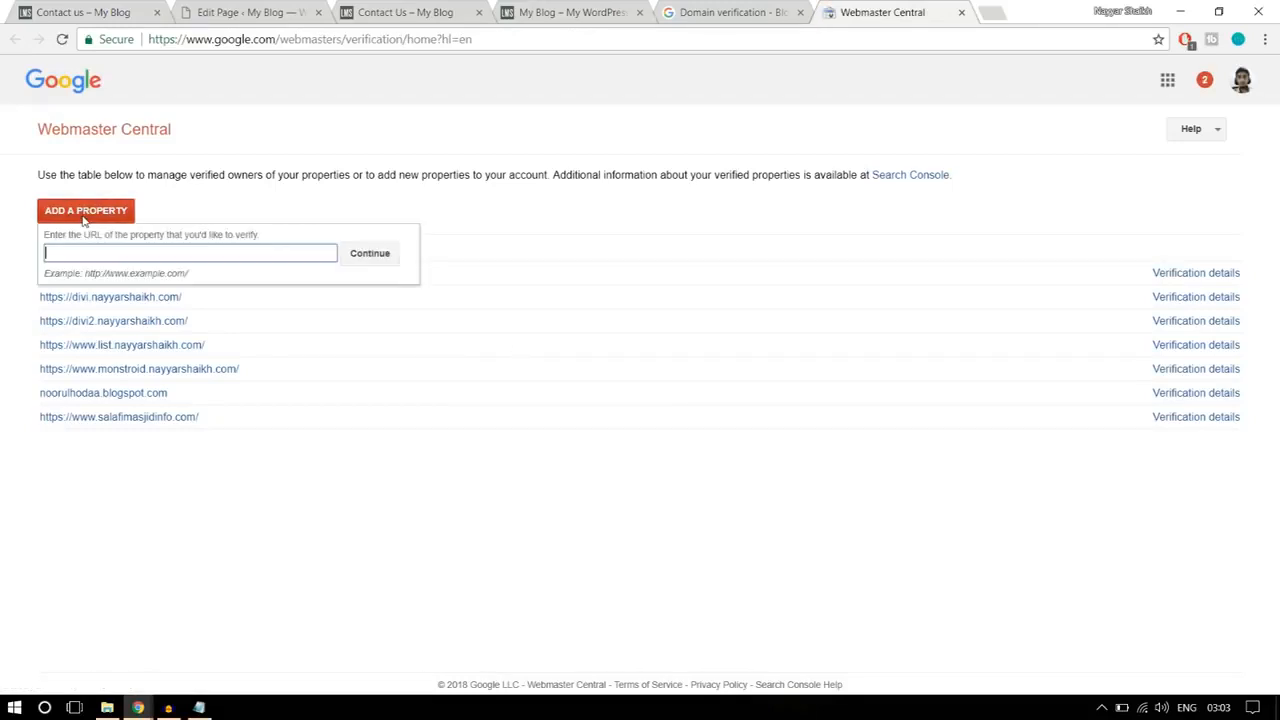
key(ctrl+v)
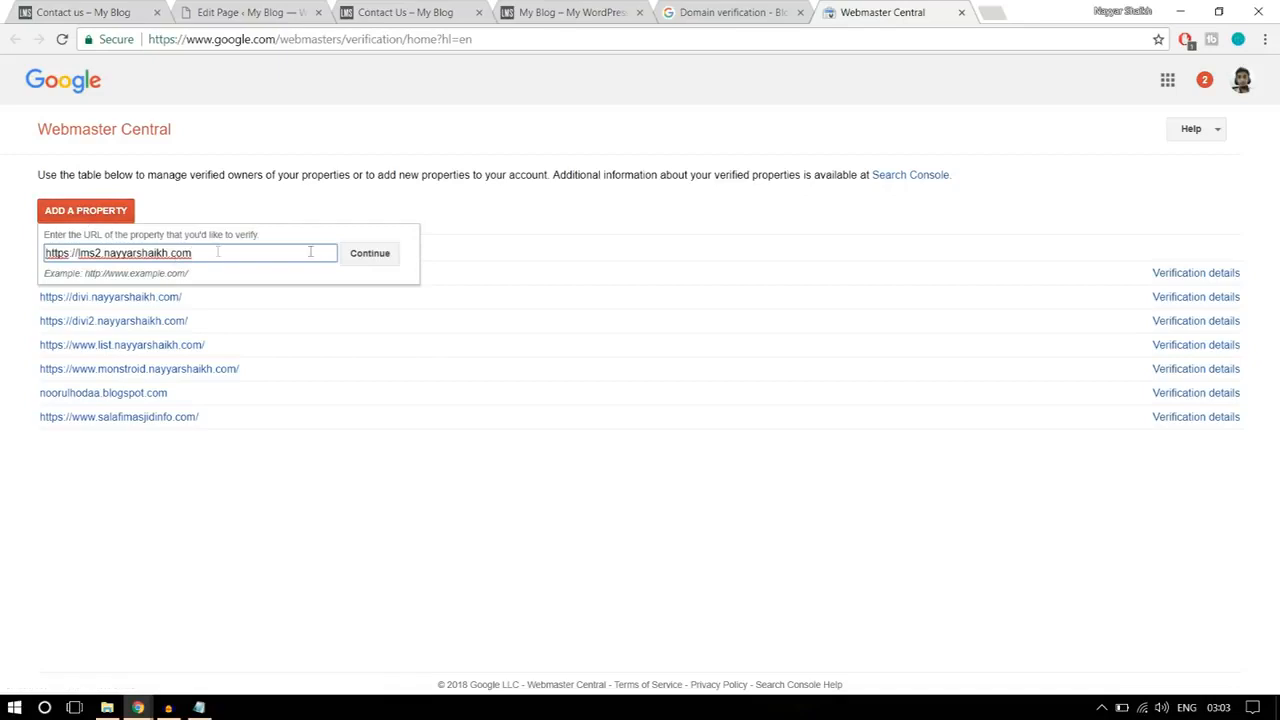
click(385, 256)
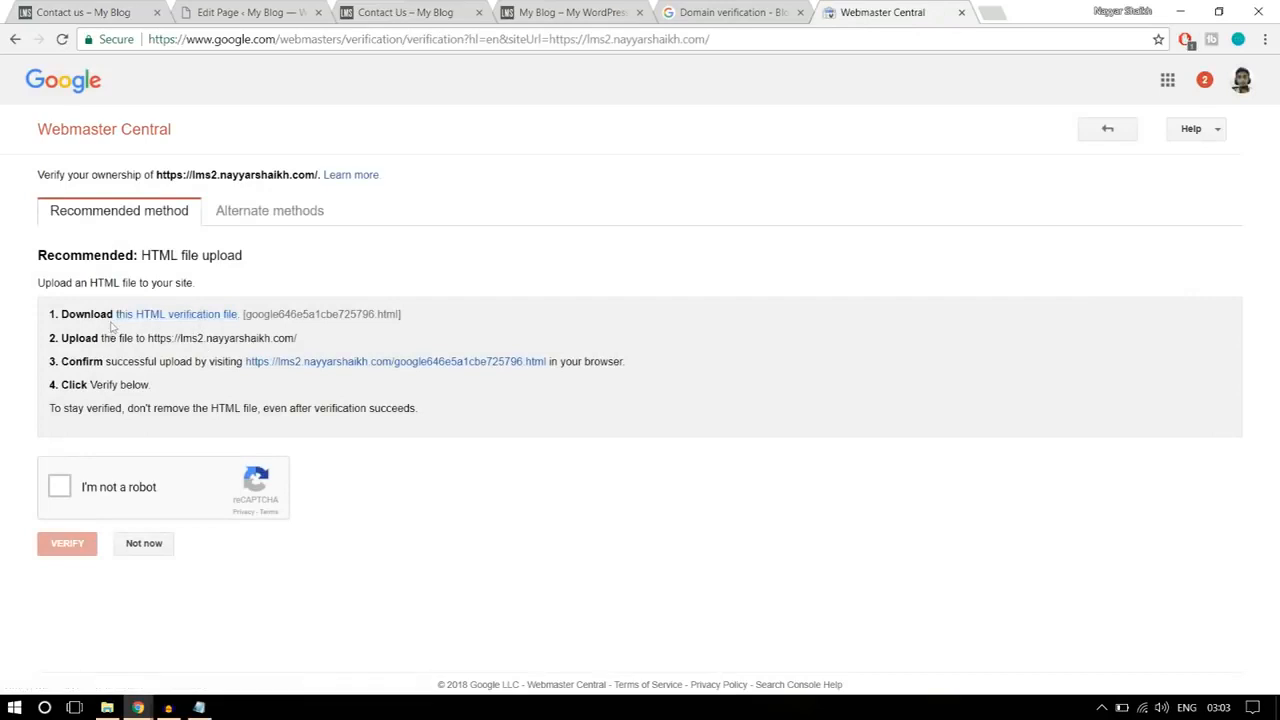
click(221, 318)
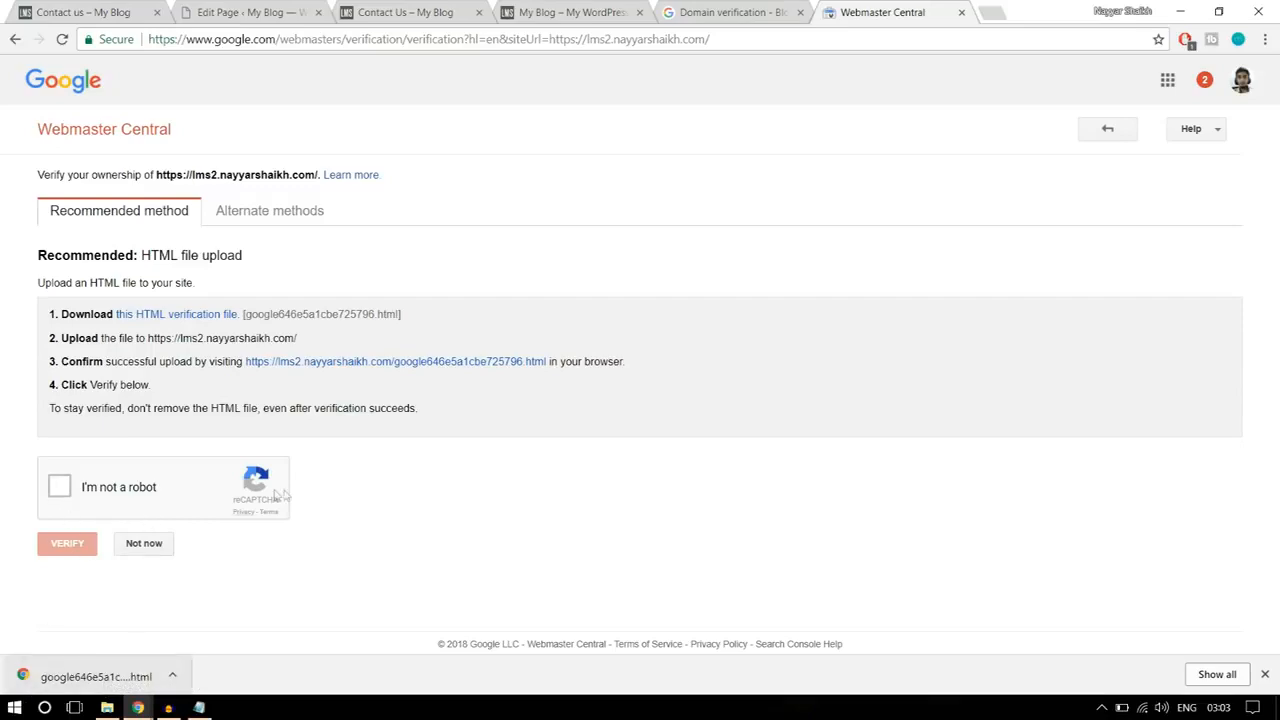
Step: Switch to FileZilla and open the lms2 site's folder on the remote server
click(14, 707)
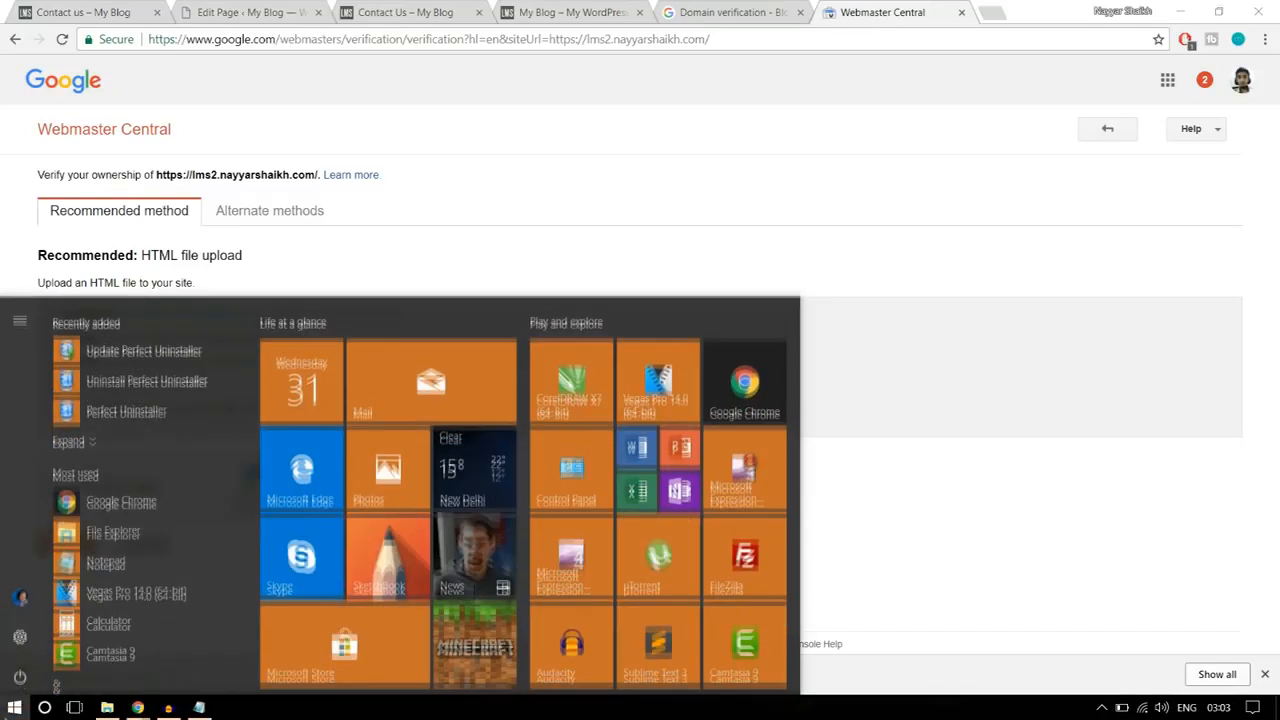
click(763, 552)
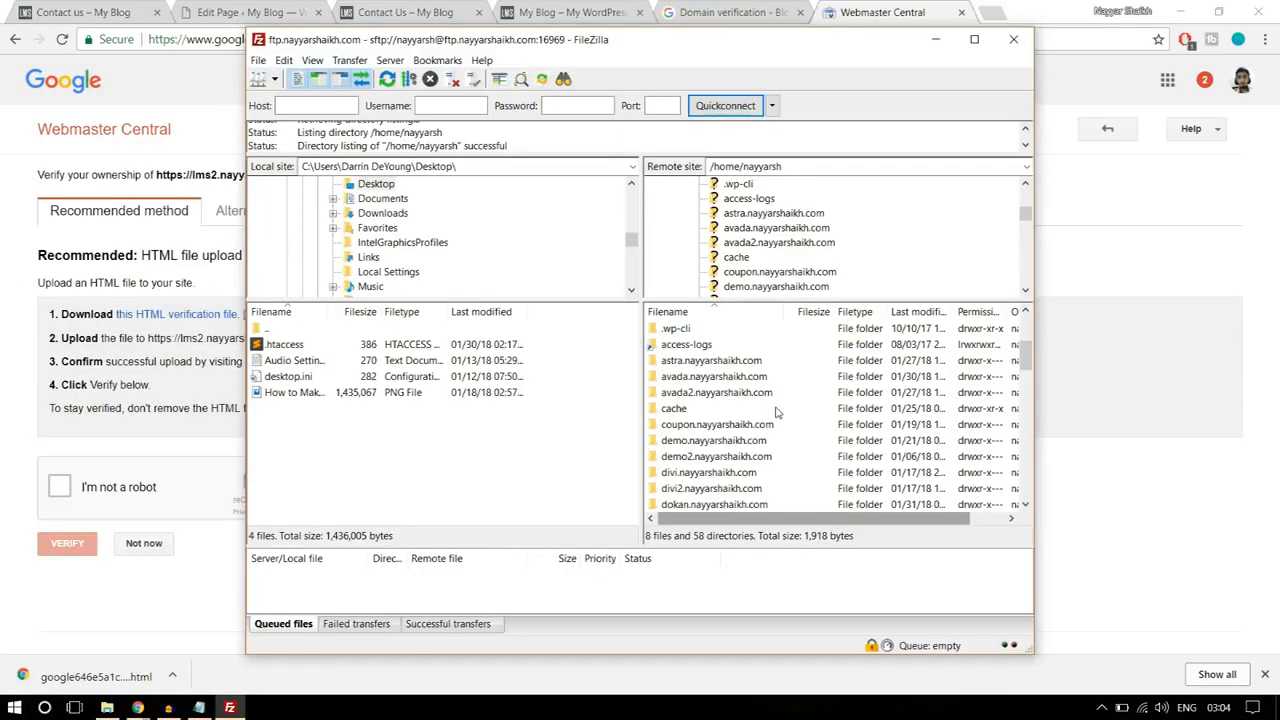
scroll(778, 412, down, 1)
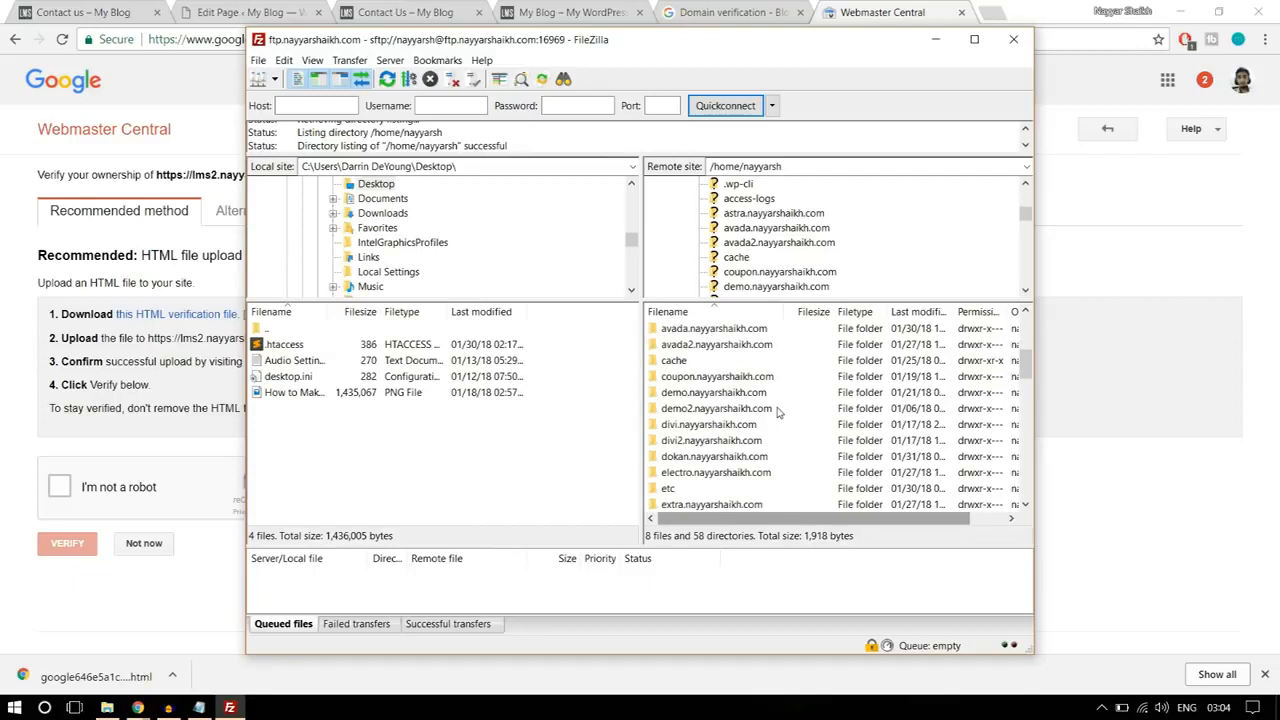
scroll(751, 425, down, 1)
scroll(748, 424, down, 5)
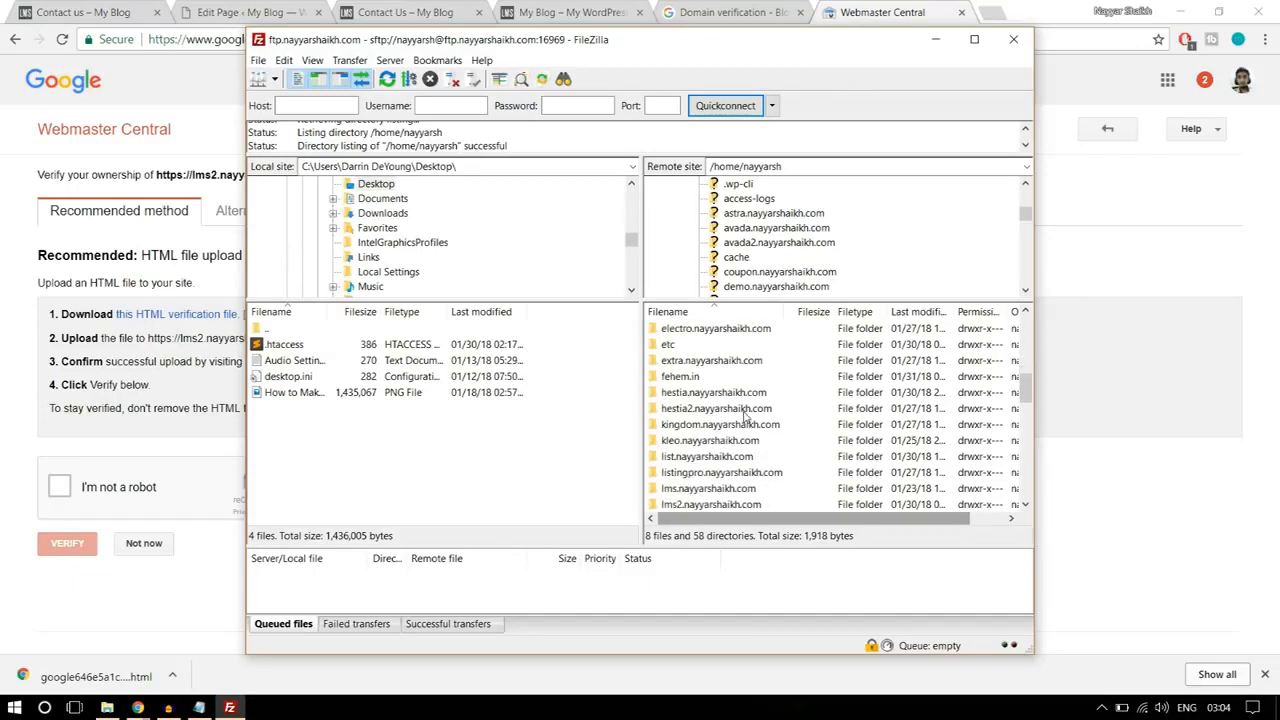
click(709, 412)
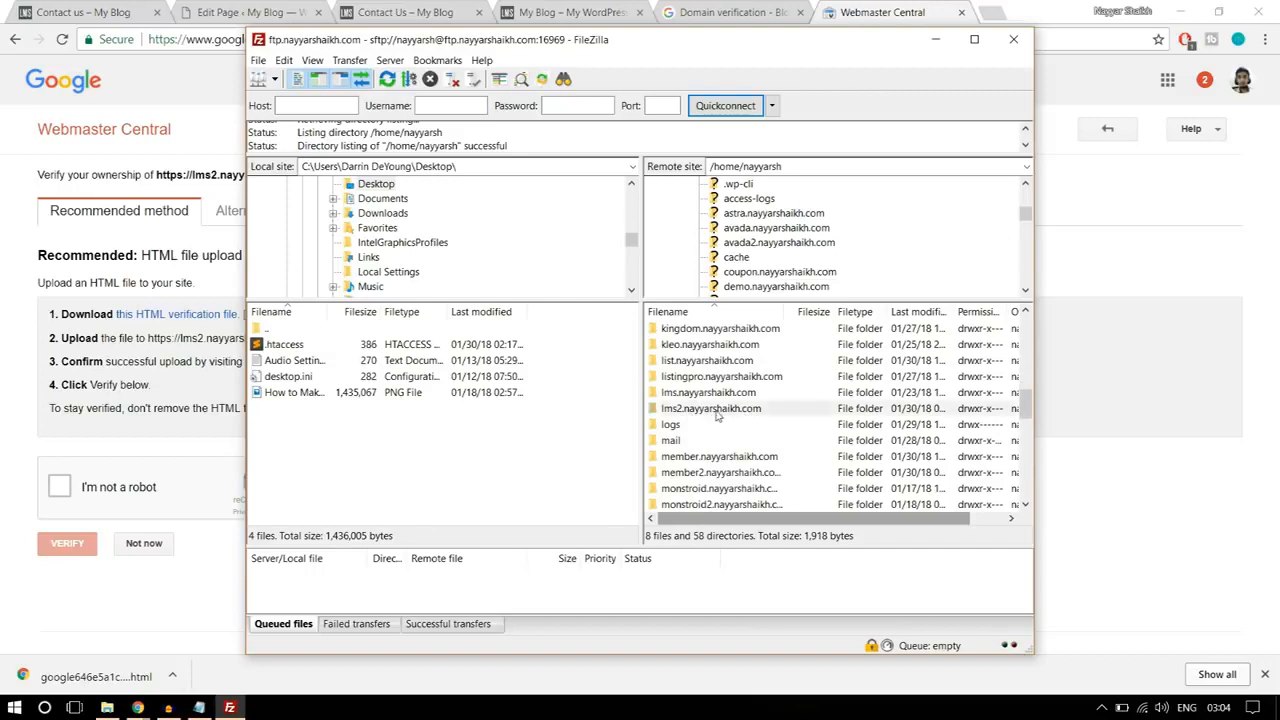
double_click(726, 414)
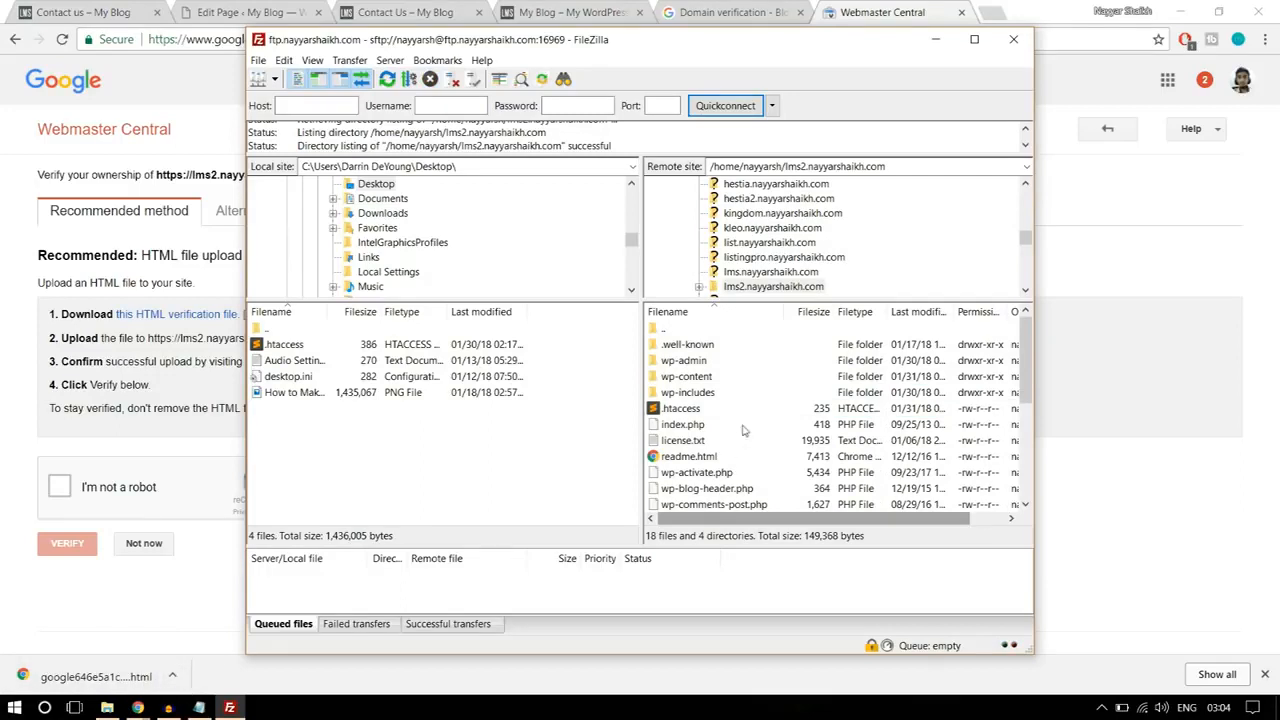
Step: Show the downloaded verification file in its folder and copy the original file without the (1) suffix to the Desktop folder
click(172, 676)
click(219, 619)
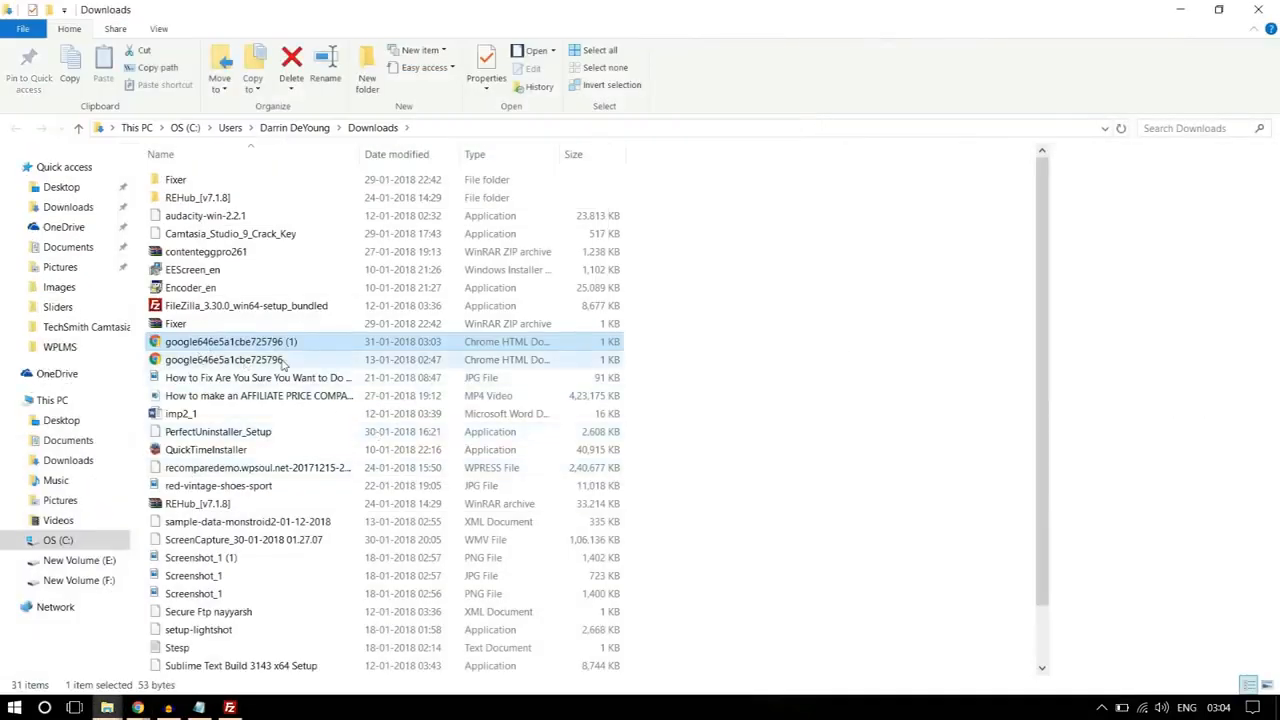
click(280, 360)
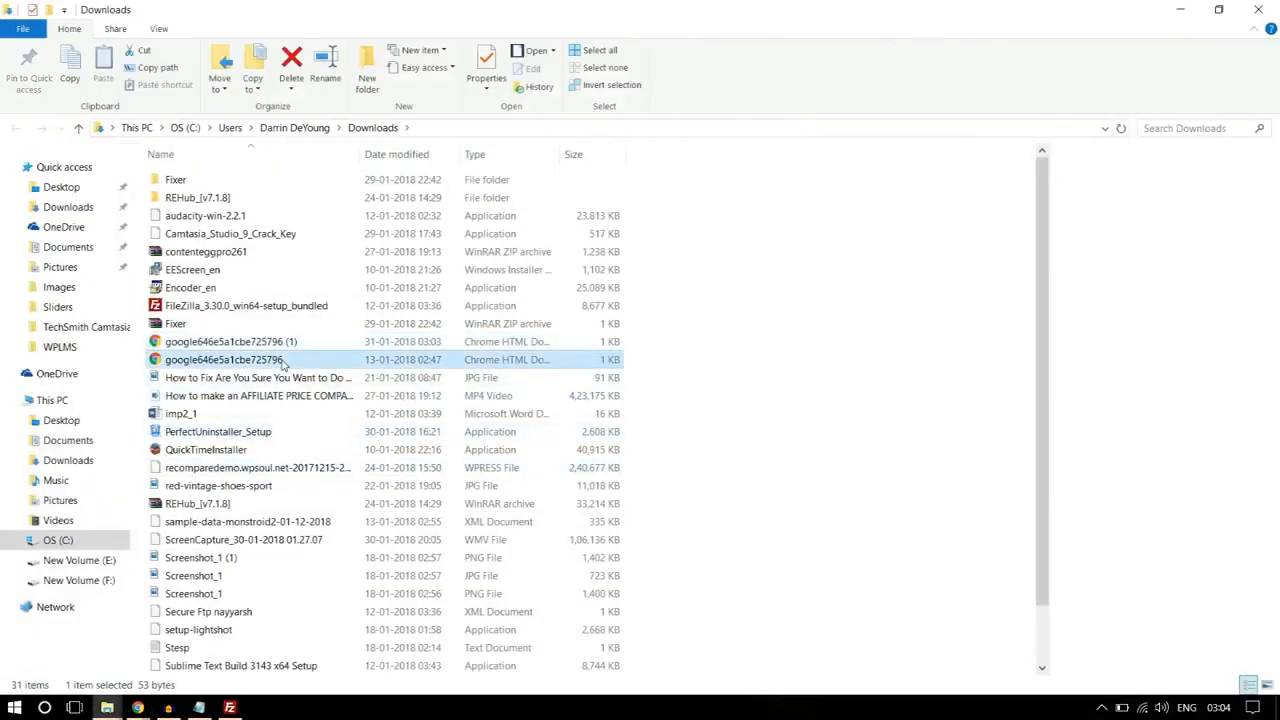
click(65, 187)
key(ctrl+v)
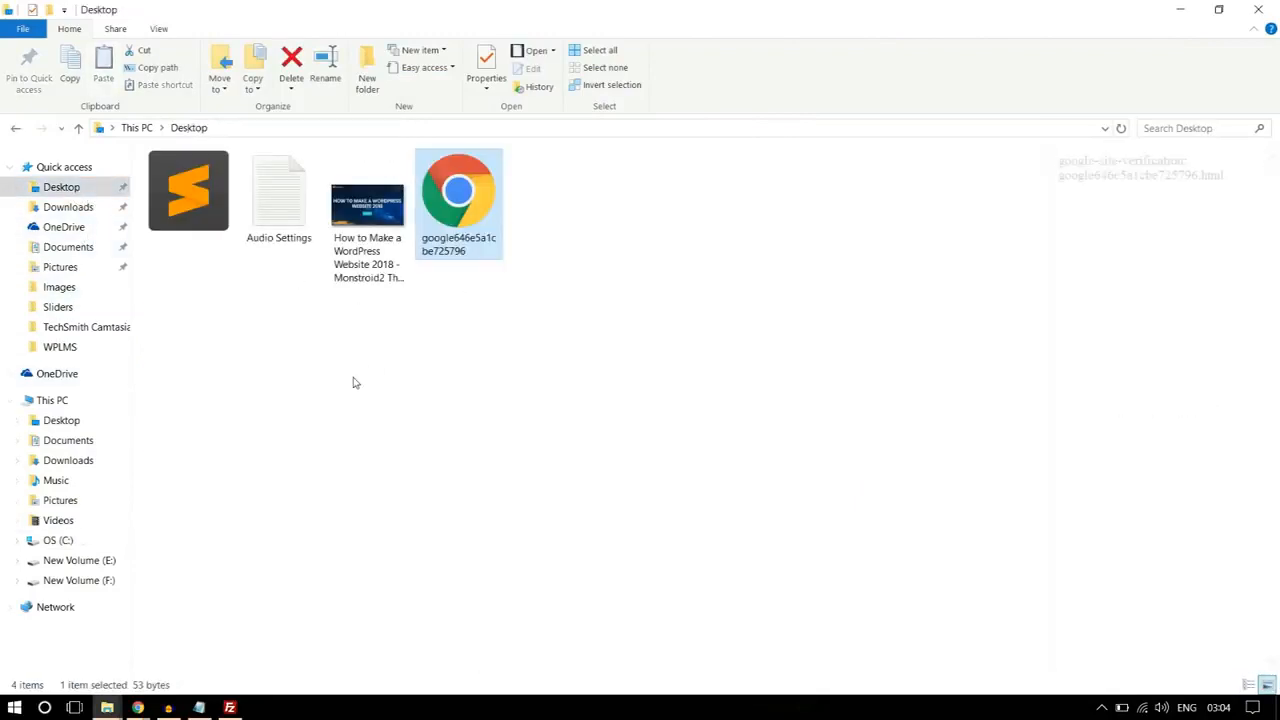
click(1259, 10)
Step: Switch to FileZilla, refresh the local Desktop listing and upload the HTML verification file to the lms2 site's remote folder
click(230, 708)
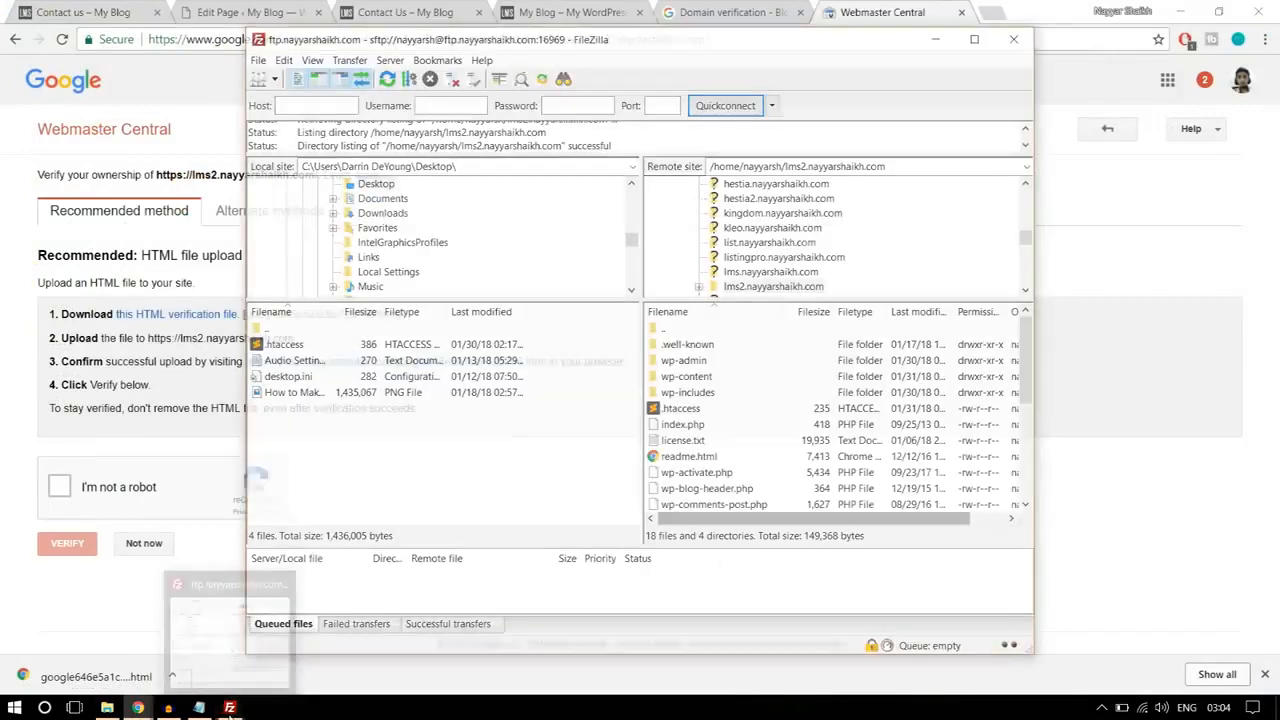
right_click(340, 460)
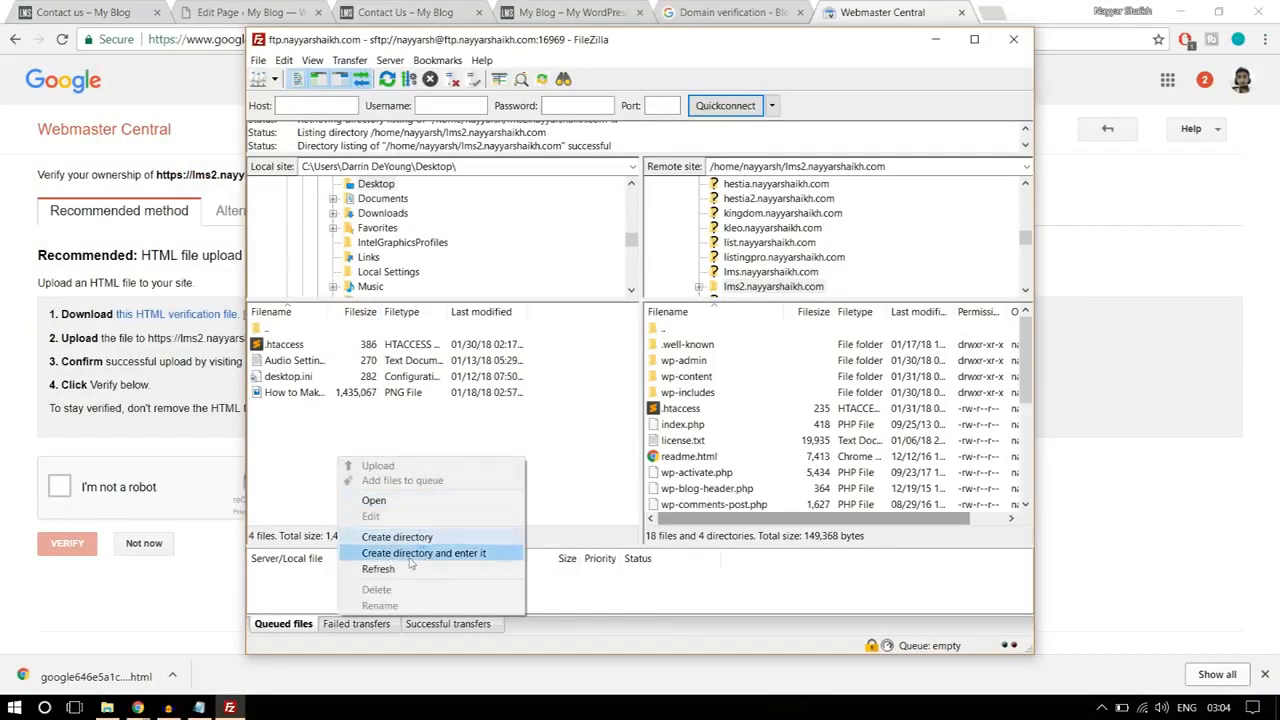
click(372, 569)
click(308, 393)
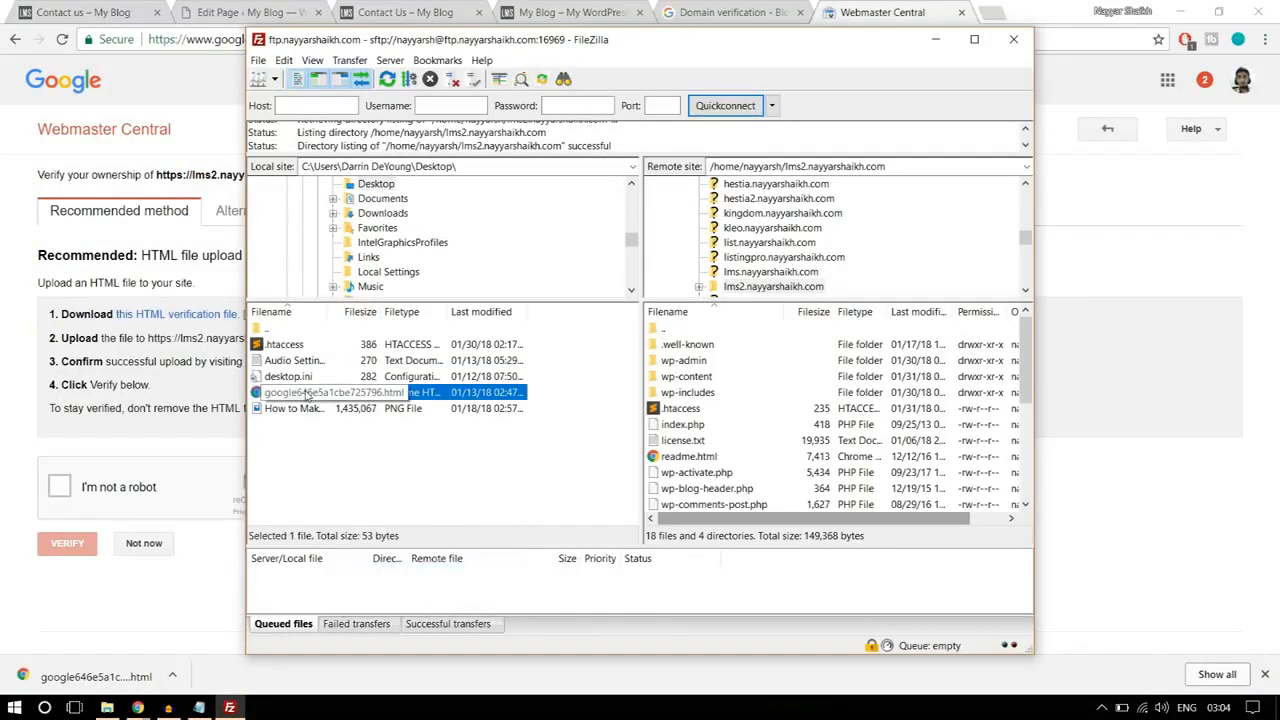
drag(282, 395, 767, 457)
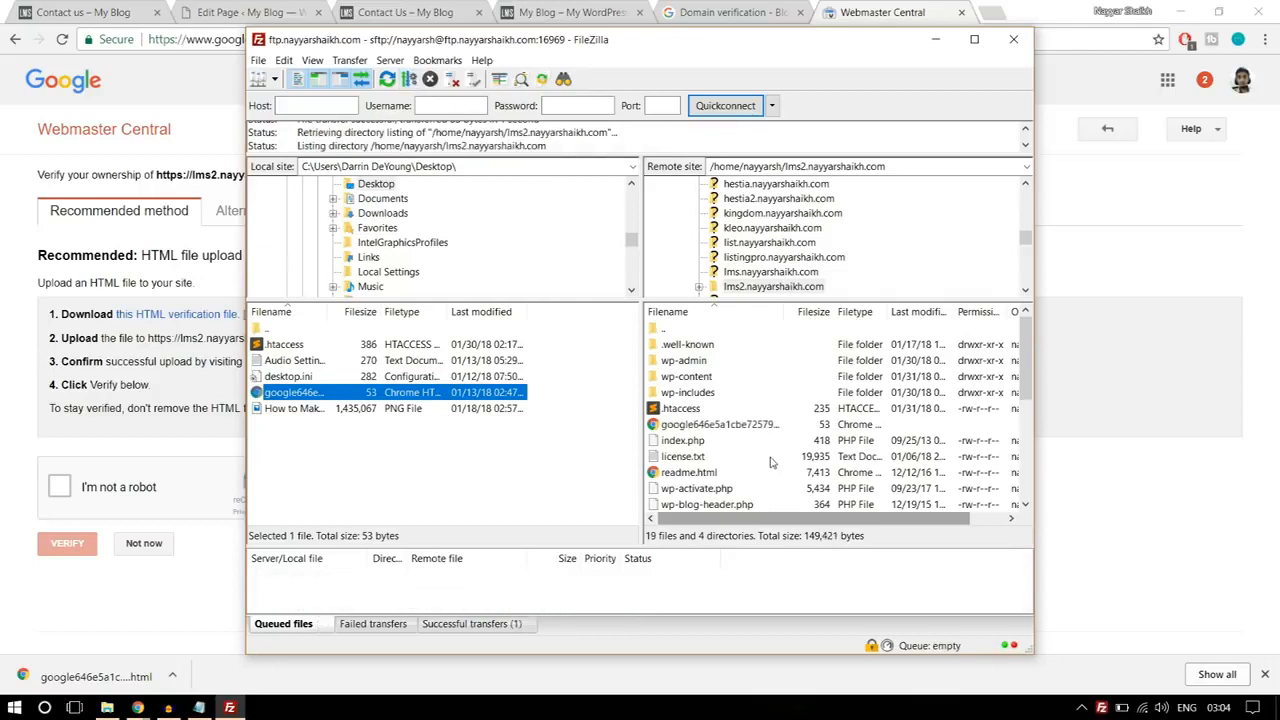
click(1036, 655)
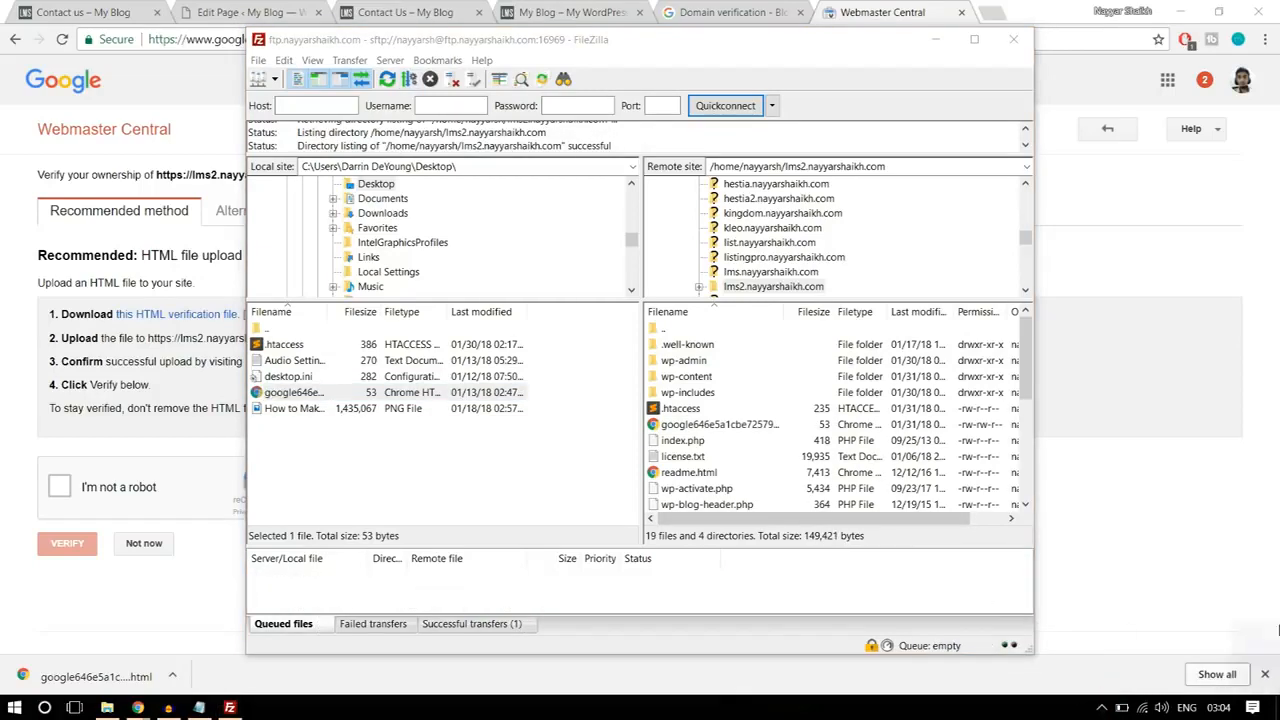
Step: Return to Webmaster Central in Chrome, complete the reCAPTCHA, verify ownership of the lms2 site and go back to the properties list
mouse_move(137, 707)
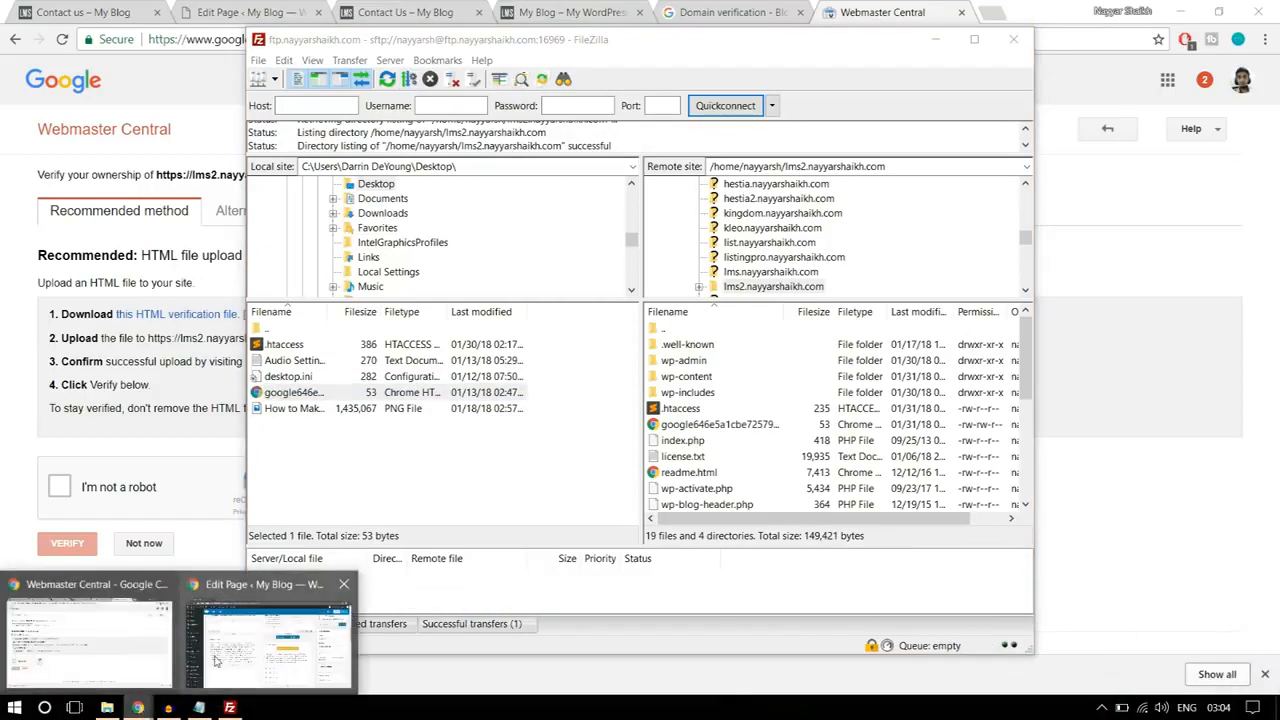
click(85, 663)
click(60, 487)
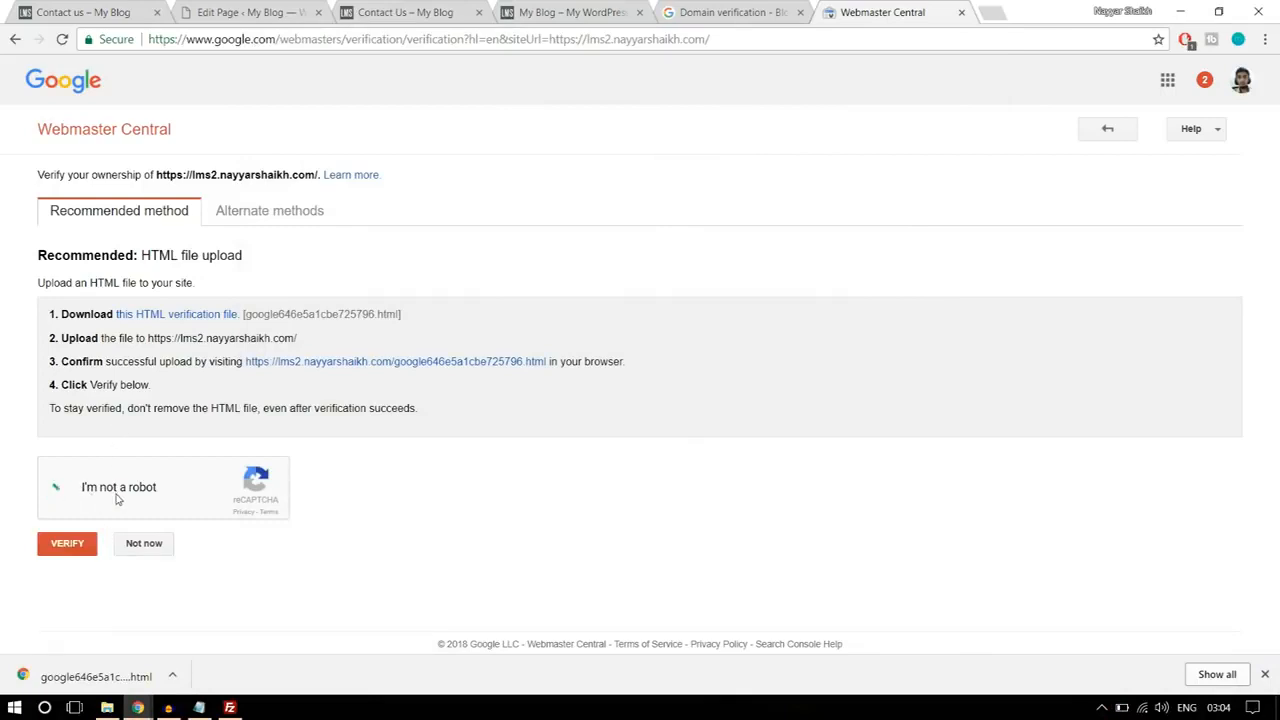
click(71, 553)
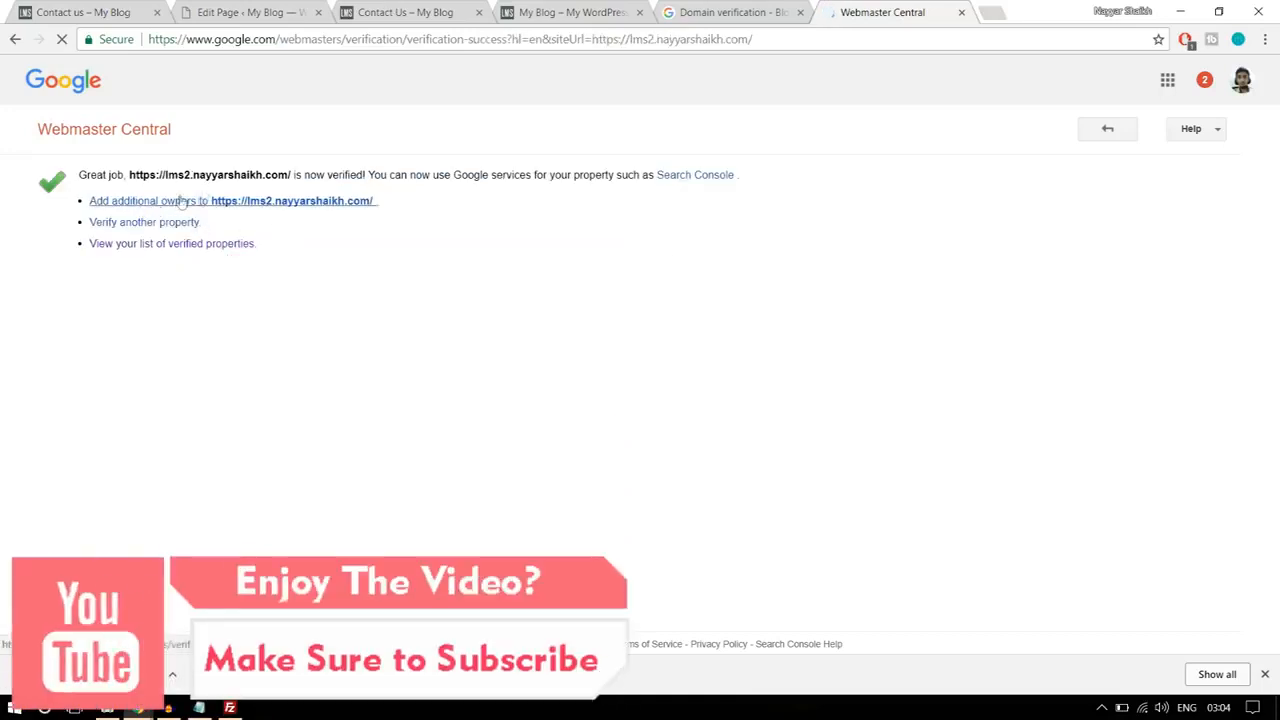
click(1103, 132)
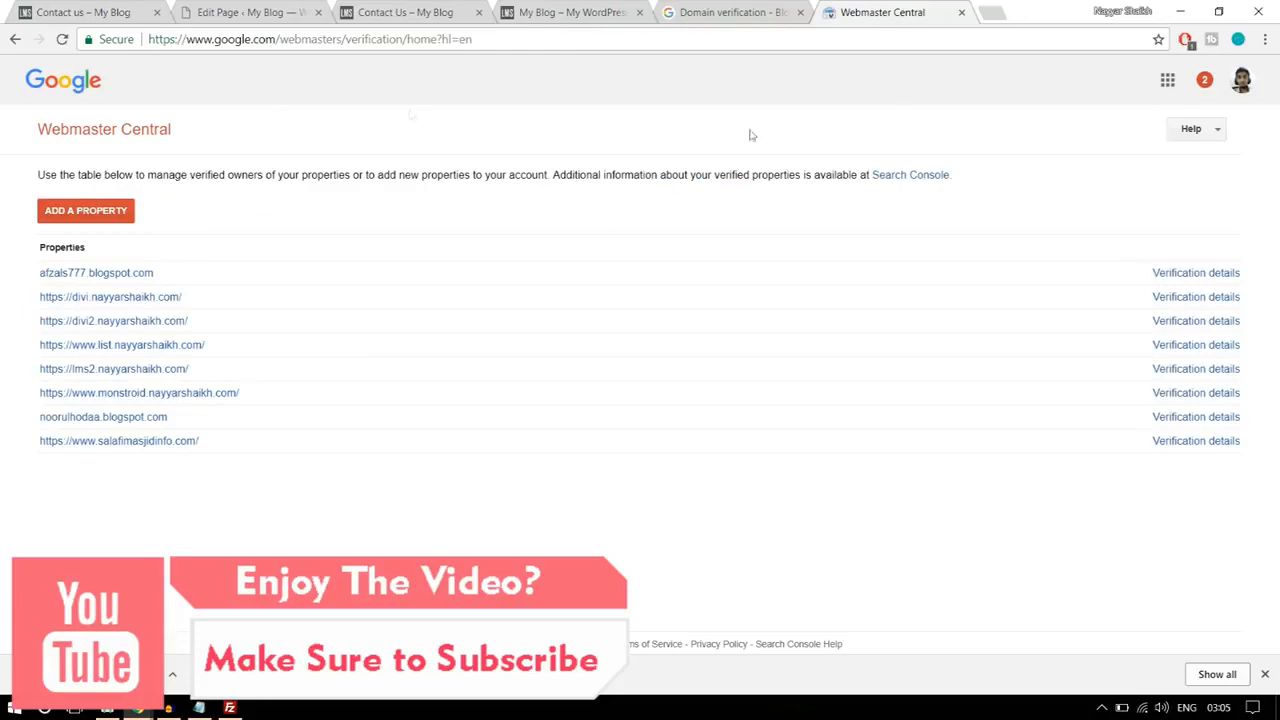
Step: Add the lms2 site's root address as an allowed domain on the project's domain verification page
click(737, 8)
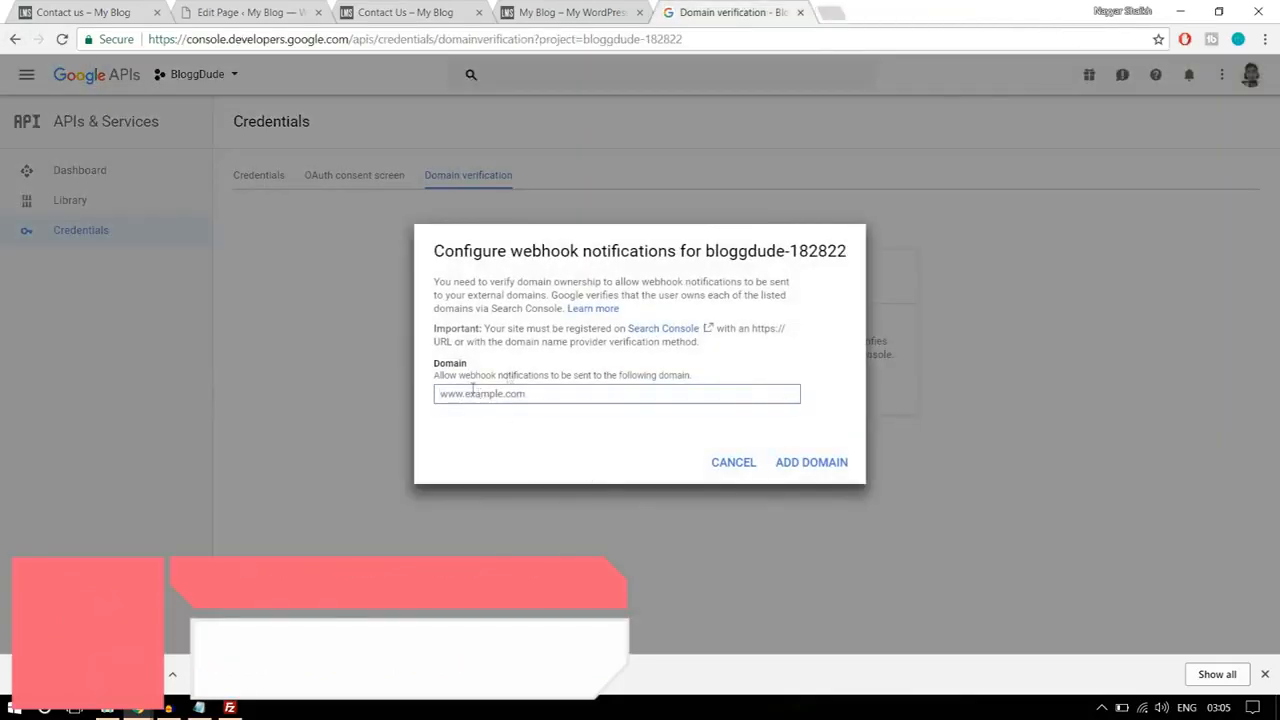
click(498, 393)
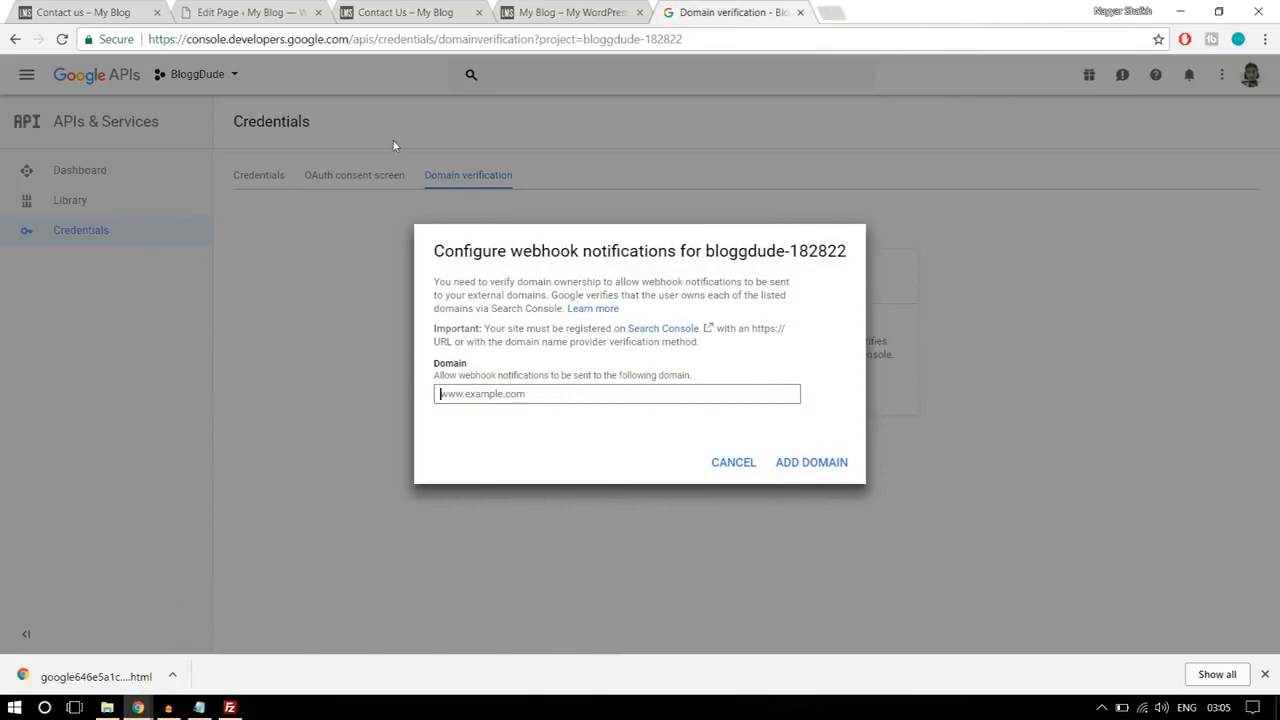
click(250, 12)
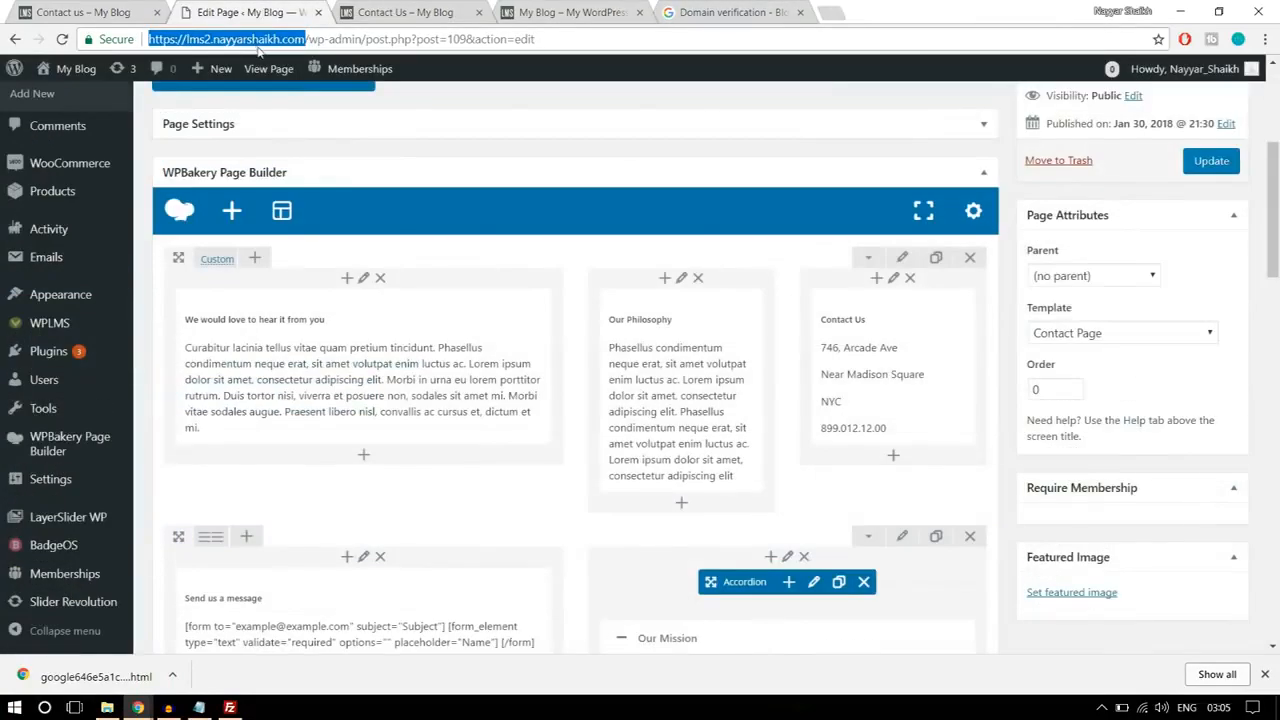
click(705, 12)
text(https://lms2.nayyarshaikh.com)
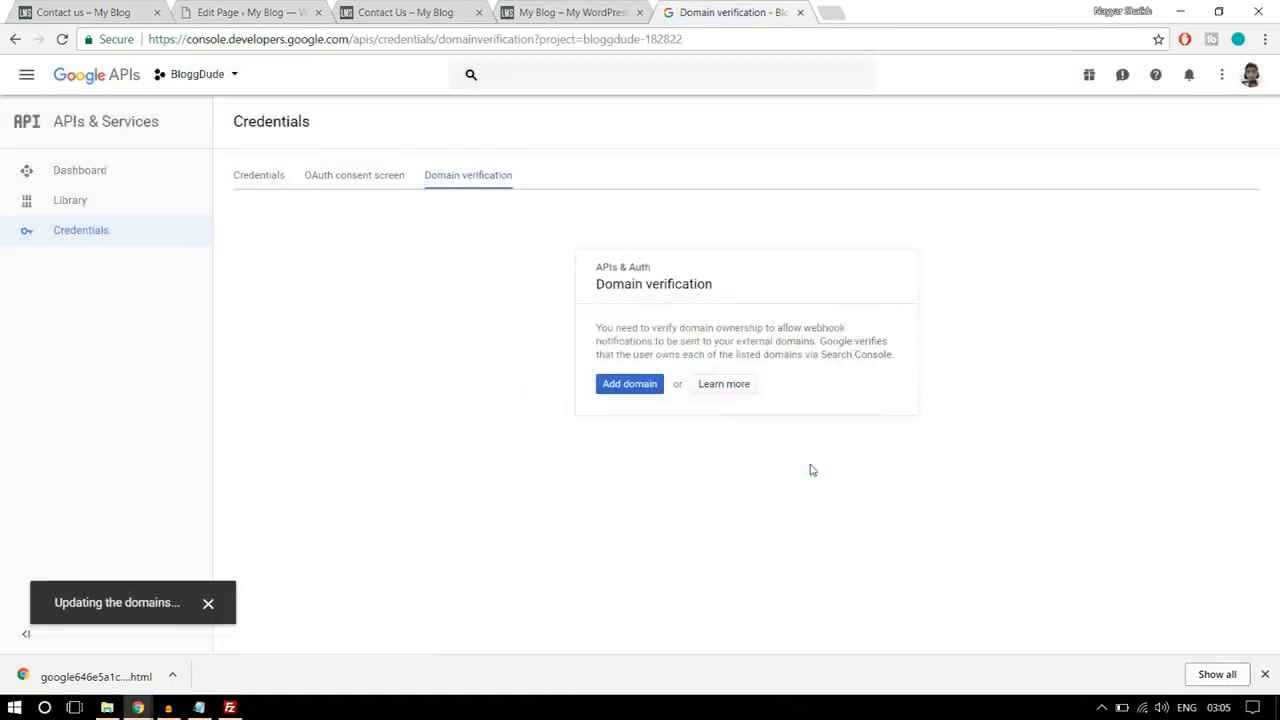
Step: Select the API key text in the project's credentials and open the WPLMS Miscellaneous settings in the WordPress admin
click(268, 178)
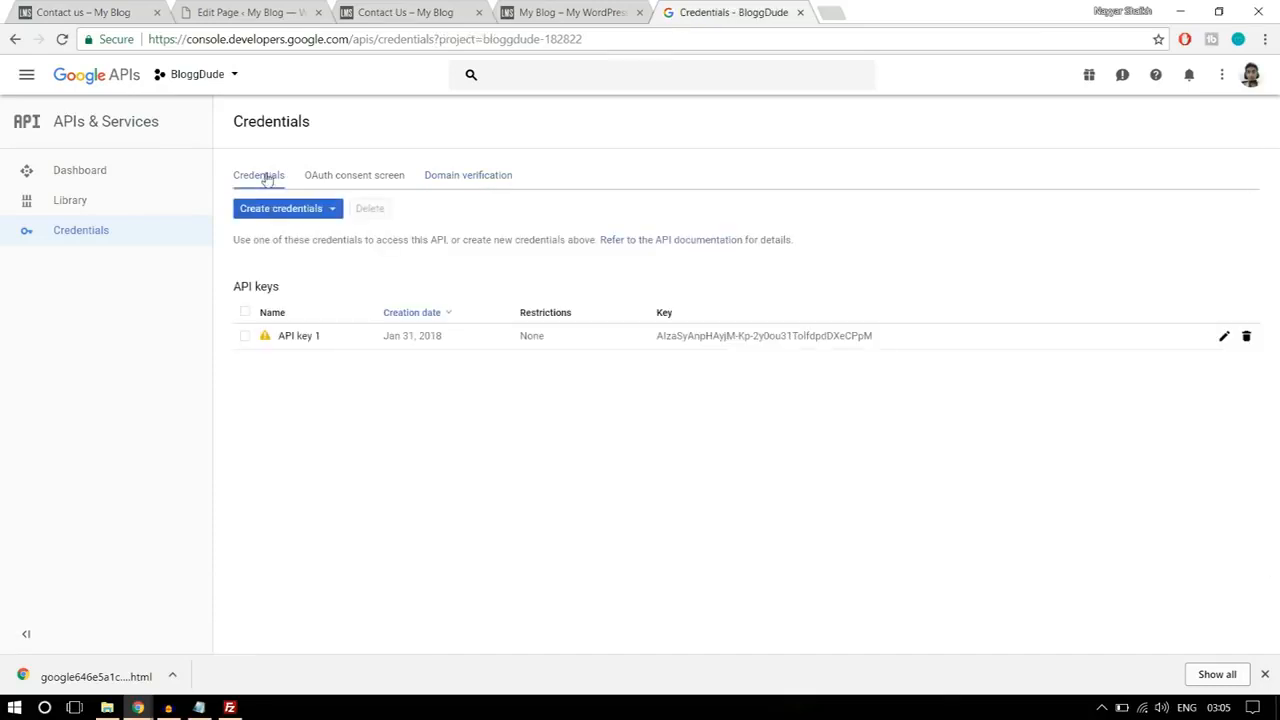
drag(898, 340, 654, 338)
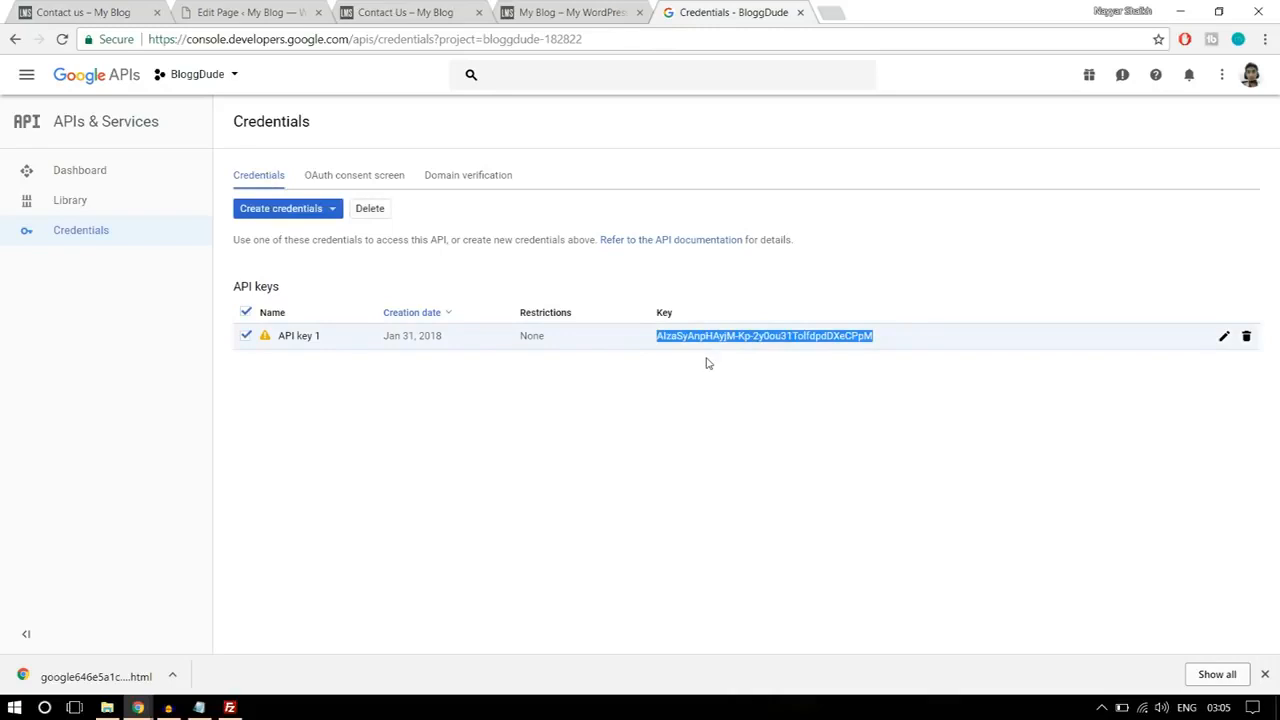
click(310, 6)
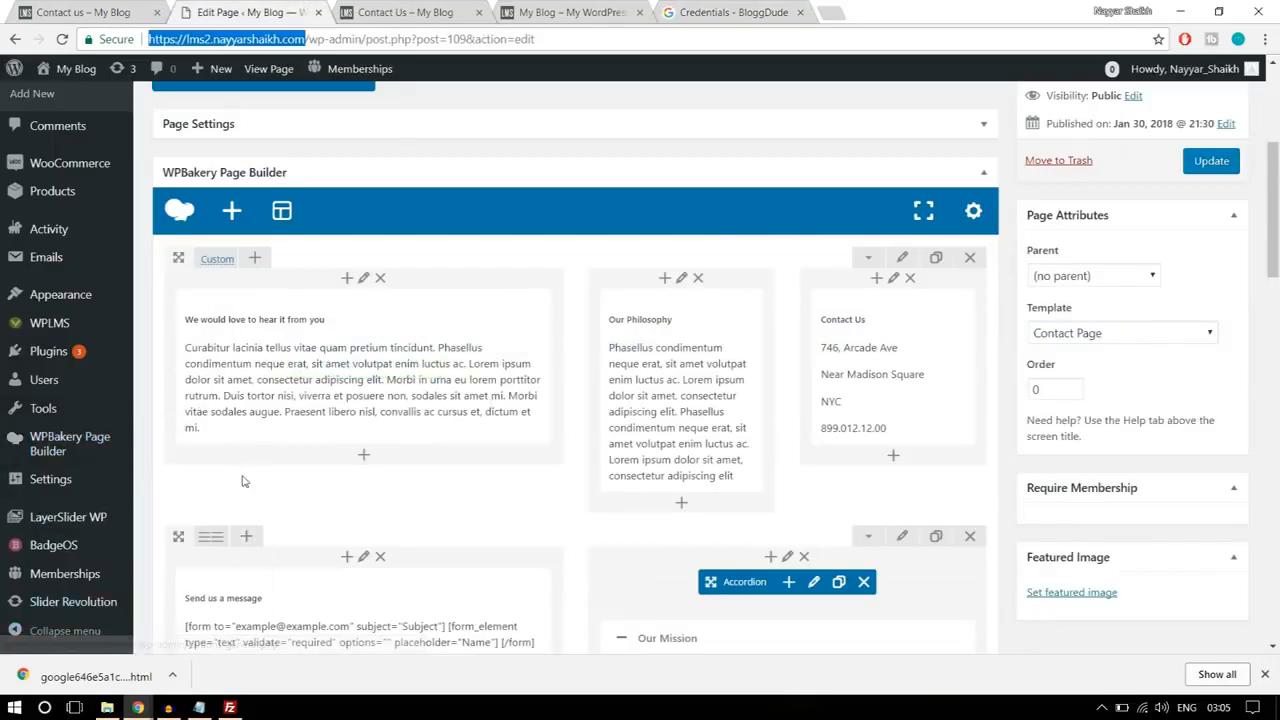
click(1266, 676)
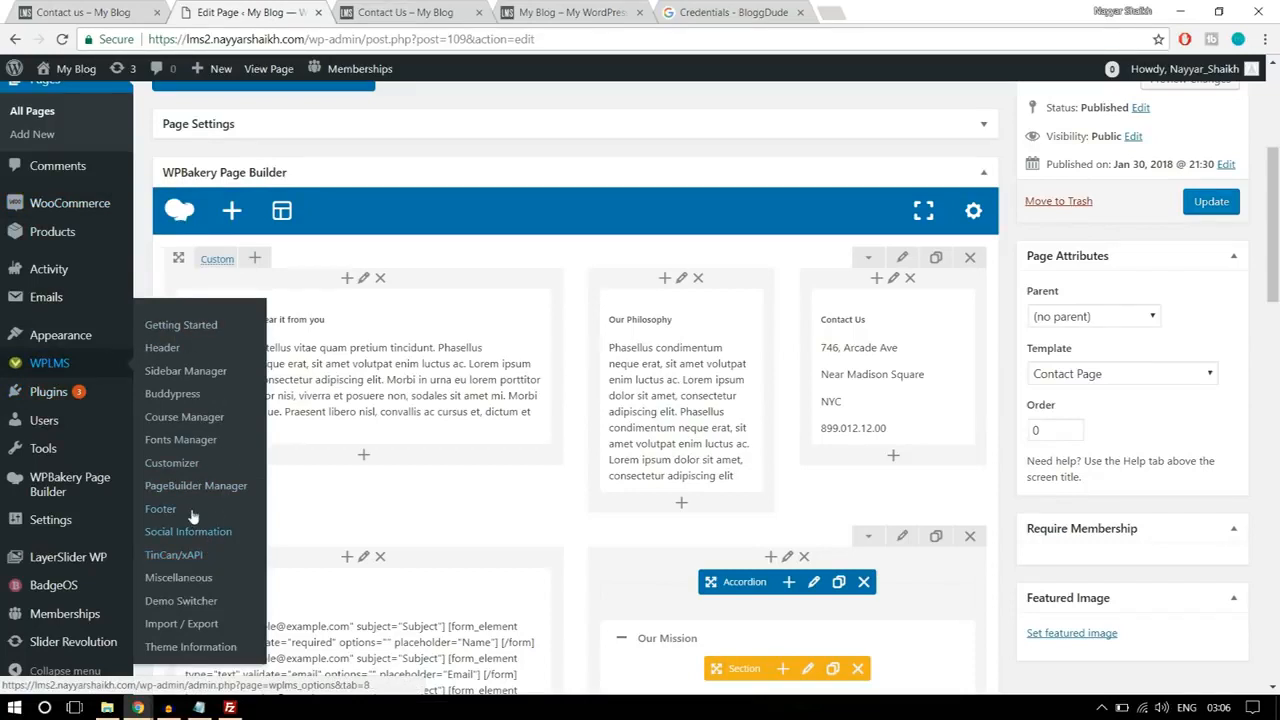
click(160, 578)
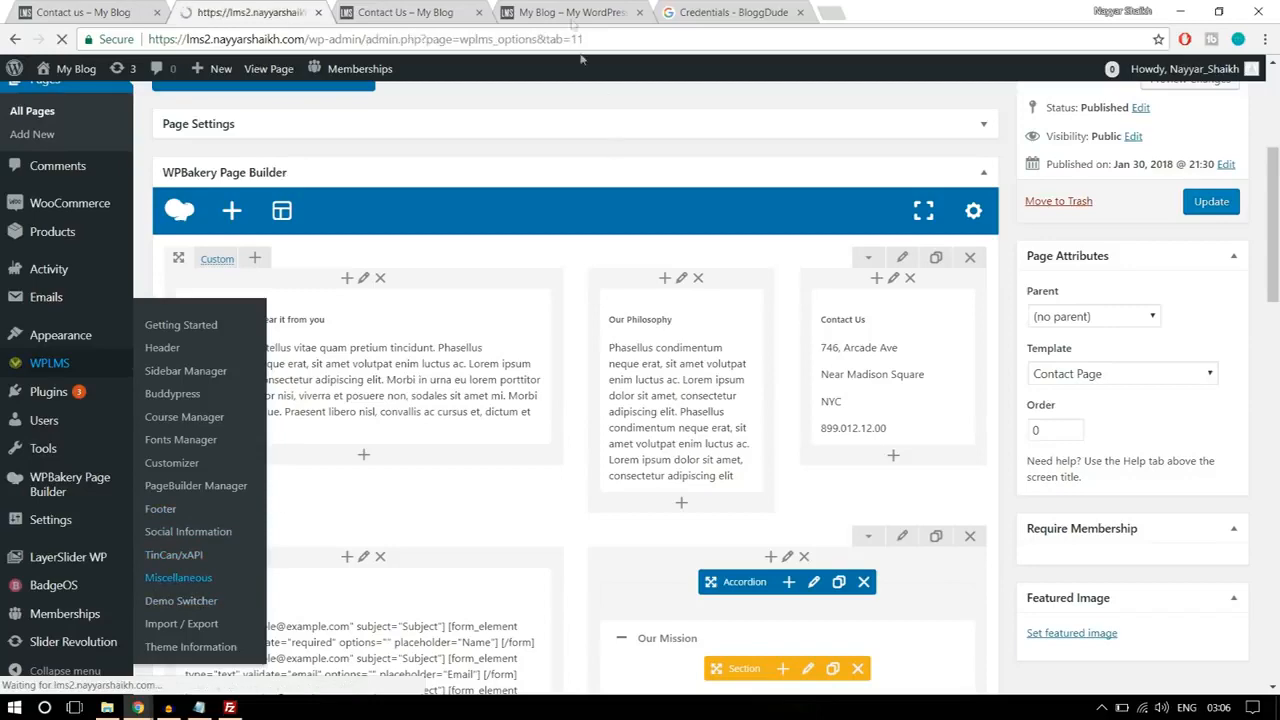
Step: Copy the API key from the Google credentials page and paste it into the Google Maps API Key field of the WPLMS Miscellaneous settings
click(680, 12)
right_click(752, 340)
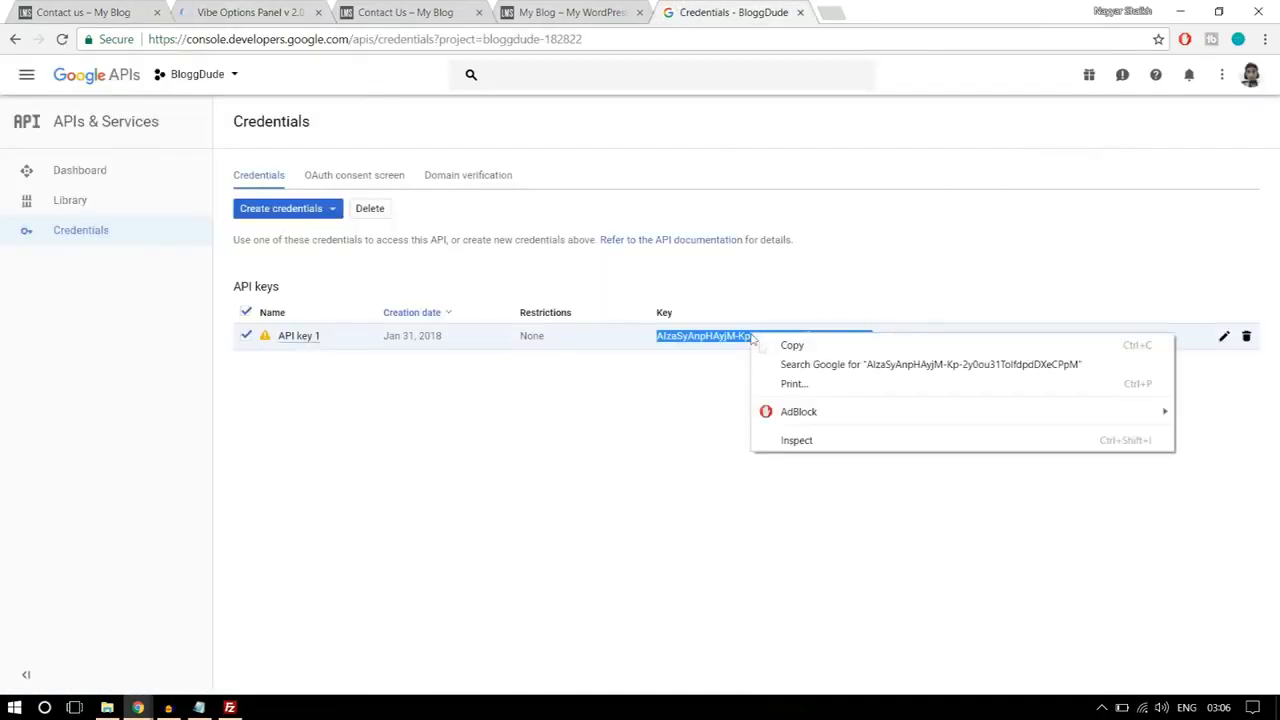
click(756, 346)
click(250, 12)
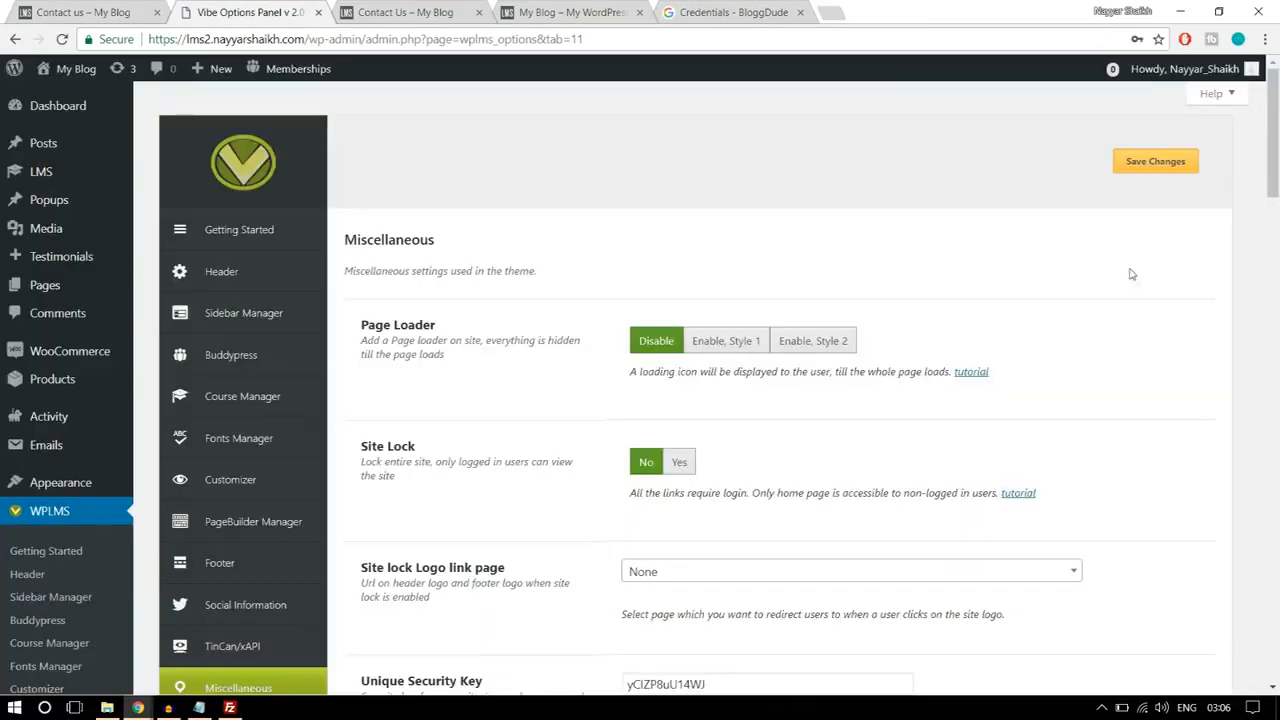
scroll(1146, 335, down, 4)
scroll(1147, 349, down, 9)
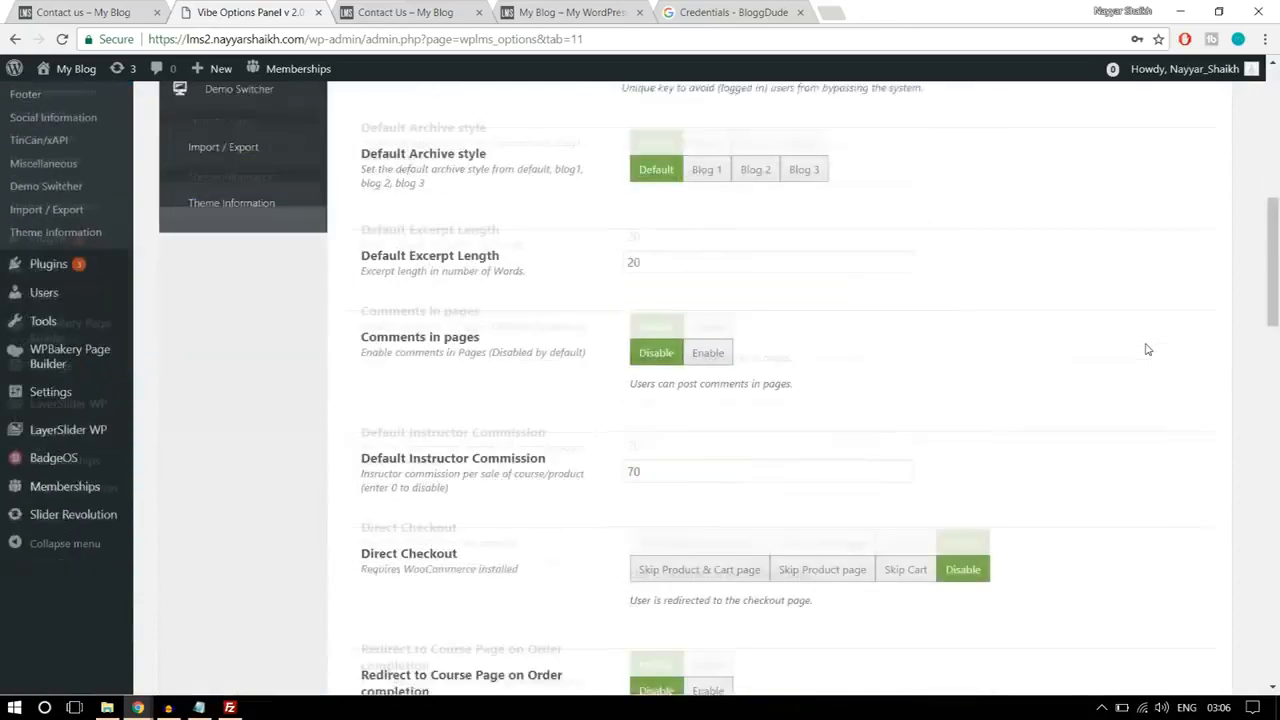
scroll(1148, 349, down, 3)
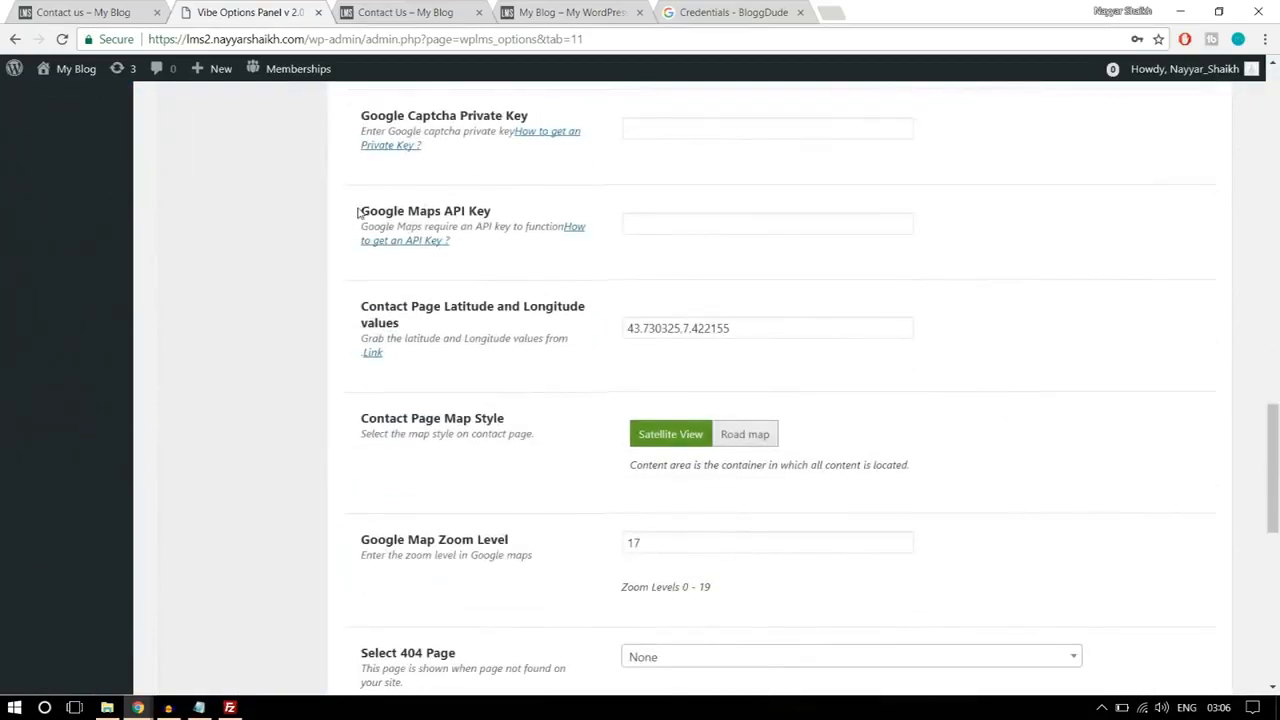
drag(357, 212, 517, 212)
click(659, 225)
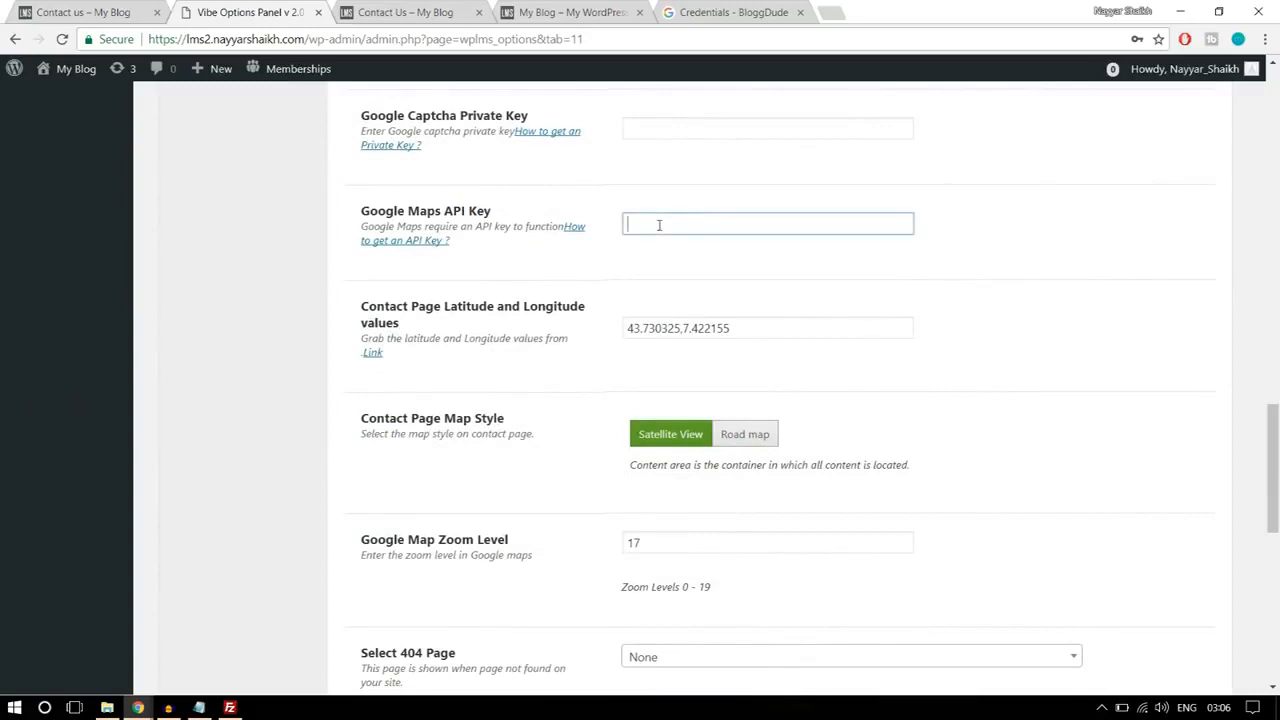
key(ctrl+v)
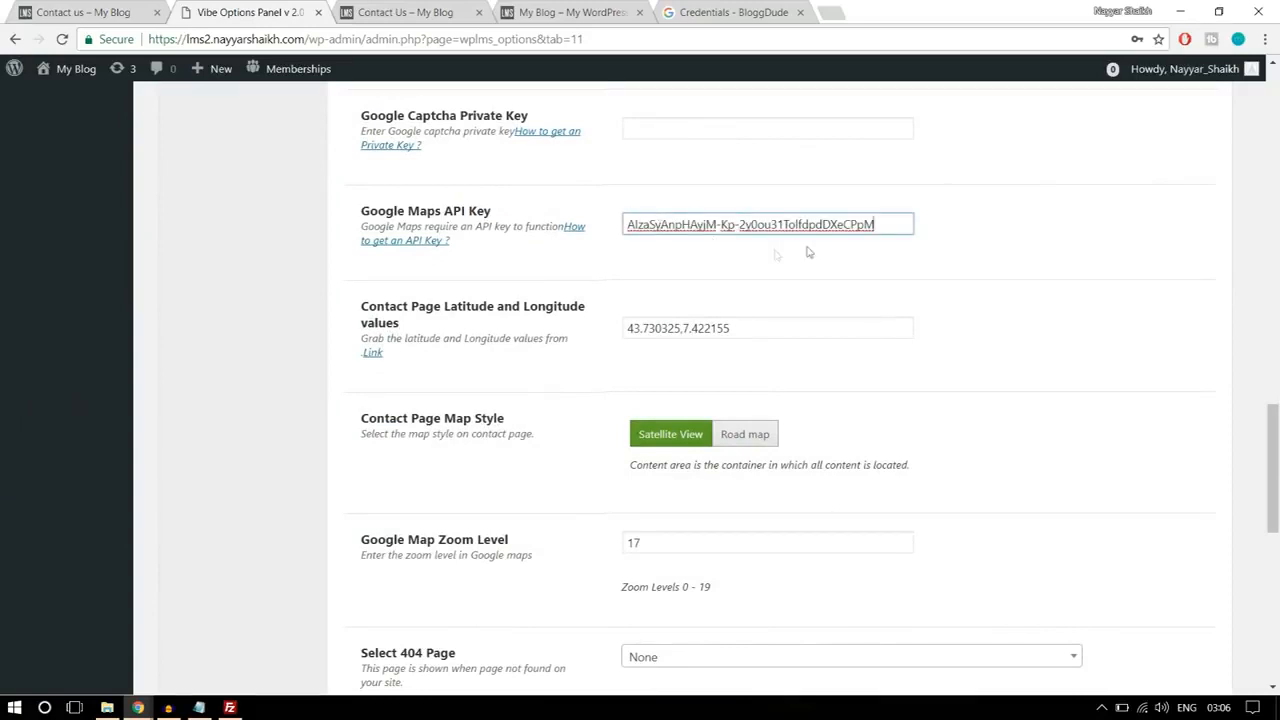
Step: Select the contact page's latitude and longitude values, and open latlong.net in a new browser tab
drag(775, 325, 622, 328)
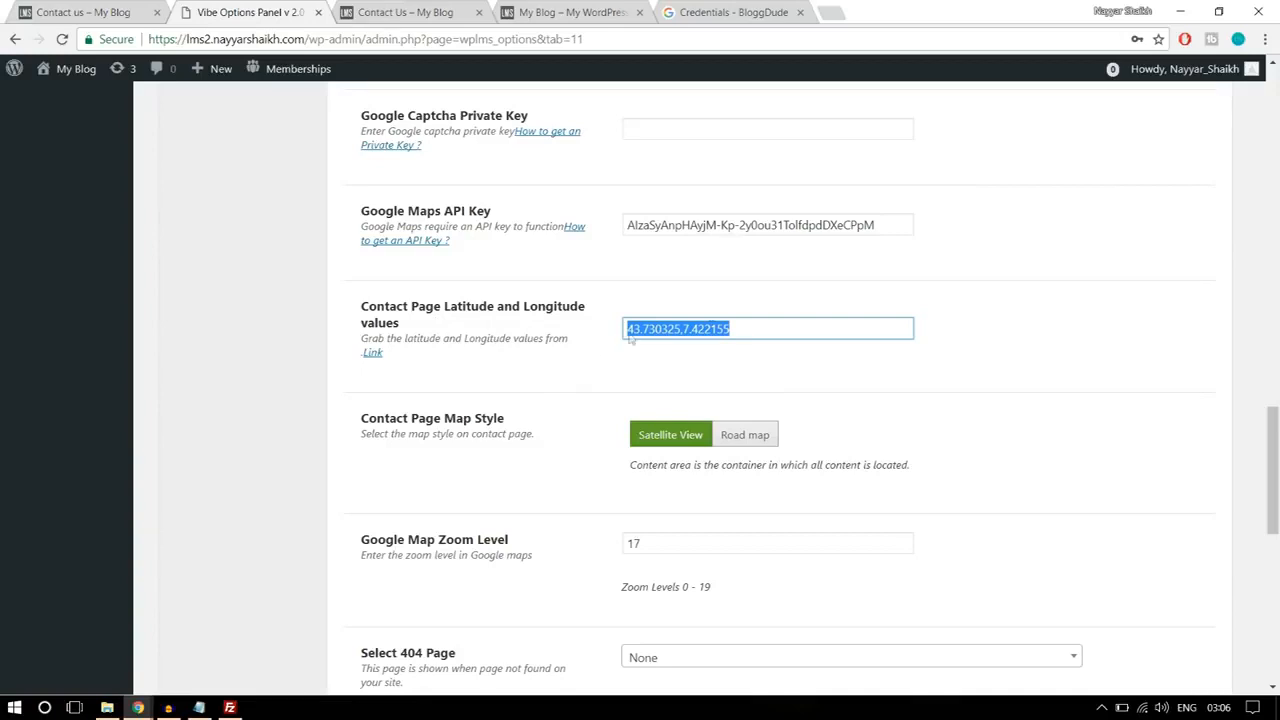
click(833, 12)
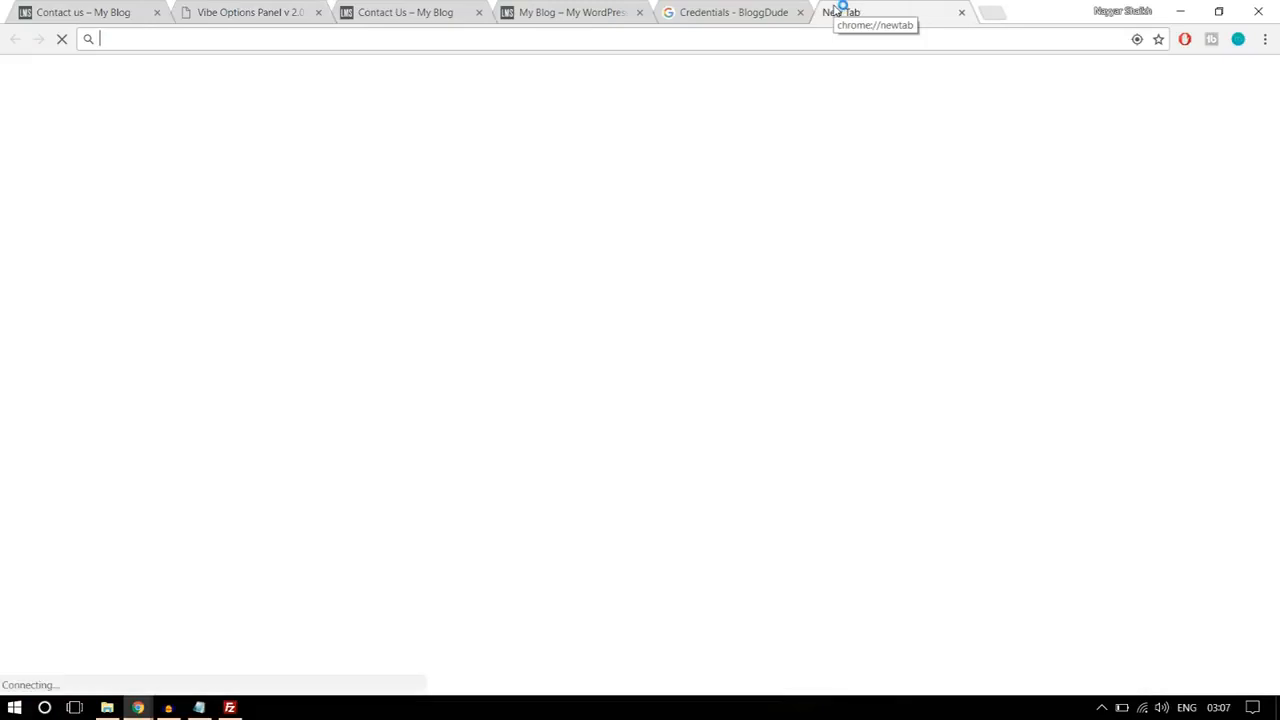
text(latl)
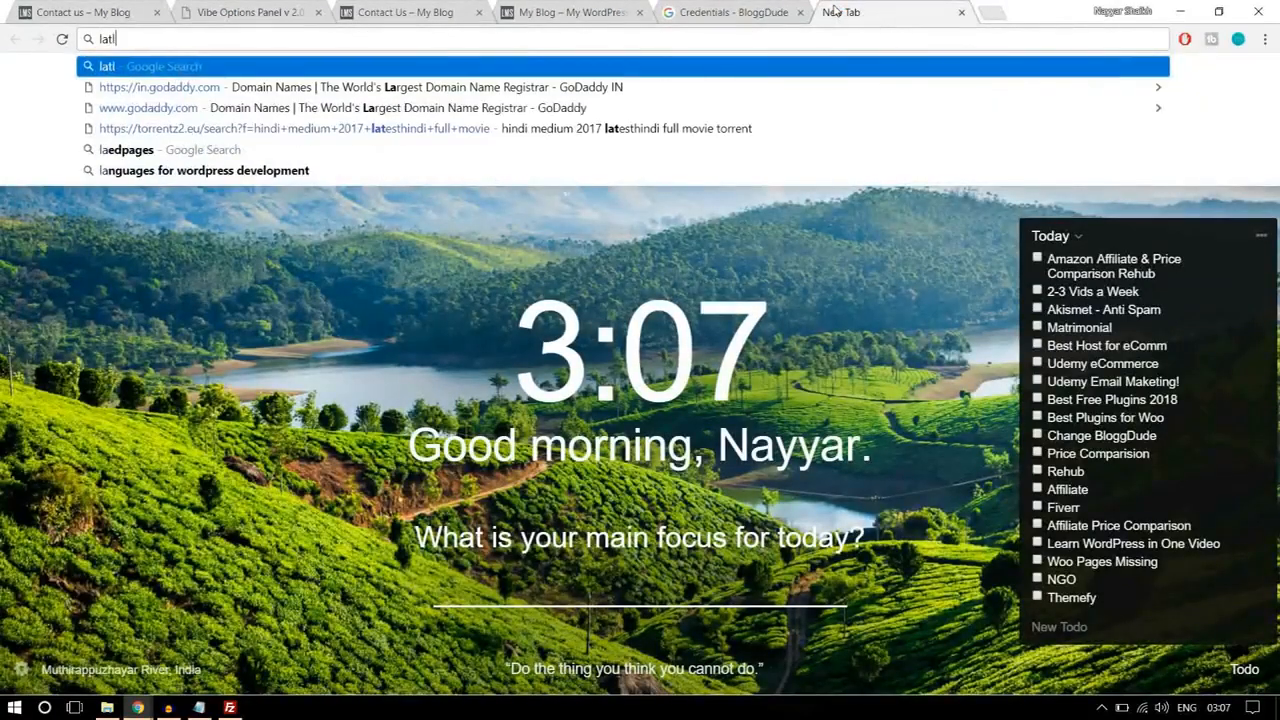
text(ong.net)
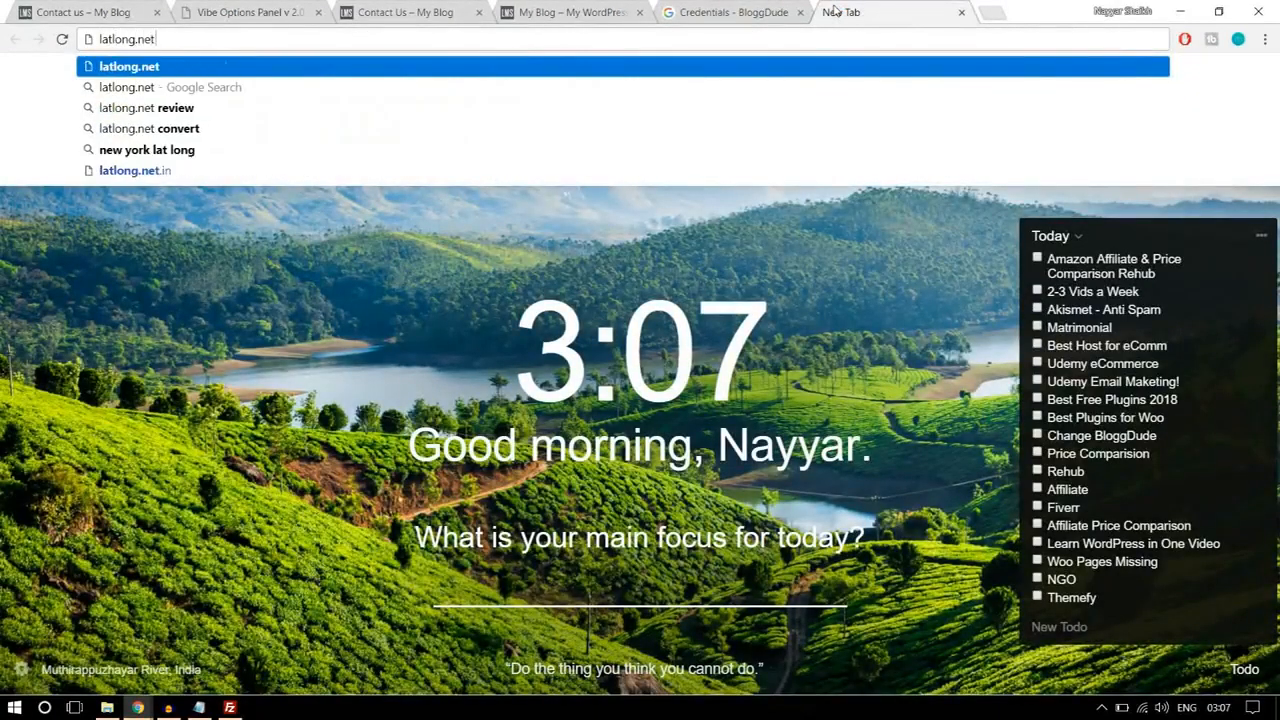
key(Return)
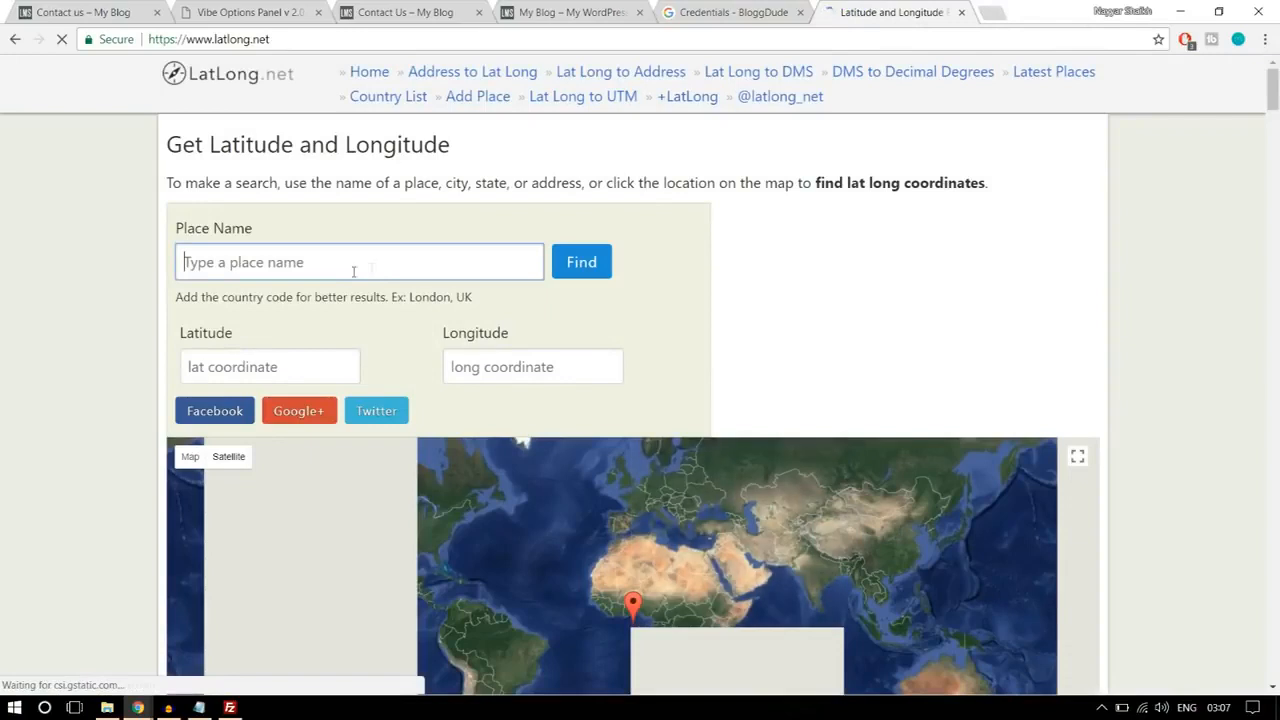
Step: Find mumbai by place name and place the map marker at 19.078444, 72.881314
text(mumbai)
click(562, 276)
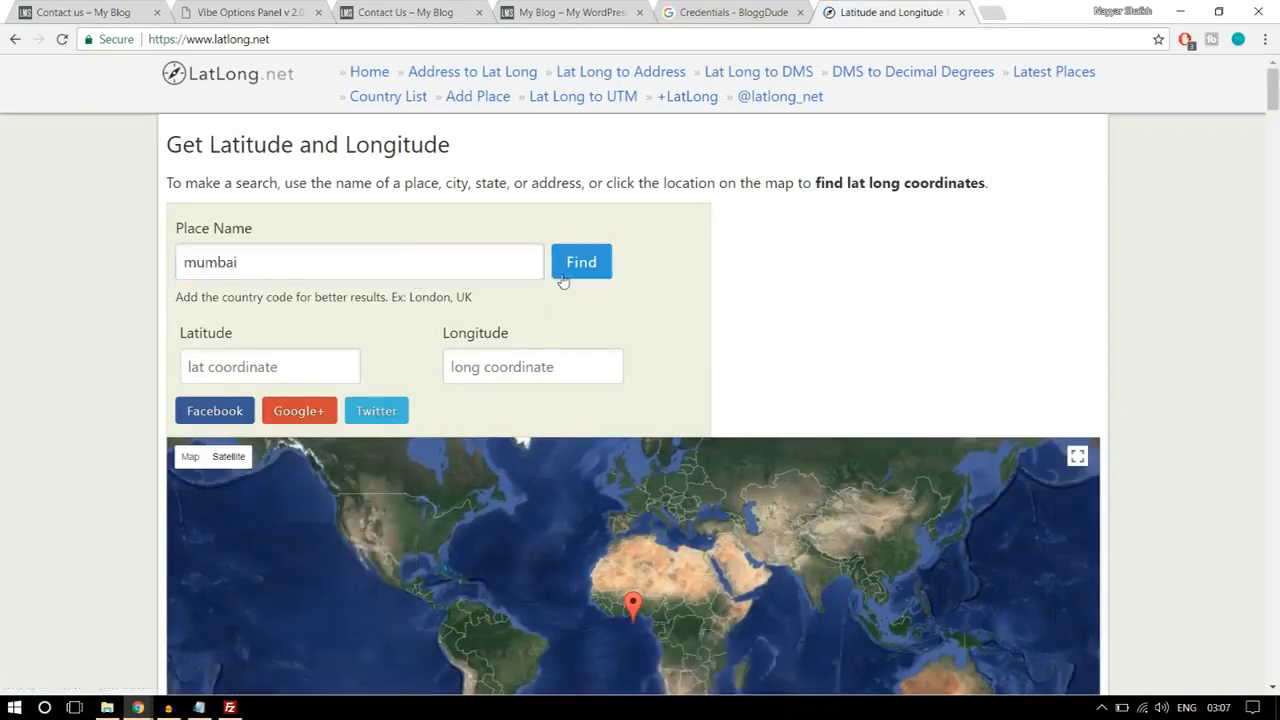
scroll(565, 300, down, 2)
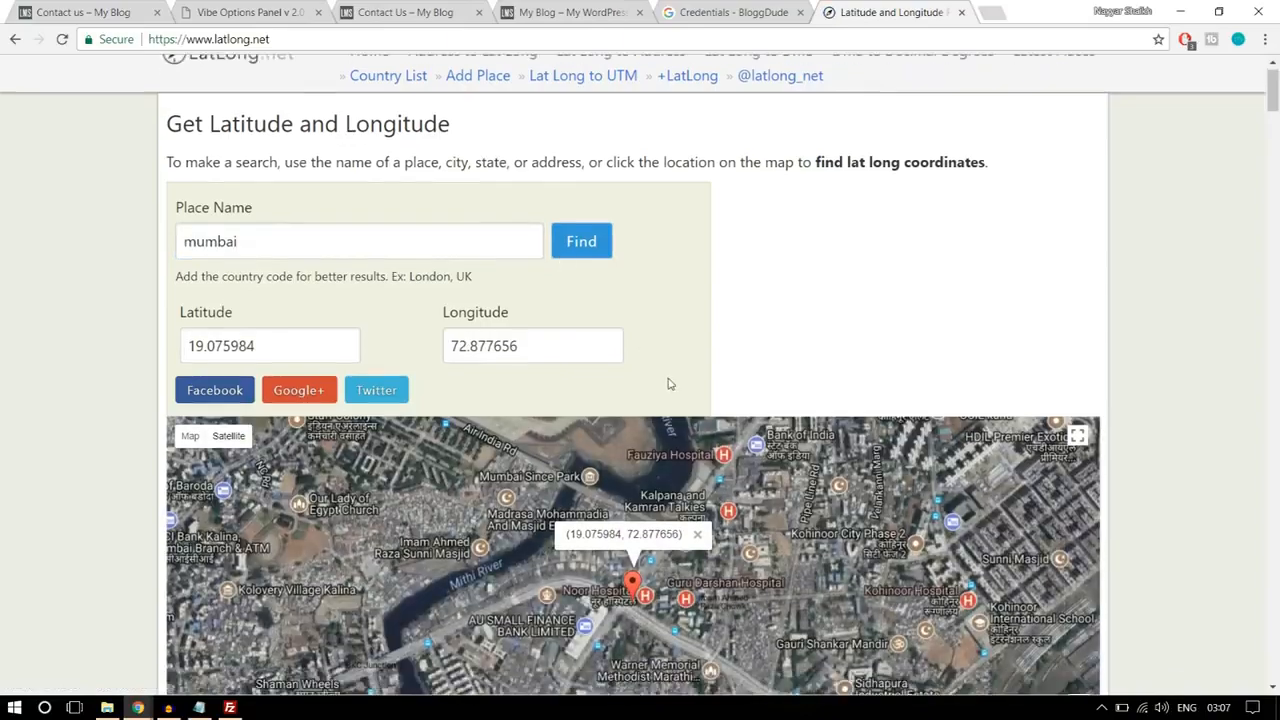
drag(735, 398, 566, 443)
click(606, 400)
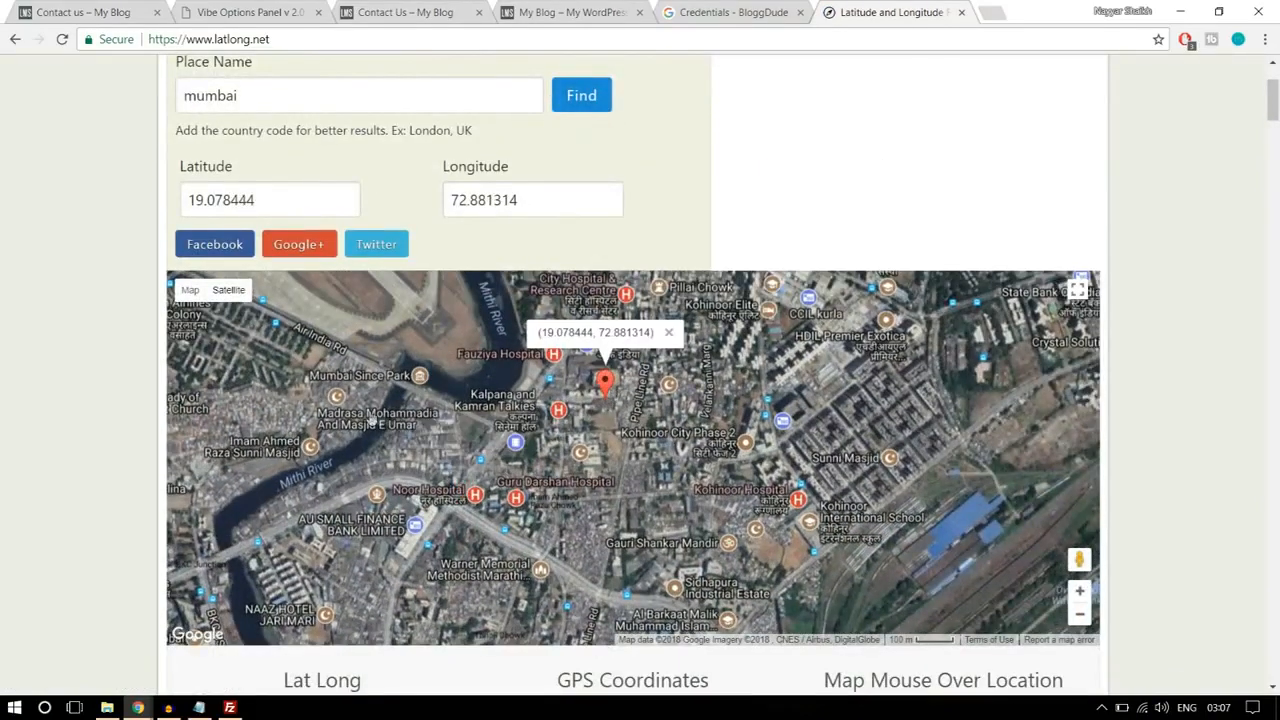
Step: Move the map marker to 19.079823, 72.878052 and copy its latitude into the Contact Page Latitude and Longitude values field in WPLMS settings
click(370, 420)
click(674, 446)
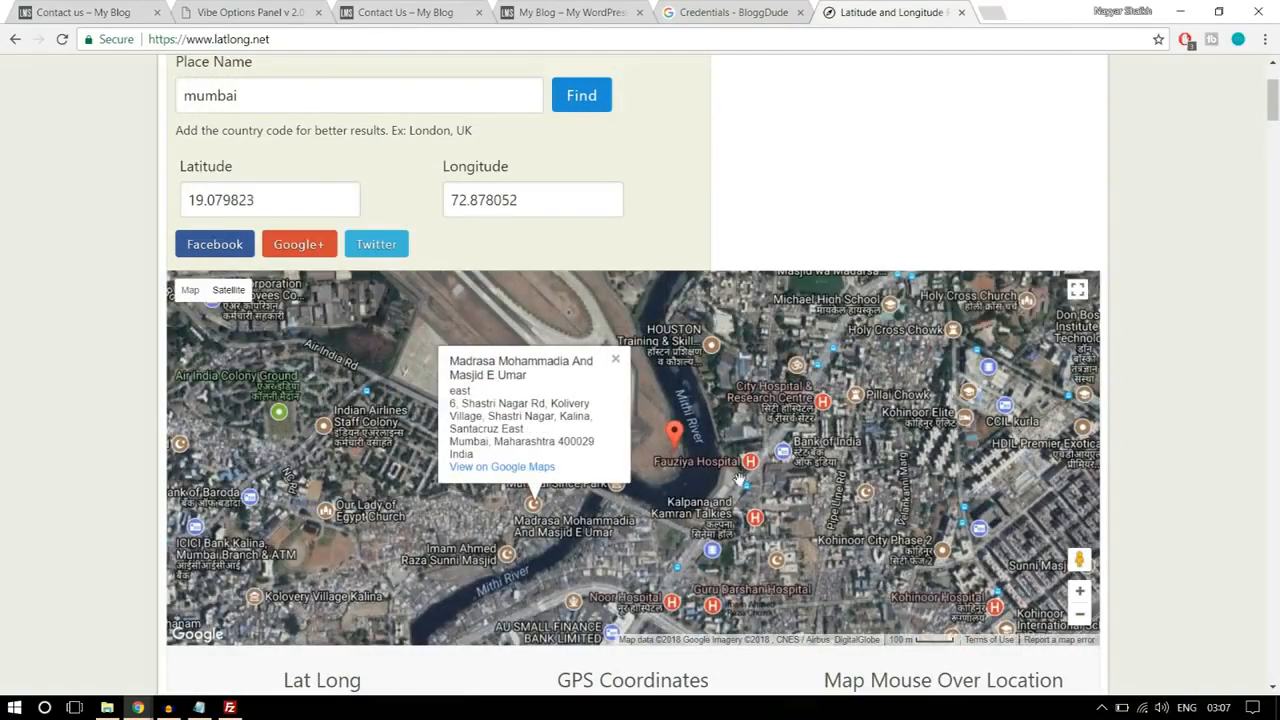
drag(319, 196, 145, 203)
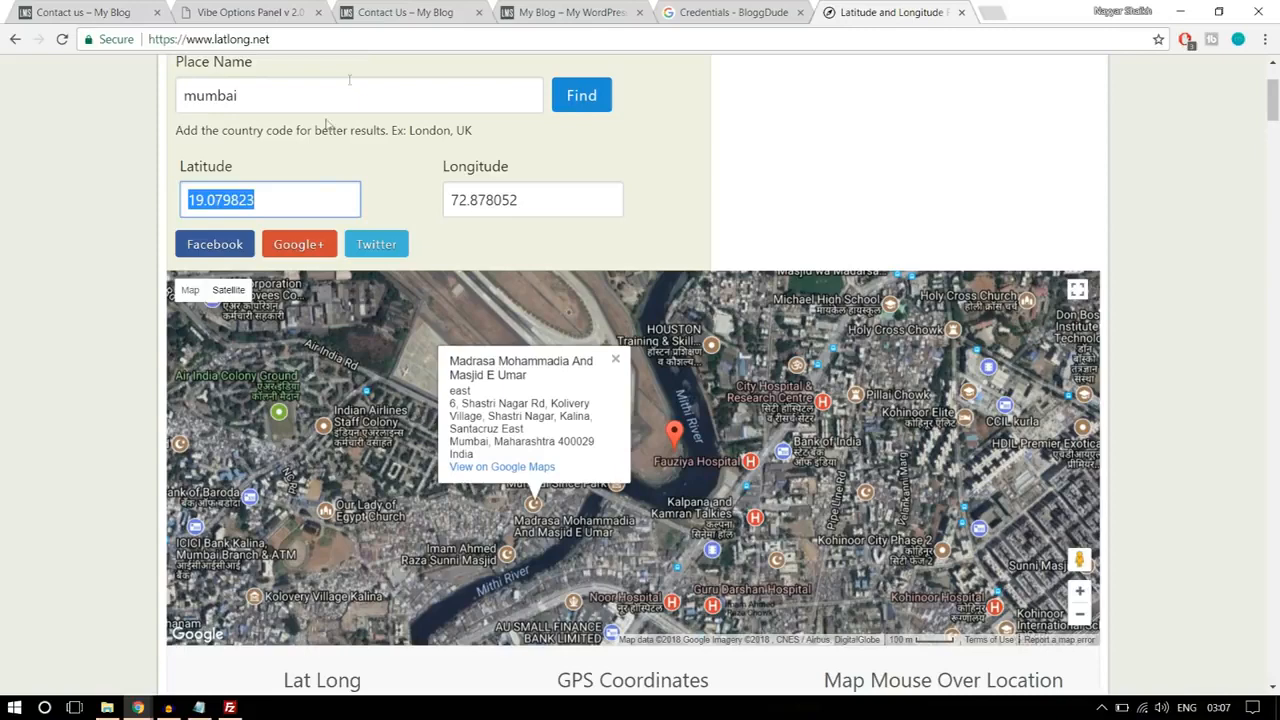
click(250, 10)
key(ctrl+v)
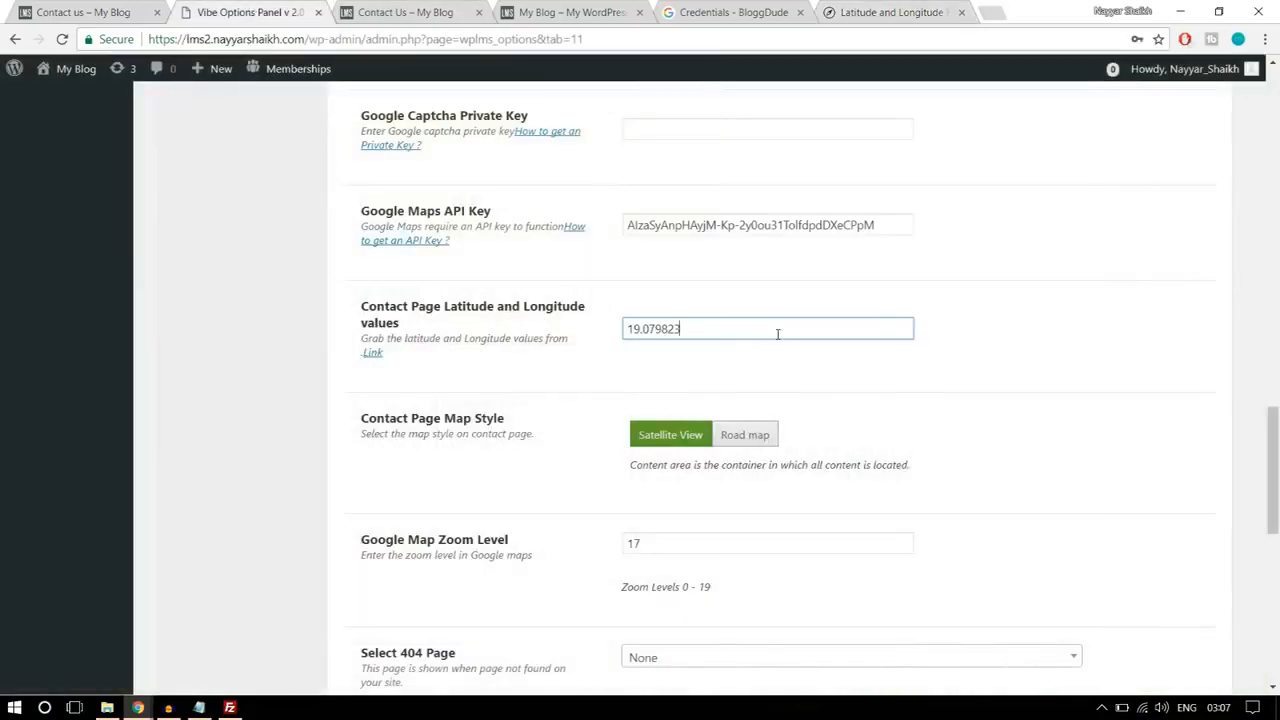
Step: Add the longitude from latlong.net after the latitude so the contact page coordinates read 19.079823,72.878052
click(863, 8)
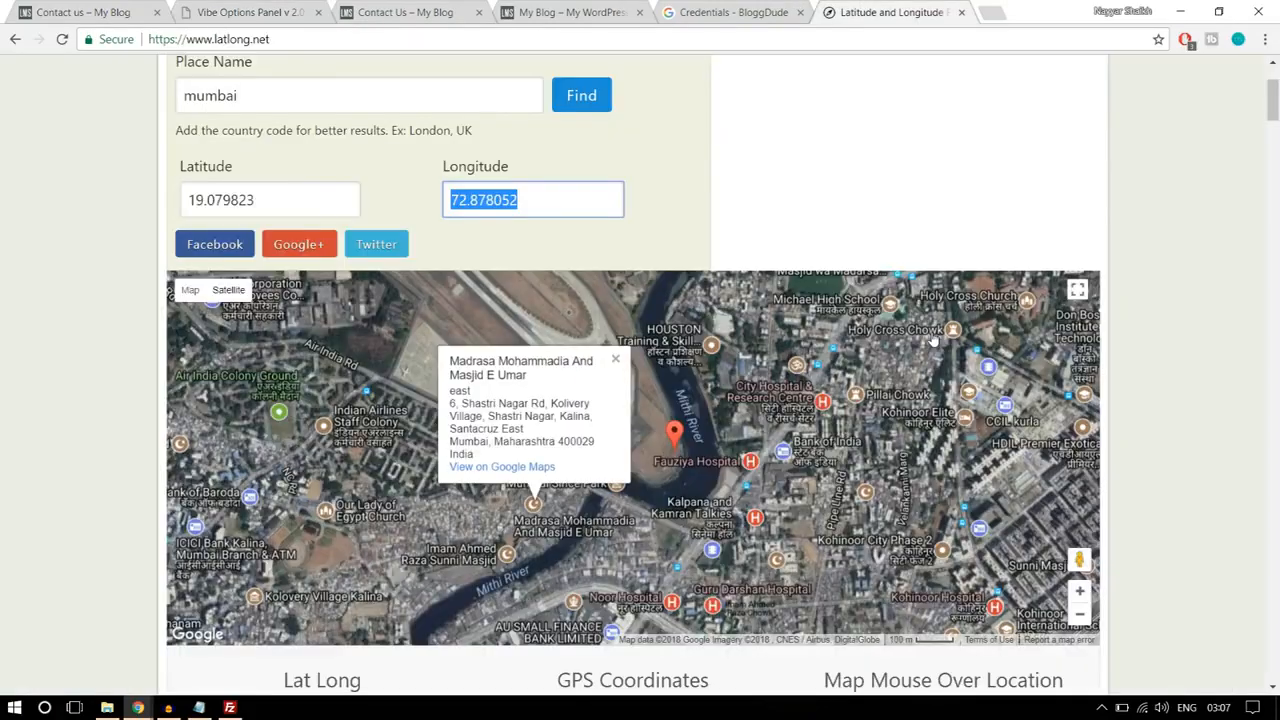
click(260, 10)
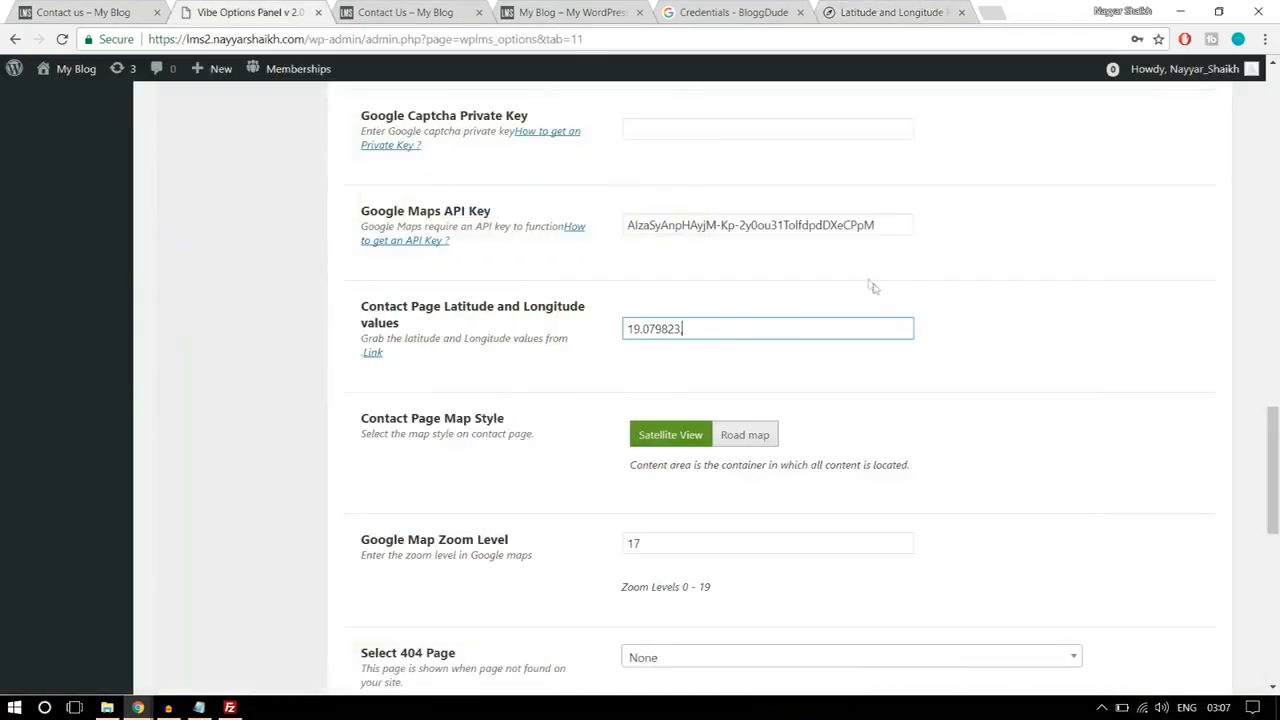
text(72.878052)
Step: Set the Contact Page Map Style to Road map and save the Miscellaneous settings
scroll(645, 397, down, 1)
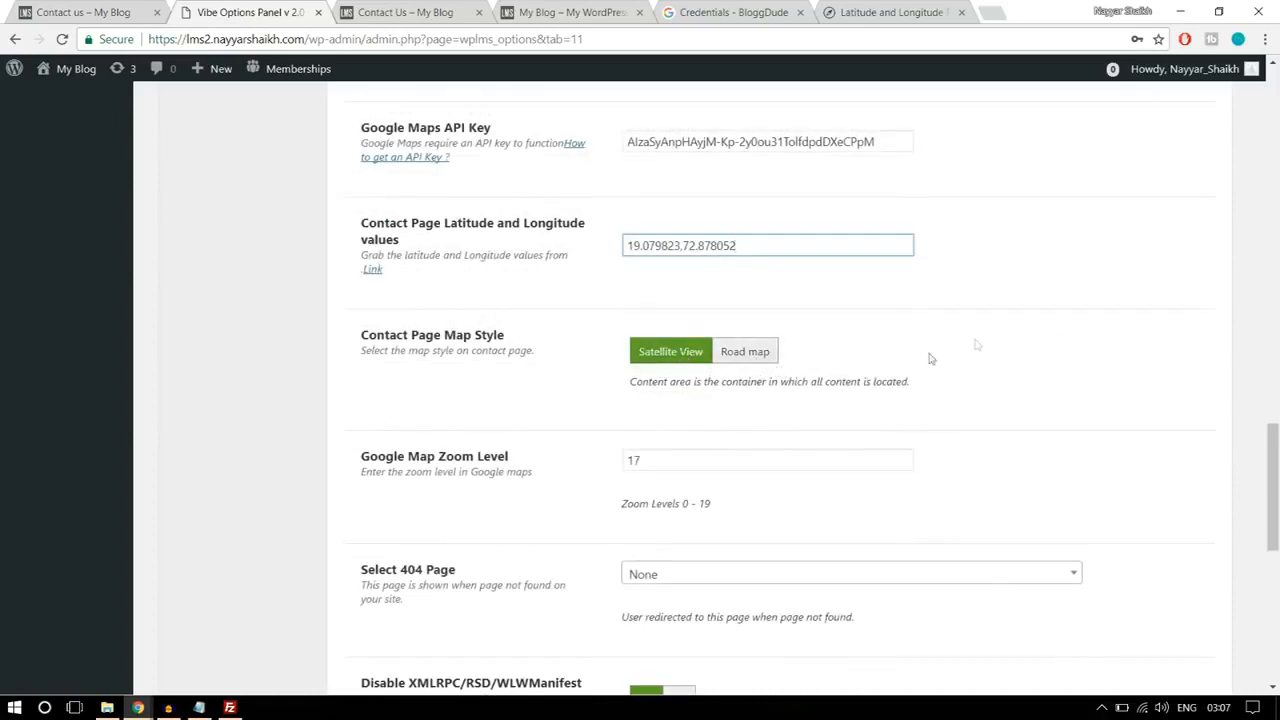
click(758, 360)
scroll(1086, 423, down, 7)
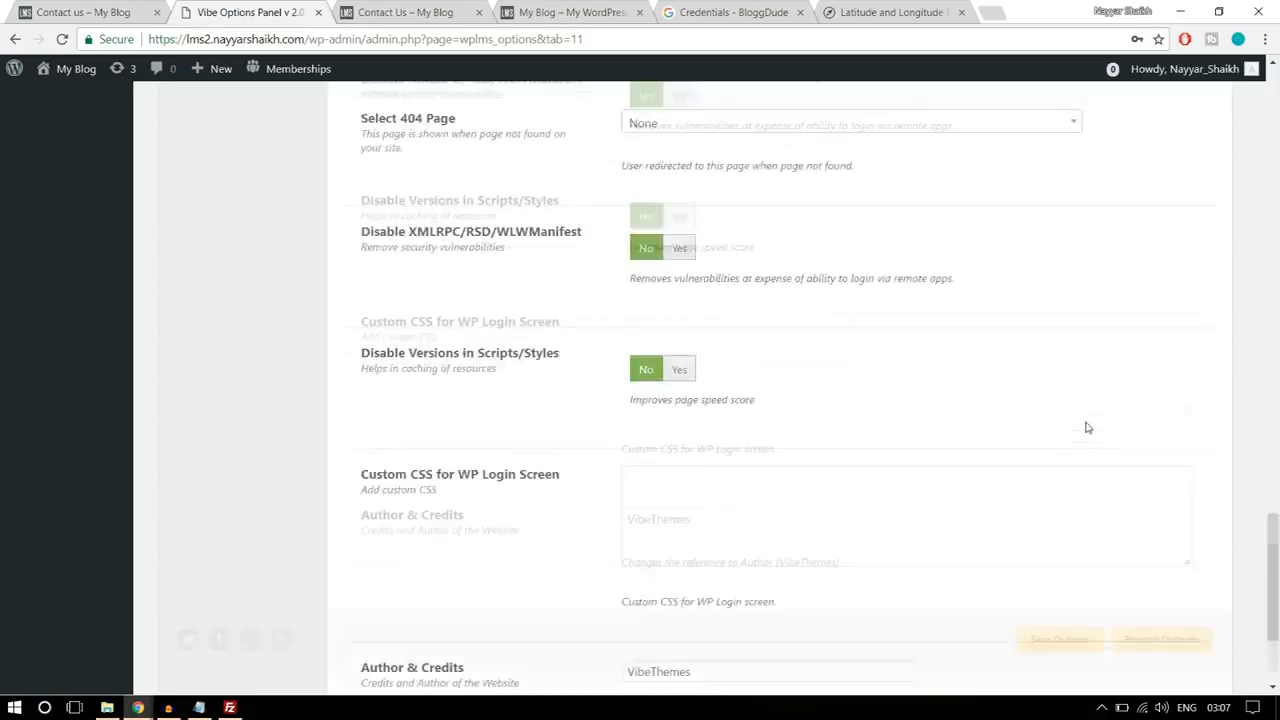
click(1060, 600)
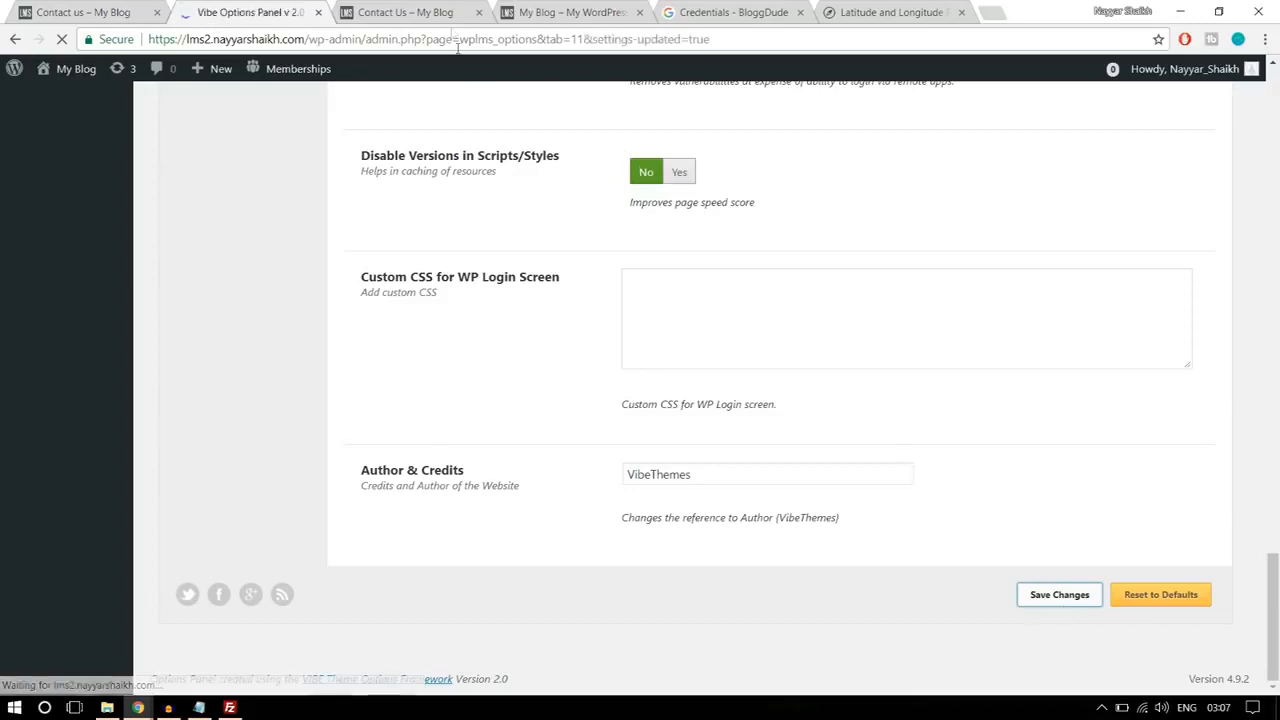
Step: Reload the site's contact-us page and check its map, text blocks and contact form
click(435, 12)
click(433, 38)
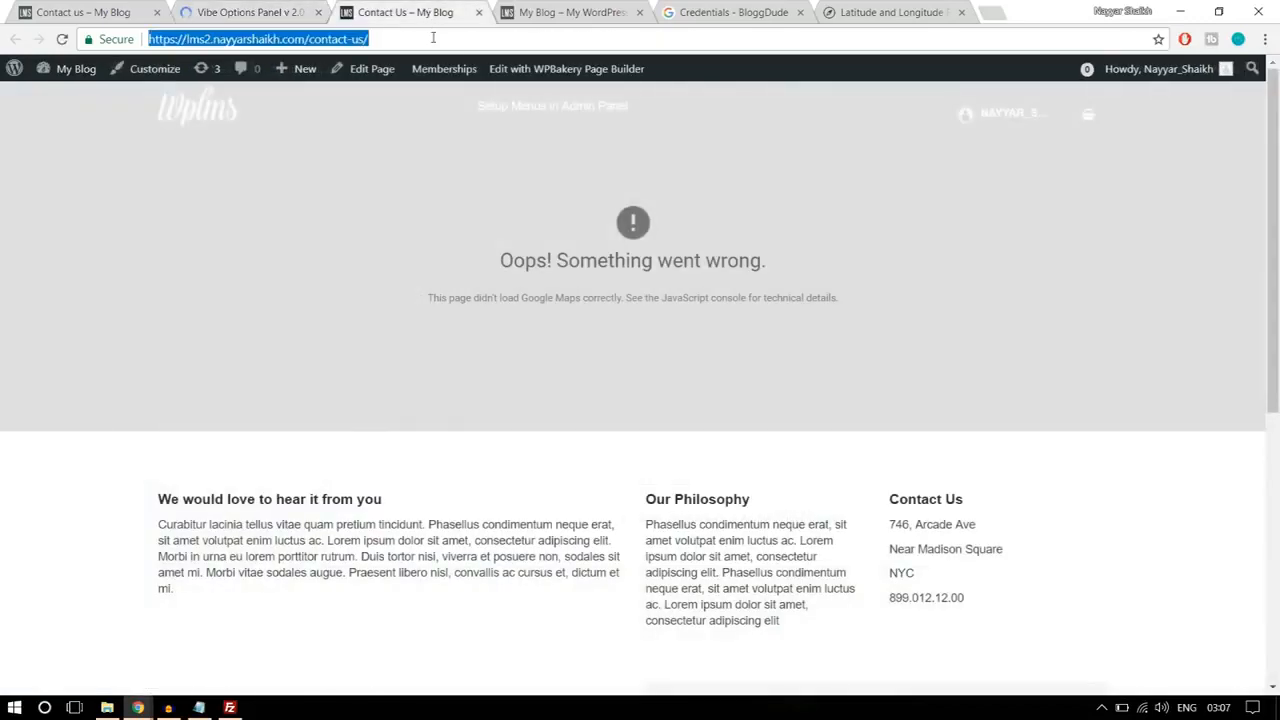
key(Return)
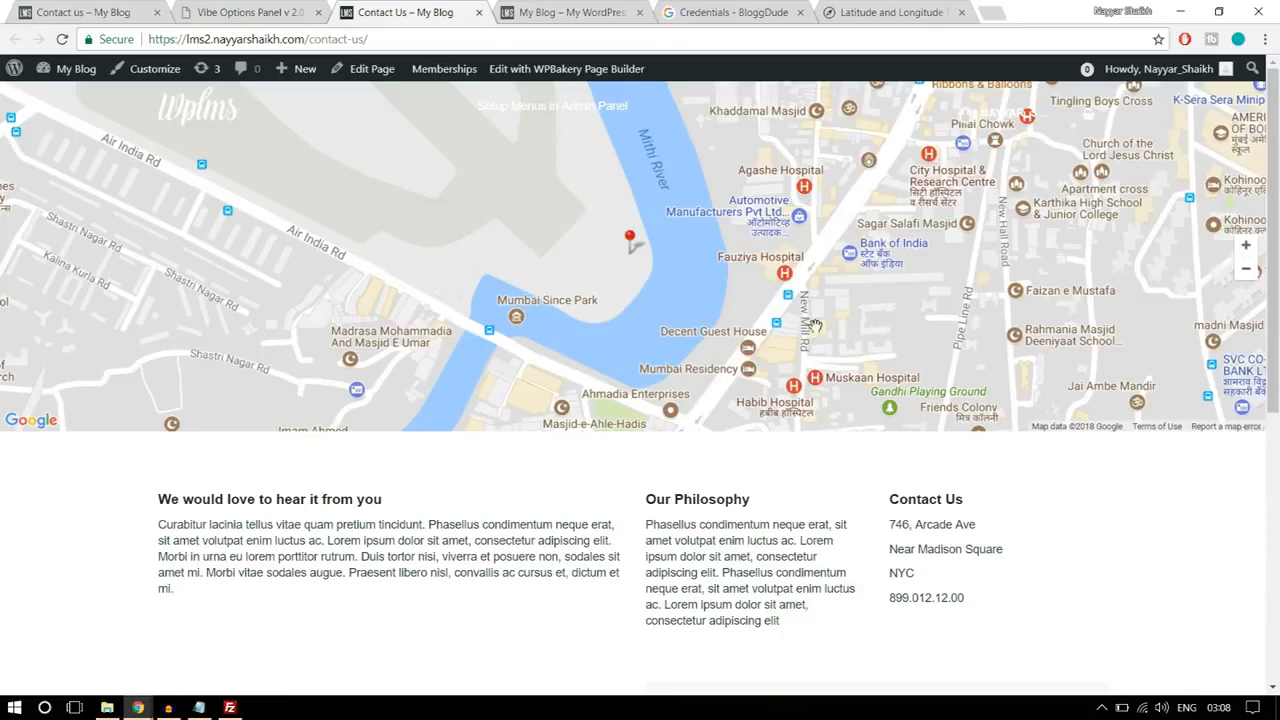
scroll(815, 325, down, 2)
scroll(817, 329, up, 2)
scroll(838, 426, down, 2)
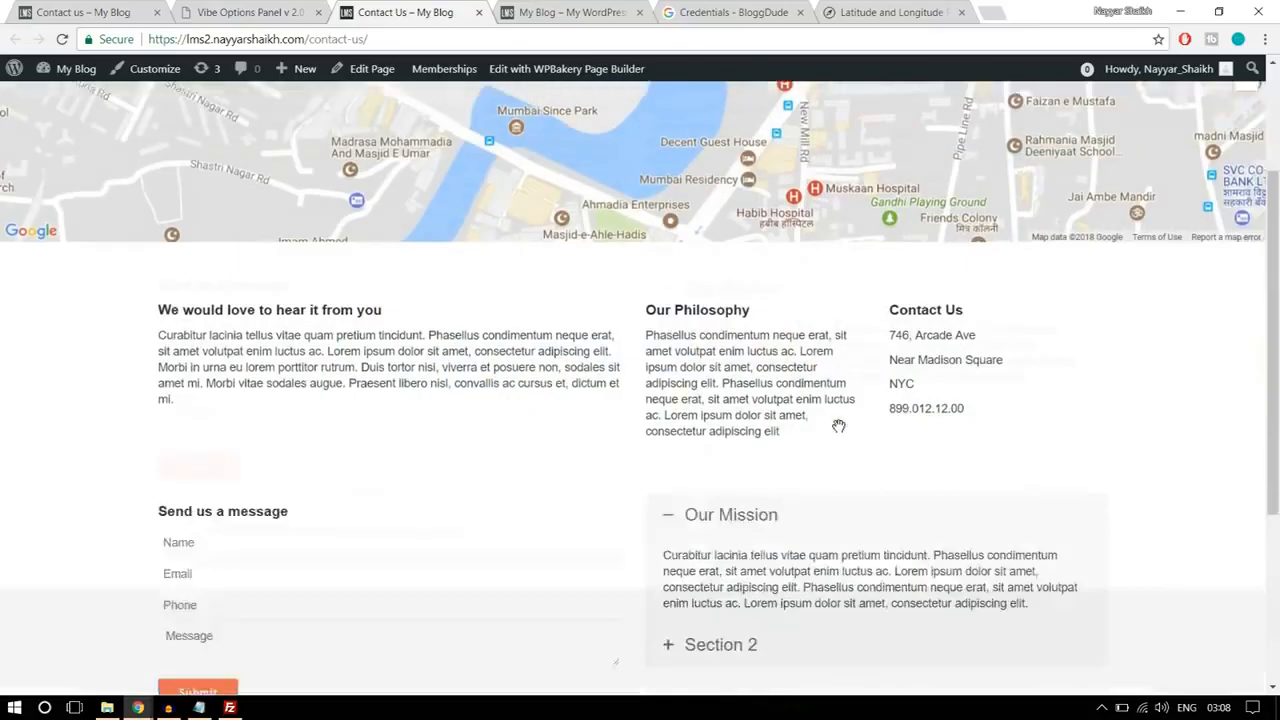
scroll(838, 426, down, 3)
scroll(837, 431, up, 5)
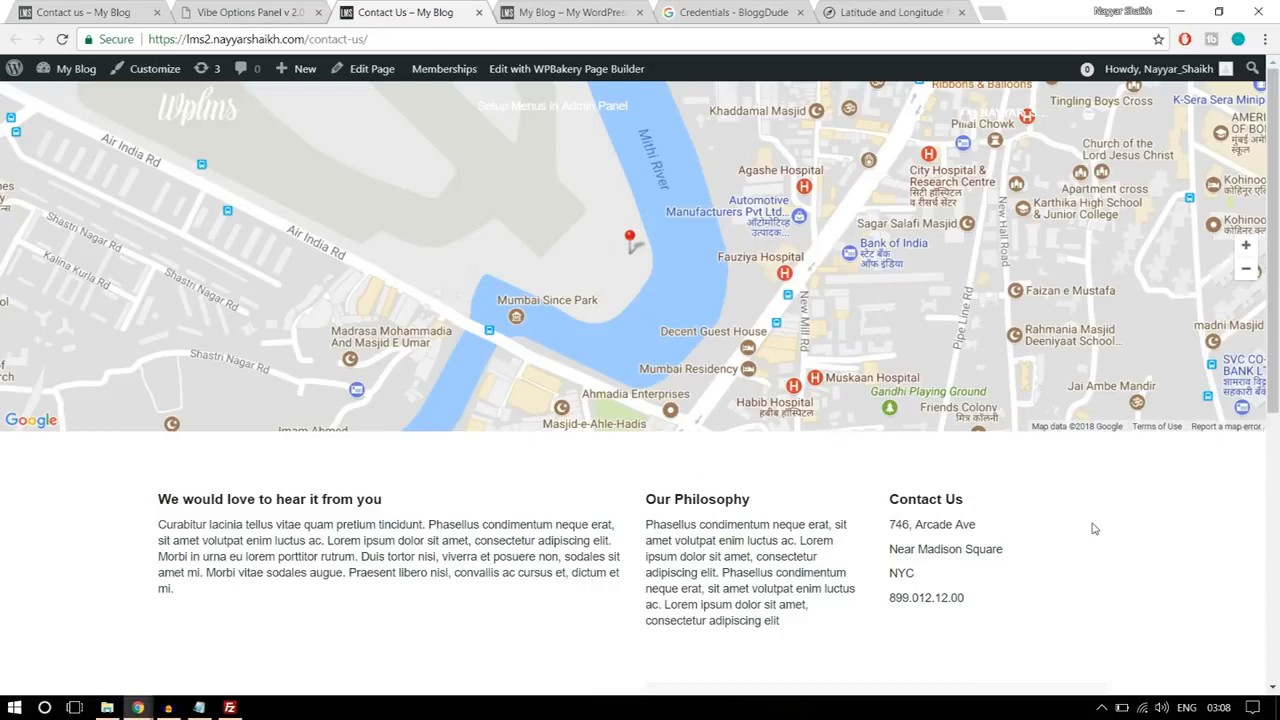
Step: Open the site's home page and go to the Software Training course from its instructor courses section
click(216, 117)
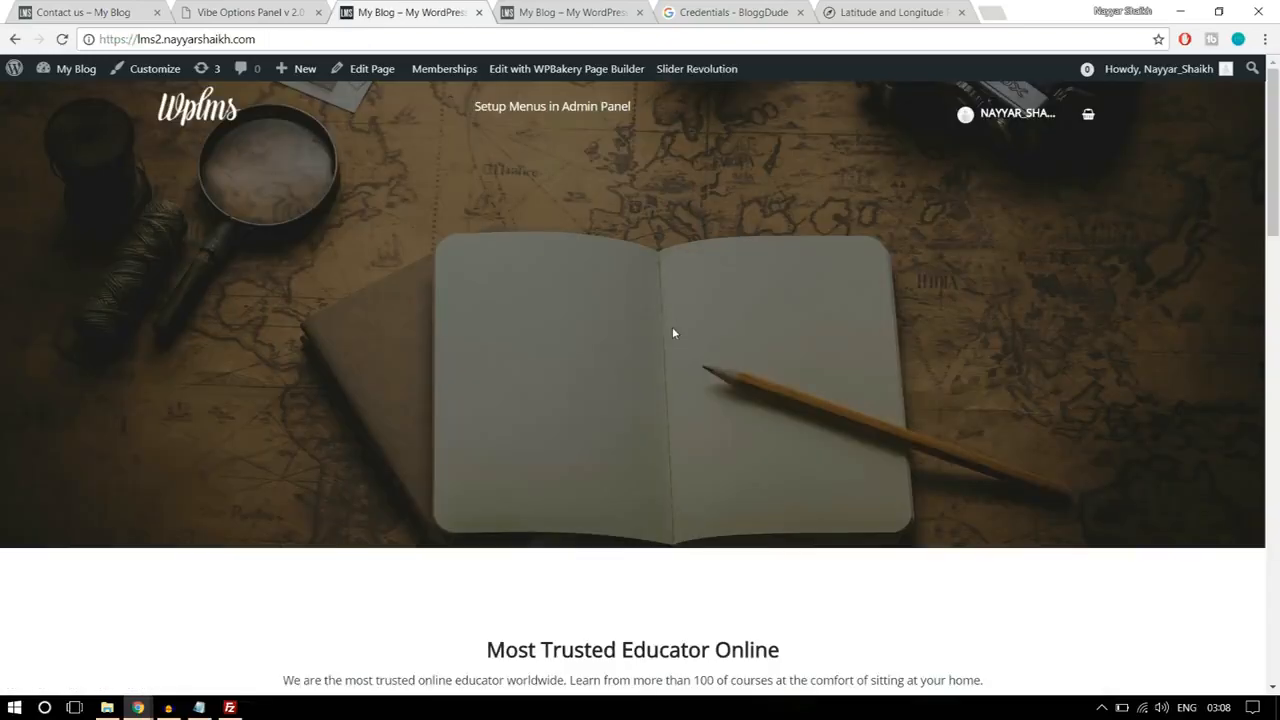
scroll(672, 326, down, 5)
scroll(672, 334, down, 10)
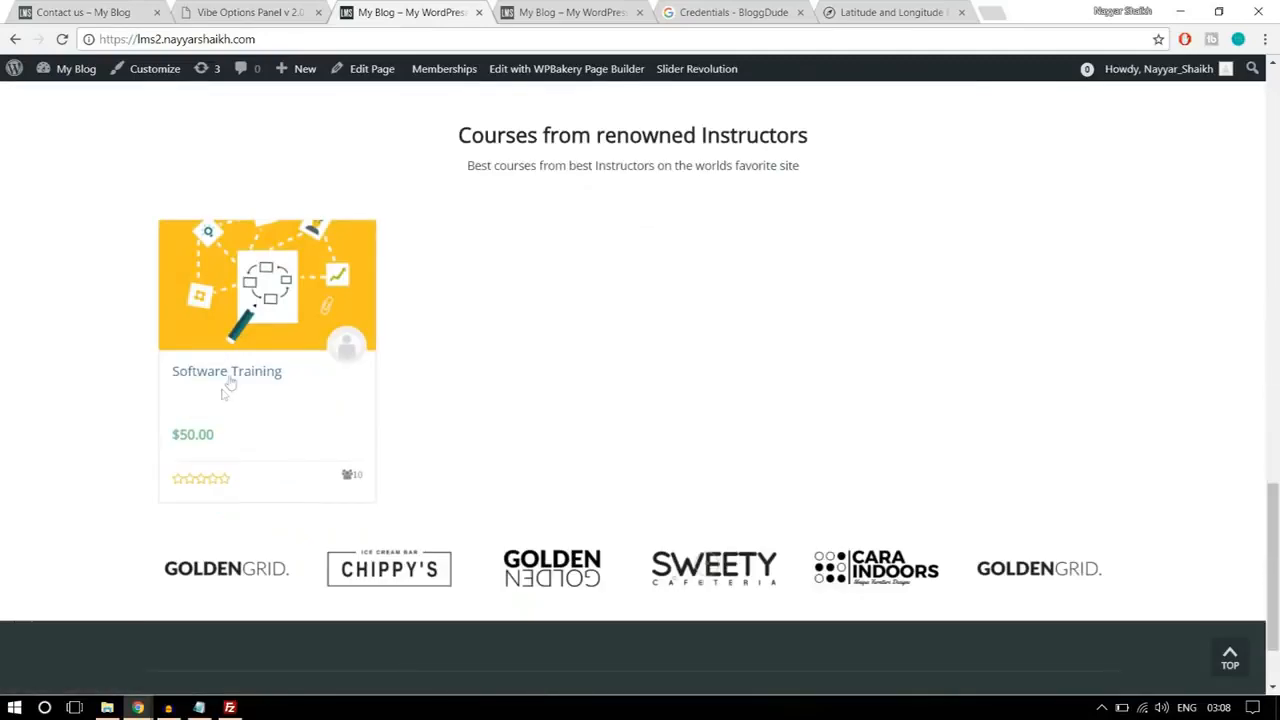
click(250, 376)
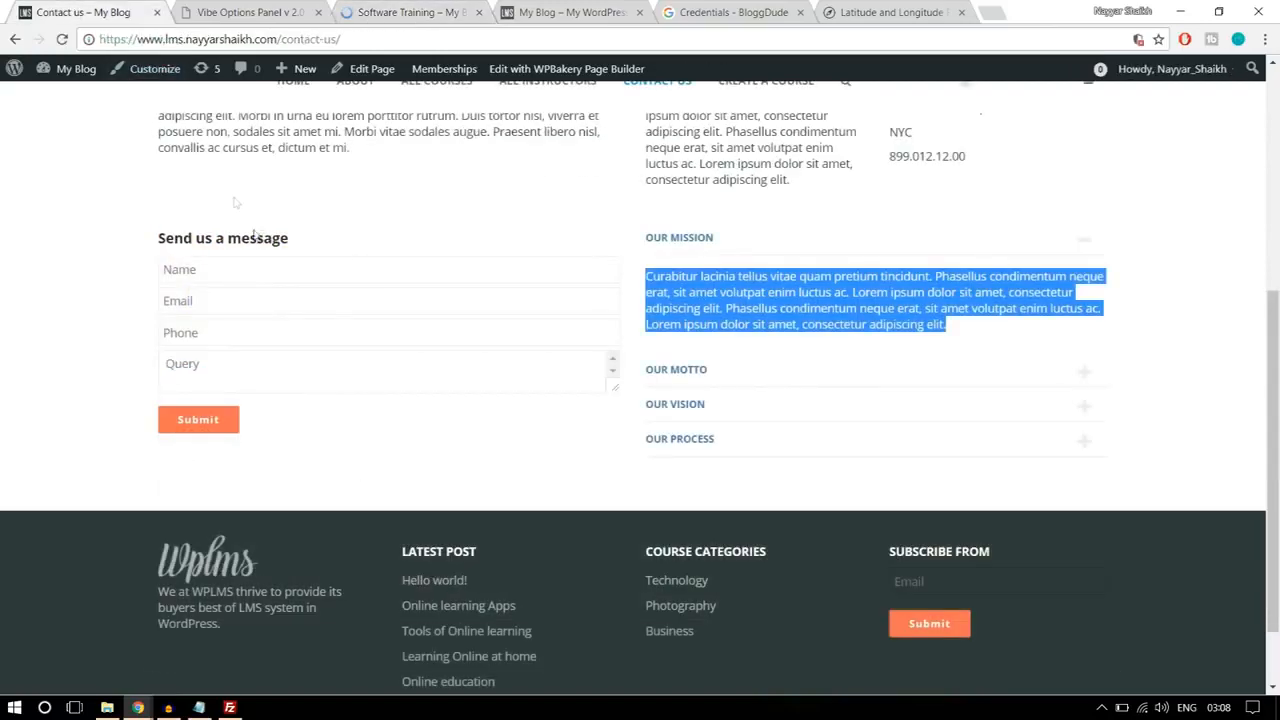
Step: Load the course/software-training page on the reference site in place of its contact page
drag(277, 39, 537, 22)
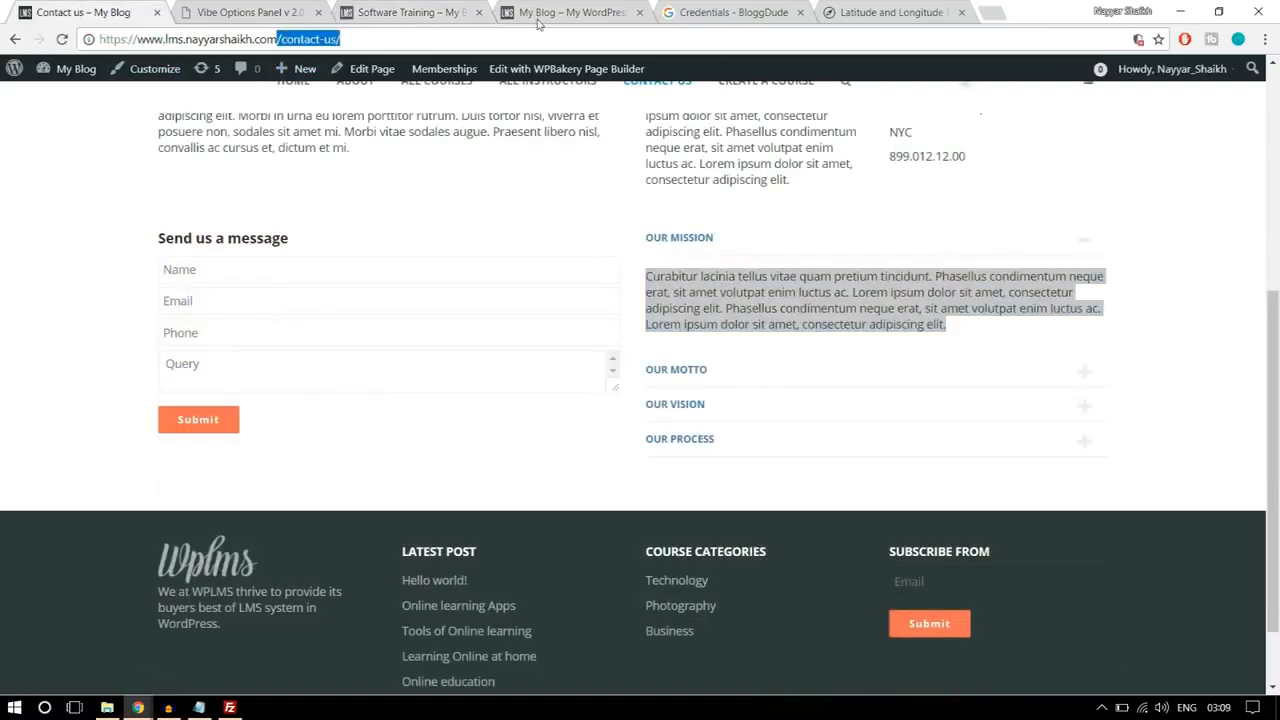
text(/c)
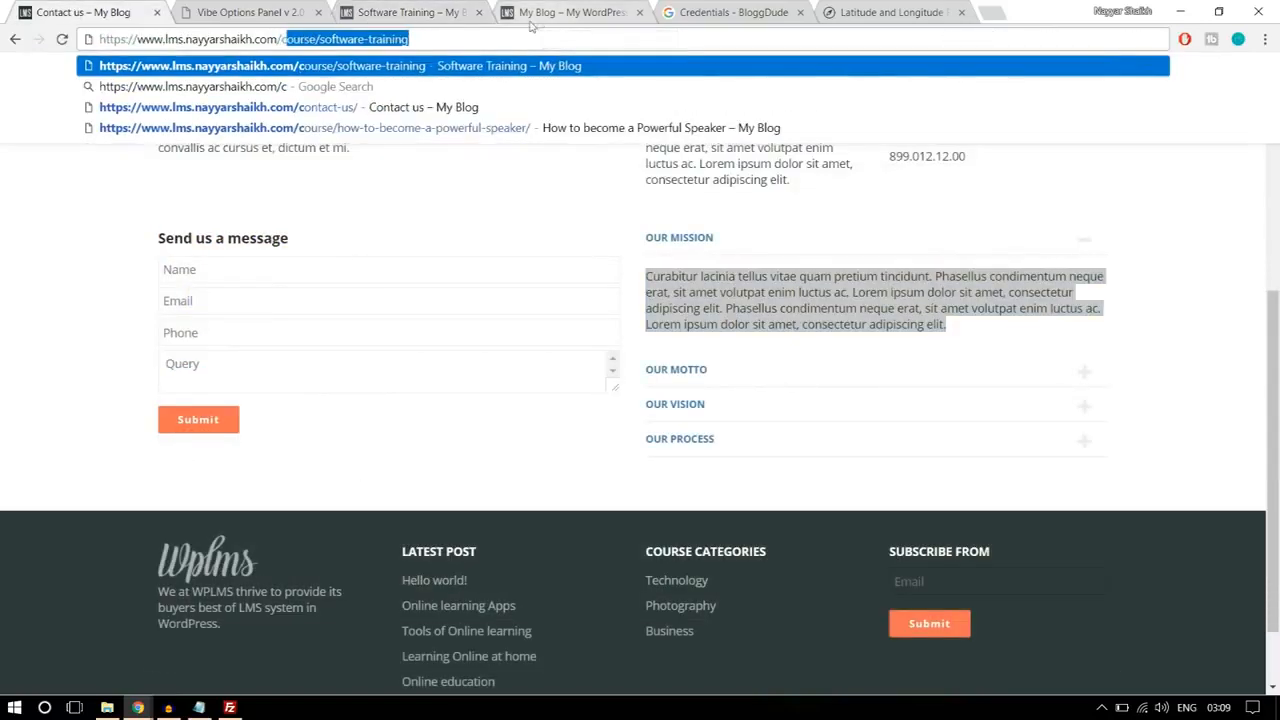
key(Return)
Step: Look over the Software Training course page on the new site, including its curriculum and sidebar area
click(449, 21)
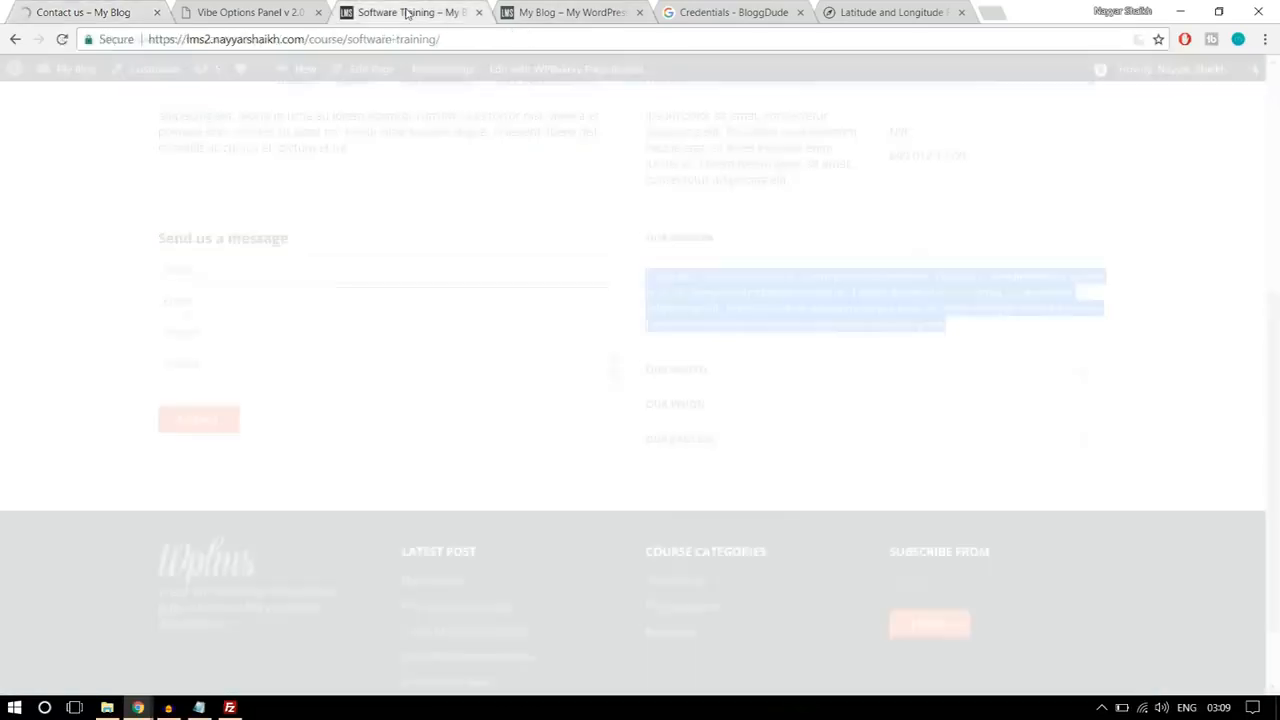
scroll(570, 338, down, 3)
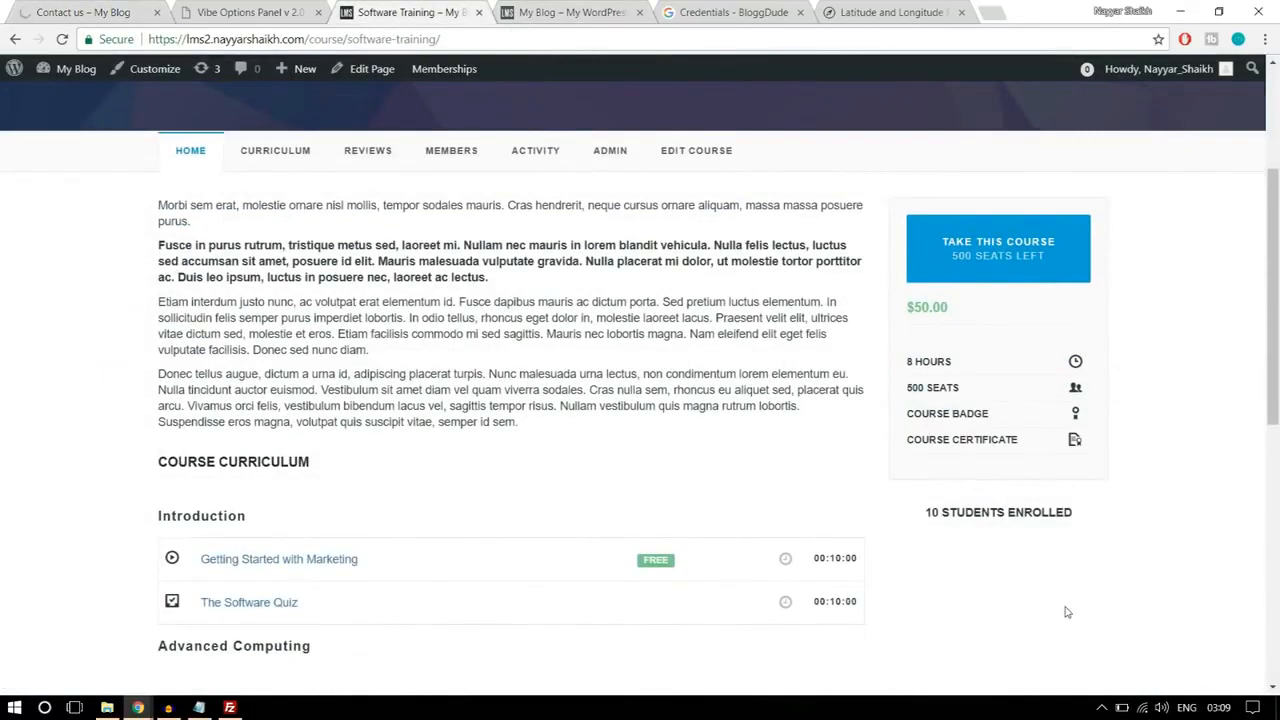
scroll(1066, 605, down, 6)
scroll(1066, 605, up, 10)
scroll(1066, 605, down, 3)
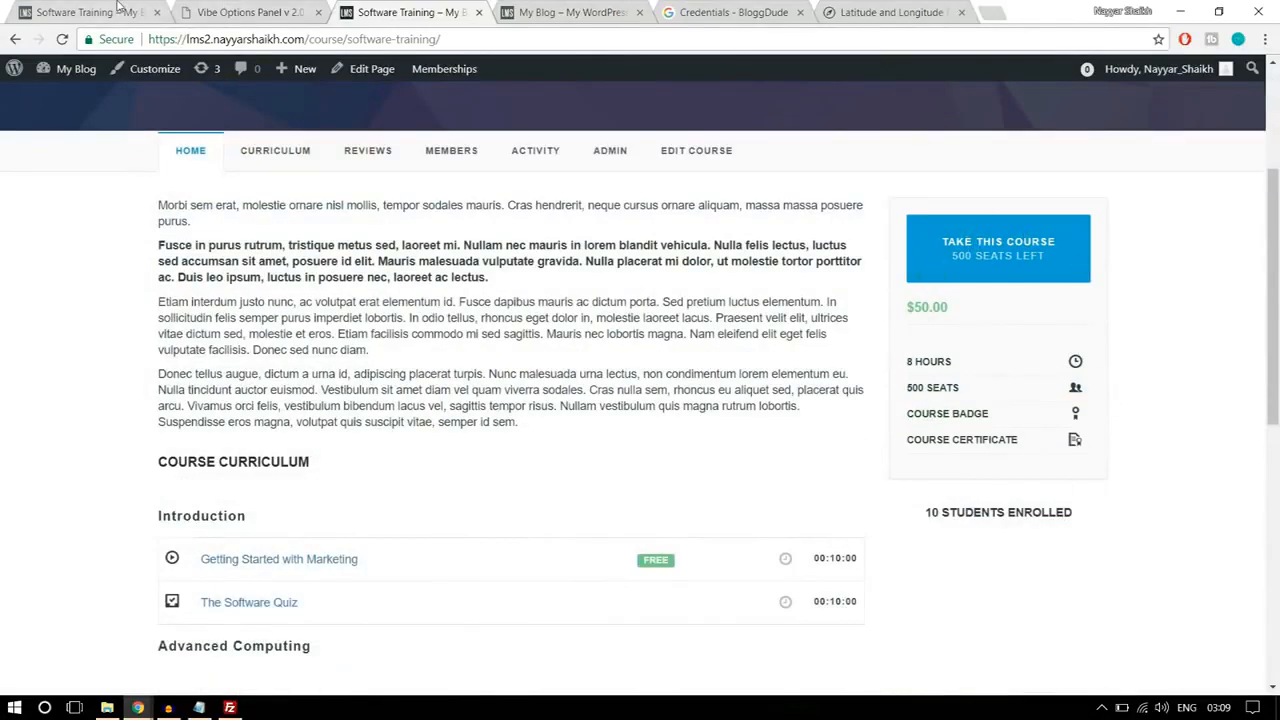
Step: Examine the sidebar widgets on the reference site's Software Training page, from Related Courses Widget down to Course Reviews
click(90, 12)
scroll(948, 388, down, 4)
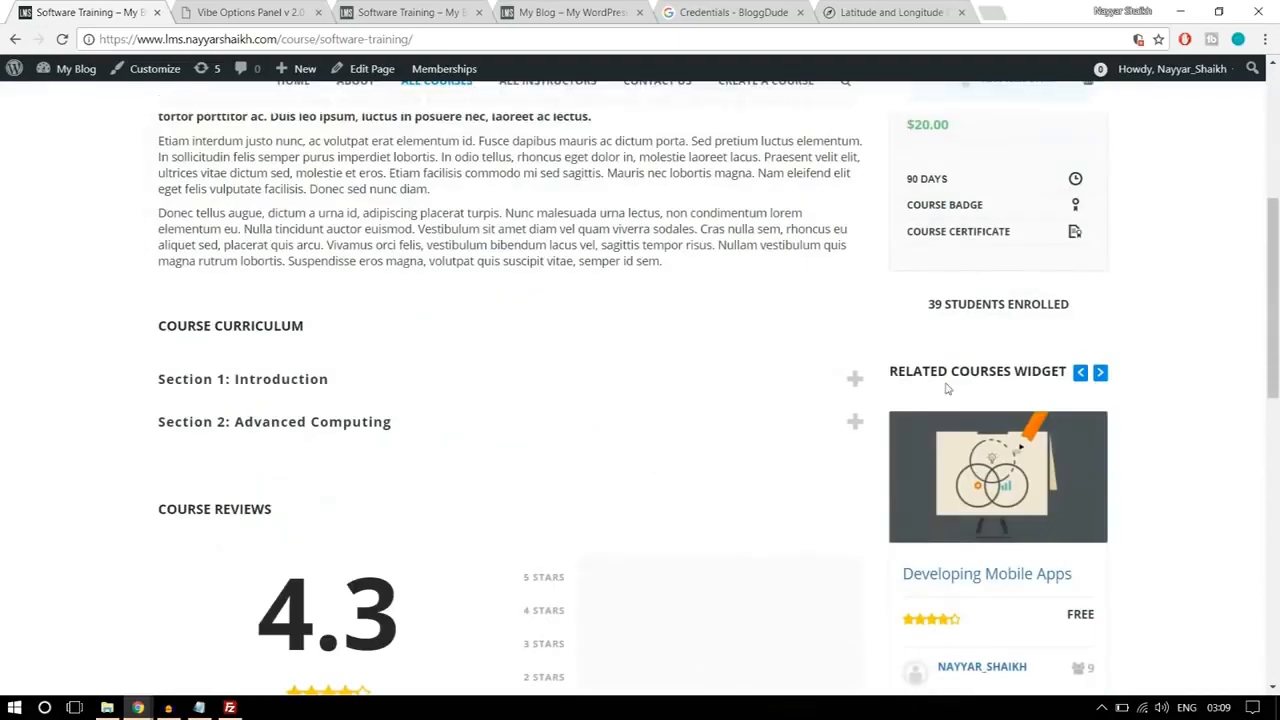
scroll(1165, 393, down, 1)
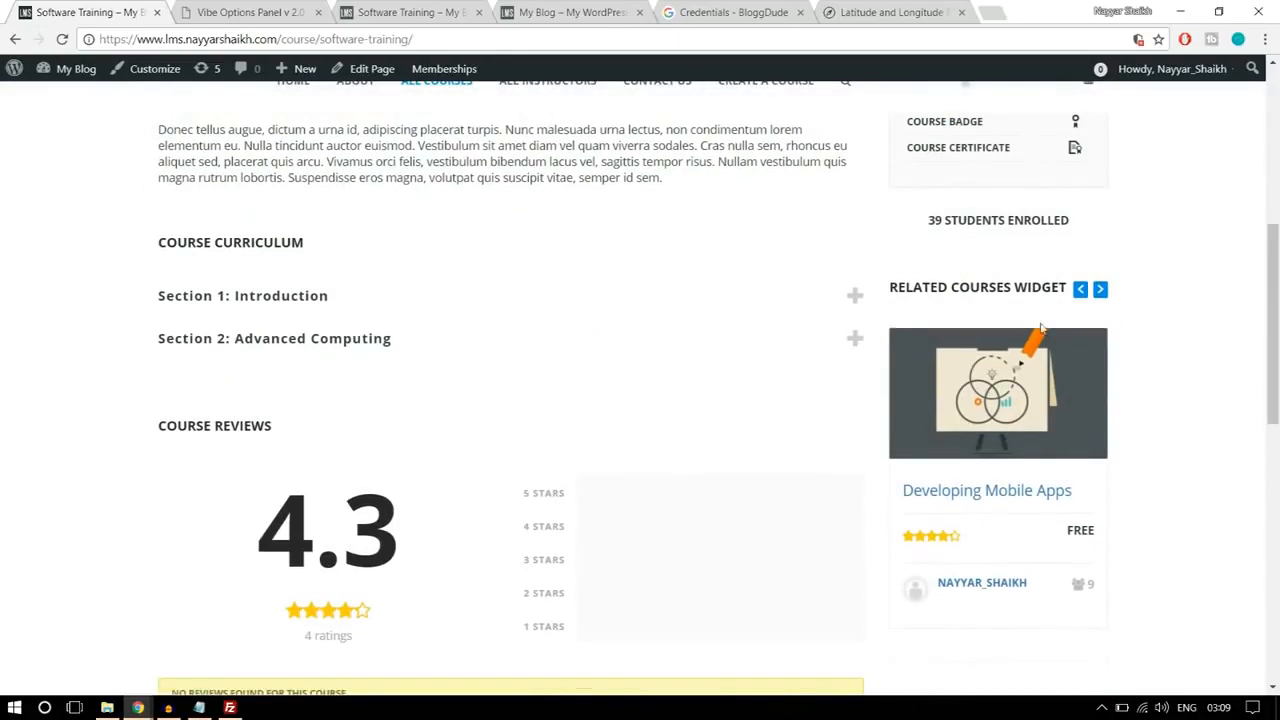
drag(895, 283, 1065, 287)
scroll(1171, 309, down, 3)
scroll(1148, 420, down, 5)
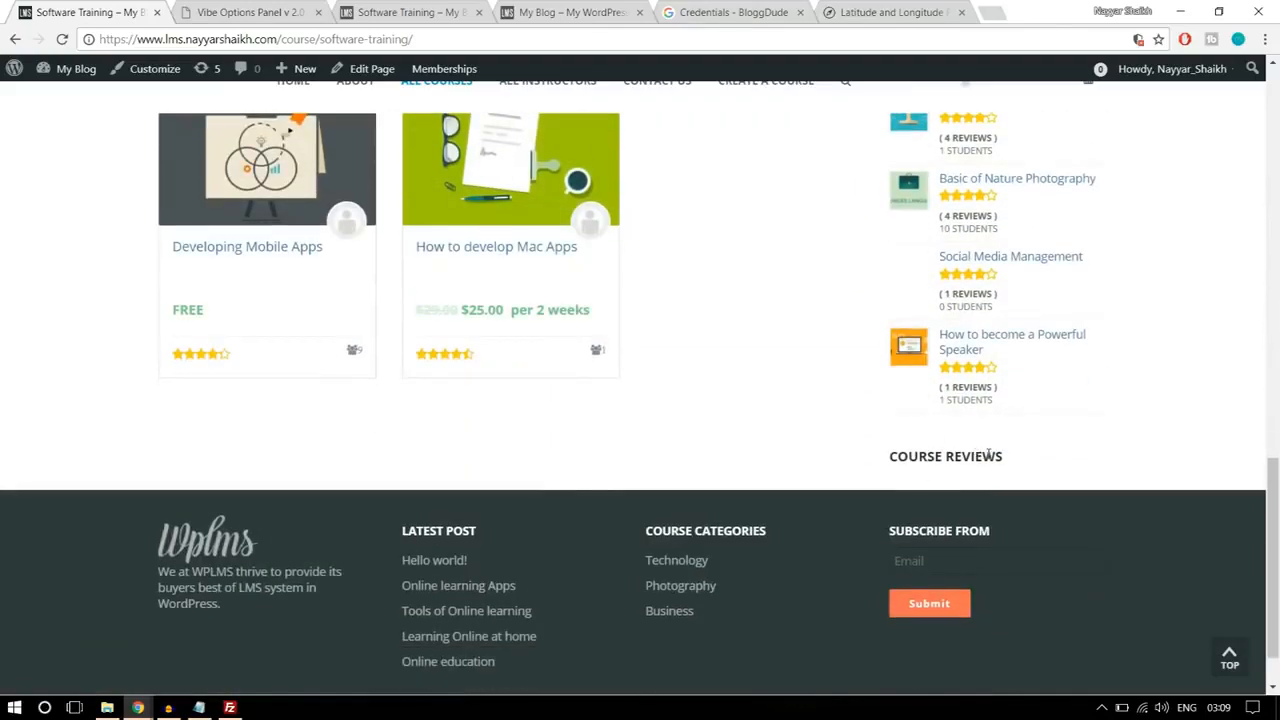
scroll(996, 462, up, 8)
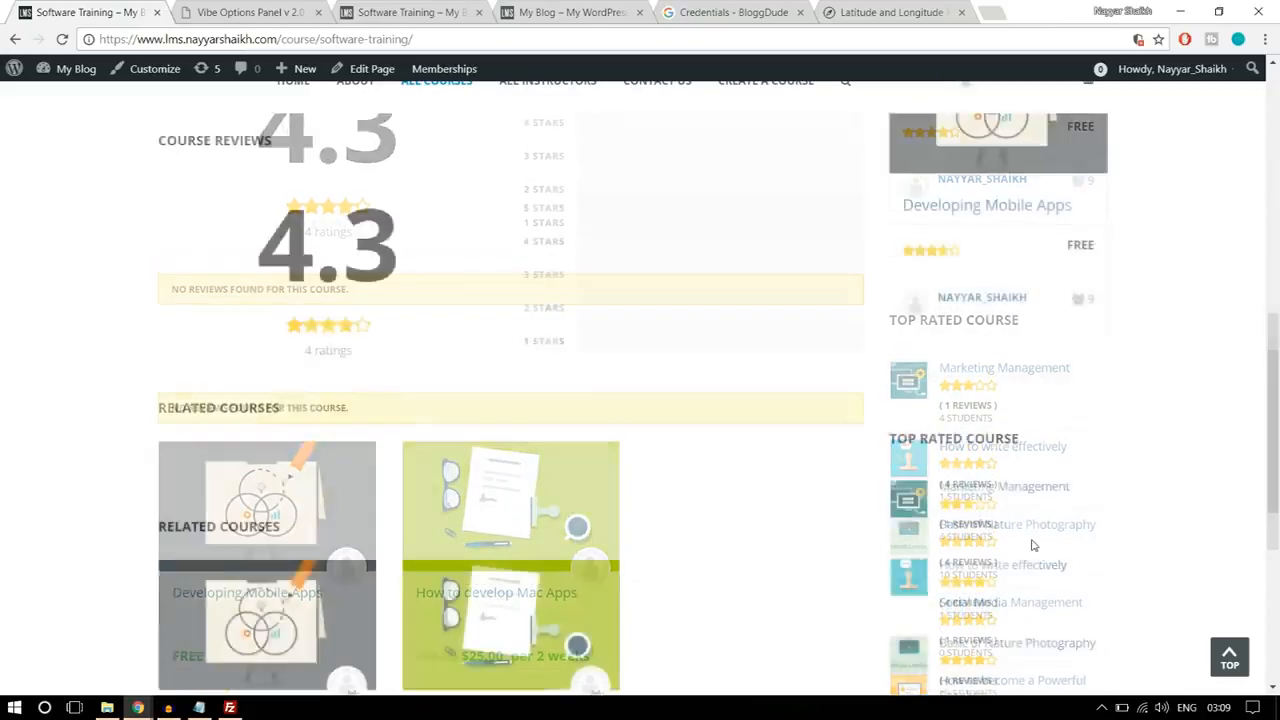
scroll(1007, 482, up, 3)
scroll(1007, 482, down, 4)
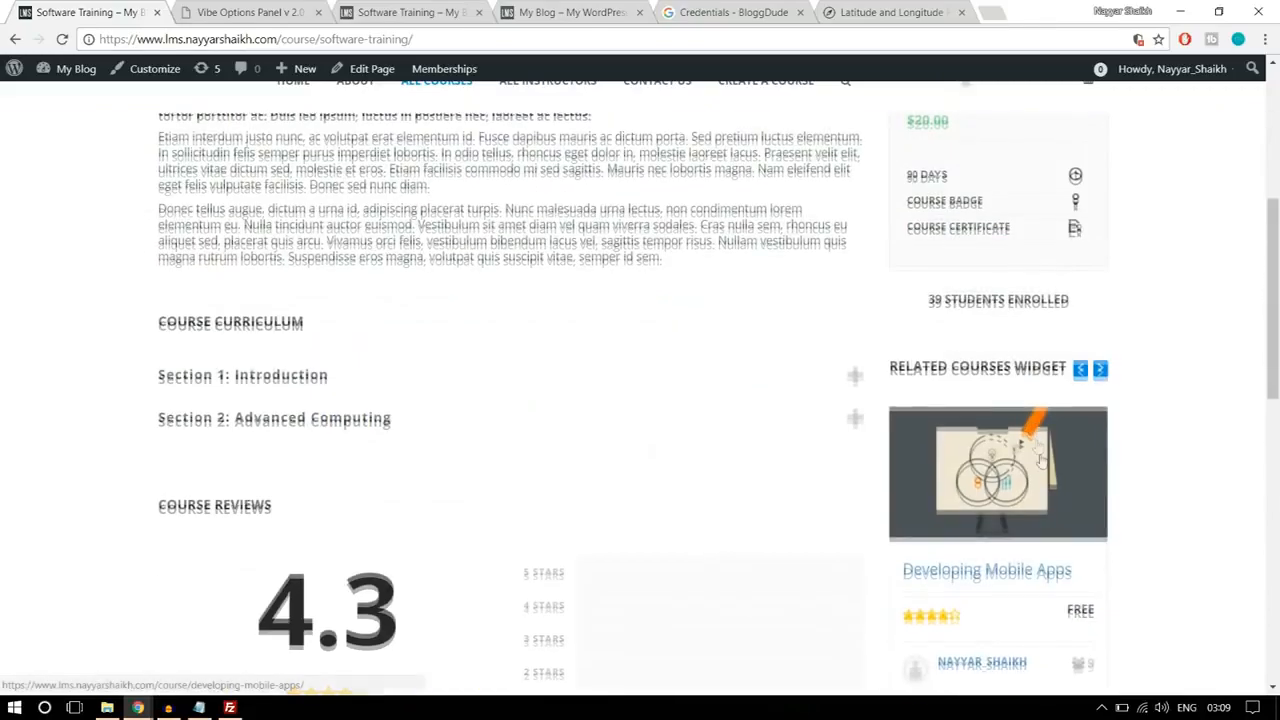
Step: Open the new site's Widgets admin page, collapse the Student Sidebar area and expand the Course Sidebar area
click(357, 6)
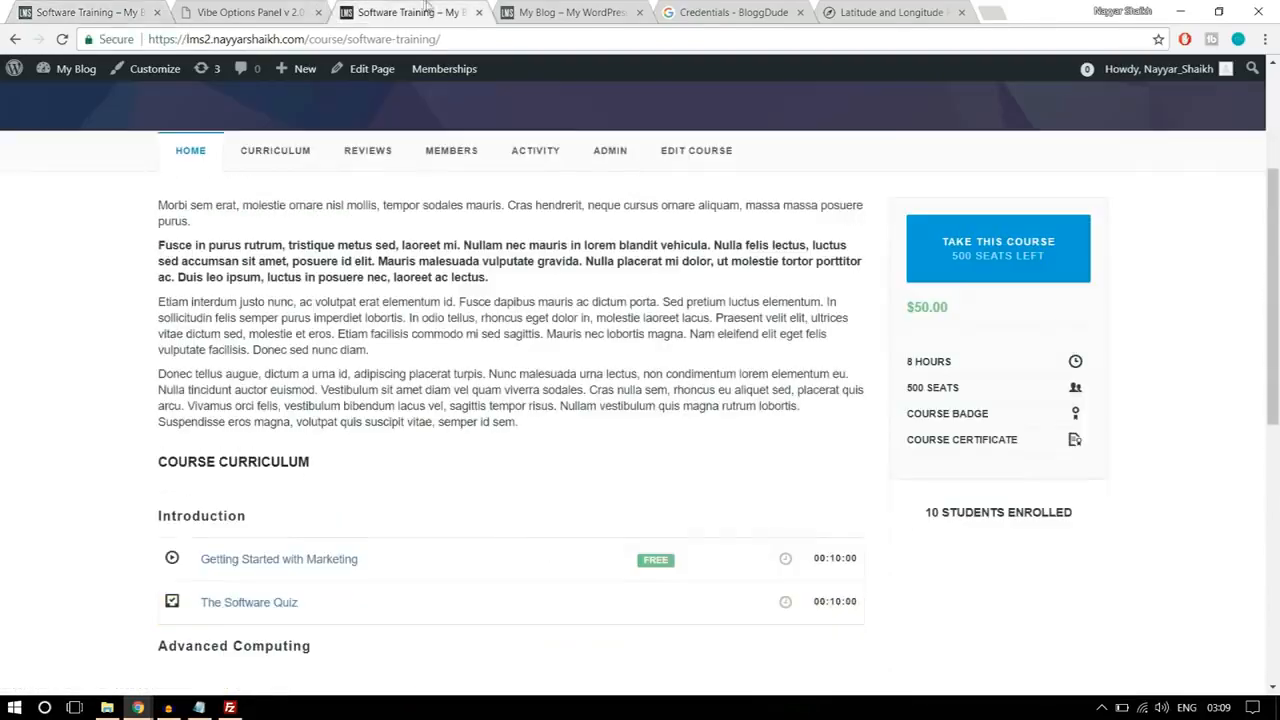
click(268, 5)
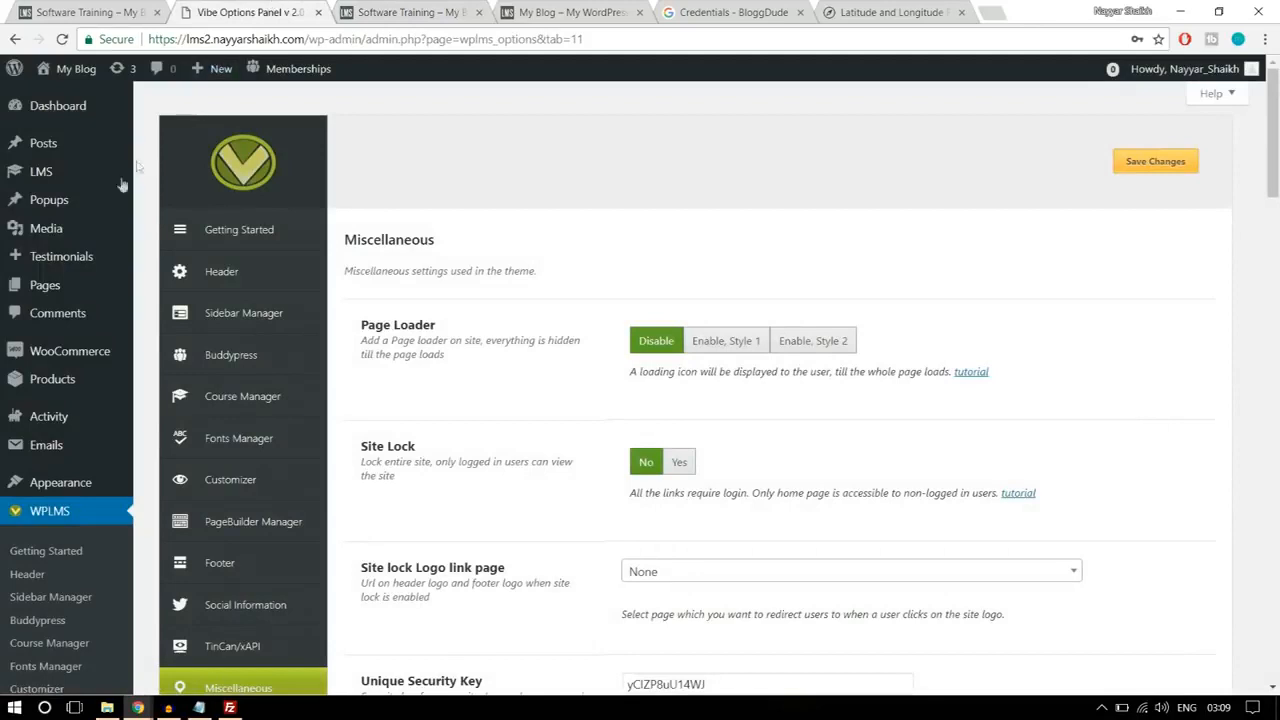
mouse_move(78, 490)
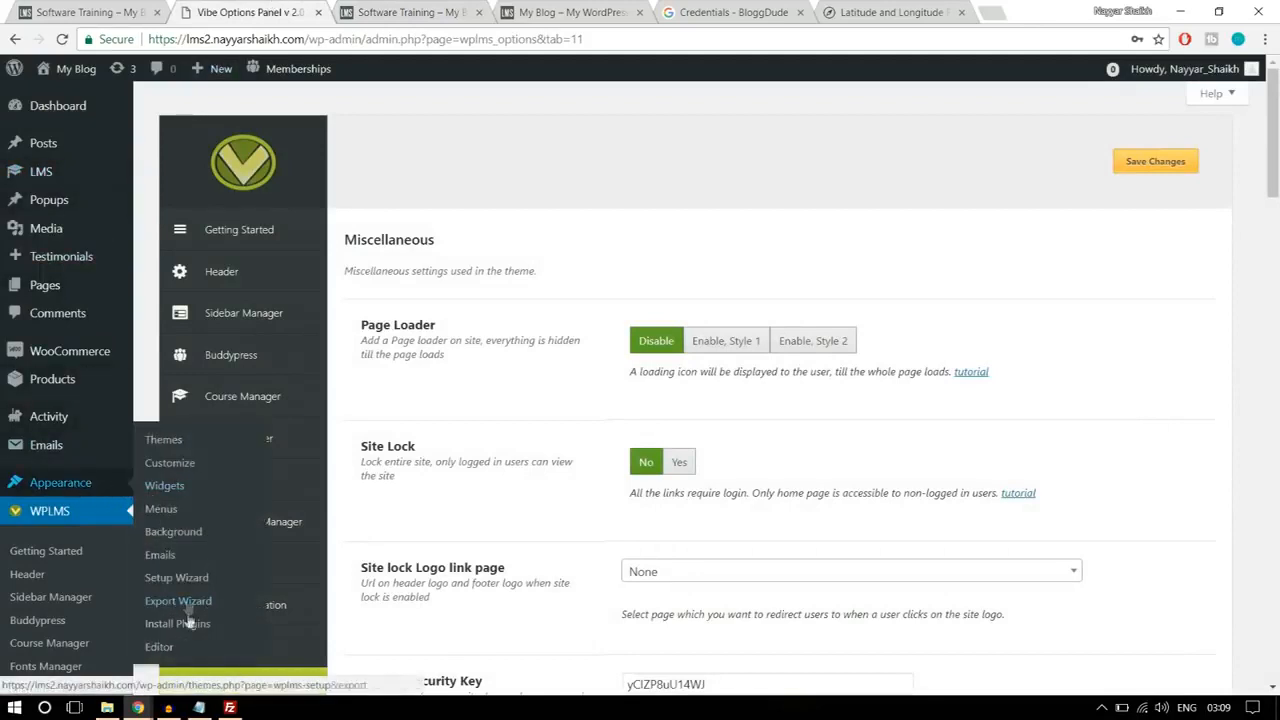
click(172, 487)
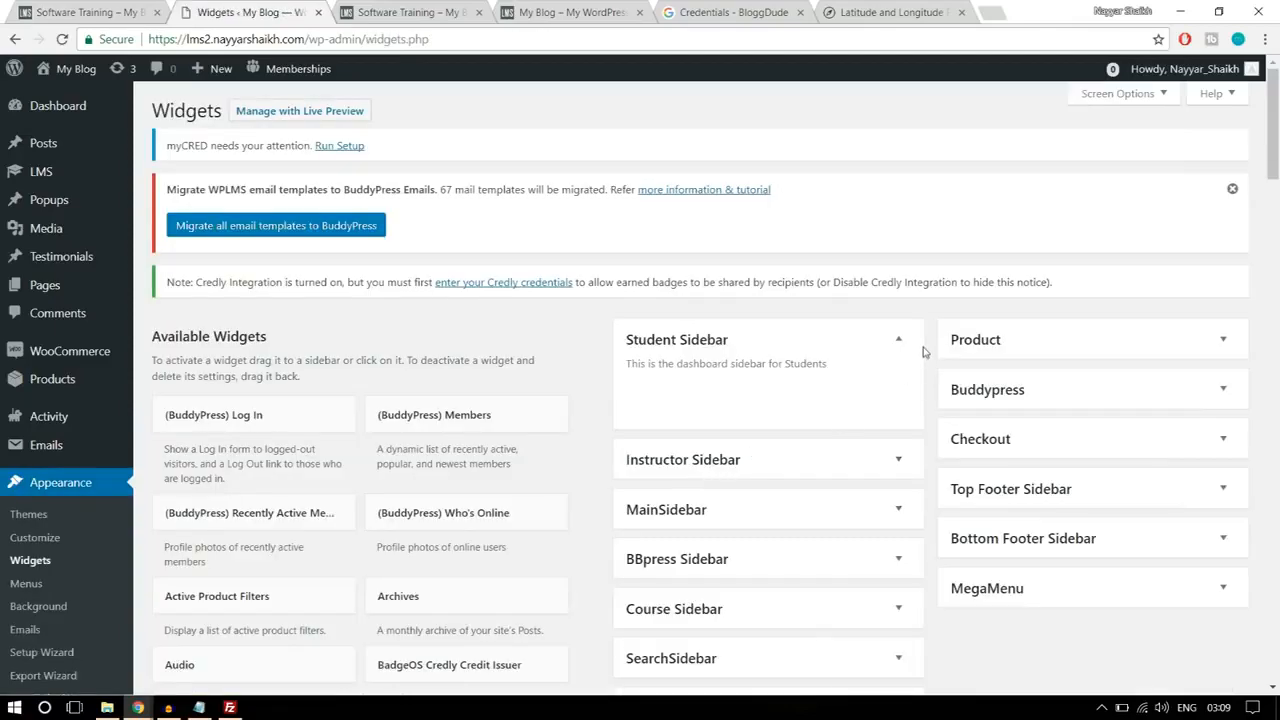
click(899, 340)
scroll(903, 343, down, 1)
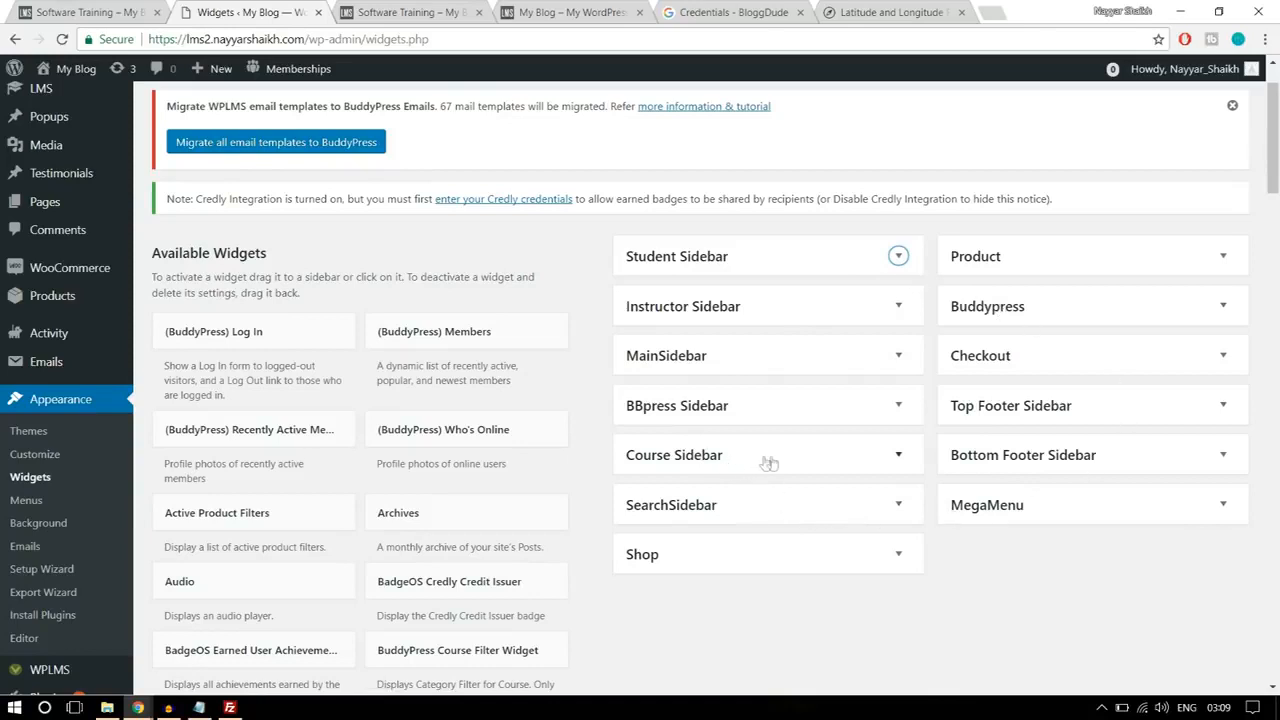
click(727, 458)
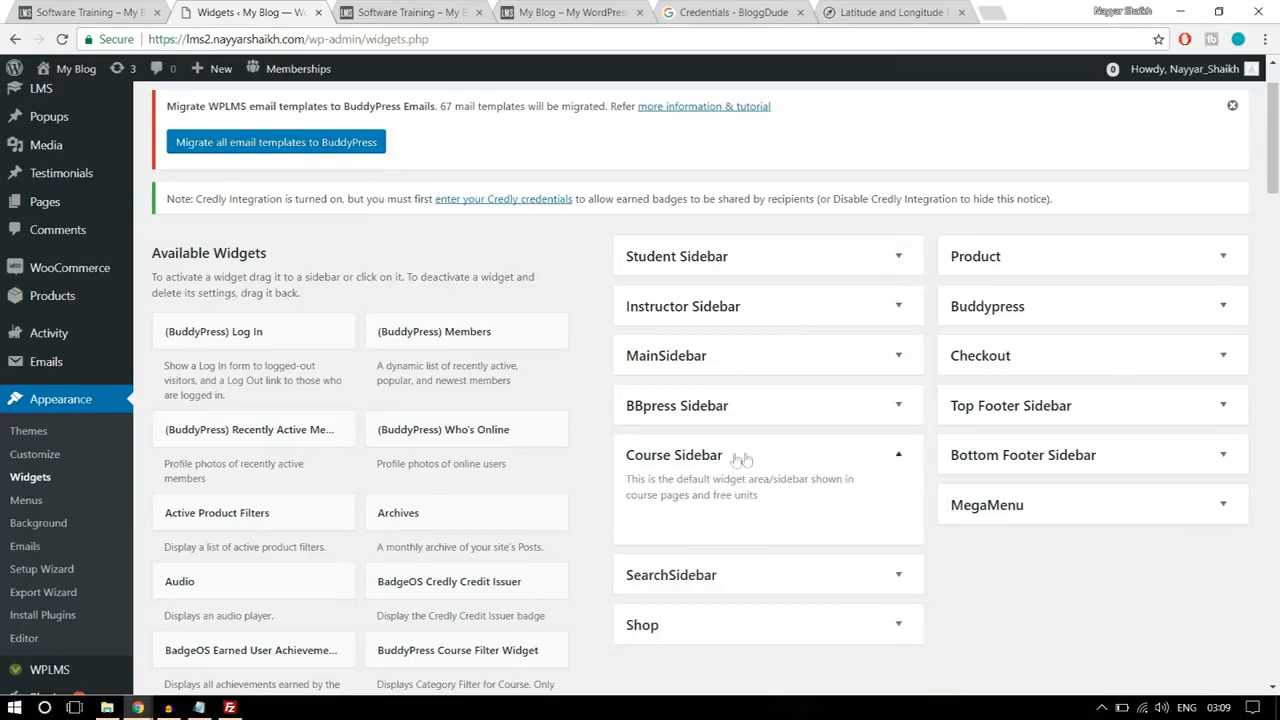
Step: Check the Related Courses block on the reference course page and add the BuddyPress Related Courses Widget to the new site's Course Sidebar
click(72, 8)
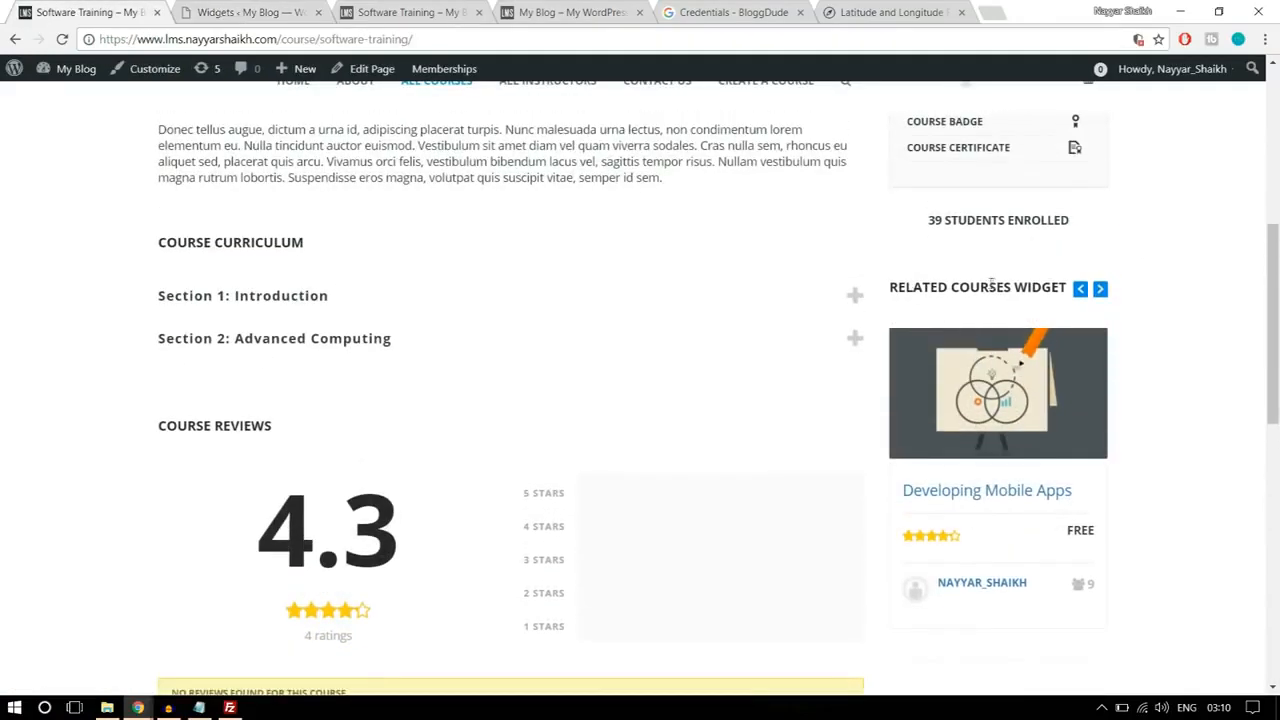
click(1100, 290)
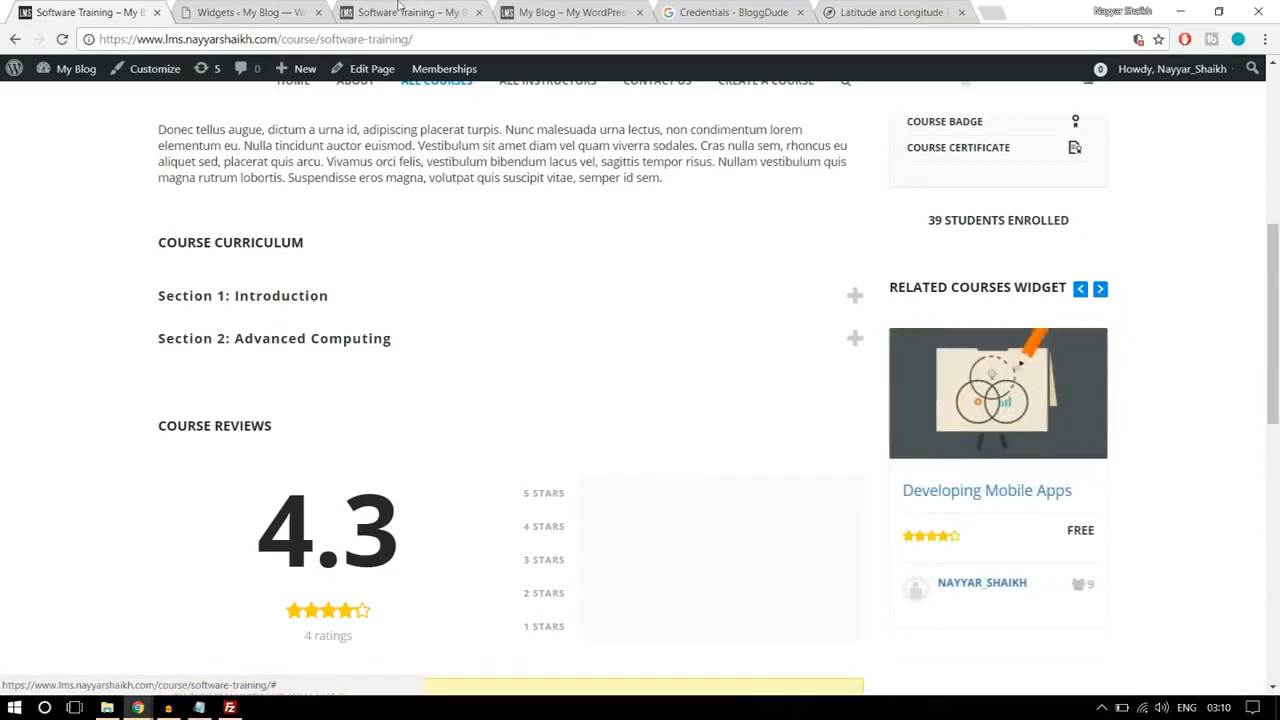
click(304, 8)
scroll(783, 397, down, 4)
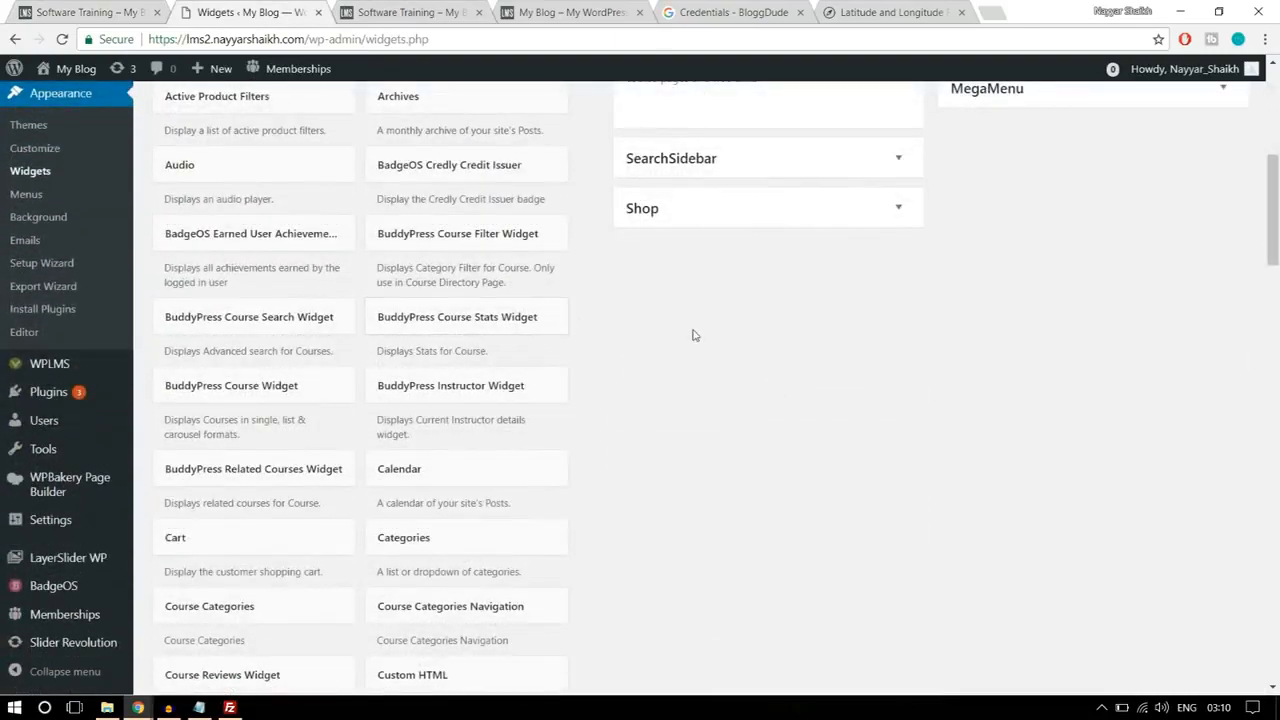
scroll(739, 323, down, 1)
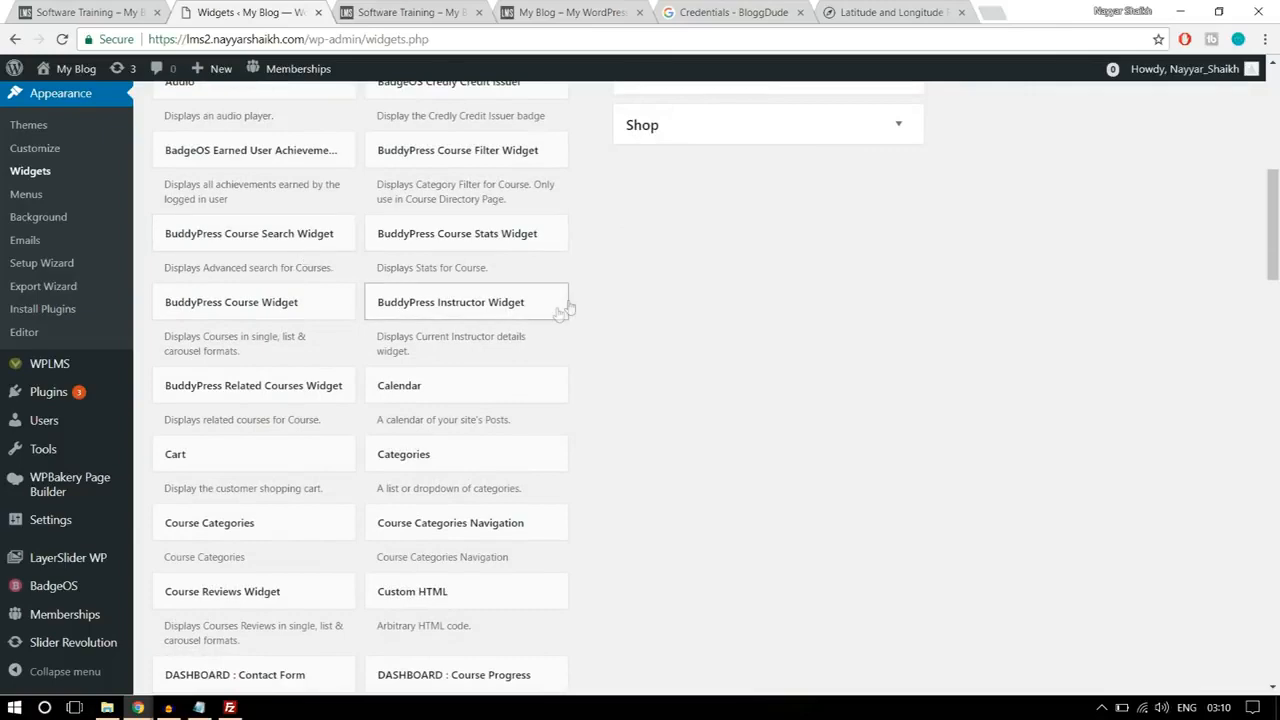
scroll(717, 310, down, 1)
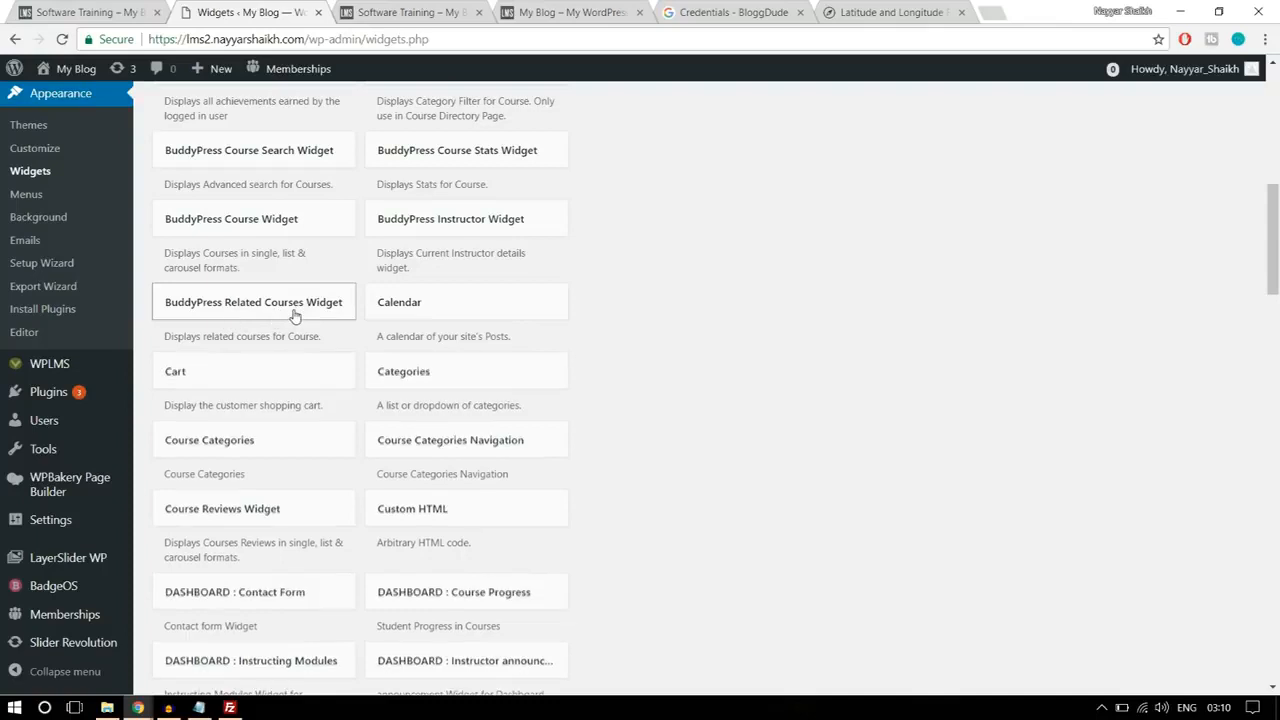
click(295, 305)
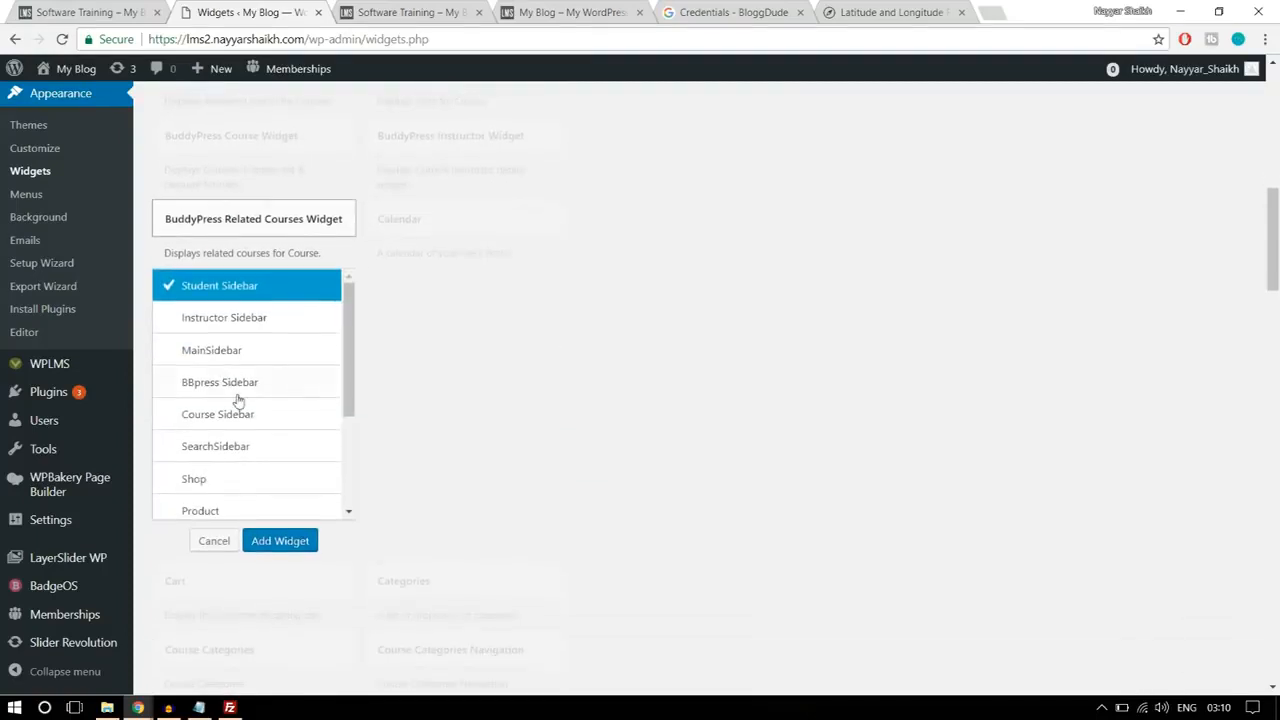
click(257, 425)
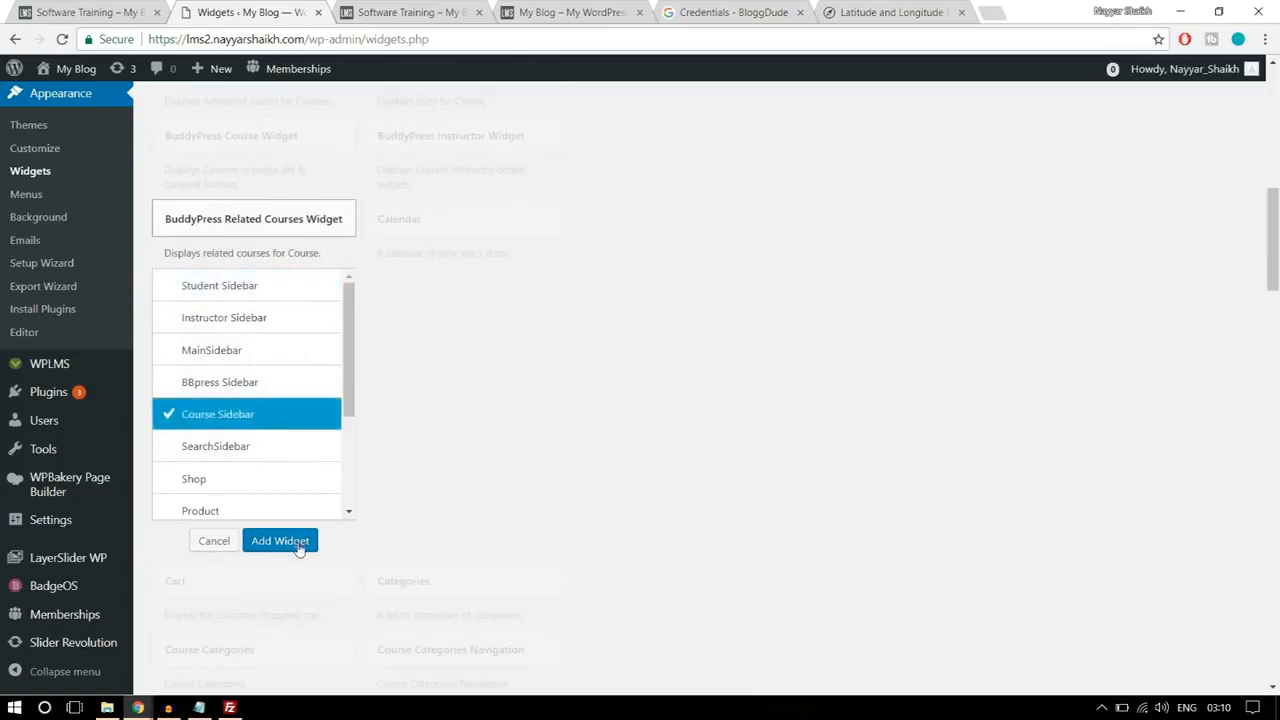
click(280, 541)
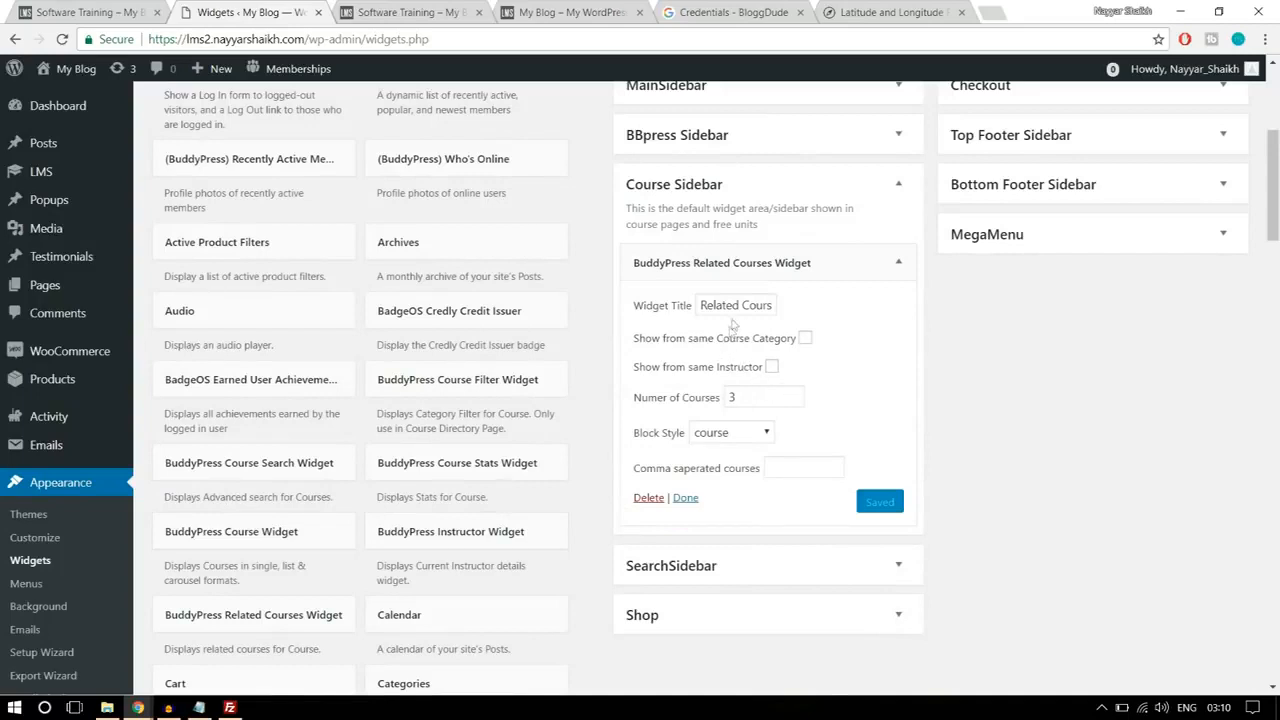
Step: Save the Related Courses widget with the same-instructor option off and the course block style
click(749, 305)
click(772, 368)
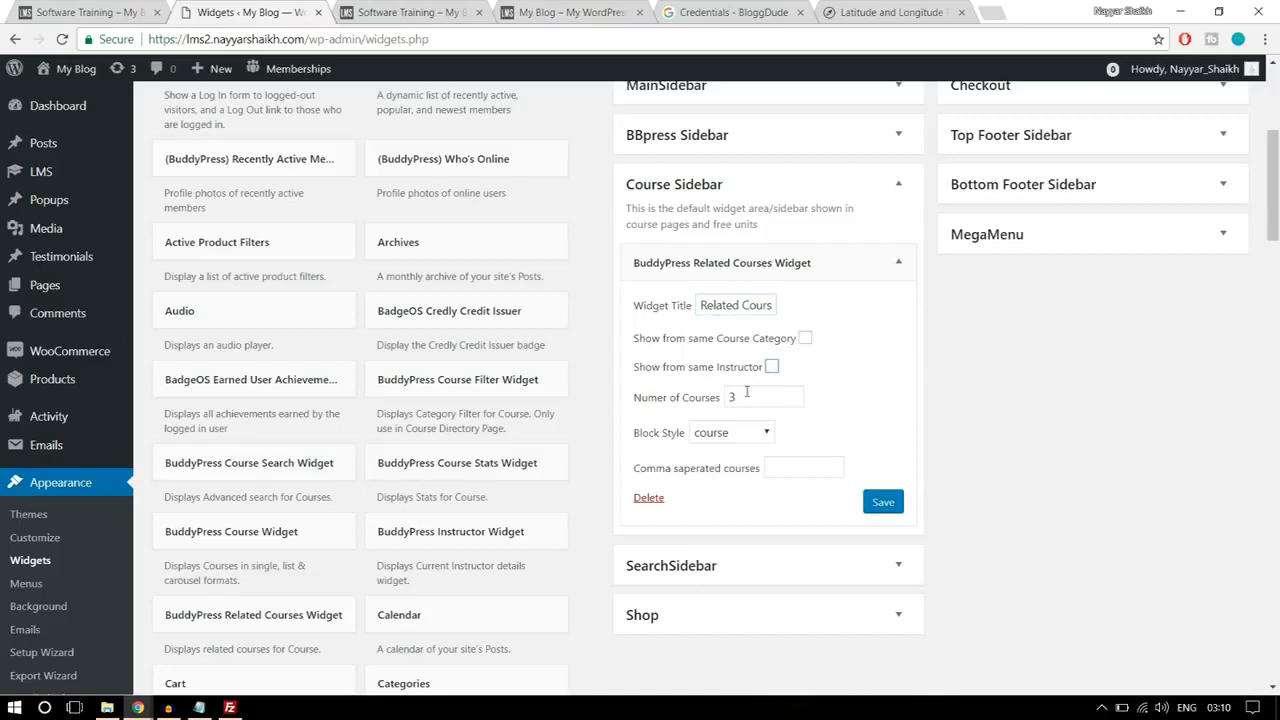
click(740, 434)
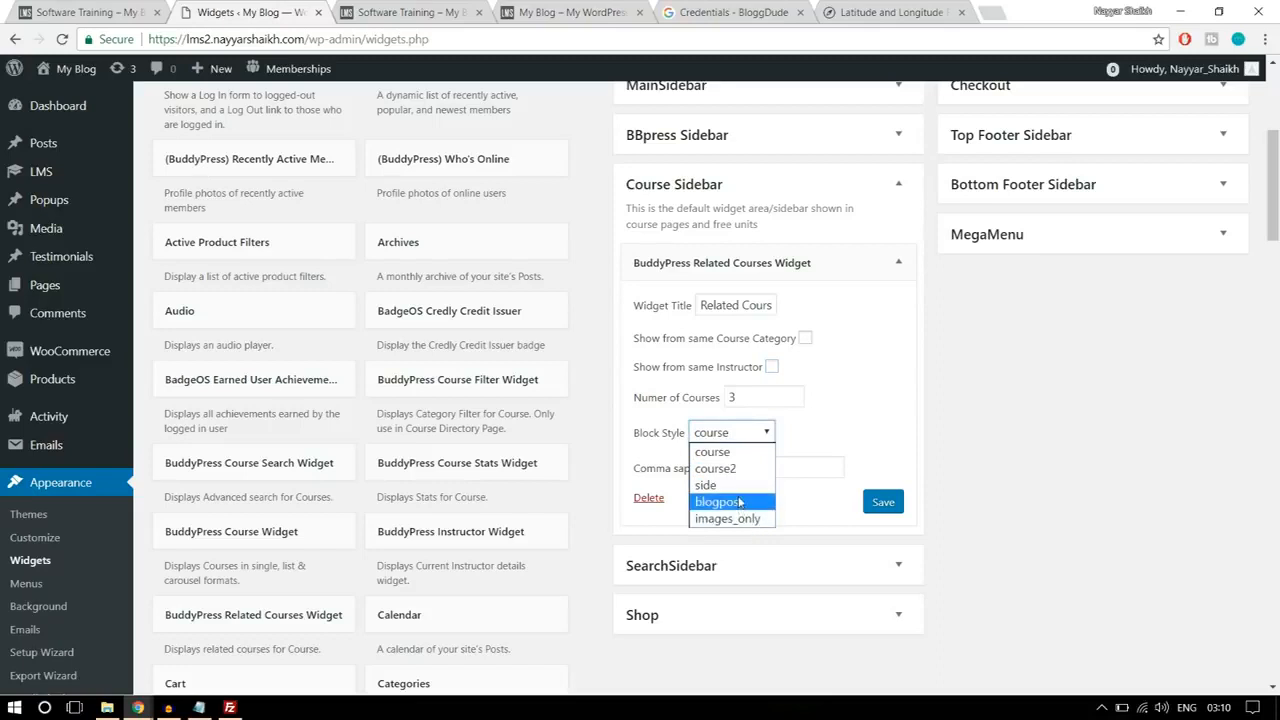
click(850, 416)
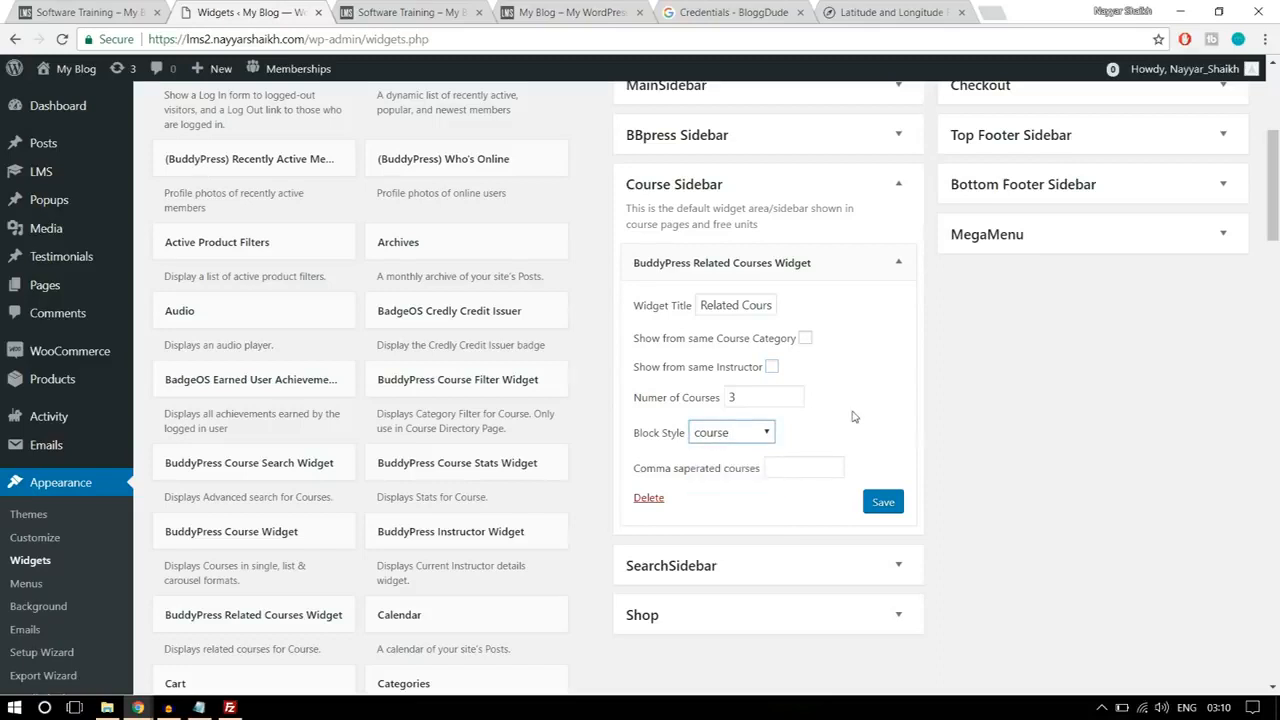
click(884, 505)
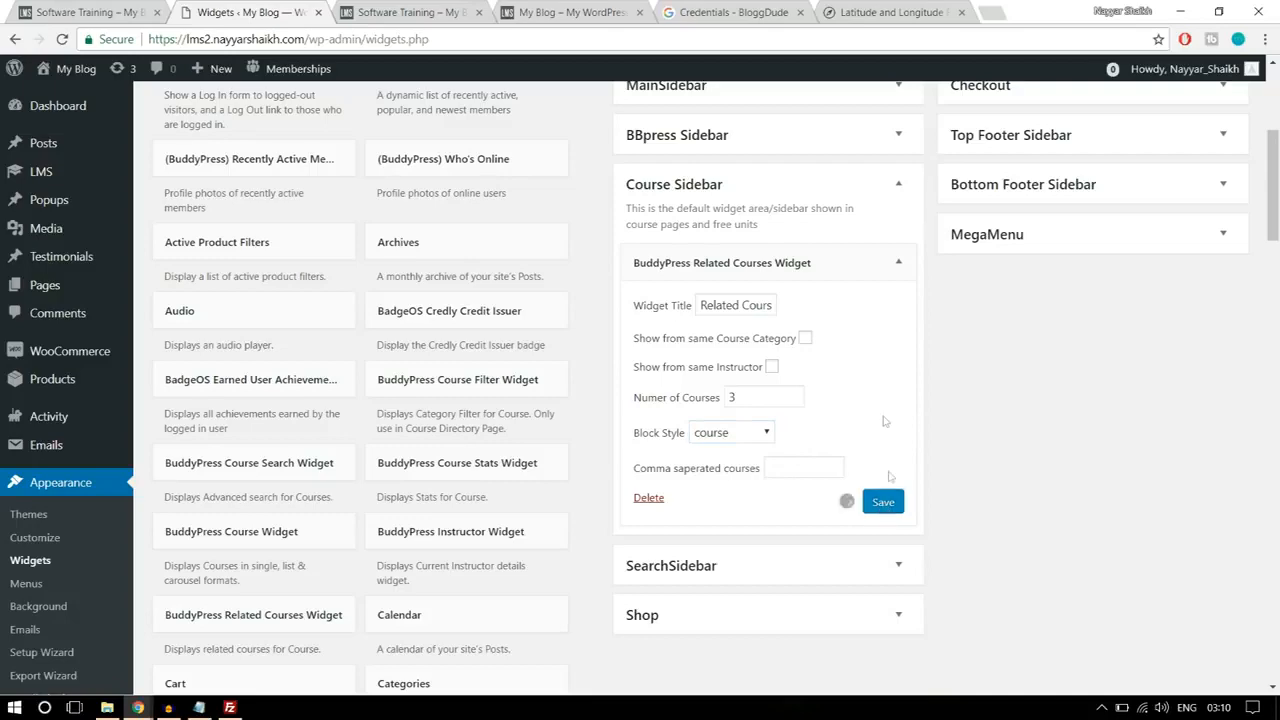
Step: Check the next sidebar block on the reference page and add the BuddyPress Course Widget below the collapsed Related Courses widget in Course Sidebar
click(125, 8)
scroll(1234, 357, down, 4)
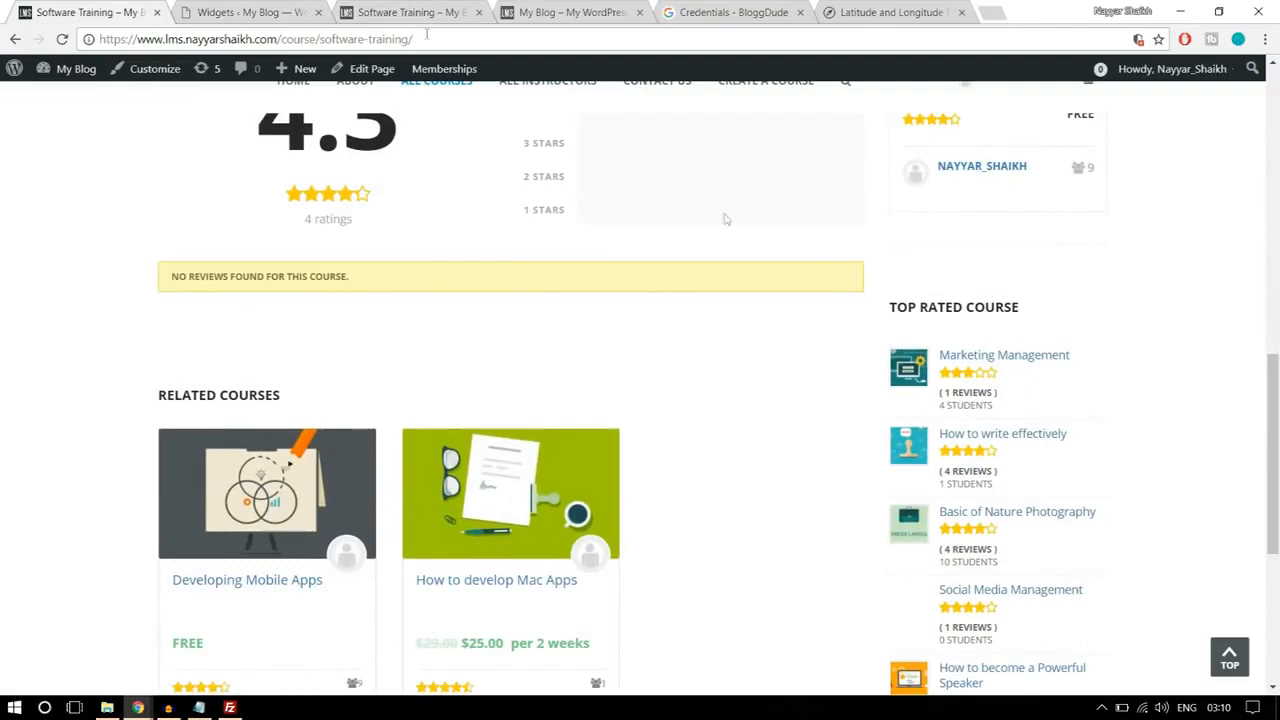
click(272, 8)
click(896, 262)
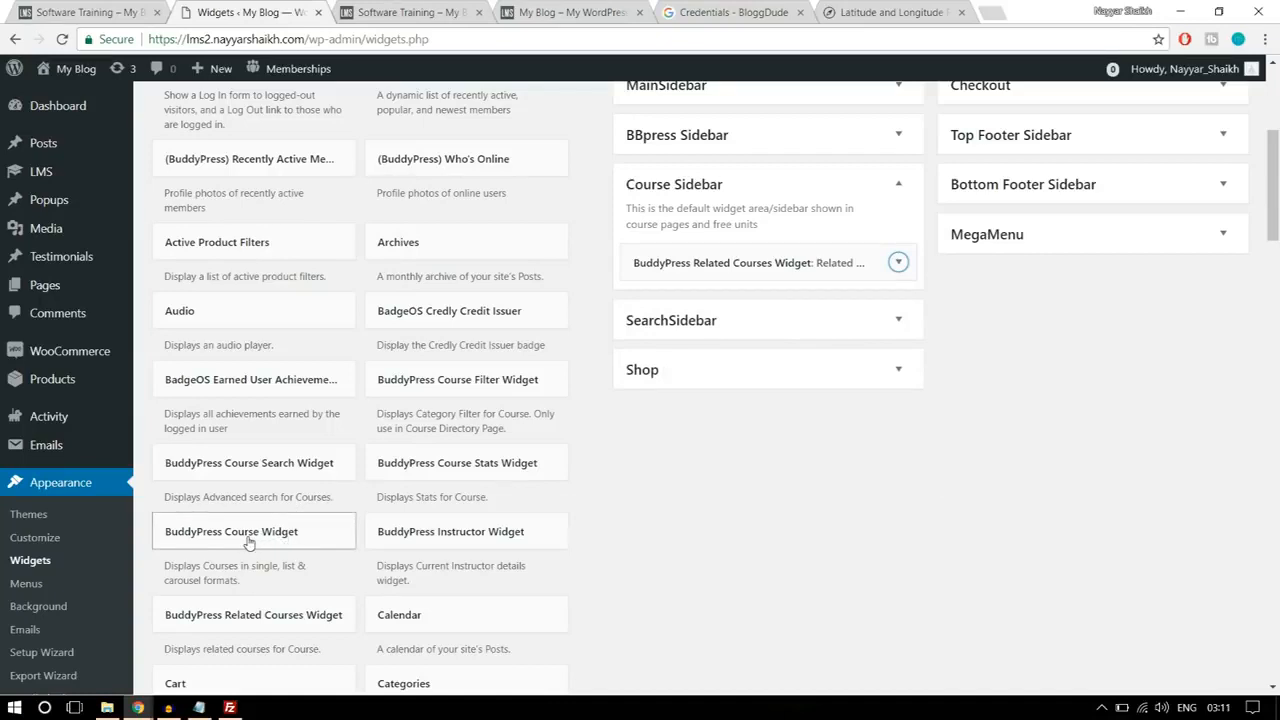
drag(242, 541, 778, 293)
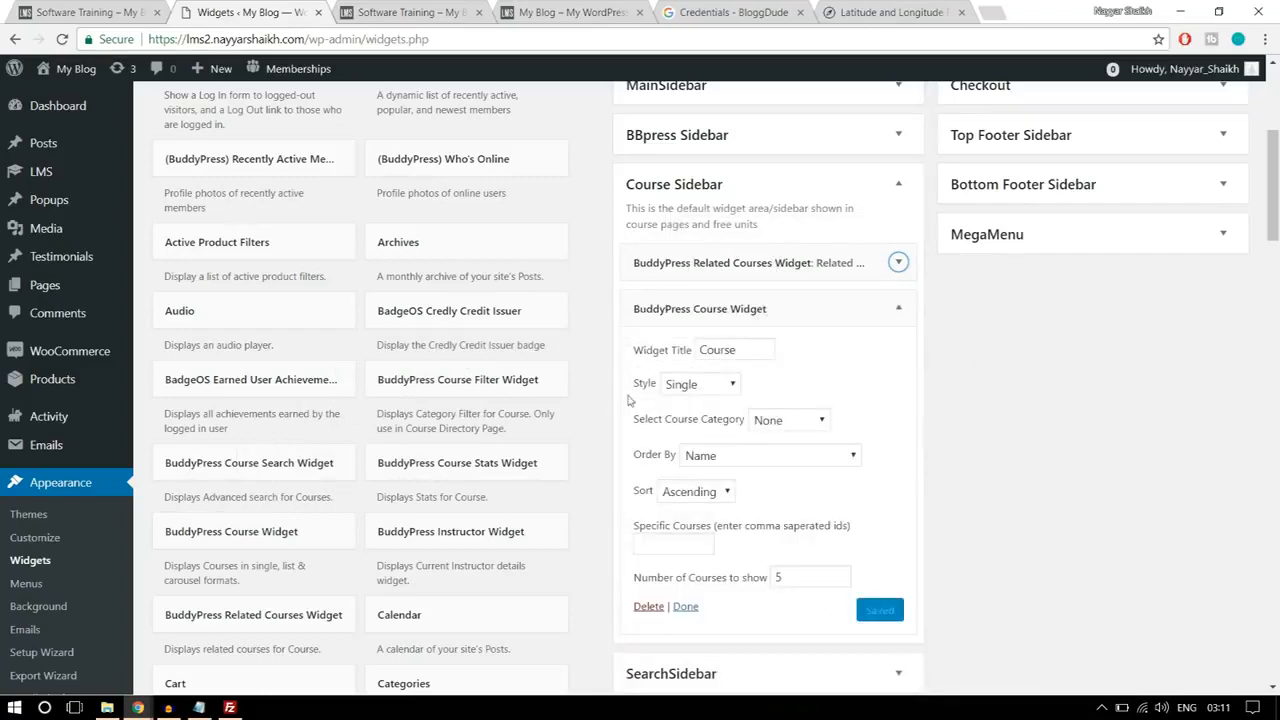
Step: Copy the TOP RATED COURSE heading from the reference course page and use it as the BuddyPress Course Widget's title
click(129, 7)
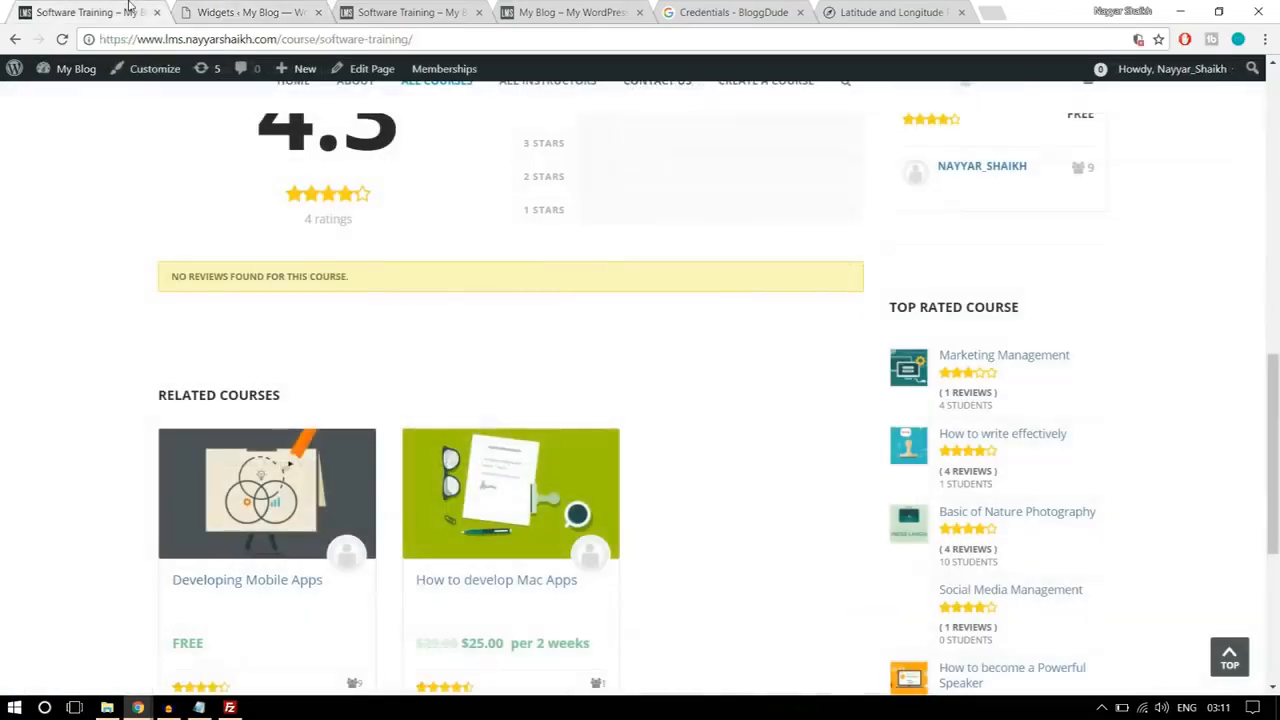
drag(1040, 313, 893, 312)
key(ctrl+c)
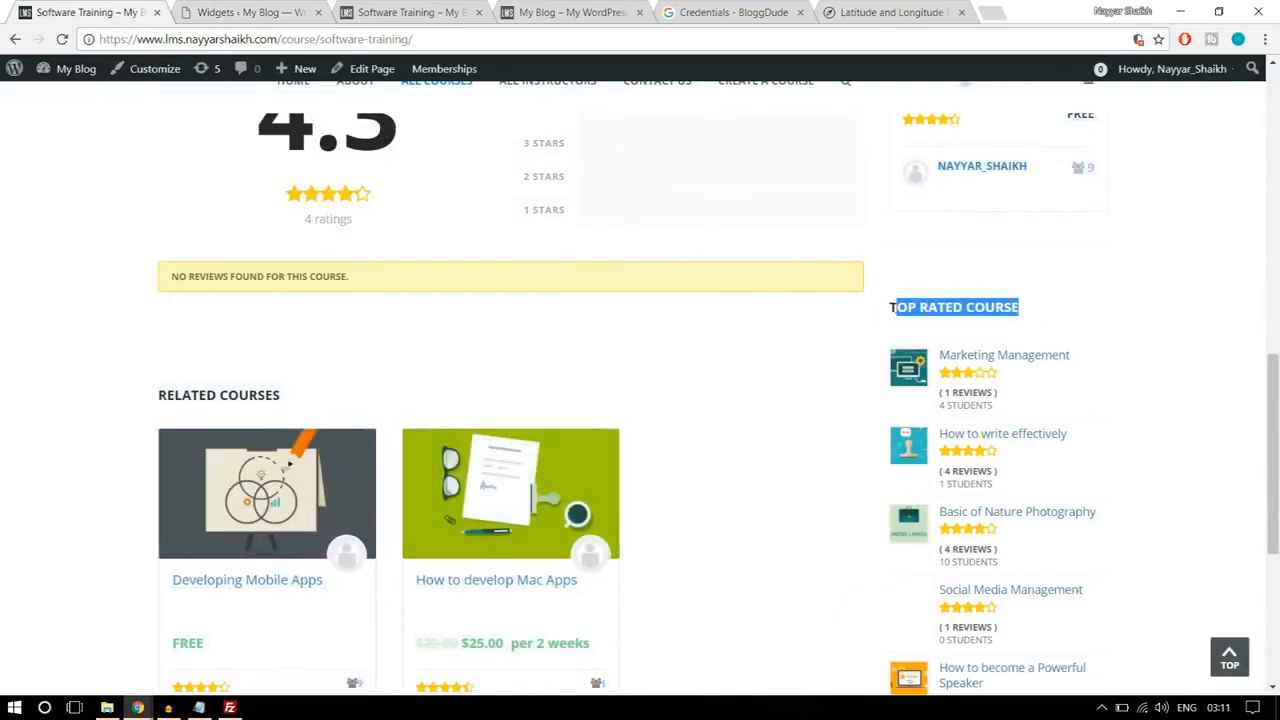
click(250, 12)
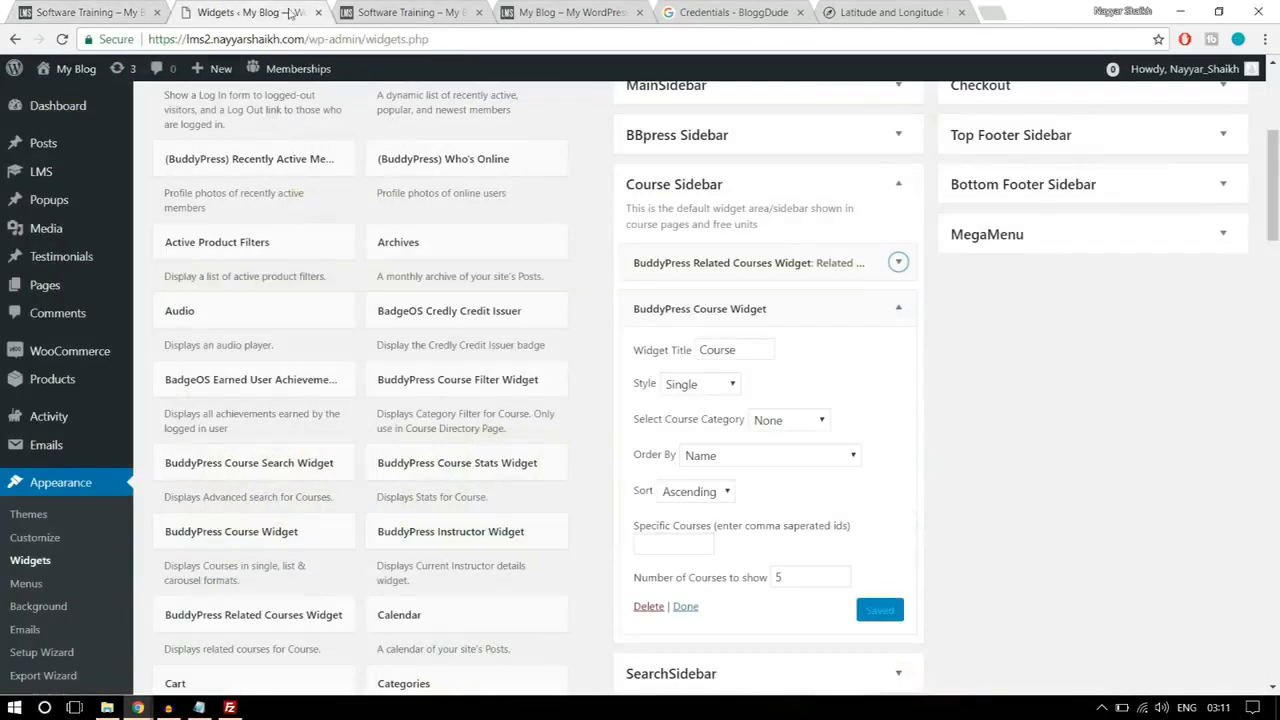
double_click(712, 346)
key(ctrl+v)
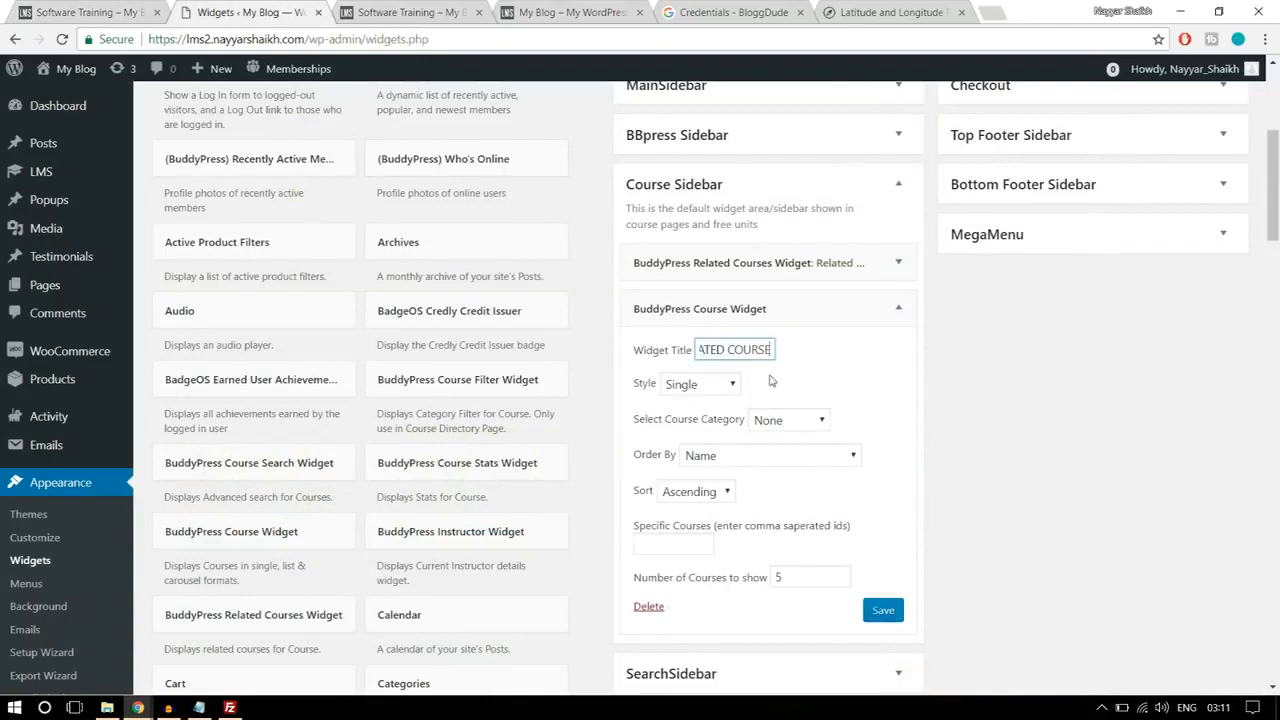
Step: Set the Top Rated Course widget's style to Ratings List, matching the list on the reference page
click(718, 386)
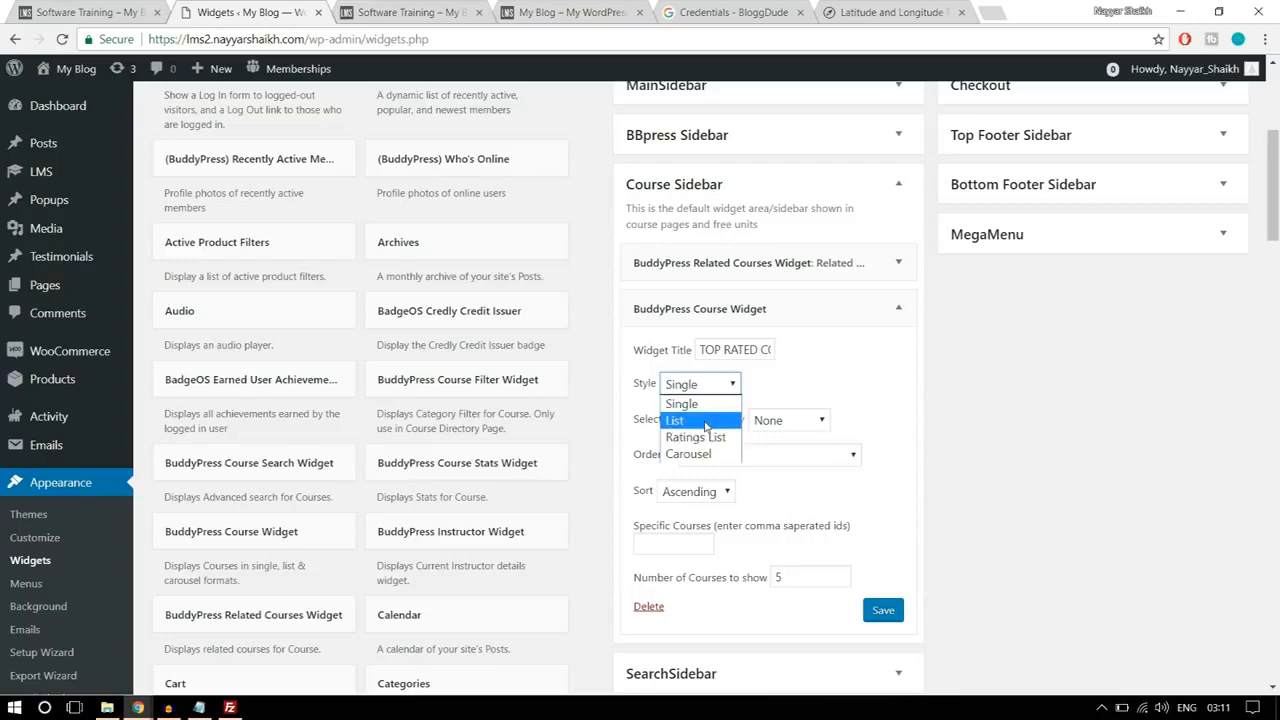
click(706, 421)
click(85, 11)
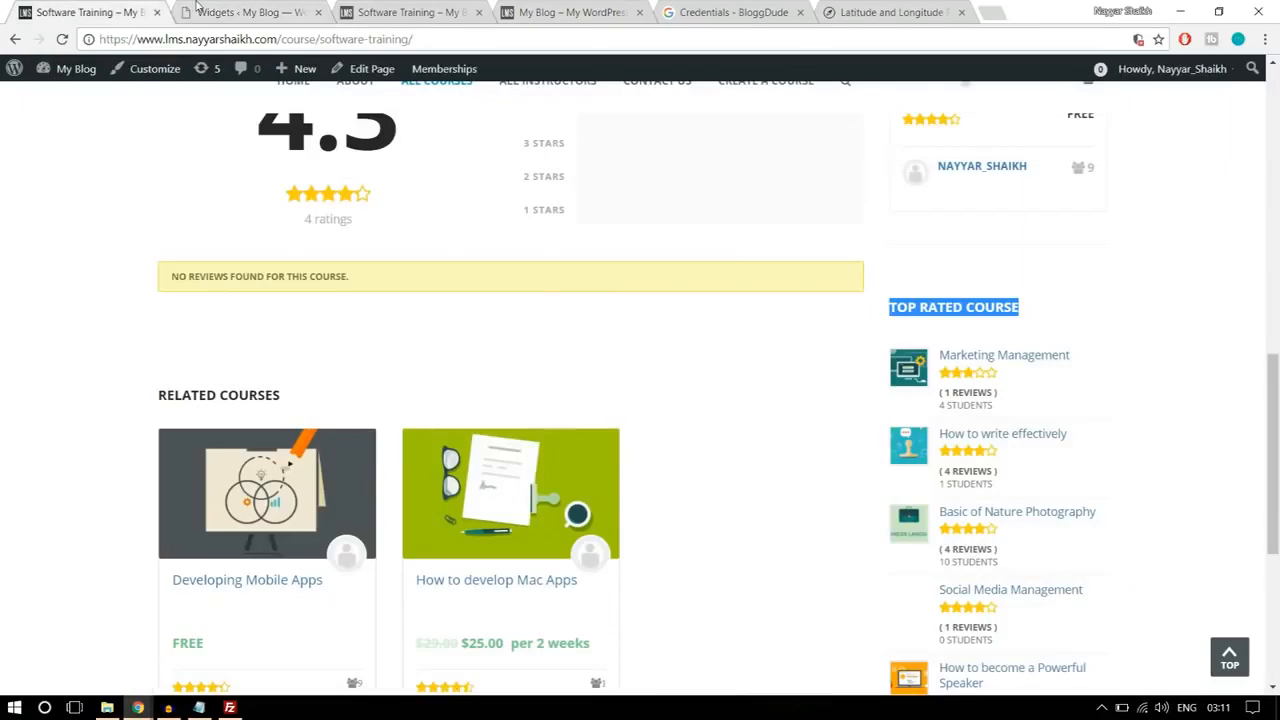
click(197, 8)
click(702, 394)
click(706, 438)
Step: Set the Top Rated Course widget's course category to Technology, save the widget and collapse it
click(824, 422)
click(790, 458)
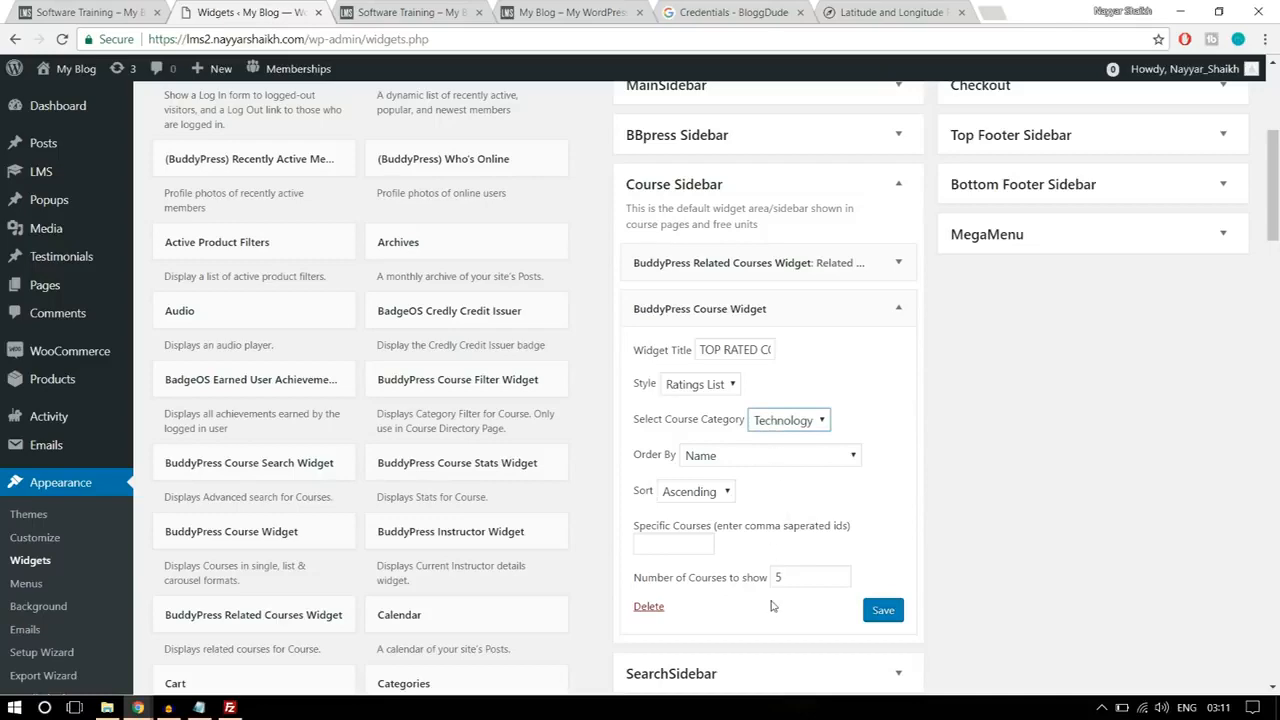
scroll(769, 588, down, 1)
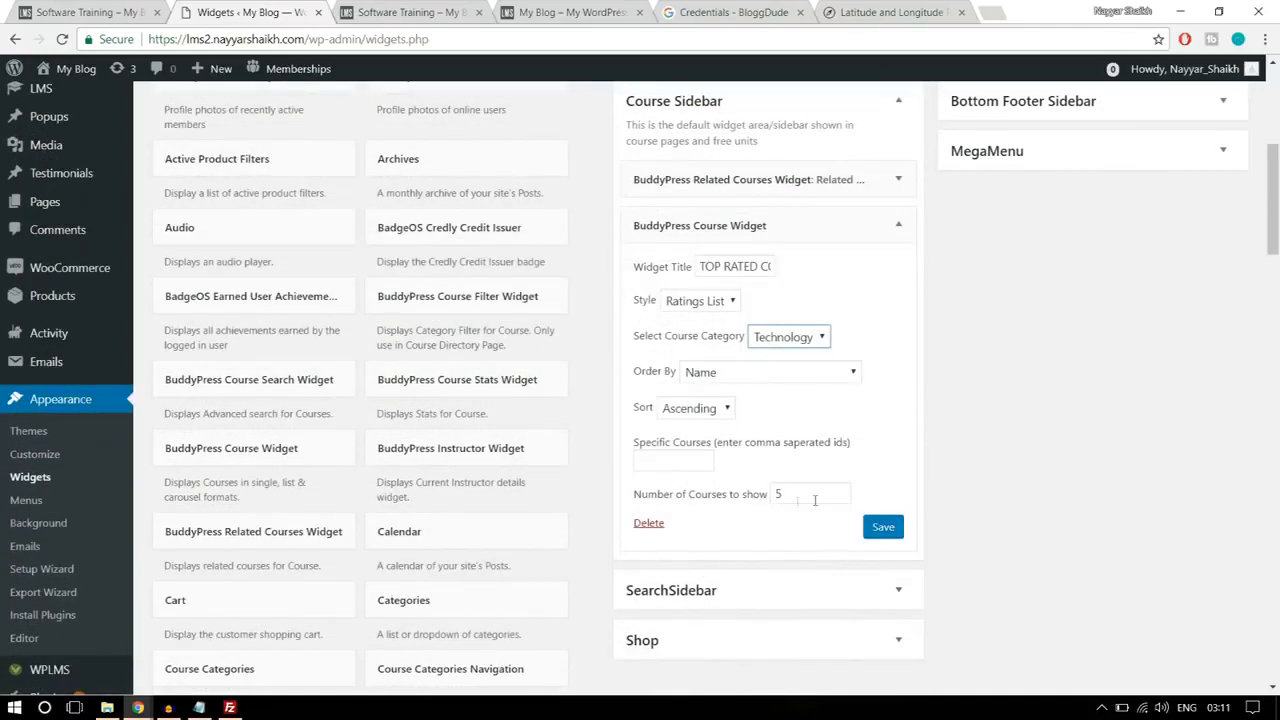
click(882, 527)
click(898, 225)
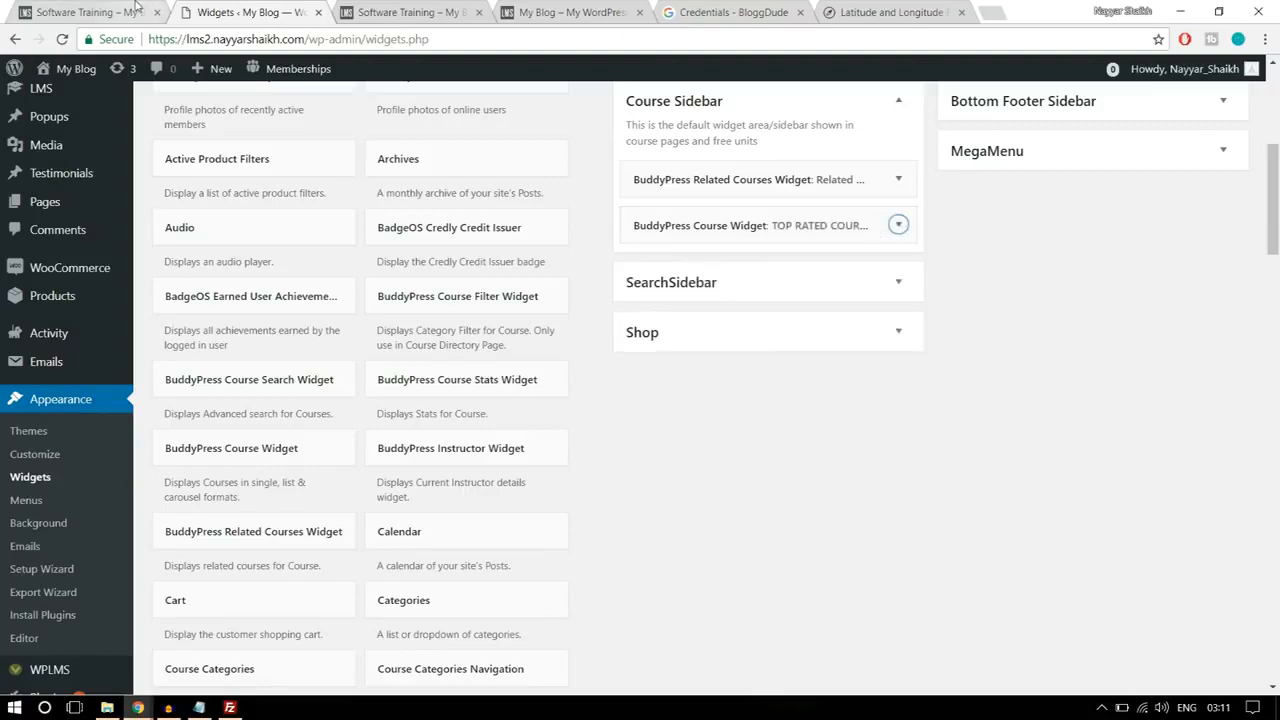
Step: Check the last sidebar block on the reference page, add the Course Reviews Widget below the Top Rated Course widget and review its settings
click(88, 12)
scroll(1157, 477, down, 4)
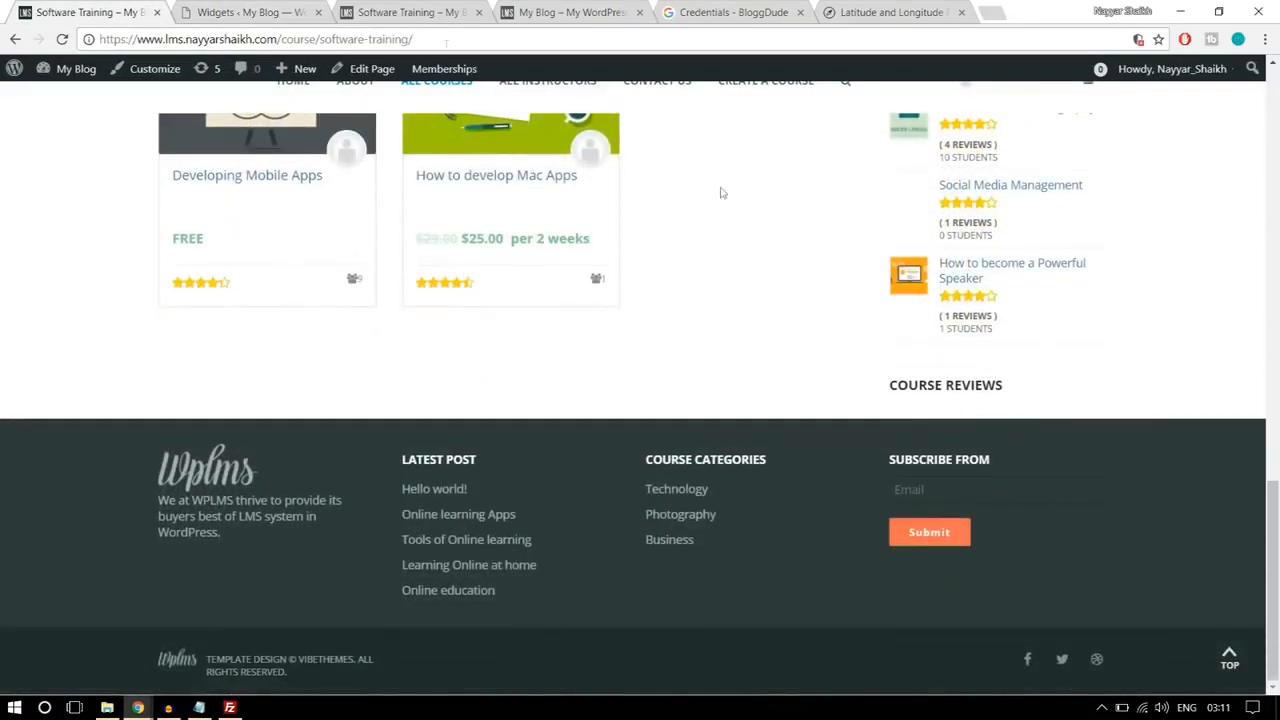
click(245, 8)
scroll(680, 480, down, 3)
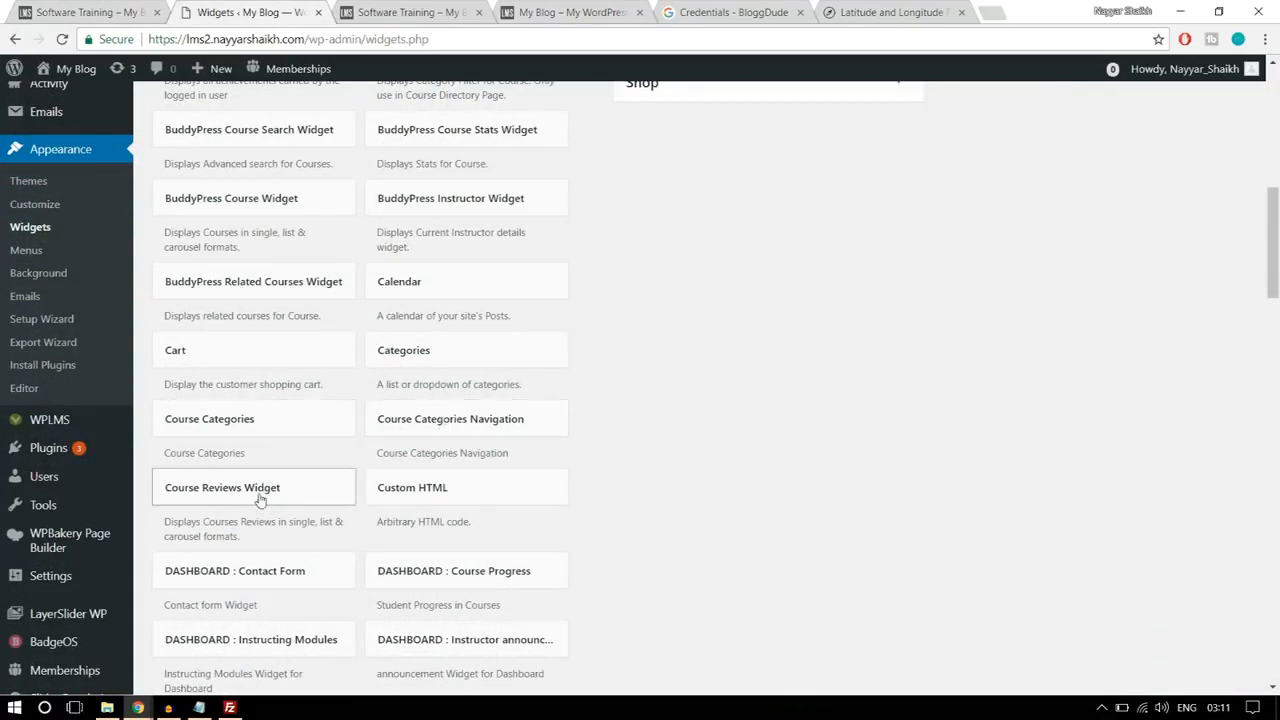
drag(240, 502, 854, 206)
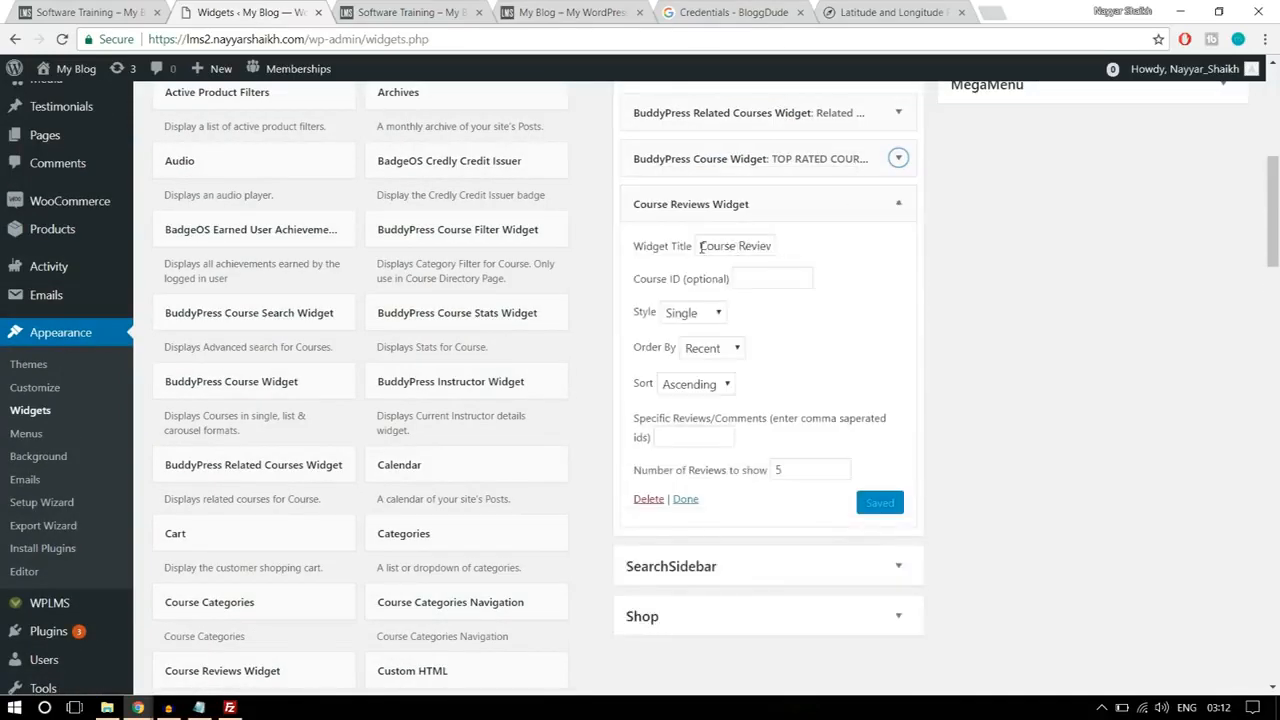
drag(701, 247, 797, 246)
click(995, 251)
drag(789, 471, 776, 469)
click(913, 462)
scroll(950, 448, up, 4)
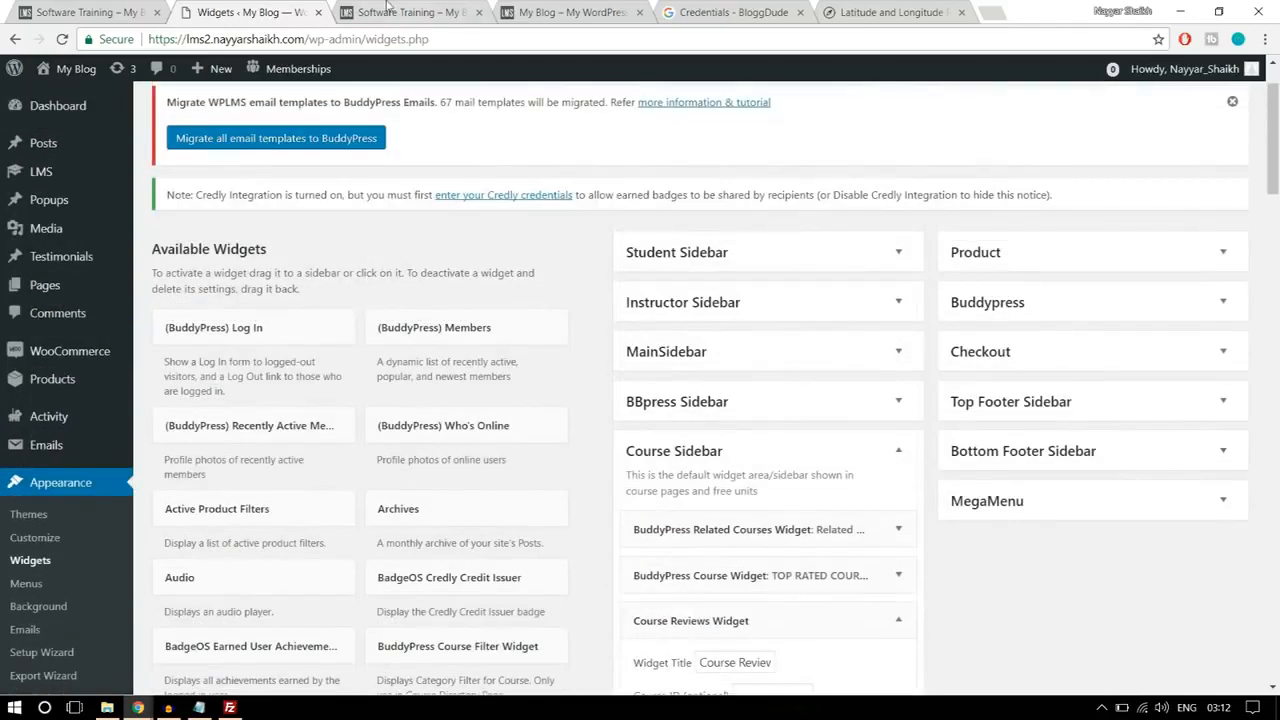
Step: Reload the Software Training course page on the new site and examine the Related Courses, Top Rated Course and Course Reviews sidebar widgets
click(398, 8)
click(543, 44)
key(Return)
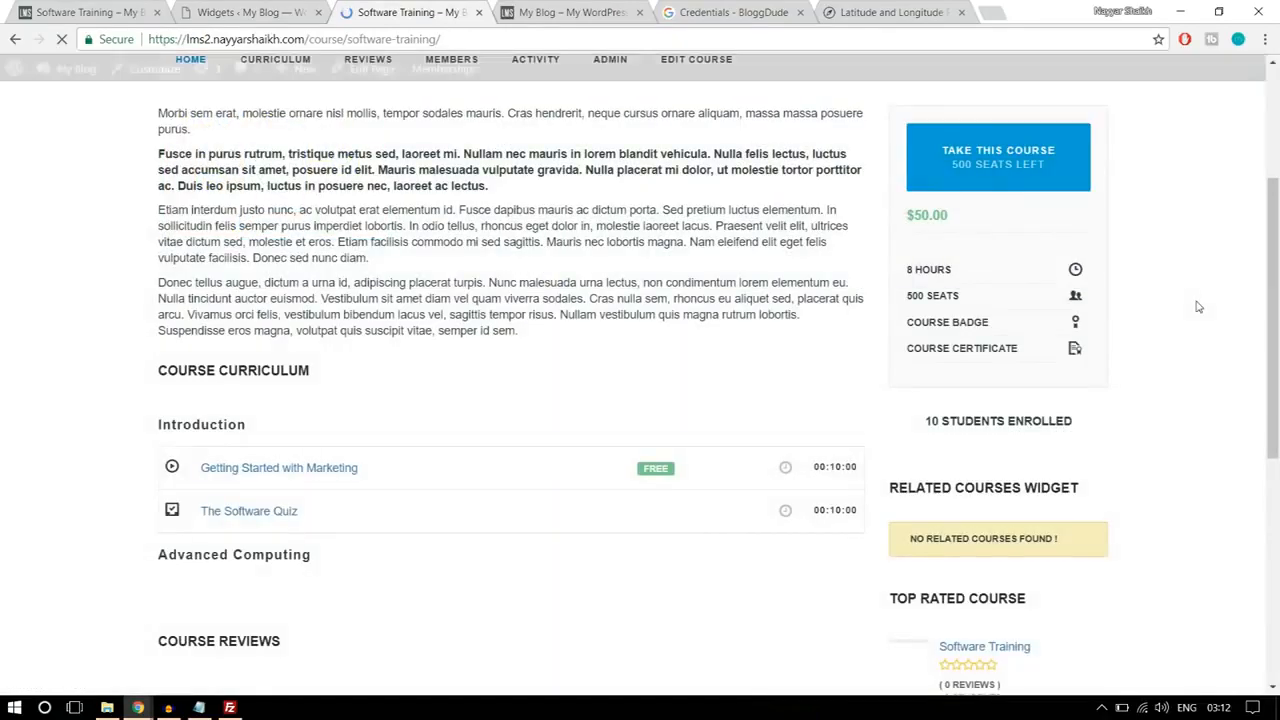
scroll(1205, 356, down, 2)
scroll(1205, 356, down, 3)
scroll(1205, 356, up, 2)
drag(912, 340, 1060, 341)
click(1062, 343)
scroll(1131, 371, down, 1)
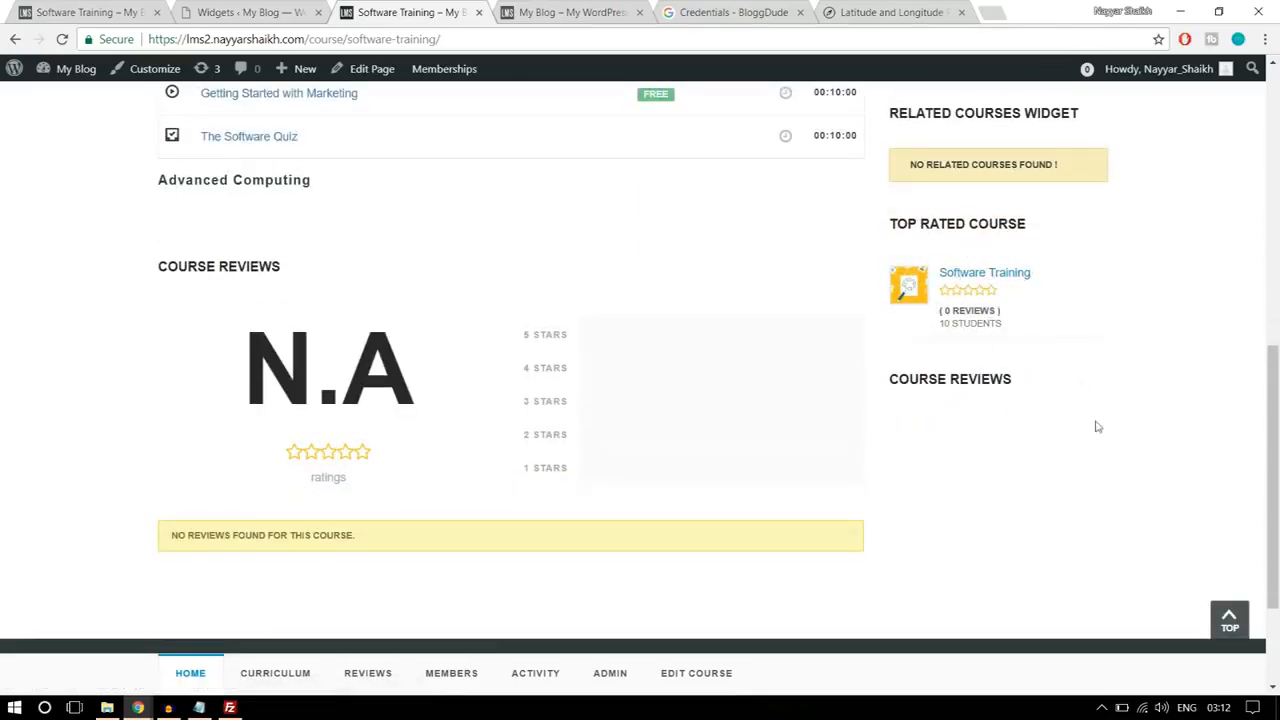
scroll(1065, 460, up, 15)
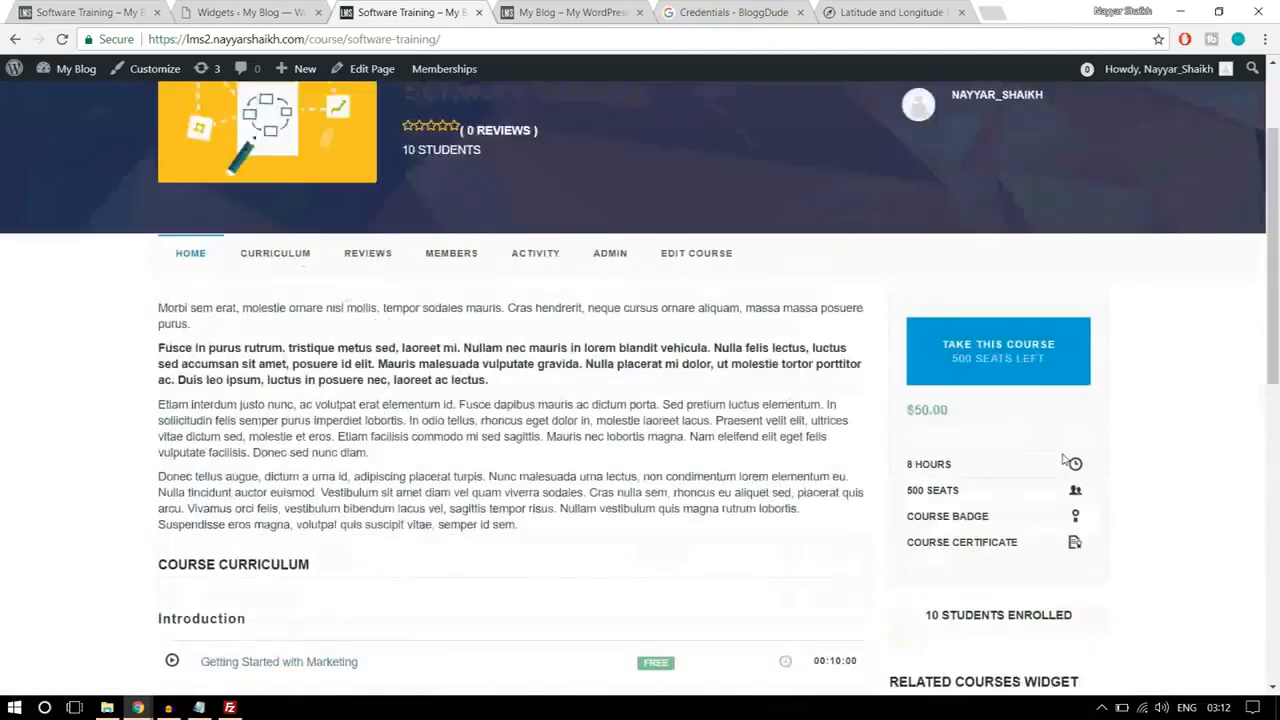
scroll(1065, 465, down, 6)
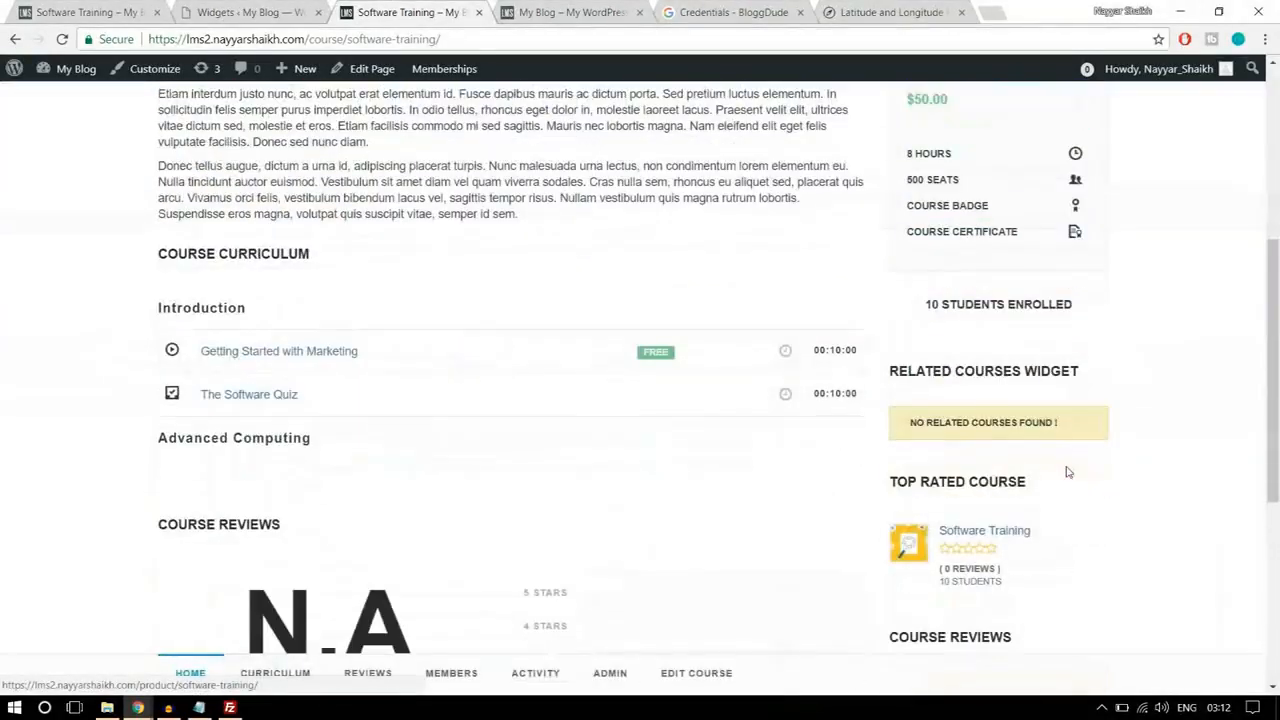
scroll(1024, 447, up, 5)
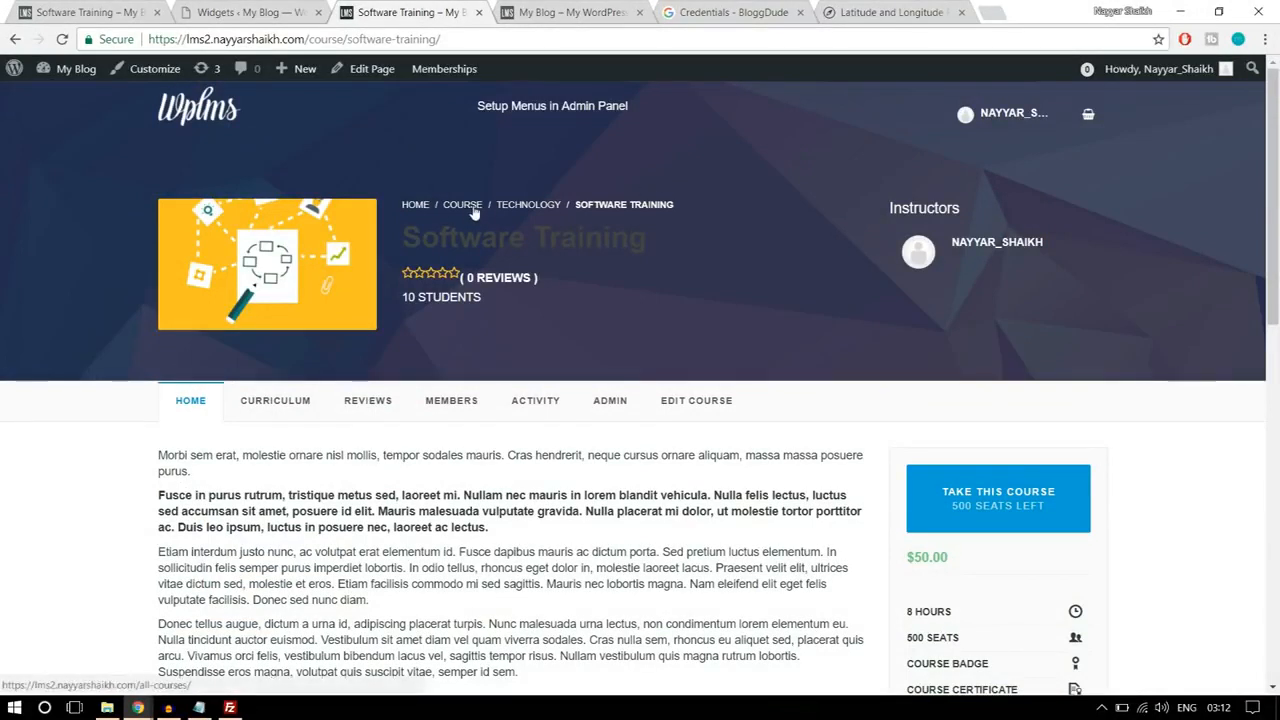
Step: Check the sidebar widgets on the new site's Technology category page and compare them with the reference site's Software Training page
click(527, 207)
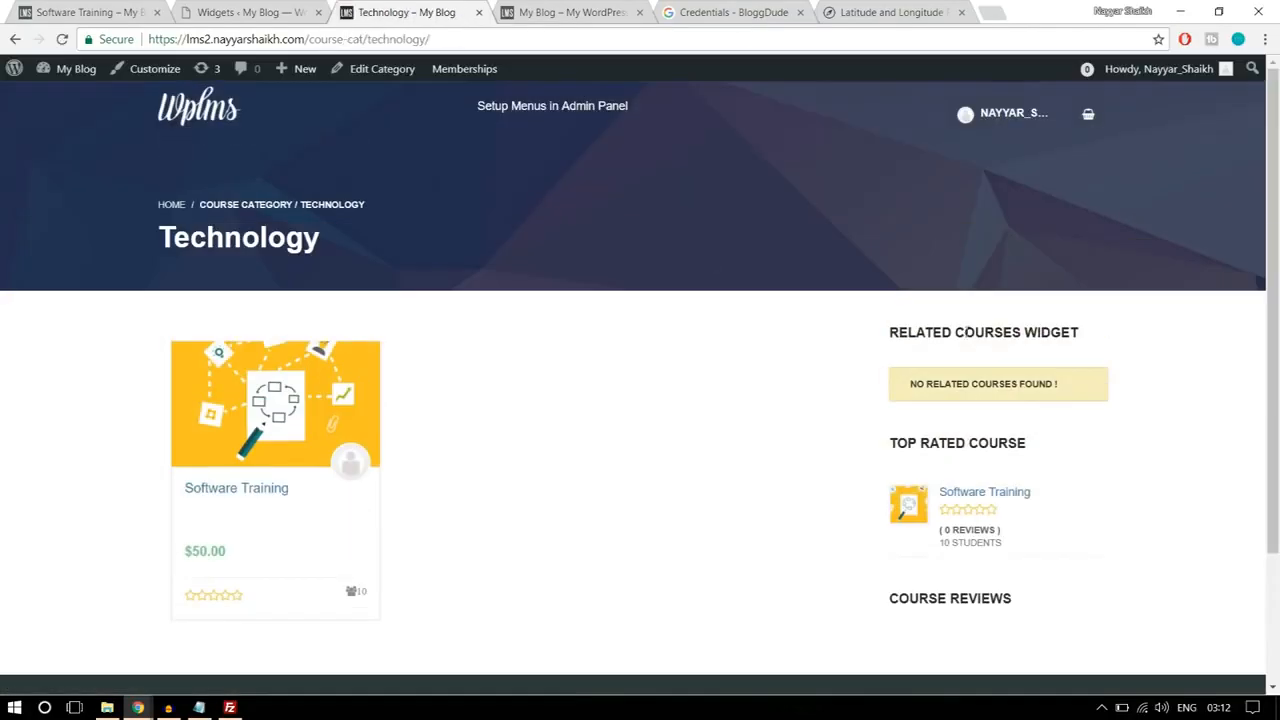
scroll(1094, 402, down, 2)
scroll(1094, 404, up, 2)
click(88, 10)
scroll(871, 428, up, 15)
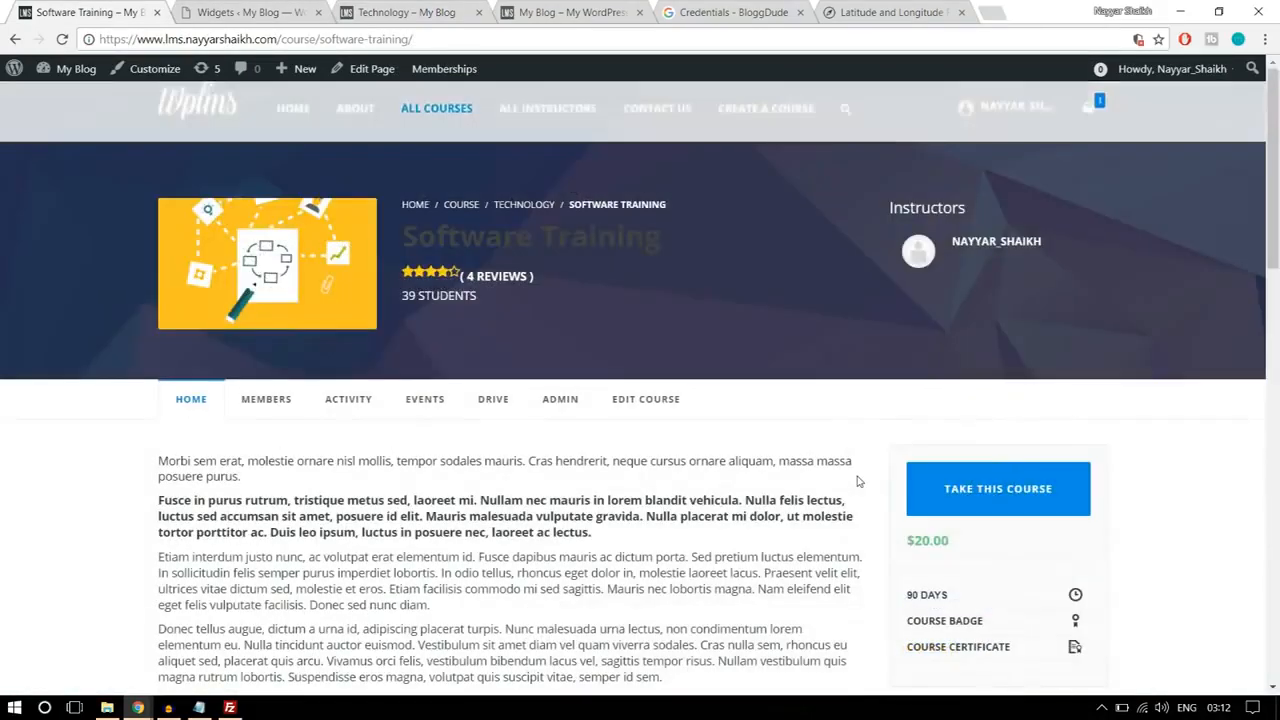
Step: Examine the sidebar widgets on the reference site's Technology category page and compare them with the new site's Technology page
click(529, 206)
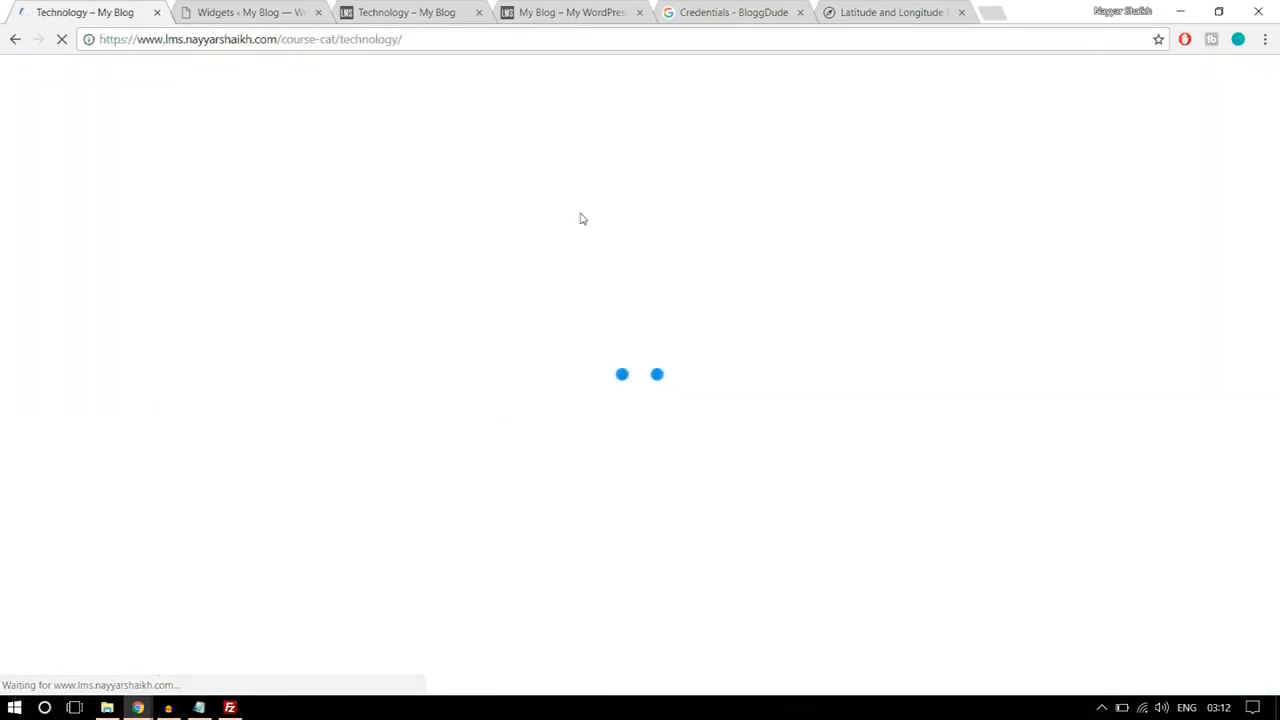
scroll(900, 330, down, 4)
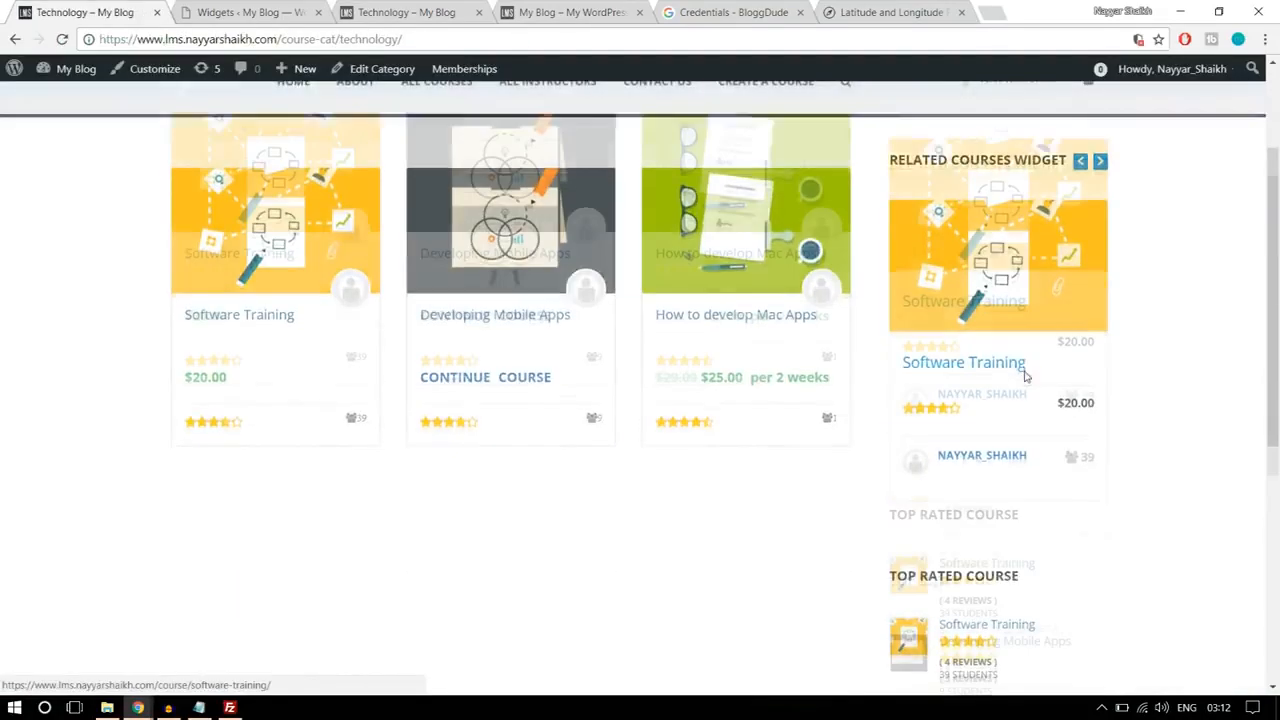
scroll(1040, 393, up, 3)
click(1100, 249)
scroll(1150, 265, down, 6)
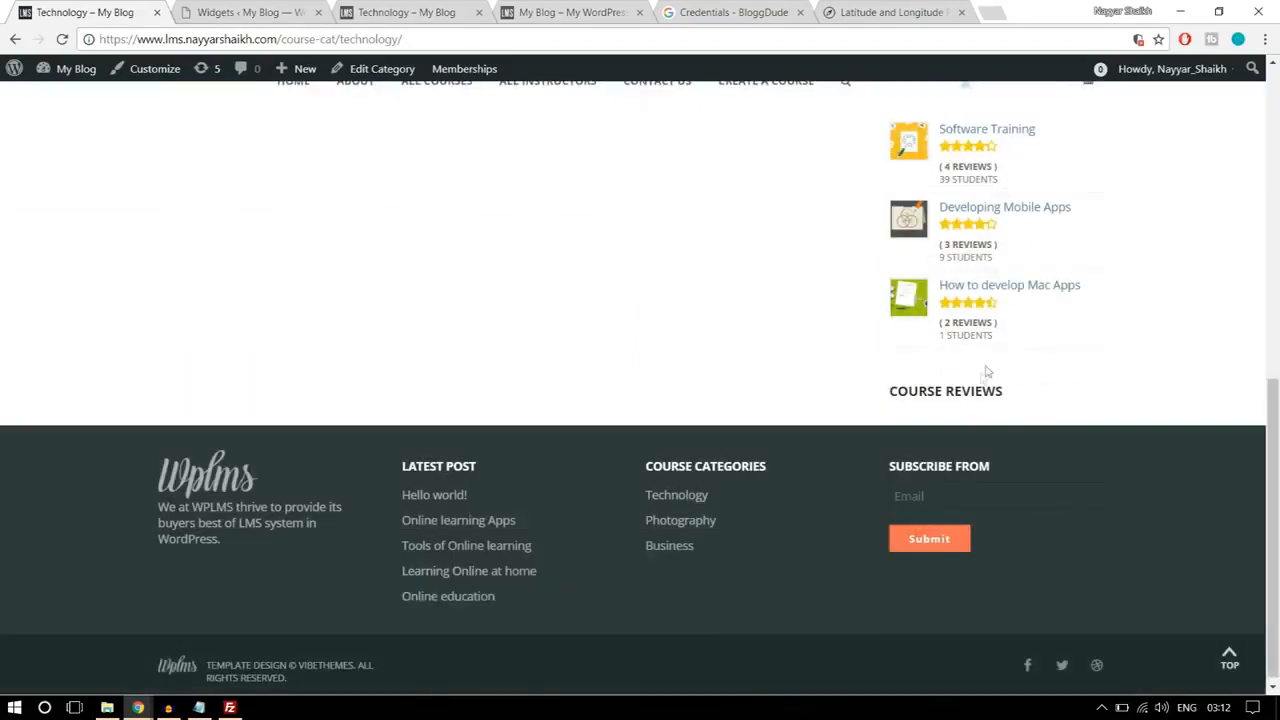
scroll(946, 415, up, 8)
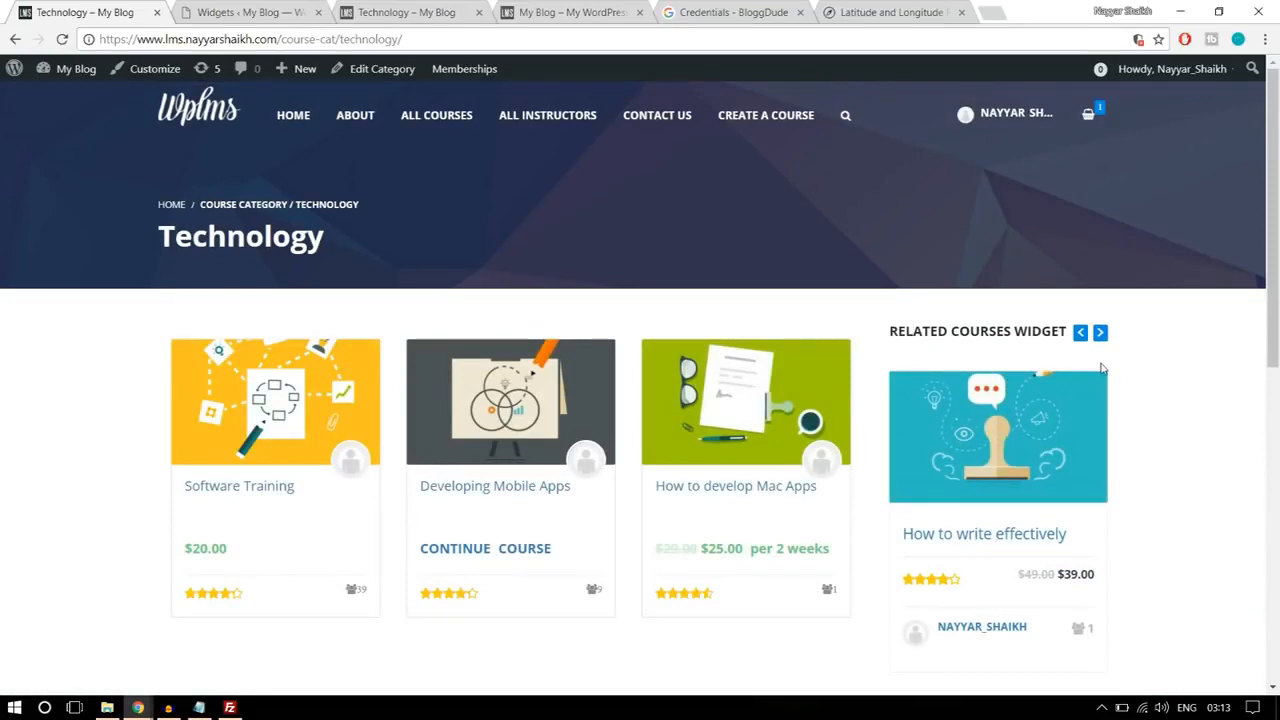
click(360, 12)
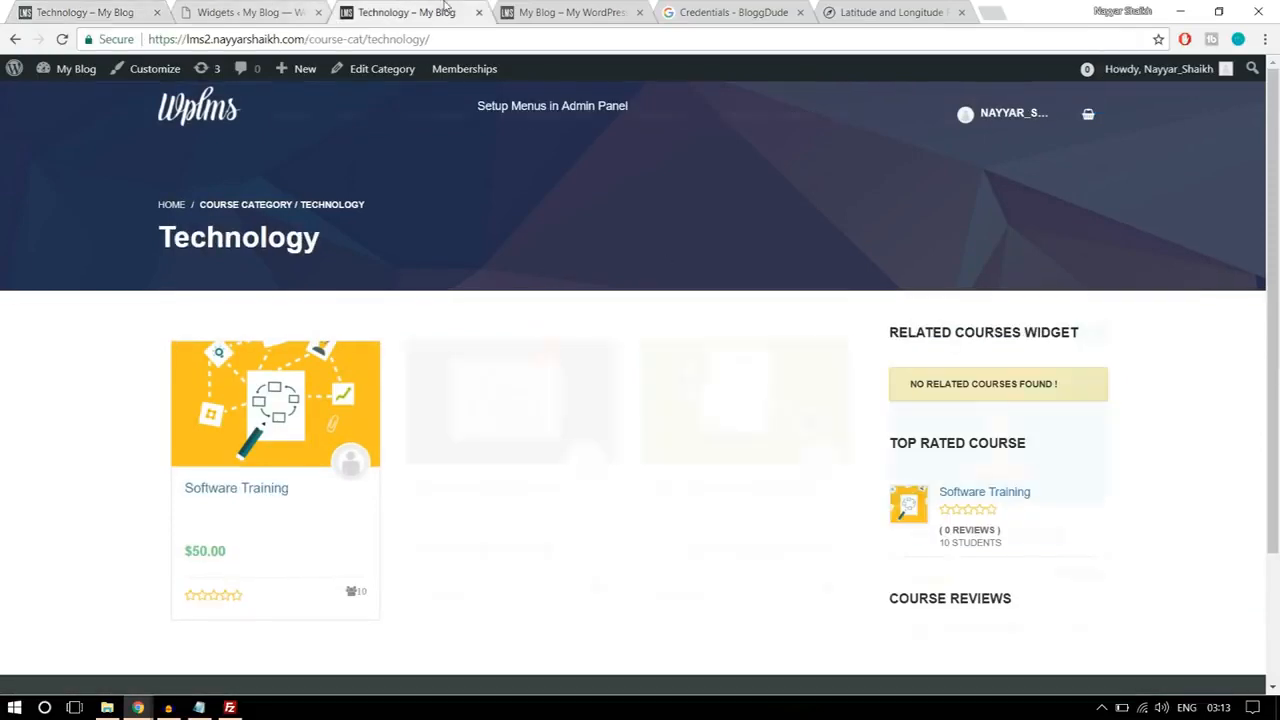
scroll(1177, 402, down, 2)
scroll(1177, 402, up, 2)
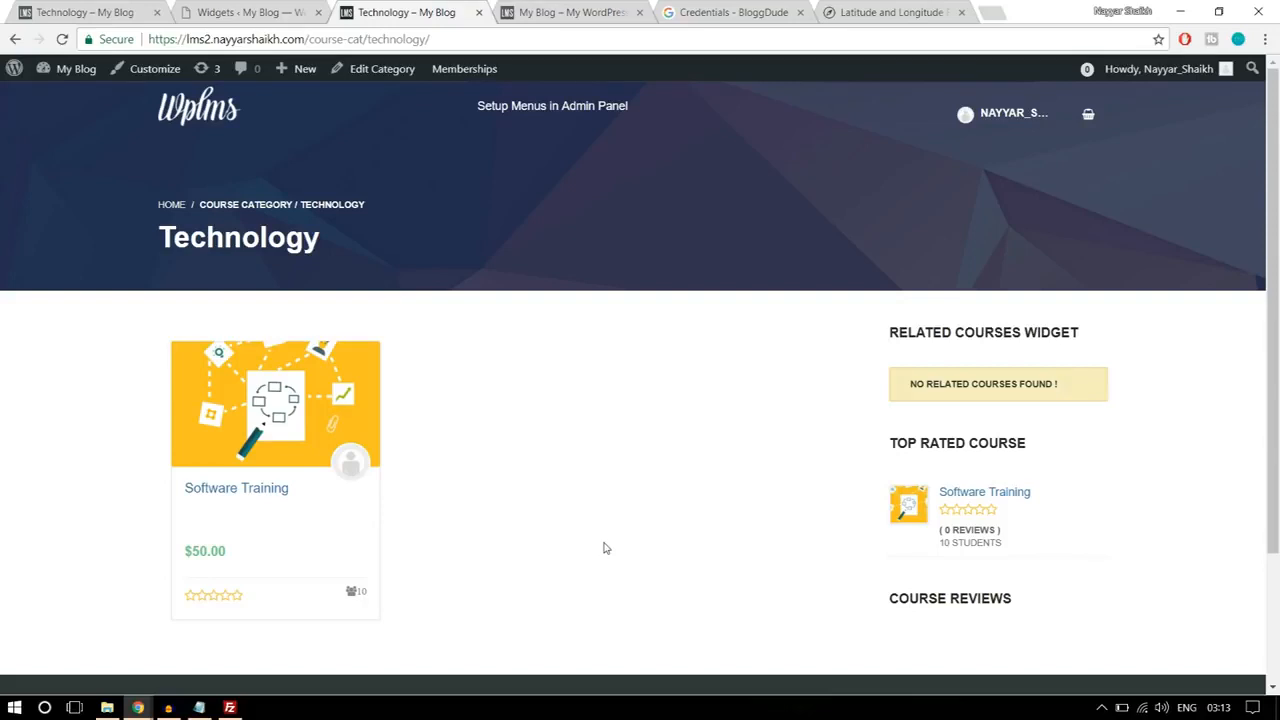
Step: Check the remaining items in the Steps notes, then close the My Blog, Credentials and Latitude and Longitude pages
click(199, 708)
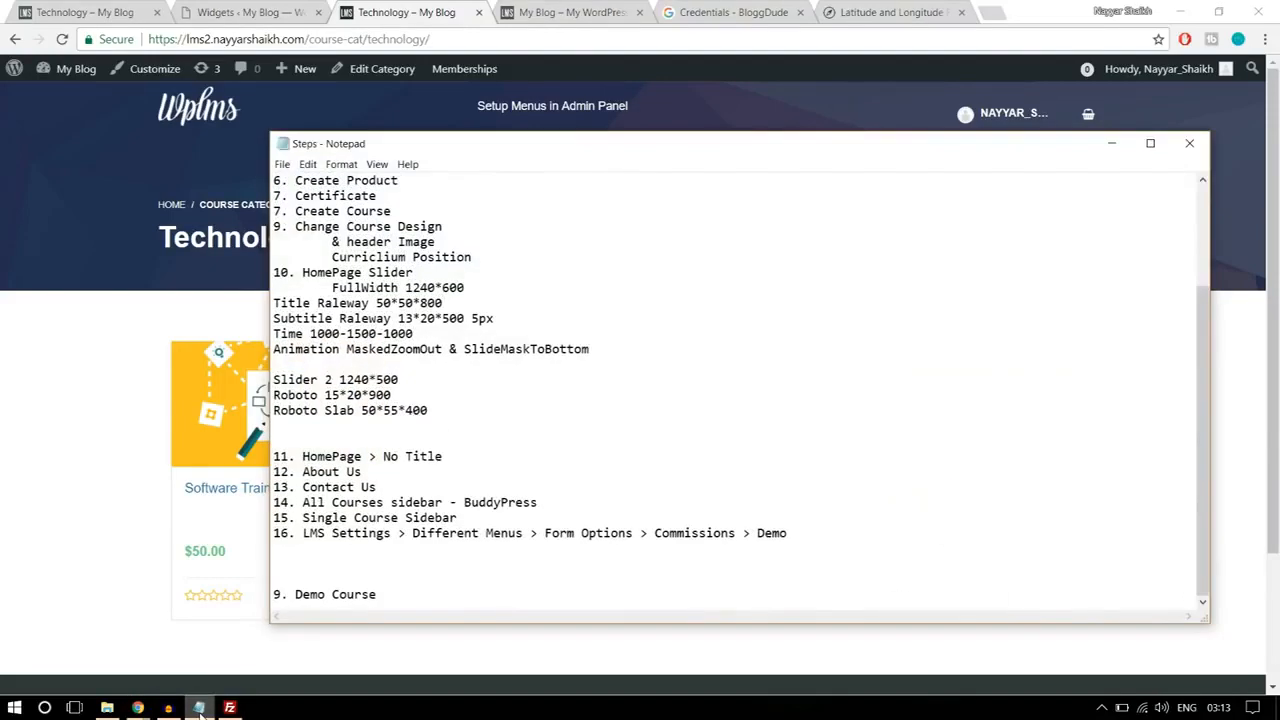
click(199, 708)
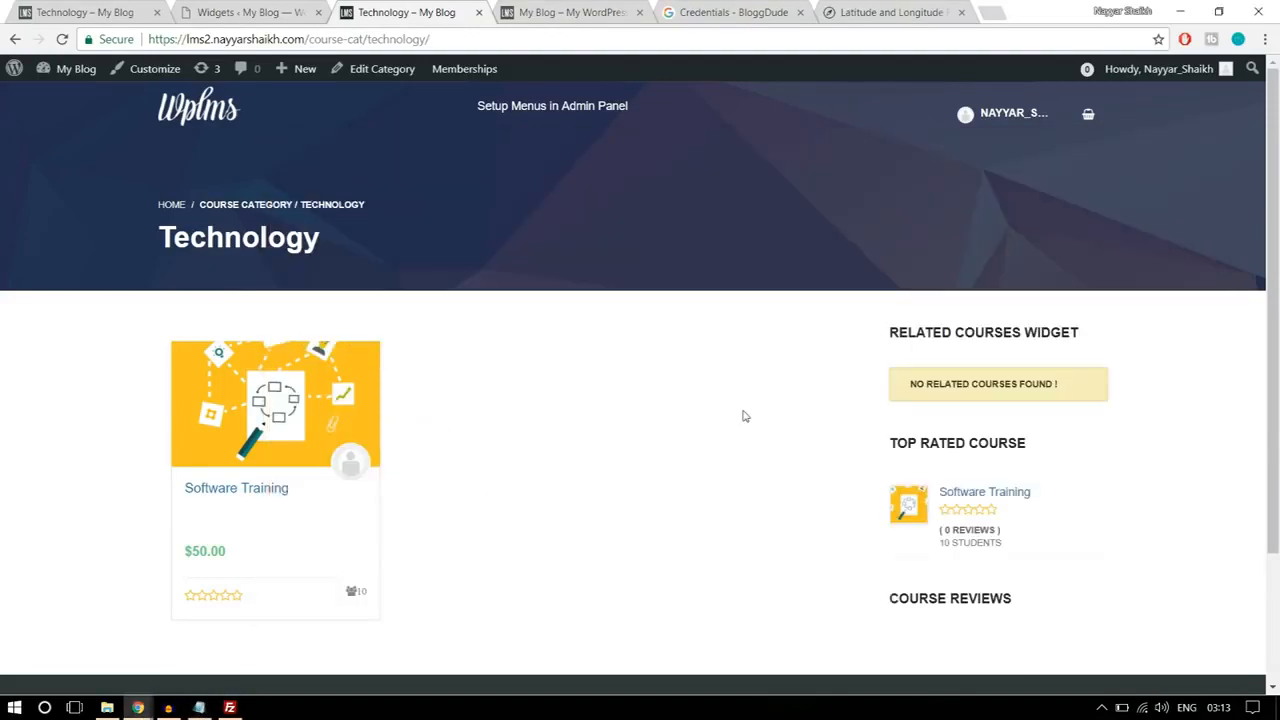
click(640, 12)
click(640, 12)
click(640, 12)
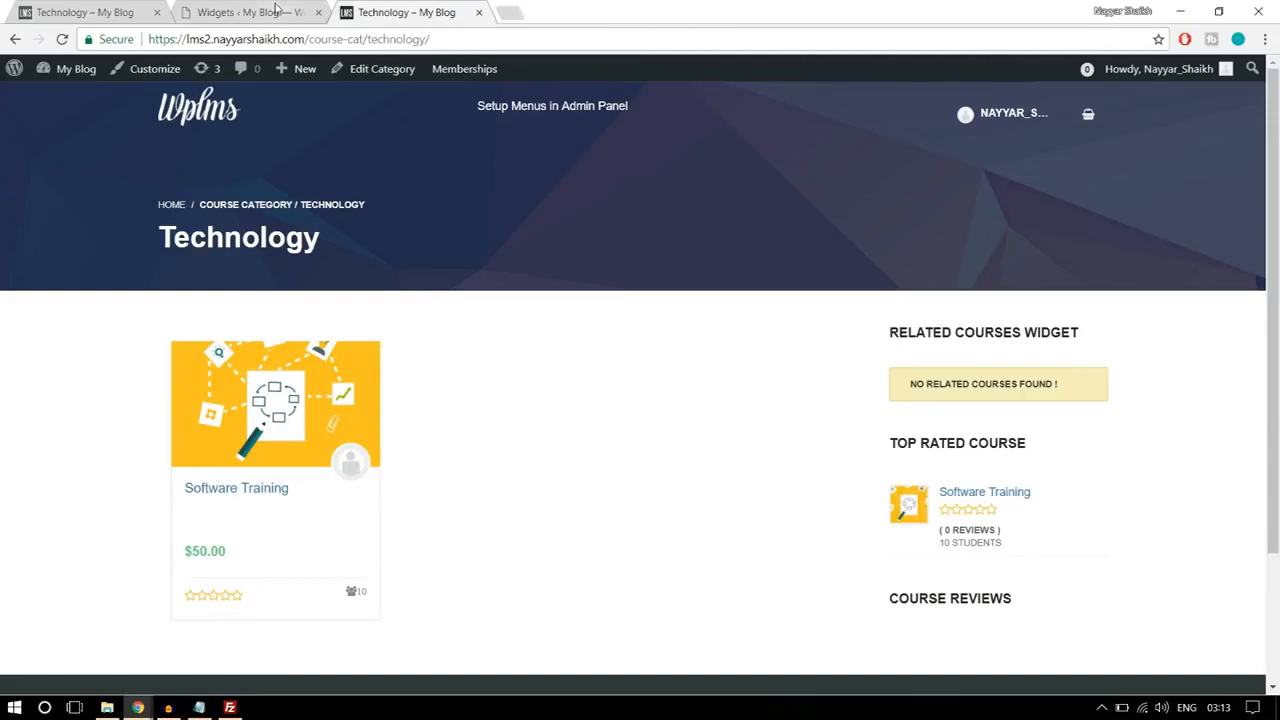
Step: Open the LMS general settings in the new site's admin and look over the User Login & Registration Settings
click(277, 10)
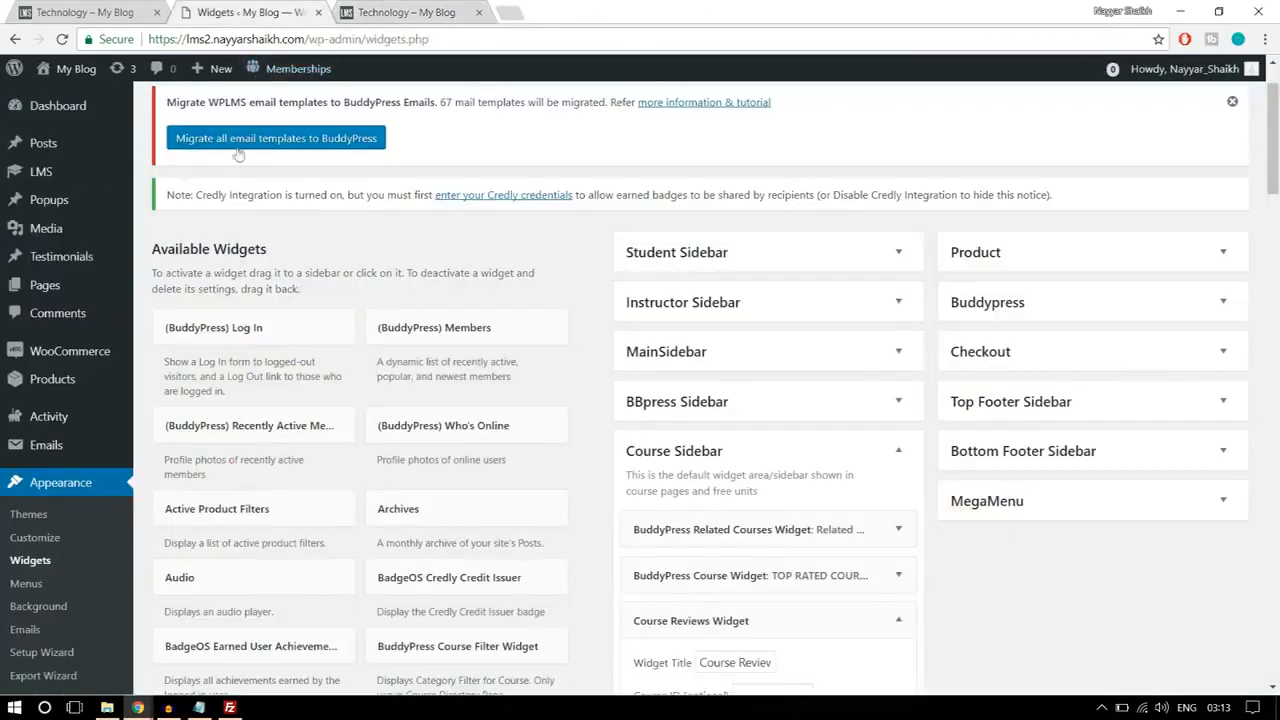
mouse_move(32, 174)
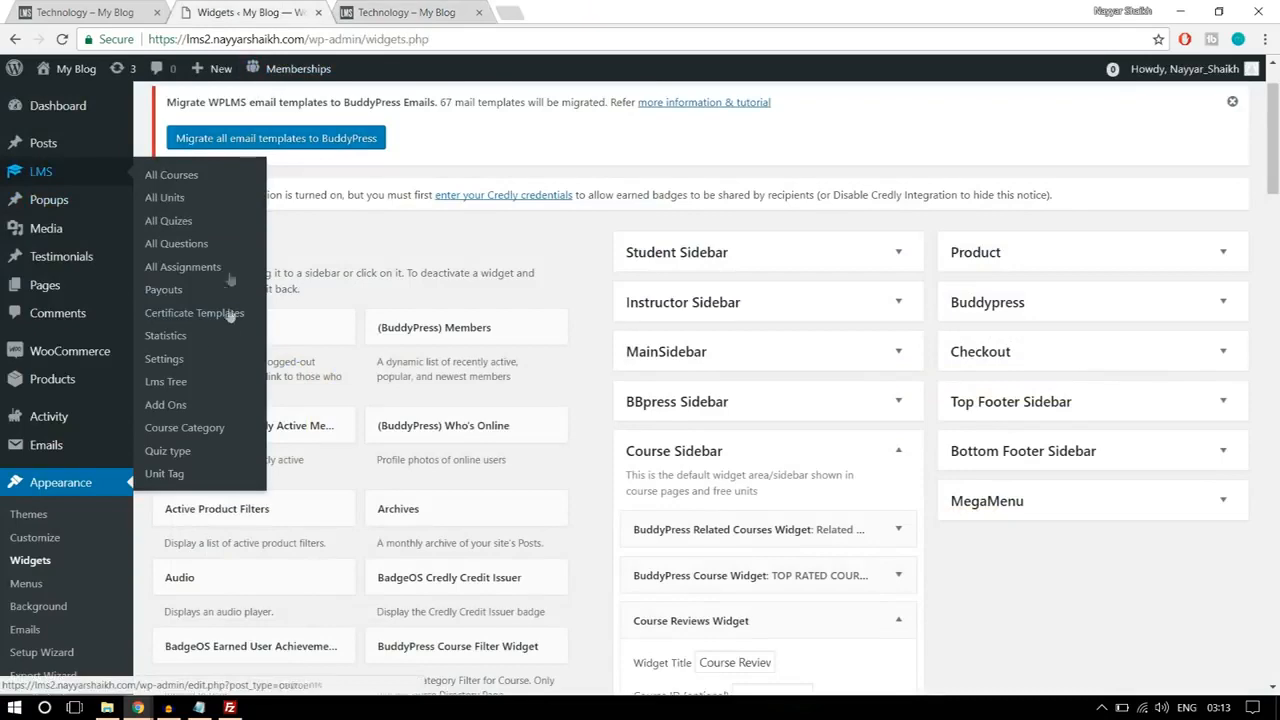
click(176, 360)
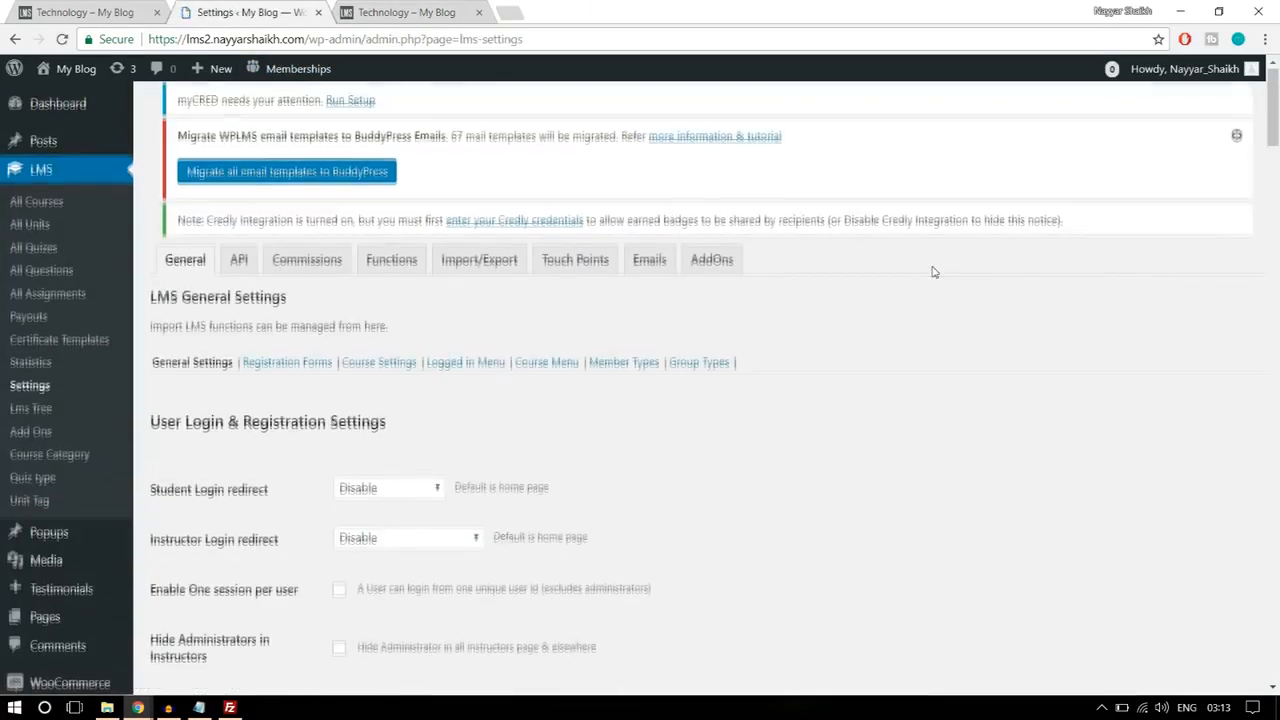
scroll(931, 271, down, 2)
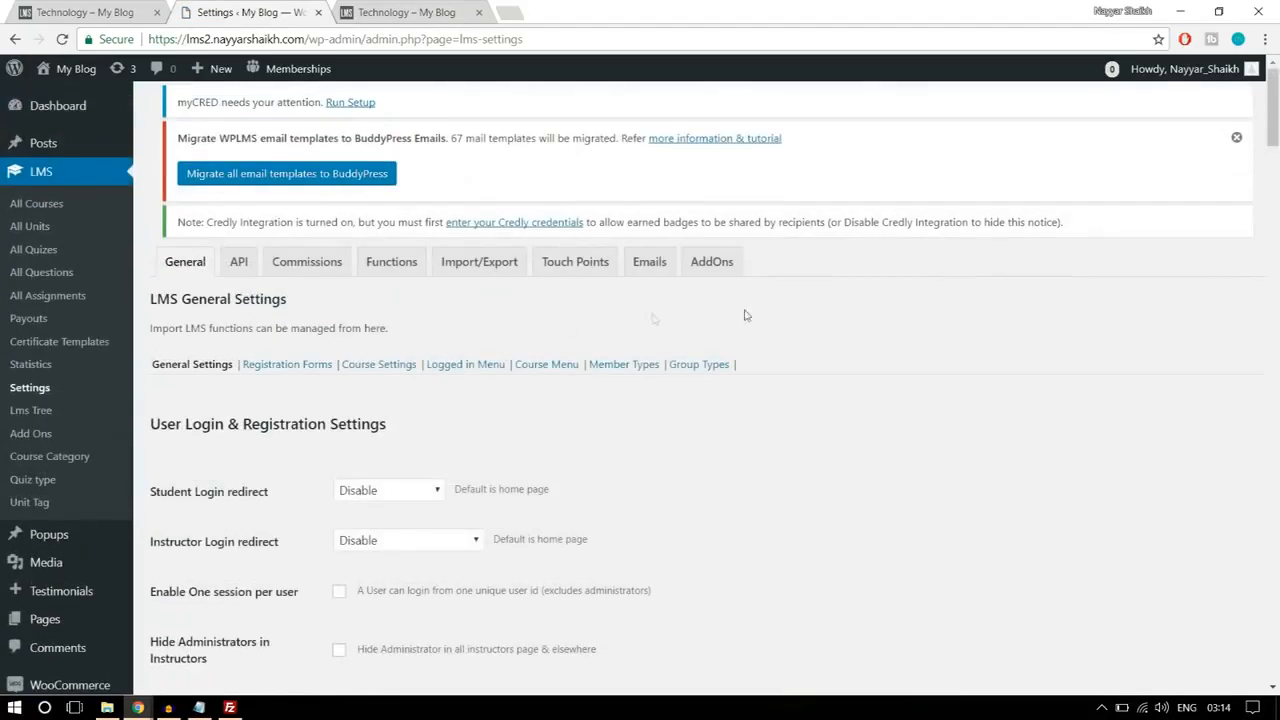
scroll(968, 362, down, 4)
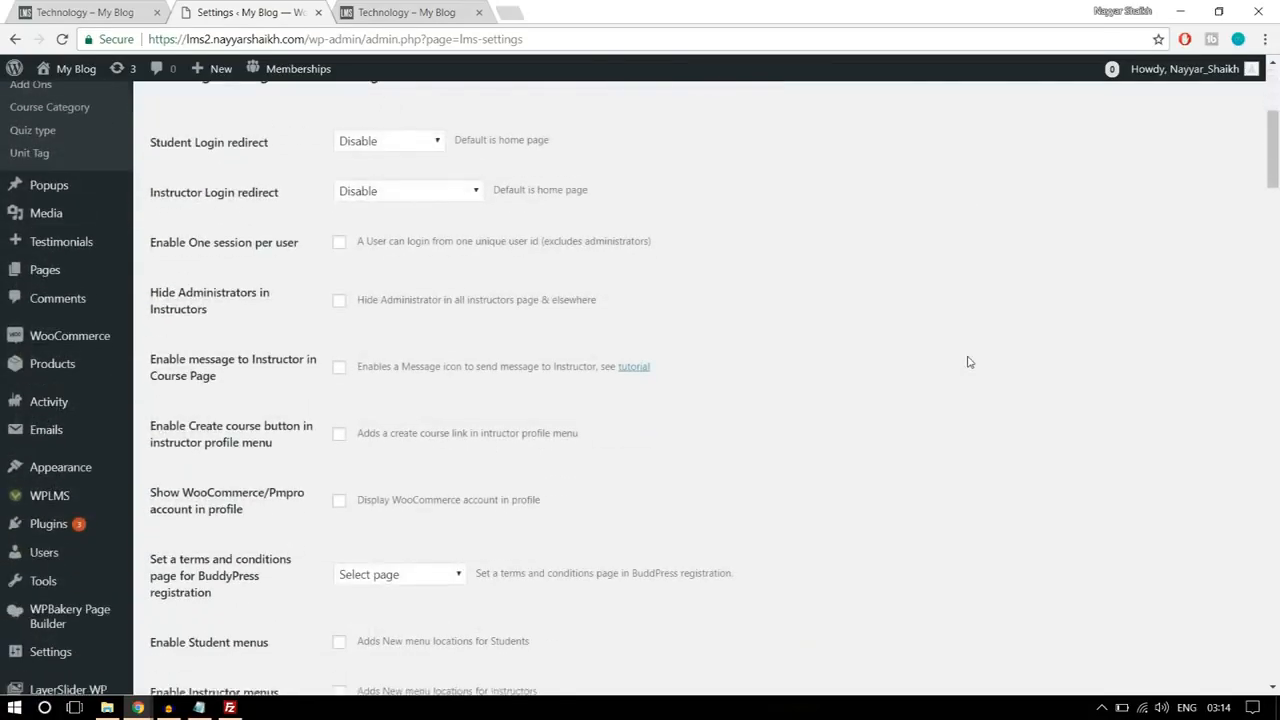
scroll(80, 470, down, 1)
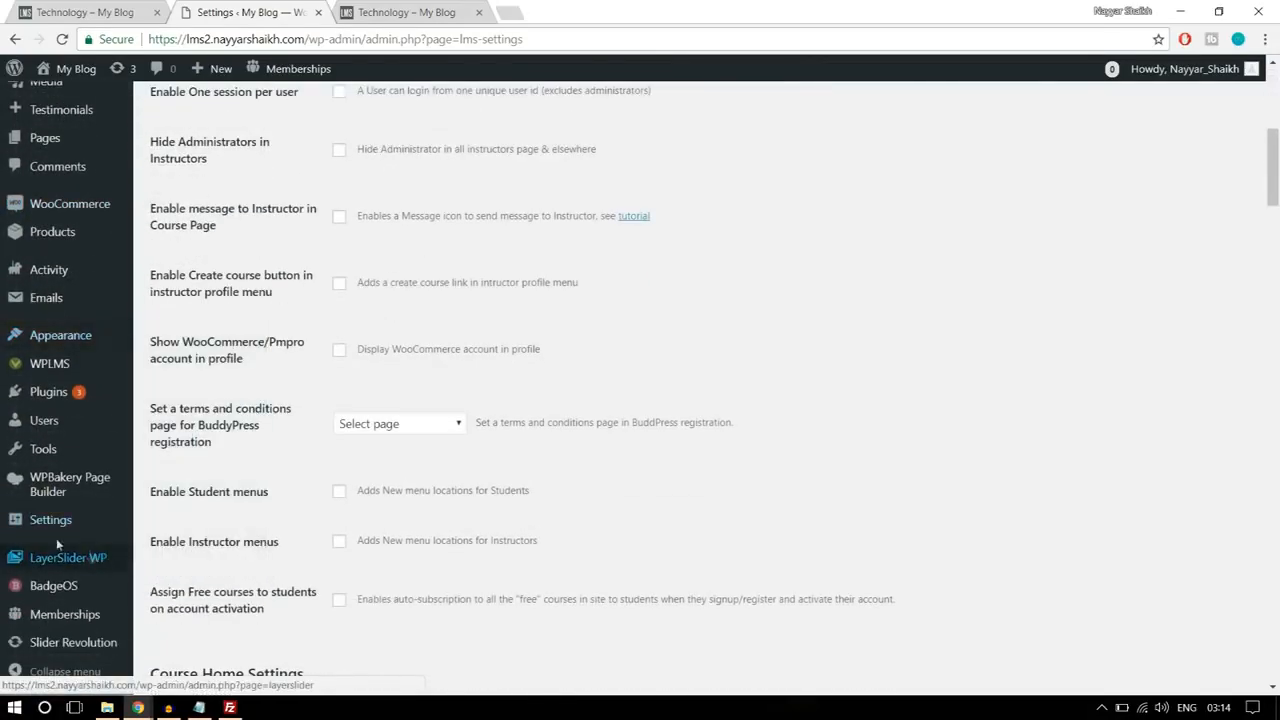
Step: Open the WordPress General Settings in a separate tab, check the Membership option that lets anyone register, and close the tab
mouse_move(49, 528)
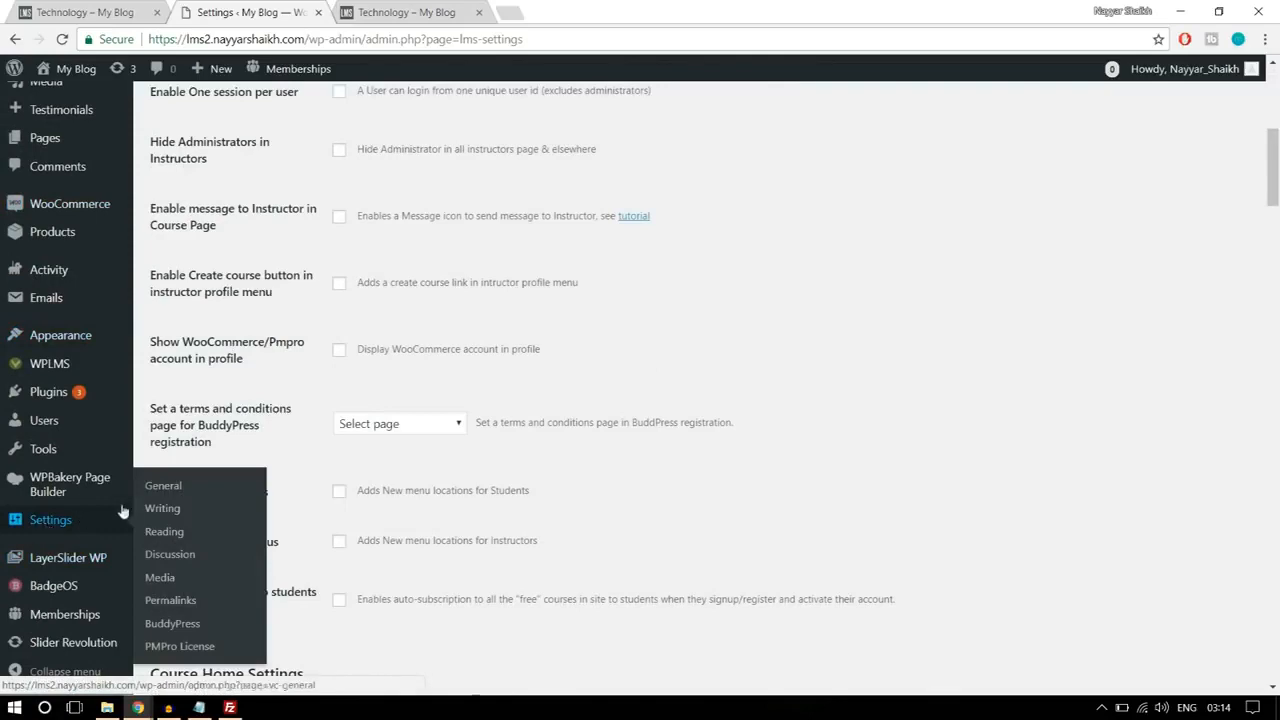
right_click(70, 522)
click(138, 533)
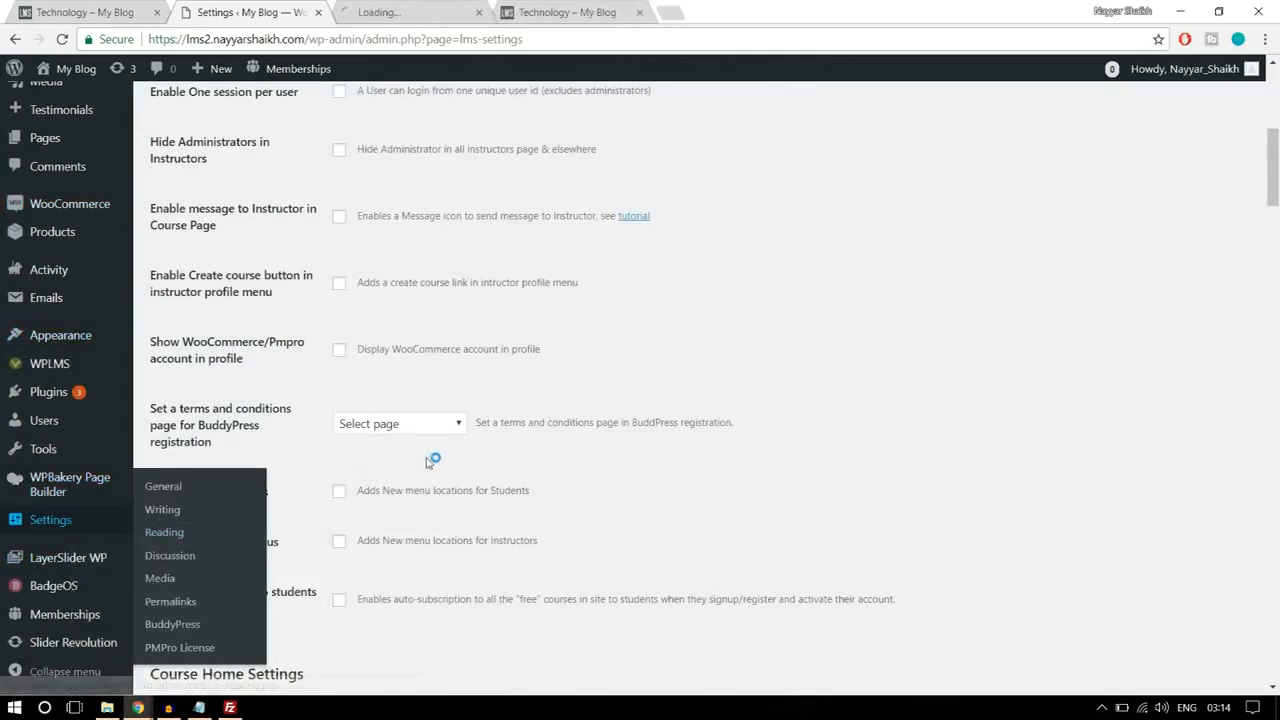
scroll(451, 443, up, 5)
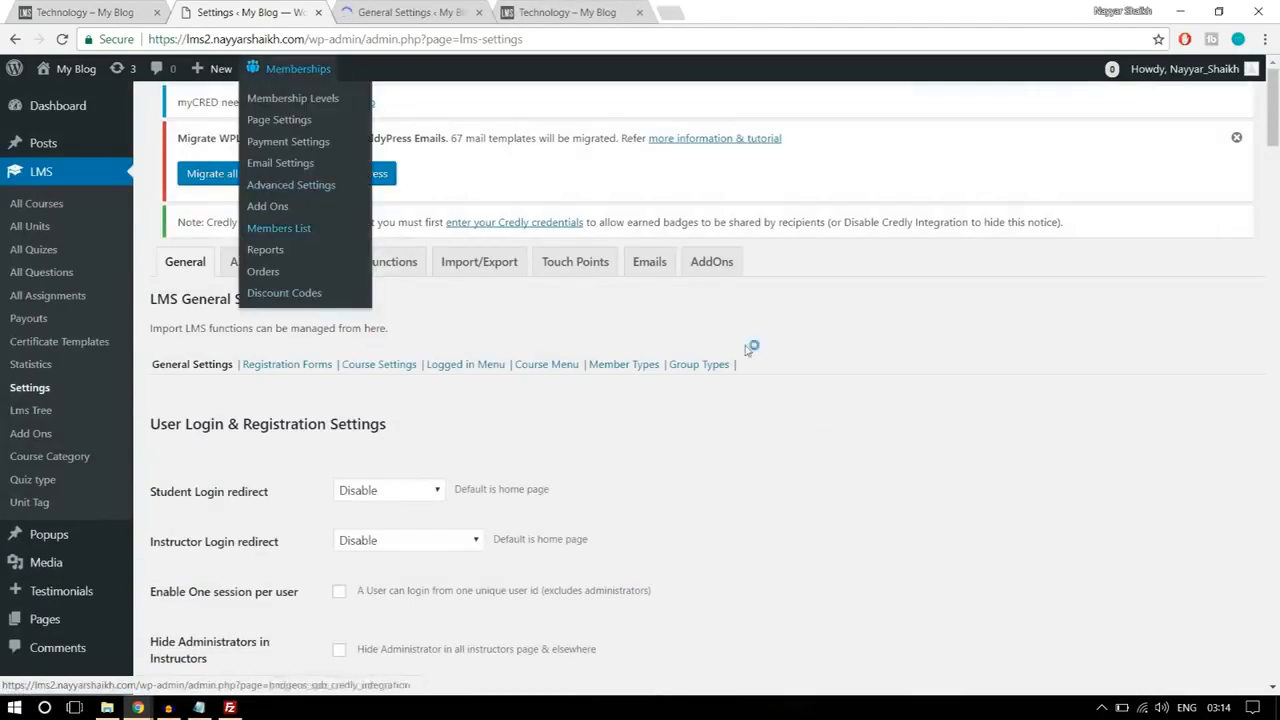
click(366, 8)
scroll(908, 283, down, 4)
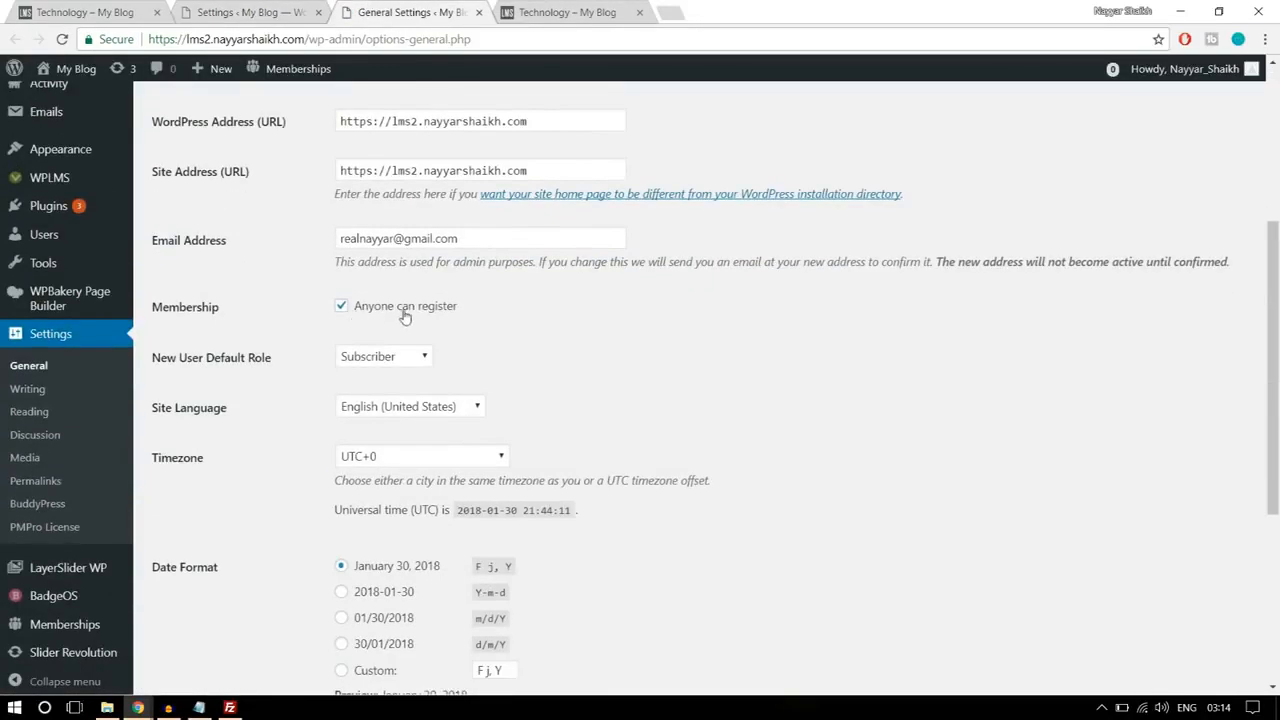
drag(152, 307, 357, 303)
click(445, 309)
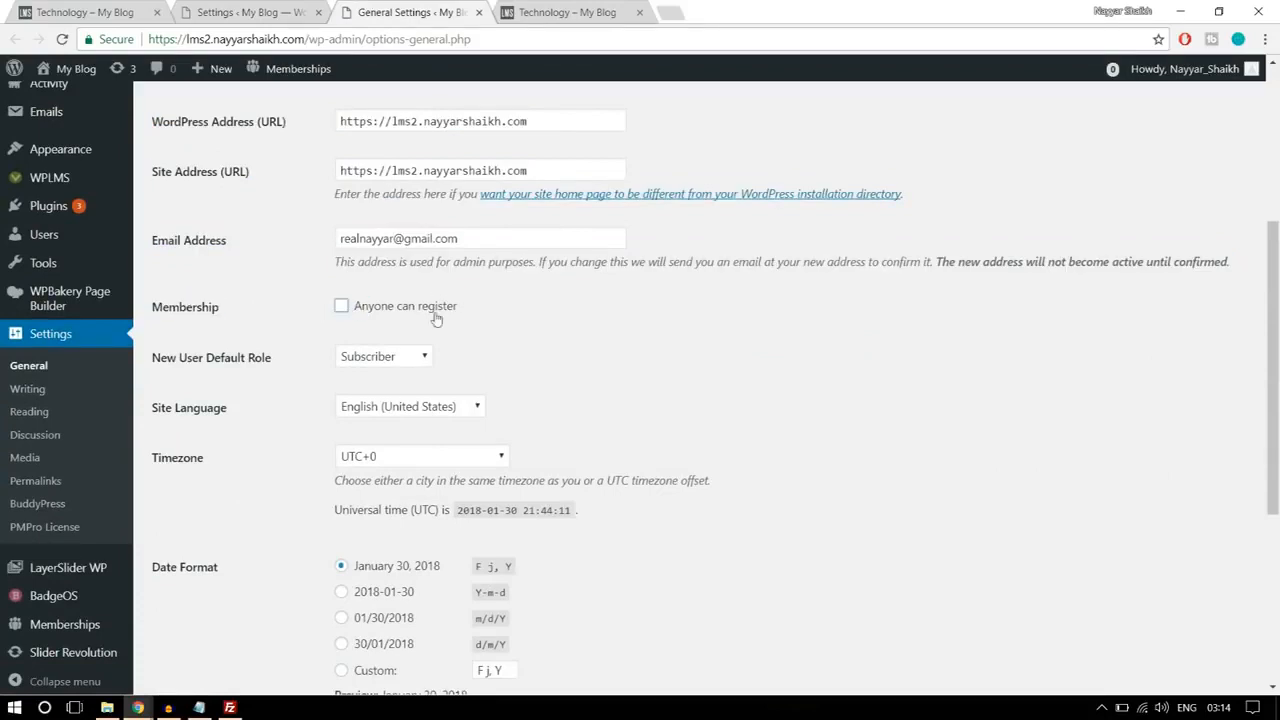
click(366, 313)
click(478, 12)
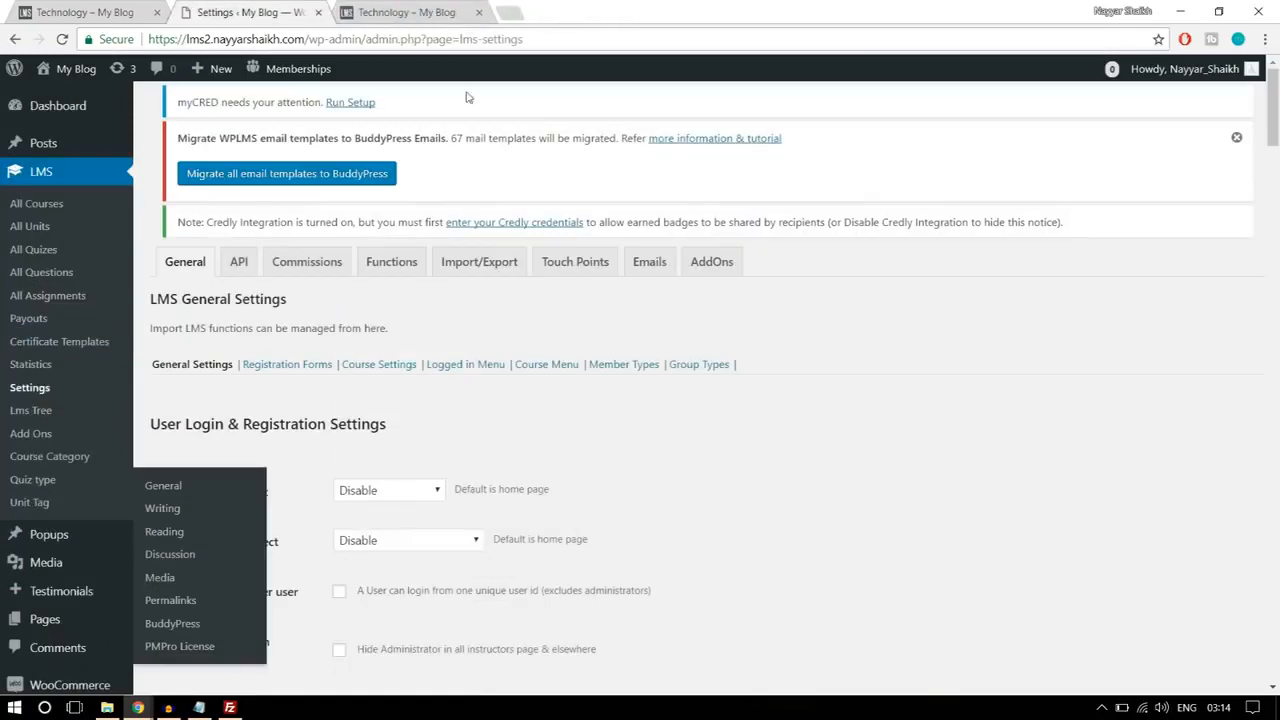
Step: Review the Student Login redirect choices and set the Instructor Login redirect to Instructing Courses page
scroll(922, 351, down, 2)
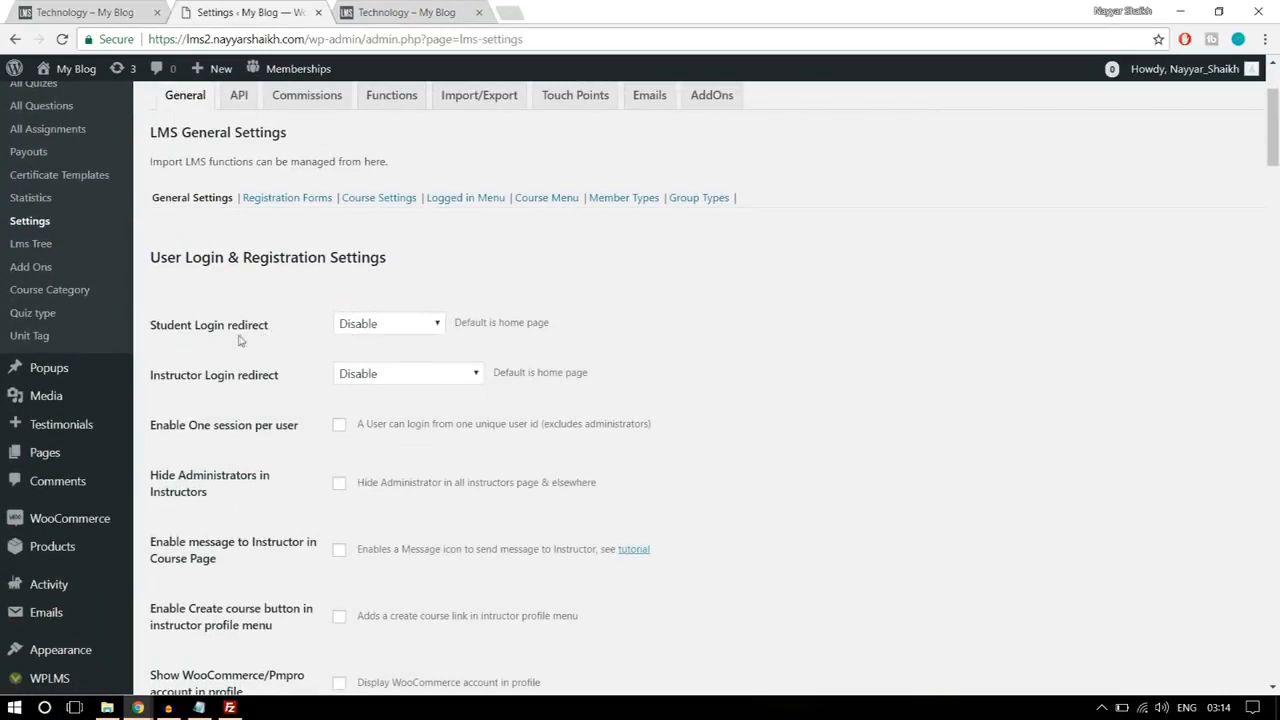
click(385, 325)
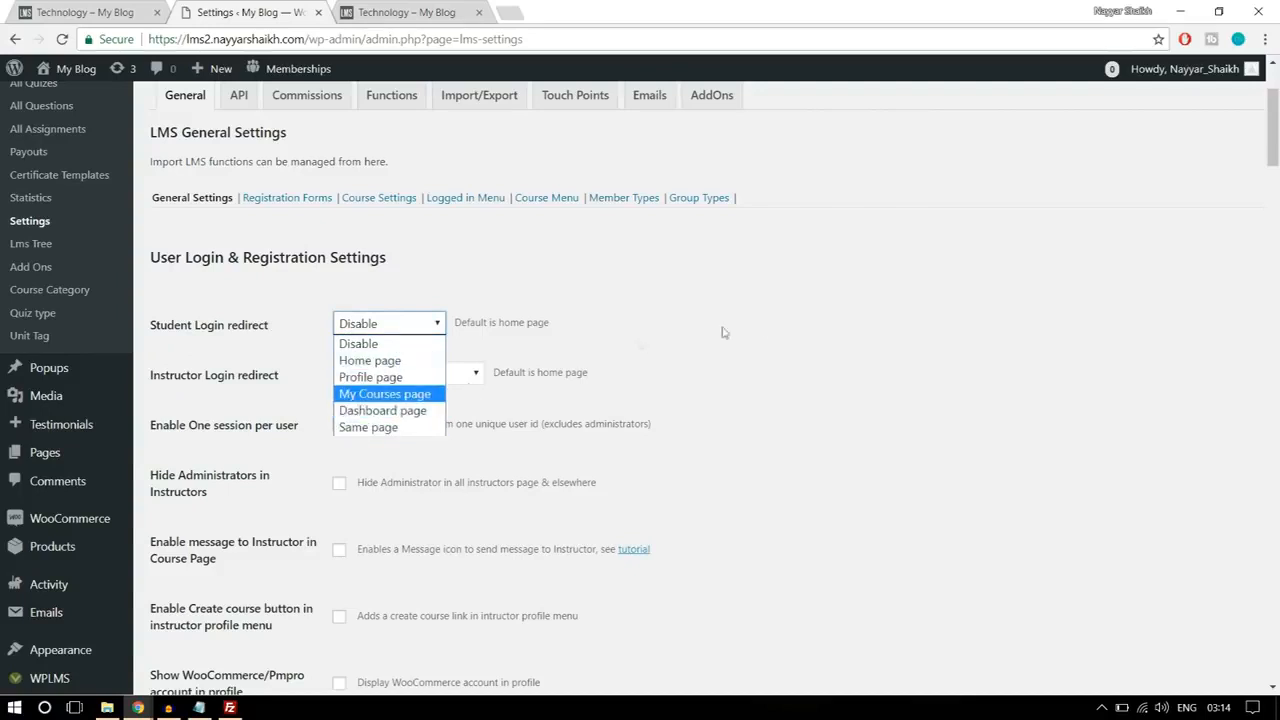
click(767, 327)
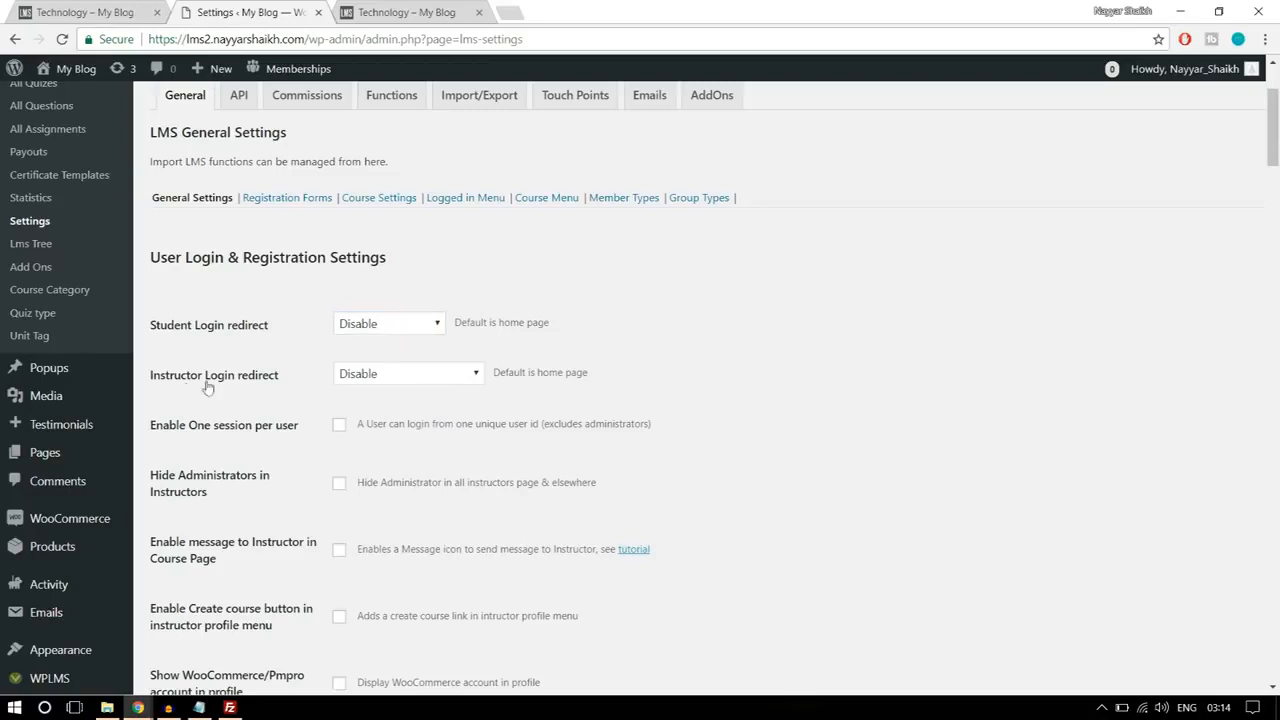
click(371, 378)
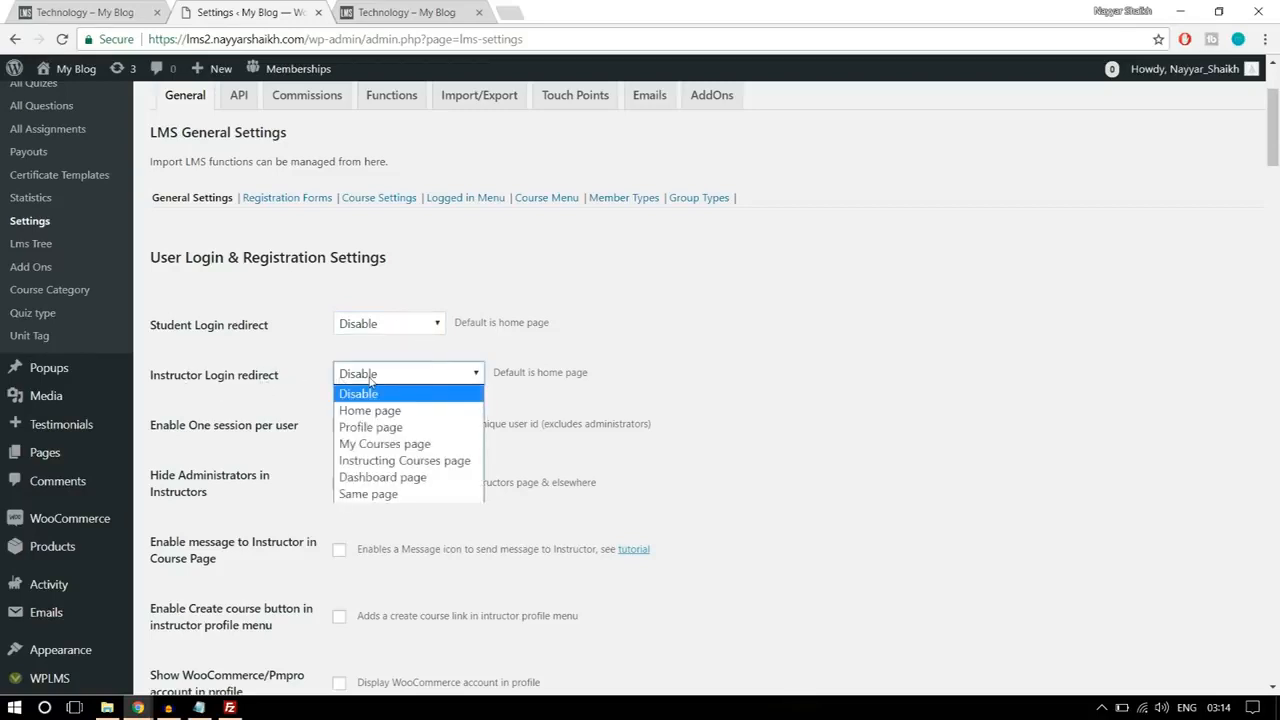
click(411, 462)
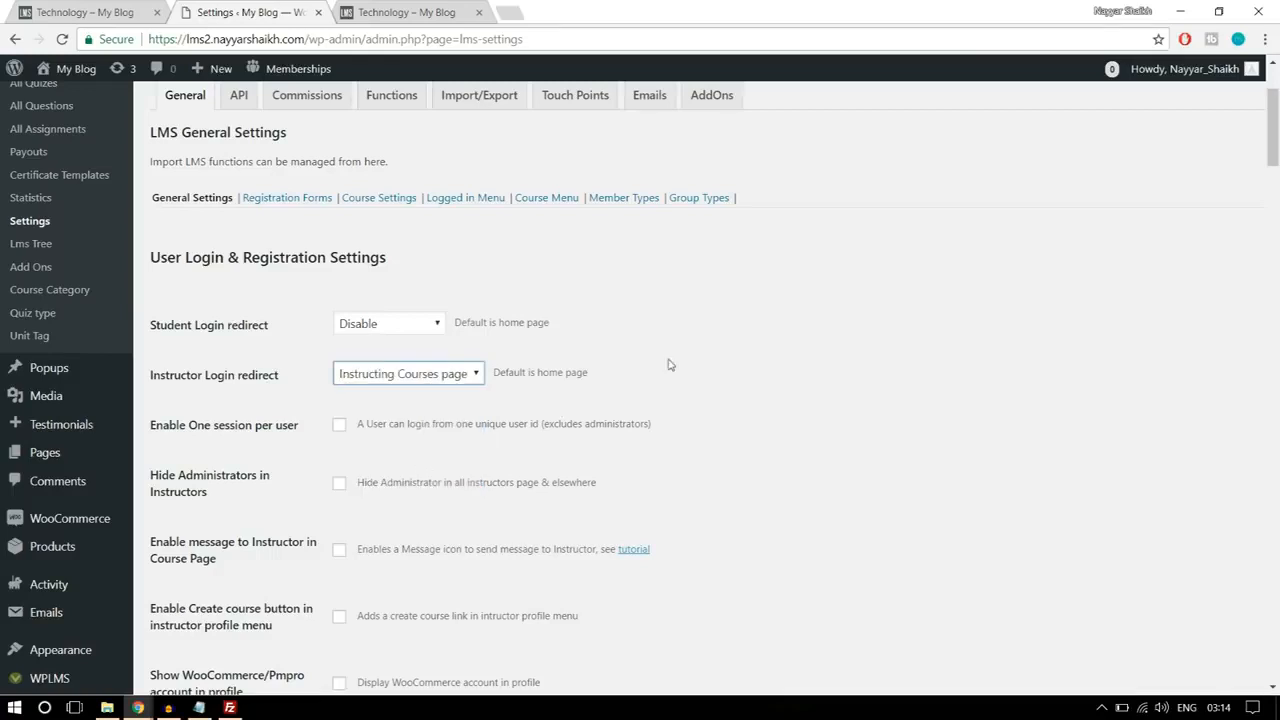
click(443, 378)
click(651, 387)
Step: Enable the Student menus and Instructor menus options in the User Login & Registration Settings
scroll(772, 375, down, 1)
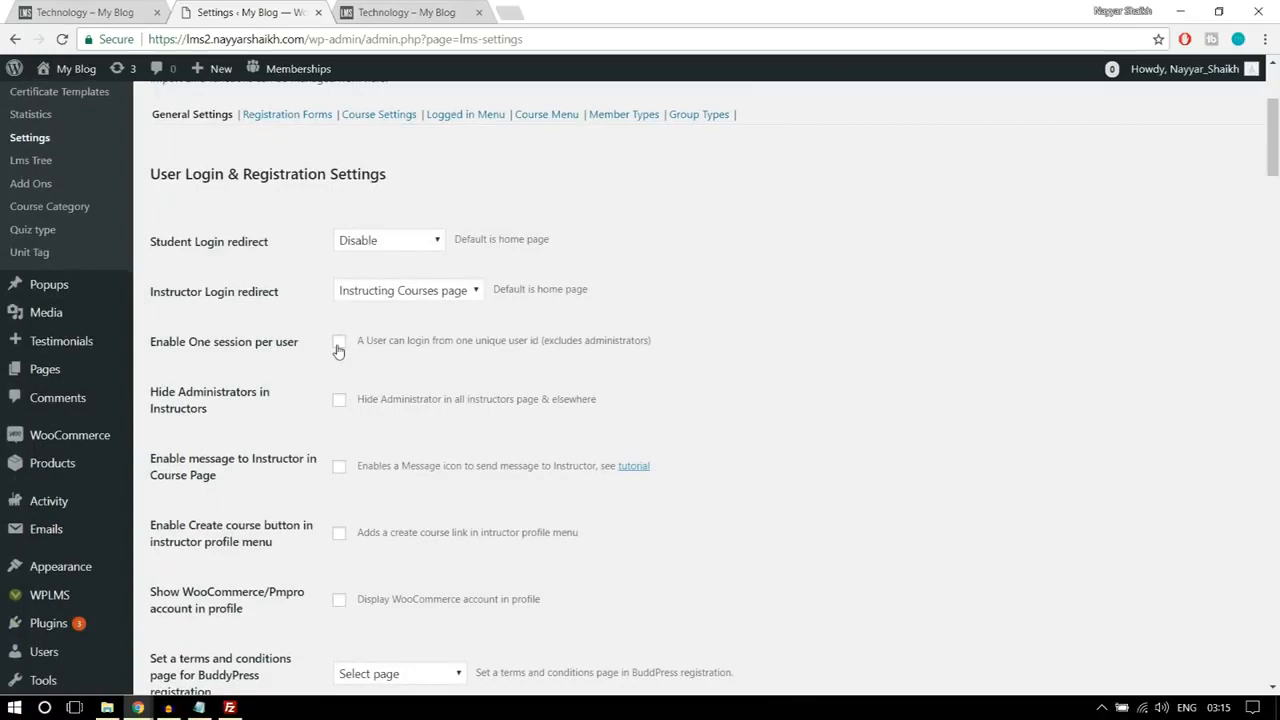
scroll(288, 388, down, 2)
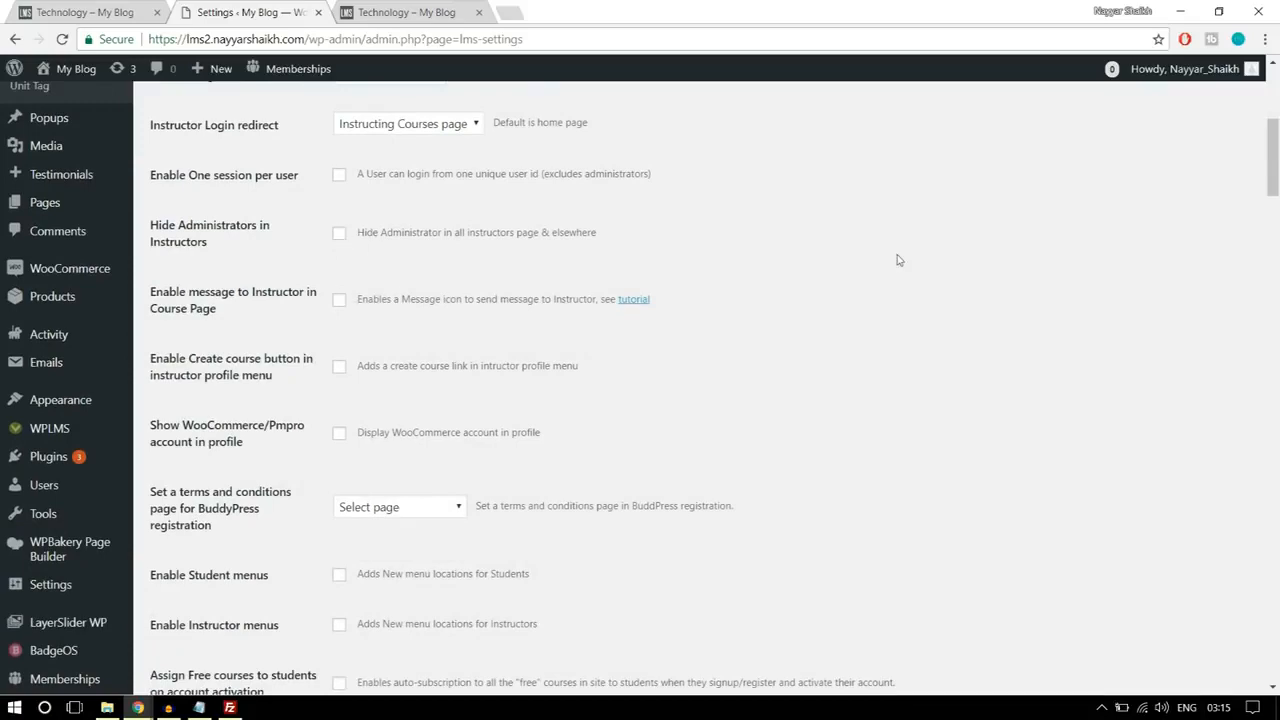
scroll(926, 292, down, 2)
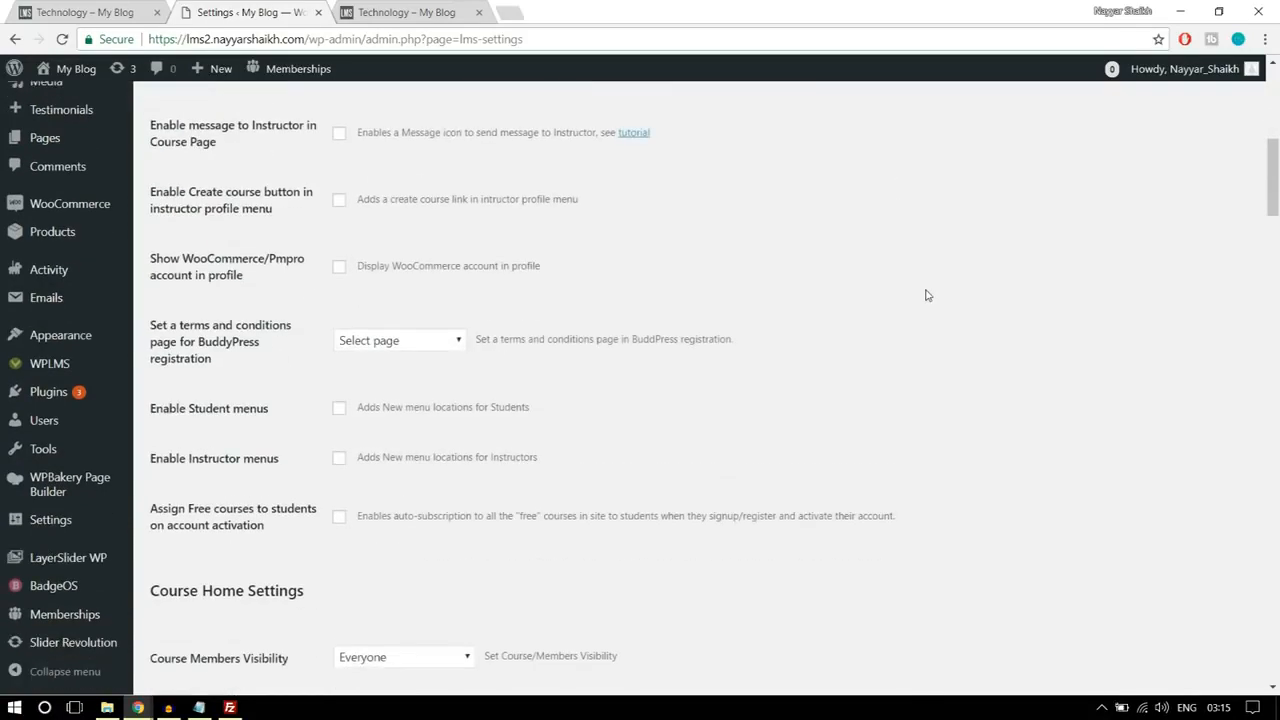
scroll(926, 296, down, 1)
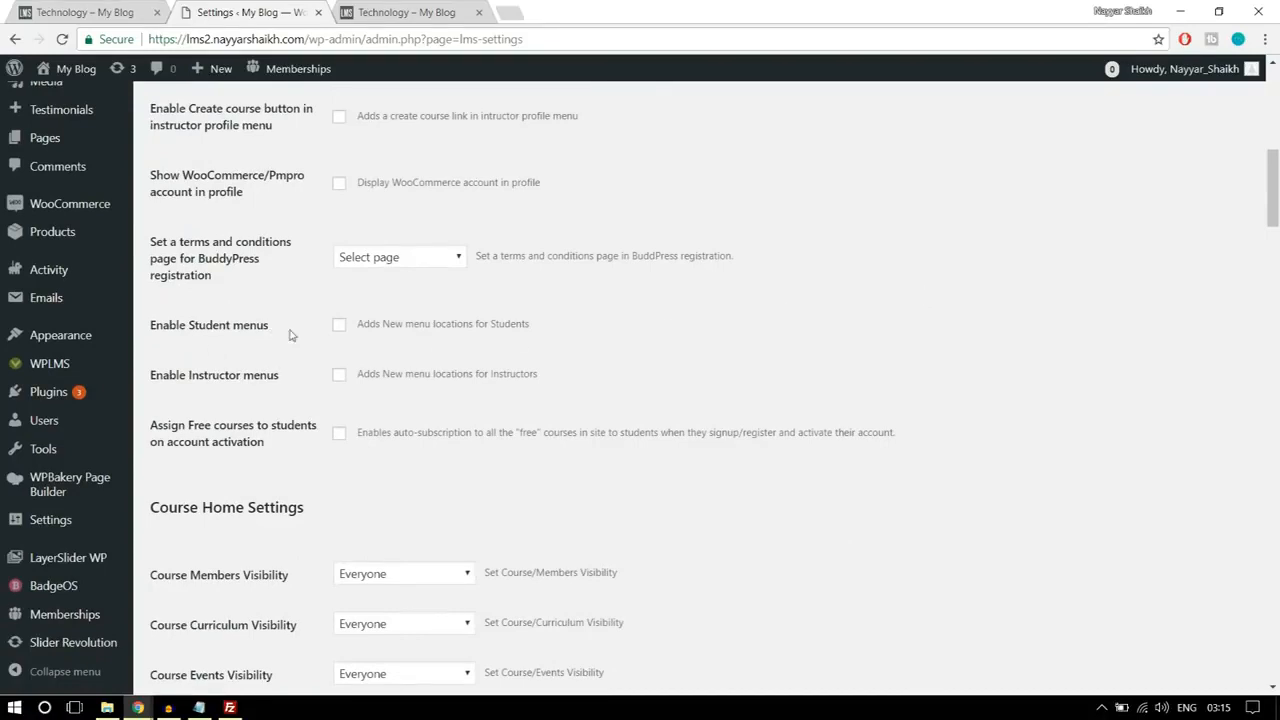
click(339, 325)
click(340, 375)
Step: Review the remaining course, unit, quiz and tour options in the LMS general settings and save the settings
scroll(949, 334, down, 3)
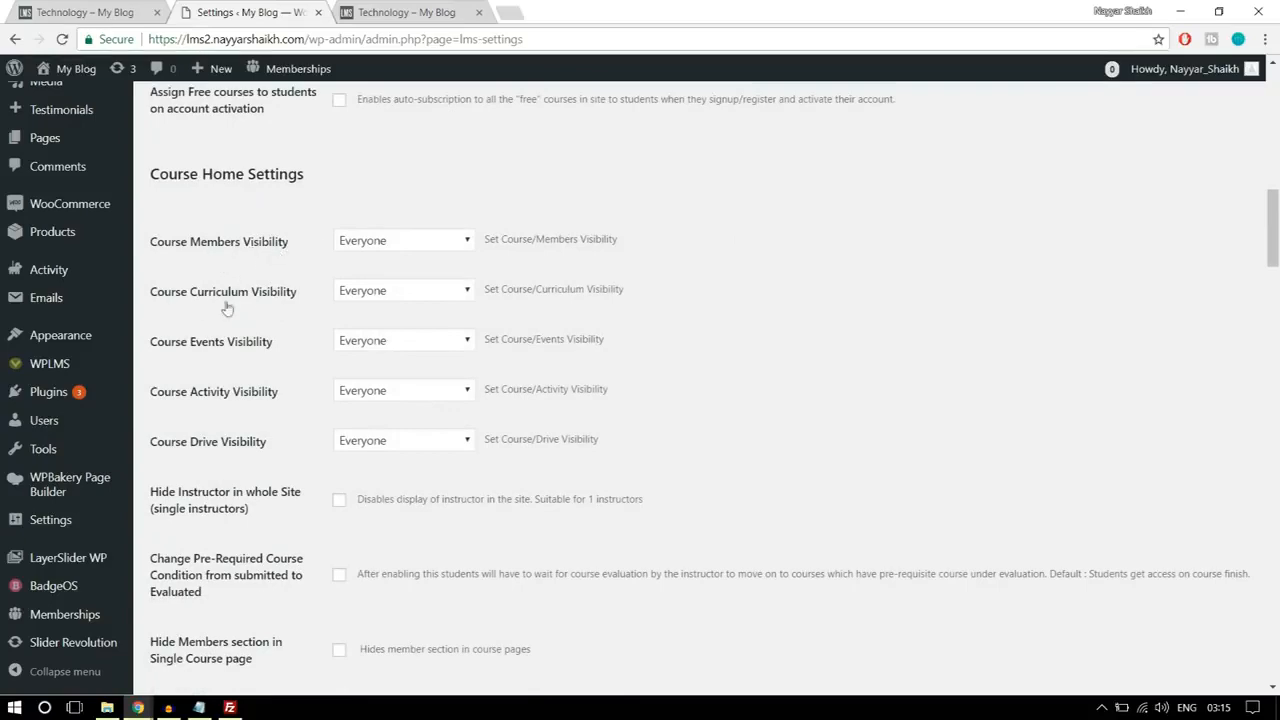
scroll(740, 356, down, 5)
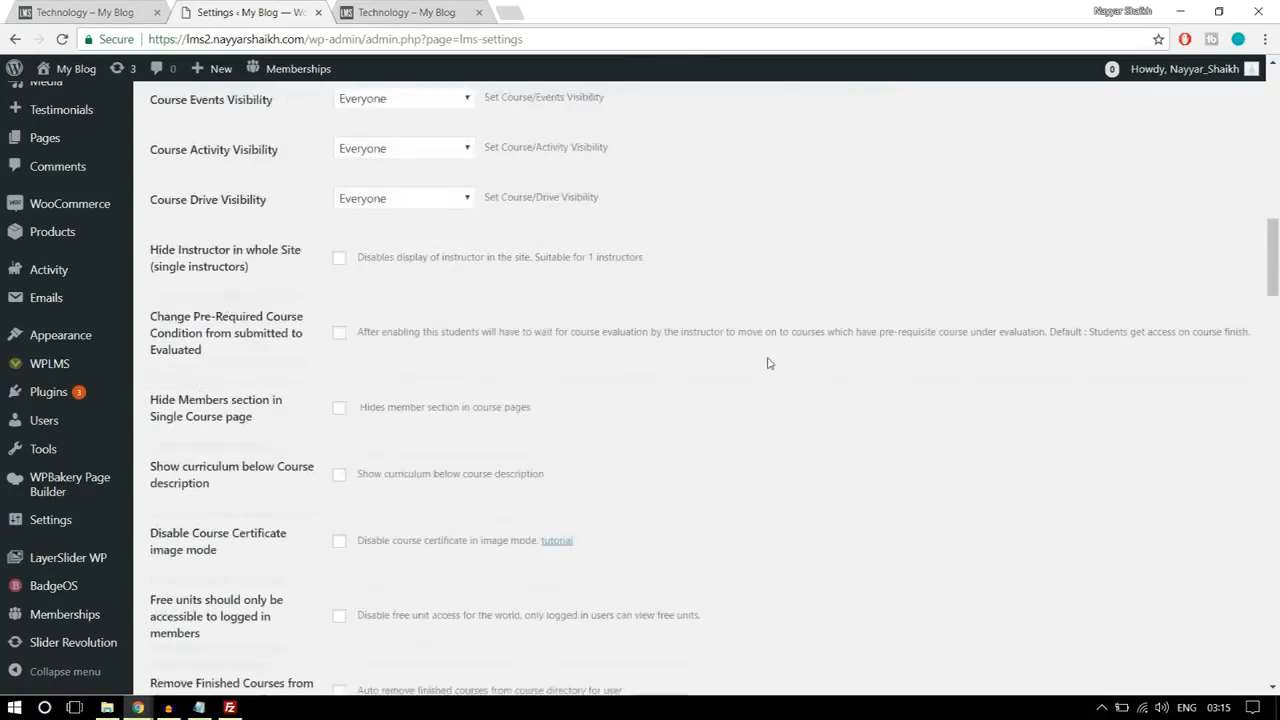
scroll(768, 366, down, 8)
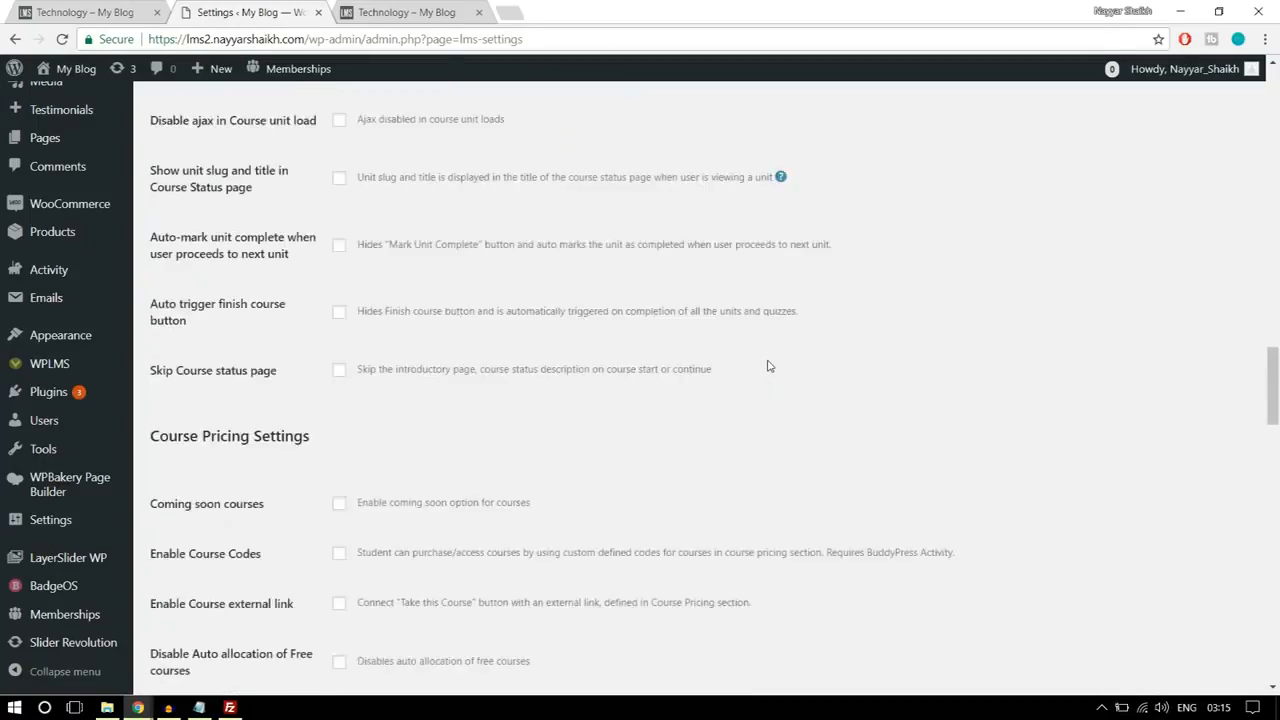
scroll(768, 366, down, 6)
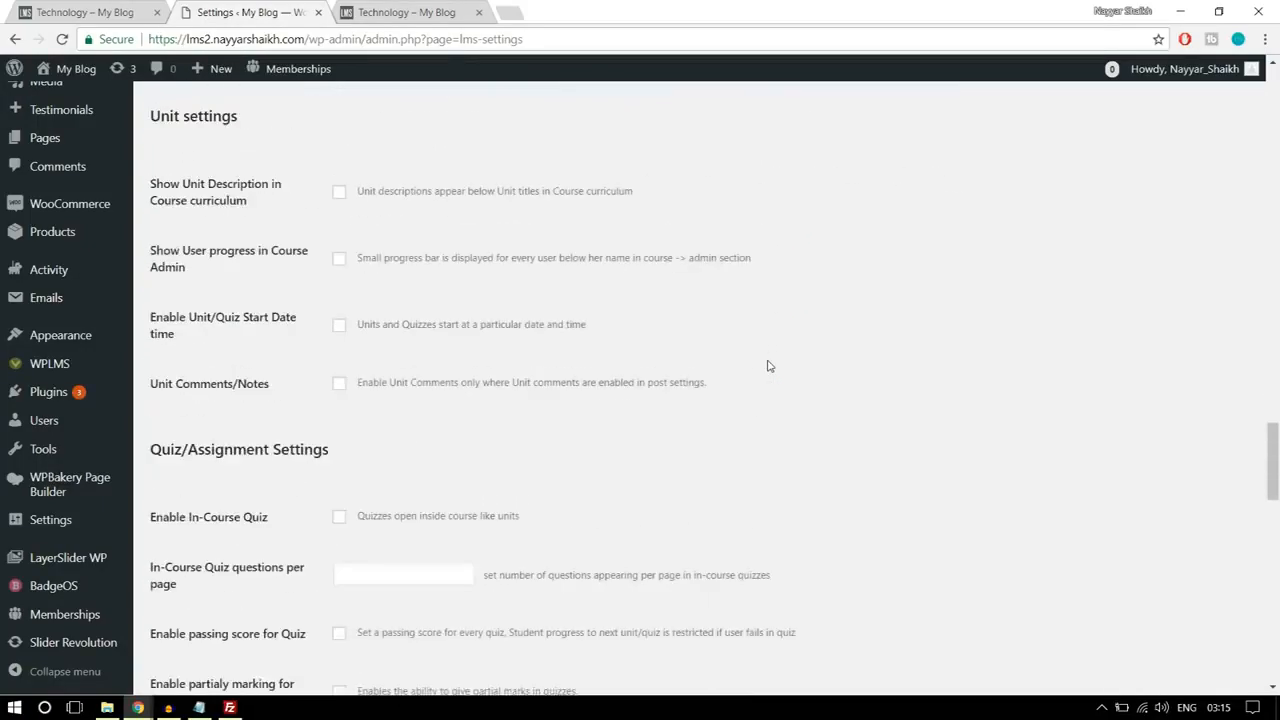
scroll(394, 449, down, 13)
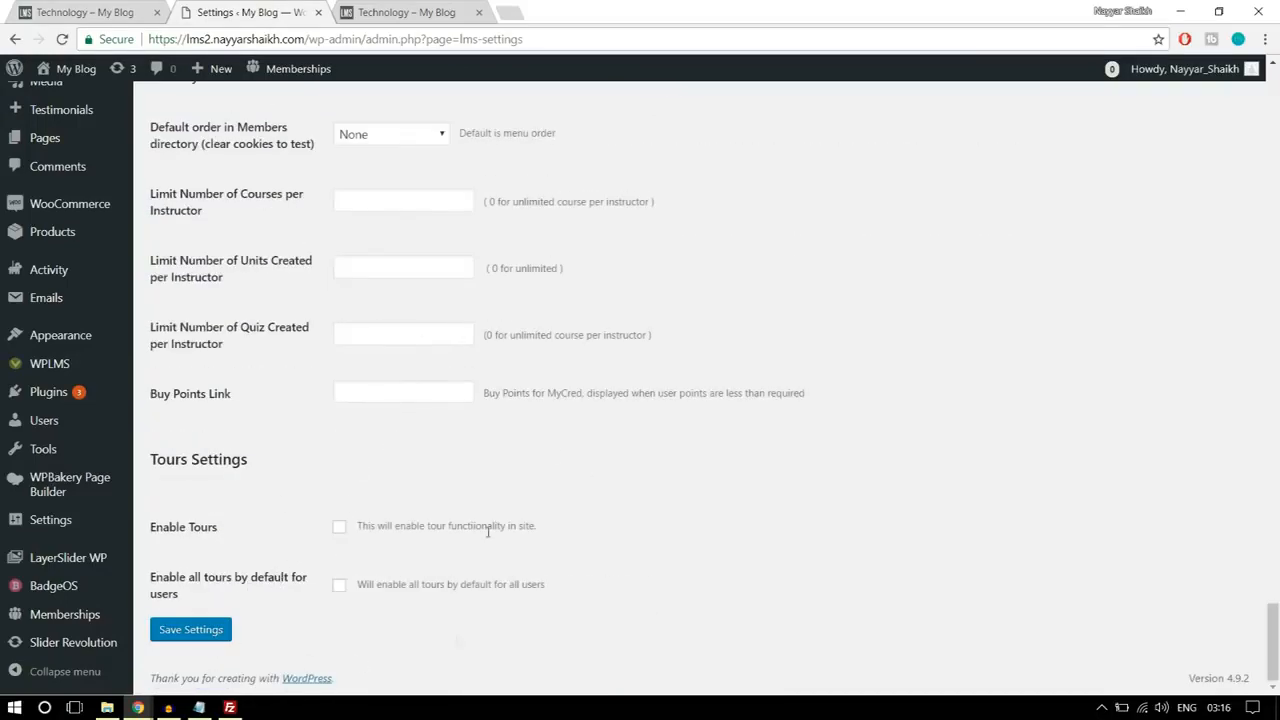
click(200, 635)
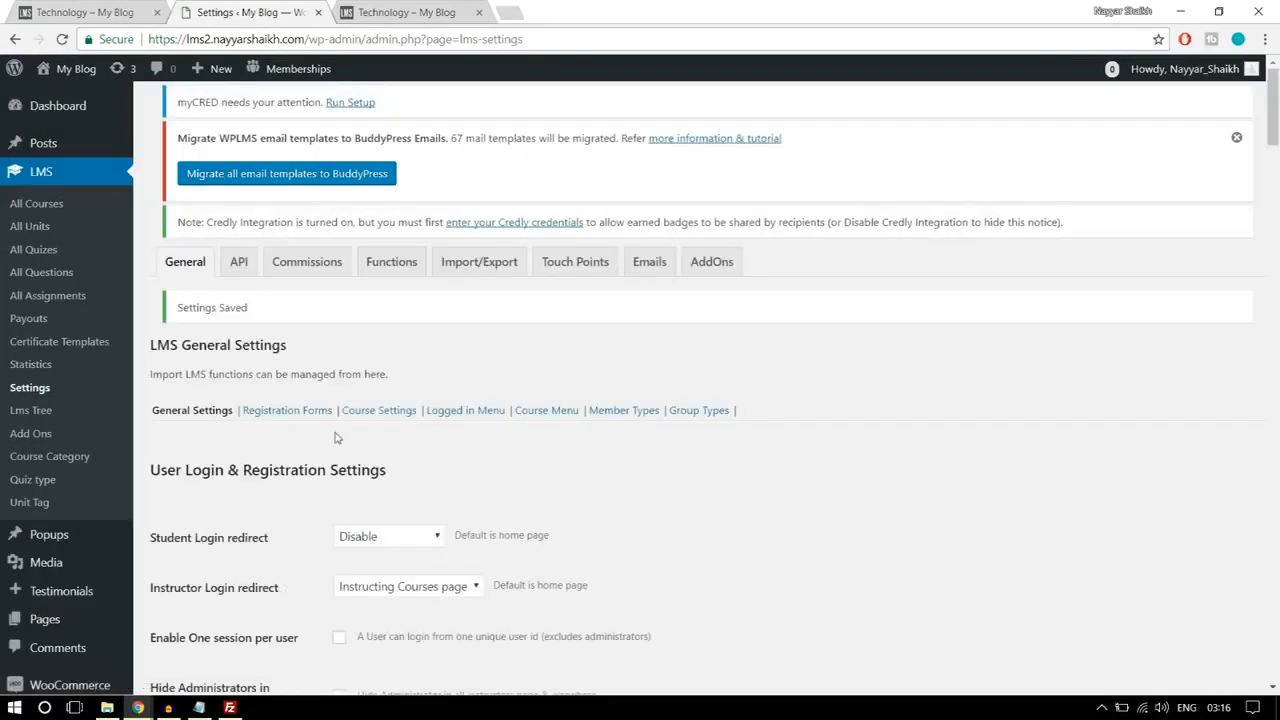
Step: Add a new registration form named Instructor Form in the LMS Registration Forms settings
click(291, 423)
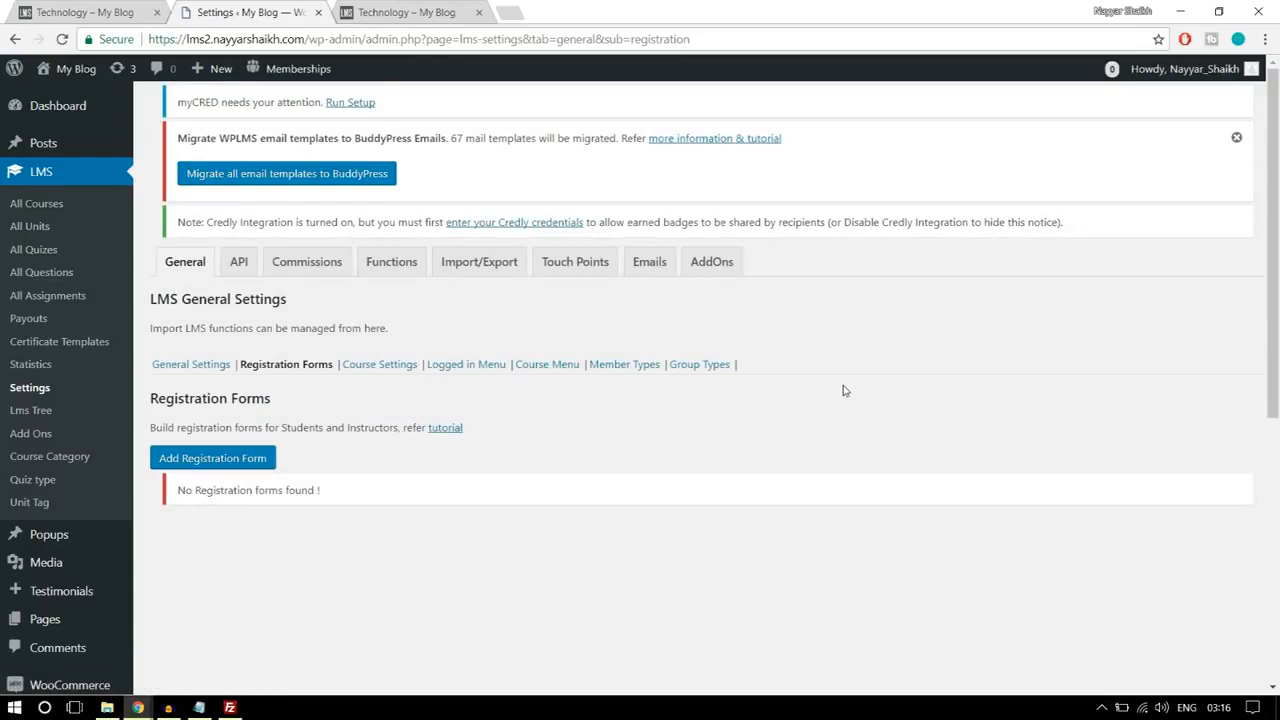
scroll(843, 390, down, 1)
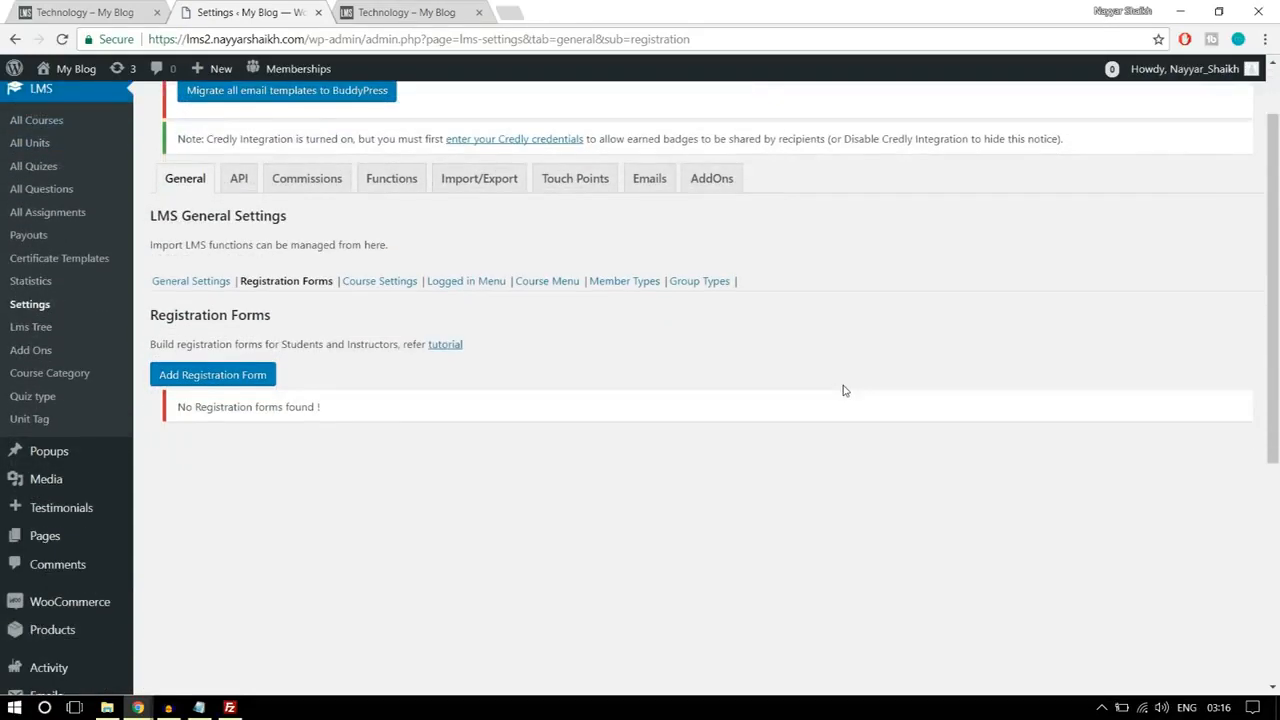
click(204, 381)
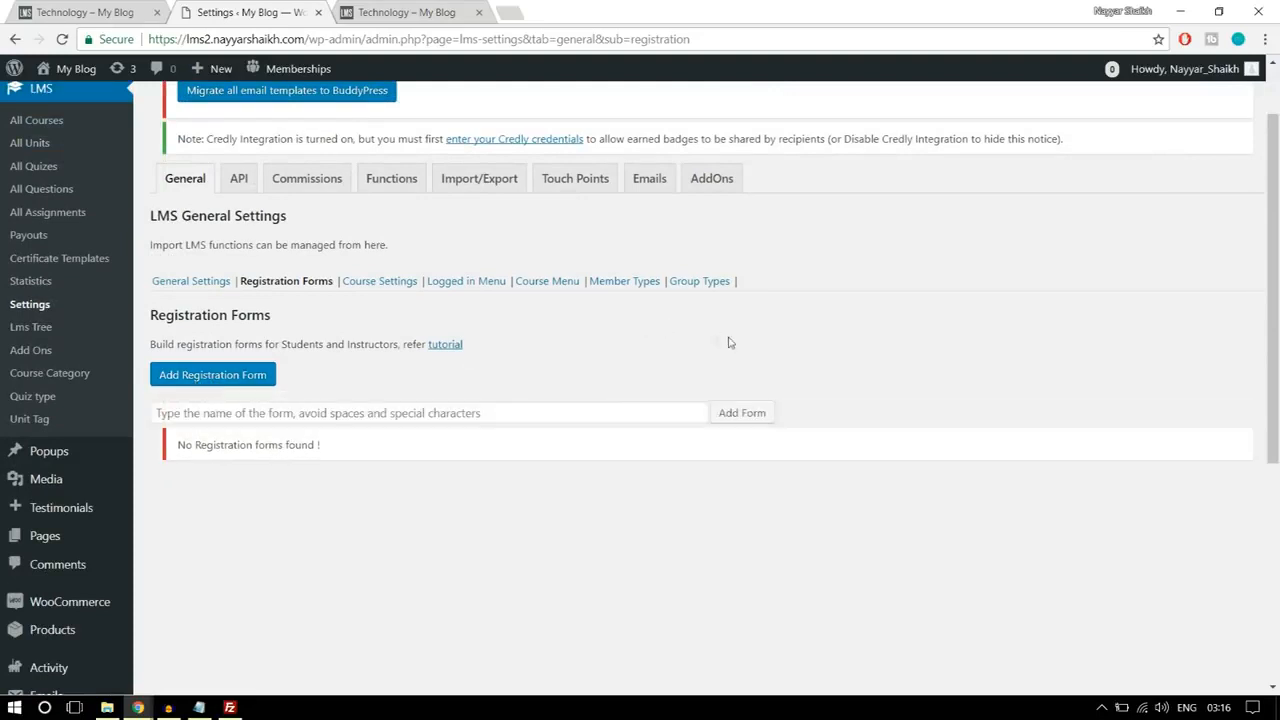
click(449, 405)
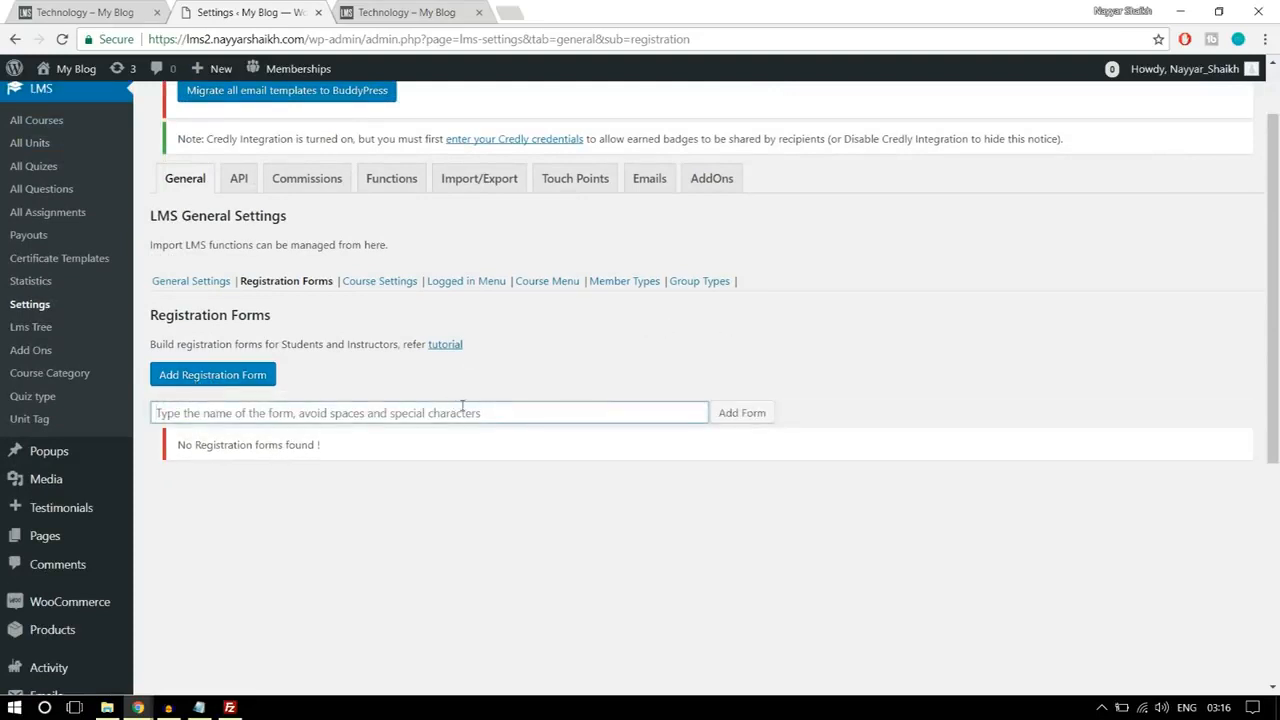
text(Instructor Form)
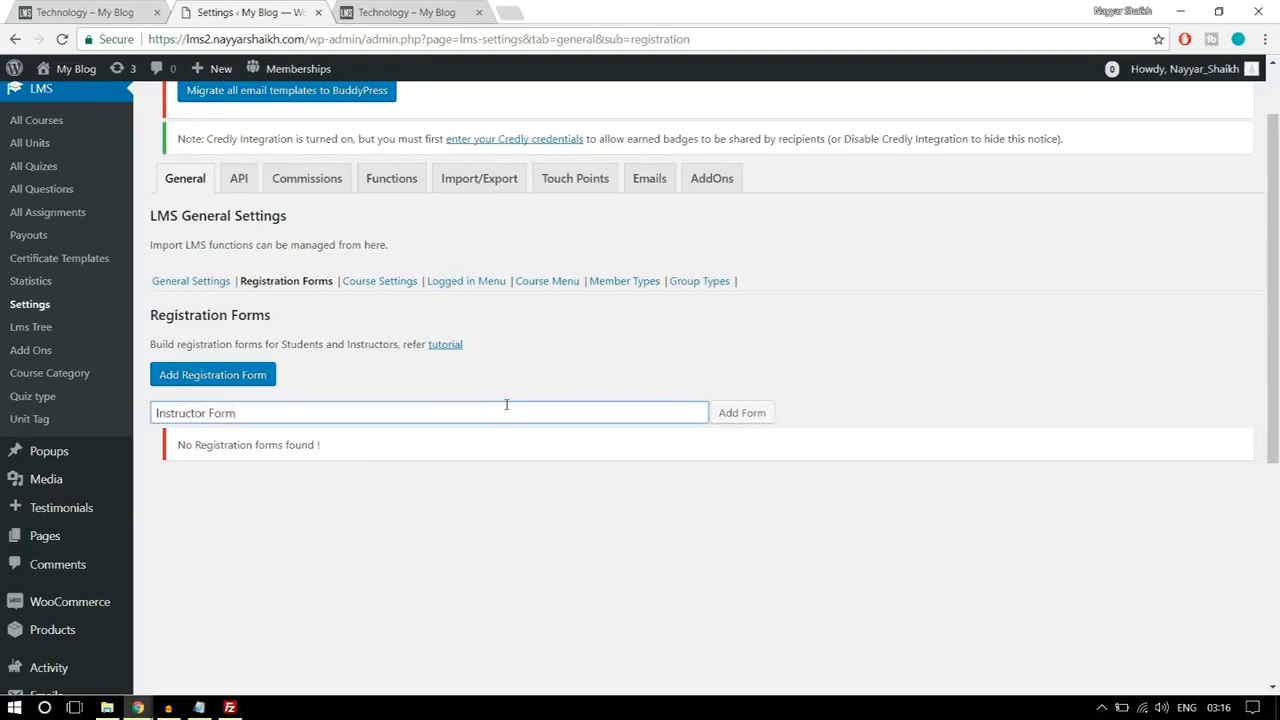
click(738, 413)
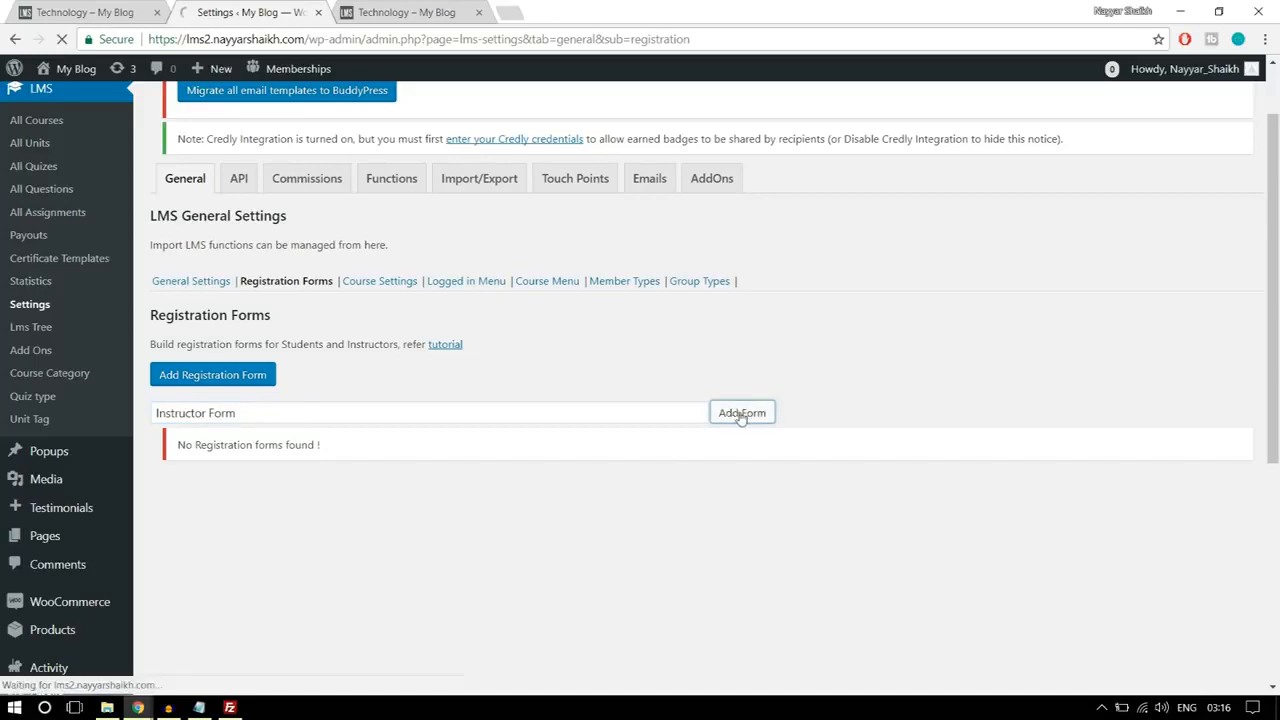
Step: Review the user role choices in the Instructor Form's settings, keep Default role as the assigned role, and save the form settings
scroll(768, 486, down, 3)
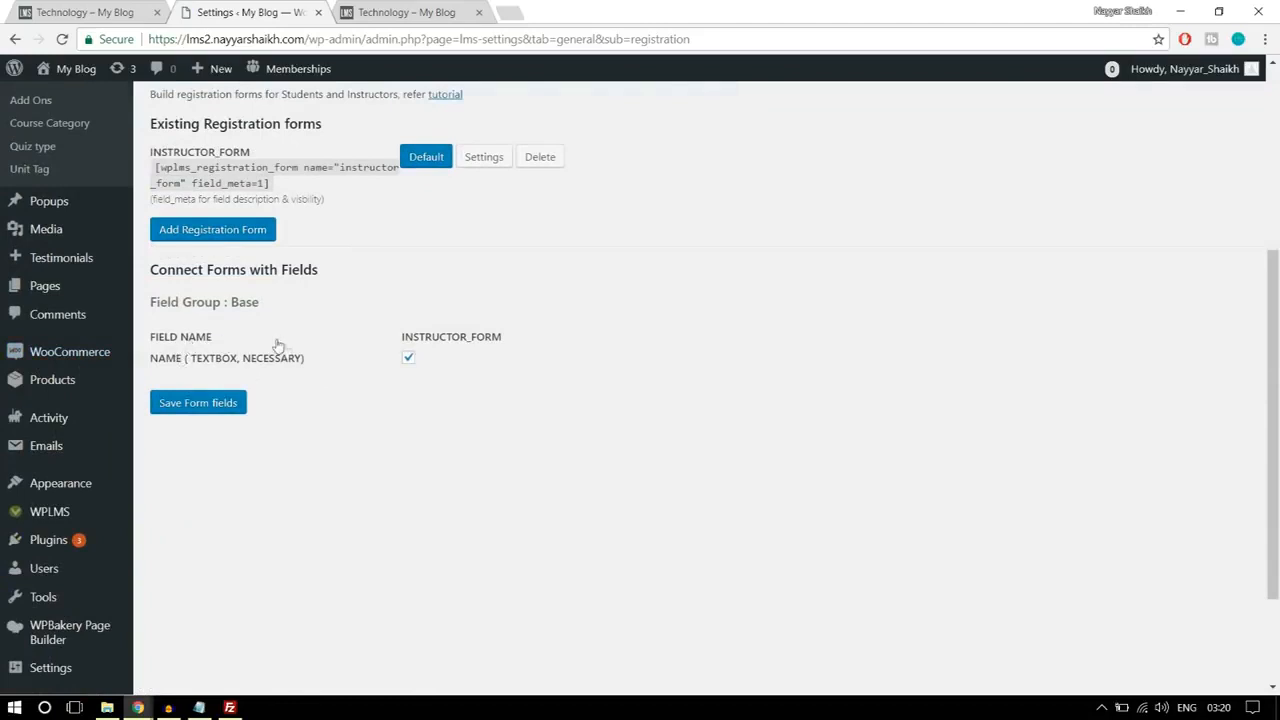
click(488, 158)
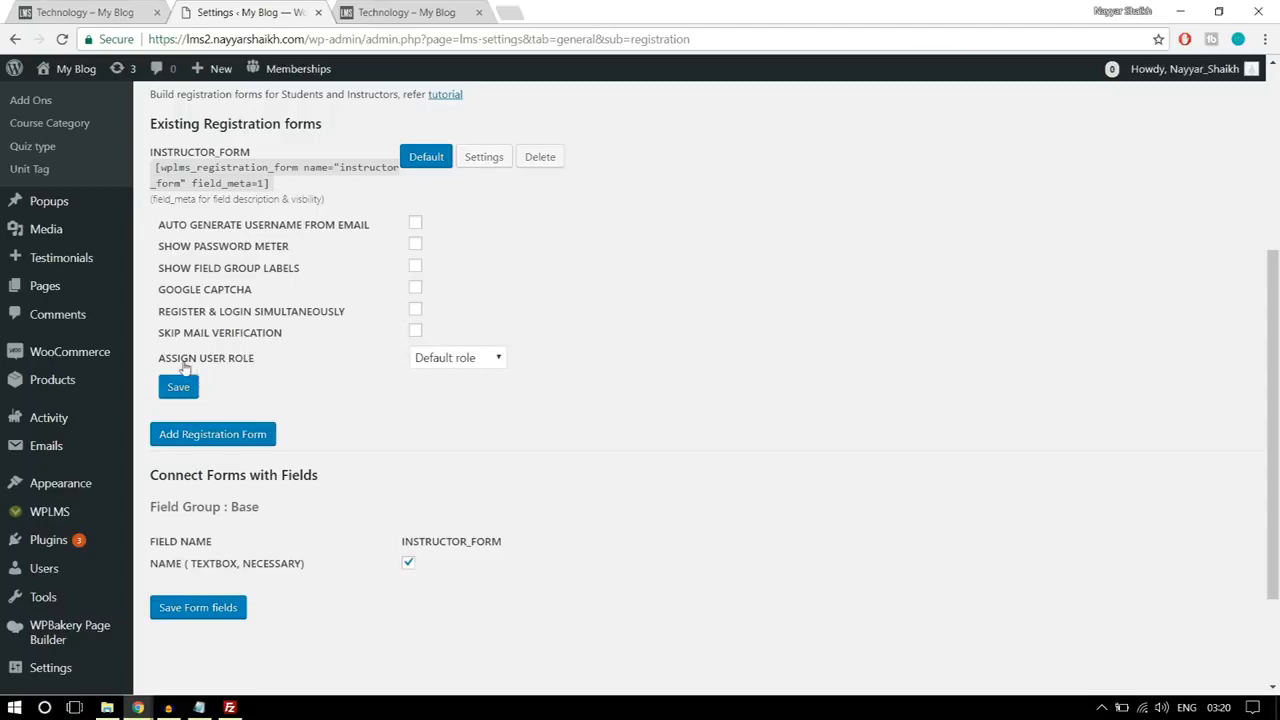
click(443, 362)
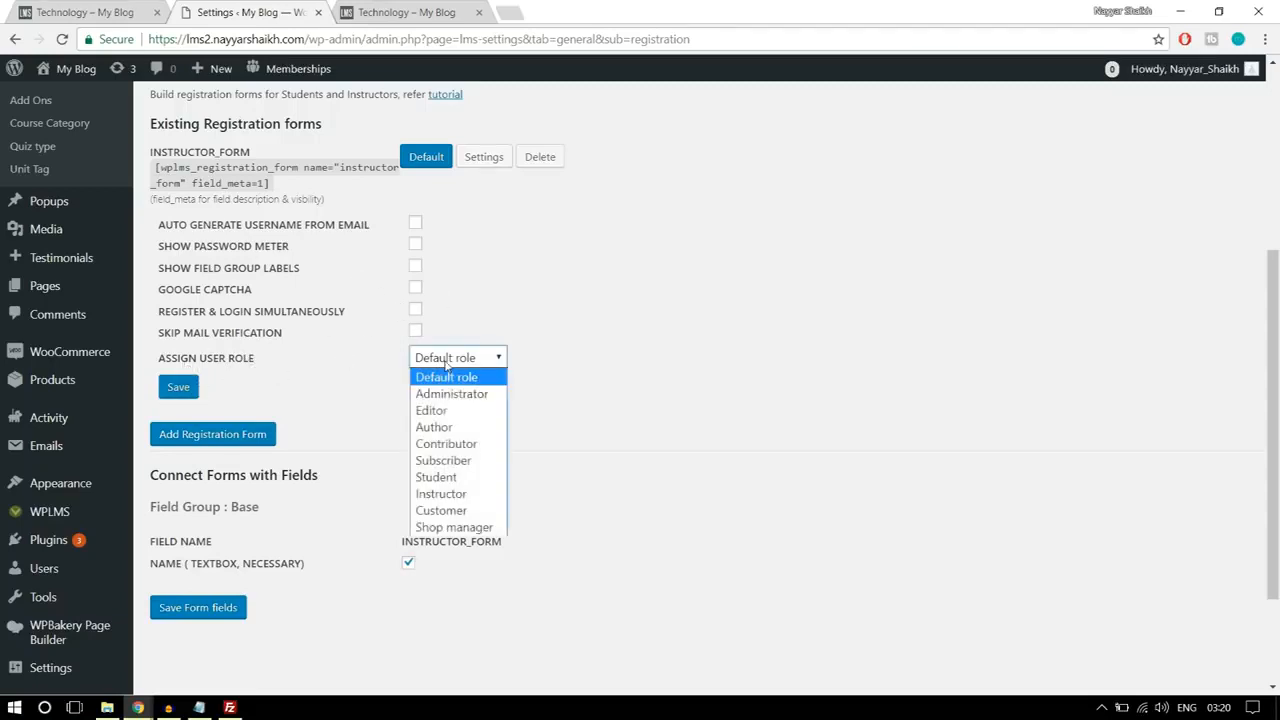
click(455, 479)
click(458, 362)
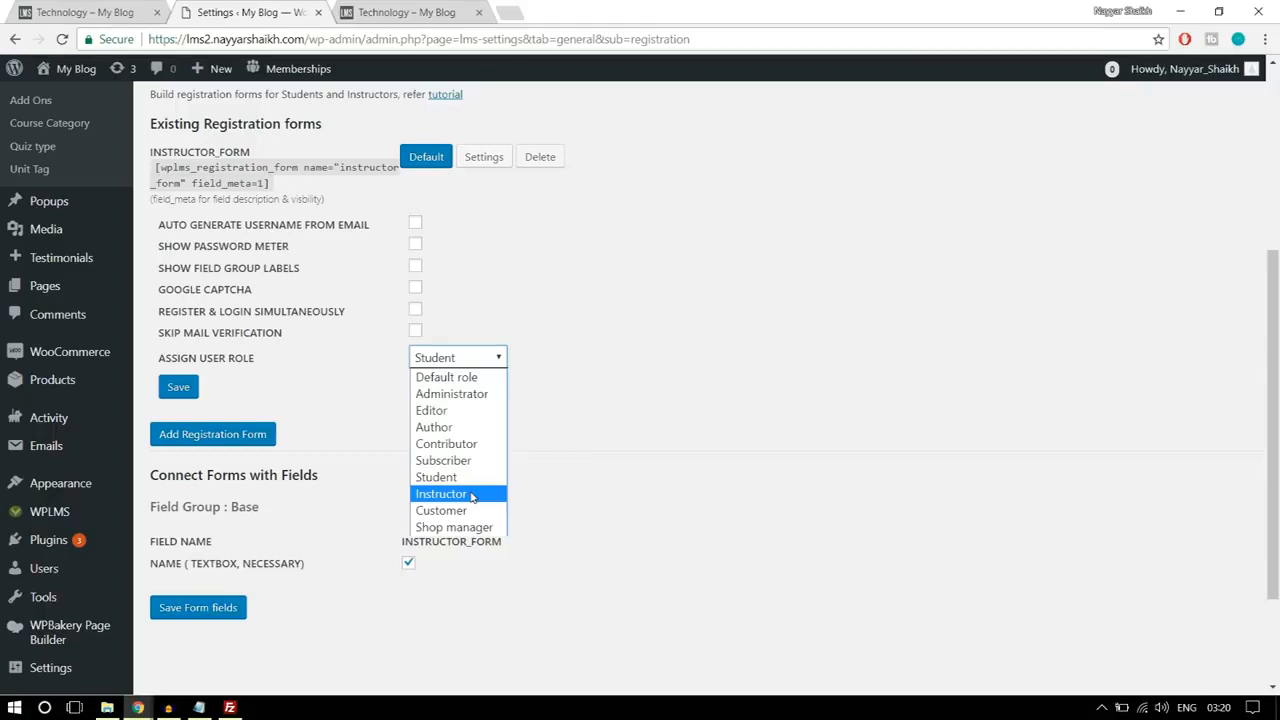
click(465, 377)
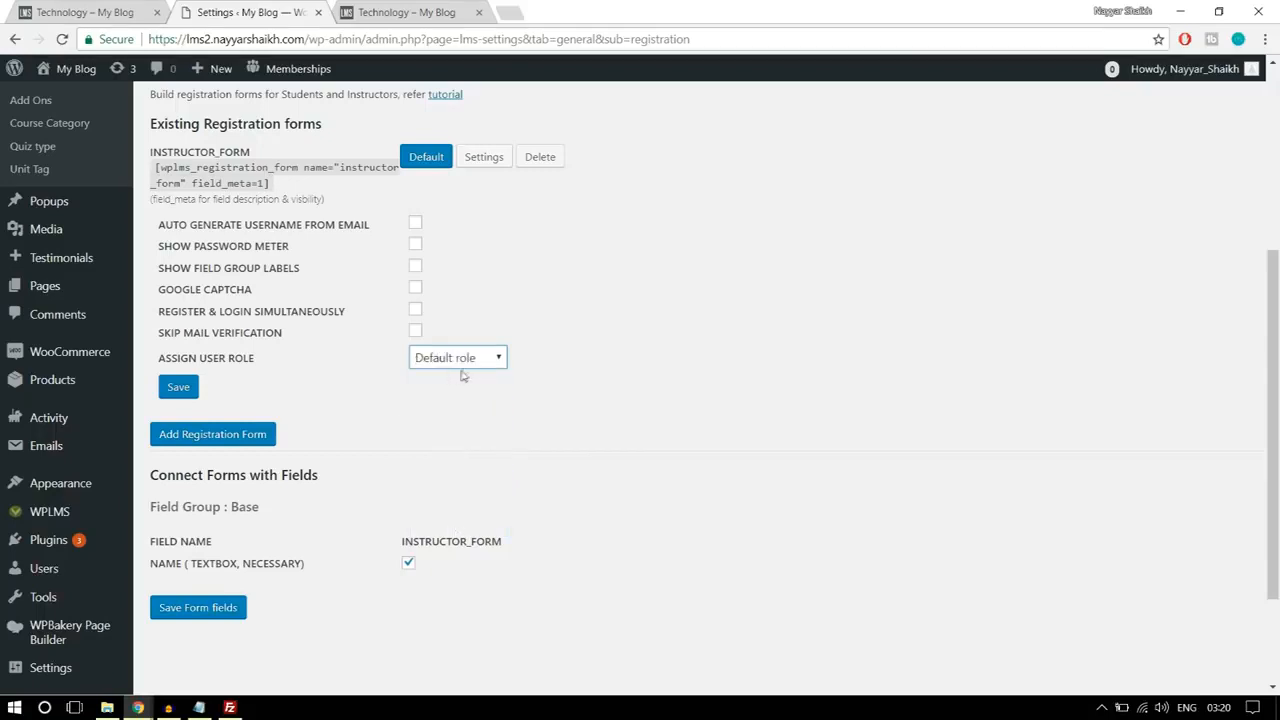
click(181, 396)
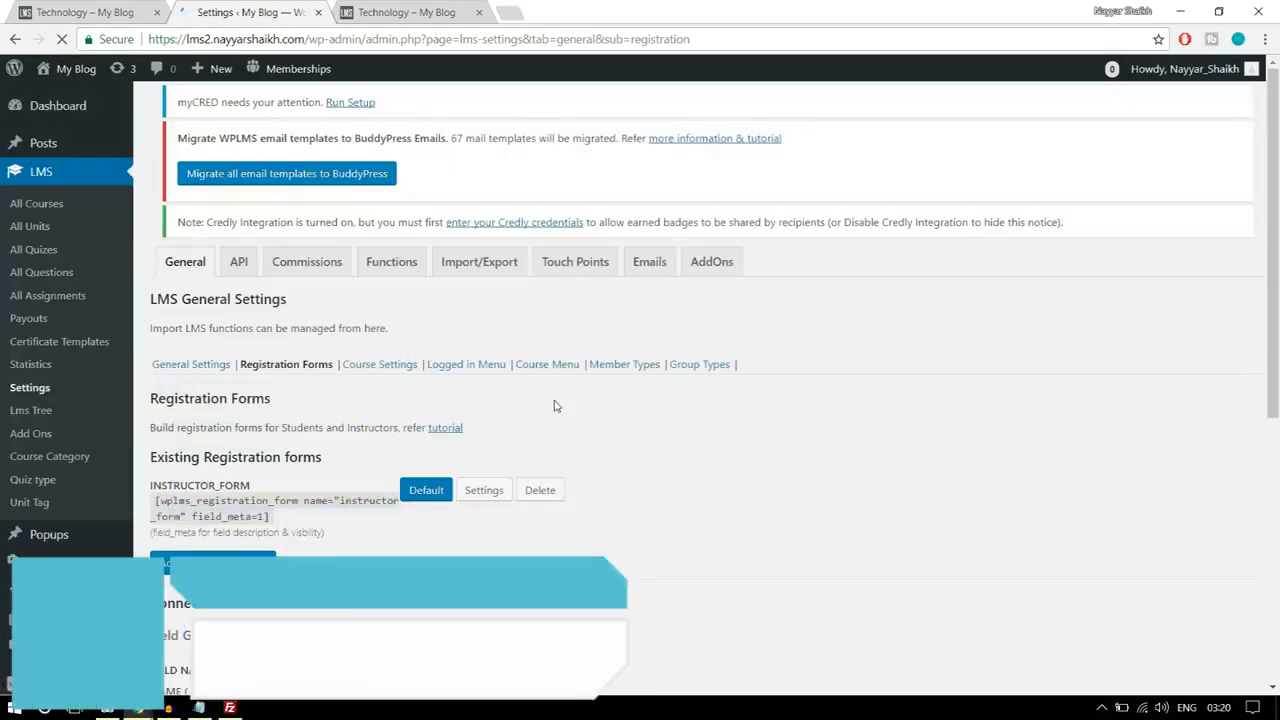
Step: Examine the course details listed in the LMS Course Settings and which users each detail is shown to
scroll(588, 393, down, 1)
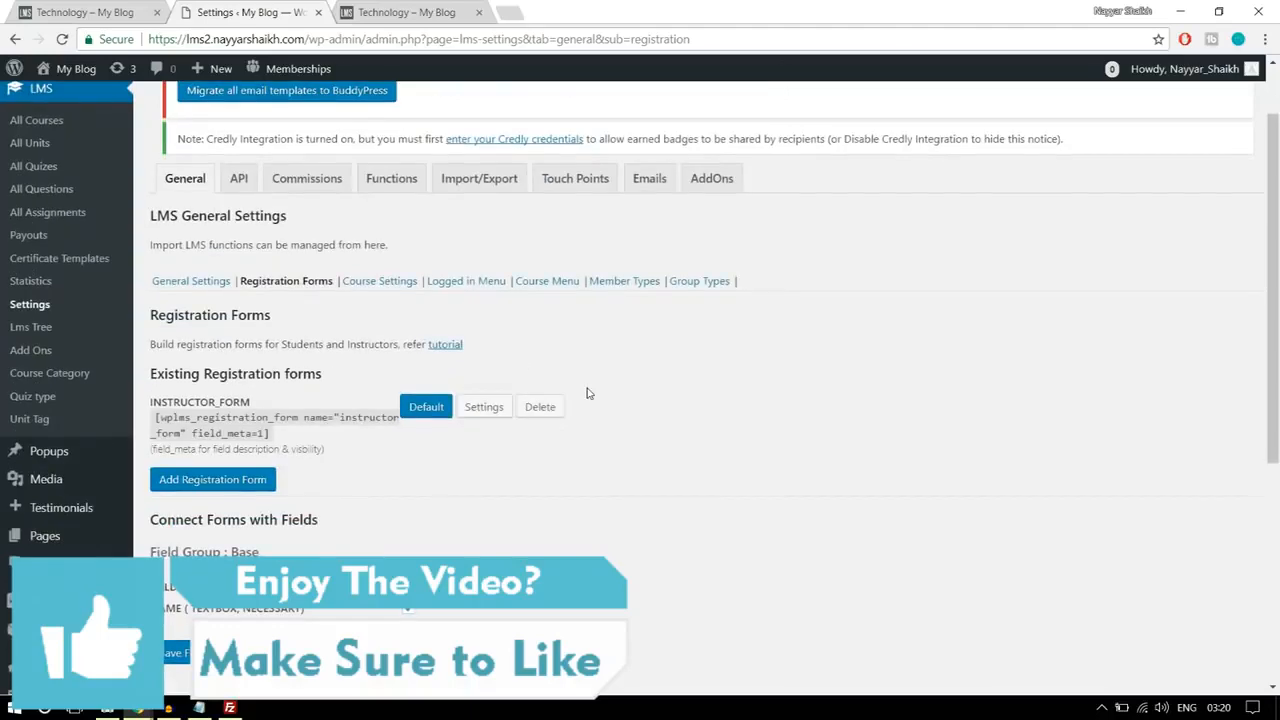
click(384, 289)
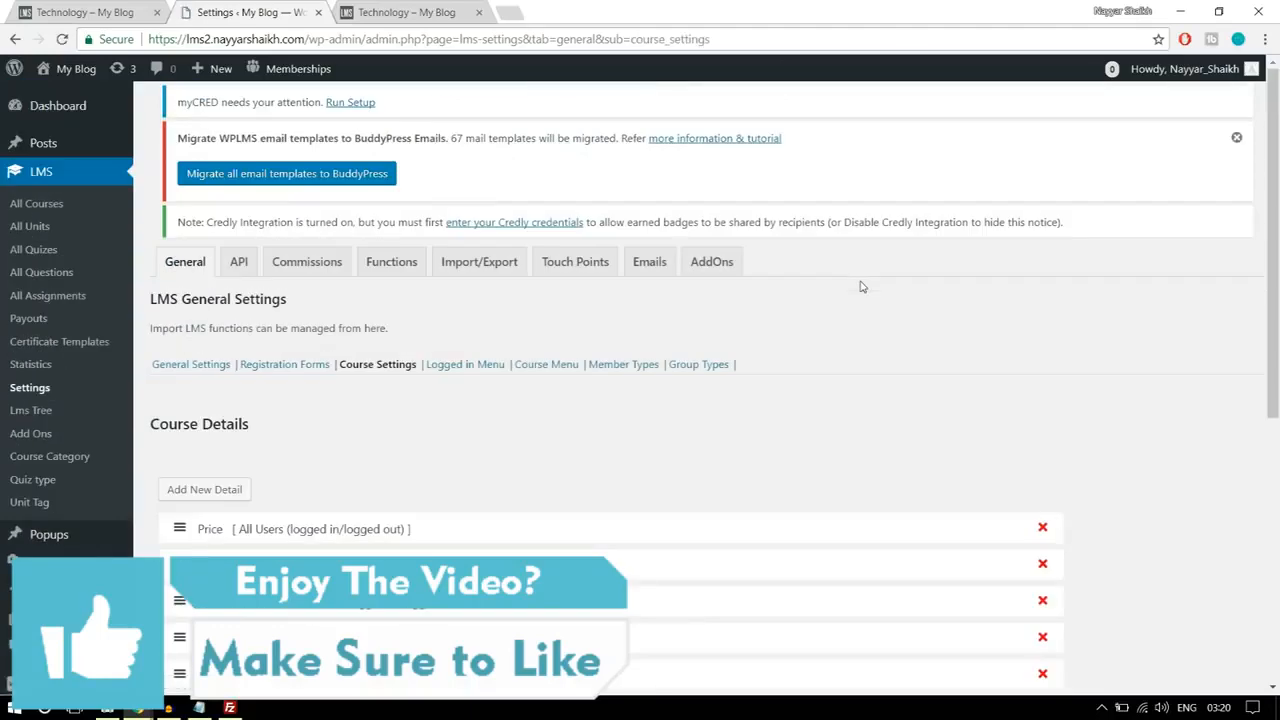
scroll(870, 319, down, 4)
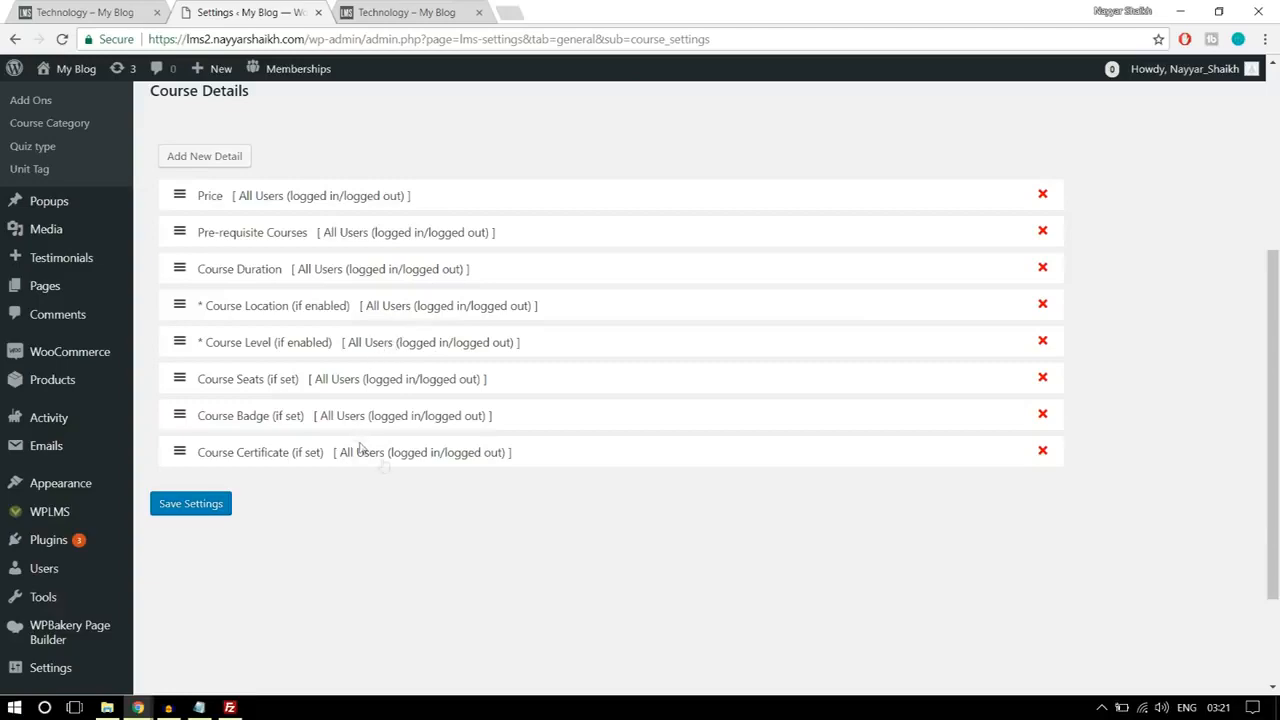
scroll(387, 465, up, 1)
scroll(492, 478, up, 3)
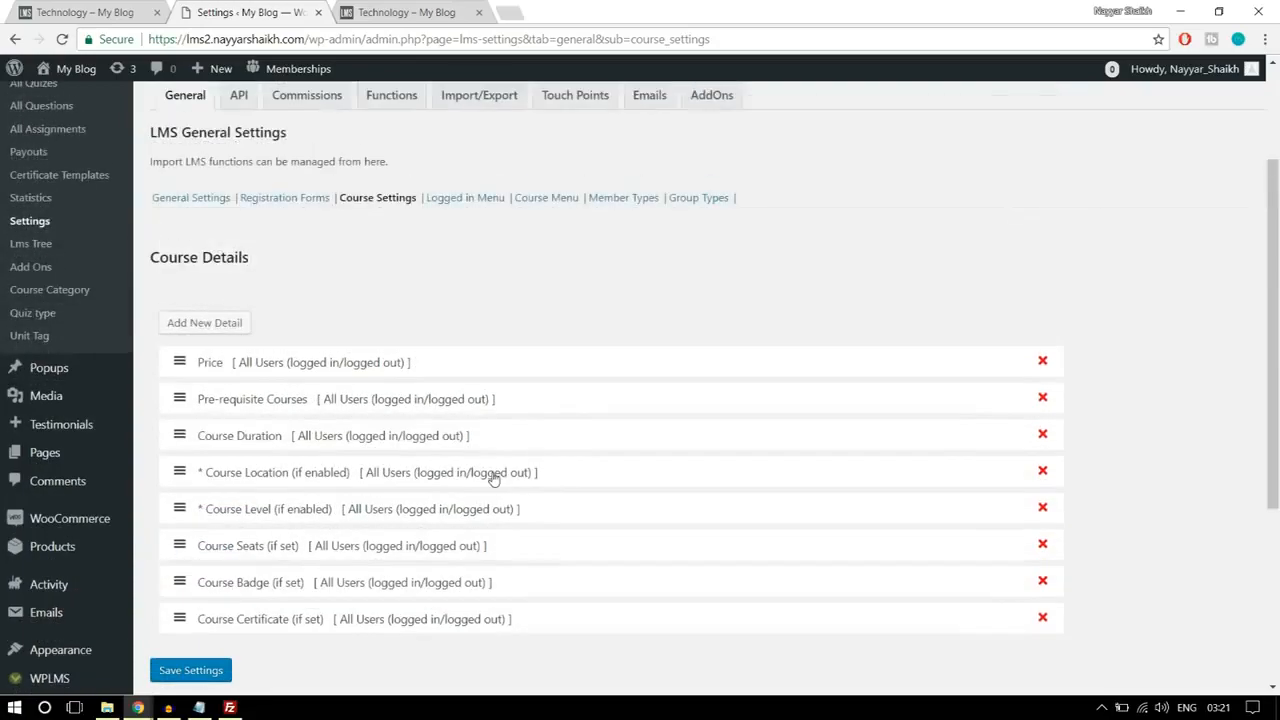
scroll(492, 478, down, 3)
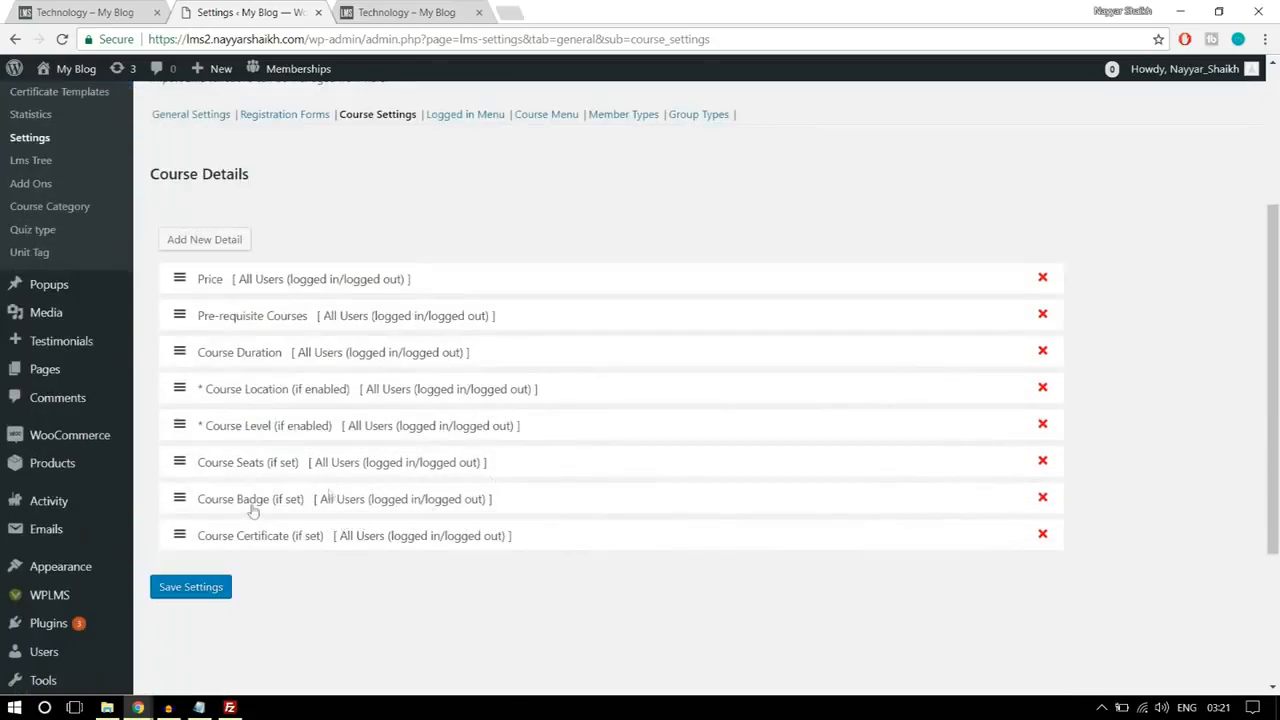
scroll(388, 466, up, 2)
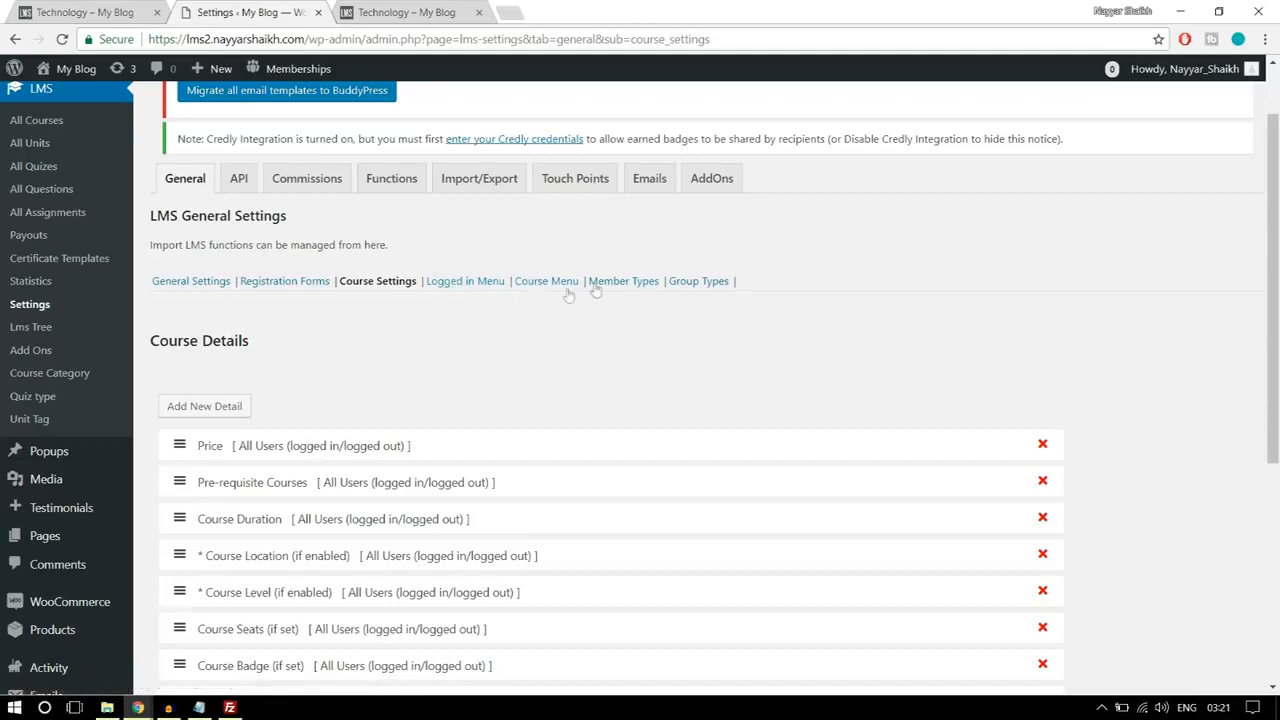
Step: Set the instructor commission for the SOFTWARE TRAINING course to 50 percent and save the commissions
click(315, 189)
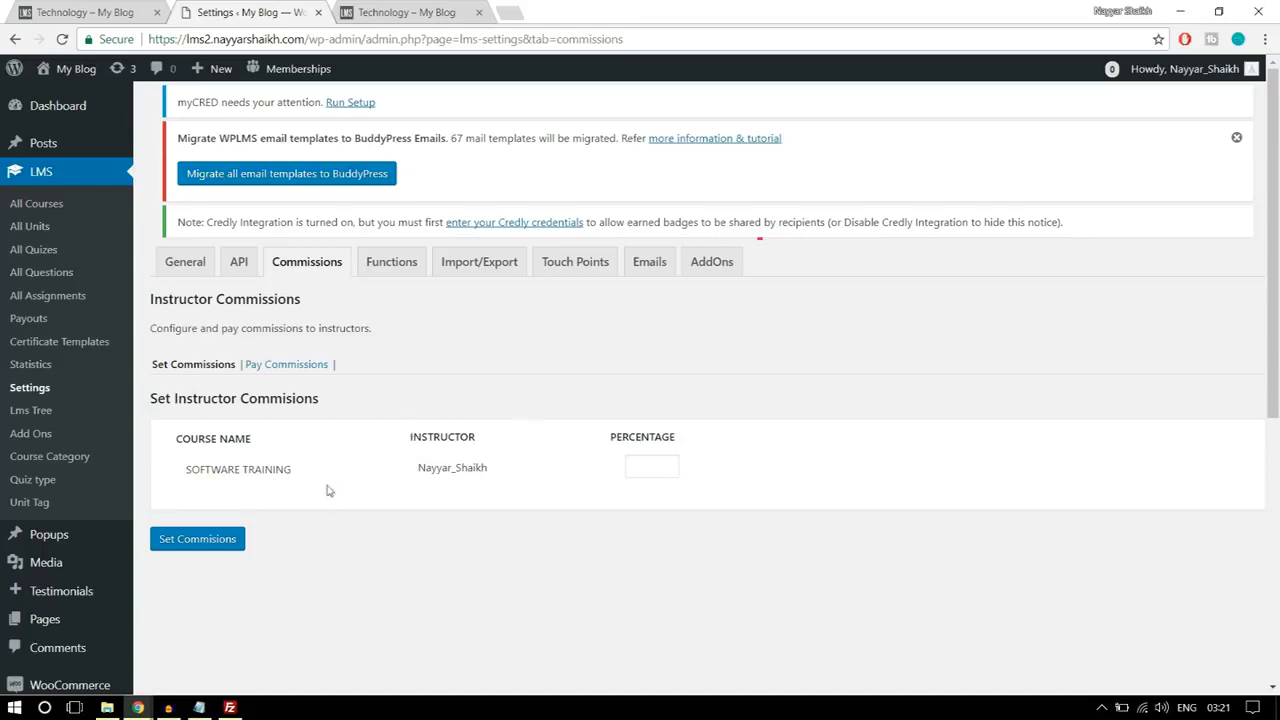
click(633, 467)
double_click(645, 467)
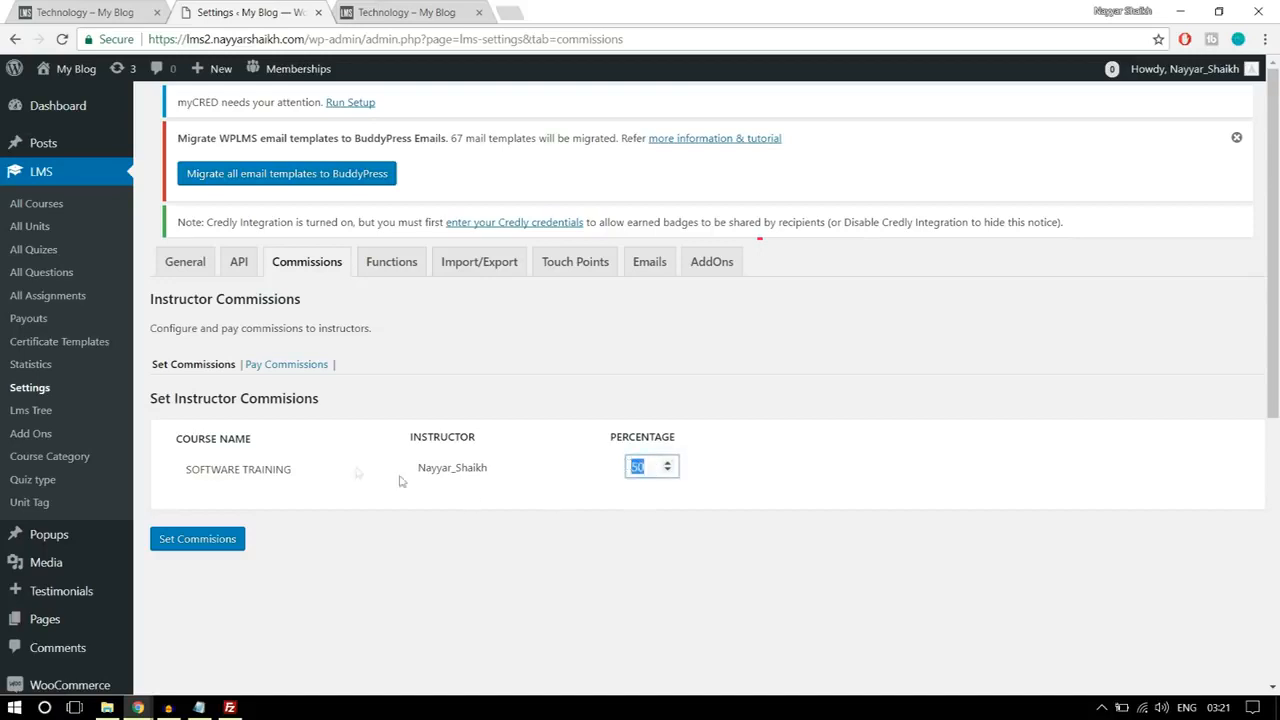
click(857, 378)
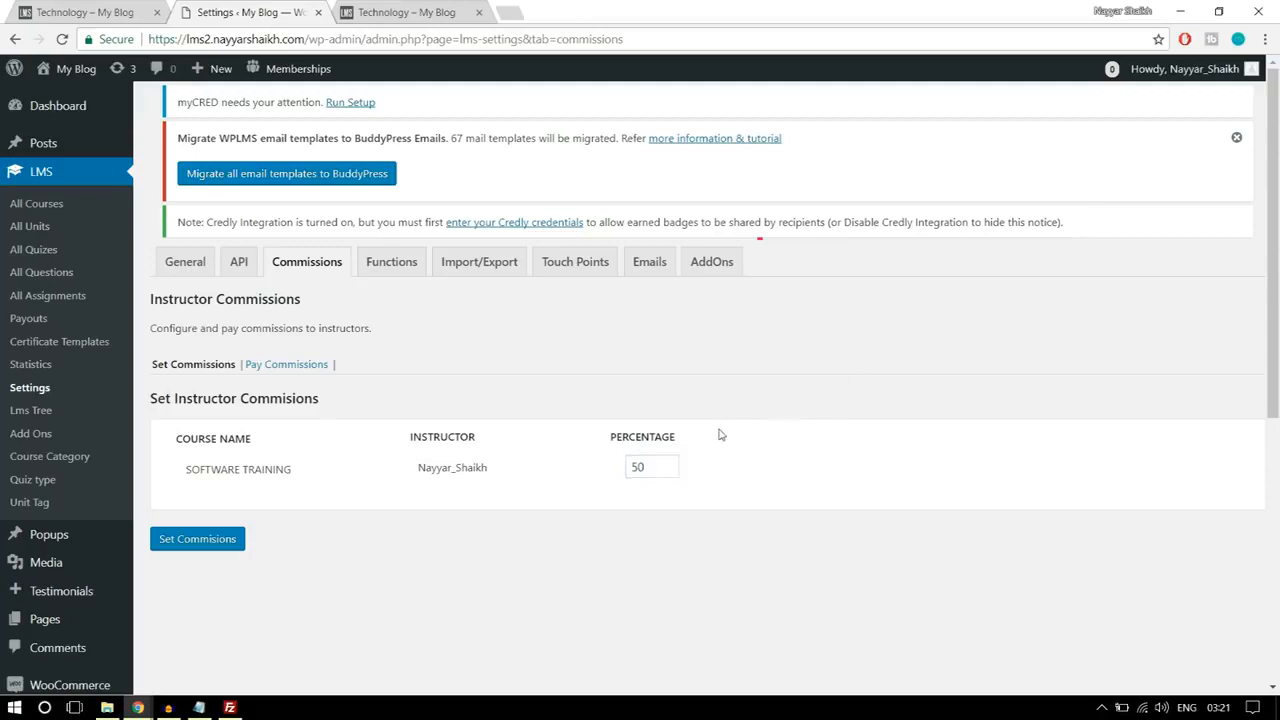
double_click(644, 472)
click(211, 548)
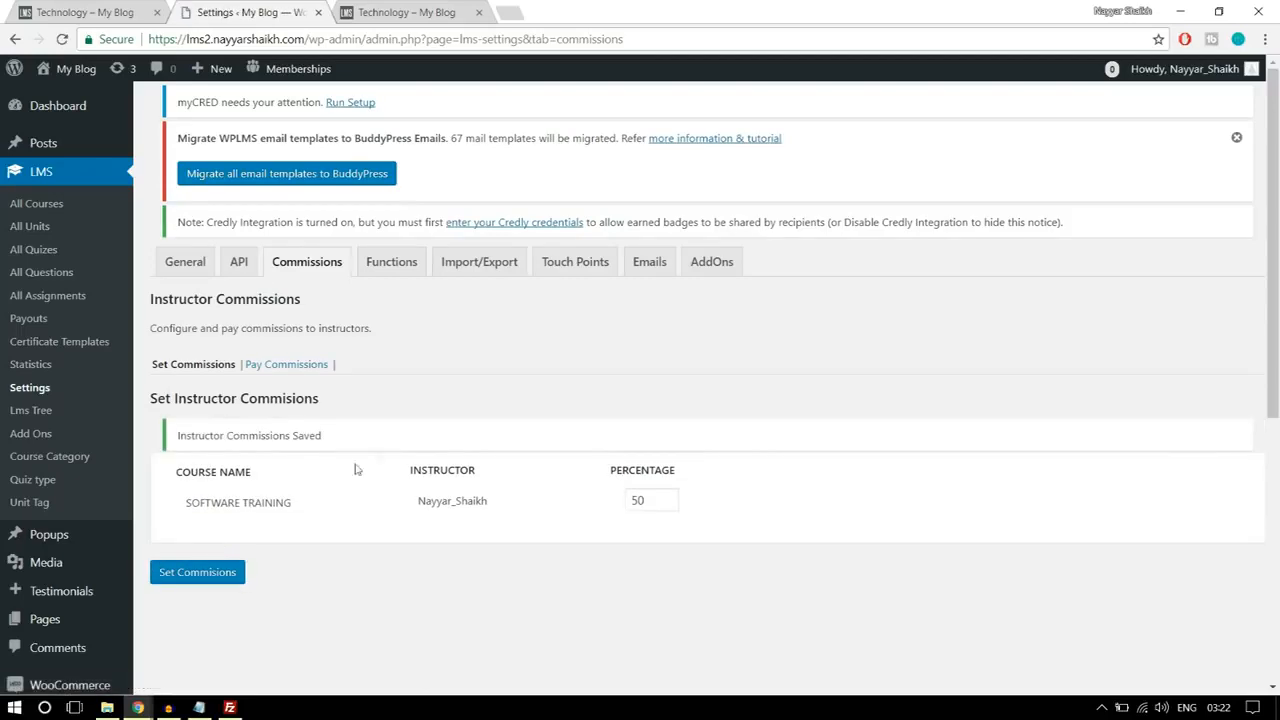
Step: Show the payable instructor commissions for the period 2018-01-01 to 2018-01-30
click(284, 372)
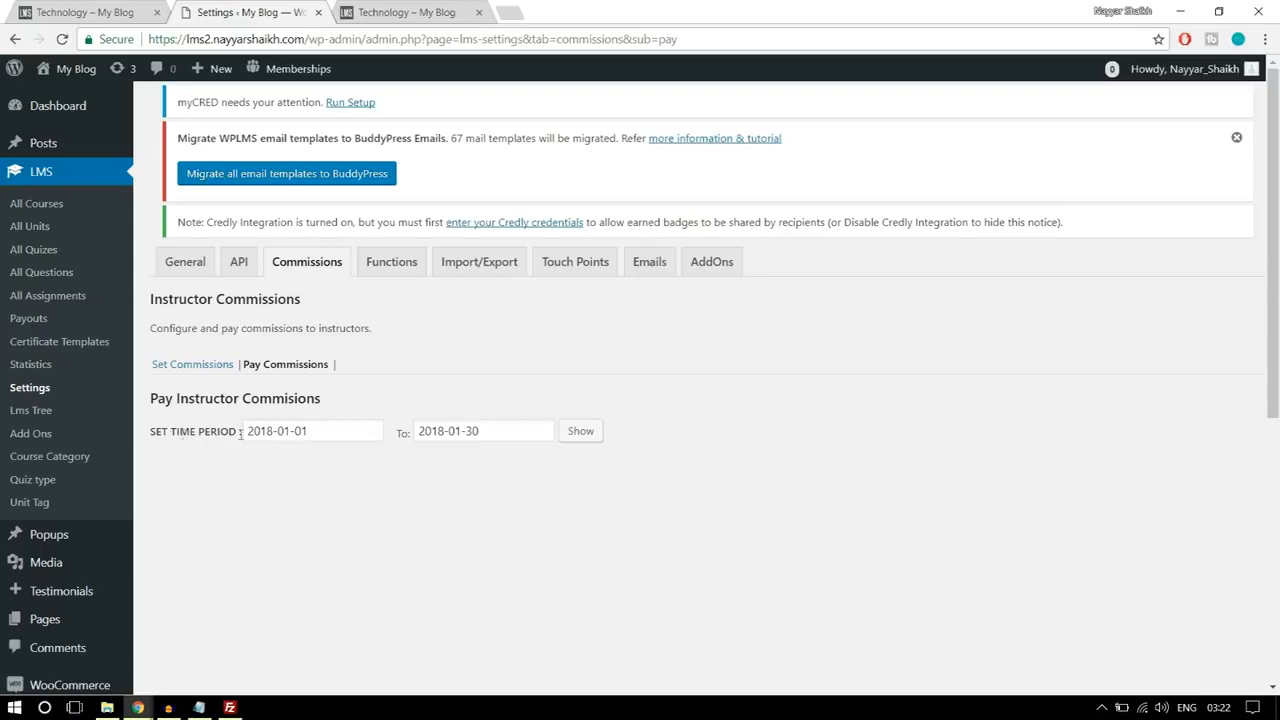
click(576, 437)
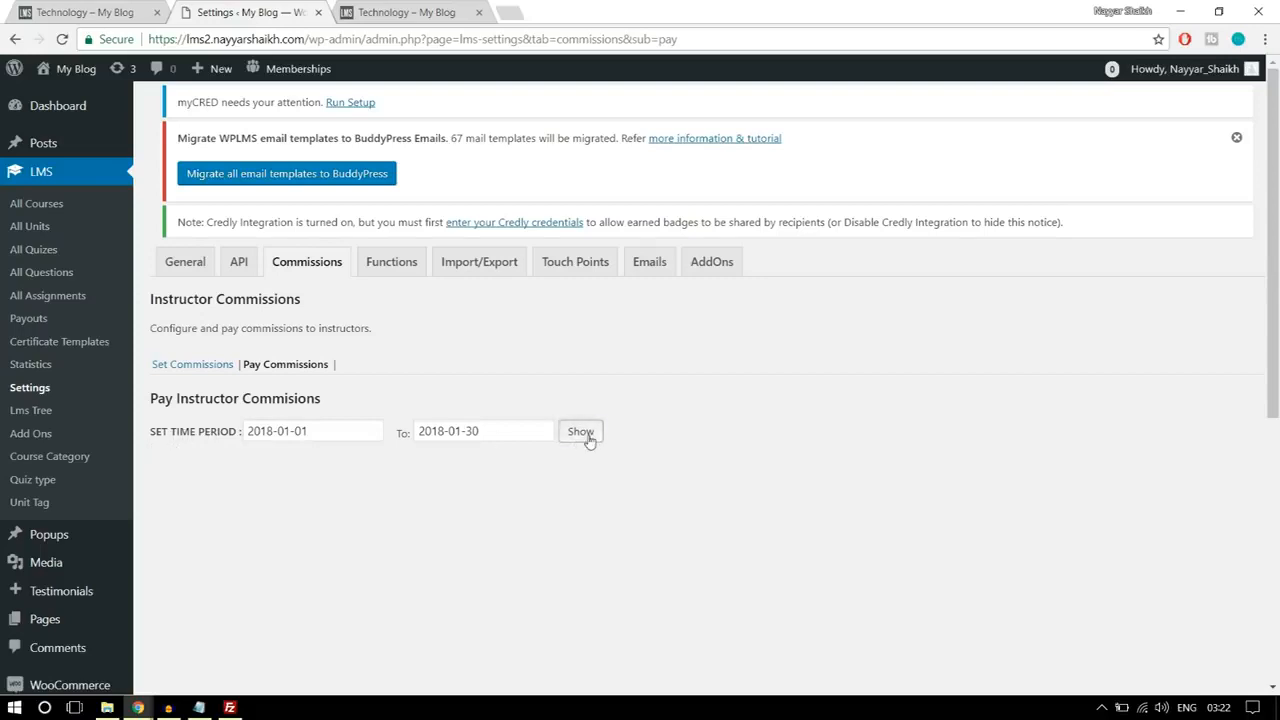
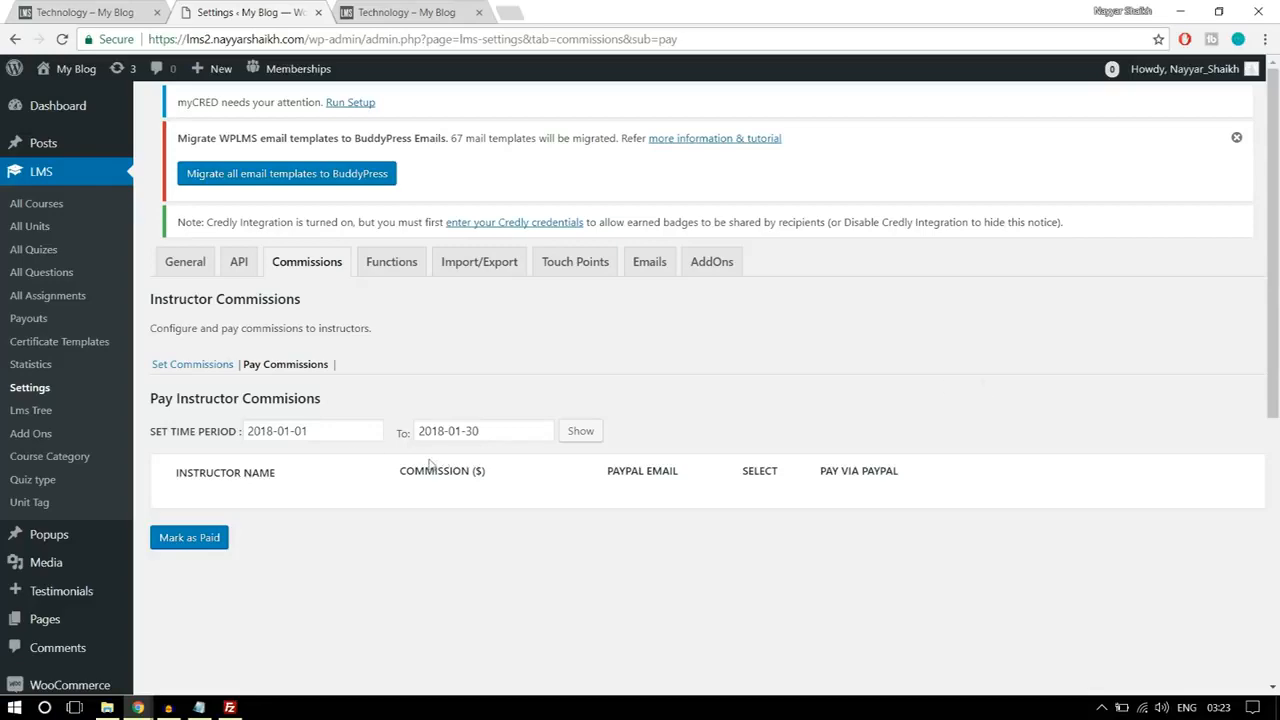
Step: Create a new site navigation menu named "Instructors Menu"
scroll(435, 430, down, 3)
mouse_move(75, 494)
click(184, 515)
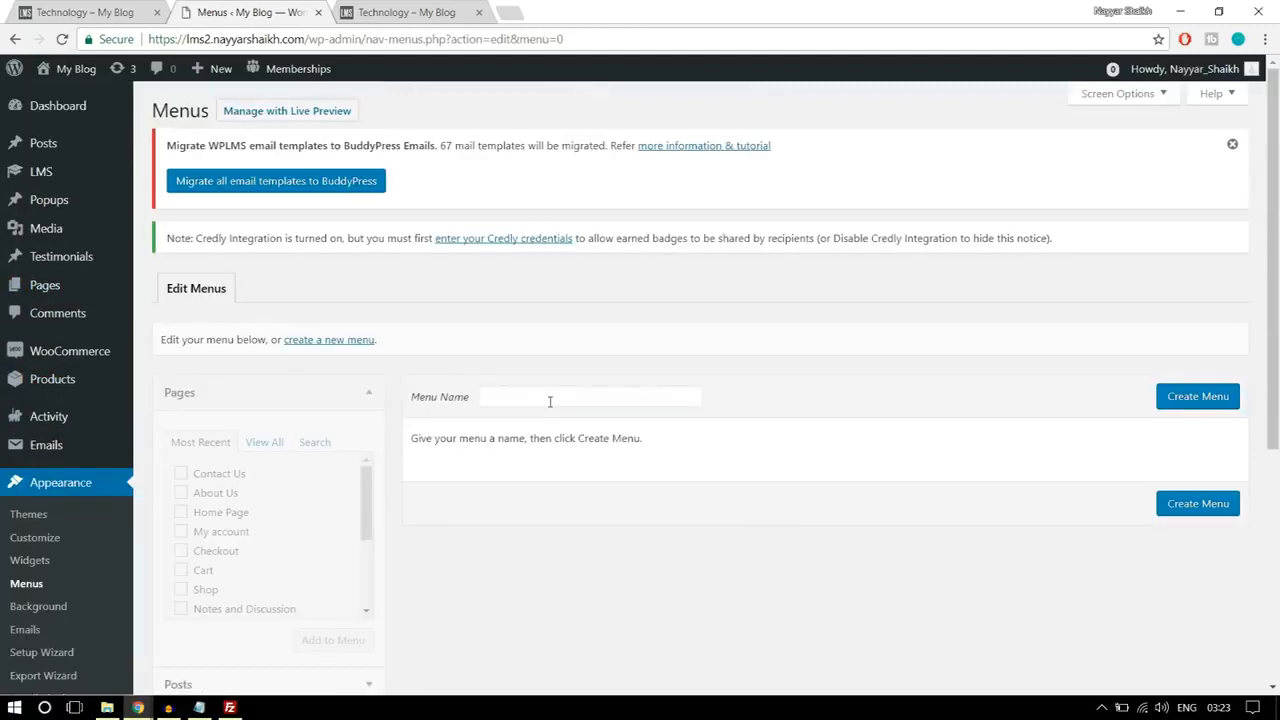
click(550, 402)
text(In)
click(609, 419)
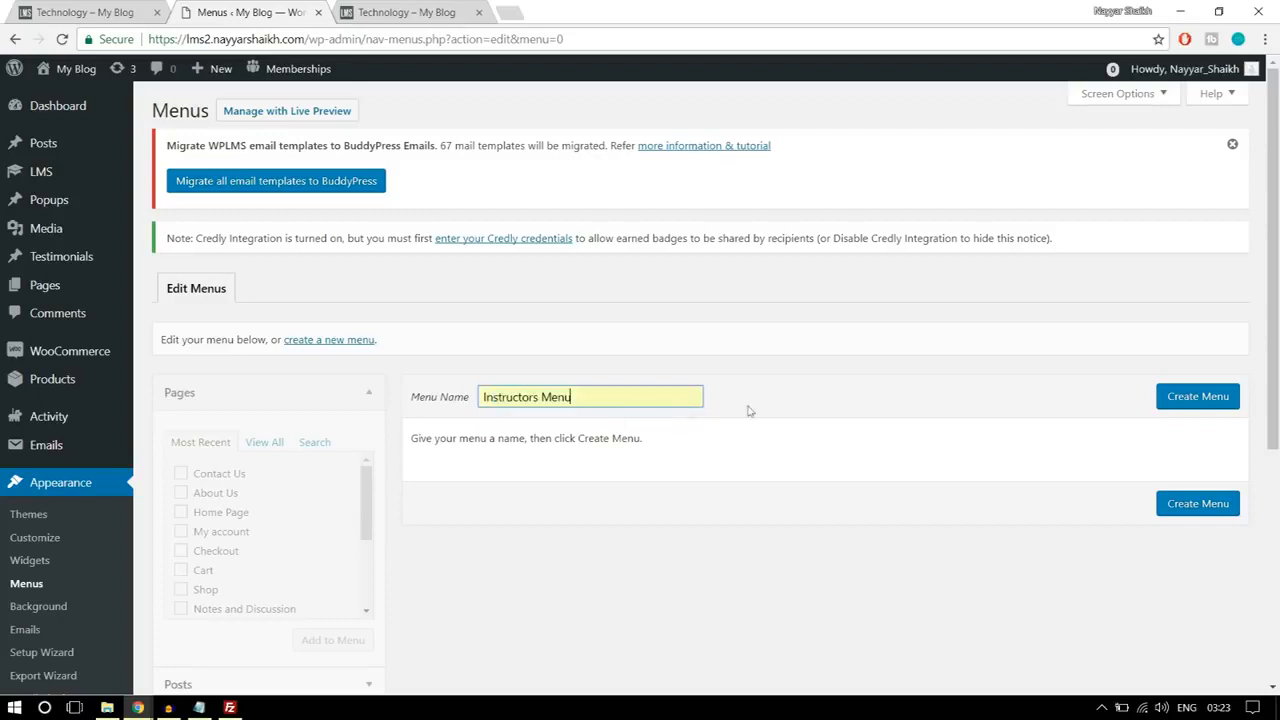
click(1197, 403)
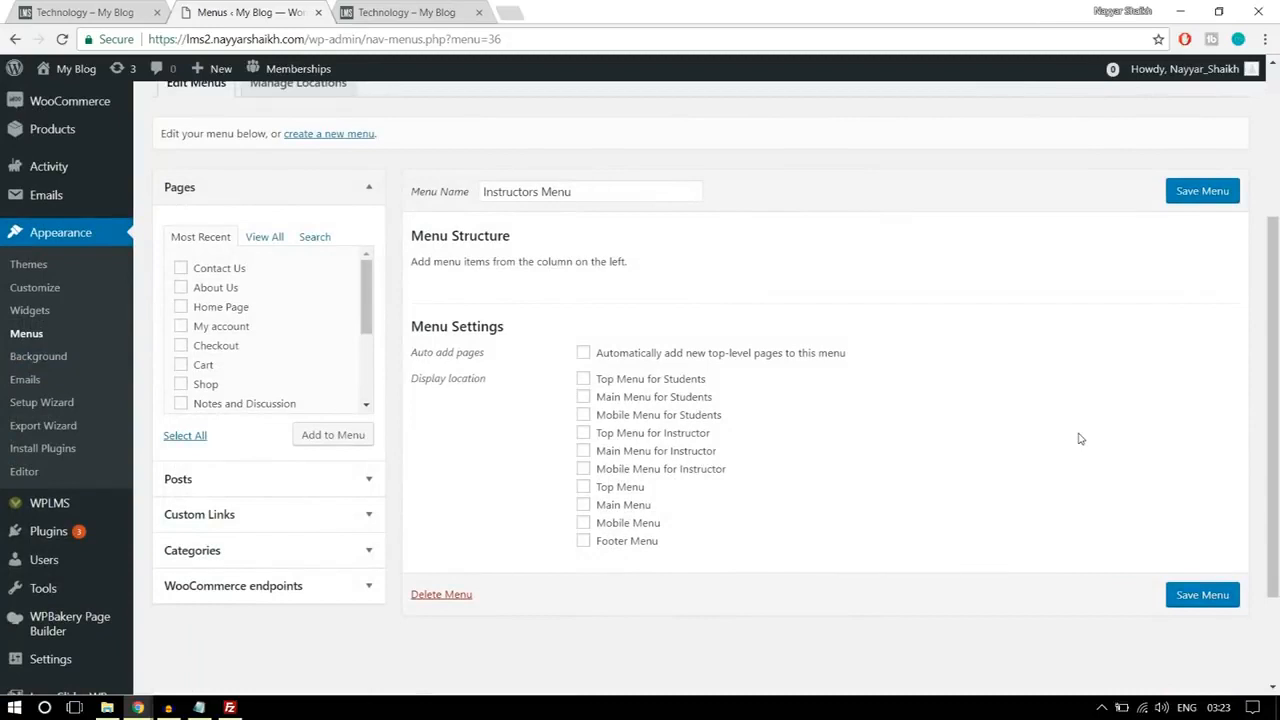
Step: Add the Home Page, About Us, All Courses, Contact Us, Course Status and My account pages to the Instructors Menu
click(262, 243)
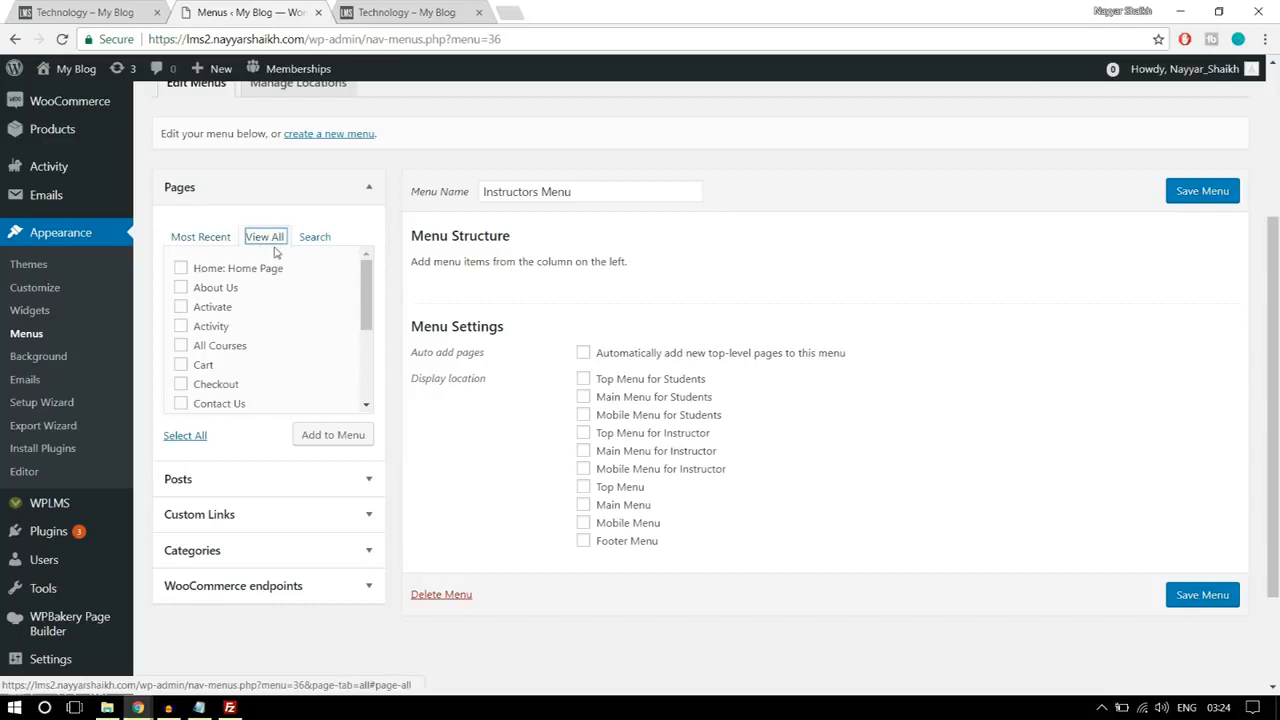
click(232, 288)
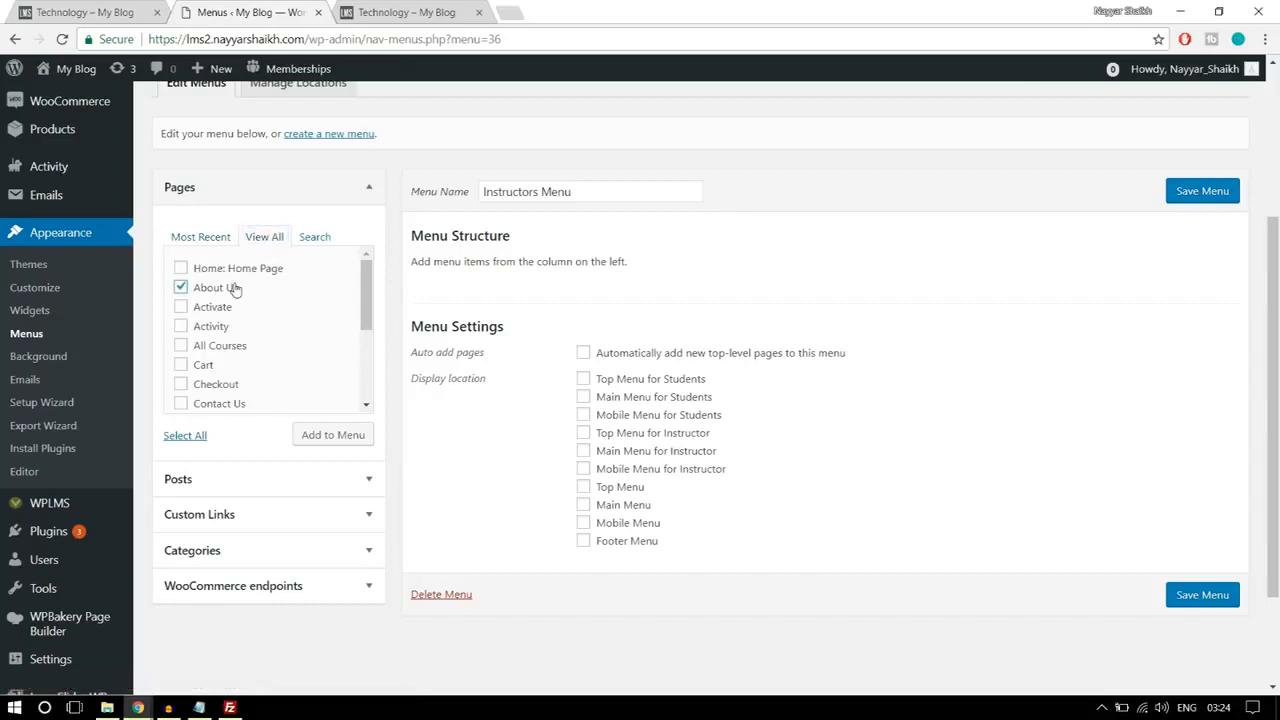
click(236, 272)
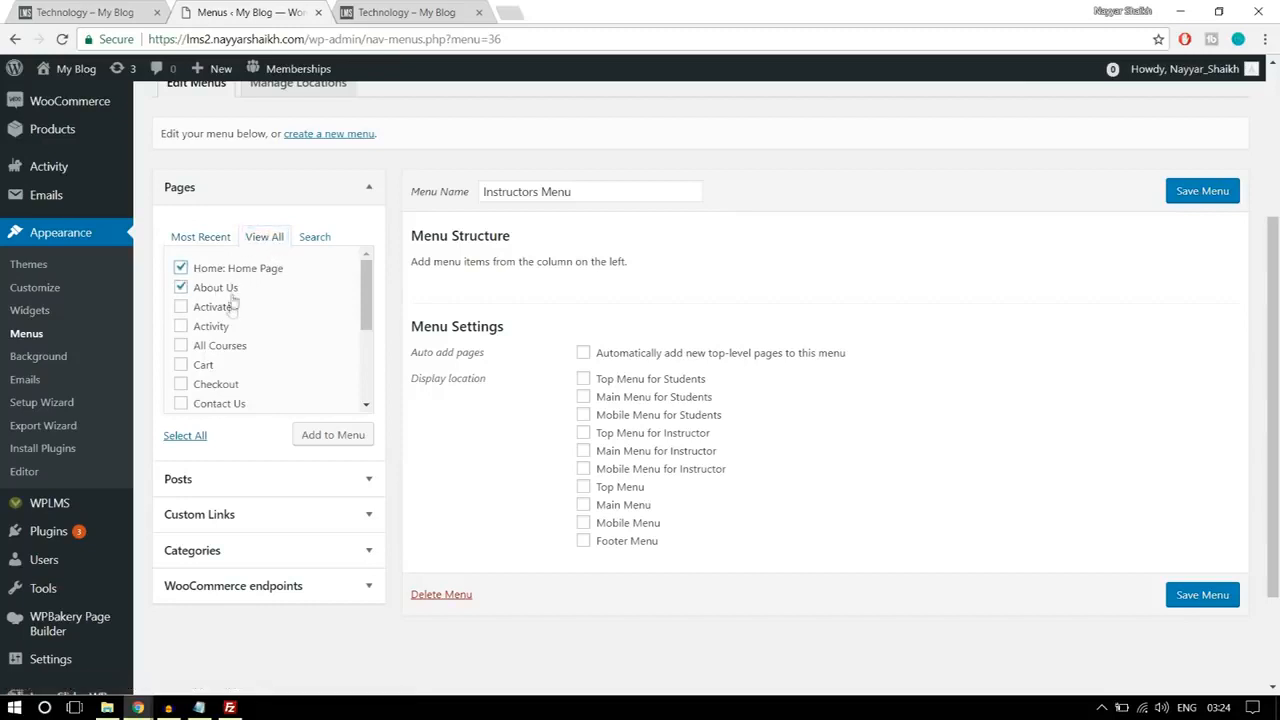
click(224, 350)
scroll(303, 340, down, 1)
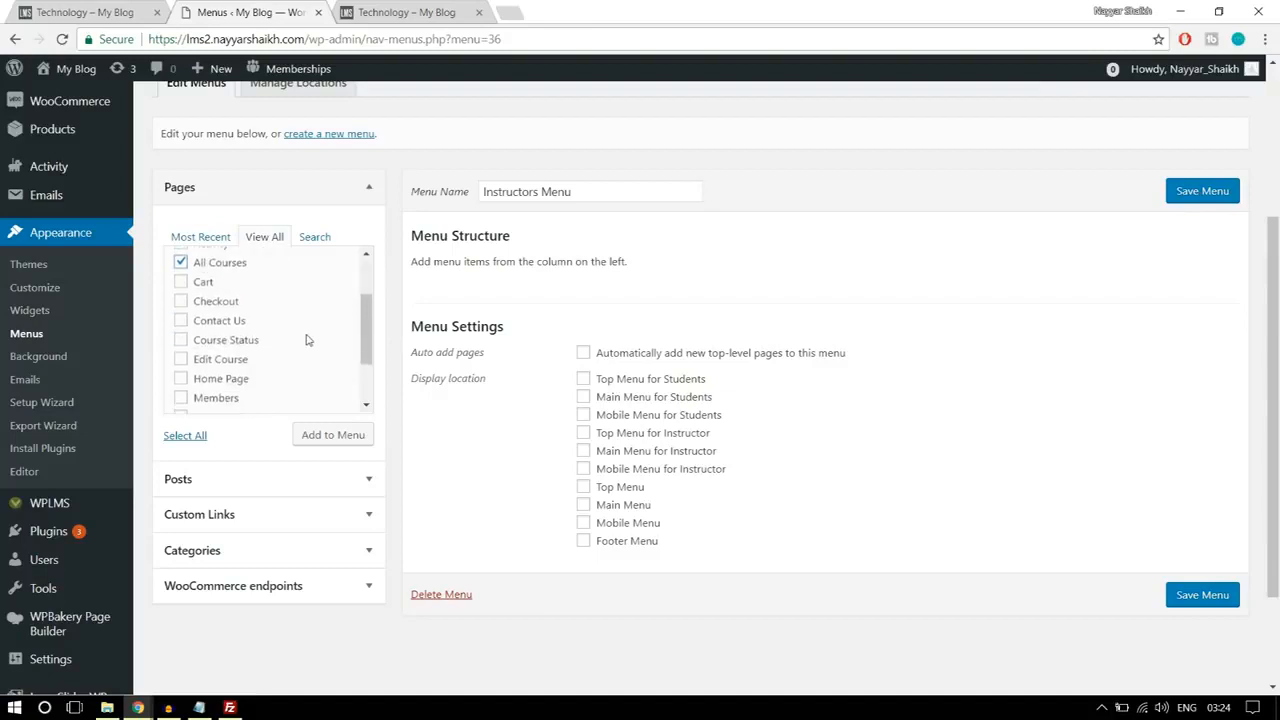
click(207, 325)
click(248, 342)
scroll(320, 353, down, 1)
click(236, 338)
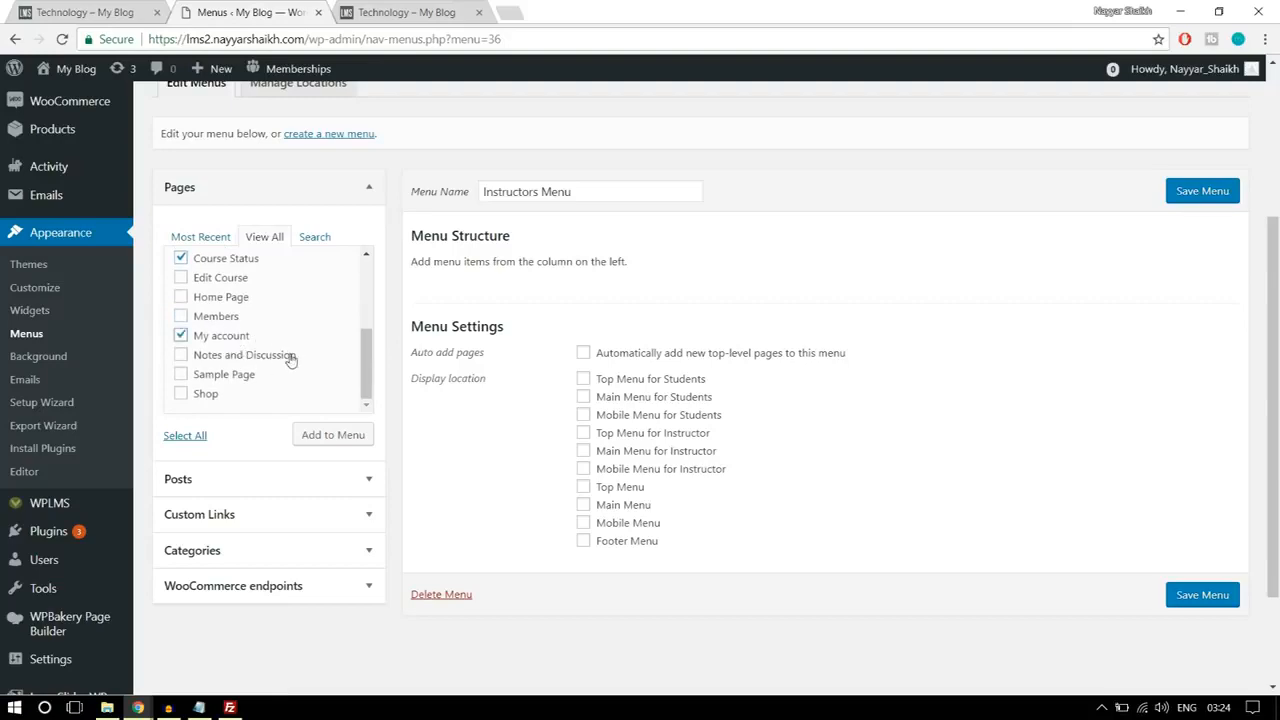
scroll(291, 360, up, 3)
scroll(307, 418, down, 2)
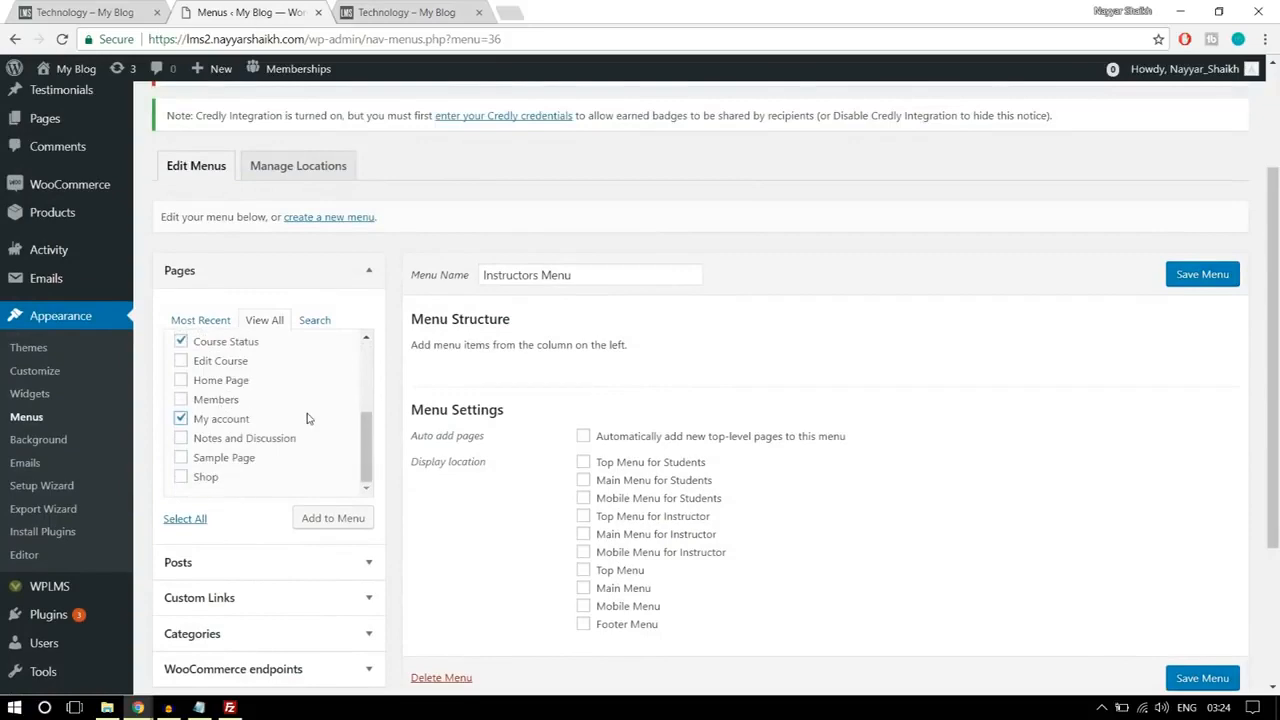
scroll(307, 418, down, 1)
click(333, 436)
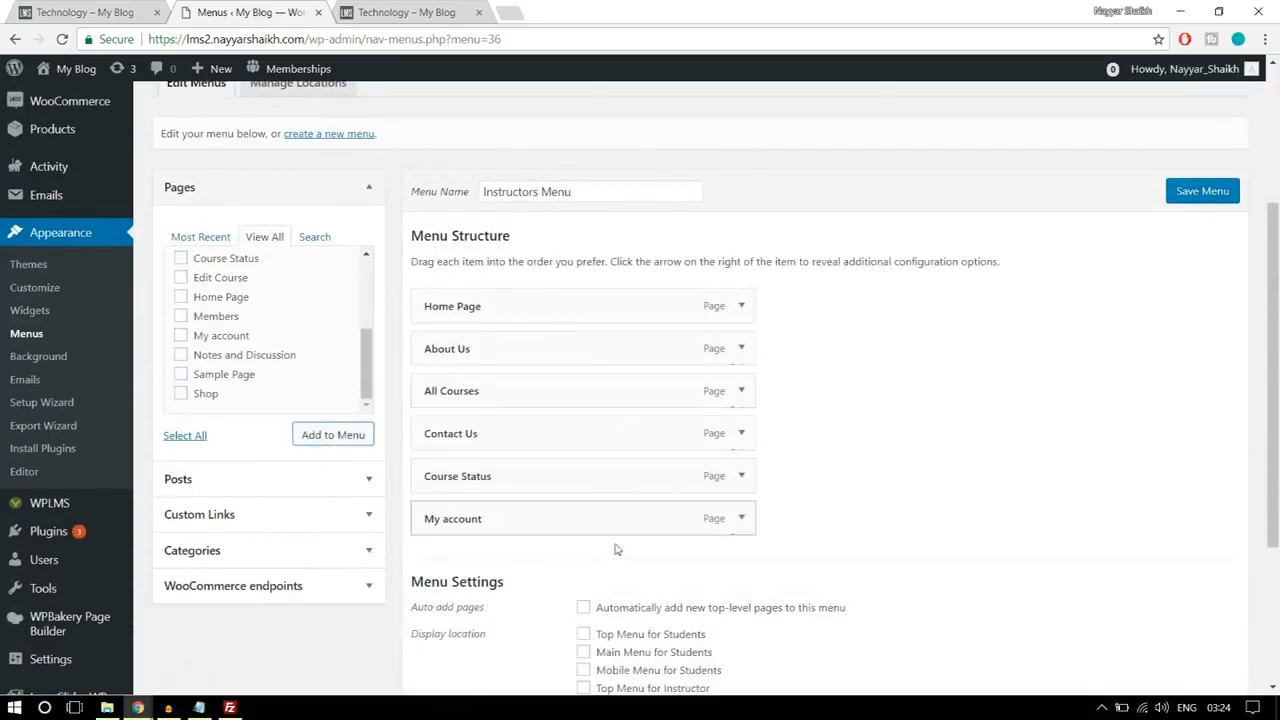
Step: Assign the Instructors Menu to the Main Menu for Instructor display location and save the menu
scroll(700, 495, down, 2)
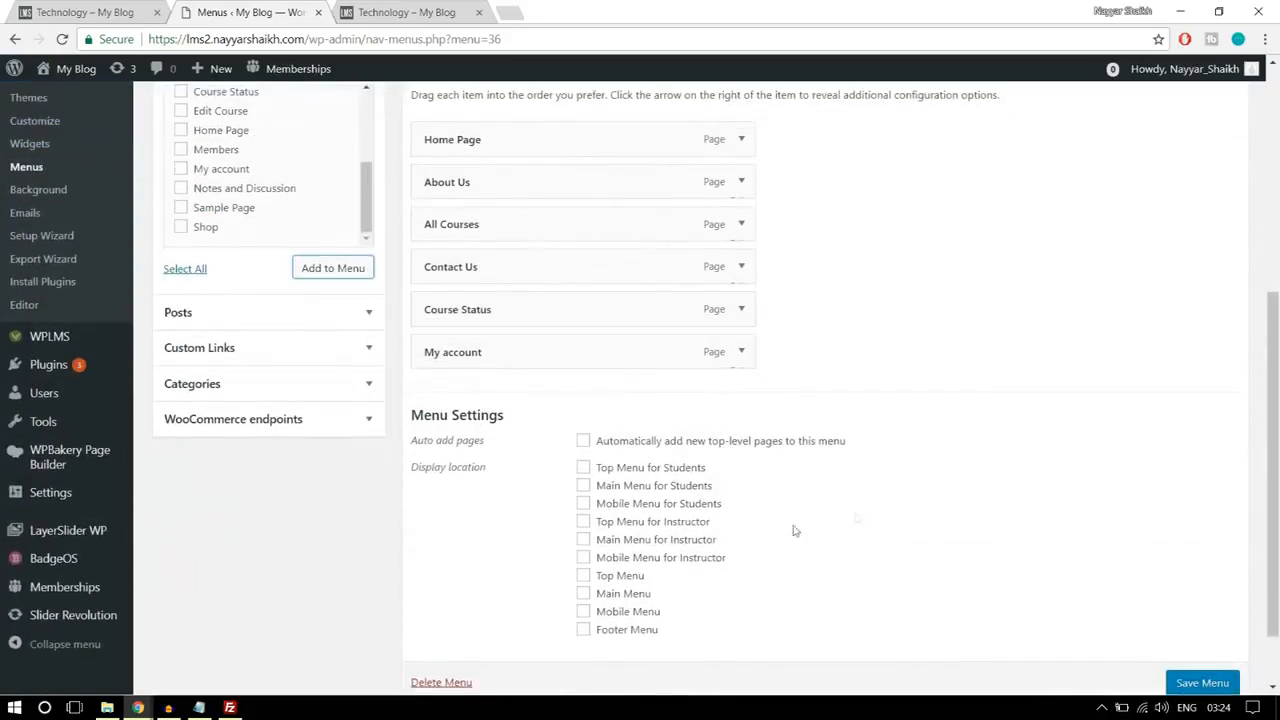
scroll(793, 530, down, 1)
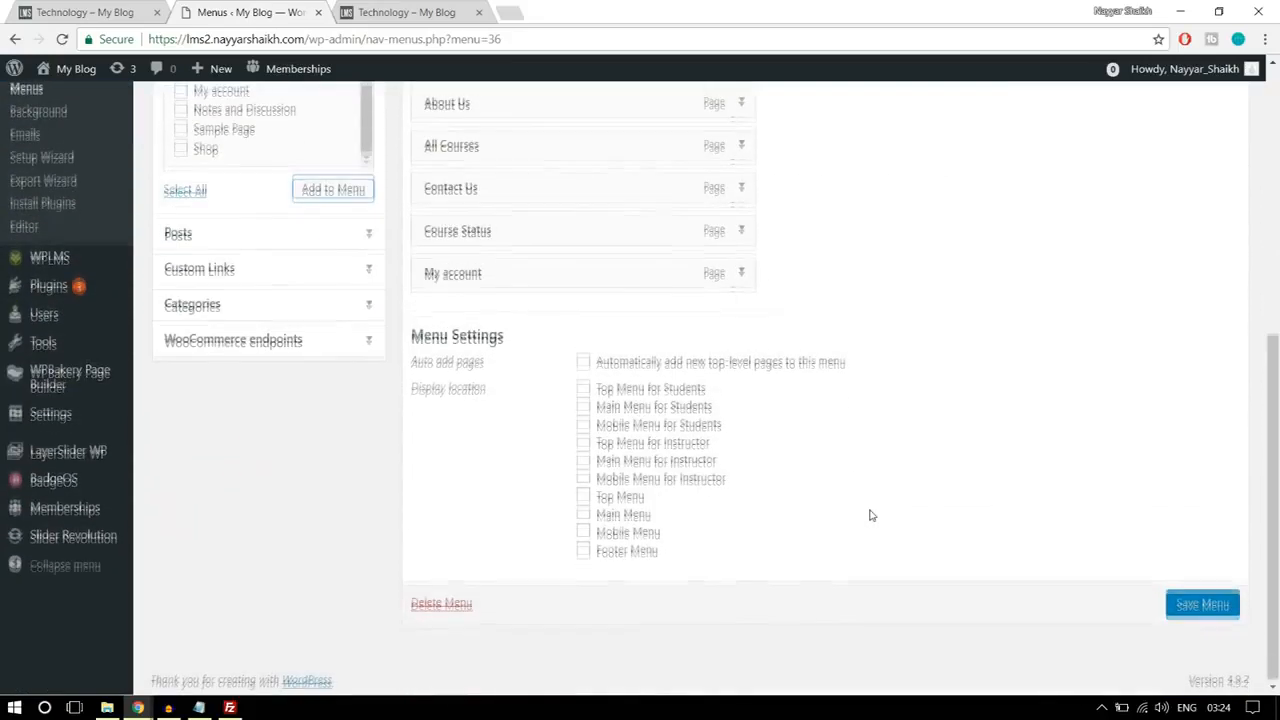
click(624, 460)
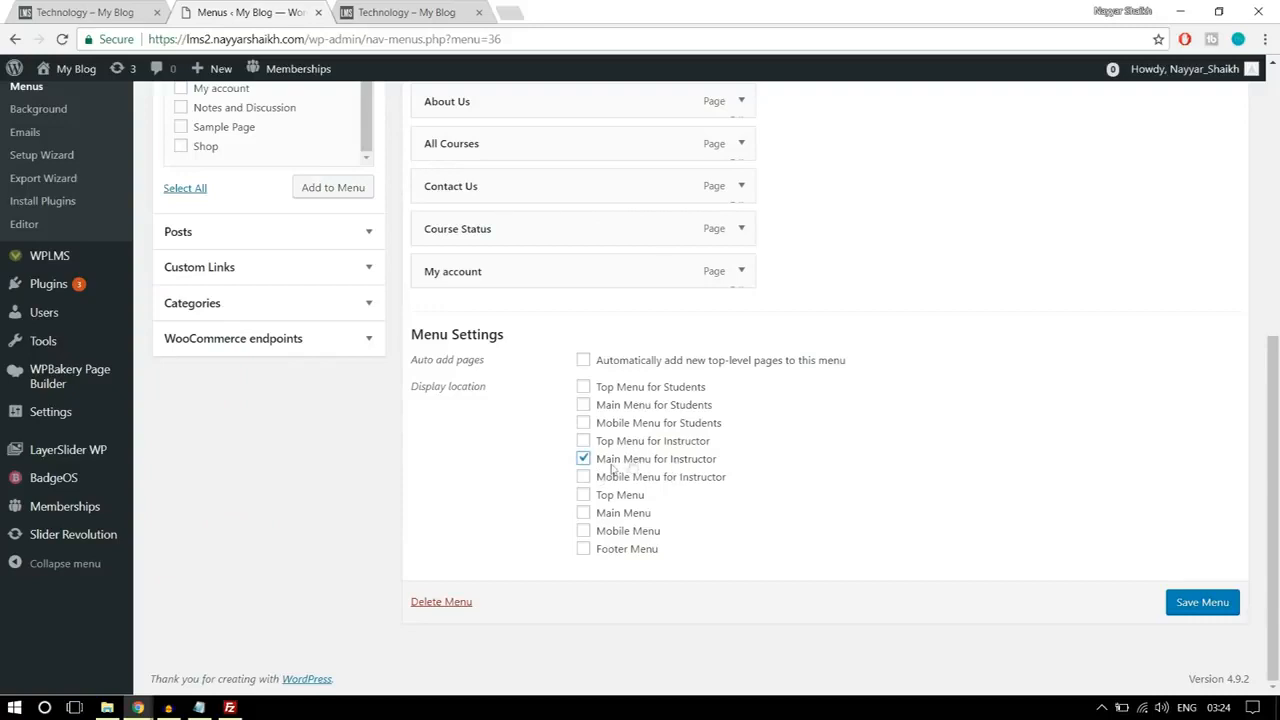
click(1199, 599)
click(1204, 606)
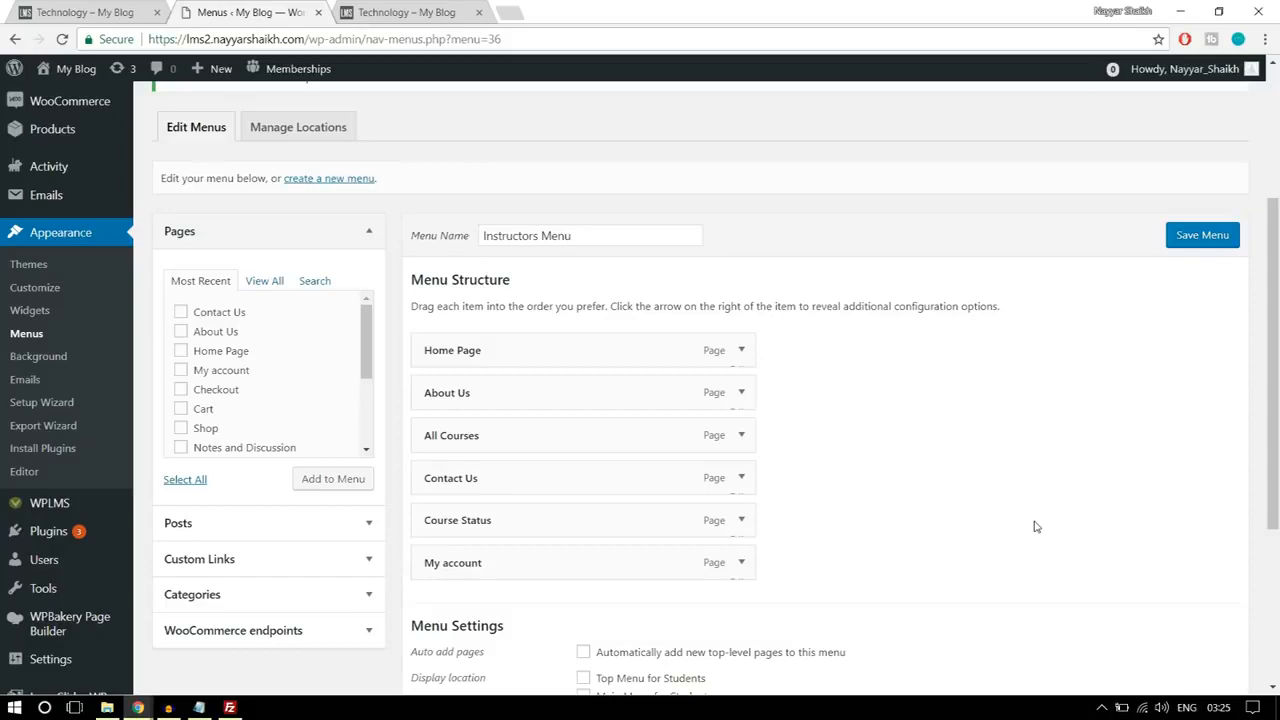
Step: Open the form for adding a new page in a separate browser tab, keeping the menu editor open
scroll(1014, 481, up, 3)
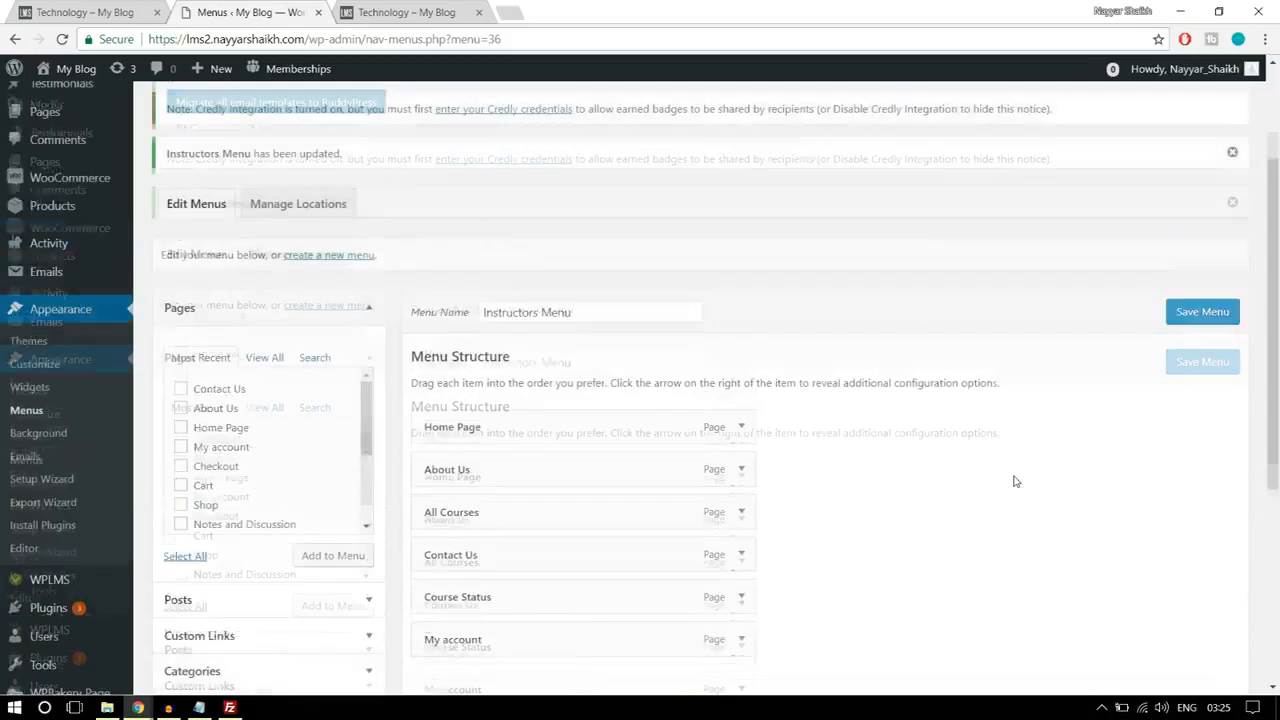
mouse_move(66, 281)
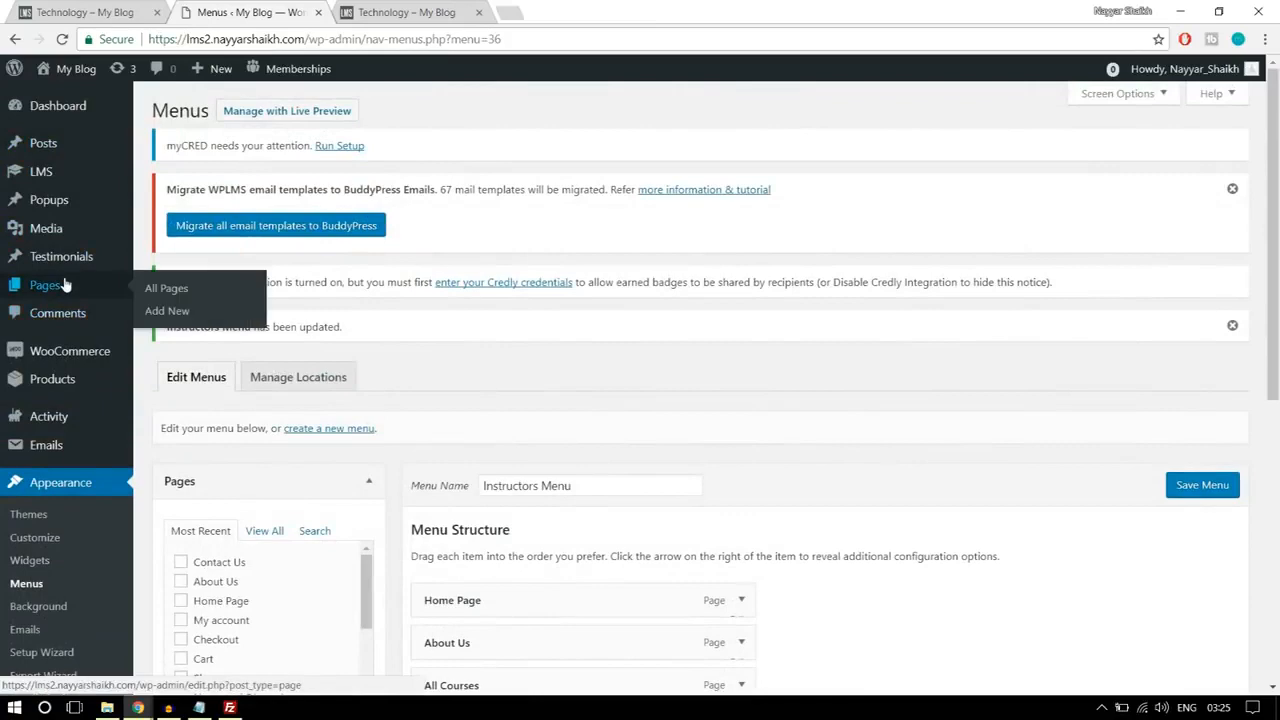
right_click(168, 316)
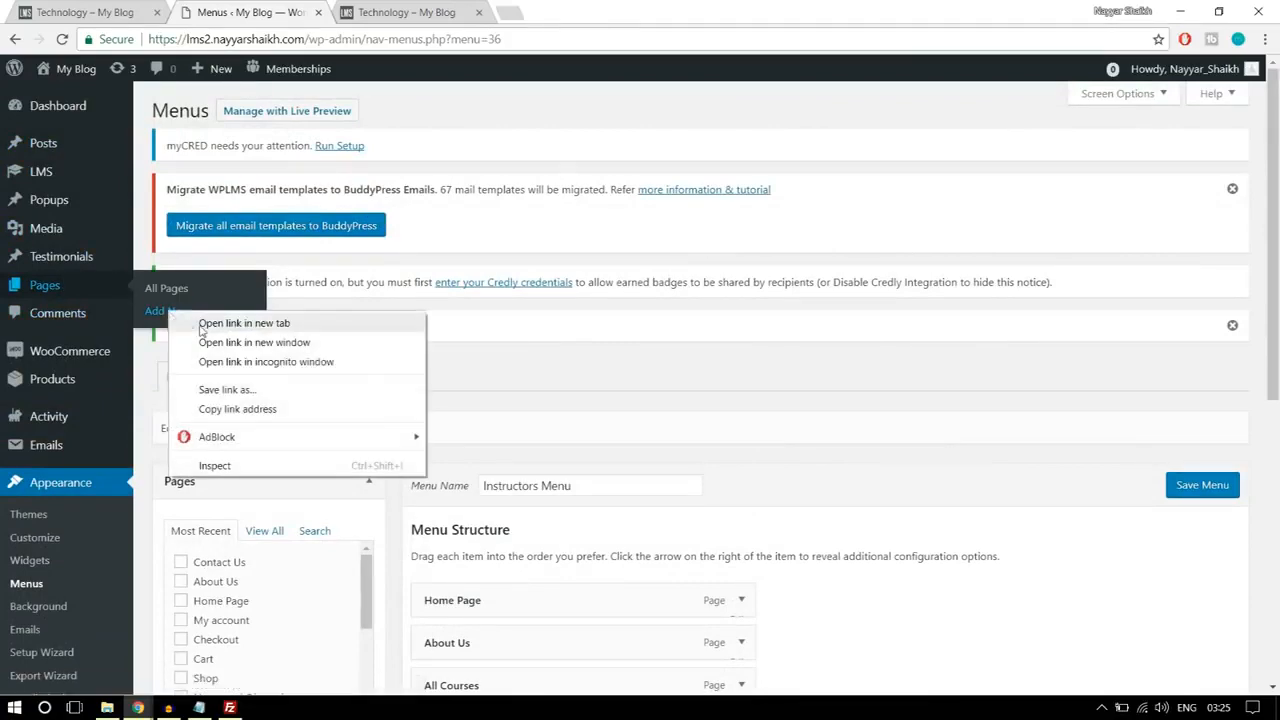
click(195, 324)
scroll(725, 415, down, 3)
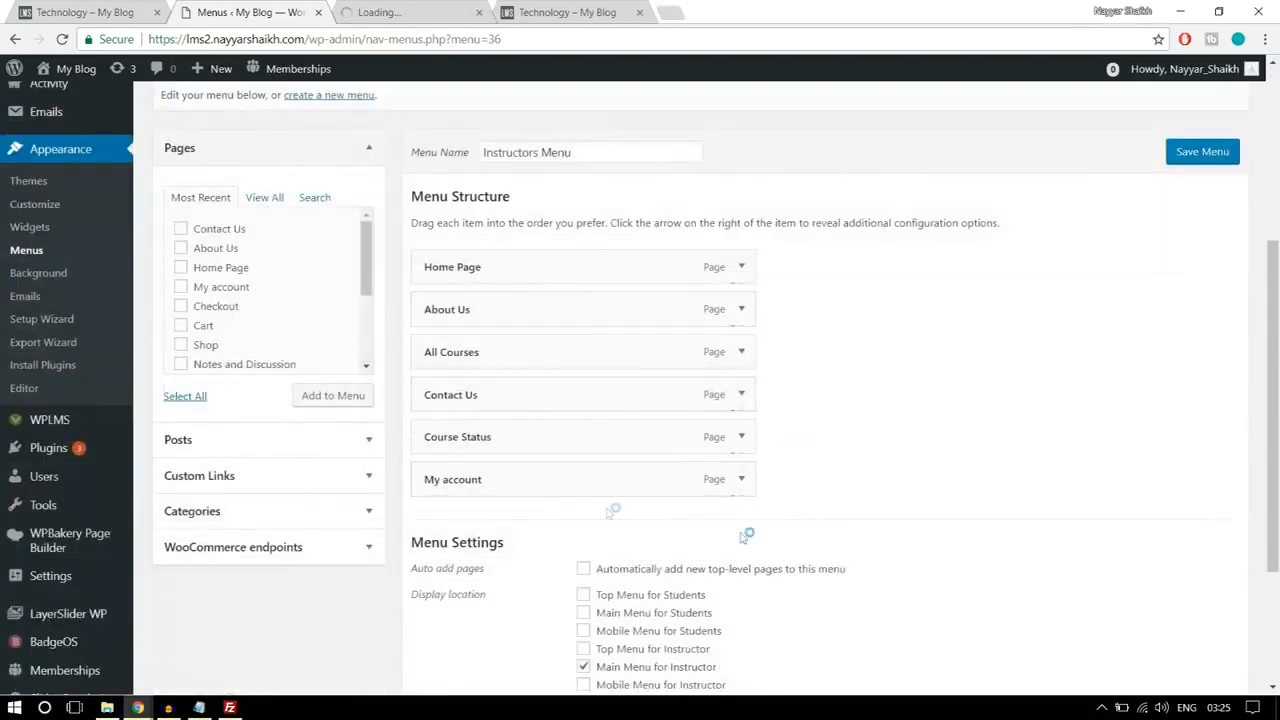
click(414, 10)
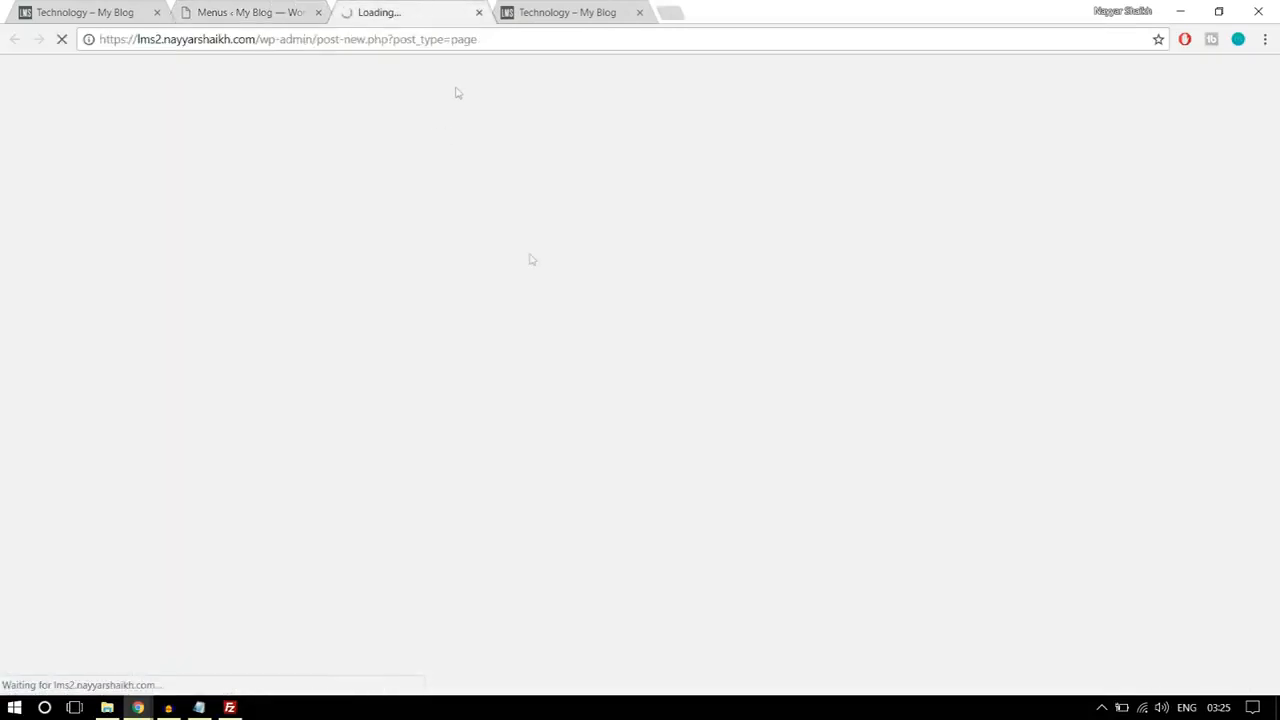
click(205, 10)
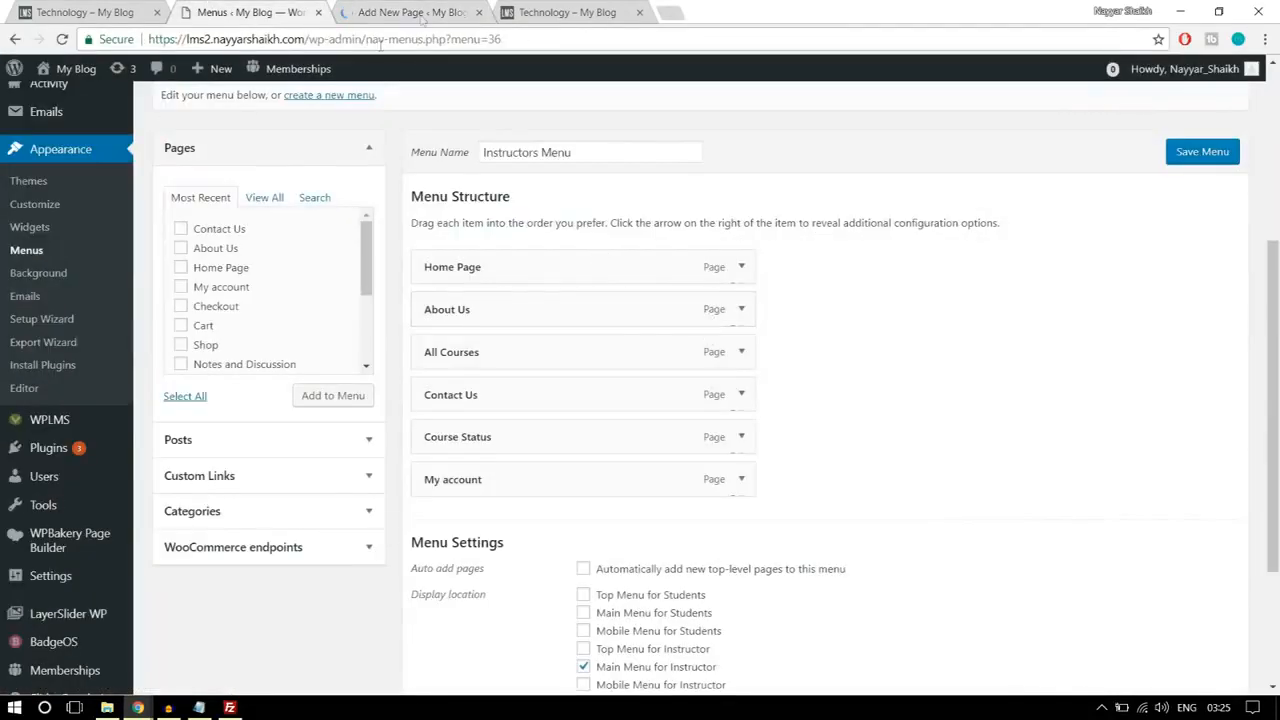
click(420, 12)
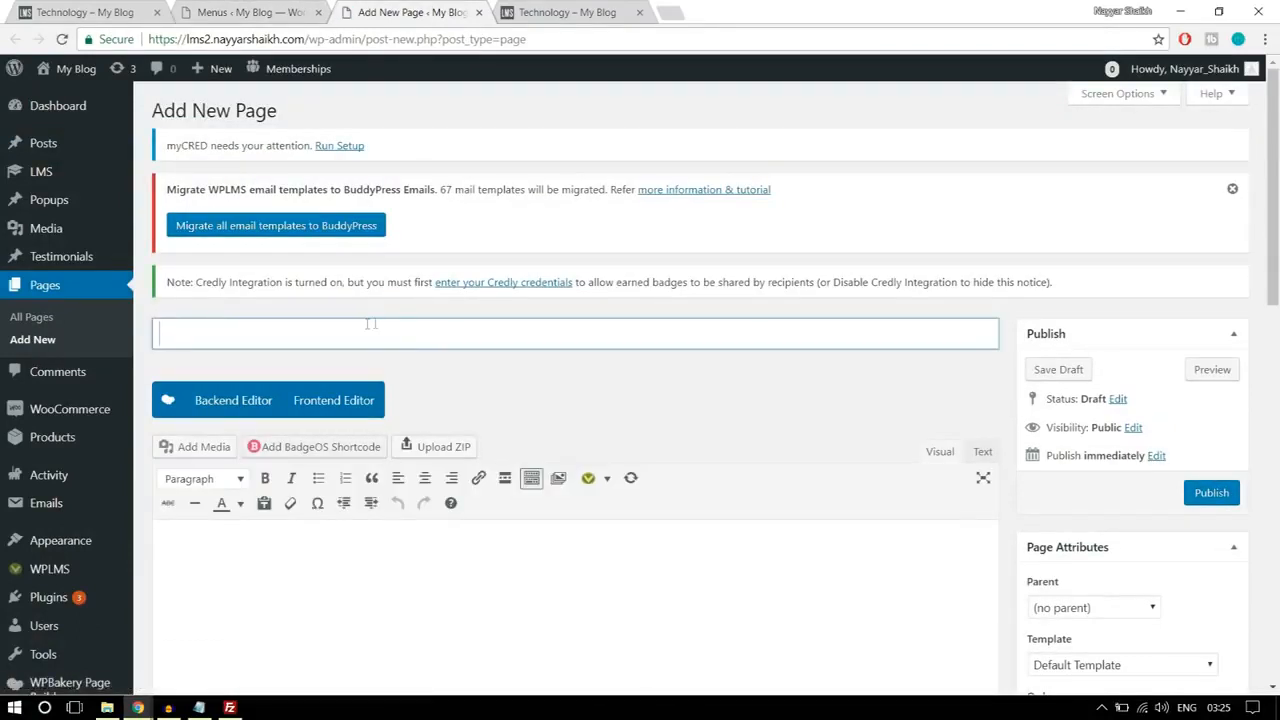
Step: Title the new page "Create a Course"
text(Craeet)
key(BackSpace)
key(BackSpace)
key(BackSpace)
key(BackSpace)
text(eate )
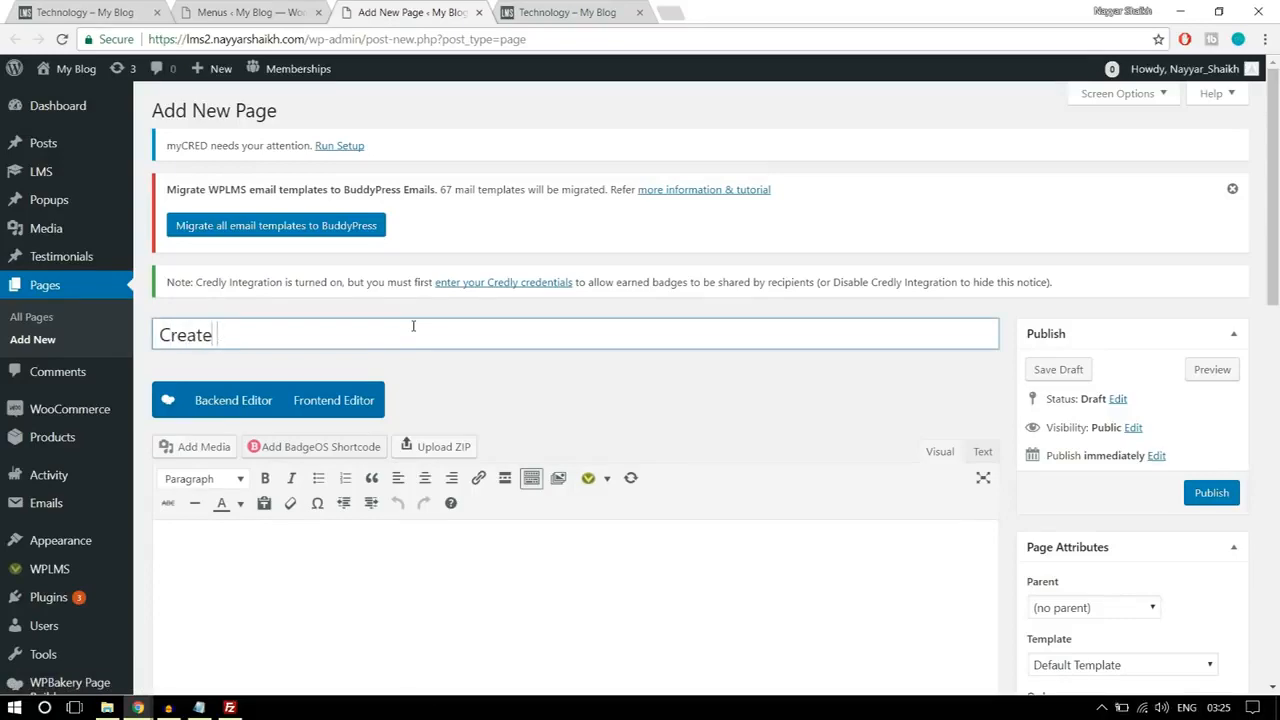
text(a Course)
Step: Apply the Create Content template to the Create a Course page and publish it
scroll(536, 310, down, 3)
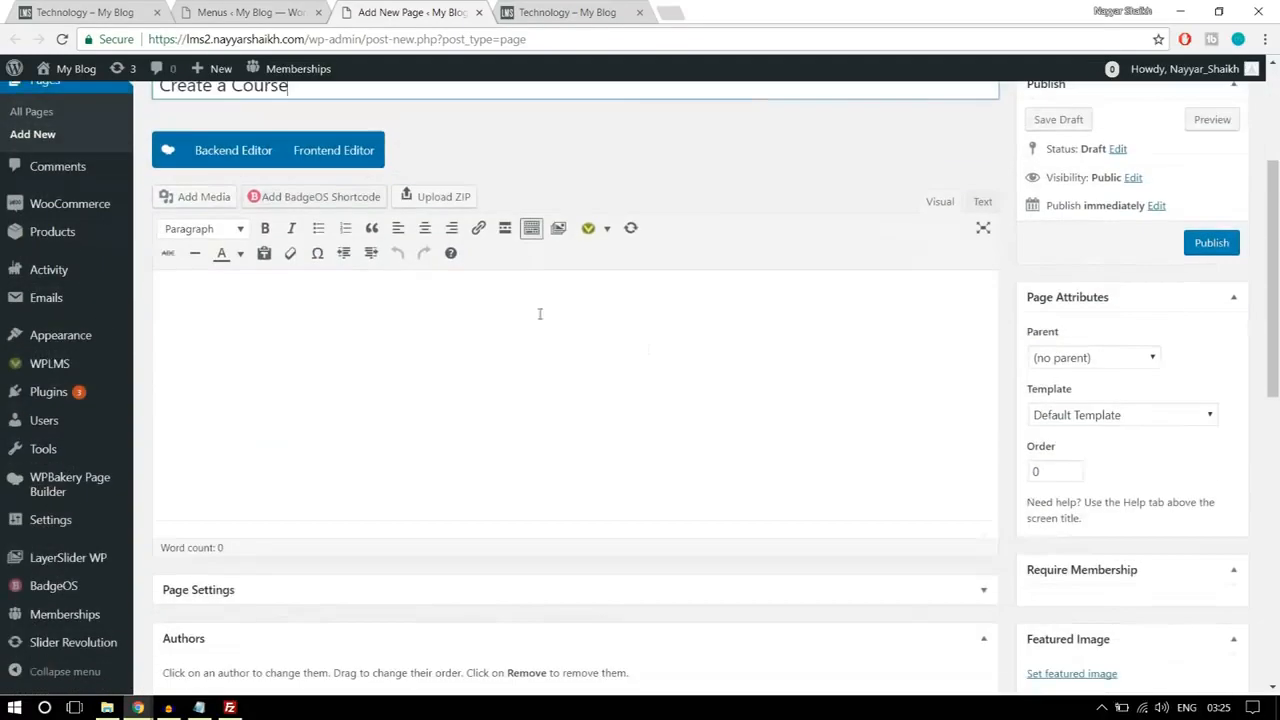
click(1067, 424)
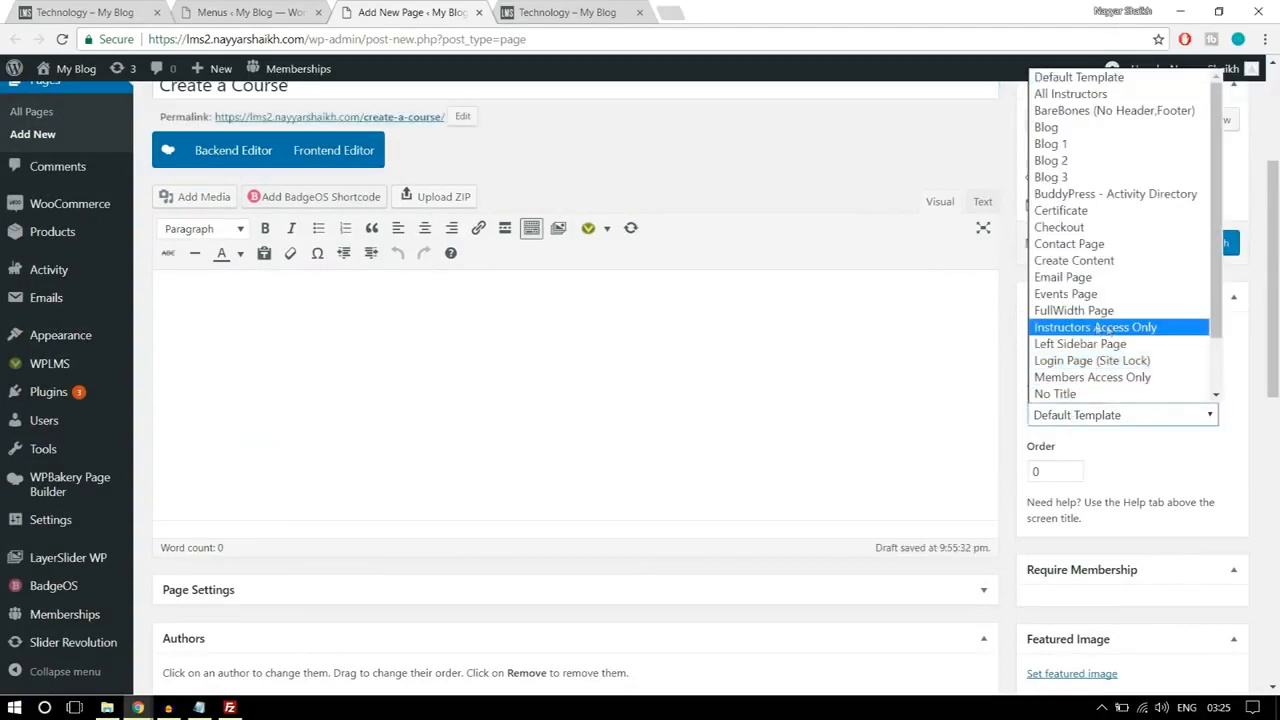
click(1098, 262)
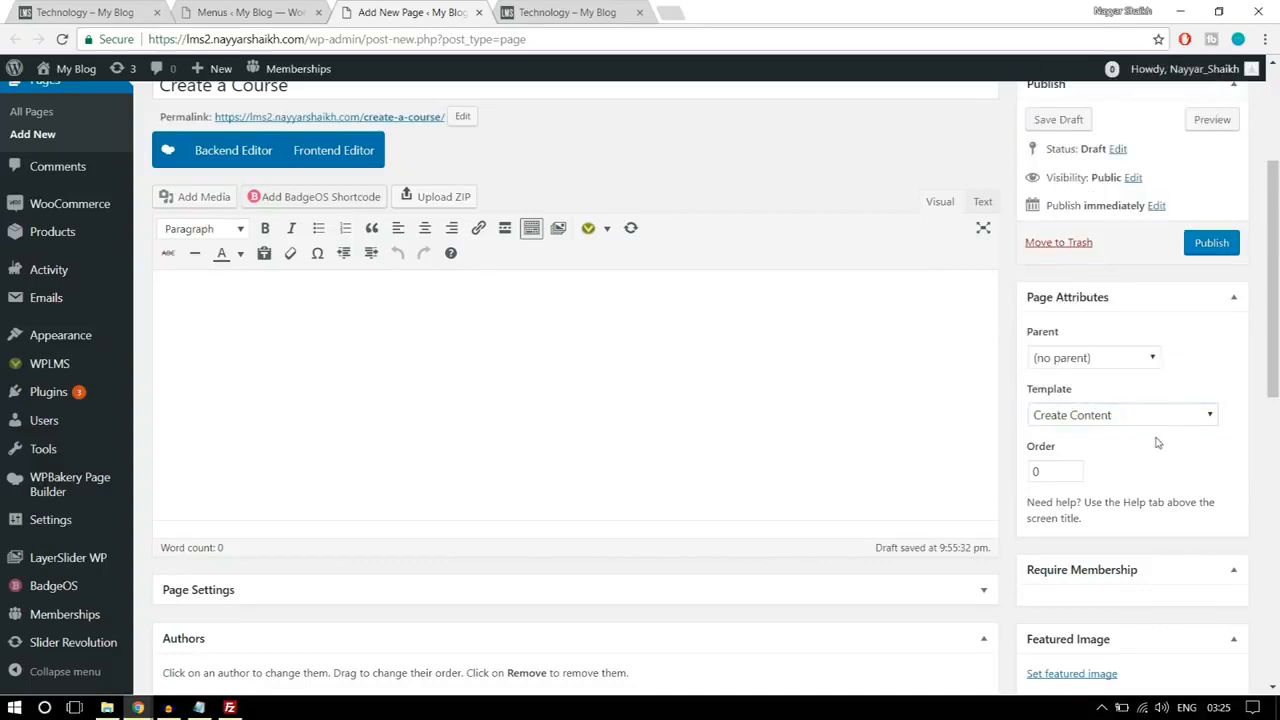
scroll(704, 385, up, 1)
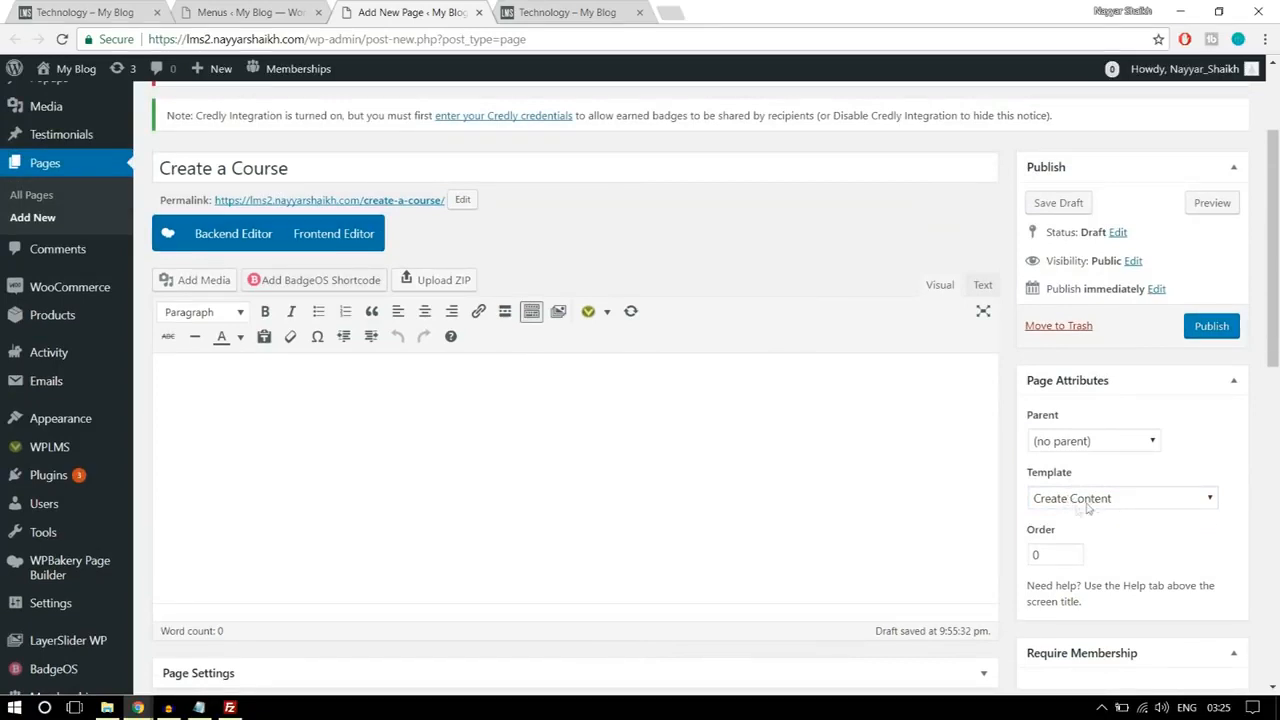
click(1212, 334)
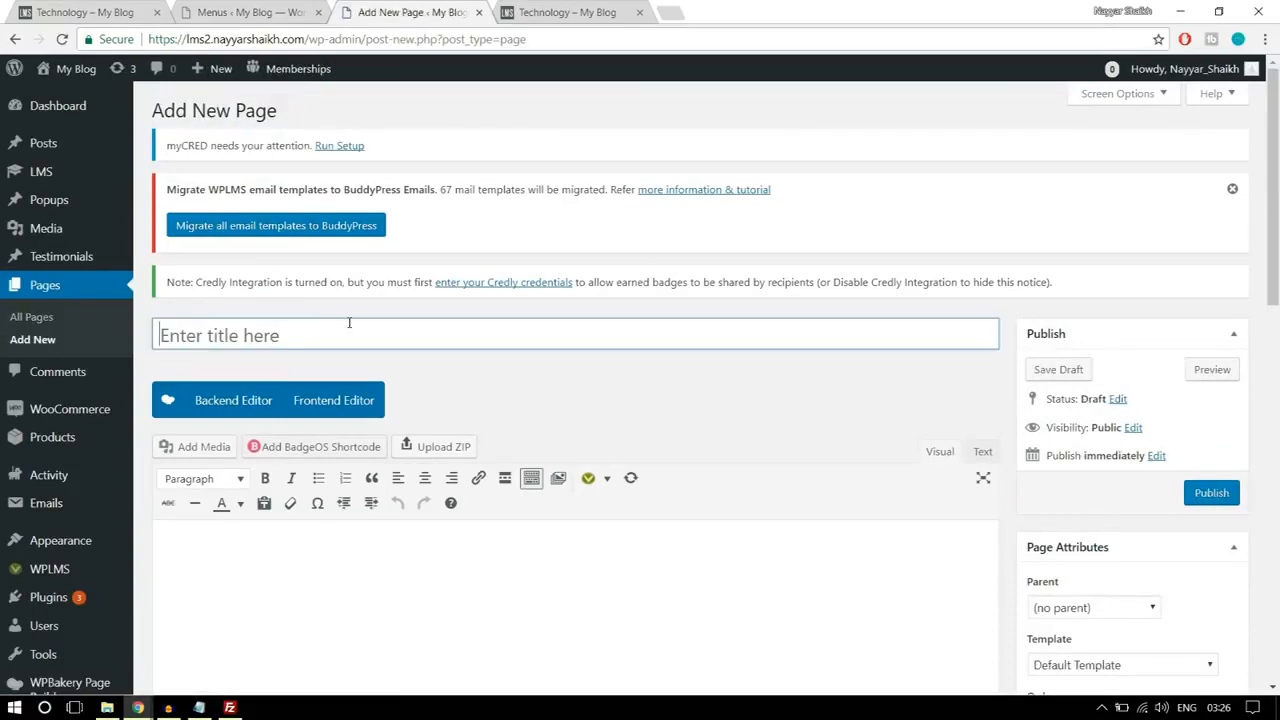
Step: Title another new page "Become an Instructor"
text(Bec)
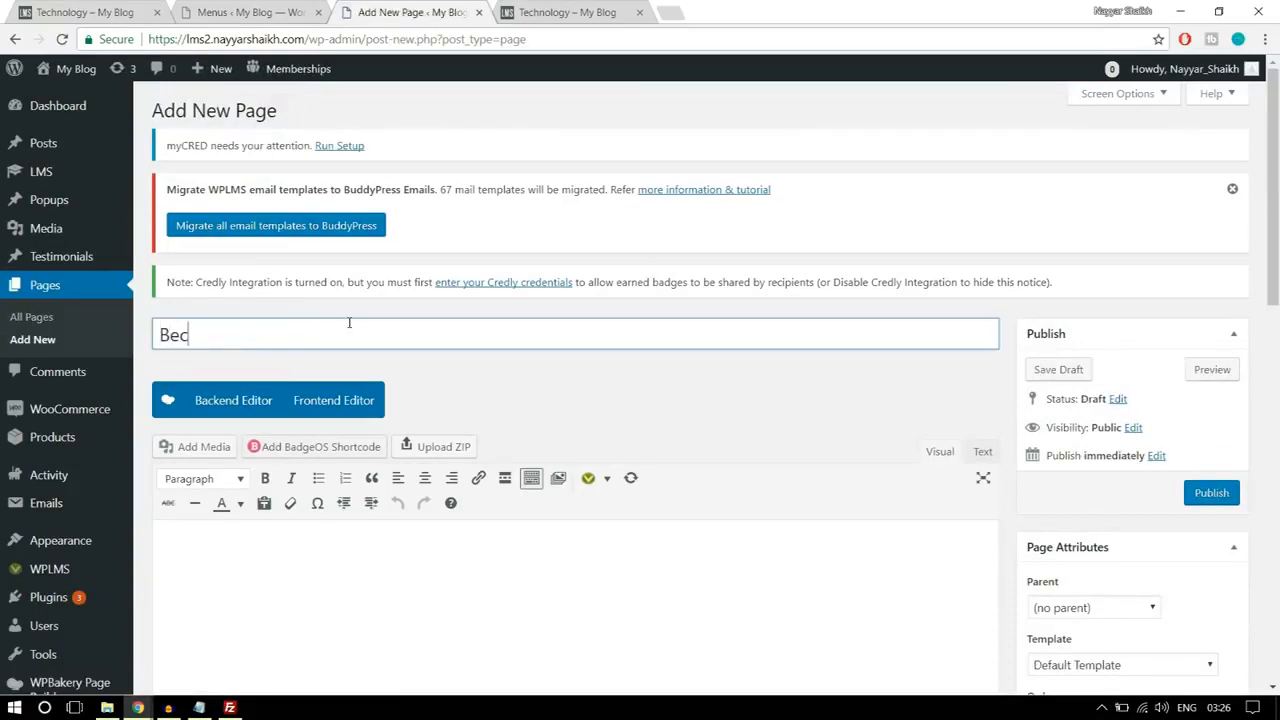
text(ome an Instructor)
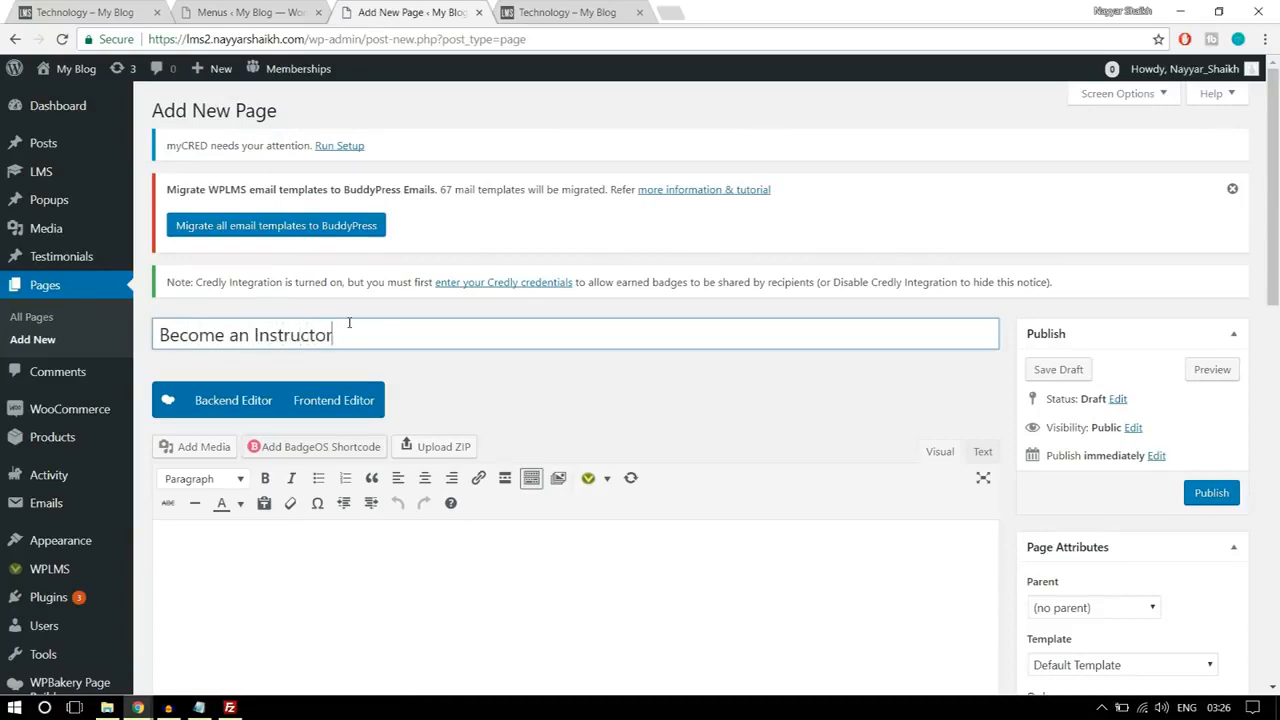
scroll(521, 298, down, 2)
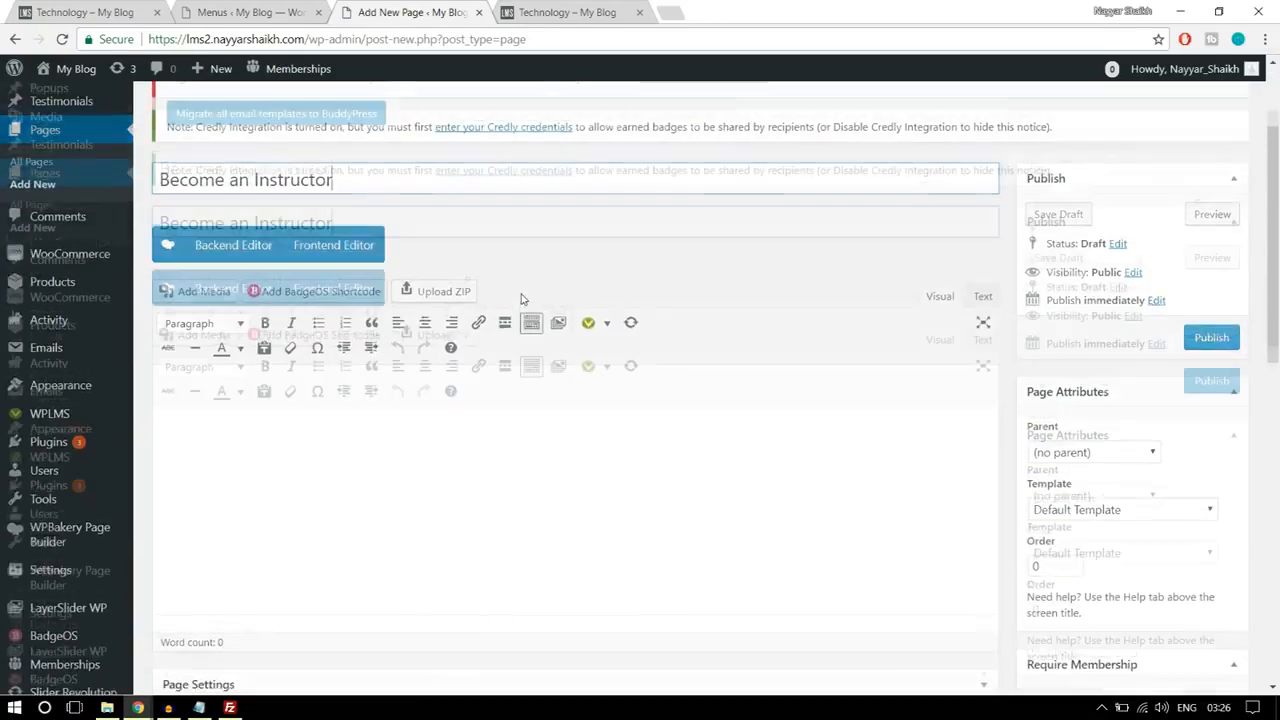
scroll(521, 298, up, 1)
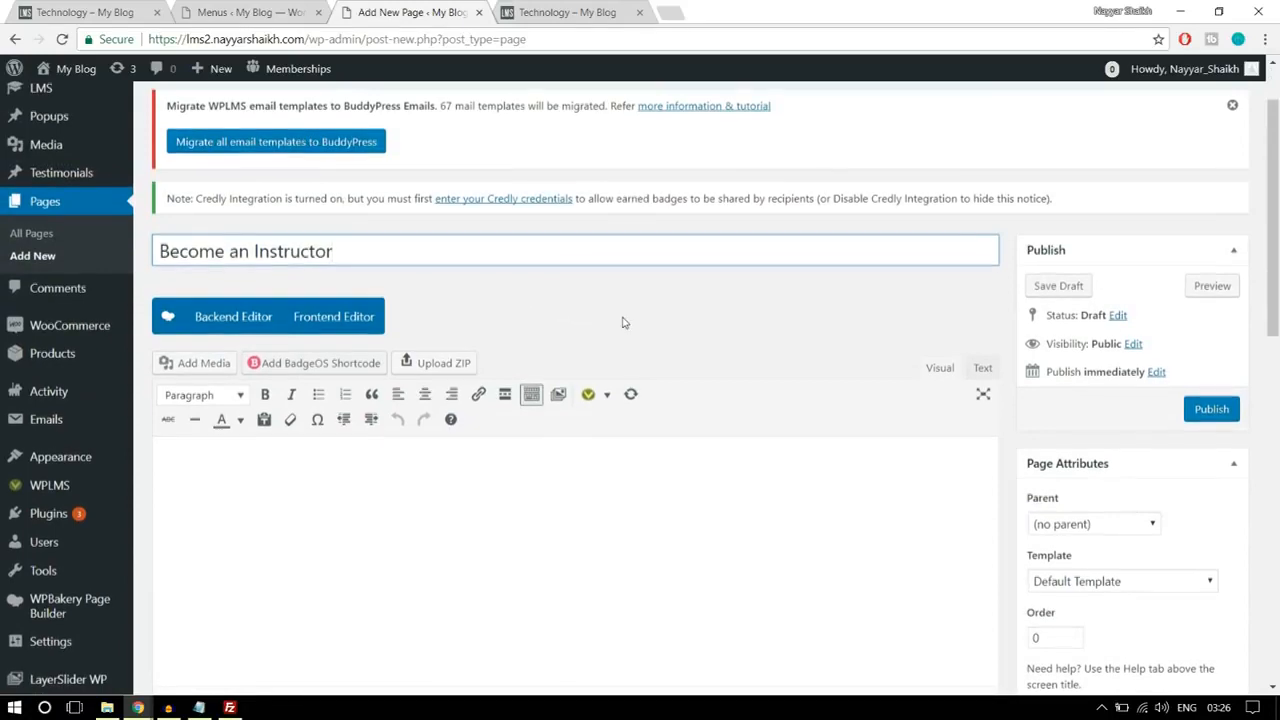
Step: Apply the Start Course Page template to the Become an Instructor page and publish it
scroll(623, 320, down, 2)
click(1086, 415)
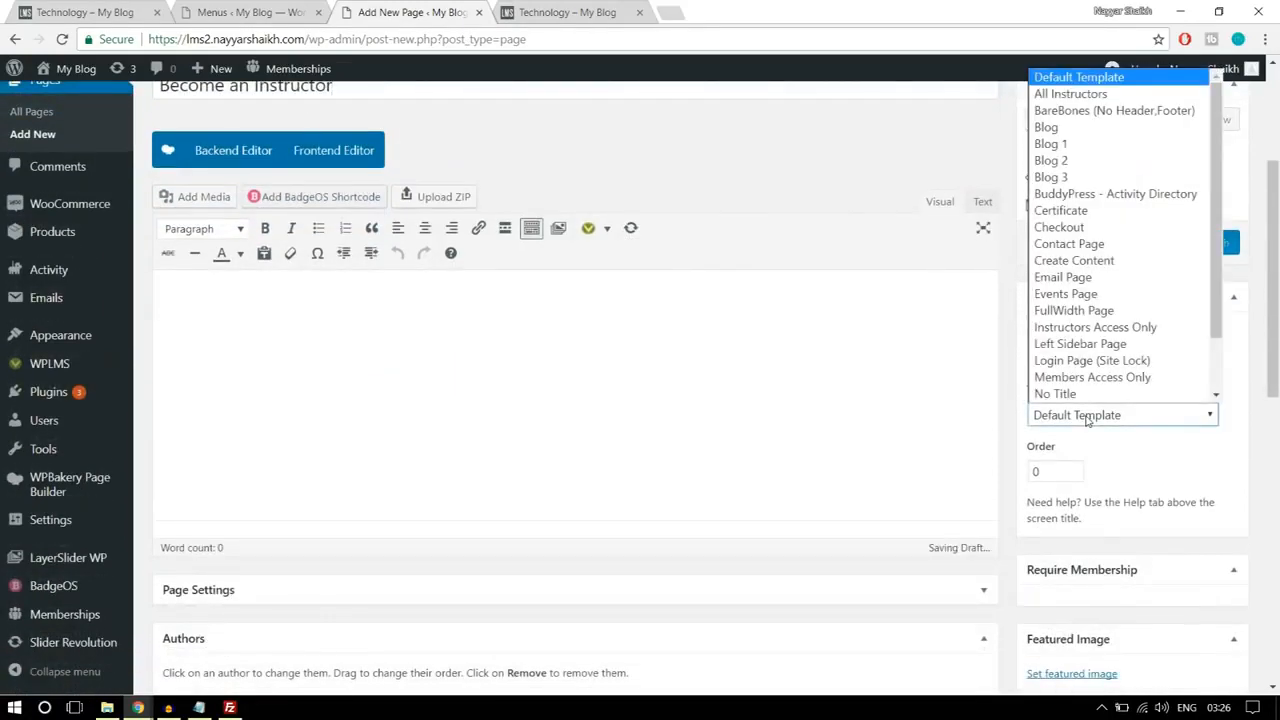
scroll(1138, 400, down, 2)
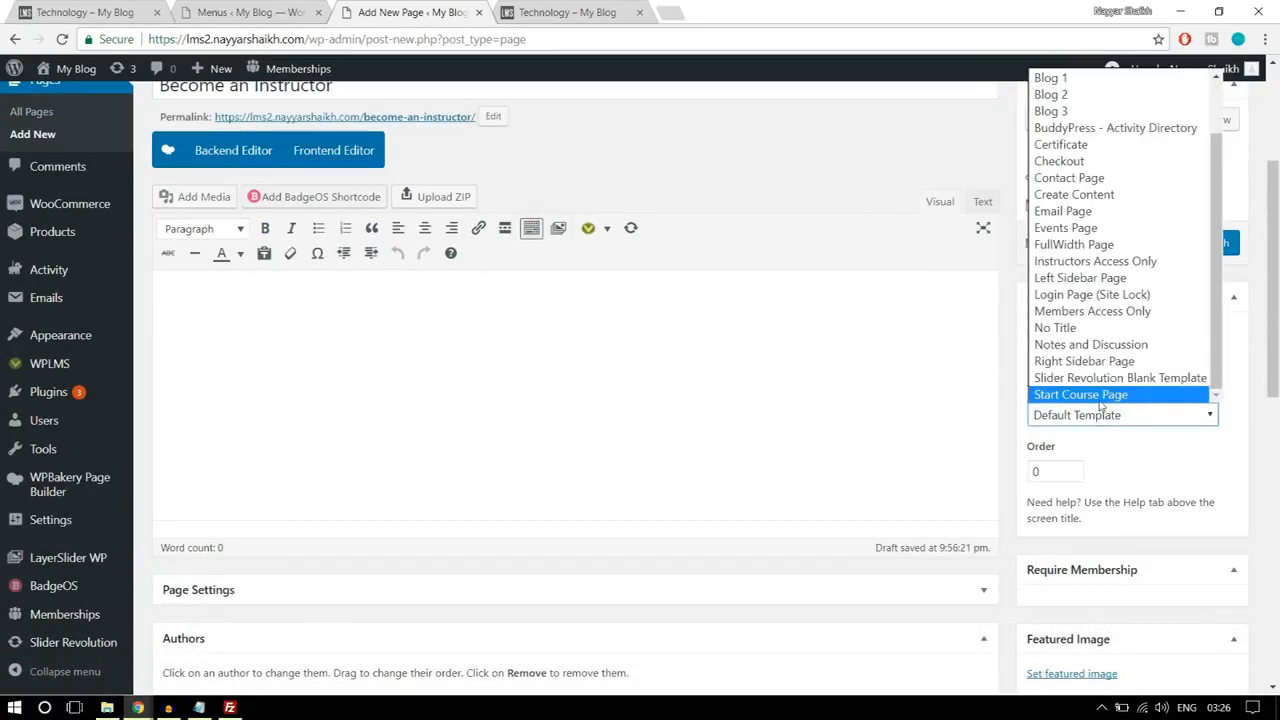
click(1093, 396)
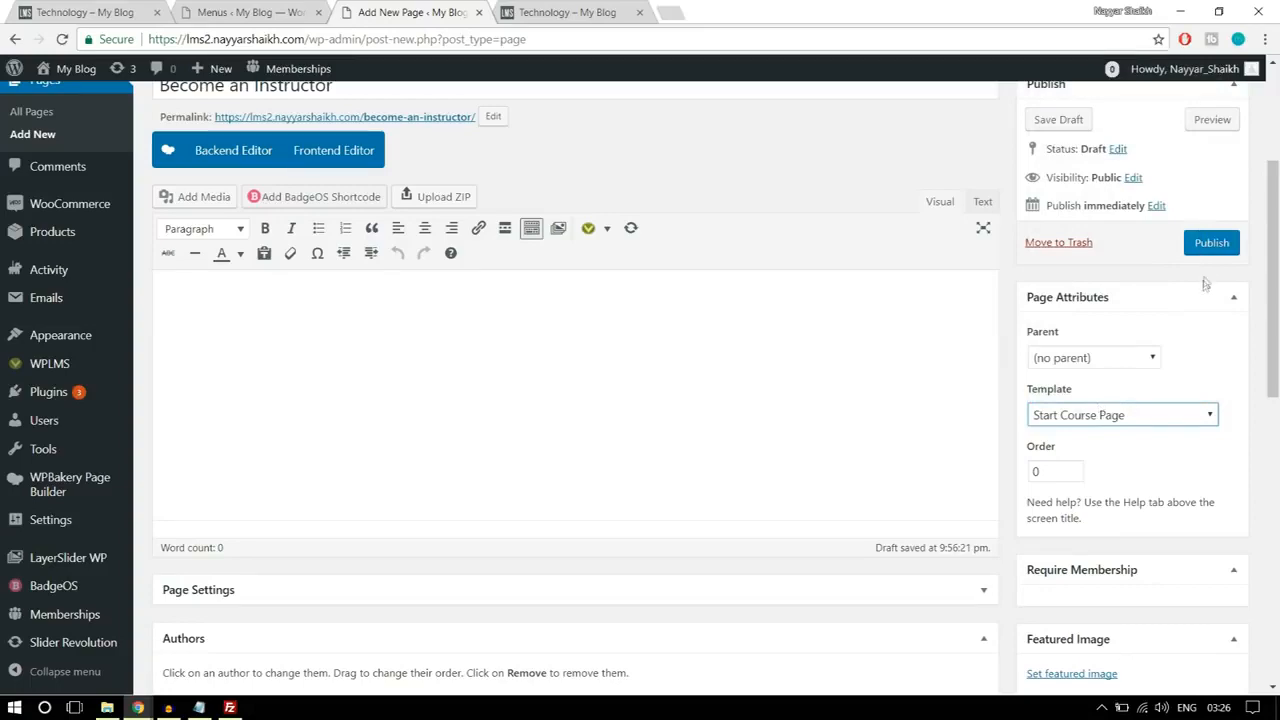
click(1211, 243)
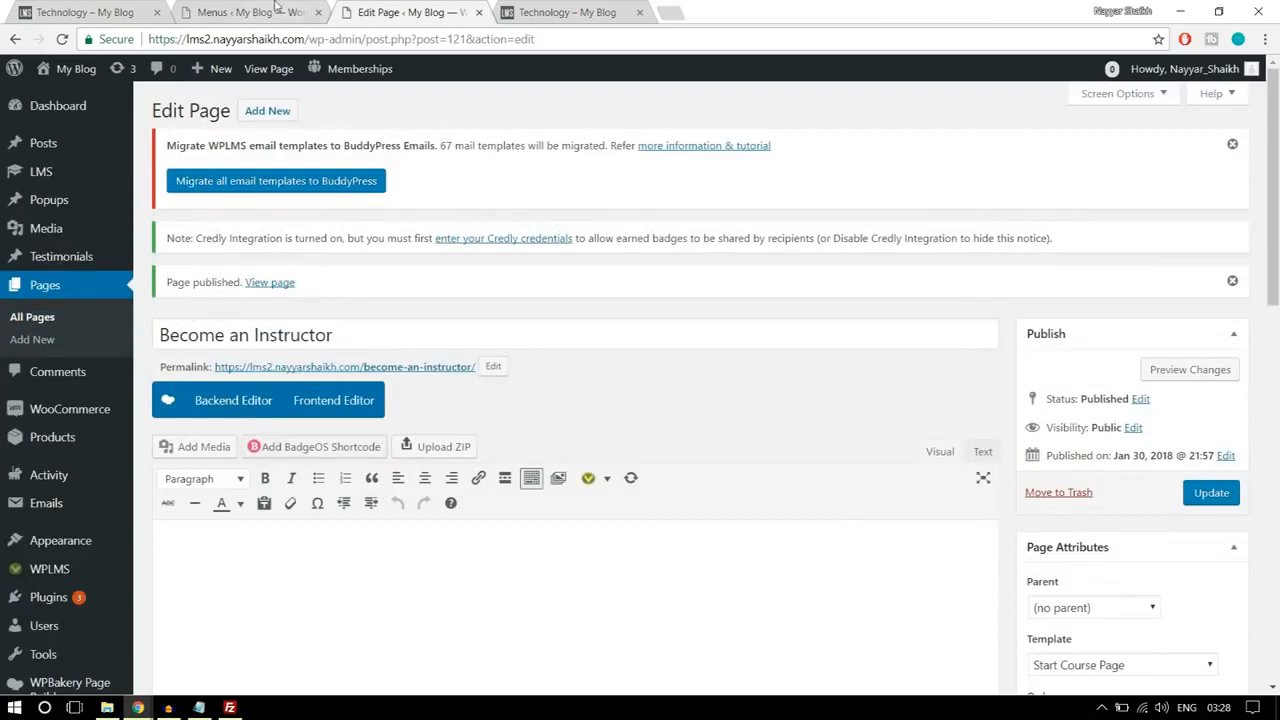
Step: Reload the menu editor and add the Create a Course page to the Instructors Menu
click(240, 12)
scroll(706, 214, up, 5)
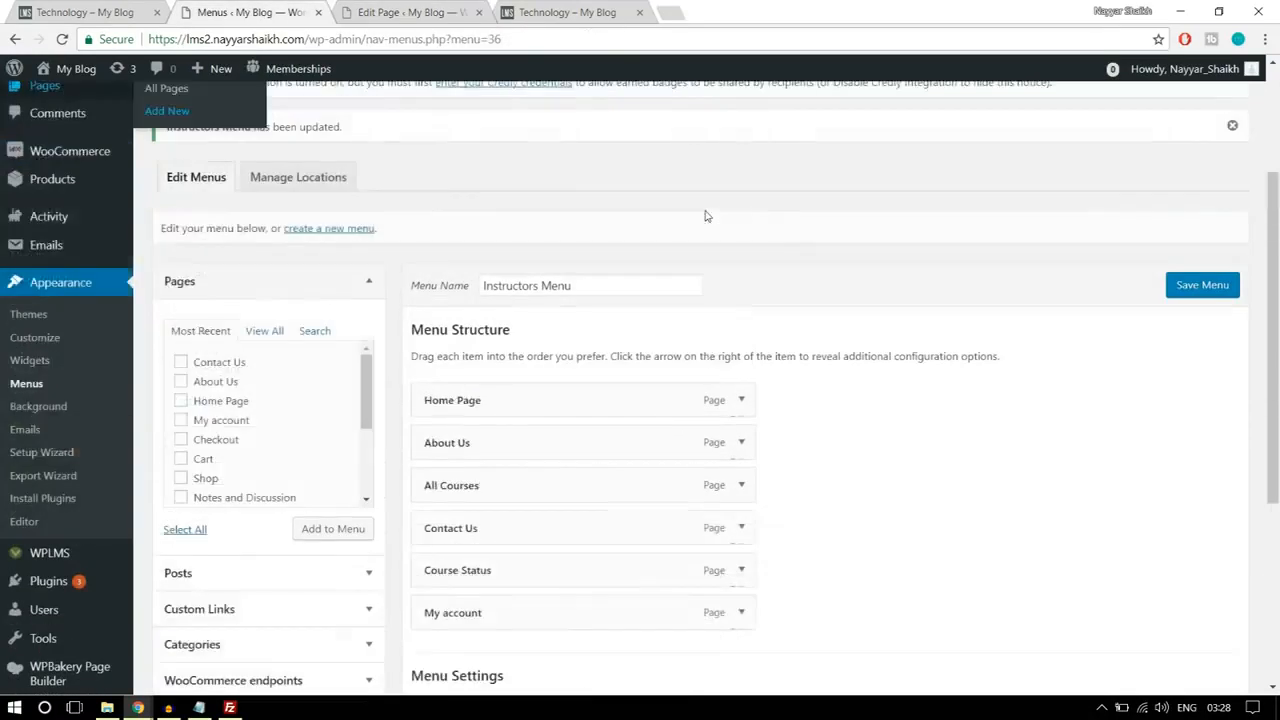
click(560, 40)
key(Return)
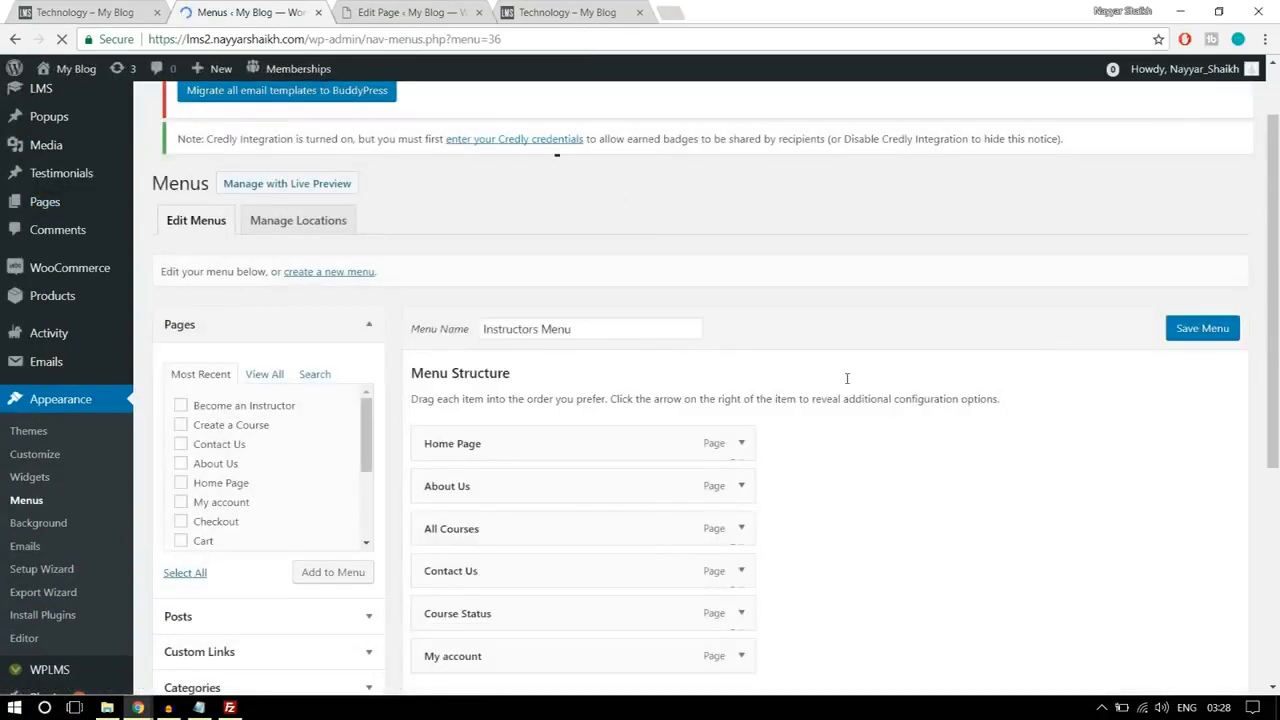
scroll(847, 378, down, 2)
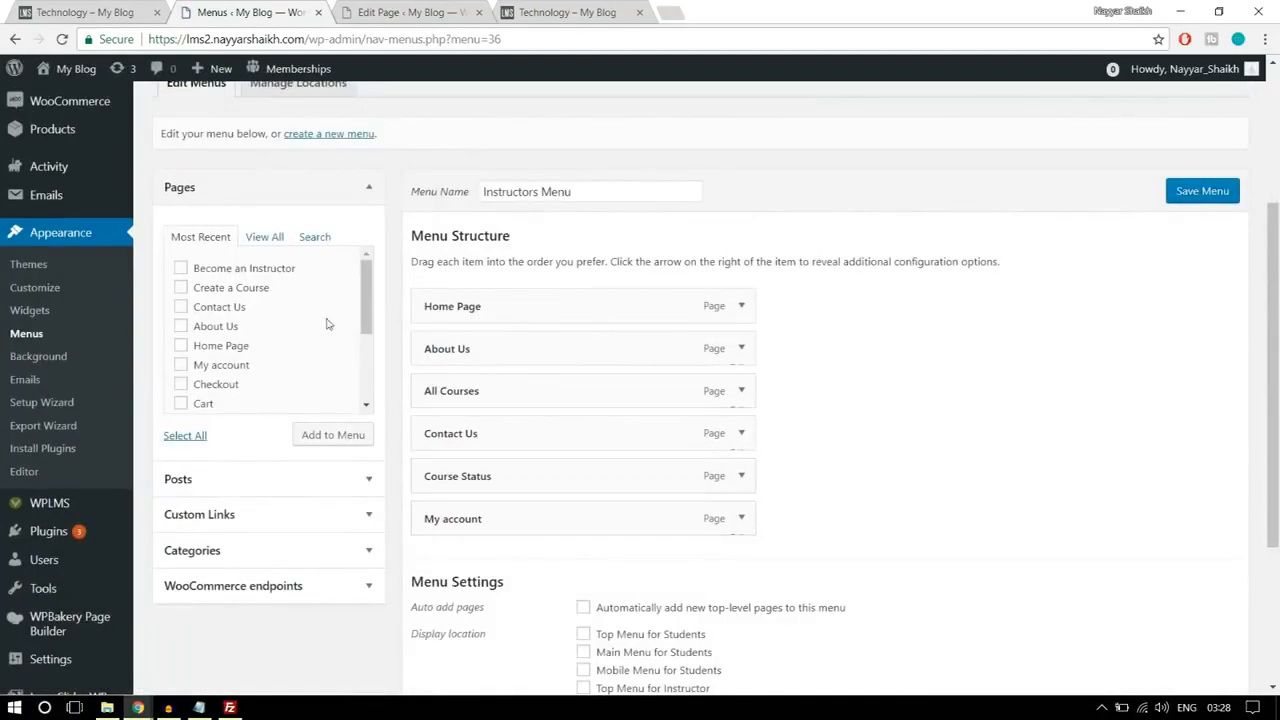
click(266, 238)
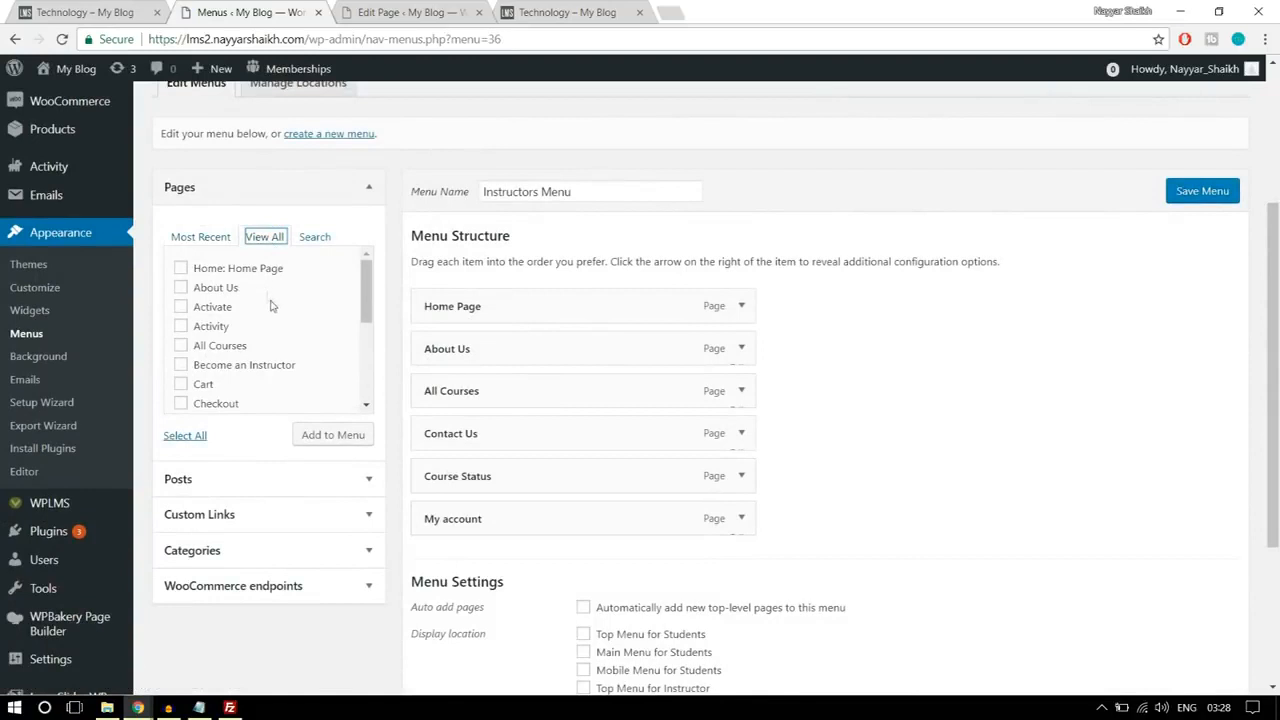
scroll(294, 358, down, 1)
click(254, 380)
click(325, 443)
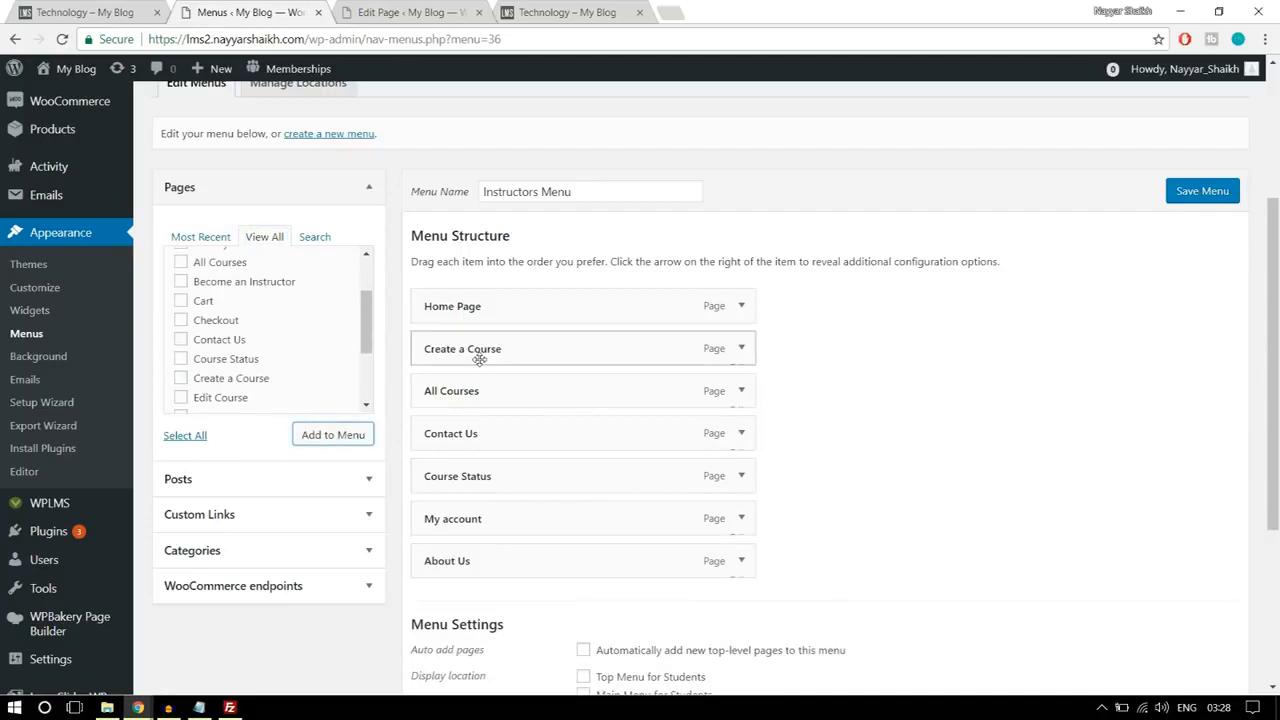
Step: Place Create a Course directly below Home Page and About Us last in the Instructors Menu, and save the menu
mouse_move(479, 359)
mouse_down()
mouse_move(486, 346)
mouse_move(489, 397)
mouse_move(491, 351)
mouse_up()
click(741, 352)
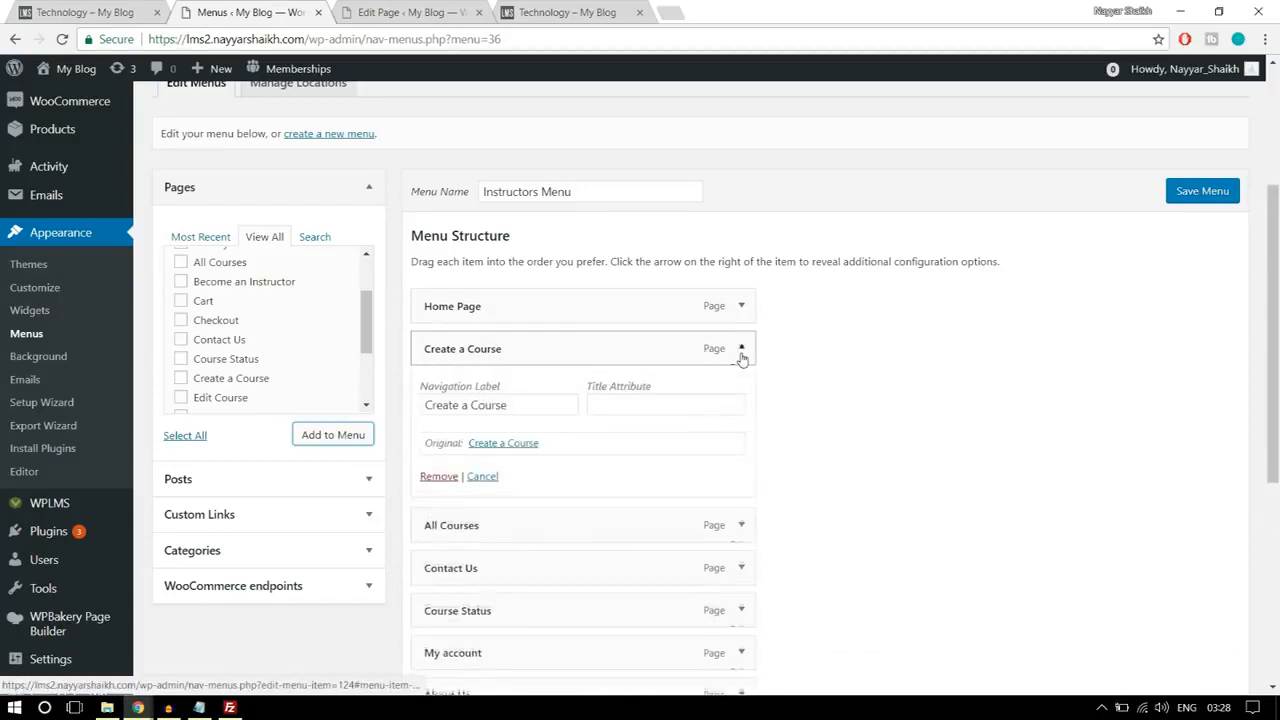
click(741, 350)
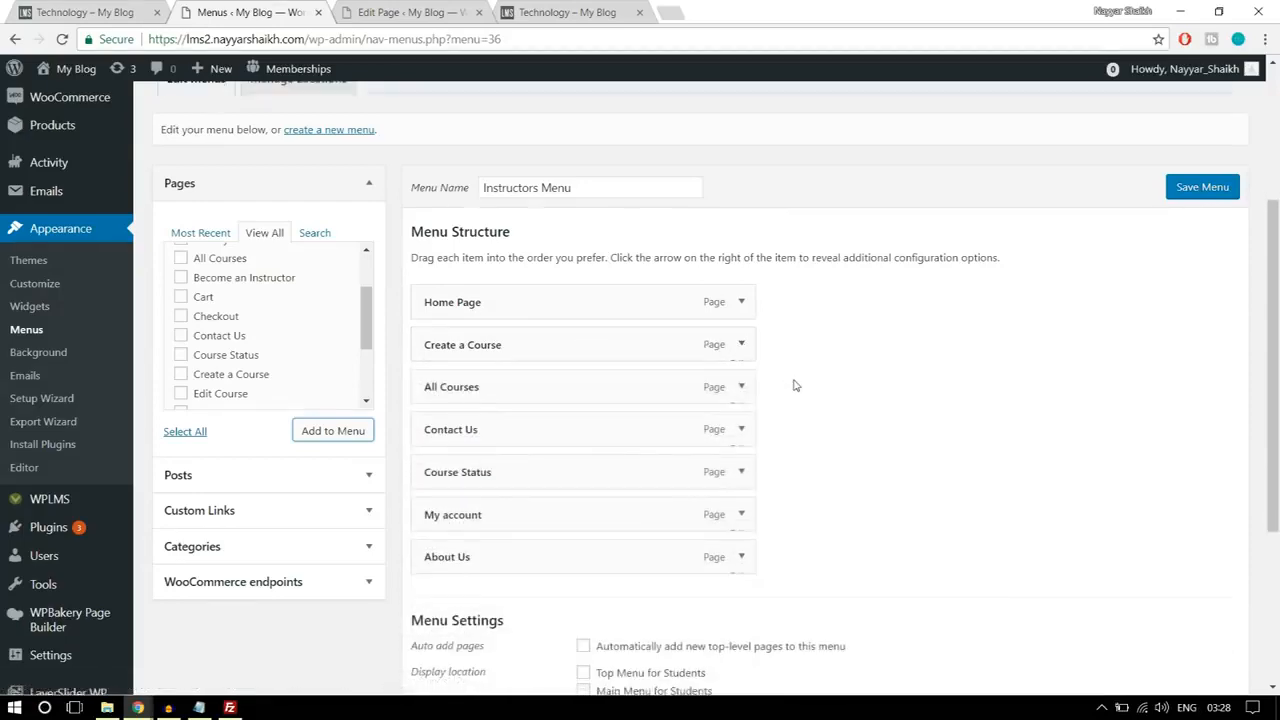
scroll(794, 383, down, 2)
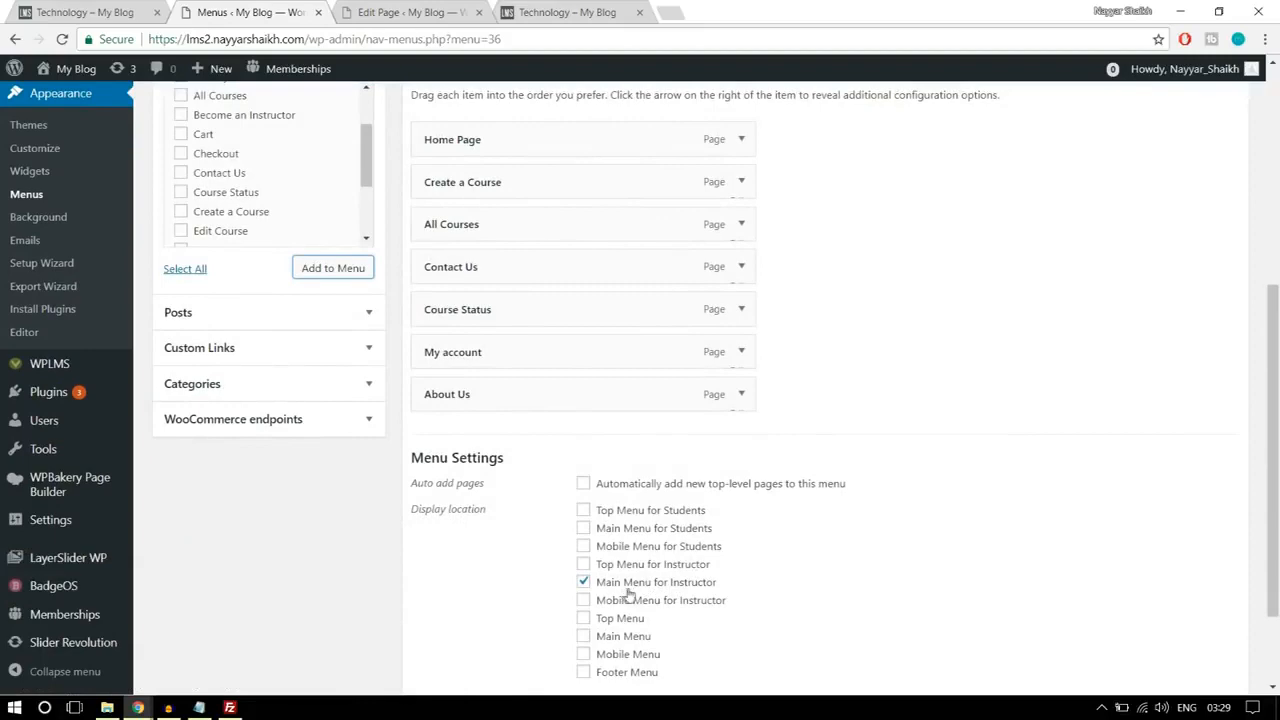
scroll(660, 592, down, 2)
click(1208, 603)
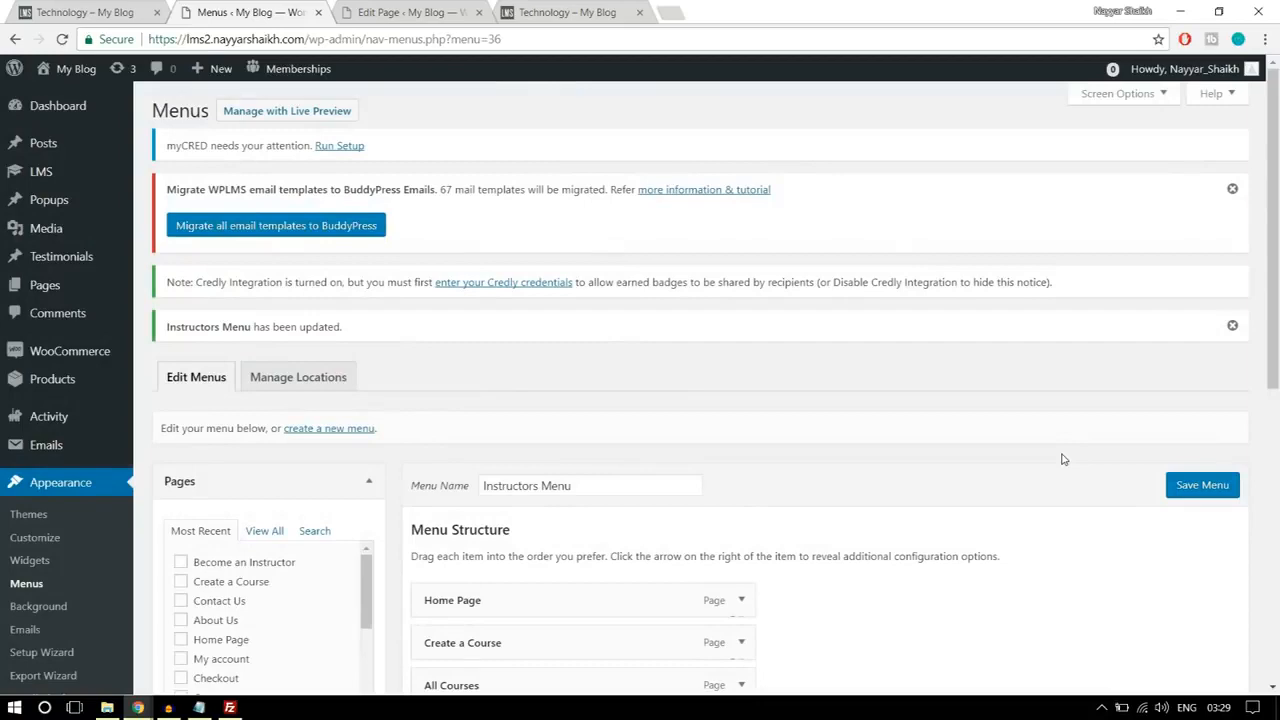
Step: Create a new menu named Student Menu
scroll(1063, 459, down, 4)
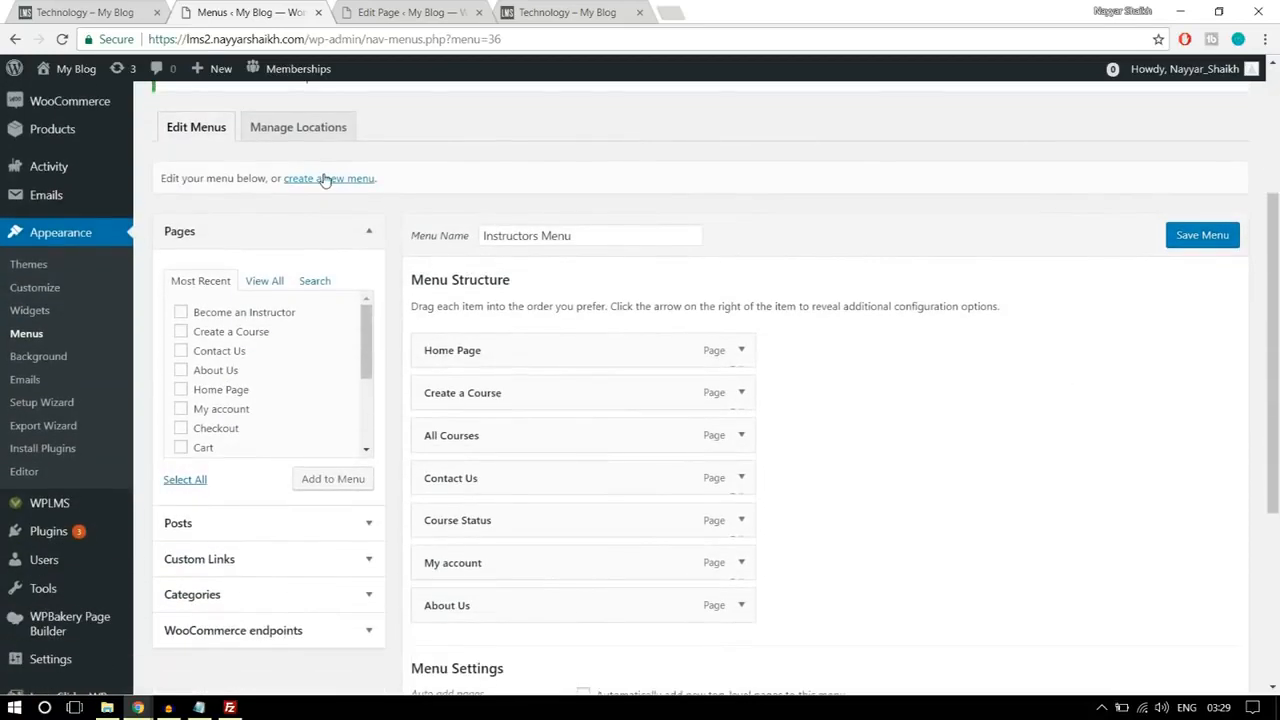
click(325, 180)
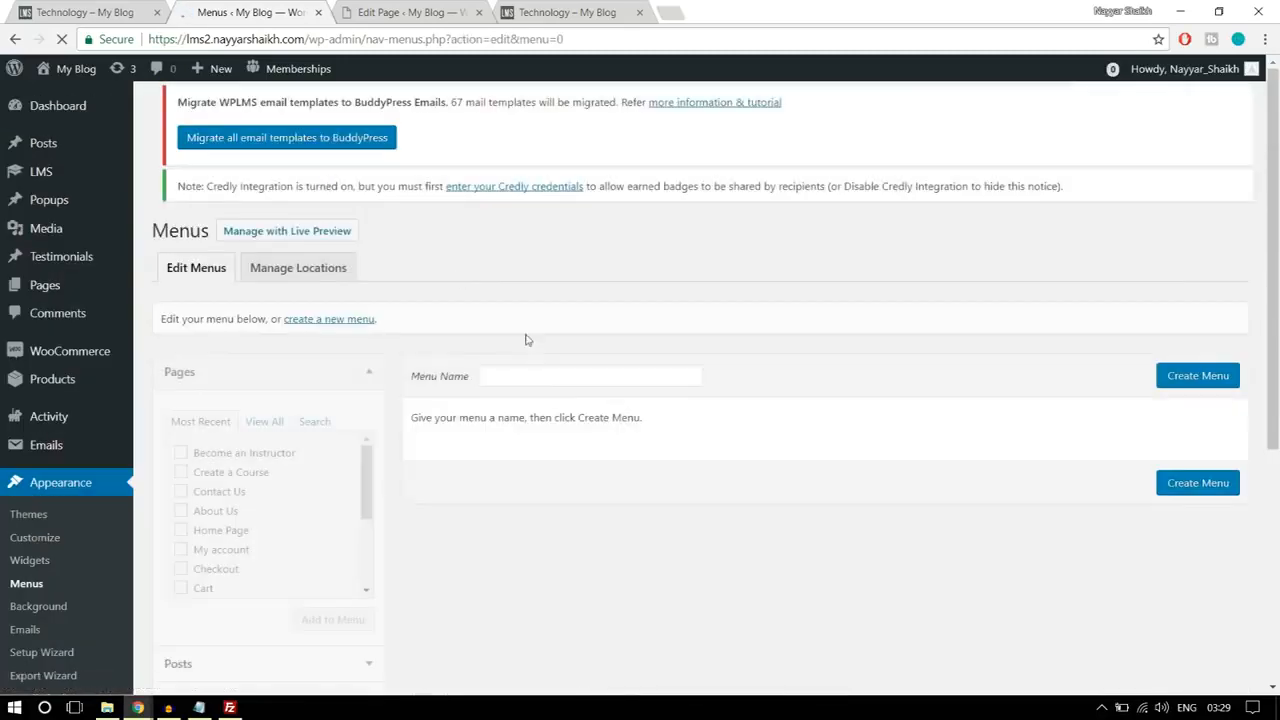
click(538, 394)
text(St)
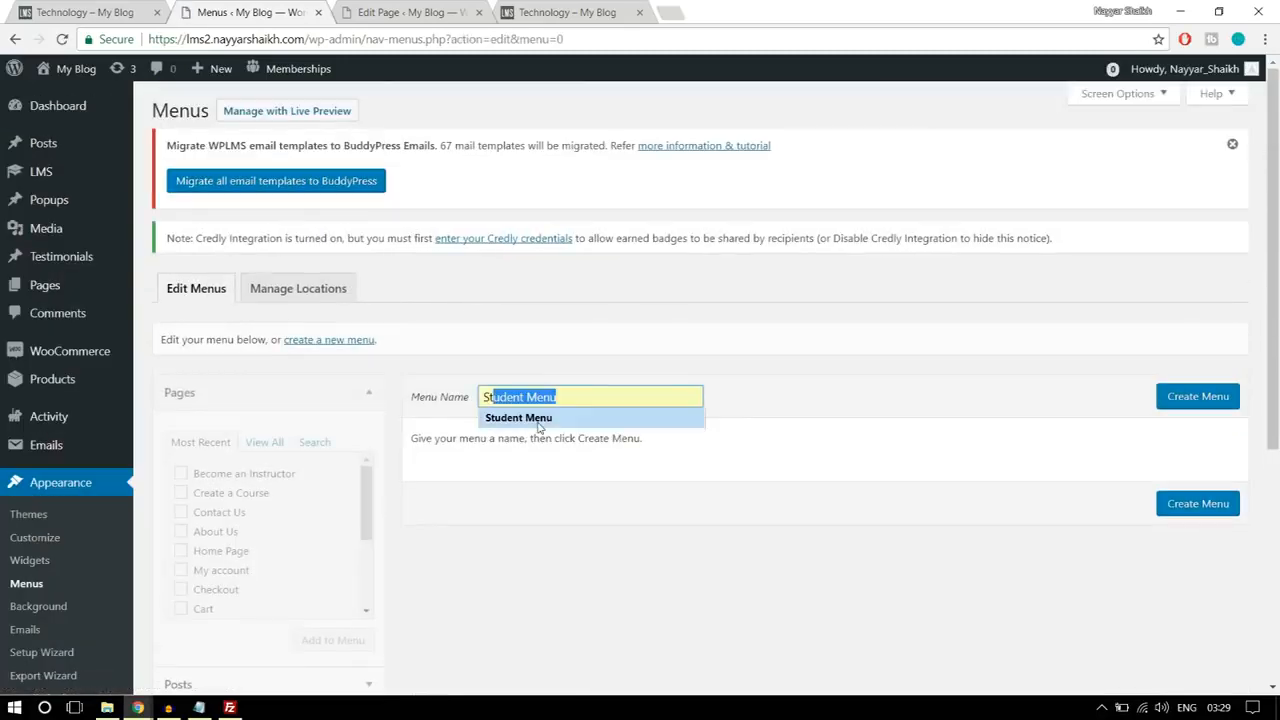
click(530, 418)
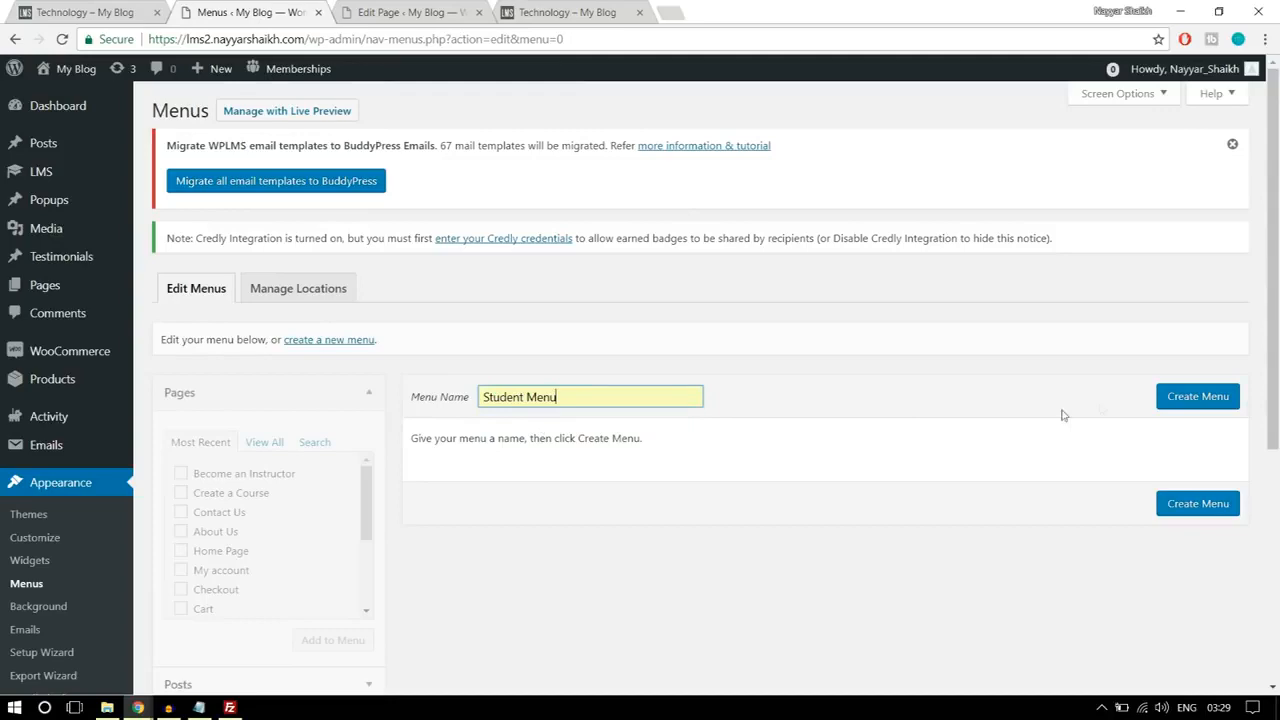
click(1179, 398)
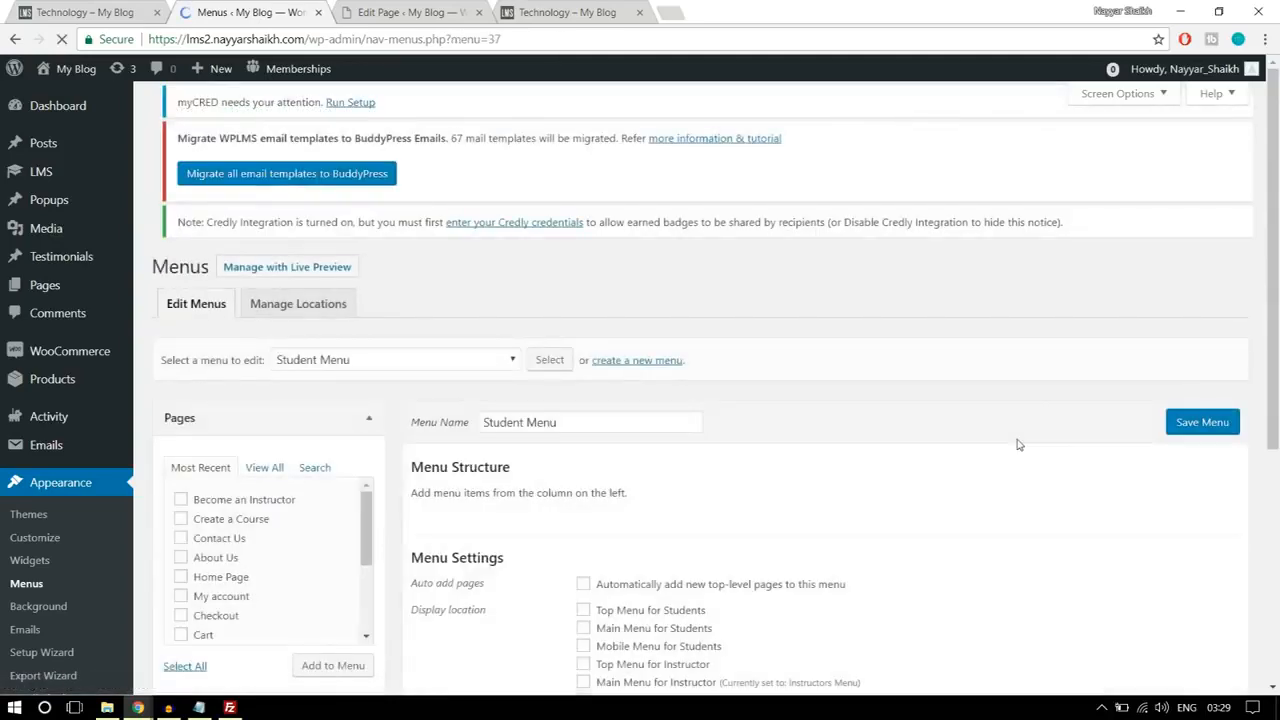
Step: Add the Home Page, About Us, All Courses, Become an Instructor, Contact Us and My account pages to the Student Menu
scroll(385, 386, down, 1)
click(272, 413)
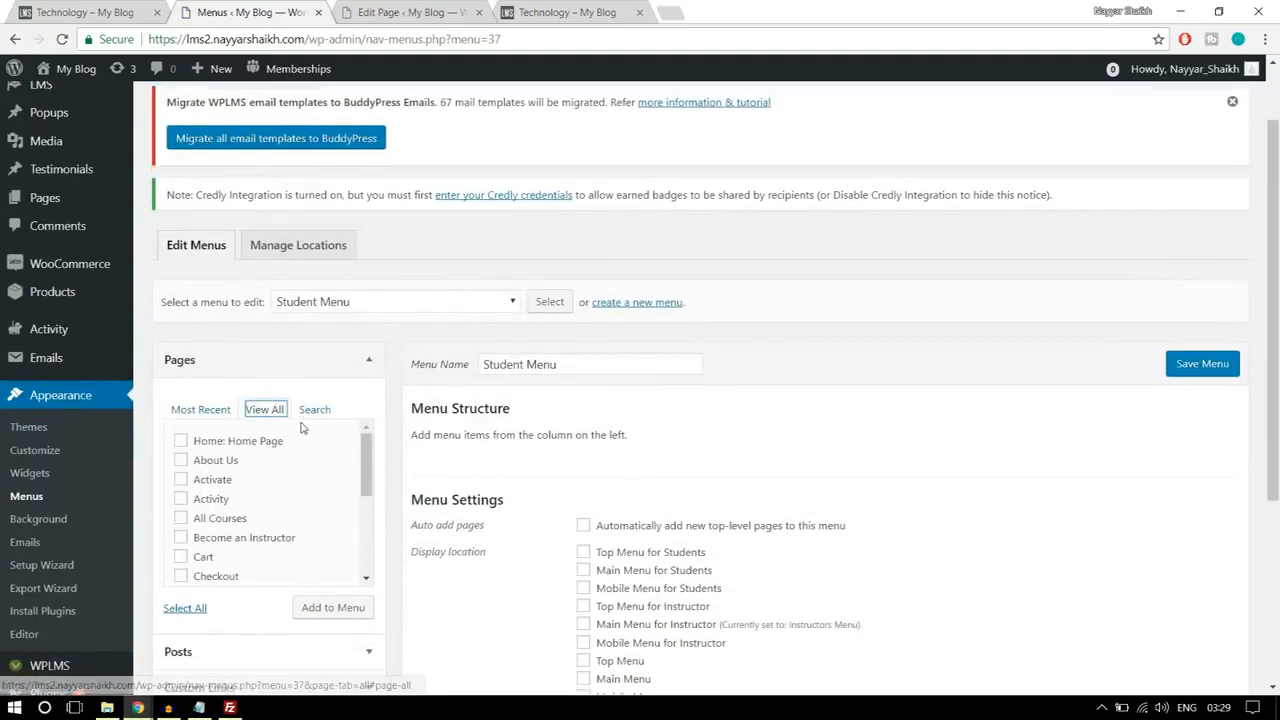
scroll(255, 420, down, 1)
click(228, 365)
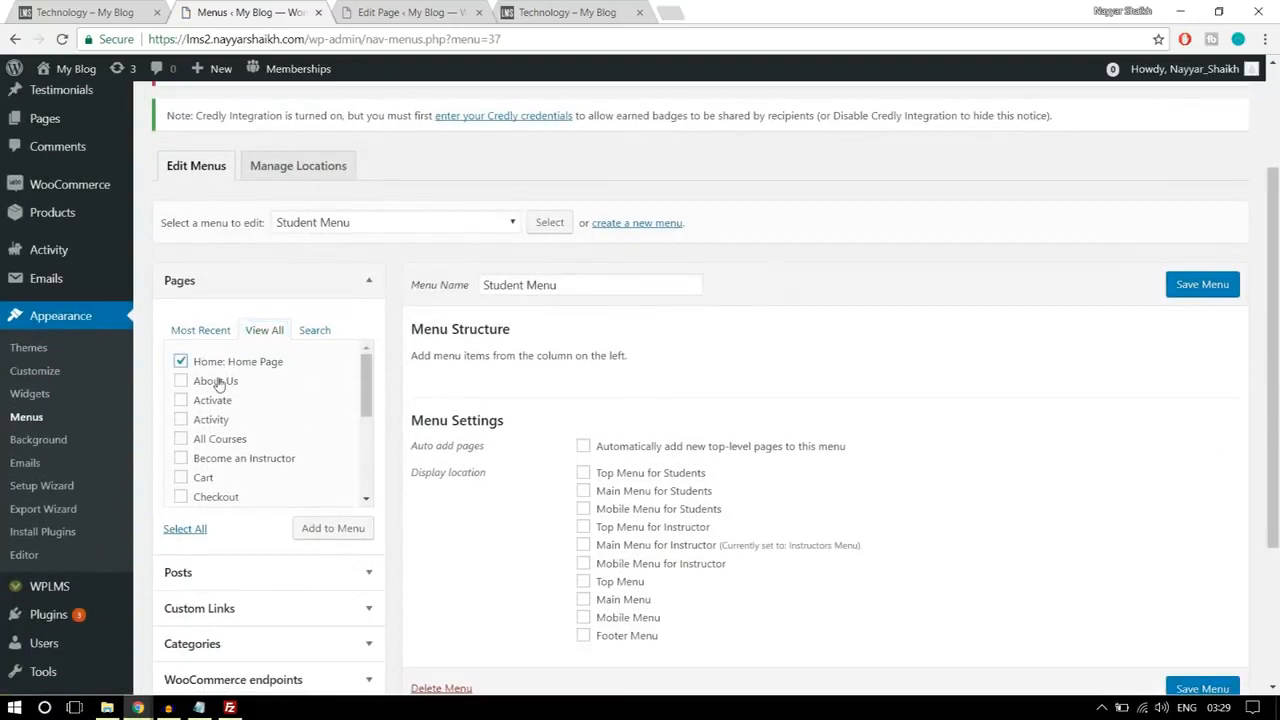
click(219, 385)
click(224, 444)
scroll(363, 420, down, 1)
click(268, 384)
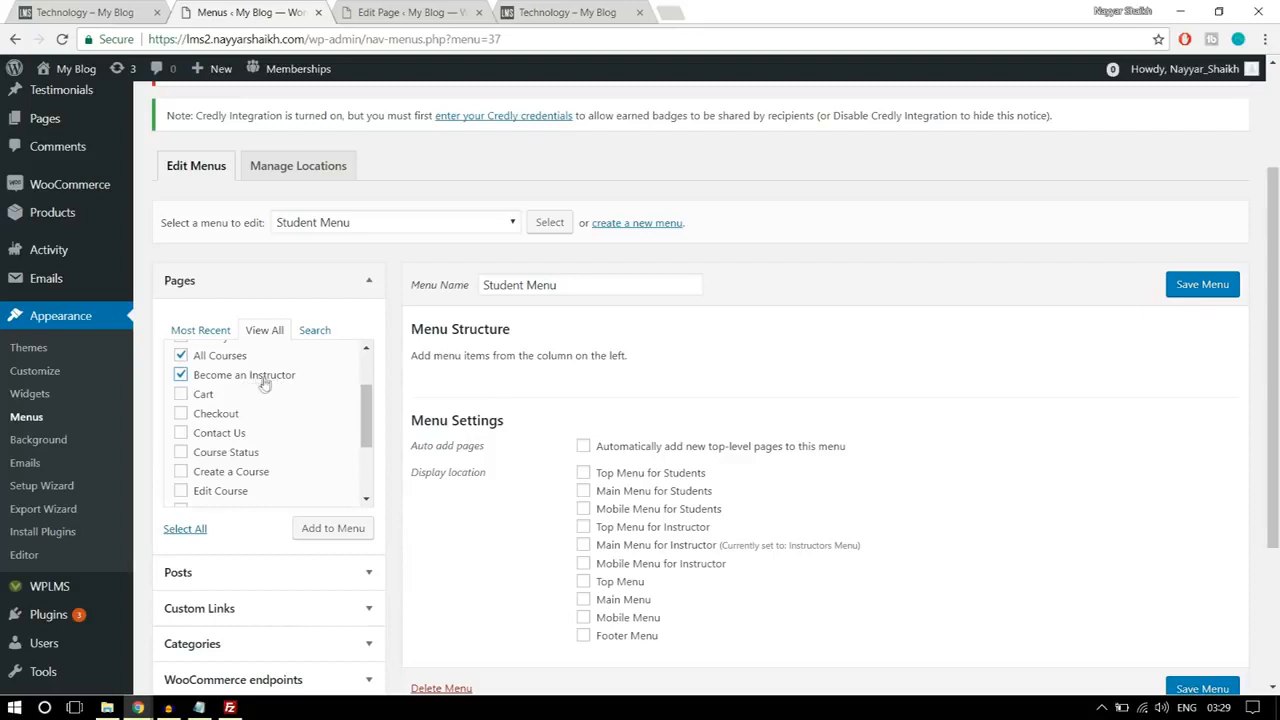
click(241, 432)
scroll(258, 446, down, 1)
click(248, 395)
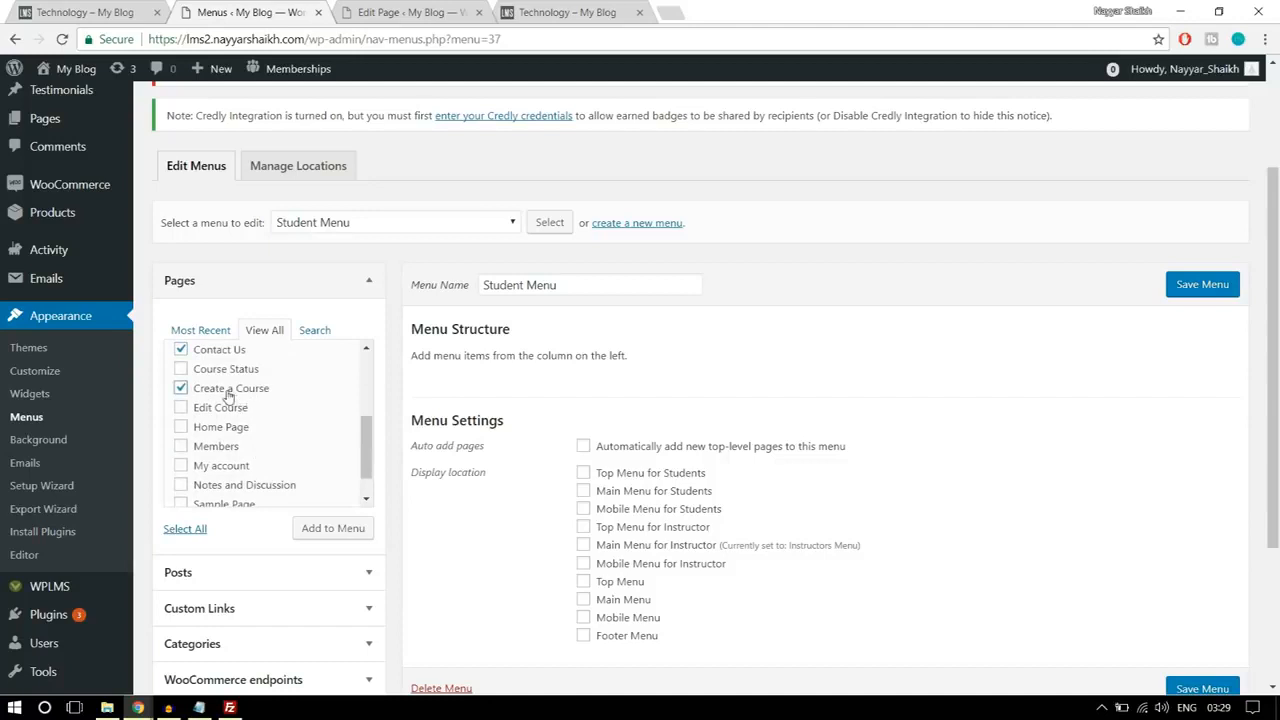
click(240, 393)
click(236, 467)
scroll(303, 453, down, 1)
click(326, 532)
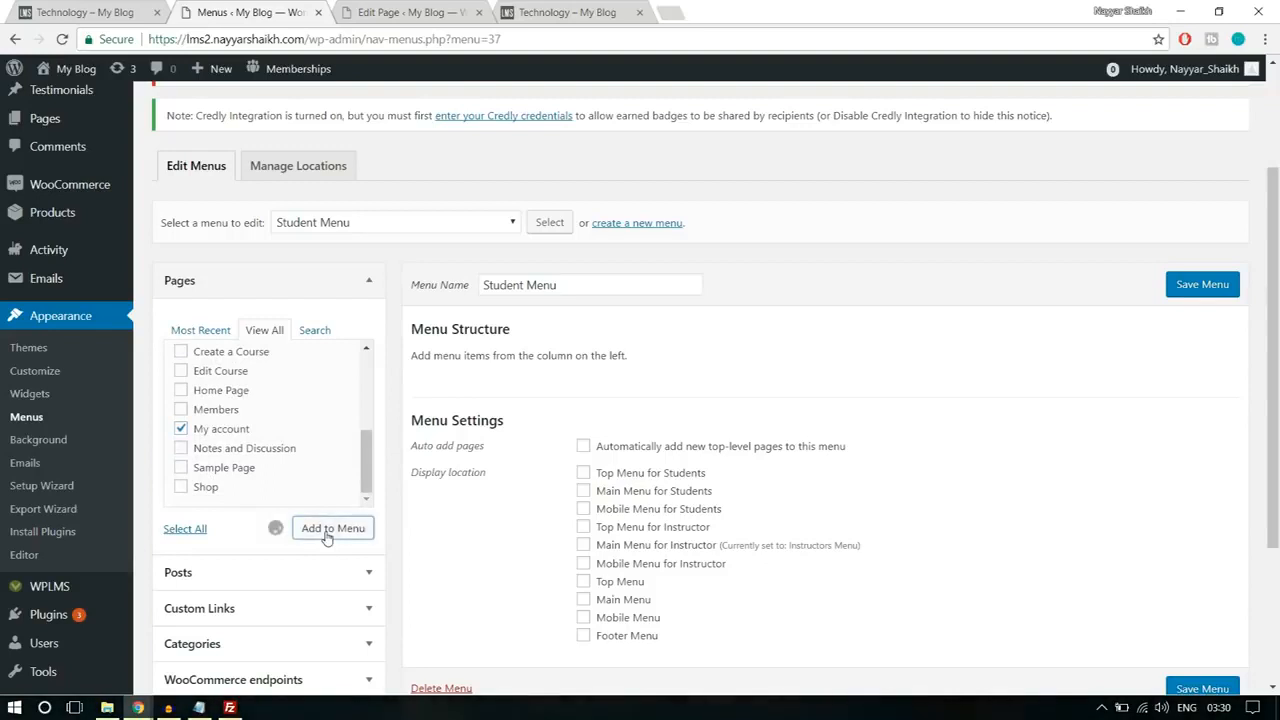
Step: Move All Courses above About Us in the Student Menu, and save it with the Main Menu for Students location
scroll(760, 495, down, 1)
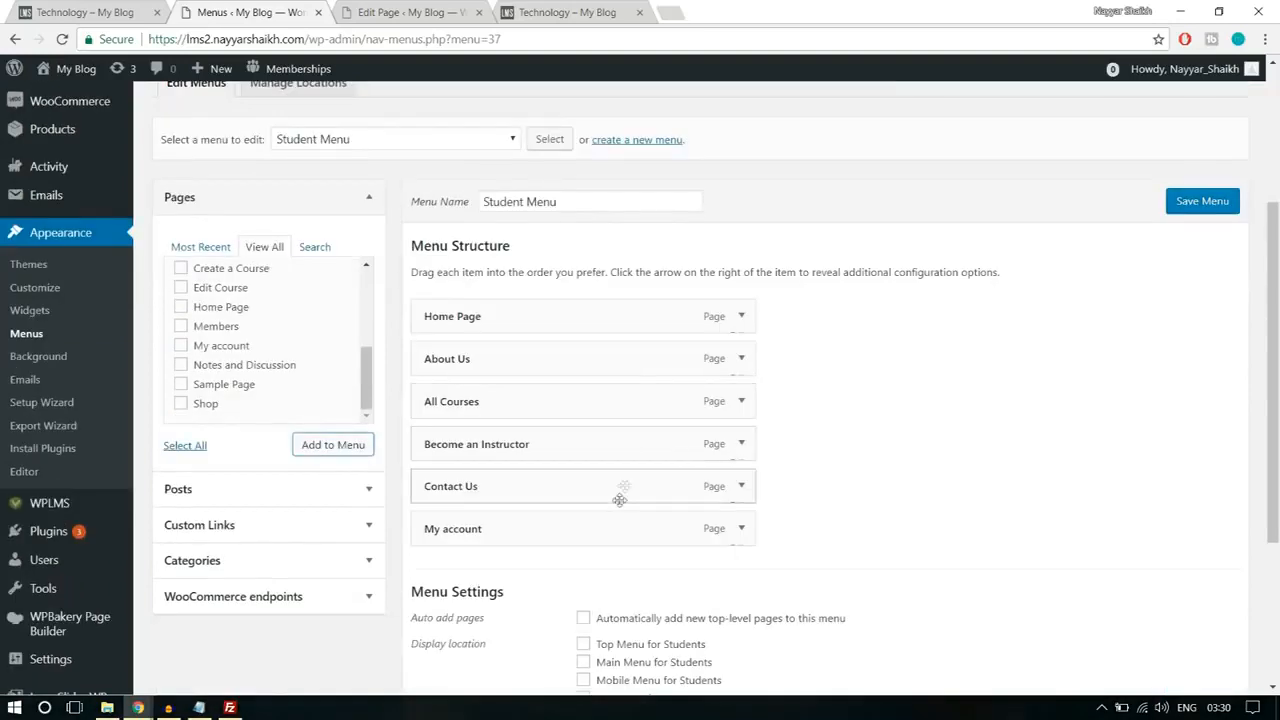
drag(523, 405, 537, 366)
scroll(977, 409, down, 3)
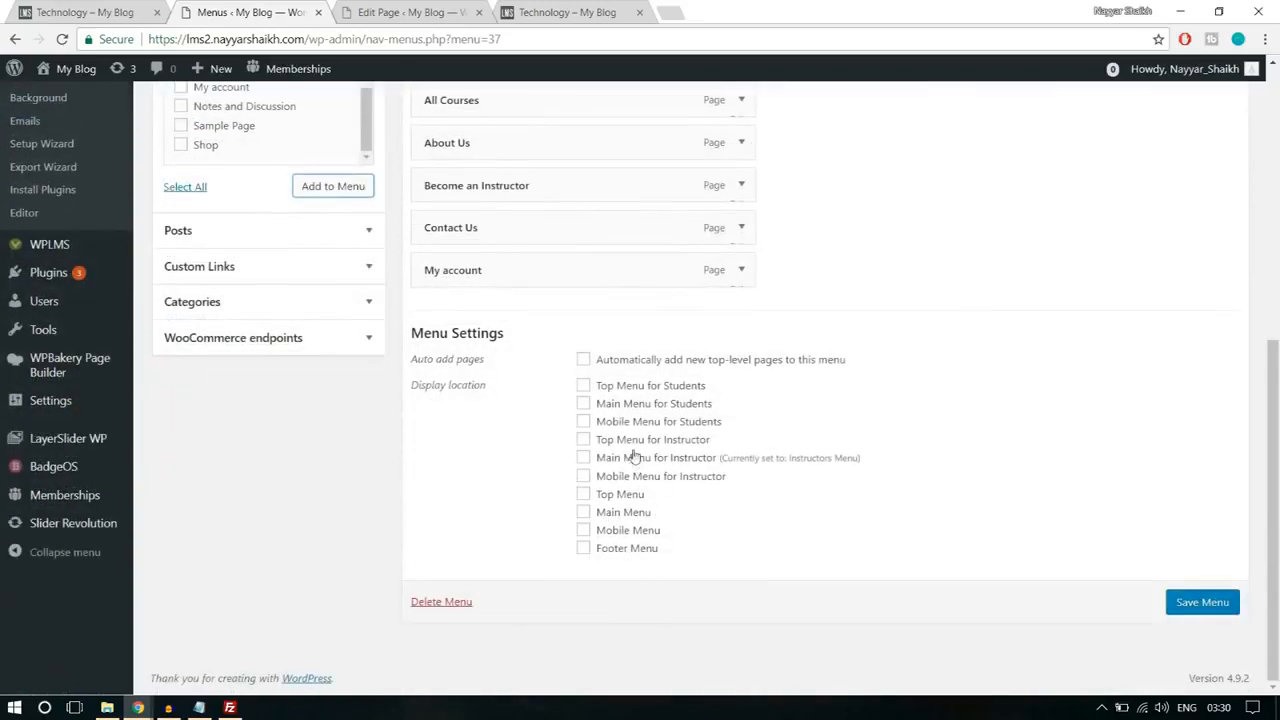
click(627, 404)
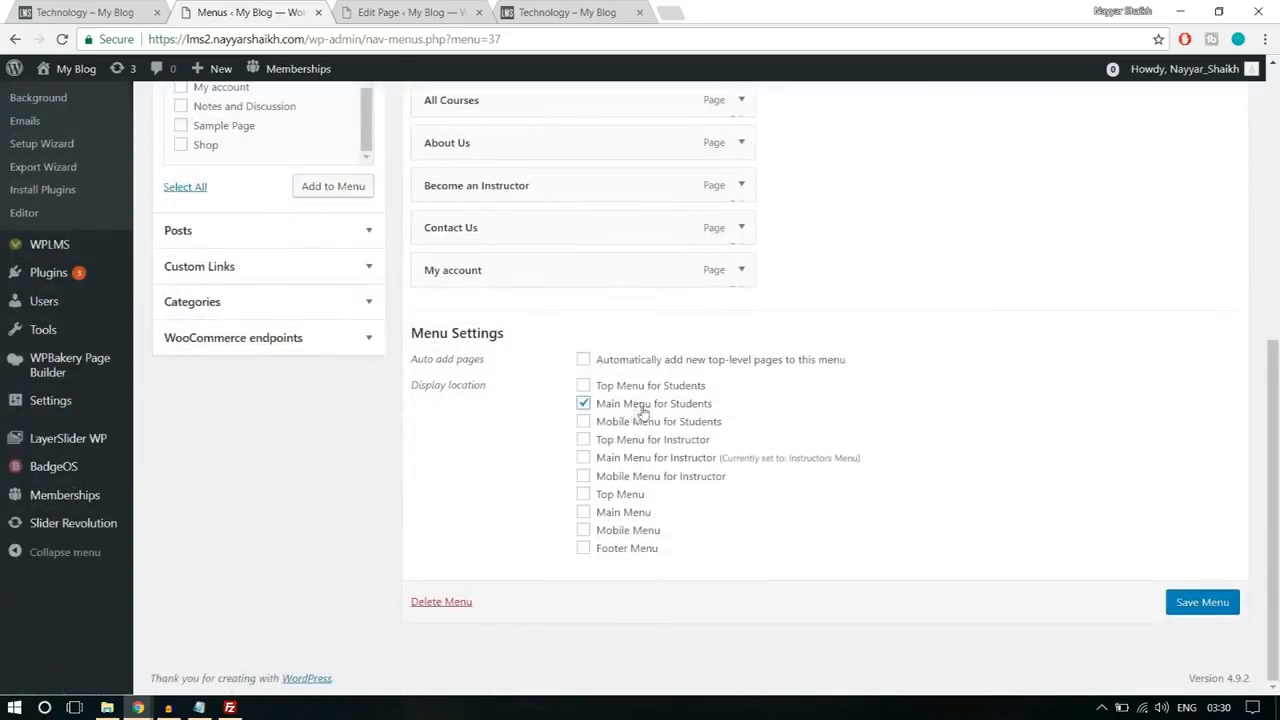
click(1205, 603)
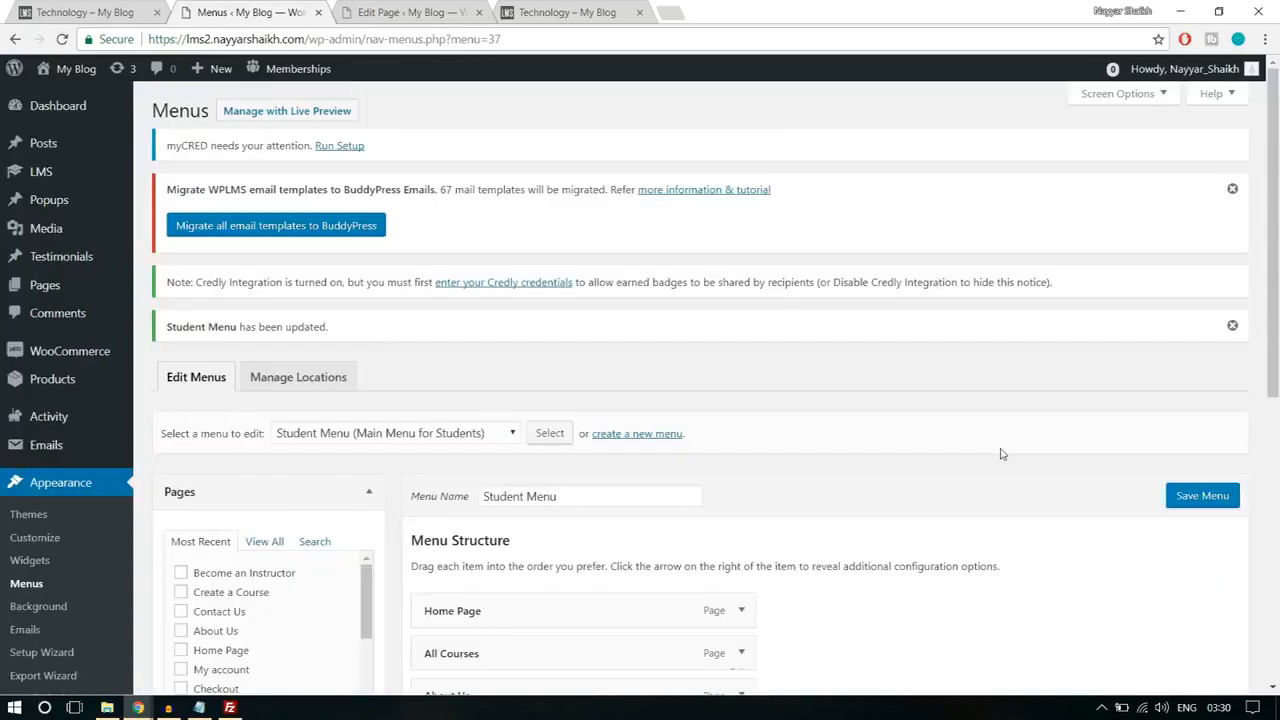
Step: Create another menu named Primary Menu and assign it to the Main Menu display location
scroll(1002, 457, down, 1)
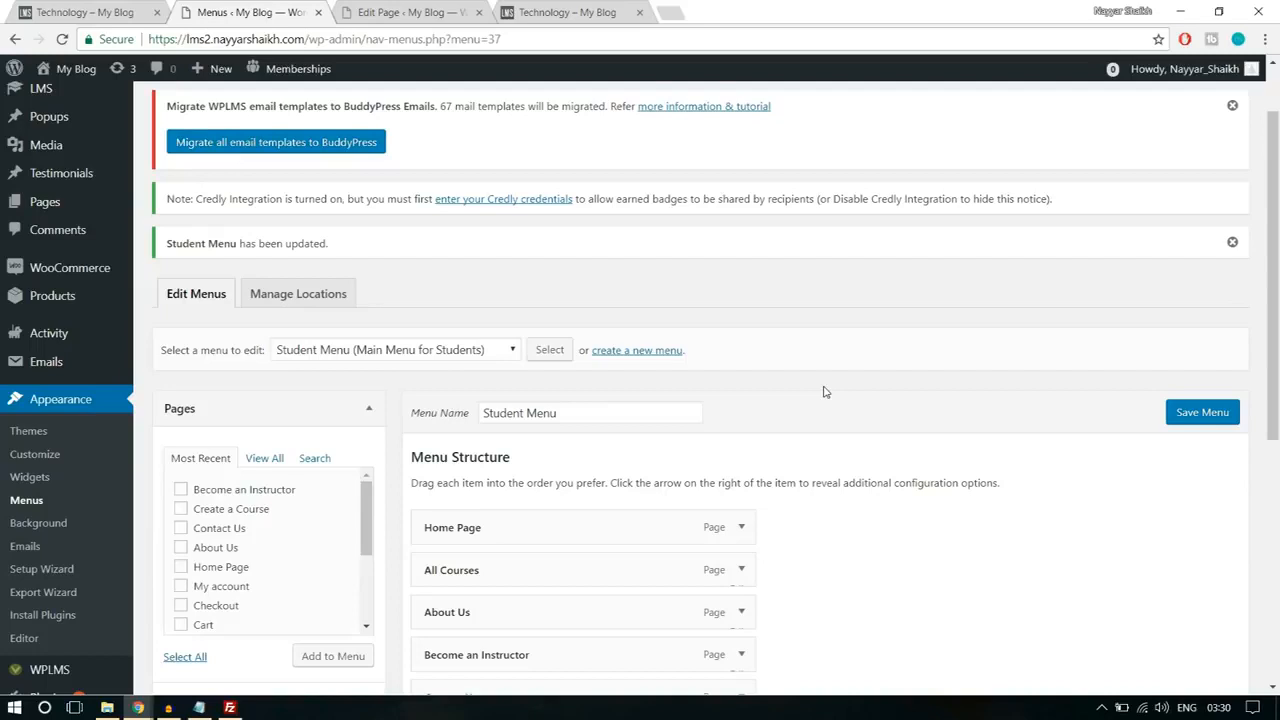
click(654, 352)
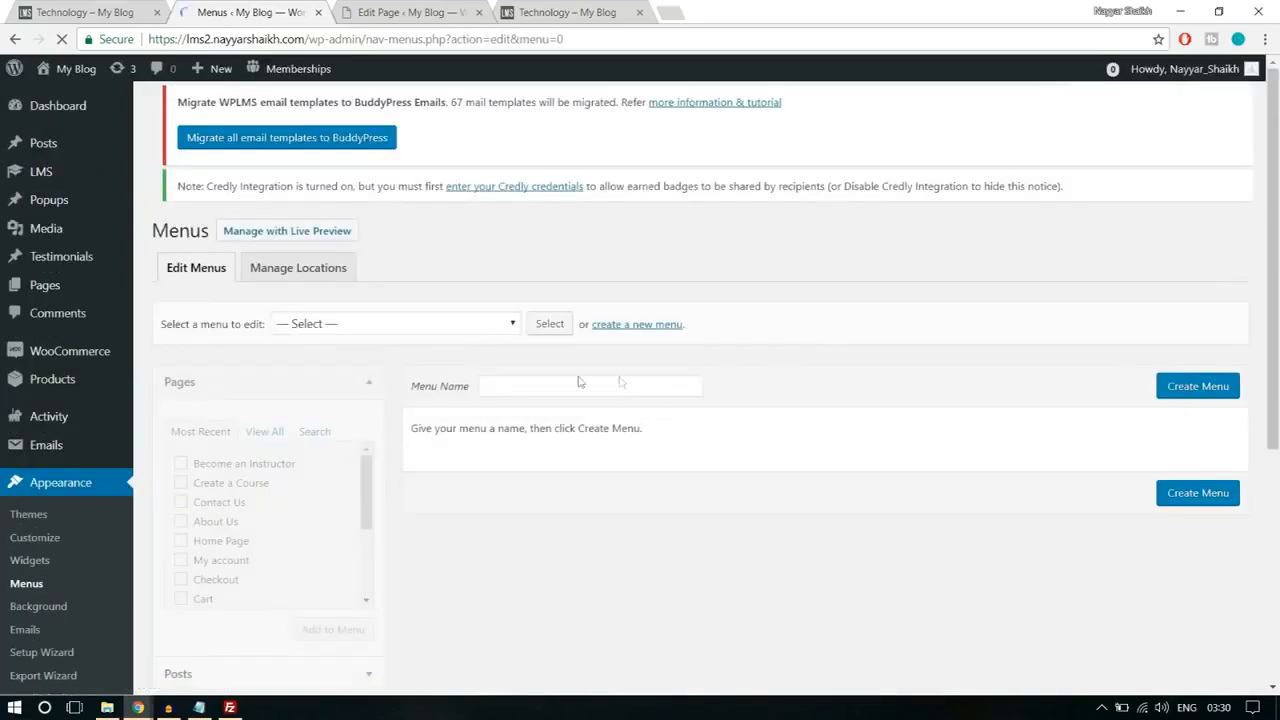
click(559, 400)
text(Pr)
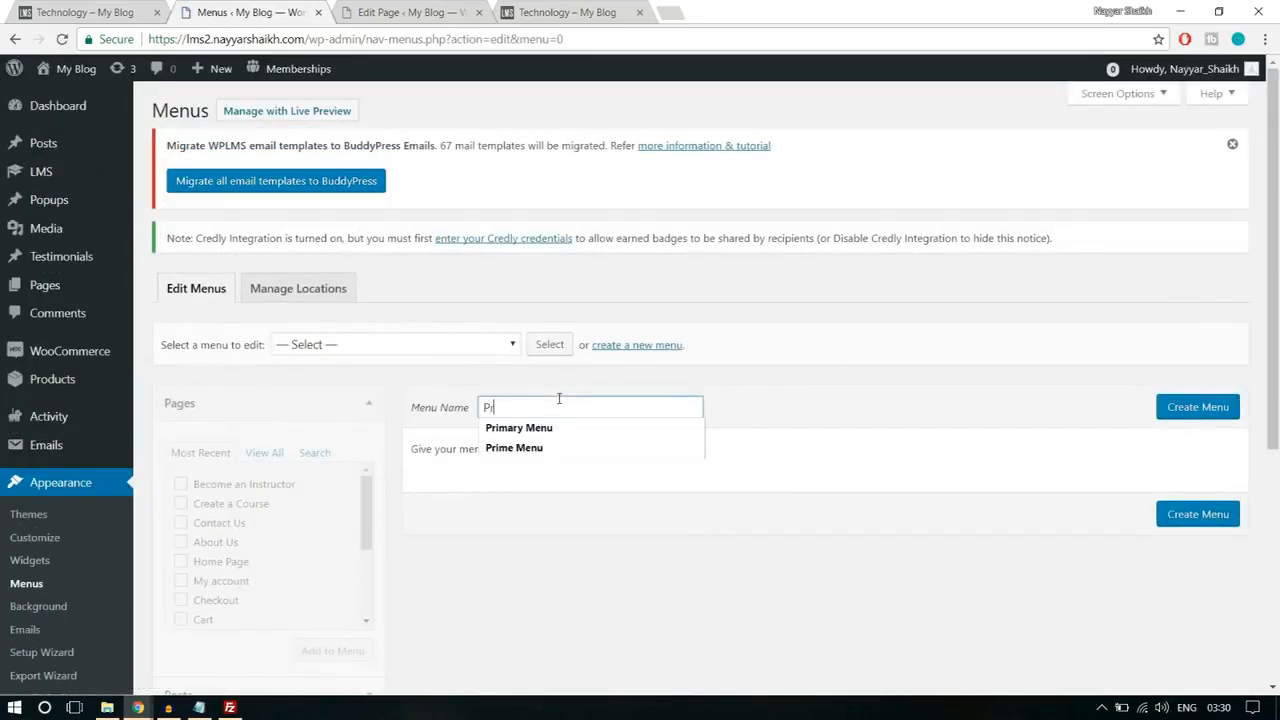
click(557, 428)
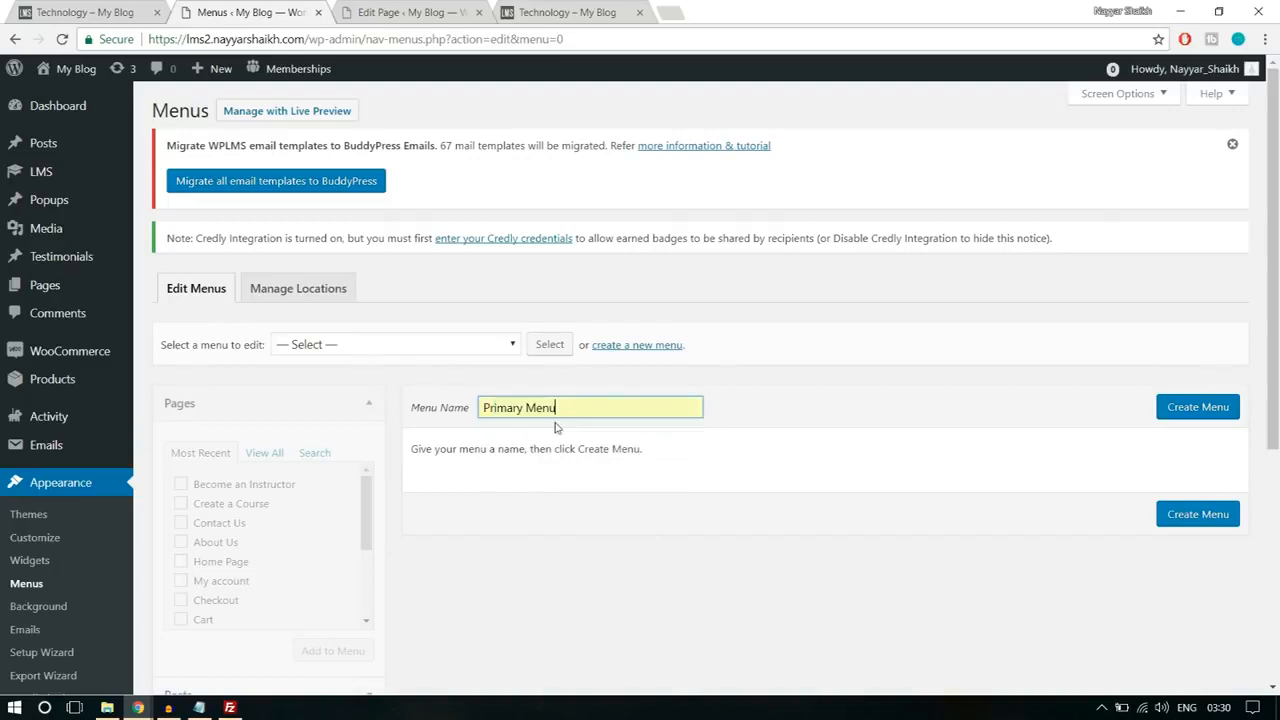
click(1198, 408)
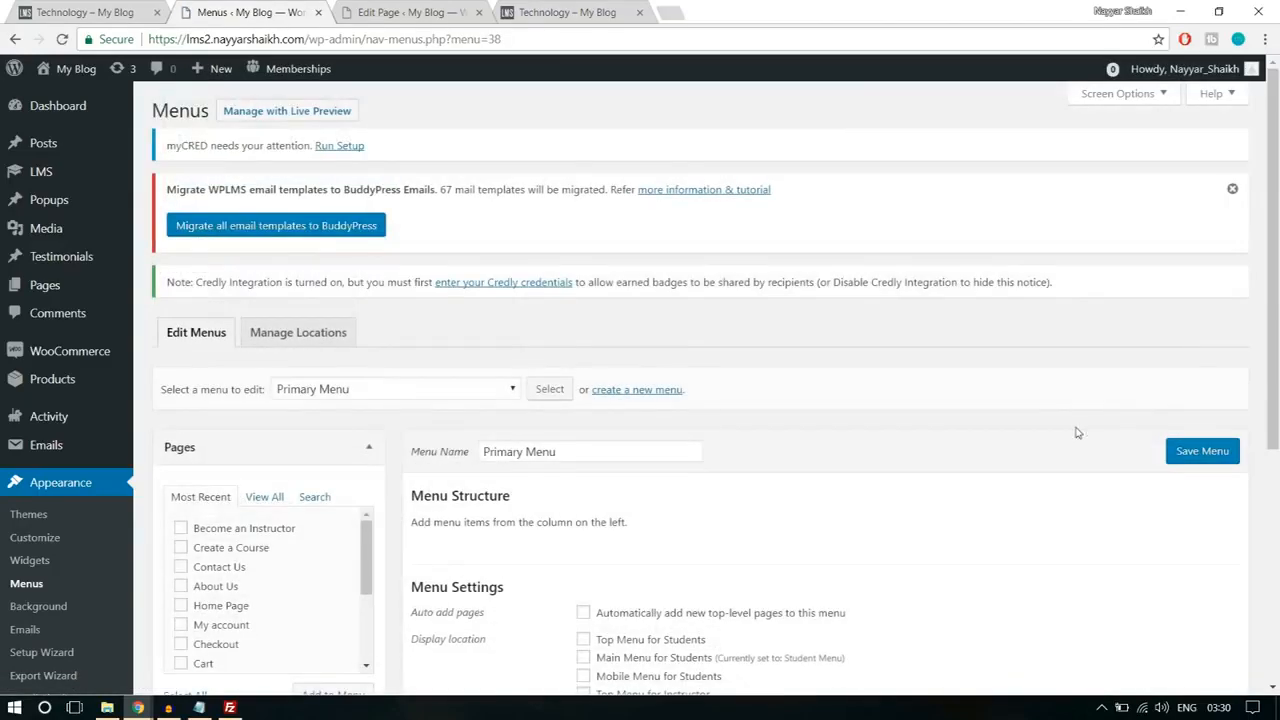
scroll(1077, 433, down, 3)
click(625, 519)
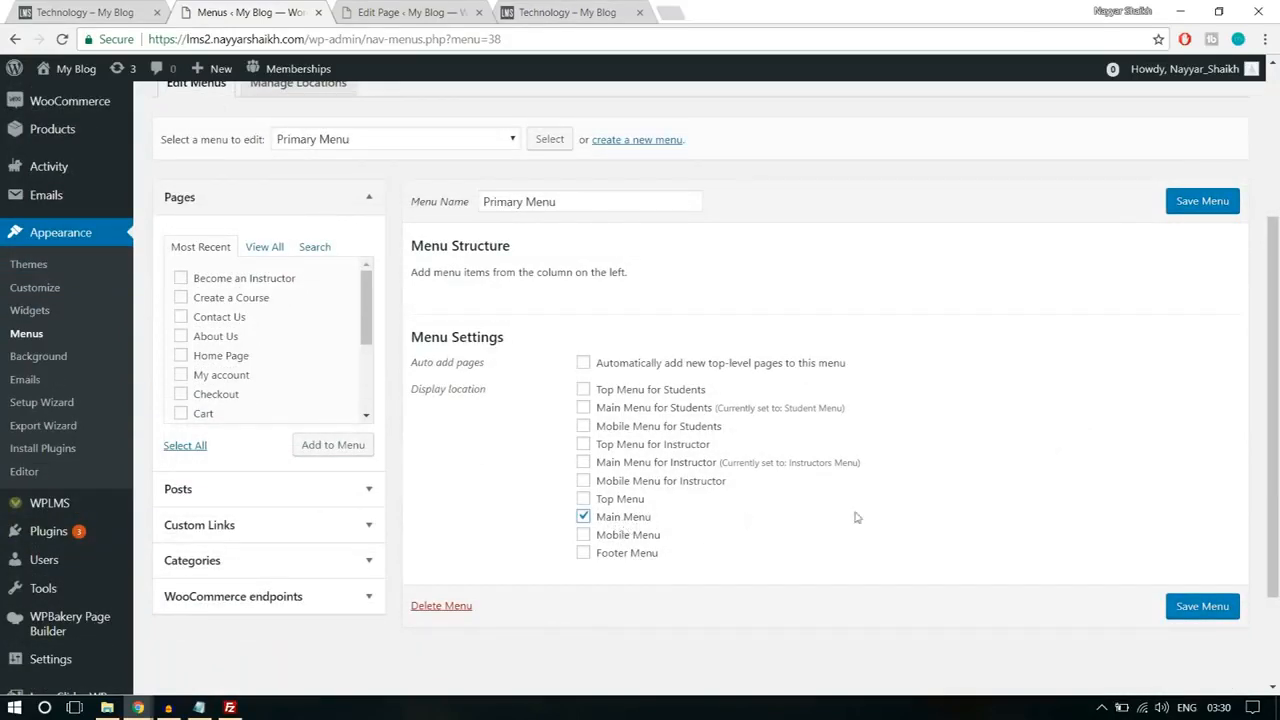
Step: Add the Home Page, About Us, All Courses, Become an Instructor, Contact Us and My account pages to the Primary Menu
scroll(870, 516, up, 1)
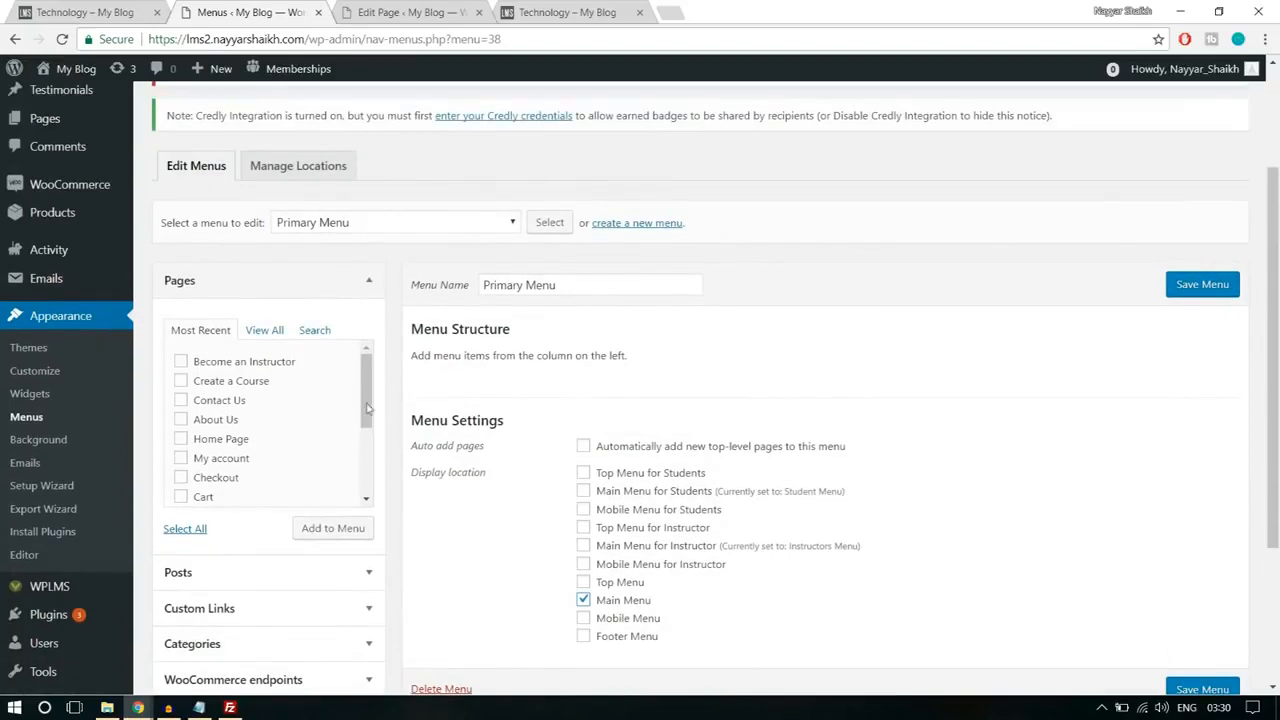
click(276, 340)
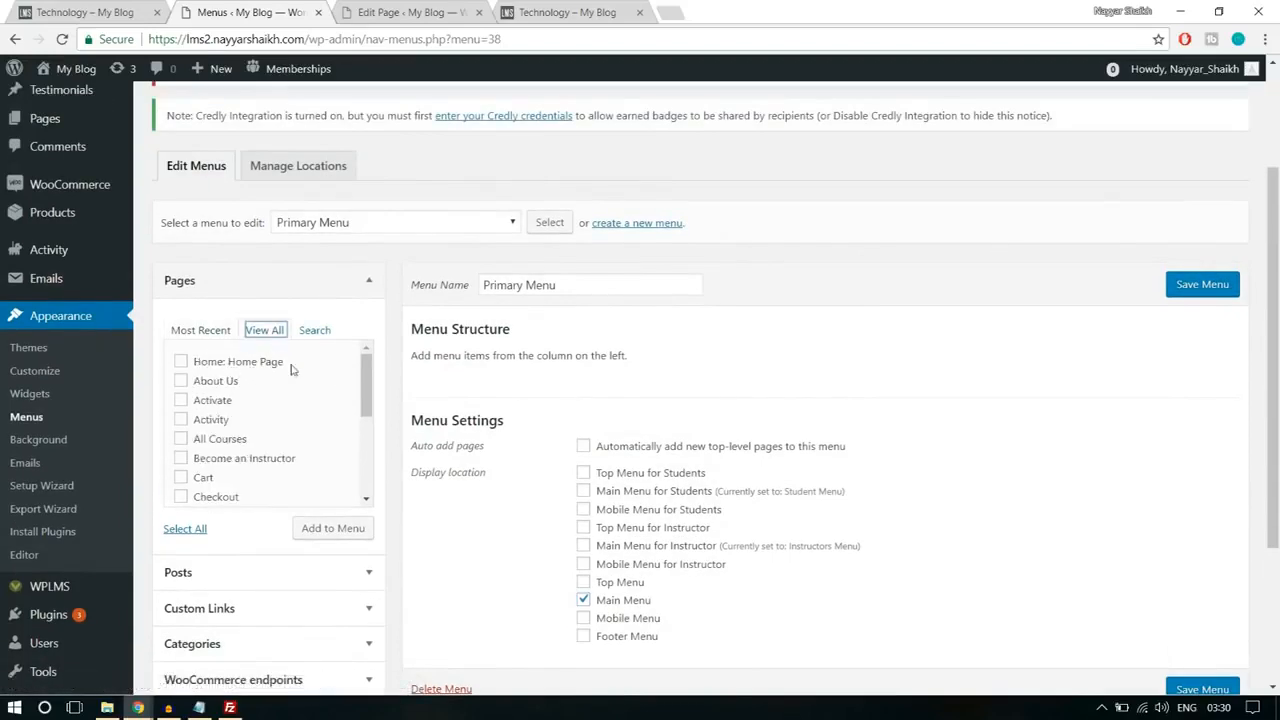
click(247, 365)
click(222, 439)
scroll(300, 450, down, 1)
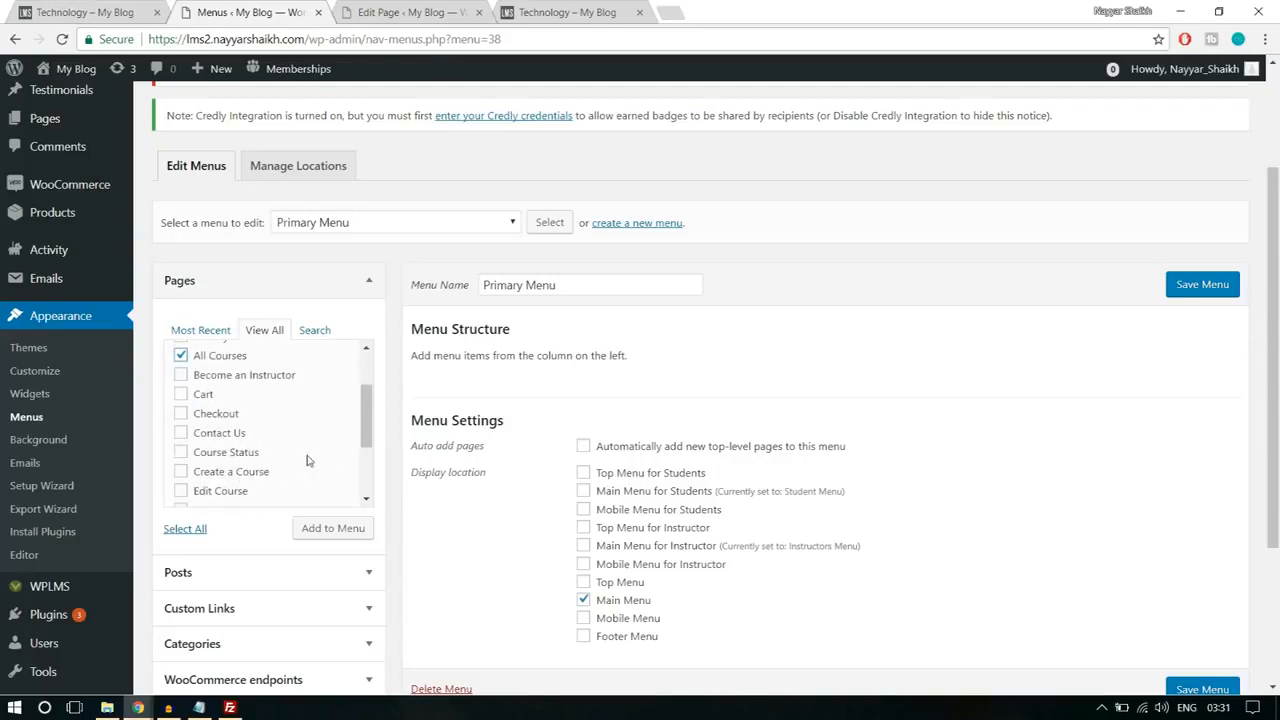
scroll(307, 460, down, 1)
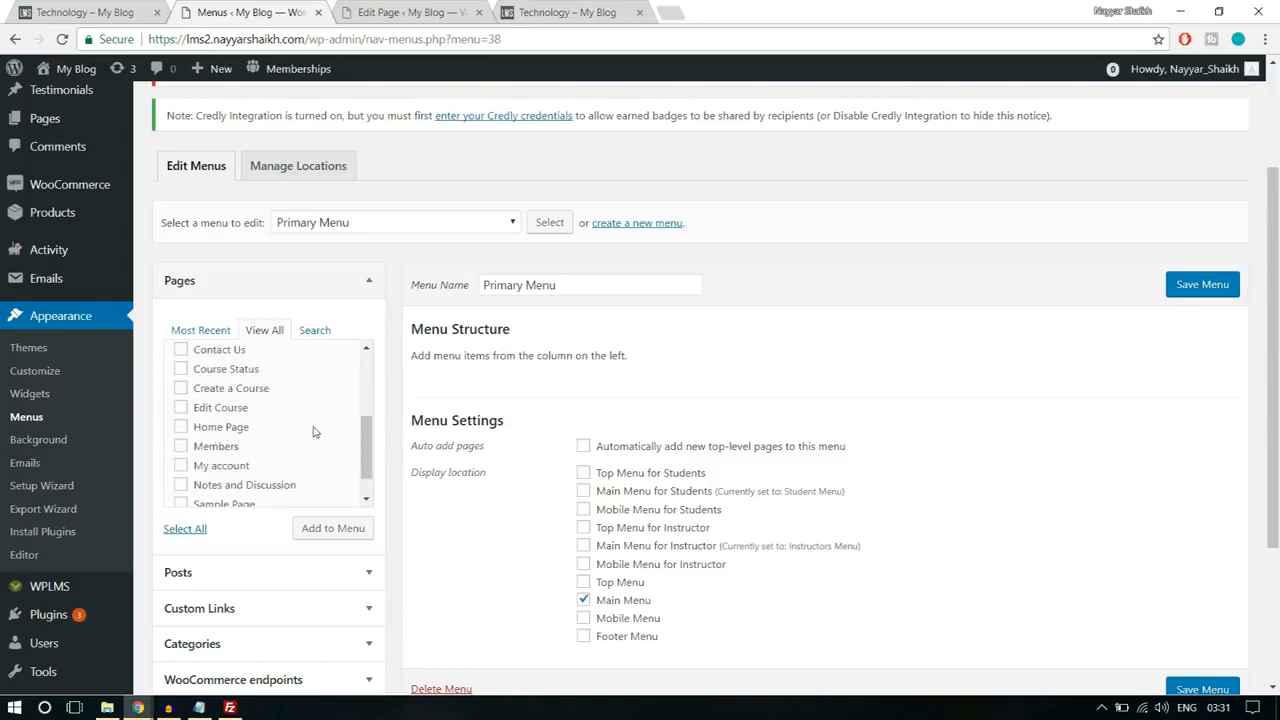
scroll(305, 444, down, 1)
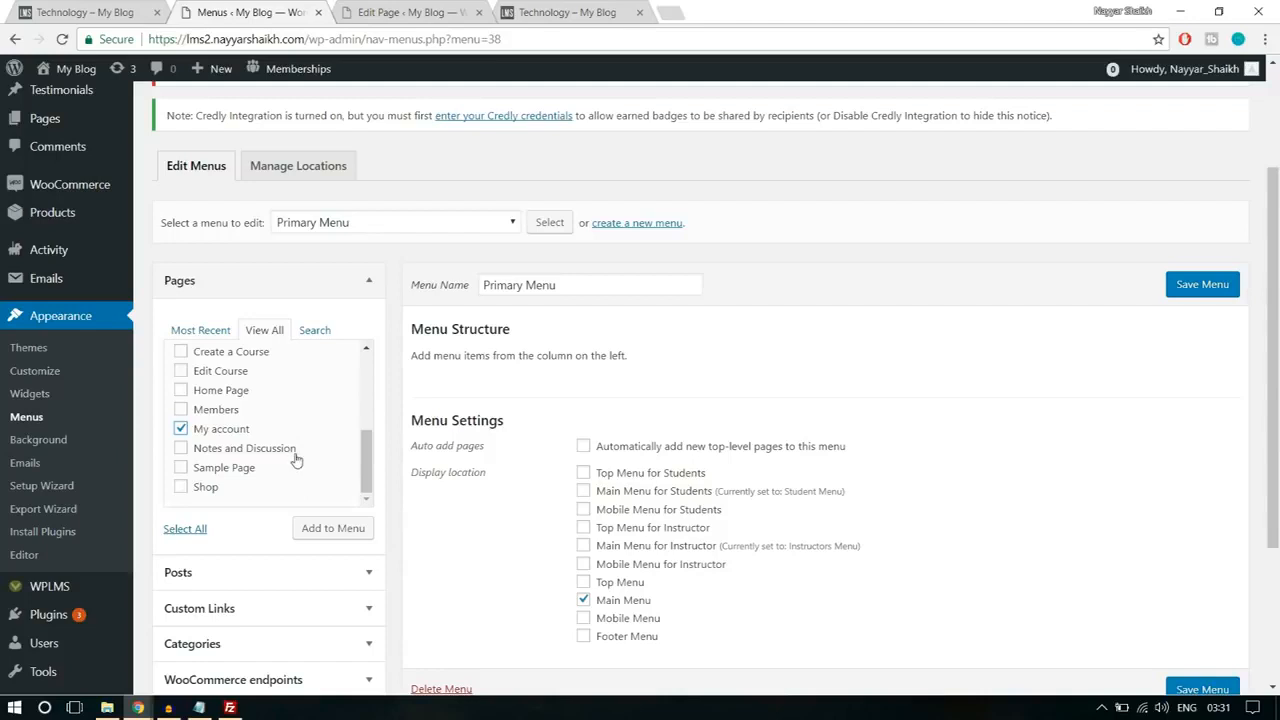
scroll(285, 465, up, 2)
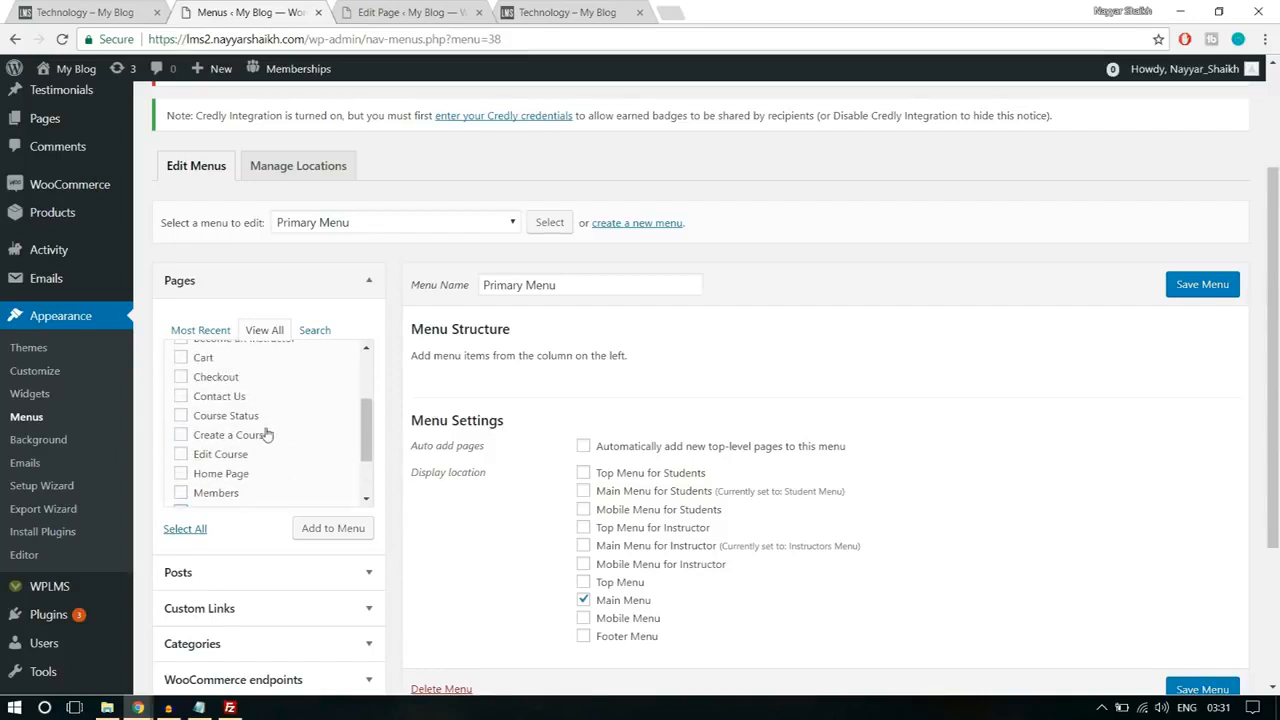
scroll(256, 452, up, 2)
click(201, 481)
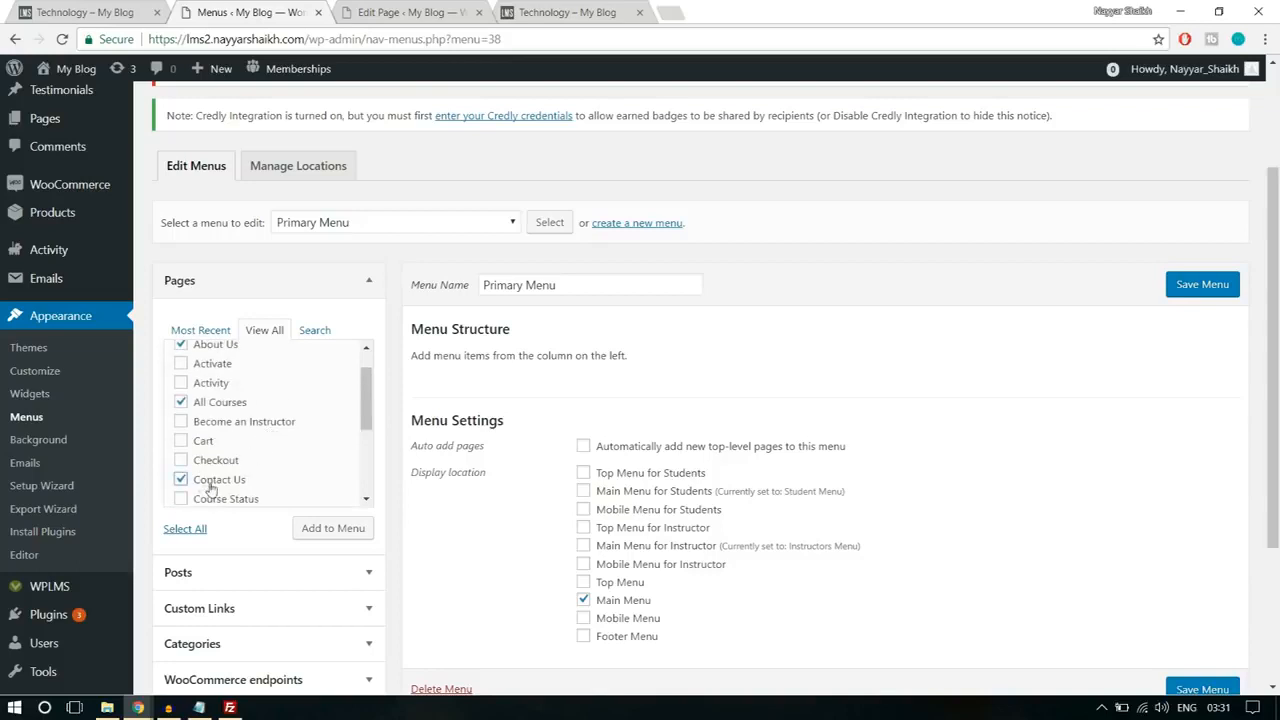
click(231, 432)
click(347, 533)
scroll(1043, 410, down, 1)
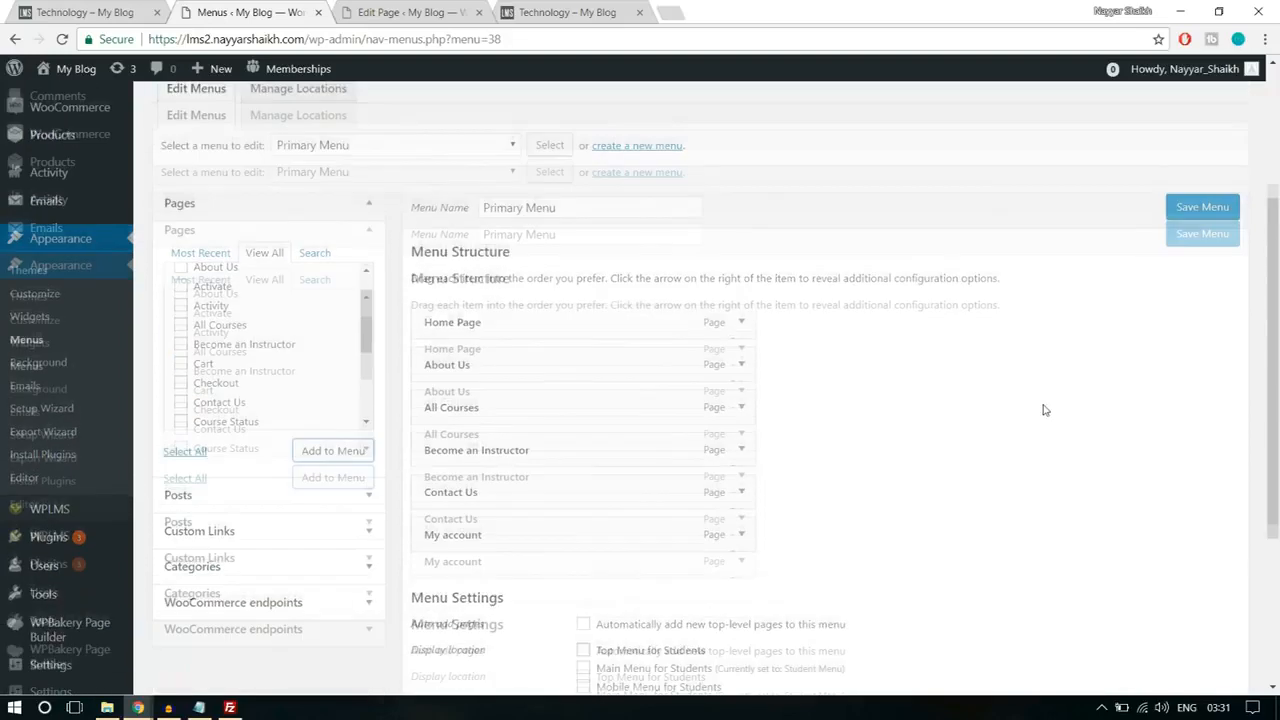
scroll(1043, 410, down, 1)
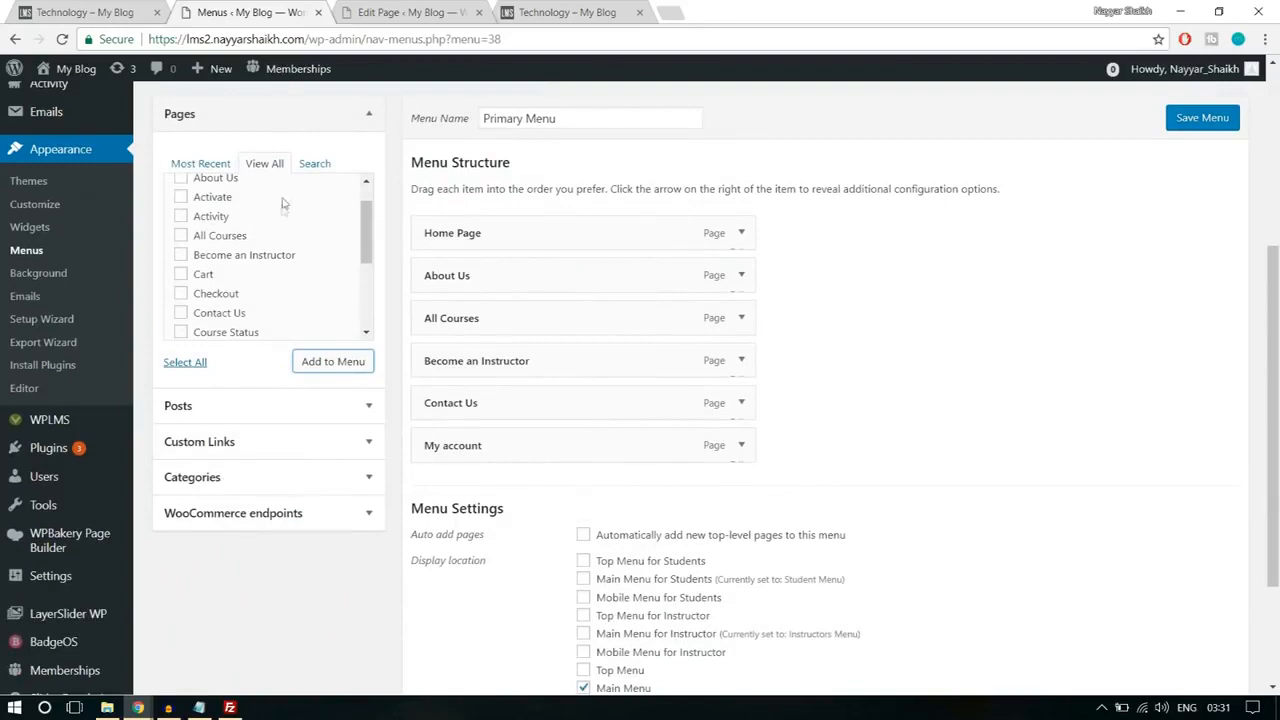
Step: Add a custom link with the text Register to the Primary Menu, pointing to the /register address of the site
click(260, 443)
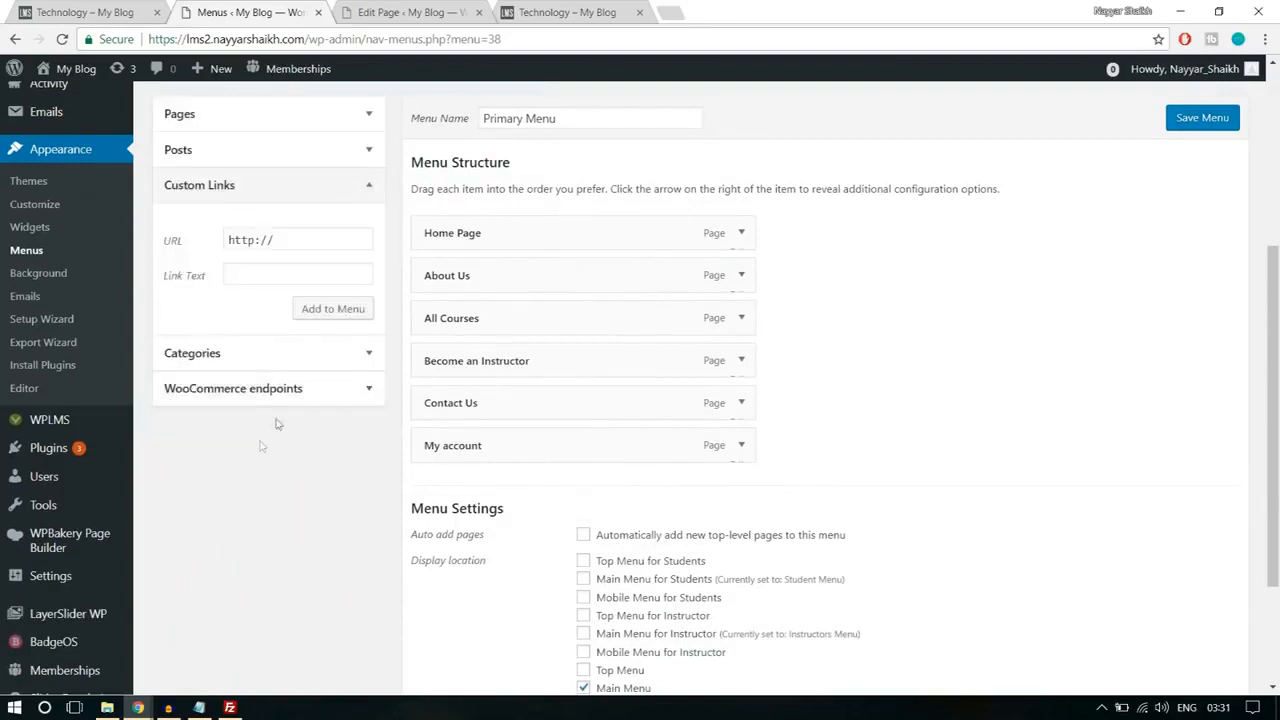
drag(311, 39, 6, 40)
key(ctrl+c)
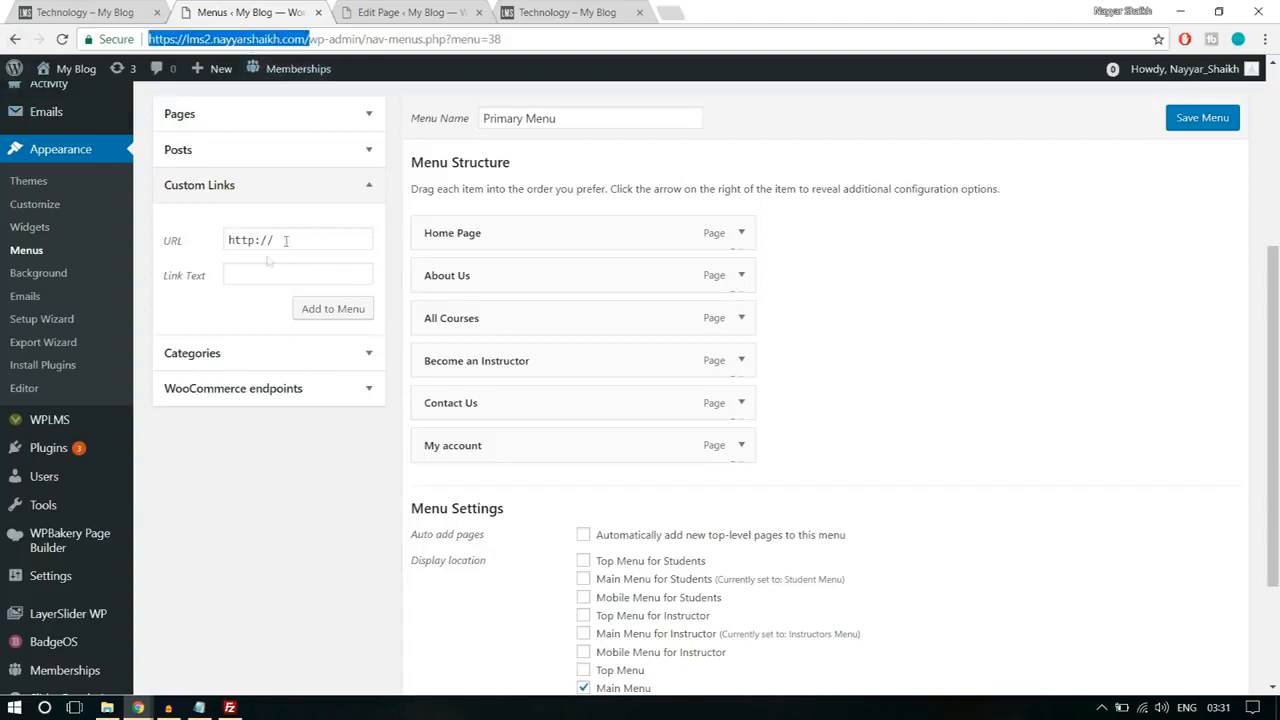
triple_click(295, 240)
key(ctrl+v)
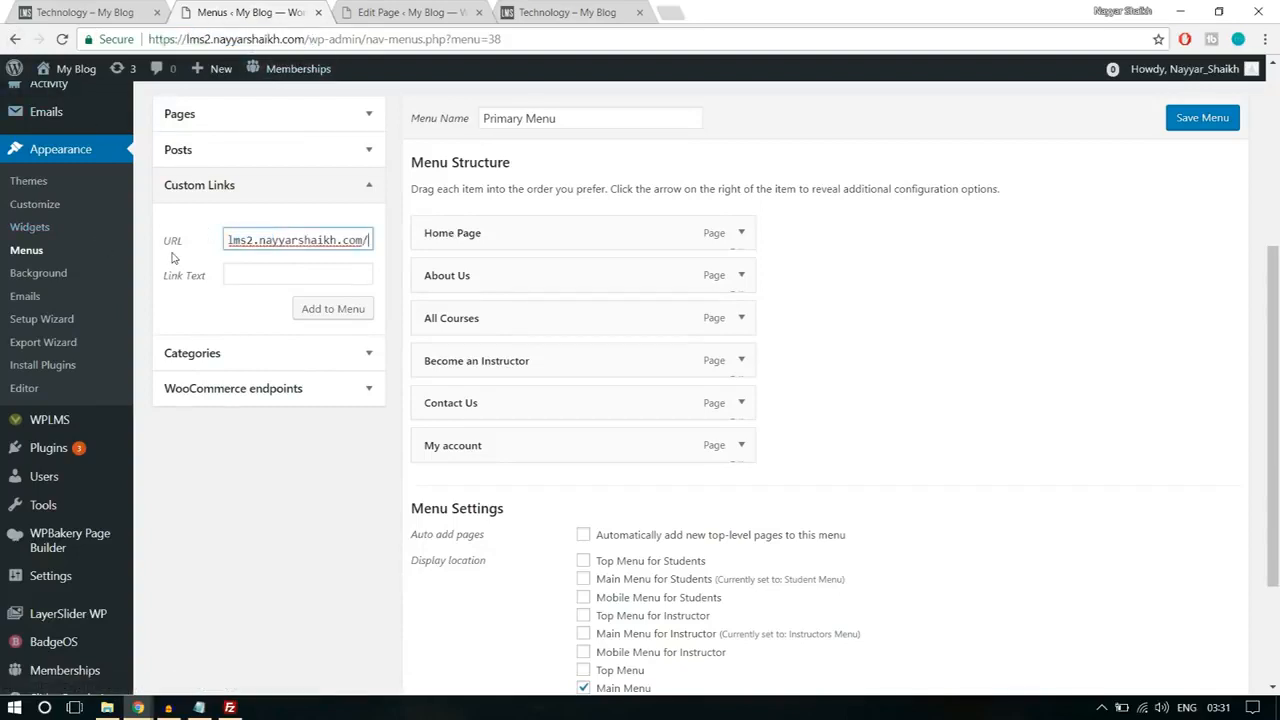
text(reister)
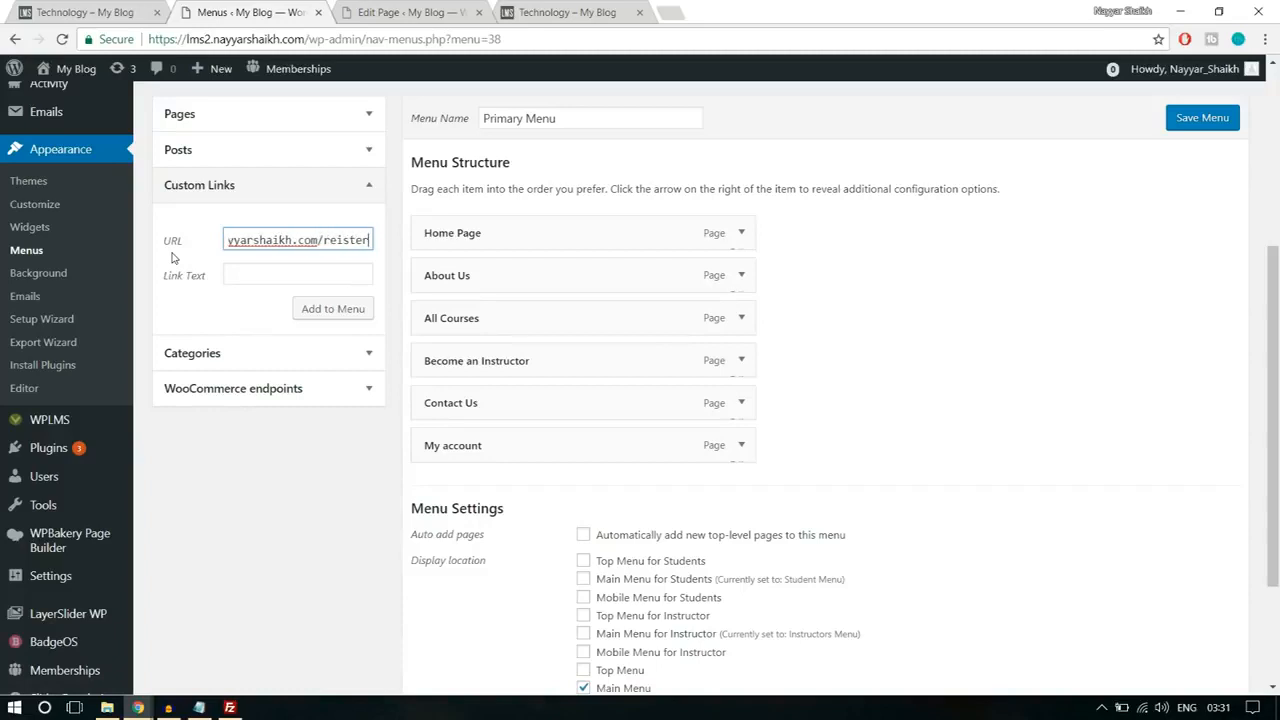
click(340, 240)
text(g)
text(g)
click(291, 276)
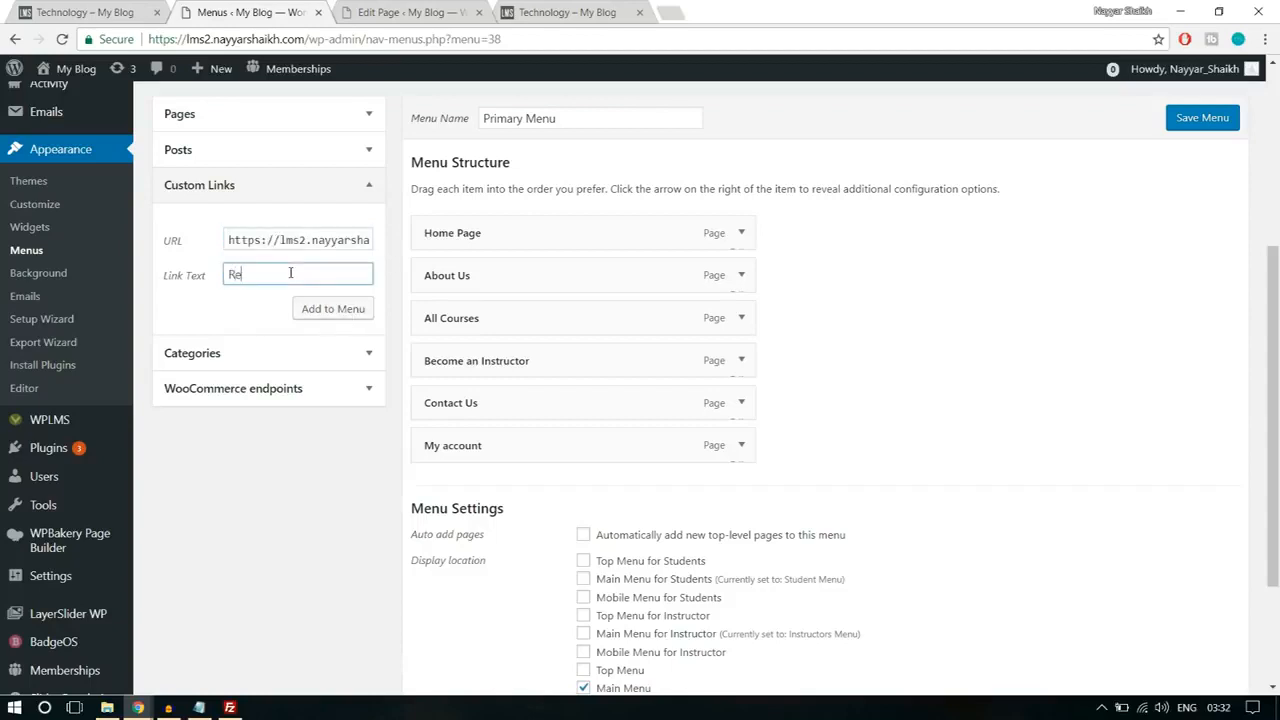
click(308, 311)
Step: Move Register directly below All Courses in the Primary Menu, check its link address and save the menu
drag(577, 476, 540, 361)
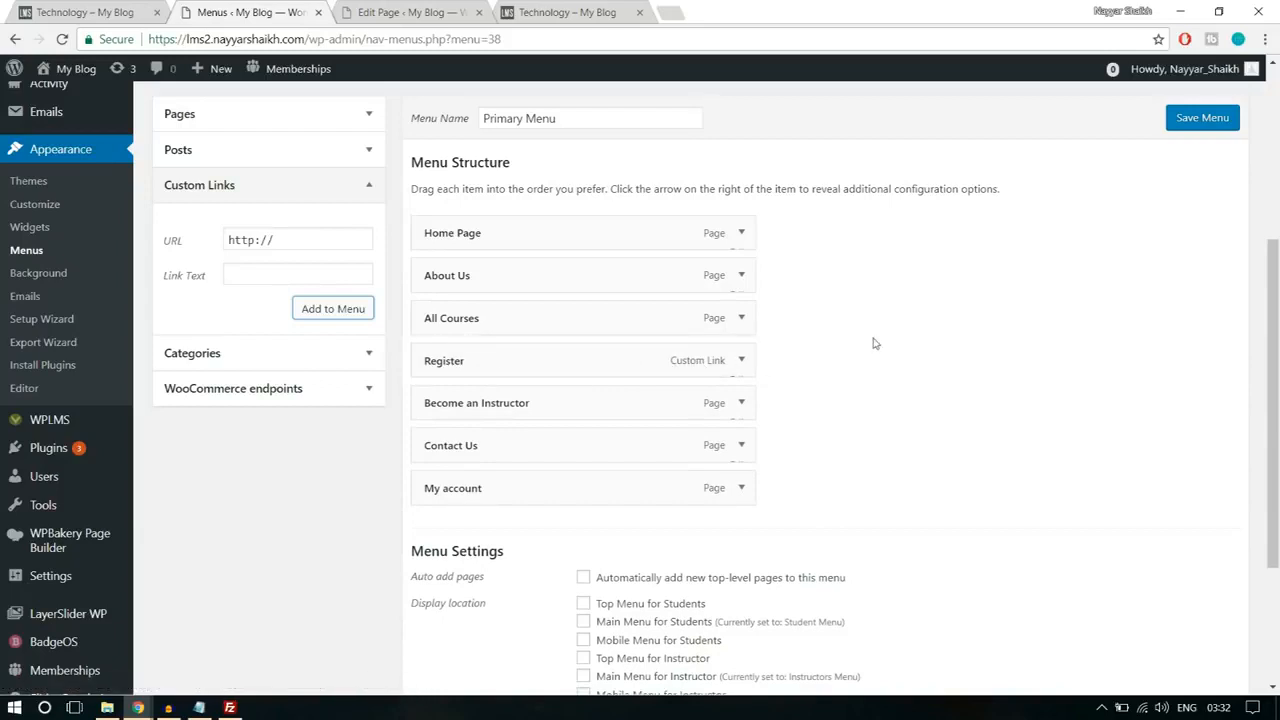
click(740, 364)
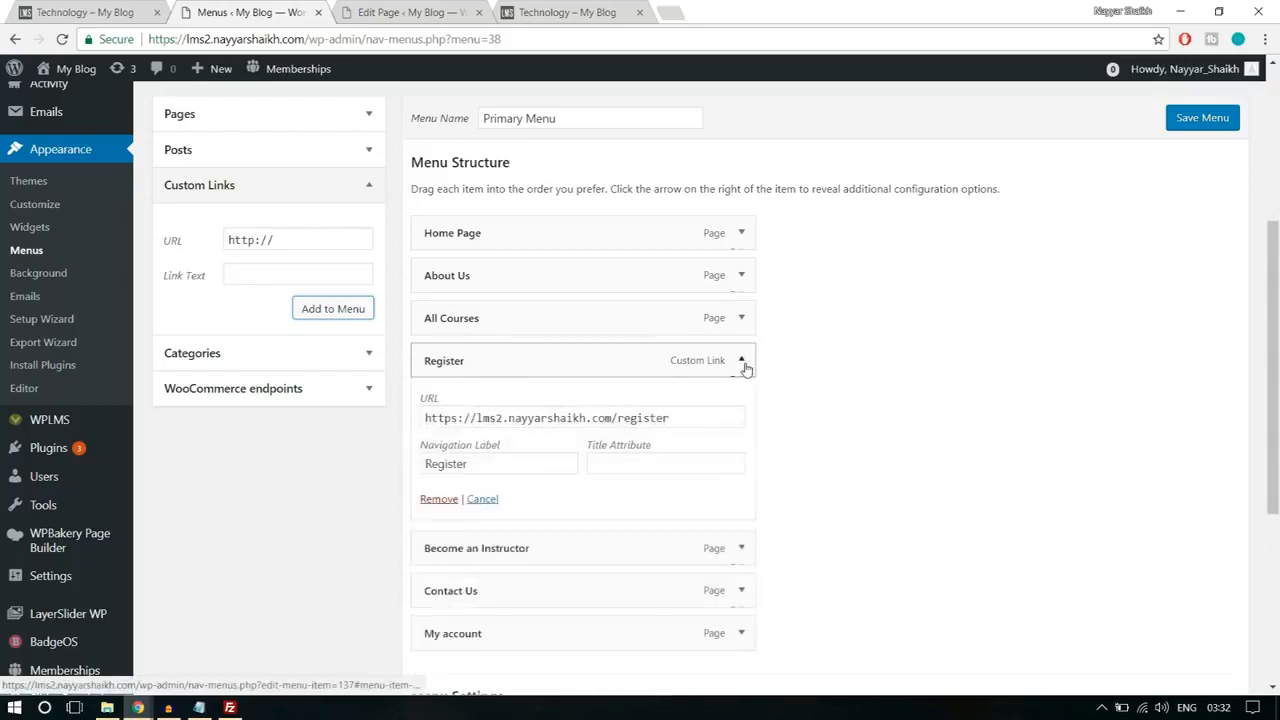
drag(690, 418, 614, 419)
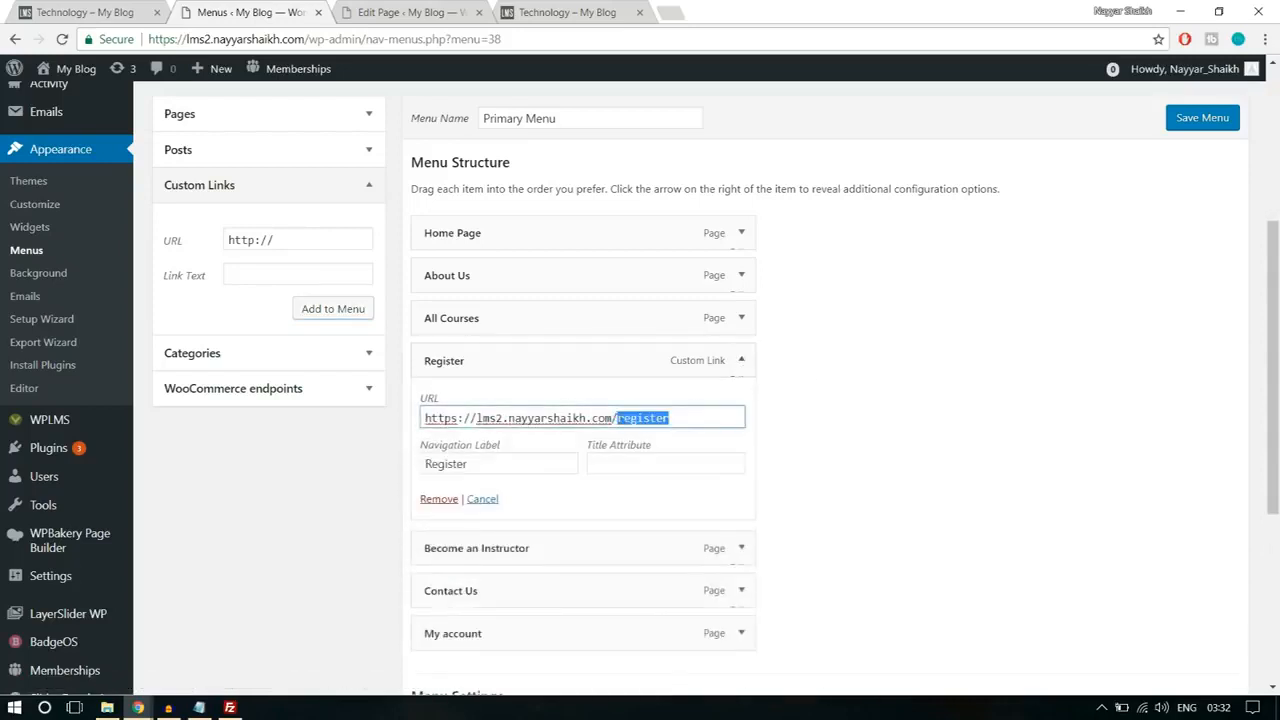
click(741, 360)
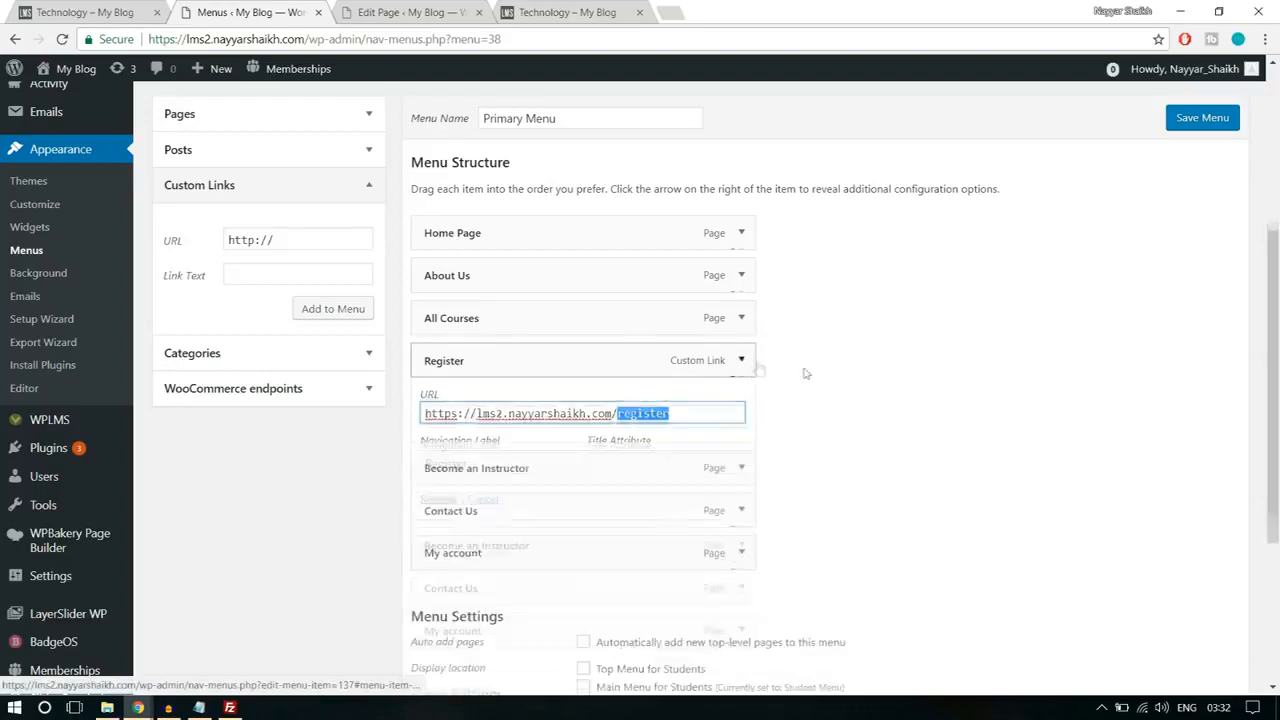
scroll(806, 368, down, 3)
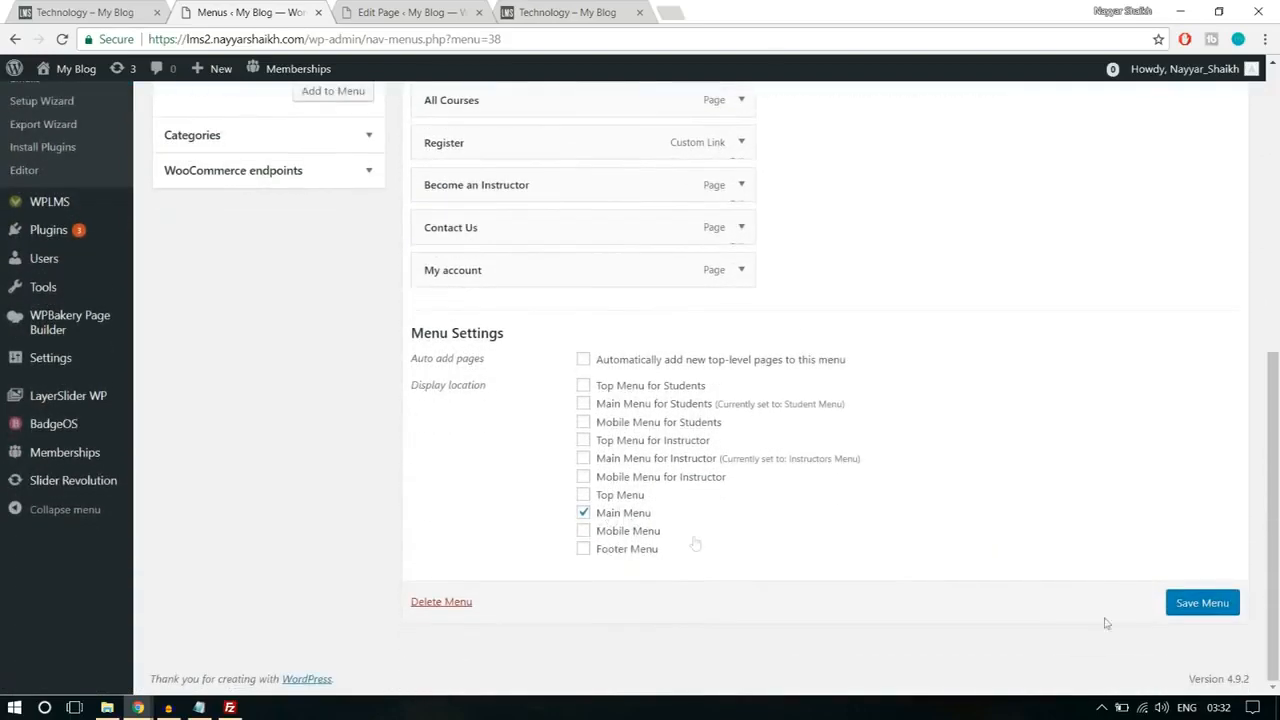
click(1180, 611)
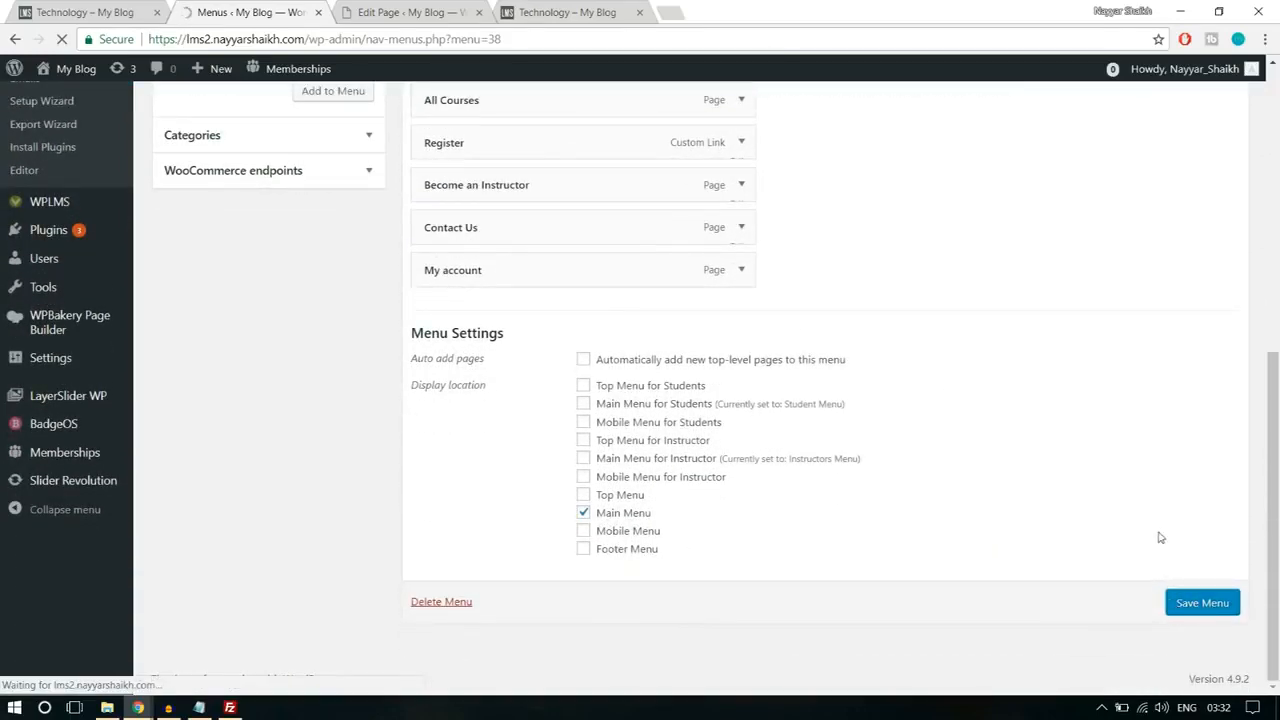
Step: View the live site's home page and Technology category page to check the navigation menu shown while logged in
click(567, 12)
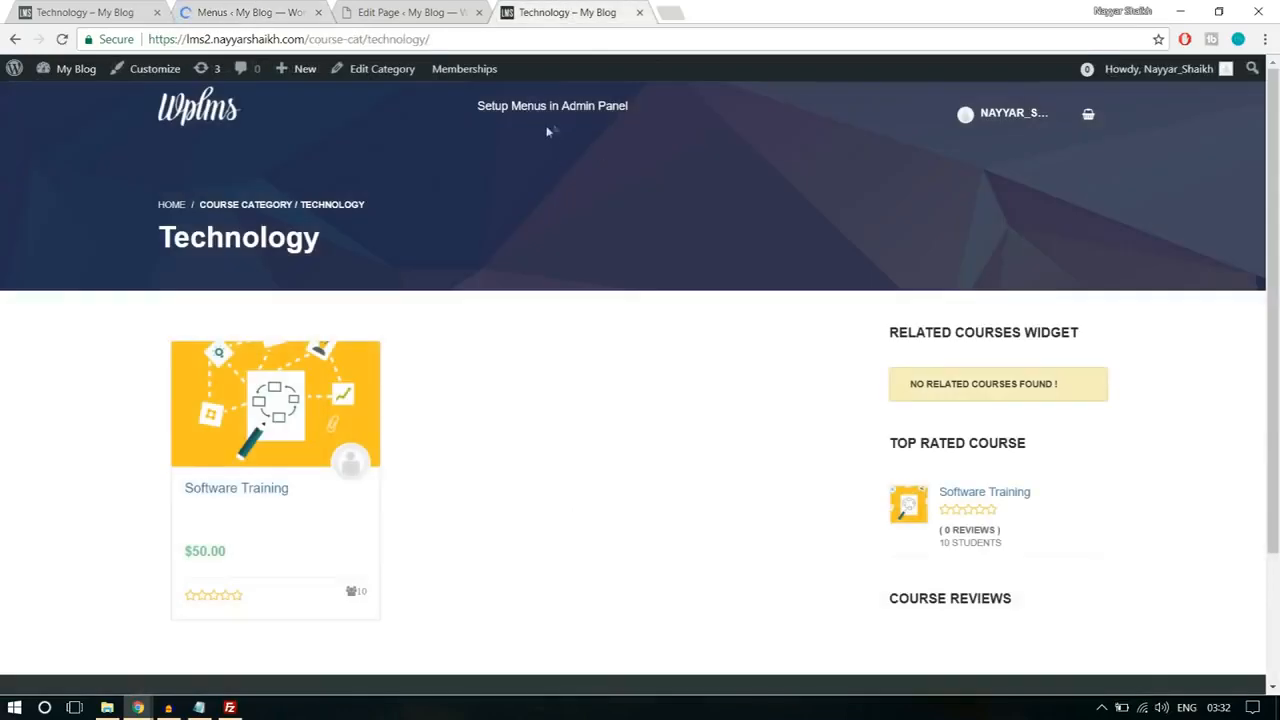
click(199, 119)
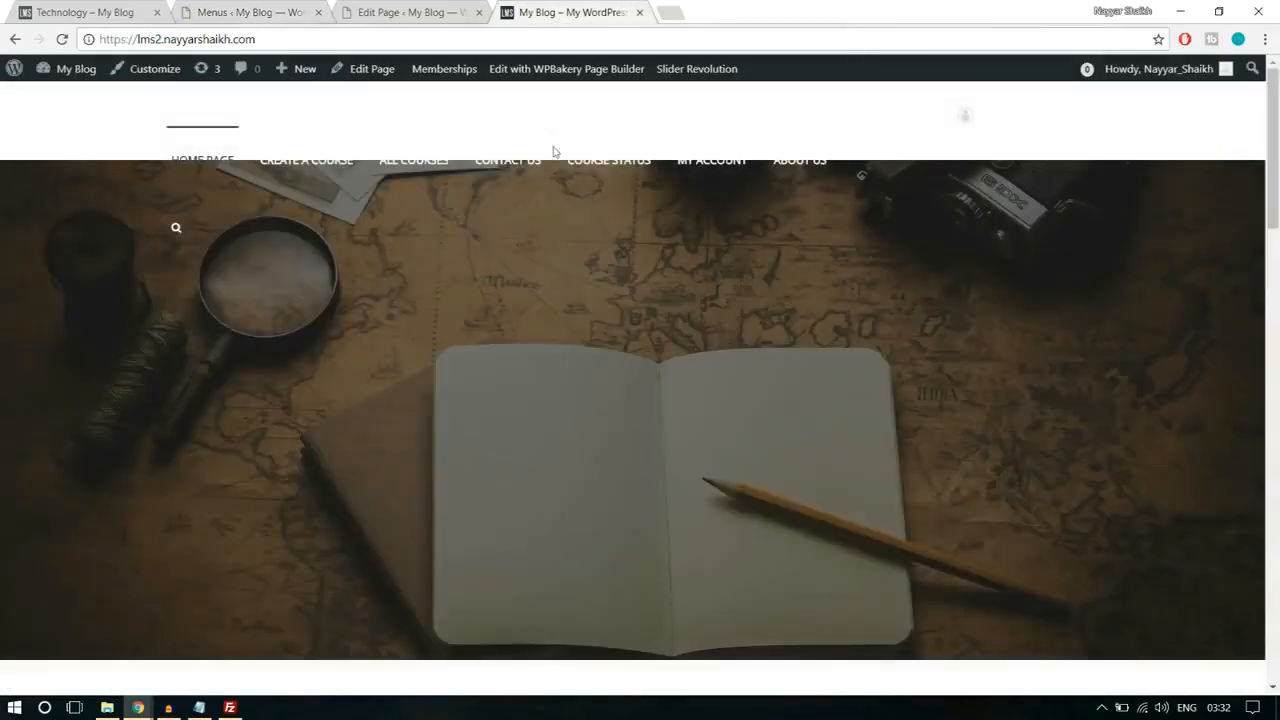
key(alt+Left)
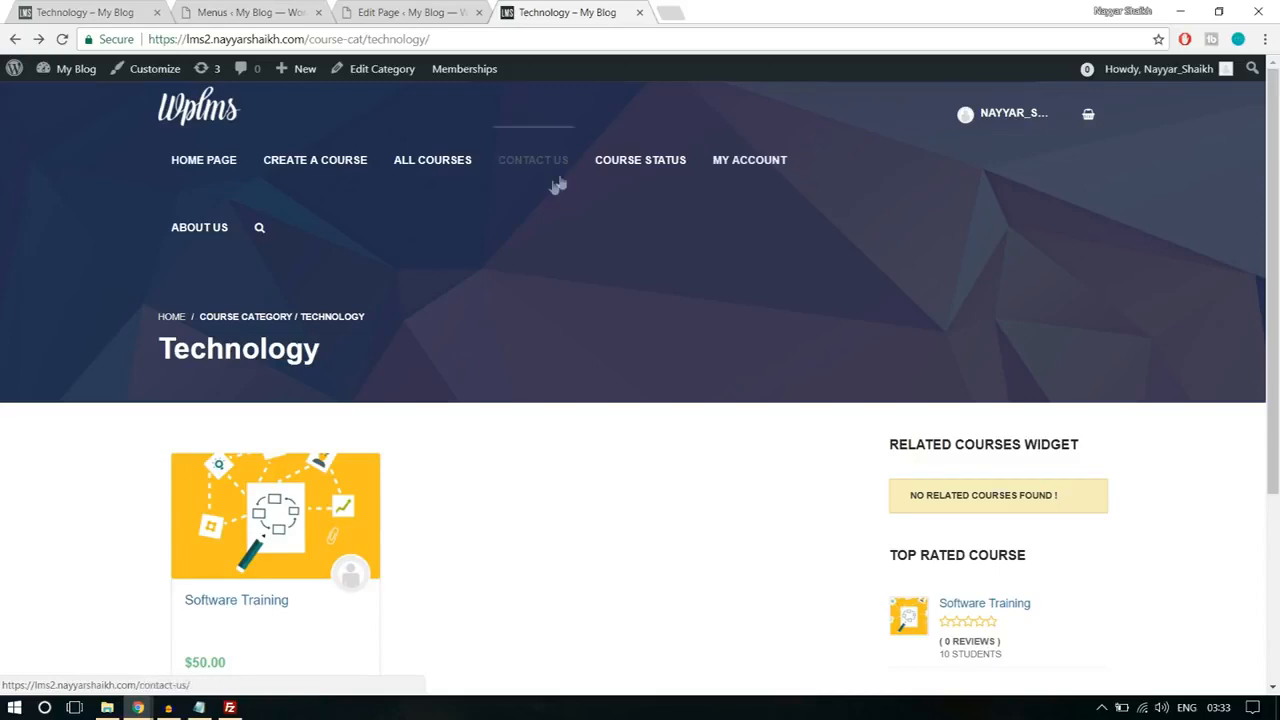
scroll(766, 460, down, 5)
scroll(760, 463, up, 5)
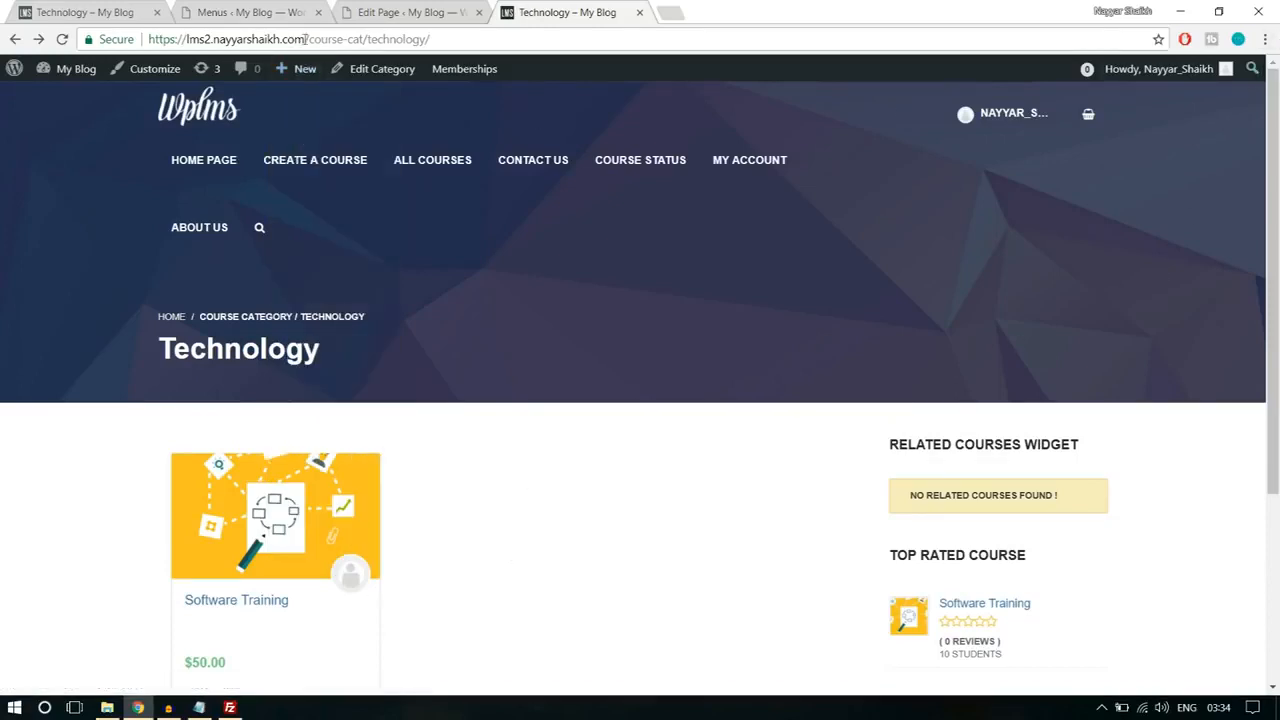
Step: Open the site's home page in an incognito window to check the menu shown to logged-out visitors
drag(309, 39, 148, 39)
key(ctrl+c)
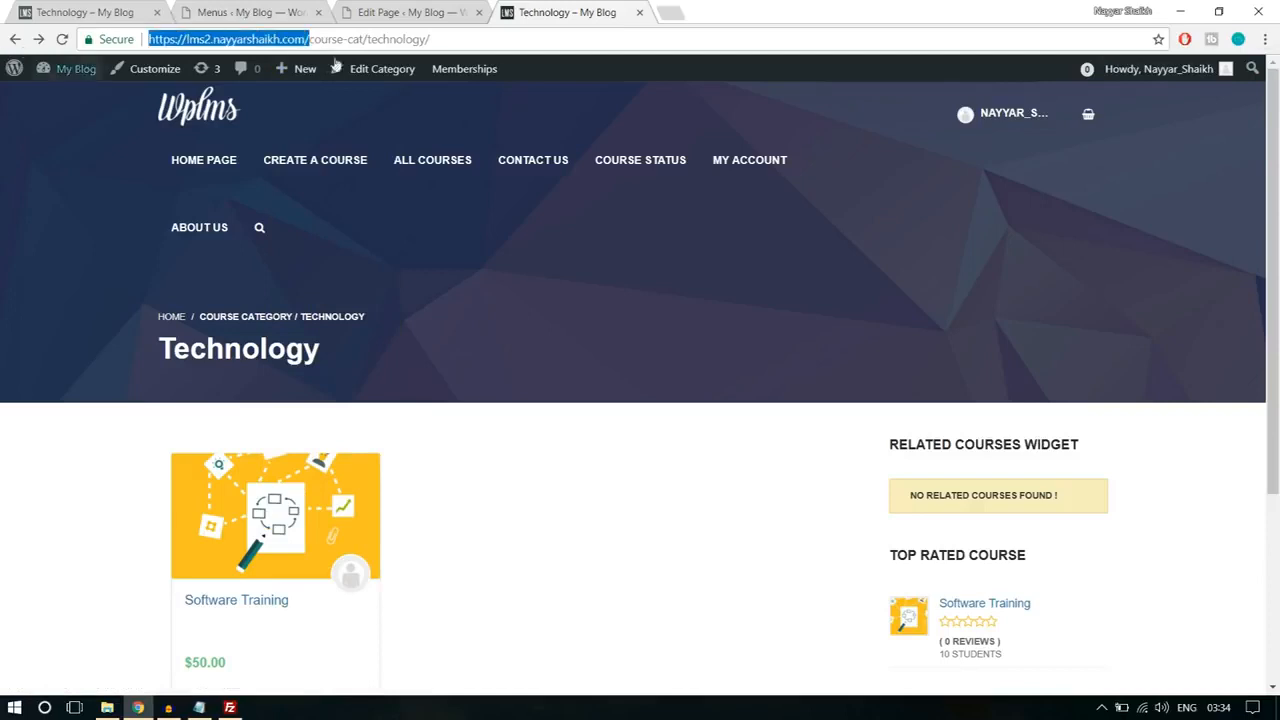
click(1263, 40)
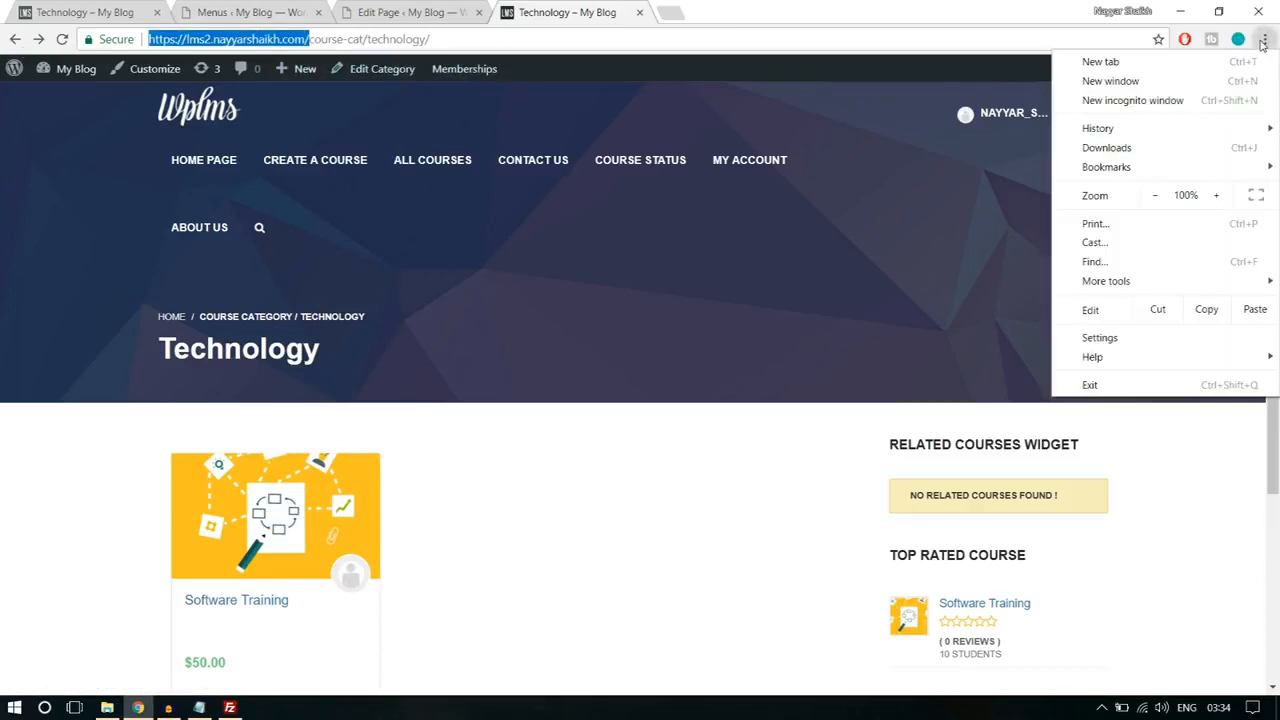
click(1193, 100)
key(ctrl+v)
key(Return)
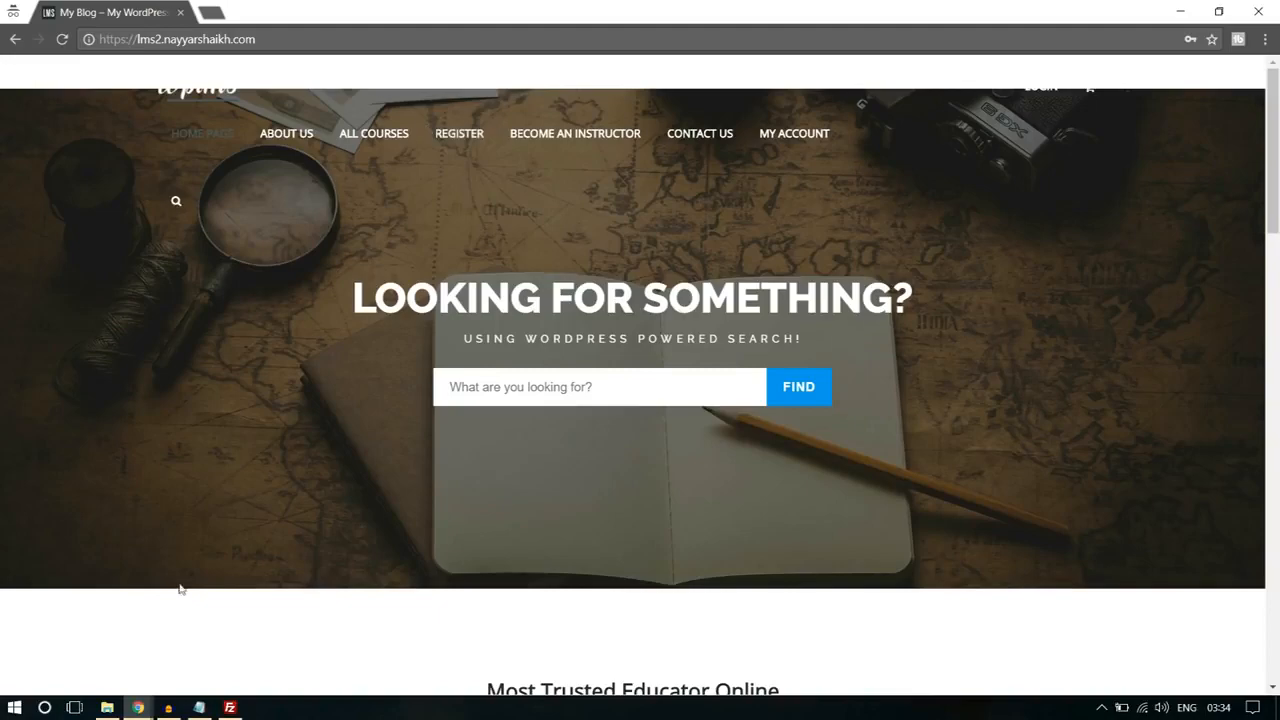
Step: Return to the admin browser window and open the Home Page for editing from the list of pages
mouse_move(138, 707)
click(103, 663)
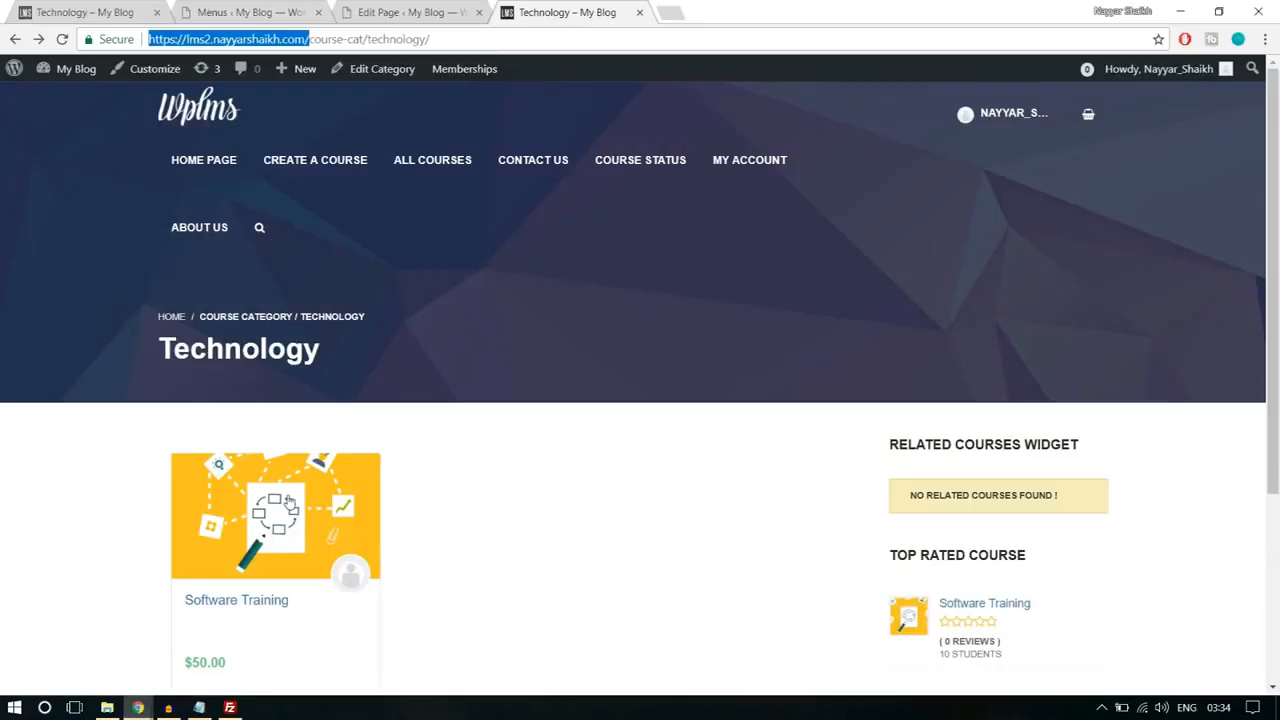
click(260, 10)
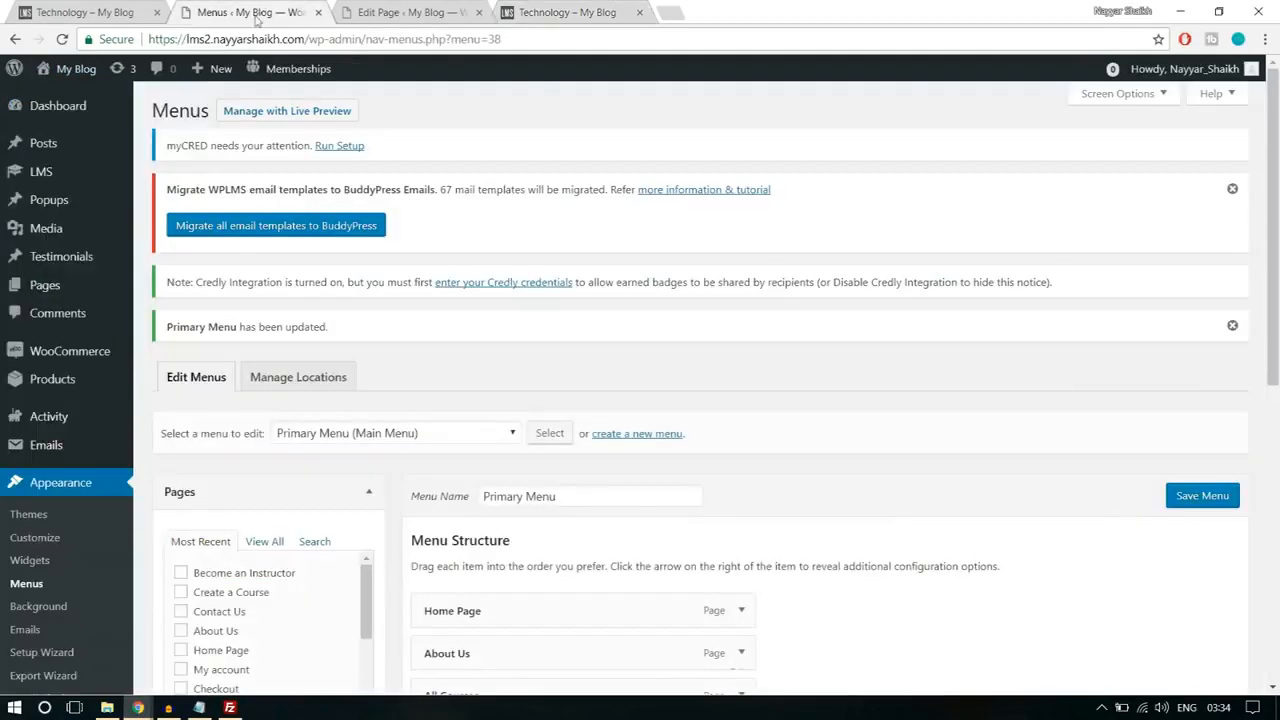
mouse_move(65, 362)
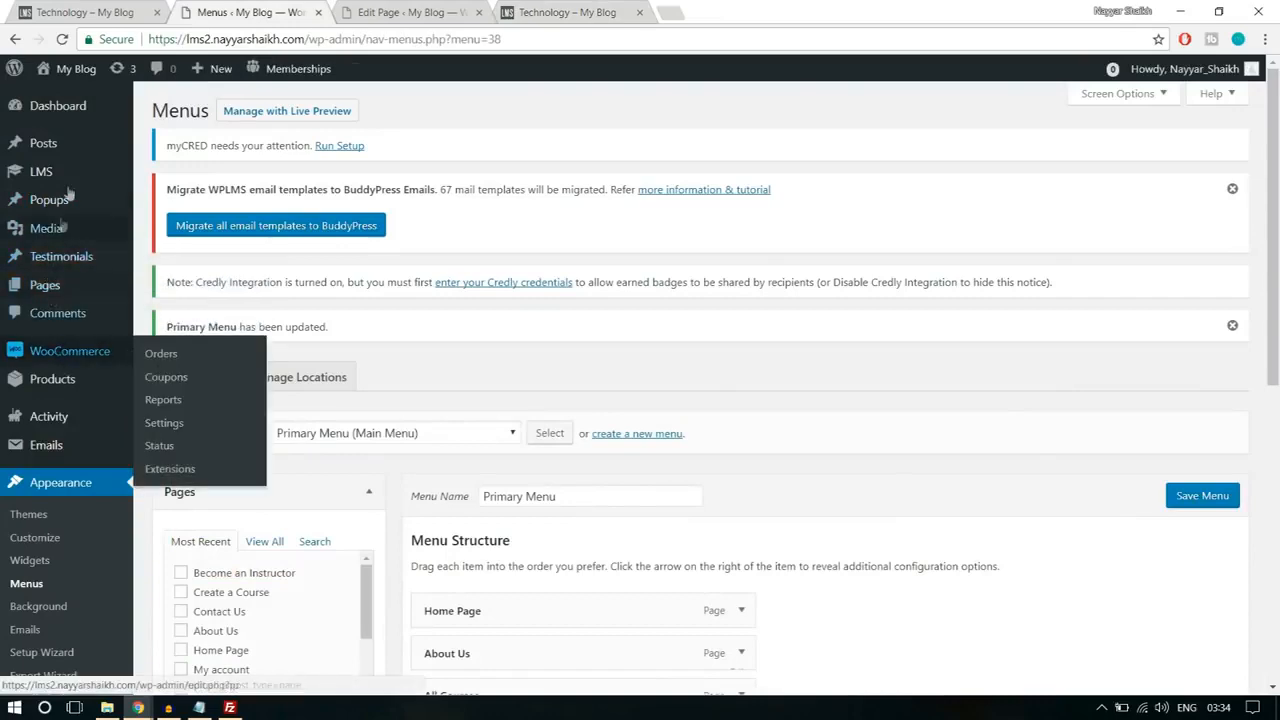
click(64, 286)
scroll(580, 363, down, 3)
scroll(580, 363, down, 6)
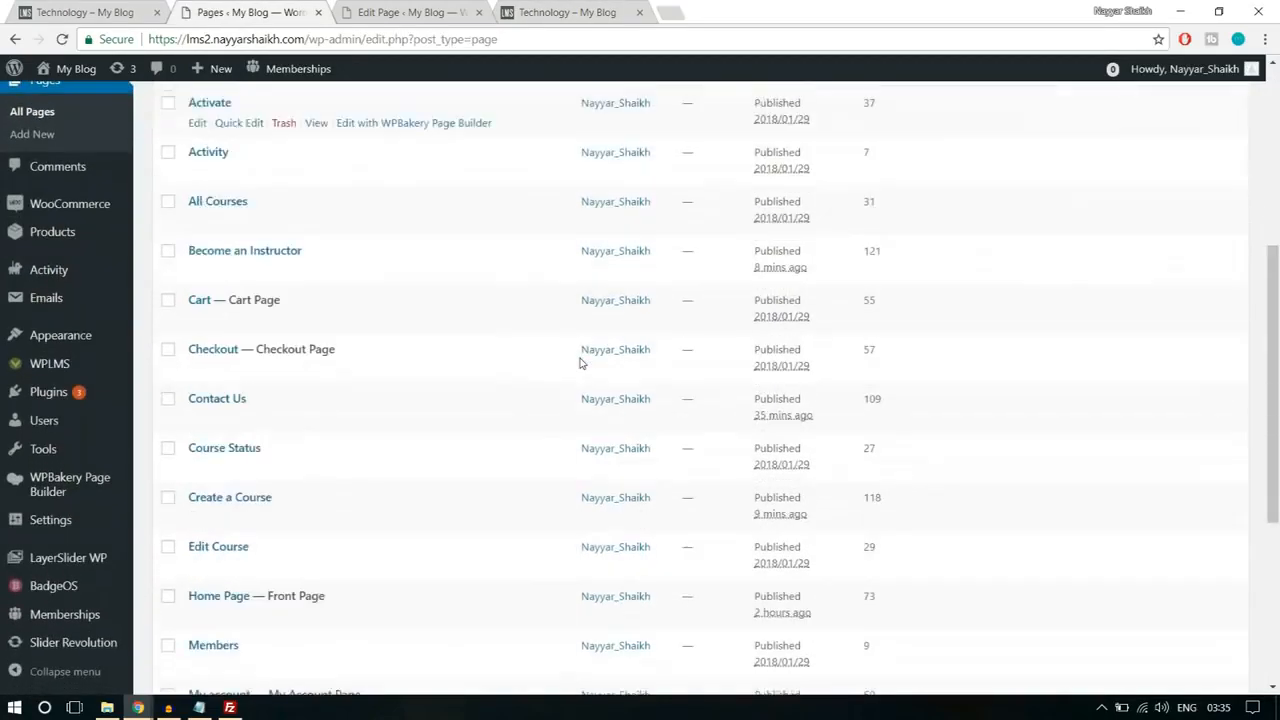
click(198, 444)
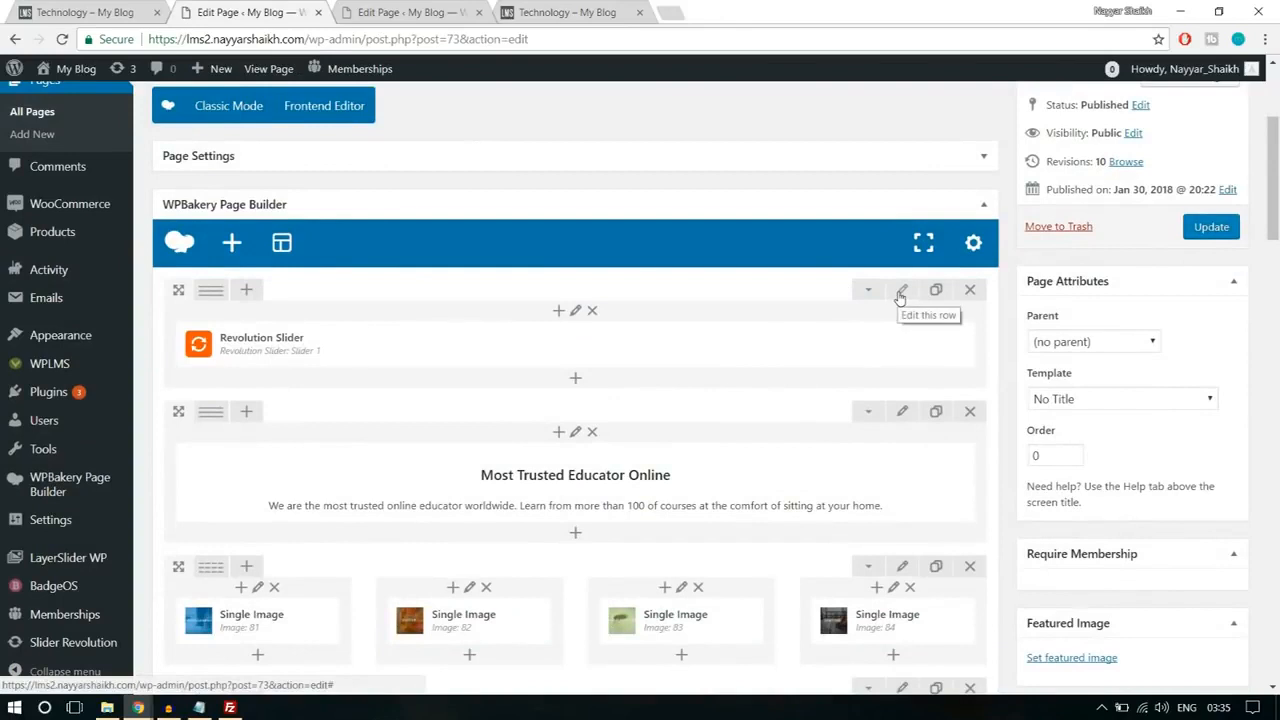
Step: Change the top margin of the Revolution Slider row in its design options, save the row settings and update the page
click(901, 292)
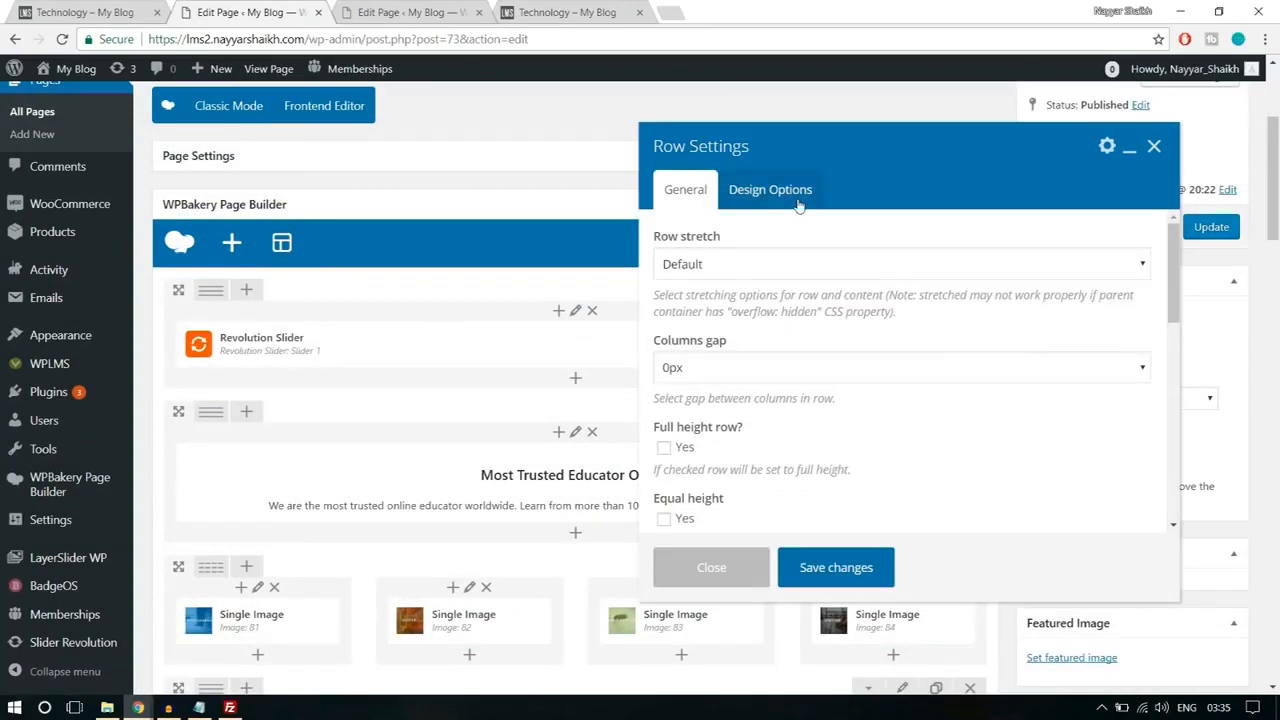
click(770, 190)
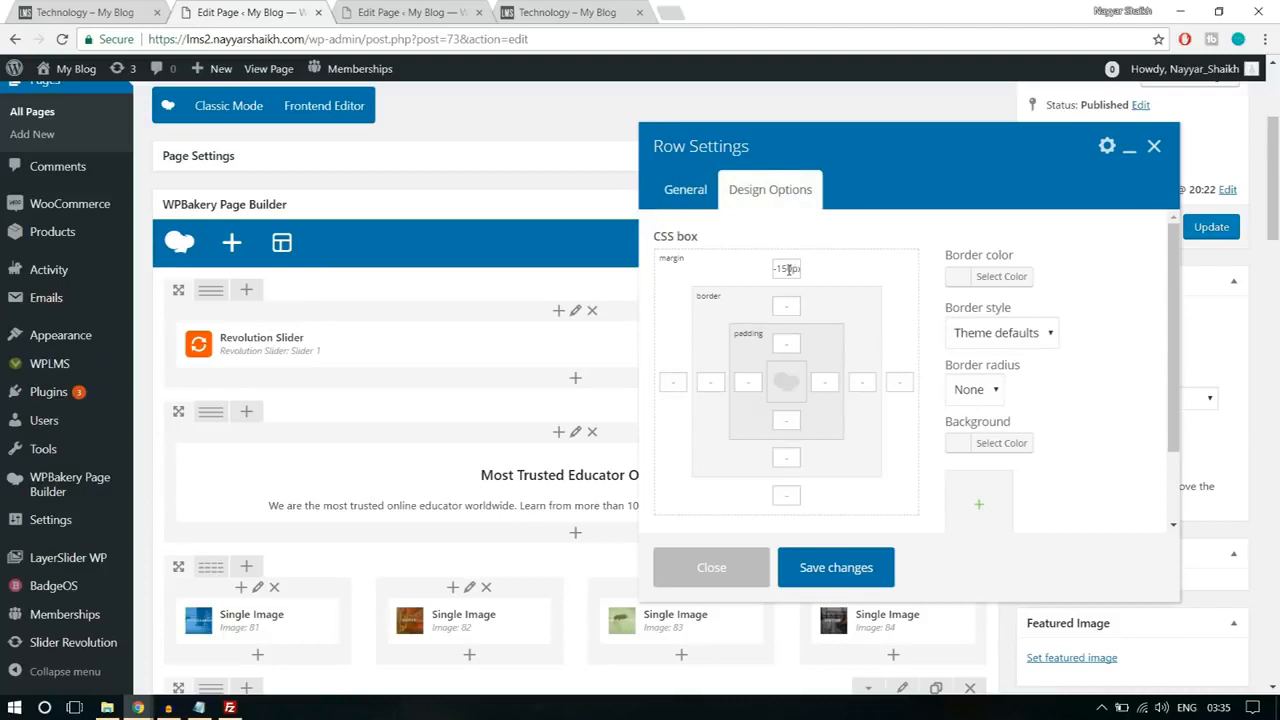
text(2)
click(836, 567)
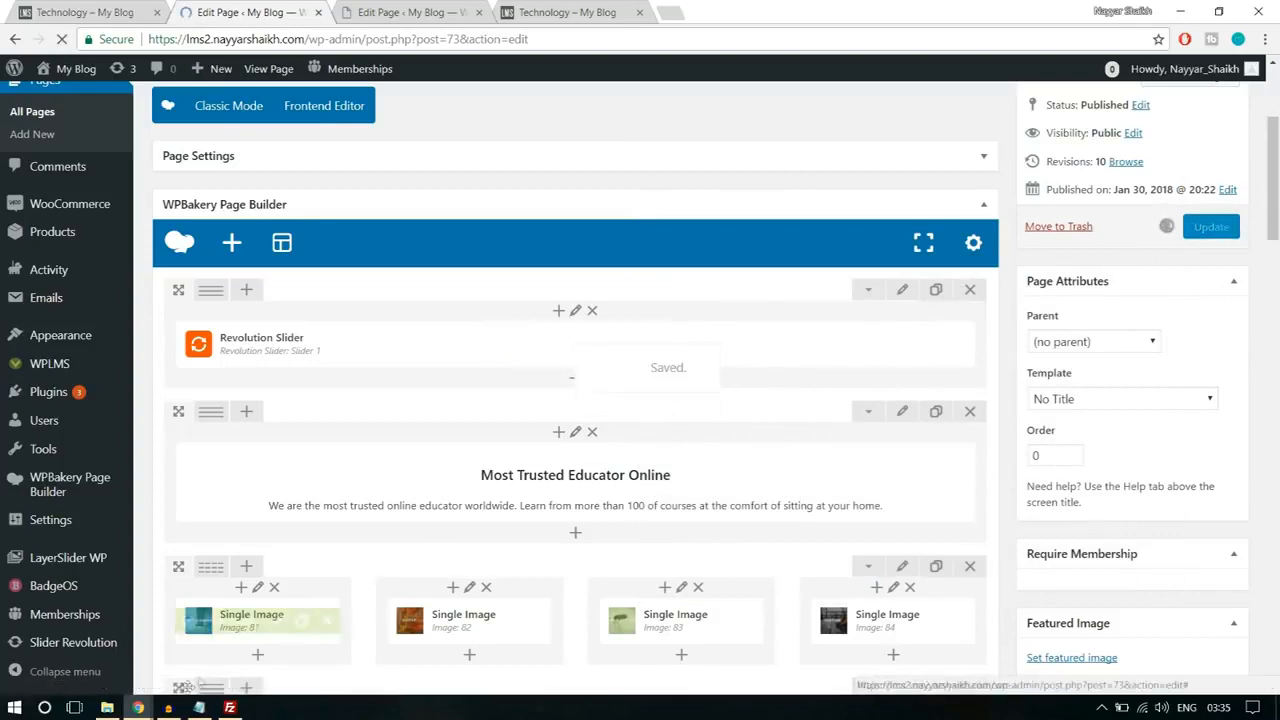
Step: Switch to the incognito window, reload the site's home page and check the layout around the Revolution Slider
click(231, 652)
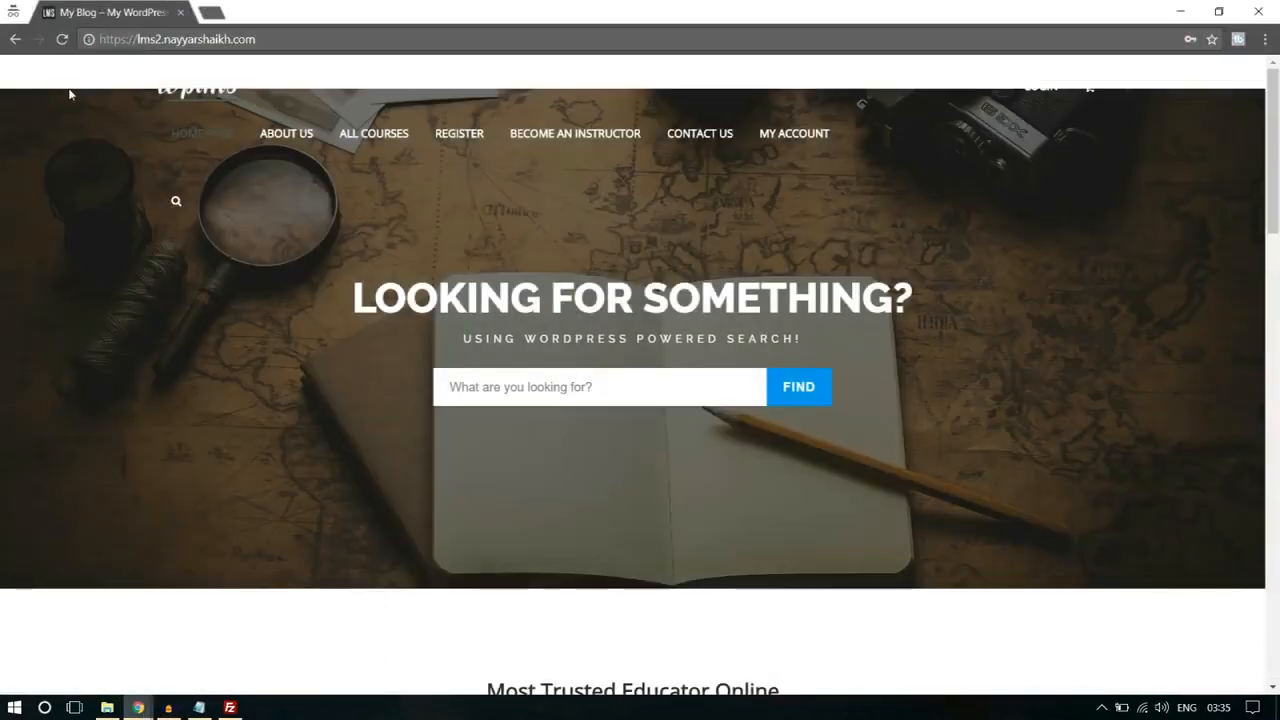
click(62, 39)
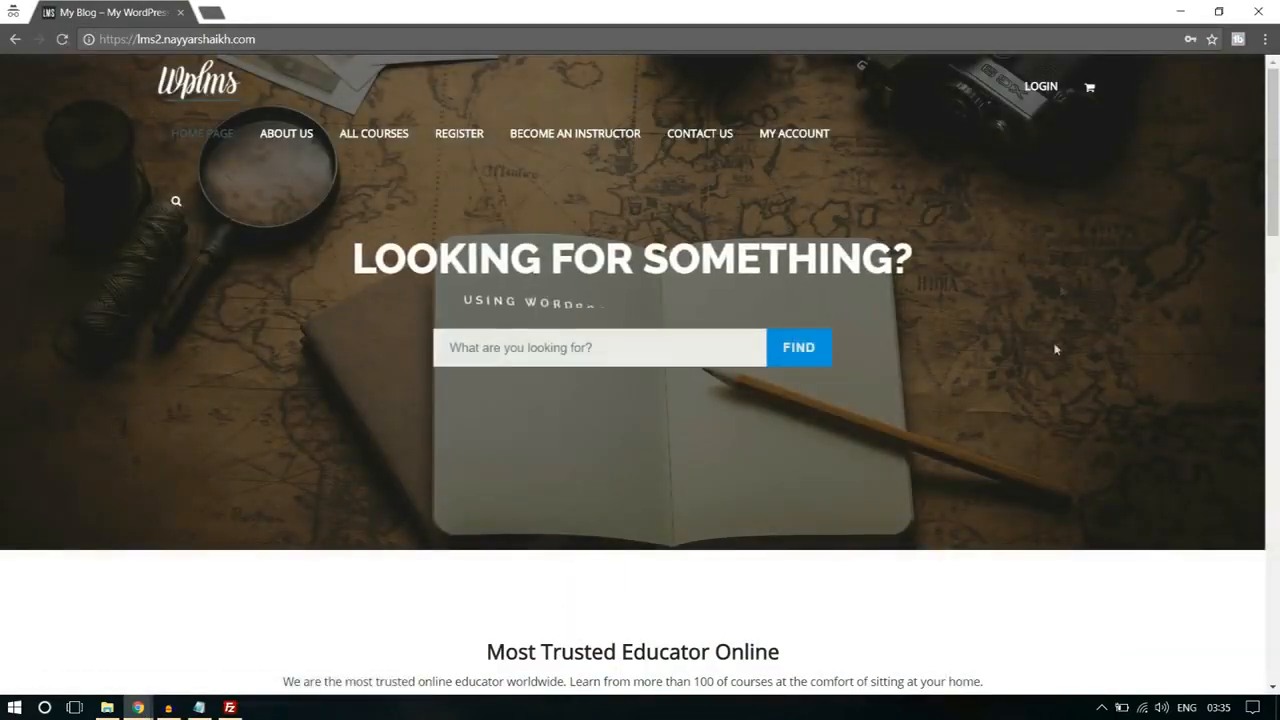
scroll(1052, 370, down, 15)
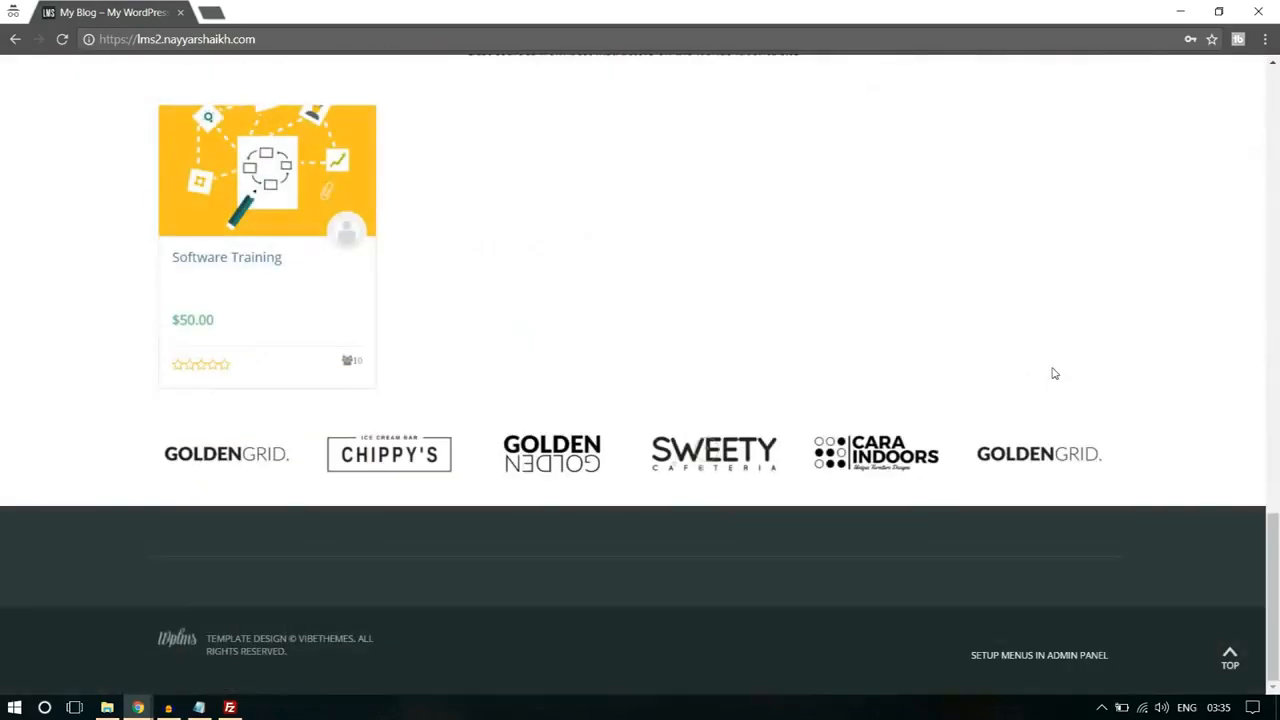
scroll(1062, 405, up, 15)
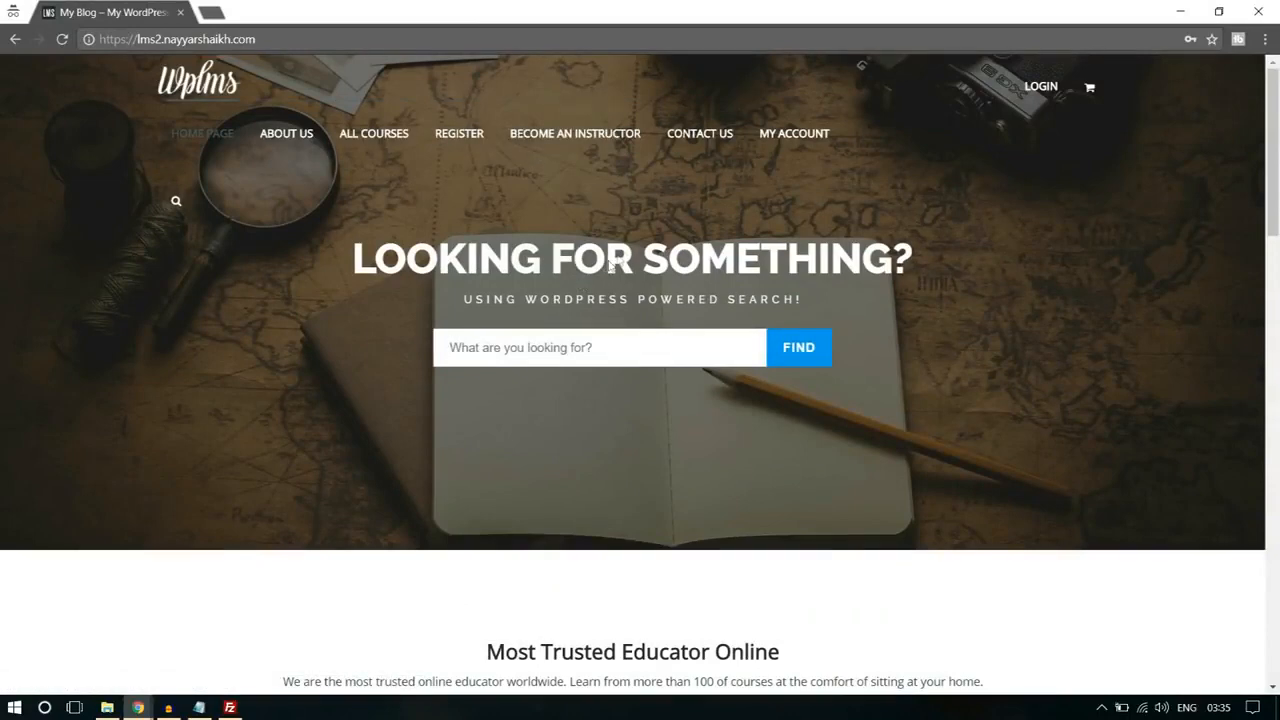
Step: Open the Register page and examine which account and profile fields the sign-up form offers
click(452, 140)
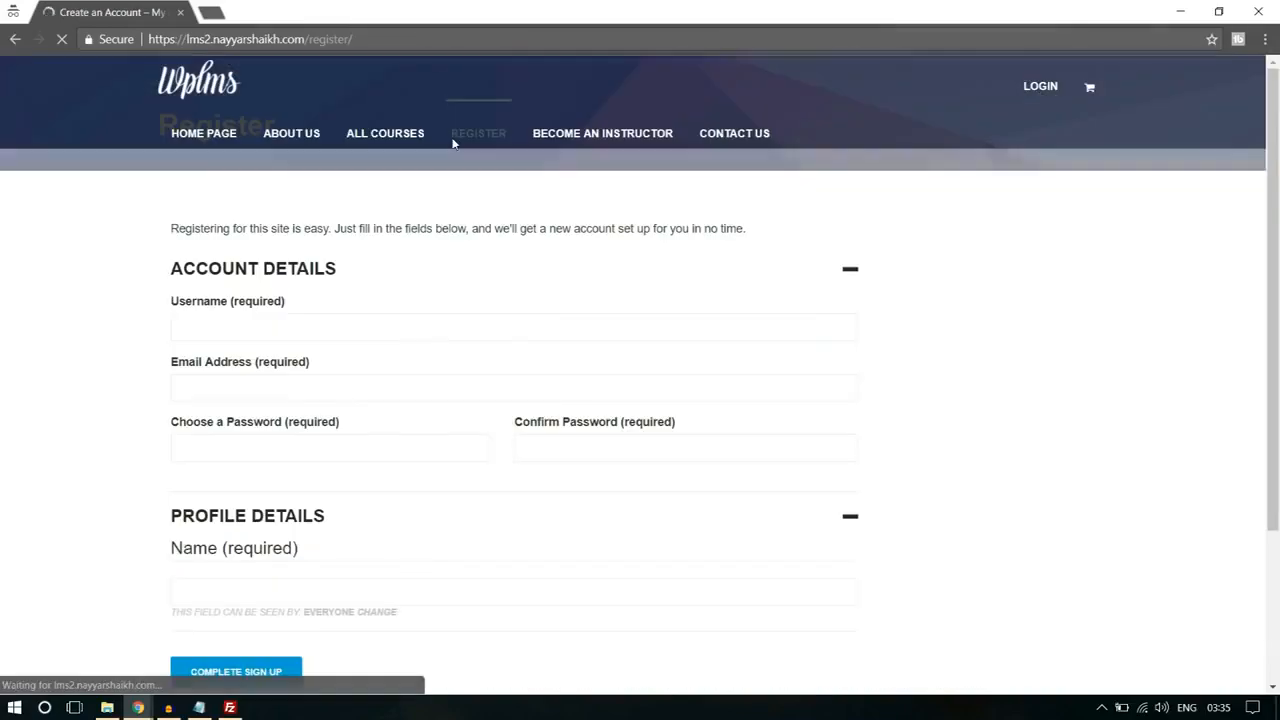
scroll(584, 322, down, 4)
click(303, 385)
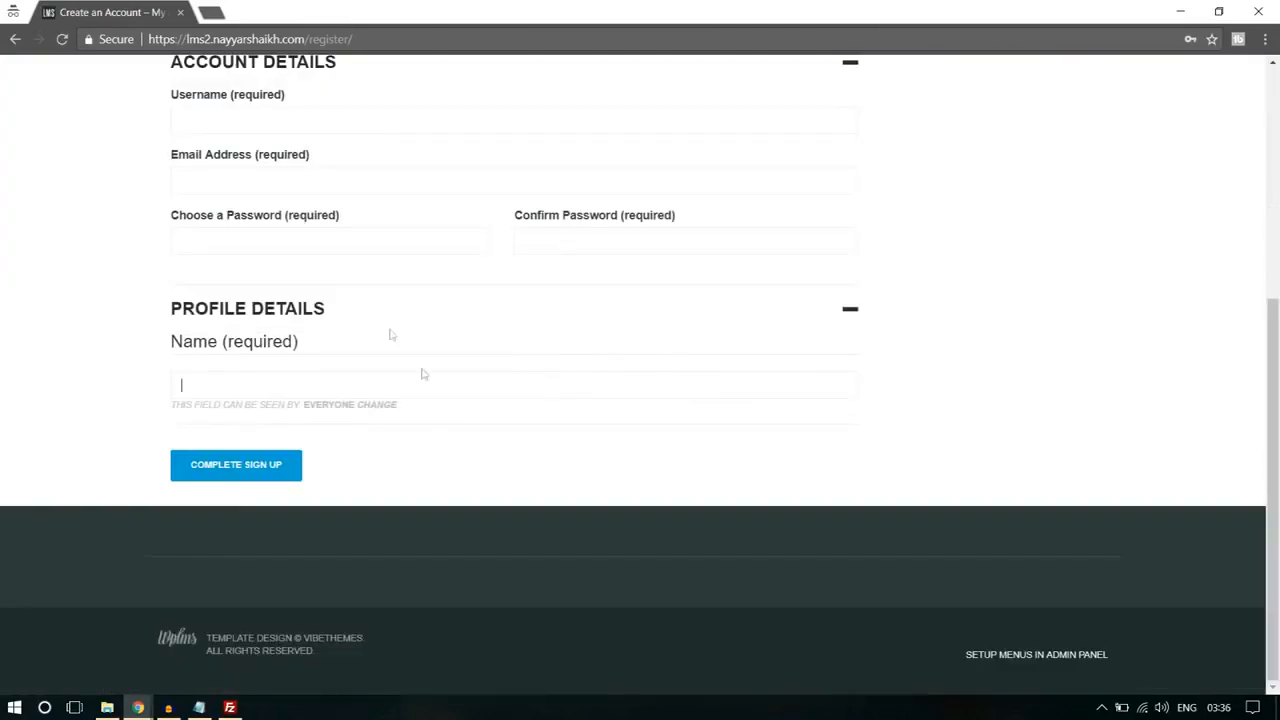
scroll(1118, 274, up, 2)
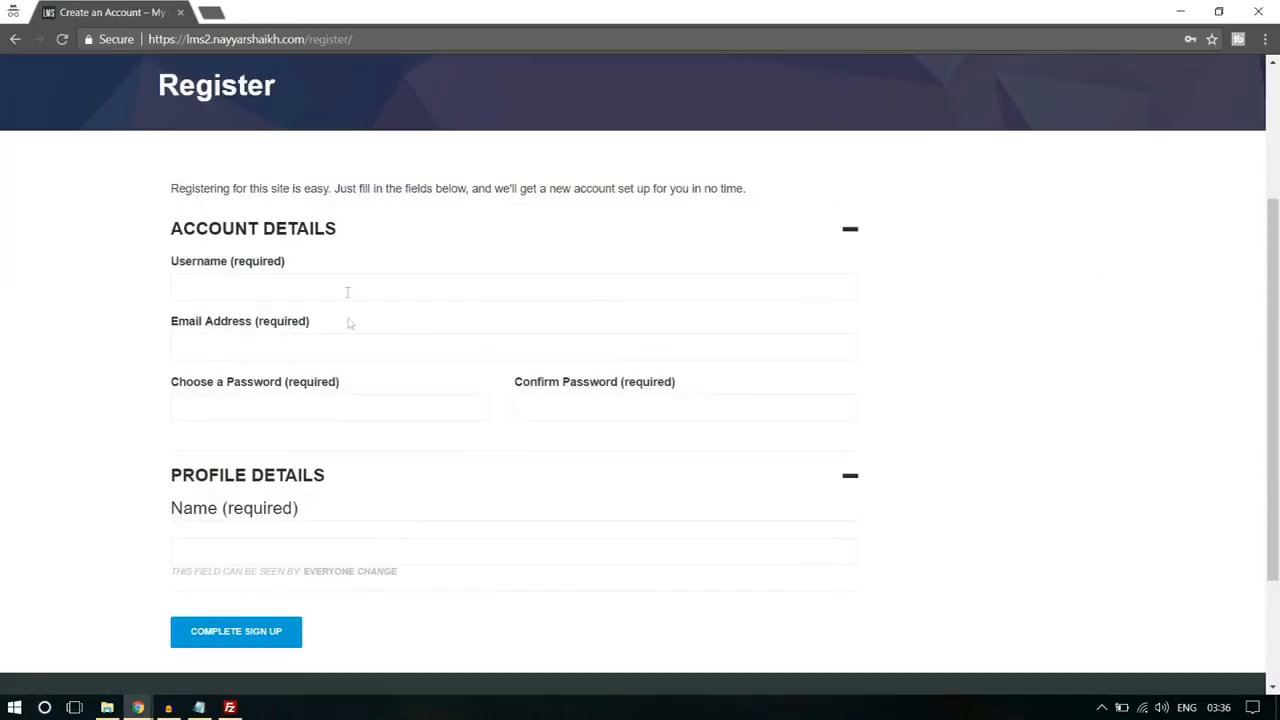
click(303, 354)
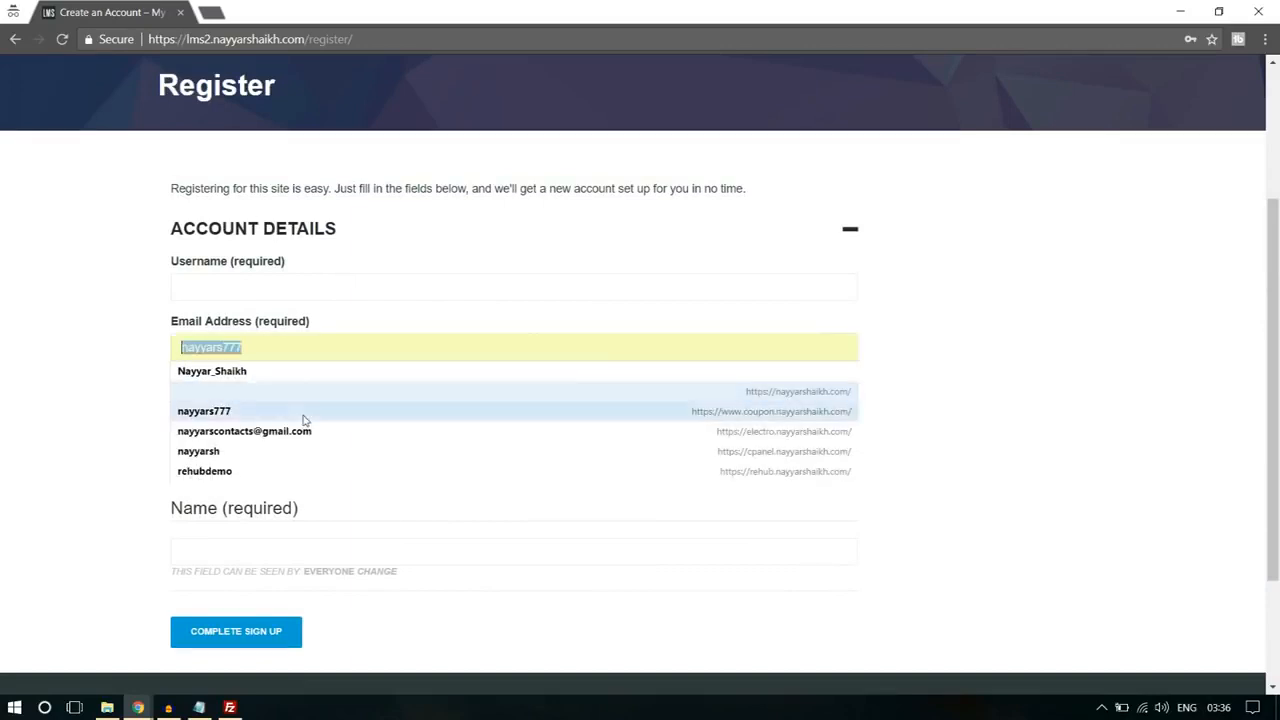
click(978, 313)
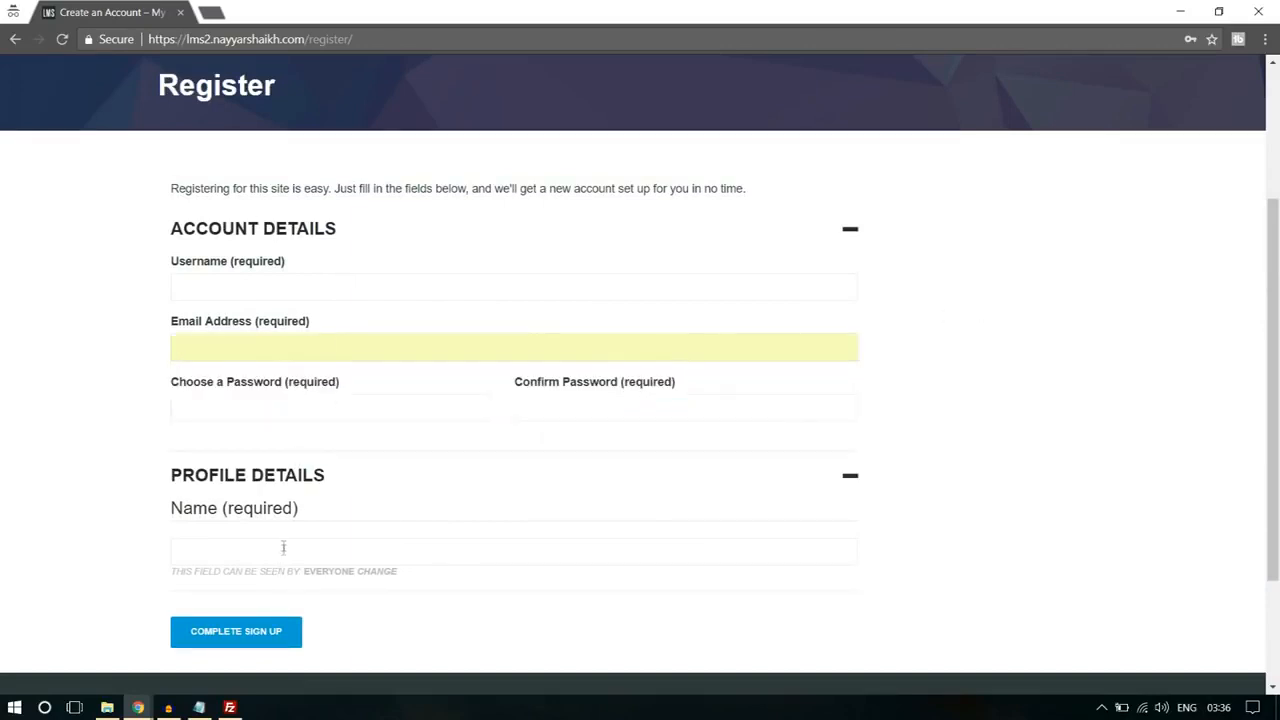
scroll(771, 386, down, 2)
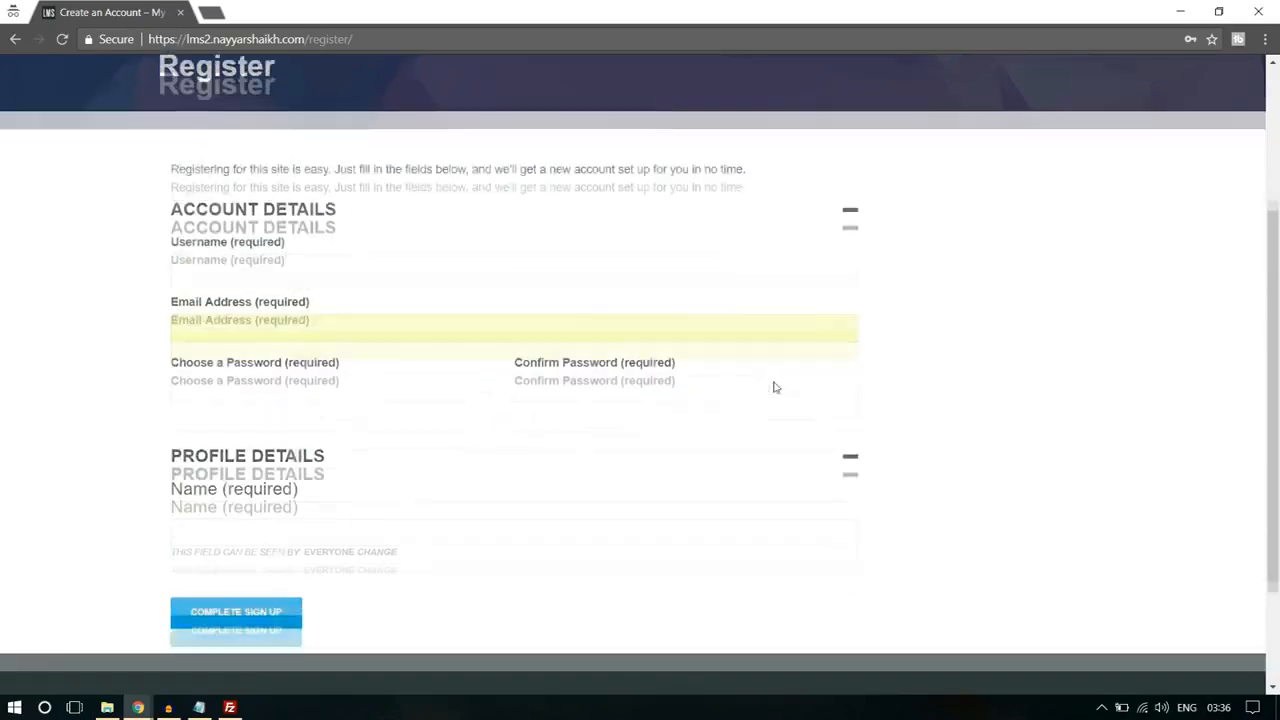
Step: Return to the admin browser window, open the users' Profile Fields and start a new field in the Base (Primary) group
click(138, 710)
click(85, 625)
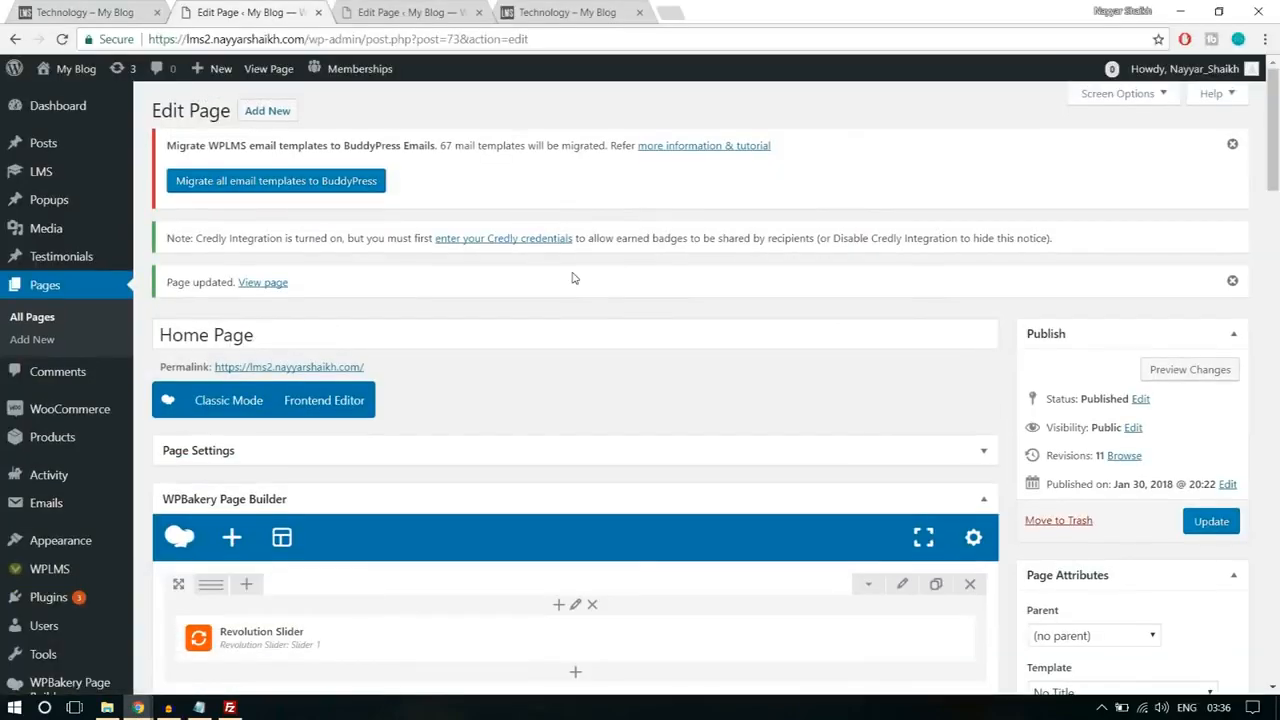
scroll(573, 278, down, 3)
mouse_move(60, 425)
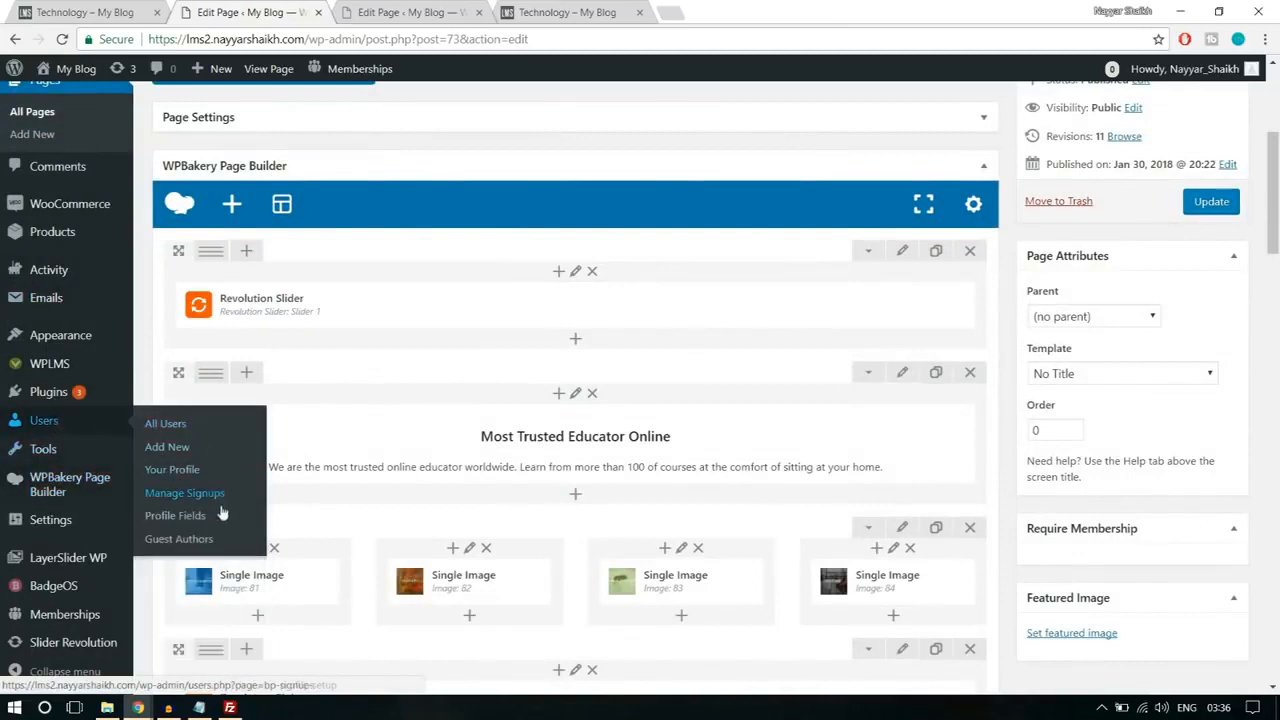
click(196, 528)
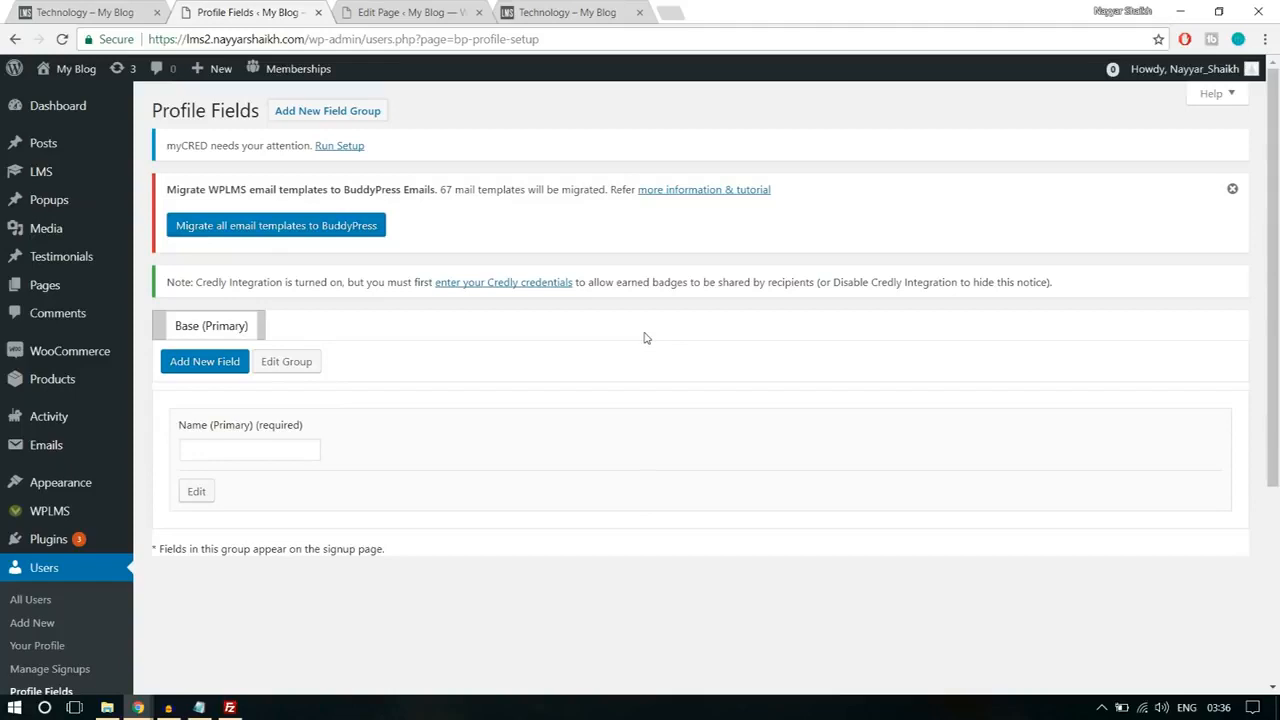
click(214, 368)
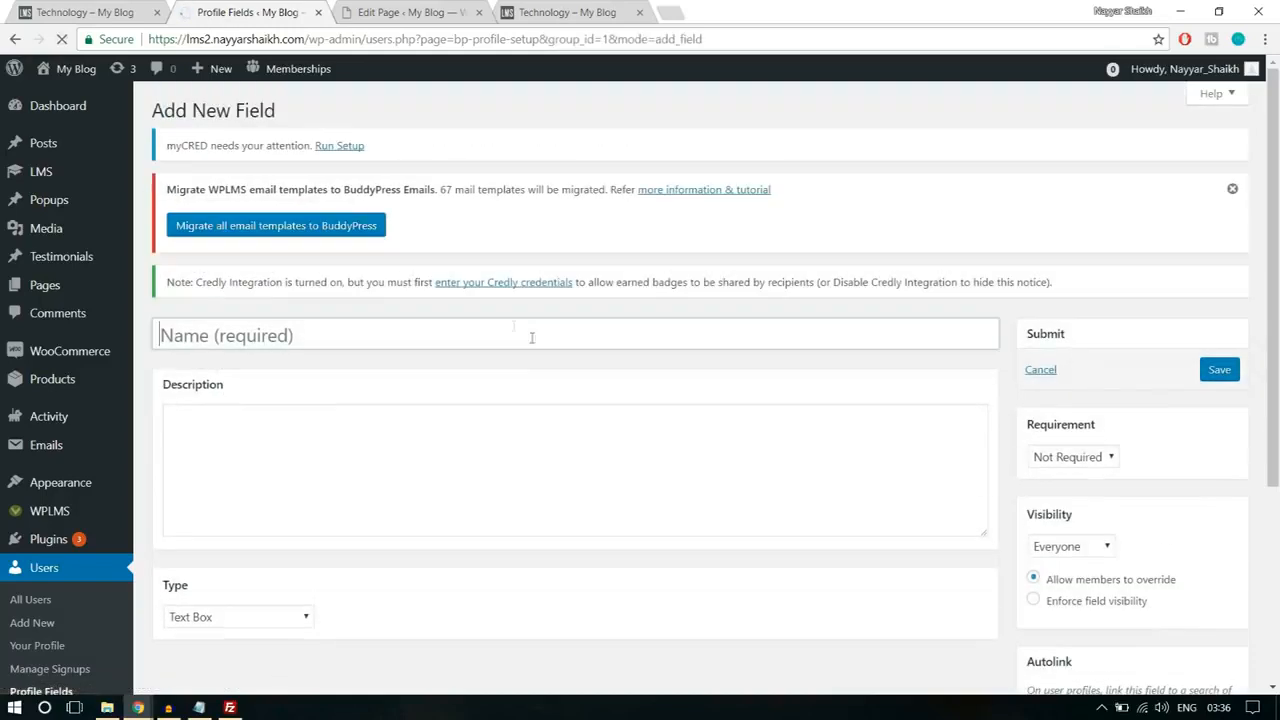
Step: Name the new profile field "Bio" and enter "Type something about yourself!" as its description
click(531, 337)
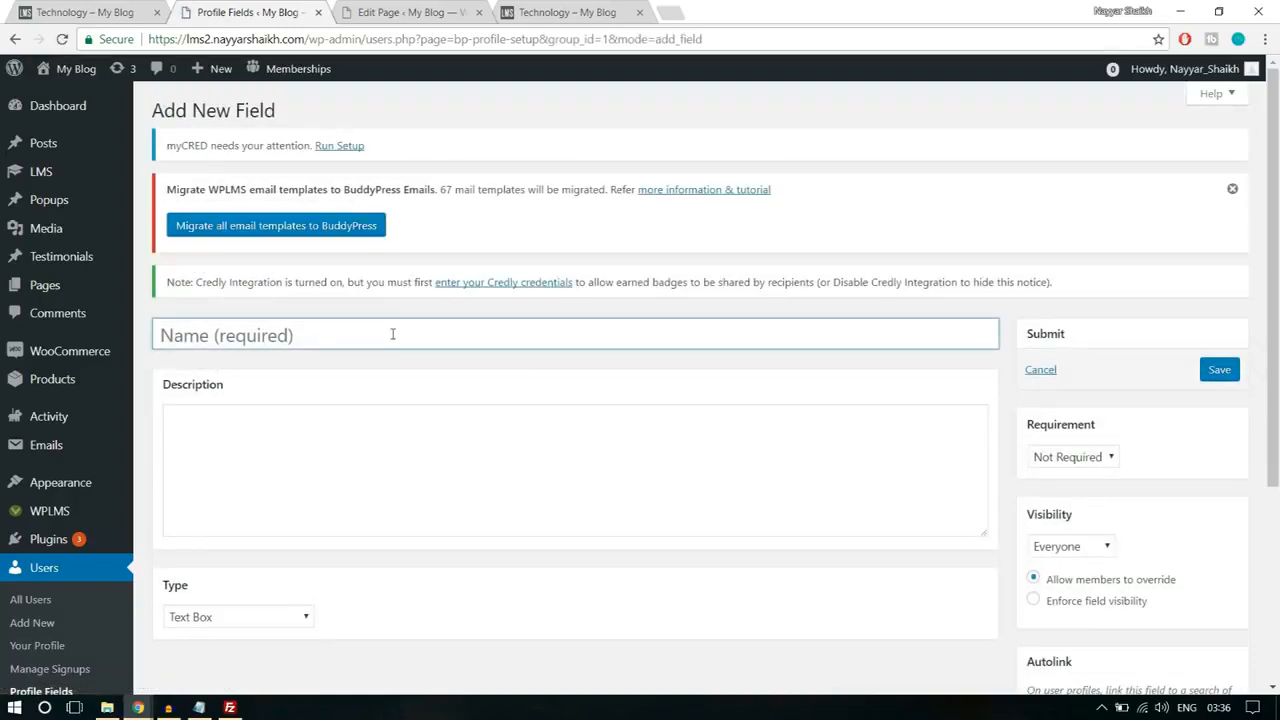
text(Bio)
scroll(391, 335, down, 2)
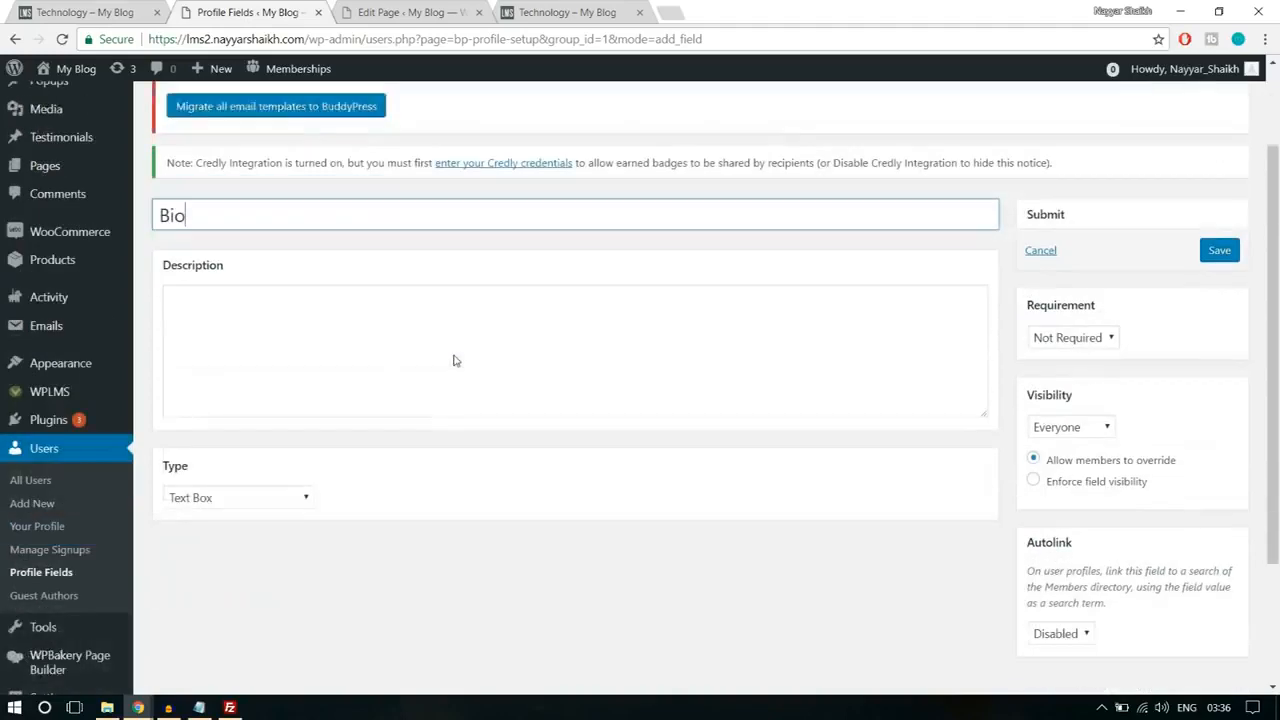
click(405, 335)
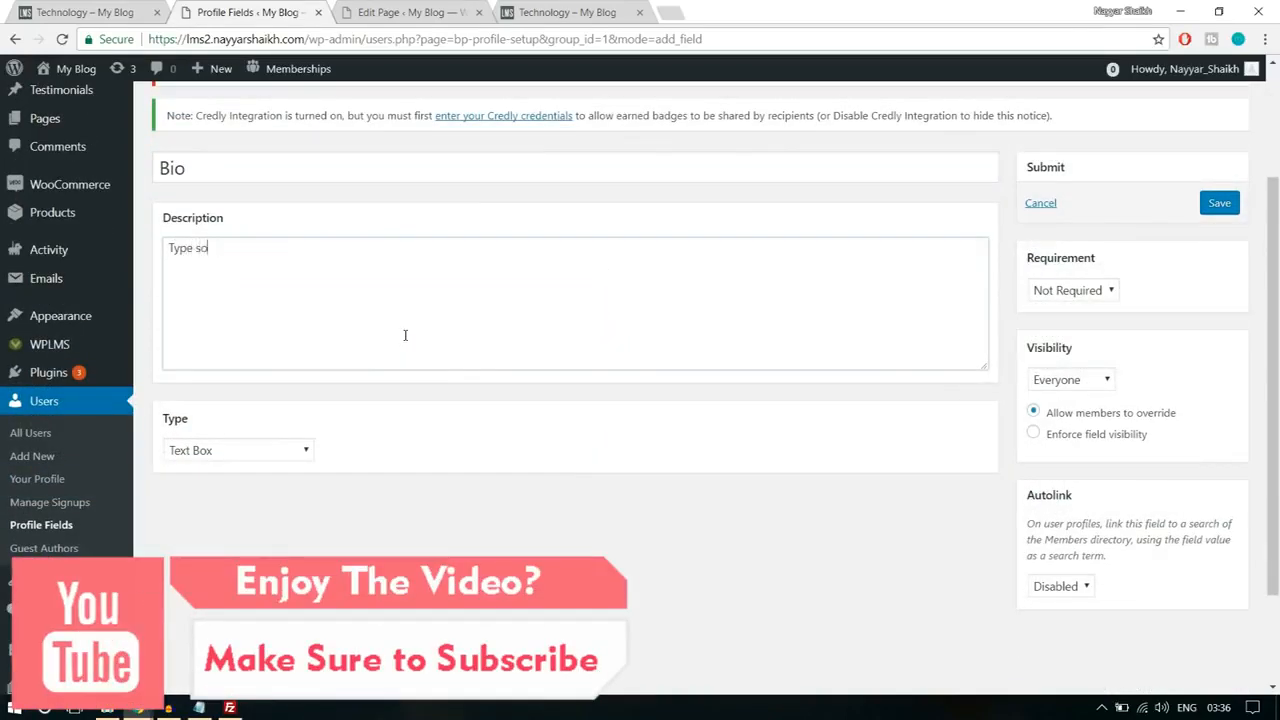
text(Type somethign)
key(BackSpace)
key(BackSpace)
text(ng about yourself!)
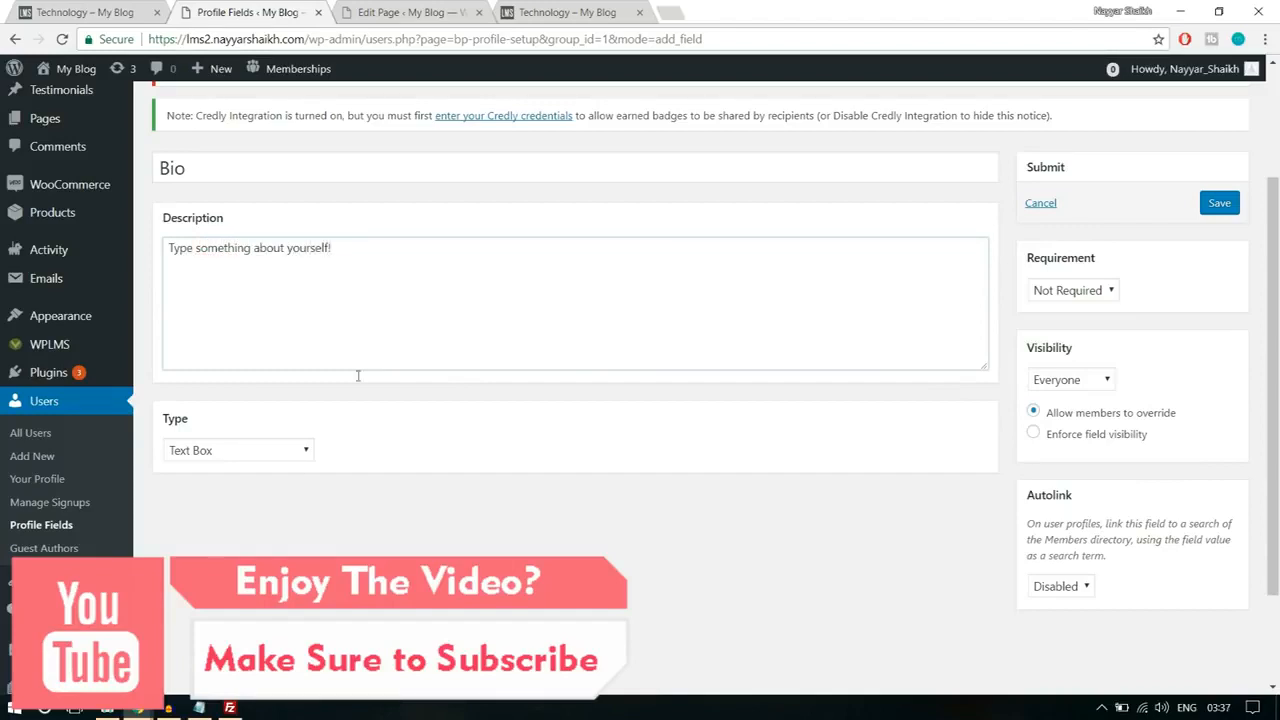
Step: Set the Bio field's type to Multi-line Text Area, keep it Not Required and visible to Everyone, and save it
click(271, 458)
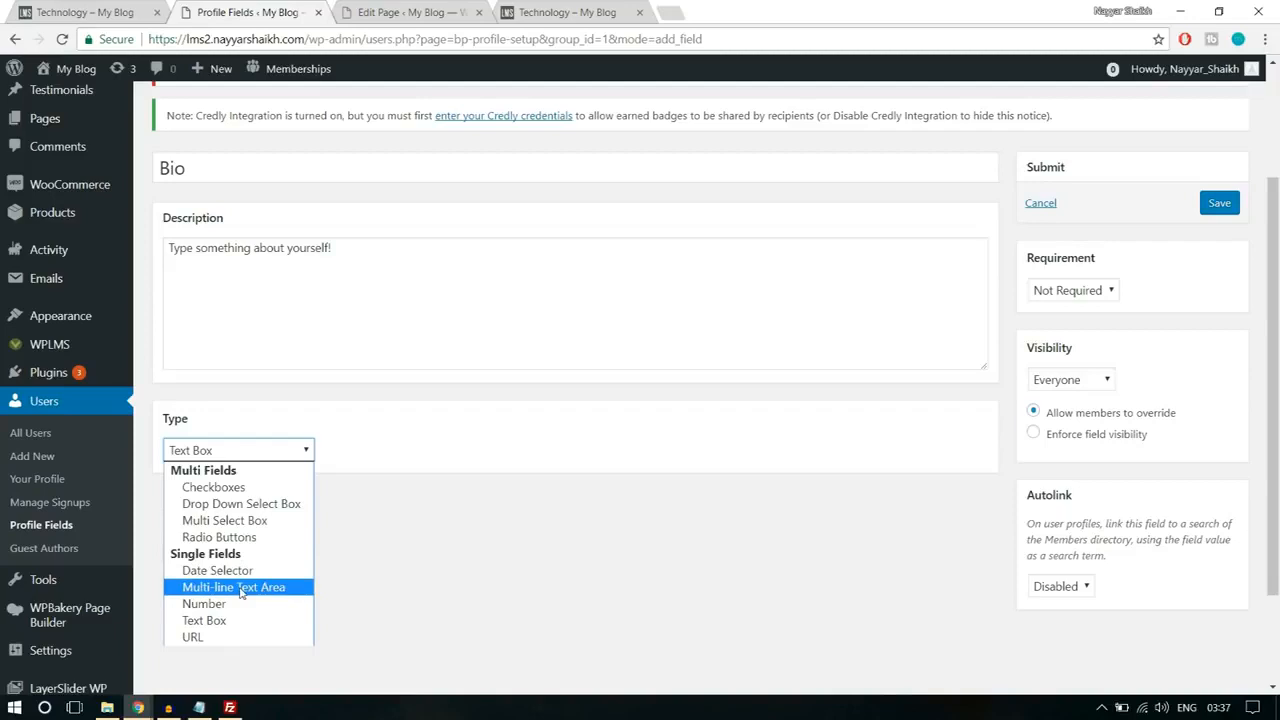
click(246, 589)
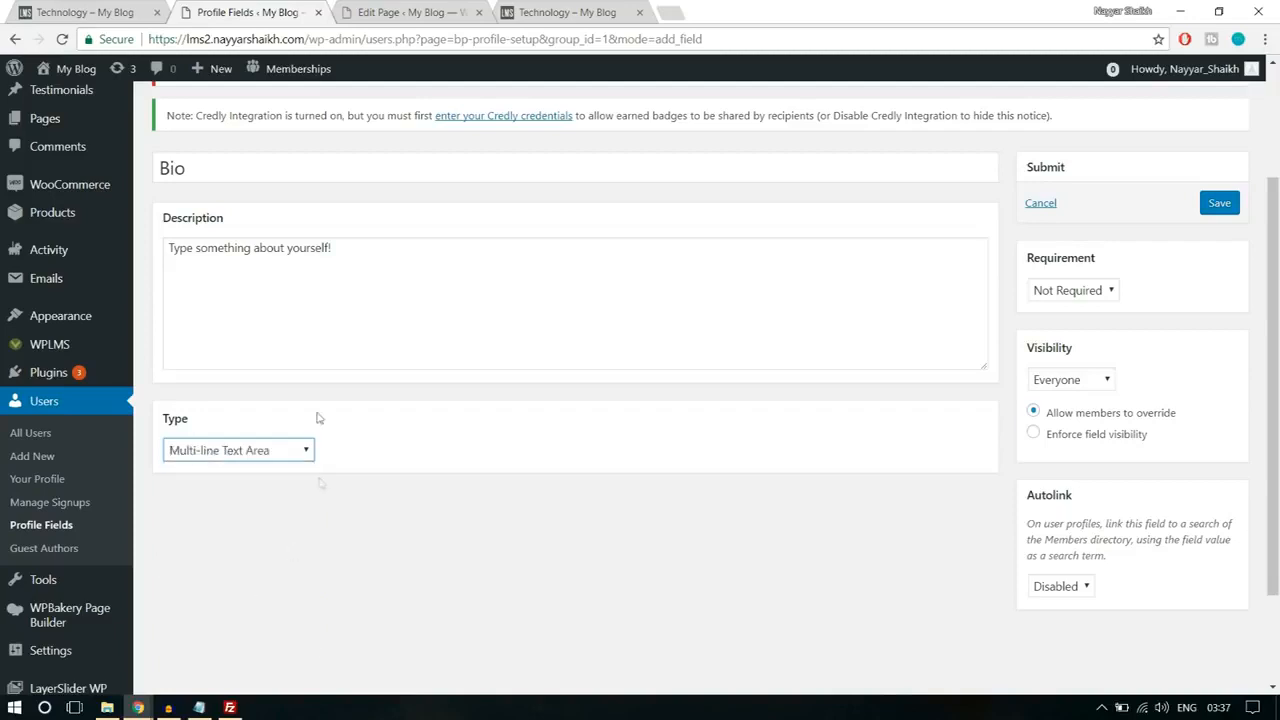
click(1086, 292)
click(1186, 311)
click(1088, 390)
click(1089, 389)
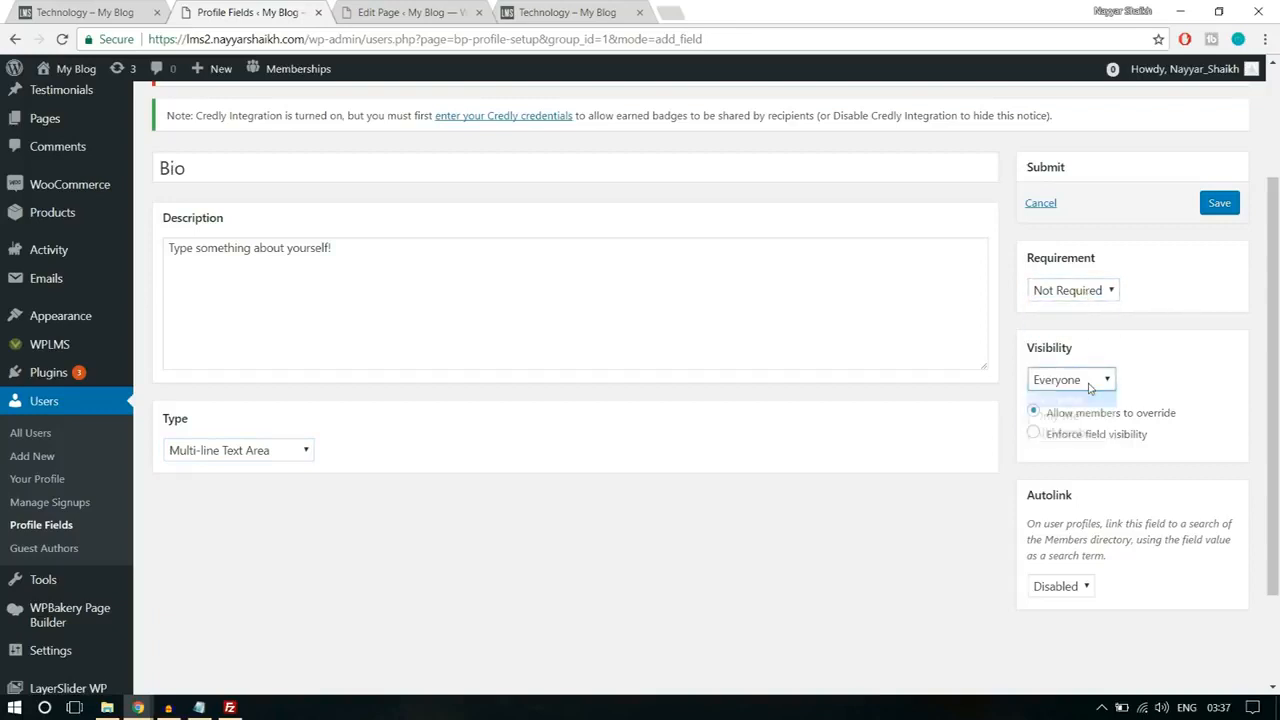
click(1089, 388)
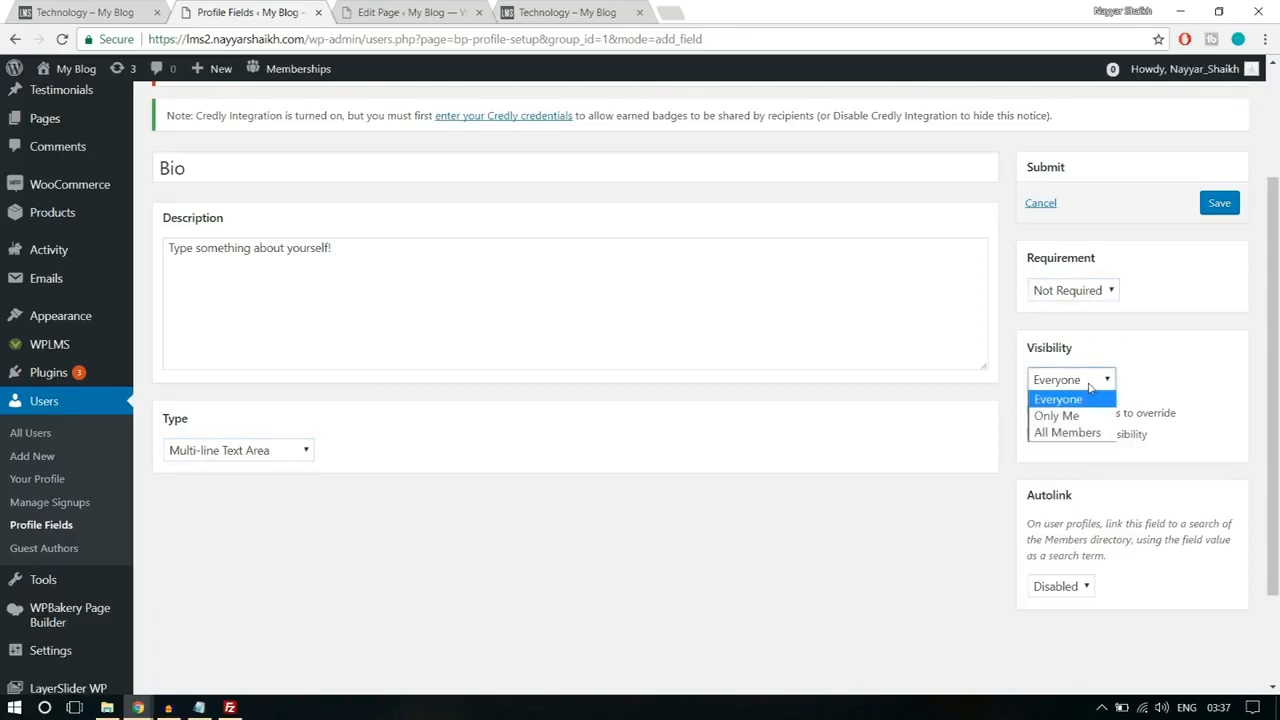
click(1069, 402)
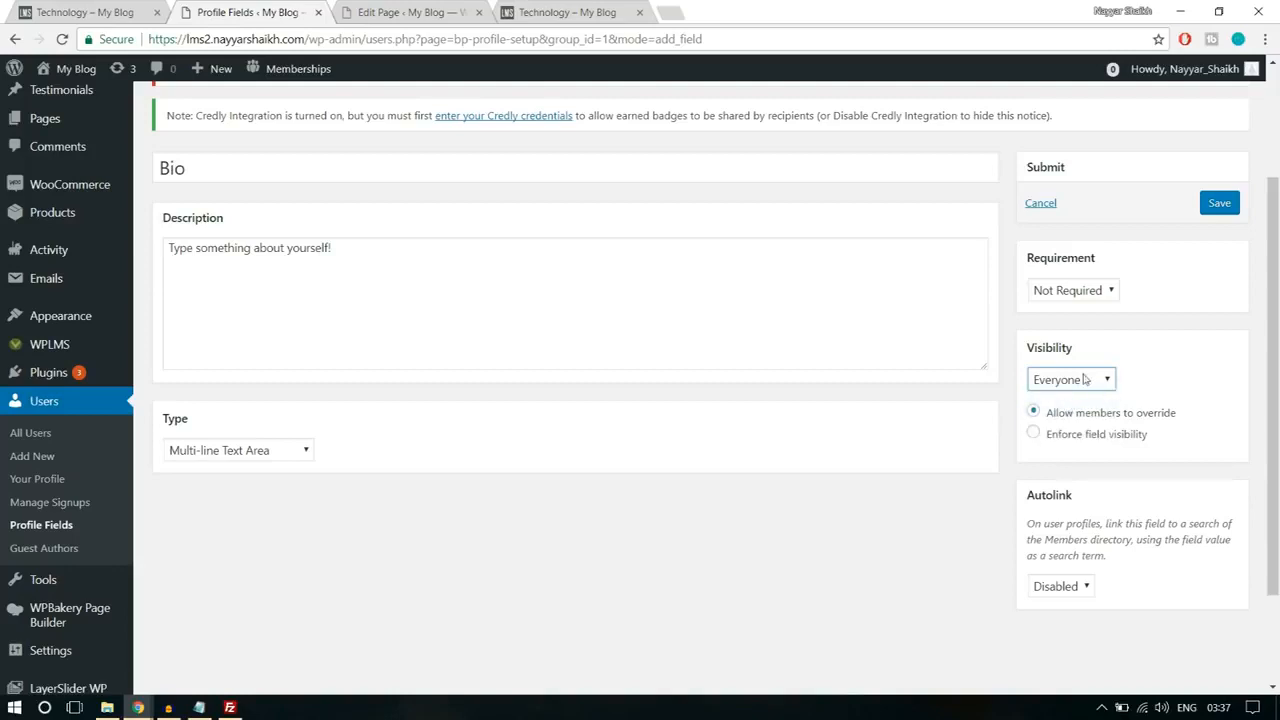
click(1098, 388)
click(1084, 392)
click(1225, 205)
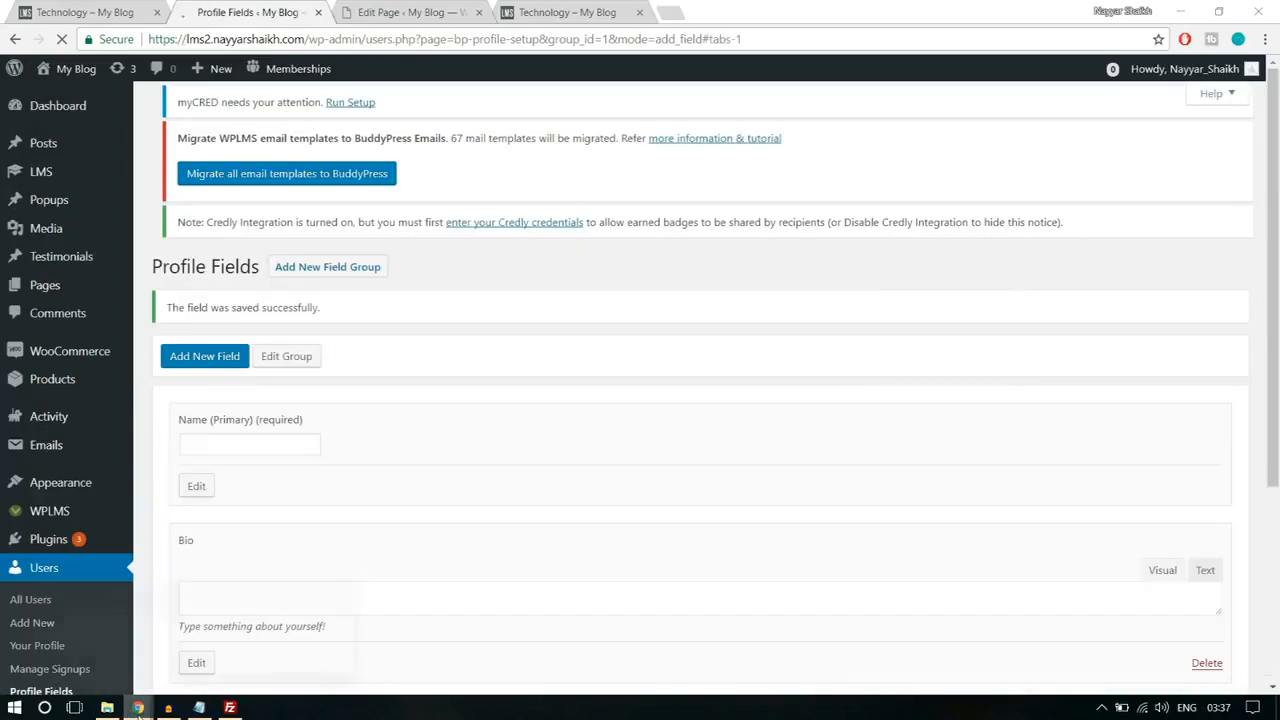
Step: Reload the Register page in the incognito window and check the sign-up form for the new Bio field
click(244, 635)
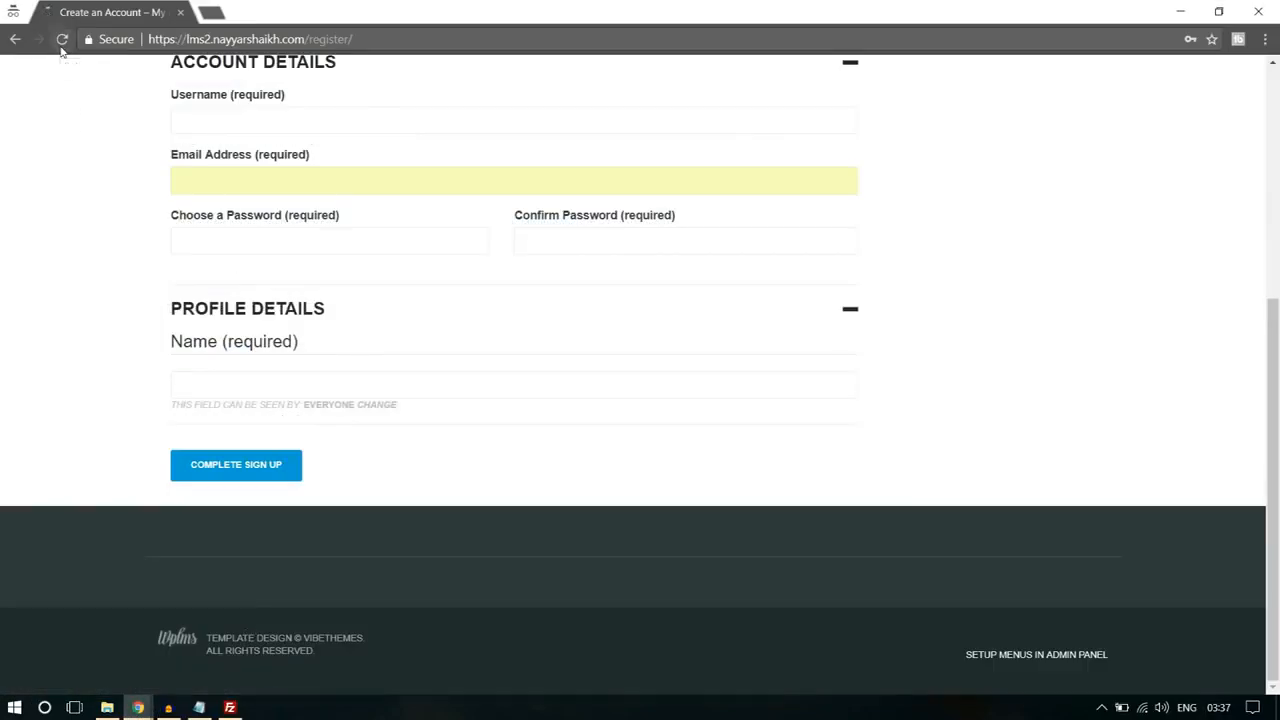
click(61, 39)
click(247, 398)
scroll(238, 318, up, 3)
scroll(308, 421, down, 3)
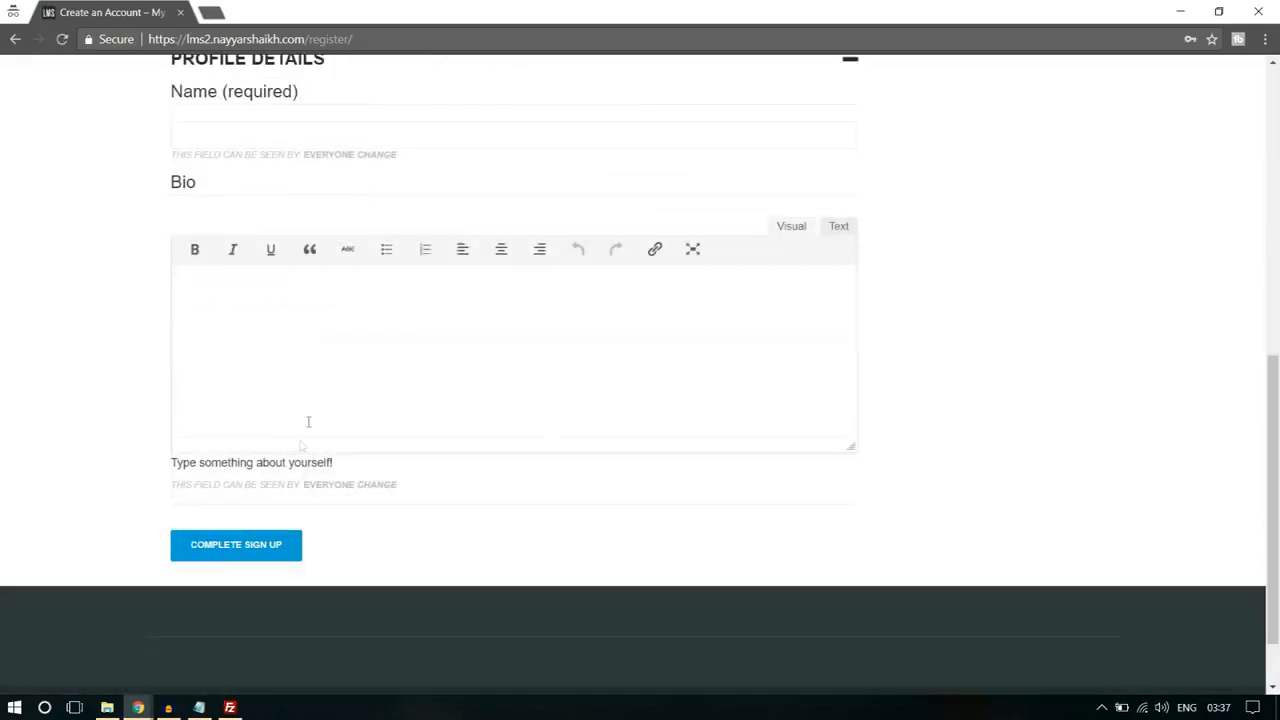
scroll(322, 375, up, 6)
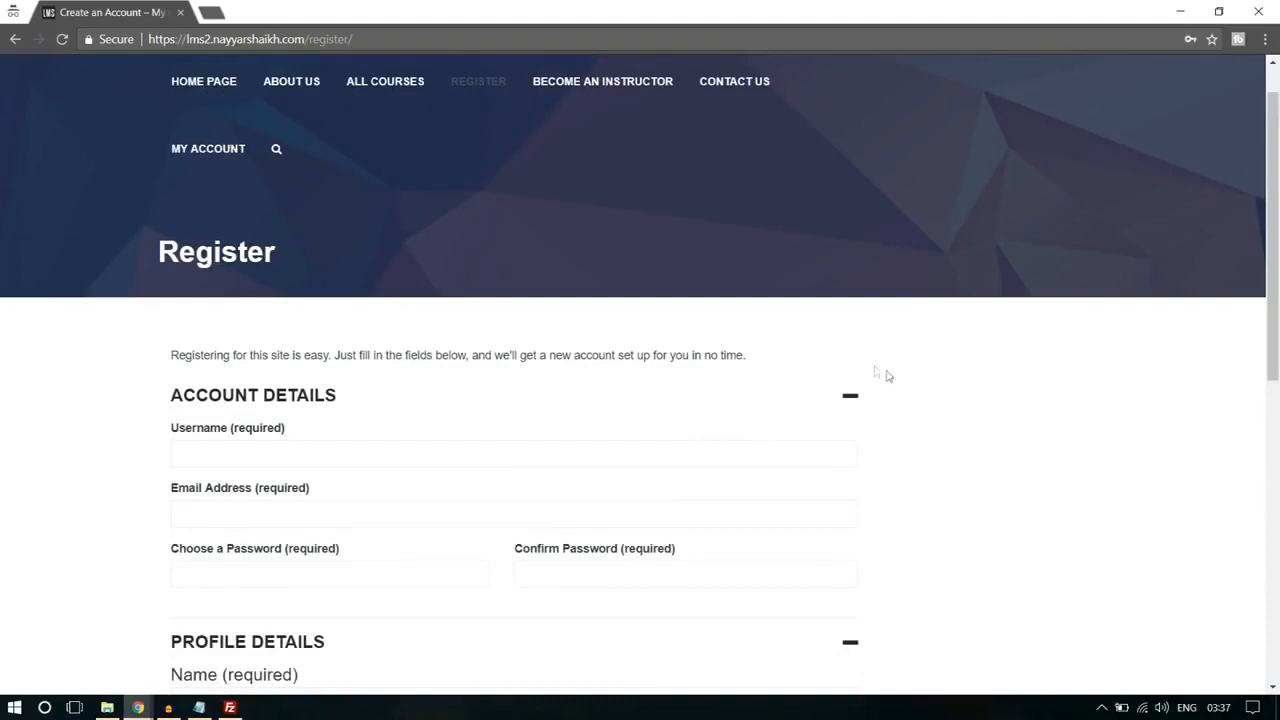
scroll(1050, 390, down, 2)
scroll(960, 386, up, 3)
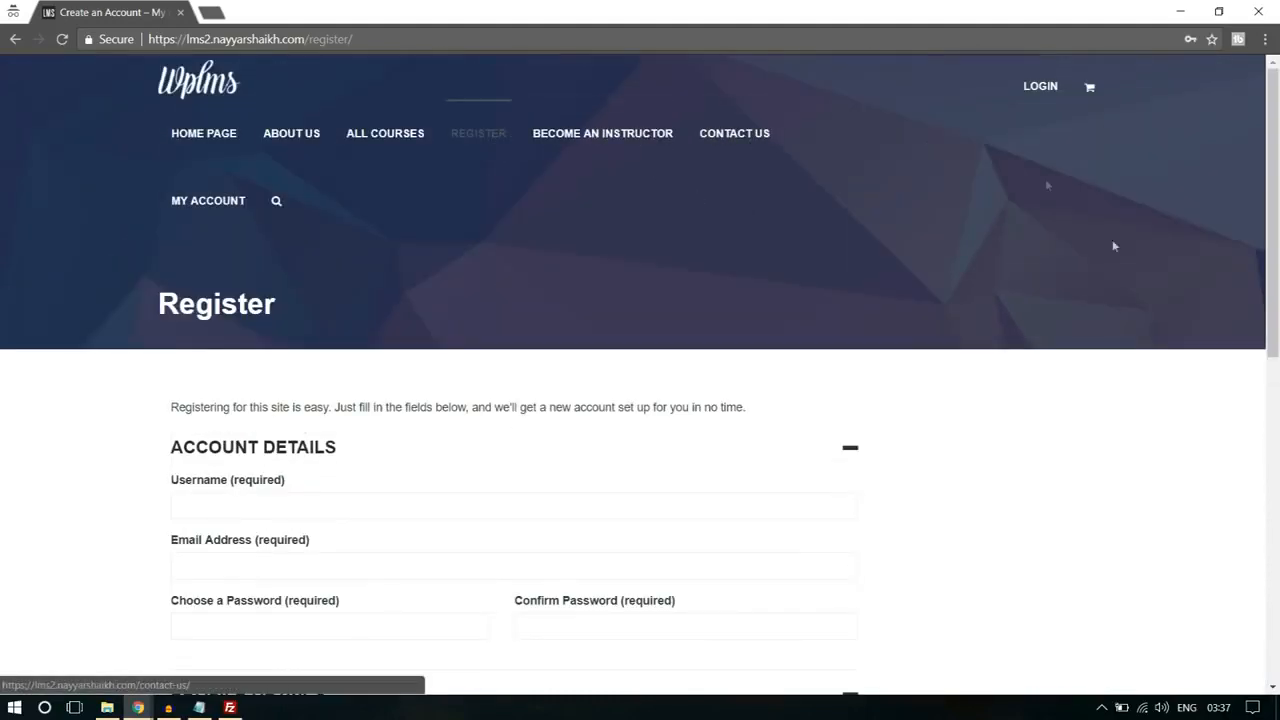
Step: Fill in the username and e-mail address in the account details of the registration form
scroll(1185, 362, down, 3)
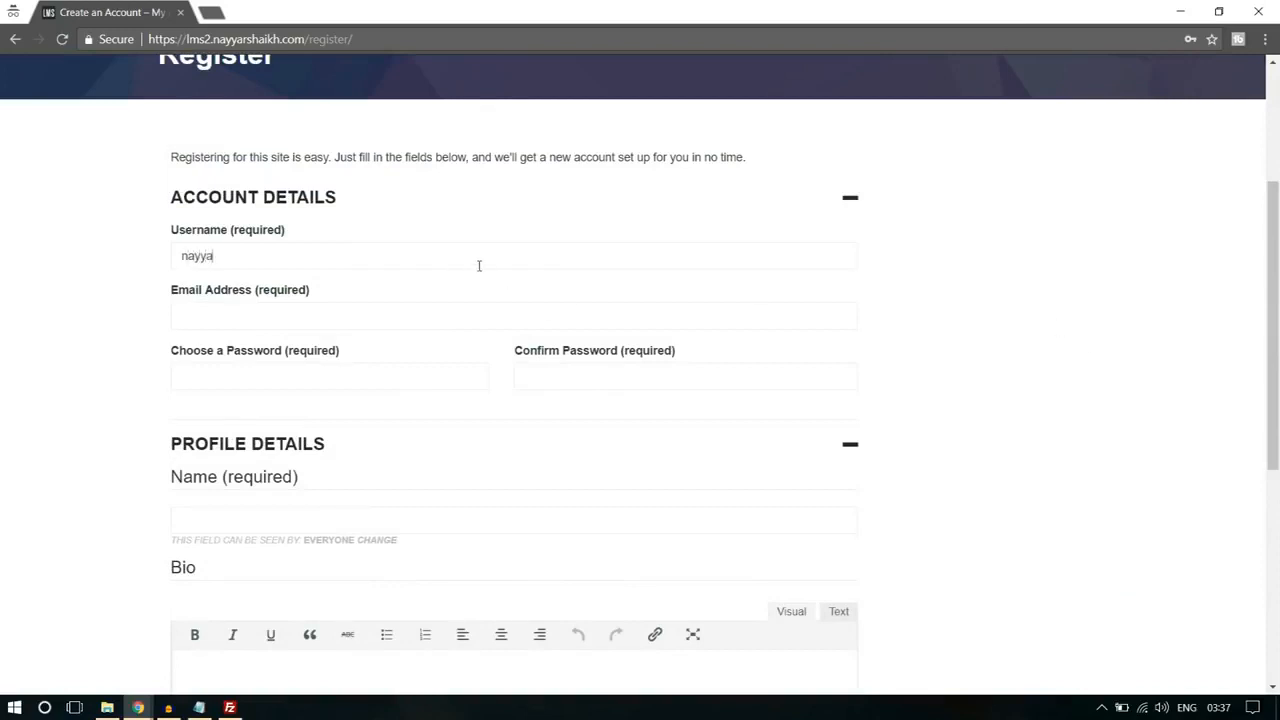
click(360, 322)
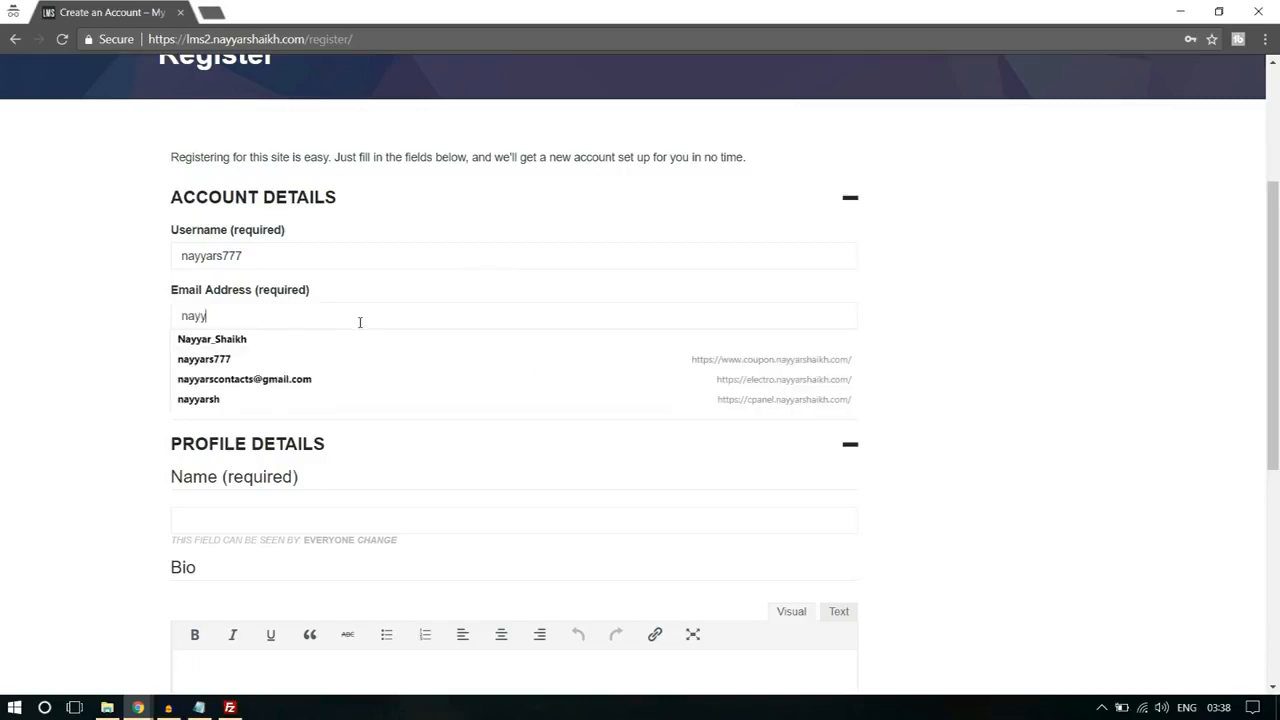
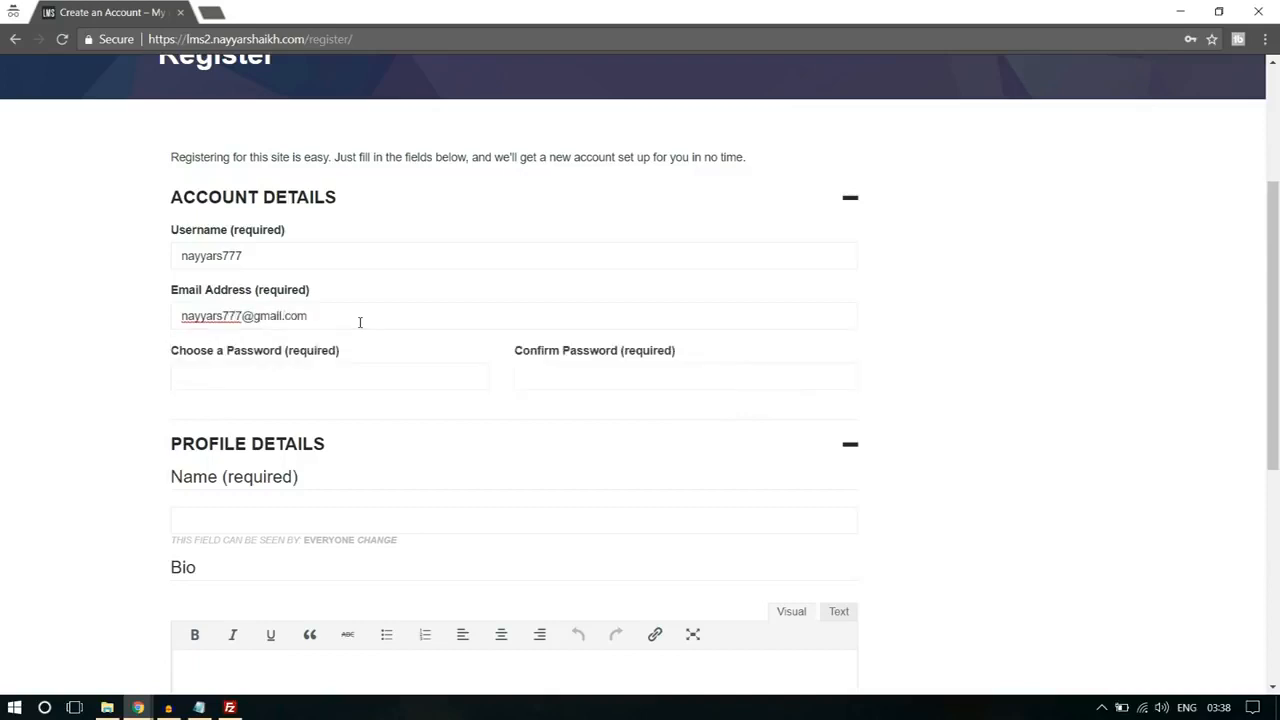
Step: Fill in the account password, its confirmation, the full name and "Bio" as the bio text, and submit the registration
scroll(360, 322, down, 2)
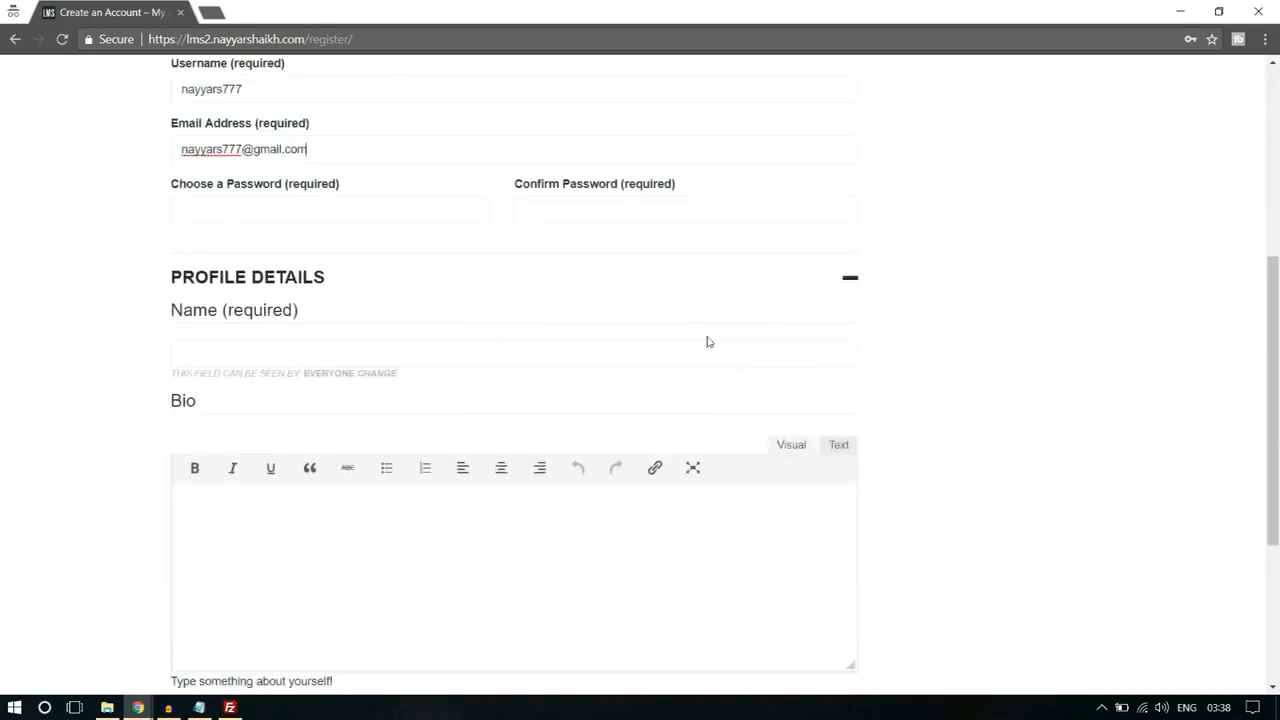
click(320, 218)
text(123456789)
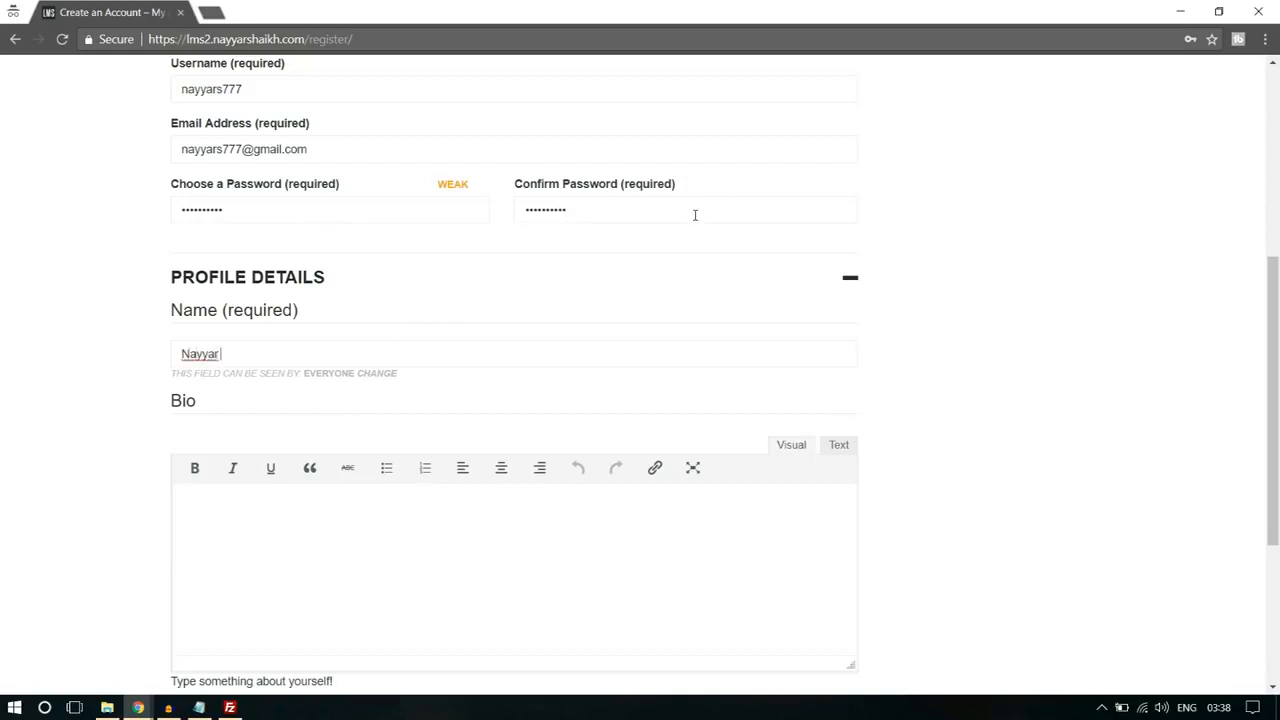
click(623, 531)
scroll(621, 533, down, 2)
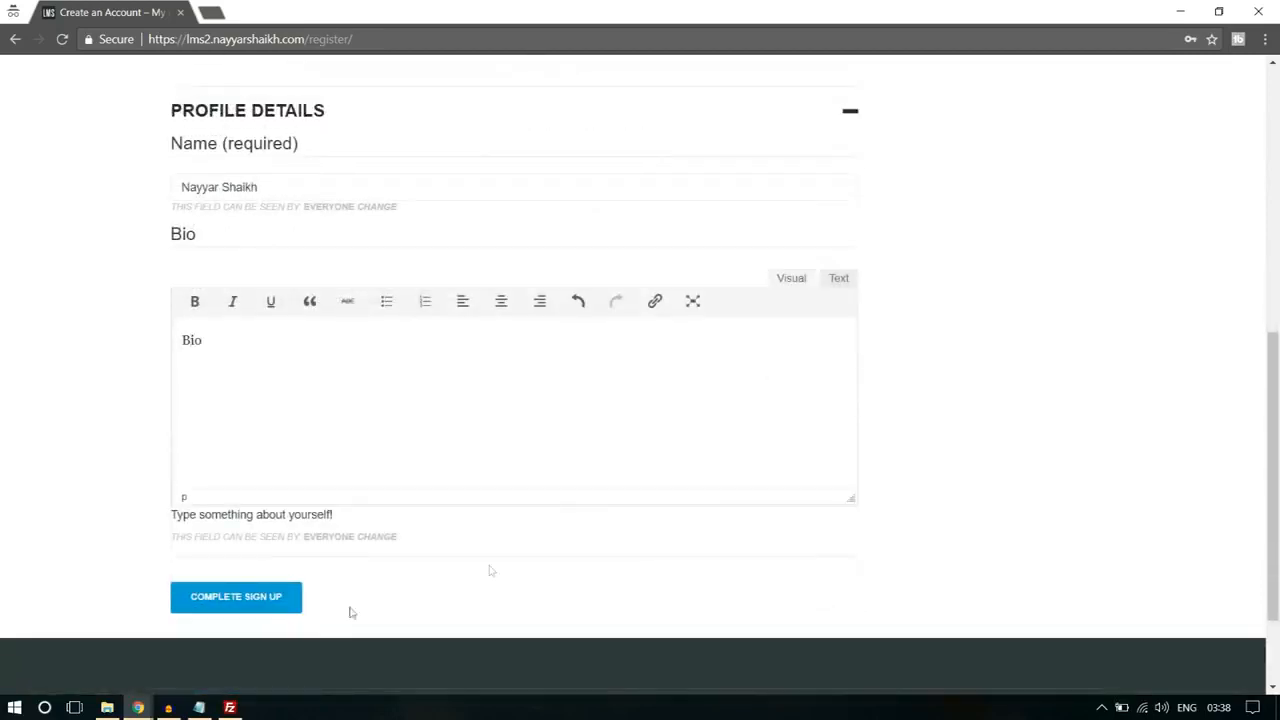
click(272, 601)
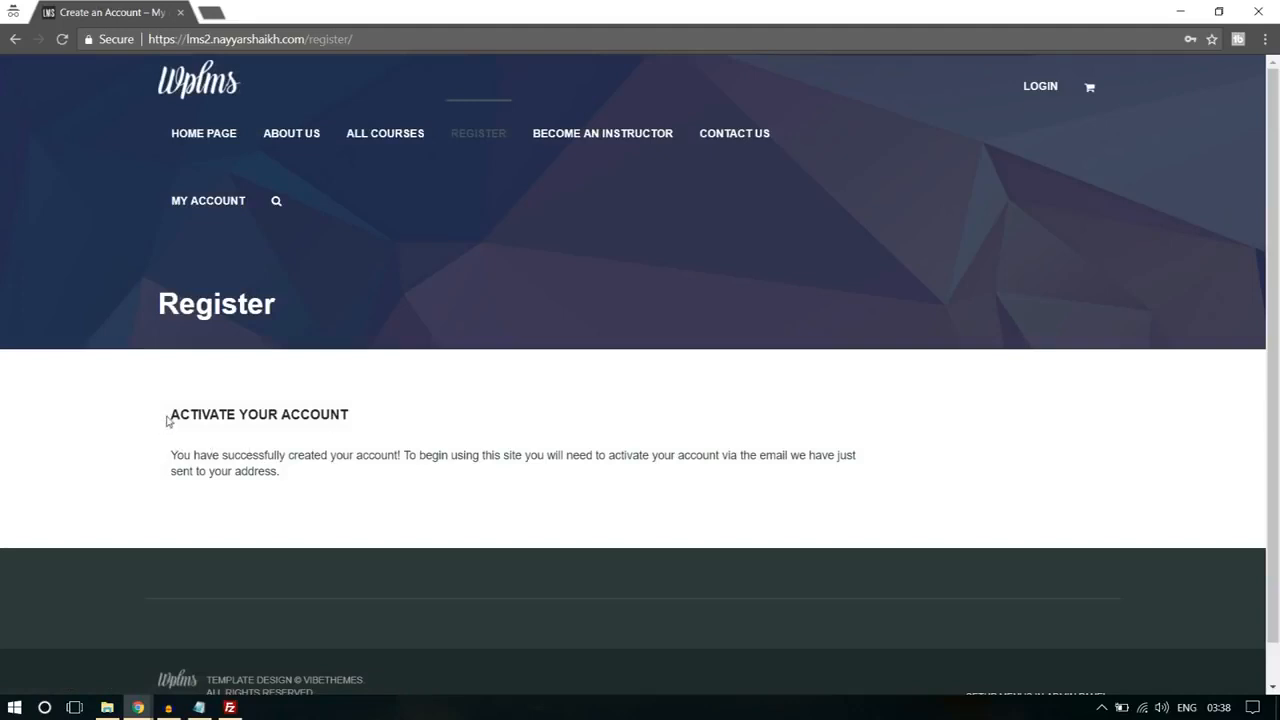
Step: Read the account activation notice on the Register page and open gmail.com in a new tab
drag(168, 421, 391, 459)
click(371, 465)
drag(721, 455, 846, 466)
click(846, 466)
click(211, 12)
text(gmail.com)
key(Return)
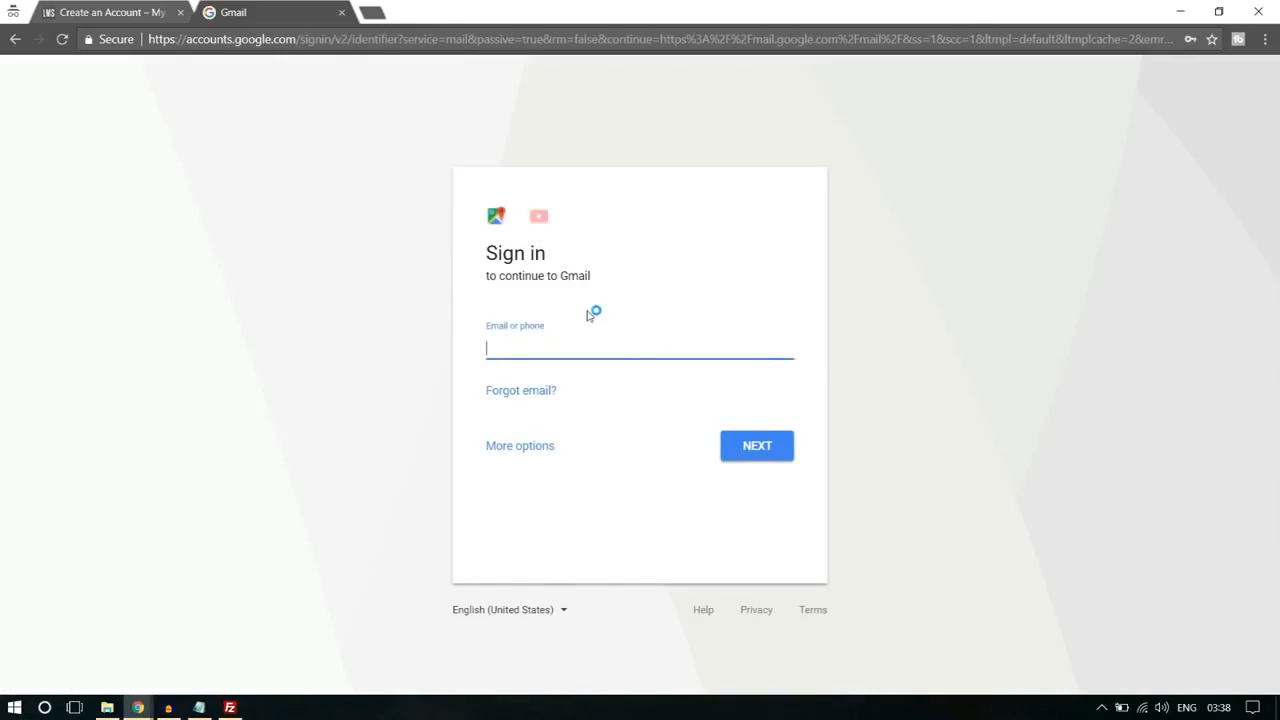
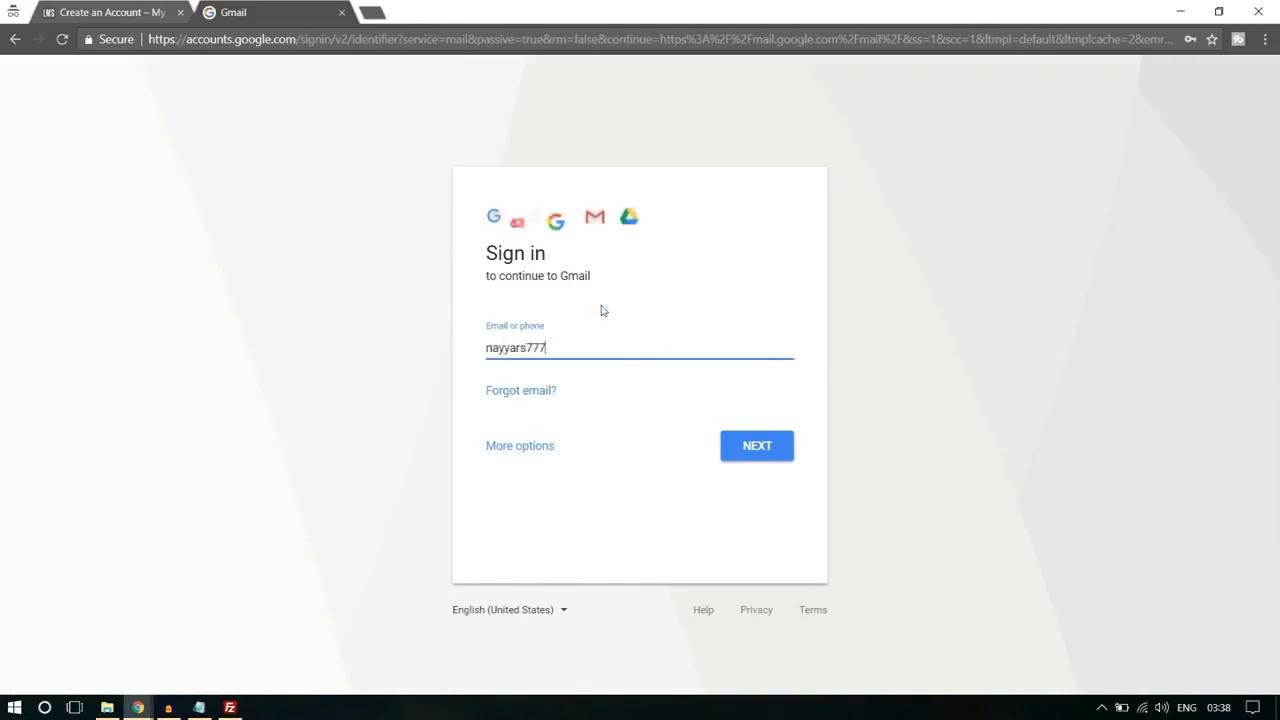
Step: Sign in to Gmail with the account's e-mail address and password
key(Return)
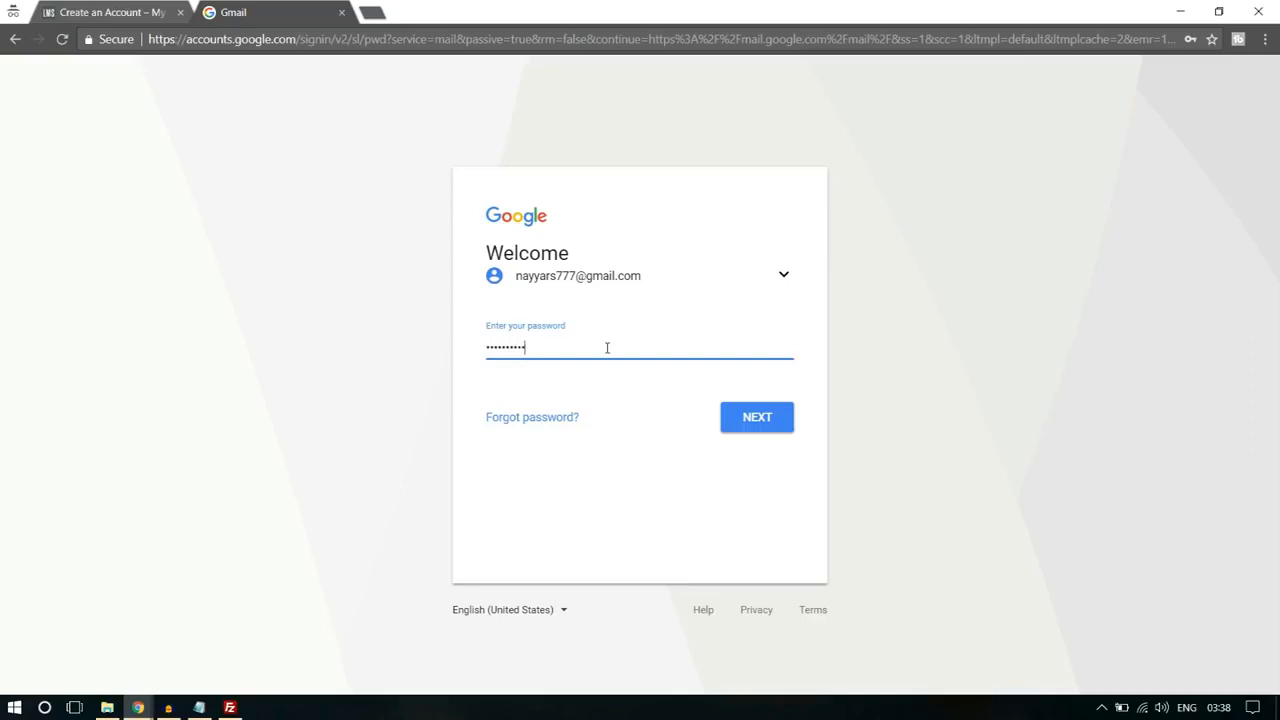
key(Return)
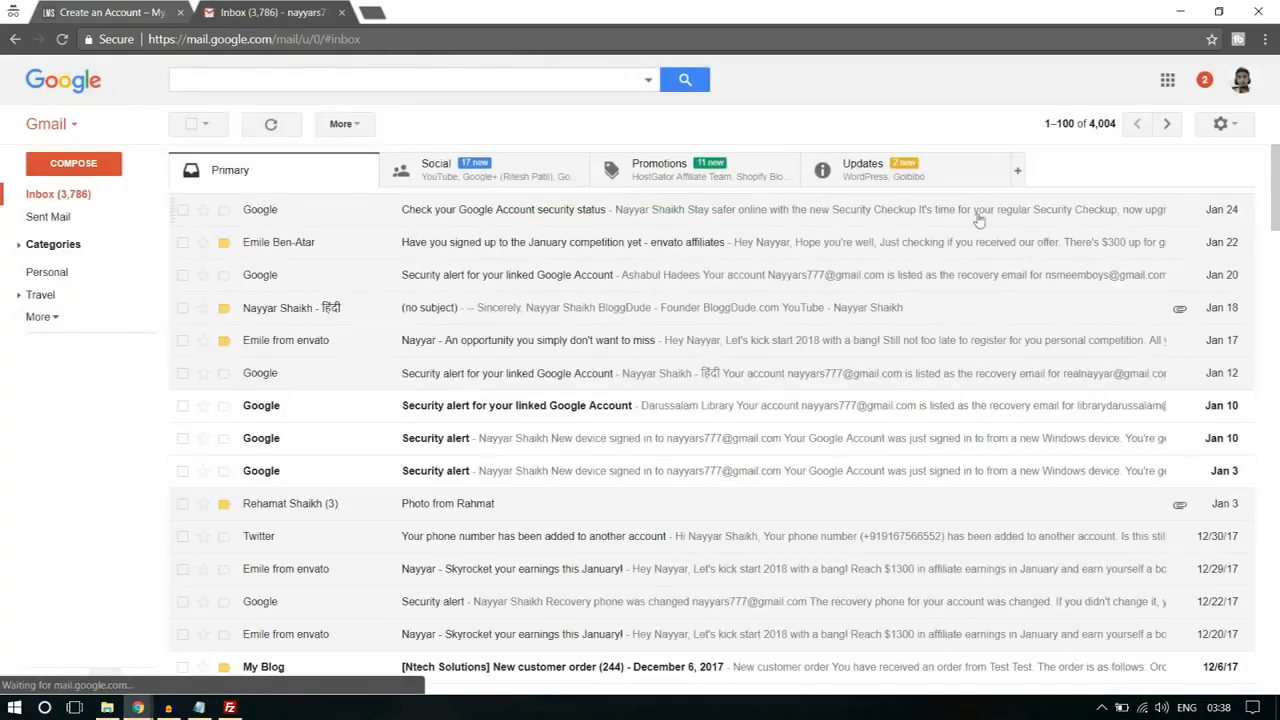
Step: Open the "[My Blog] Activate your account" e-mail in Updates, follow its activation link, and close the other tabs
click(930, 182)
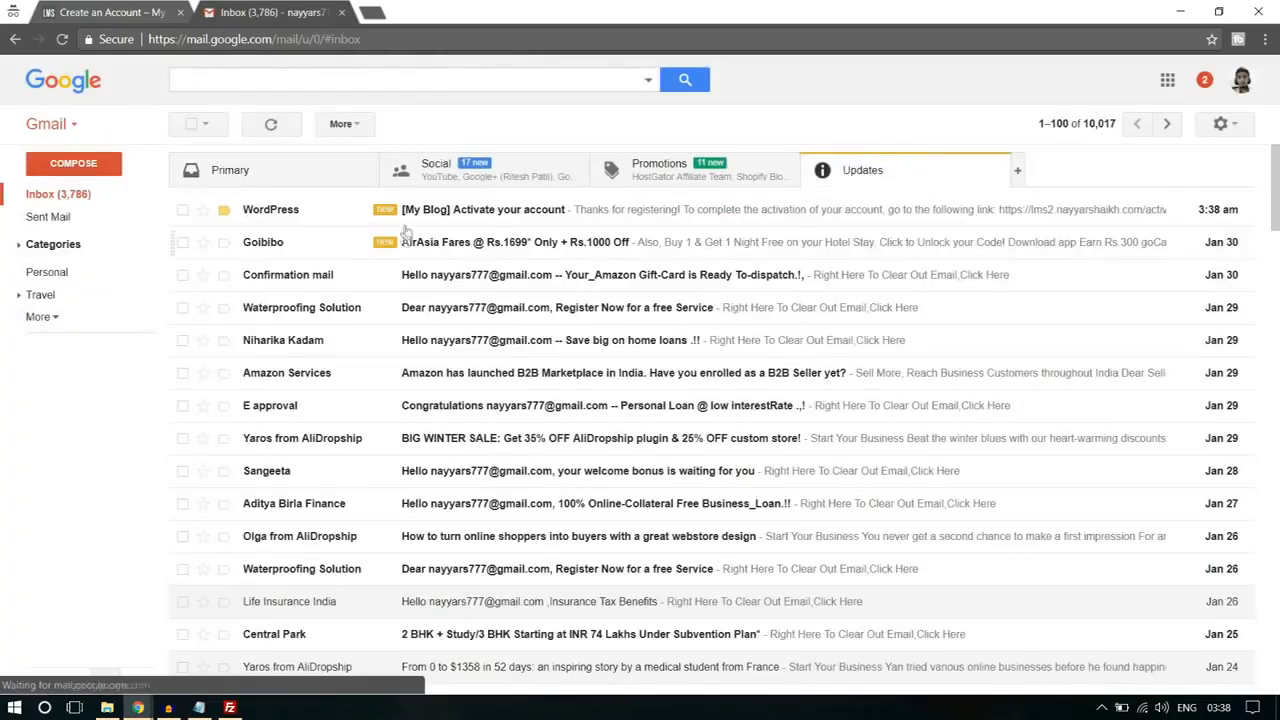
click(465, 214)
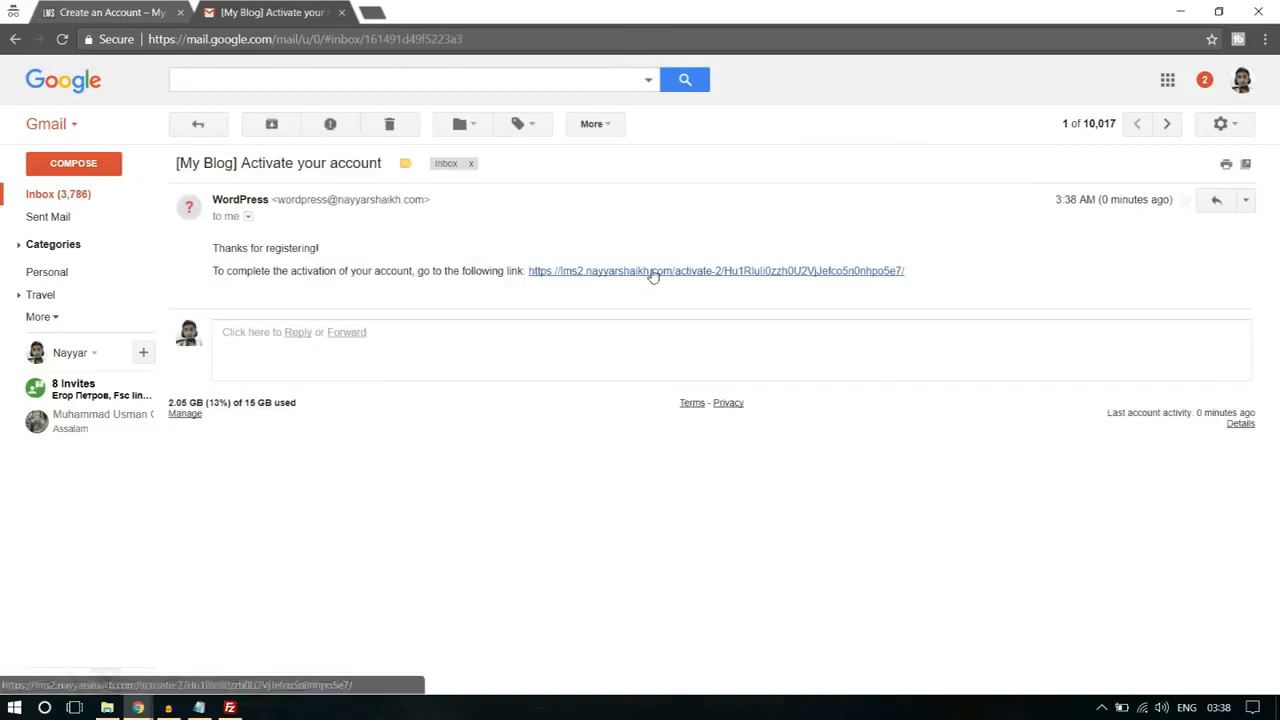
click(651, 271)
click(180, 12)
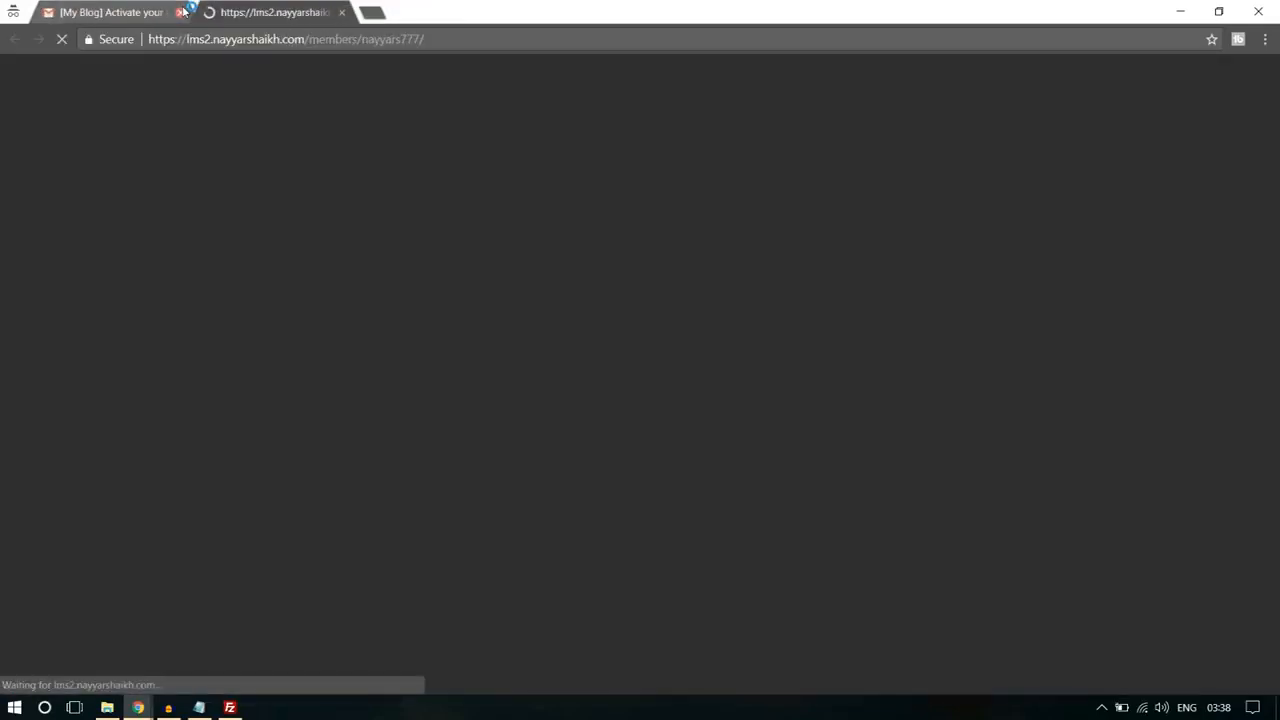
click(180, 12)
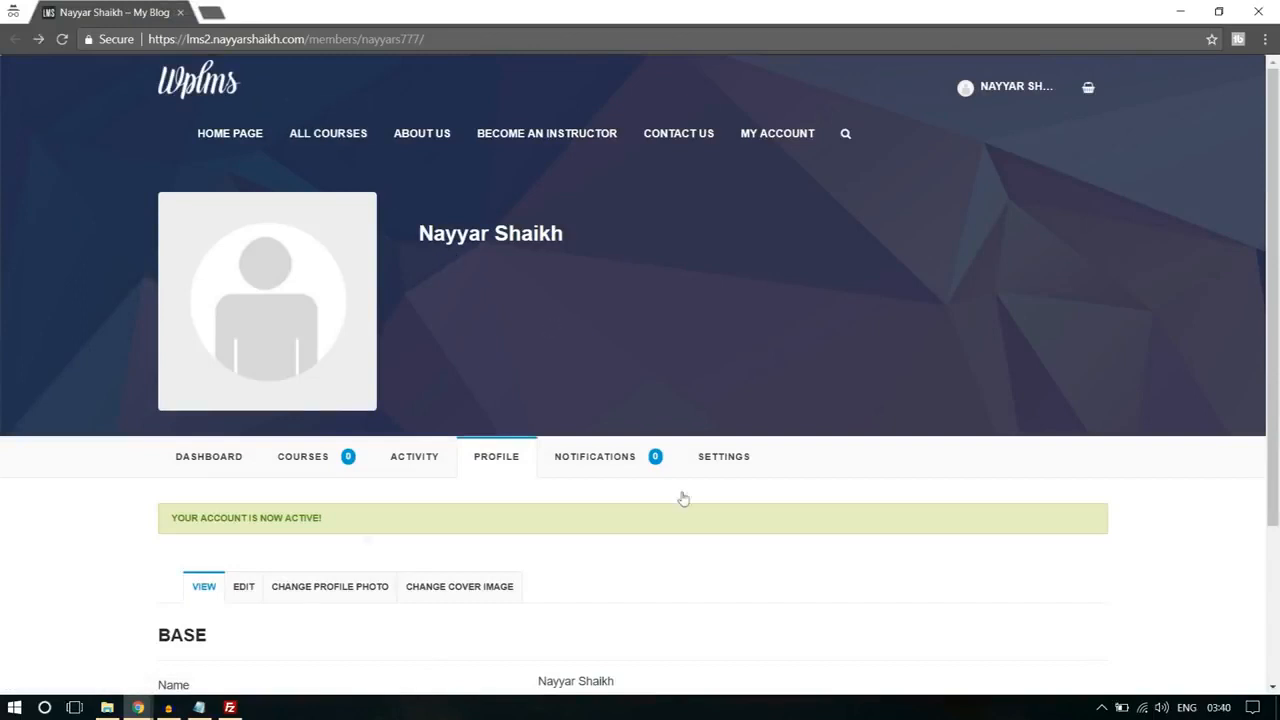
drag(201, 519, 349, 523)
click(349, 523)
Step: Open the Software Training course from All Courses, choose to take it, and add it to the cart
click(343, 139)
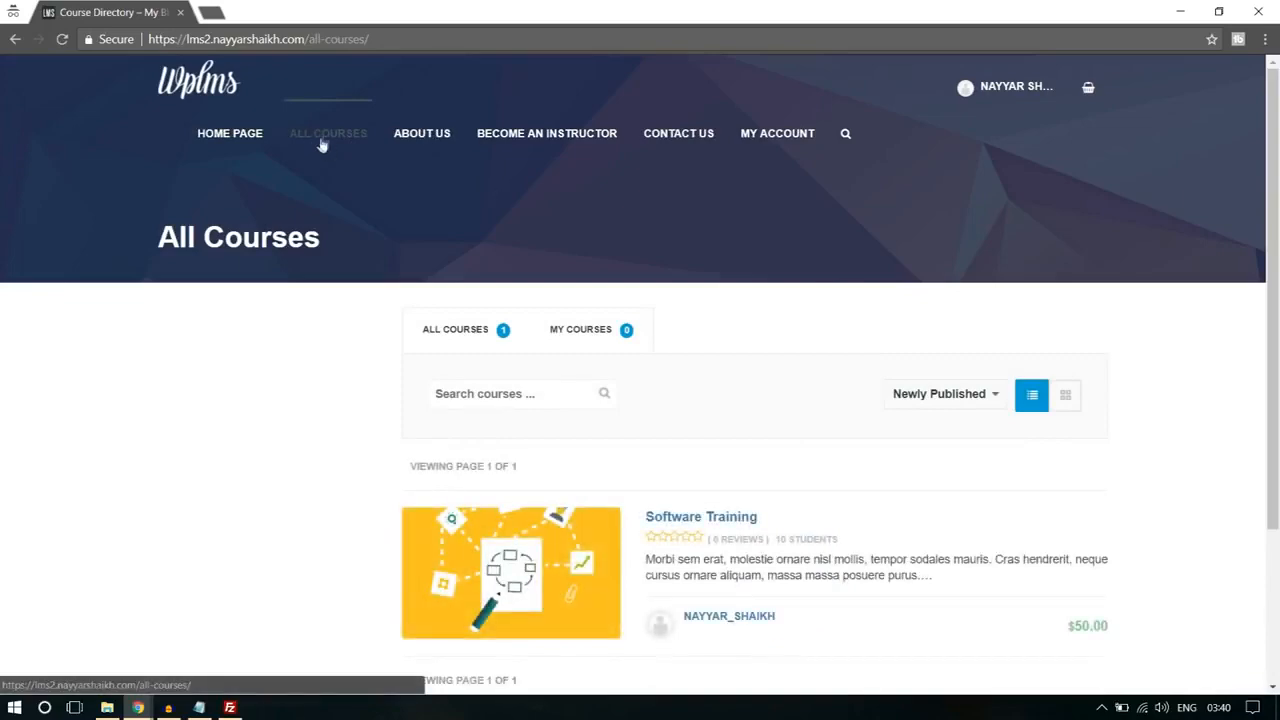
scroll(646, 247, down, 3)
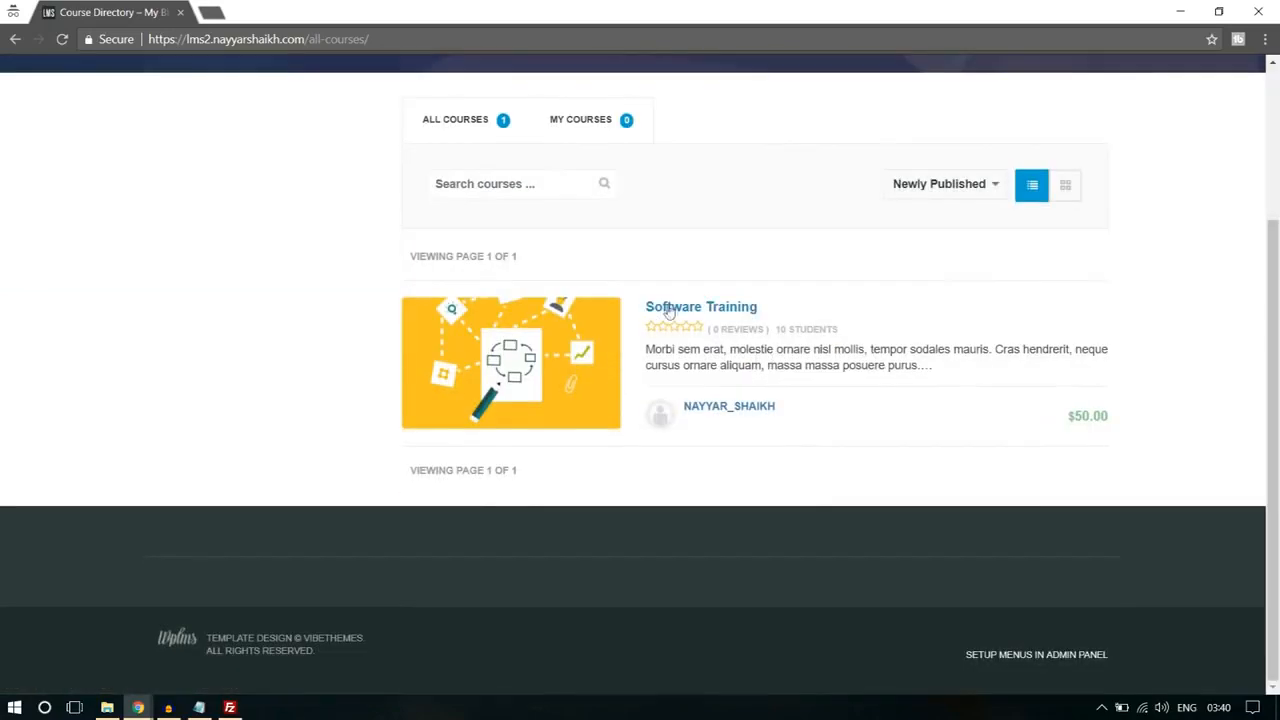
click(724, 309)
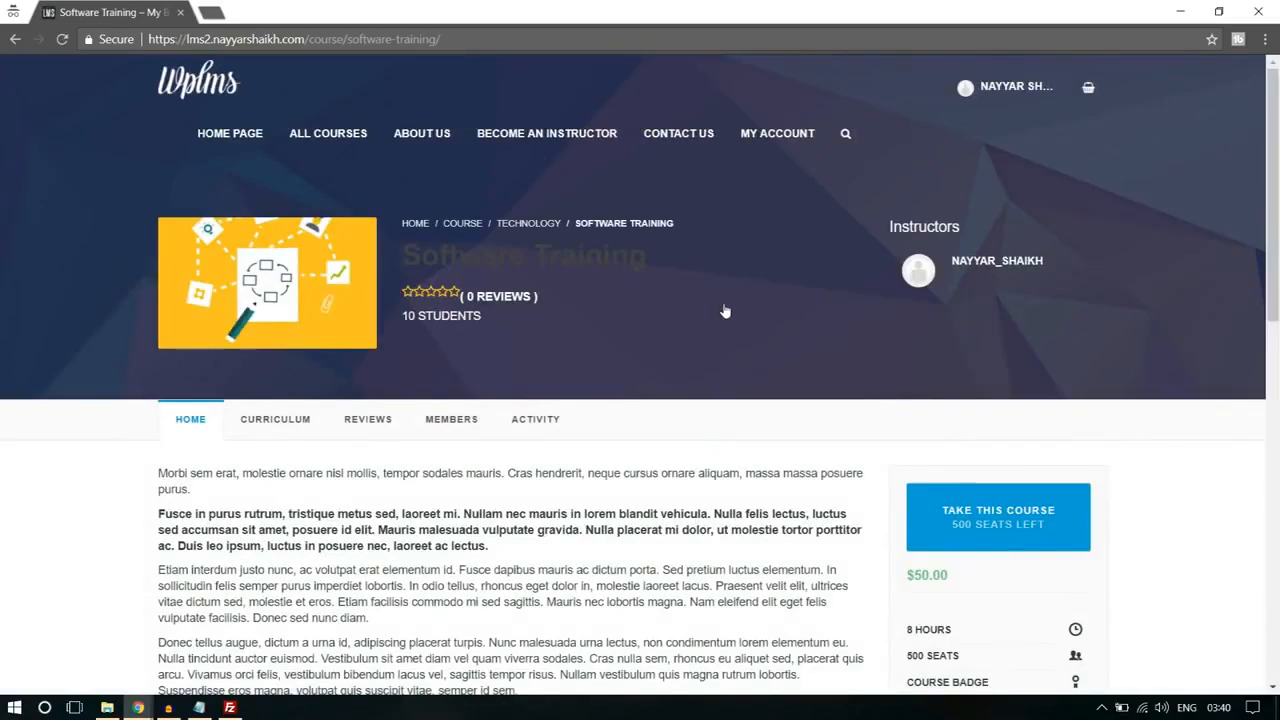
scroll(590, 338, down, 1)
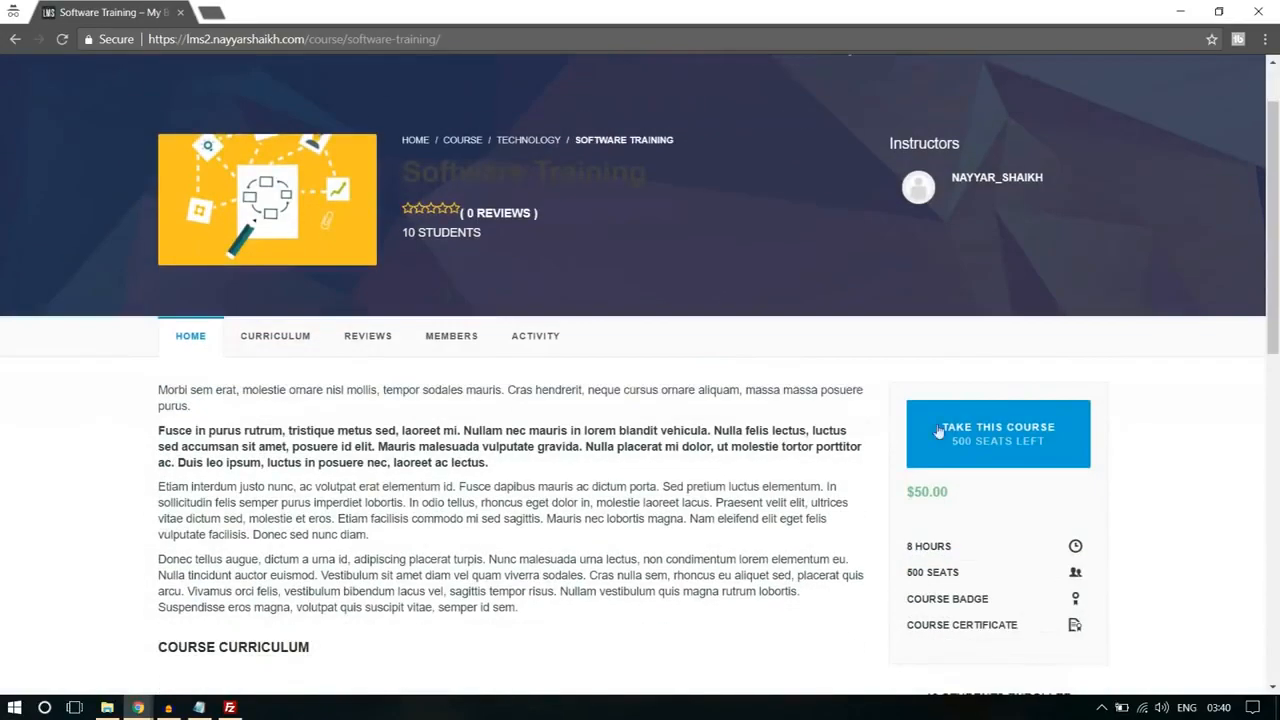
click(984, 444)
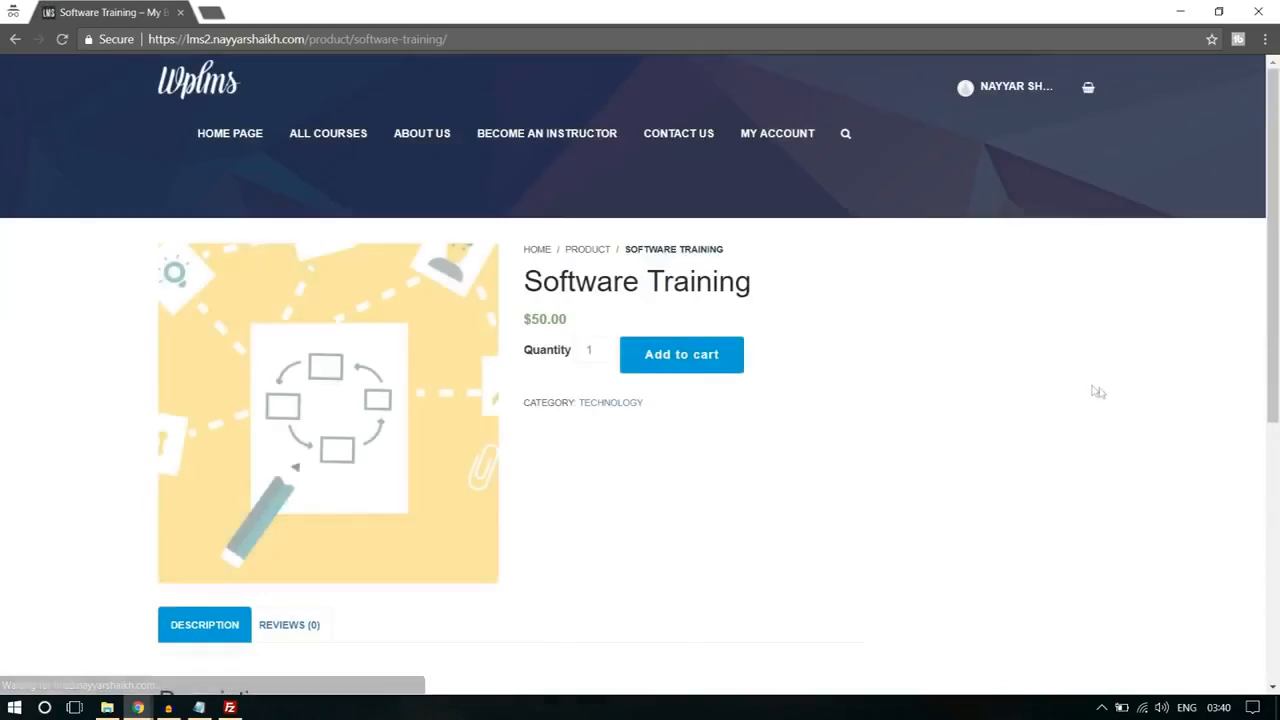
click(668, 360)
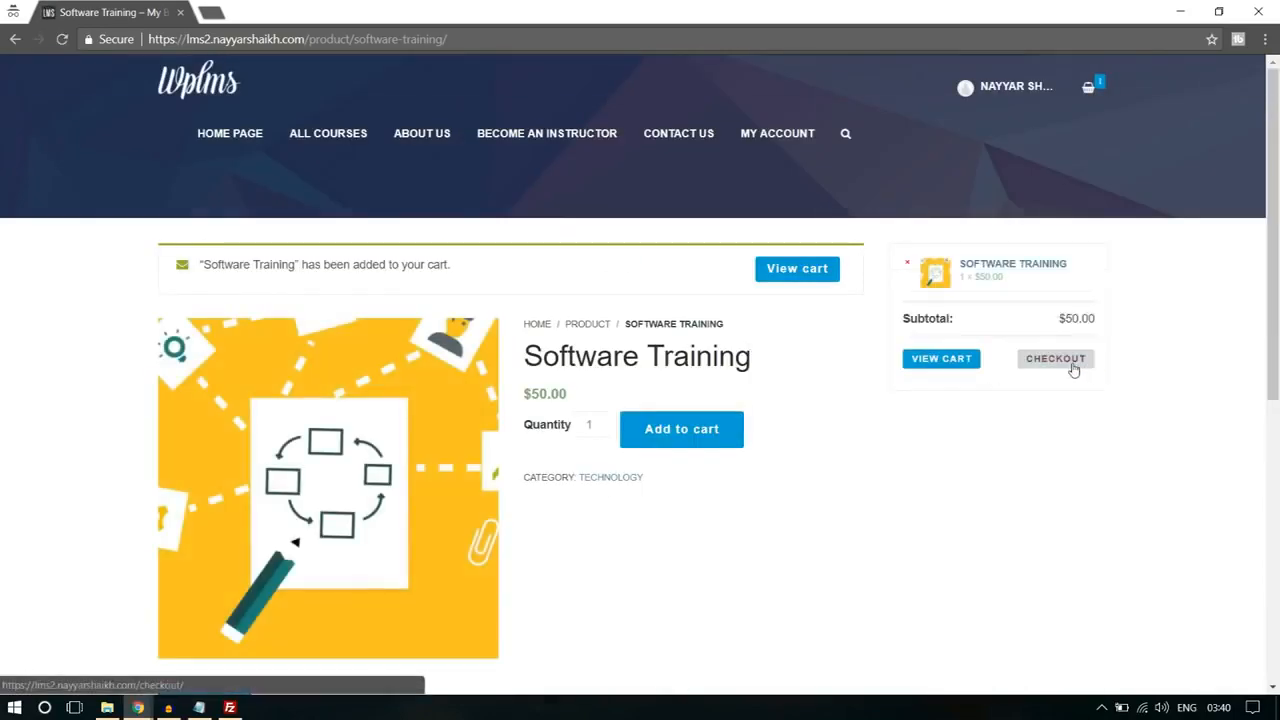
Step: Review the checkout page with PayPal as the payment method, and return to the Software Training product page
click(1073, 368)
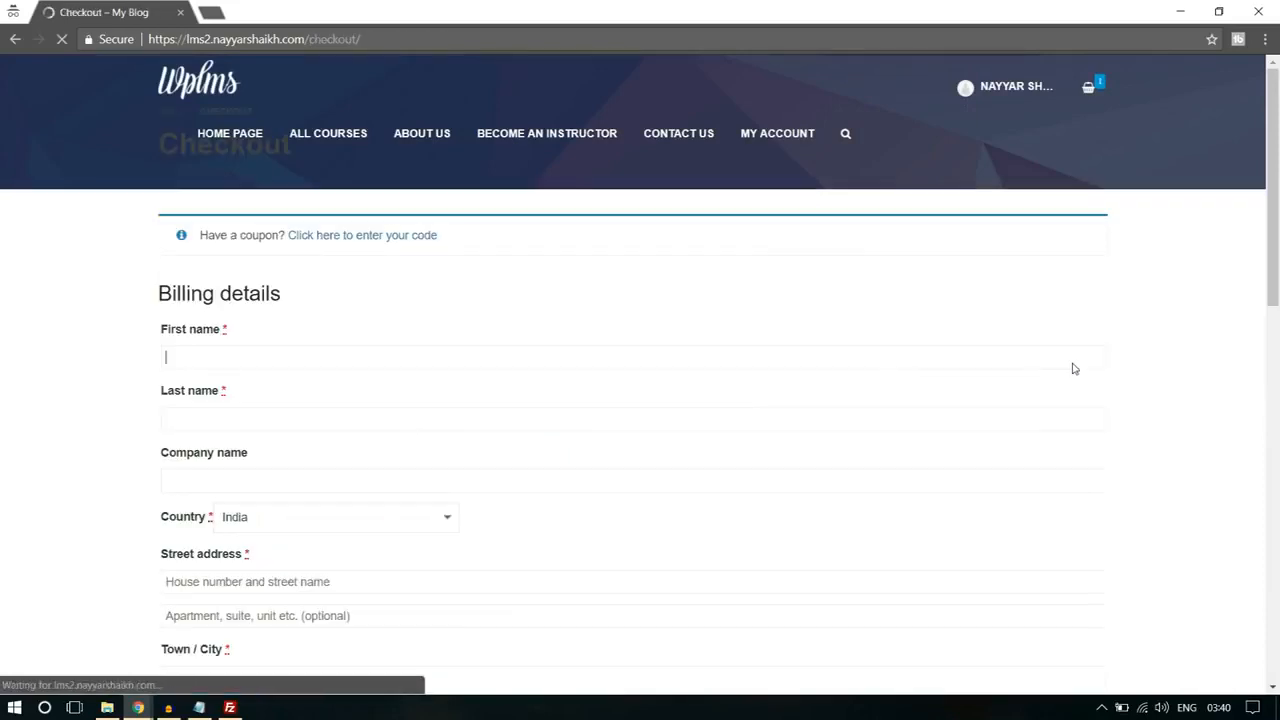
scroll(337, 463, down, 15)
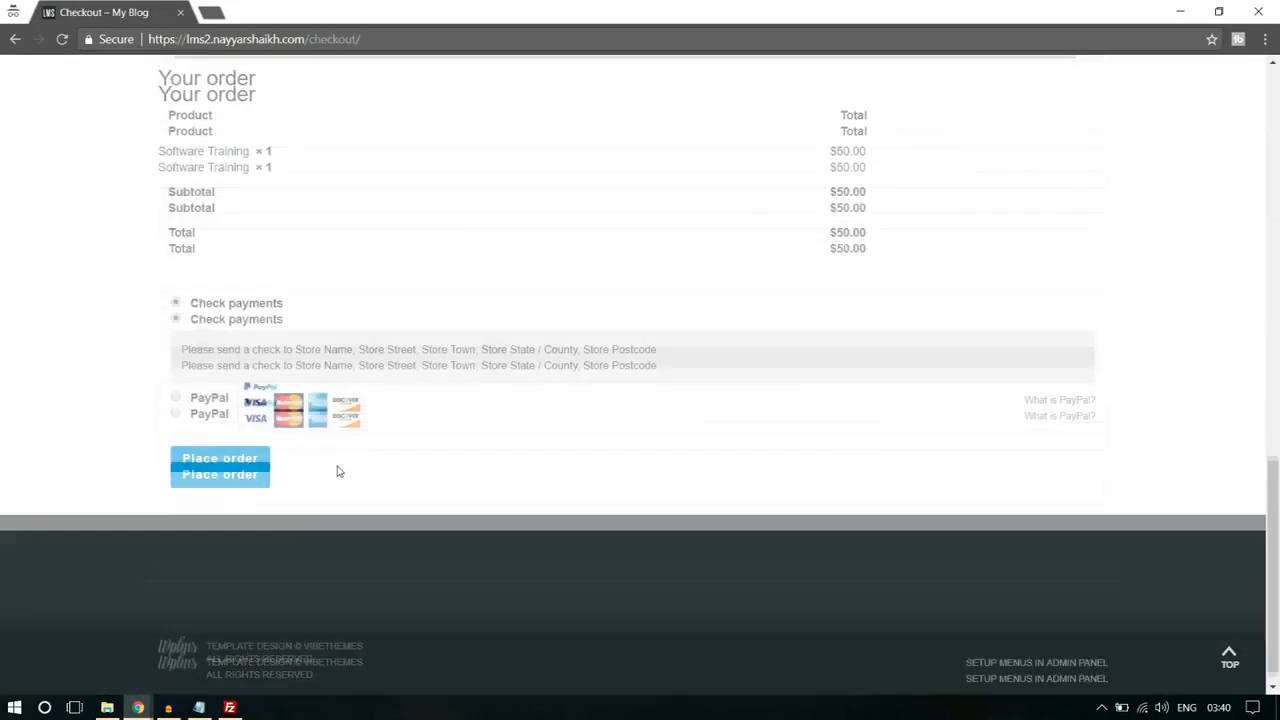
click(176, 398)
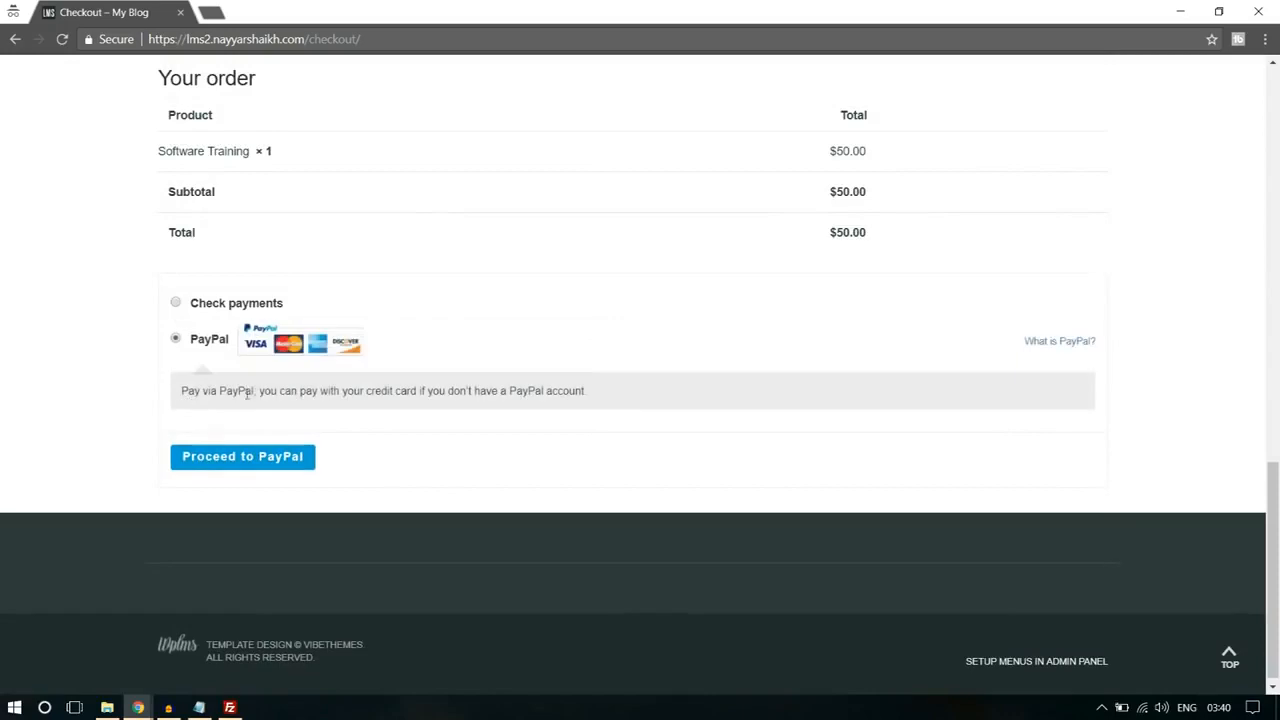
scroll(466, 466, up, 15)
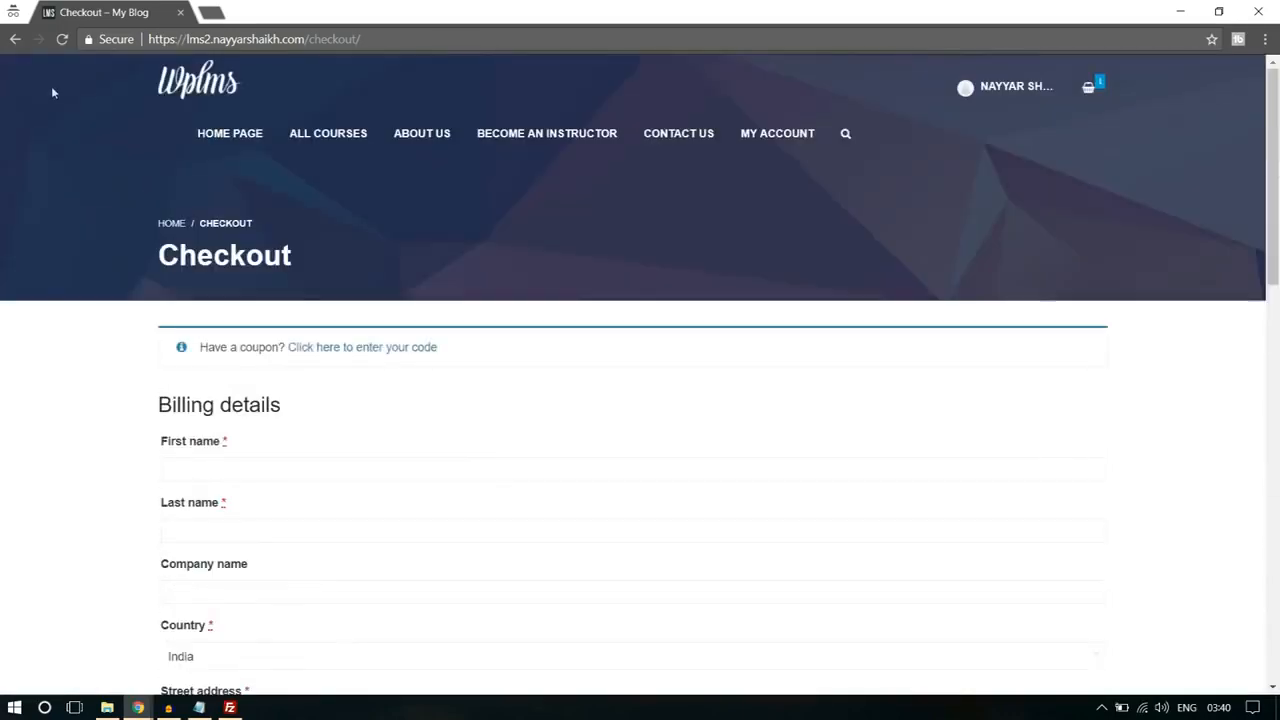
click(13, 39)
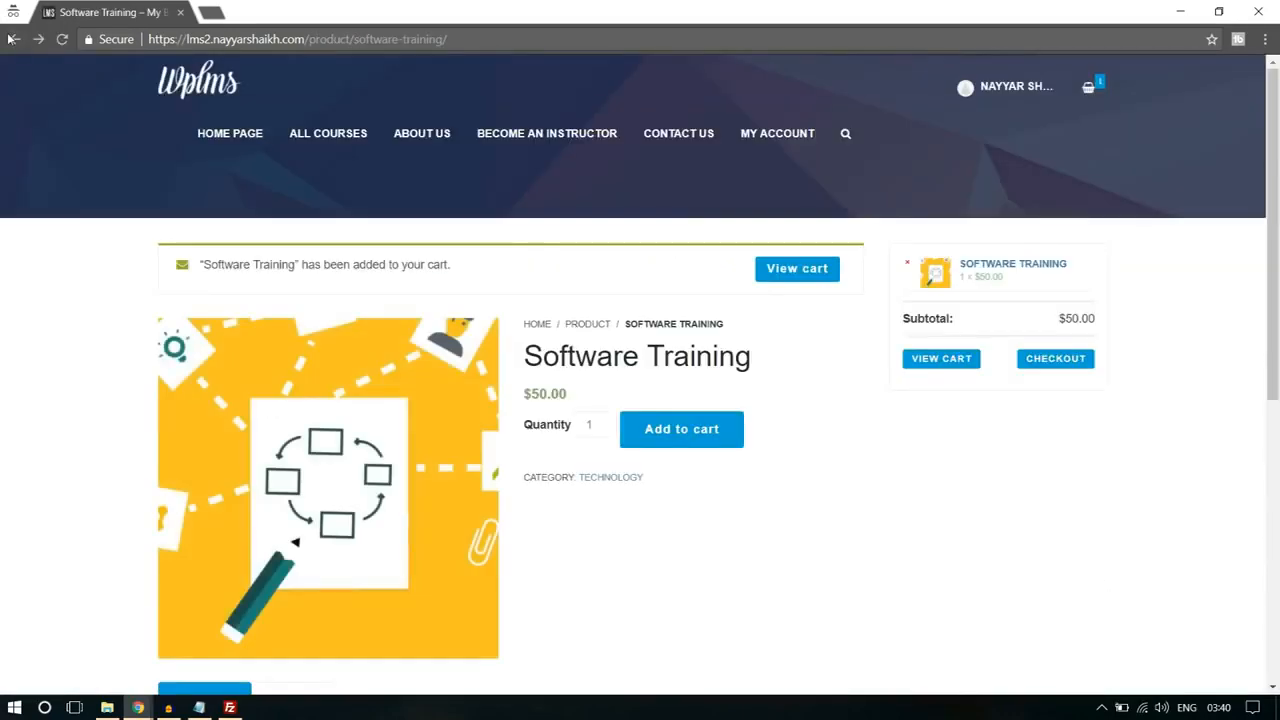
click(13, 39)
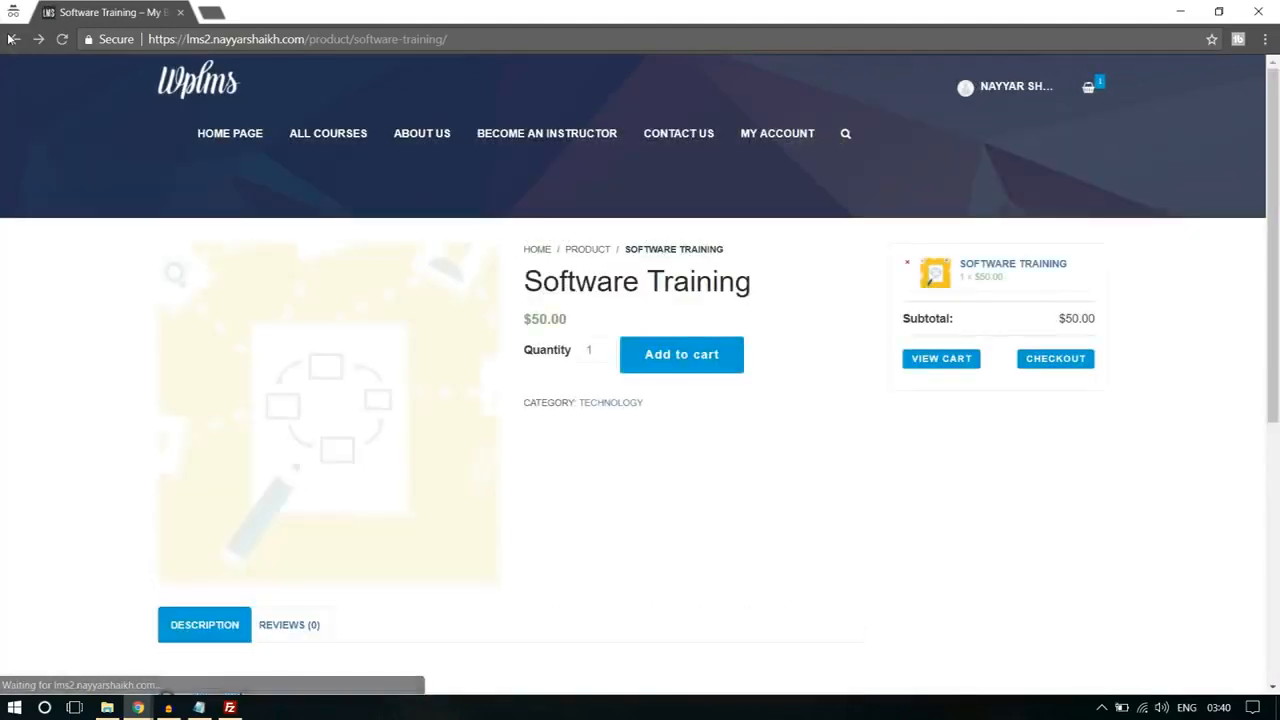
scroll(934, 466, down, 5)
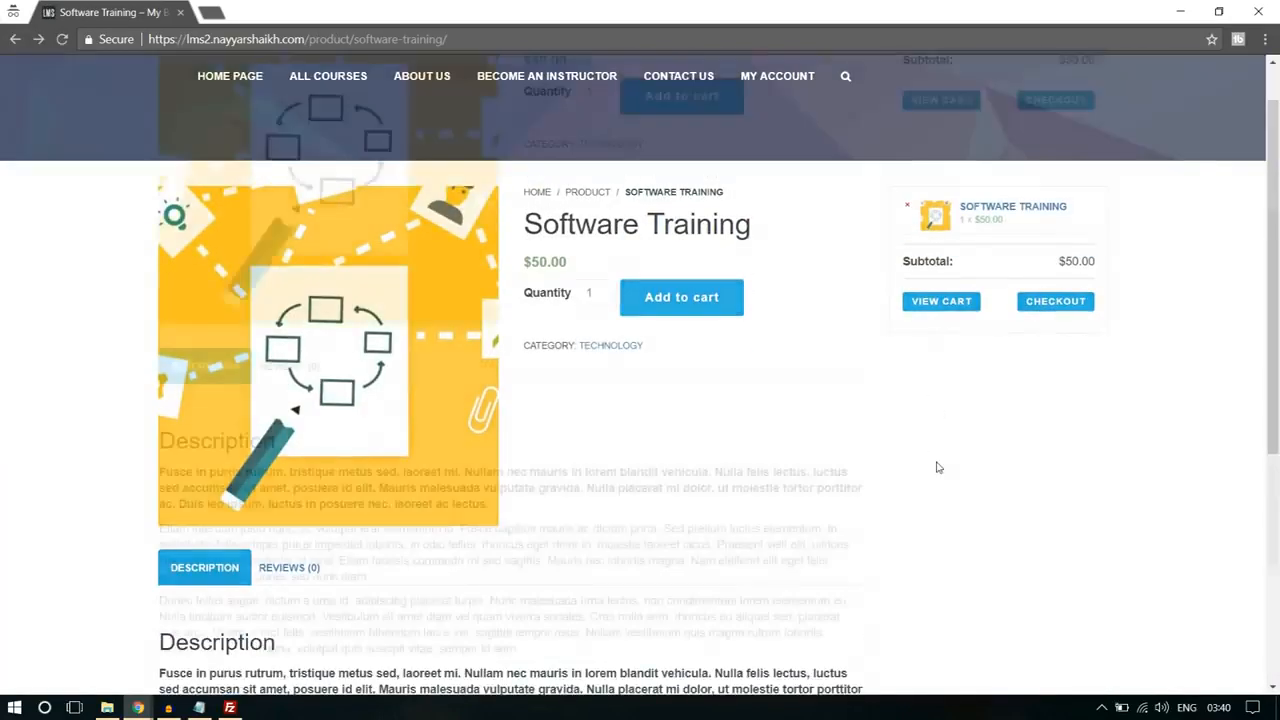
scroll(934, 466, up, 5)
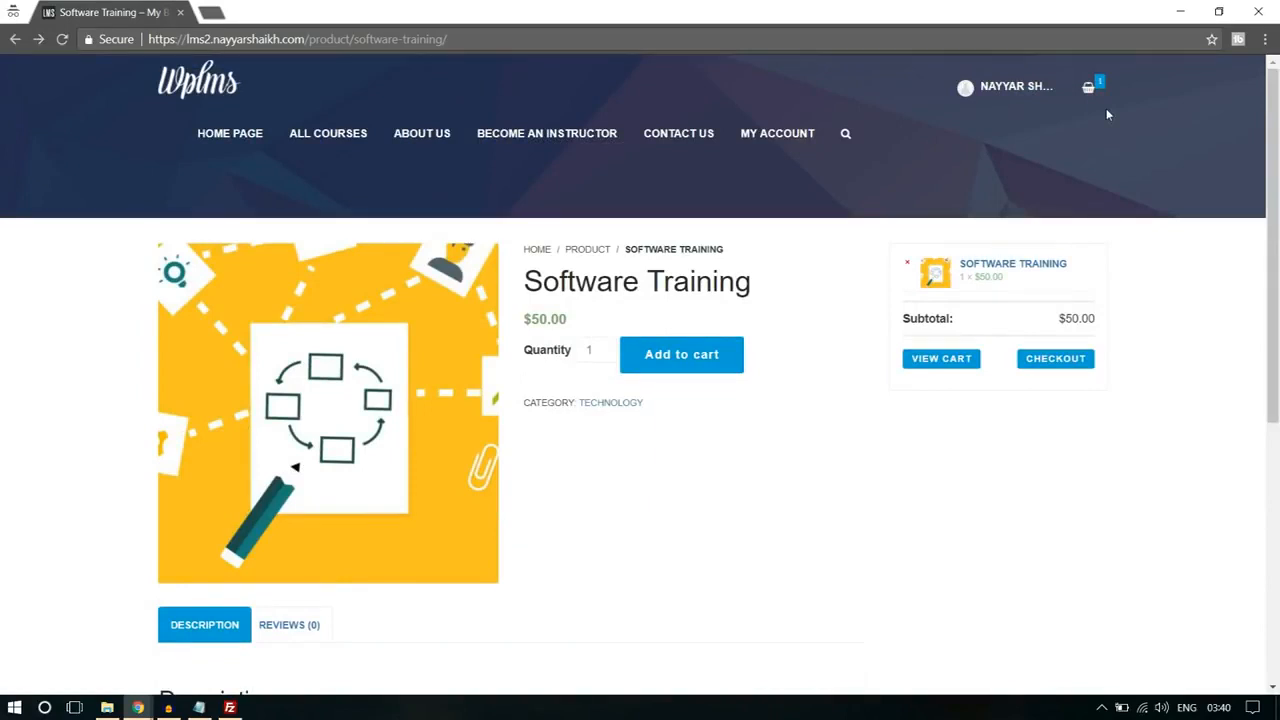
Step: Open the account options of the new student and log out of the site
click(1005, 92)
mouse_move(1003, 97)
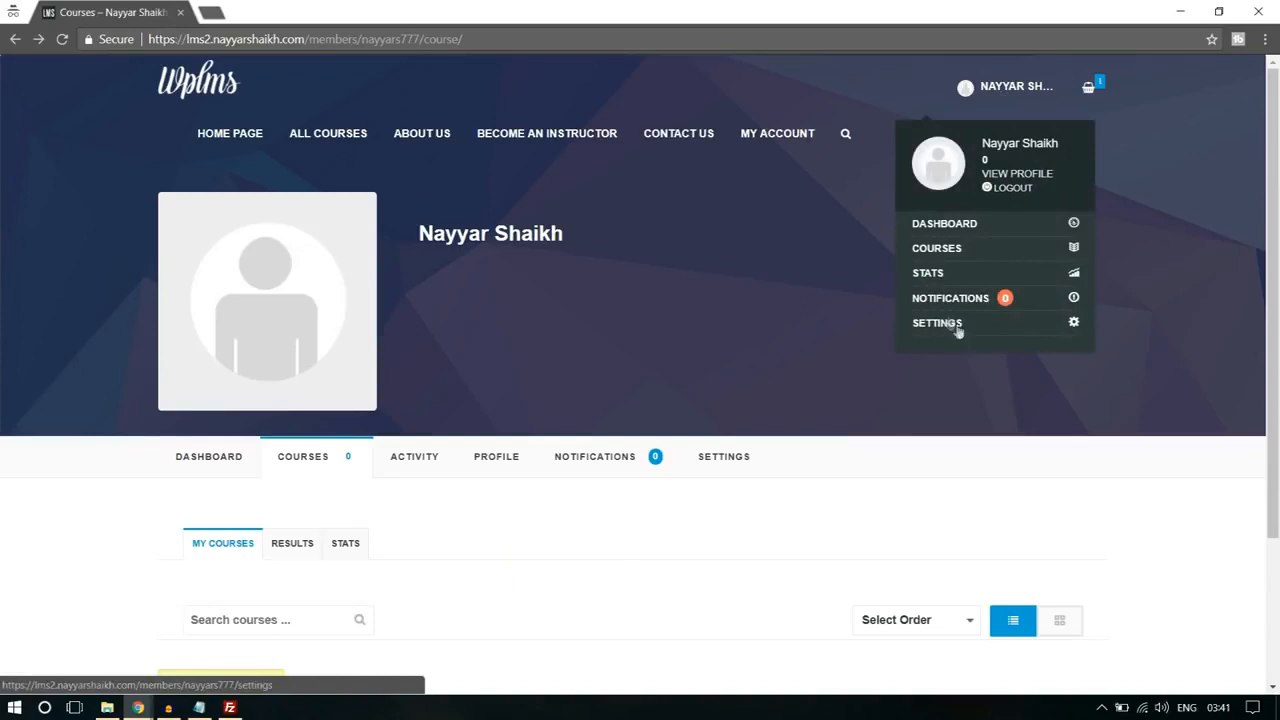
click(1013, 190)
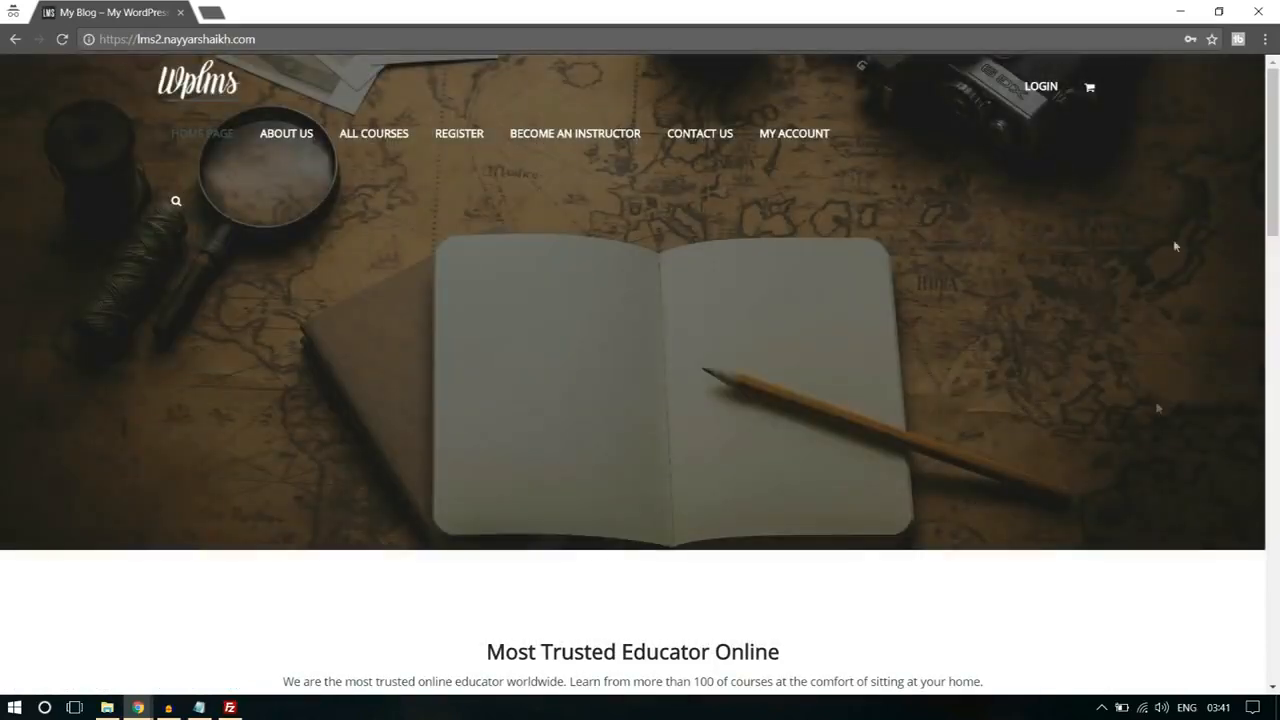
Step: Open the Register page and review its Account Details and Profile Details fields, including Name and Bio
click(457, 139)
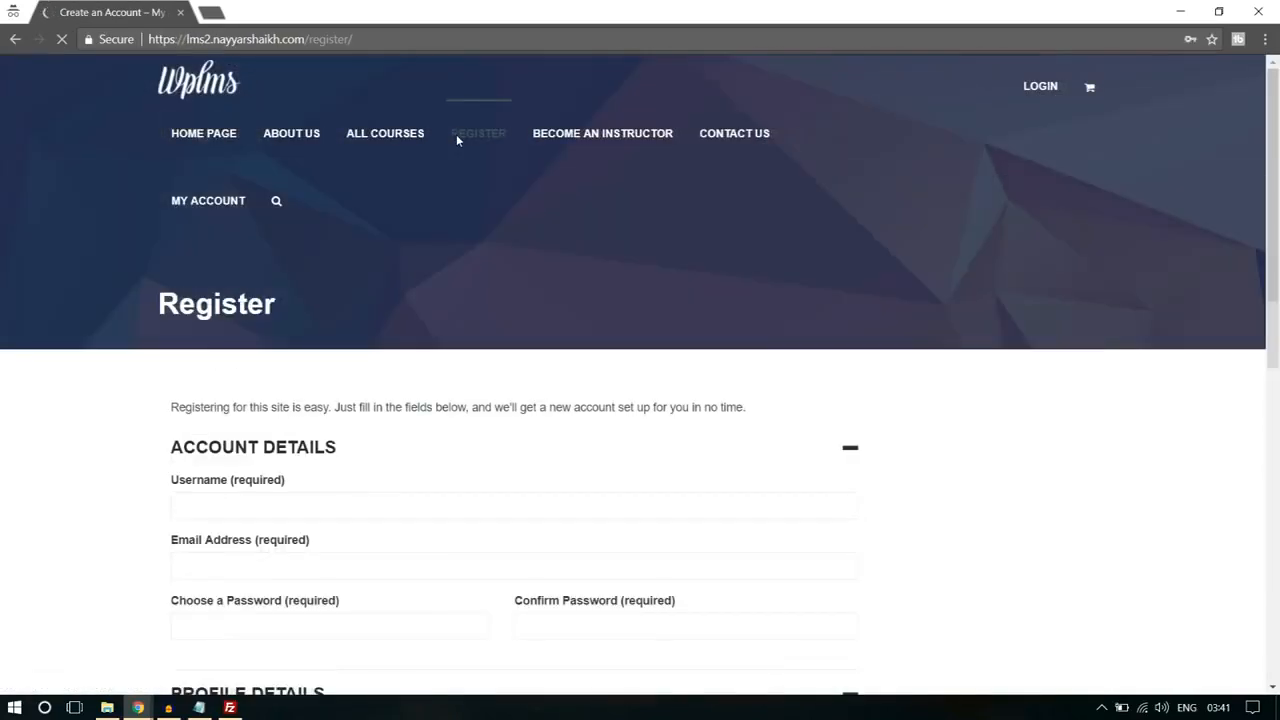
scroll(1080, 338, down, 3)
scroll(1080, 338, down, 2)
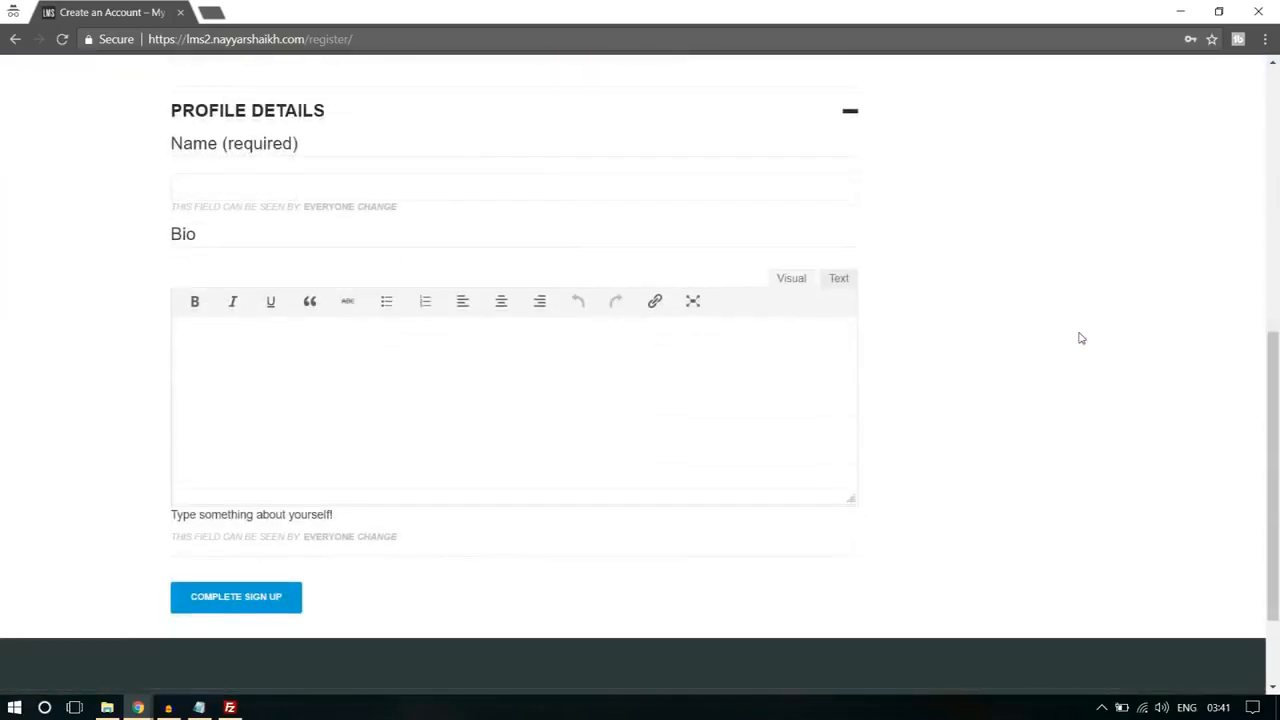
scroll(1080, 338, up, 4)
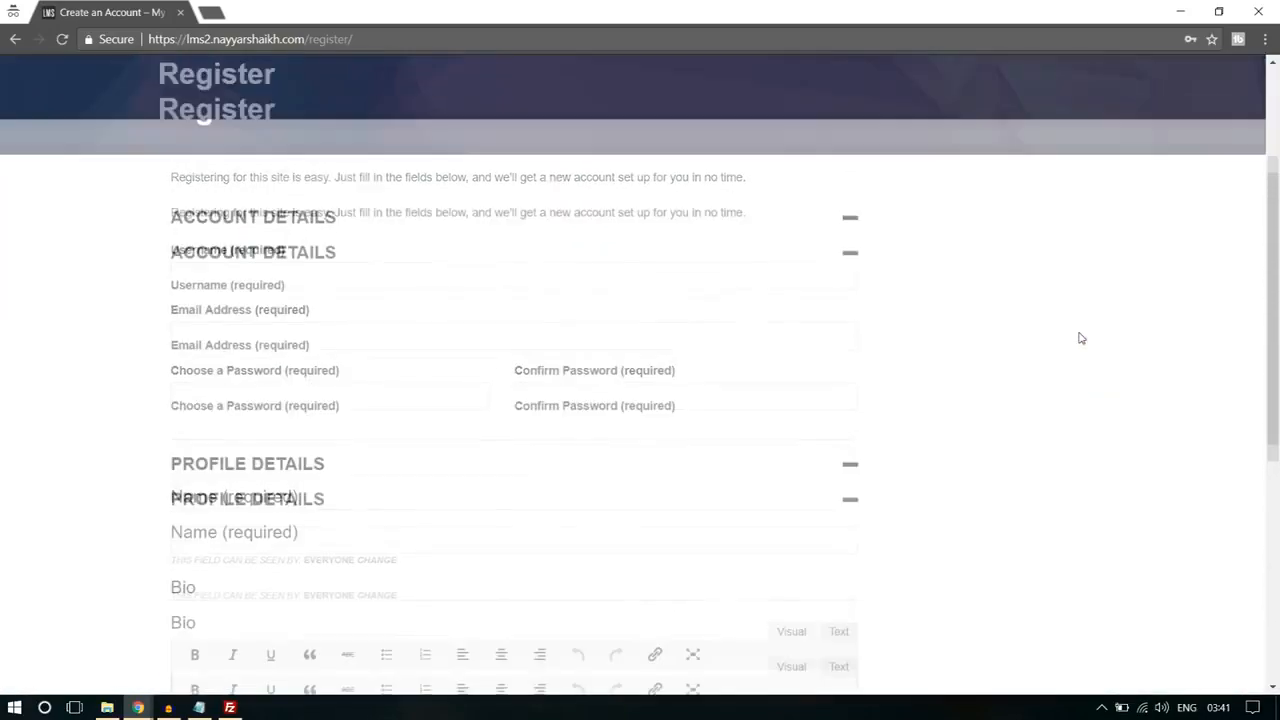
scroll(1080, 338, down, 5)
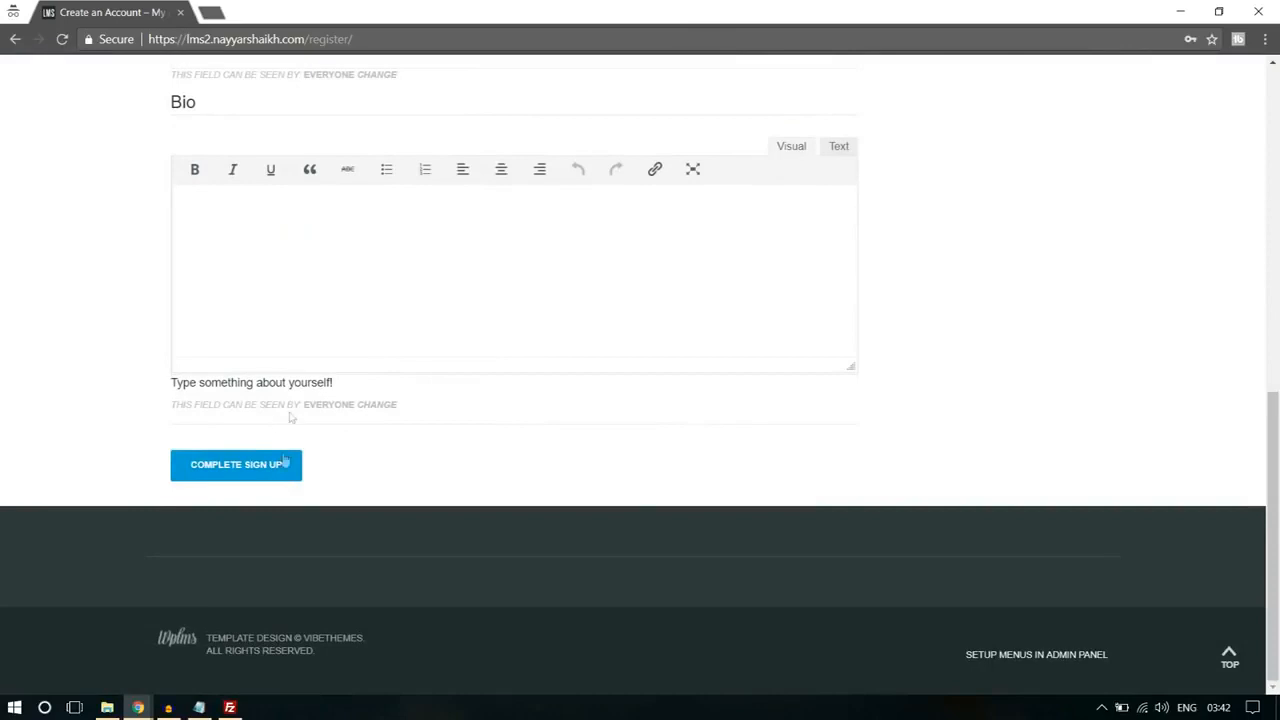
scroll(374, 446, up, 5)
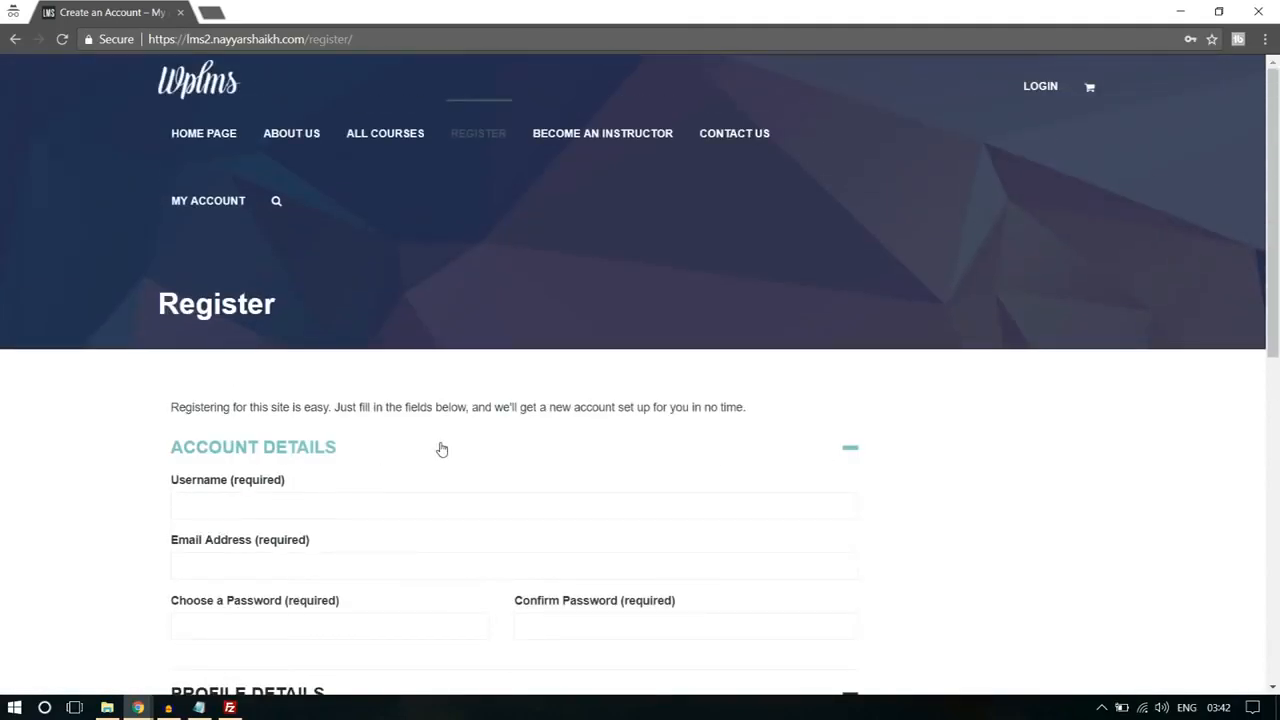
scroll(441, 449, down, 3)
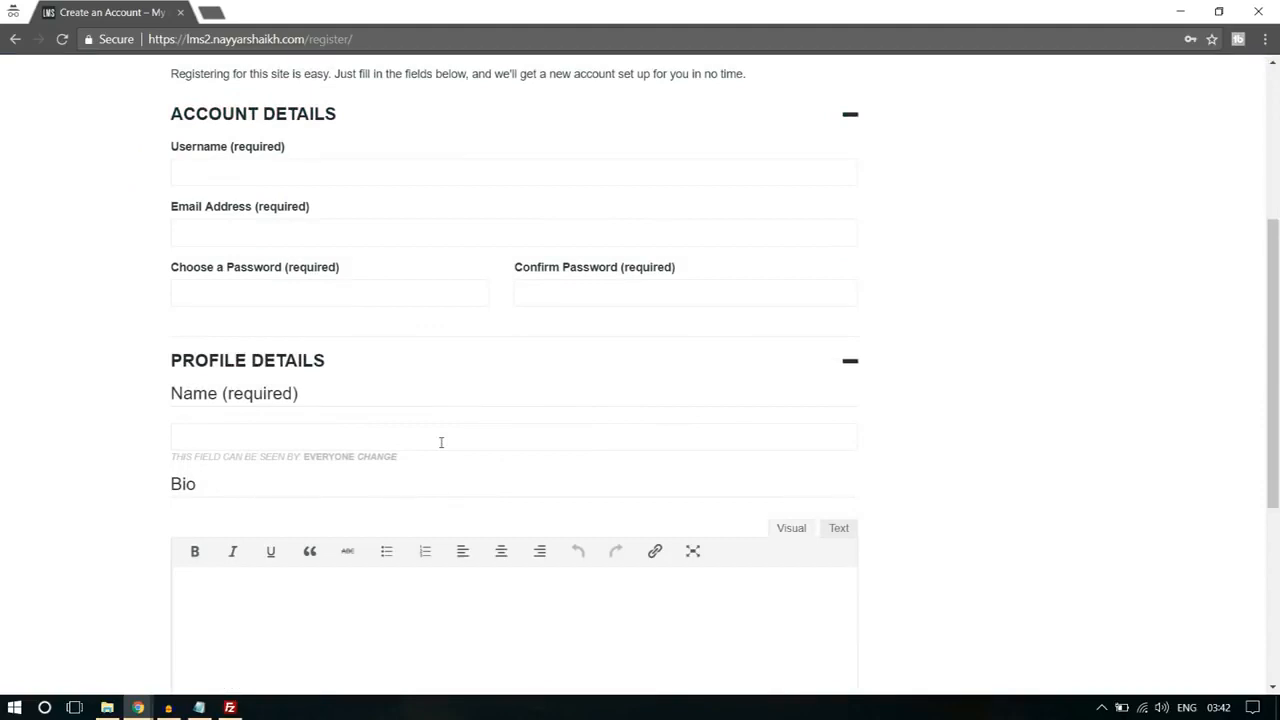
scroll(441, 442, down, 3)
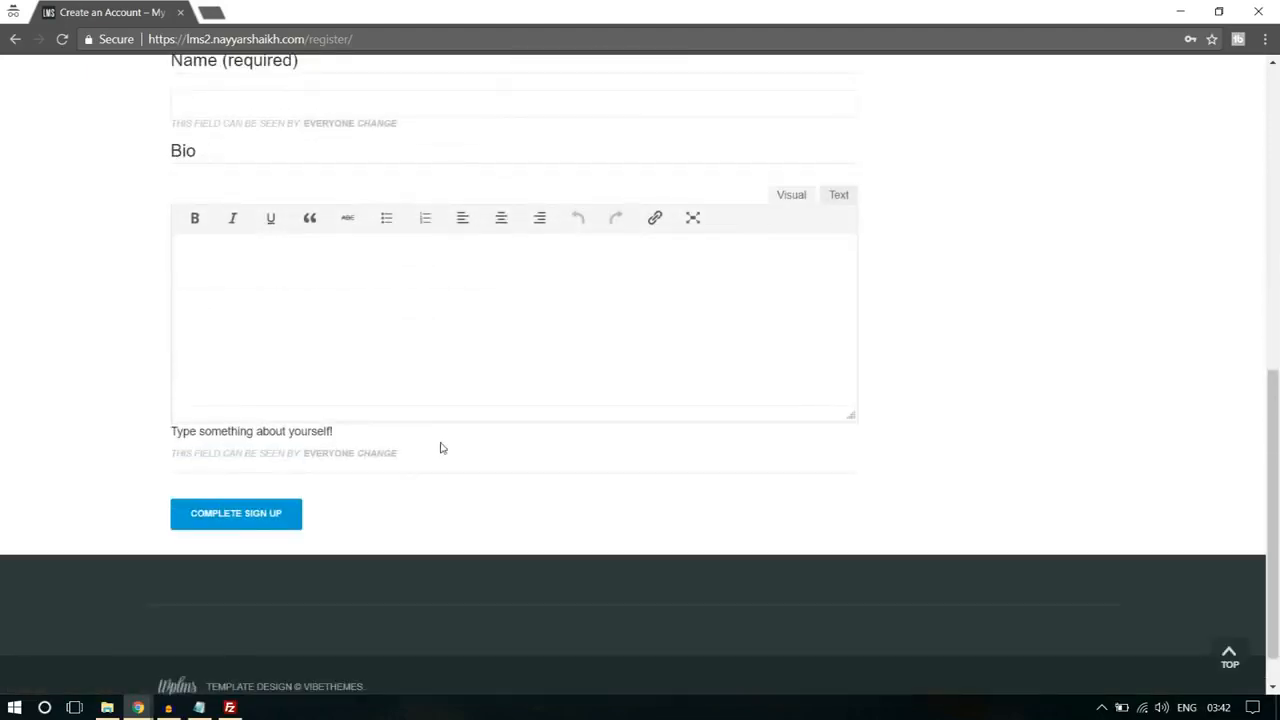
scroll(1128, 380, up, 3)
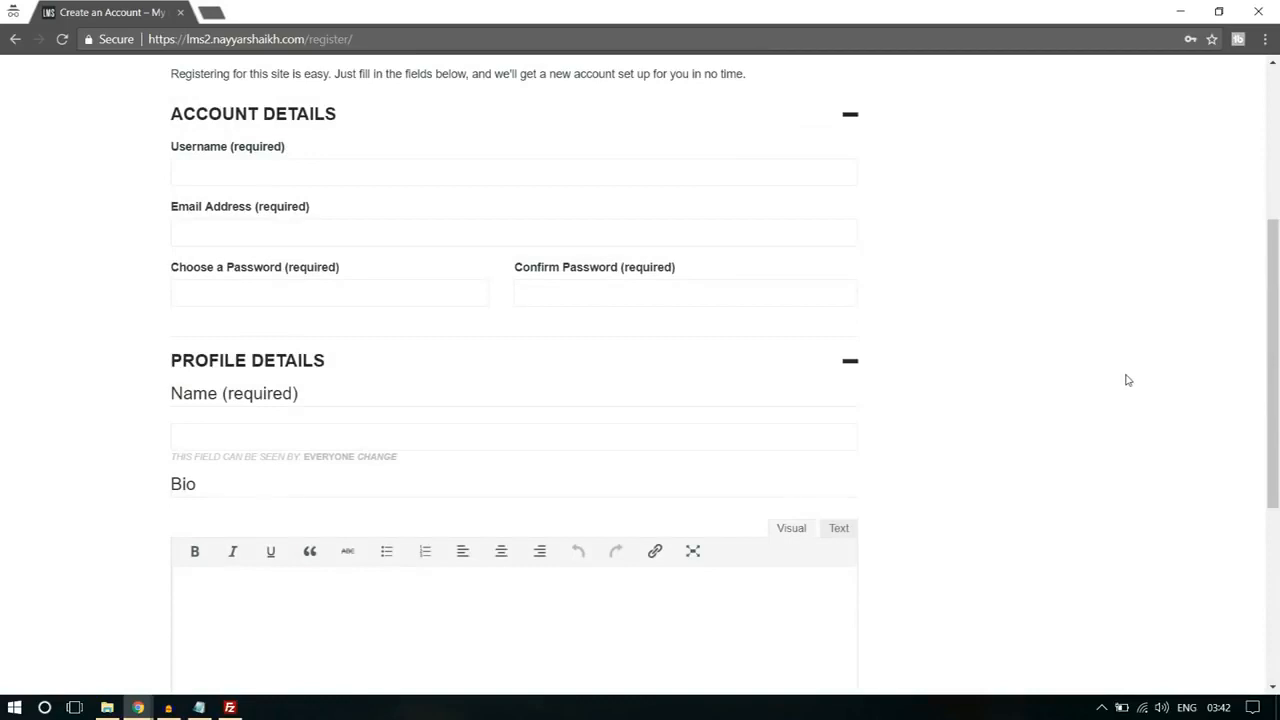
scroll(1128, 380, down, 2)
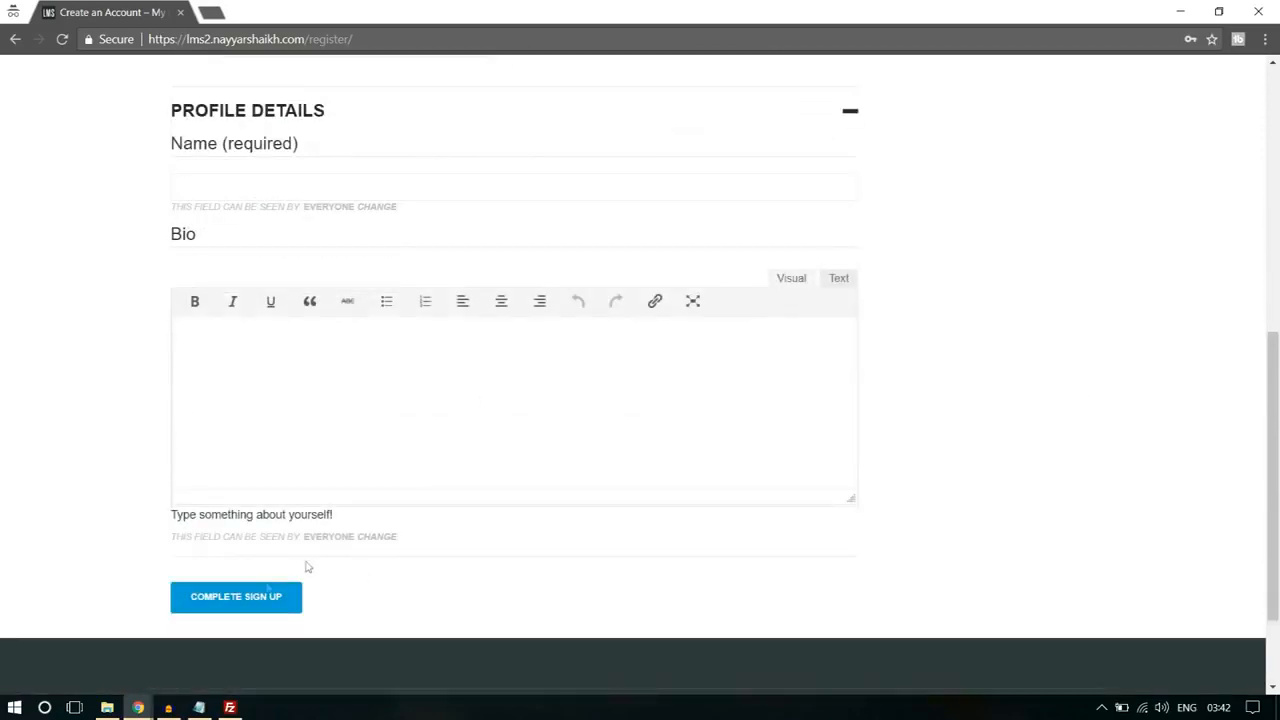
Step: Switch to the WordPress admin window, open the user Profile Fields, and start a new field in the Base (Primary) group
mouse_move(140, 707)
click(90, 650)
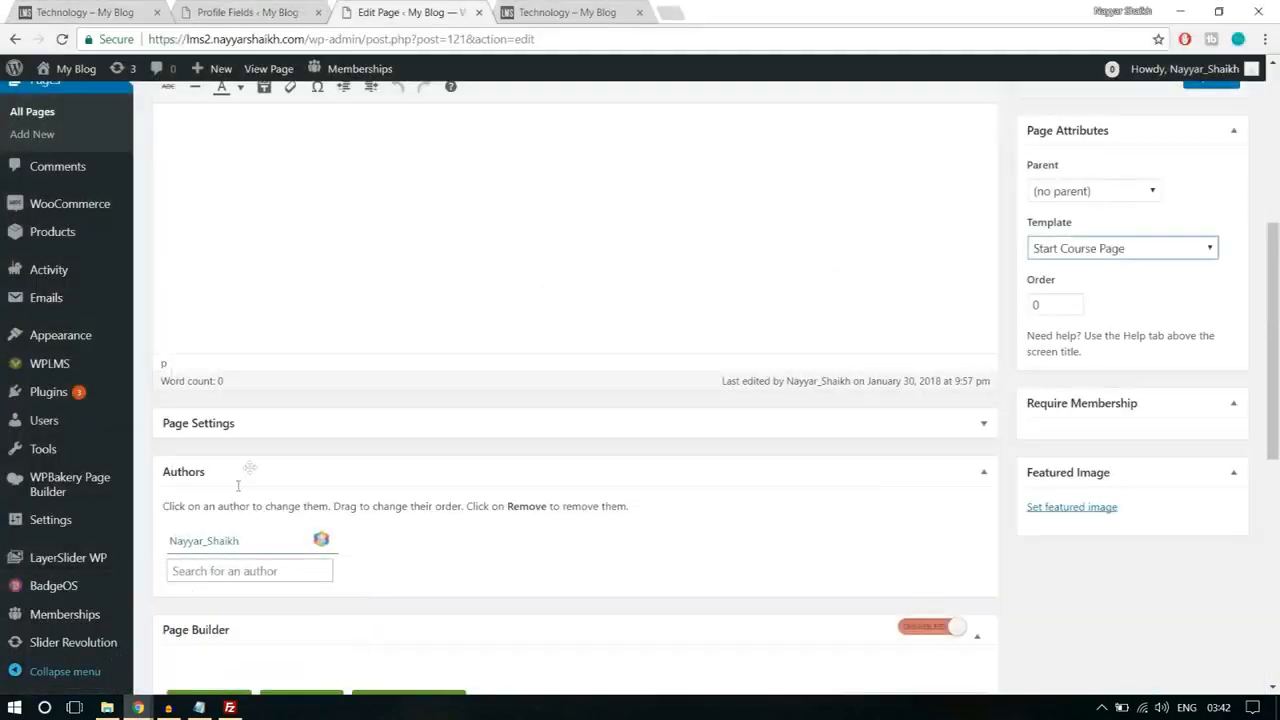
scroll(94, 480, down, 3)
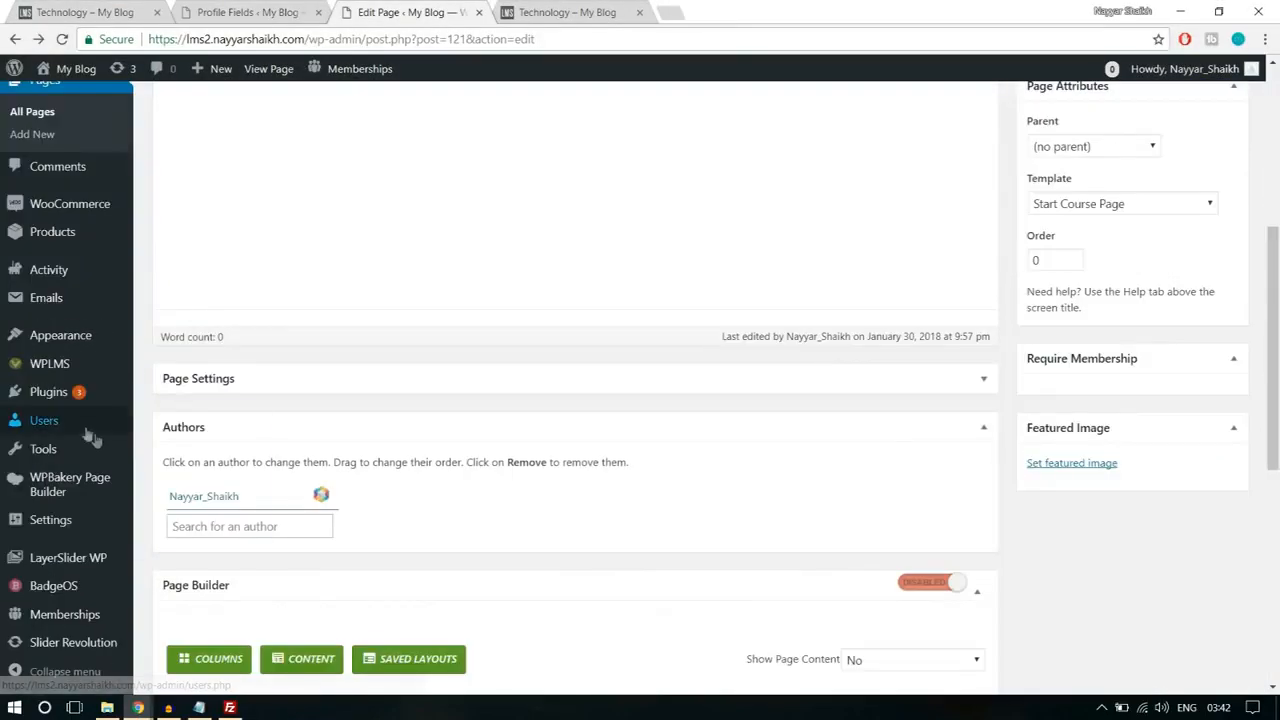
mouse_move(70, 425)
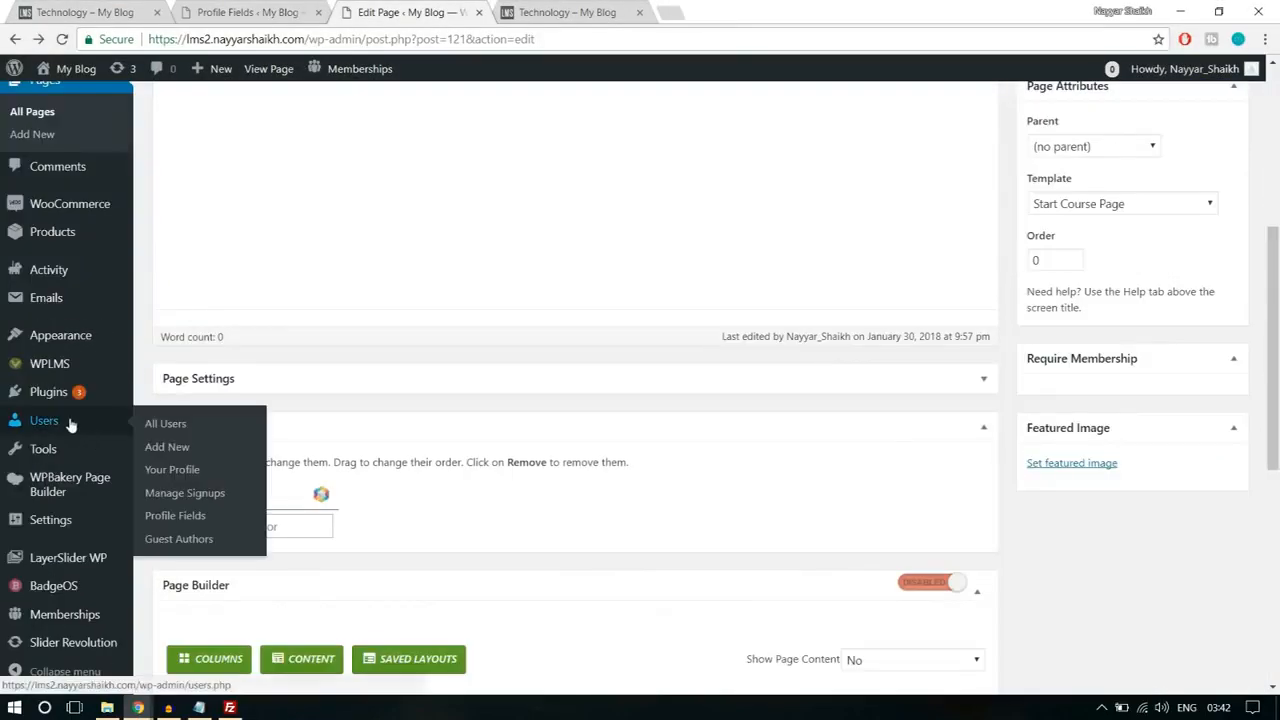
click(190, 522)
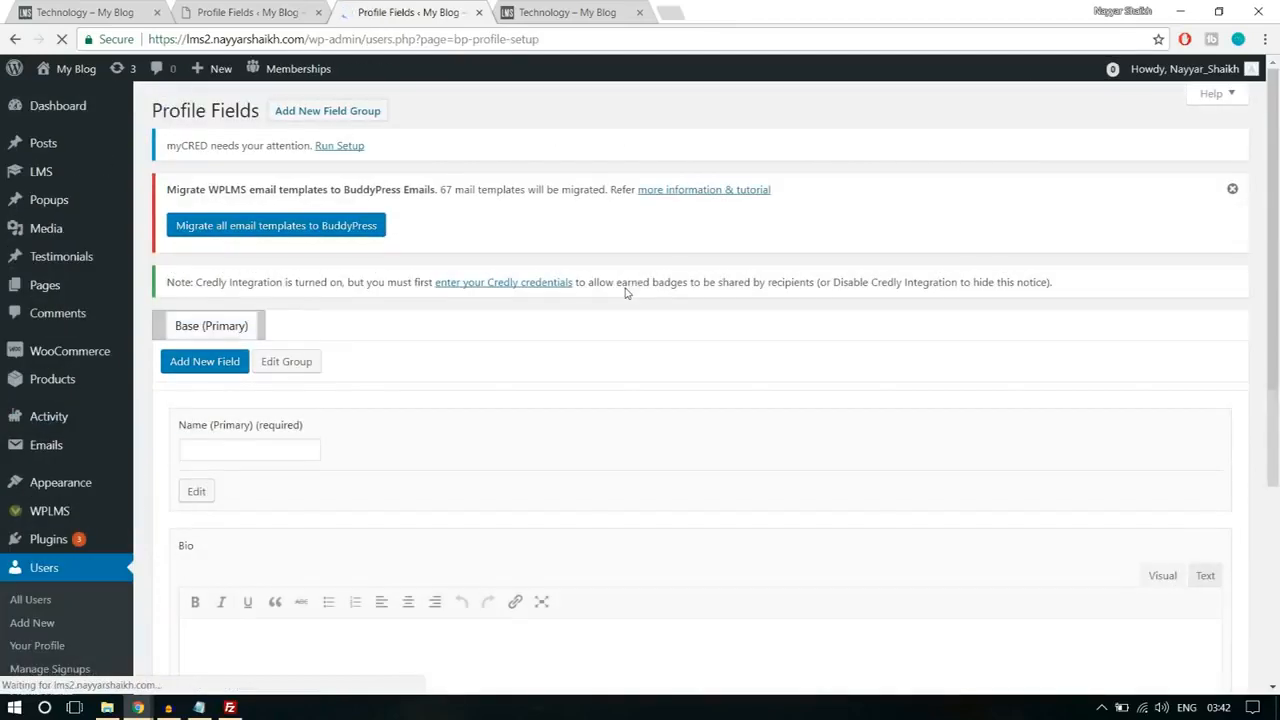
scroll(625, 287, down, 5)
scroll(469, 431, up, 3)
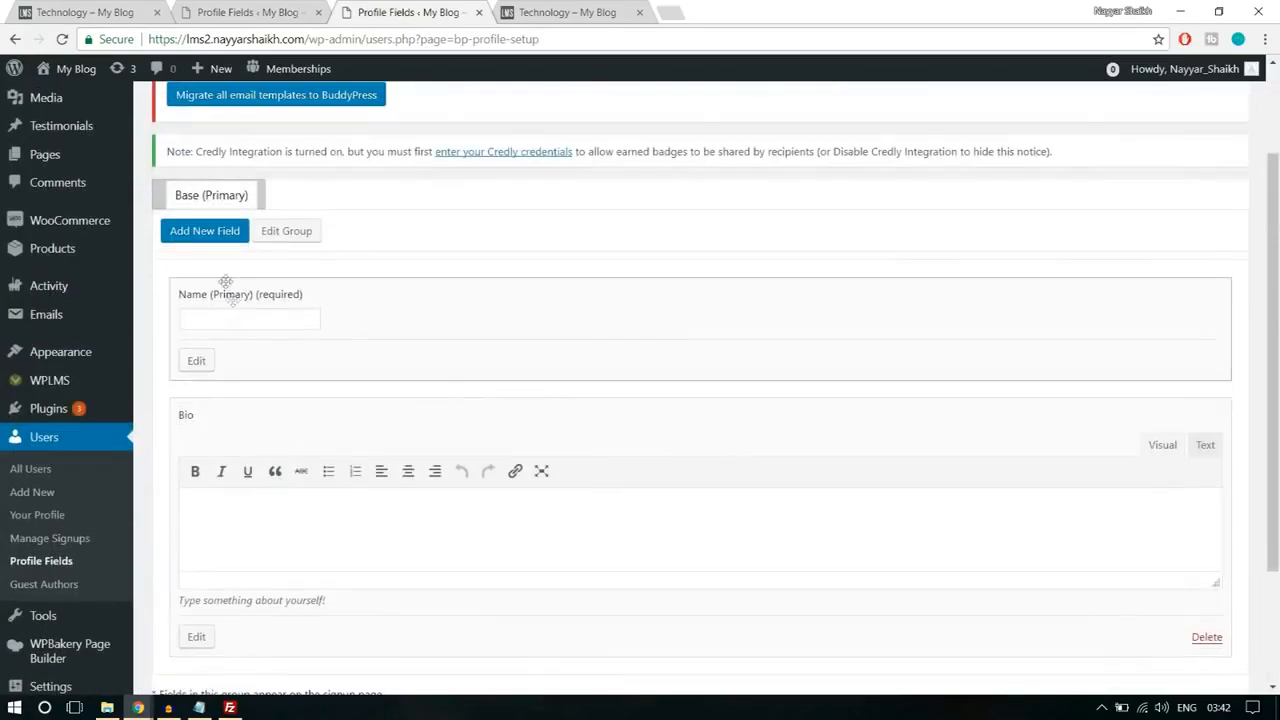
click(215, 240)
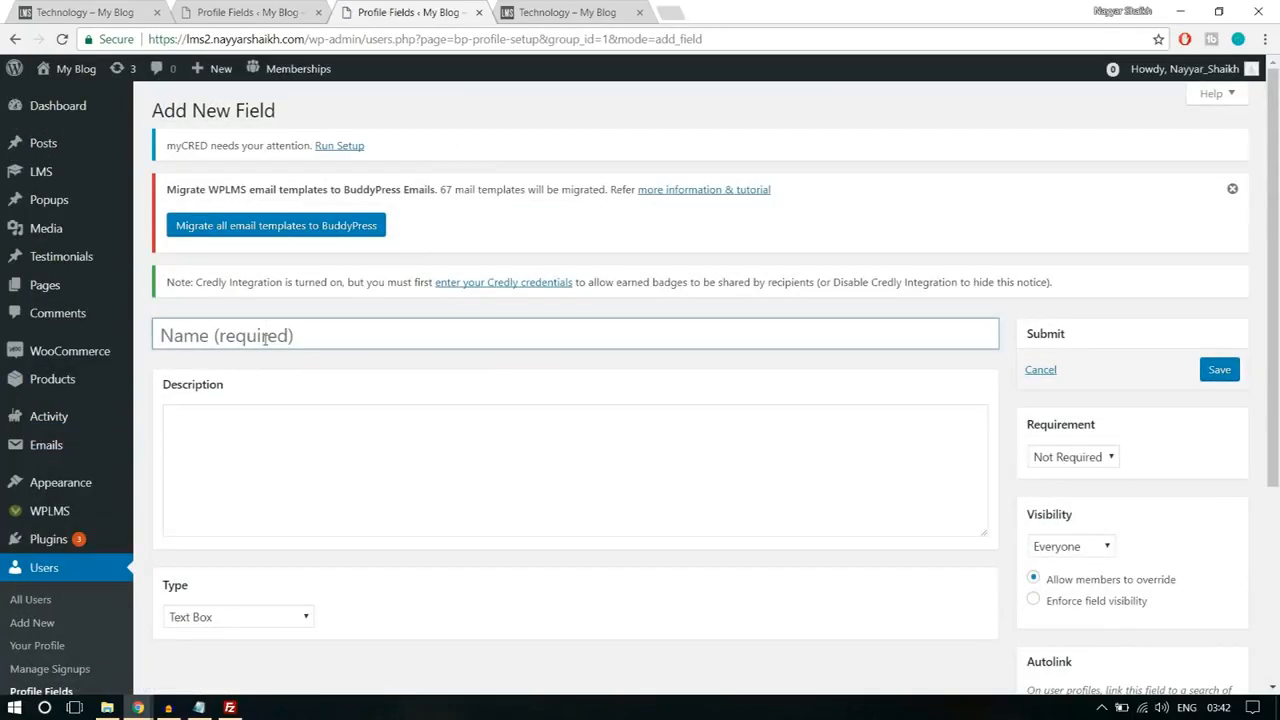
Step: Name the new profile field "Sign up as?"
click(265, 338)
text(Role)
double_click(333, 334)
text(Sign)
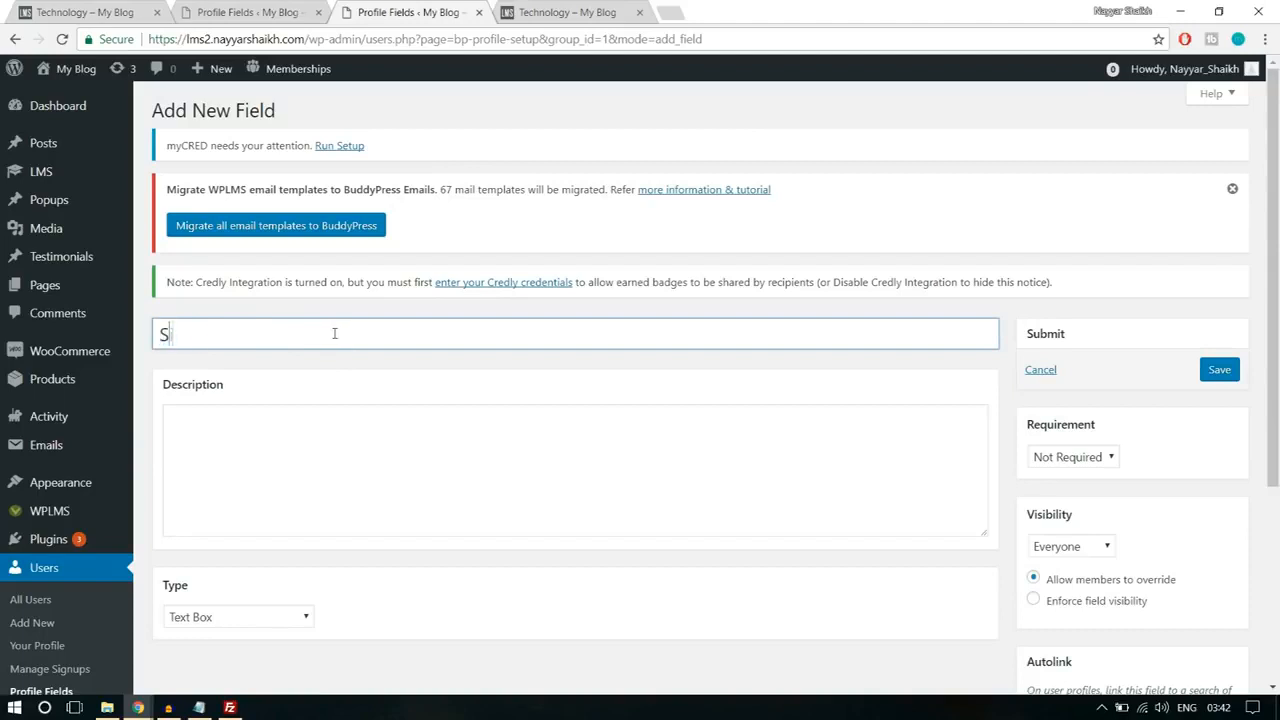
text(as?)
Step: Enter the field description "Do You wanna become an Instructor or a Student?"
click(407, 456)
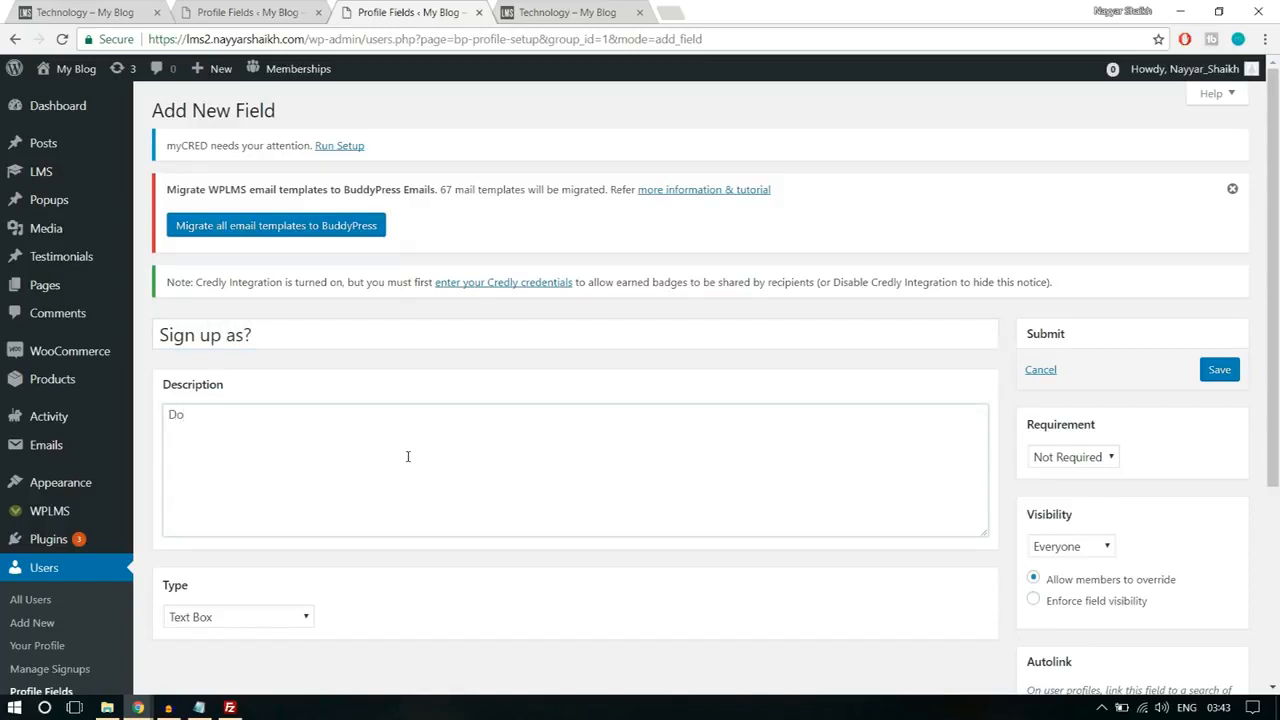
text(Do oy)
key(BackSpace)
key(BackSpace)
key(ctrl+a)
key(BackSpace)
text(Do You)
text( waan)
text(nna )
text(become a)
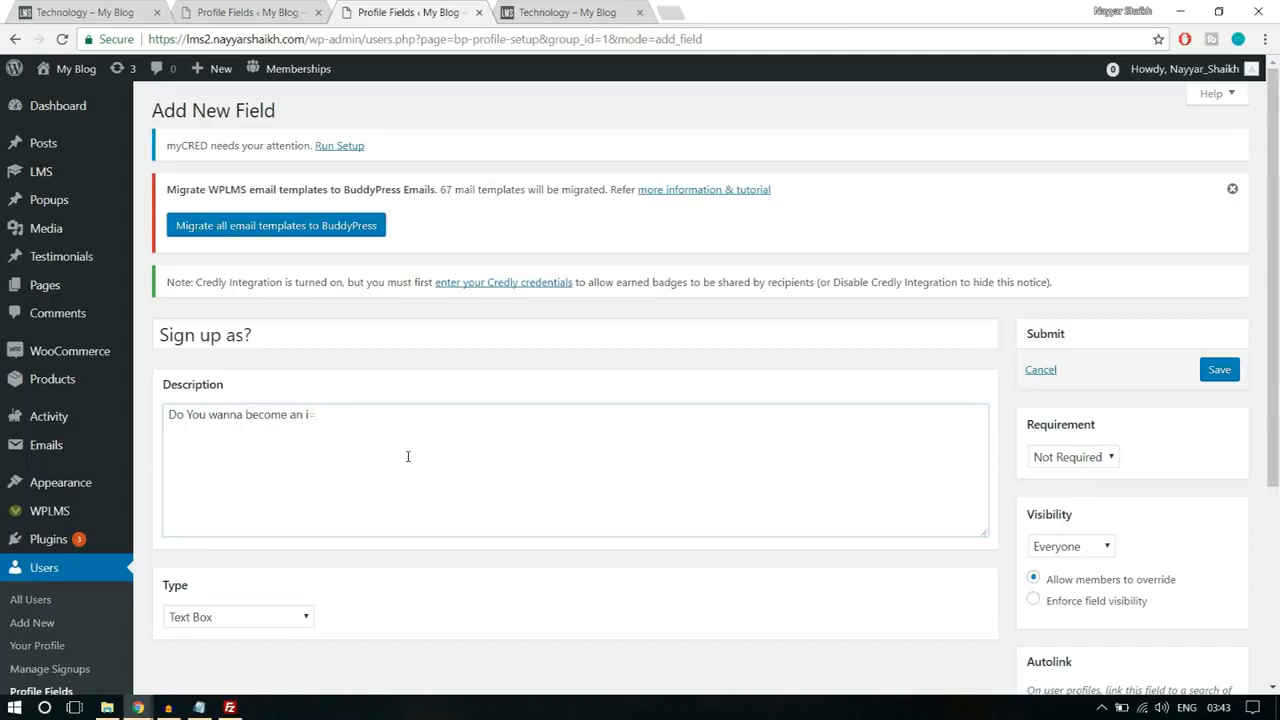
text(n Instructor or a Student?)
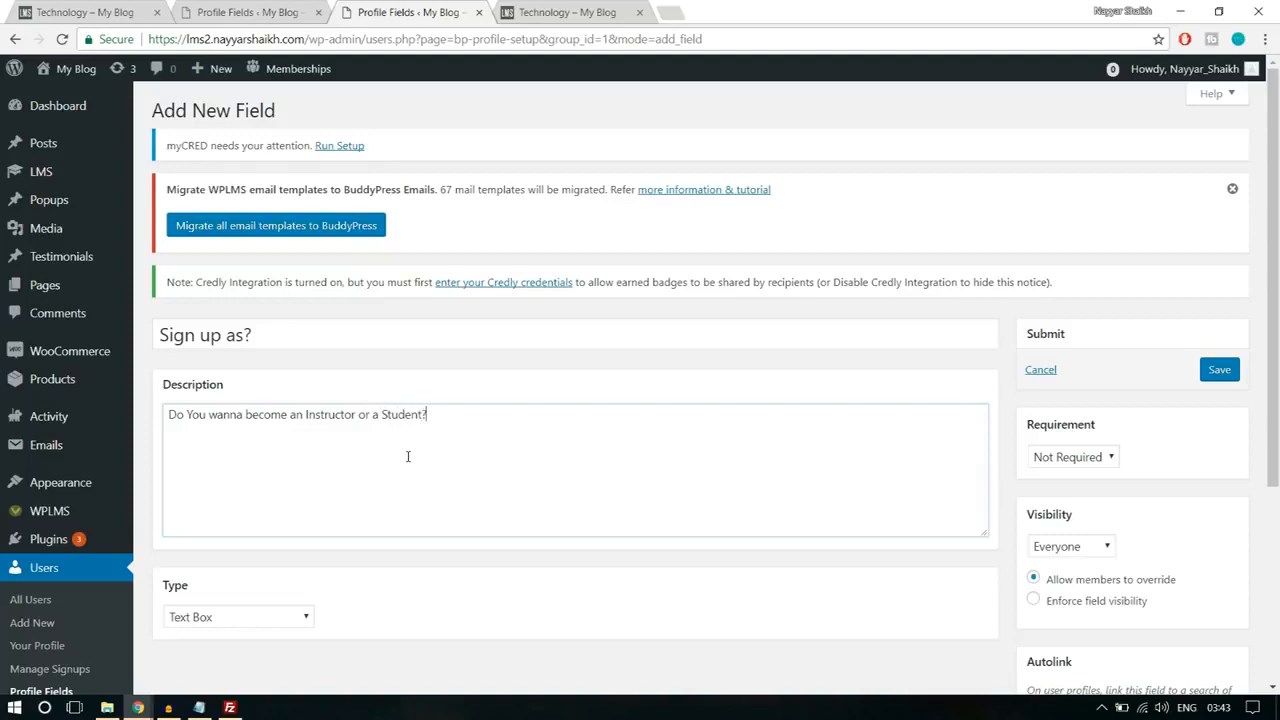
Step: Make the field a Drop Down Select Box with the options Student and Instructor, and set Student as the default value
scroll(408, 456, down, 3)
click(272, 320)
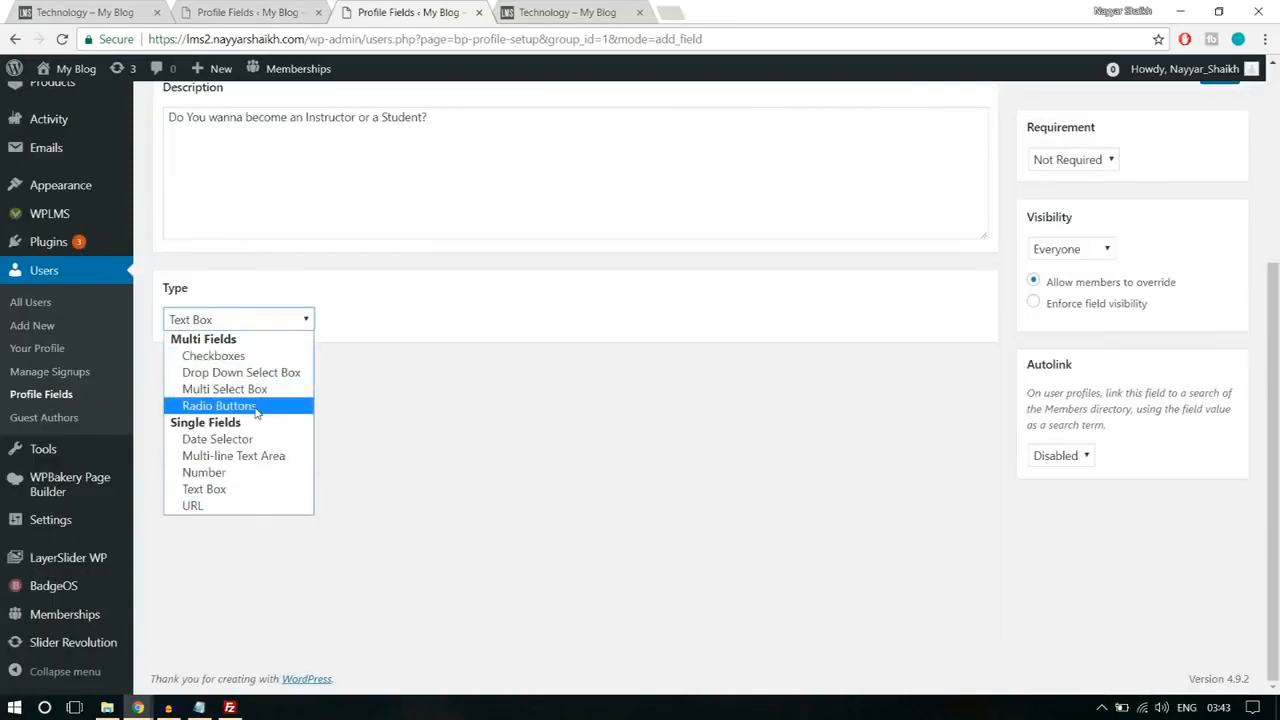
click(243, 372)
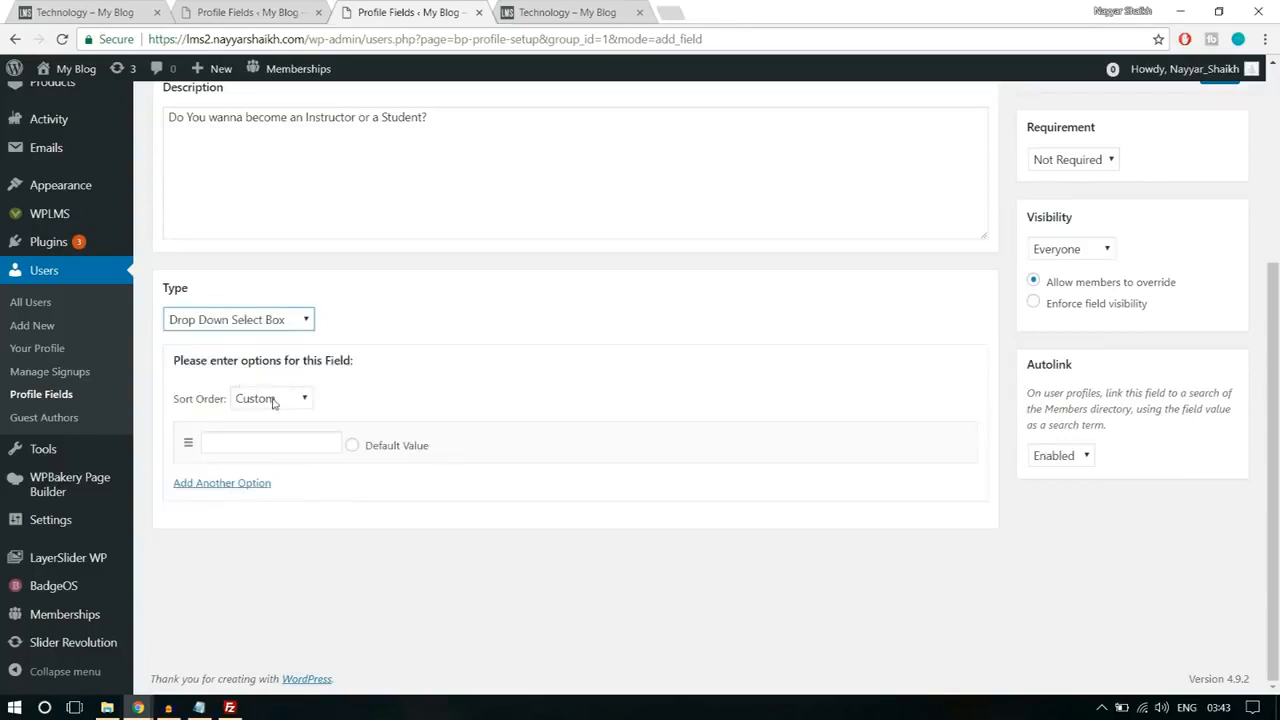
click(280, 442)
text(Student)
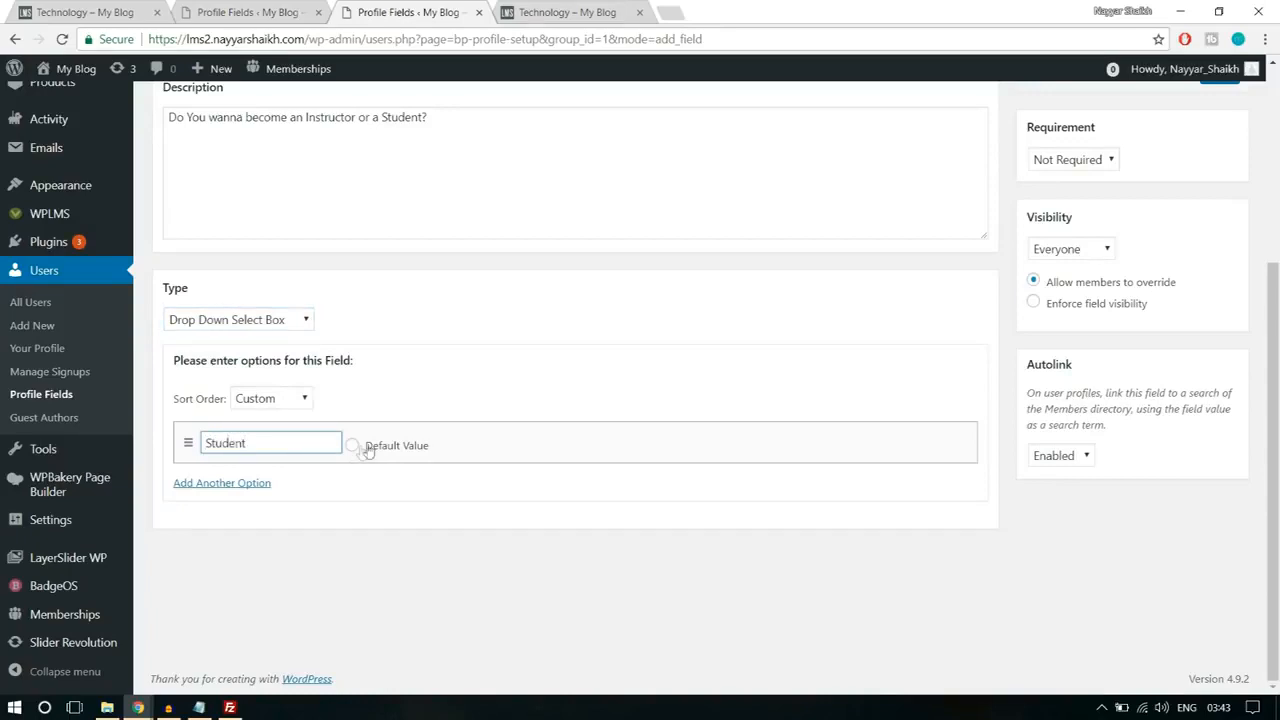
click(251, 483)
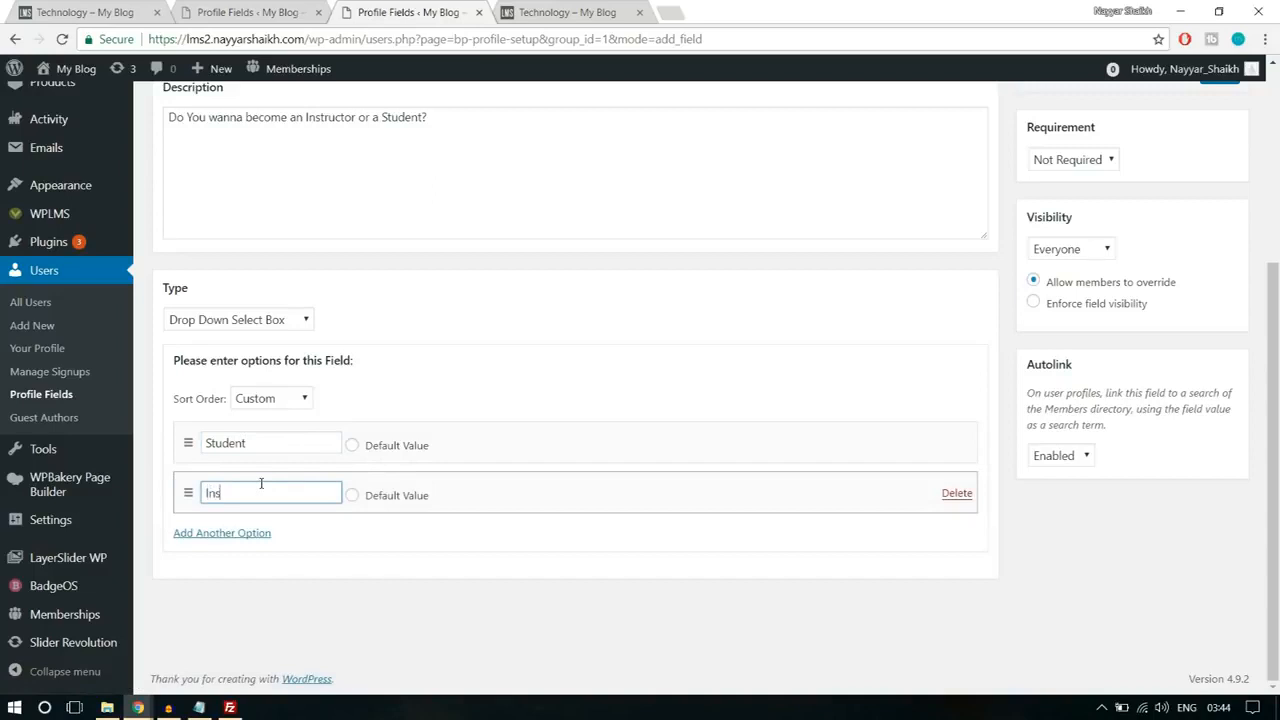
text(Instructor)
click(352, 445)
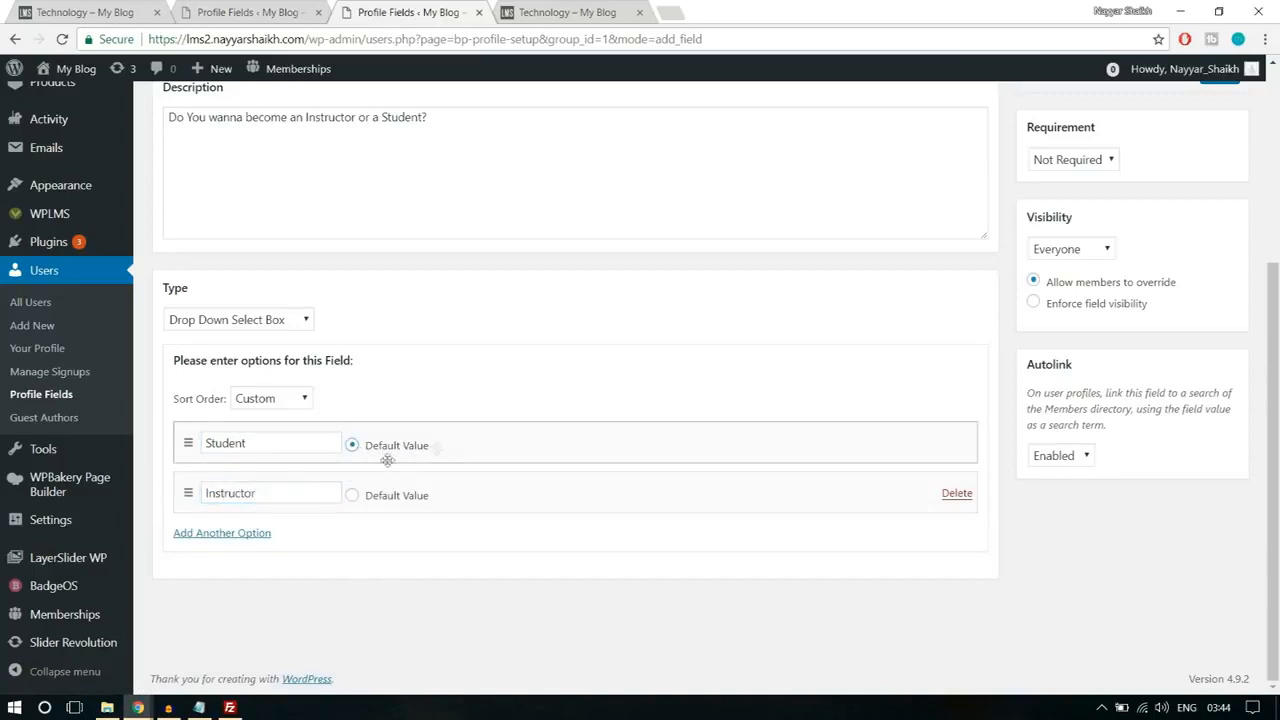
Step: Make the "Sign up as?" field required and save it
scroll(1057, 514, up, 3)
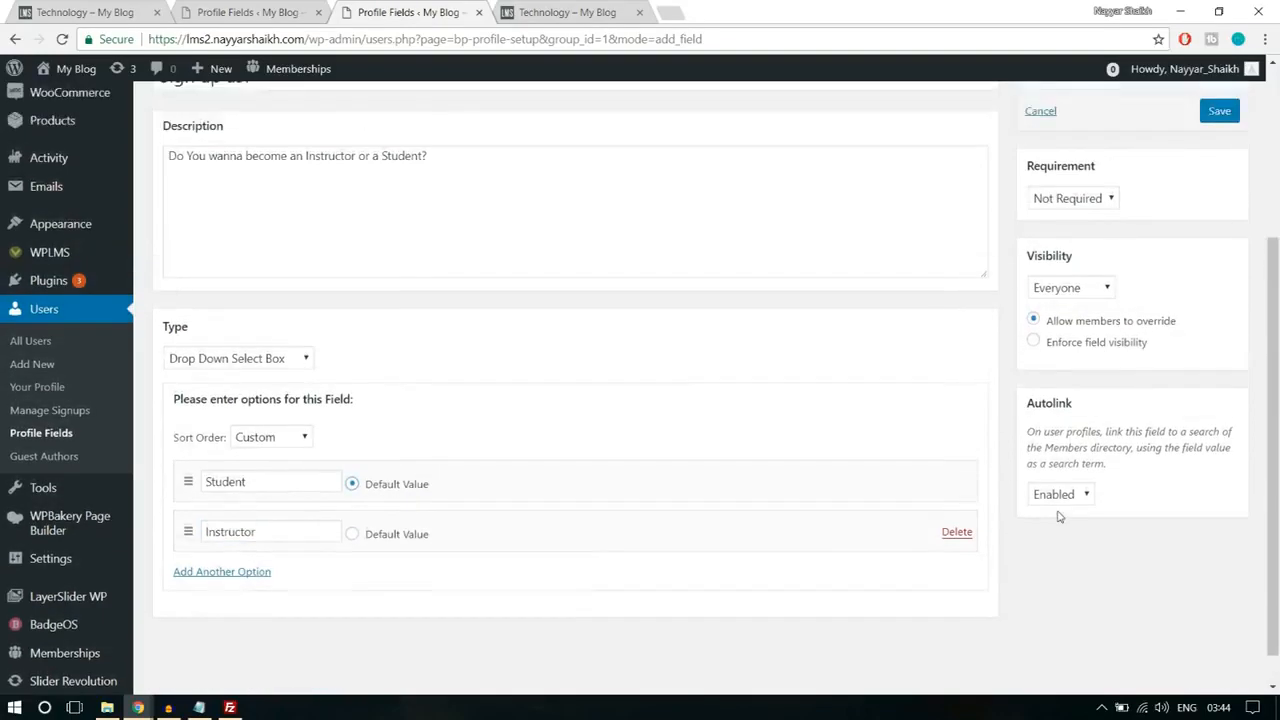
click(1095, 327)
click(1093, 361)
click(1219, 246)
Step: Reload the site's Register page, try the "Sign up as?" options, and choose Instructor
mouse_move(138, 707)
click(248, 637)
key(F5)
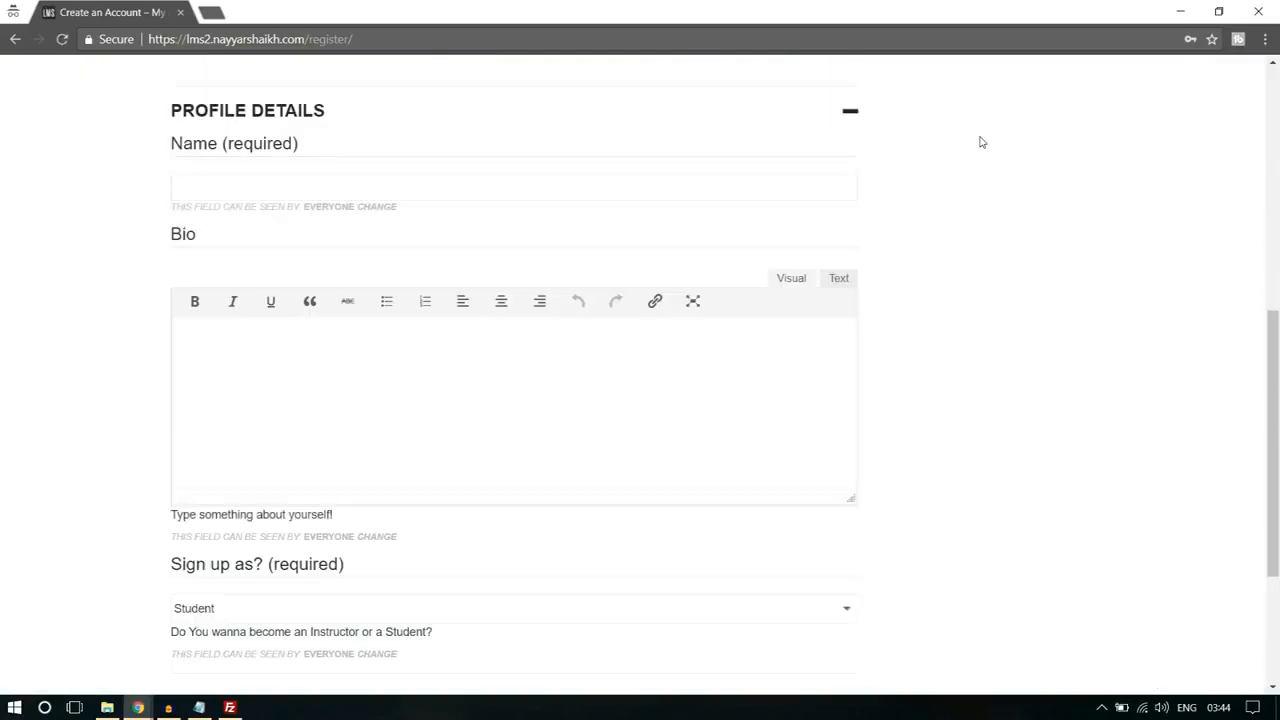
scroll(994, 209, down, 2)
click(254, 443)
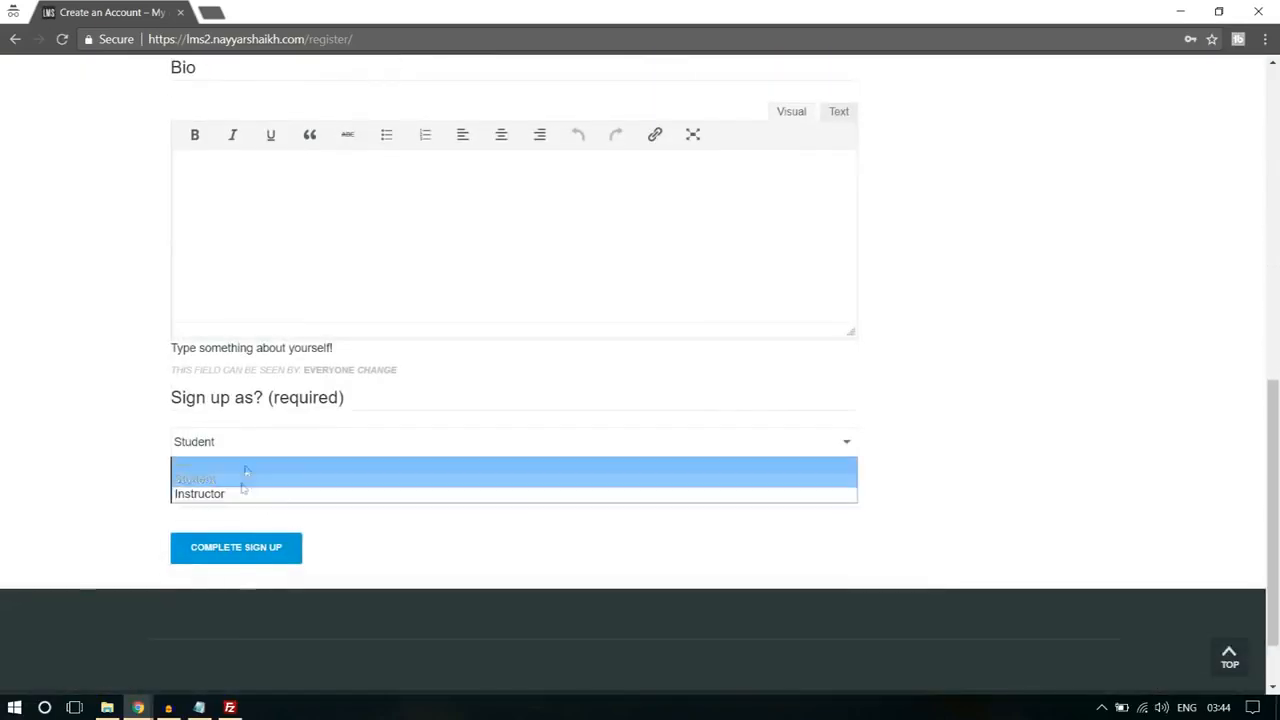
click(239, 489)
click(247, 444)
click(237, 478)
click(245, 444)
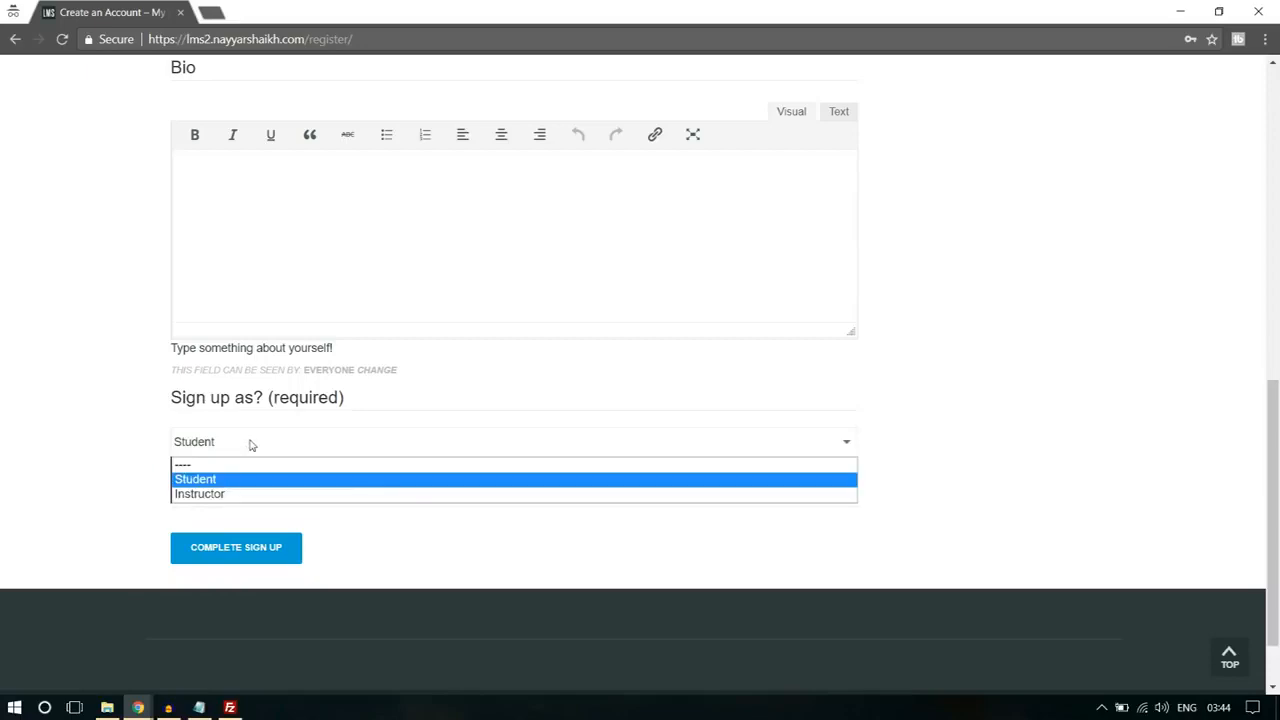
click(217, 491)
Step: Fill in the Account Details with a username, the email address, and the account password with its confirmation
scroll(360, 458, up, 1)
scroll(360, 458, up, 10)
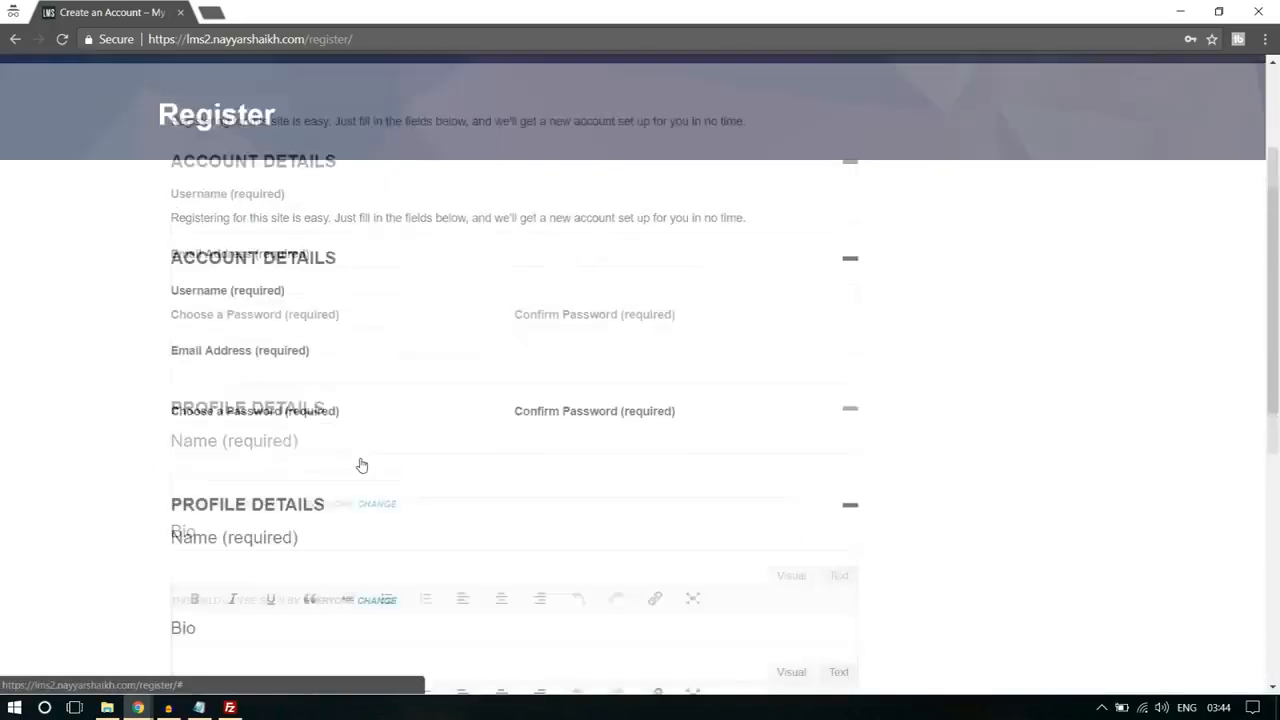
click(274, 337)
text(nayyars7777)
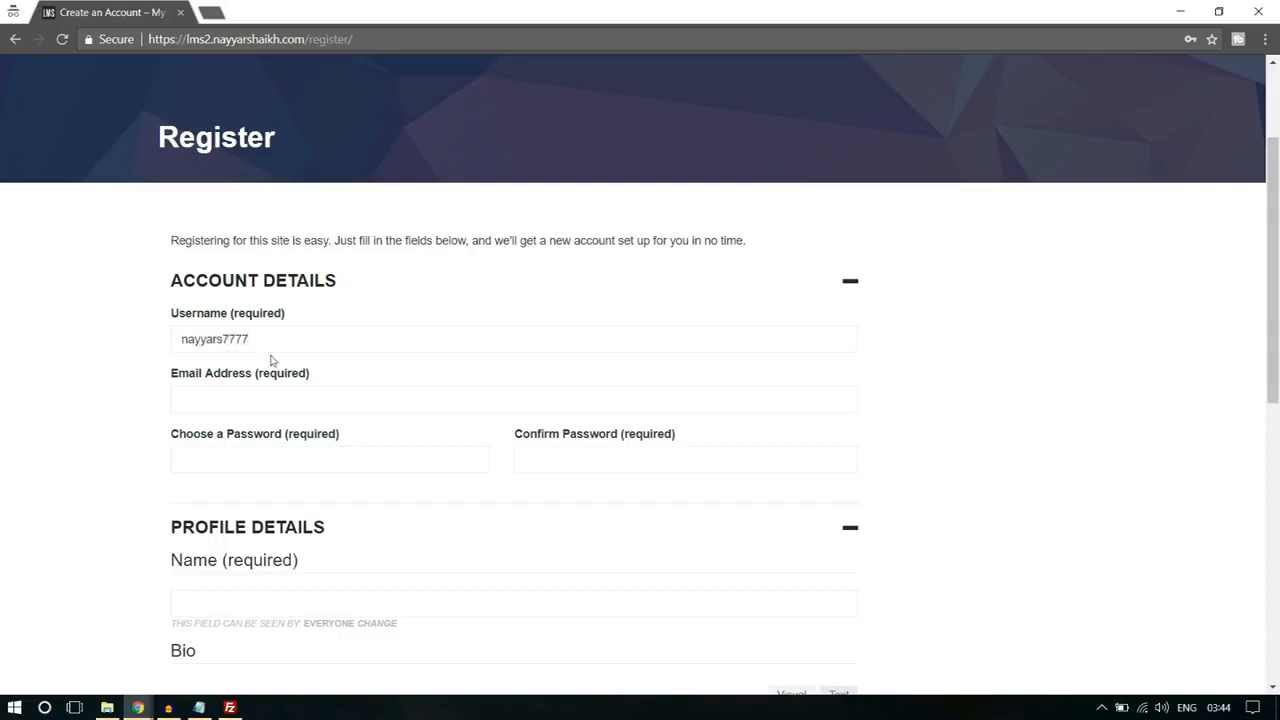
double_click(249, 339)
click(254, 403)
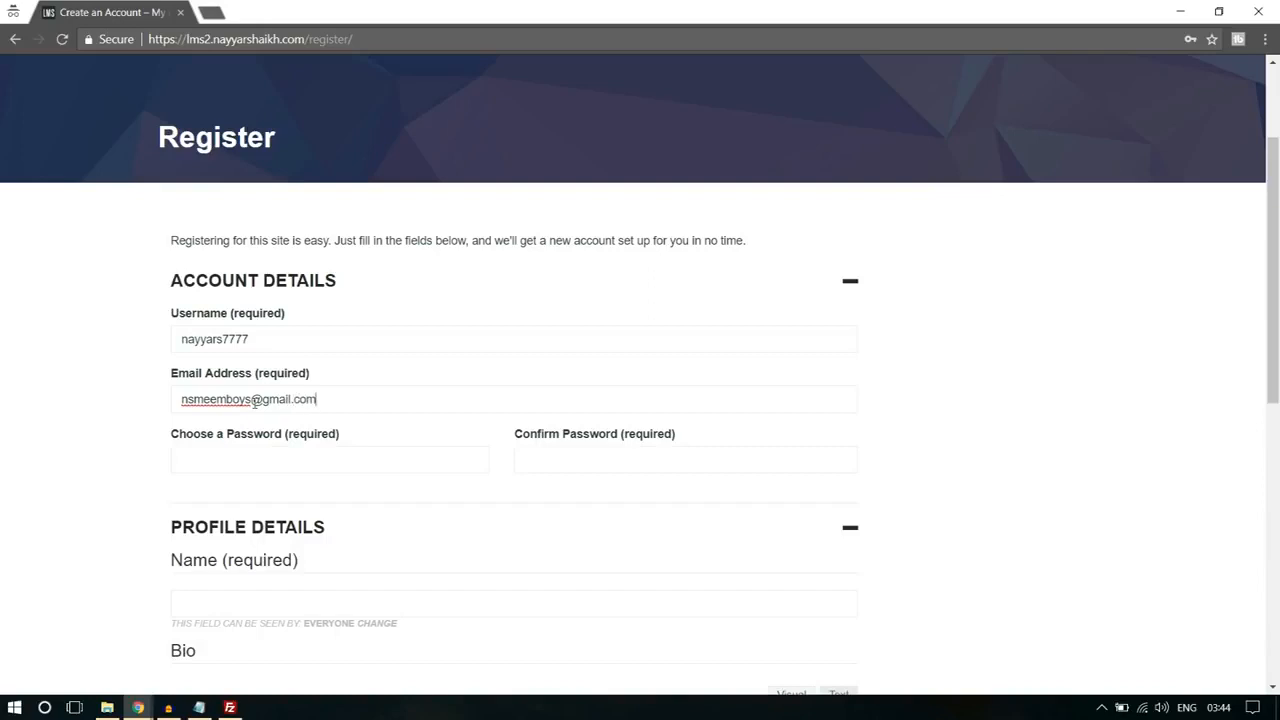
click(245, 454)
text(••••••)
Step: Fill in the Profile Details with the full name and the bio text "Bio", and complete the sign-up
scroll(245, 454, down, 3)
click(284, 345)
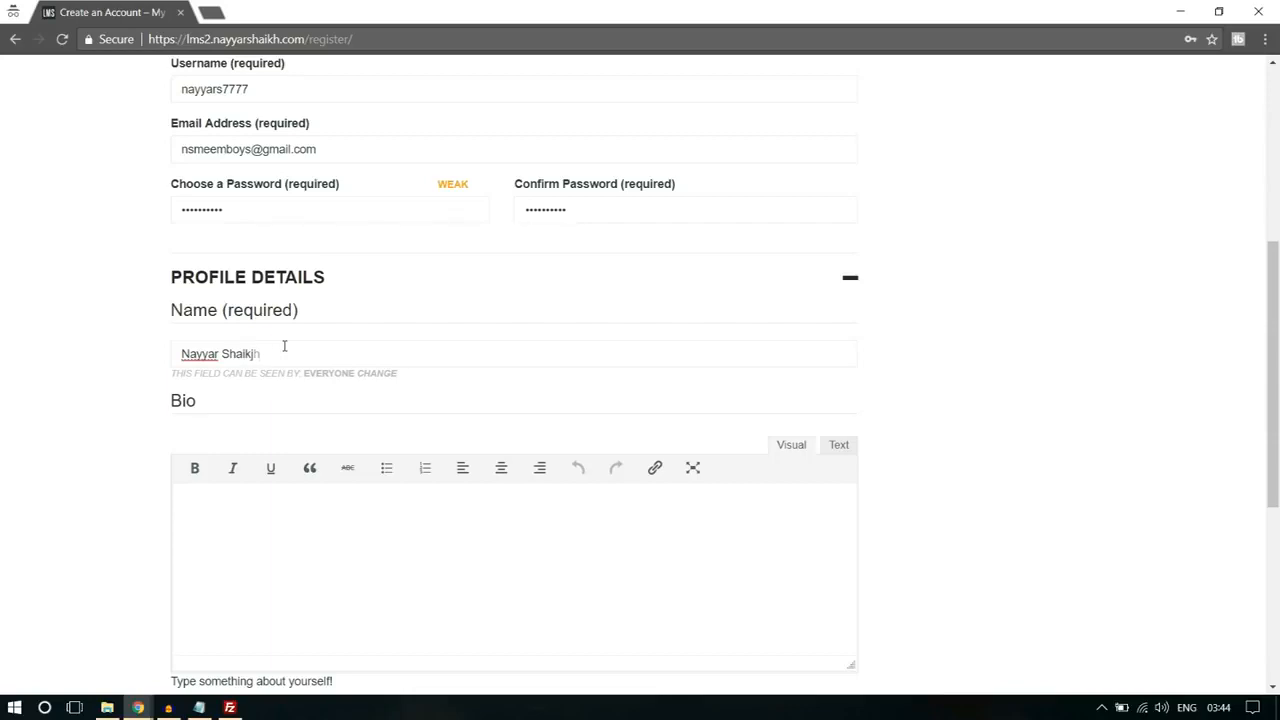
scroll(260, 410, down, 2)
click(292, 448)
text(Bio)
scroll(317, 429, down, 2)
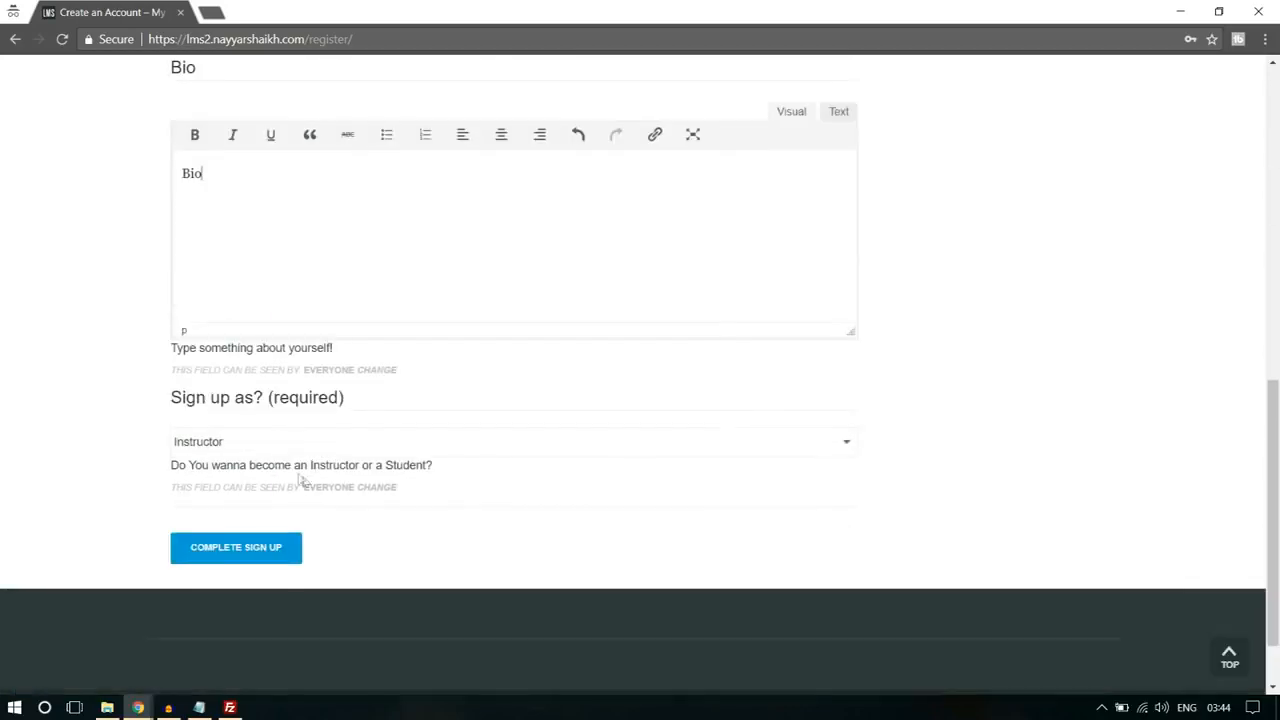
click(284, 551)
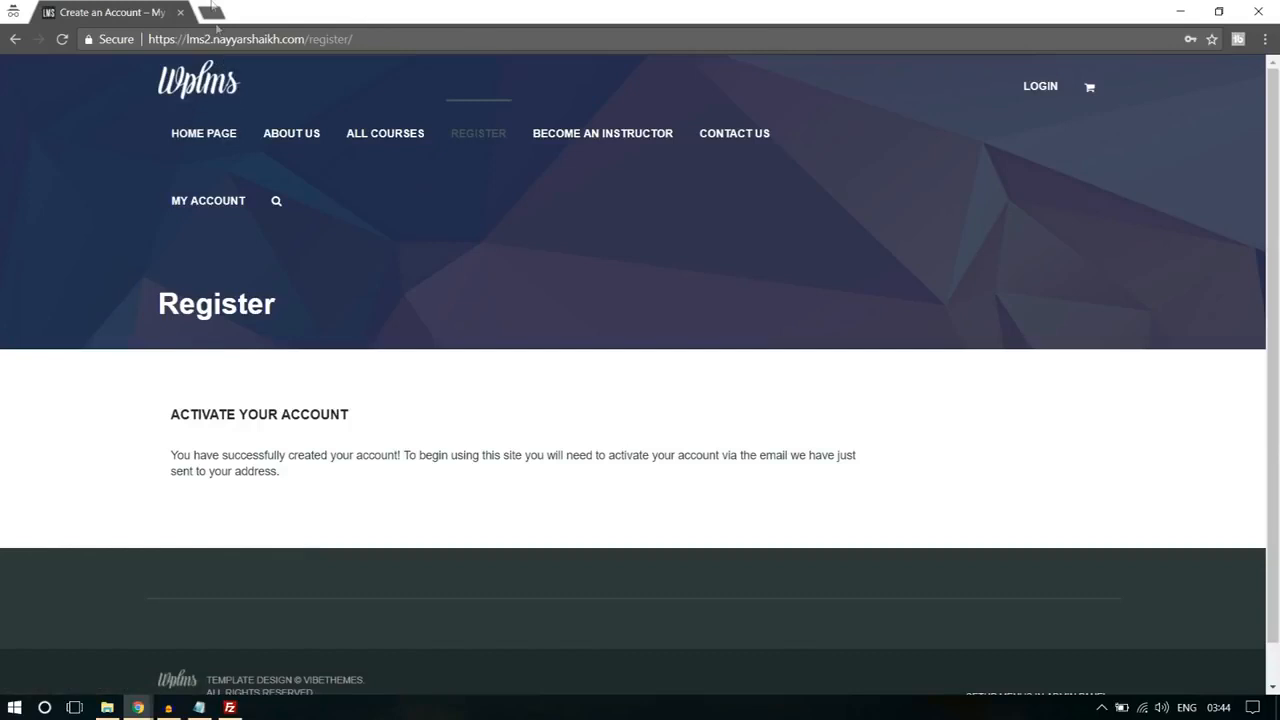
Step: Open Gmail in a new tab, switch to the registered mail account, and follow the link in the "[My Blog] Activate your account" email
click(212, 11)
text(gmail.com)
key(Return)
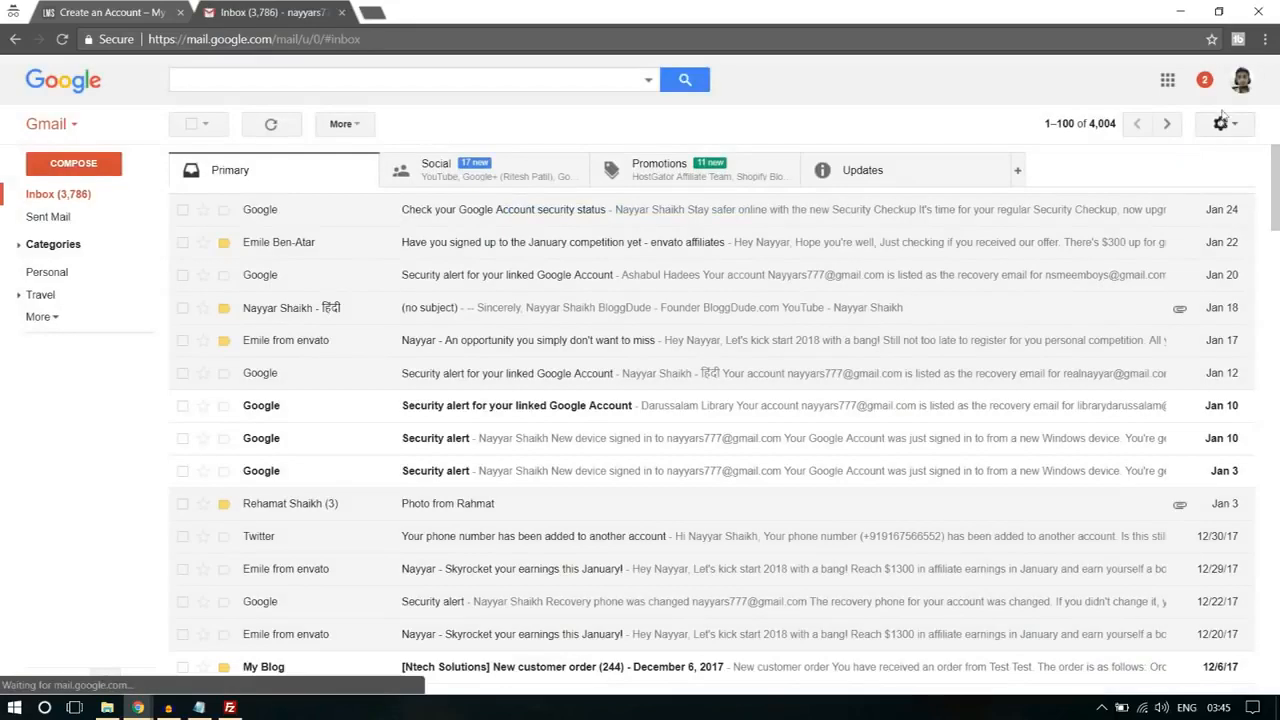
click(1240, 82)
click(1048, 243)
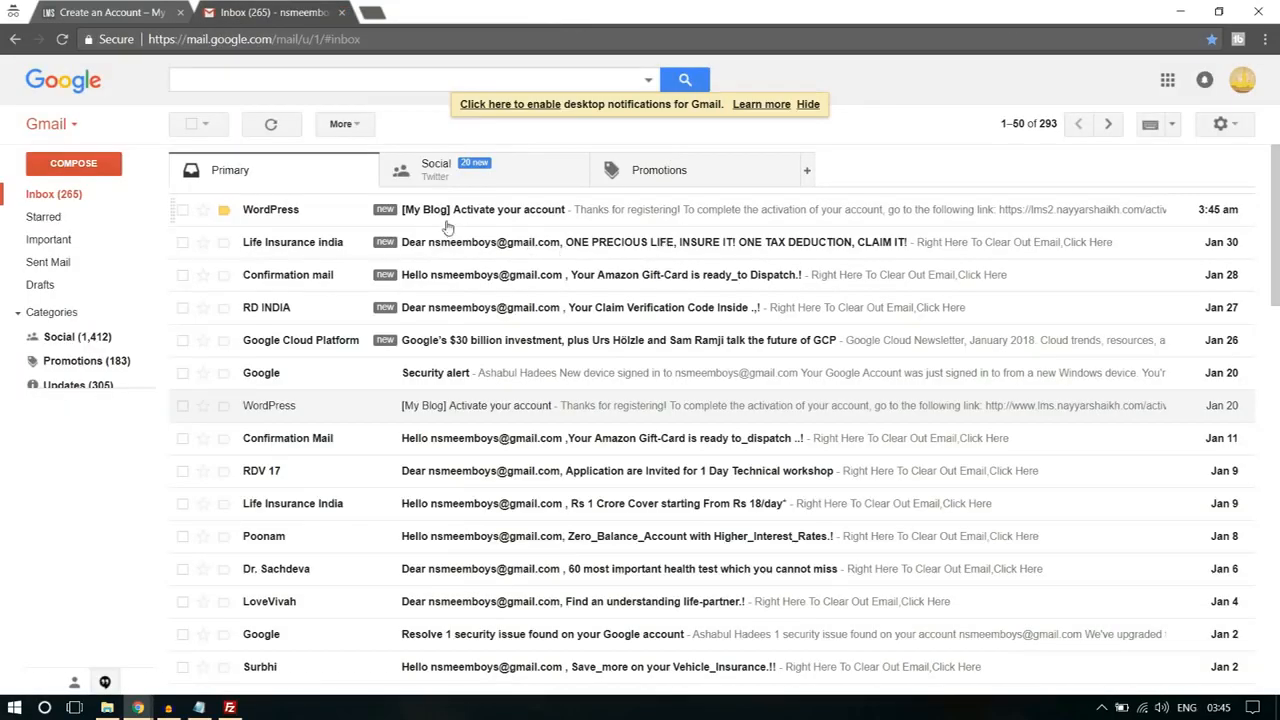
click(460, 217)
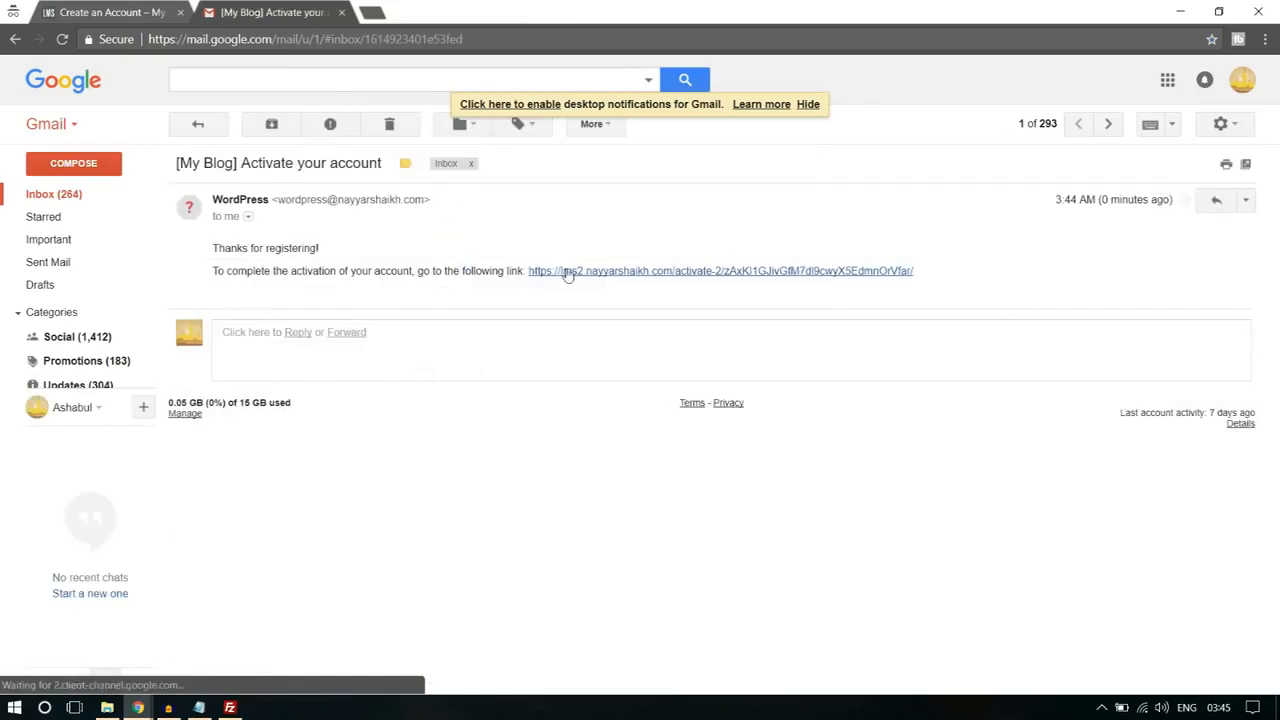
click(620, 271)
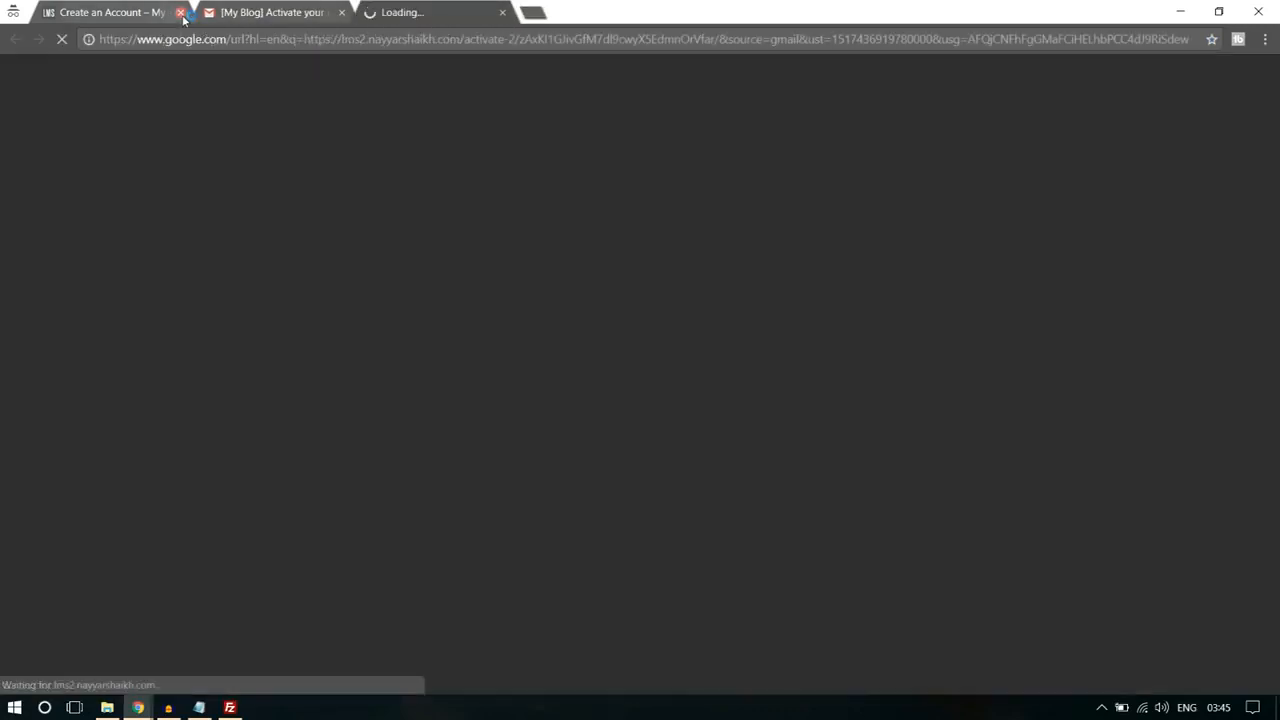
Step: Close the registration and mail tabs and check the activation notice and menu on the new member's profile page
click(180, 12)
click(180, 12)
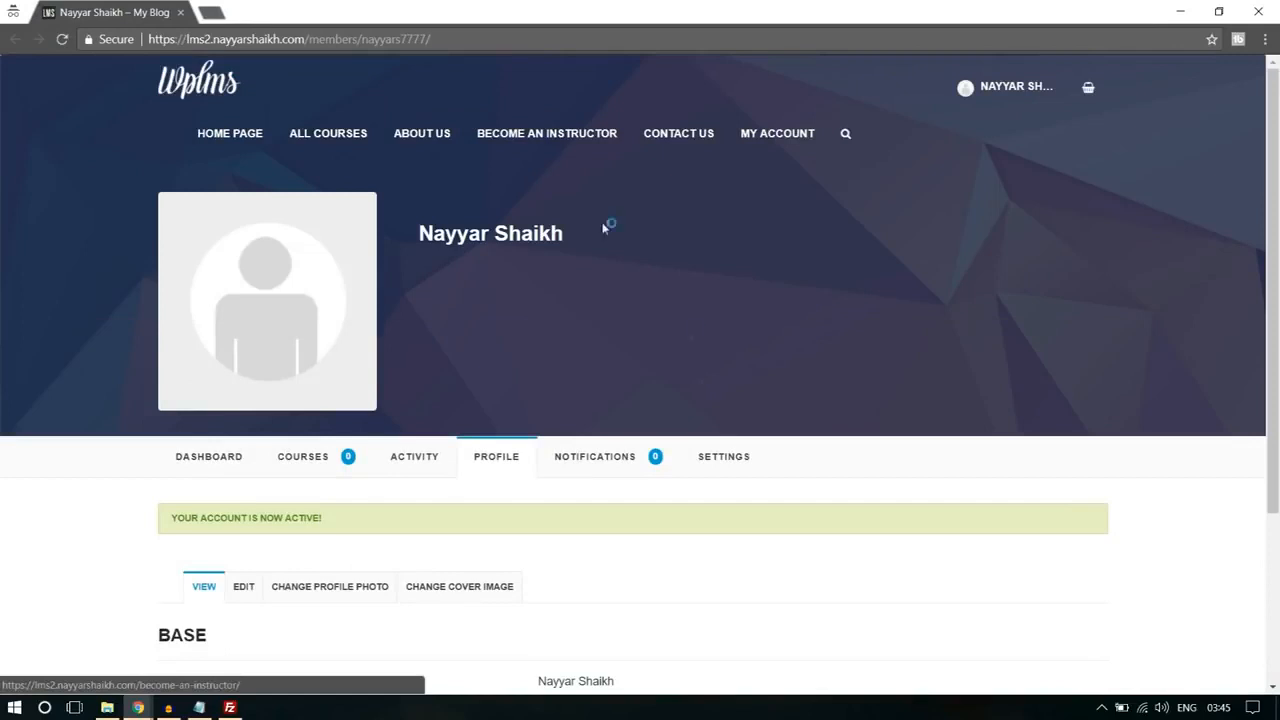
drag(183, 516, 318, 517)
click(318, 517)
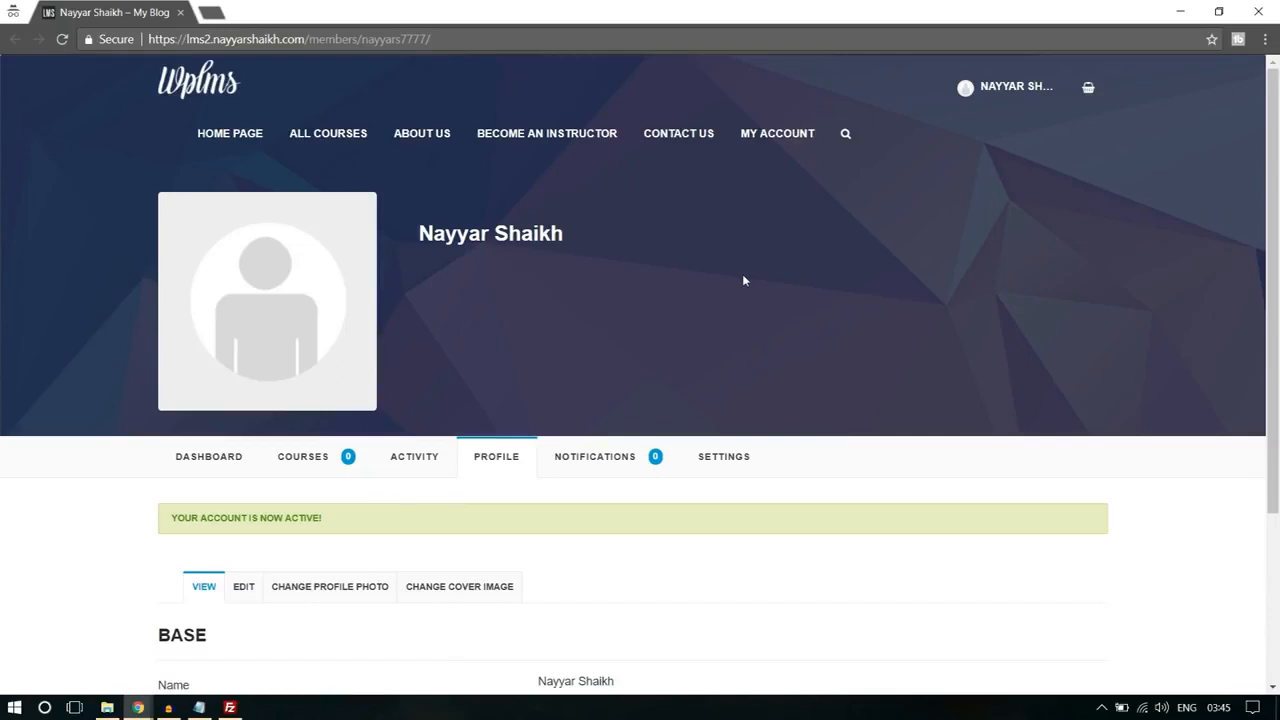
click(540, 133)
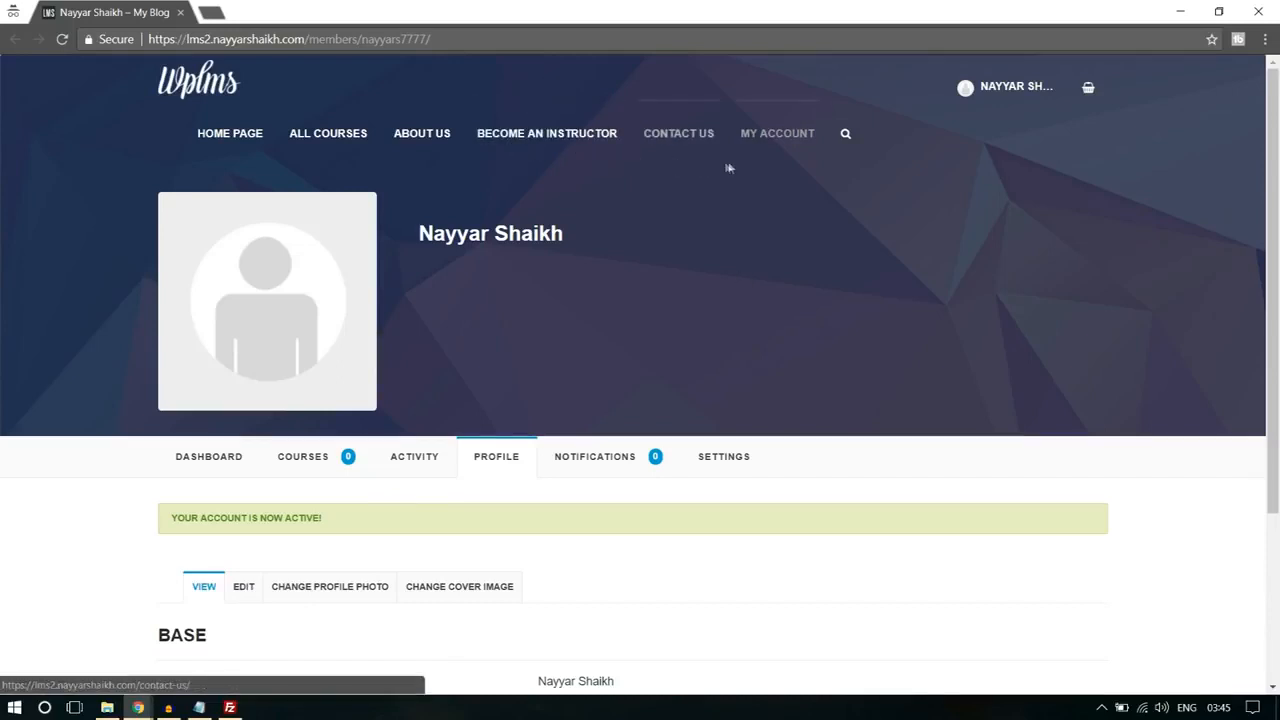
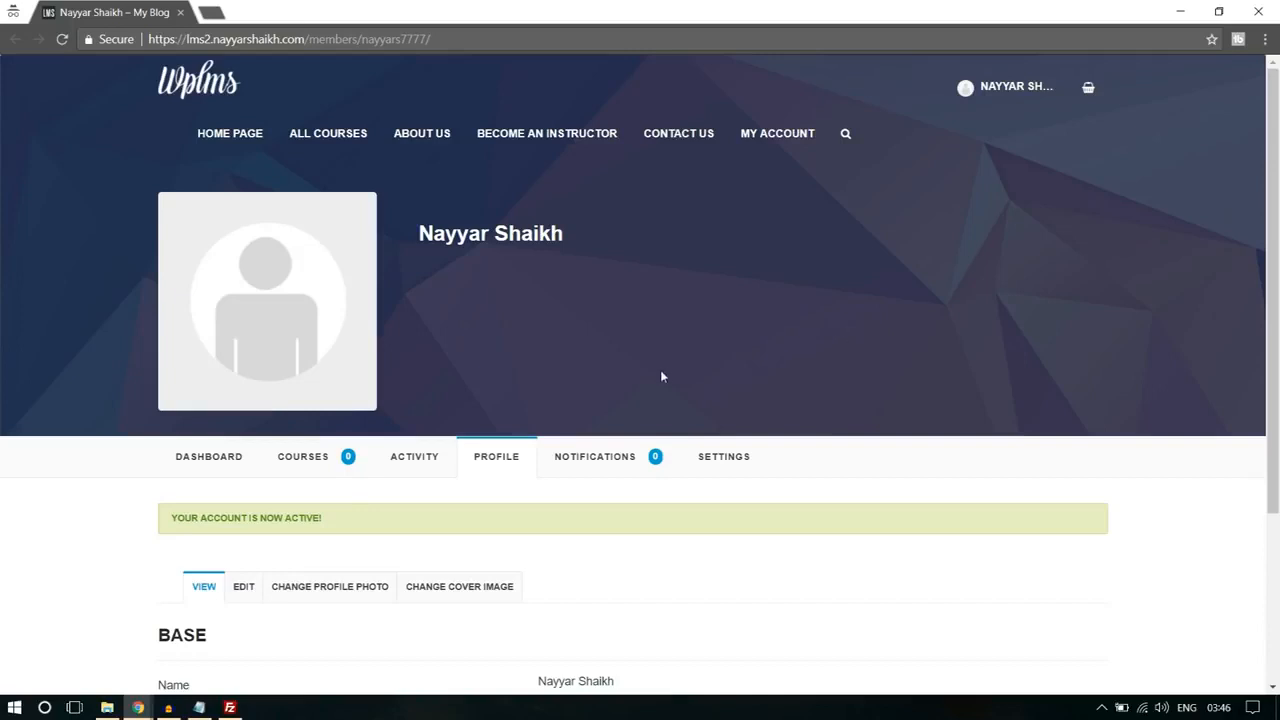
Step: Switch to the WordPress admin window, open the newest member's extended profile from the user list, and check the "Sign up as?" choice
mouse_move(138, 707)
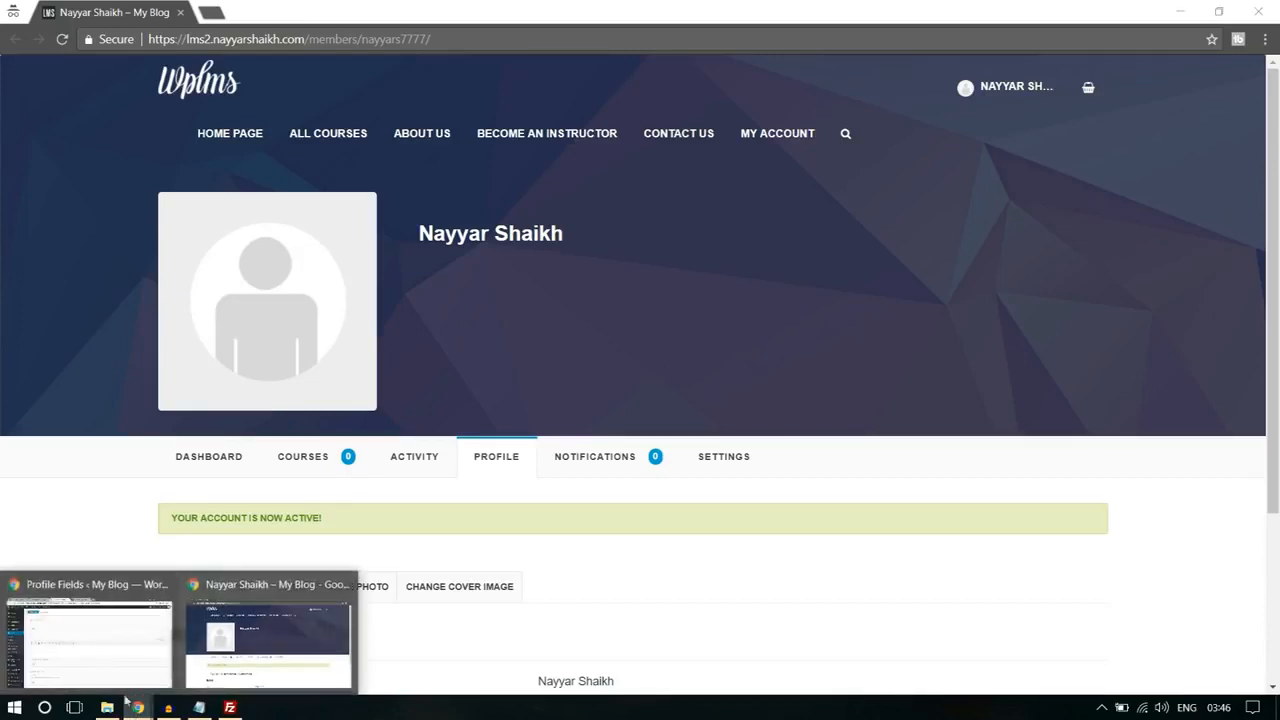
click(90, 640)
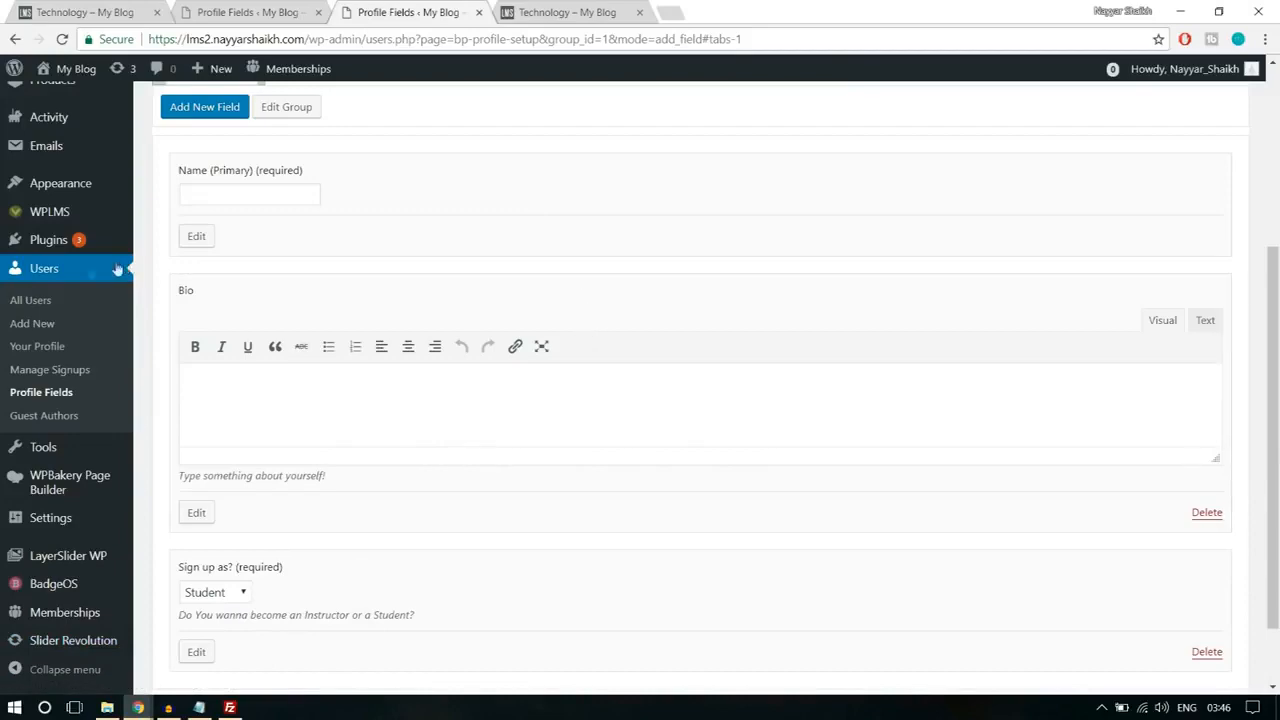
click(60, 277)
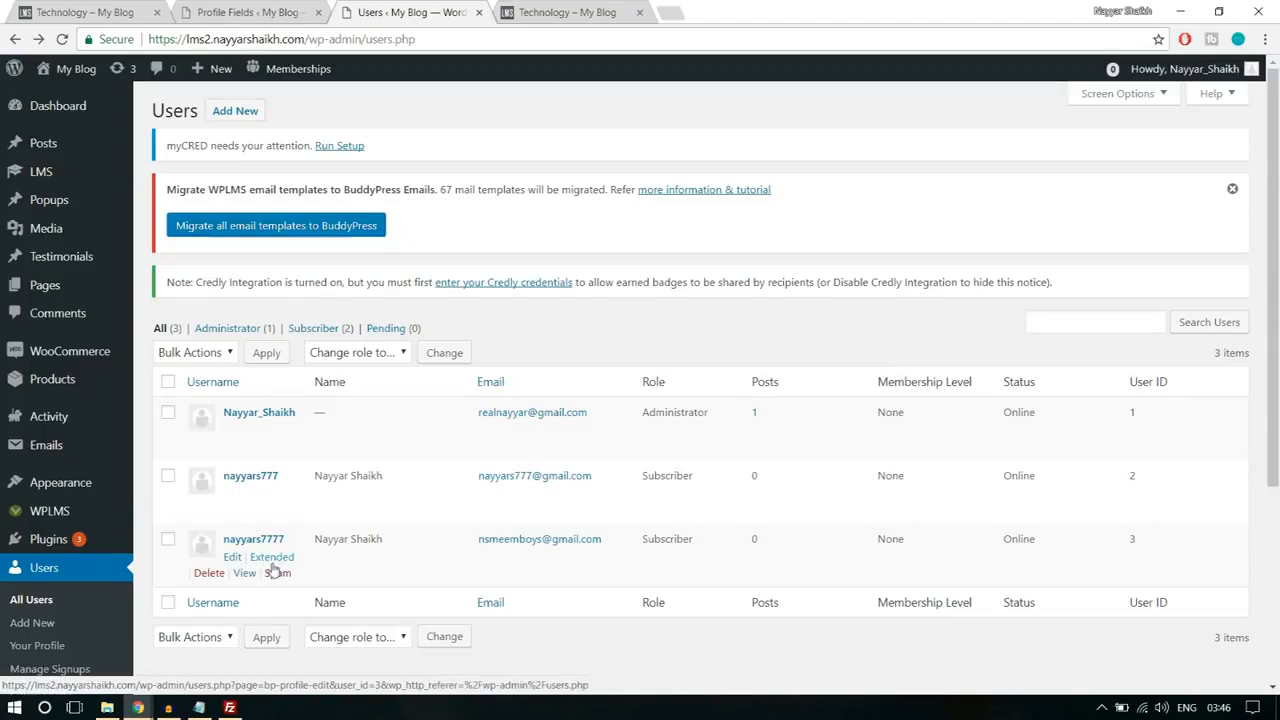
click(284, 560)
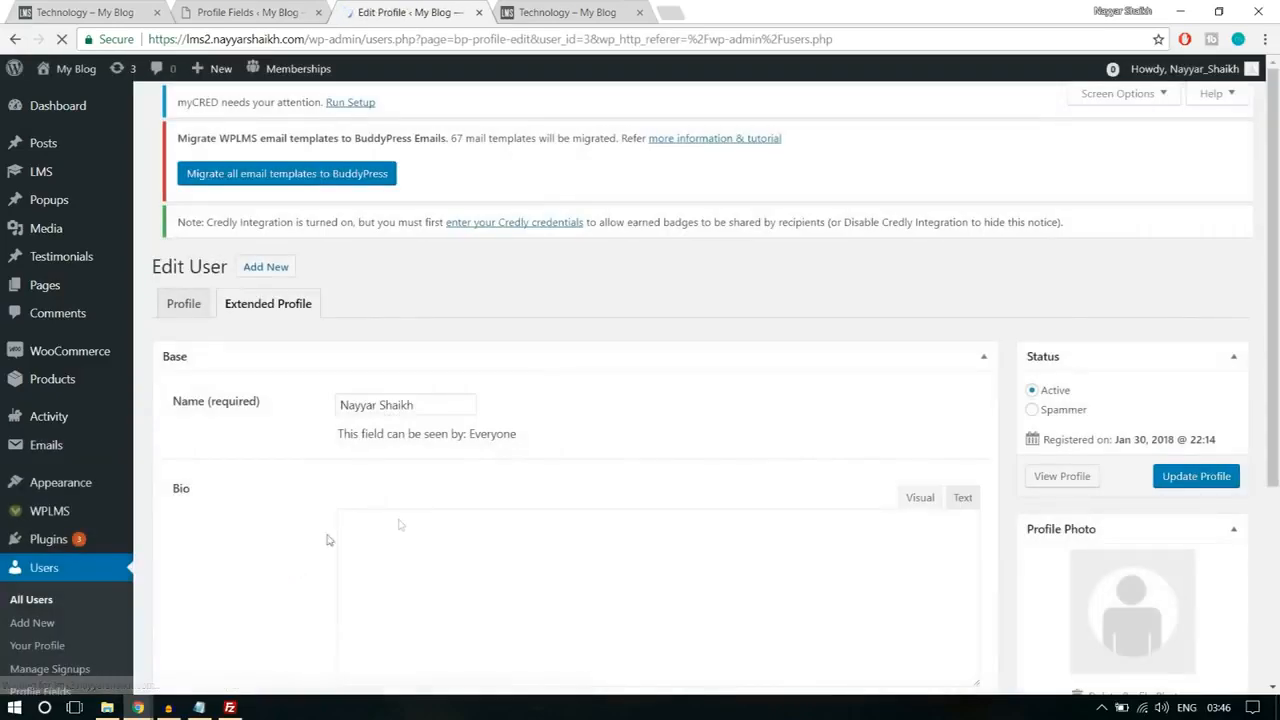
scroll(584, 480, down, 5)
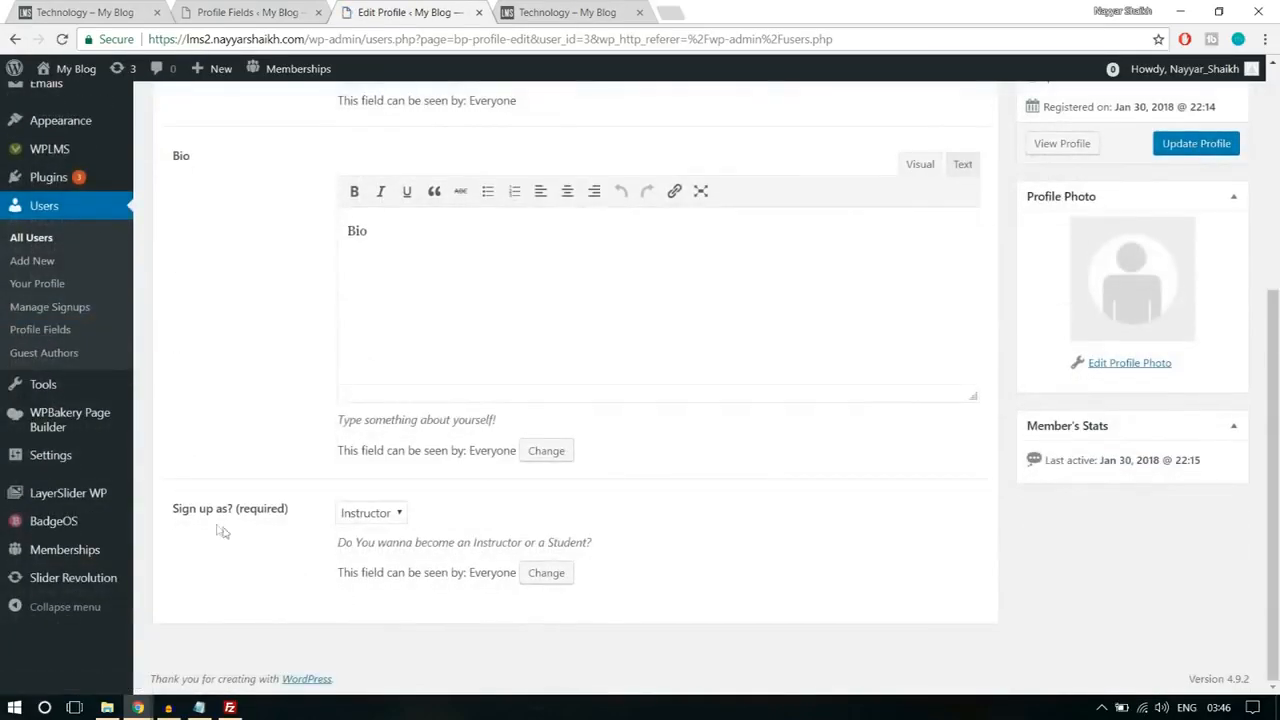
drag(172, 512, 285, 512)
click(319, 527)
scroll(760, 535, up, 4)
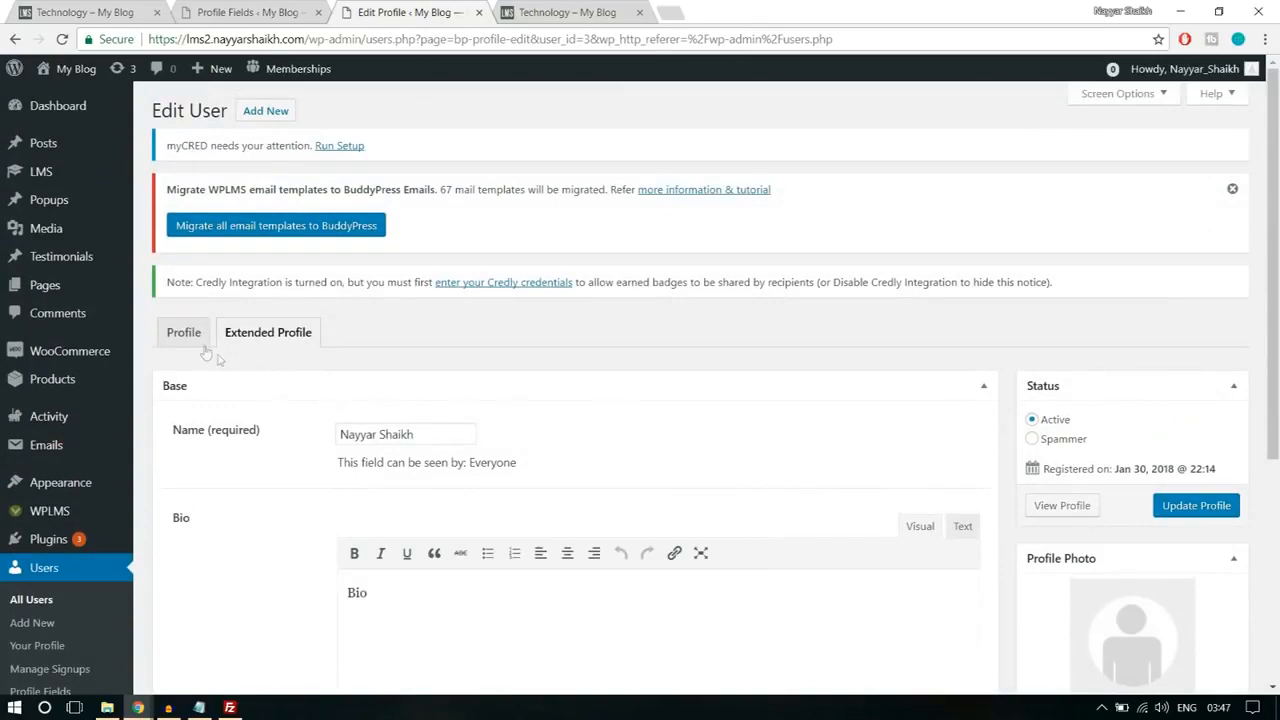
scroll(701, 441, down, 4)
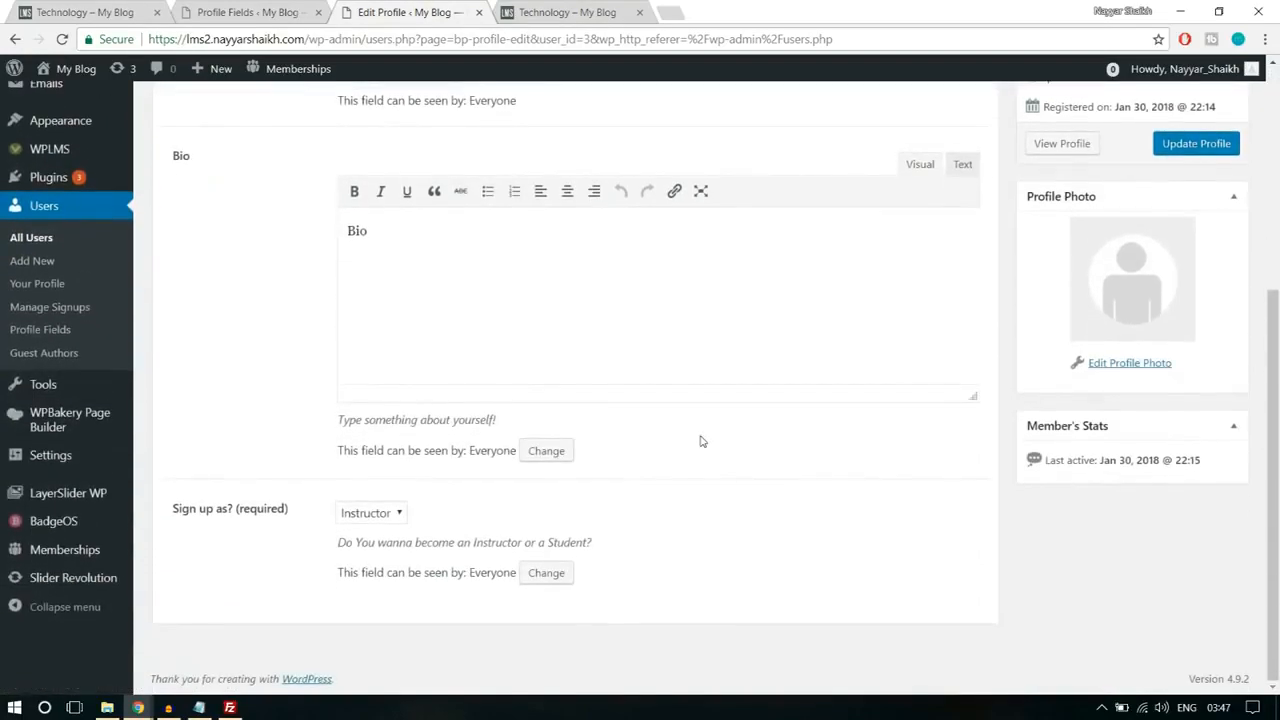
scroll(701, 441, up, 4)
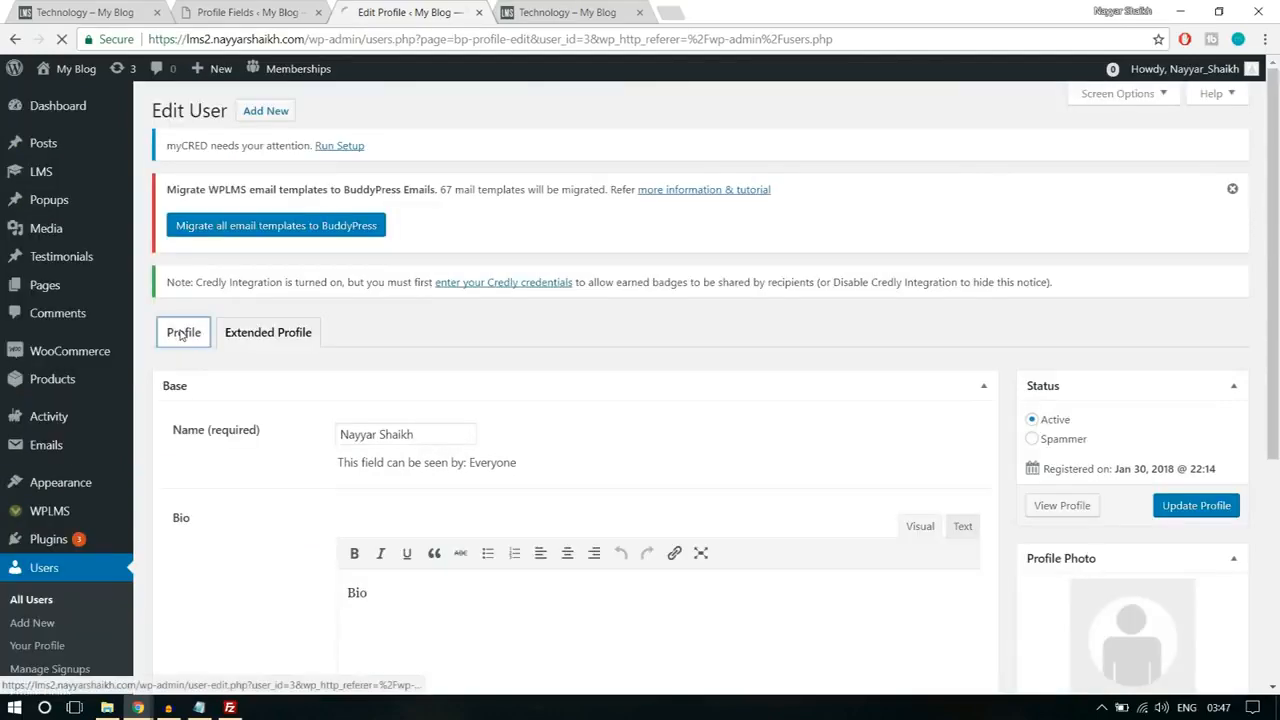
Step: Set the role in the new member's main profile to Instructor and update the user
click(181, 335)
scroll(766, 417, down, 10)
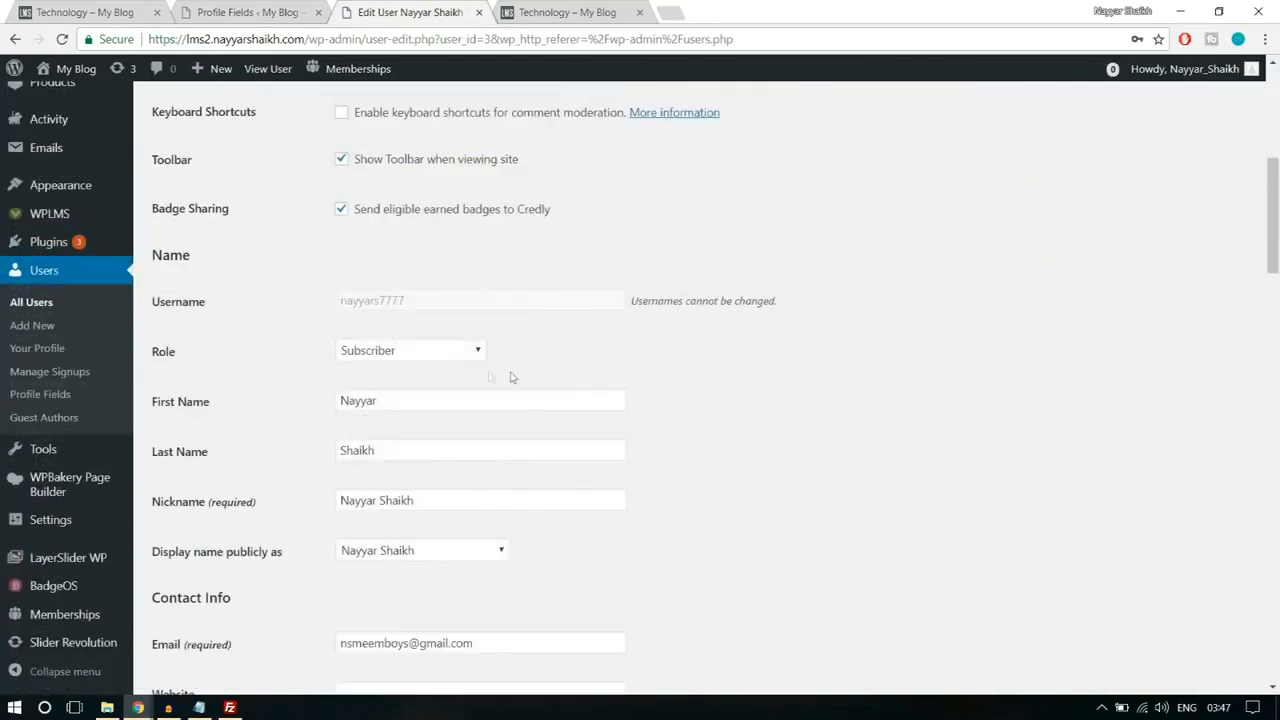
click(400, 350)
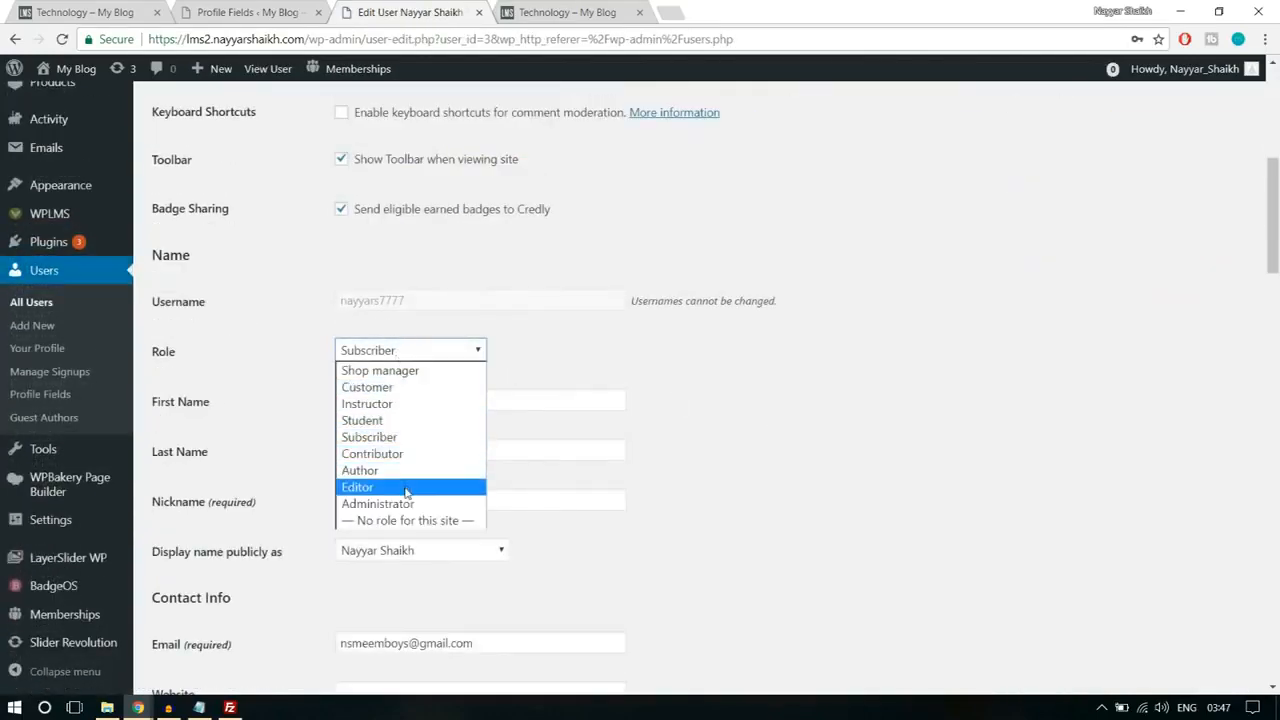
click(400, 404)
scroll(840, 400, down, 2)
scroll(840, 400, down, 13)
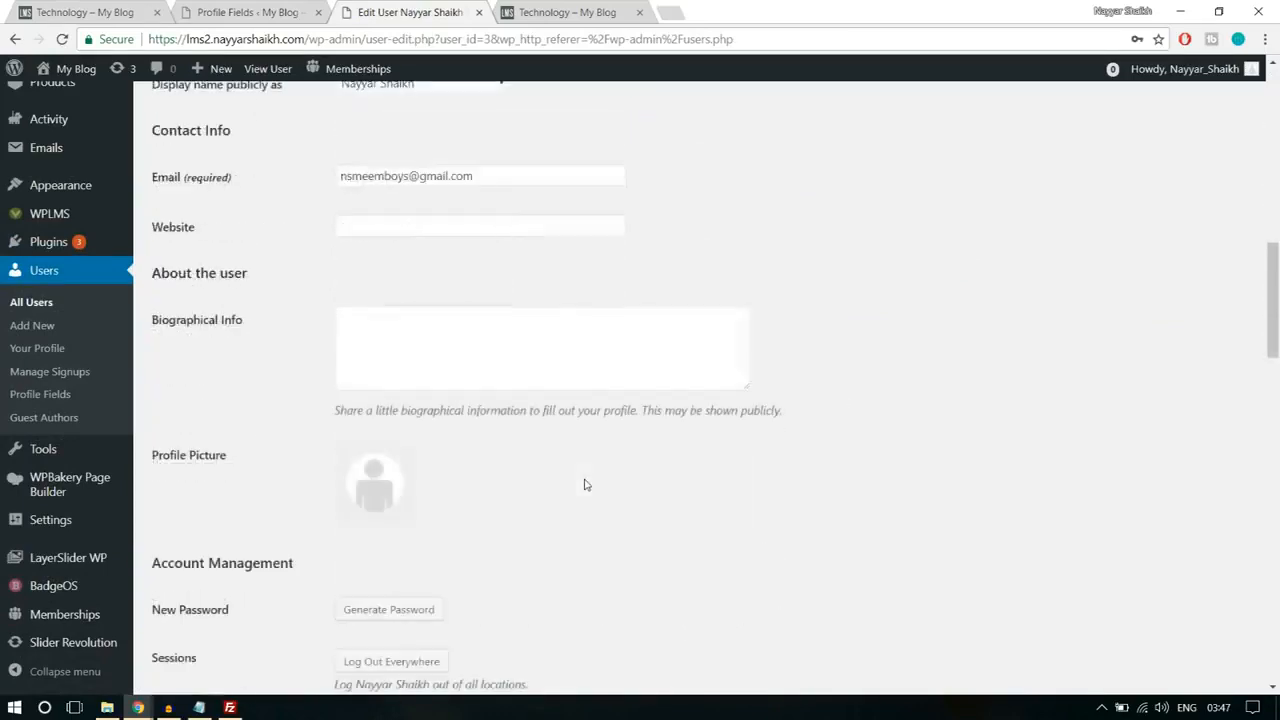
scroll(353, 522, down, 5)
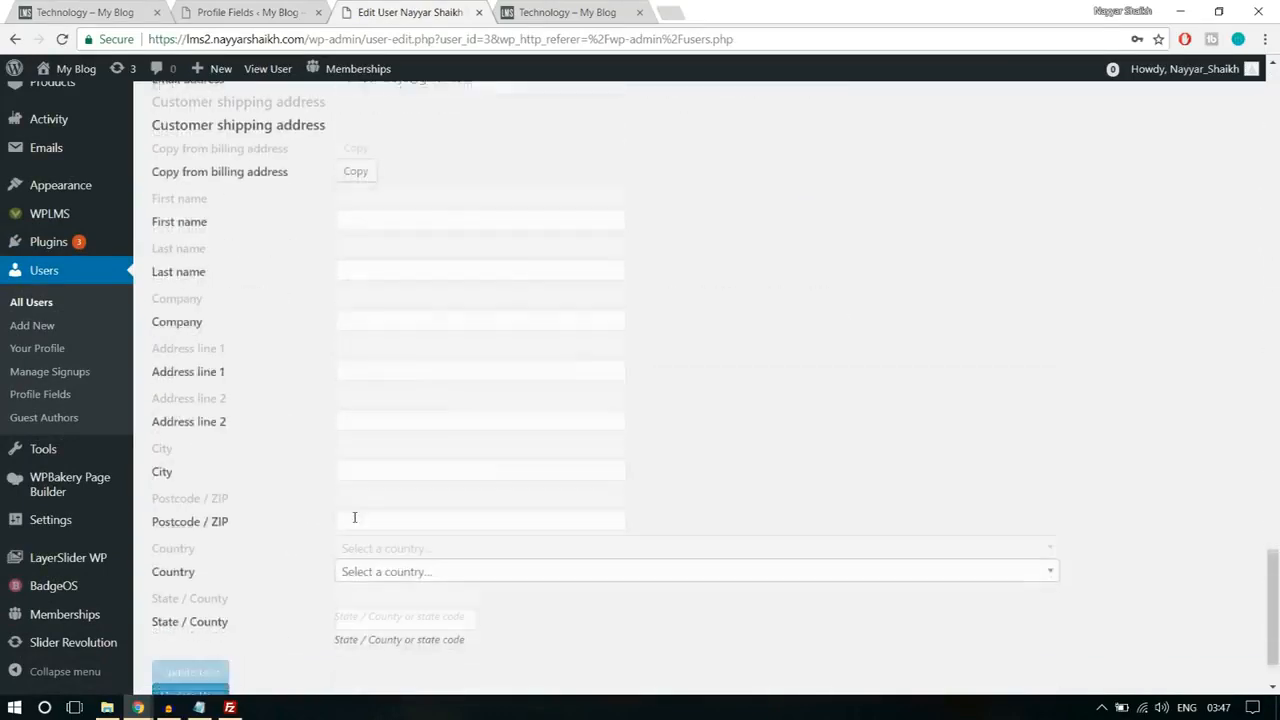
click(215, 608)
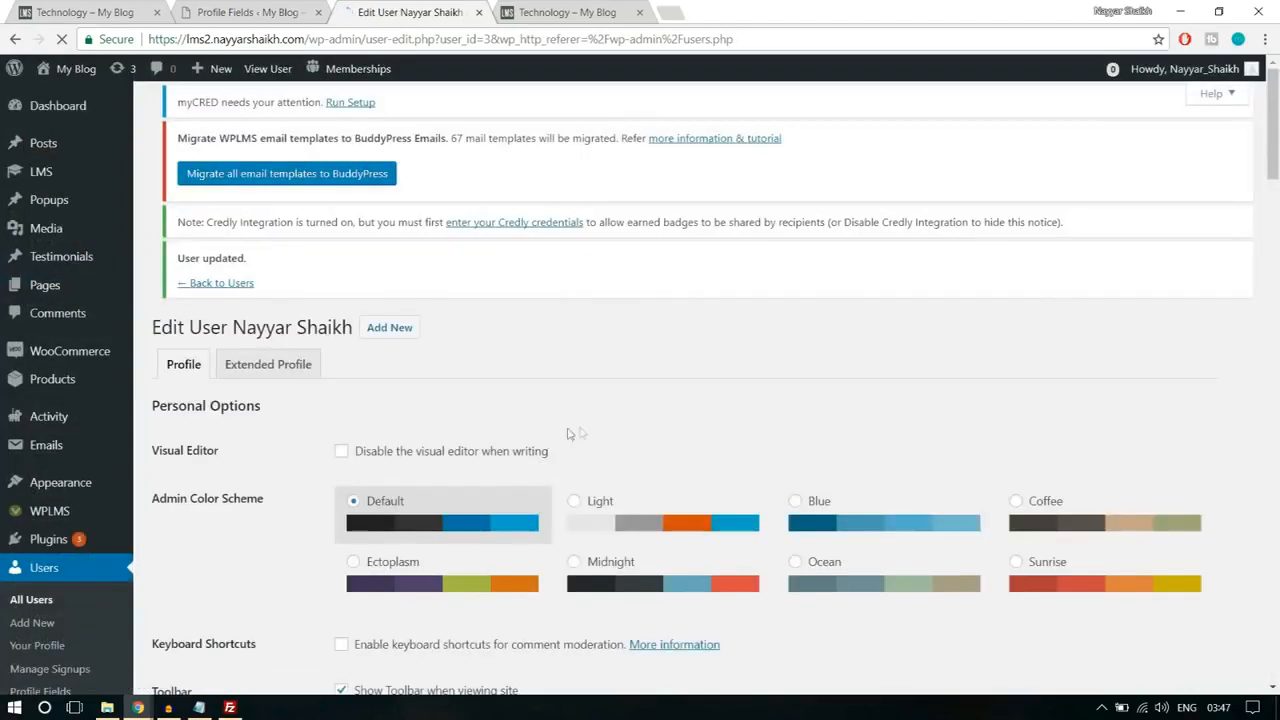
Step: Return to the member's browser window, reload the site, open the Create a Course page, and choose to create your own course
mouse_move(137, 707)
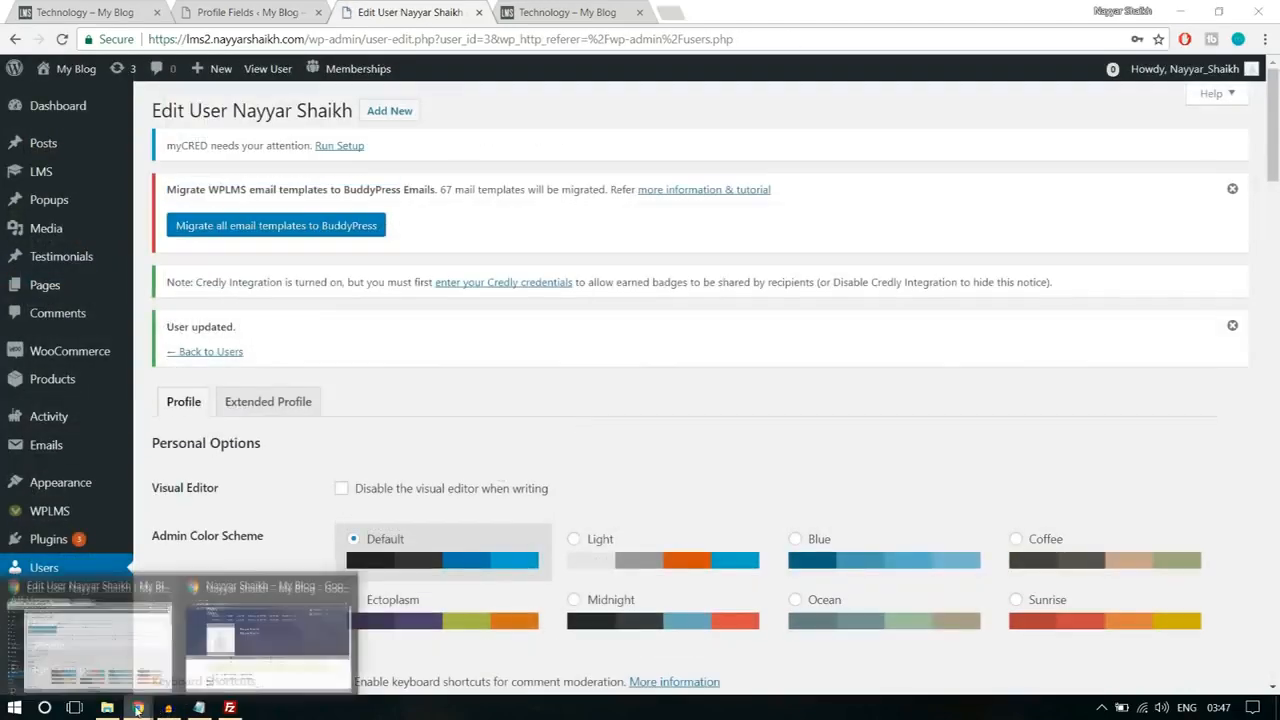
click(256, 646)
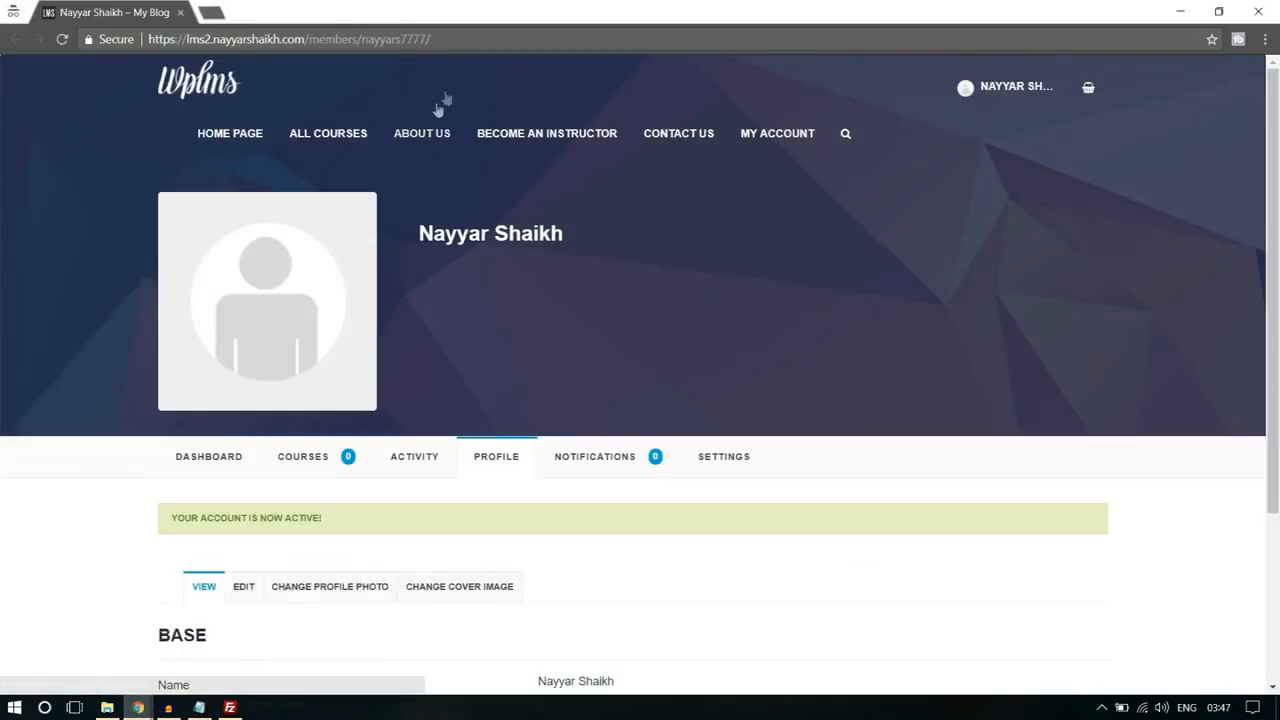
click(523, 36)
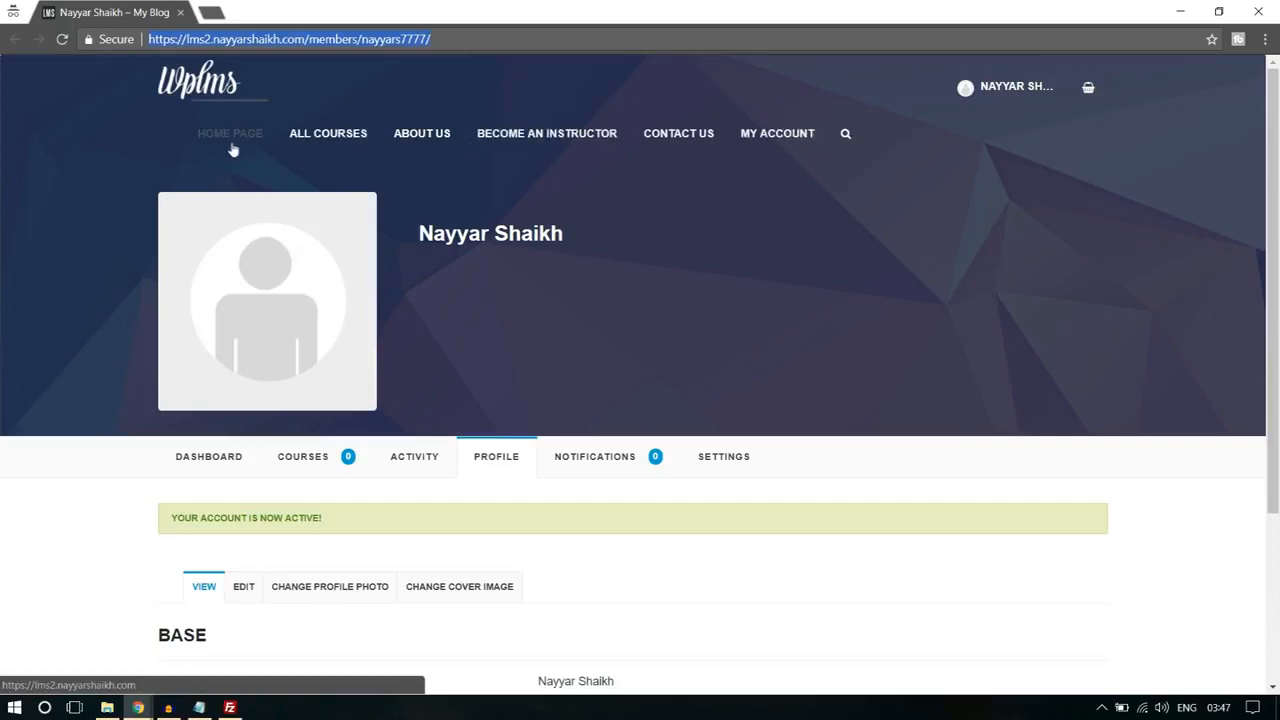
key(Return)
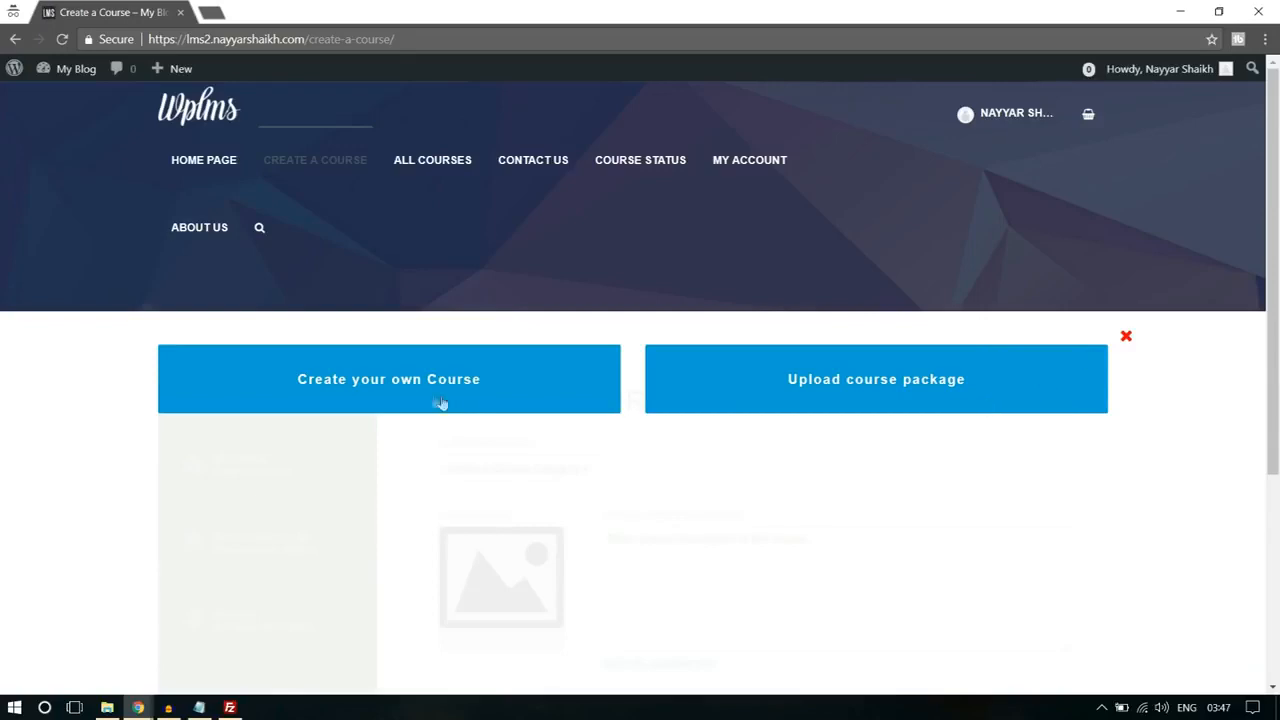
scroll(415, 390, down, 1)
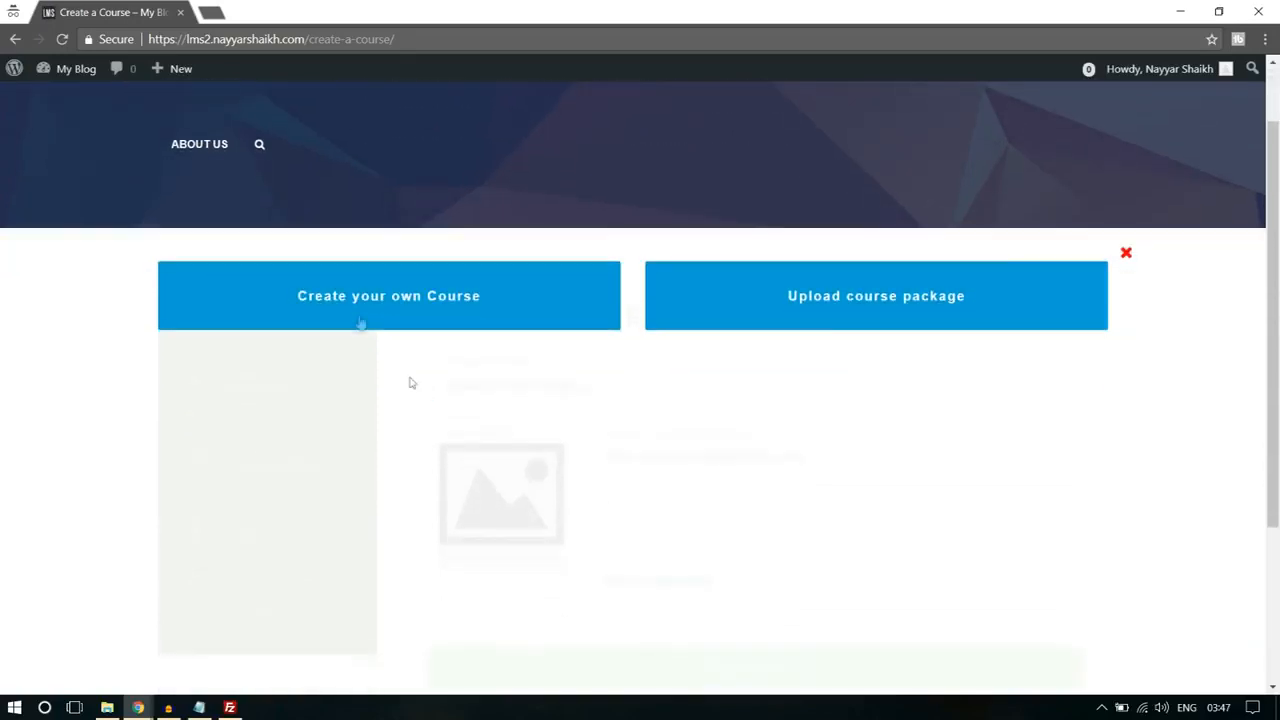
click(359, 316)
scroll(979, 249, down, 2)
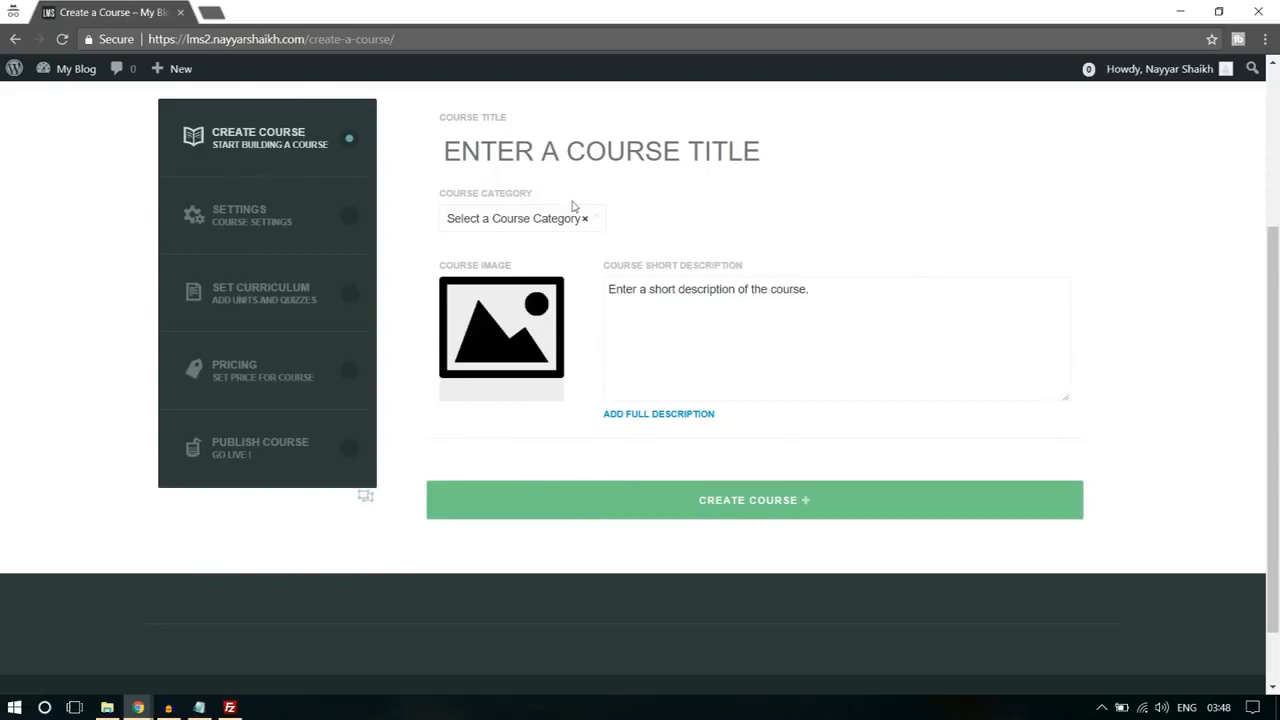
Step: Enter the course title "Title", select the Technology category, and create the course, confirming the request
scroll(699, 218, up, 1)
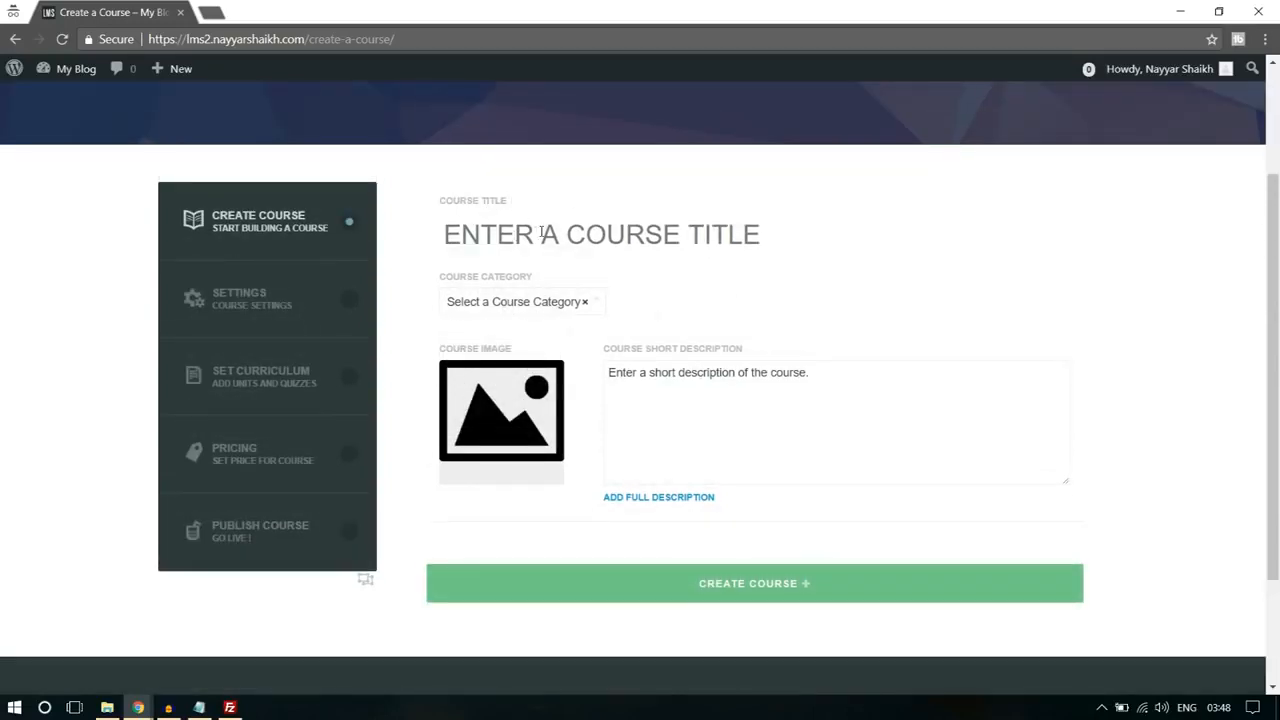
text(Tilt)
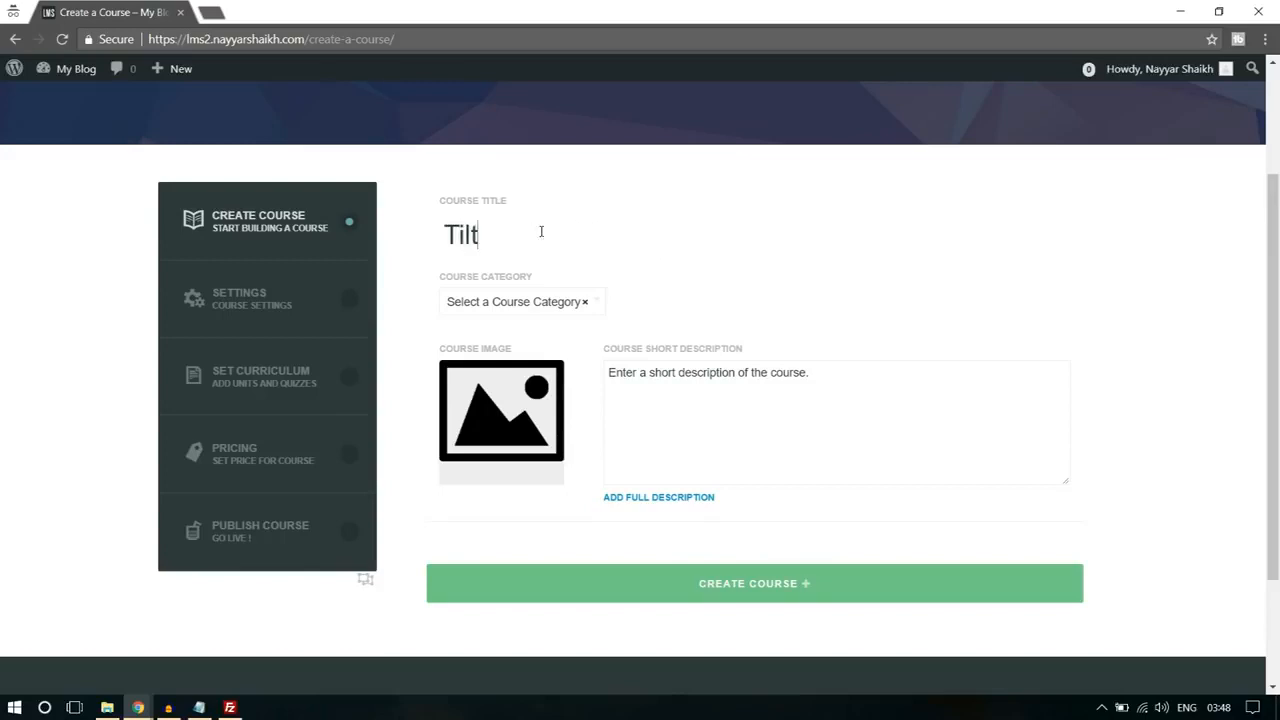
text(le)
click(555, 306)
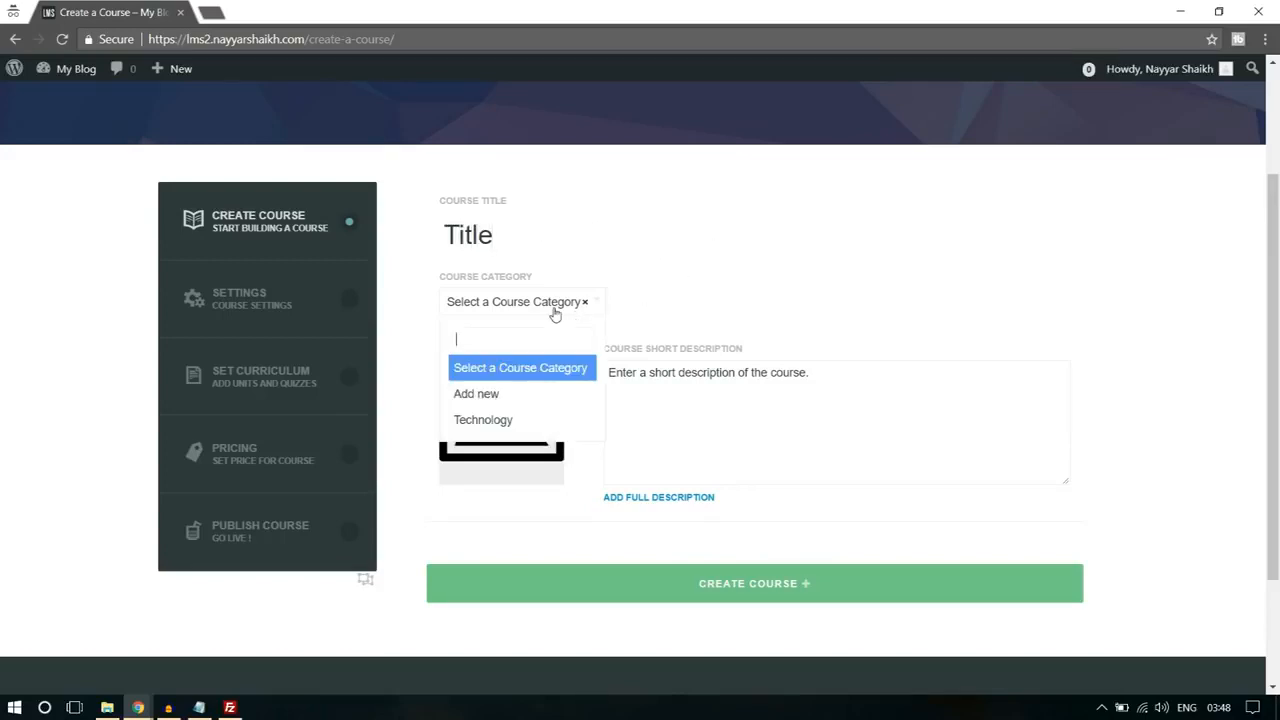
click(521, 420)
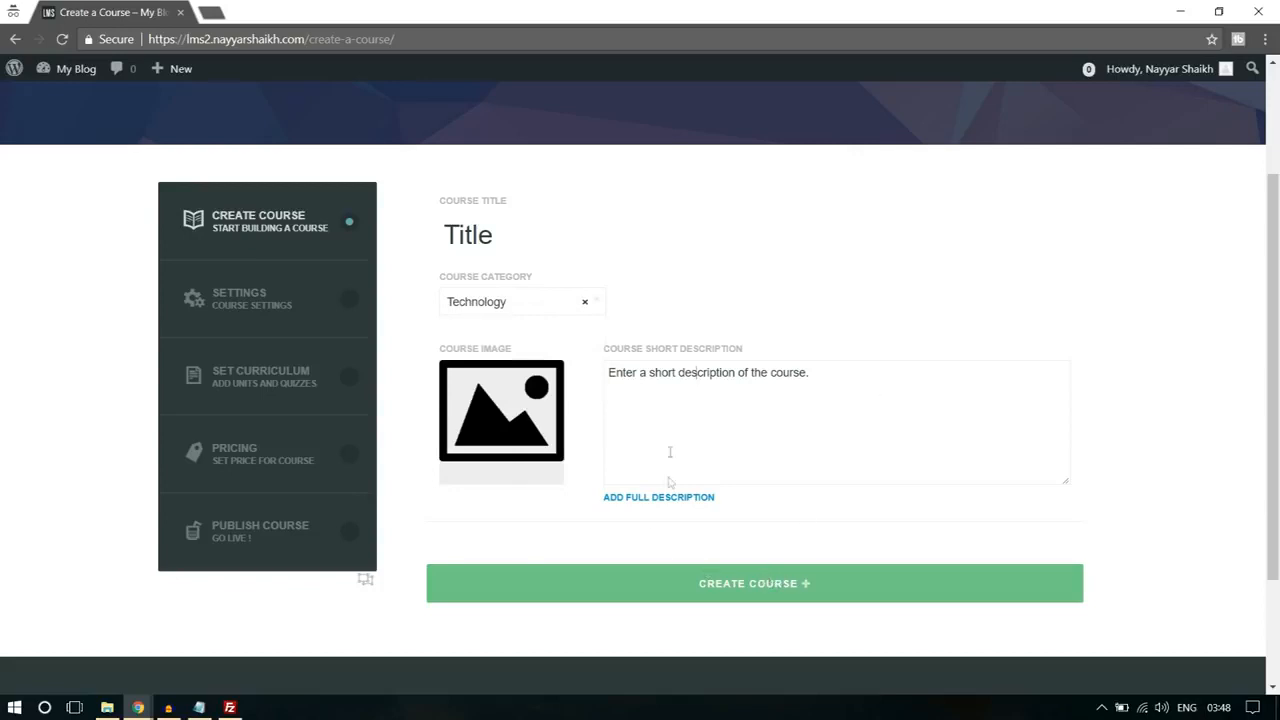
click(764, 590)
click(723, 150)
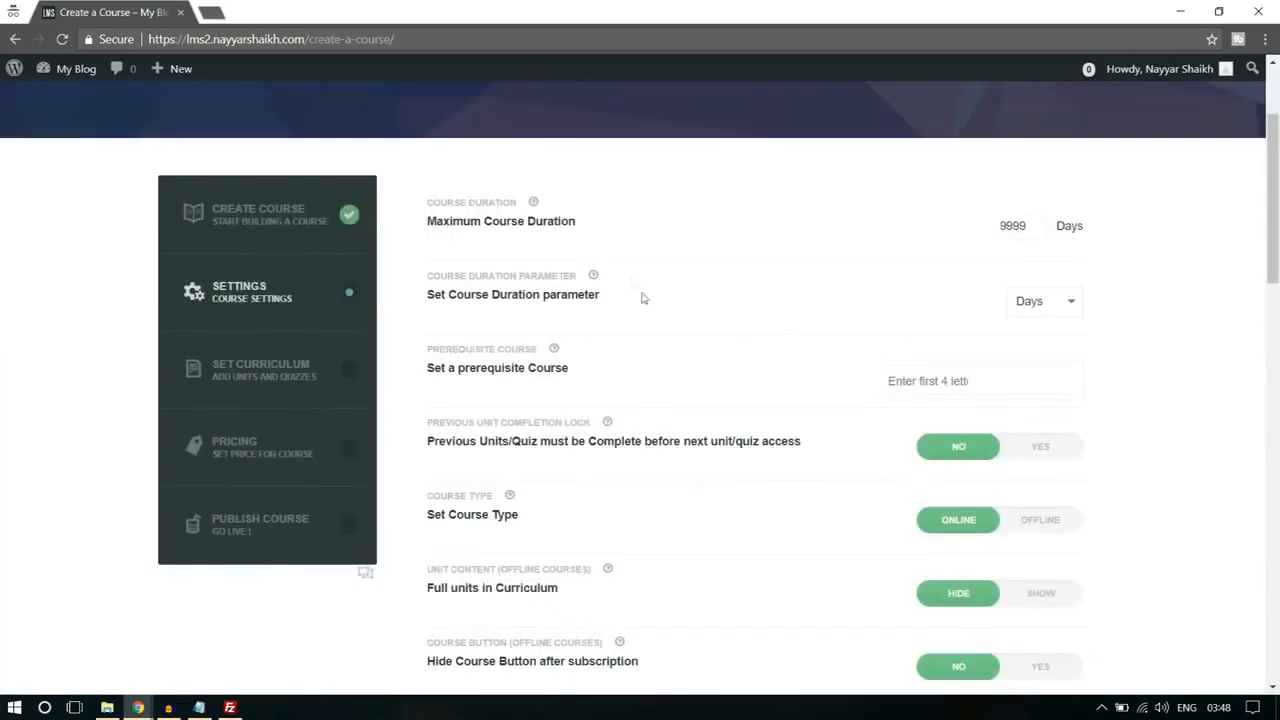
Step: Set the maximum course duration to 1 and the duration parameter to Hours
drag(1008, 226, 1036, 225)
text(1)
click(1049, 312)
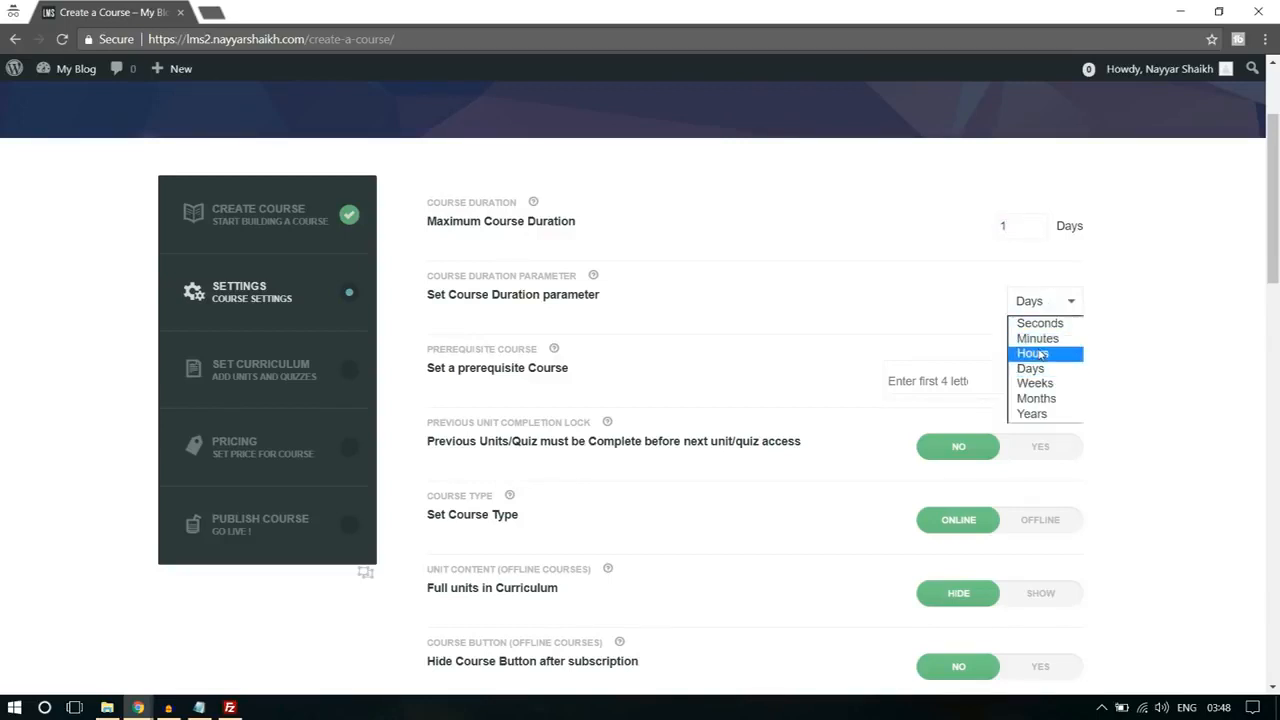
click(1059, 350)
Step: Look through the remaining course settings down to the completion message, then save the settings and confirm overwriting the previous ones
scroll(1190, 327, down, 1)
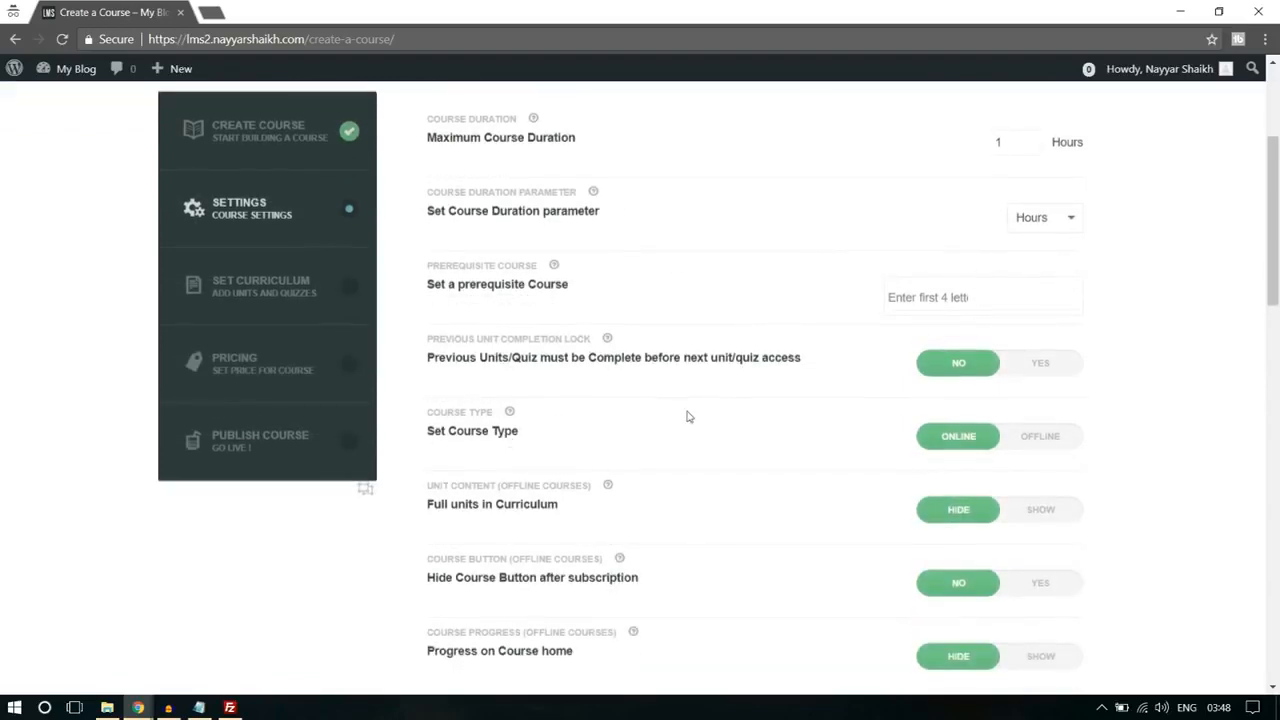
scroll(686, 414, down, 1)
scroll(547, 383, down, 15)
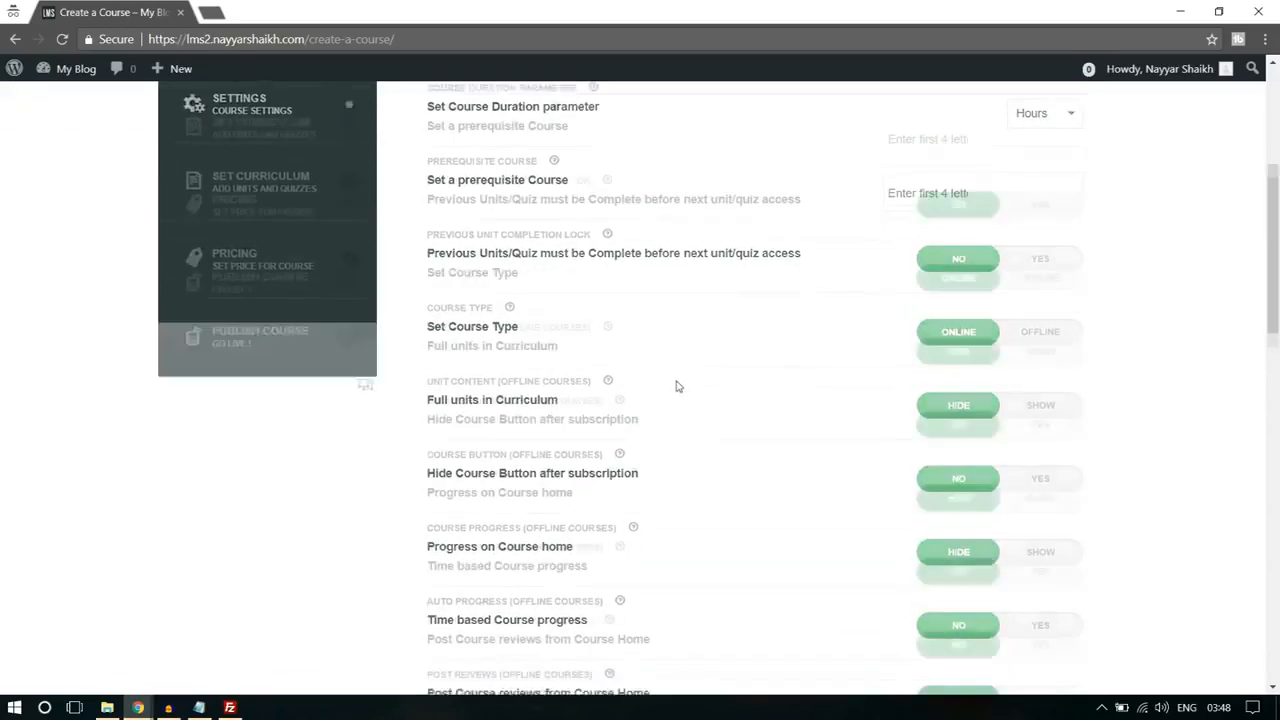
scroll(548, 387, down, 1)
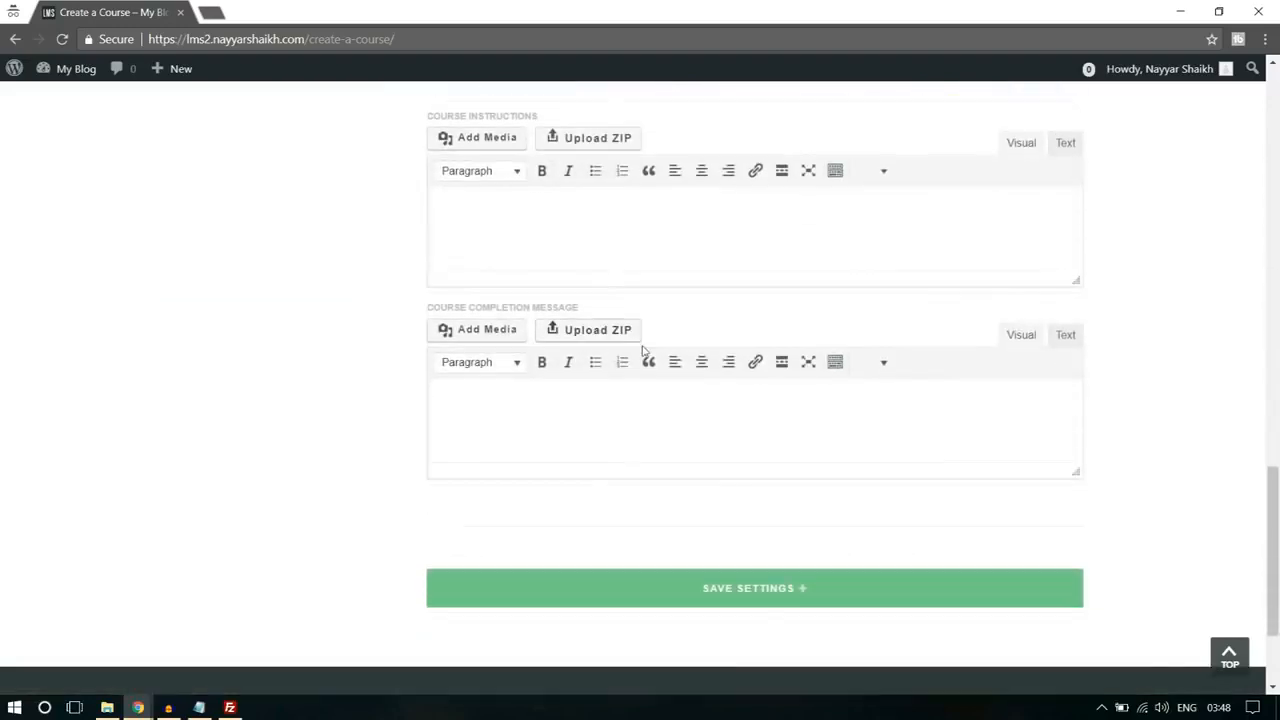
scroll(646, 360, up, 2)
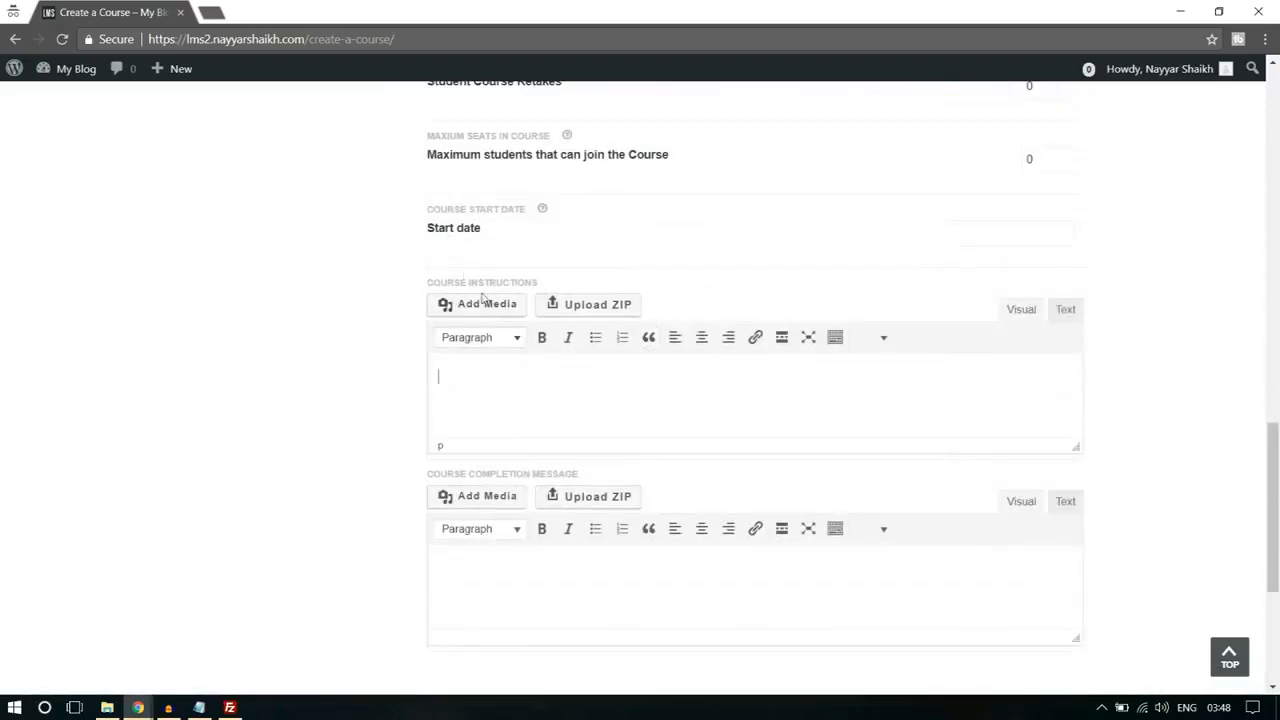
scroll(676, 360, down, 1)
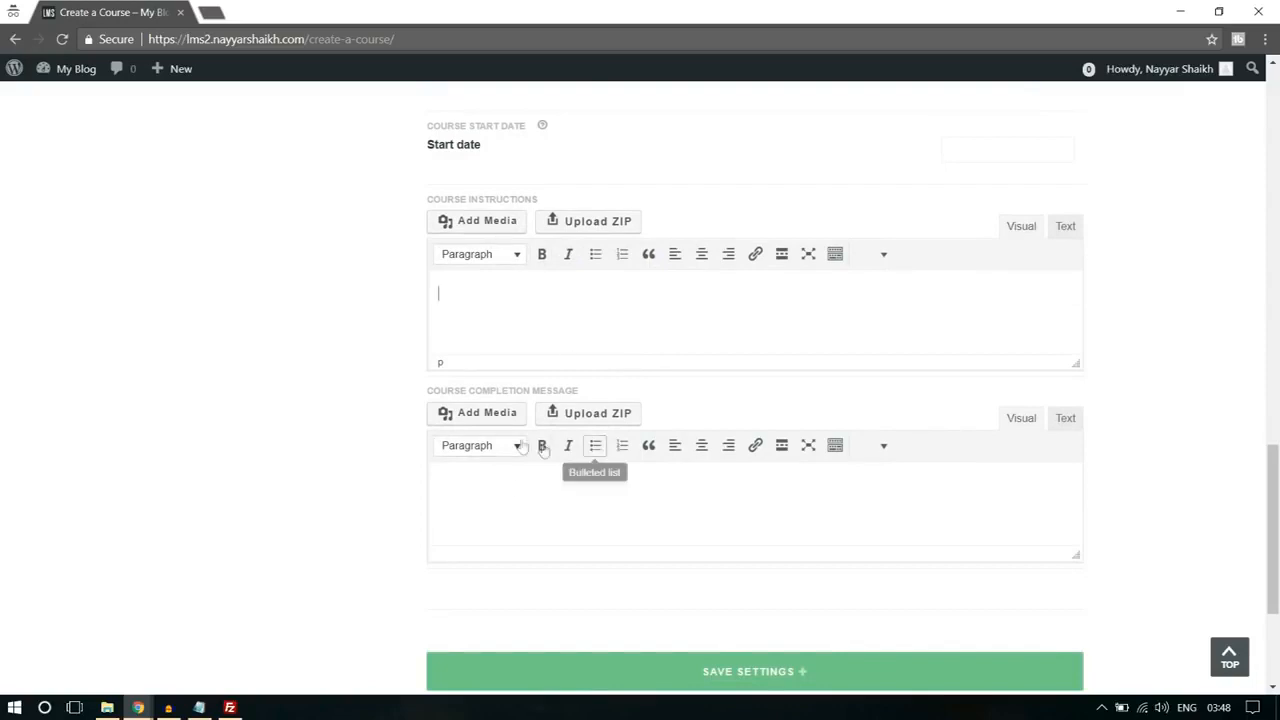
scroll(820, 614, down, 1)
click(797, 590)
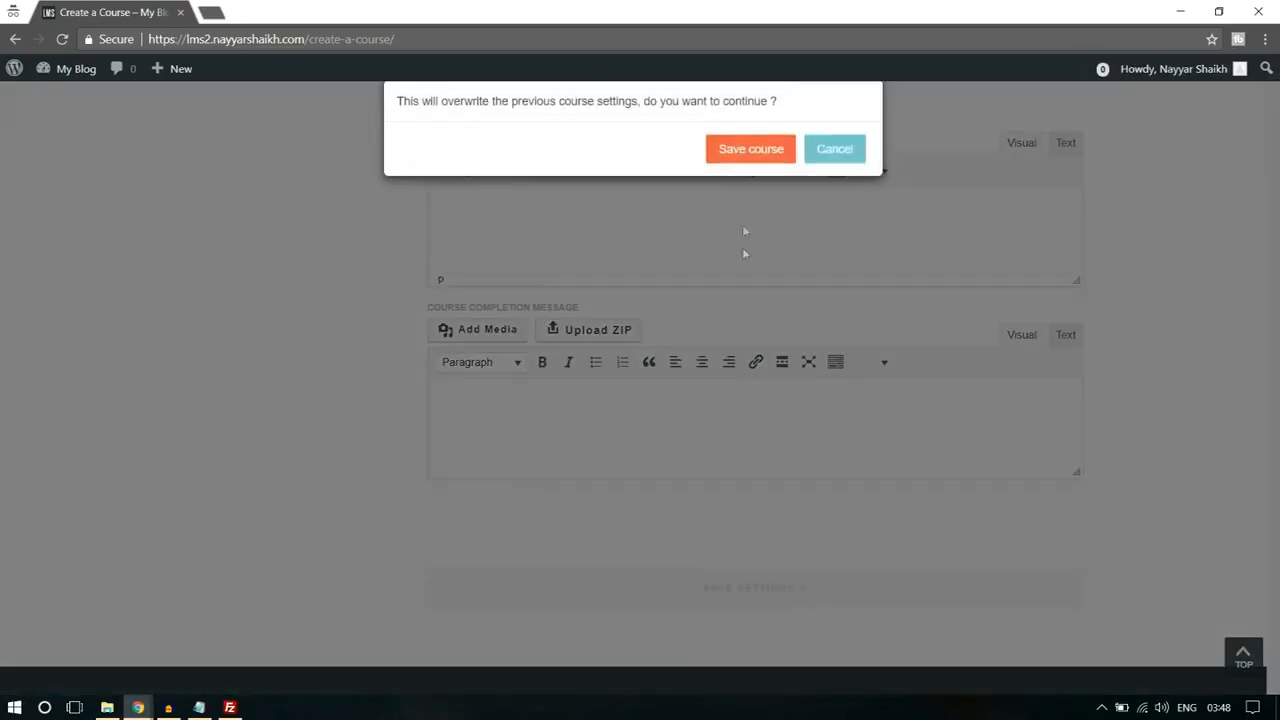
click(758, 150)
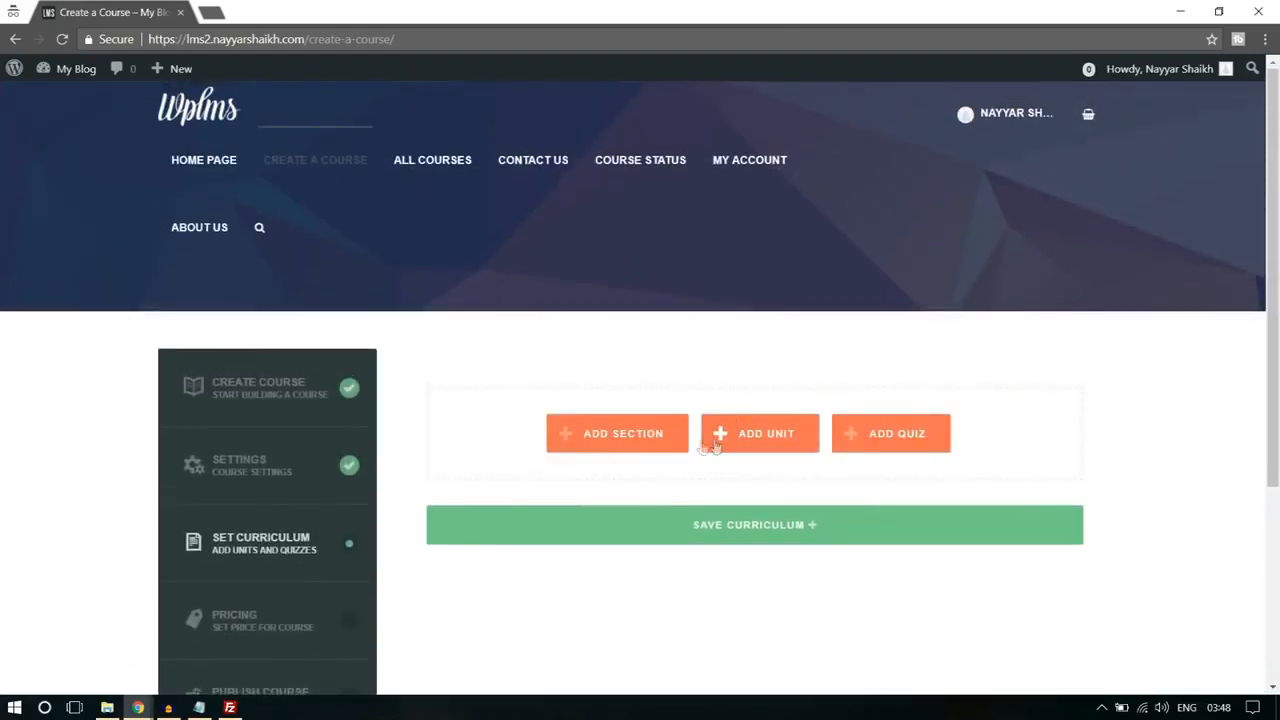
Step: Add a section named "Section 1" to the course curriculum and create a new unit titled "Unit 1" under it
click(617, 437)
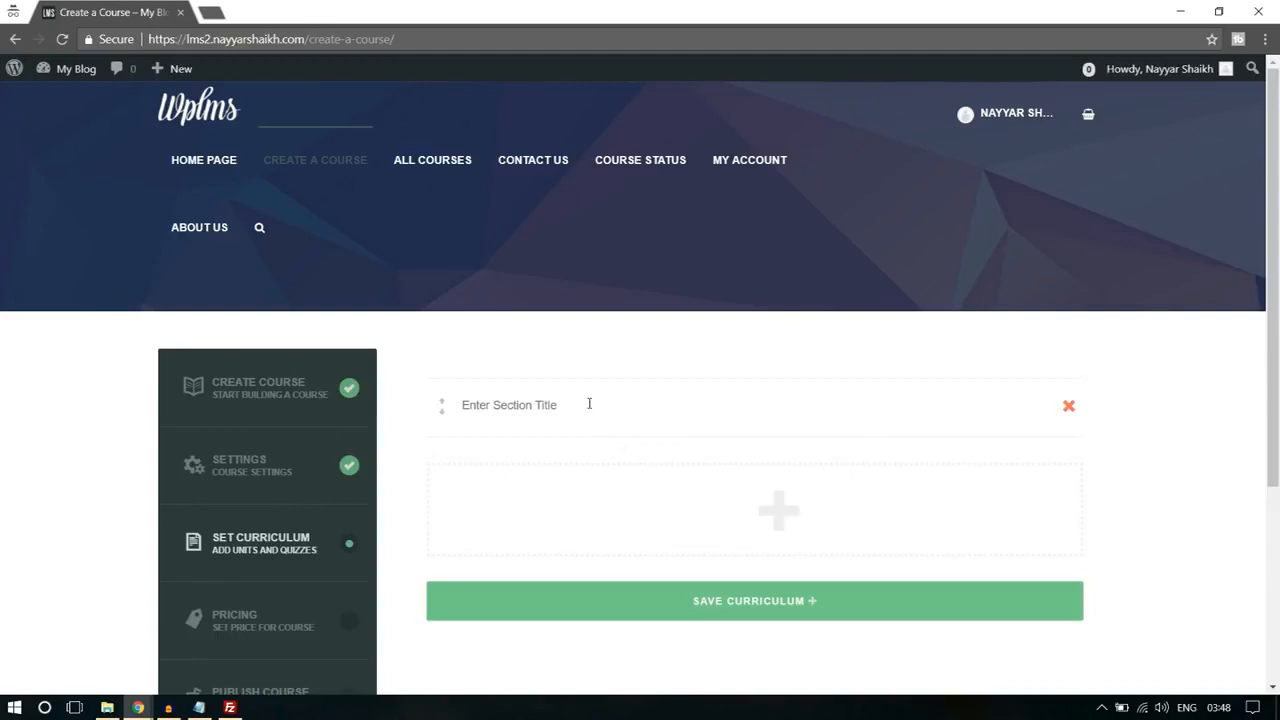
text(Section 1)
mouse_move(770, 515)
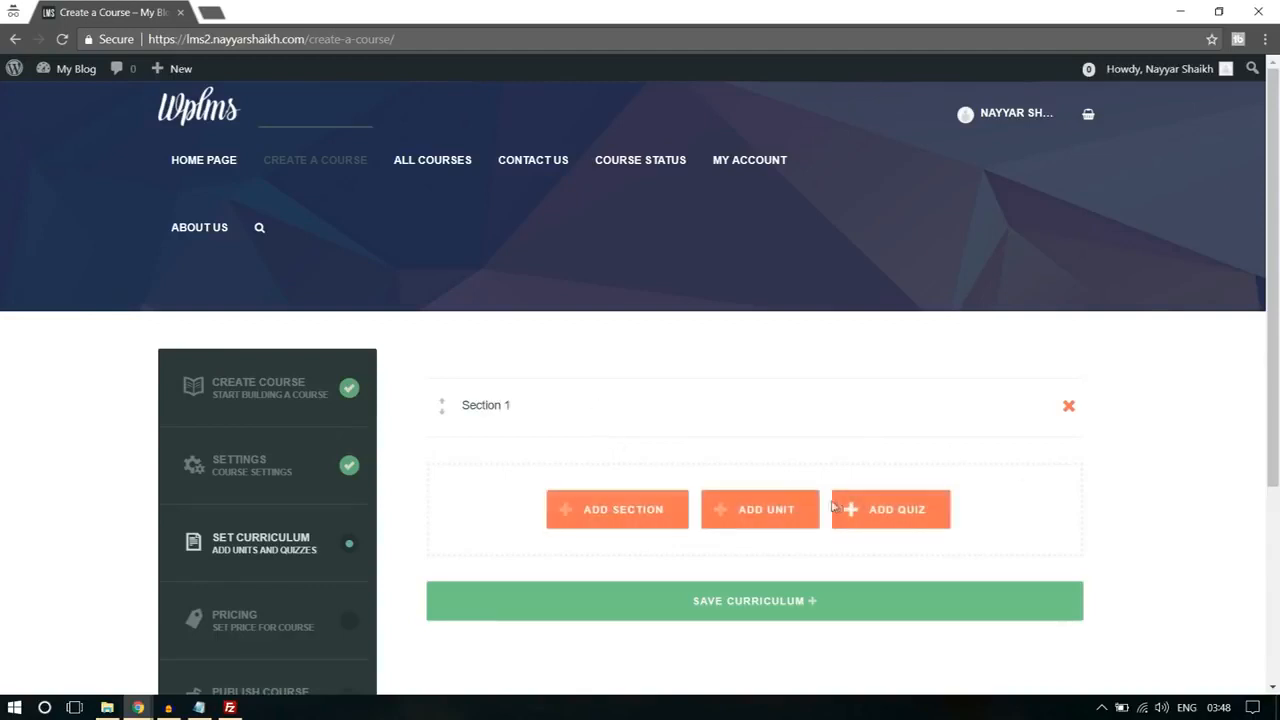
click(766, 511)
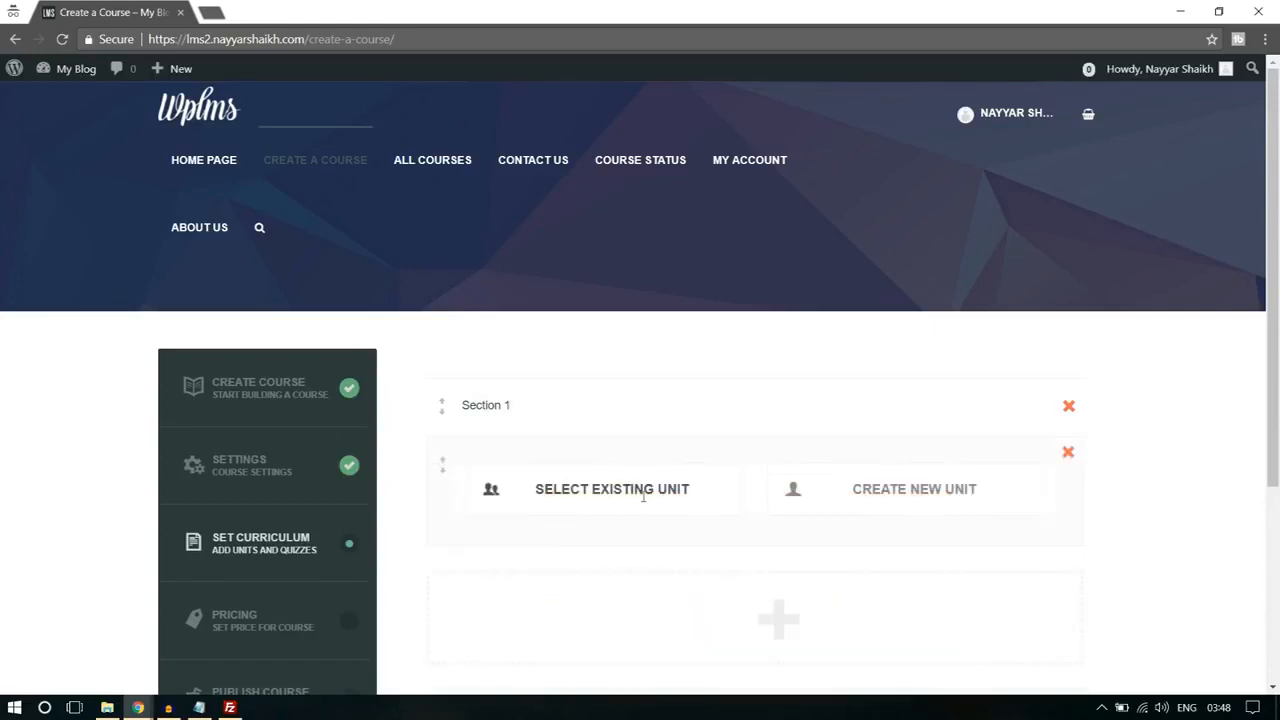
click(914, 489)
scroll(1192, 423, down, 2)
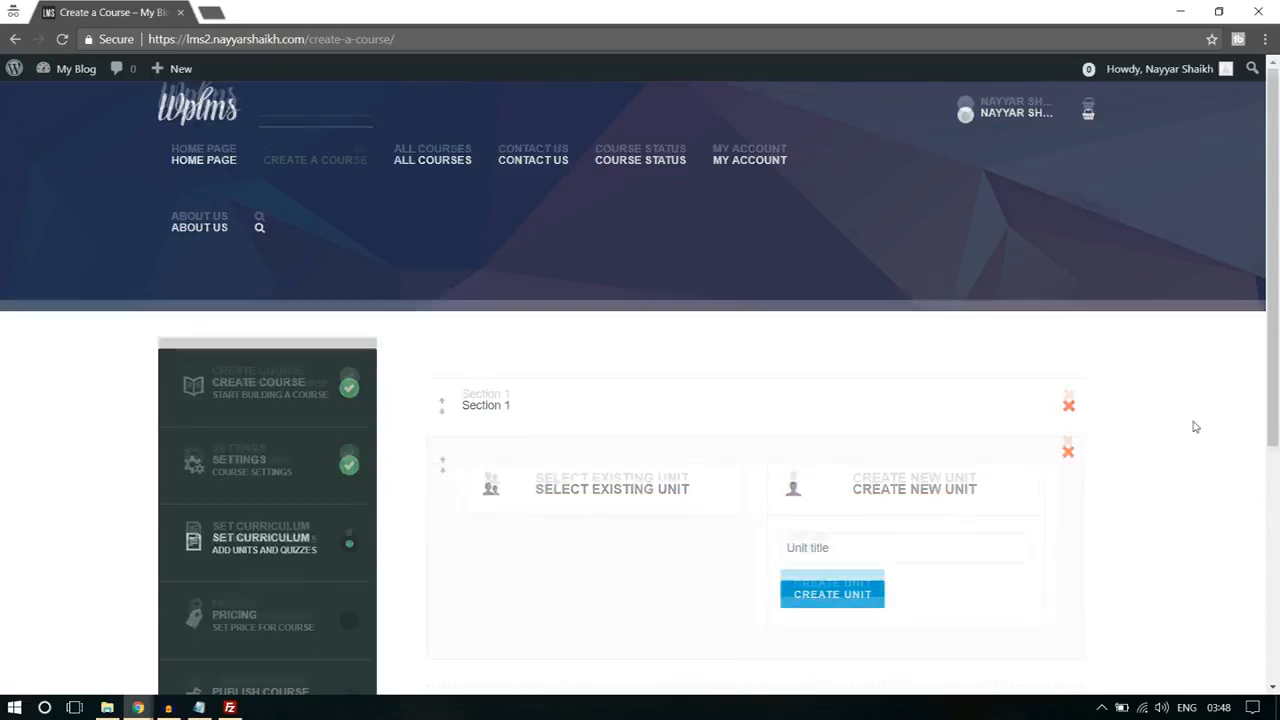
click(923, 381)
text(Unit 1)
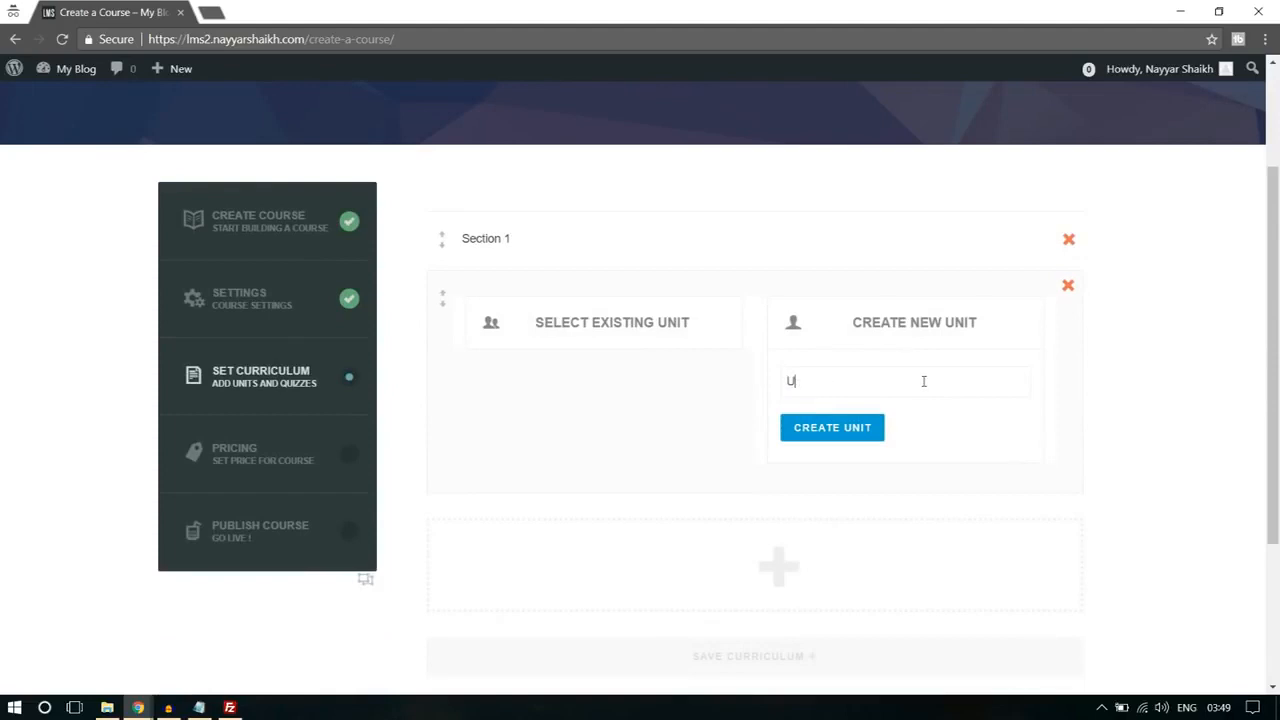
click(874, 430)
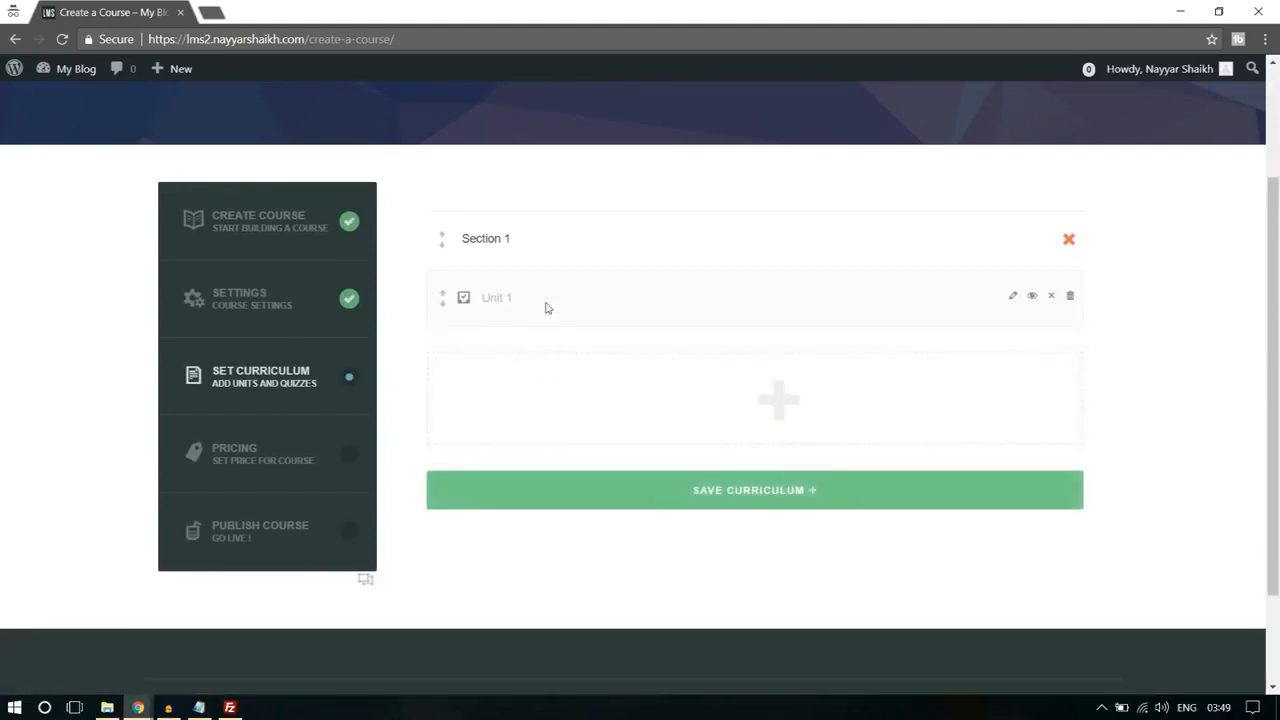
Step: Open Unit 1 for editing and go to its content editor
click(1012, 300)
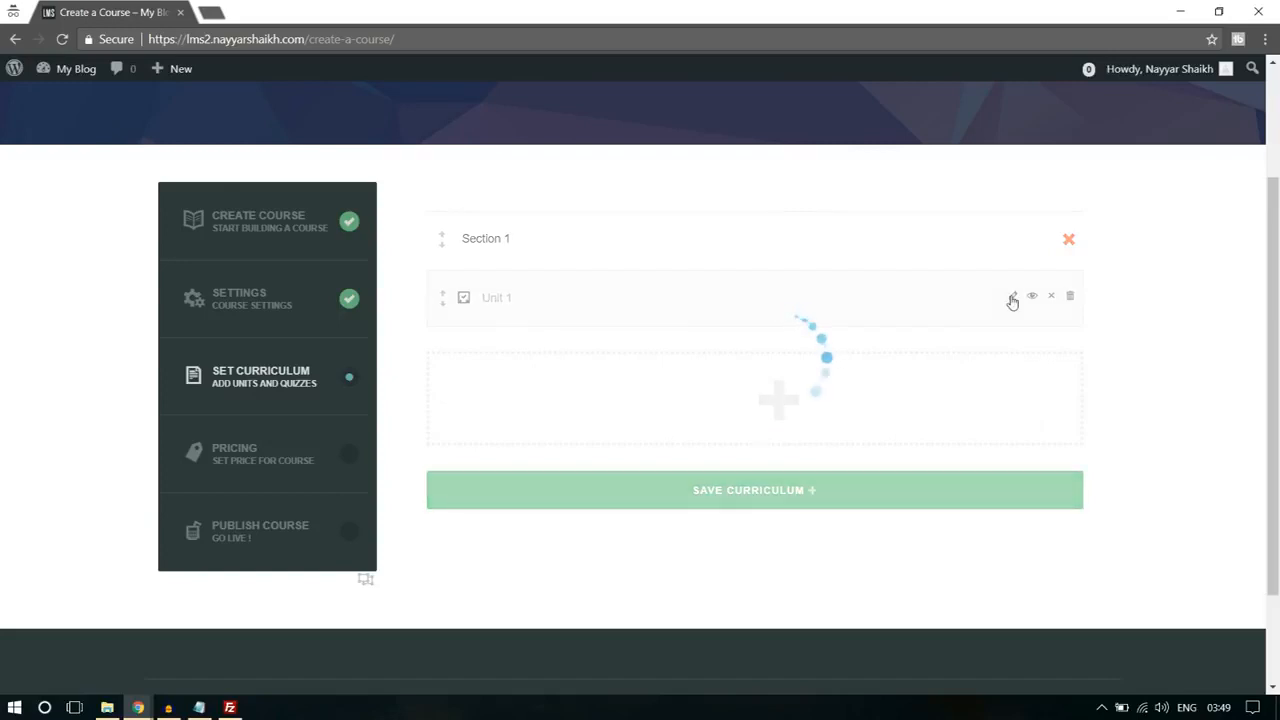
scroll(502, 379, down, 2)
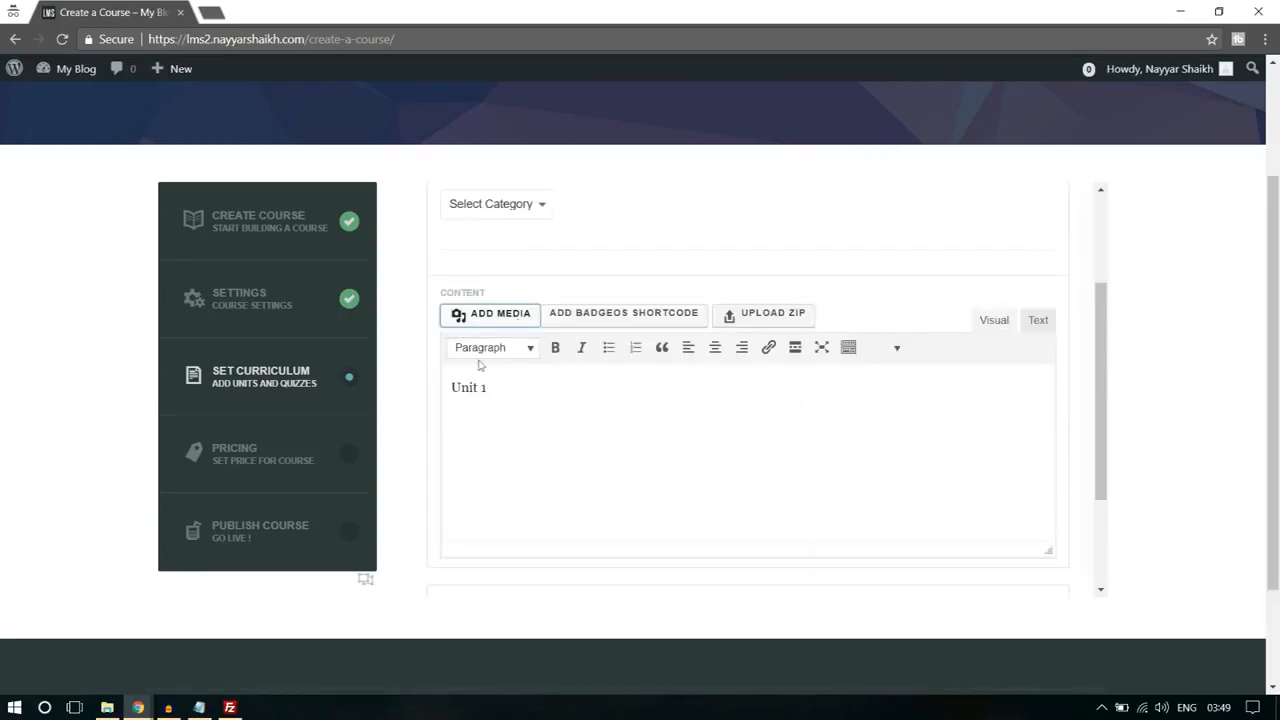
click(498, 316)
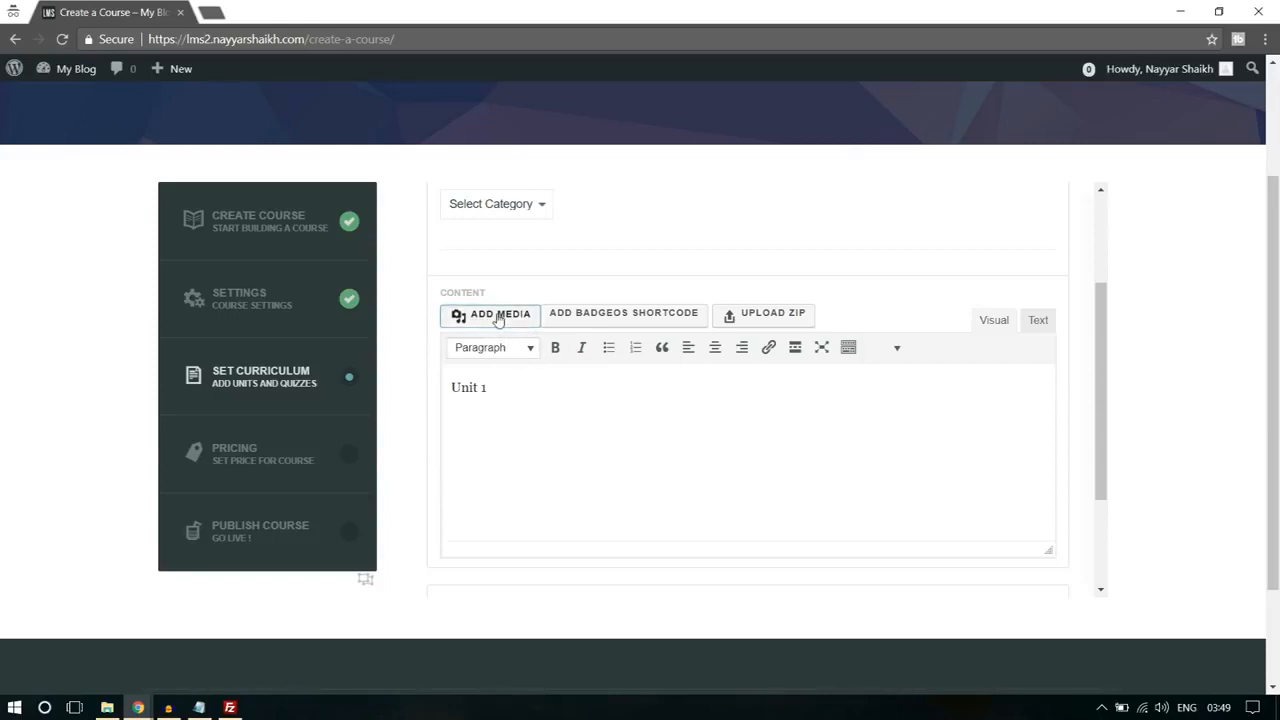
click(701, 381)
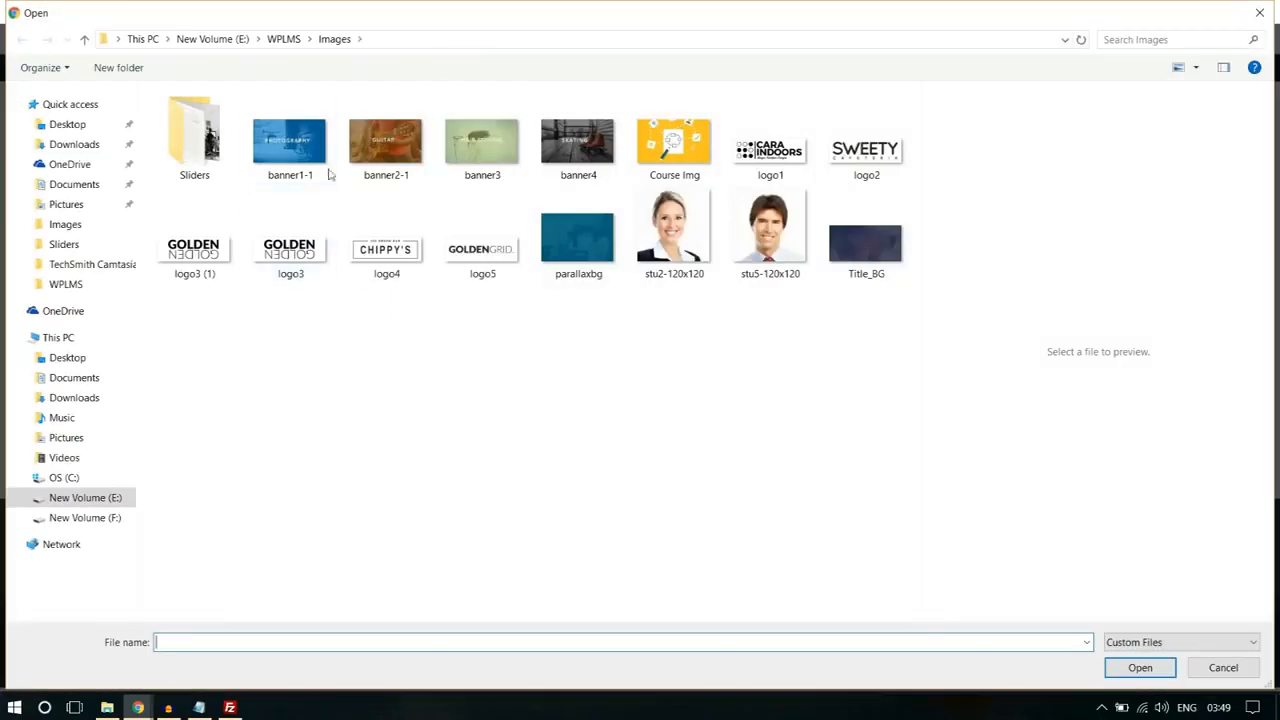
click(1259, 13)
click(1233, 101)
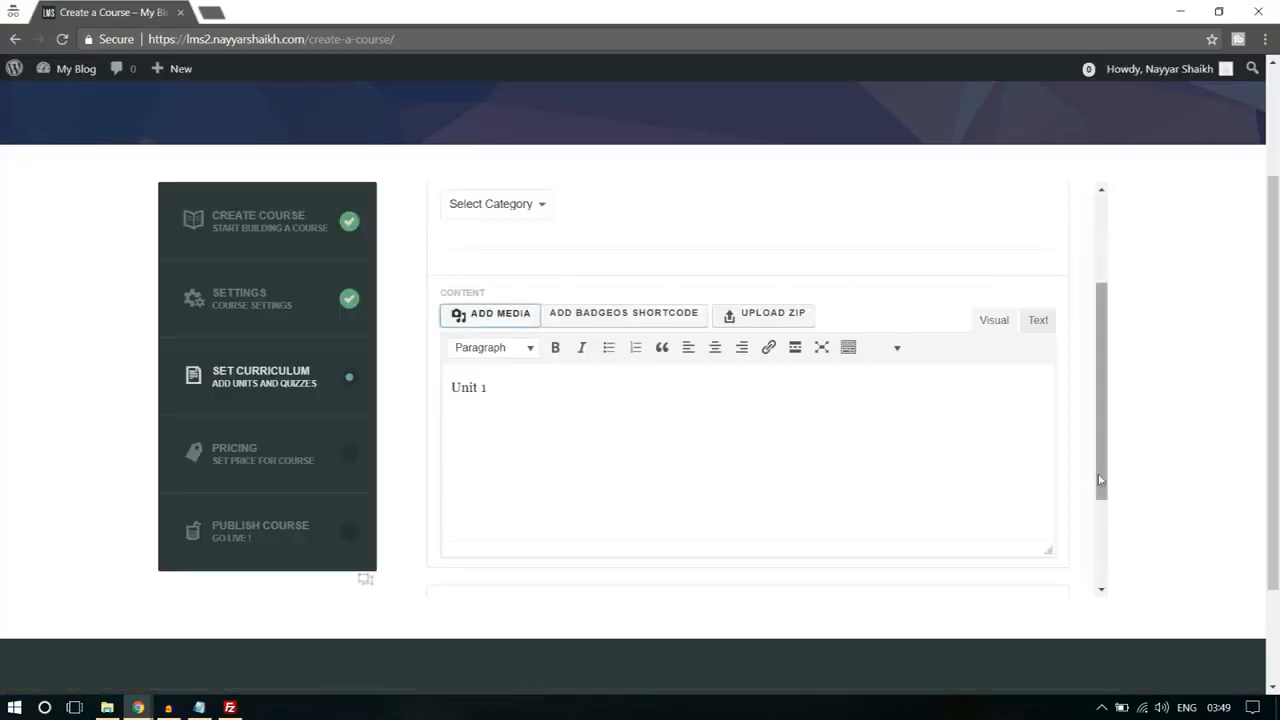
Step: Save Unit 1, confirming the overwrite of its previous settings, and close the unit editor
scroll(1111, 463, down, 3)
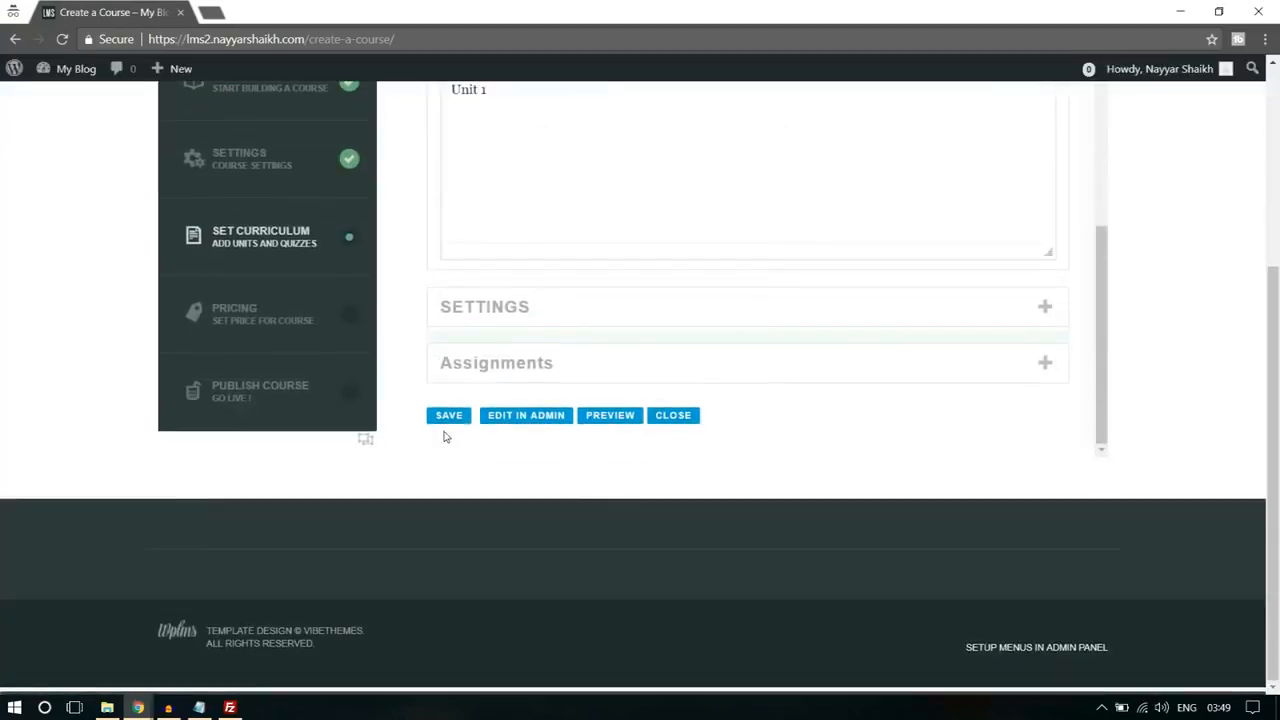
click(448, 418)
click(750, 150)
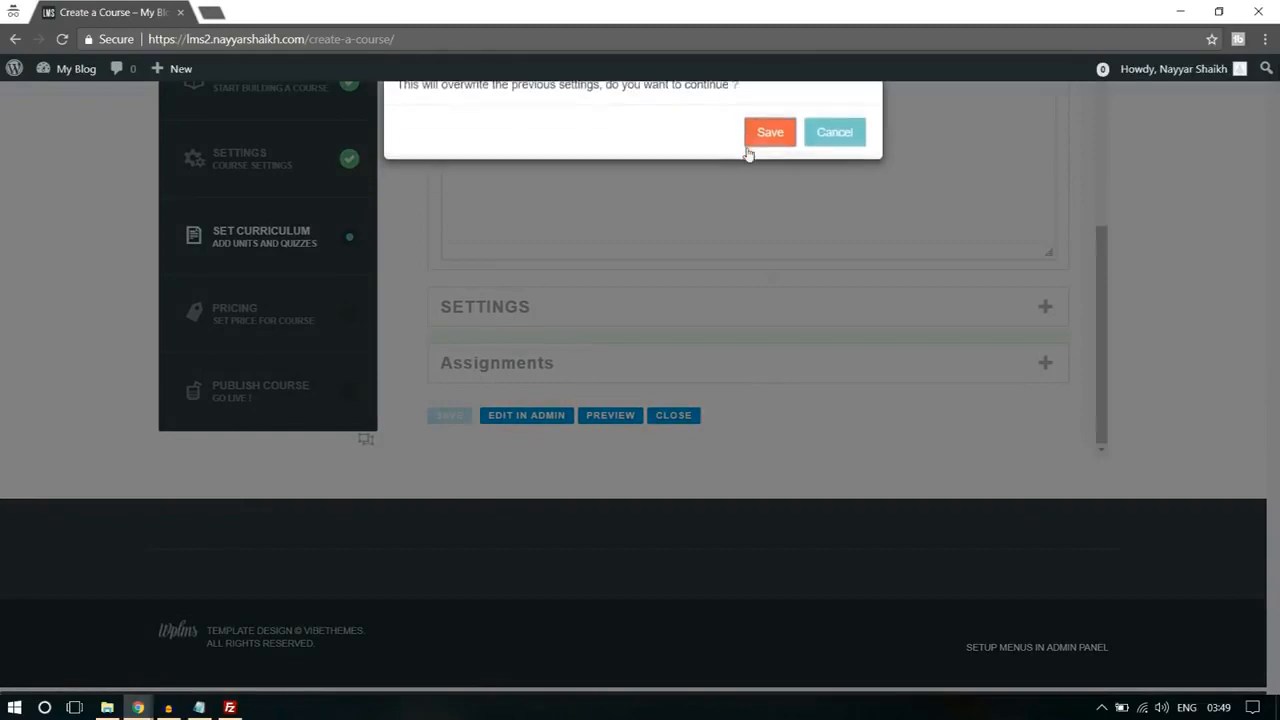
scroll(868, 331, up, 7)
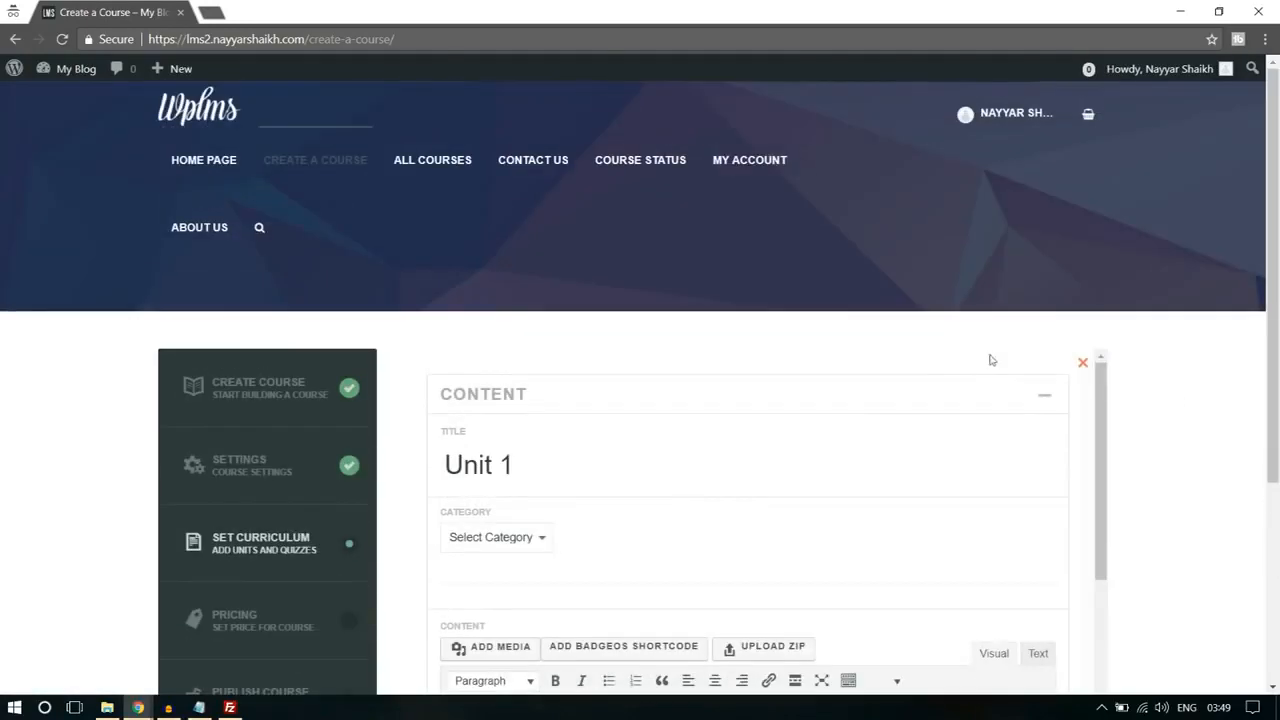
scroll(1040, 375, down, 2)
scroll(697, 418, down, 2)
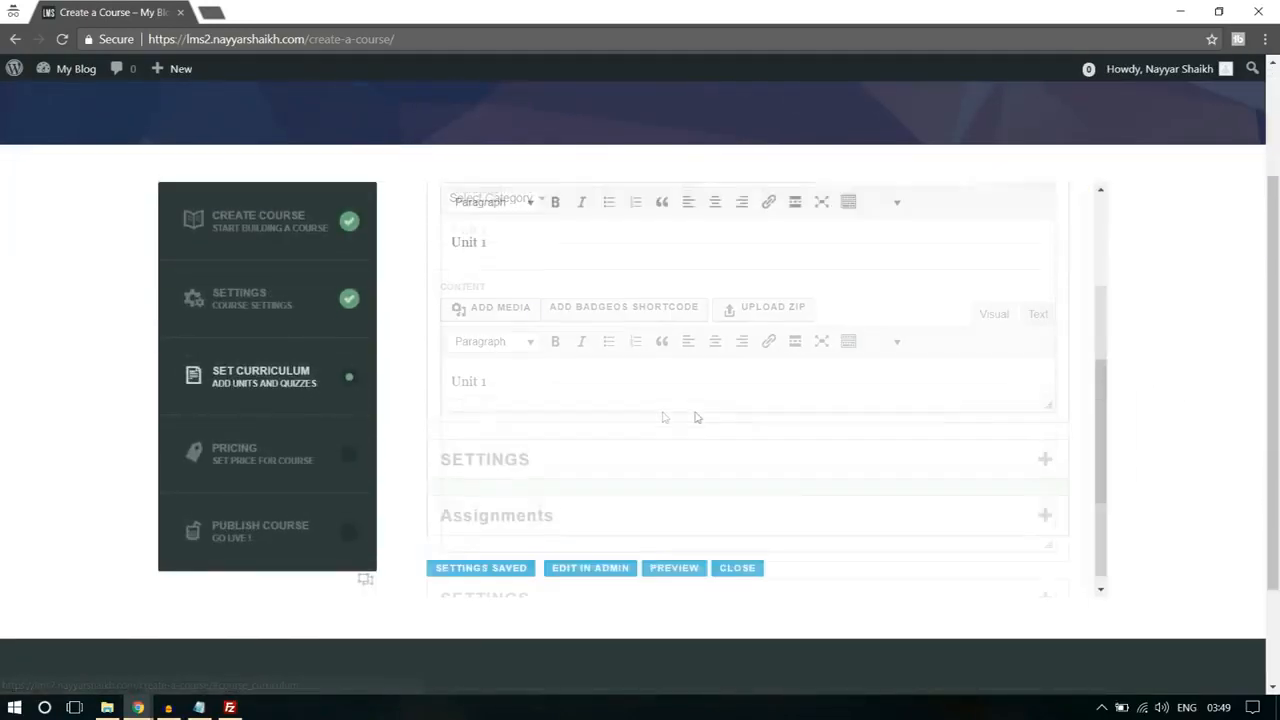
scroll(697, 418, down, 2)
click(728, 418)
Step: Save the curriculum and confirm overwriting the previous course settings
scroll(782, 427, up, 2)
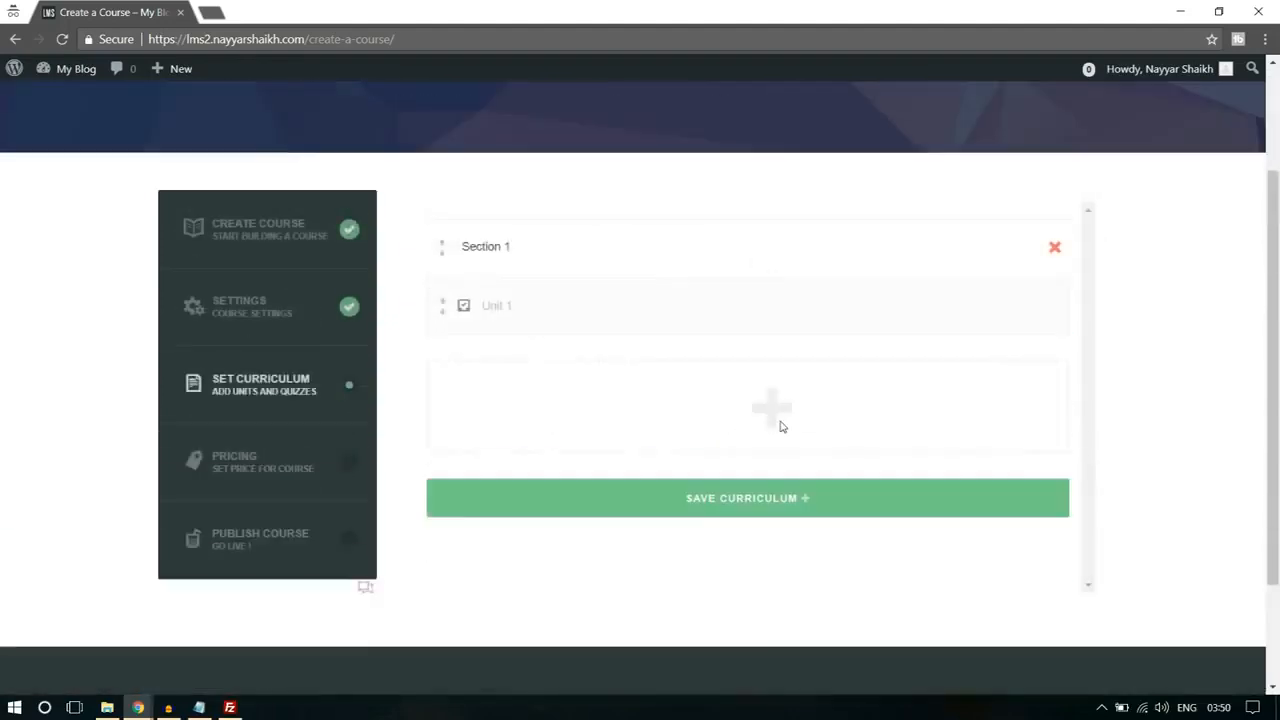
scroll(782, 427, up, 1)
click(768, 607)
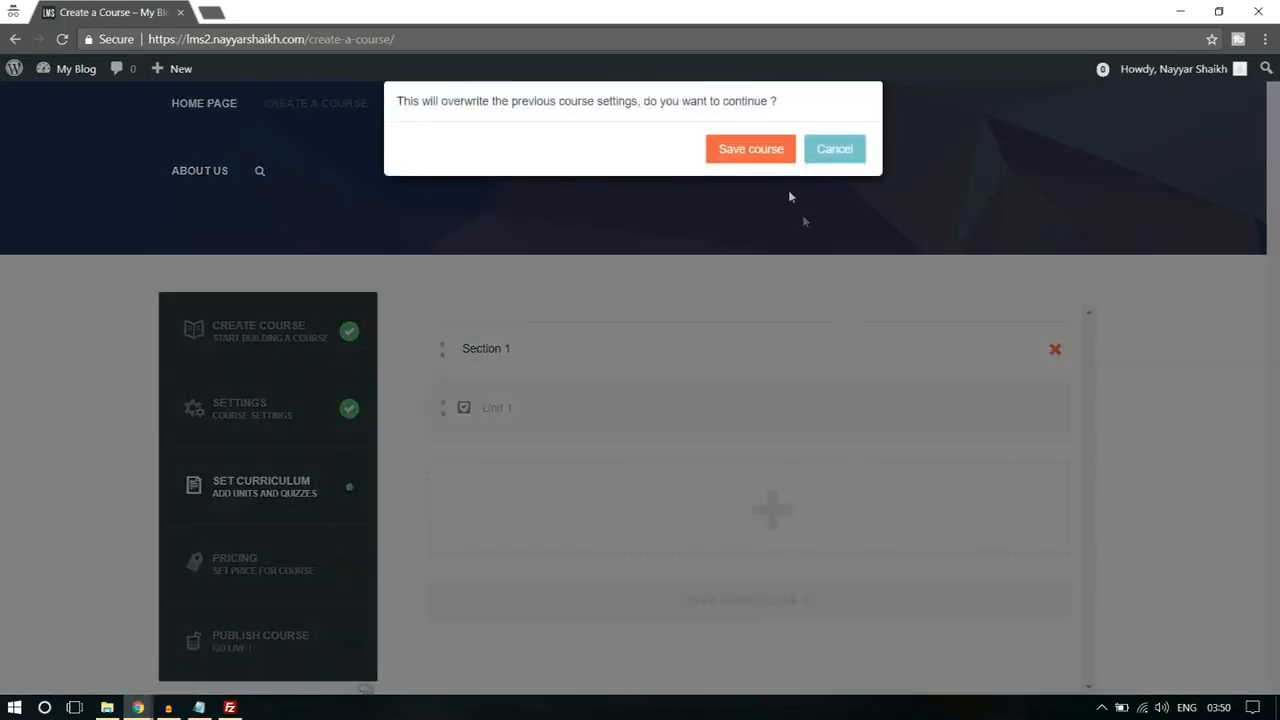
click(757, 155)
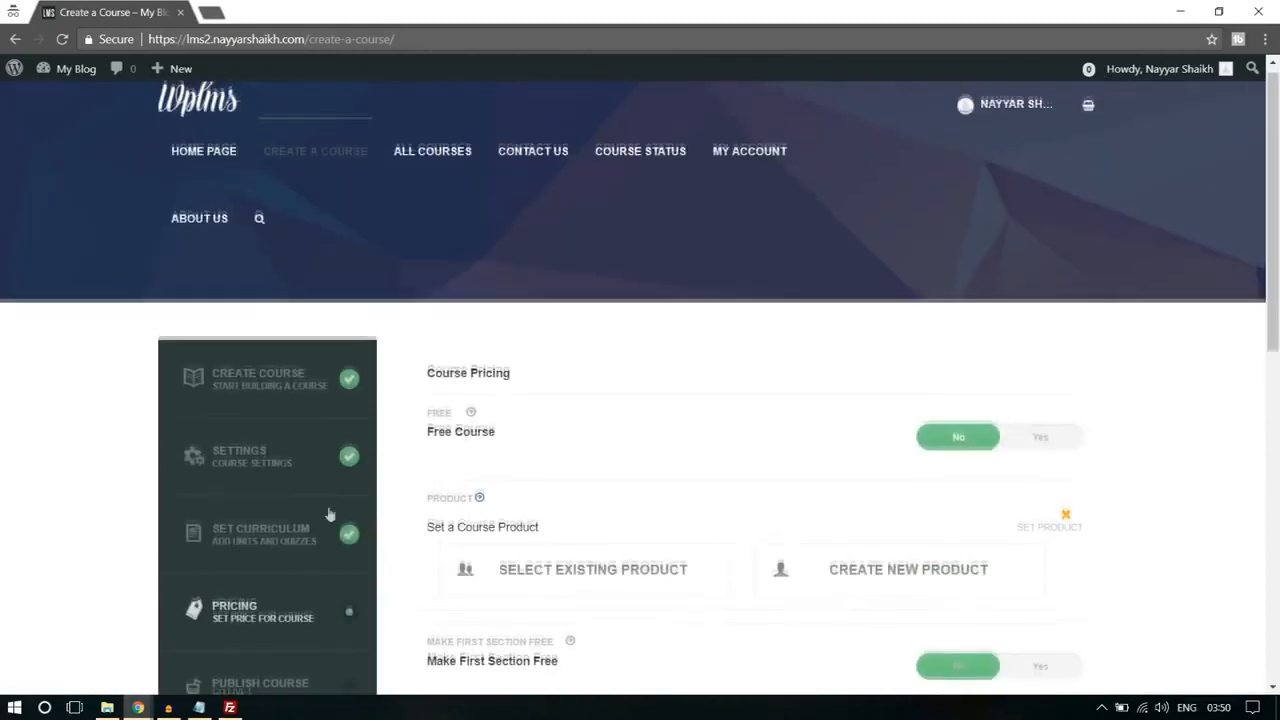
Step: Look through the course pricing options, then save the pricing without changes and confirm
scroll(1114, 366, down, 1)
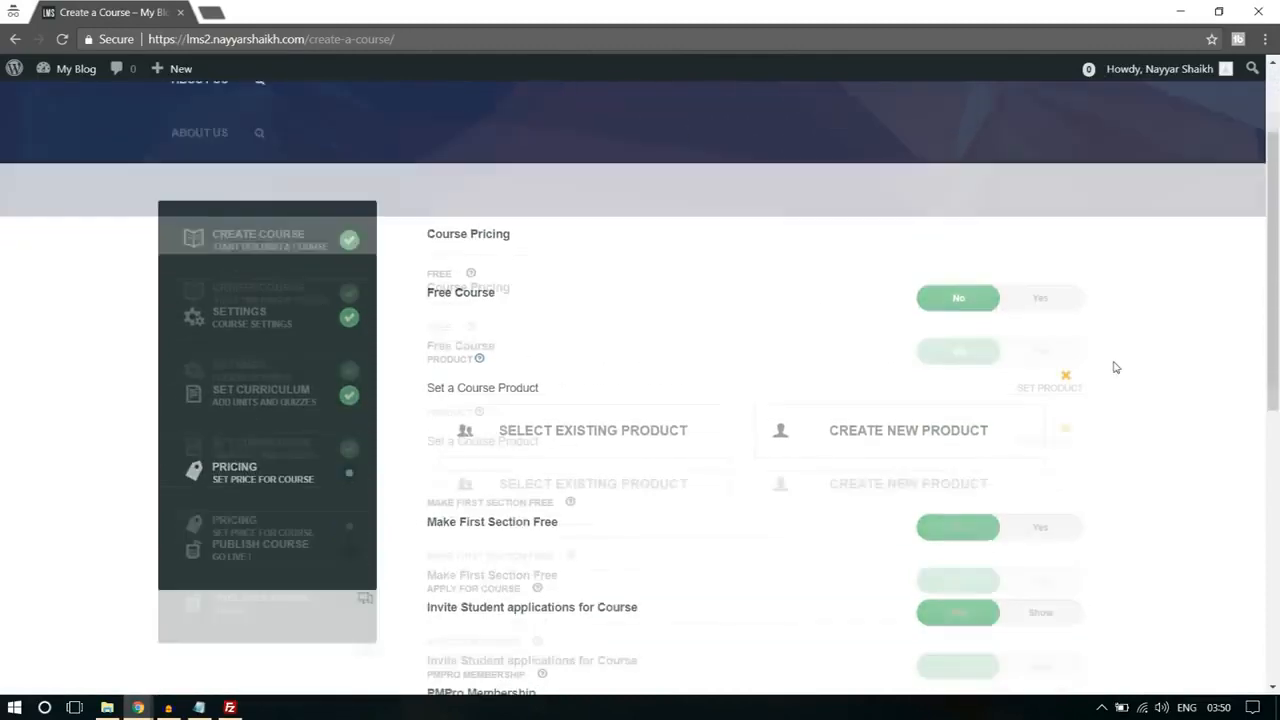
scroll(691, 340, down, 1)
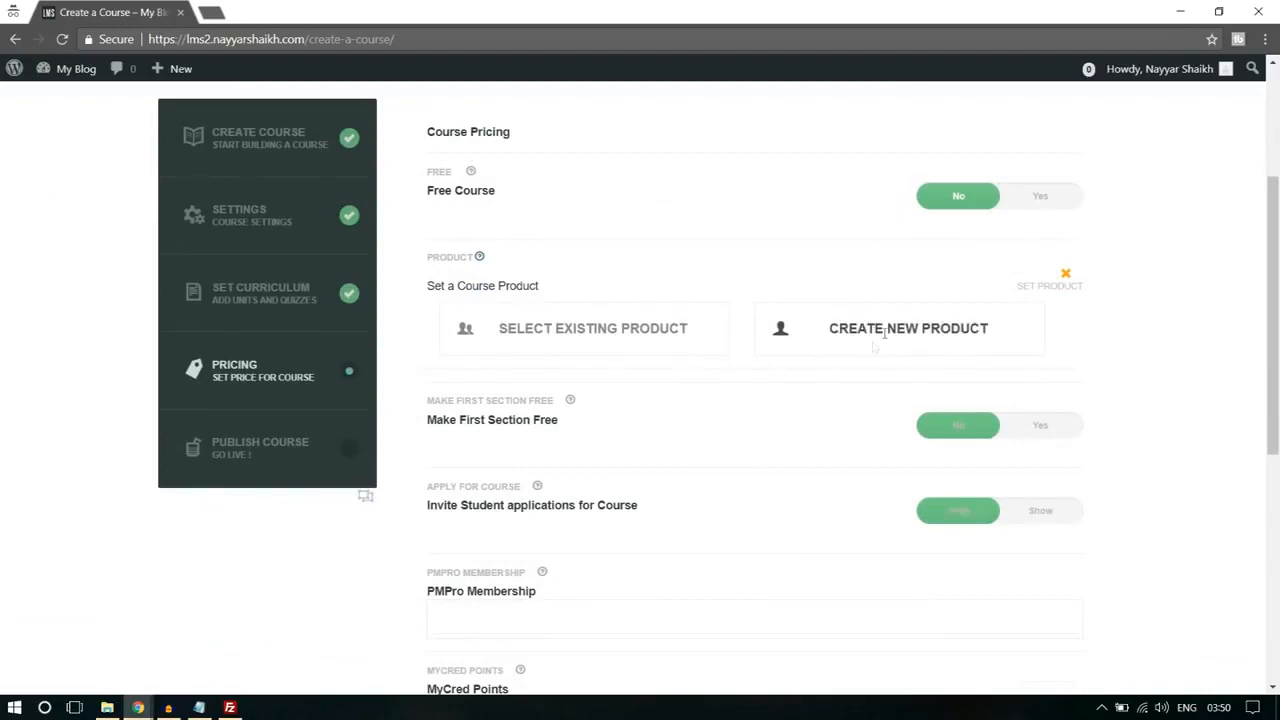
scroll(953, 341, down, 1)
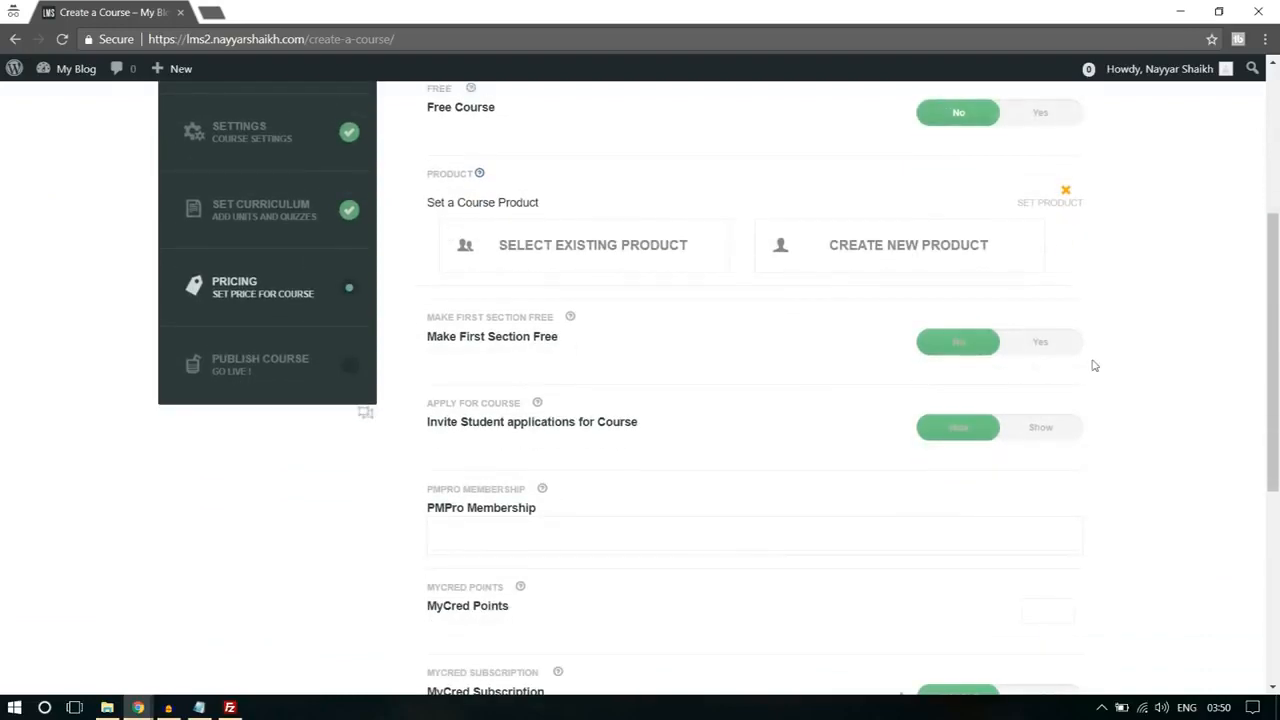
scroll(700, 380, down, 3)
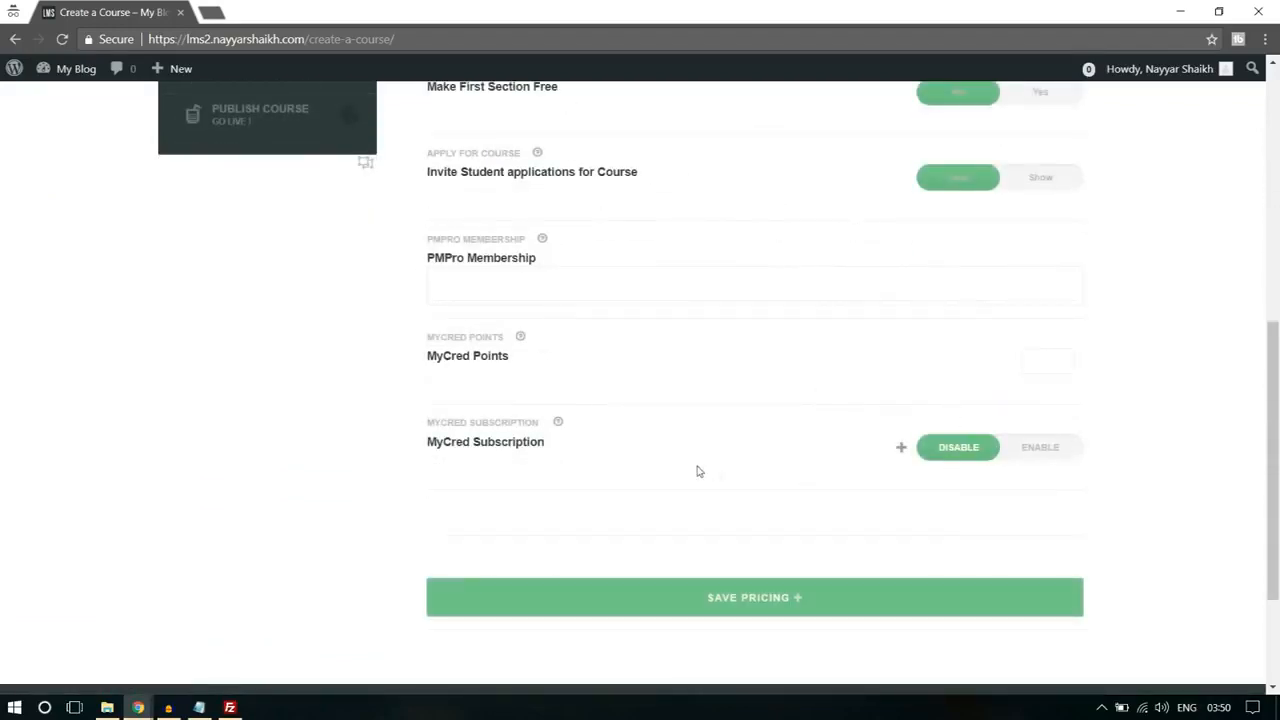
click(799, 610)
click(763, 147)
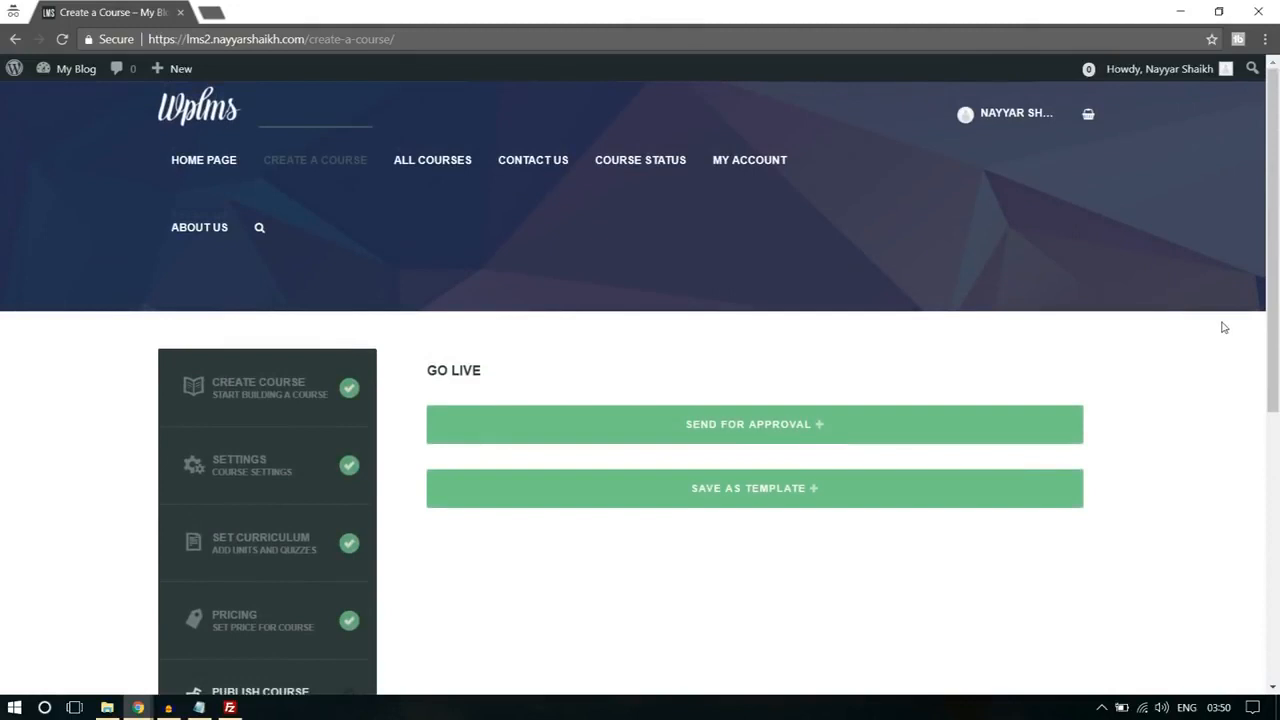
Step: Send the finished course for approval and confirm the request
scroll(1150, 350, down, 1)
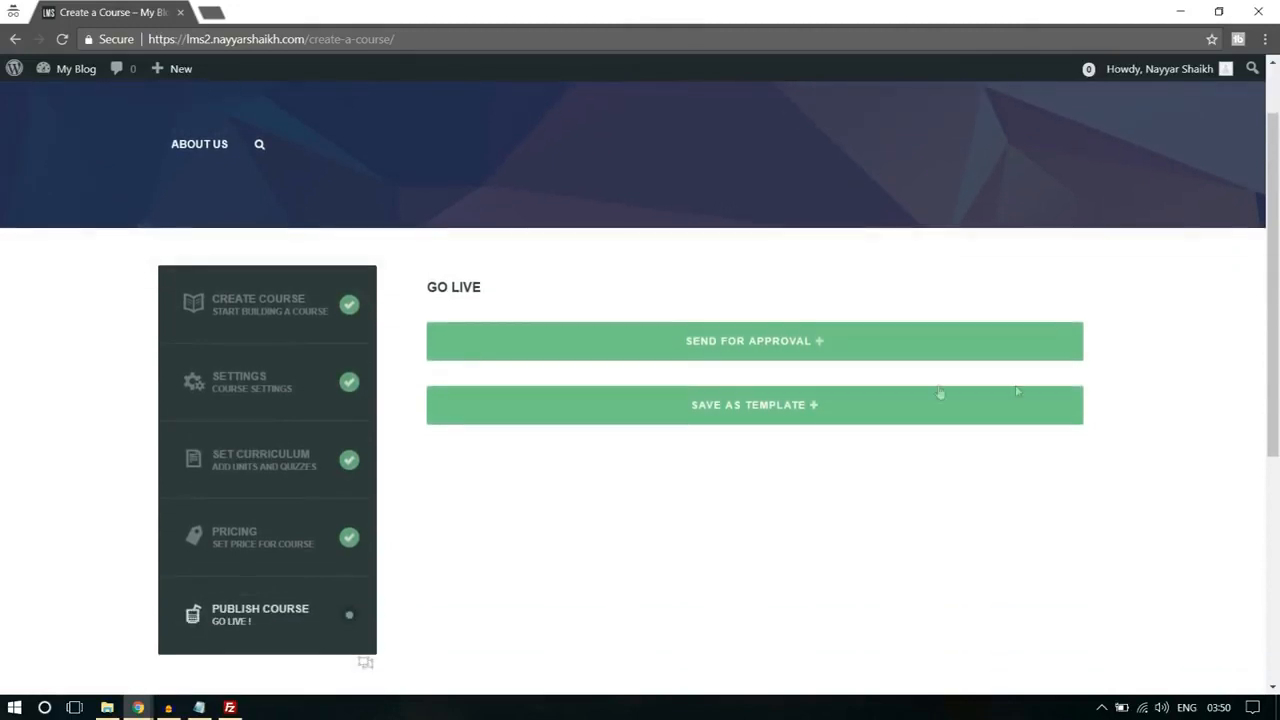
click(754, 345)
click(734, 157)
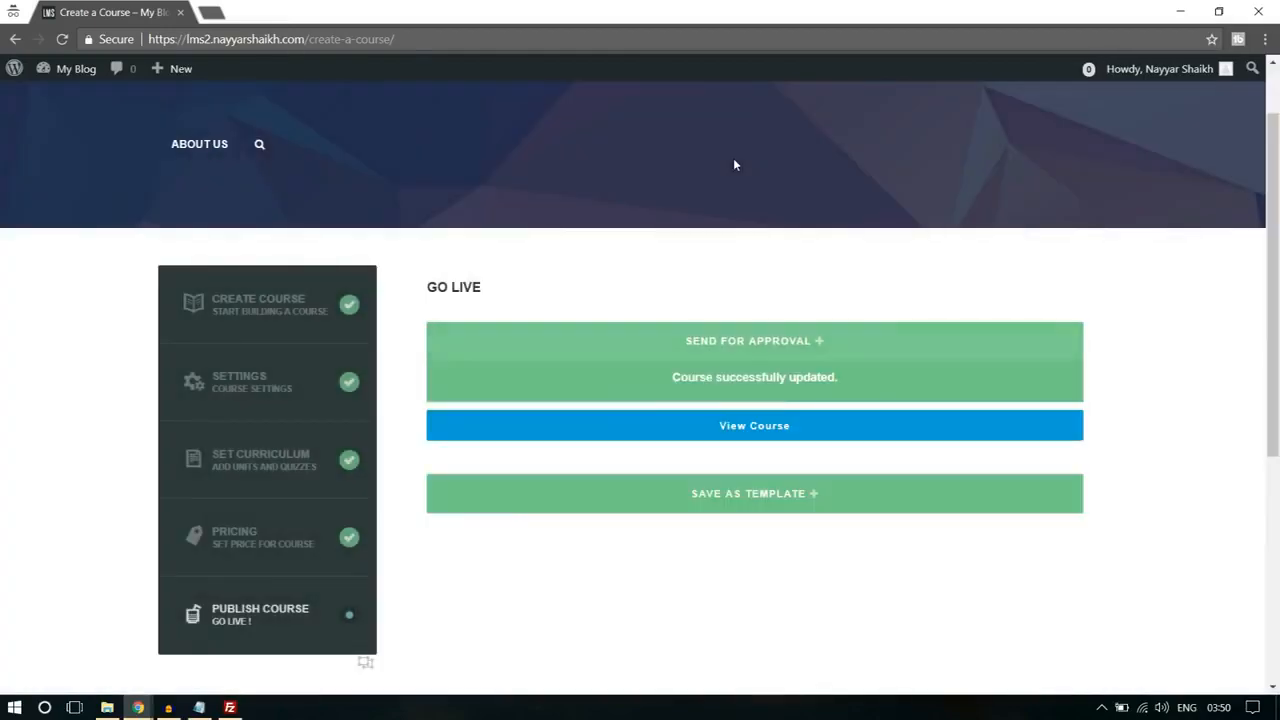
Step: View the submitted course's page and look through its status, curriculum and reviews
click(778, 366)
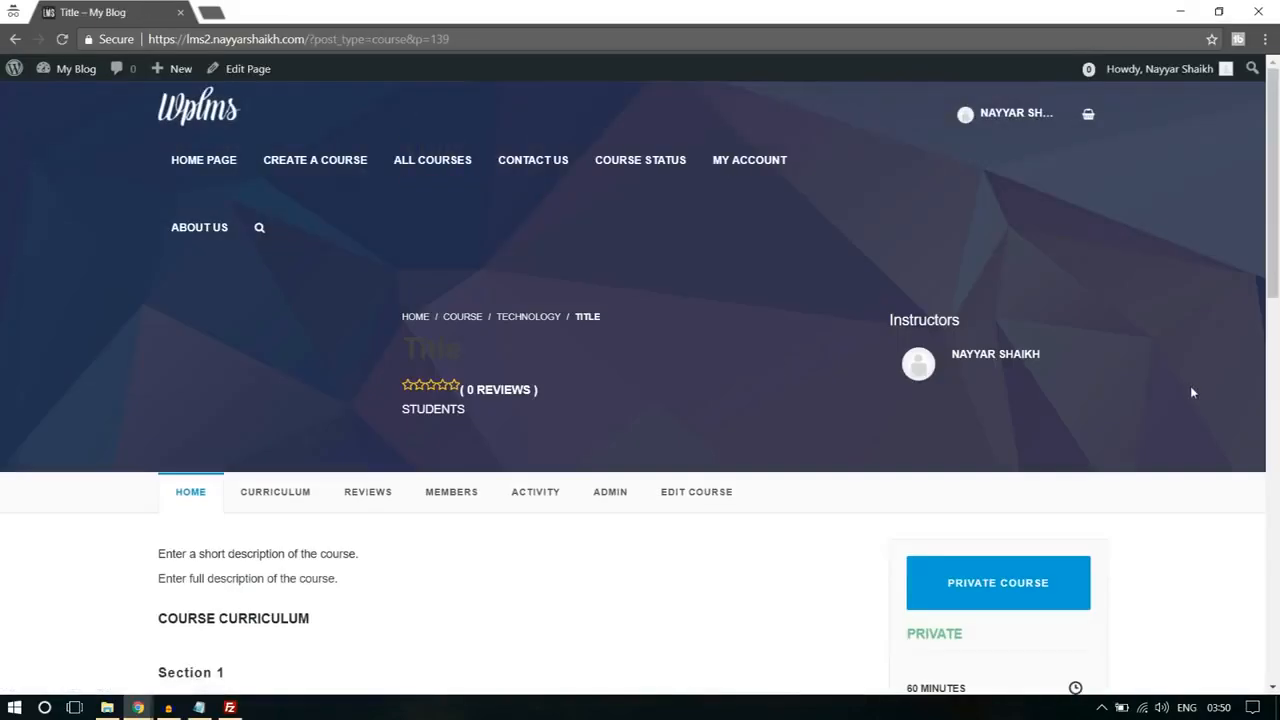
scroll(1191, 392, down, 3)
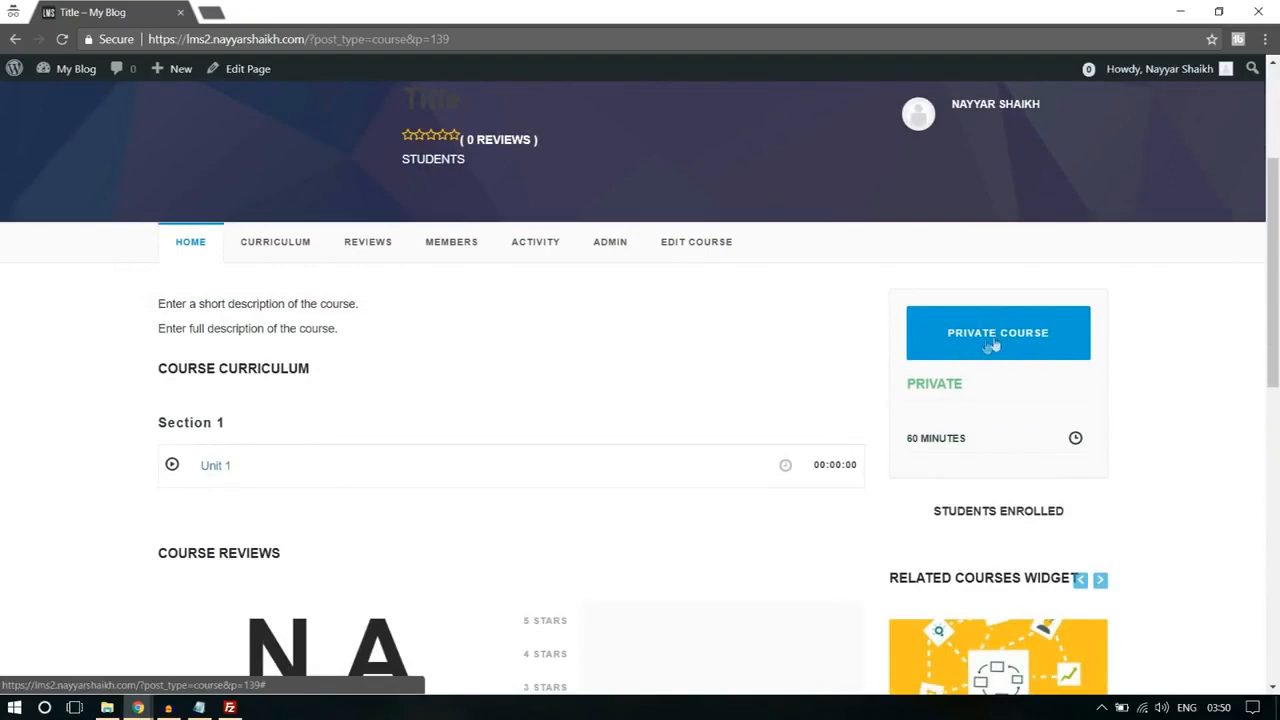
scroll(1215, 420, down, 3)
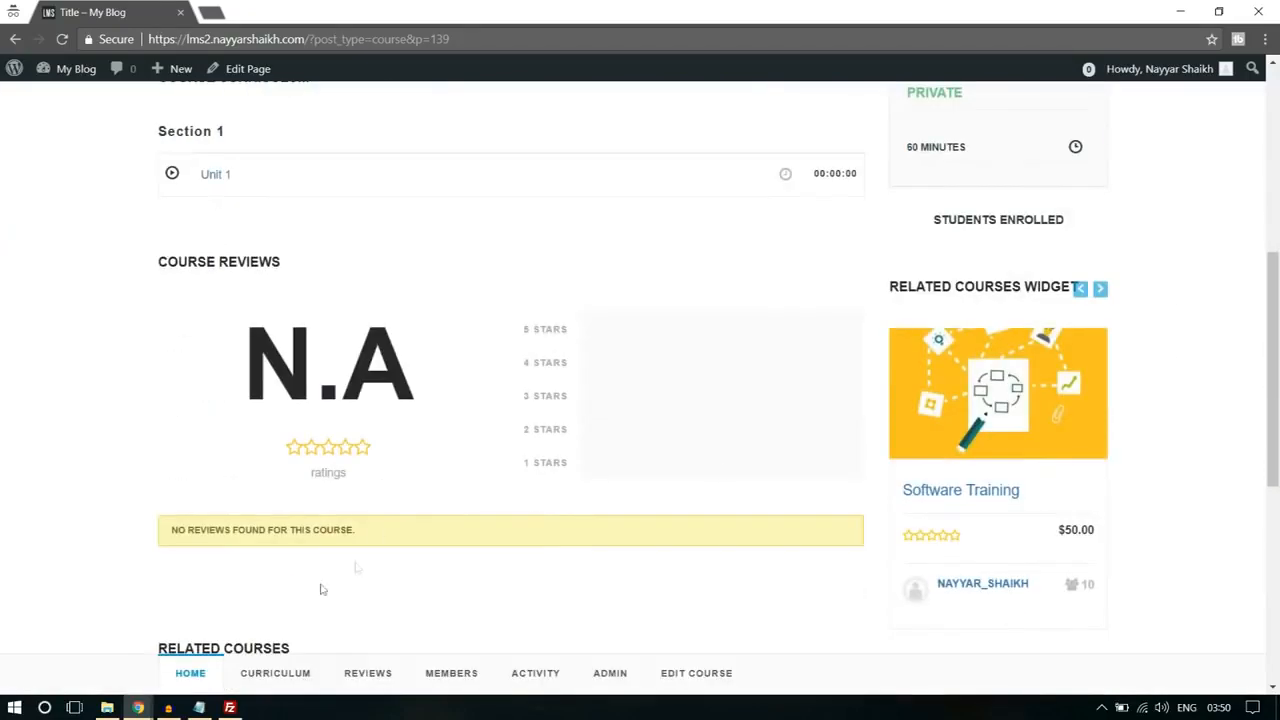
Step: Switch to the administrator's browser window and open the list of all LMS courses
mouse_move(140, 705)
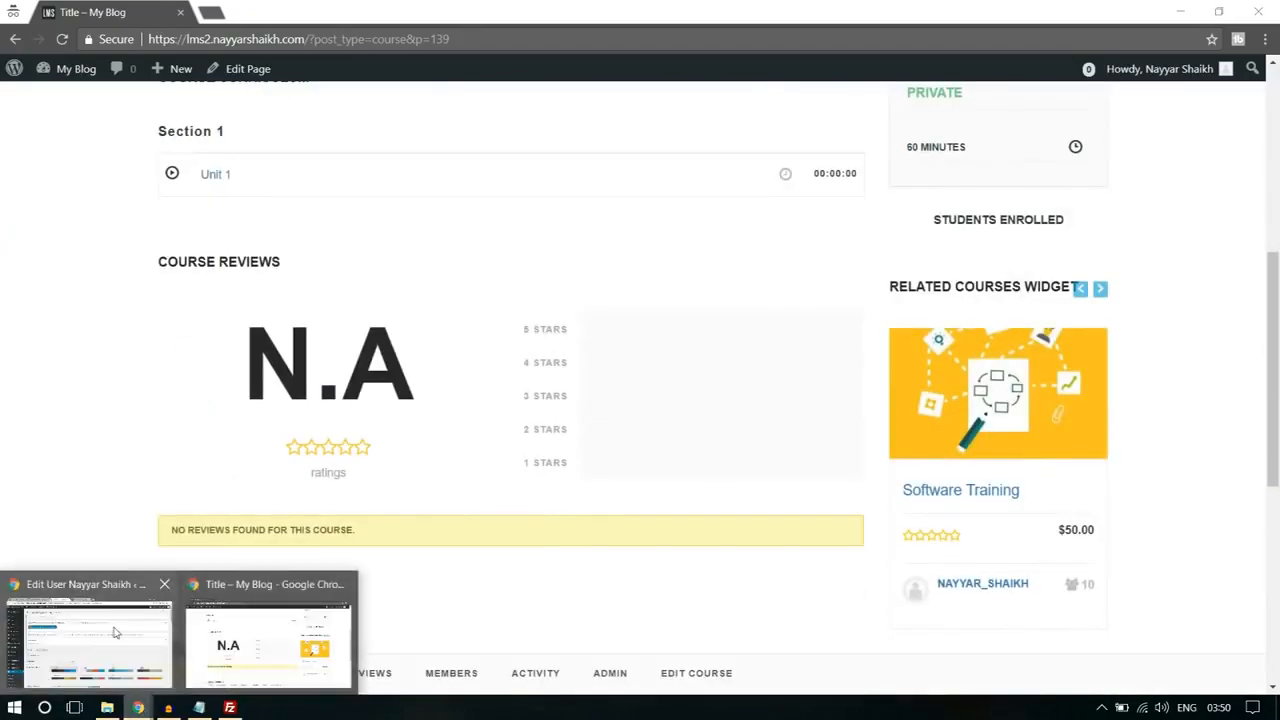
click(90, 640)
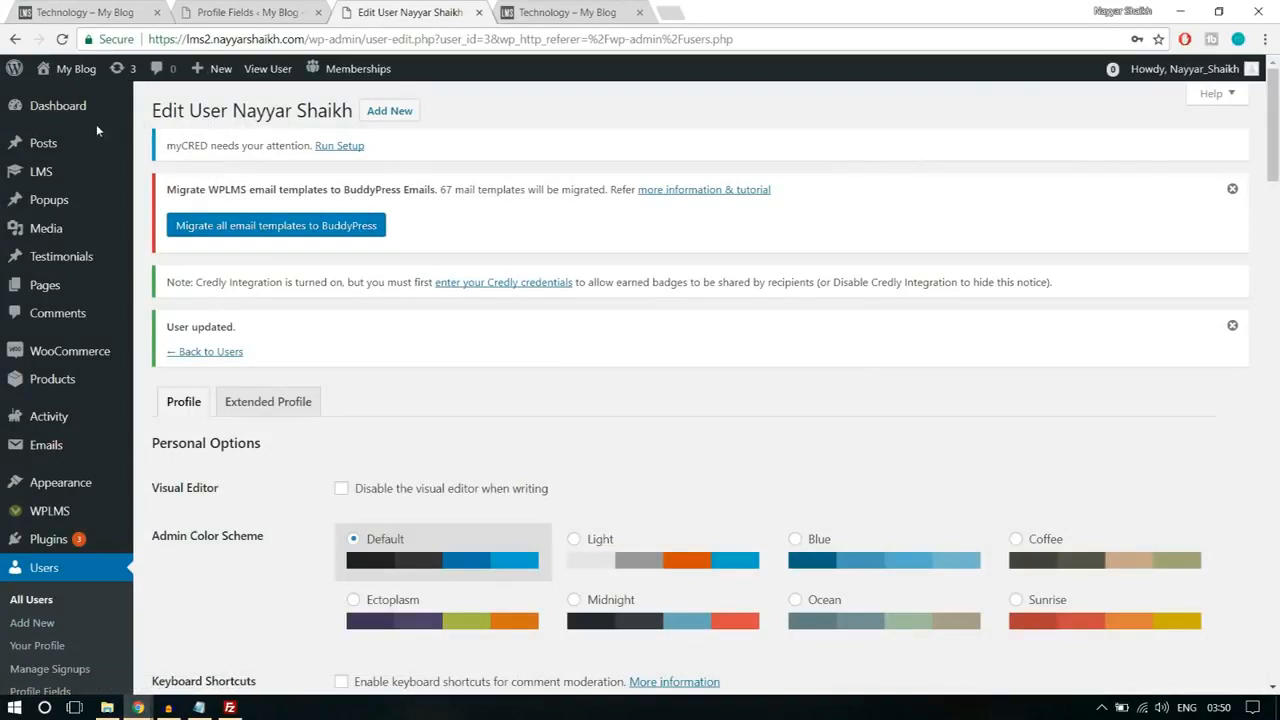
scroll(80, 350, down, 2)
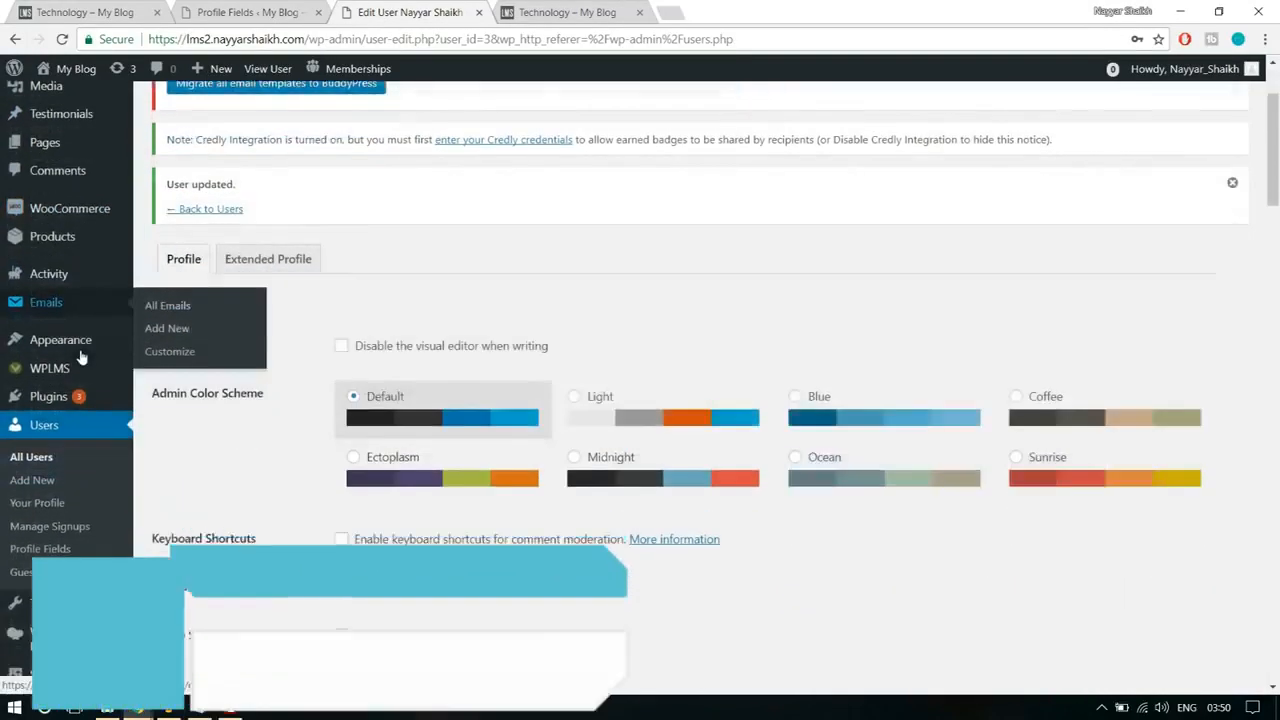
scroll(80, 350, down, 1)
scroll(85, 450, up, 3)
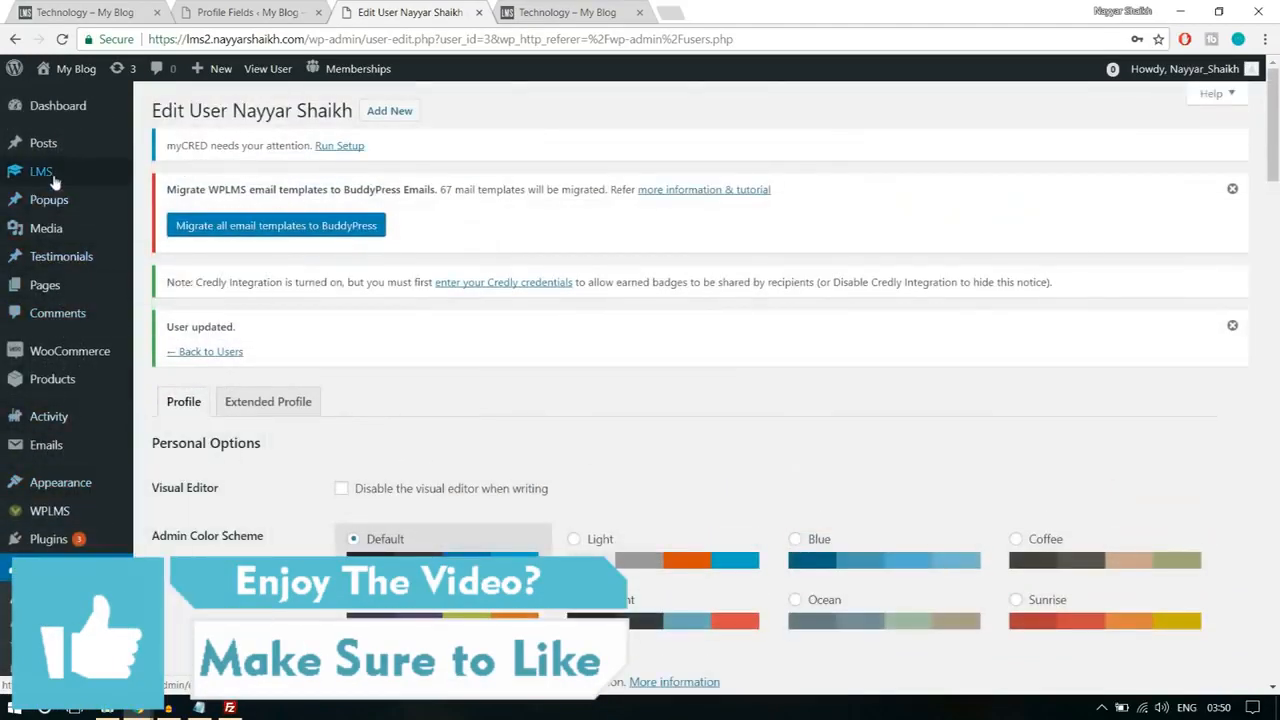
mouse_move(54, 180)
click(172, 180)
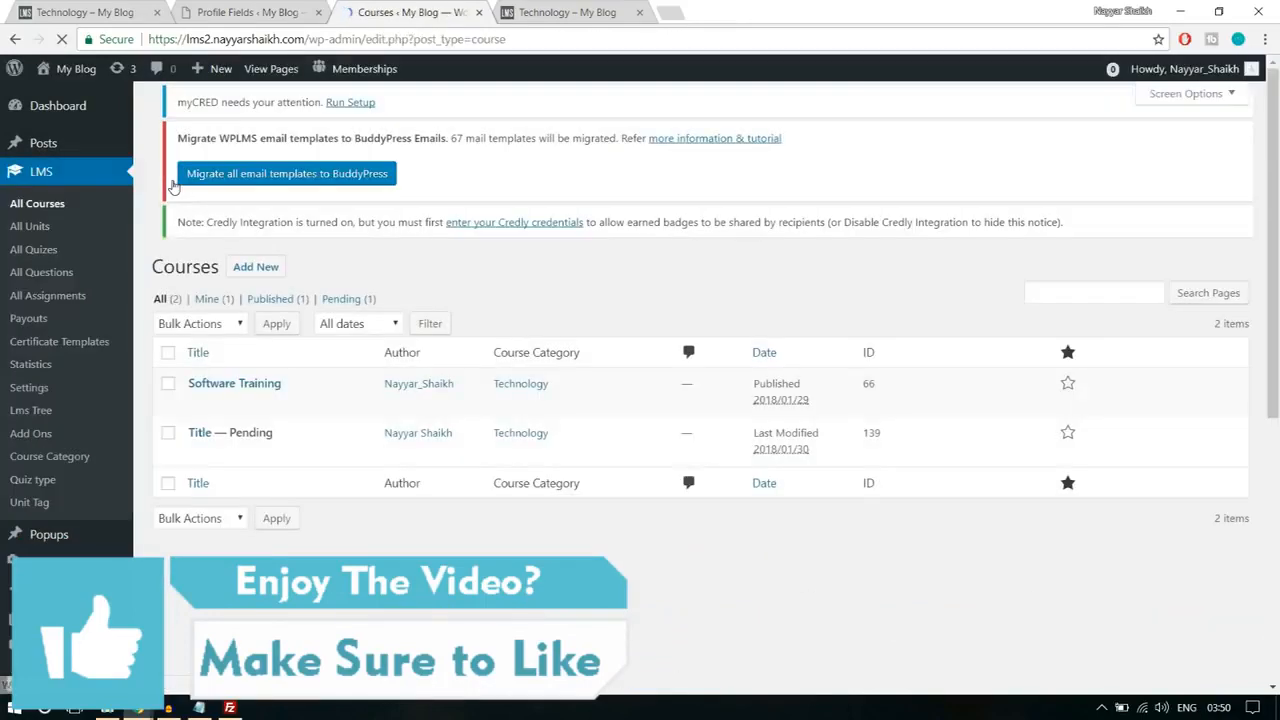
Step: Open the pending course "Title" for editing
mouse_move(251, 485)
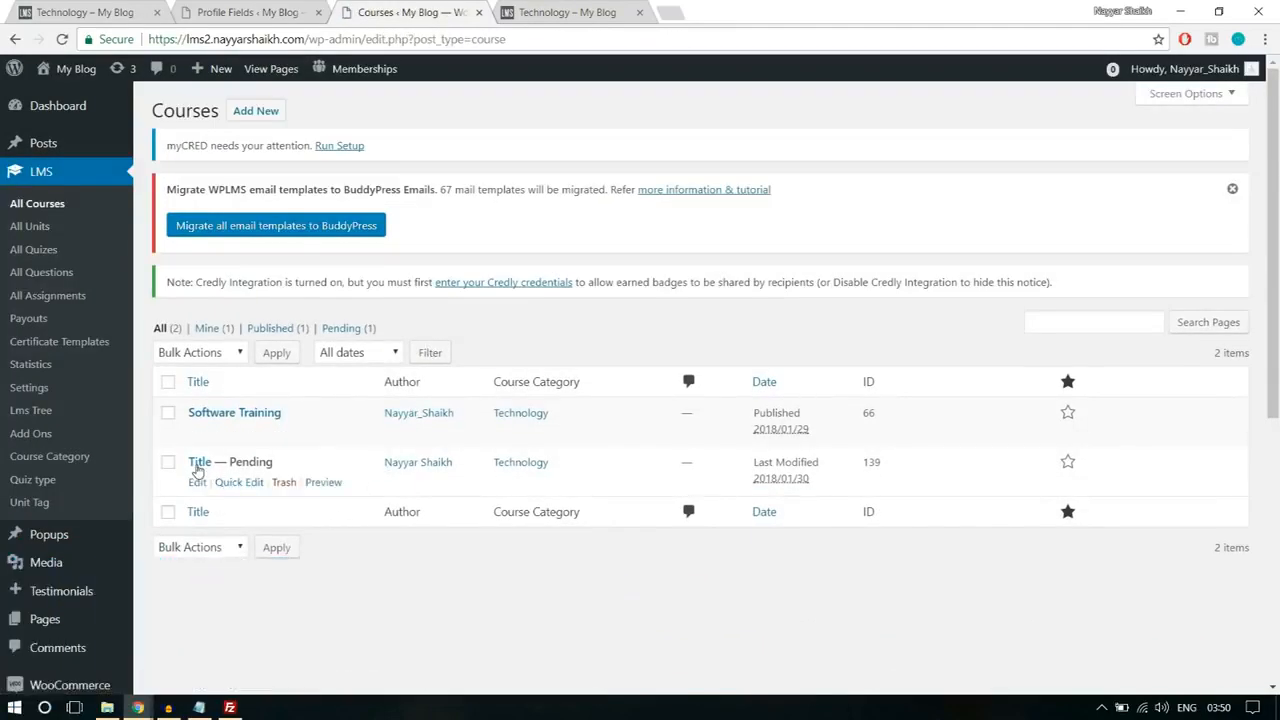
drag(231, 462, 311, 468)
click(311, 468)
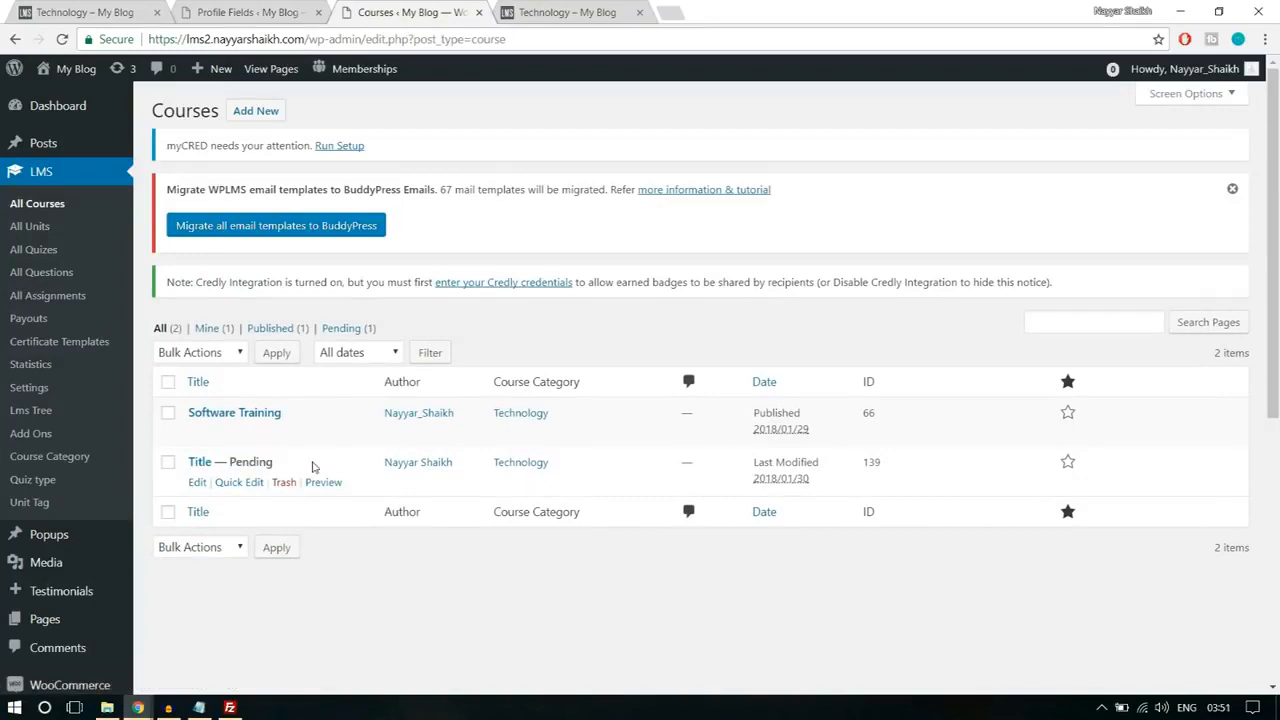
click(203, 488)
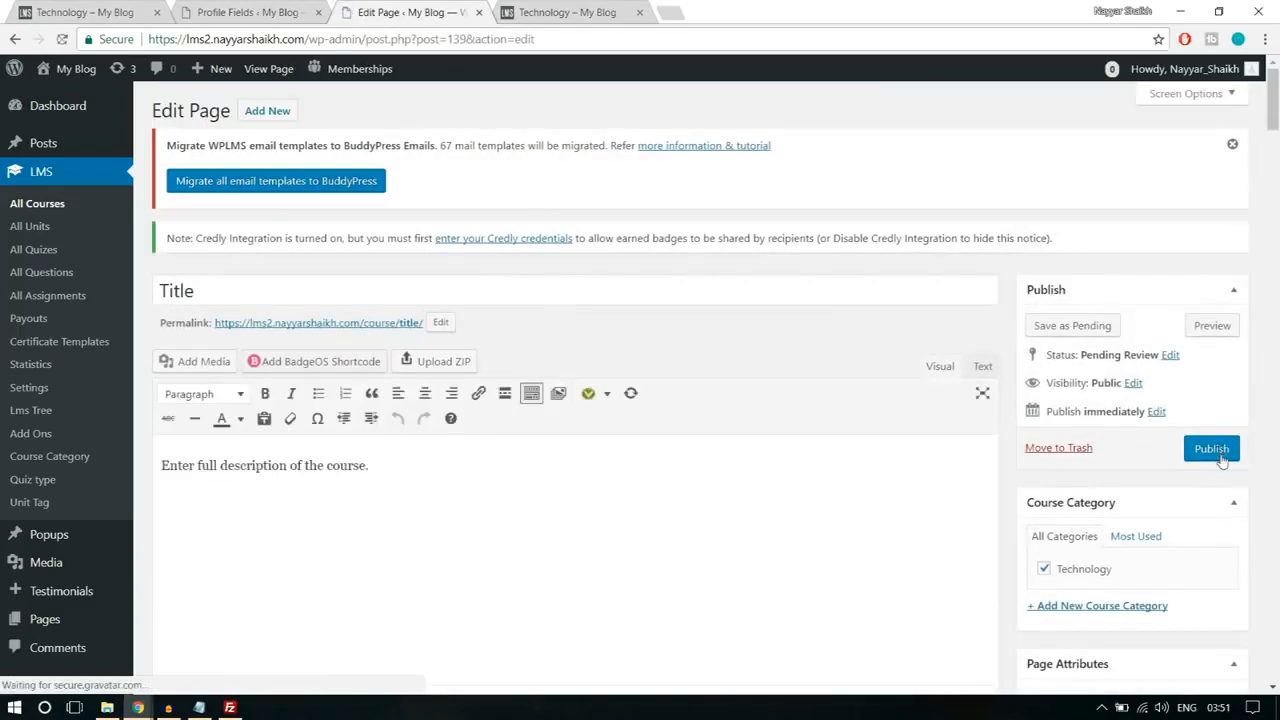
Step: Review the pending course's title, full description, course settings and publishing options on its edit page
scroll(626, 504, down, 5)
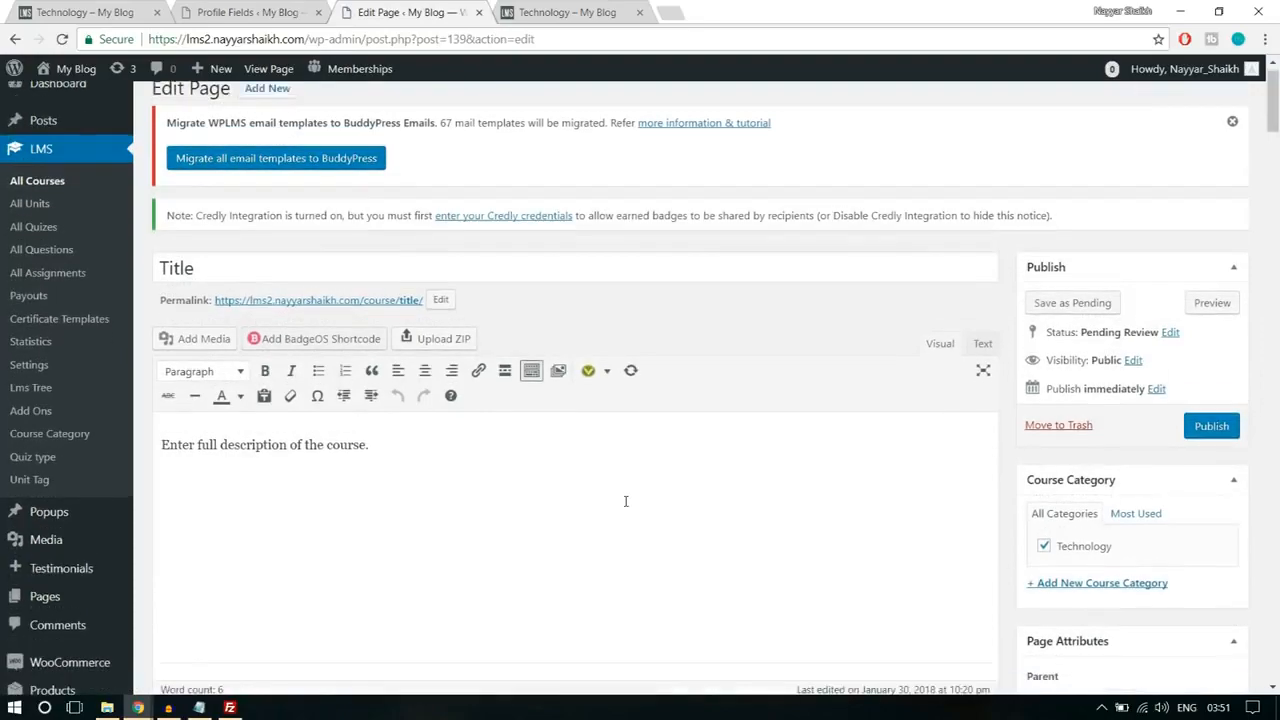
drag(397, 474, 167, 483)
click(396, 494)
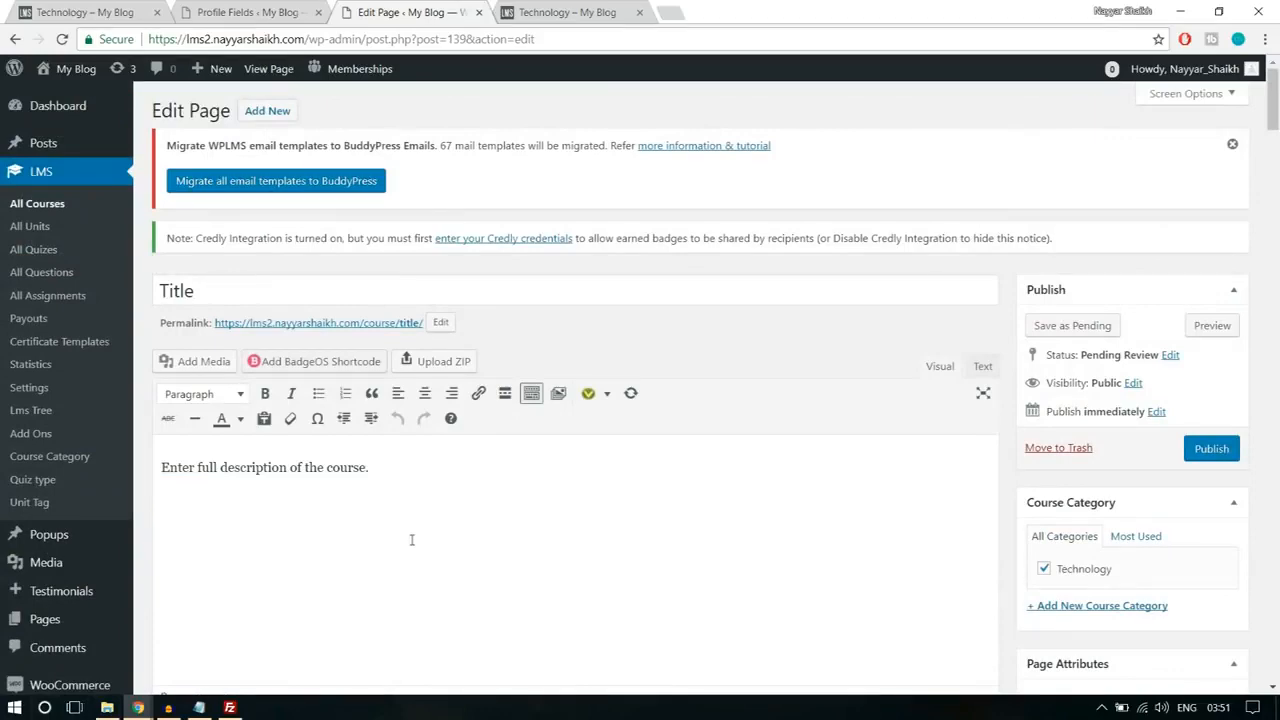
scroll(411, 540, down, 3)
scroll(411, 540, up, 2)
scroll(411, 545, down, 1)
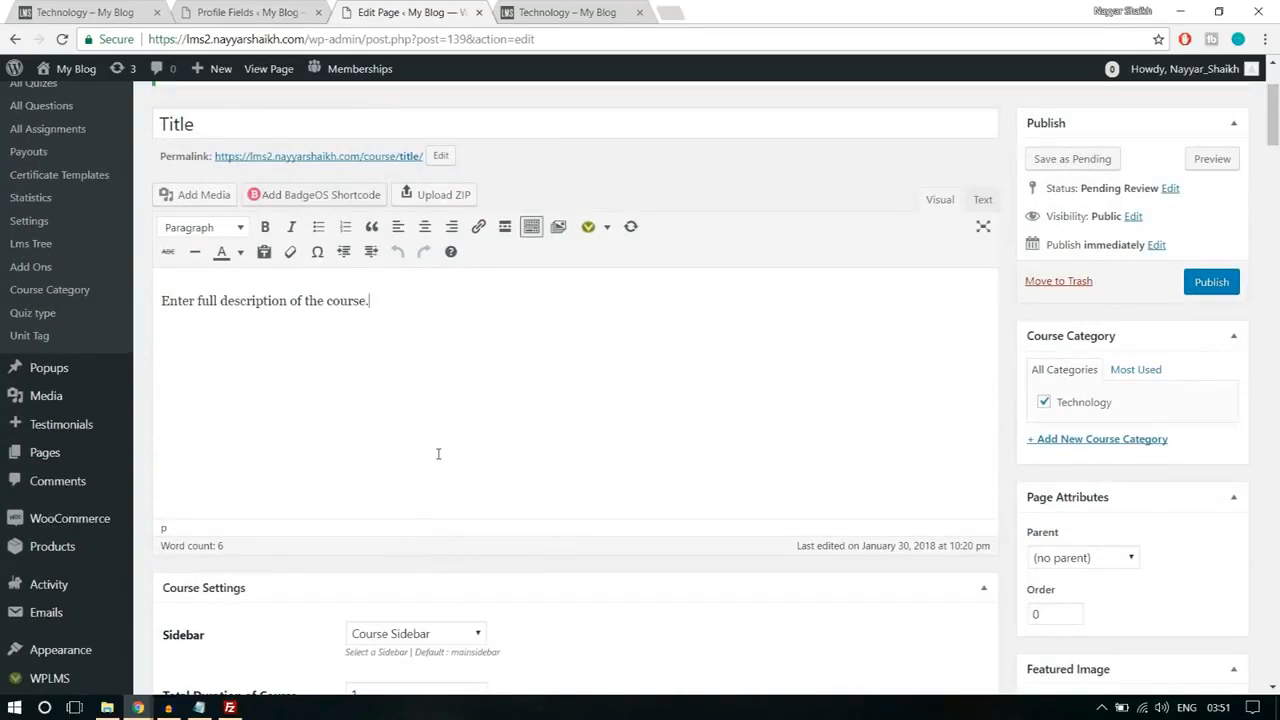
scroll(449, 486, up, 2)
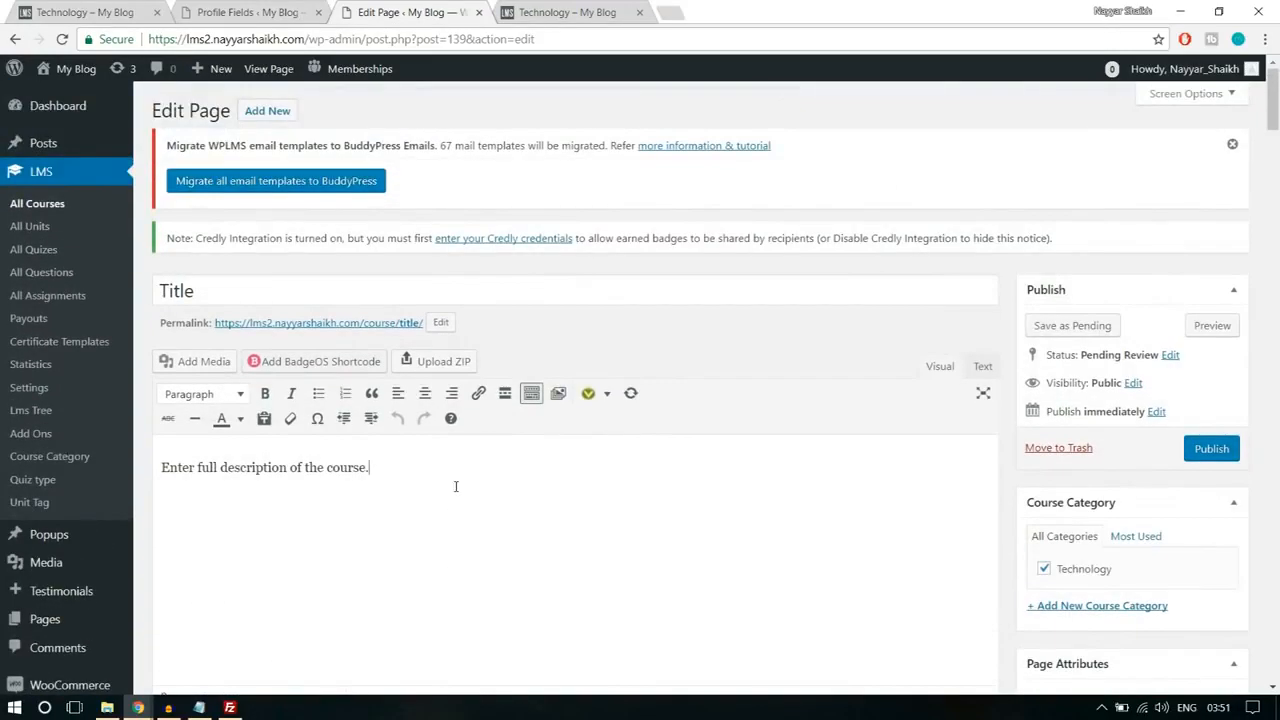